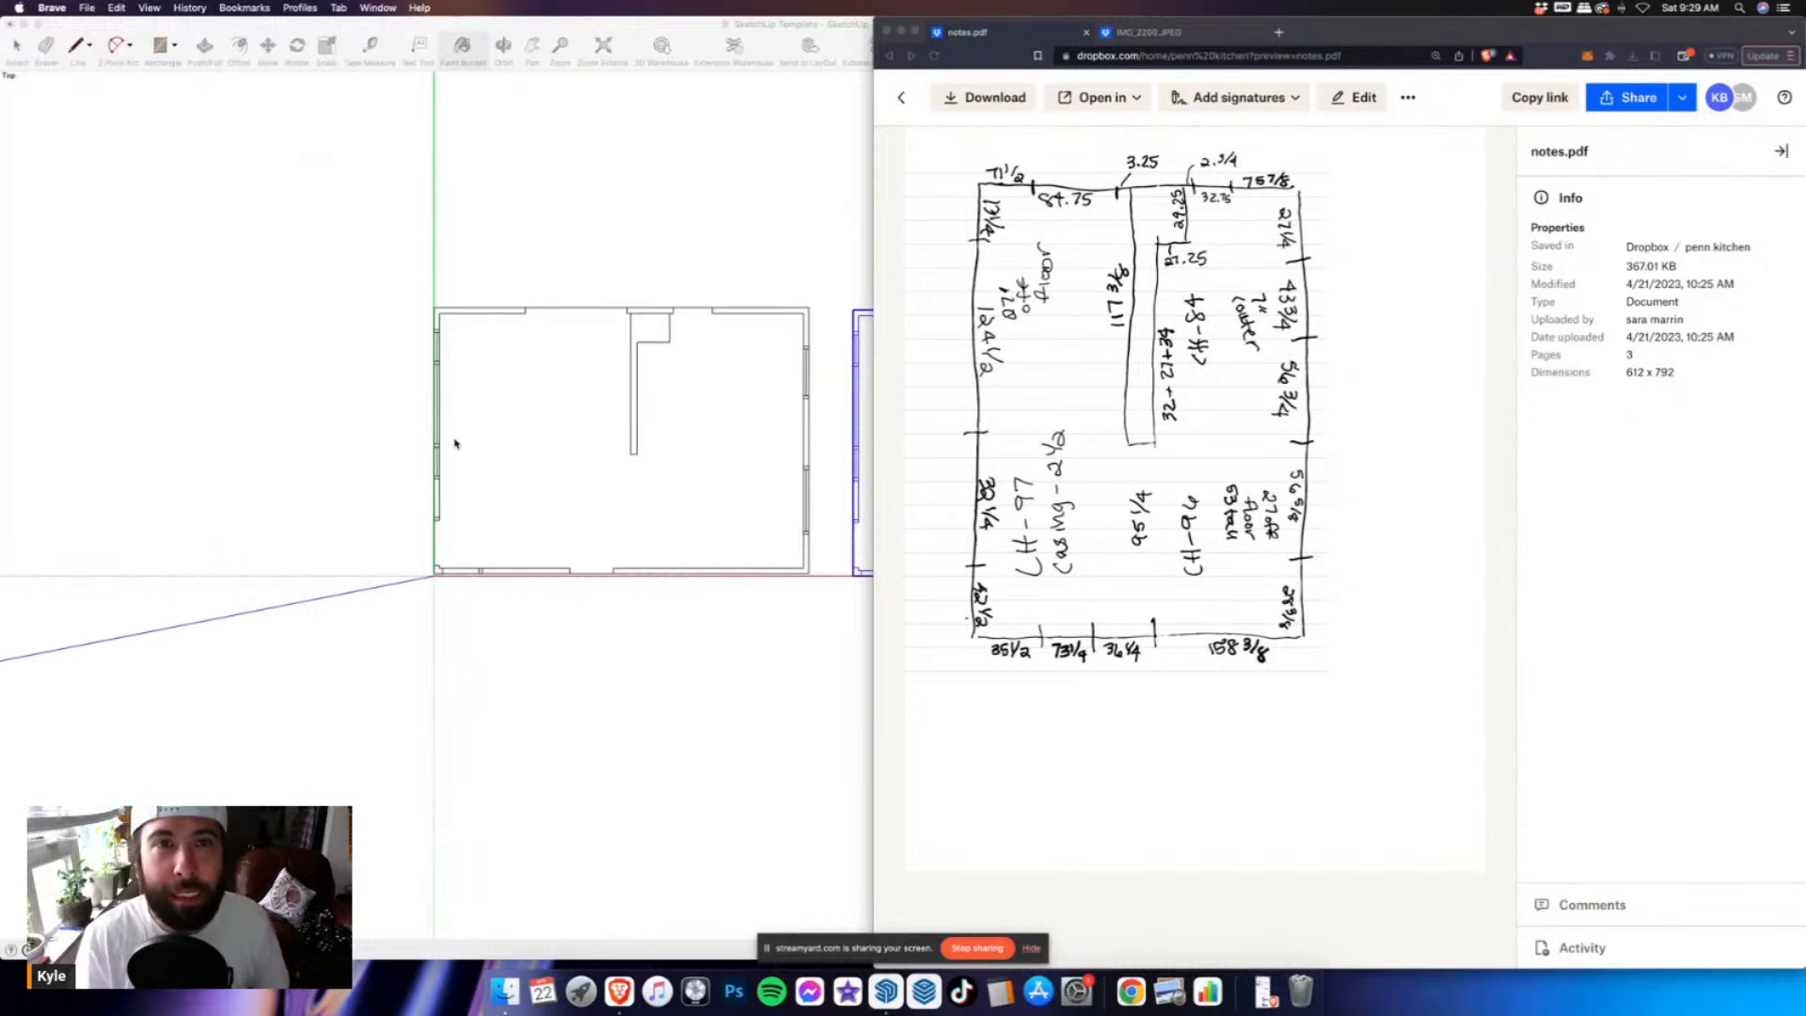
- Switch to SketchUp and open the existing-layout floor plan group beside the origin for editing
left_click(679, 25)
scroll(476, 310, "down", 2)
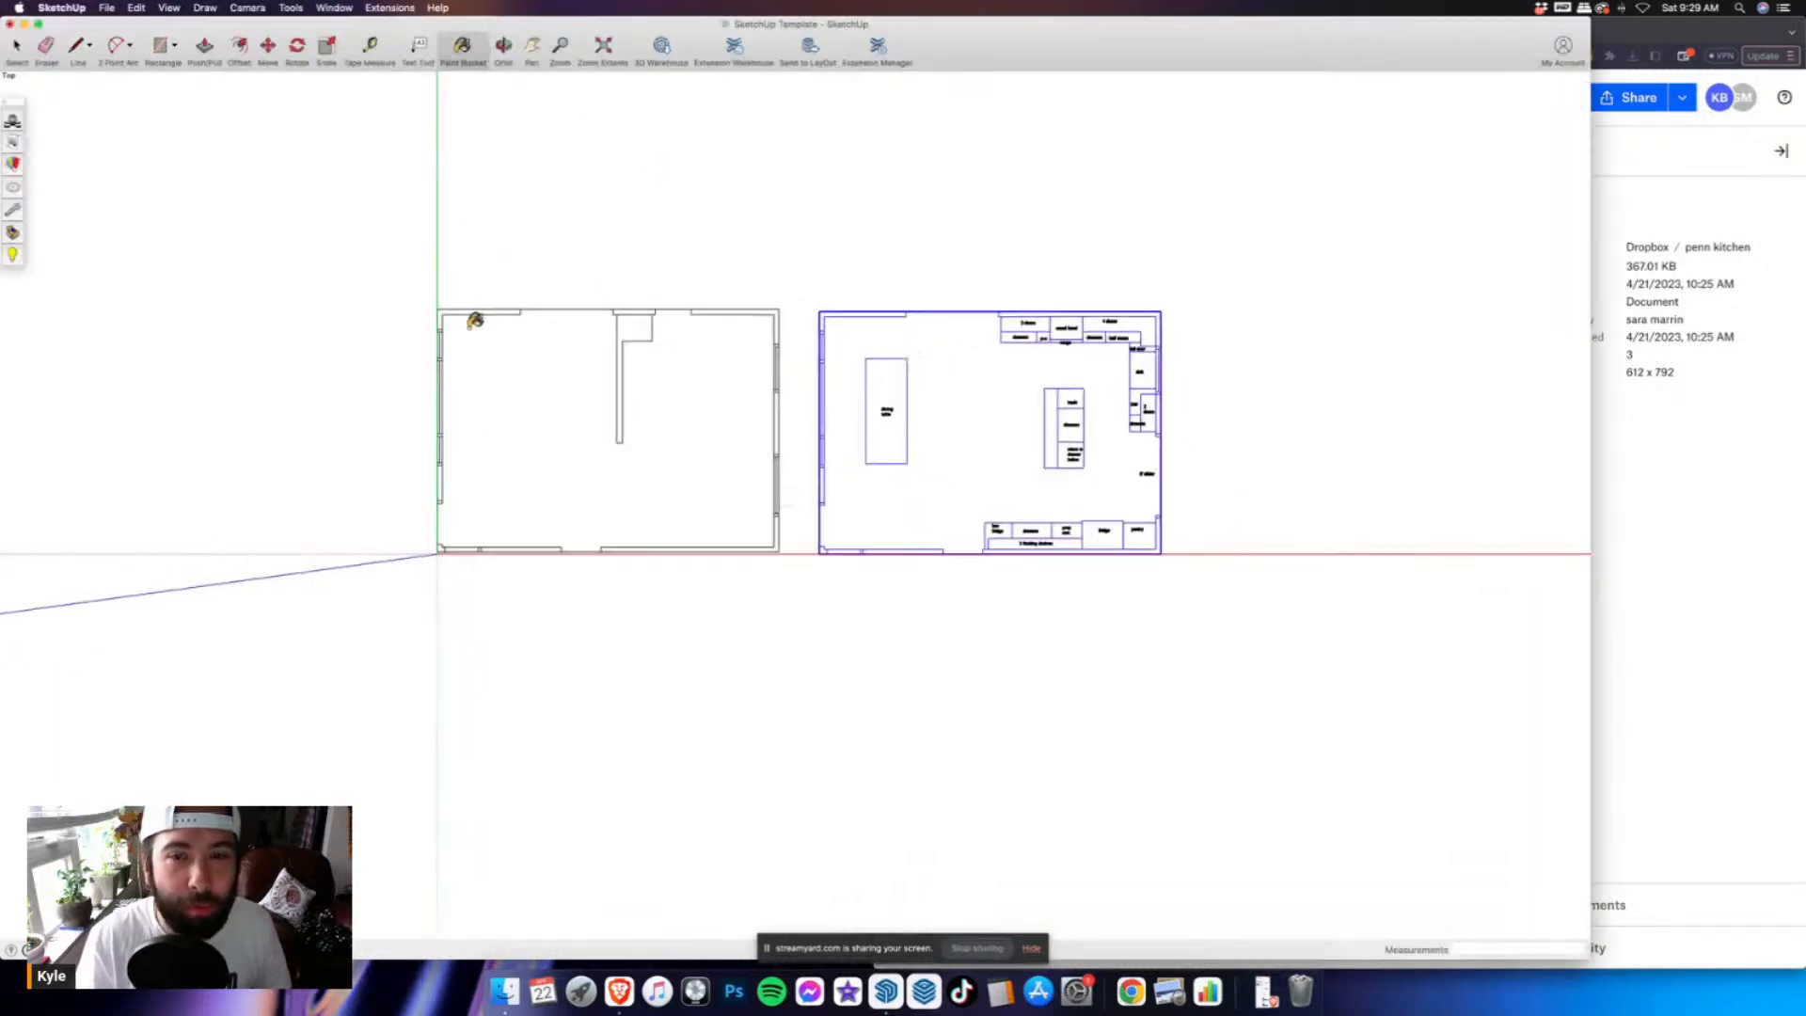
scroll(997, 387, "up", 3)
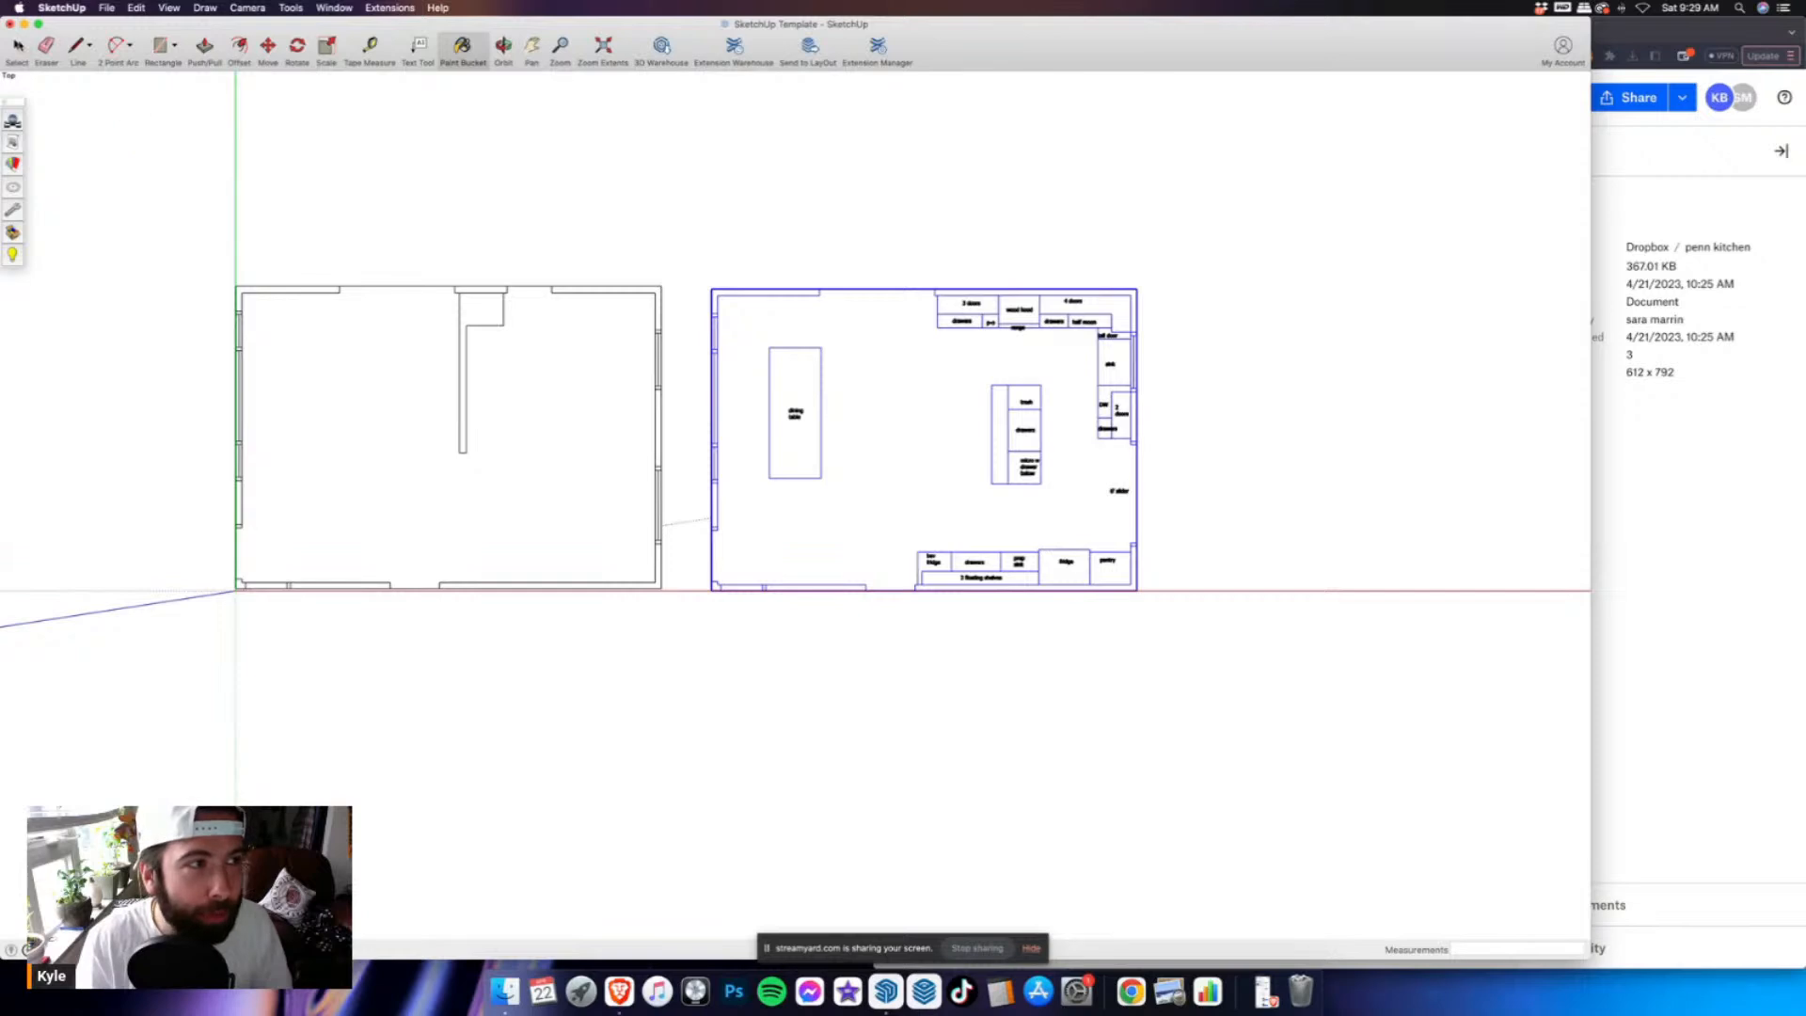
left_click(16, 47)
left_click(419, 350)
scroll(414, 376, "up", 2)
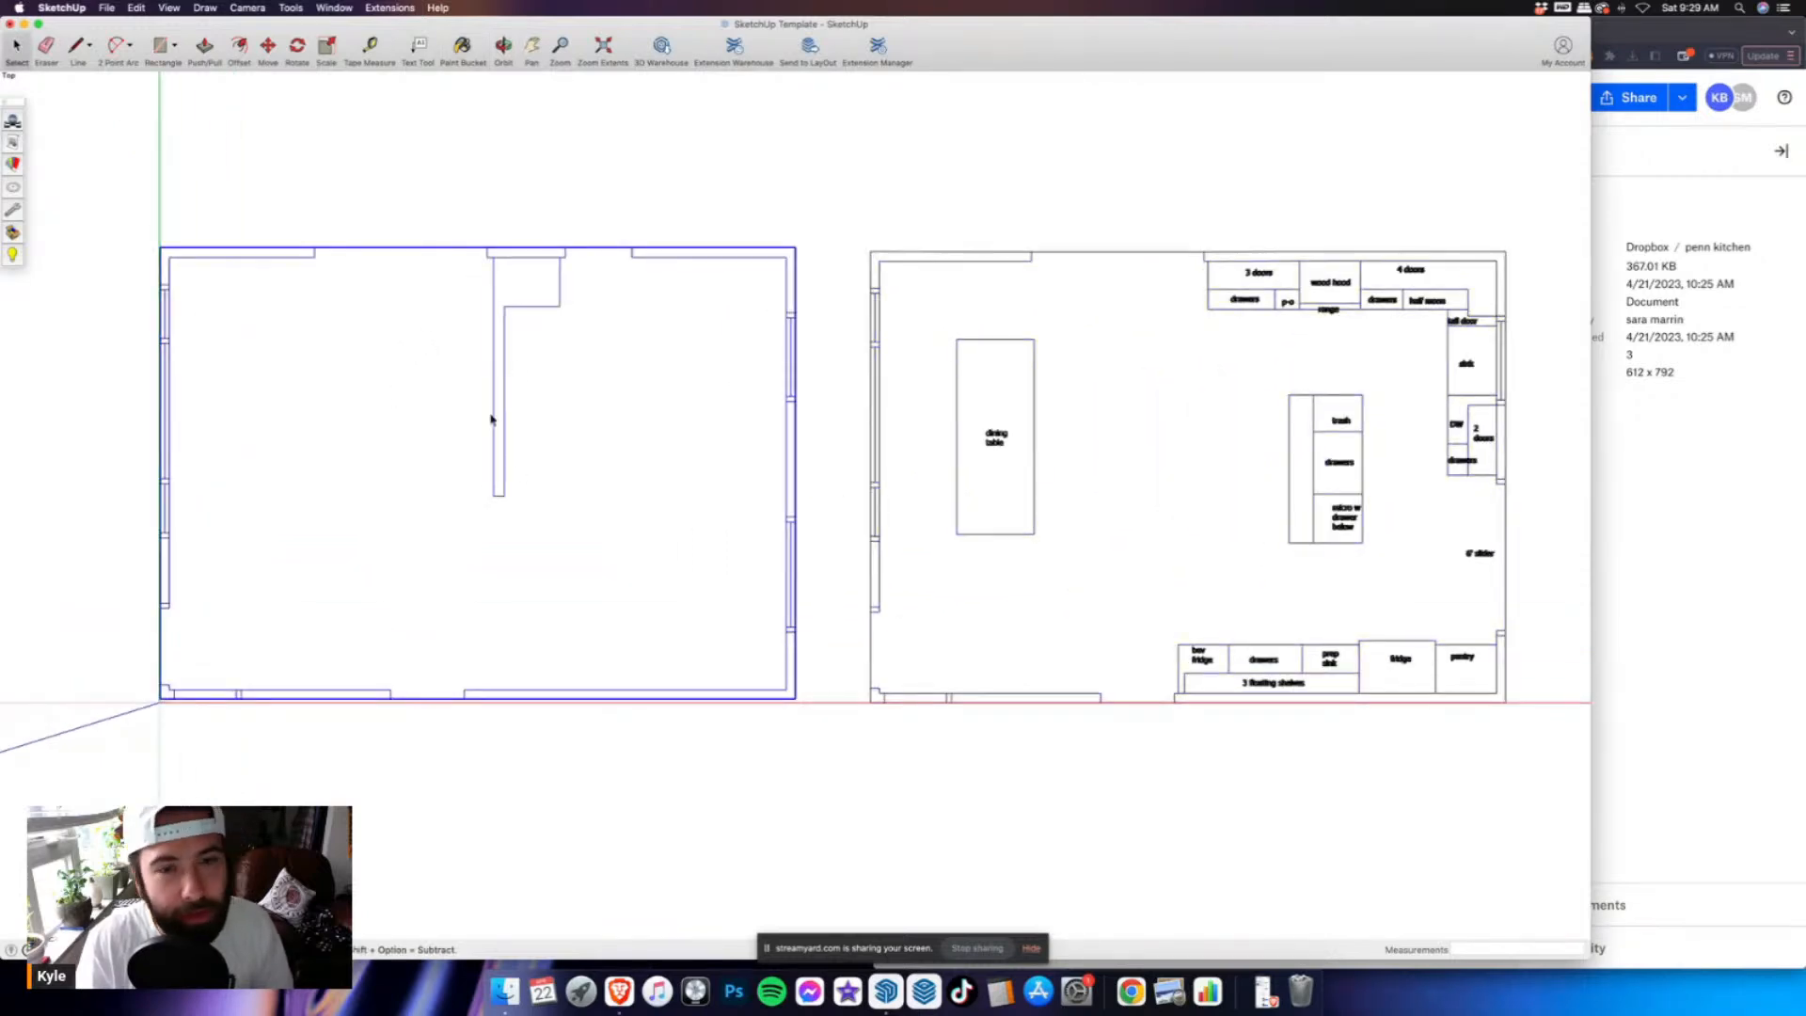
double_click(532, 292)
- Paint the interior partition wall face dark red from the Colors library, then close the group and the materials window
left_click(495, 371)
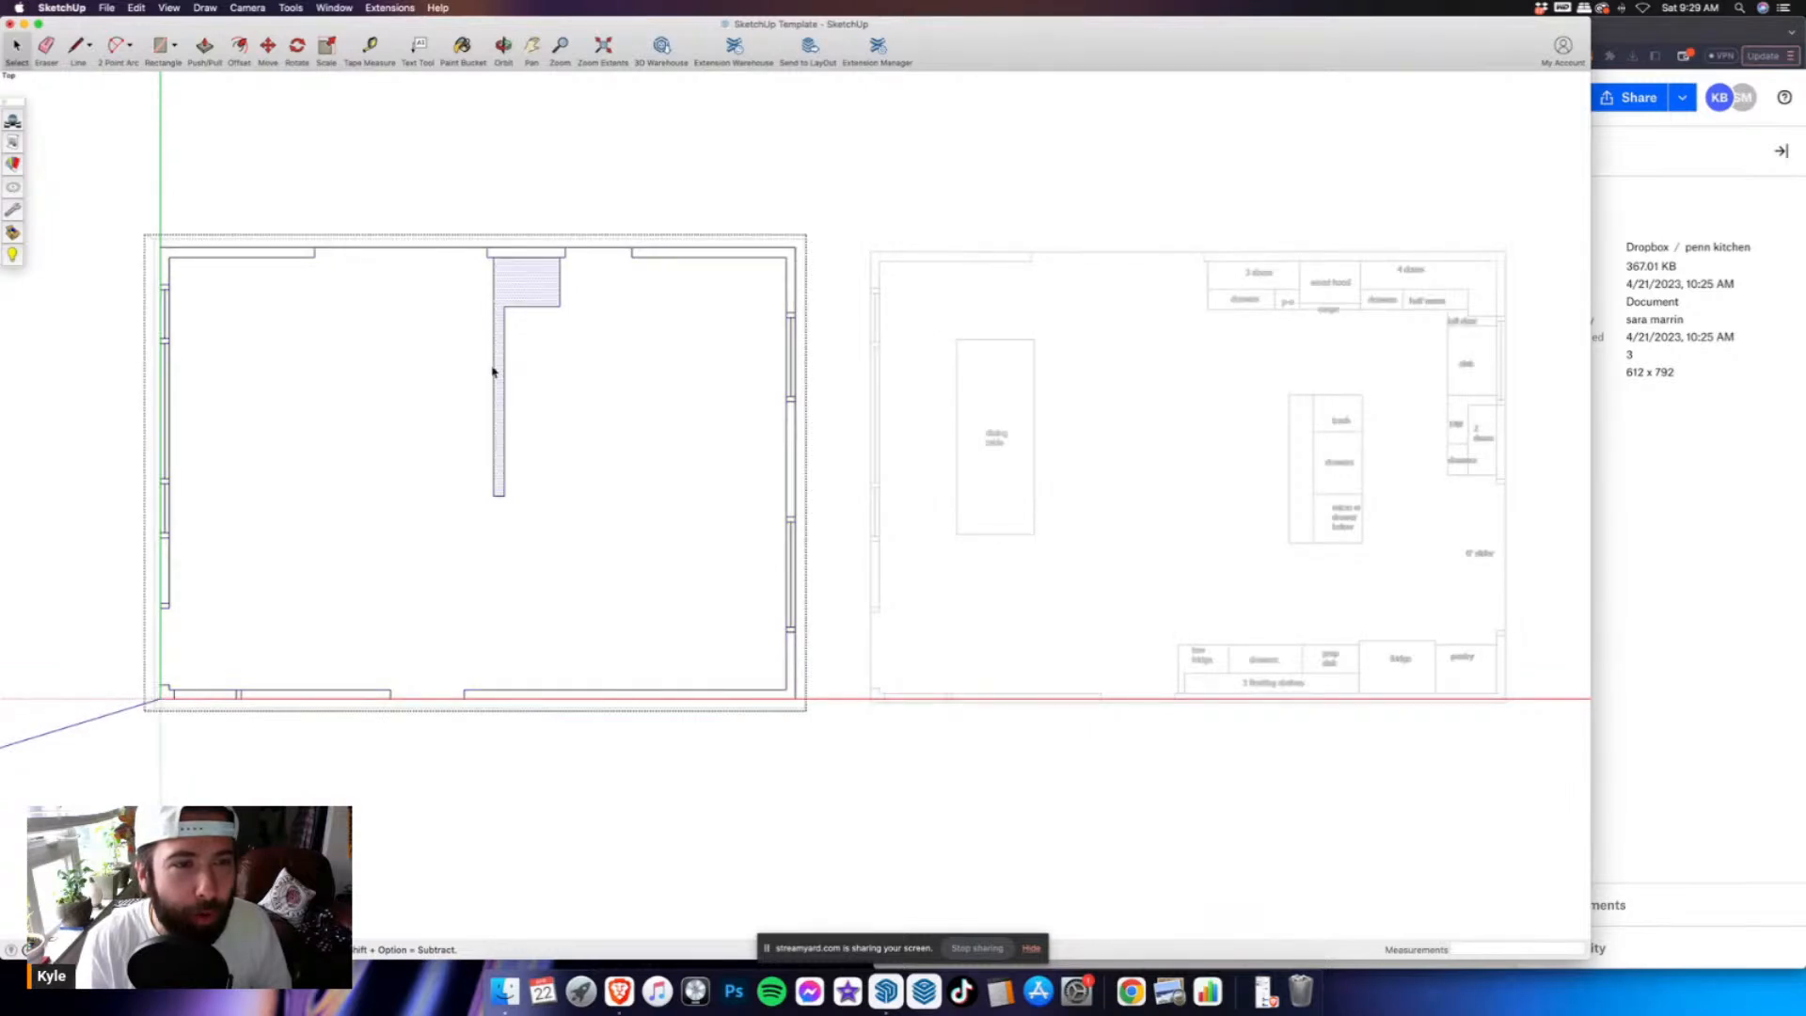
left_click(478, 49)
left_click(1444, 68)
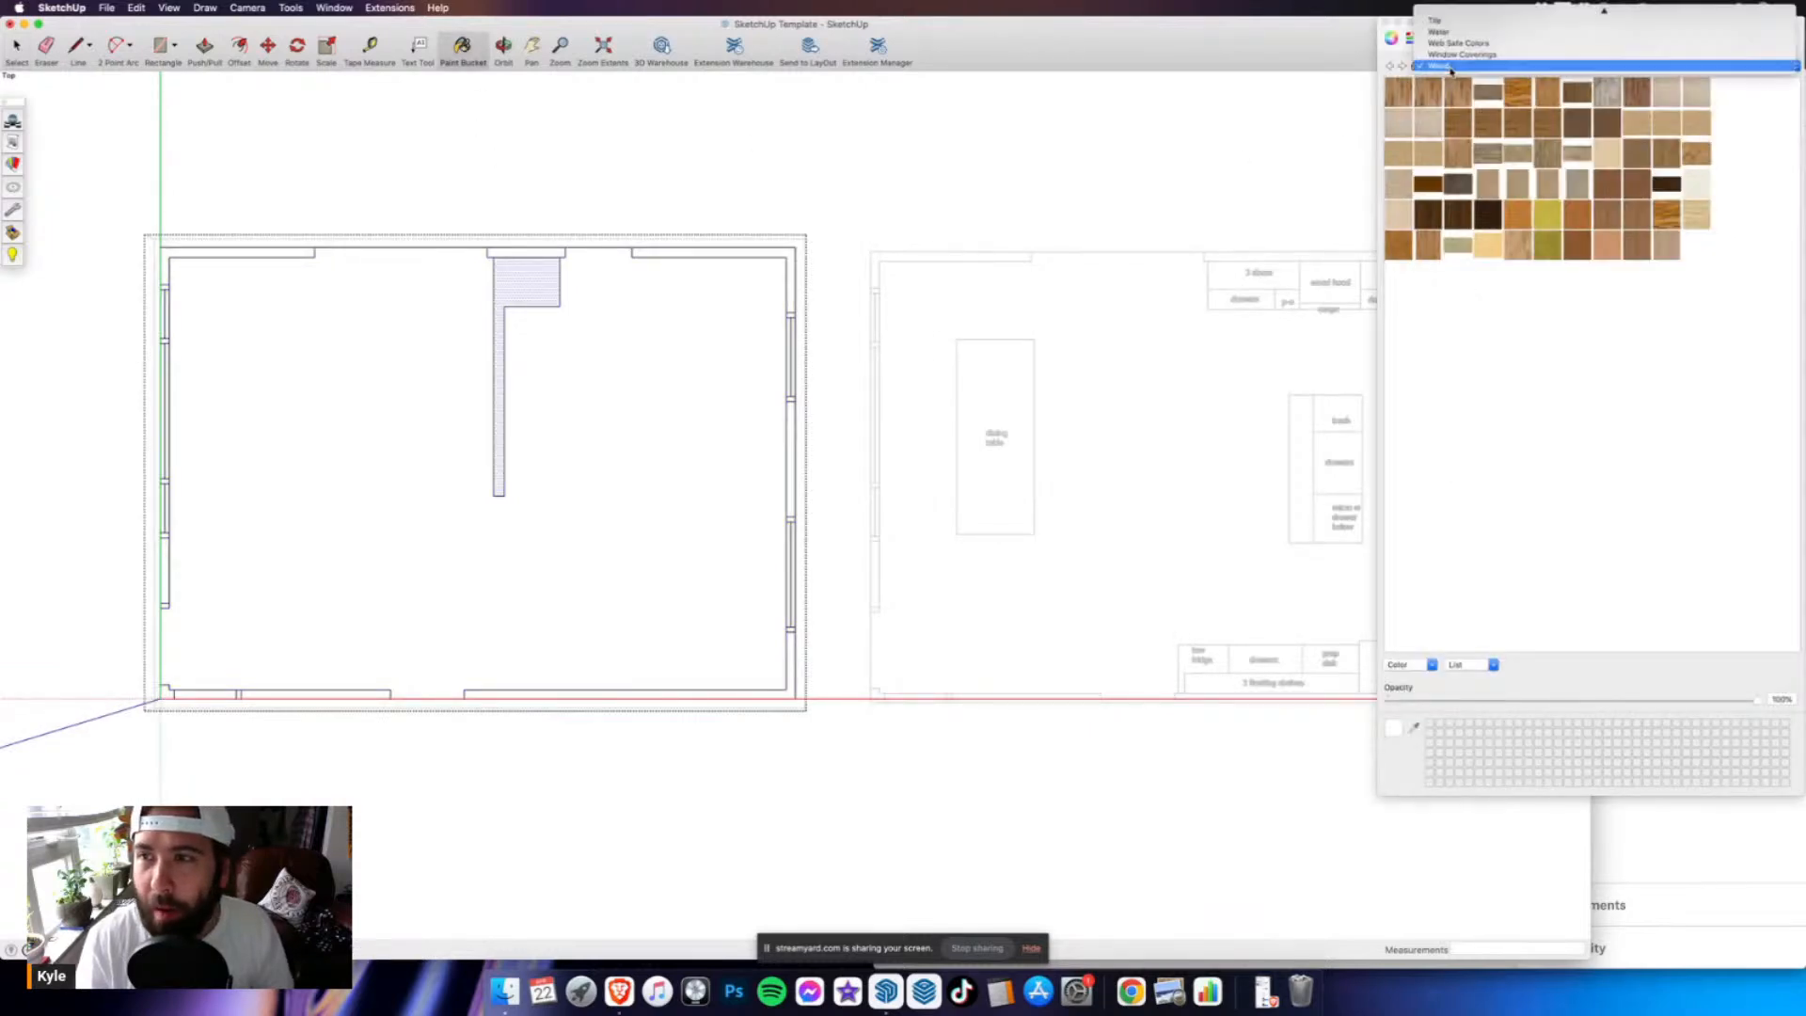
left_click(1442, 70)
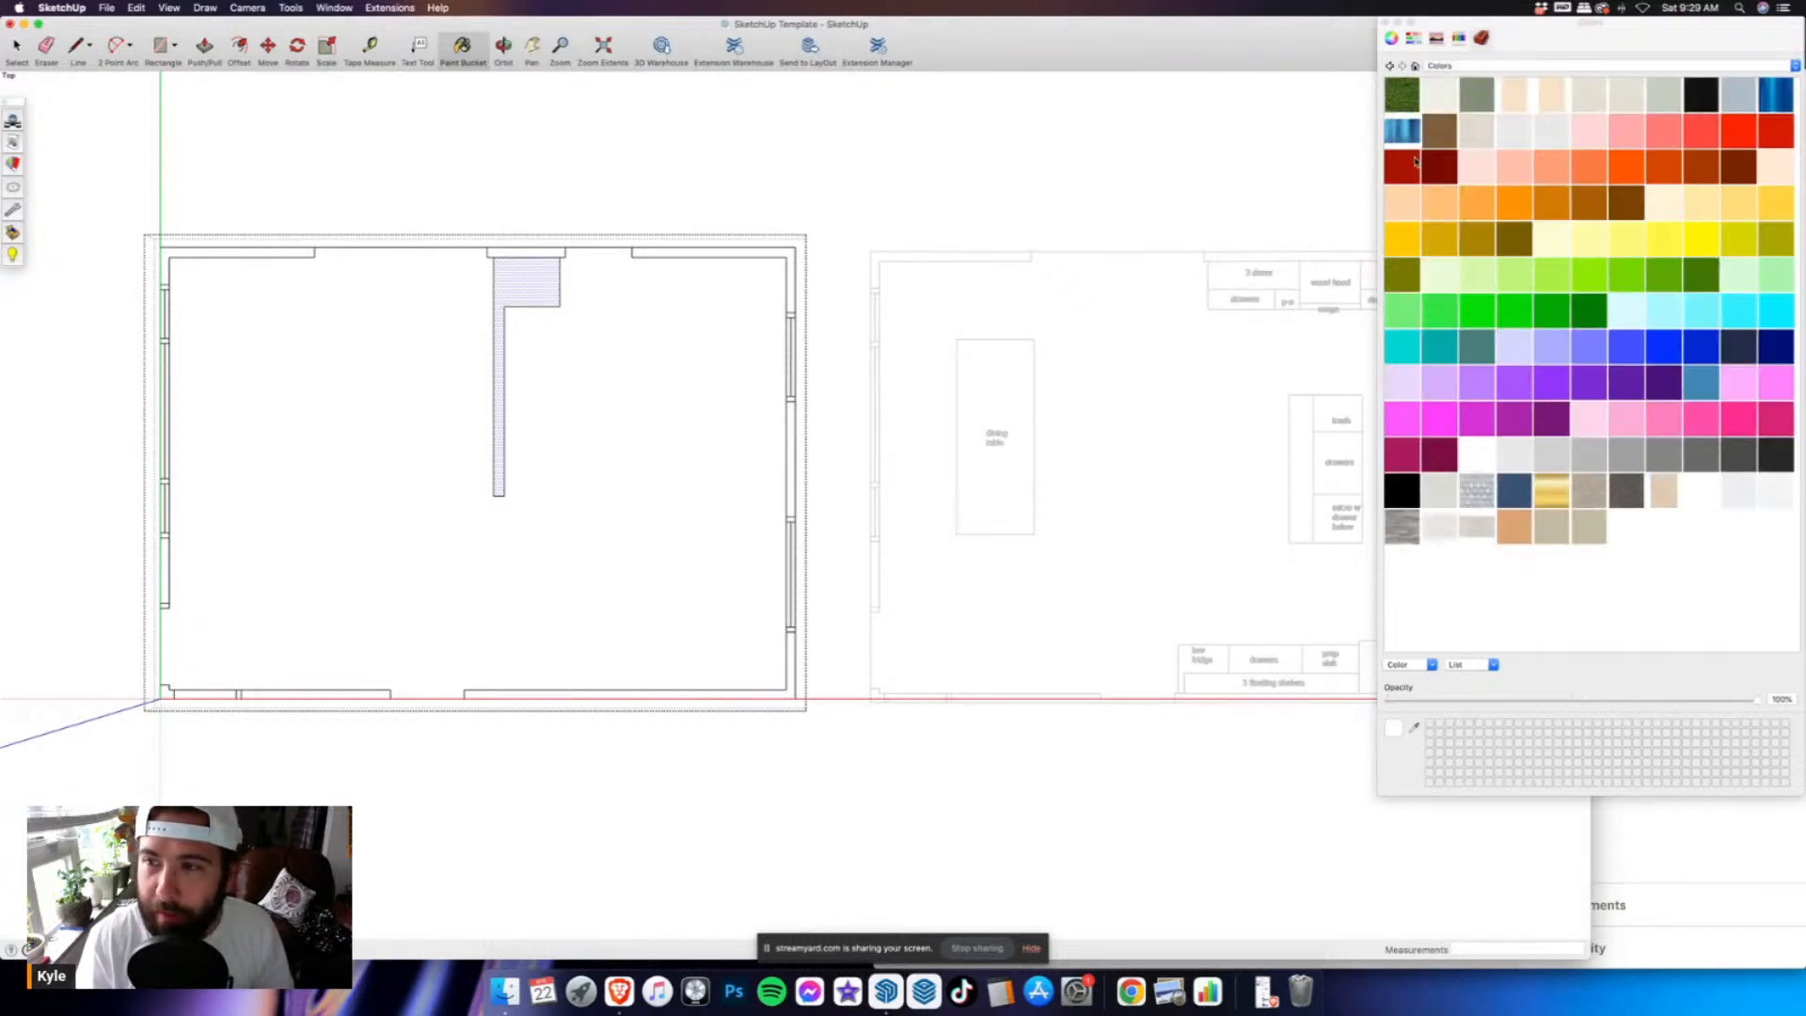
left_click(516, 283)
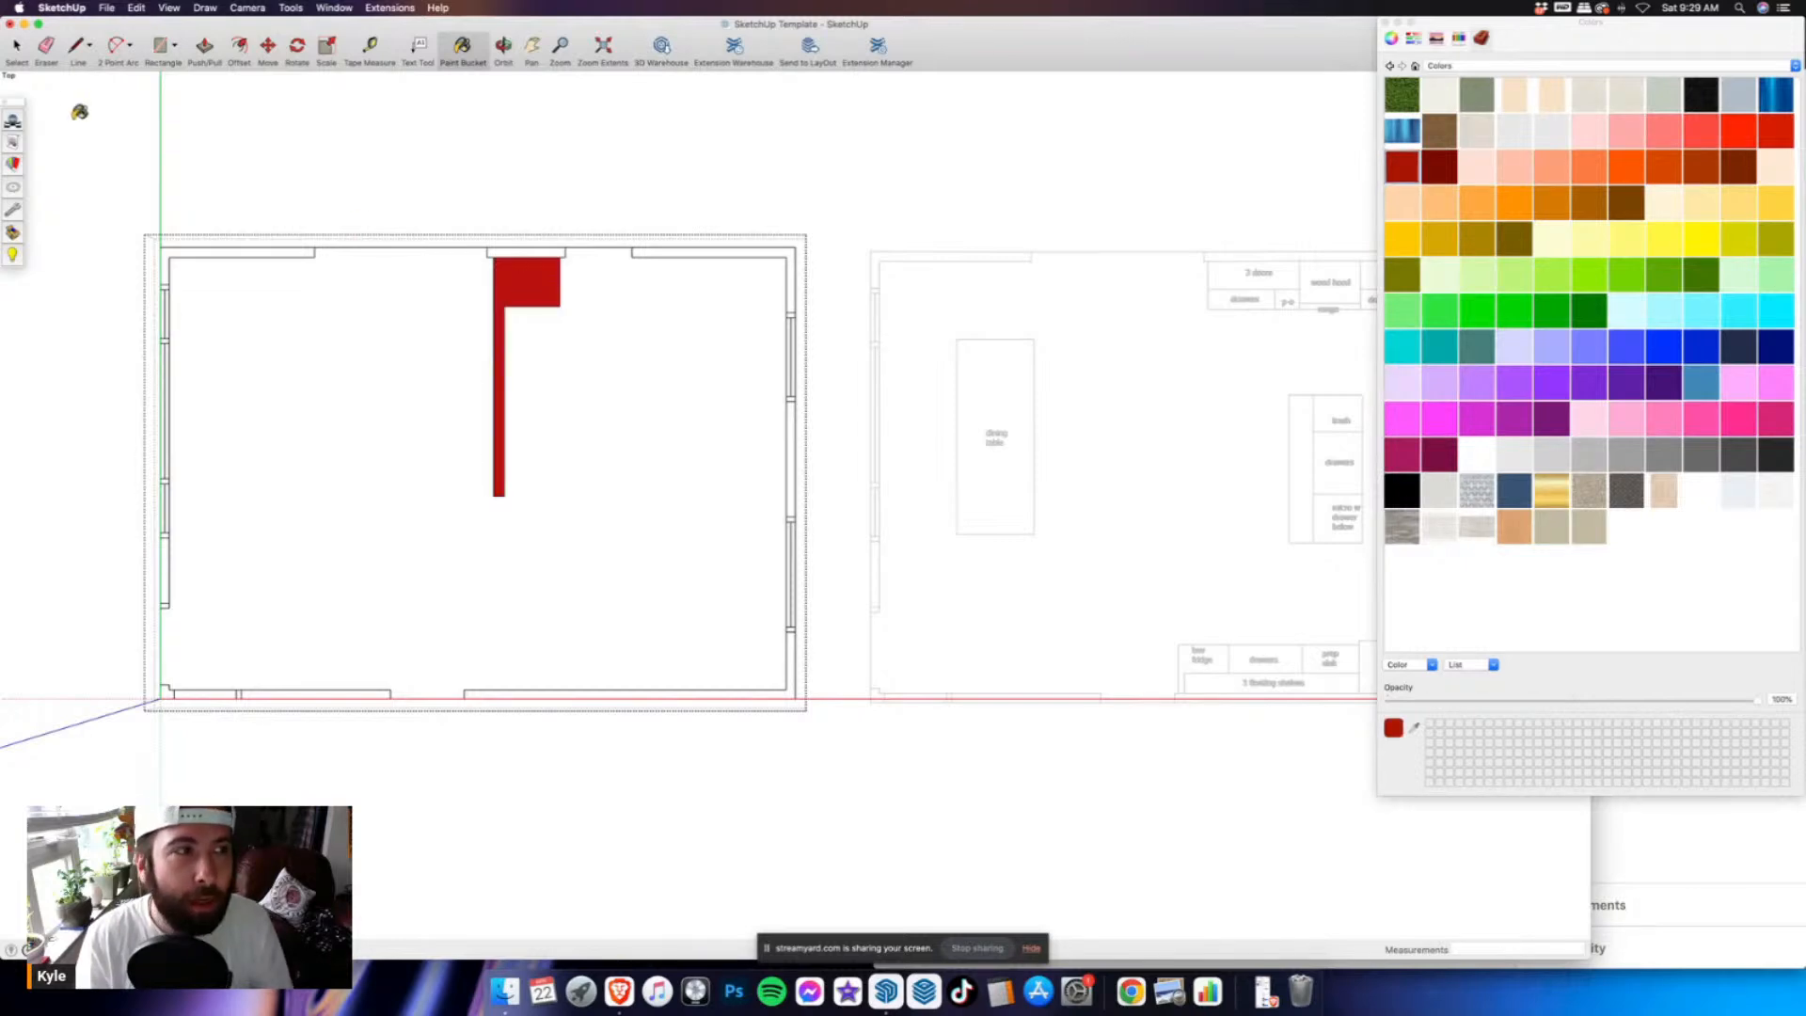
left_click(16, 44)
left_click(209, 113)
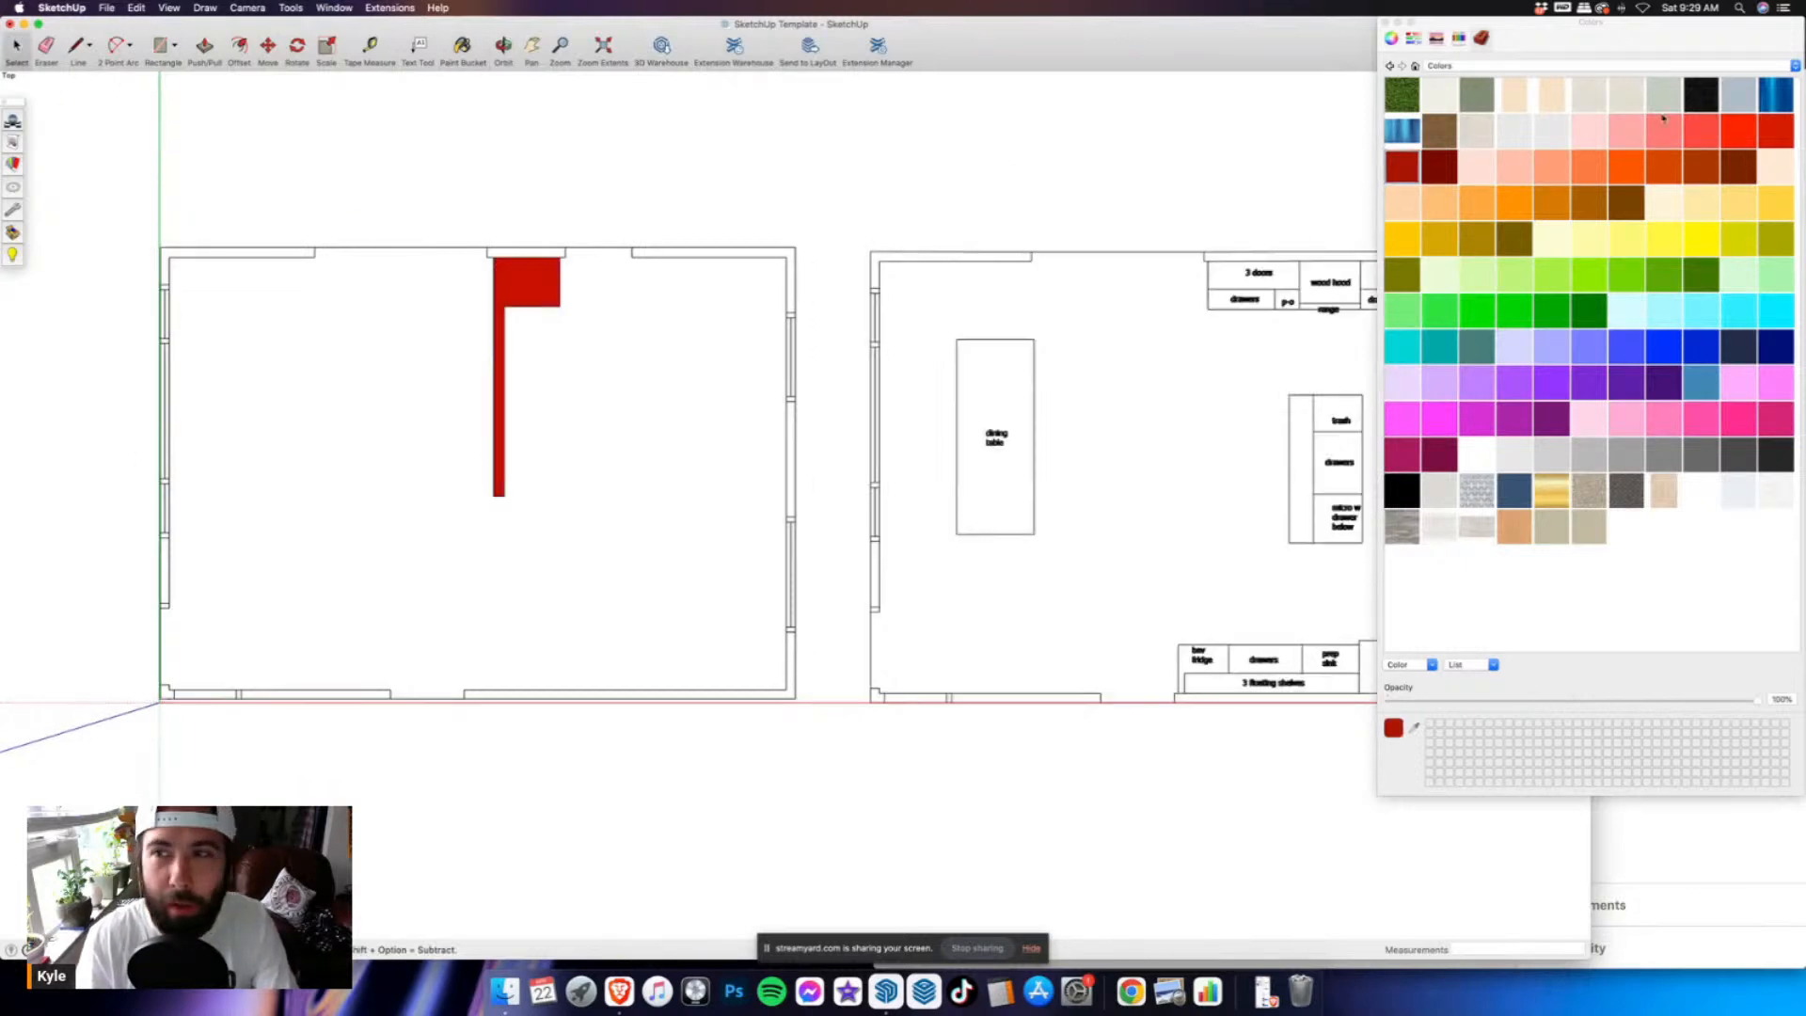
left_click(1391, 23)
- Hide the screen-sharing notification bar and return to the SketchUp floor plans
scroll(699, 515, "down", 3)
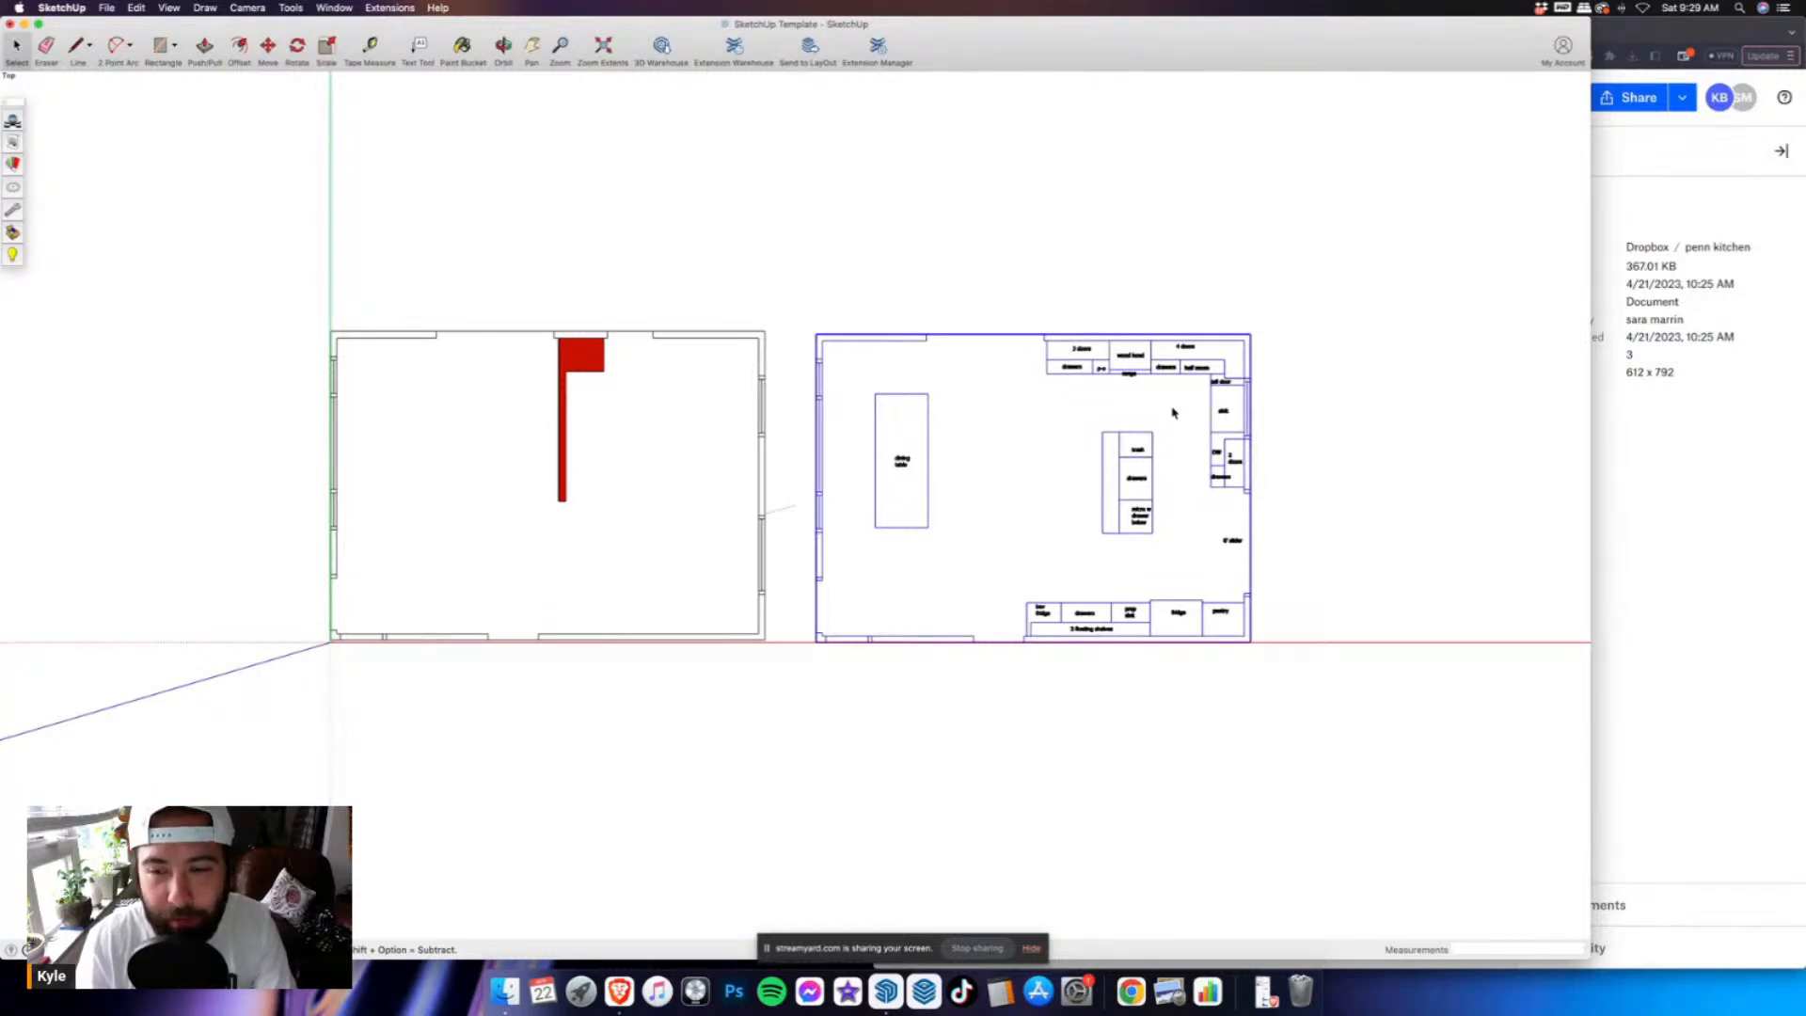
scroll(1172, 412, "up", 2)
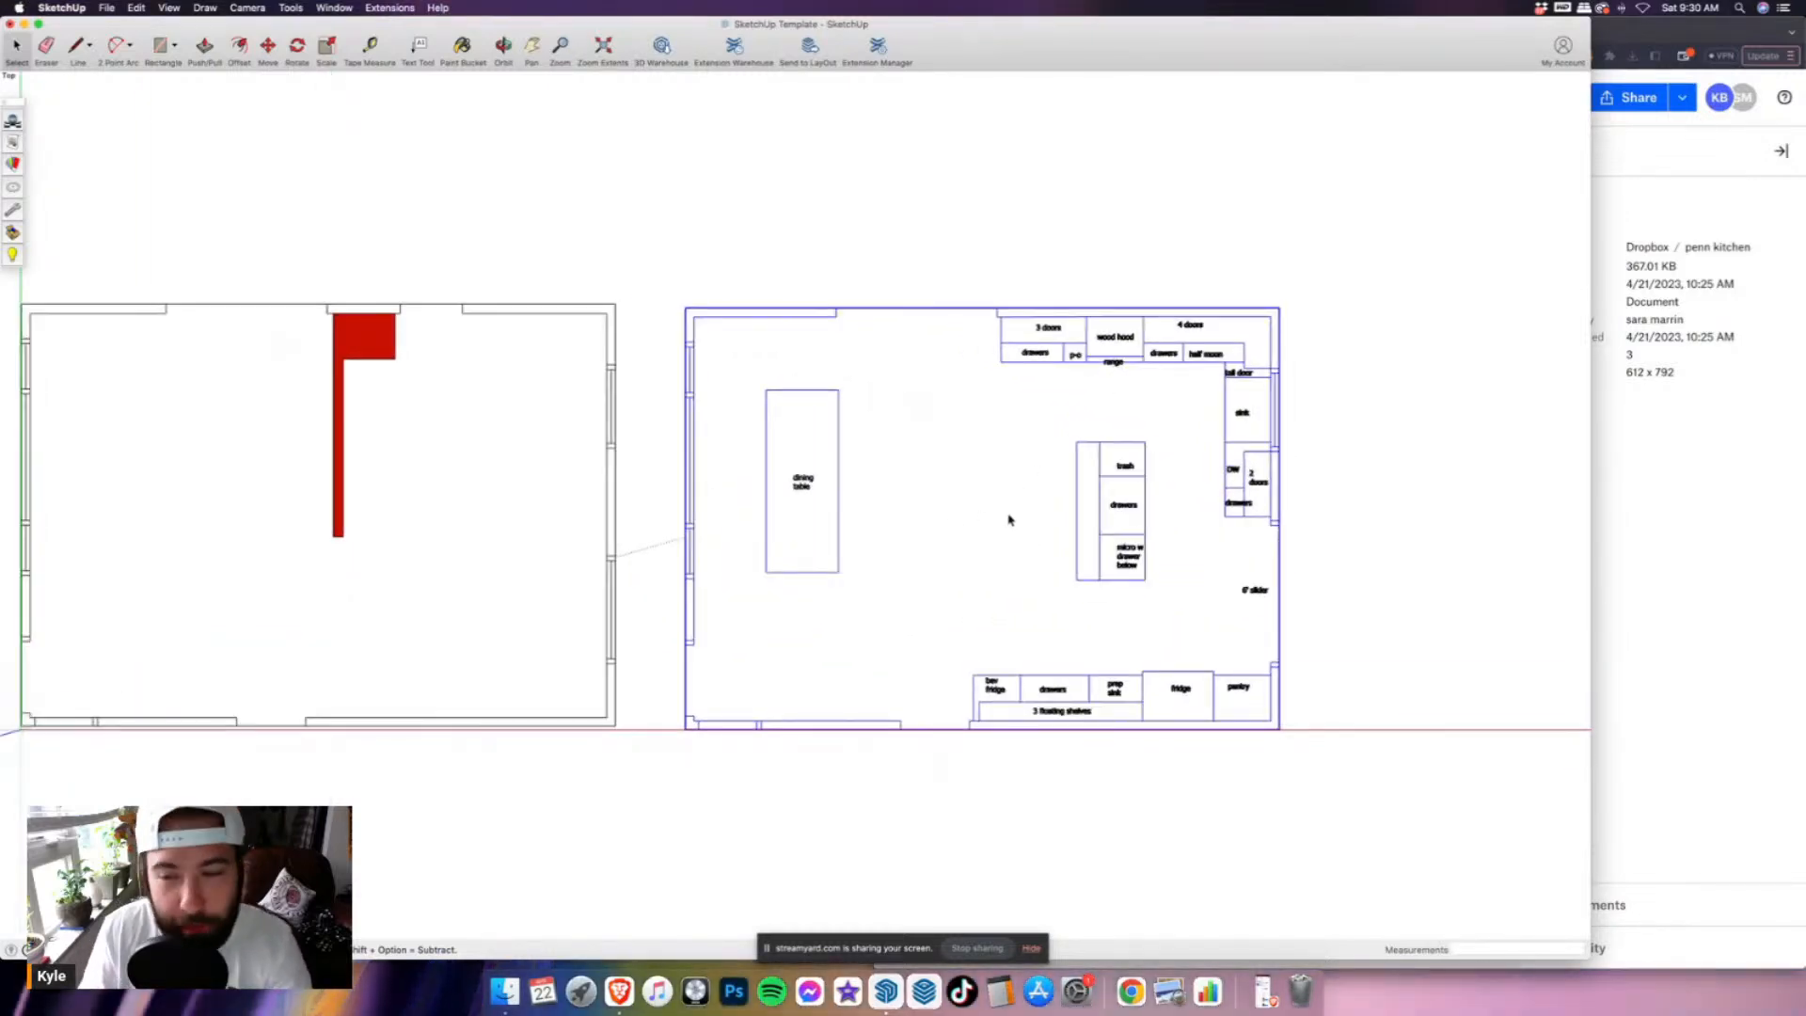
left_click(1026, 953)
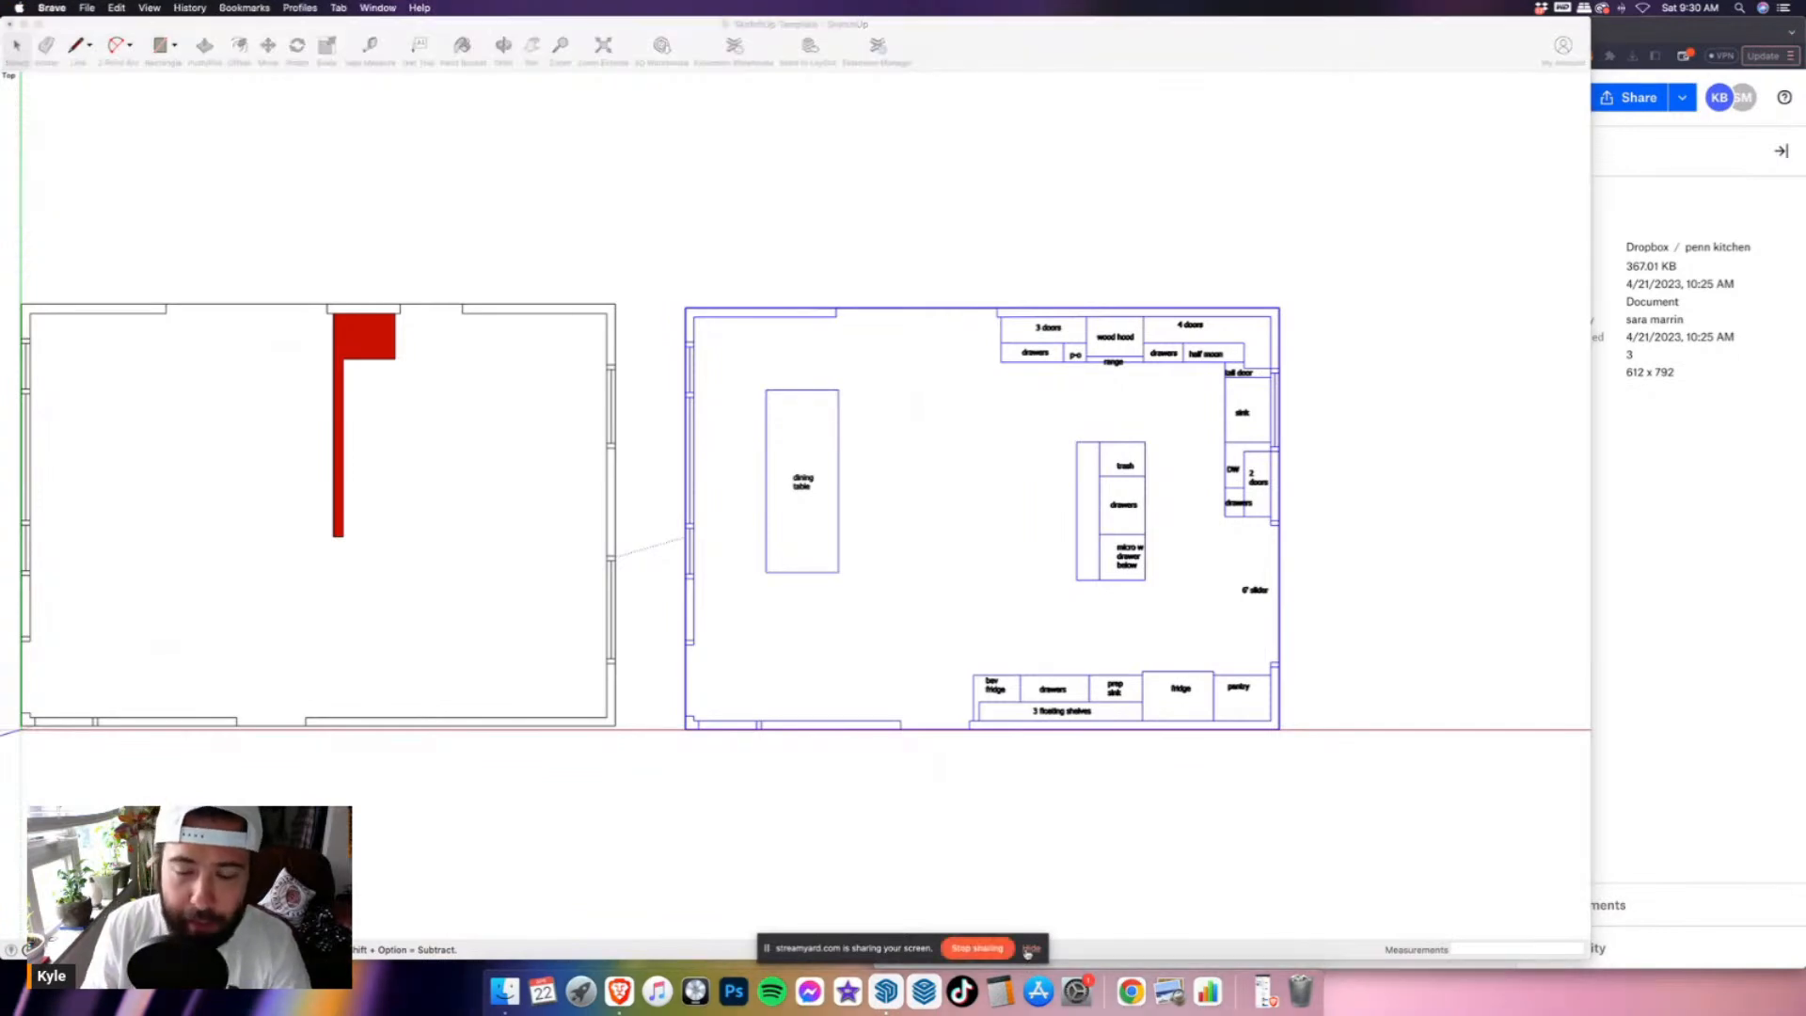
left_click(1027, 951)
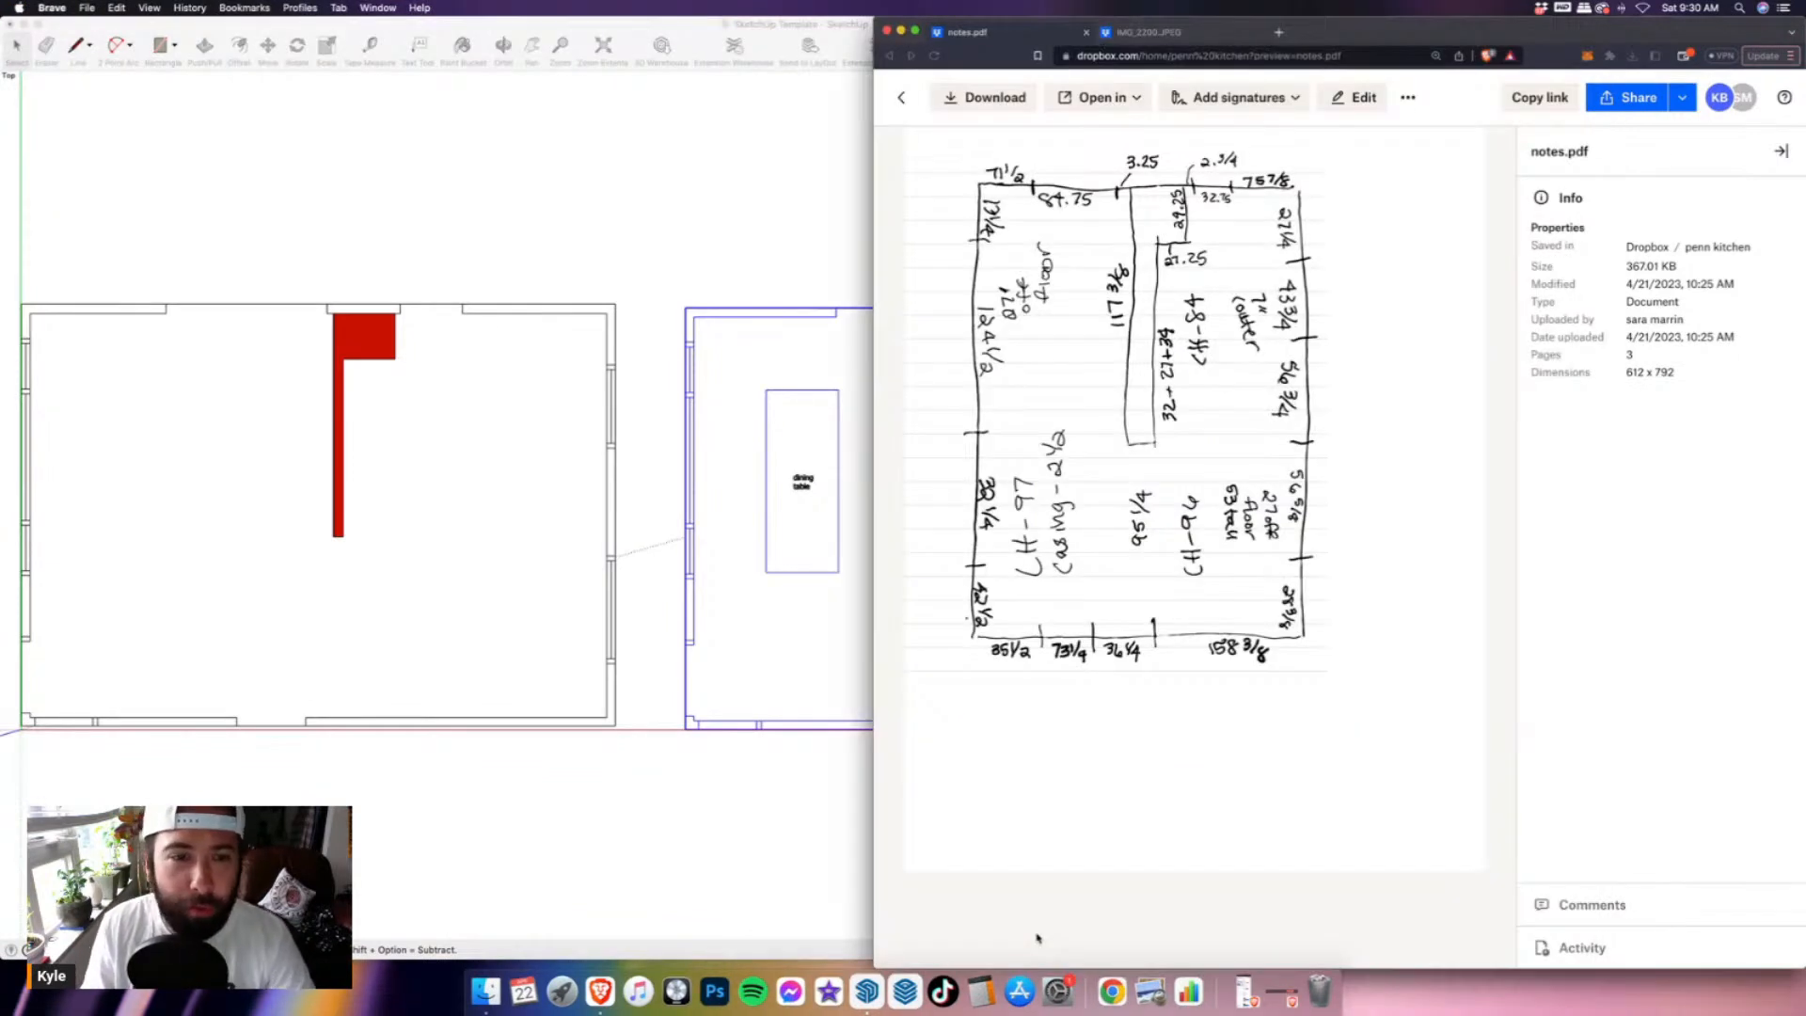
left_click(766, 148)
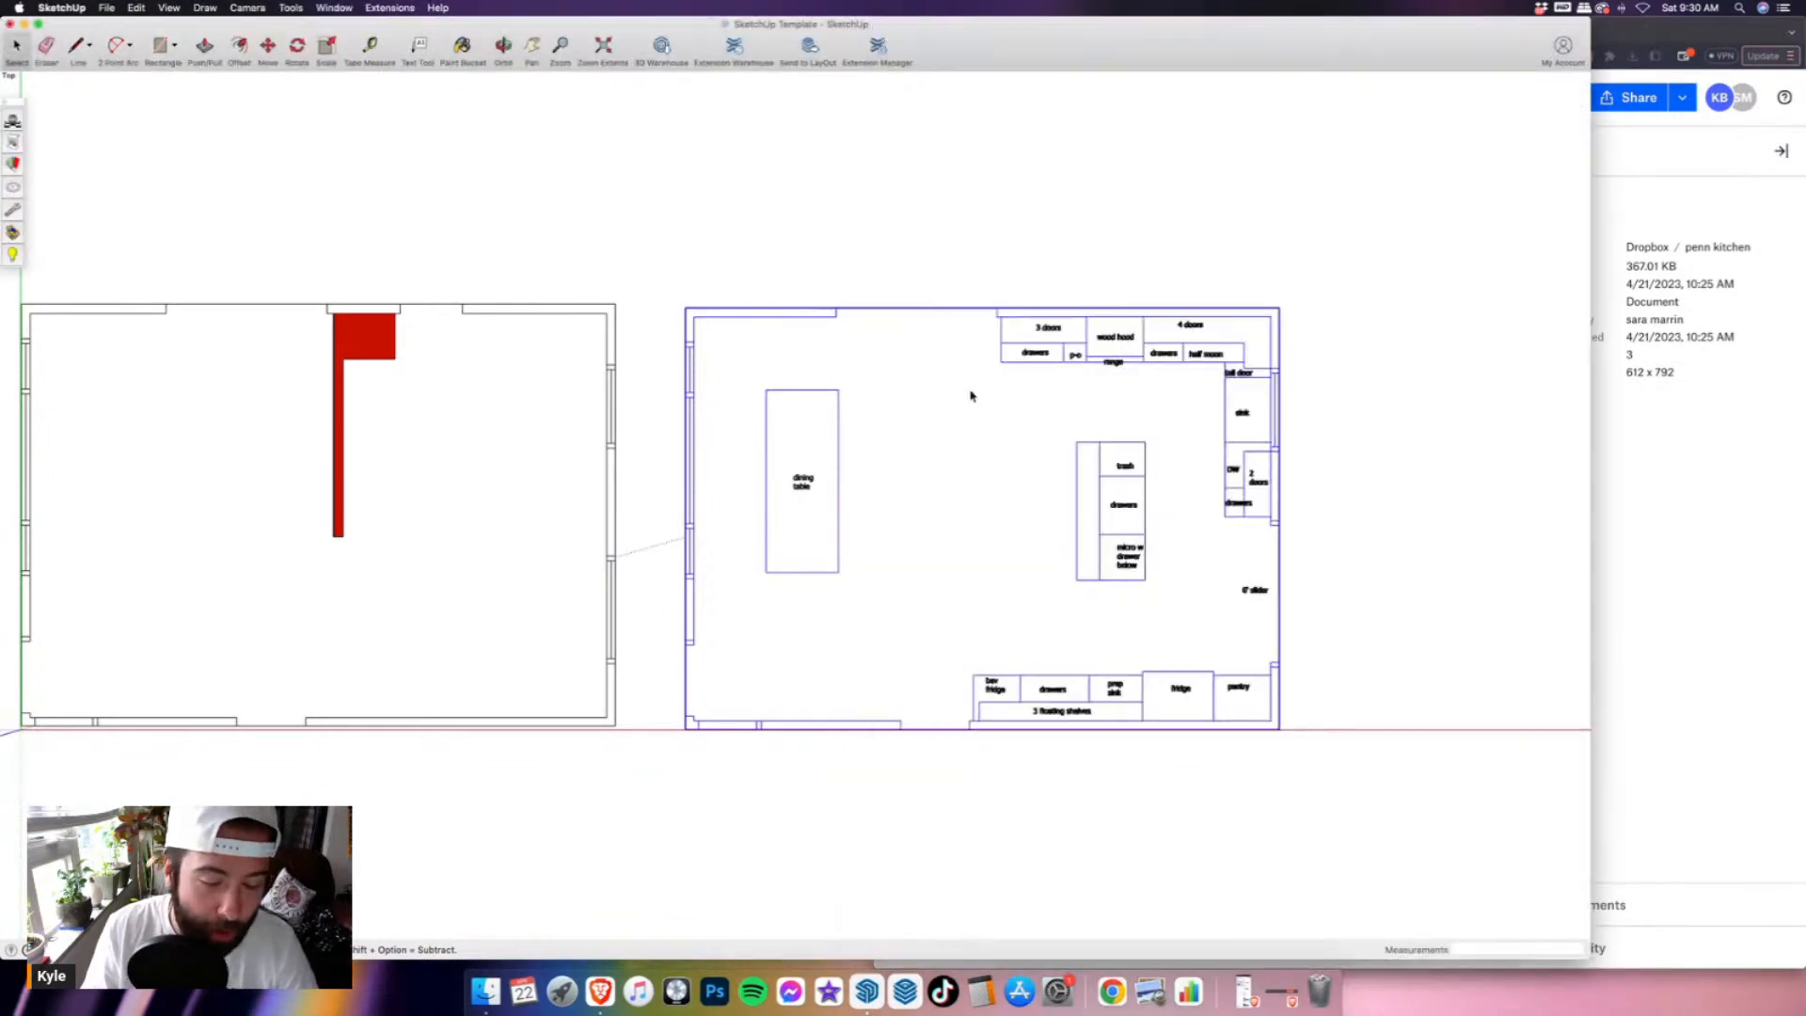
- Duplicate the labelled kitchen floor plan beside the original and move the copy about 24' farther along the red axis
scroll(903, 377, "down", 3)
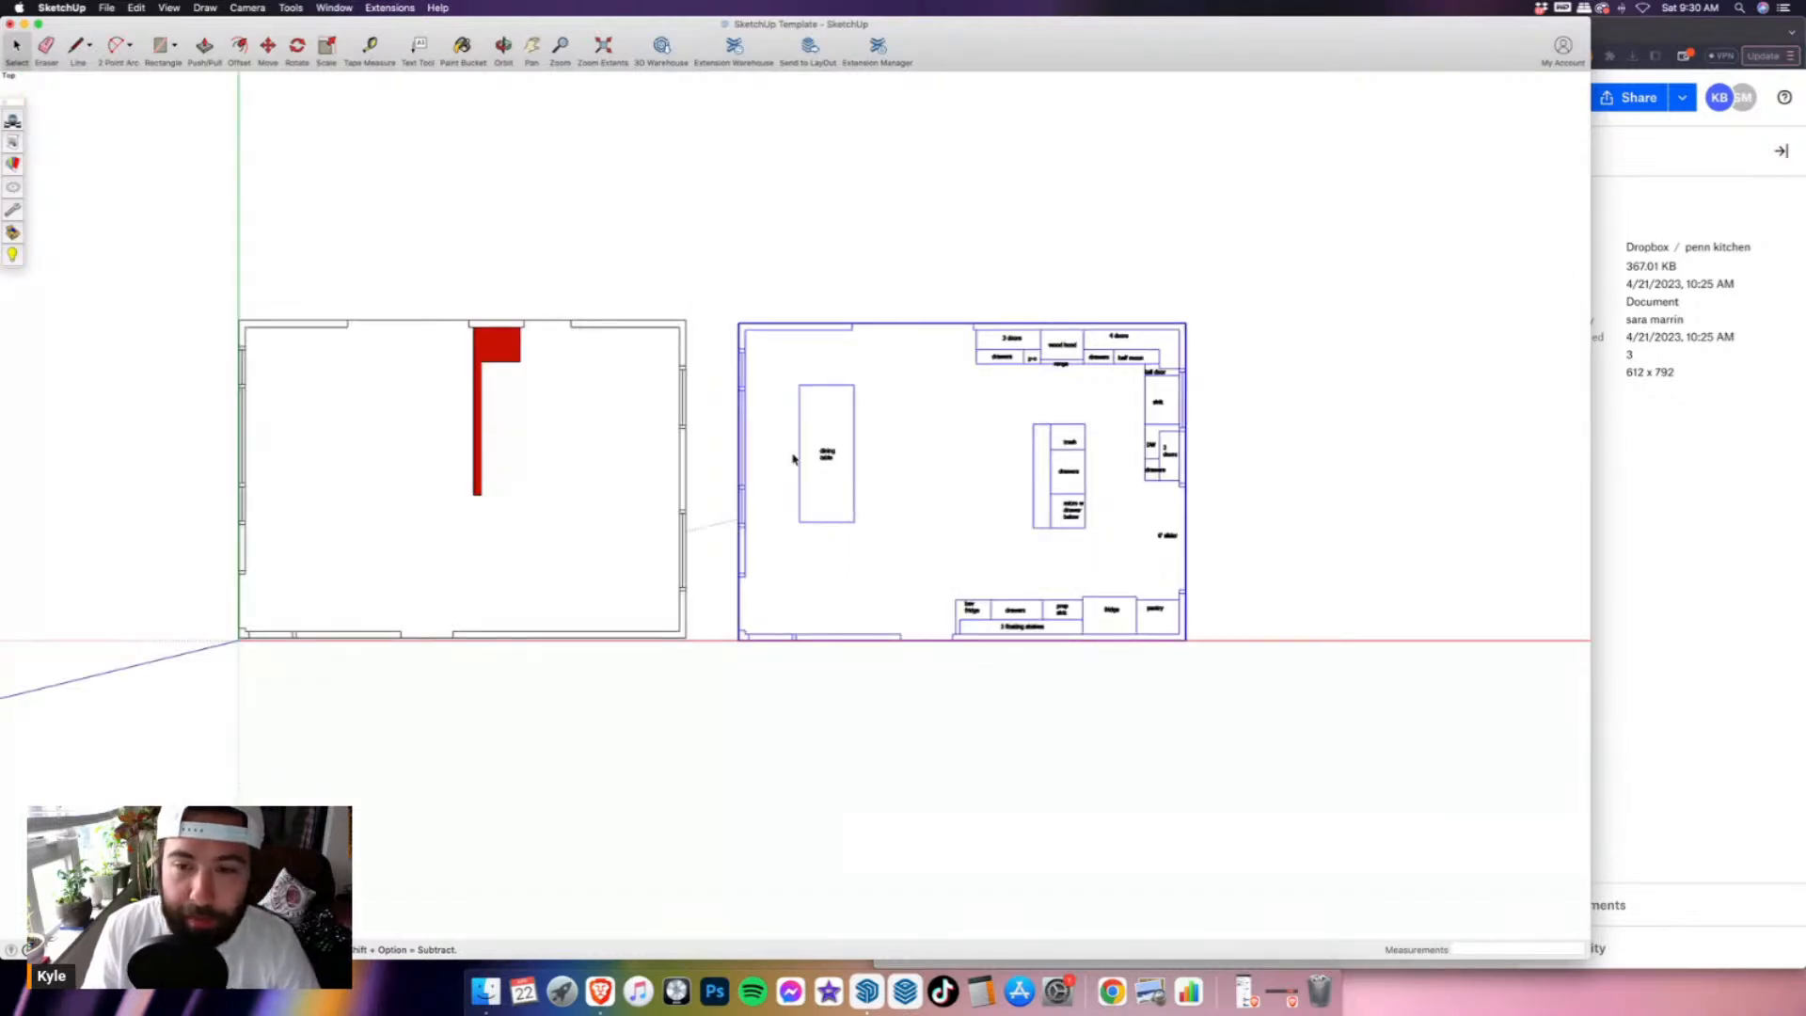
scroll(793, 459, "down", 2)
key("super+v")
scroll(865, 508, "down", 1)
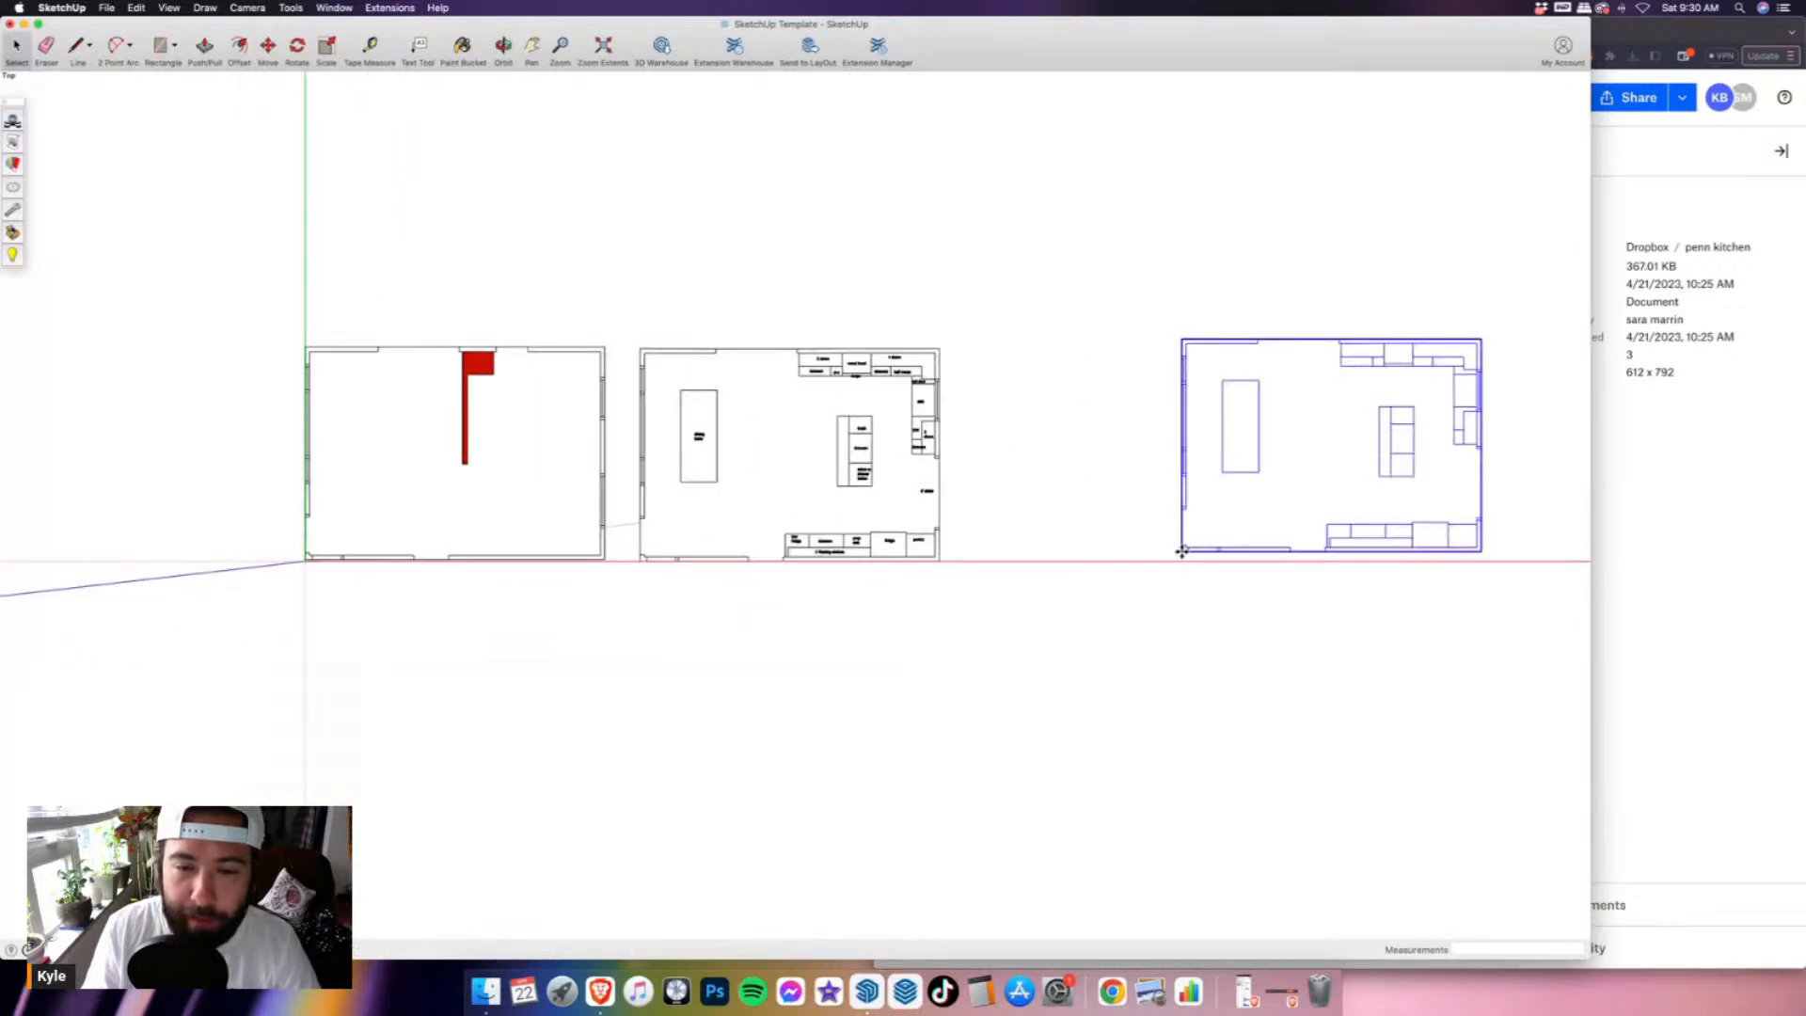
left_click(940, 562)
scroll(932, 625, "down", 2)
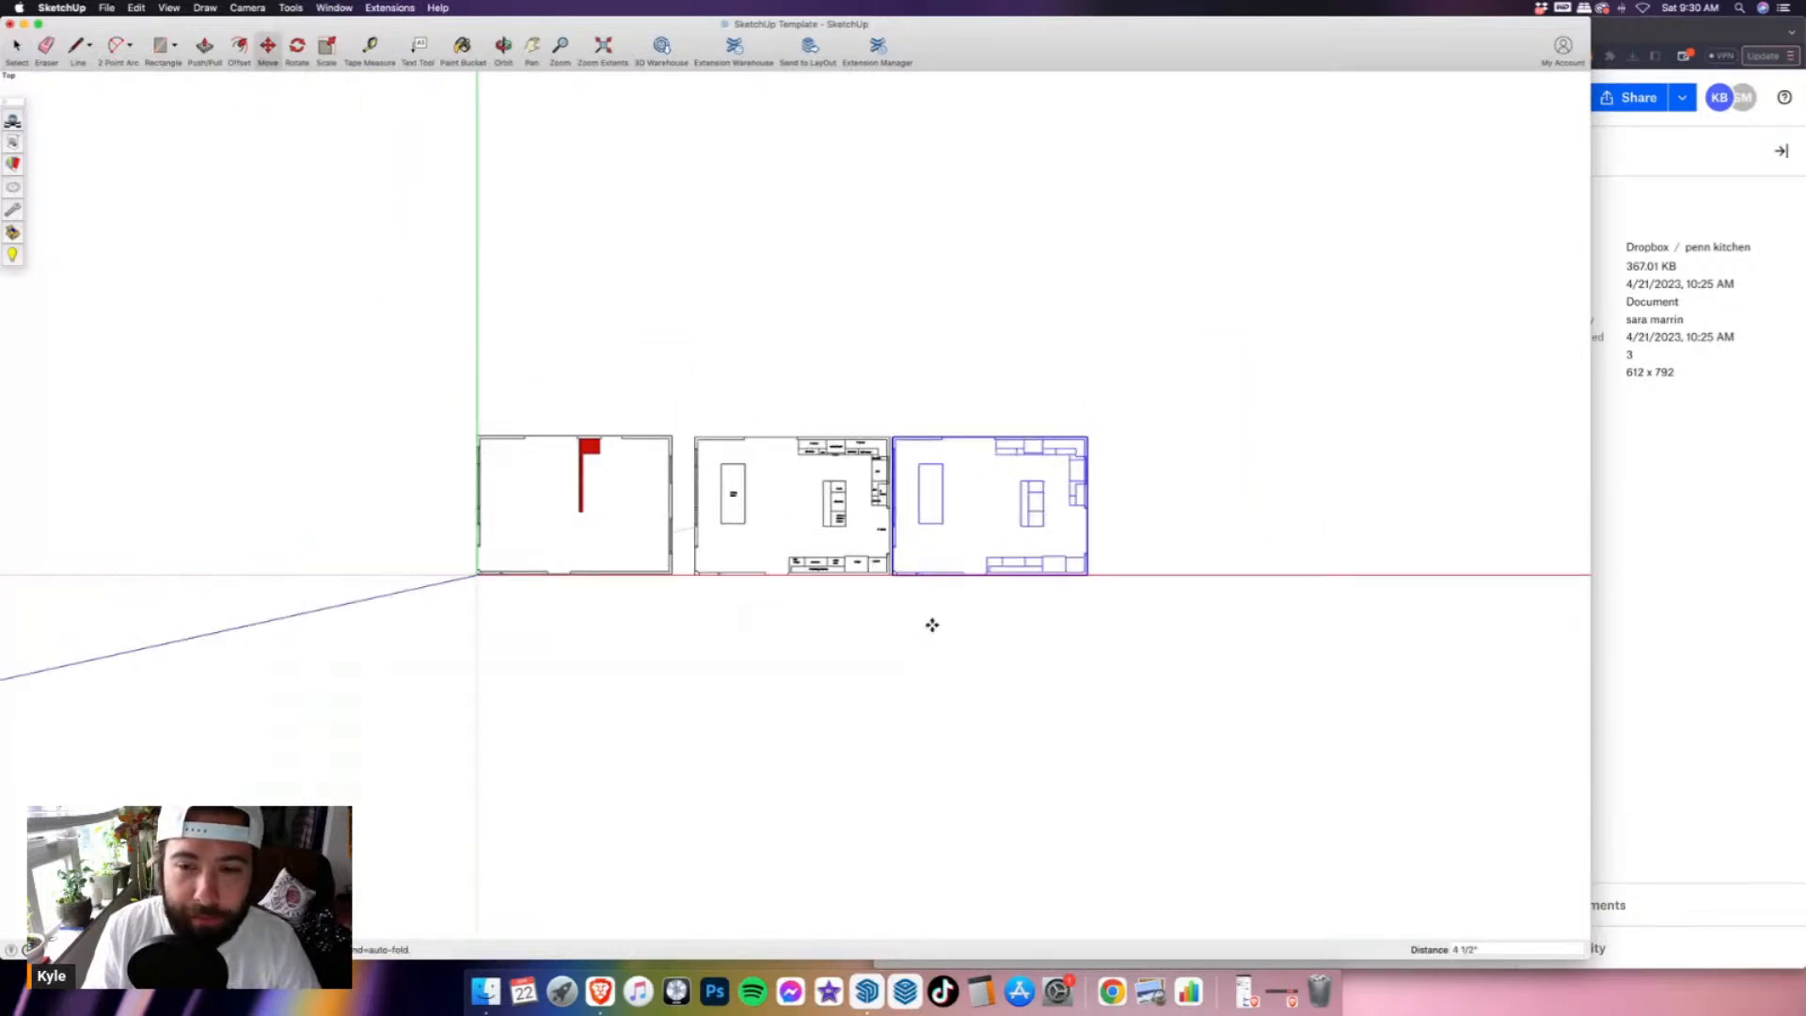
left_click(1109, 625)
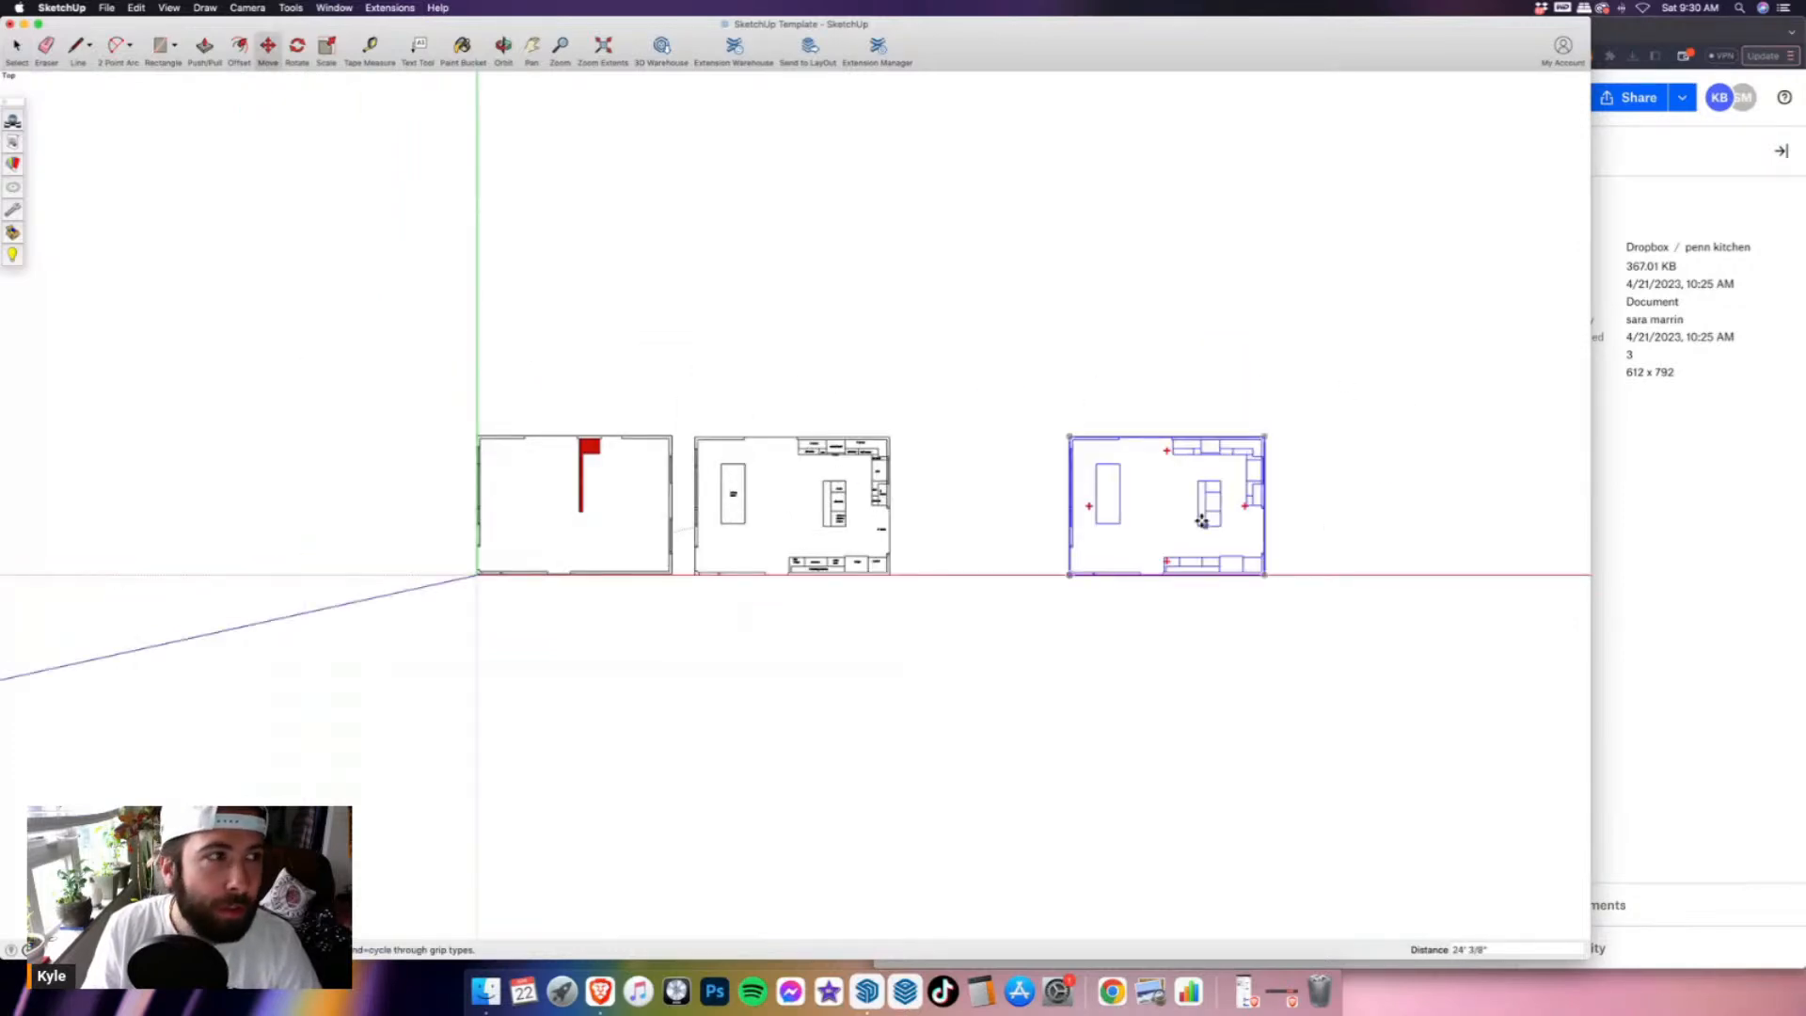
key("space")
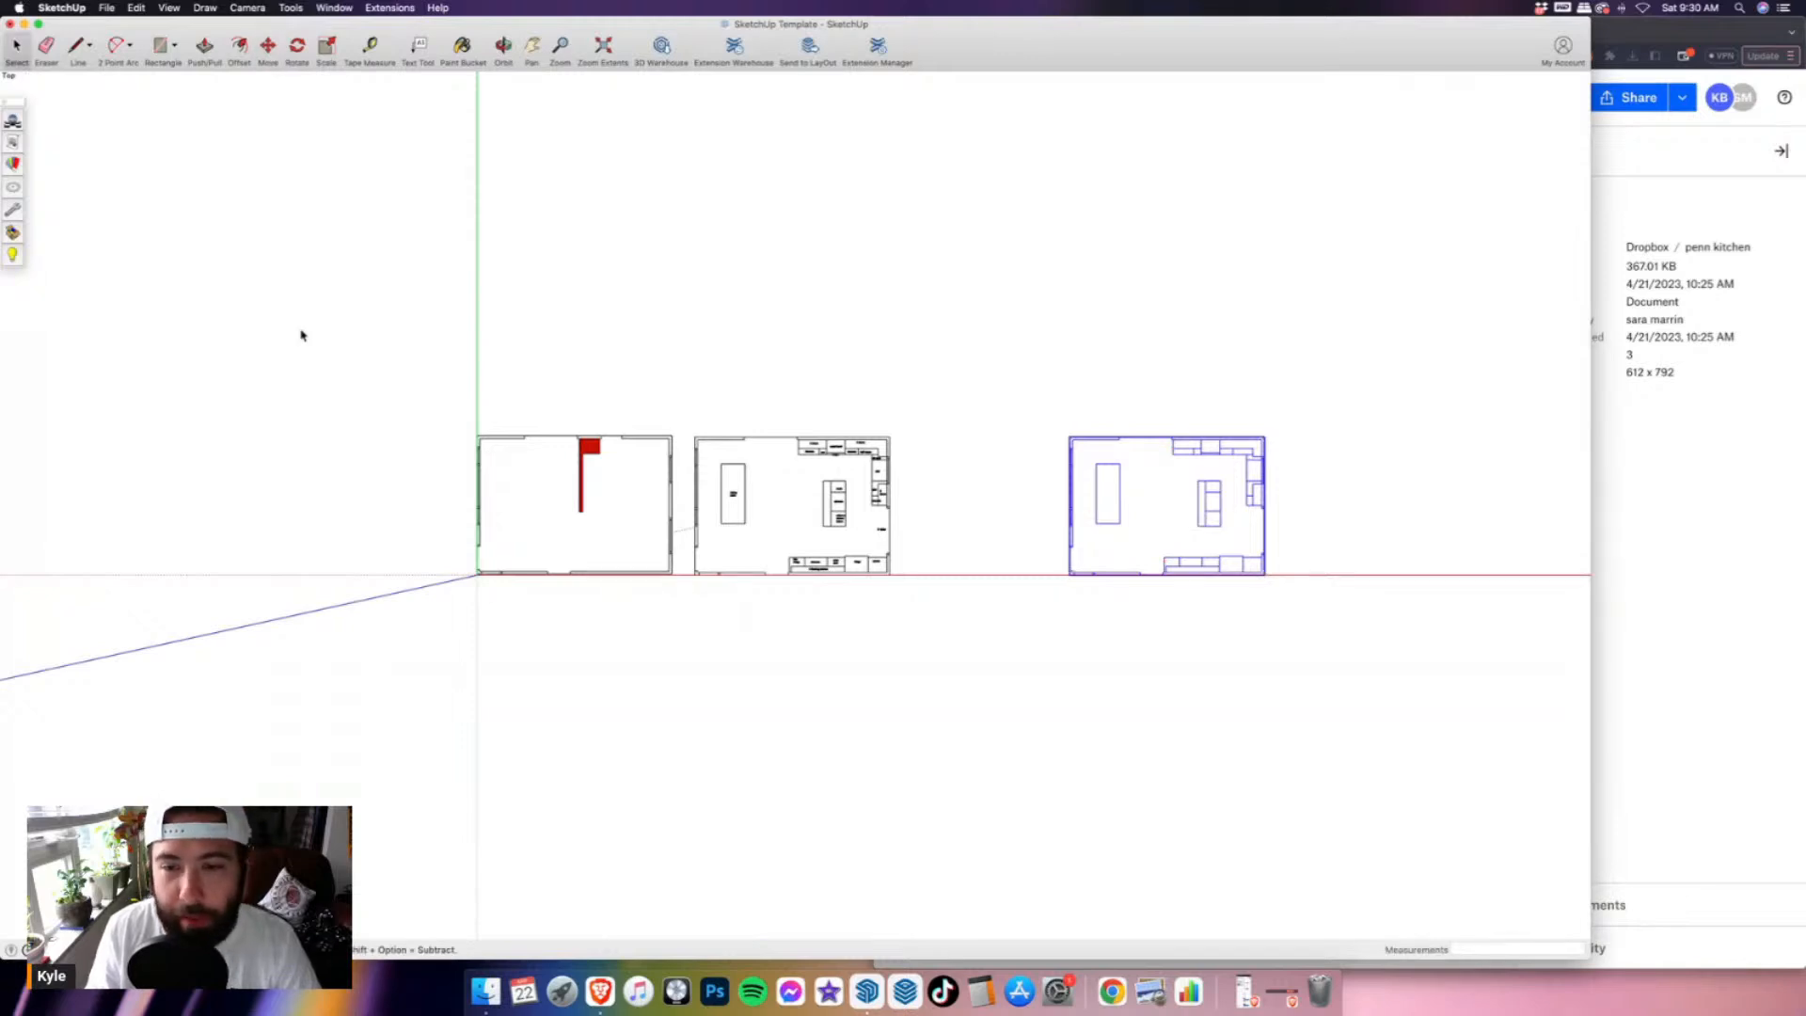
- Open the copied floor plan for editing and erase the dining table outline
scroll(302, 335, "down", 1)
scroll(911, 511, "up", 2)
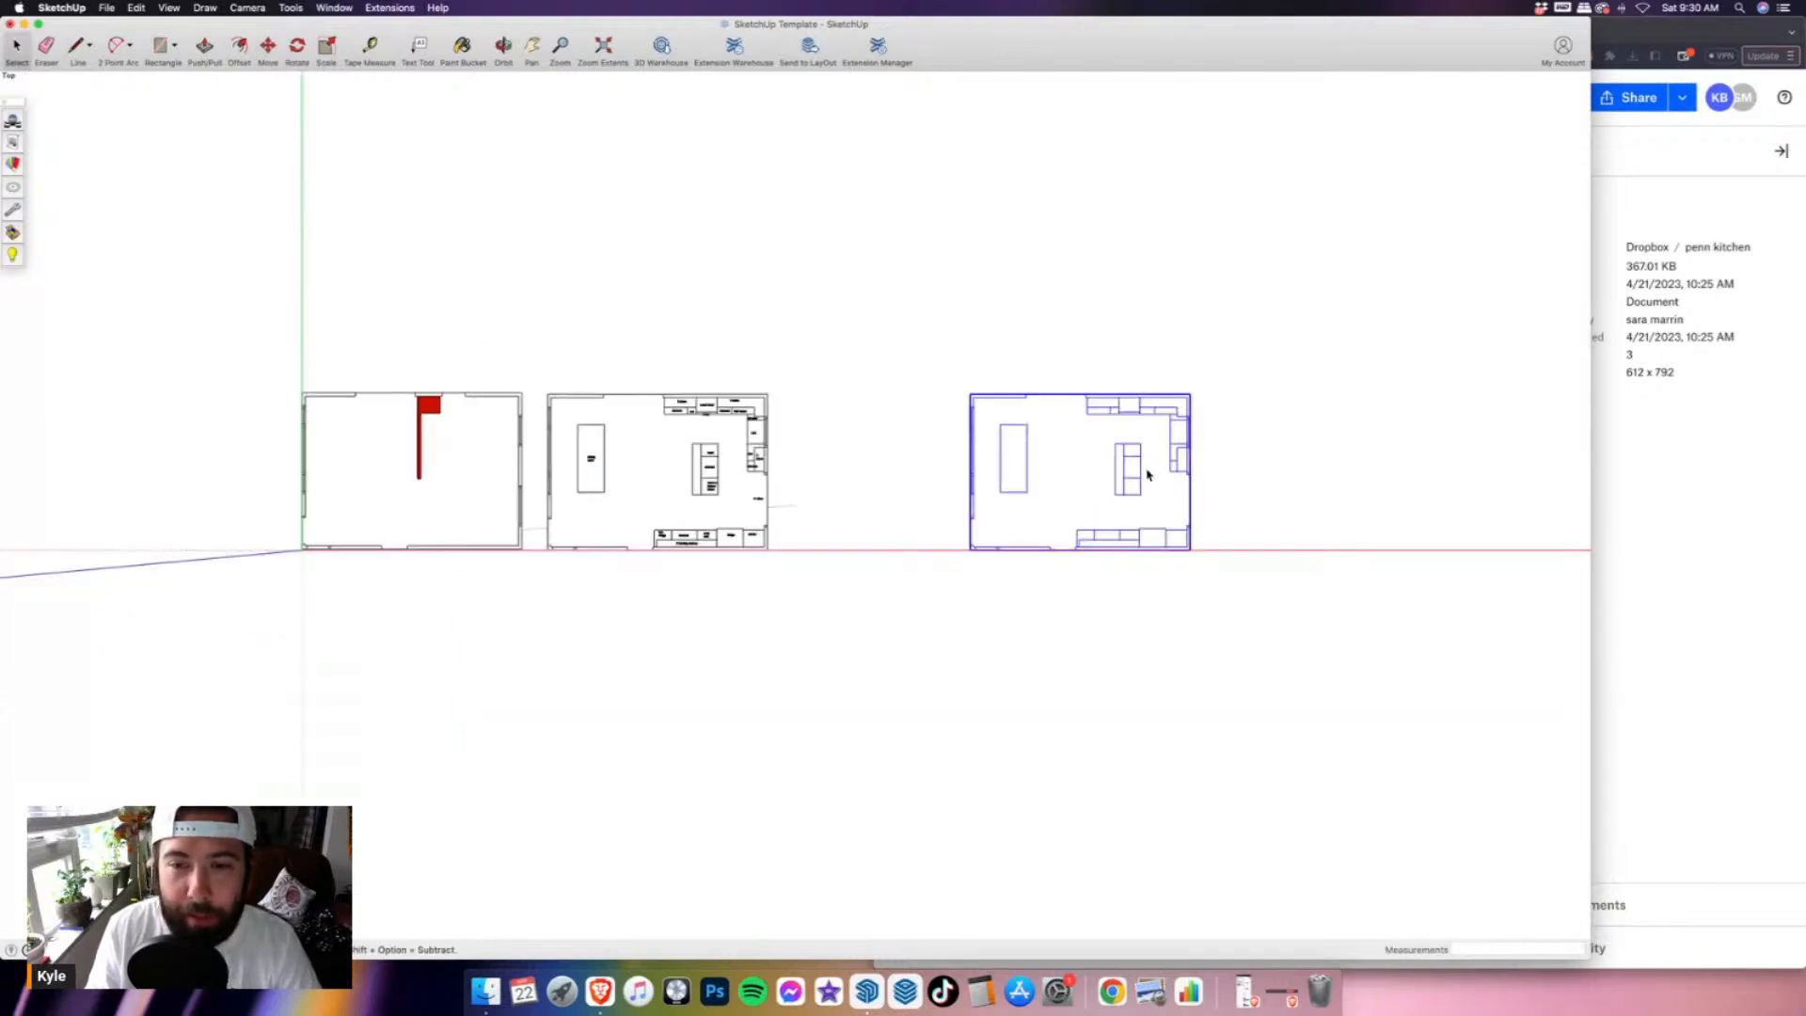
scroll(1147, 475, "up", 2)
double_click(1122, 440)
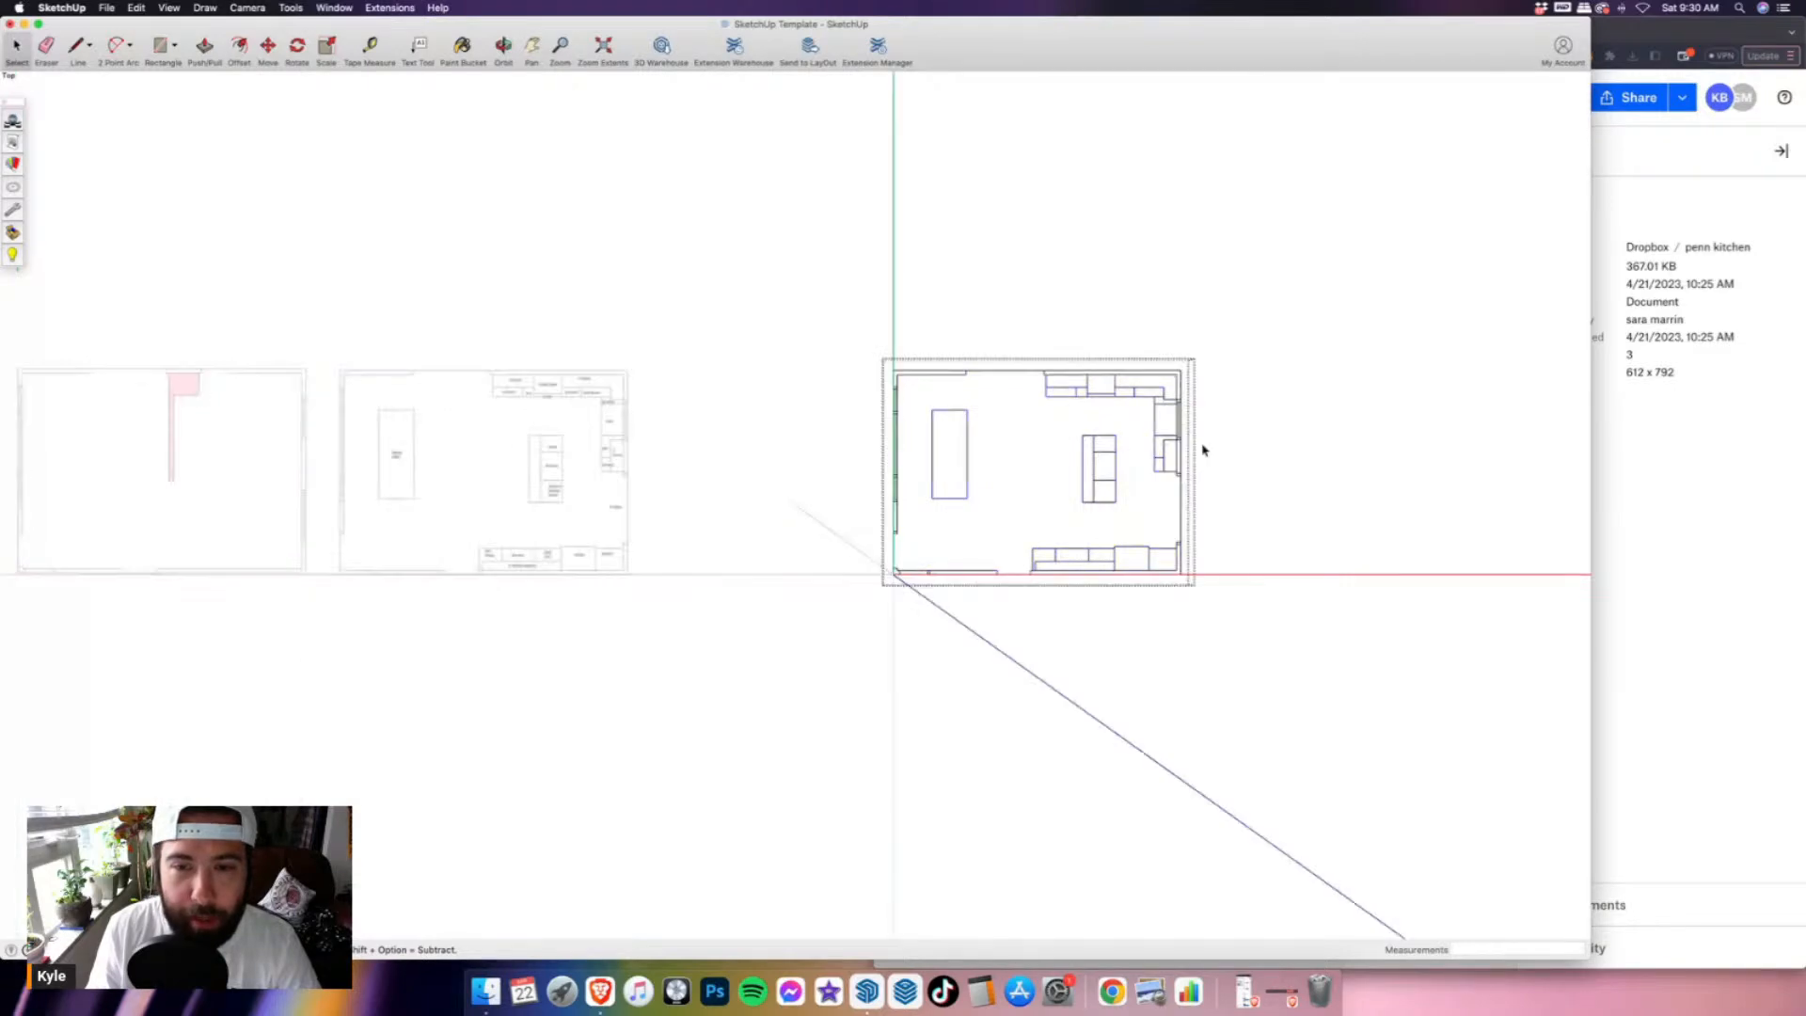
scroll(1202, 449, "up", 2)
left_click(927, 414)
scroll(845, 402, "up", 2)
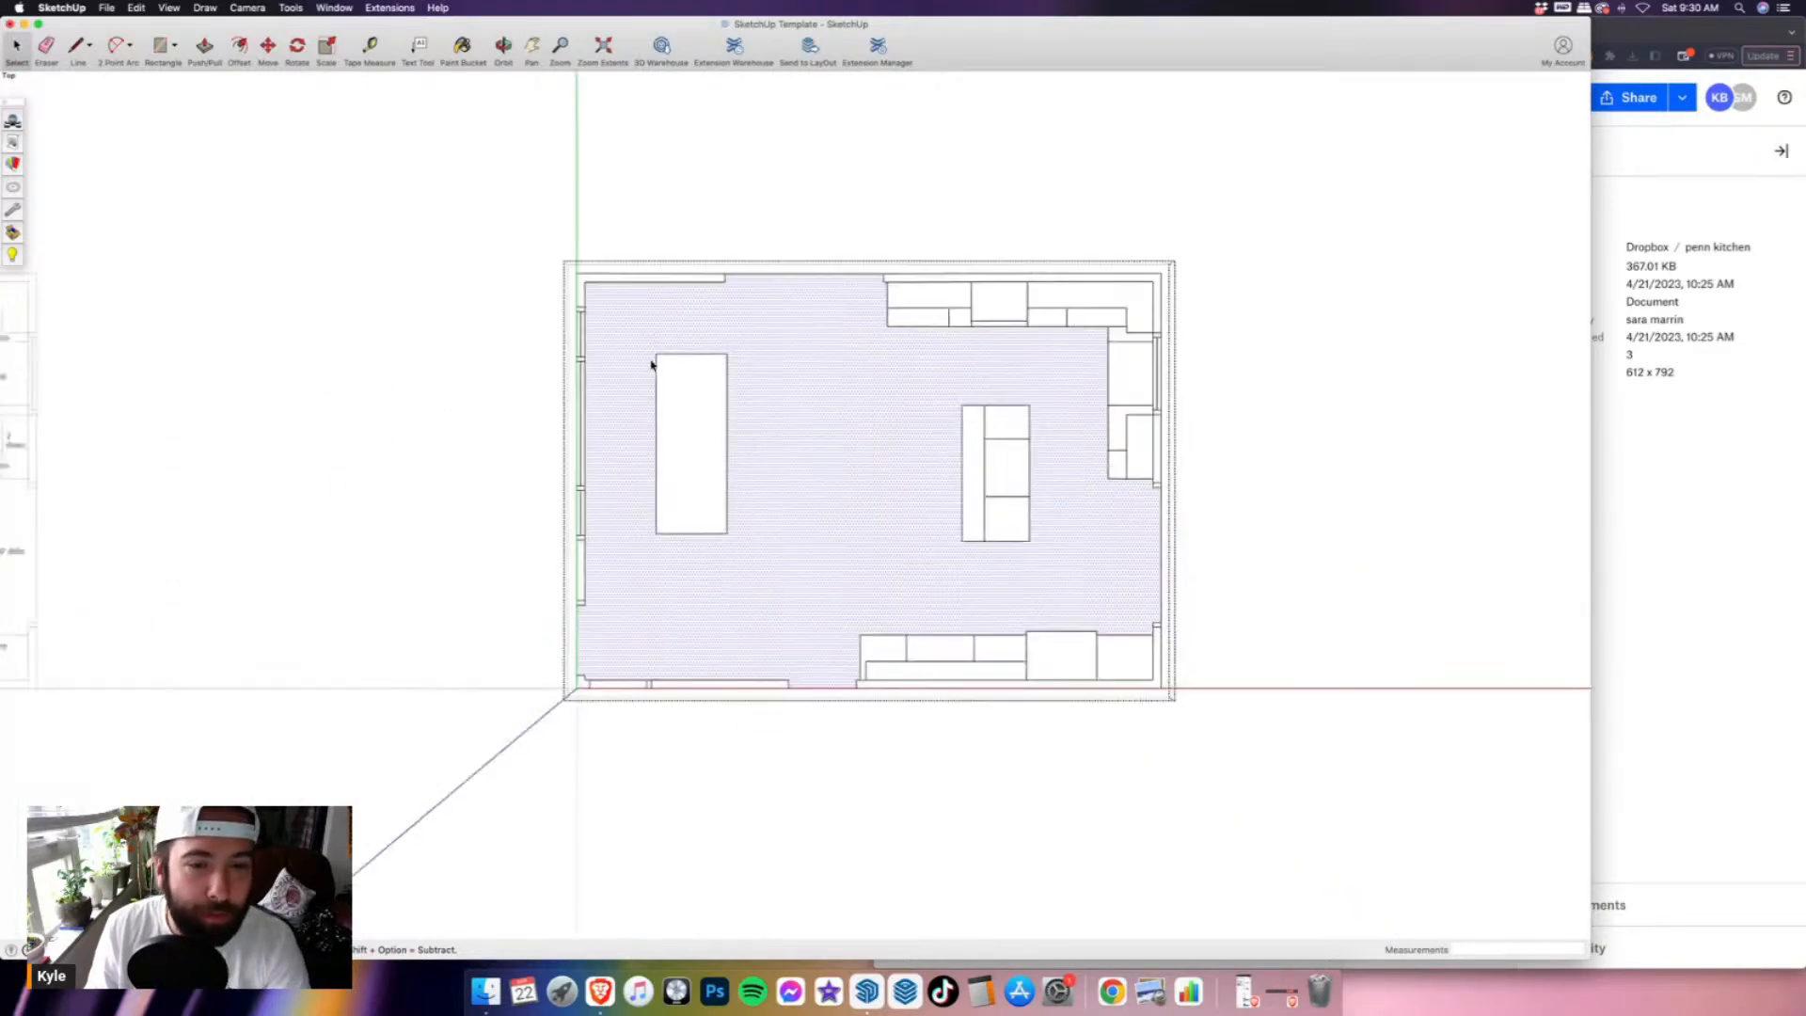
key("e")
left_click_drag(639, 560, 754, 357)
left_click(729, 377)
scroll(1041, 435, "down", 3)
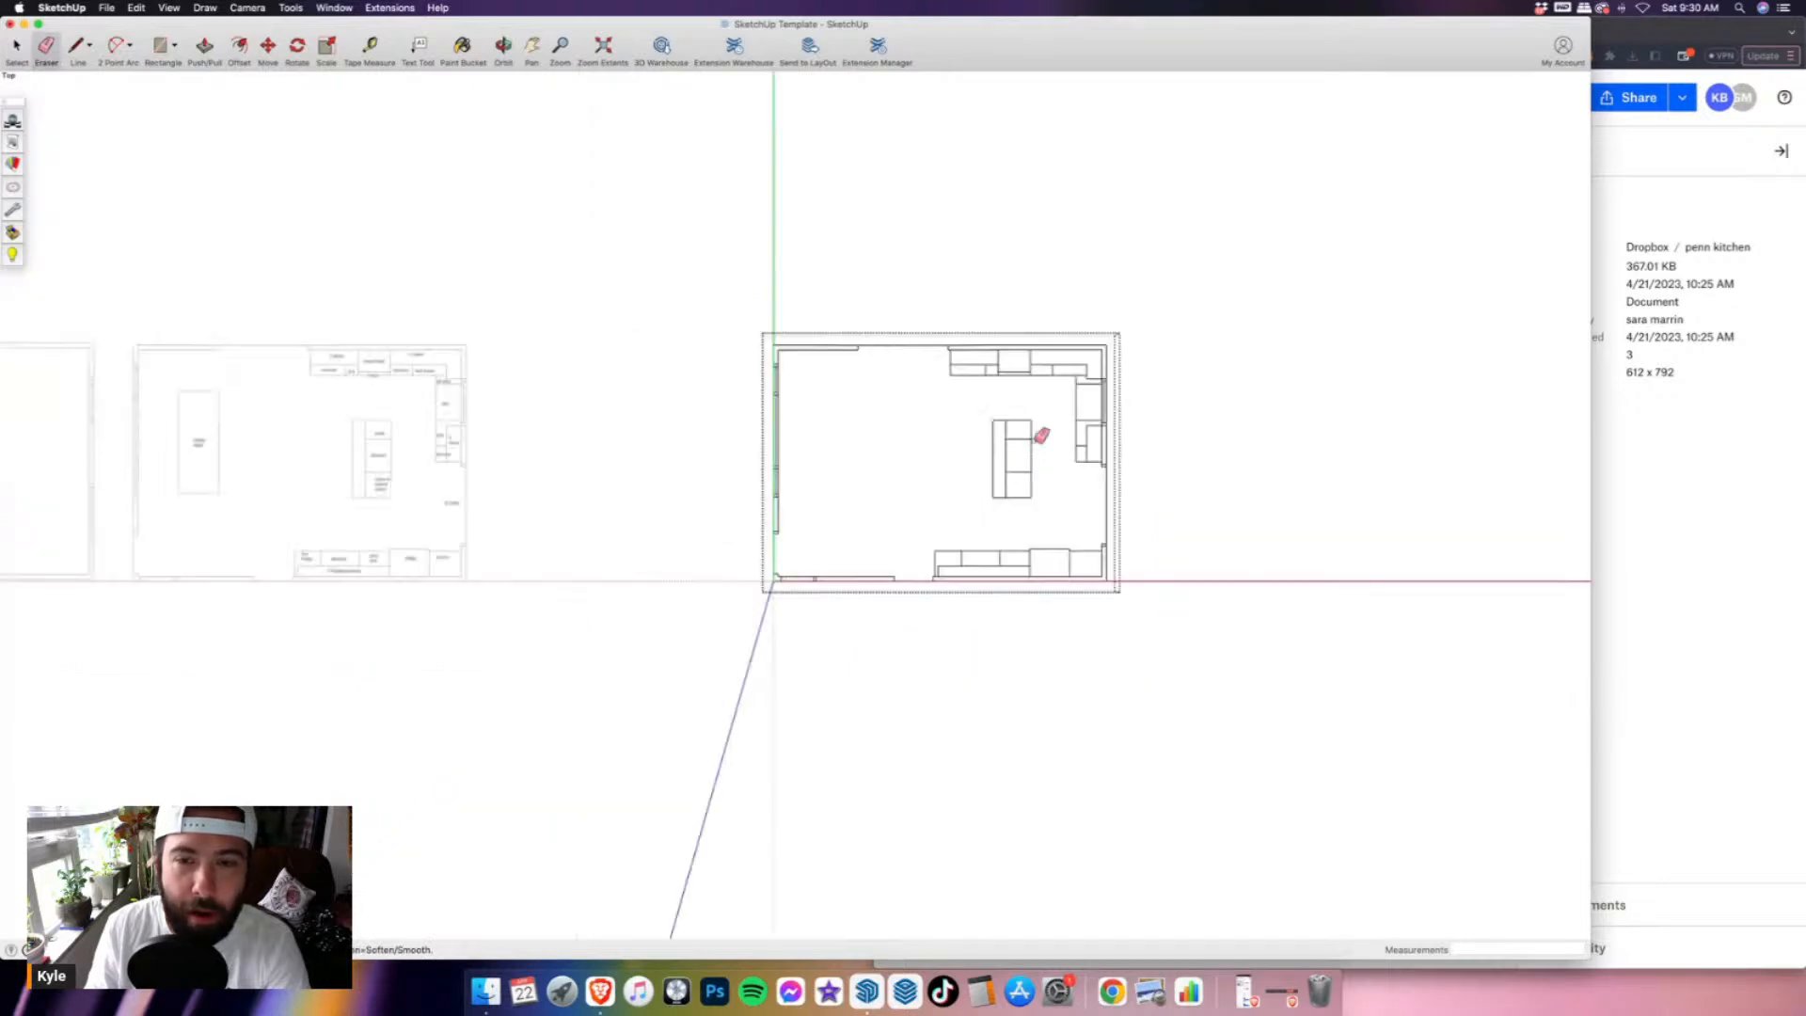
- Erase the island and all cabinet and appliance outlines from the copied plan, leaving only the walls, and close the group
scroll(1035, 414, "up", 3)
mouse_move(937, 354)
left_mouse_down()
mouse_move(913, 340)
mouse_move(1111, 339)
mouse_move(1125, 478)
mouse_move(1119, 359)
mouse_move(1013, 401)
mouse_move(994, 540)
mouse_move(1036, 461)
mouse_move(1037, 521)
mouse_move(997, 407)
left_mouse_up()
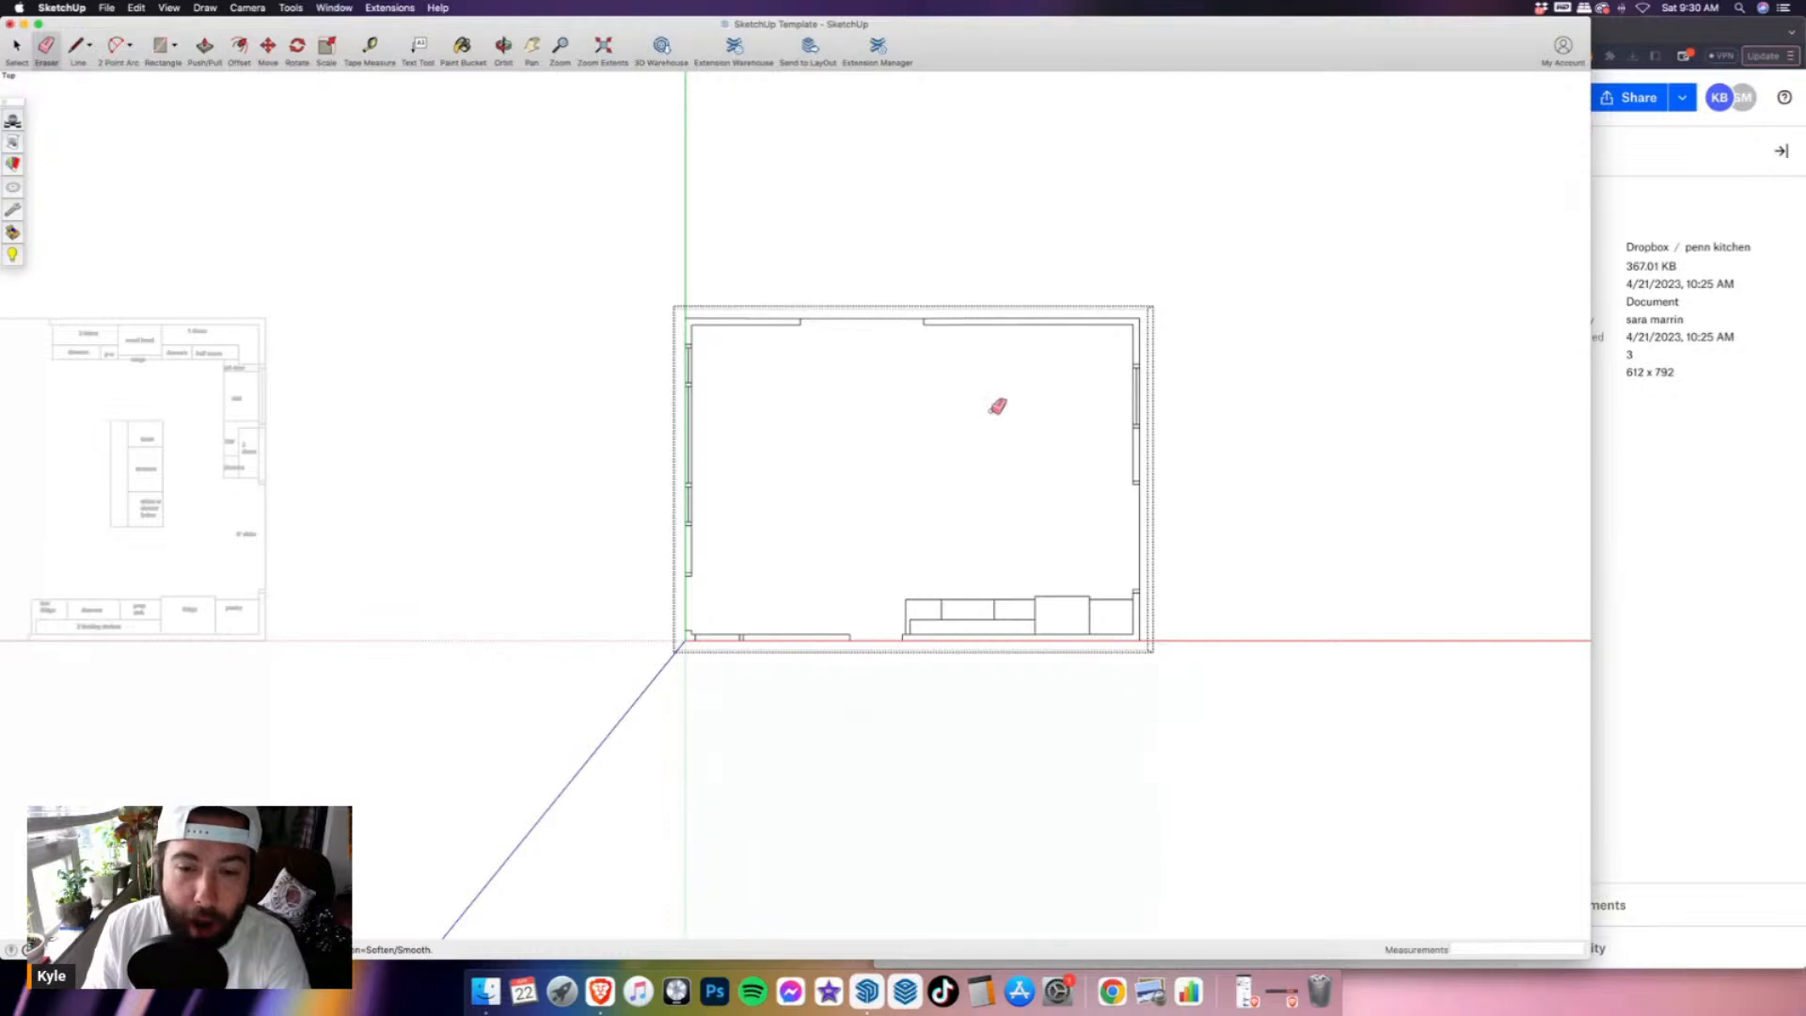
scroll(966, 599, "up", 3)
mouse_move(966, 599)
left_mouse_down()
mouse_move(1159, 557)
mouse_move(1231, 565)
left_mouse_up()
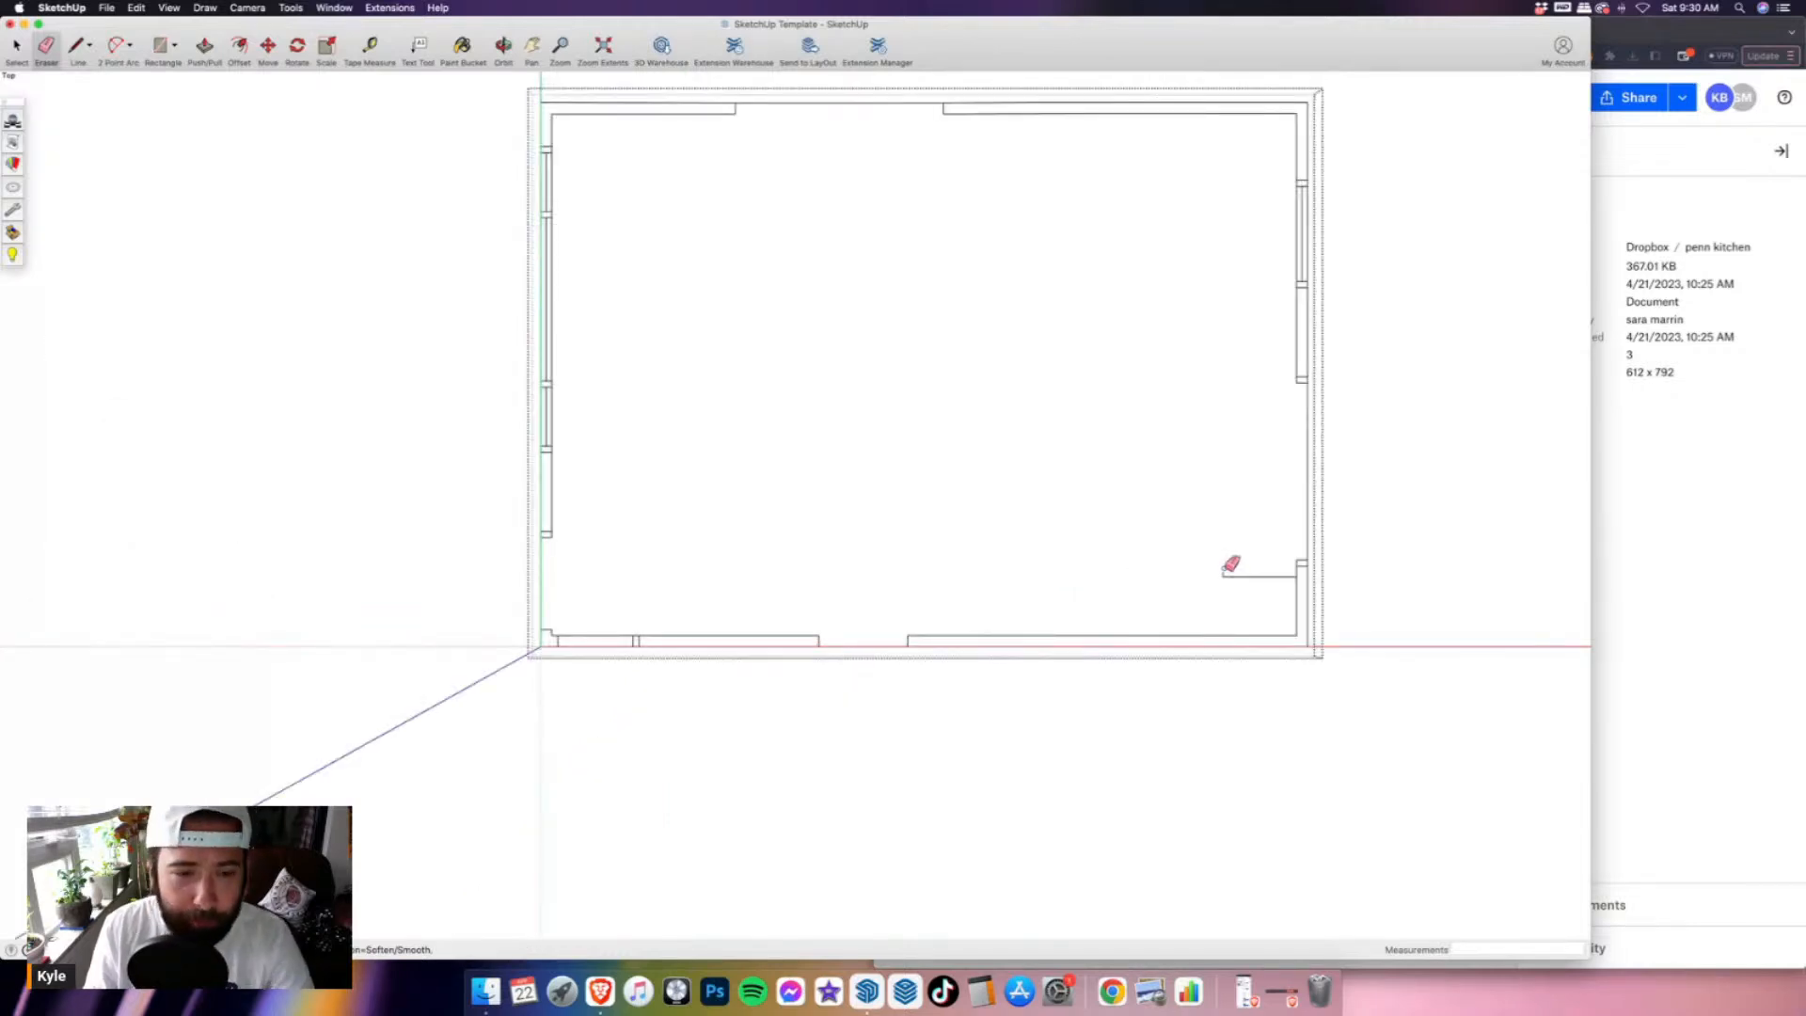
left_click(1235, 573)
scroll(1089, 574, "down", 2)
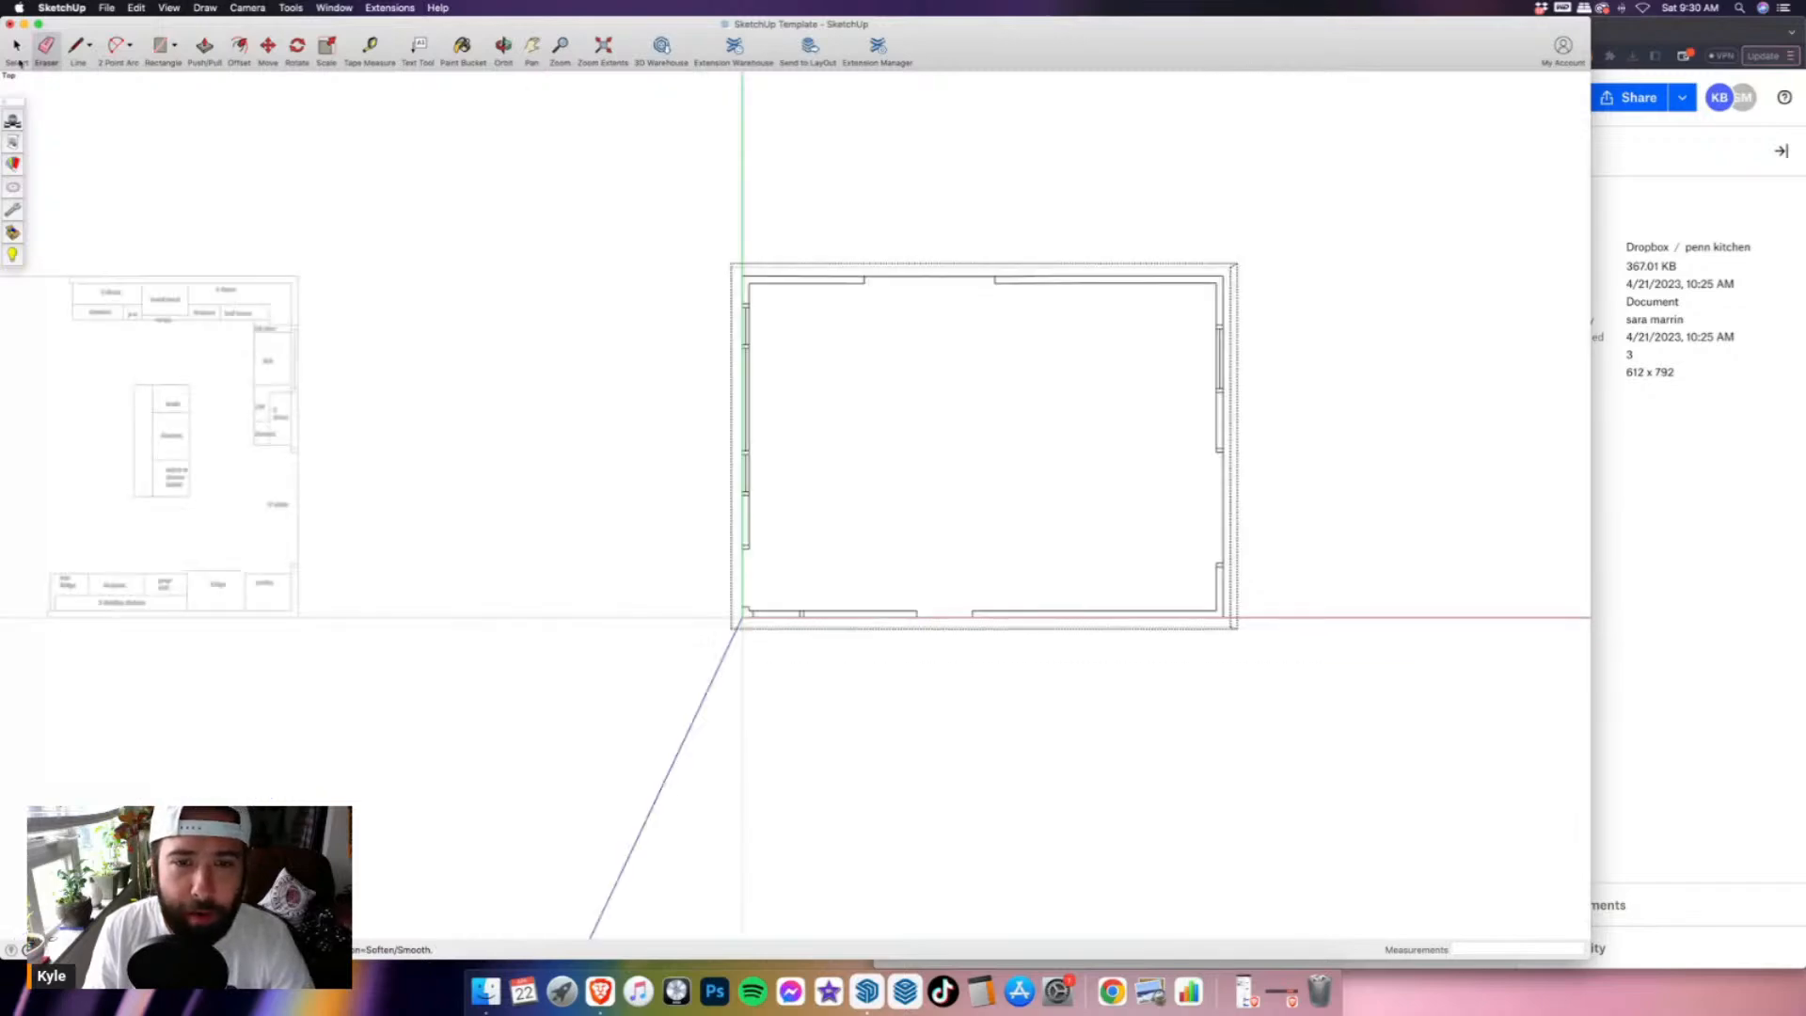
left_click(19, 63)
left_click(926, 342)
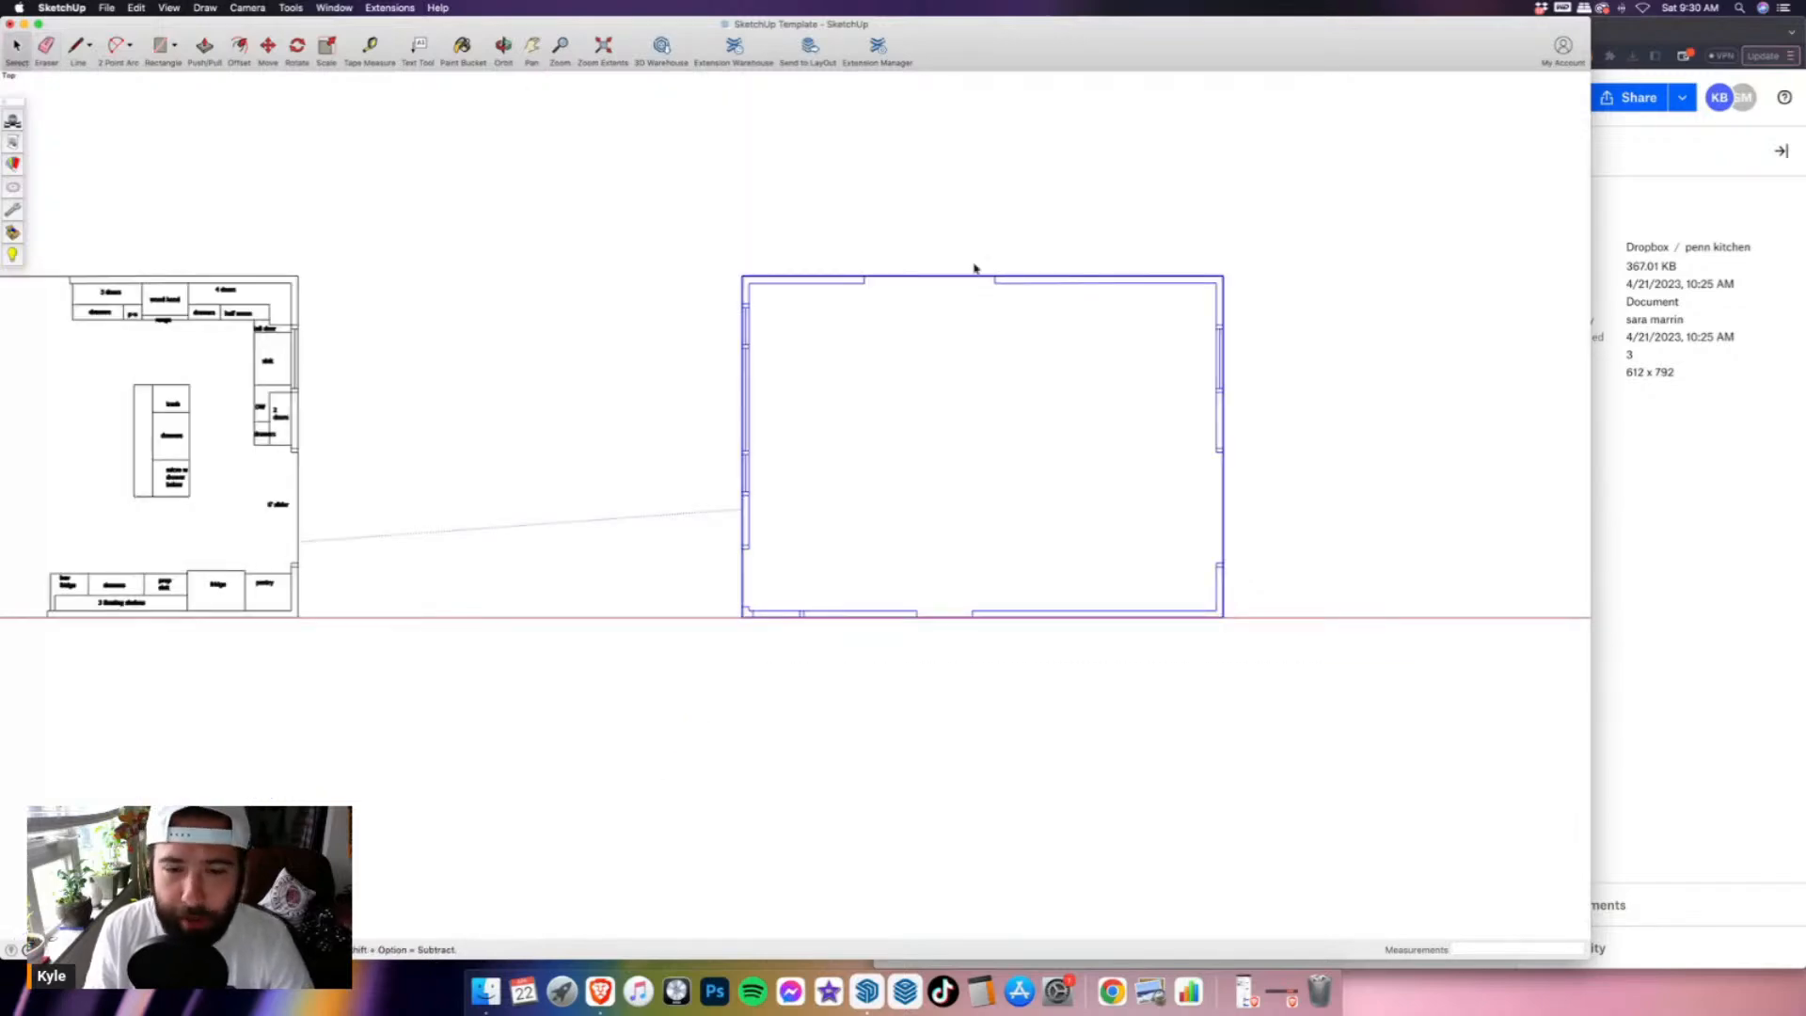
- Duplicate the emptied walls-only floor plan and place the copy beside it, away from the other plans
middle_click_drag(797, 581, 1079, 489)
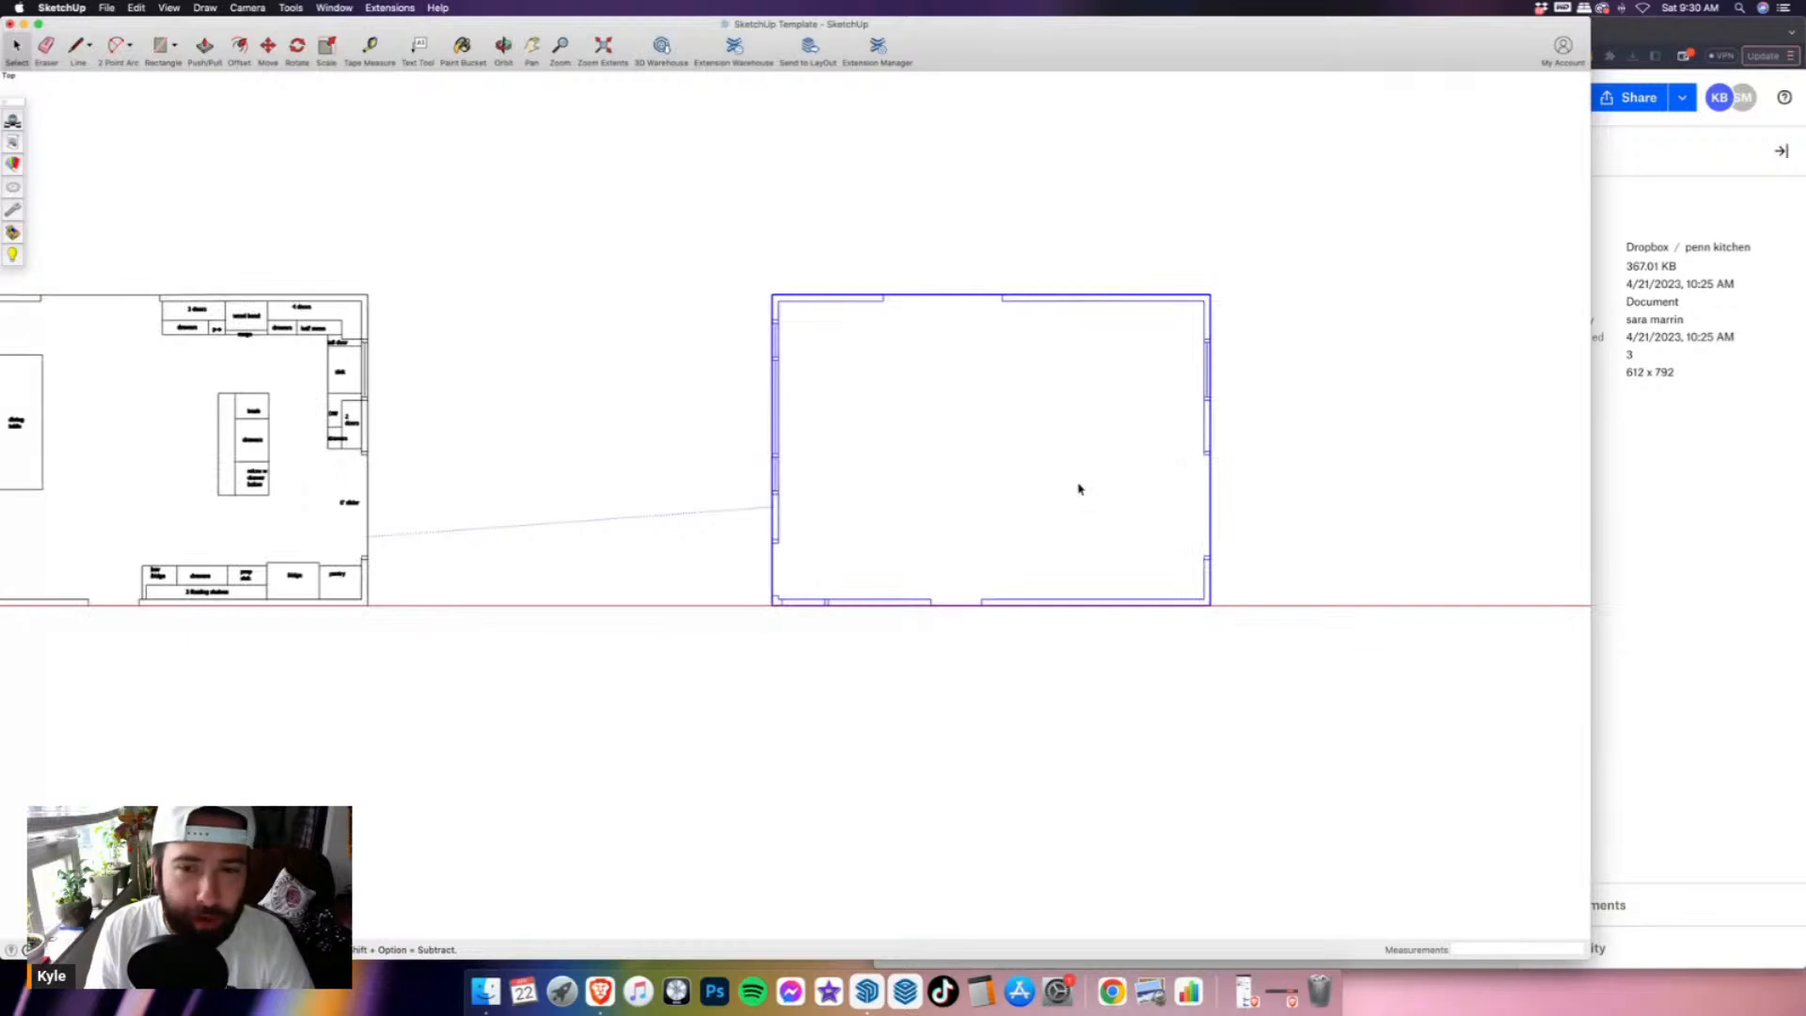
scroll(1080, 489, "down", 2)
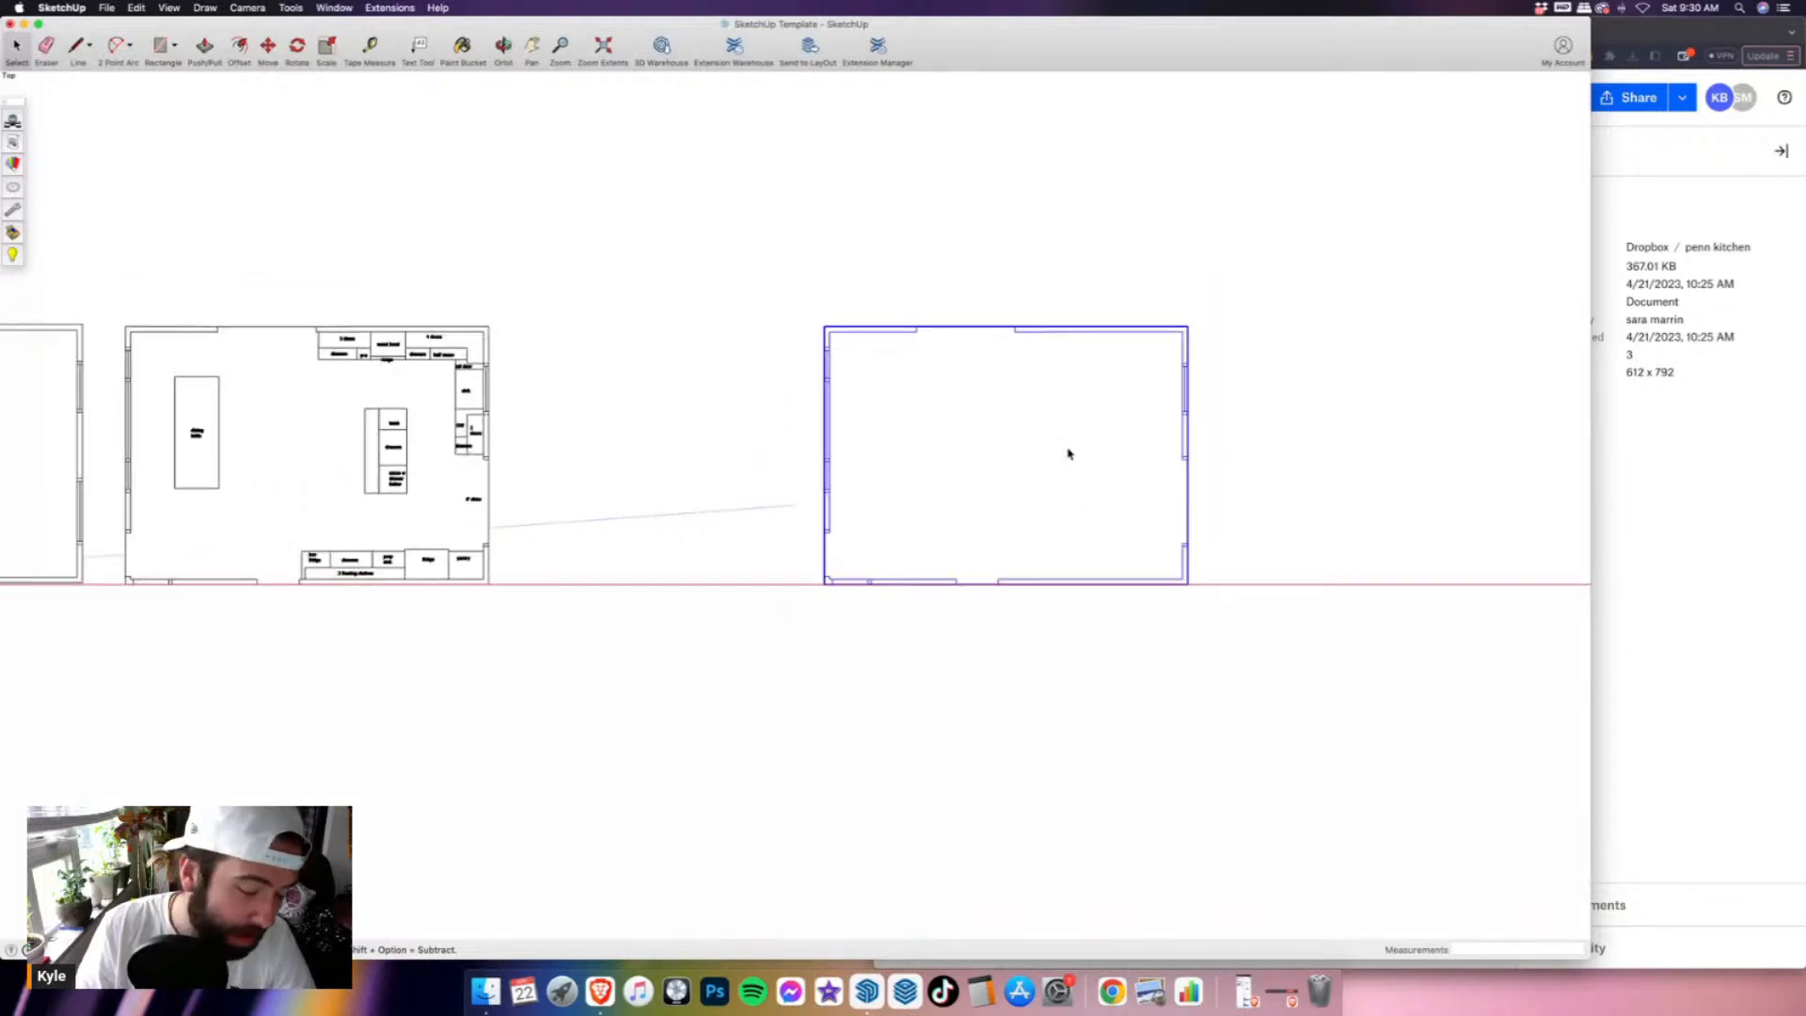
key("super+c")
key("super+v")
scroll(825, 454, "down", 3)
left_click(1068, 540)
scroll(1251, 471, "up", 4)
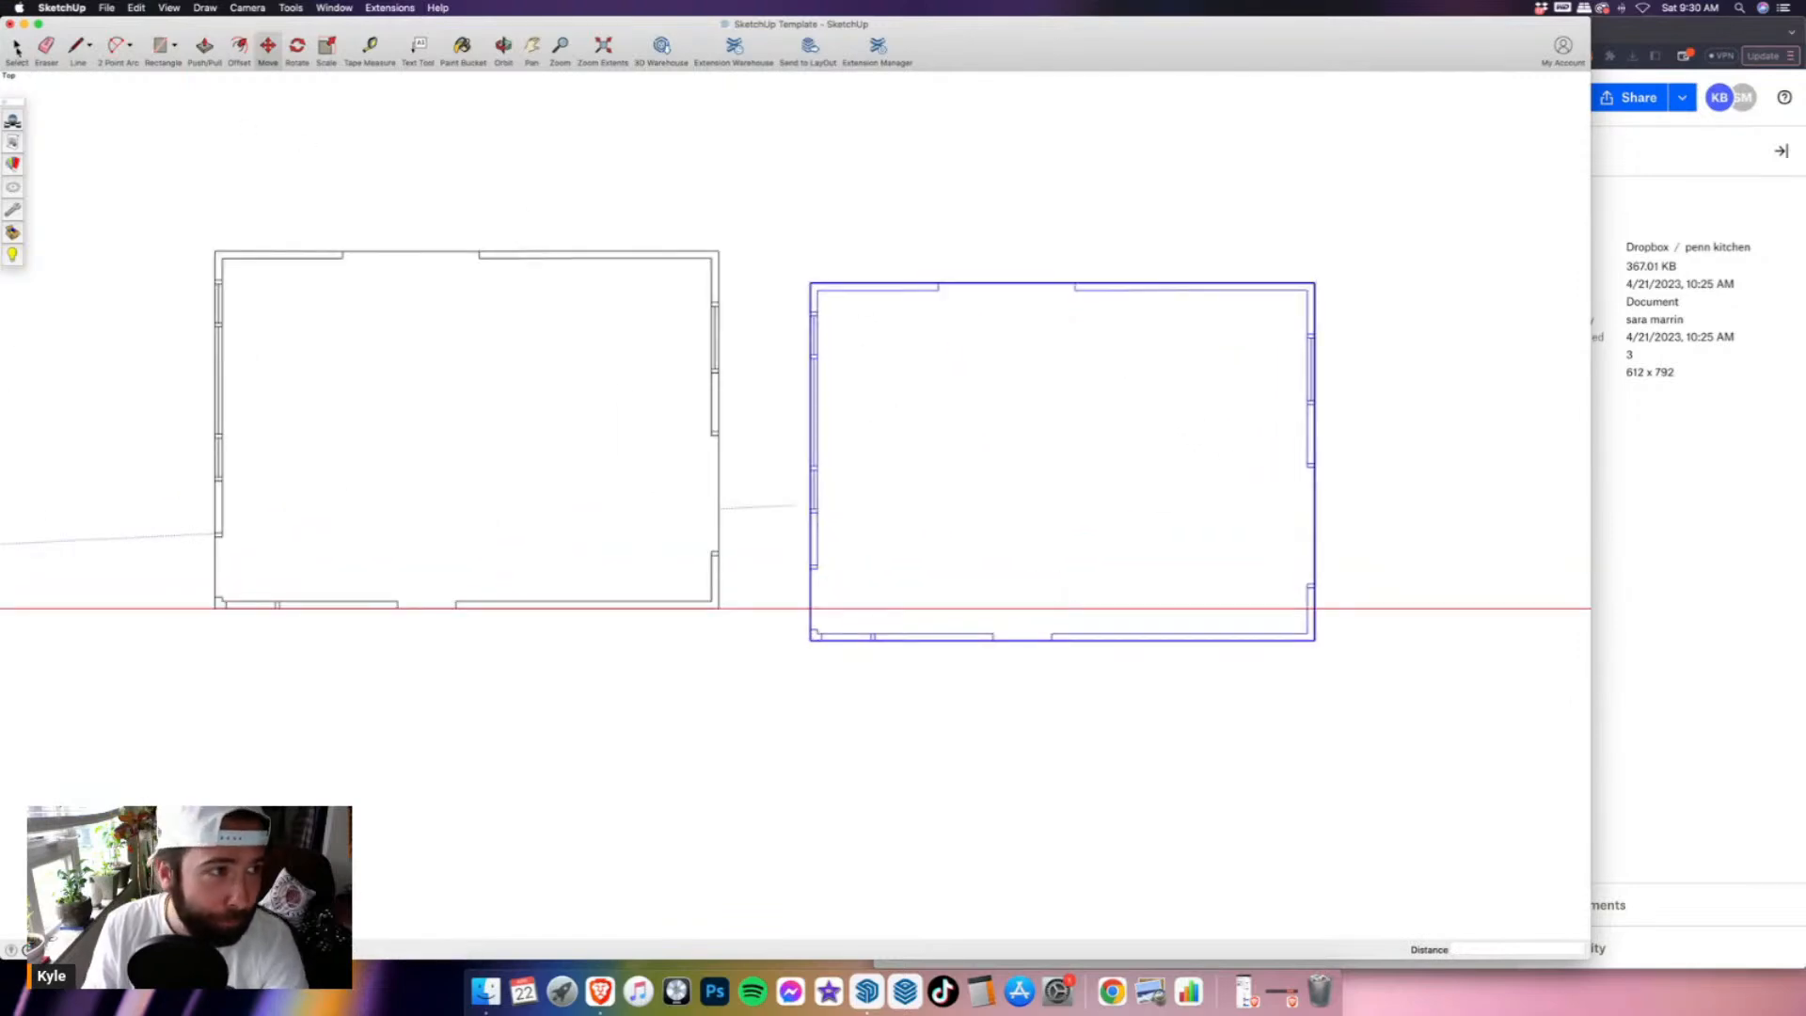
- Open the new walls-only copy and delete the outer lines that cross the door openings on all four sides
left_click(16, 47)
scroll(960, 455, "down", 2)
double_click(988, 450)
scroll(964, 387, "up", 2)
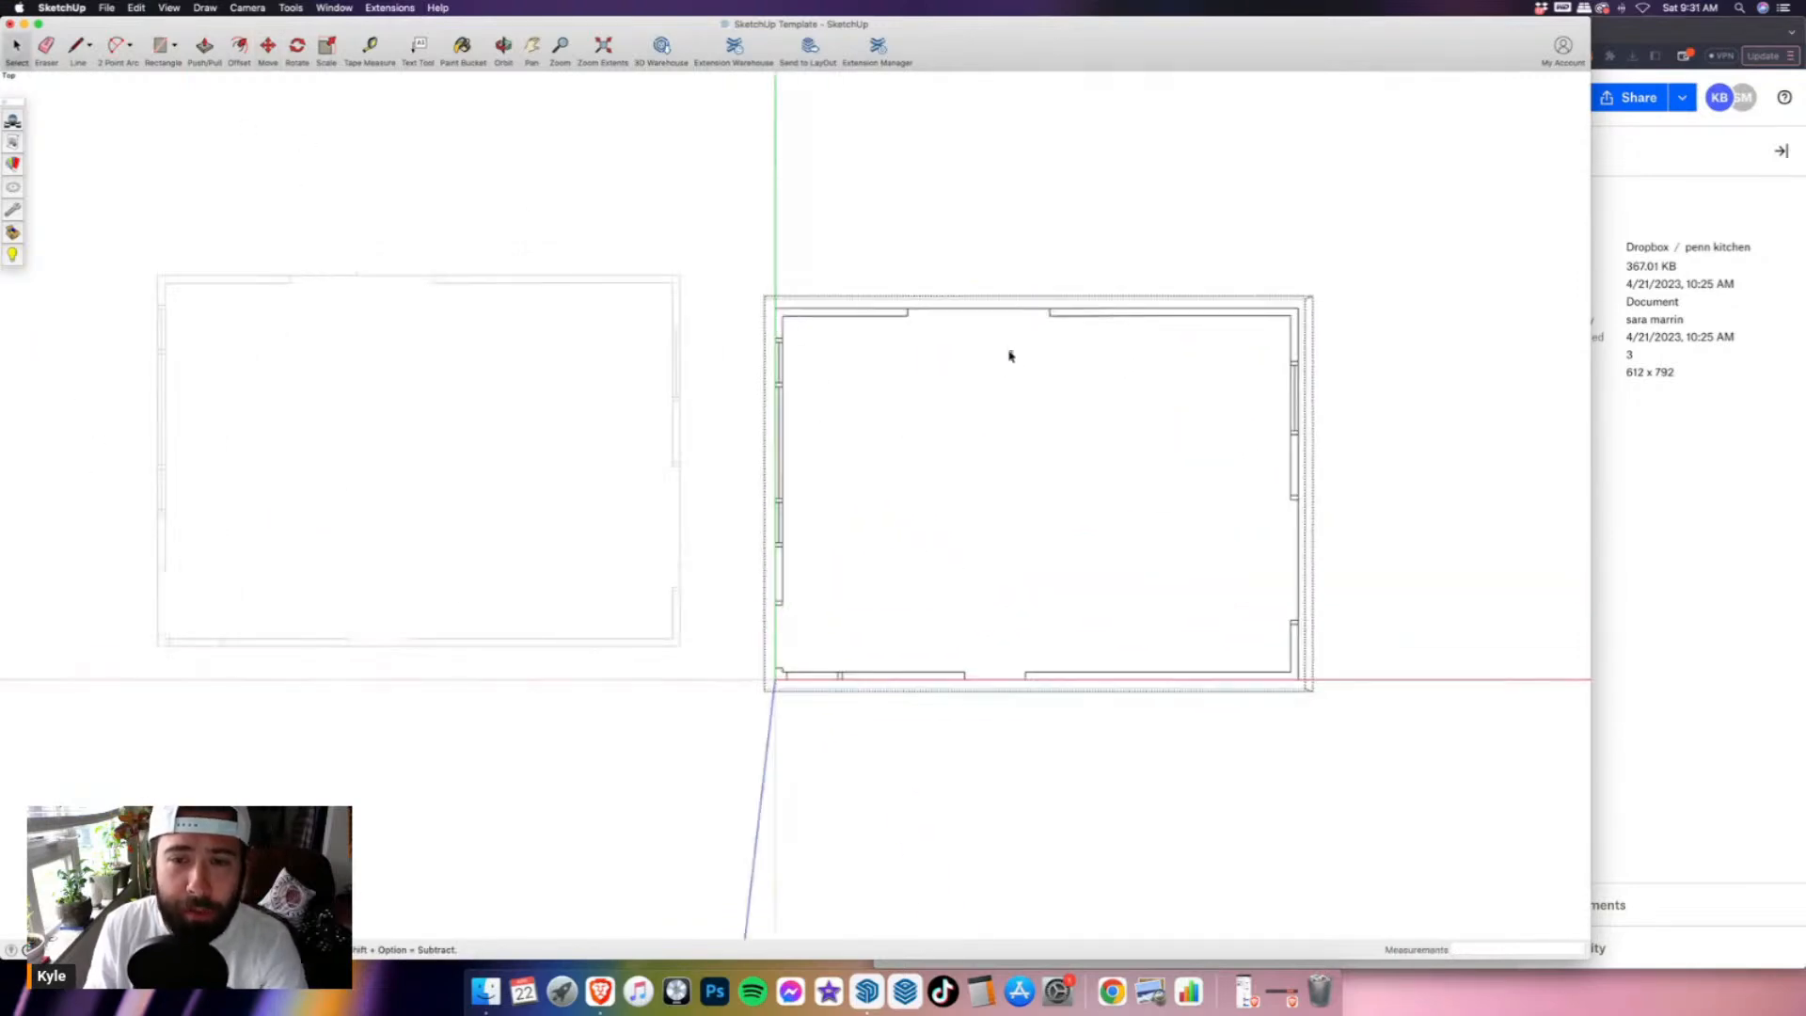
left_click_drag(966, 265, 968, 277)
key("Delete")
left_click_drag(756, 629, 757, 628)
key("Delete")
left_click_drag(1000, 703, 991, 649)
key("Delete")
left_click_drag(1255, 531, 1256, 533)
key("Delete")
scroll(1076, 311, "up", 10)
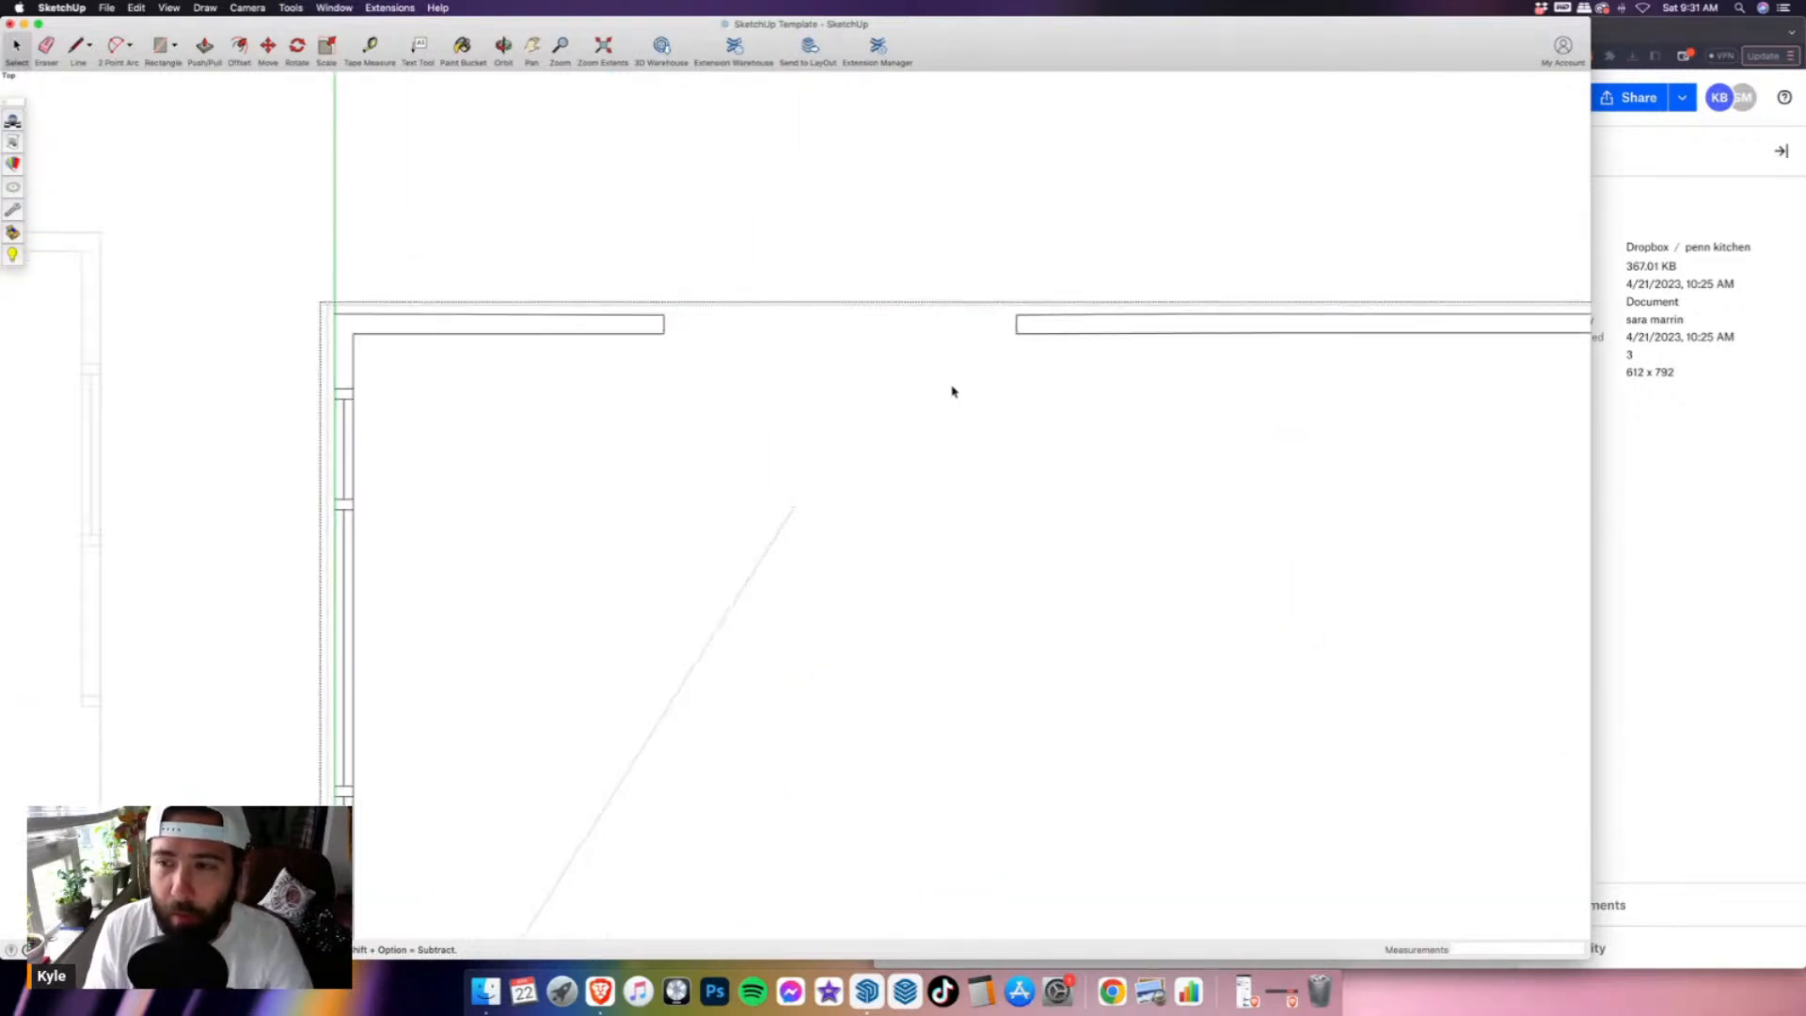
scroll(934, 383, "down", 6)
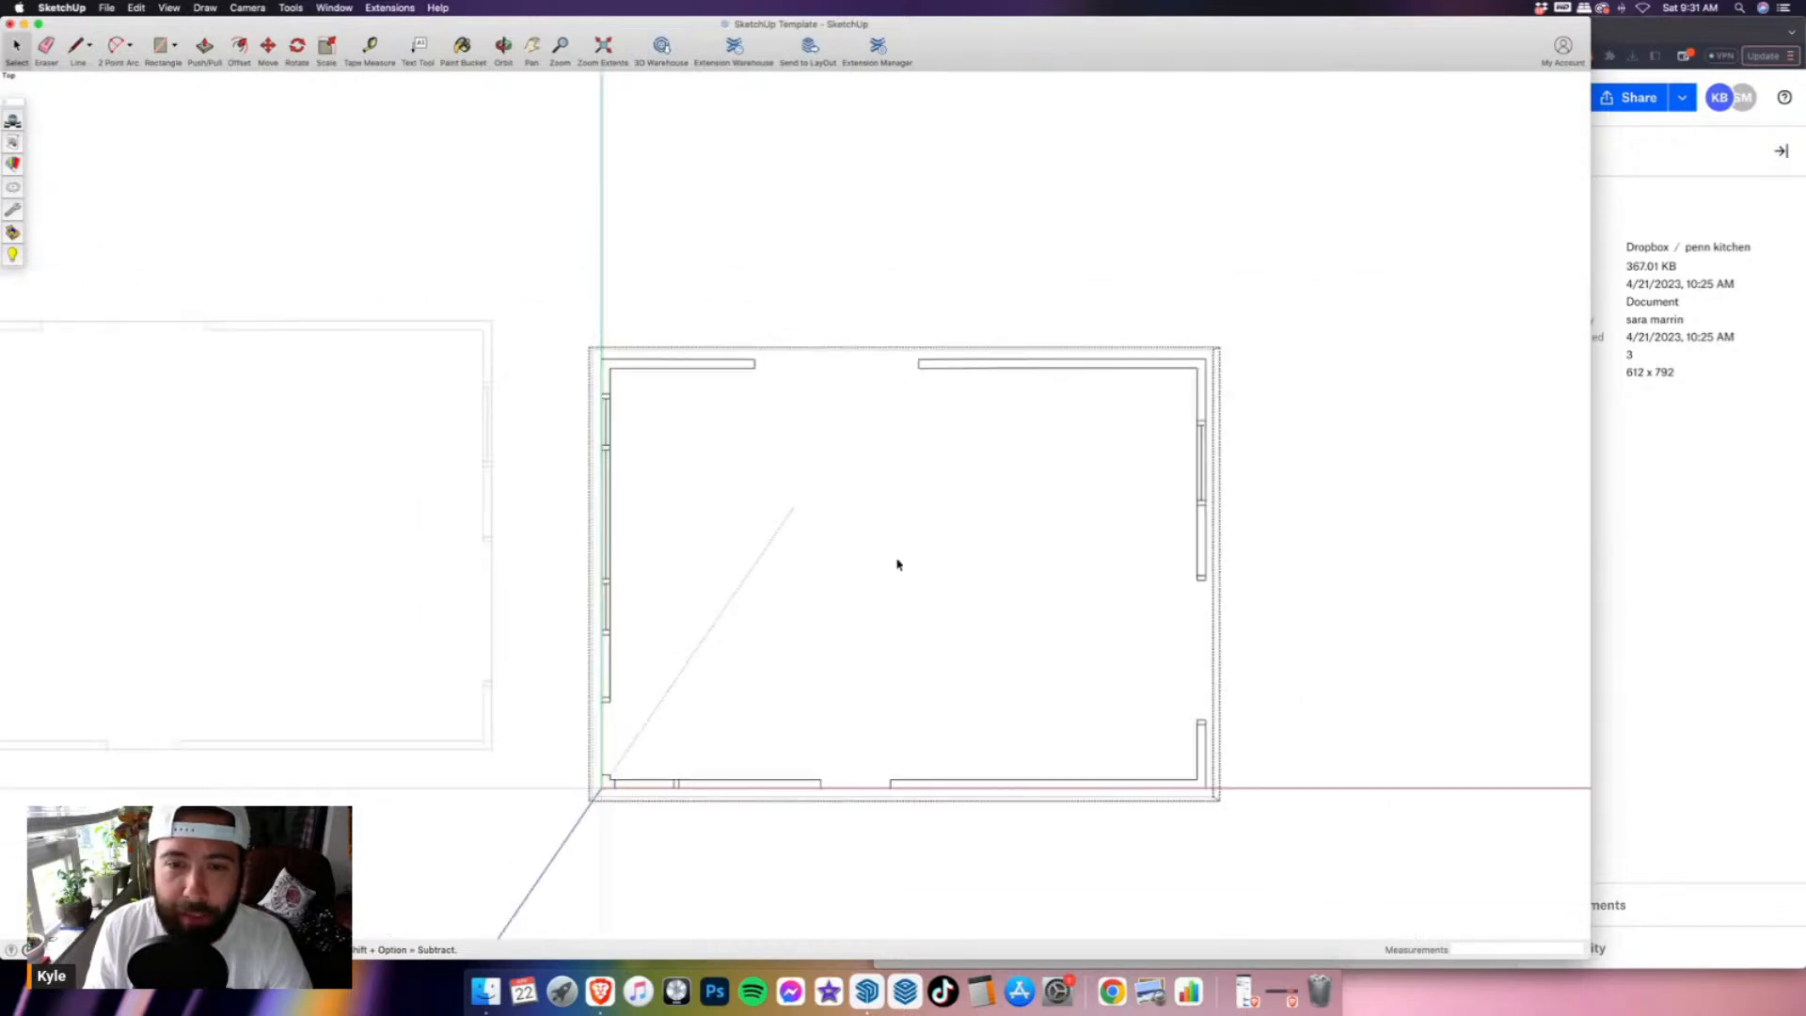
- Consult the kitchen notes PDF in the browser, and in SketchUp extrude the back wall's right-hand section with its corner up to ceiling height
left_click(1614, 41)
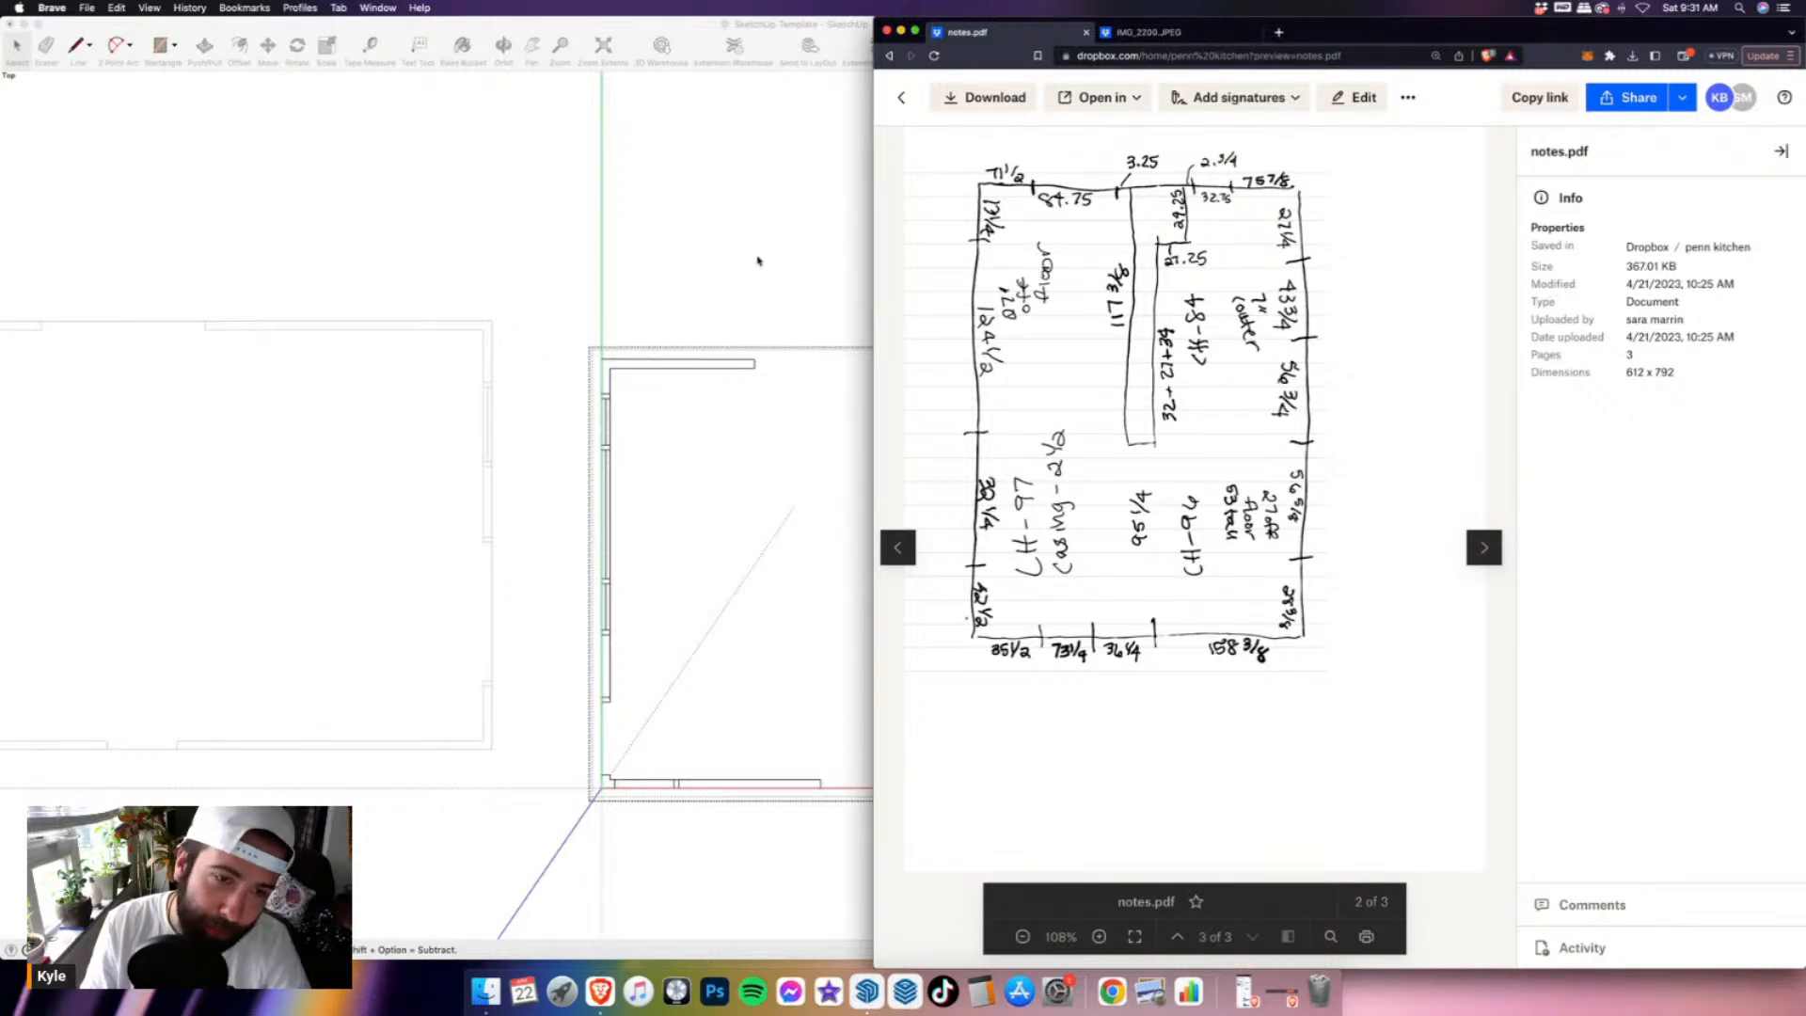
left_click(206, 47)
scroll(895, 395, "up", 2)
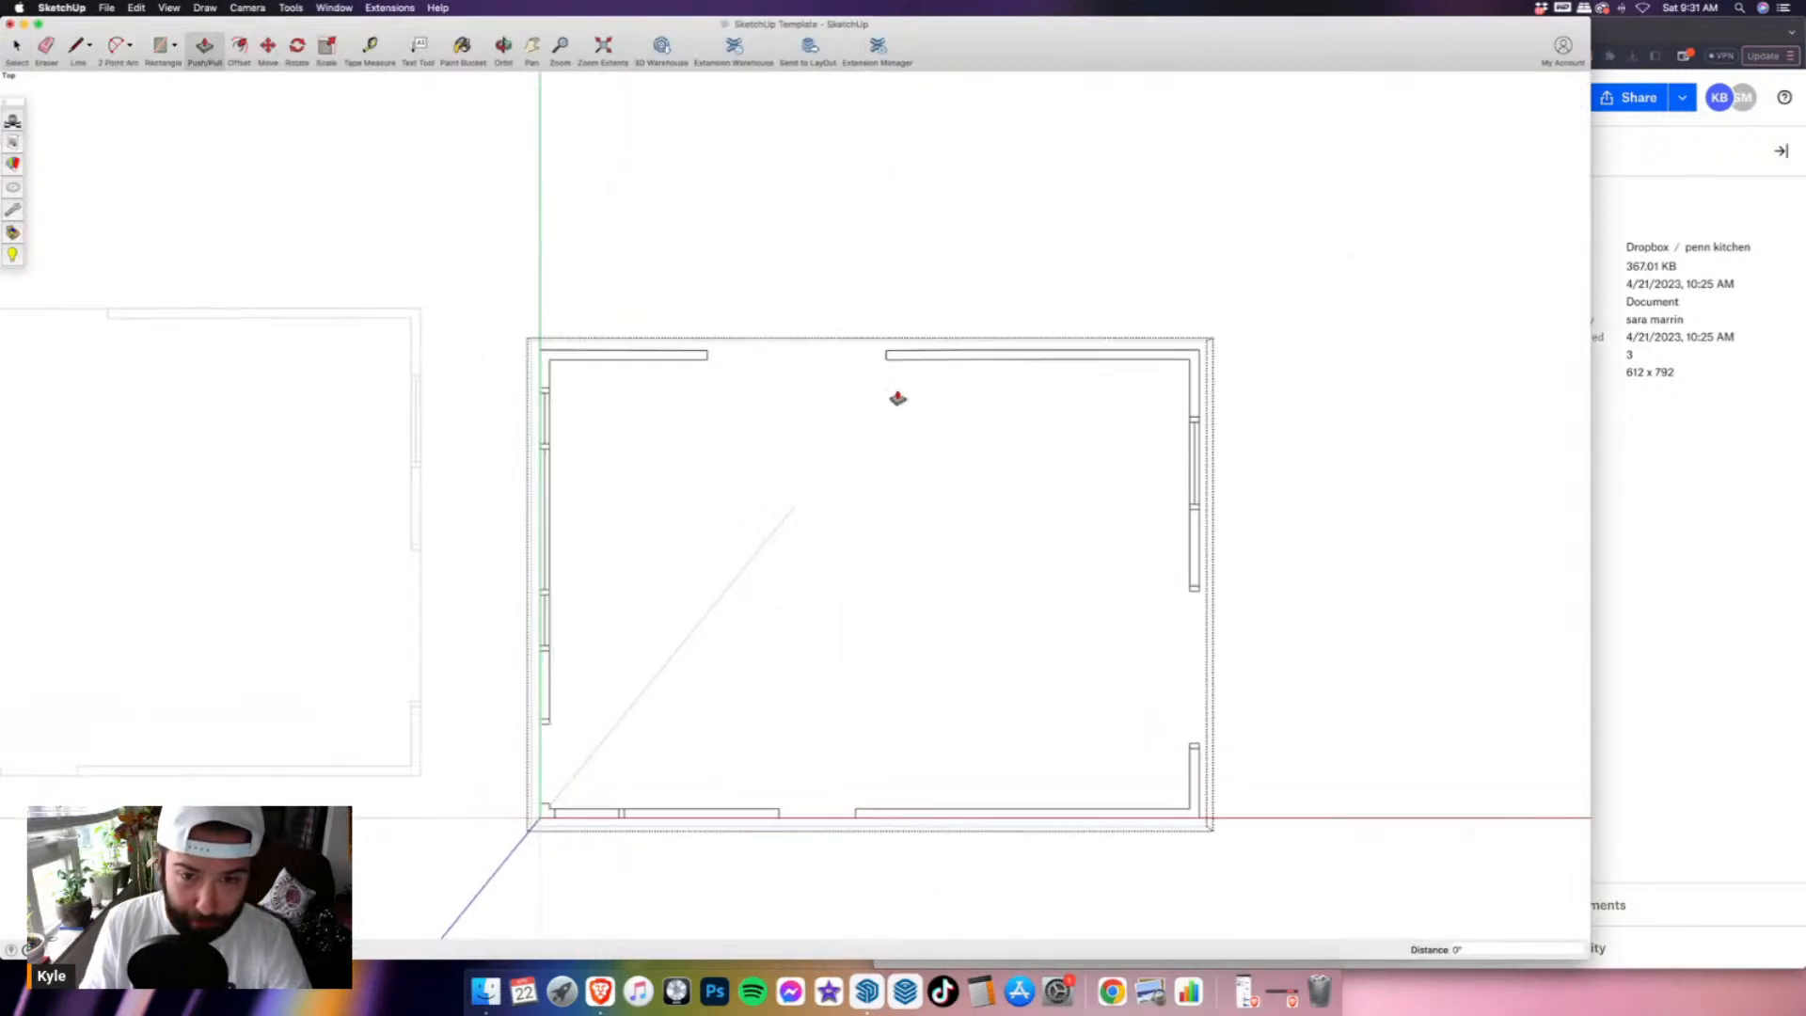
left_click(933, 359)
middle_click_drag(912, 377, 1152, 131)
middle_click_drag(952, 402, 1069, 182)
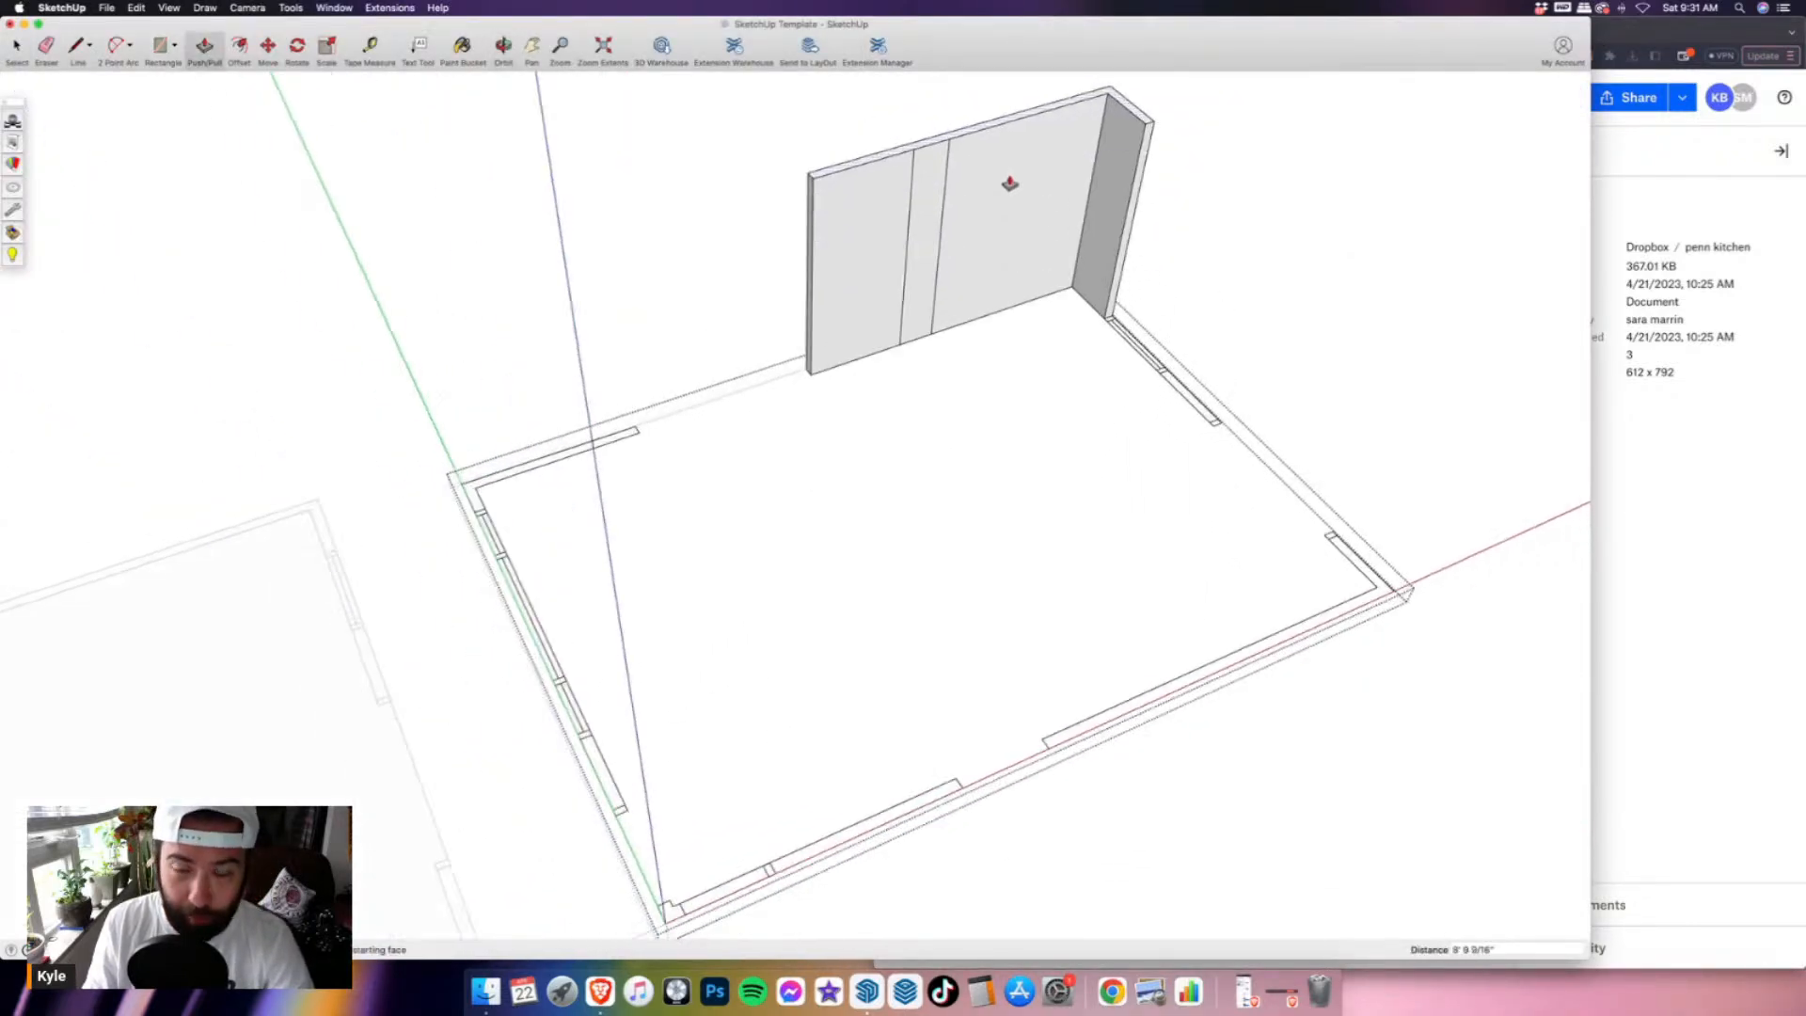
key("Return")
scroll(1129, 329, "up", 5)
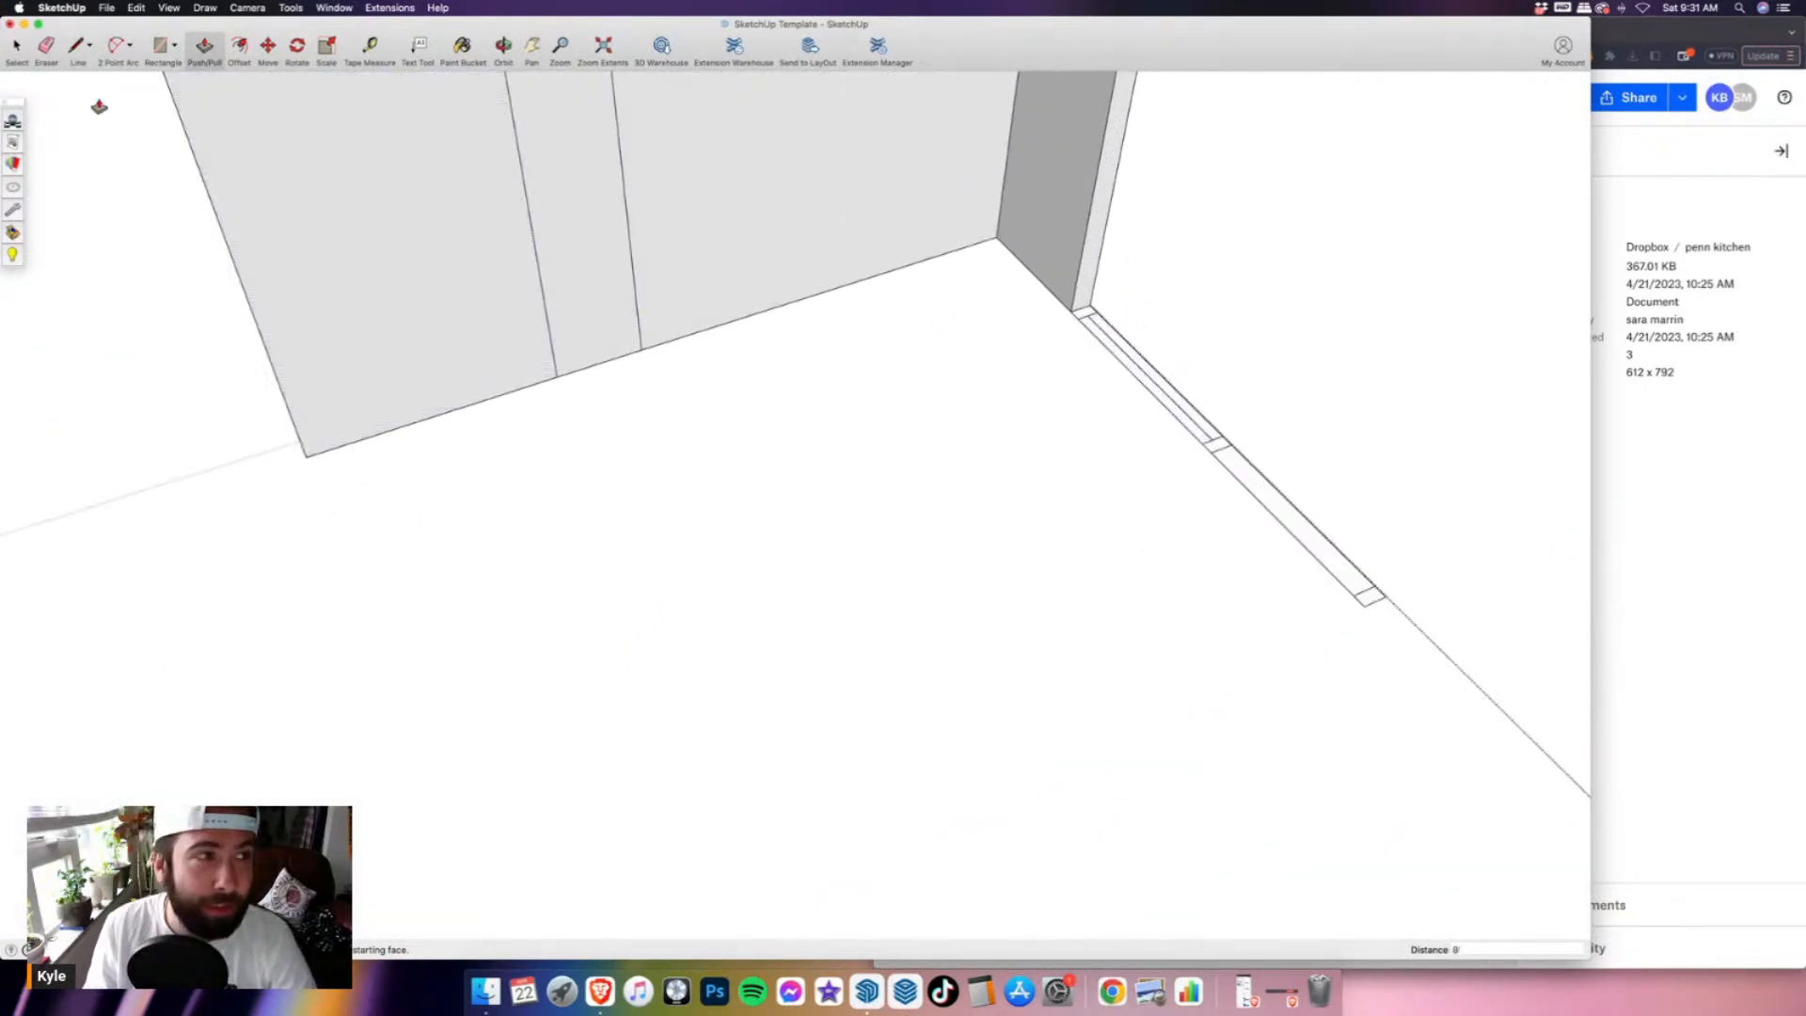
left_click(46, 45)
scroll(1099, 318, "down", 10)
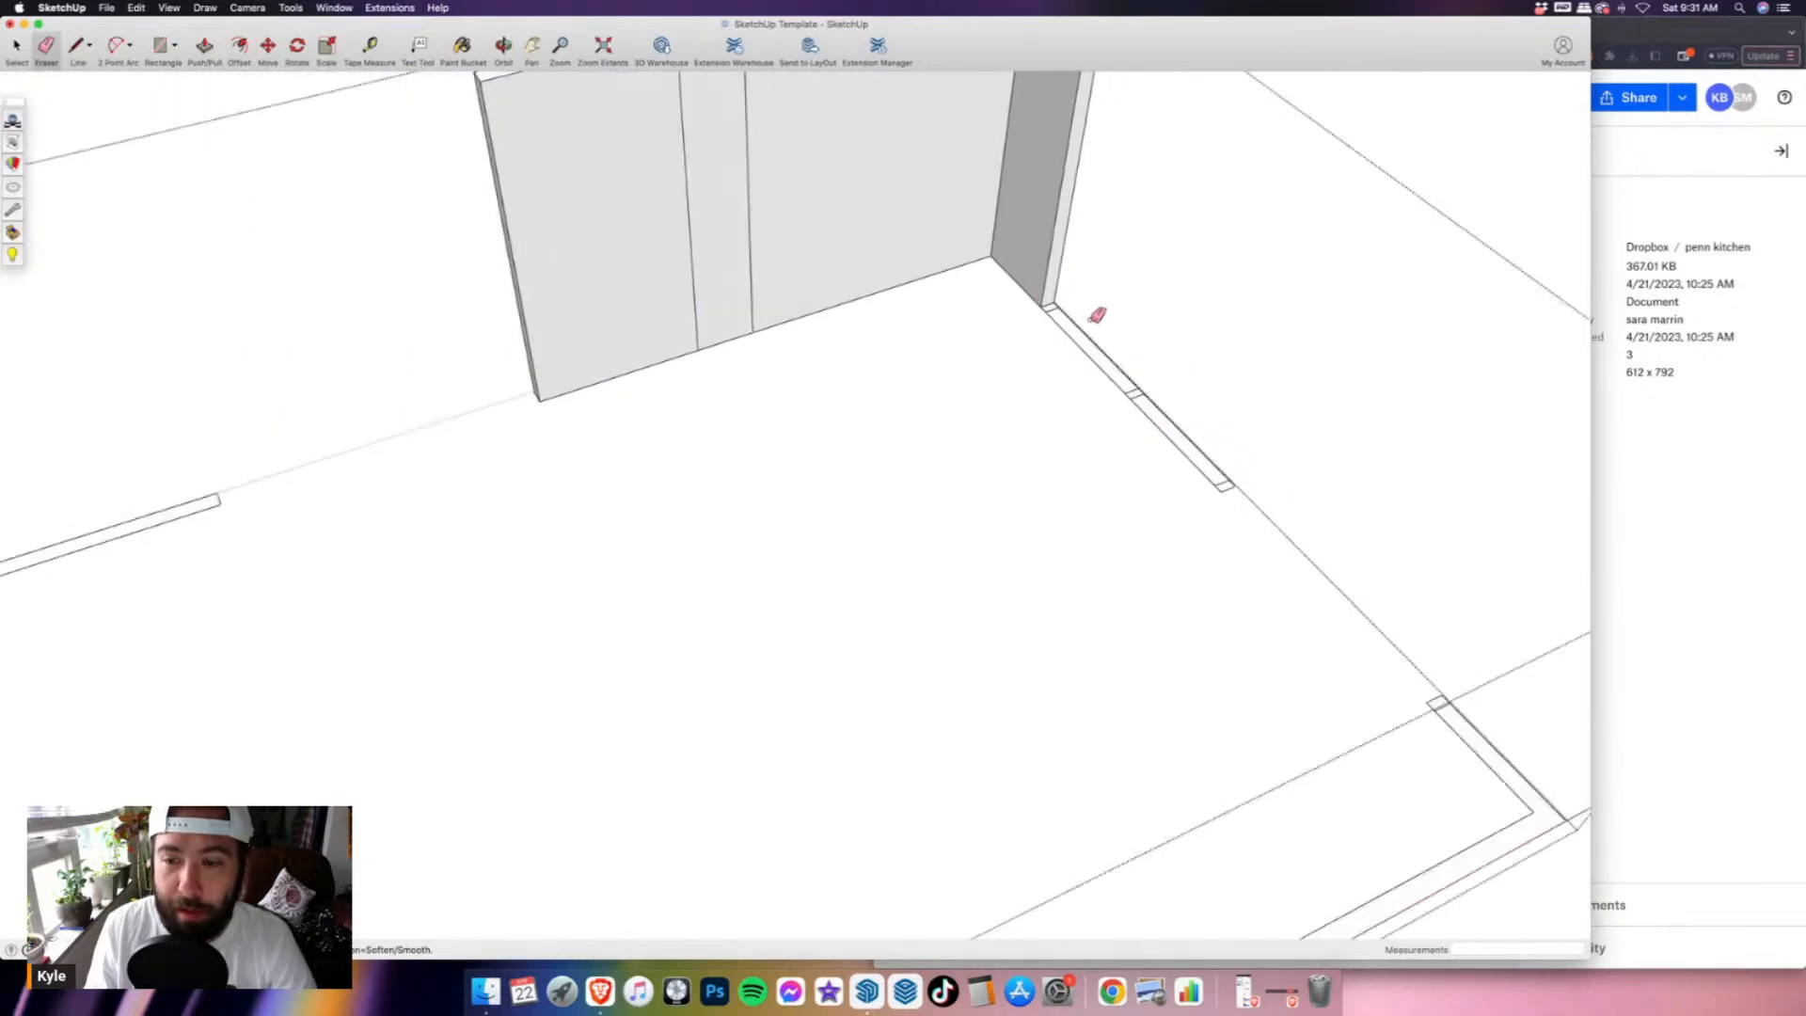
scroll(446, 624, "up", 3)
scroll(447, 624, "up", 2)
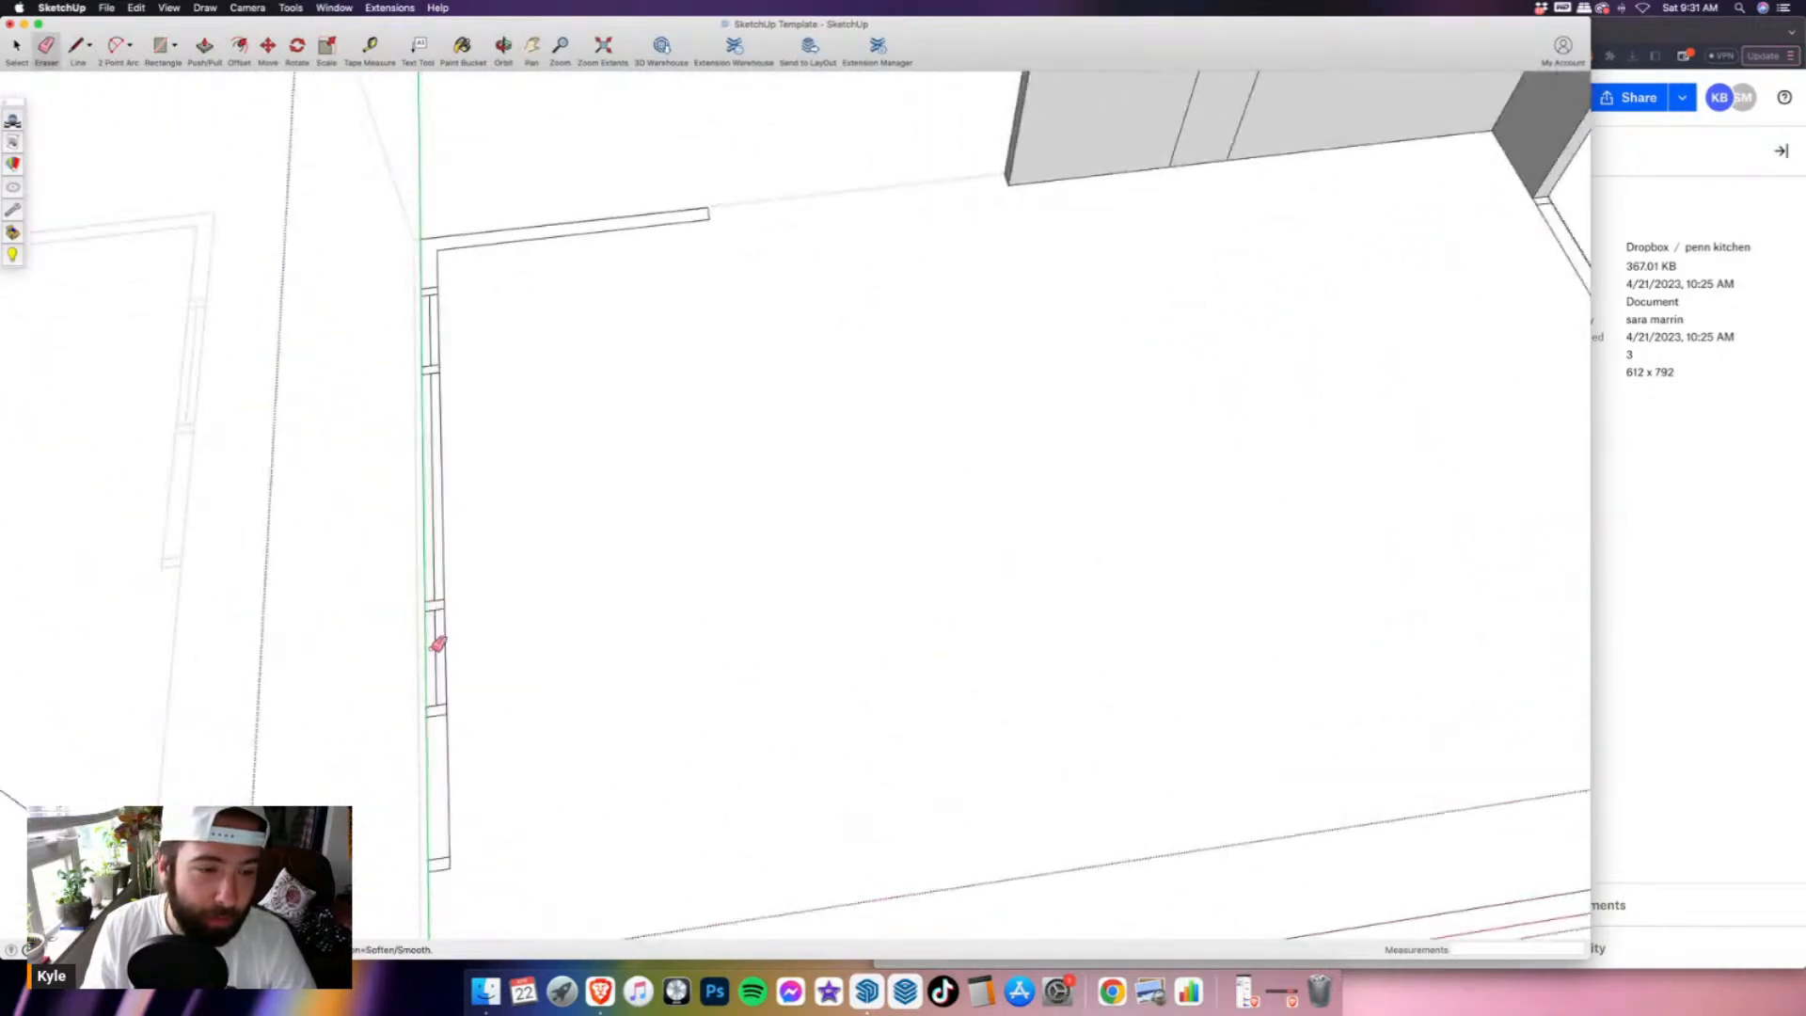
scroll(392, 255, "down", 3)
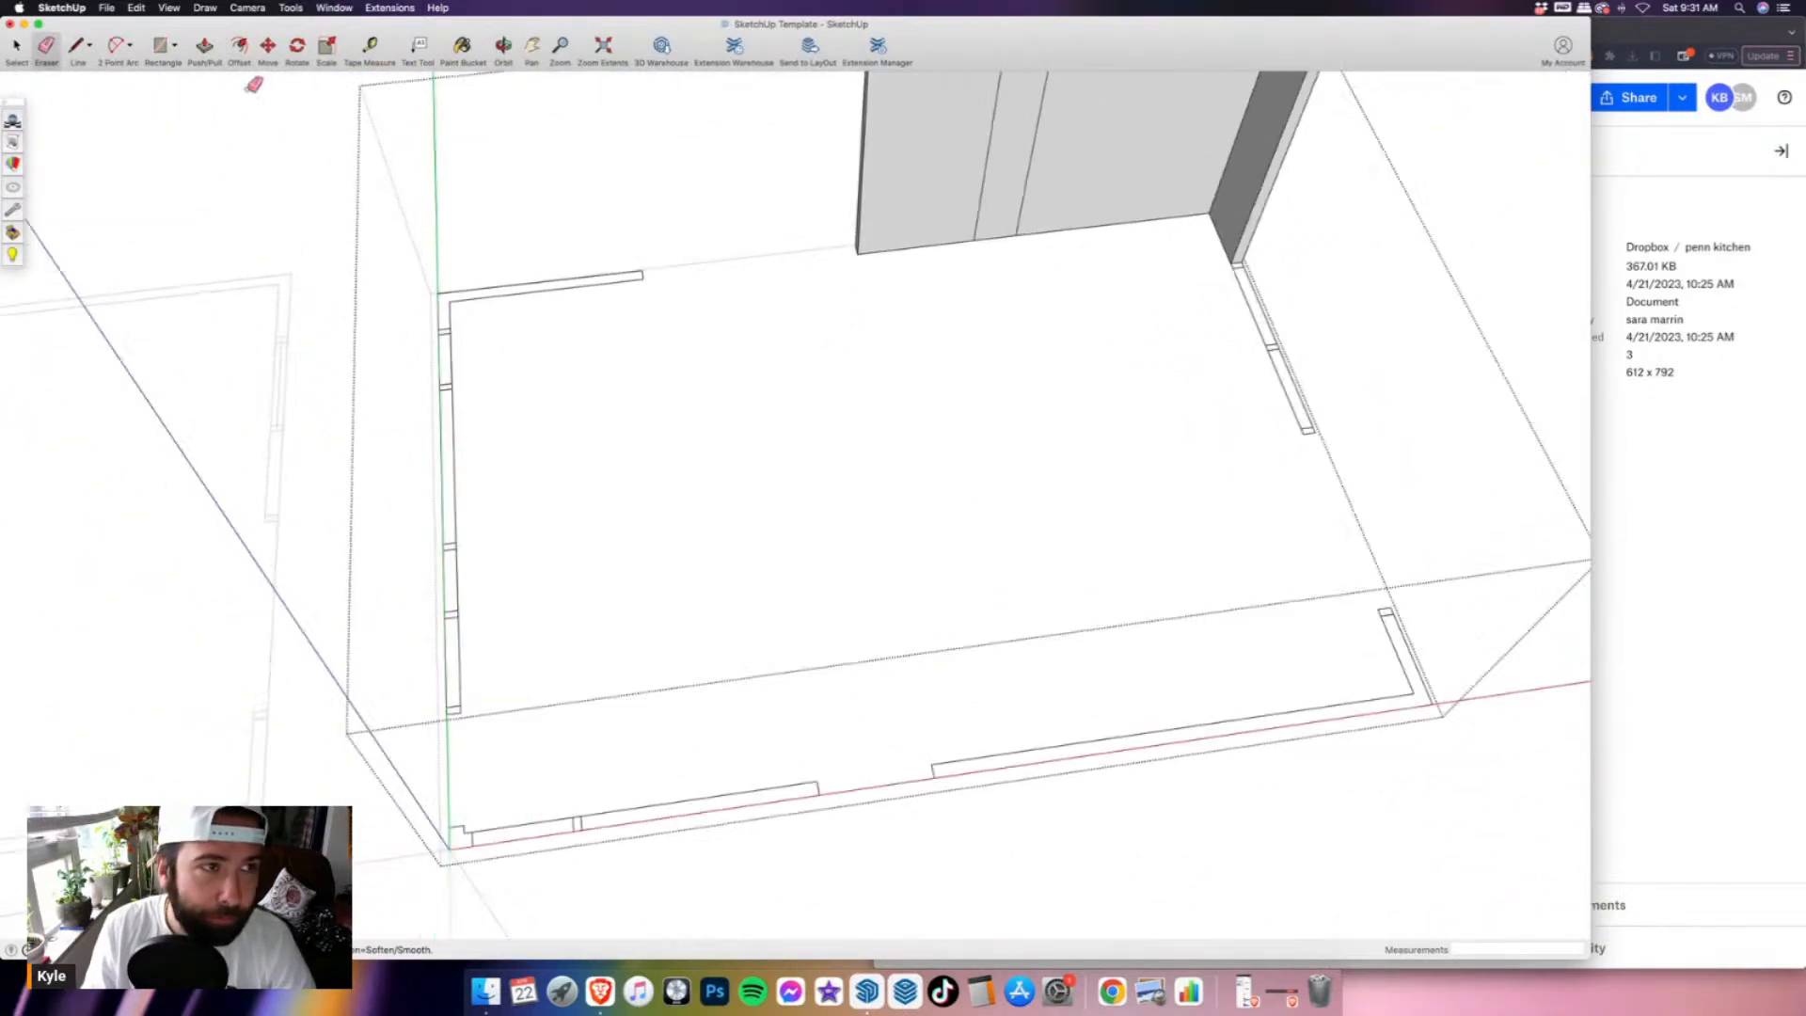
- Extrude the remaining segments of the right wall, behind the slider opening, to the same height as the back wall
left_click(204, 47)
scroll(1077, 151, "up", 5)
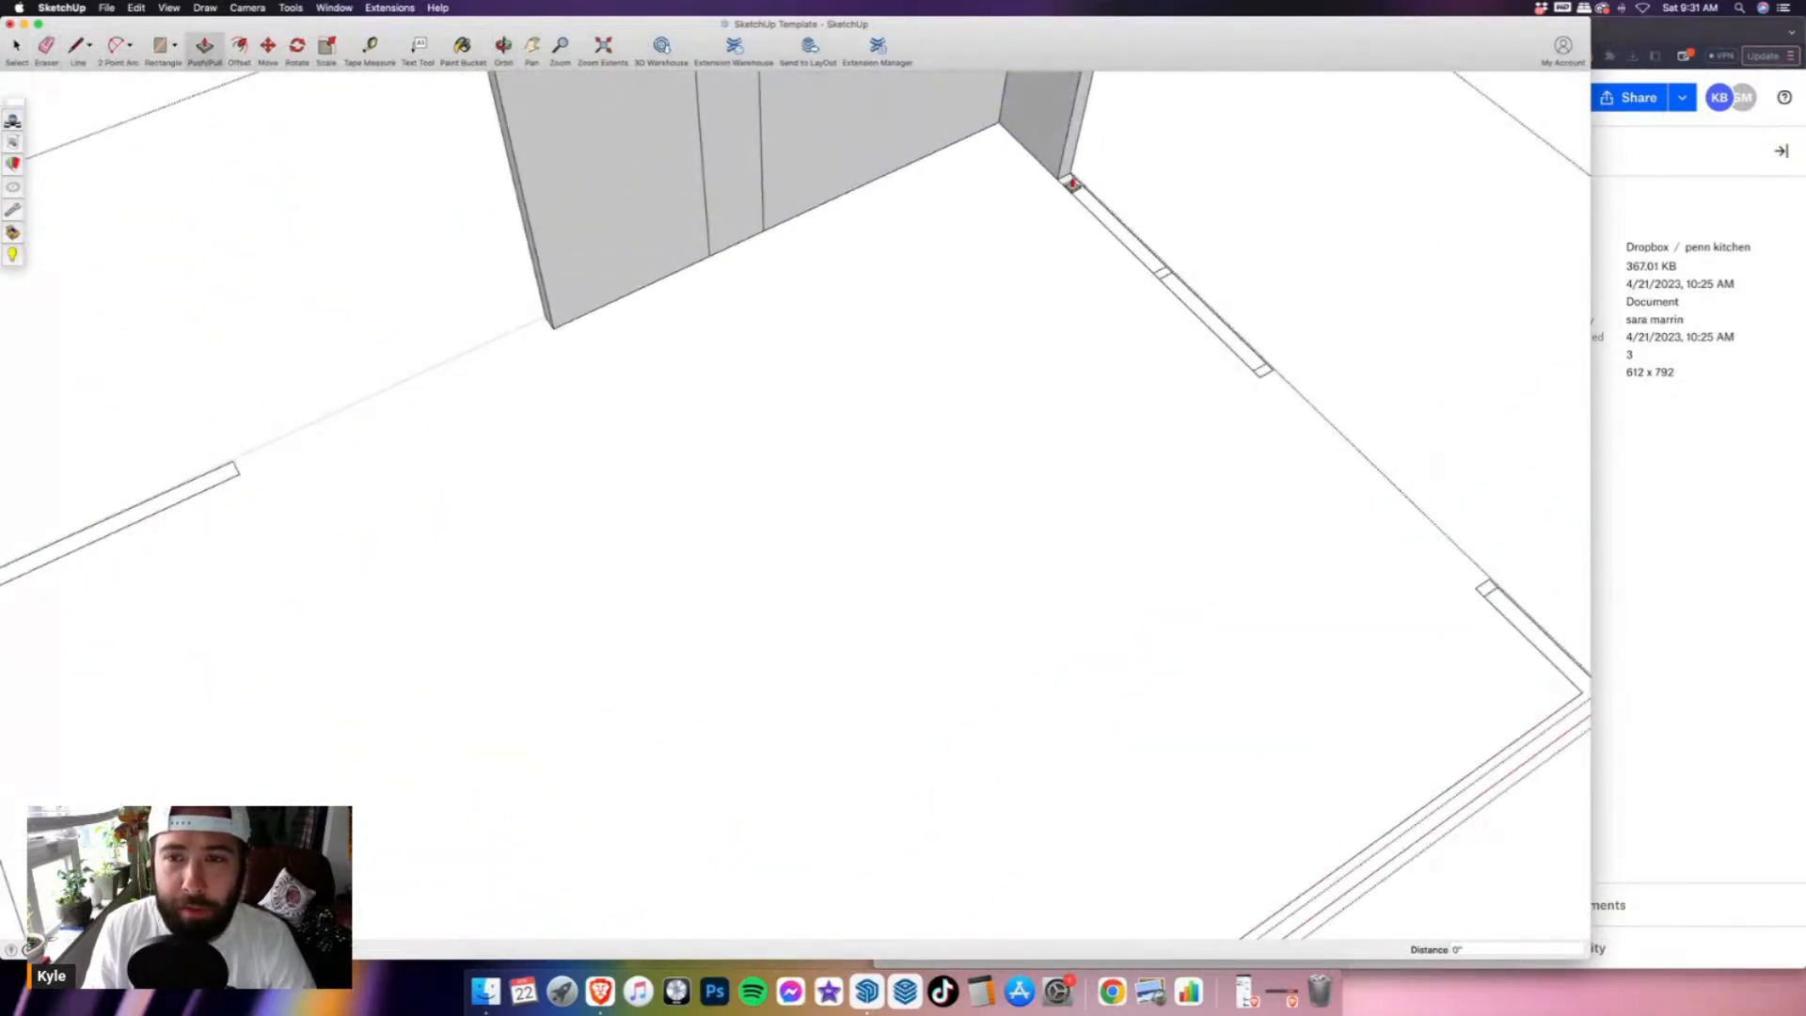
double_click(1082, 209)
double_click(1178, 299)
scroll(806, 564, "down", 5)
middle_click_drag(806, 564, 928, 492)
scroll(976, 480, "up", 3)
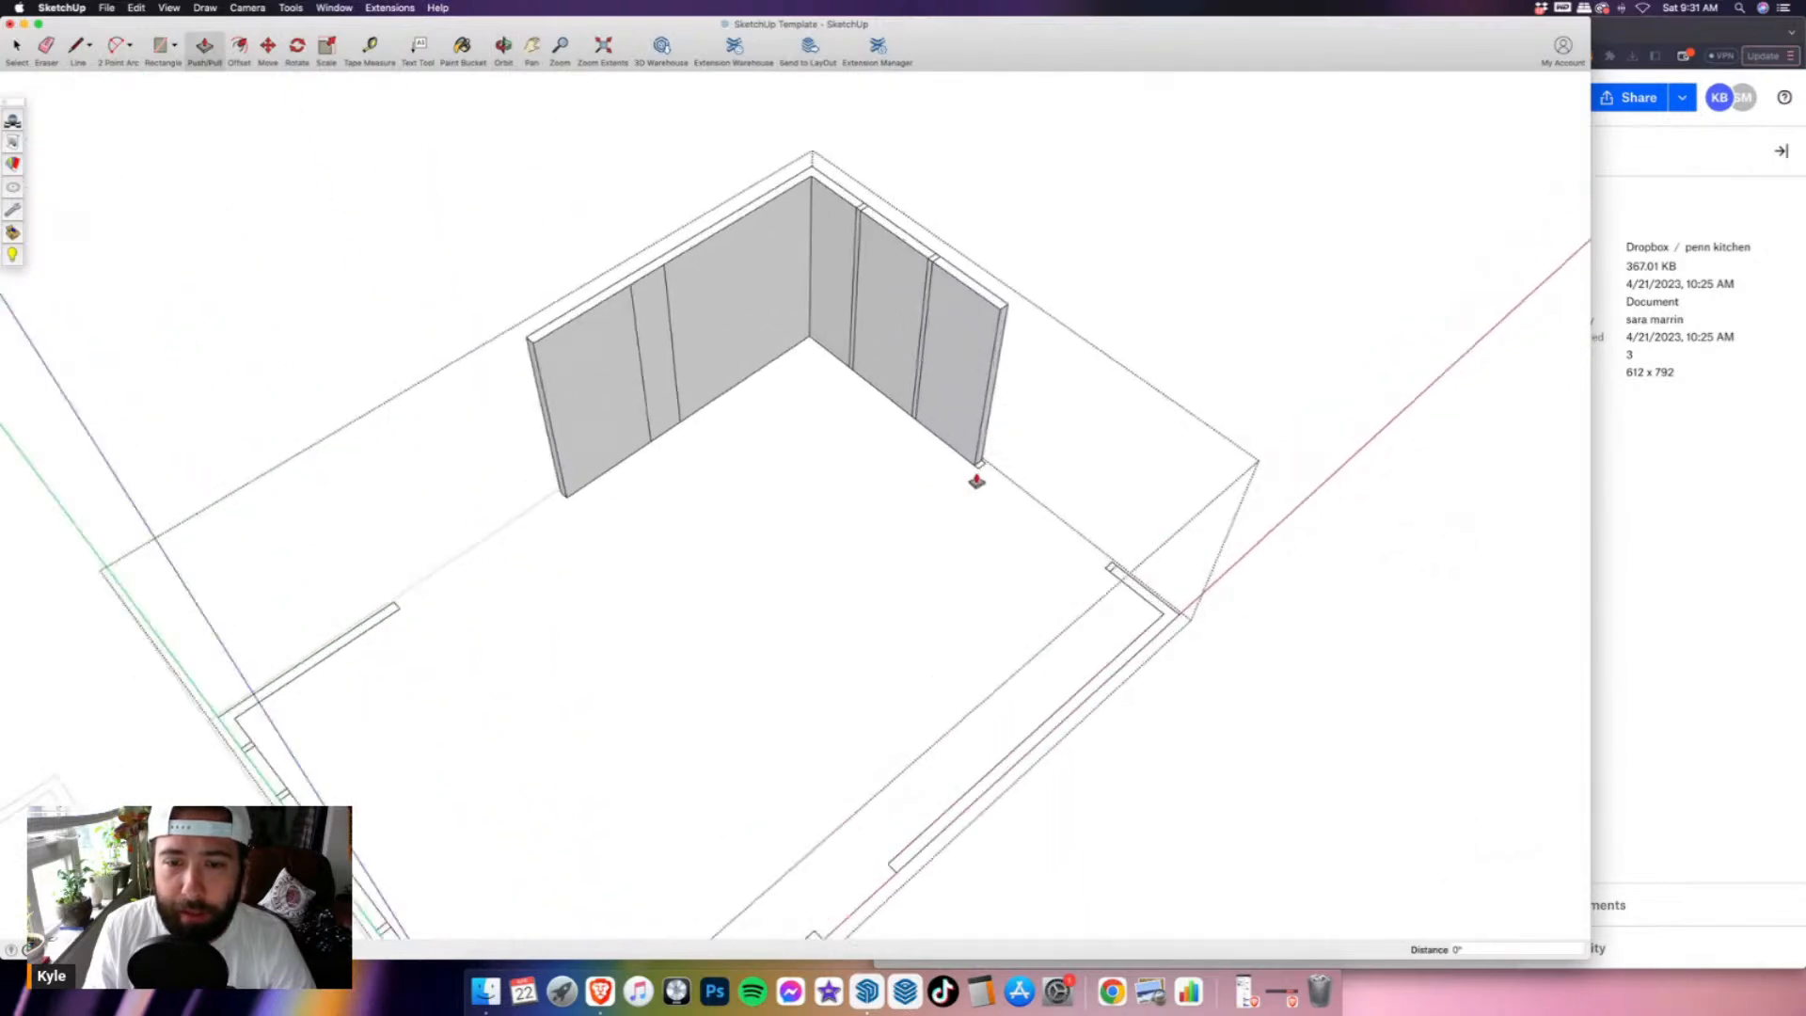
- Extrude the jamb strip on the other side of the slider opening and the adjoining front-right corner wall to the same height
scroll(1120, 577, "up", 3)
double_click(1096, 574)
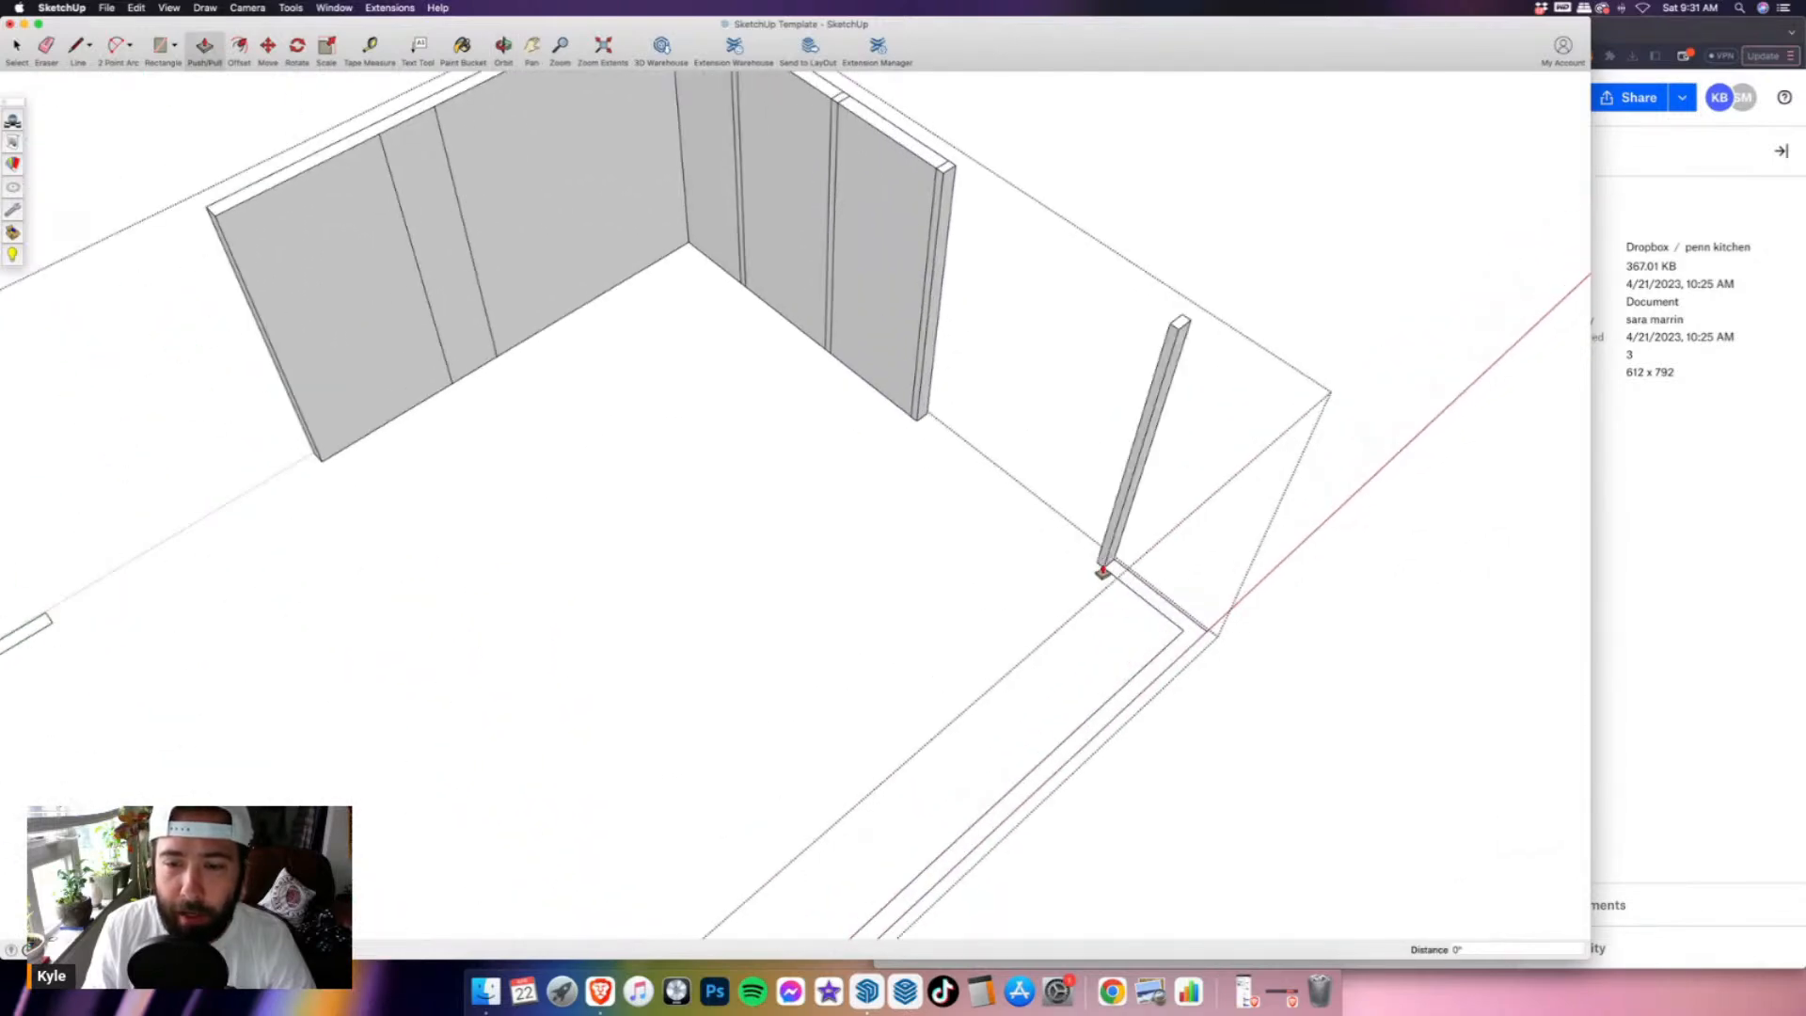
double_click(1113, 576)
scroll(1138, 438, "down", 5)
middle_click_drag(1145, 436, 960, 681)
- Extrude the front wall's left section, its narrow strip and the corner post at the origin to the same wall height
double_click(928, 730)
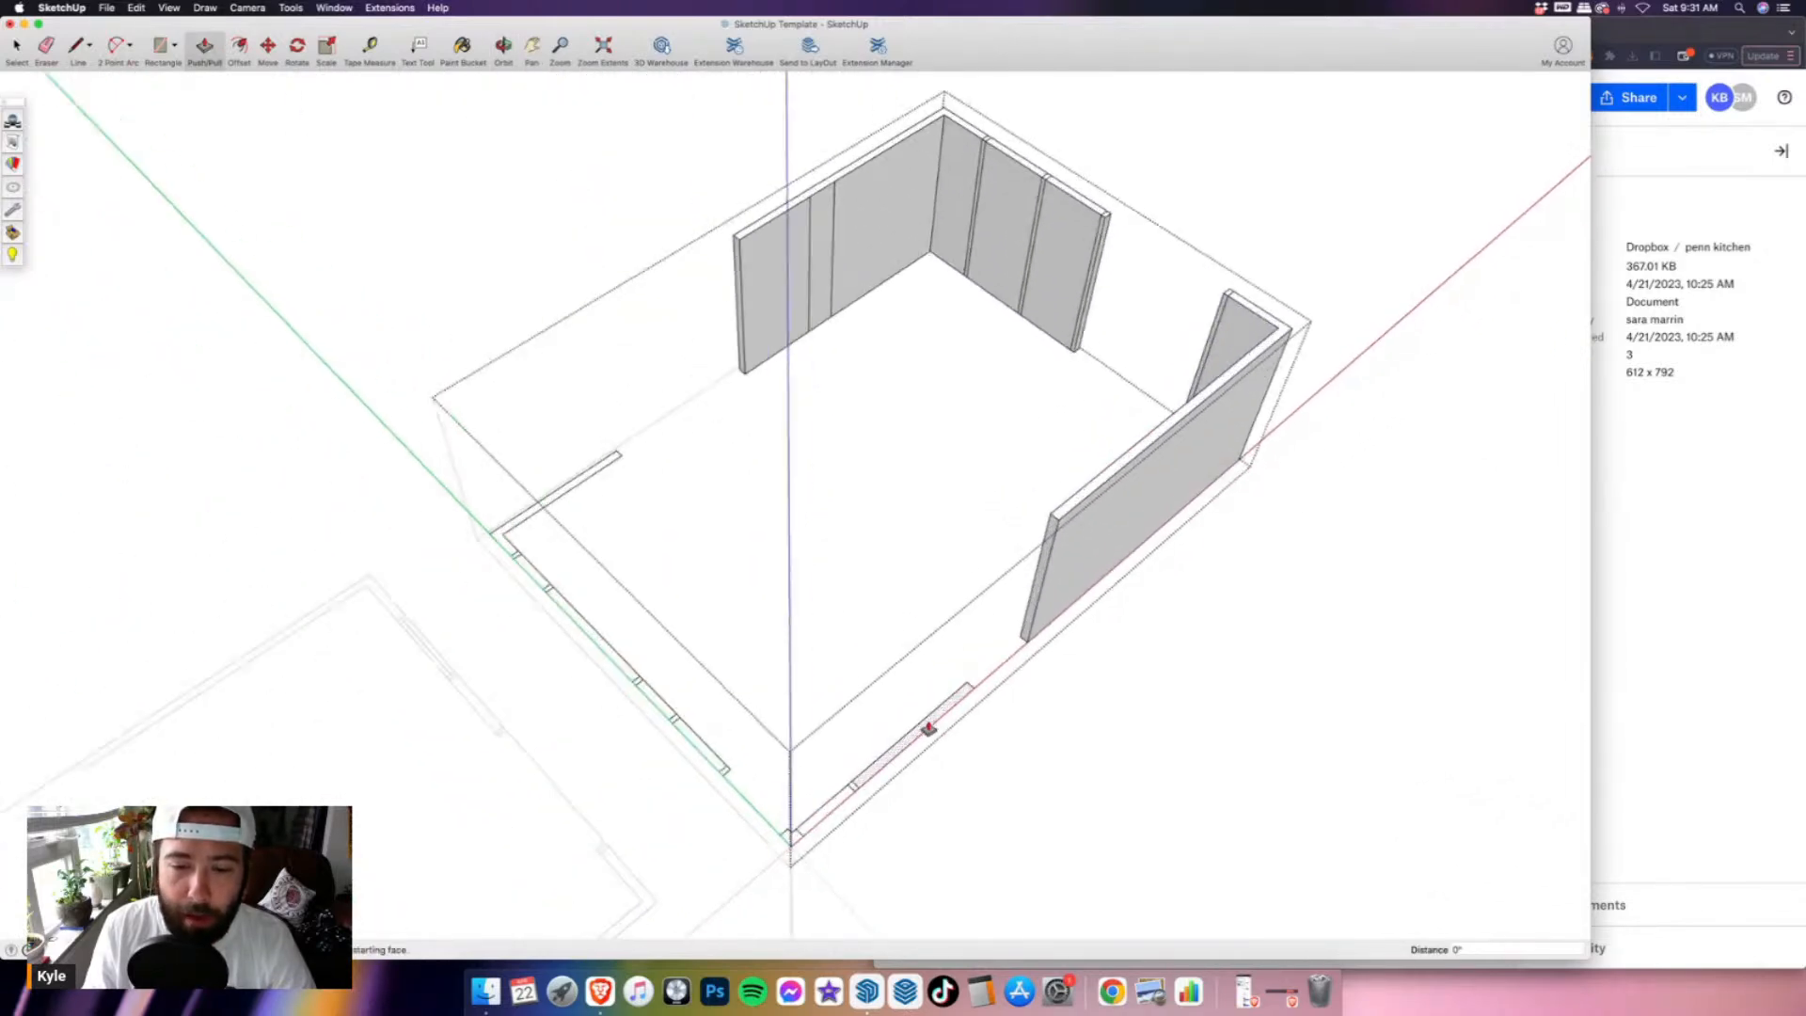
scroll(800, 833, "up", 4)
double_click(780, 797)
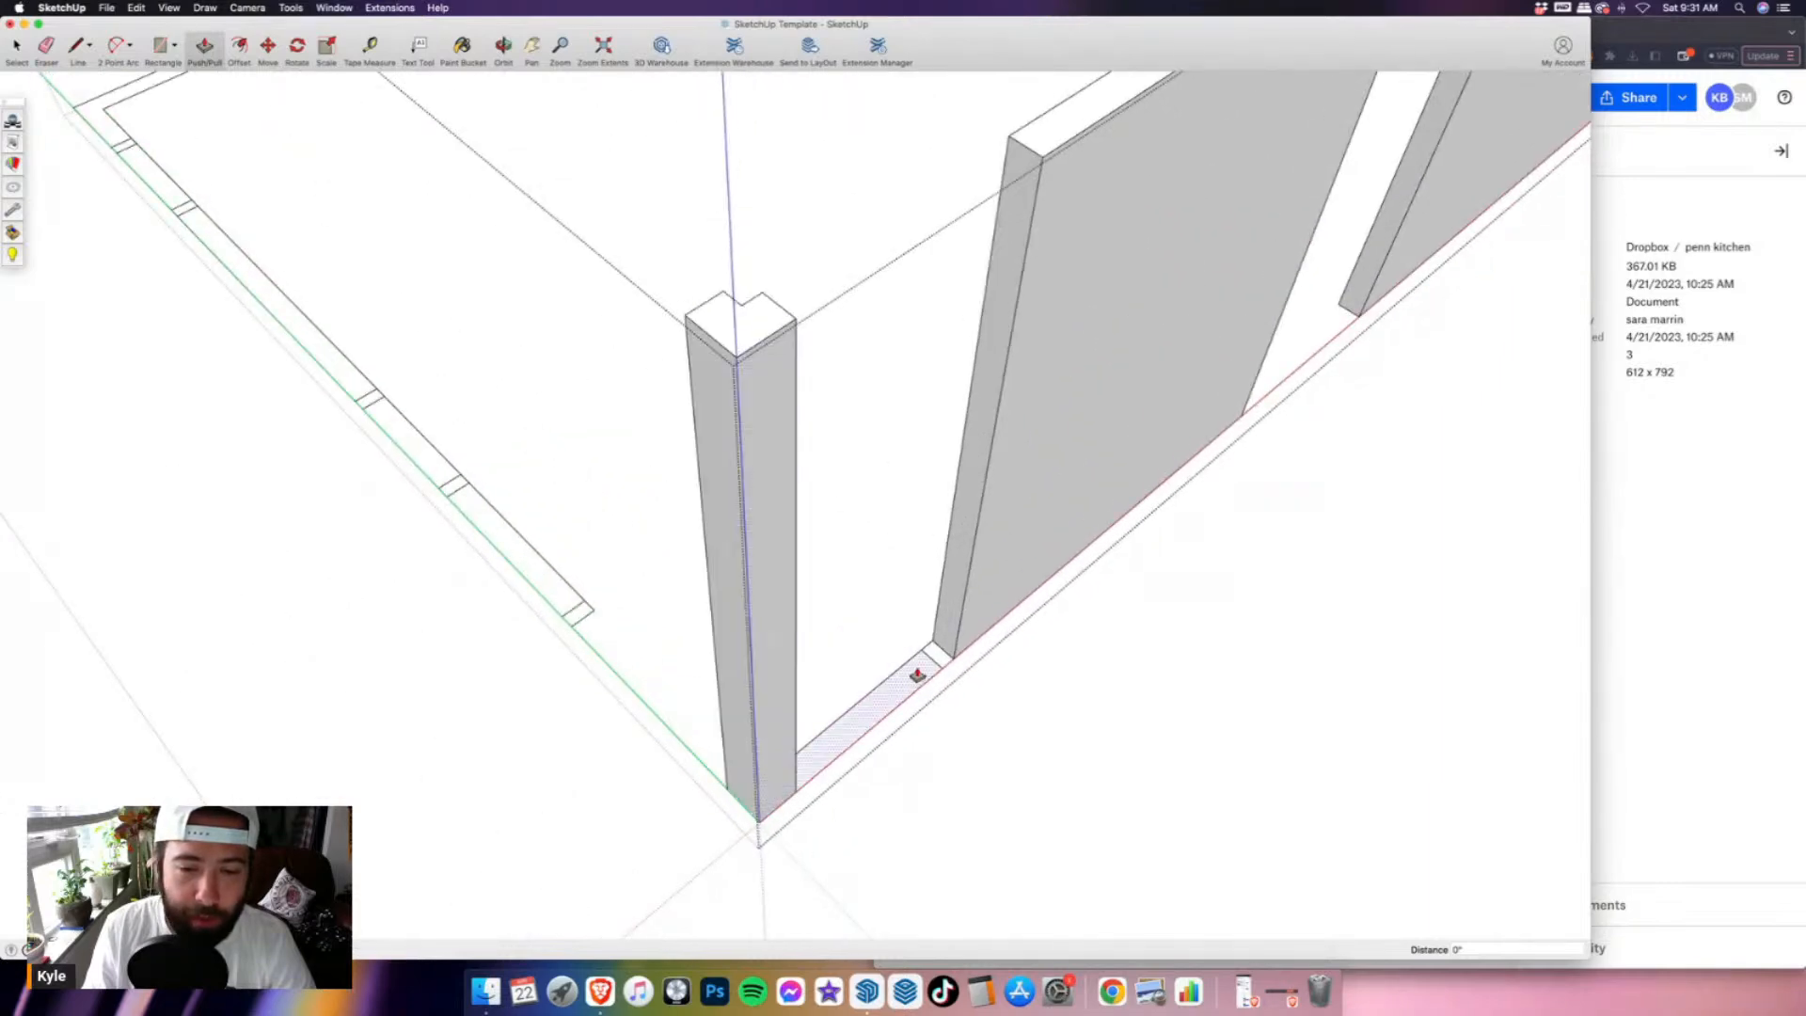
double_click(943, 657)
double_click(910, 681)
scroll(1035, 715, "down", 6)
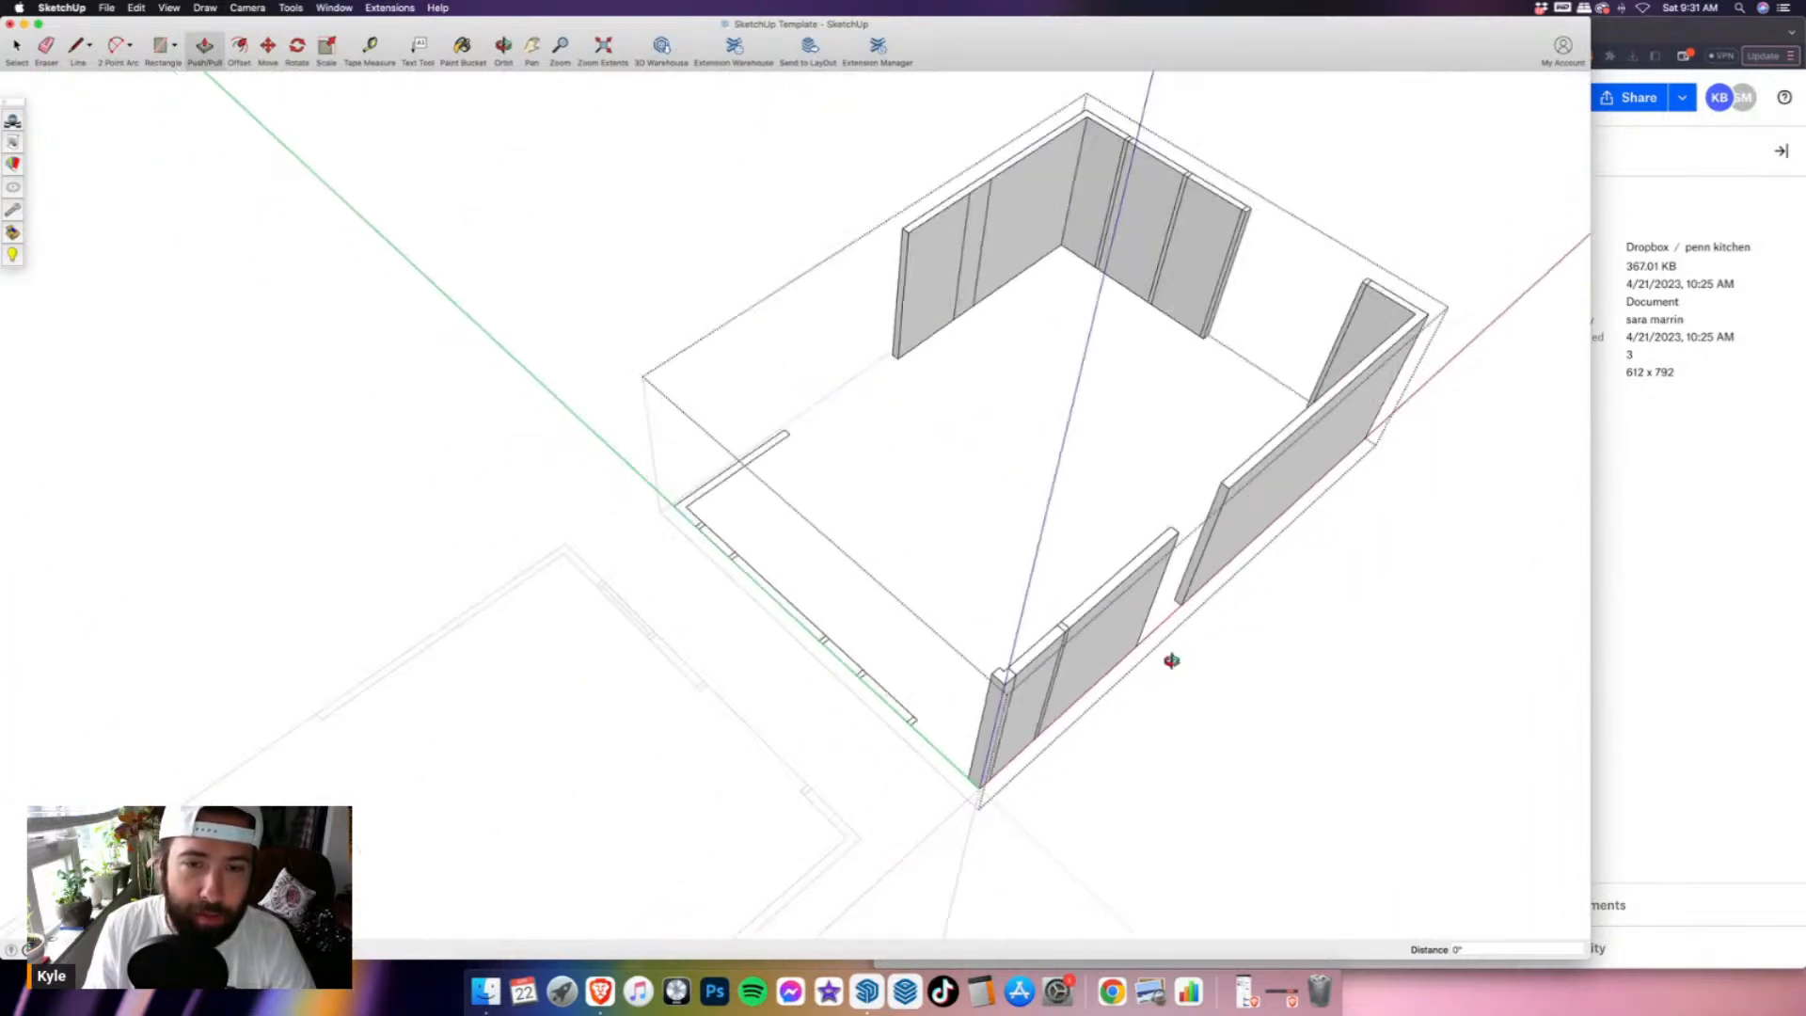
- Extrude the L-shaped wall piece at the back-left corner to the same wall height
middle_click_drag(1189, 666, 708, 589)
scroll(731, 437, "up", 3)
double_click(730, 443)
scroll(1109, 621, "down", 5)
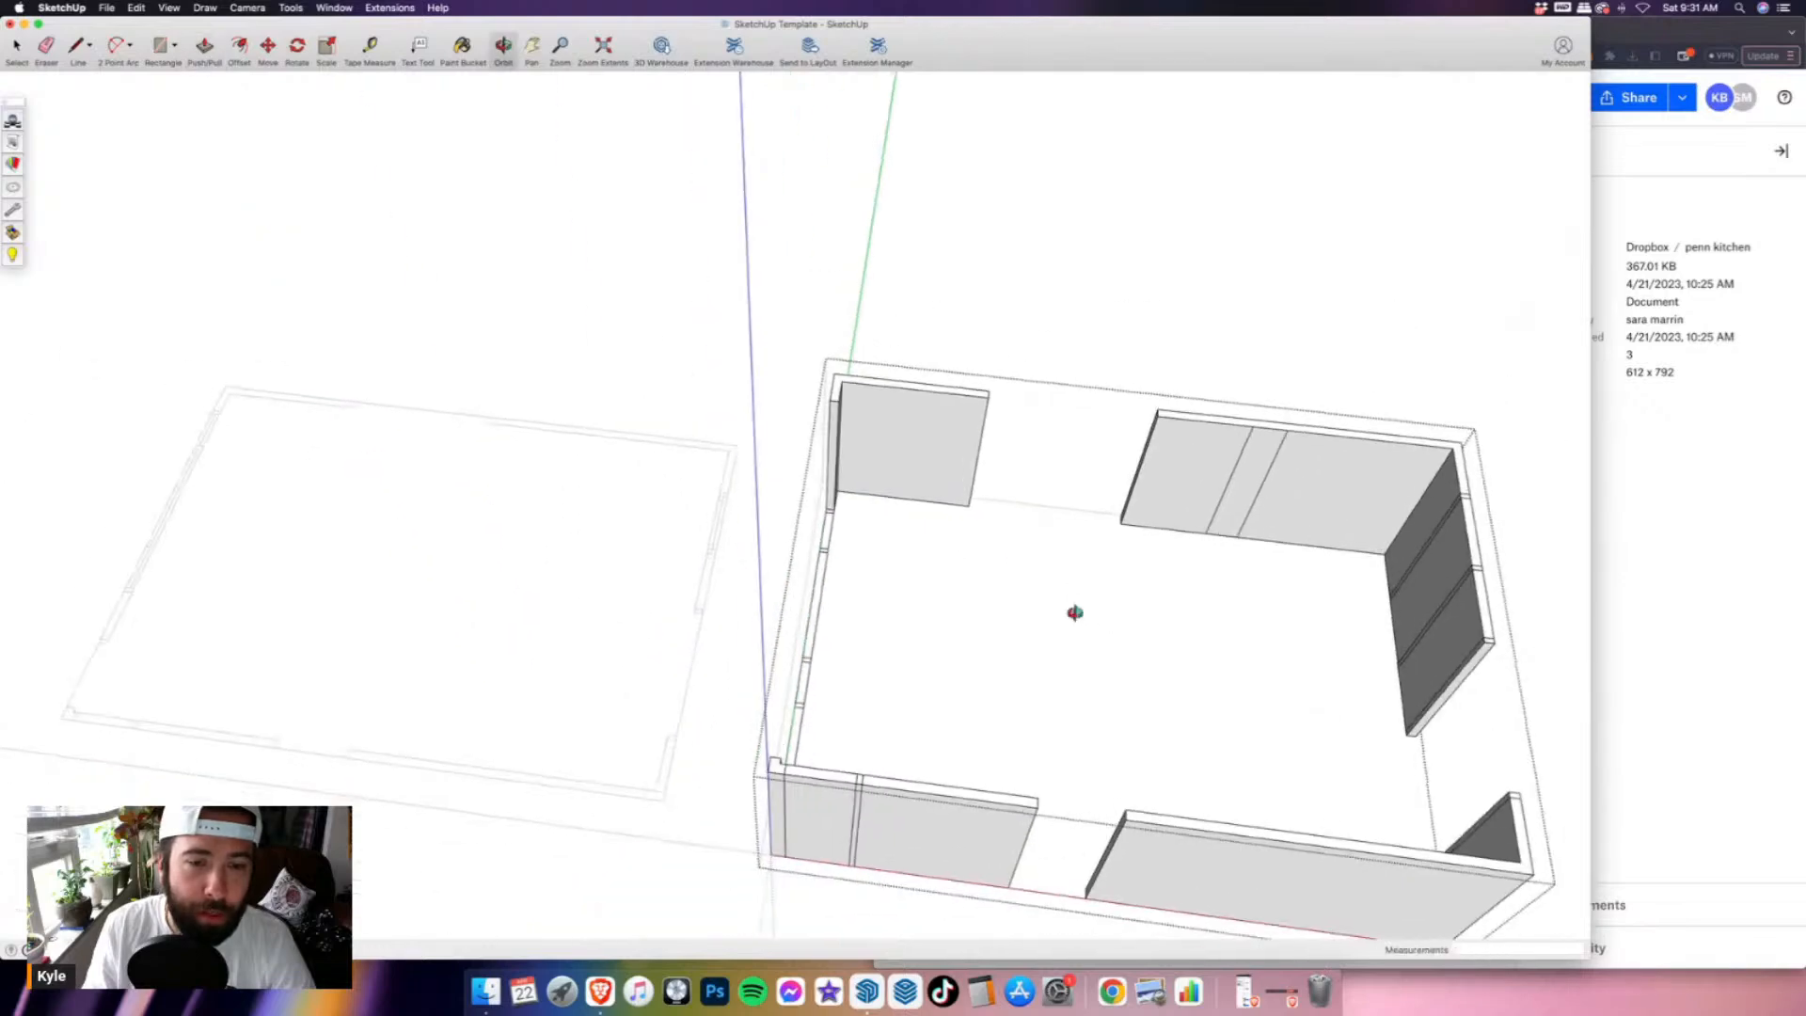
- Extrude all remaining window and wall segments along the left wall to the same height so the wall is continuous
middle_click_drag(1109, 621, 733, 686)
scroll(733, 686, "up", 2)
double_click(563, 719)
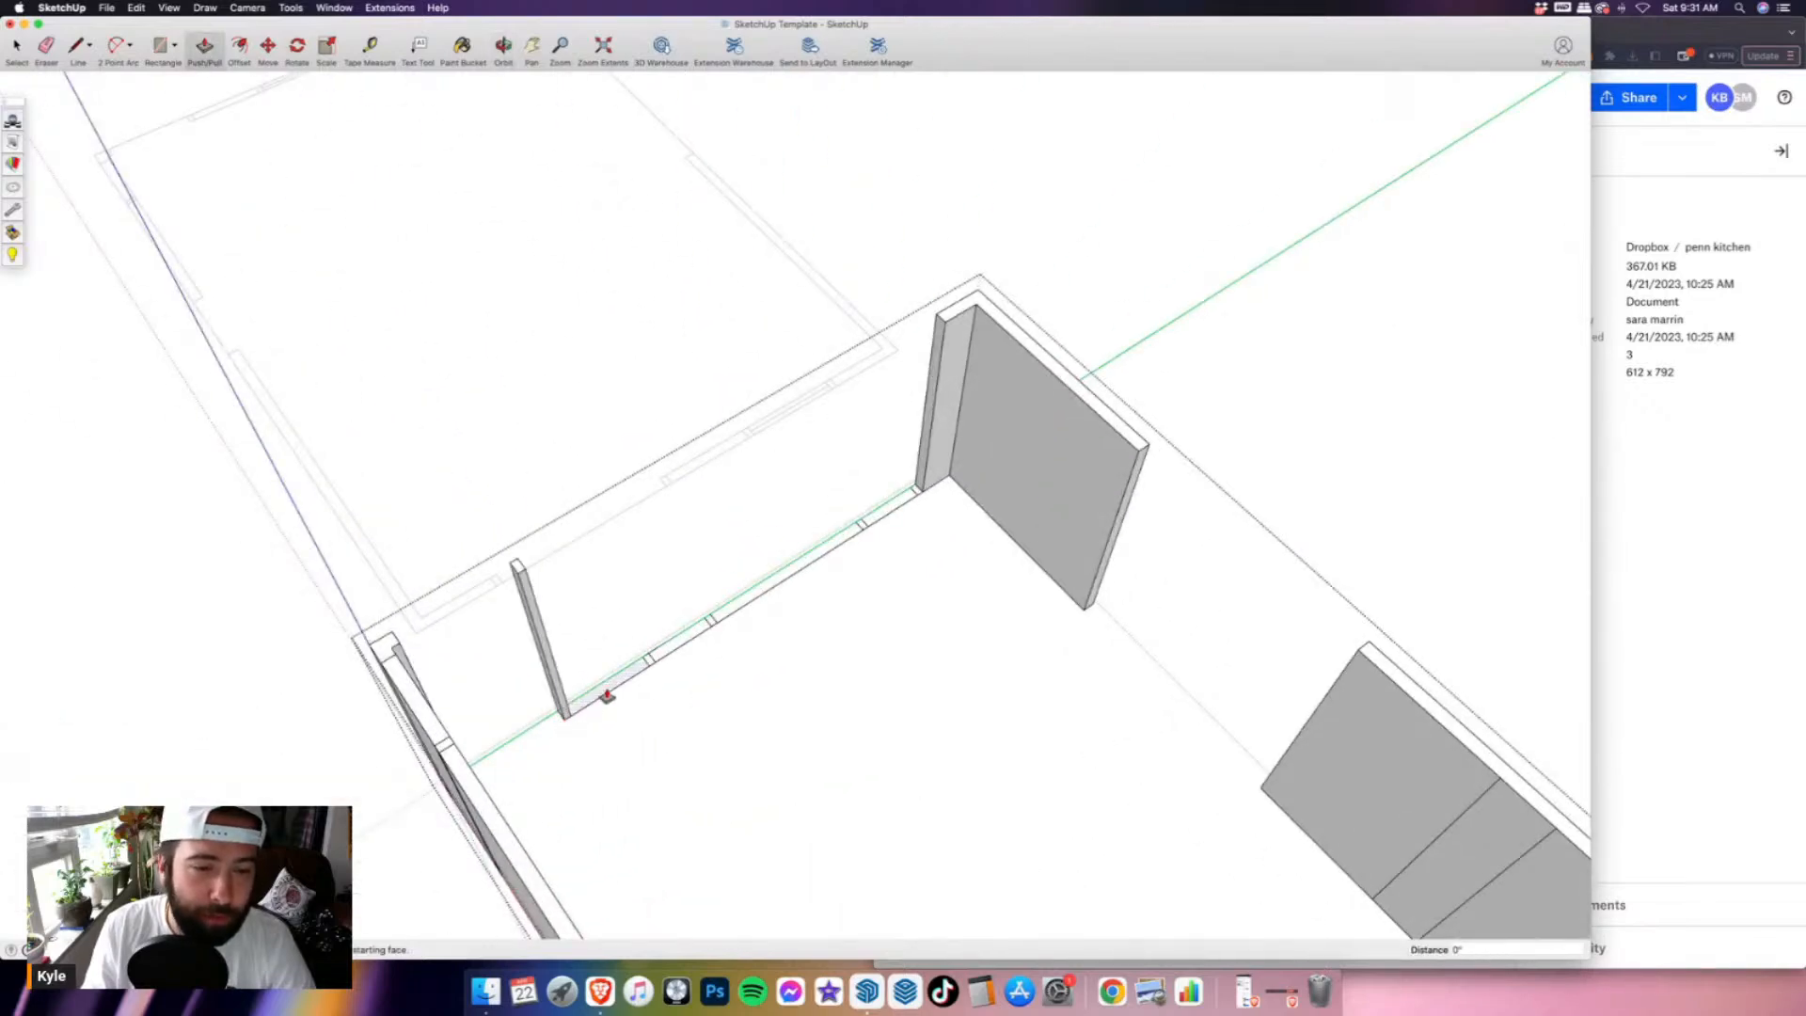
double_click(607, 695)
double_click(677, 637)
scroll(922, 489, "up", 2)
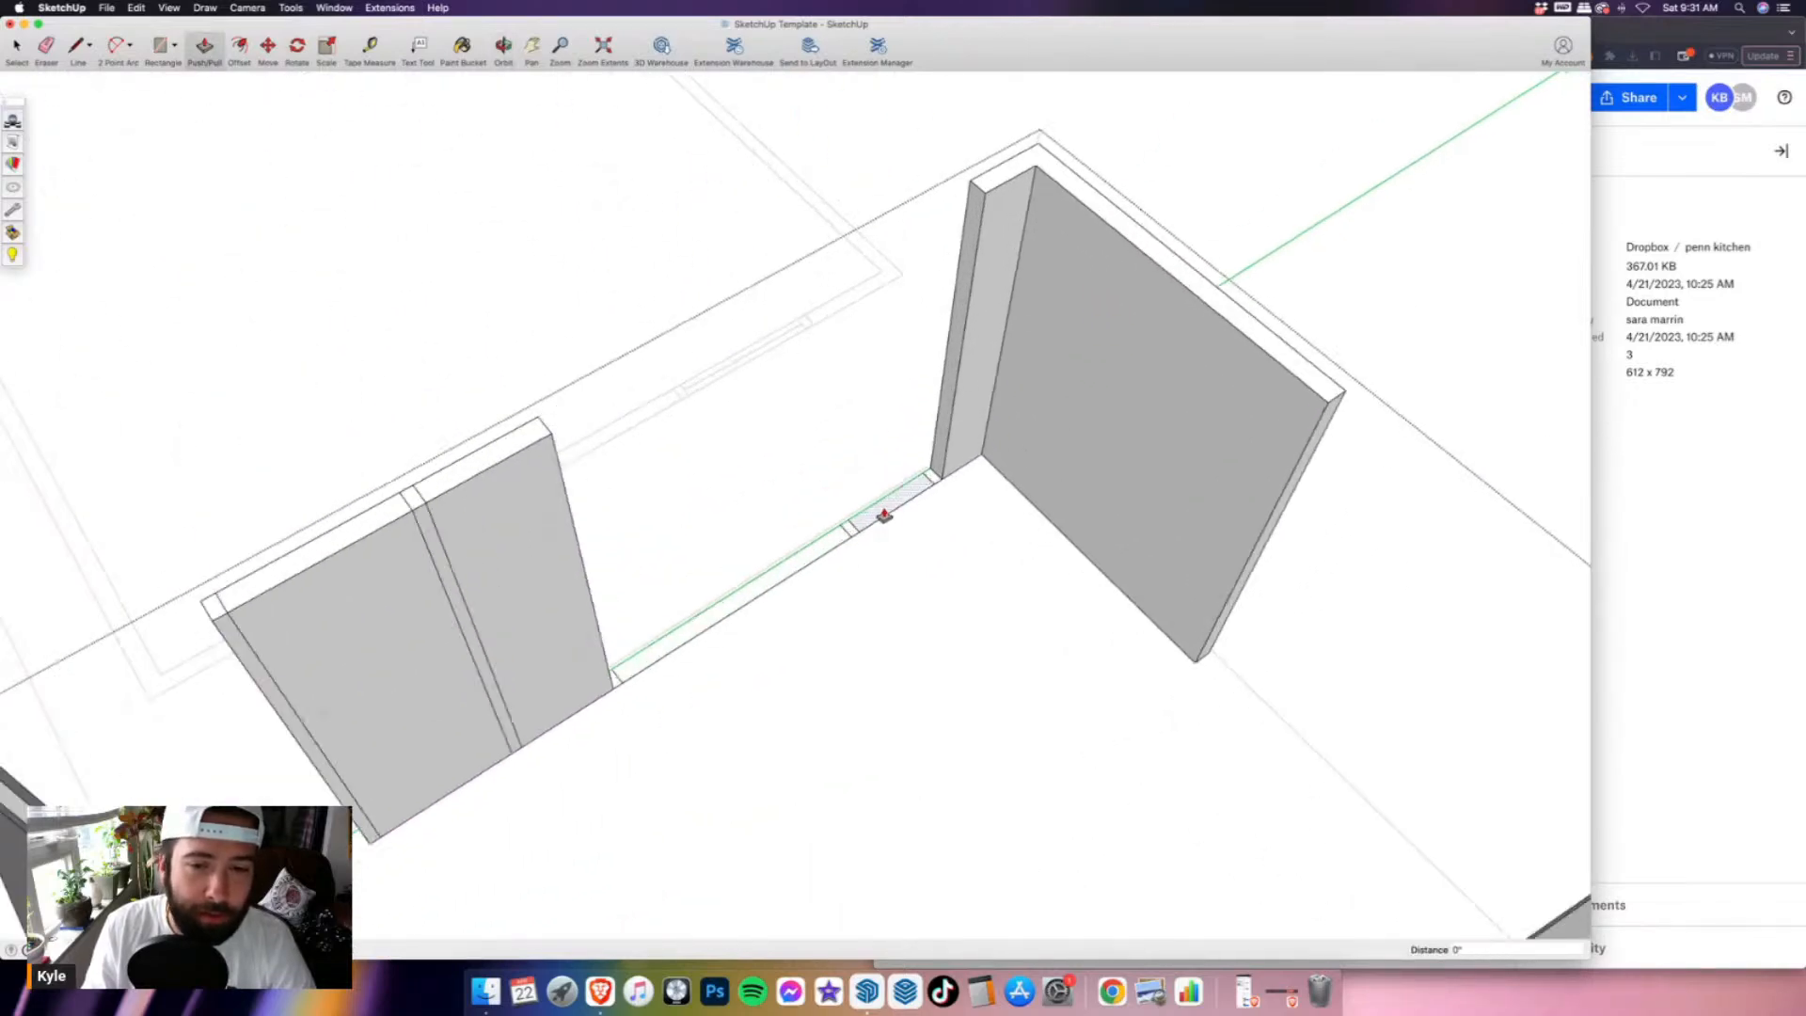
double_click(899, 506)
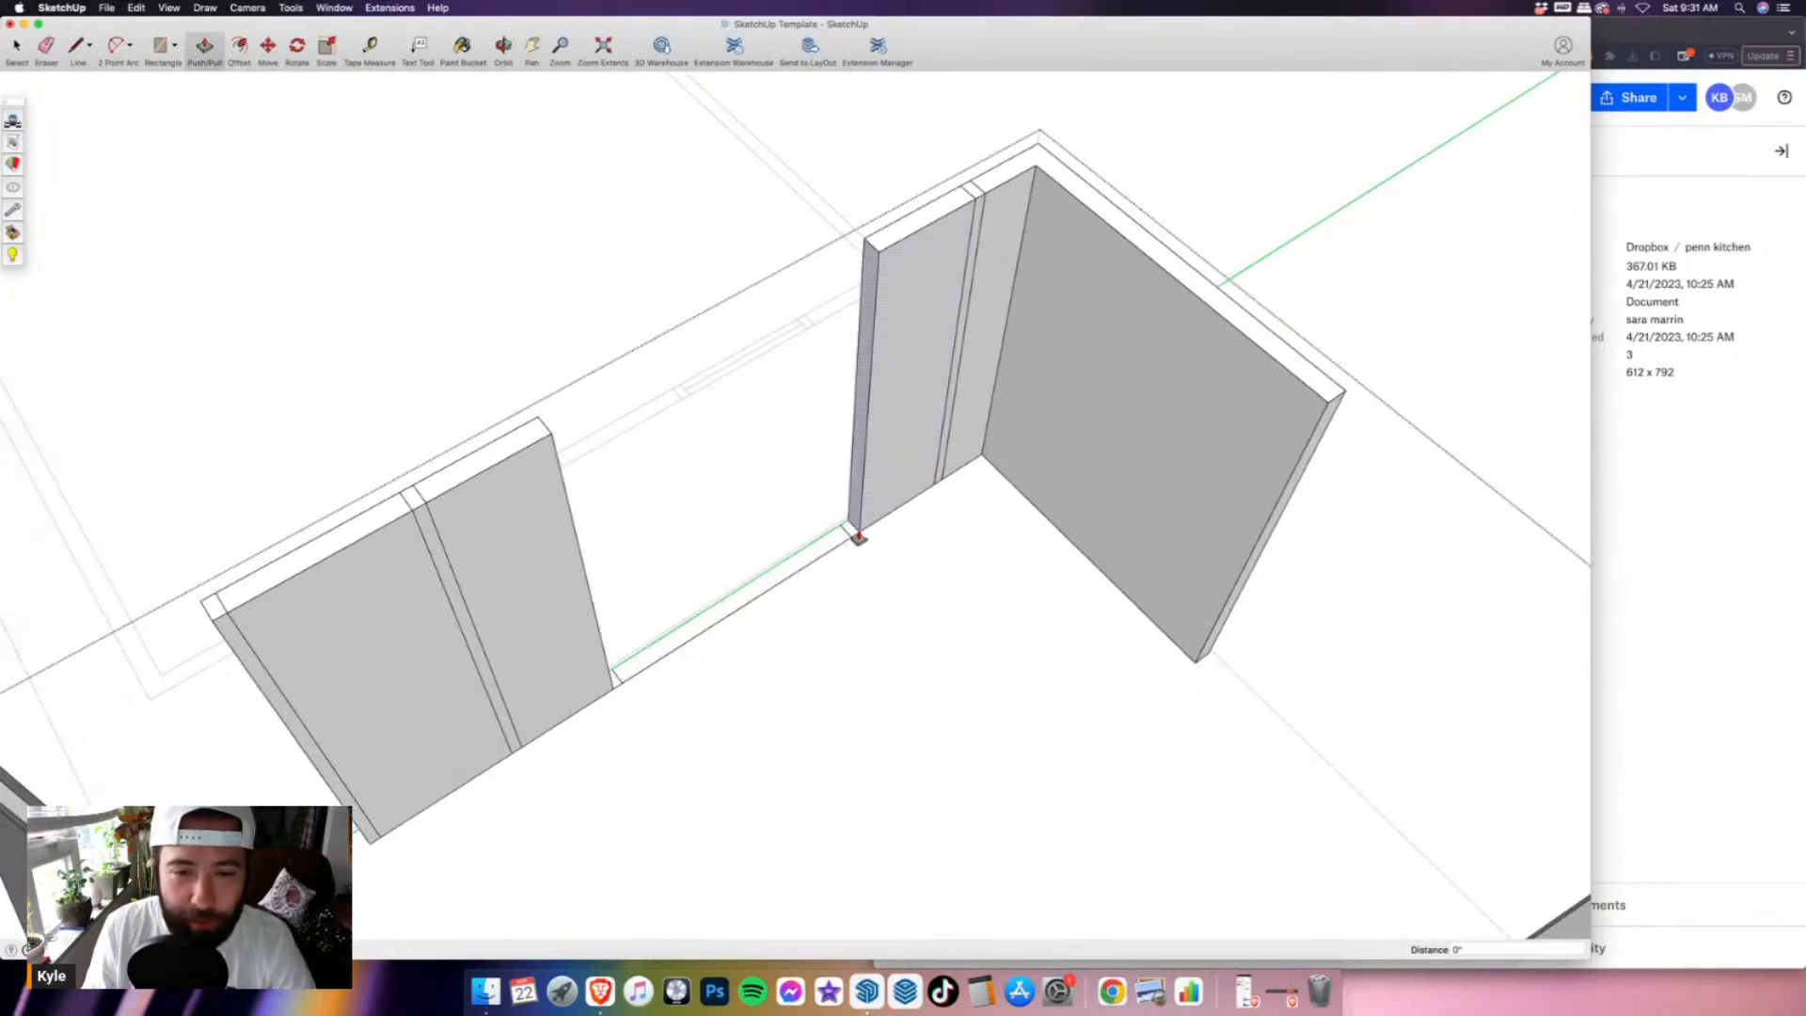
double_click(822, 549)
scroll(828, 540, "up", 5)
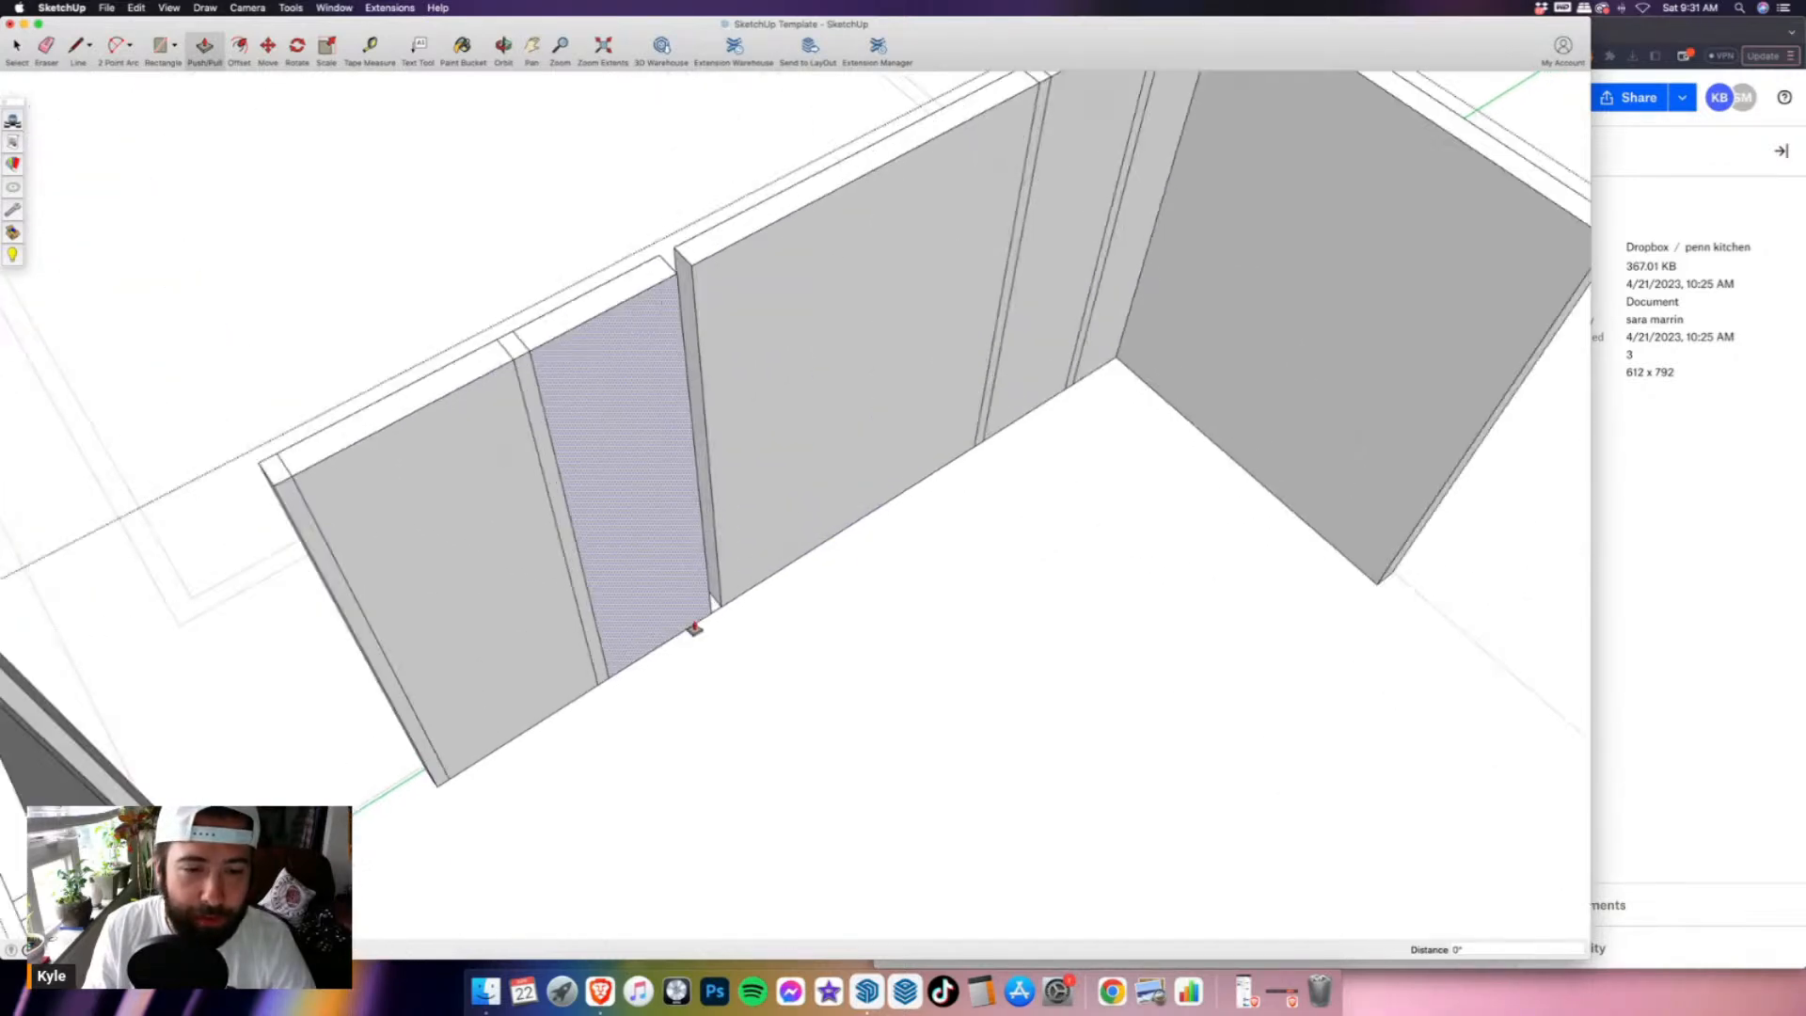
- Examine the demolition plan and the furnished kitchen plan, comparing their door and window openings with the extruded walls
scroll(730, 609, "down", 10)
middle_click_drag(697, 495, 766, 568)
scroll(752, 559, "down", 8)
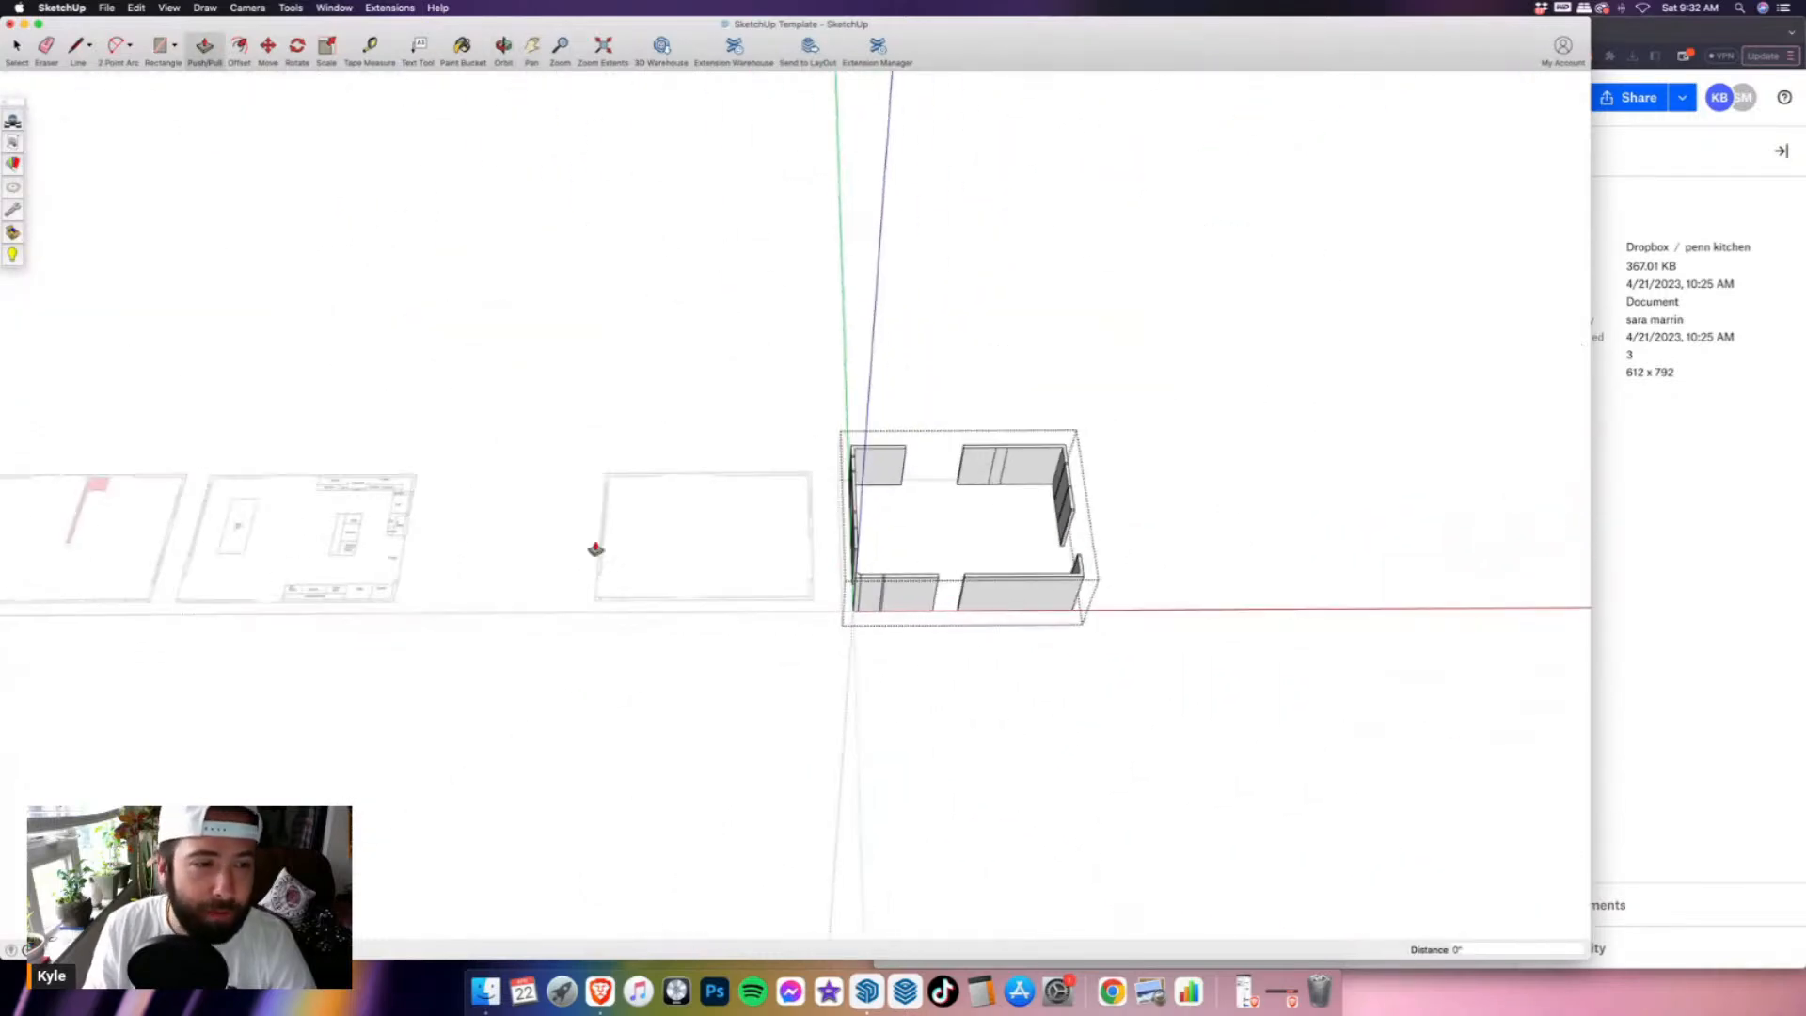
scroll(828, 564, "down", 3)
scroll(442, 591, "up", 10)
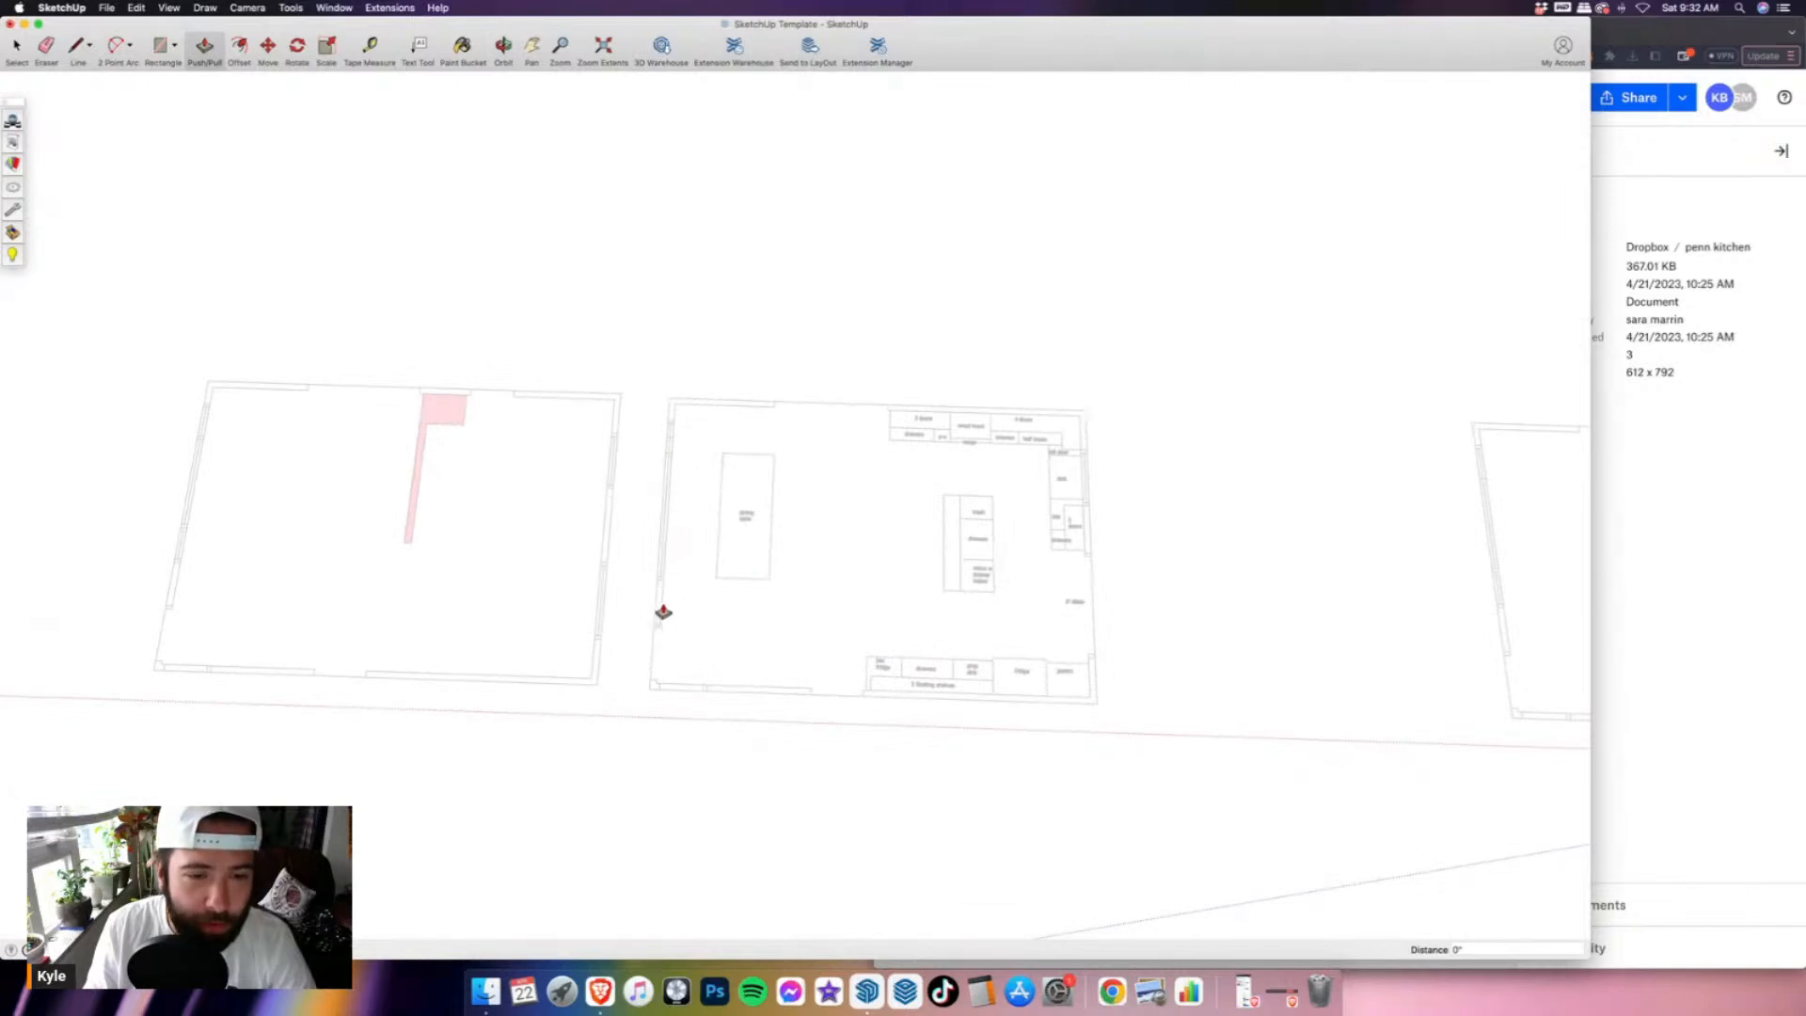
scroll(659, 672, "up", 6)
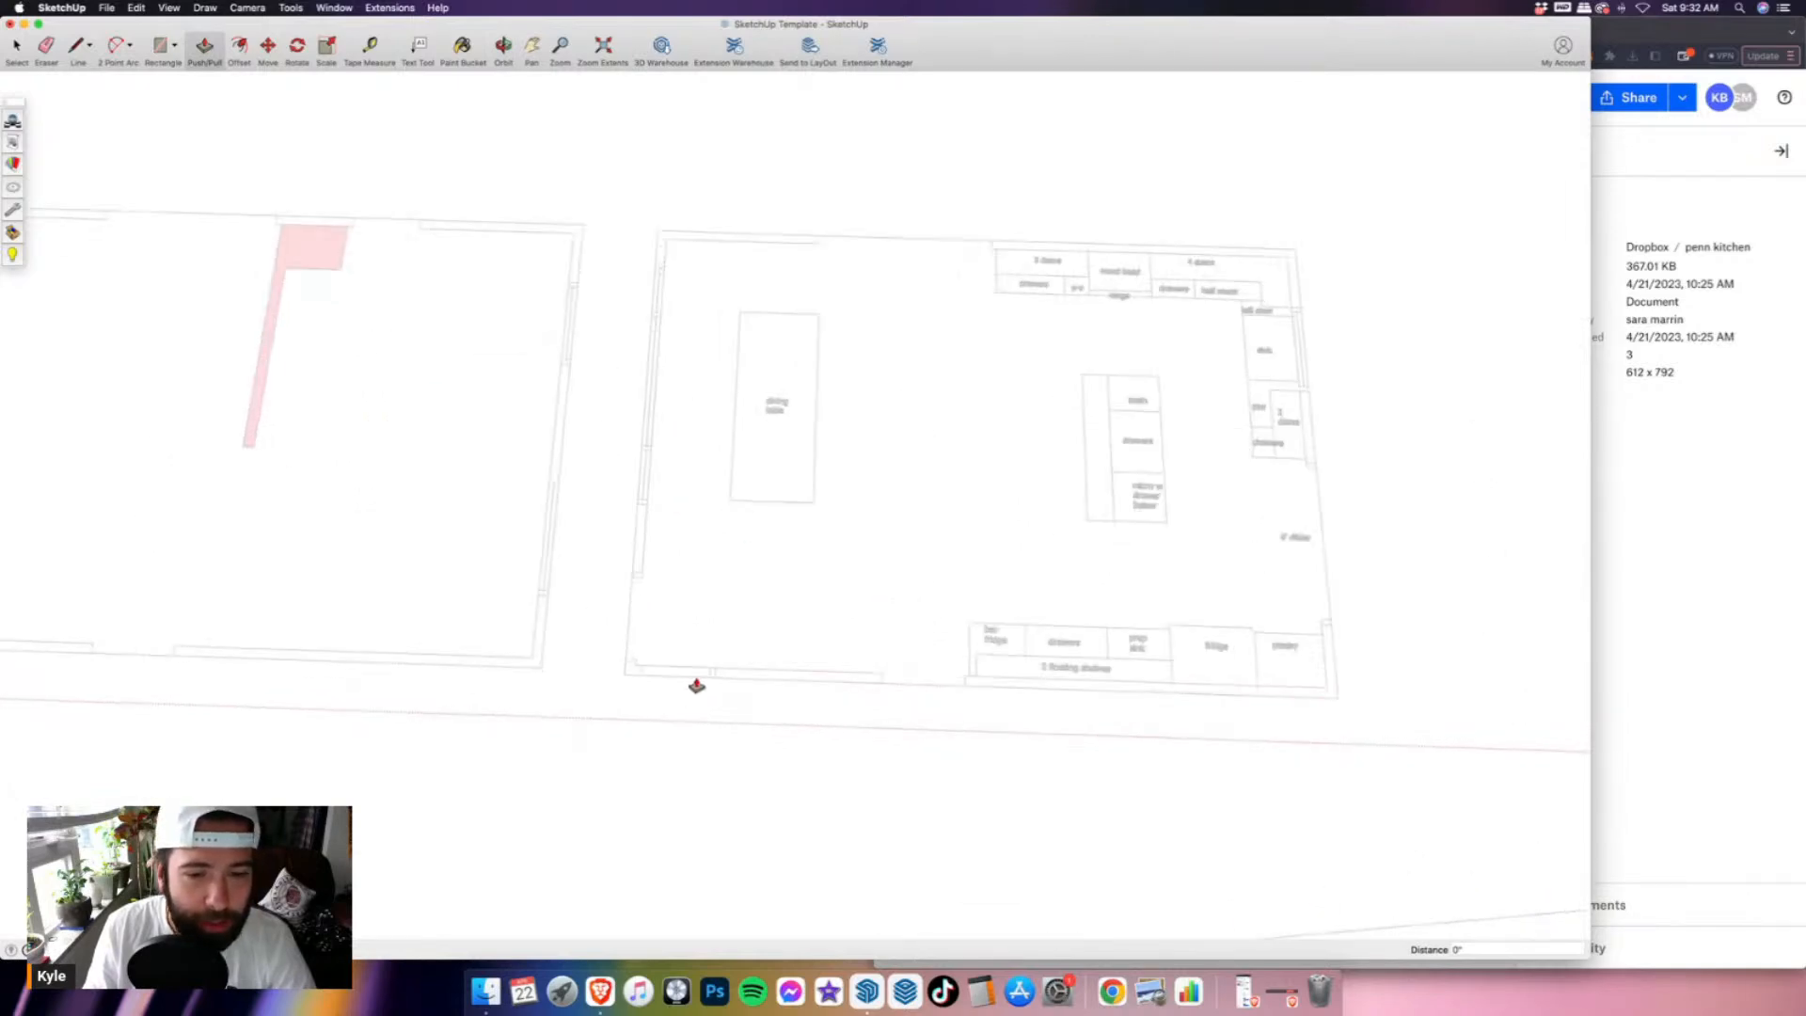
scroll(649, 673, "down", 3)
scroll(875, 696, "down", 3)
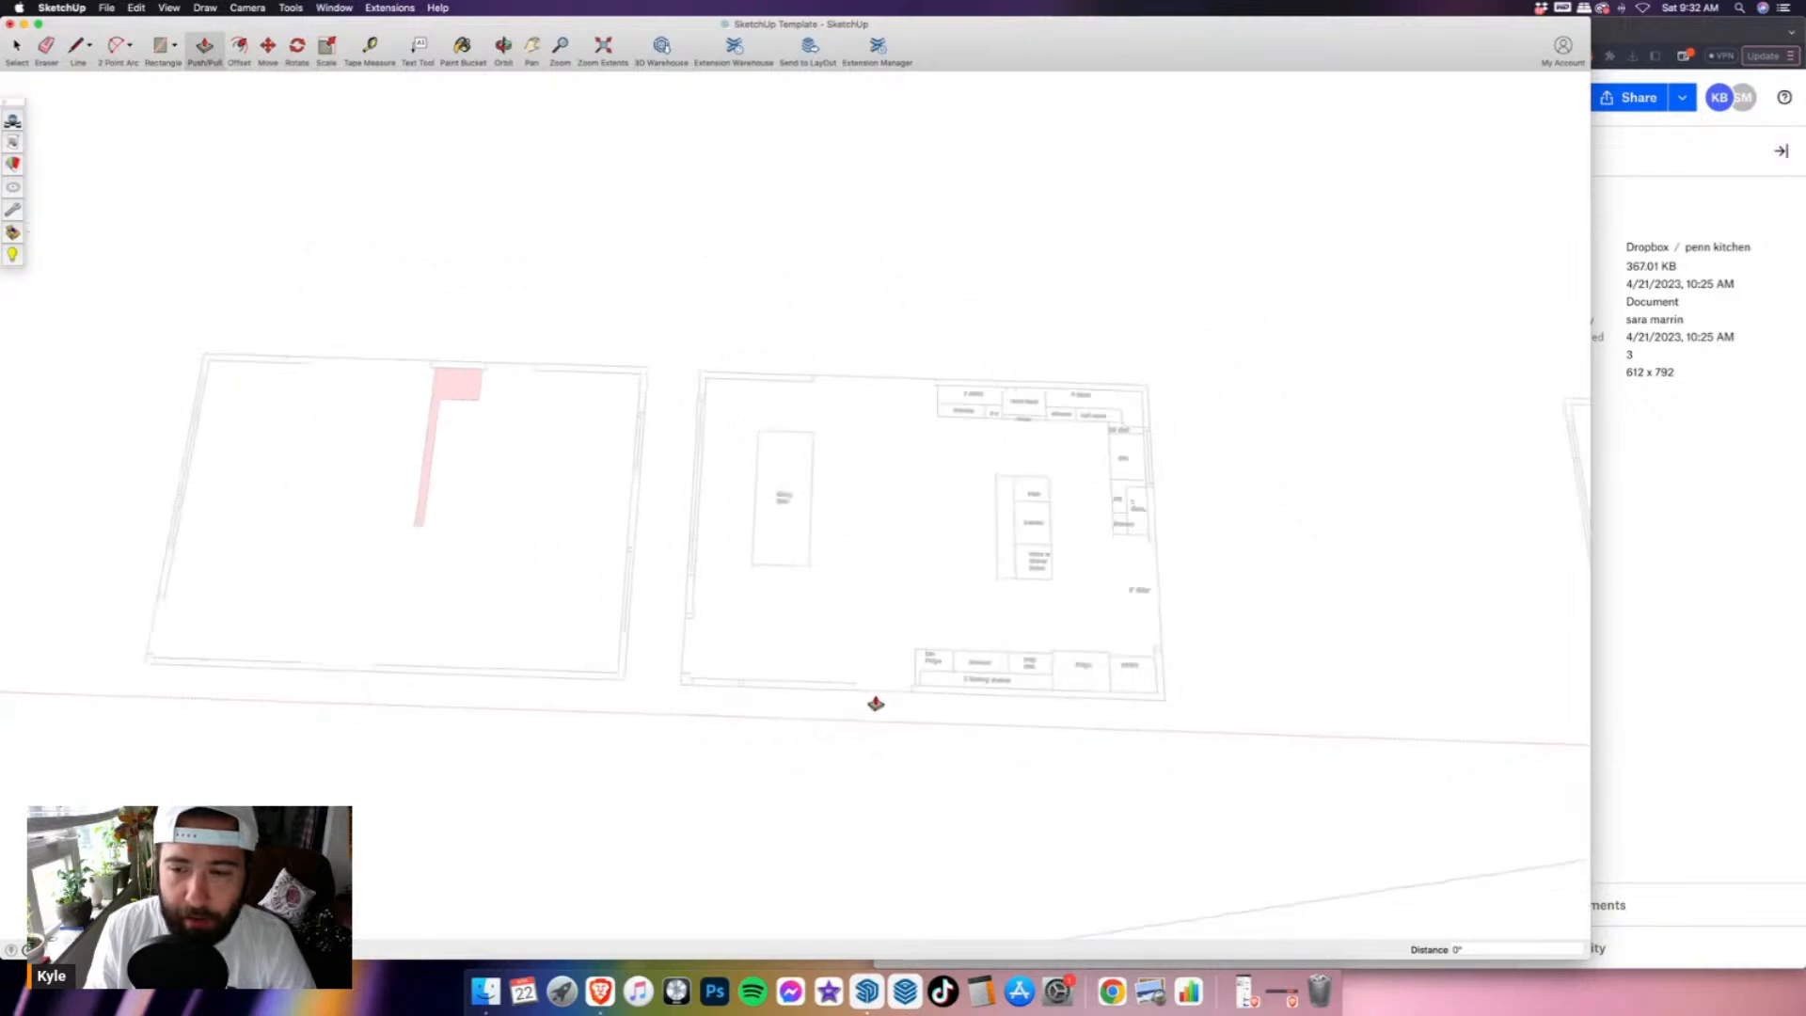
scroll(1129, 602, "up", 5)
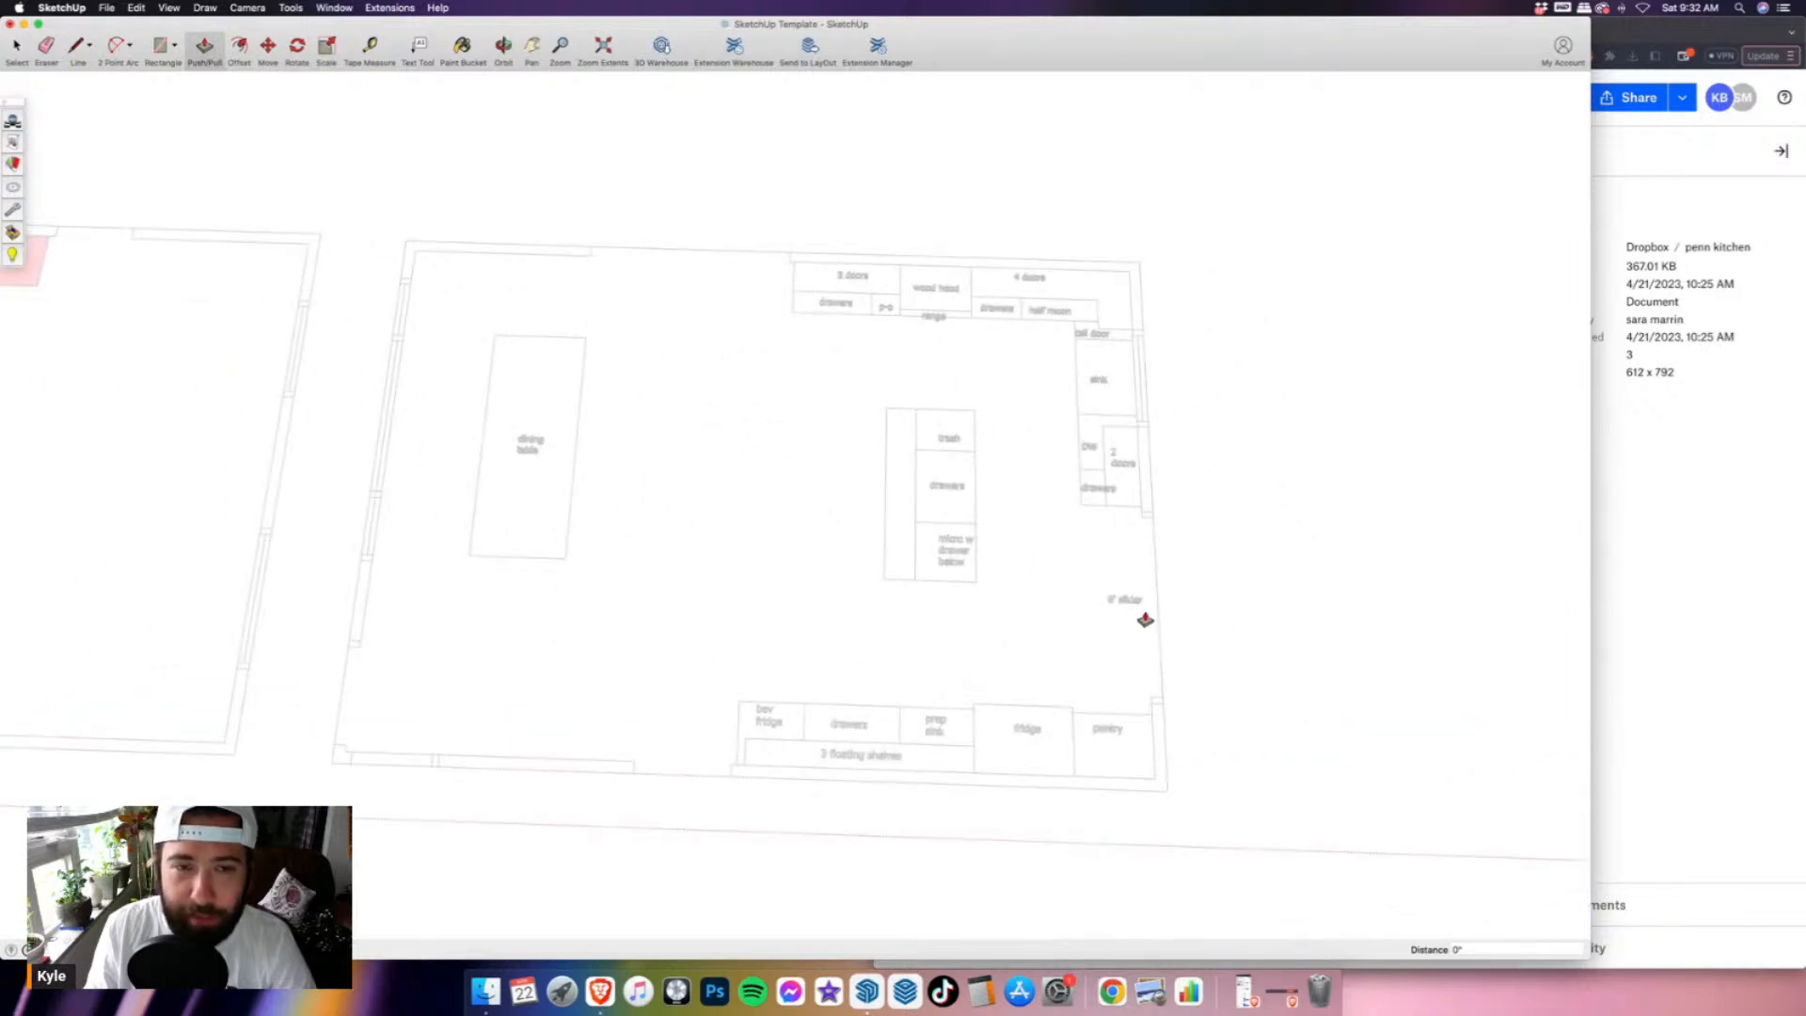
scroll(1145, 620, "down", 2)
scroll(540, 517, "down", 3)
scroll(540, 515, "down", 2)
scroll(1189, 532, "up", 4)
middle_click_drag(718, 556, 1093, 321)
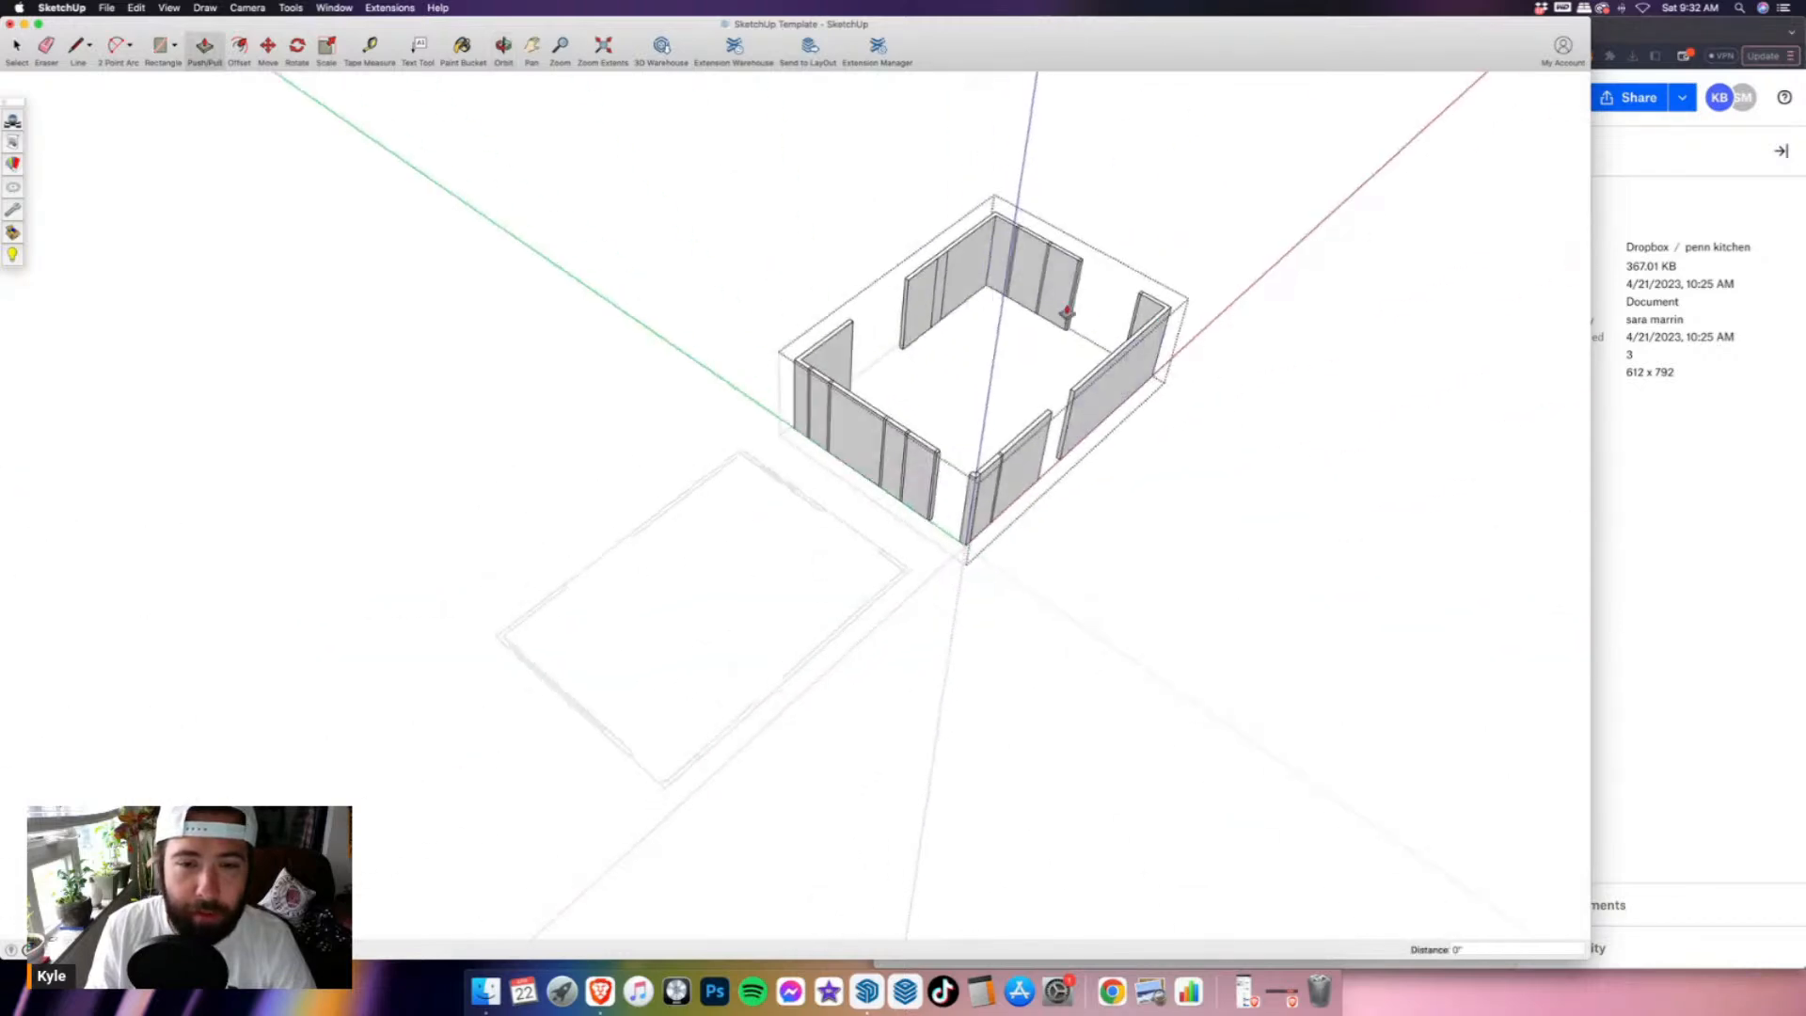
- Erase the vertical seam lines on the outer faces of the left wall and the front wall's short section
scroll(1094, 321, "up", 3)
key("e")
mouse_move(574, 534)
left_mouse_down()
mouse_move(619, 532)
mouse_move(587, 545)
mouse_move(752, 654)
left_mouse_up()
left_click_drag(886, 737, 965, 664)
scroll(815, 639, "up", 1)
scroll(815, 639, "up", 1)
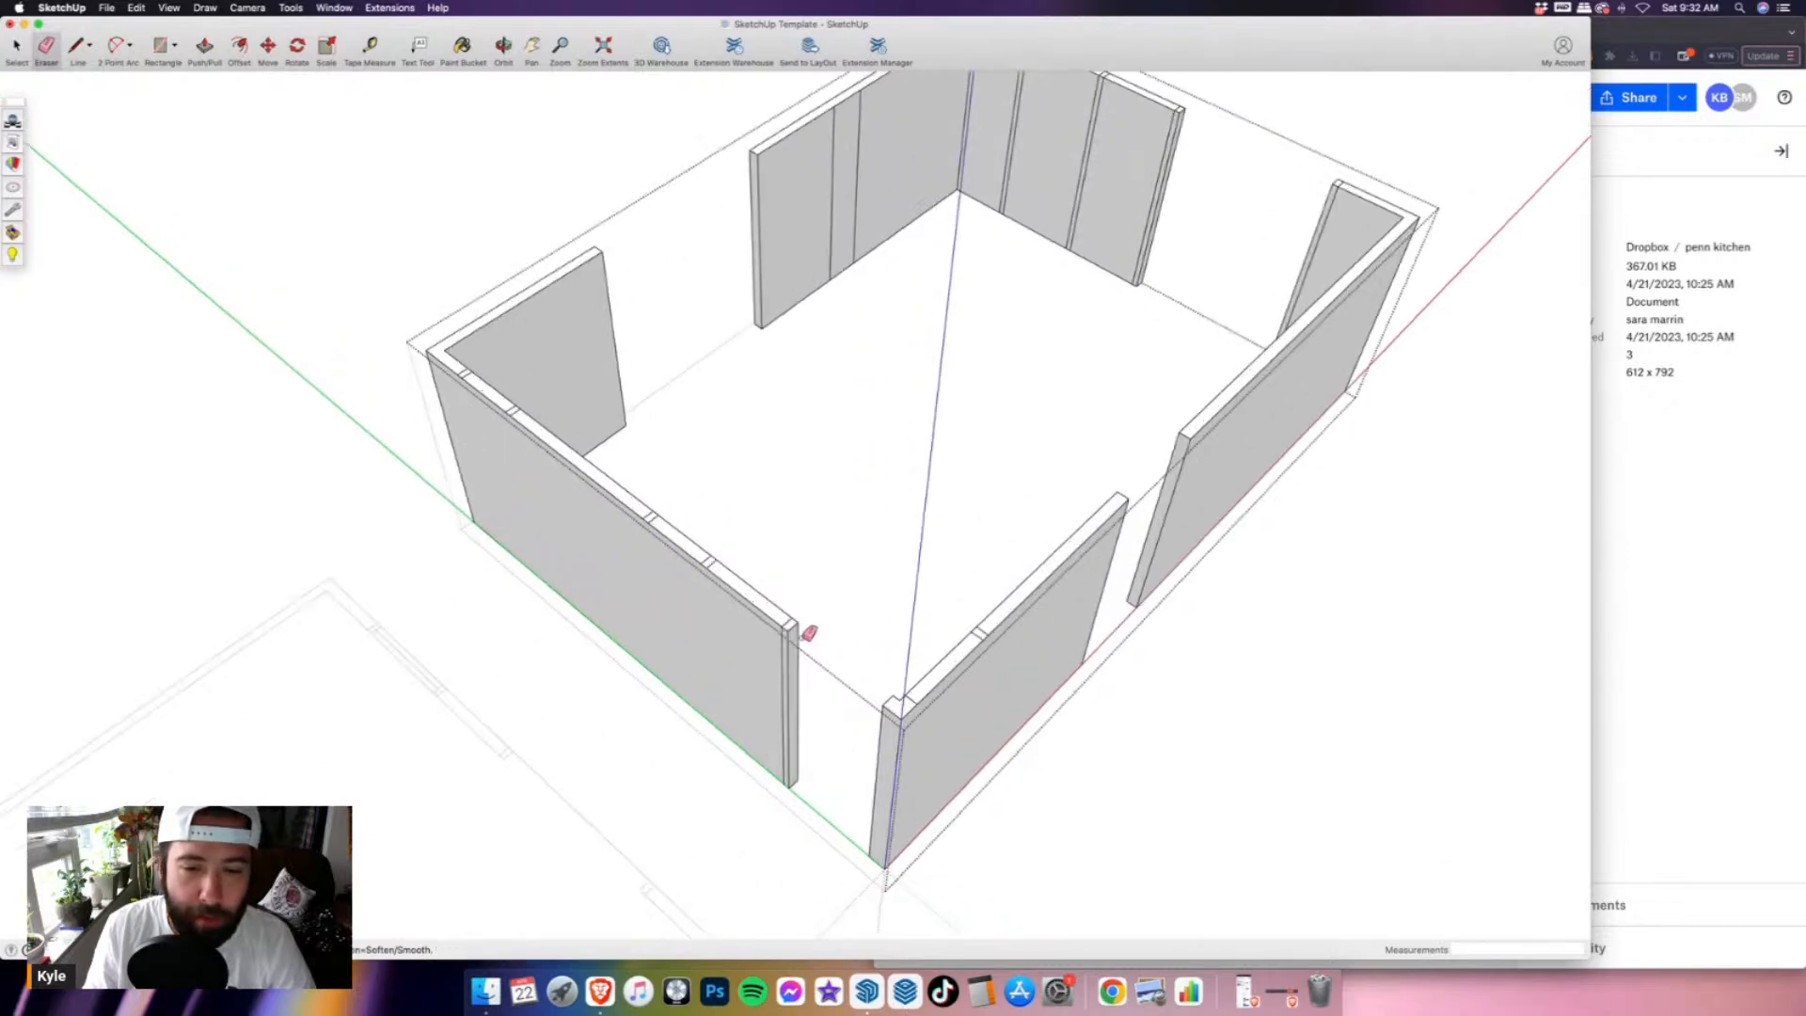
scroll(824, 739, "down", 3)
- Try erasing the vertical seam lines on the back wall's inner face, and undo the erasures
middle_click_drag(1129, 608, 634, 630)
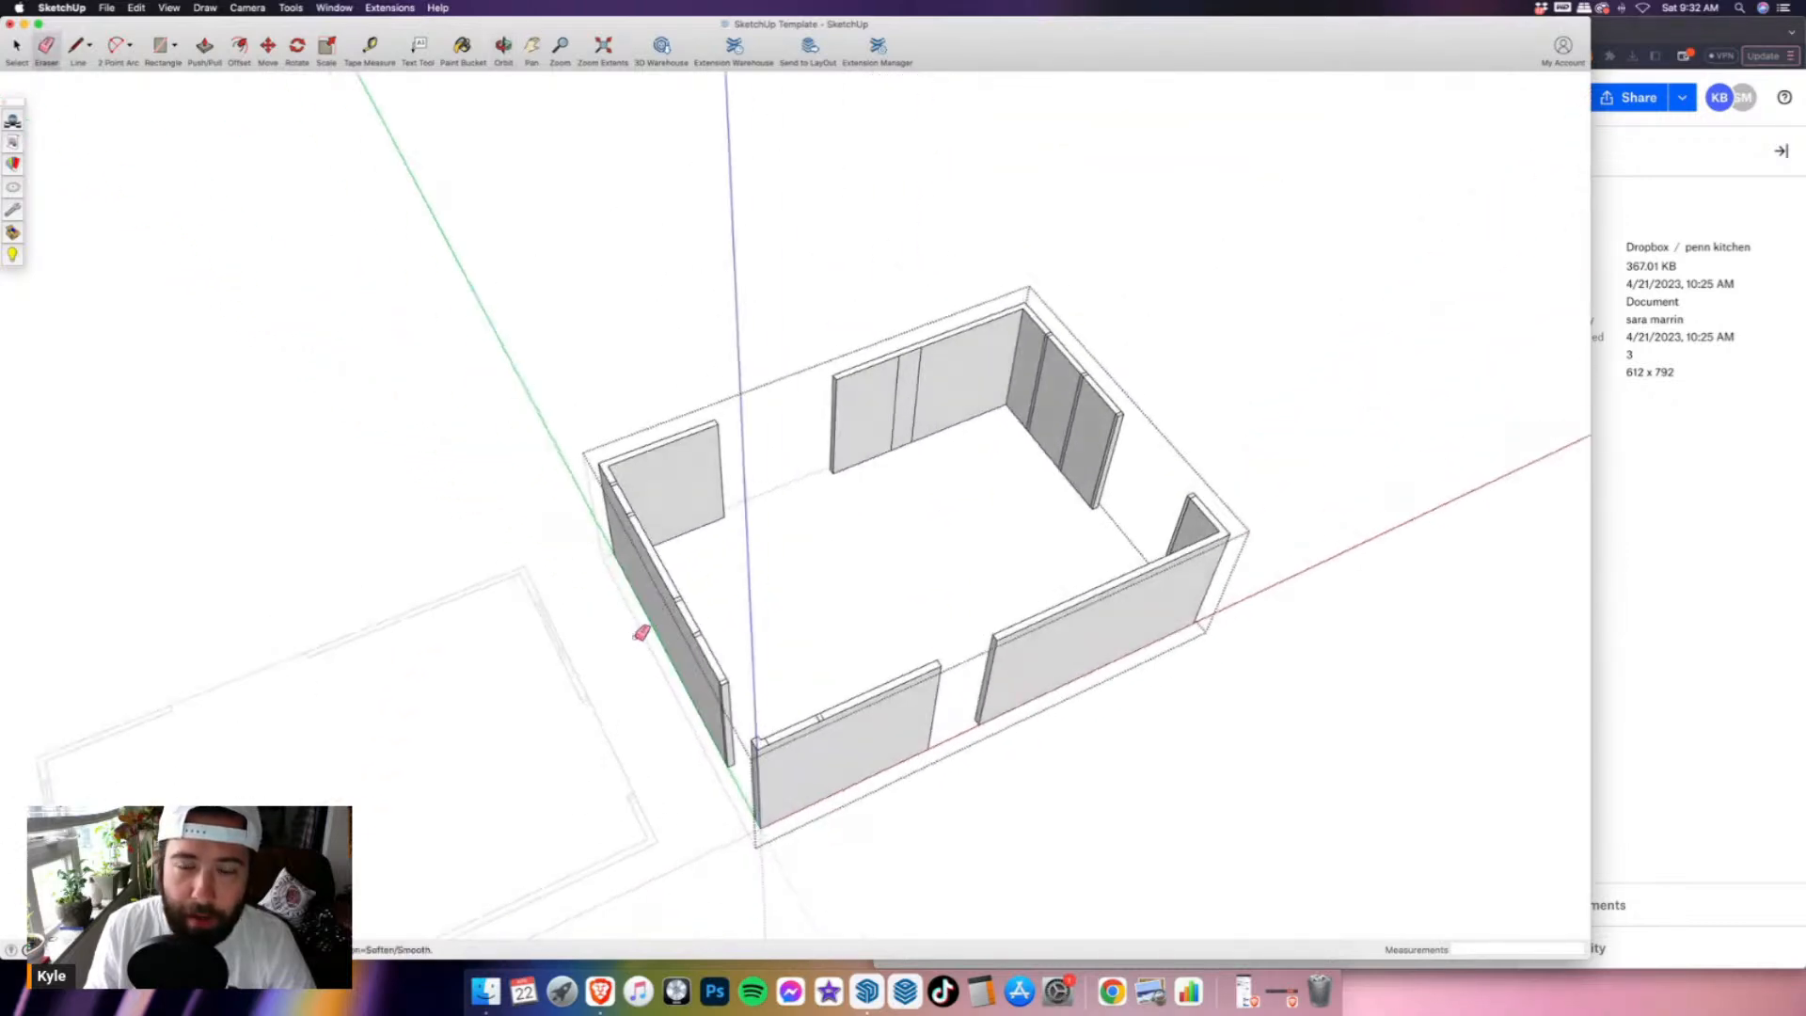
scroll(636, 629, "down", 2)
middle_click_drag(866, 532, 778, 528)
scroll(846, 463, "up", 3)
left_click(865, 472)
scroll(805, 555, "down", 2)
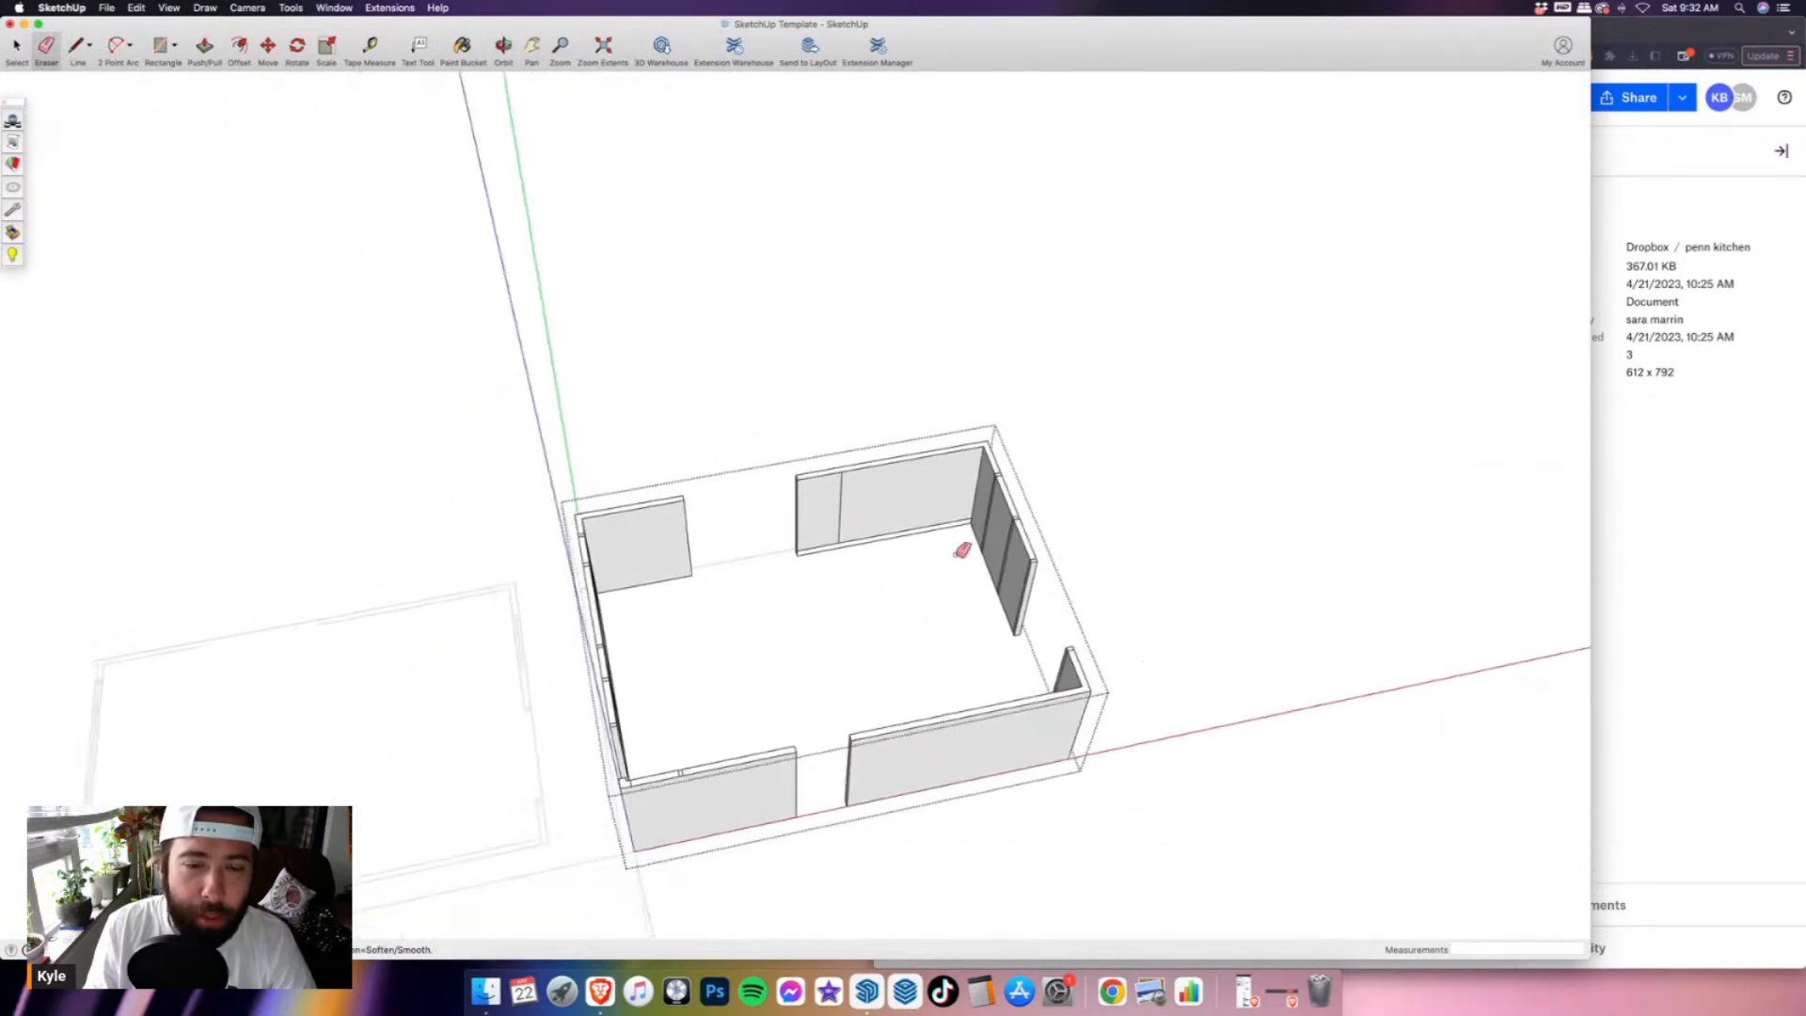
scroll(922, 527, "up", 2)
scroll(877, 452, "up", 2)
left_click_drag(878, 476, 818, 486)
key("super+z")
- Draw a horizontal header line between the jambs of the right wall's middle segment, 83 inches above the floor
mouse_move(783, 554)
middle_mouse_down()
mouse_move(794, 625)
mouse_move(556, 516)
mouse_move(1133, 355)
mouse_move(928, 453)
mouse_move(978, 456)
middle_mouse_up()
scroll(1177, 460, "up", 2)
scroll(942, 459, "down", 4)
key("l")
scroll(941, 469, "up", 2)
left_click(861, 536)
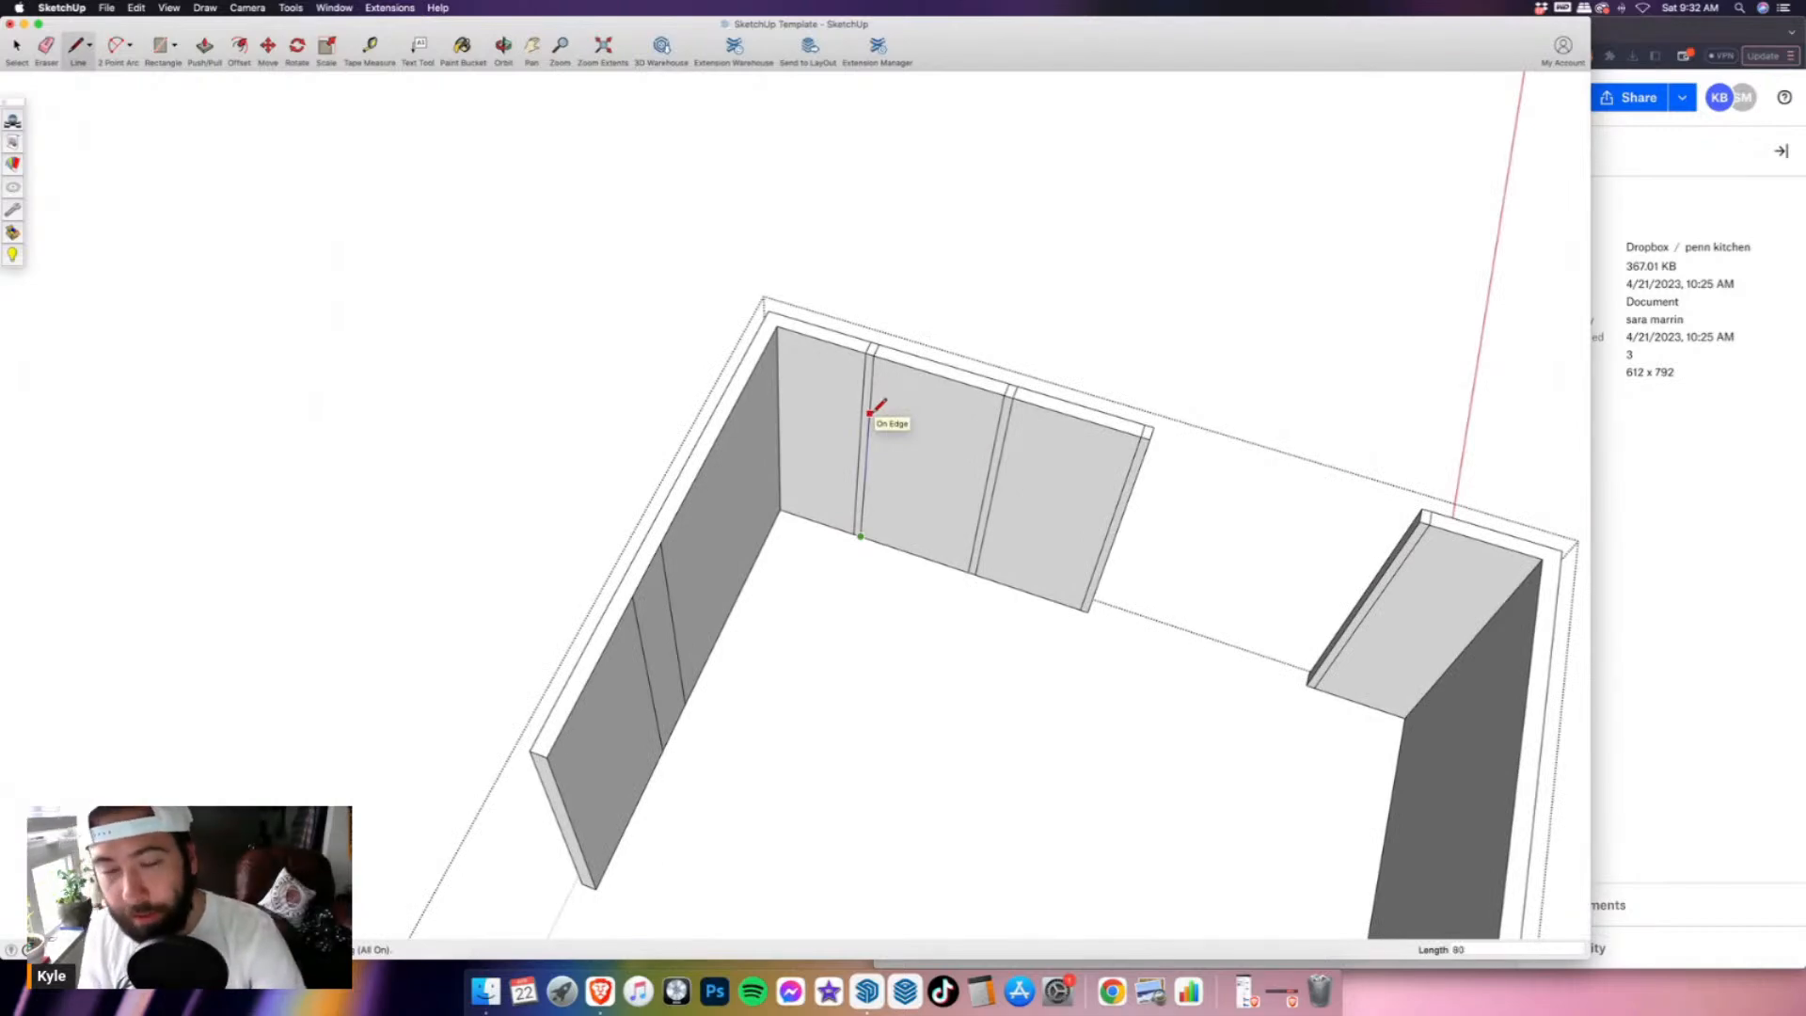
left_click(872, 392)
left_click(1000, 431)
- Mark the header height on the wall end beside the slider opening and extrude the part above it across to the opposite wall
scroll(780, 400, "down", 3)
middle_click_drag(979, 376, 894, 371)
scroll(988, 461, "up", 4)
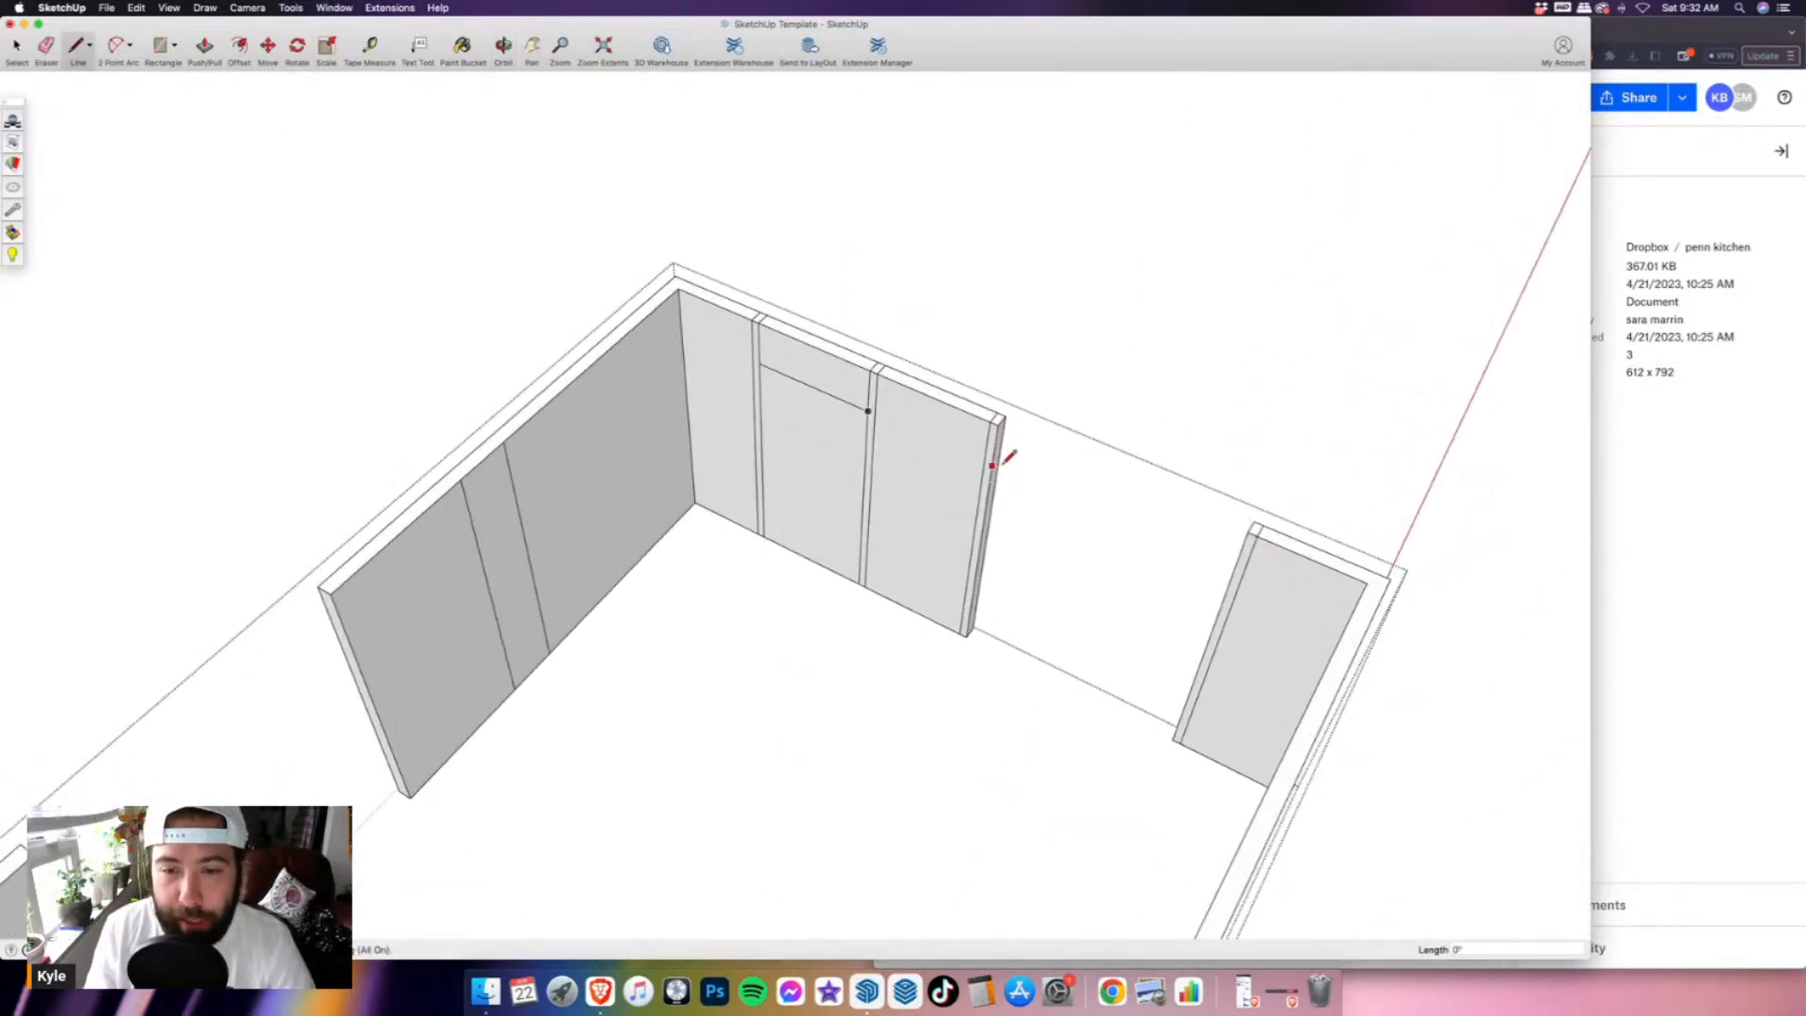
scroll(995, 469, "up", 2)
scroll(827, 403, "down", 5)
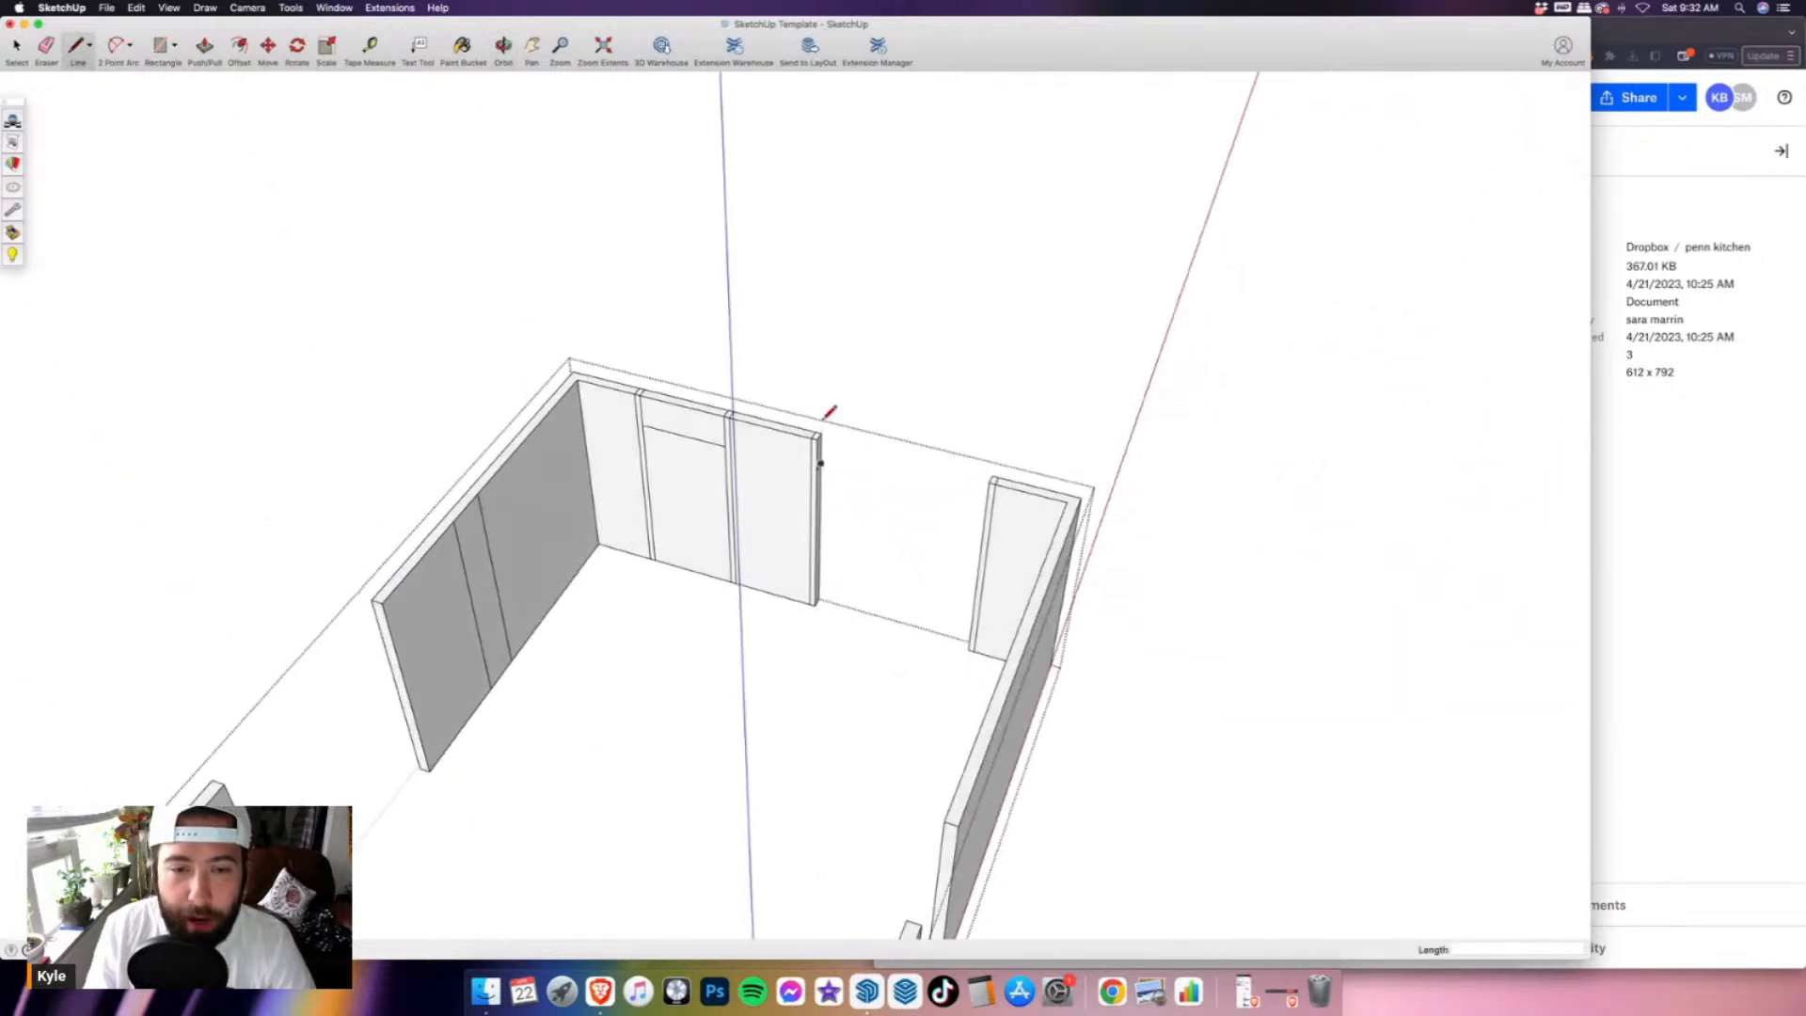
scroll(614, 375, "up", 4)
left_click(207, 47)
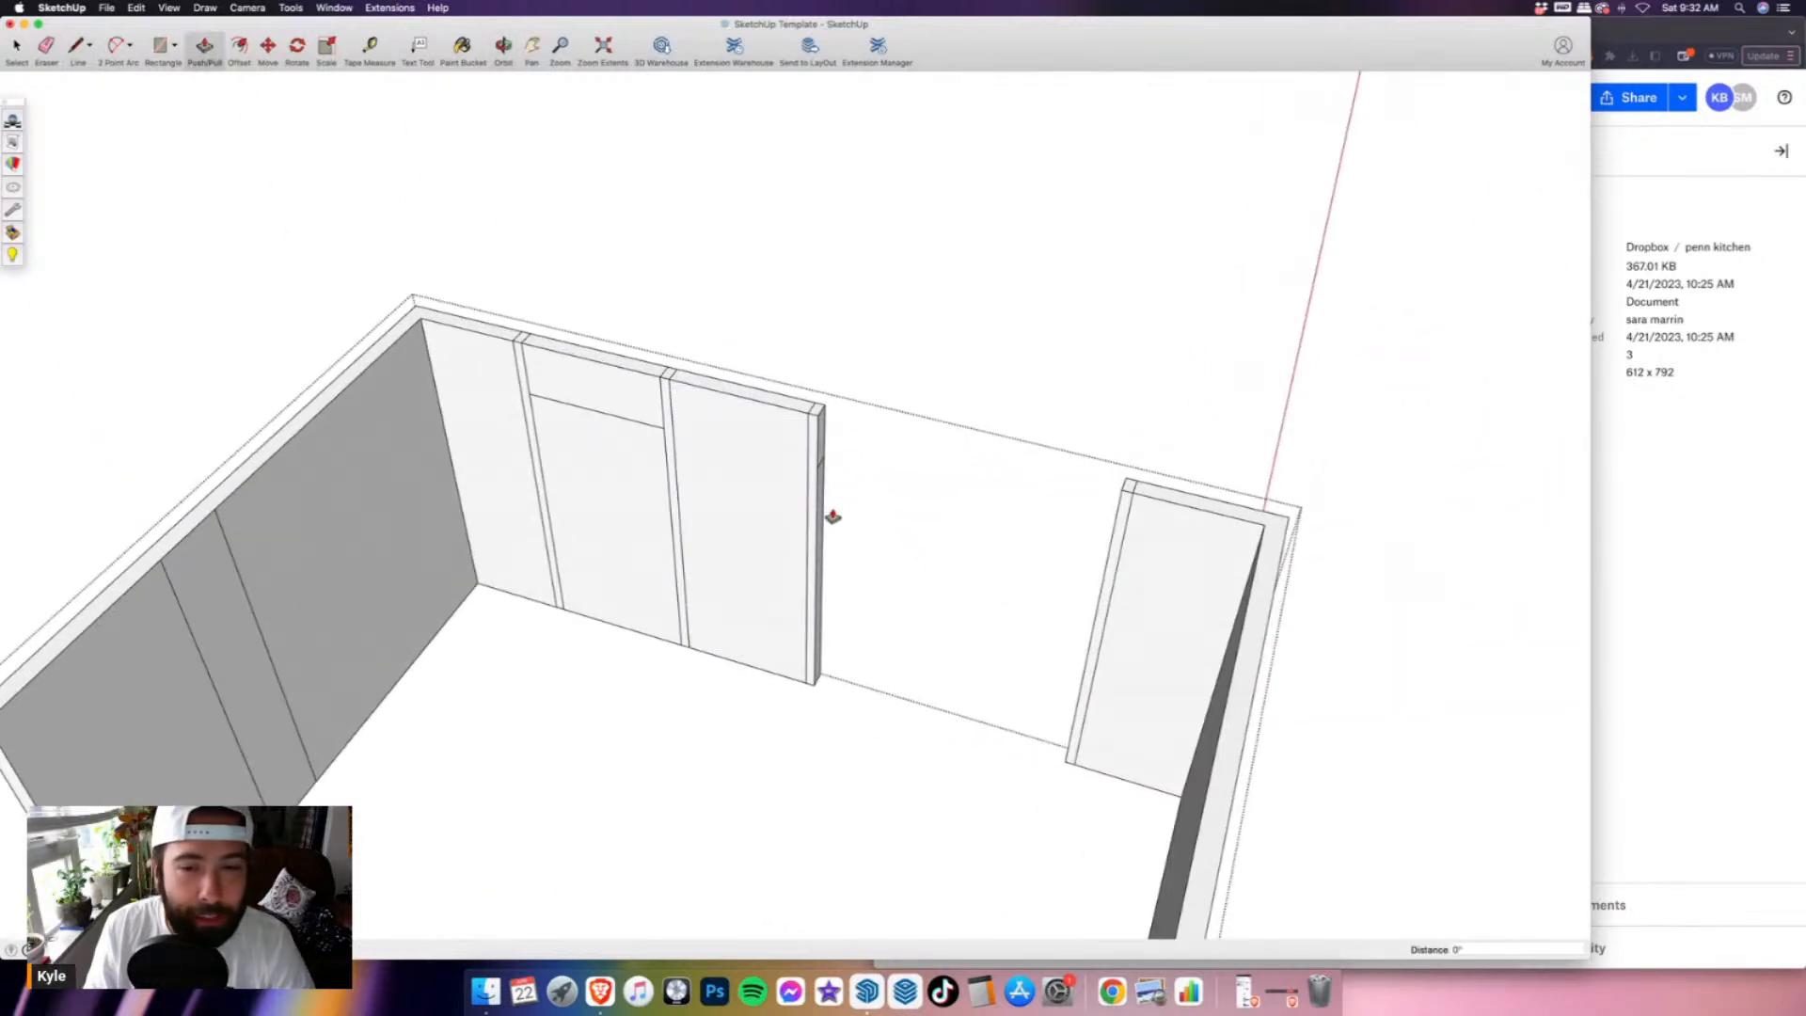
left_click(816, 440)
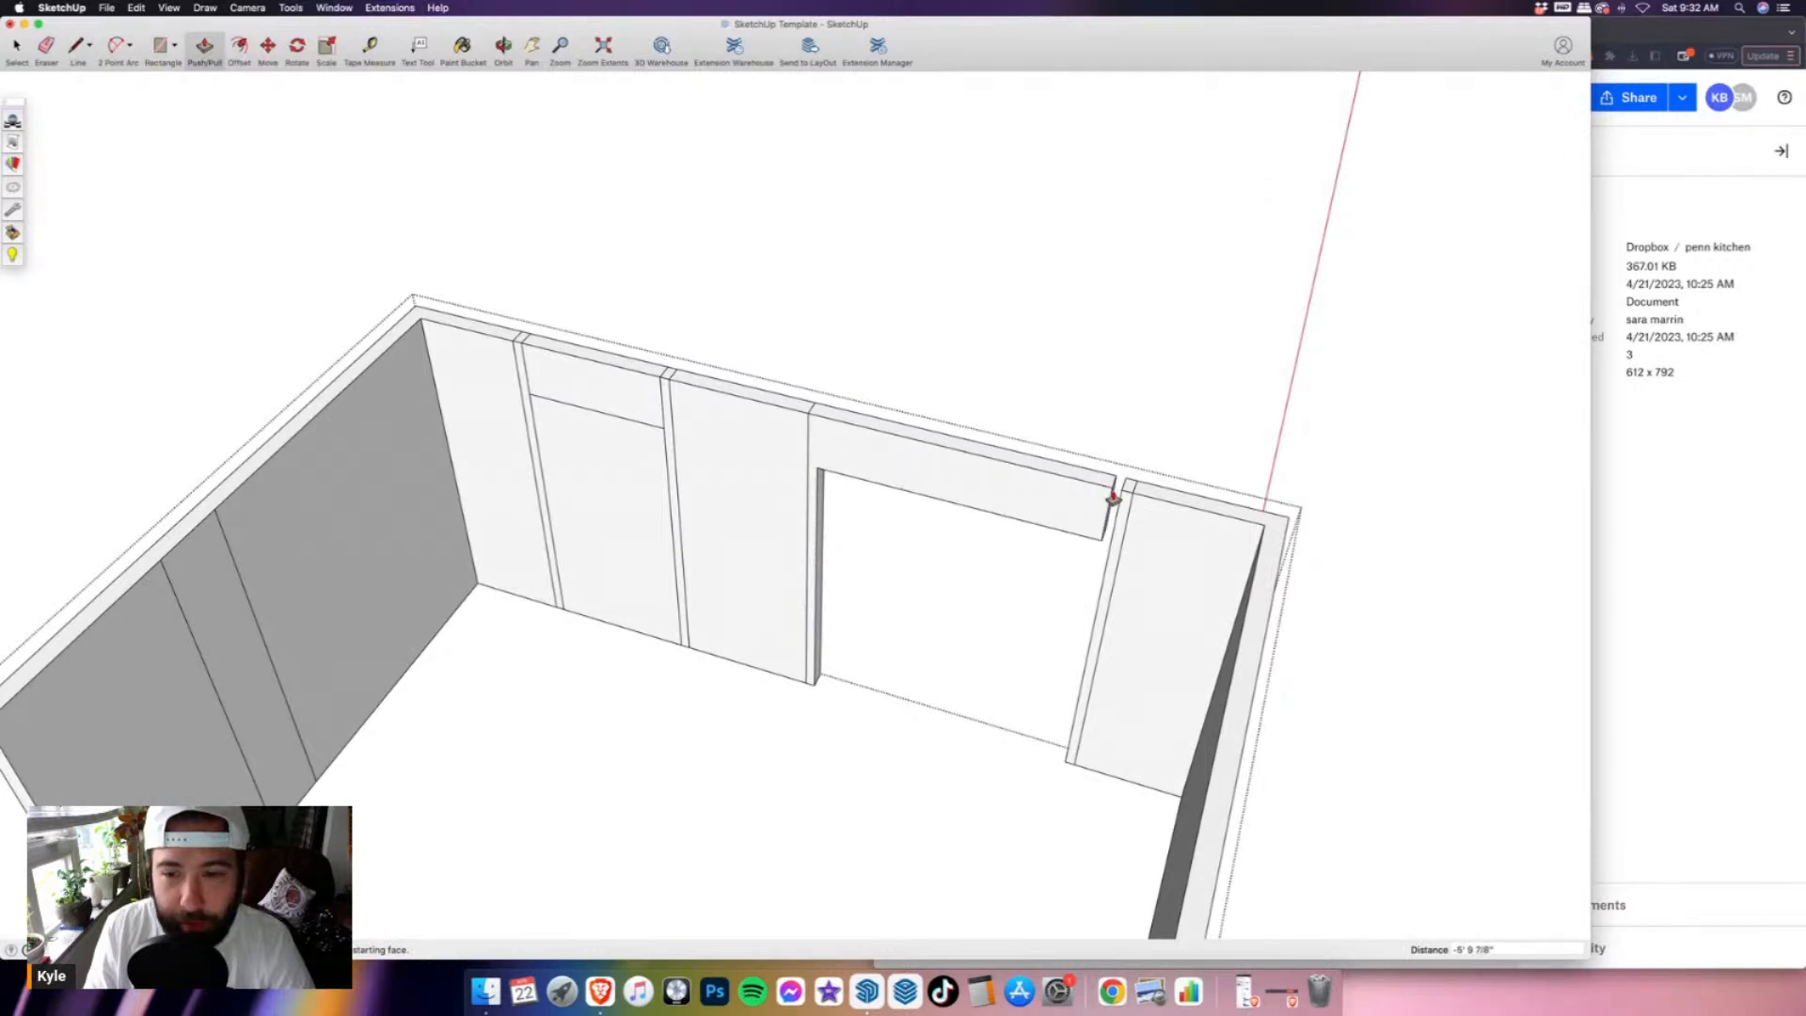
- Erase the leftover seam lines on top of the right wall and the surplus jamb lines above the header line
key("e")
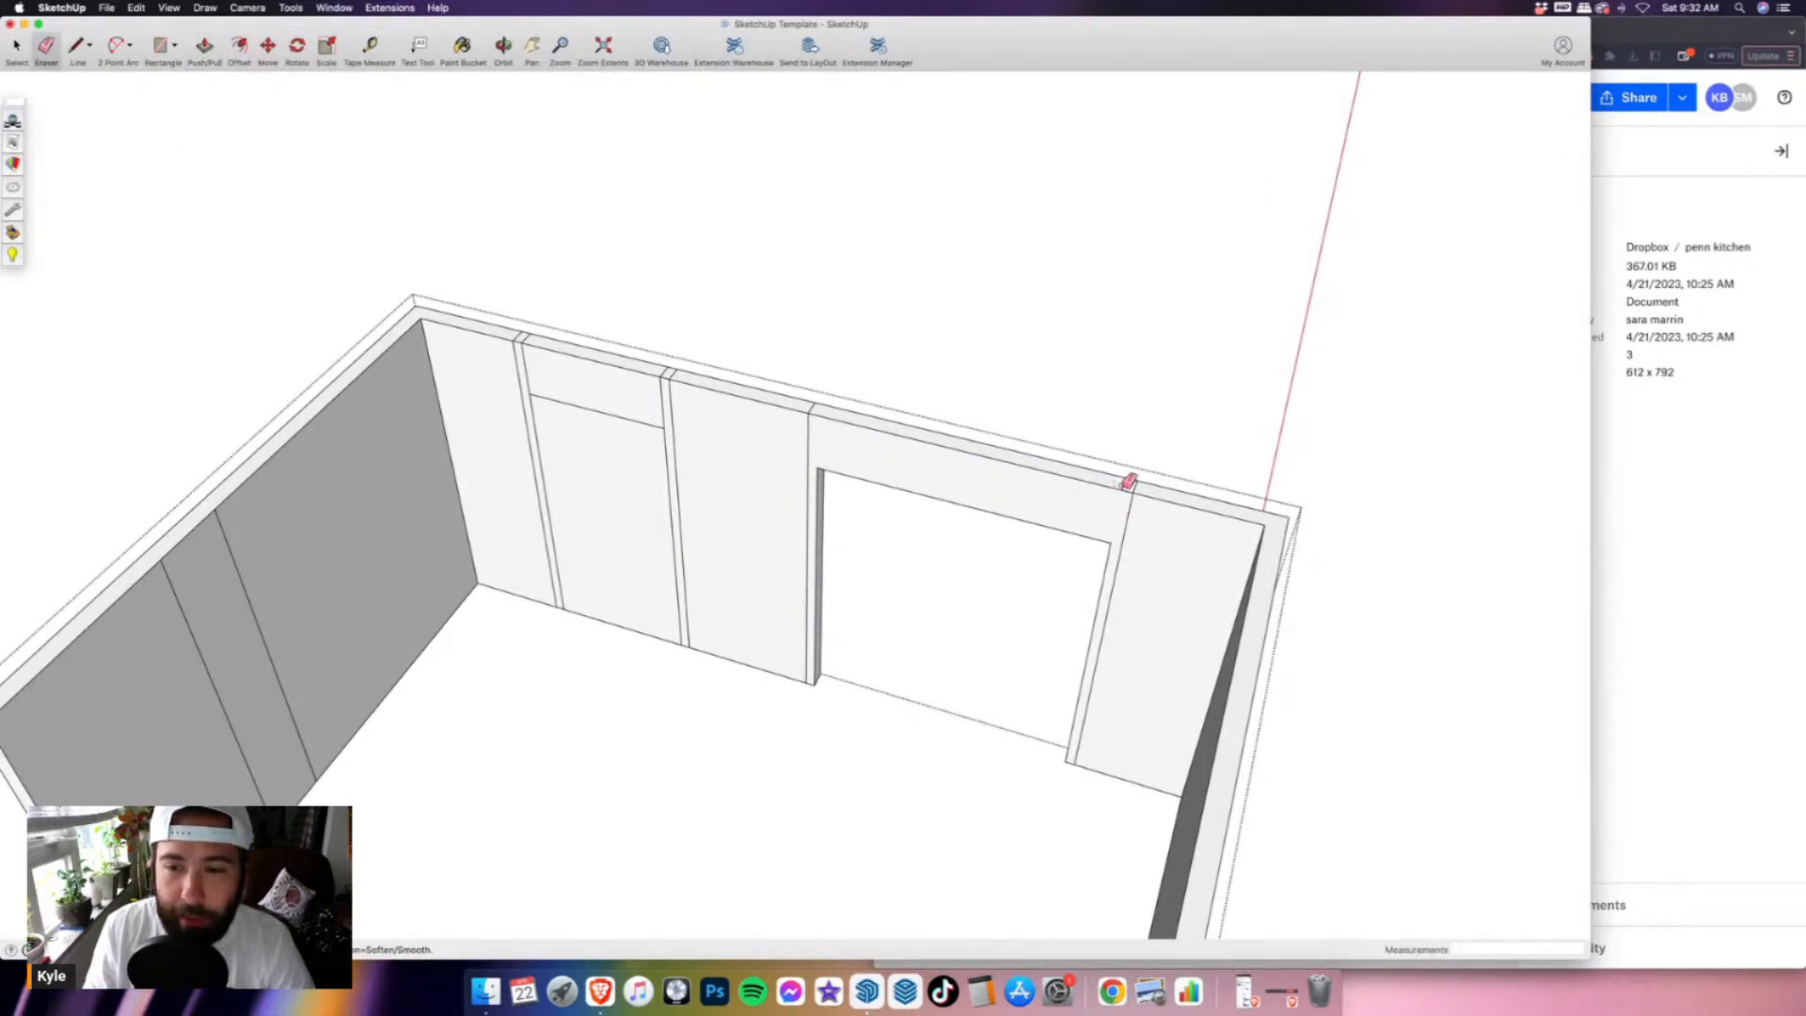
scroll(665, 387, "up", 2)
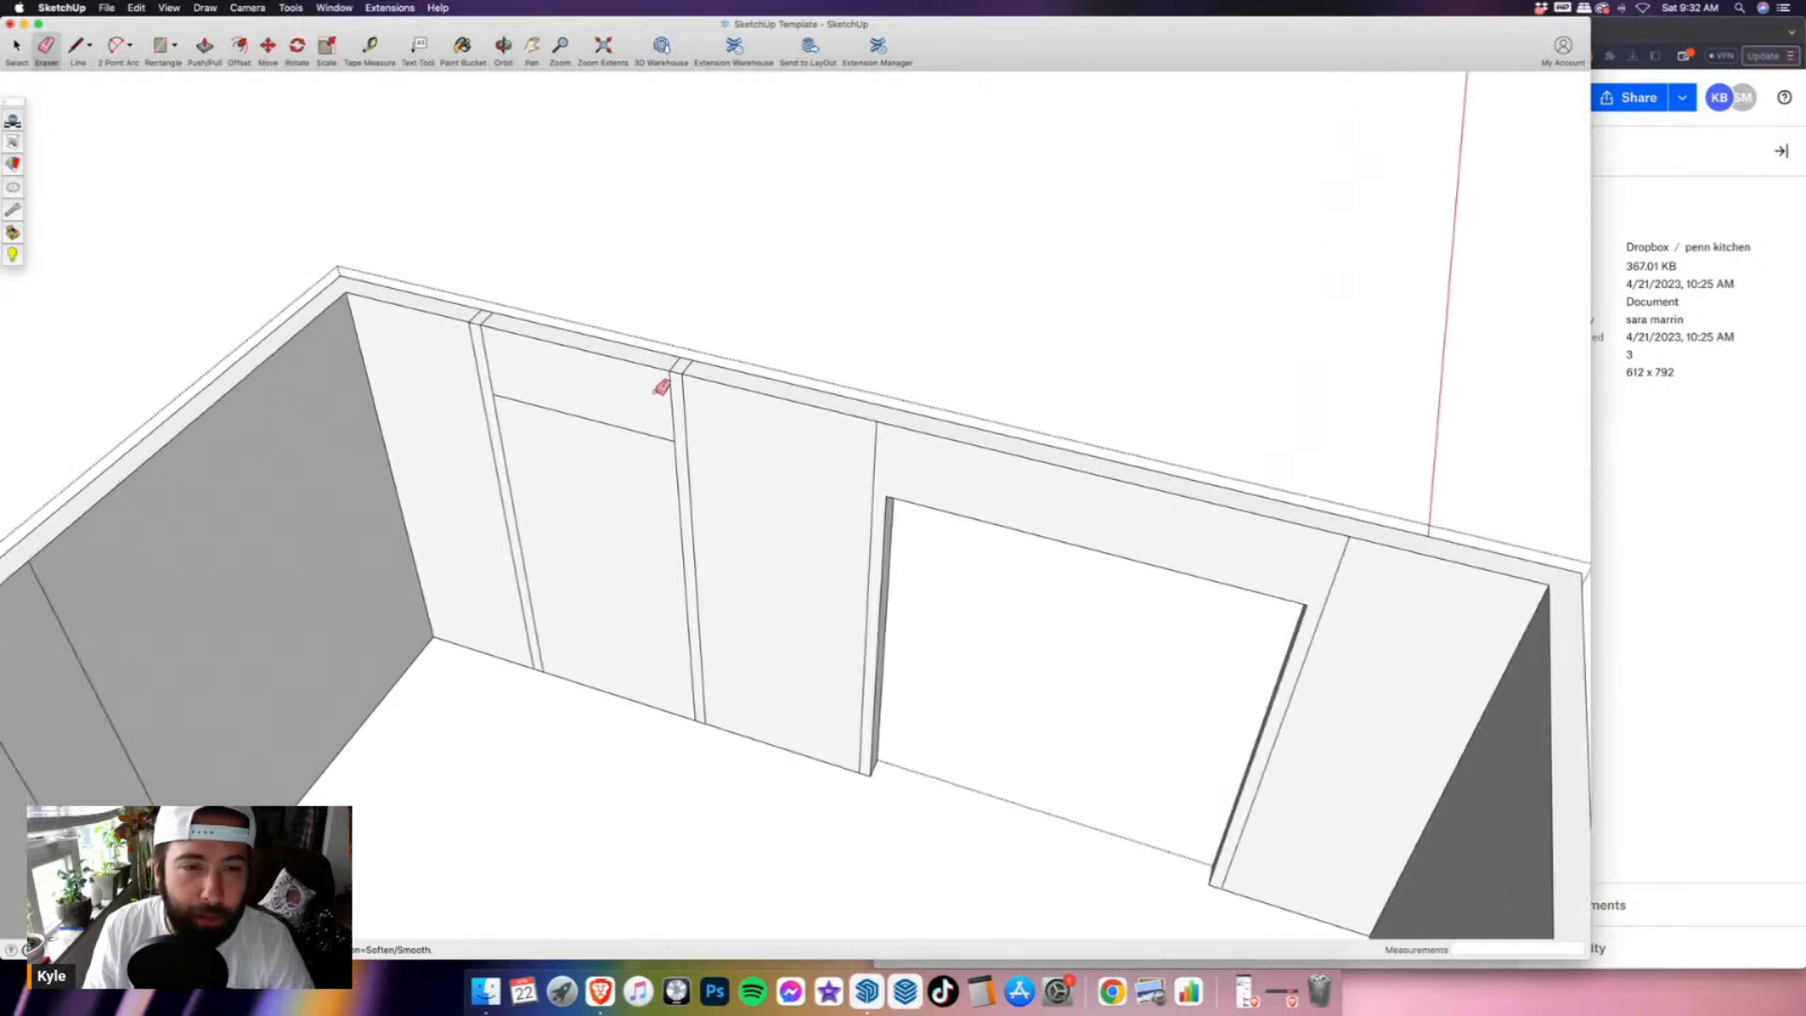
mouse_move(677, 361)
left_mouse_down()
mouse_move(504, 355)
mouse_move(478, 312)
left_mouse_up()
key("l")
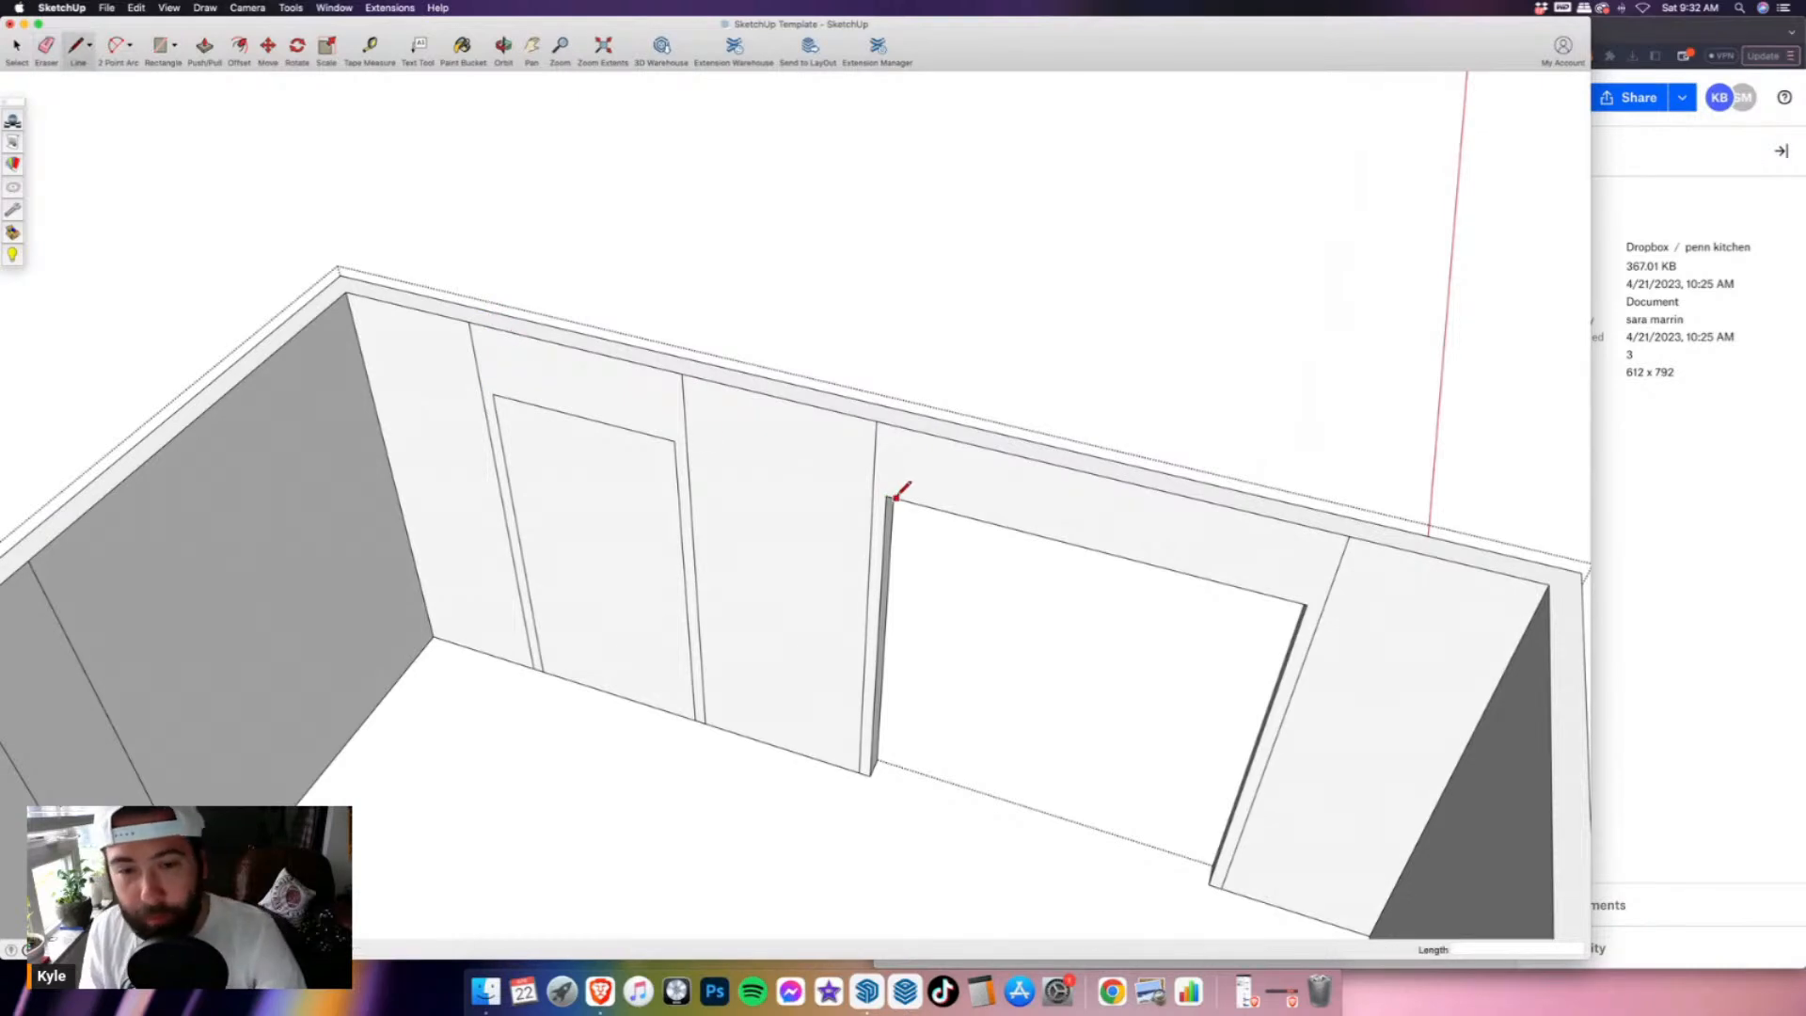
- Draw a top casing line 2 inches above the slider opening between its outer jamb lines, and erase the surplus jamb lines above it
left_click(887, 495)
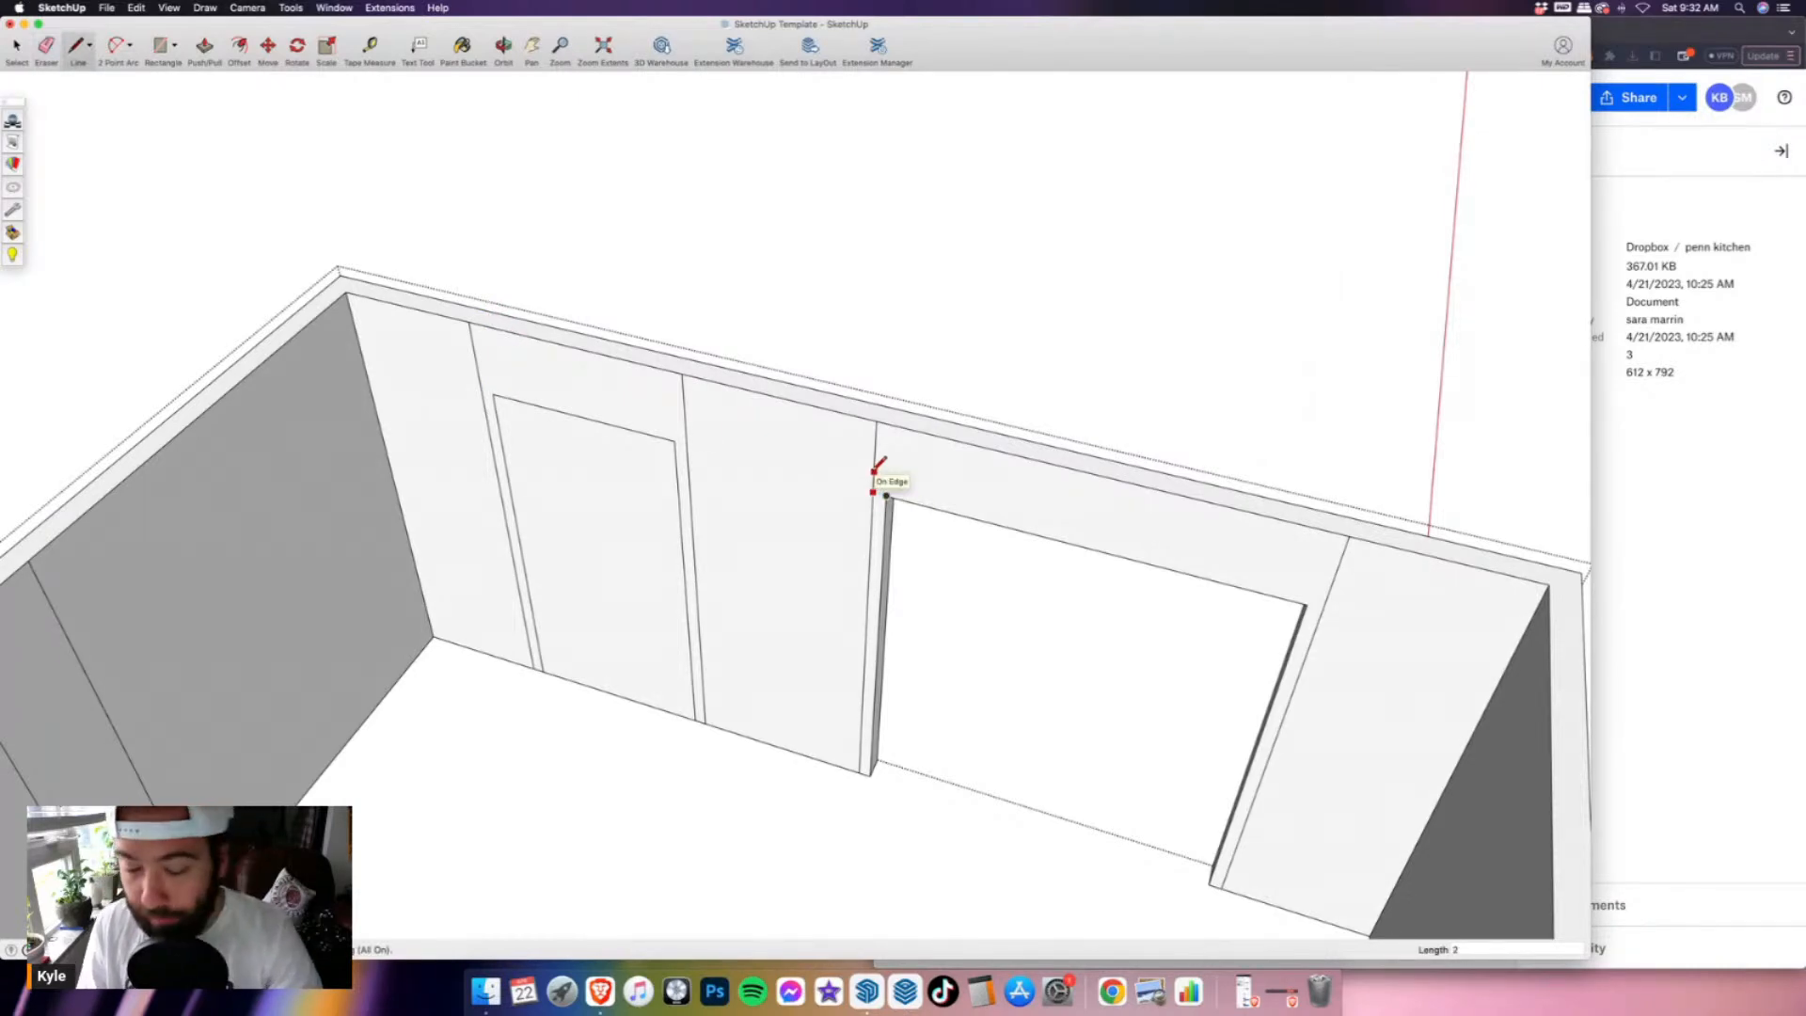
key("Return")
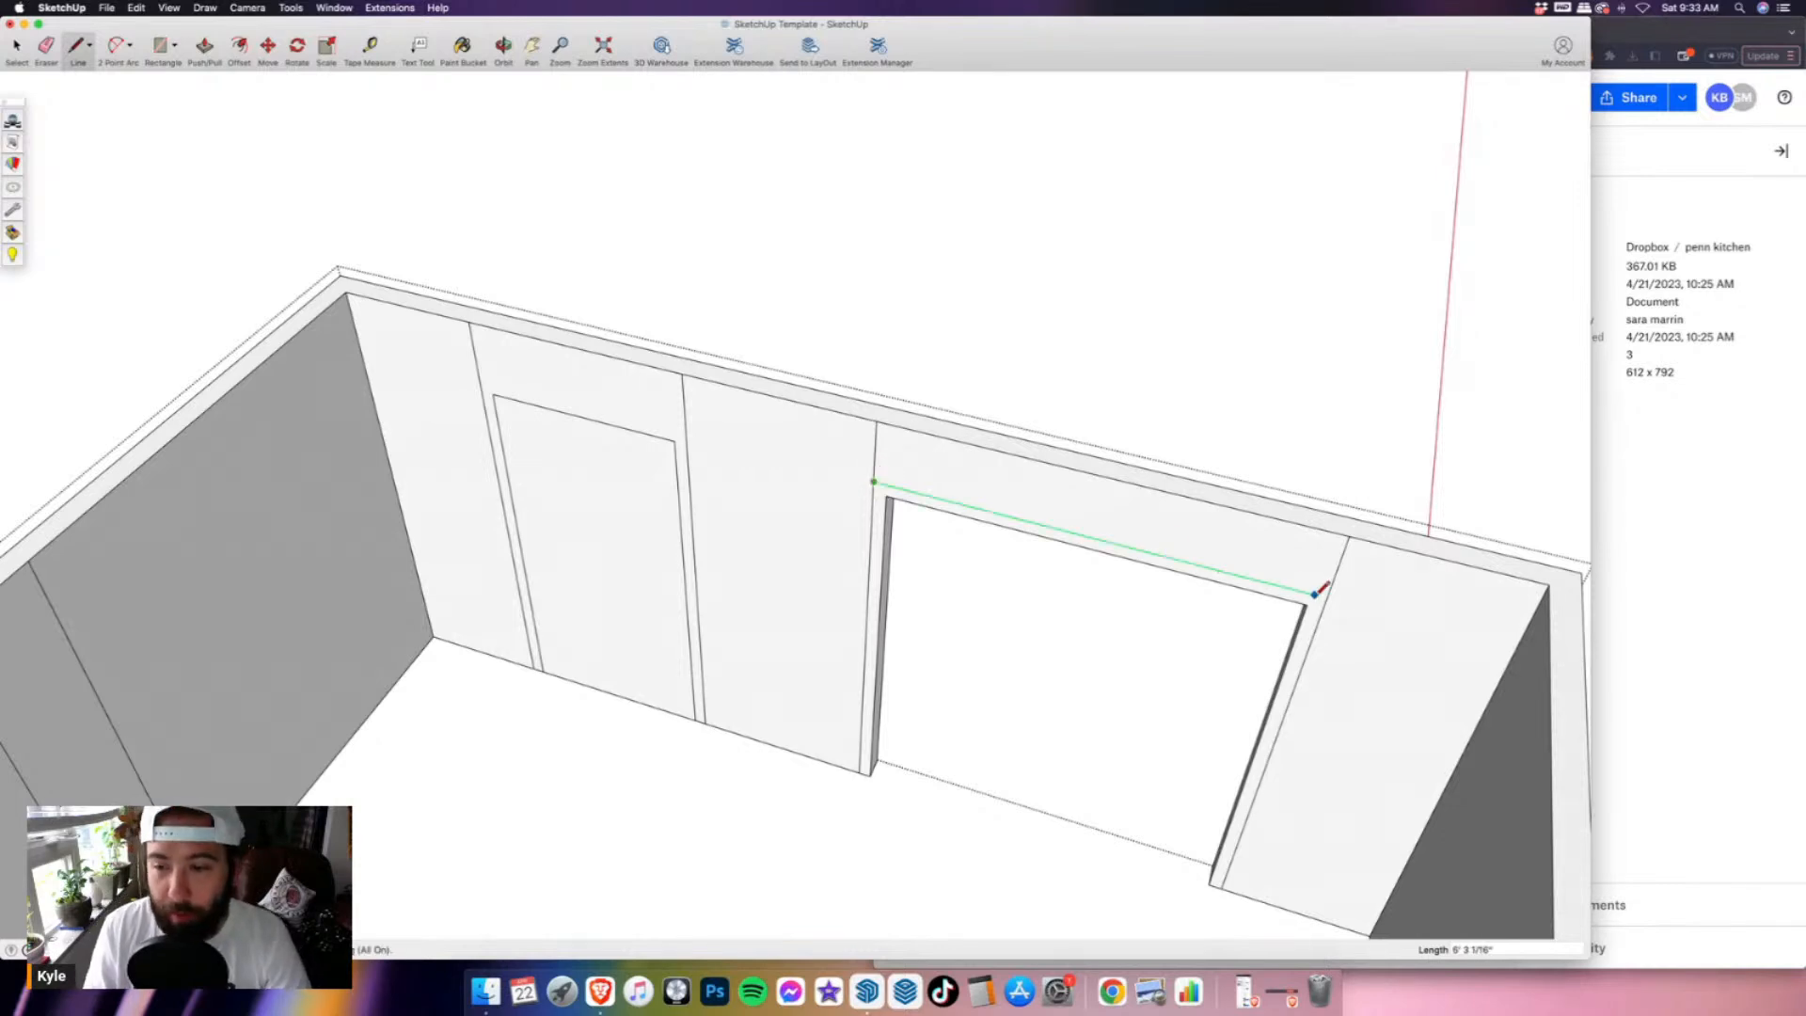
left_click(44, 52)
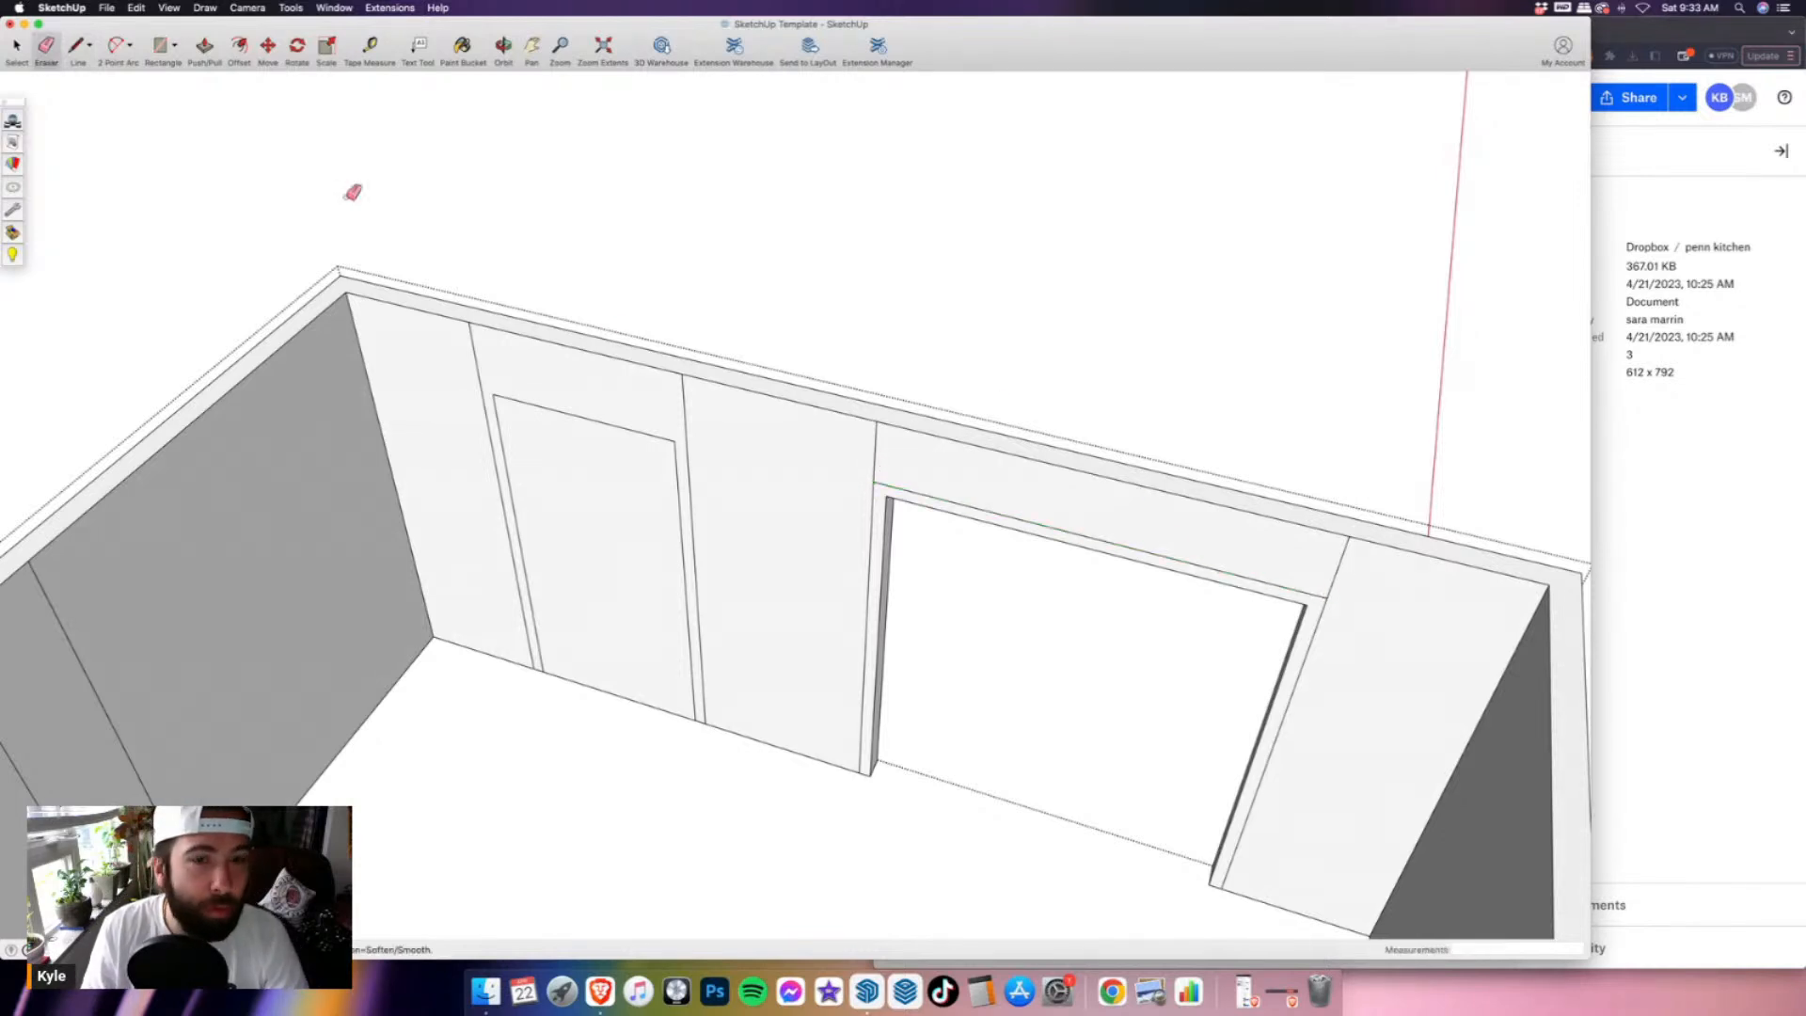
left_click(876, 455)
scroll(1338, 565, "down", 4)
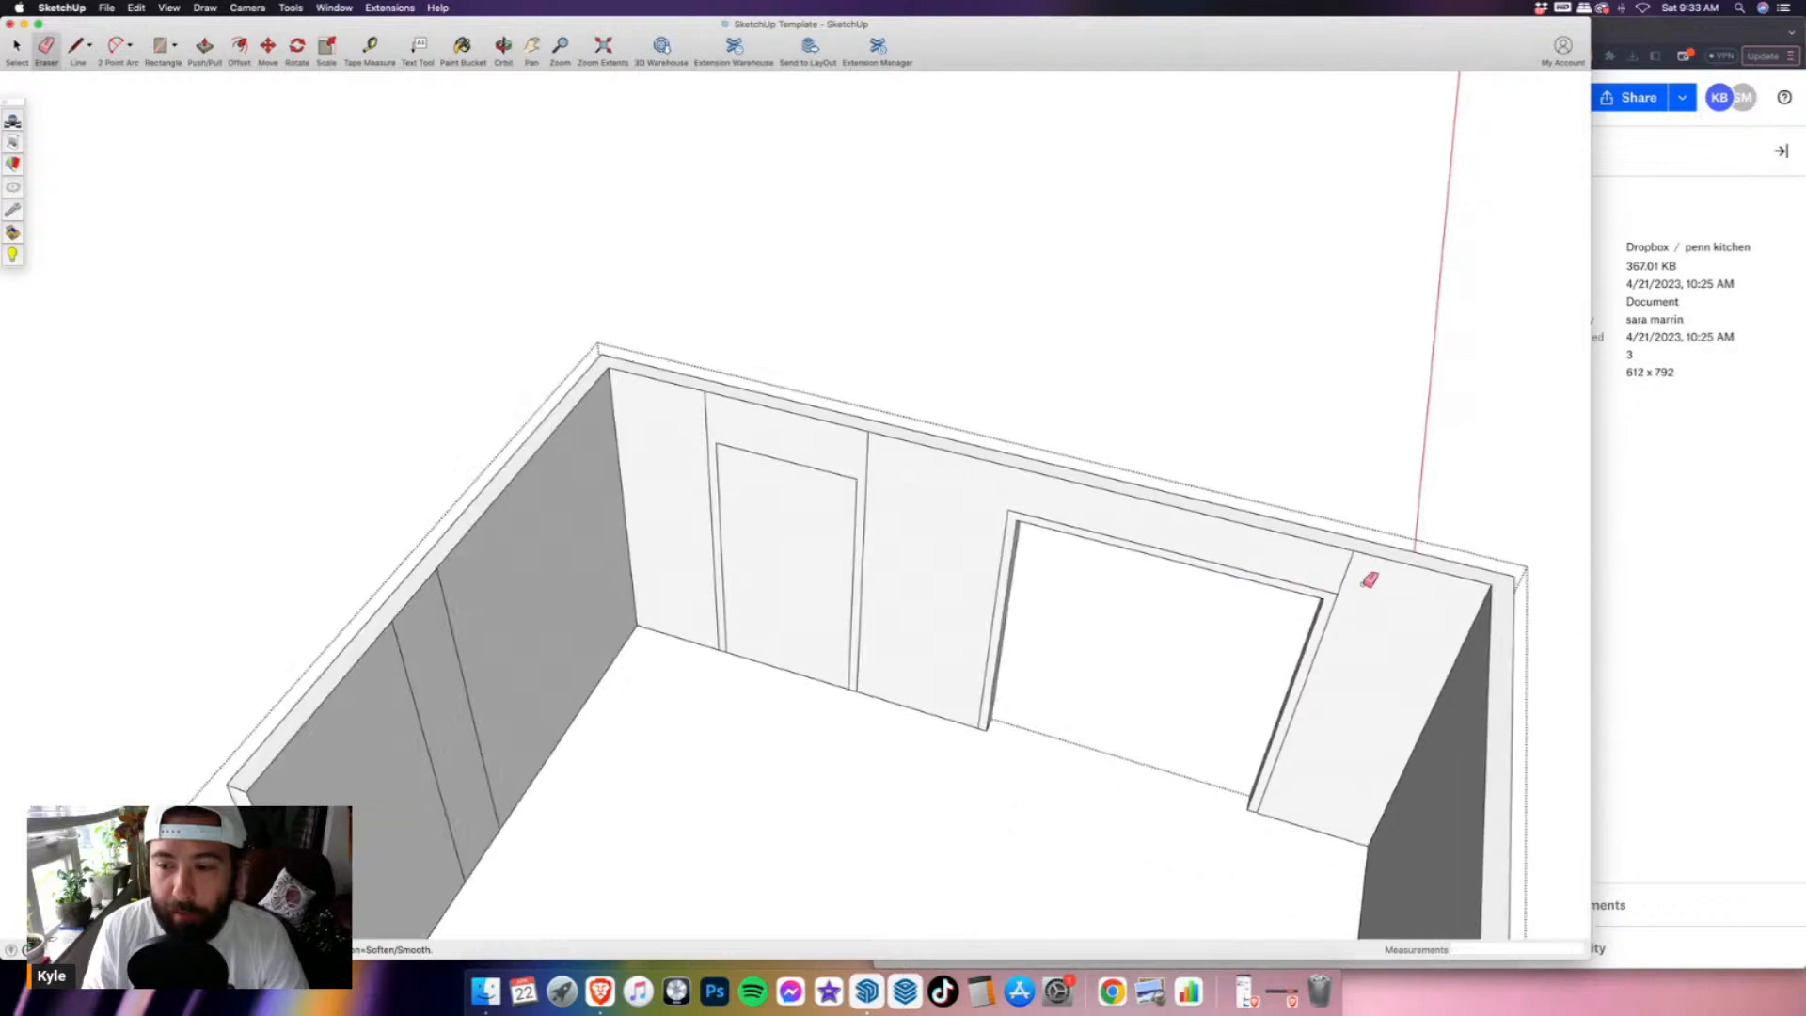
- Draw the top casing line above the neighbouring door outline between its outer jamb lines and erase the surplus jamb lines above it
scroll(948, 469, "up", 6)
key("l")
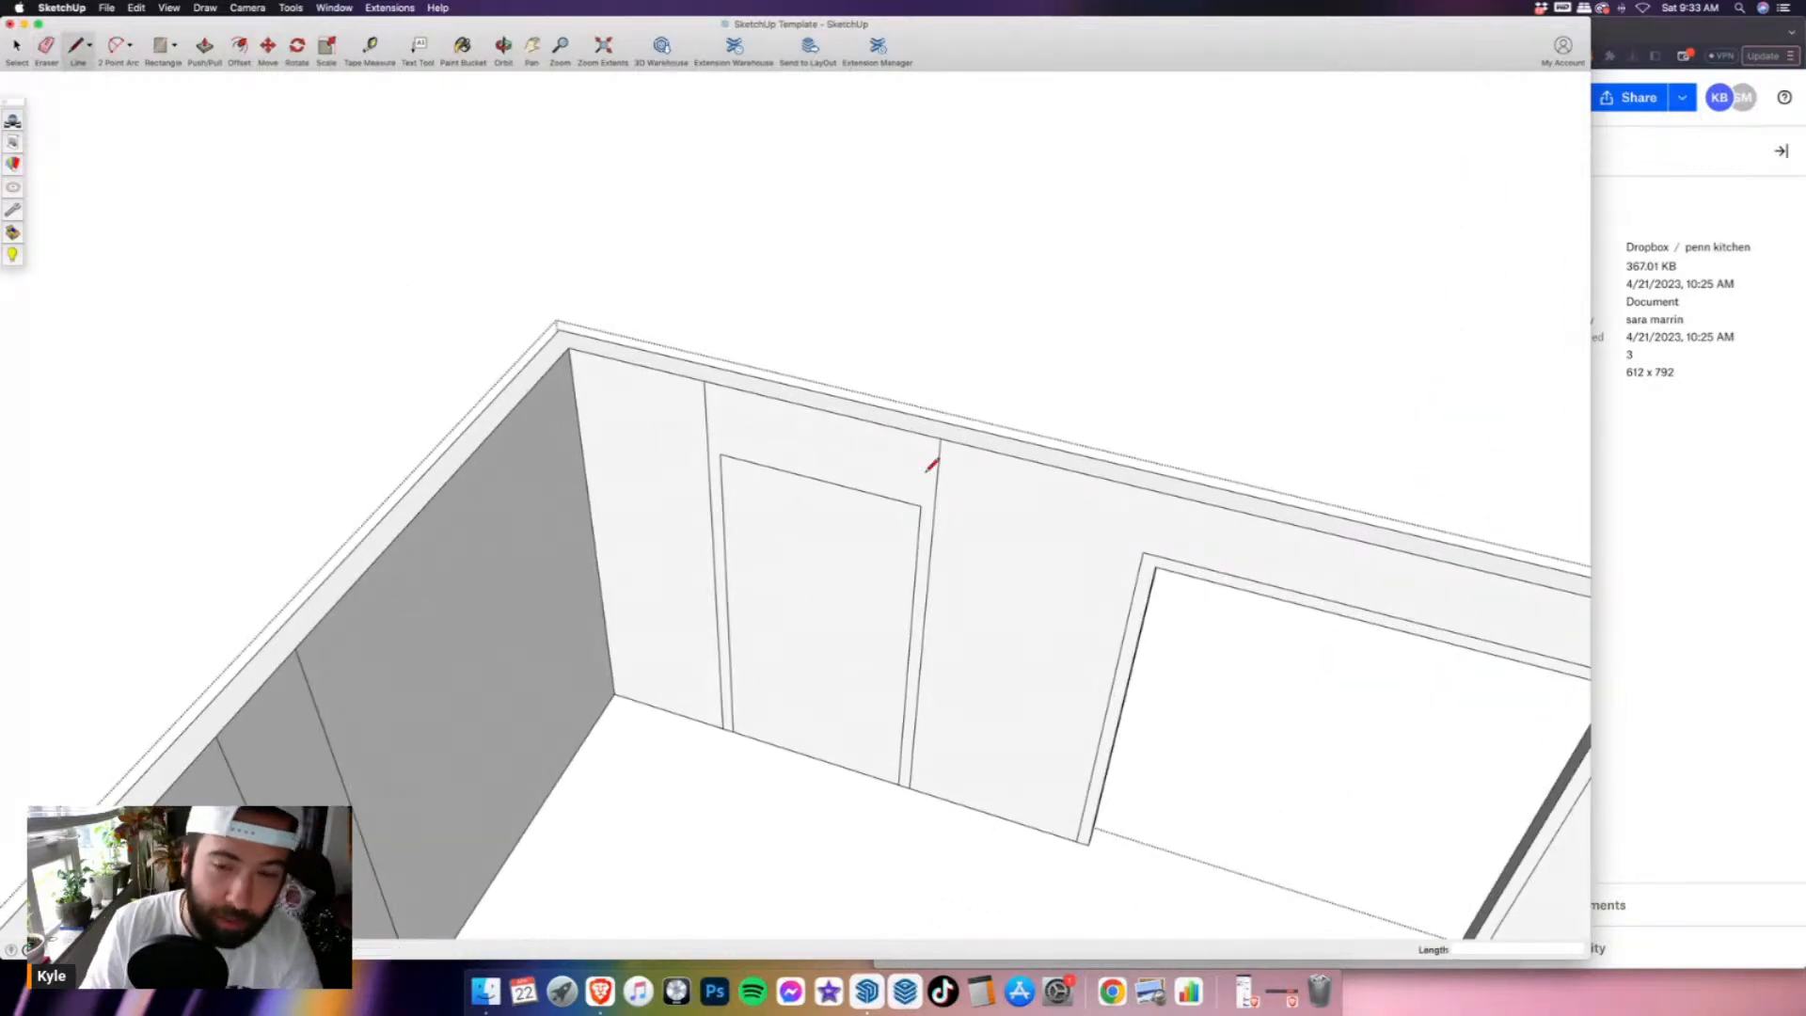
left_click(935, 496)
left_click(707, 442)
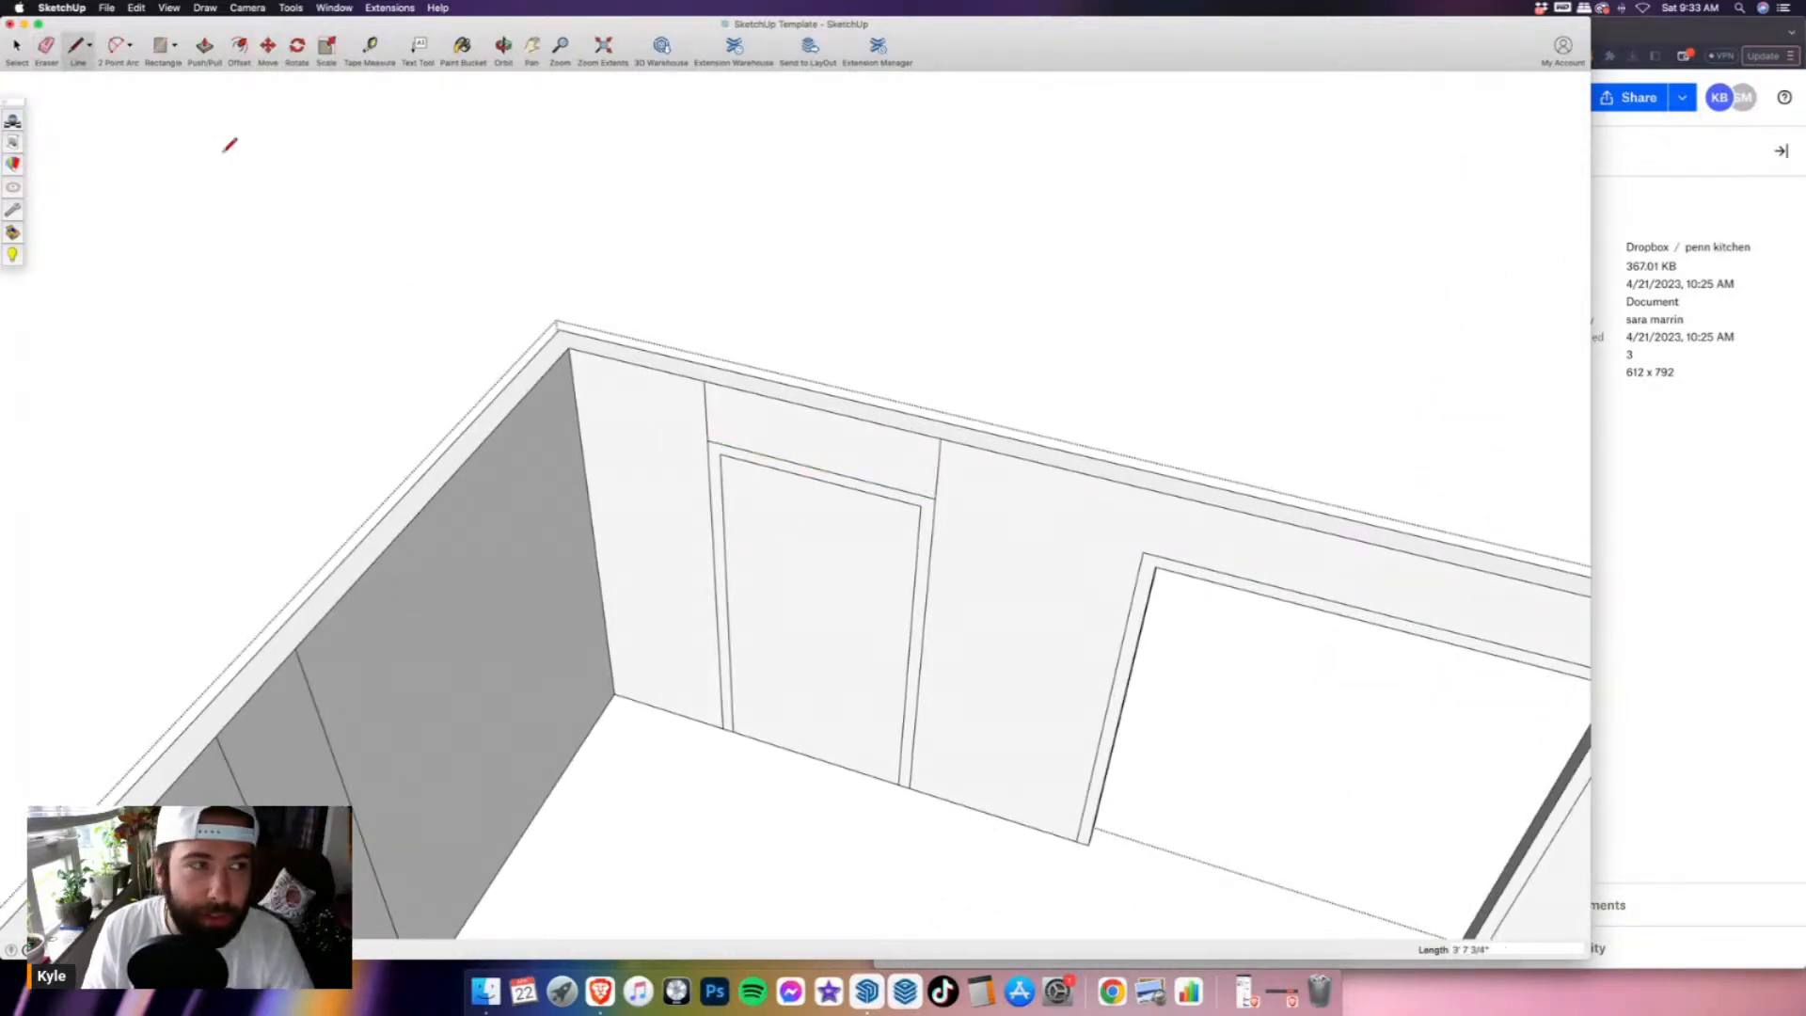
left_click(43, 64)
left_click_drag(706, 416, 943, 474)
- Try to draw a line from the back wall's vertical seam to the room's inner corner
scroll(752, 676, "down", 6)
mouse_move(828, 616)
middle_mouse_down()
mouse_move(690, 748)
mouse_move(612, 634)
middle_mouse_up()
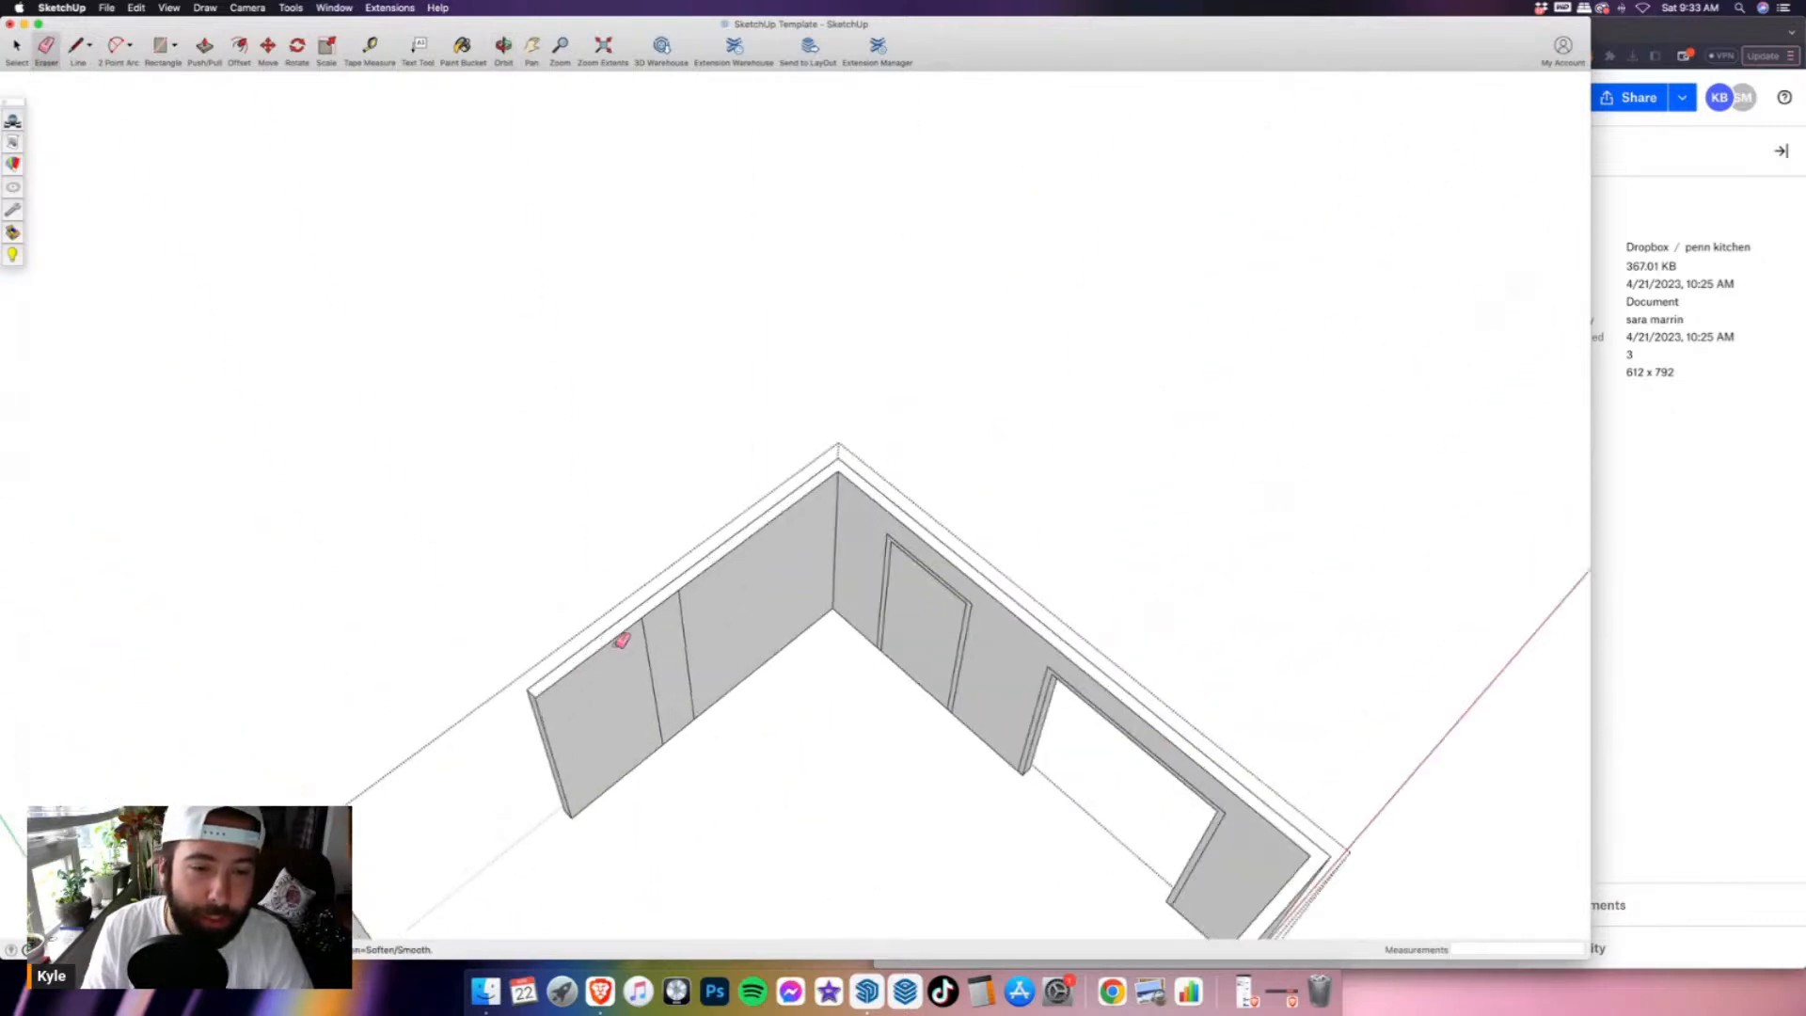
scroll(685, 653, "up", 3)
key("l")
left_click(618, 577)
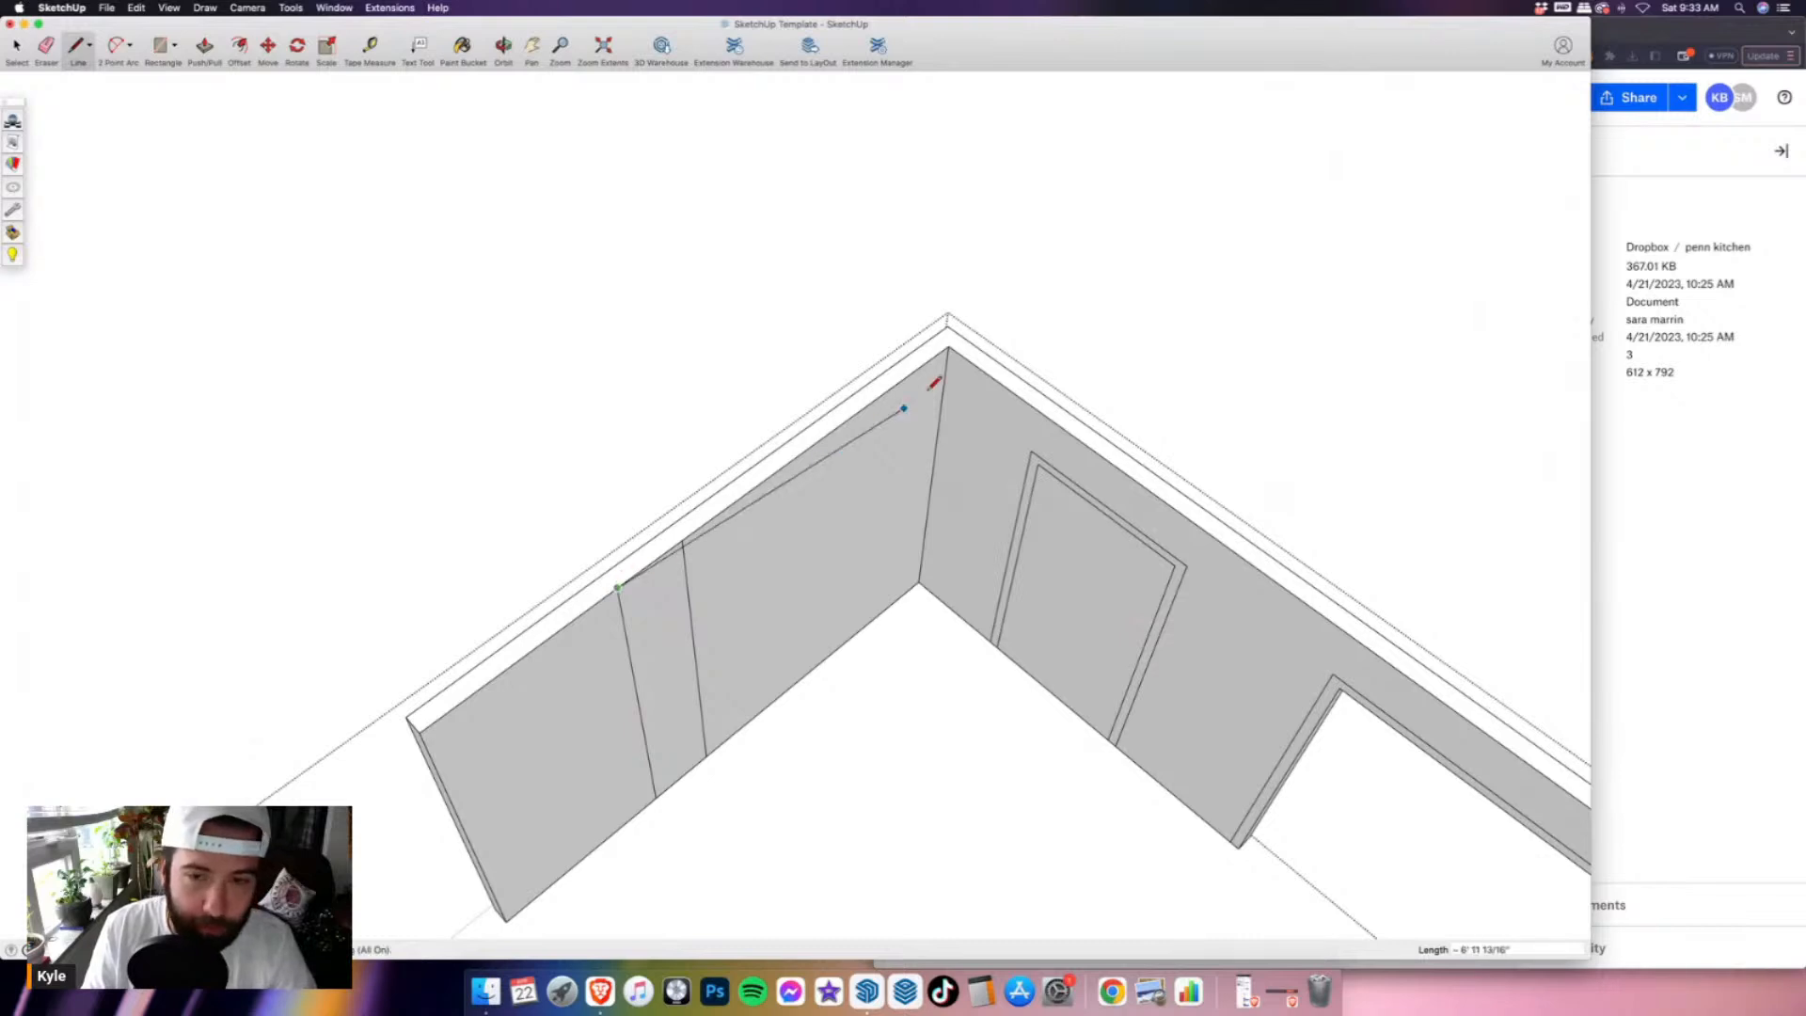
scroll(936, 301, "up", 5)
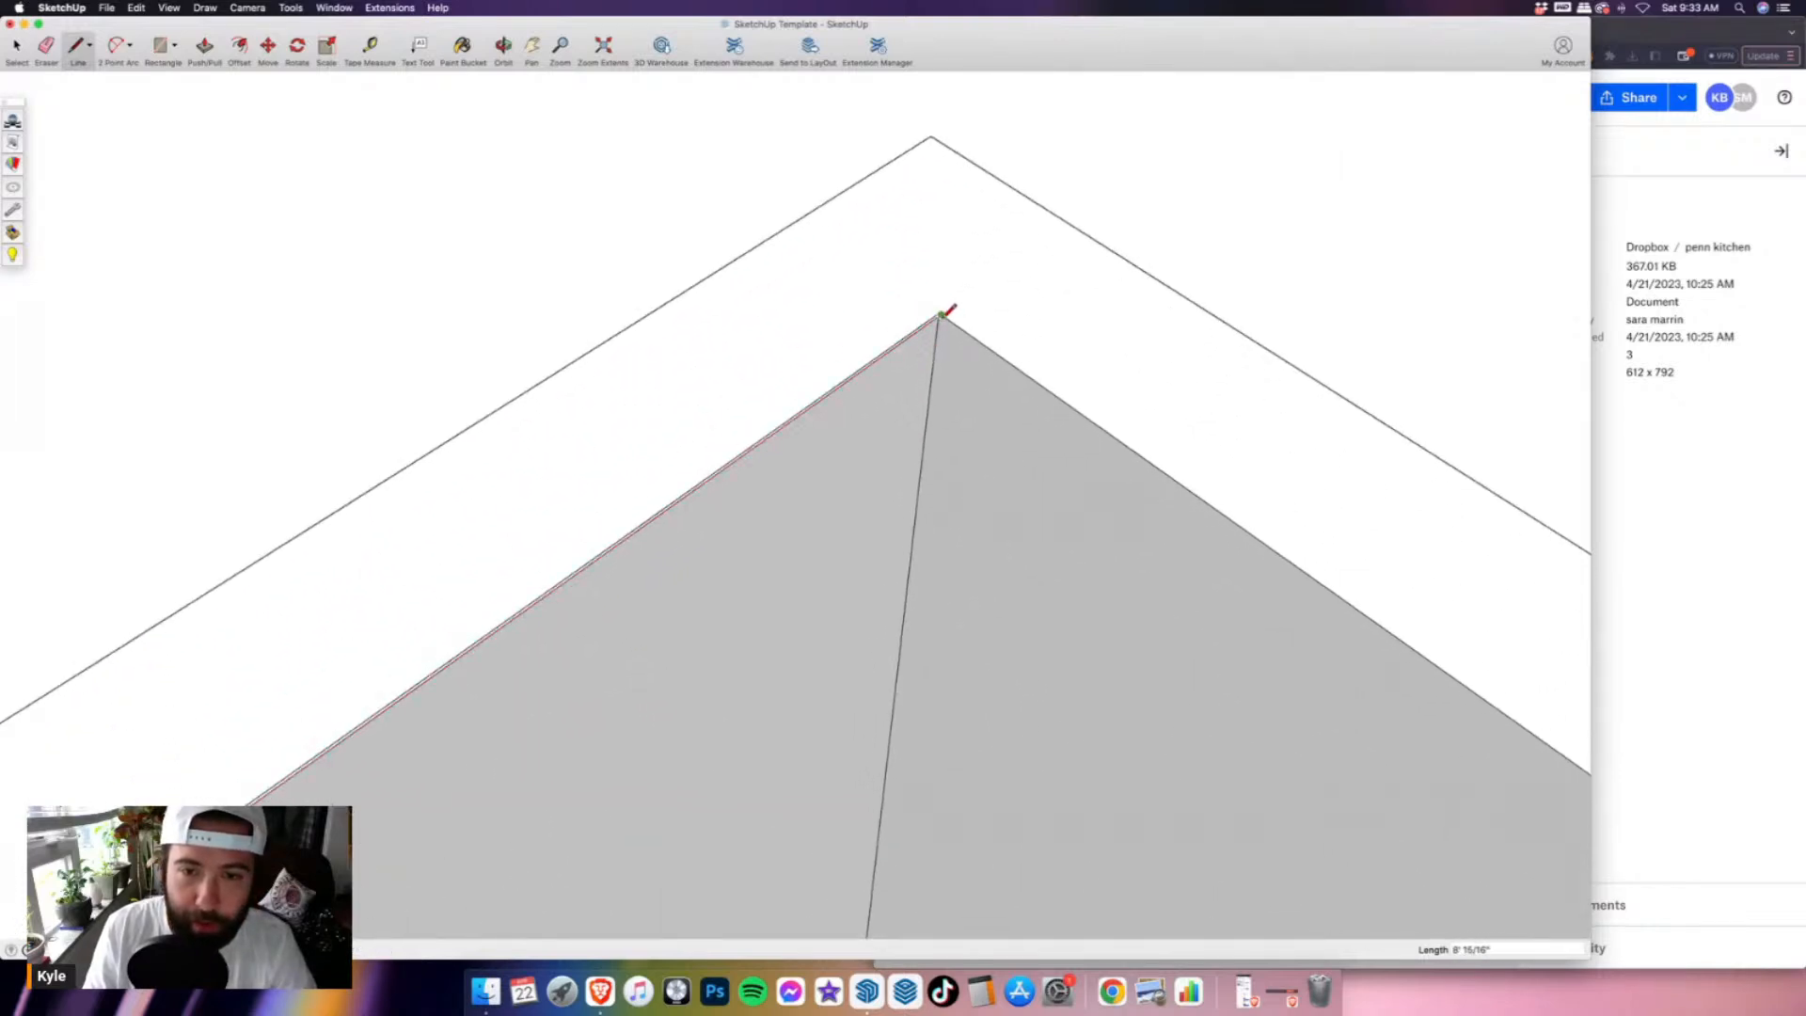
- Move the vertical inner corner edge by its top endpoint to meet the back wall's top inner edge
left_click(25, 52)
scroll(953, 351, "up", 2)
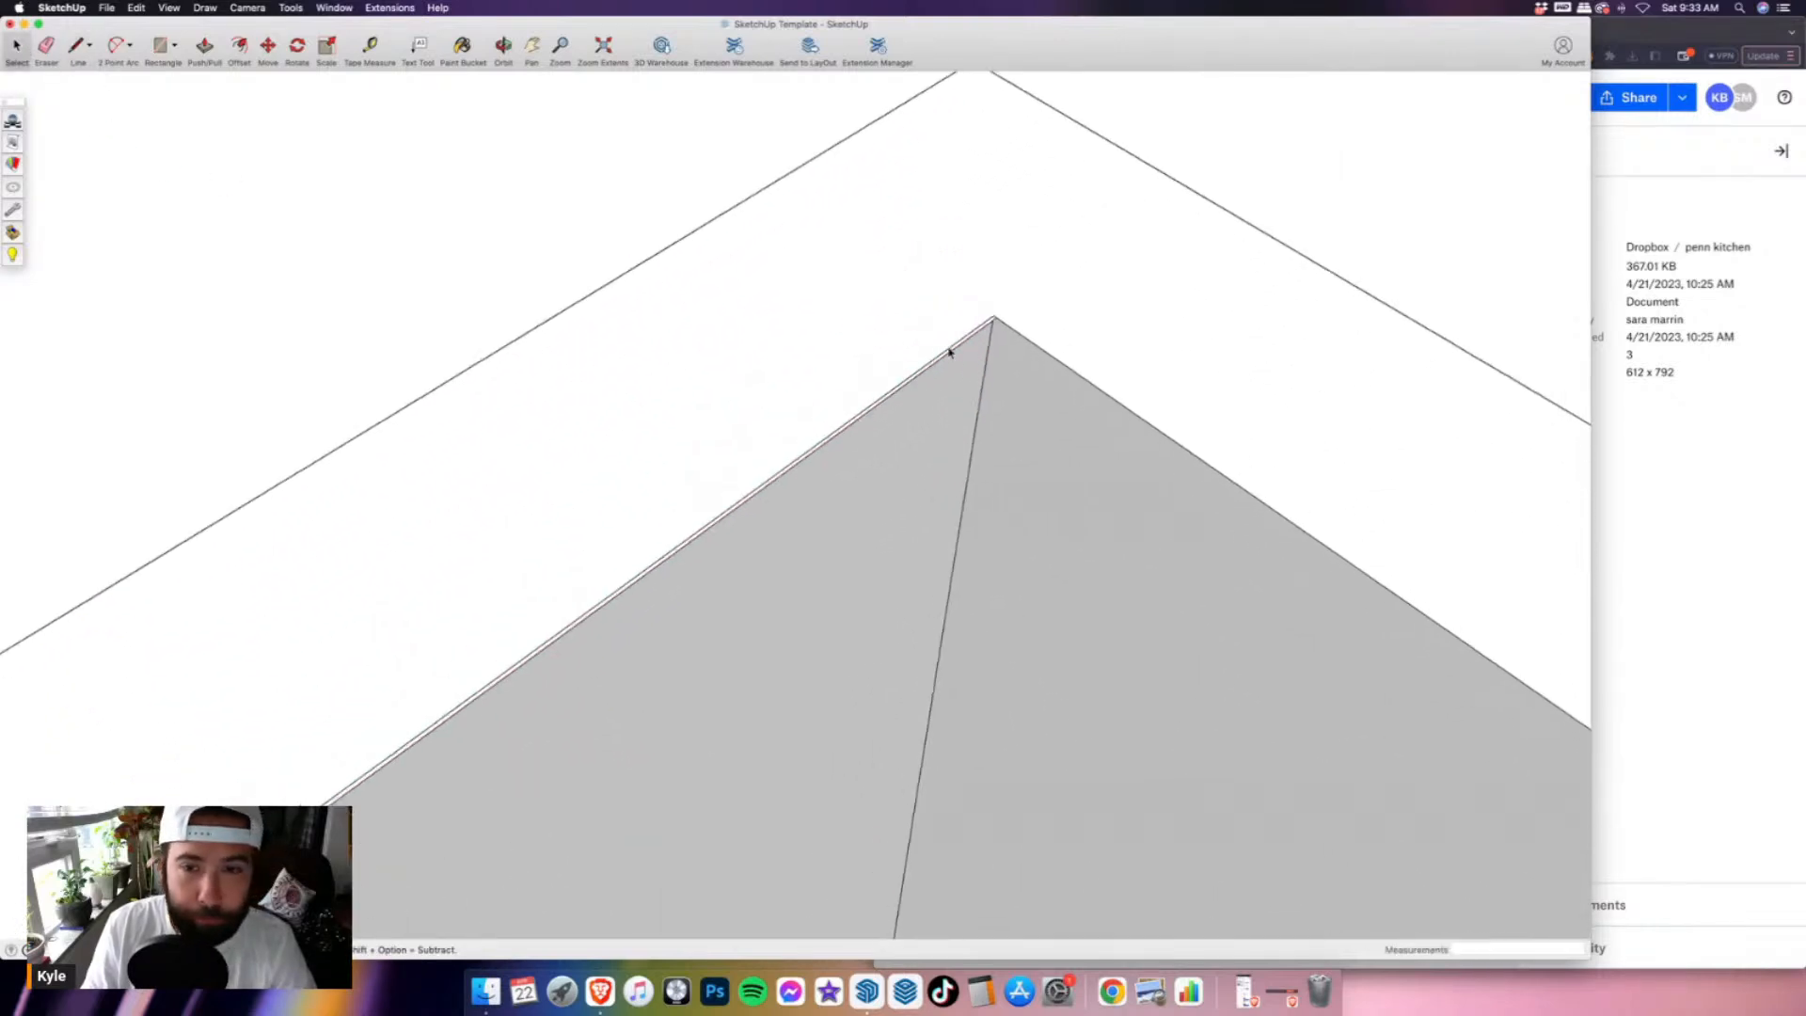
left_click(990, 324)
scroll(1069, 282, "up", 2)
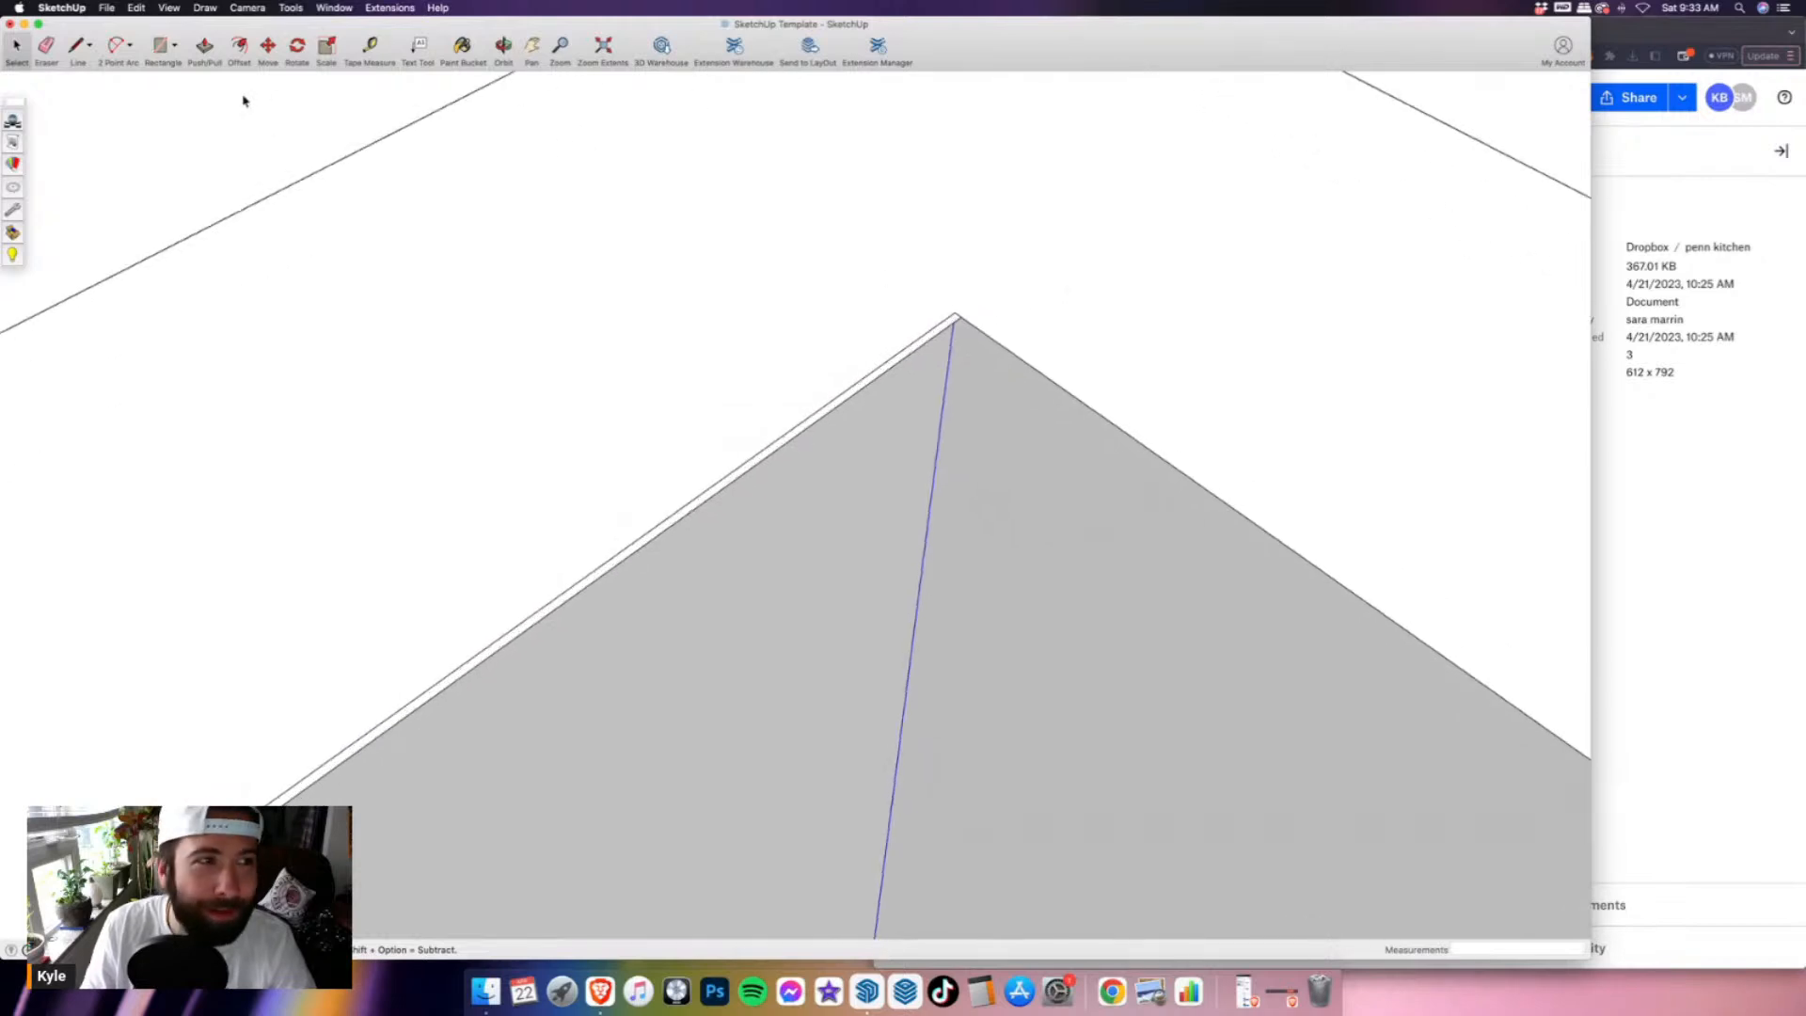
left_click(271, 49)
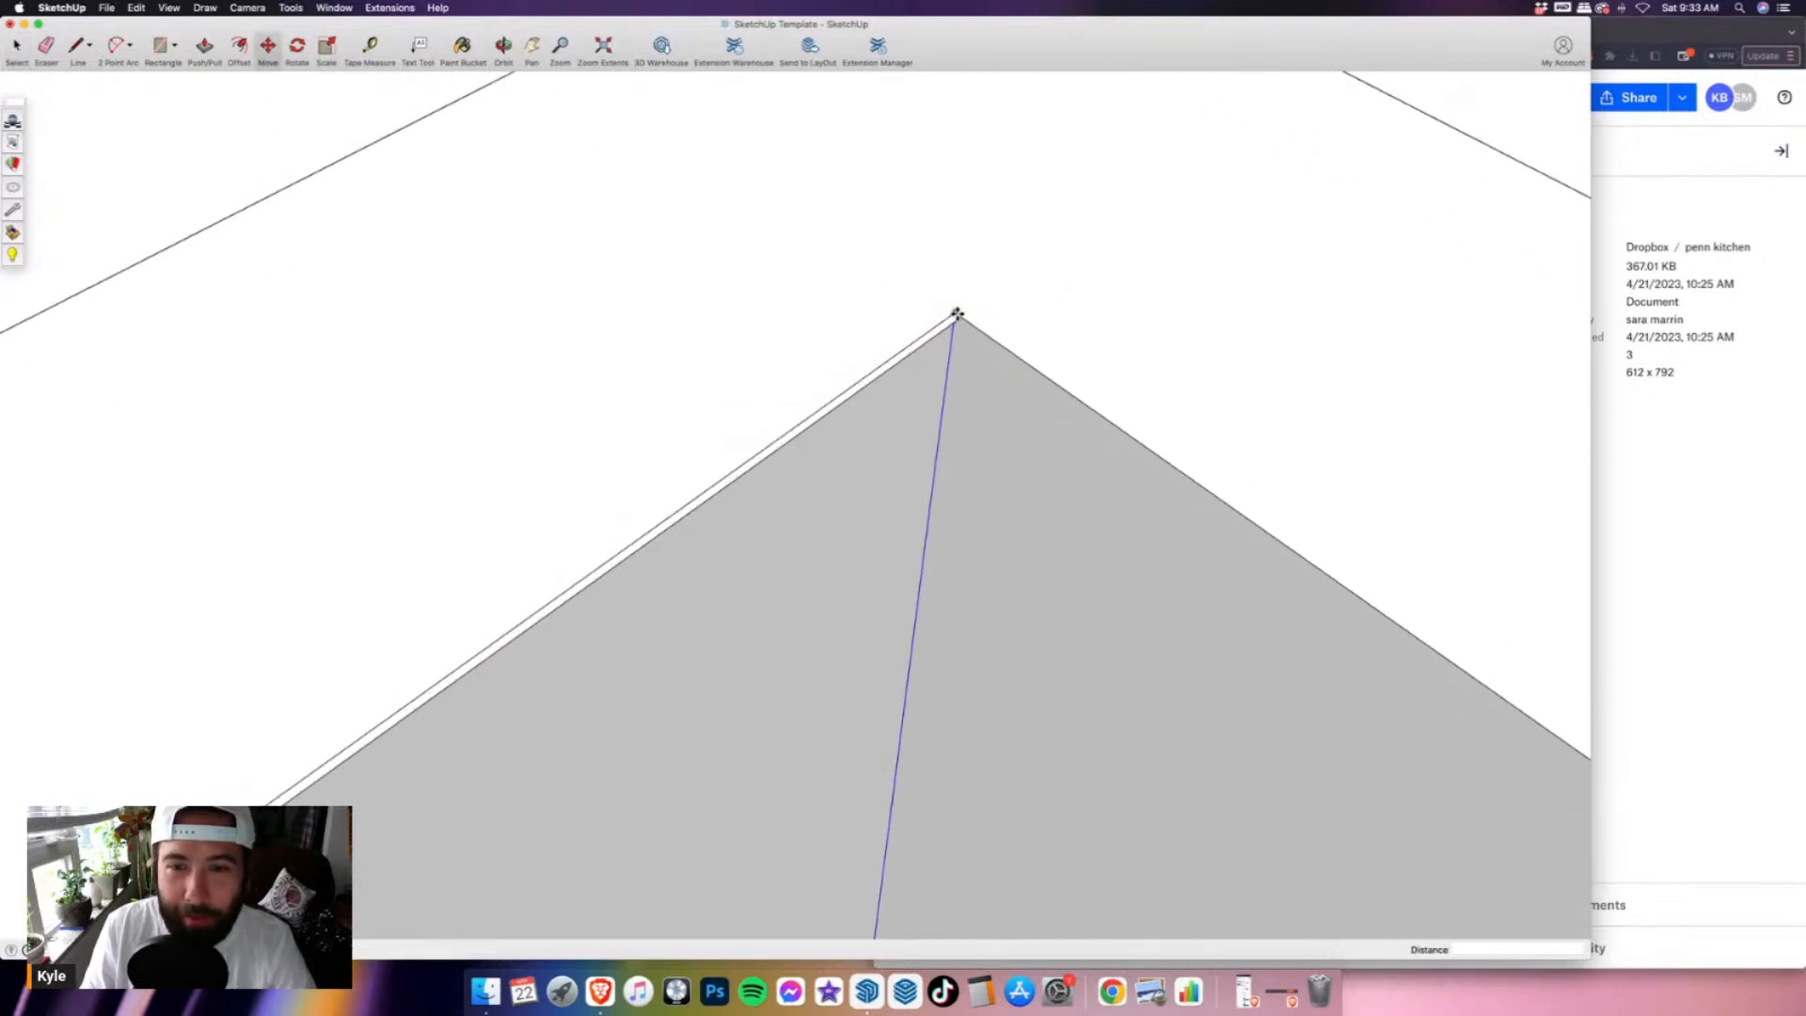
left_click(957, 314)
scroll(891, 282, "down", 10)
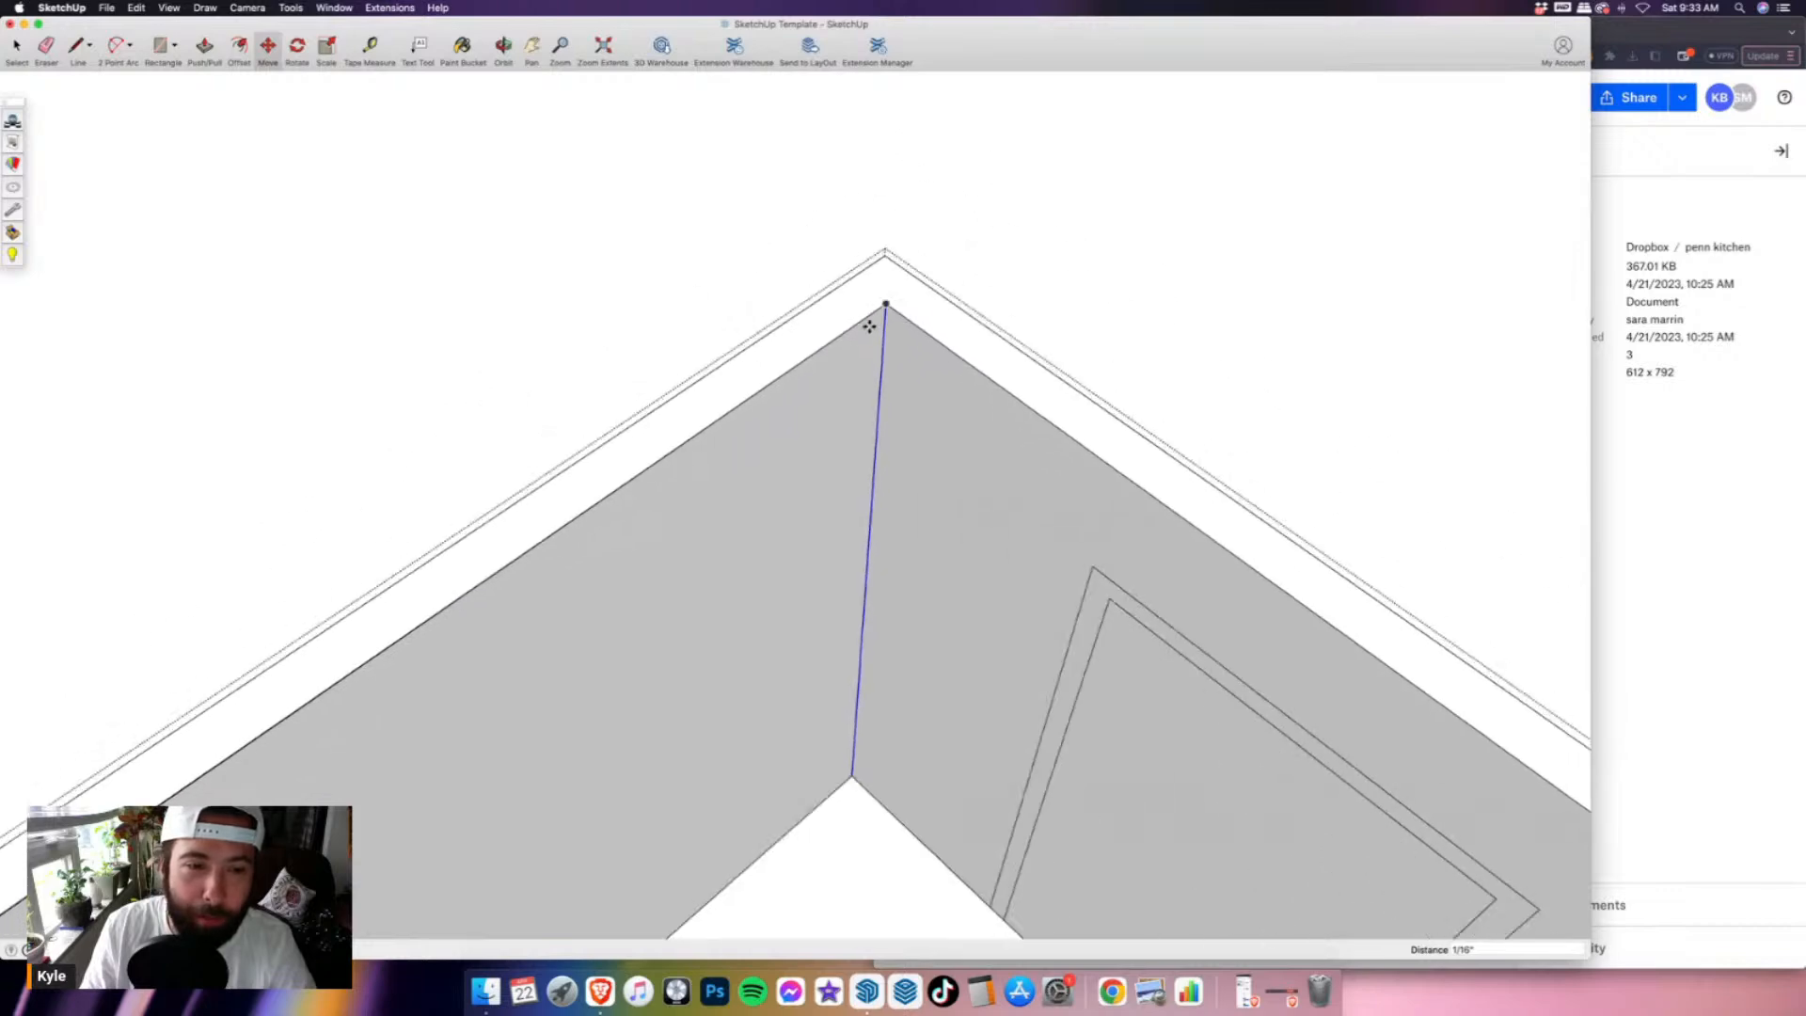
scroll(596, 465, "up", 8)
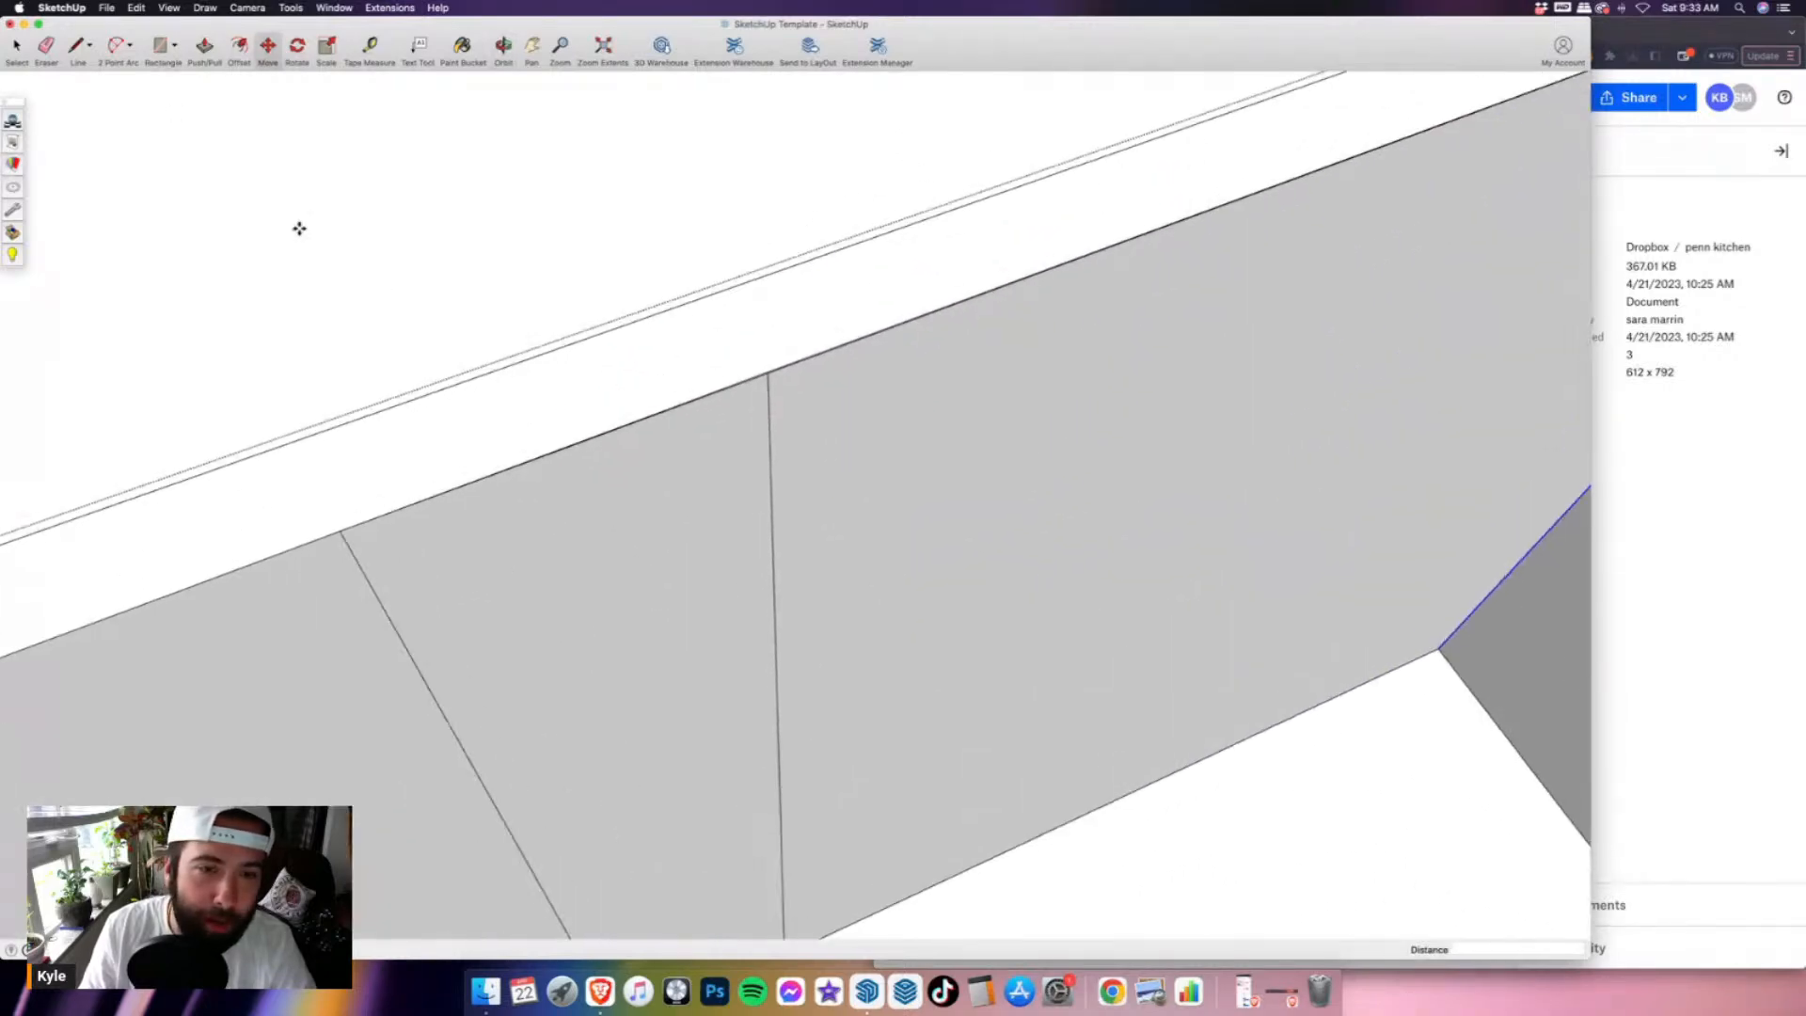
- Try erasing the vertical seam lines on the back wall's inner face, and undo the erasures and the corner edge move
left_click(45, 46)
mouse_move(370, 505)
left_mouse_down()
mouse_move(357, 570)
mouse_move(817, 420)
left_mouse_up()
key("super+z")
scroll(805, 423, "down", 5)
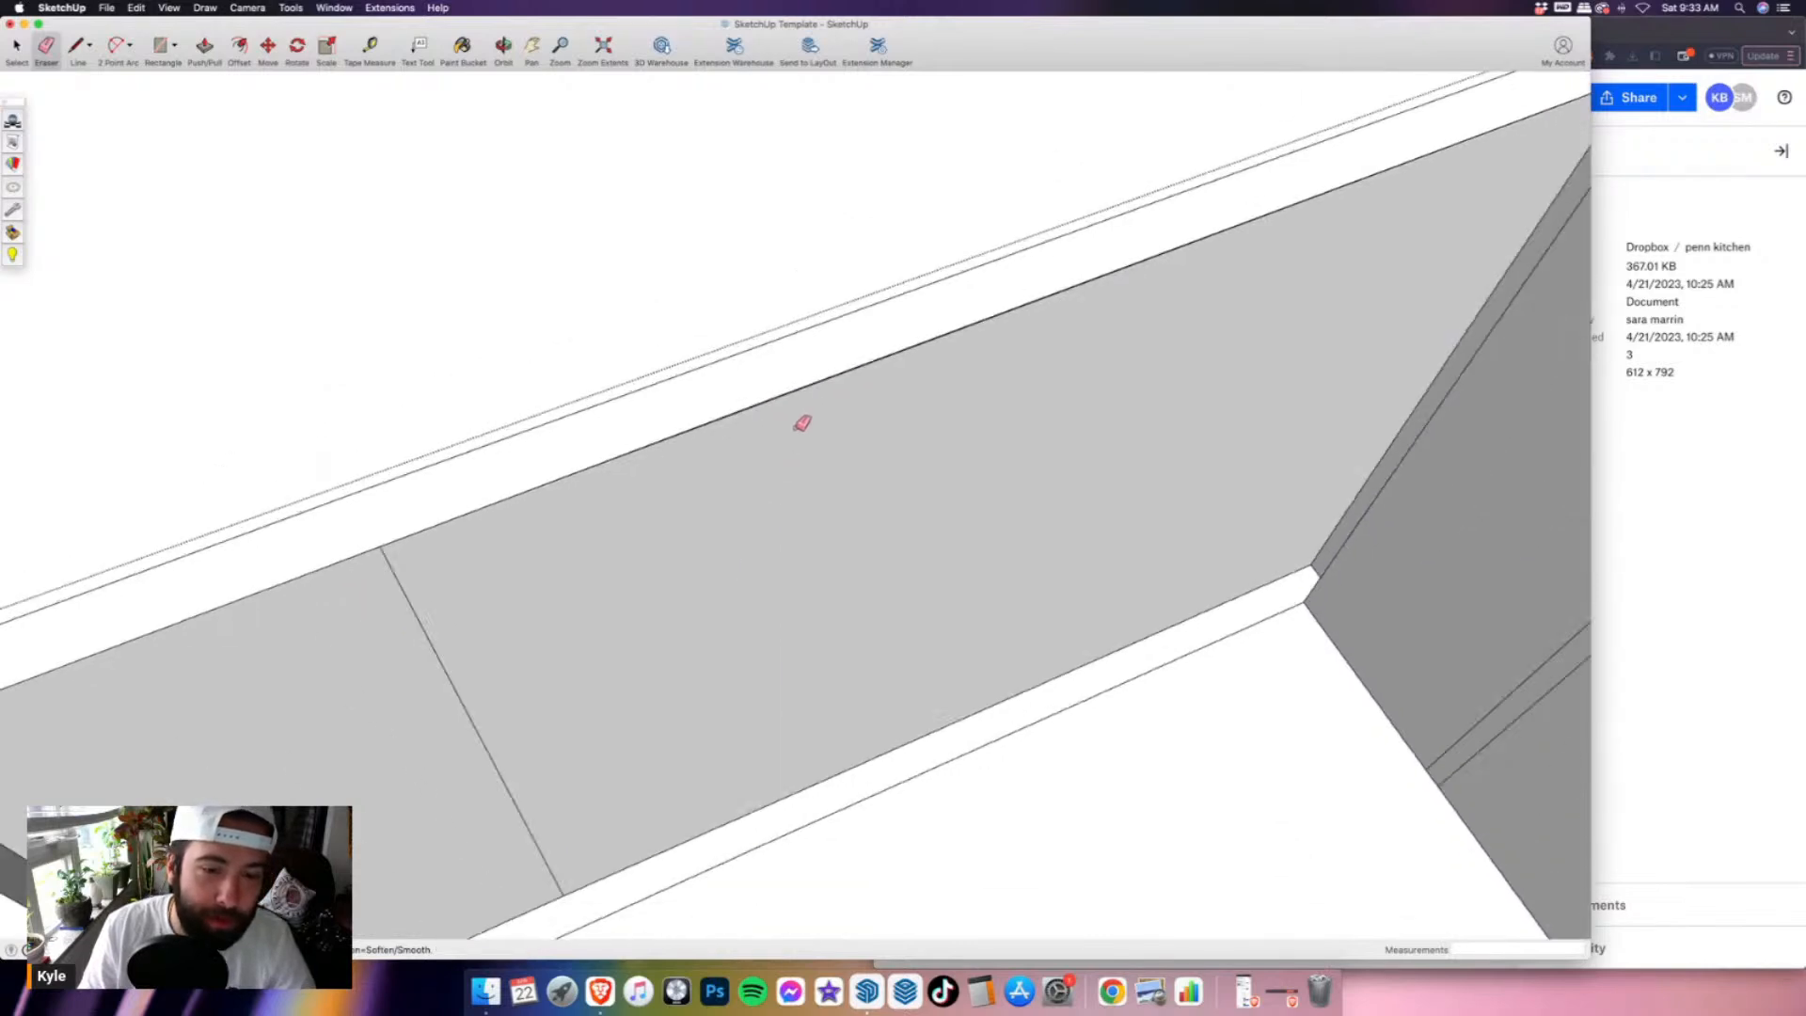
middle_click_drag(815, 456, 774, 461)
key("super+z")
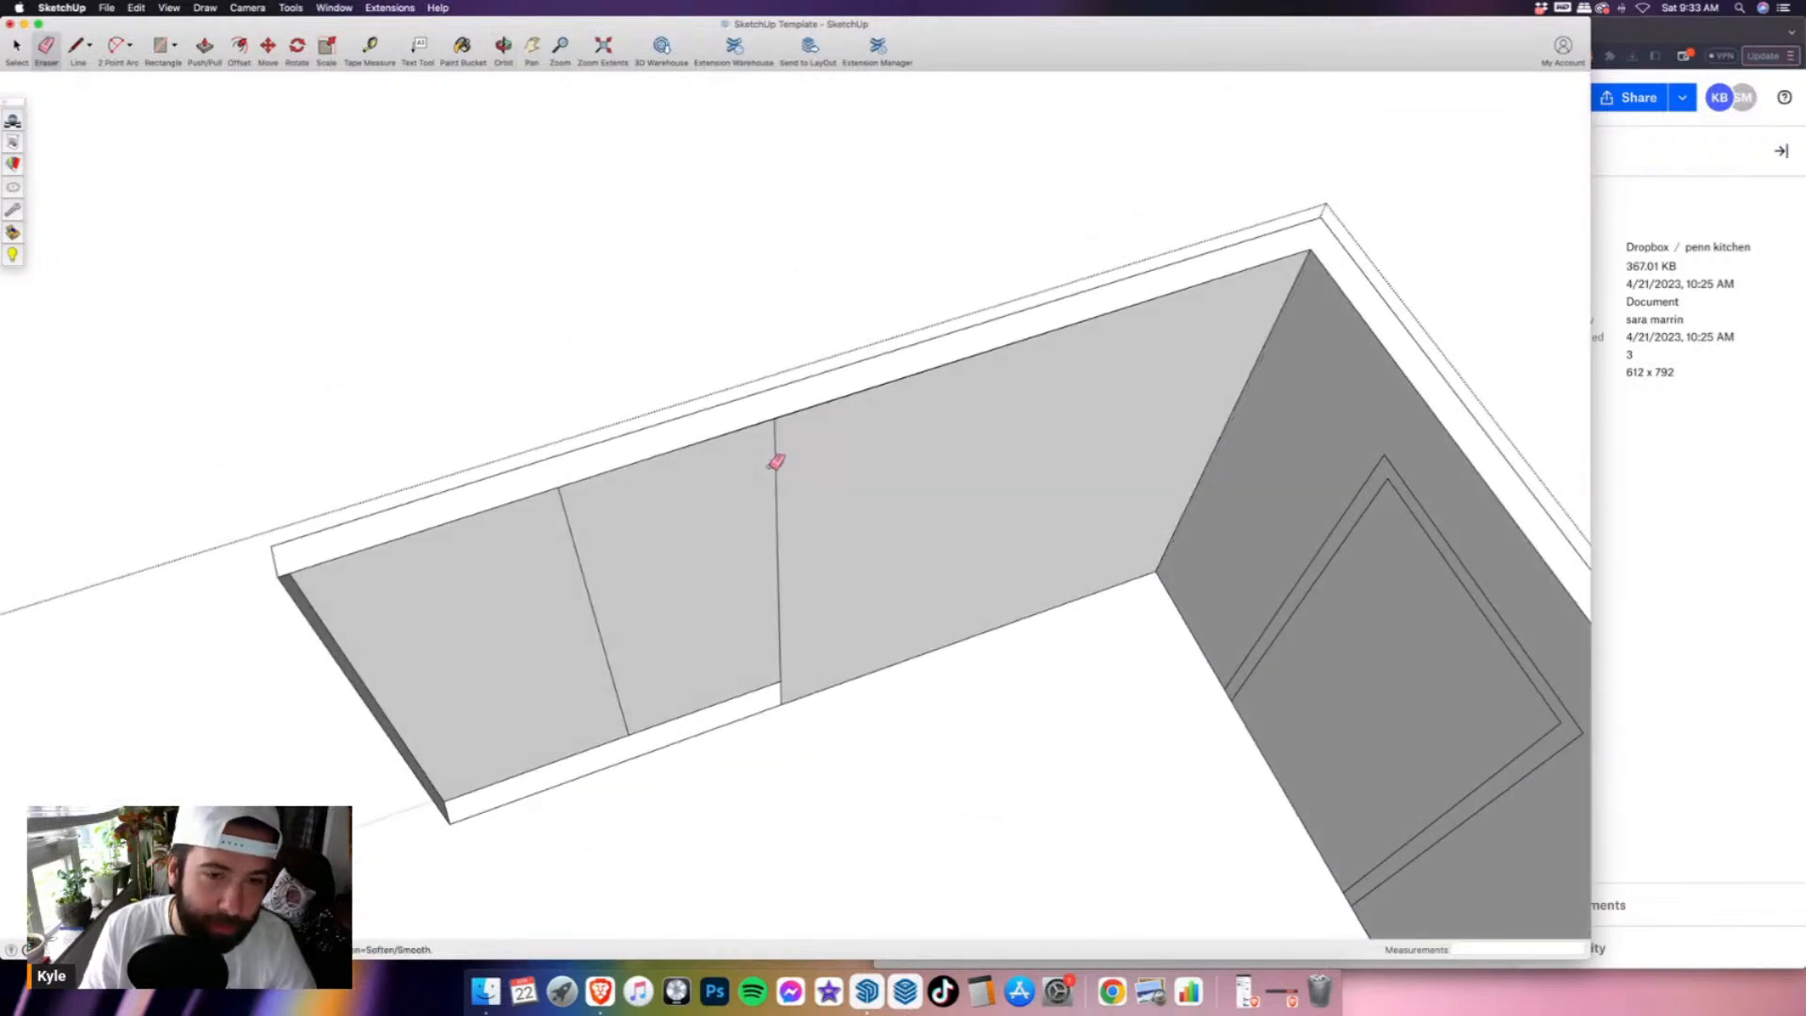
scroll(772, 459, "up", 6)
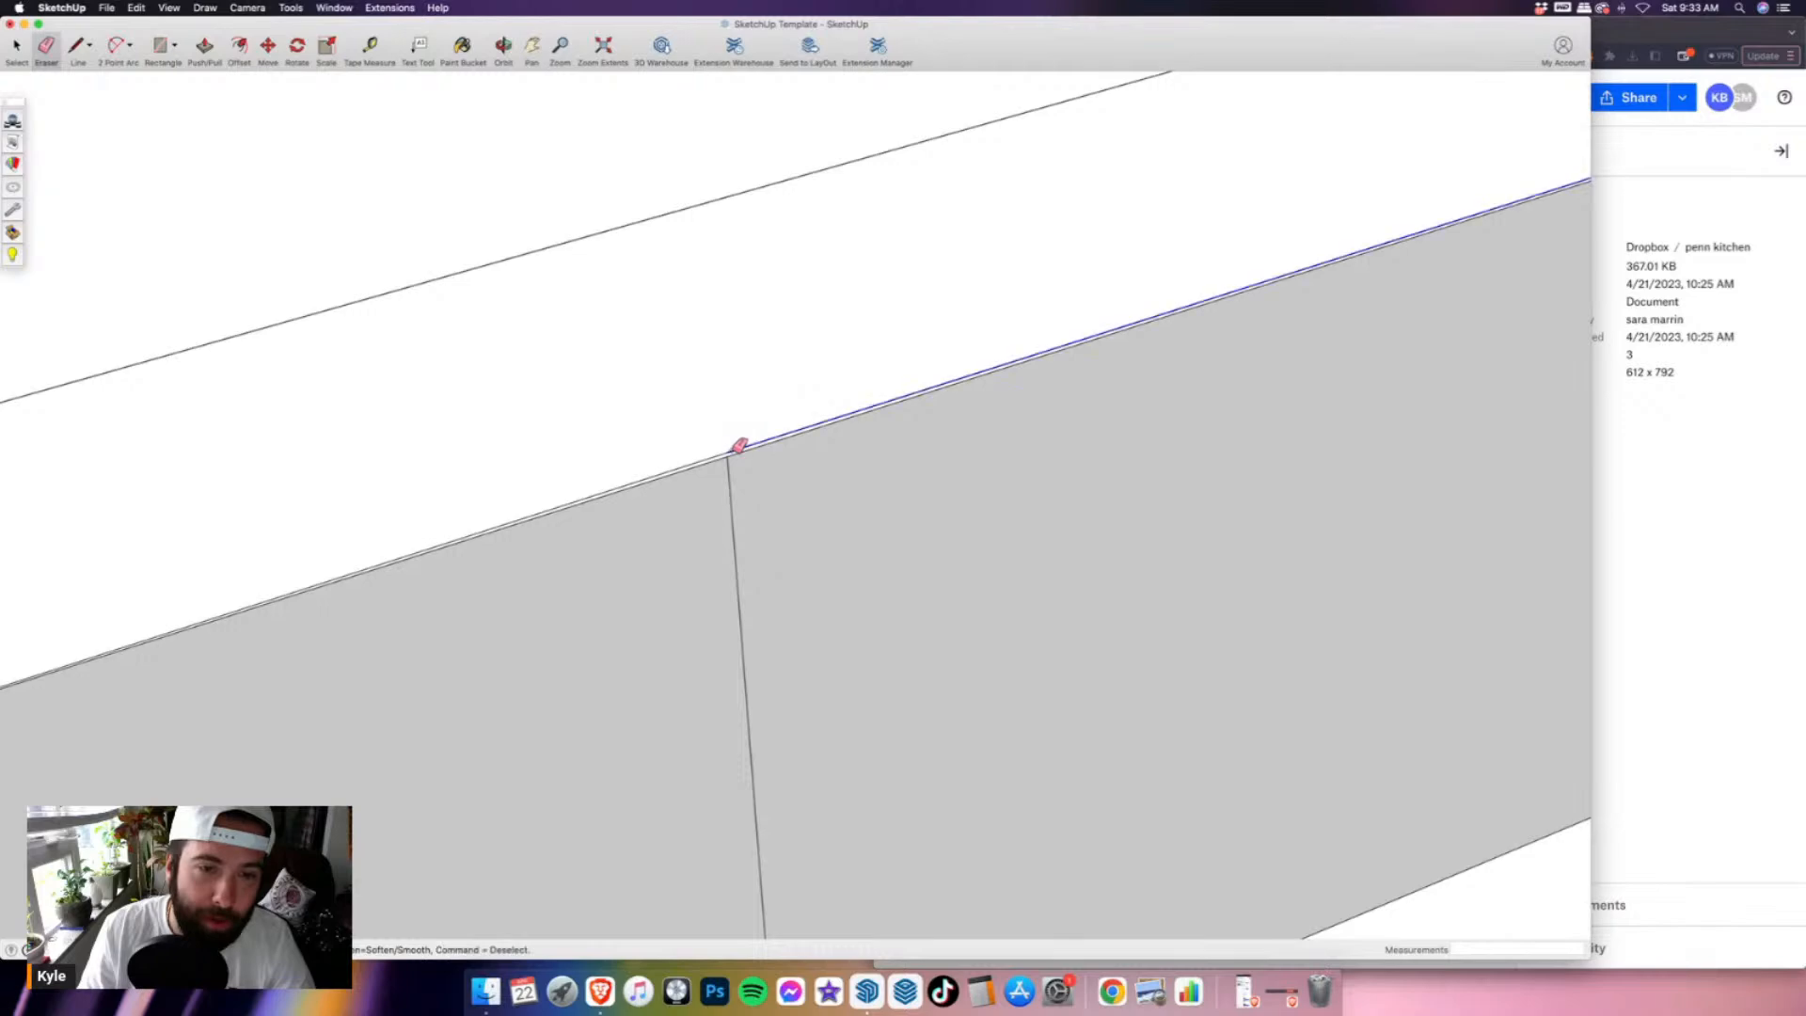
scroll(763, 355, "down", 5)
scroll(759, 357, "down", 5)
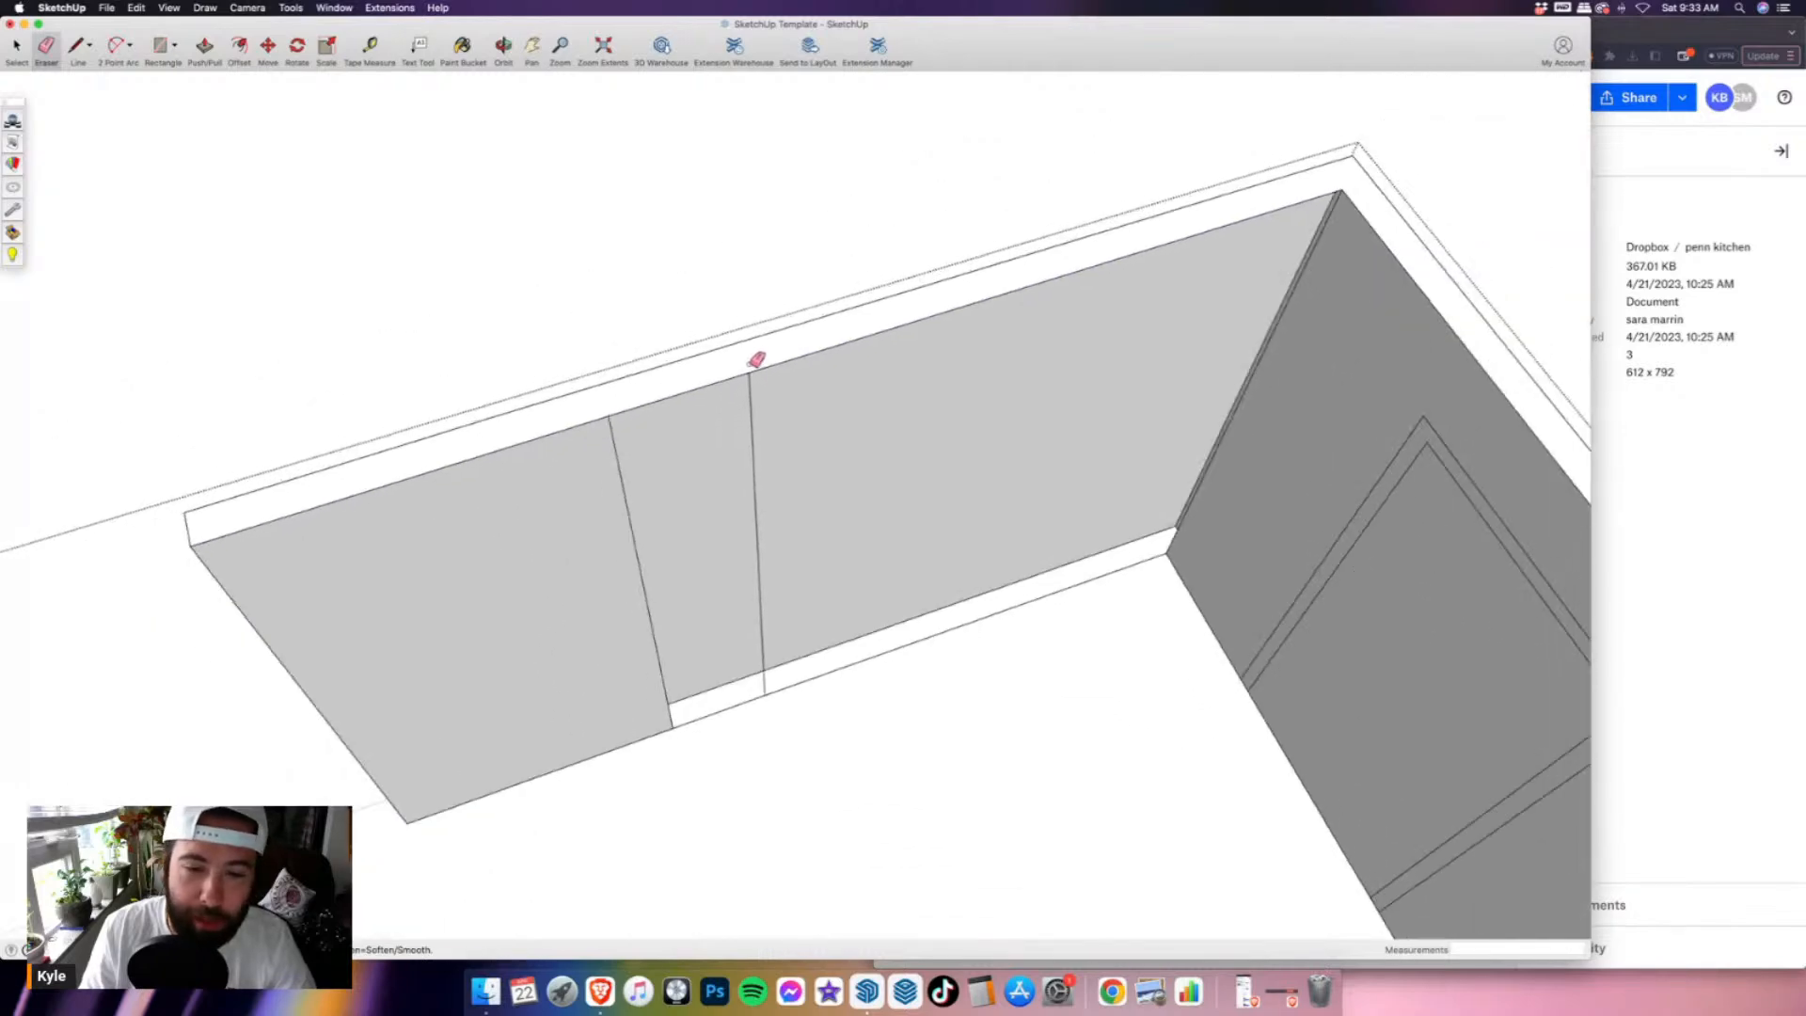
- Mark the header height 80 inches above the floor on the wall end beside the back wall's gap
scroll(830, 387, "down", 3)
scroll(927, 415, "down", 6)
middle_click_drag(988, 452, 686, 464)
scroll(686, 464, "up", 3)
scroll(968, 552, "down", 2)
middle_click_drag(968, 552, 913, 524)
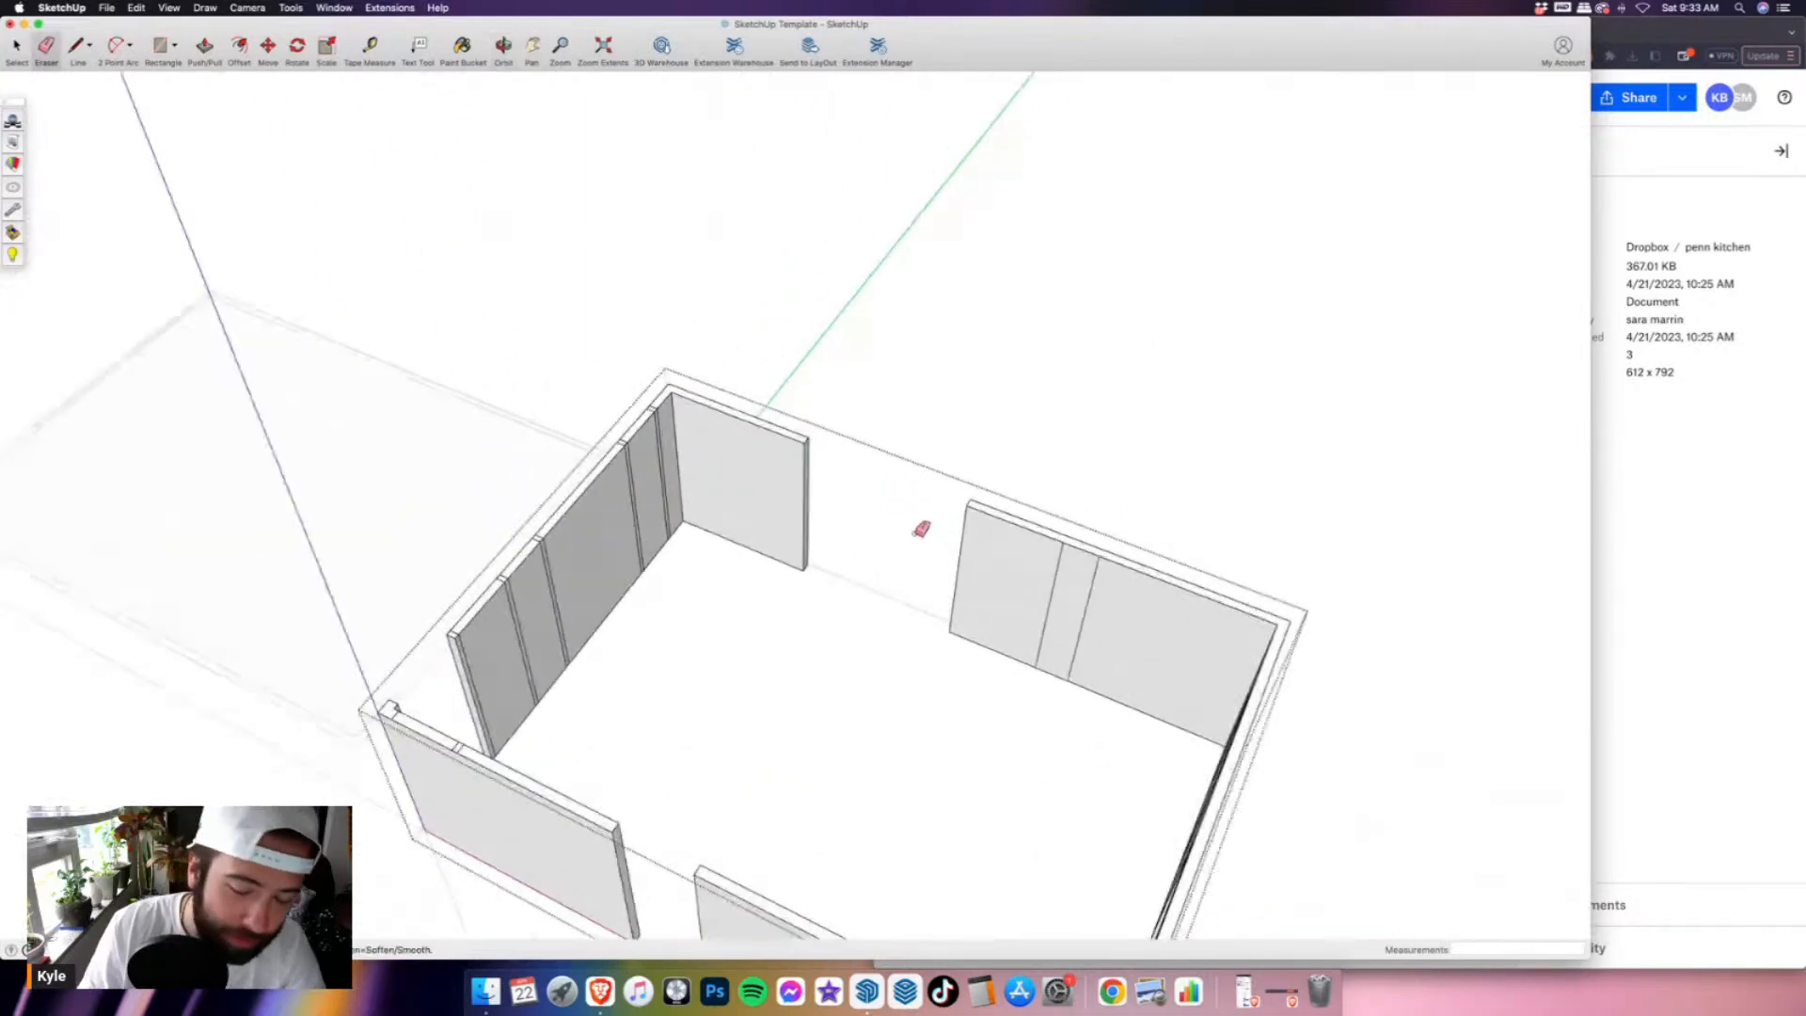
key("l")
scroll(828, 536, "up", 4)
left_click(799, 575)
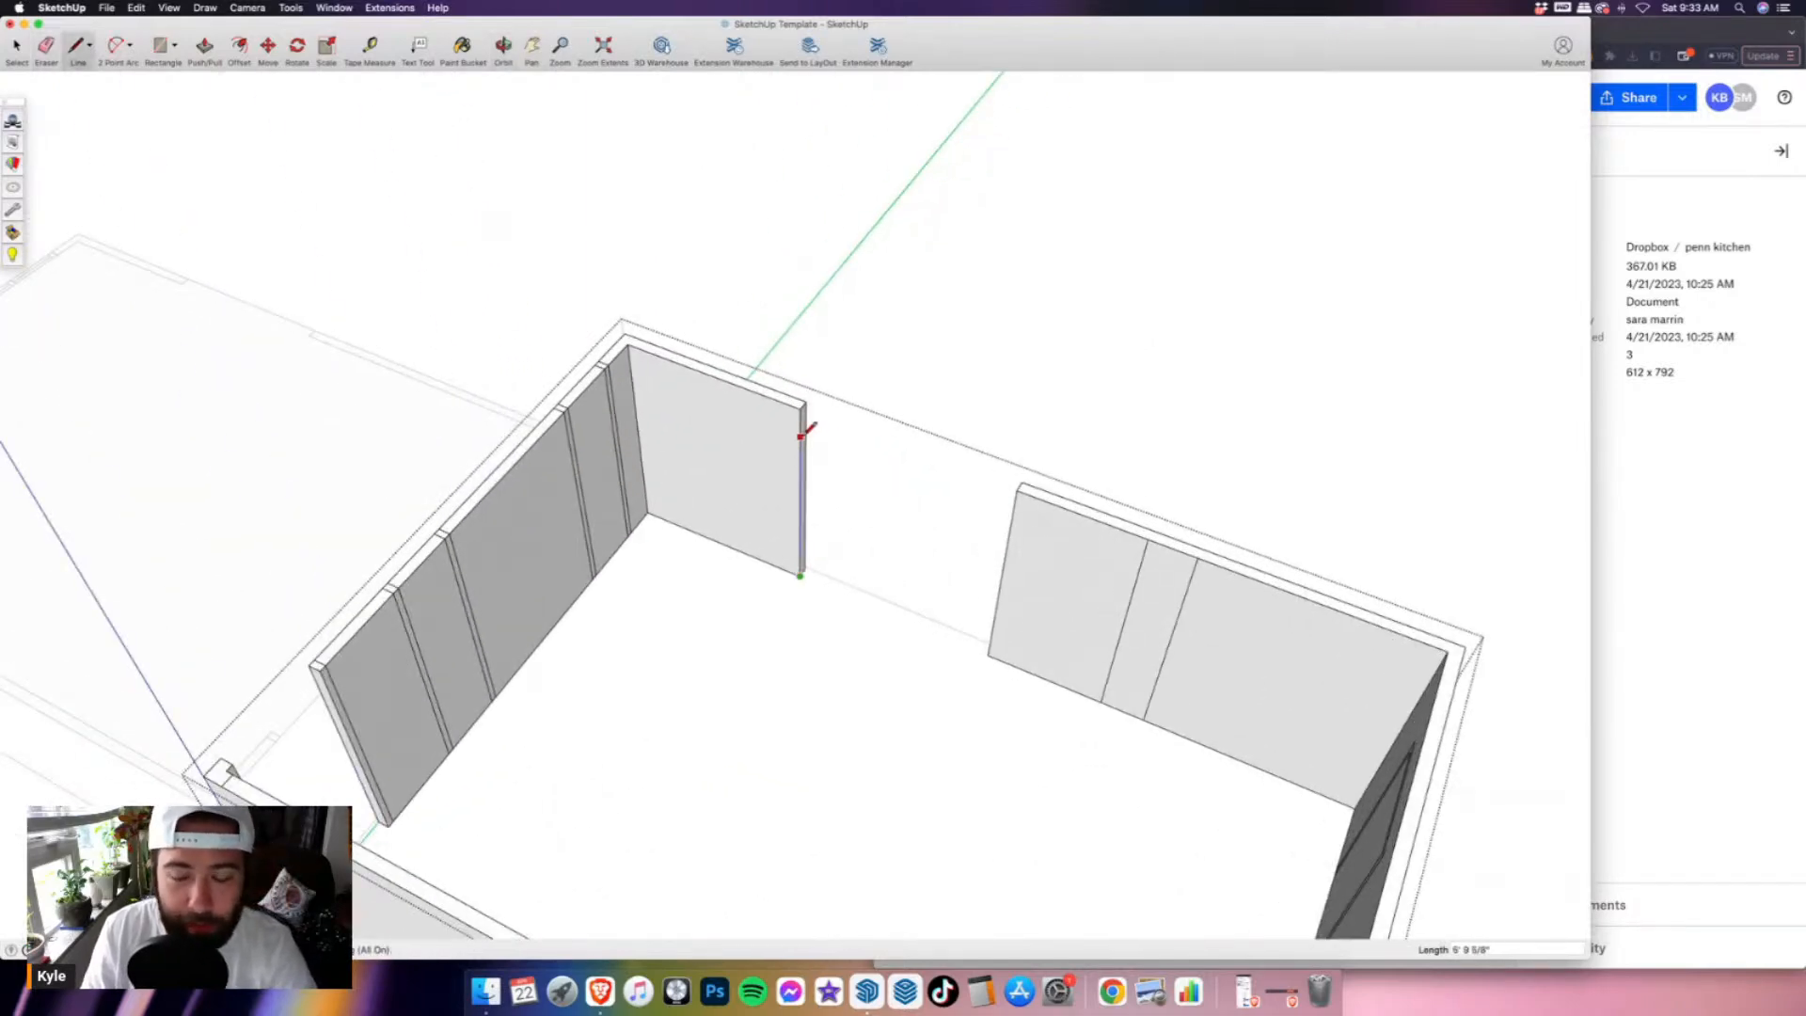
left_click(800, 437)
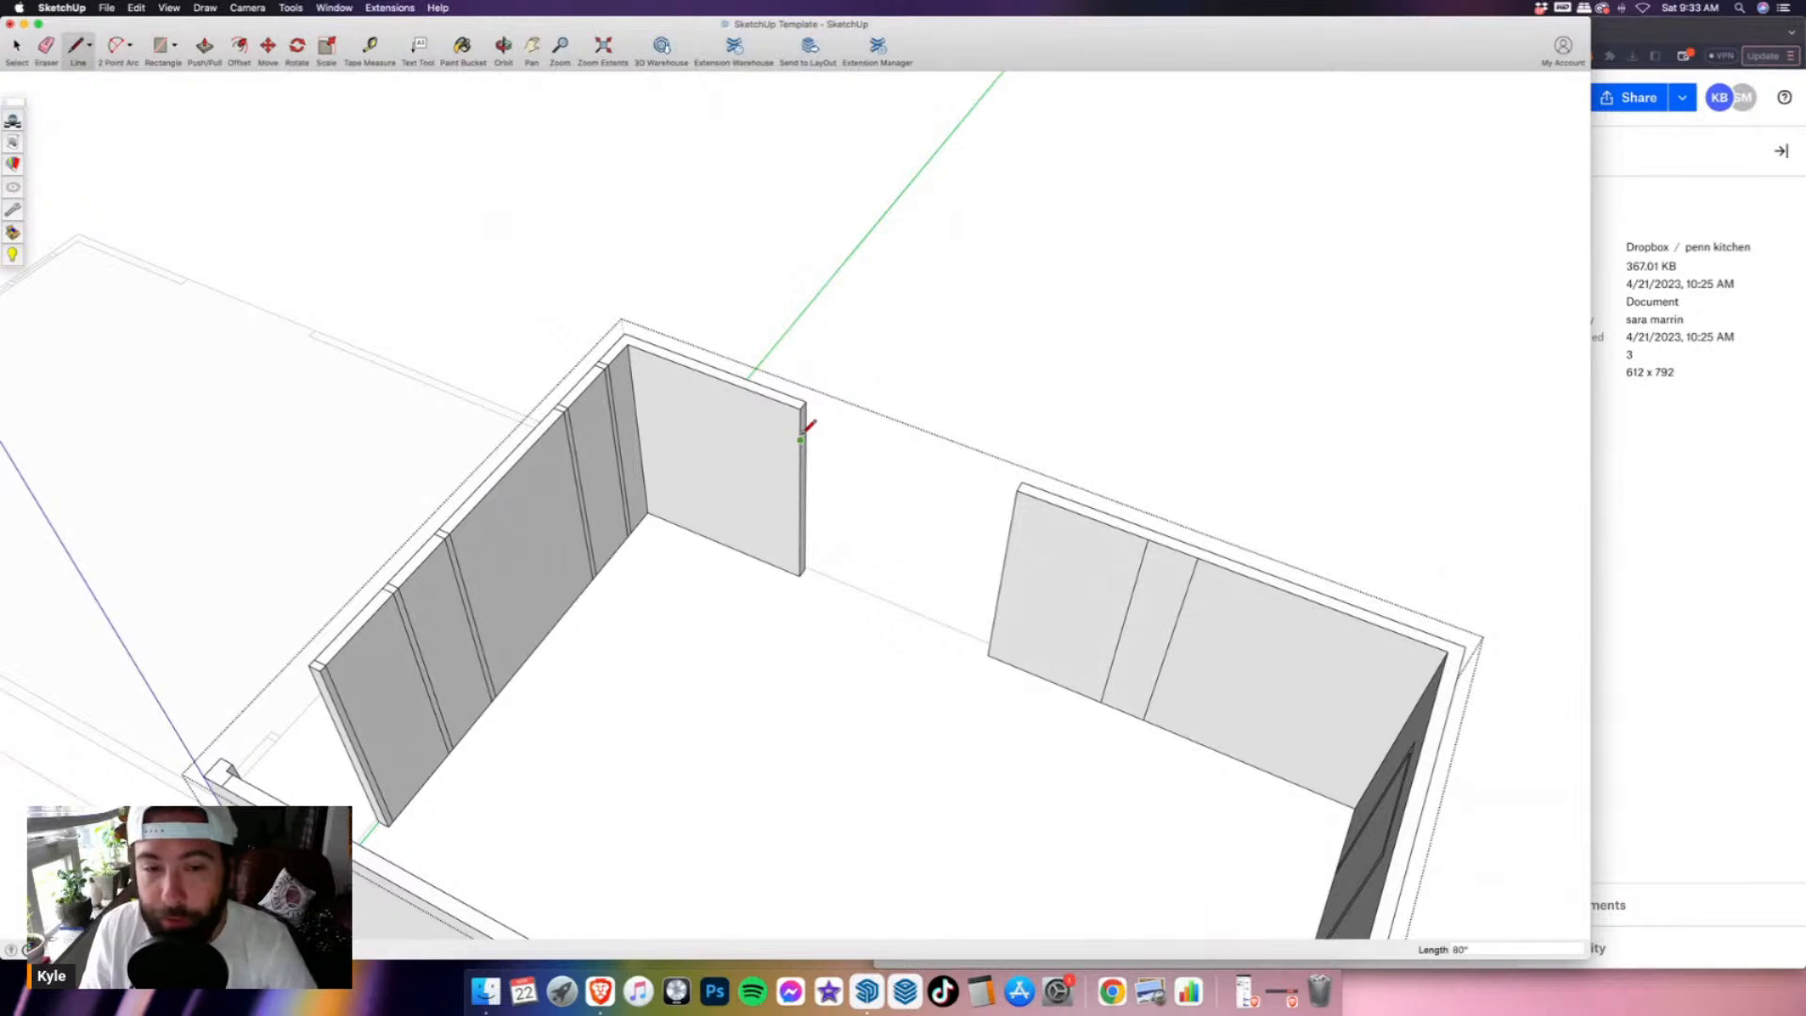
- Extrude the wall end above the header mark across the gap to the opposite wall end and erase the seam line on top
scroll(805, 435, "up", 2)
left_click(205, 47)
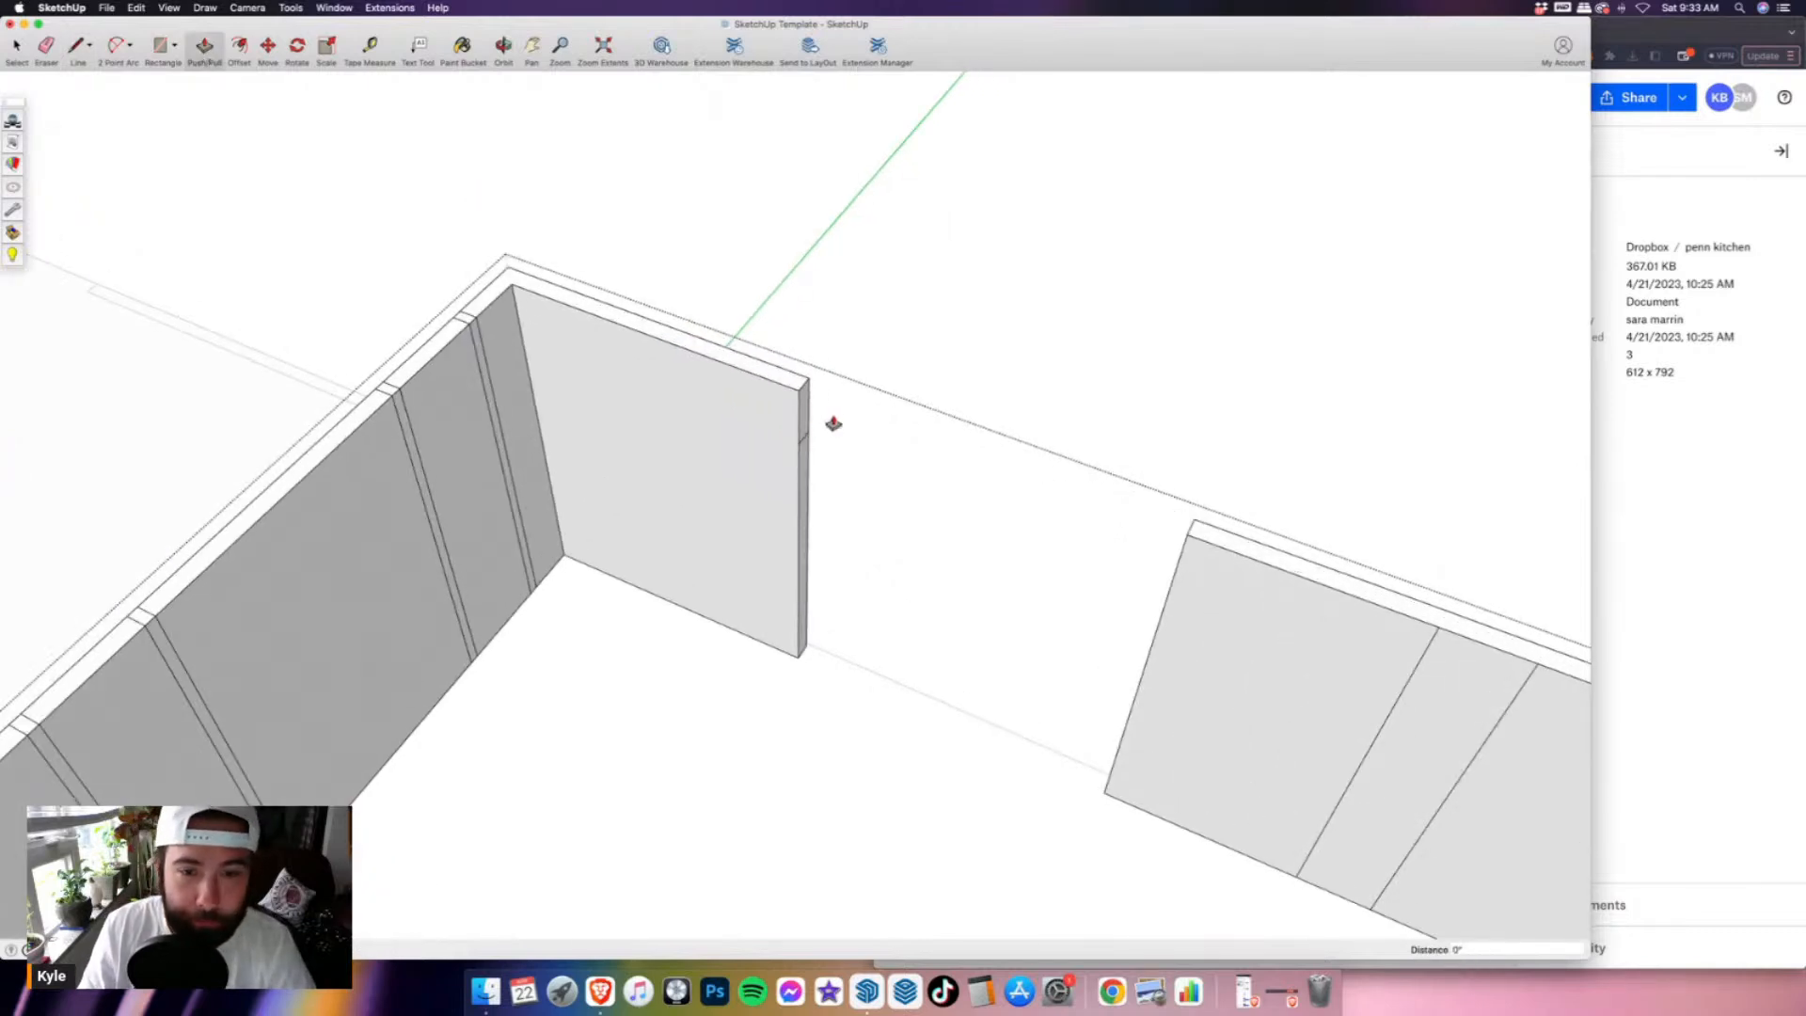
left_click(802, 404)
left_click(1191, 526)
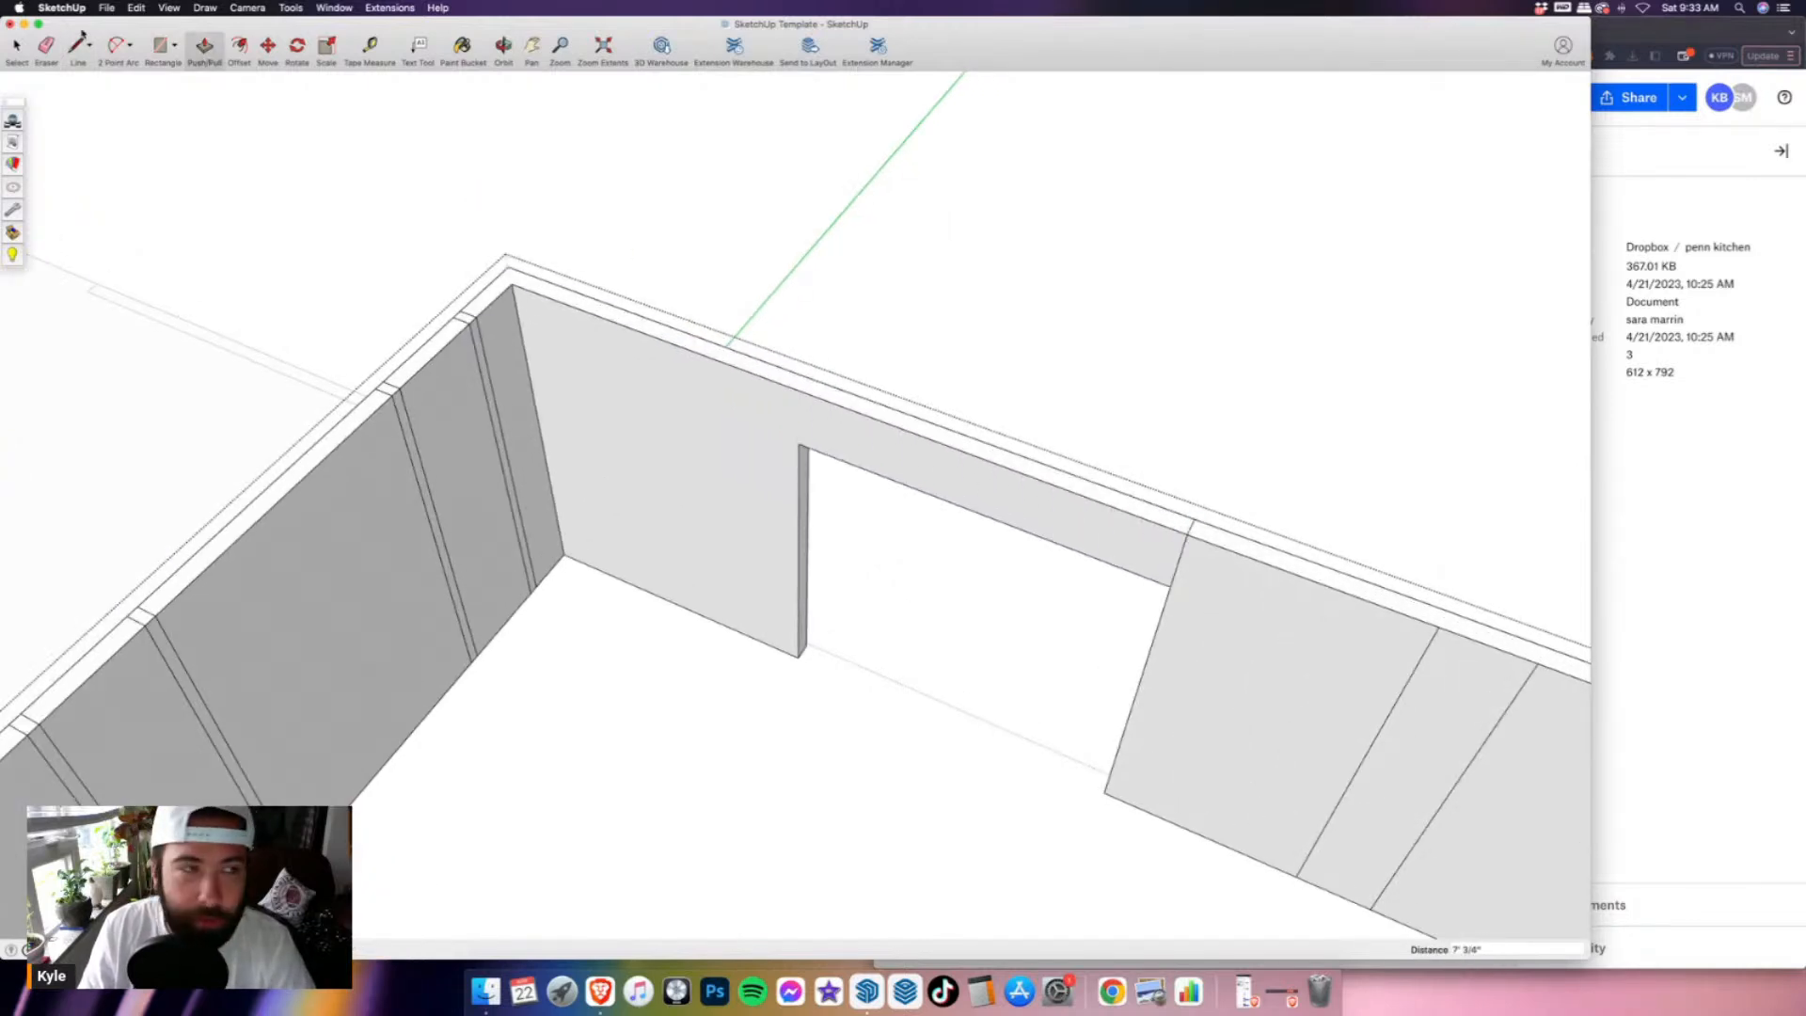
key("e")
left_click(1189, 531)
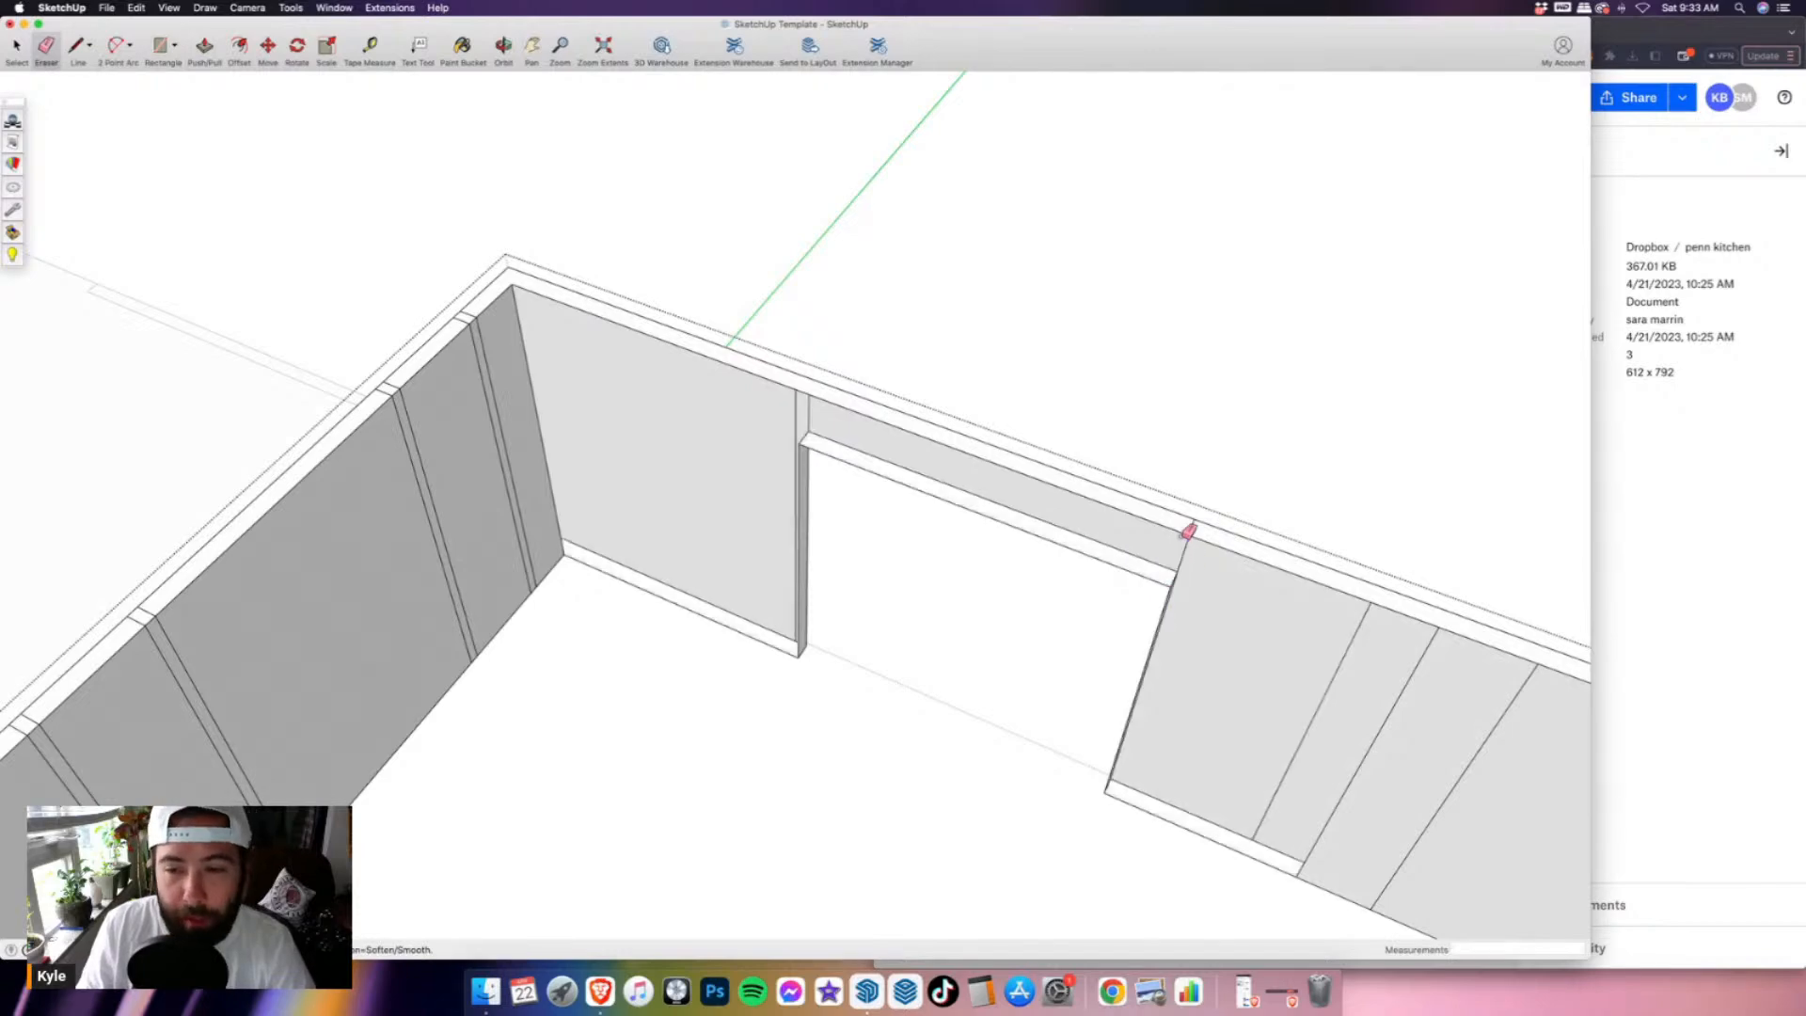
- Draw a horizontal header line across the wall with the three-part opening outline, spanning between its outermost inner jamb lines
mouse_move(1185, 524)
middle_mouse_down()
mouse_move(1008, 561)
mouse_move(367, 431)
mouse_move(487, 526)
middle_mouse_up()
scroll(730, 553, "down", 5)
scroll(621, 528, "up", 5)
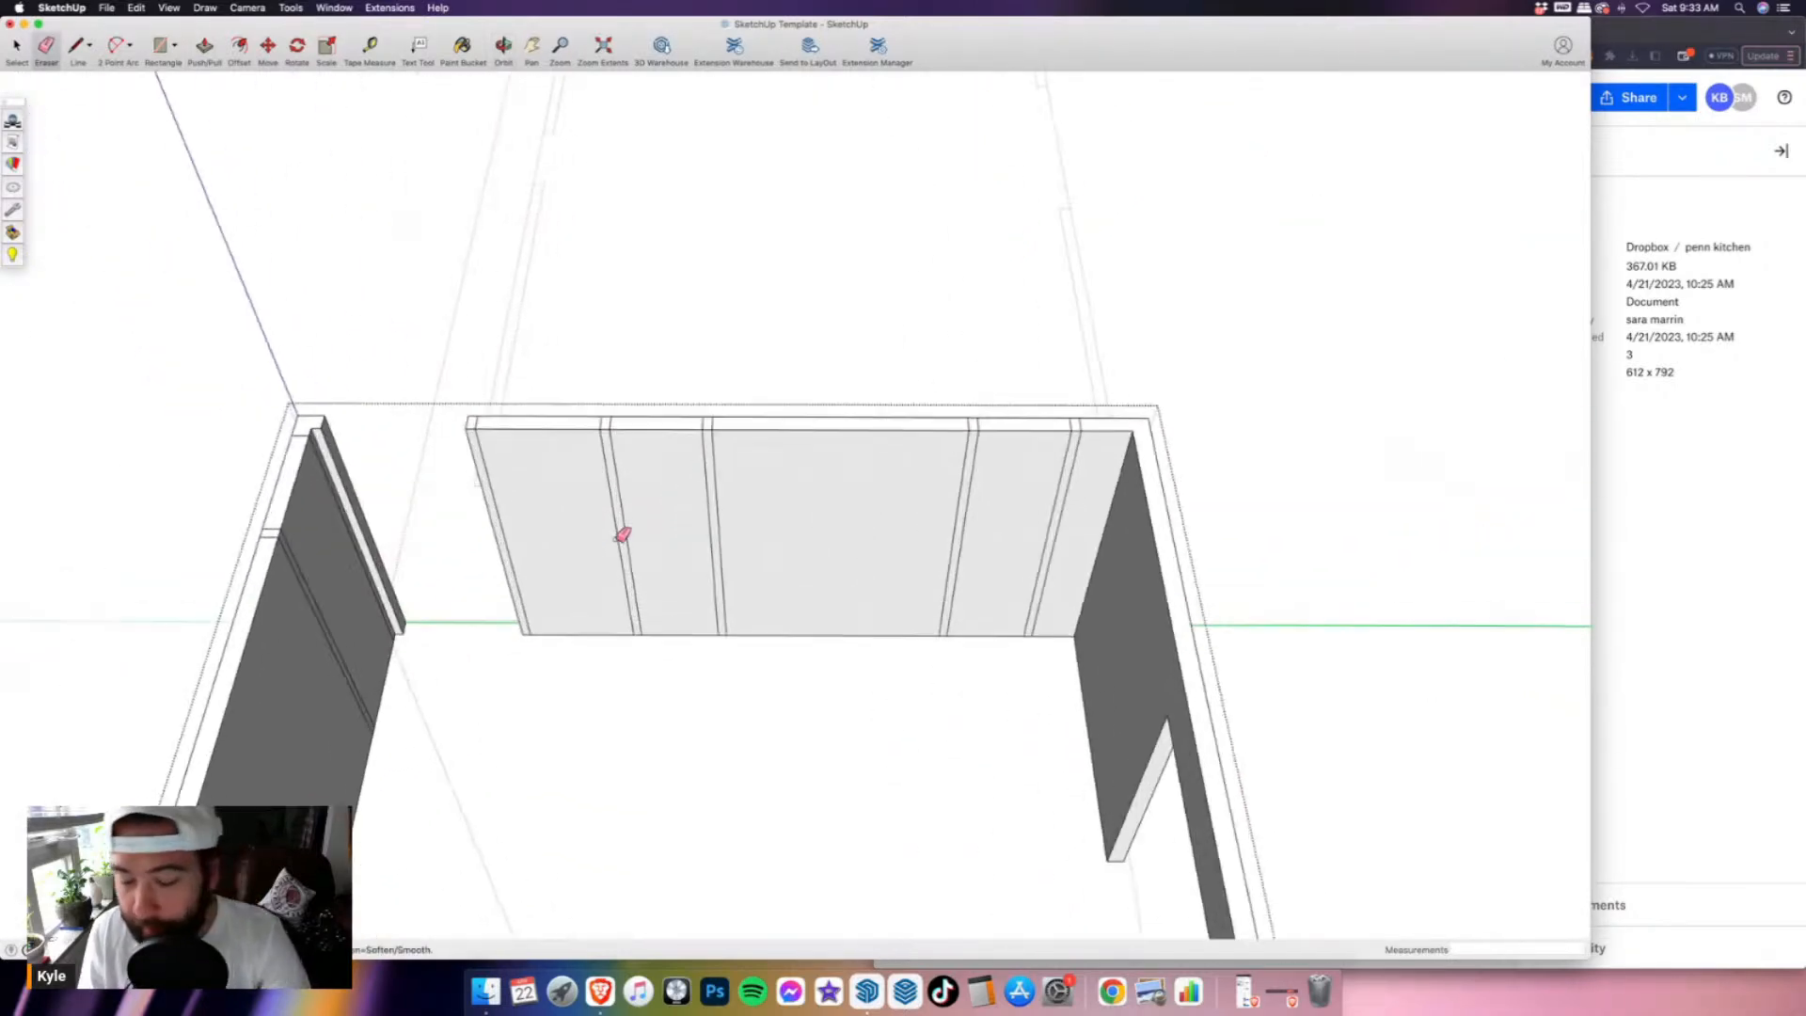
key("l")
scroll(1035, 640, "up", 1)
left_click(1026, 635)
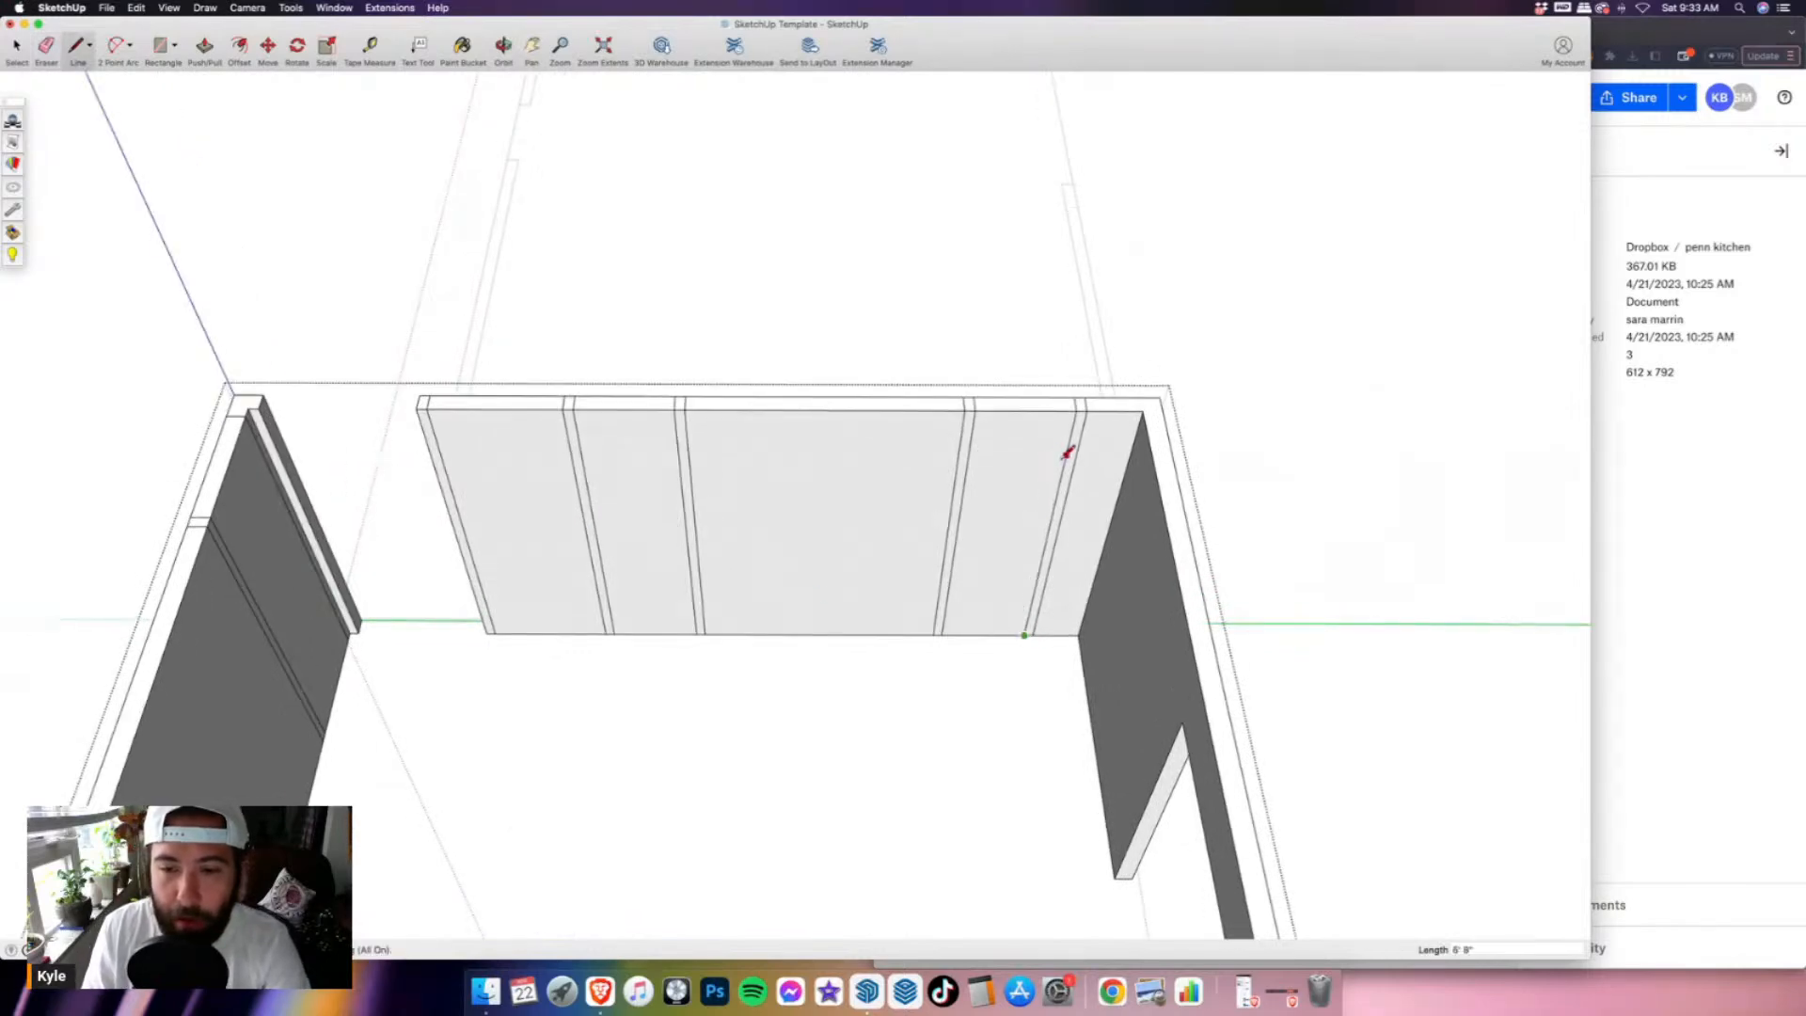
left_click(1066, 456)
left_click(588, 454)
- Erase the surplus jamb lines above the three-part outline's header line and the seam lines on top of that wall
key("e")
left_click_drag(588, 432, 692, 425)
mouse_move(969, 432)
left_mouse_down()
mouse_move(1003, 429)
mouse_move(969, 435)
left_mouse_up()
left_click(1070, 445)
left_click_drag(1091, 408, 960, 405)
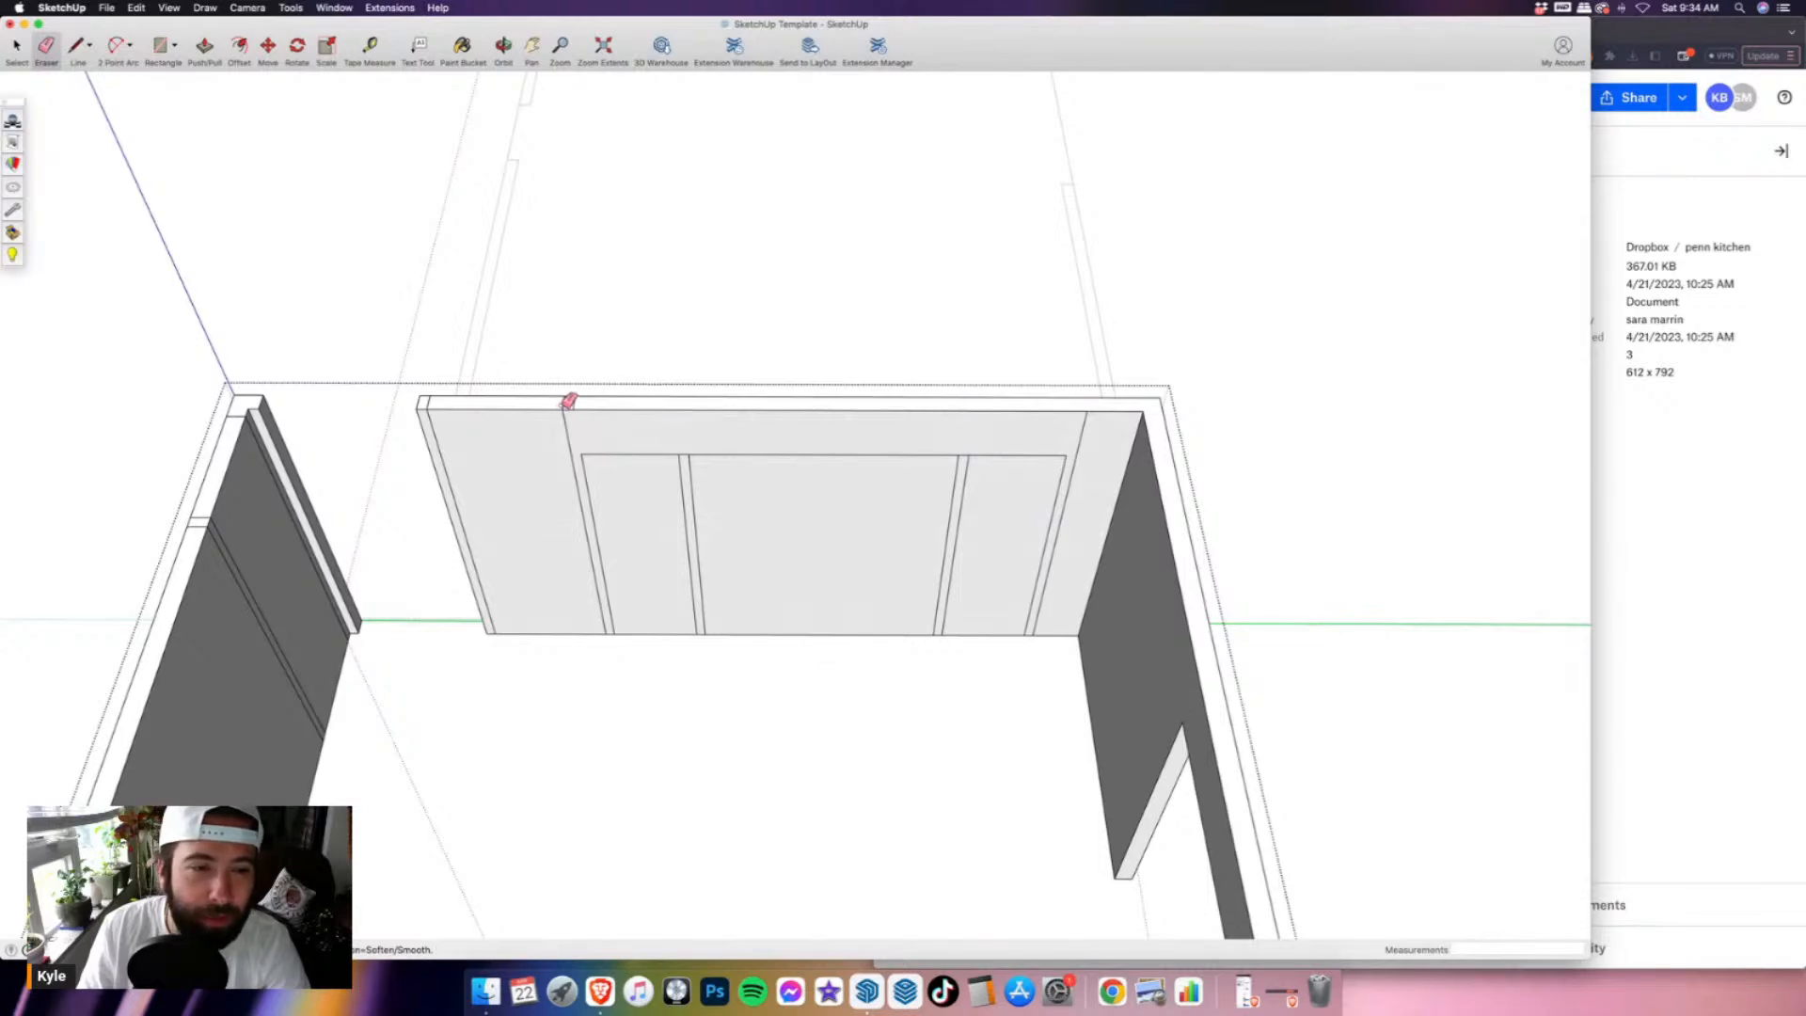
- Draw a top casing line 2 inches above the three-part outline's header and erase the surplus outer jamb lines above it
scroll(623, 459, "up", 3)
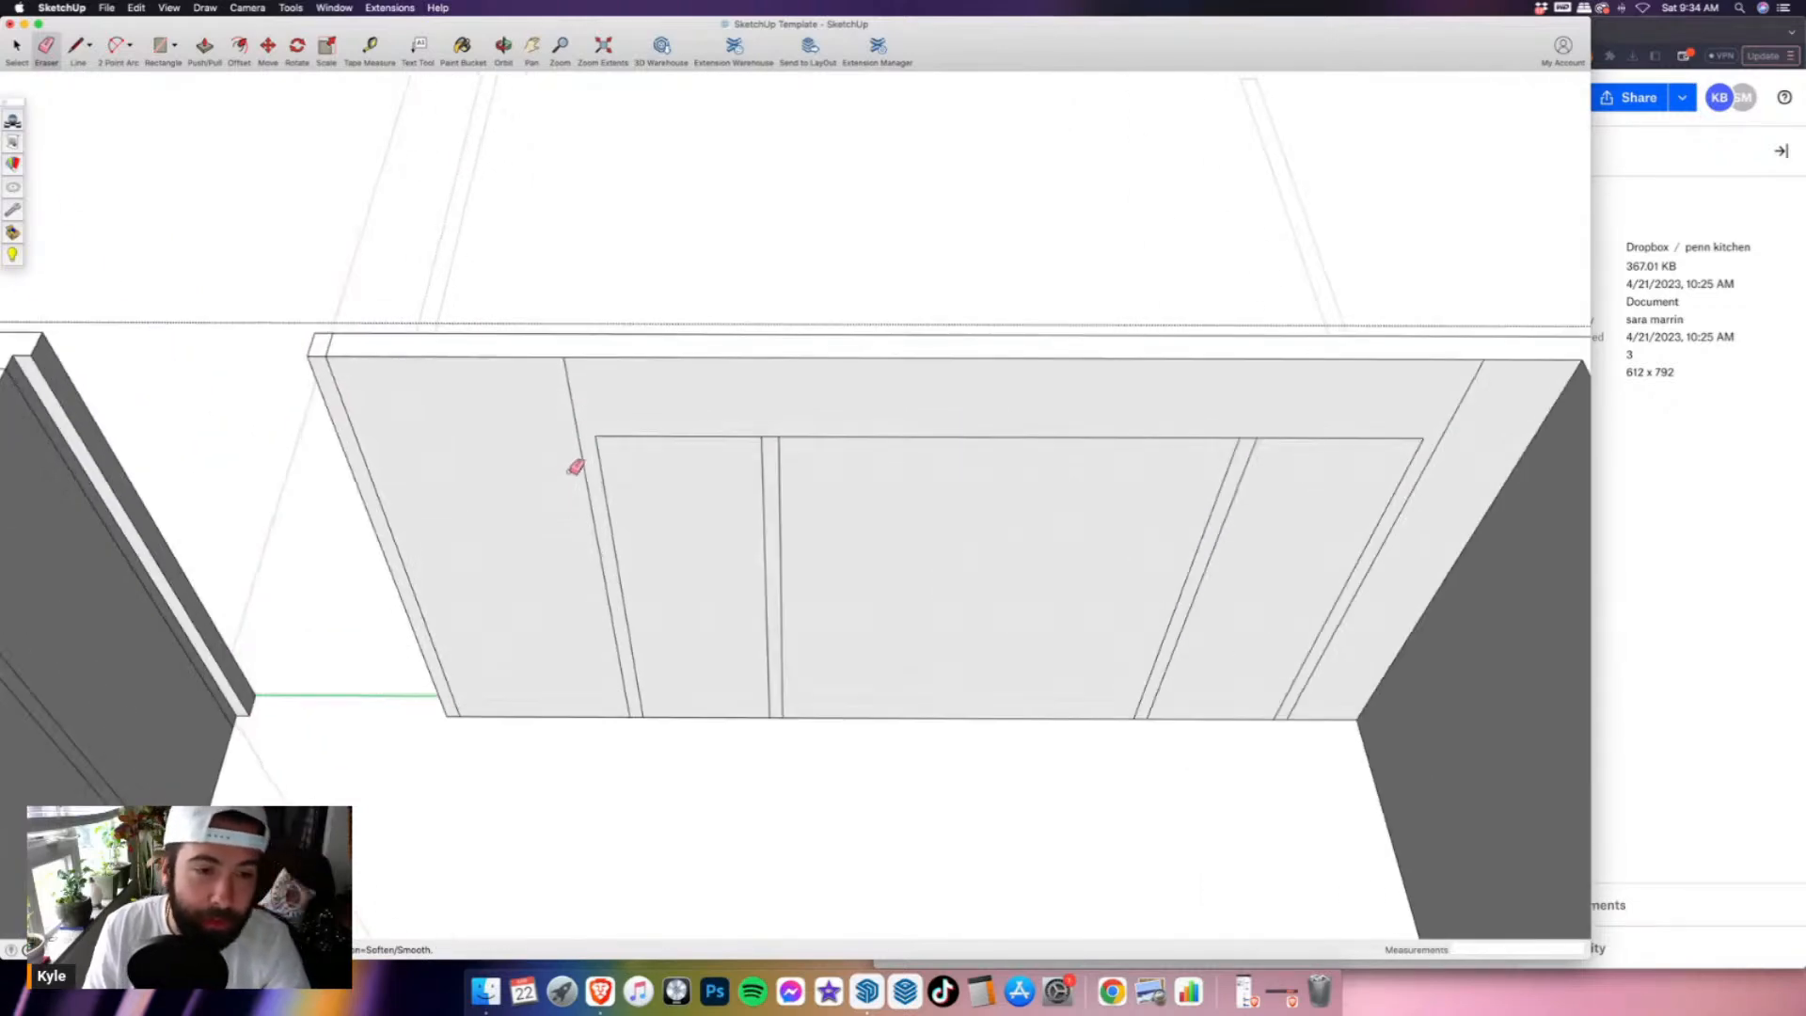
key("l")
left_click(593, 434)
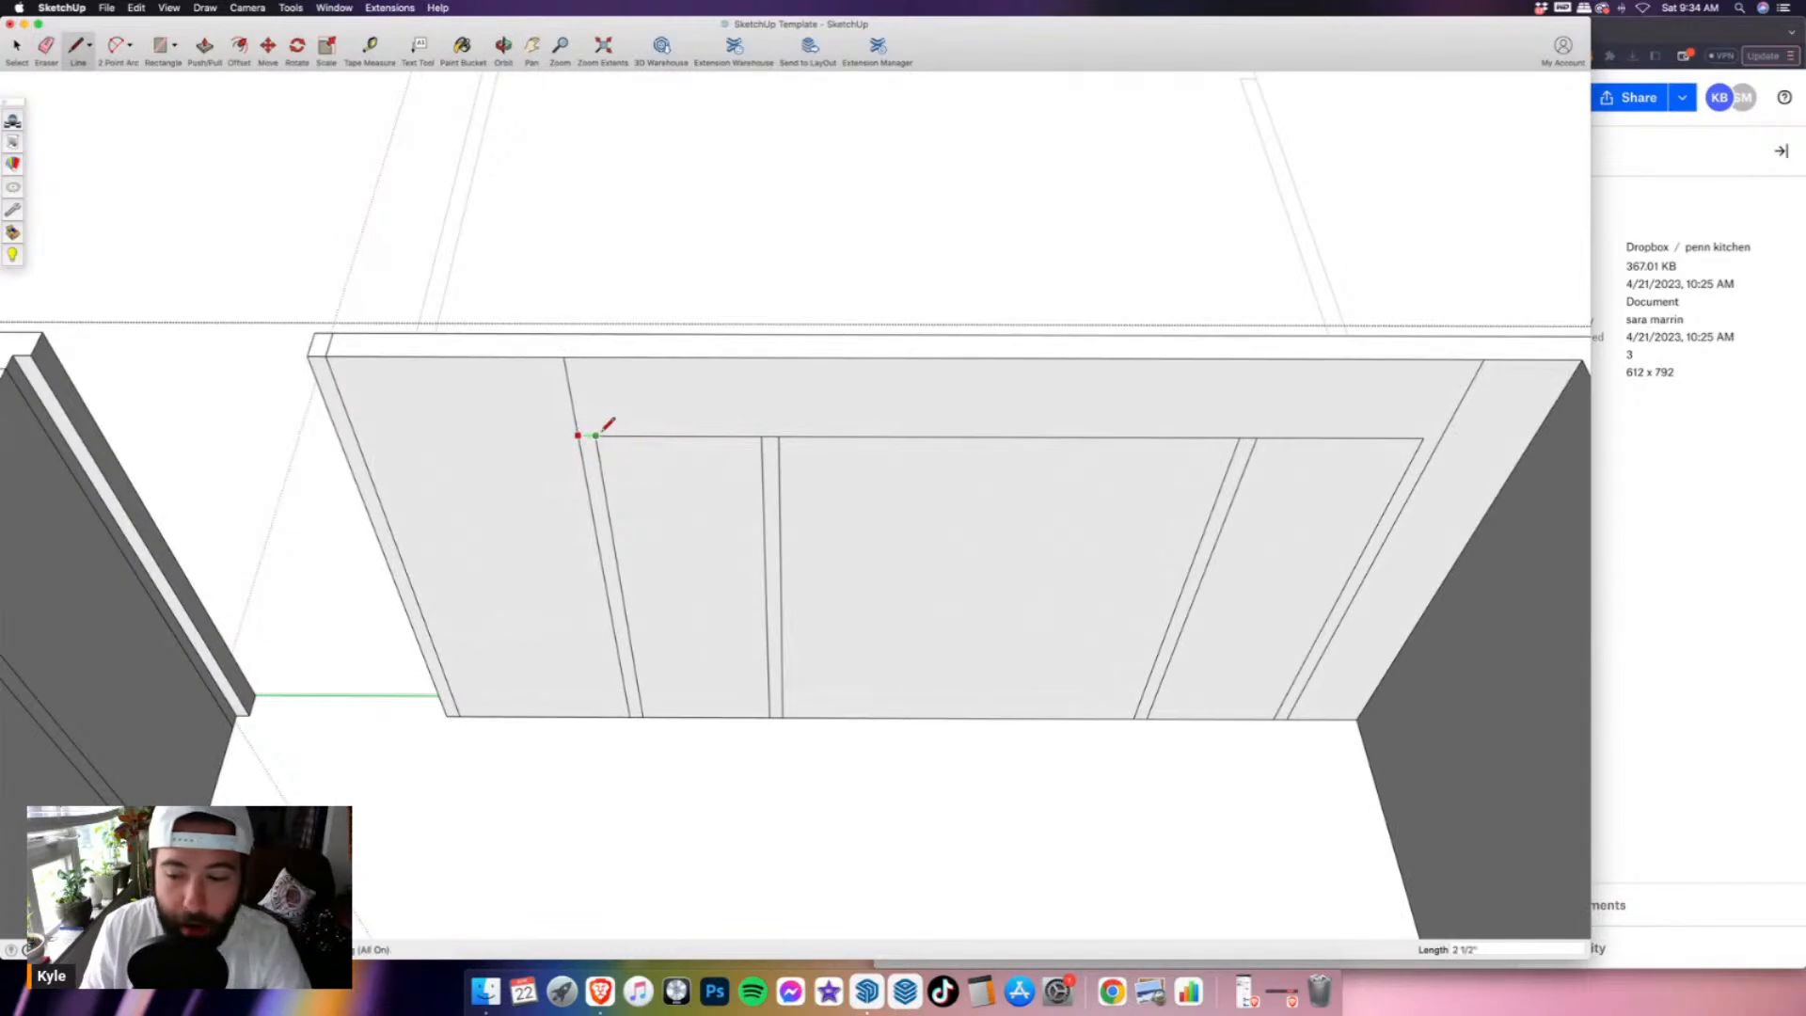
type("2")
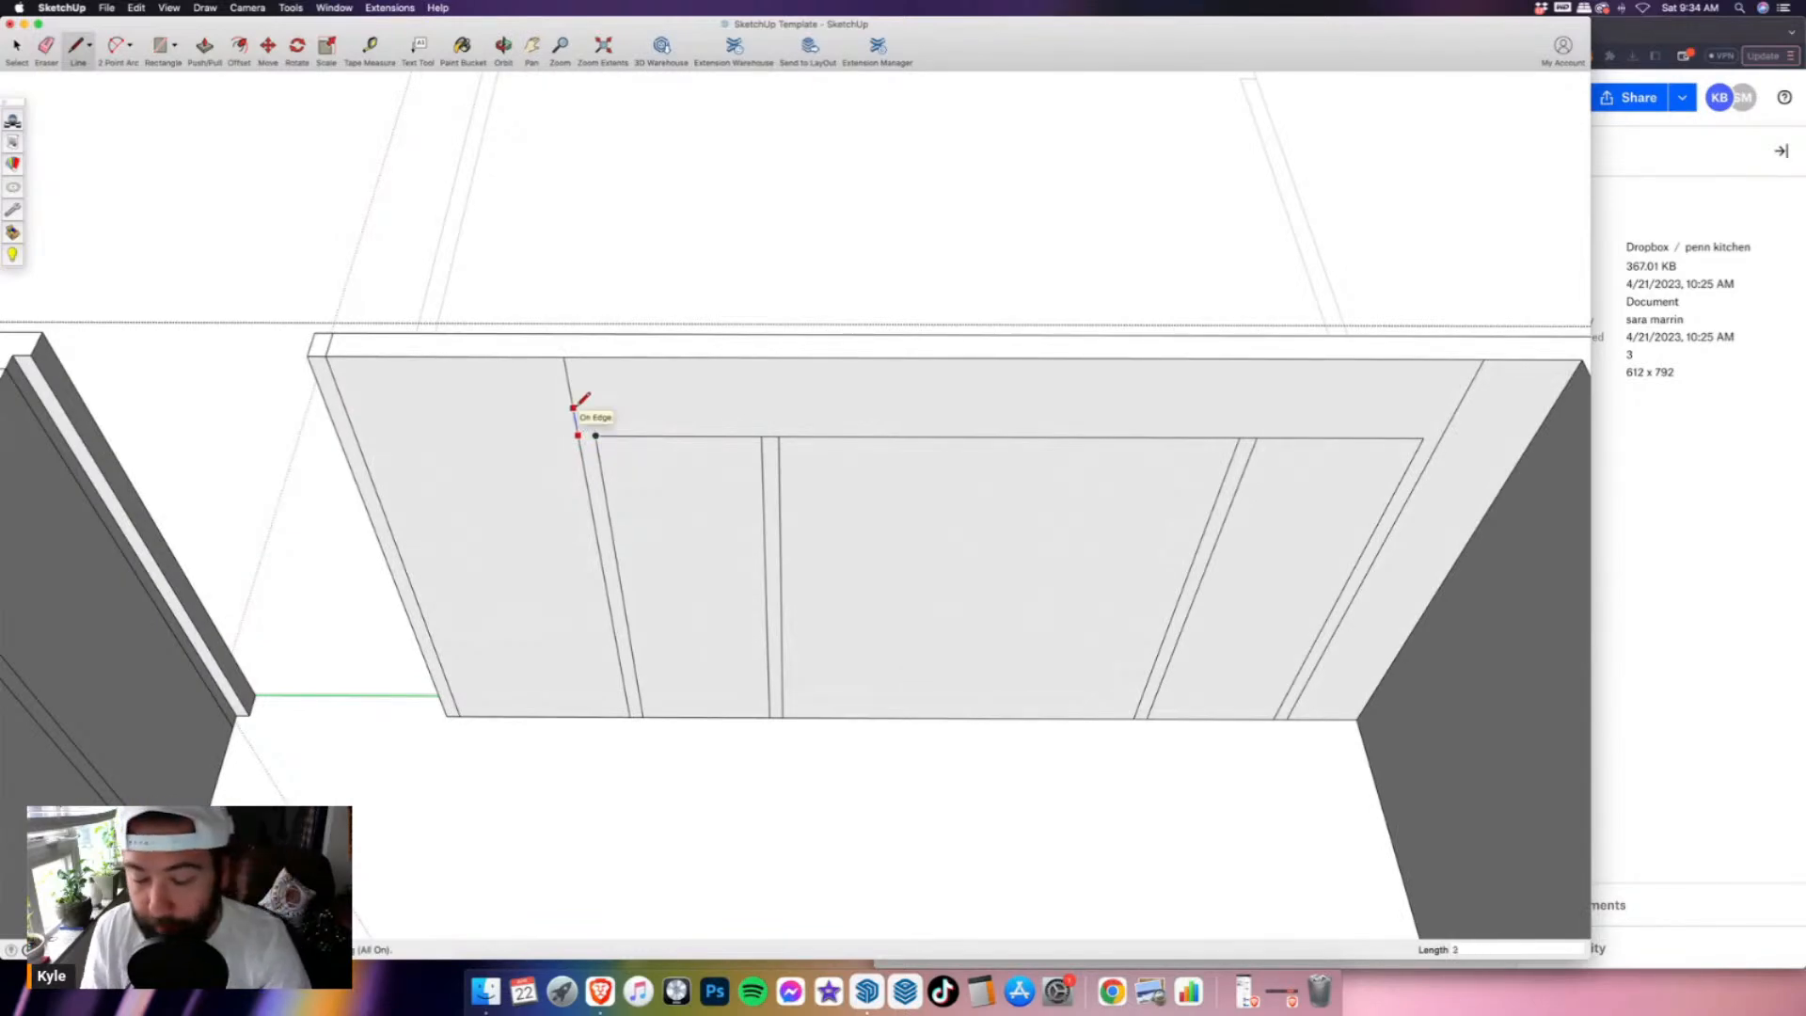
left_click(574, 409)
scroll(576, 422, "down", 3)
scroll(1097, 422, "up", 3)
left_click(1217, 429)
left_click(44, 55)
left_click(292, 395)
left_click(1214, 398)
- Mark the header height on the wall end beside the corner doorway and draw a header line across the adjacent door outline
mouse_move(1200, 451)
middle_mouse_down()
mouse_move(936, 463)
mouse_move(528, 419)
mouse_move(543, 439)
middle_mouse_up()
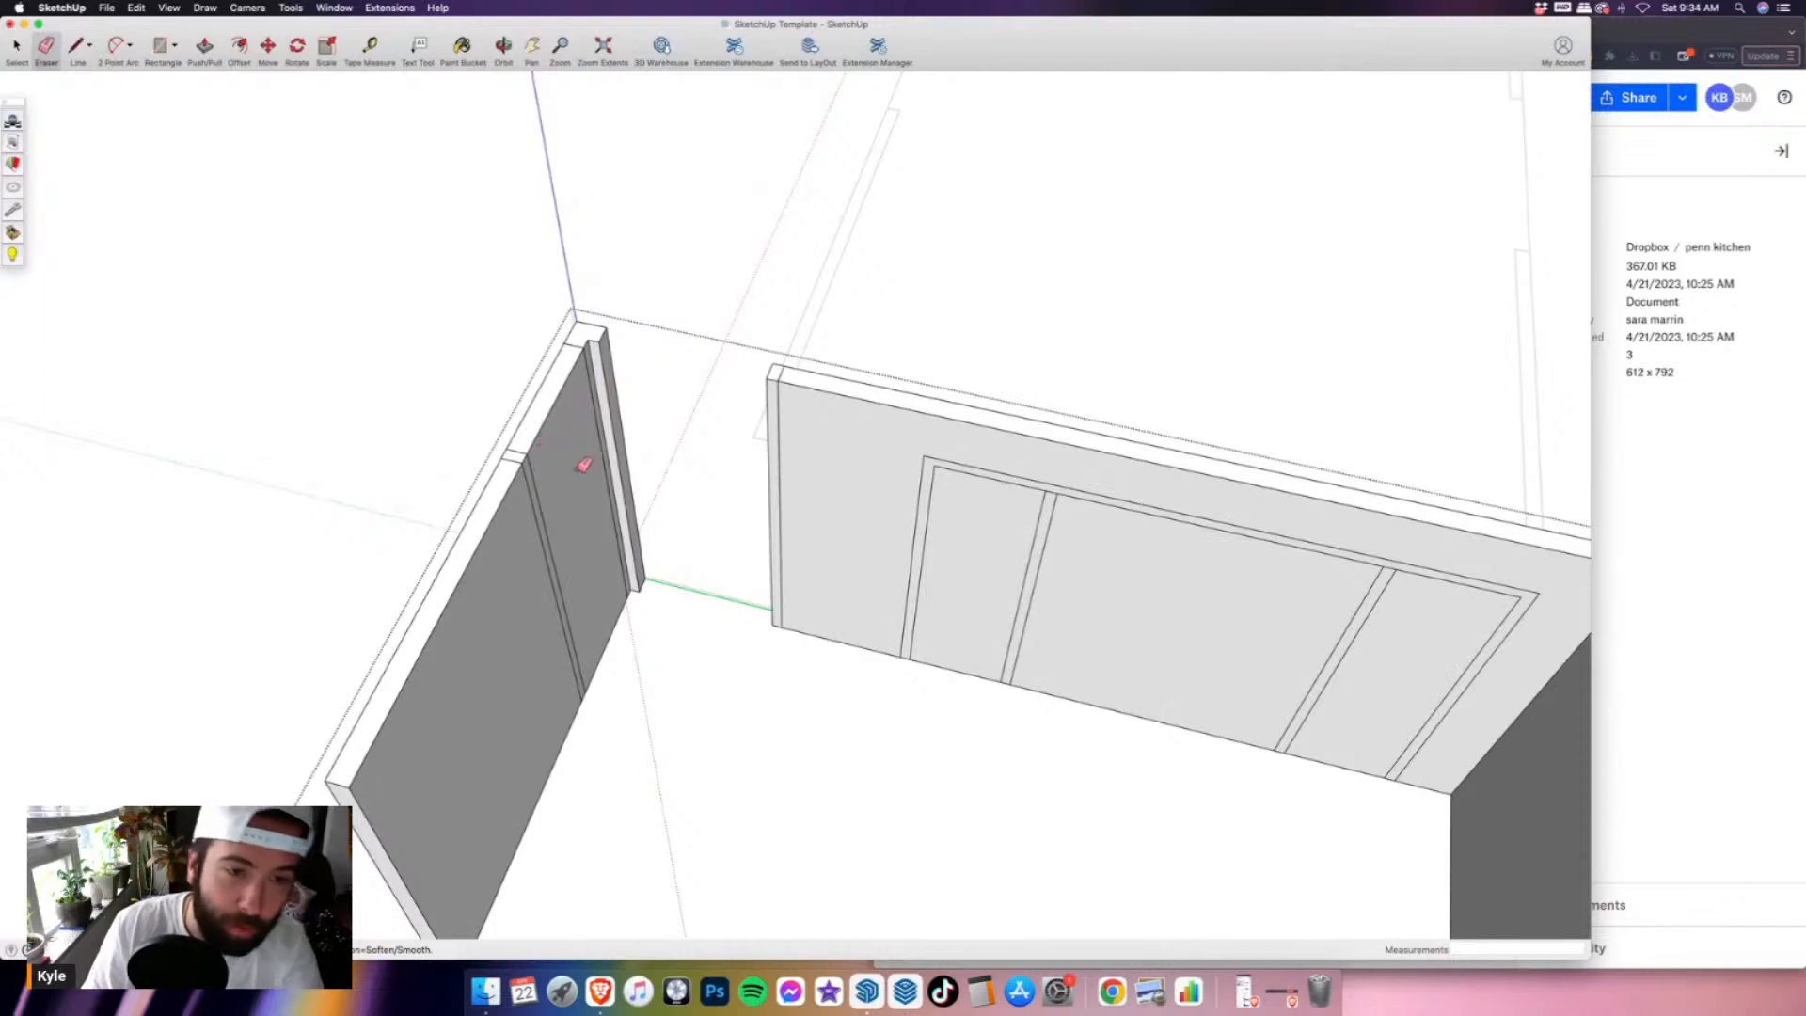
key("l")
left_click(640, 590)
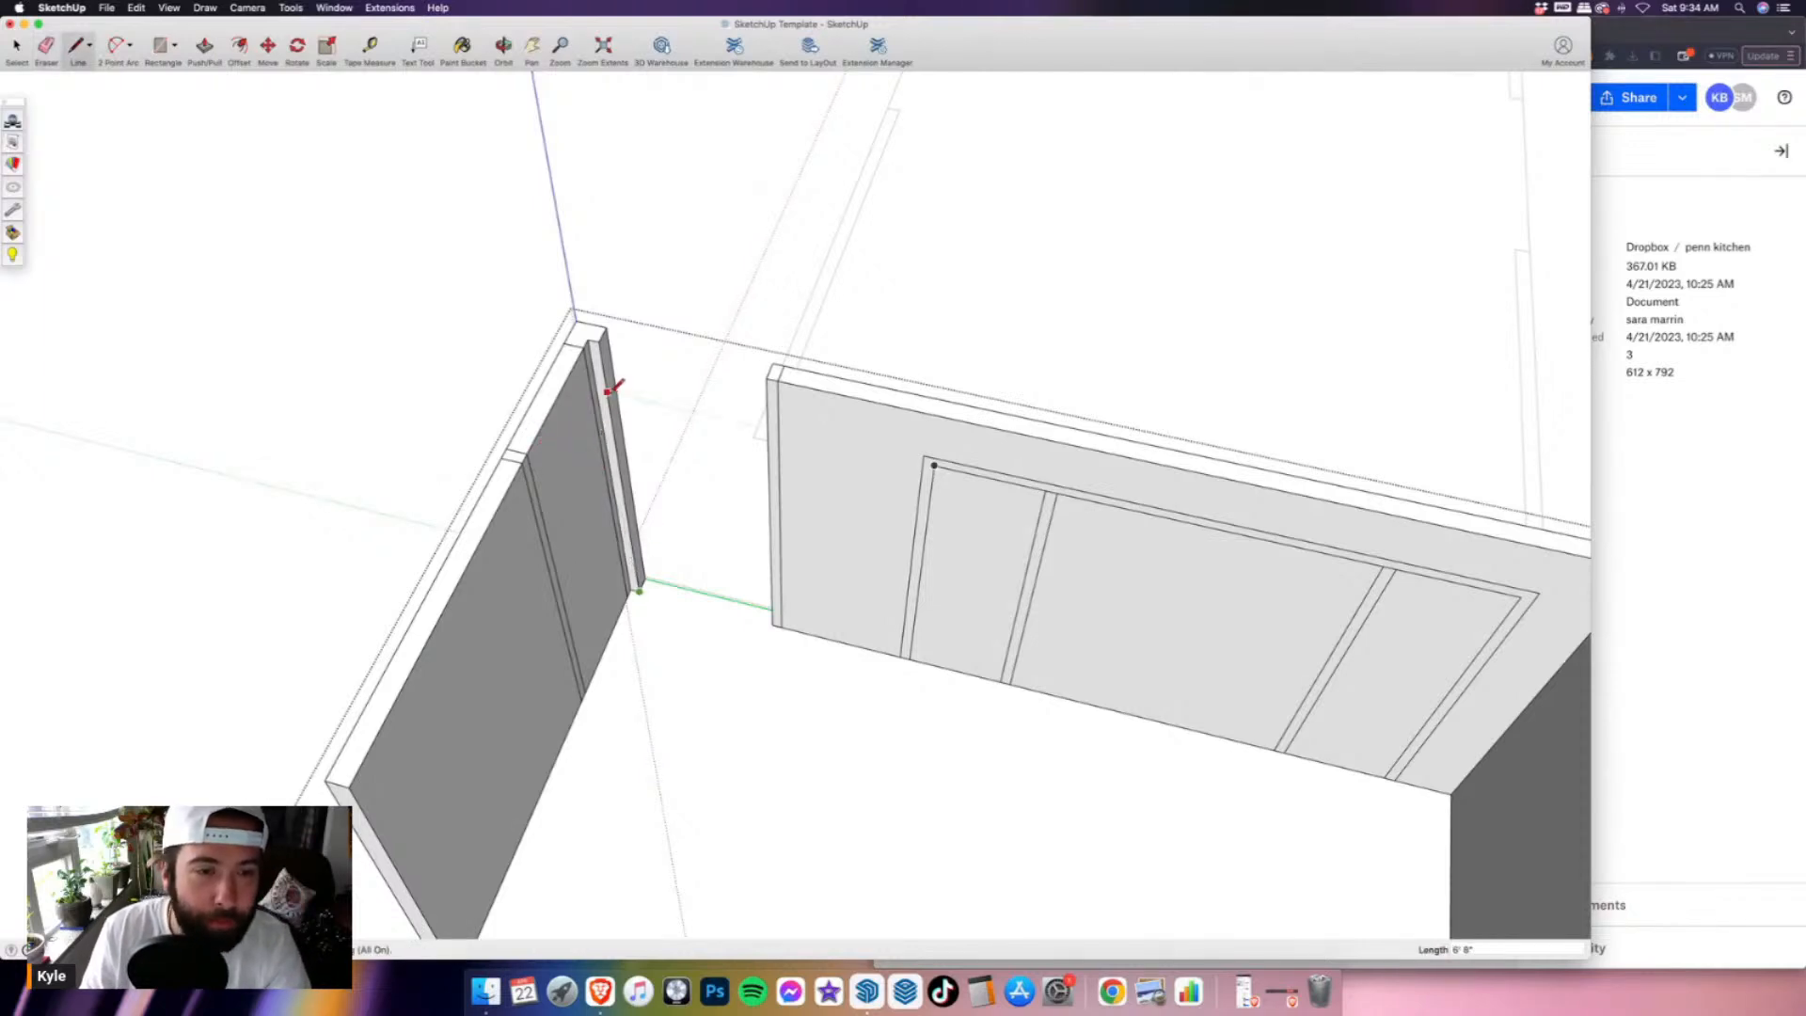
left_click(608, 391)
left_click(613, 380)
left_click(593, 397)
left_click(538, 502)
- Erase surplus jamb and seam lines above the door outline, and extrude the wall end above the header mark across the corner doorway
scroll(597, 405, "up", 2)
middle_click_drag(598, 405, 374, 350)
left_click(46, 51)
scroll(449, 403, "up", 2)
left_click(428, 439)
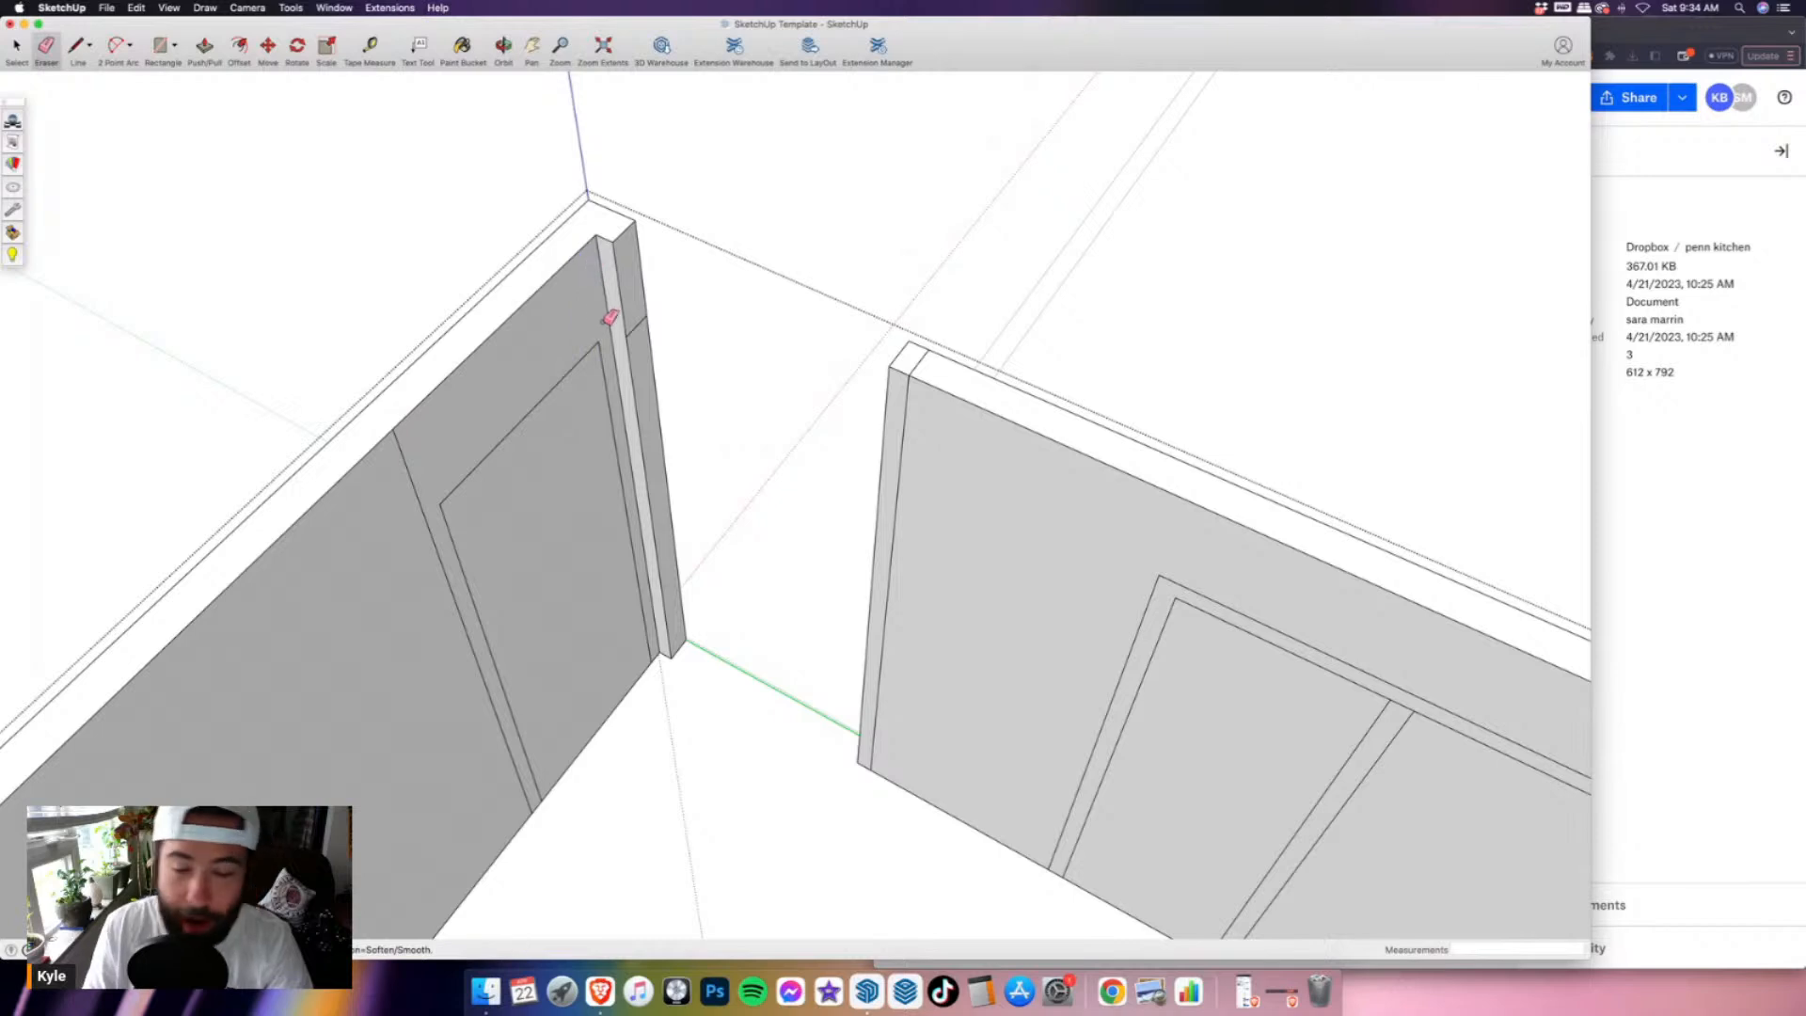
left_click(205, 47)
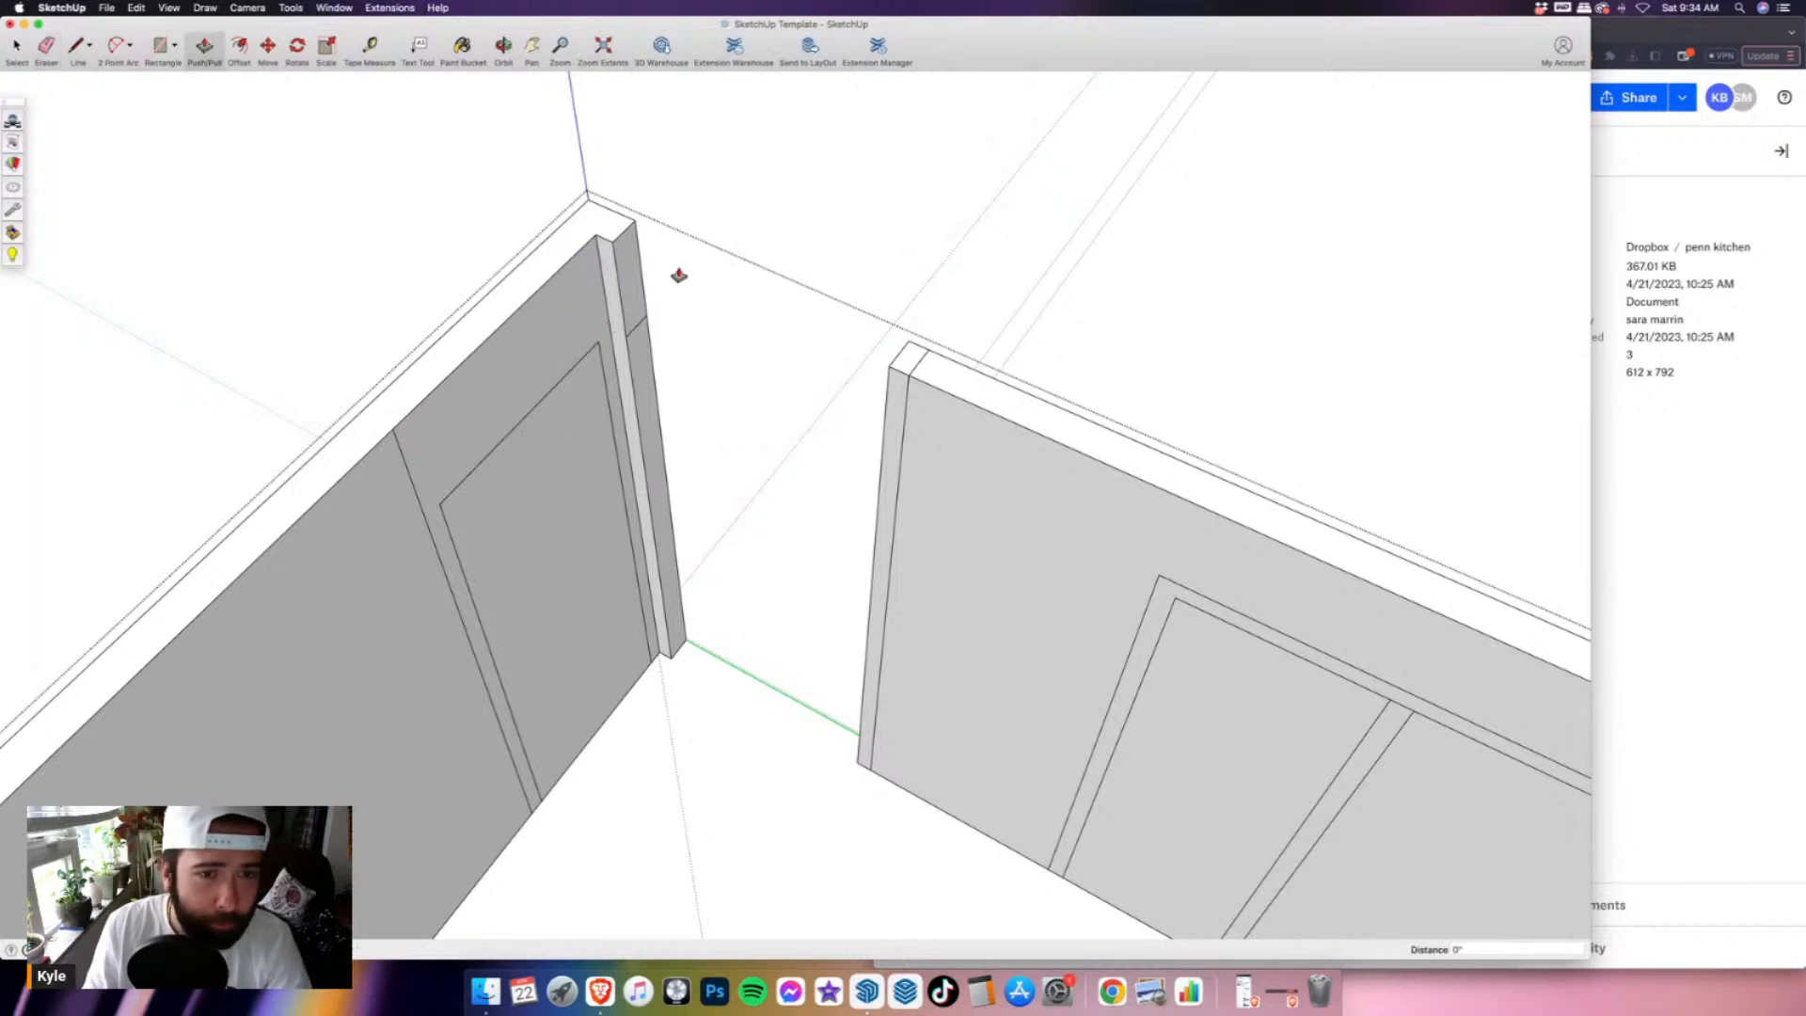
left_click_drag(623, 252, 894, 355)
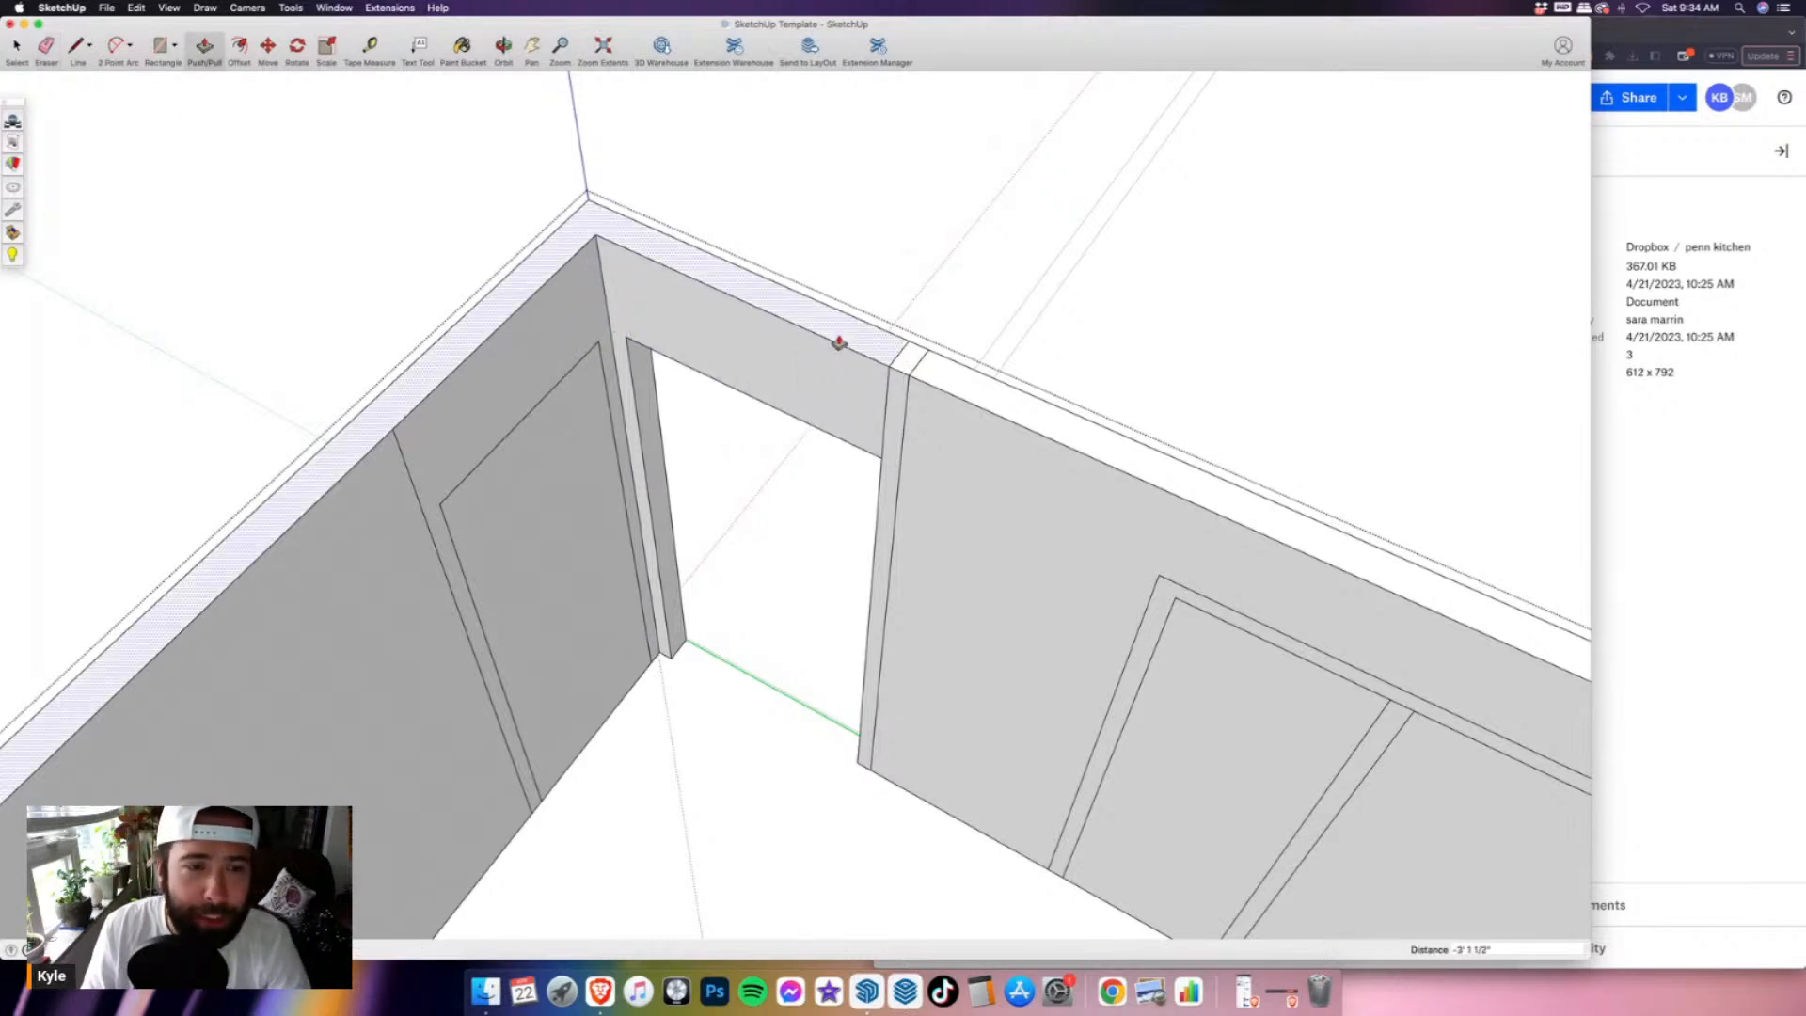
- Erase the seam lines on the wall face and wall top where the corner doorway's header meets the next wall
left_click(50, 47)
left_click(886, 396)
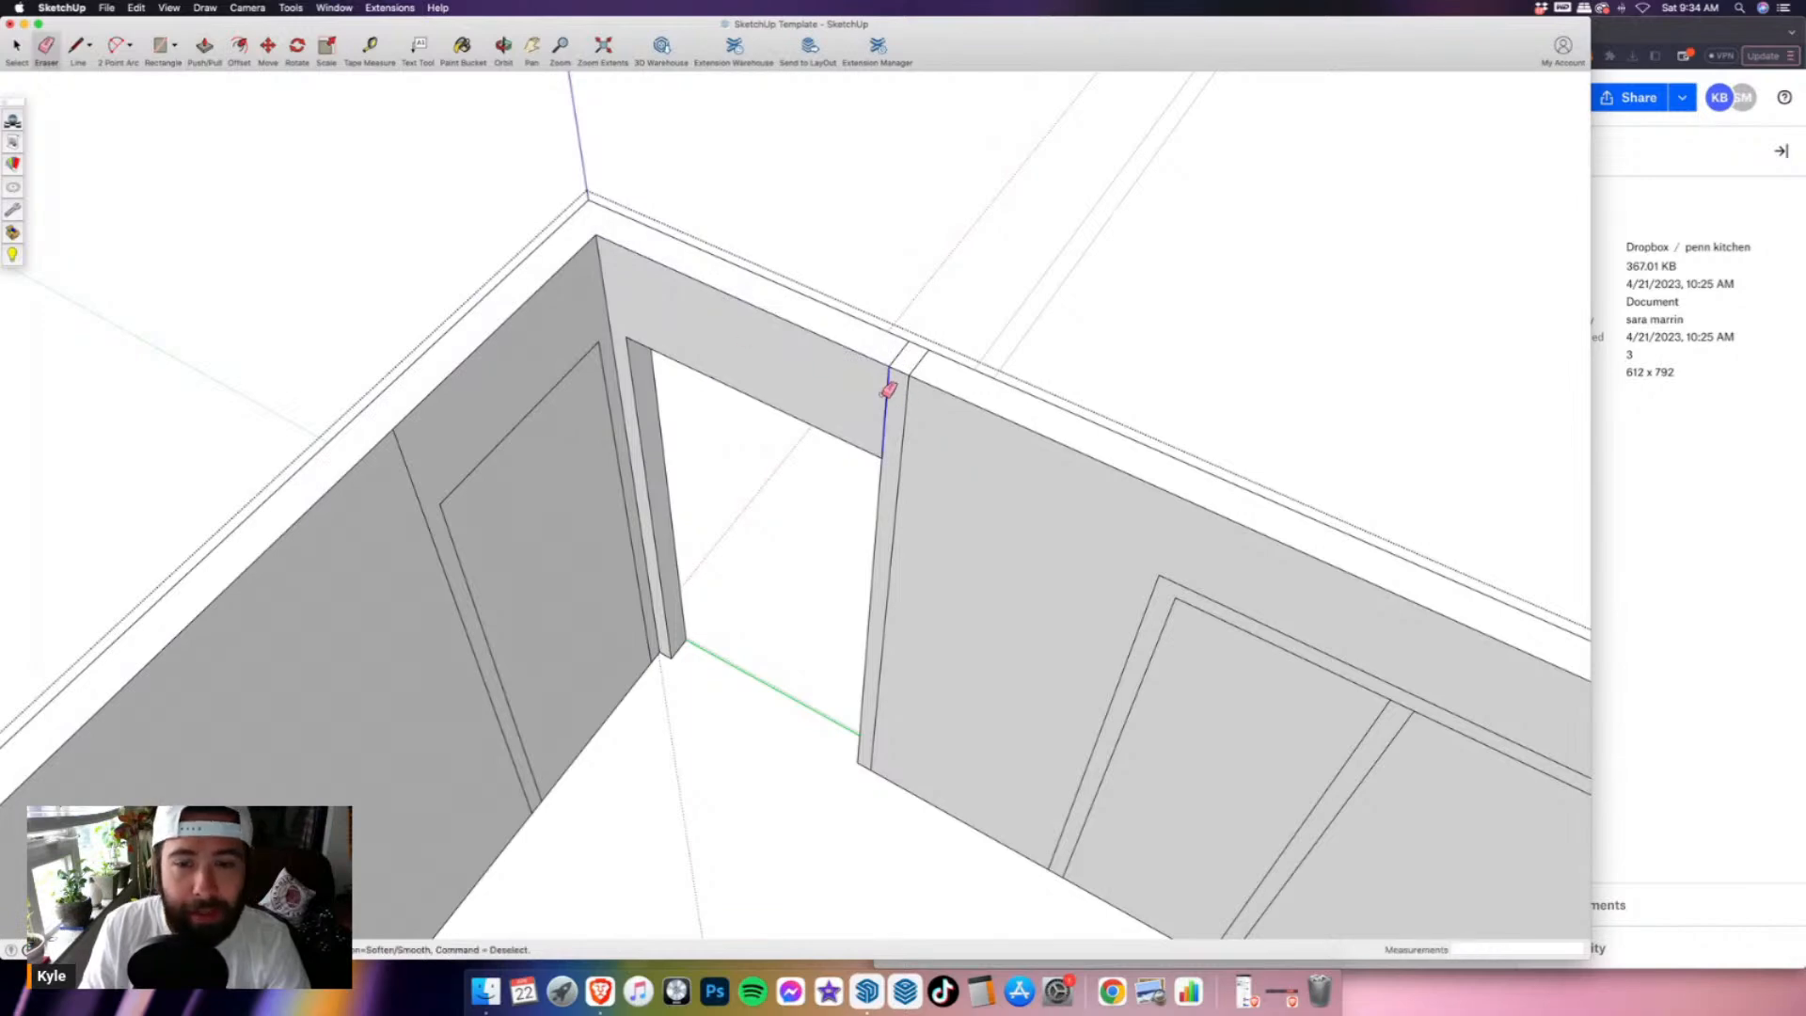
left_click_drag(893, 359, 923, 362)
- Draw top casing lines above the corner doorway's header and around the corner above the adjacent door outline
scroll(1030, 473, "down", 1)
middle_click_drag(1058, 484, 222, 468)
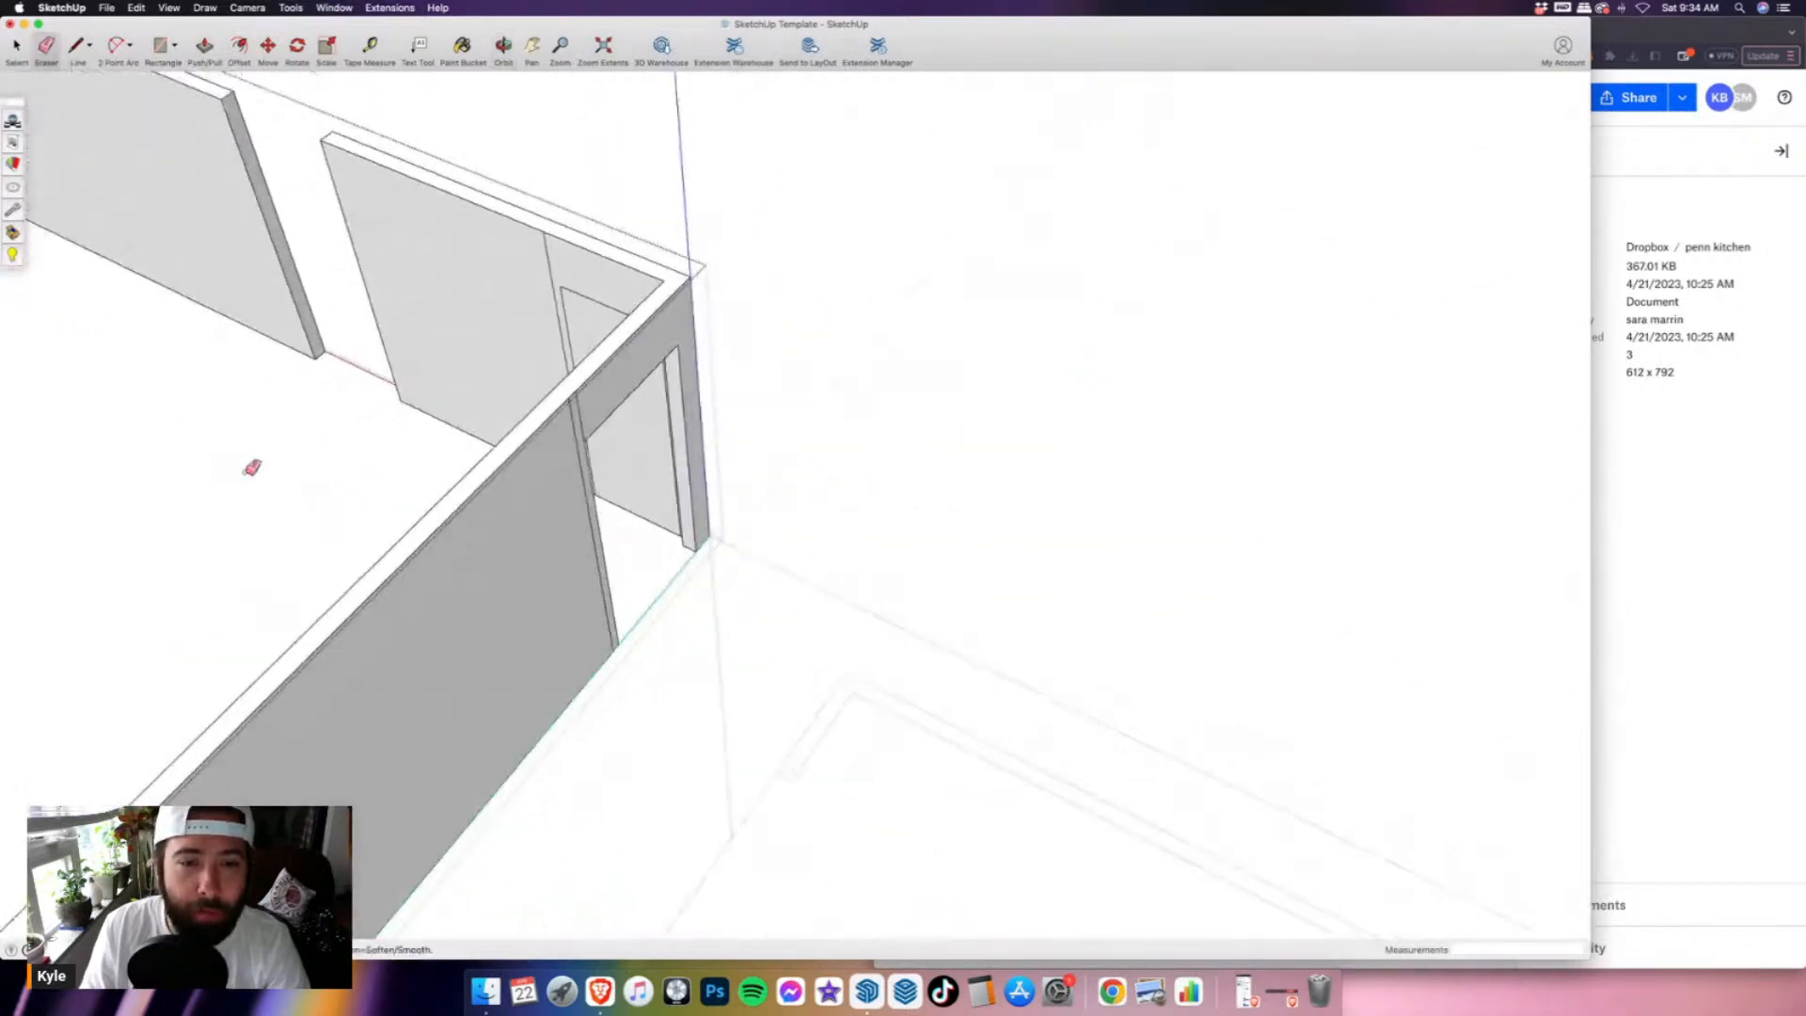
middle_click_drag(617, 395, 1214, 428)
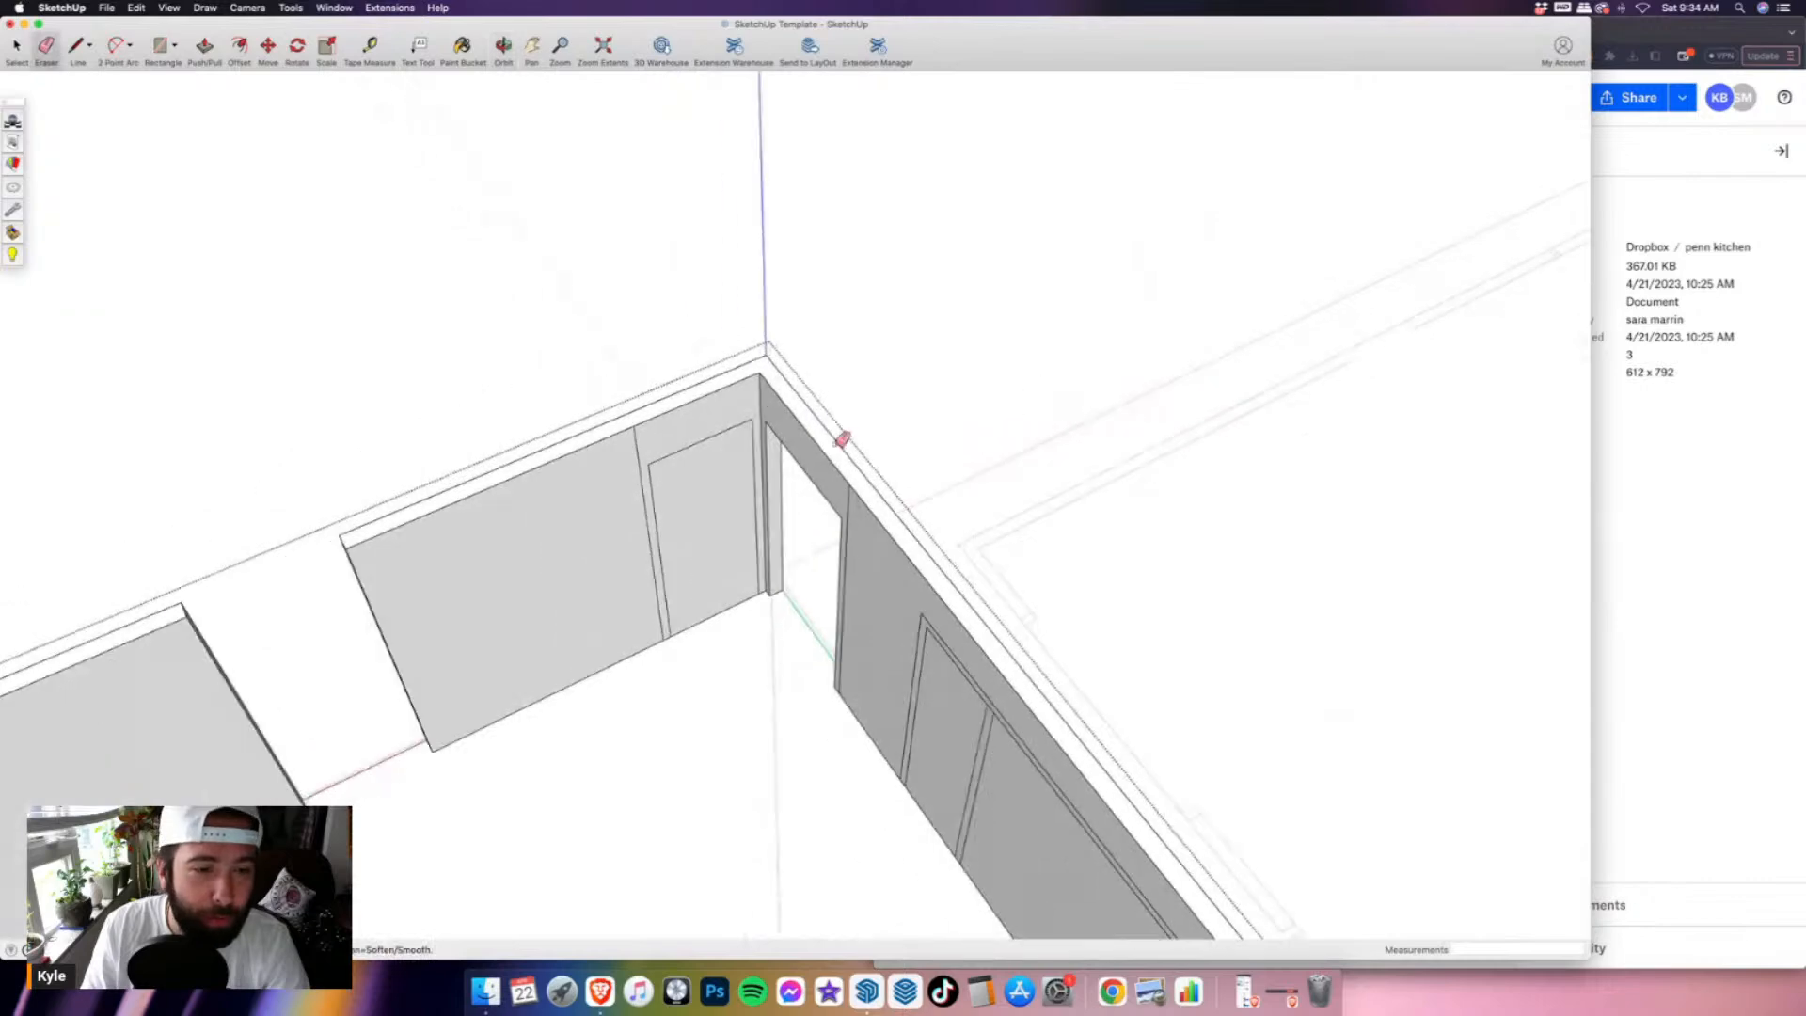
middle_click_drag(867, 443, 1057, 439)
scroll(918, 473, "up", 2)
key("l")
scroll(921, 473, "up", 2)
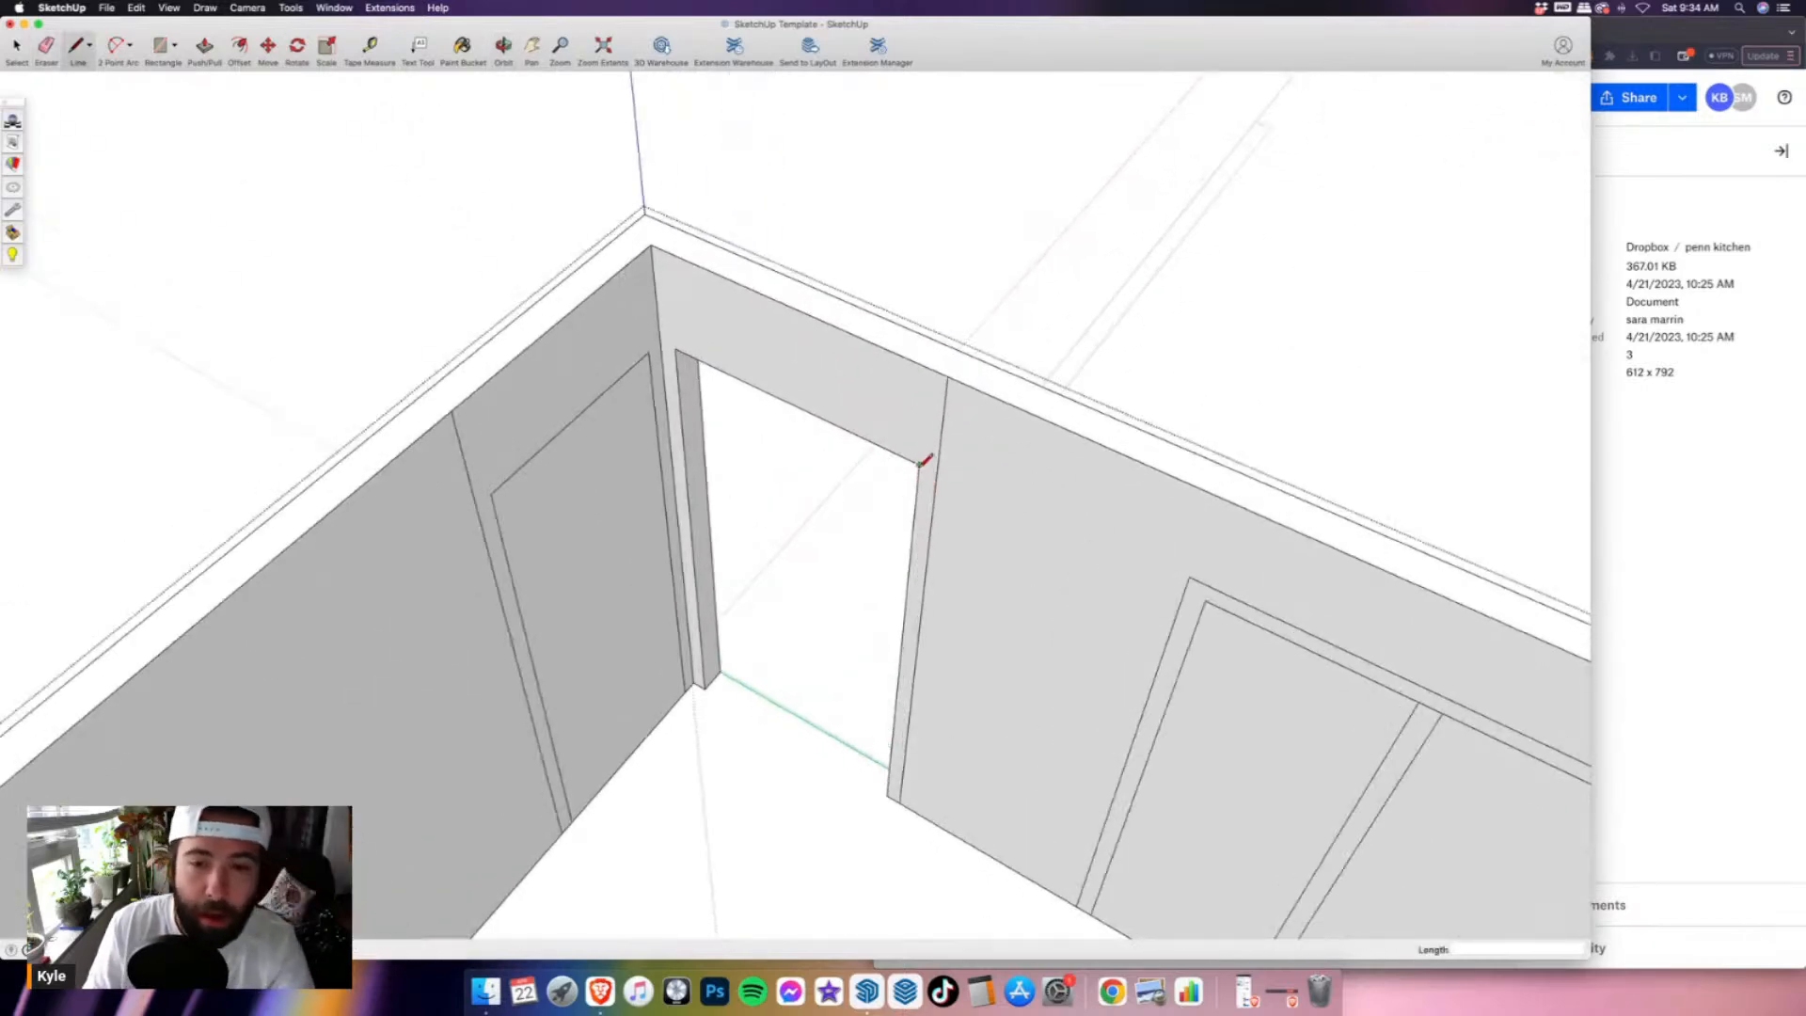
left_click(920, 465)
left_click(658, 327)
left_click(474, 491)
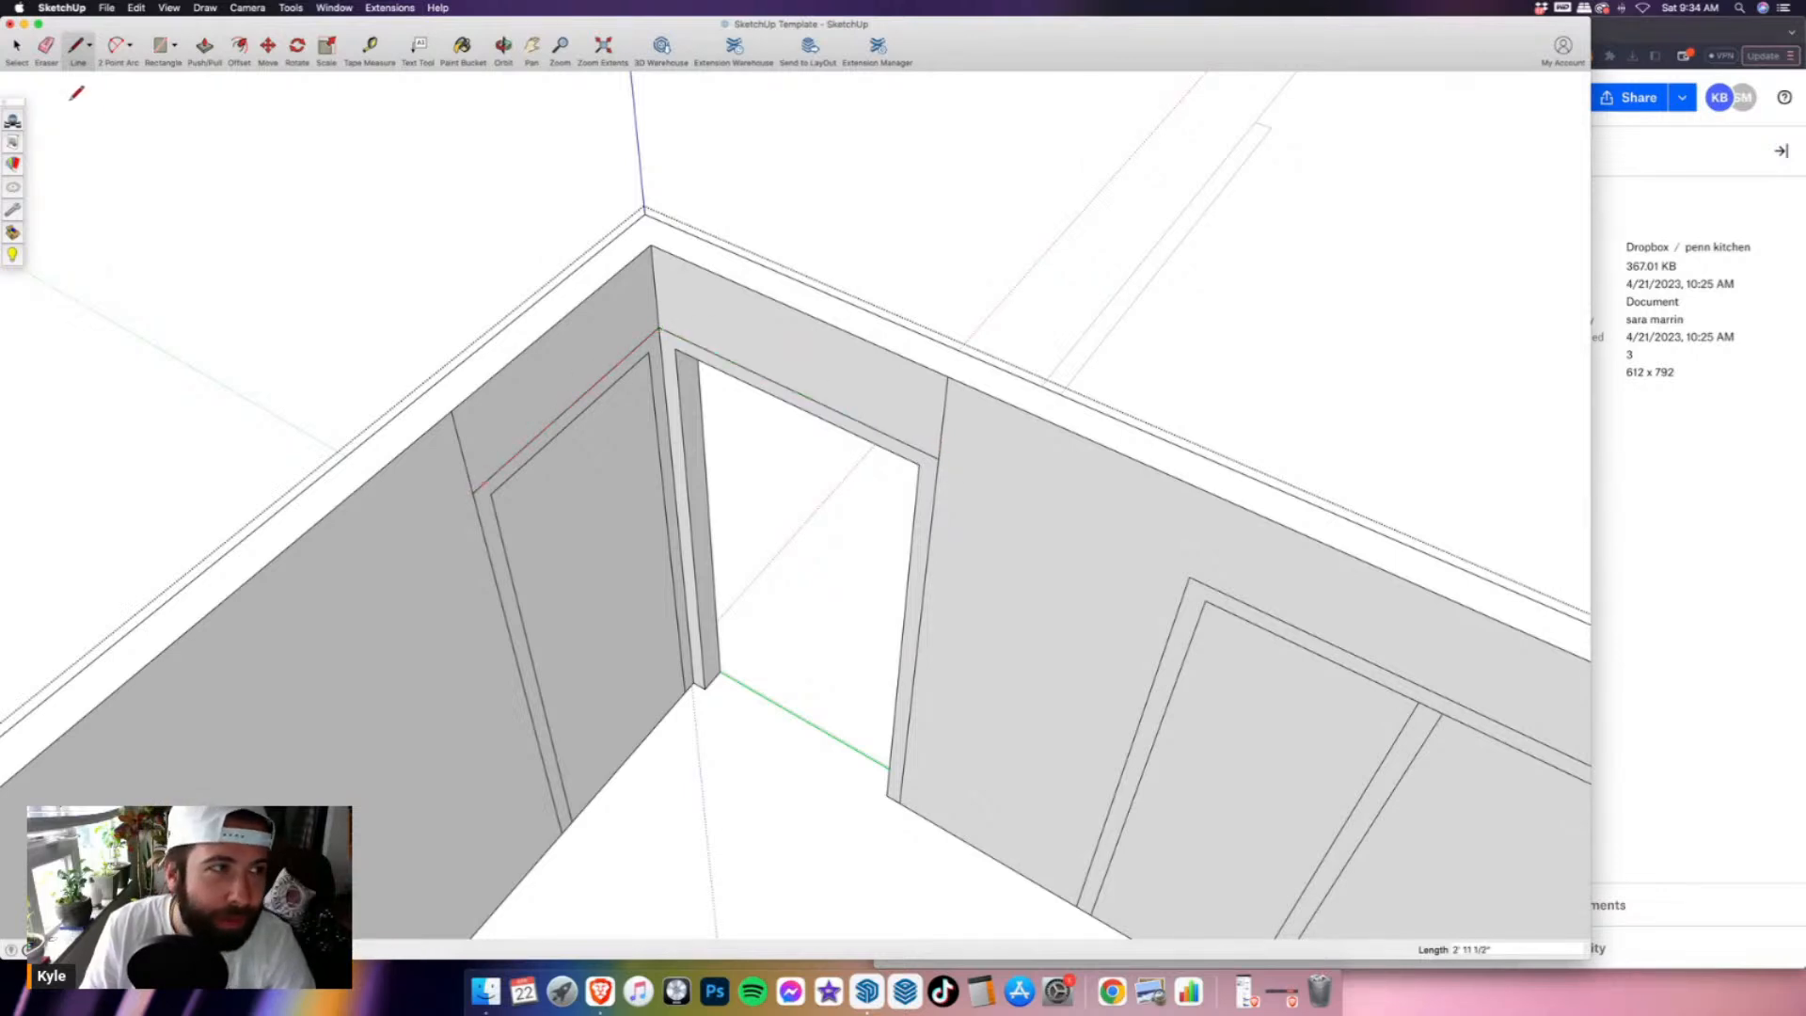
- Erase the surplus outer jamb lines above the casing lines and push the adjacent door panel through the wall to open it
left_click(45, 47)
scroll(578, 400, "down", 5)
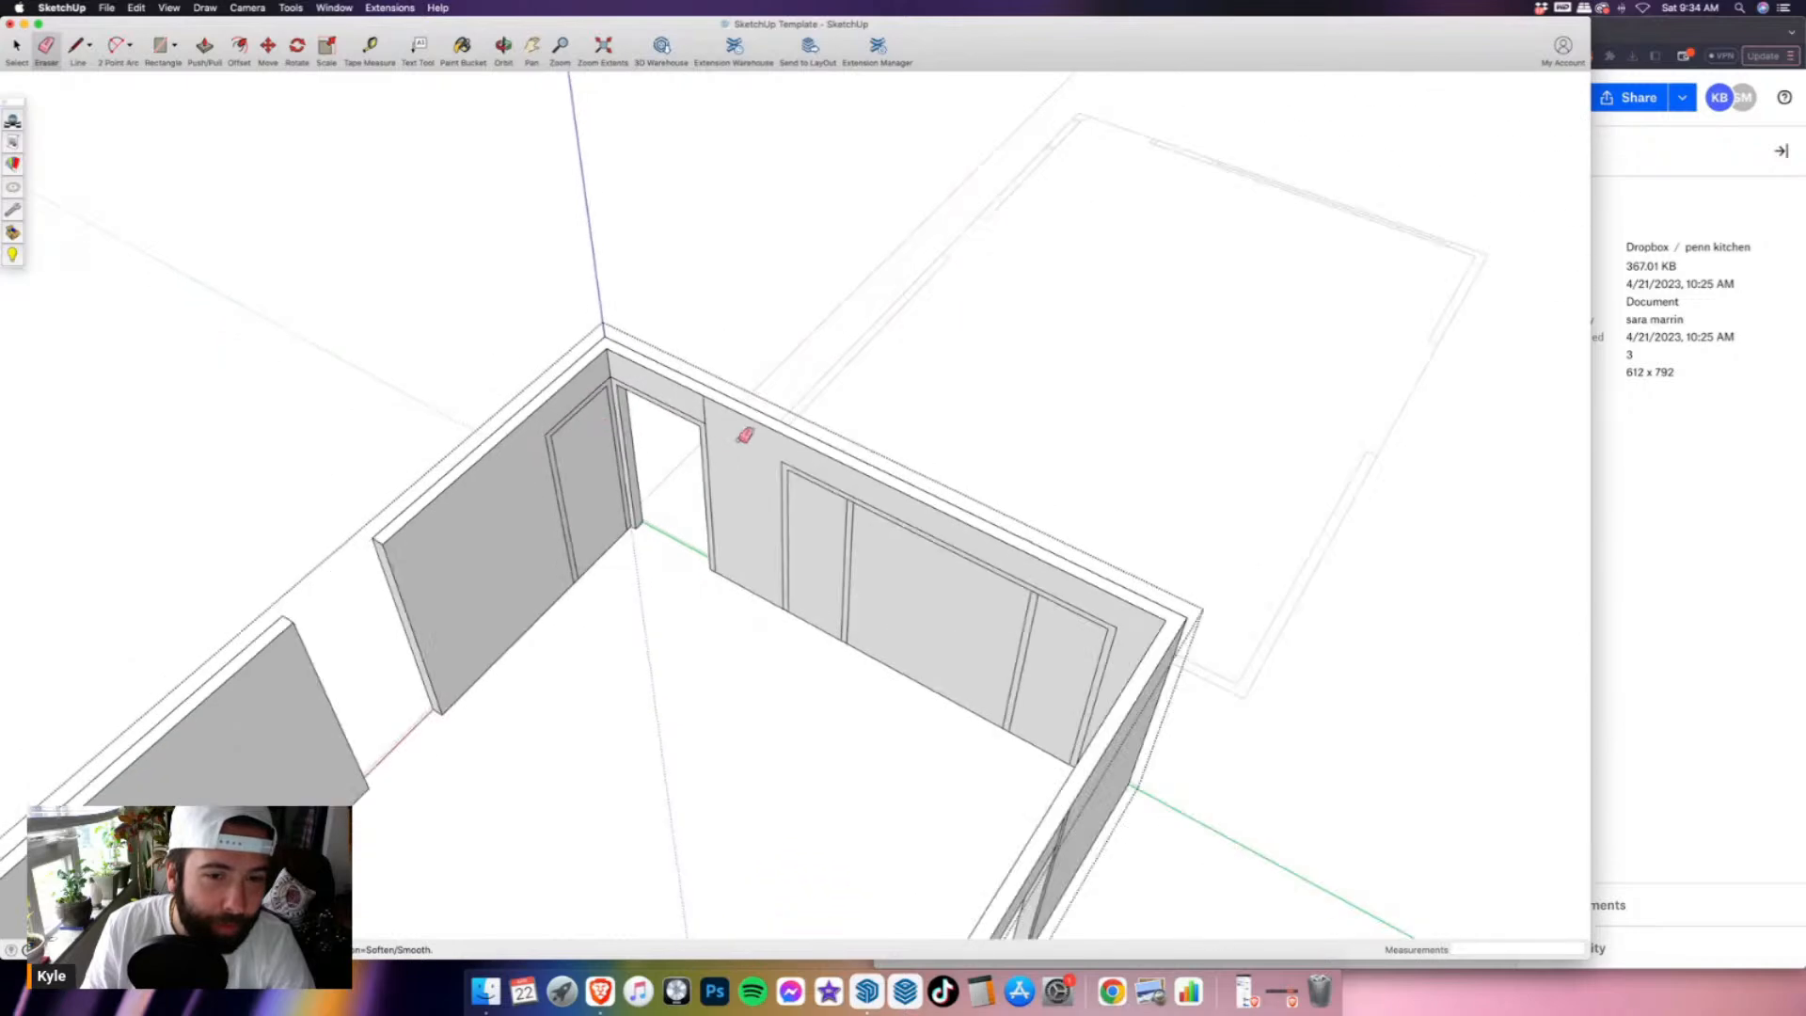
left_click(705, 409)
left_click(203, 49)
left_click(579, 456)
left_click(592, 356)
- Mark an 80-inch header height on the wall end beside the next open doorway and draw a line across that wall end
scroll(705, 418, "down", 4)
middle_click_drag(705, 418, 129, 663)
scroll(129, 663, "up", 3)
left_click(47, 52)
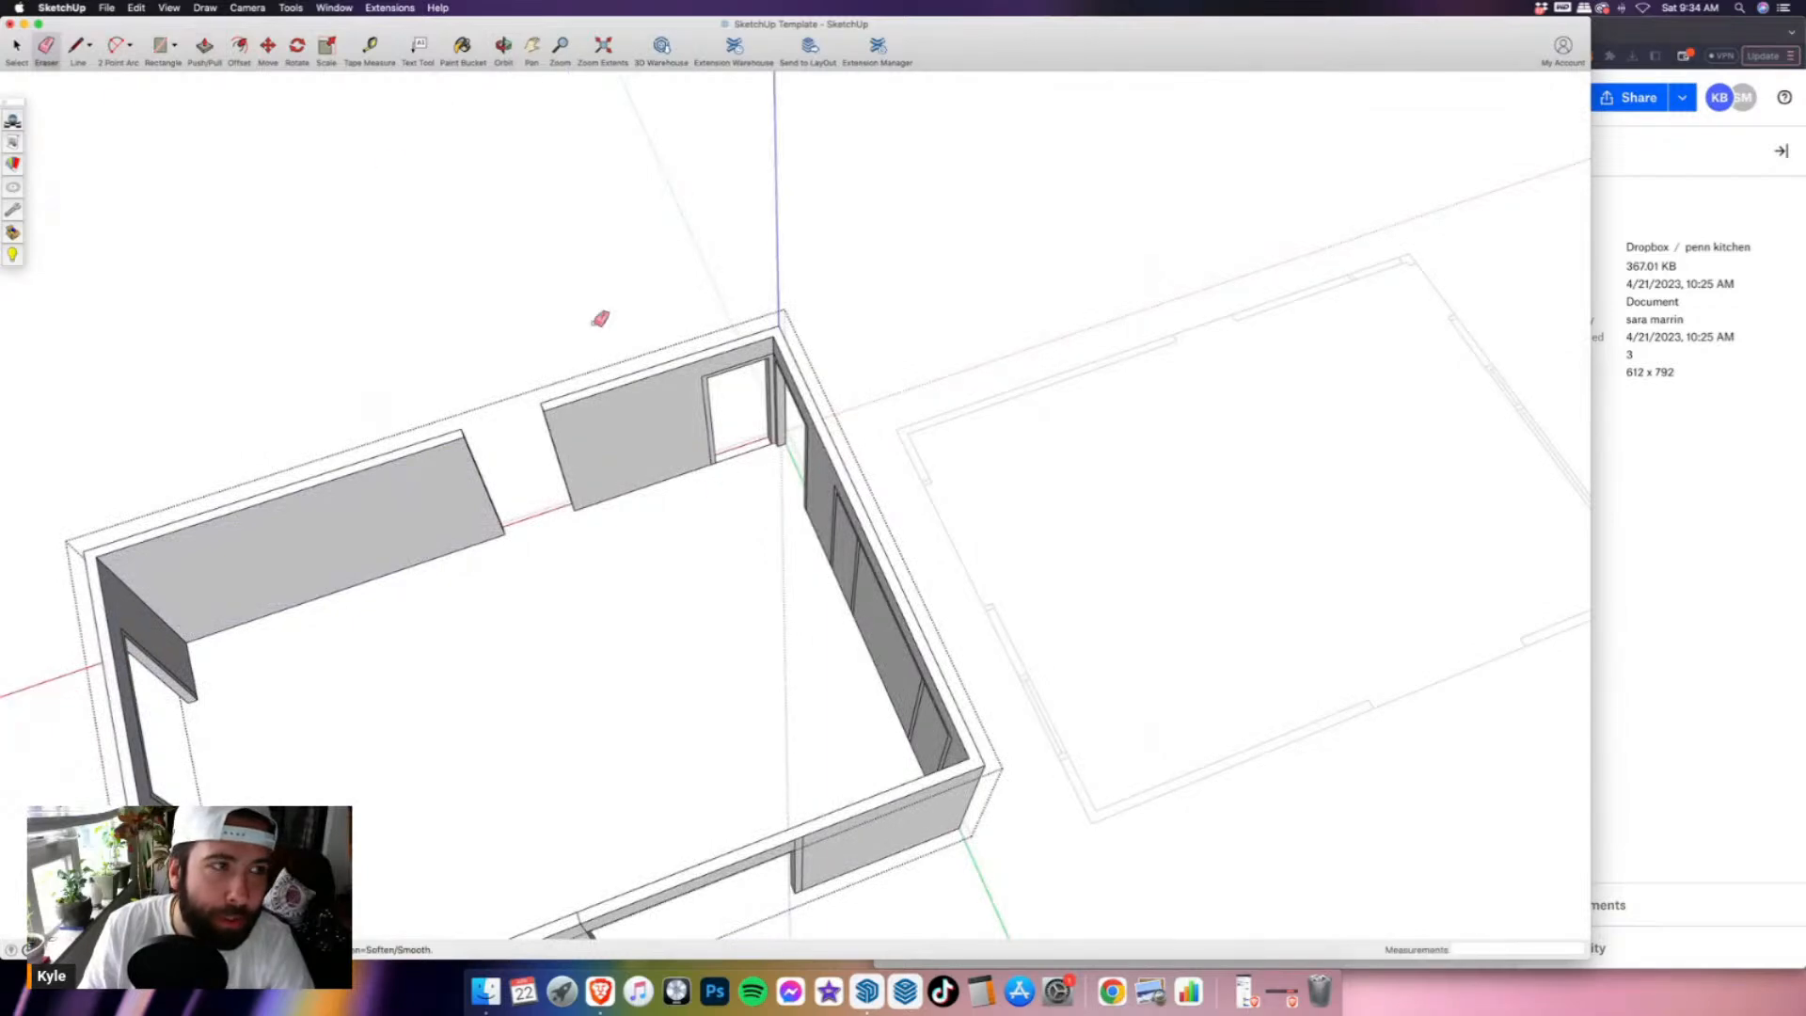
scroll(762, 443, "down", 3)
scroll(510, 555, "up", 2)
middle_click_drag(511, 555, 532, 424)
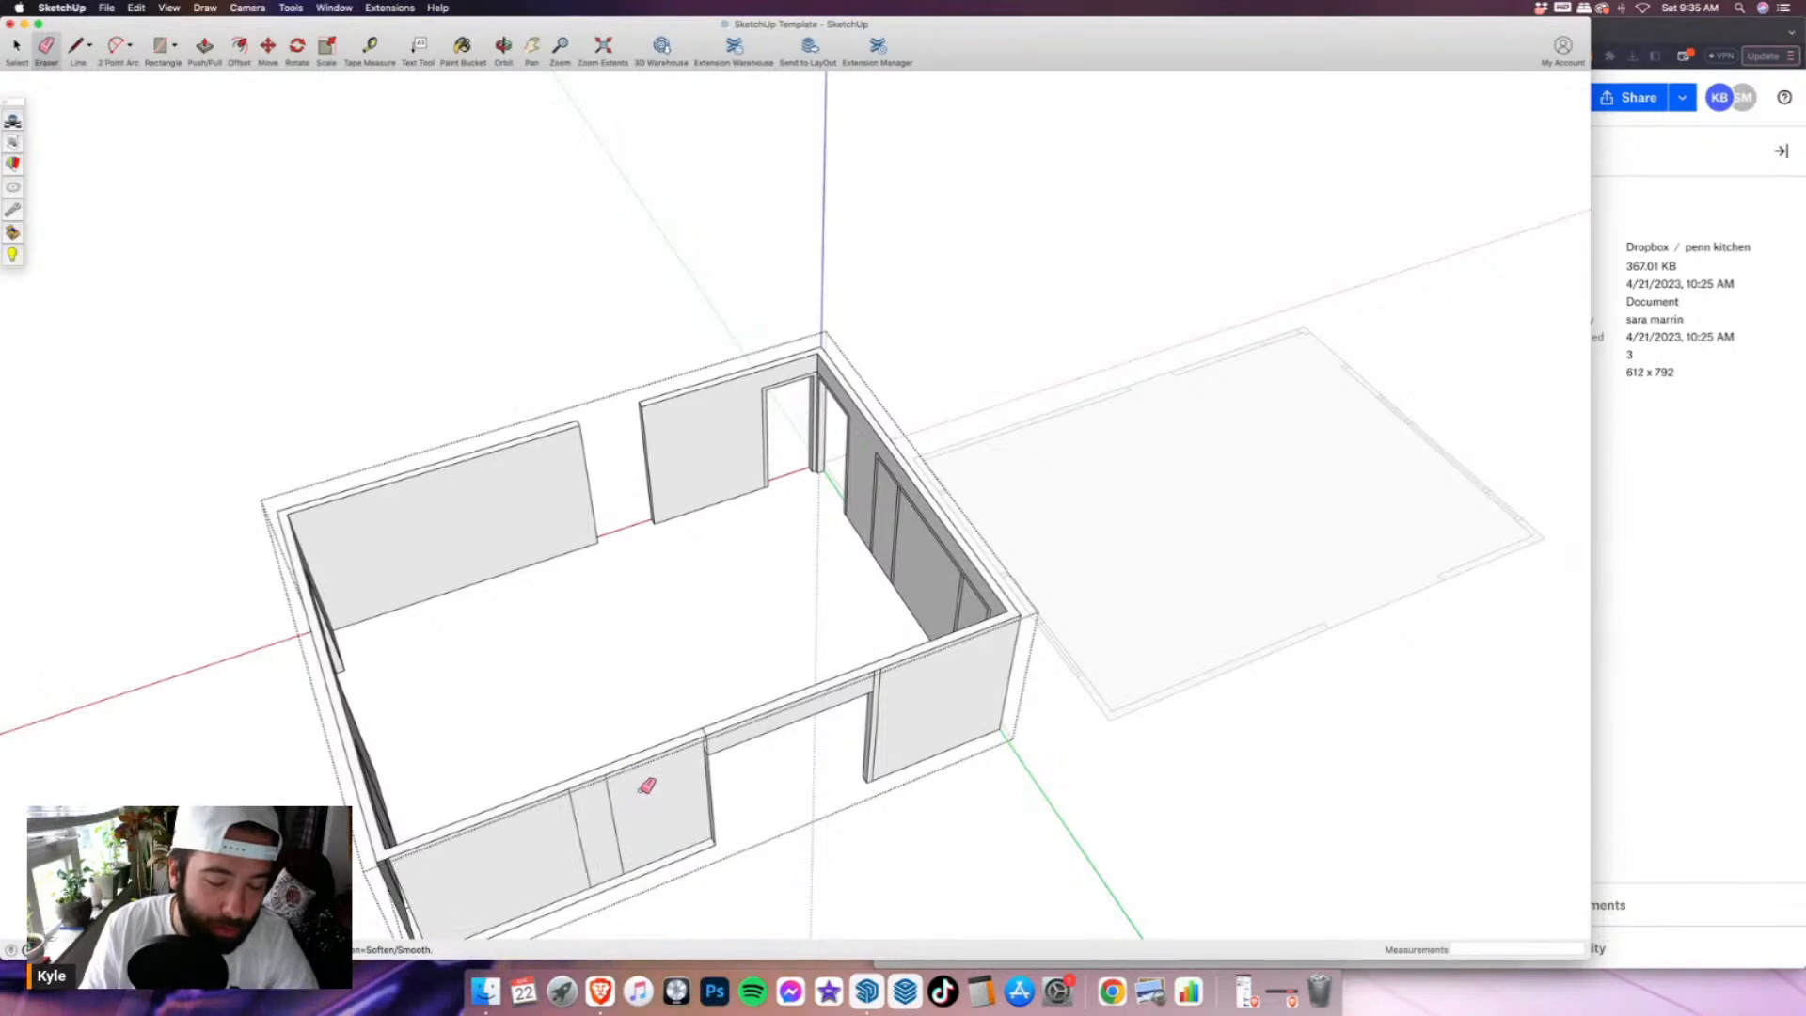
scroll(628, 412, "up", 2)
scroll(669, 468, "up", 3)
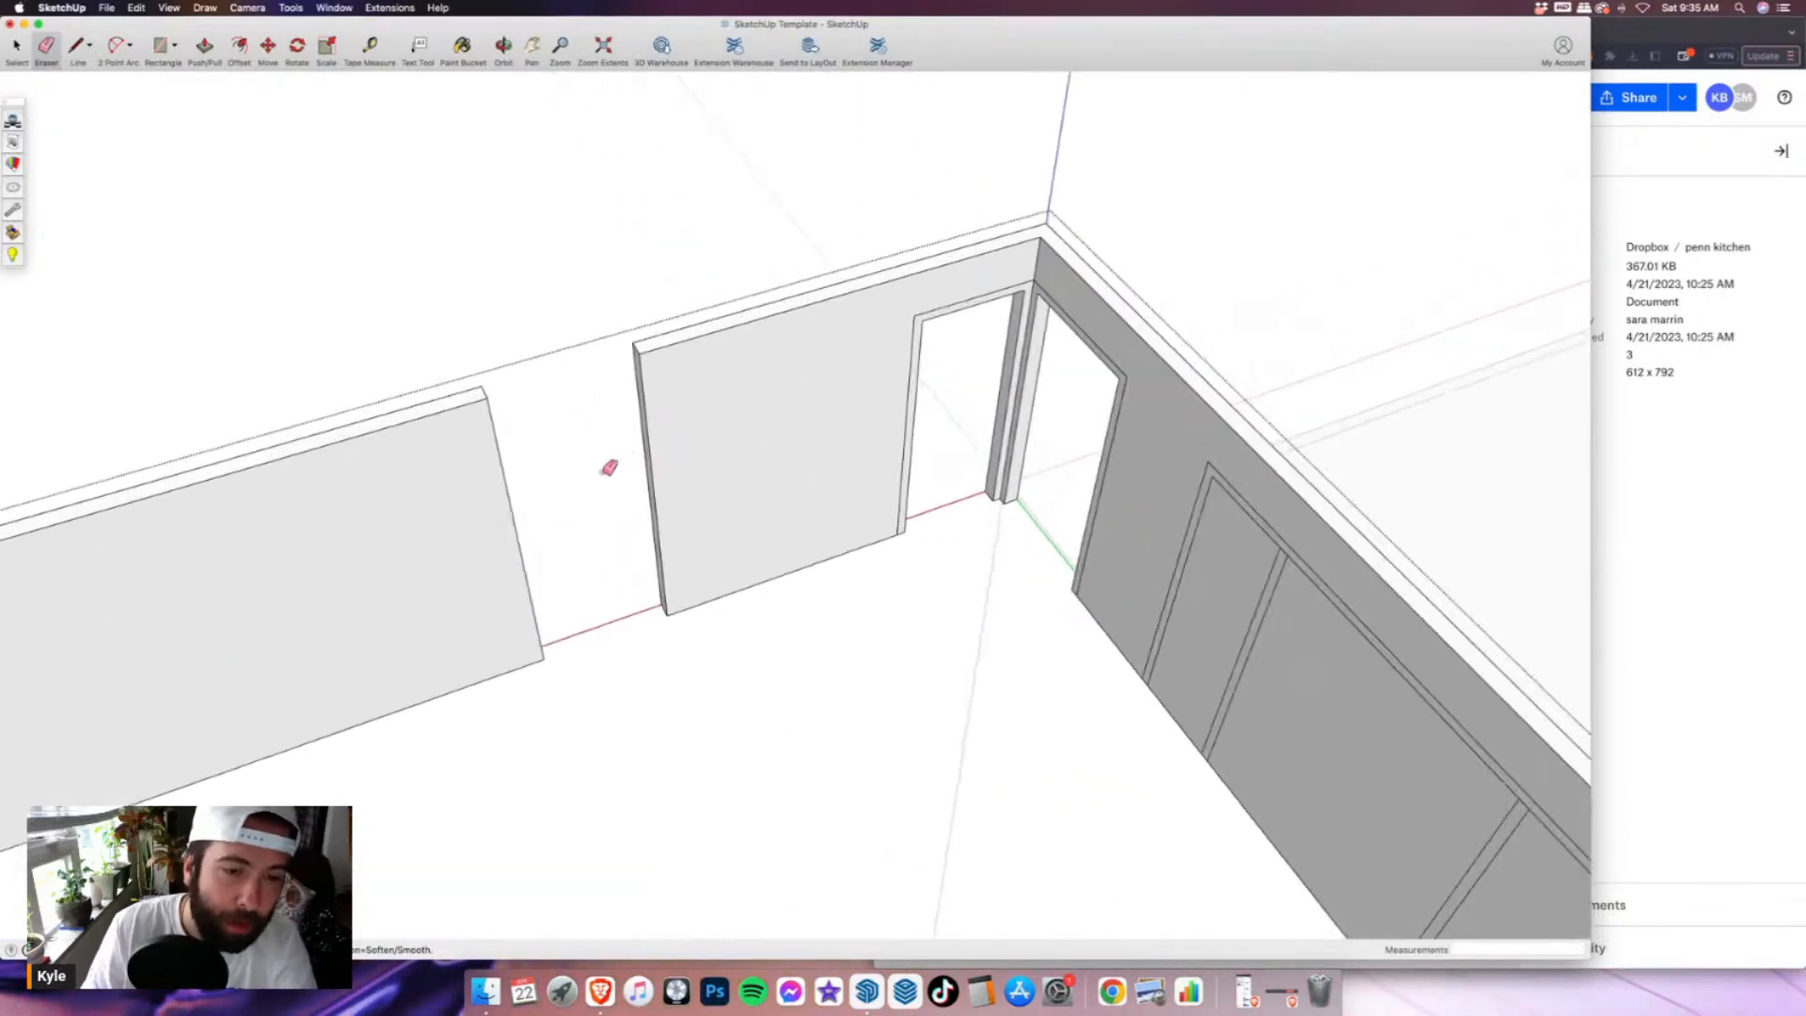
middle_click_drag(612, 452, 725, 633)
key("l")
left_click(708, 642)
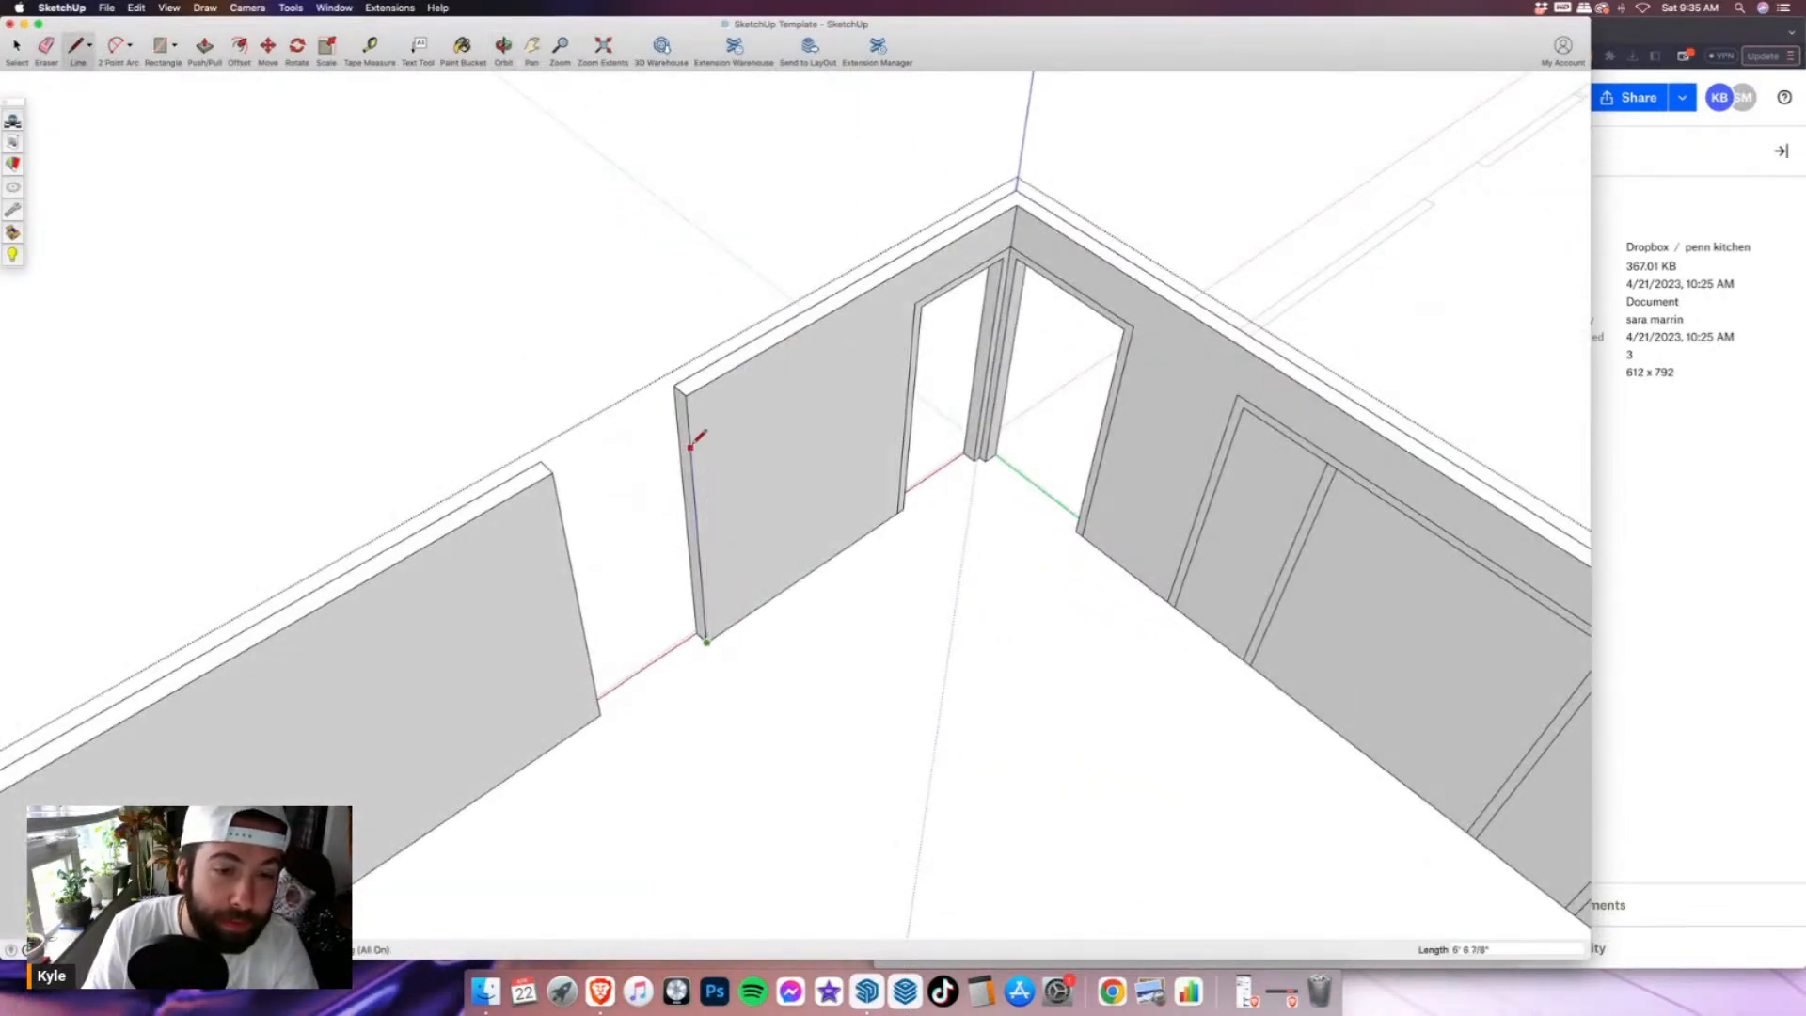
type("80")
key("Return")
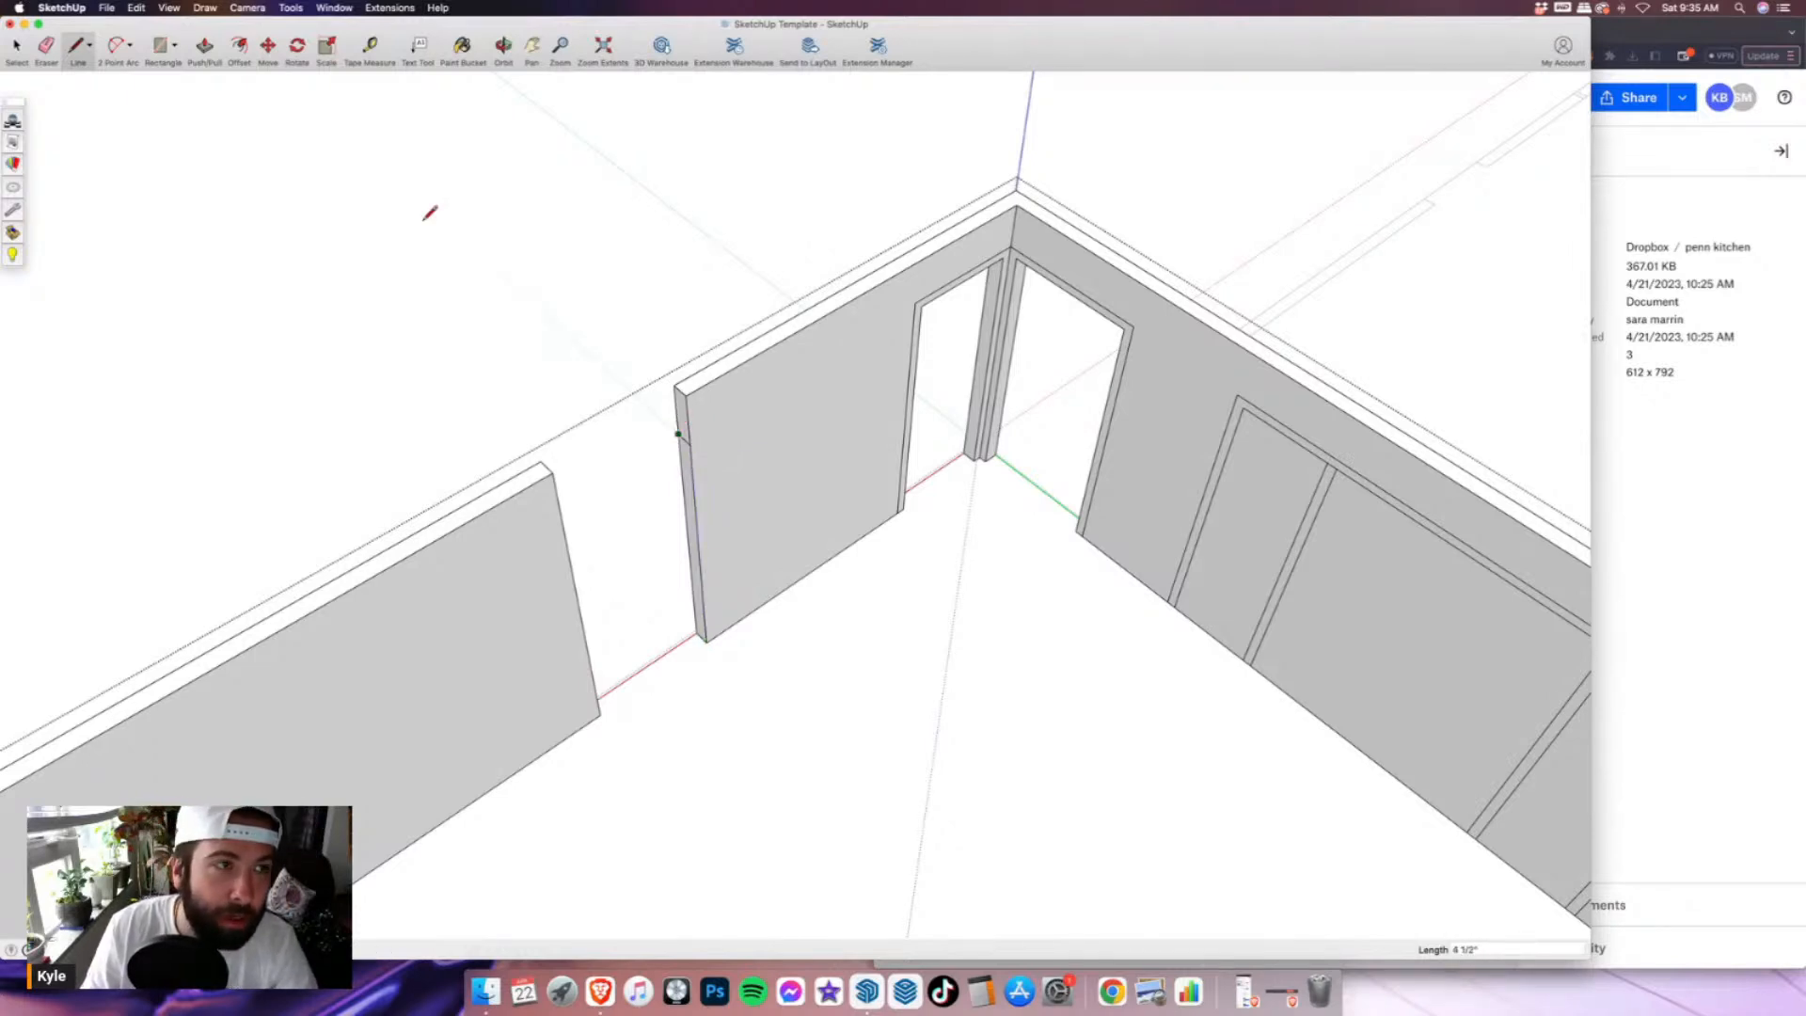
- Extrude the wall end above the 80-inch mark across the doorway and erase the seam lines on both faces and the wall top
left_click(200, 53)
scroll(657, 420, "up", 3)
left_click(697, 404)
left_click(491, 501)
left_click(44, 51)
left_click(525, 544)
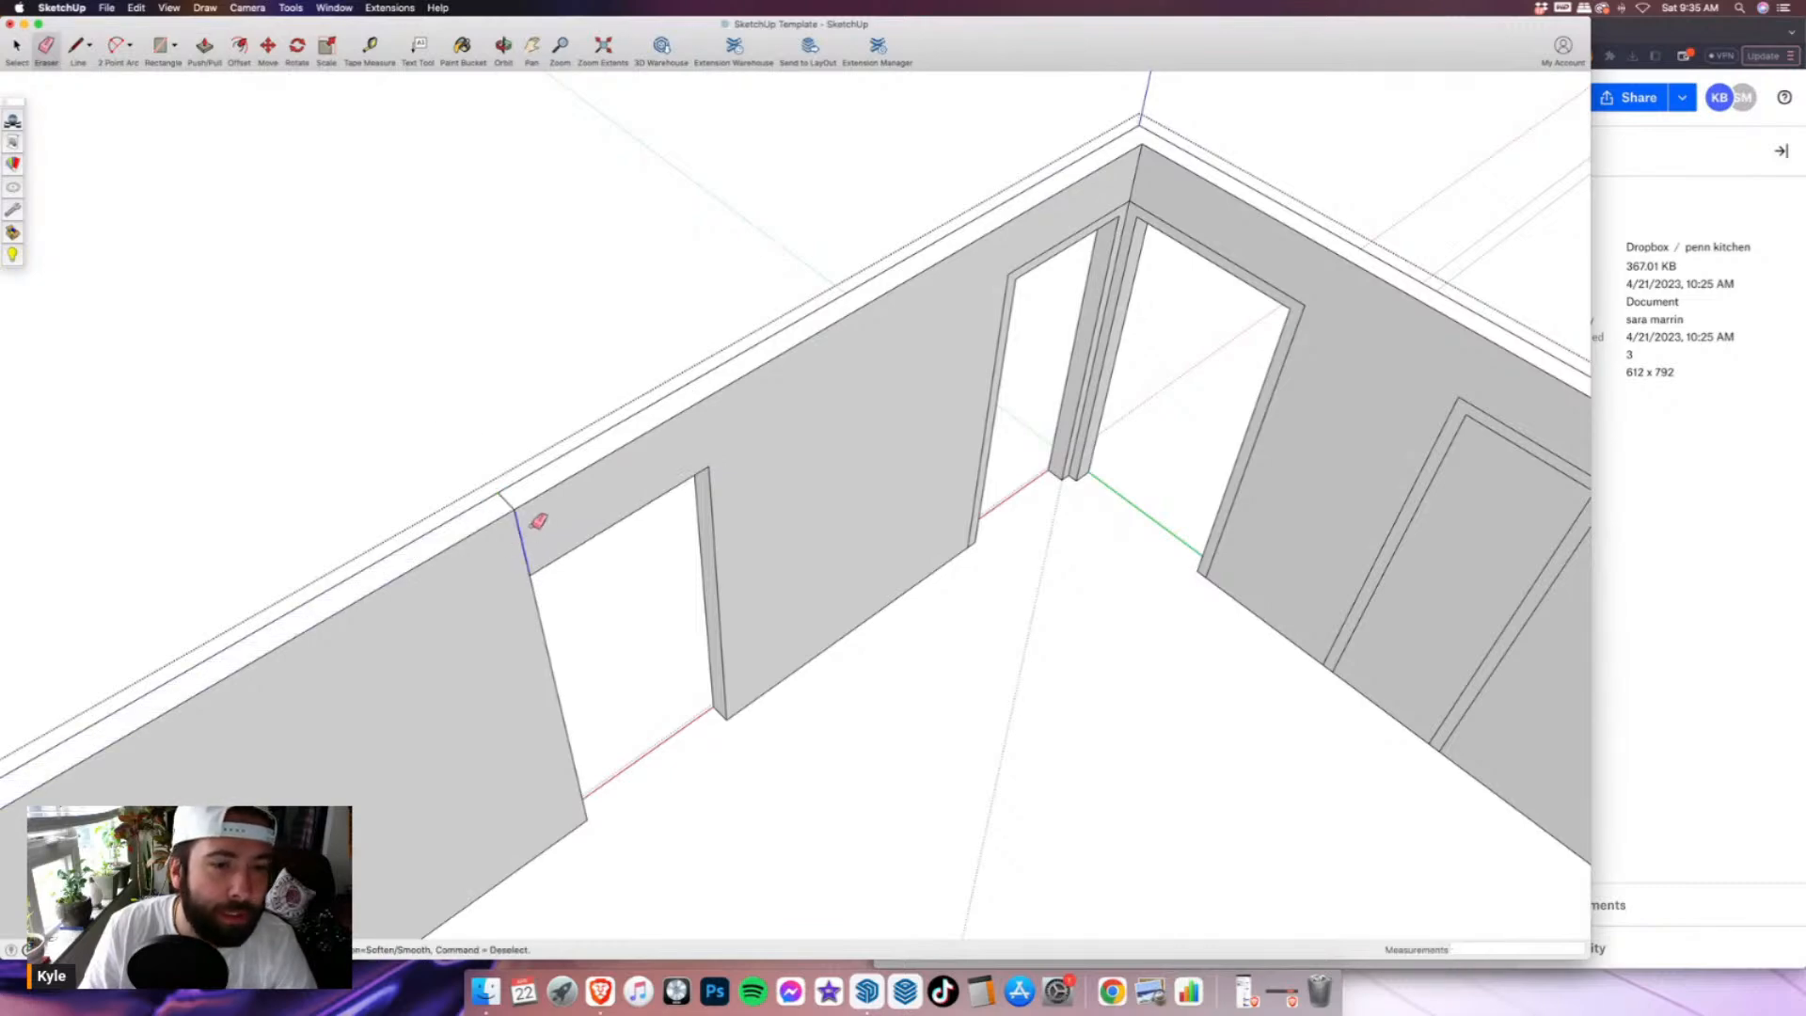
left_click(508, 503)
middle_click_drag(514, 505, 1161, 505)
left_click(1184, 484)
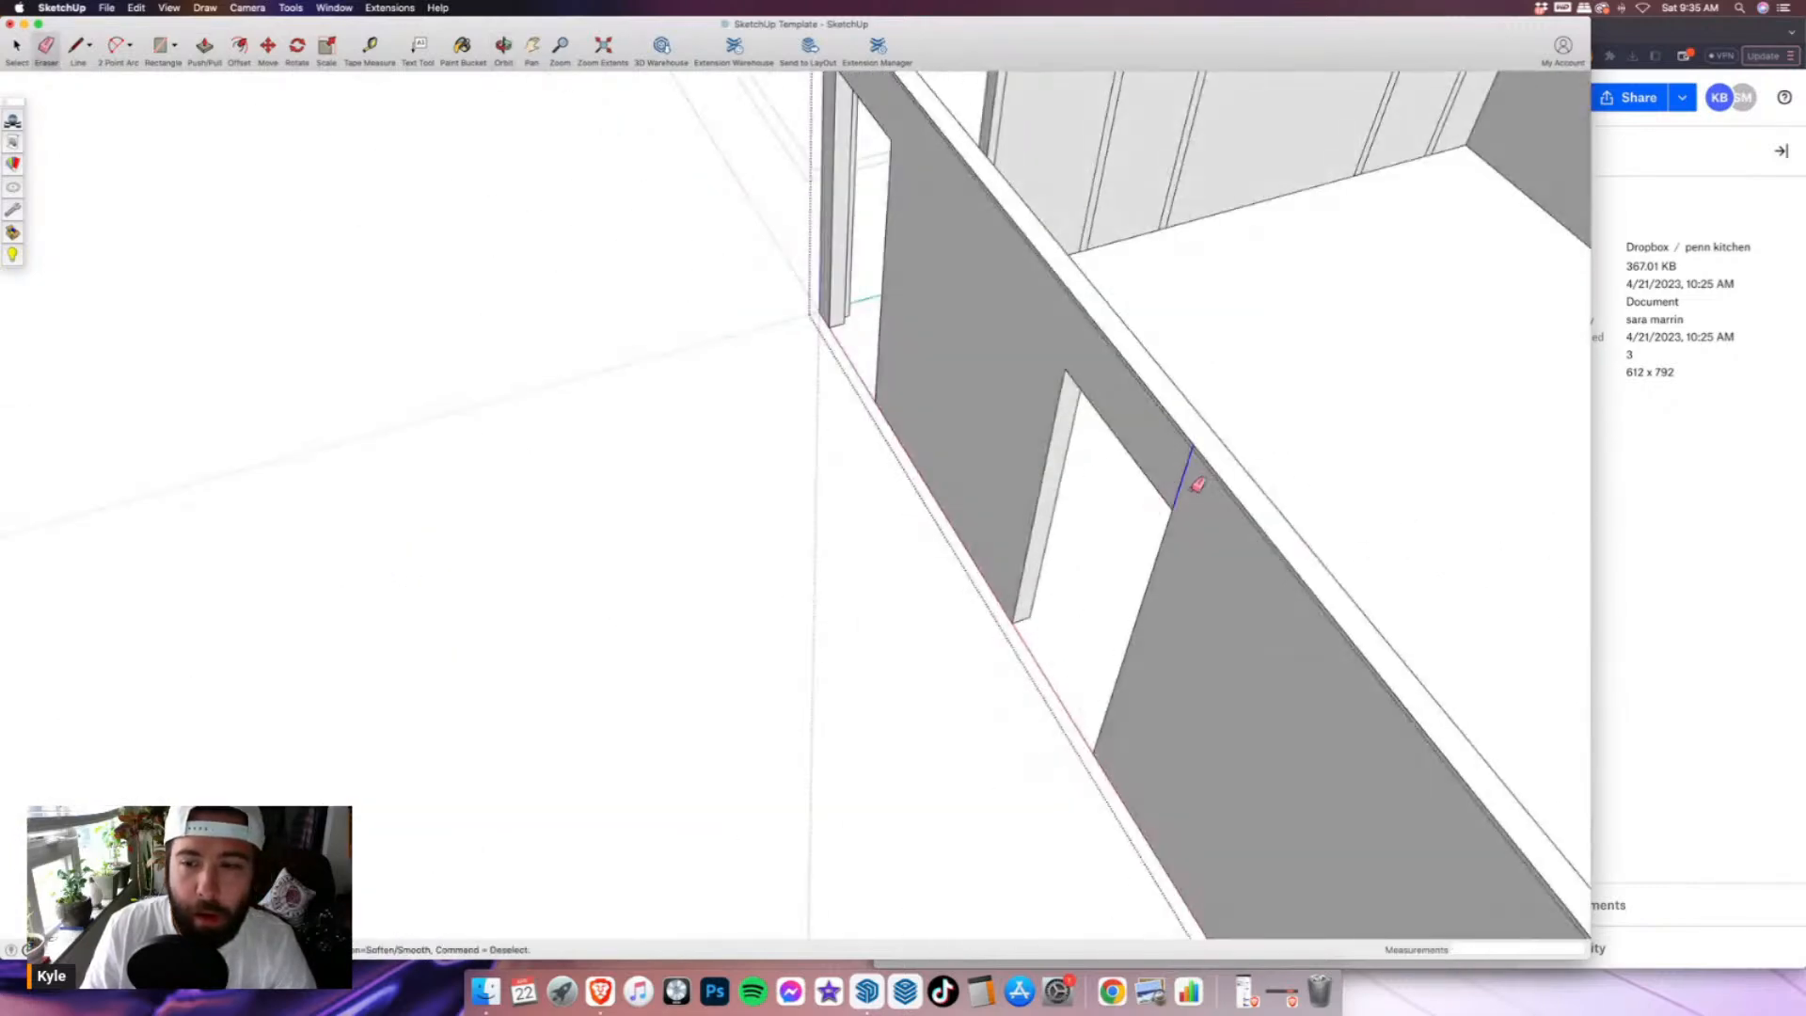
- Erase the surplus seam lines above the wide opening's header on the wall adjoining the newly finished doorway wall
scroll(696, 463, "down", 5)
mouse_move(681, 455)
middle_mouse_down()
mouse_move(701, 473)
mouse_move(730, 382)
middle_mouse_up()
scroll(959, 527, "up", 2)
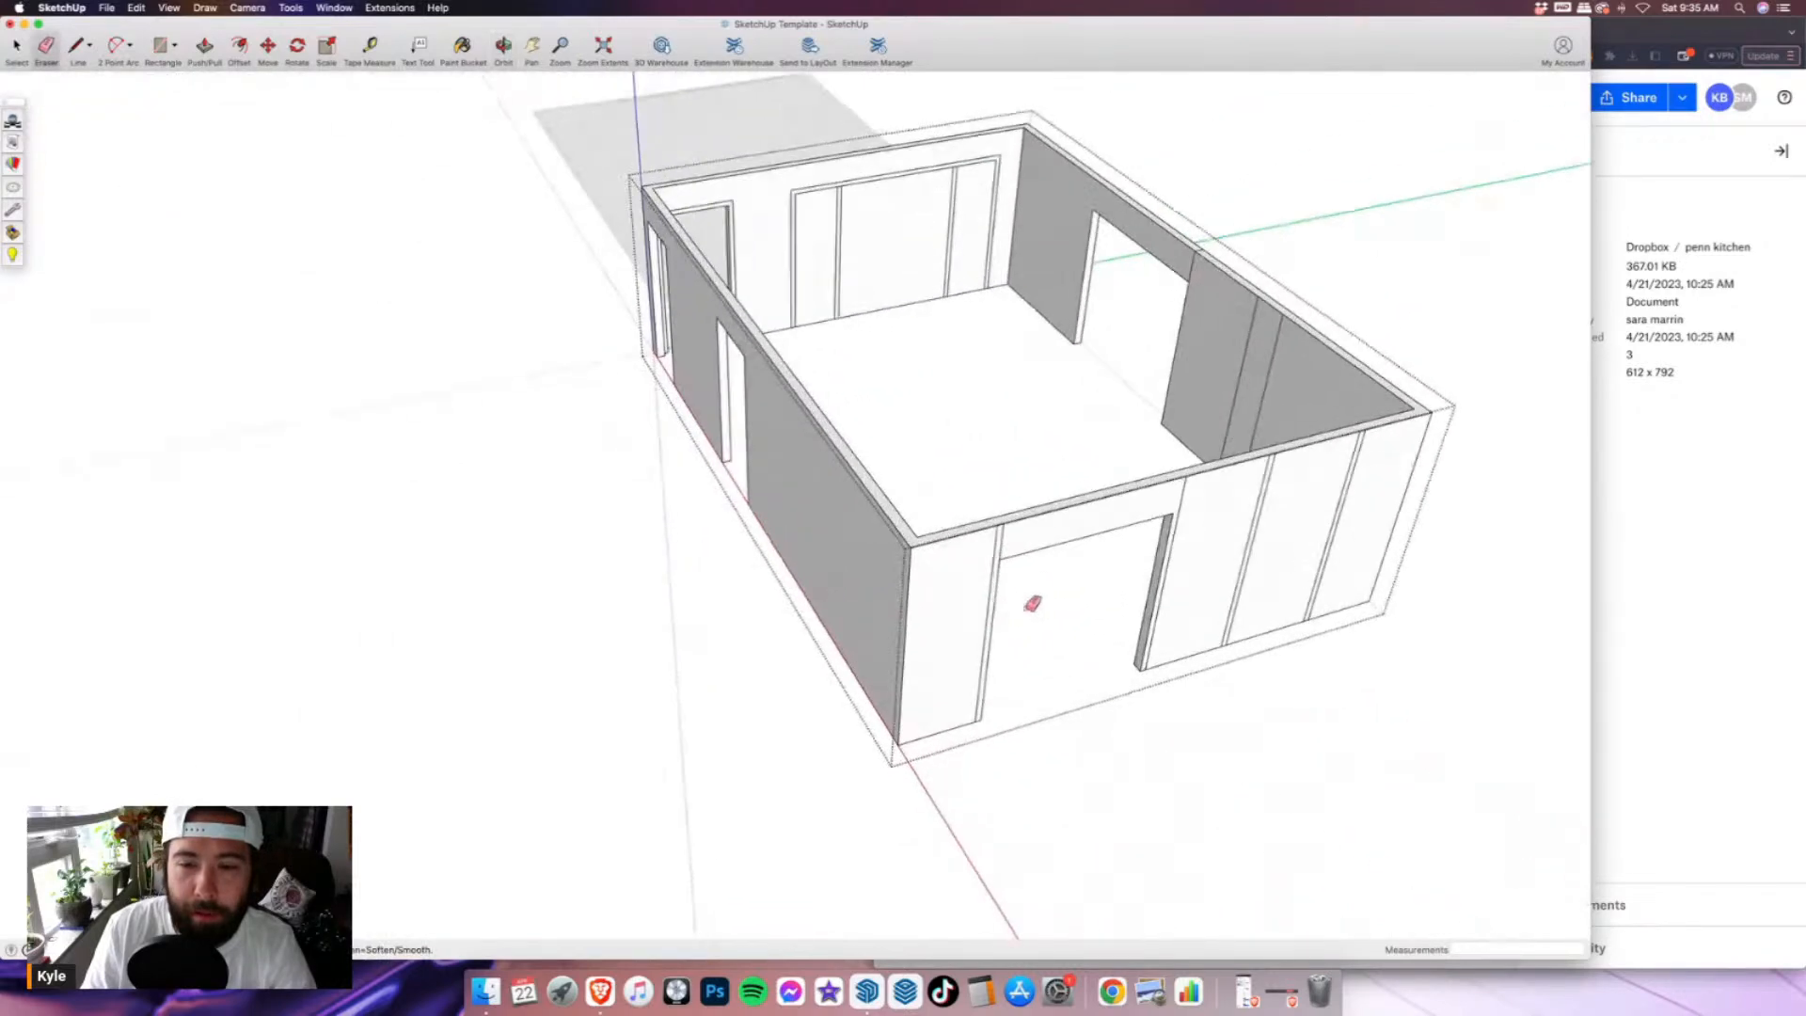
scroll(814, 612, "down", 3)
mouse_move(1007, 540)
left_mouse_down()
mouse_move(988, 541)
mouse_move(1058, 549)
mouse_move(1174, 519)
left_mouse_up()
scroll(1035, 551, "up", 3)
mouse_move(1085, 516)
middle_mouse_down()
mouse_move(524, 561)
mouse_move(725, 568)
middle_mouse_up()
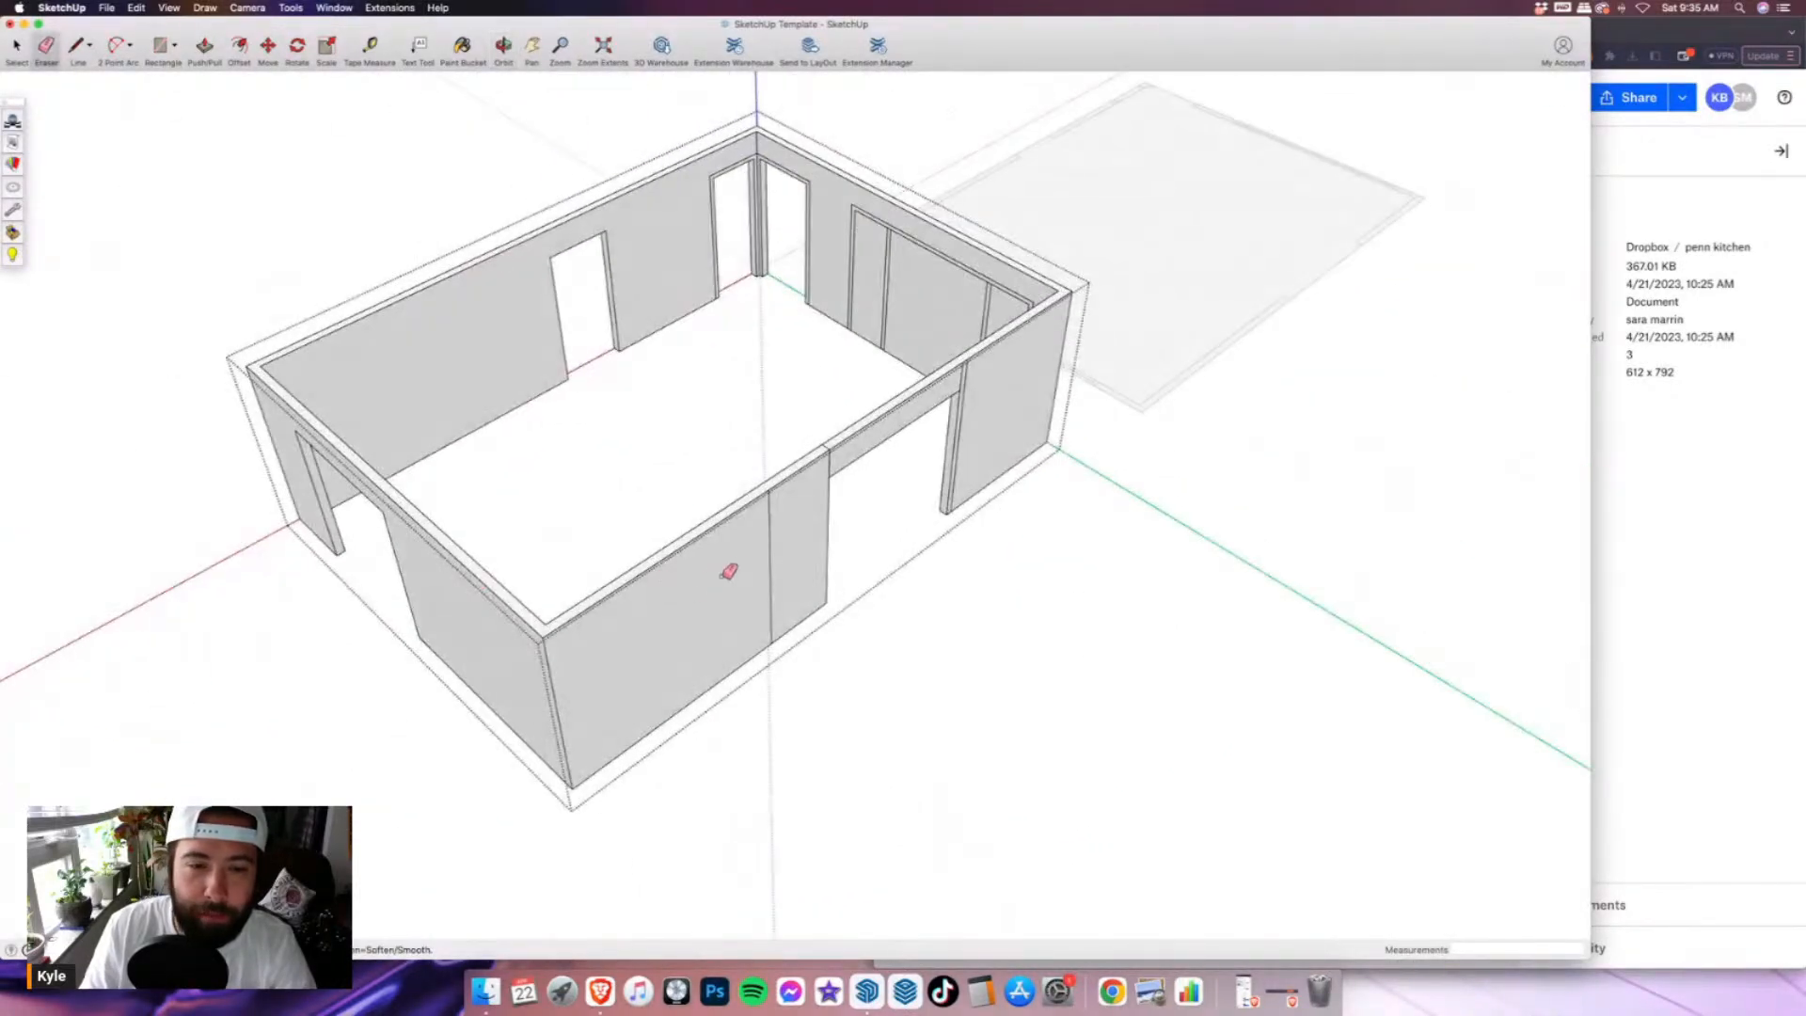
scroll(741, 531, "up", 3)
scroll(802, 520, "down", 5)
mouse_move(694, 645)
middle_mouse_down()
mouse_move(1218, 649)
mouse_move(758, 556)
mouse_move(1192, 322)
mouse_move(919, 415)
middle_mouse_up()
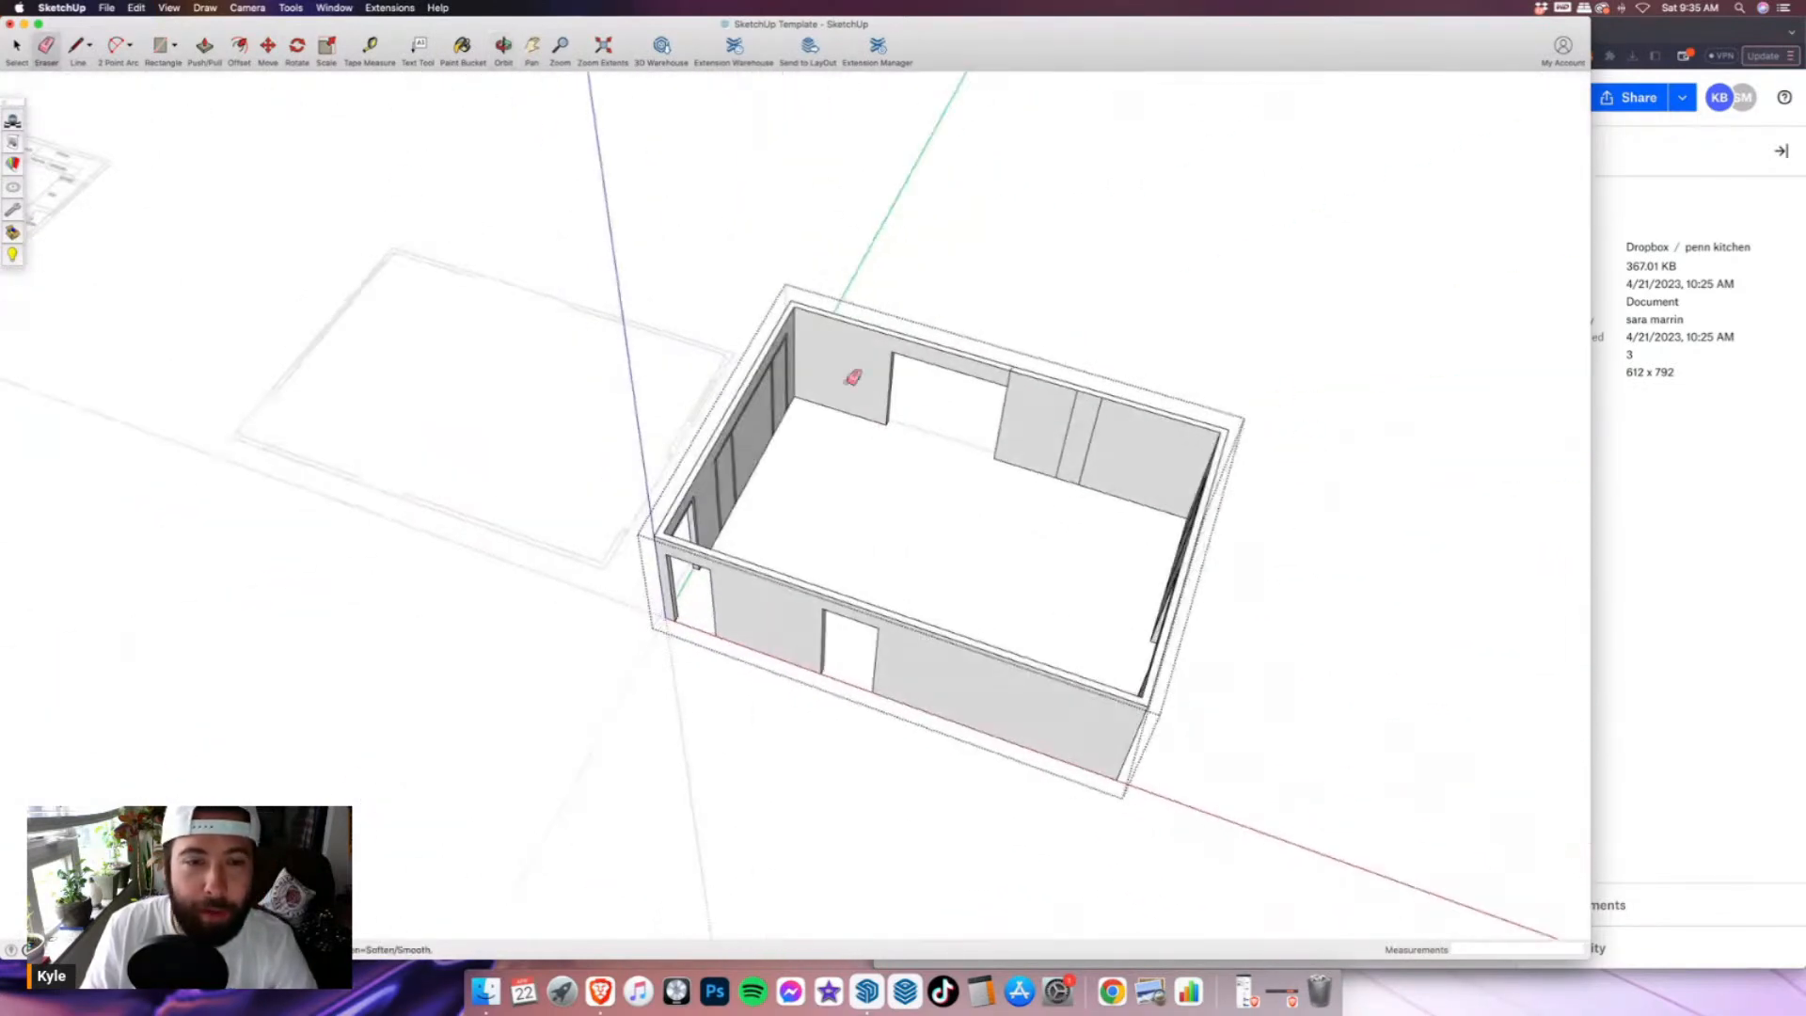
- Select all the 3D walls and move them 30' 9 11/16" along the red axis onto the matching corner of the flat walls-only plan
left_click(16, 49)
left_click(596, 295)
scroll(596, 294, "down", 3)
middle_click_drag(596, 294, 1025, 614)
left_click(1026, 615)
key("m")
scroll(1202, 663, "up", 5)
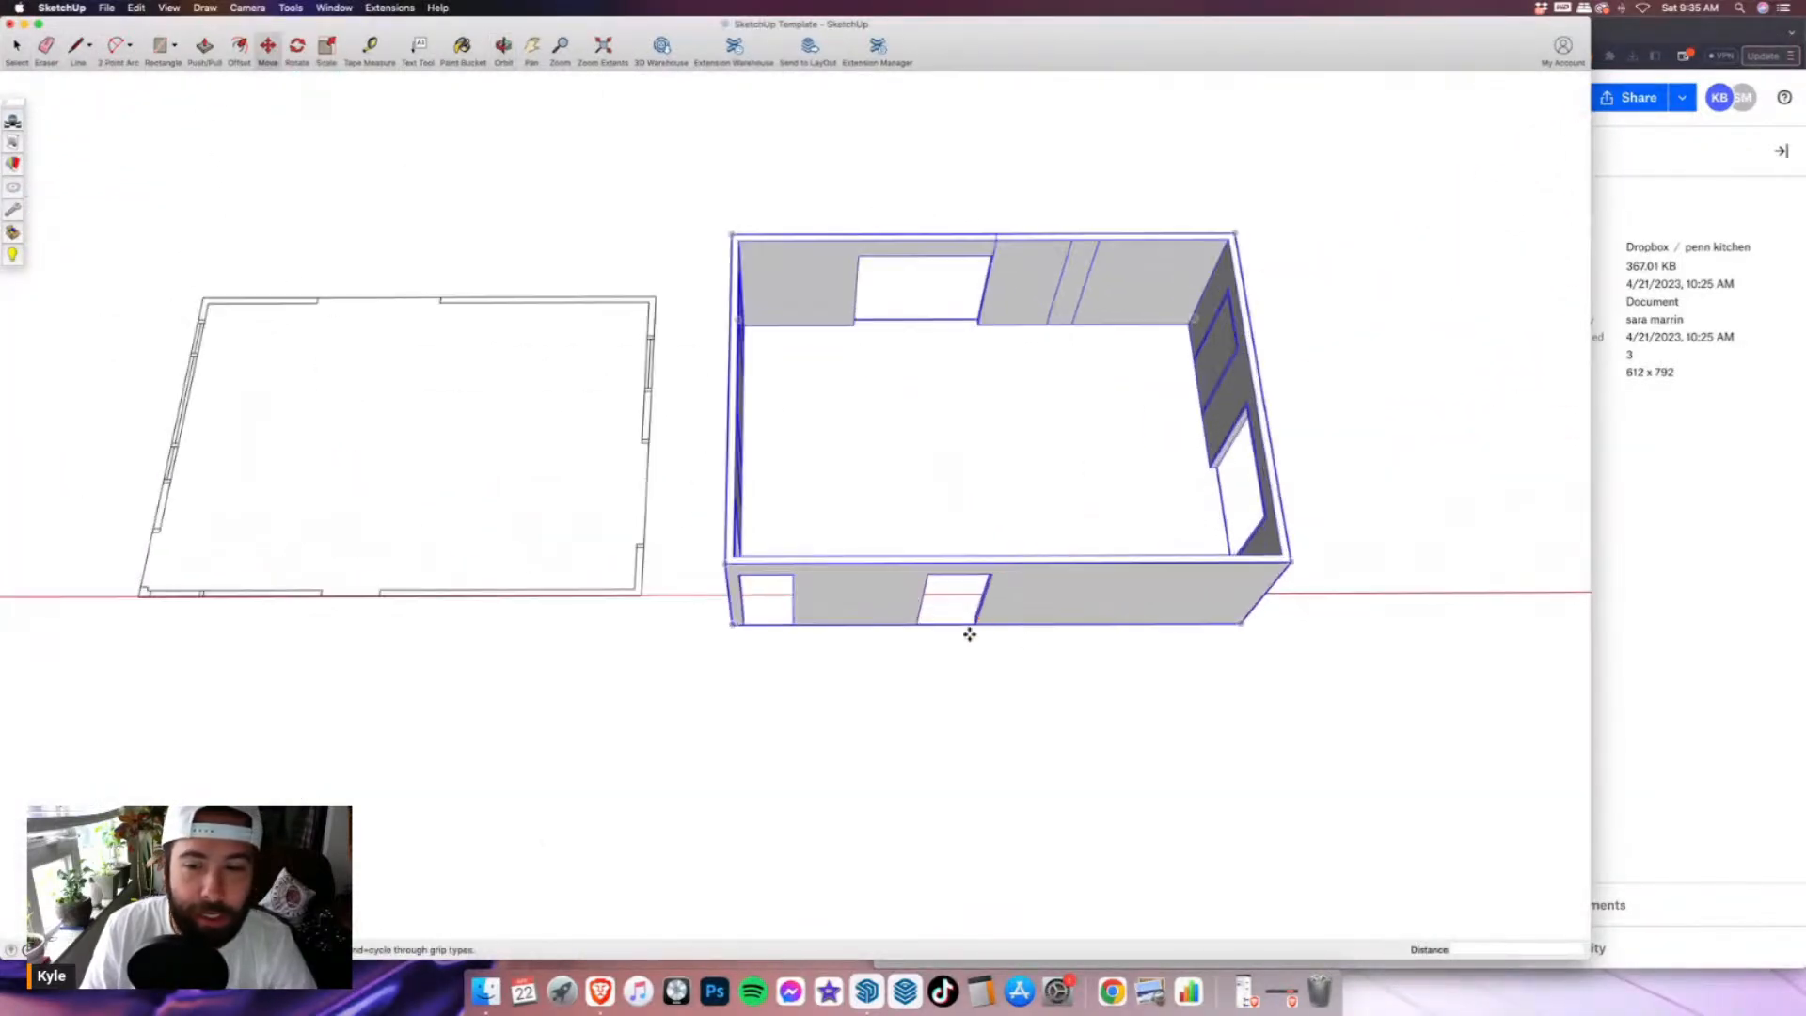
left_click(1262, 609)
scroll(1250, 601, "down", 4)
scroll(693, 532, "up", 7)
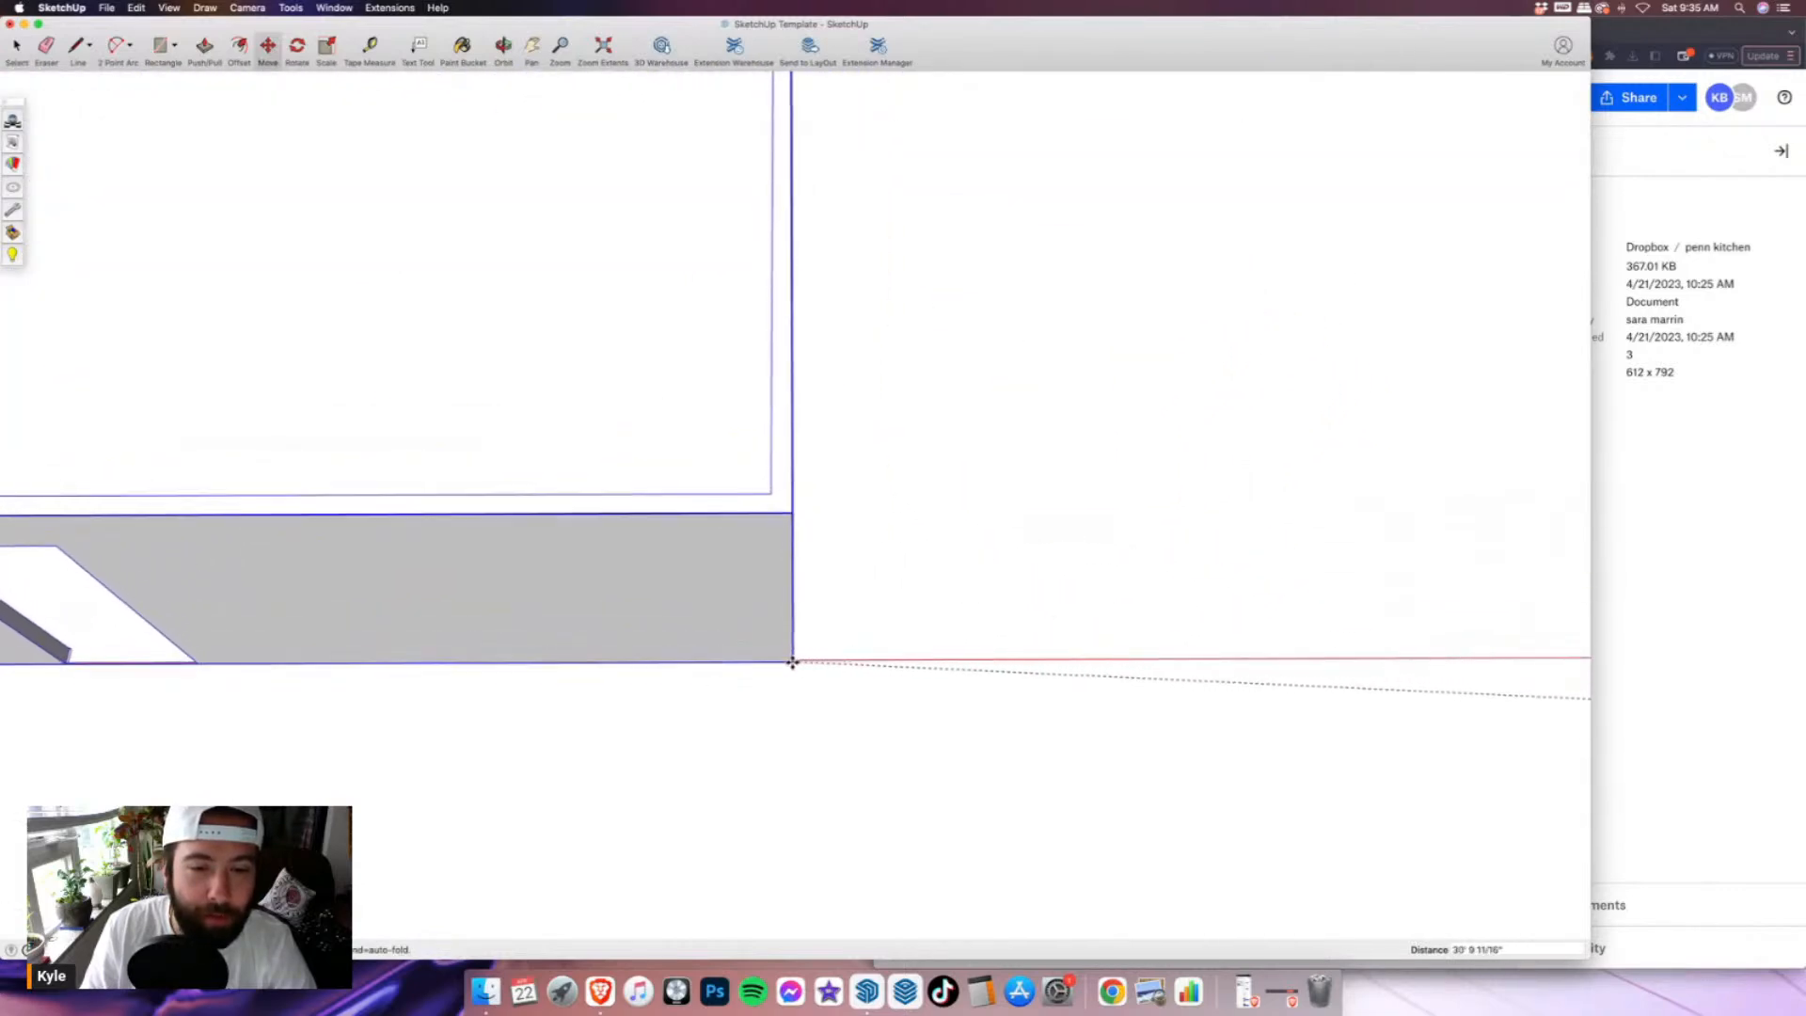
scroll(790, 659, "up", 4)
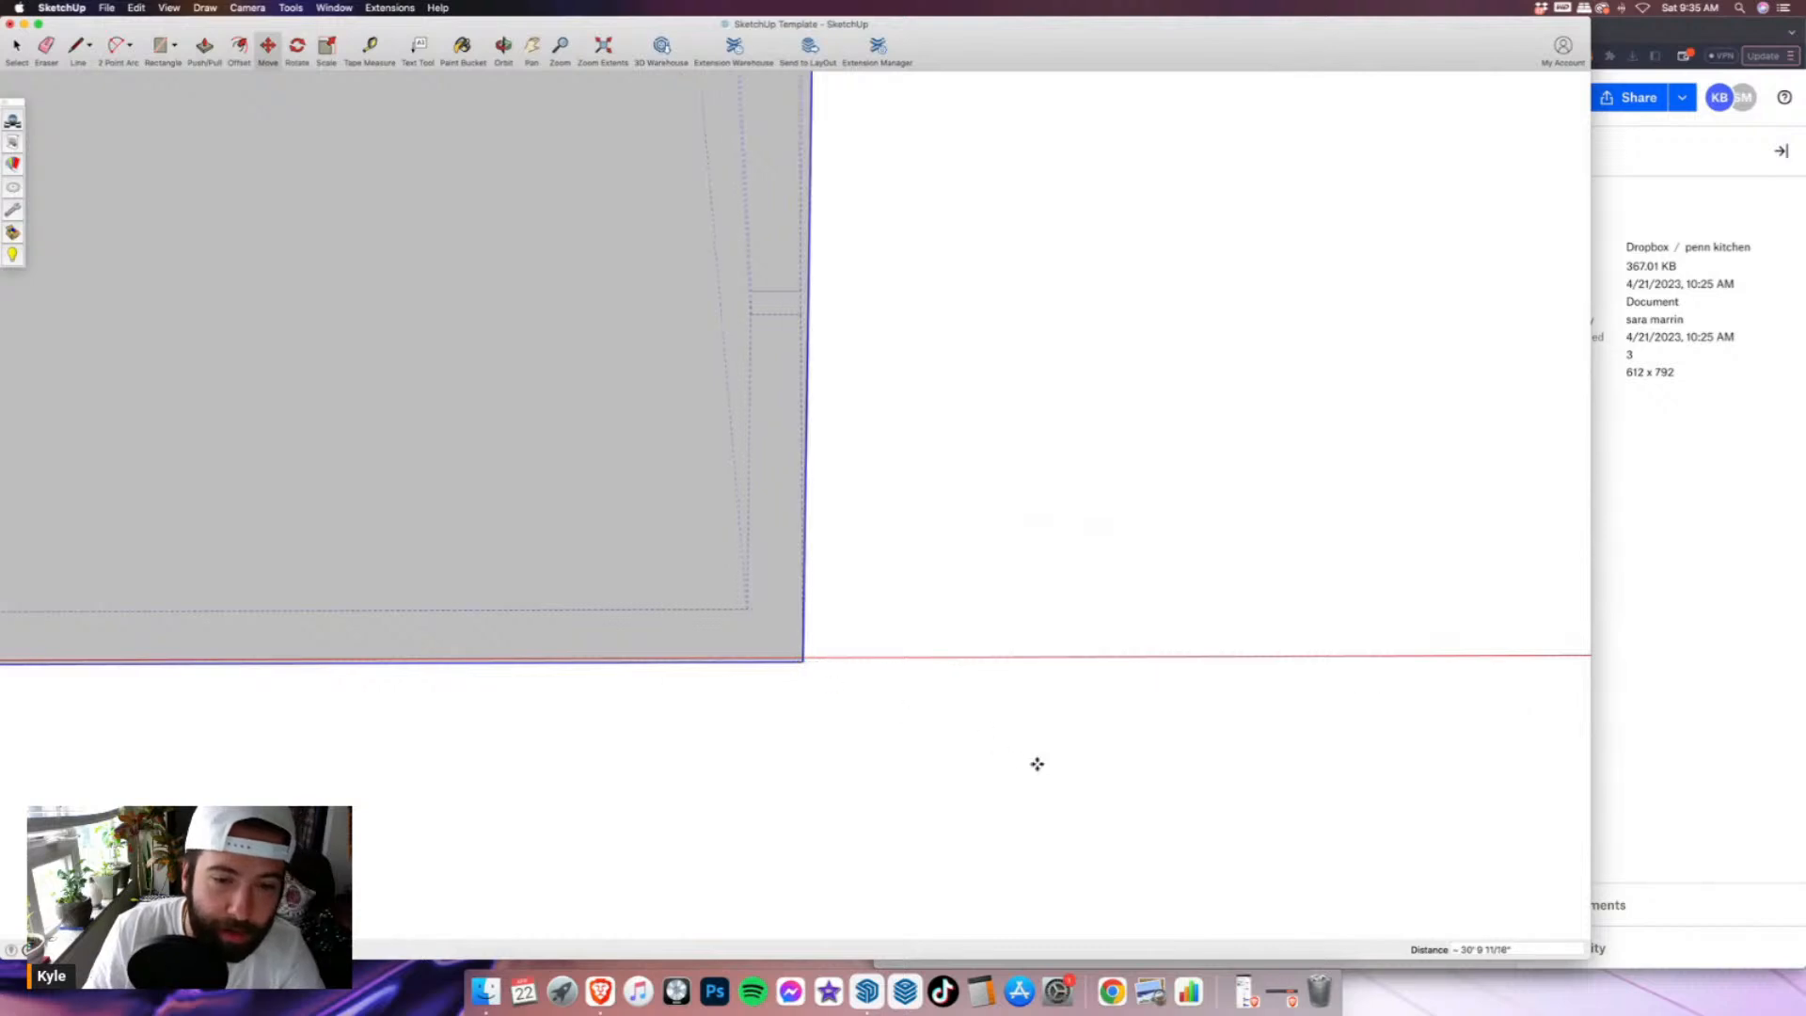
scroll(1035, 759, "down", 5)
scroll(971, 806, "down", 3)
middle_click_drag(971, 806, 927, 508)
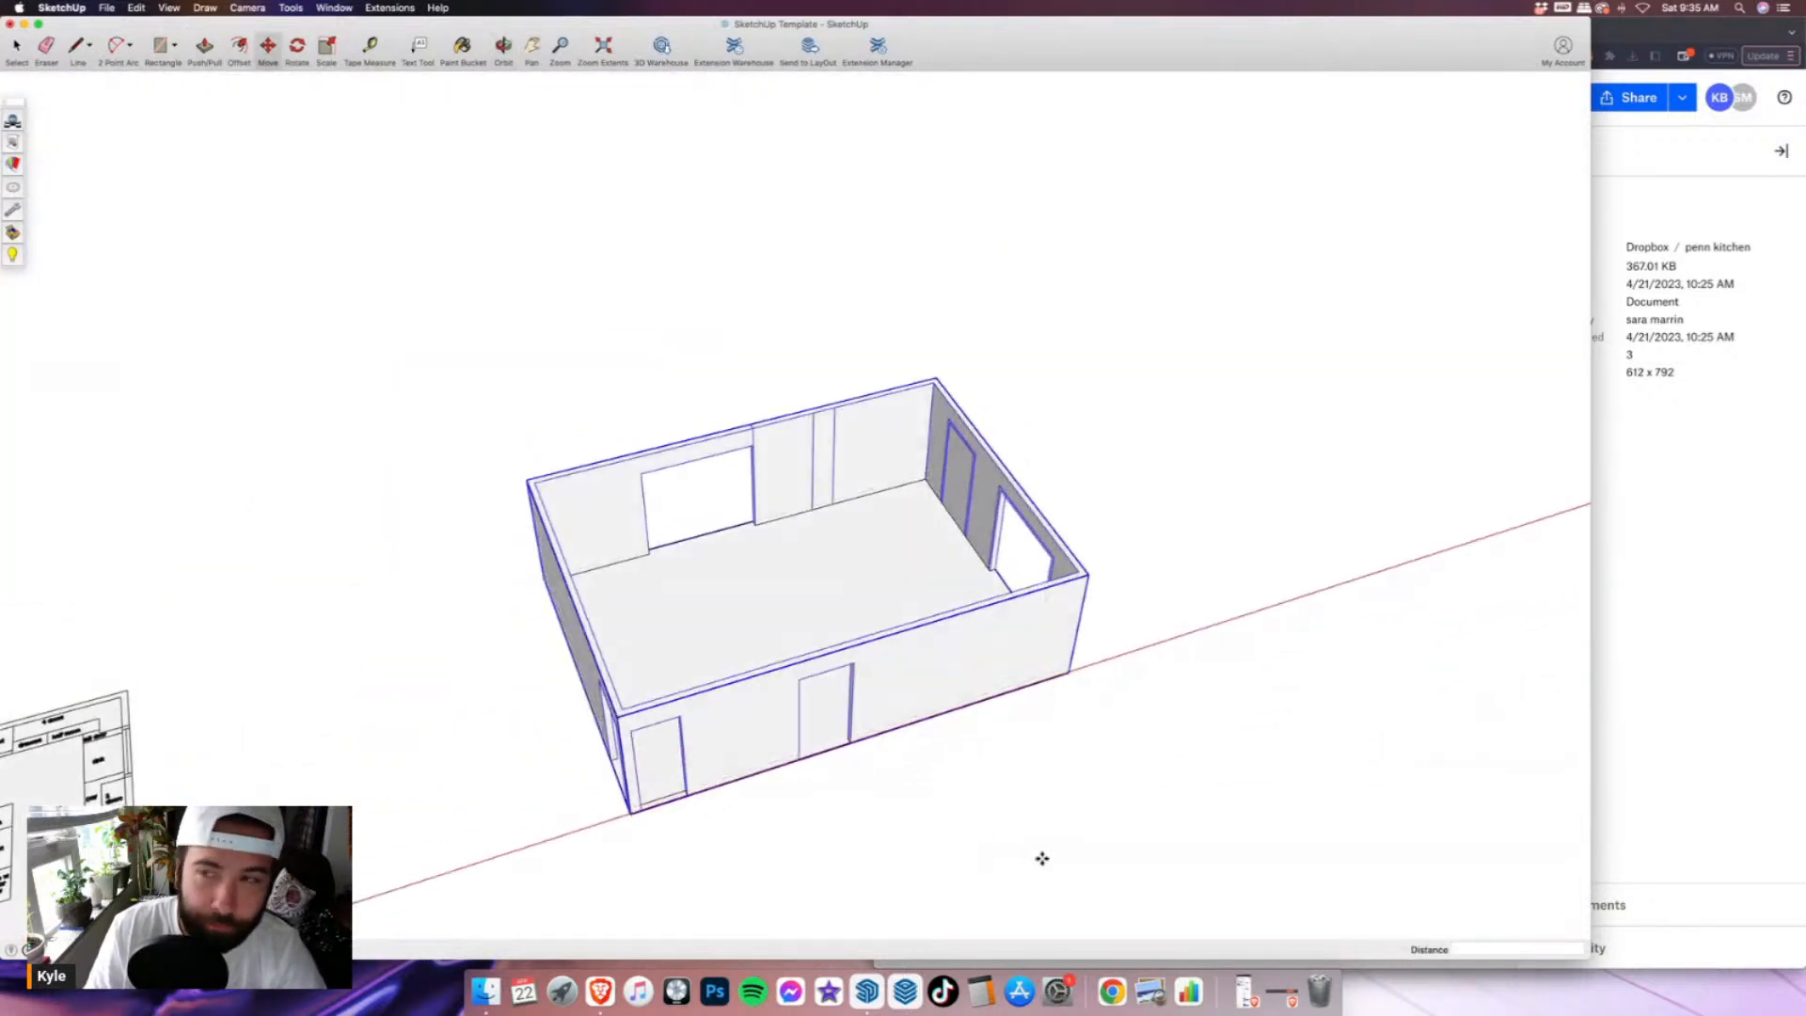
- Switch to the Brave browser and look through the kitchen photos from IMG_2200 to IMG_2212 to study the existing layout
left_click(1638, 27)
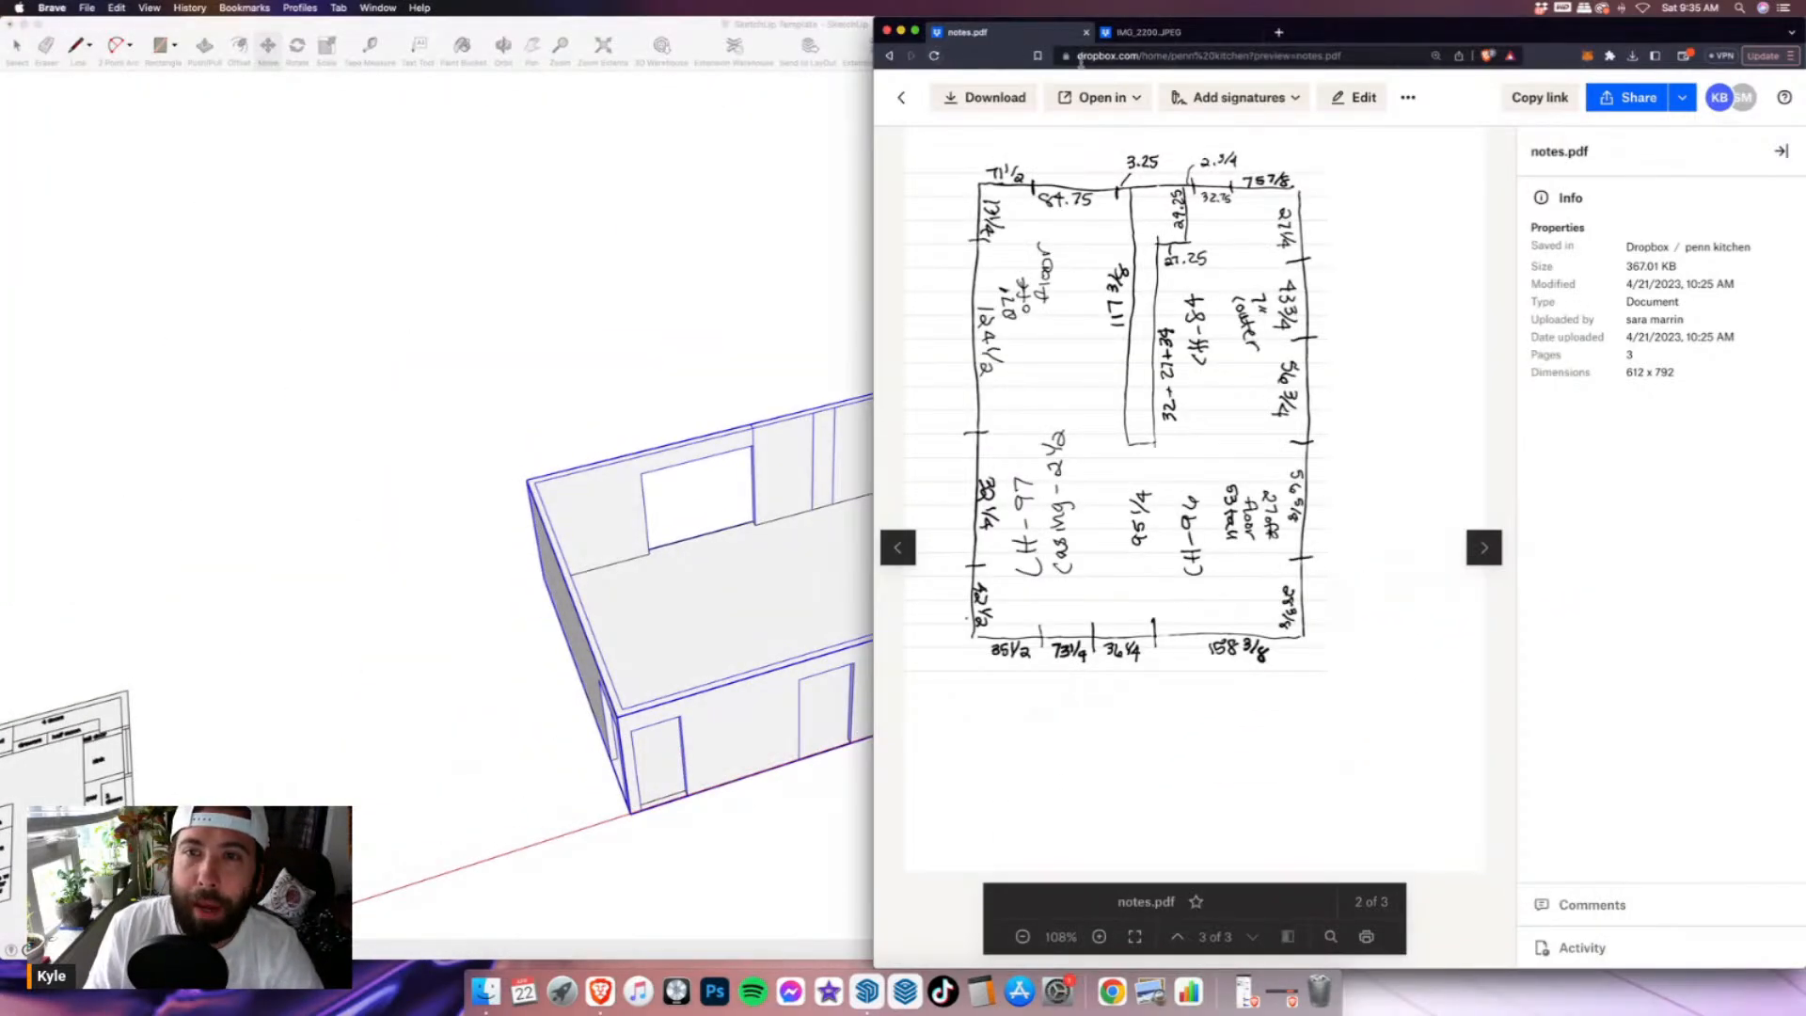
left_click(1143, 32)
left_click_drag(868, 20, 326, 5)
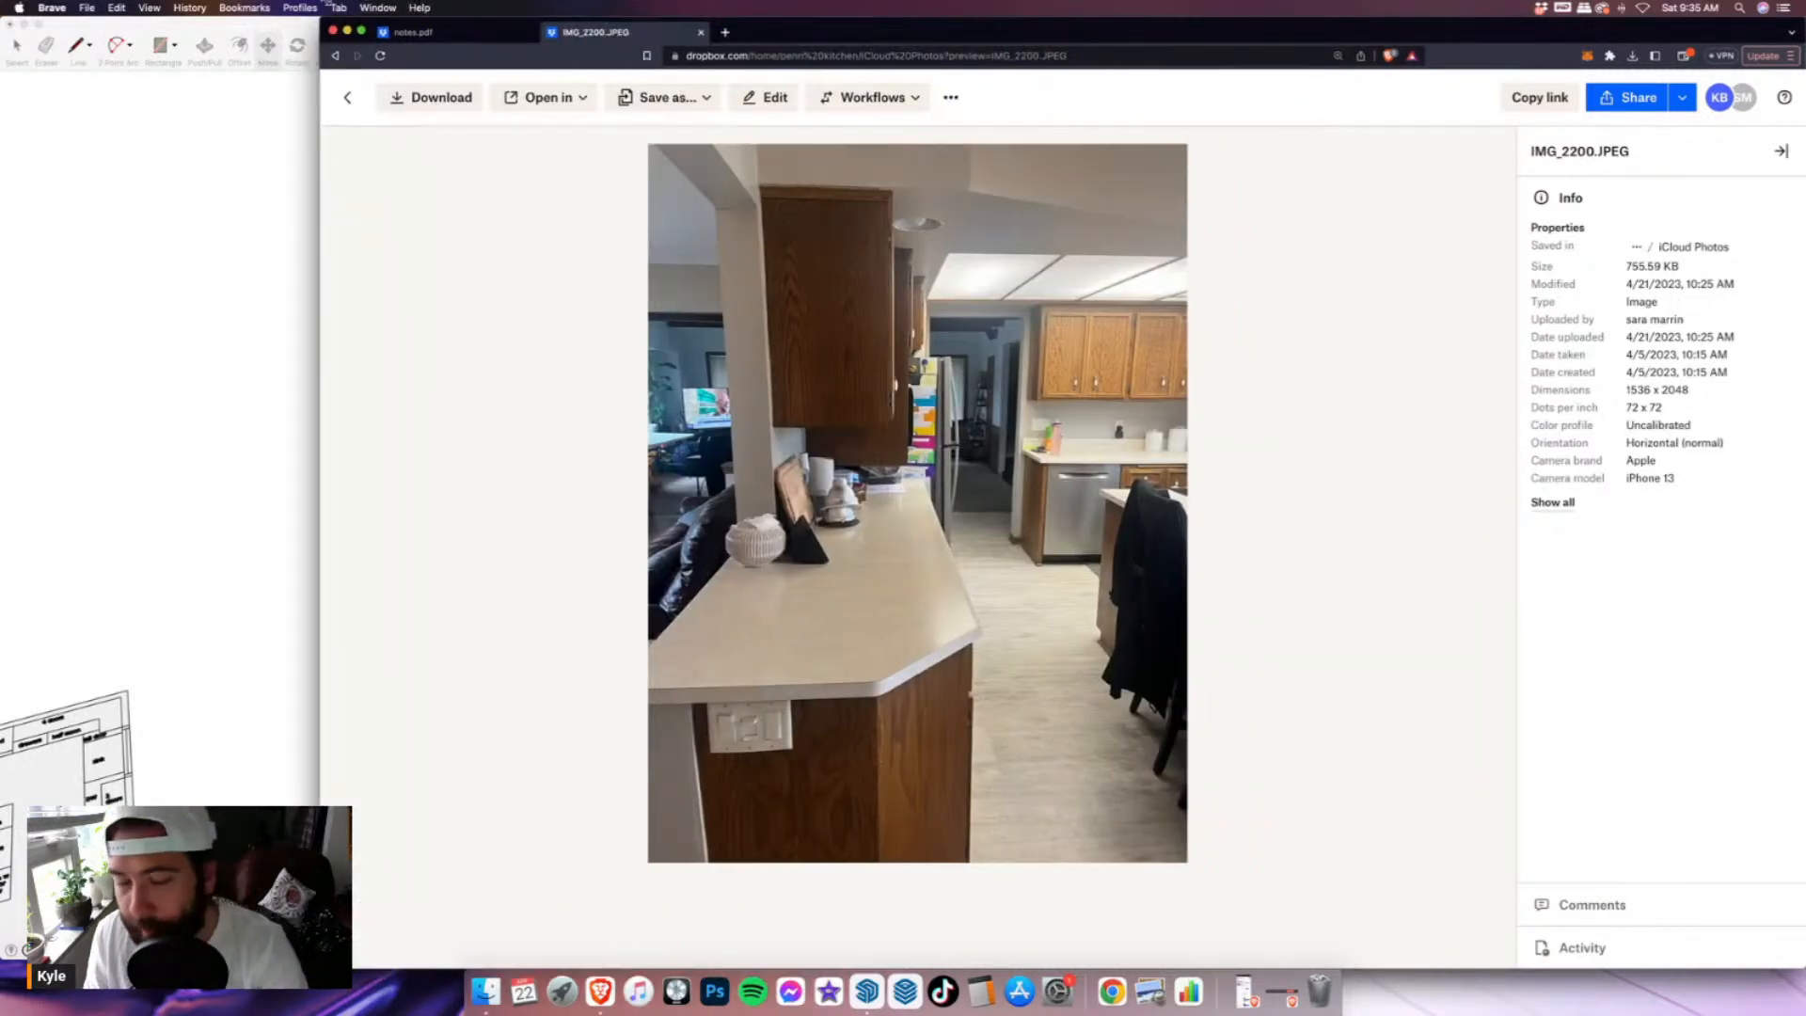
key("Right")
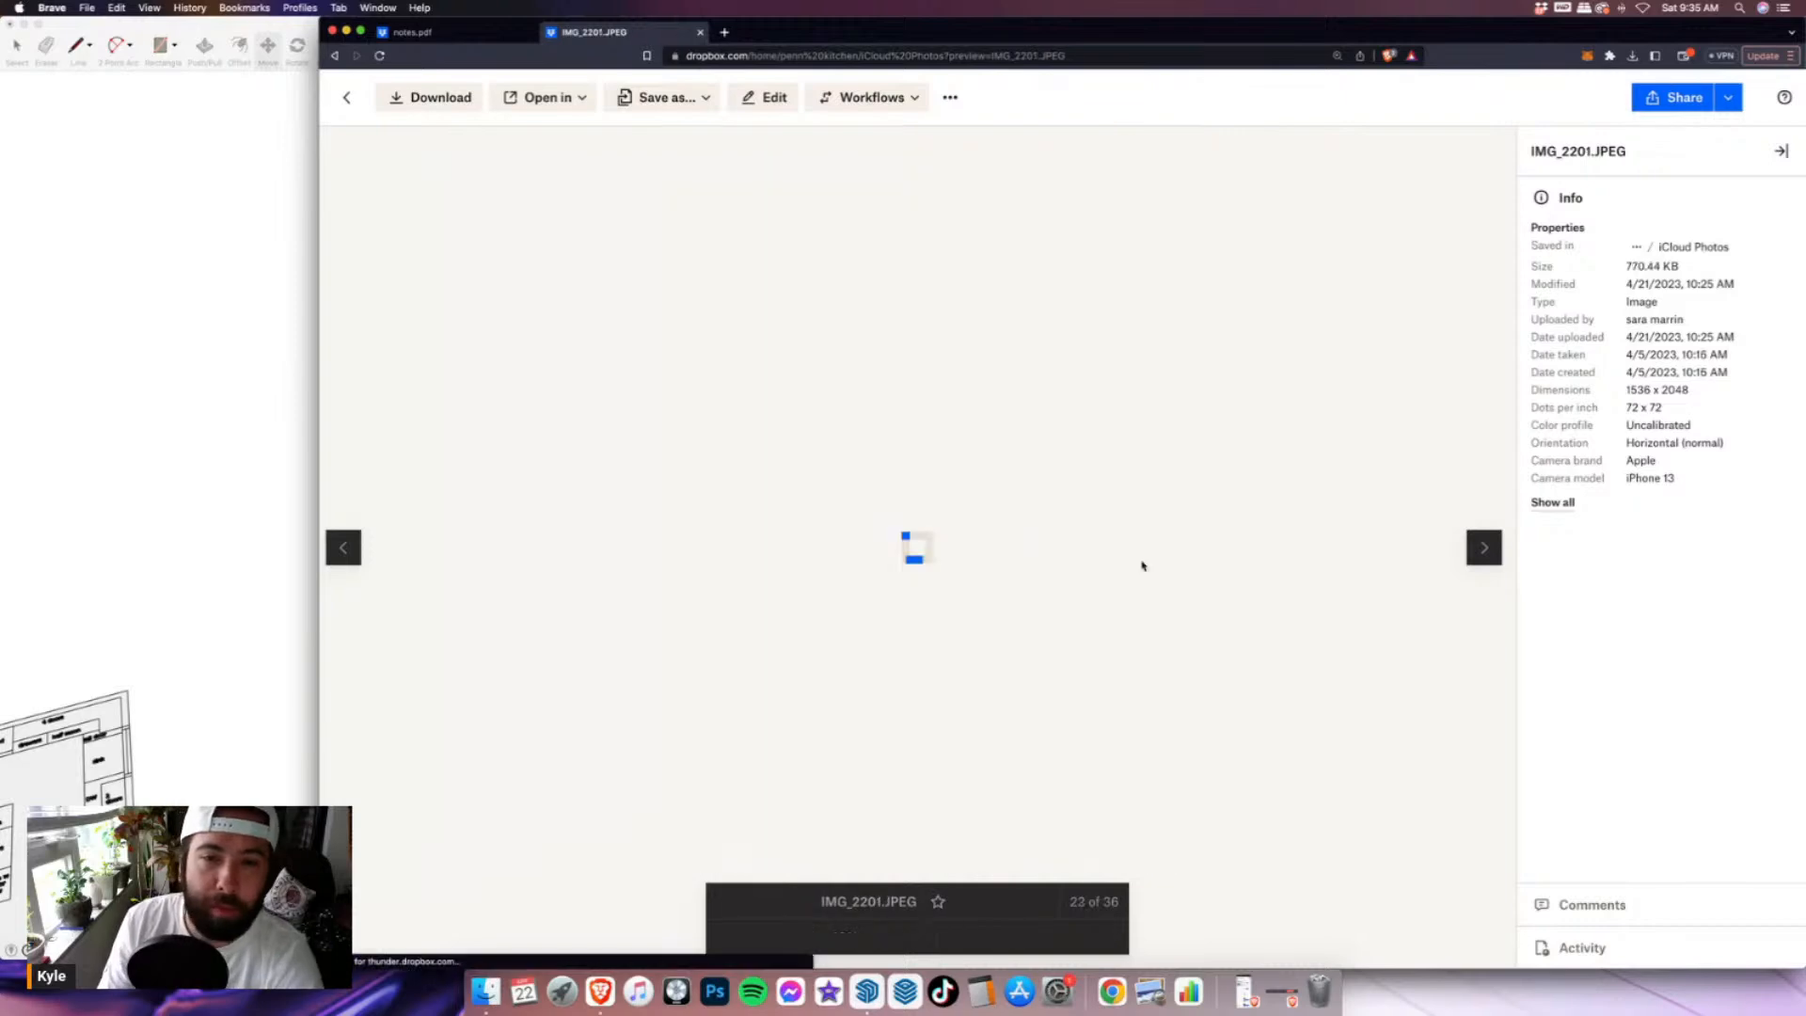
key("Right")
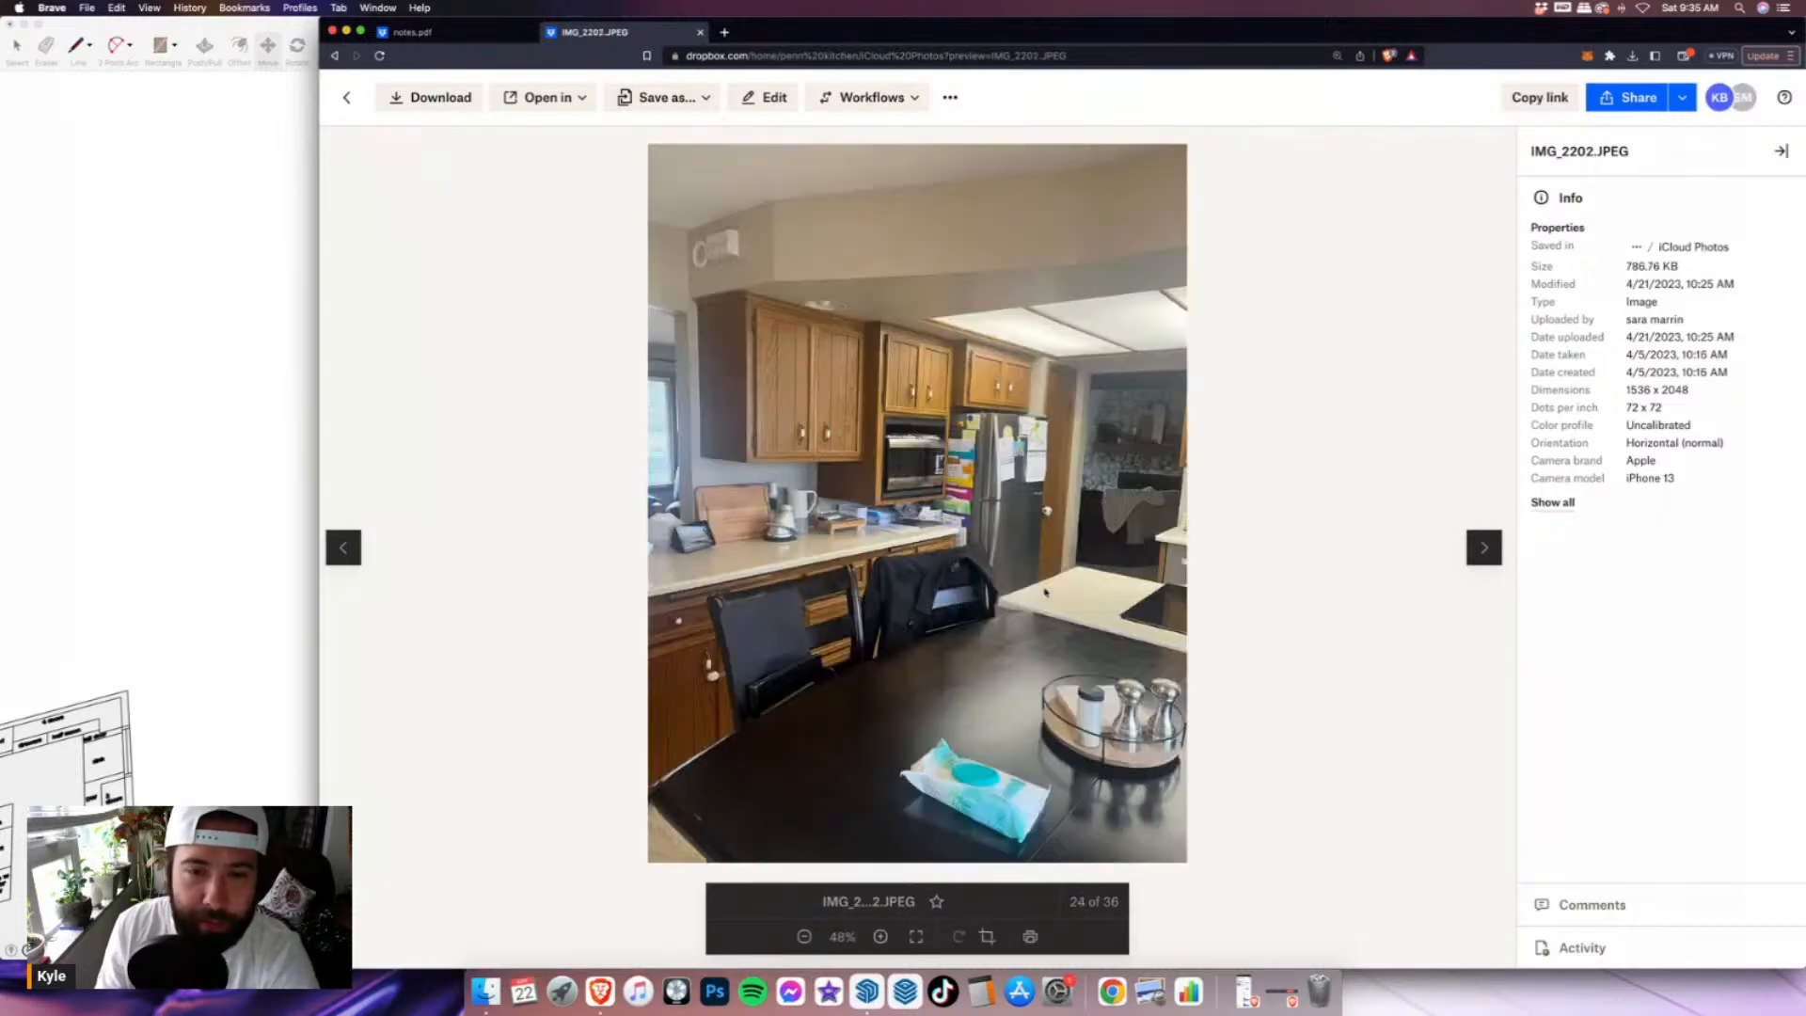
key("Right")
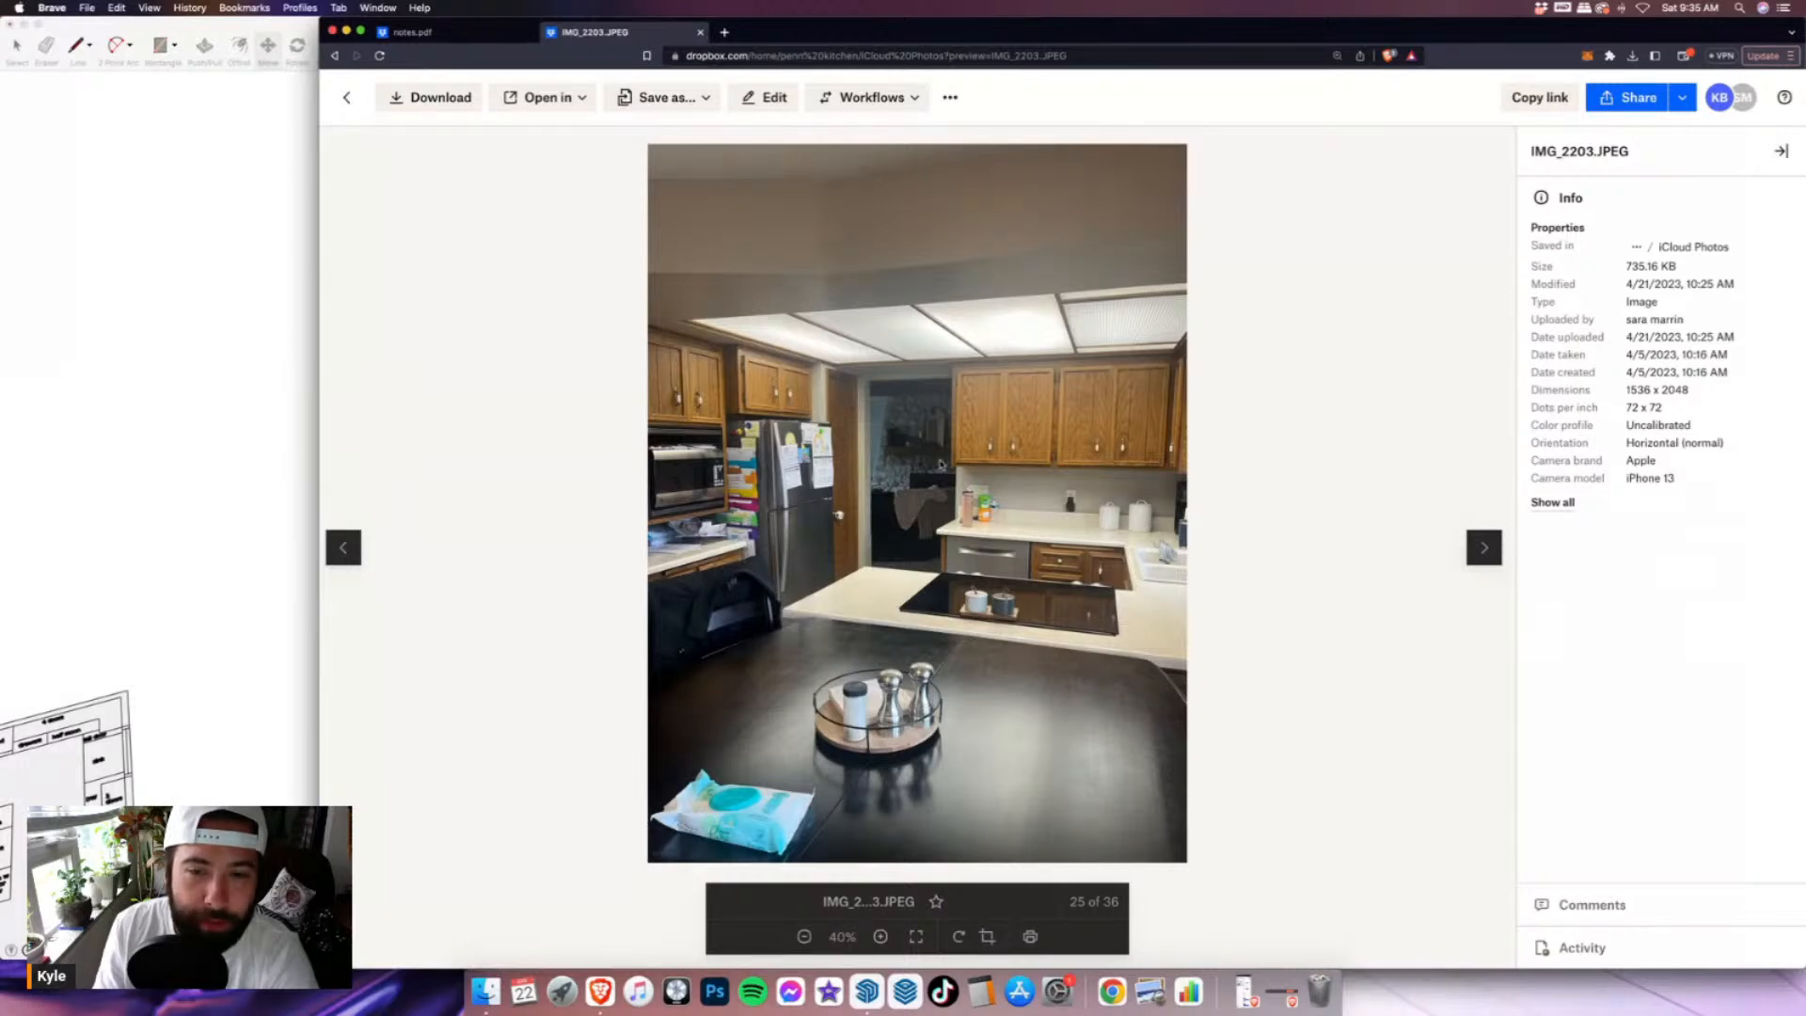
key("Right")
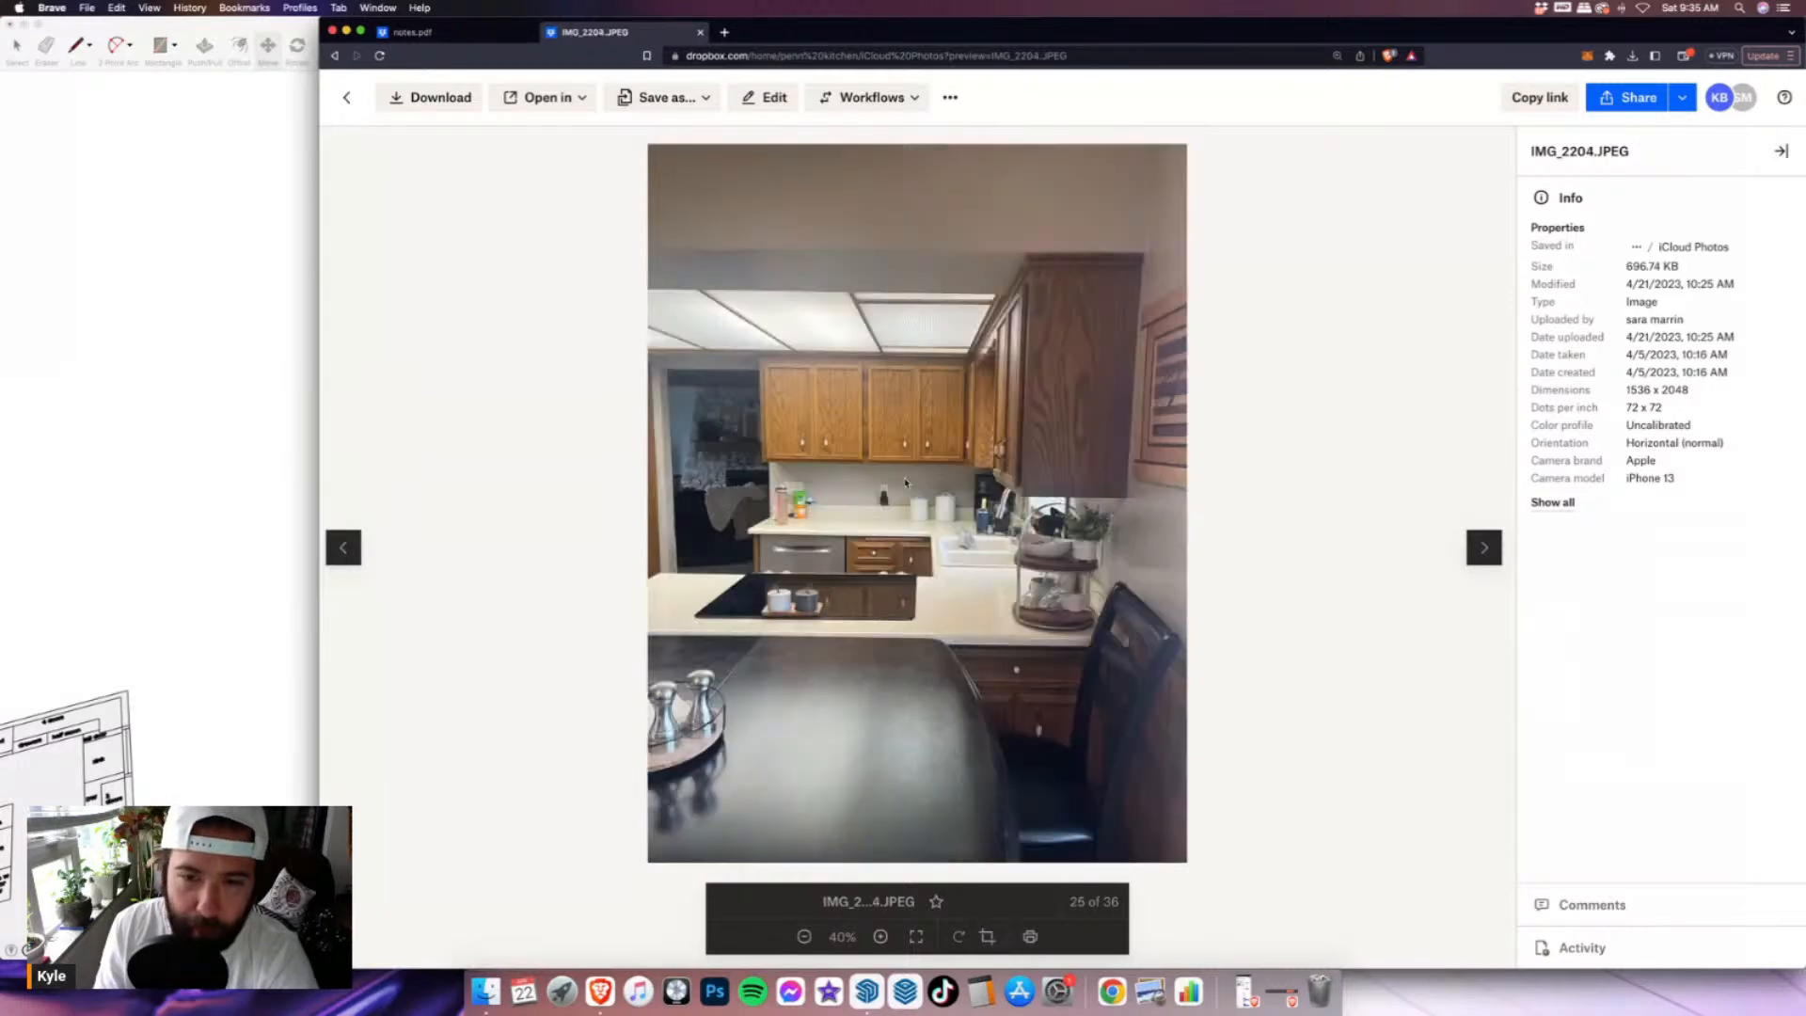
key("Right")
key("Right")
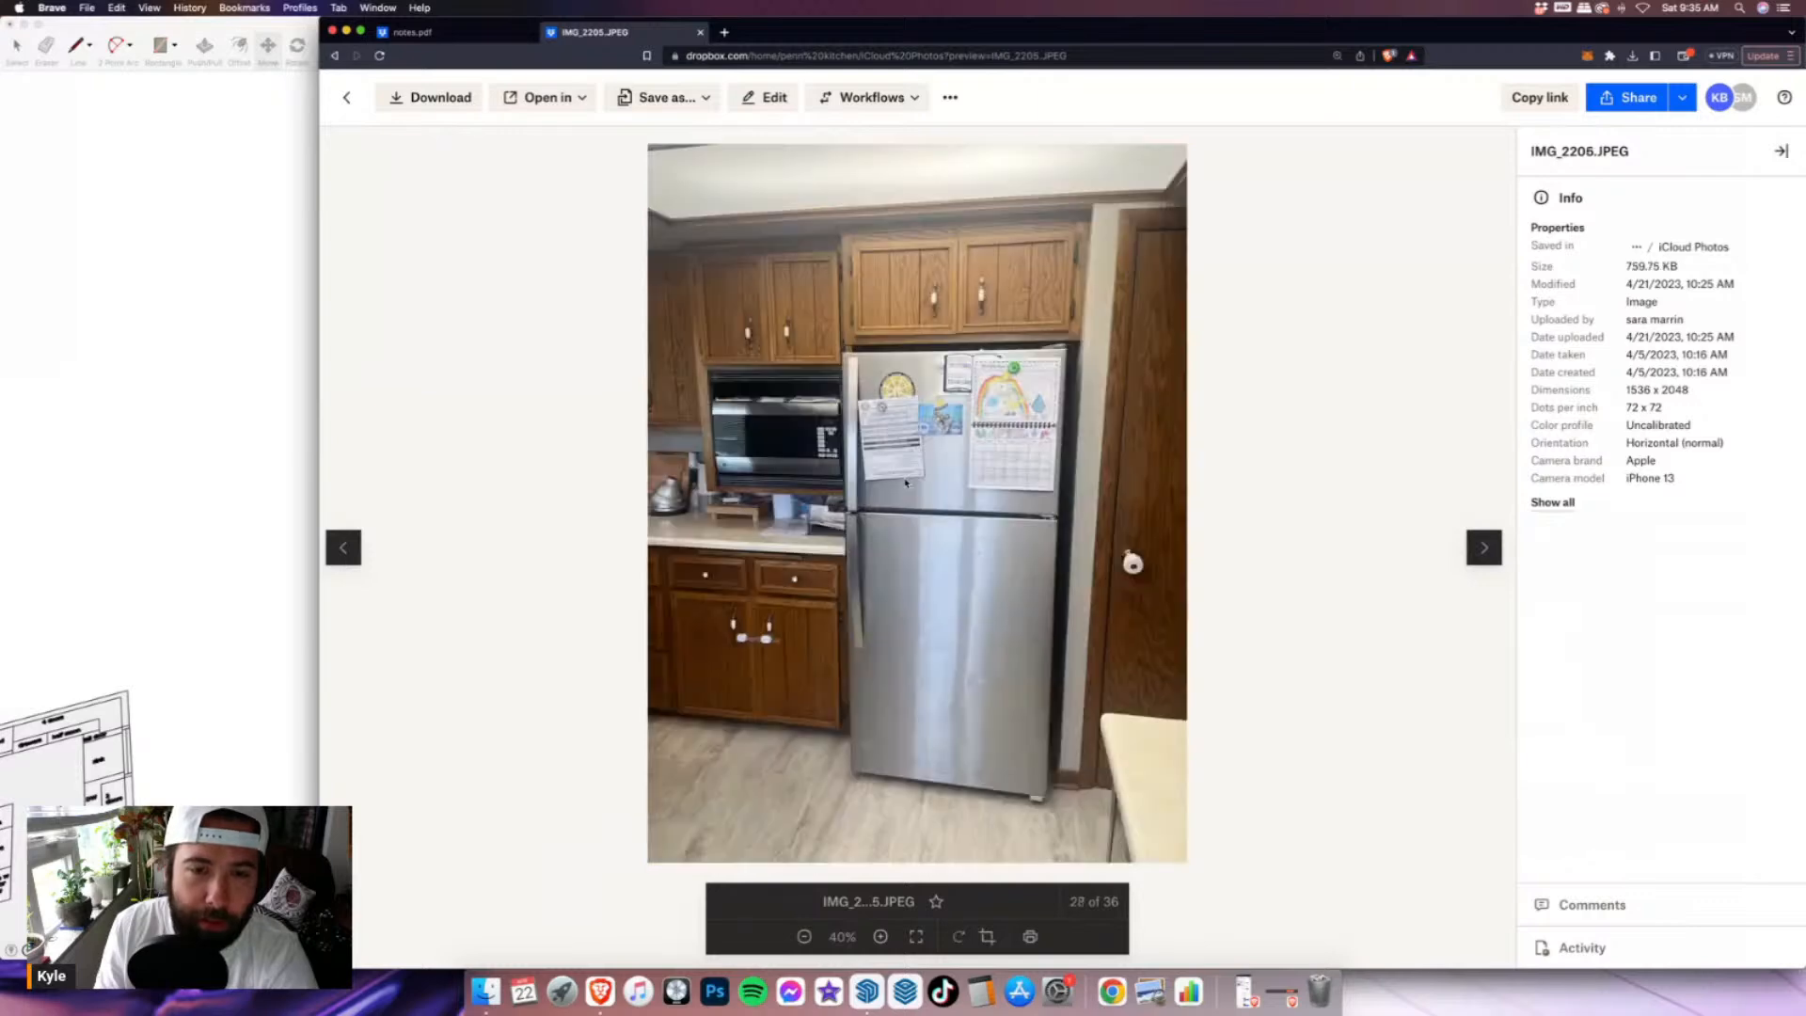
key("Right")
key("Right")
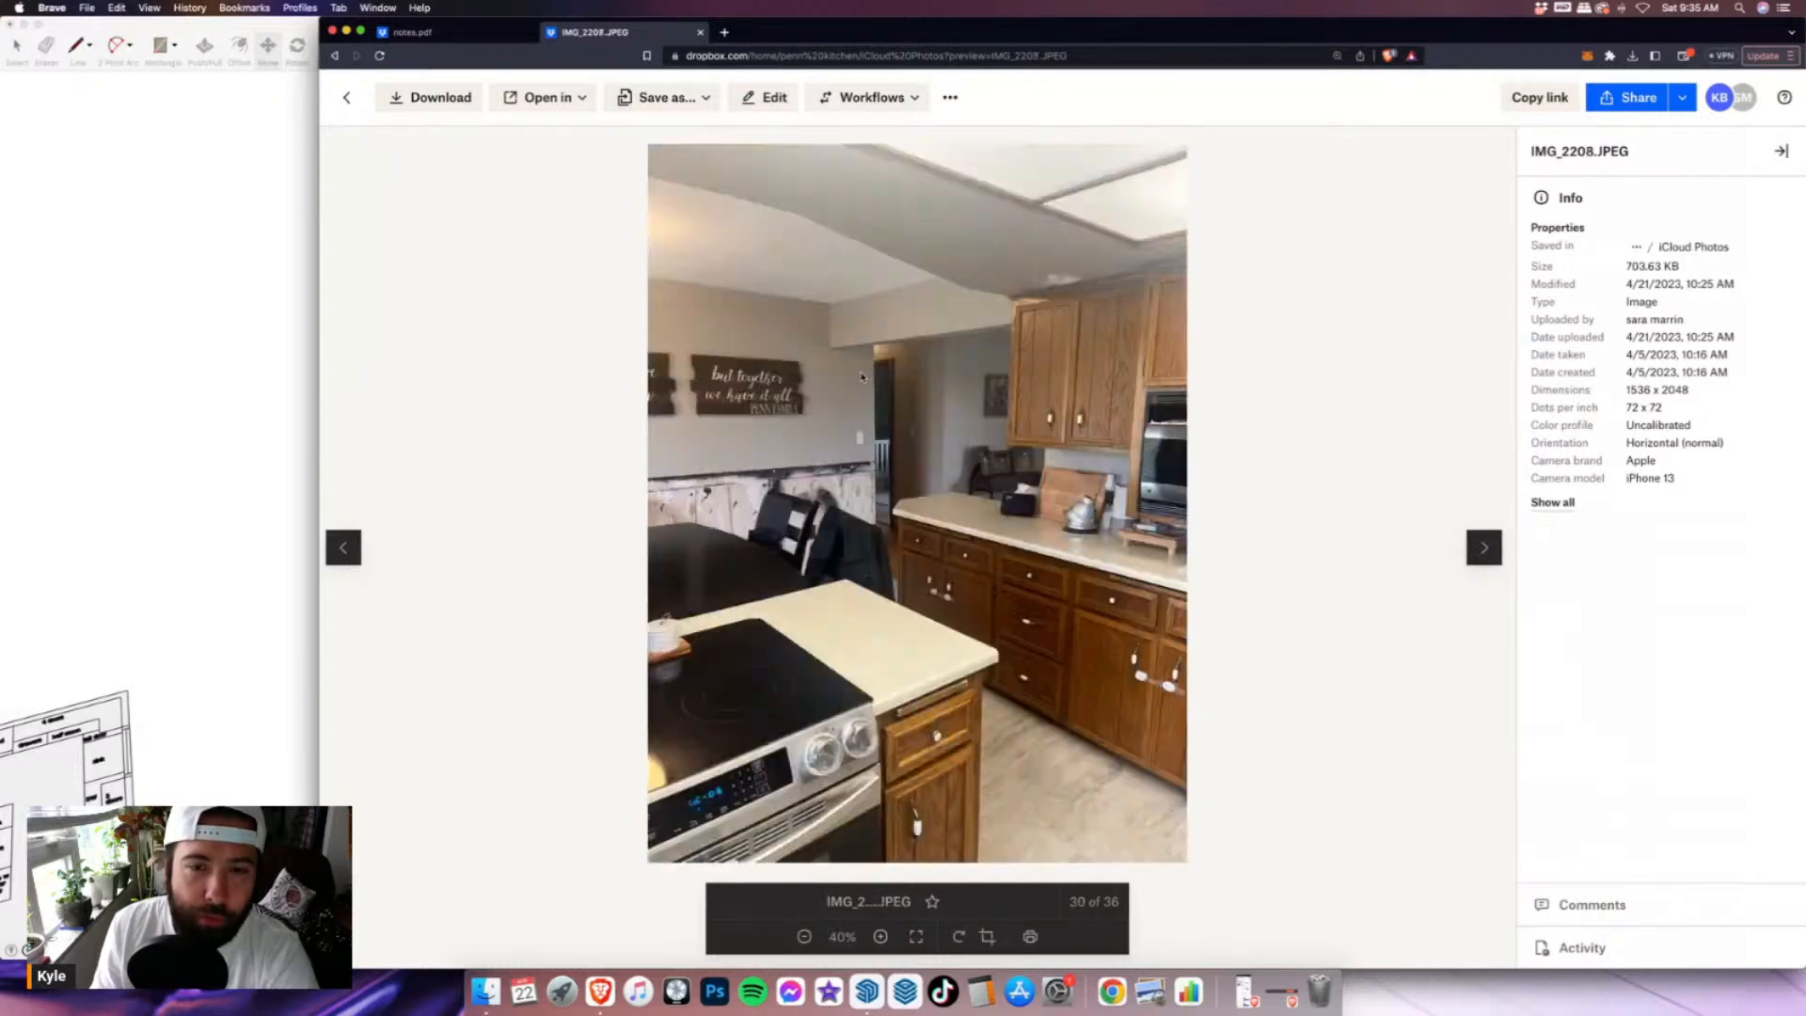
key("Right")
key("Right")
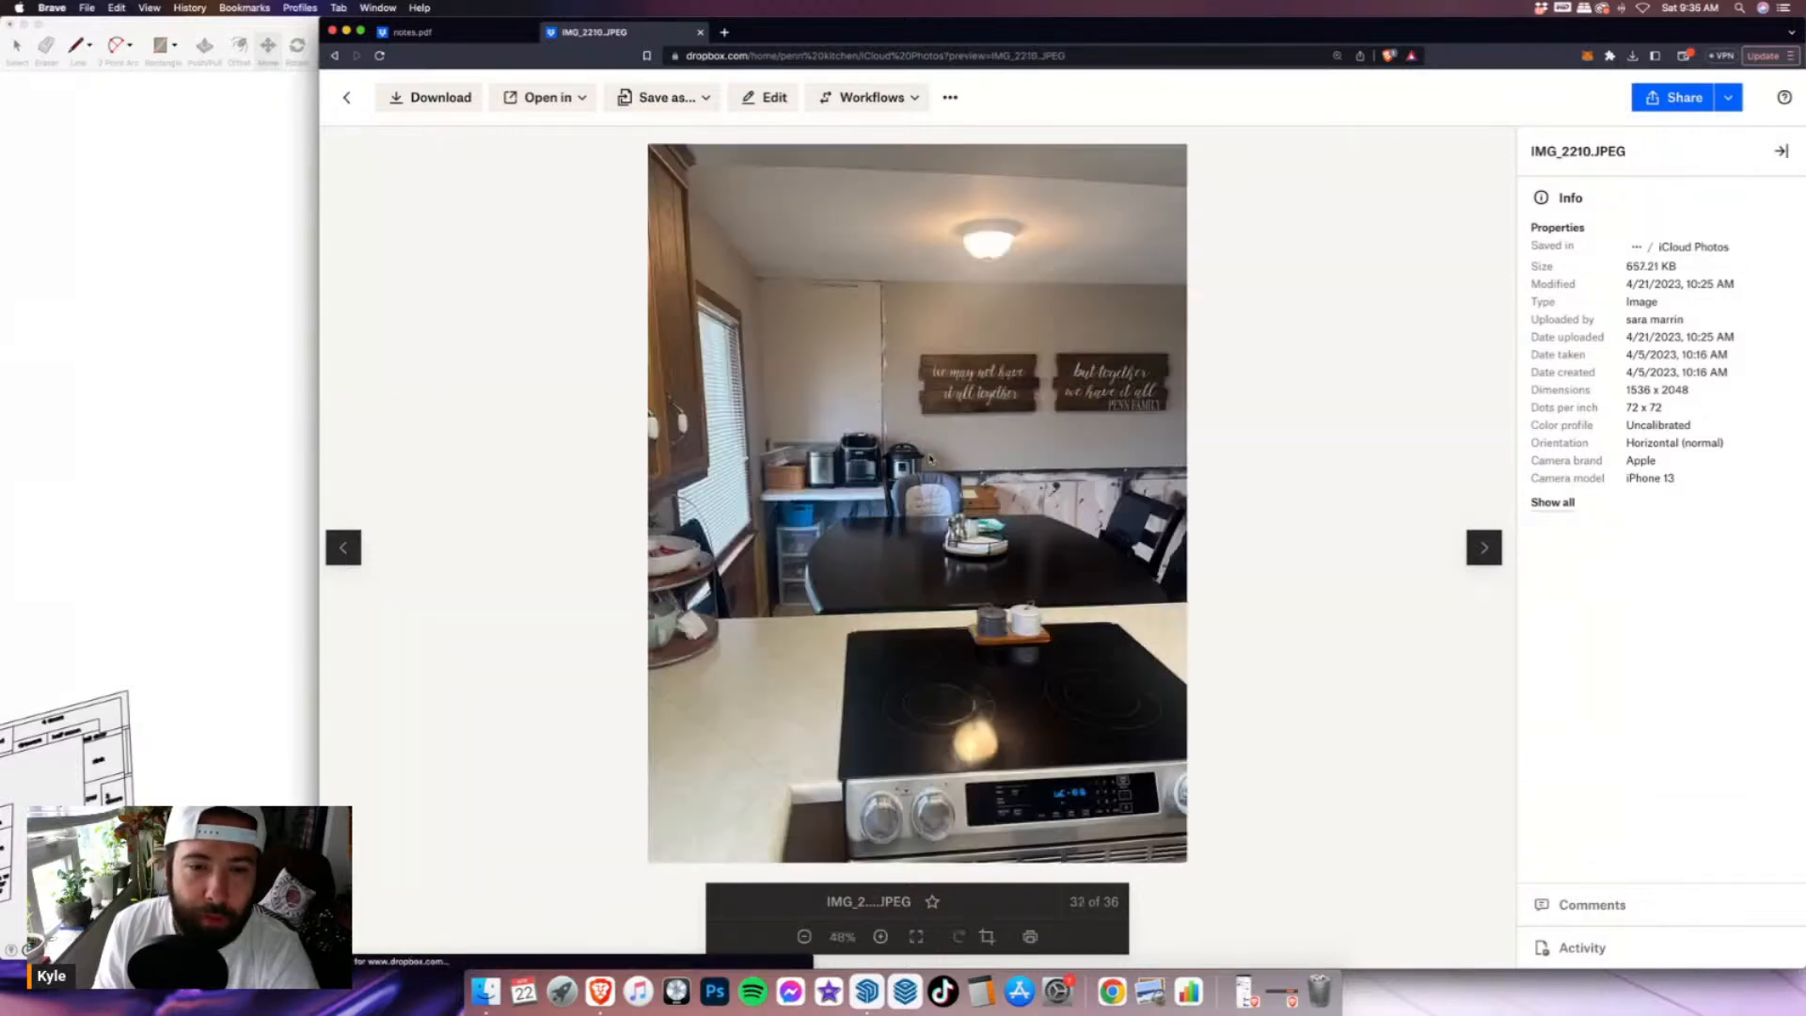
key("Right")
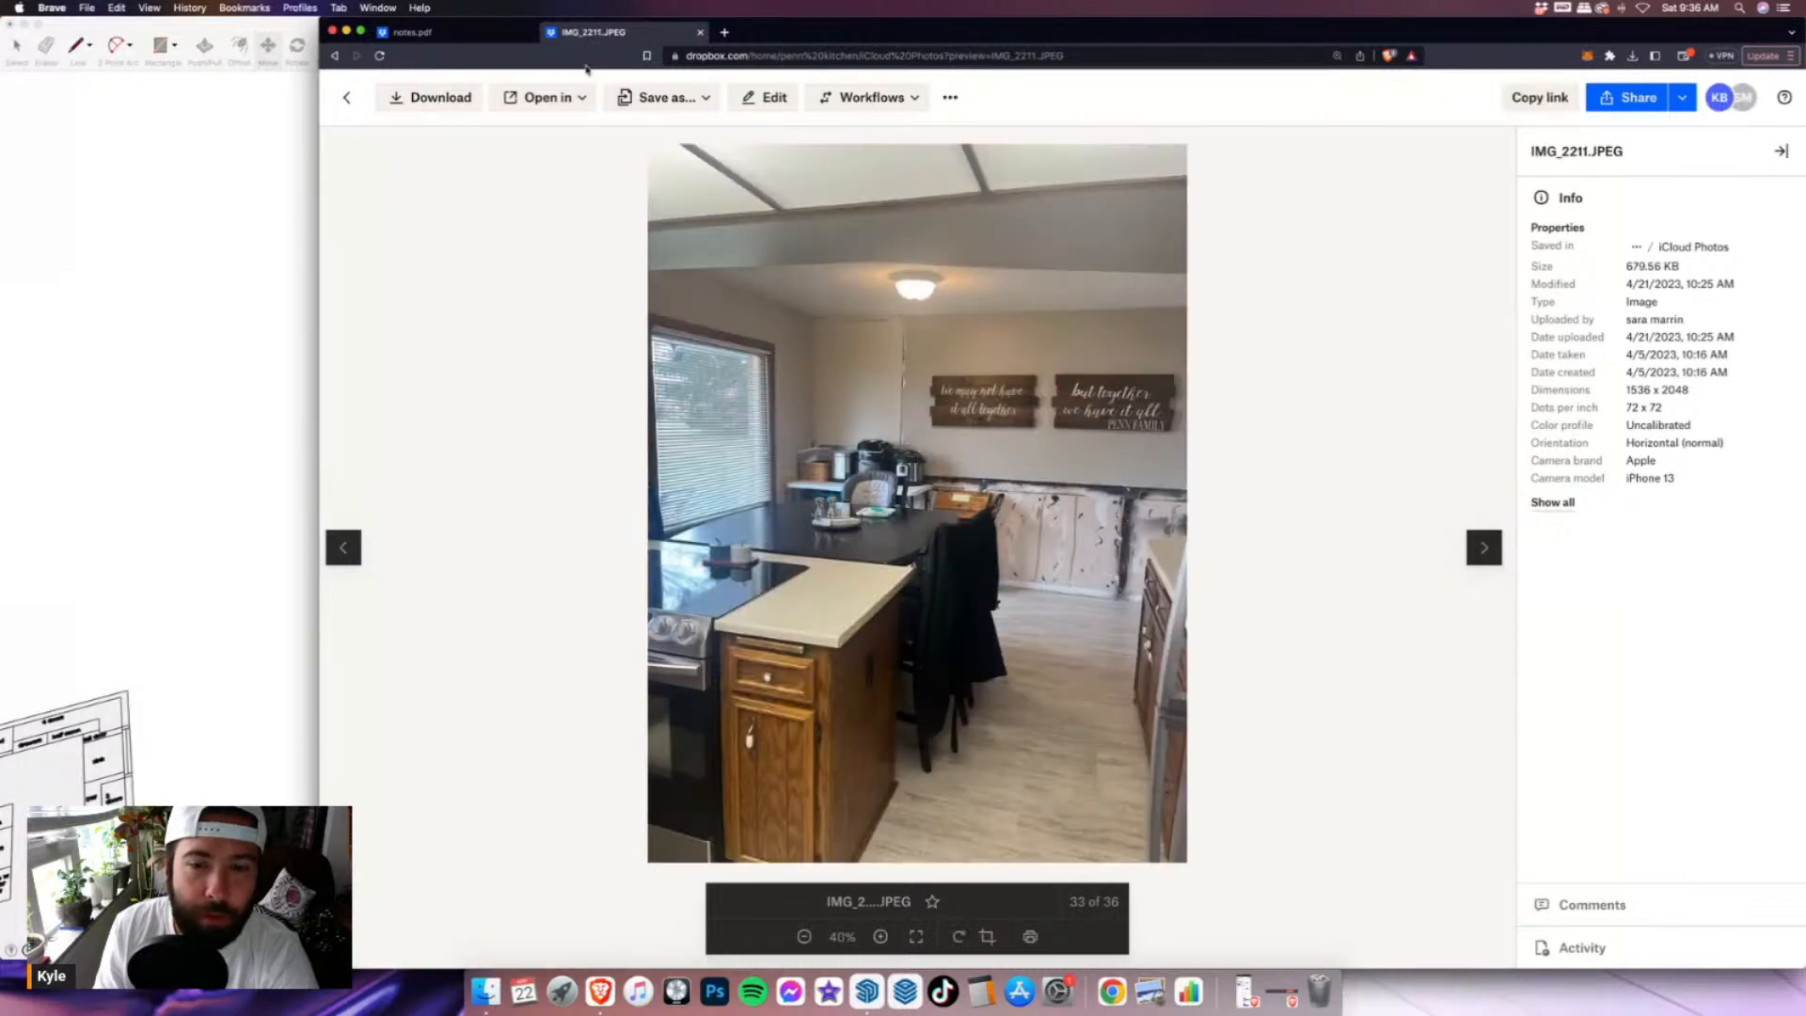
key("Right")
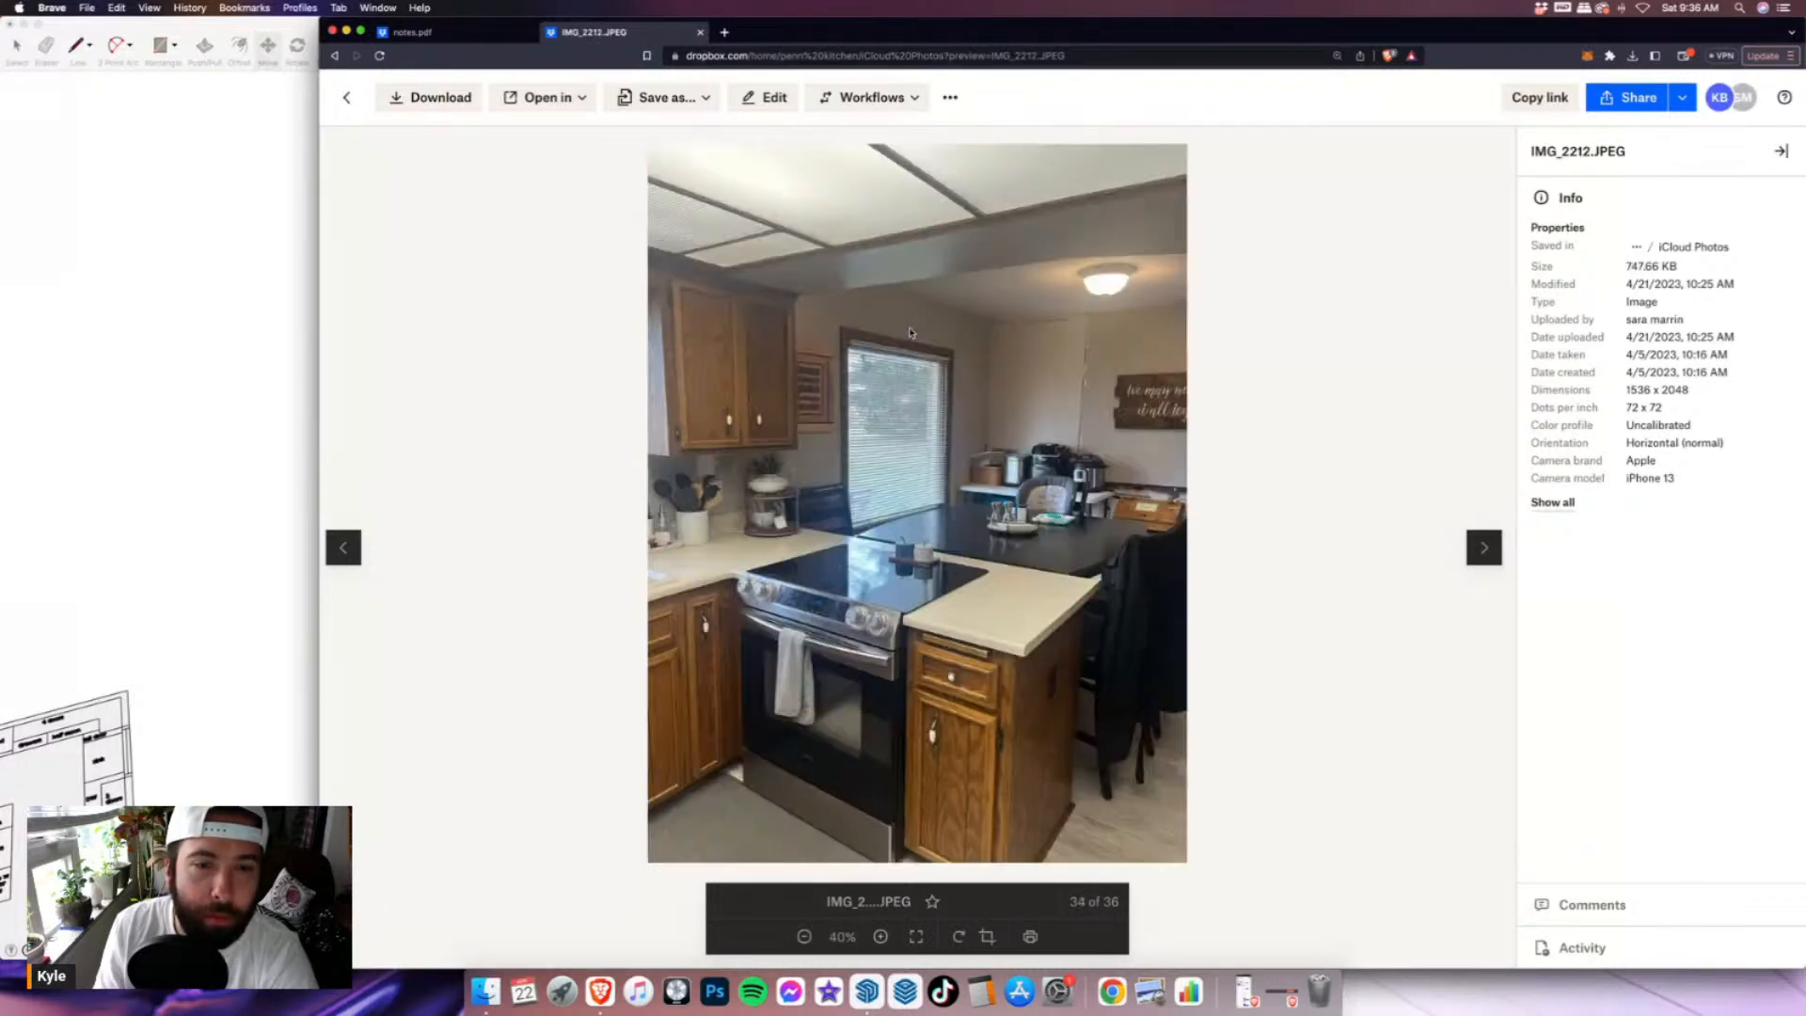
- Set the browser window with photo IMG_2212 beside the model and compare the 3D walls with the photo
left_click_drag(852, 30, 1369, 402)
mouse_move(1380, 409)
left_mouse_down()
mouse_move(1184, 696)
mouse_move(1420, 612)
mouse_move(1174, 149)
left_mouse_up()
mouse_move(519, 490)
middle_mouse_down()
mouse_move(430, 653)
mouse_move(286, 665)
middle_mouse_up()
scroll(155, 664, "down", 3)
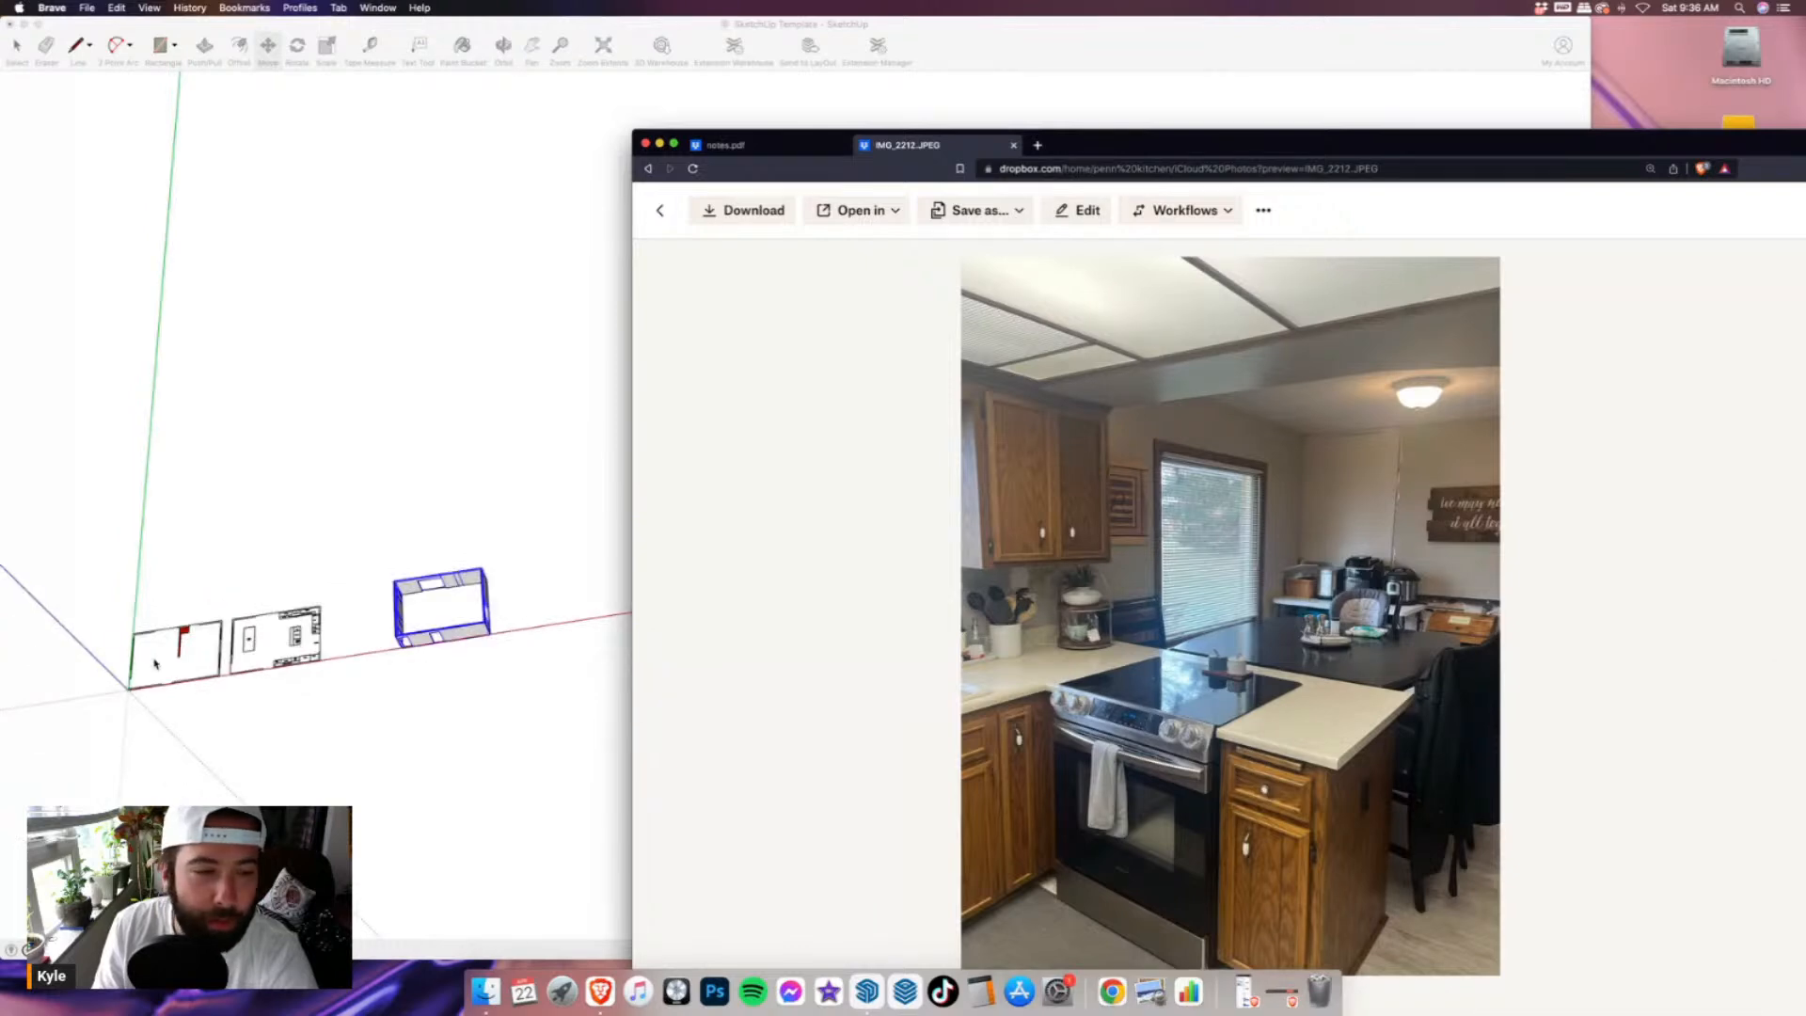
scroll(155, 664, "down", 2)
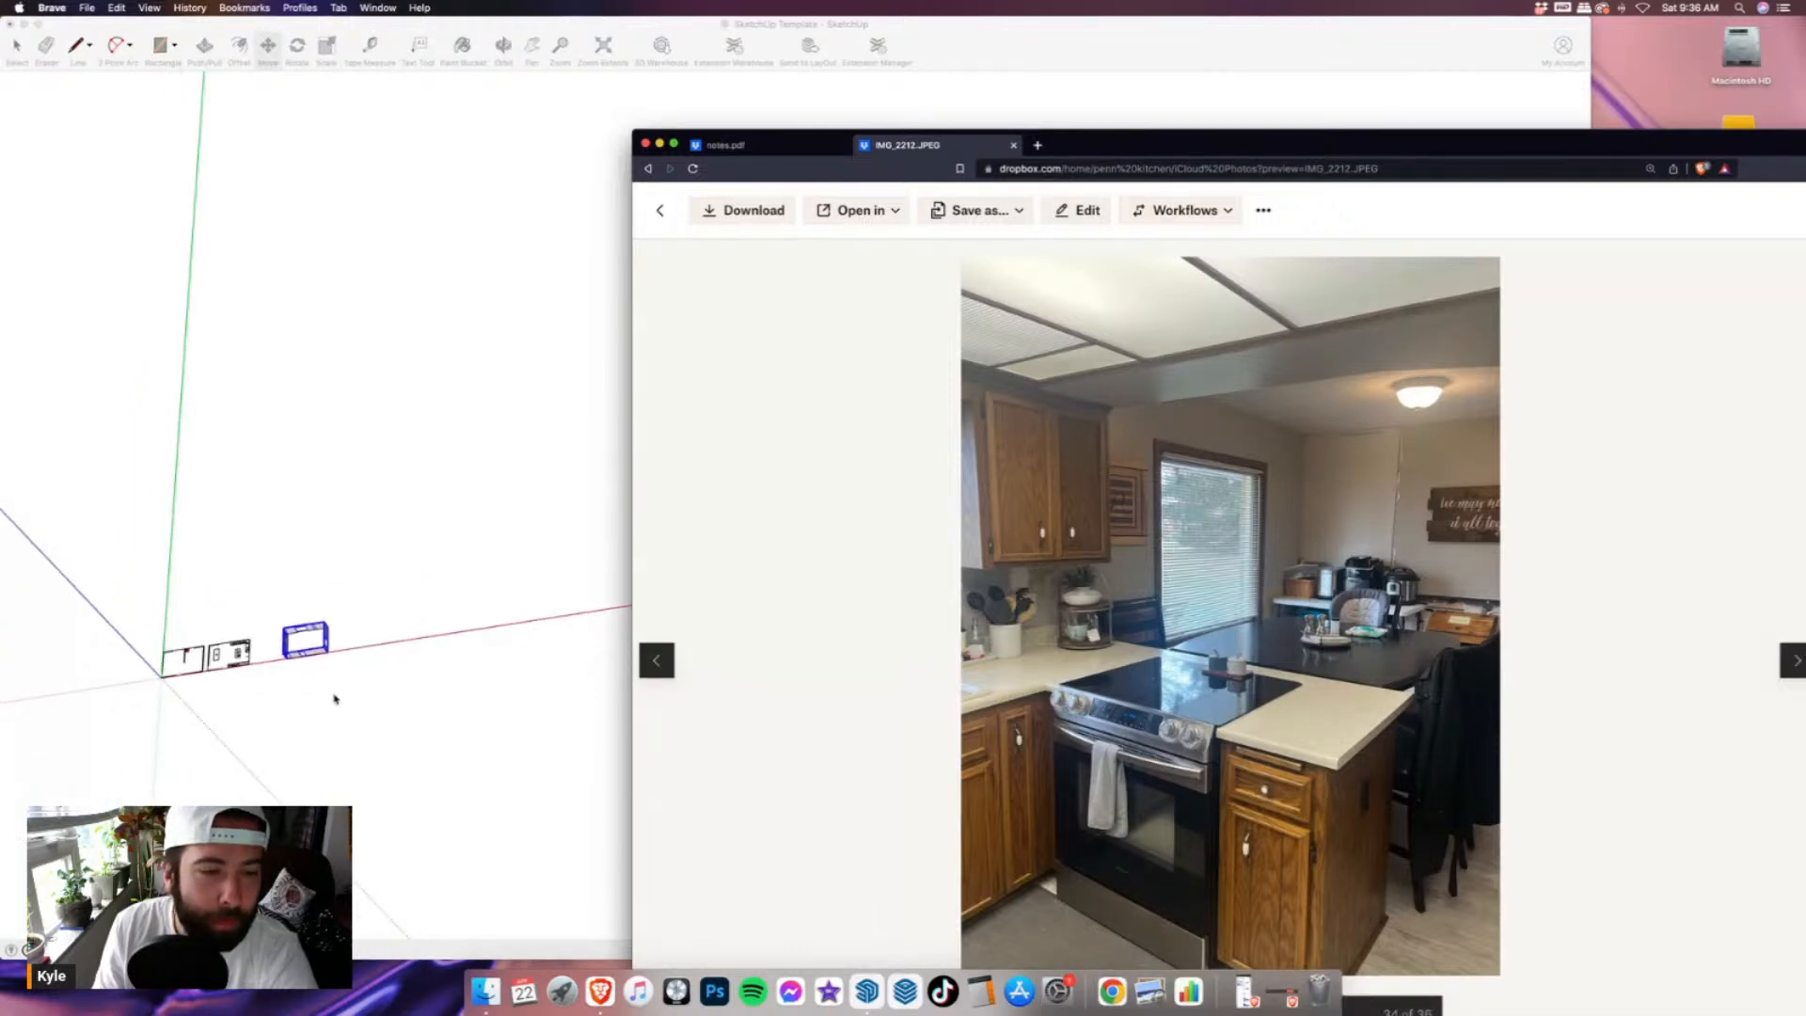
scroll(313, 640, "up", 5)
scroll(258, 658, "up", 5)
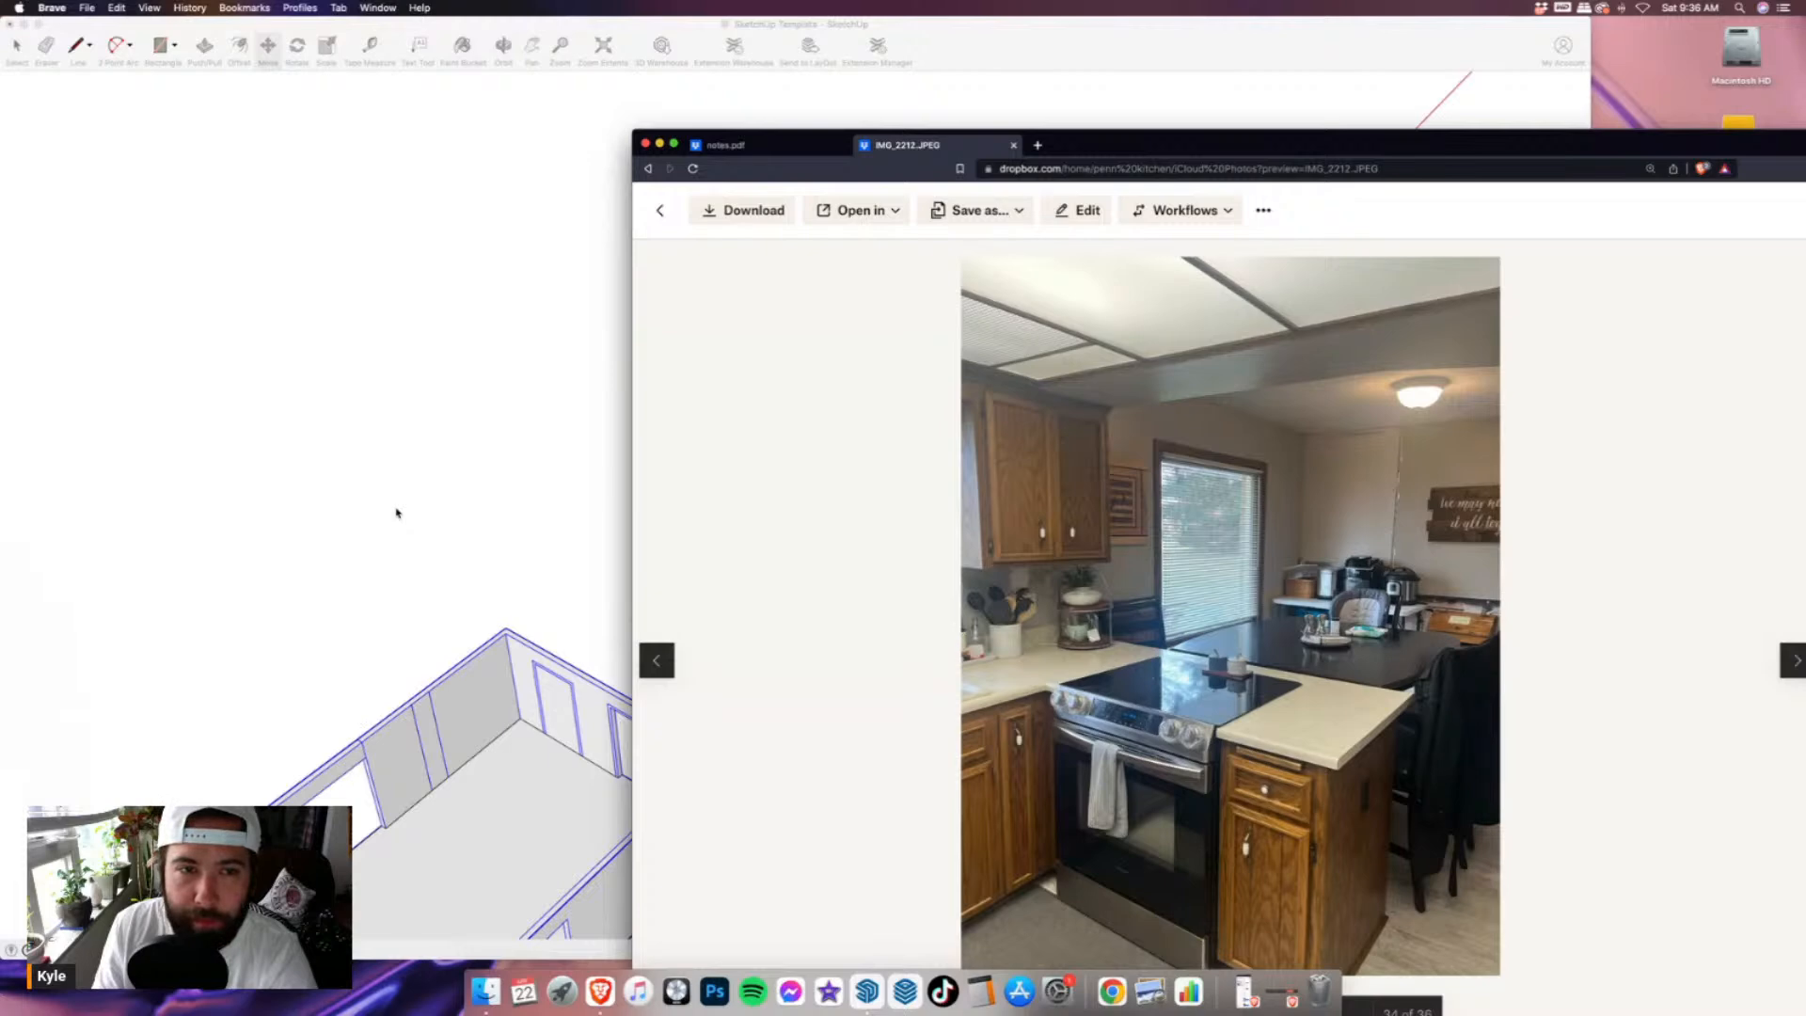
middle_click_drag(397, 512, 1107, 574)
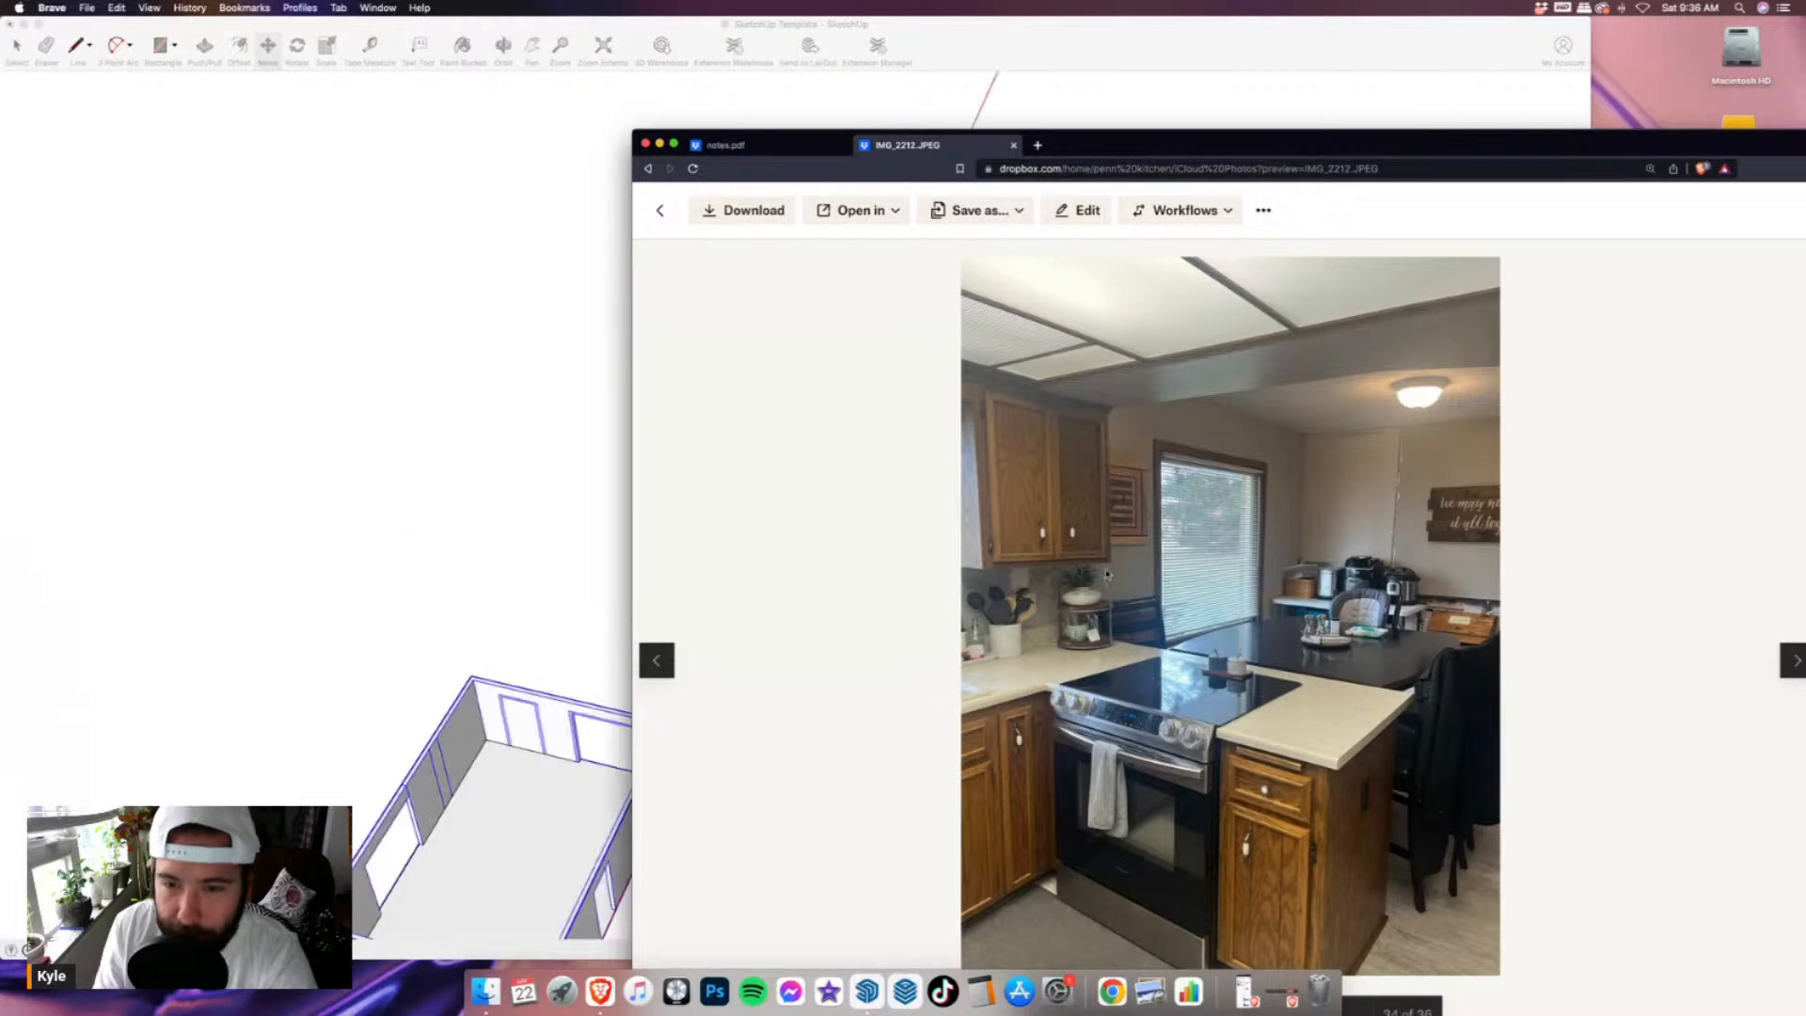
- Return to the iCloud Photos folder and look through kitchen photos IMG_2198, IMG_2199 and IMG_2197 for the window layout
left_click(657, 208)
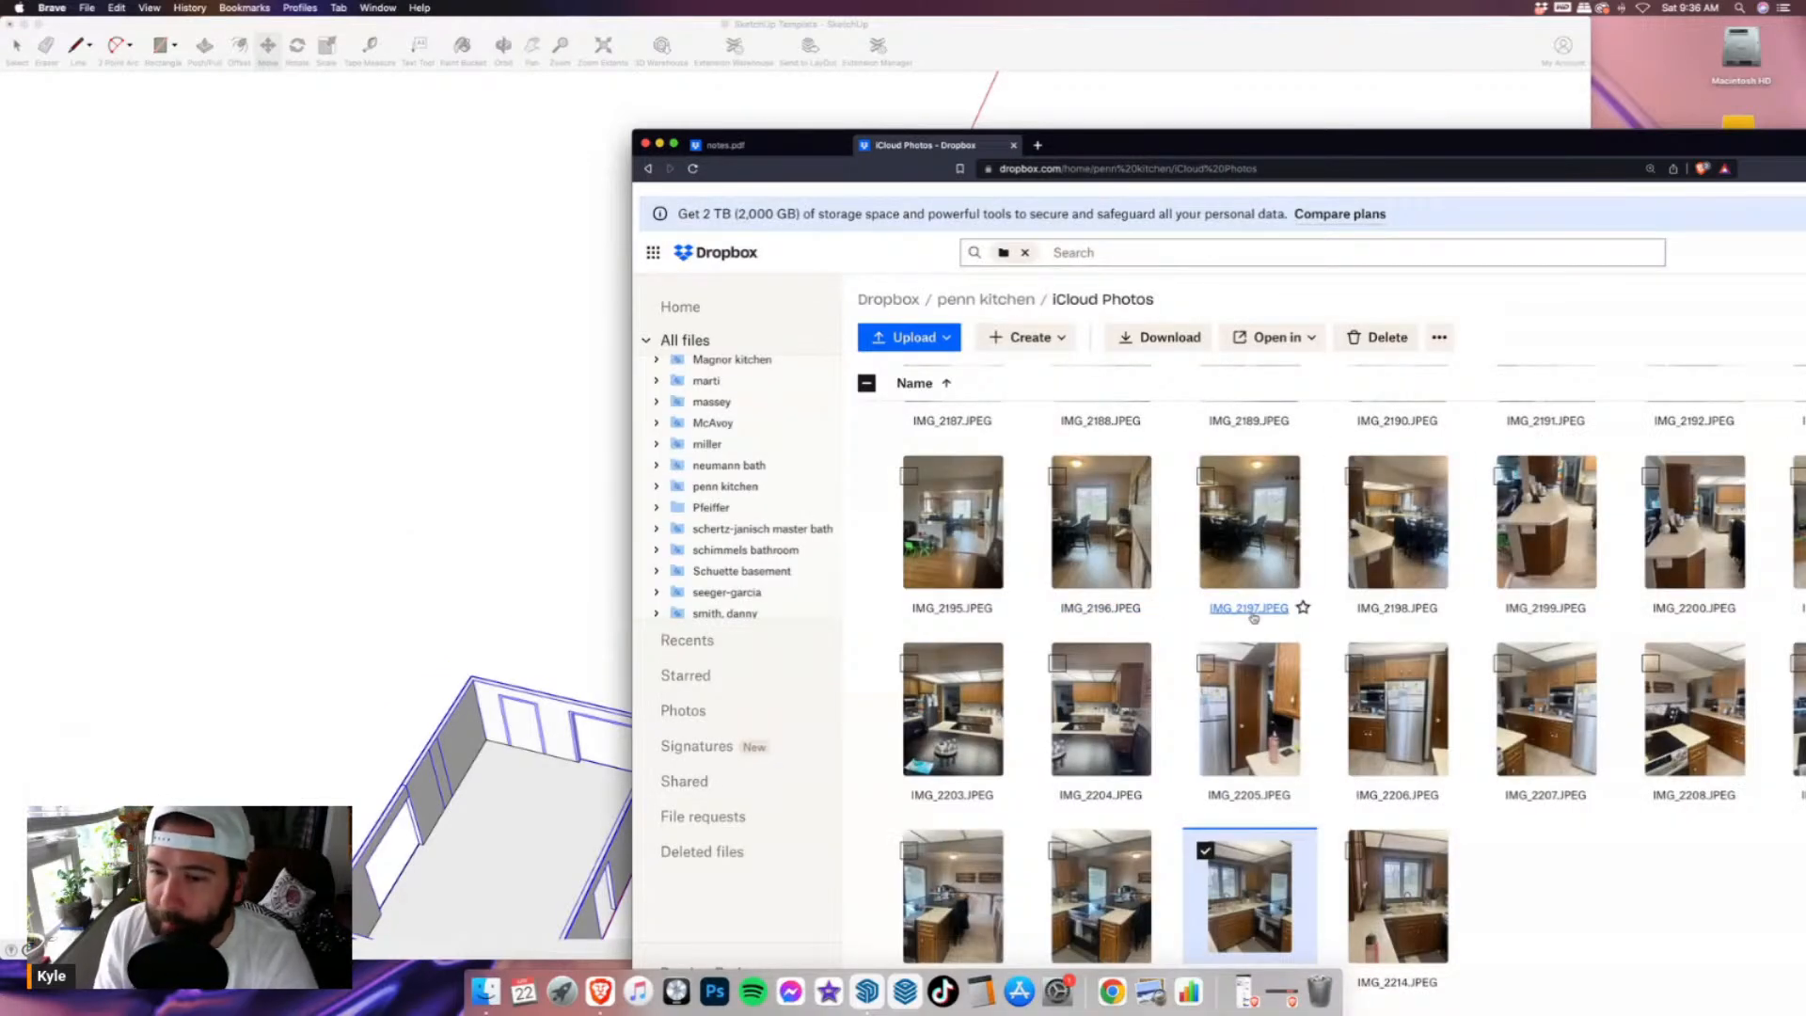
left_click(1405, 525)
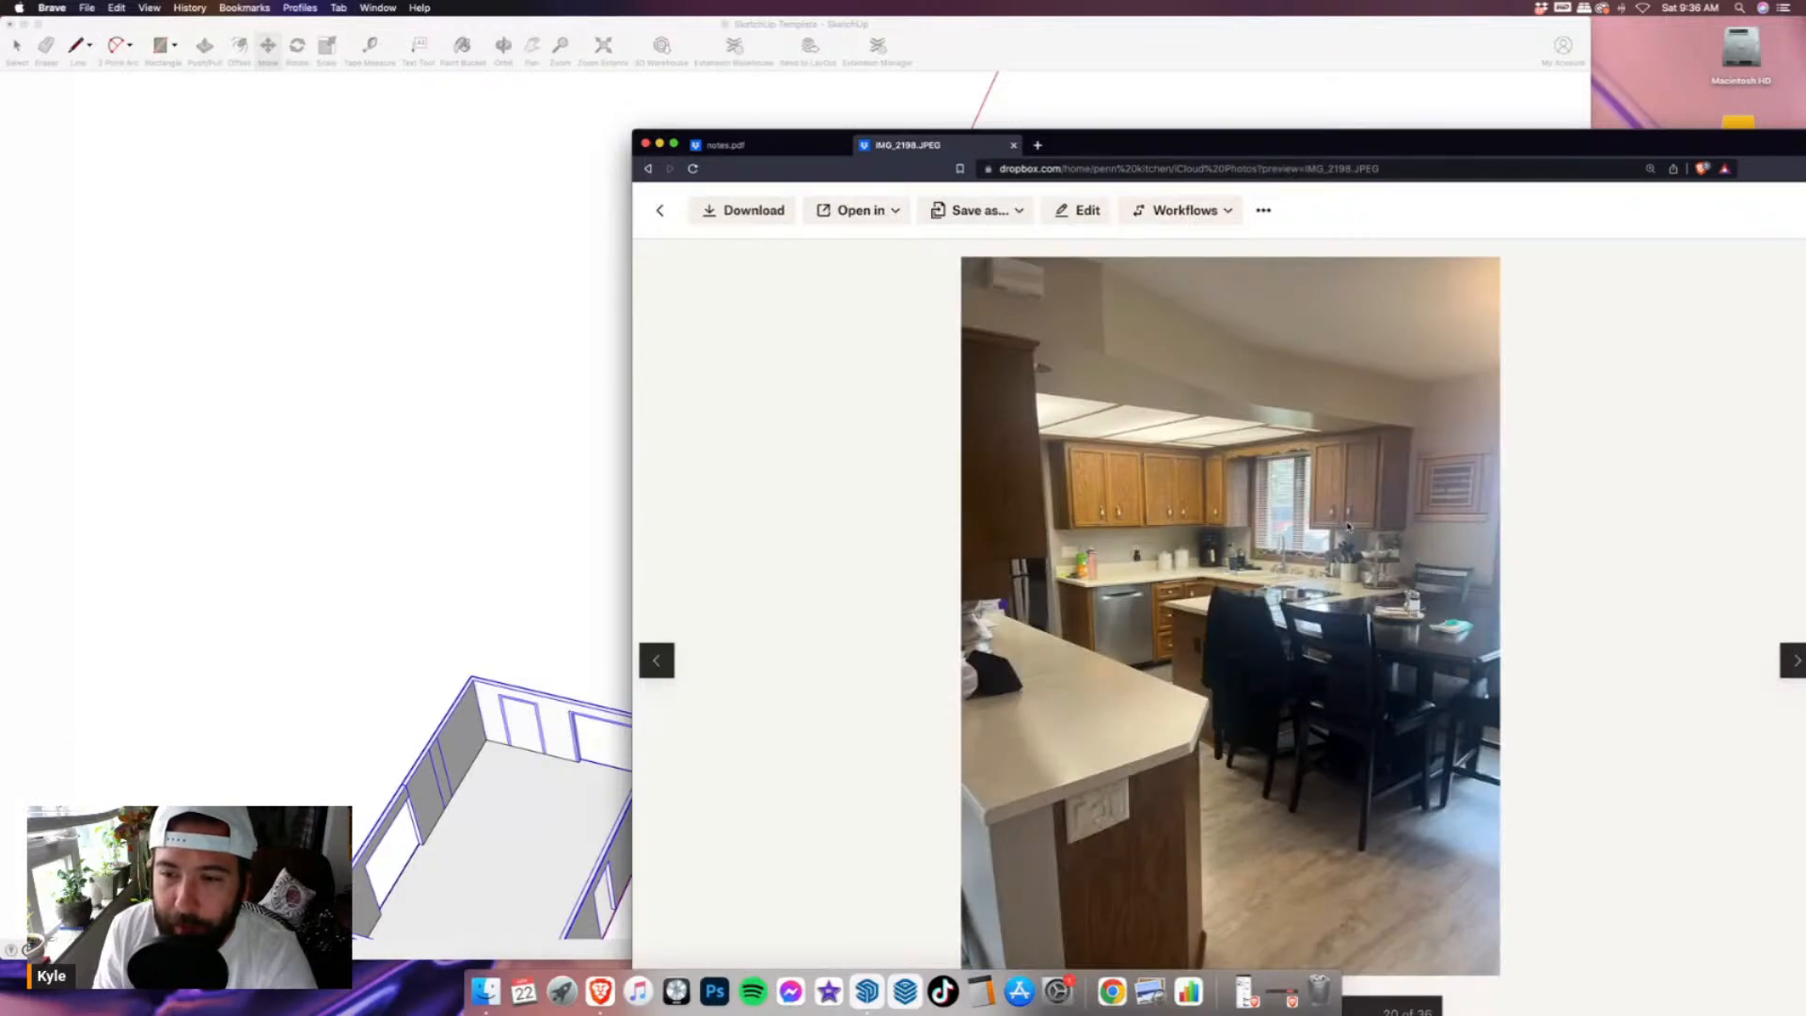
key("Right")
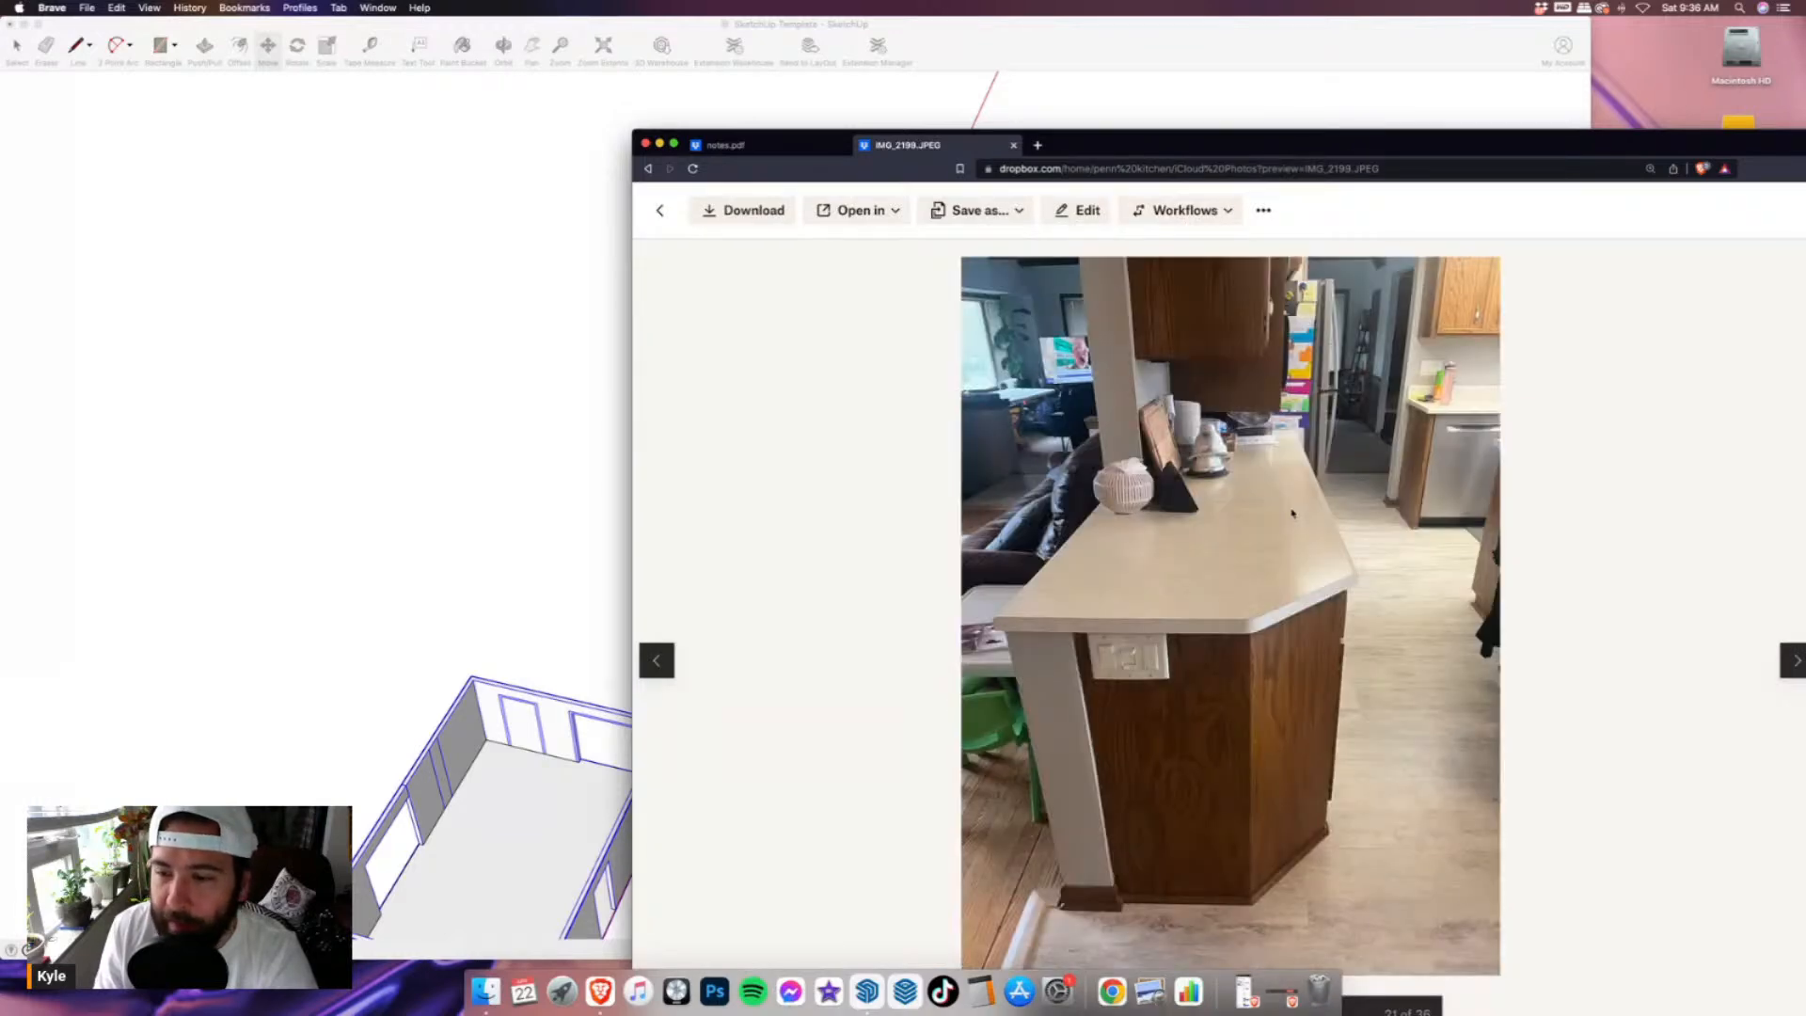
key("Left")
key("Left")
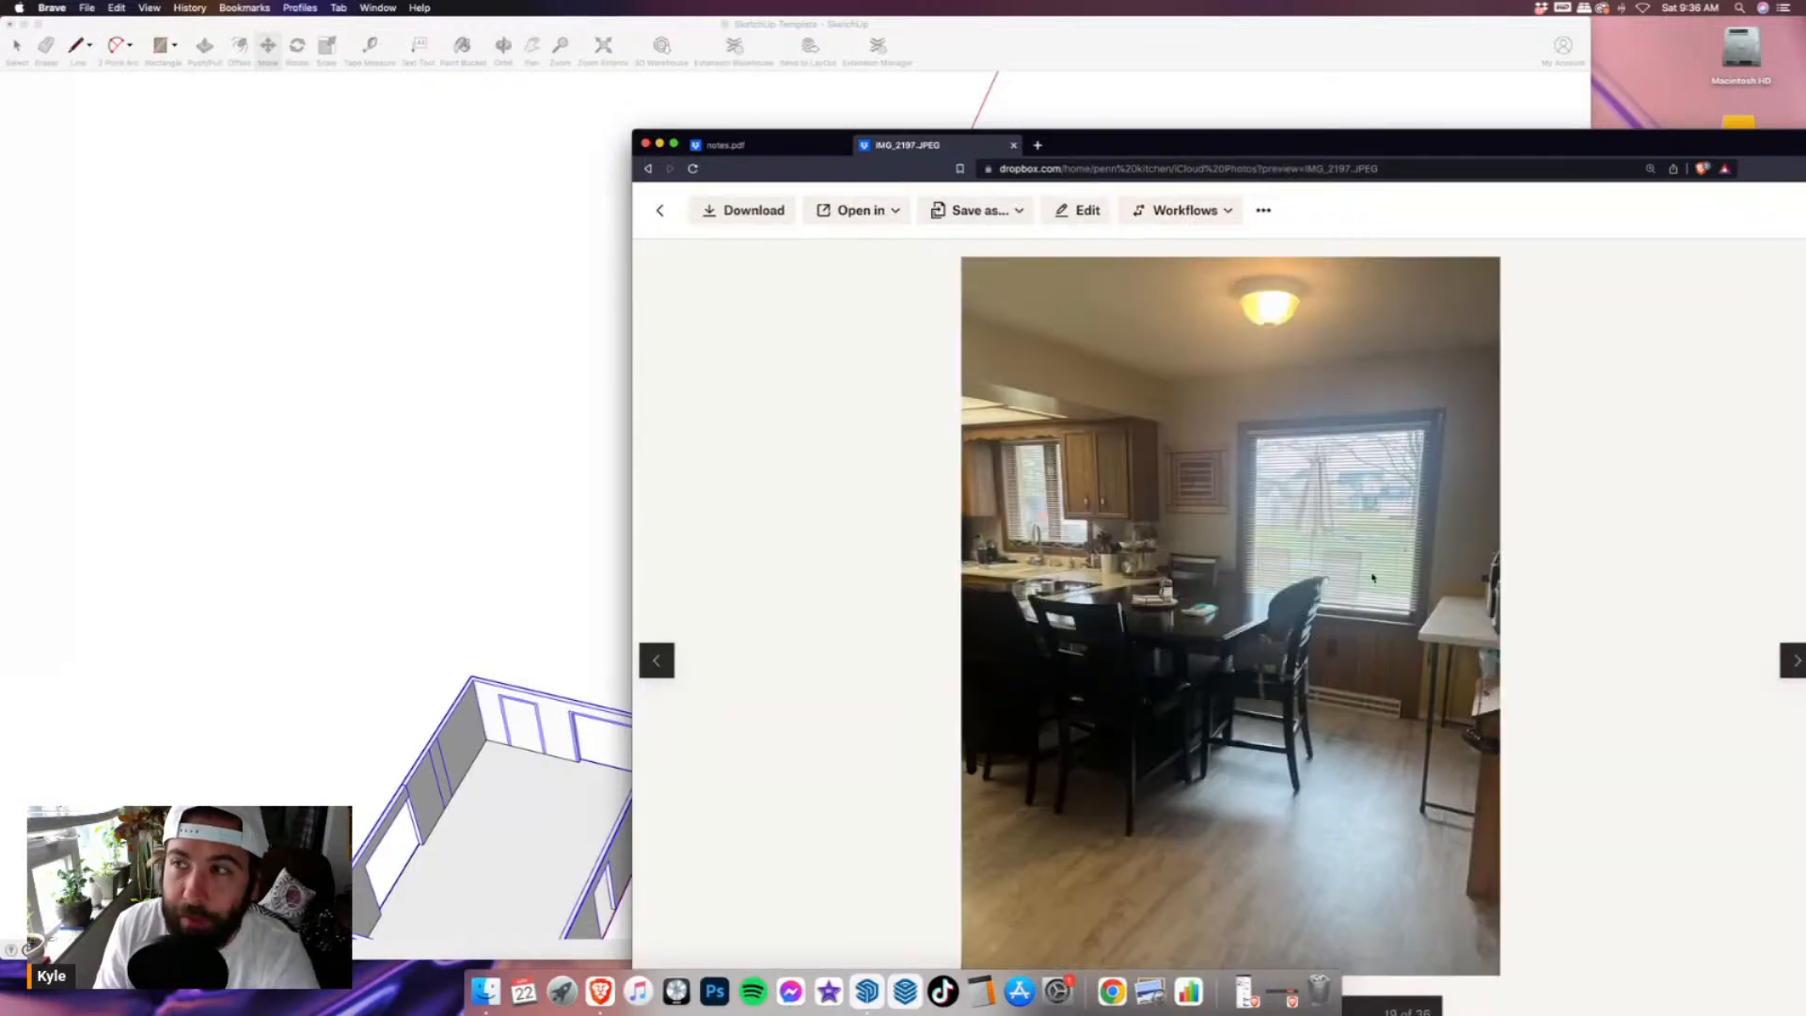
- Move the browser window clear, read the measured room sketch on page 3 of notes.pdf, and return to SketchUp
left_click_drag(1180, 148, 867, 8)
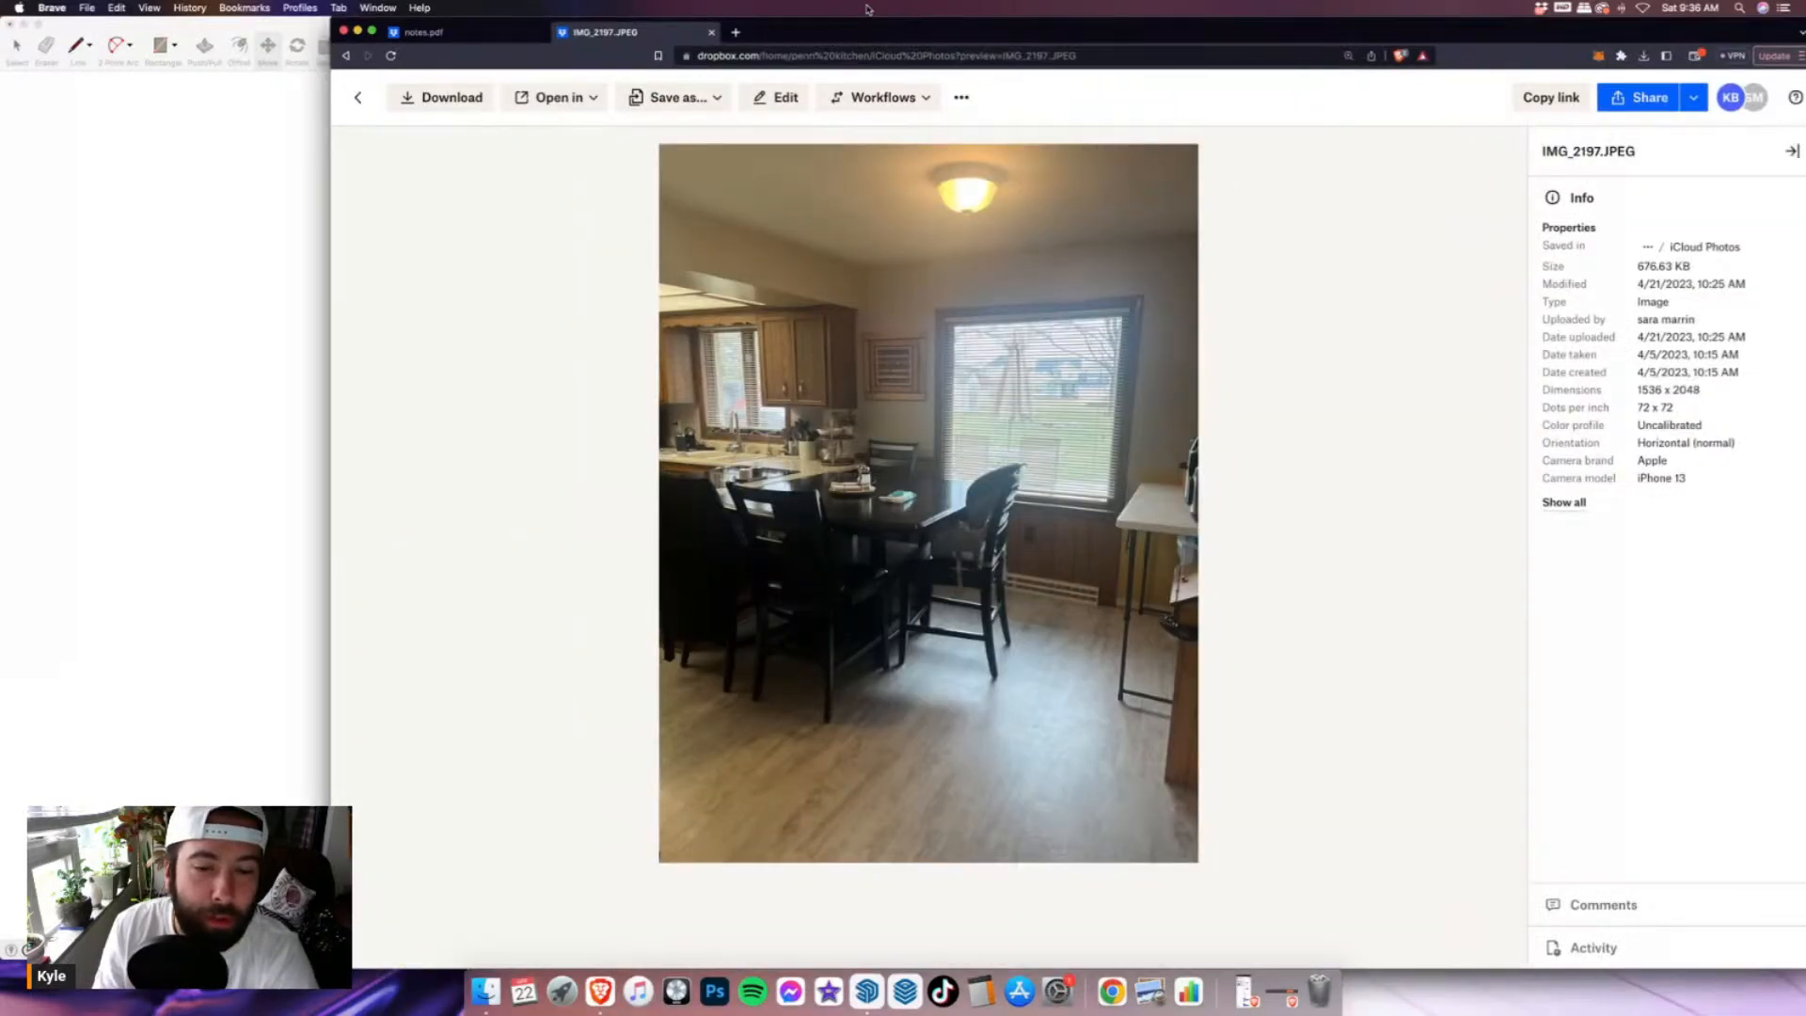
left_click(458, 32)
scroll(829, 665, "down", 10)
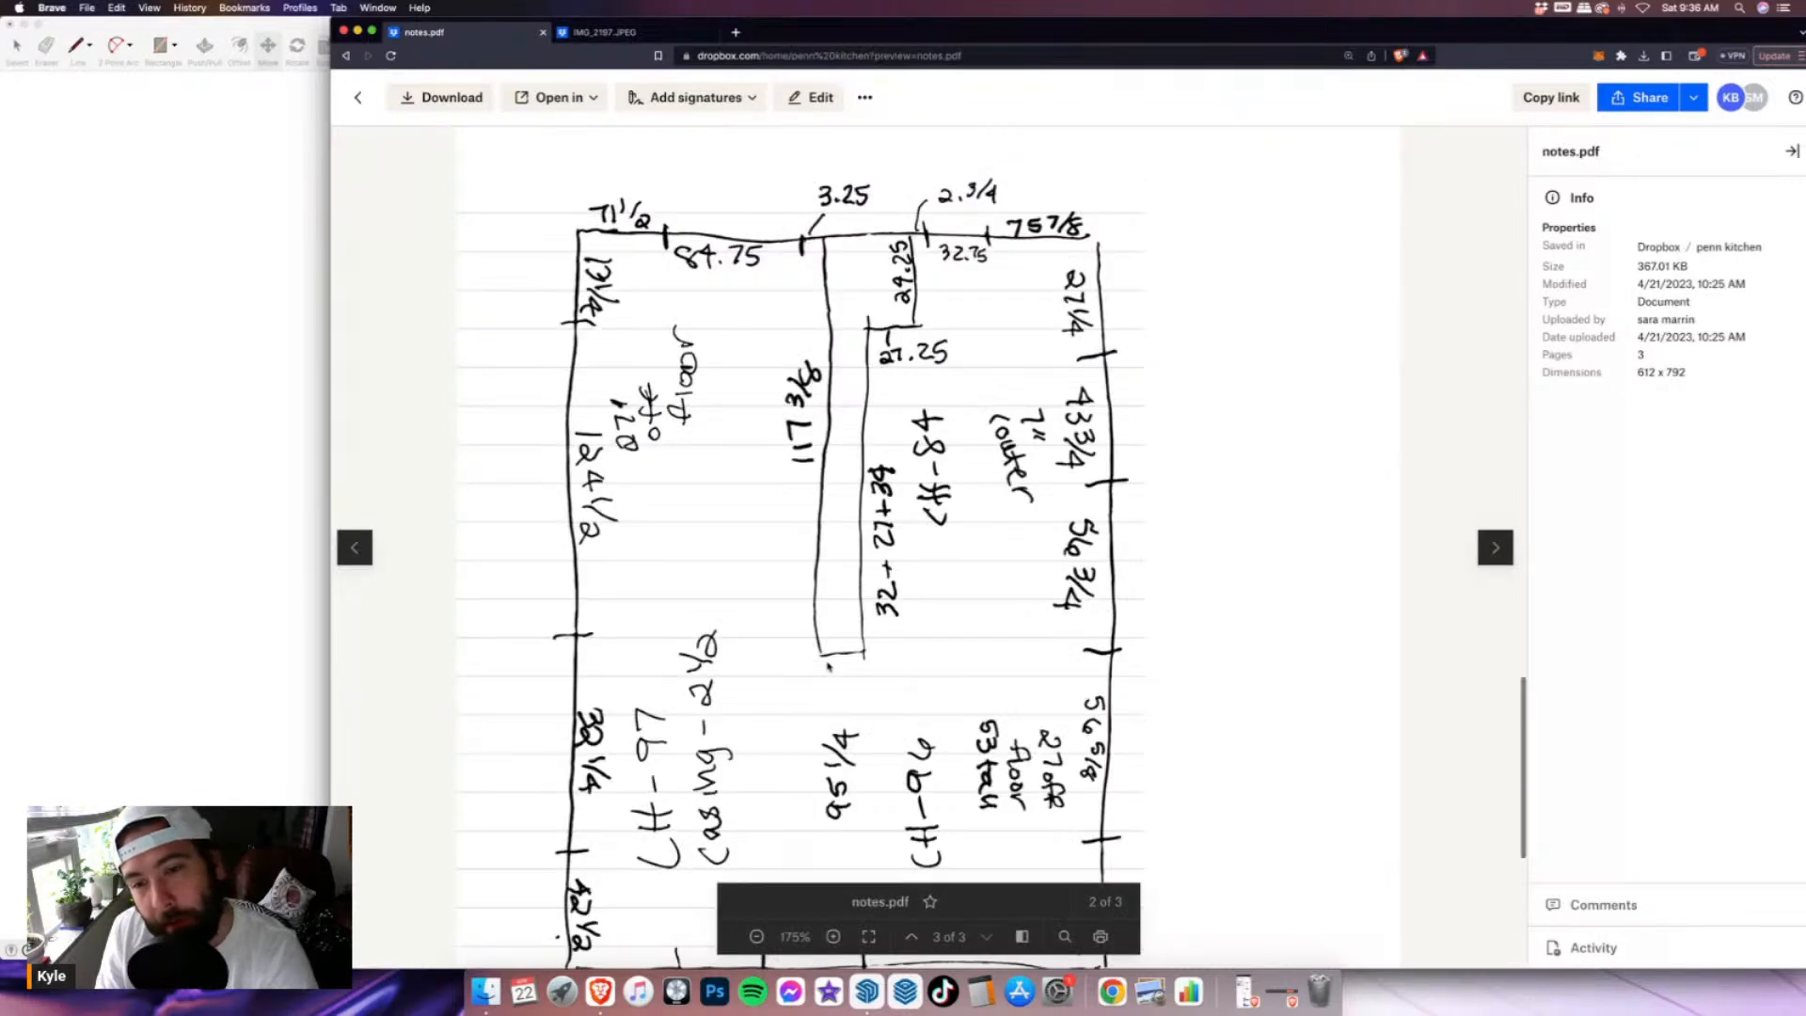
scroll(978, 470, "down", 3)
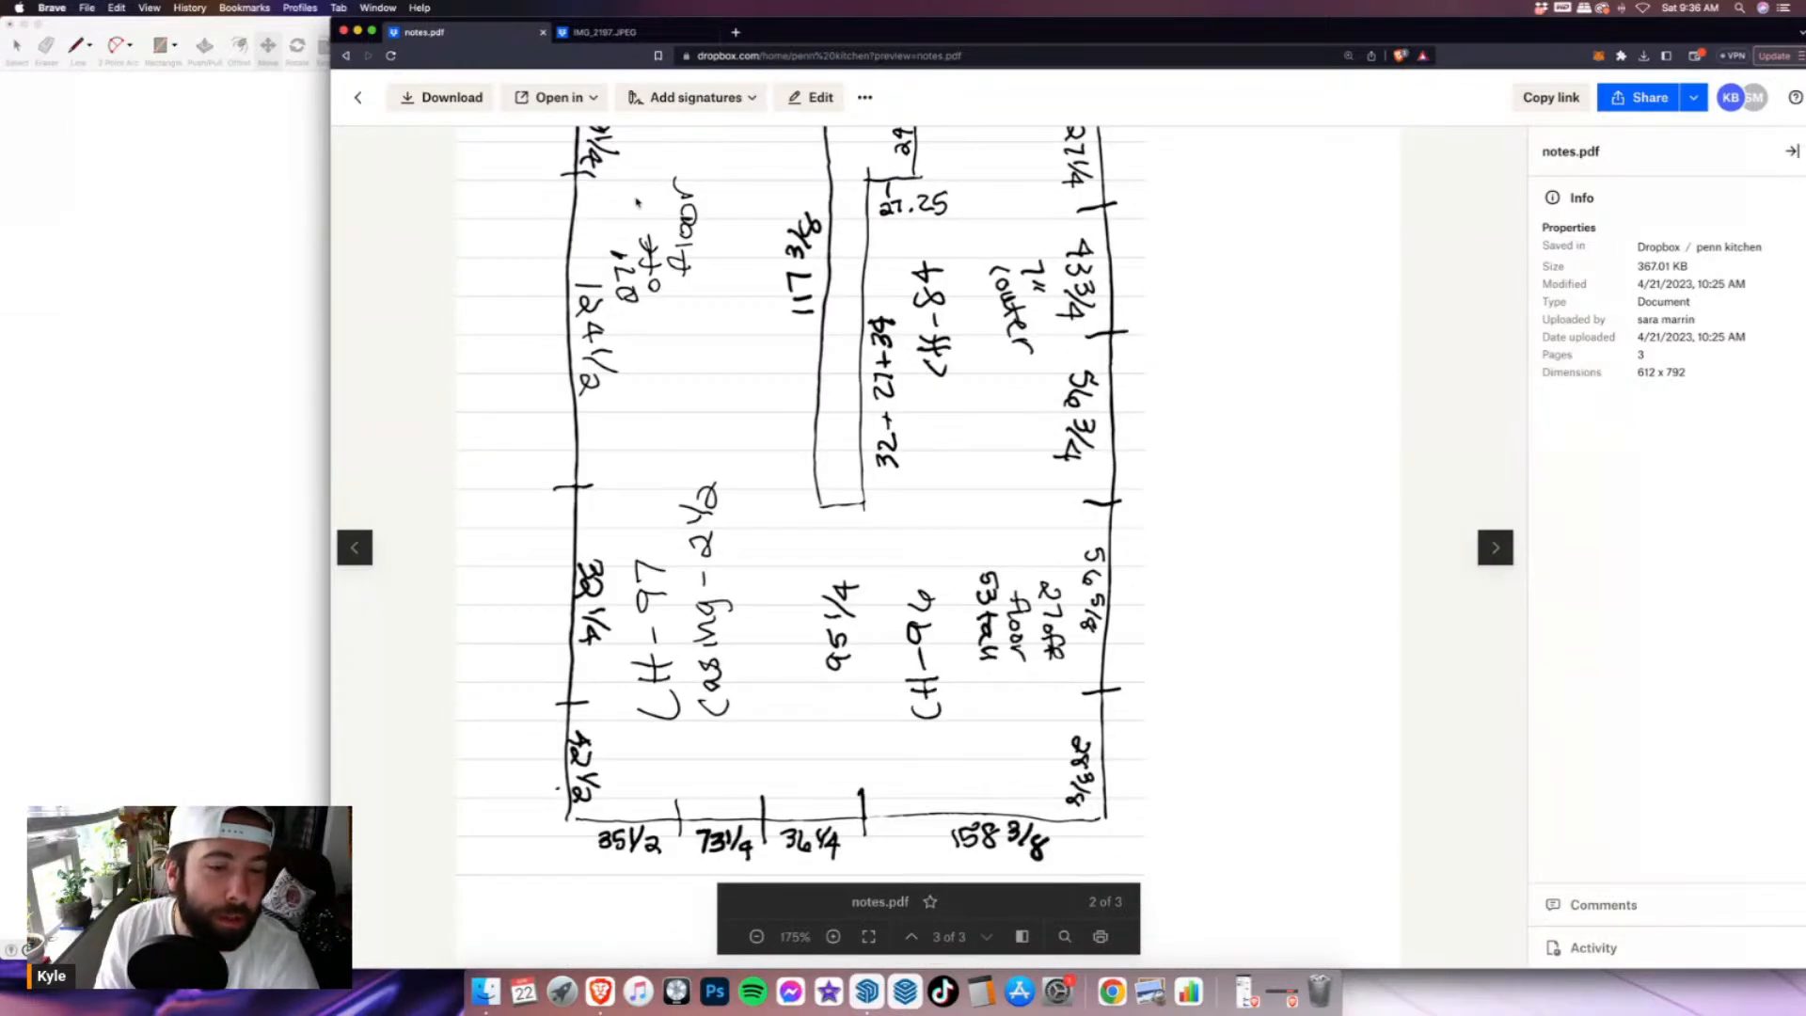
left_click(358, 33)
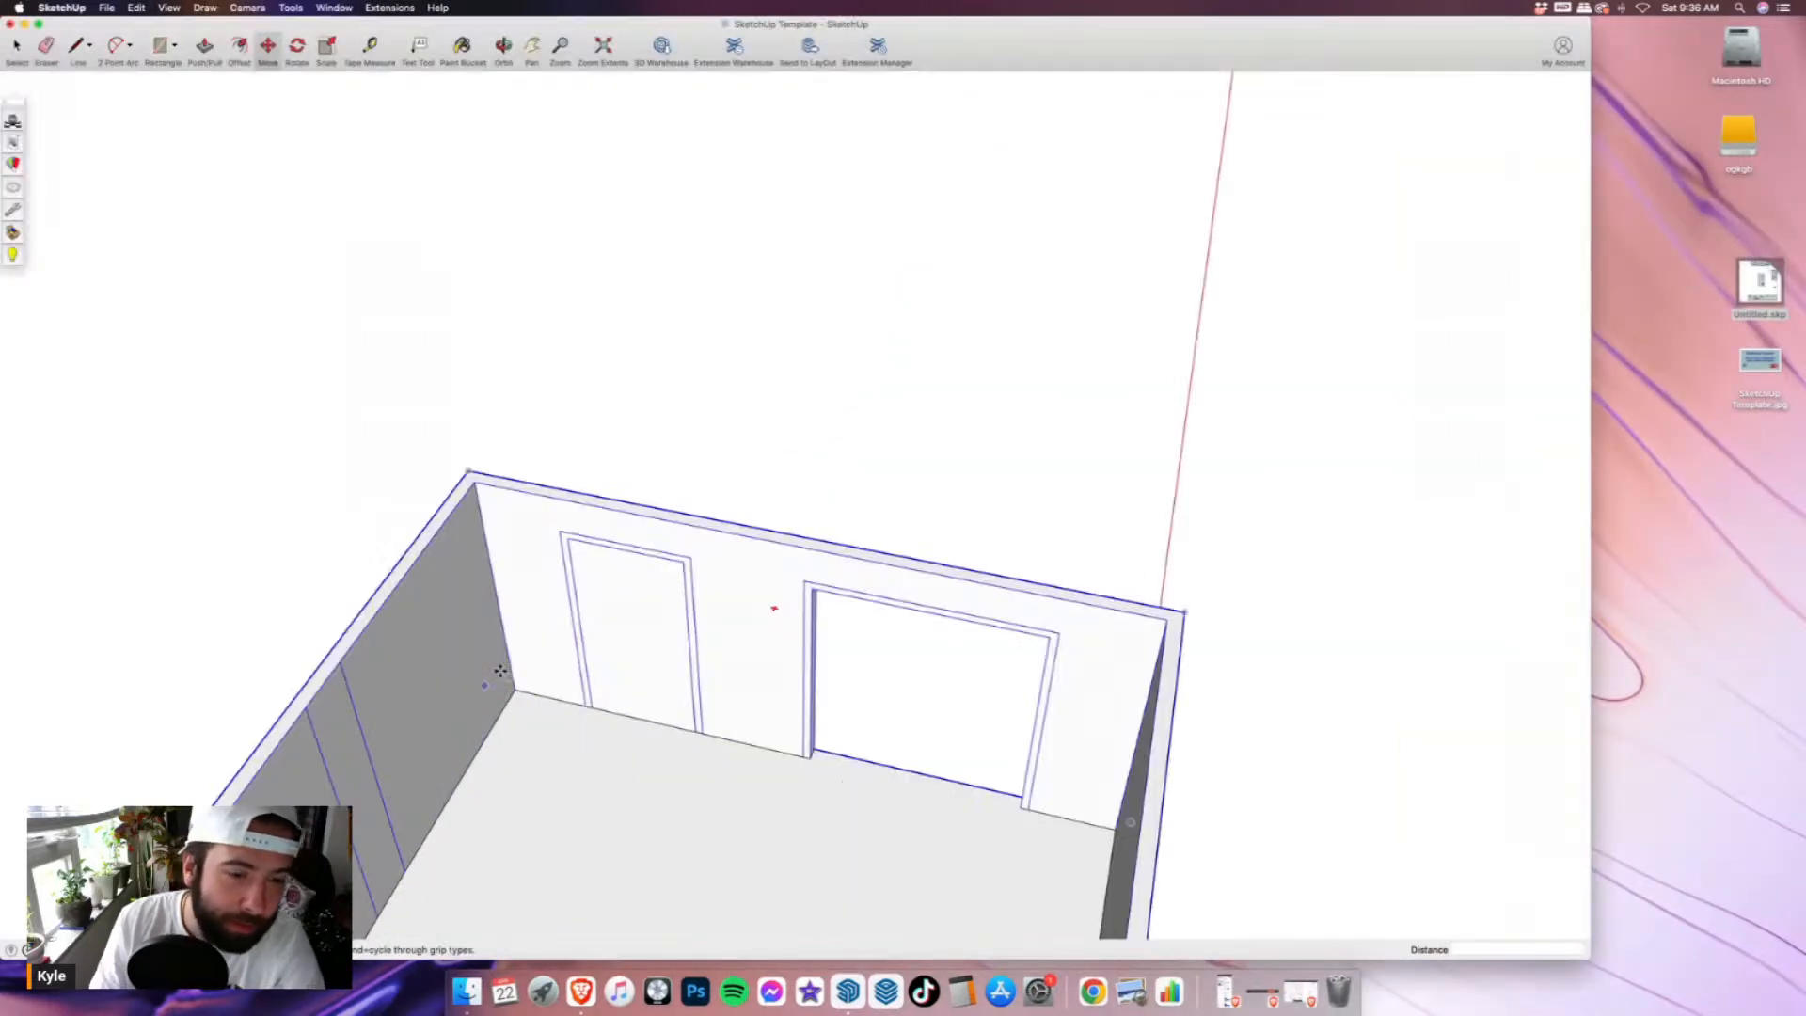
- Inside the wall with two openings, draw a horizontal line across the narrow closed outline, partway up from the floor
key("space")
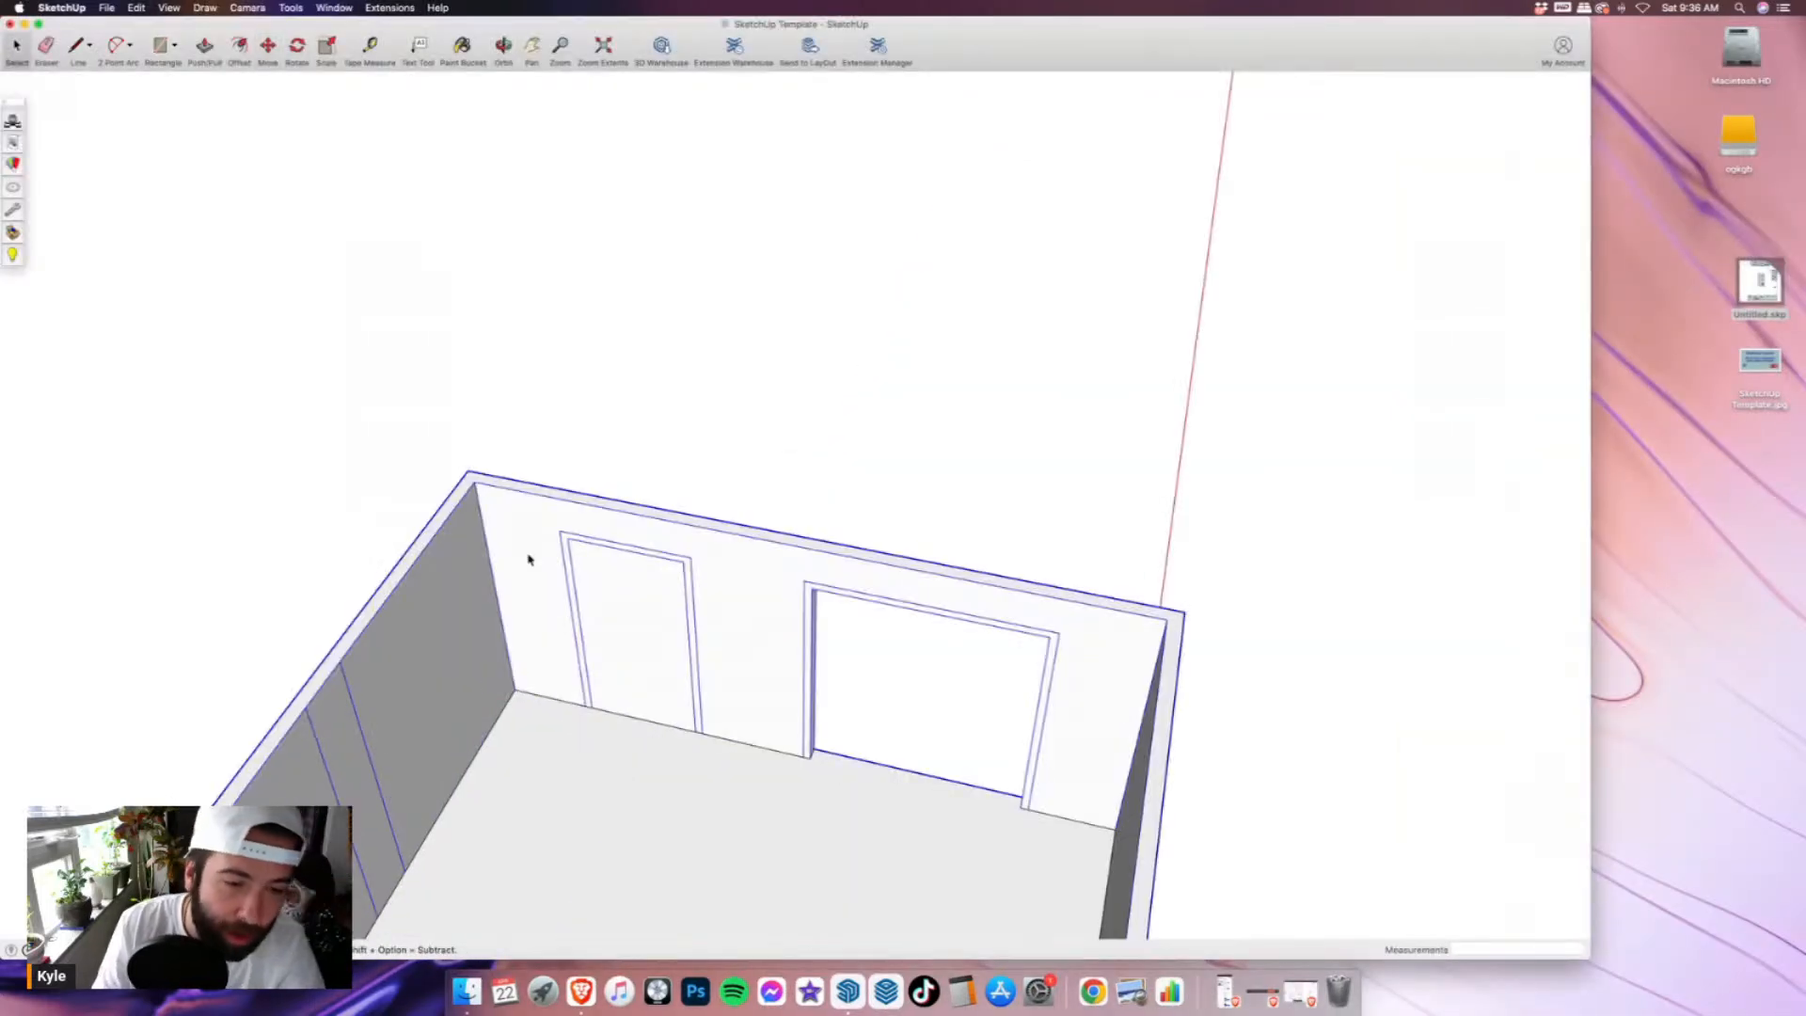
left_click(533, 608)
key("l")
left_click(585, 705)
type("3")
key("Return")
left_click(578, 647)
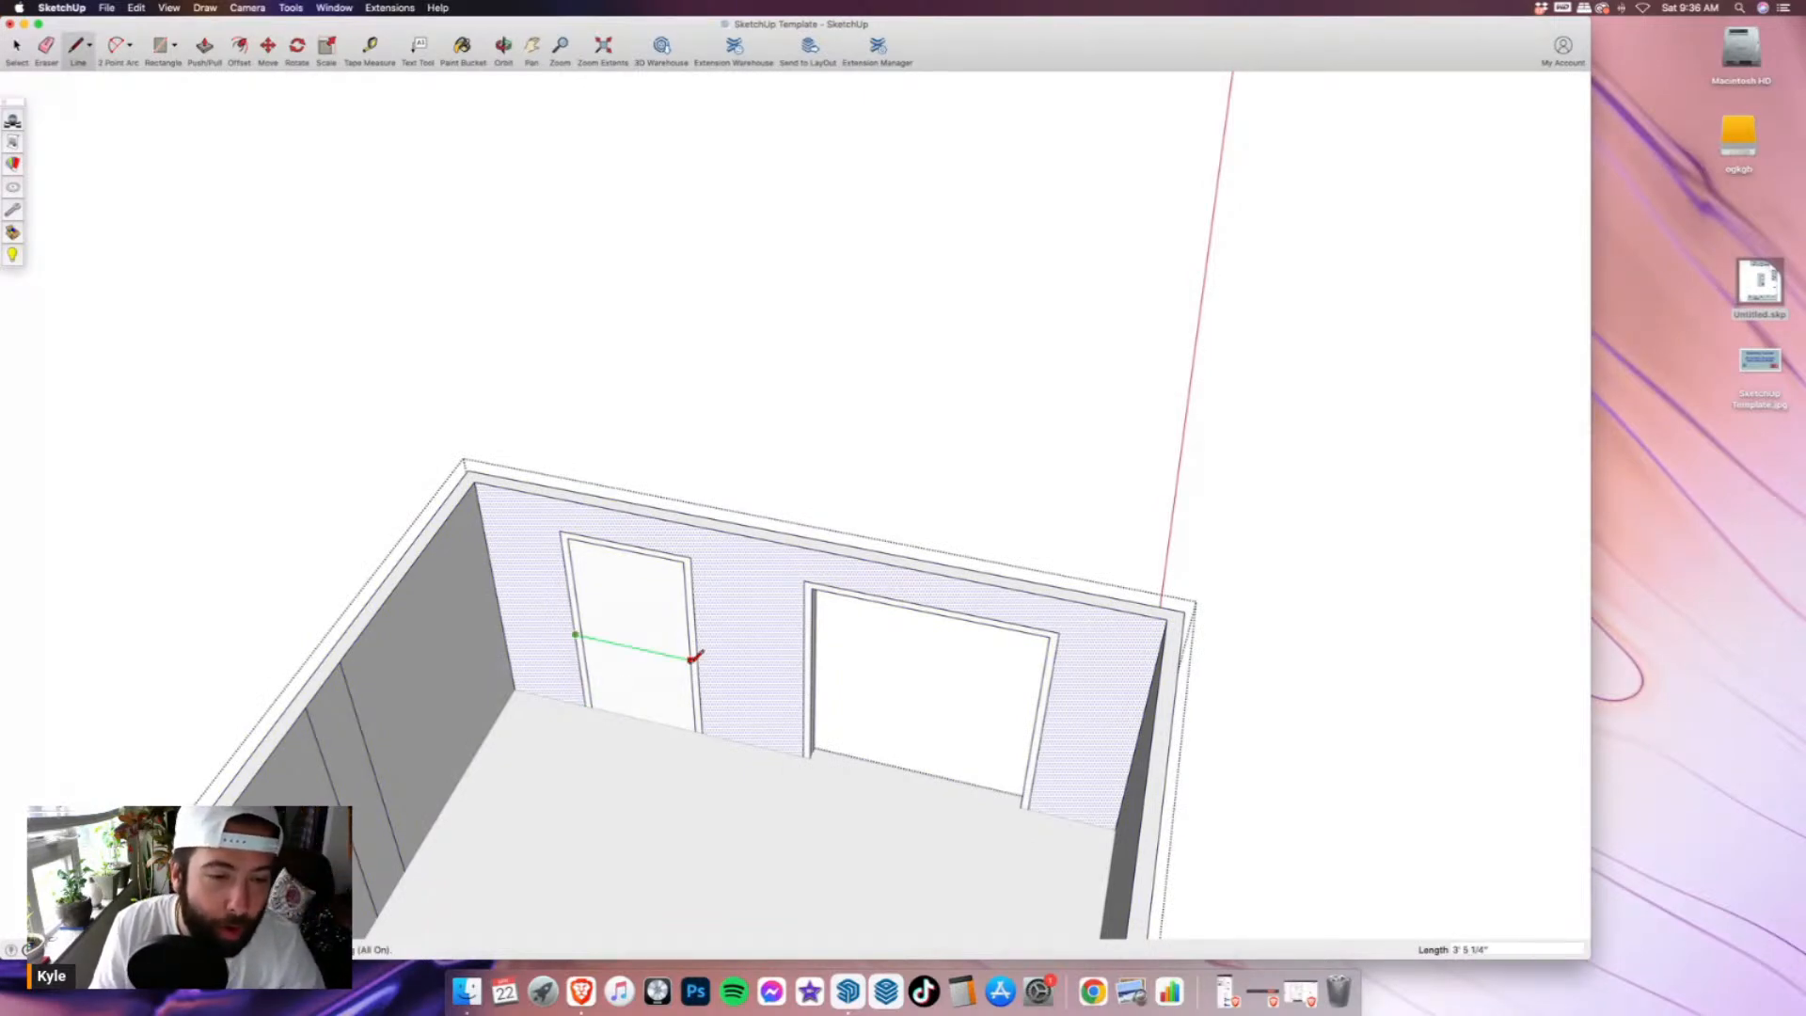
left_click(694, 652)
- Draw a second horizontal line above it as the window's lower edge, and erase the lower line and outline below
scroll(602, 651, "up", 2)
left_click(561, 643)
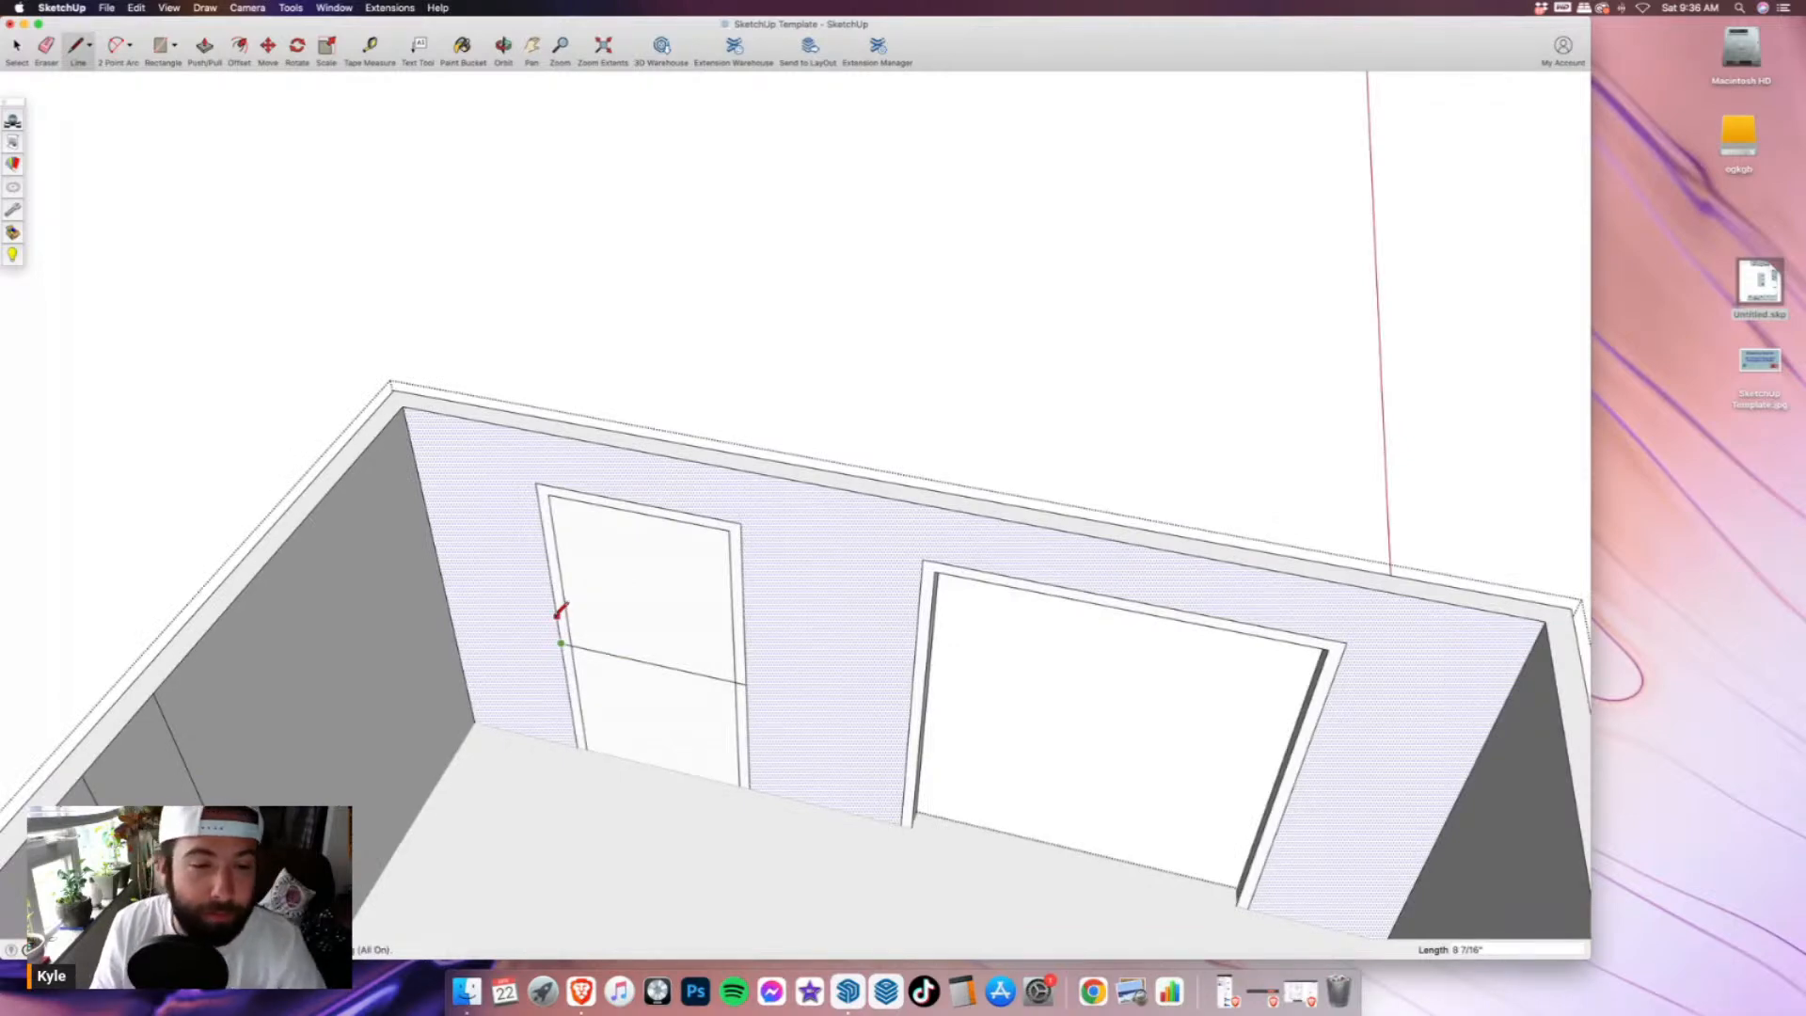
left_click(558, 620)
left_click(747, 658)
key("e")
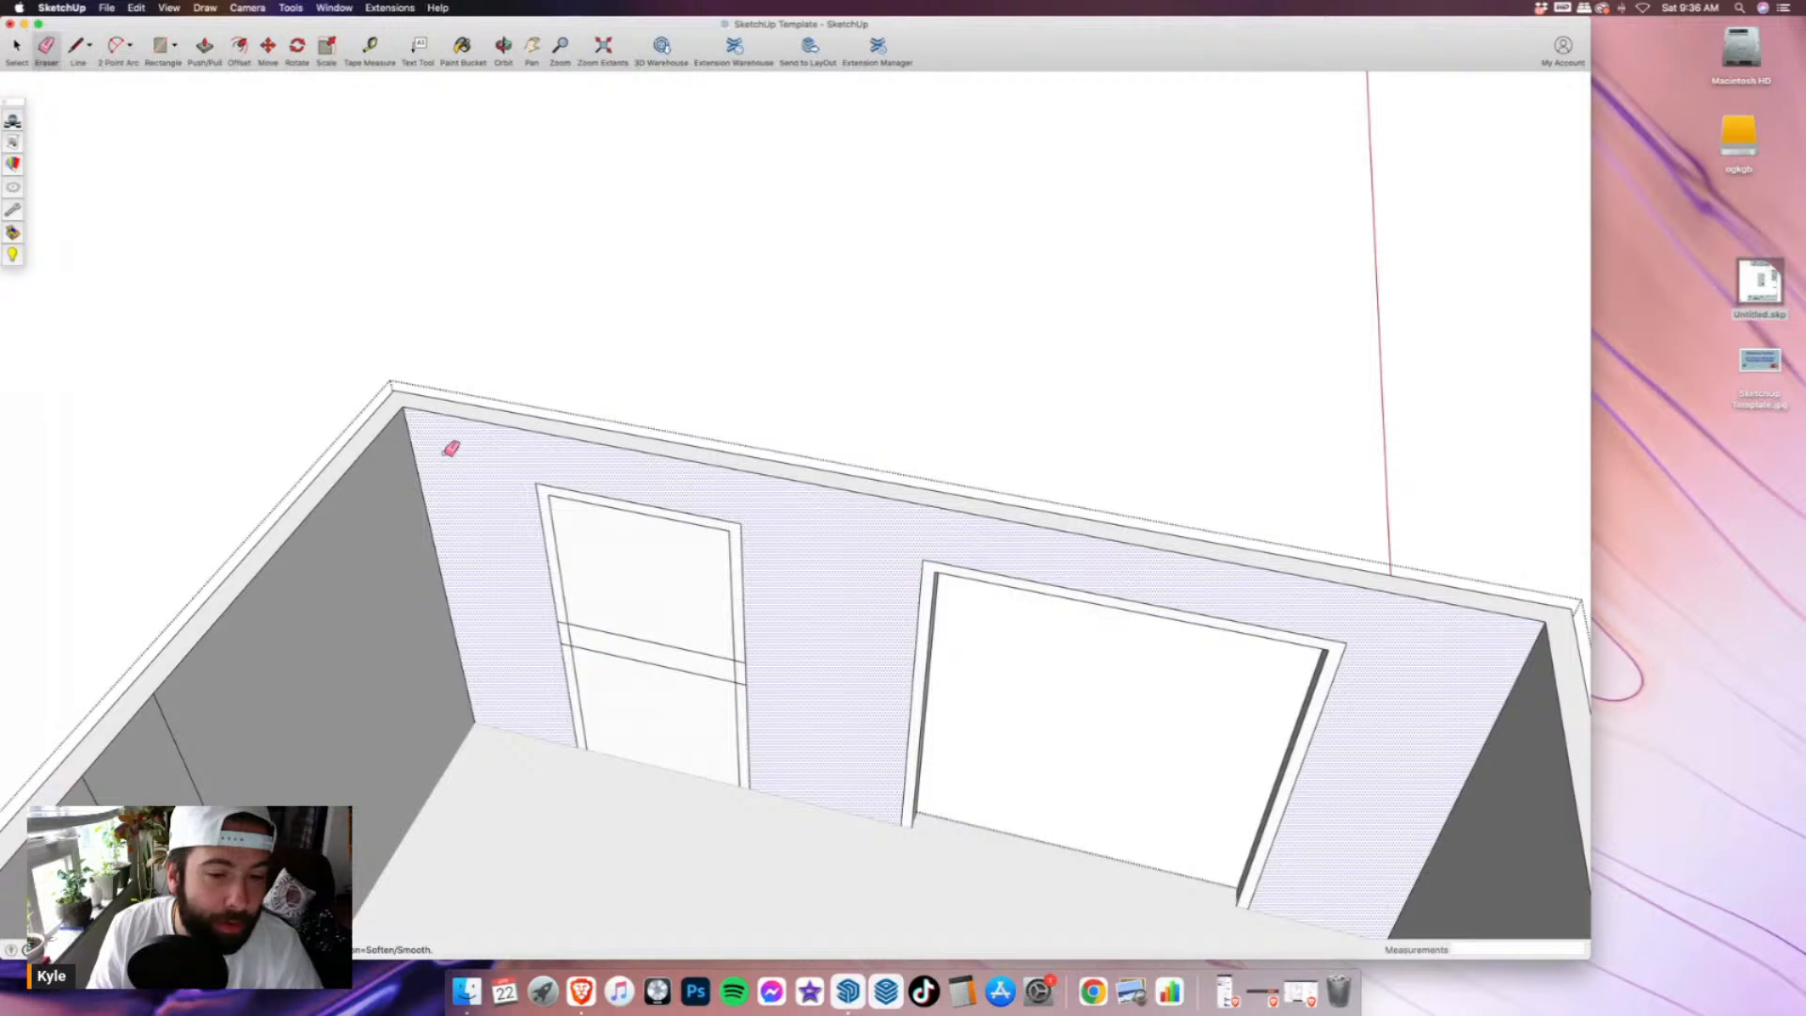
scroll(546, 602, "up", 3)
mouse_move(586, 633)
left_mouse_down()
mouse_move(779, 700)
mouse_move(792, 745)
left_mouse_up()
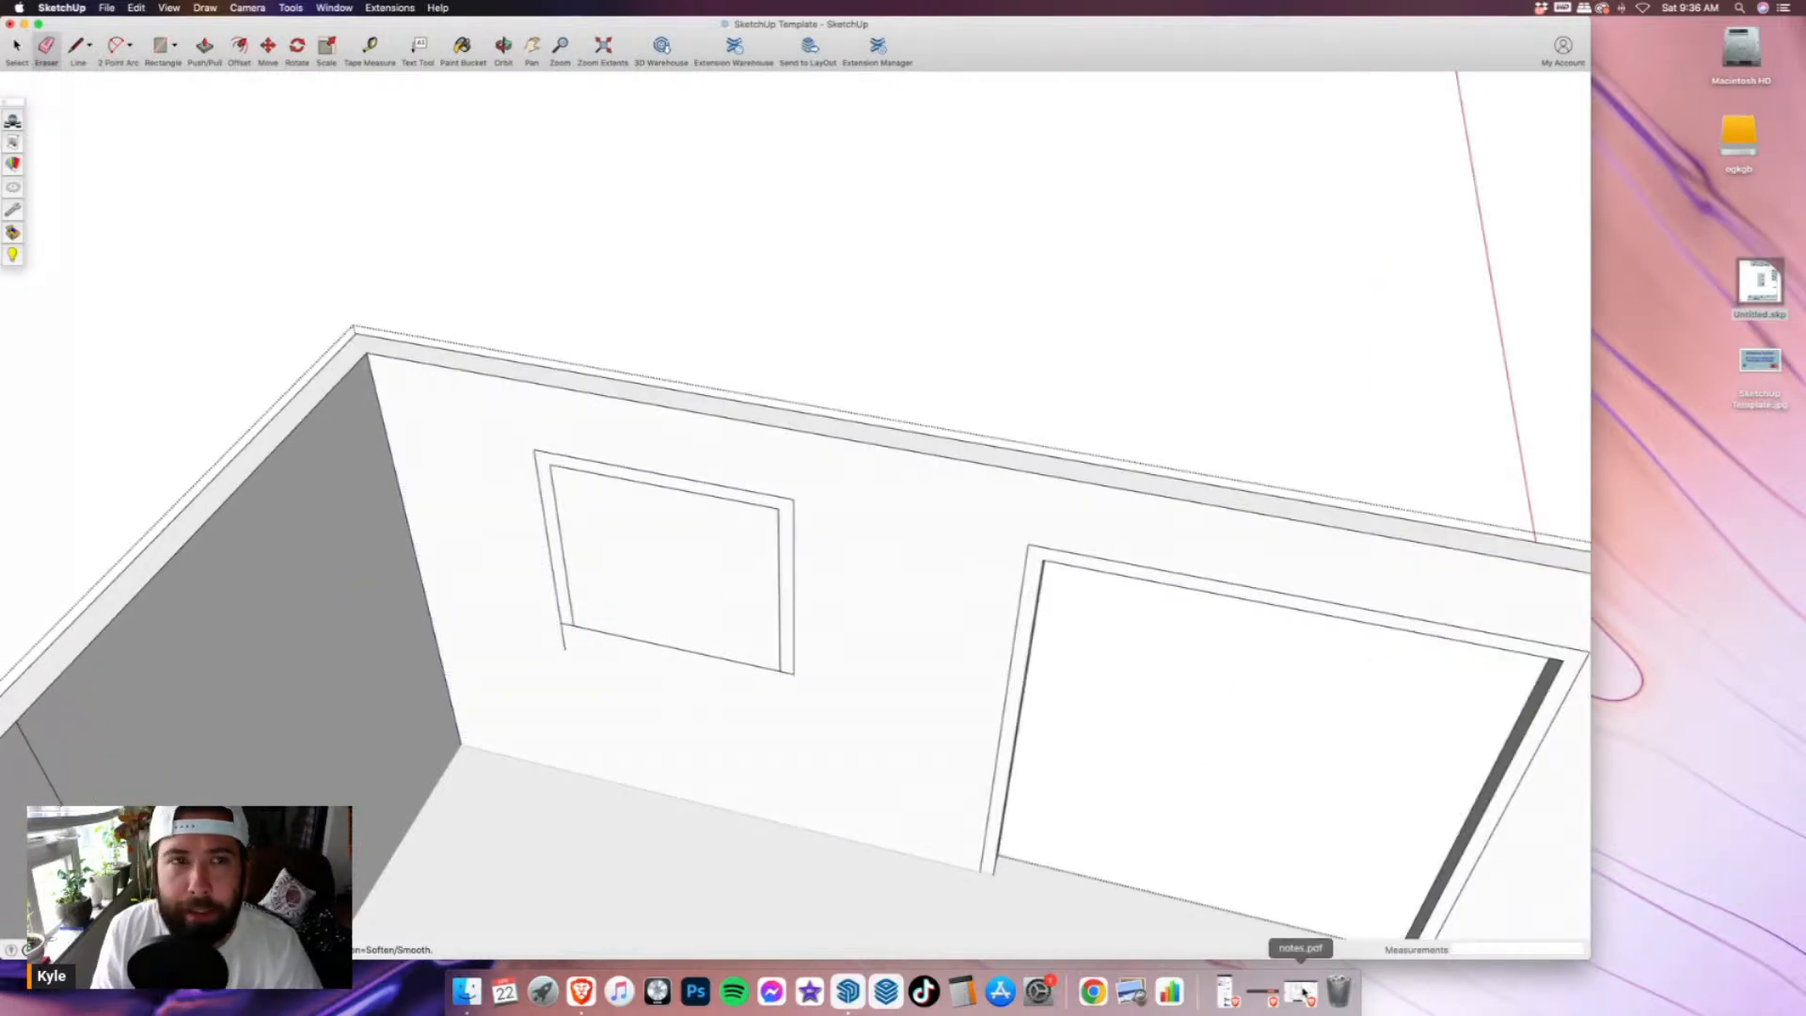
- Check the windows in photo IMG_2197 in the Brave browser and return to the SketchUp model
left_click(1301, 991)
left_click(580, 39)
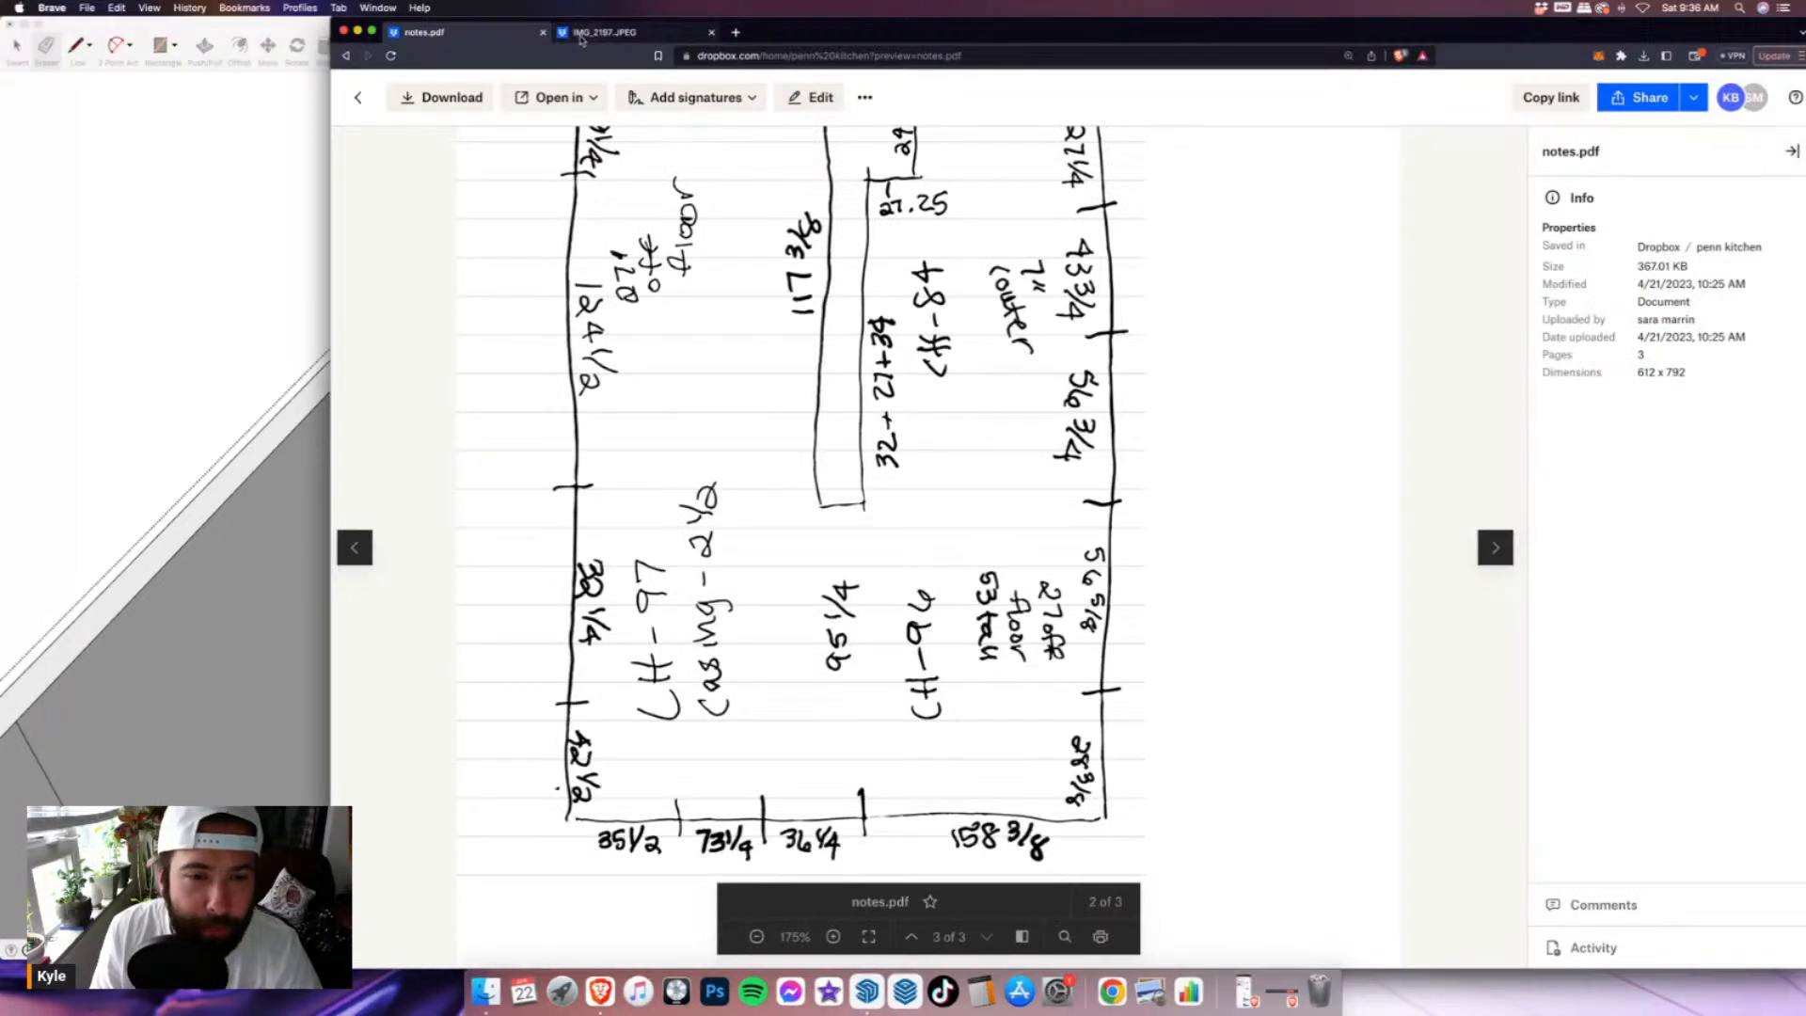
left_click(580, 36)
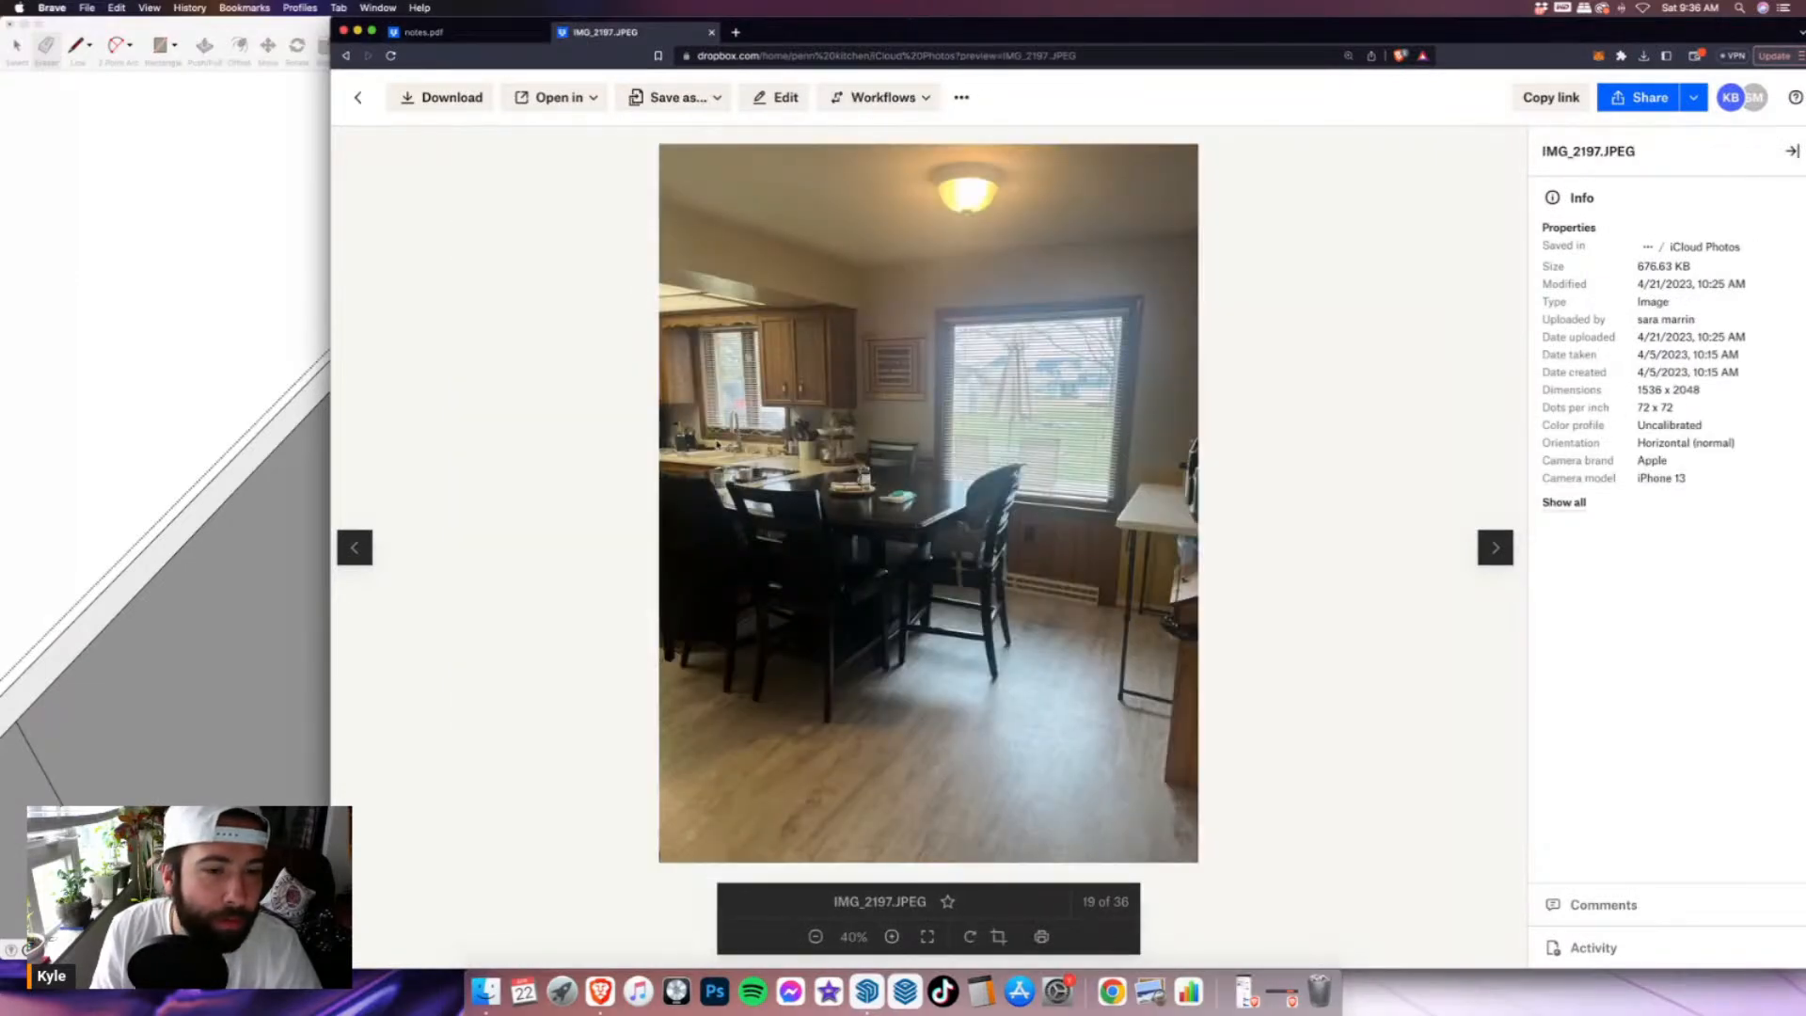
left_click(263, 218)
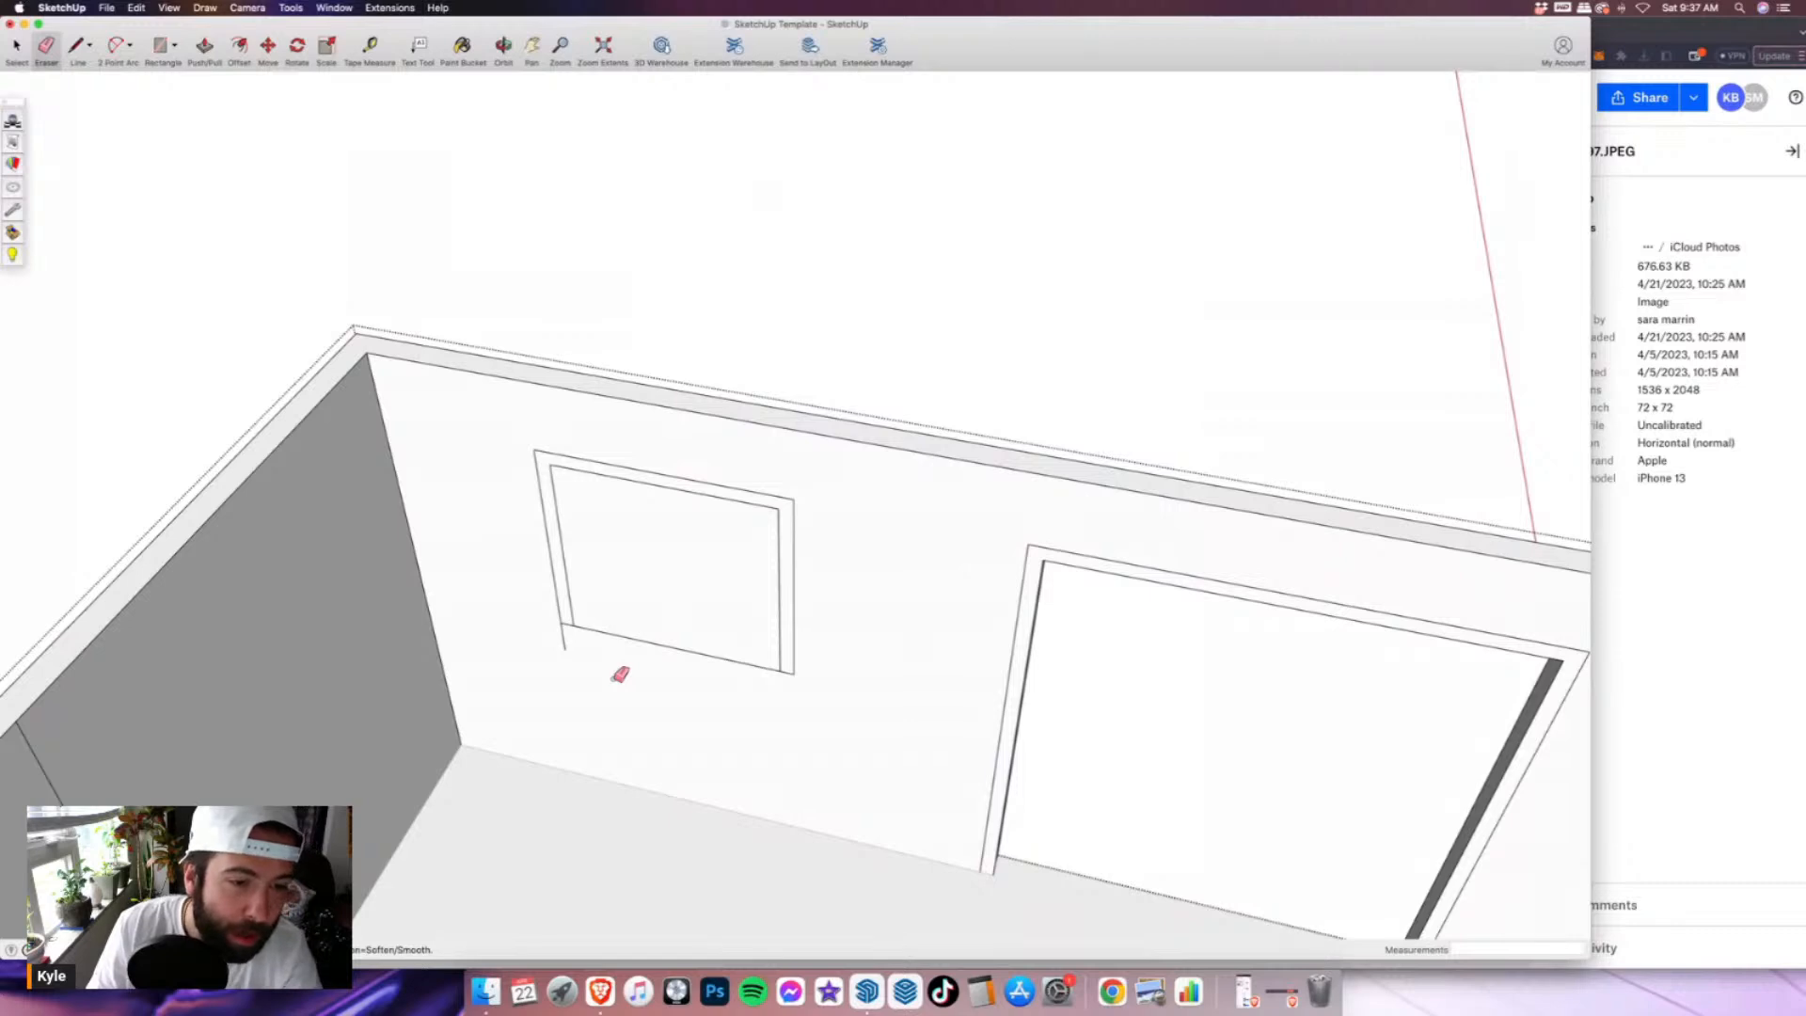
- Draw a 2 1/2" bottom casing strip along the window outline's lower edge and erase the stray edges at its corners
scroll(624, 646, "up", 3)
key("l")
left_click(515, 571)
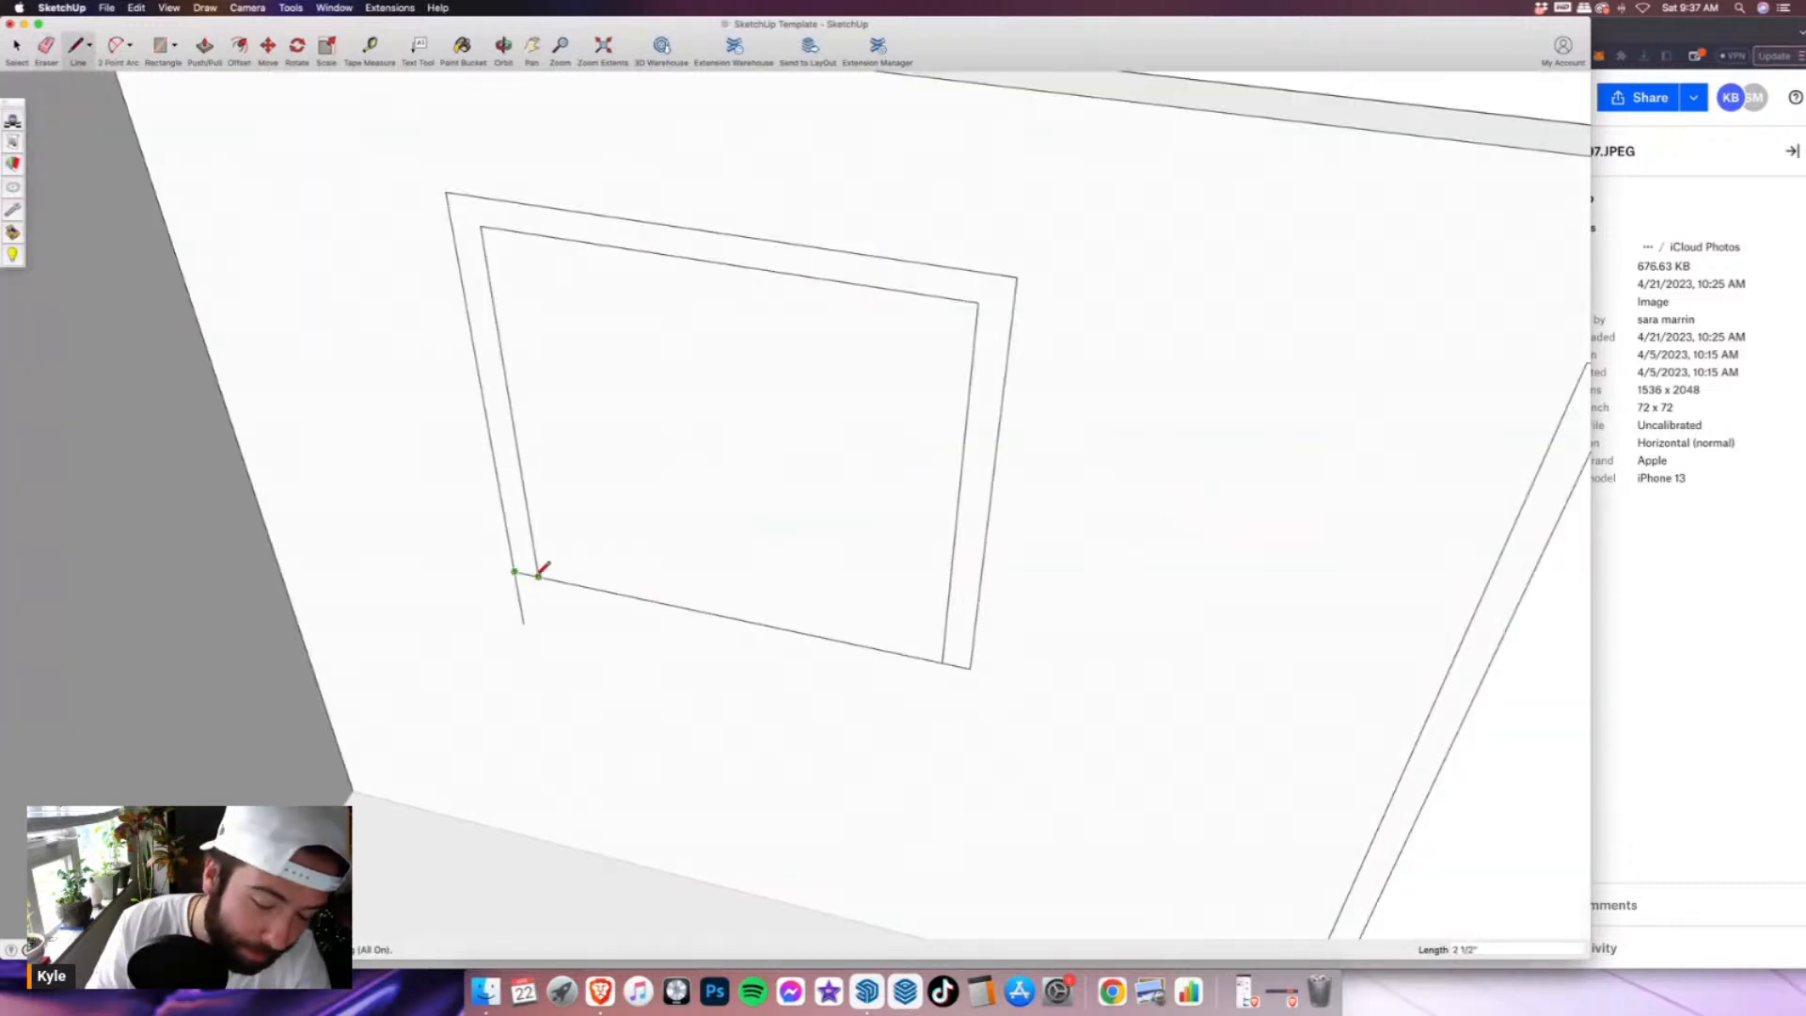
type("2.5")
key("Return")
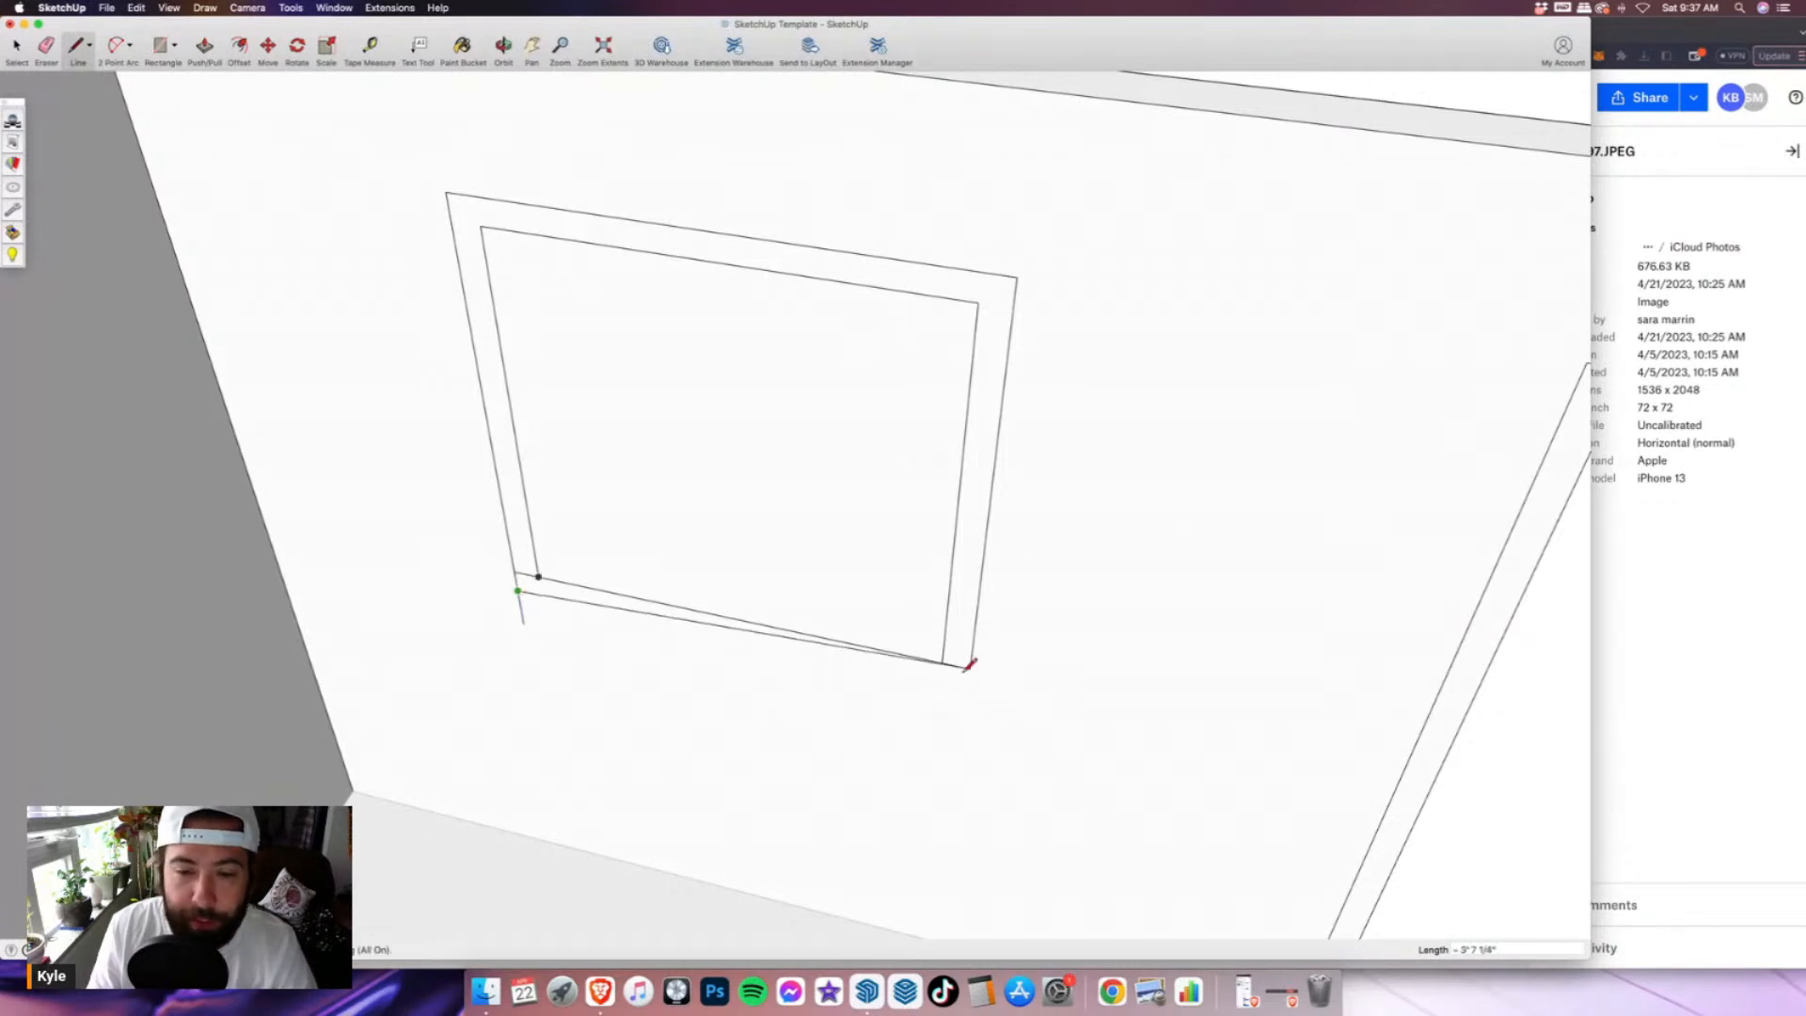
left_click(969, 687)
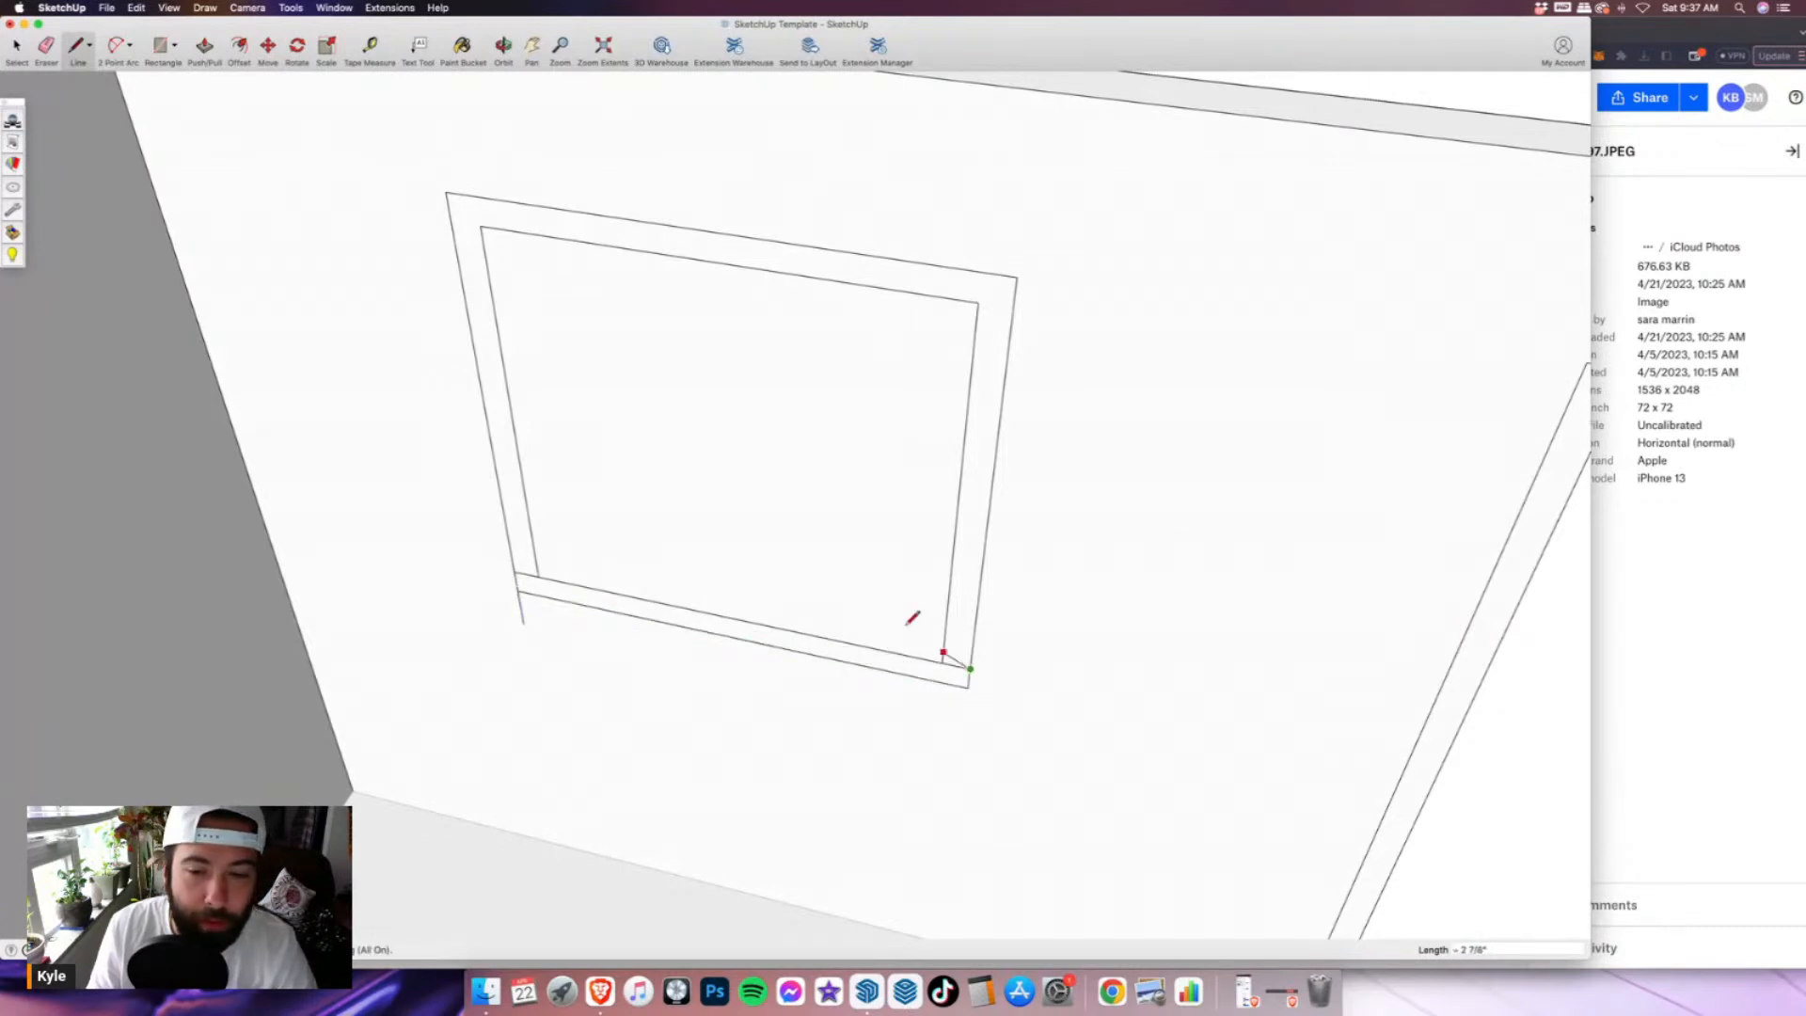
key("e")
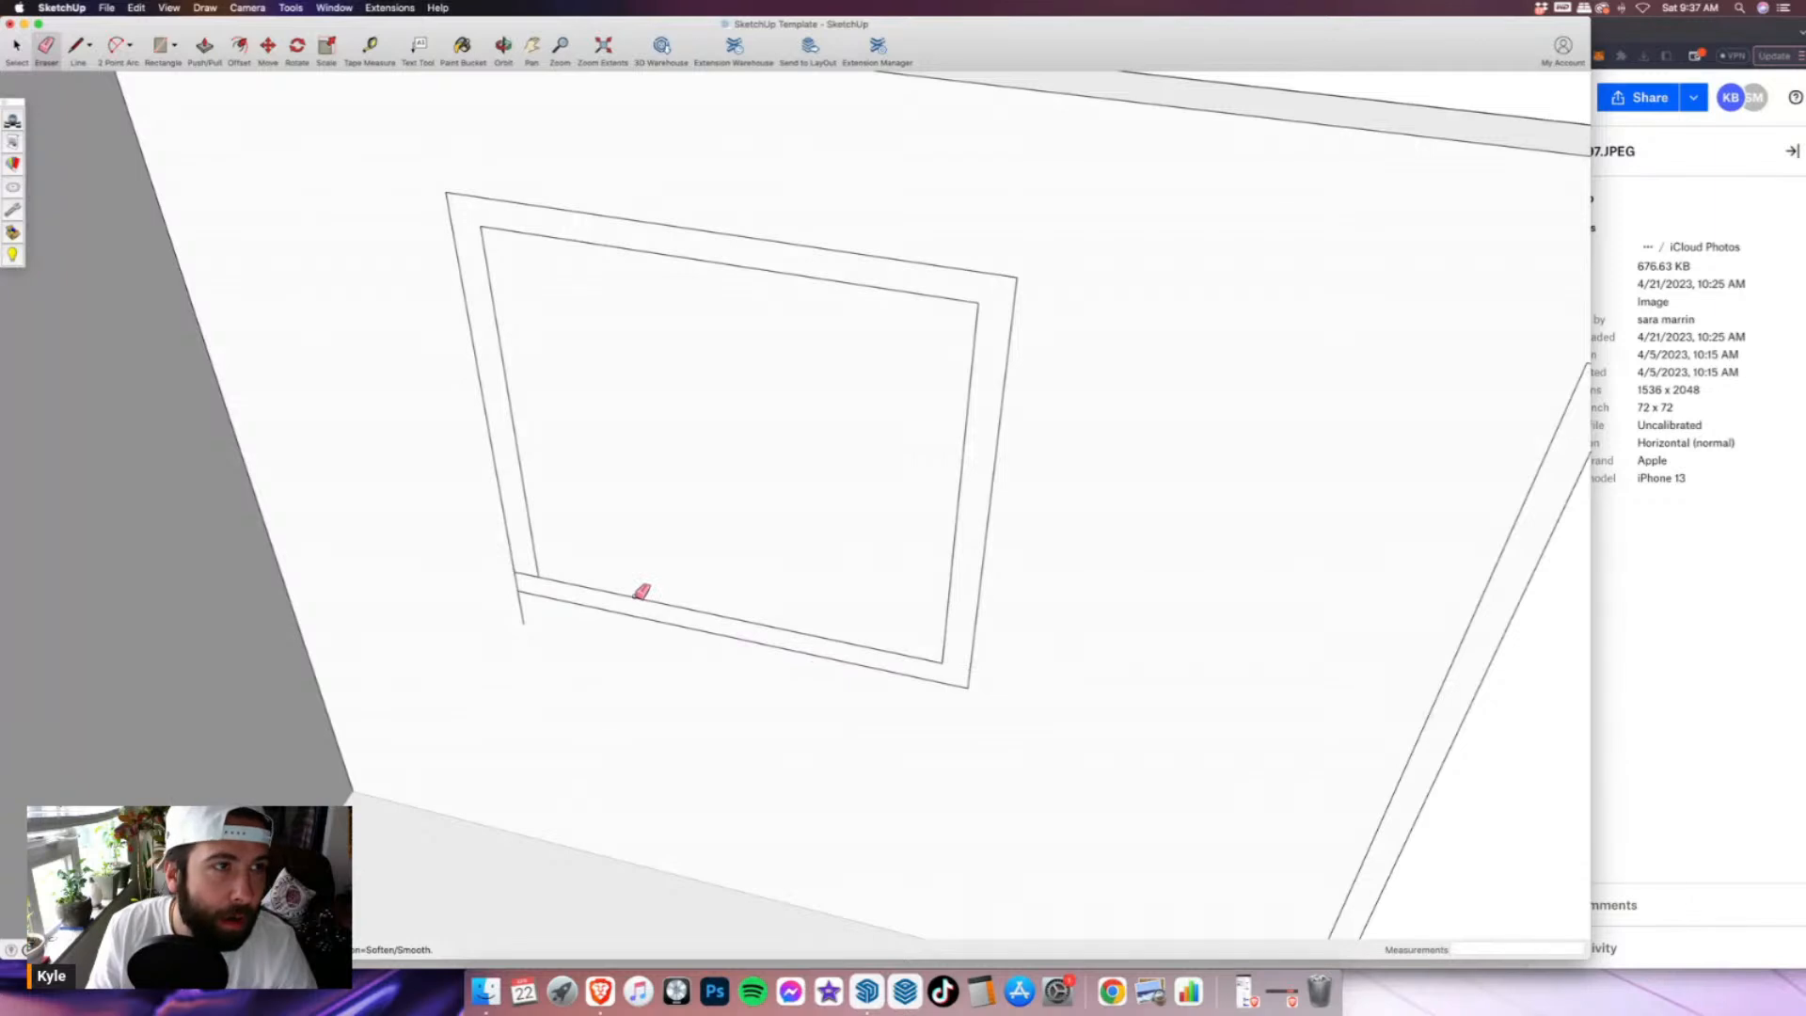
left_click(526, 622)
- Push the window's inner face through the full wall thickness to cut the opening
scroll(598, 640, "down", 5)
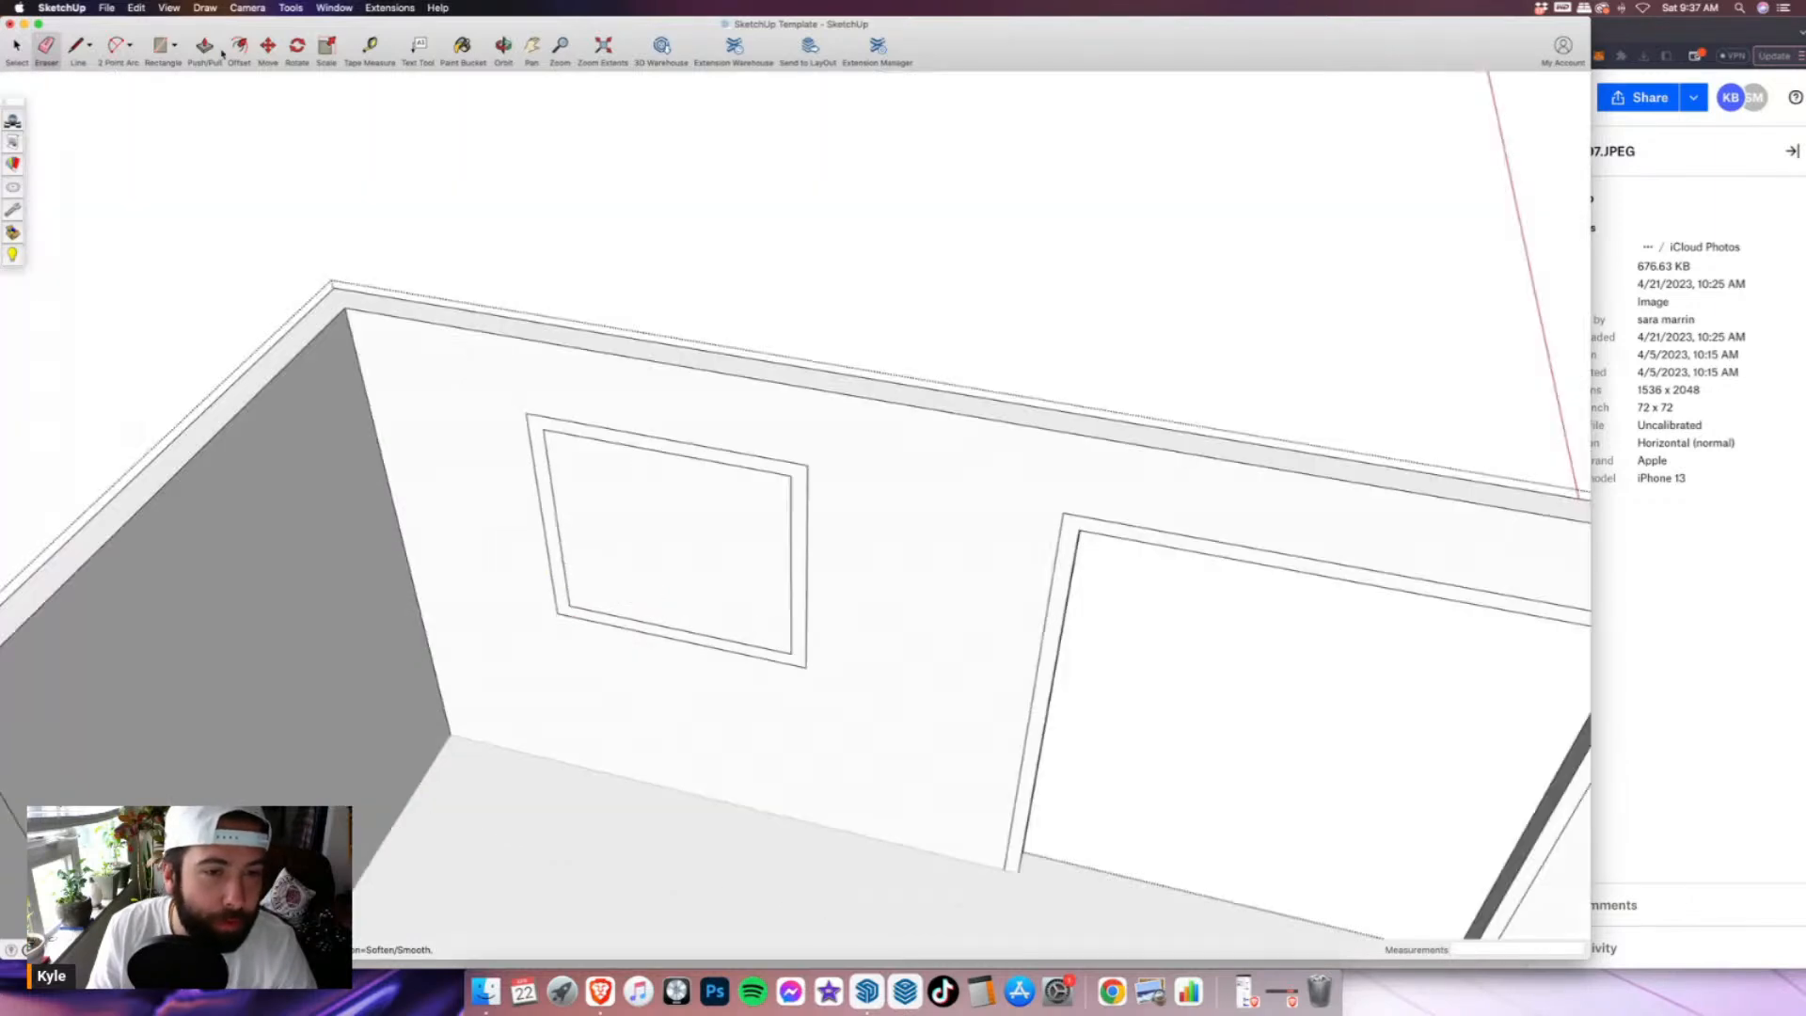
left_click(205, 47)
left_click(668, 541)
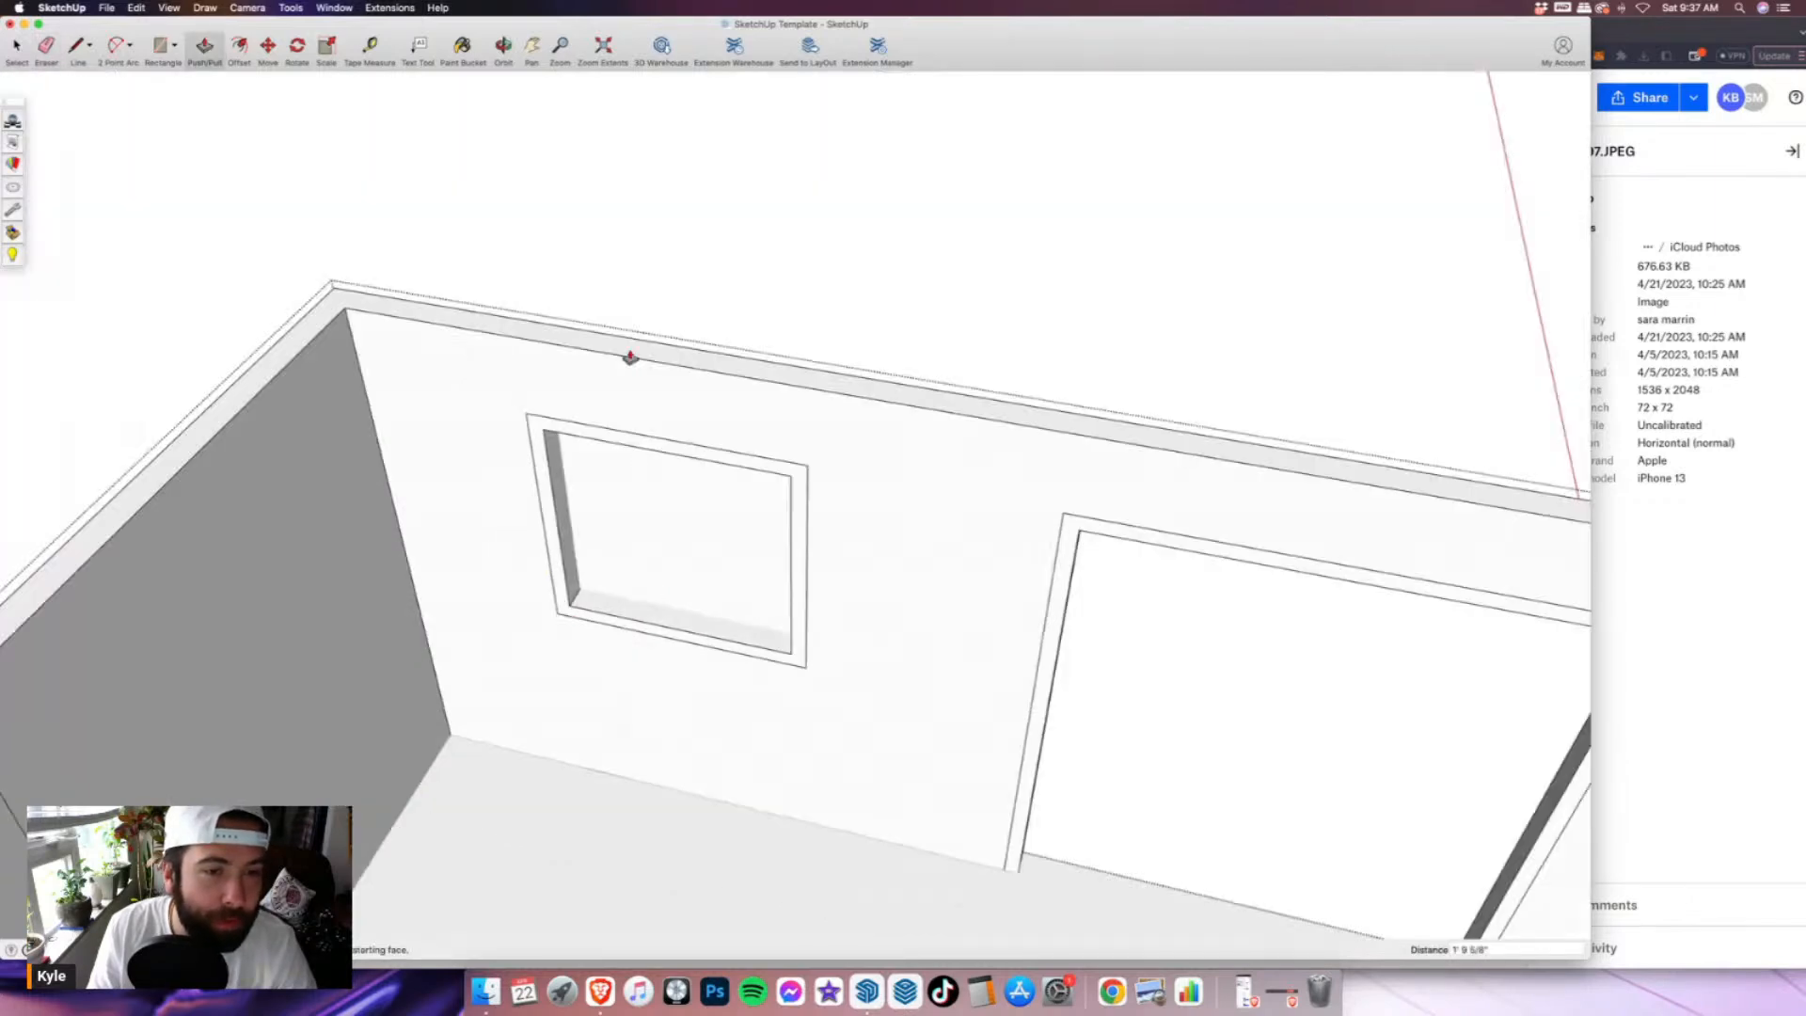
left_click(573, 333)
left_click(16, 47)
scroll(870, 492, "down", 5)
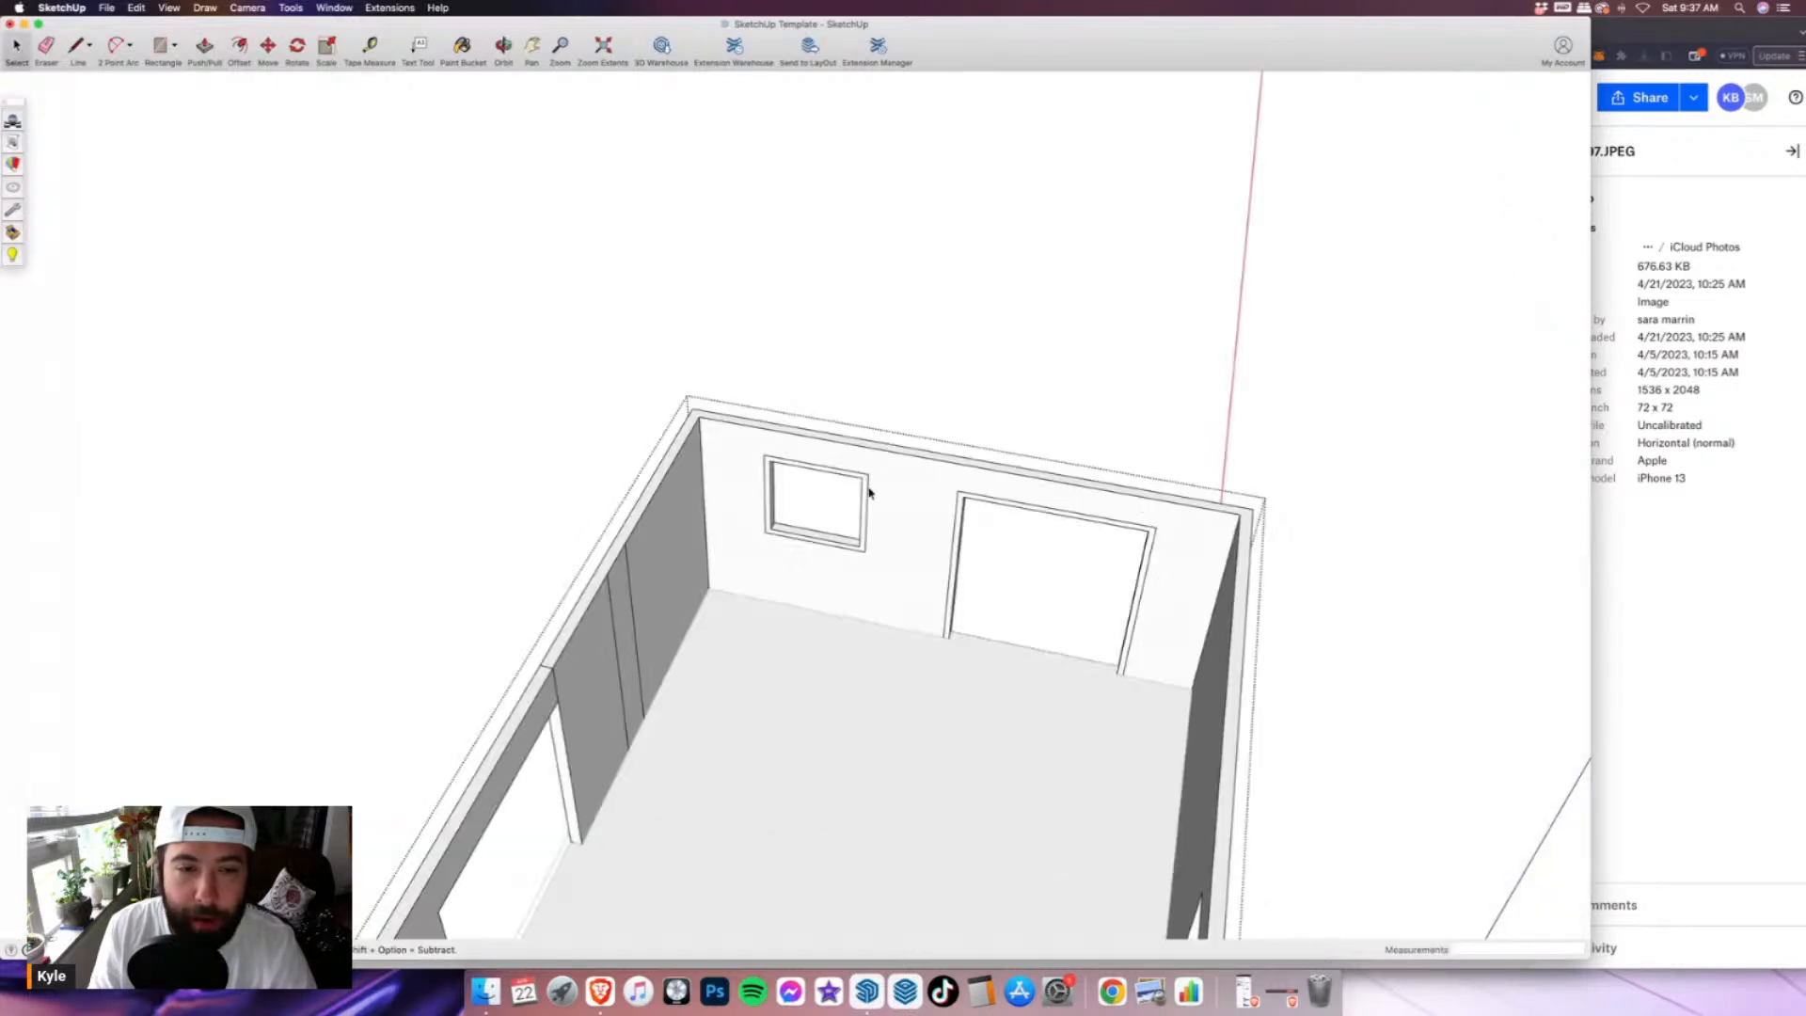
middle_click_drag(870, 492, 814, 836)
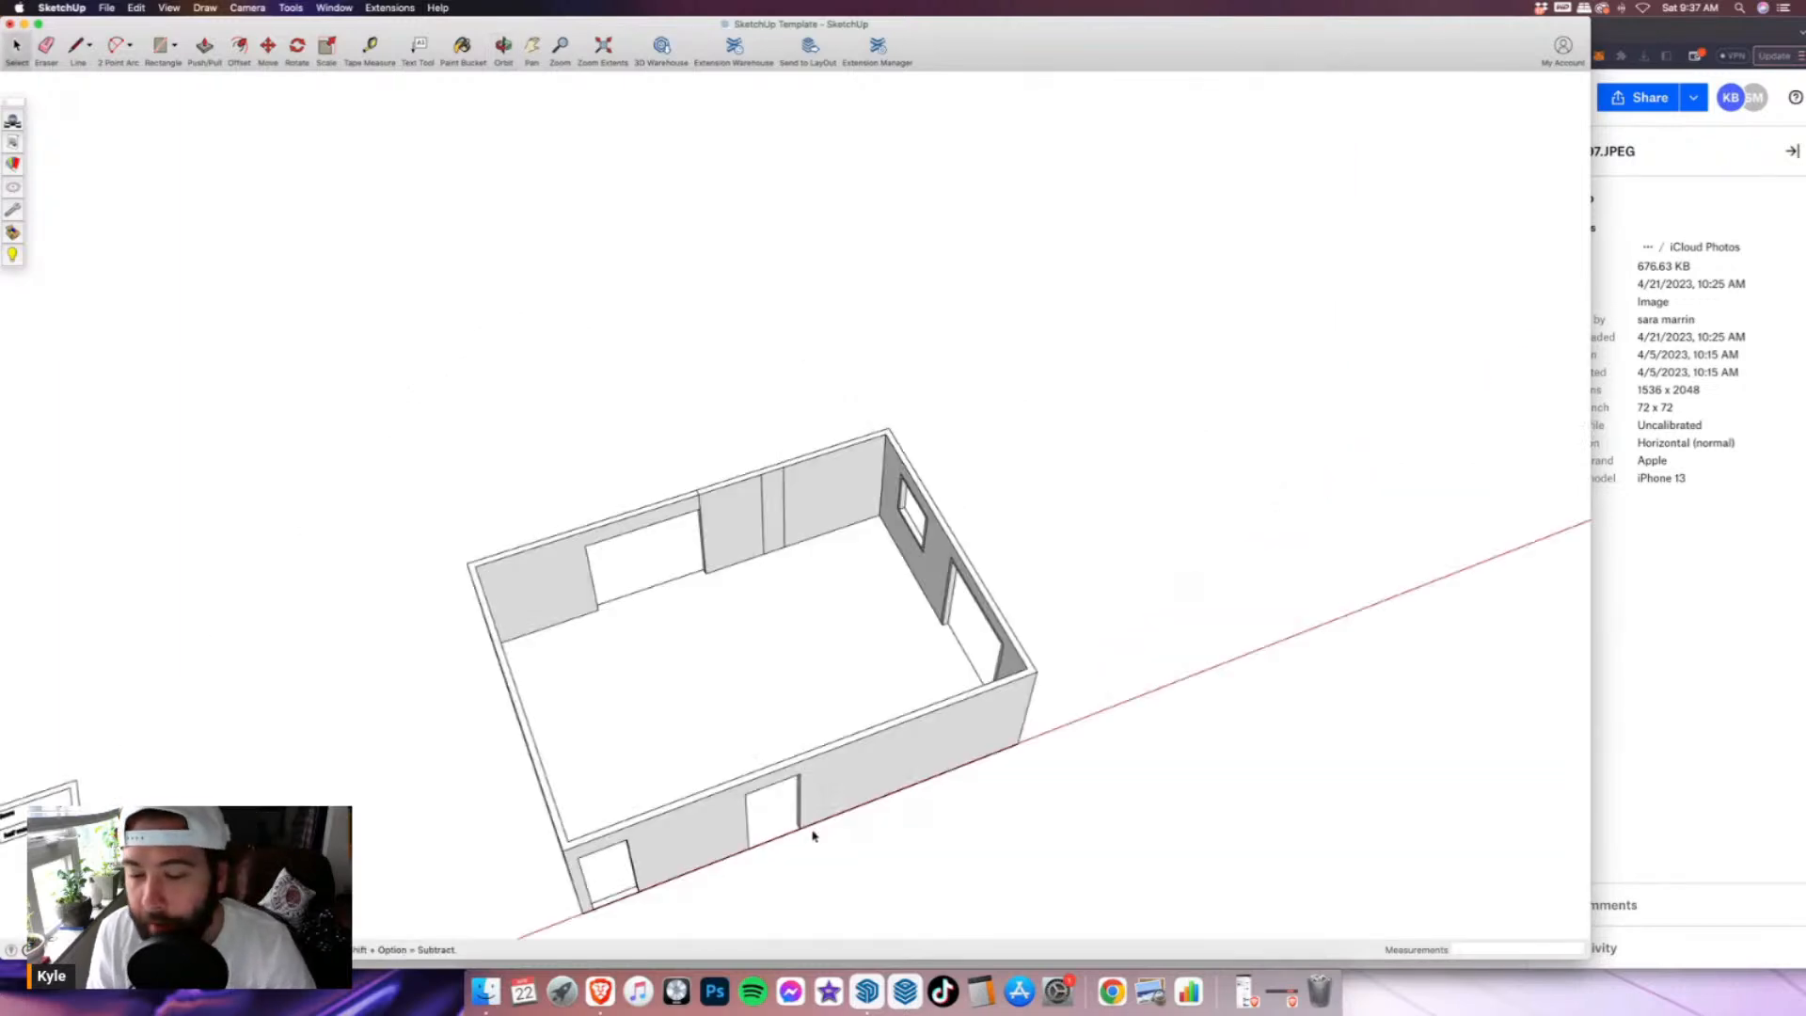
scroll(743, 770, "up", 3)
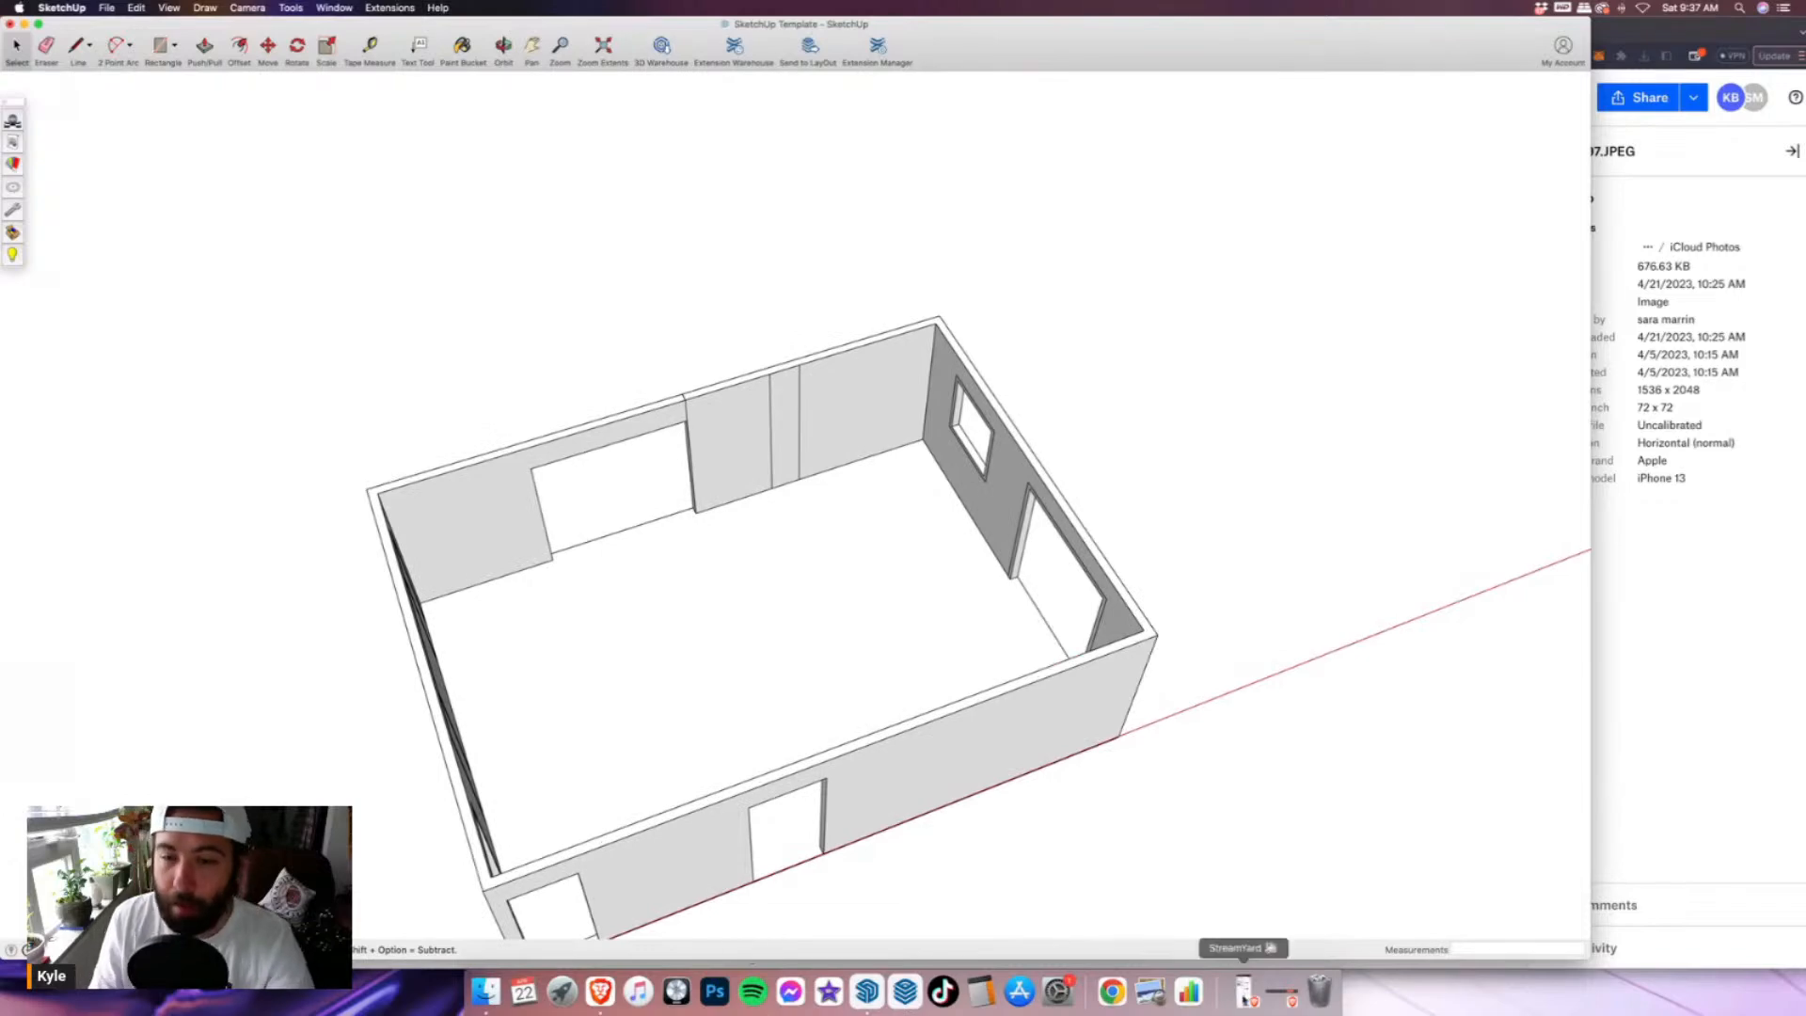
- Switch to the Brave browser, browse the iCloud Photos folder and open living-room photo IMG_2181
left_click(1605, 538)
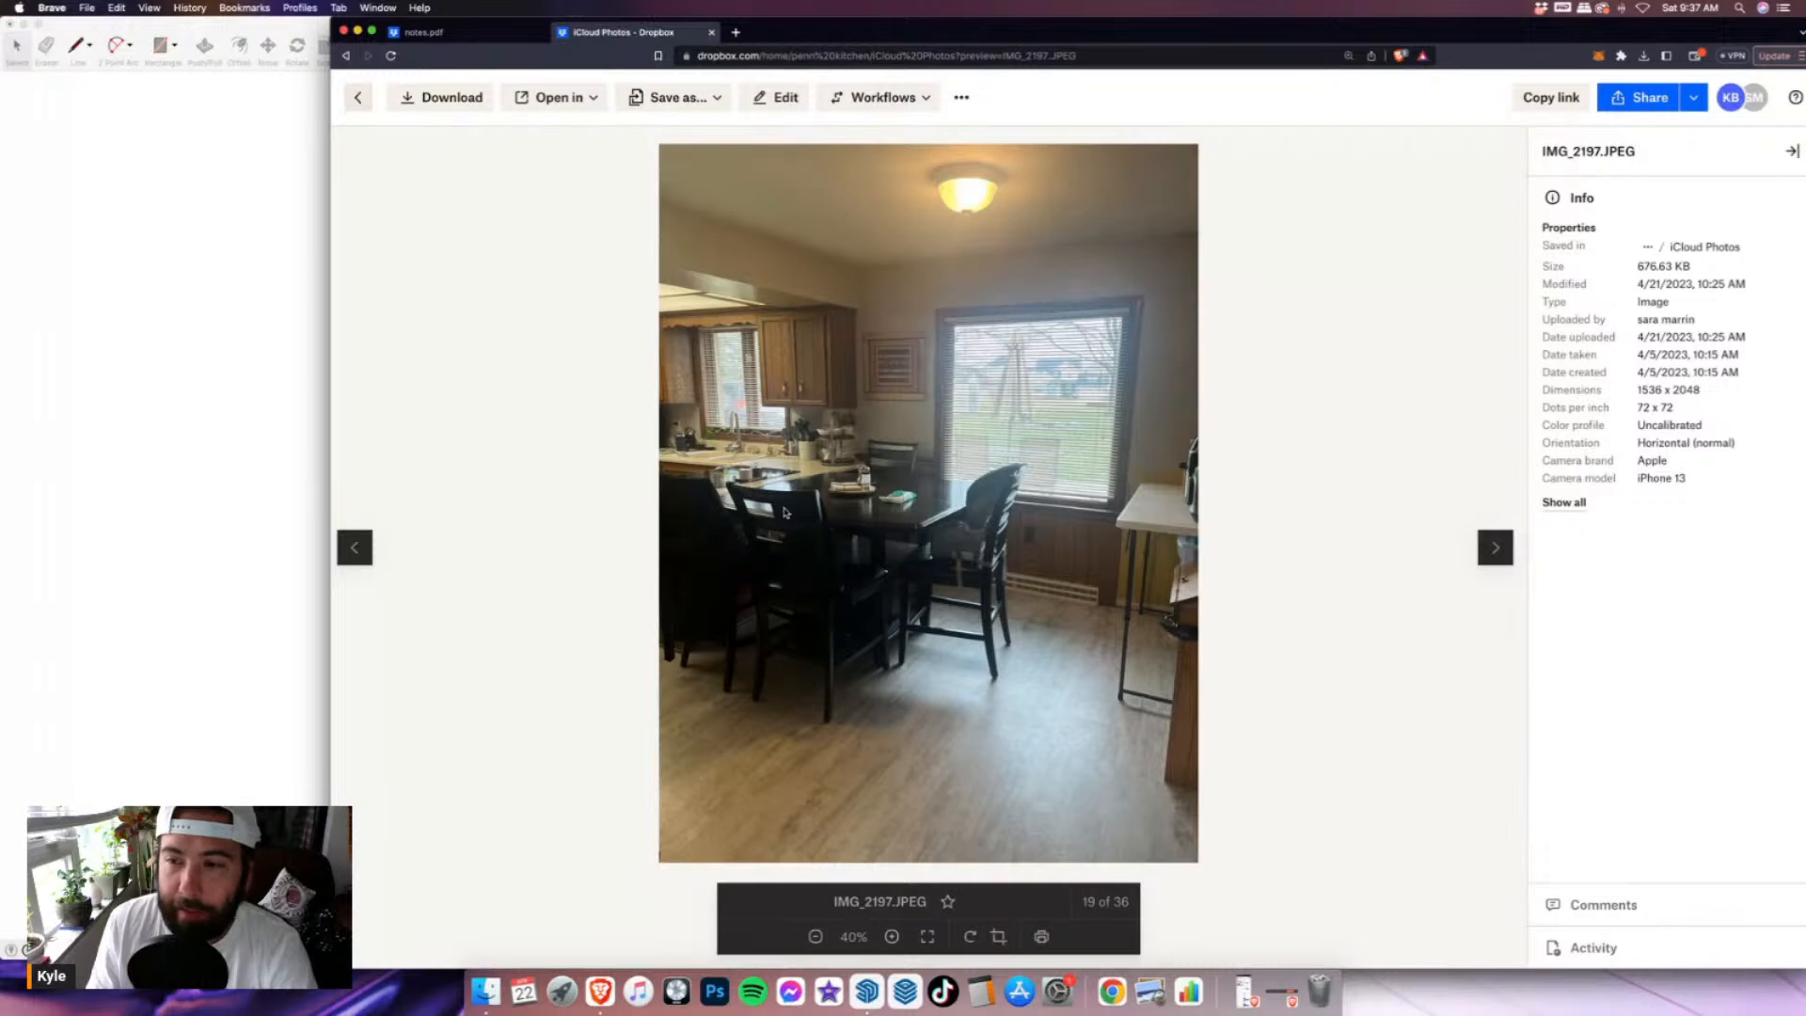
key("Escape")
scroll(1037, 692, "down", 1)
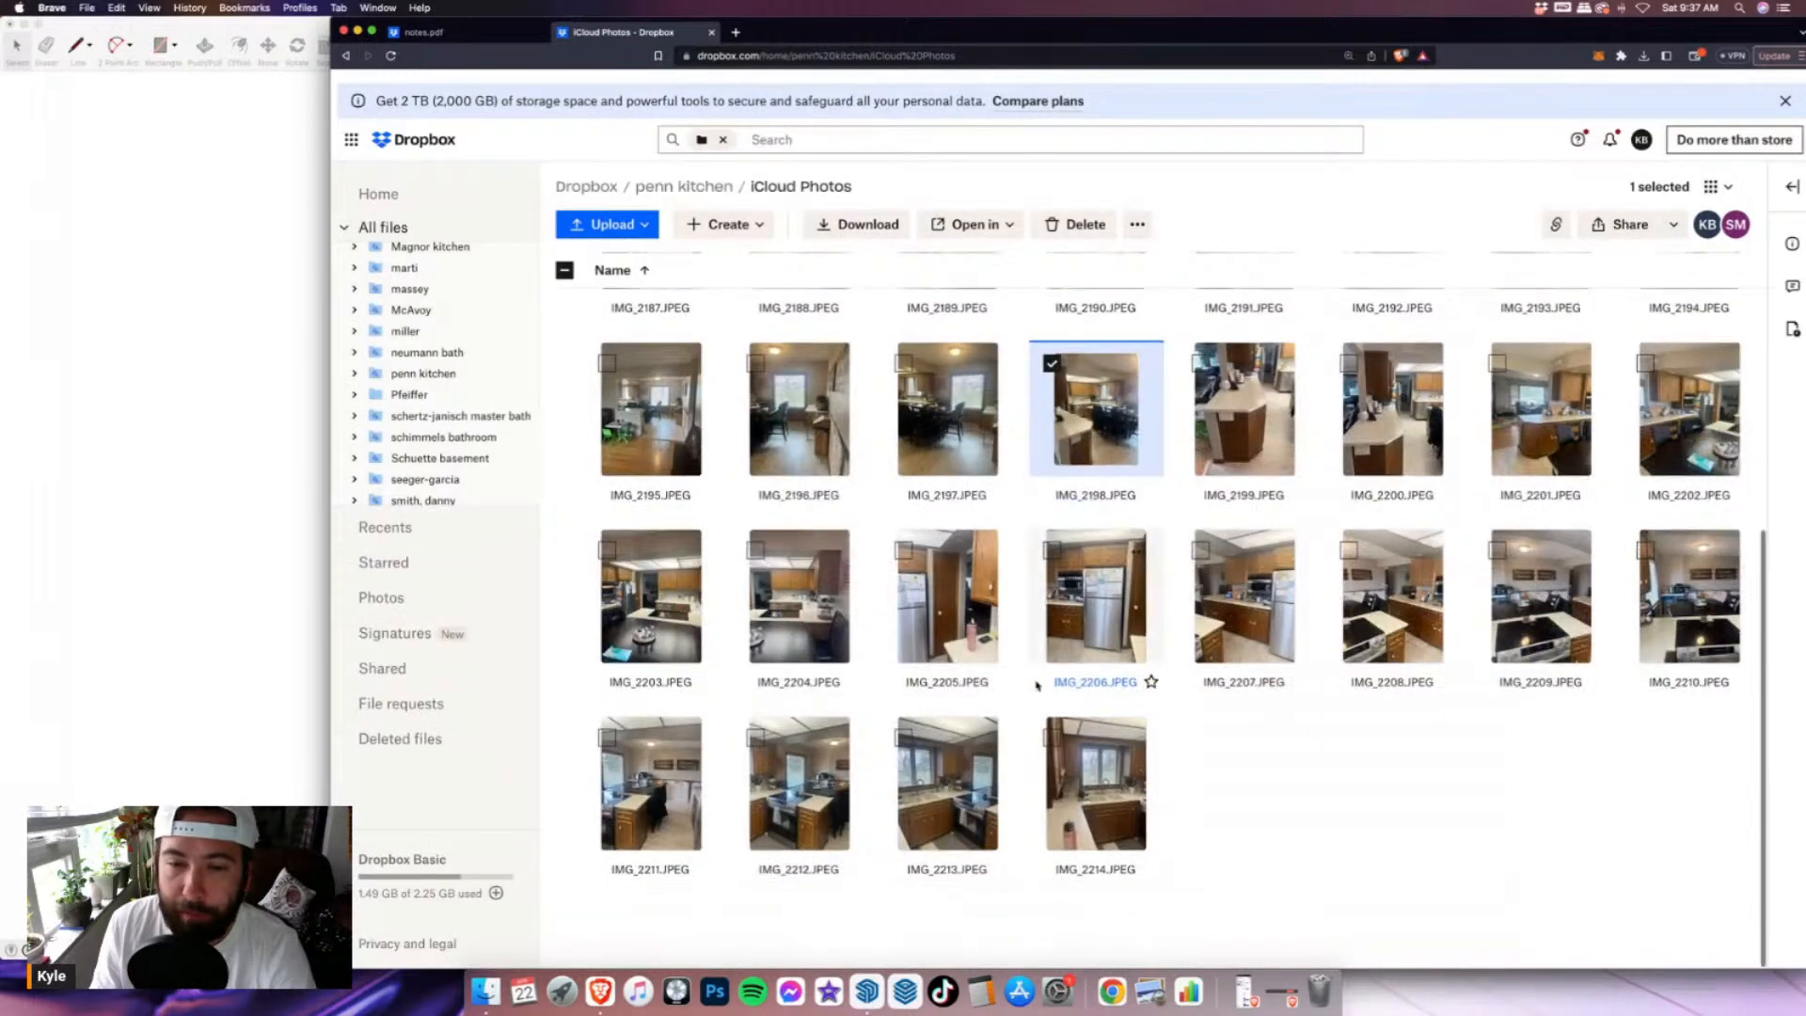
scroll(1036, 685, "up", 5)
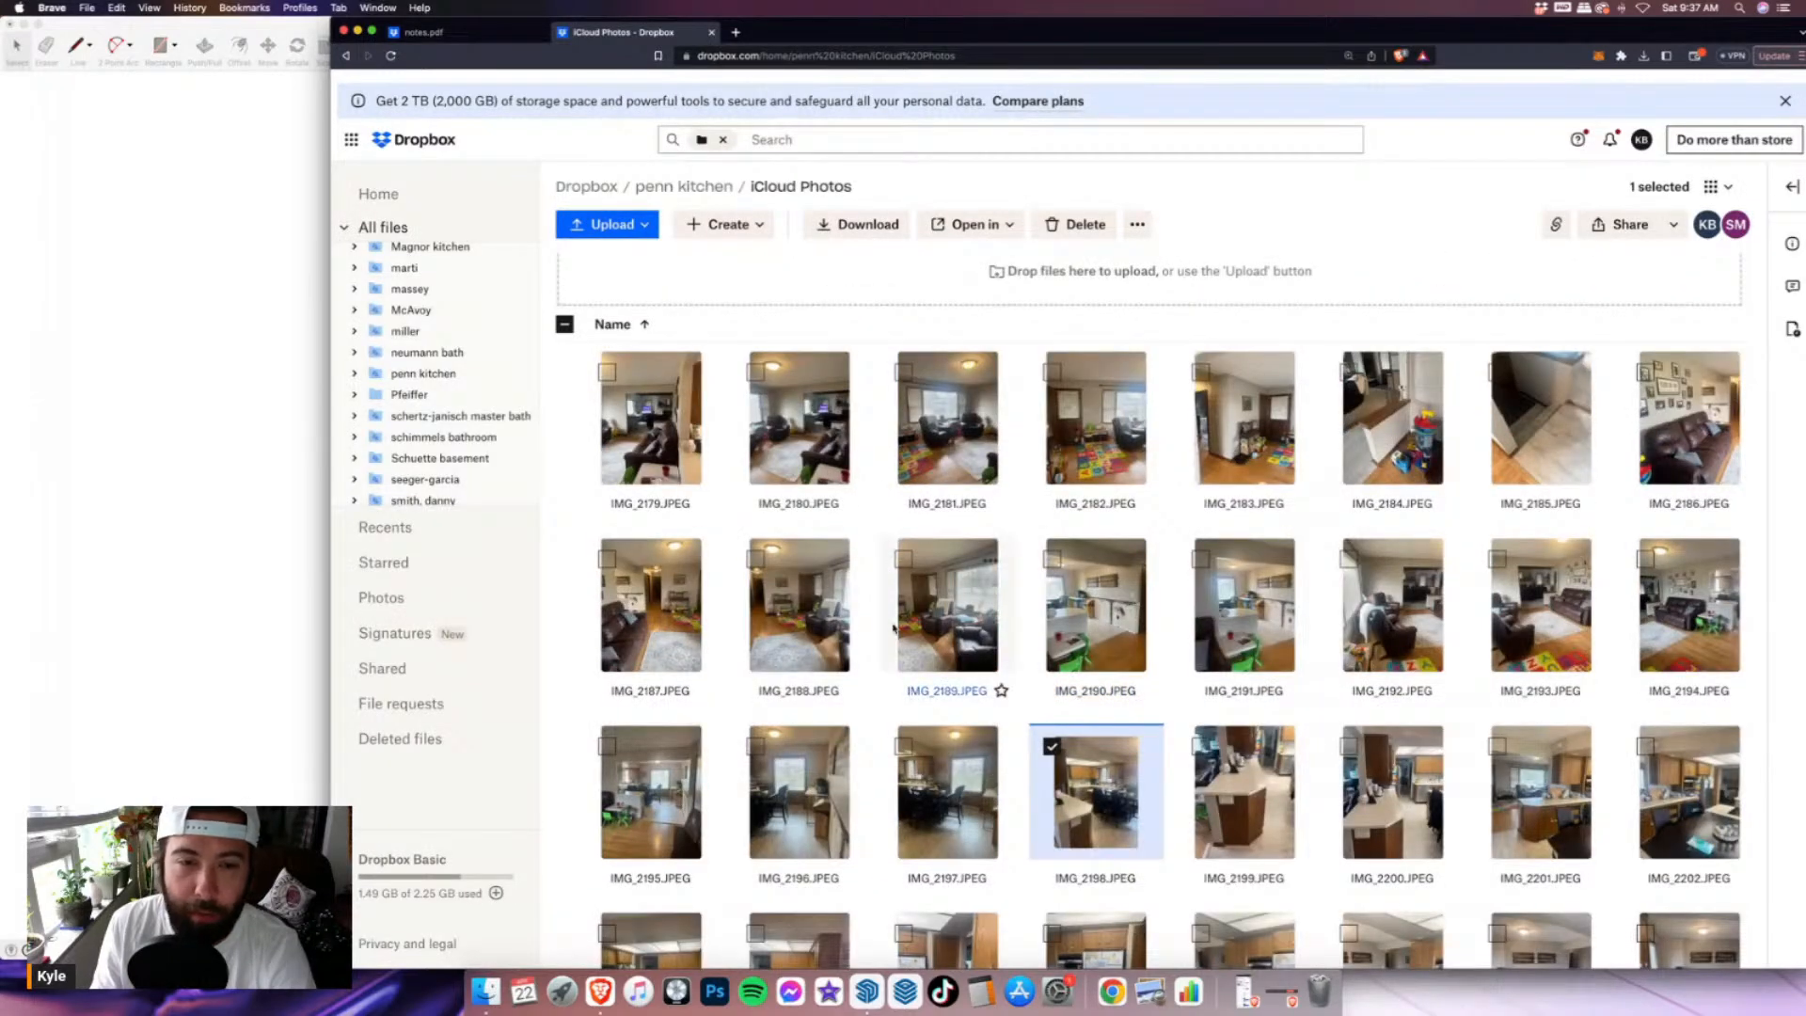
left_click(946, 416)
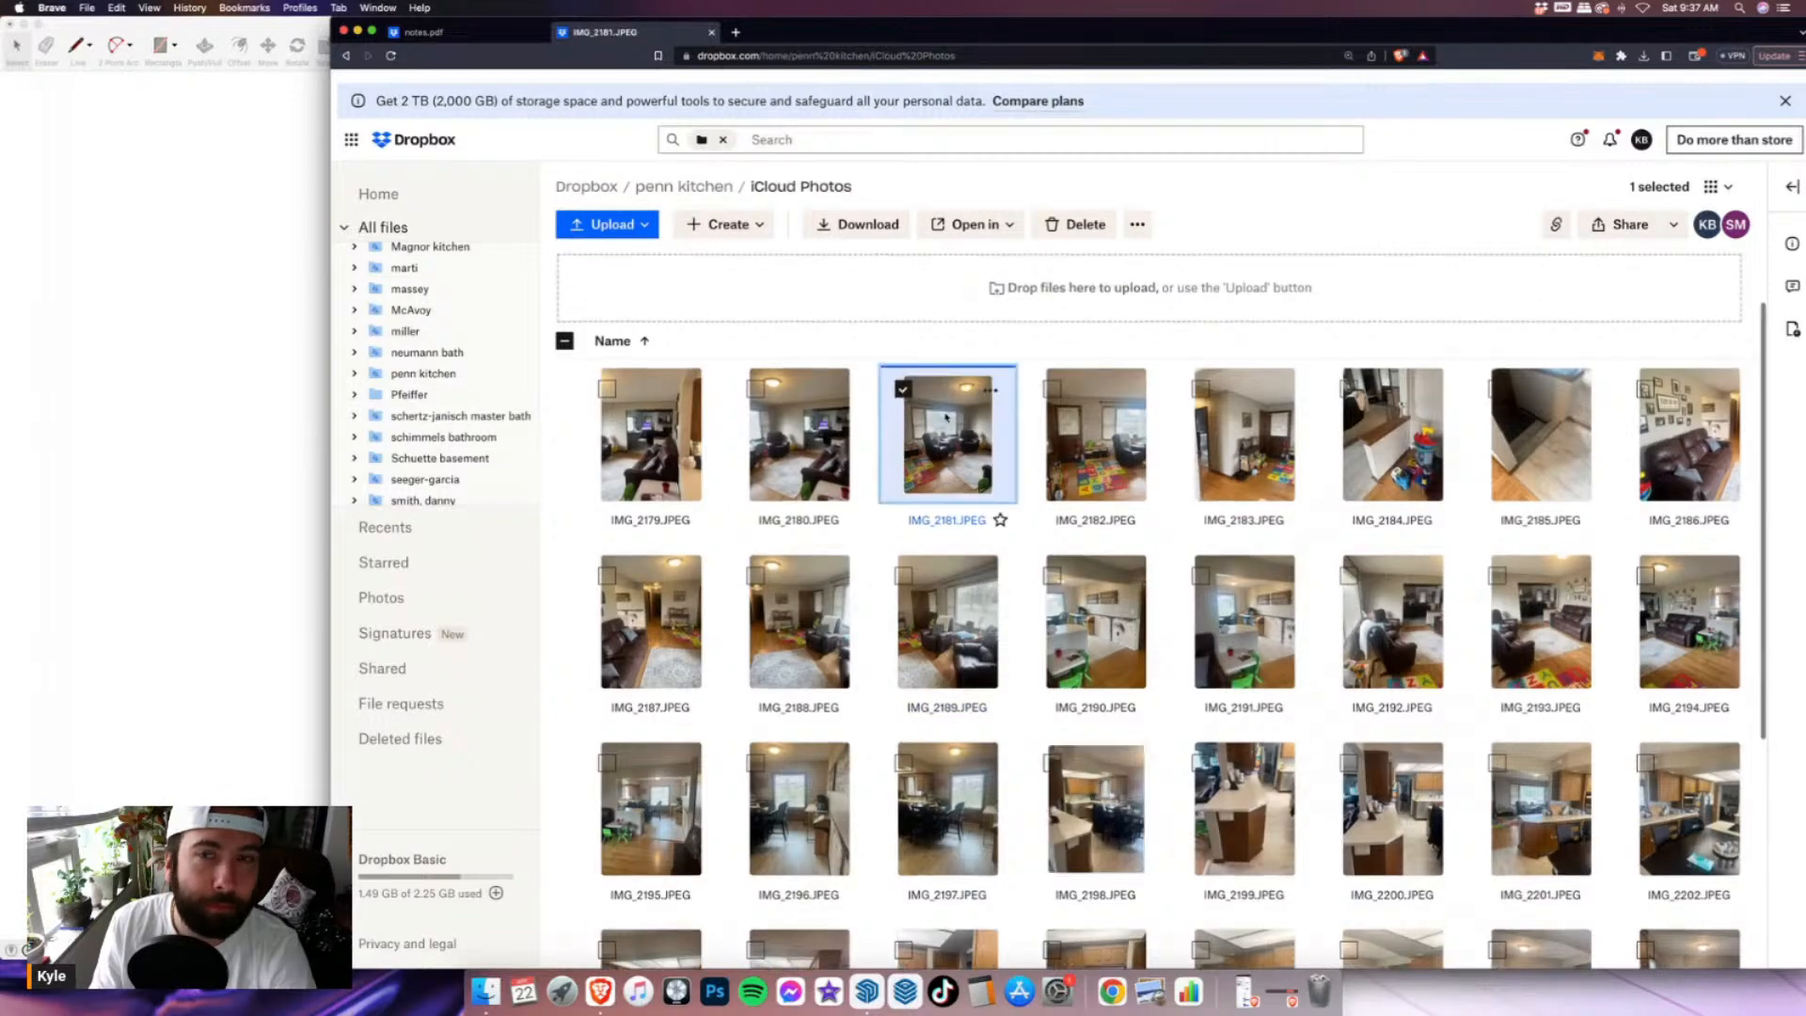
- Resize the browser and SketchUp windows so photo IMG_2181 sits side by side with the model
left_click_drag(333, 21, 1050, 38)
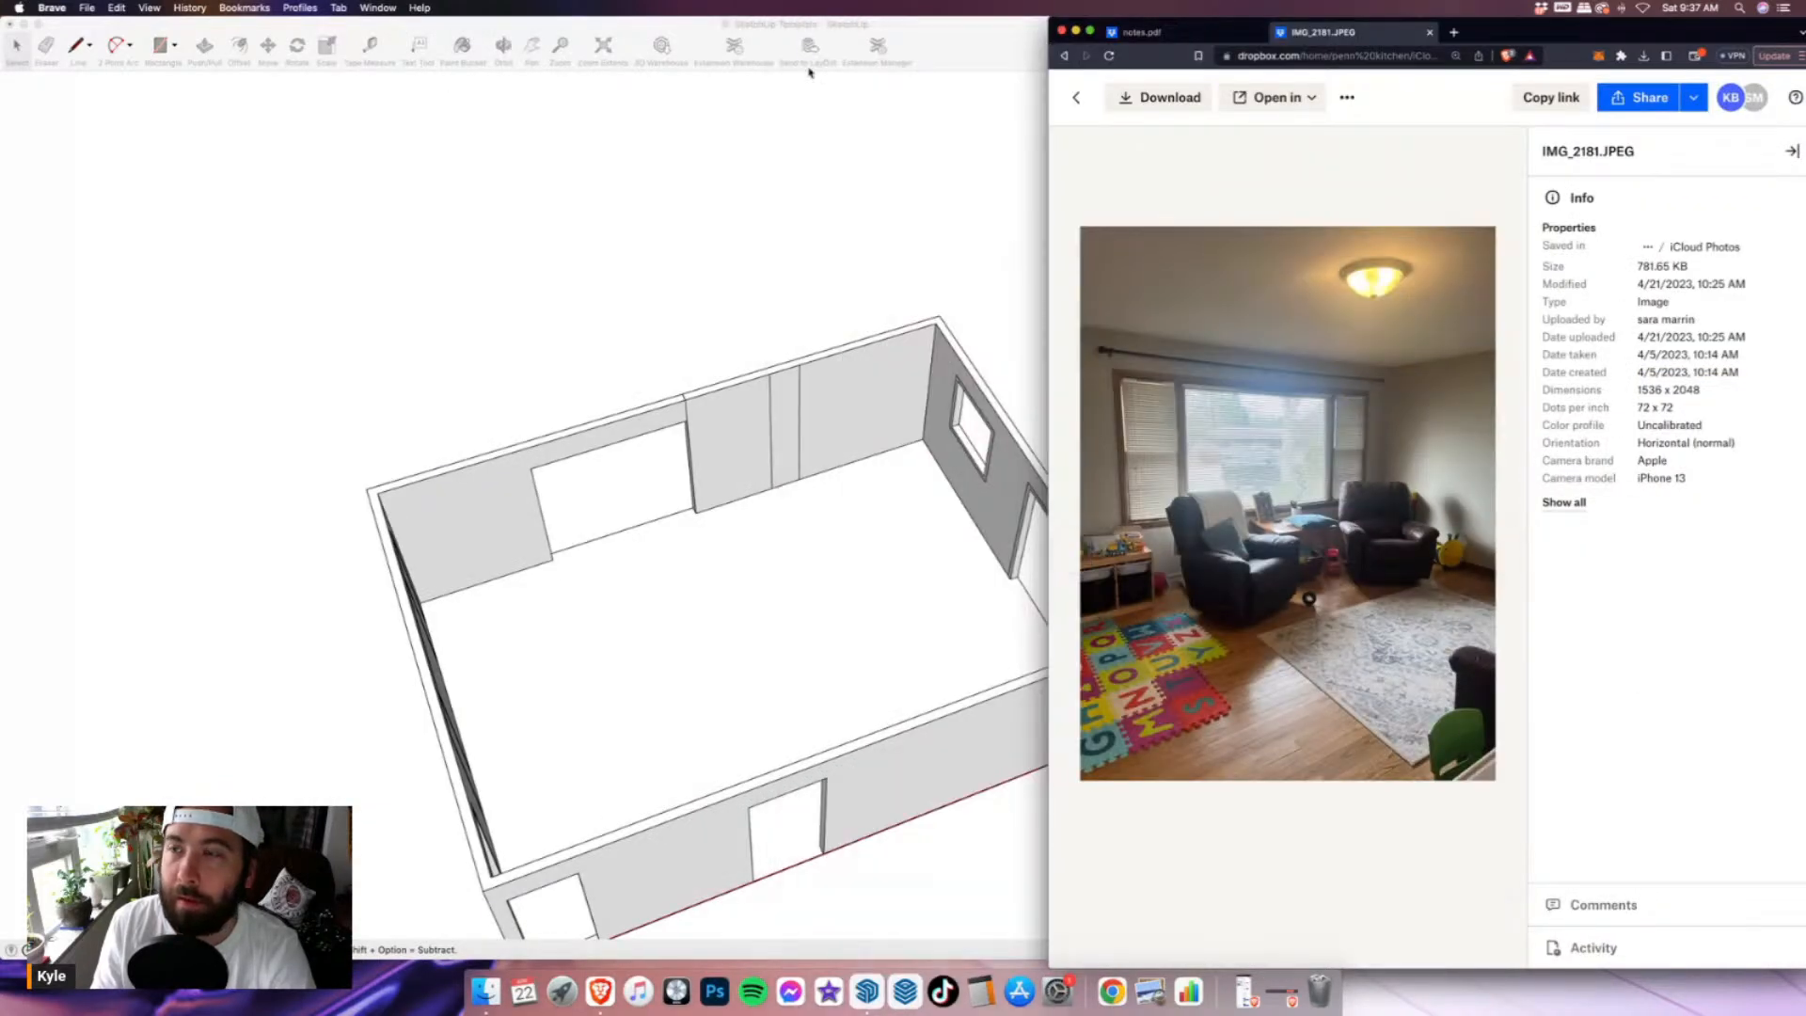
left_click(809, 72)
mouse_move(1591, 31)
left_mouse_down()
mouse_move(1146, 28)
mouse_move(1208, 8)
left_mouse_up()
left_click(1360, 38)
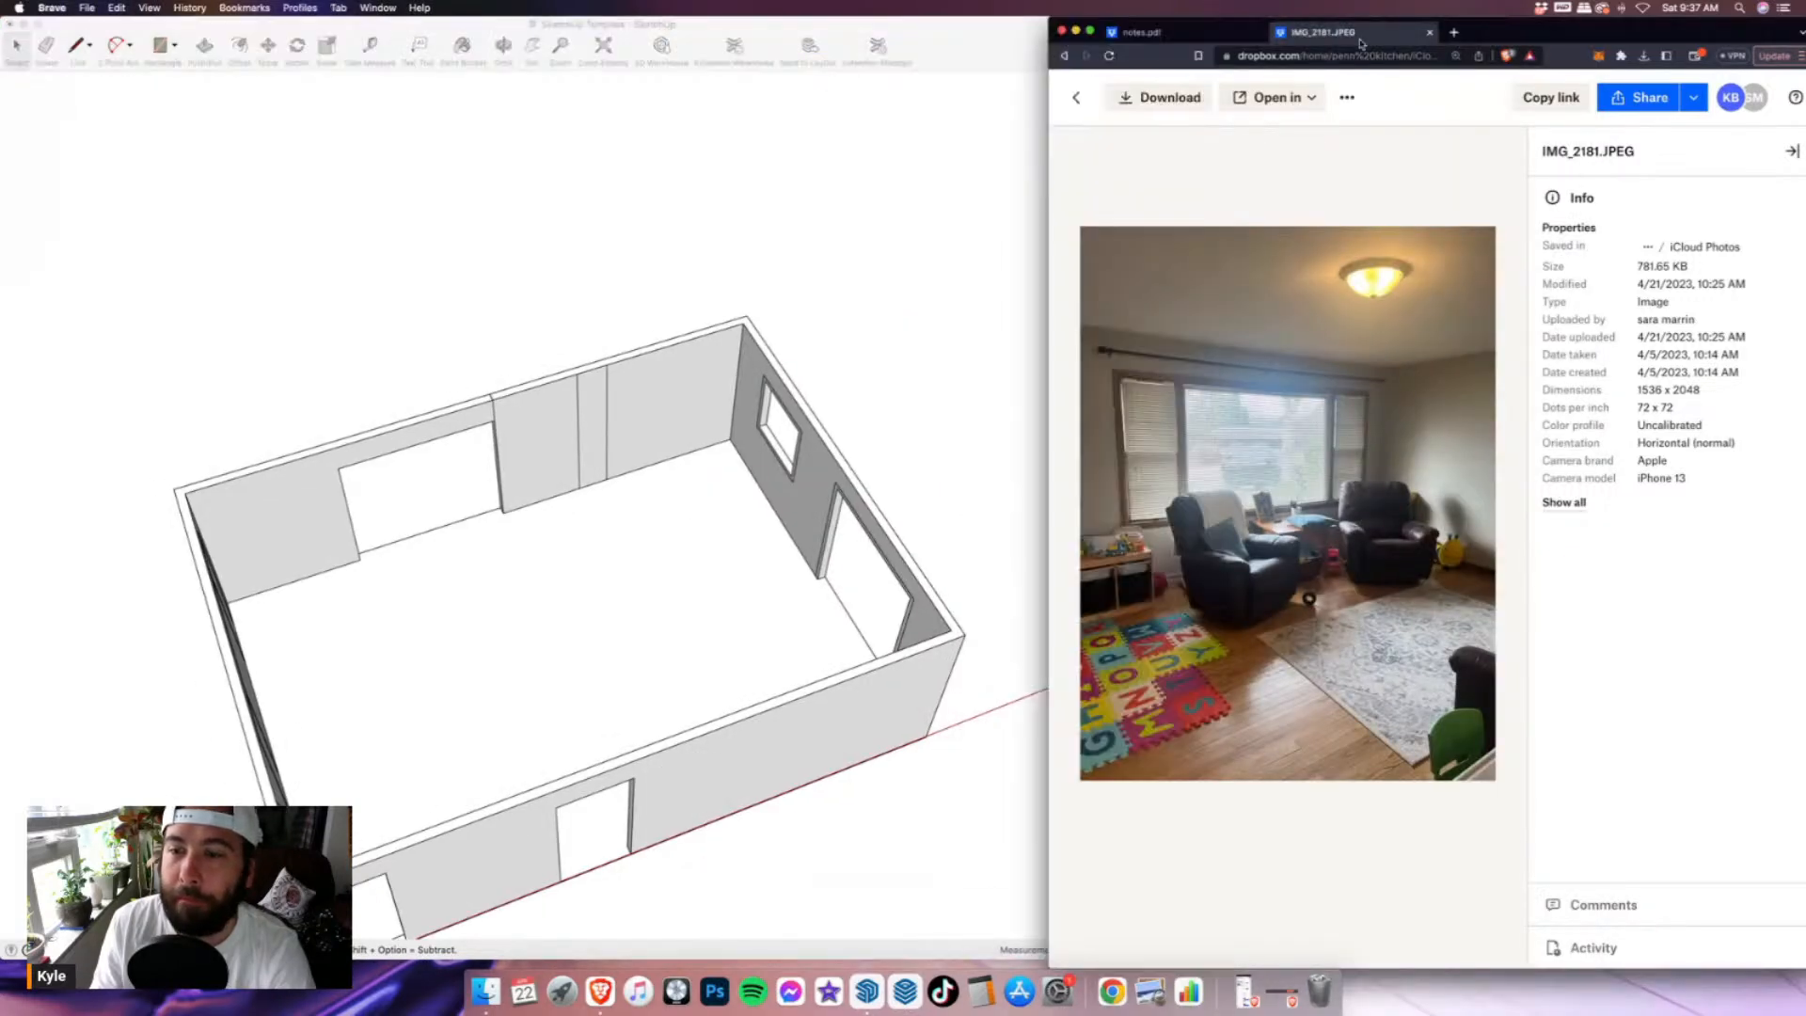
left_click_drag(1050, 21, 1218, 19)
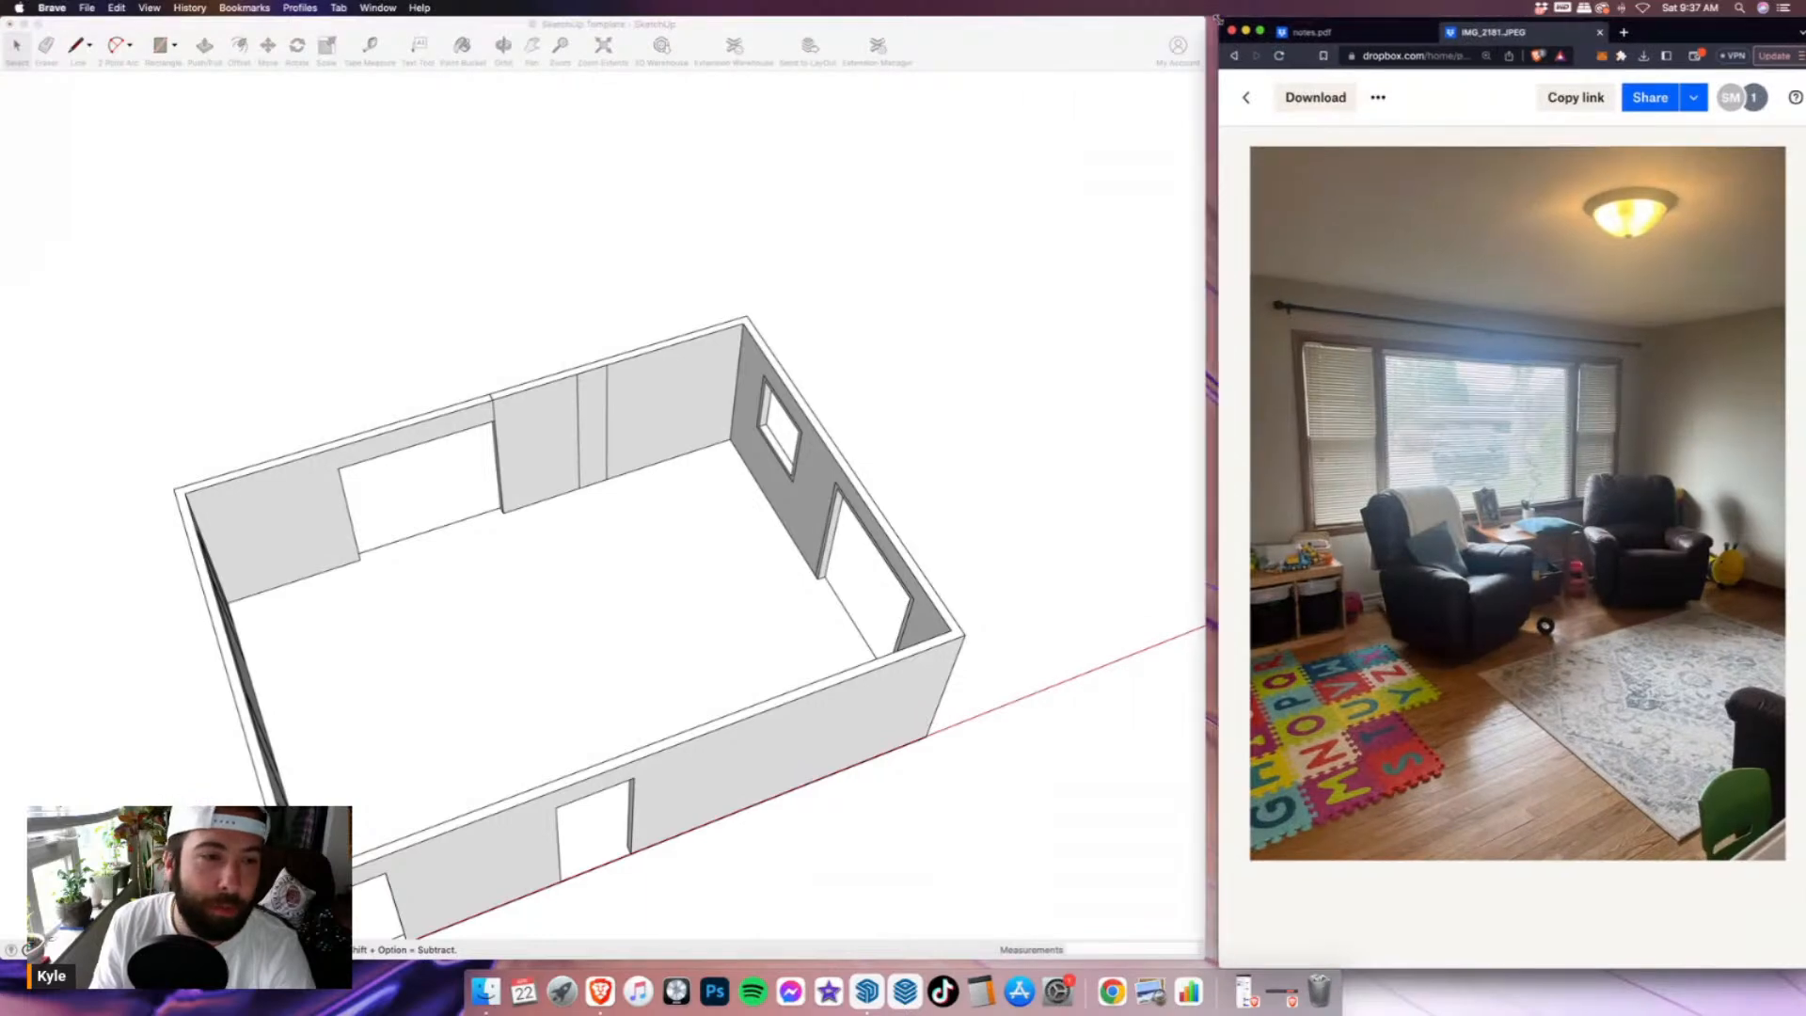
- Examine the wall with the large three-part window outline against the notes.pdf sketch and photo IMG_2181
mouse_move(659, 395)
middle_mouse_down()
mouse_move(179, 483)
mouse_move(683, 523)
mouse_move(783, 499)
middle_mouse_up()
scroll(566, 418, "up", 2)
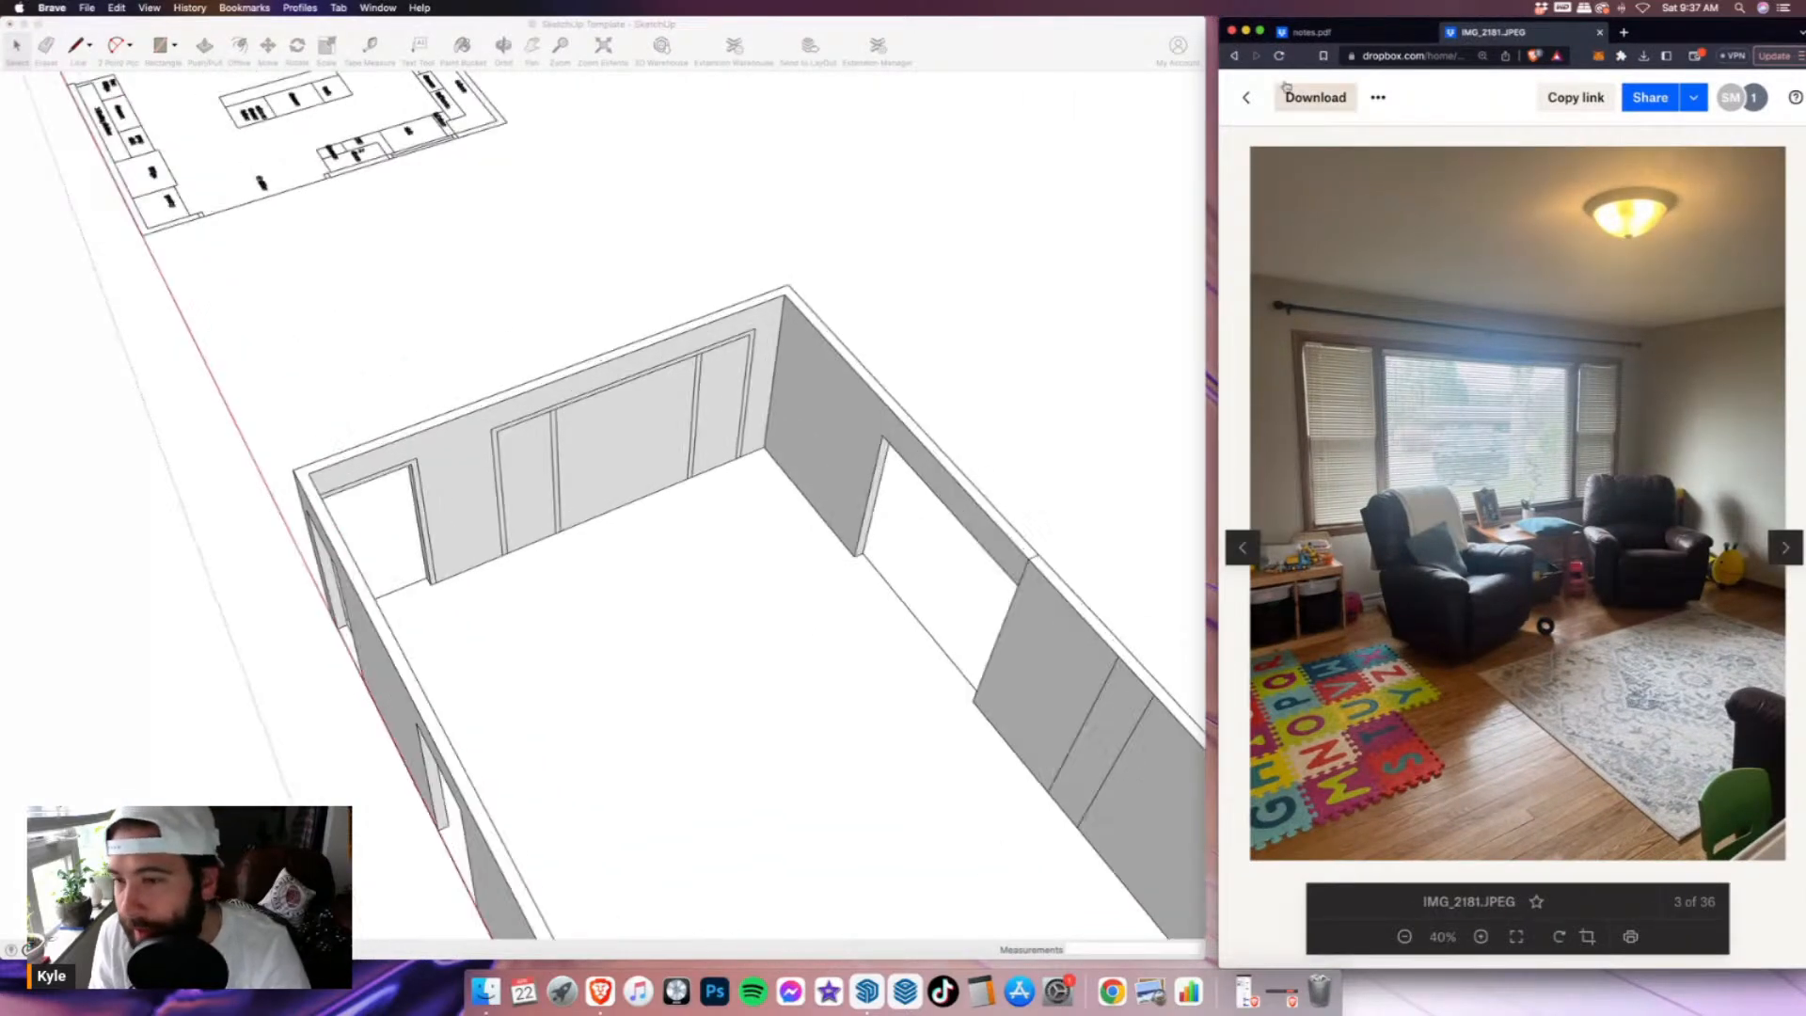
left_click(1312, 32)
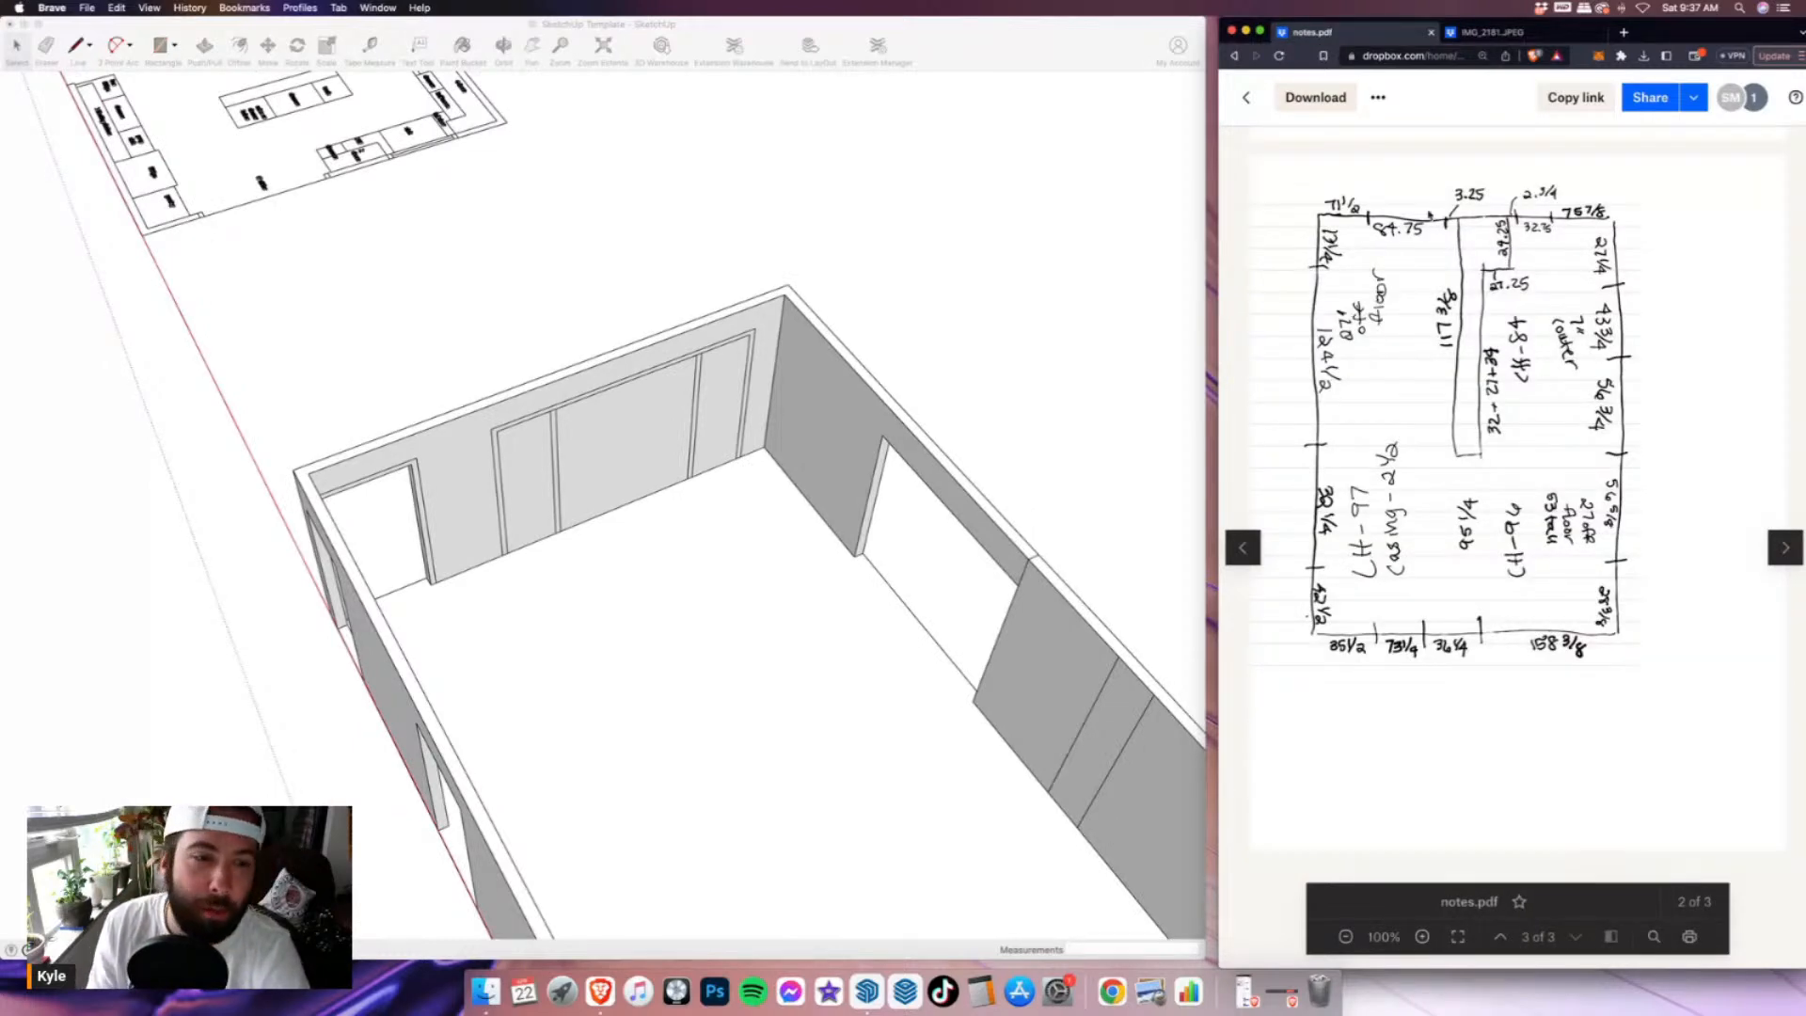
left_click(1492, 32)
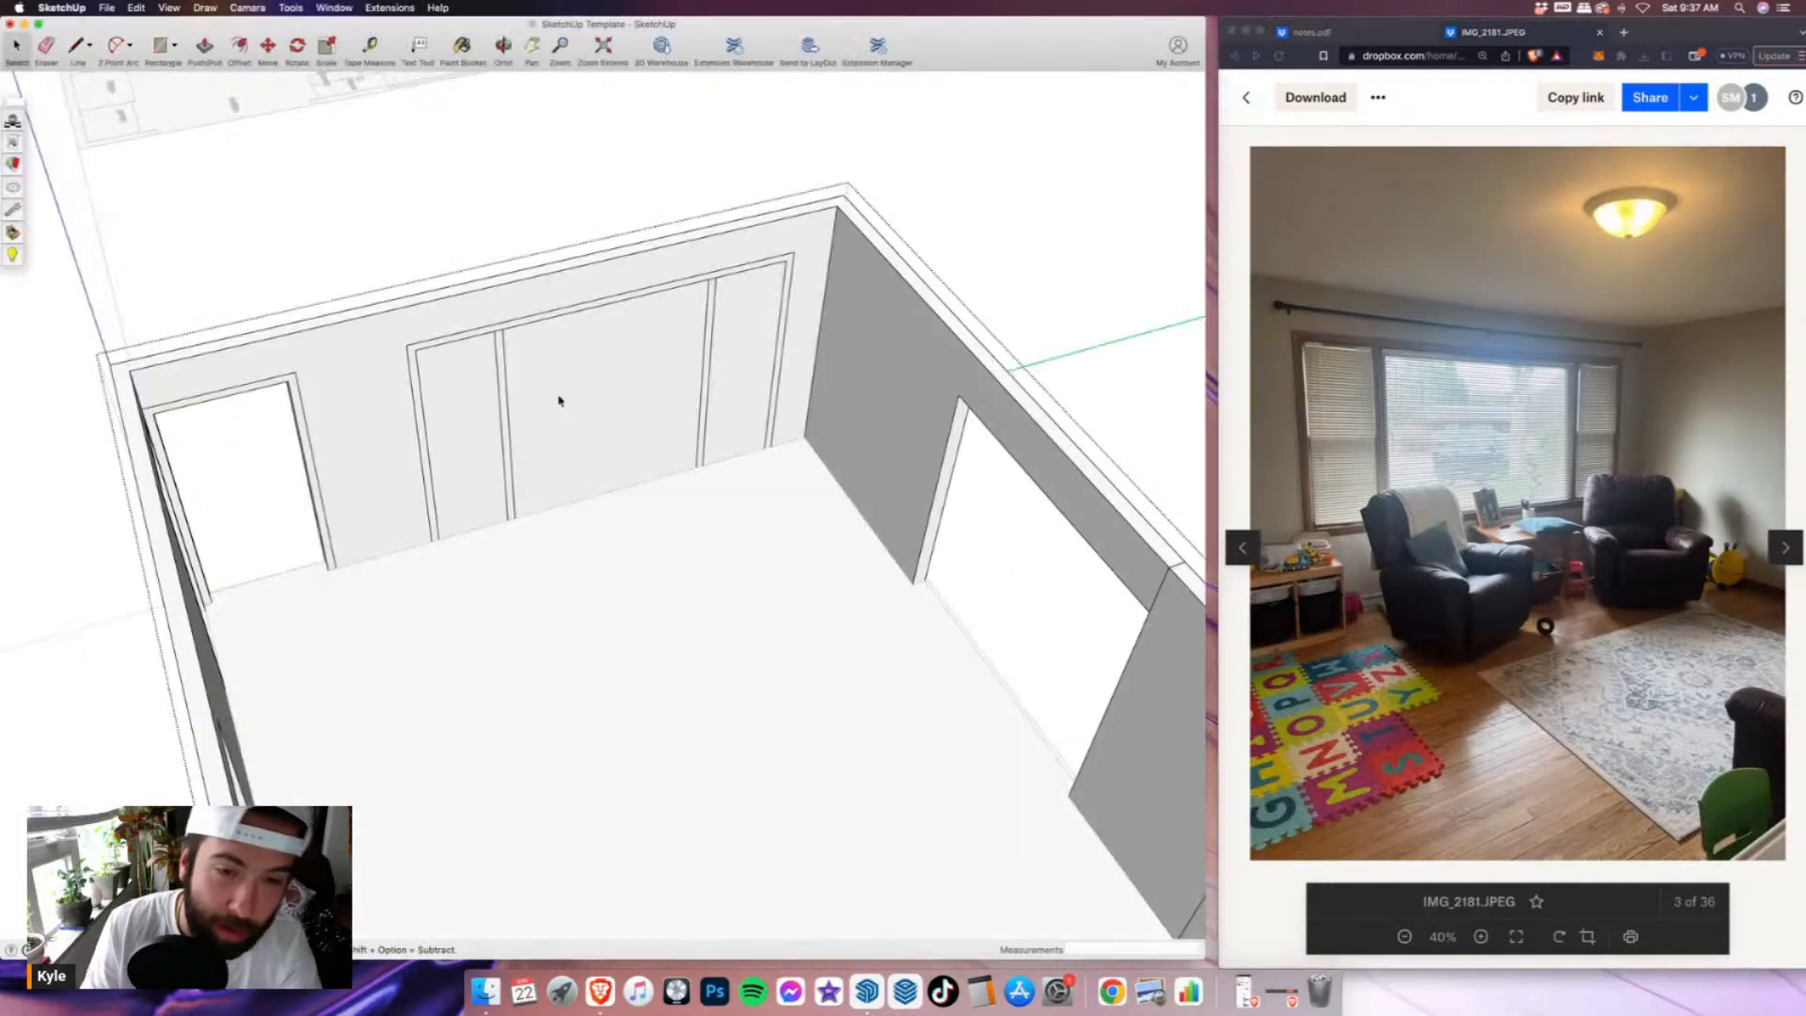
- Draw the three-part window's bottom line across the wall, starting 27" above the floor on the outer casing edge
left_click(544, 392)
key("l")
scroll(758, 459, "up", 3)
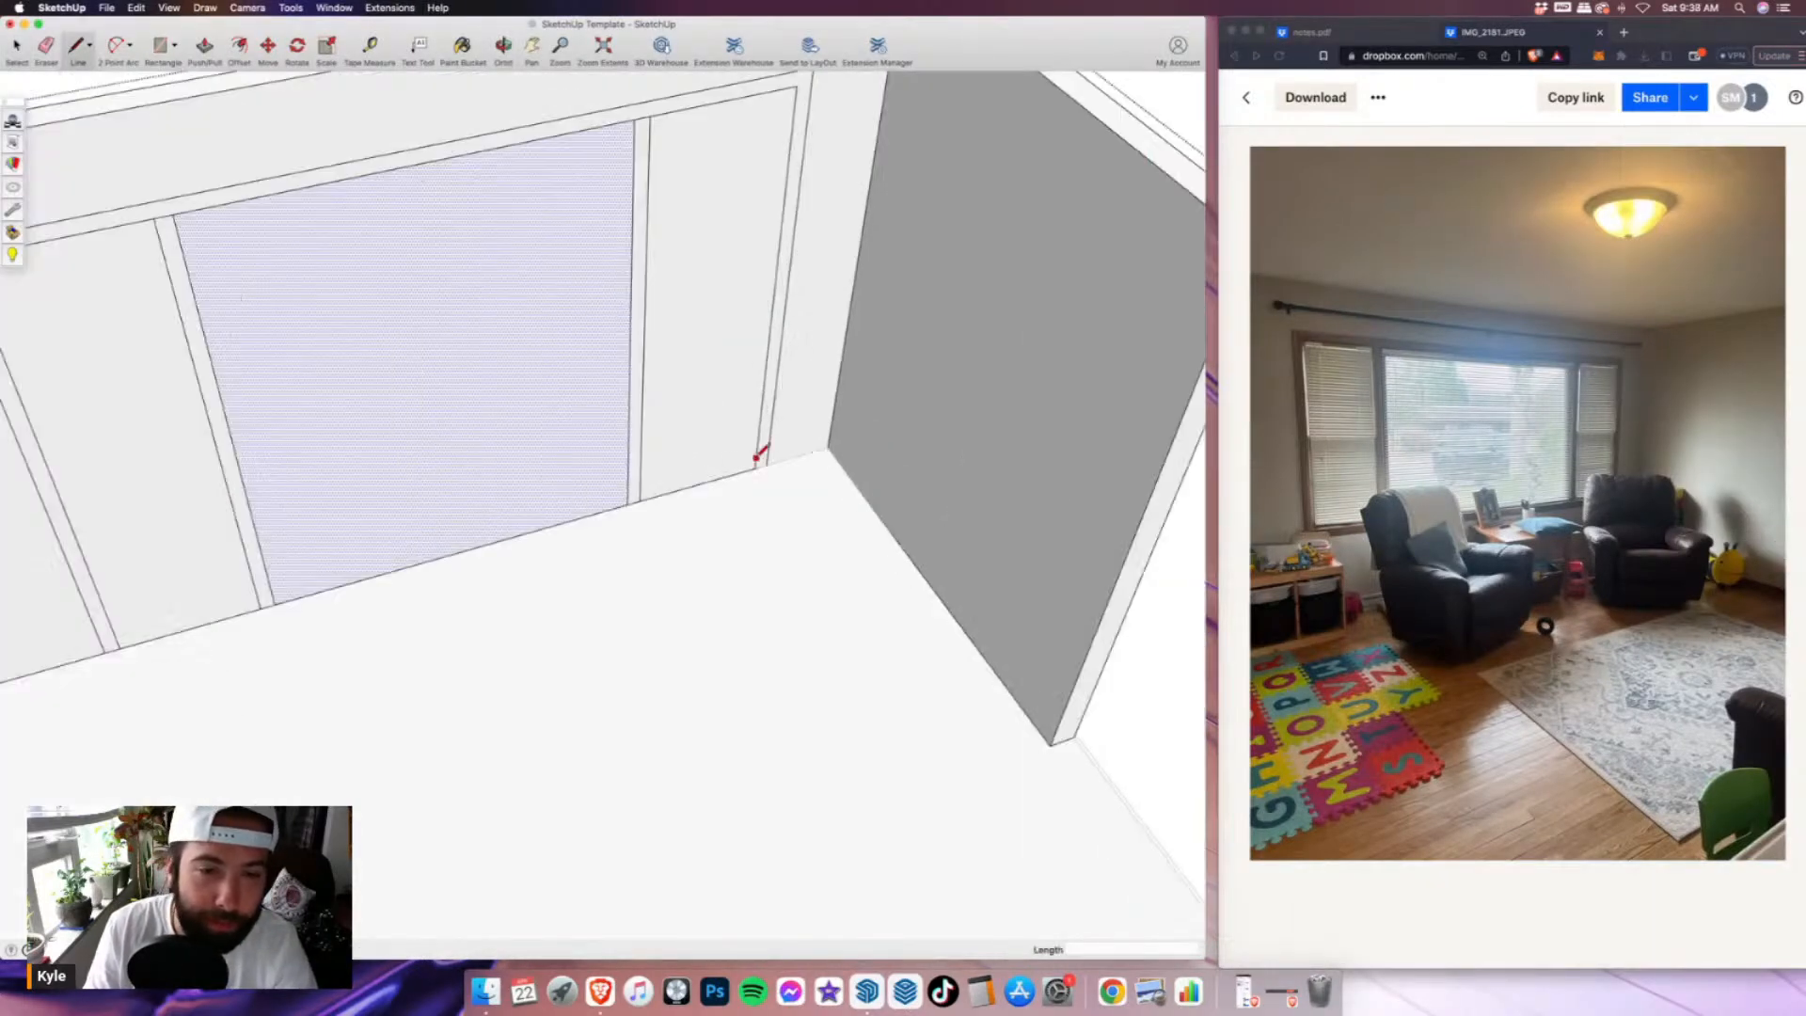
left_click(764, 462)
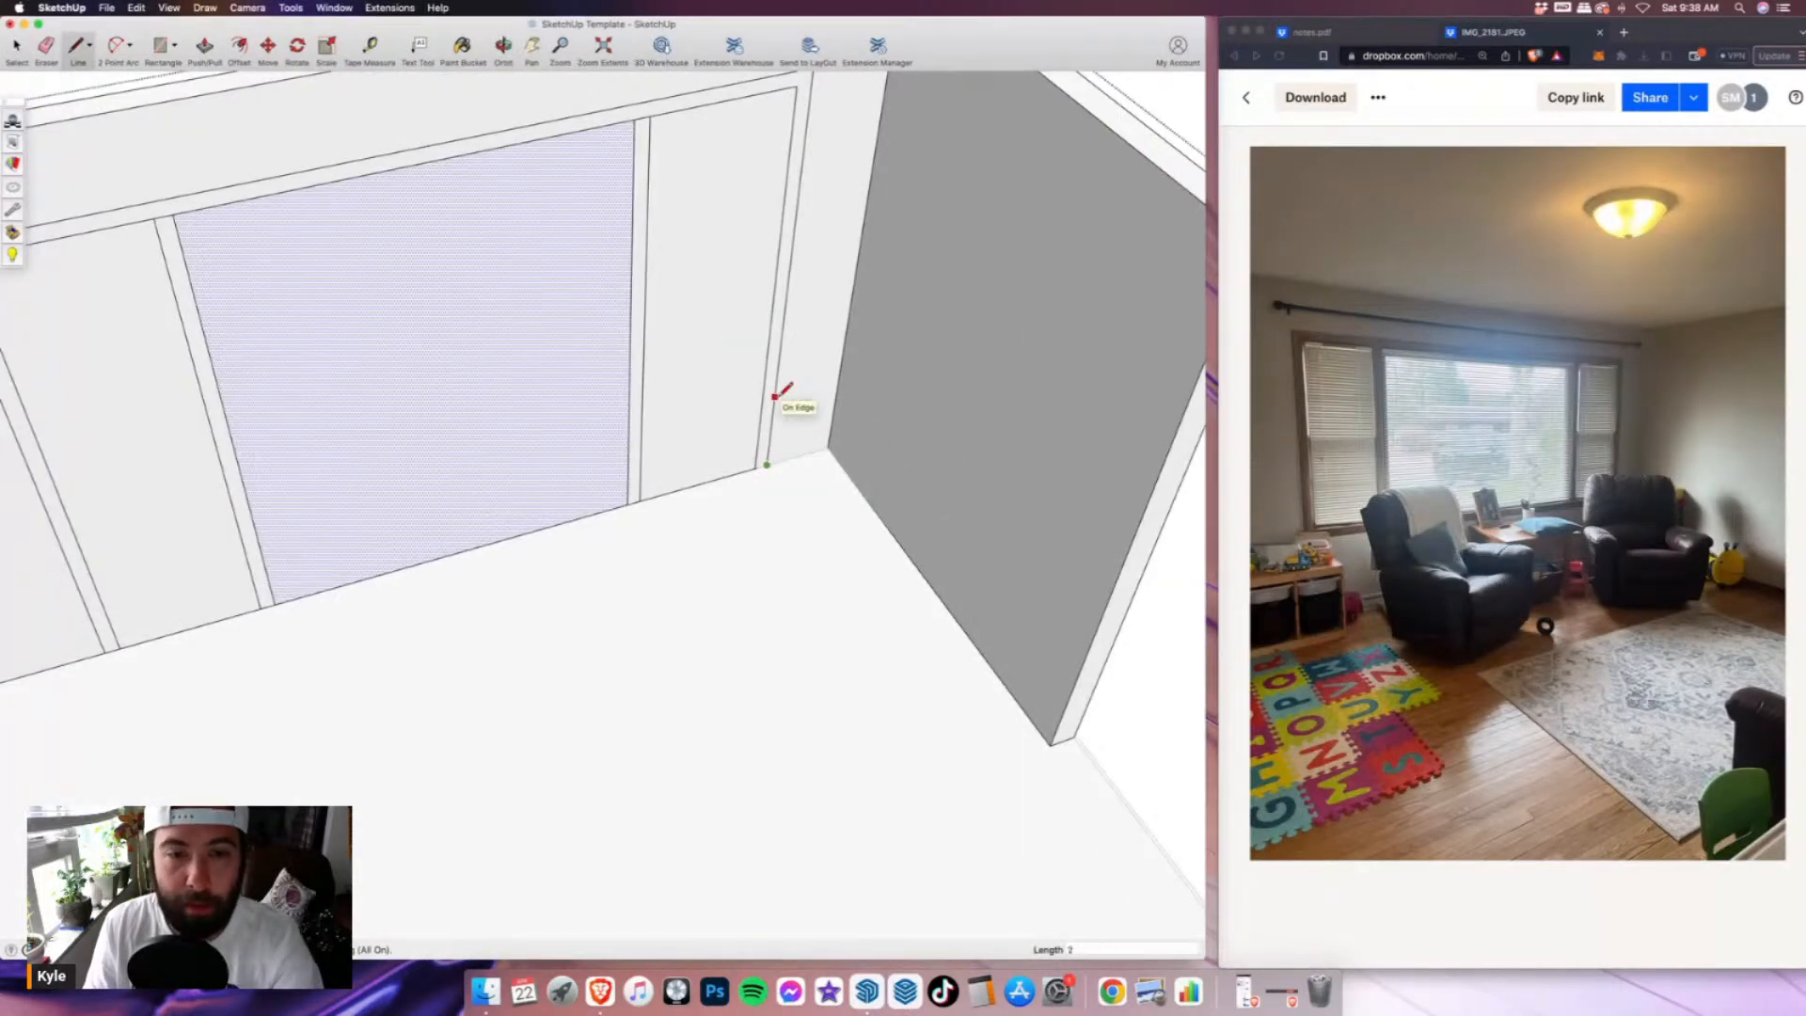
type("7")
key("Return")
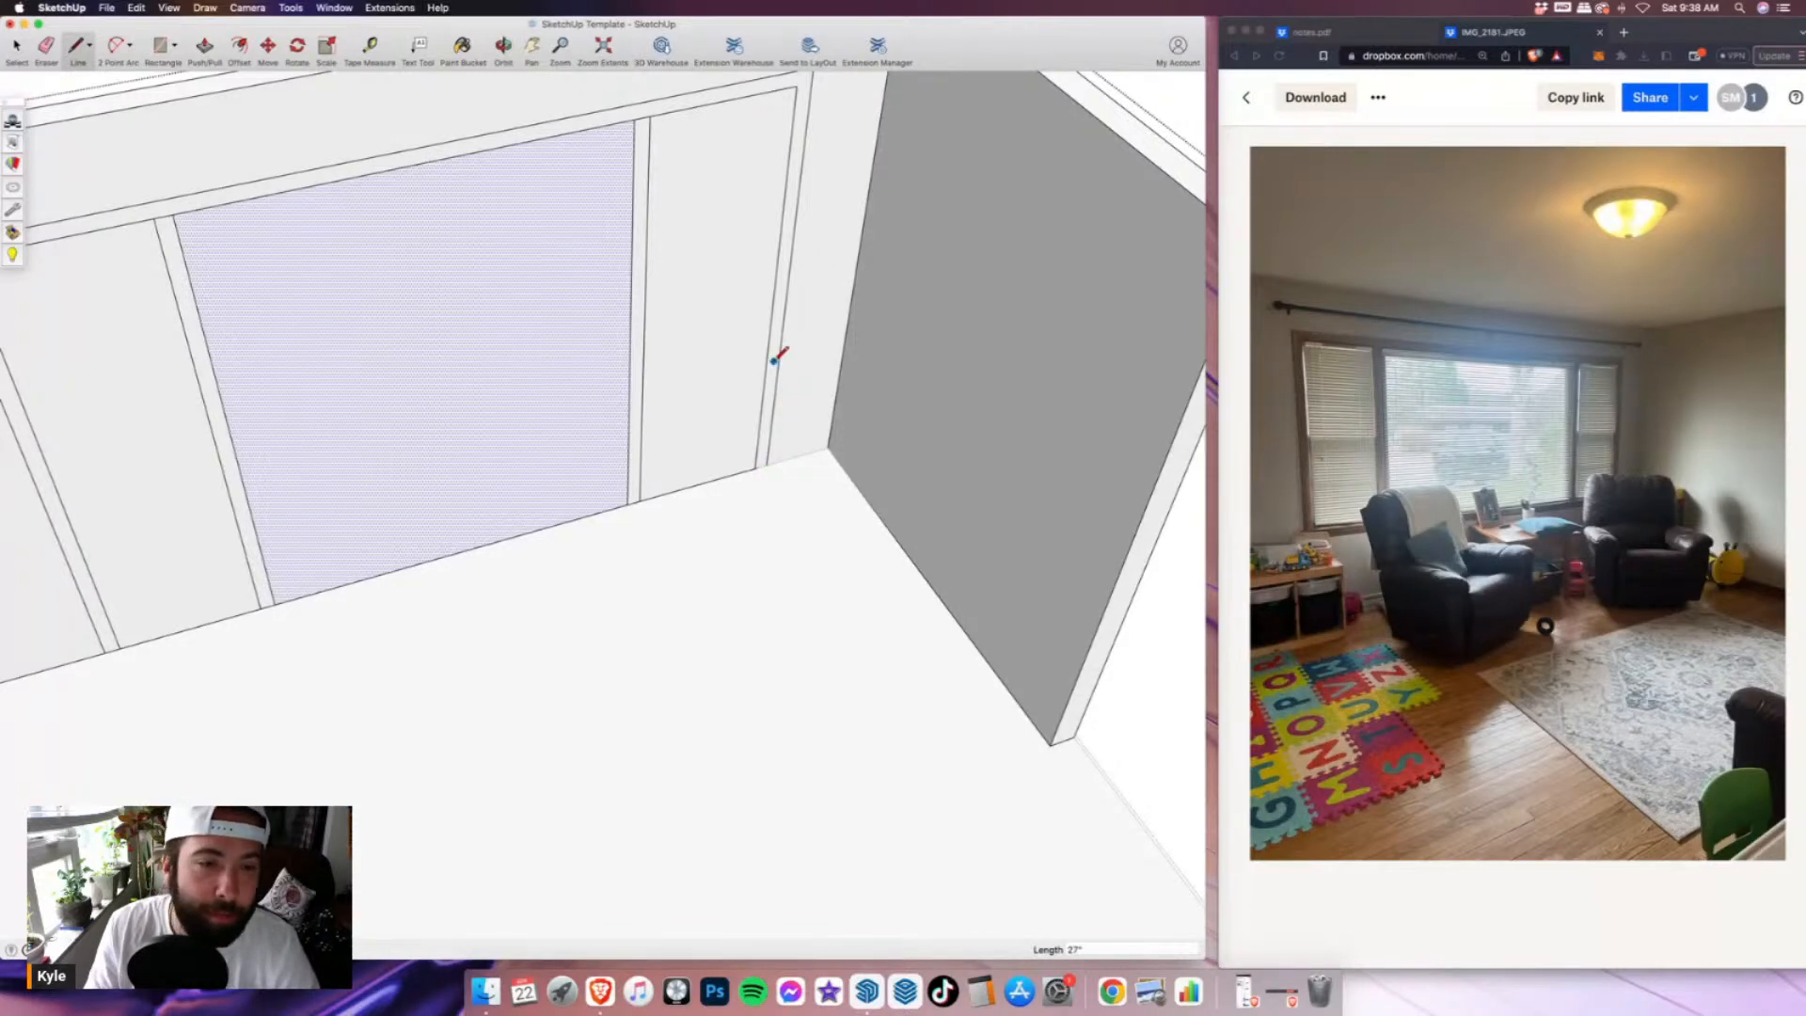
scroll(774, 361, "down", 5)
scroll(435, 489, "up", 3)
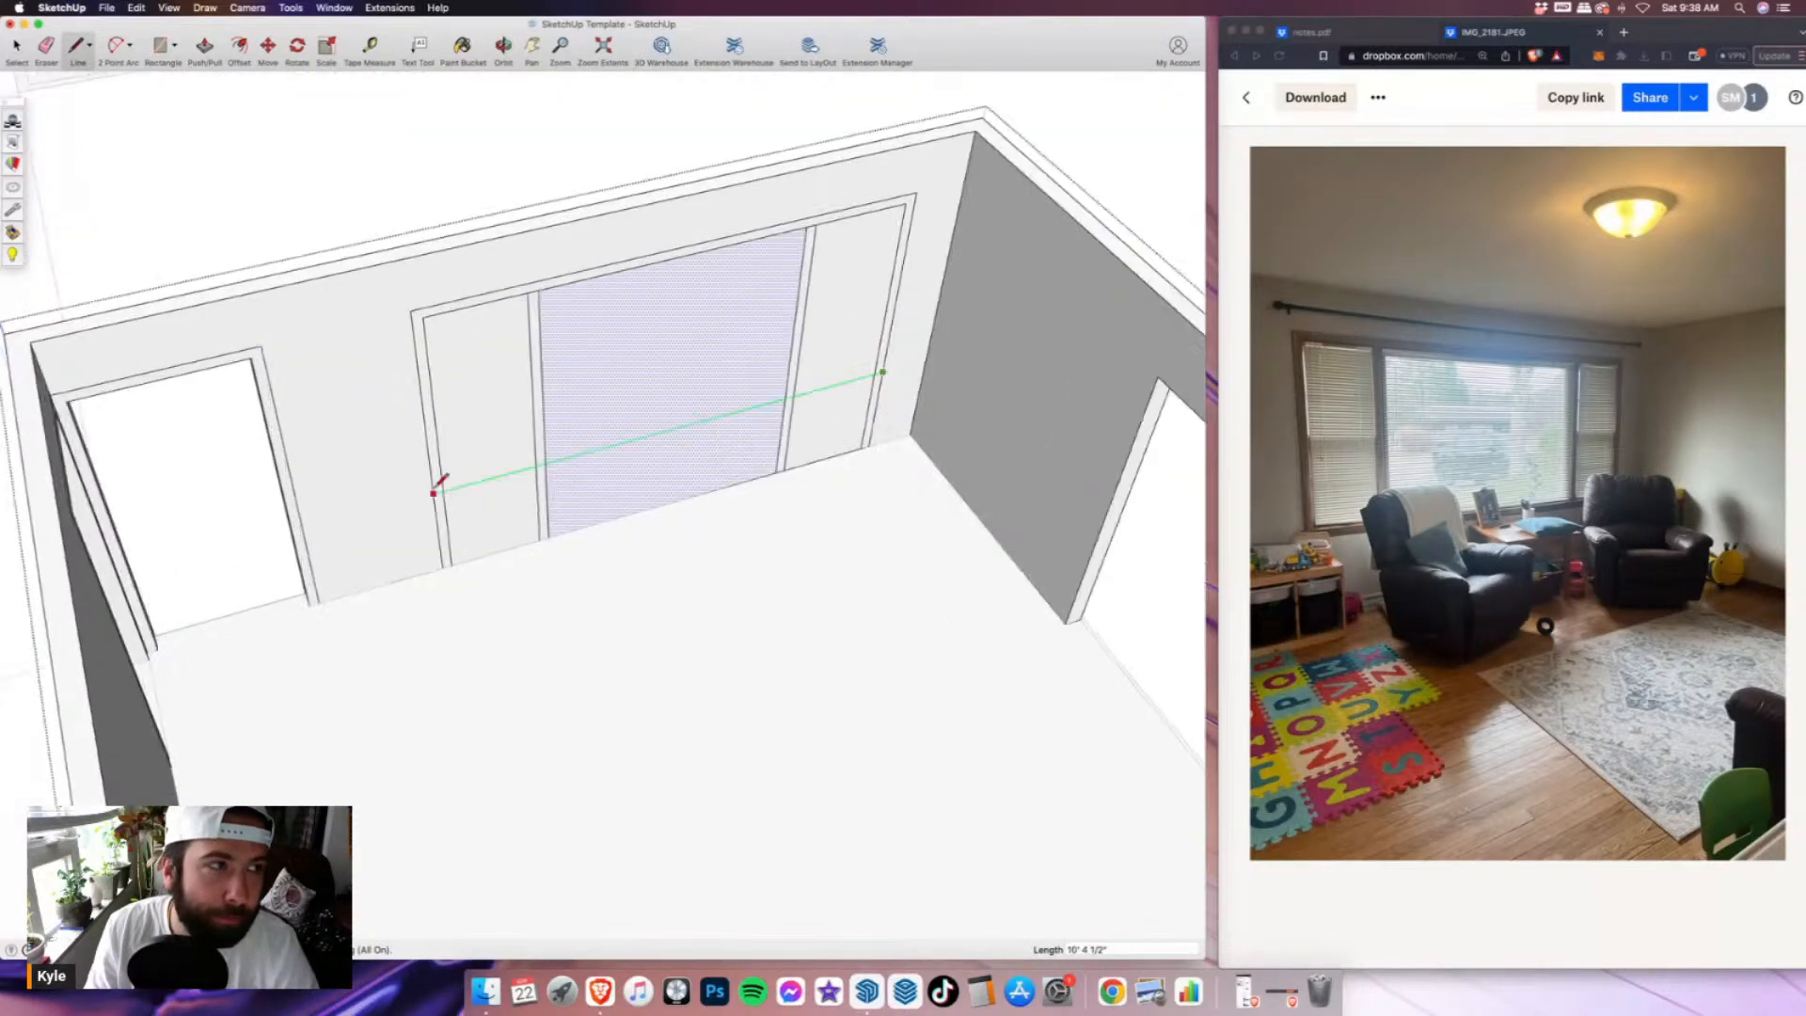
left_click(435, 489)
- Erase the casing and mullion lines that run below the window's bottom line down to the floor
scroll(423, 461, "up", 5)
key("e")
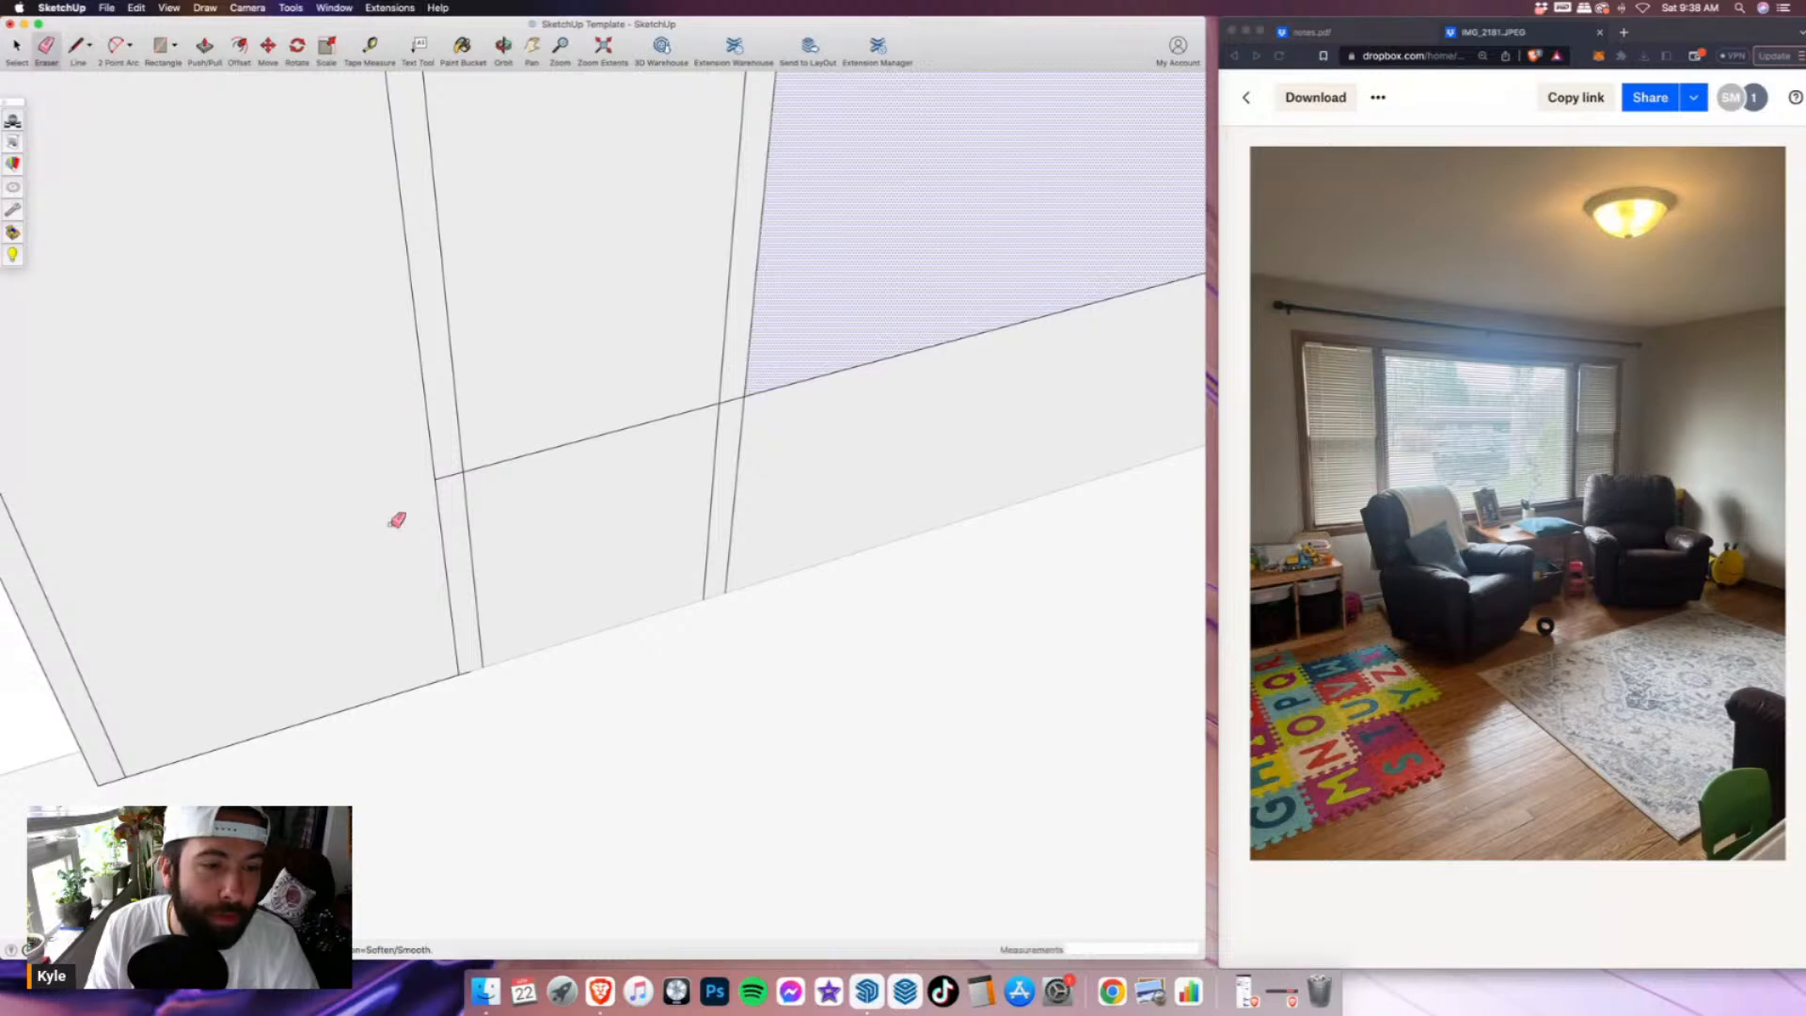
scroll(397, 521, "down", 5)
left_click_drag(454, 549, 940, 408)
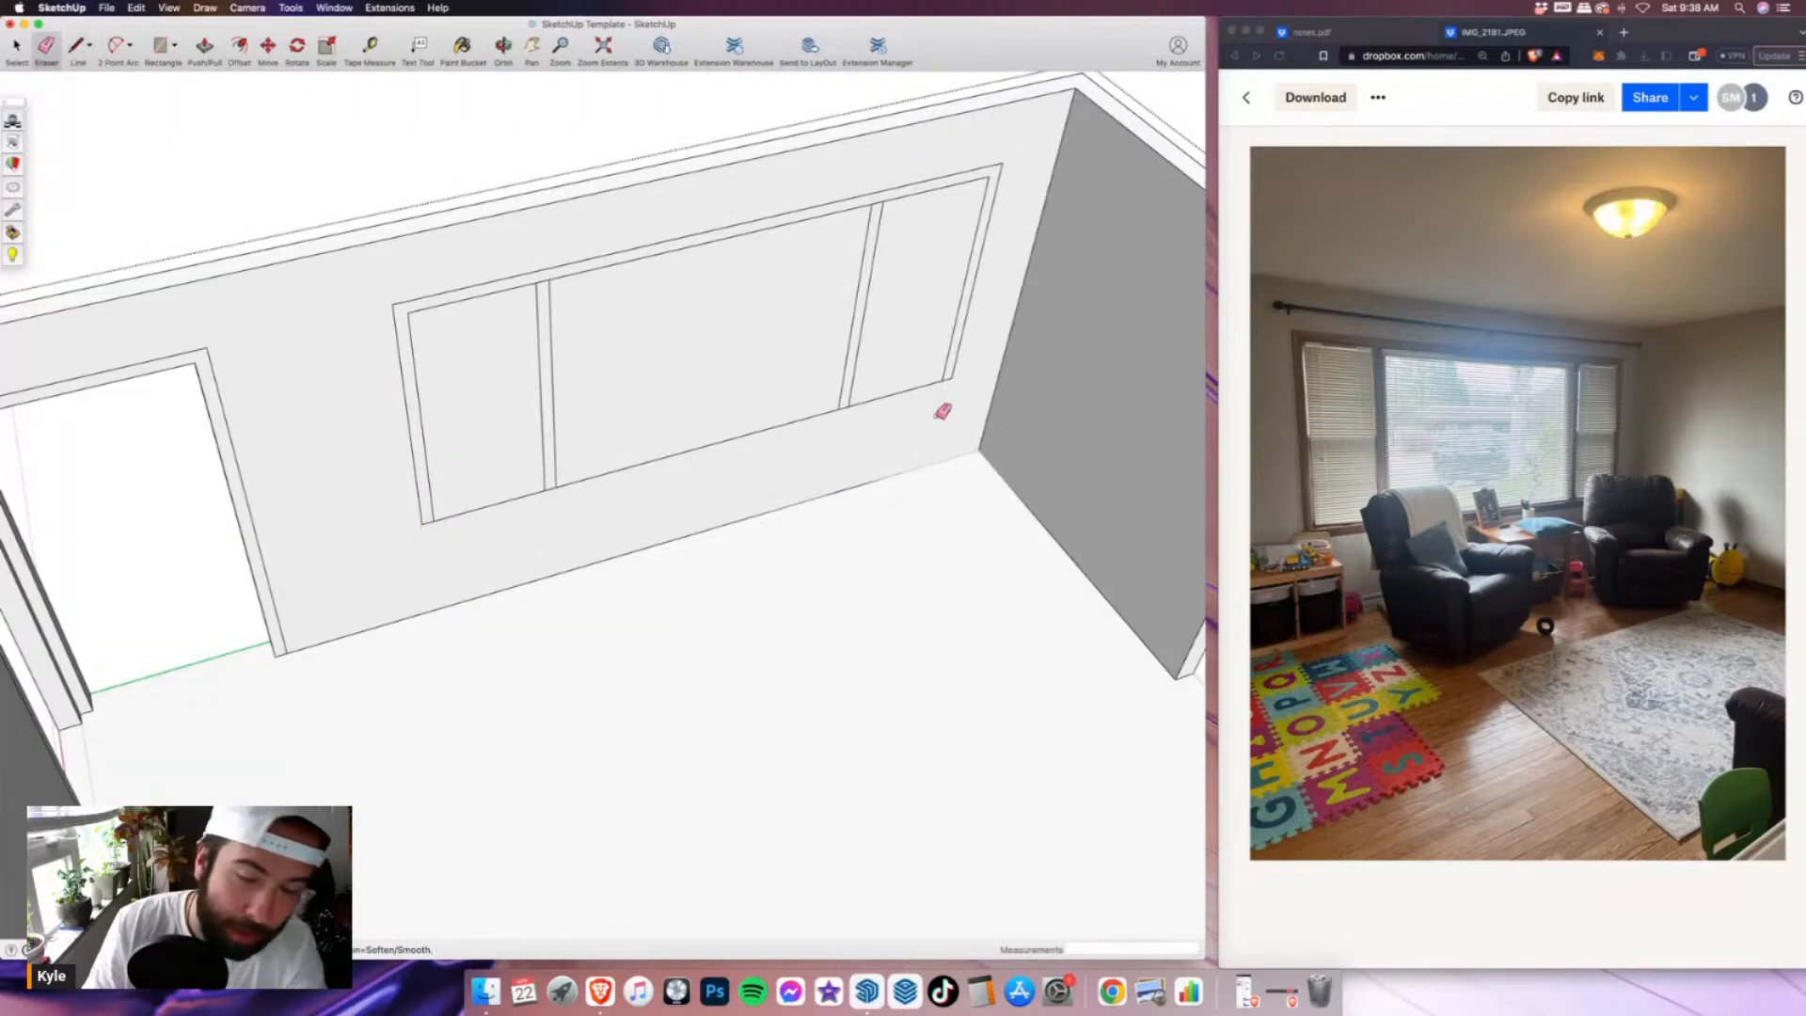
- Draw a second line 2.5" below the window's bottom line and close its ends to form the bottom casing
scroll(992, 360, "up", 3)
key("l")
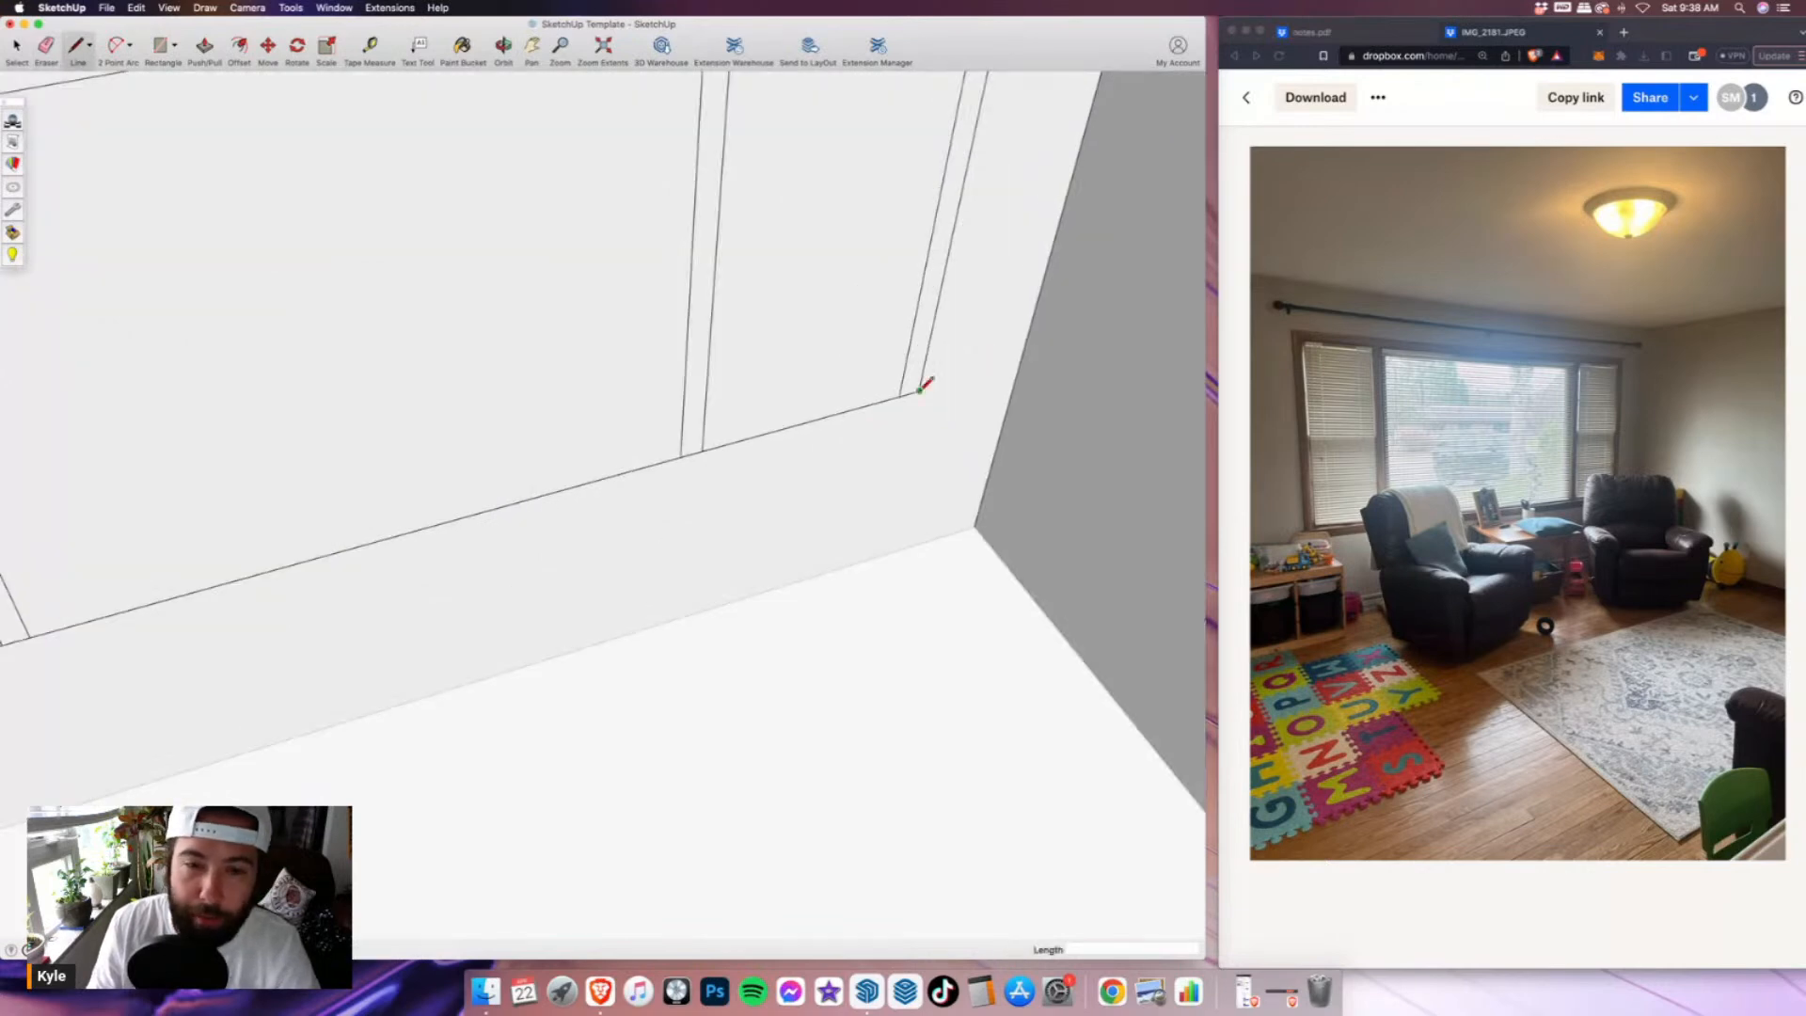
left_click(920, 389)
type("2.5\"")
scroll(912, 421, "down", 5)
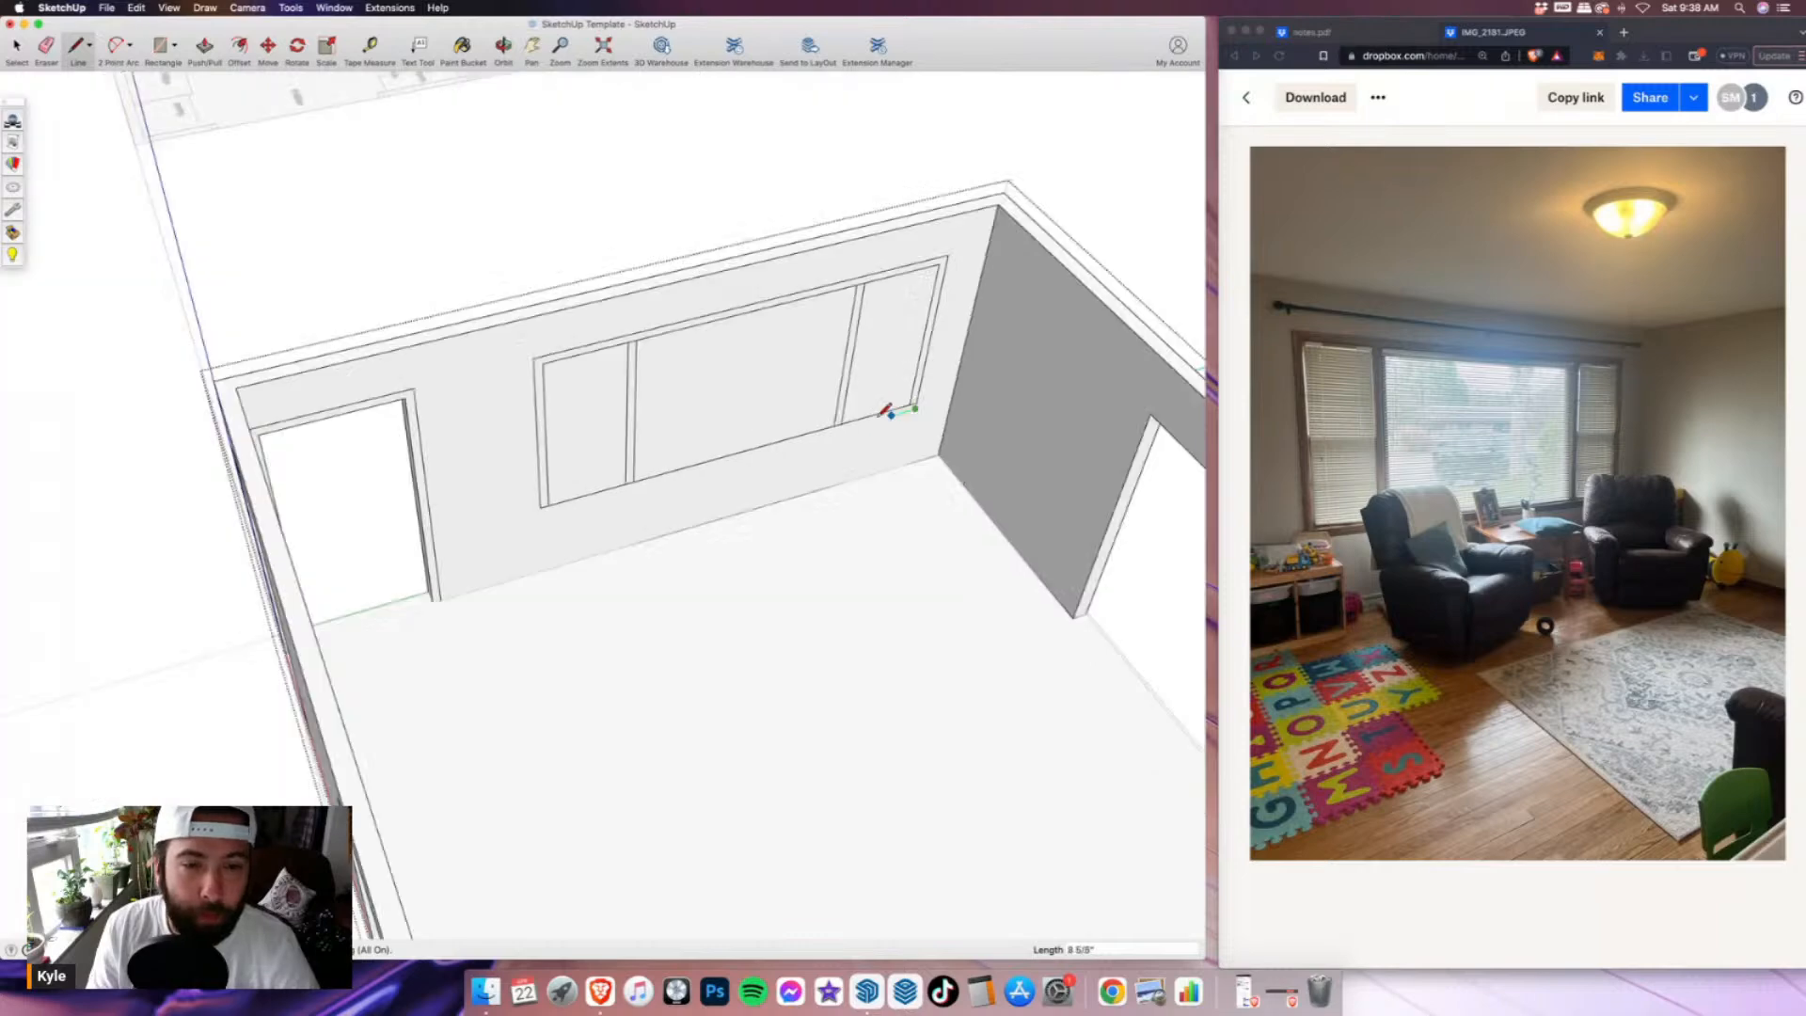
scroll(551, 497, "up", 5)
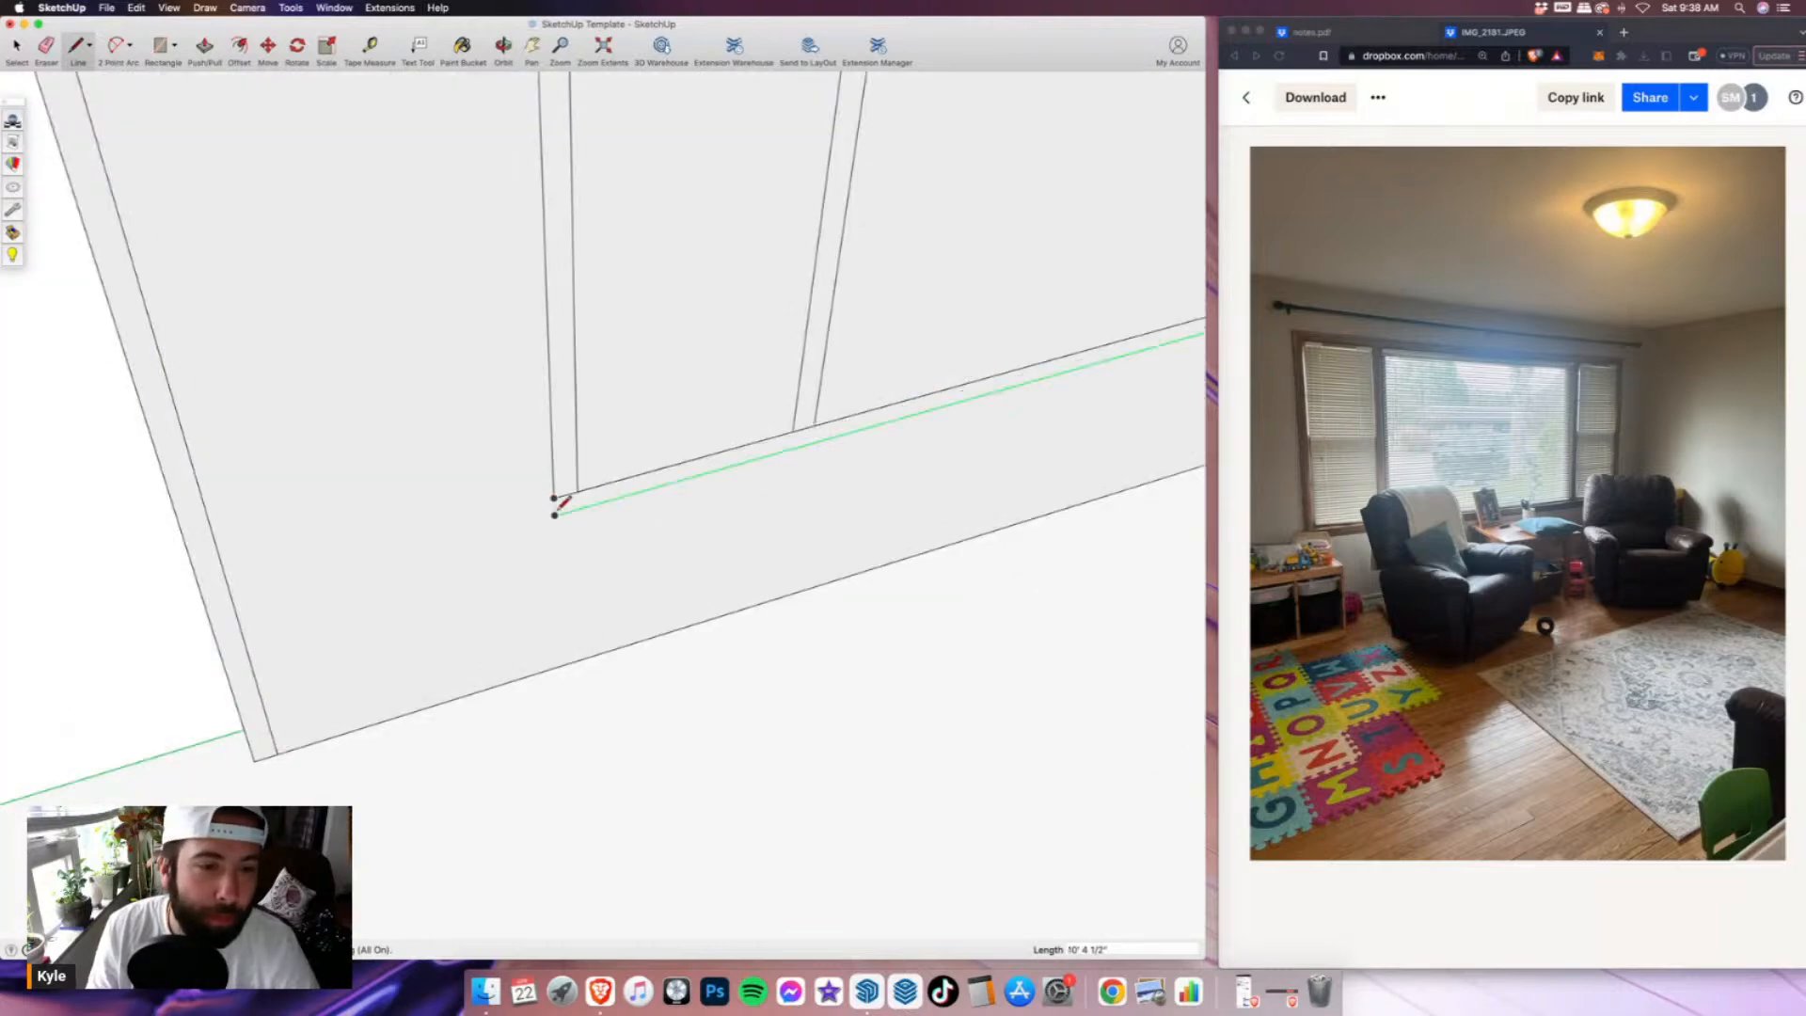
left_click(555, 514)
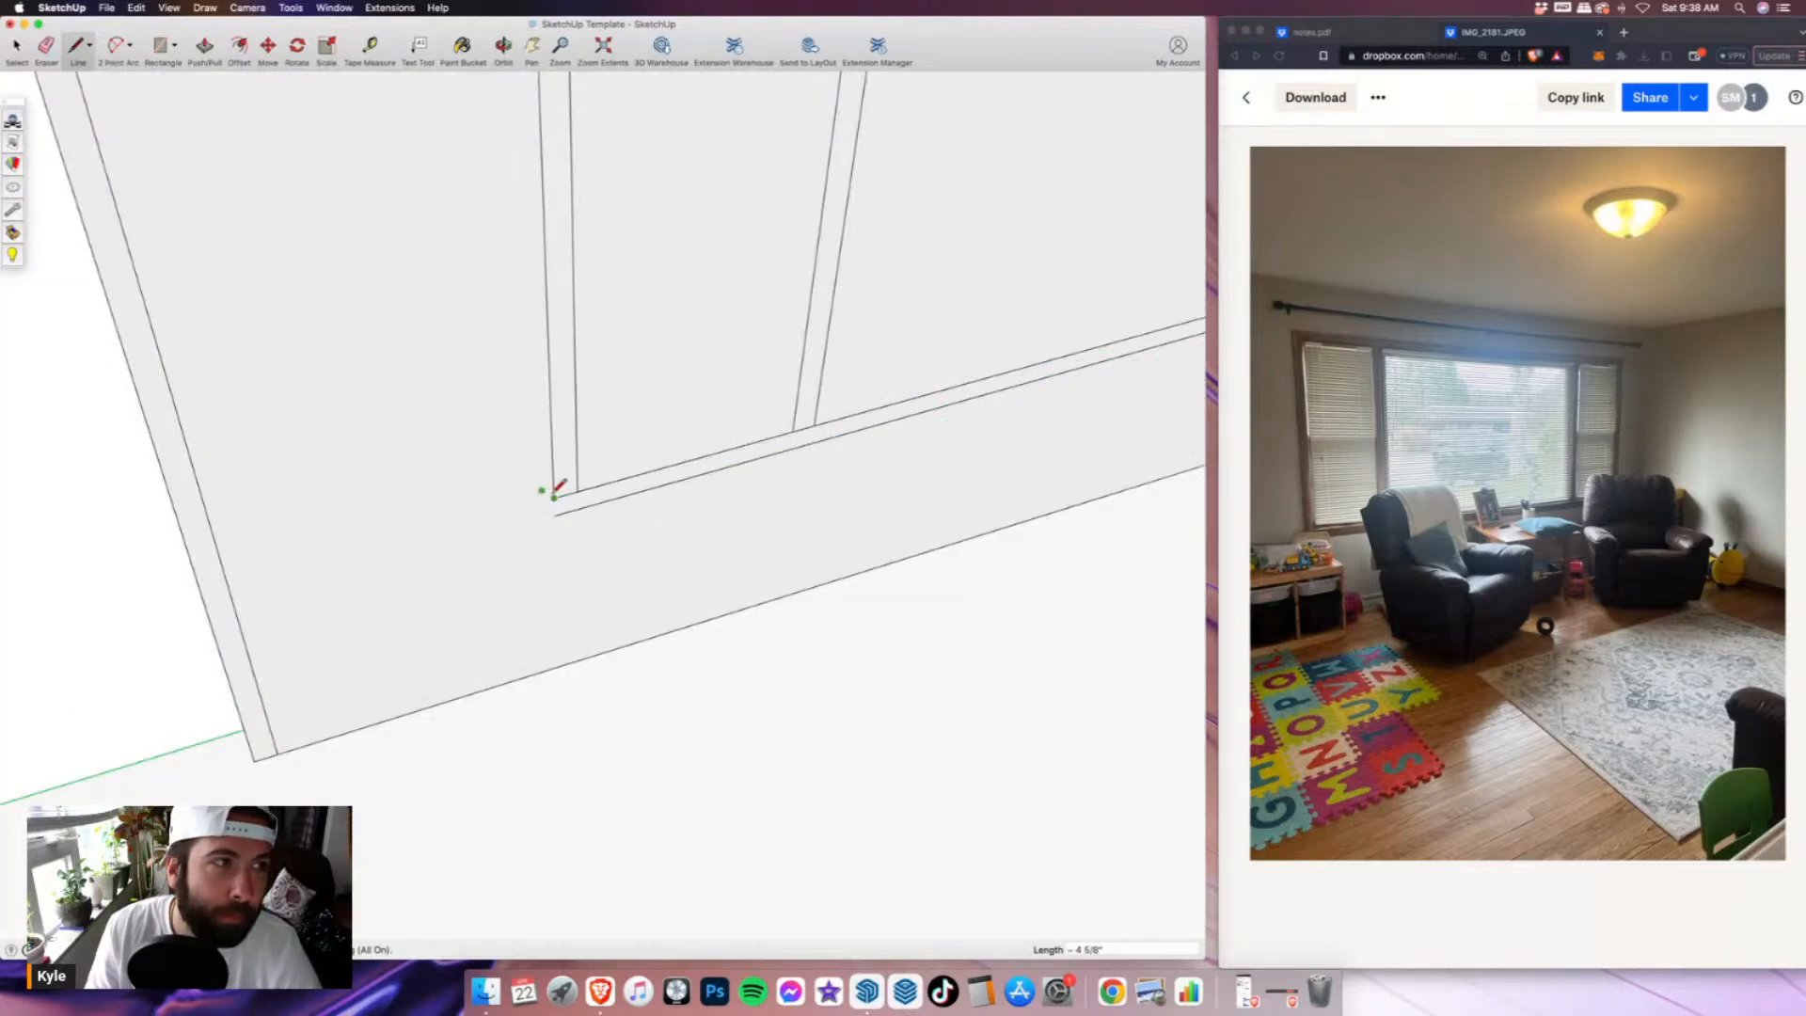
scroll(559, 487, "up", 3)
left_click(553, 496)
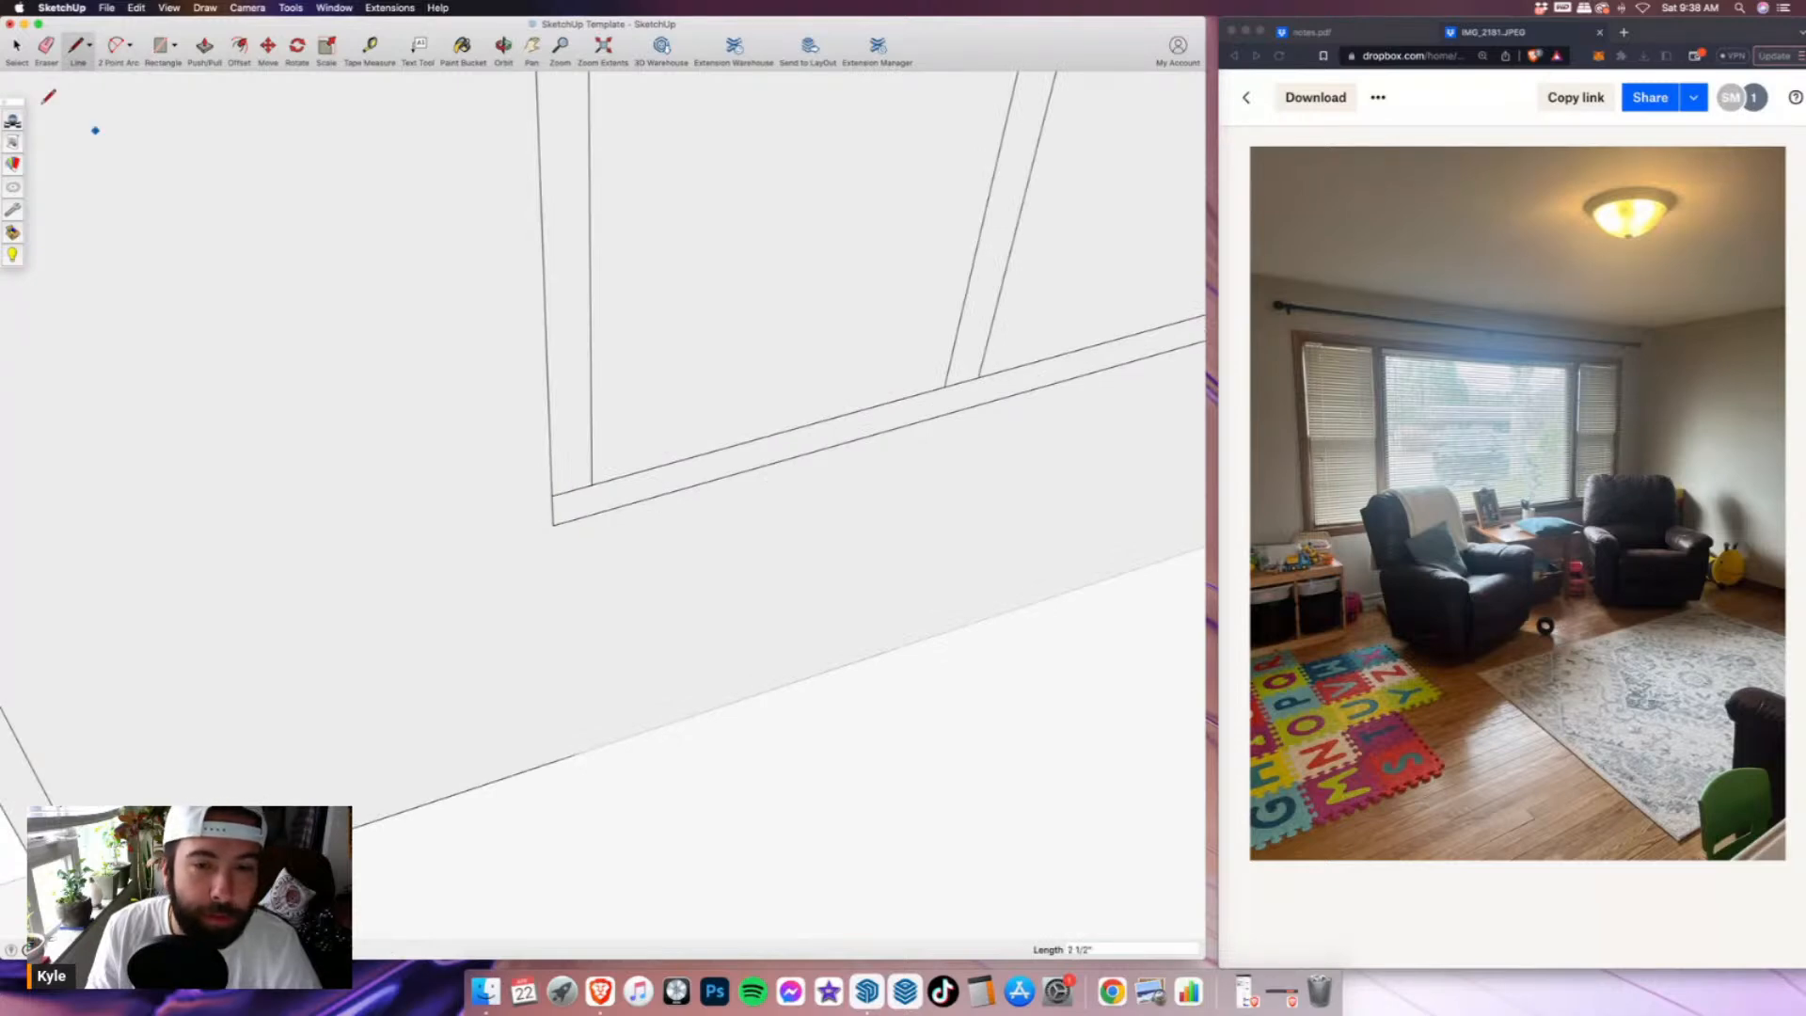
- Erase the short leftover segments between the side and bottom casings at both lower window corners
left_click(46, 45)
scroll(352, 531, "down", 3)
mouse_move(352, 532)
middle_mouse_down()
mouse_move(906, 355)
mouse_move(872, 501)
middle_mouse_up()
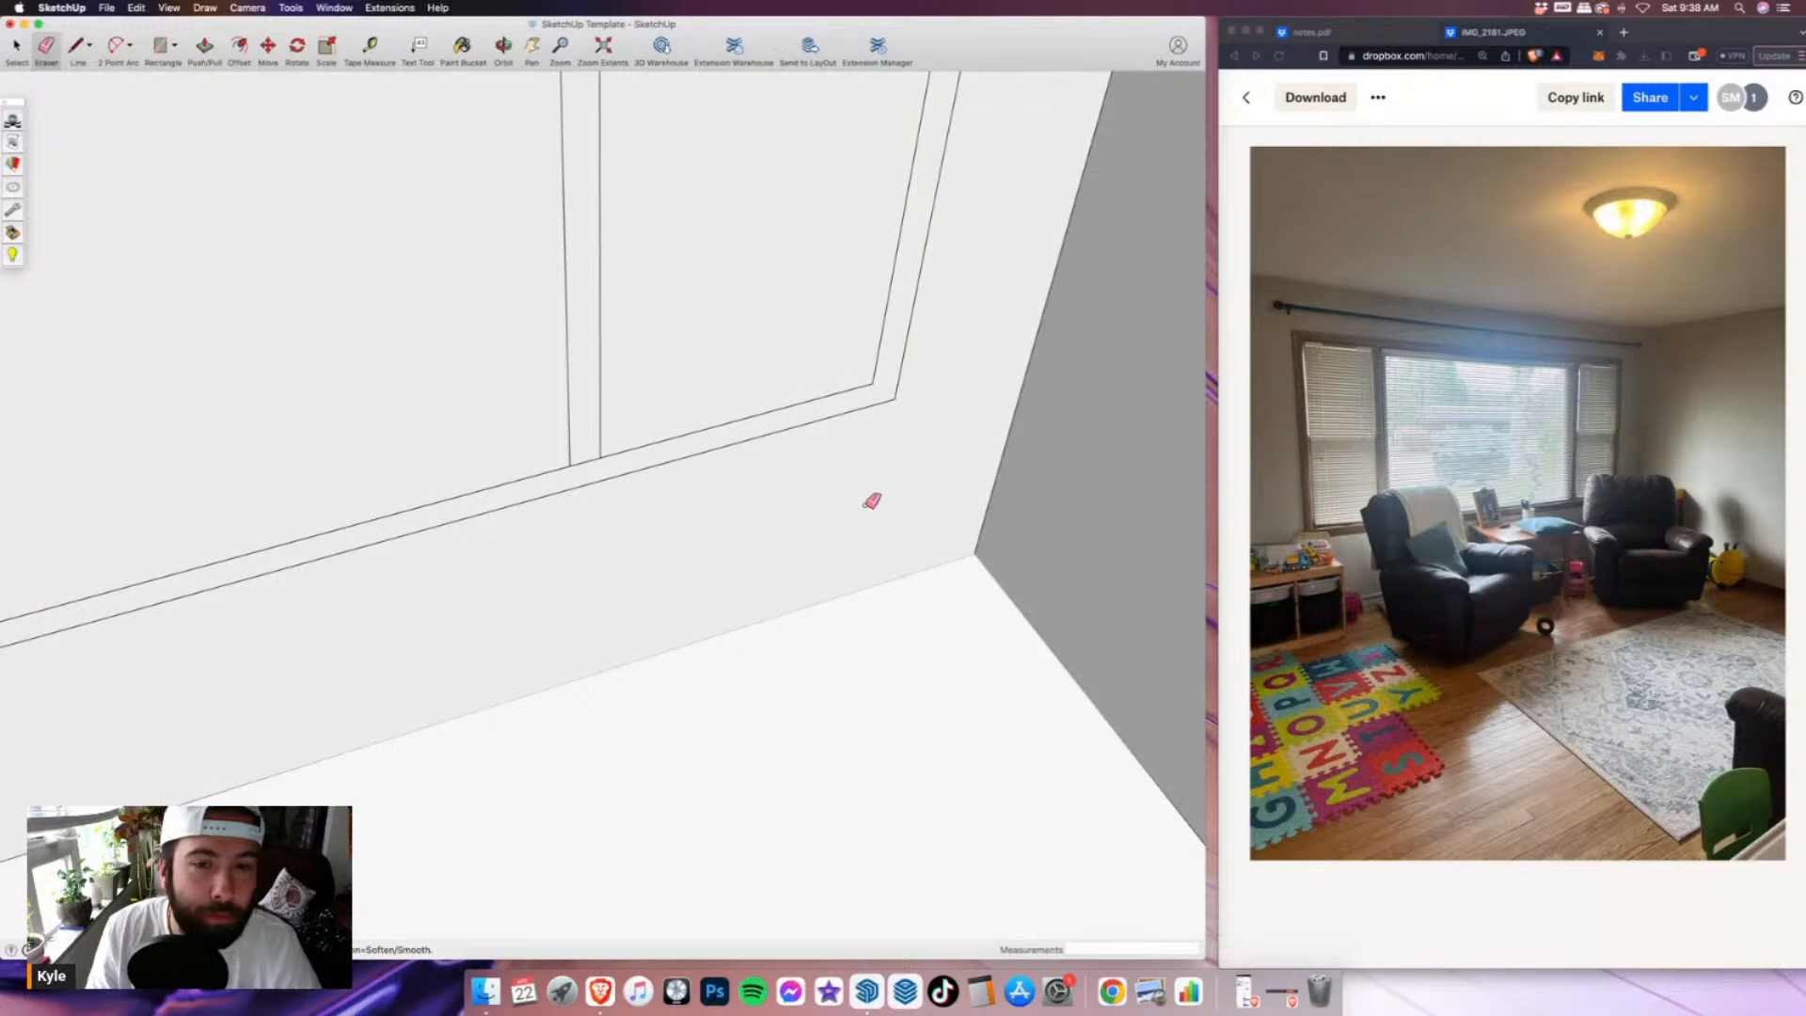
scroll(834, 577, "down", 5)
- Push the three window panes 4 1/2" through the wall to cut the openings, and stop editing the wall group
left_click(204, 52)
scroll(838, 385, "up", 1)
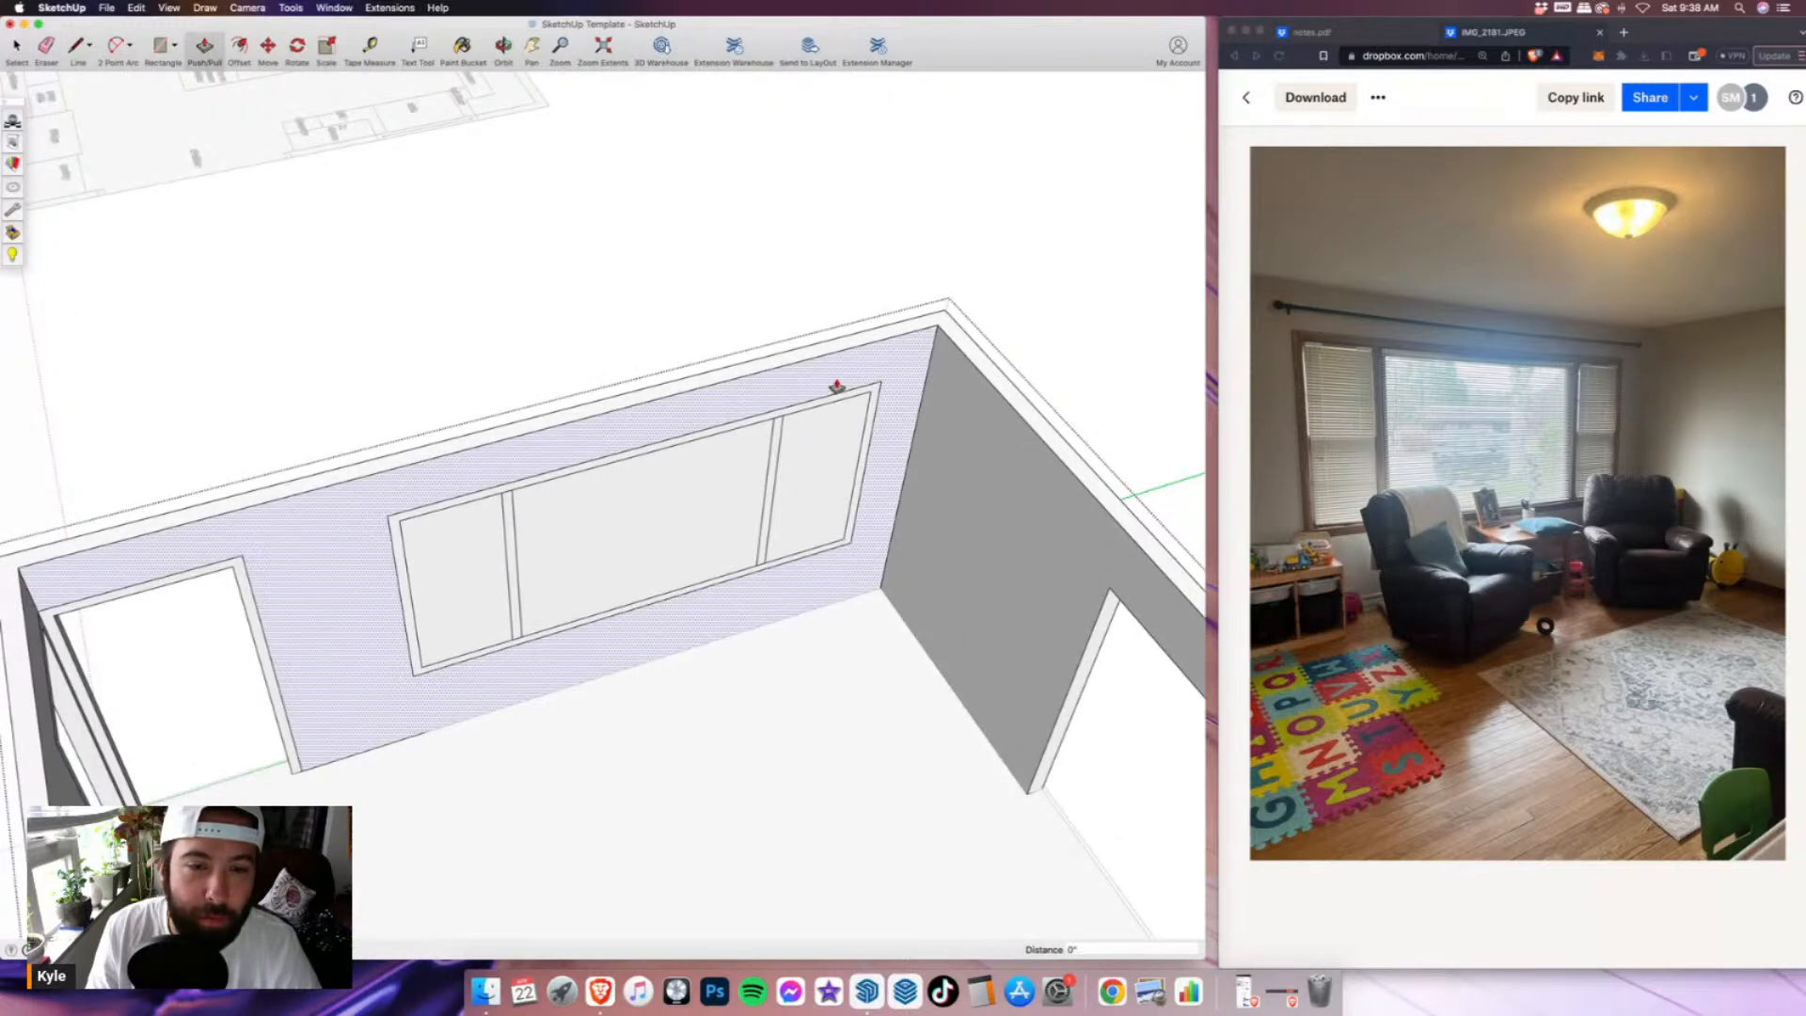
scroll(837, 386, "up", 2)
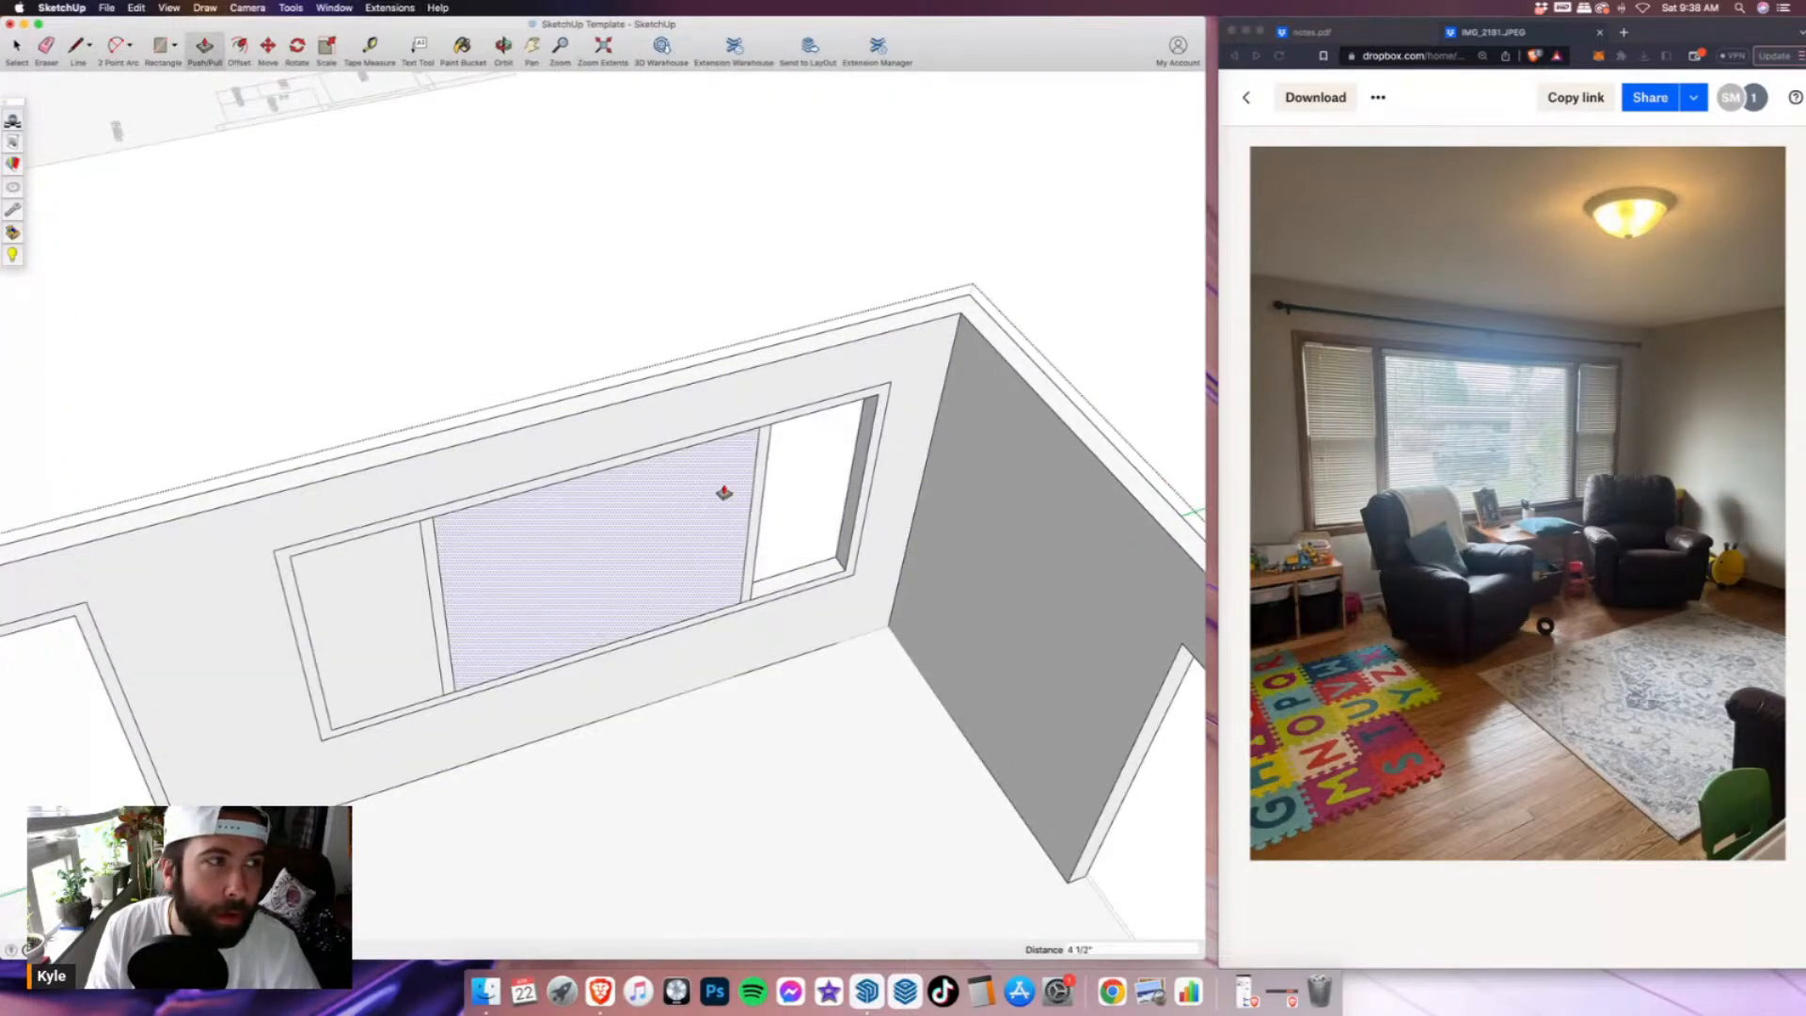
double_click(723, 492)
double_click(388, 616)
scroll(625, 405, "down", 3)
left_click(17, 52)
left_click(443, 272)
- Examine the adjacent wall with the wide opening and the narrow vertical strip
scroll(442, 273, "down", 3)
middle_click_drag(442, 273, 490, 499)
scroll(490, 499, "down", 3)
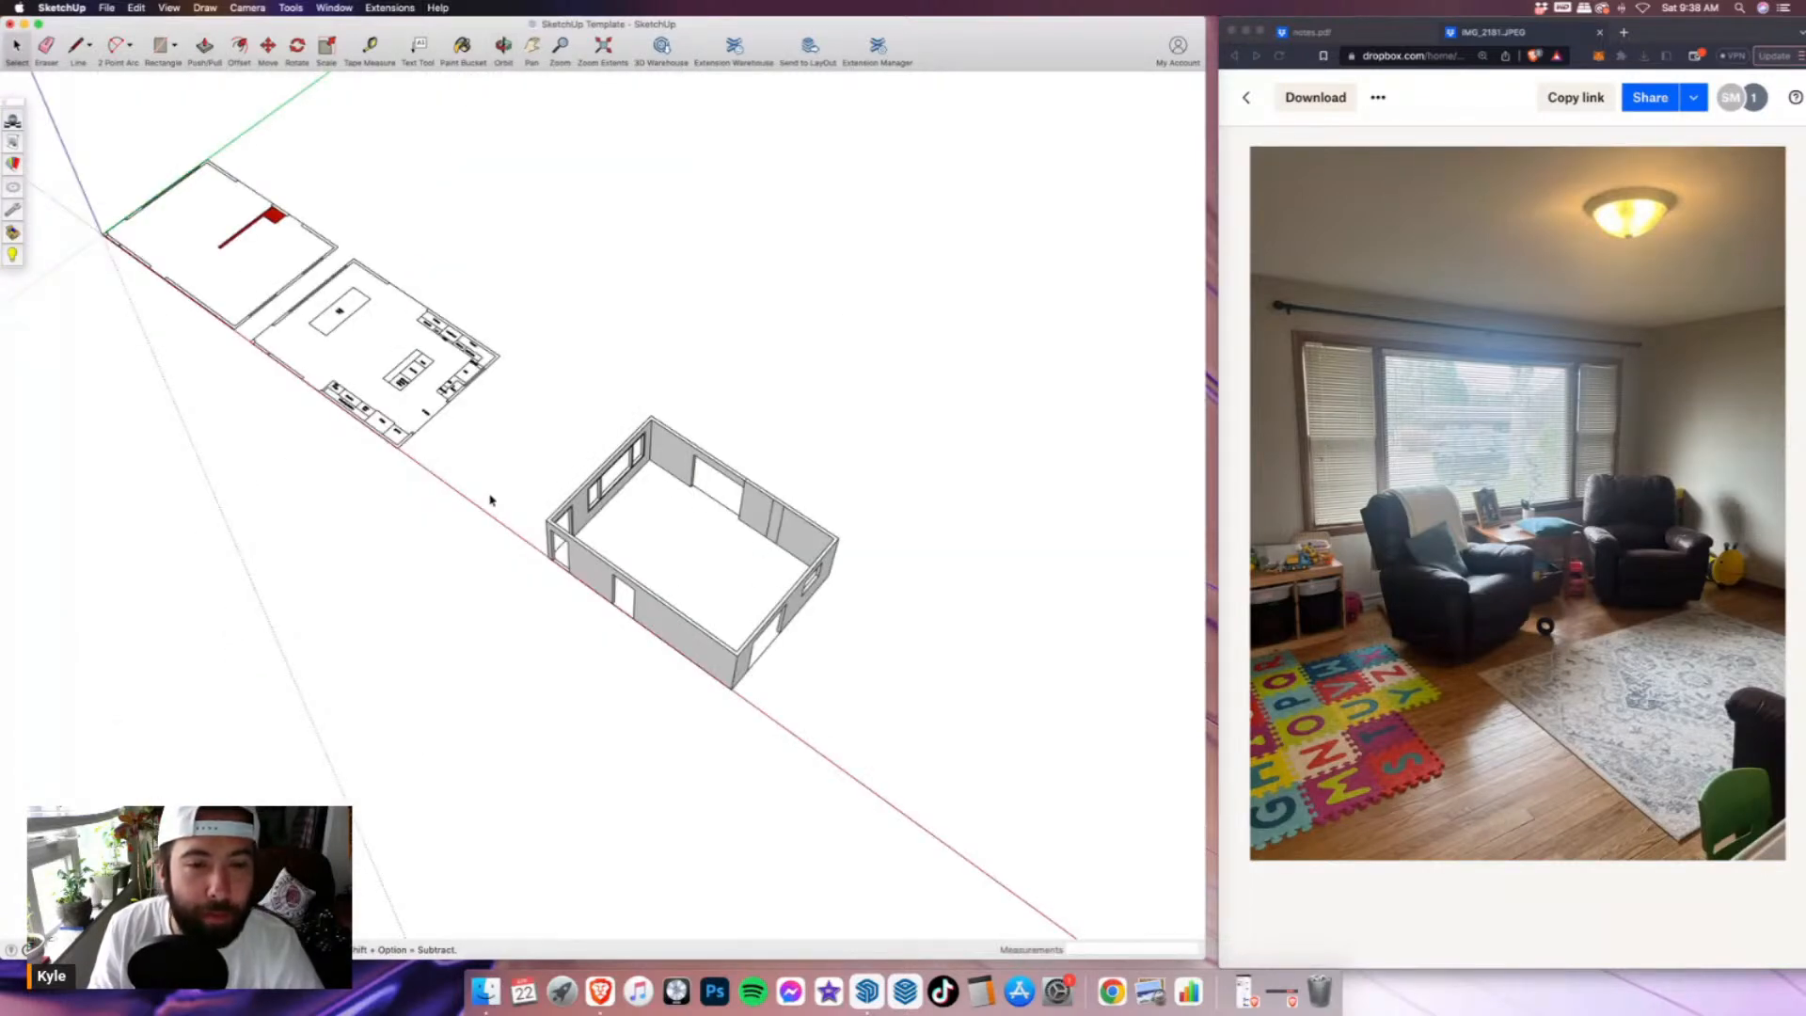
scroll(715, 463, "up", 5)
scroll(694, 448, "up", 3)
double_click(693, 448)
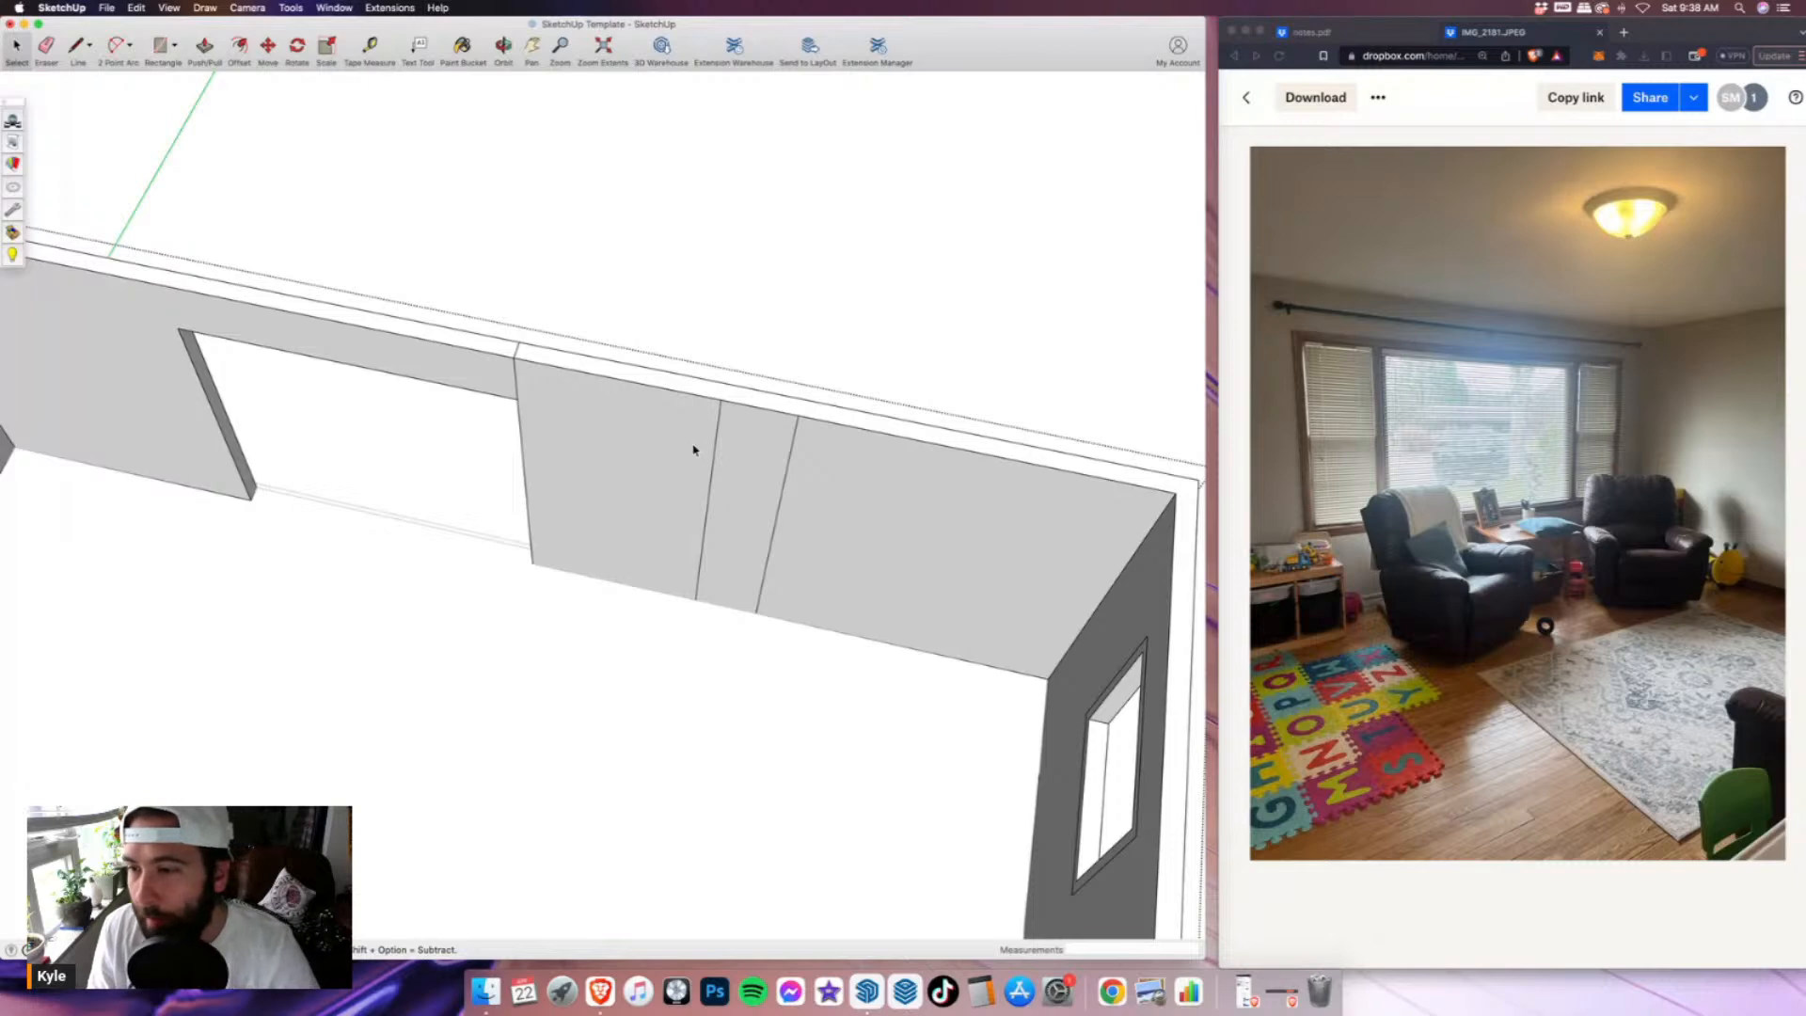
scroll(722, 430, "down", 3)
key("Escape")
- Switch to the Brave browser, return to the iCloud Photos folder and open photo IMG_2179
left_click(1621, 536)
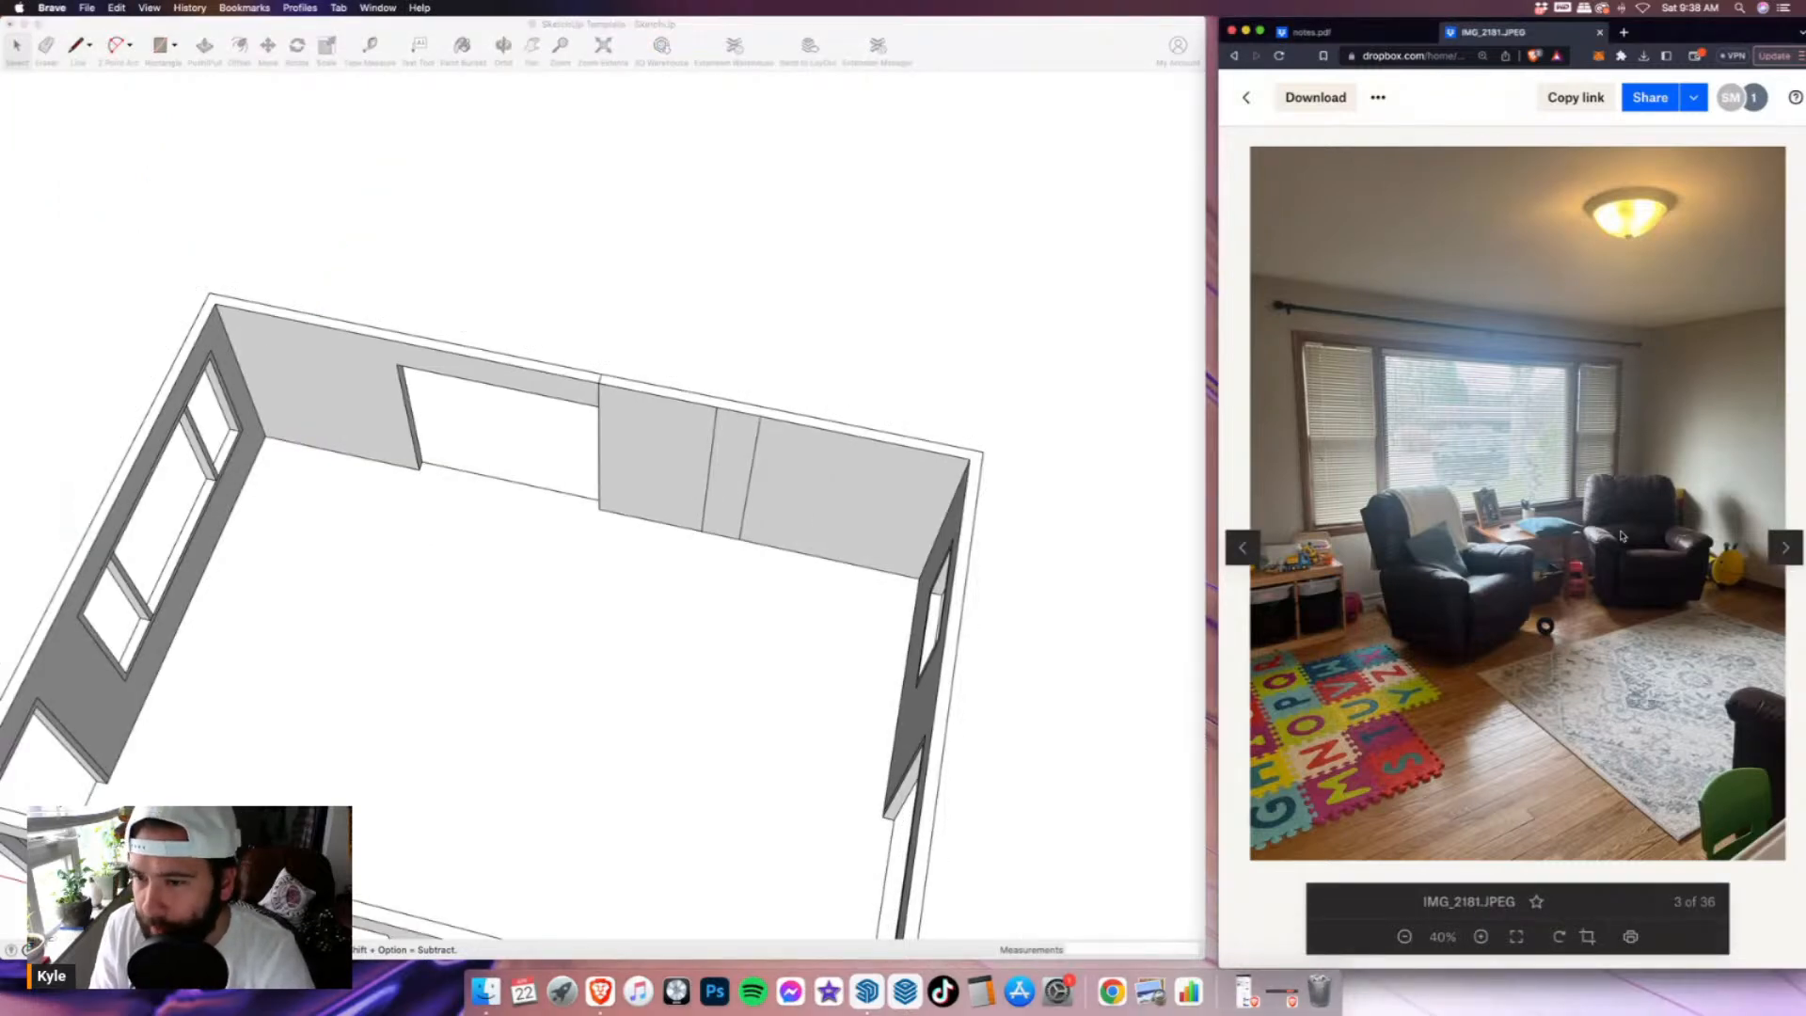
left_click(1242, 98)
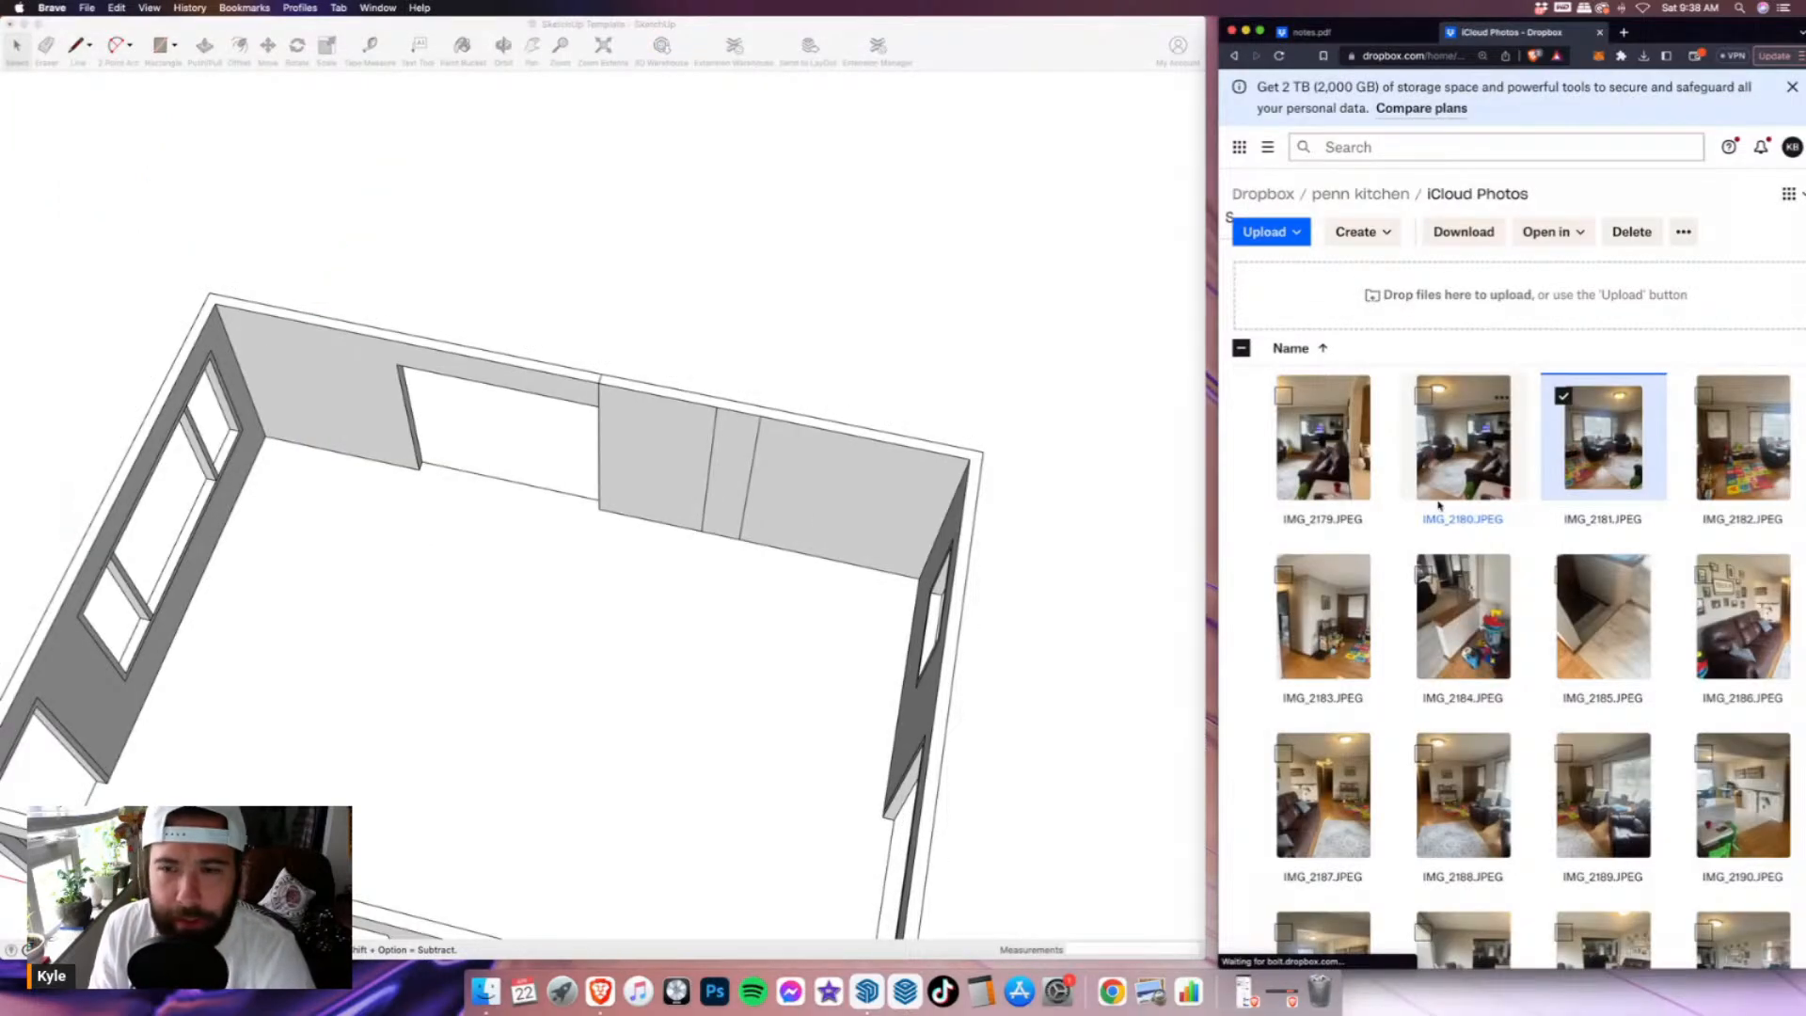
left_click(1330, 452)
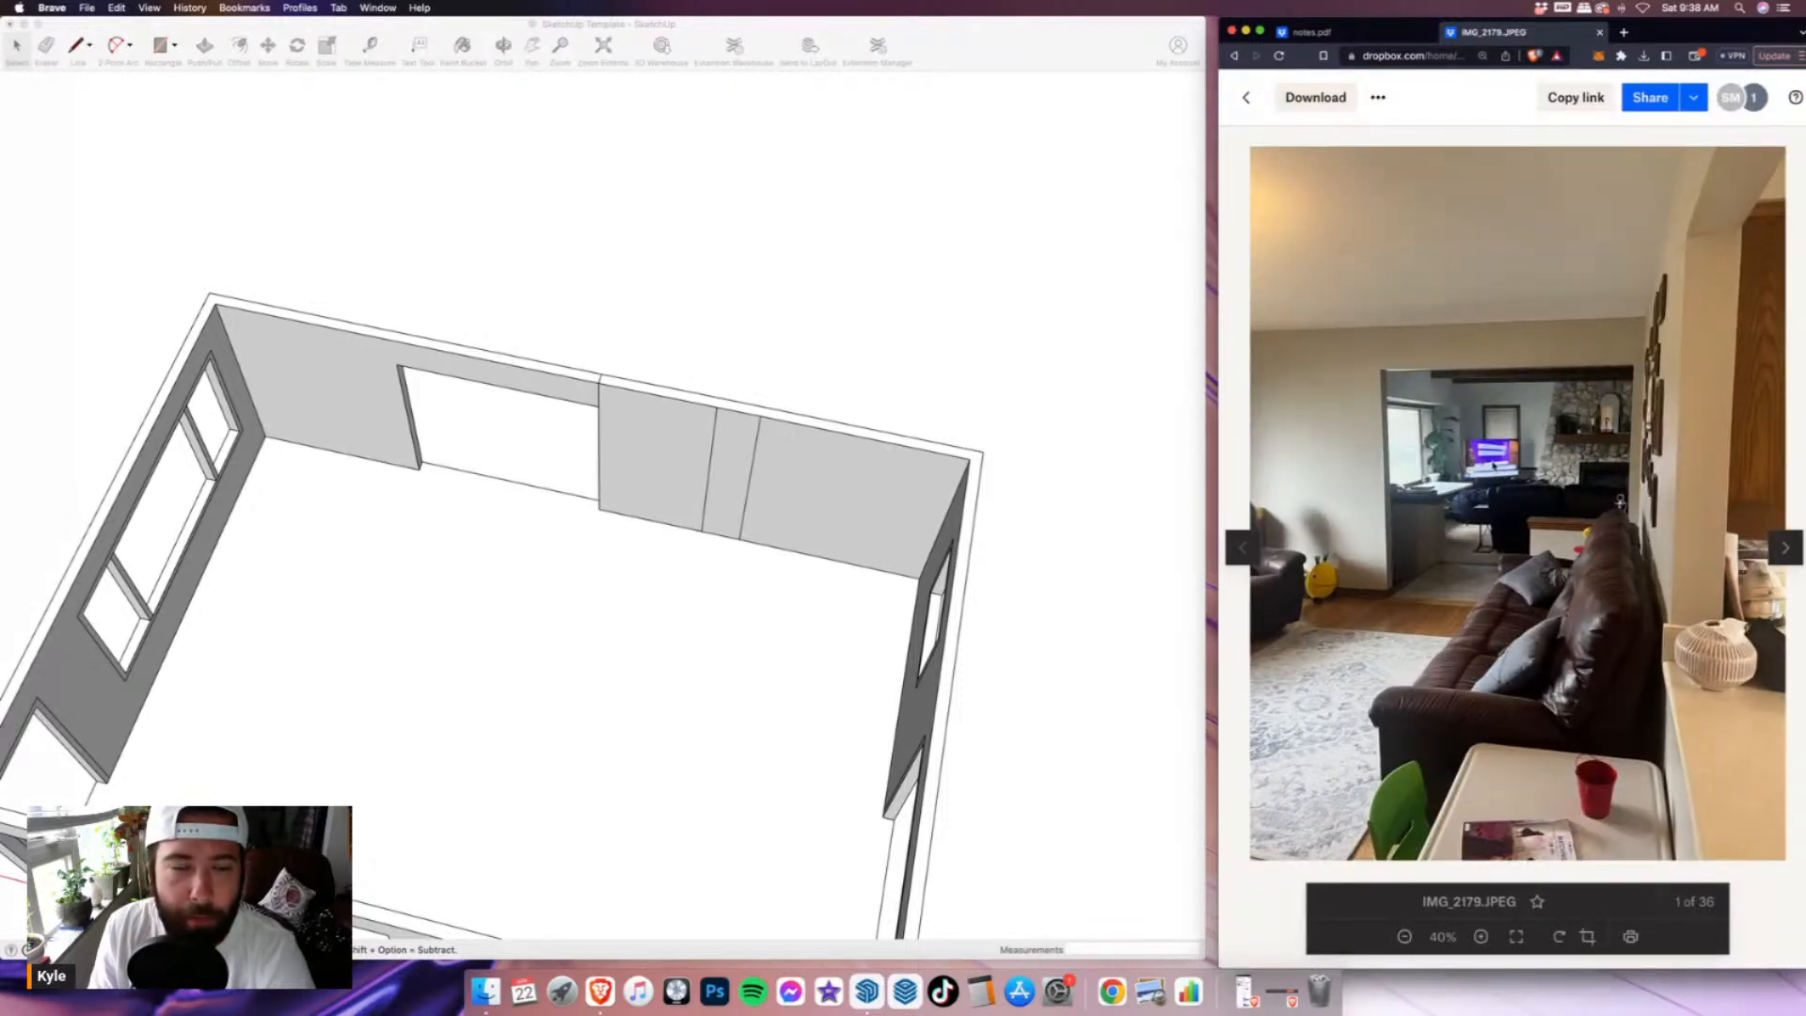
- Switch back to SketchUp, open the wall group and draw a line along the wide-opening wall's top inner edge, from corner to corner
scroll(832, 489, "down", 3)
middle_click_drag(847, 526, 810, 444)
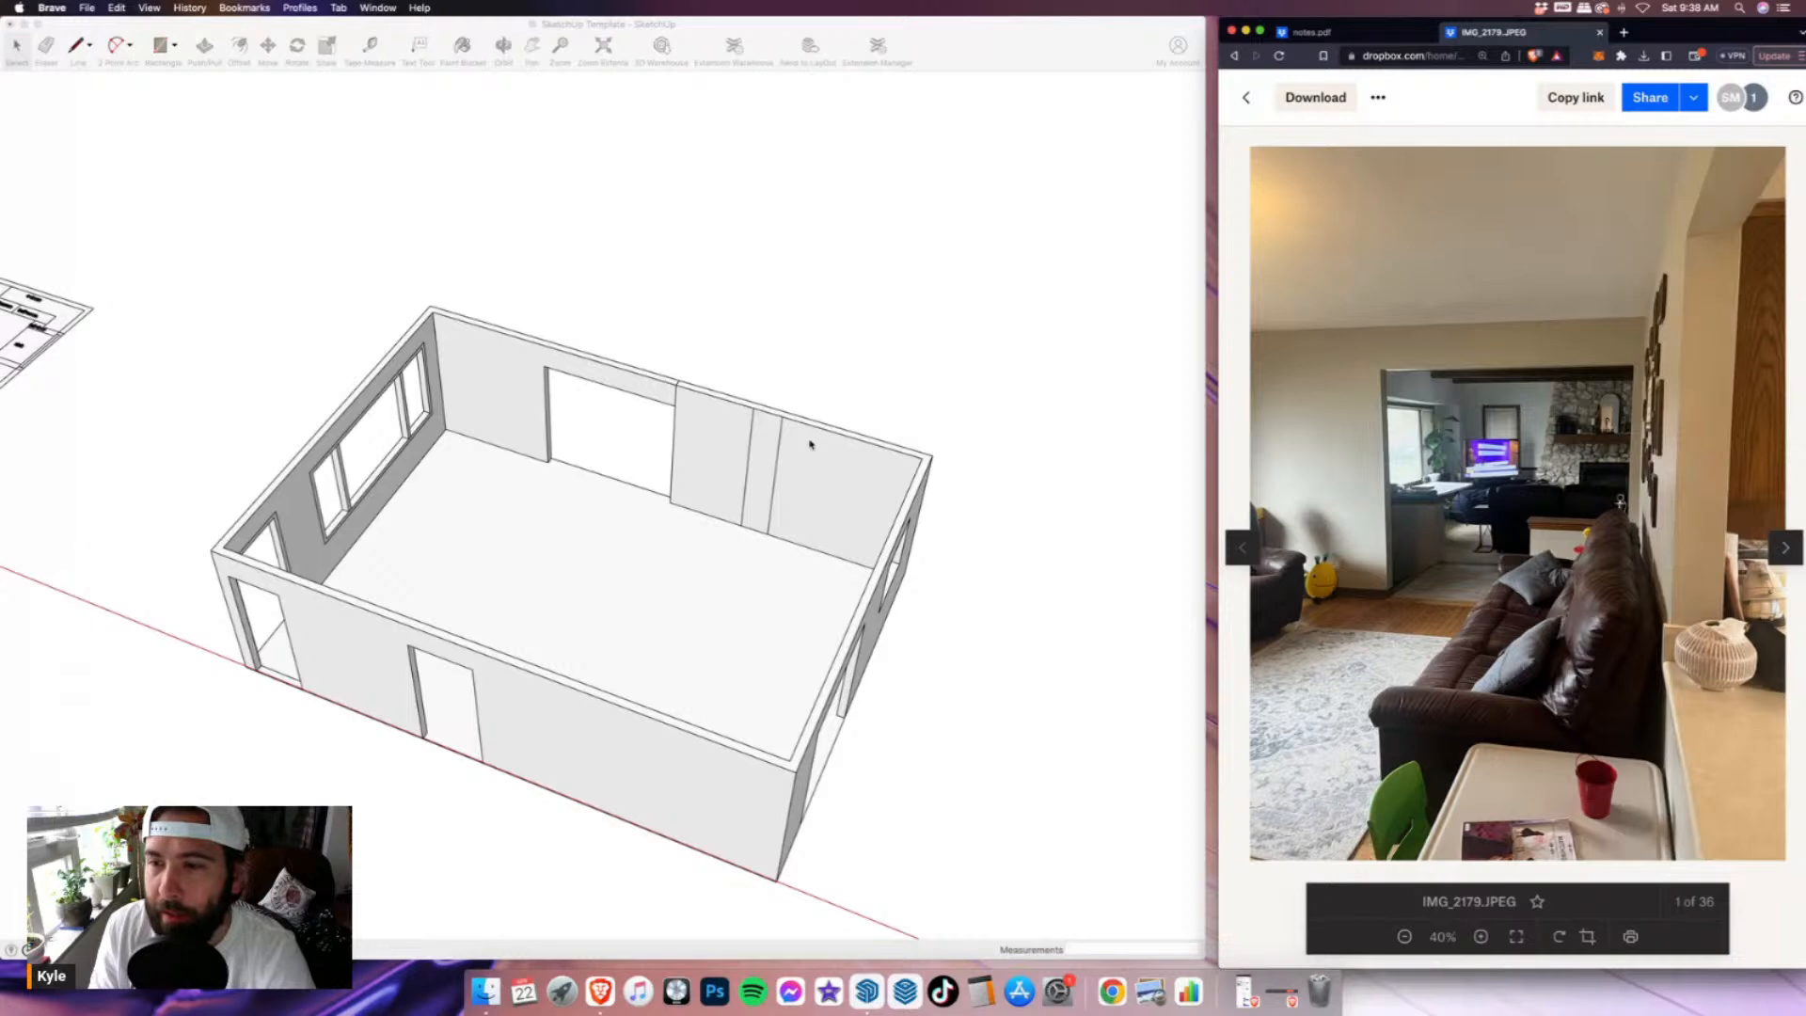
scroll(662, 321, "up", 5)
scroll(654, 321, "up", 1)
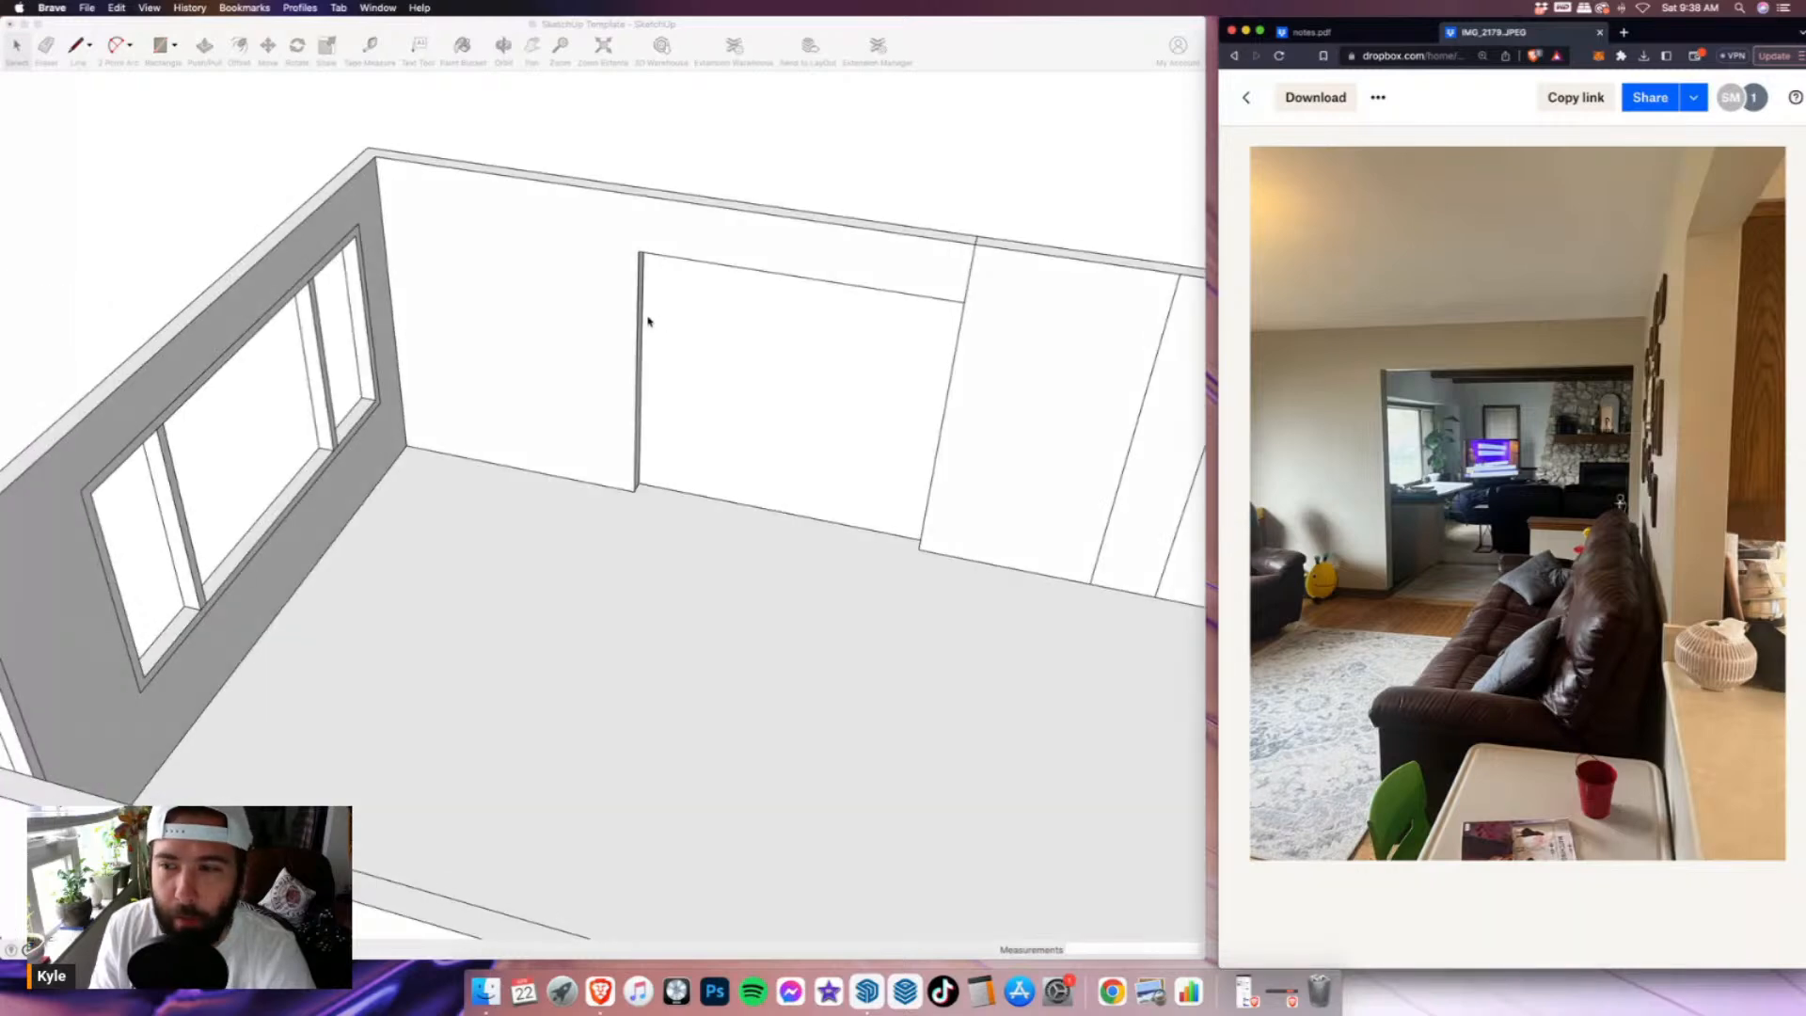
middle_click_drag(499, 282, 479, 344)
scroll(480, 344, "down", 4)
left_click(481, 342)
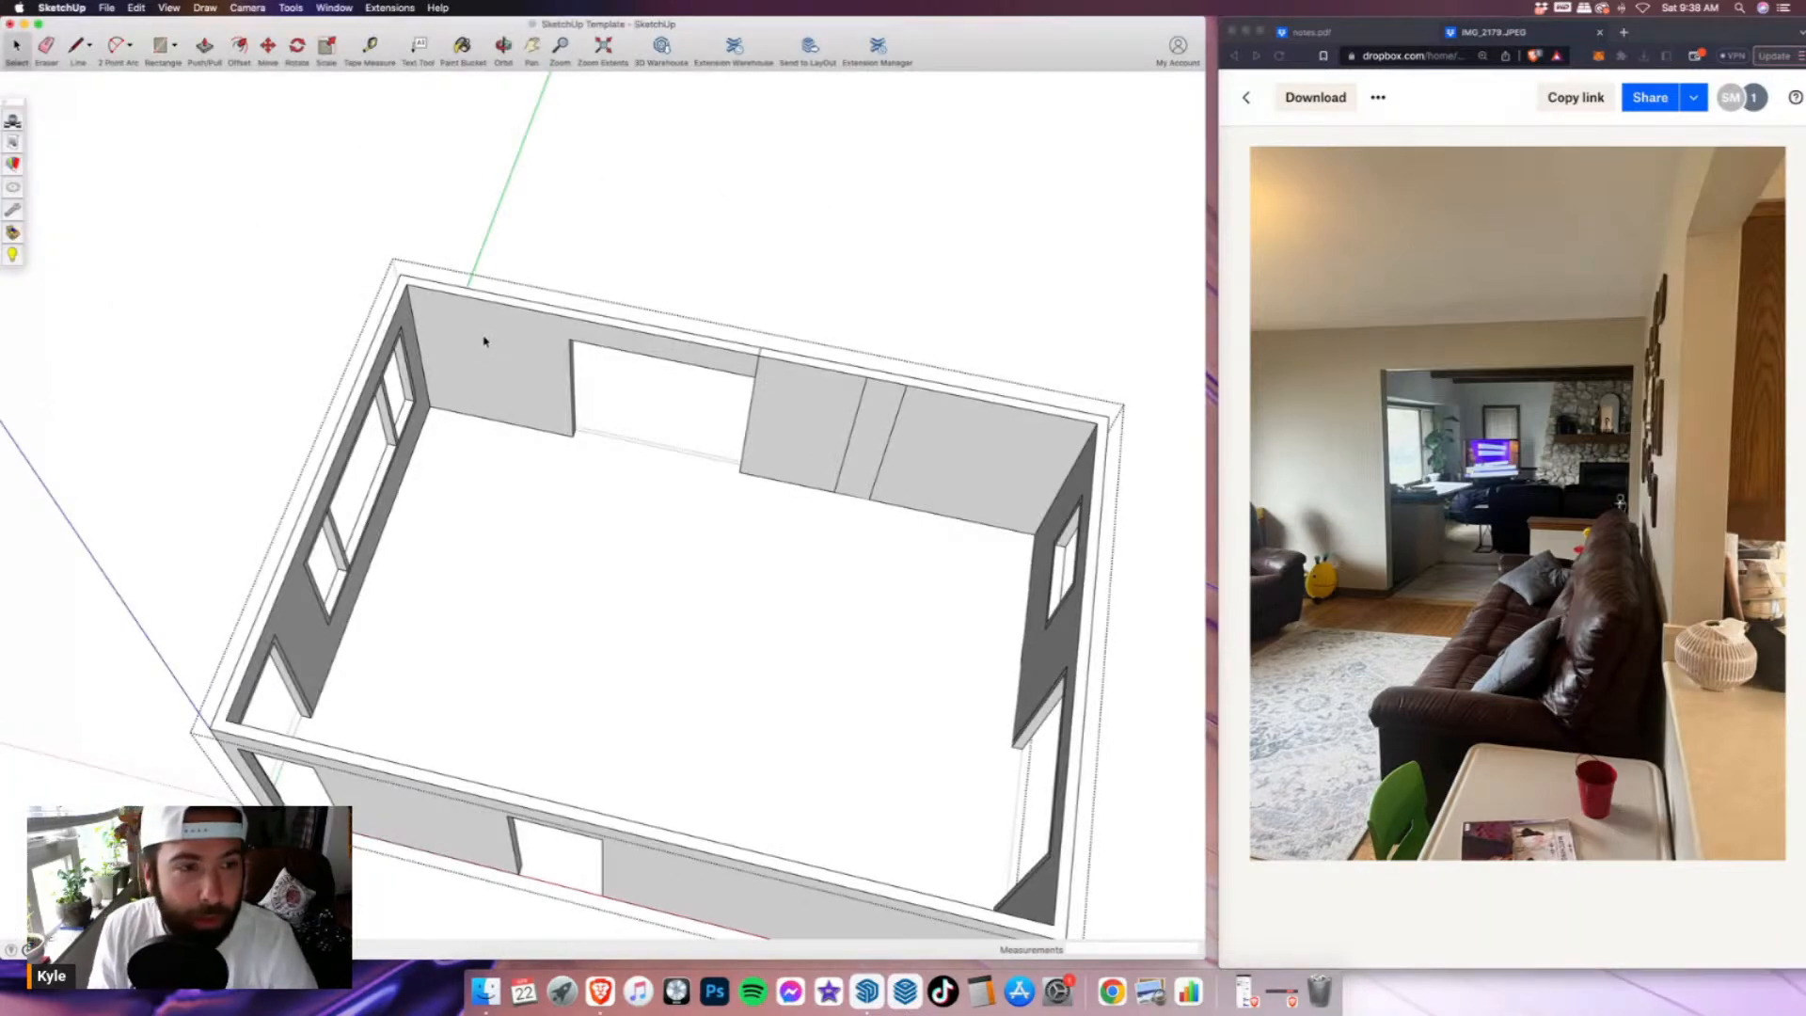
triple_click(499, 343)
key("l")
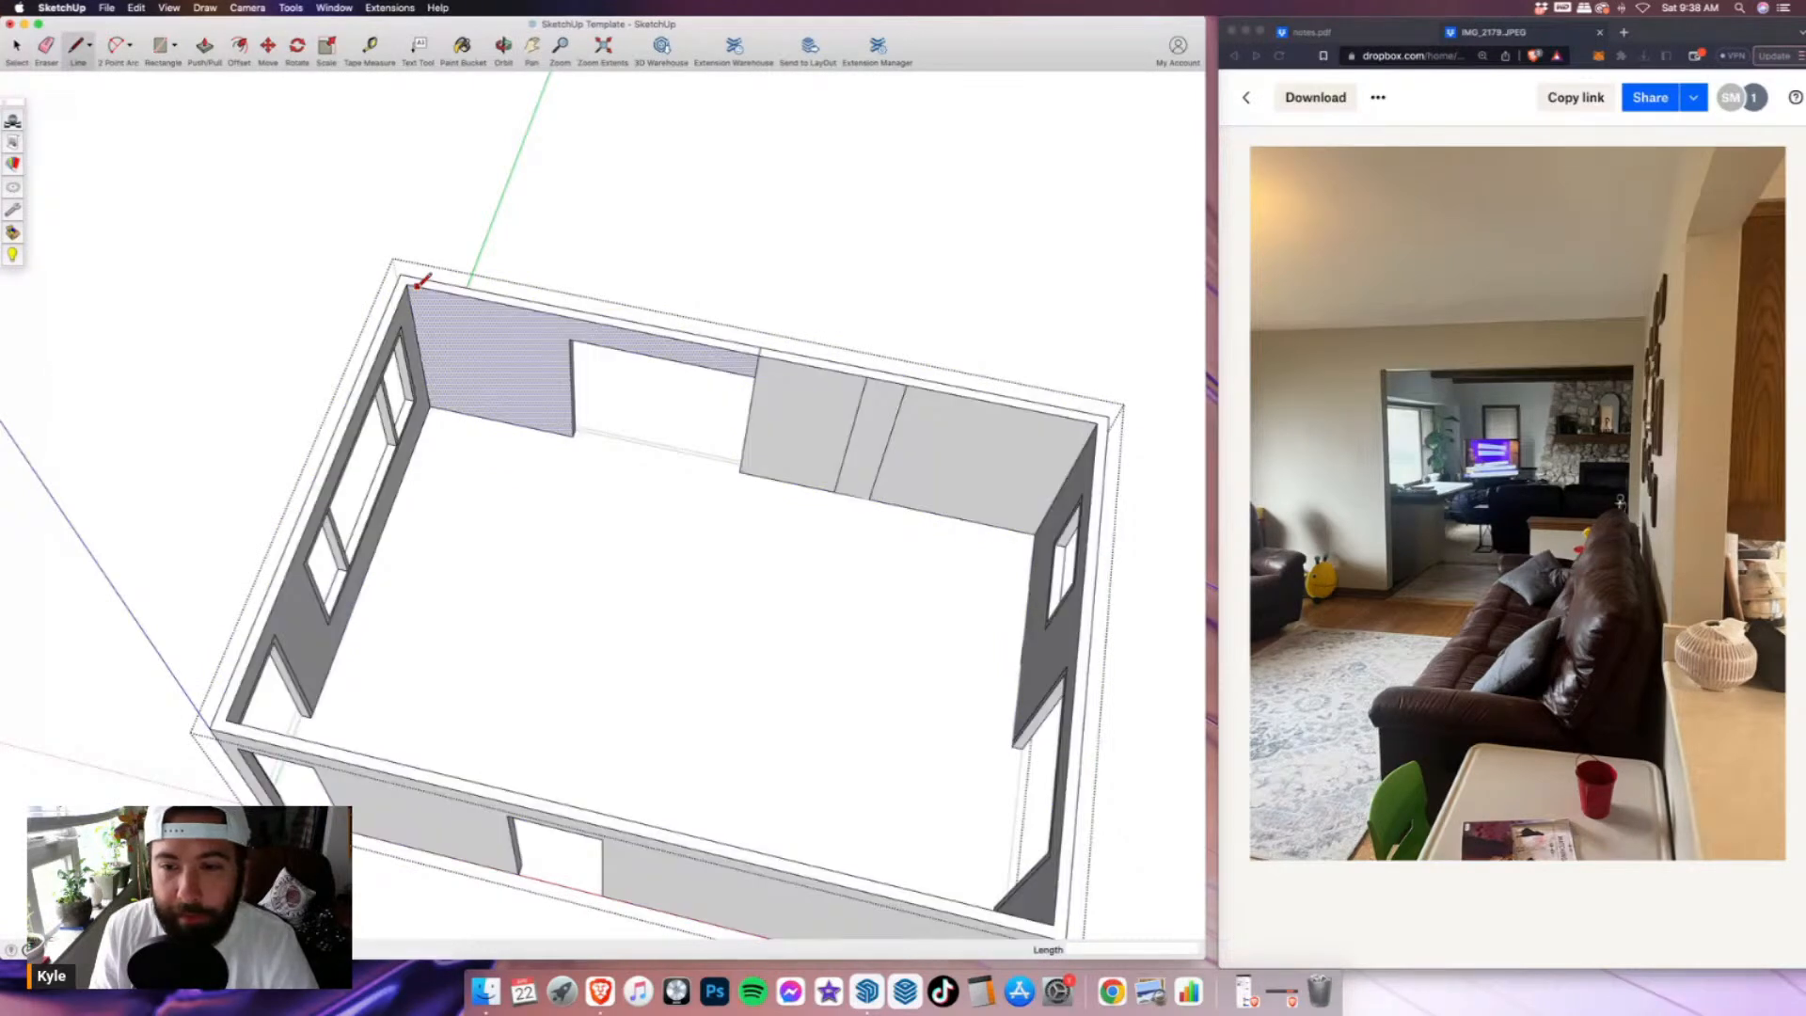
left_click(419, 282)
scroll(1188, 417, "up", 2)
scroll(1189, 417, "up", 3)
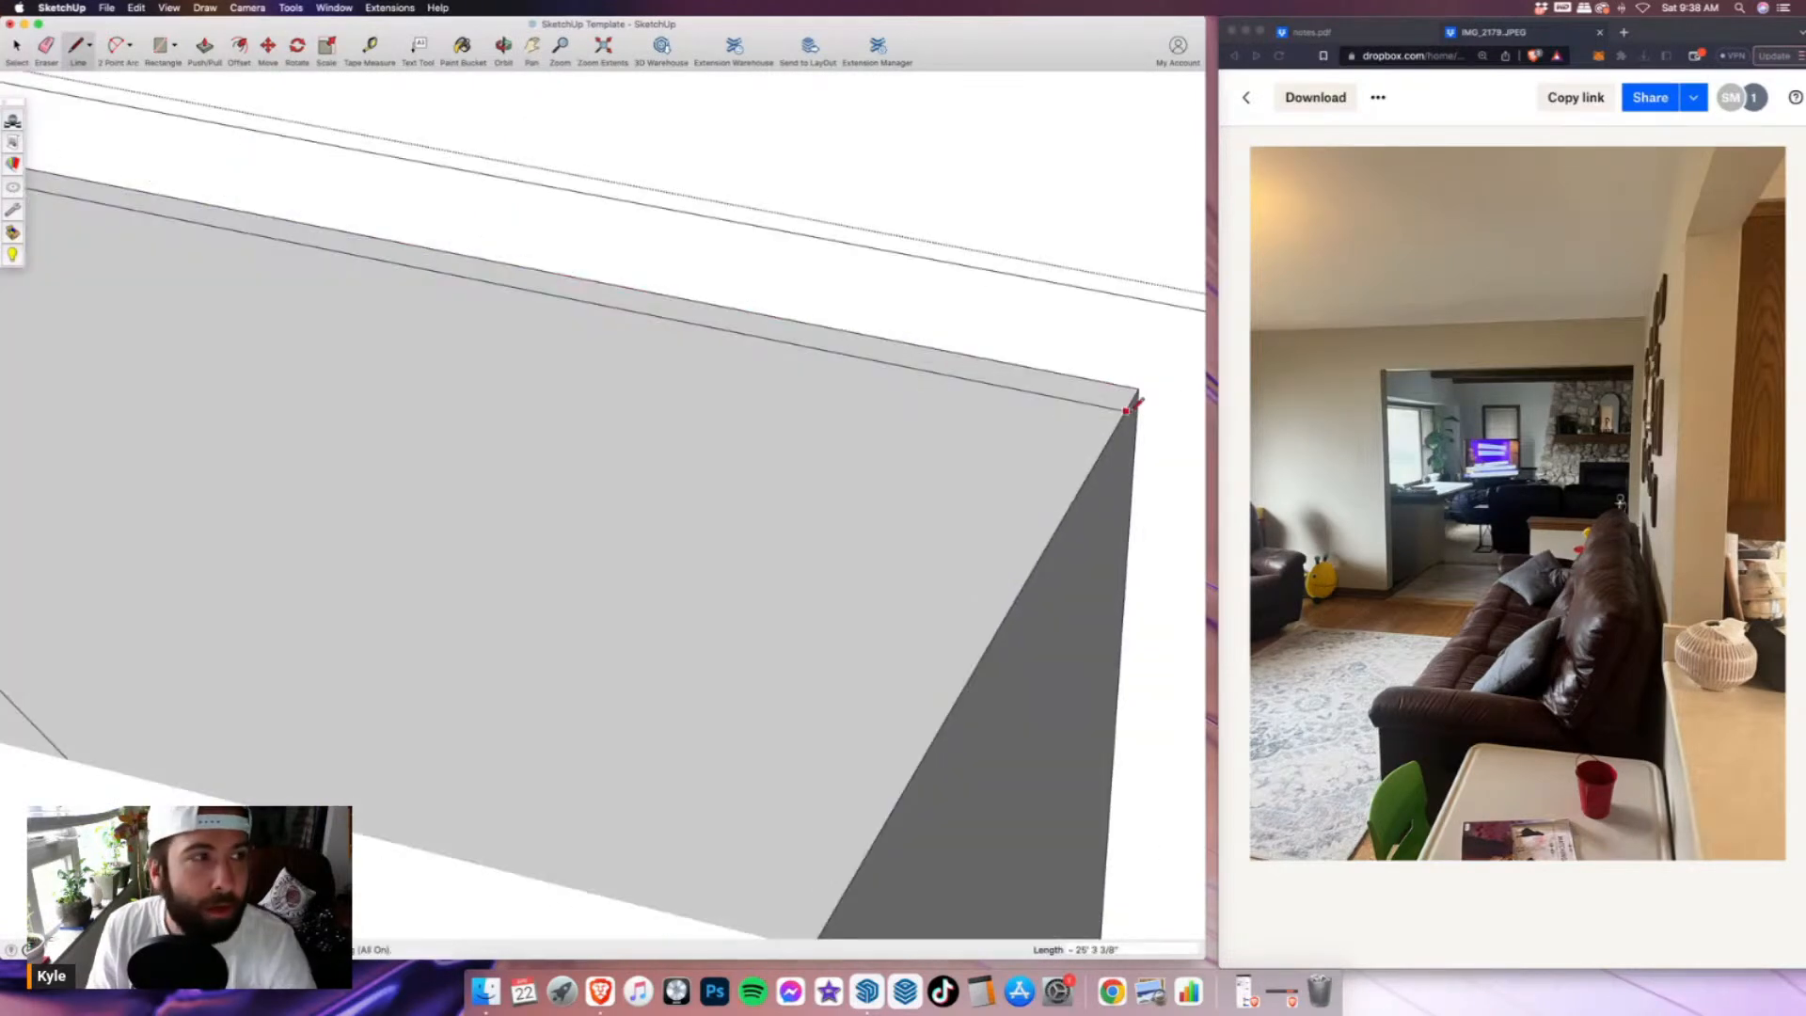
left_click(1137, 395)
scroll(753, 429, "down", 3)
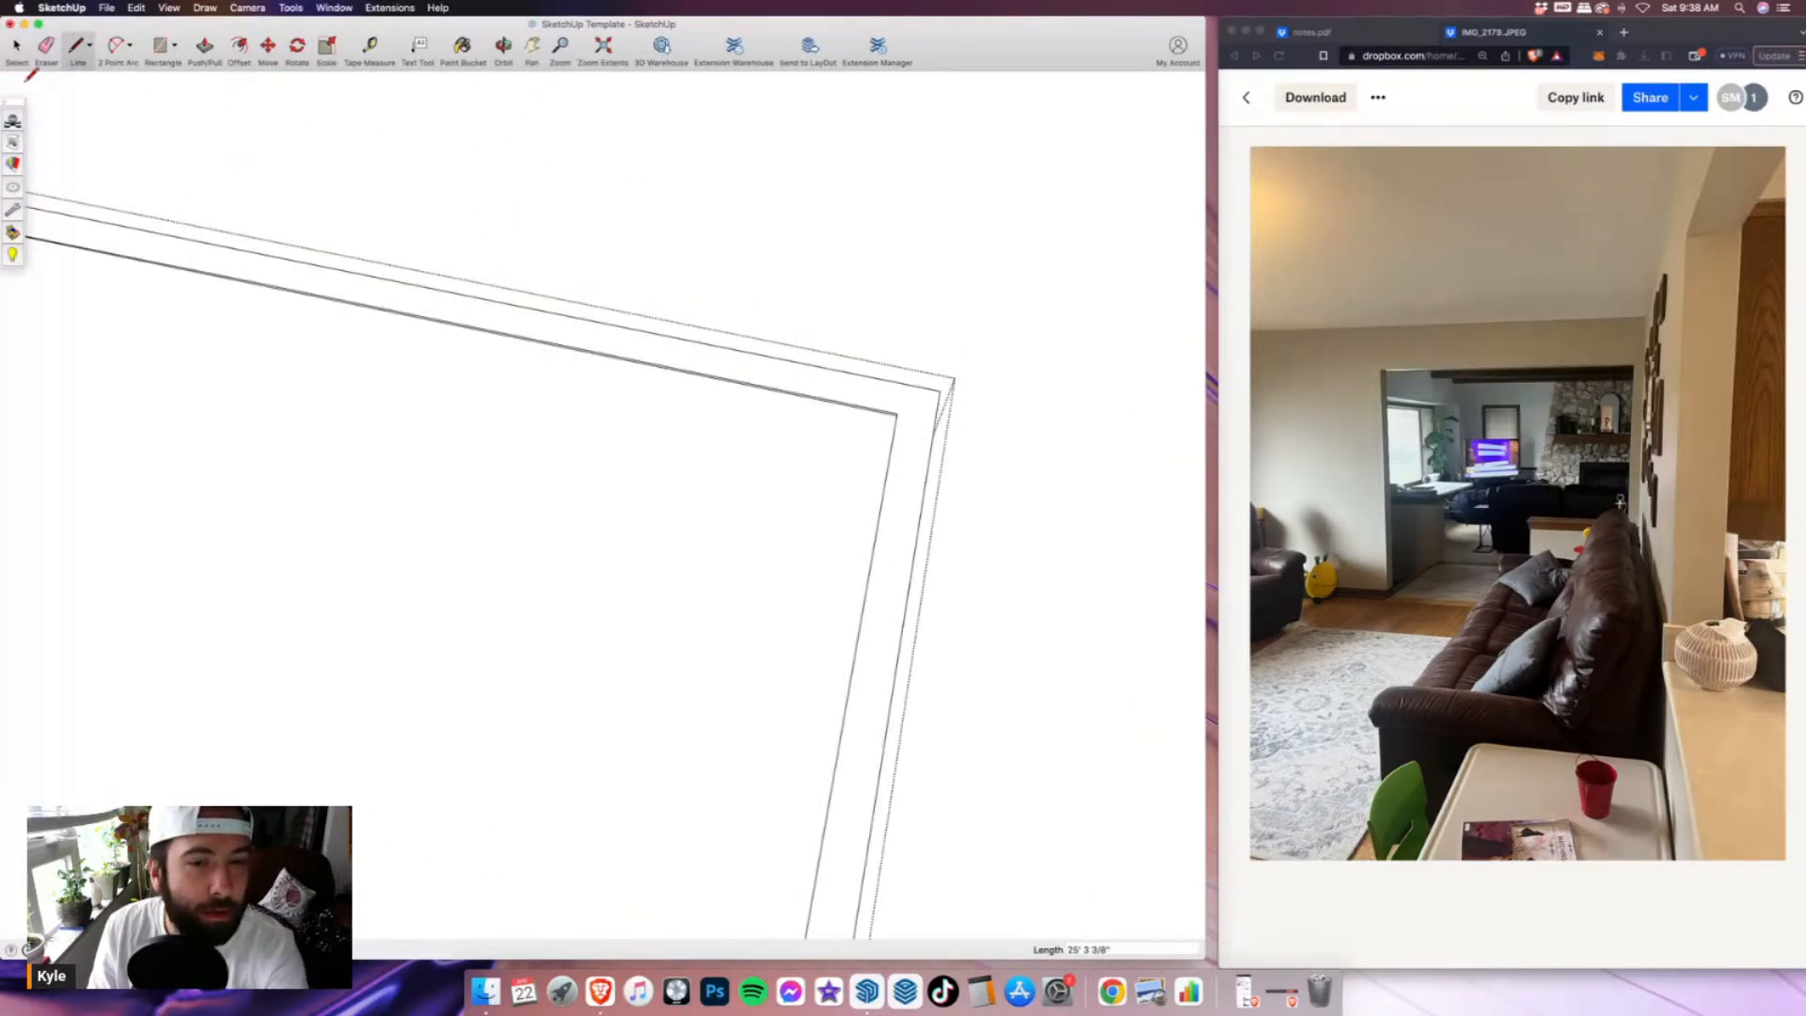
- Compare the wide opening's header in the model with the one in photo IMG_2179
left_click(16, 48)
scroll(614, 471, "down", 2)
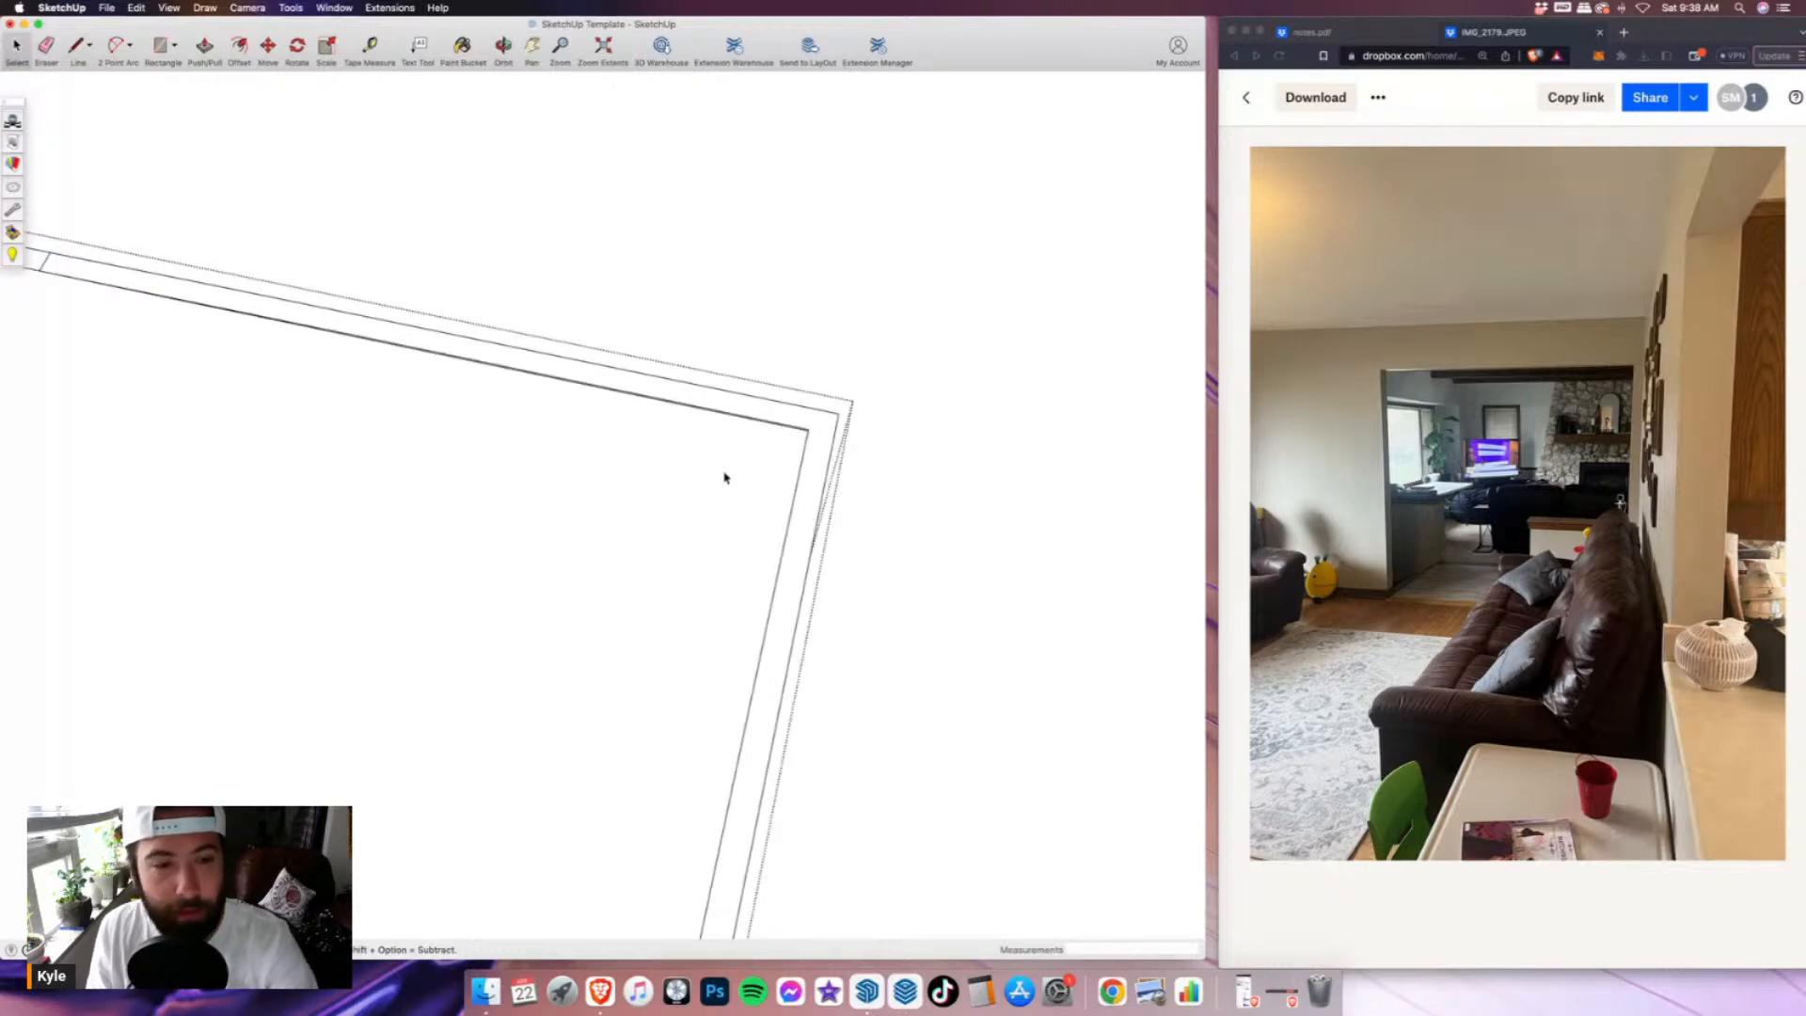
left_click(728, 483)
scroll(787, 528, "down", 2)
scroll(786, 528, "down", 5)
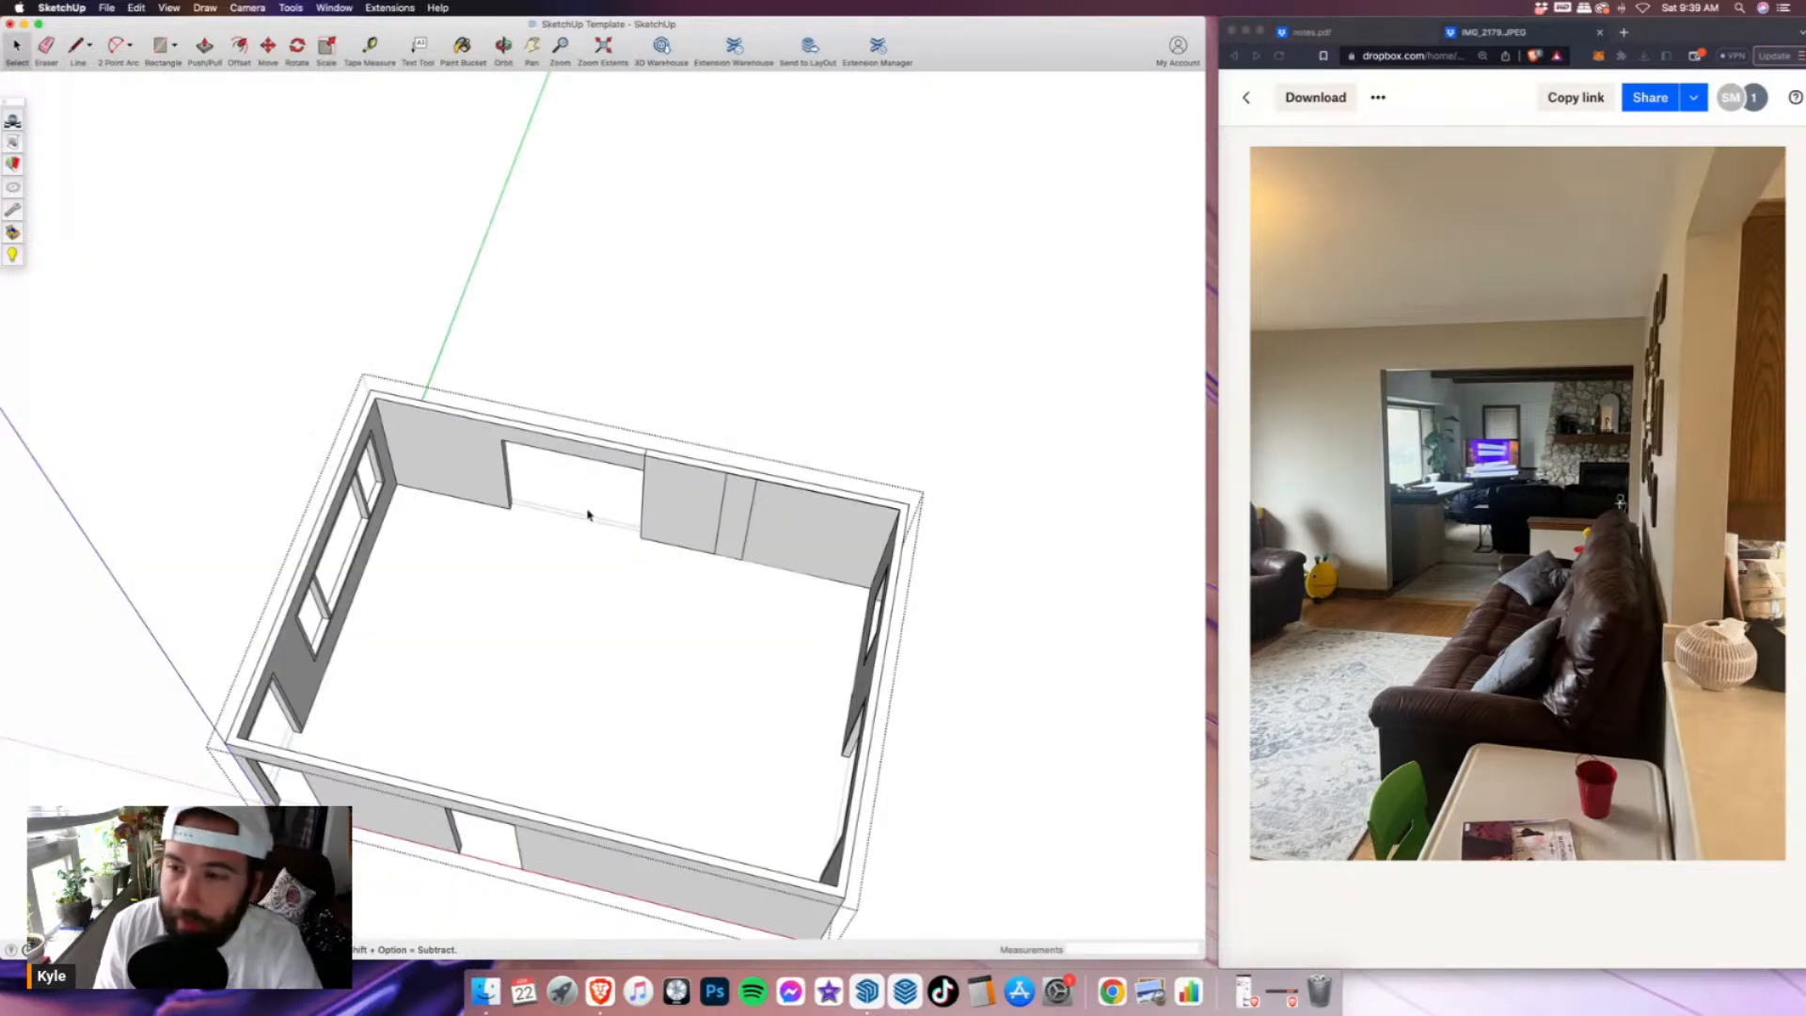
scroll(592, 512, "up", 3)
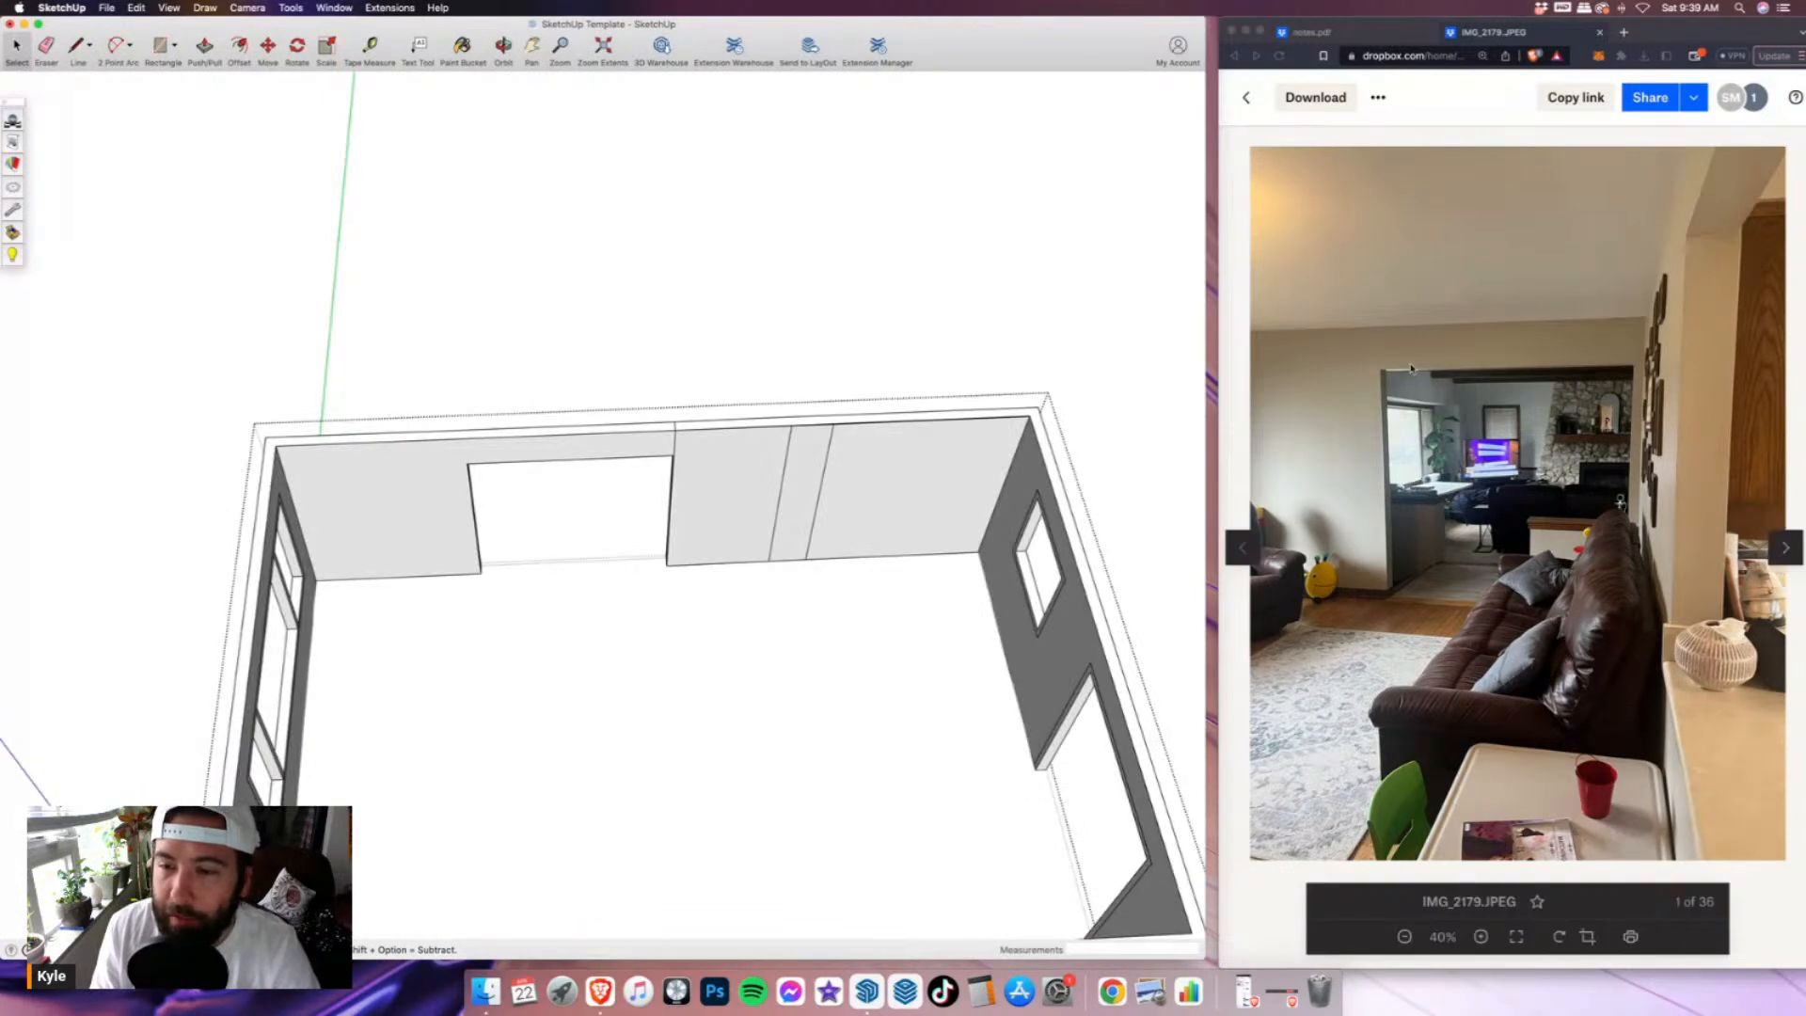
left_click(1241, 552)
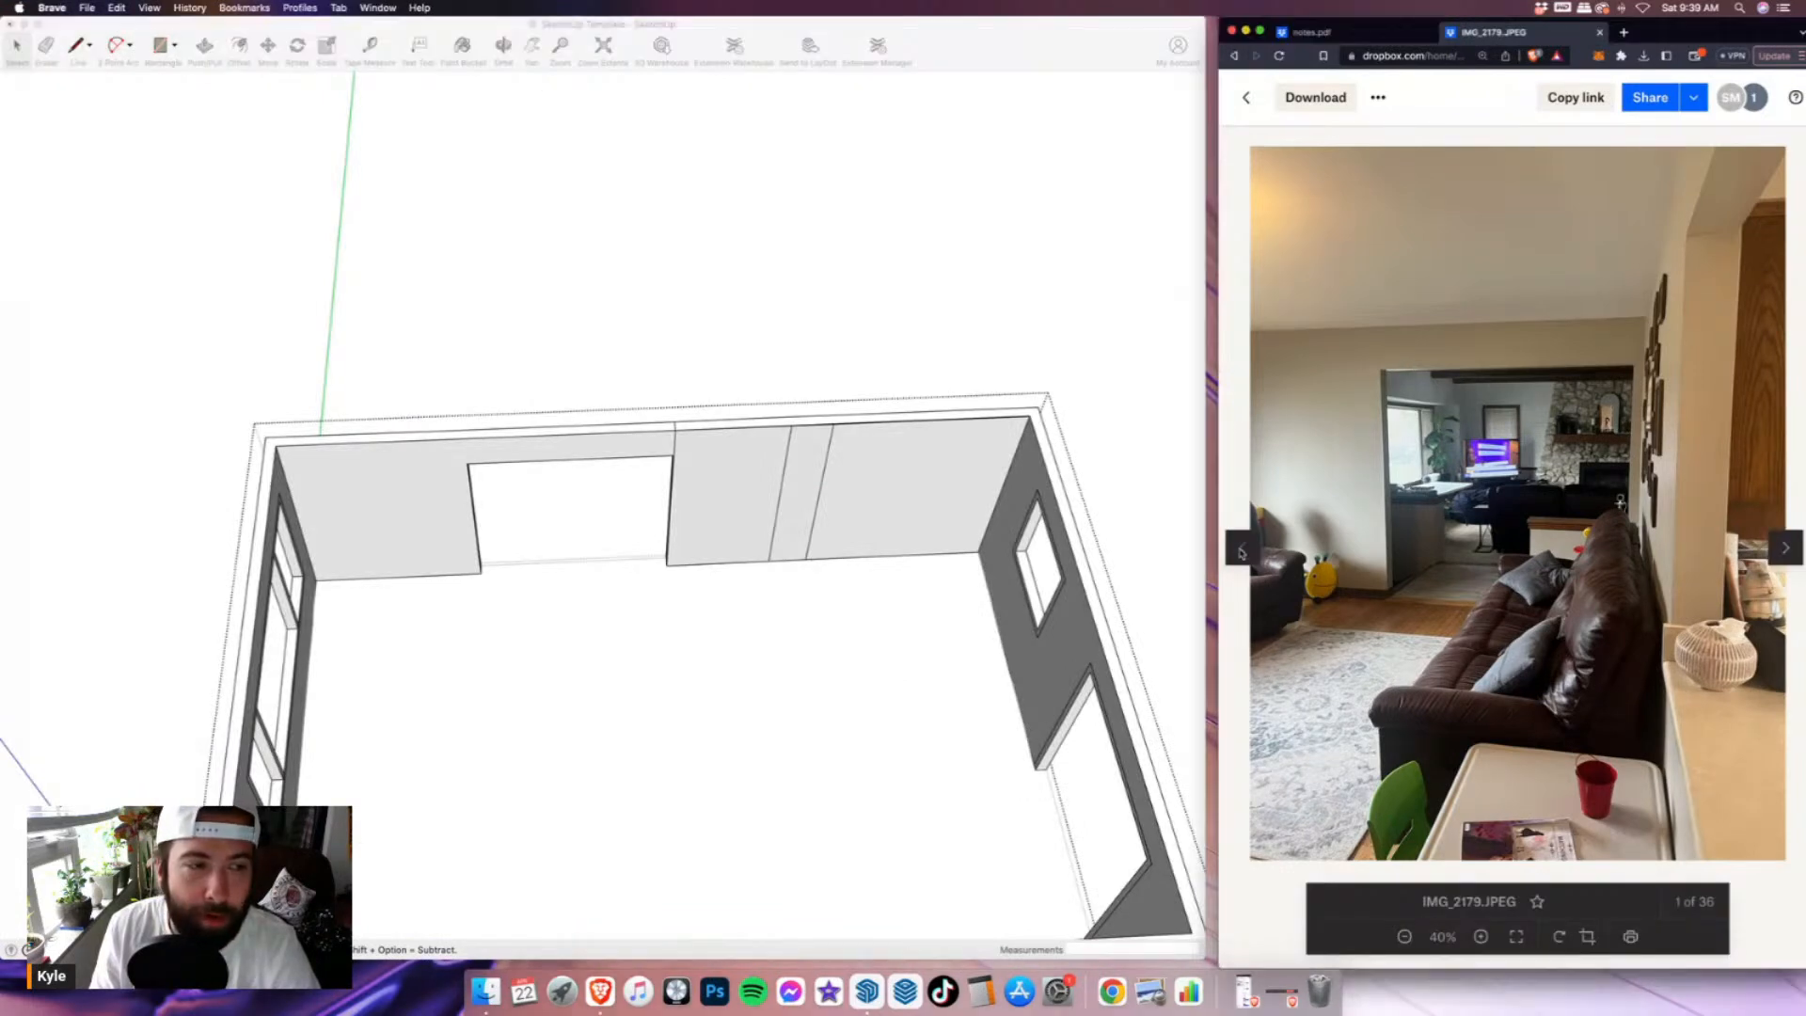
- Raise the top of the wide opening by pushing the header's underside up 4"
middle_click_drag(715, 468, 582, 437)
left_click(461, 416)
scroll(461, 417, "up", 5)
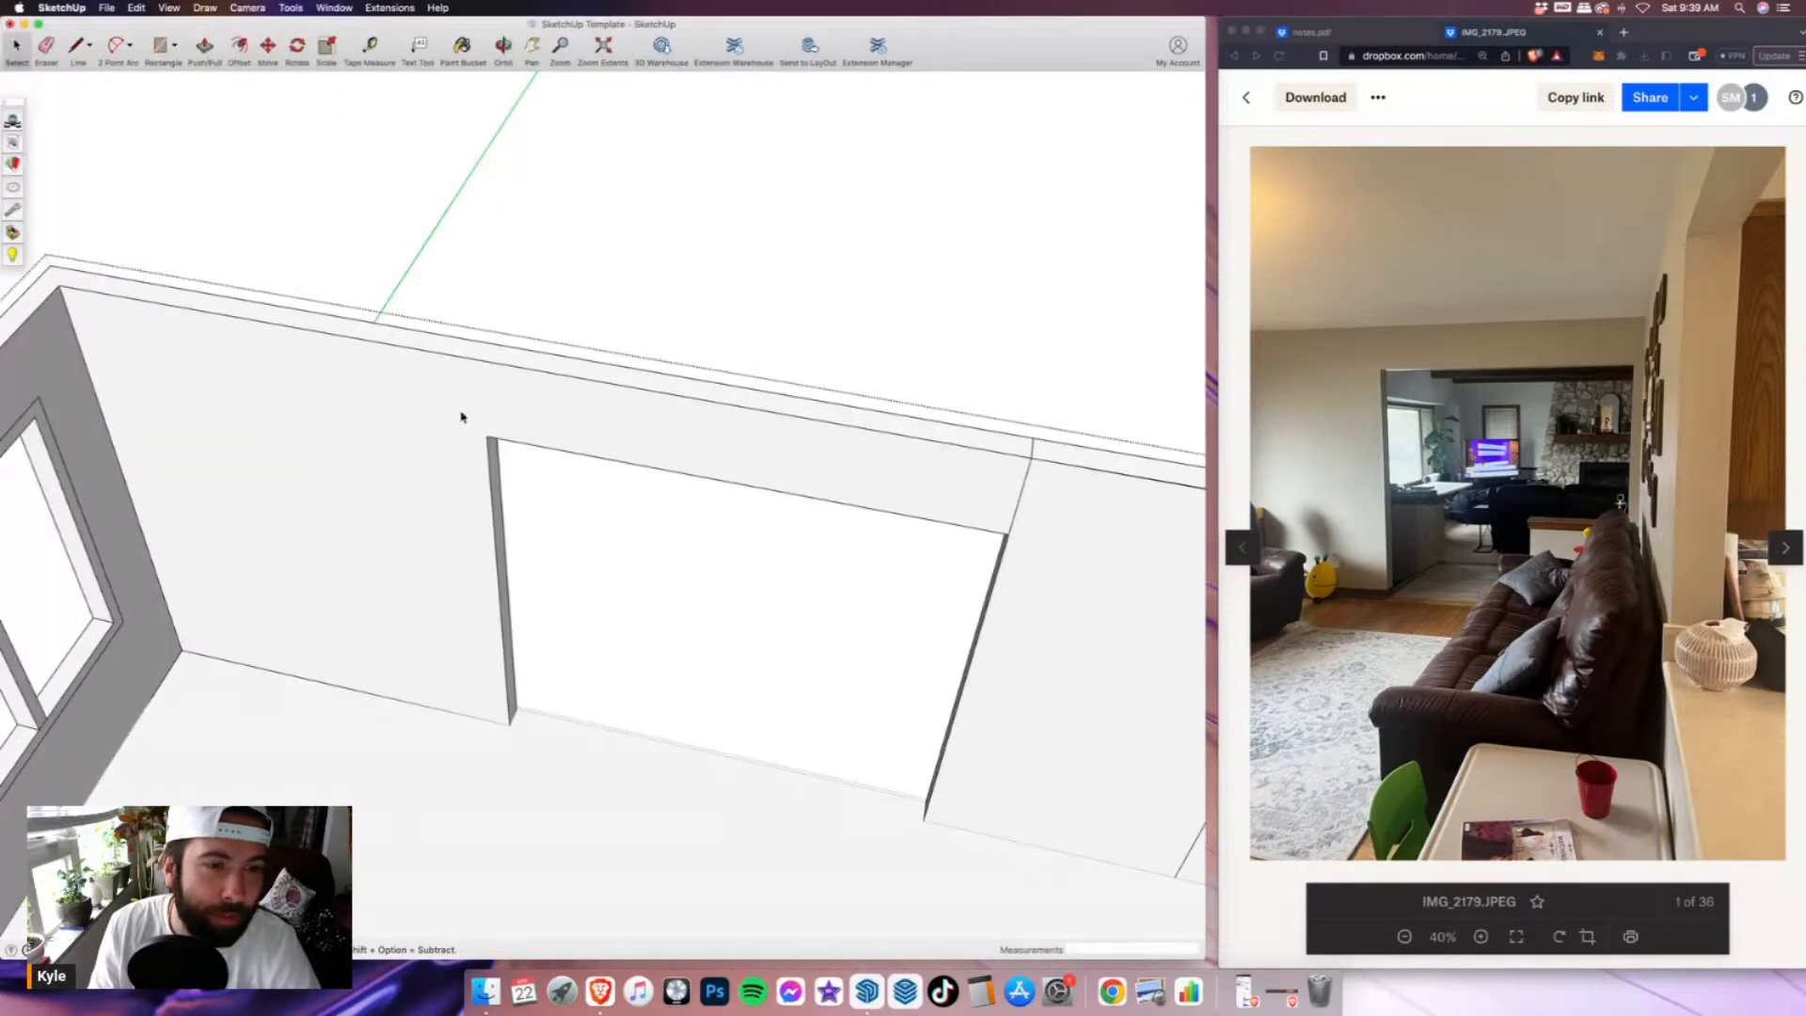
left_click(478, 398)
scroll(478, 398, "up", 3)
middle_click_drag(478, 398, 498, 333)
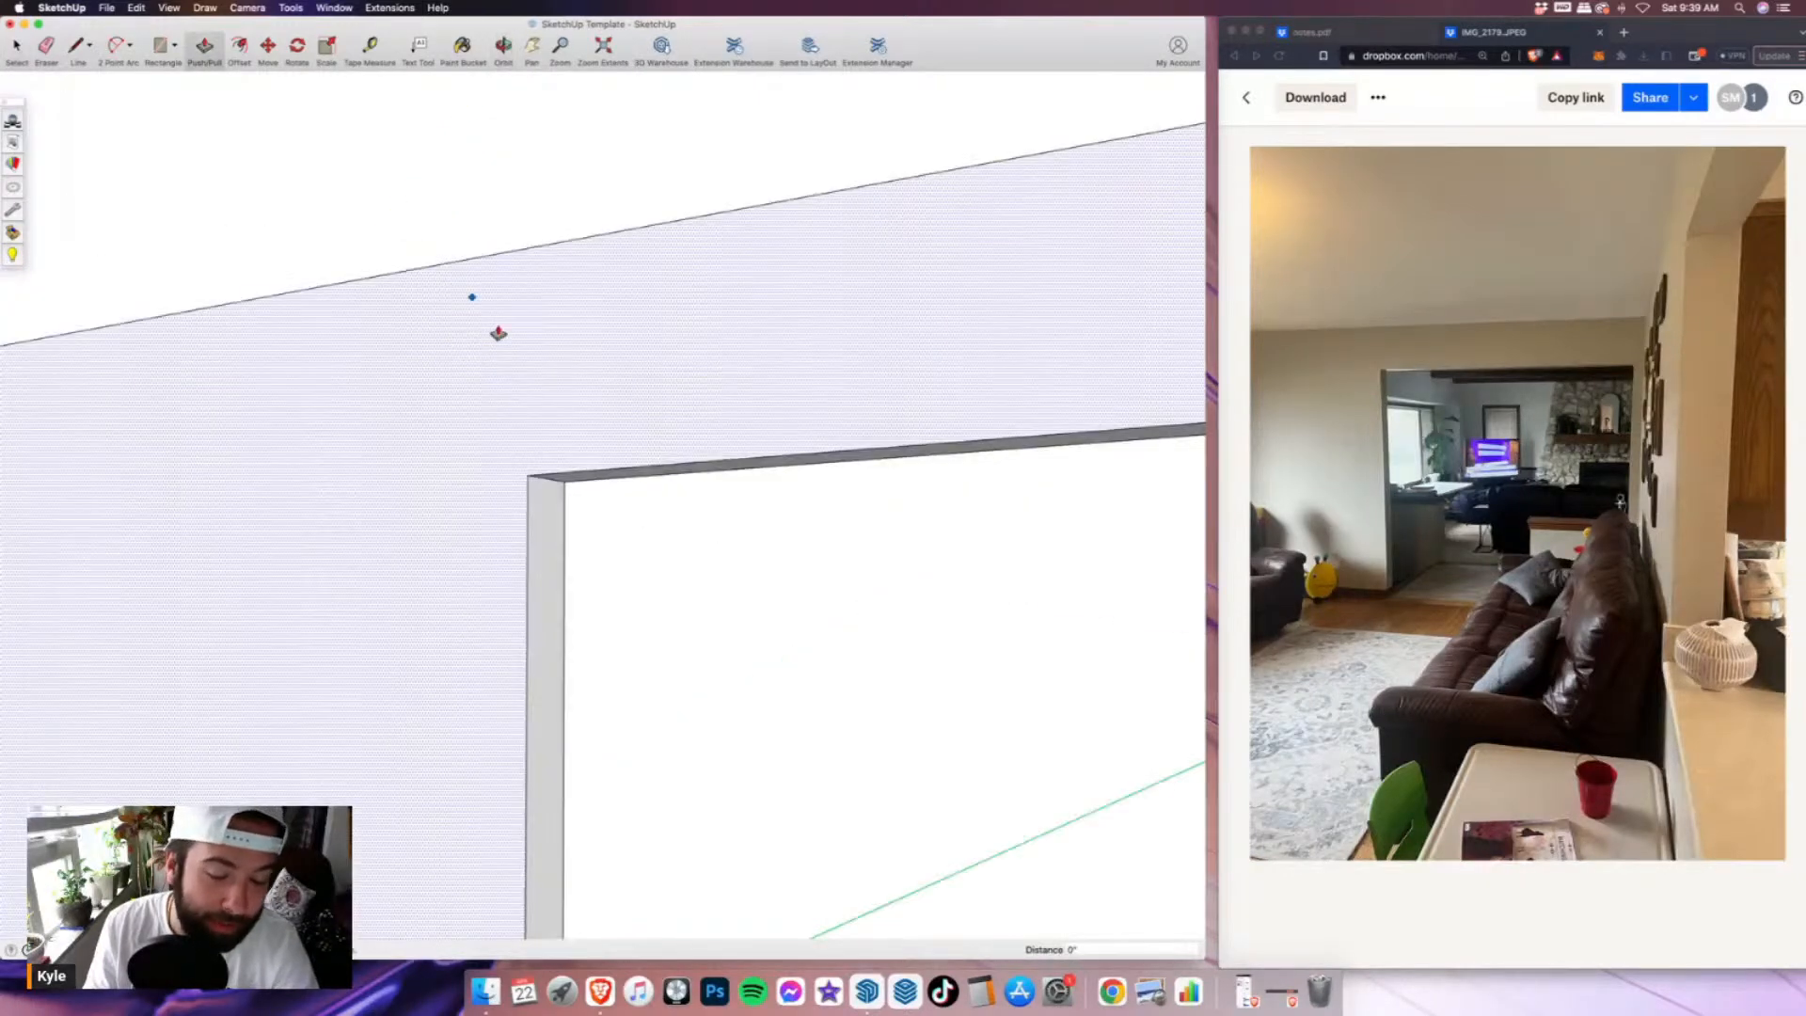
left_click(609, 480)
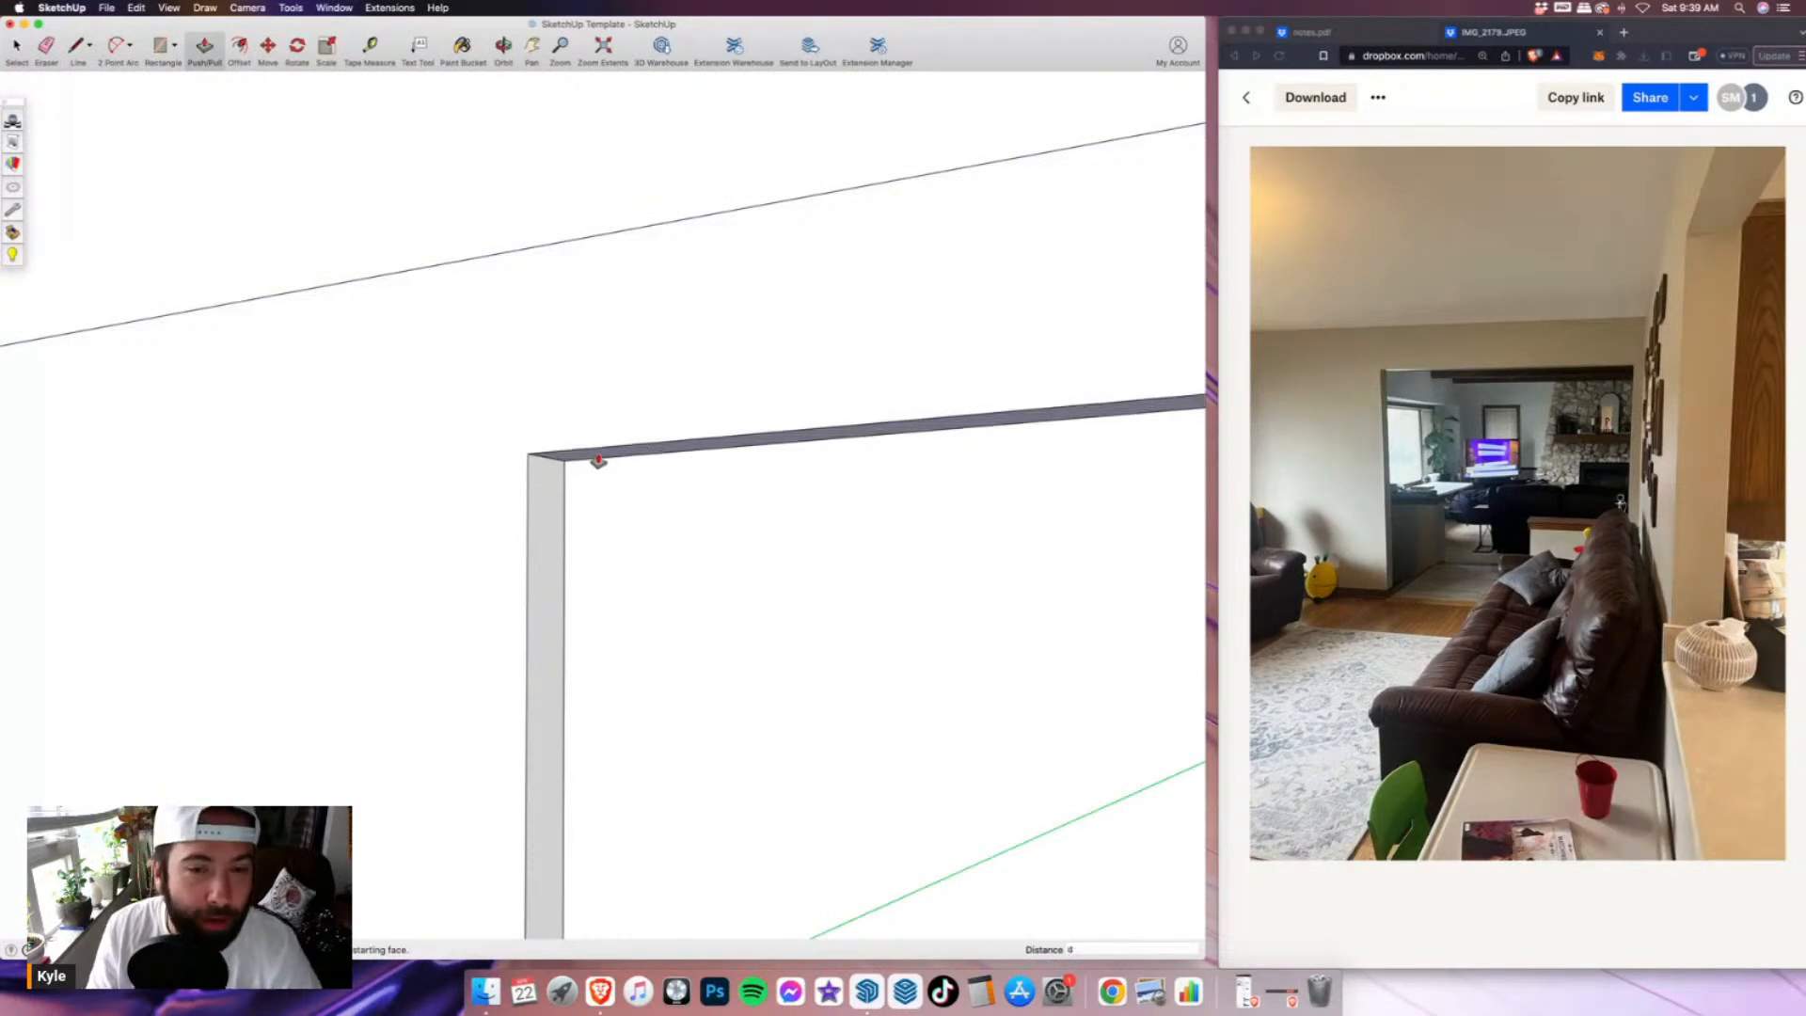
middle_click_drag(598, 461, 577, 503)
- Try to redraw the wide-opening wall's inner face with a rectangle from the opening's lower corner to the room's upper corner, then undo it
scroll(1035, 572, "up", 5)
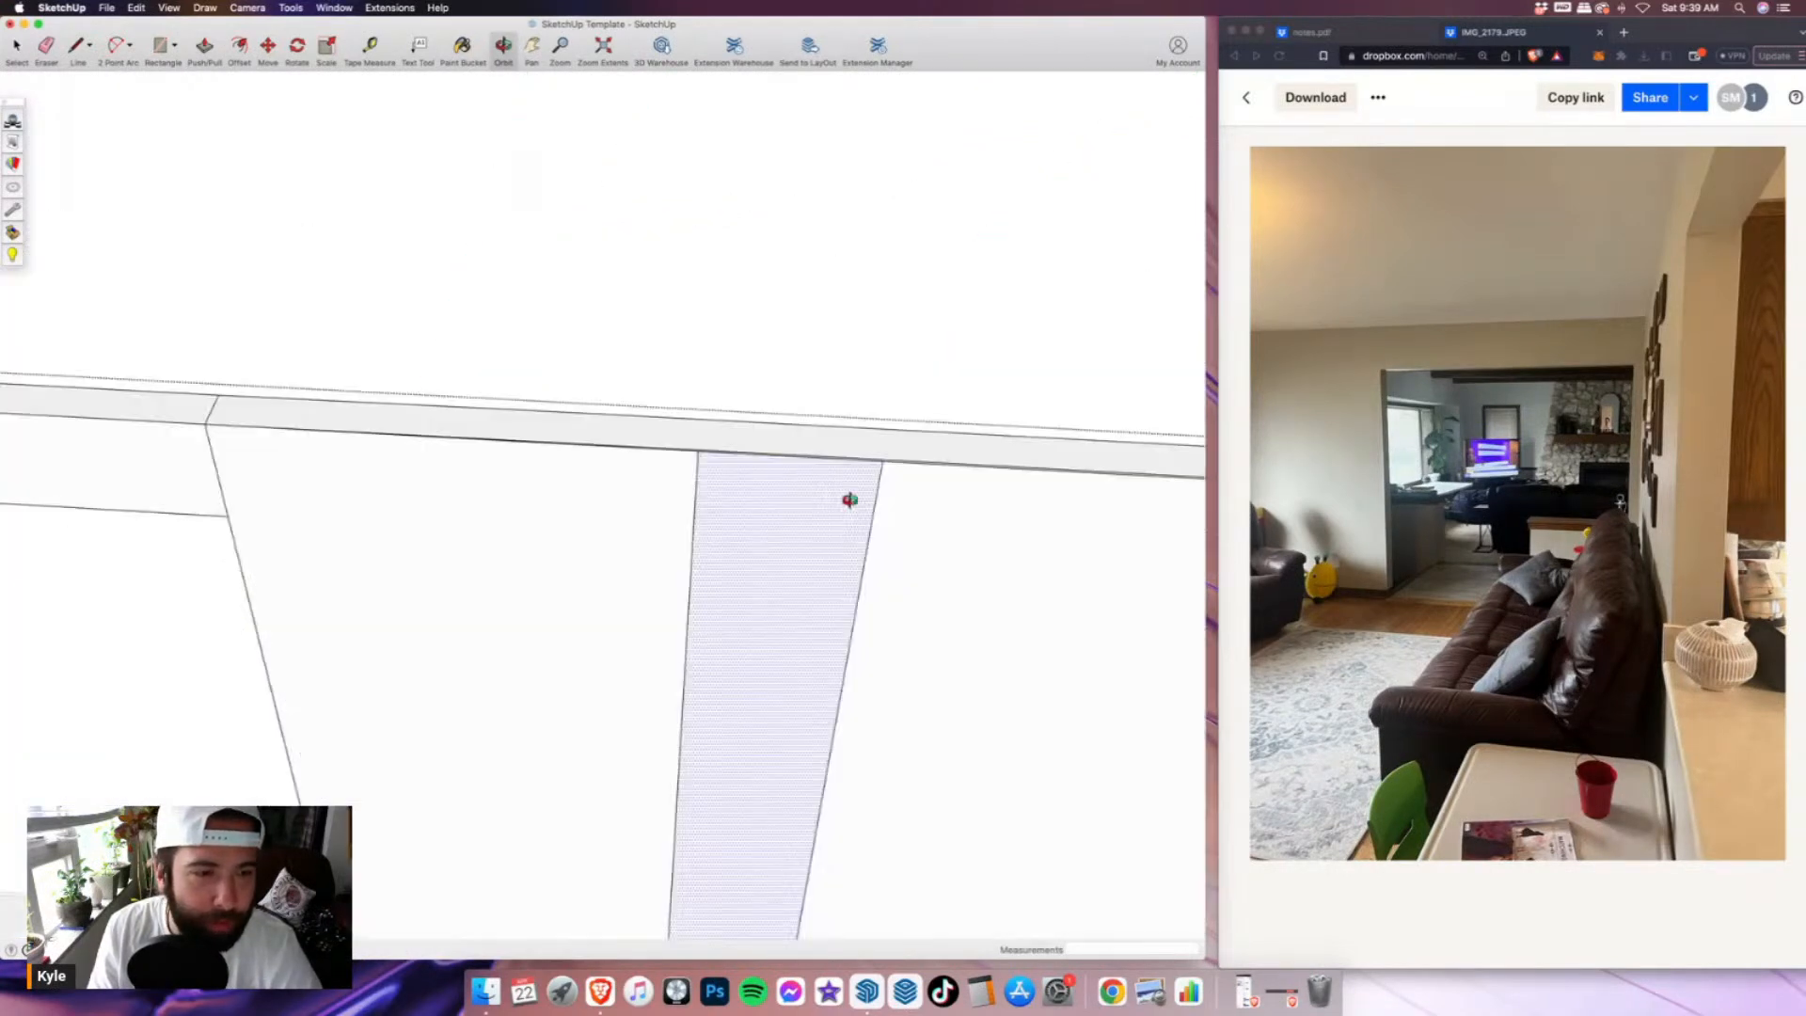
middle_click_drag(850, 499, 858, 508)
scroll(88, 511, "up", 3)
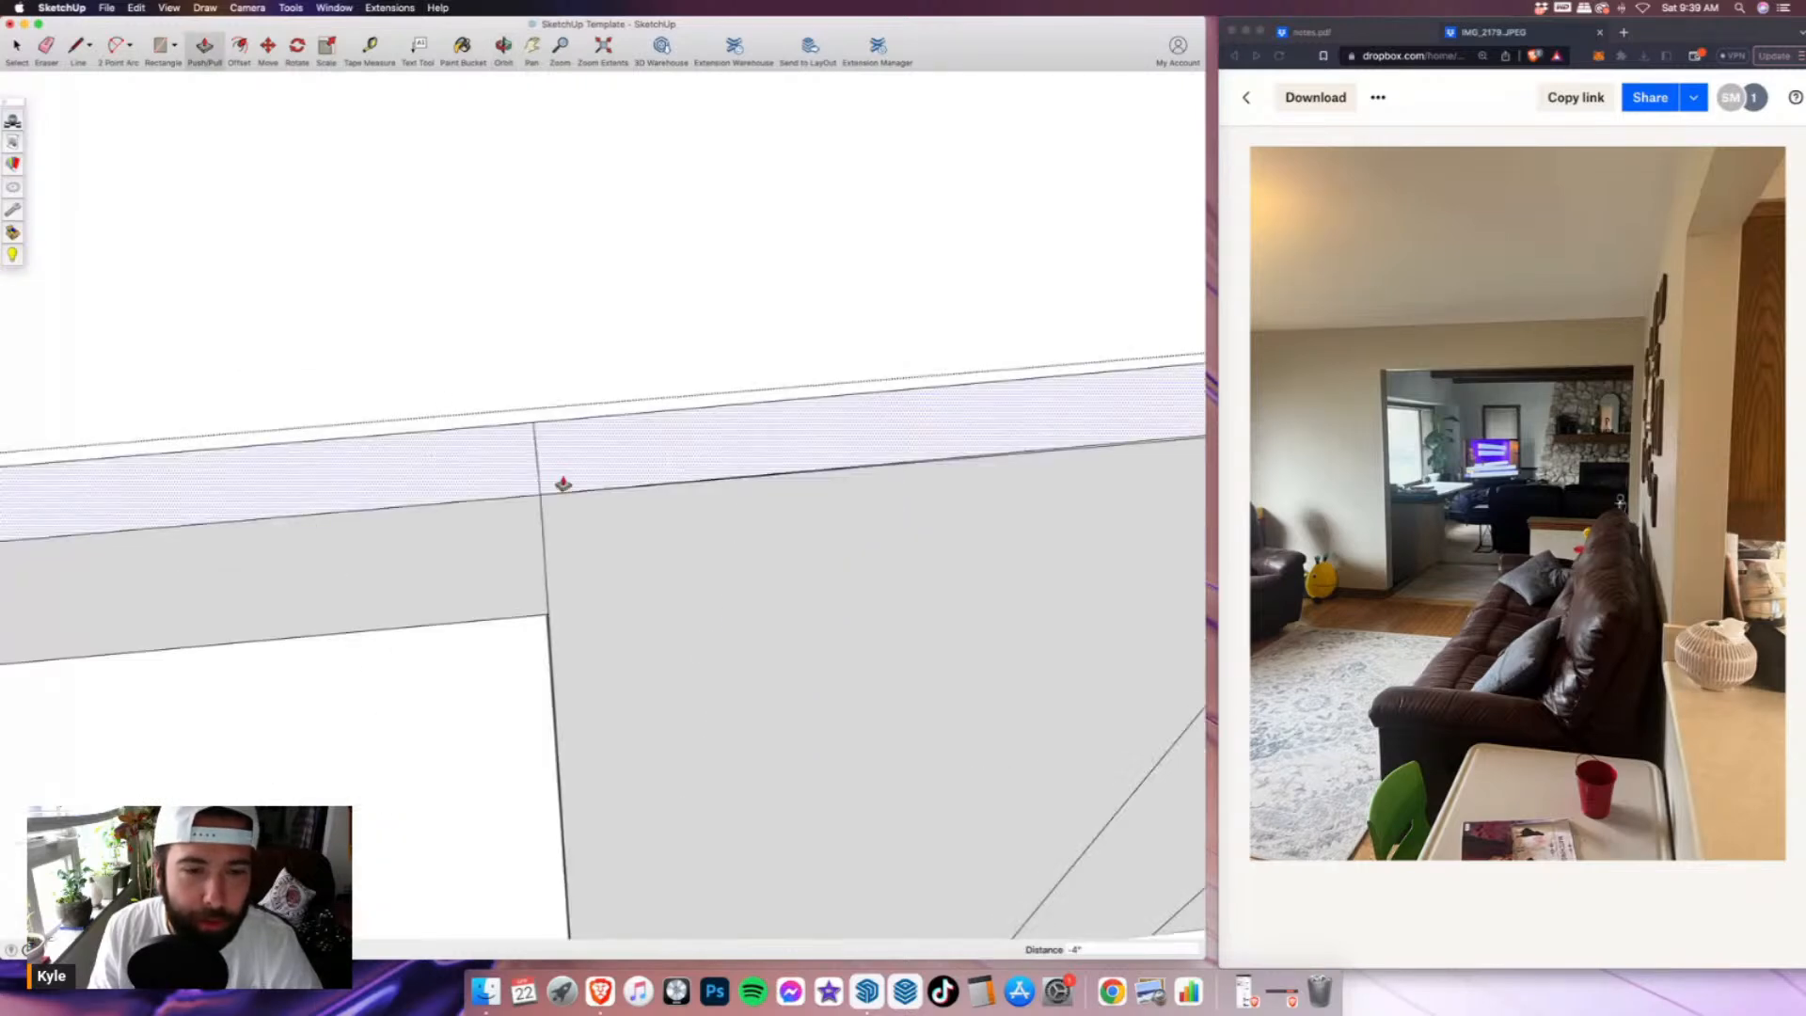
scroll(378, 571, "down", 4)
middle_click_drag(424, 551, 143, 531, "shift")
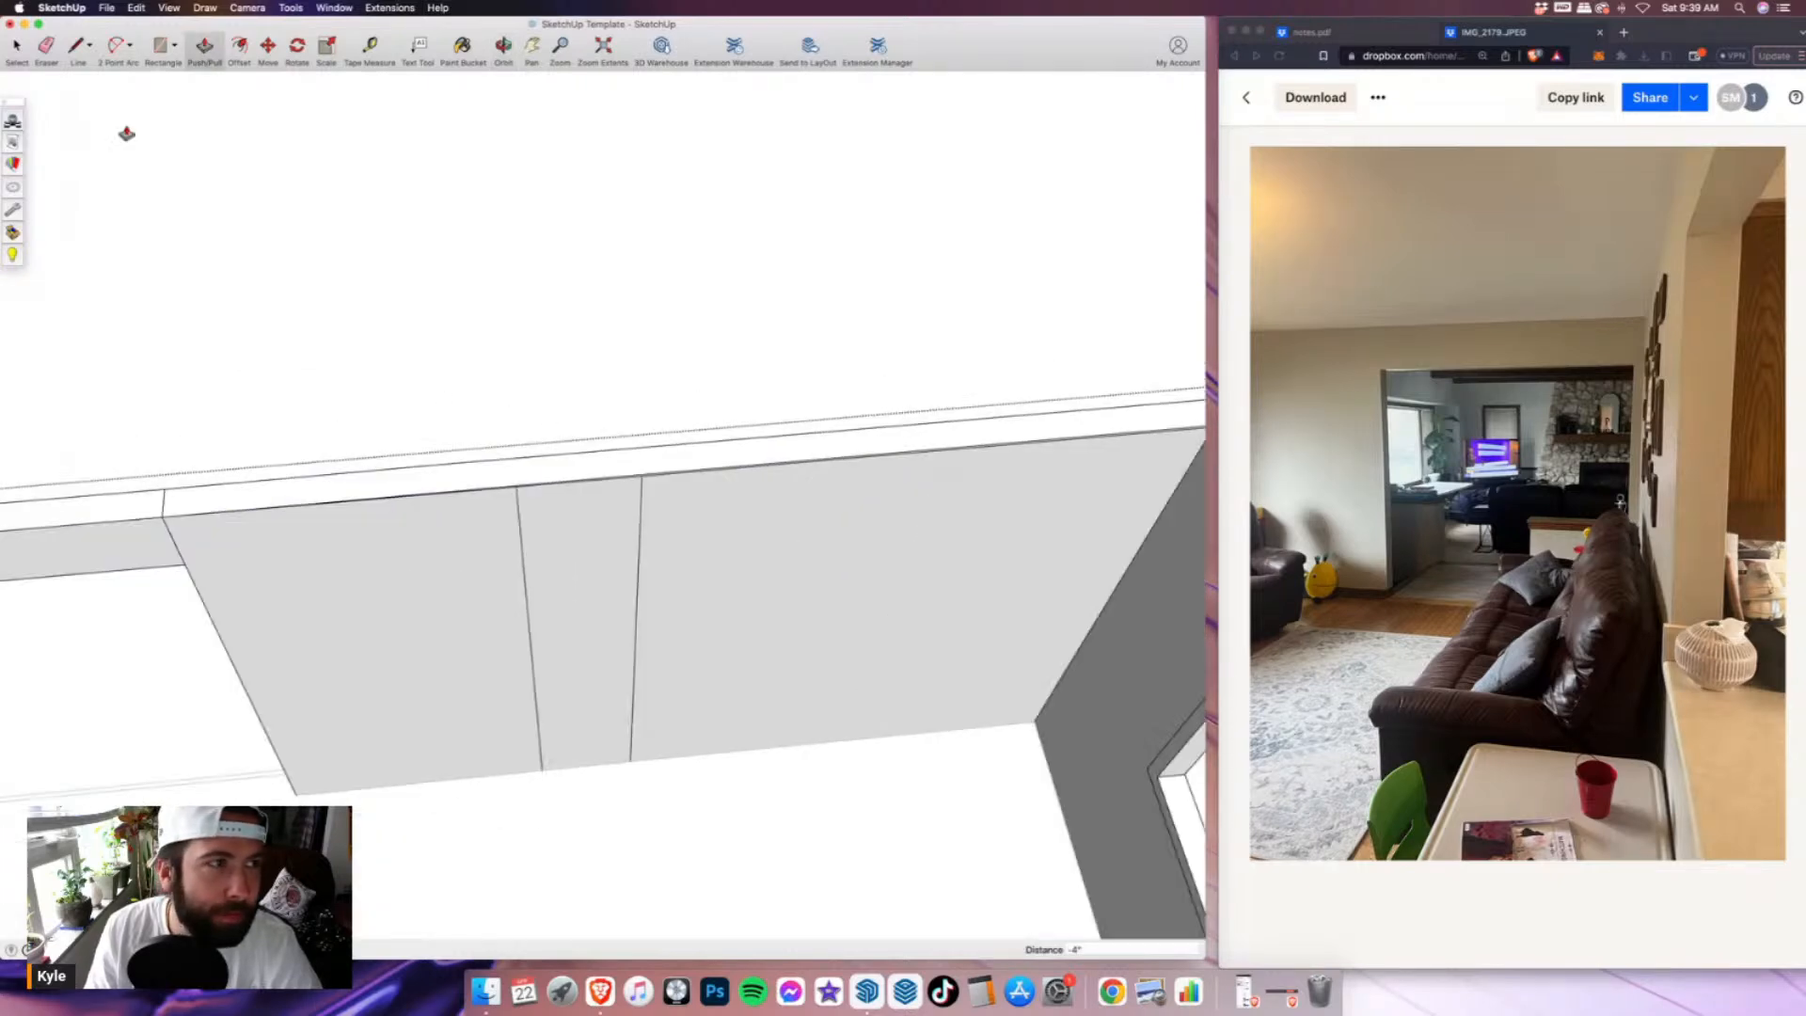
mouse_move(127, 133)
middle_mouse_down()
mouse_move(439, 351)
mouse_move(428, 362)
middle_mouse_up()
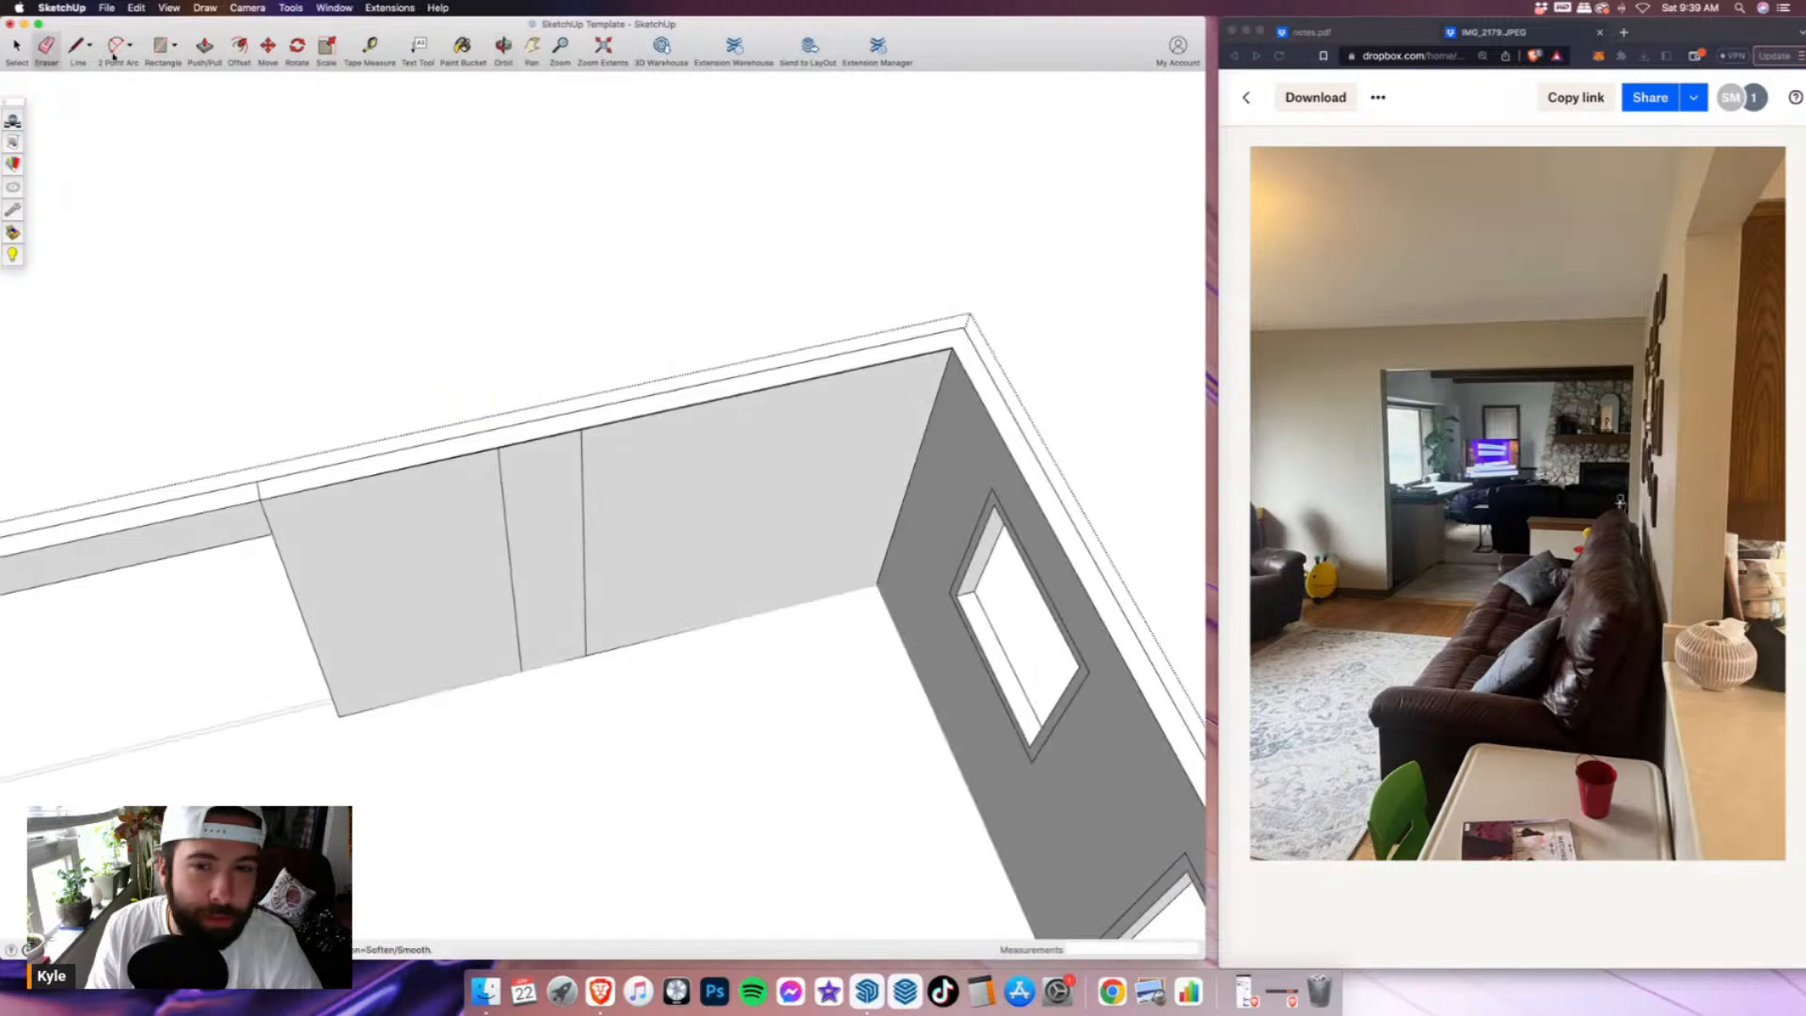
left_click(161, 45)
left_click(344, 708)
scroll(969, 317, "up", 2)
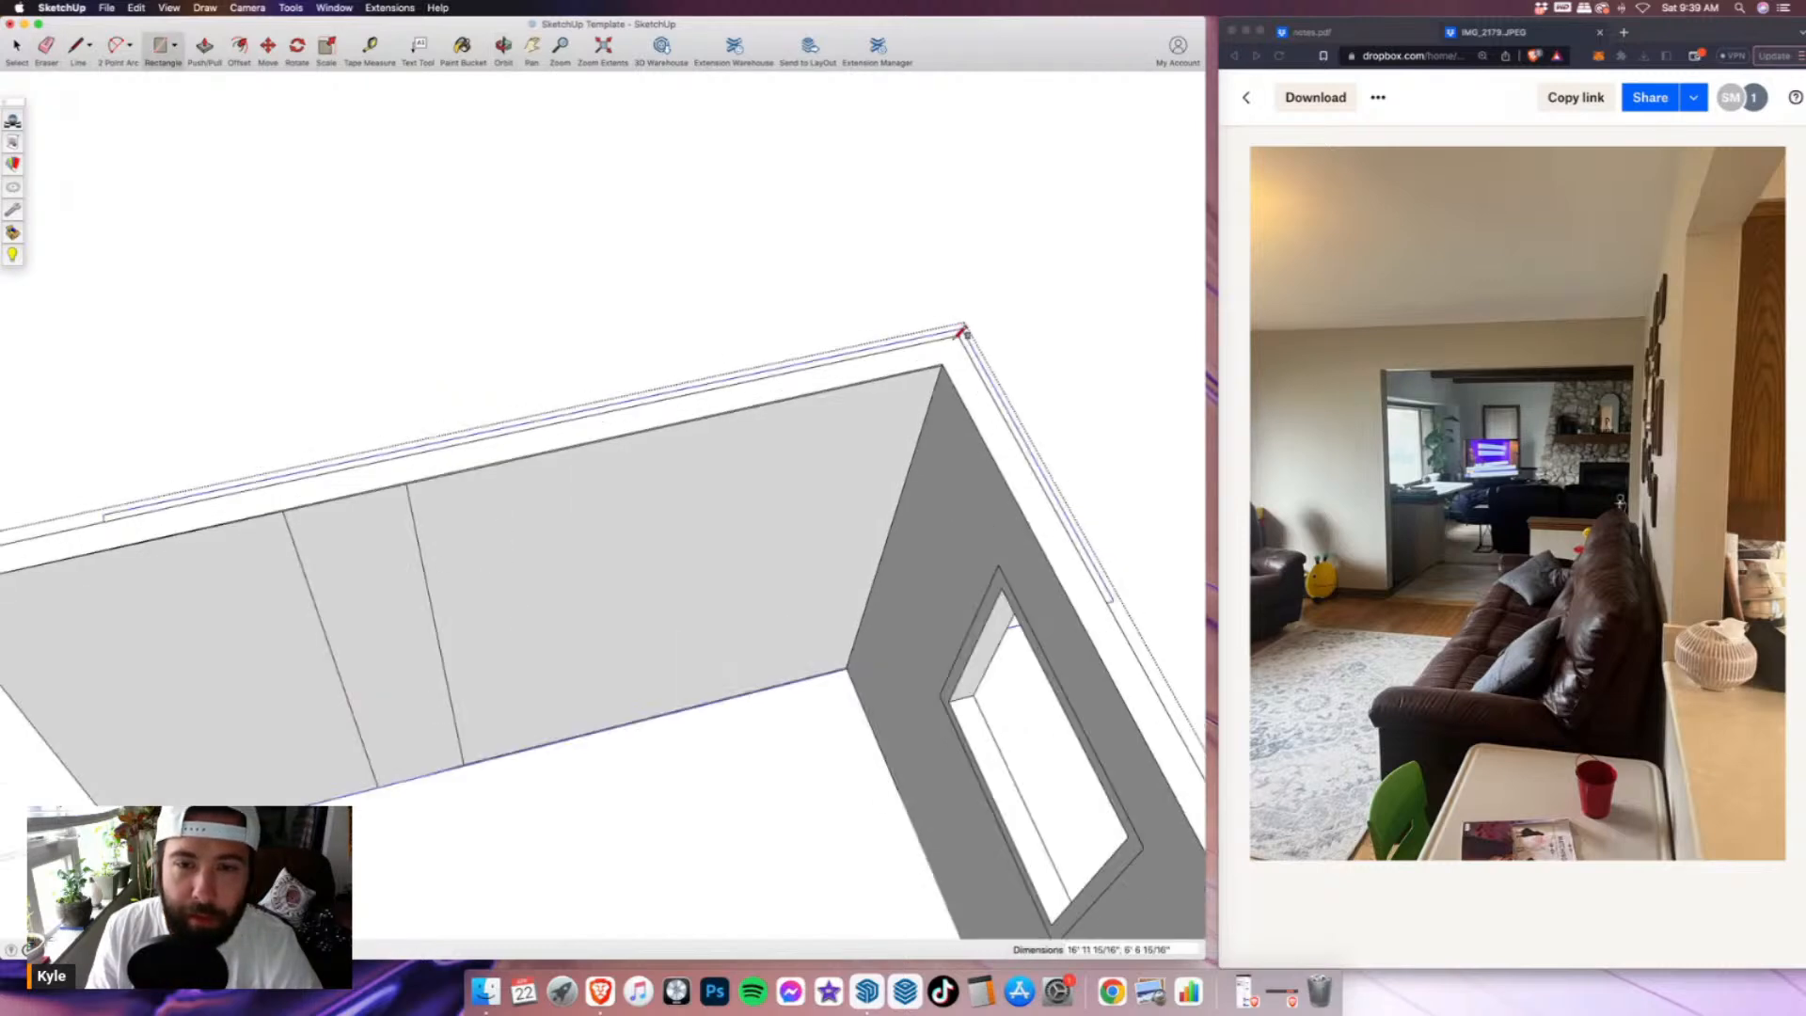
scroll(962, 331, "up", 2)
left_click(954, 315)
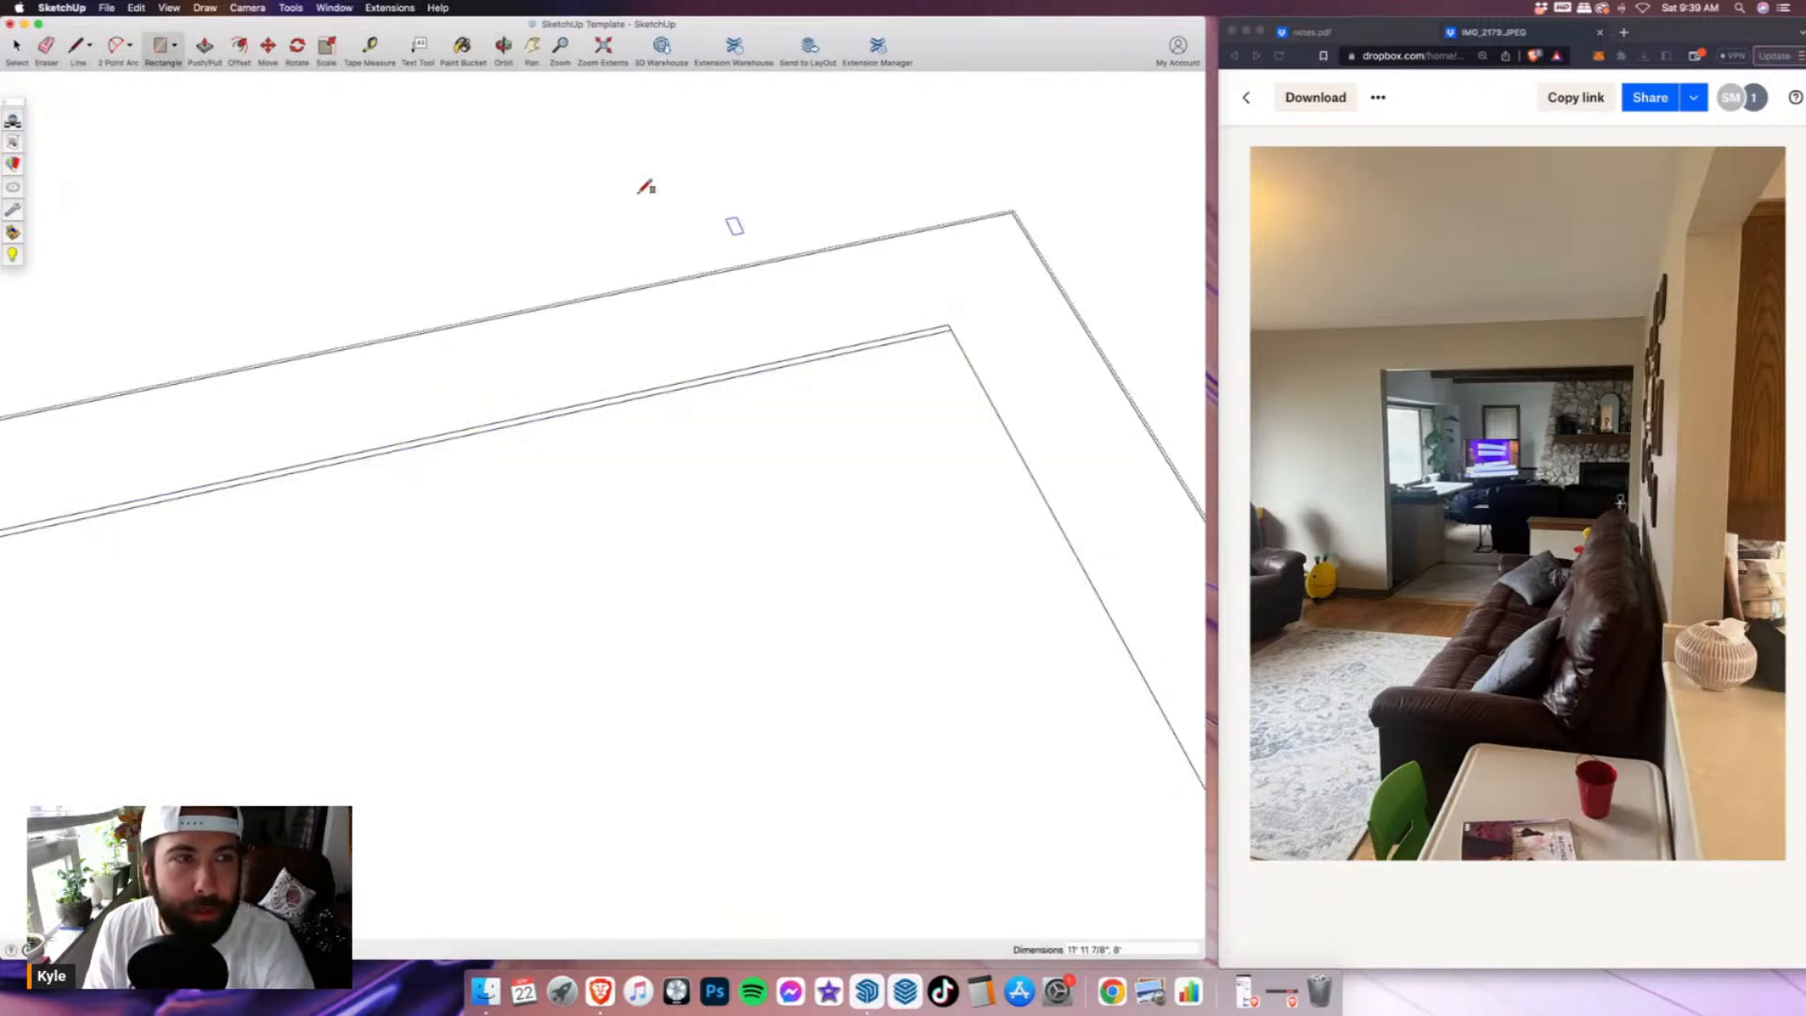
key("space")
key("super+z")
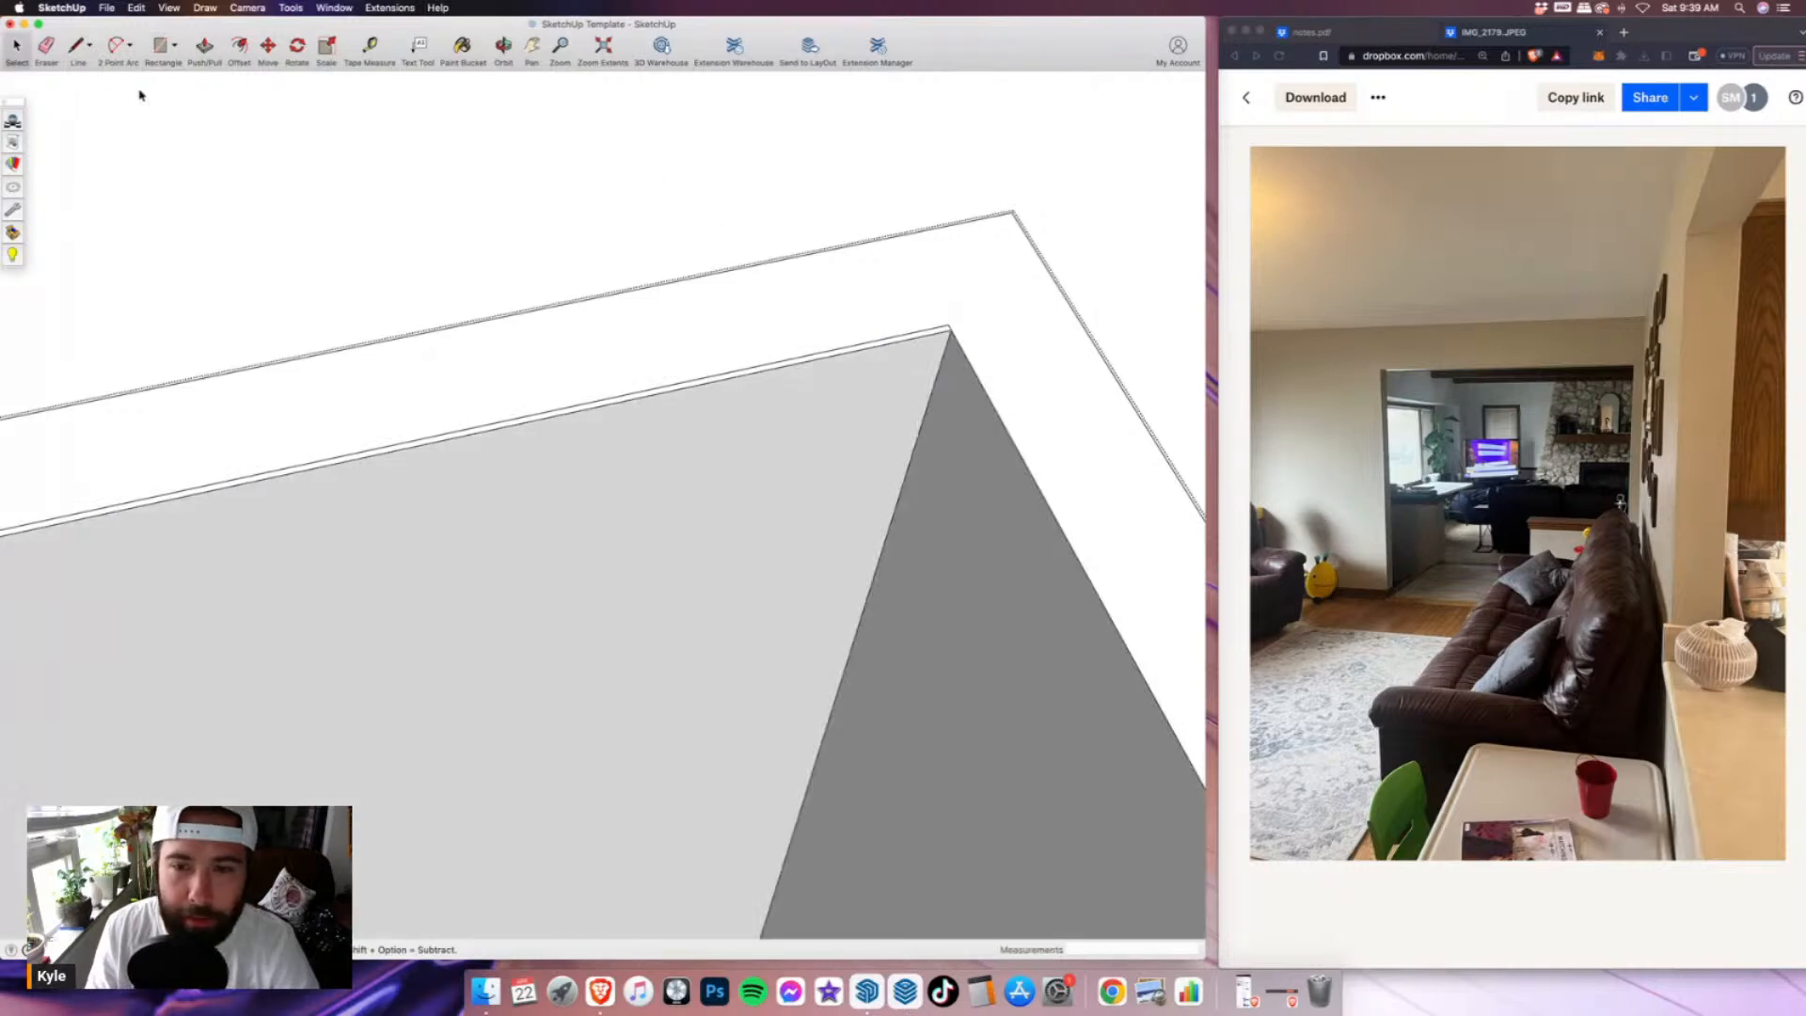
- Erase the leftover short line at the inner corner where the two wall tops meet
key("e")
scroll(941, 278, "up", 3)
left_click_drag(949, 350, 966, 362)
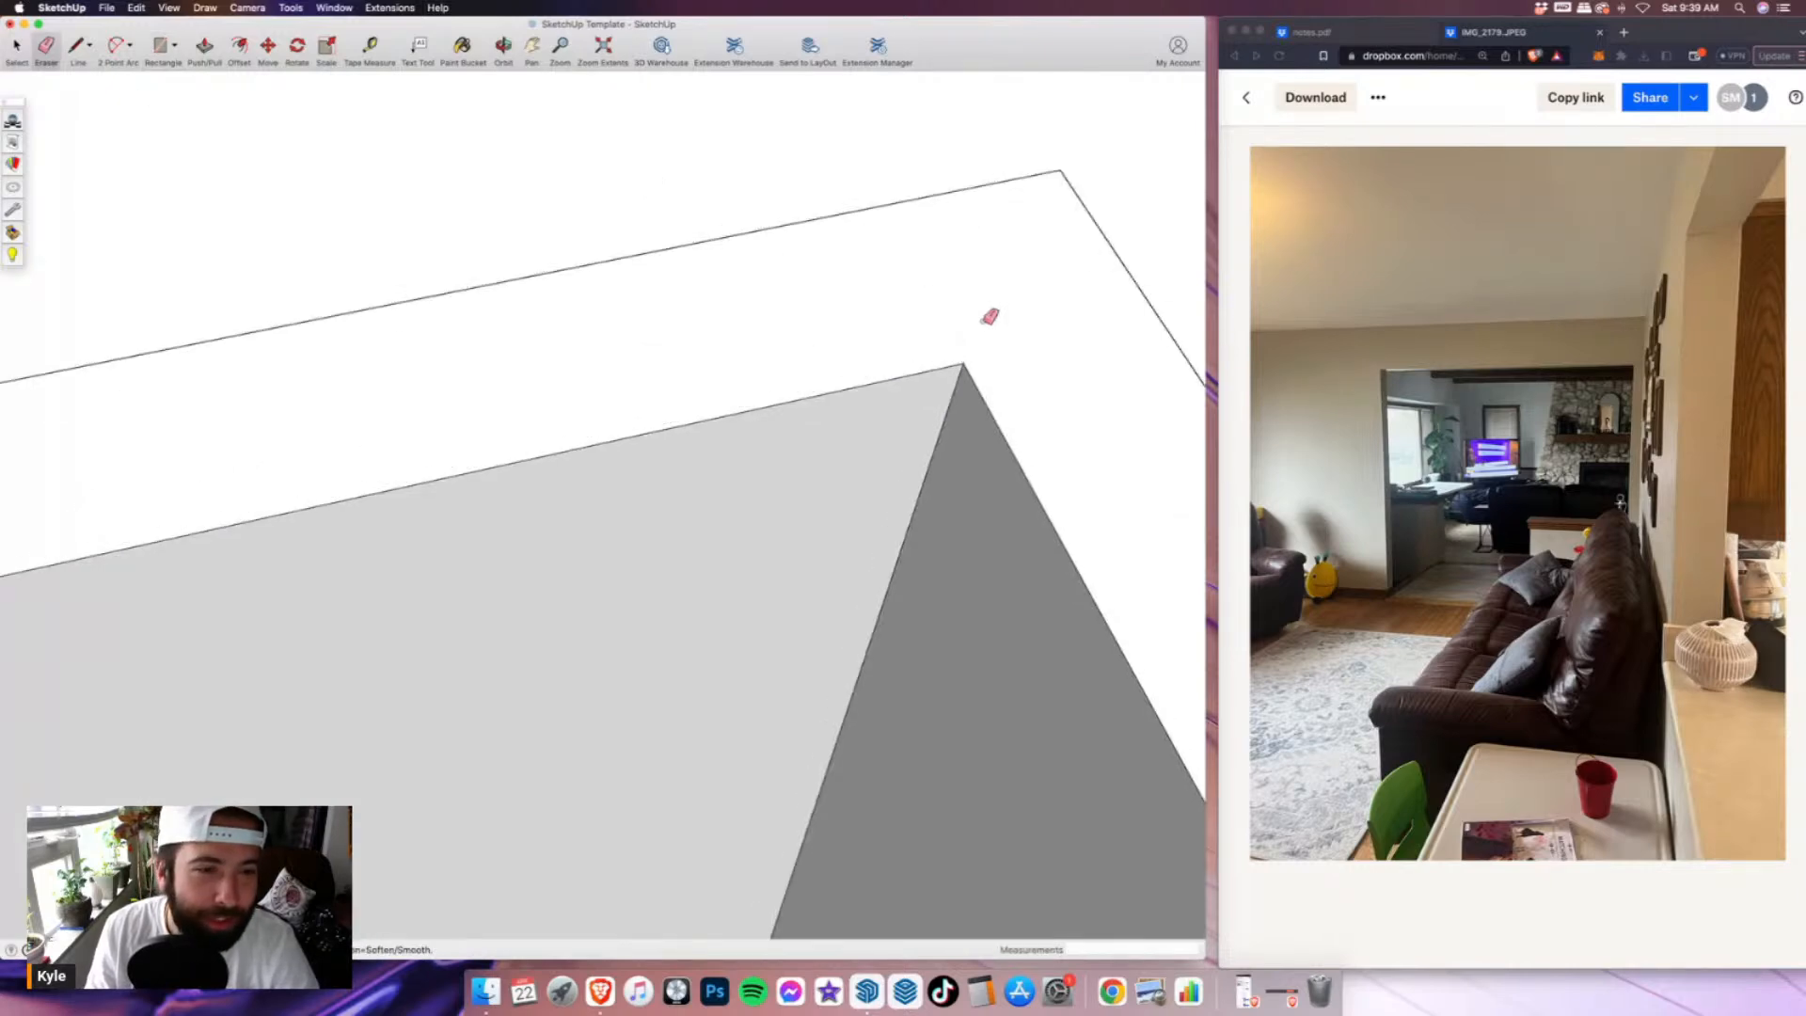
- Erase the leftover vertical line above the corner of the wide opening's header
scroll(988, 320, "down", 3)
middle_click_drag(228, 485, 819, 335, "shift")
scroll(820, 334, "up", 3)
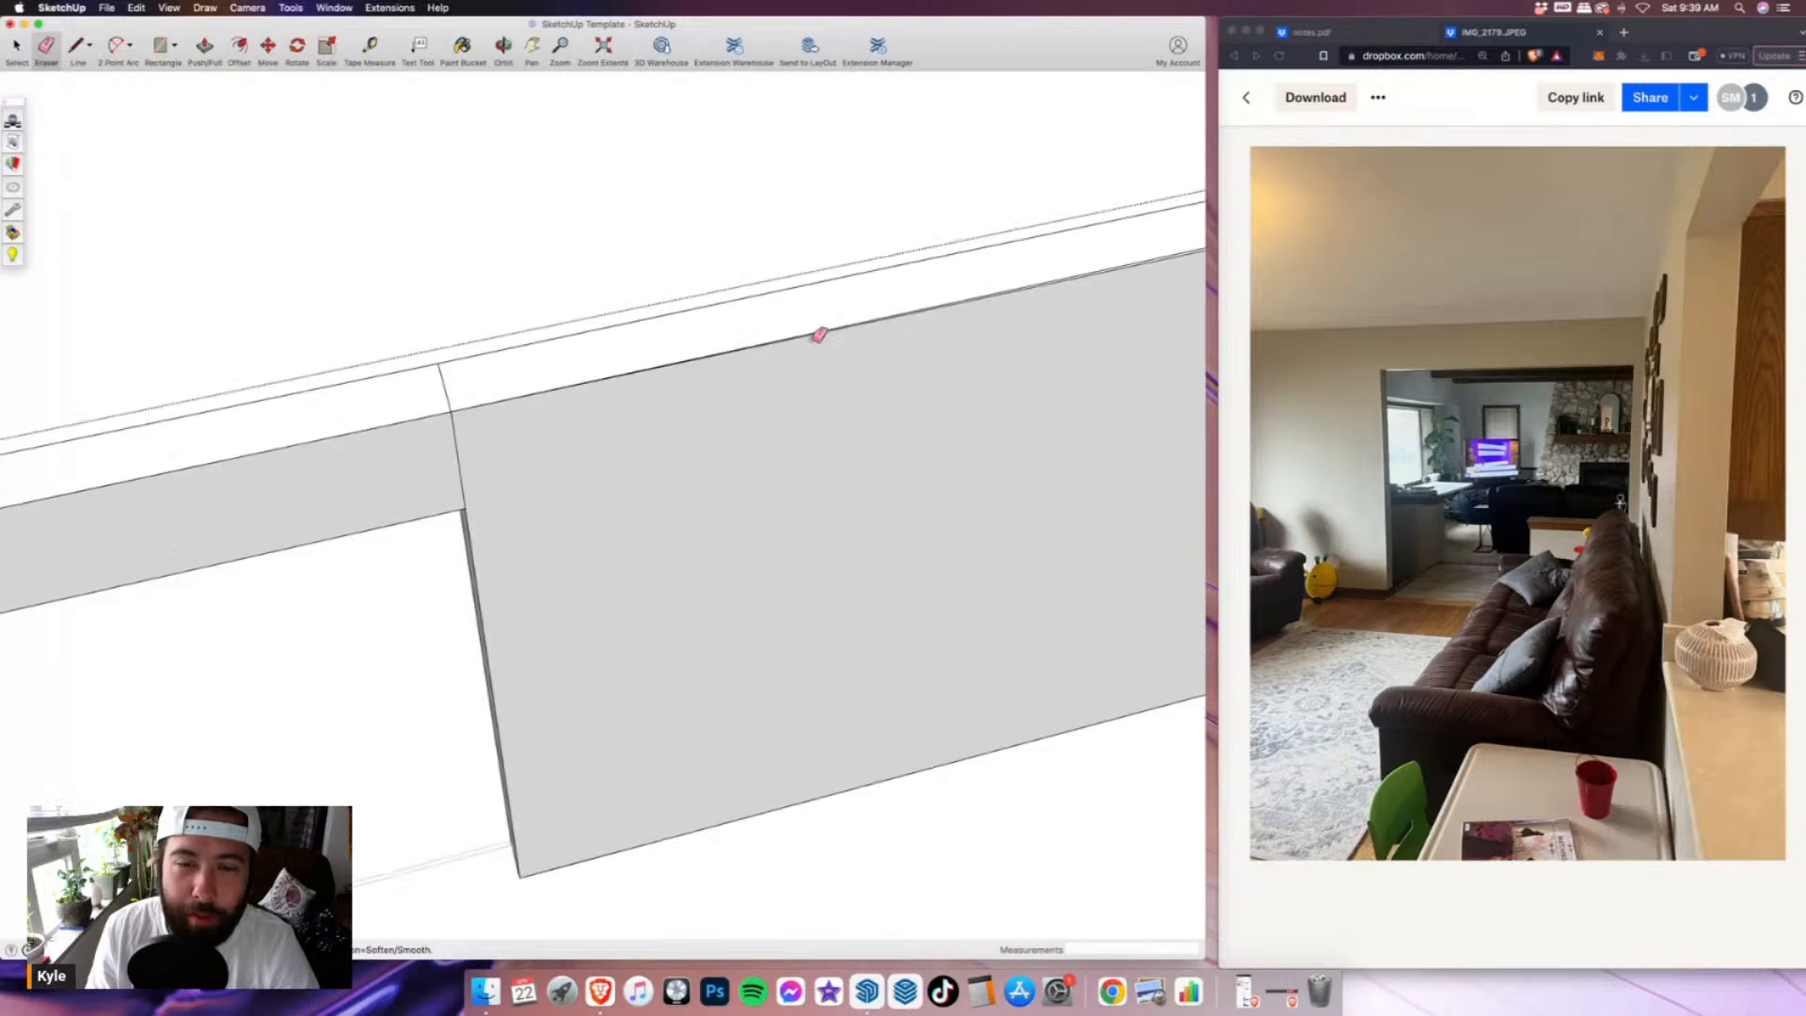
scroll(975, 287, "up", 3)
scroll(941, 296, "down", 2)
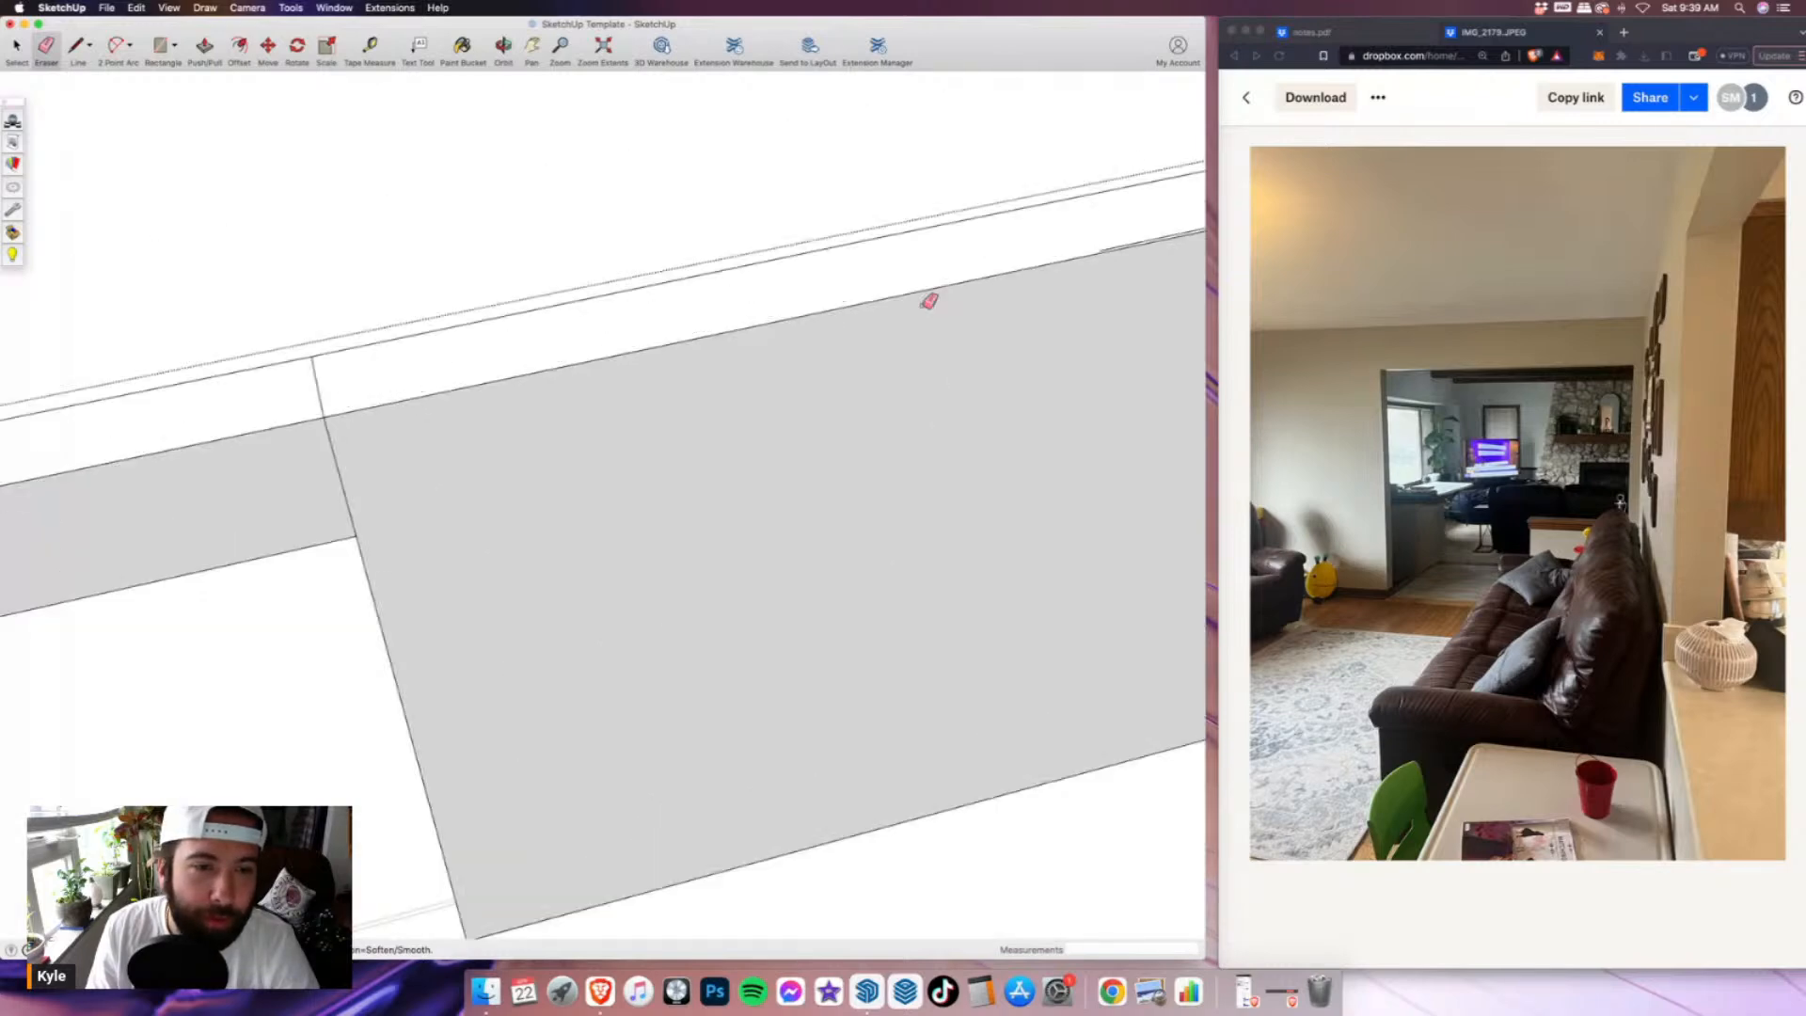
scroll(928, 301, "down", 2)
left_click(640, 336)
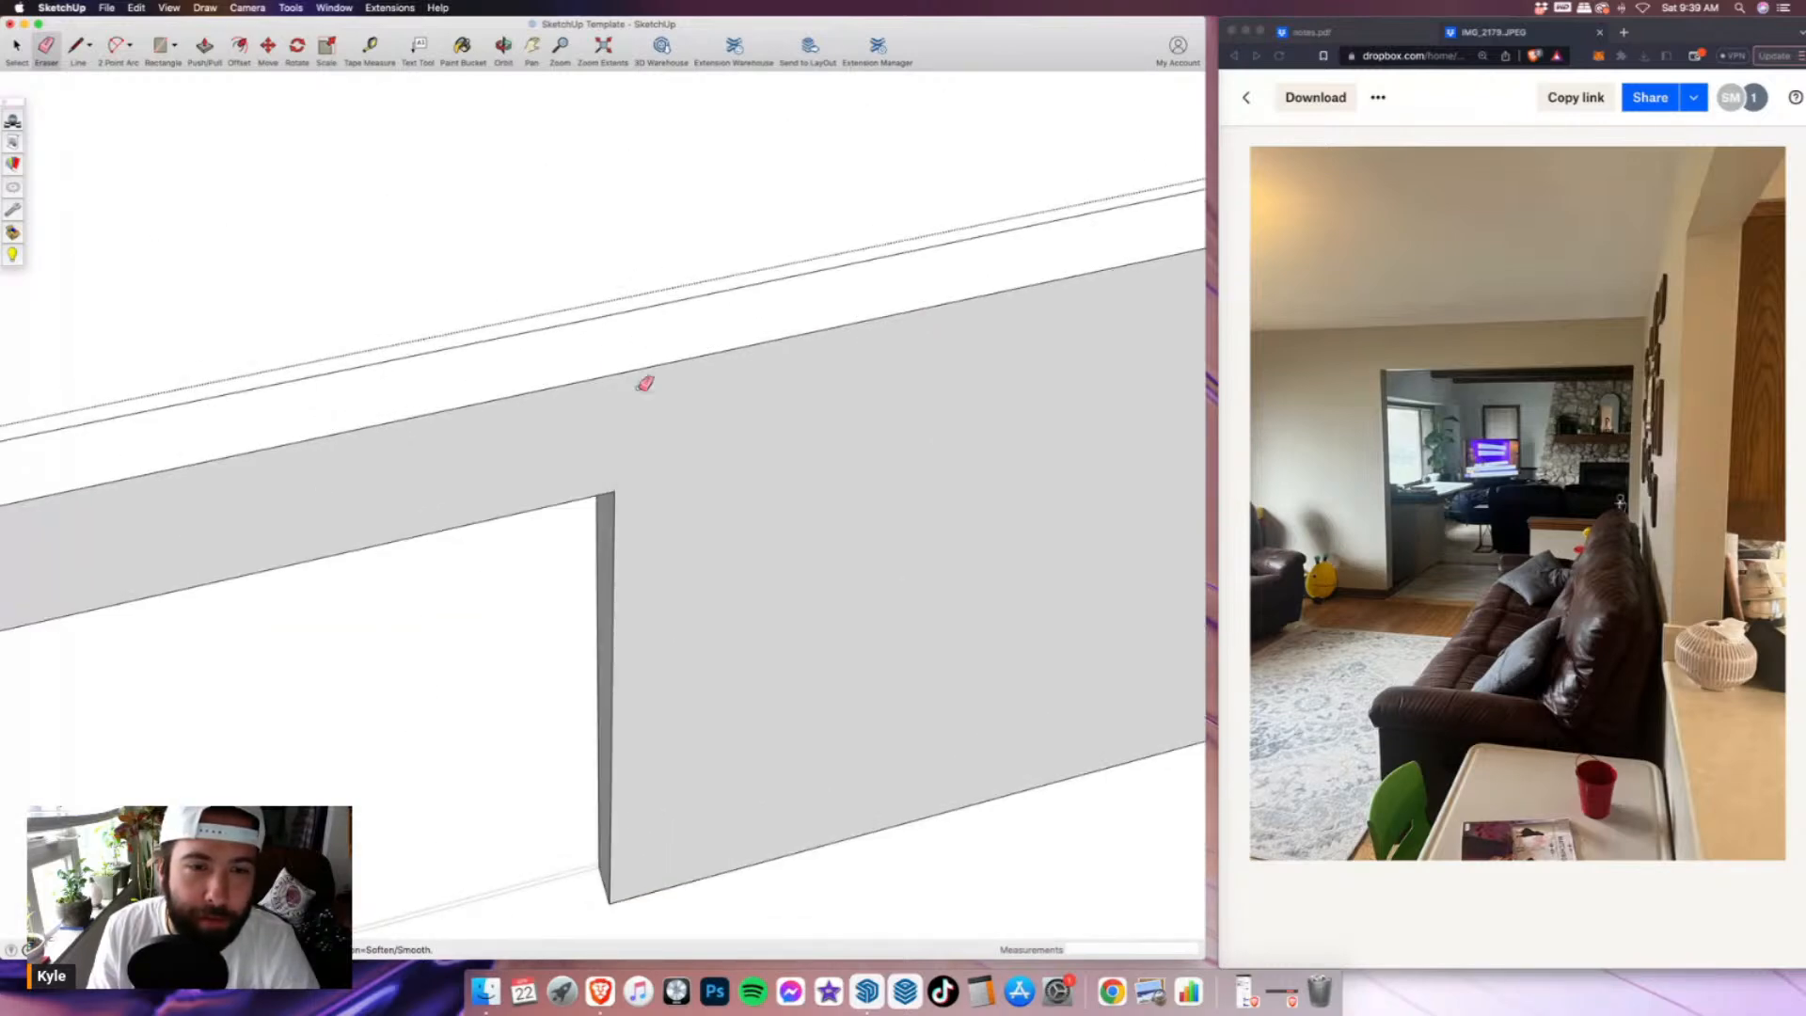
- Erase the stray doubled edge along the wide-opening wall's top inner edge
scroll(837, 430, "down", 5)
scroll(490, 382, "up", 5)
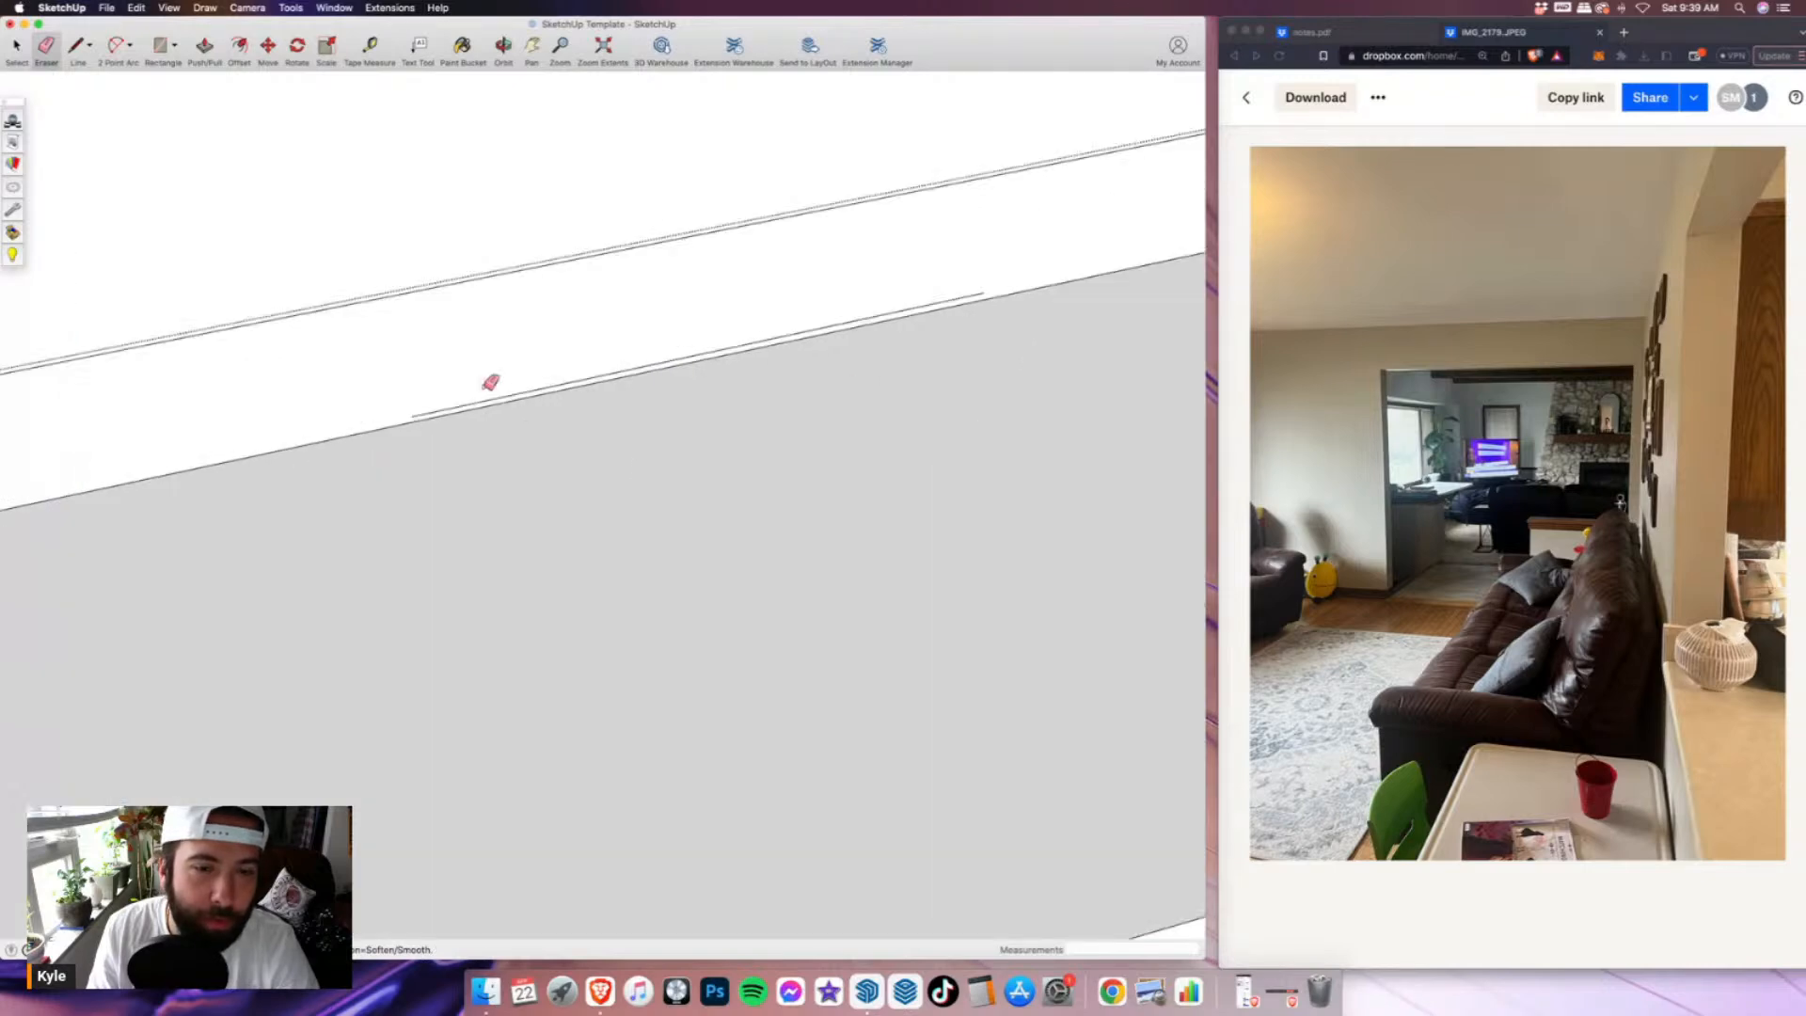
left_click(662, 363)
scroll(720, 421, "down", 3)
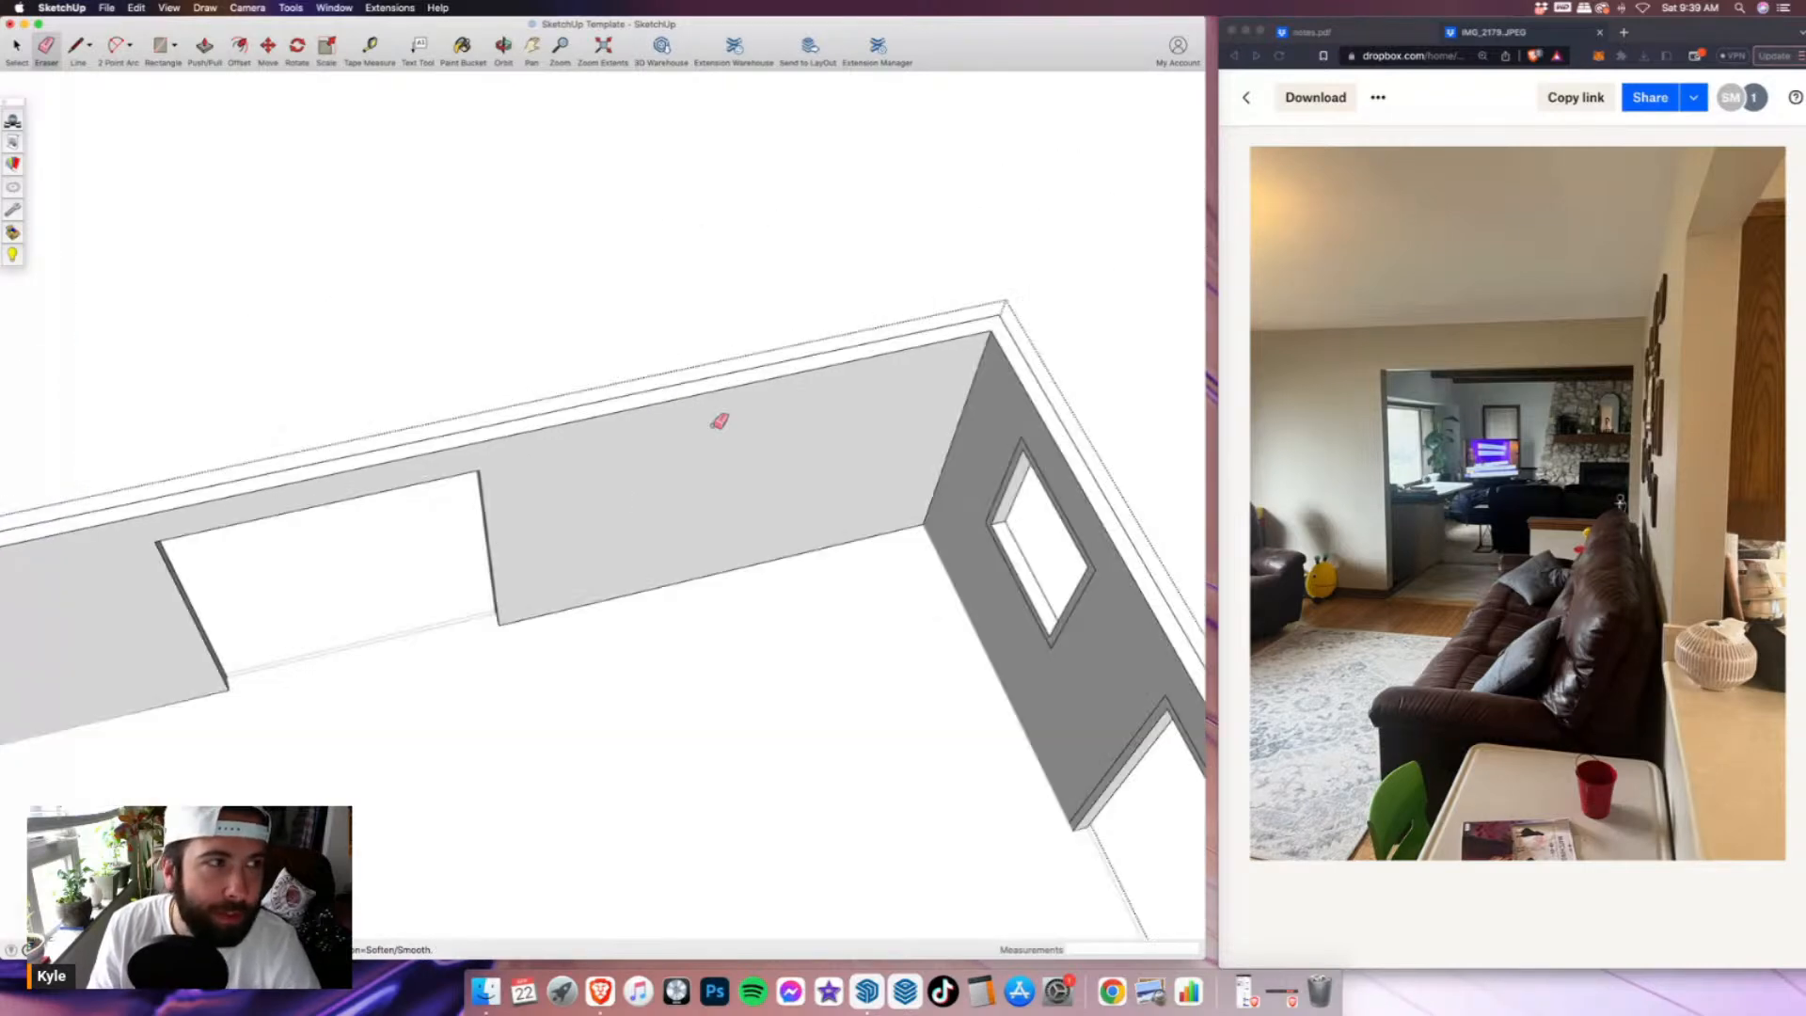
- Reopen the wall group and erase the two leftover vertical lines on the inner face of the wall beside the wide opening
middle_click_drag(720, 420, 222, 361)
key("space")
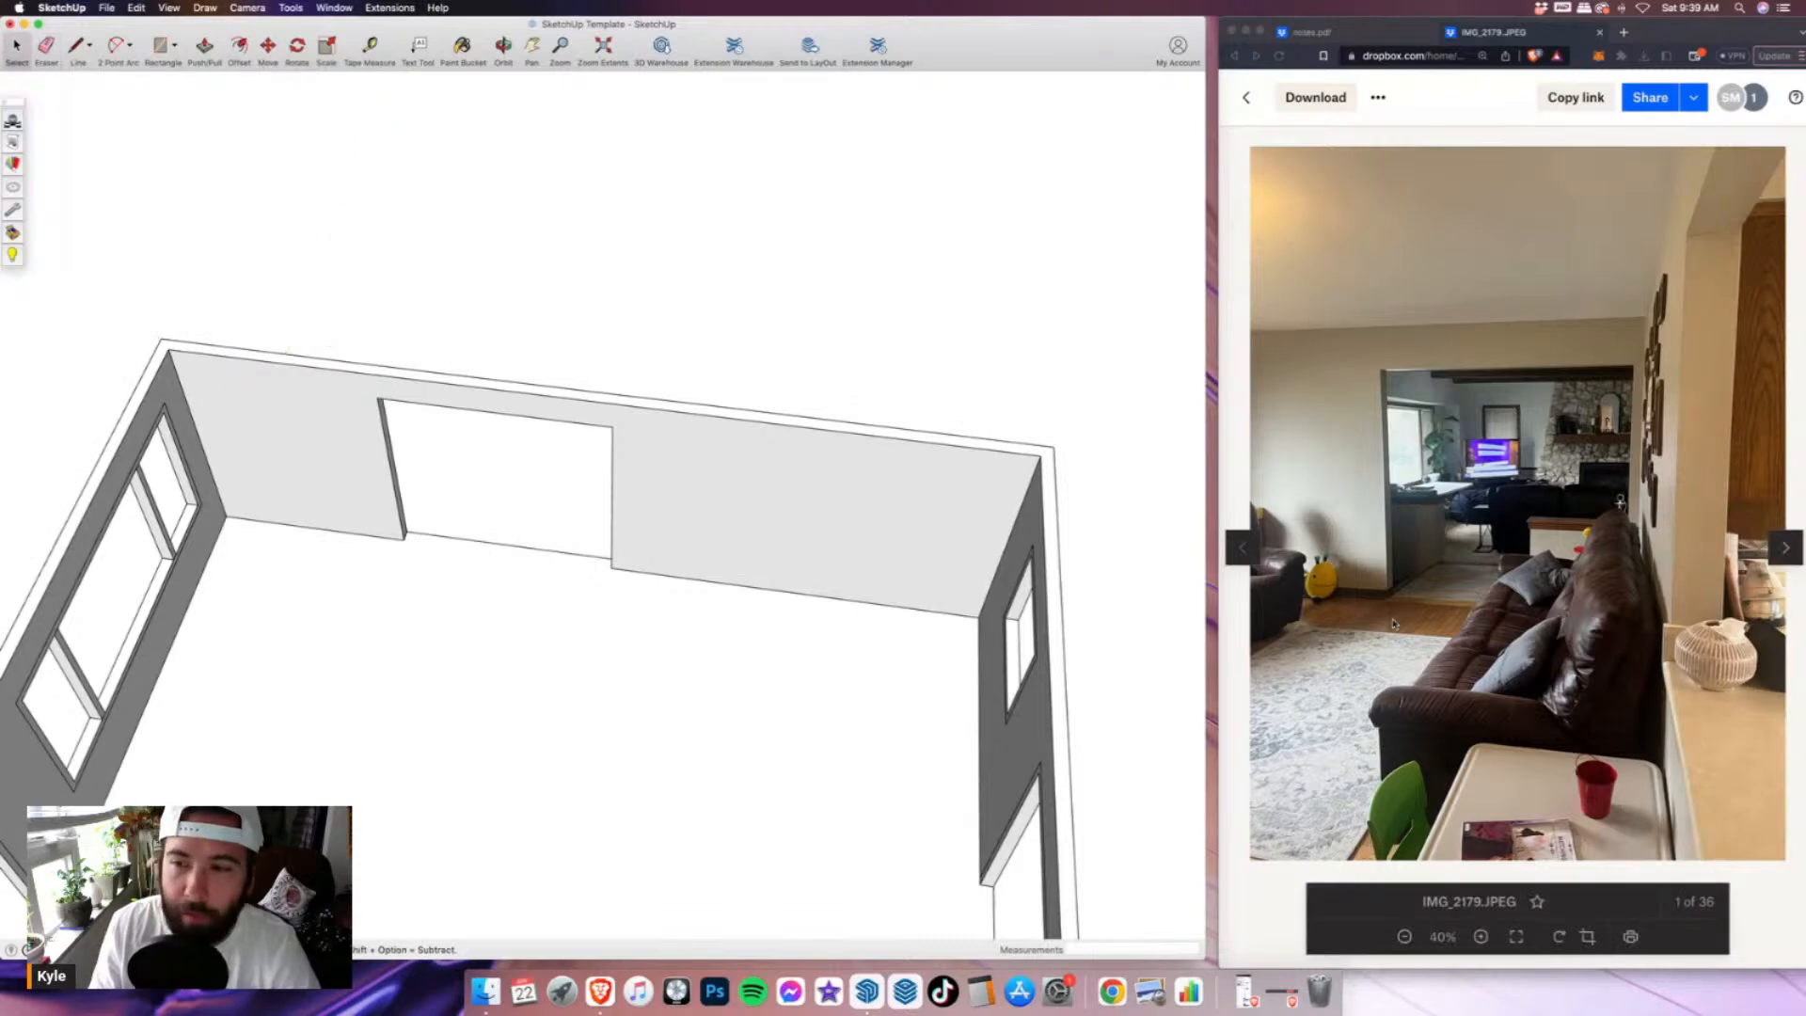
scroll(723, 512, "down", 5)
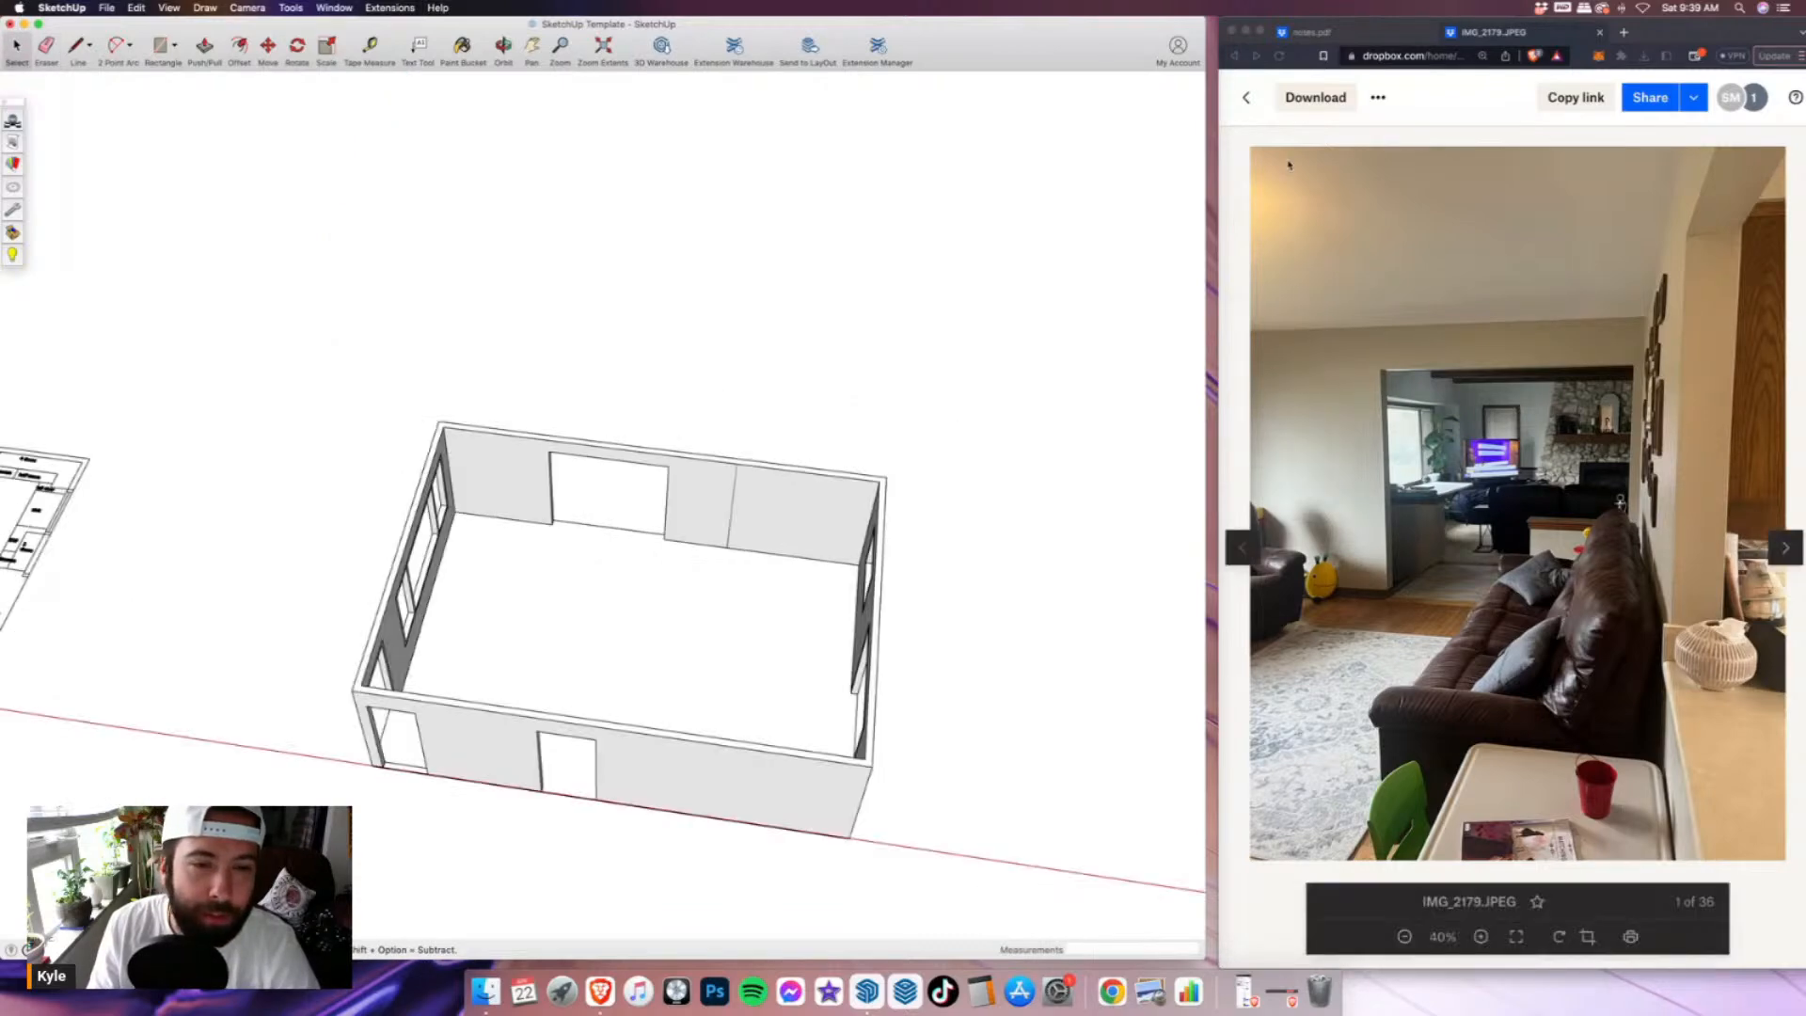
mouse_move(752, 470)
middle_mouse_down()
mouse_move(467, 490)
mouse_move(844, 465)
middle_mouse_up()
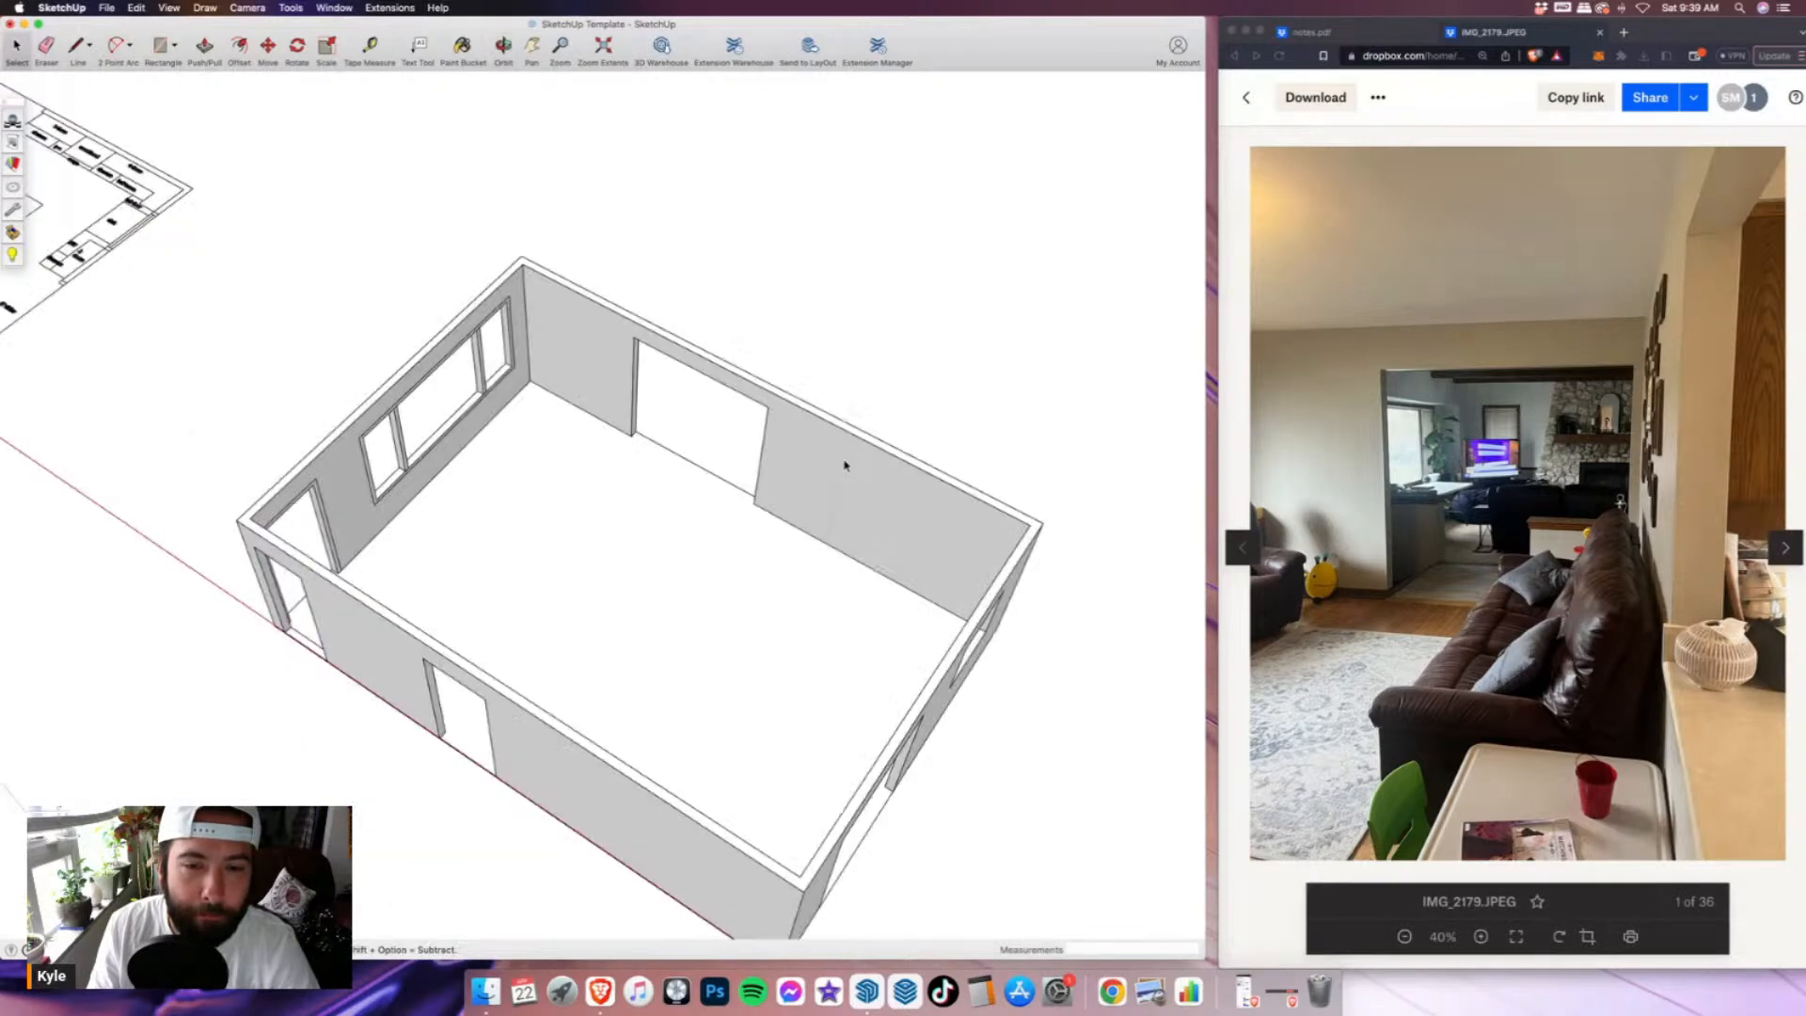
left_click(845, 465)
scroll(873, 499, "down", 3)
triple_click(873, 499)
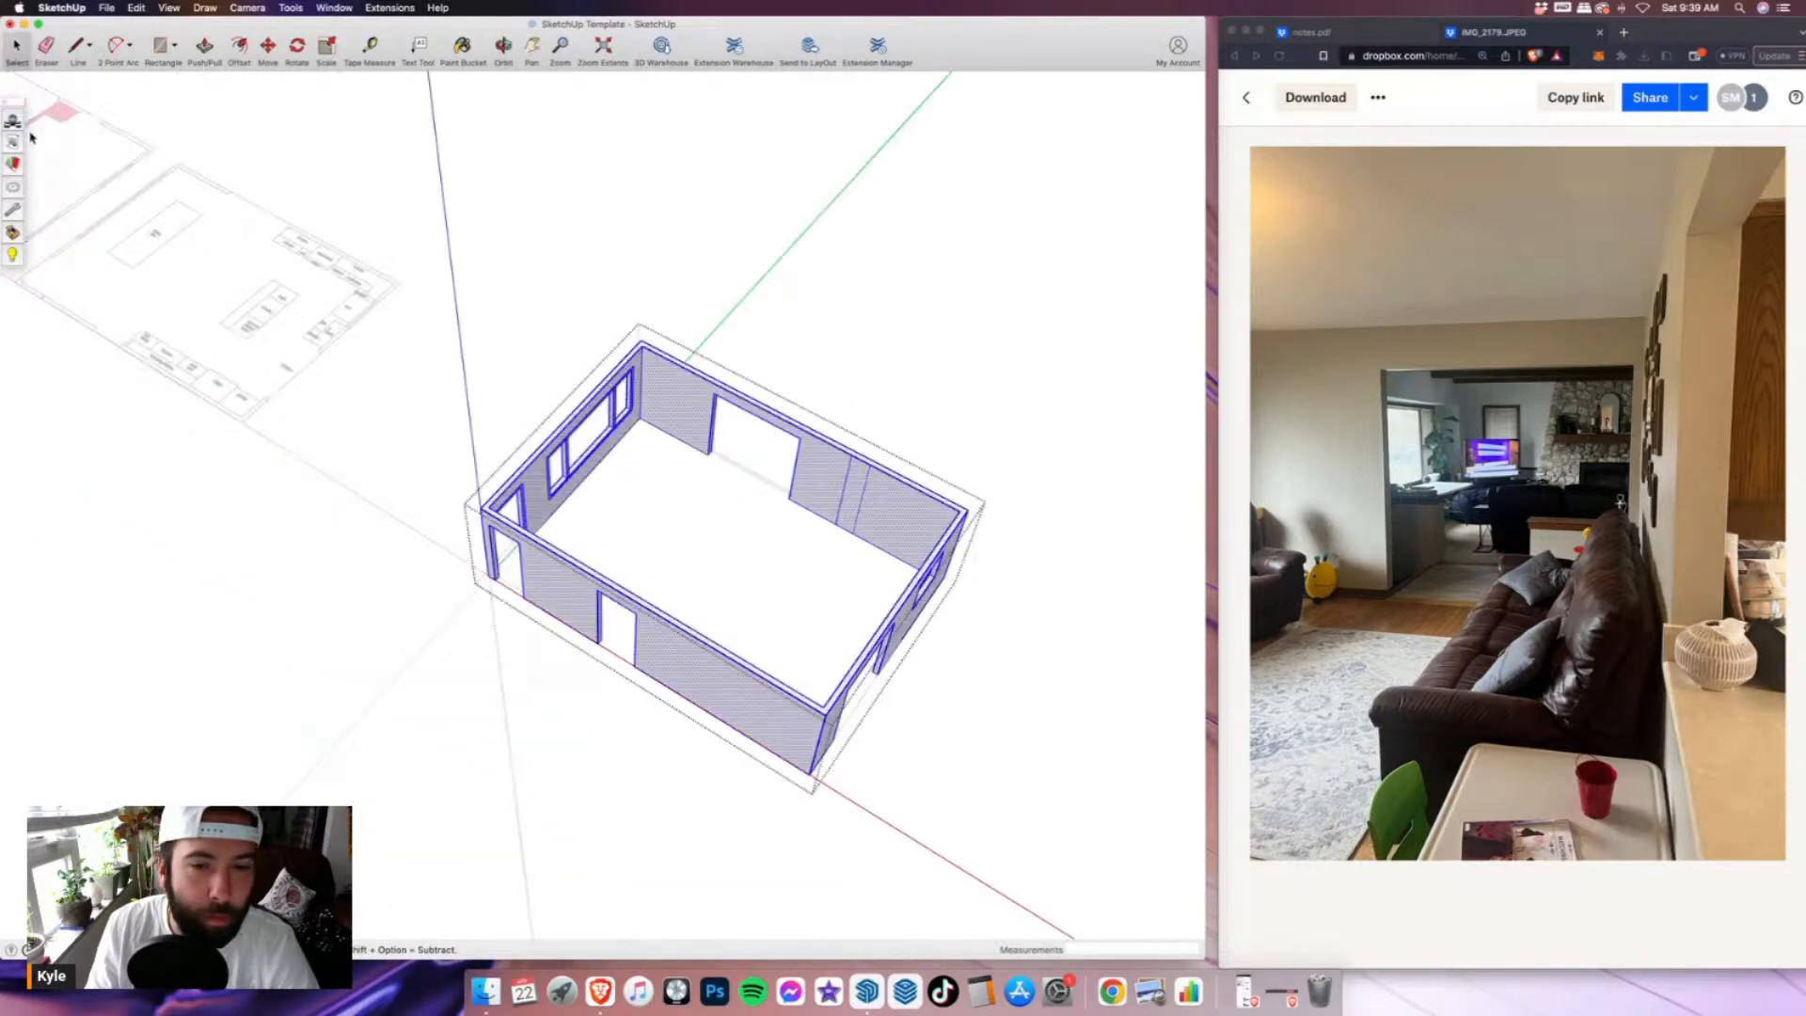
key("e")
left_click_drag(838, 495, 870, 481)
- Switch to the browser, open photo IMG_2183 from the iCloud Photos folder and compare its entry corner and doorways with the model
left_click(1246, 97)
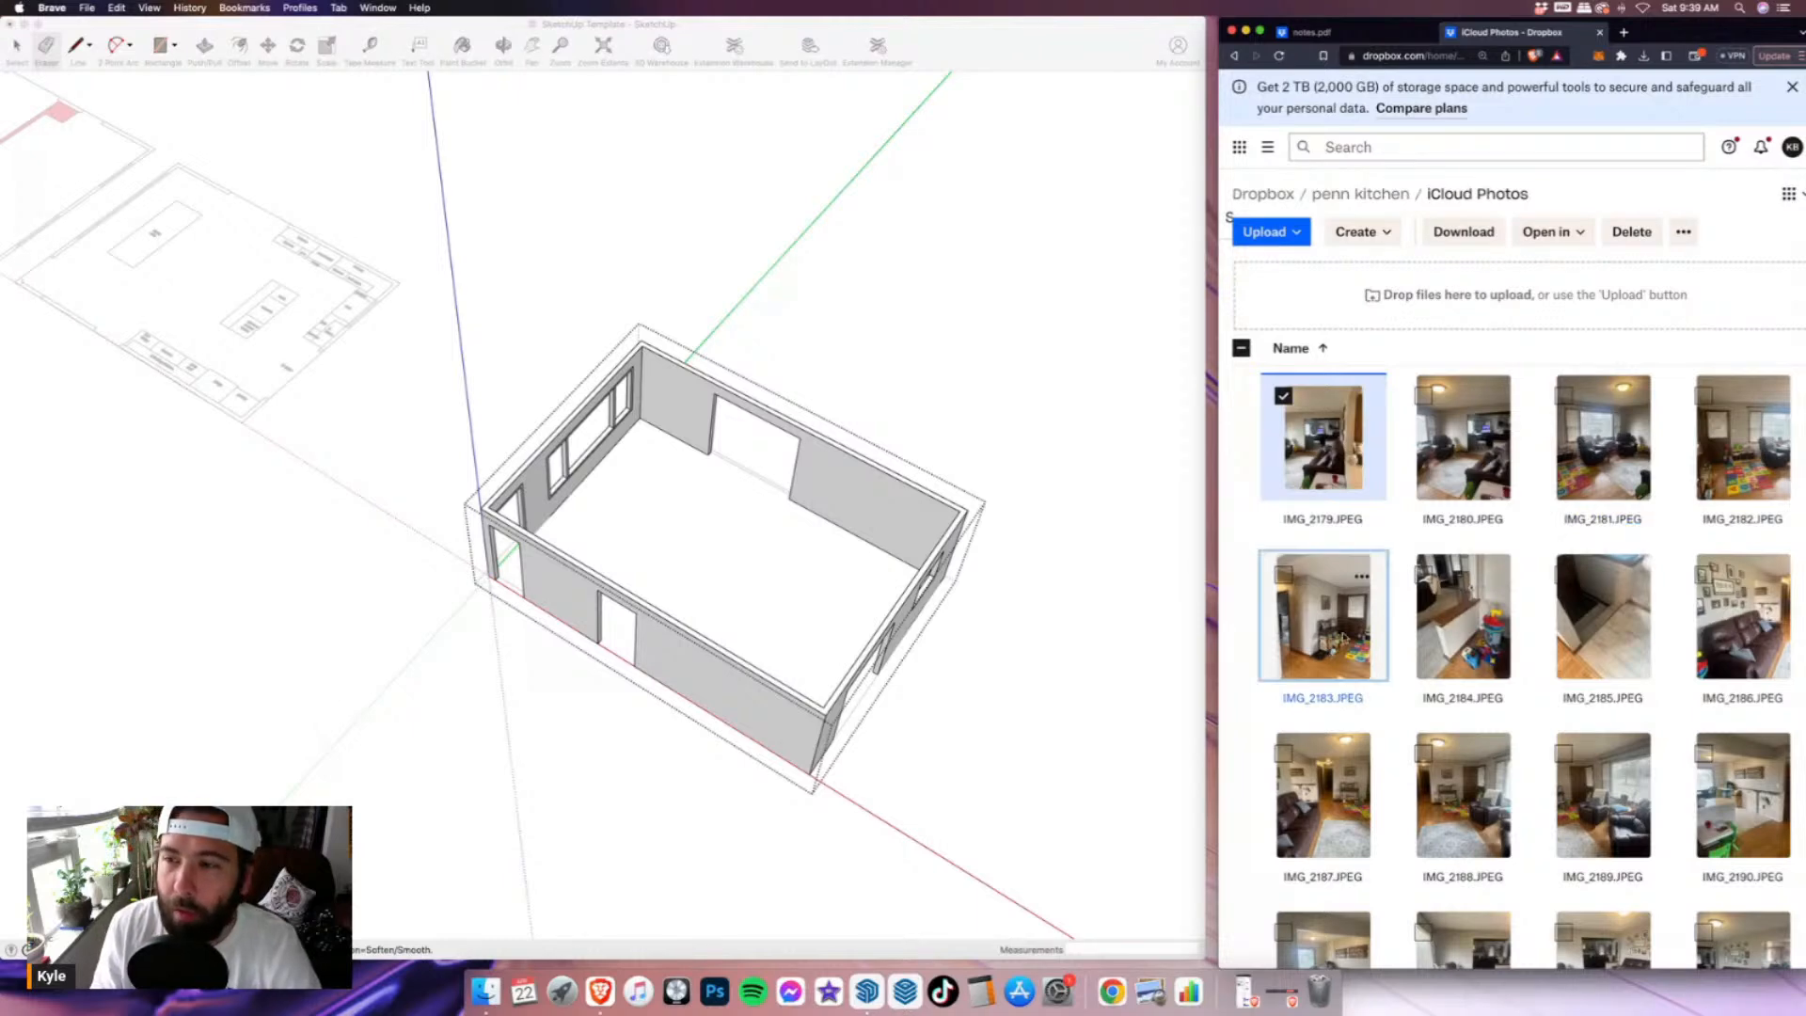
left_click(1343, 637)
mouse_move(871, 450)
middle_mouse_down()
mouse_move(634, 447)
mouse_move(399, 341)
mouse_move(329, 388)
mouse_move(244, 343)
mouse_move(201, 291)
middle_mouse_up()
scroll(399, 341, "up", 4)
scroll(329, 388, "up", 3)
scroll(244, 343, "up", 2)
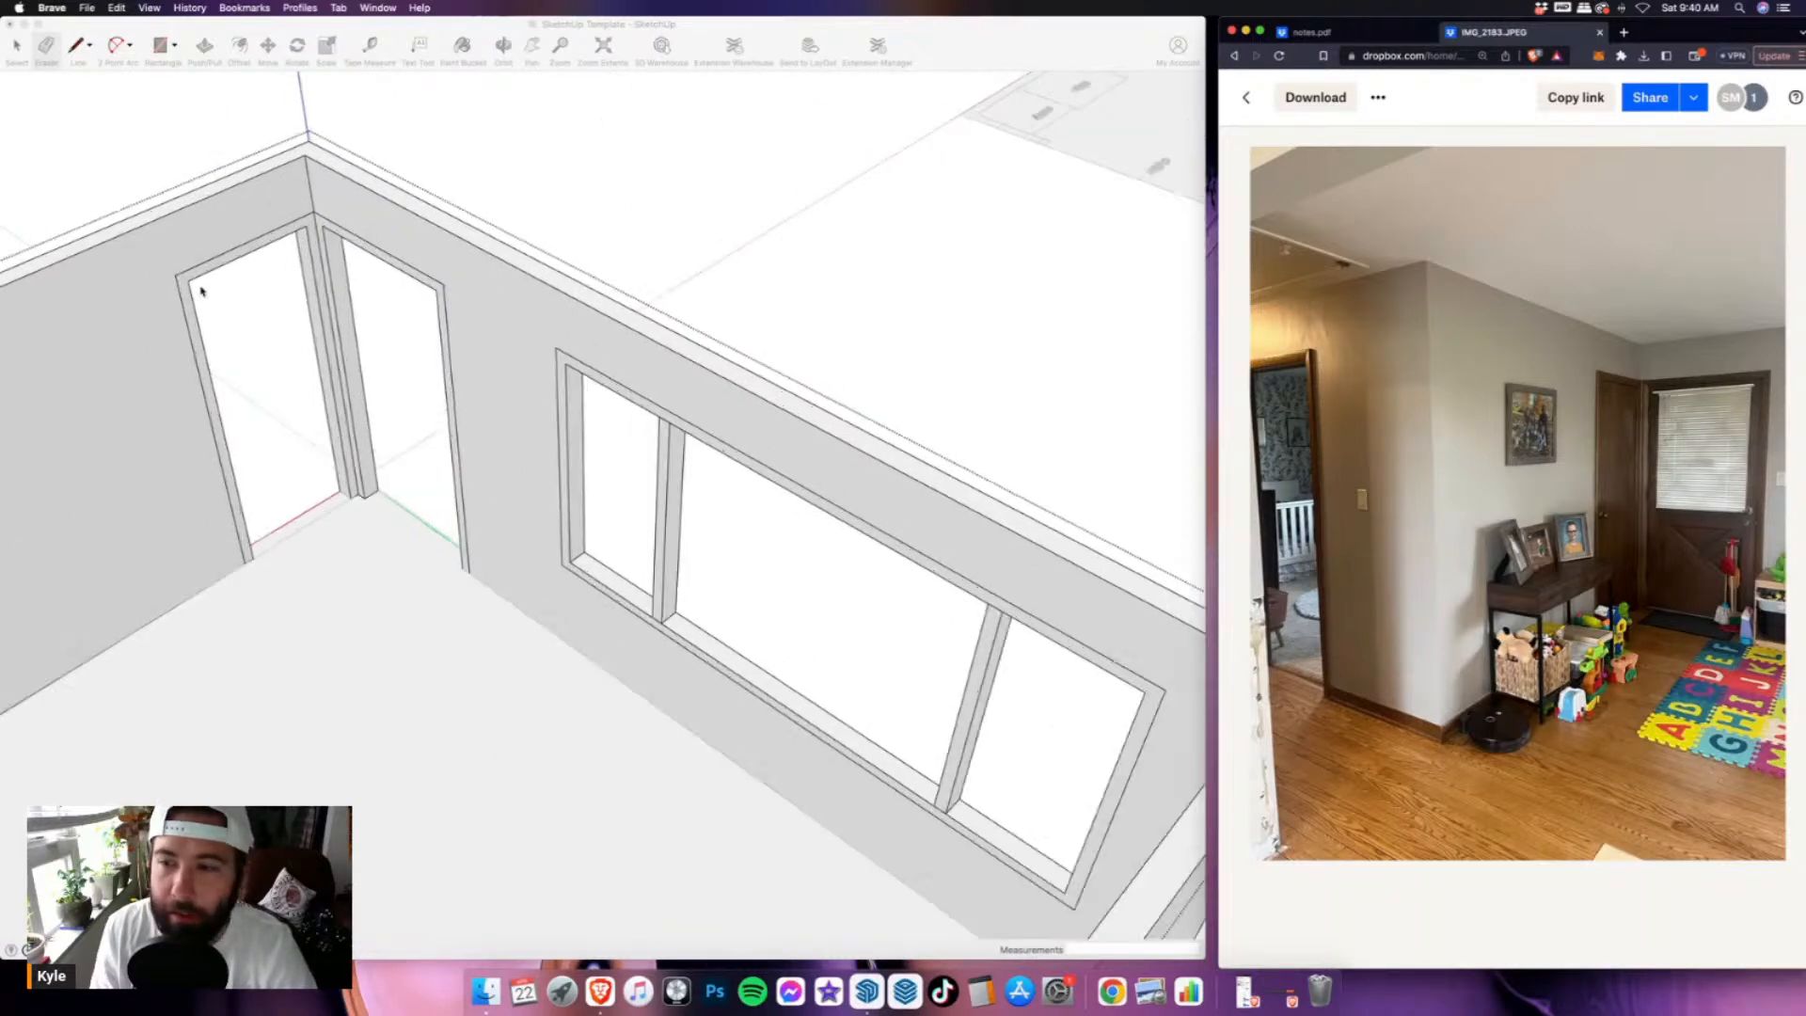
scroll(496, 405, "down", 5)
scroll(495, 405, "down", 1)
middle_click_drag(496, 404, 623, 399, "shift")
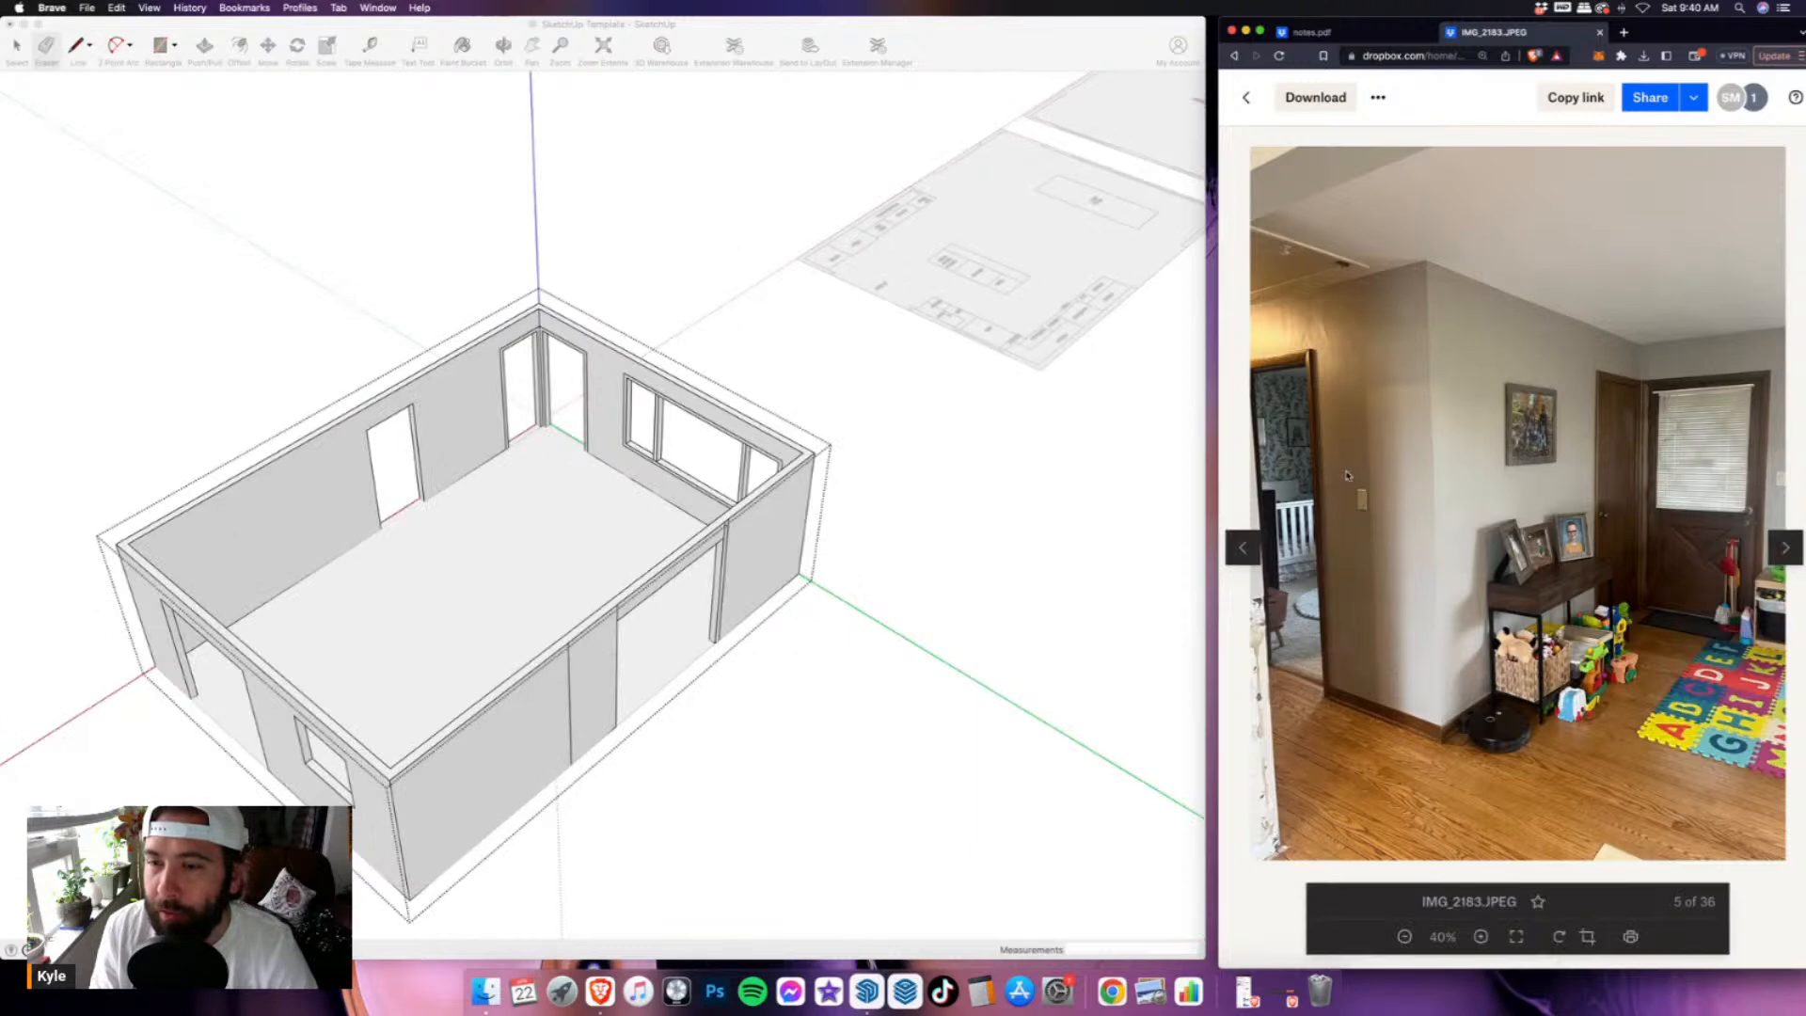
- Open photo IMG_2187 from the iCloud Photos folder and compare its hallway opening with the doorway in the wall opposite the wide opening
left_click(1245, 97)
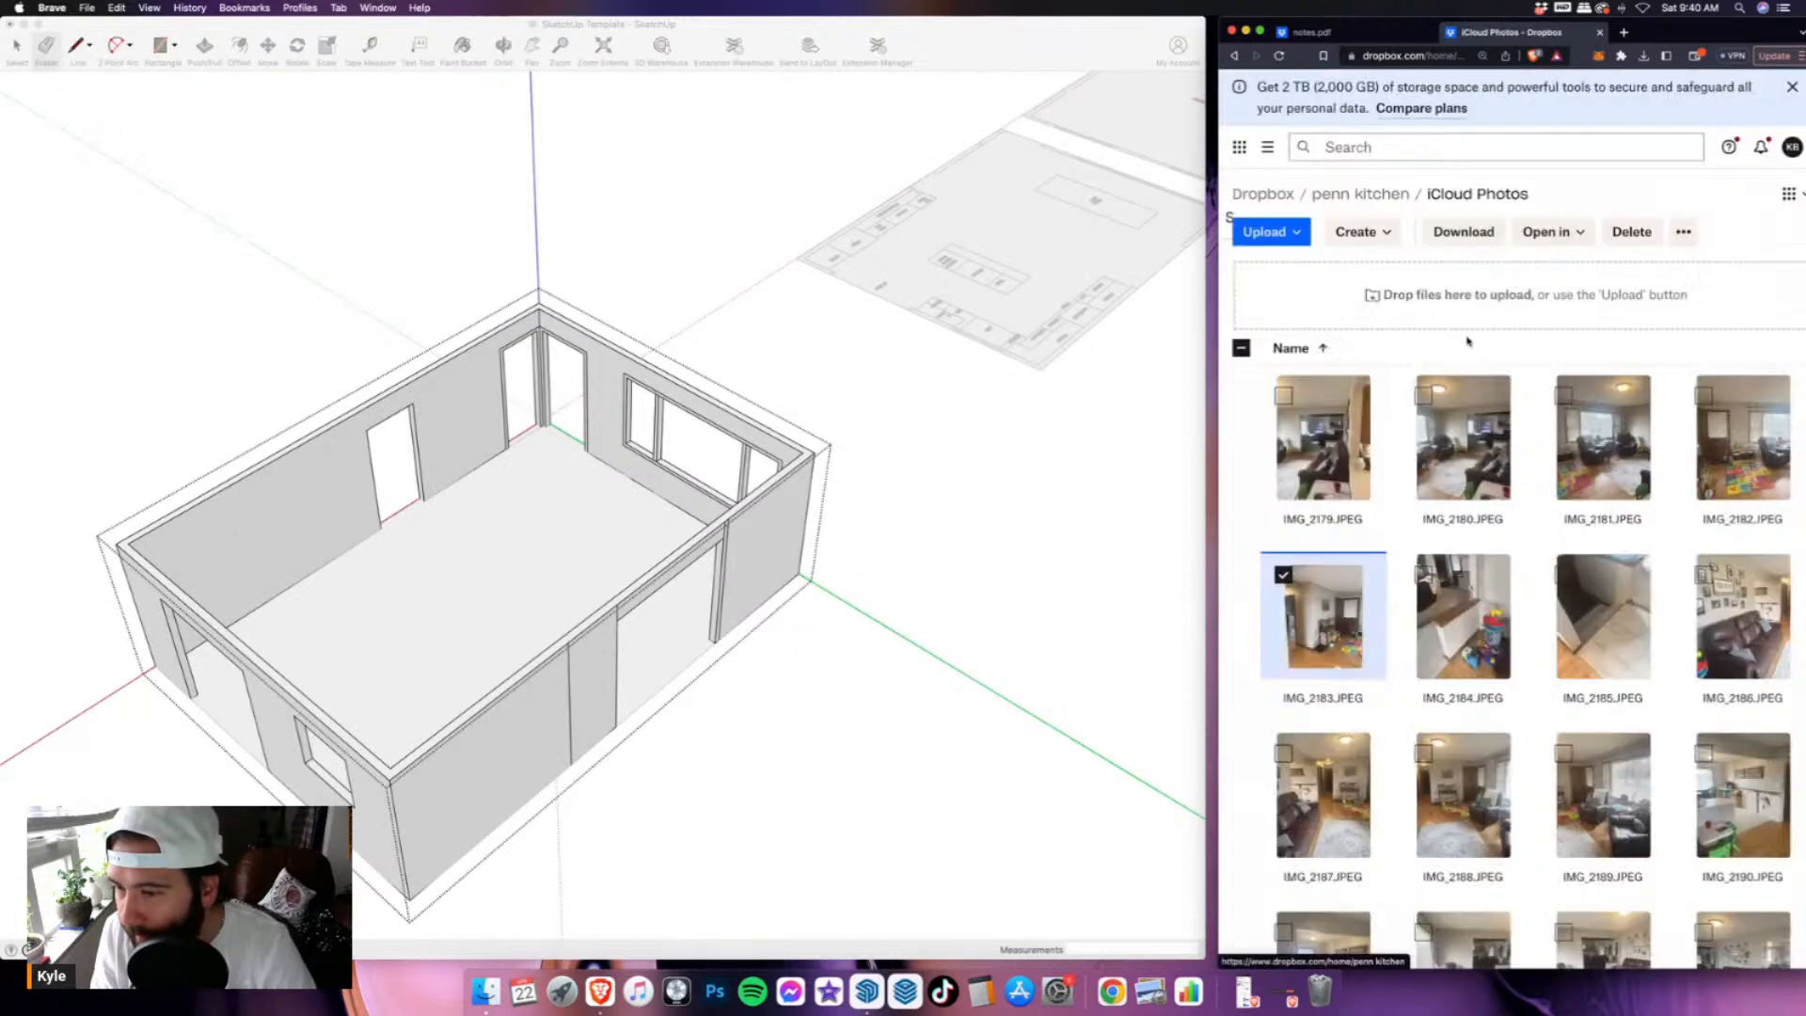
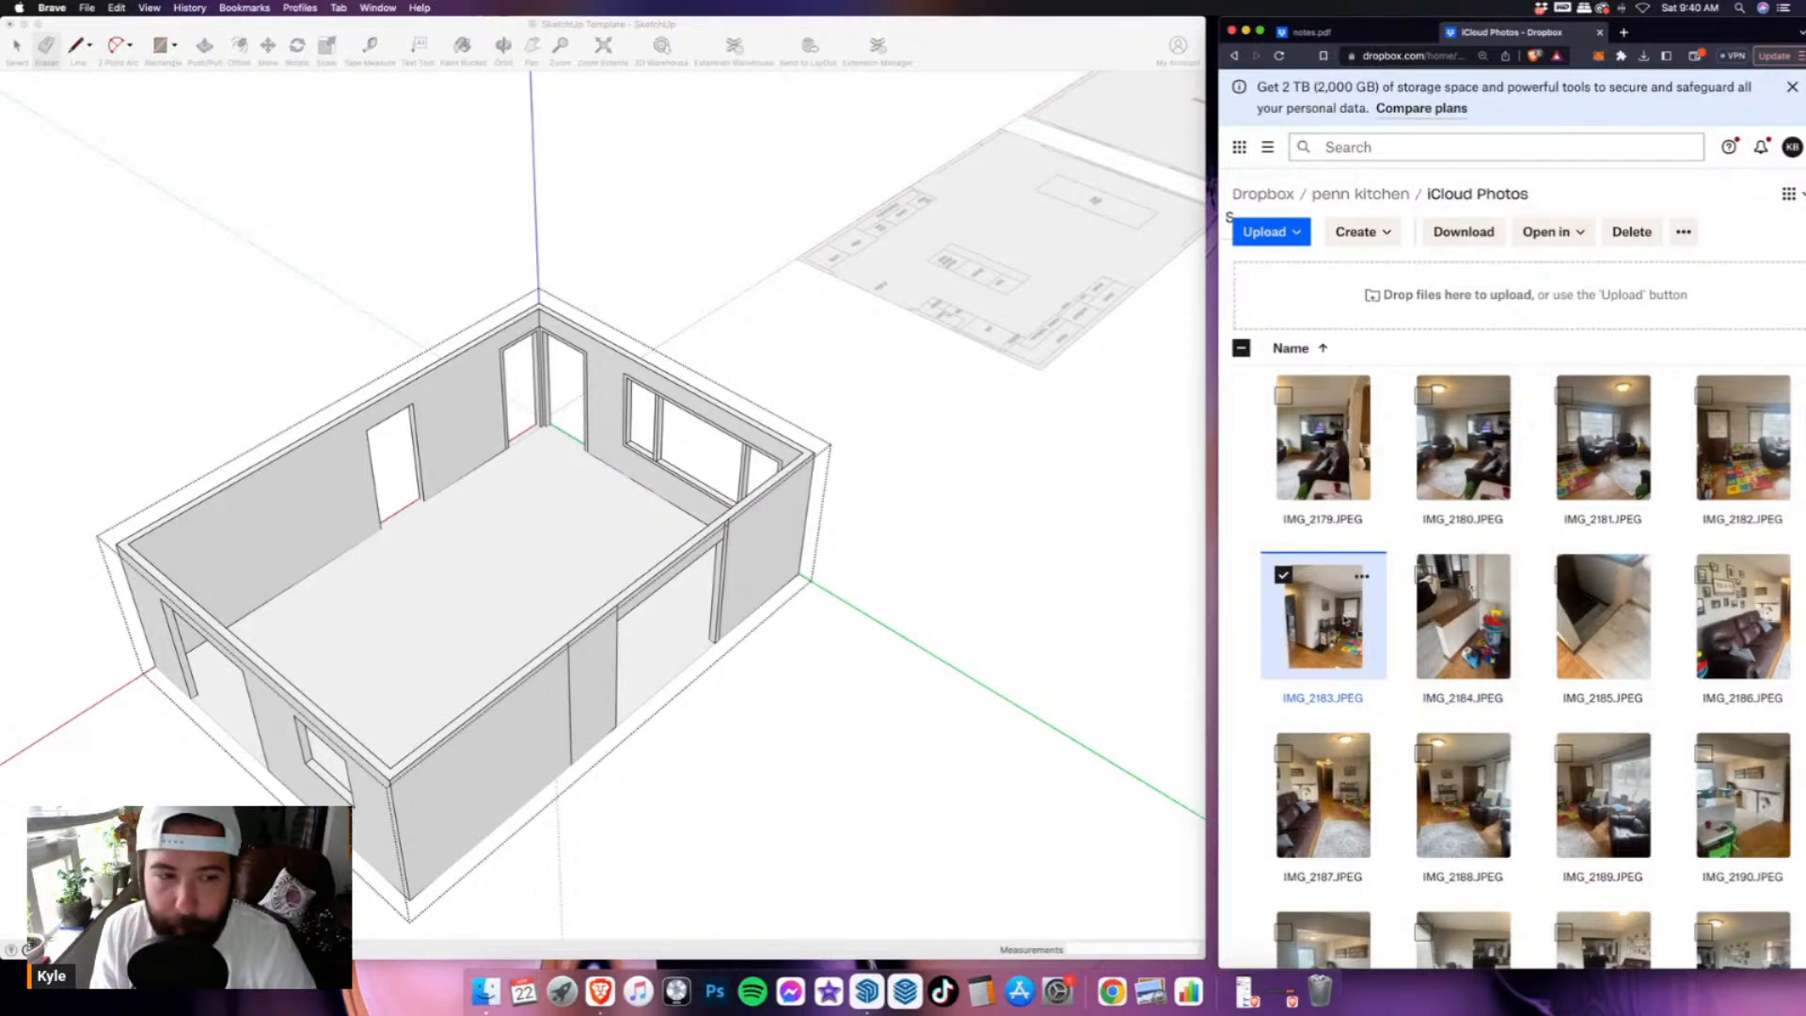
left_click(1350, 779)
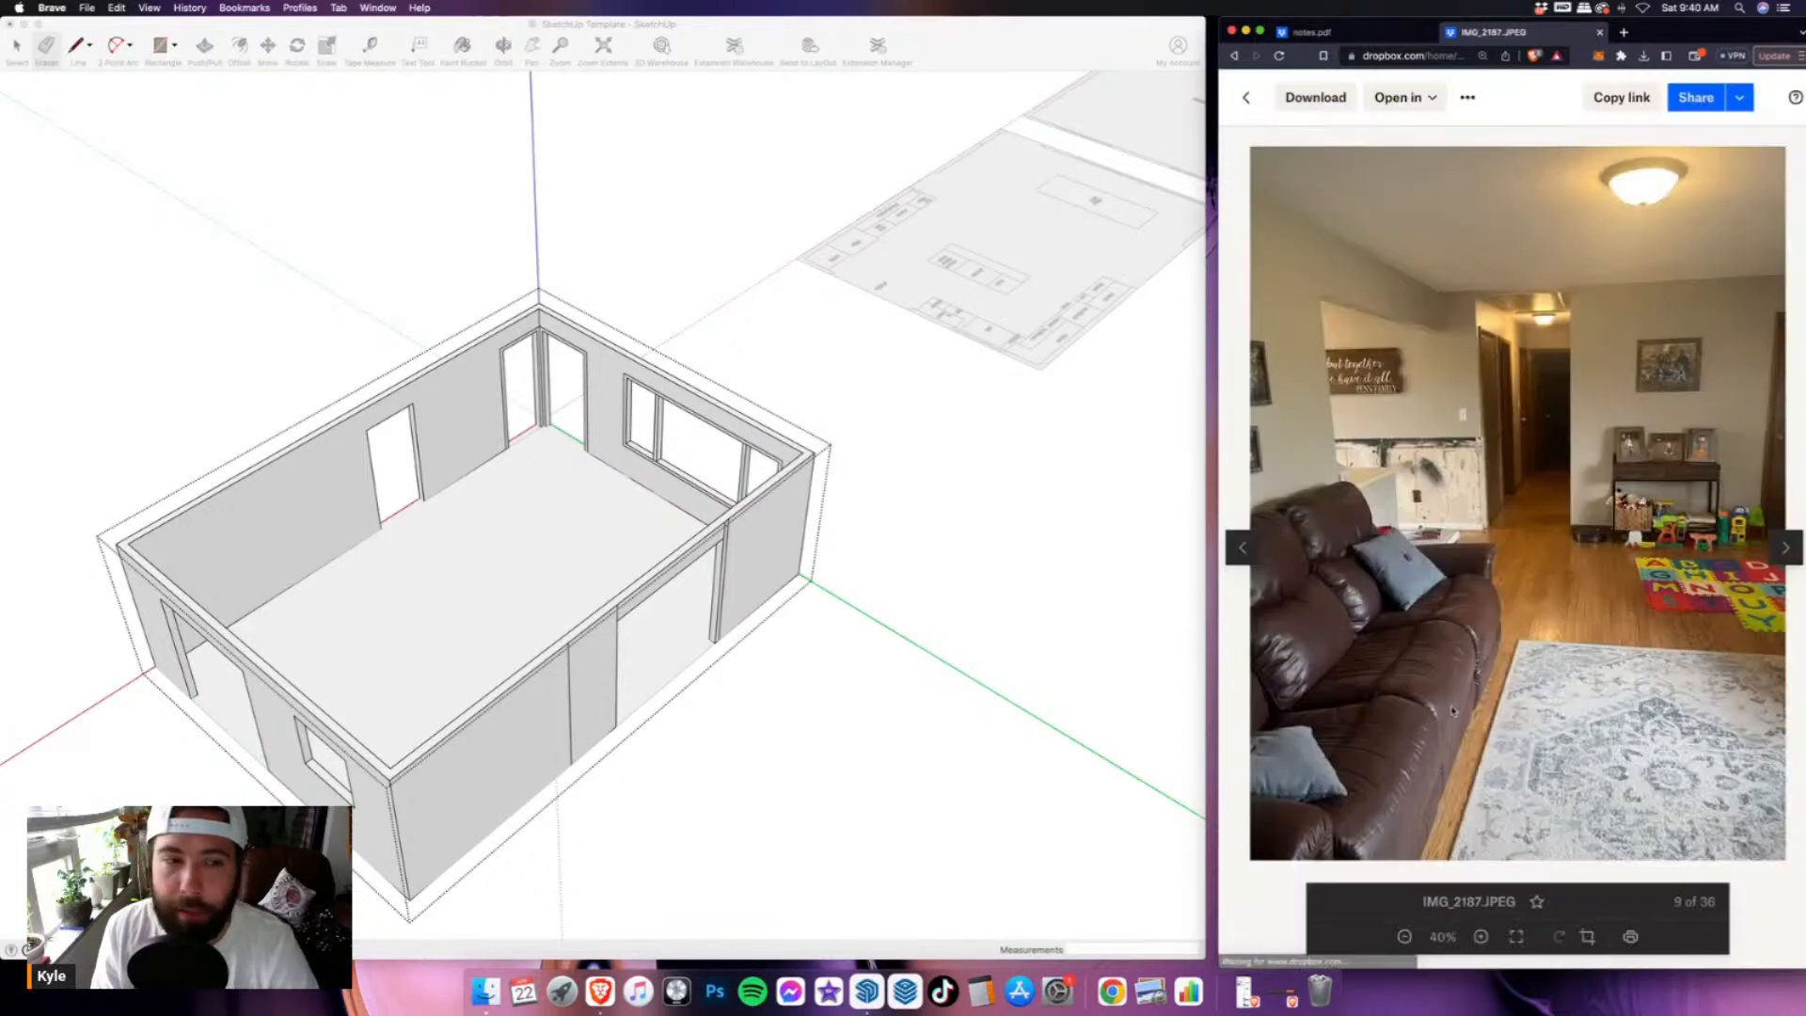
middle_click_drag(603, 353, 422, 349)
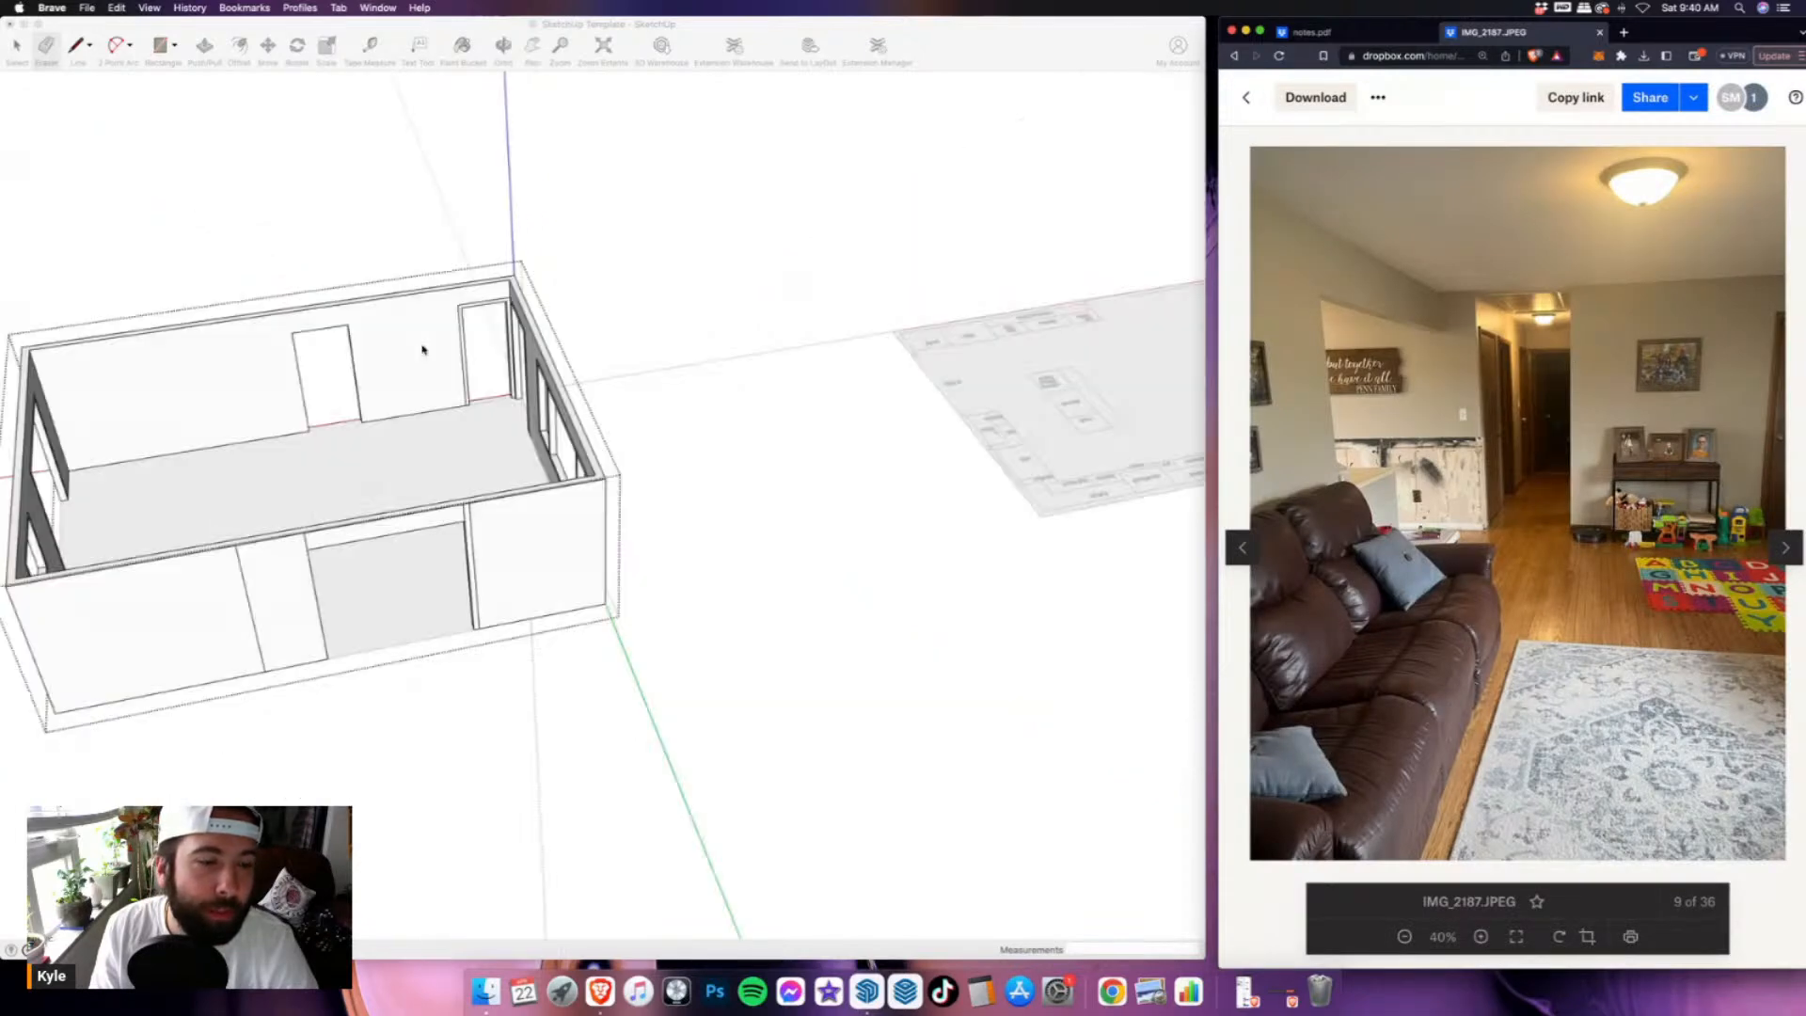
scroll(248, 301, "up", 3)
left_click(178, 246)
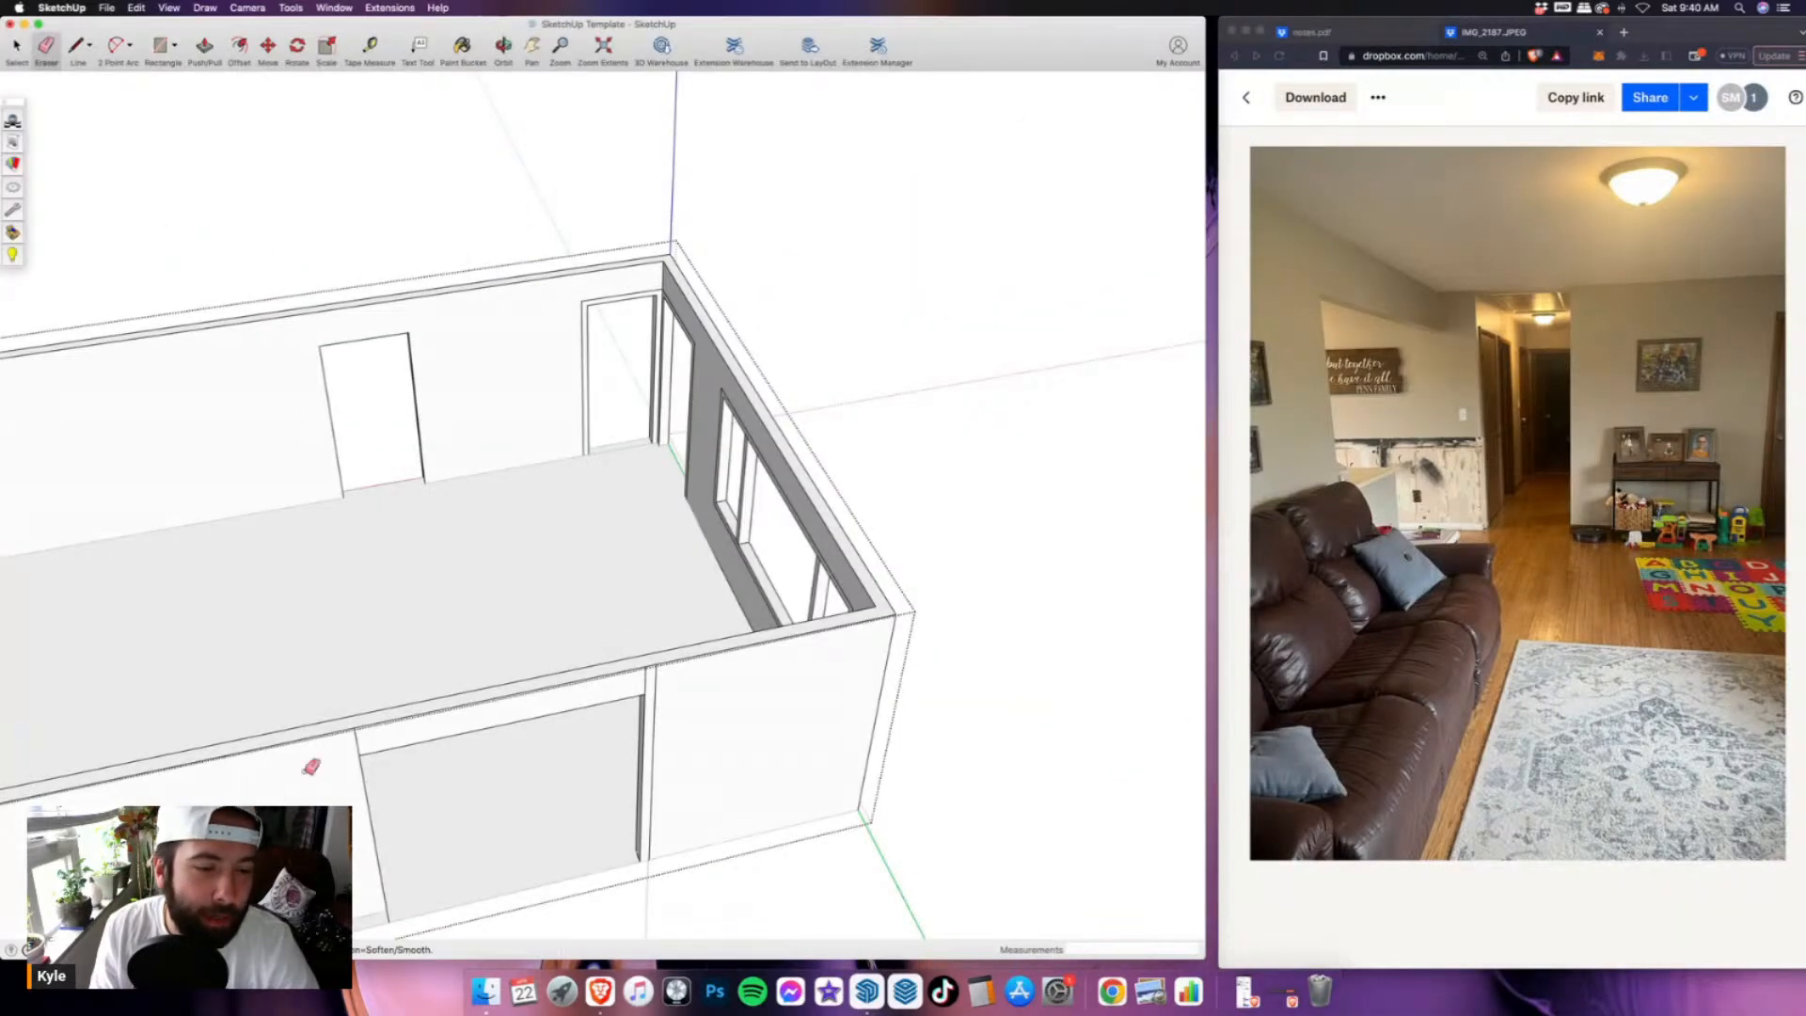
middle_click_drag(311, 766, 674, 644)
scroll(675, 643, "down", 3)
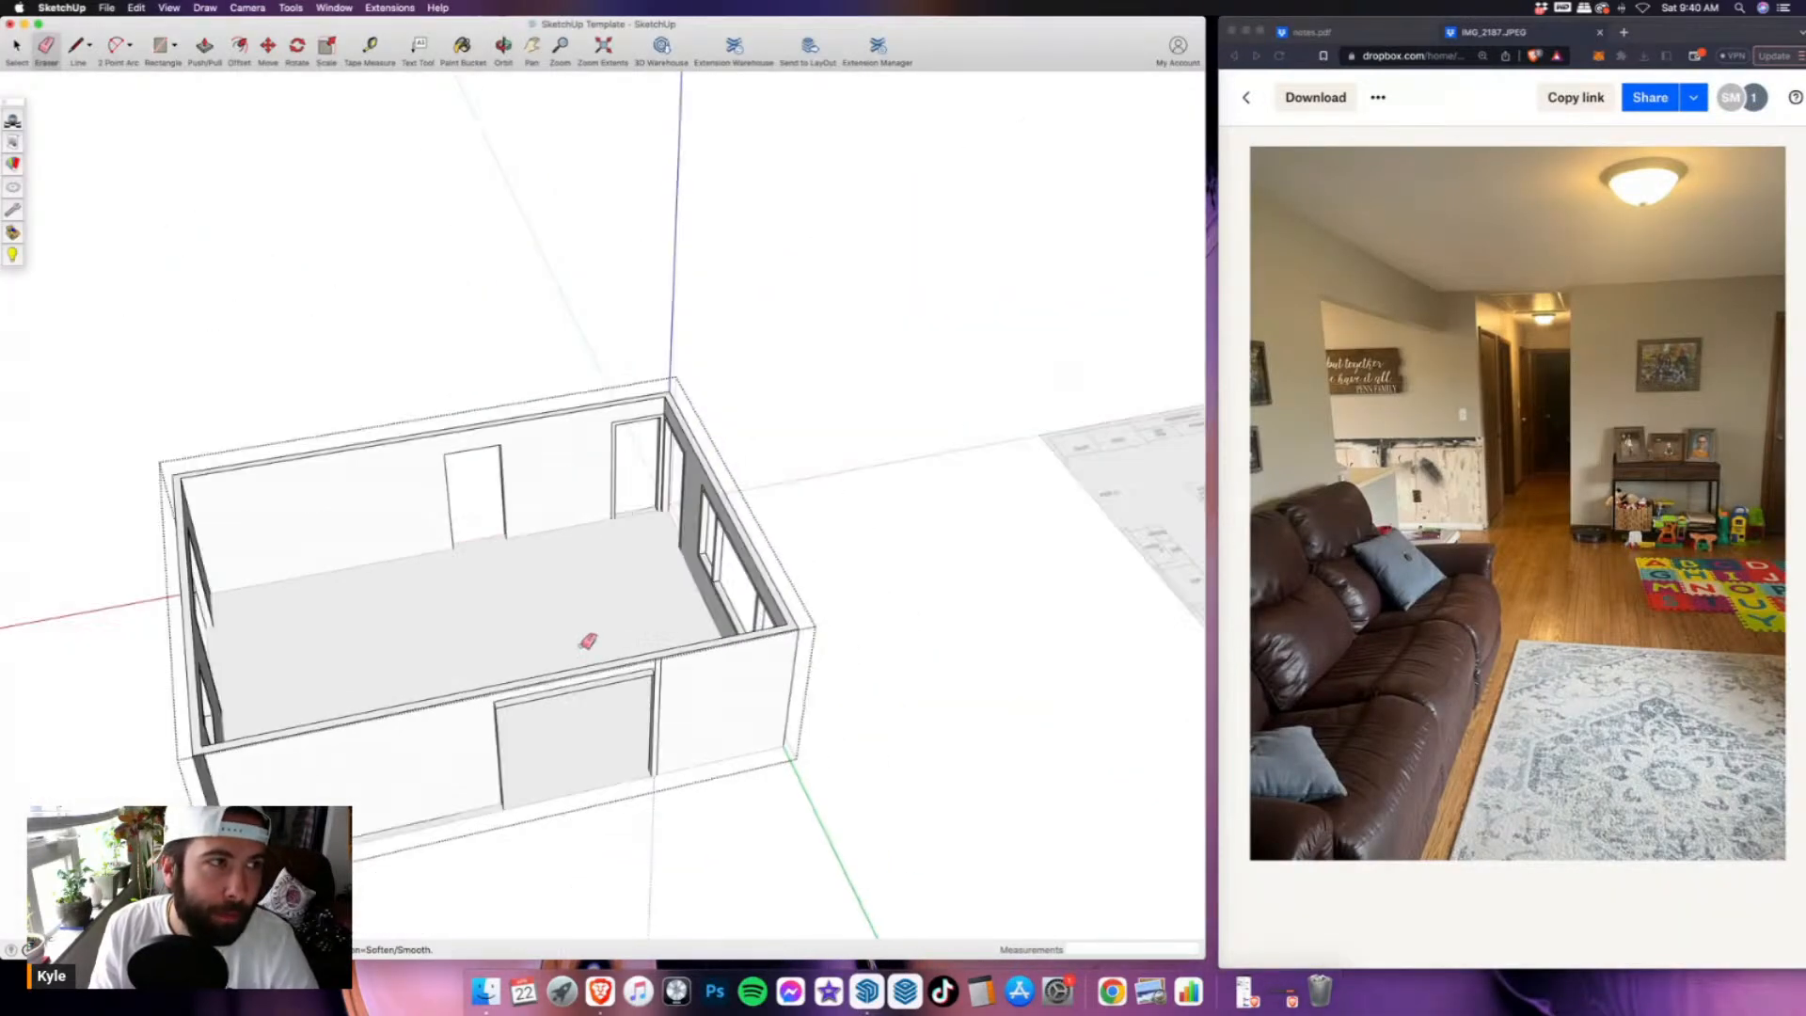
scroll(588, 642, "up", 5)
- Push the underside of the middle doorway's header up 1' 4" to the top of the wall opposite the wide opening
key("space")
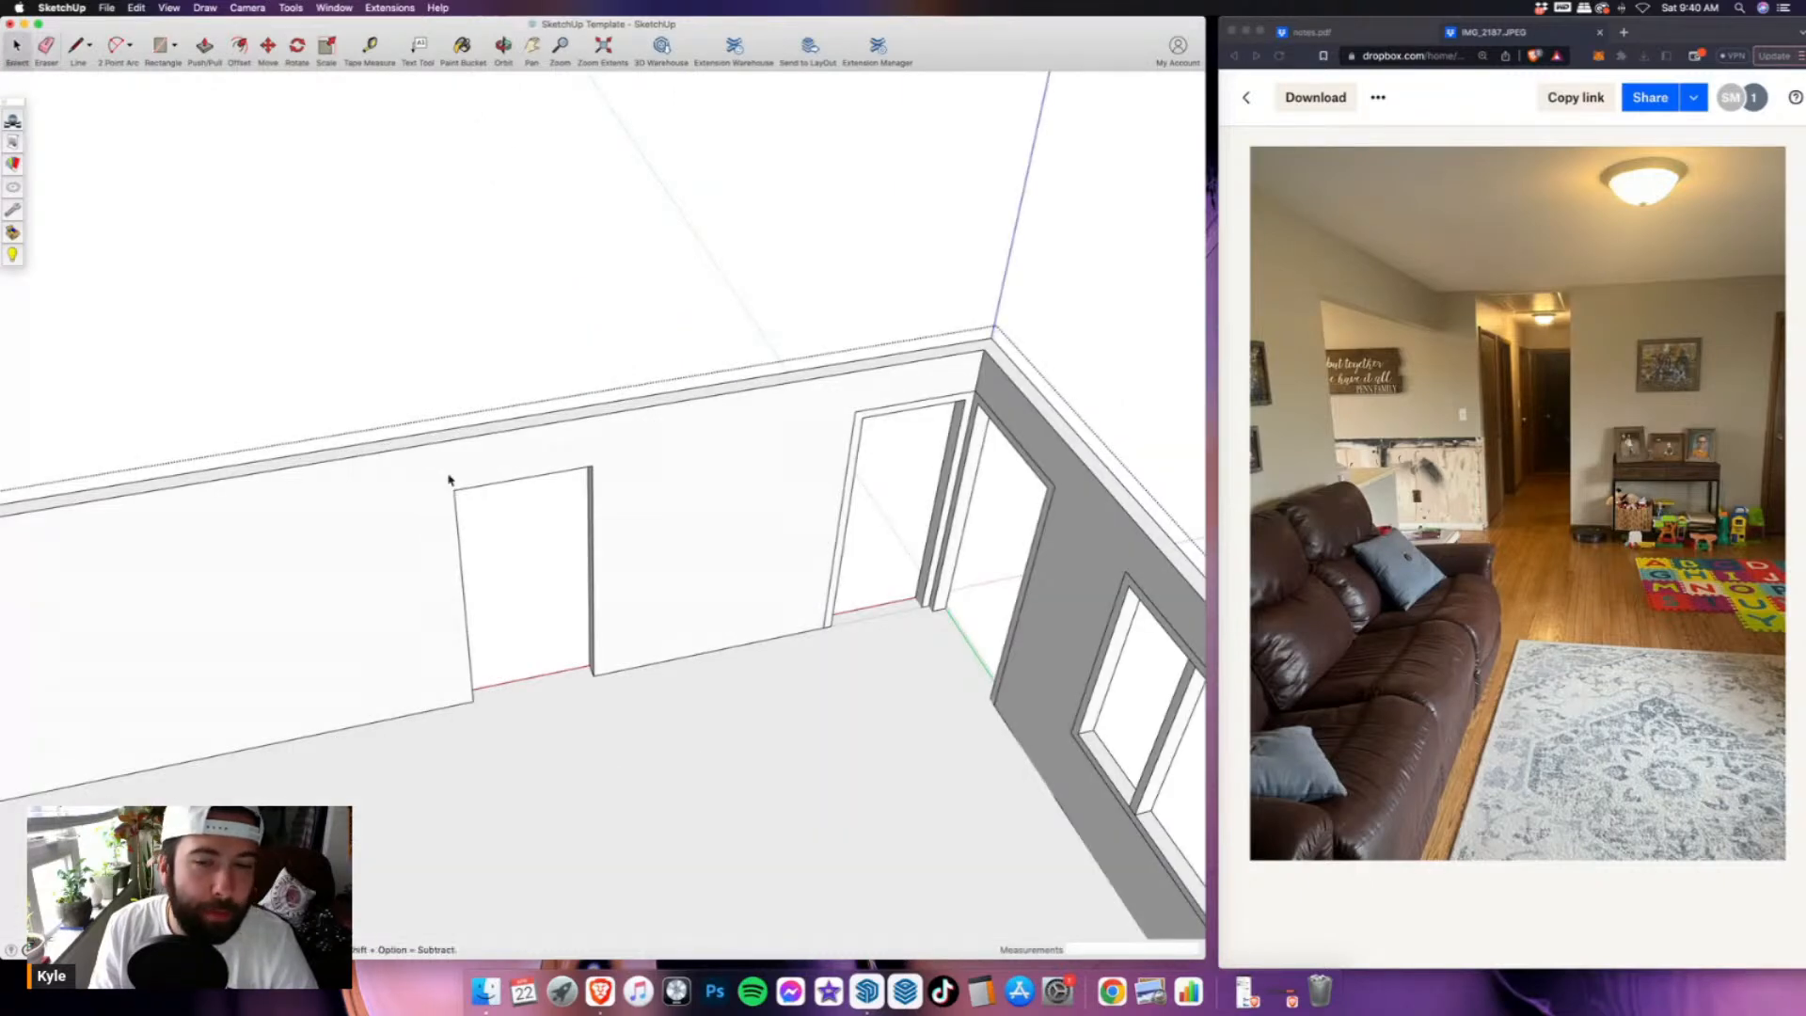
left_click(449, 480)
scroll(472, 467, "up", 4)
middle_click_drag(472, 468, 459, 426)
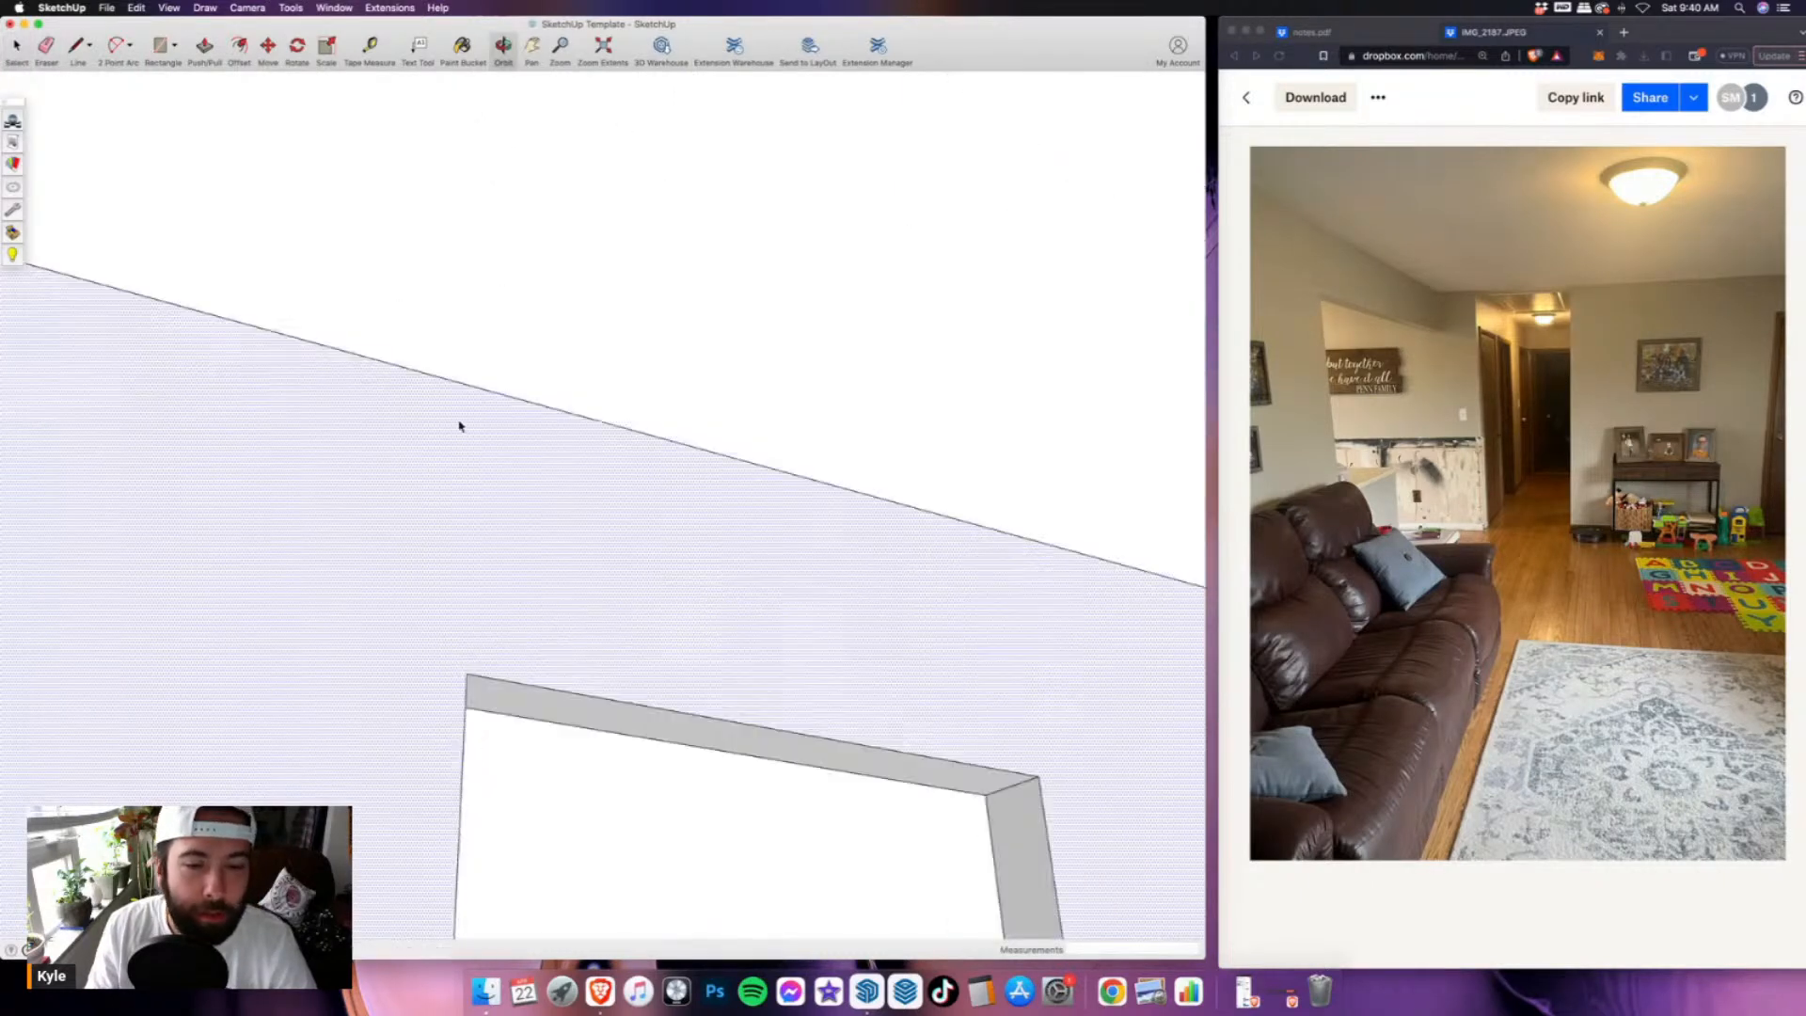
key("p")
left_click(697, 731)
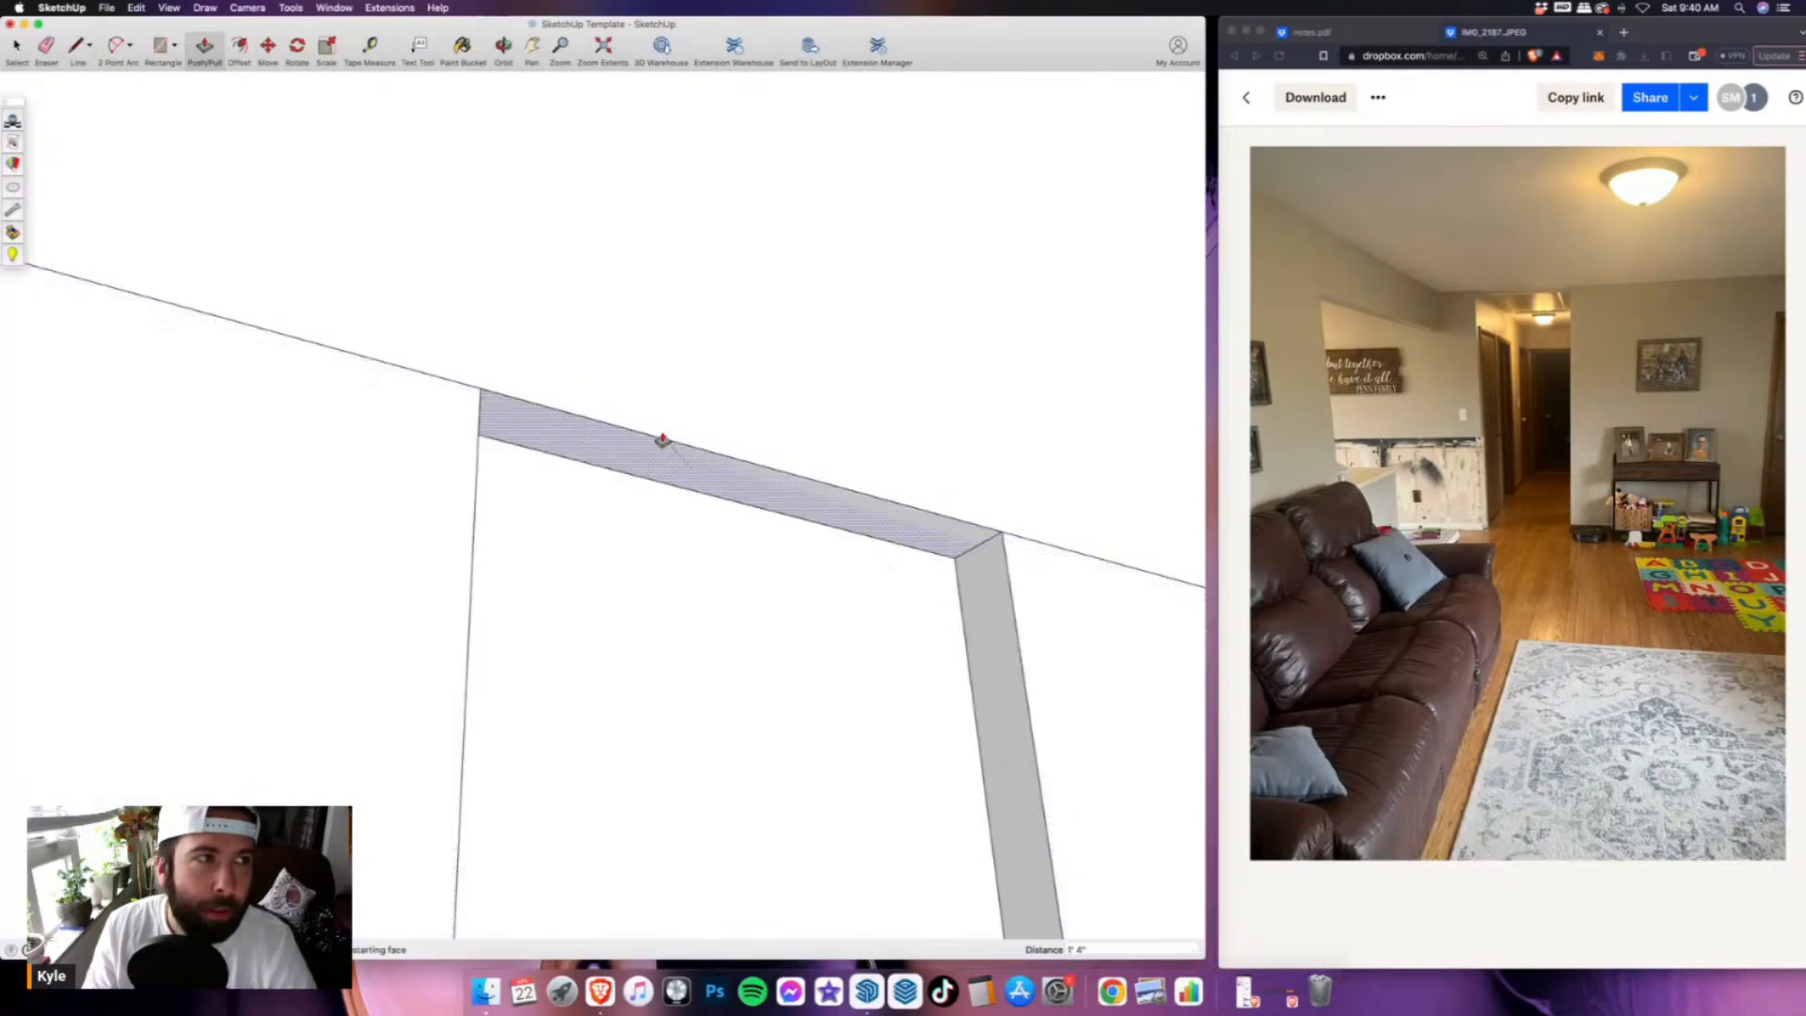
left_click(662, 439)
- Erase the leftover header edges across the top of the middle doorway to leave a full-height gap
key("e")
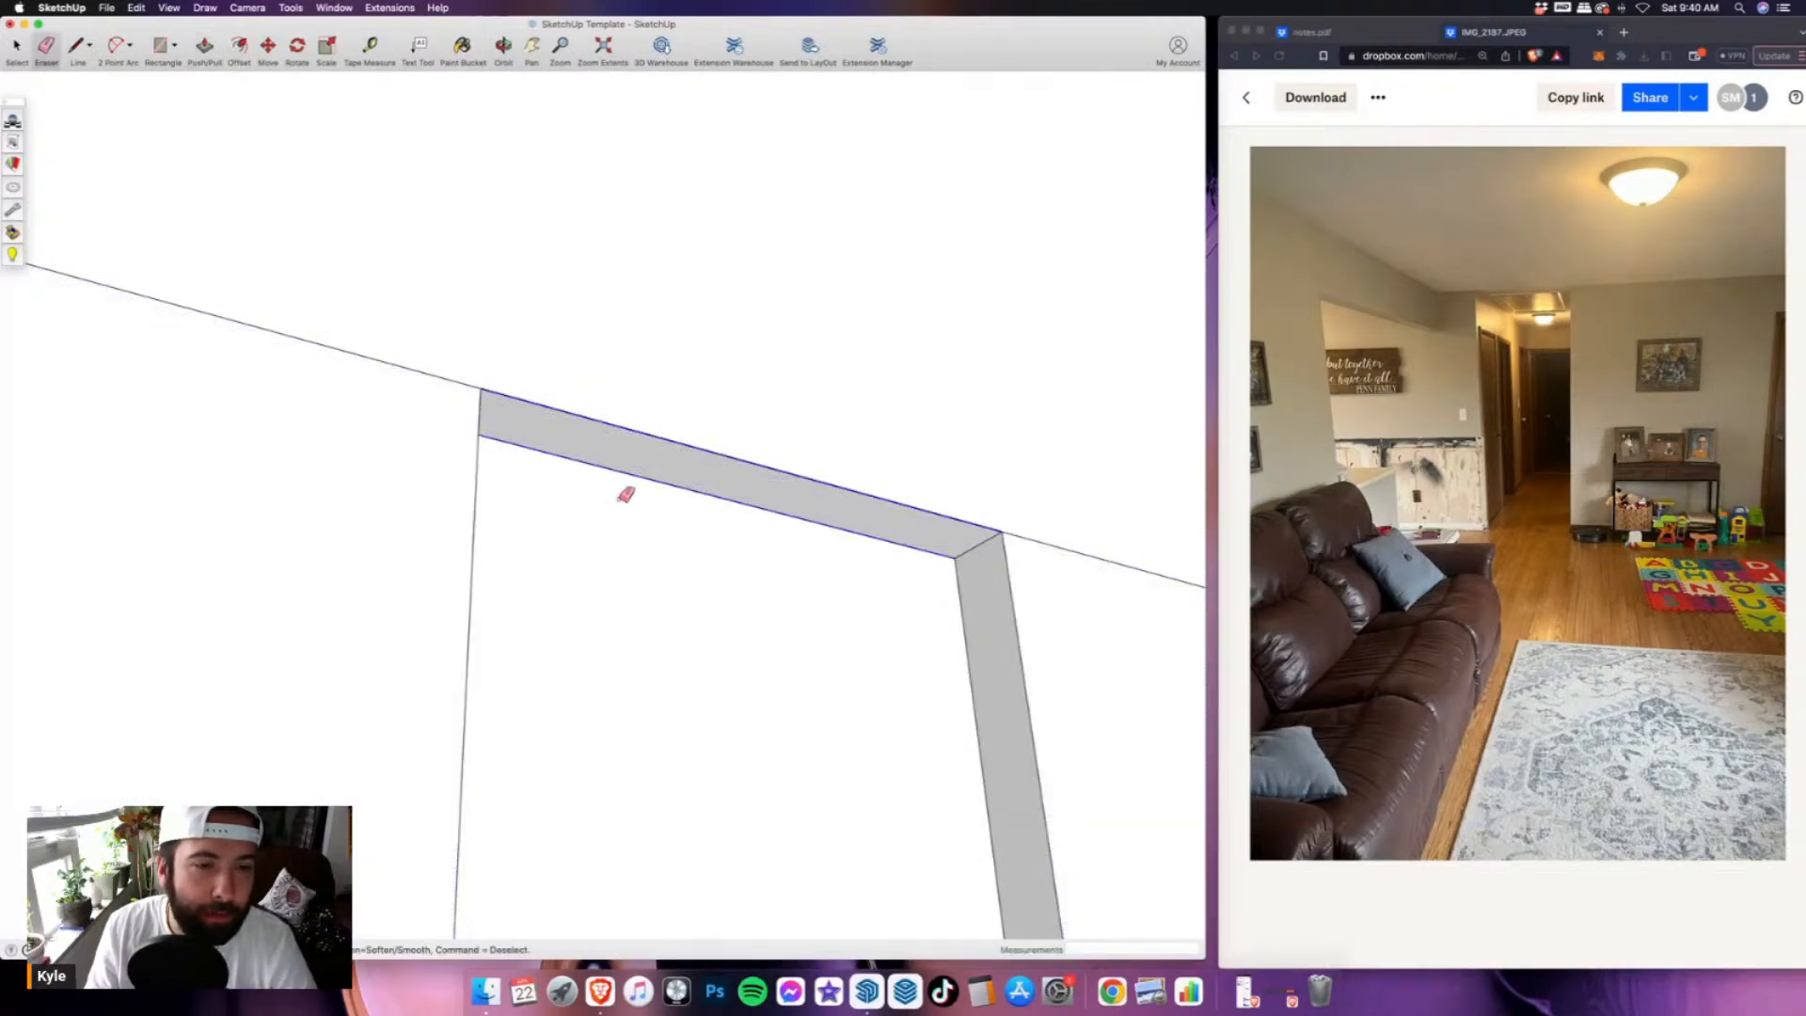
left_click_drag(618, 500, 613, 456)
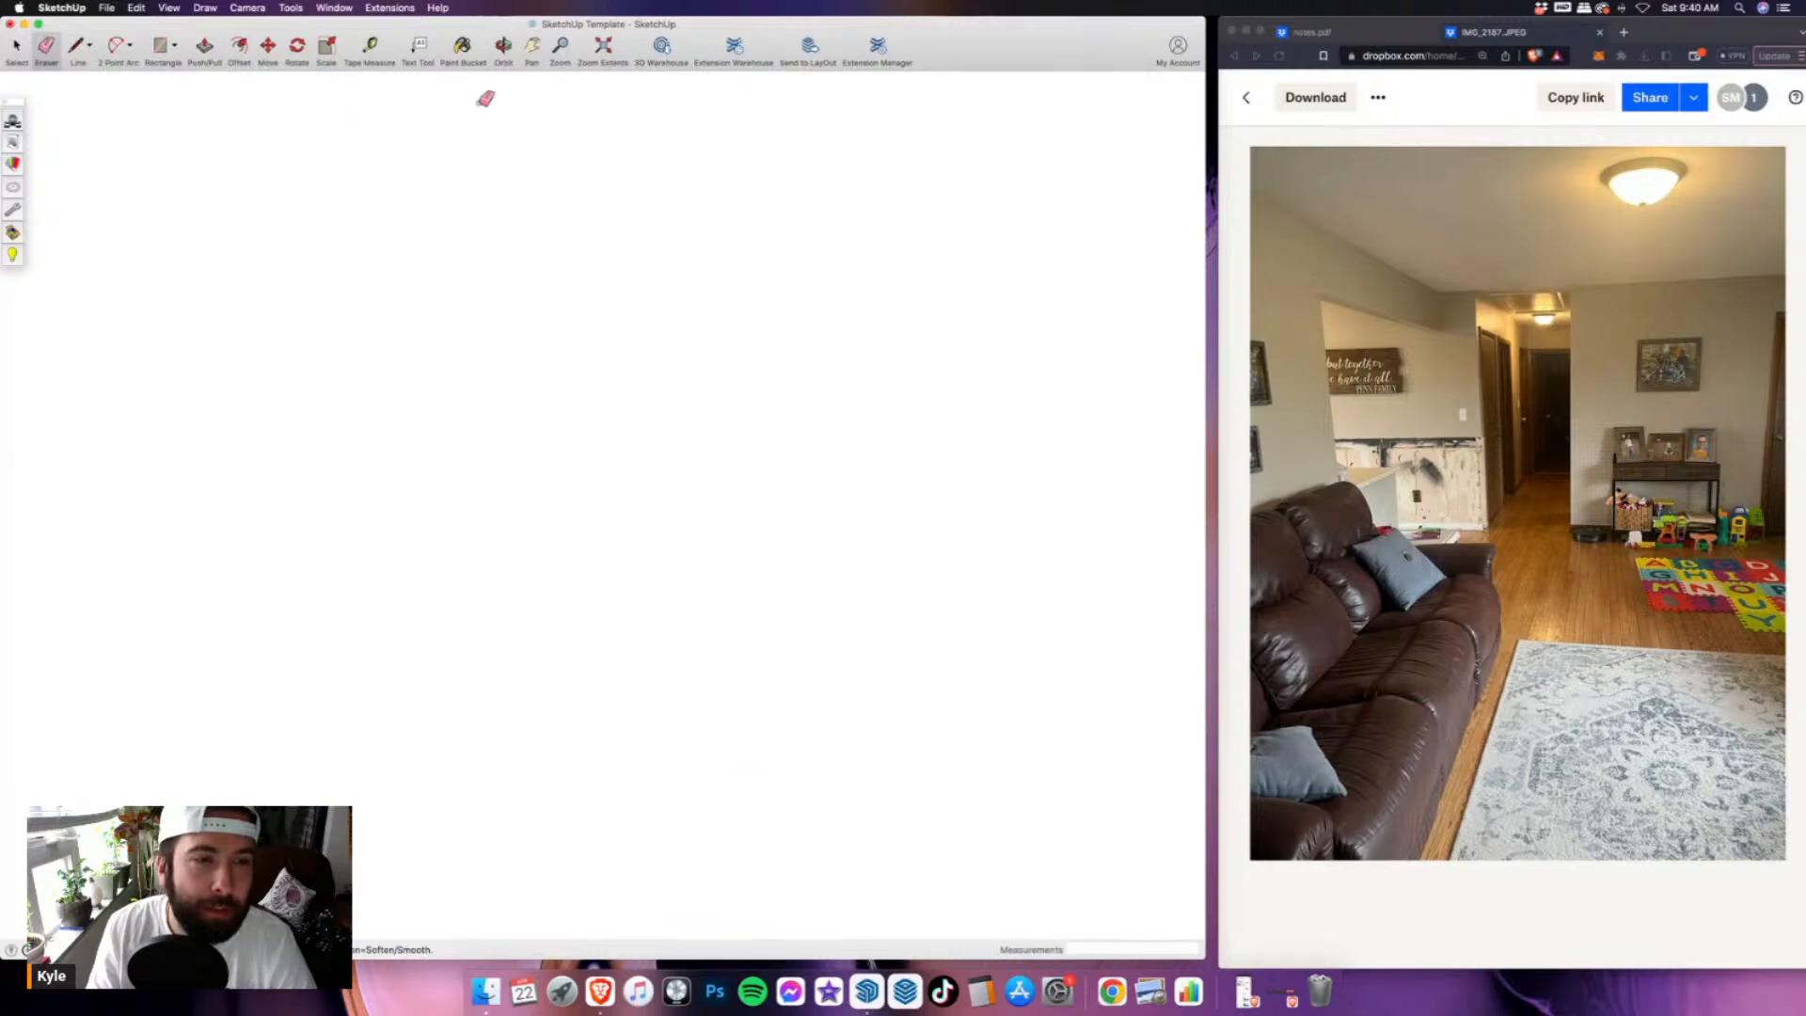
key("shift+z")
- Draw a baseboard line 4" above the floor from the full-height gap along the long wall and around the corner to the door casing
scroll(218, 372, "up", 5)
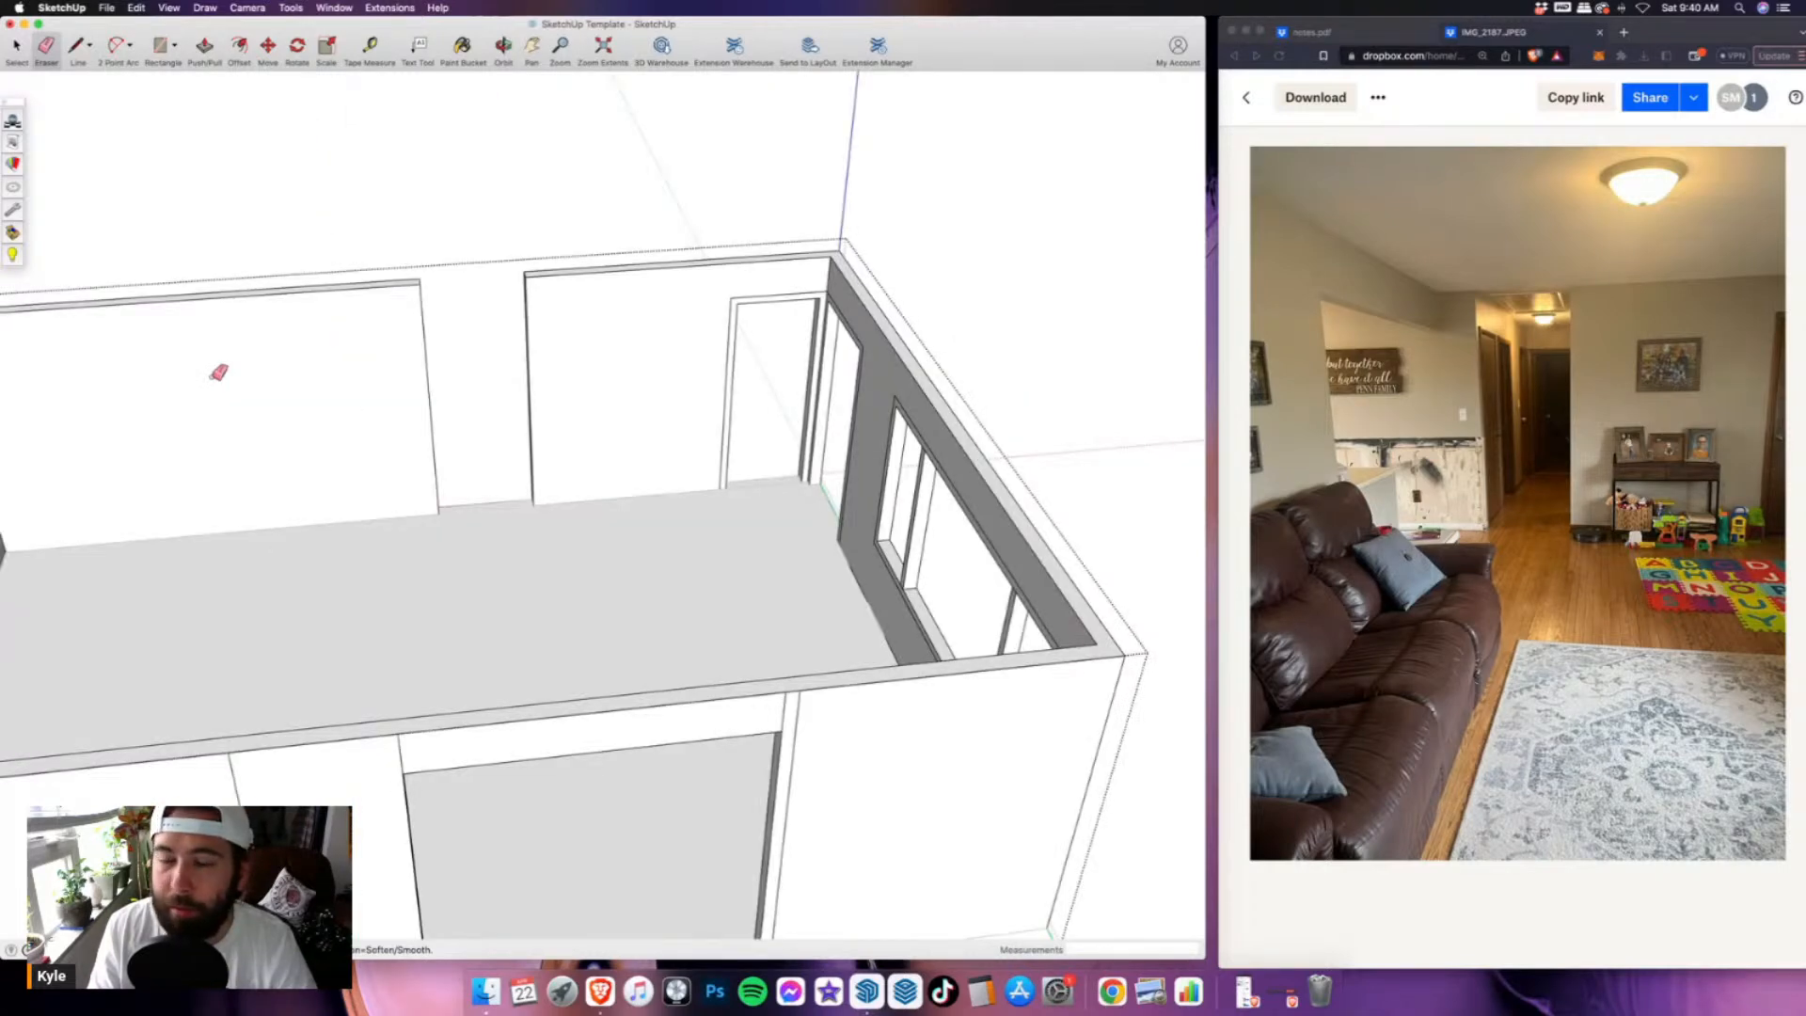
scroll(405, 373, "up", 2)
mouse_move(1021, 395)
middle_mouse_down()
mouse_move(828, 417)
mouse_move(506, 496)
mouse_move(670, 433)
mouse_move(137, 500)
mouse_move(1073, 492)
middle_mouse_up()
scroll(832, 414, "down", 5)
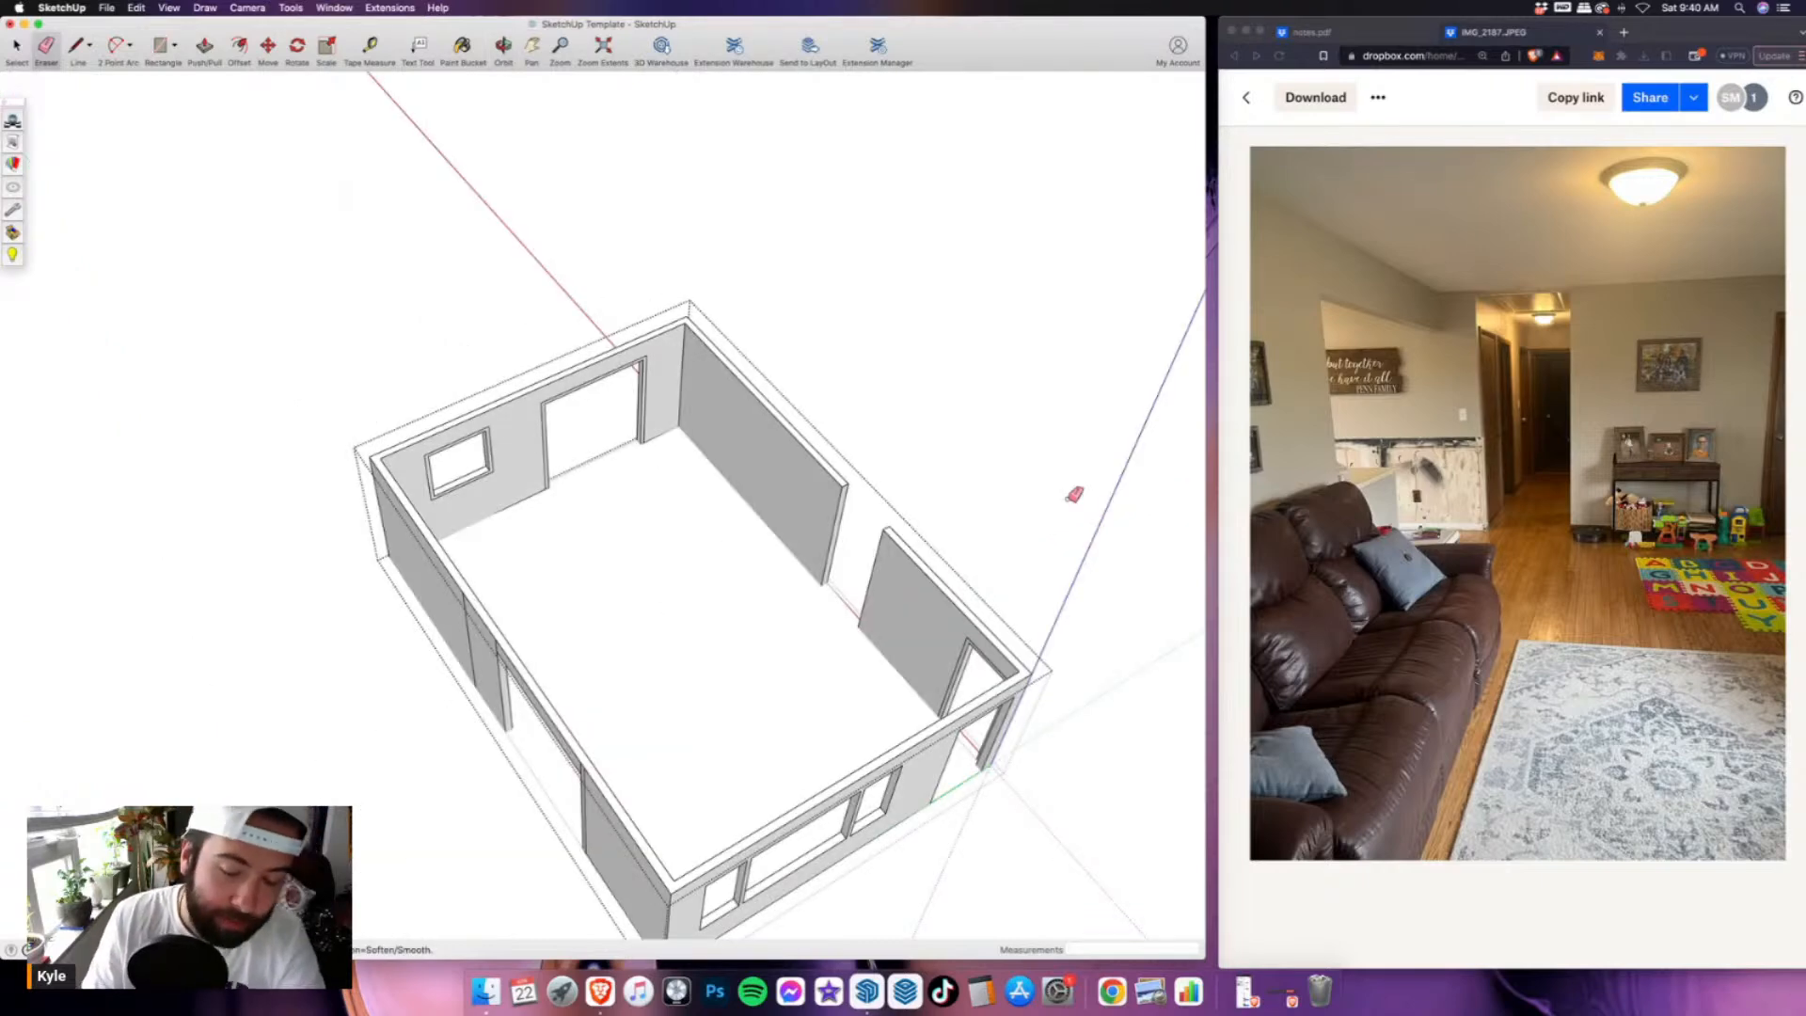
scroll(838, 514, "up", 3)
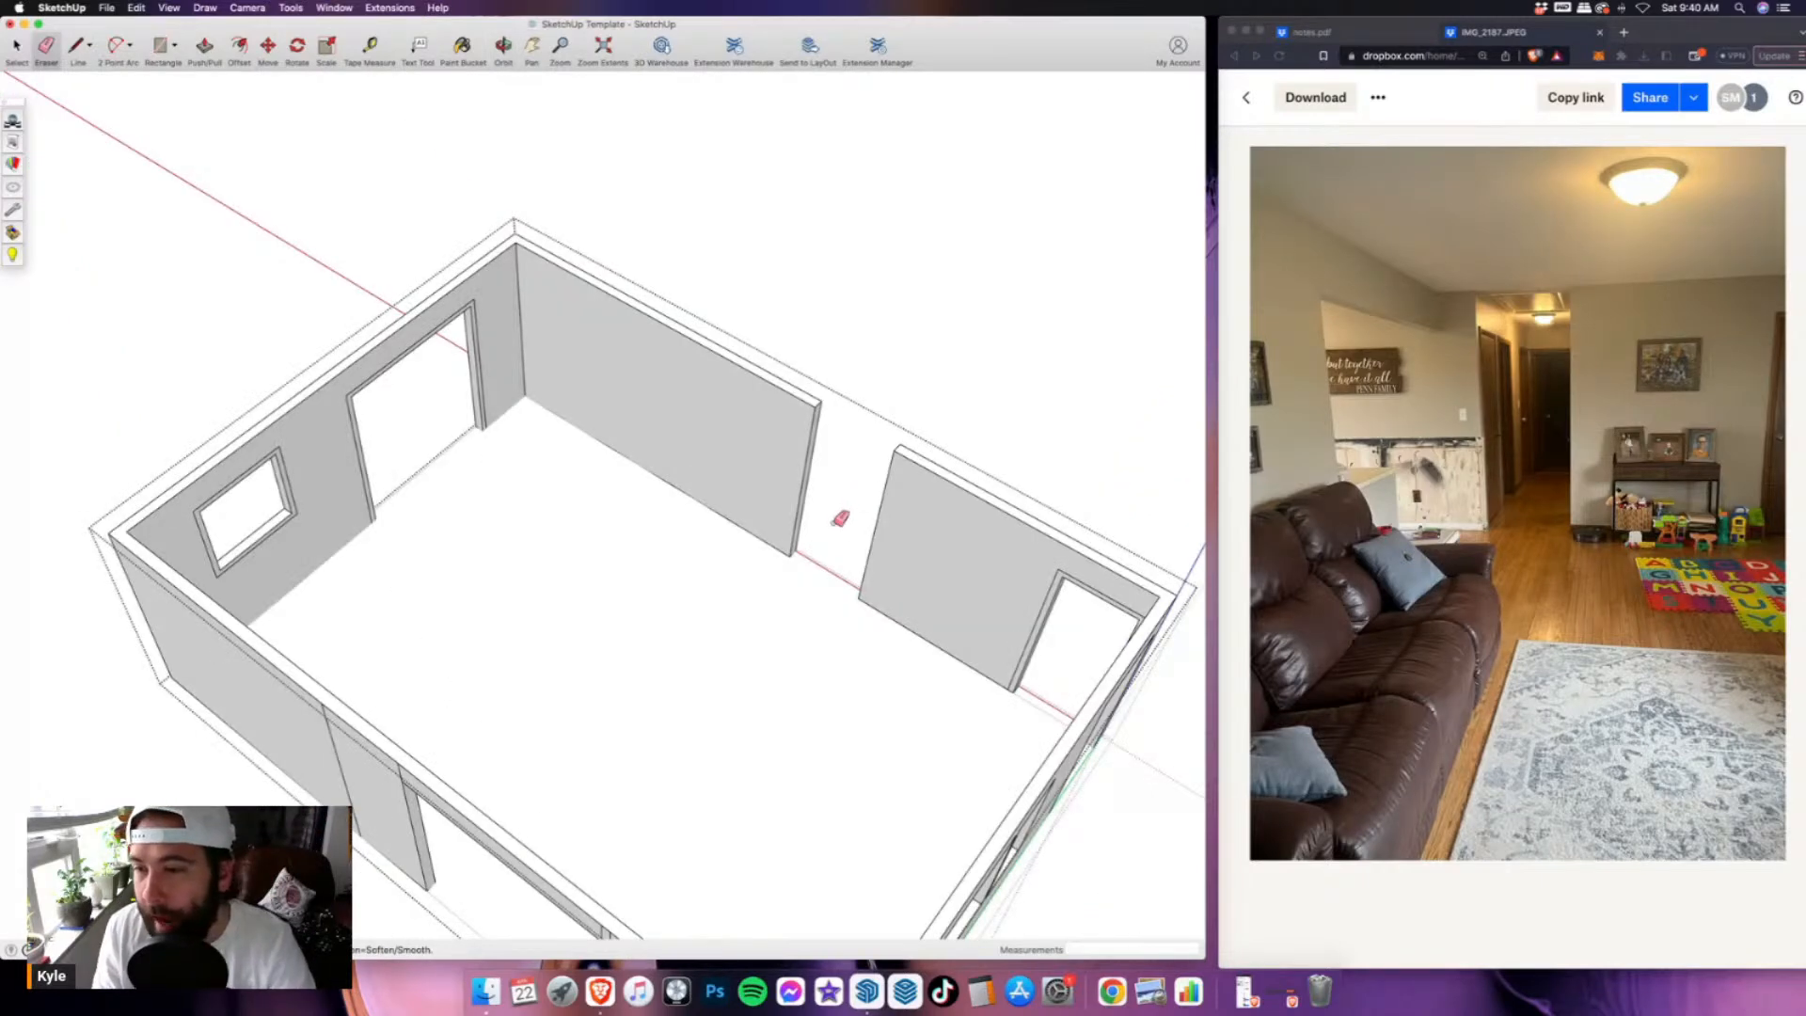
key("l")
scroll(842, 526, "up", 3)
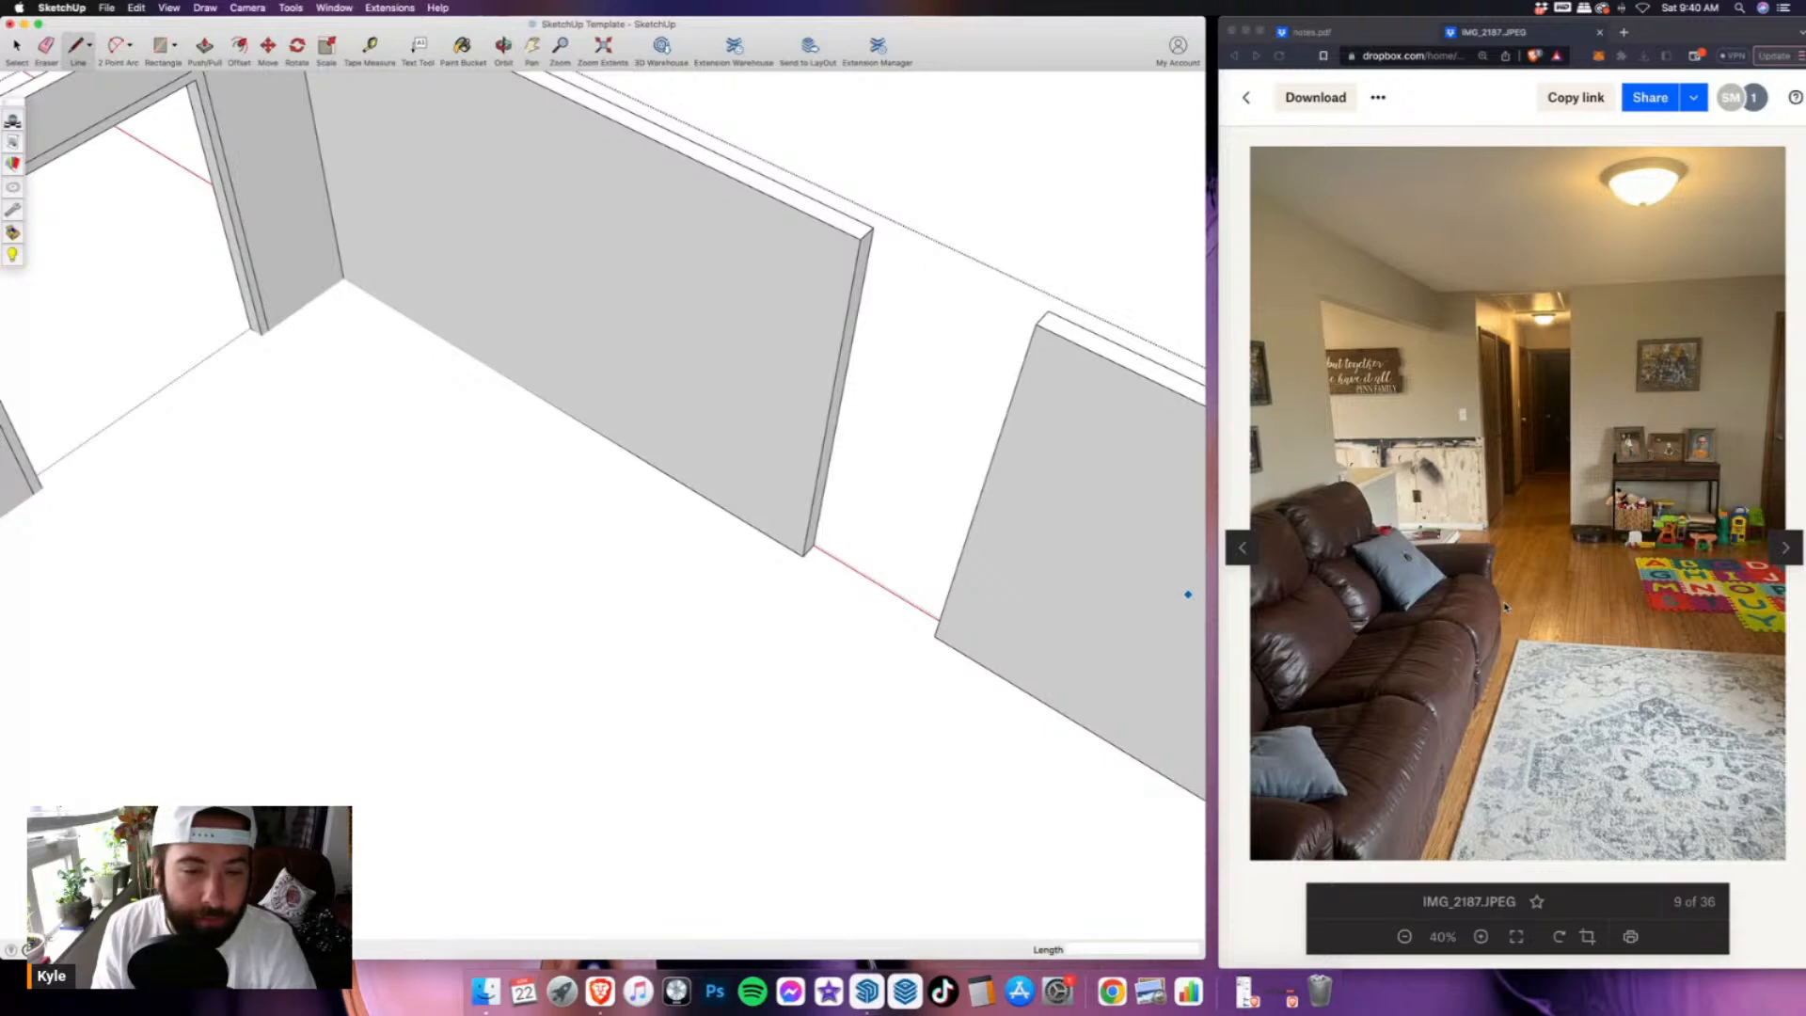
scroll(778, 545, "up", 3)
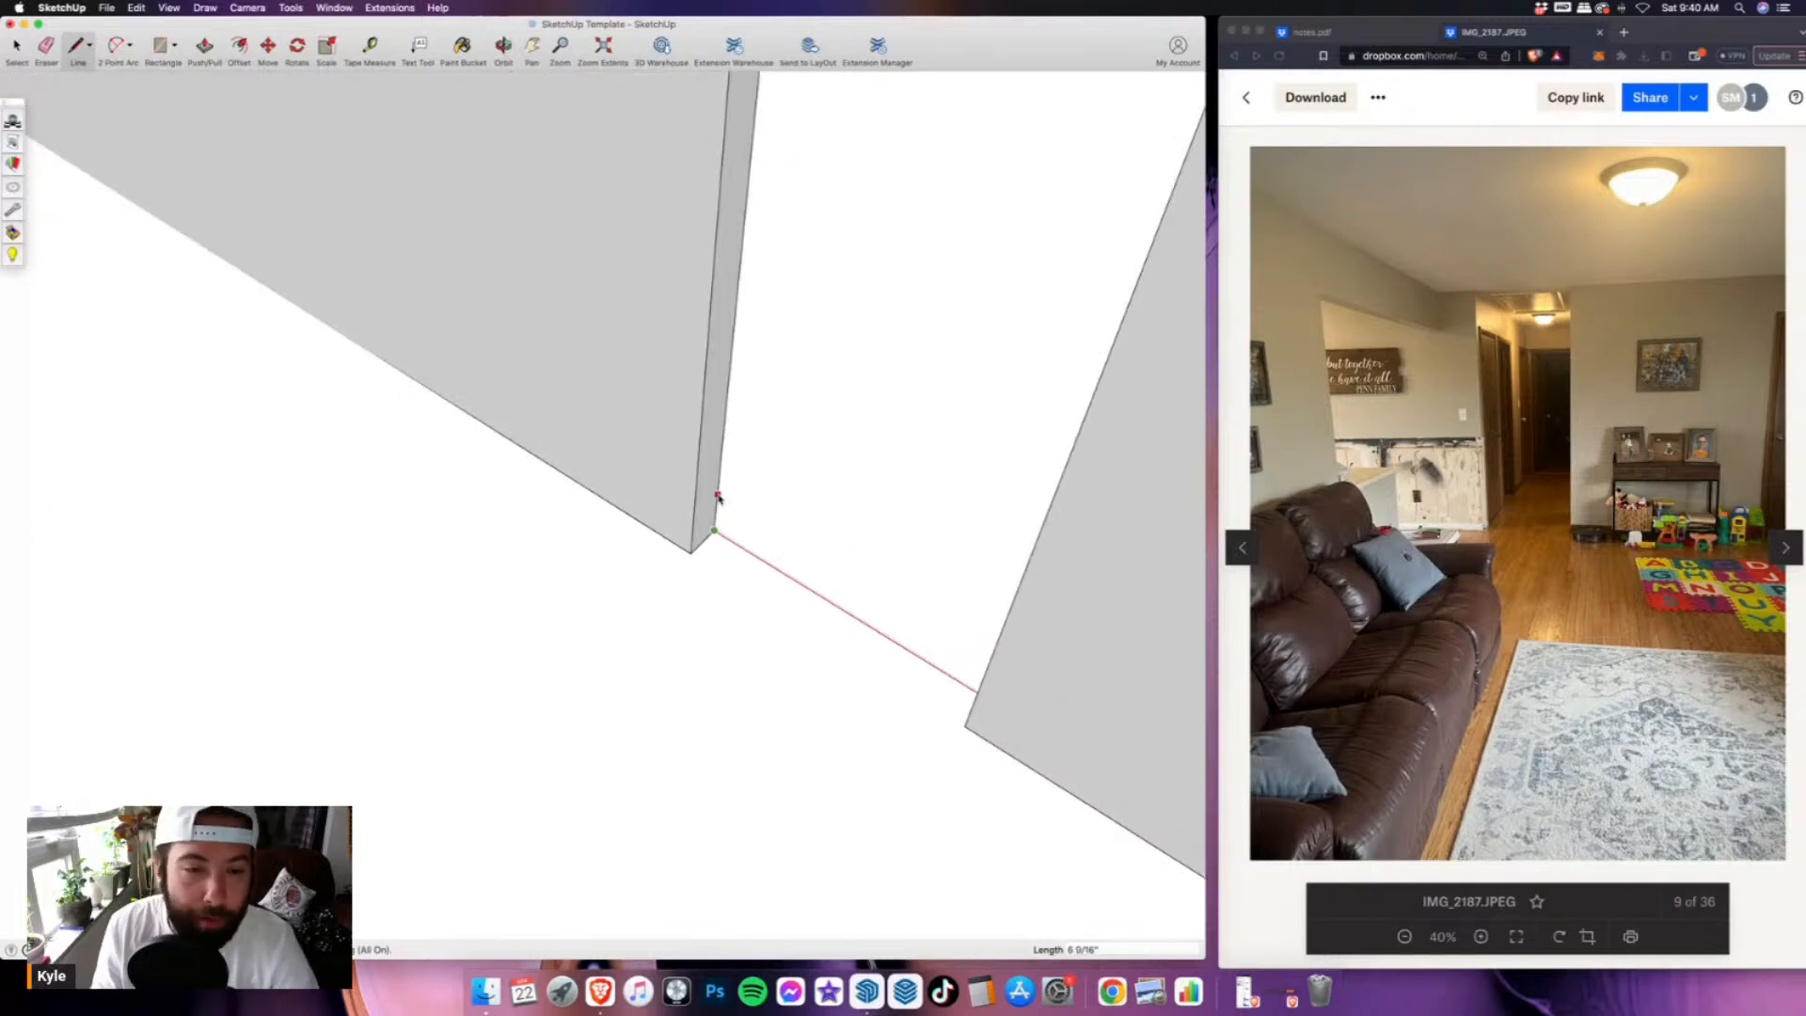
type("\"")
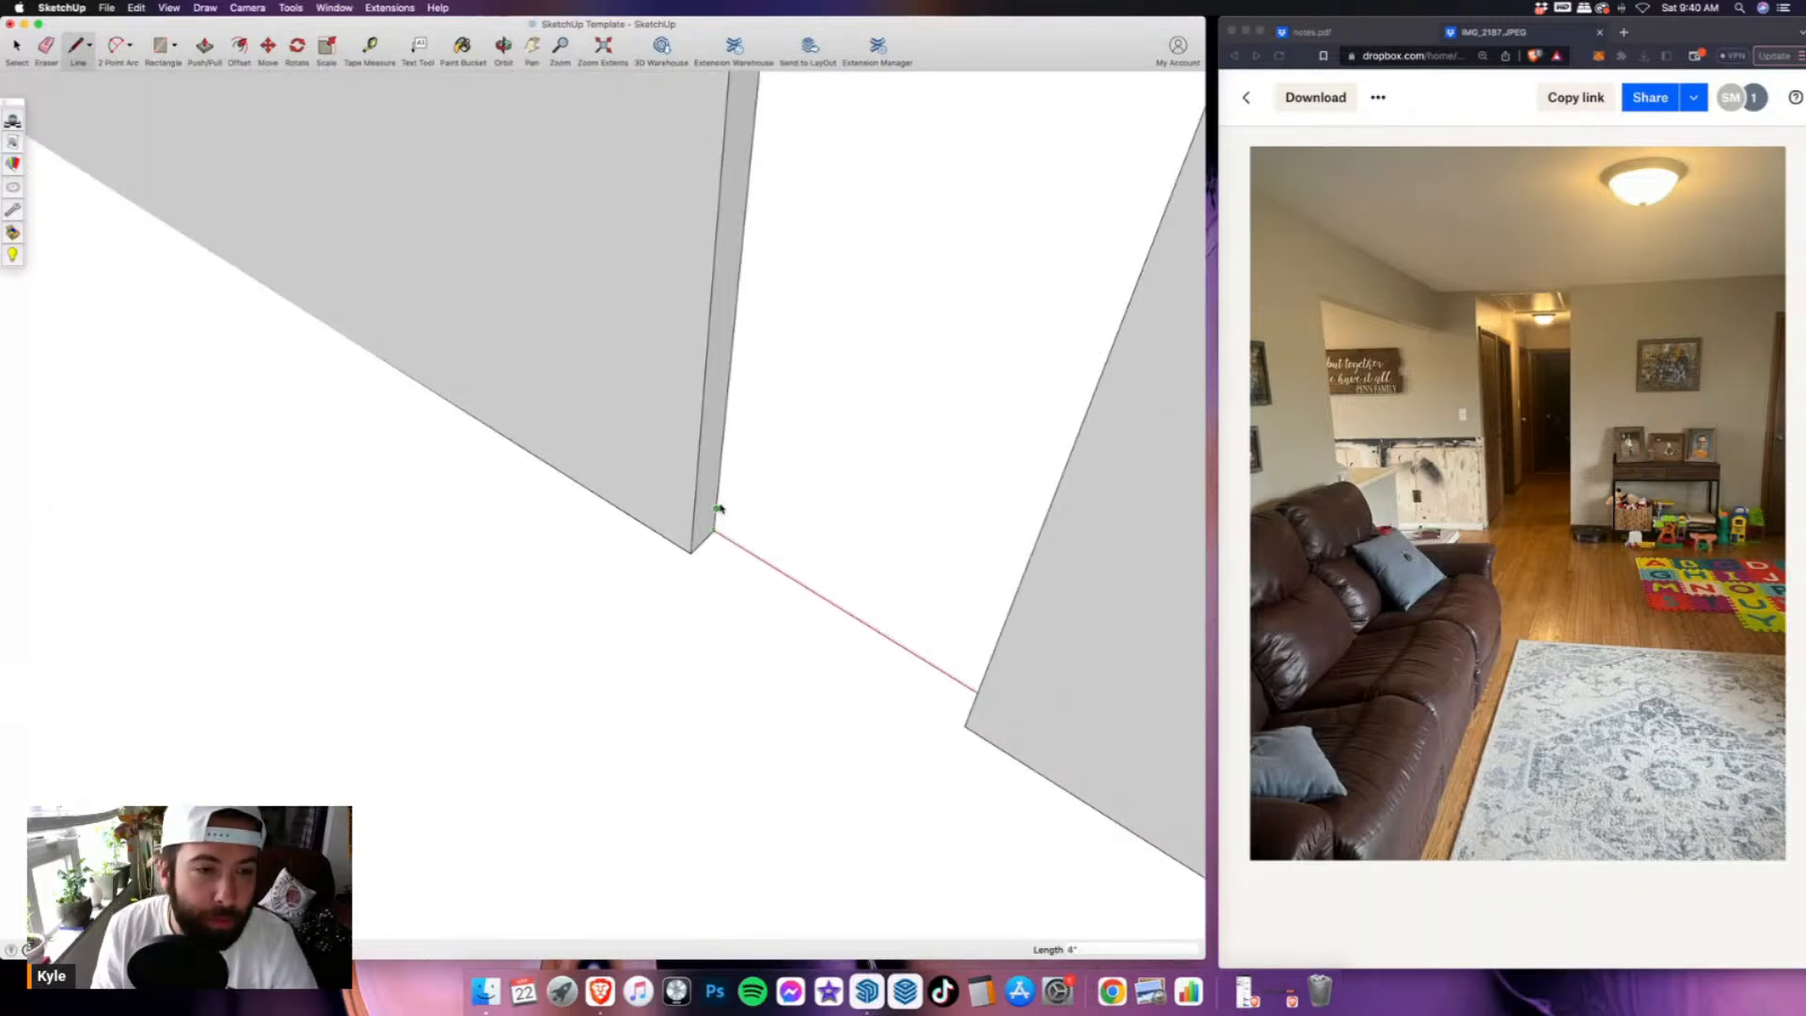
scroll(693, 534, "down", 5)
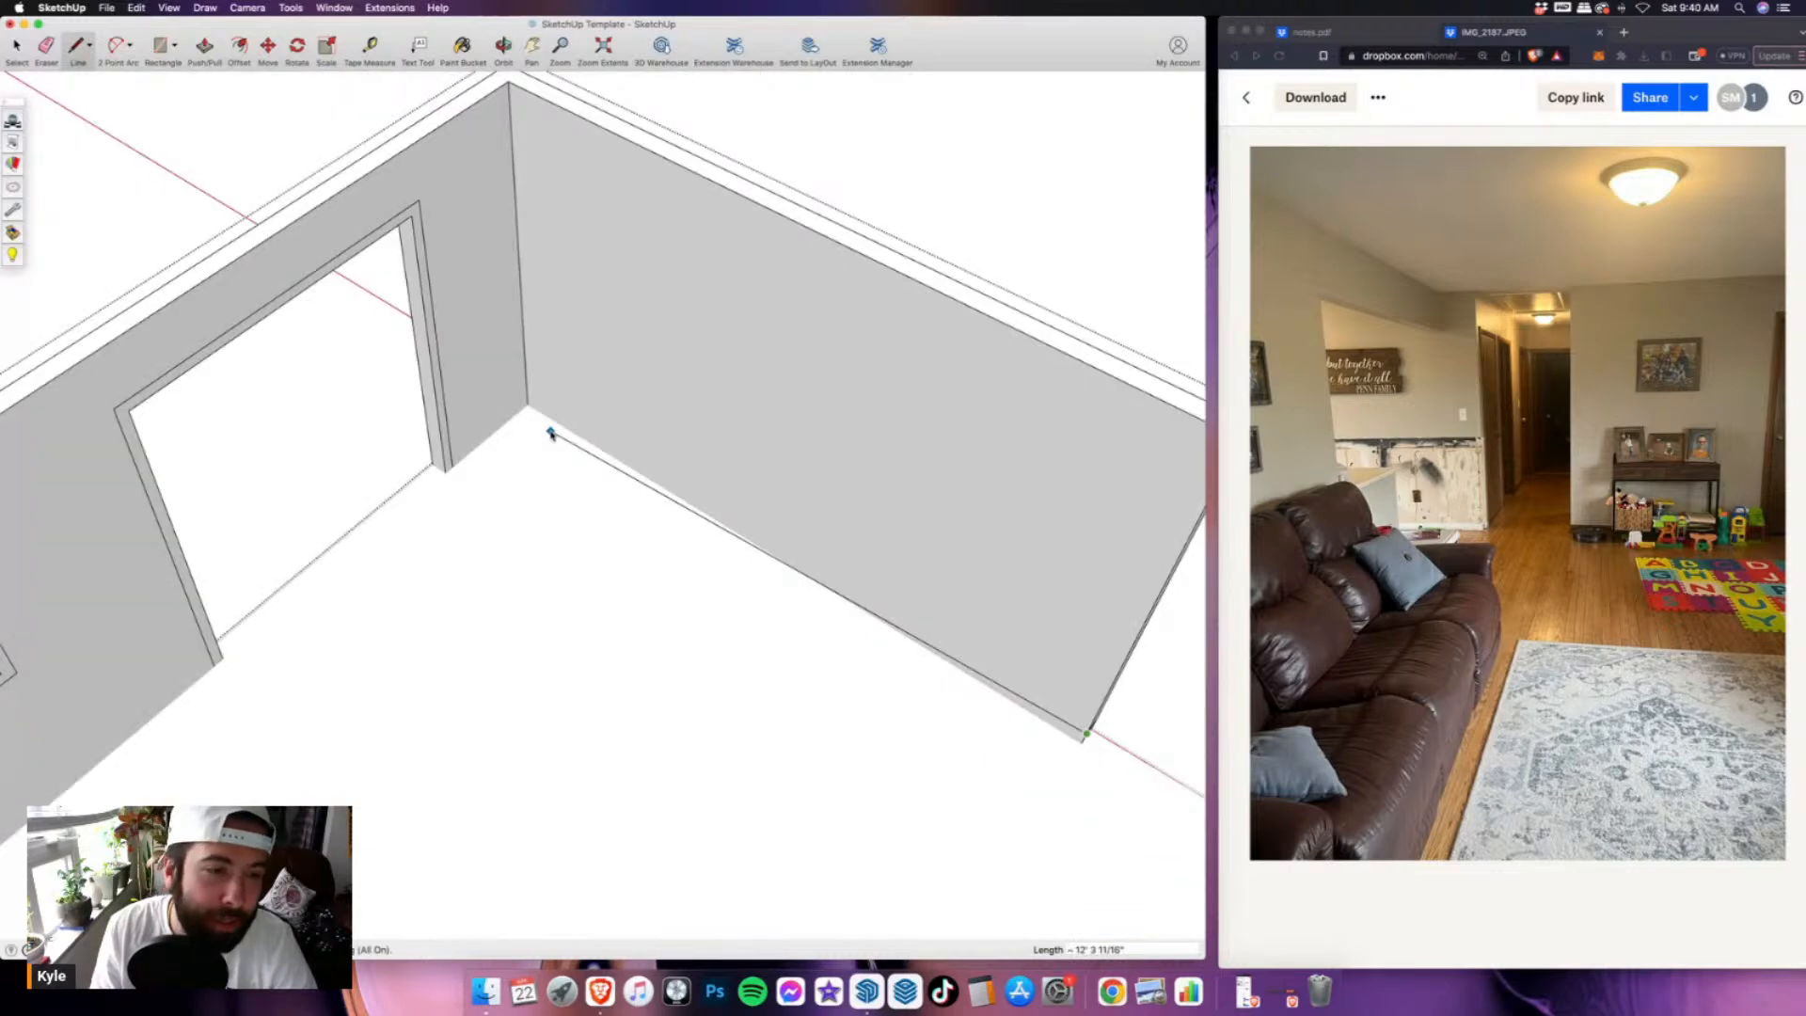
scroll(533, 400, "up", 3)
left_click(530, 386)
left_click(400, 494)
- Continue the baseboard line from the door casing beneath the small window to the corner and along the next wall to the wide opening
scroll(468, 493, "down", 6)
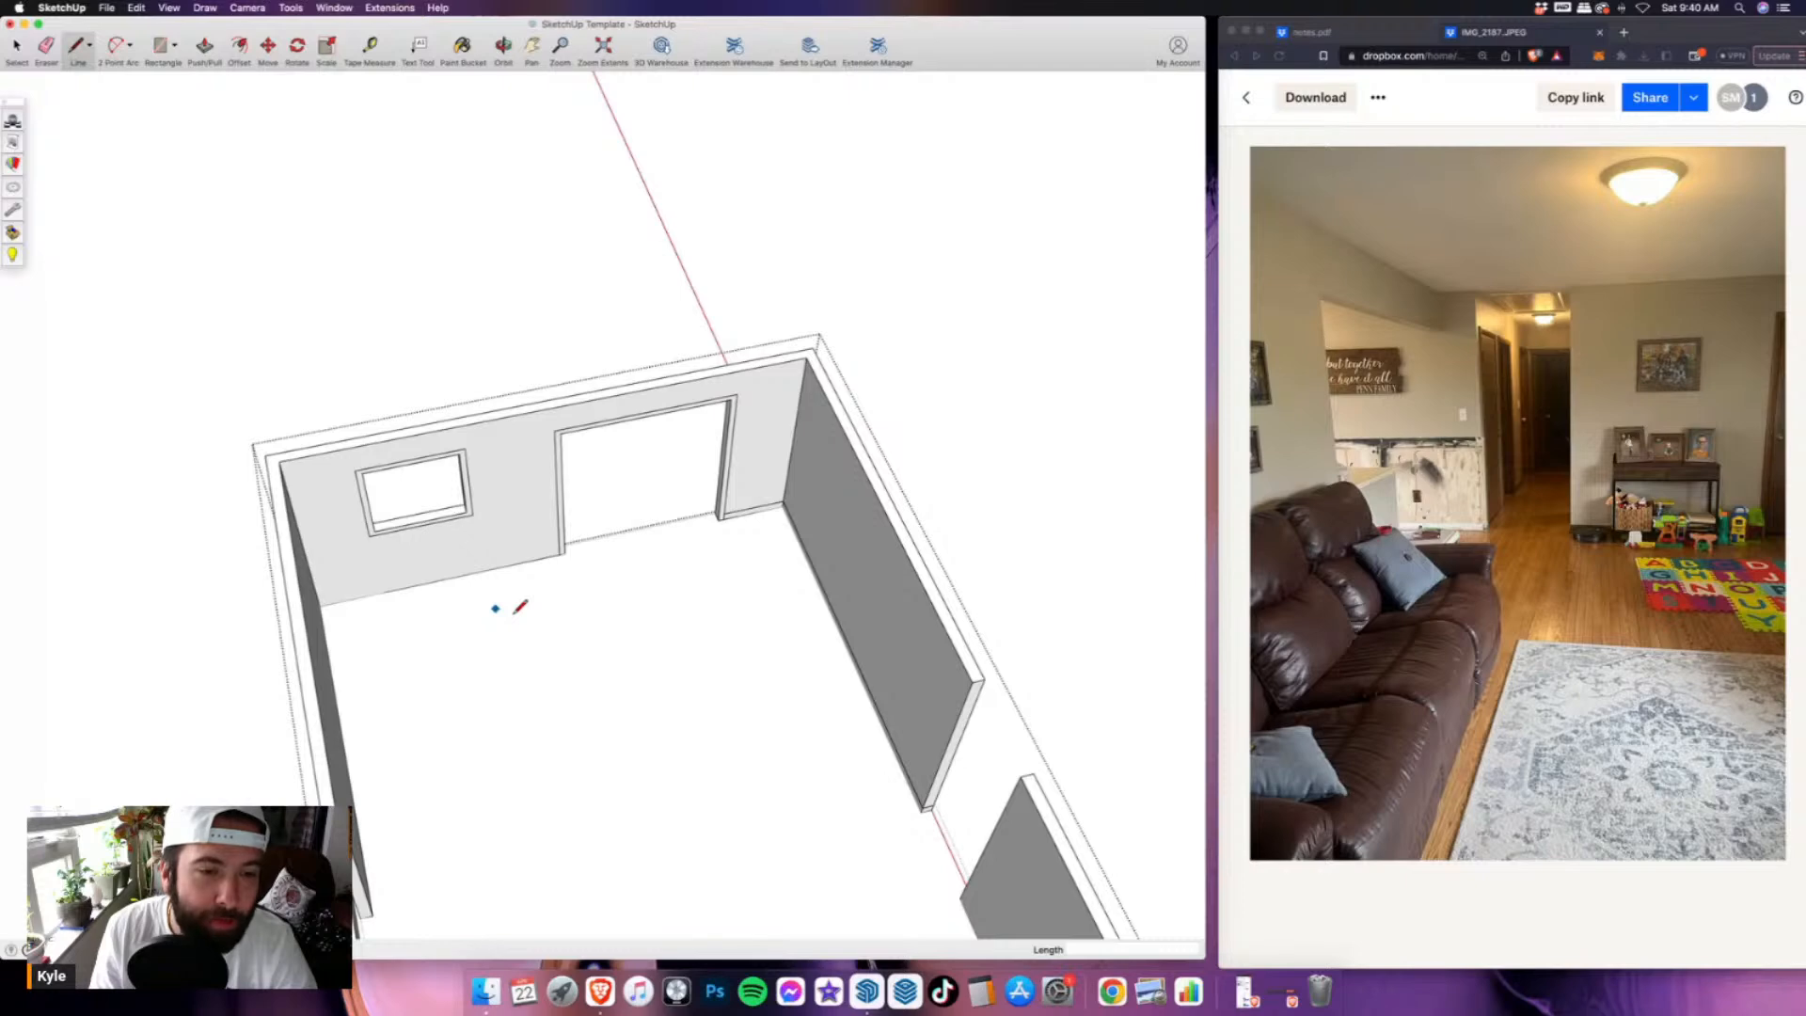
scroll(553, 575, "up", 5)
scroll(589, 493, "down", 6)
middle_click_drag(589, 492, 685, 470)
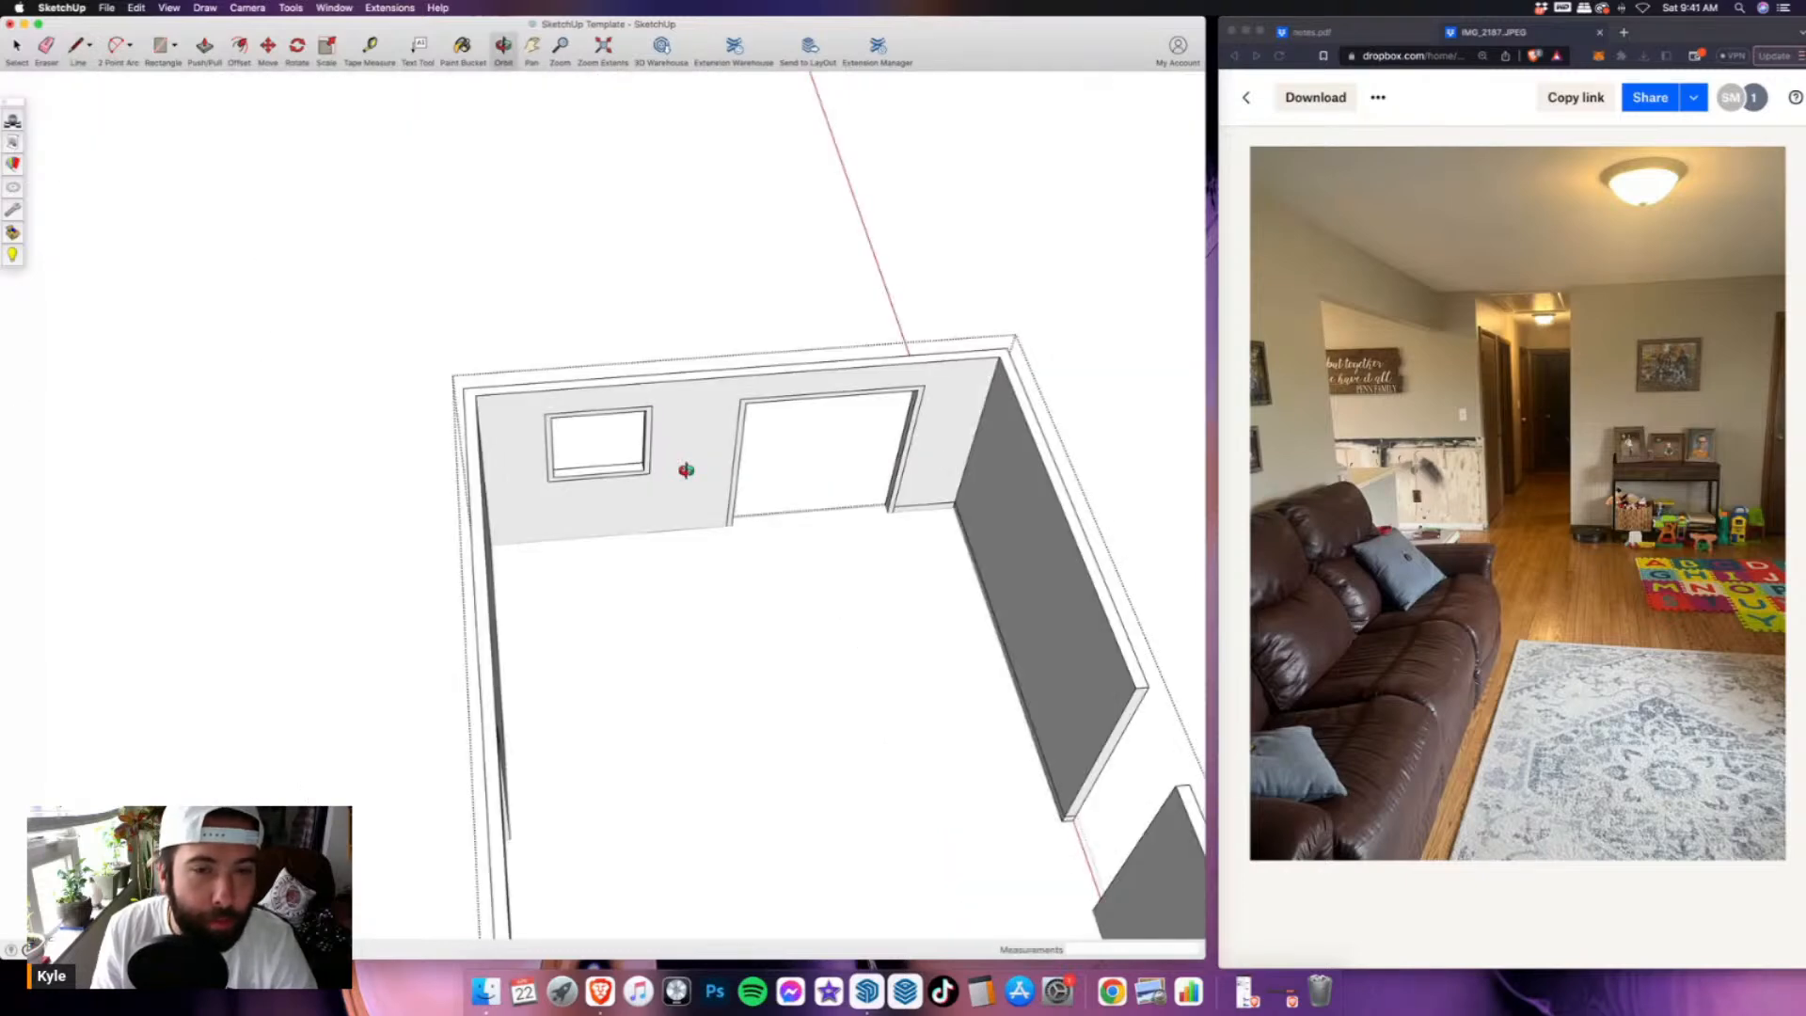
scroll(498, 527, "up", 5)
left_click(488, 464)
scroll(696, 405, "down", 4)
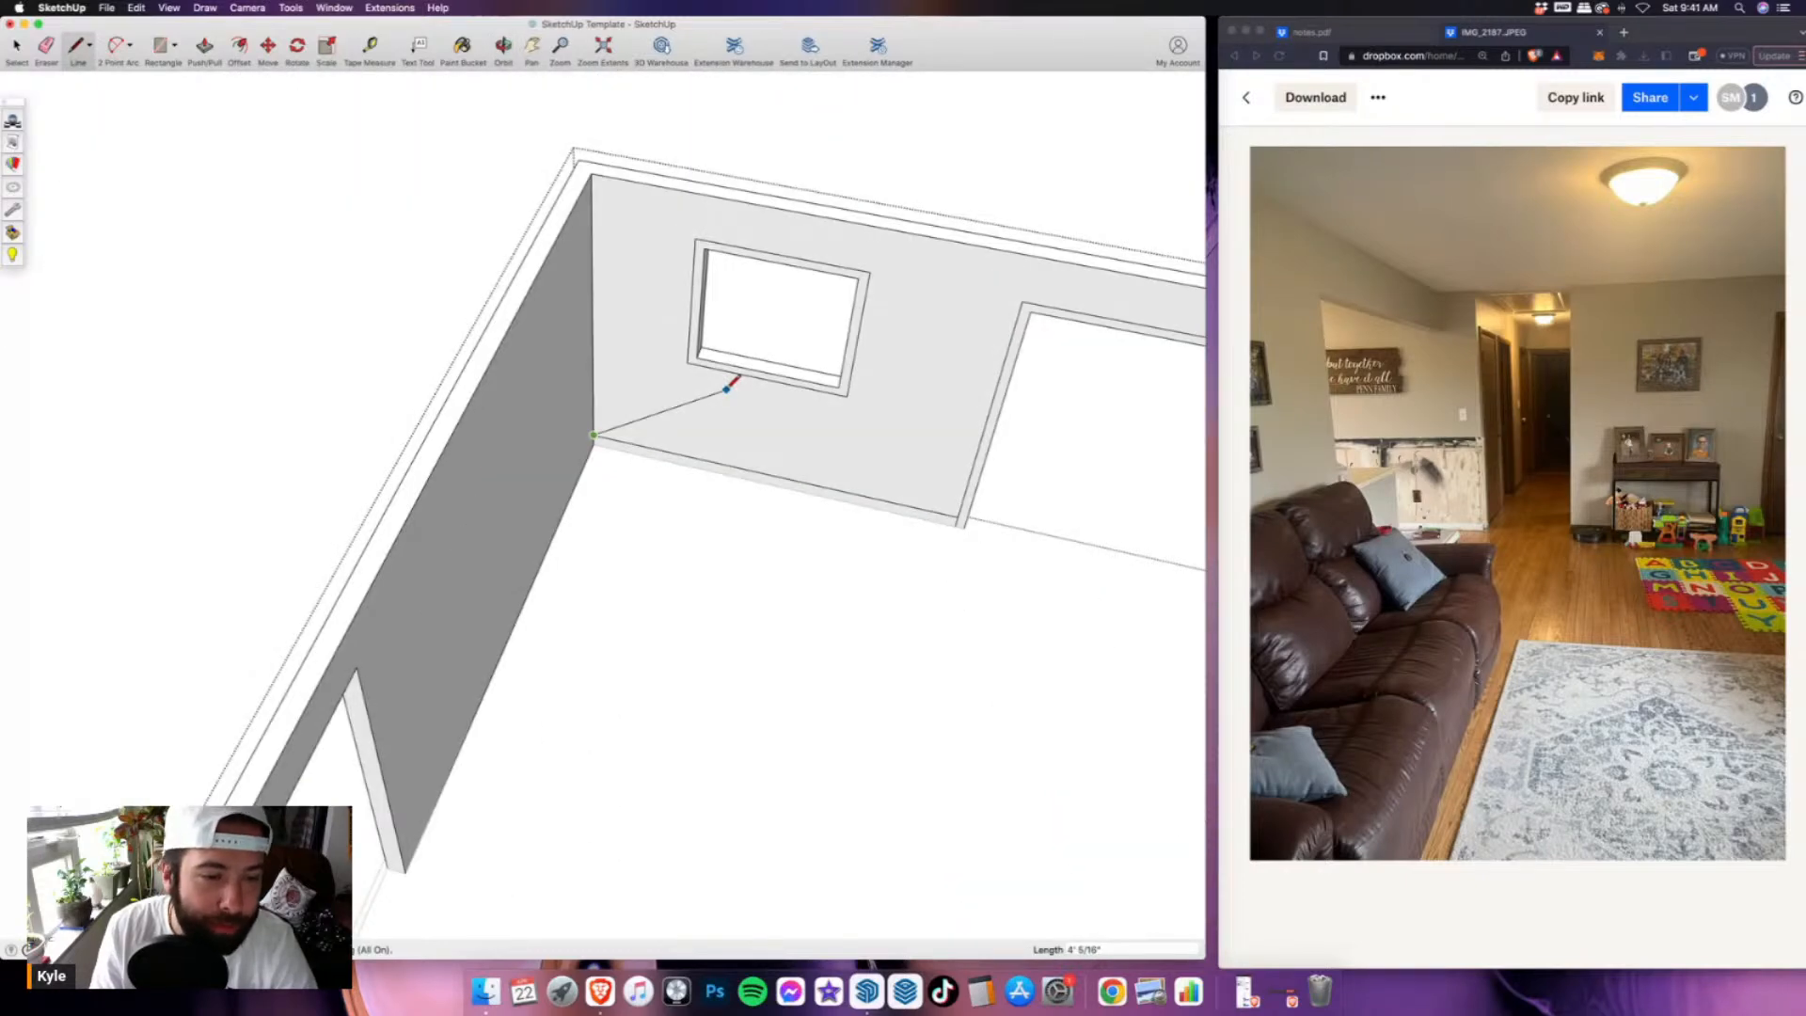
scroll(727, 389, "down", 3)
middle_click_drag(726, 388, 485, 615)
scroll(488, 602, "up", 3)
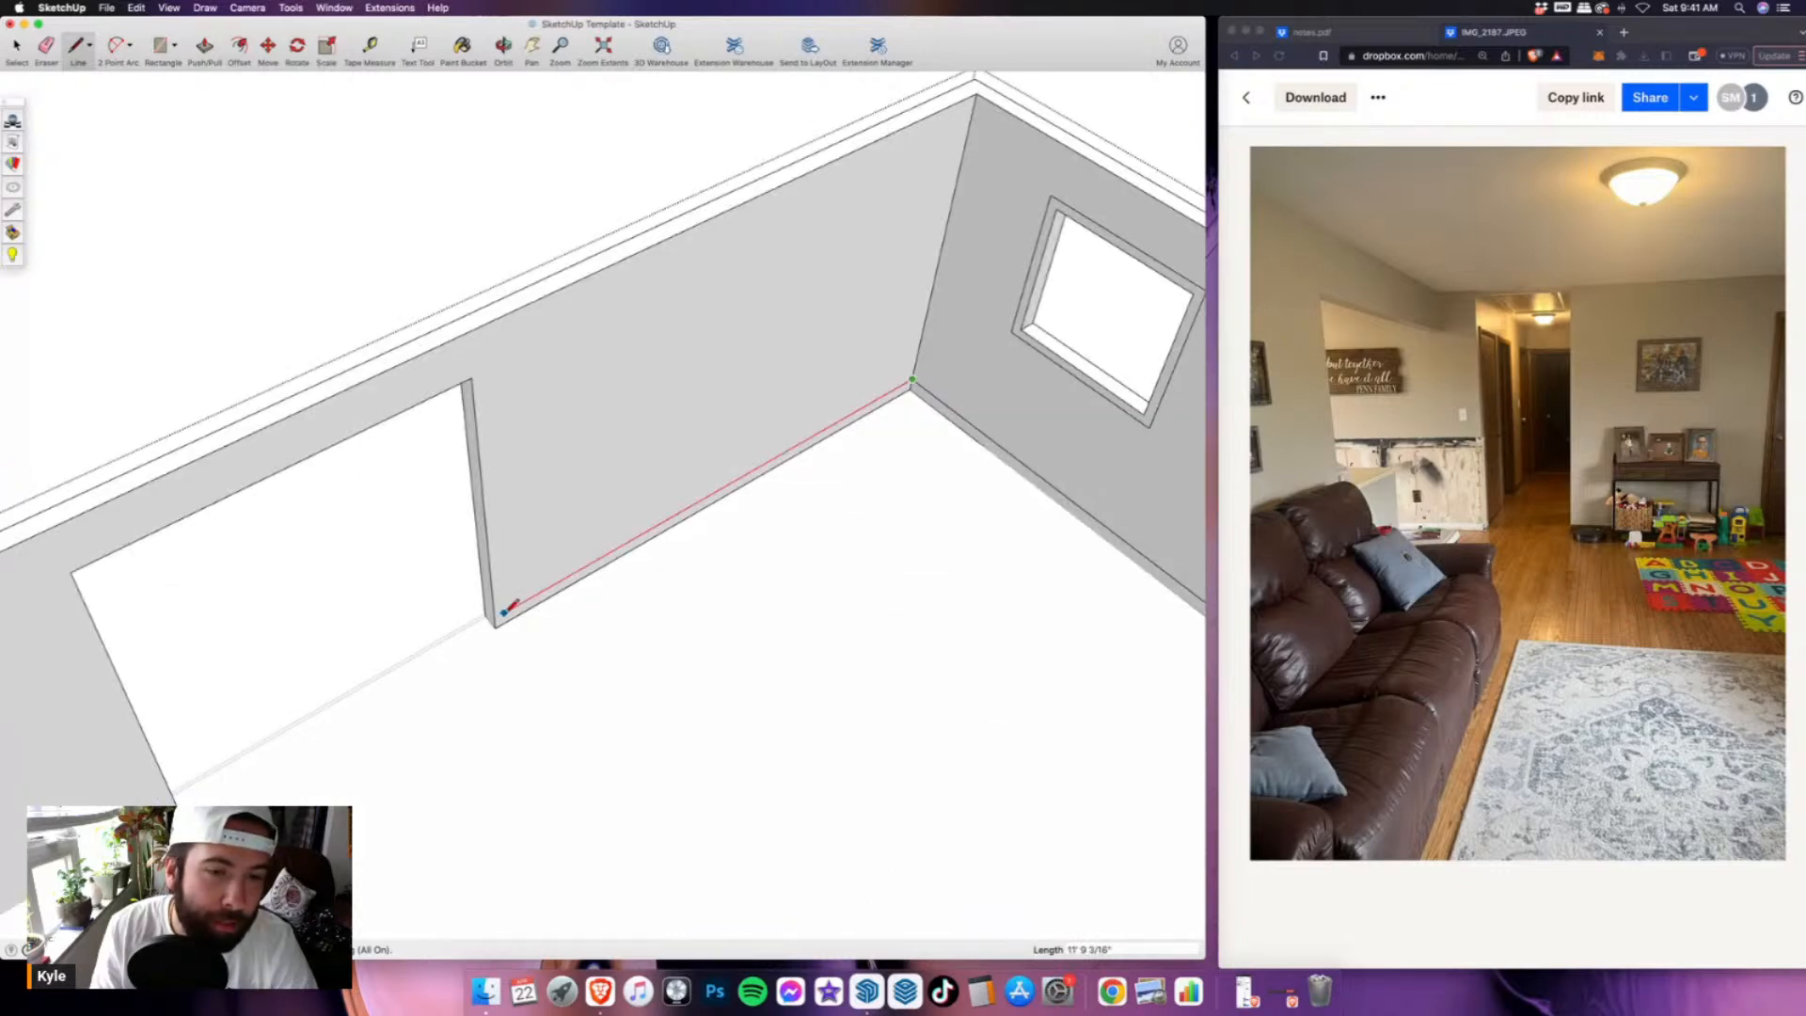
left_click(496, 617)
- Draw the baseboard line from the wide opening's other side to the corner and beneath the triple window to the door casing
scroll(701, 455, "down", 4)
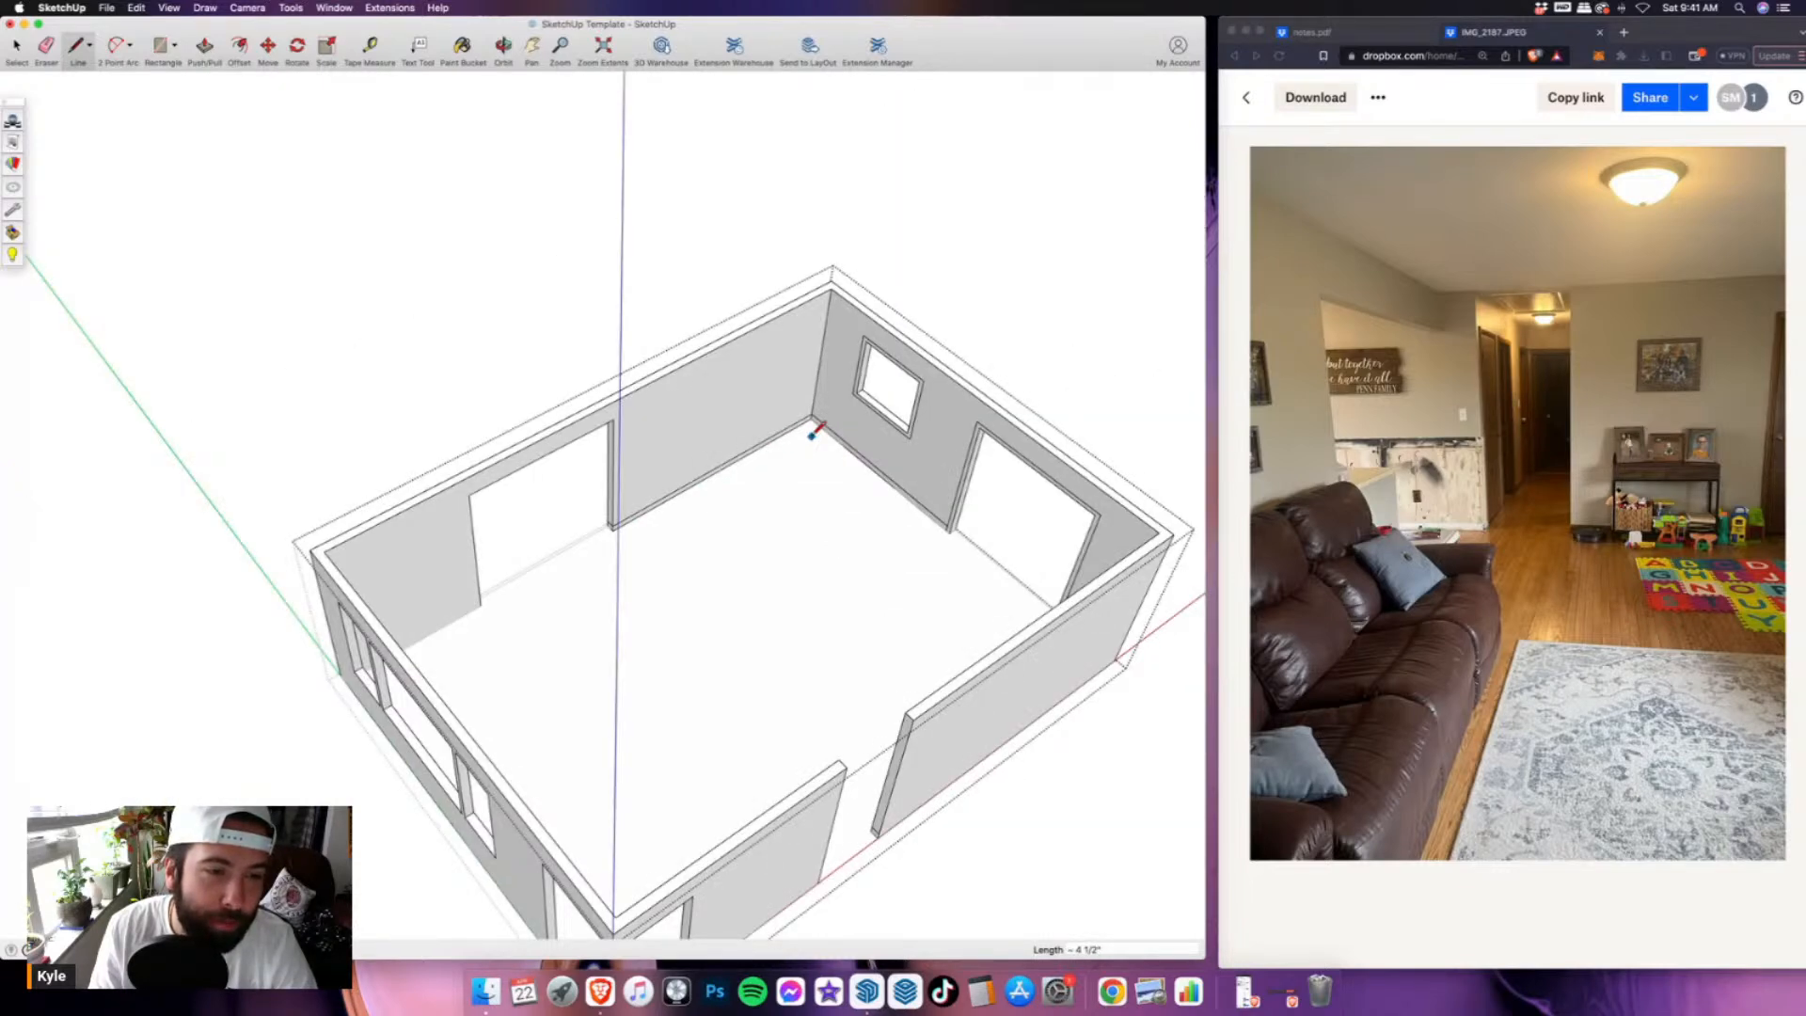
scroll(815, 432, "up", 5)
middle_click_drag(815, 432, 462, 498)
scroll(489, 485, "up", 4)
left_click(499, 477)
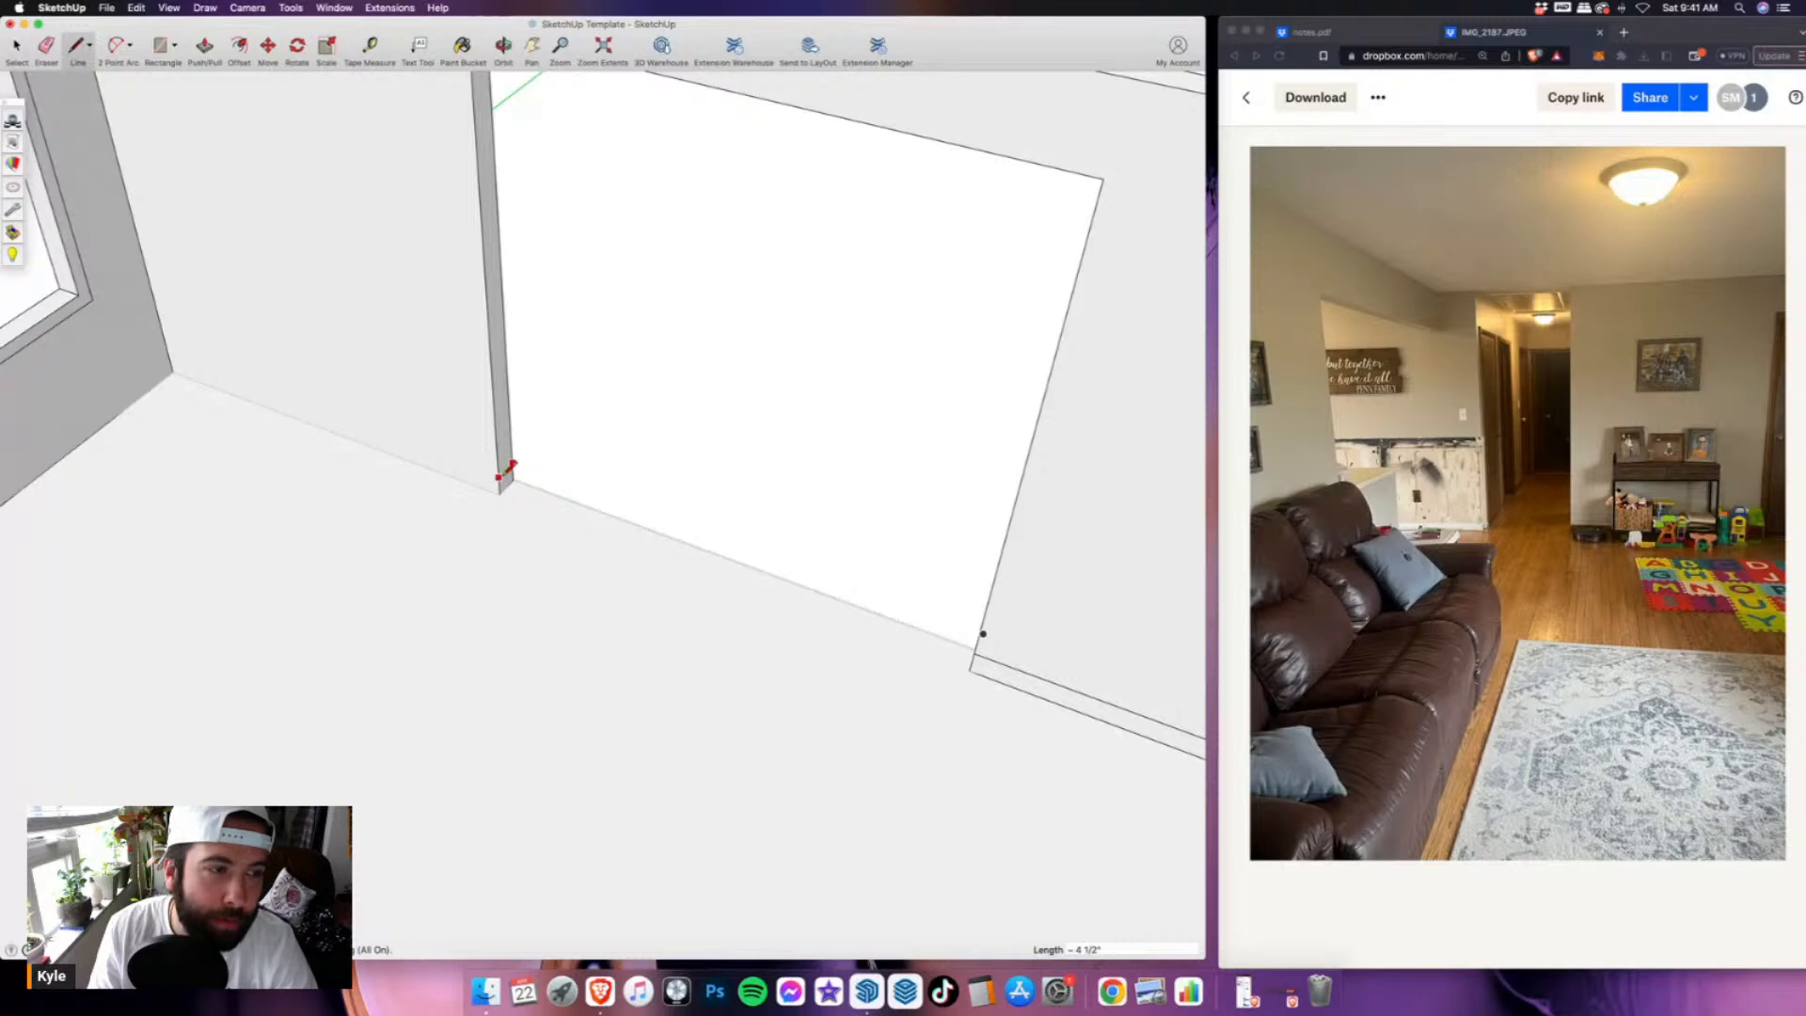
left_click(169, 355)
scroll(573, 408, "down", 3)
middle_click_drag(676, 388, 445, 360)
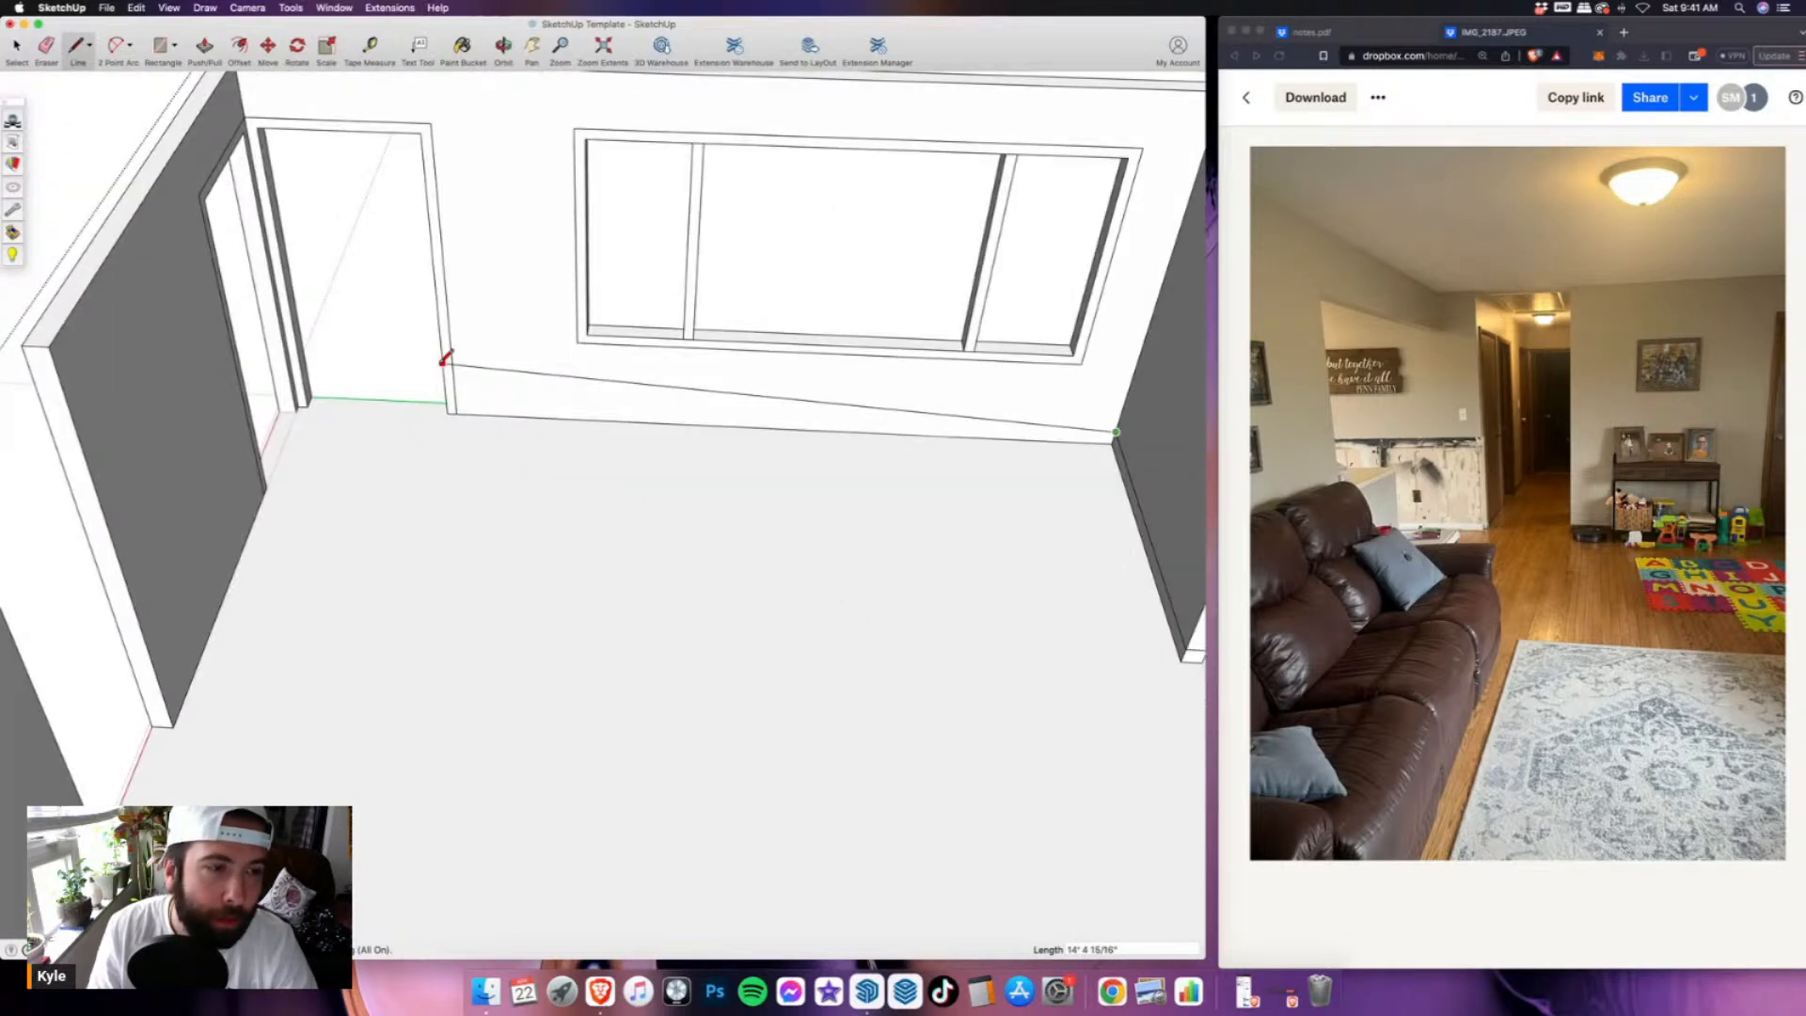
scroll(446, 360, "up", 3)
- Draw the baseboard line on the short wall section between the full-height gap and the corner doorway
scroll(468, 412, "down", 5)
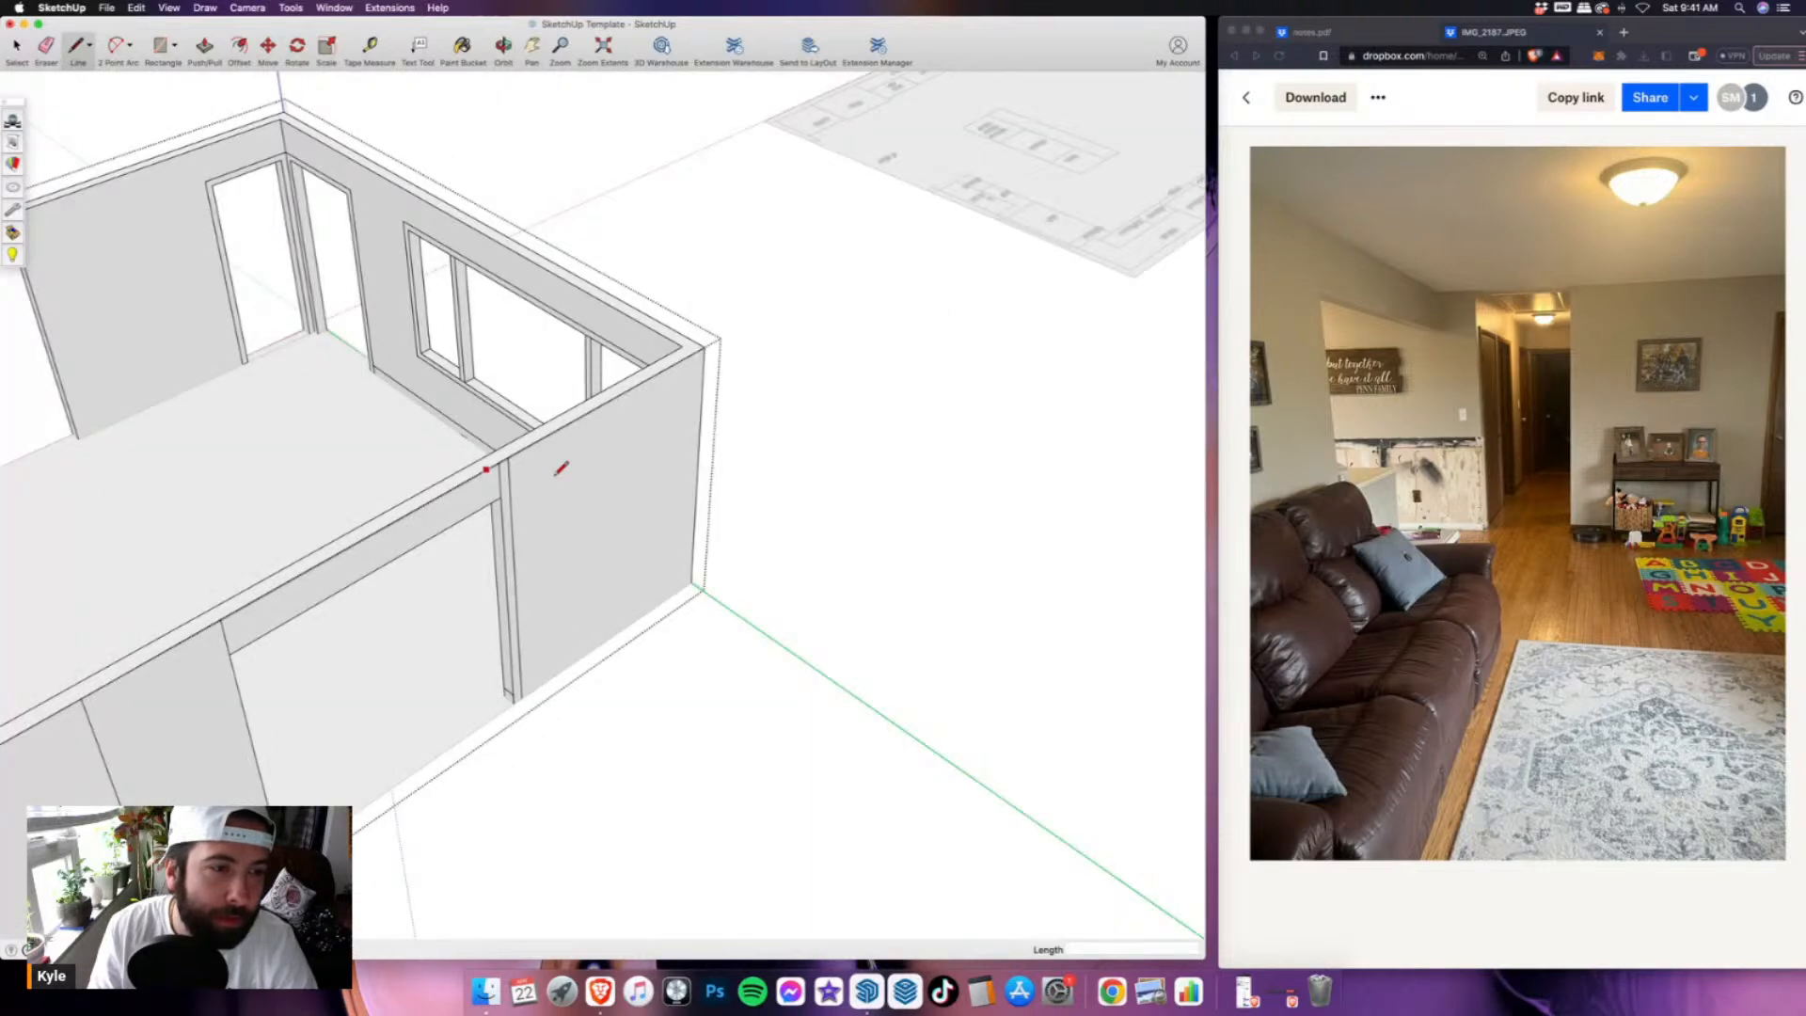
scroll(338, 377, "up", 5)
left_click(311, 374)
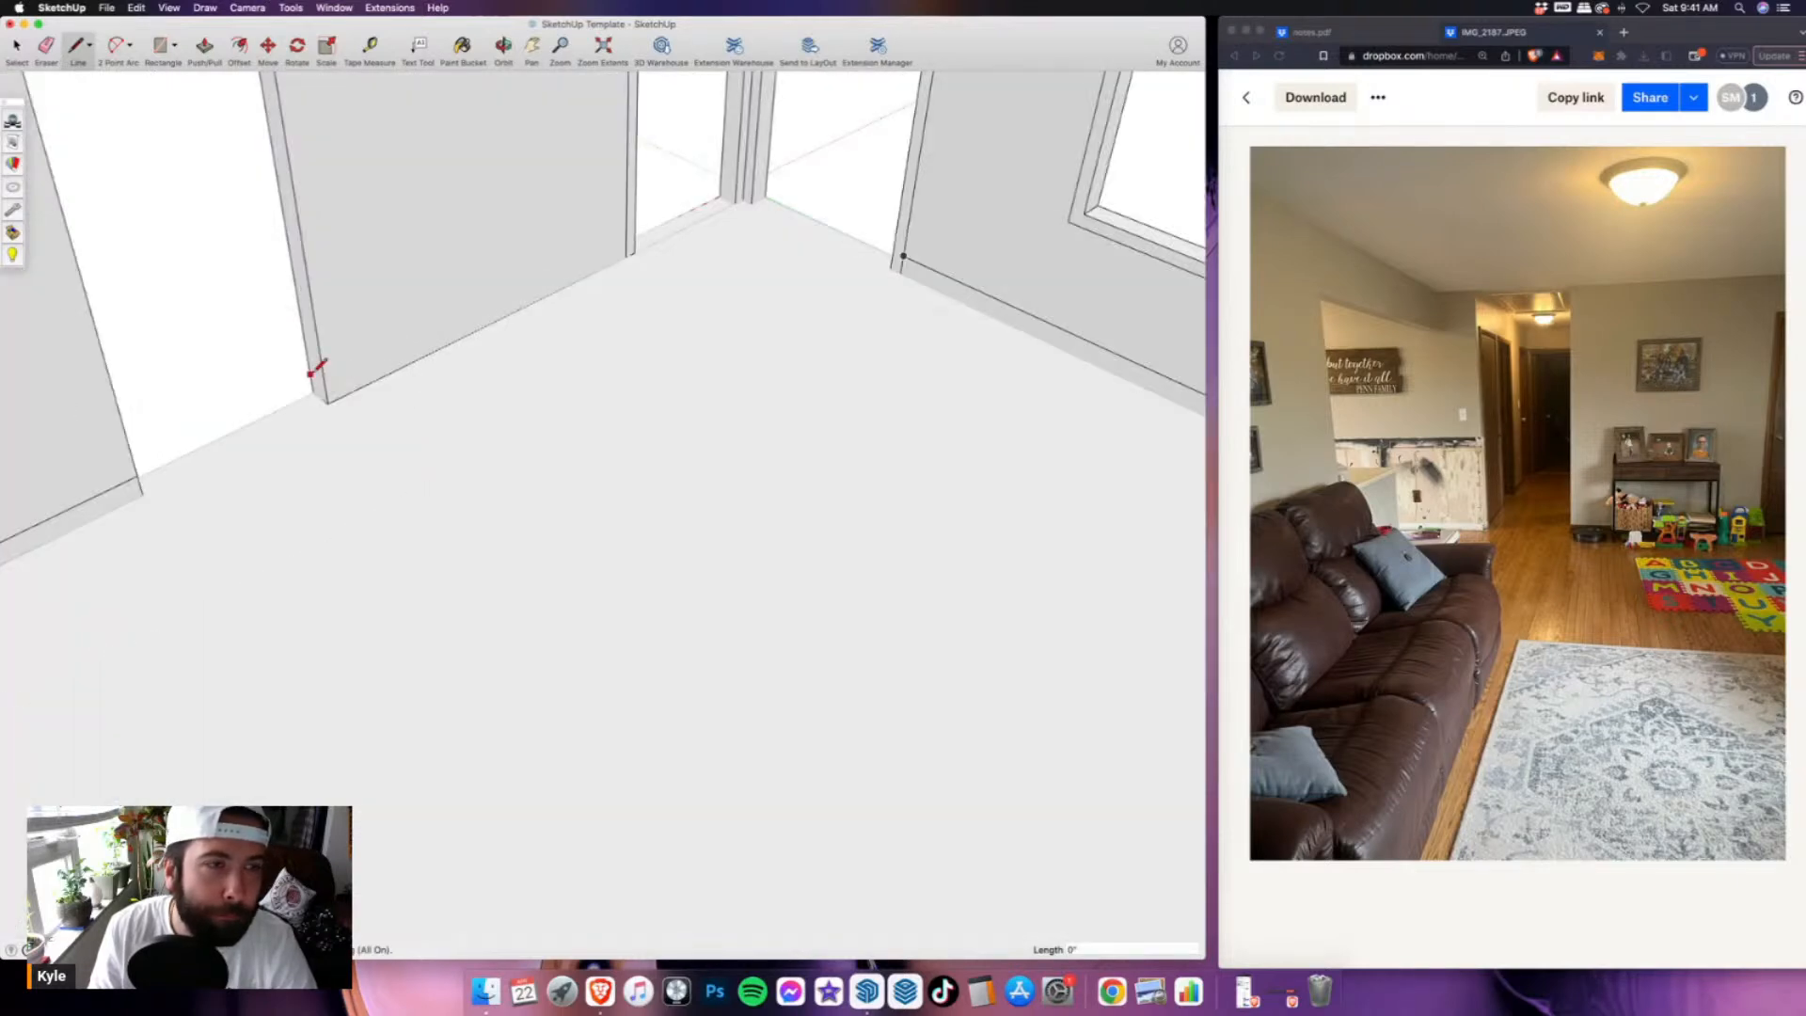
scroll(612, 320, "down", 5)
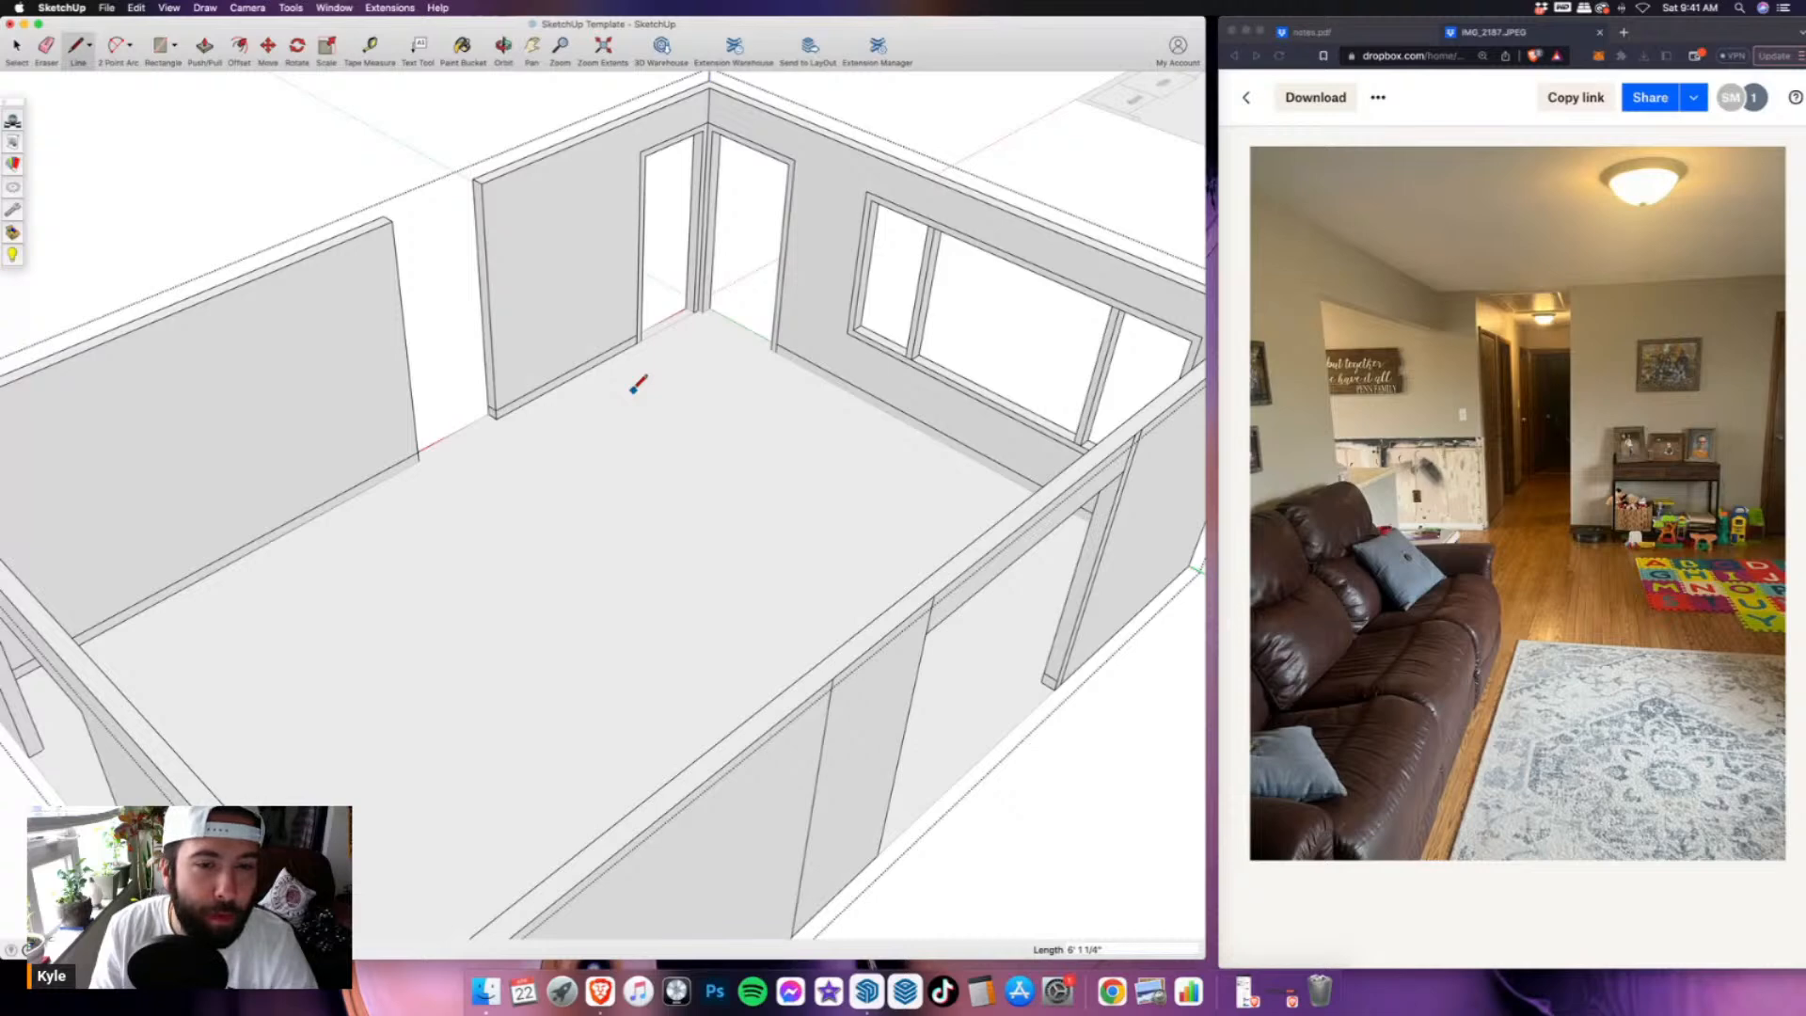
key("space")
- Switch to the browser, open photo IMG_2181 from the iCloud Photos folder and compare its three-part front window with the model
scroll(602, 432, "down", 5)
middle_click_drag(591, 448, 918, 417)
scroll(917, 418, "down", 3)
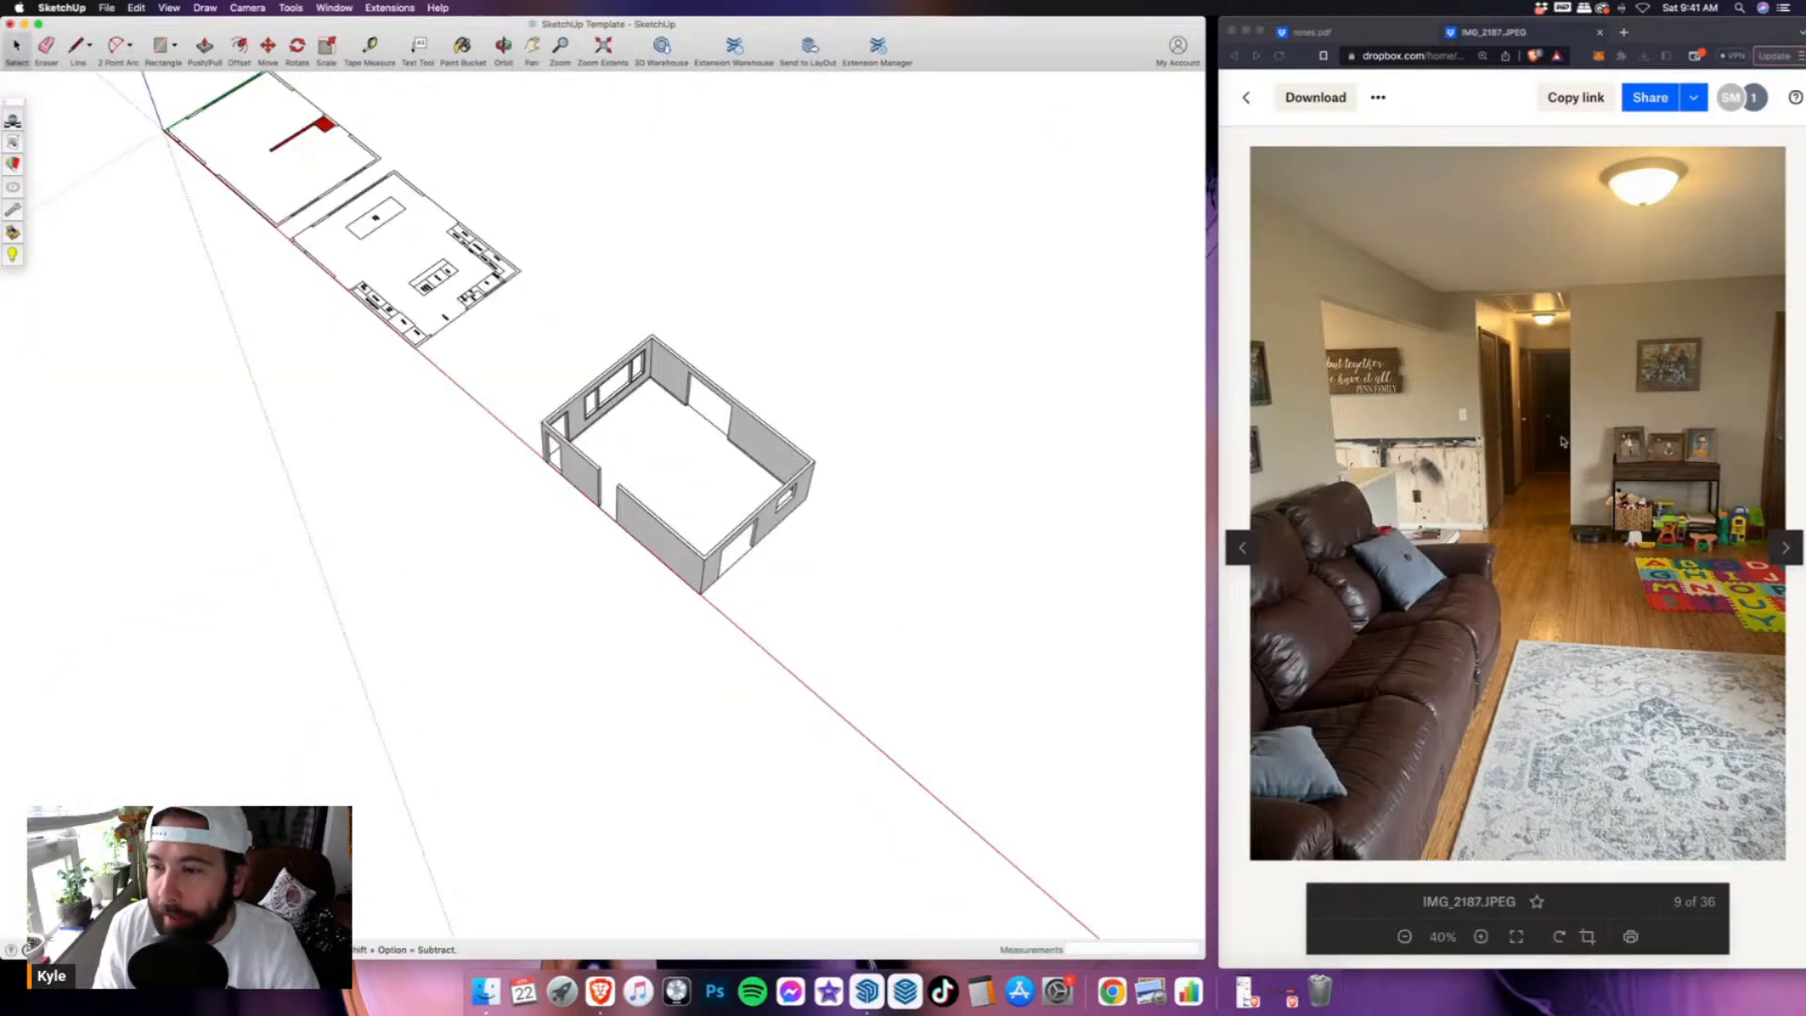
left_click(1245, 102)
left_click(1245, 100)
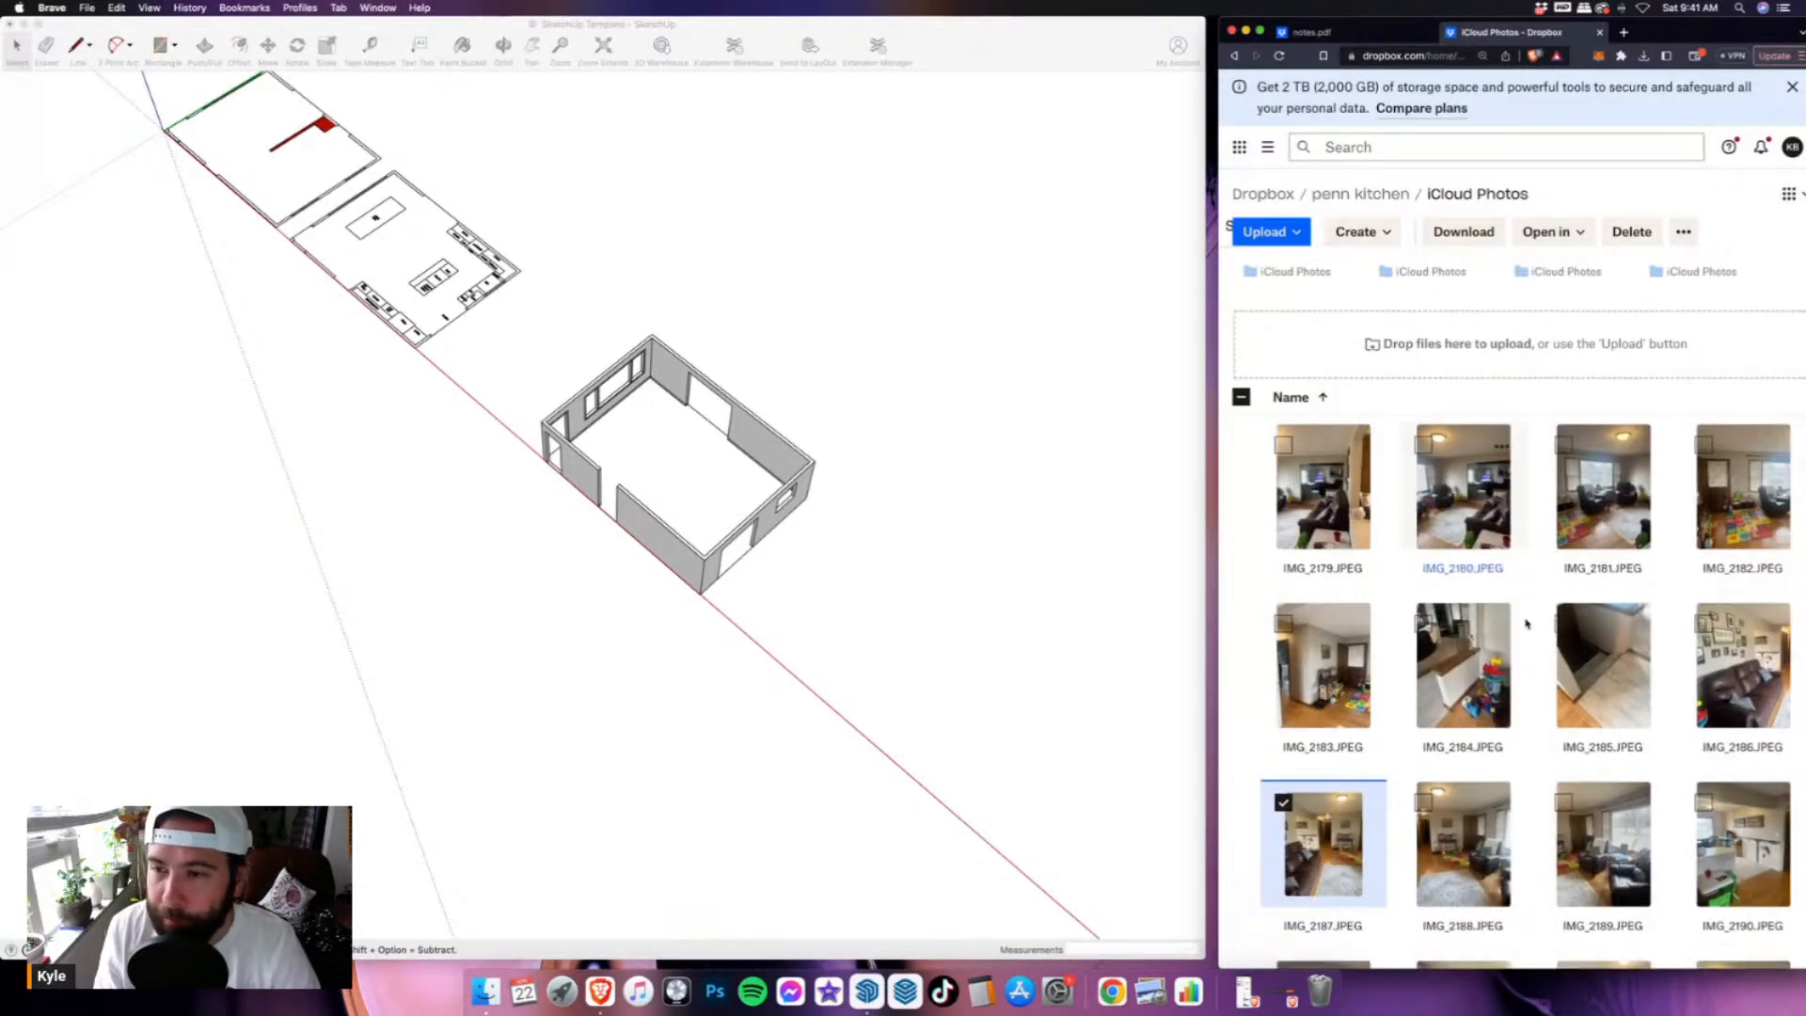
left_click(1611, 414)
left_click(1611, 414)
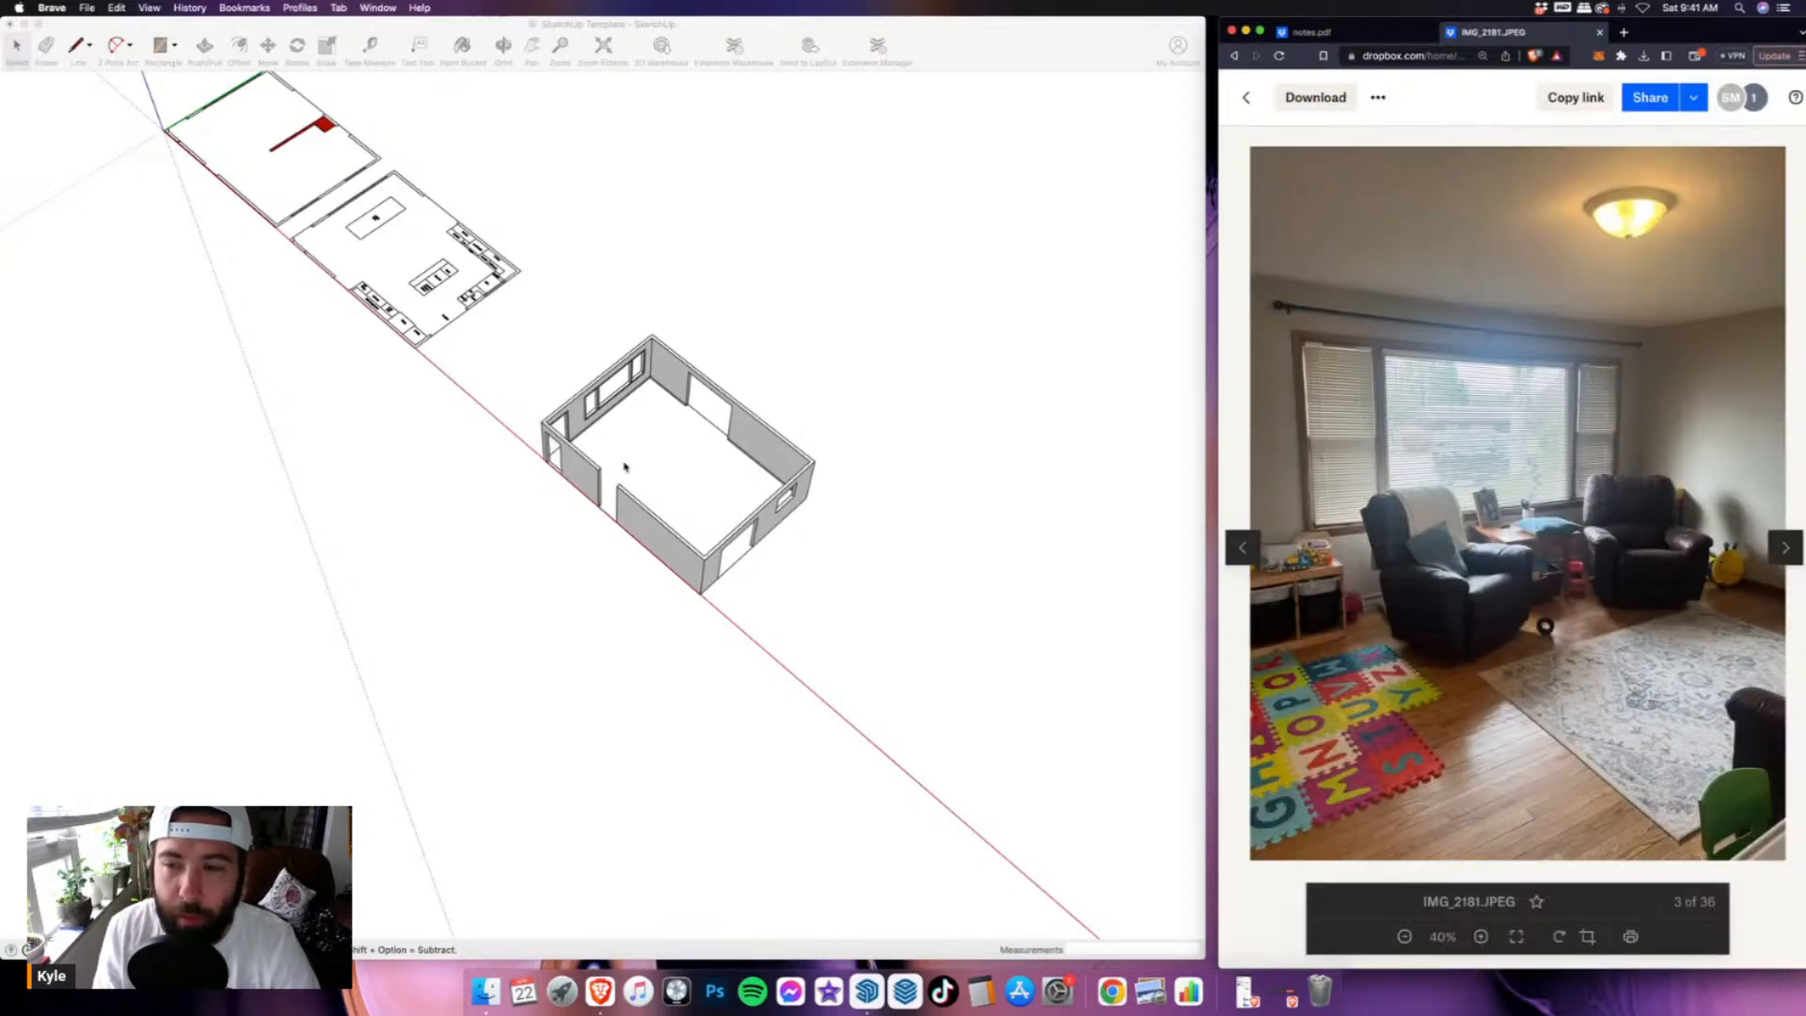
scroll(519, 336, "up", 5)
scroll(840, 417, "up", 5)
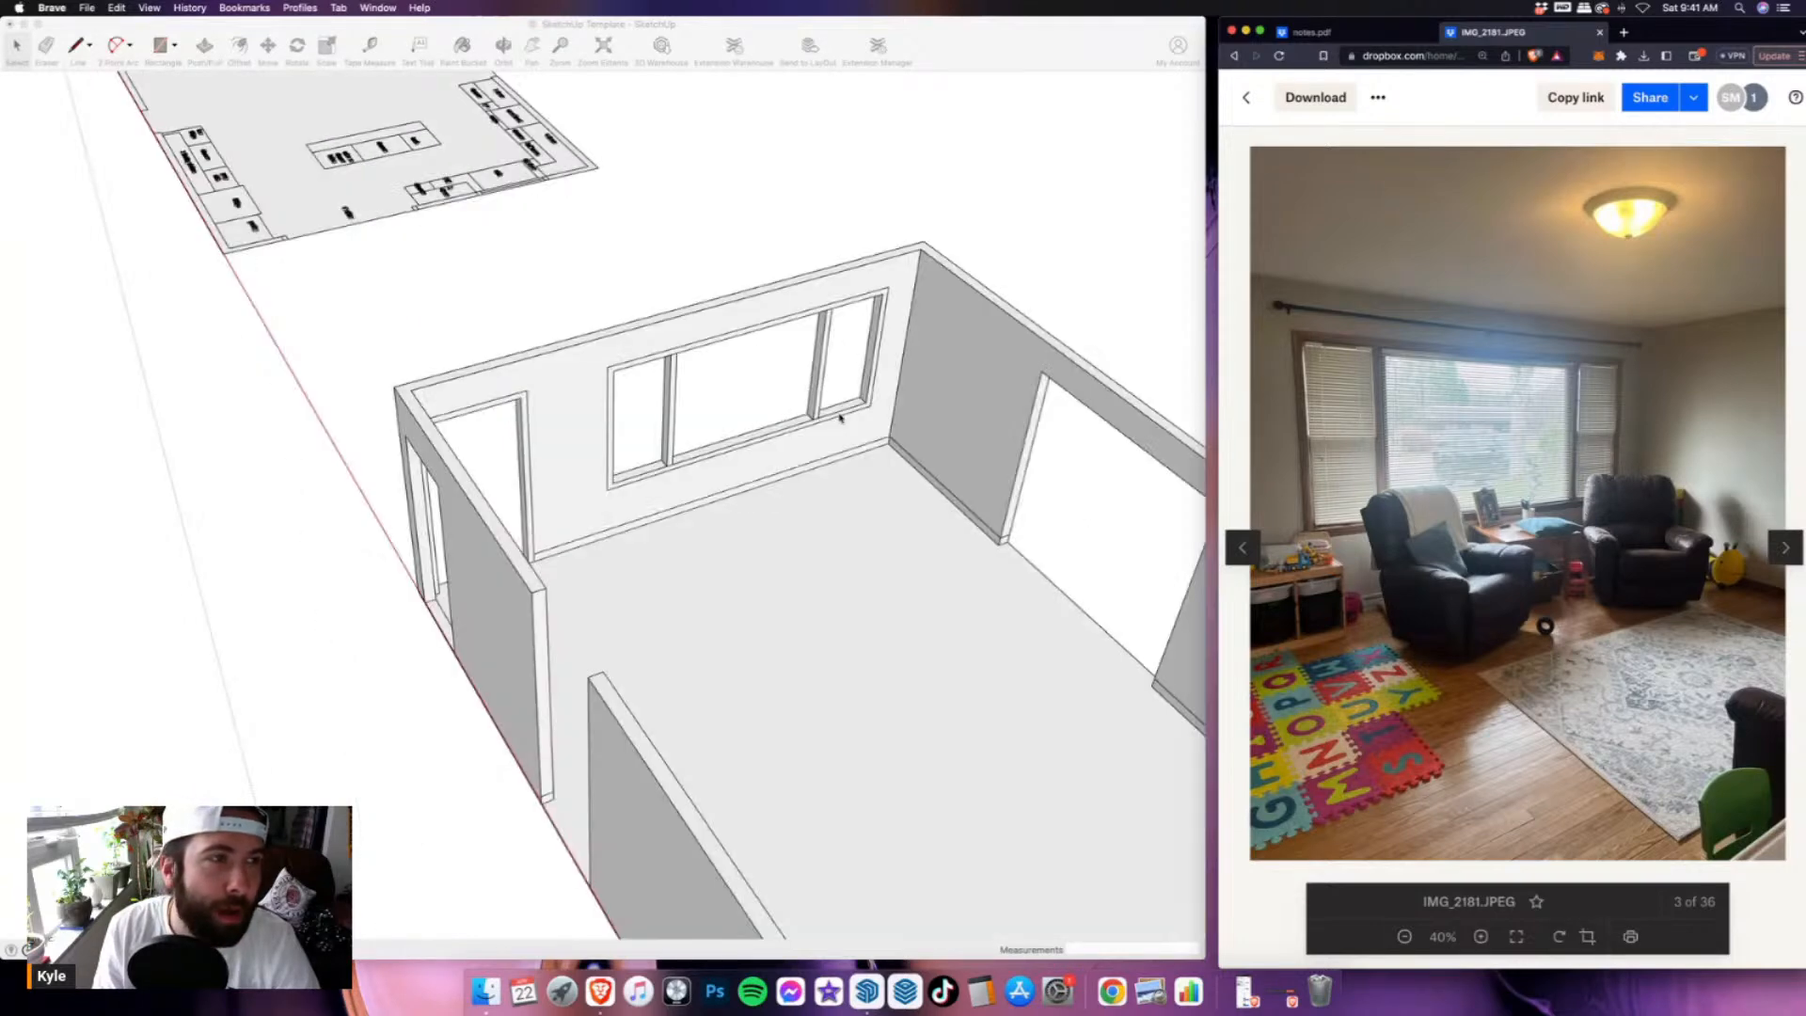
scroll(840, 418, "up", 3)
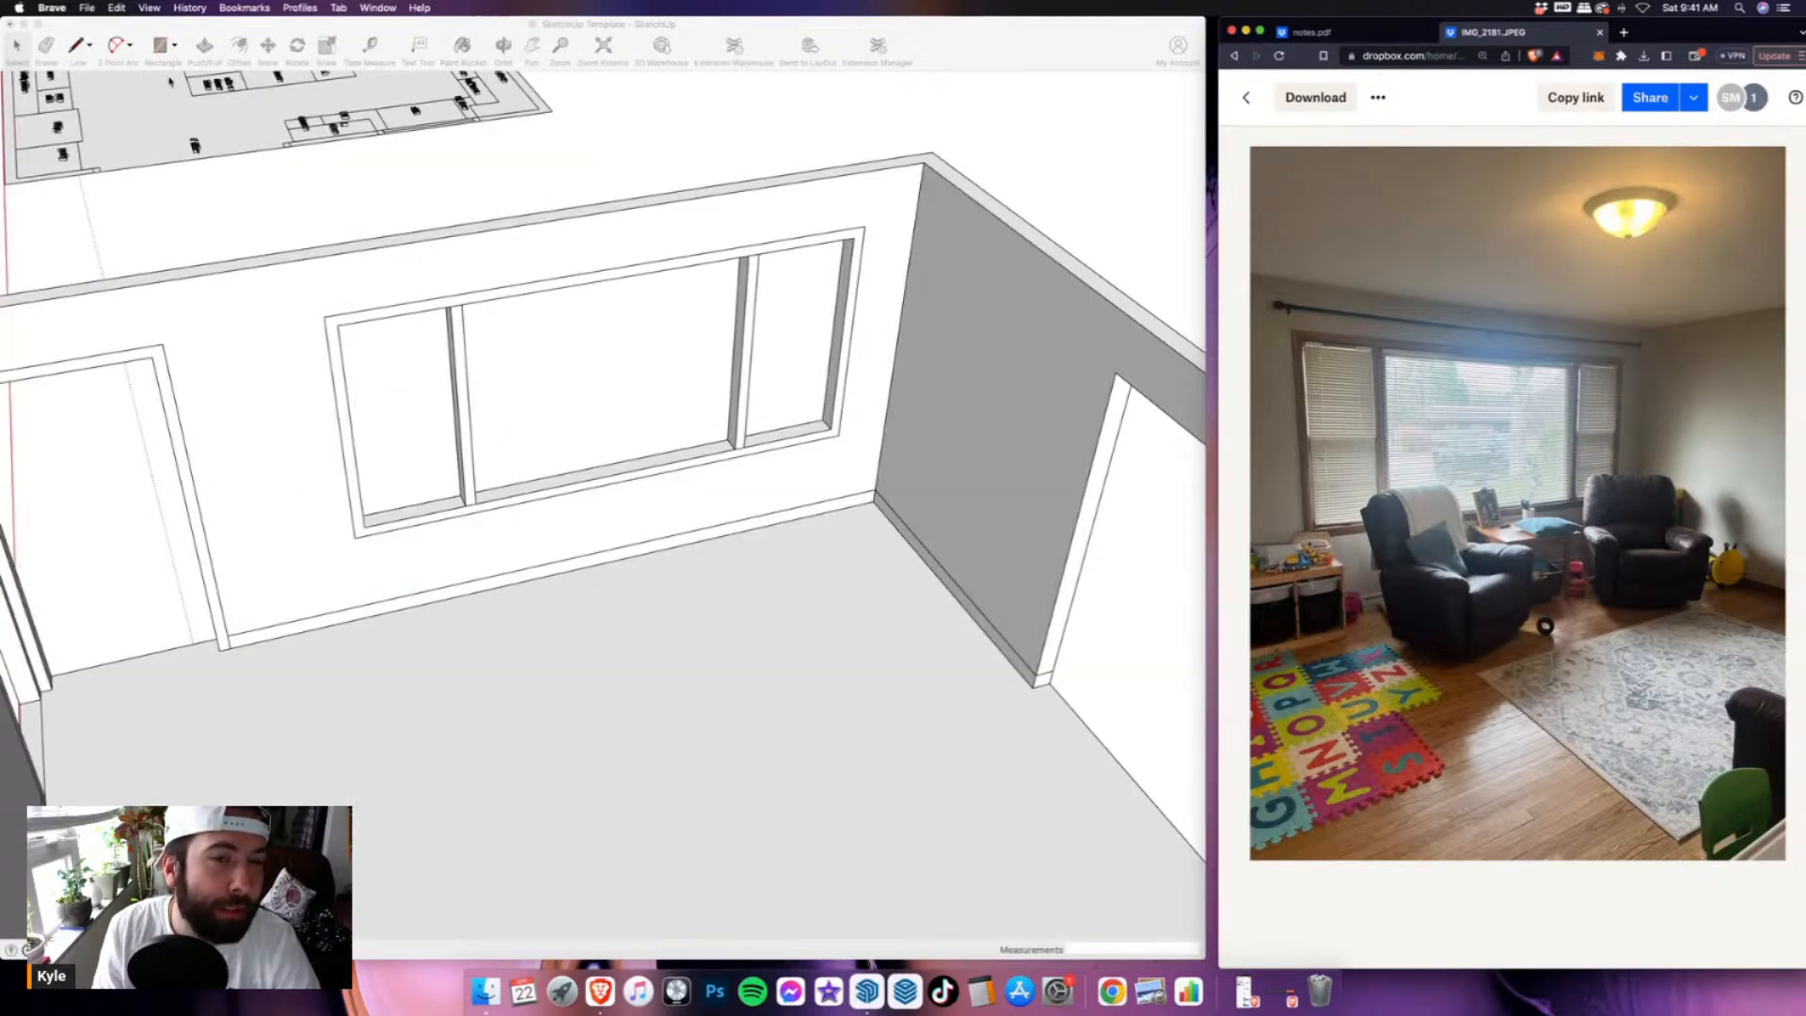
- Draw a rectangle over one mullion's inner side and extrude it to the opposite mullion, filling the triple window's middle opening
left_click(305, 340)
key("r")
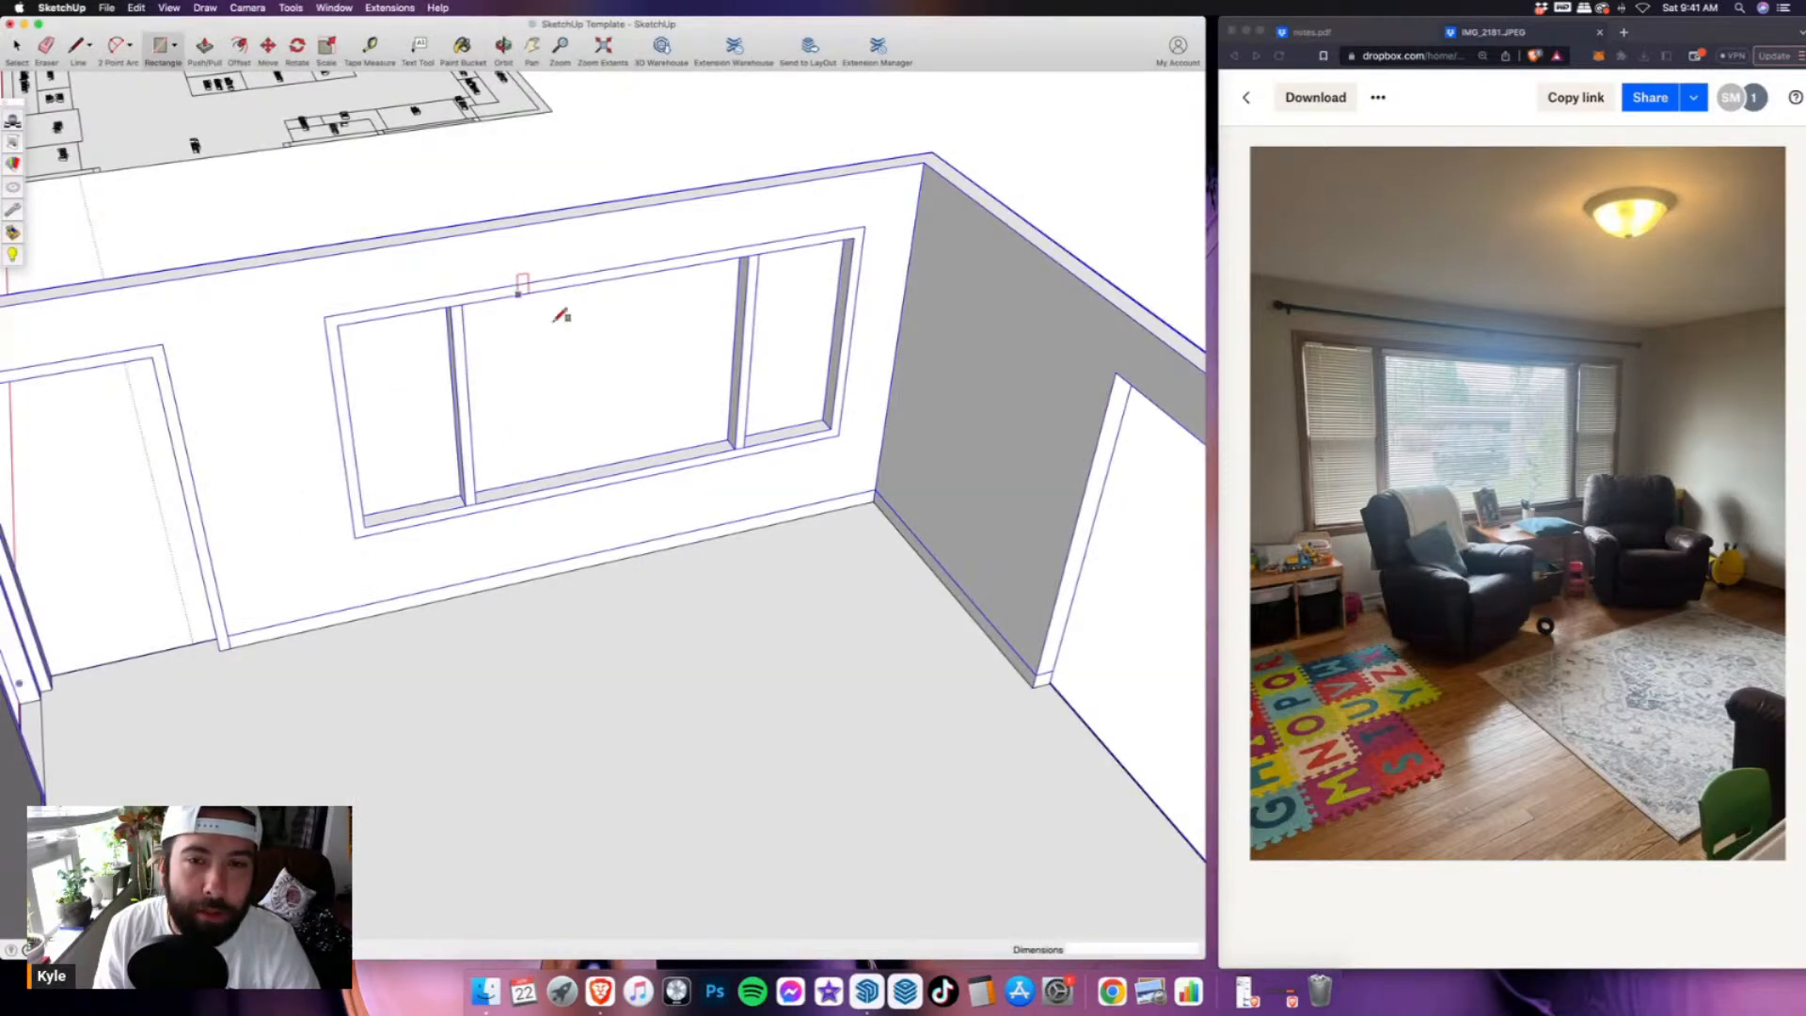
scroll(862, 477, "up", 3)
left_click(854, 483)
left_click(906, 224)
left_click(206, 44)
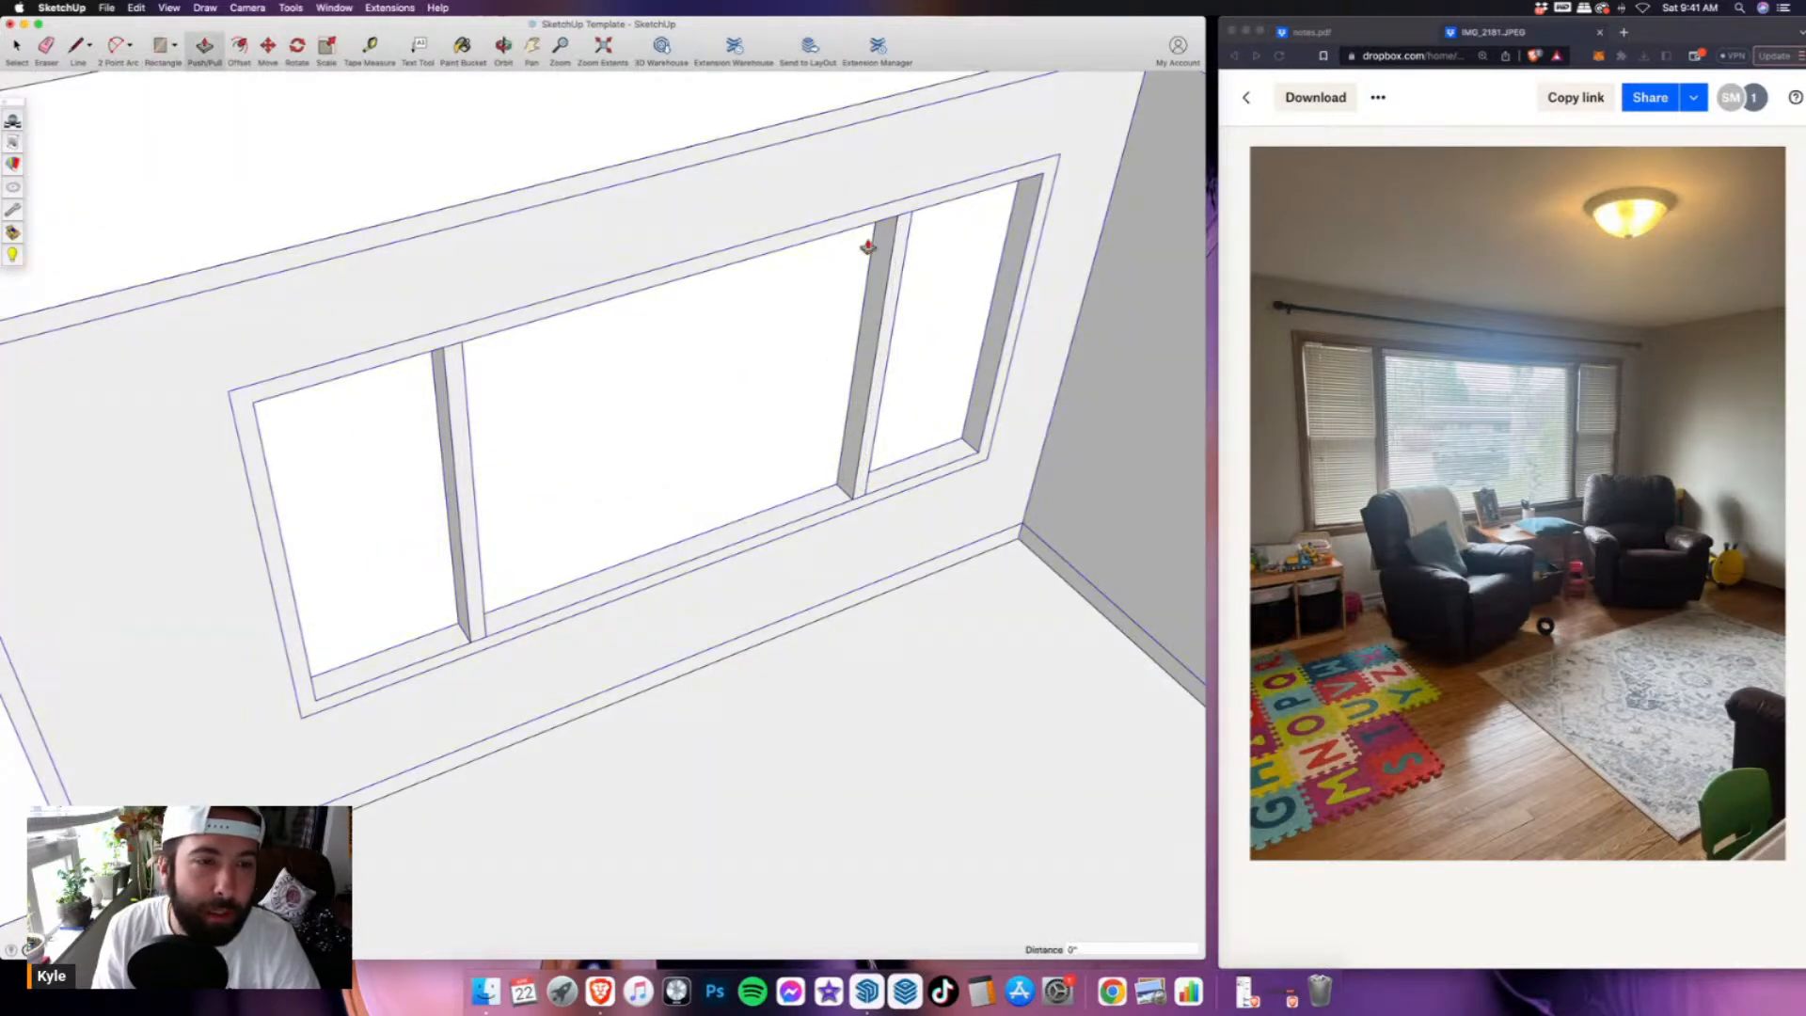
left_click(867, 247)
left_click(464, 351)
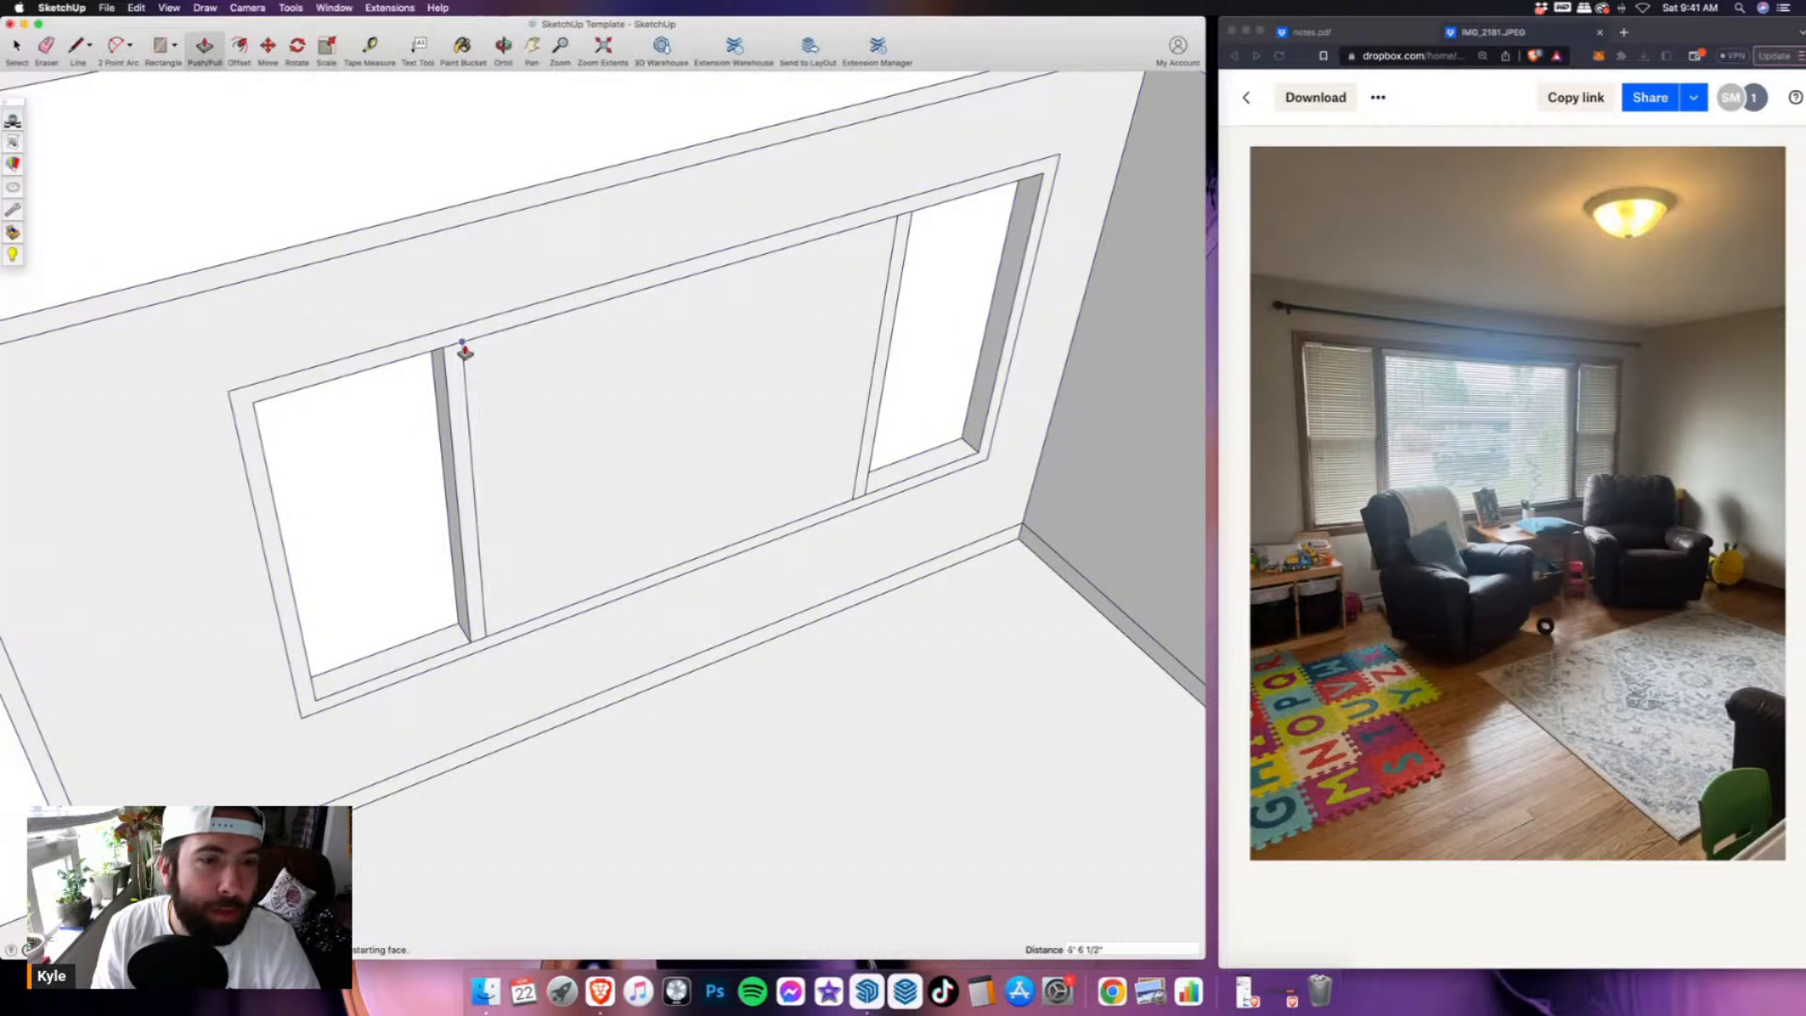
scroll(276, 316, "down", 2)
- Group the middle window block and offset its front face inward 1.5" for a sash frame
left_click(15, 45)
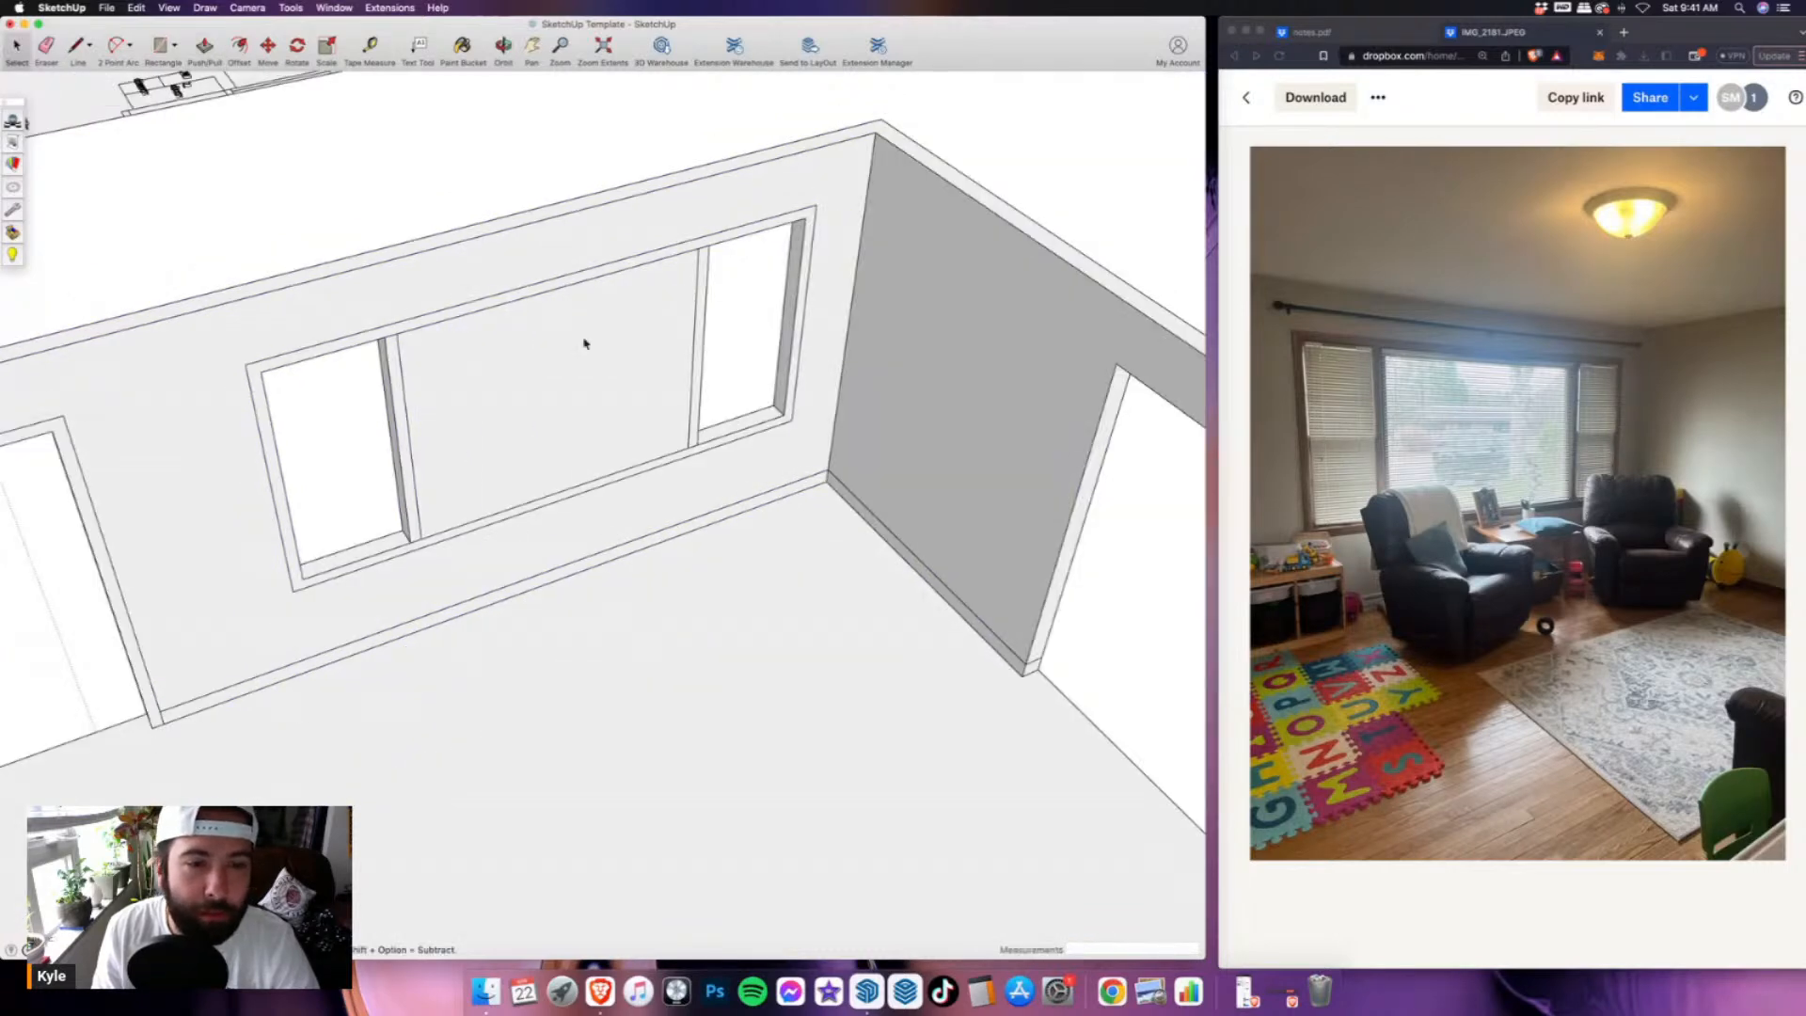
right_click(584, 343)
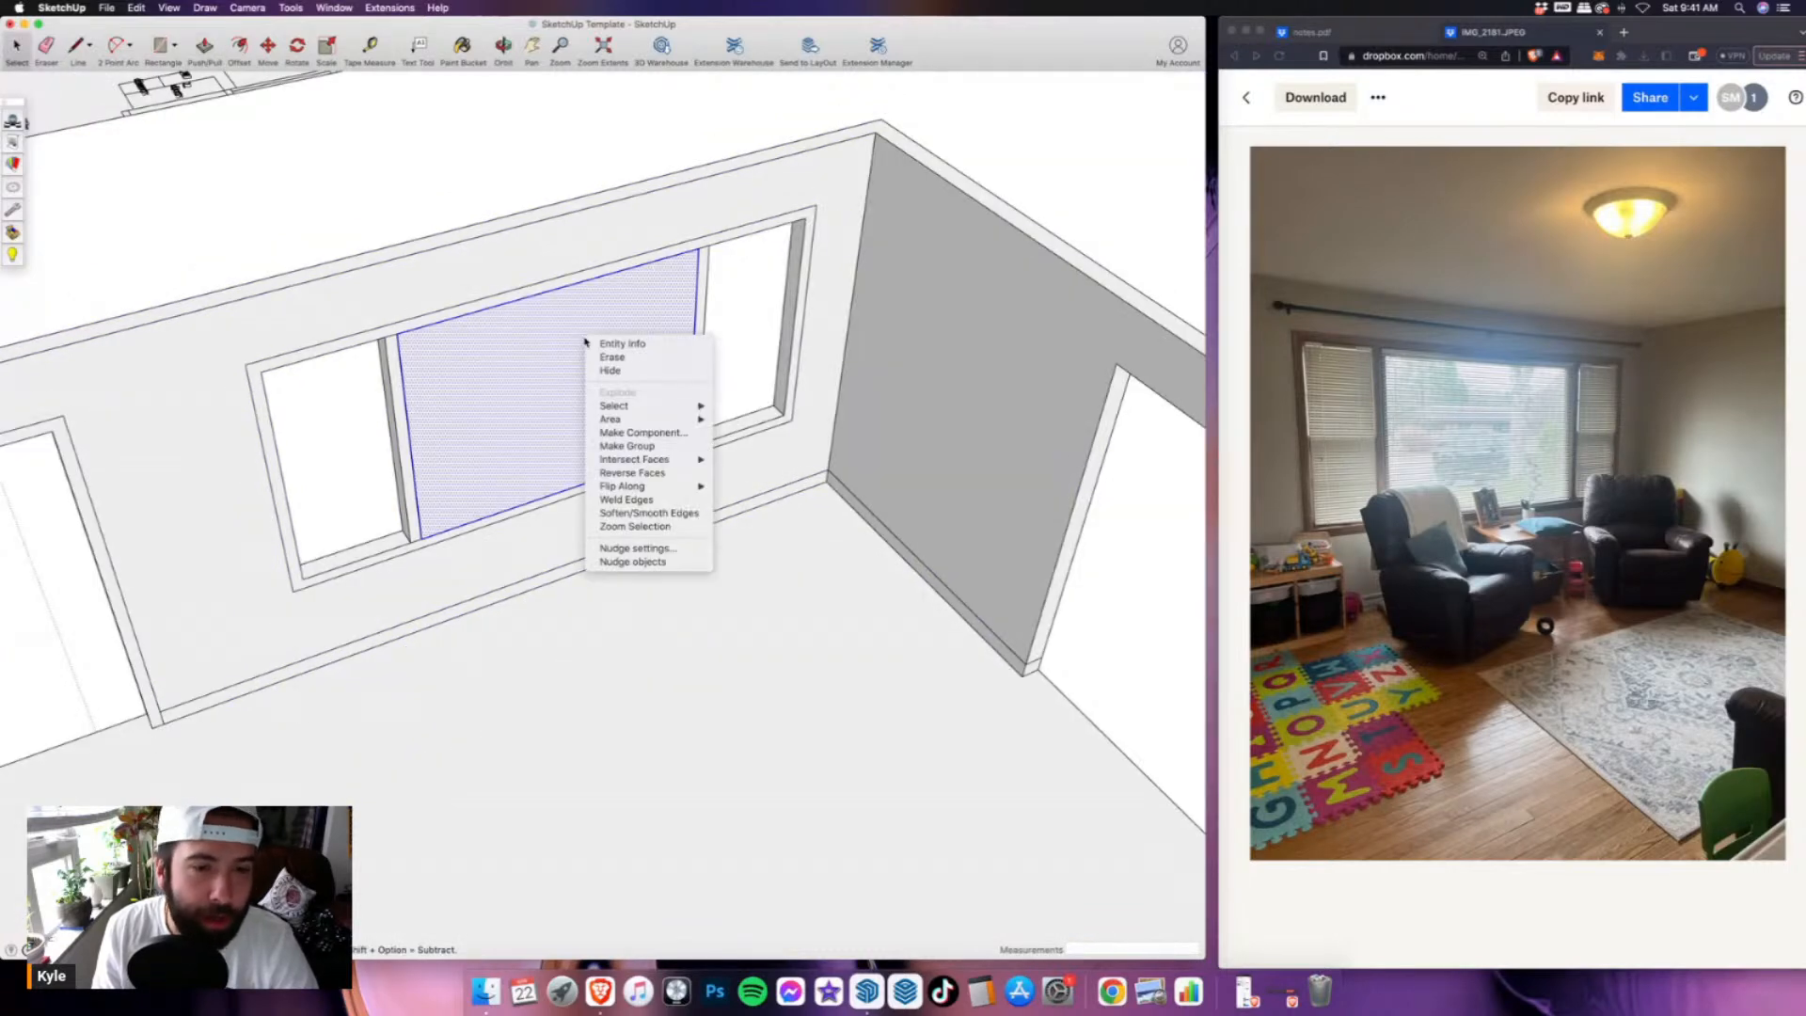
left_click(655, 447)
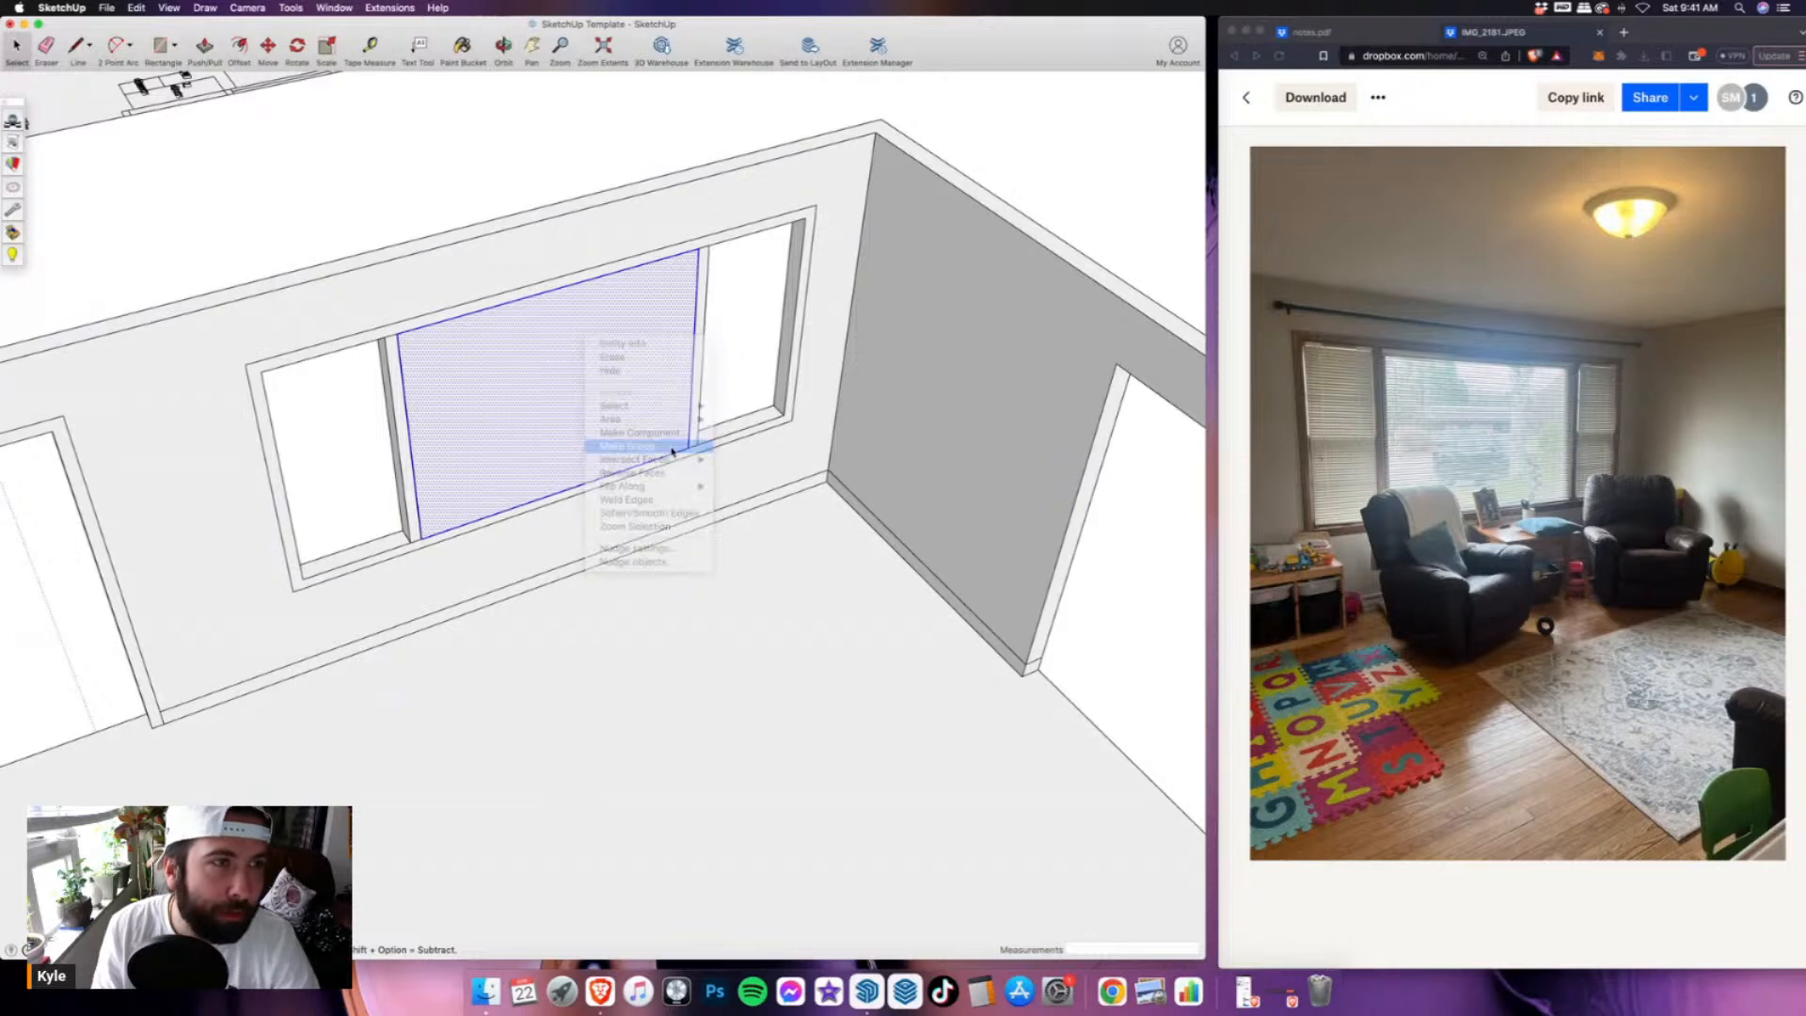
double_click(499, 391)
left_click(239, 47)
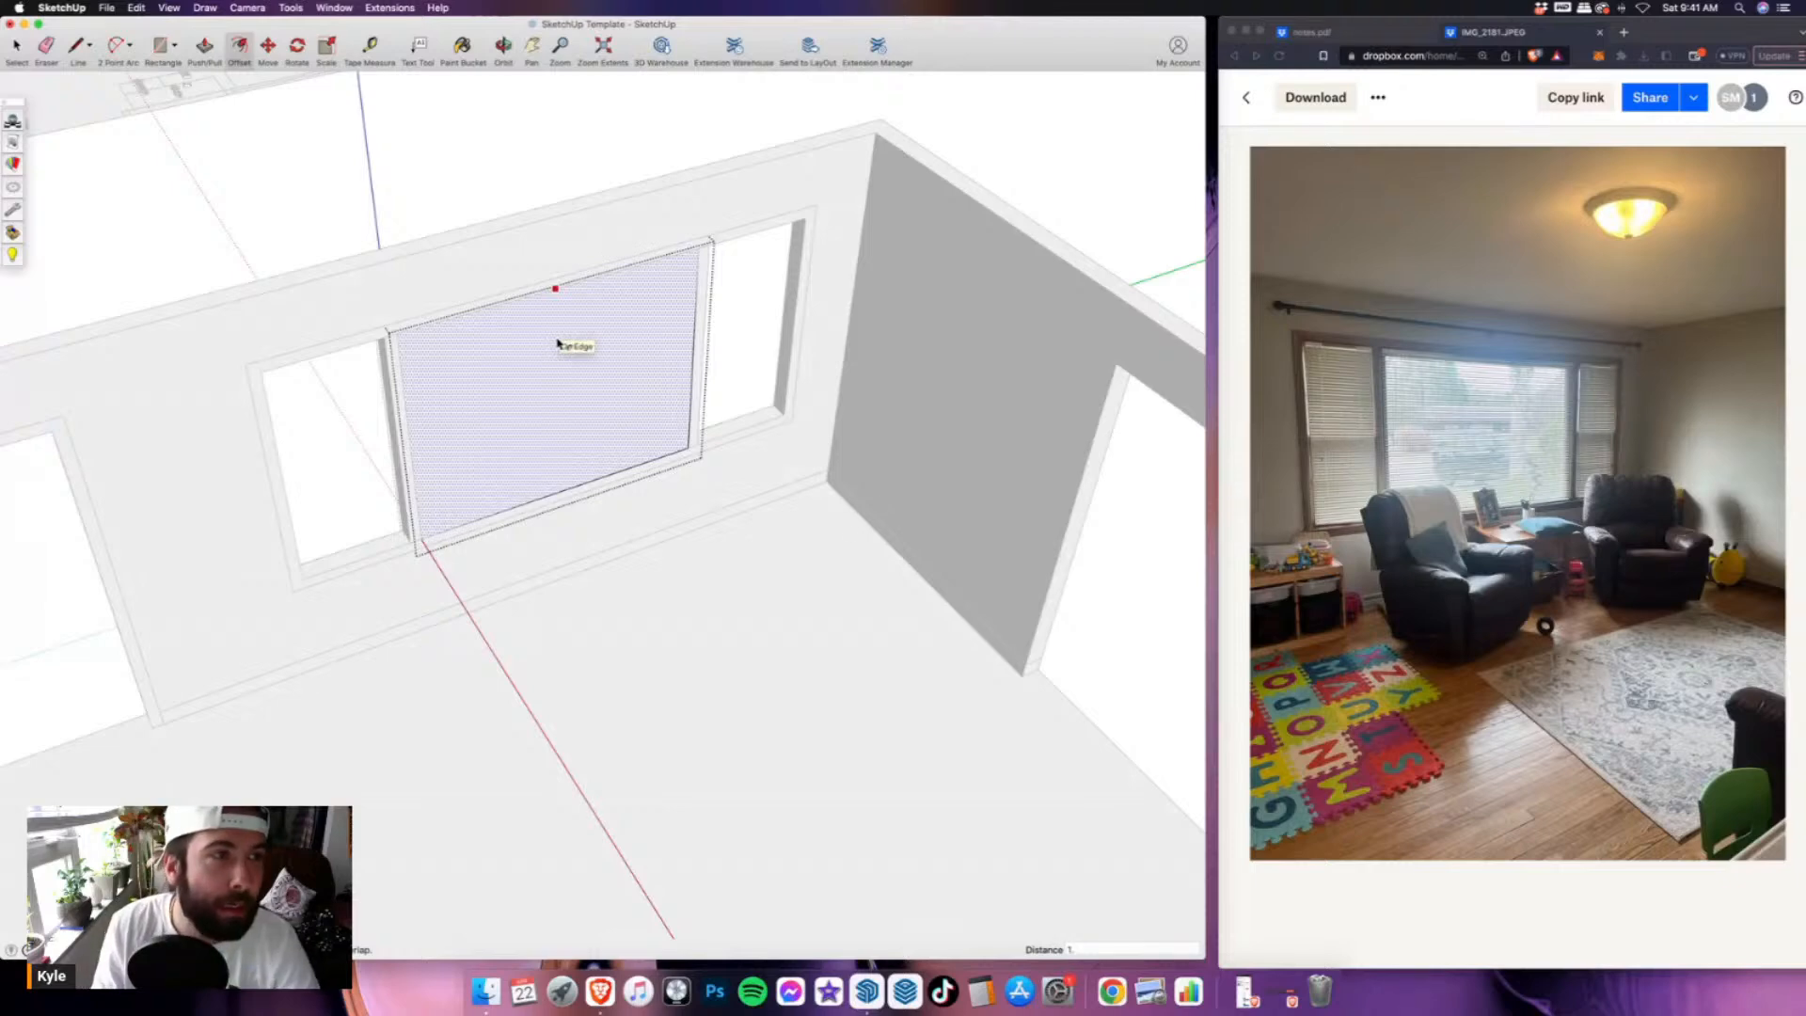
type(".5")
key("Return")
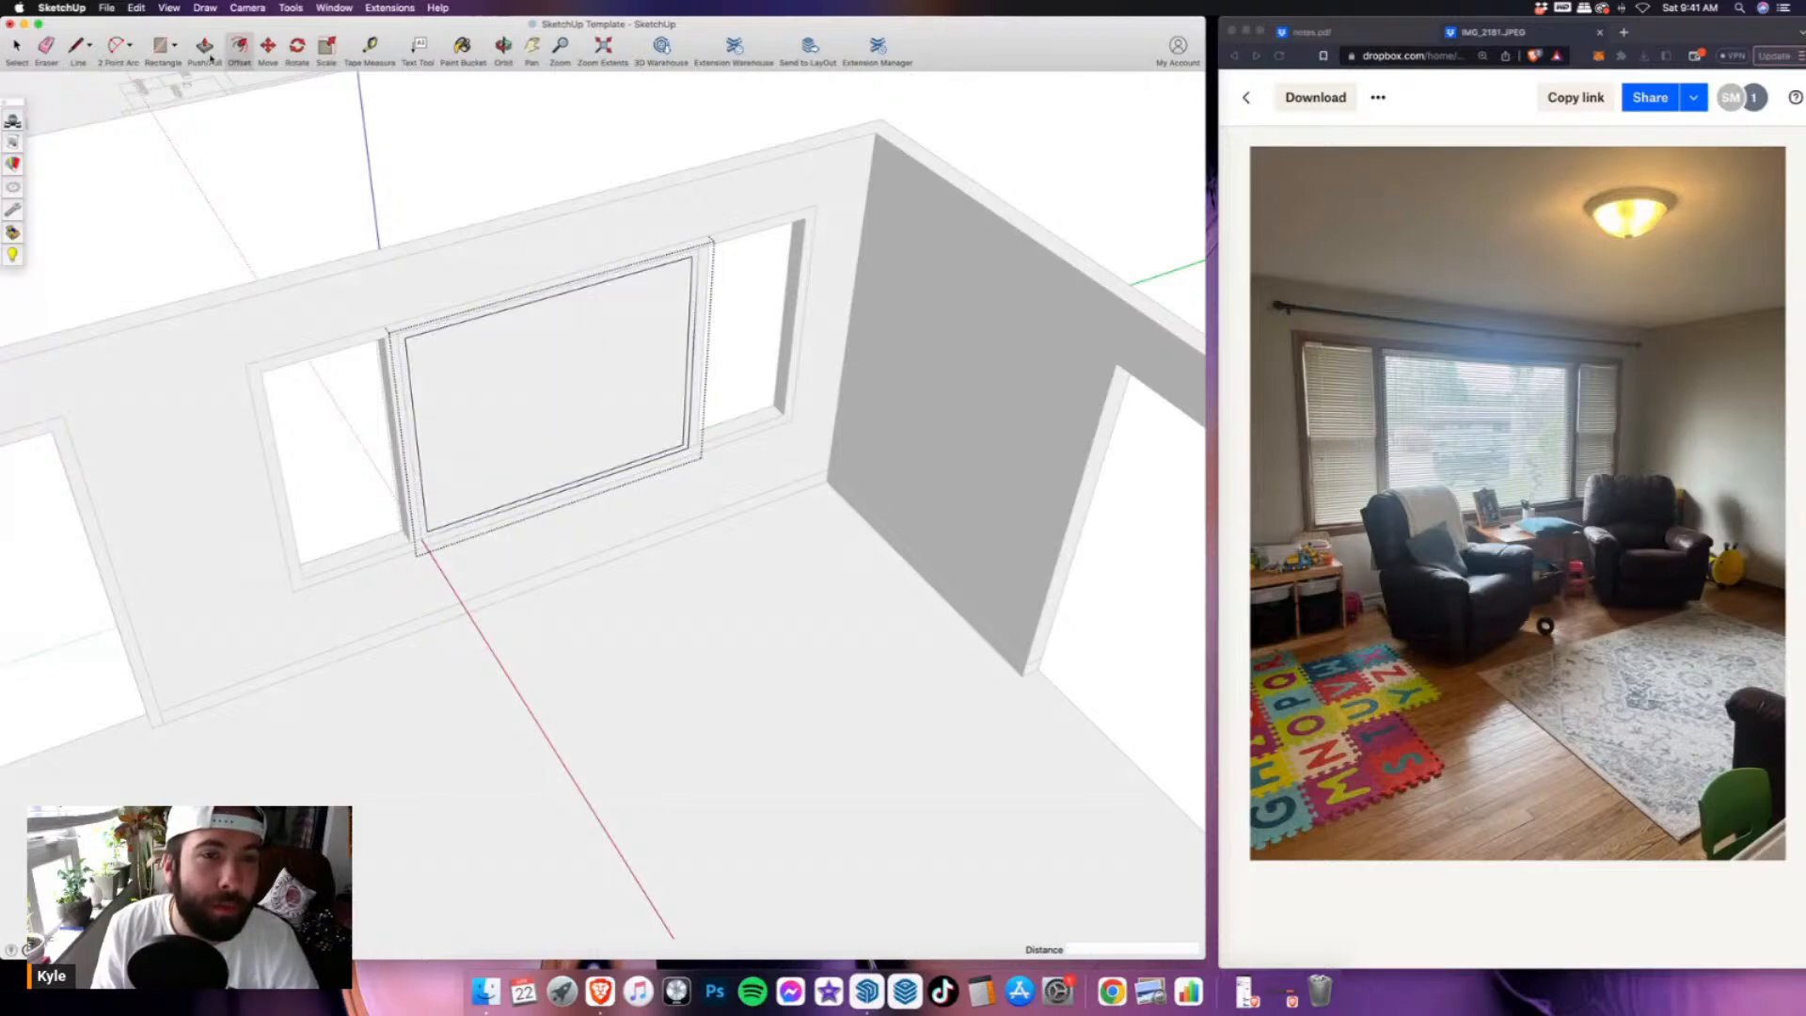
- Push the inset face of the middle window block back 4 1/2" to leave an open frame
left_click(205, 49)
scroll(634, 315, "up", 2)
left_click(634, 315)
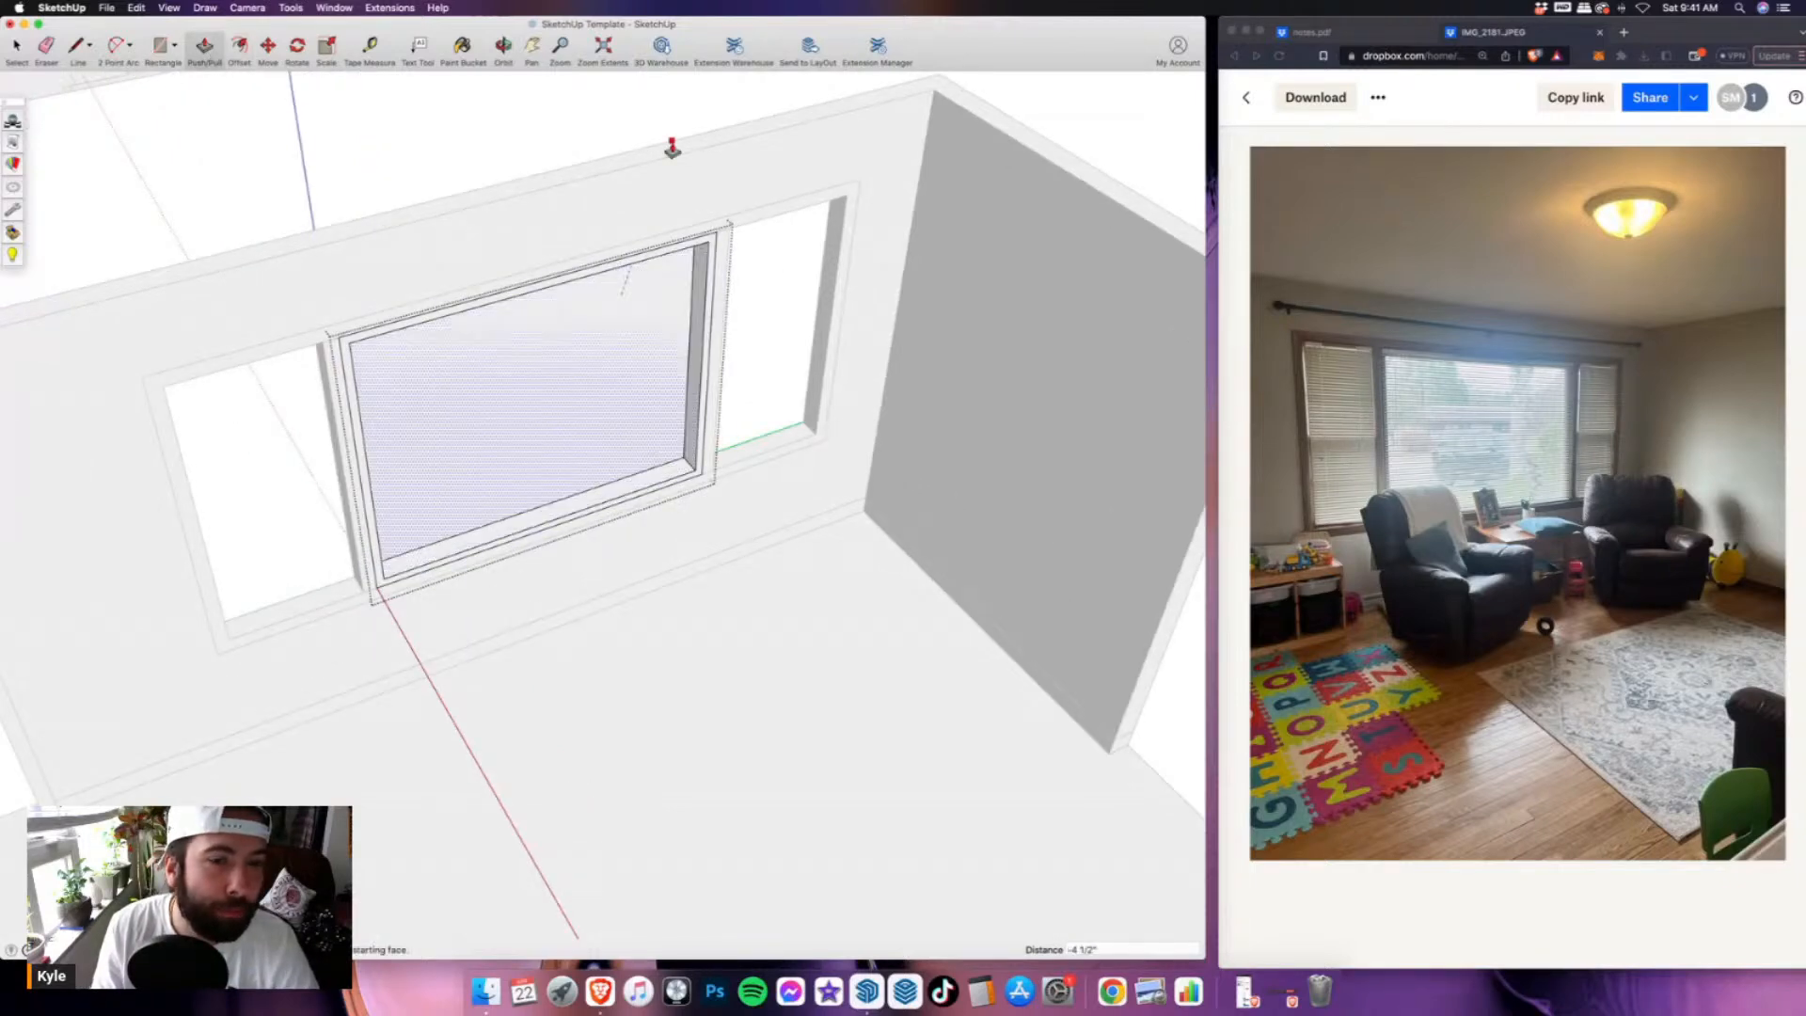
left_click(672, 148)
- Draw a rectangle between opposite inner corners of the middle window frame as its glass pane
left_click(174, 52)
scroll(697, 461, "up", 4)
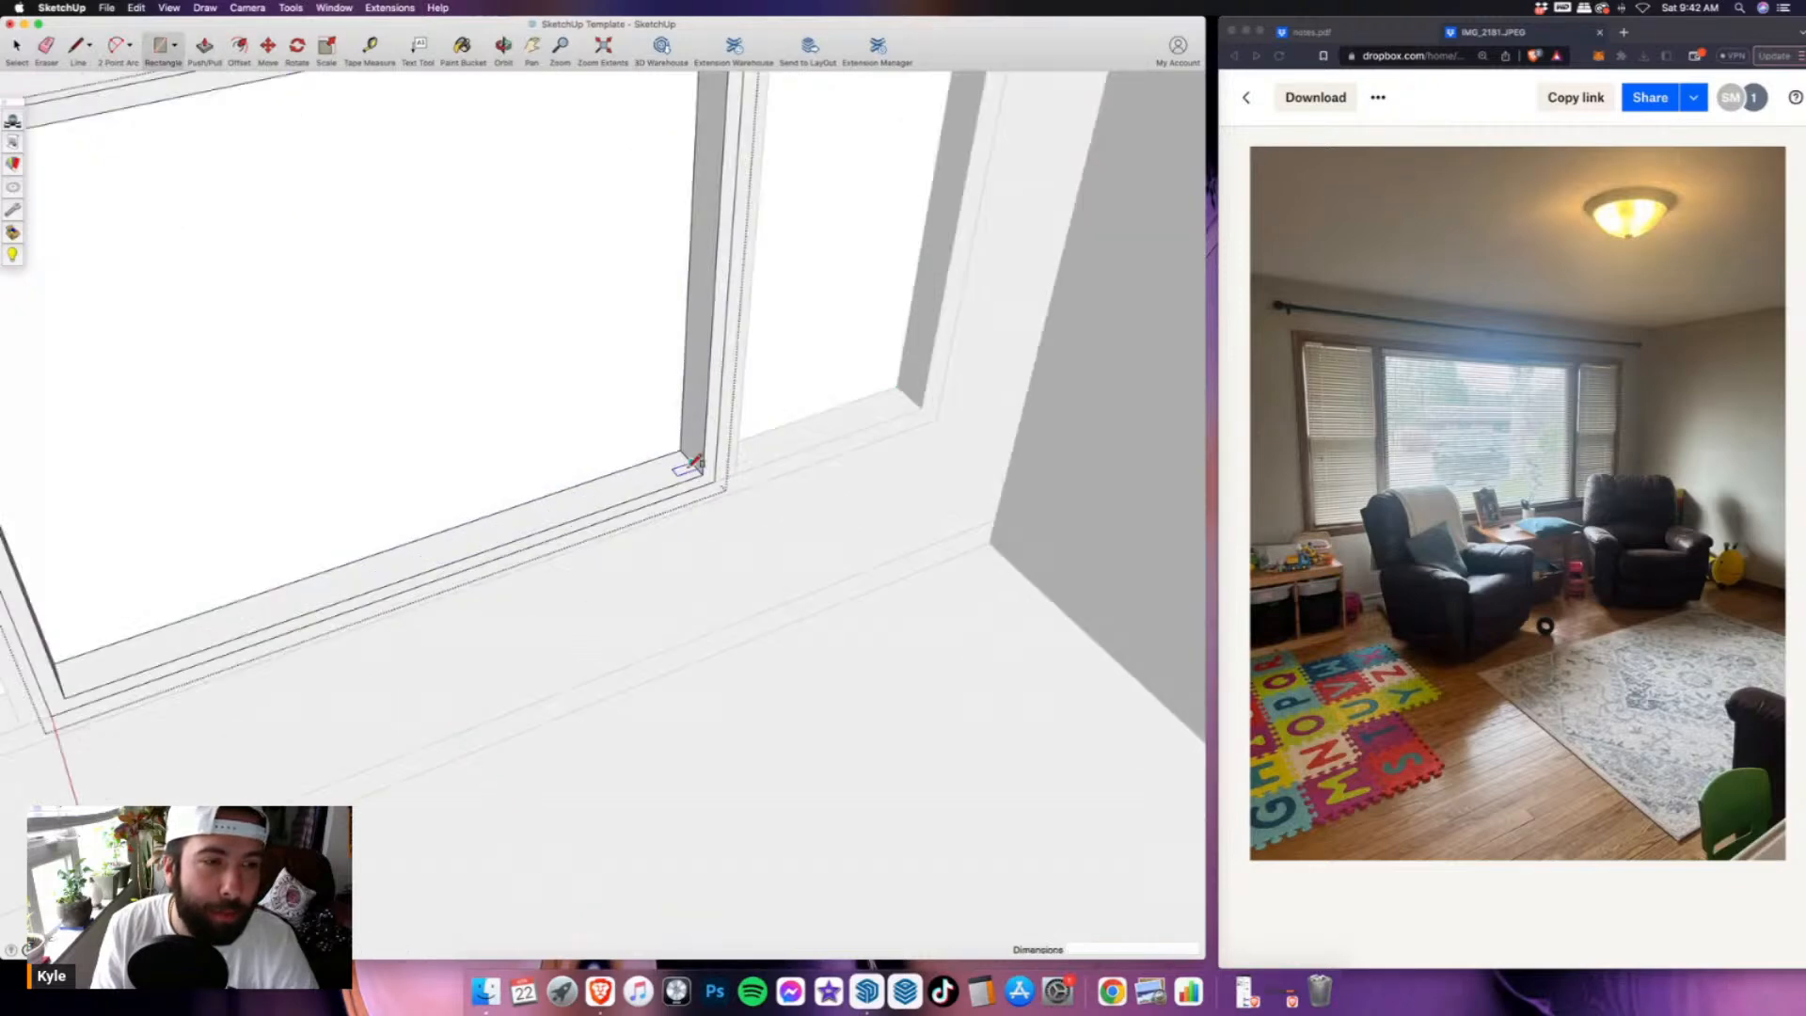
left_click(690, 467)
scroll(753, 526, "down", 3)
middle_click_drag(795, 581, 185, 218)
scroll(184, 217, "down", 3)
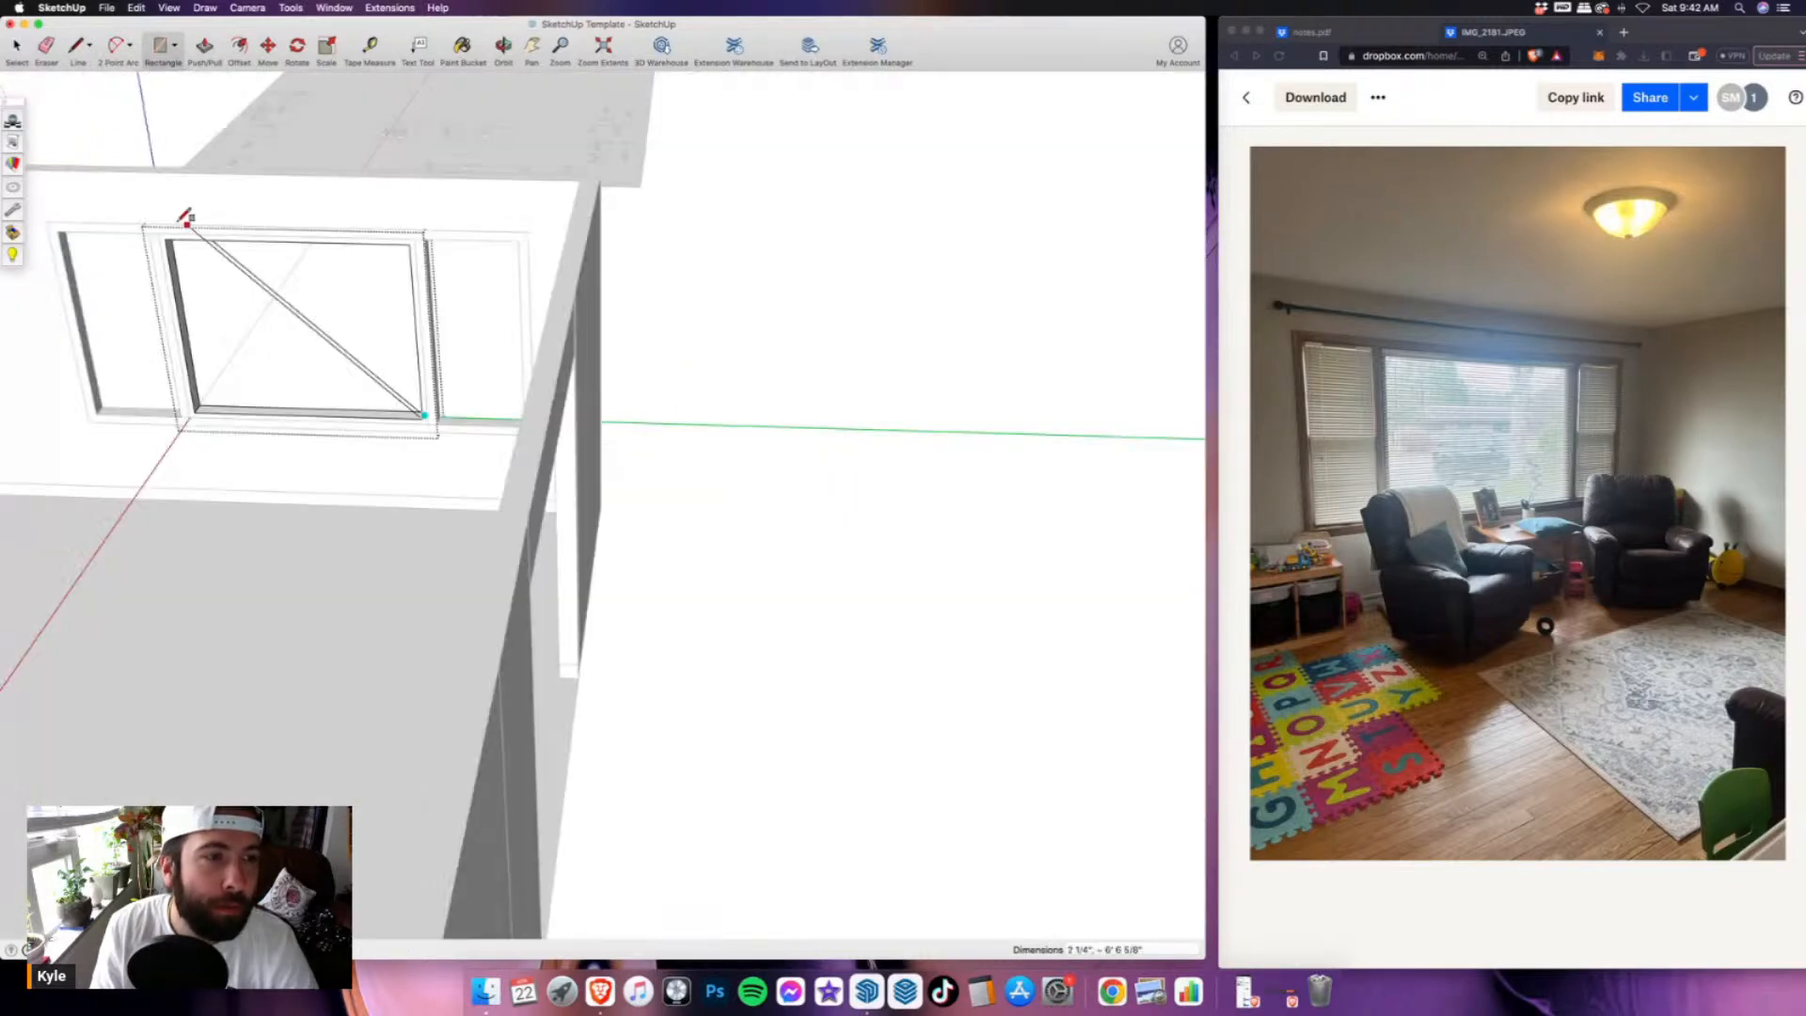
scroll(188, 221, "up", 4)
mouse_move(196, 288)
middle_mouse_down()
mouse_move(239, 201)
mouse_move(249, 215)
middle_mouse_up()
left_click(289, 338)
middle_click_drag(289, 338, 521, 523)
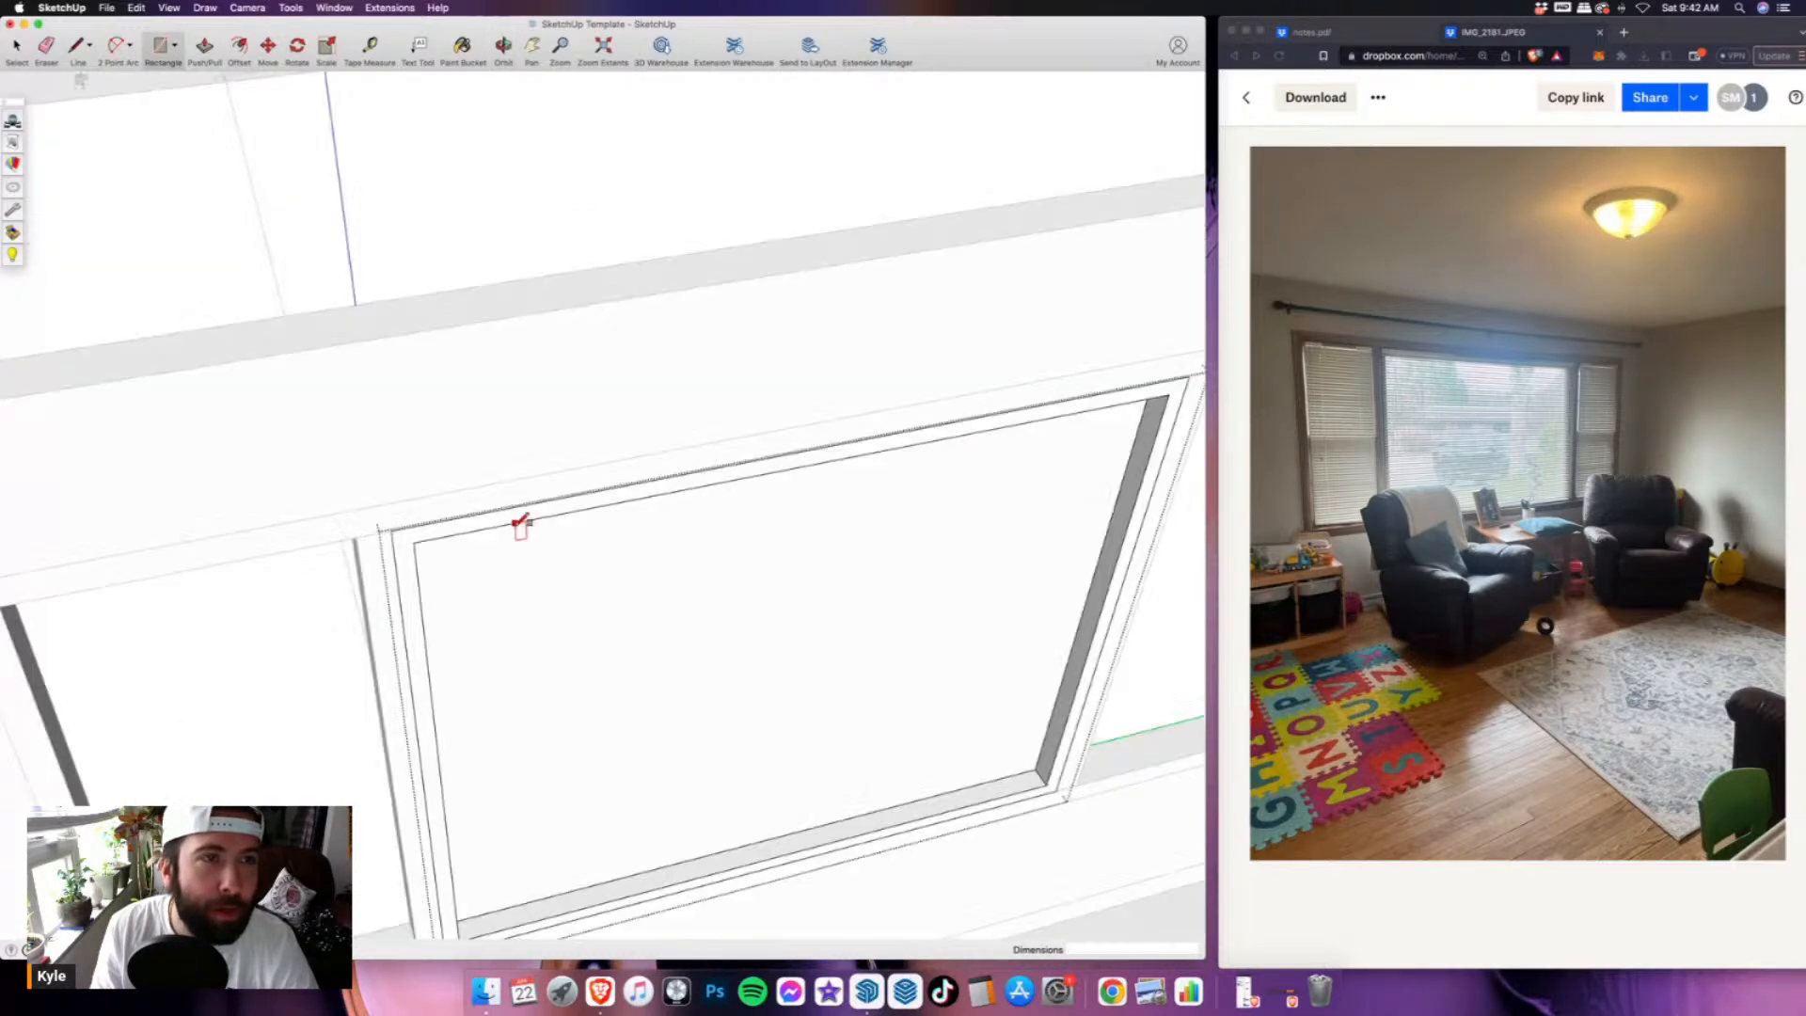
- Paint the middle window's pane with the dark translucent gray glass from the Glass and Mirrors collection
scroll(521, 524, "down", 5)
key("b")
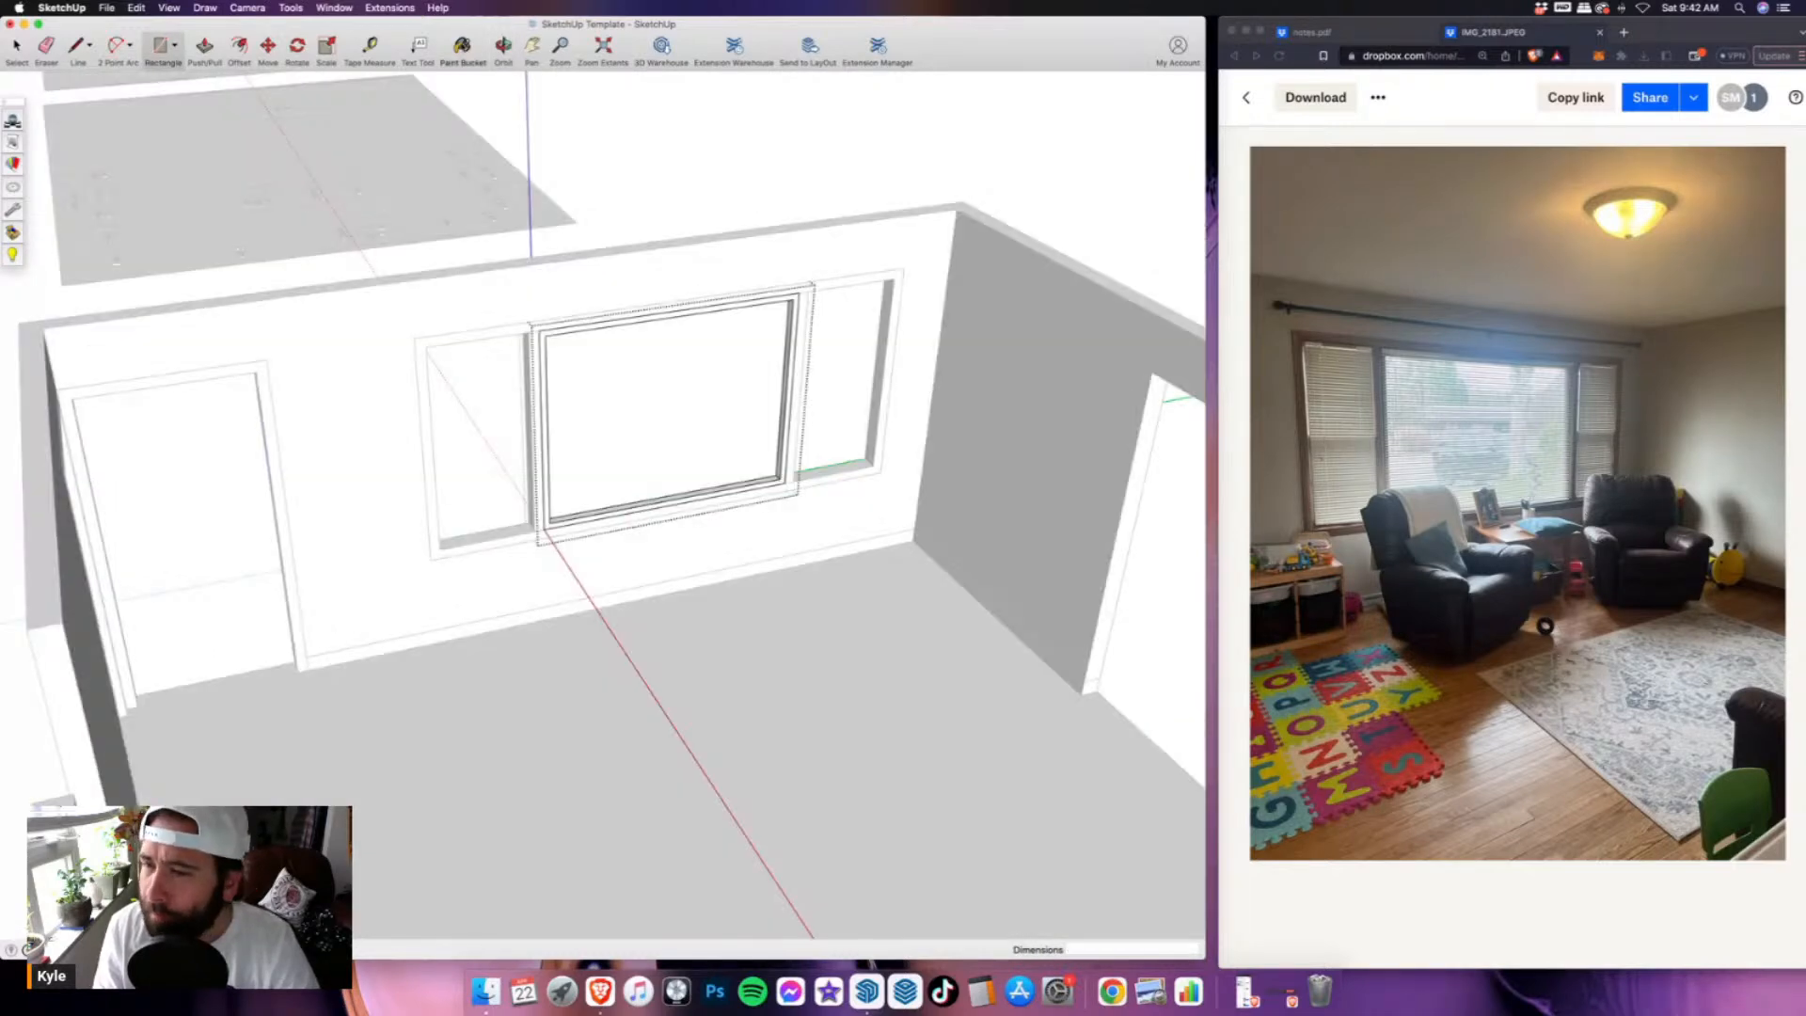
key("b")
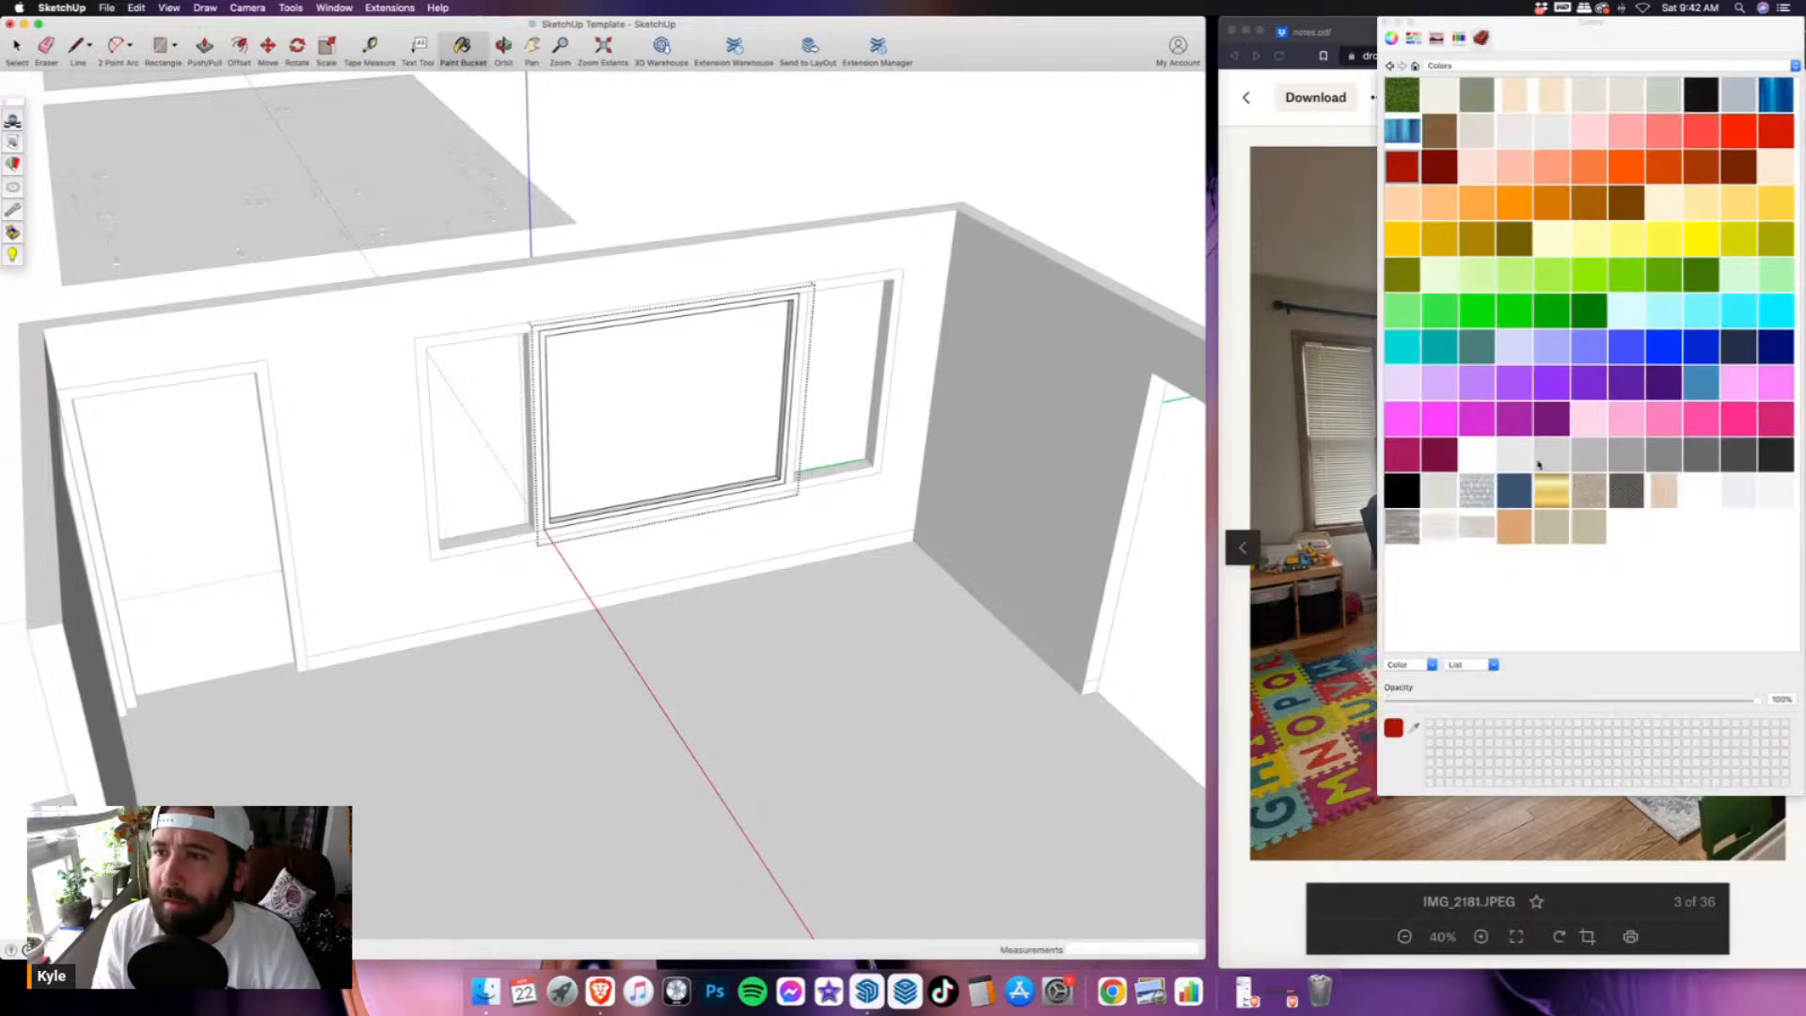
left_click(1456, 66)
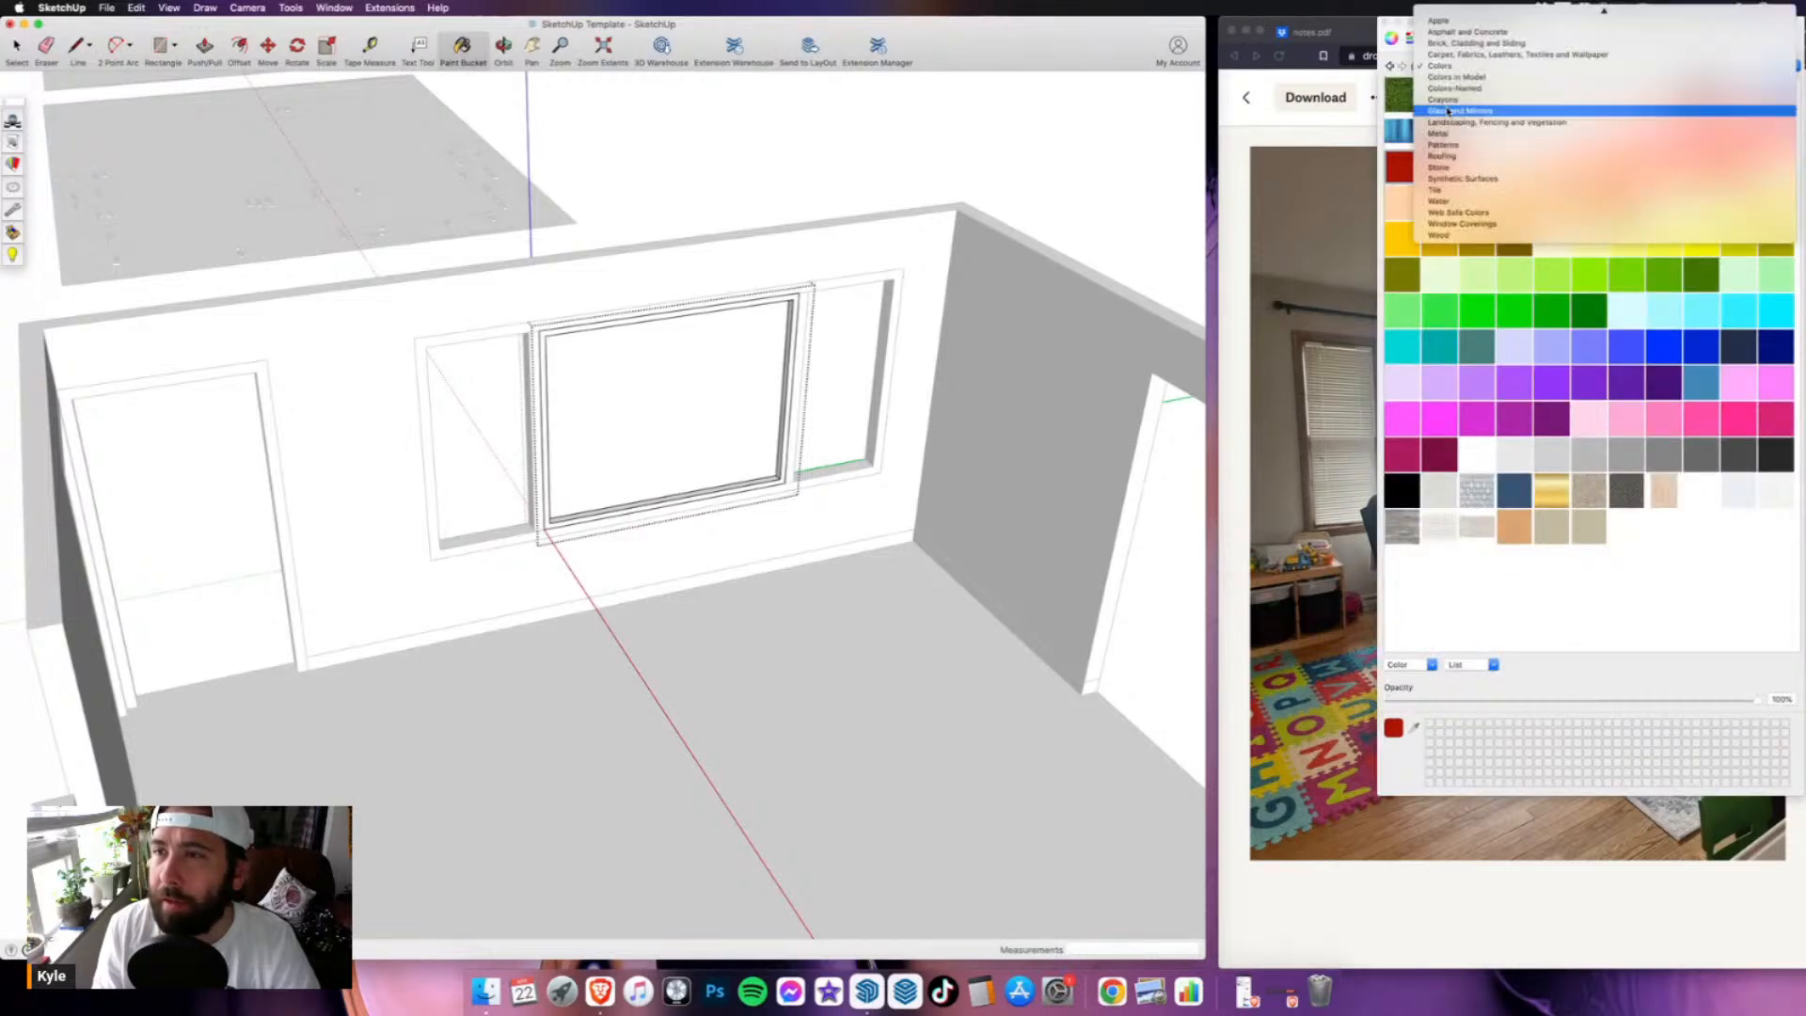
left_click(1449, 111)
left_click(1555, 98)
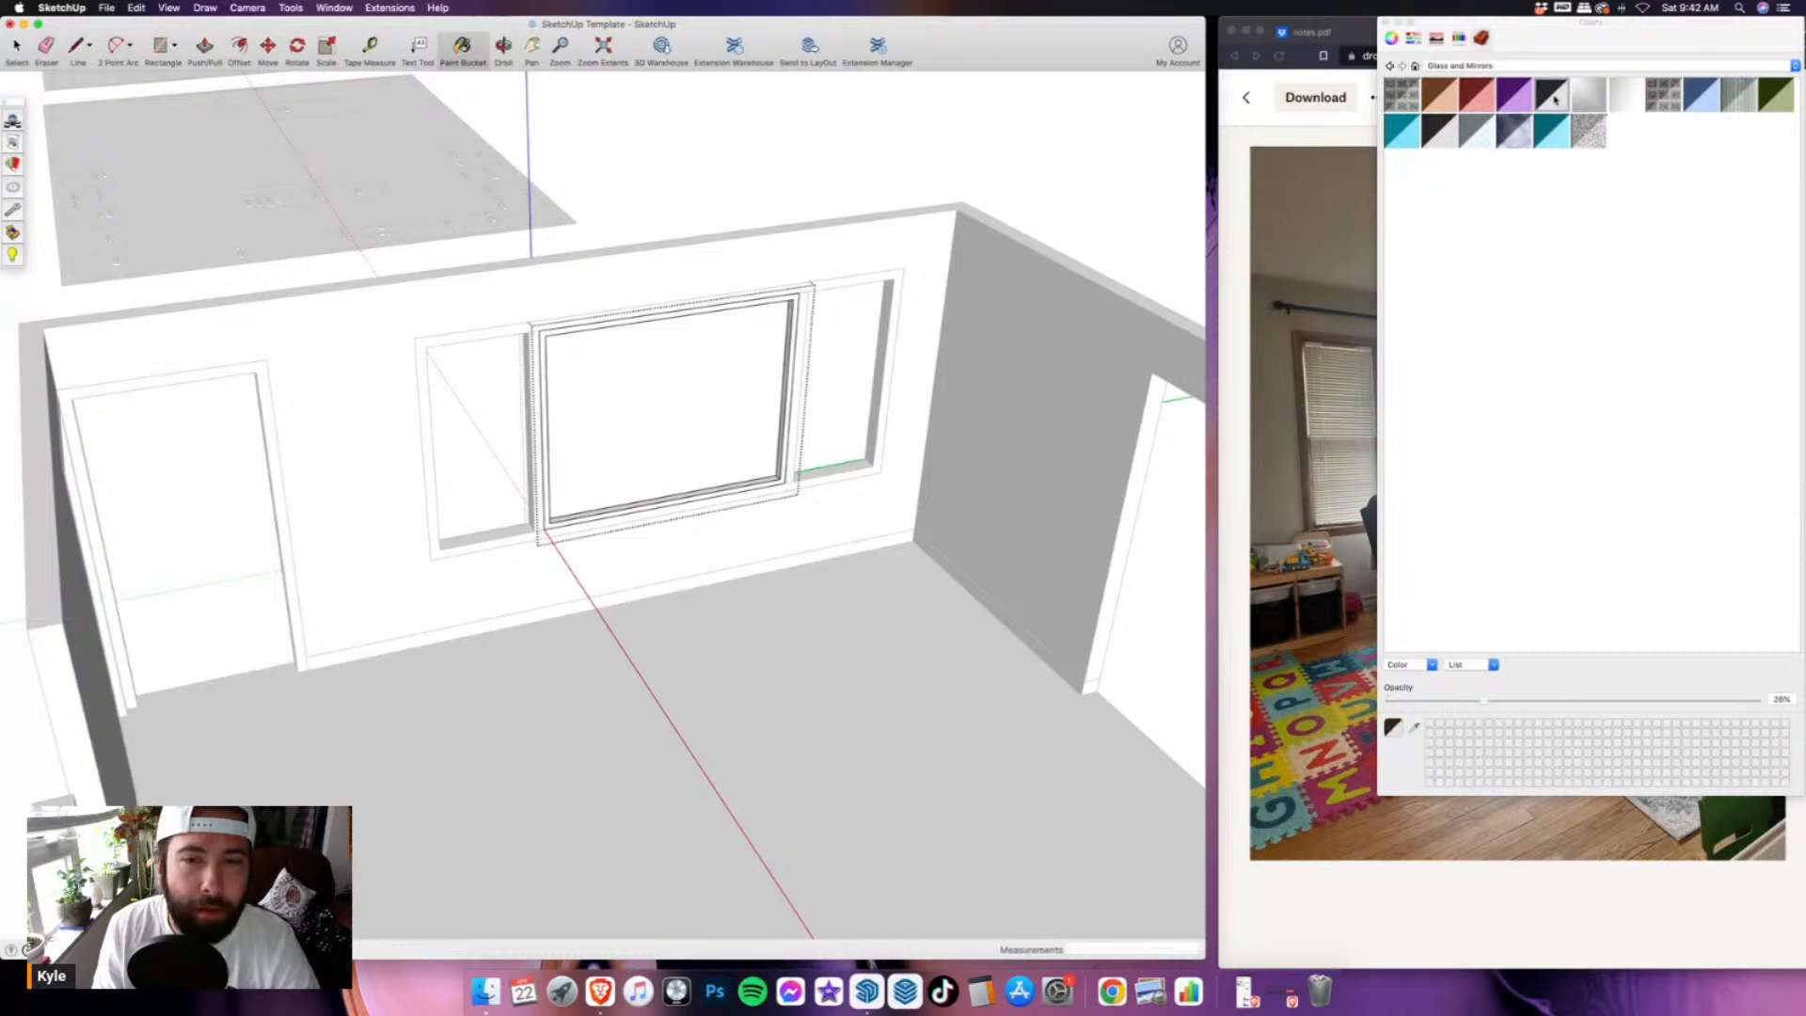
left_click(596, 415)
middle_click_drag(600, 410, 1054, 218)
scroll(859, 273, "up", 5)
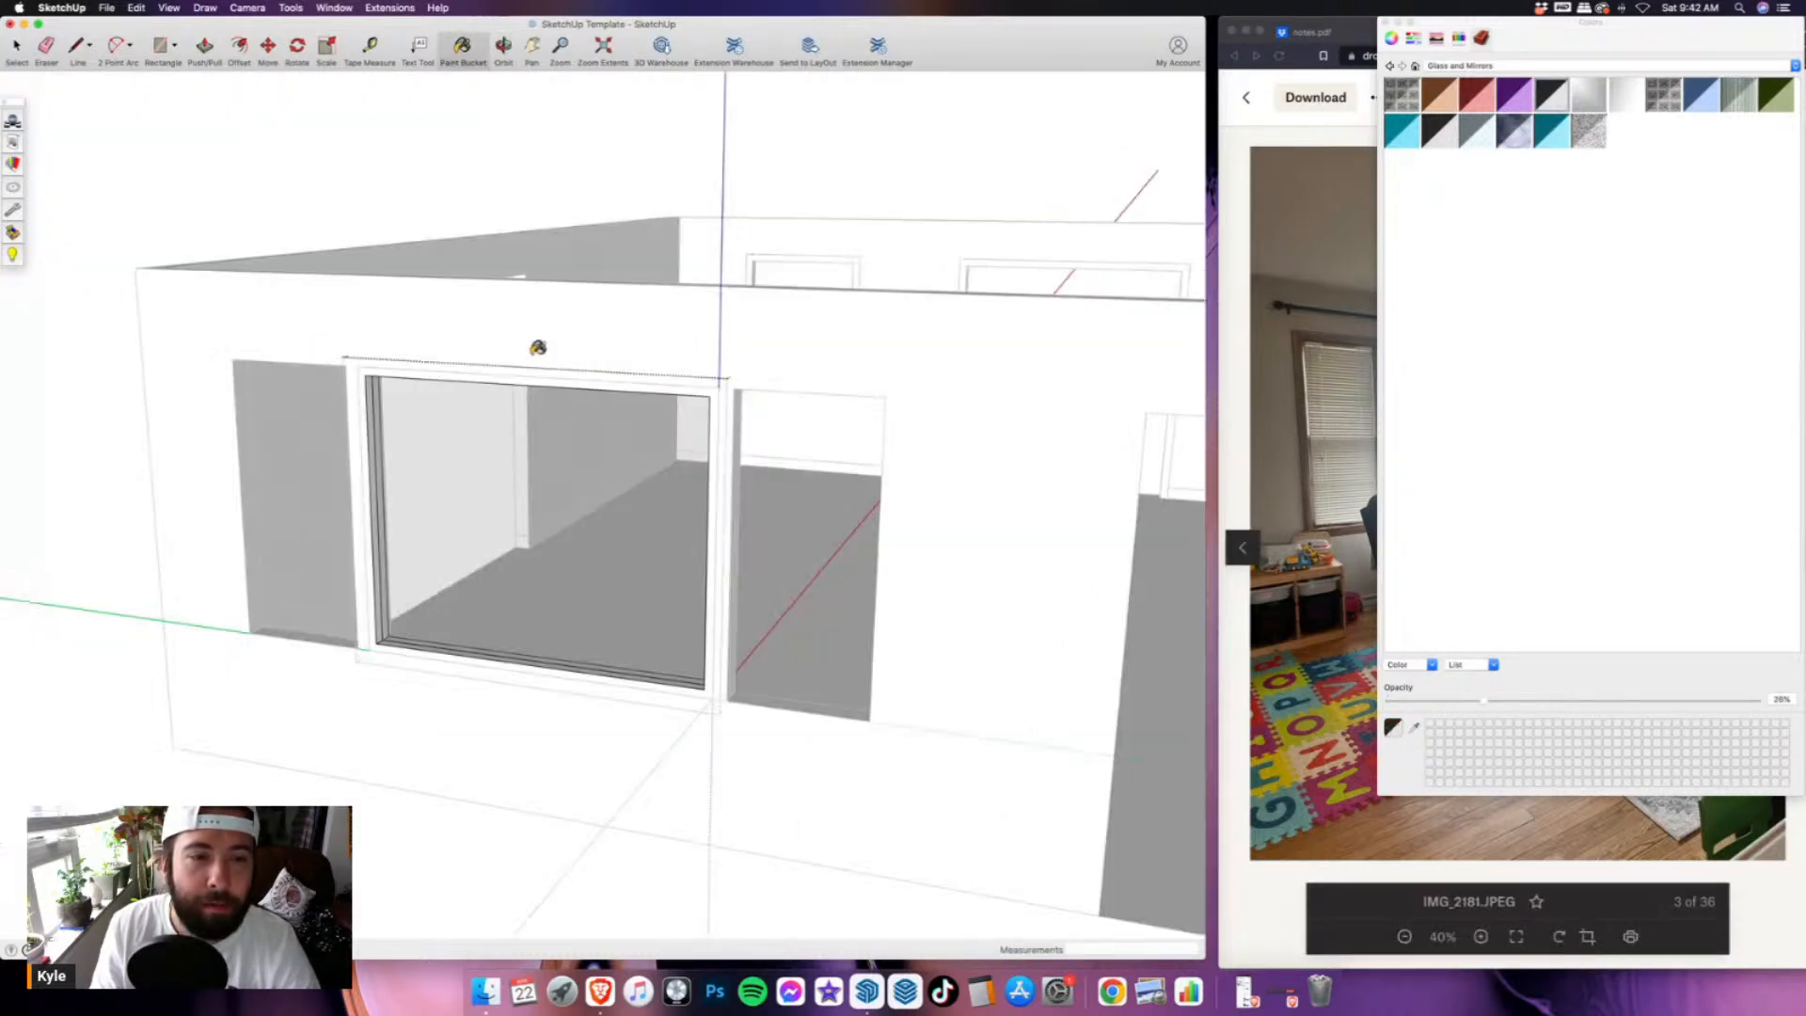
mouse_move(538, 347)
middle_mouse_down()
mouse_move(760, 187)
mouse_move(740, 518)
mouse_move(377, 545)
middle_mouse_up()
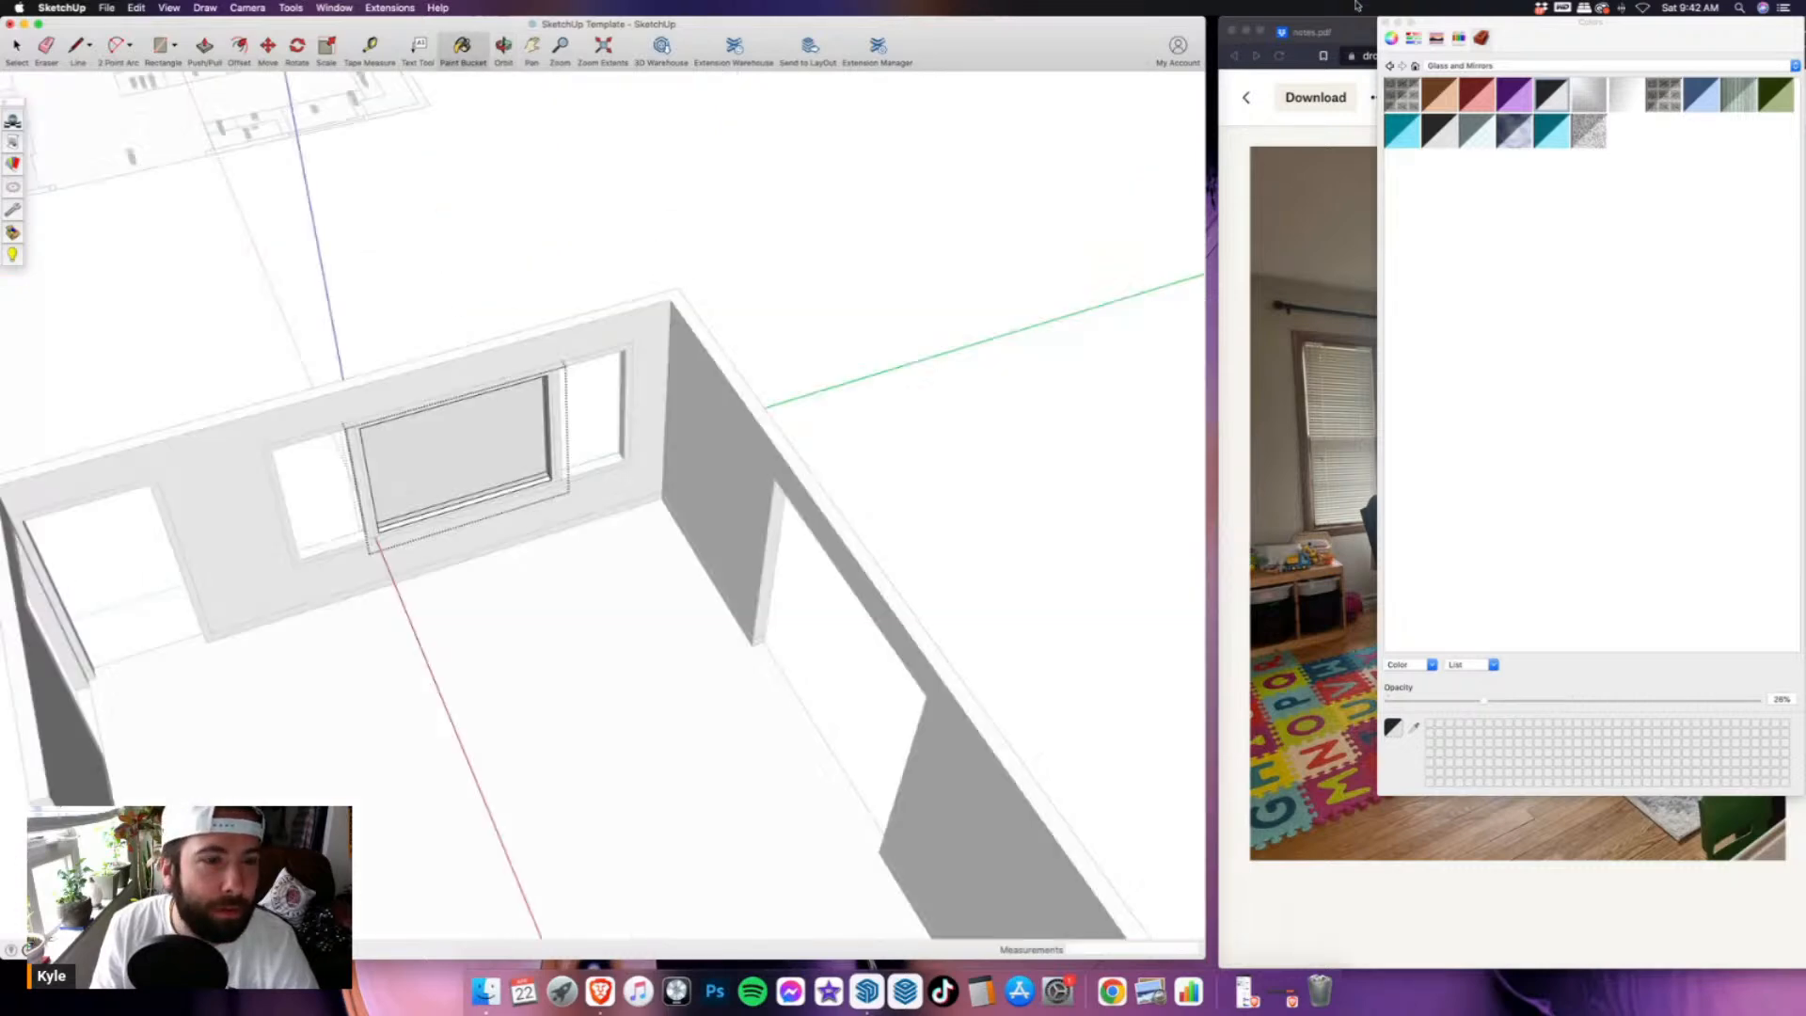
left_click(23, 49)
- Draw a 4' 5" by 4 1/2" rectangle on the right window opening's jamb and extrude it to the mullion, filling the opening
scroll(539, 374, "up", 3)
scroll(538, 374, "up", 2)
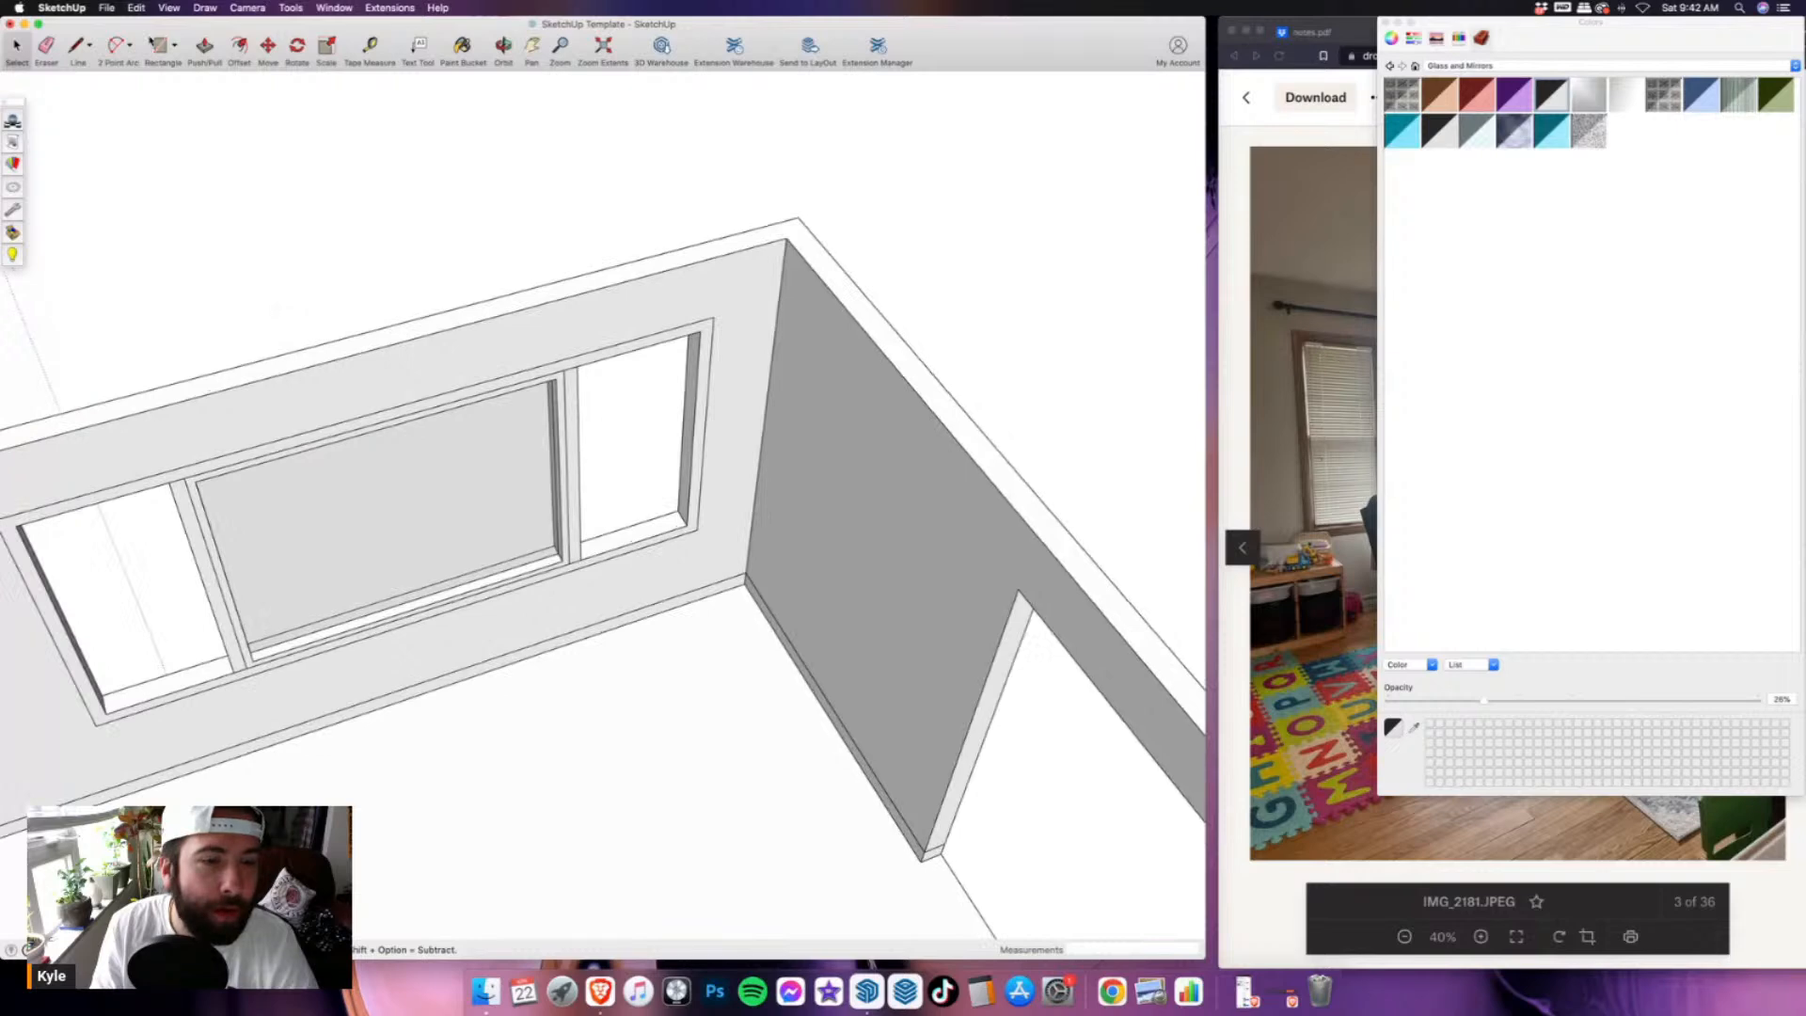
scroll(722, 516, "up", 3)
left_click(160, 46)
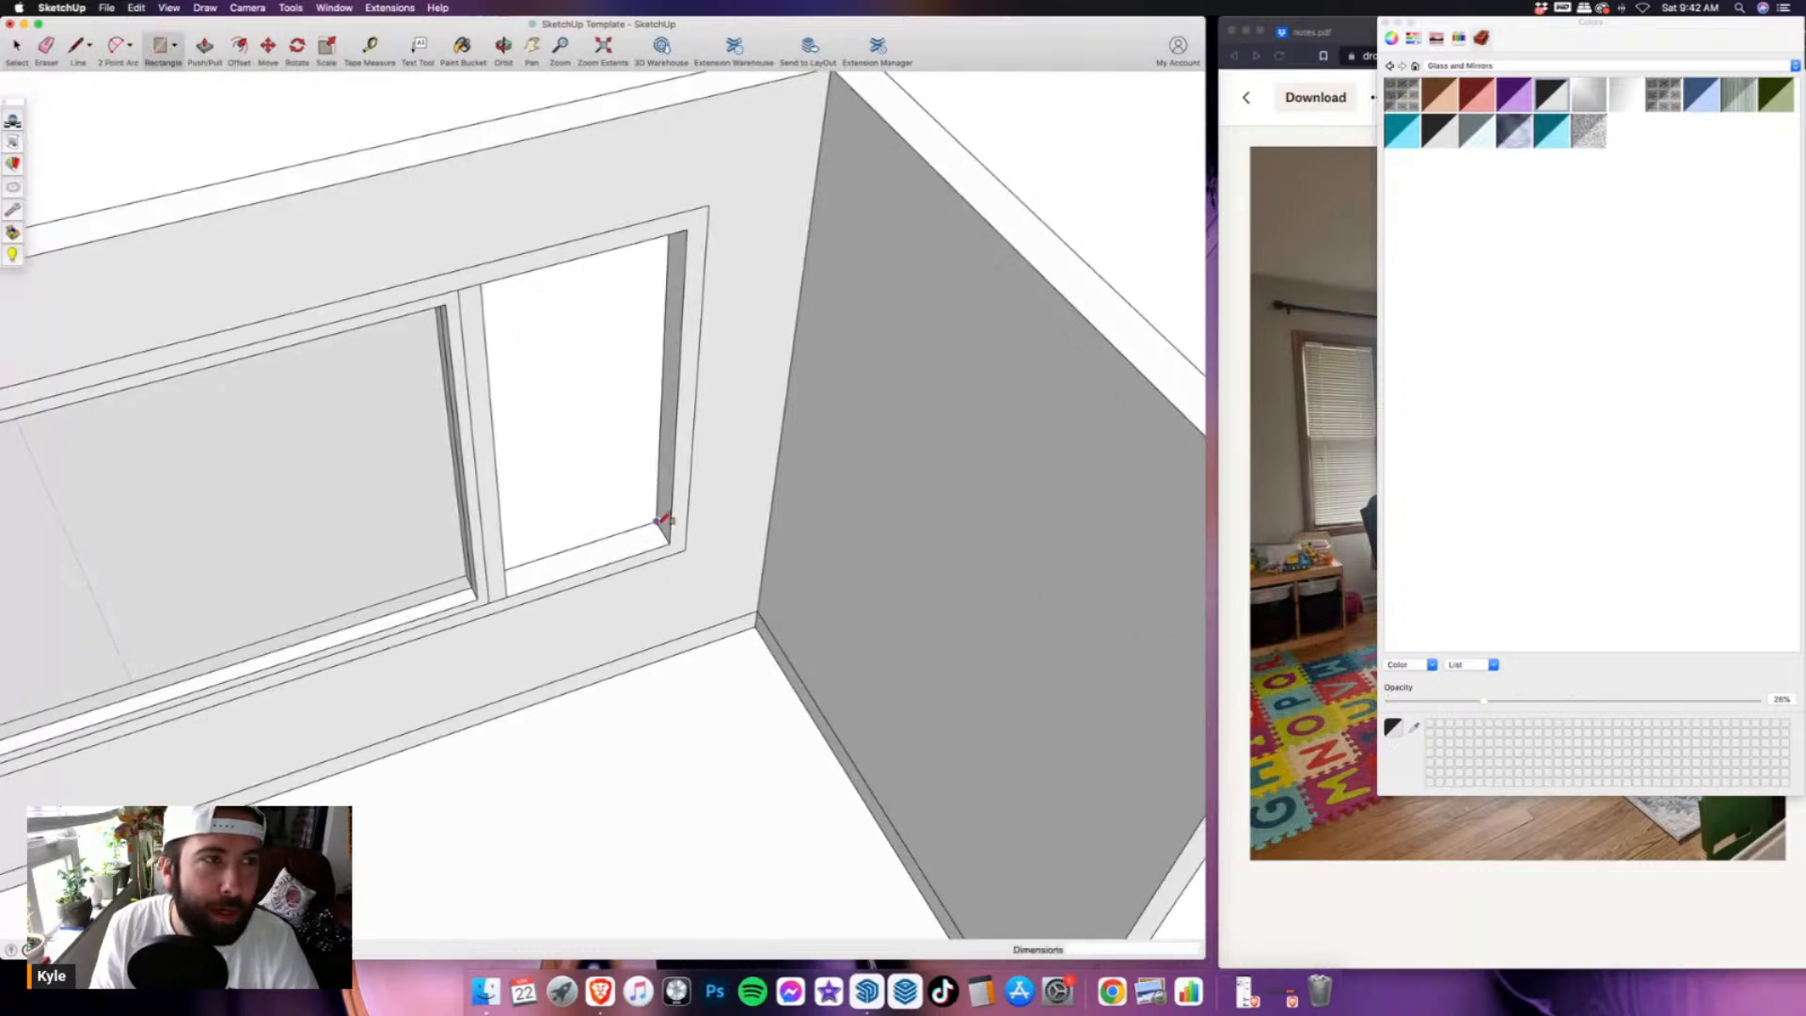
left_click(657, 520)
left_click(688, 229)
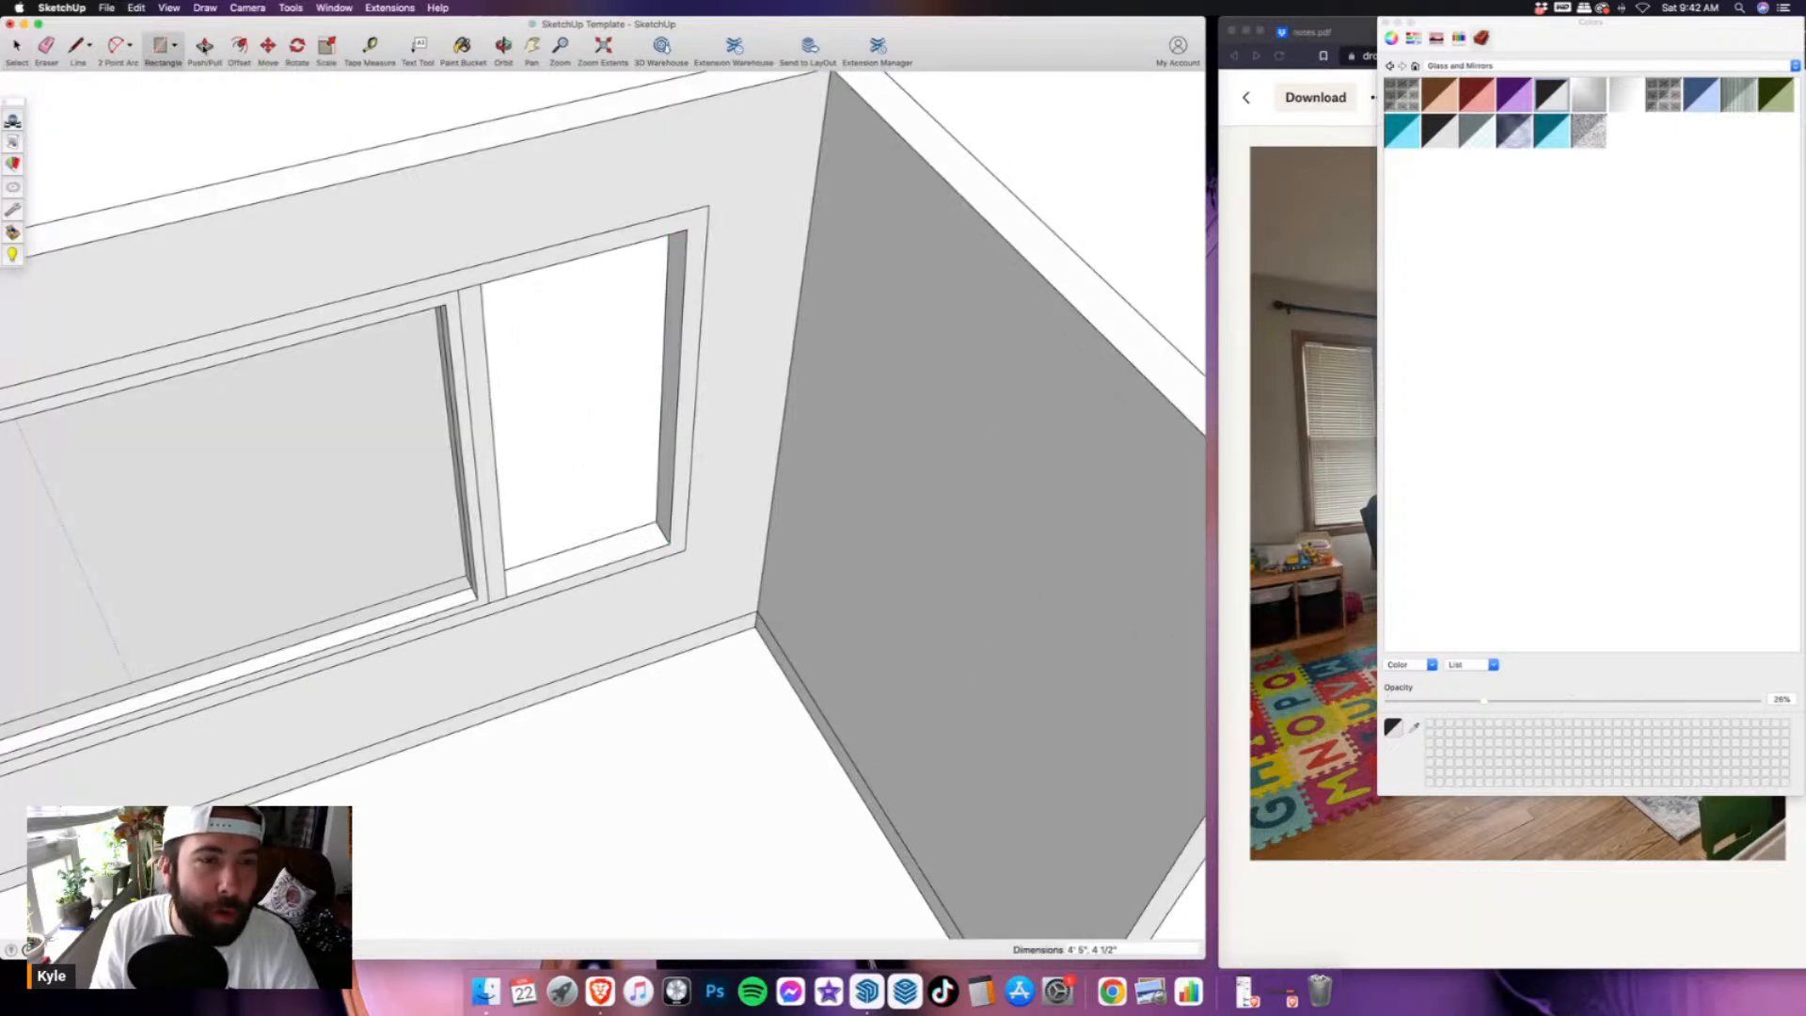
key("p")
left_click(679, 257)
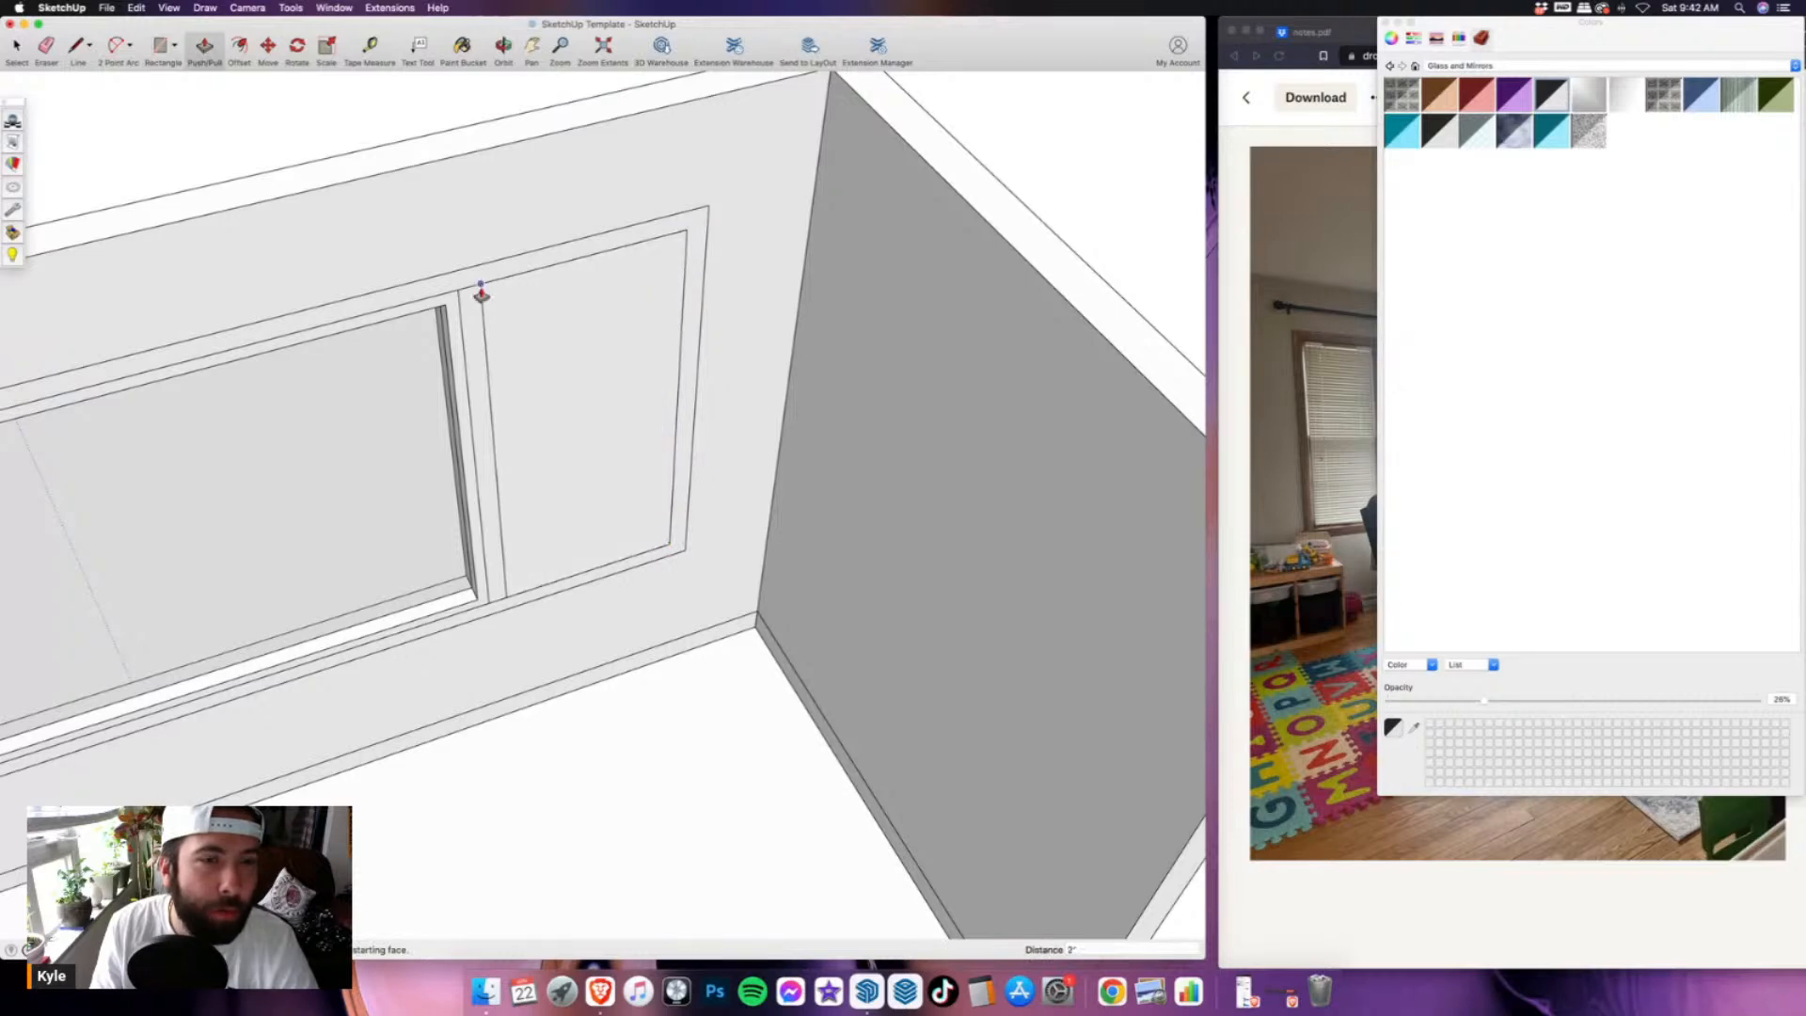
- Group the block filling the right window opening and offset its front face inward for a sash frame
left_click(26, 52)
scroll(644, 265, "down", 3)
left_click(606, 290)
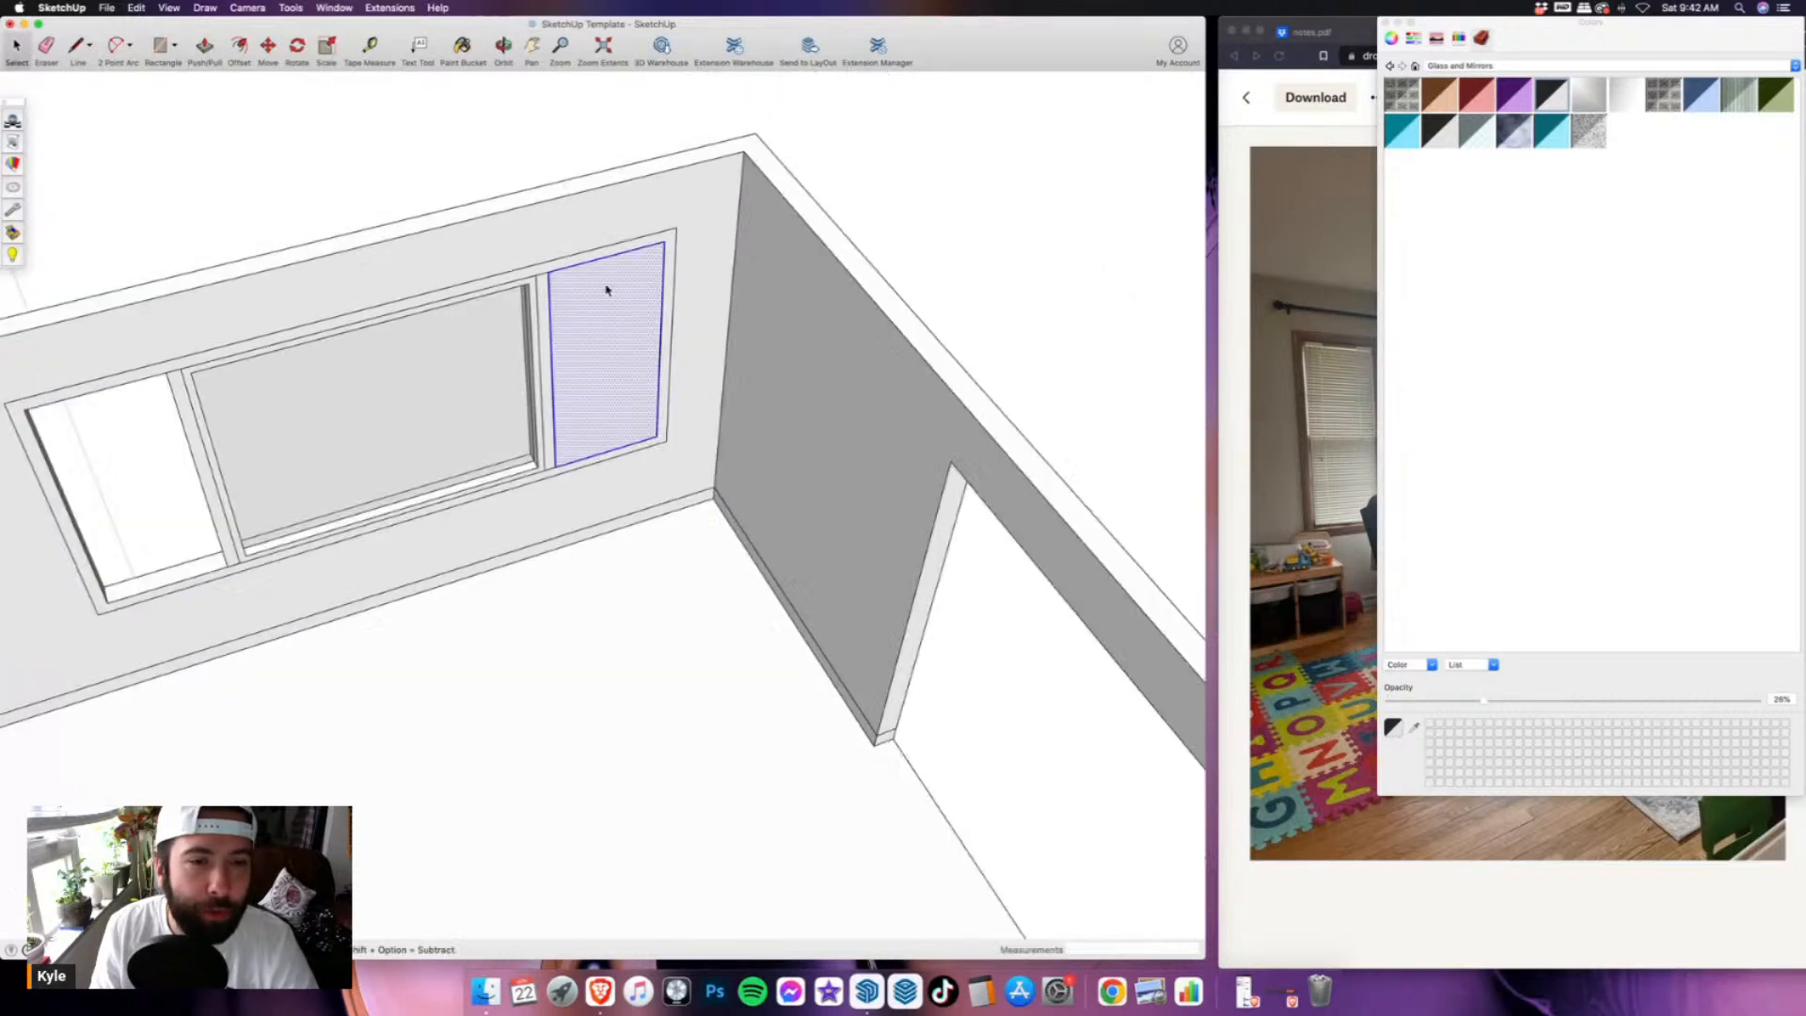
right_click(607, 290)
left_click(659, 393)
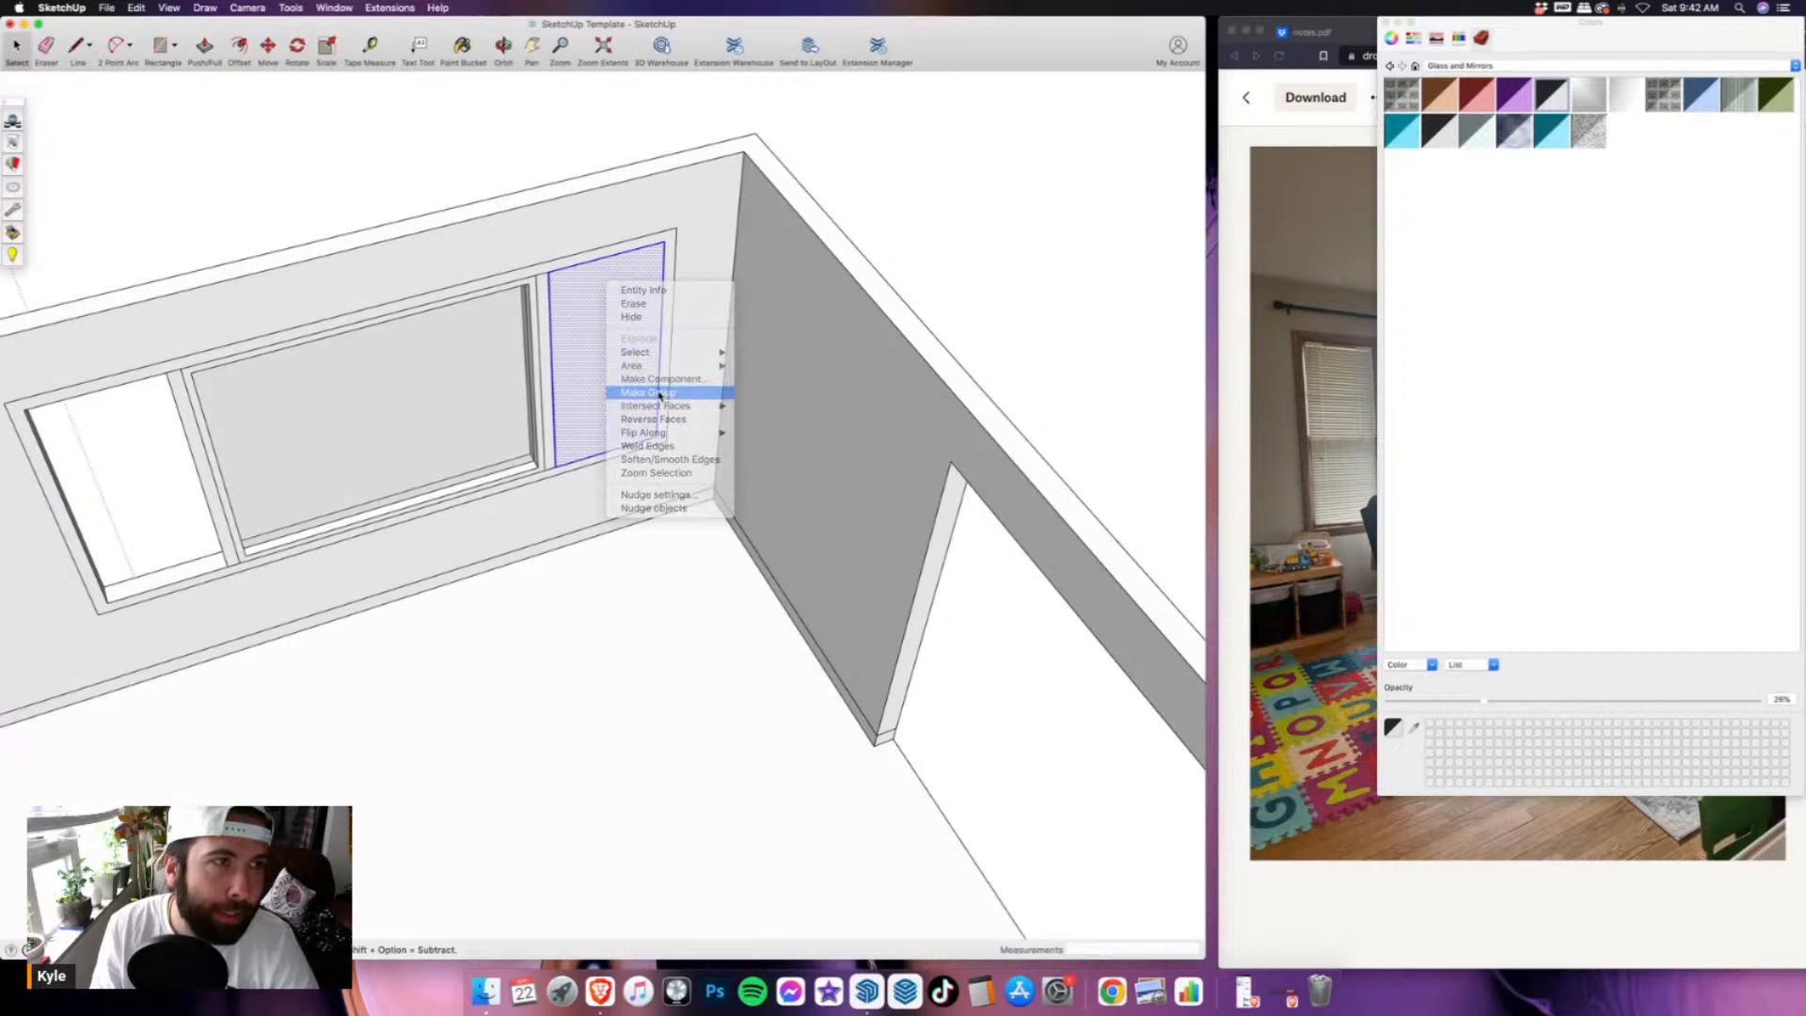
double_click(584, 308)
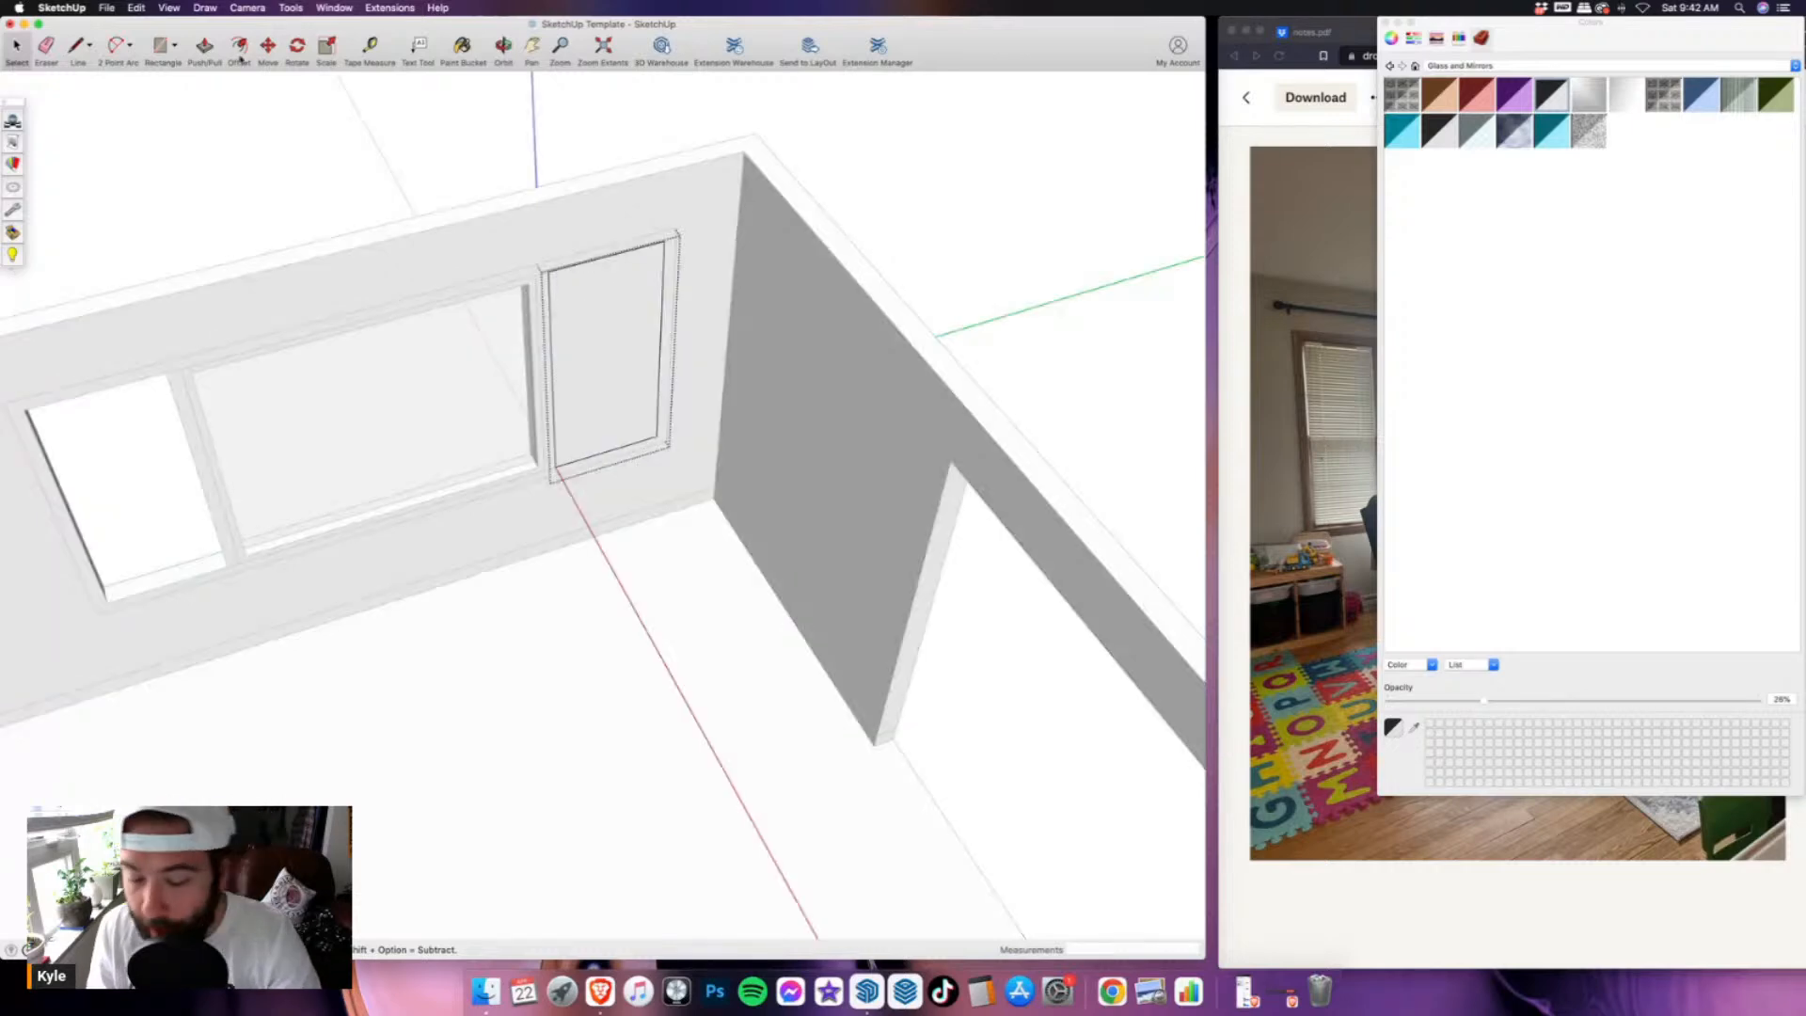
type("f")
type("1.")
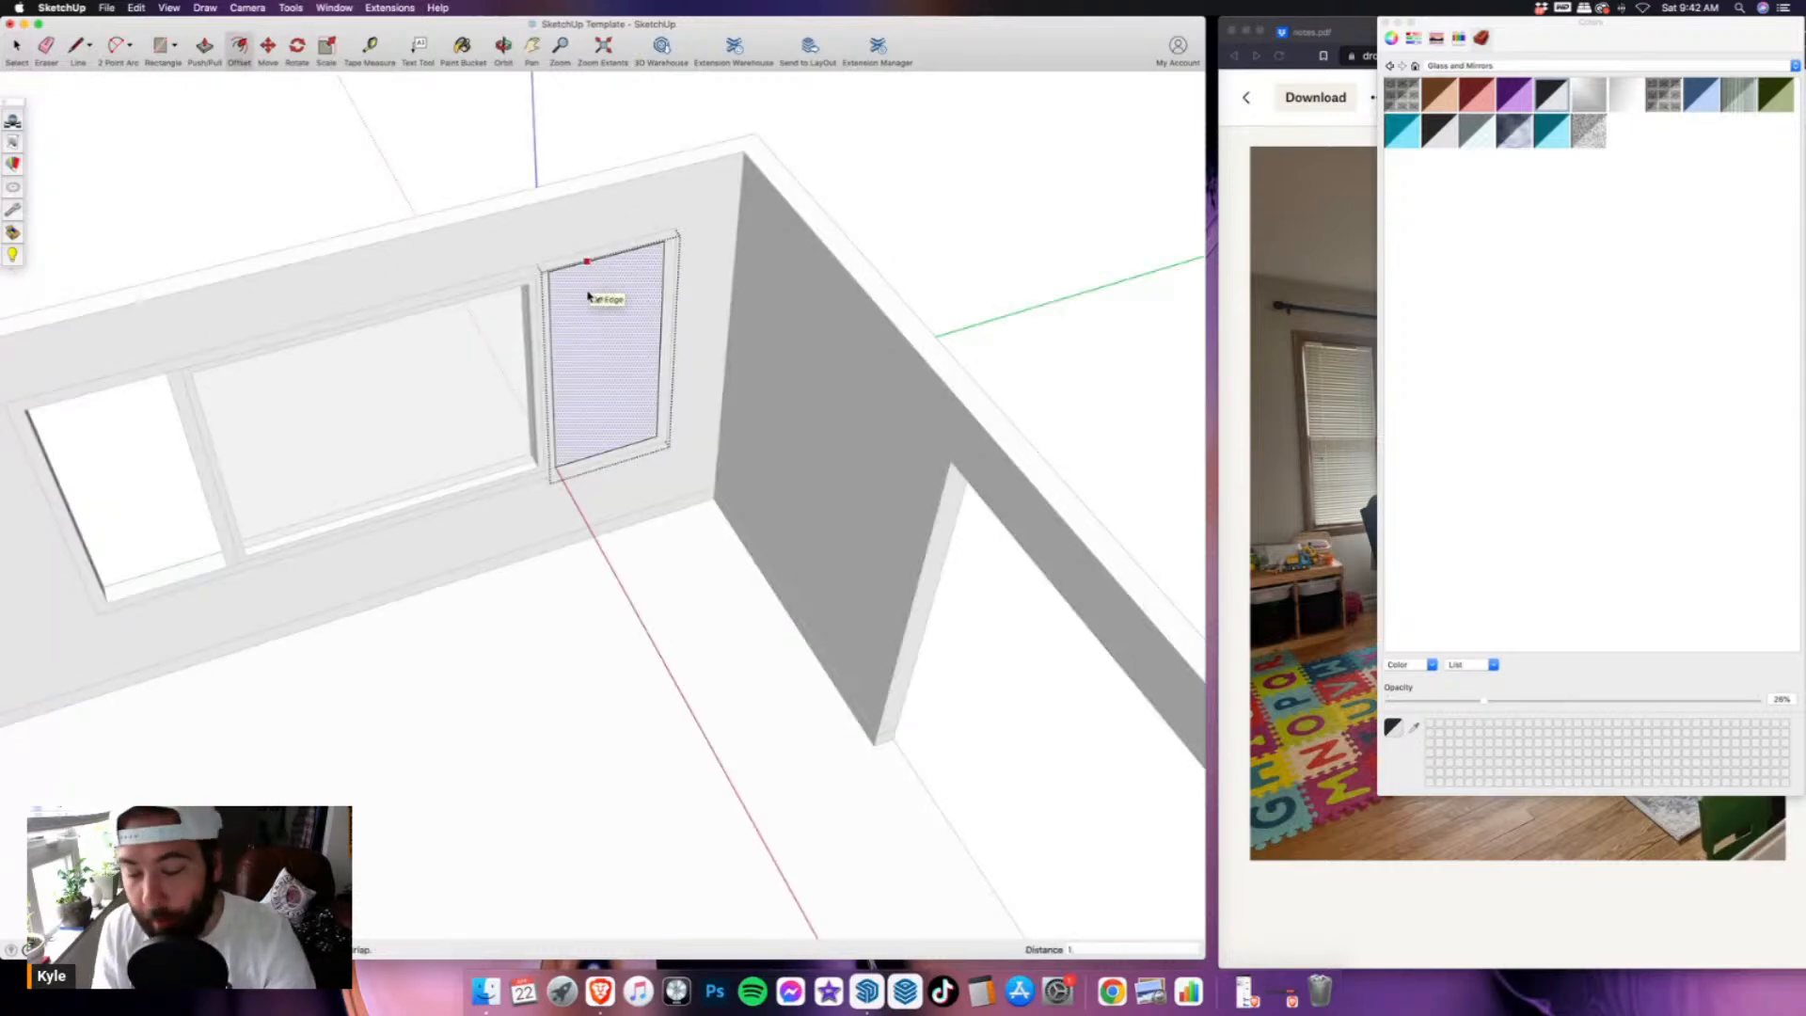
key("Return")
- Draw a horizontal midline across the right window's face and a parallel line 3/4" below it
scroll(547, 345, "up", 3)
key("l")
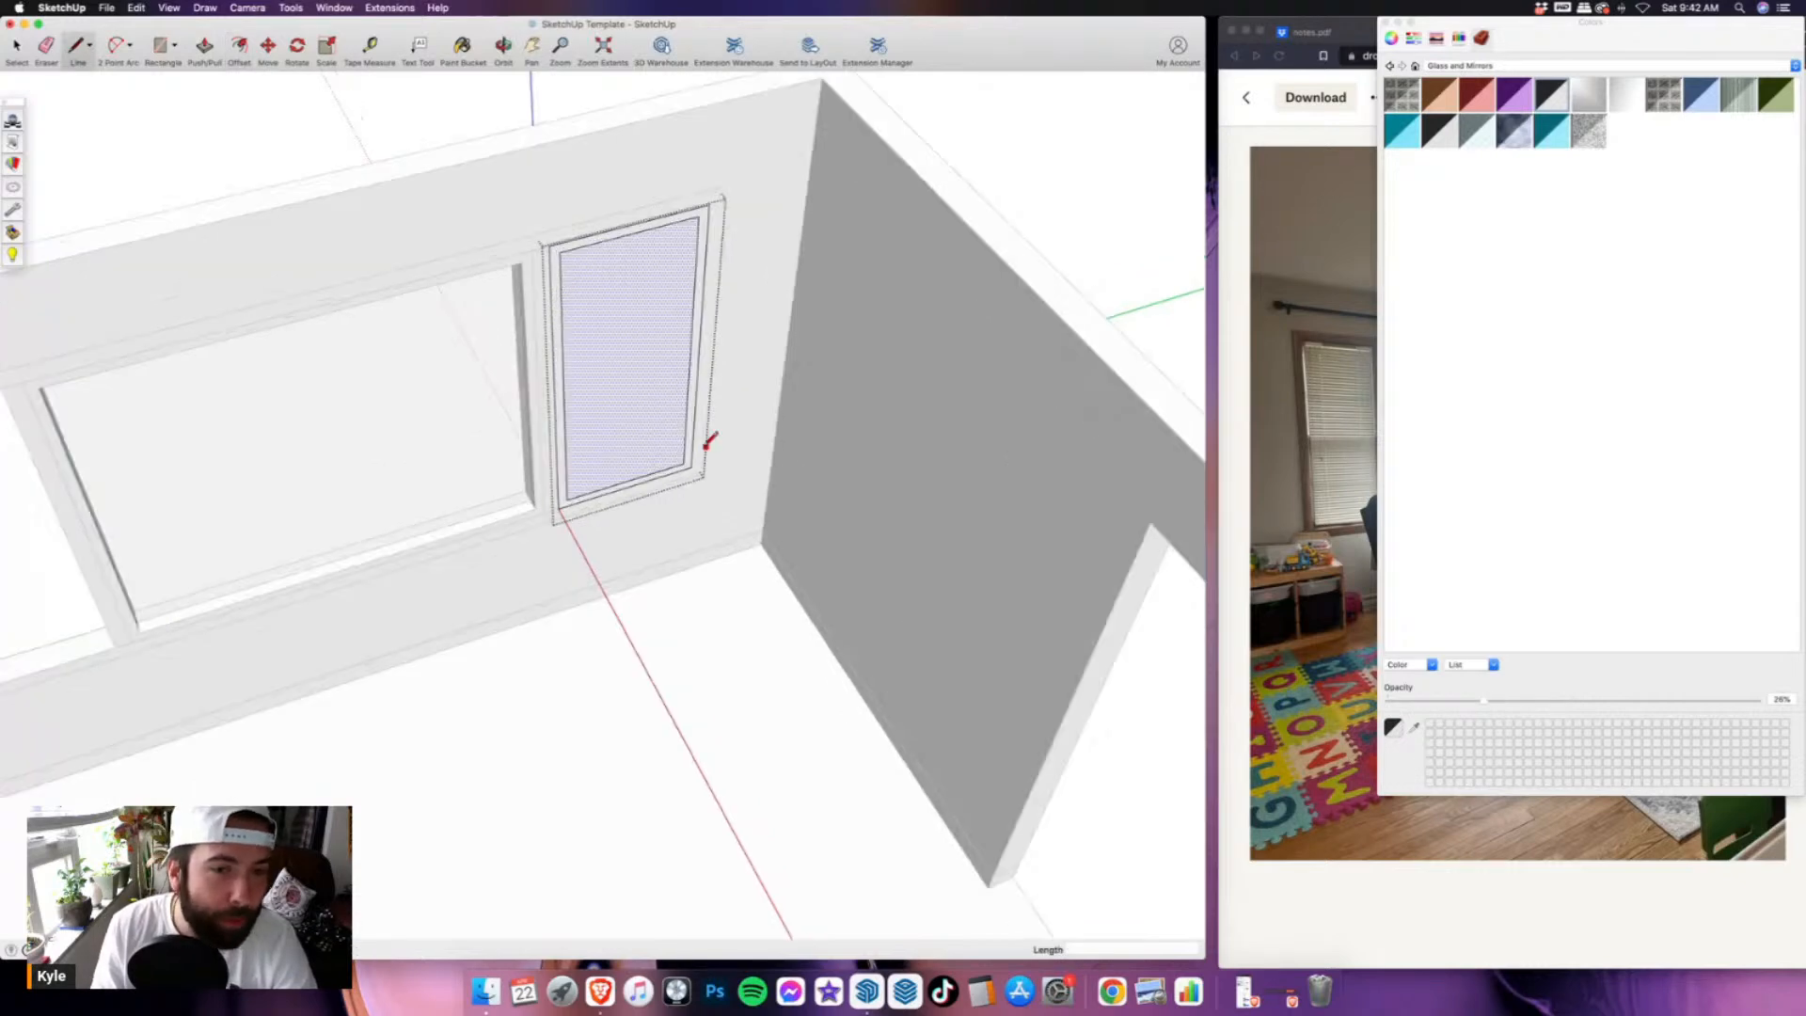
left_click(555, 387)
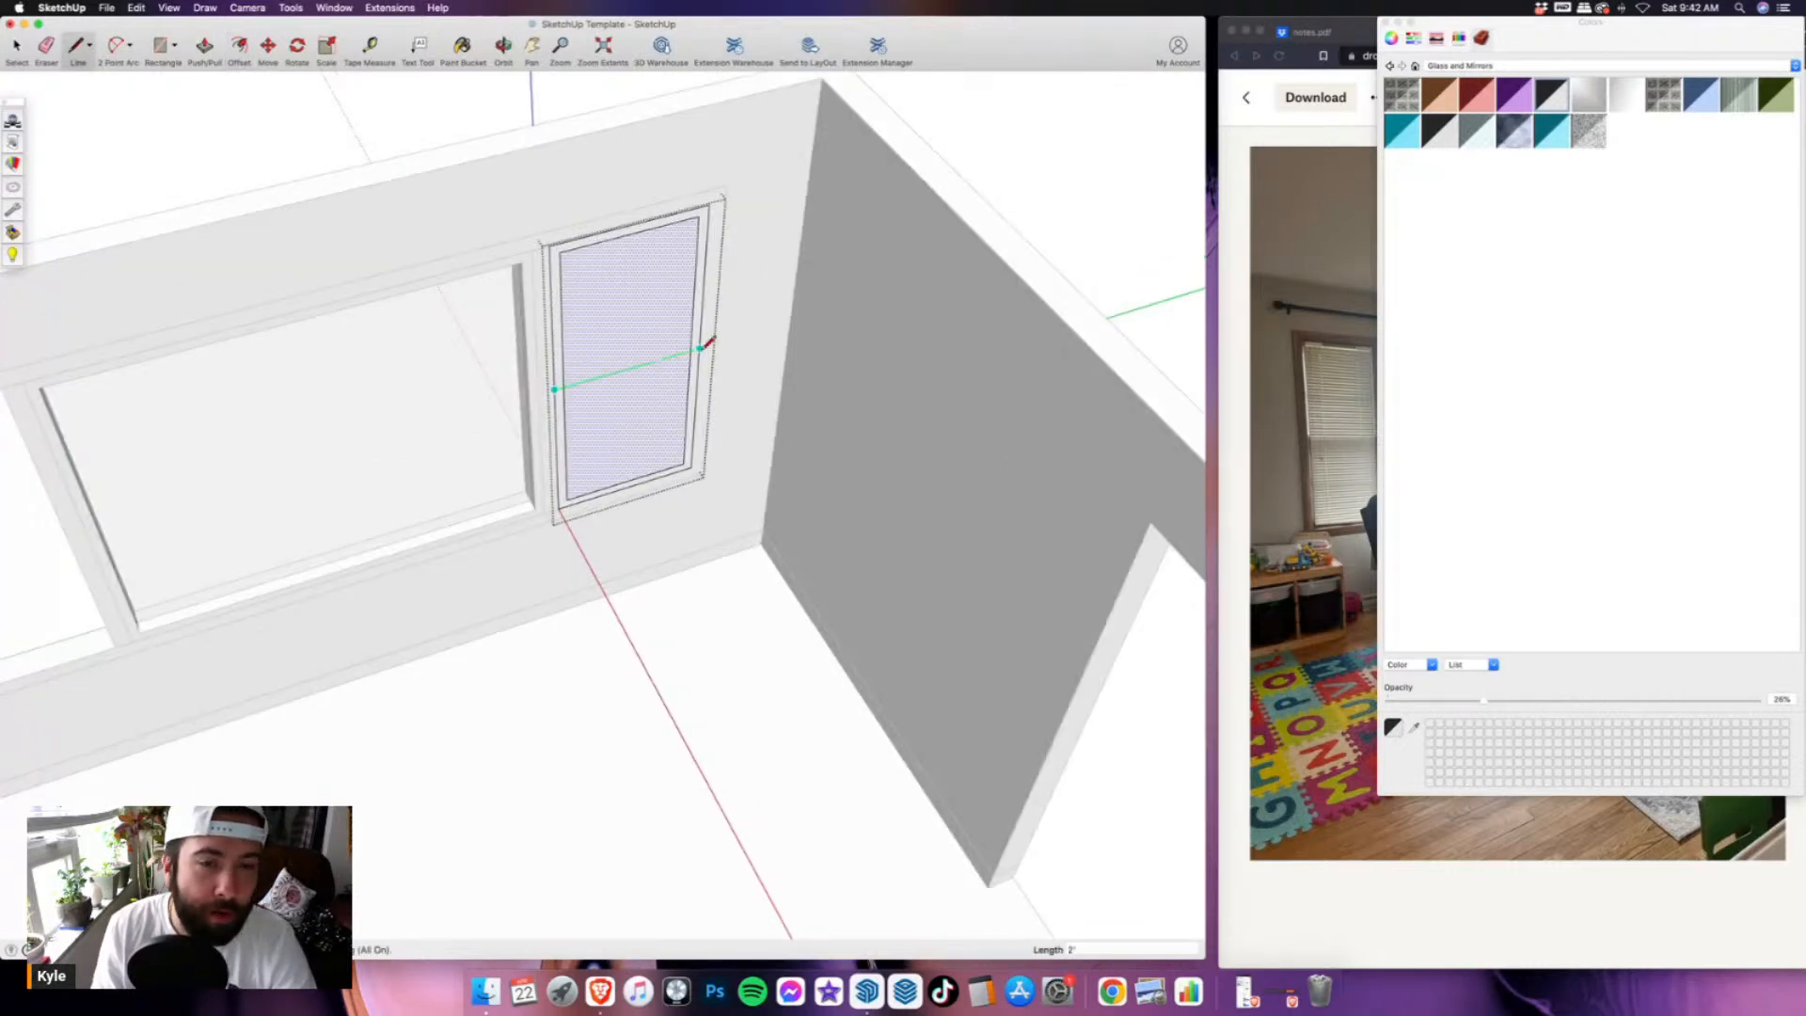
left_click(706, 346)
scroll(708, 346, "up", 2)
left_click(697, 347)
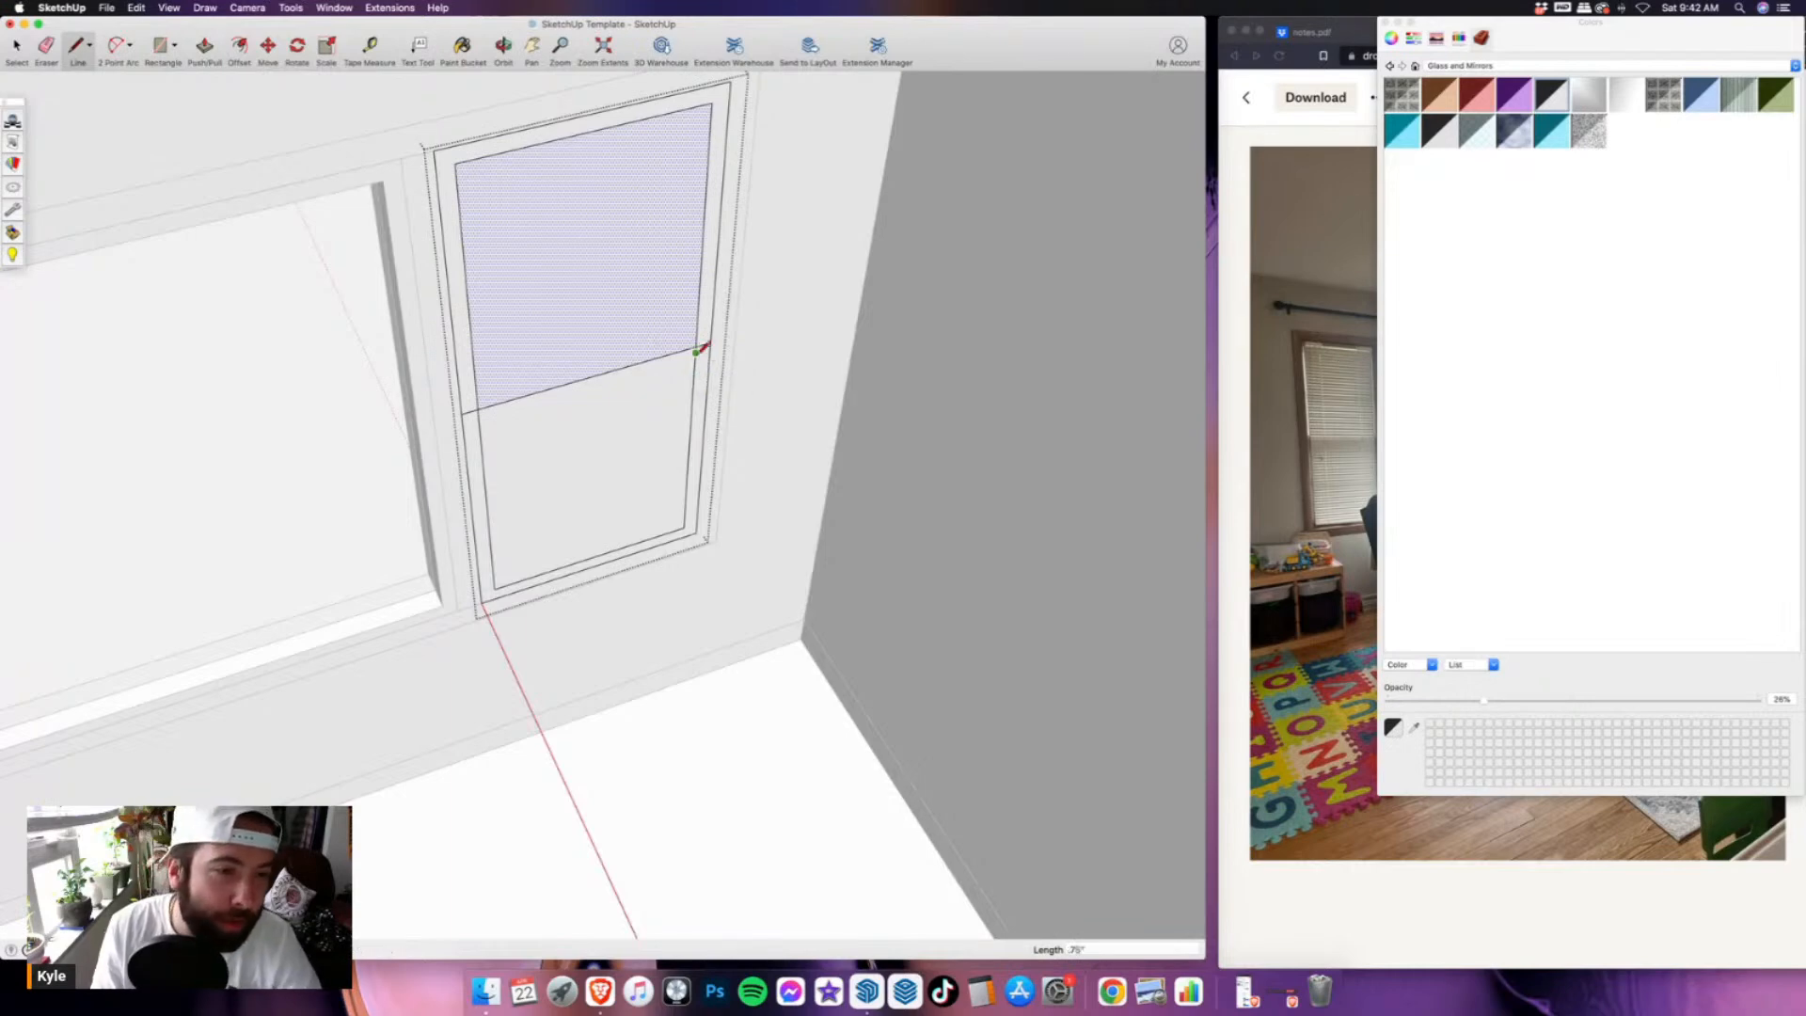
left_click(490, 406)
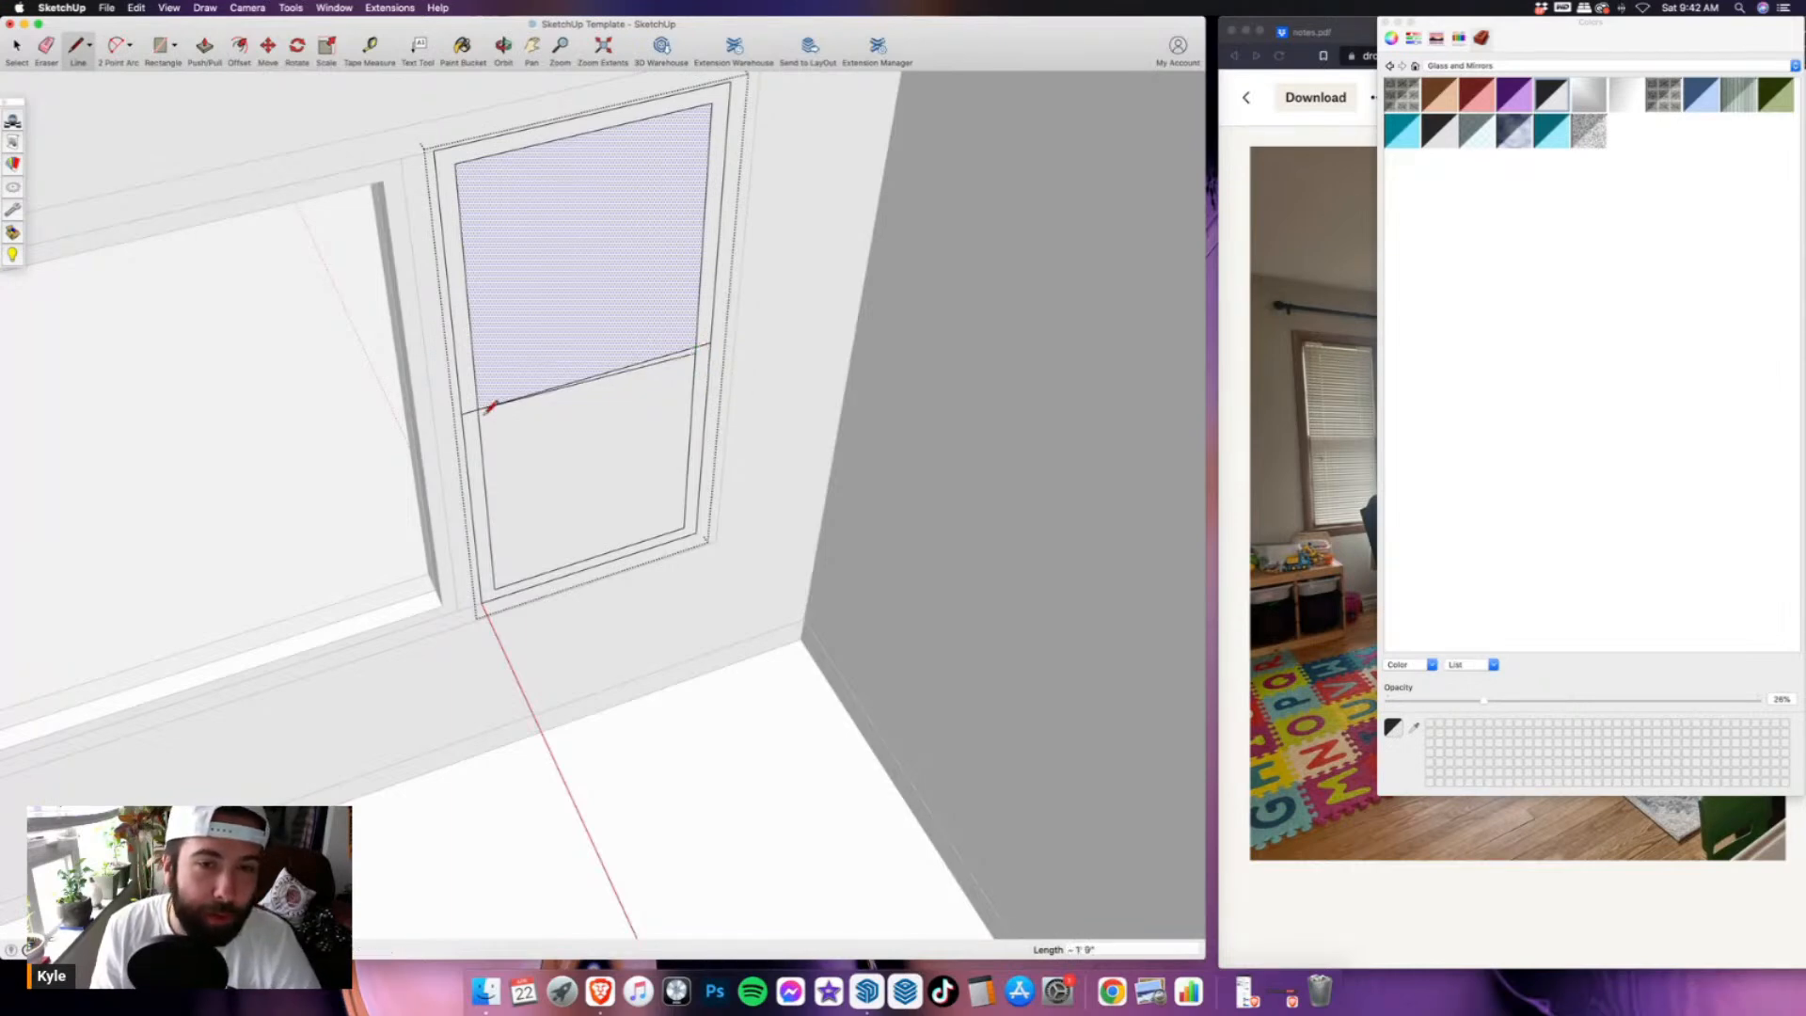
scroll(490, 406, "up", 3)
left_click(800, 322)
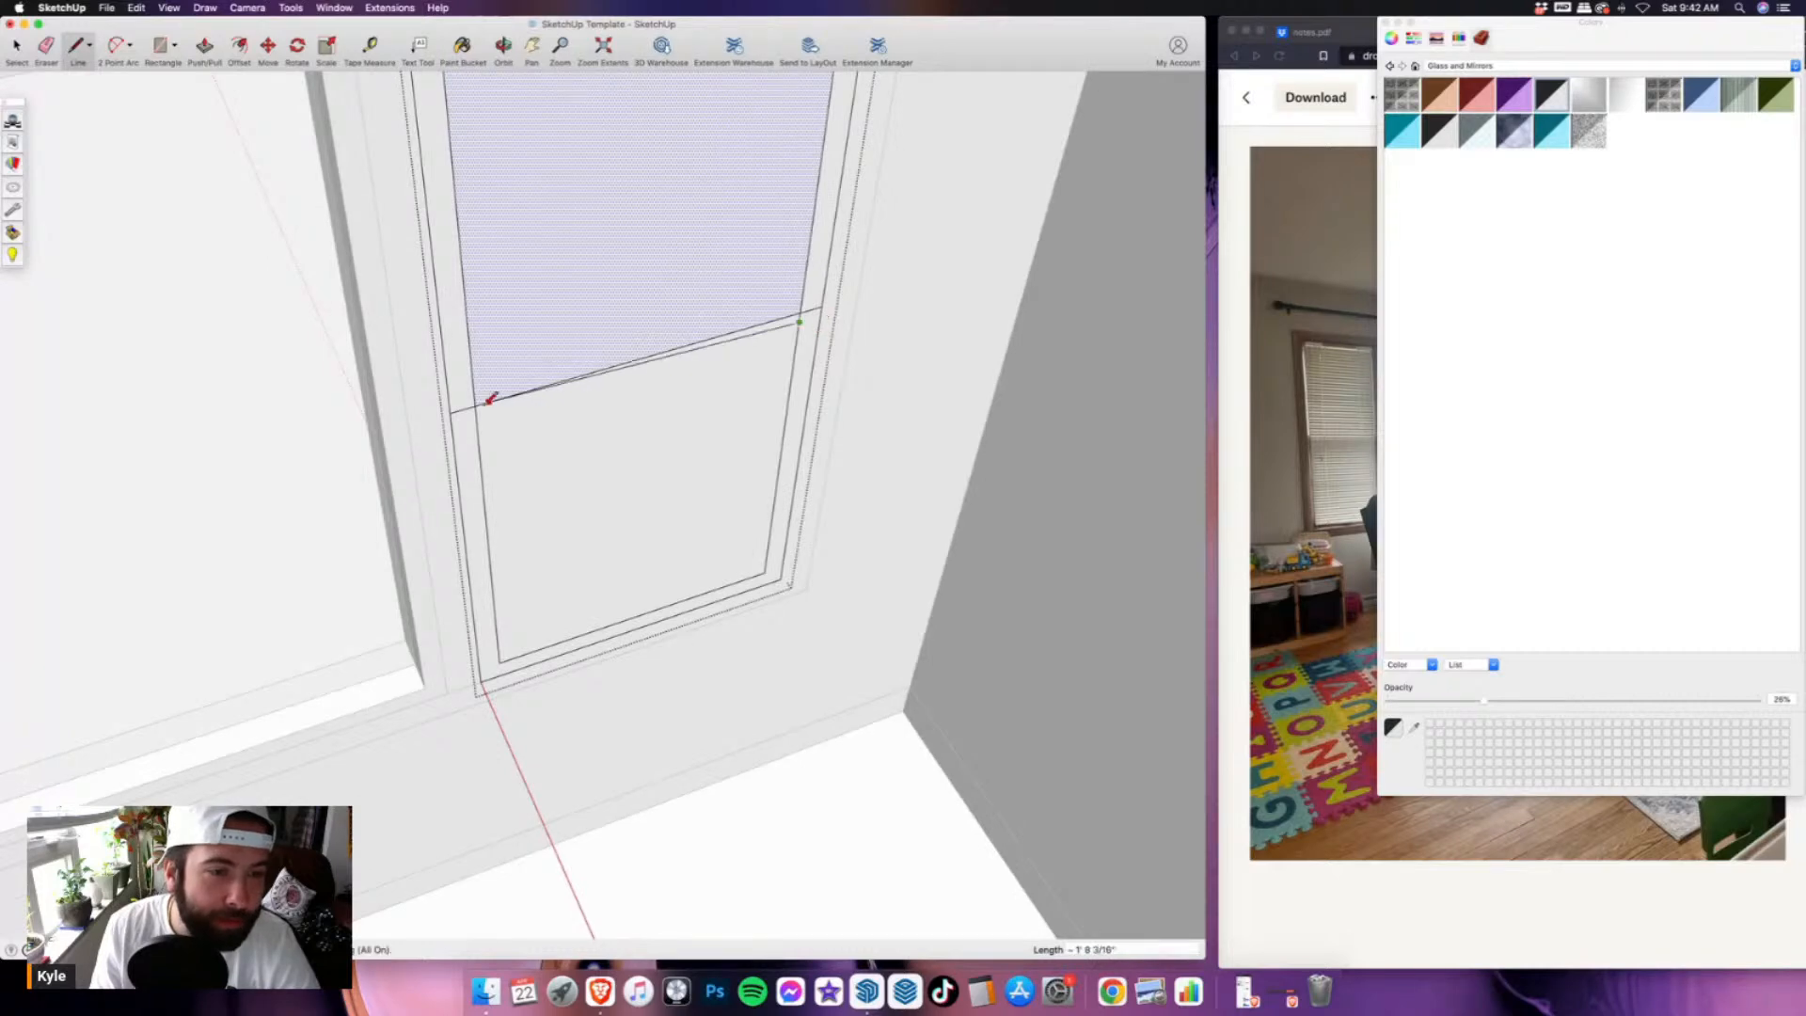
left_click(478, 411)
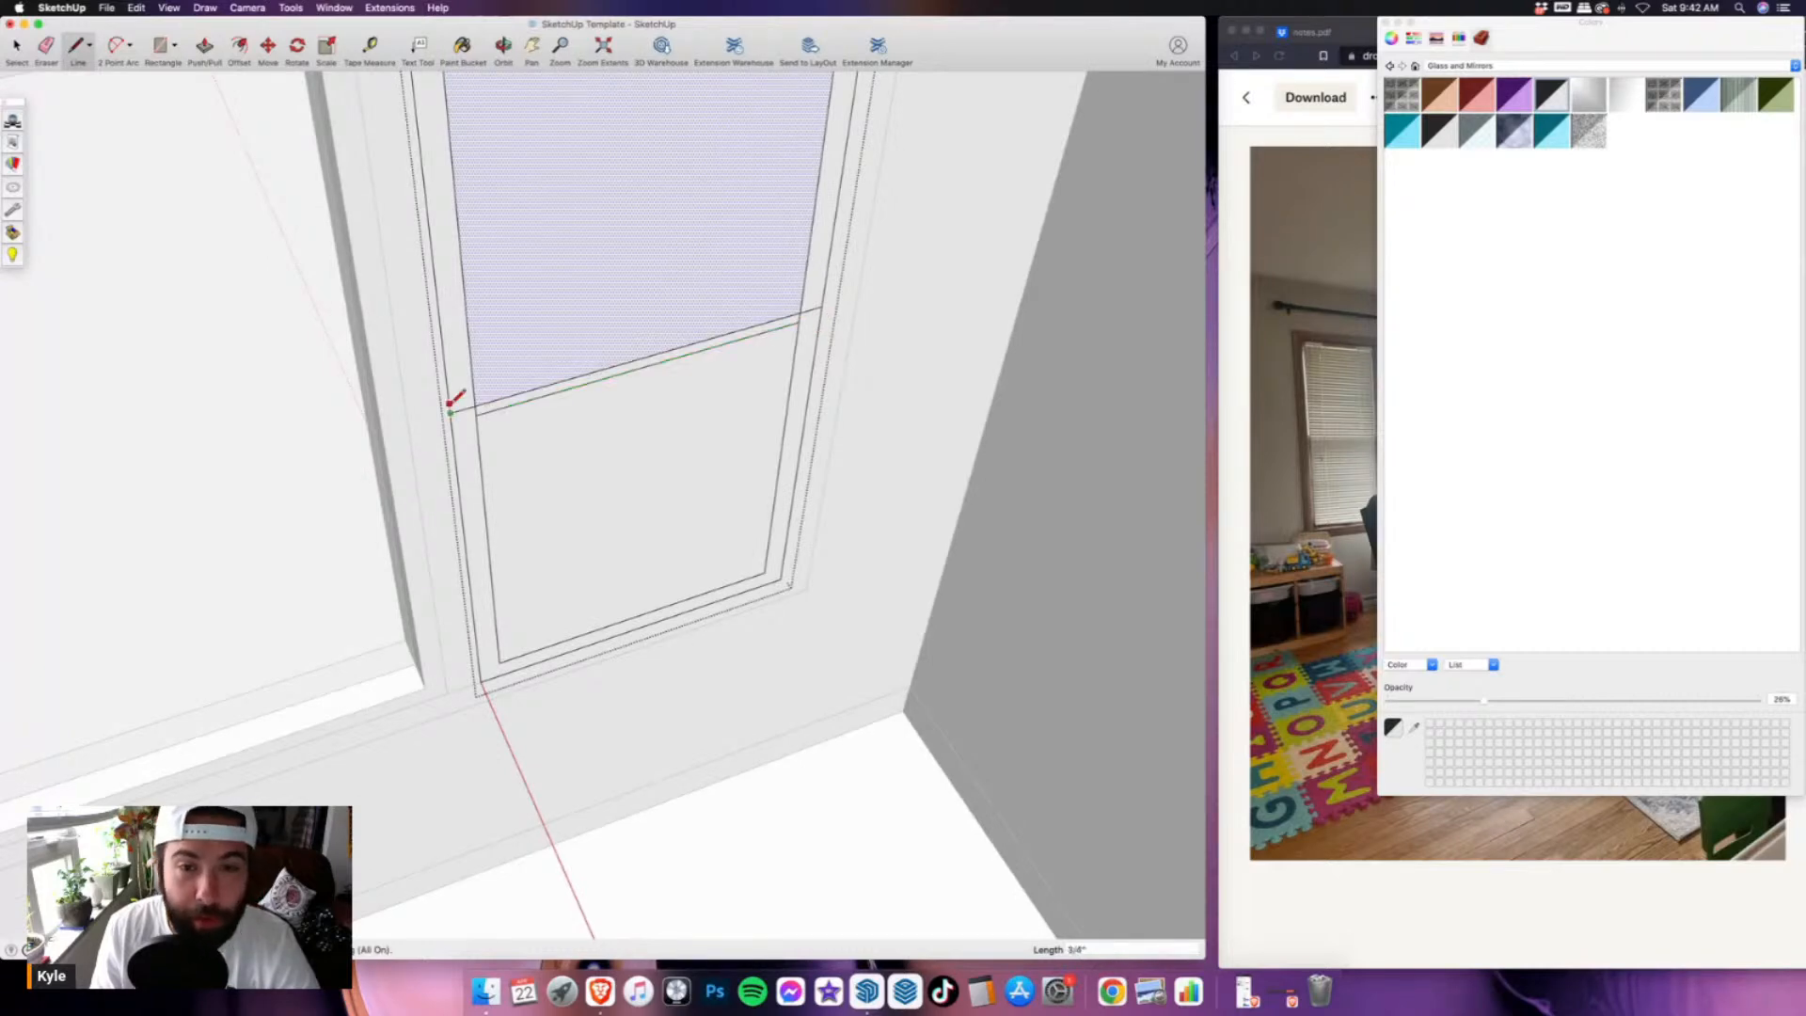
- Draw a matching line 3/4" above the right window's midline and erase the midline to form the meeting rail
left_click(449, 404)
left_click(800, 313)
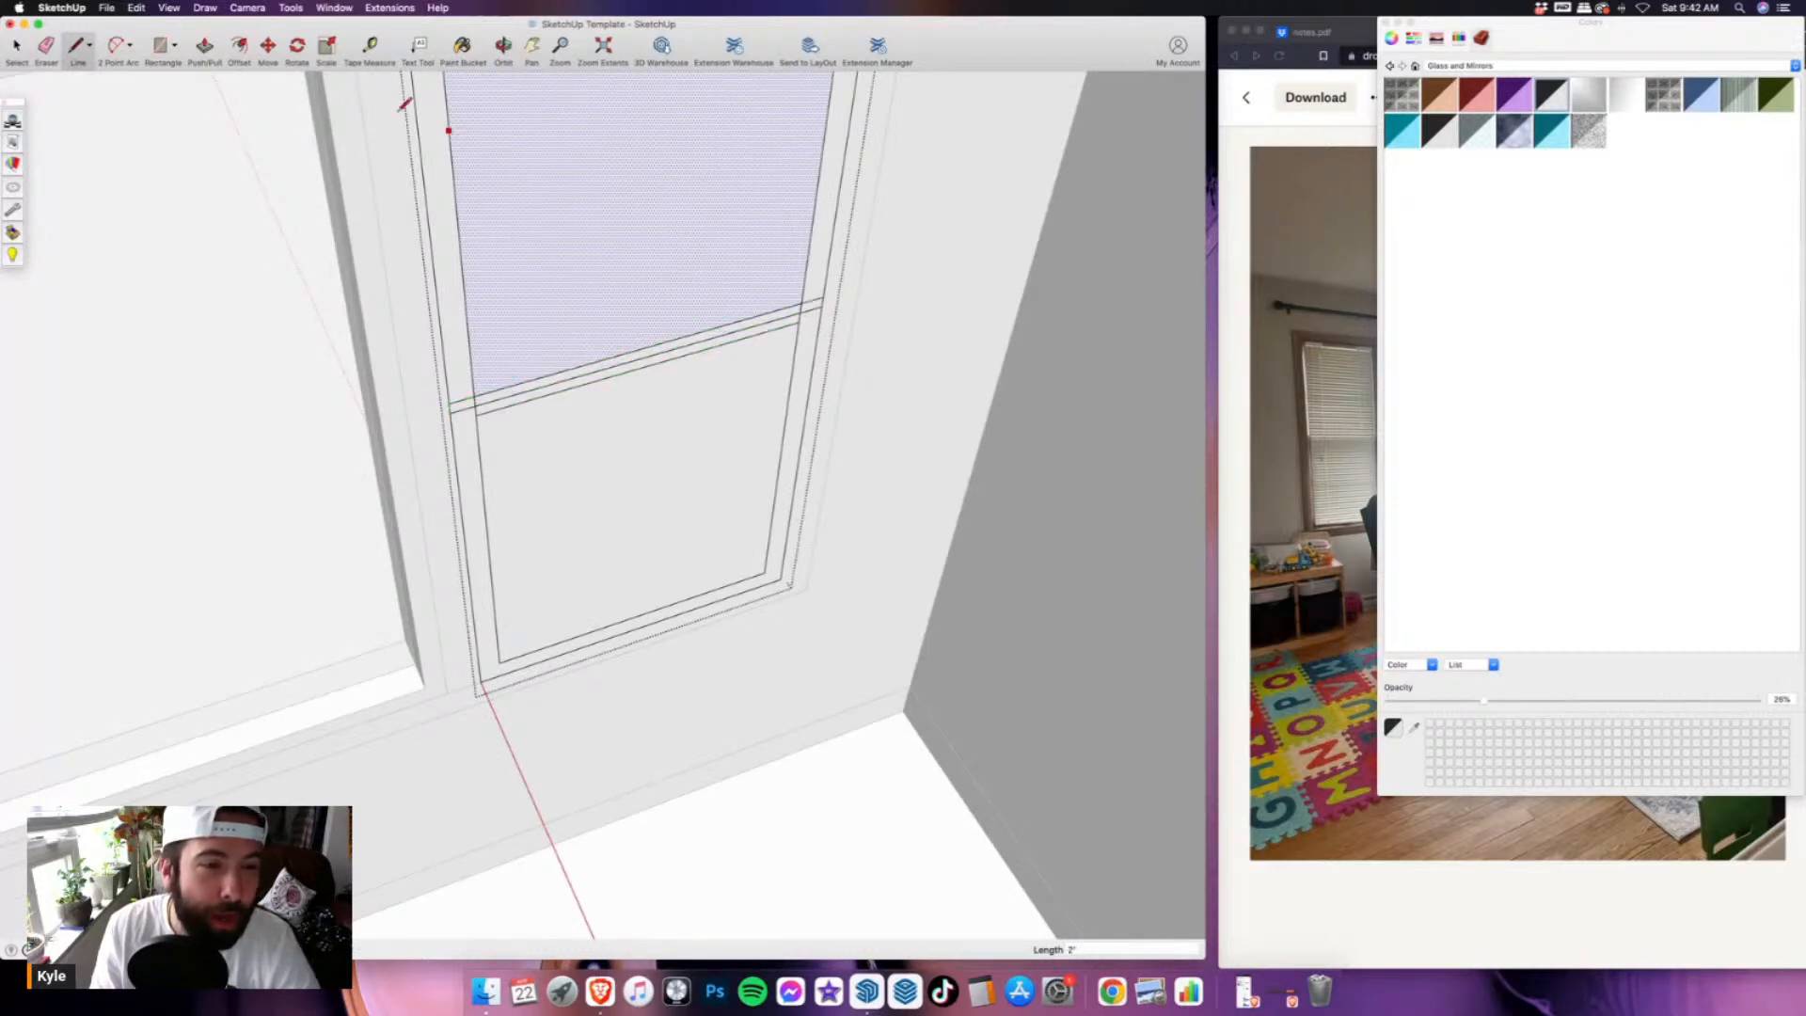
key("e")
left_click_drag(457, 413, 809, 312)
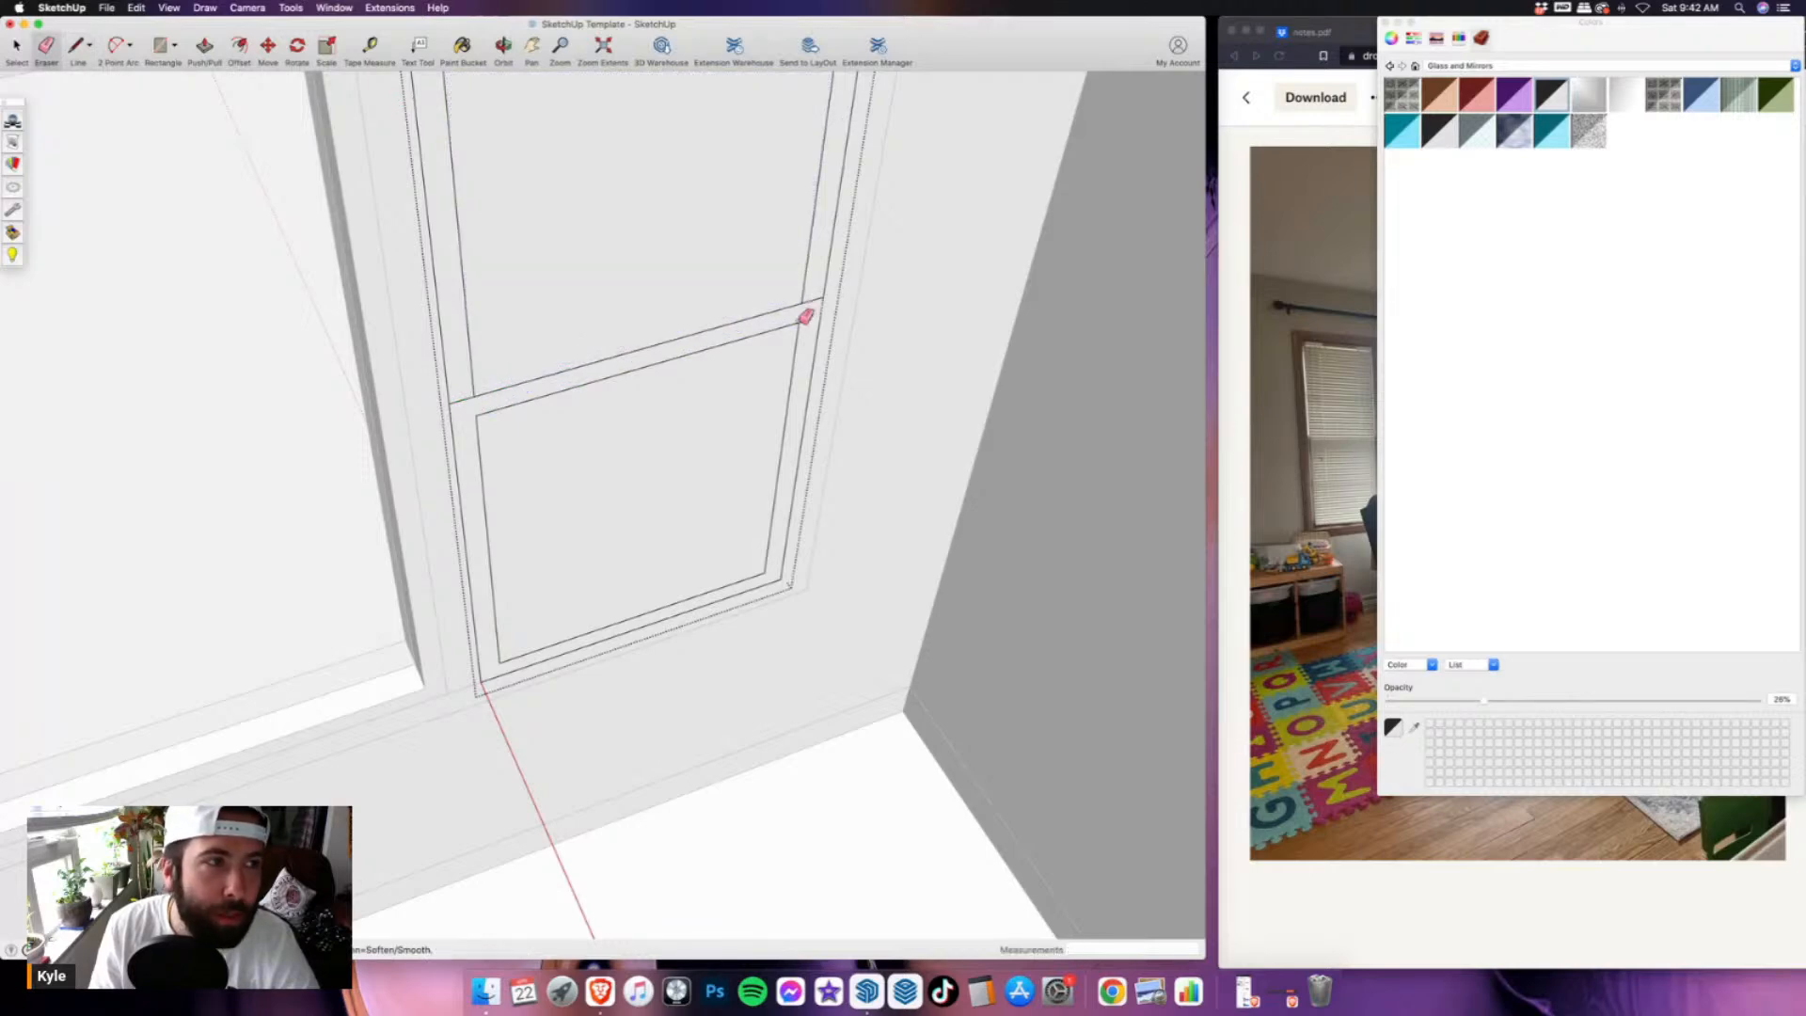
scroll(709, 508, "down", 3)
- Push the right window's upper and lower sash panels through the block to open both
left_click(204, 45)
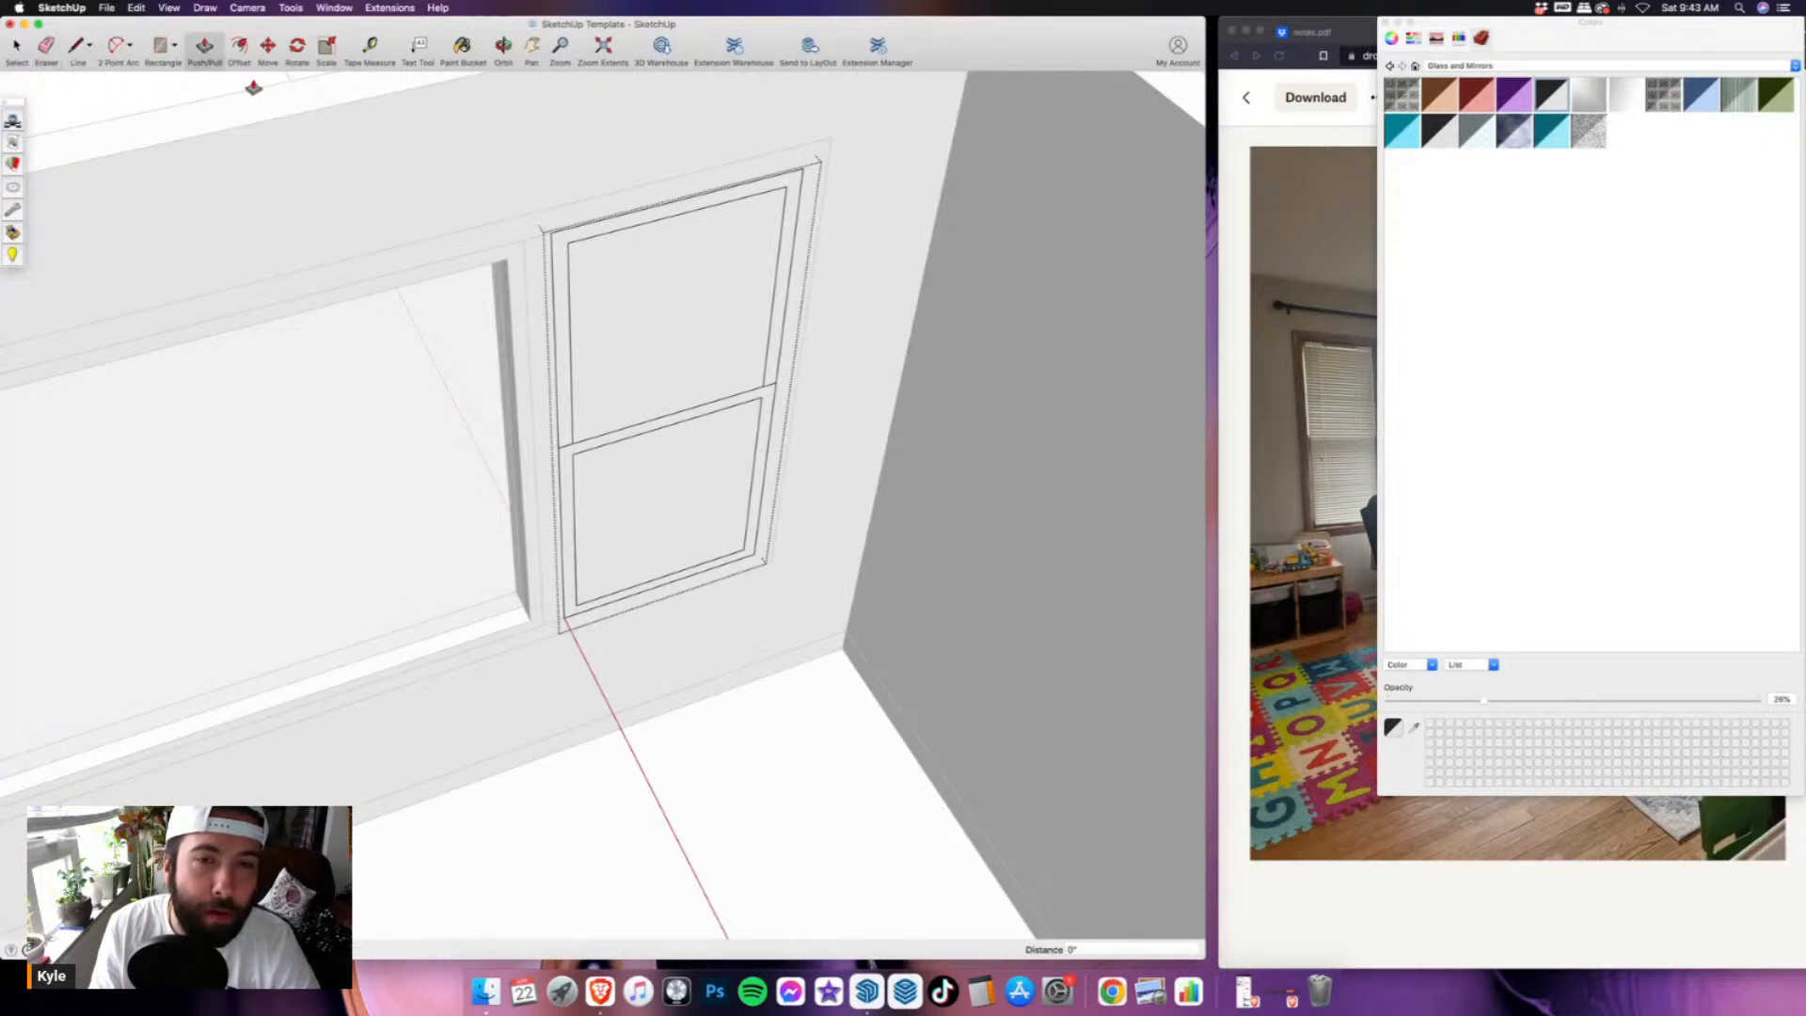
scroll(779, 619, "down", 3)
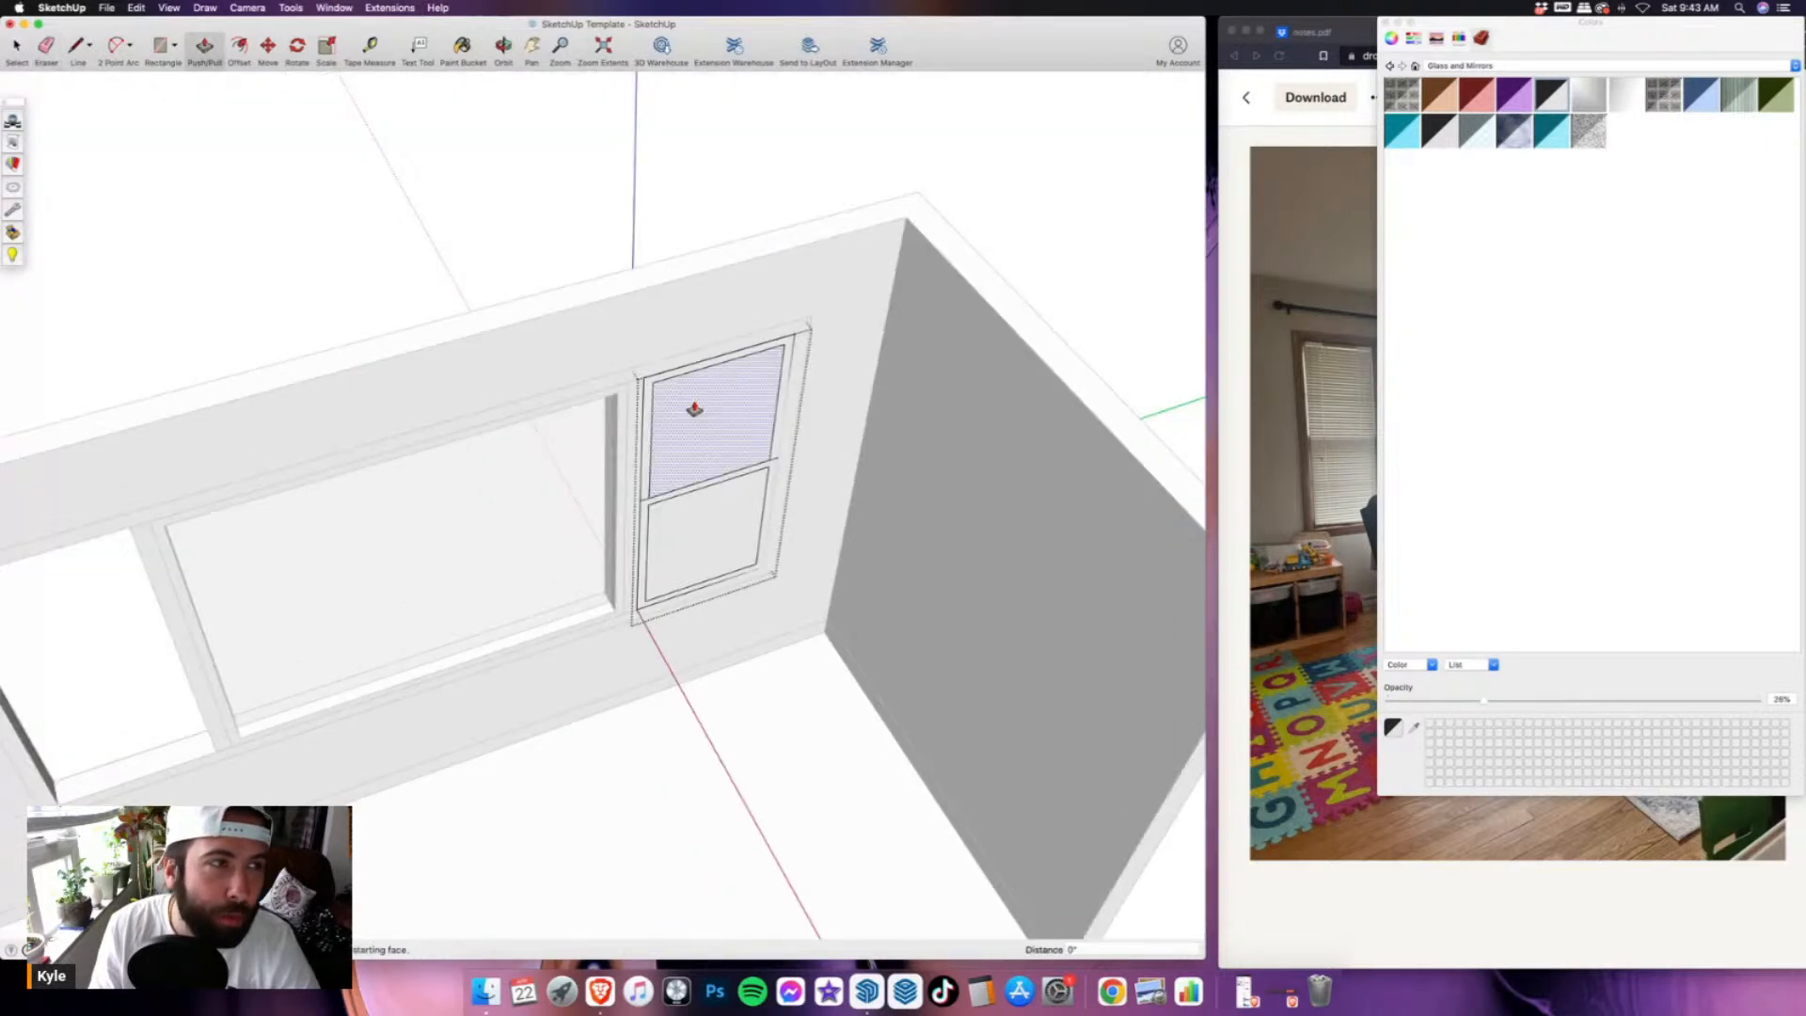
left_click(695, 409)
double_click(706, 533)
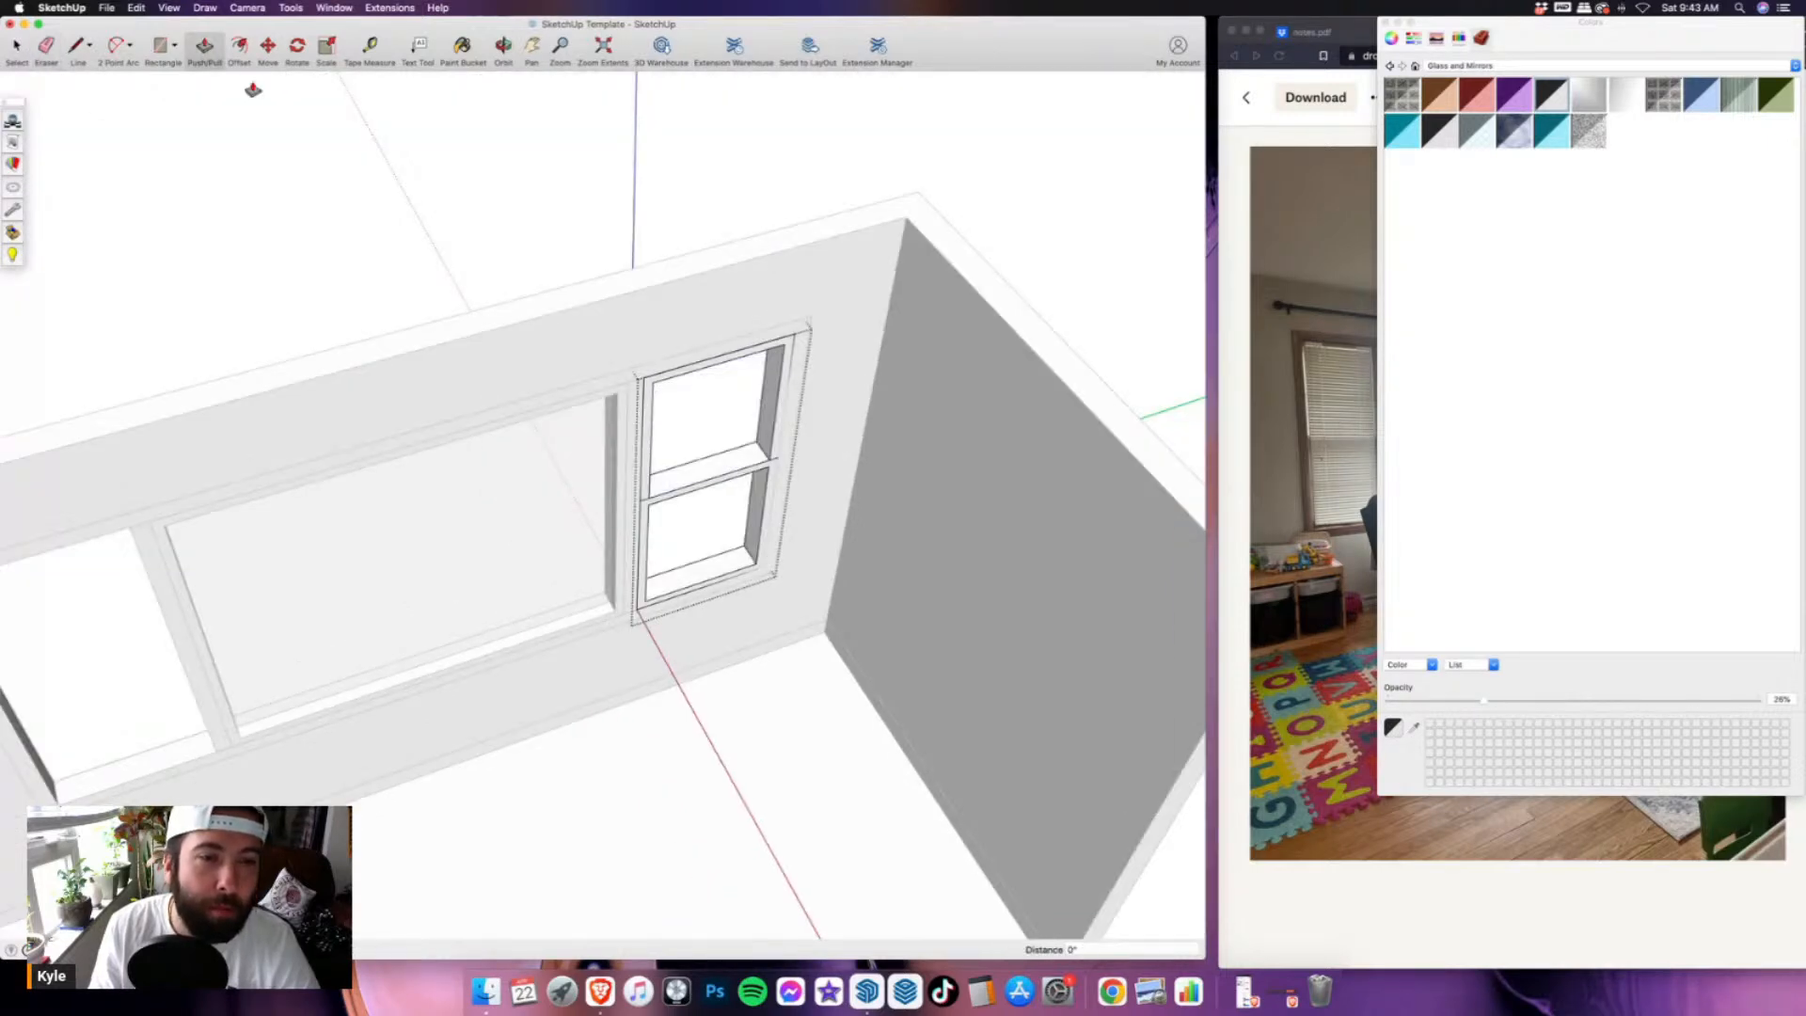
- Draw rectangular glass panes at mid-depth in the right window's upper and lower sashes, the lower 2' 1/4" by 1' 9"
key("r")
scroll(748, 447, "up", 3)
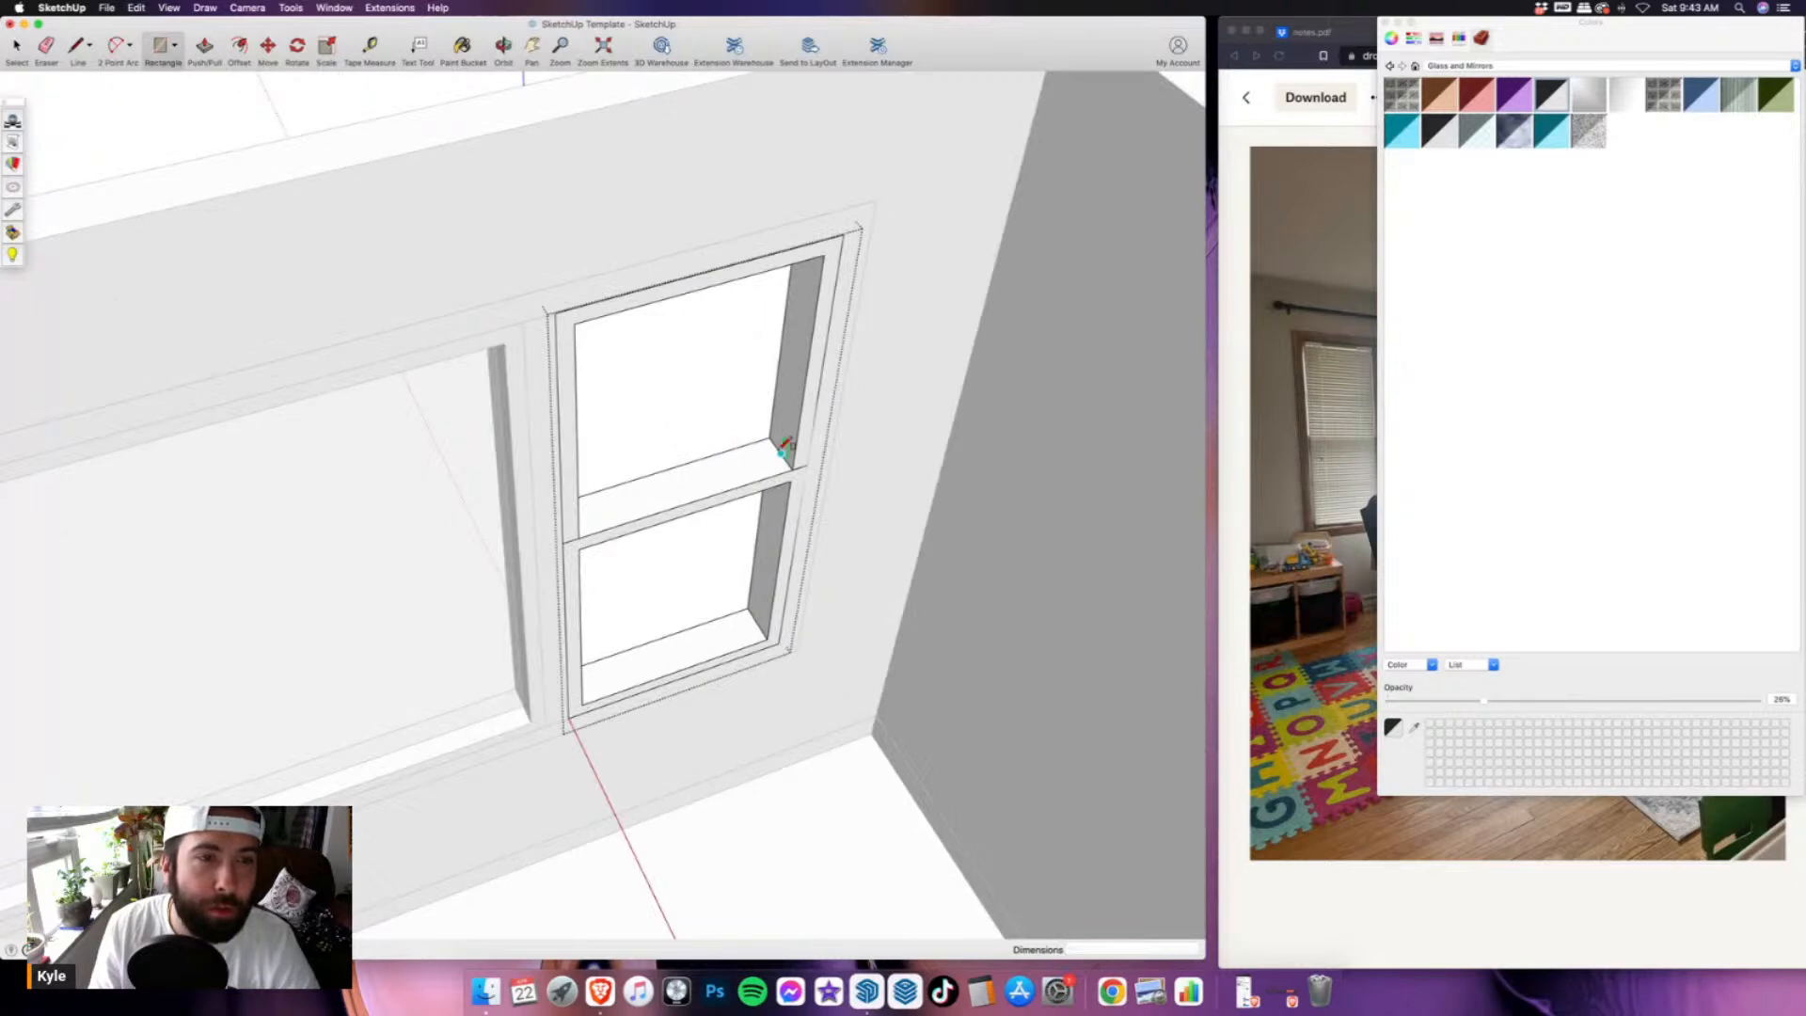
left_click(783, 450)
scroll(538, 558, "up", 3)
middle_click_drag(538, 559, 828, 301)
left_click(527, 153)
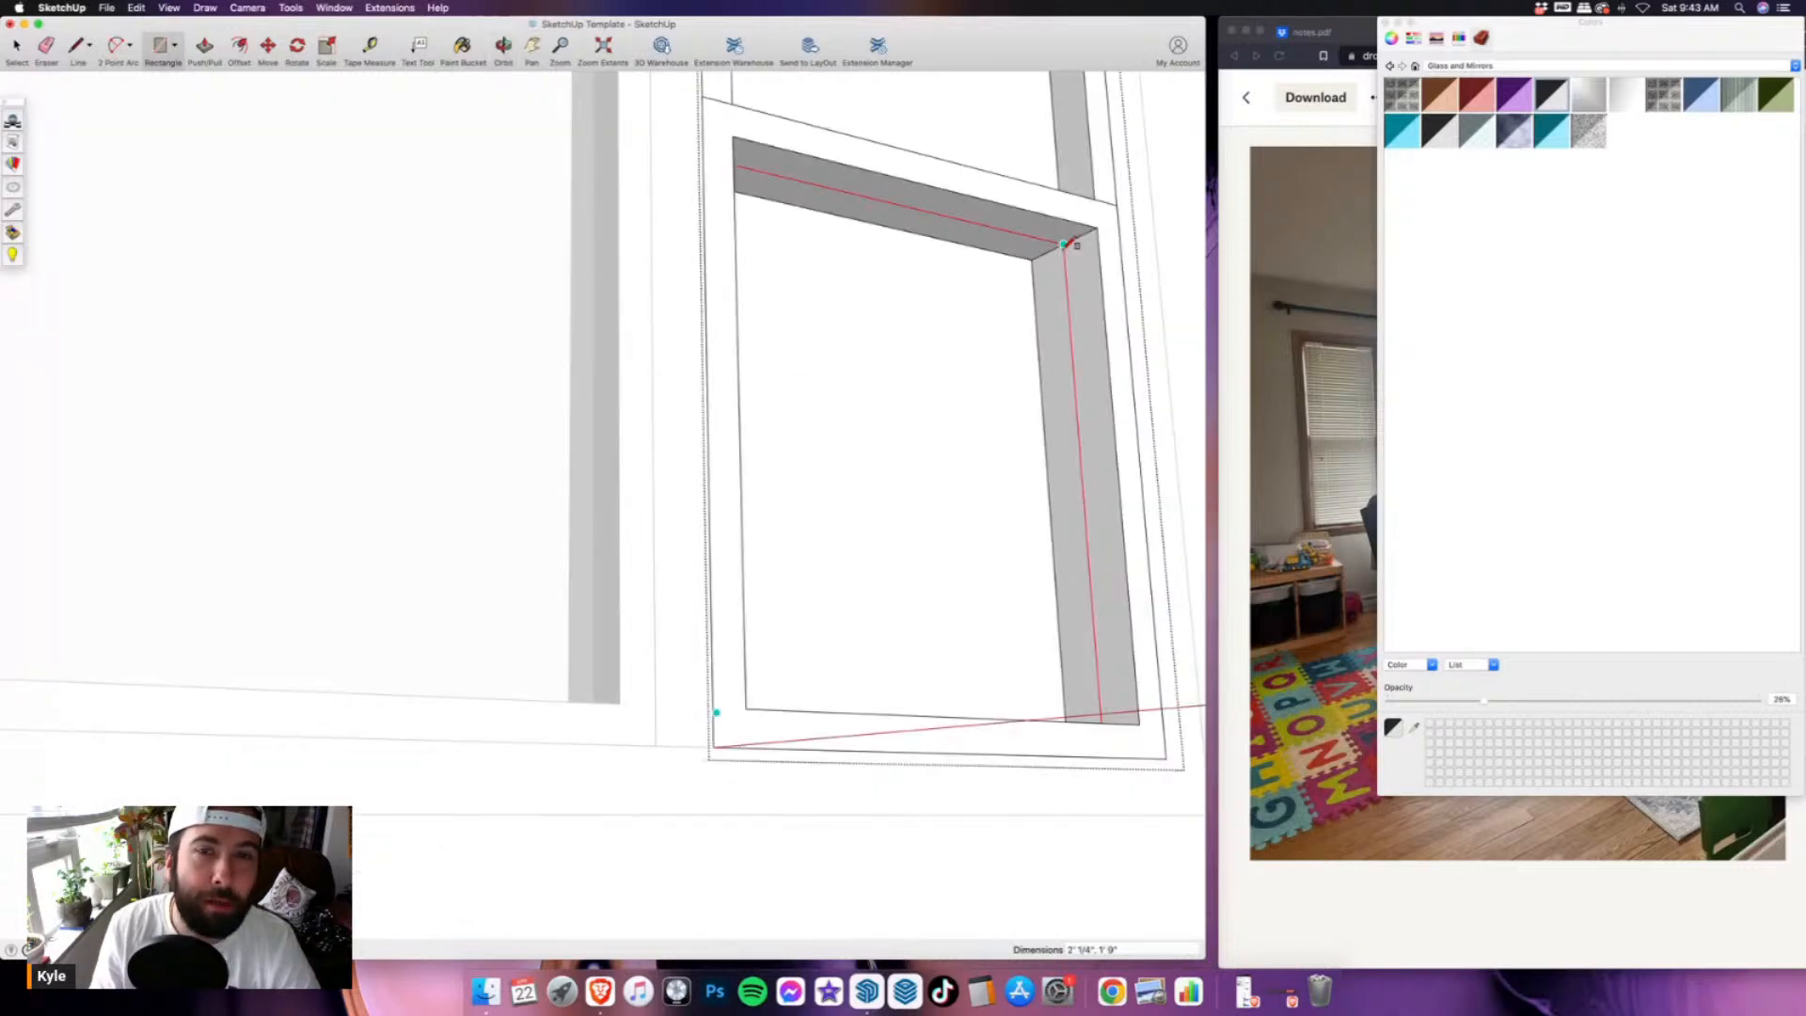
left_click(1064, 244)
- Paint the right window's sash panes with the same translucent glass and leave the window group
key("b")
left_click(898, 323)
mouse_move(899, 323)
middle_mouse_down()
mouse_move(748, 520)
mouse_move(445, 488)
mouse_move(1066, 344)
mouse_move(31, 466)
mouse_move(55, 17)
middle_mouse_up()
key("space")
left_click(781, 535)
scroll(781, 534, "down", 3)
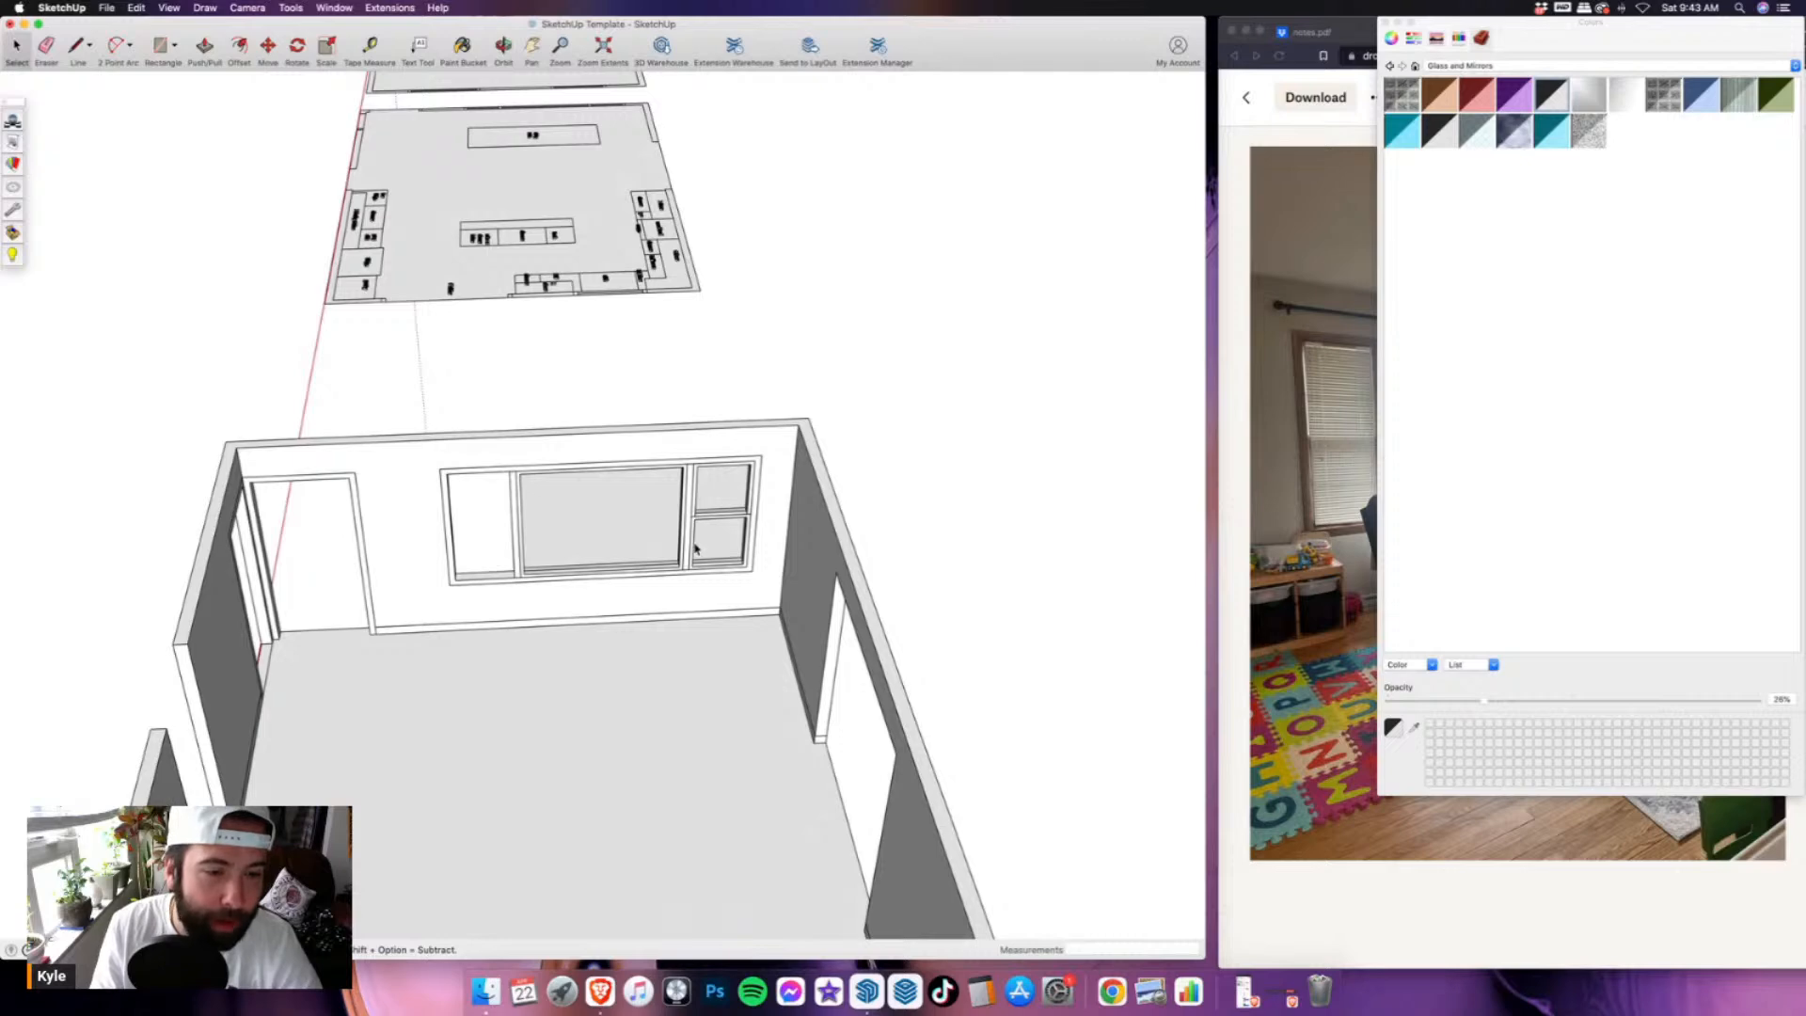
- Copy the finished double-hung window group and place the copy in the triple window's empty left opening, aligned to its lower corner
left_click(695, 549)
scroll(535, 650, "up", 3)
scroll(534, 650, "up", 4)
key("super+v")
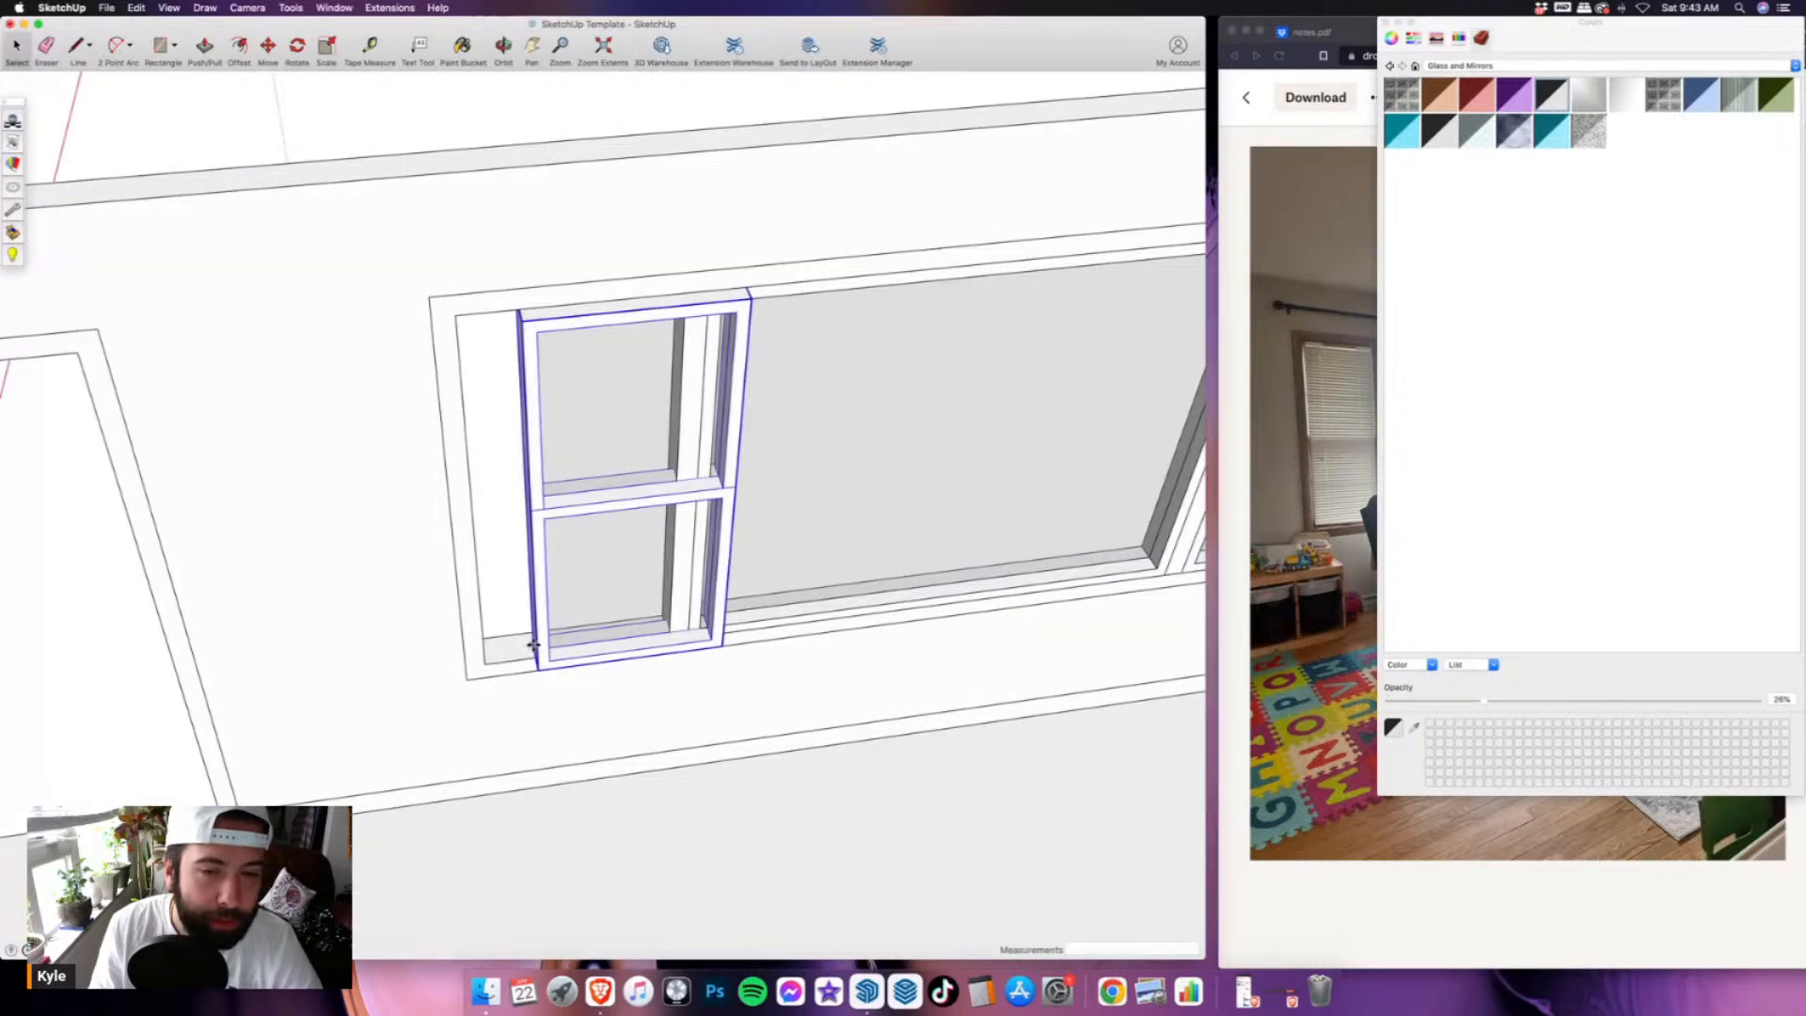
scroll(533, 646, "up", 4)
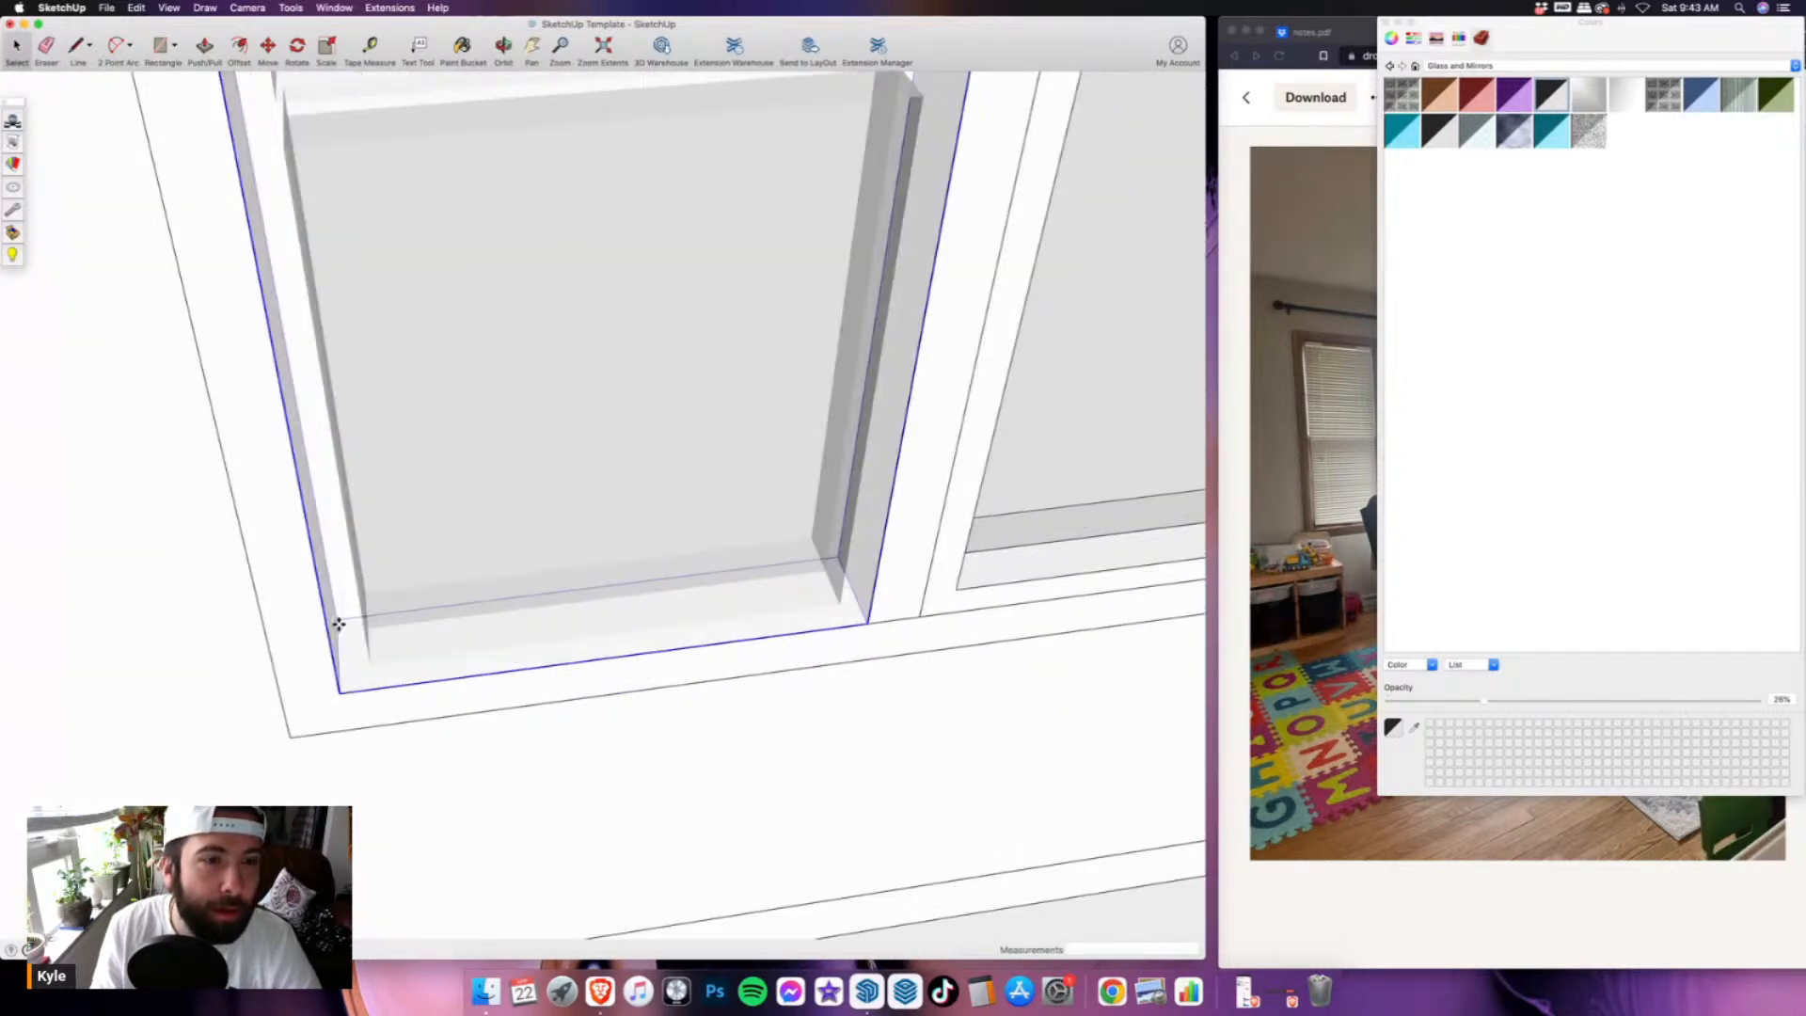
left_click(339, 624)
scroll(325, 470, "down", 5)
key("space")
left_click(220, 113)
- Switch to the browser, open site photo IMG_2214.JPEG from the Dropbox photo folder, and close the materials window covering it
middle_click_drag(220, 114, 899, 451)
scroll(421, 419, "down", 5)
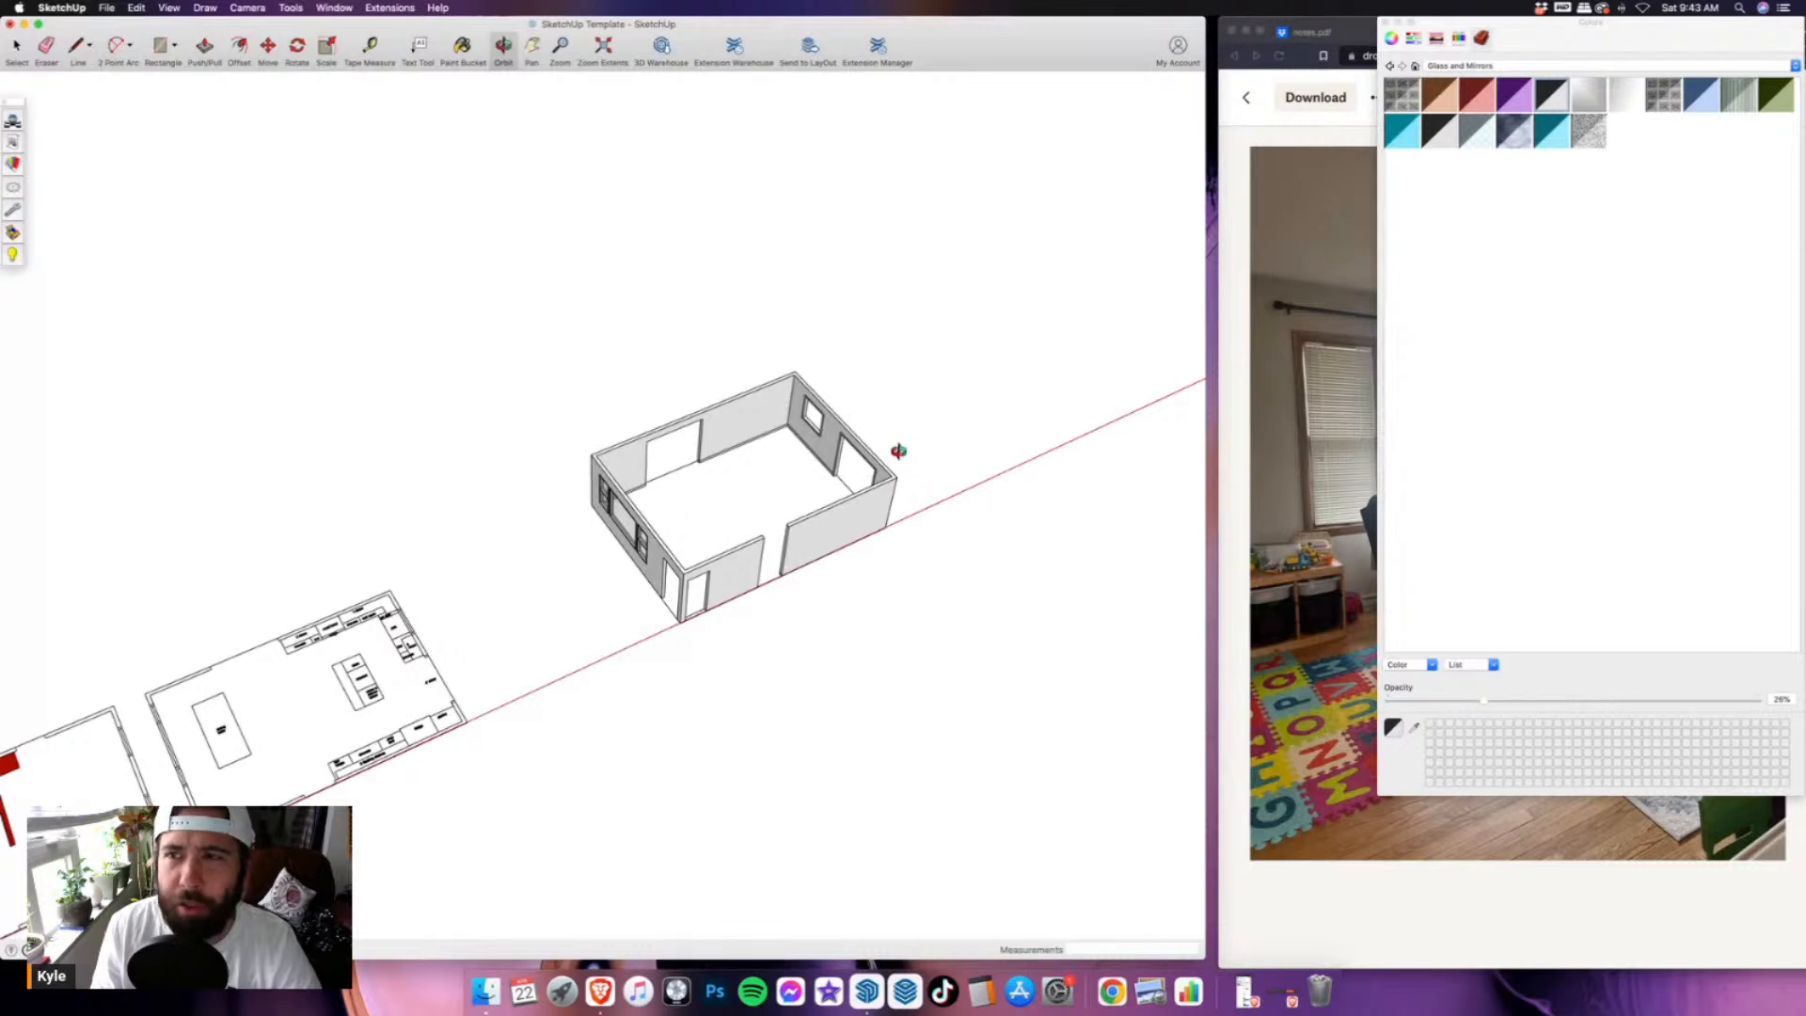
scroll(899, 452, "up", 5)
scroll(703, 352, "up", 5)
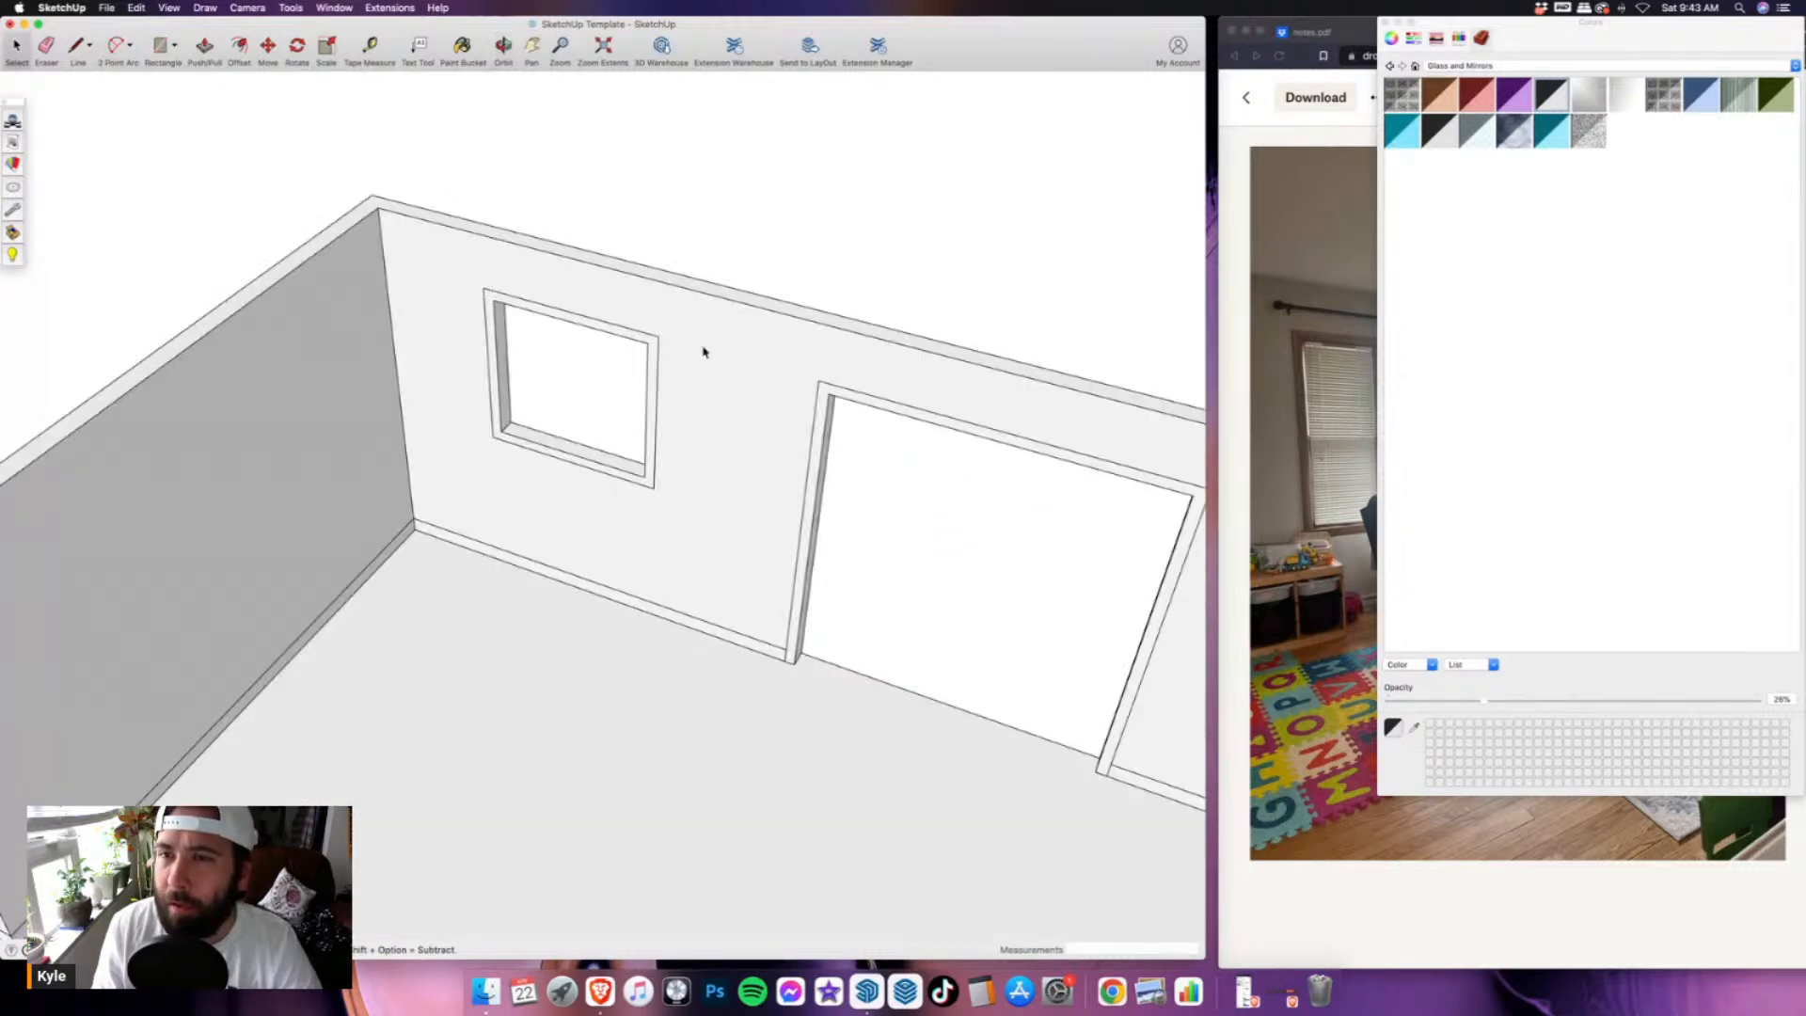
left_click(1345, 29)
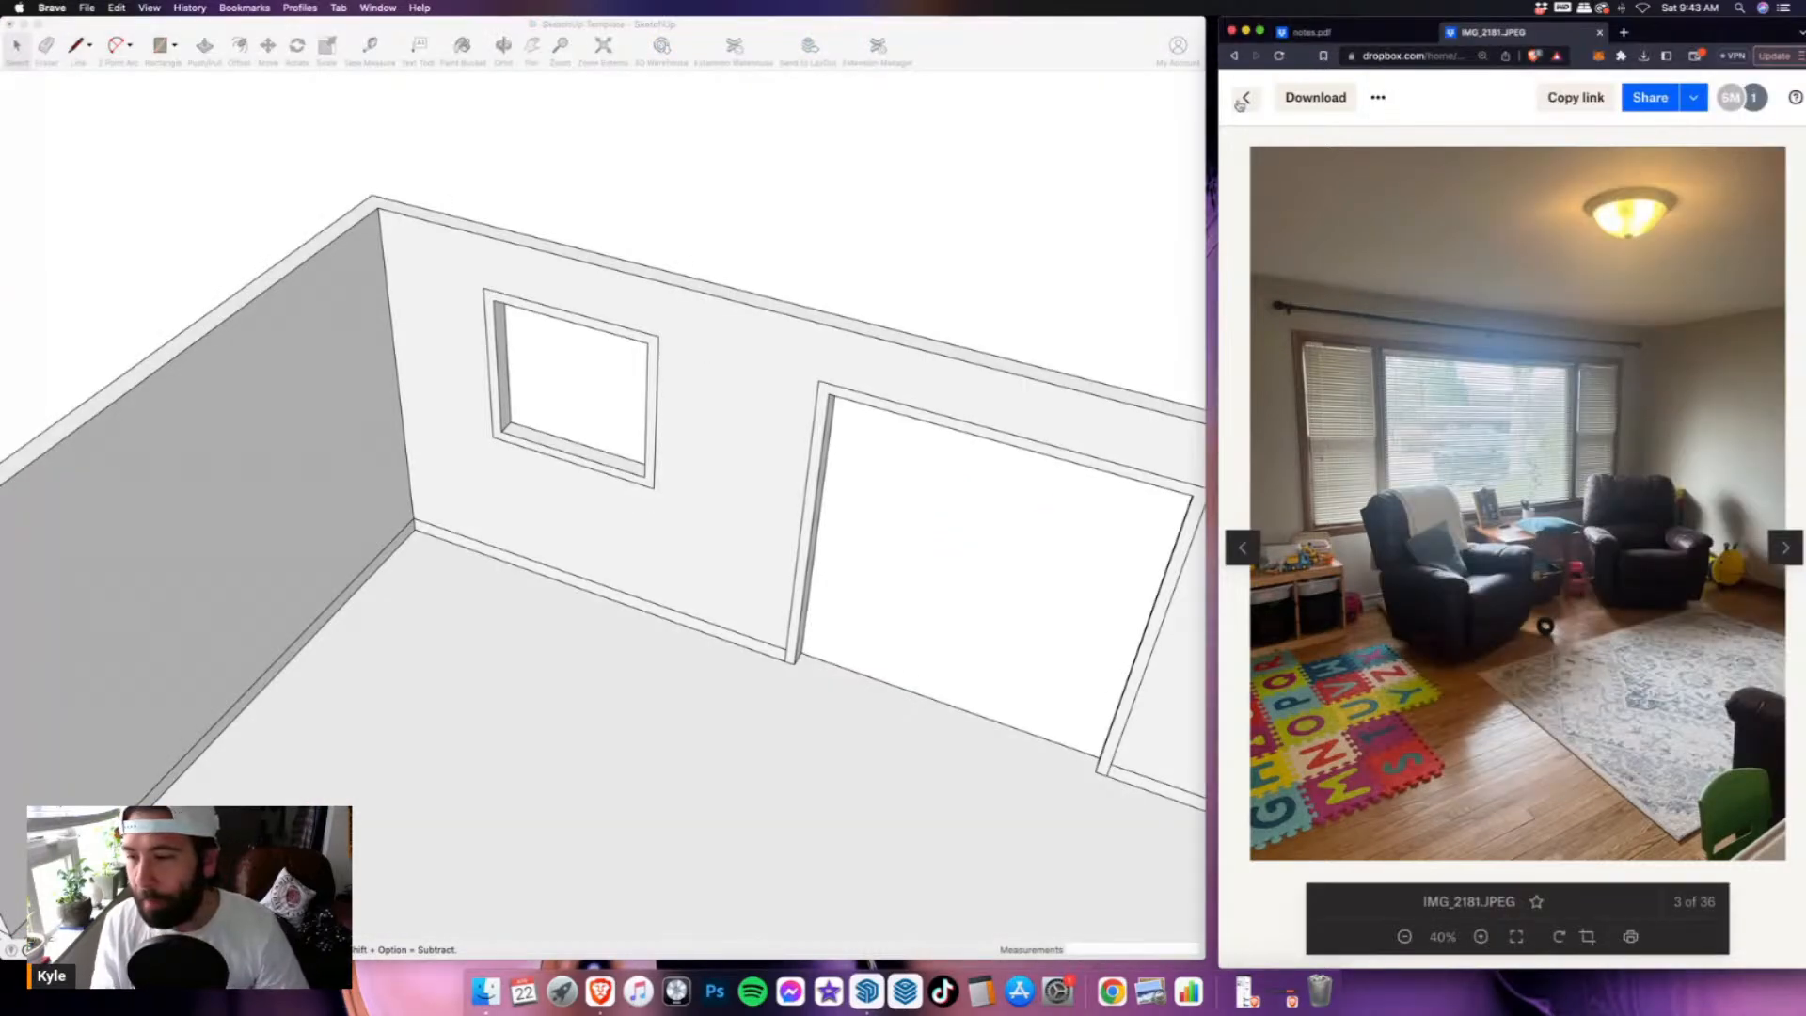
left_click(1243, 98)
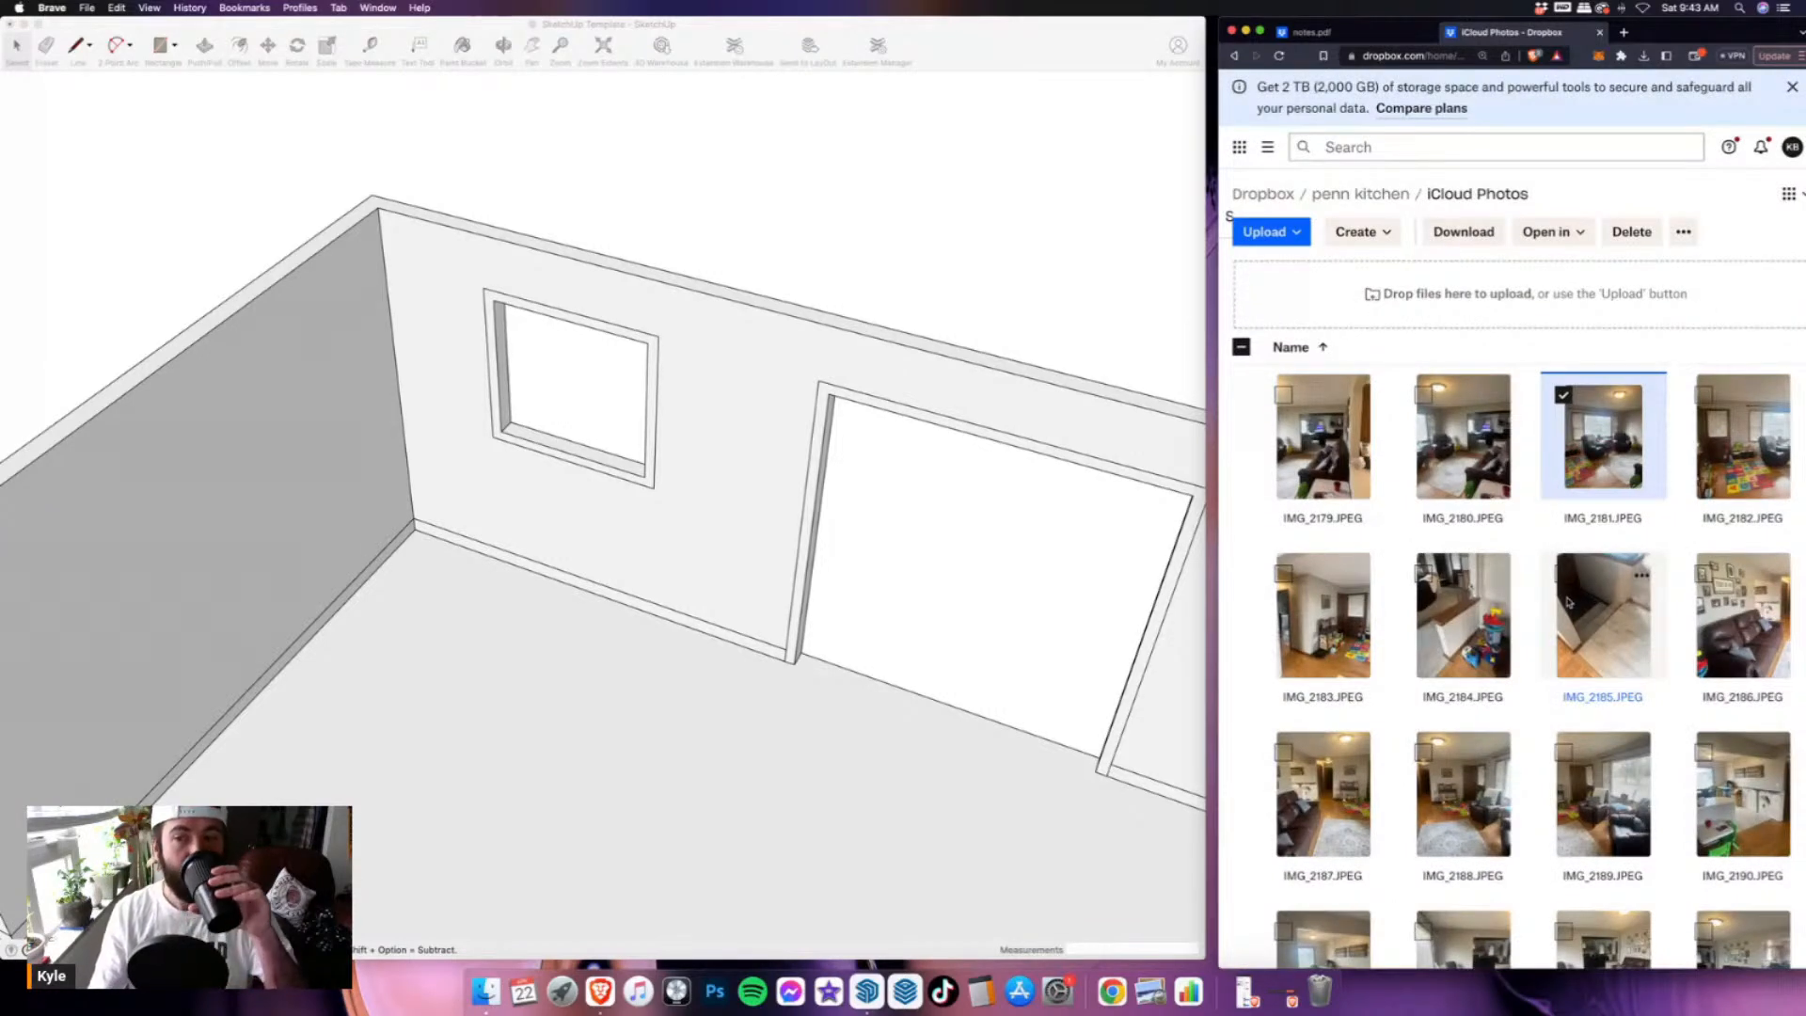
scroll(1569, 603, "down", 5)
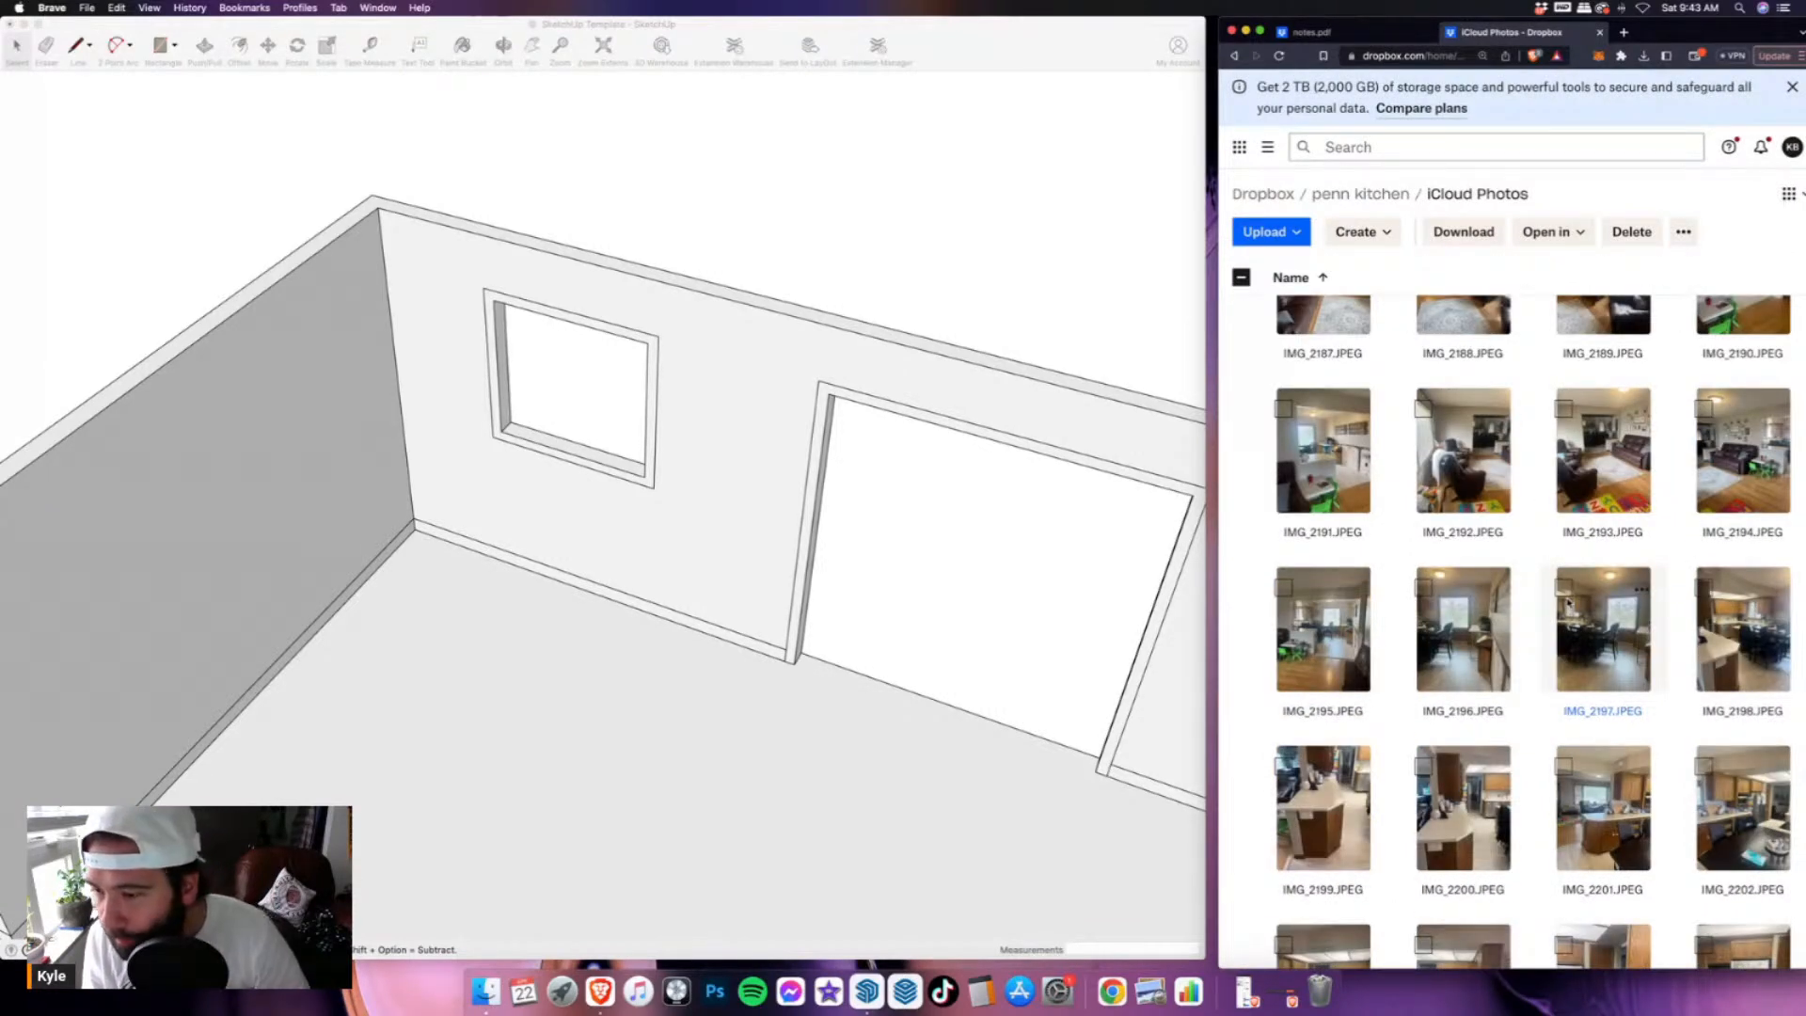
scroll(1567, 602, "down", 1)
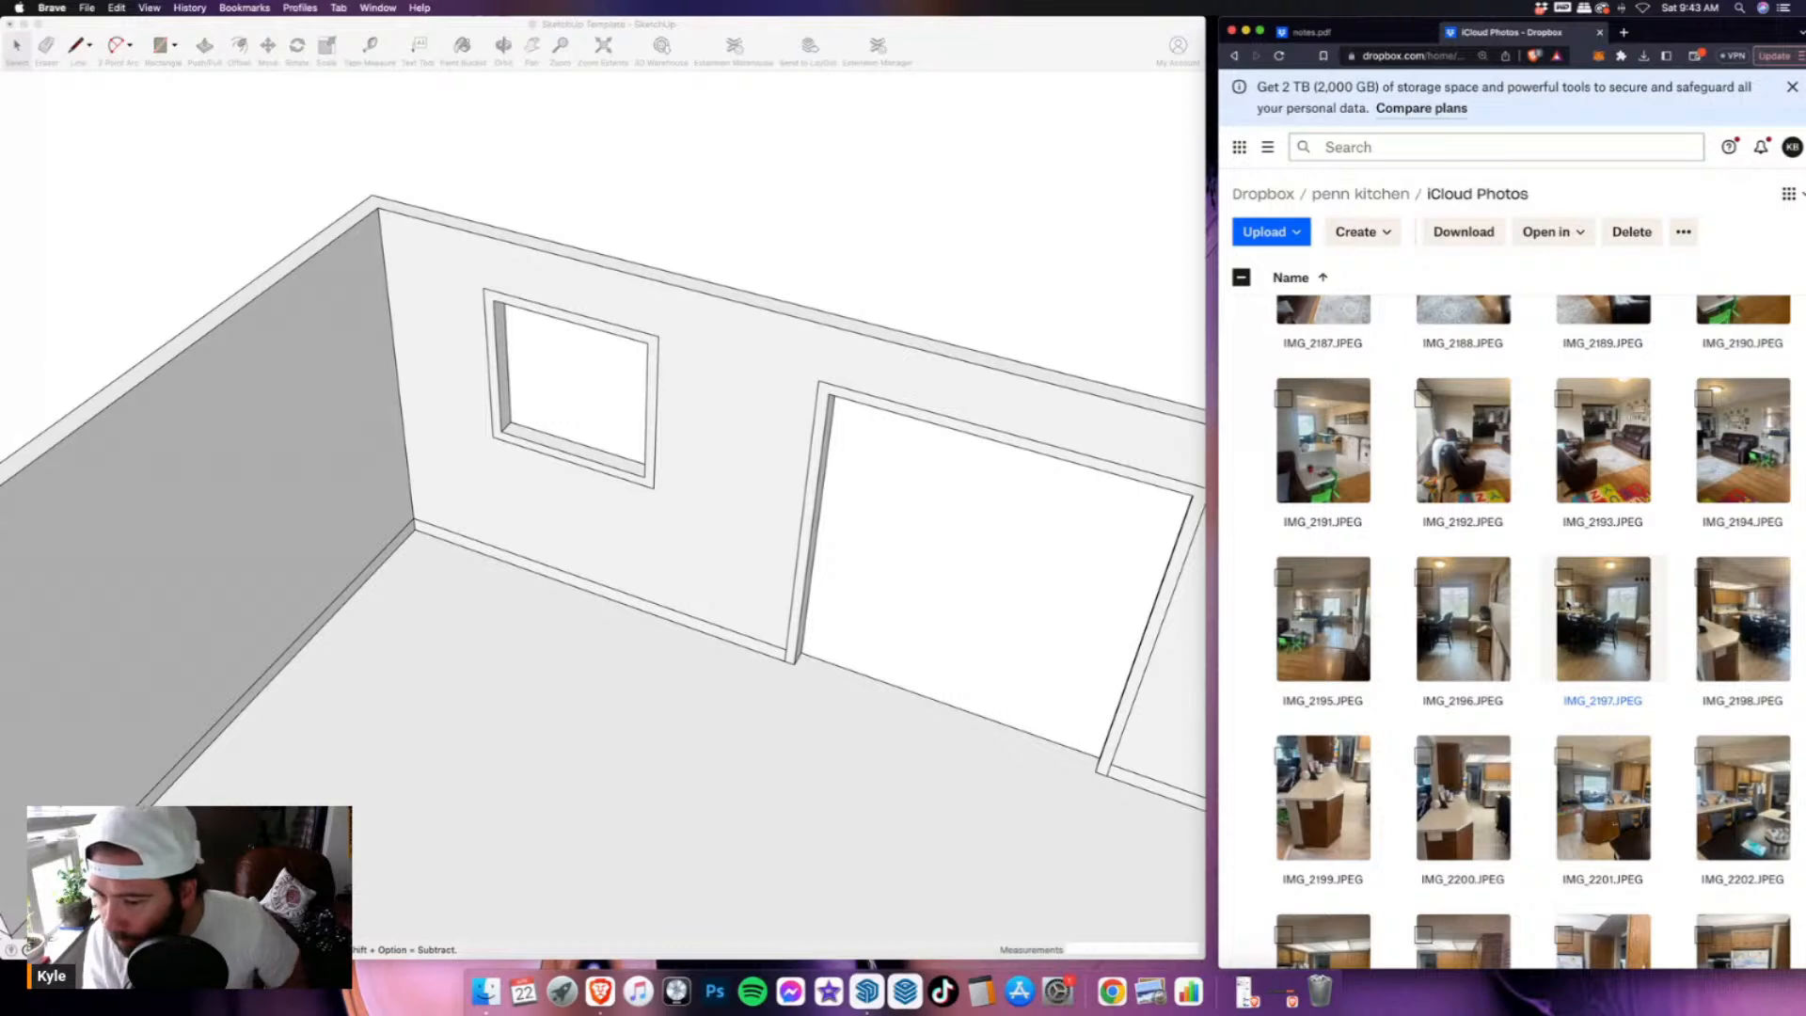
scroll(1592, 784, "down", 1)
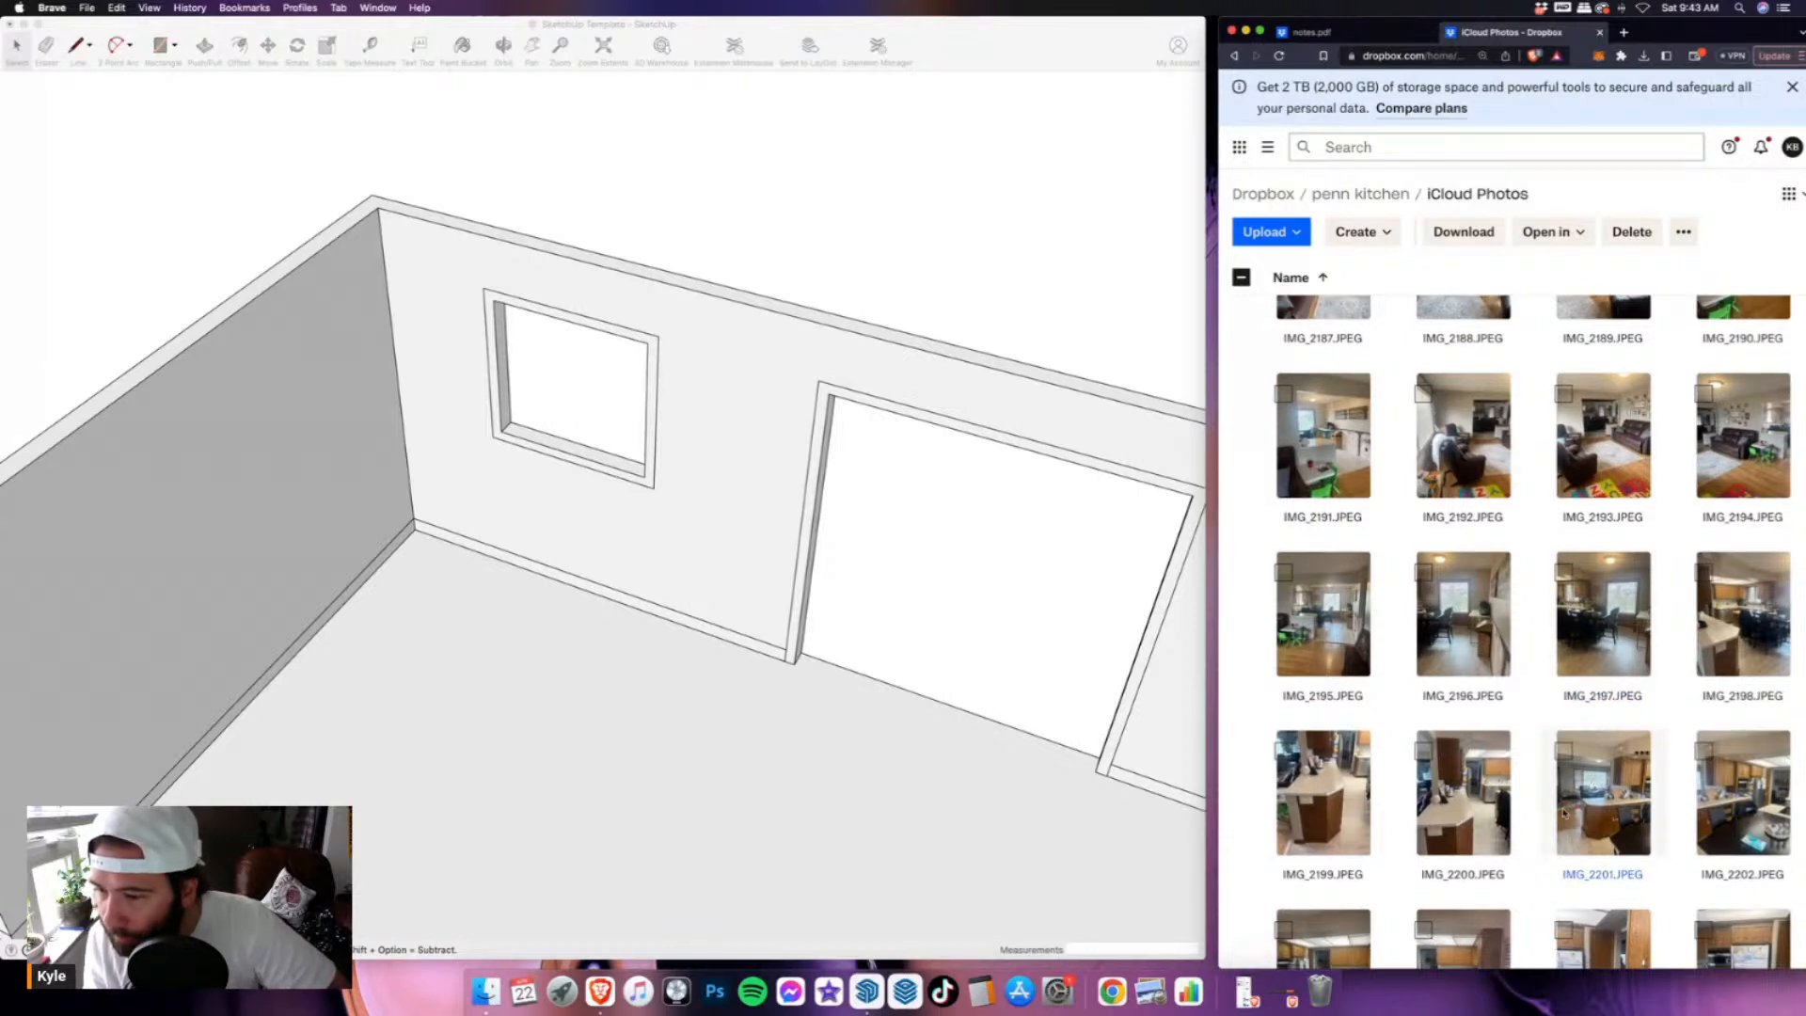
scroll(1564, 812, "down", 5)
scroll(1552, 785, "down", 3)
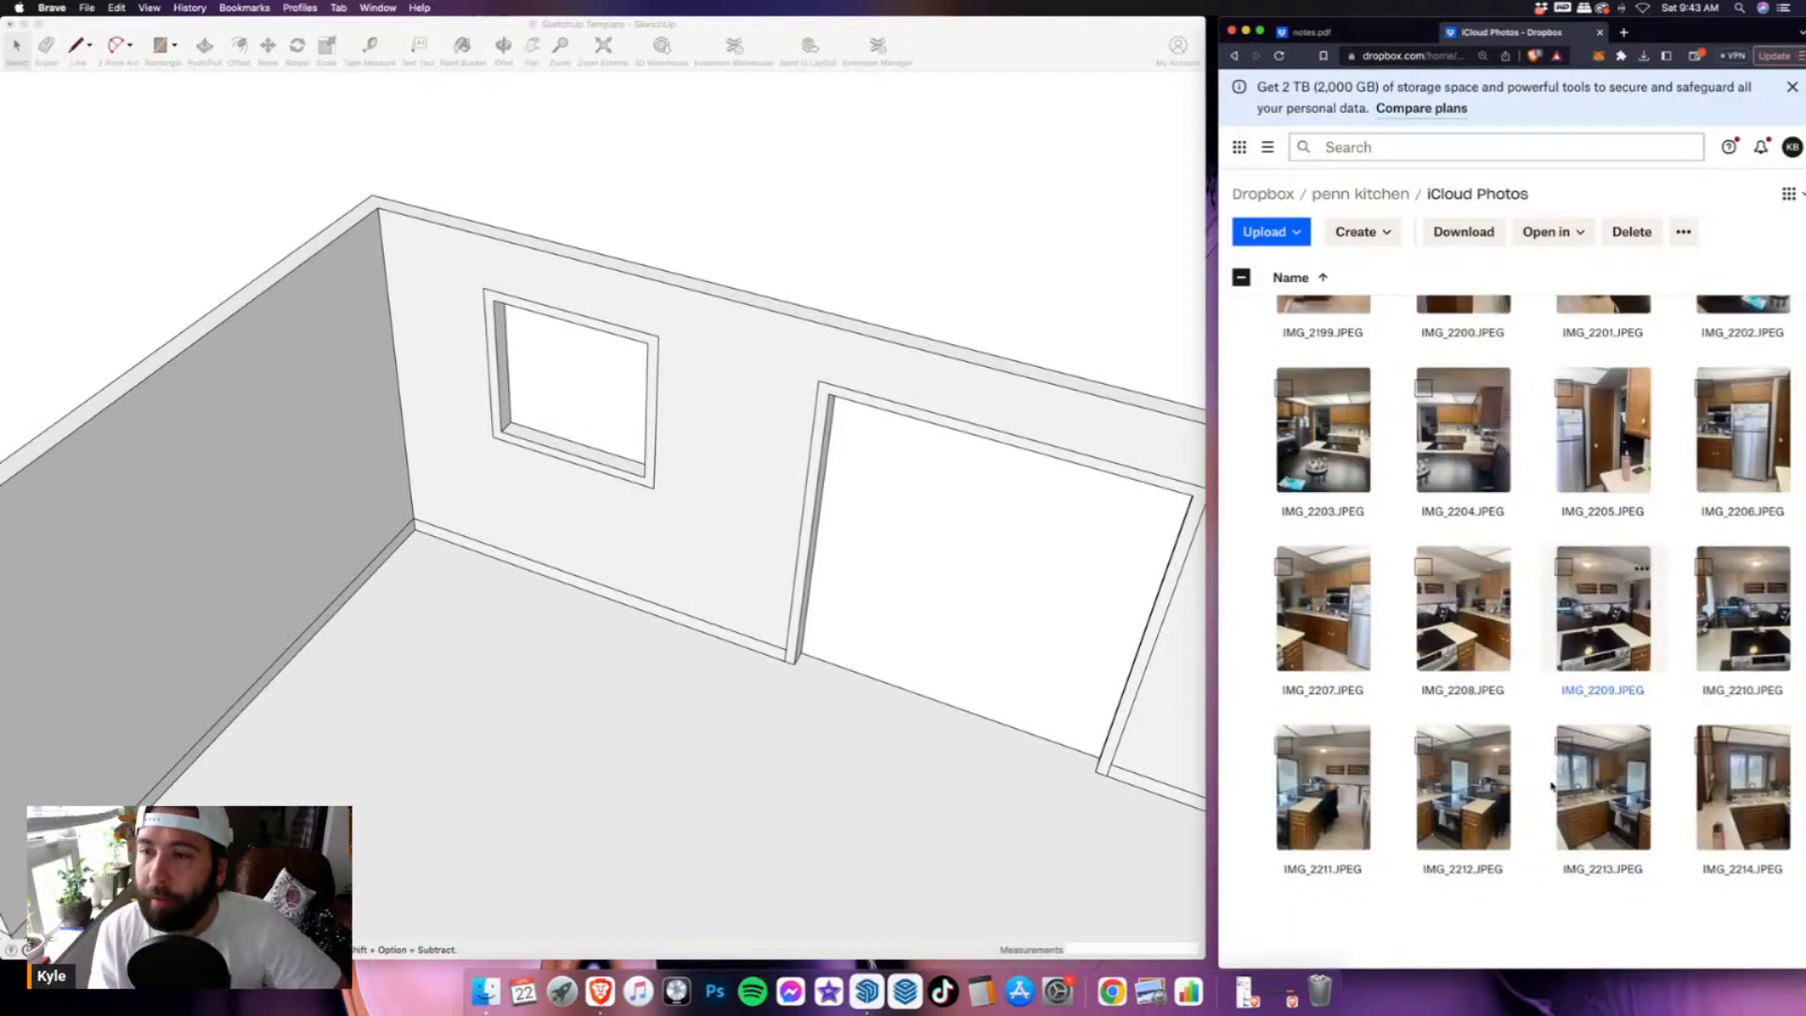
left_click(1746, 806)
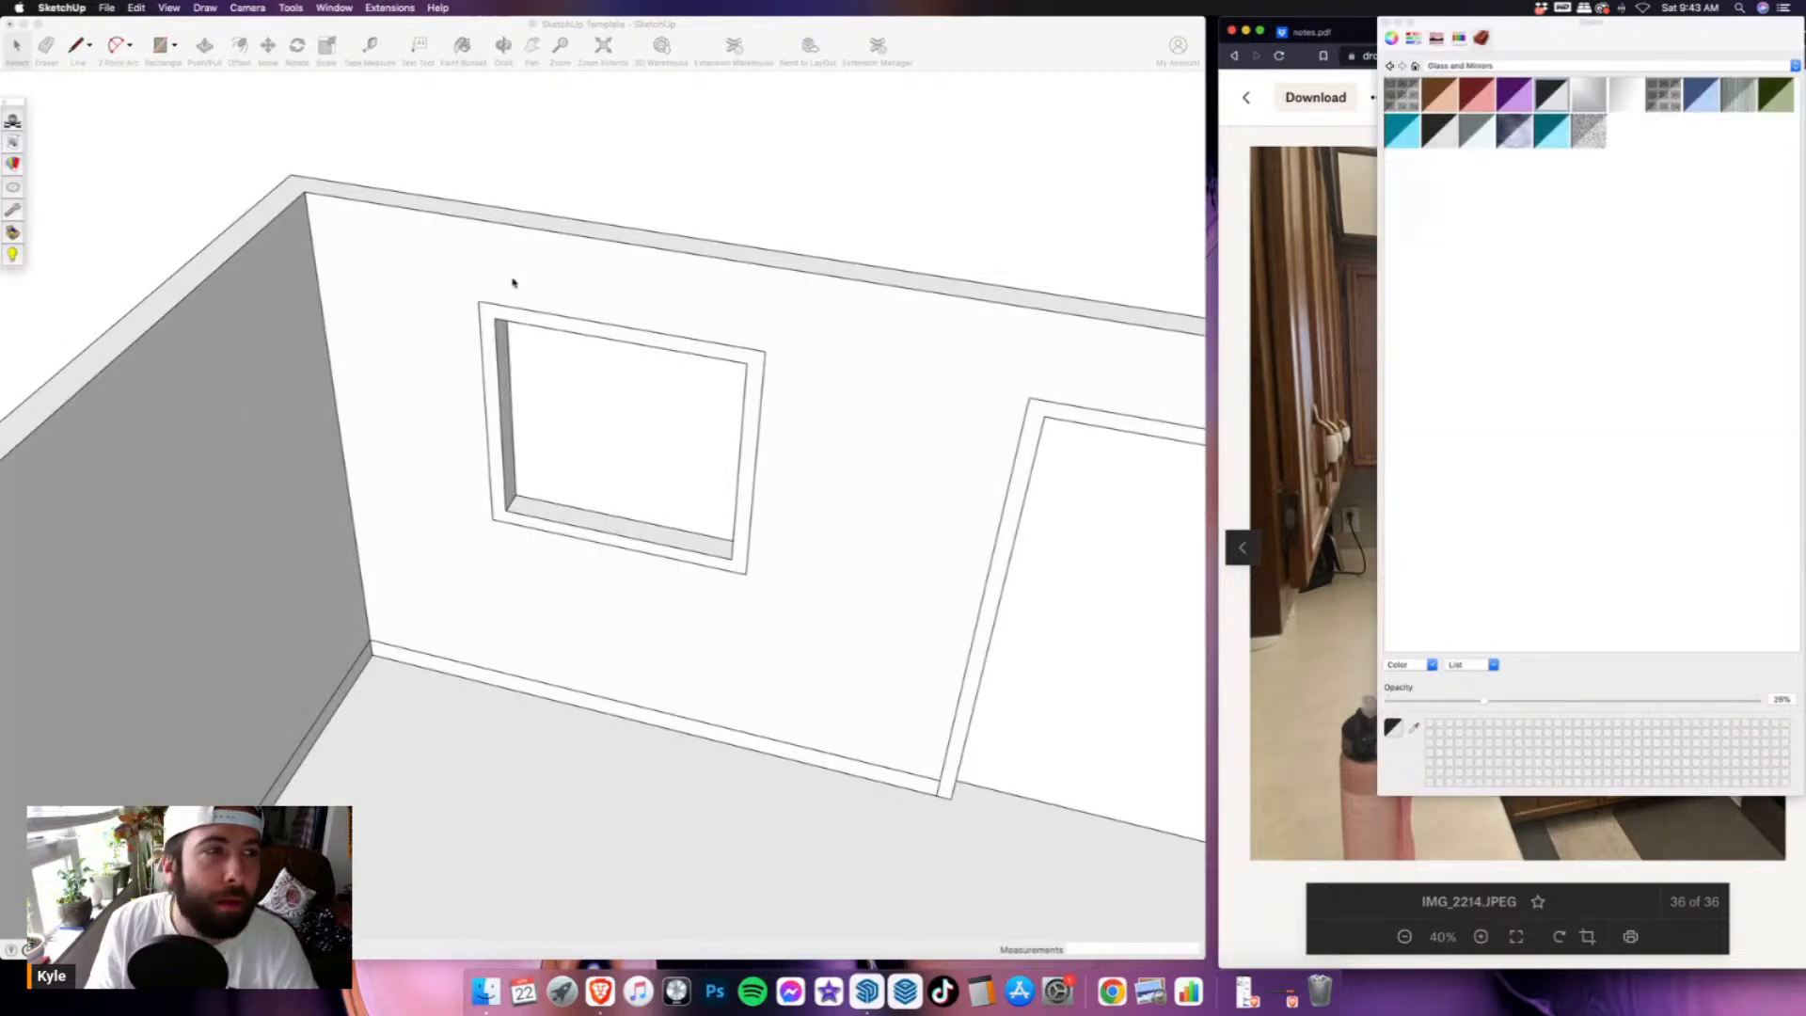
left_click(513, 282)
left_click(1384, 21)
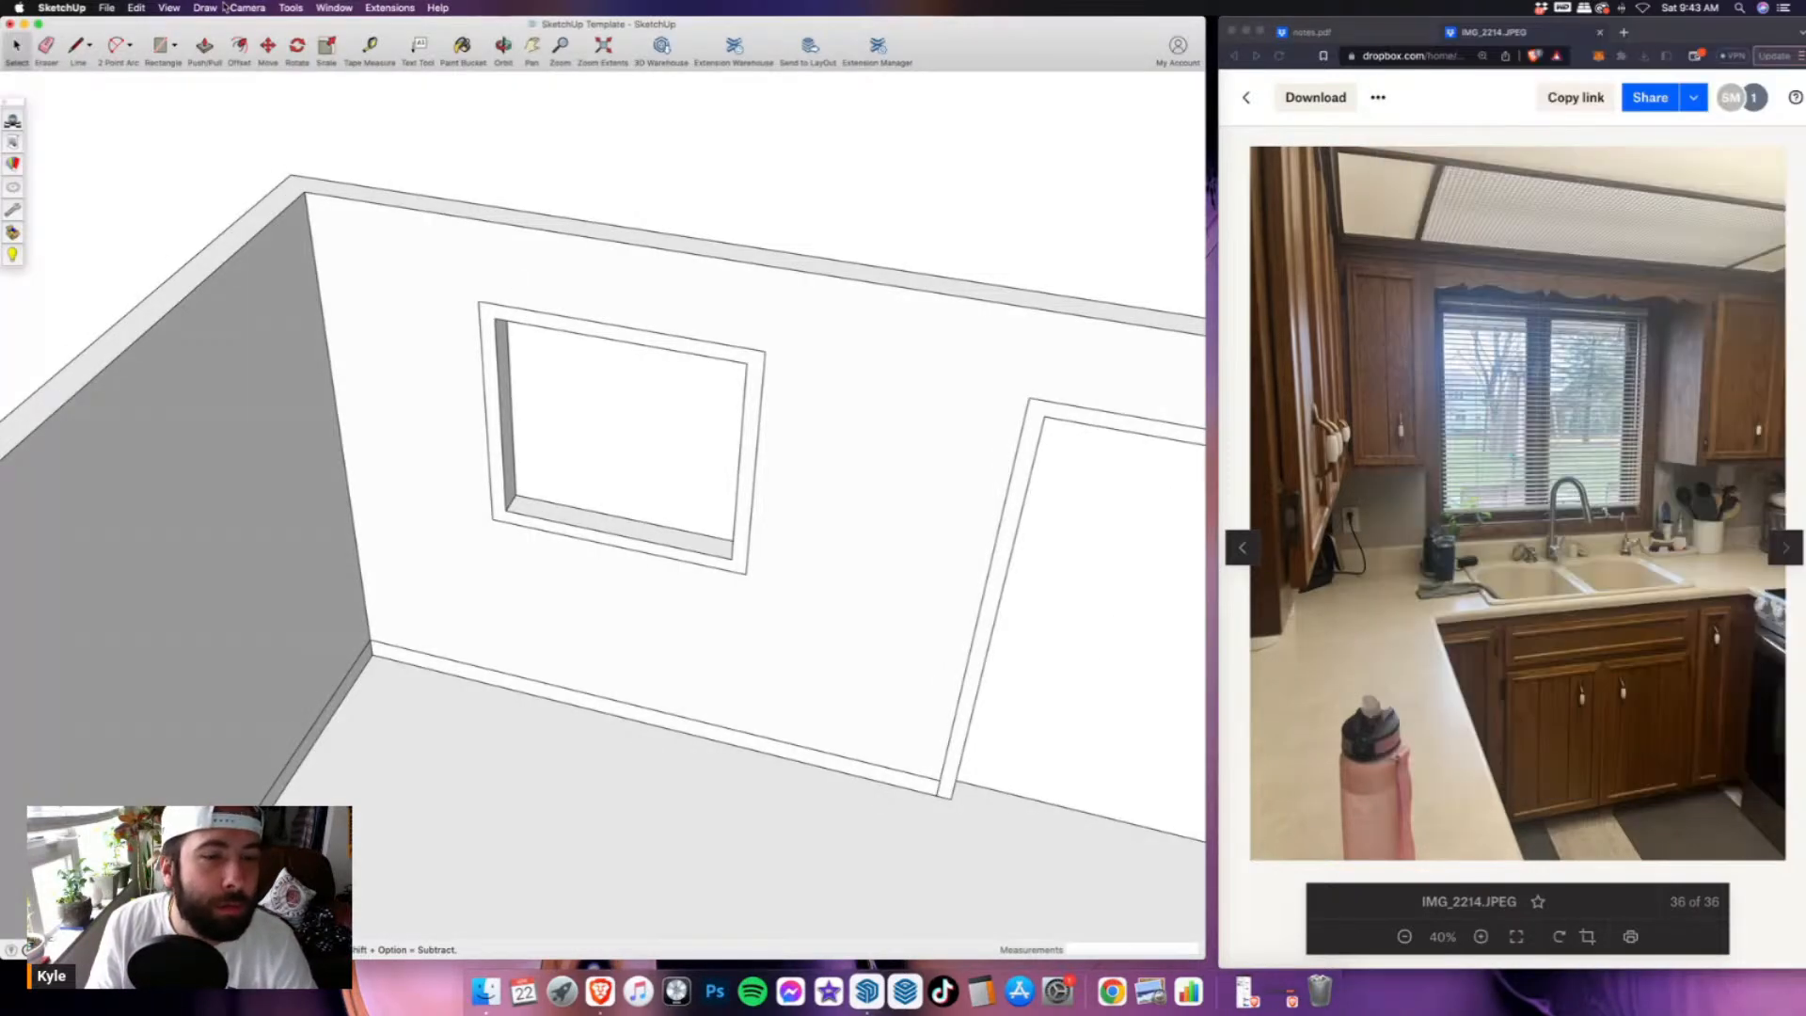
- Draw a 3' 1" by 4 1/2" rectangle on the single window opening's side jamb and push it 3' 2 3/4" across to fill the opening
left_click(164, 49)
left_click(207, 70)
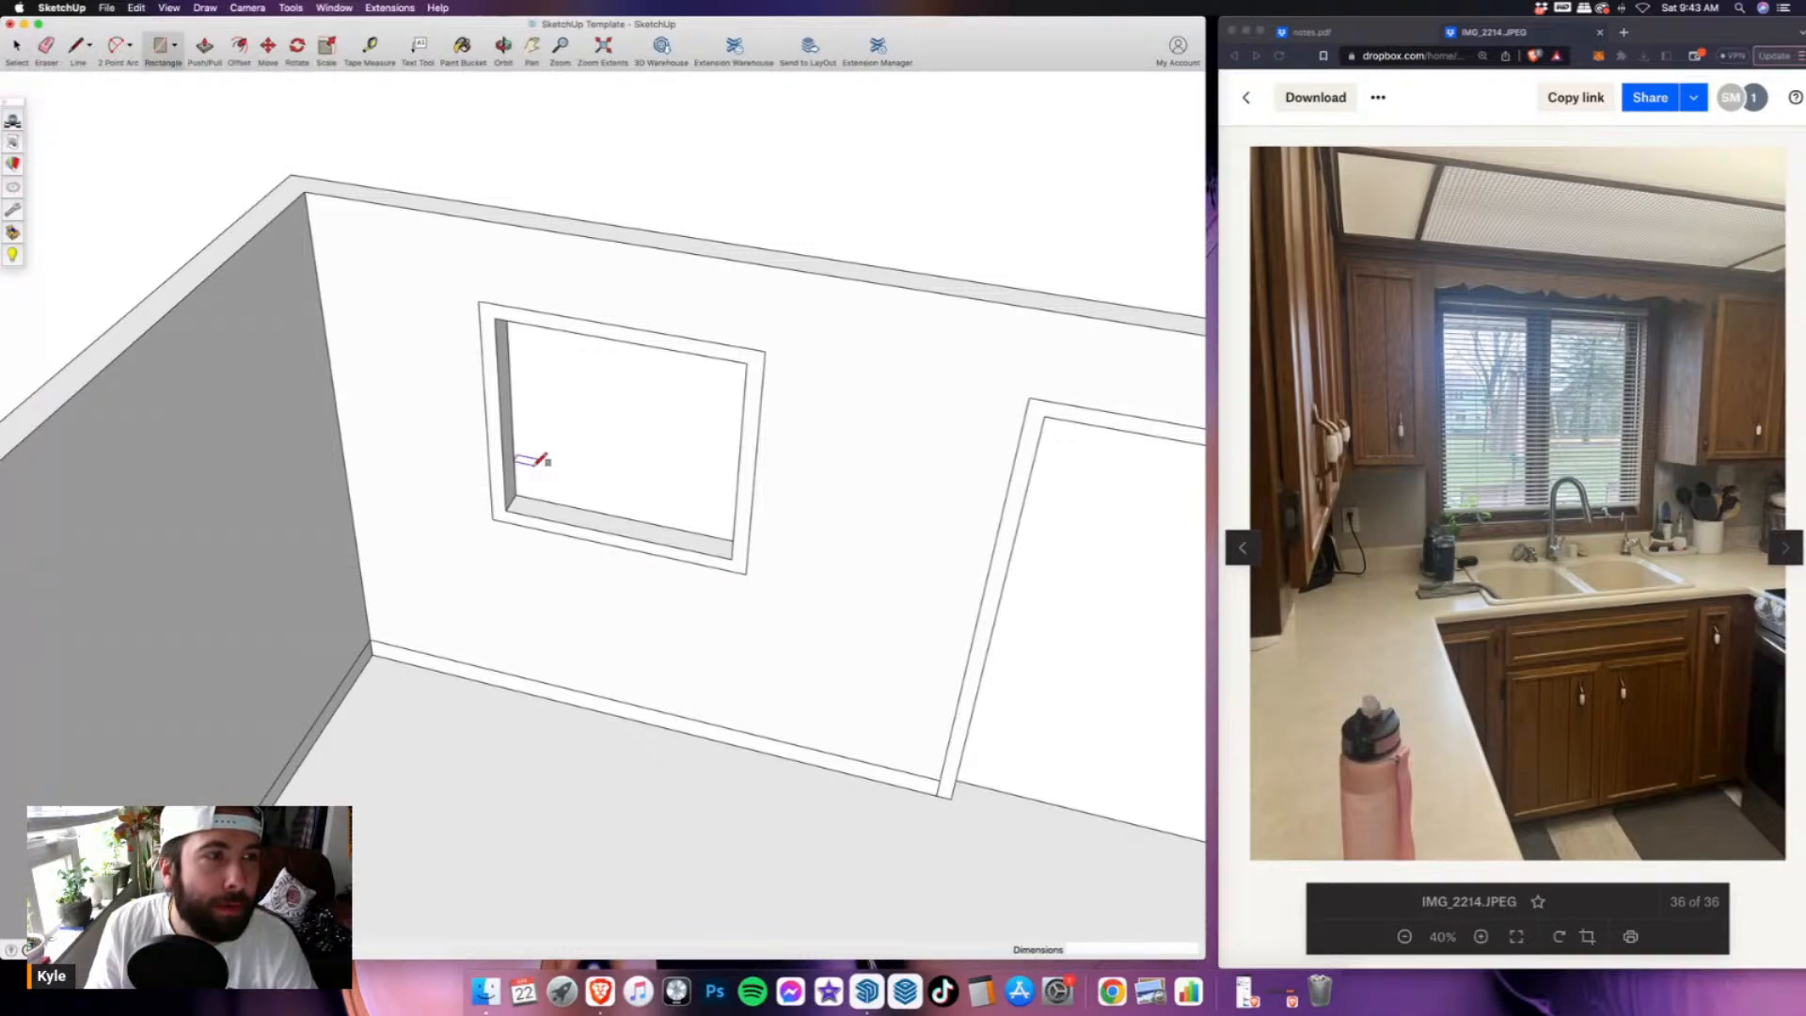
left_click(516, 493)
left_click(503, 311)
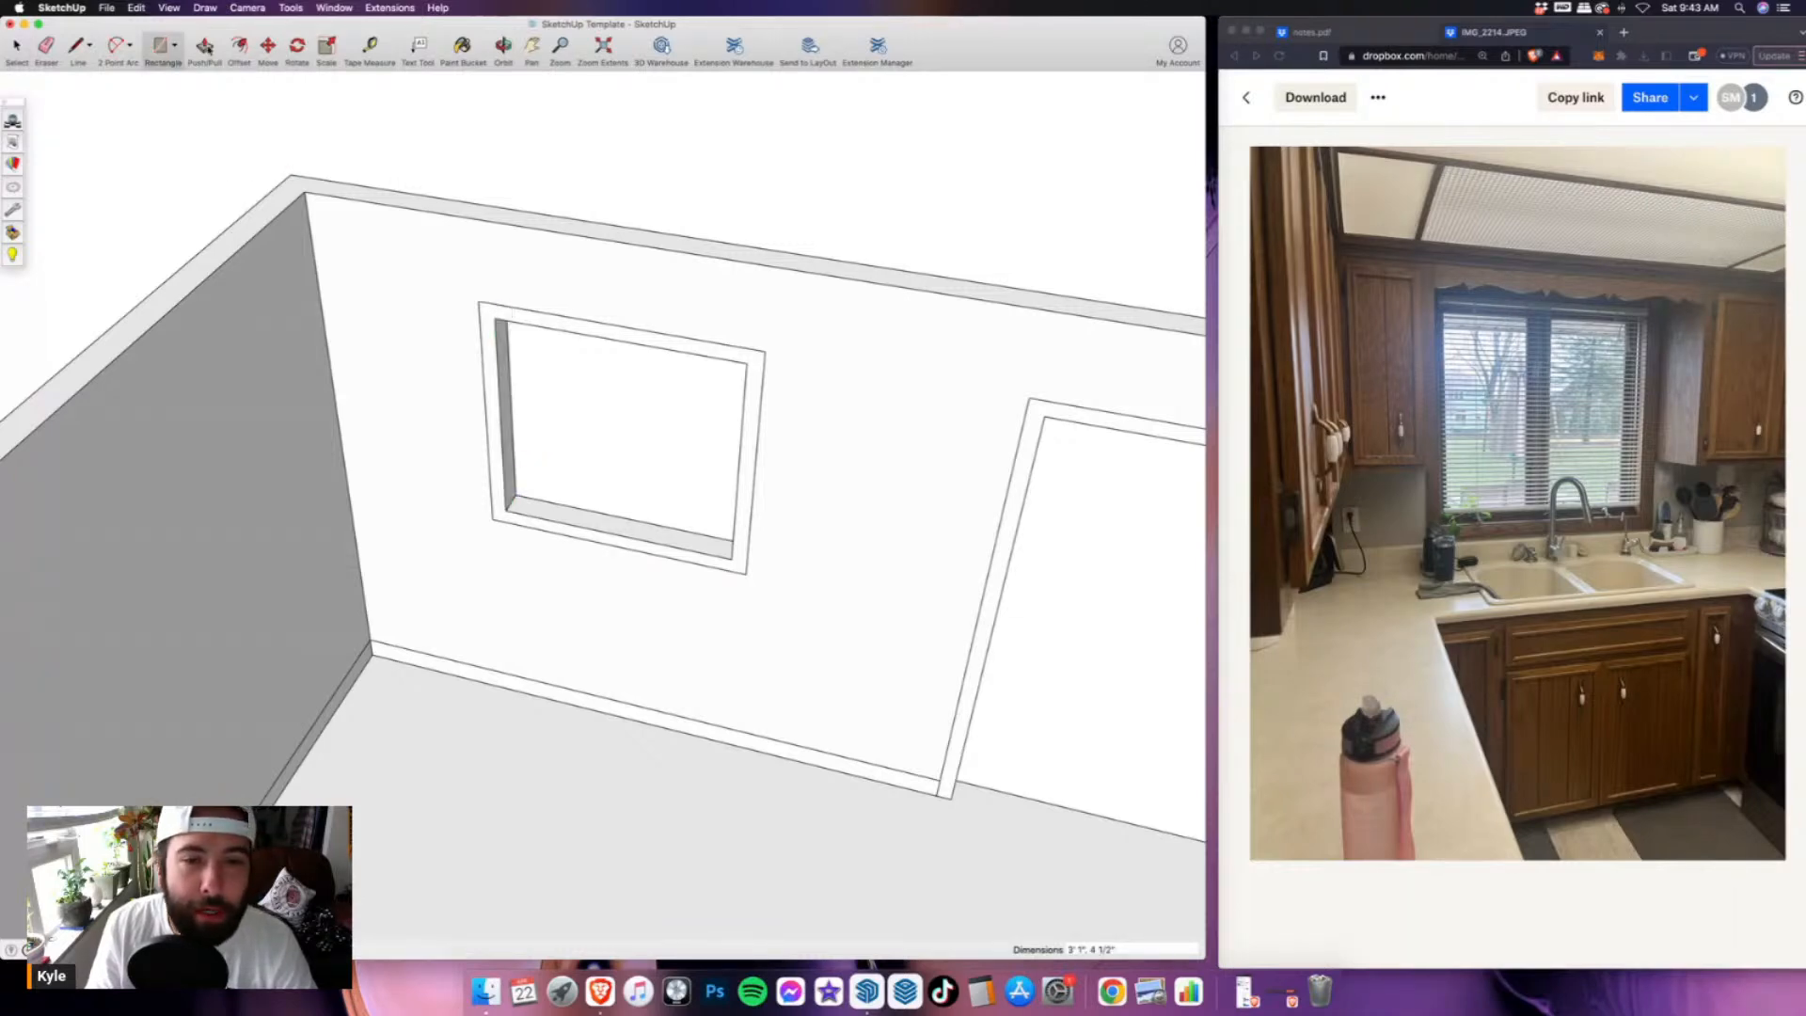
key("p")
left_click(509, 354)
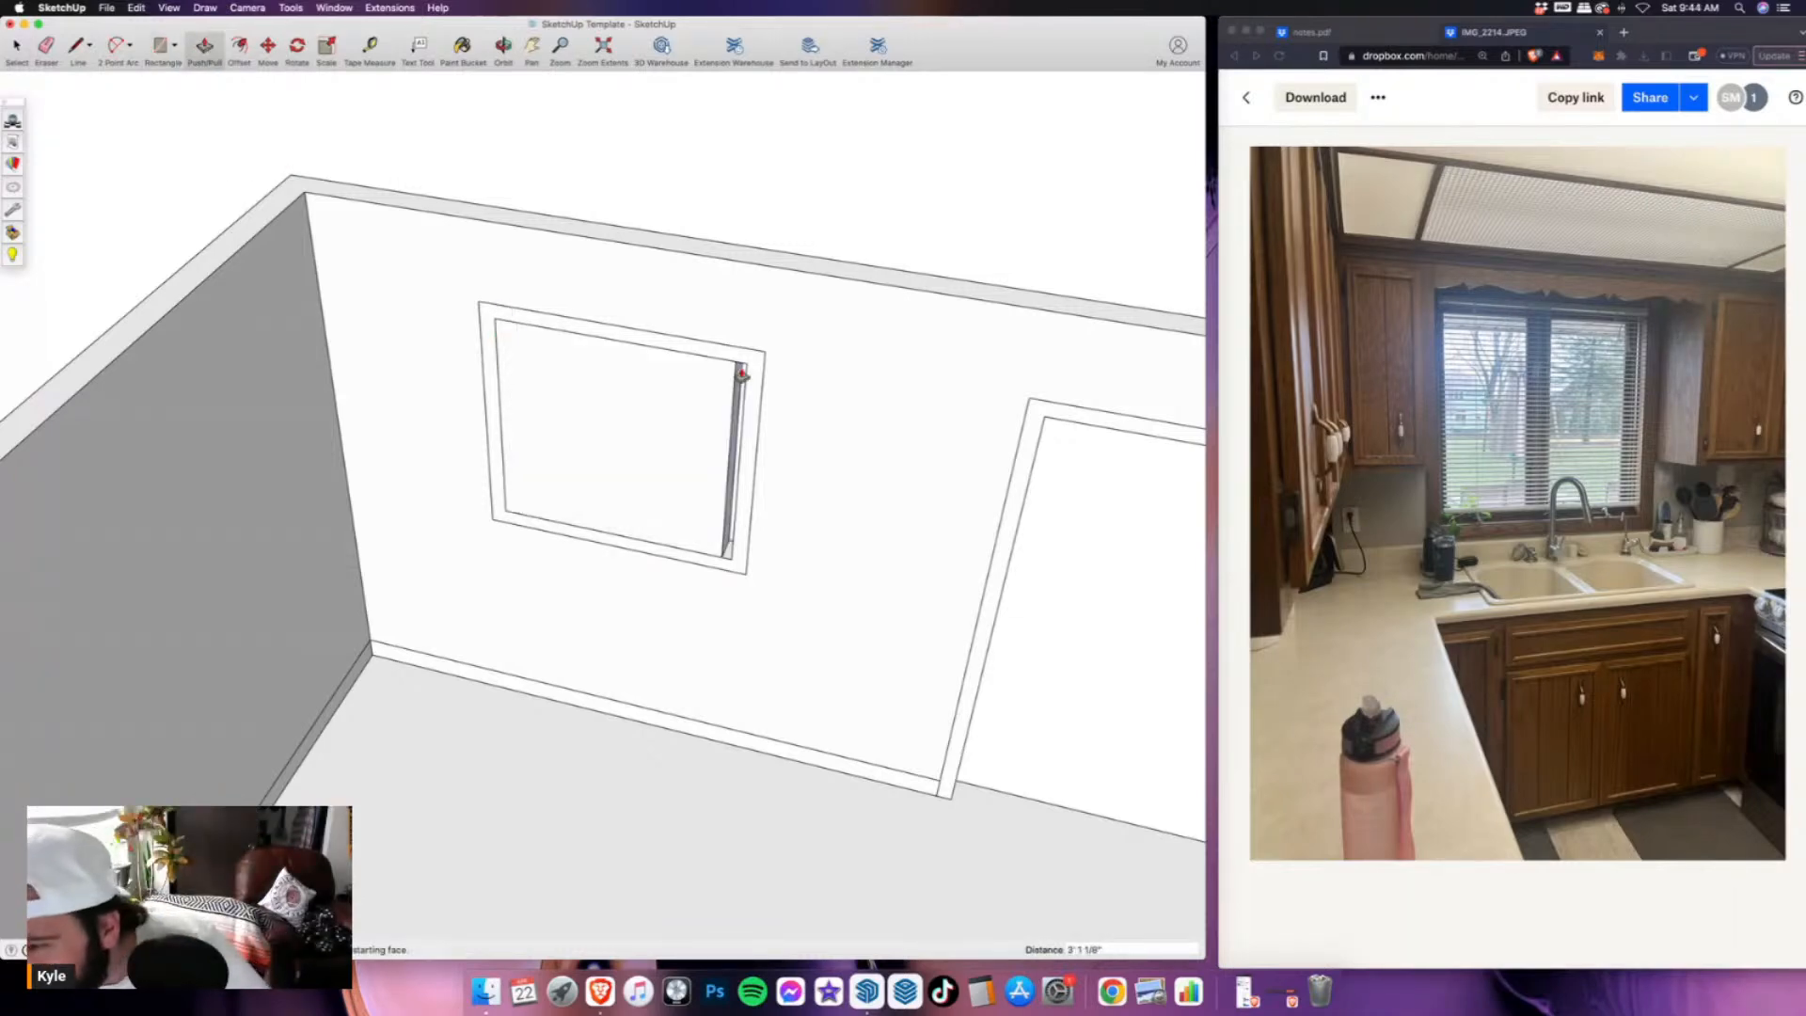
left_click(744, 377)
- Draw a vertical line down the middle of the filled window block's face, from its upper to its lower edge
scroll(657, 419, "up", 3)
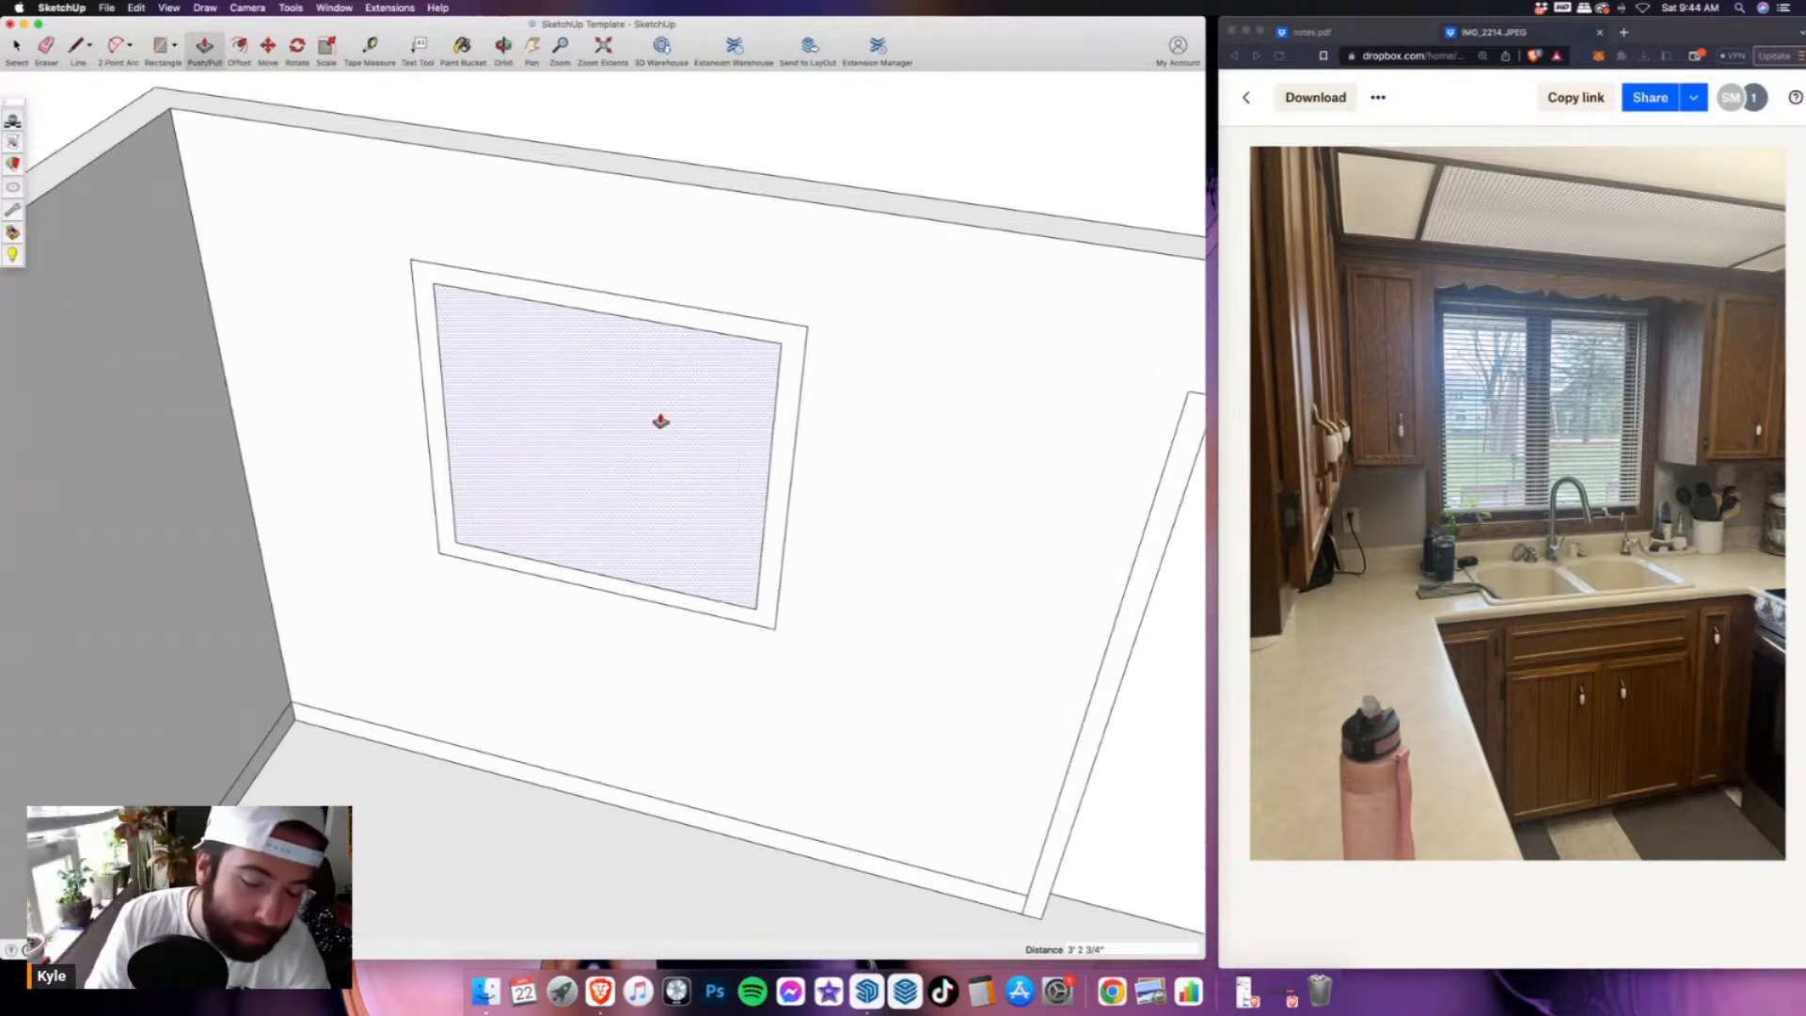
key("l")
left_click(602, 311)
left_click(602, 574)
- Draw parallel vertical lines 1/2" to each side of the window's centre line and erase the centre line to form the mullion
scroll(610, 569, "up", 3)
scroll(608, 575, "up", 2)
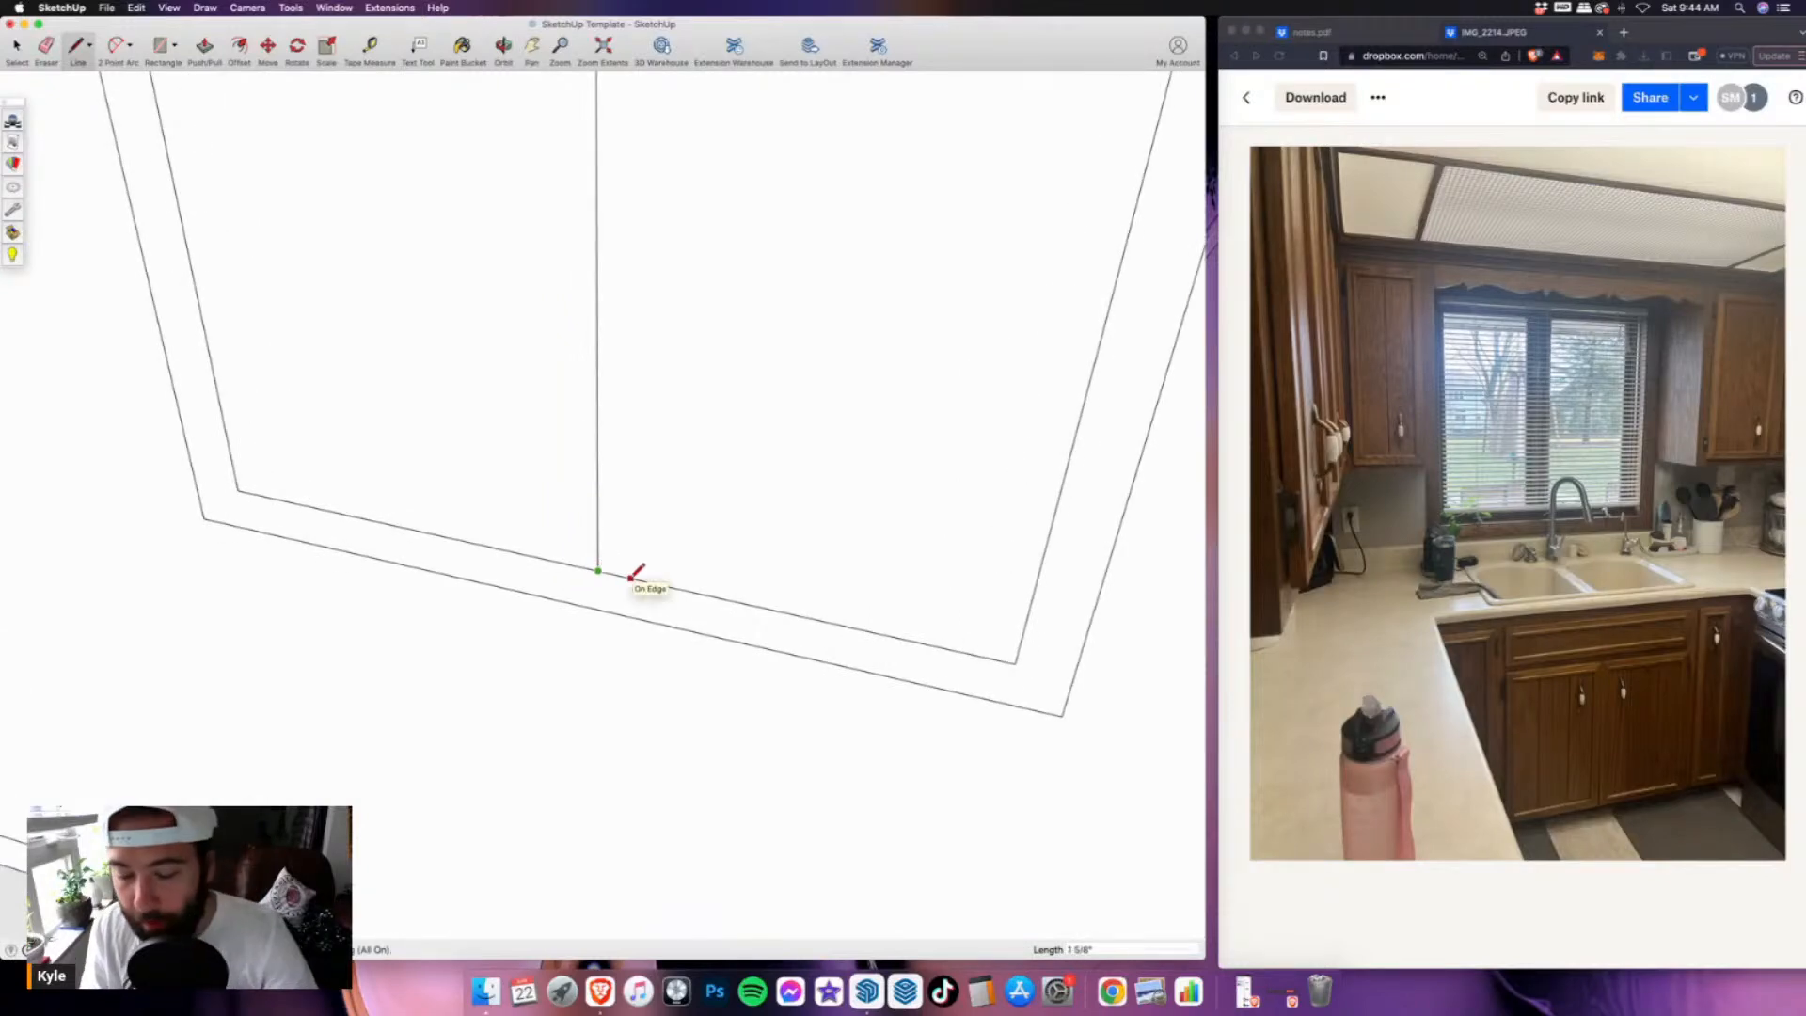
left_click(630, 577)
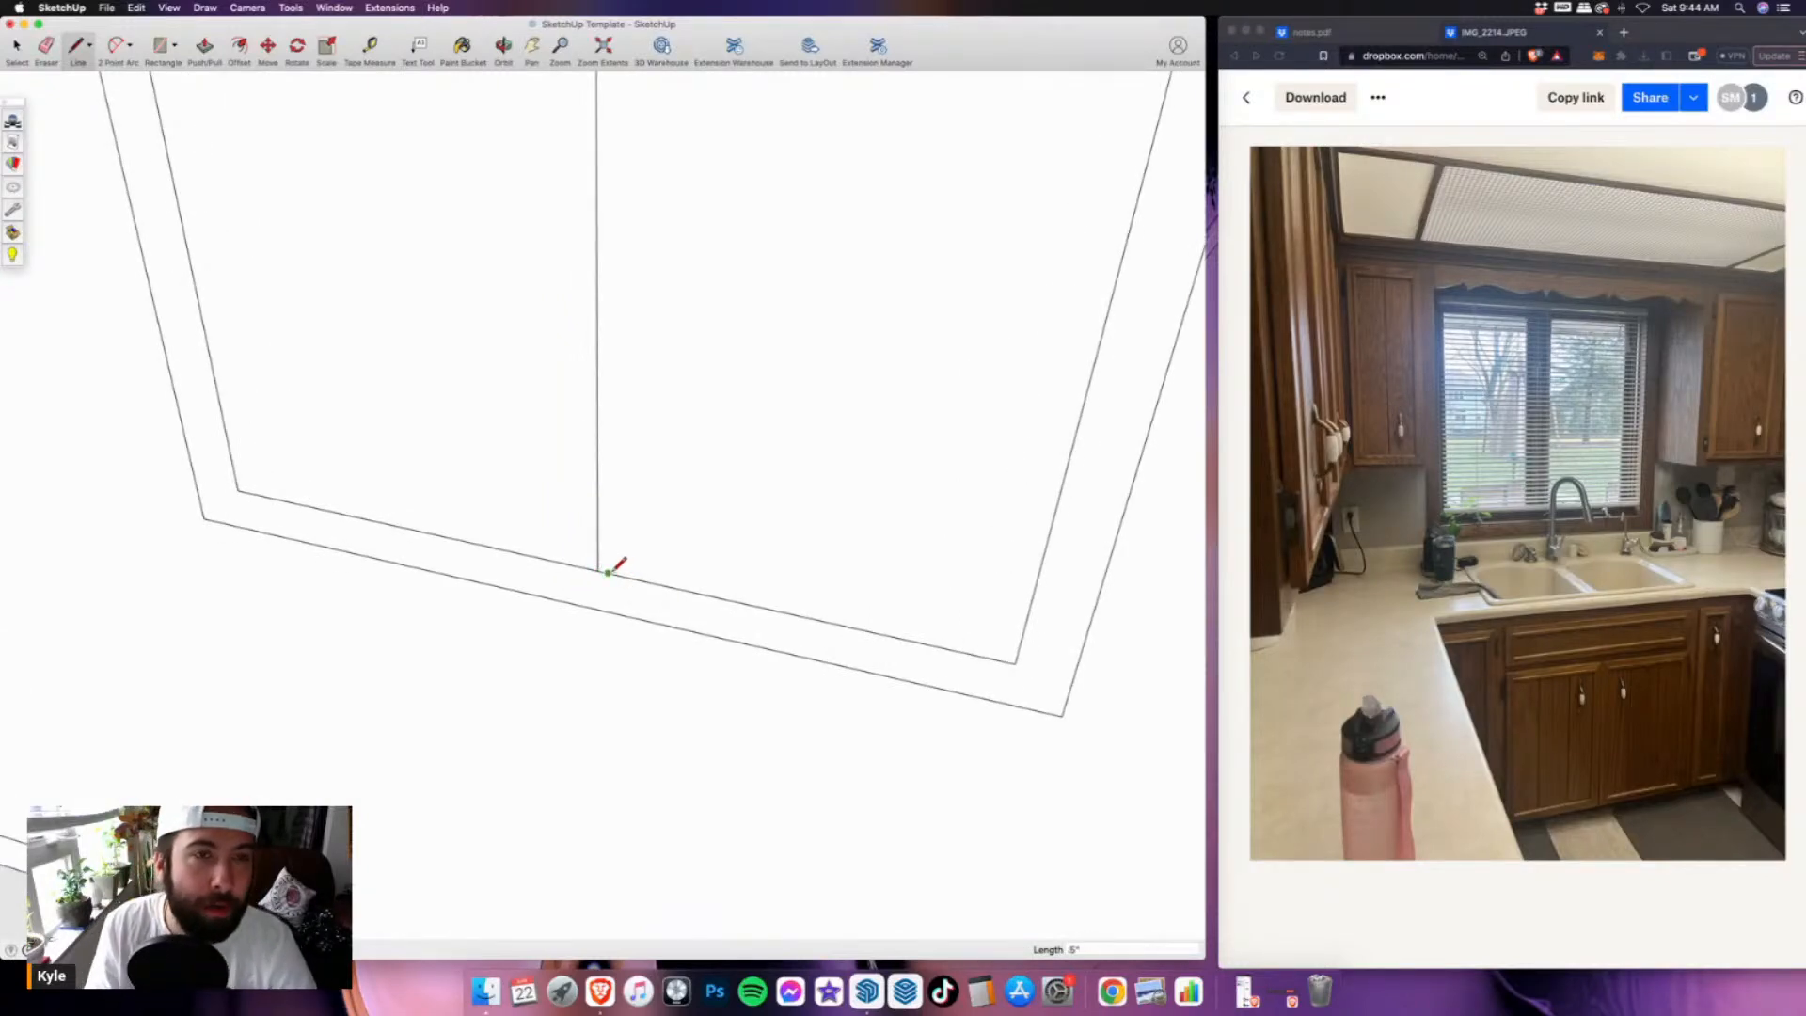
scroll(613, 564, "down", 5)
scroll(629, 282, "up", 3)
left_click(613, 173)
scroll(626, 170, "up", 2)
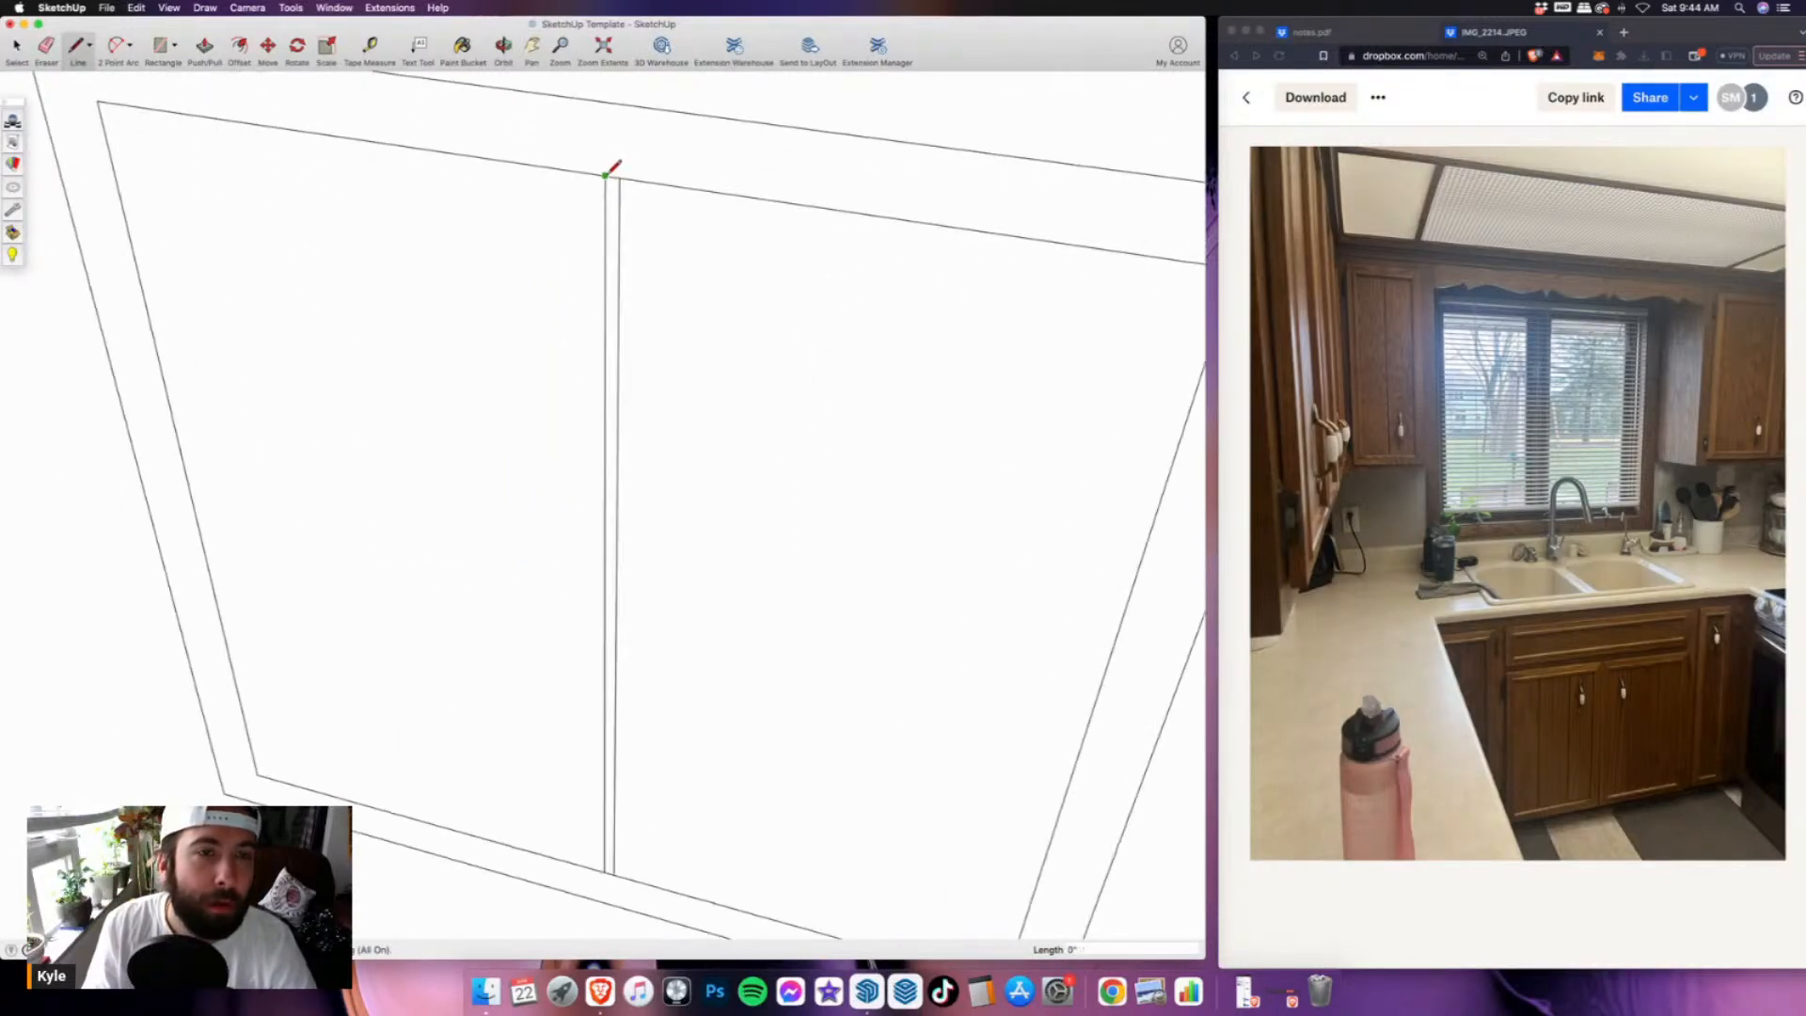
scroll(597, 161, "down", 2)
scroll(596, 637, "up", 3)
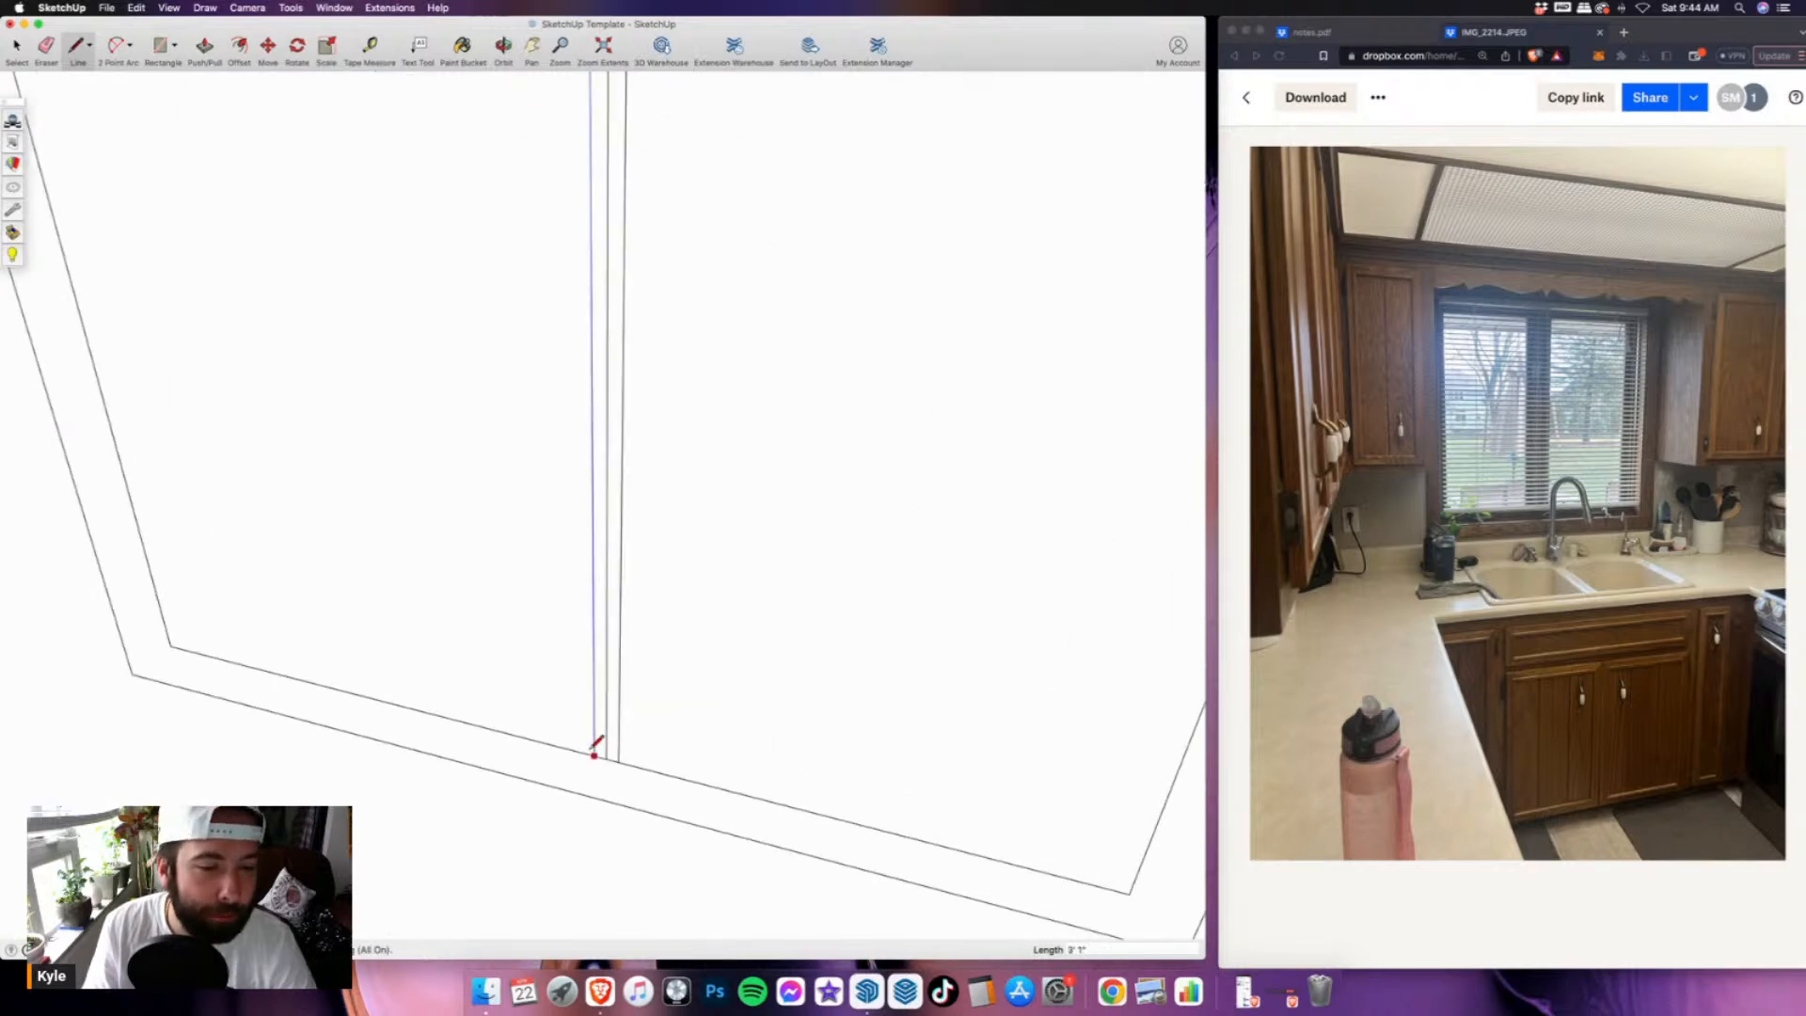
left_click(59, 48)
left_click(618, 256)
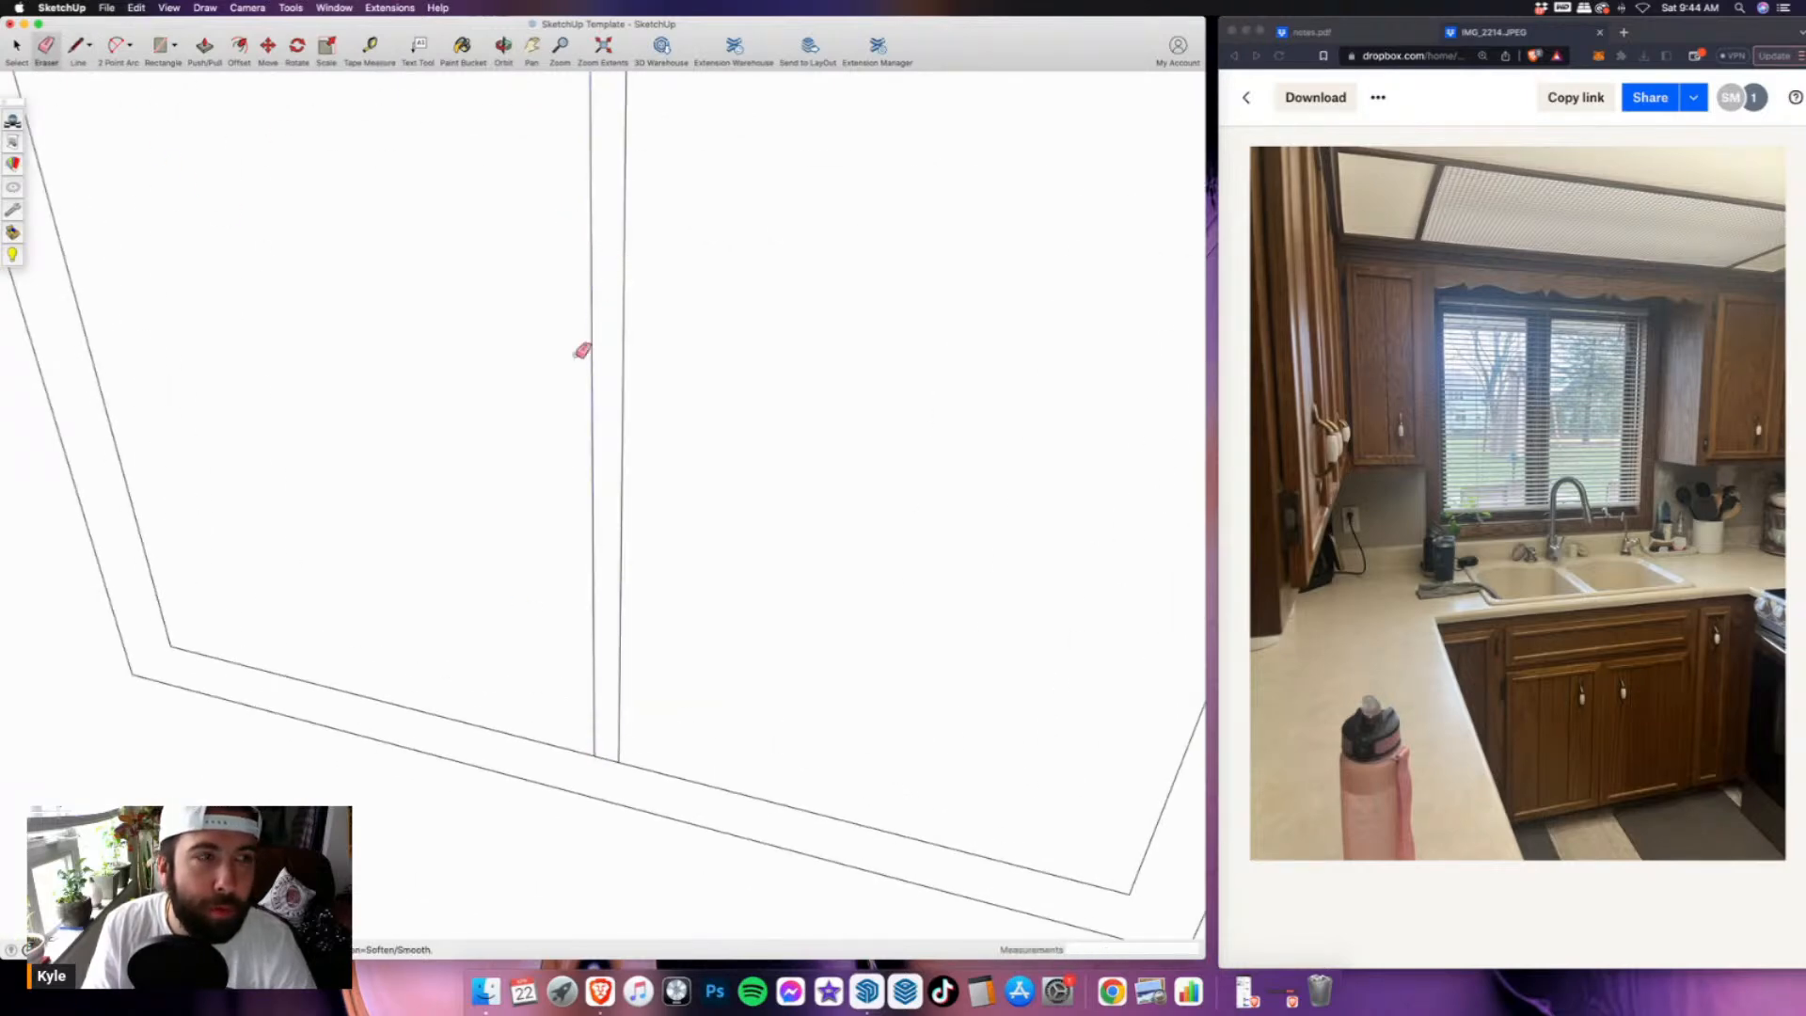
- Offset the outlines of both window halves inward equally, leaving inner panels of 2' 10" by 1' 3 7/8" inside the sash frames
scroll(602, 307, "down", 5)
key("f")
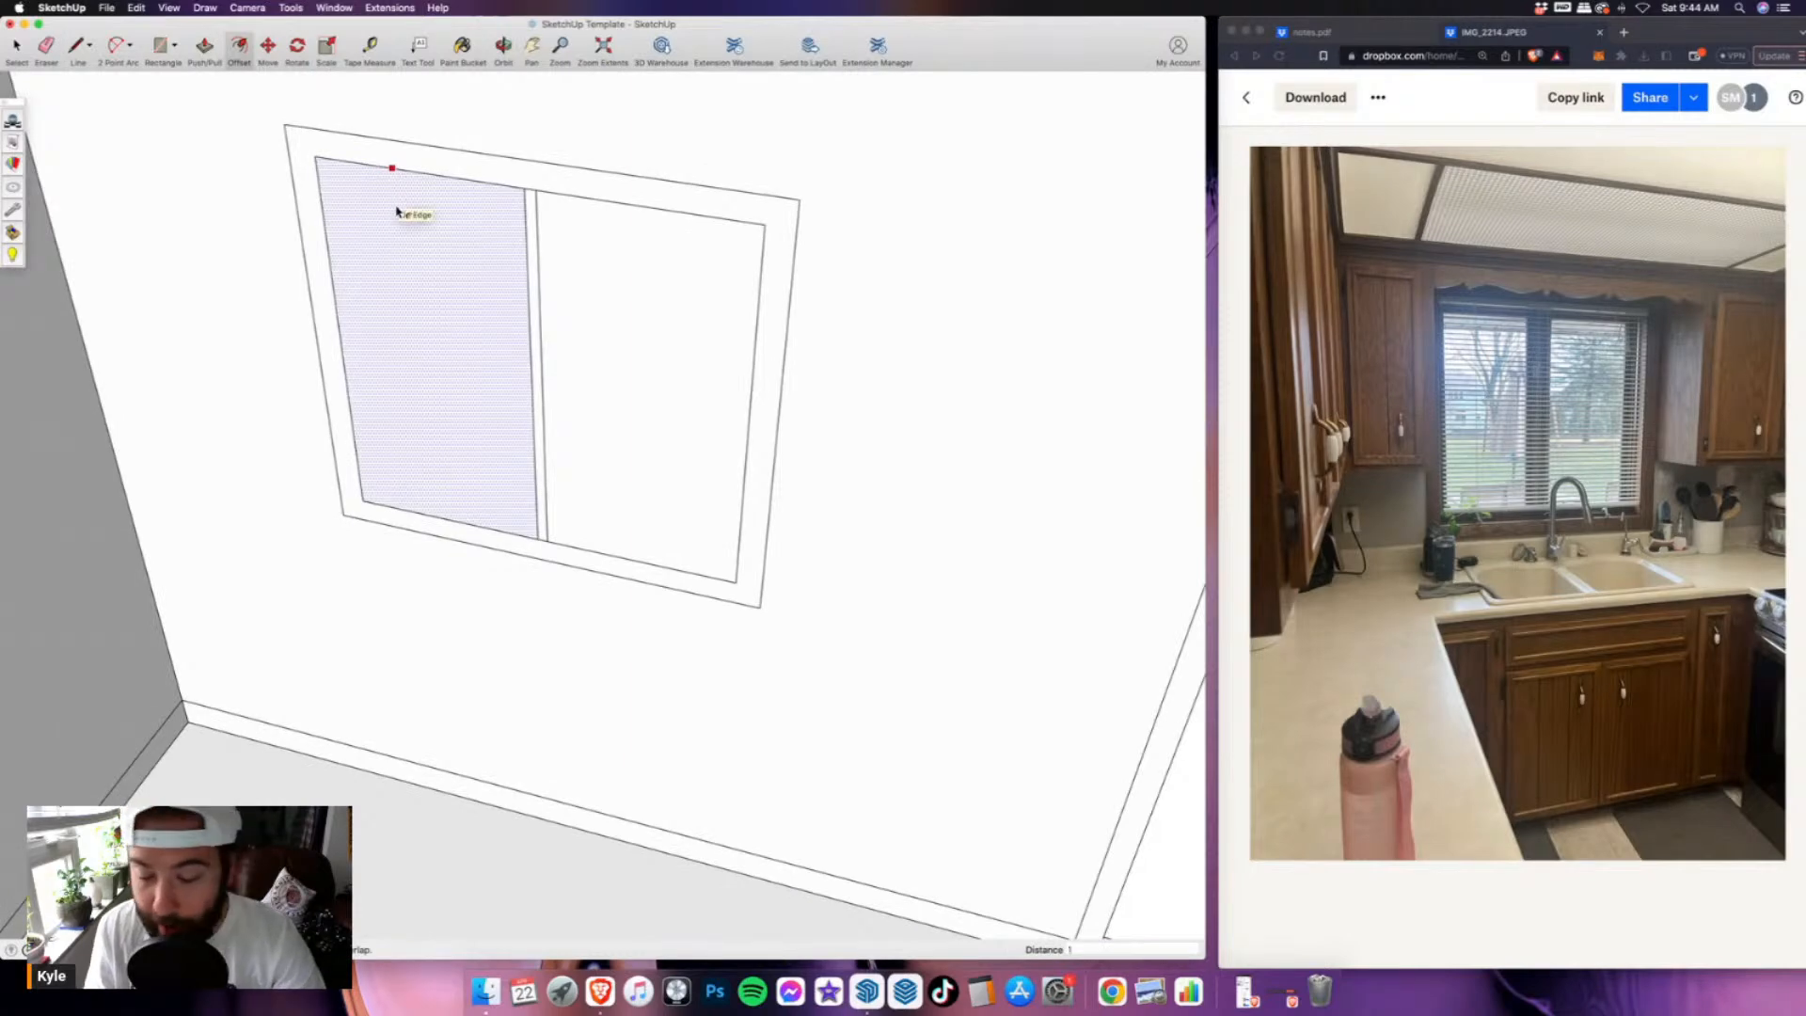
double_click(397, 211)
double_click(657, 431)
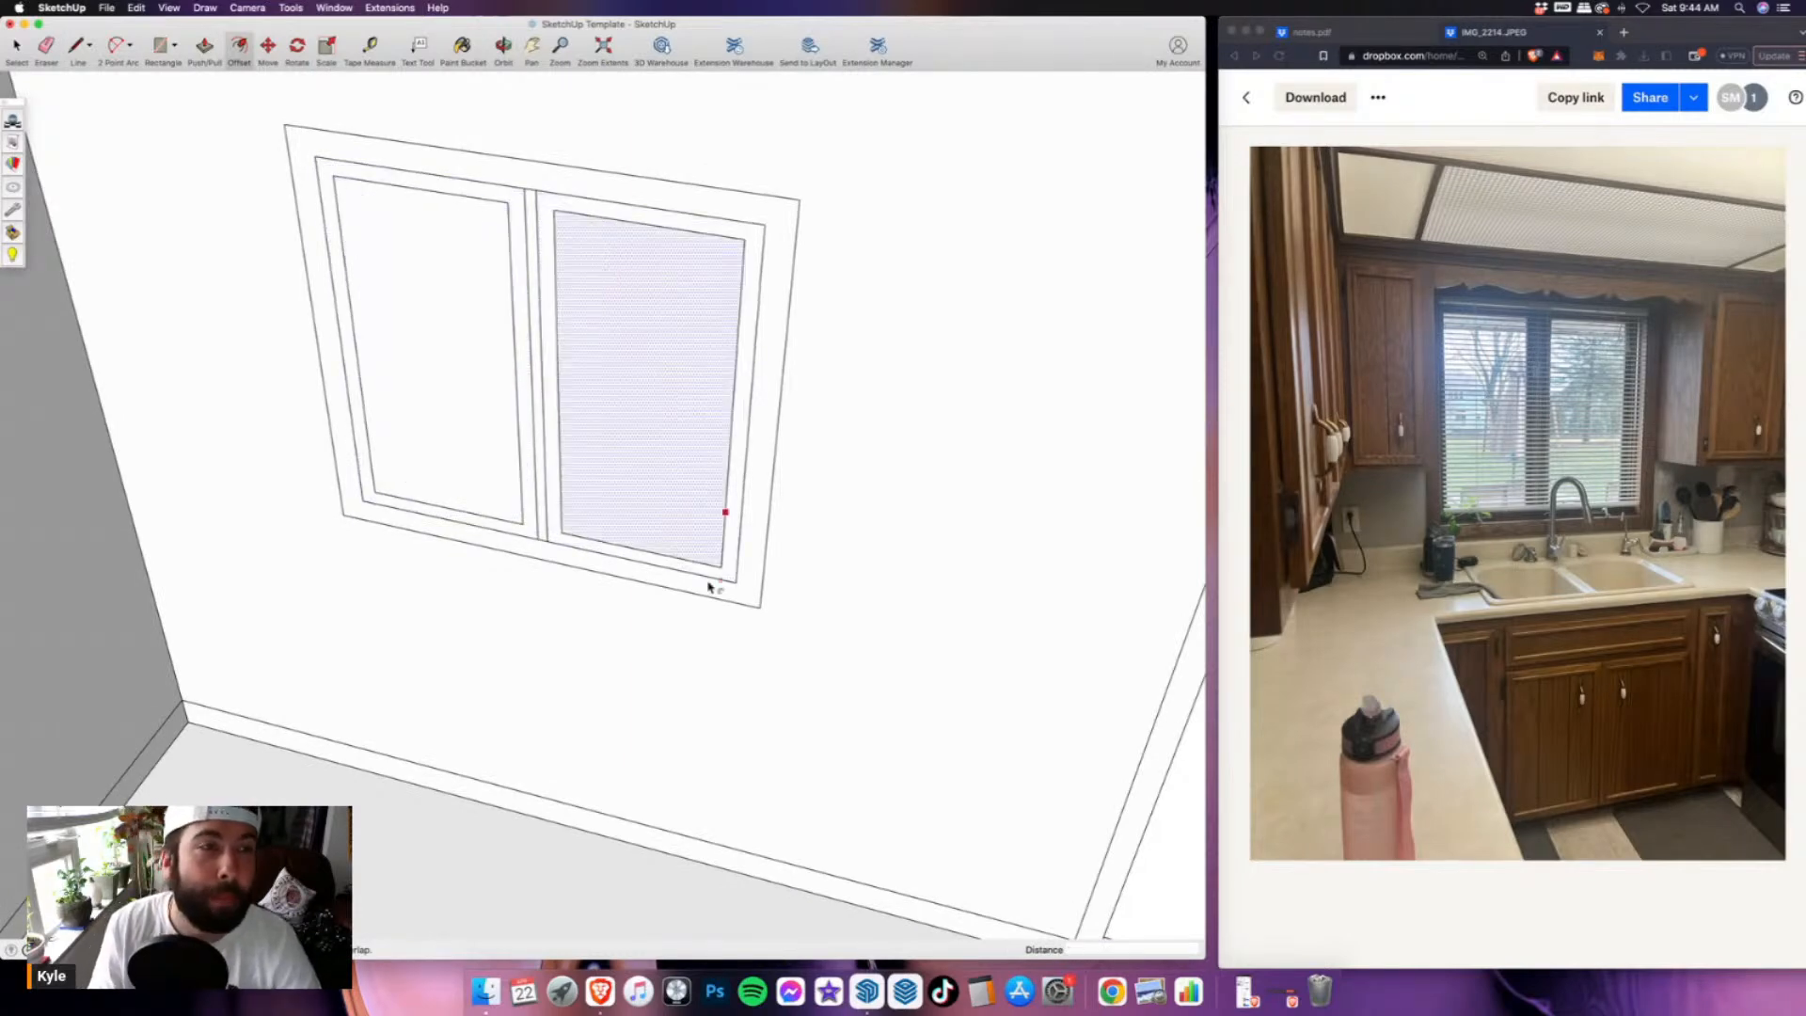
- Push the left and right inner sash panels through the full wall depth to open both halves of the window
scroll(715, 716, "down", 4)
key("p")
left_click(552, 472)
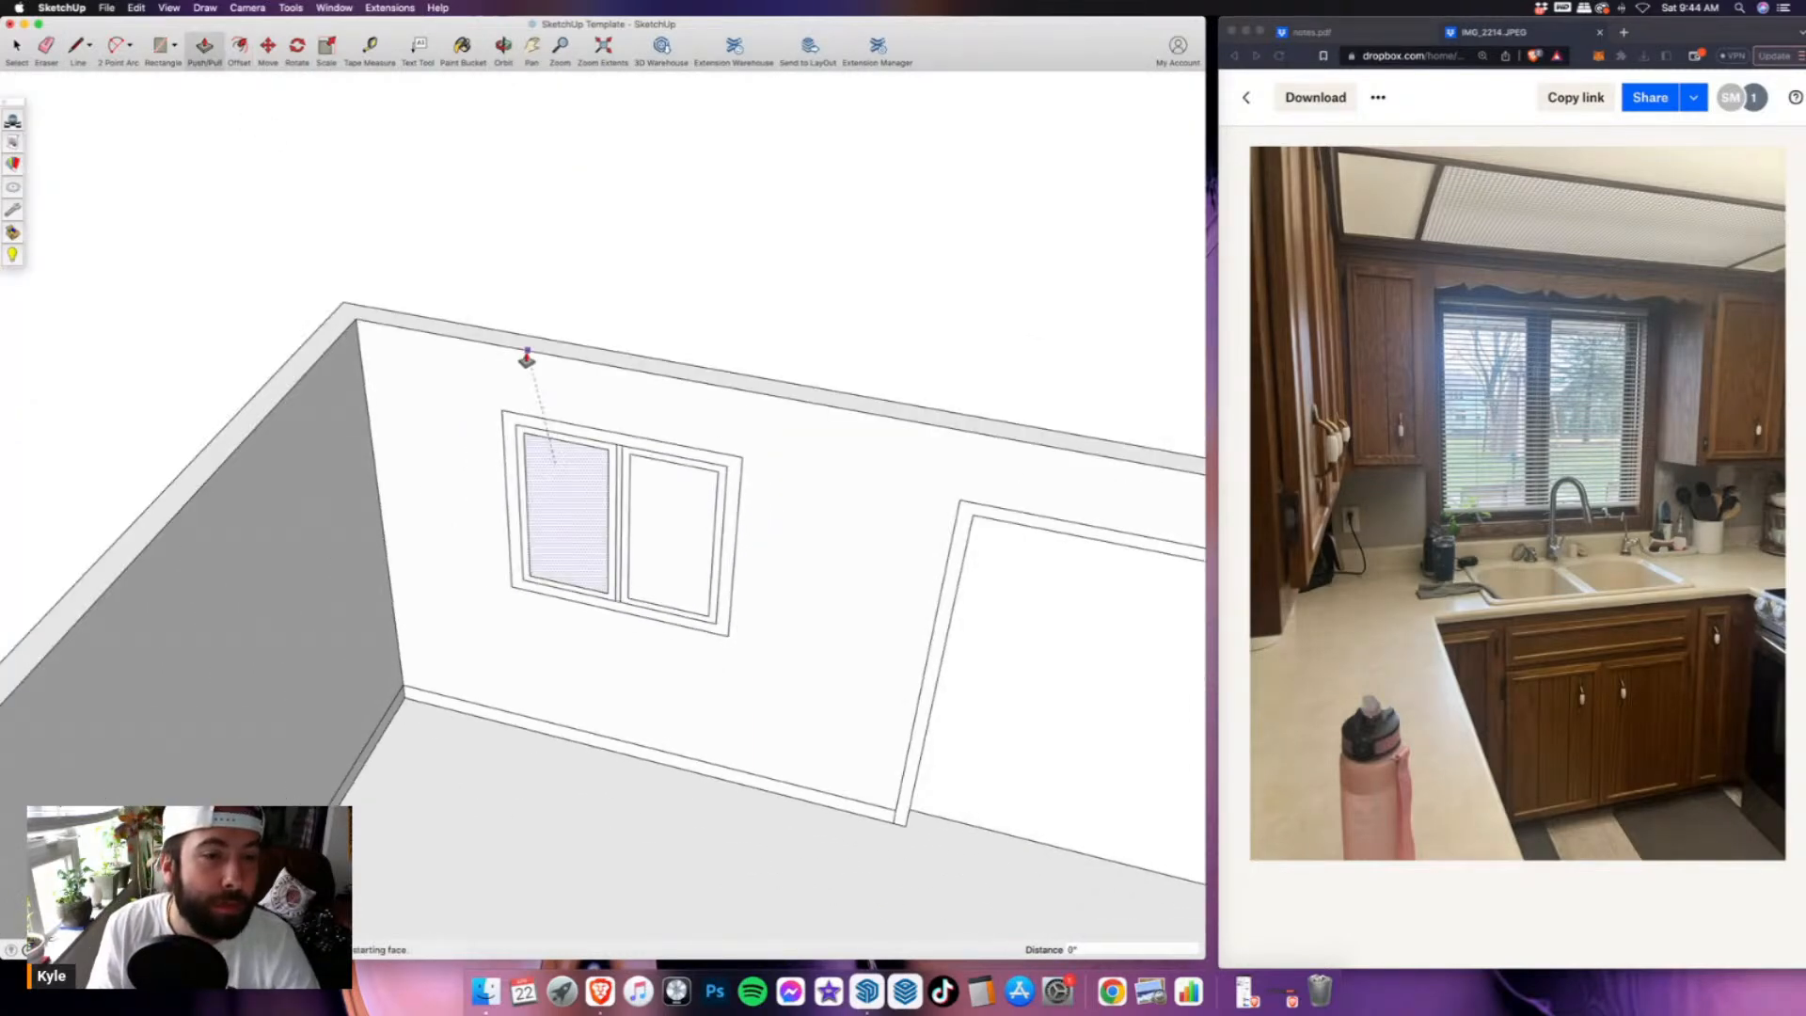
left_click(512, 339)
double_click(665, 500)
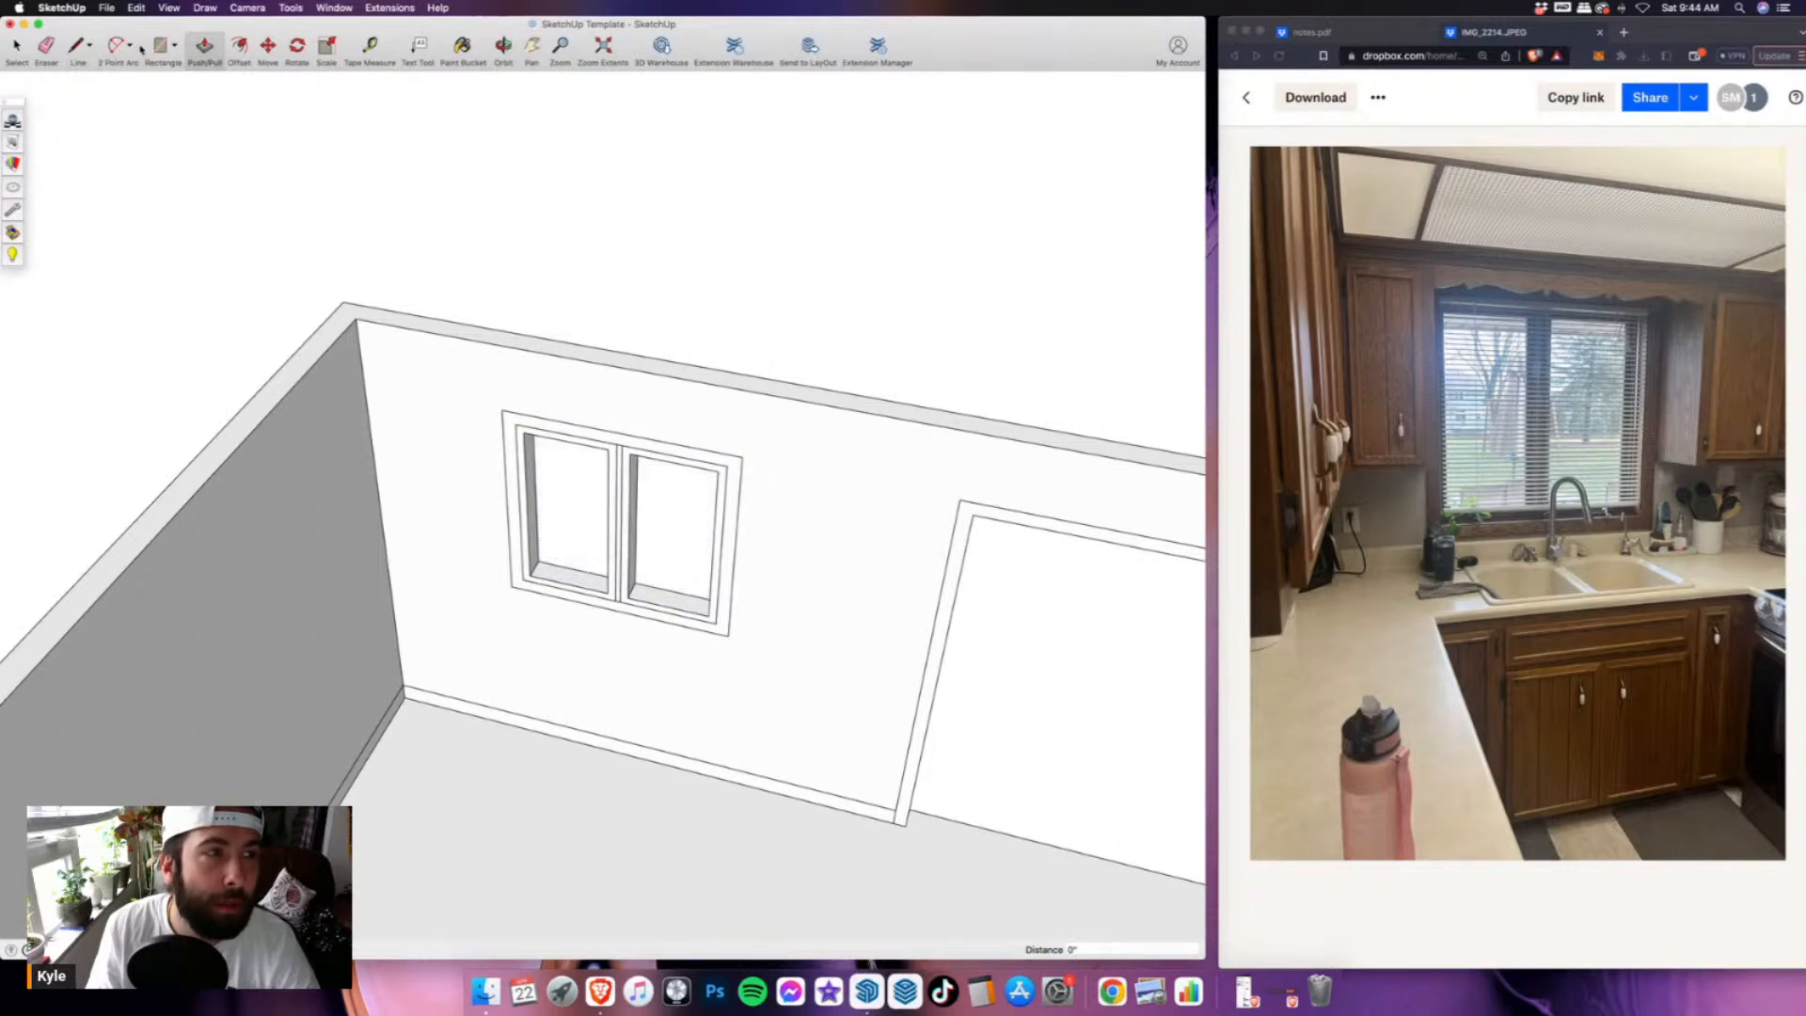
- Draw 2' 10" by 1' 3 7/8" rectangular glass panes at mid-depth in both sashes, showing back edges to locate the hidden corners
key("r")
scroll(640, 578, "up", 5)
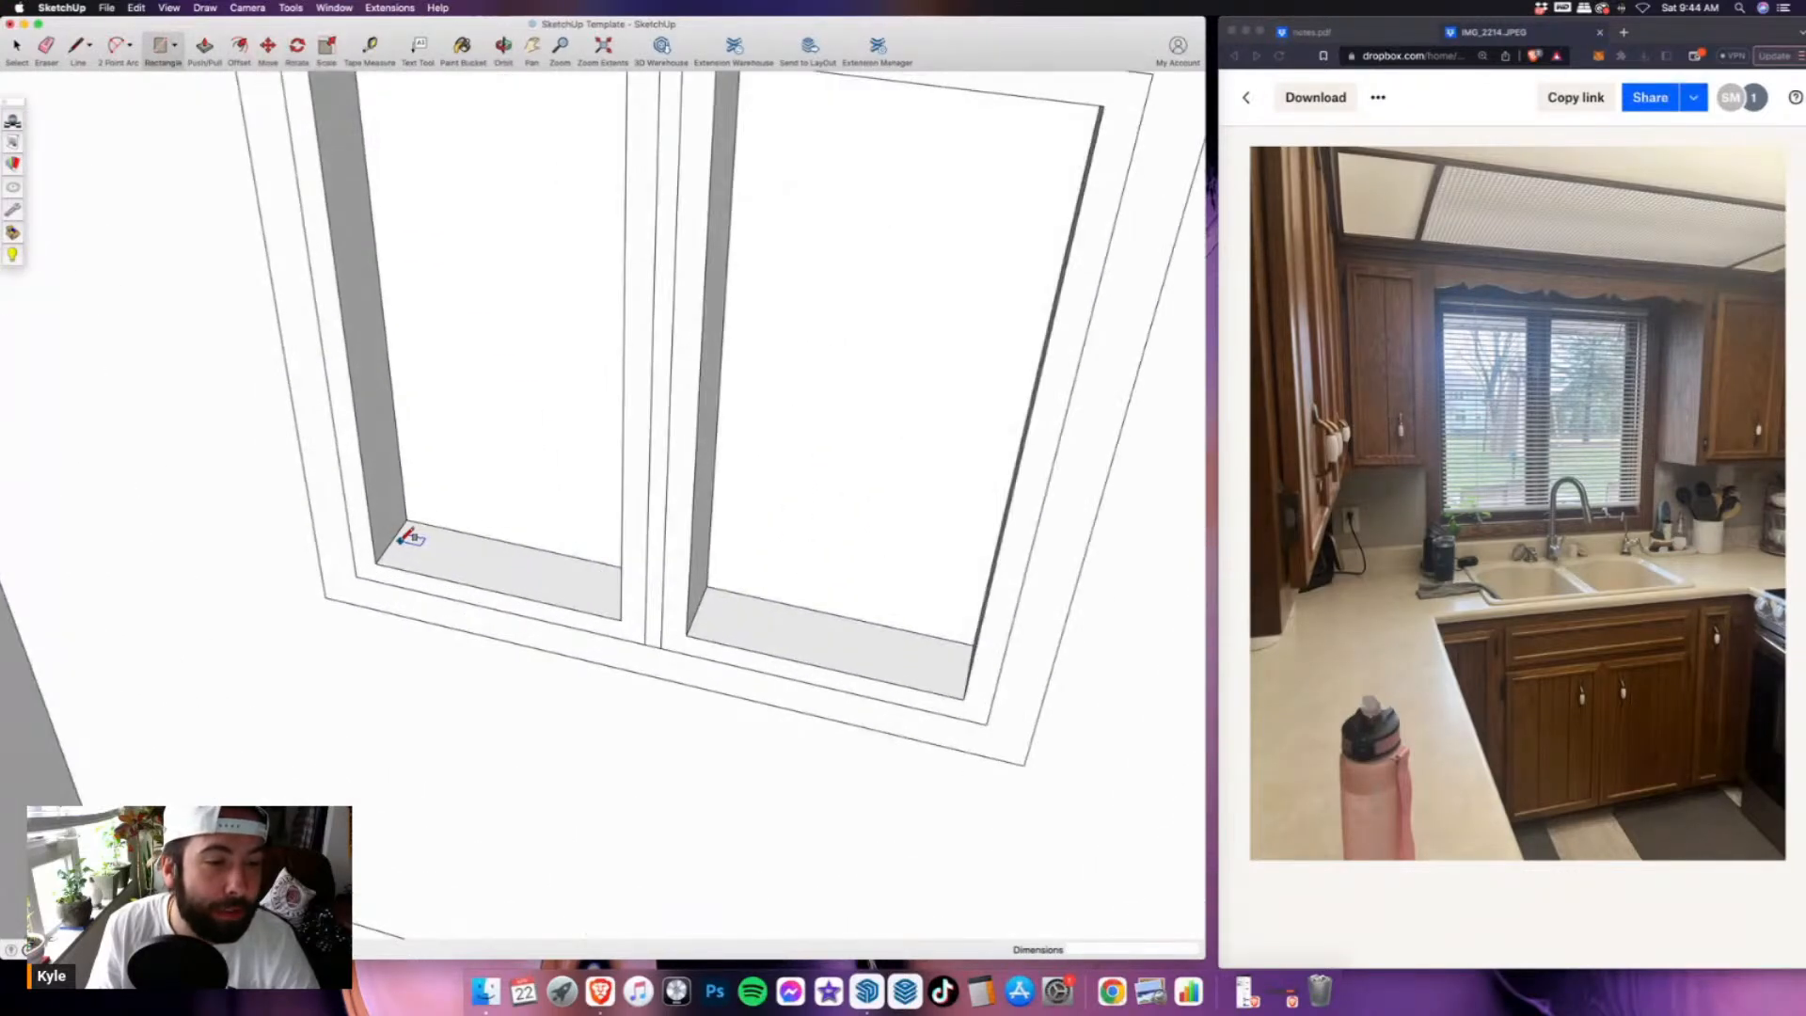
left_click(393, 541)
scroll(527, 696, "down", 5)
scroll(556, 539, "up", 6)
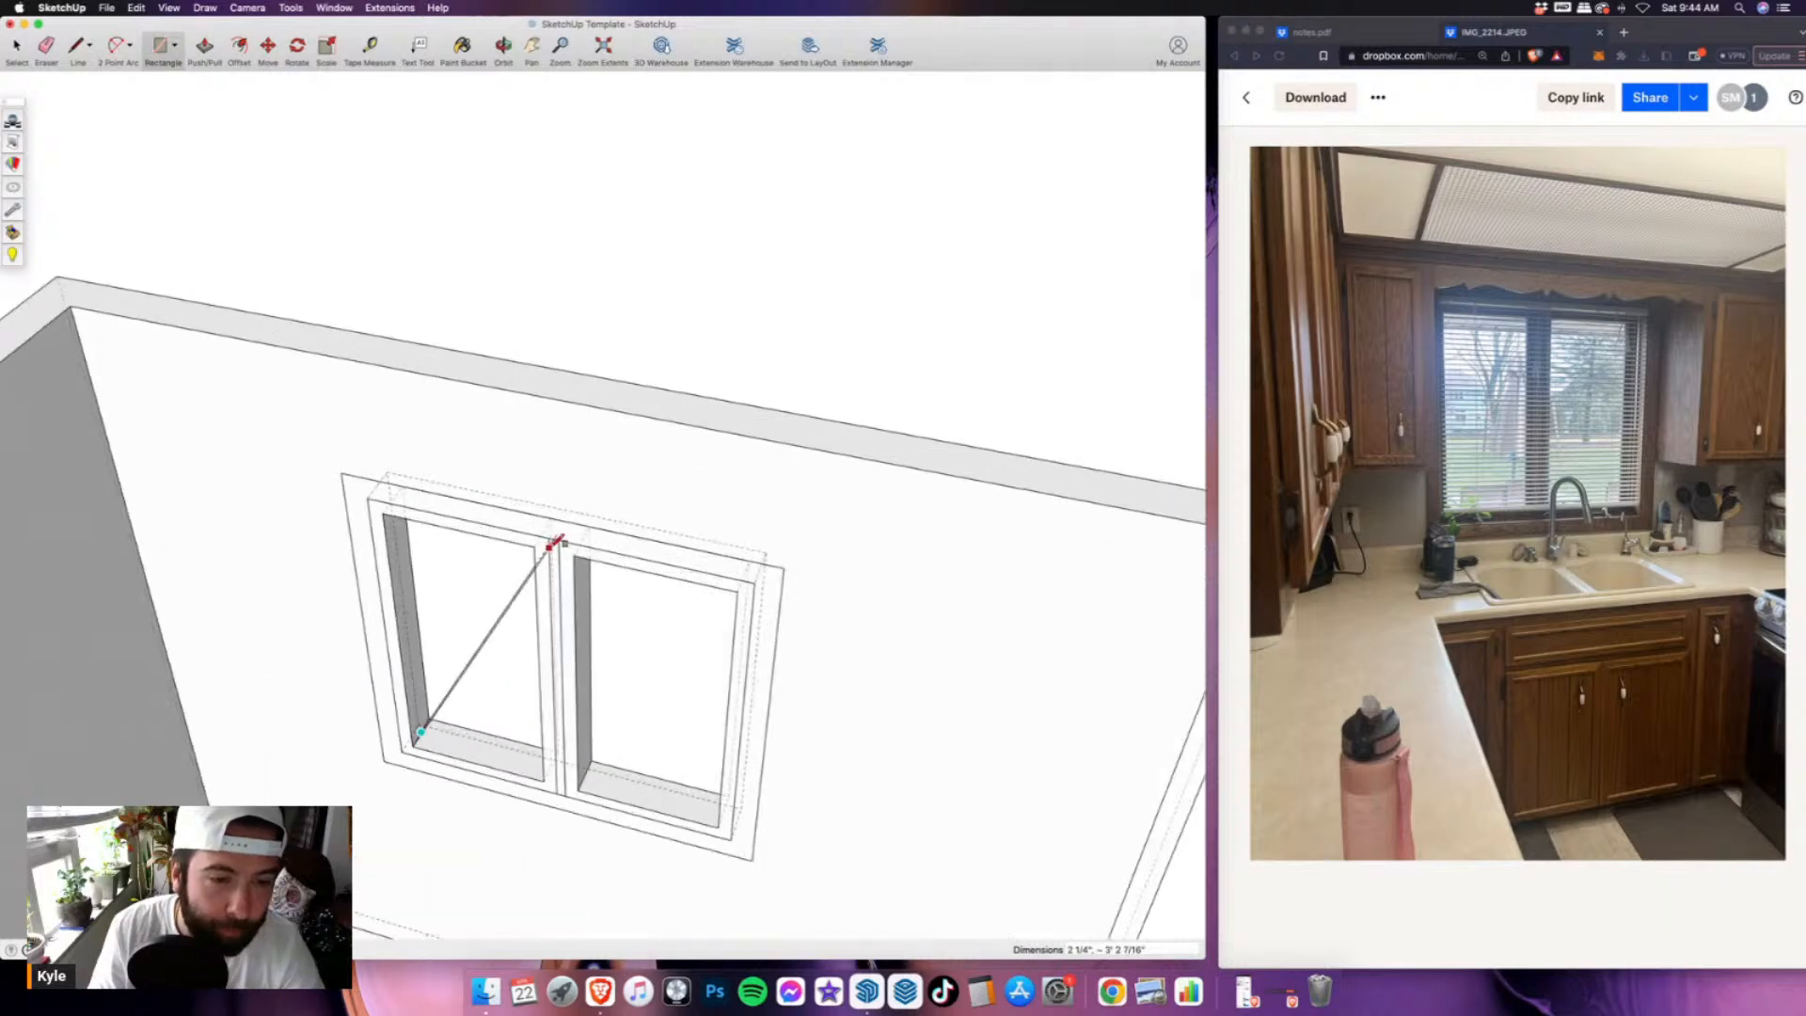
key("k")
scroll(543, 518, "down", 5)
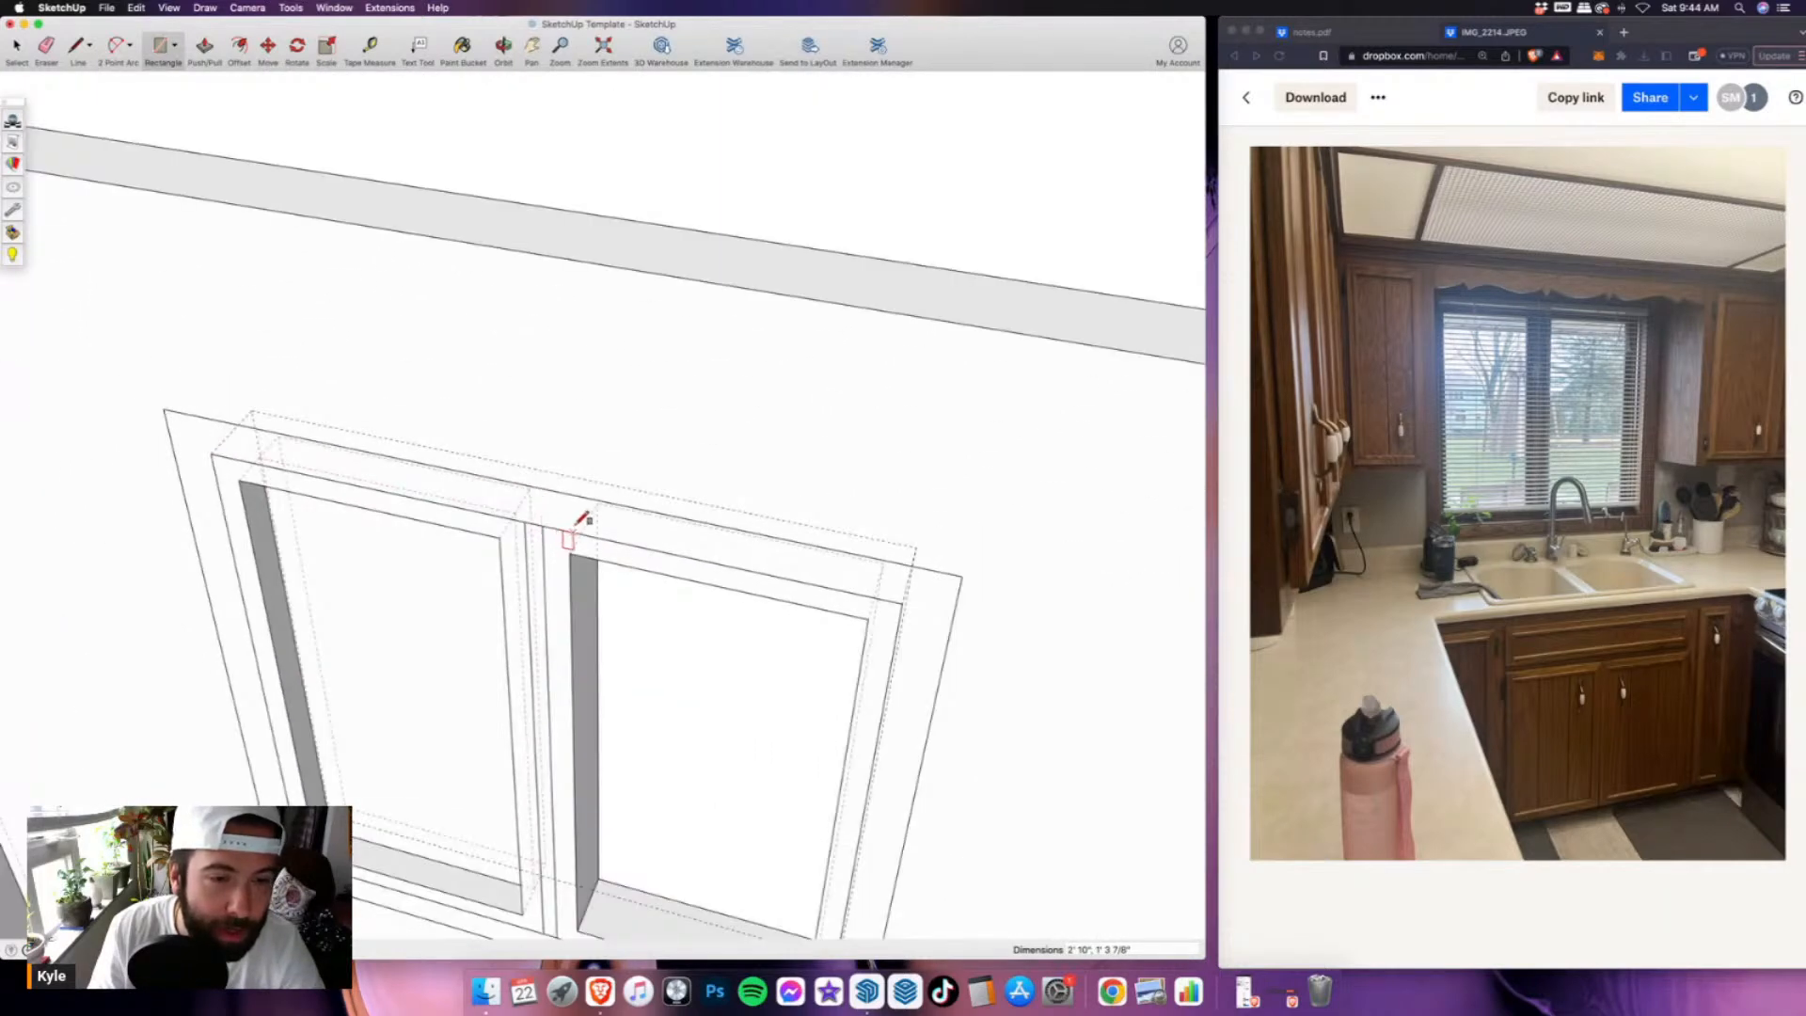
scroll(653, 633, "down", 5)
scroll(645, 705, "up", 7)
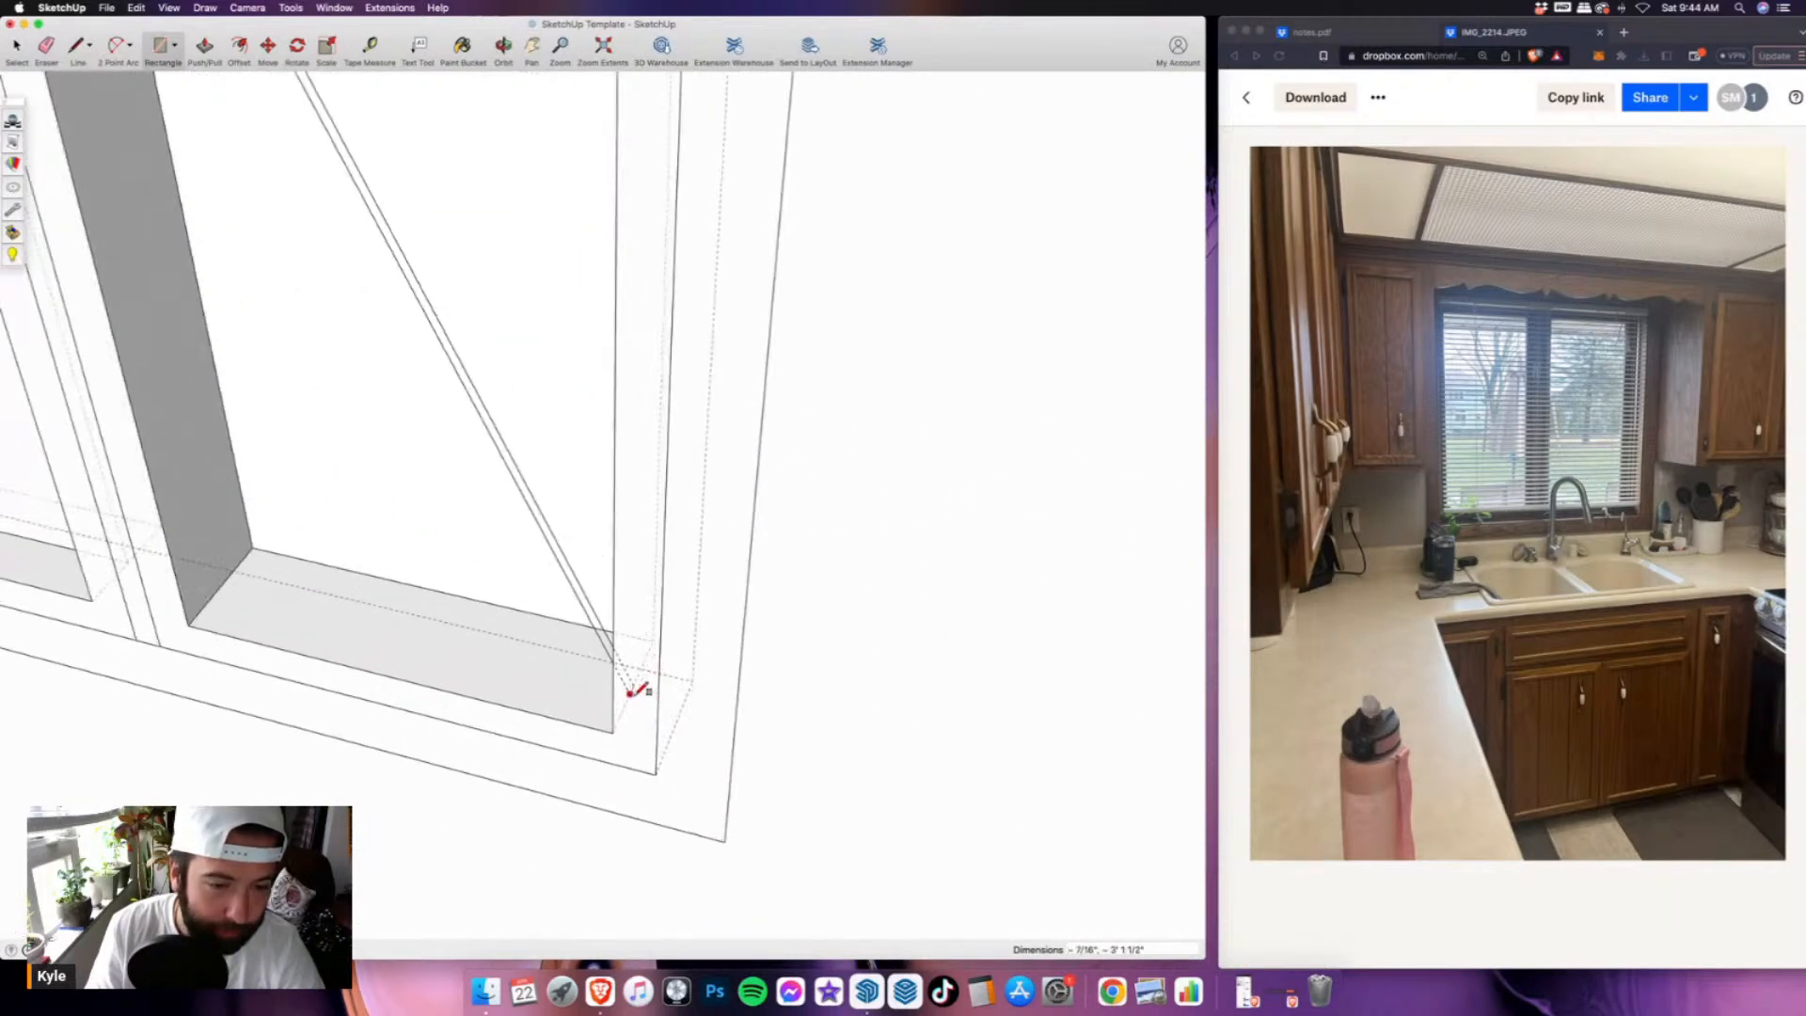
scroll(677, 683, "down", 8)
- Select the whole connected two-sash window geometry and make it a group
key("space")
scroll(545, 311, "down", 3)
left_click(603, 450)
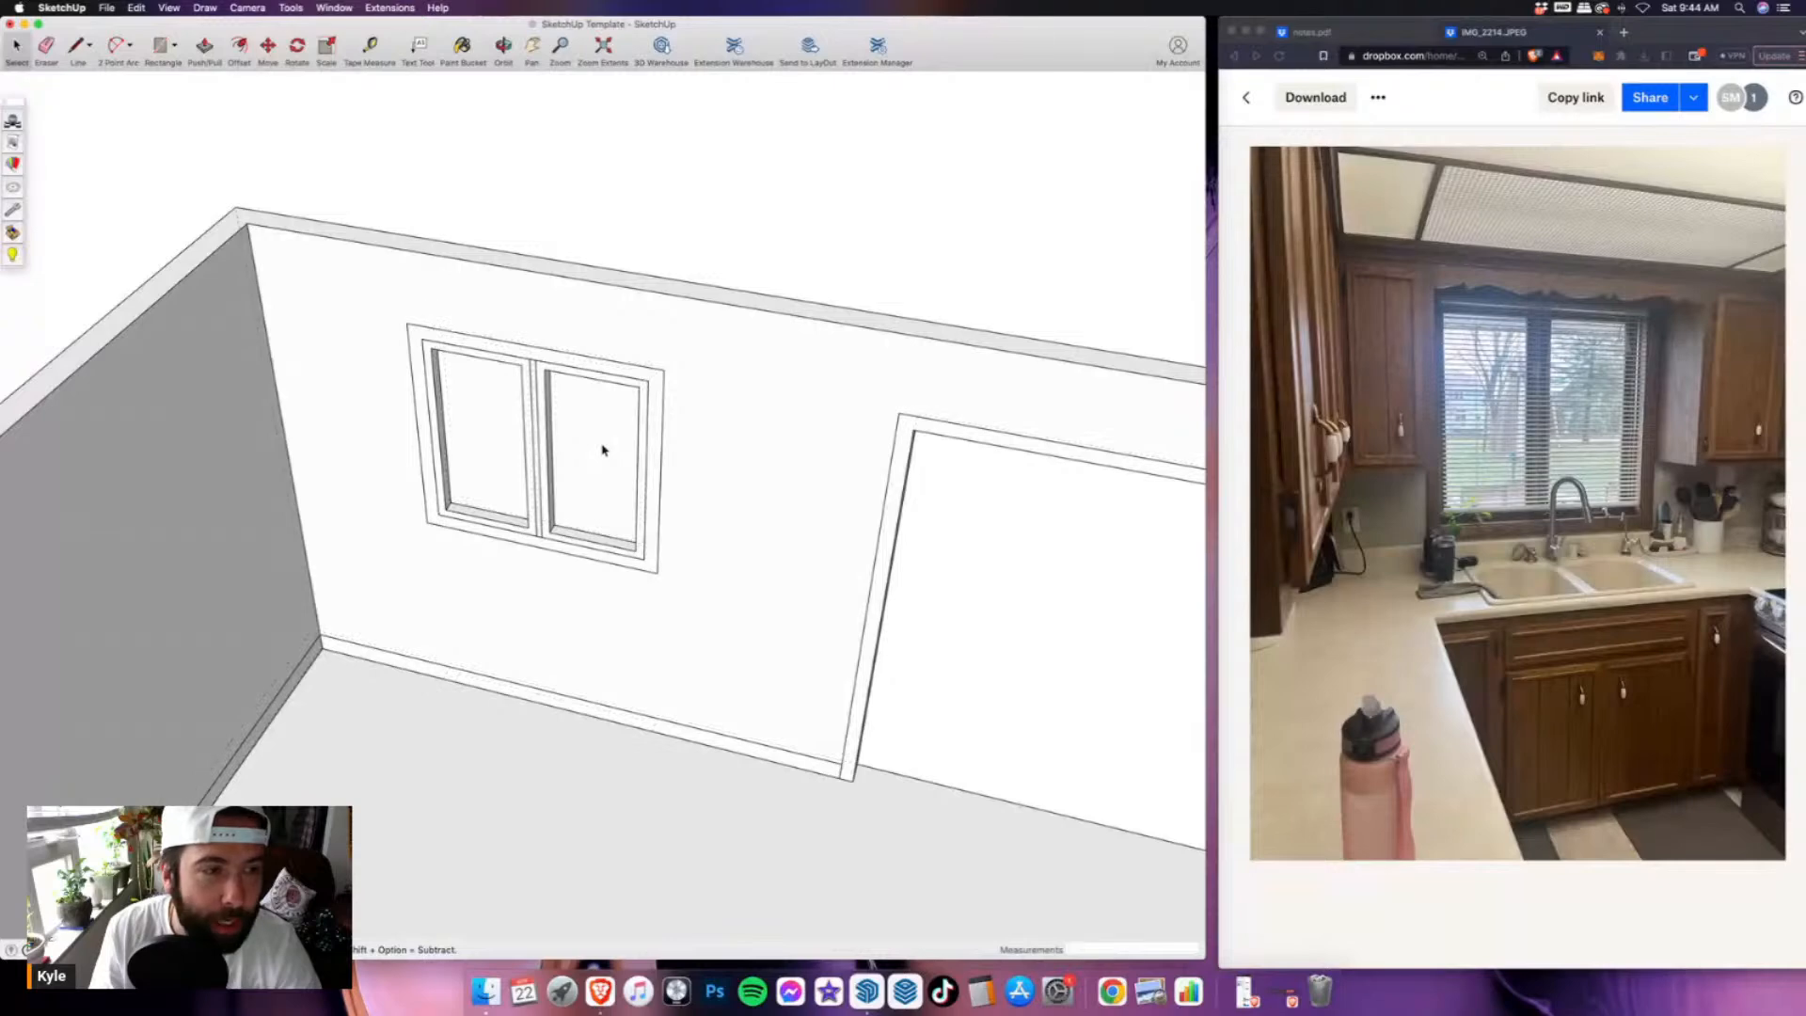
triple_click(508, 396)
right_click(508, 396)
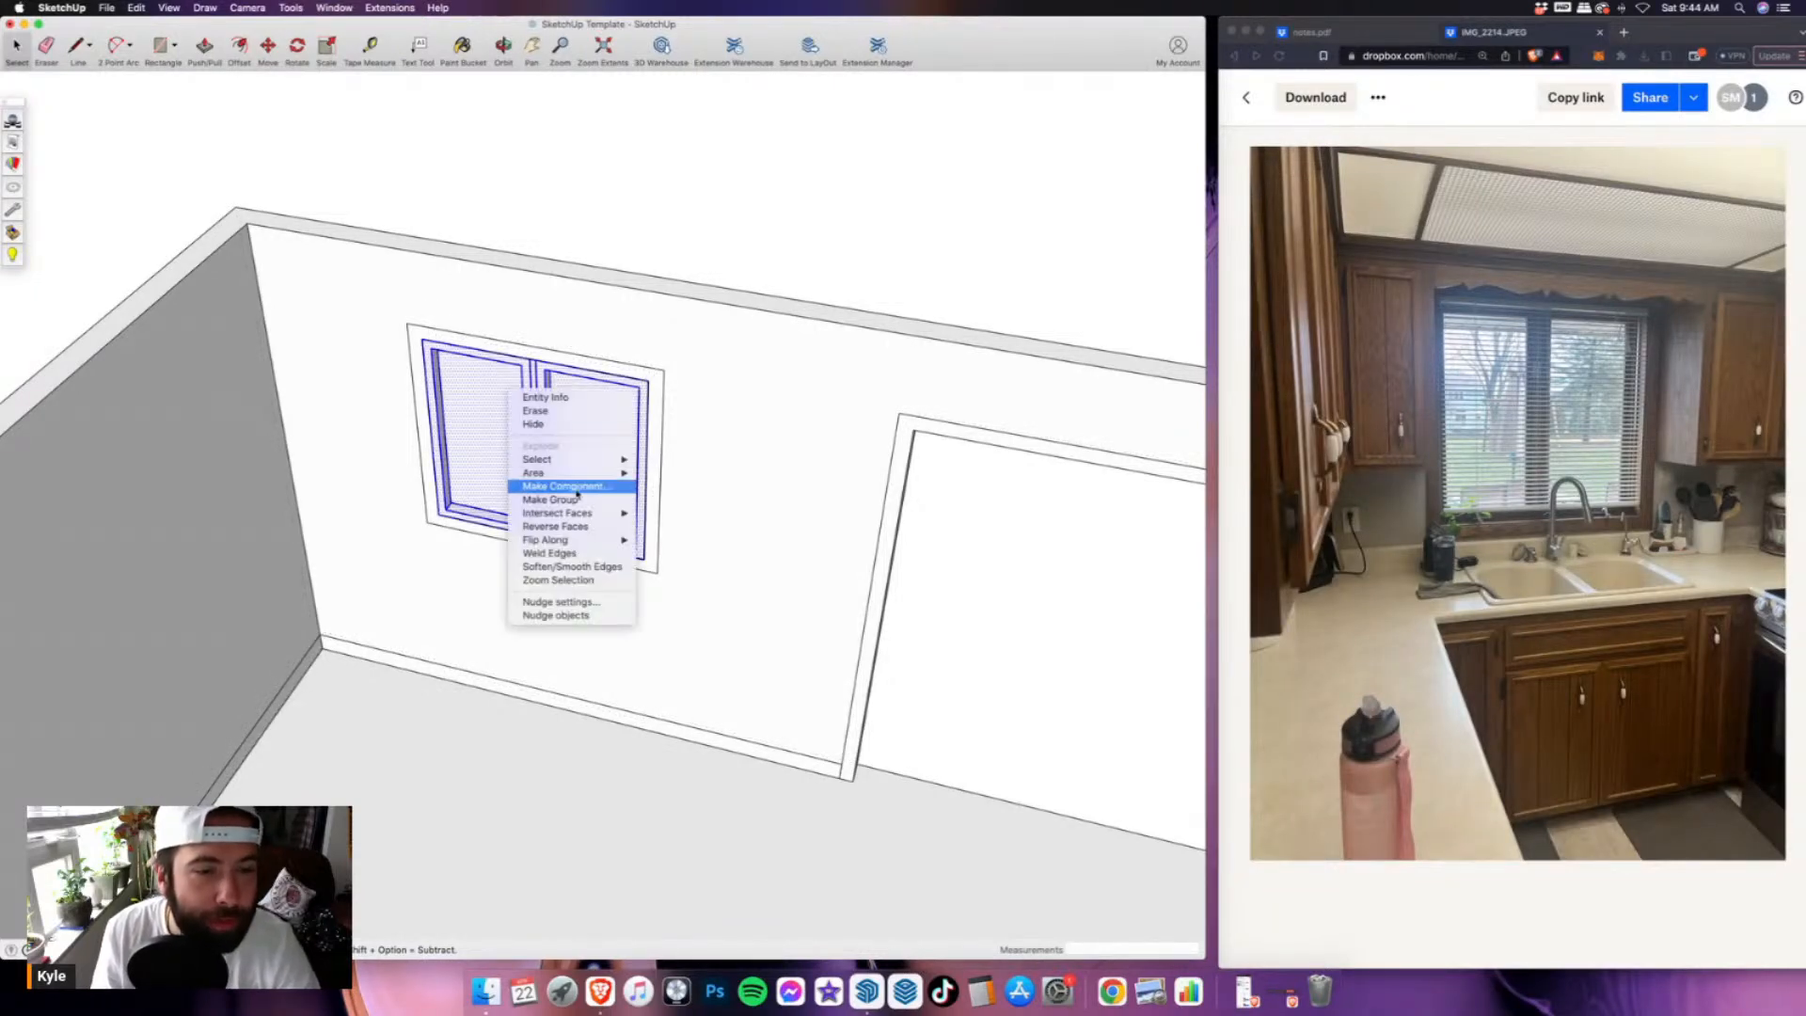
left_click(576, 496)
- Inside the two-sash window group, paint both panes with the same translucent glass and leave the group
double_click(484, 363)
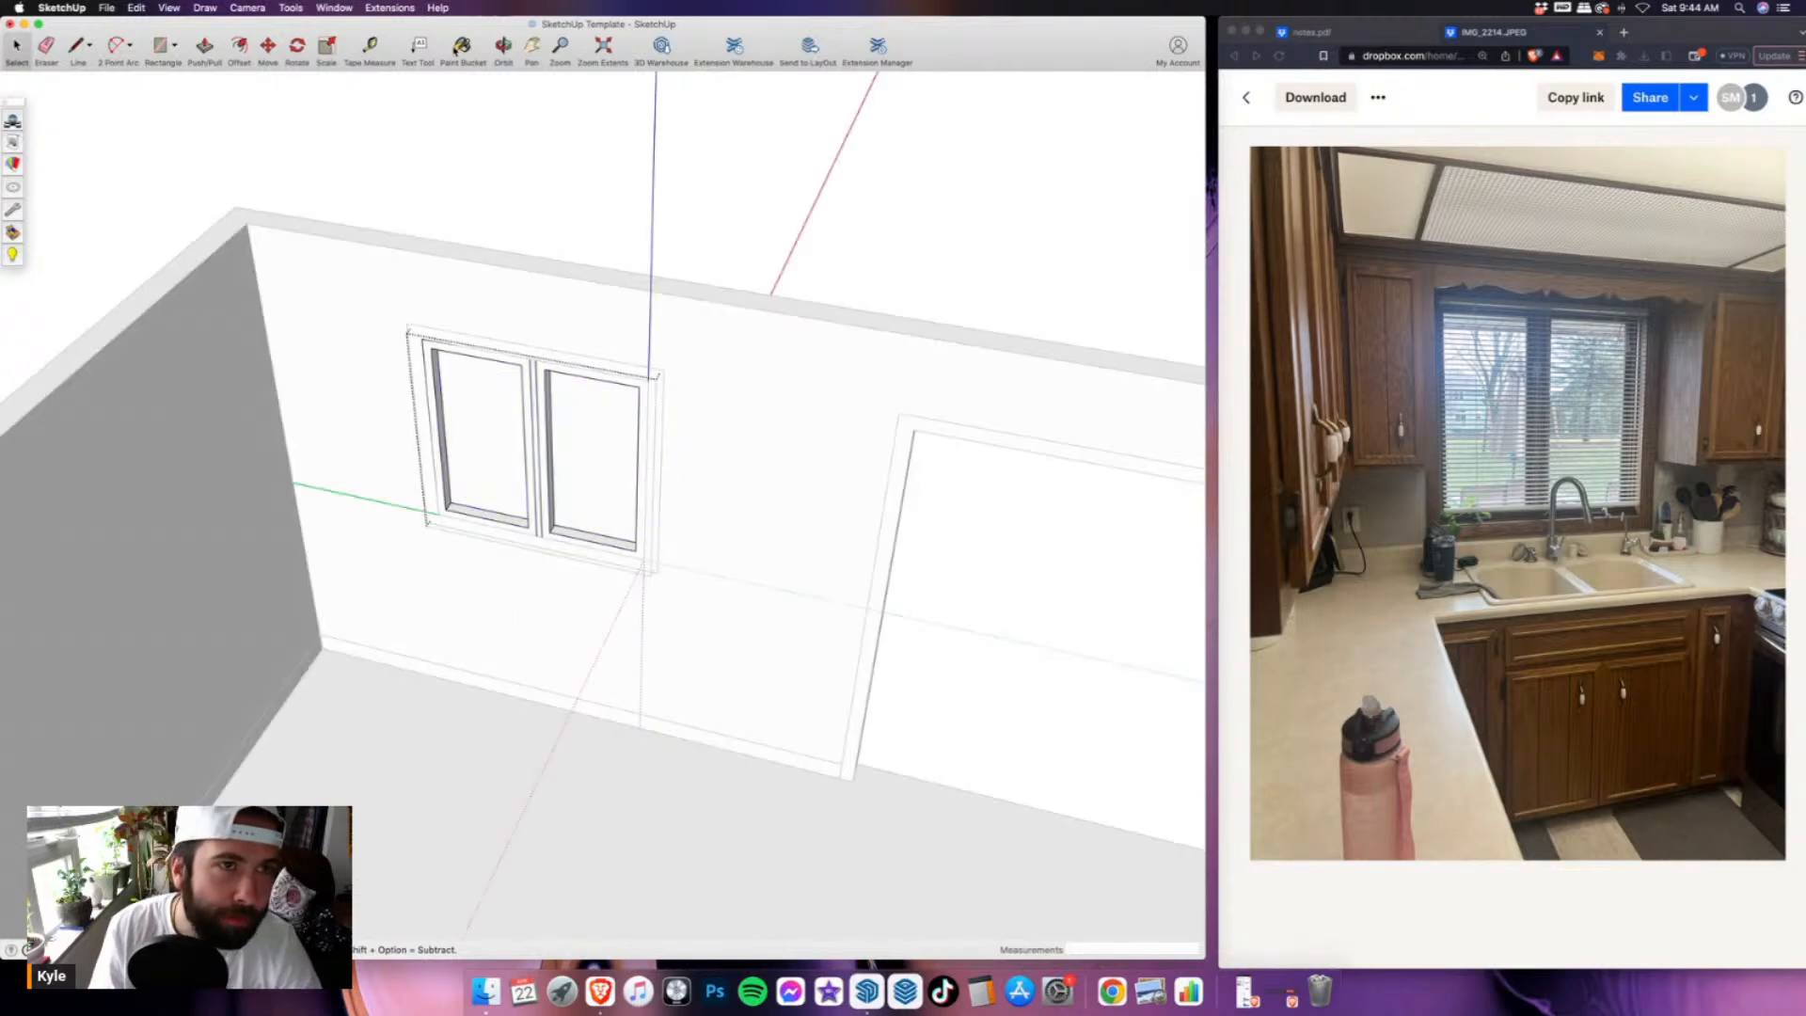
left_click(456, 52)
left_click(481, 374)
left_click(599, 426)
scroll(837, 465, "down", 2)
mouse_move(919, 473)
middle_mouse_down()
mouse_move(509, 500)
mouse_move(670, 501)
mouse_move(305, 433)
middle_mouse_up()
middle_click_drag(847, 310, 244, 358)
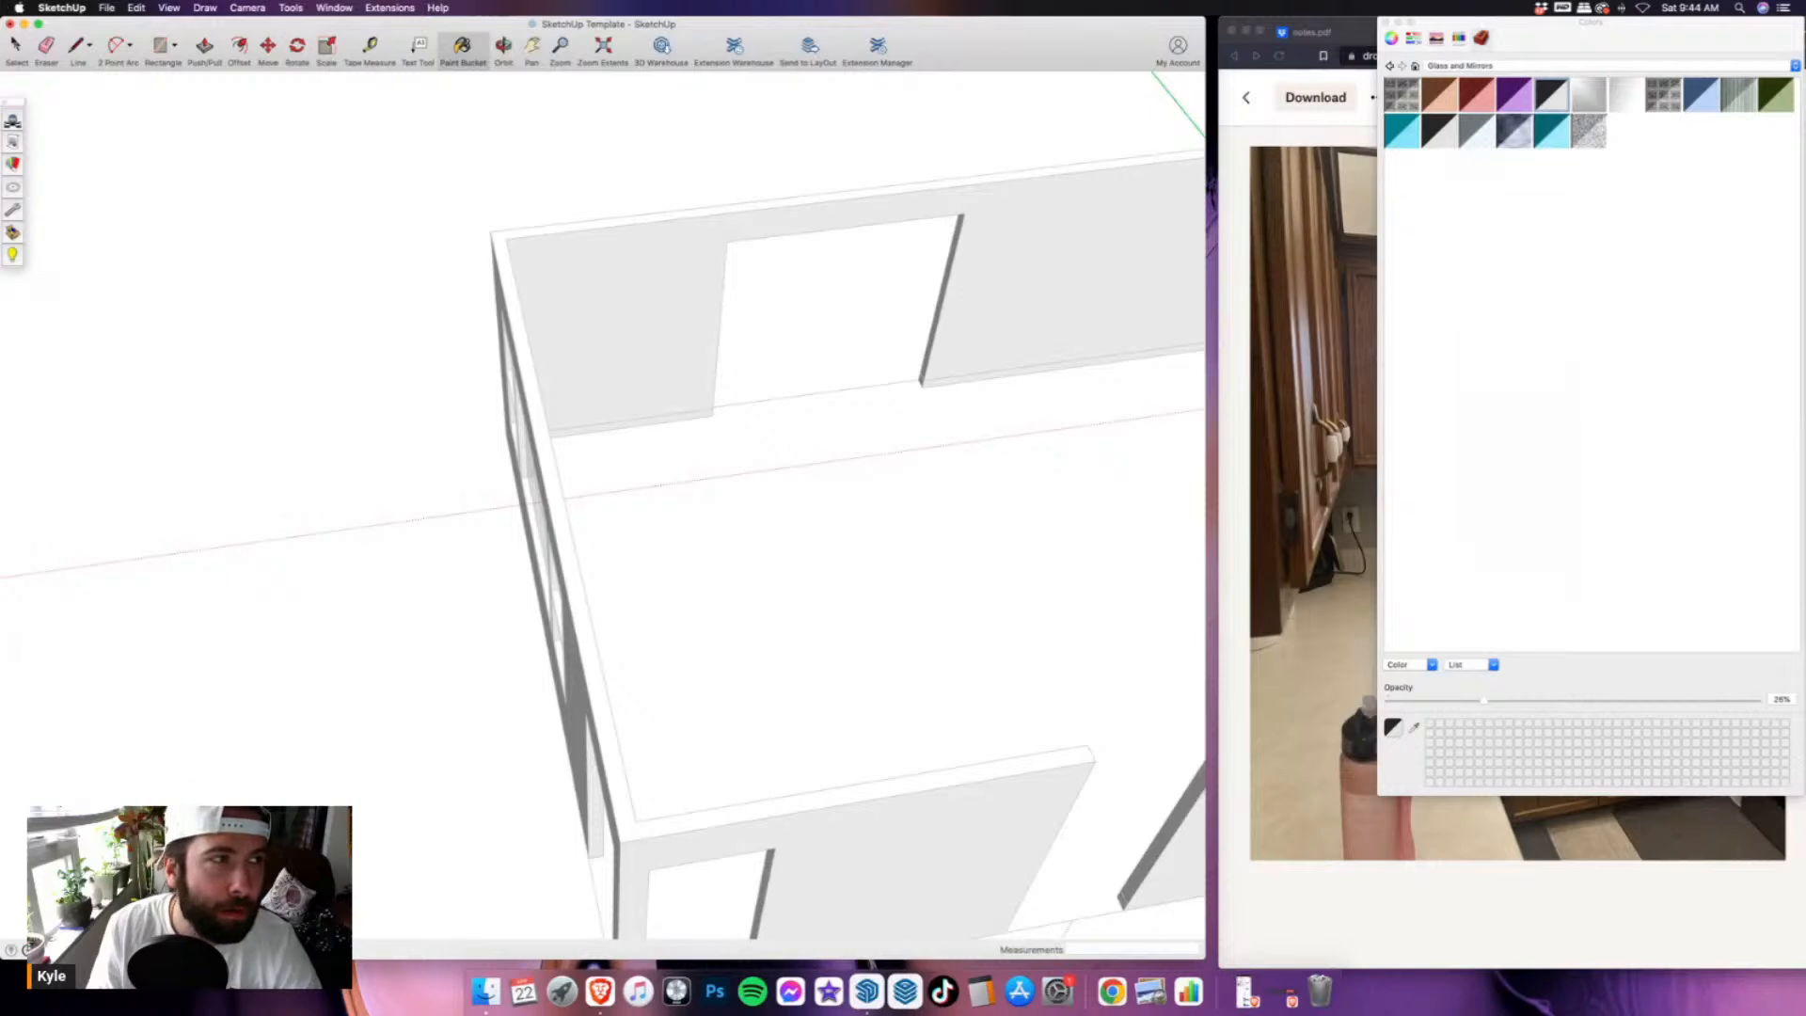
key("space")
left_click(338, 517)
- Examine the whole room model from several sides to check its walls, openings and glazed windows
scroll(339, 517, "down", 4)
middle_click_drag(339, 517, 980, 399)
scroll(663, 331, "up", 3)
middle_click_drag(662, 331, 1082, 414)
scroll(669, 489, "down", 3)
middle_click_drag(640, 470, 828, 480)
scroll(633, 440, "up", 2)
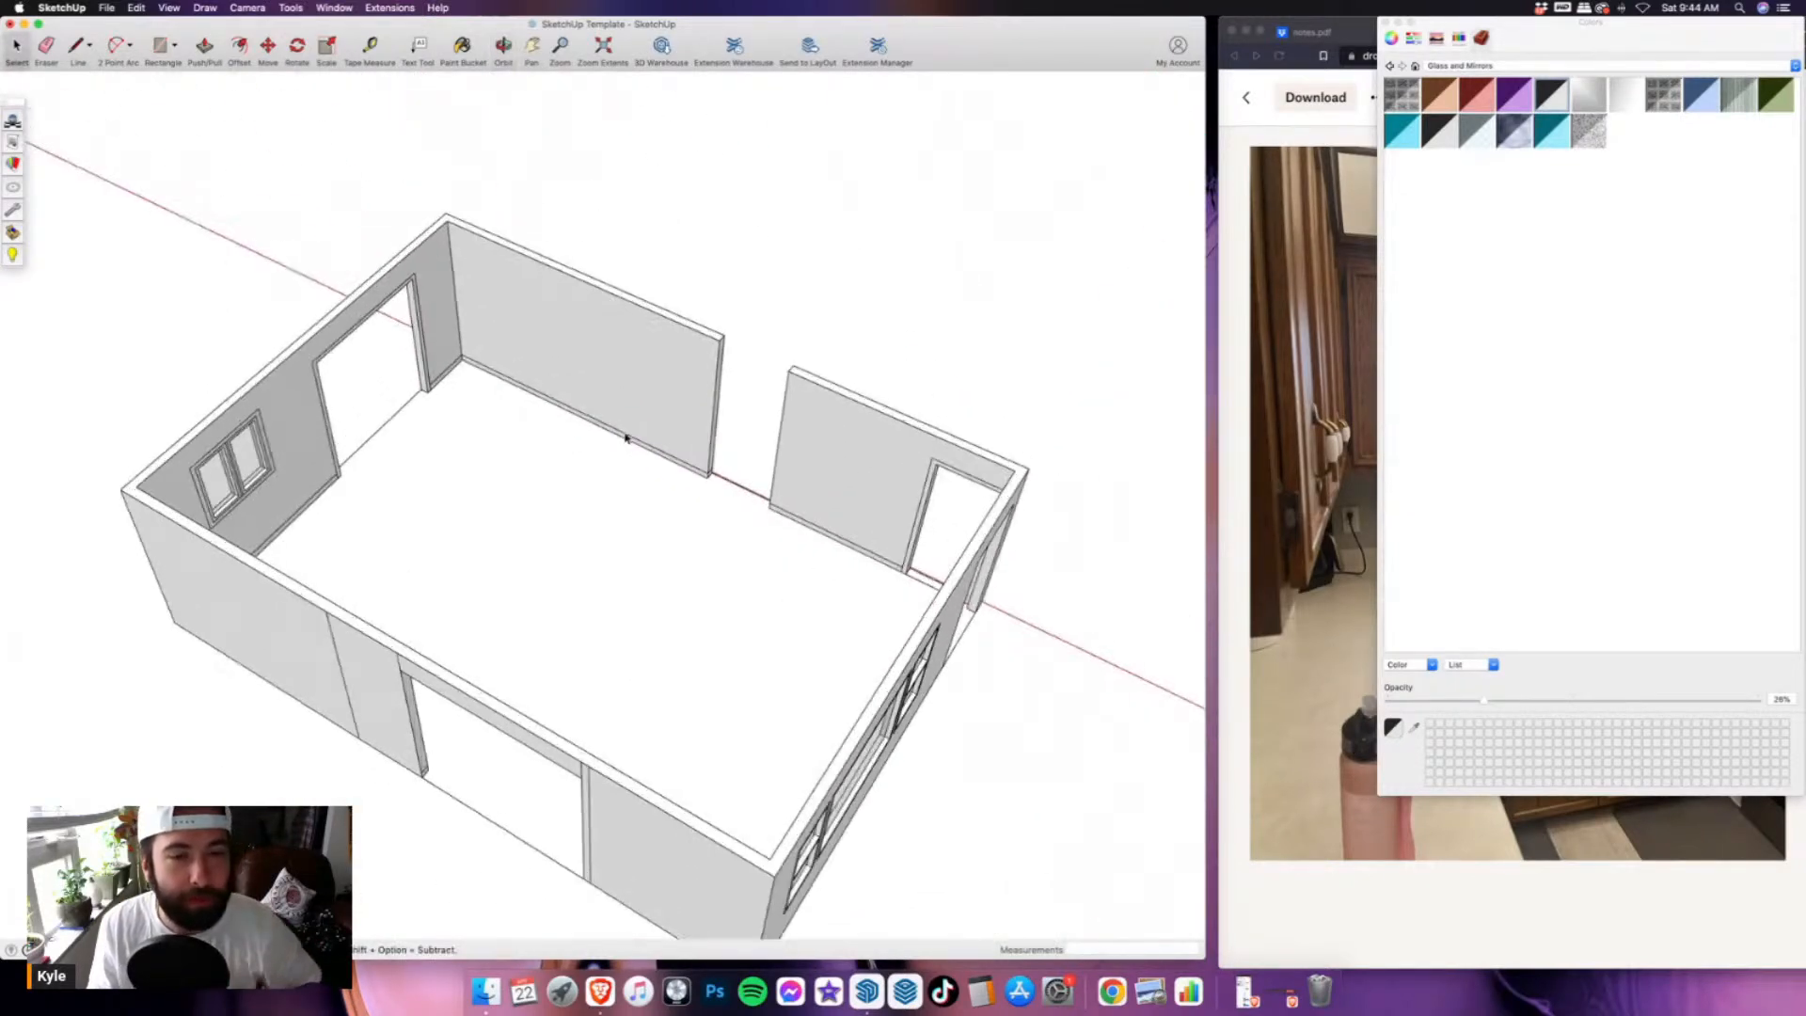
middle_click_drag(632, 439, 671, 464)
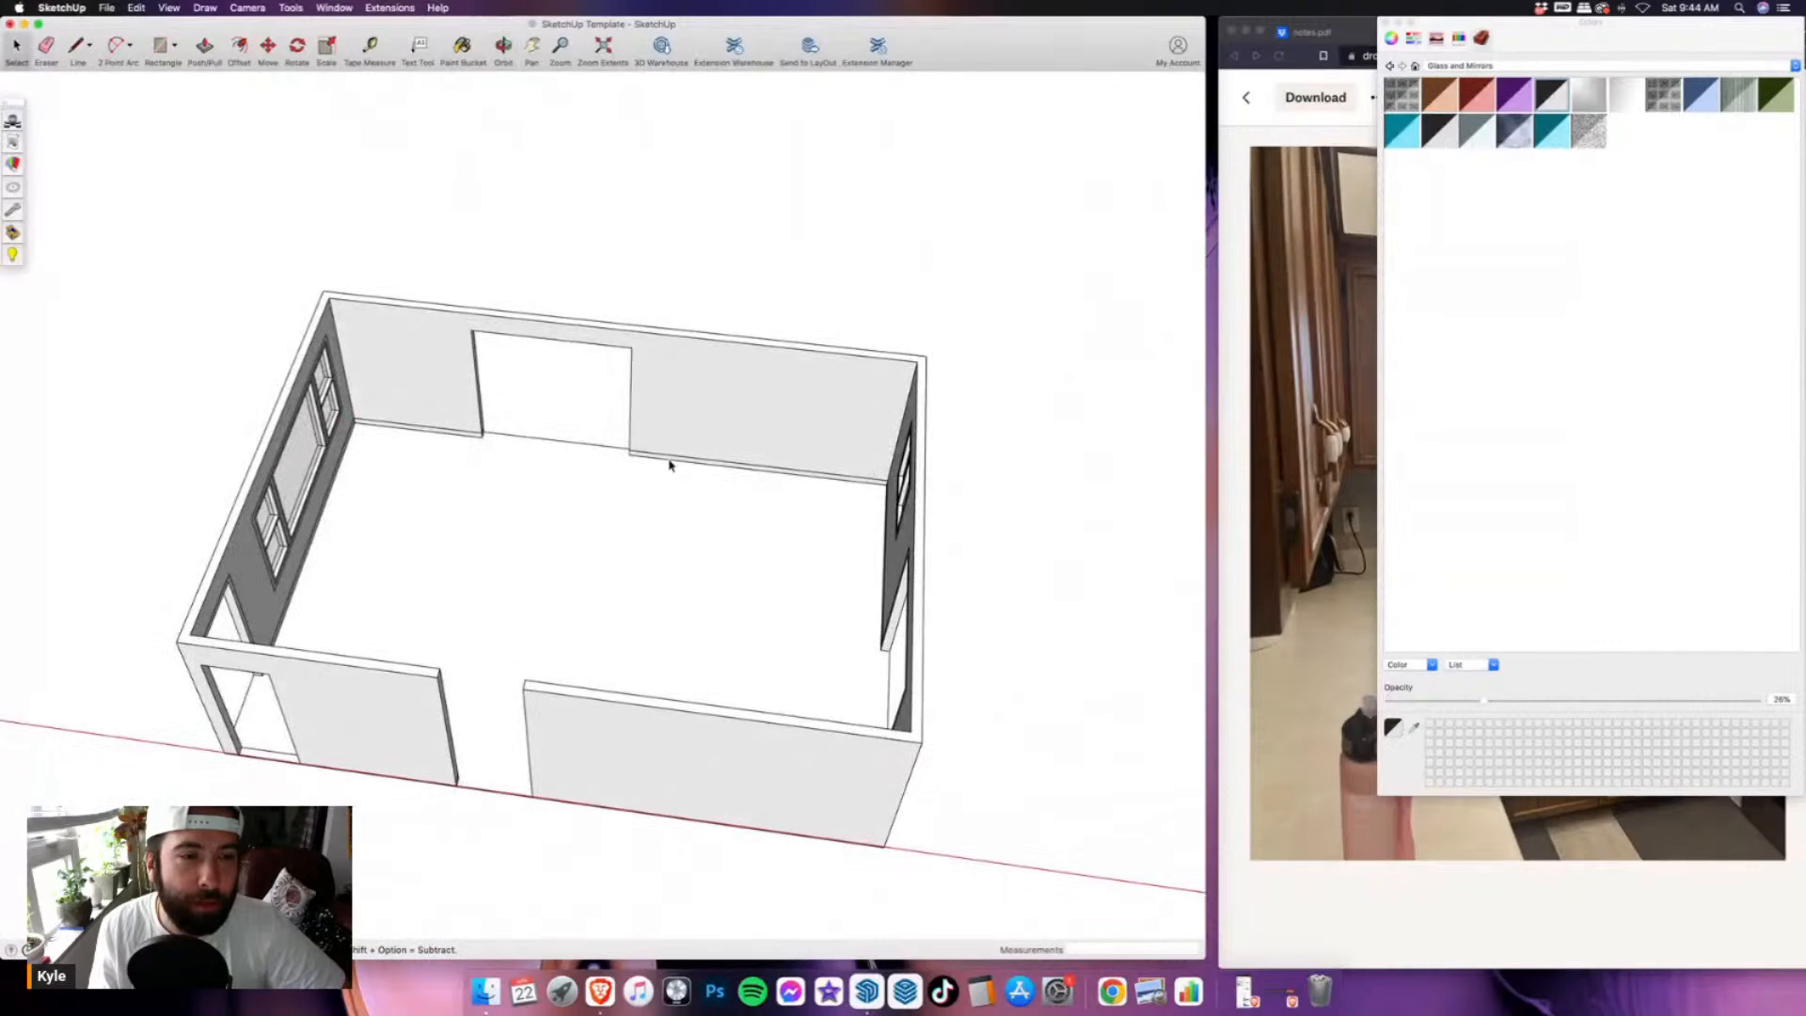
- Draw a 6' 8" by 3' rectangle in the half of the wide doorway nearer the window and extrude it 2" into a door panel
scroll(678, 459, "down", 5)
middle_click_drag(520, 452, 752, 376)
scroll(715, 357, "up", 6)
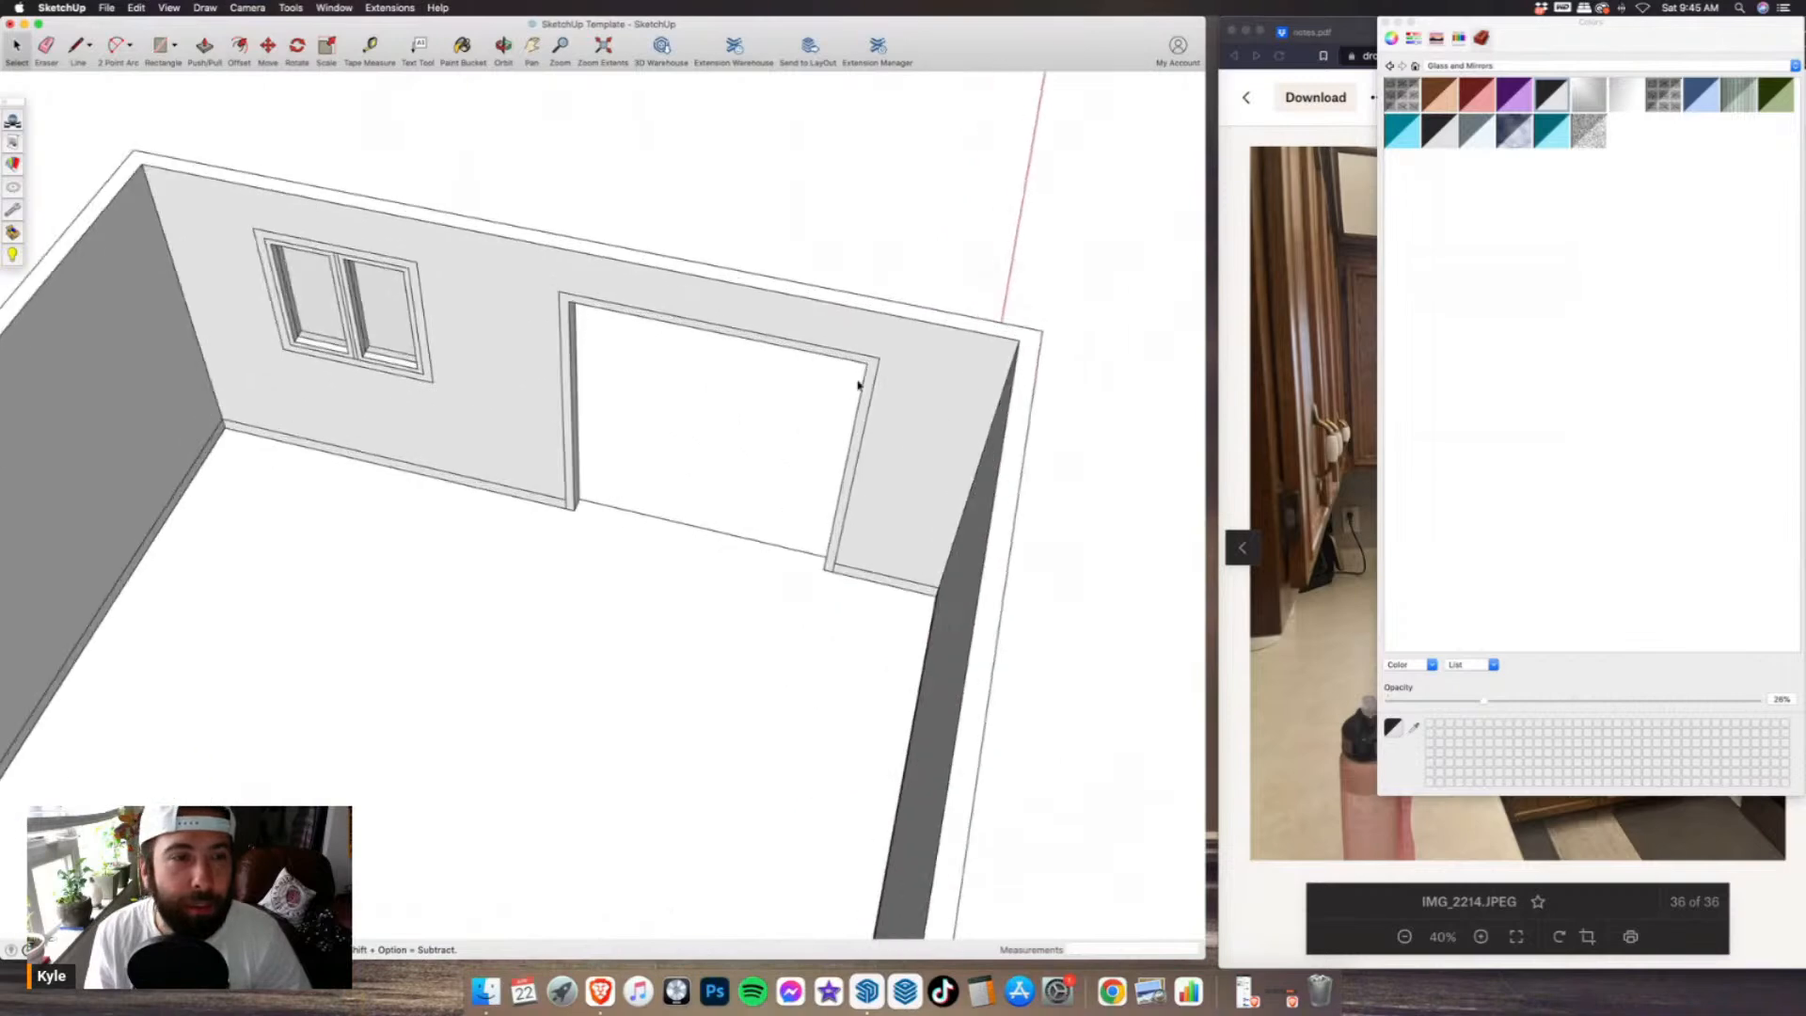
left_click(160, 45)
left_click(548, 520)
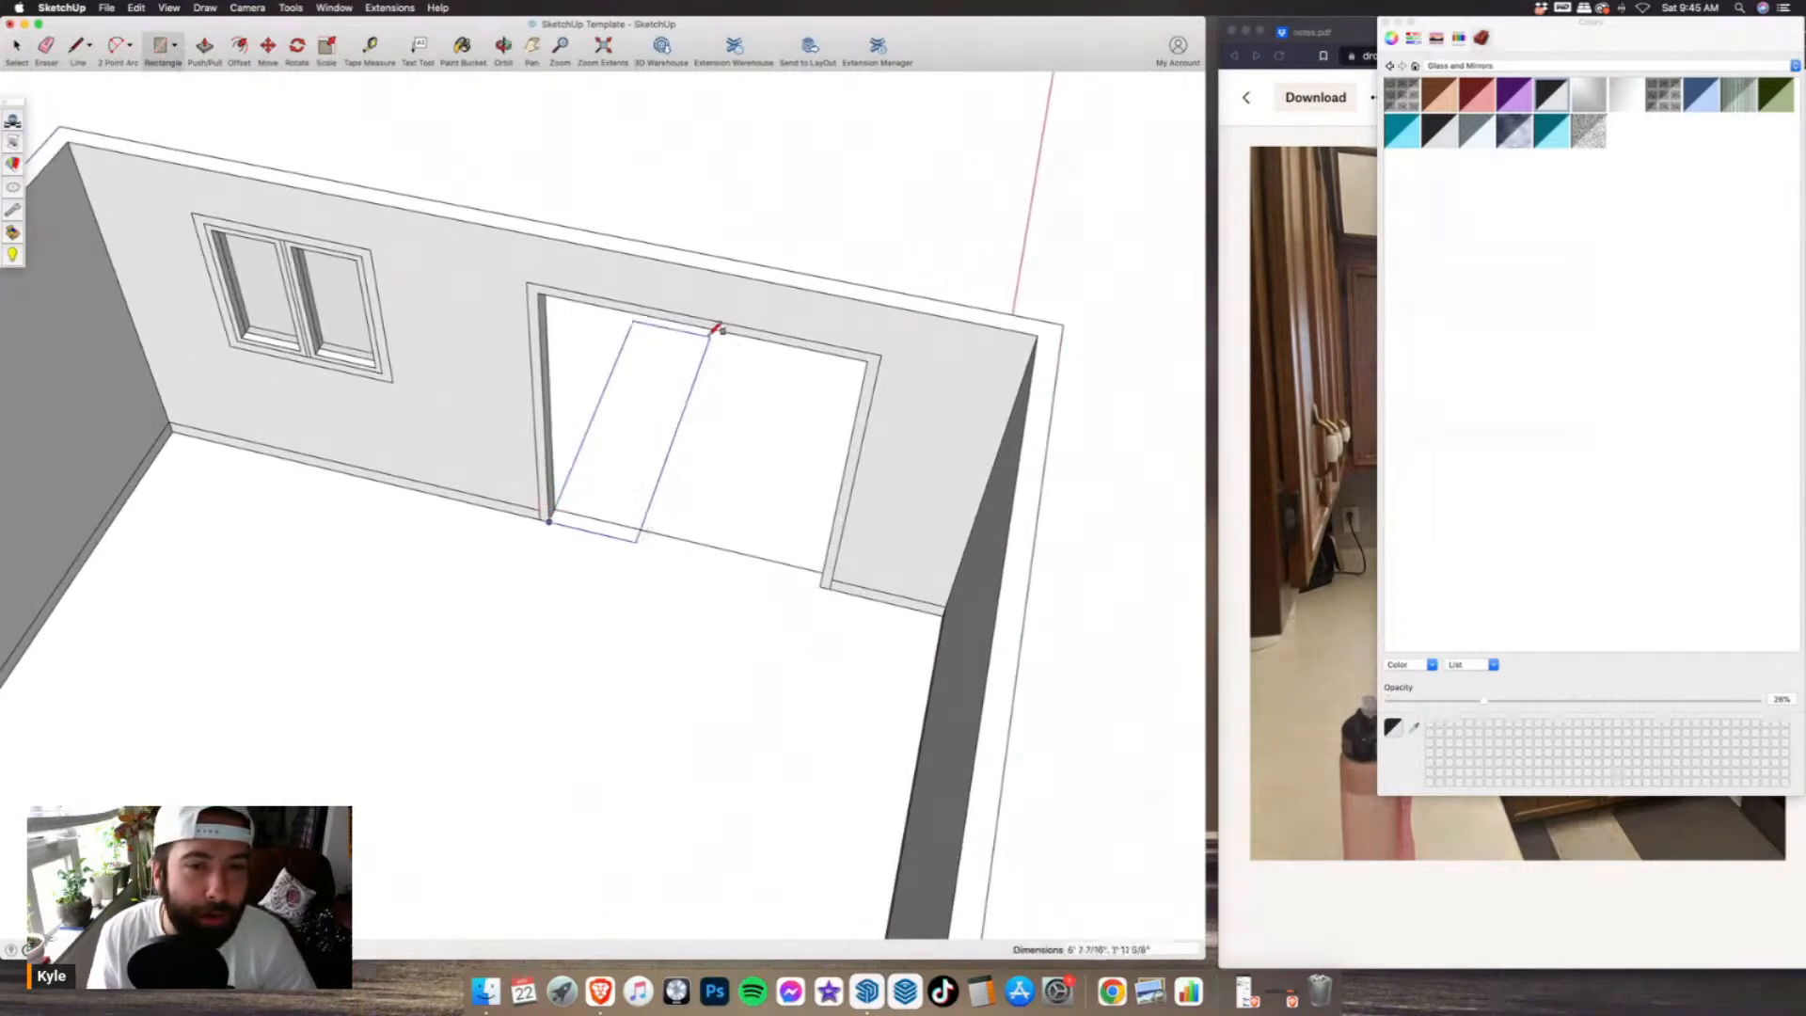
left_click(701, 327)
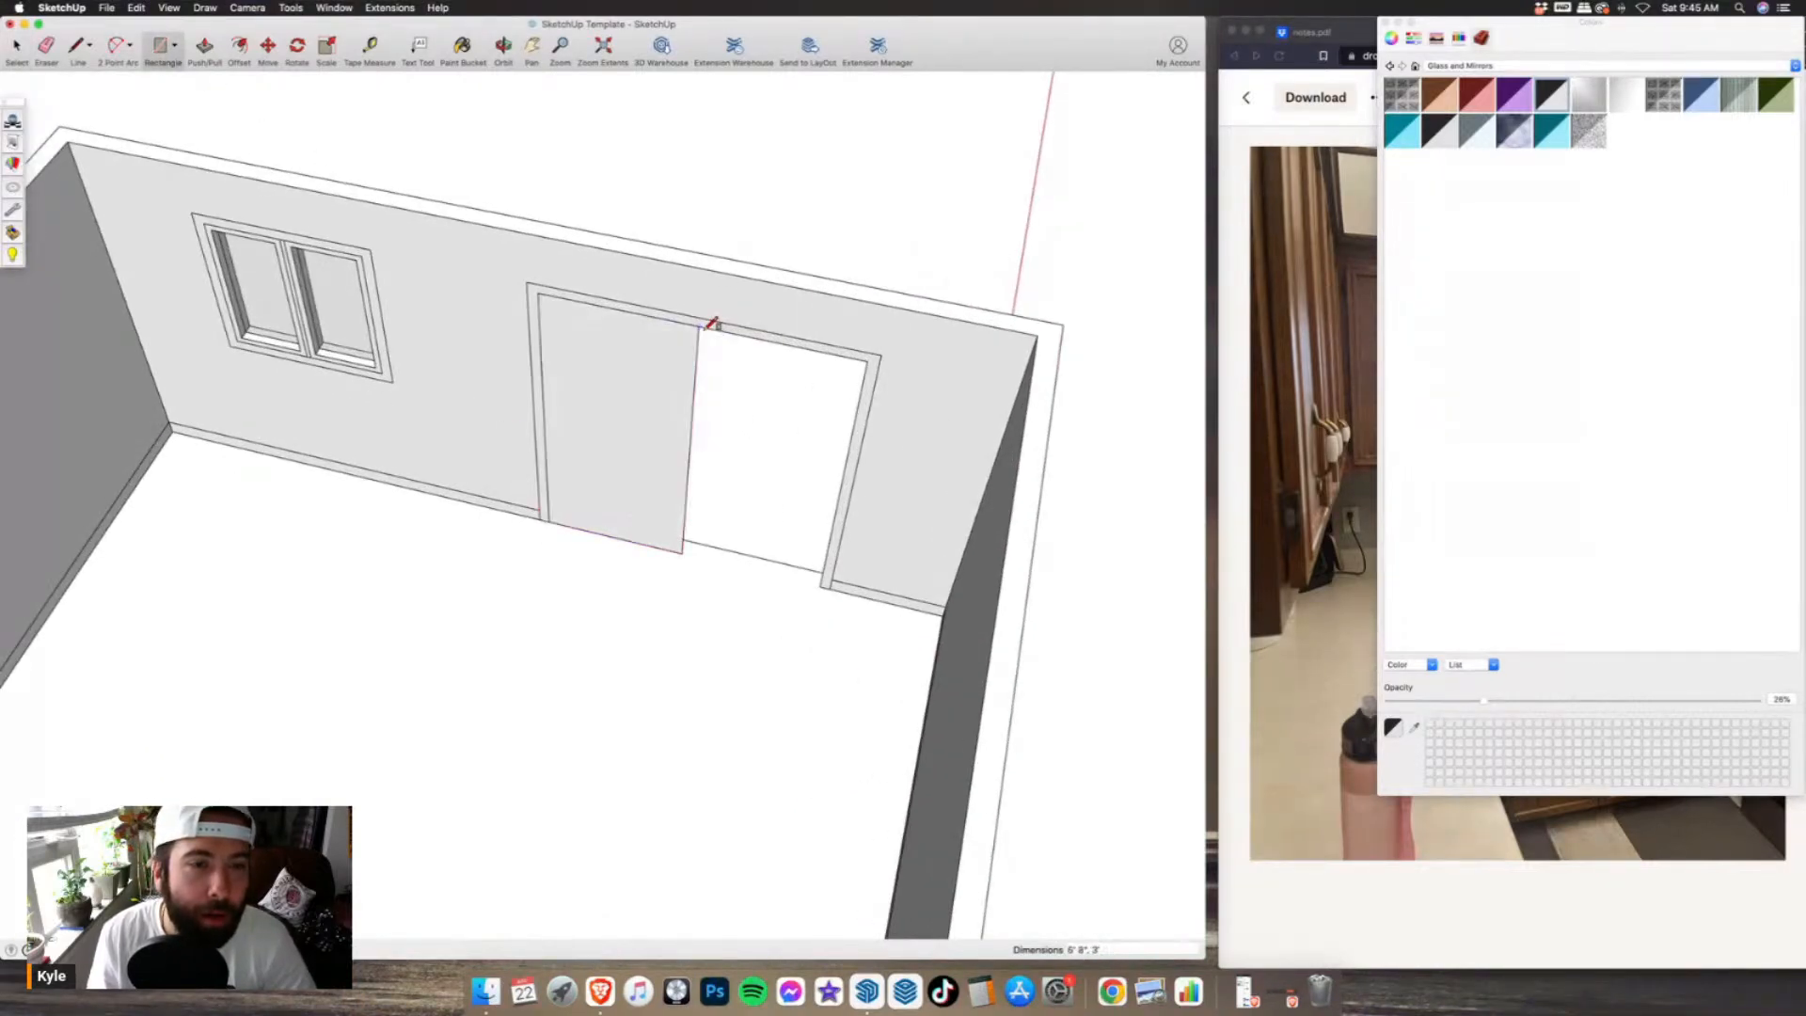
left_click(205, 47)
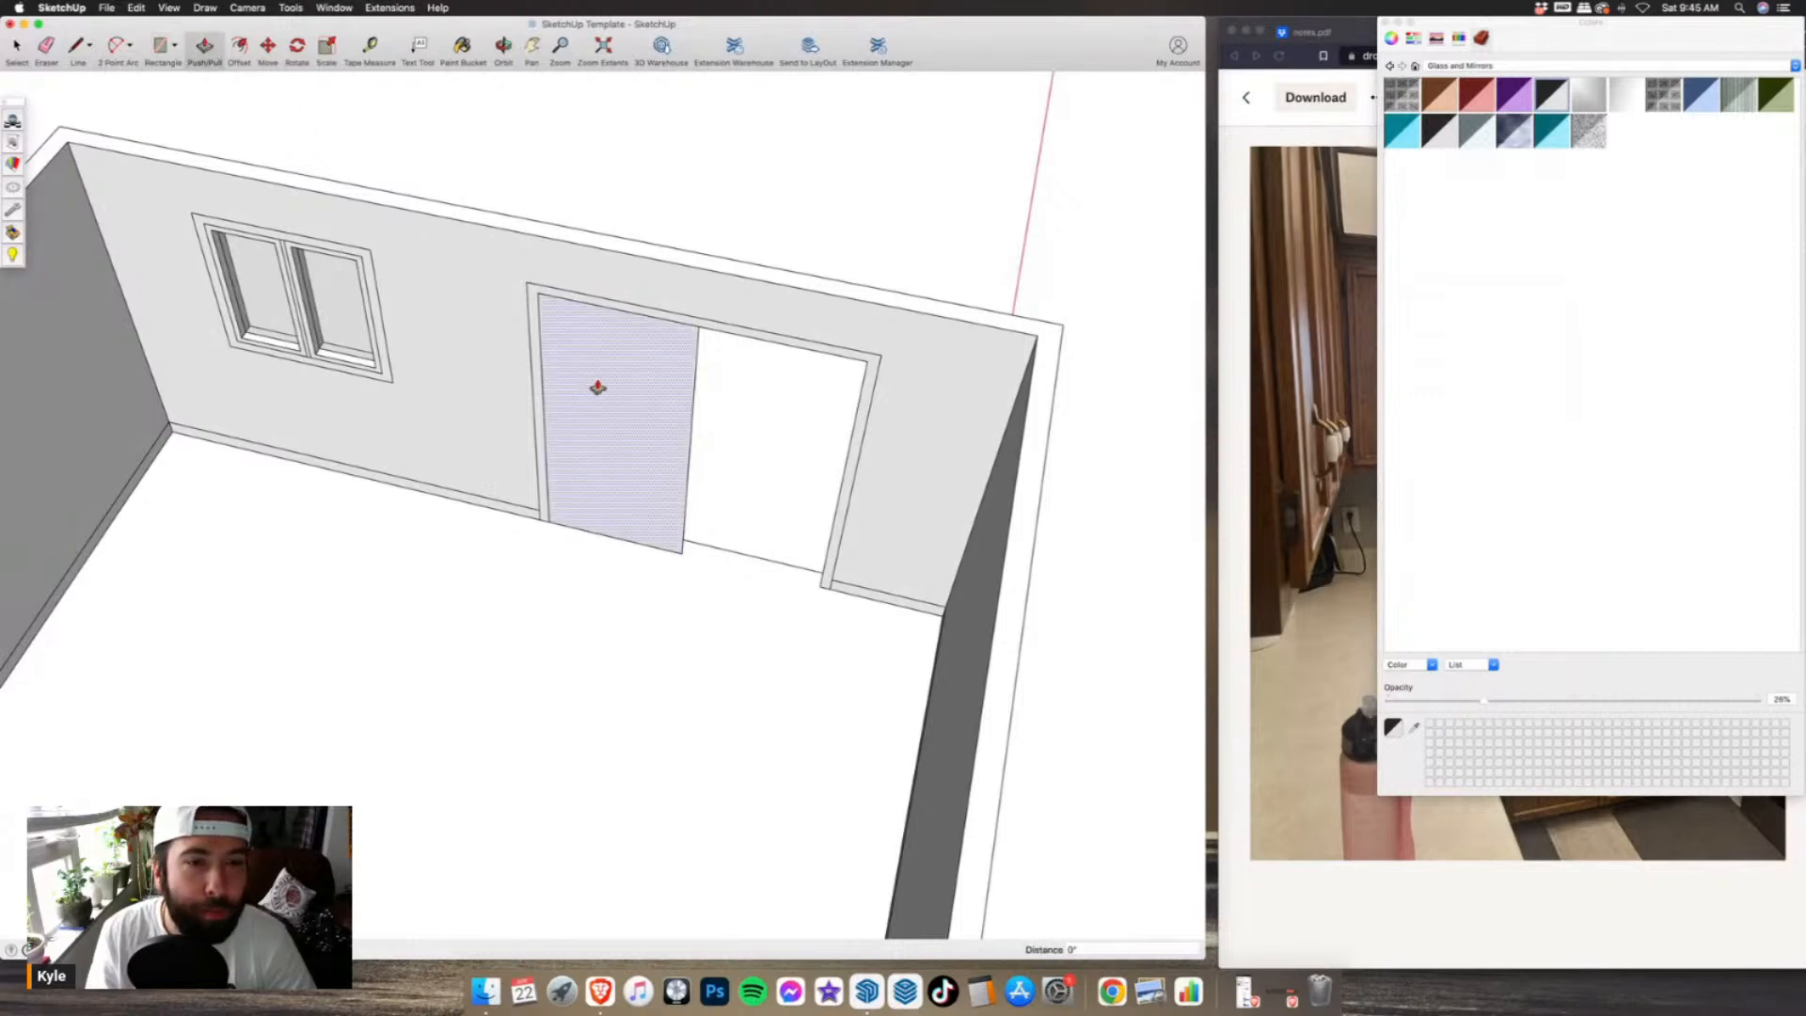
left_click(653, 402)
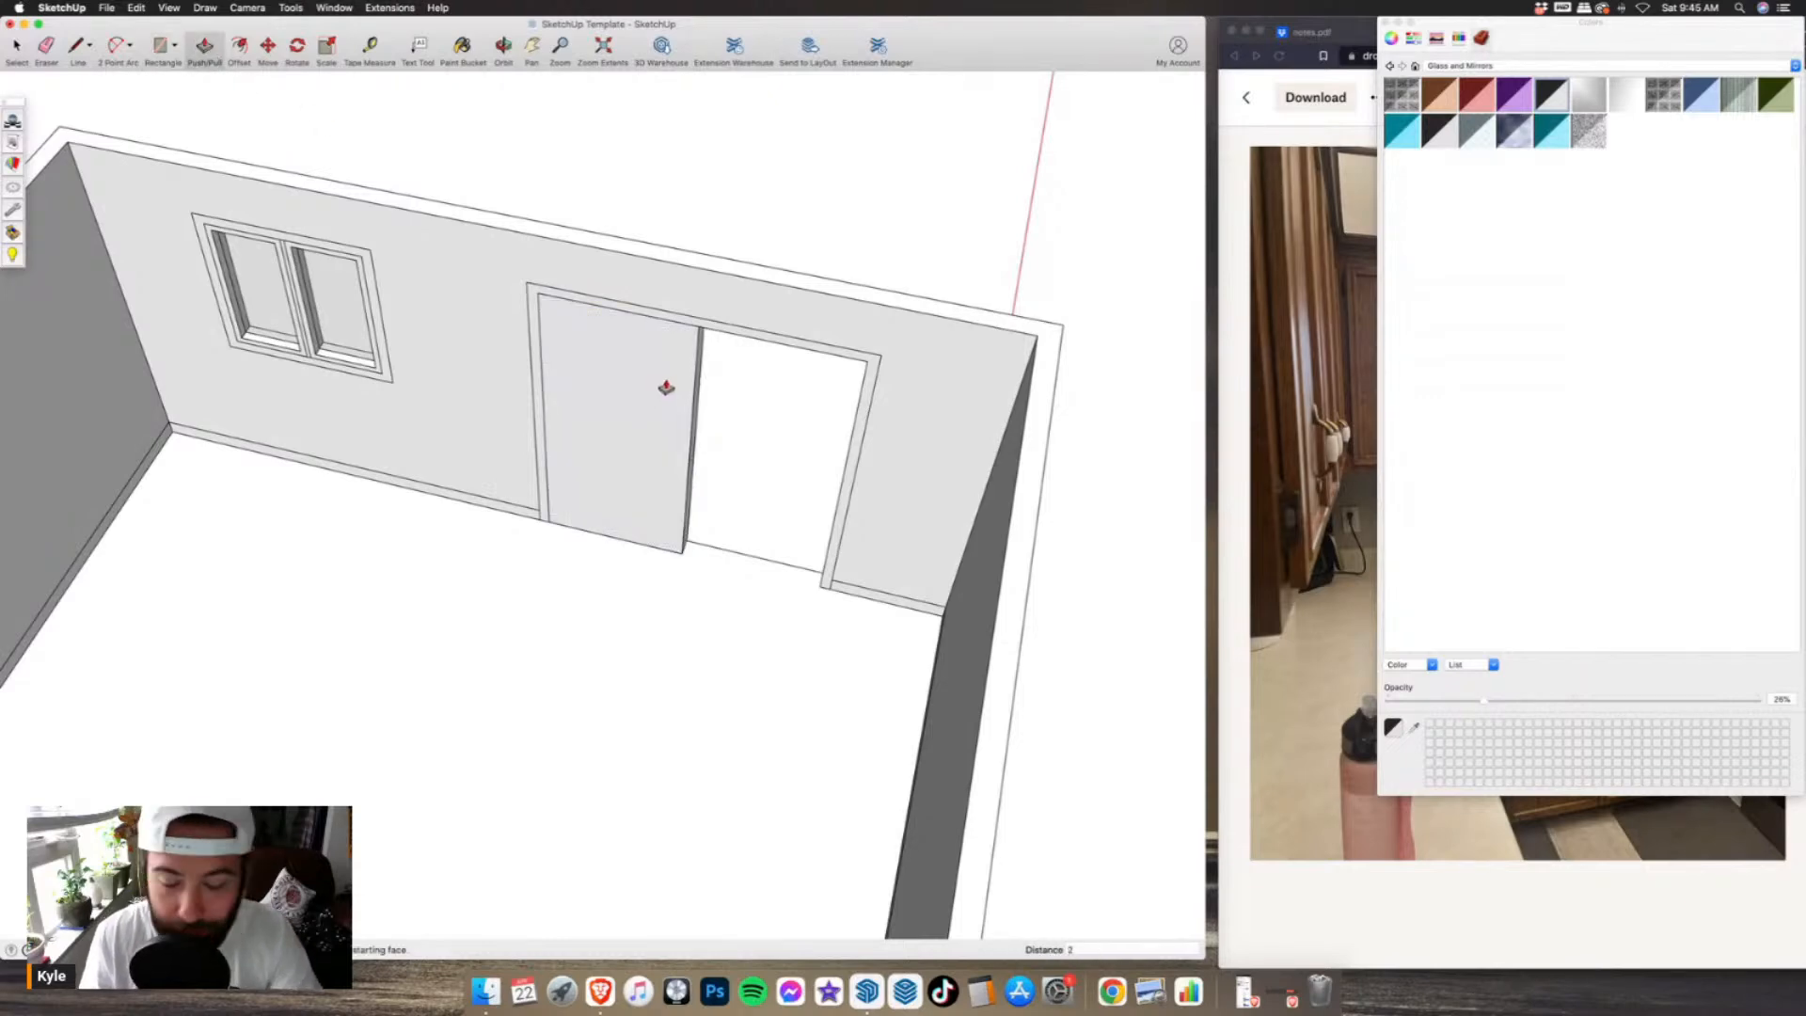
- Offset the door panel's outline inward and push the inner face through to leave an open frame
left_click(243, 46)
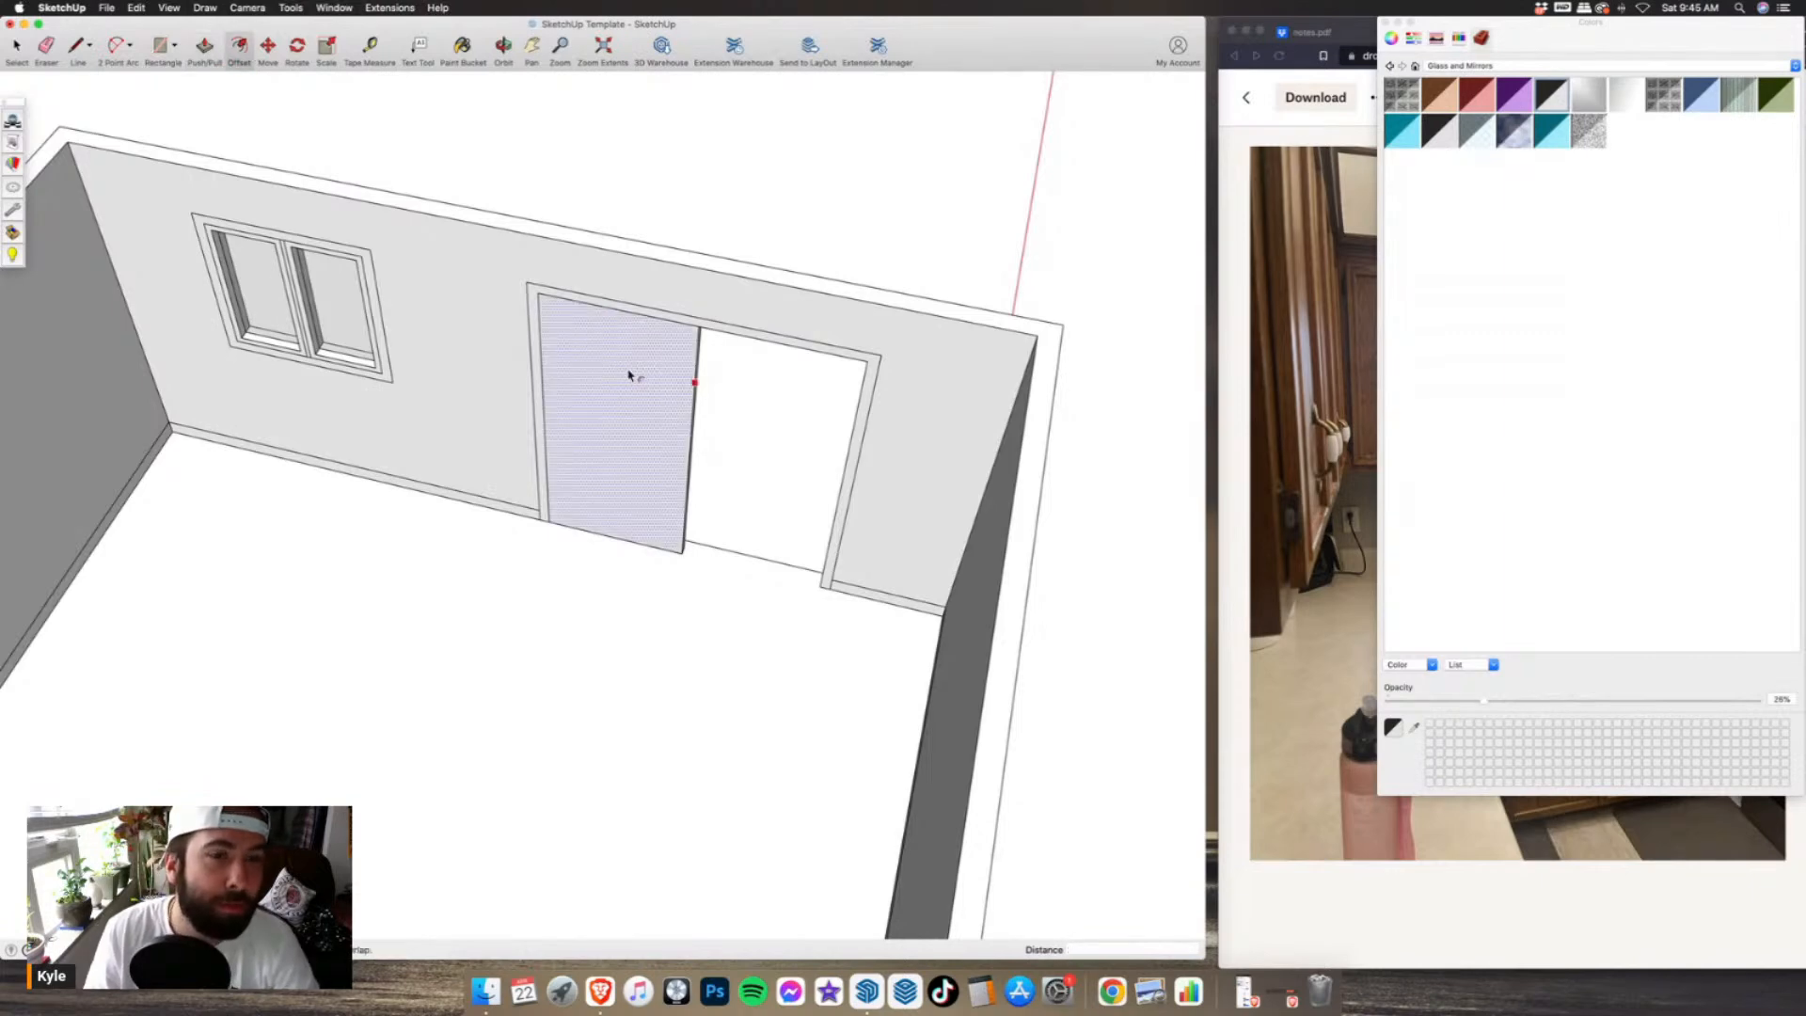
key("Return")
left_click(202, 49)
scroll(711, 525, "up", 2)
left_click(606, 510)
left_click(597, 488)
left_click(501, 517)
left_click(503, 517)
- Draw a rectangular glass pane at mid-depth between opposite inner corners of the door frame
key("r")
scroll(499, 516, "up", 3)
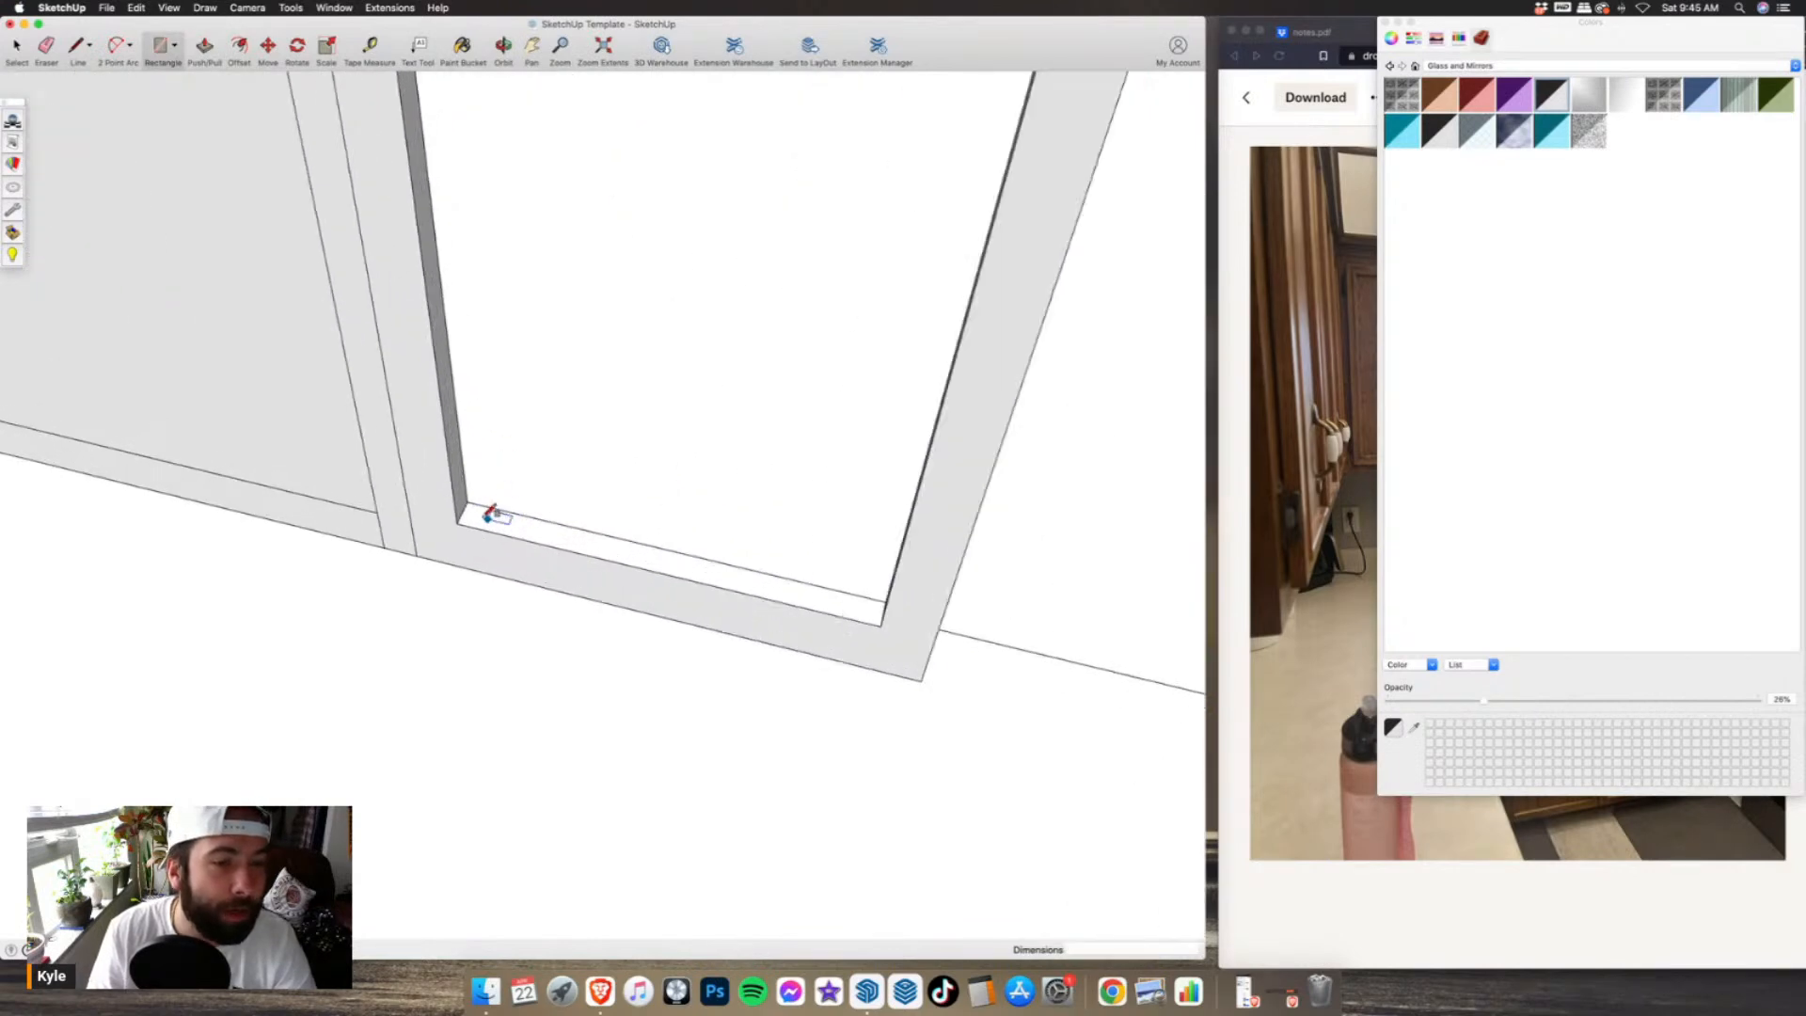
scroll(481, 519, "up", 2)
left_click(453, 511)
scroll(446, 567, "down", 8)
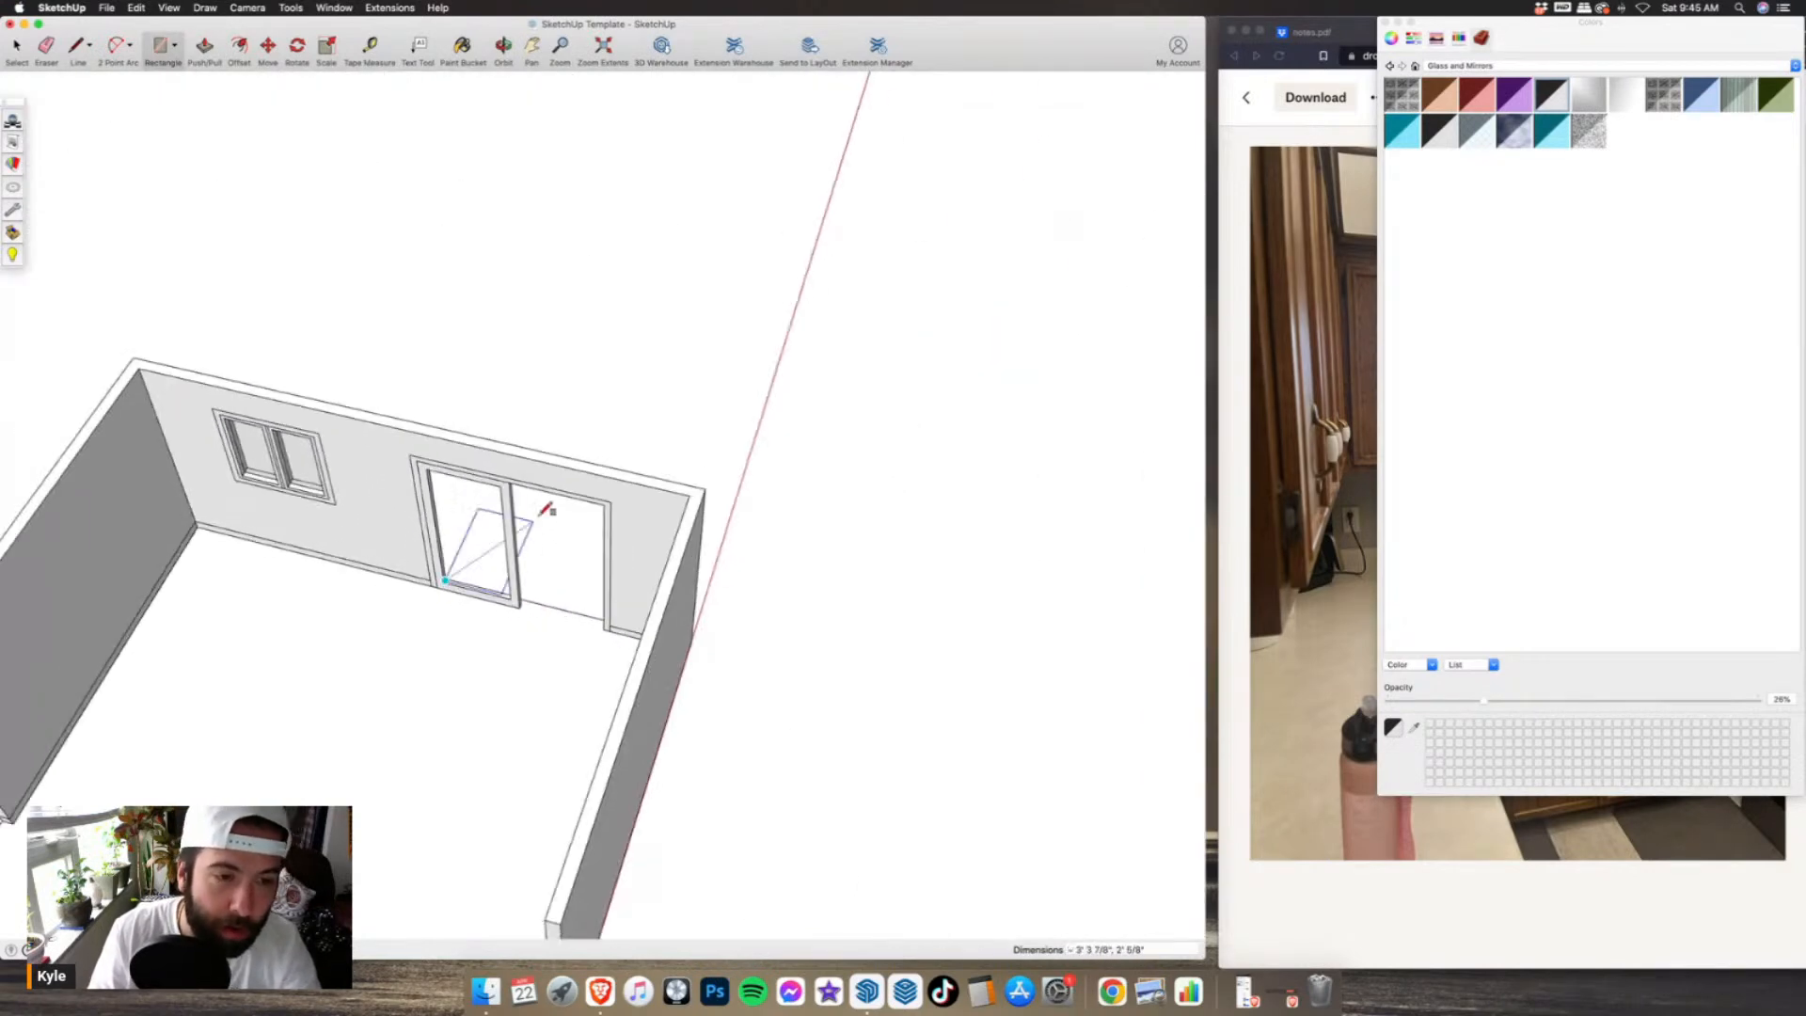
scroll(529, 525, "up", 8)
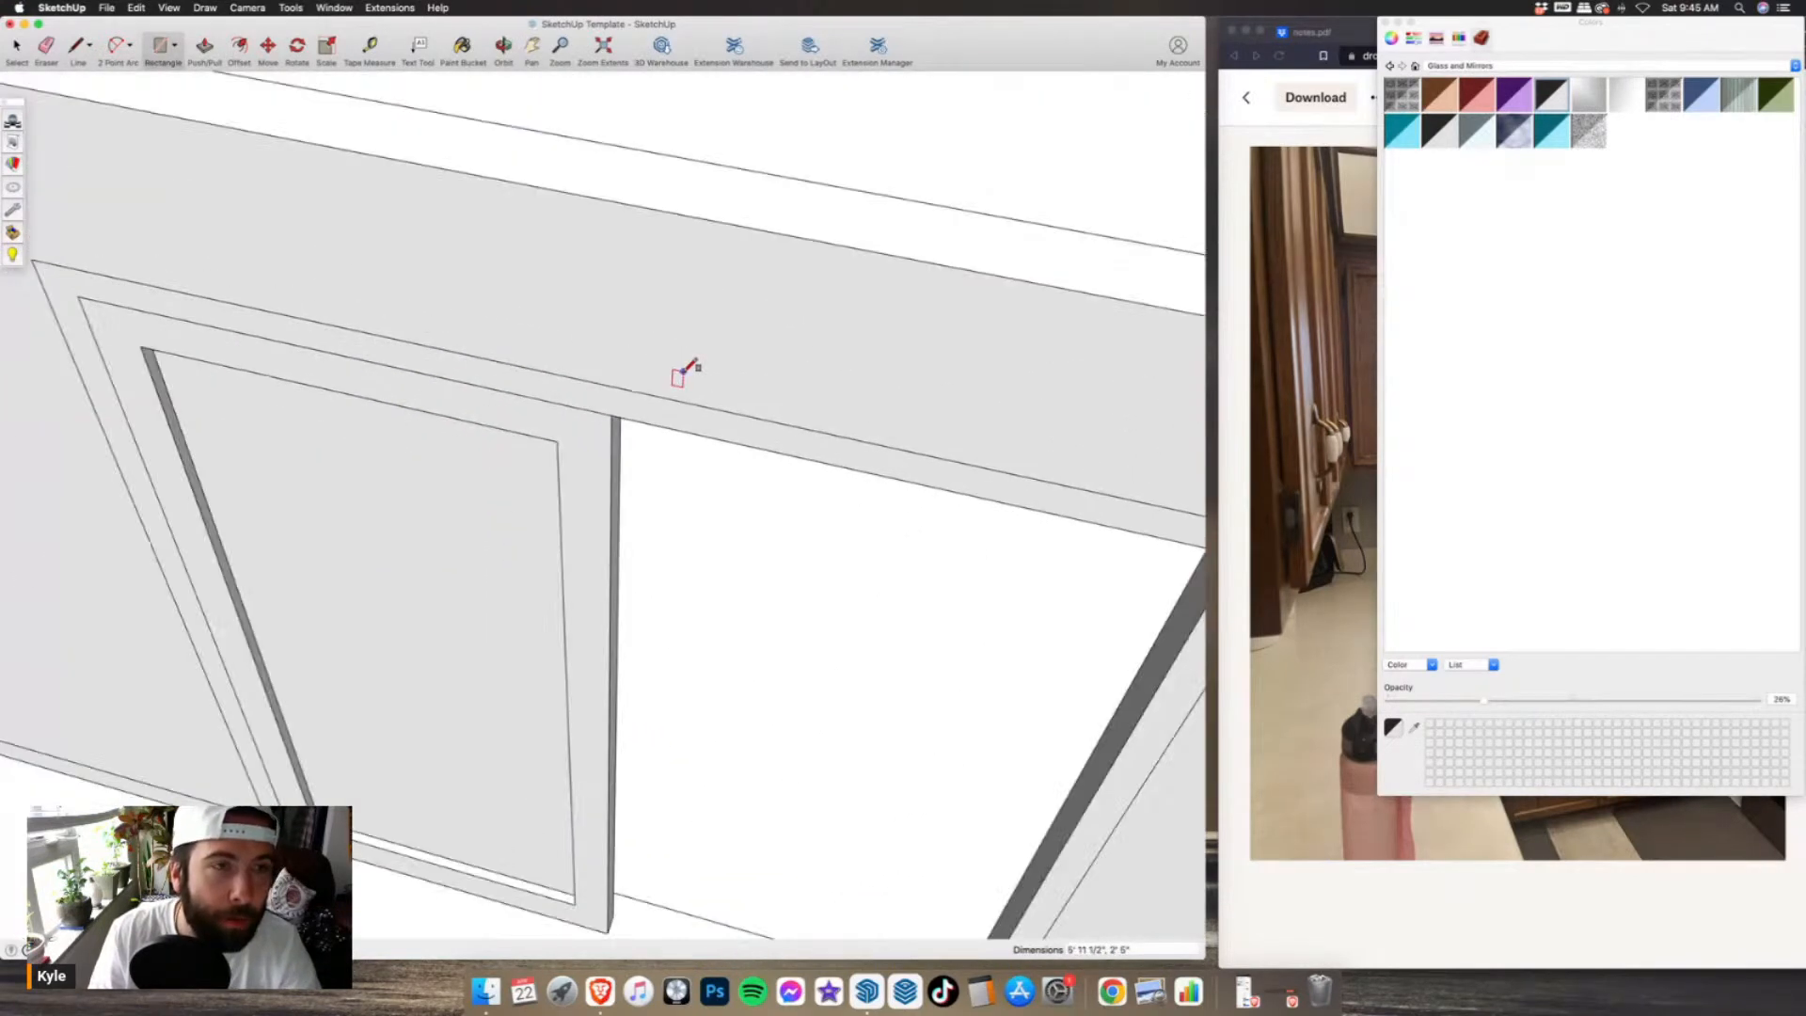
scroll(679, 419, "down", 3)
- Paint the door's pane with the current translucent glass material
left_click(462, 49)
left_click(464, 486)
scroll(880, 538, "down", 3)
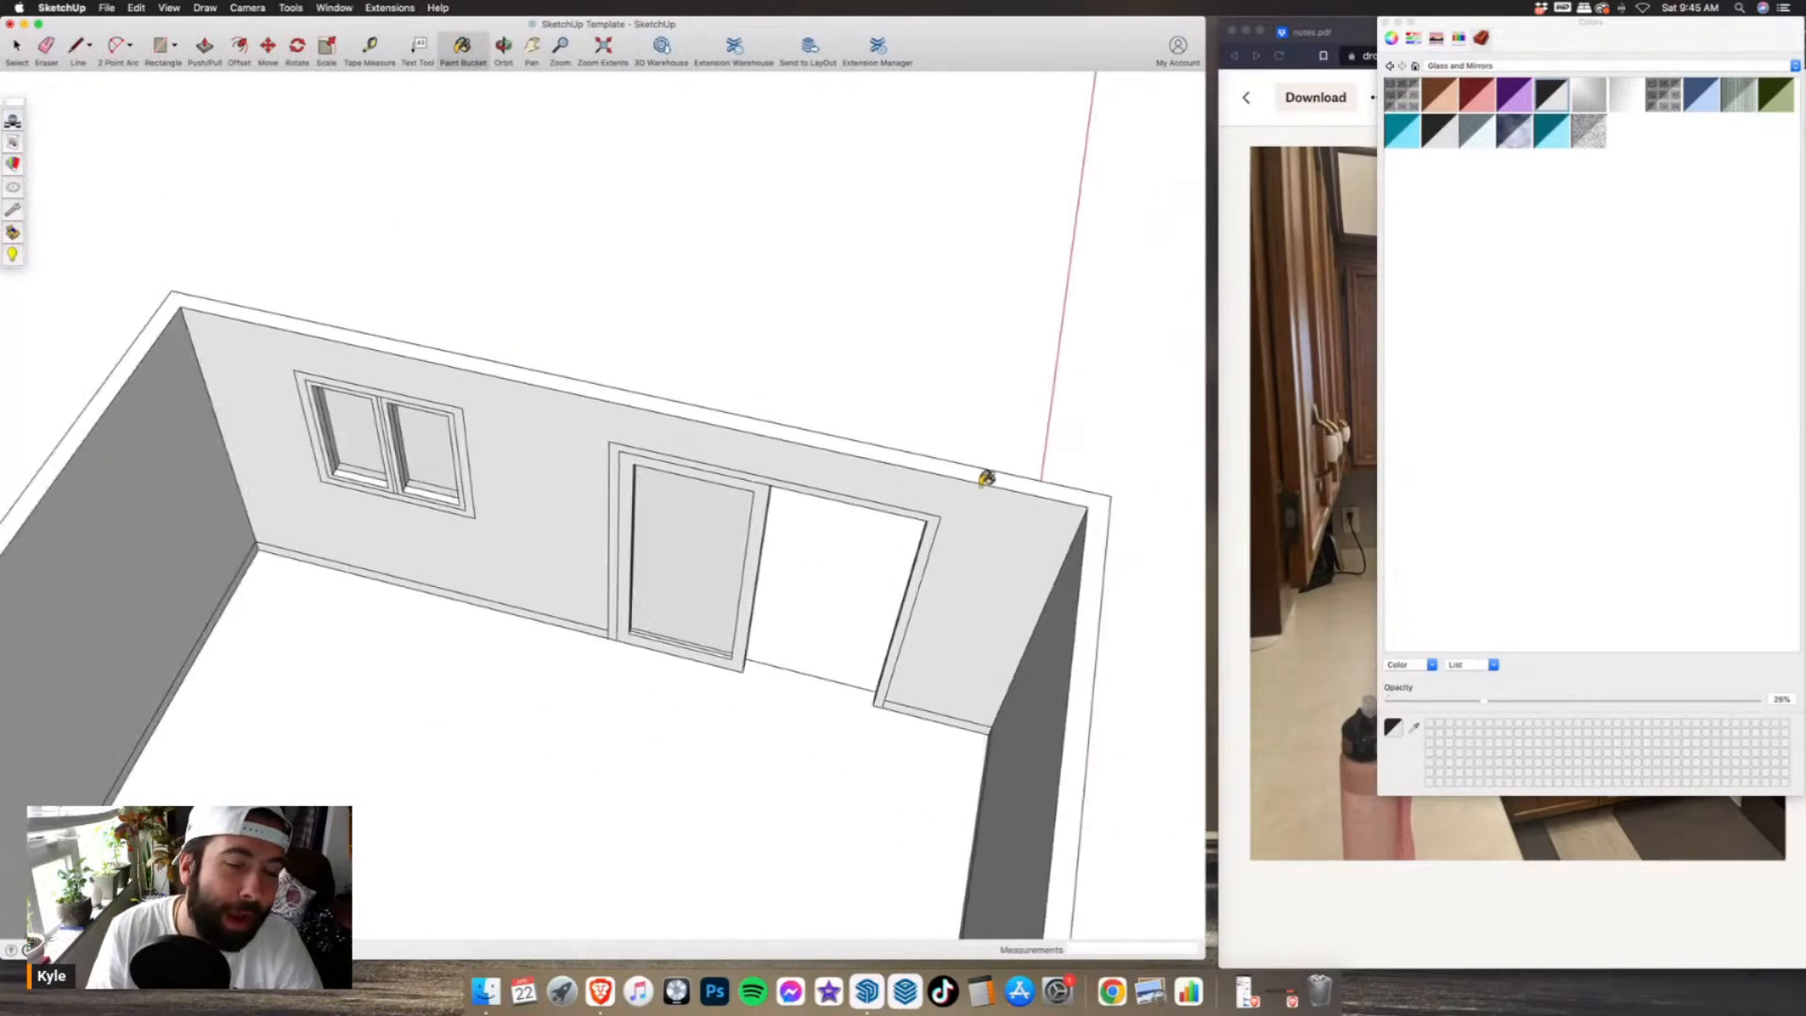
middle_click_drag(986, 477, 32, 487)
middle_click_drag(358, 508, 1187, 477)
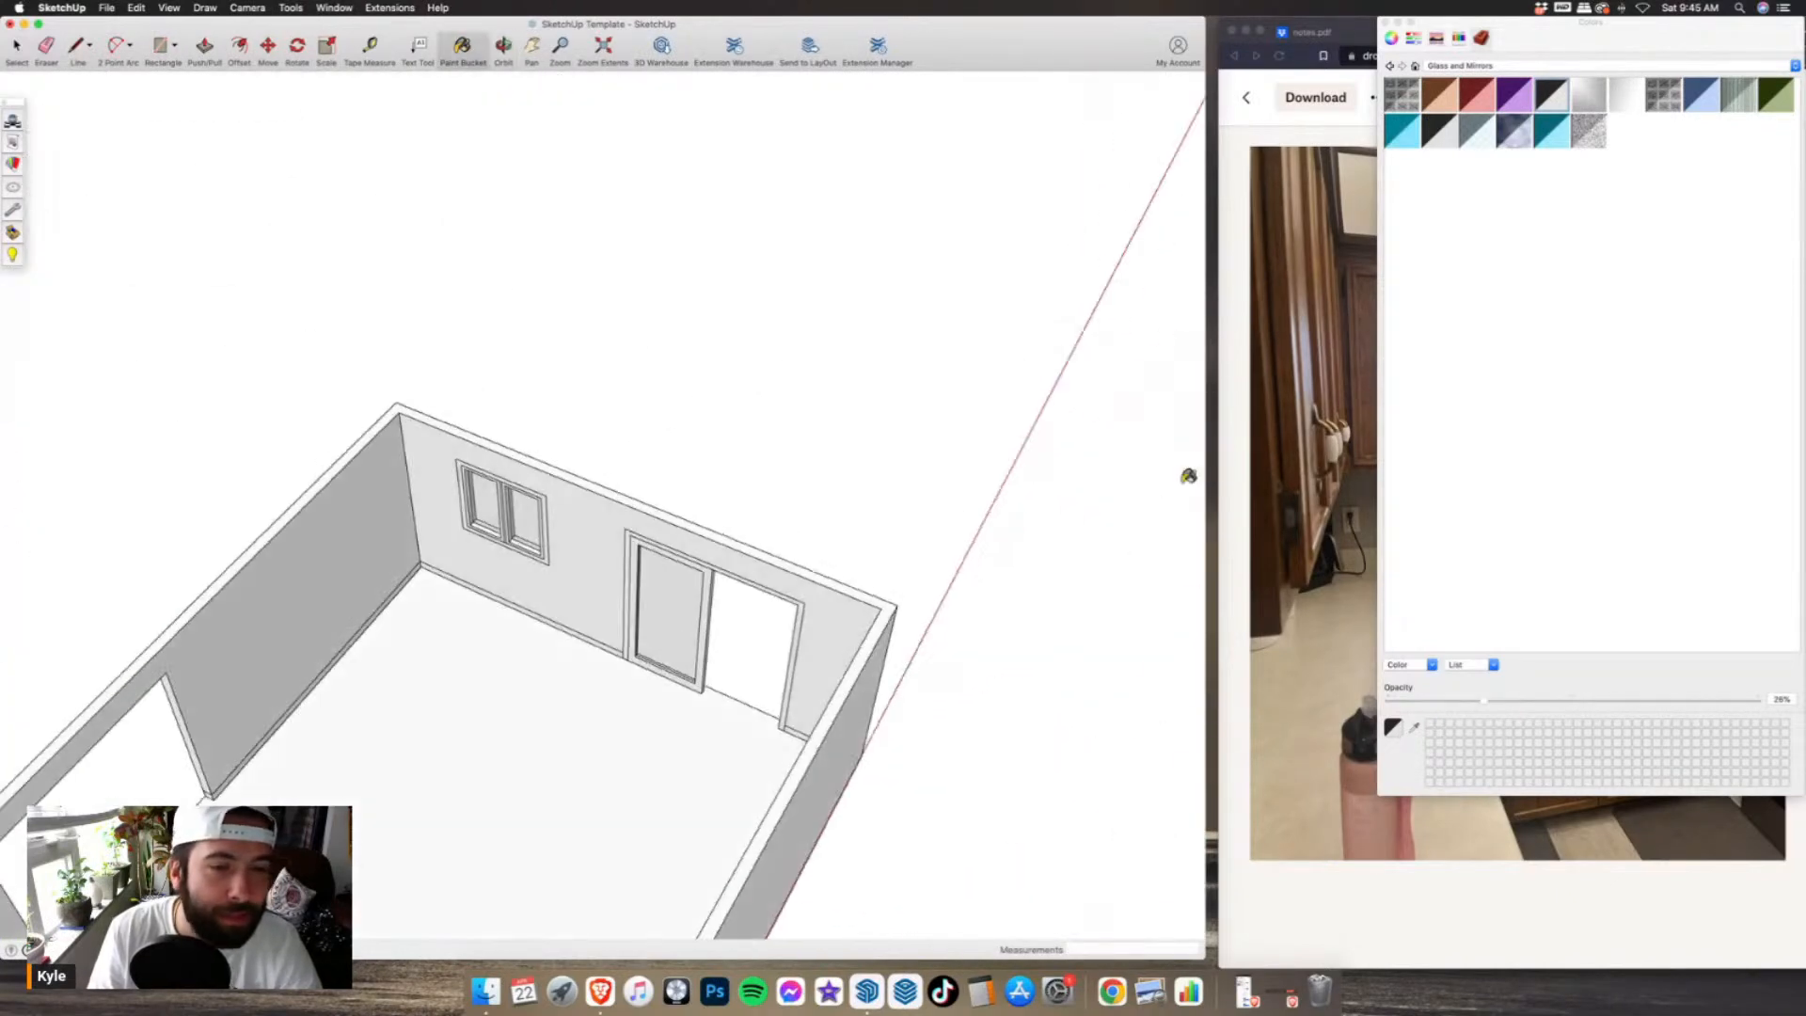
- Select the whole connected door panel with its frame and pane, and make it a group
left_click(16, 50)
middle_click_drag(323, 193, 653, 404)
scroll(703, 638, "up", 3)
left_click(703, 638)
right_click(703, 638)
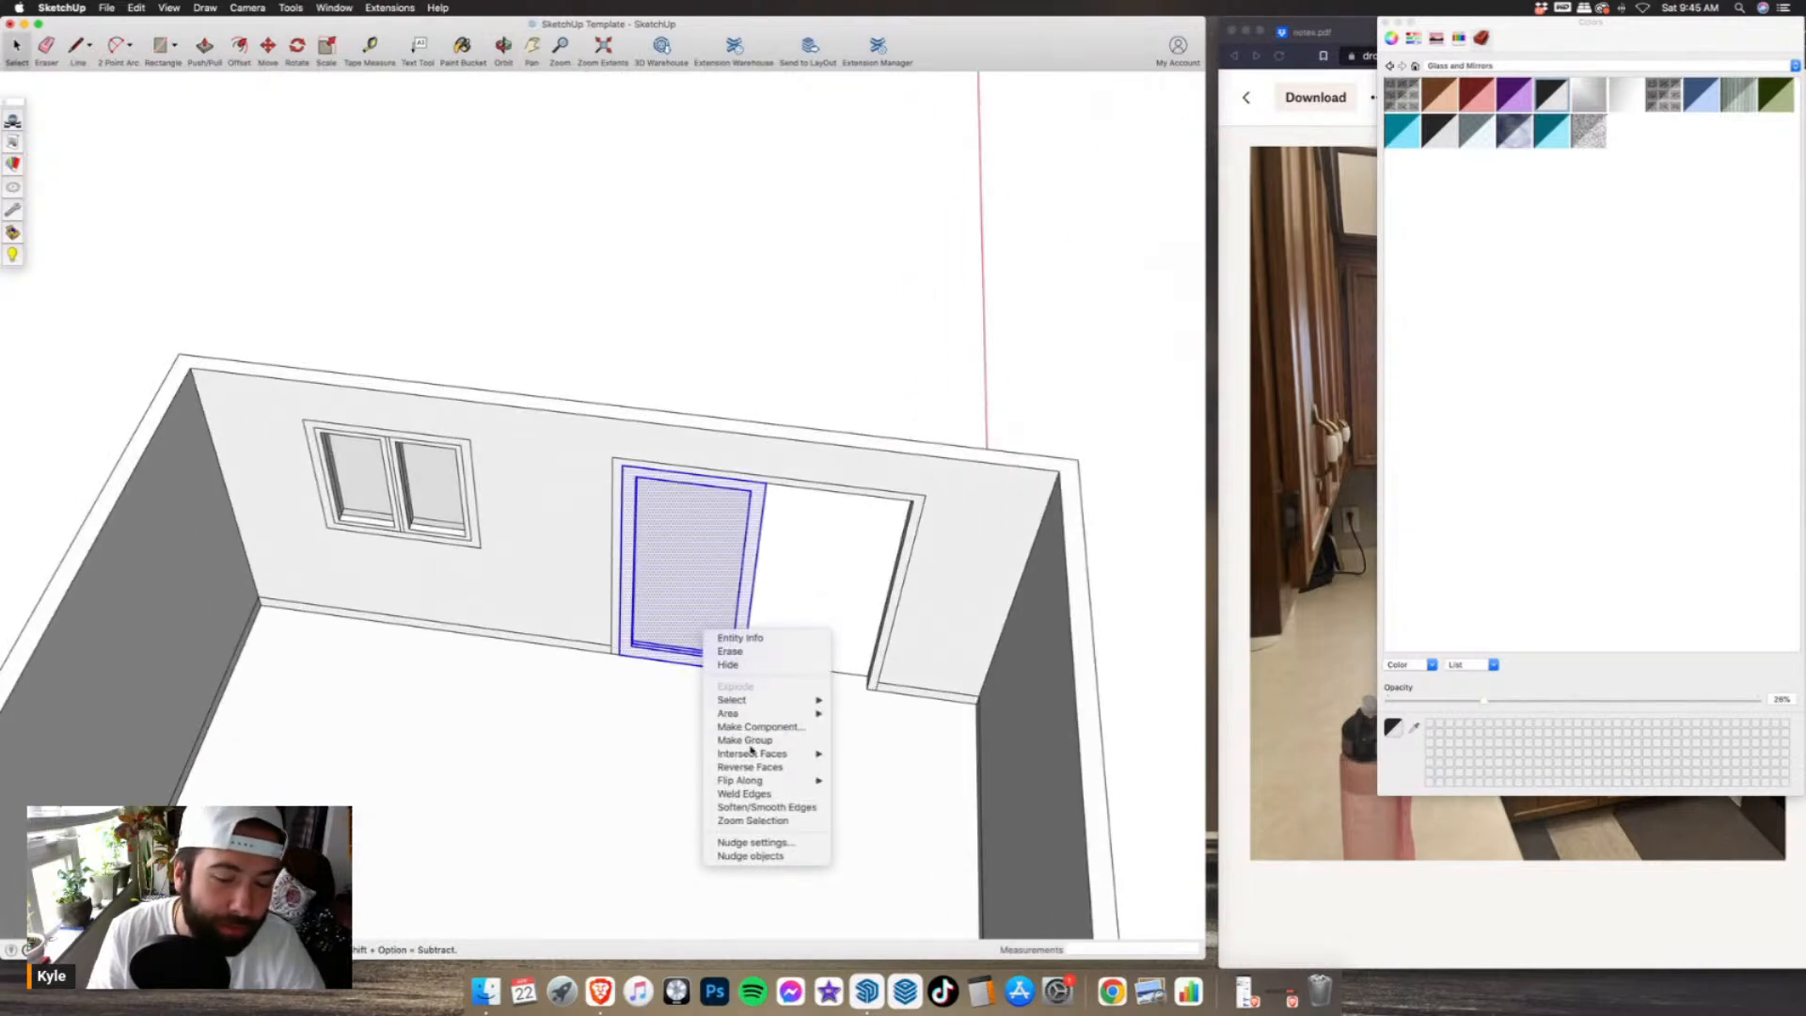
left_click(748, 743)
- Copy the grouped door panel by its lower corner toward the open half of the wide doorway
scroll(801, 777, "up", 3)
key("m")
left_click(667, 583)
left_click(852, 693)
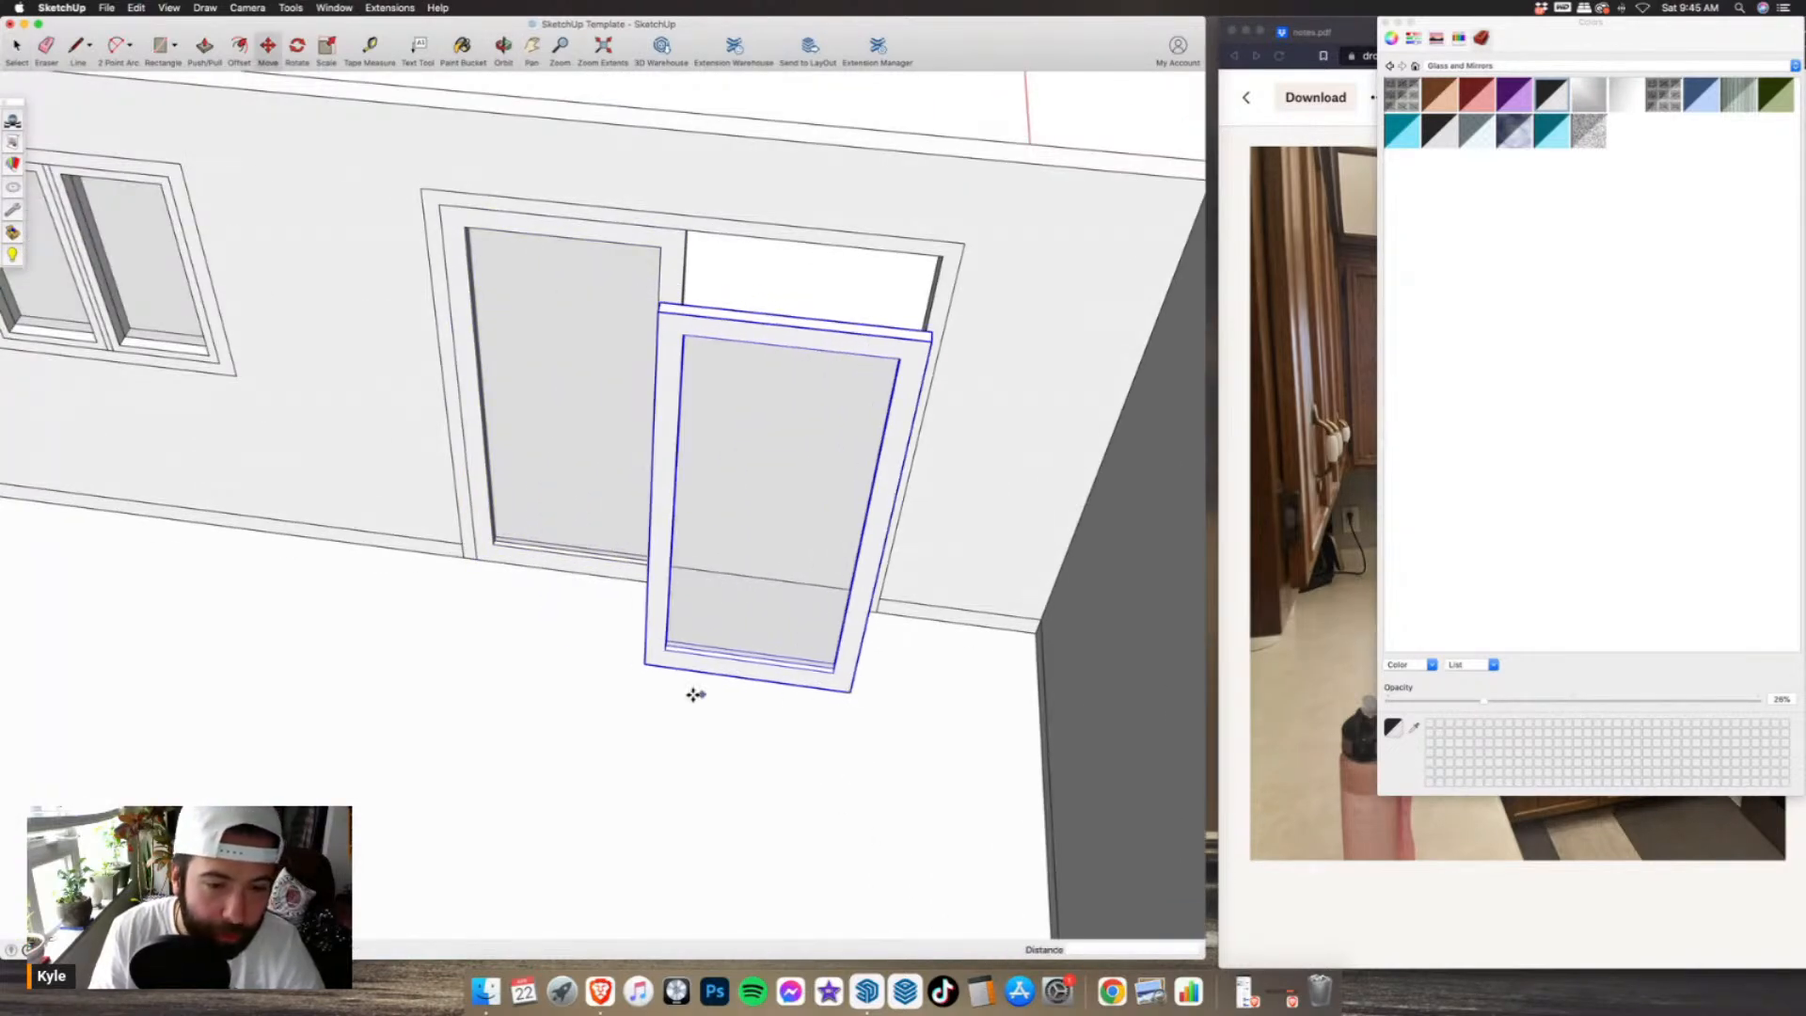
- Move the second glazed sliding door panel into the open half of the slider frame, beside the first panel
scroll(647, 666, "up", 6)
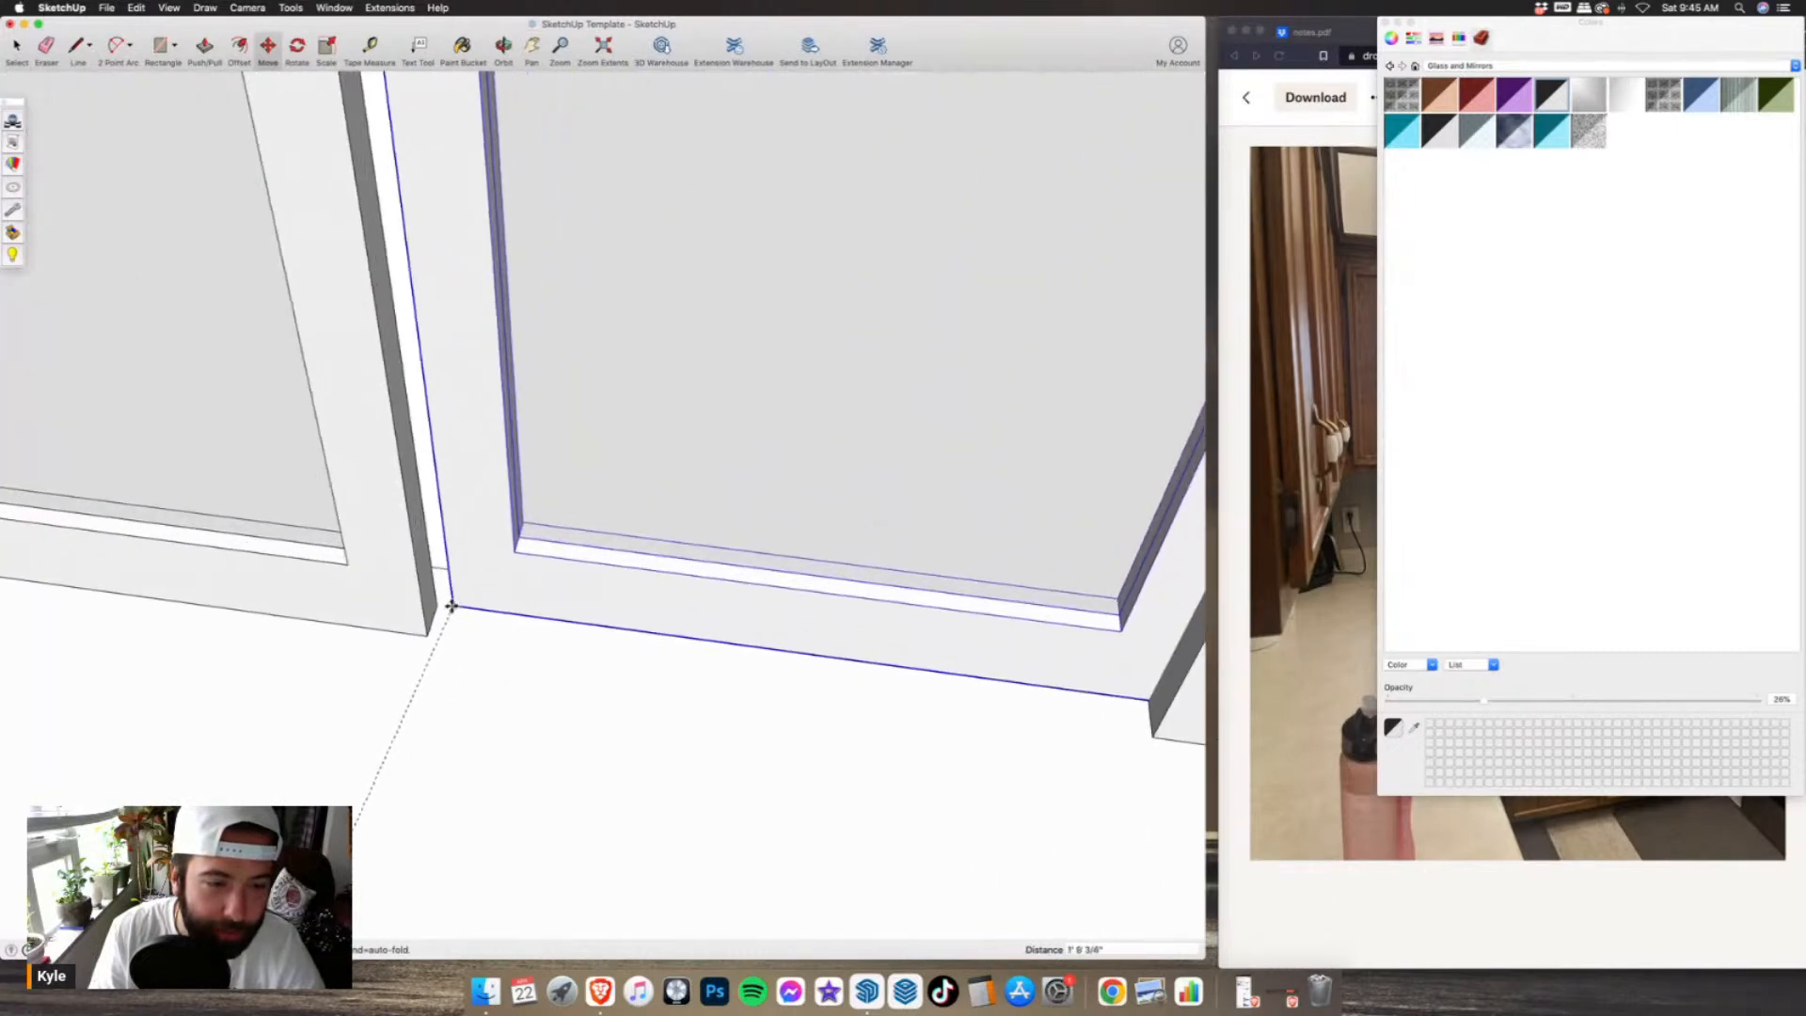
scroll(534, 613, "down", 10)
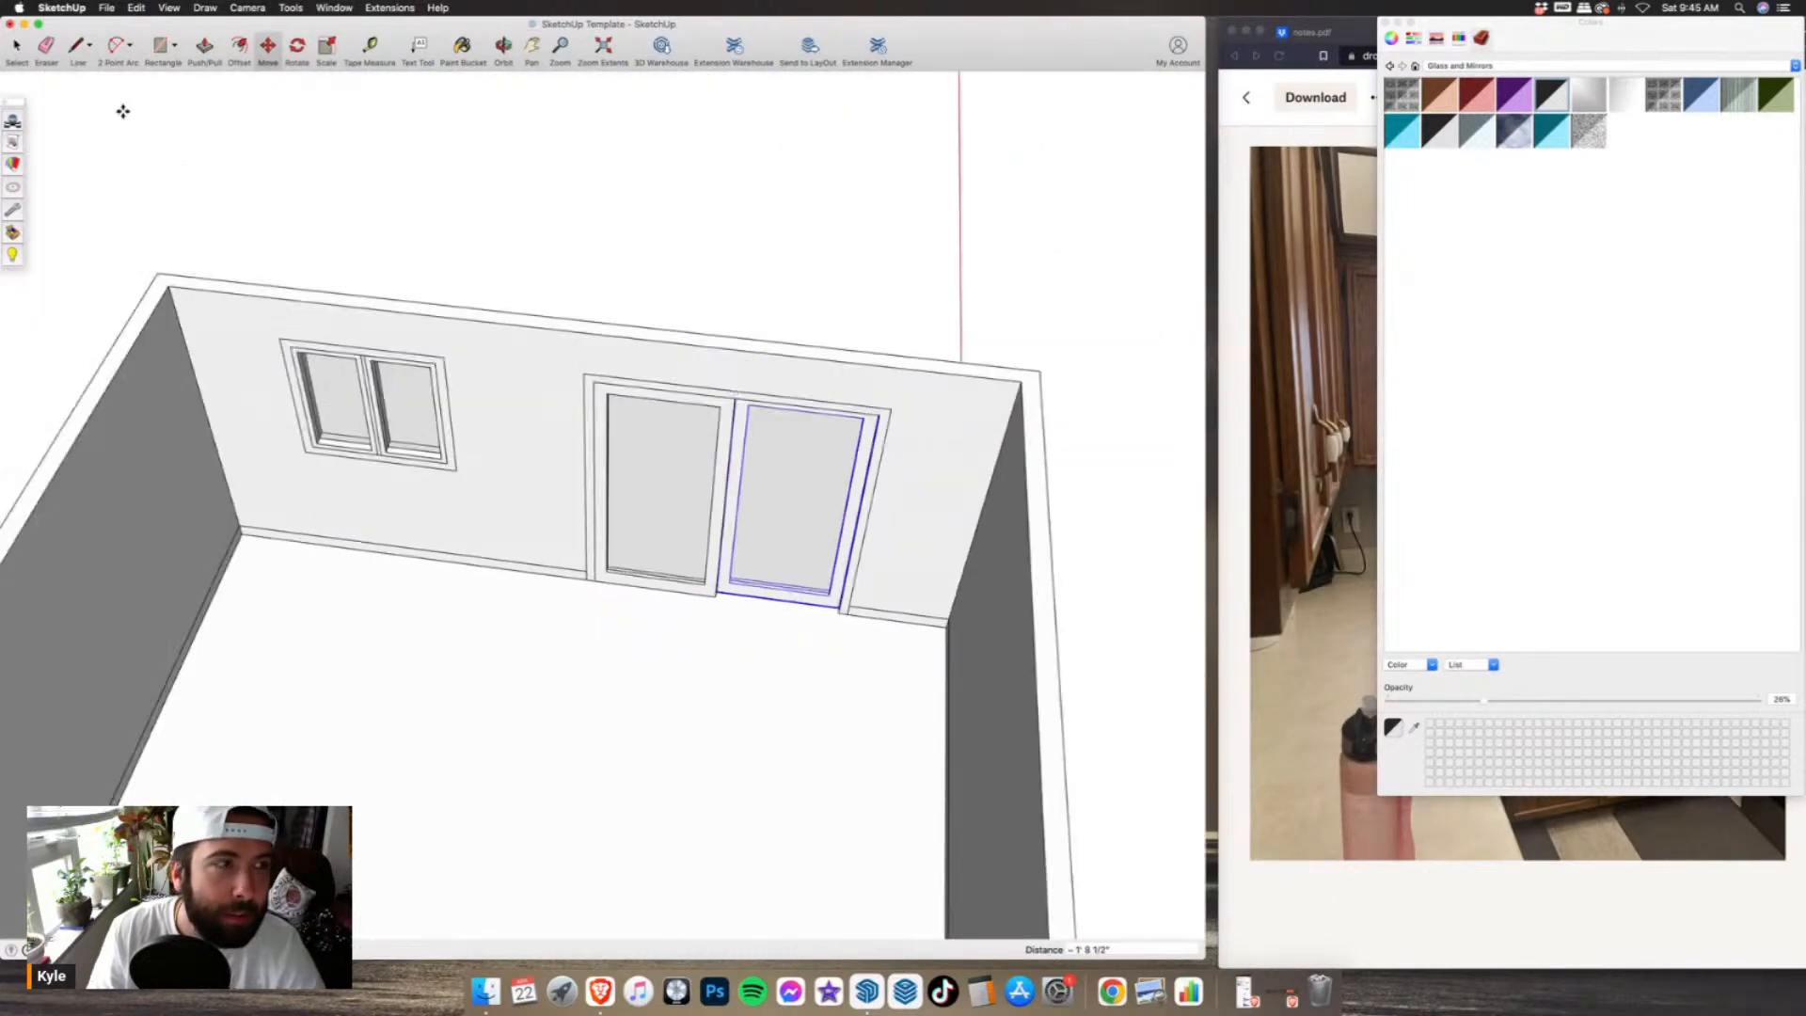
left_click(14, 47)
mouse_move(697, 415)
middle_mouse_down()
mouse_move(774, 286)
mouse_move(492, 206)
mouse_move(1229, 232)
middle_mouse_up()
scroll(879, 425, "down", 5)
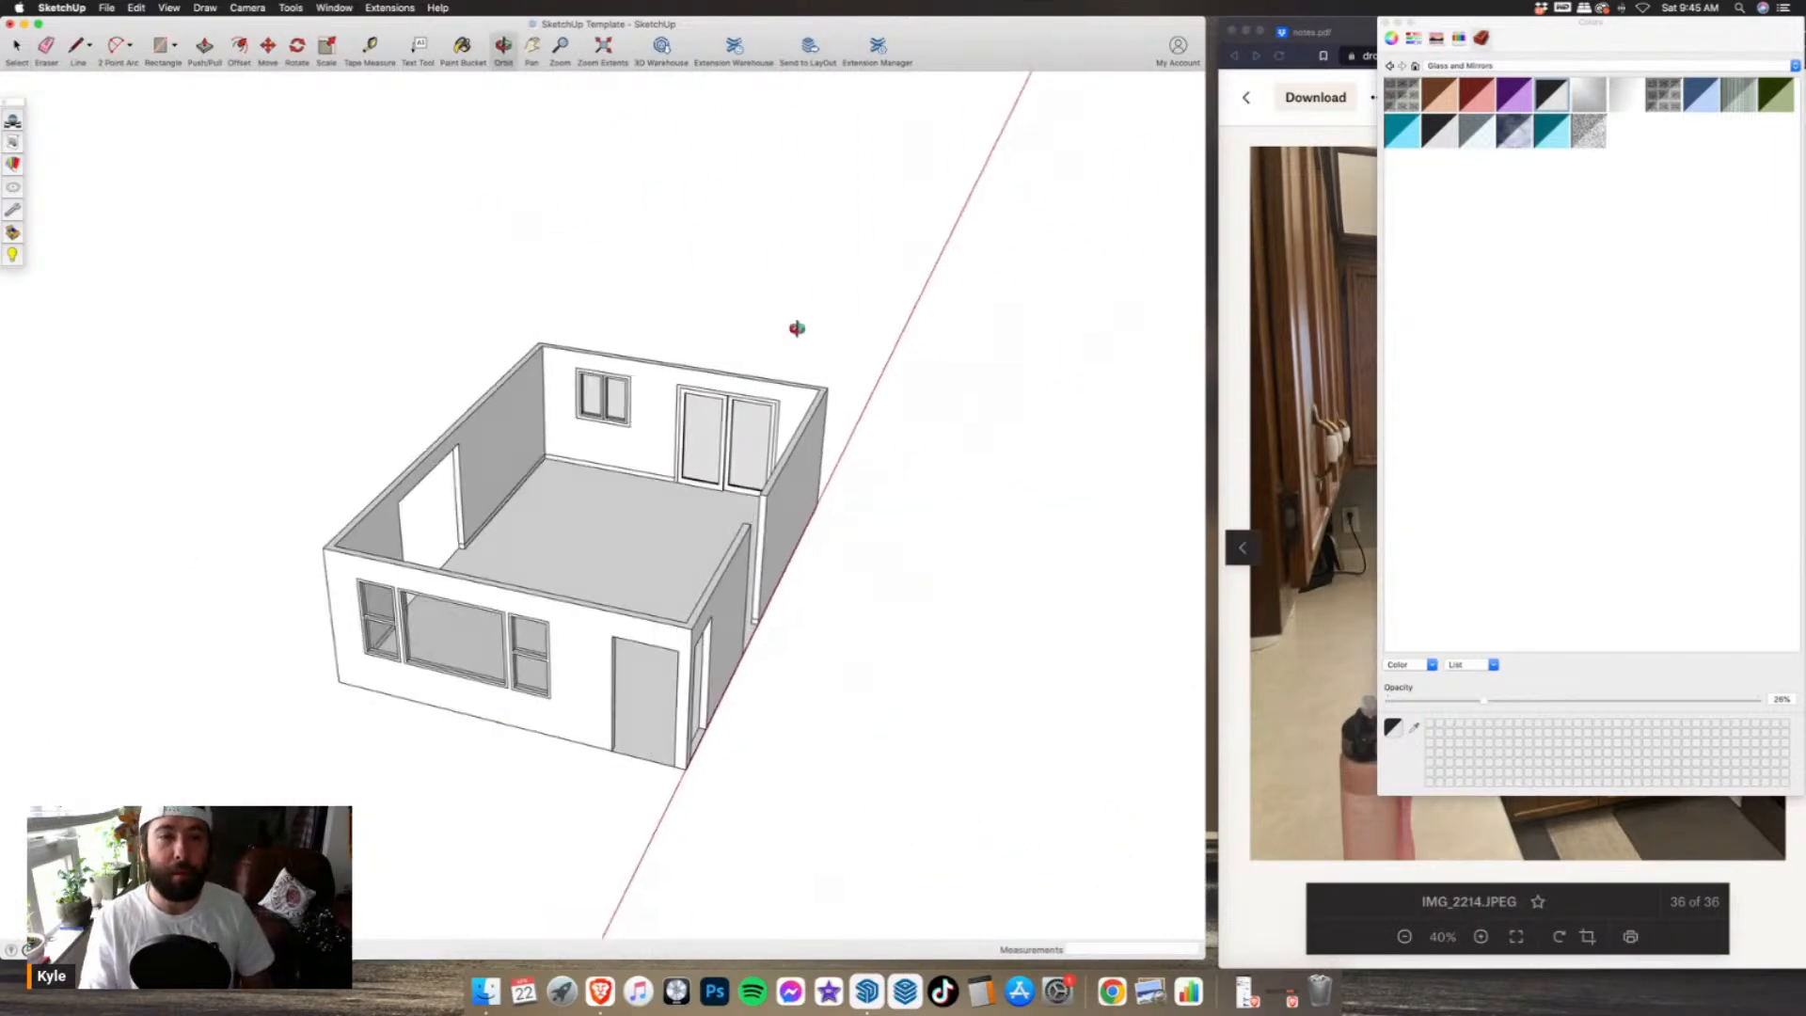
middle_click_drag(815, 323, 424, 516)
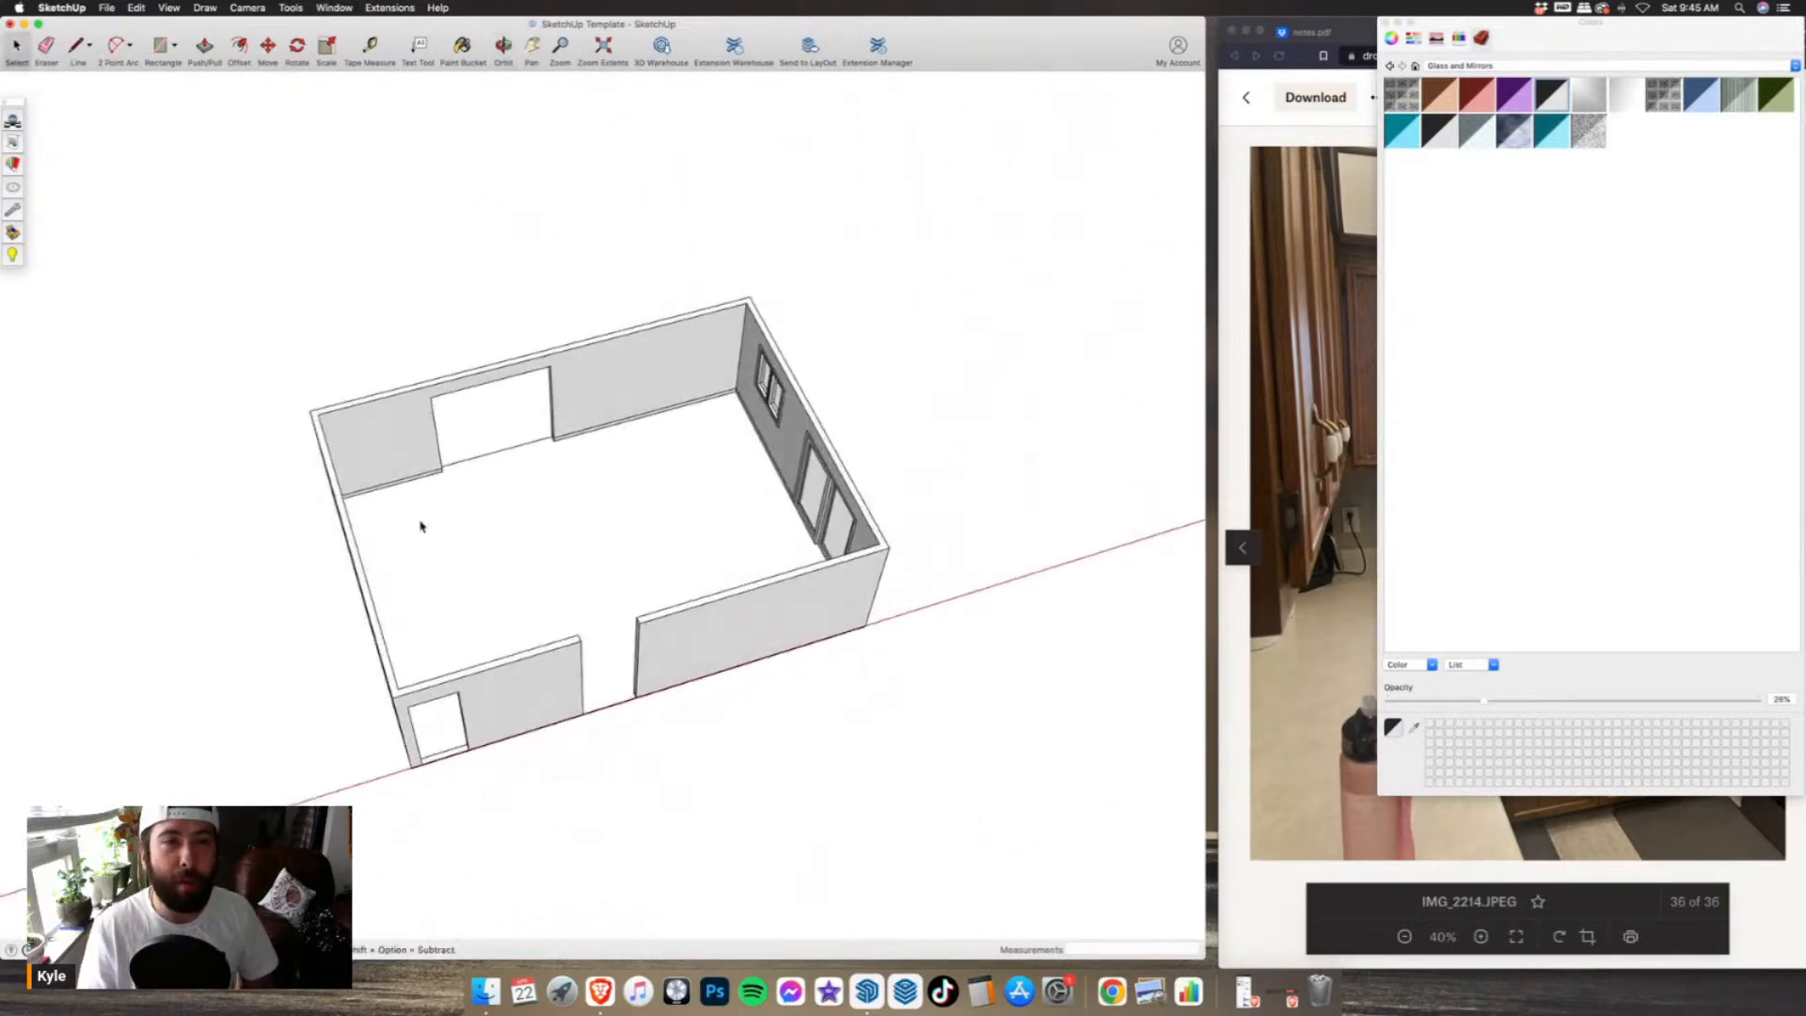
- Minimize the reference photo browser and arrange the widened model window and the materials palette side by side
left_click(1384, 20)
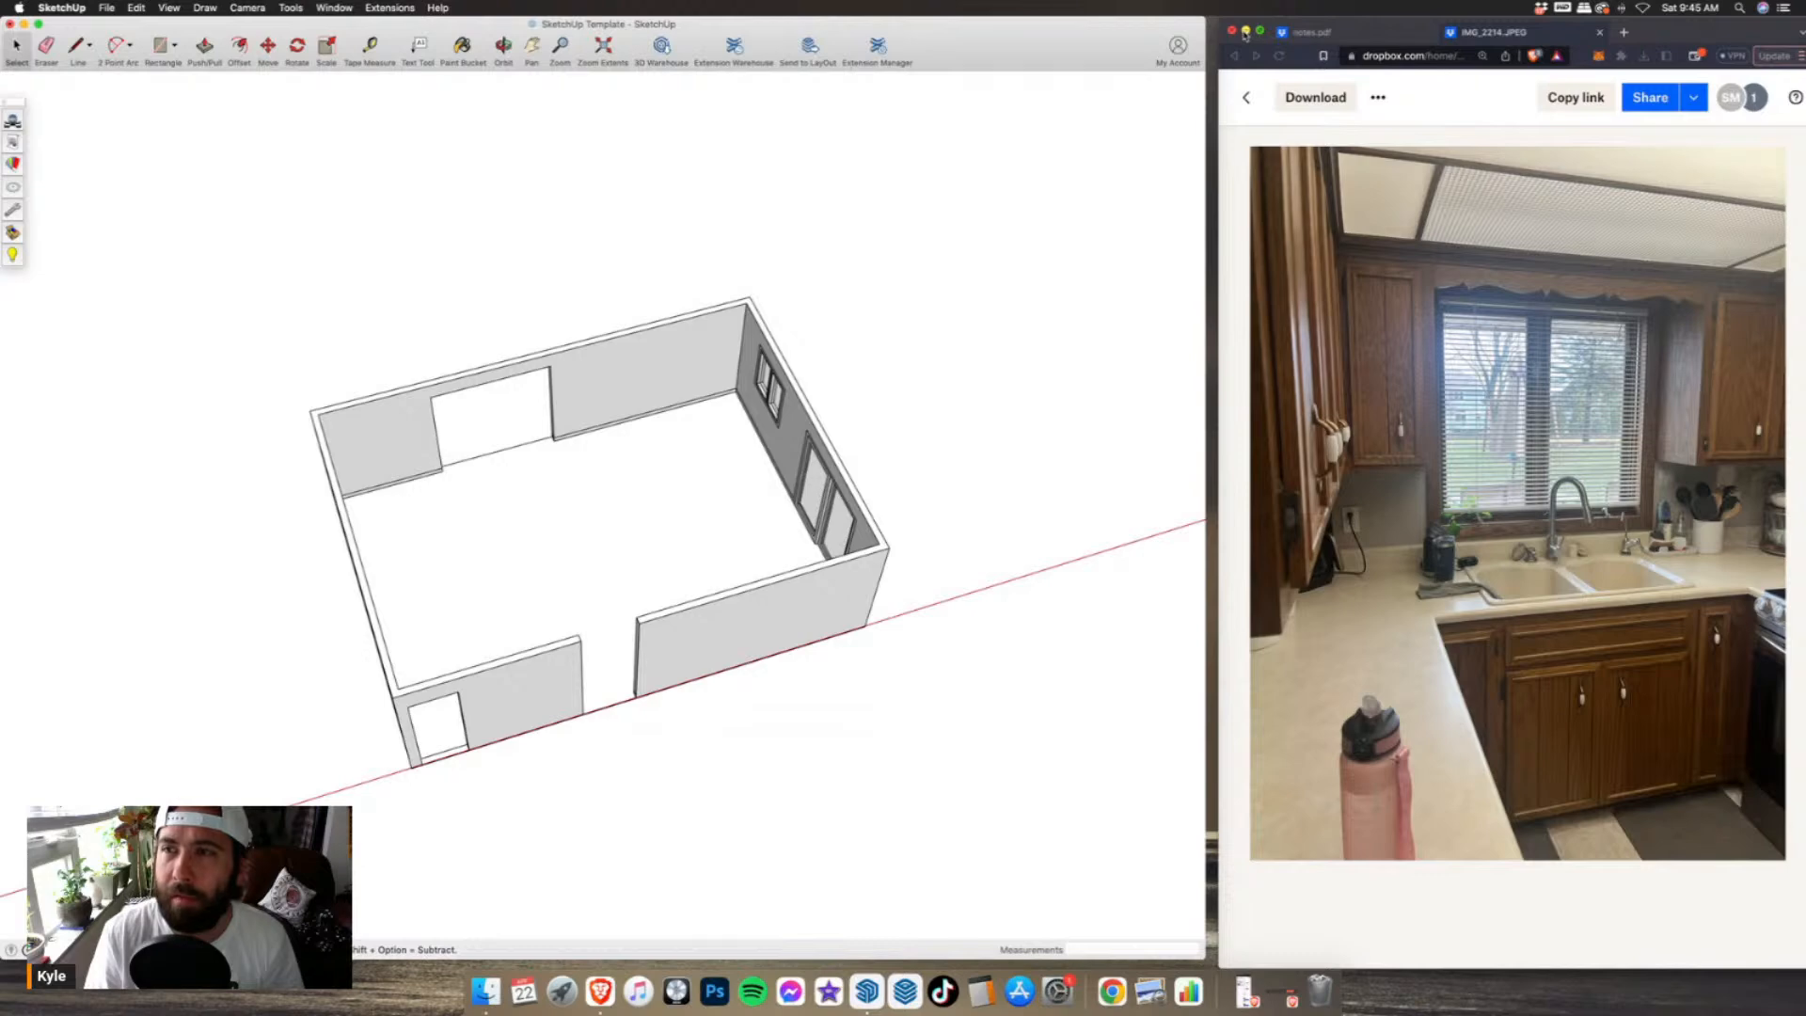
left_click(1246, 32)
left_click_drag(1206, 19, 1579, 19)
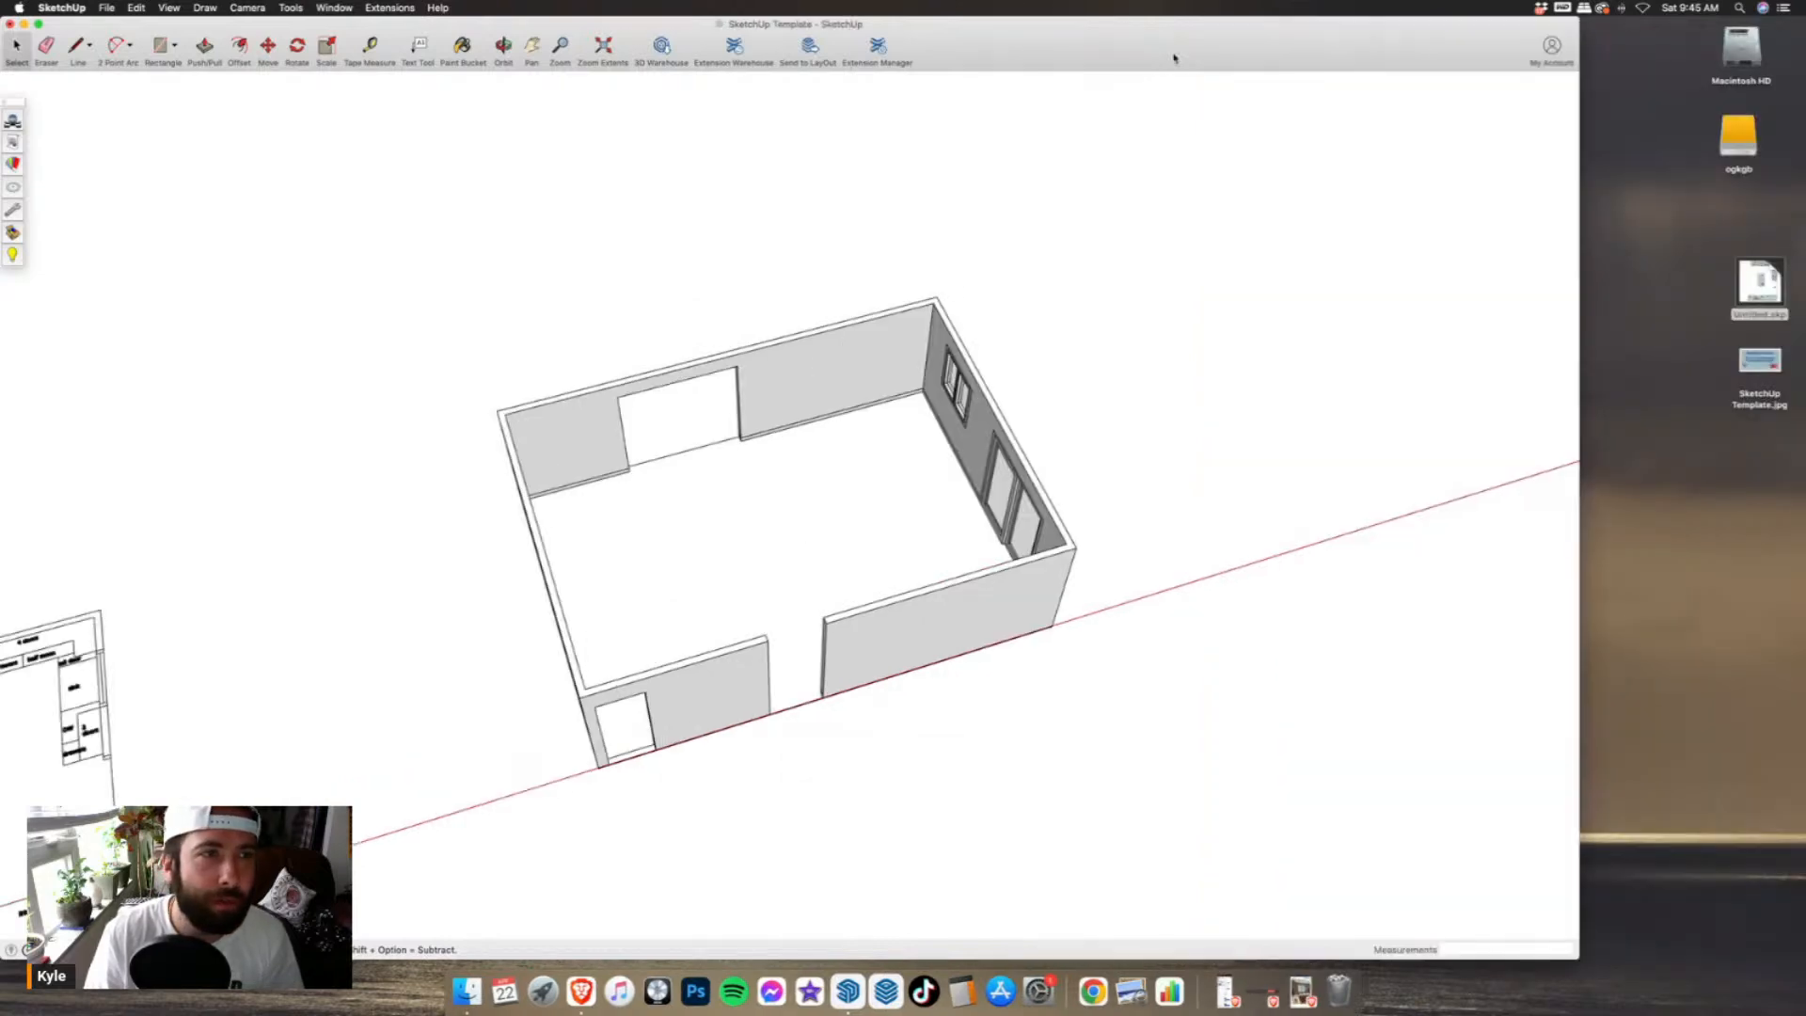
scroll(735, 224, "down", 3)
key("b")
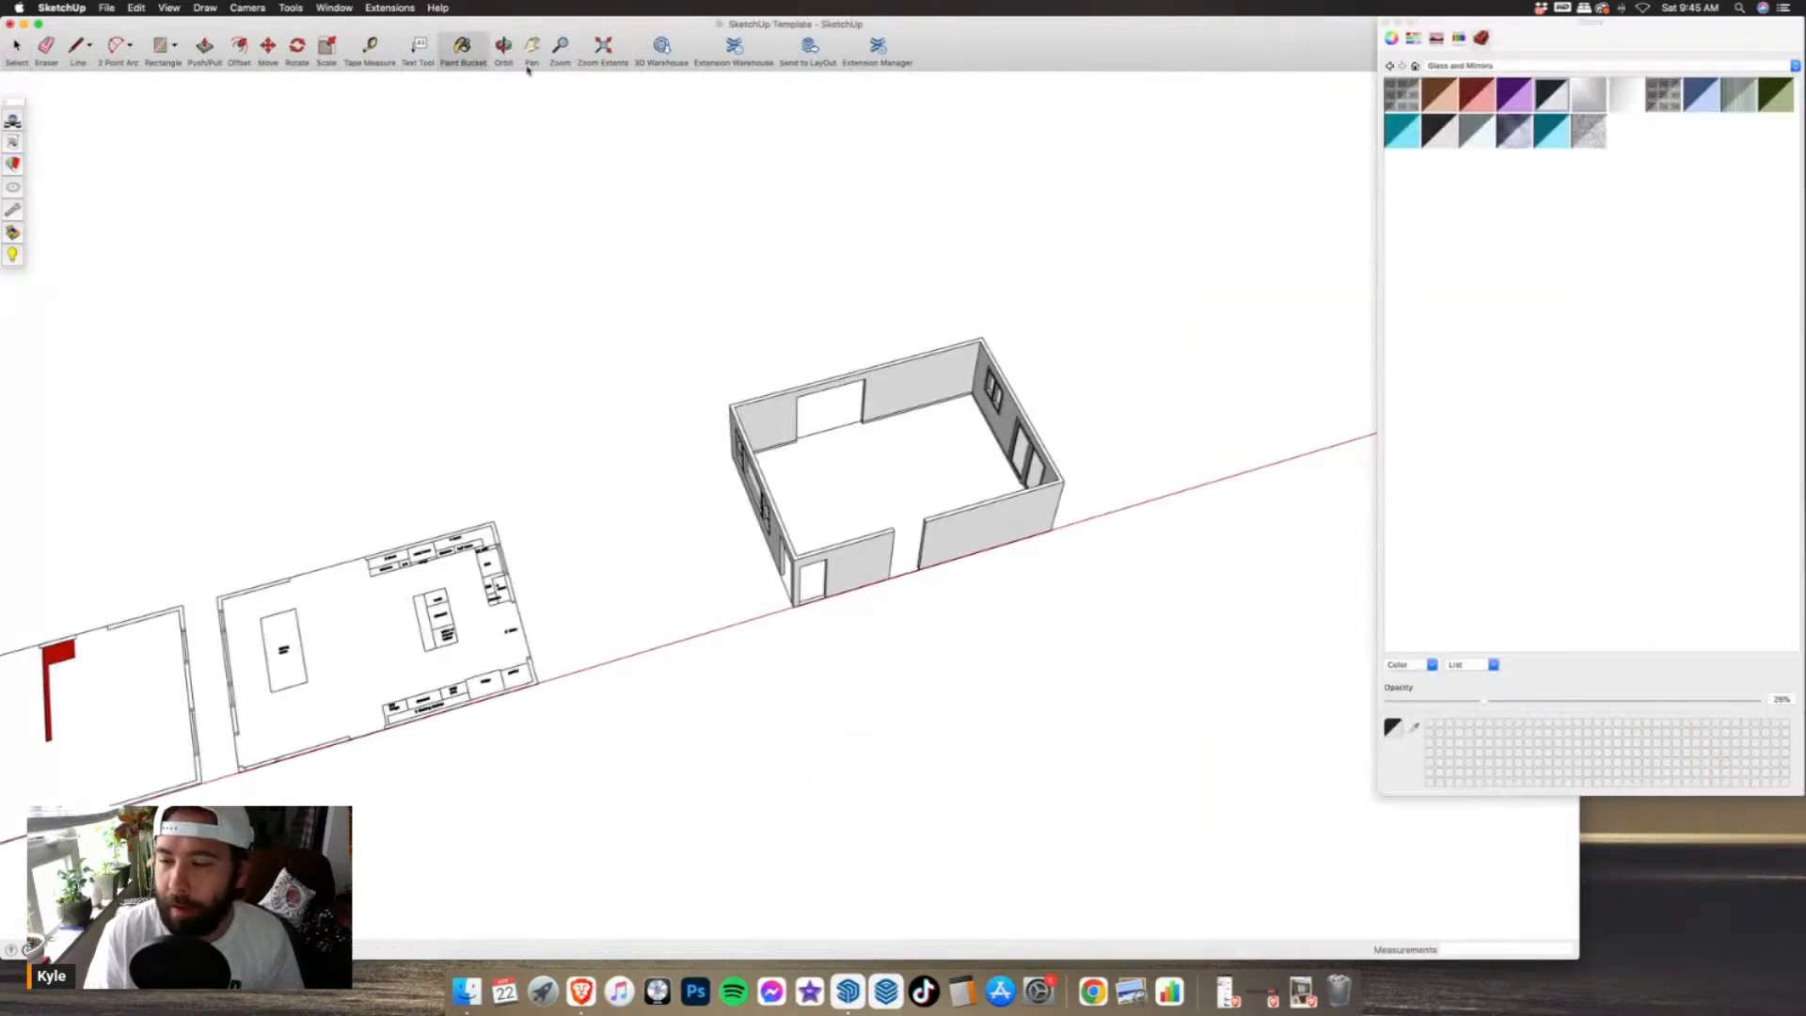
left_click_drag(1392, 791, 1587, 954)
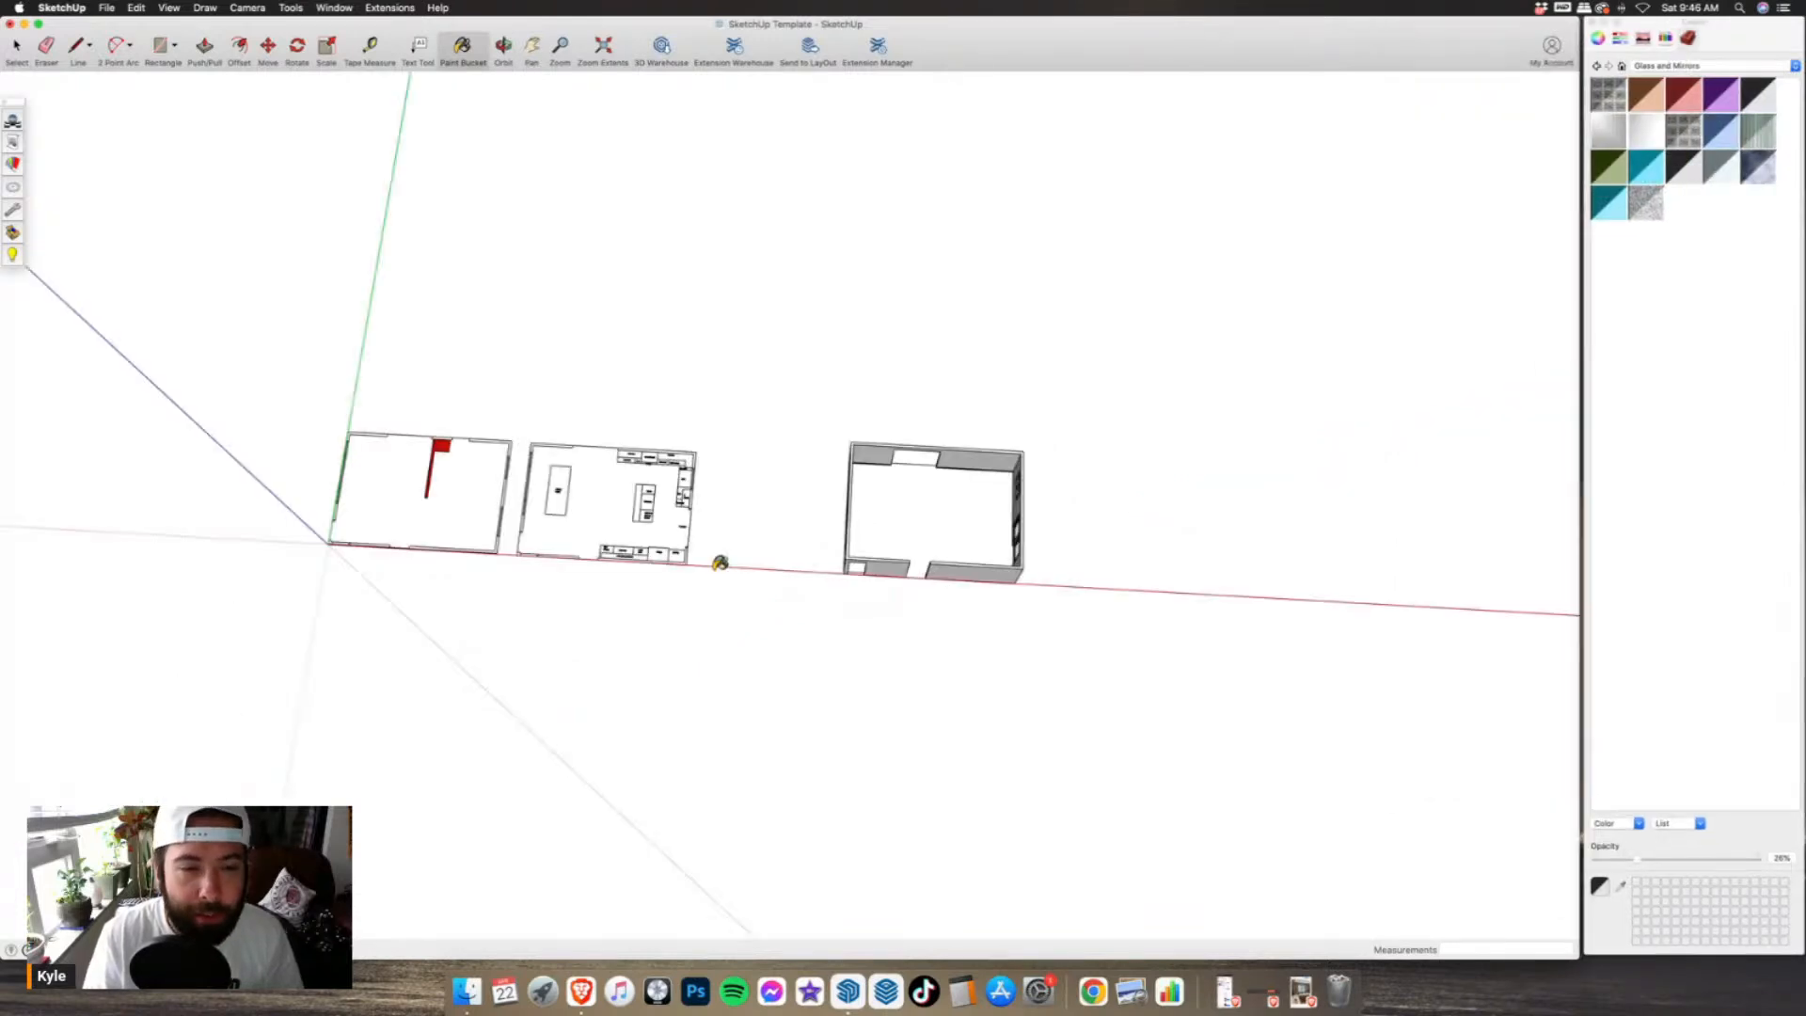
- Examine the labelled kitchen floor plan, including the cabinet run with the bev fridge, prep sink, fridge and pantry
scroll(635, 506, "up", 5)
scroll(635, 506, "up", 4)
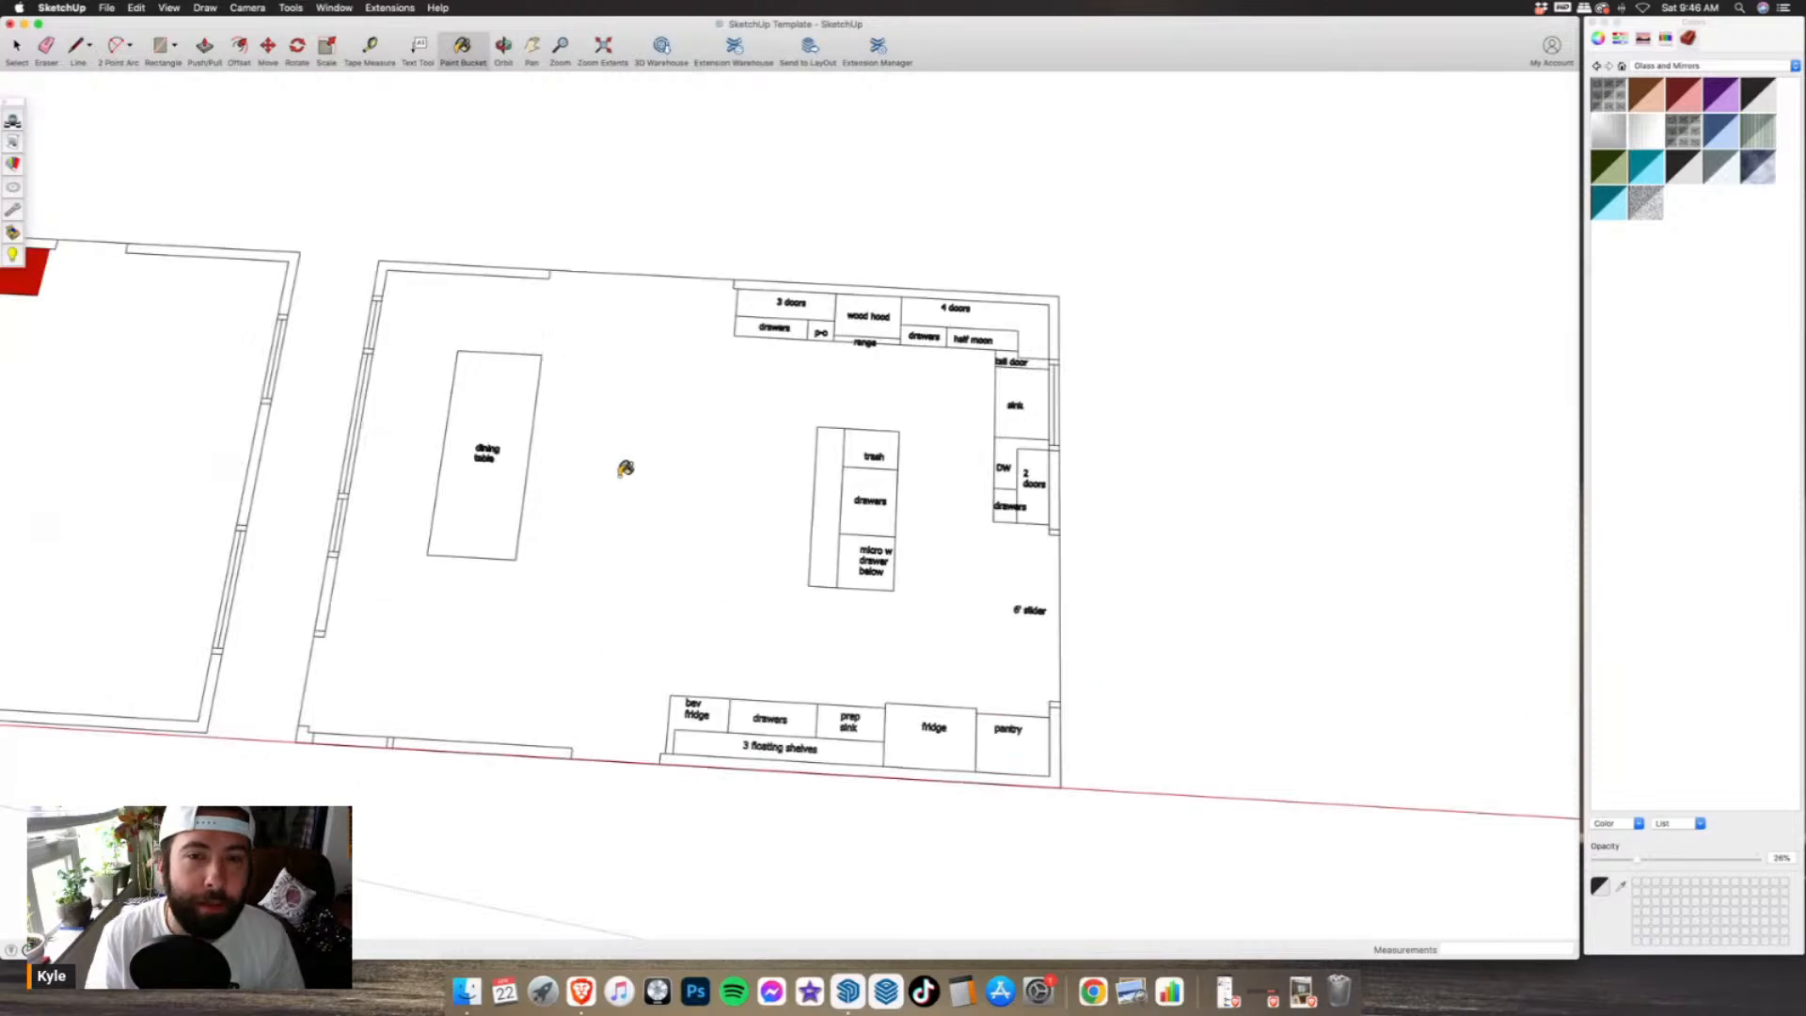
middle_click_drag(625, 468, 758, 319)
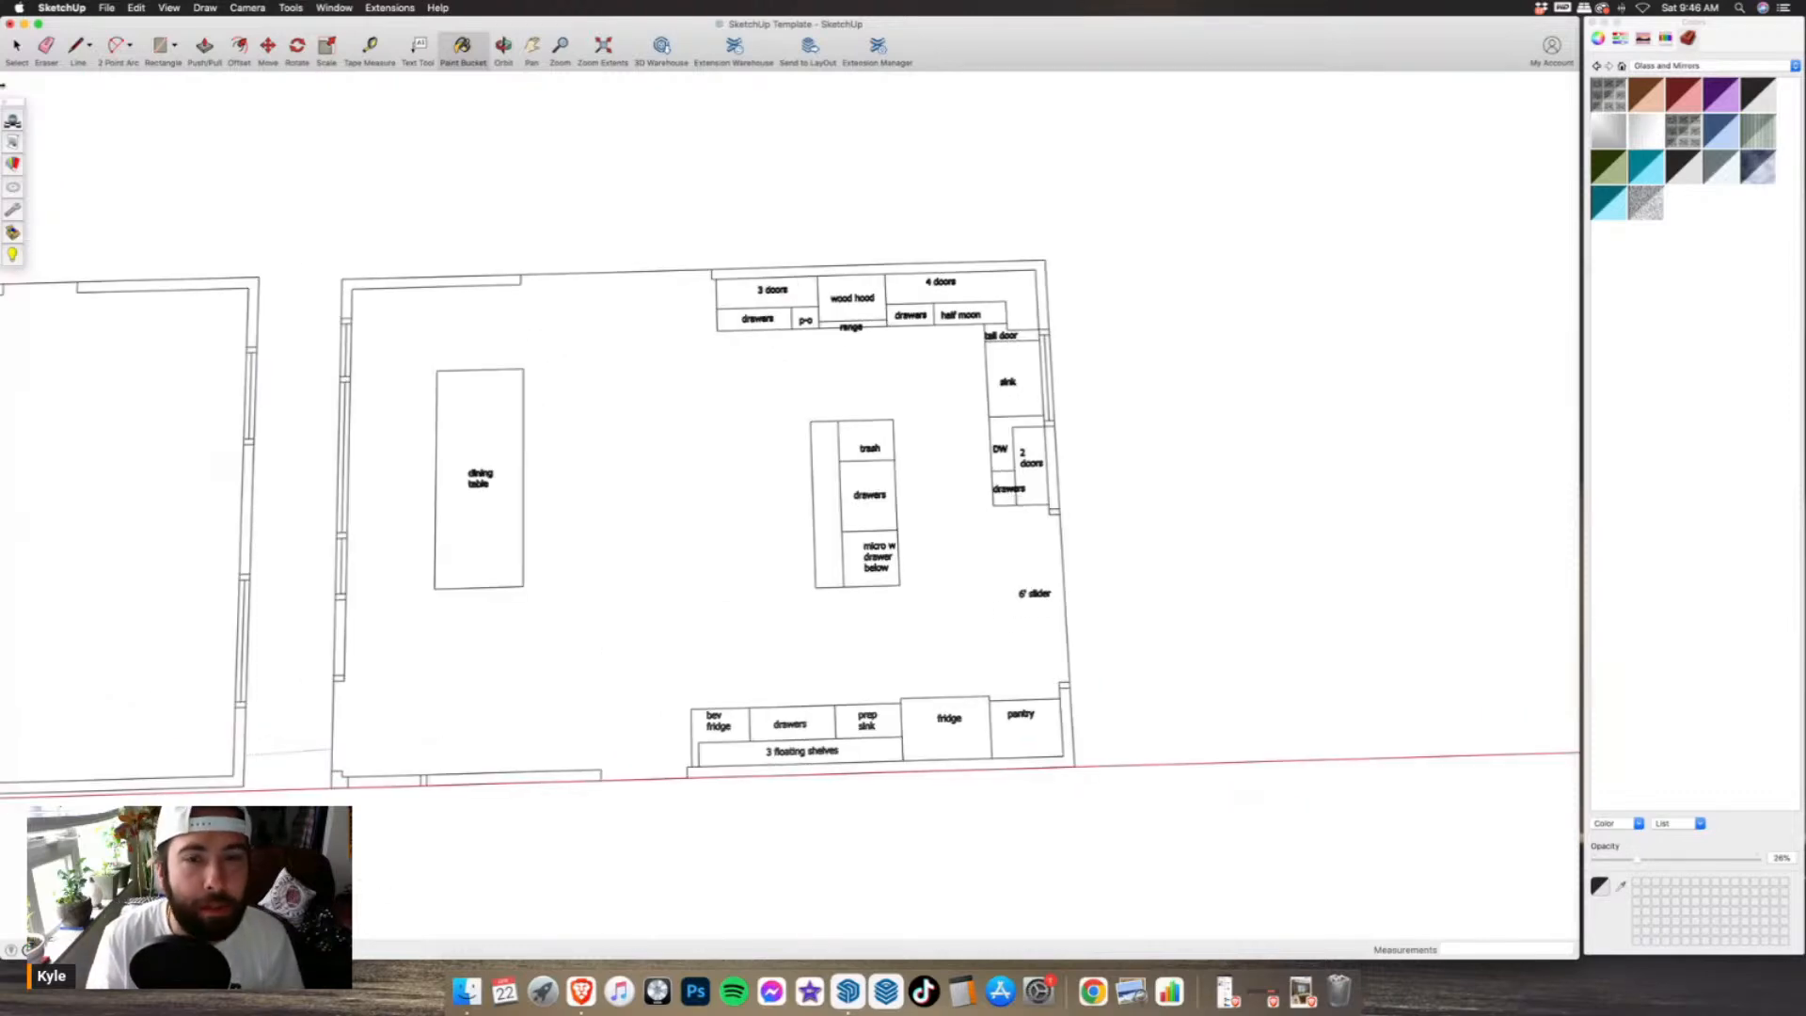
key("space")
scroll(459, 281, "down", 3)
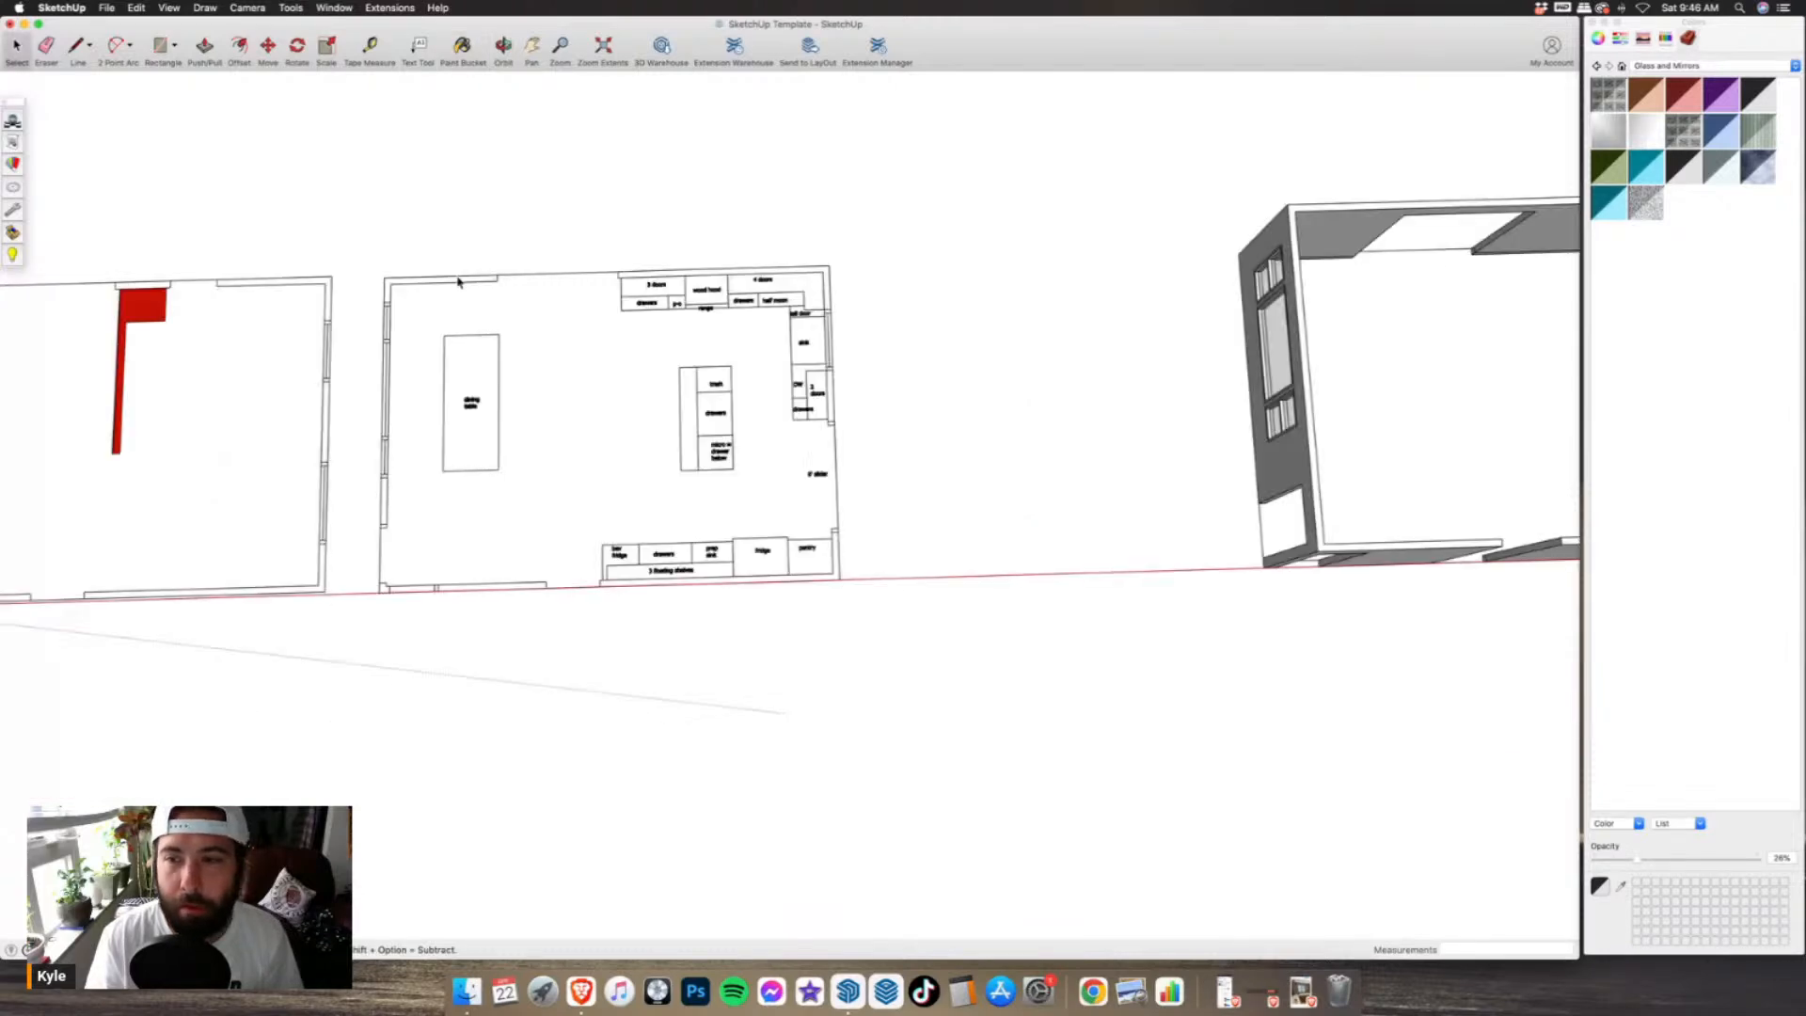
scroll(534, 446, "down", 3)
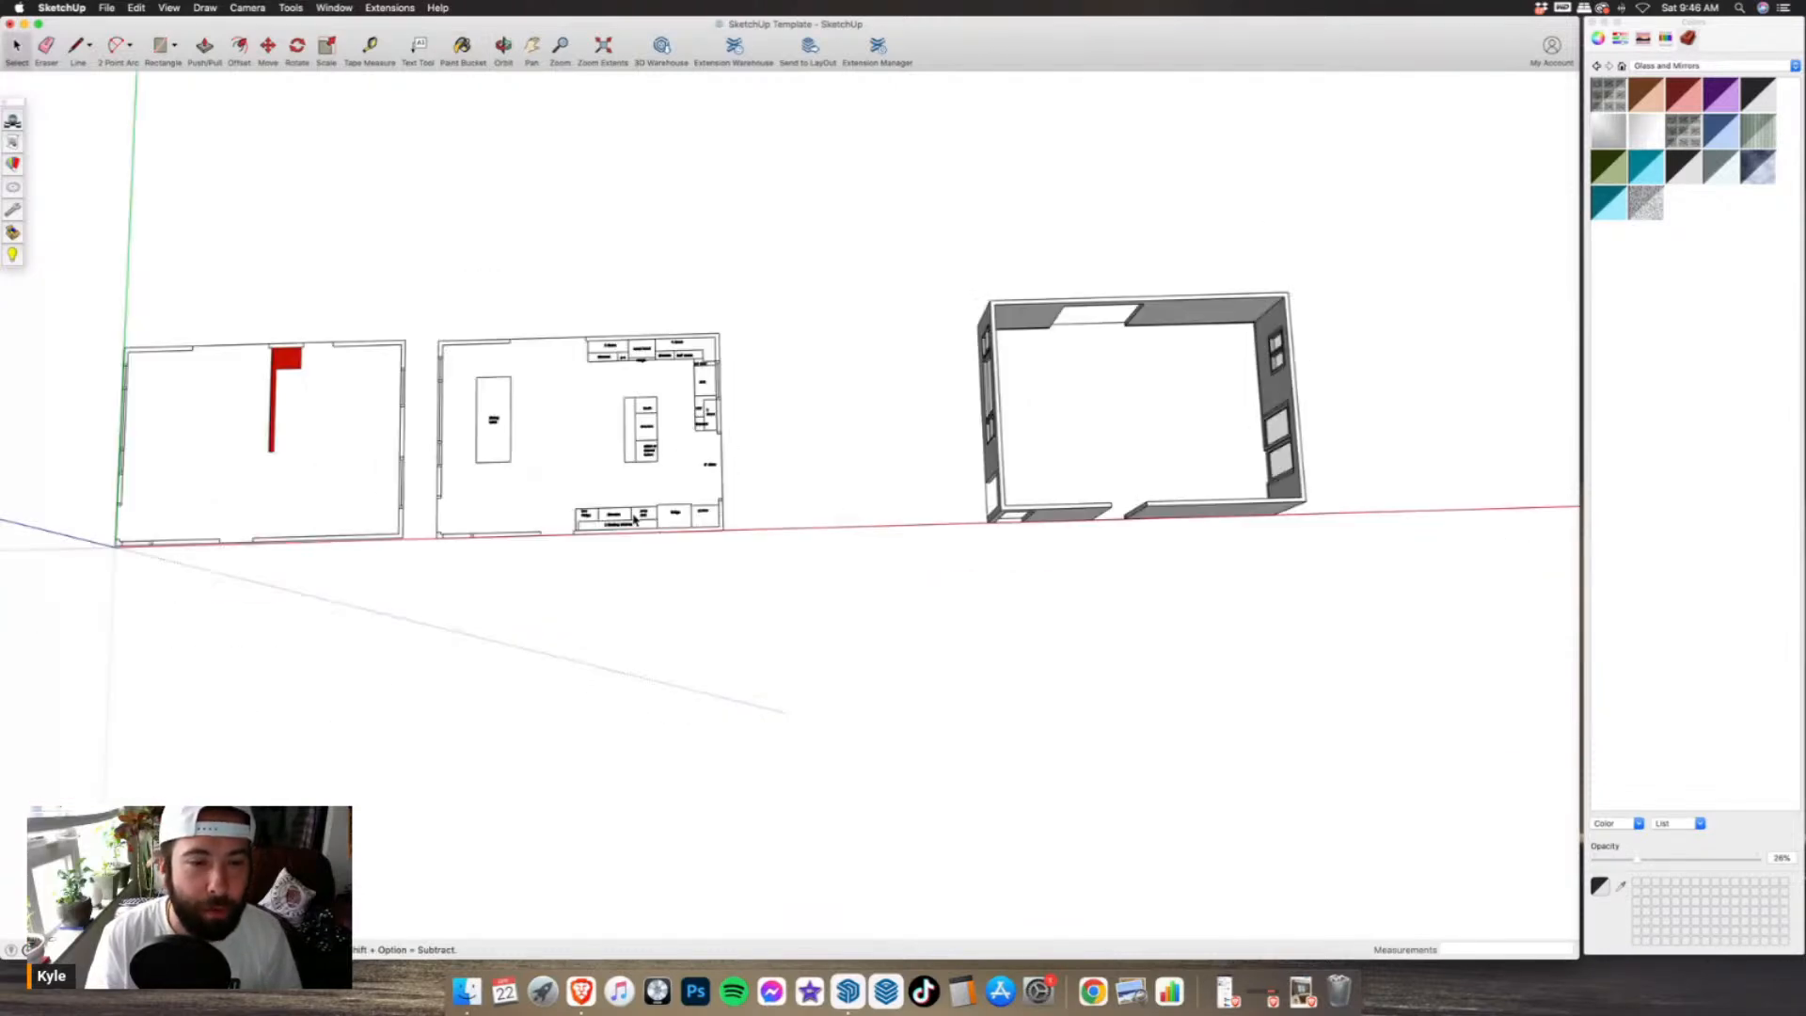
scroll(635, 517, "up", 5)
scroll(536, 621, "up", 3)
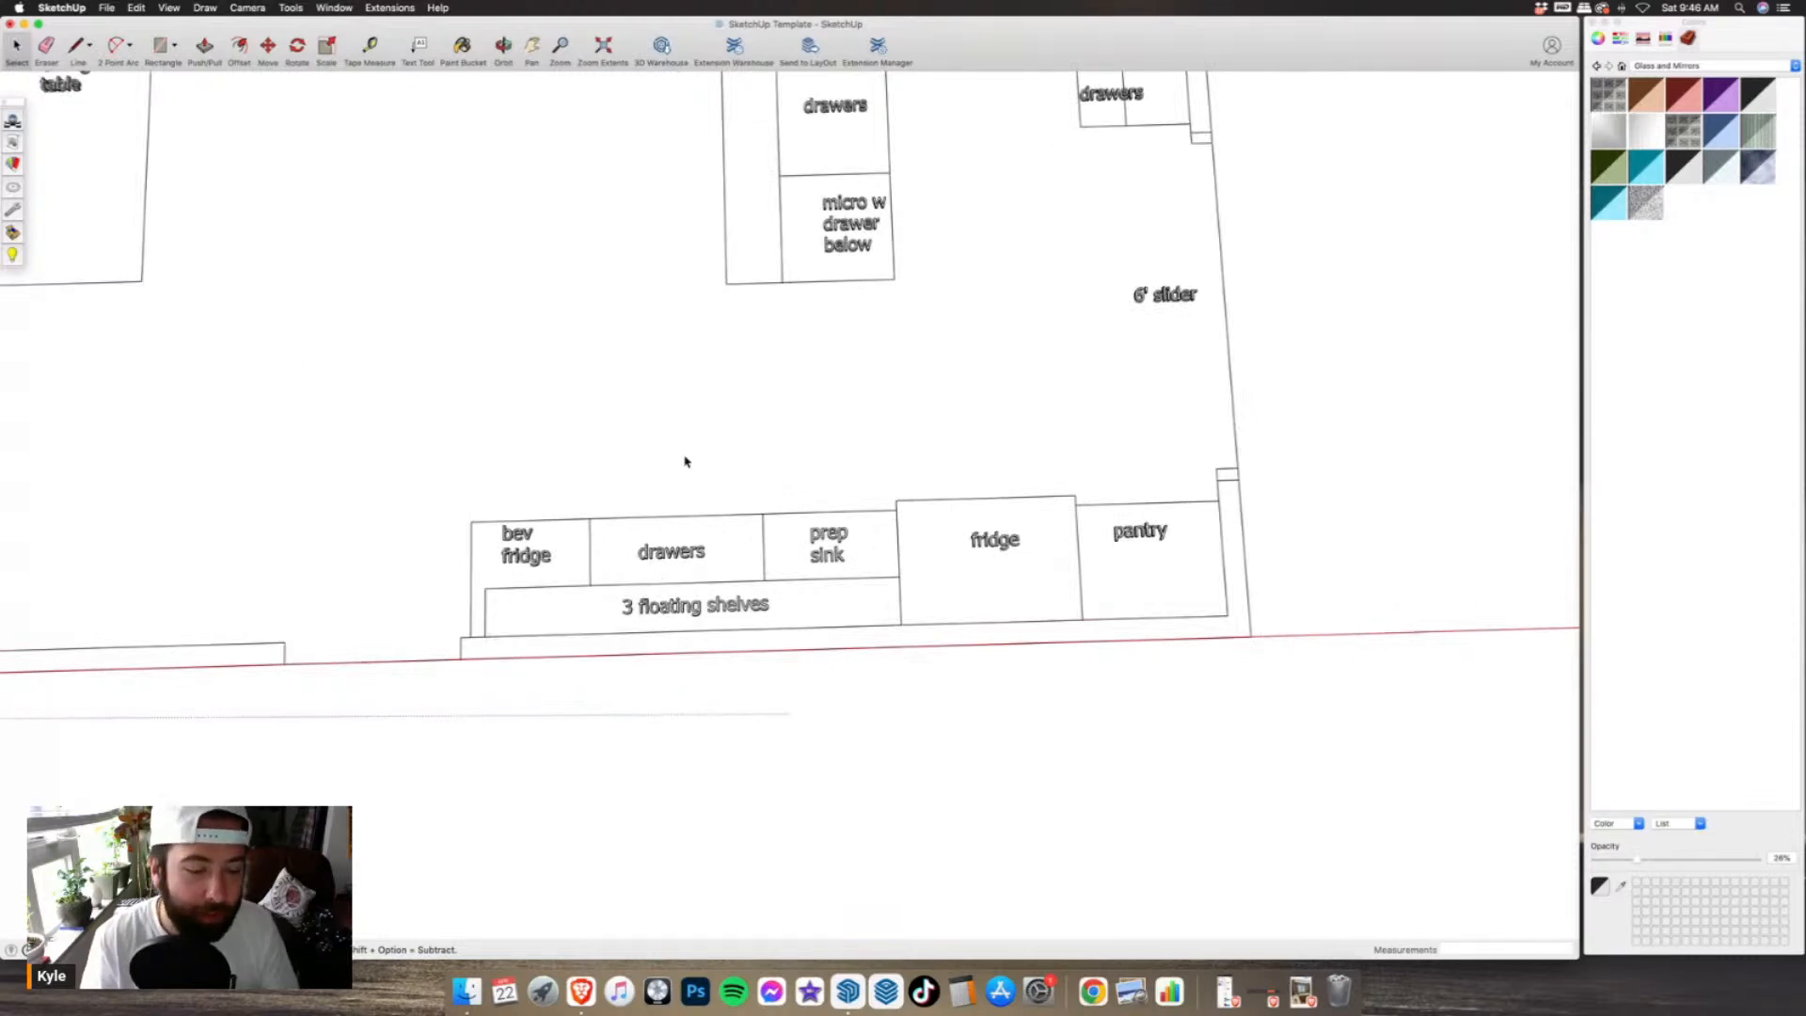
- Copy the bev fridge, drawers, prep sink, floating shelves, fridge and pantry faces from the labelled floor plan
scroll(686, 461, "down", 2)
scroll(688, 468, "up", 2)
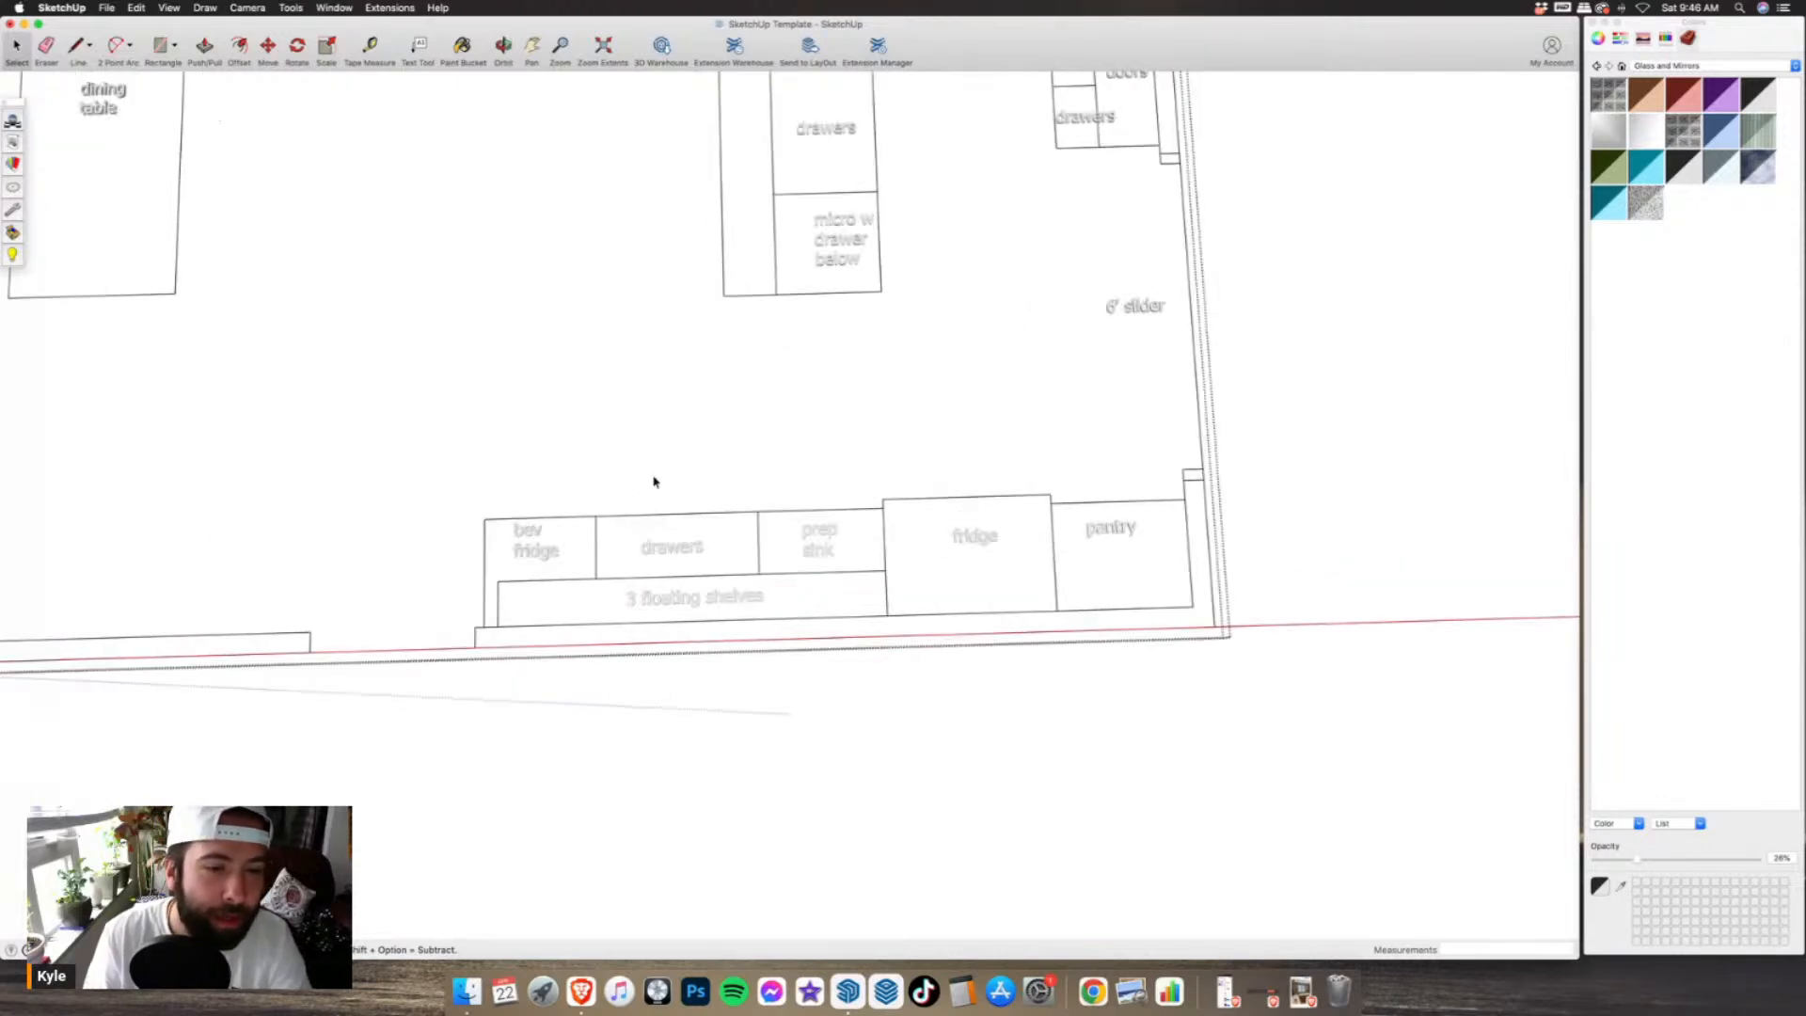
left_click(577, 556)
left_click(622, 562, "shift")
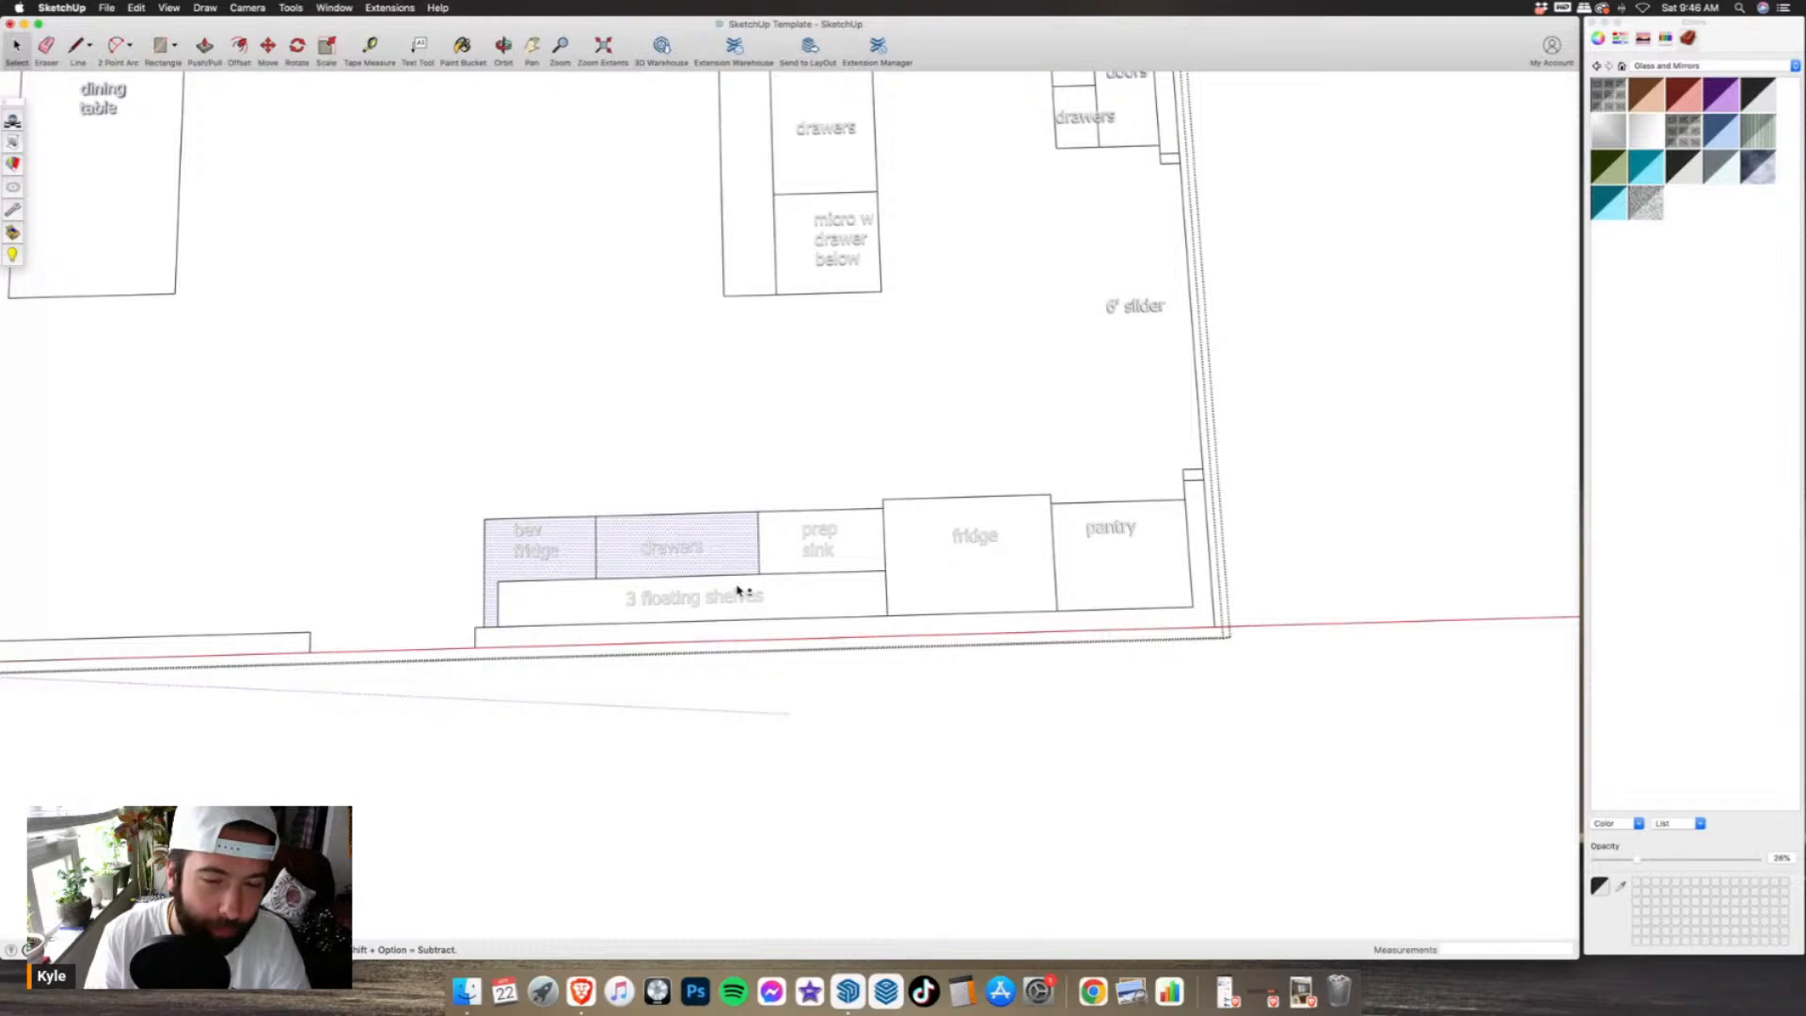
left_click(842, 563, "shift")
left_click(863, 602, "shift")
left_click(1006, 584, "shift")
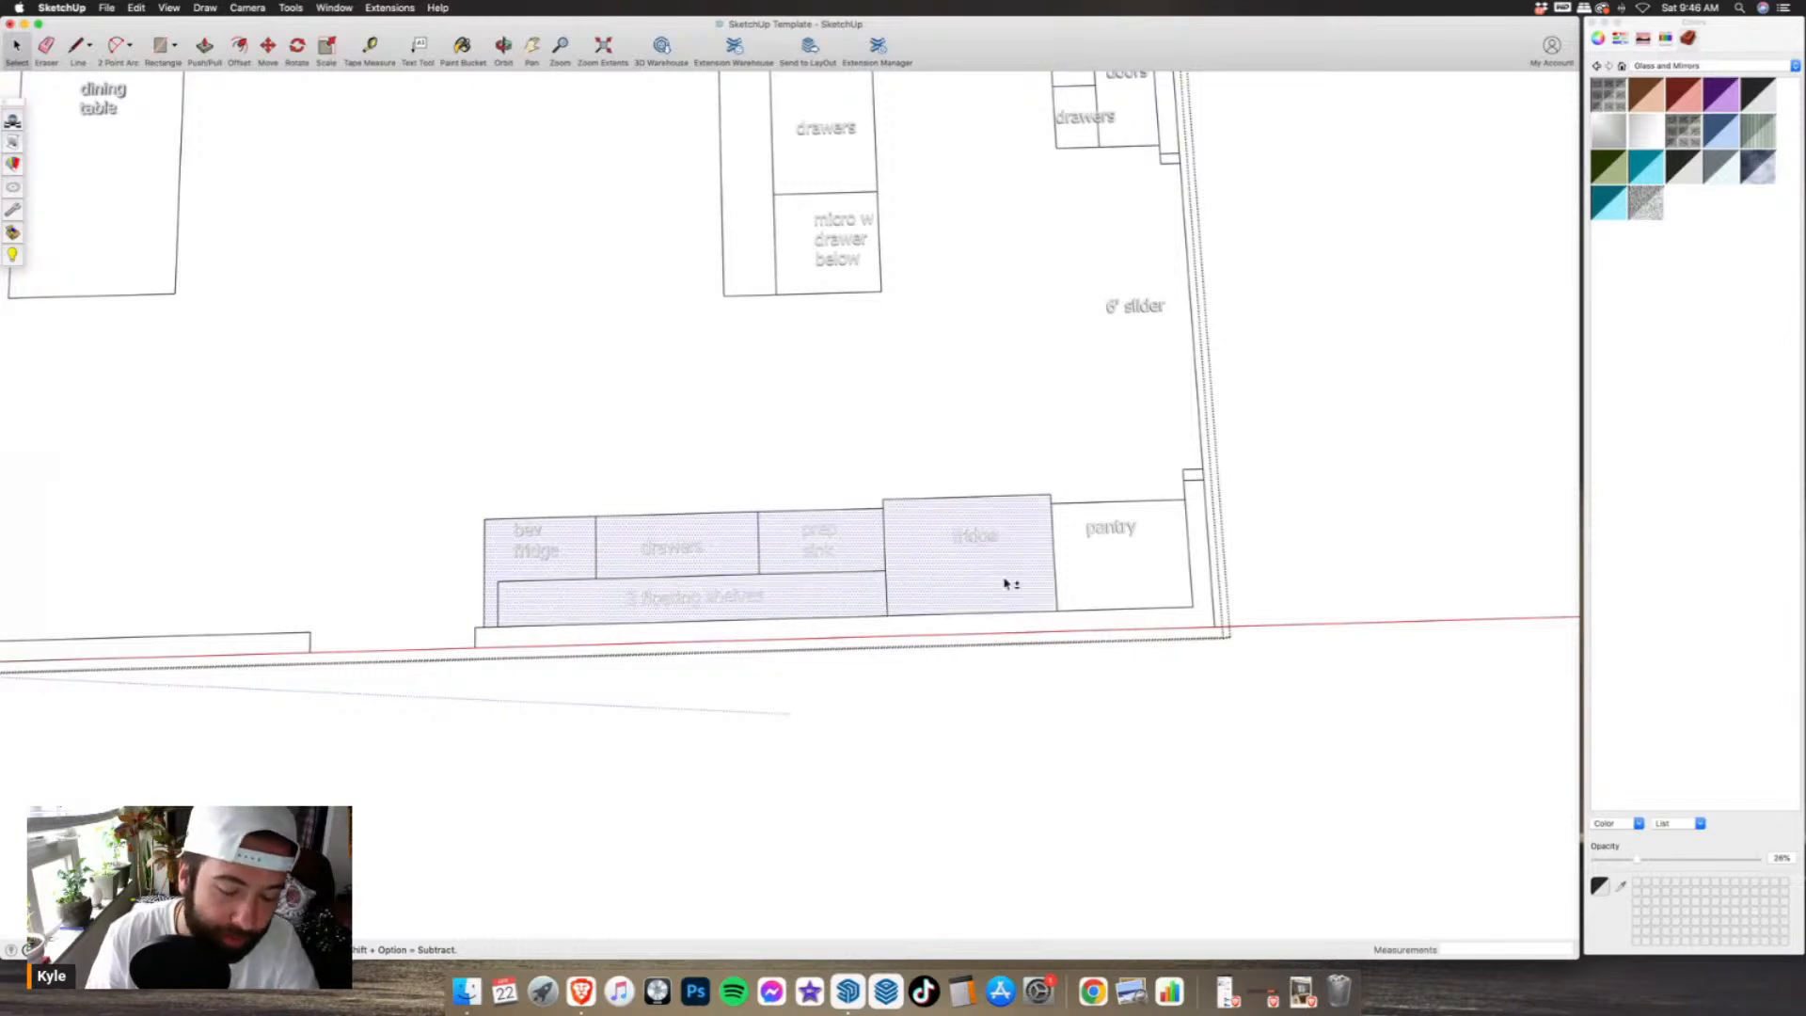
left_click(1138, 580, "shift")
left_click(566, 502)
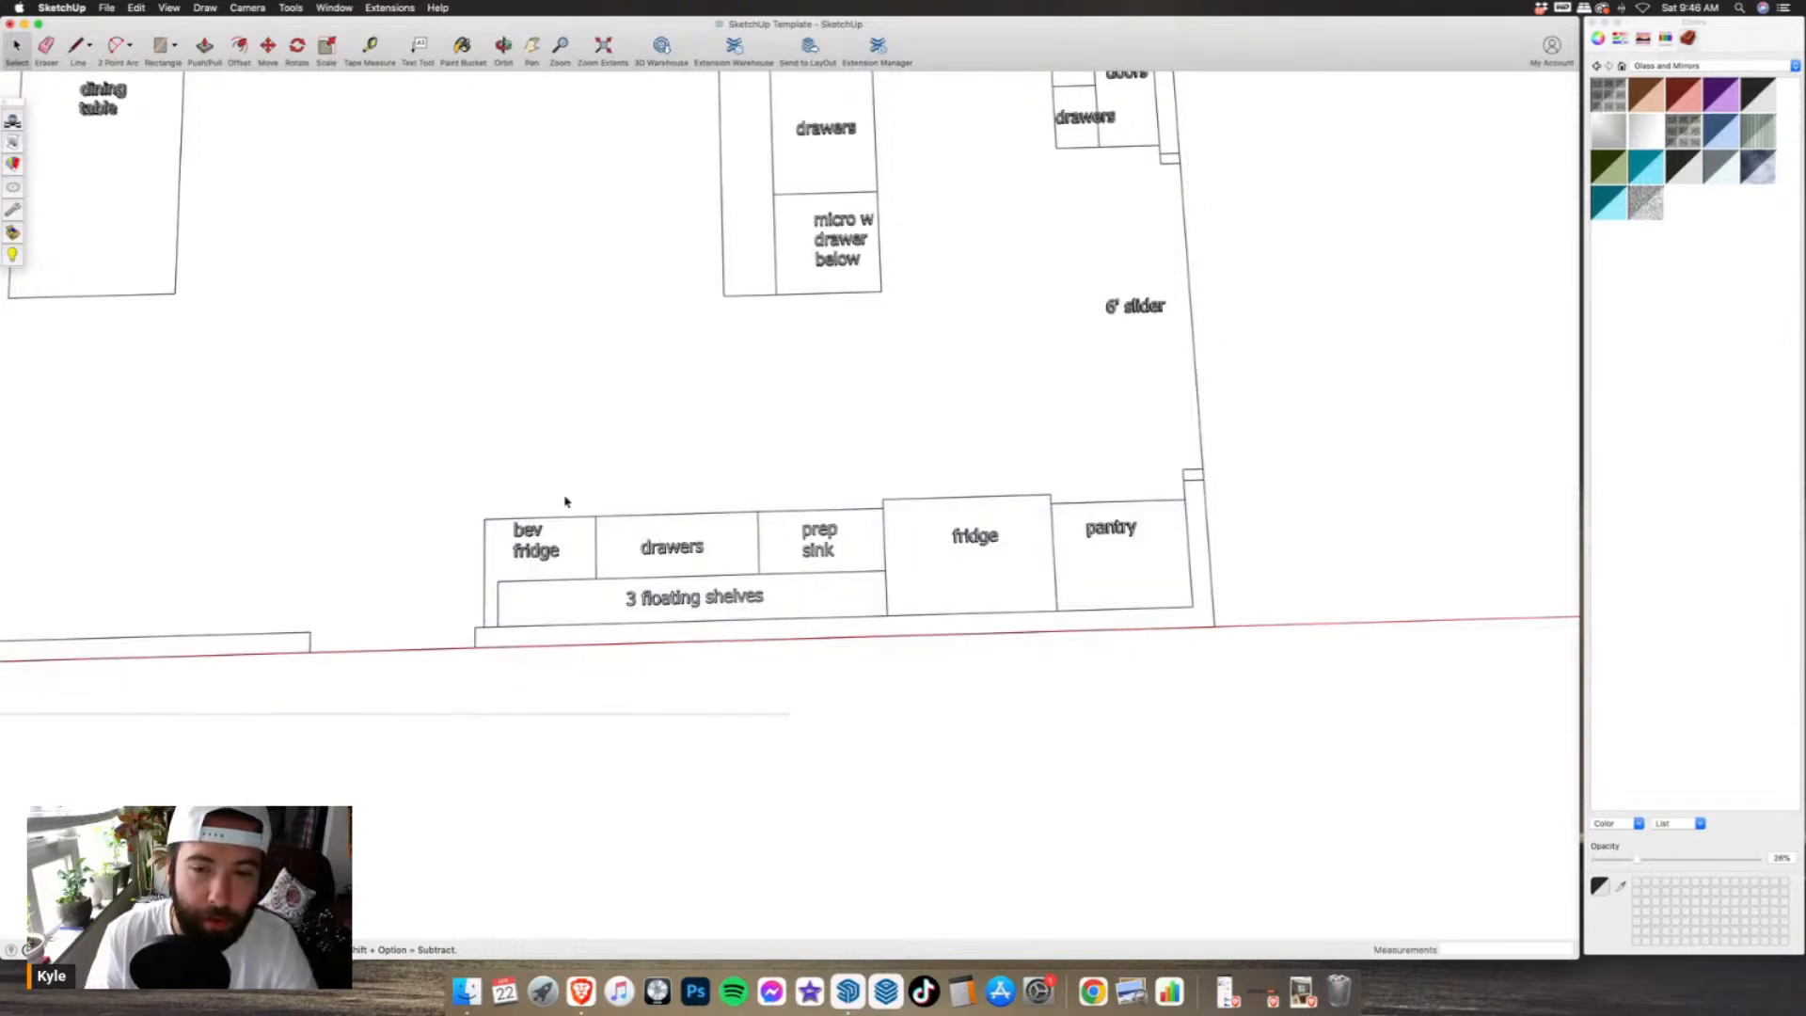
- Hide the extruded wall group of the 3D room
scroll(941, 527, "down", 10)
scroll(941, 527, "up", 2)
right_click(942, 515)
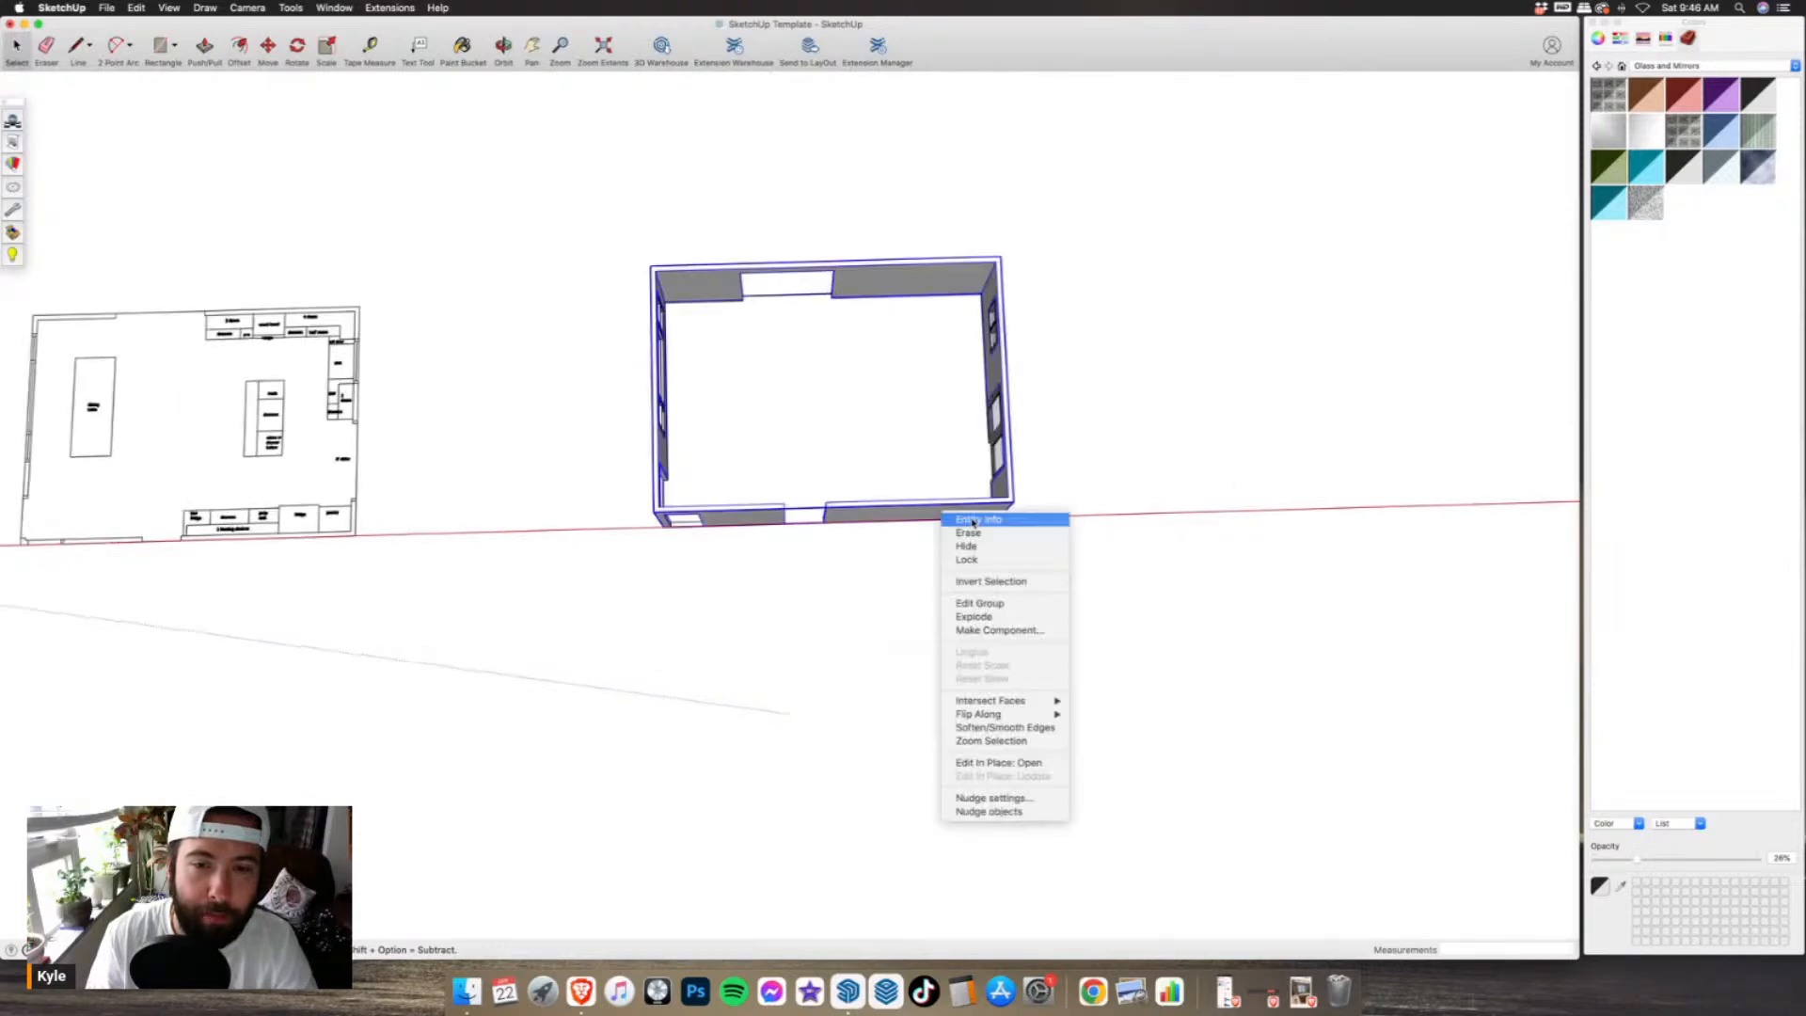
left_click(968, 545)
scroll(880, 567, "down", 2)
- Paste the cabinet run into the 3D room's floor plan and align its pantry end with the inside wall corner by the slider
middle_click_drag(656, 525, 1137, 472)
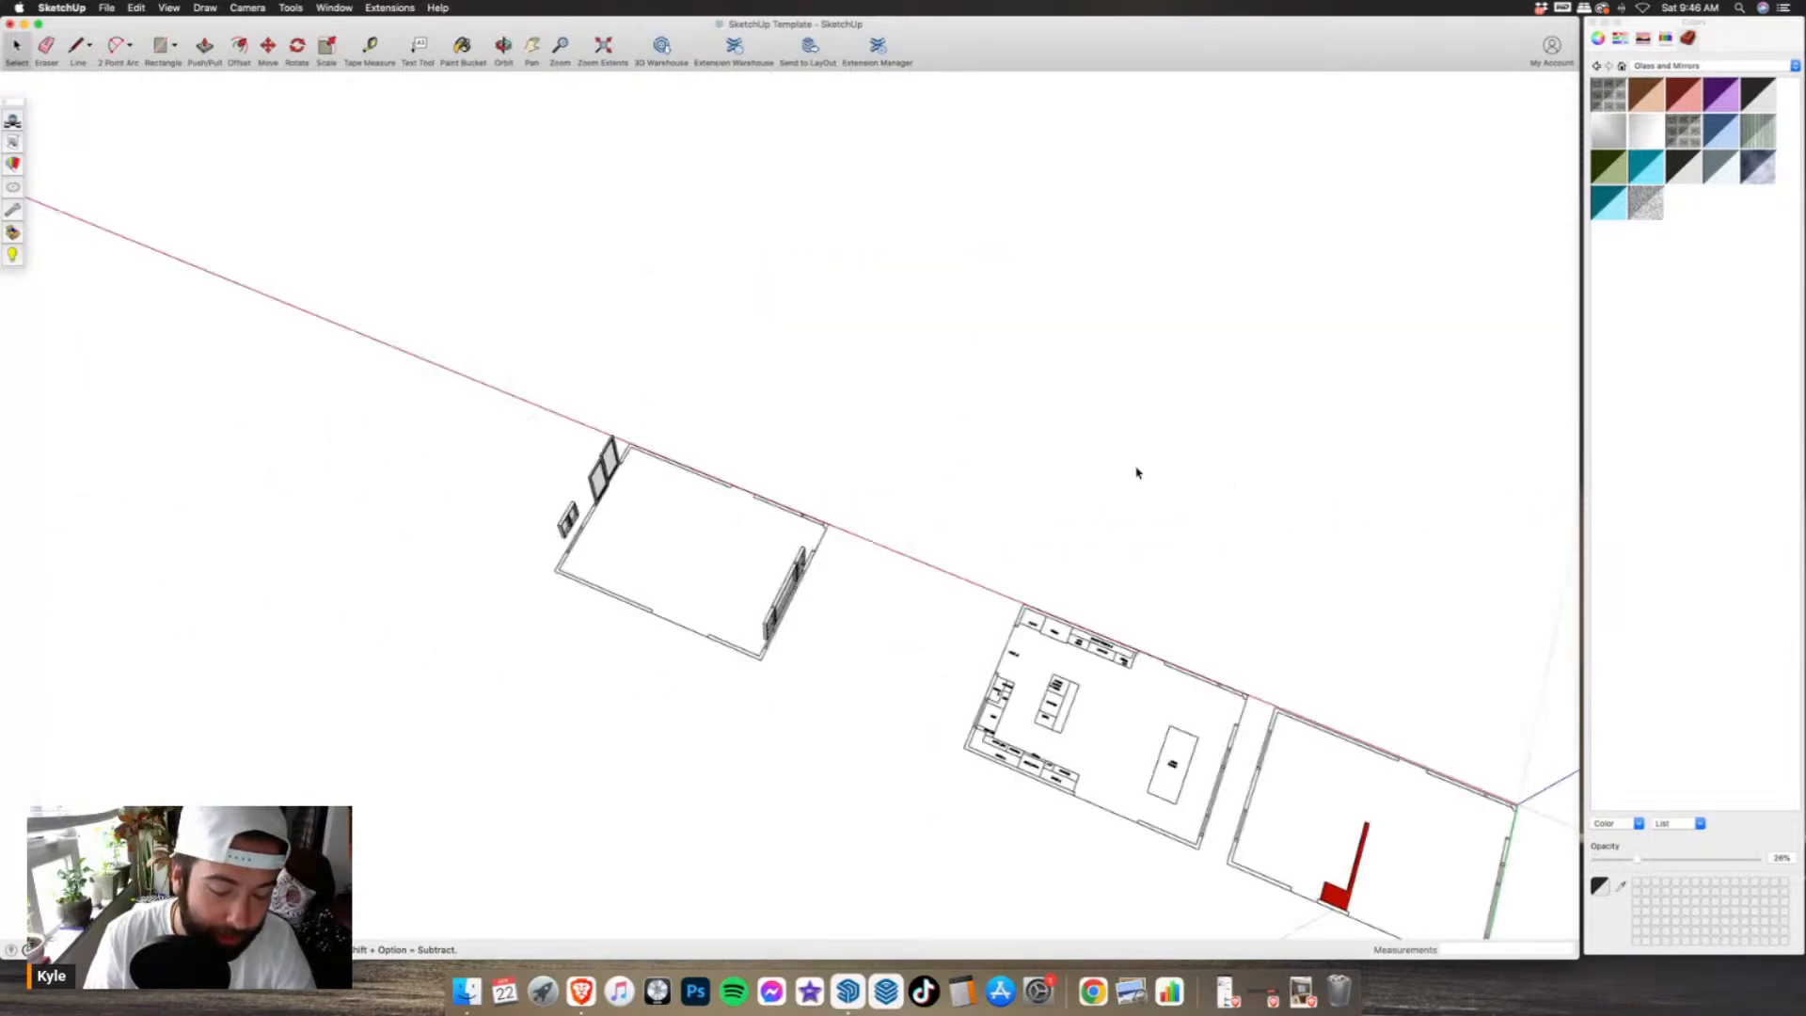
scroll(595, 465, "up", 5)
scroll(595, 466, "up", 2)
key("super+v")
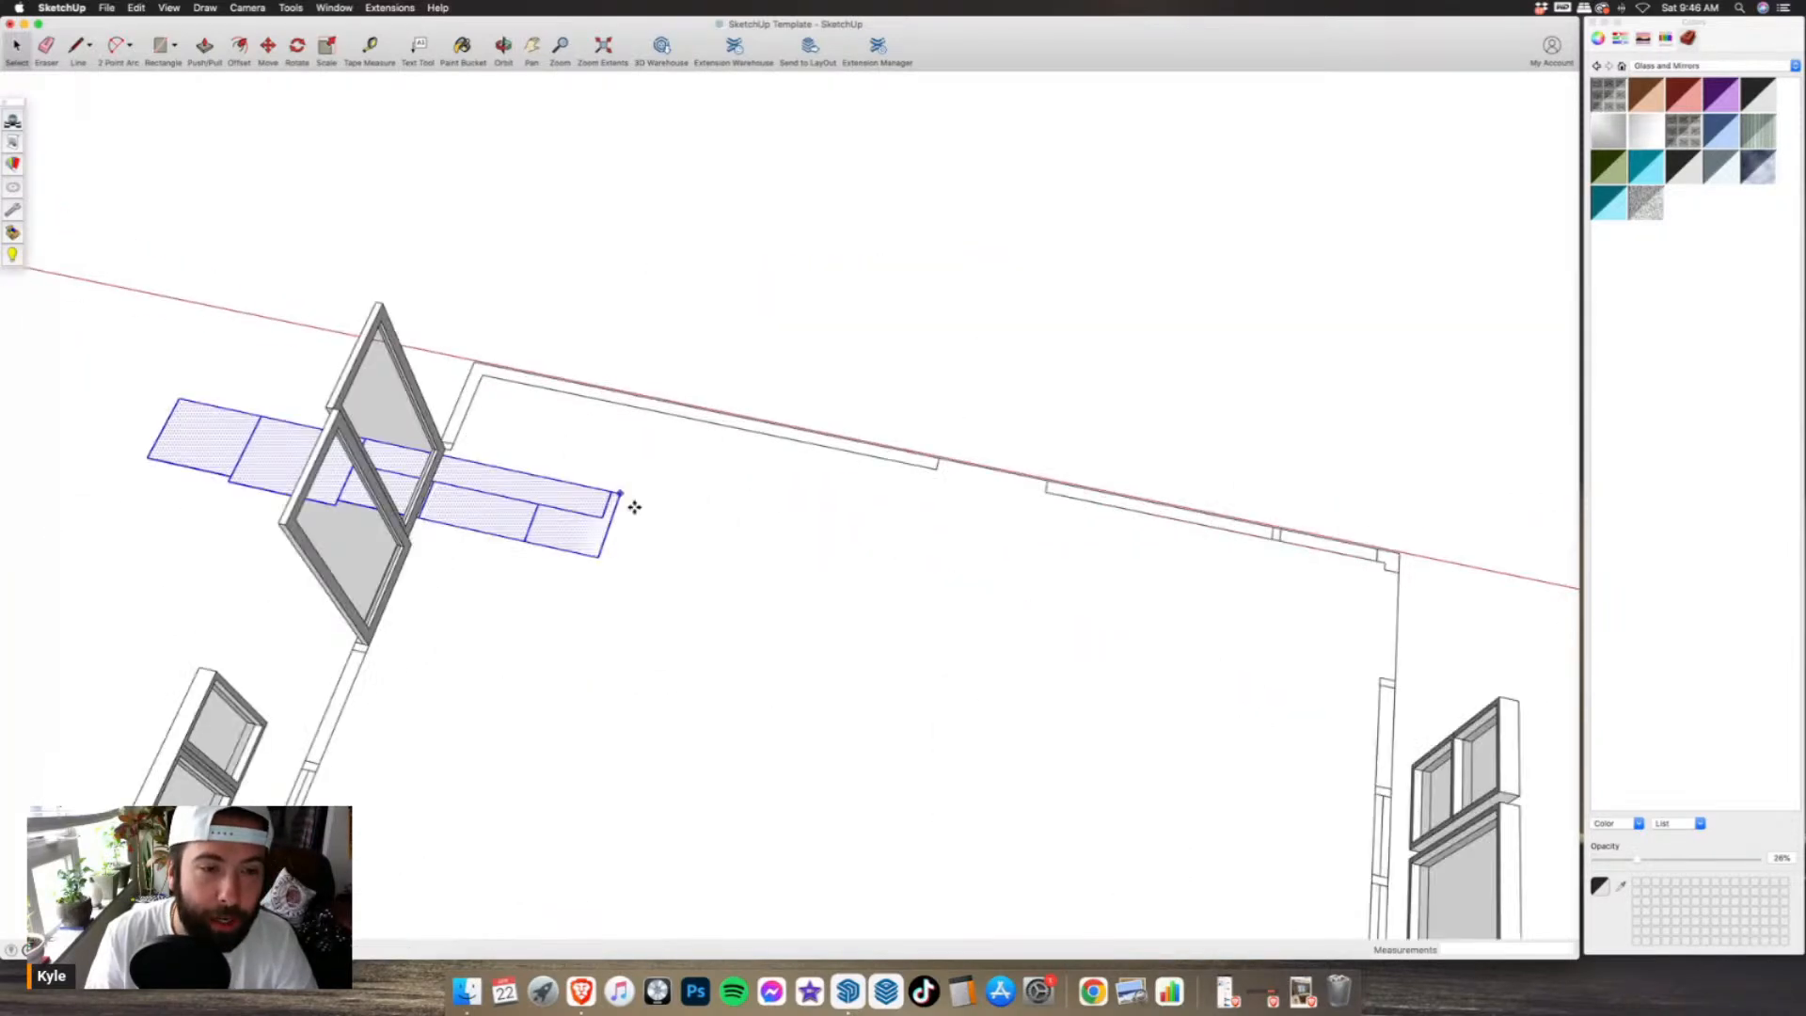
left_click(1006, 550)
key("m")
left_click(607, 462)
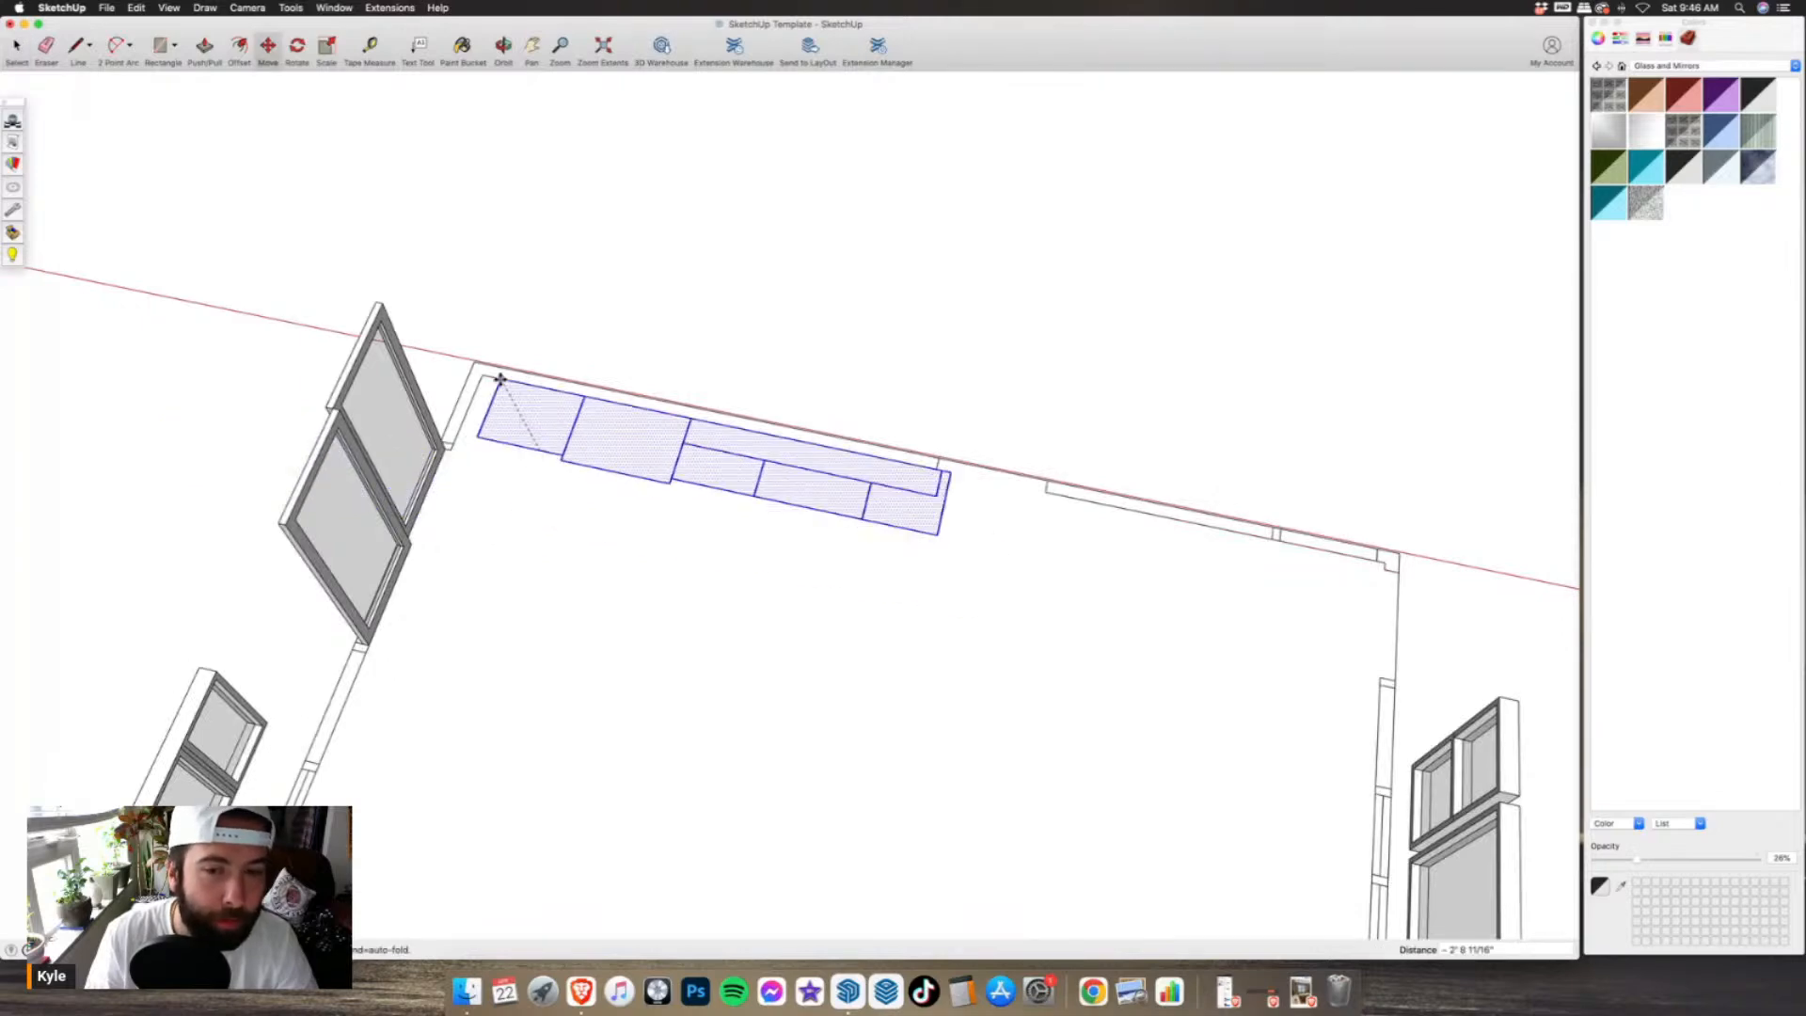
scroll(486, 378, "down", 5)
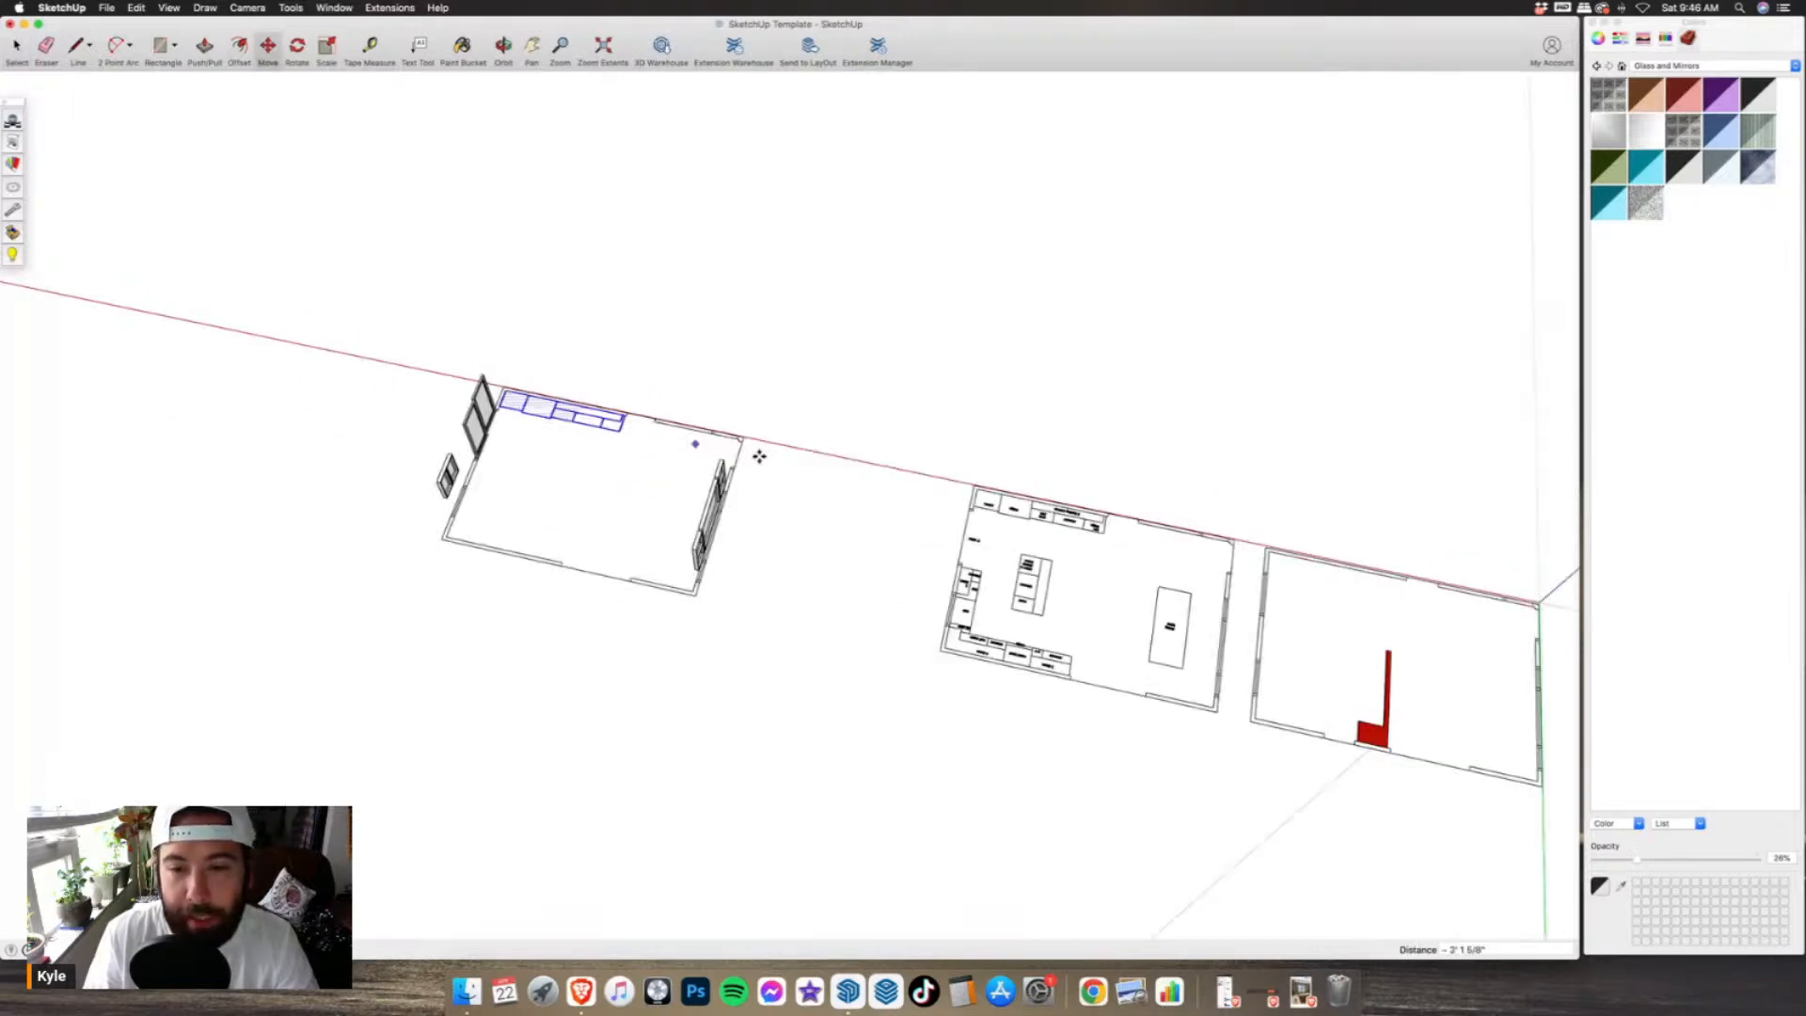
- Extrude the fridge and pantry footprints to 8' high
scroll(920, 499, "up", 5)
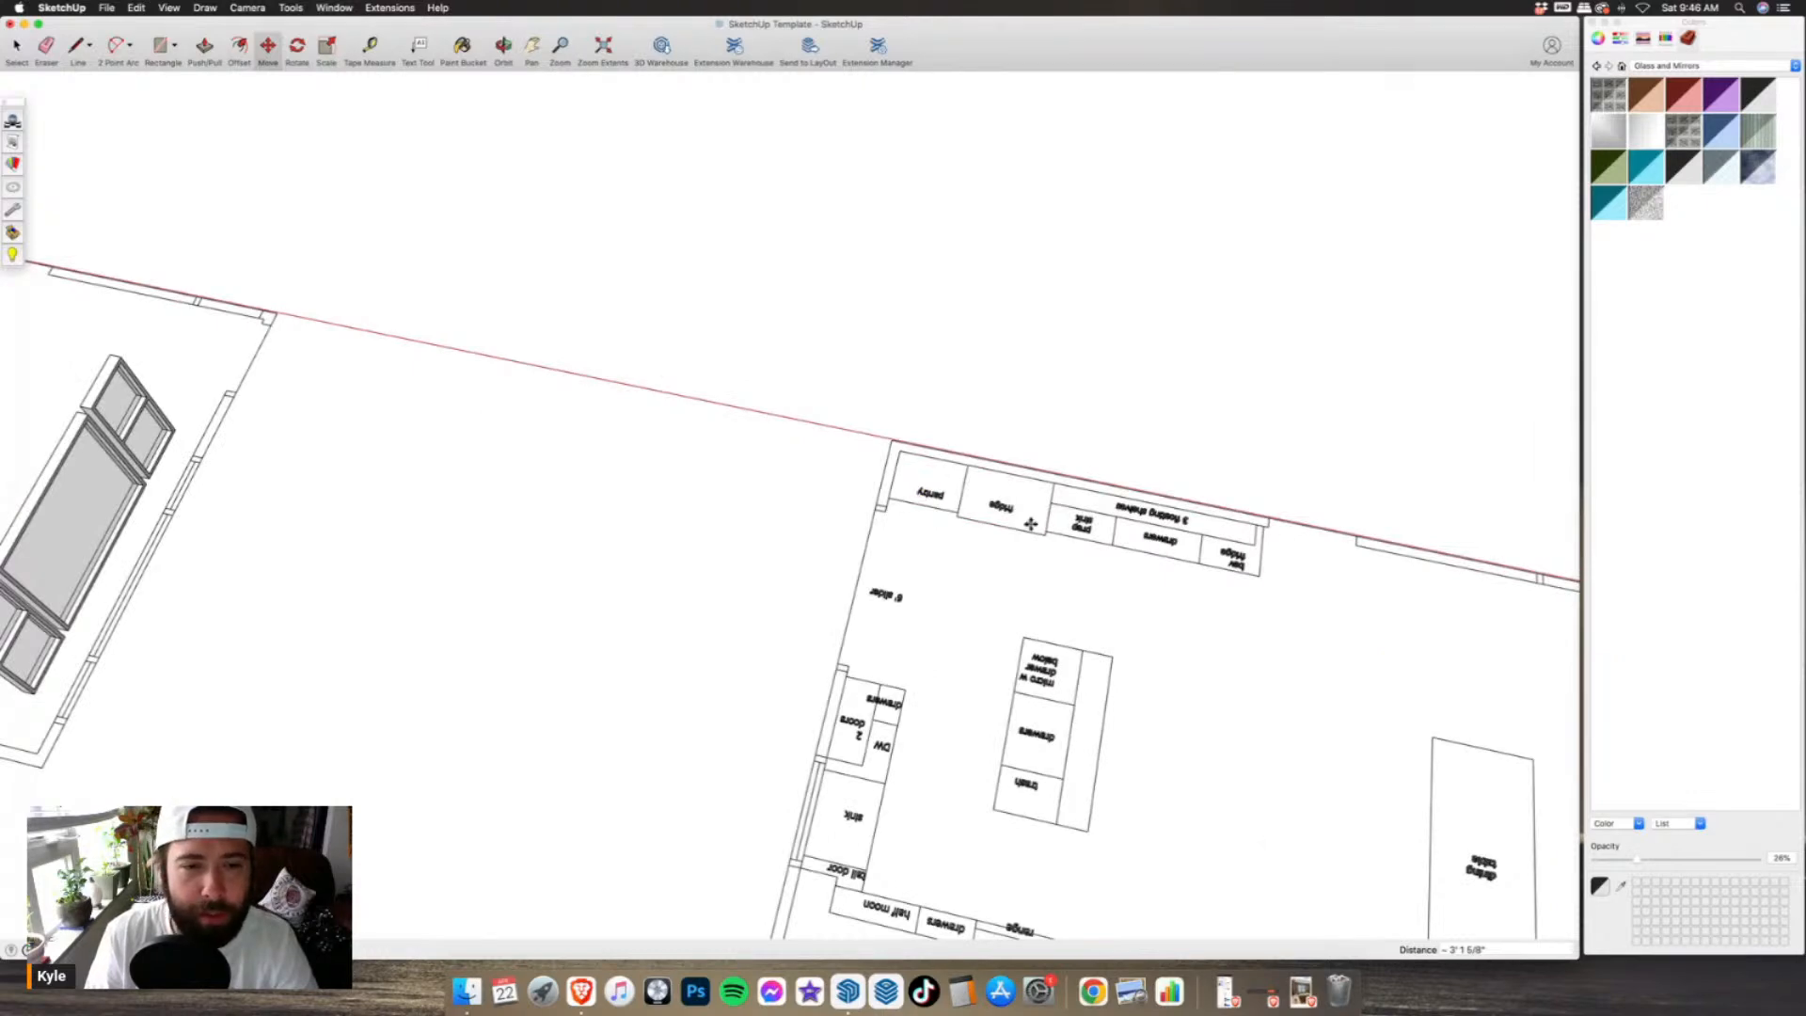
scroll(762, 484, "down", 5)
scroll(762, 484, "up", 2)
key("p")
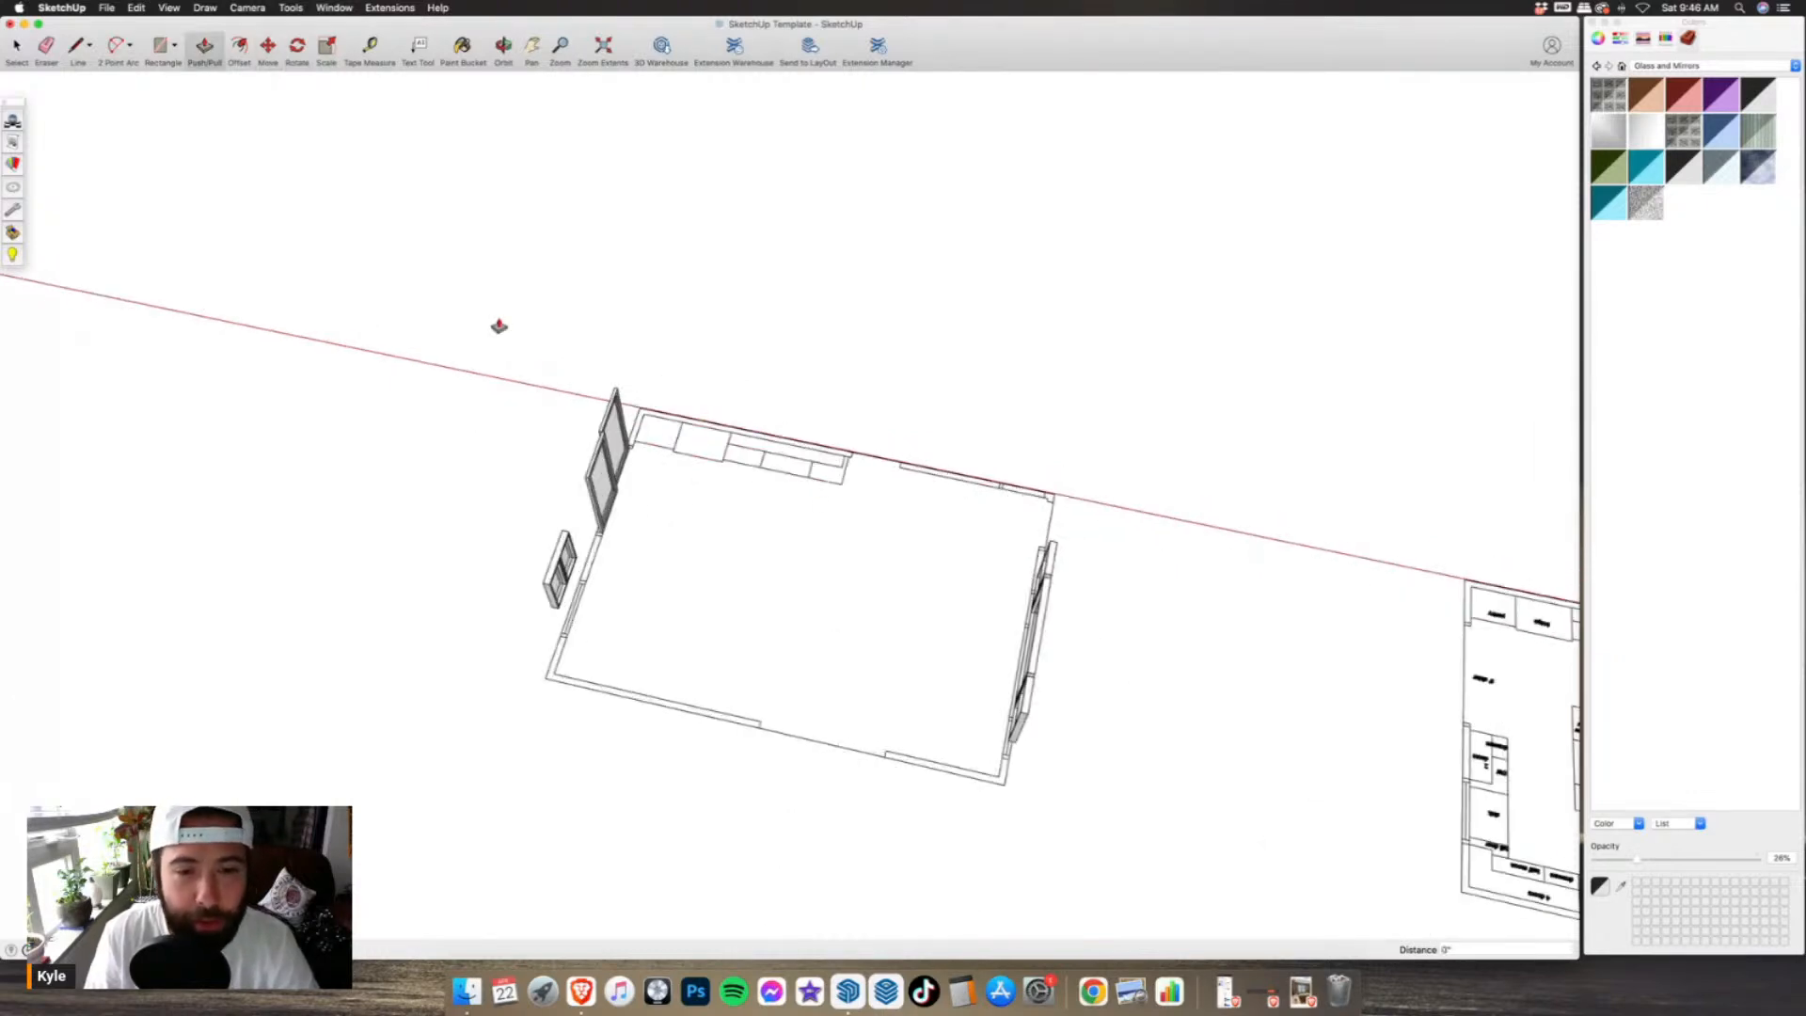
scroll(726, 463, "up", 2)
left_click(725, 461)
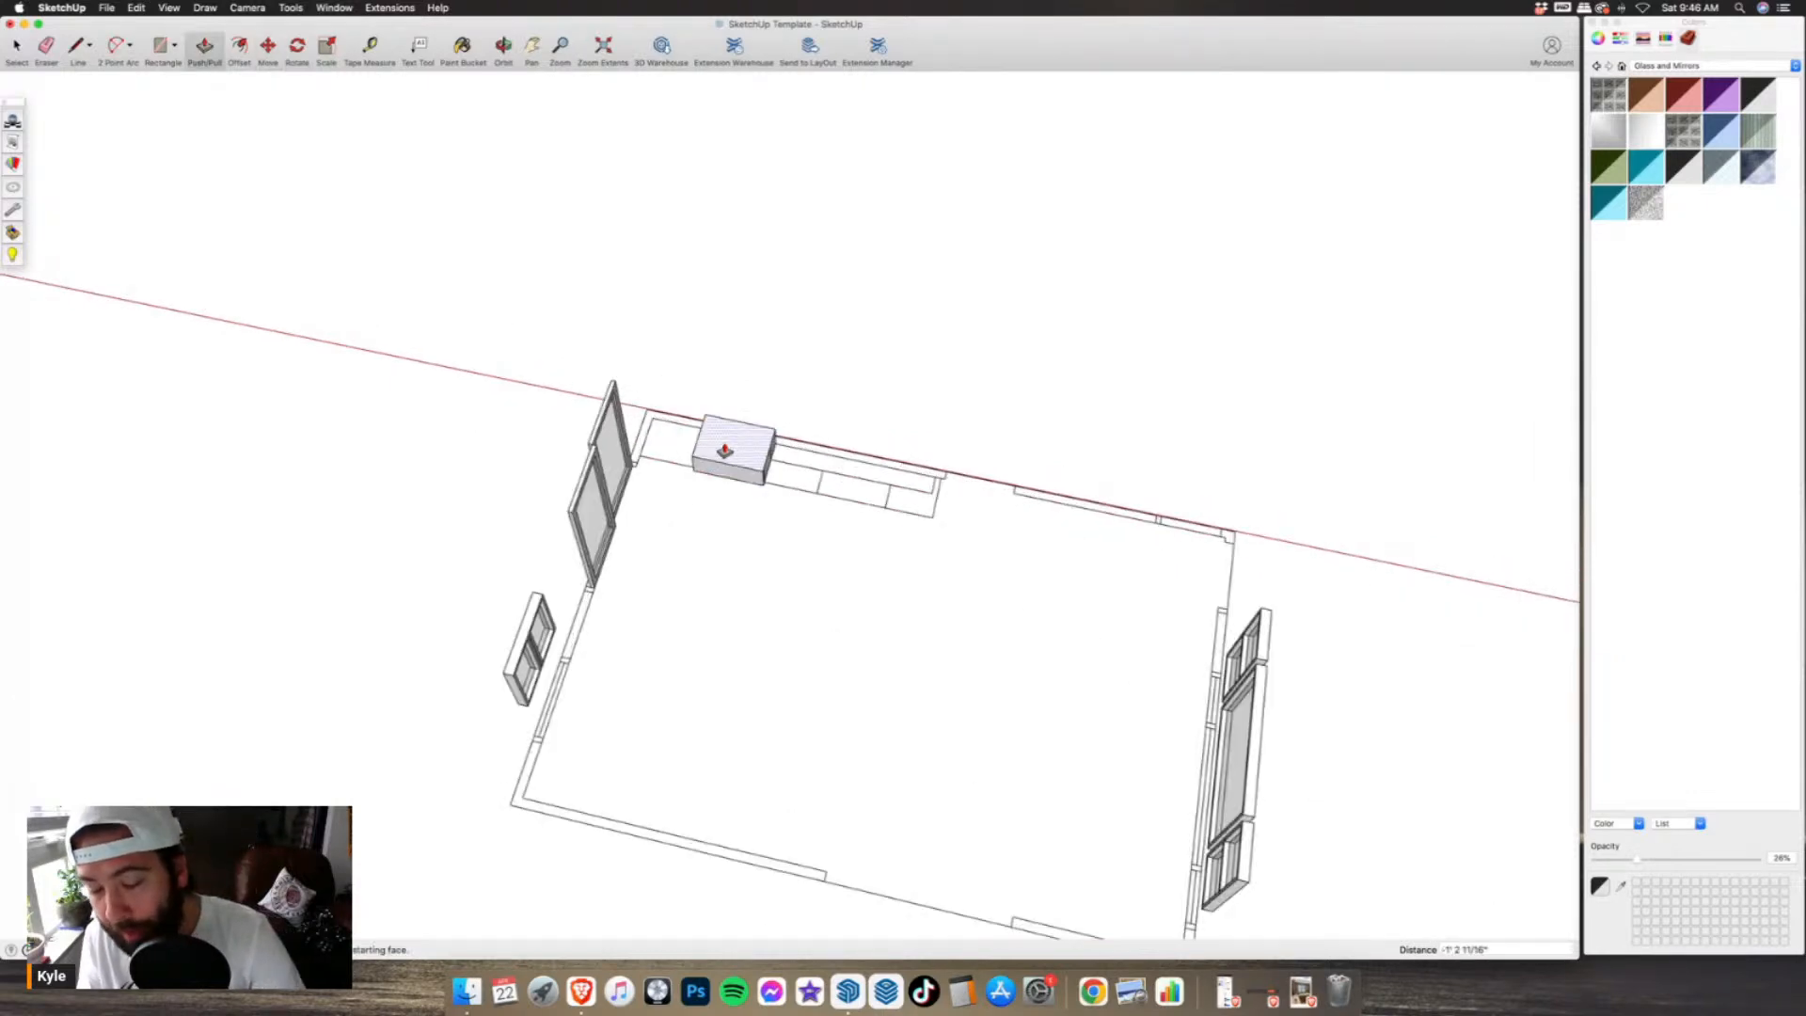
type("8'")
key("Return")
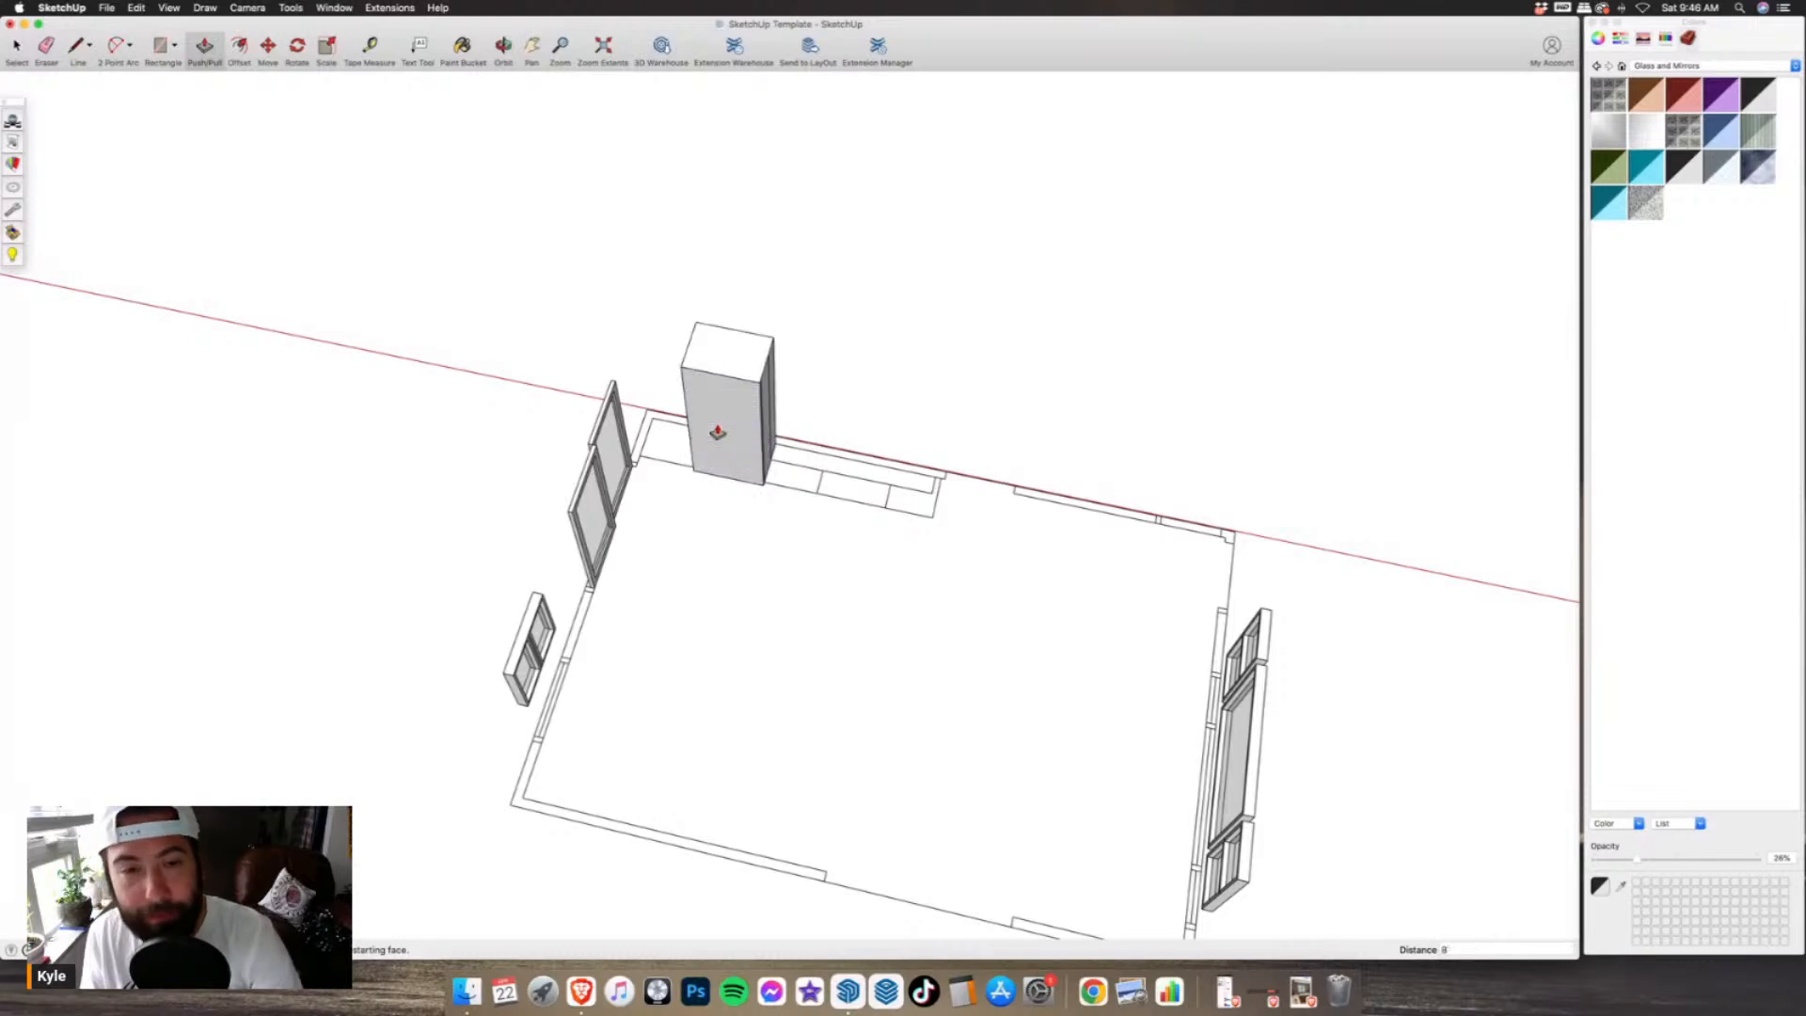
double_click(682, 457)
- Extrude the floating shelves, prep sink, drawers and bev fridge footprints to one common base cabinet height
scroll(512, 439, "down", 5)
scroll(1082, 546, "up", 6)
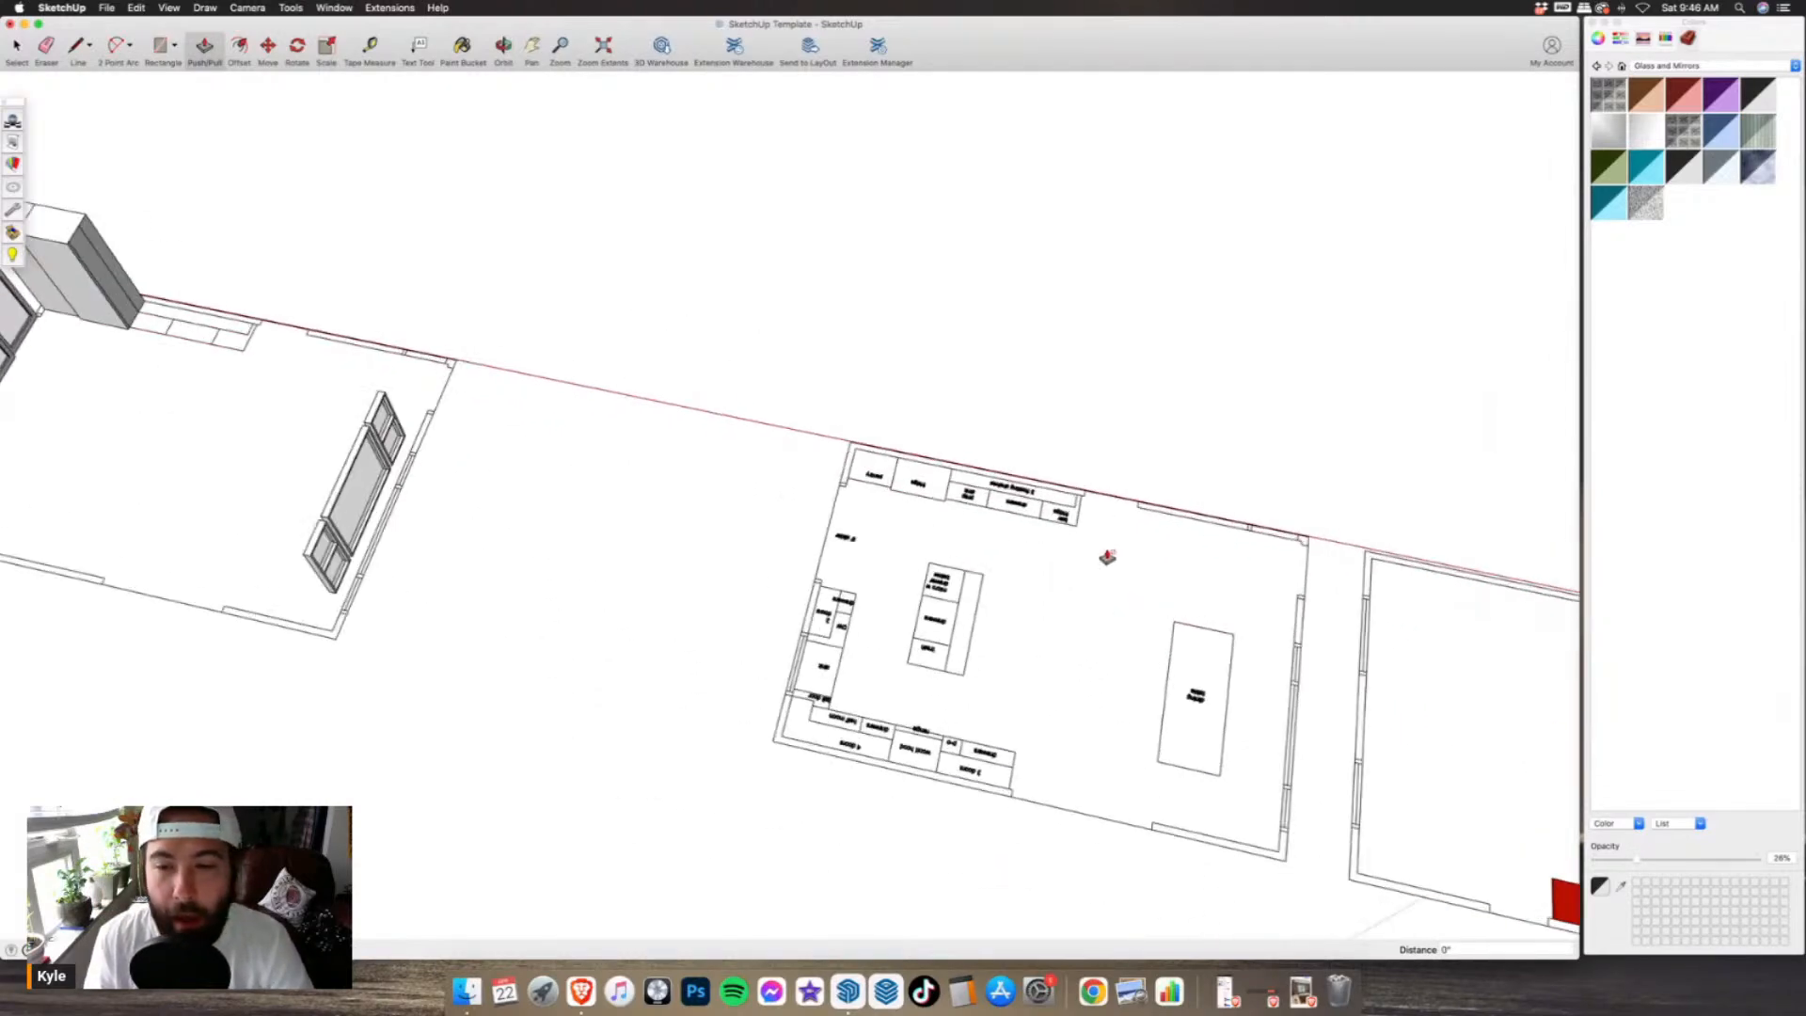
scroll(981, 481, "up", 2)
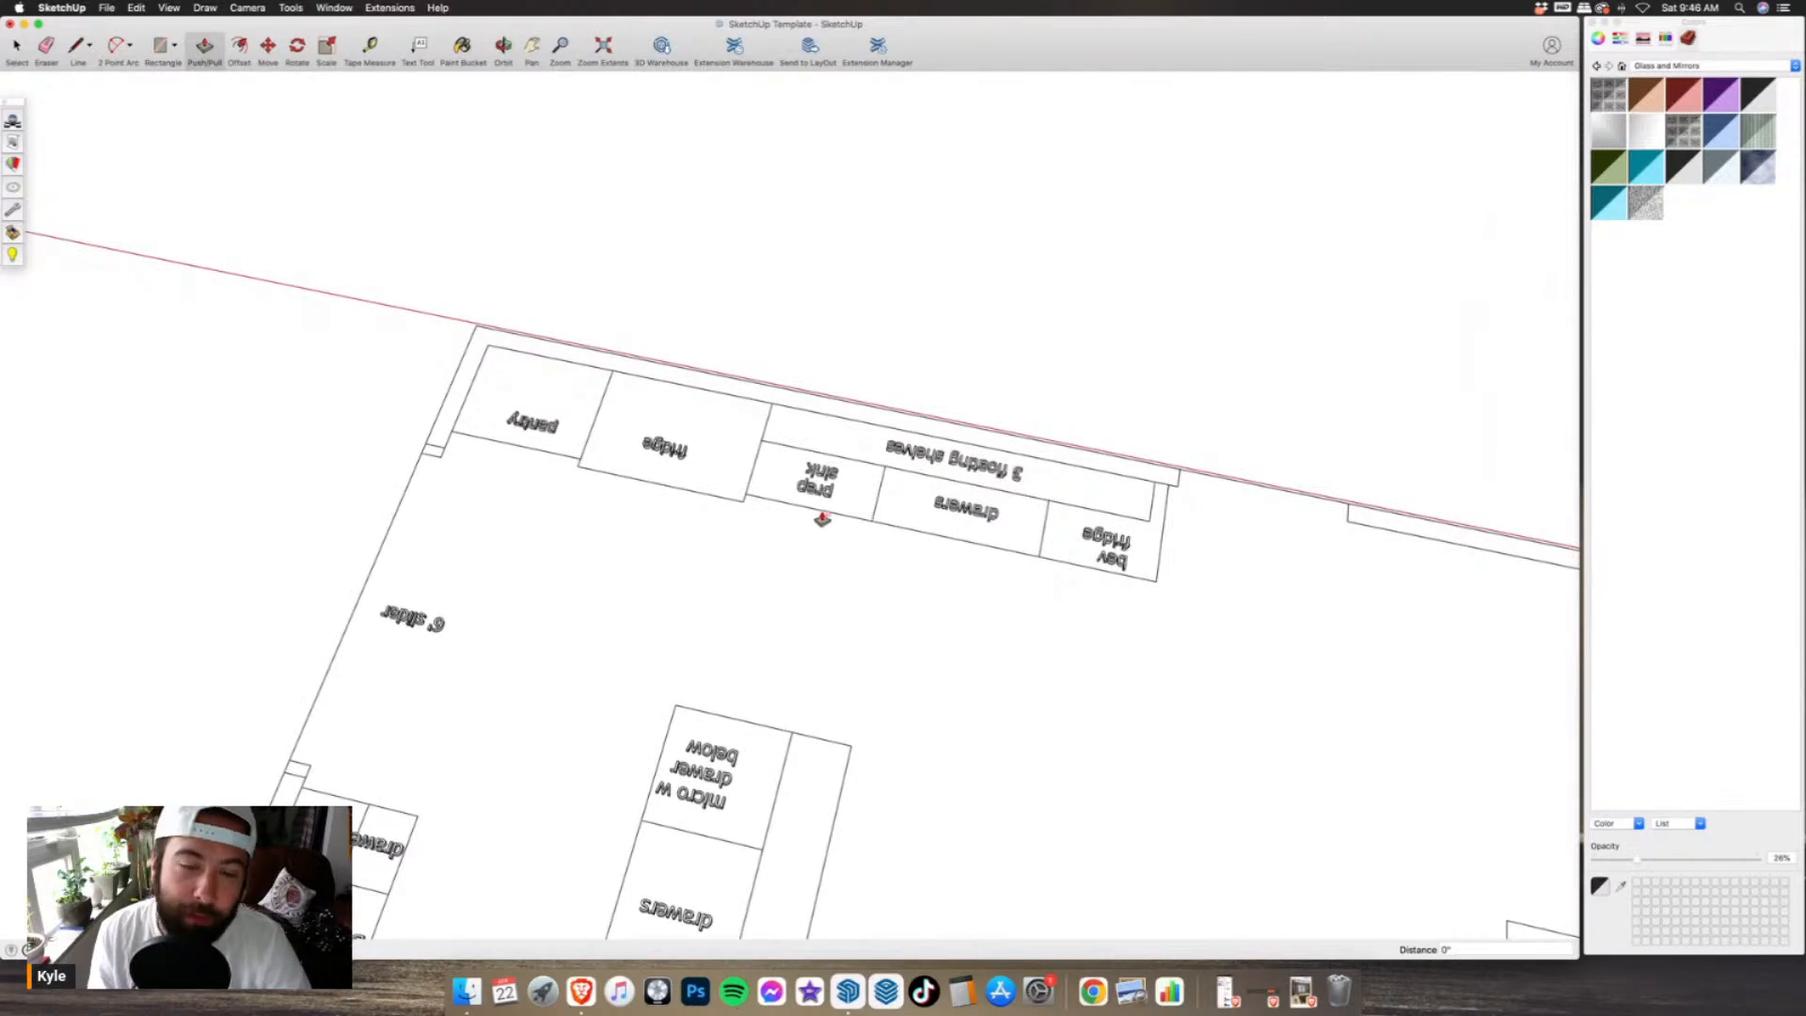
scroll(1214, 579, "down", 6)
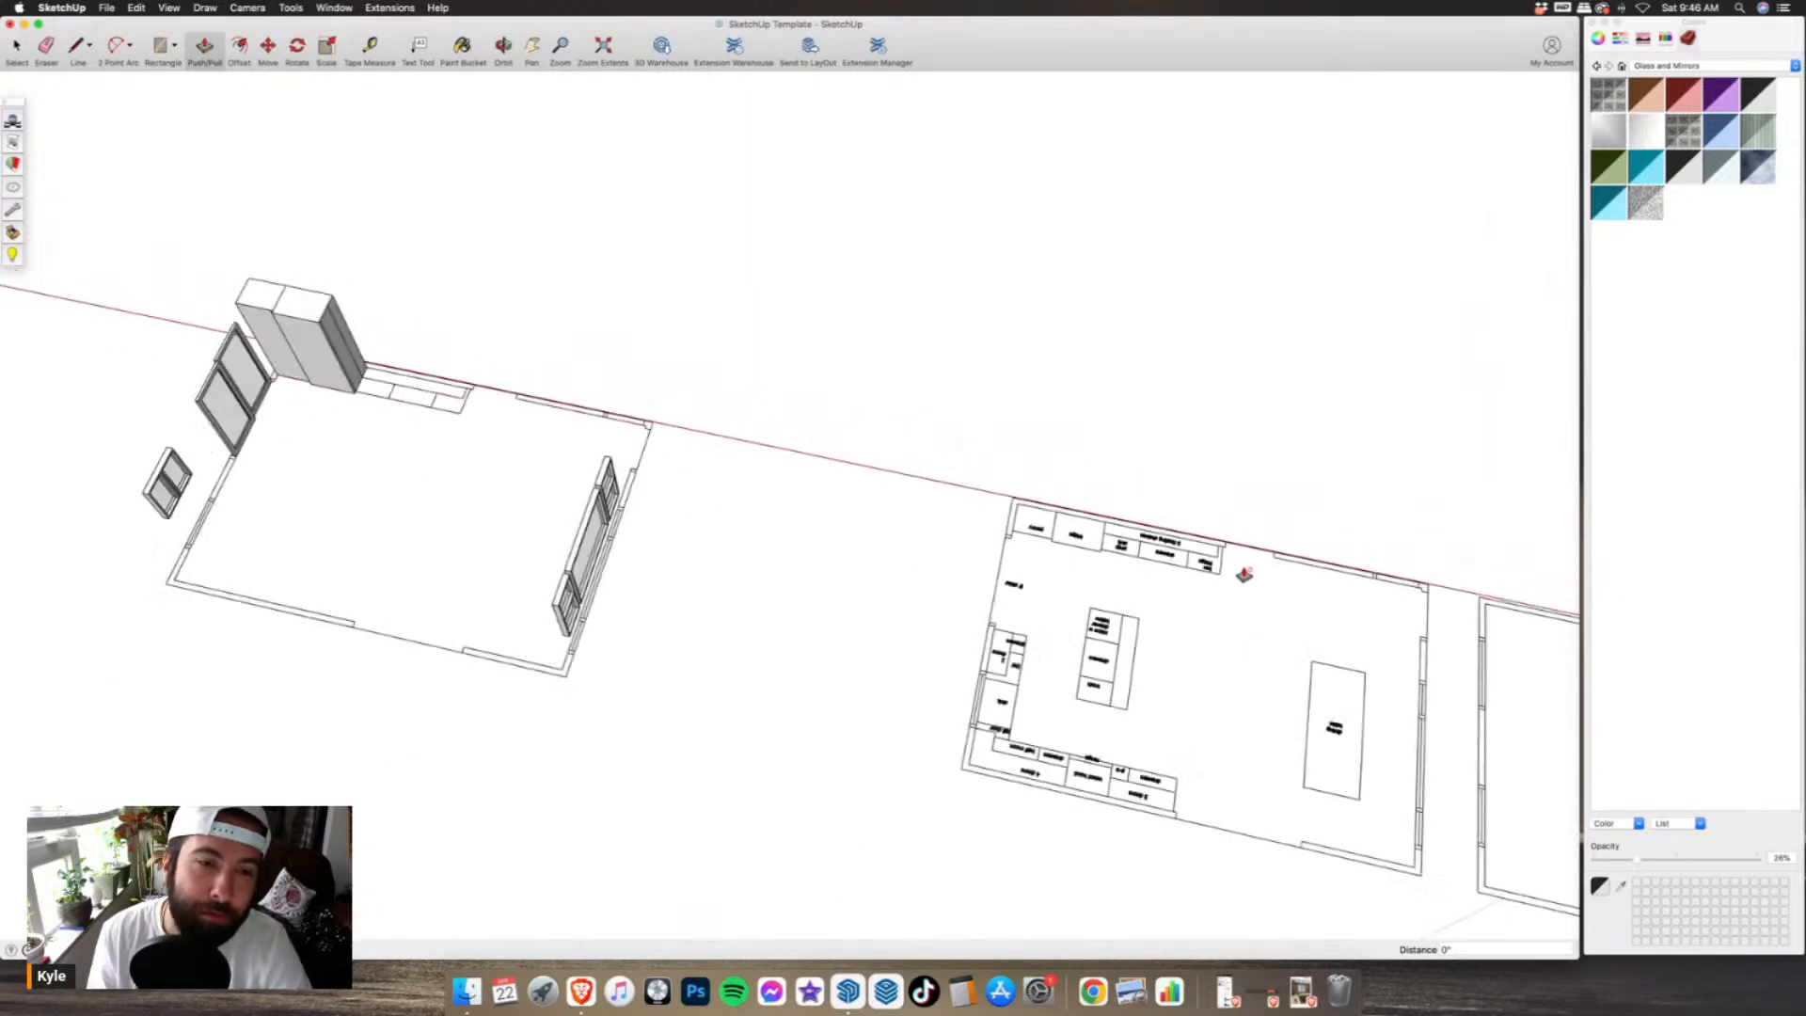
scroll(843, 484, "up", 6)
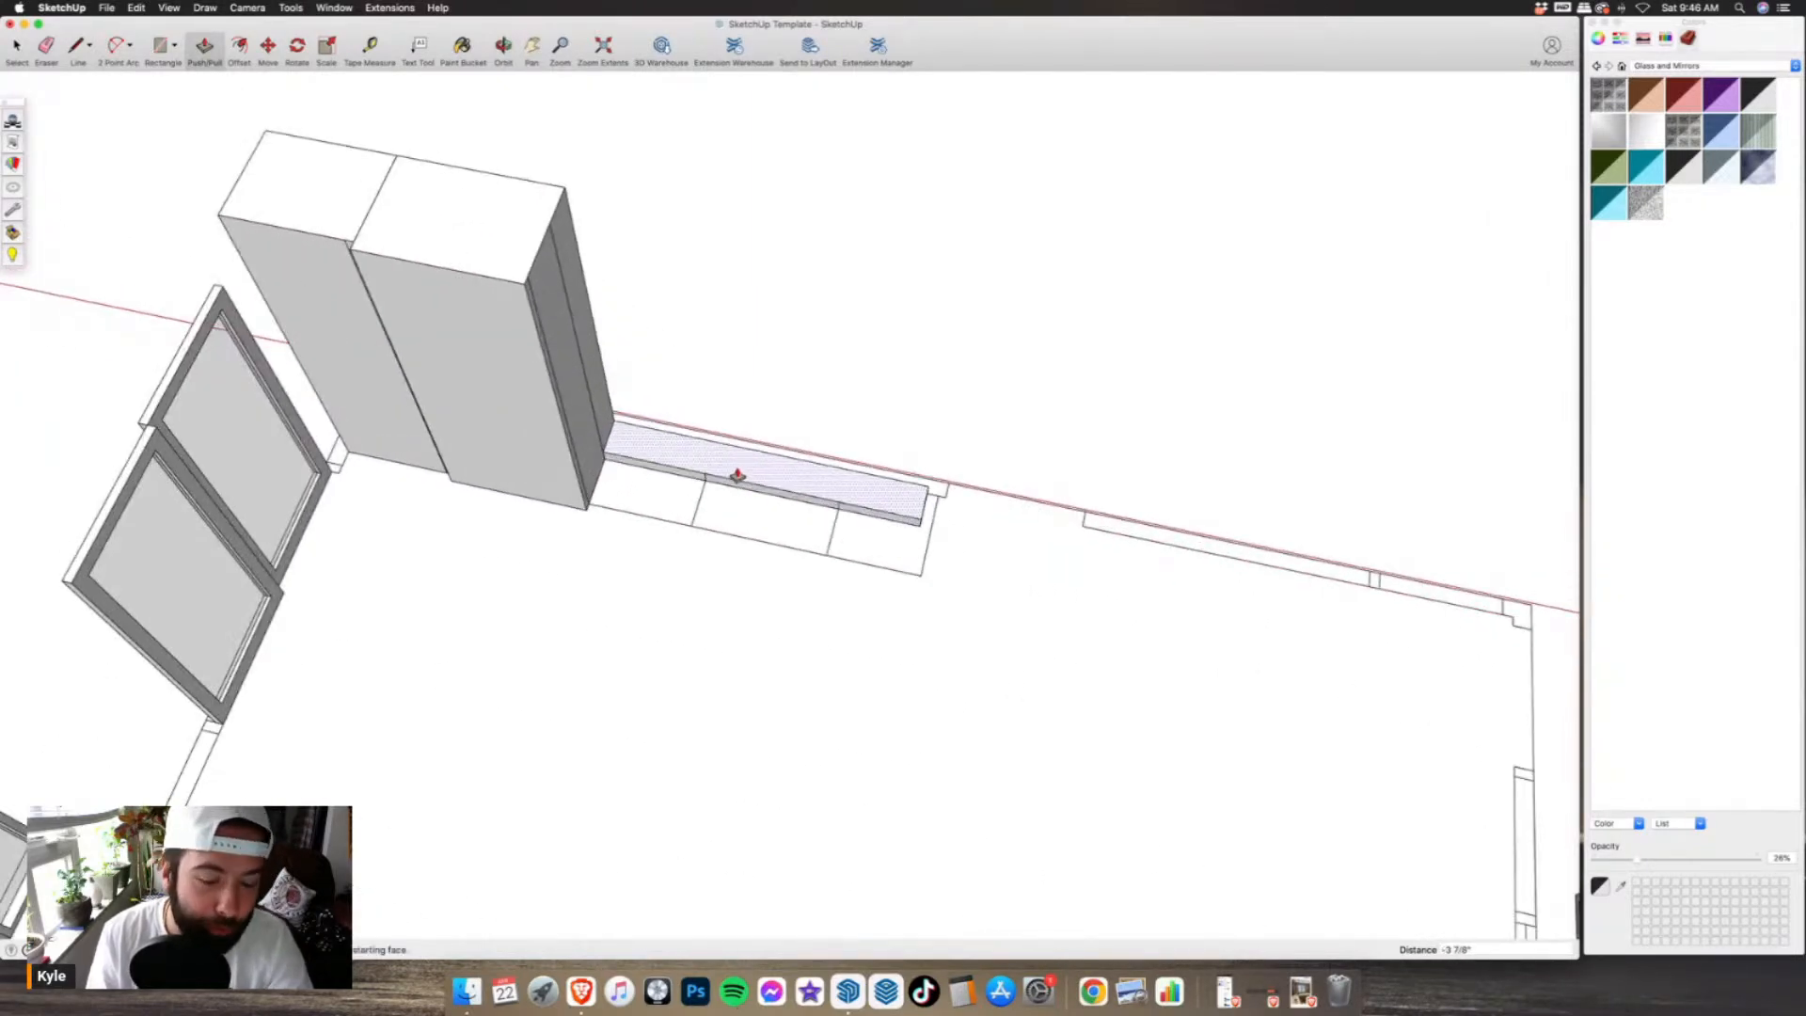
double_click(738, 476)
double_click(666, 504)
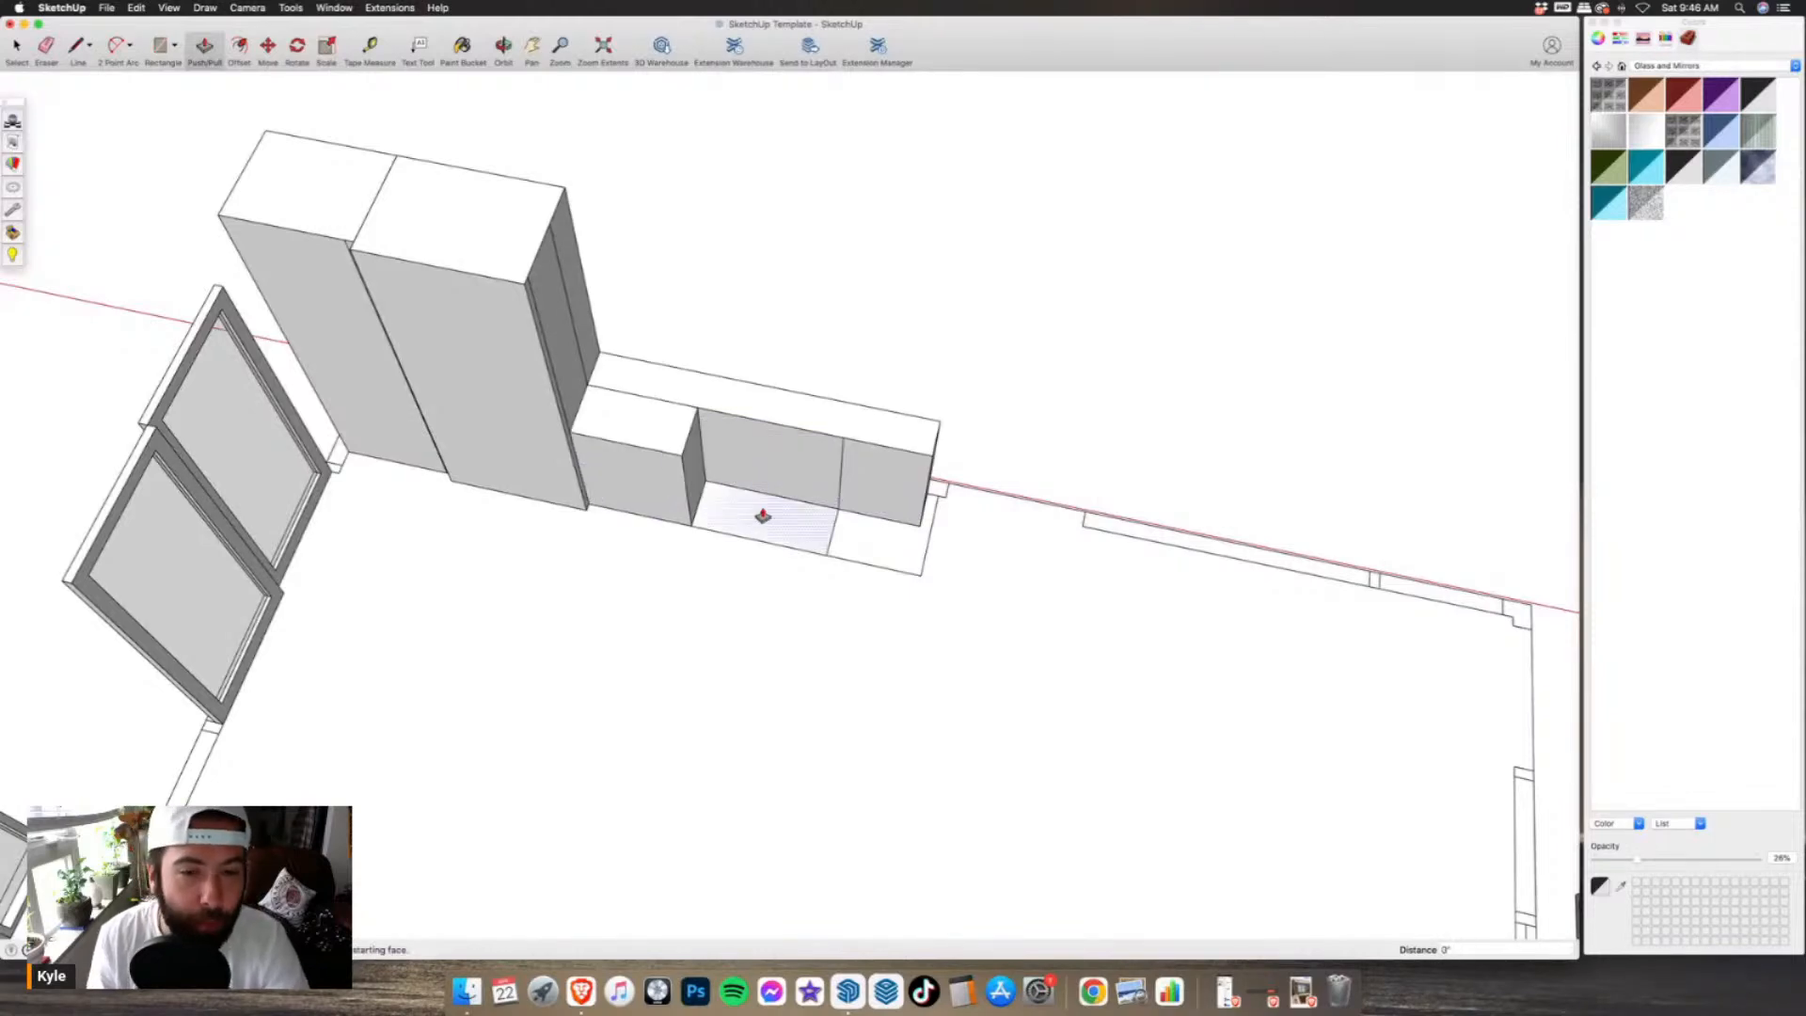
double_click(762, 517)
double_click(886, 556)
middle_click_drag(896, 561, 647, 387)
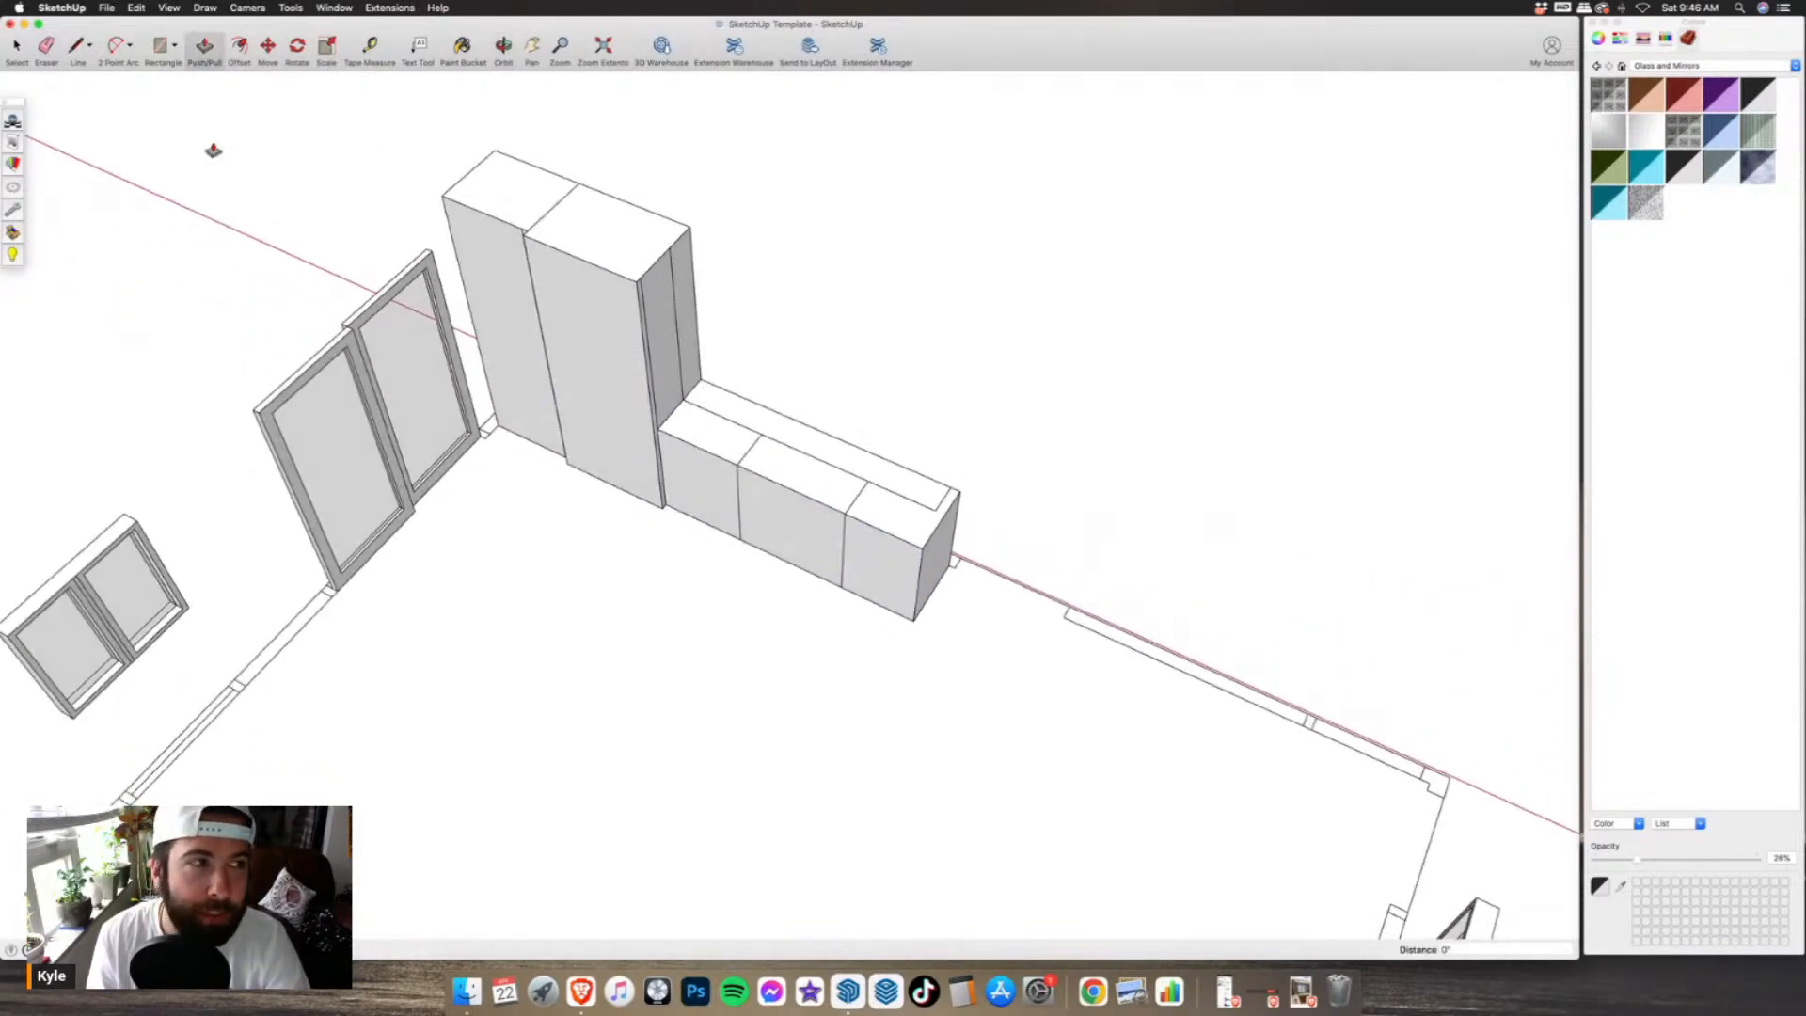
- Erase the leftover edges on the tall fridge and pantry blocks and across the top of the base cabinets
key("e")
scroll(577, 302, "up", 3)
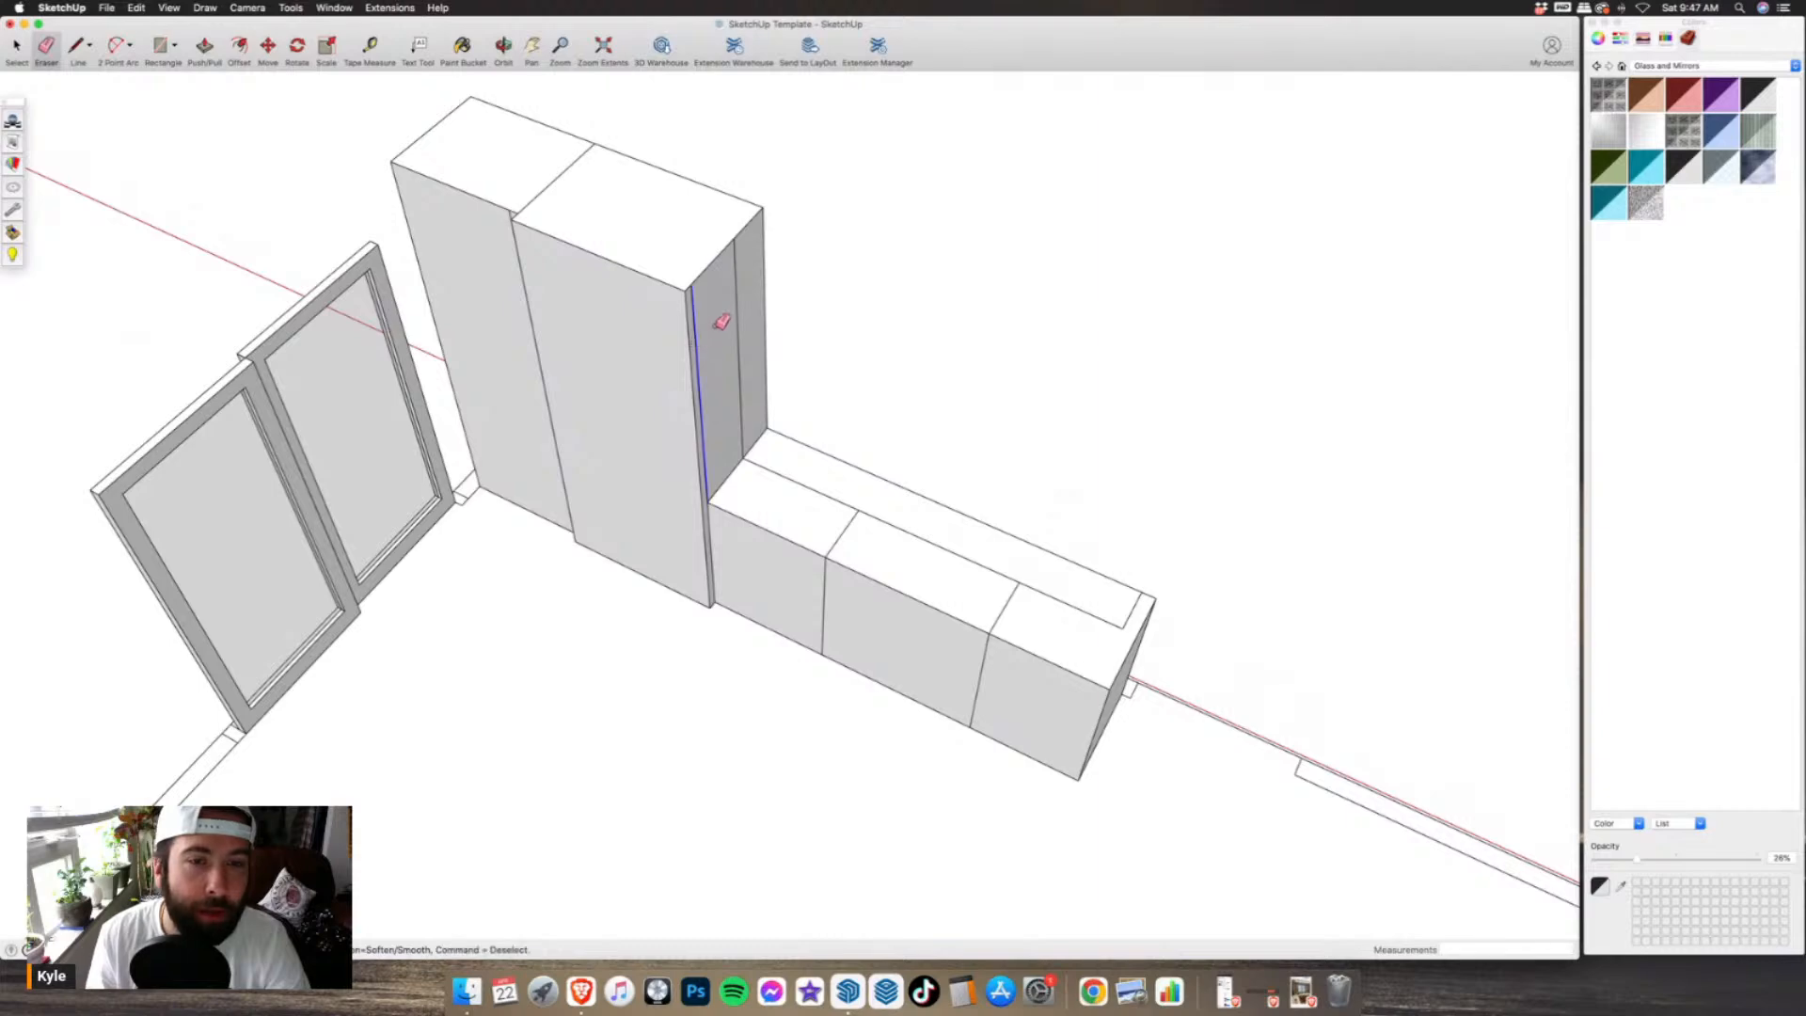
left_click(739, 350)
scroll(792, 498, "down", 3)
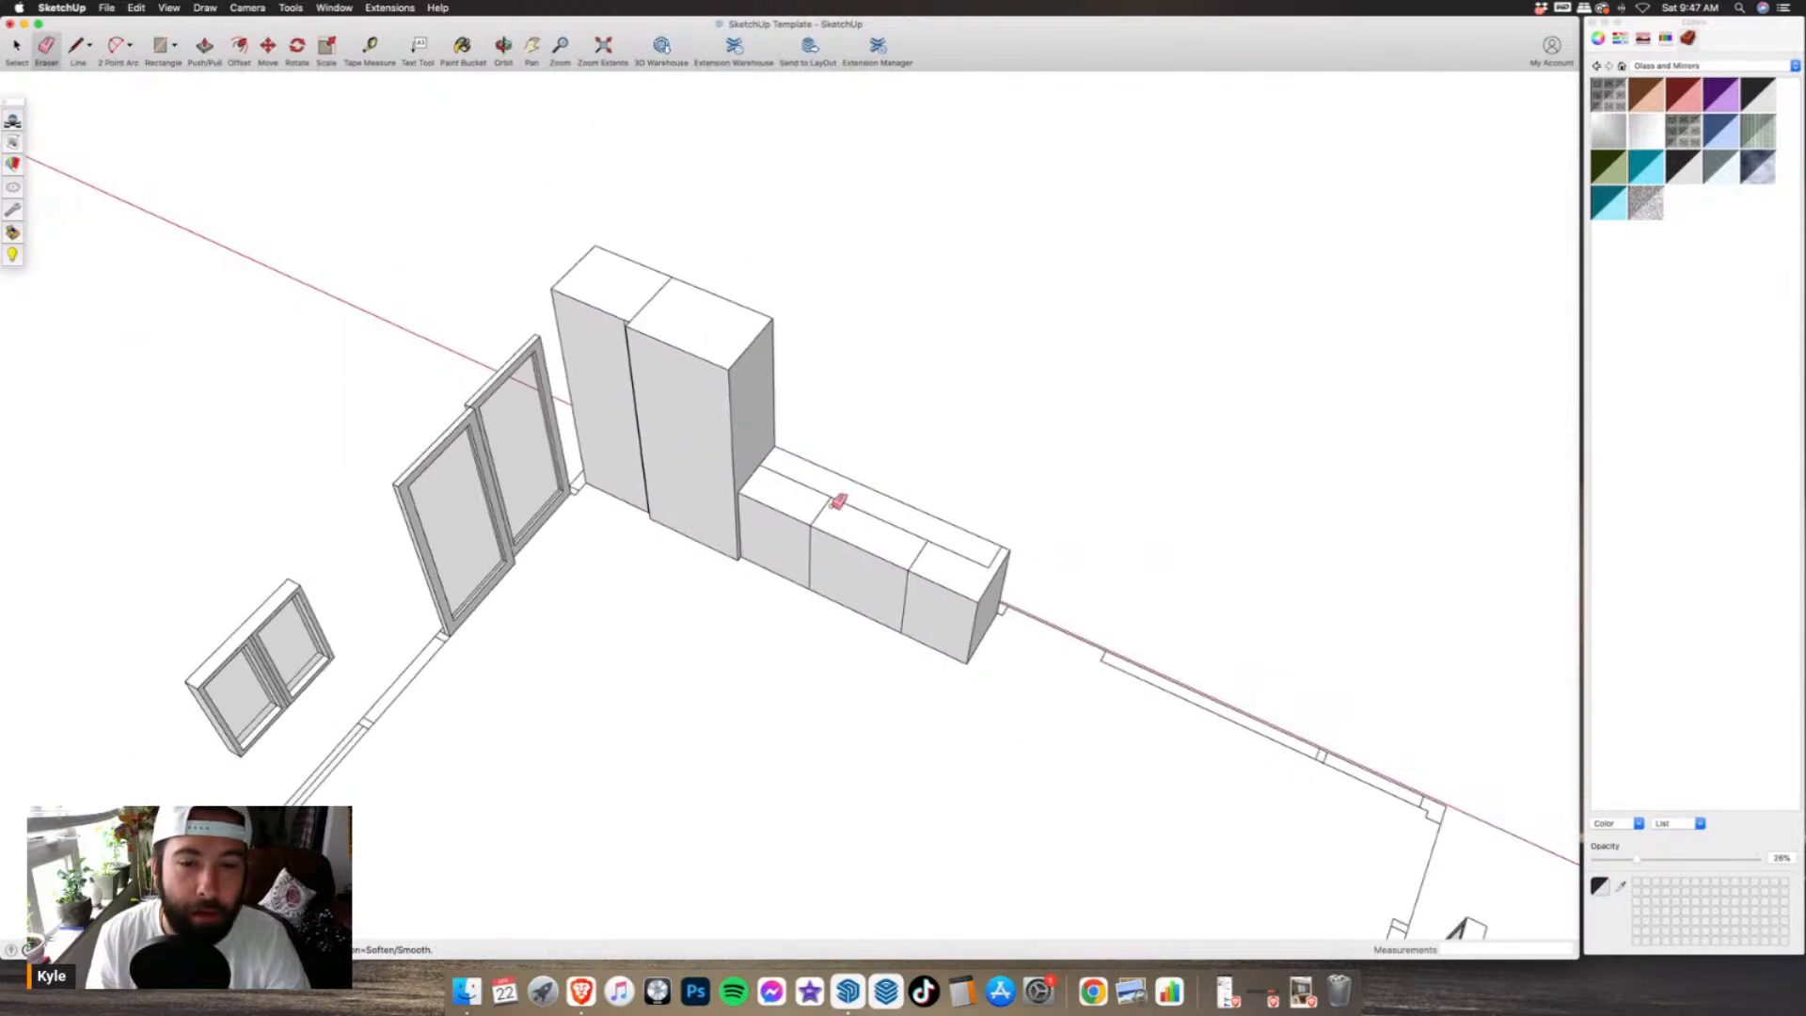
scroll(863, 528, "up", 3)
left_click(811, 482)
left_click_drag(816, 480, 1078, 567)
scroll(855, 537, "down", 5)
mouse_move(855, 536)
middle_mouse_down()
mouse_move(1145, 392)
mouse_move(1085, 455)
middle_mouse_up()
scroll(585, 393, "up", 5)
scroll(564, 381, "up", 2)
left_click_drag(540, 367, 550, 364)
- Hide the sliding door beside the pantry block
scroll(718, 363, "down", 3)
left_click(17, 52)
left_click(460, 571)
right_click(477, 530)
left_click(527, 561)
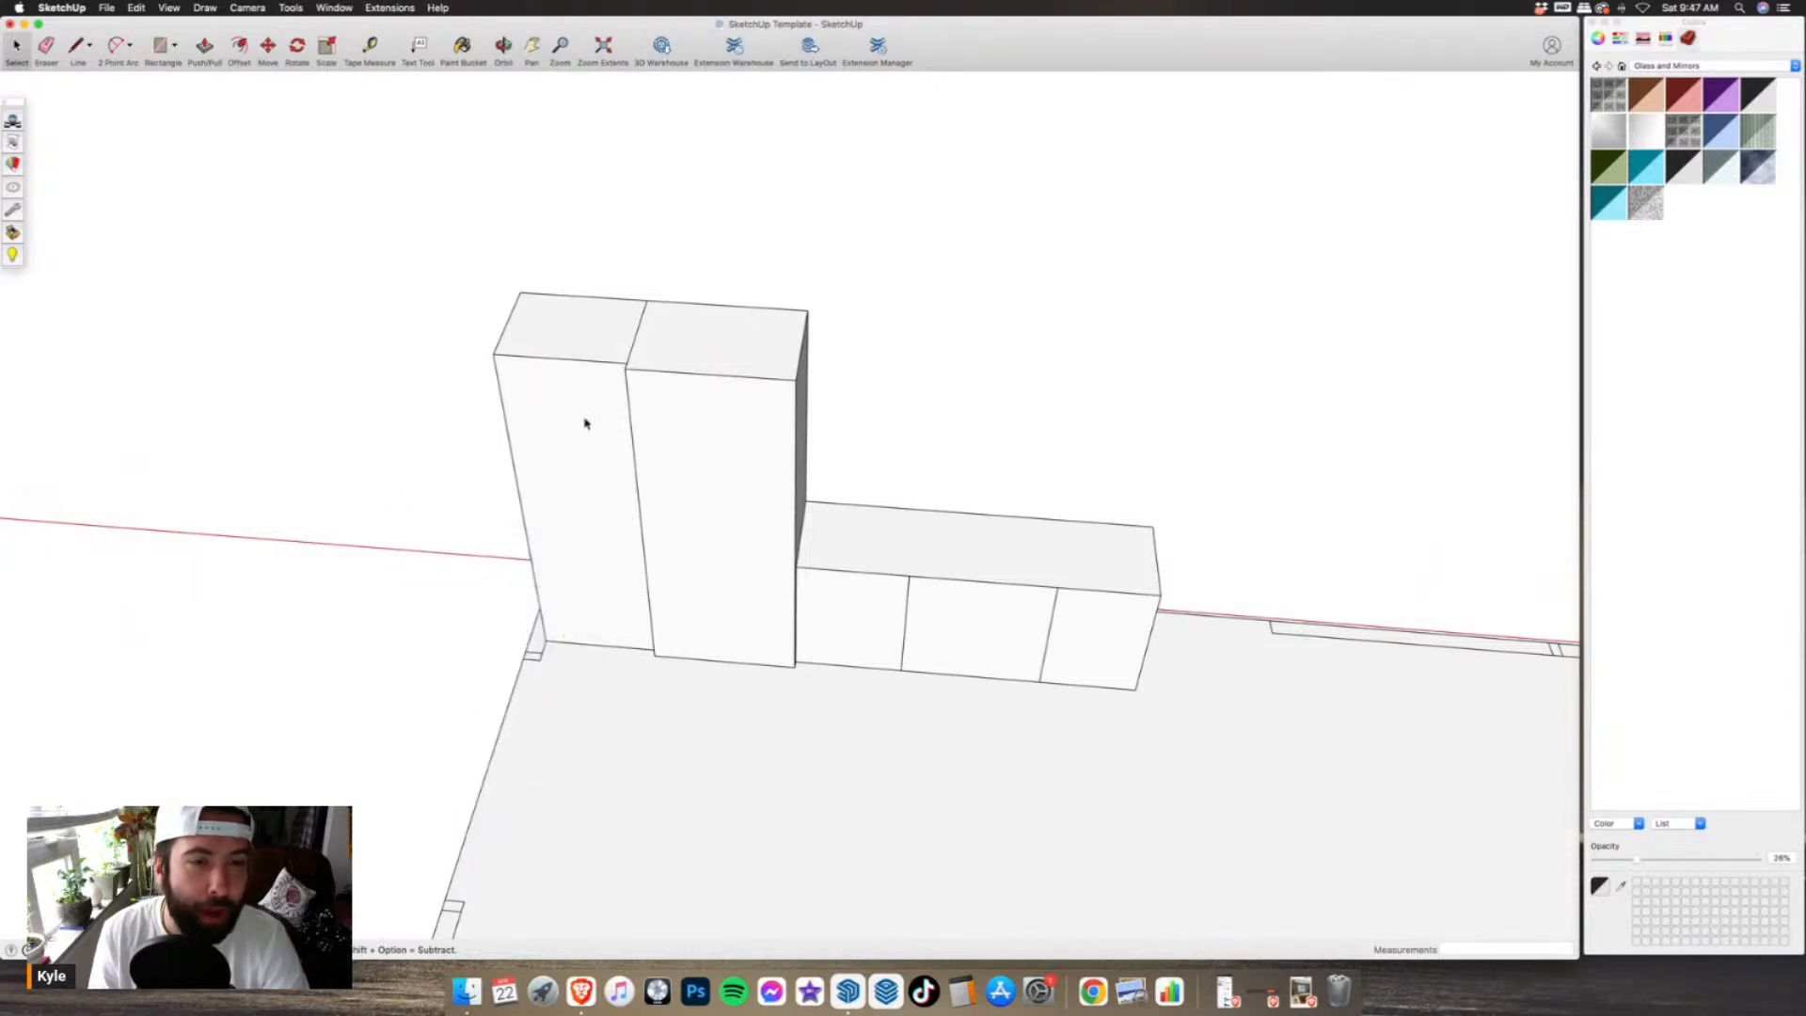
- Draw a trim line 3" below the top edge across the fronts of the pantry and fridge blocks
left_click(544, 415)
mouse_move(544, 415)
middle_mouse_down()
mouse_move(592, 419)
mouse_move(492, 411)
mouse_move(618, 448)
middle_mouse_up()
key("l")
left_click(562, 435)
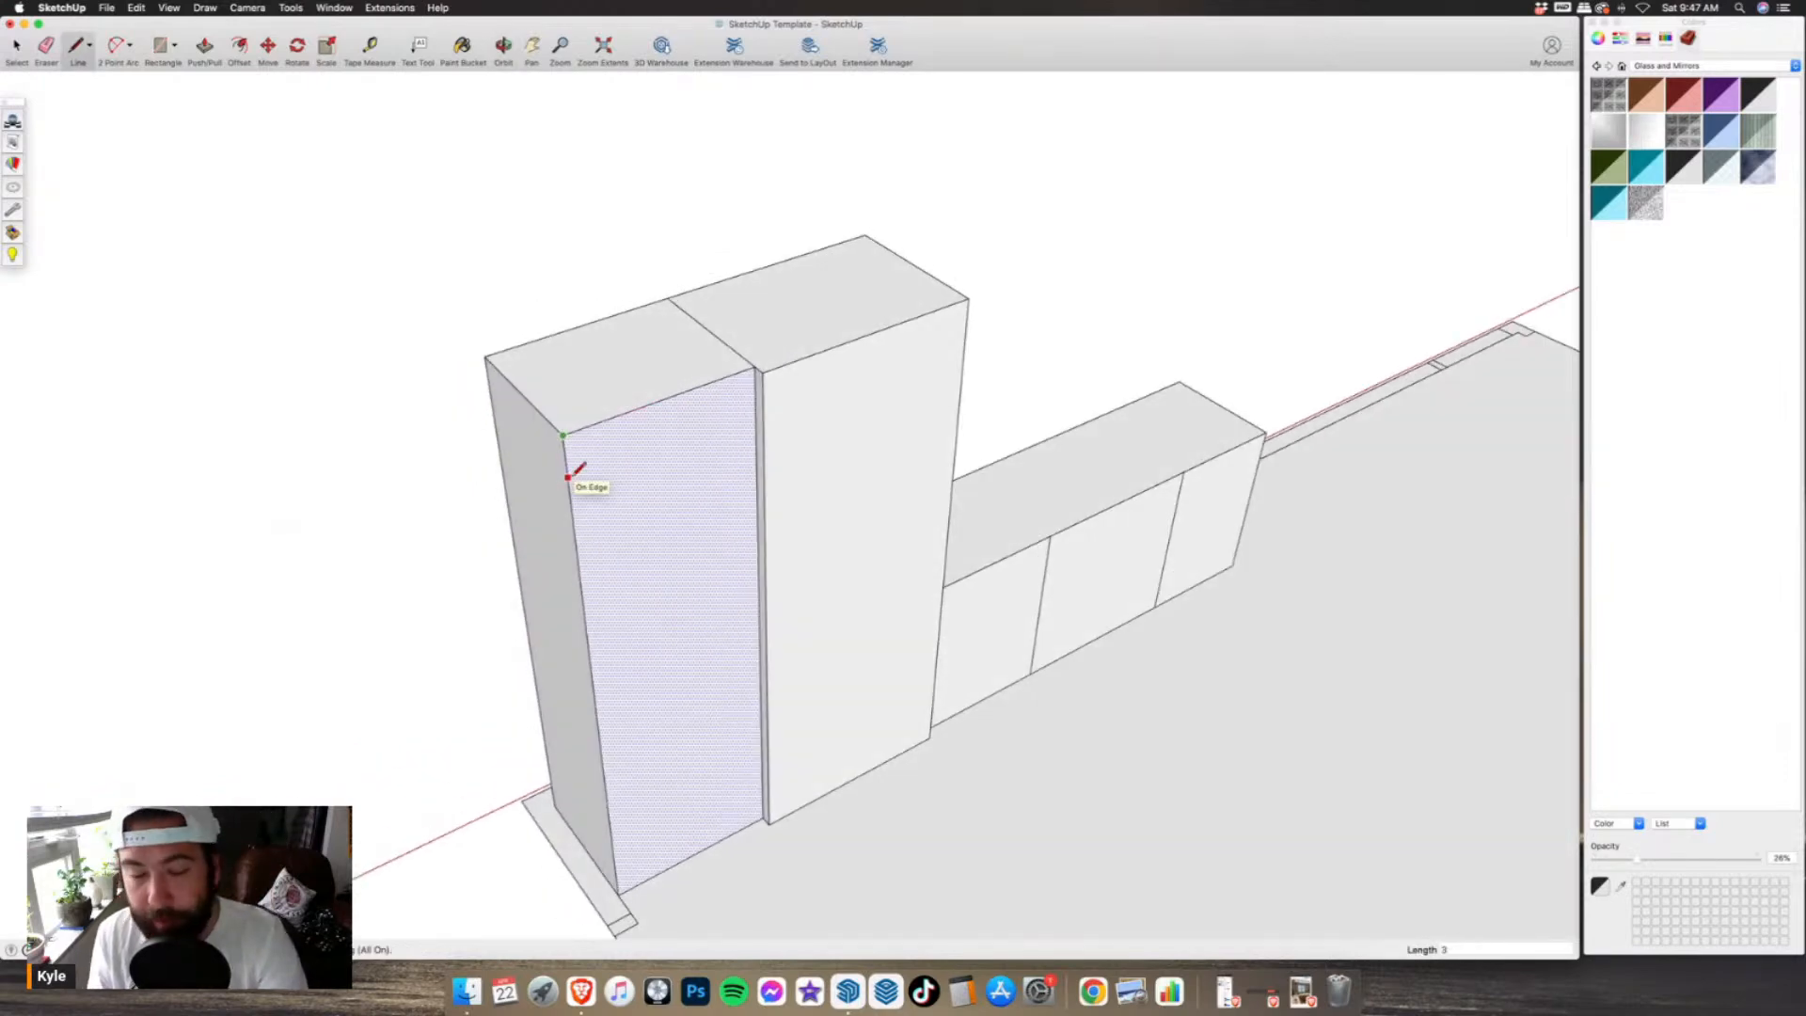
left_click(566, 453)
left_click(758, 384)
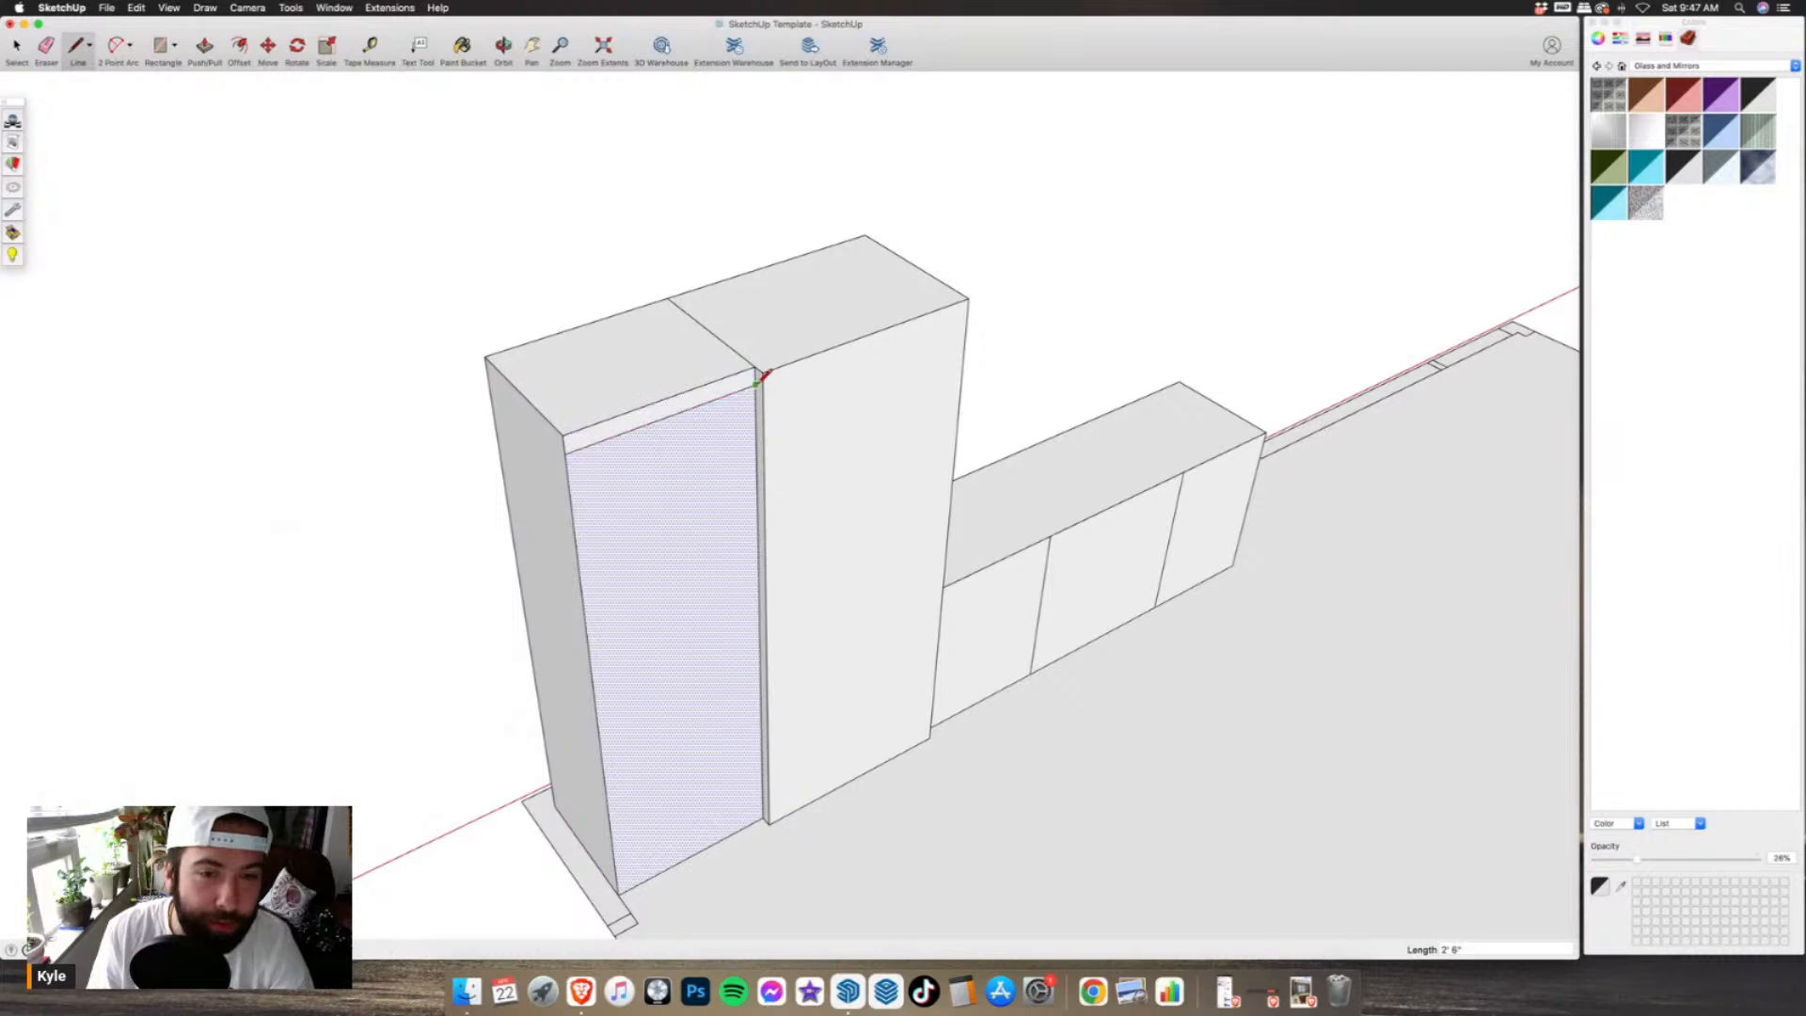
left_click(763, 390)
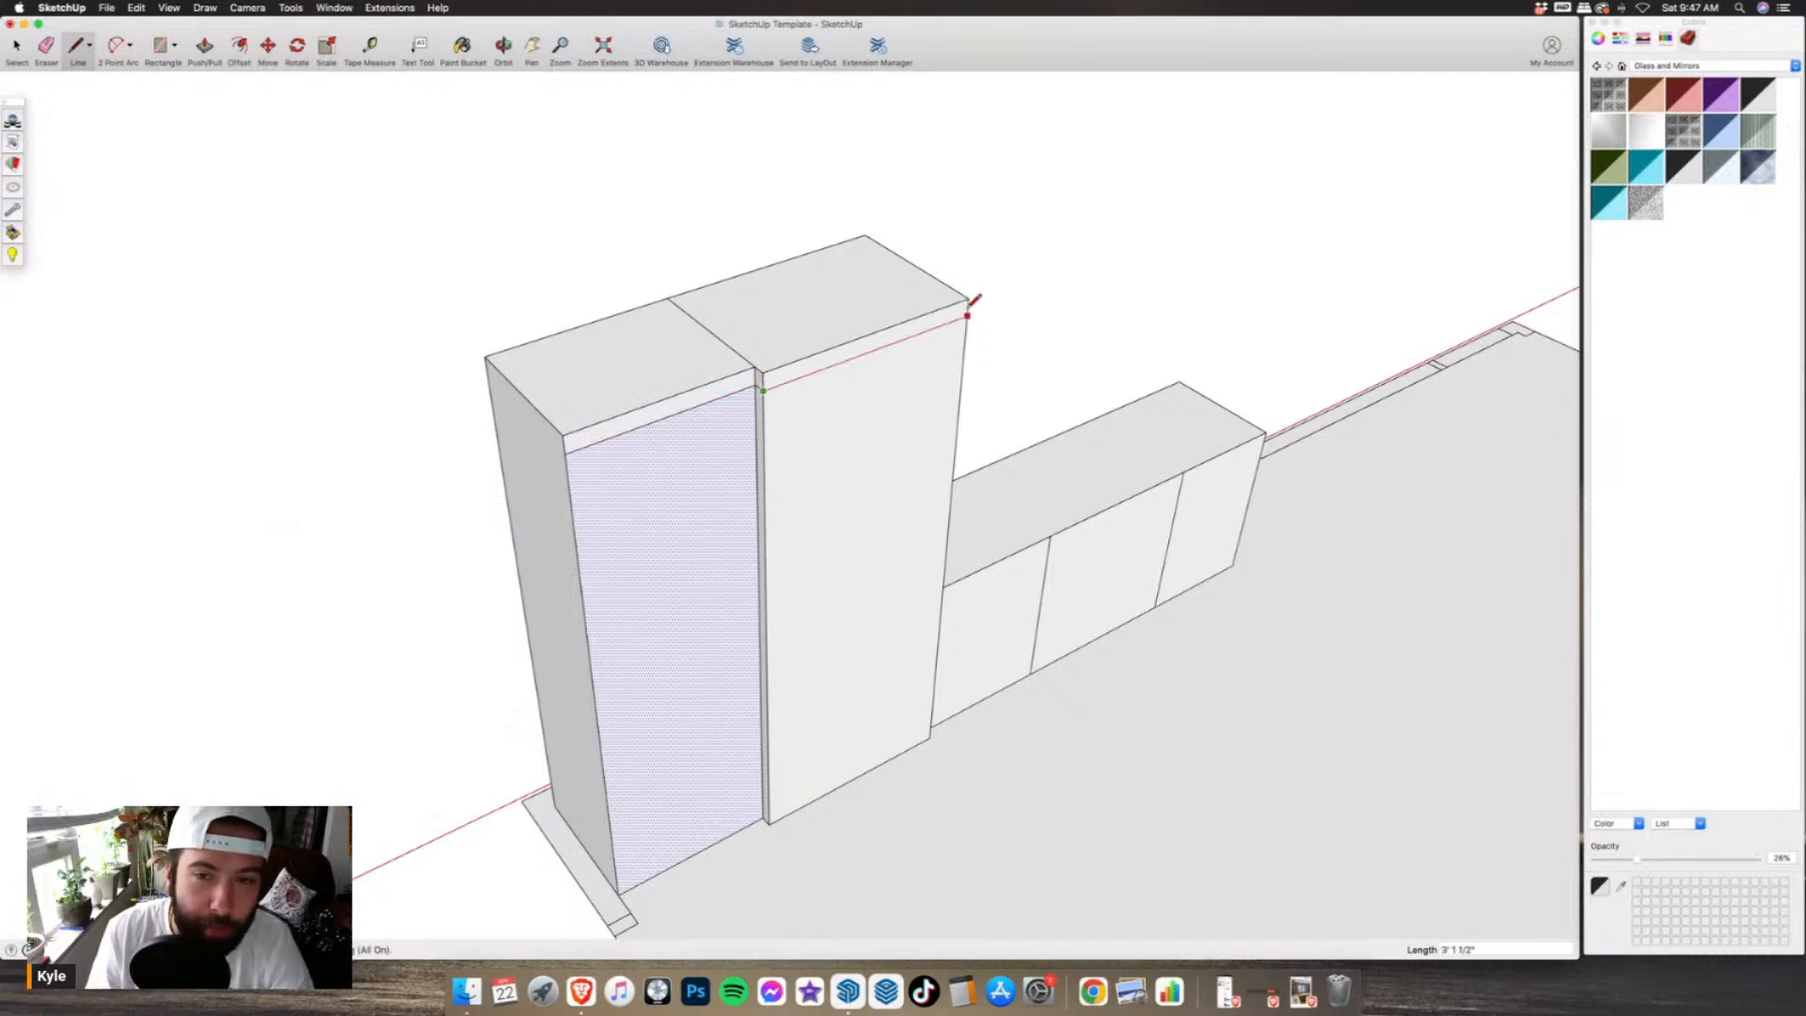
left_click(968, 315)
- Continue the trim line around the fridge block's exposed side and retrace it along the fridge front
middle_click_drag(968, 316, 788, 325)
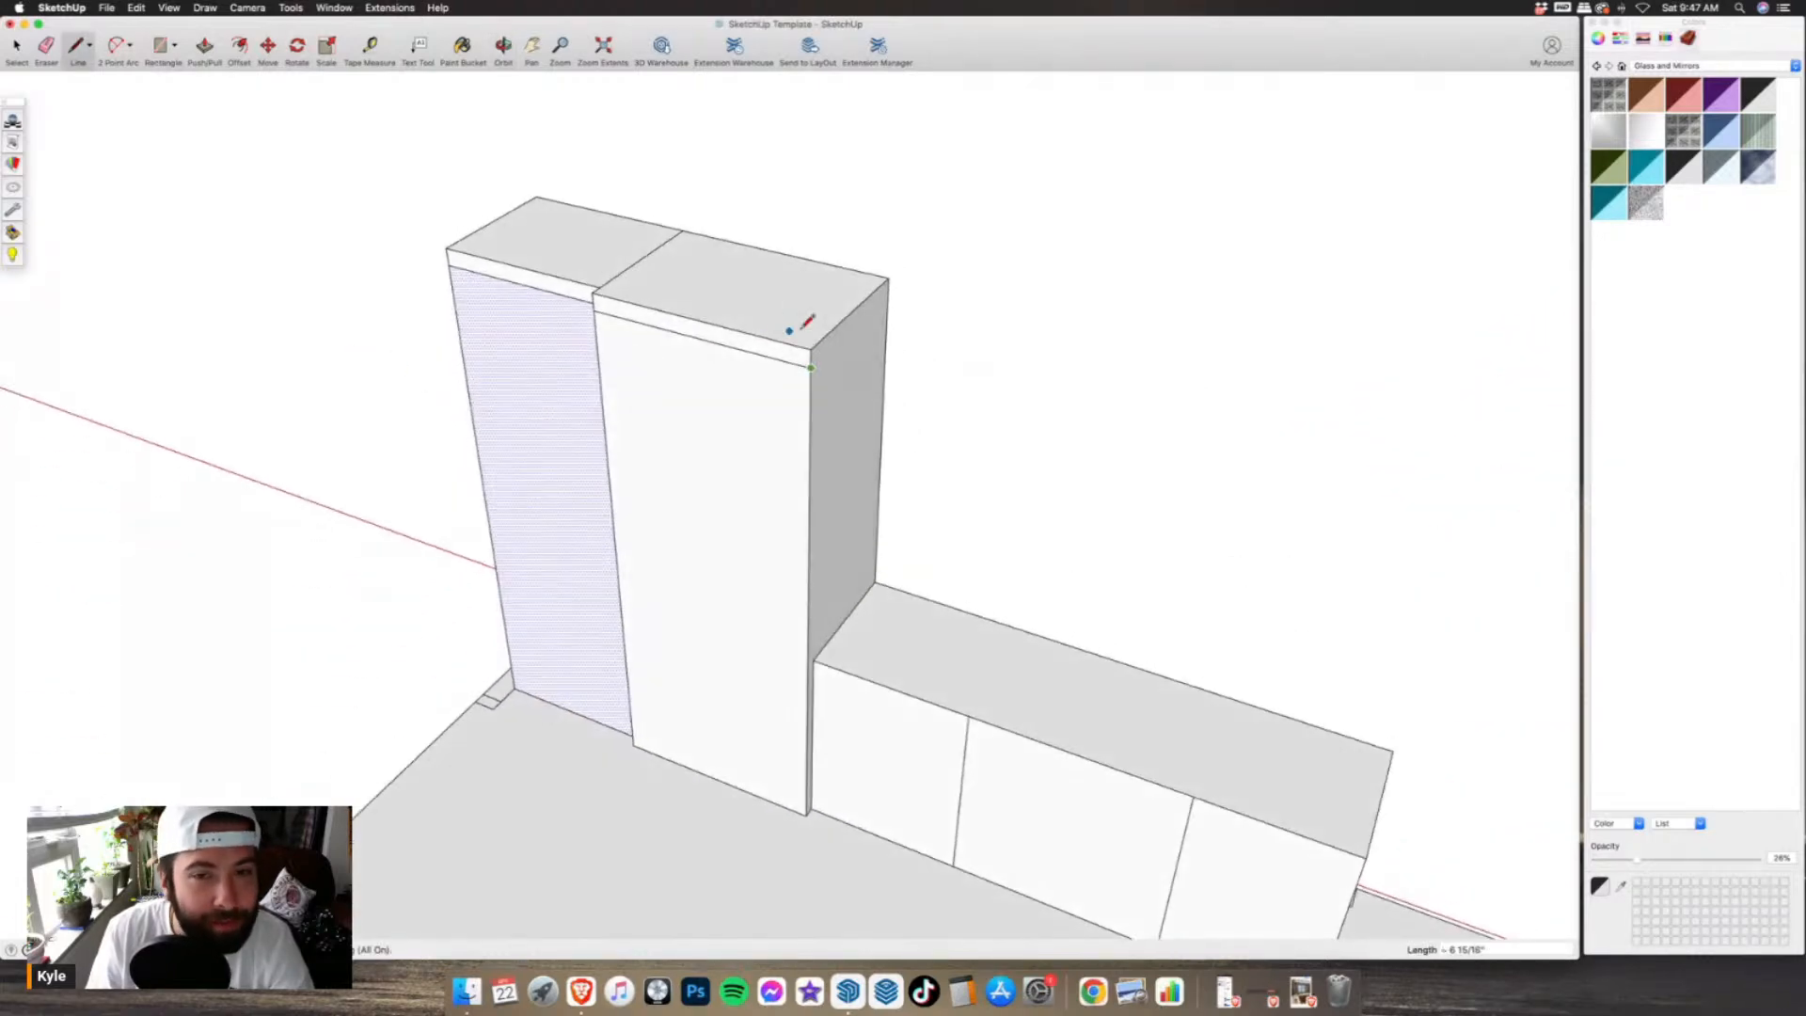
left_click(887, 297)
scroll(618, 433, "down", 3)
middle_click_drag(616, 432, 709, 420)
scroll(553, 392, "up", 3)
key("l")
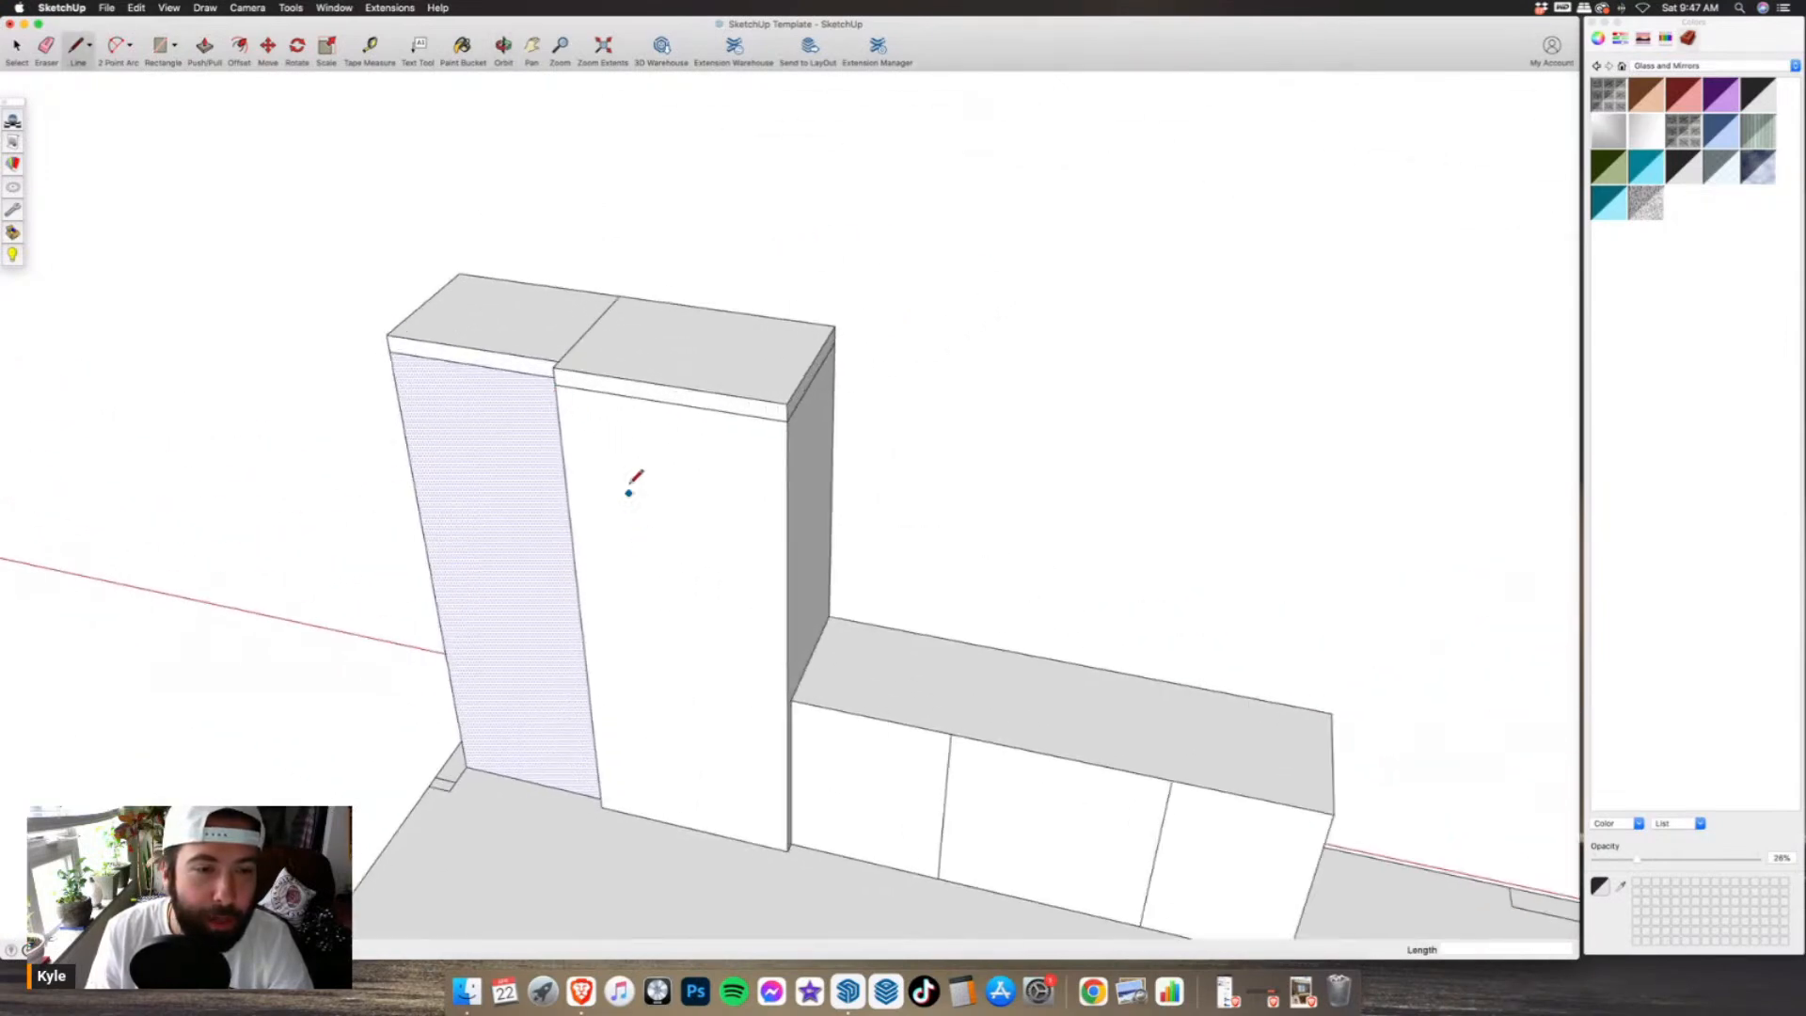
left_click(555, 383)
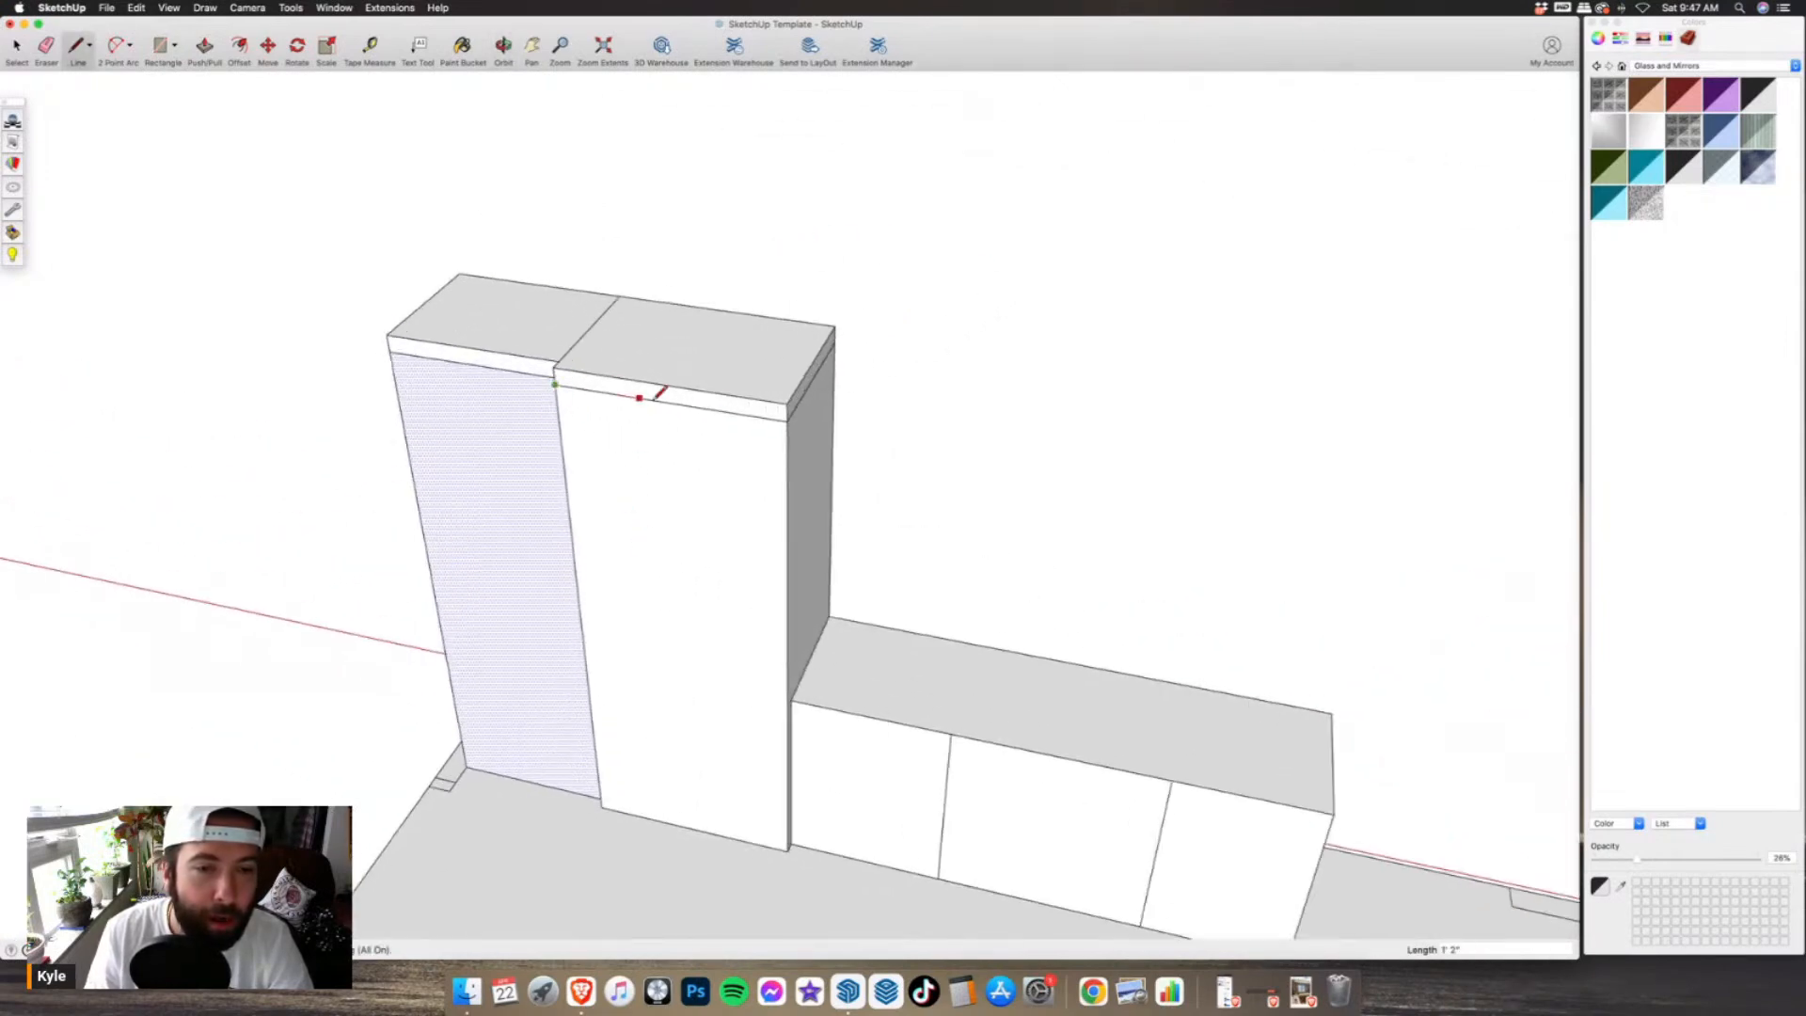
left_click(788, 420)
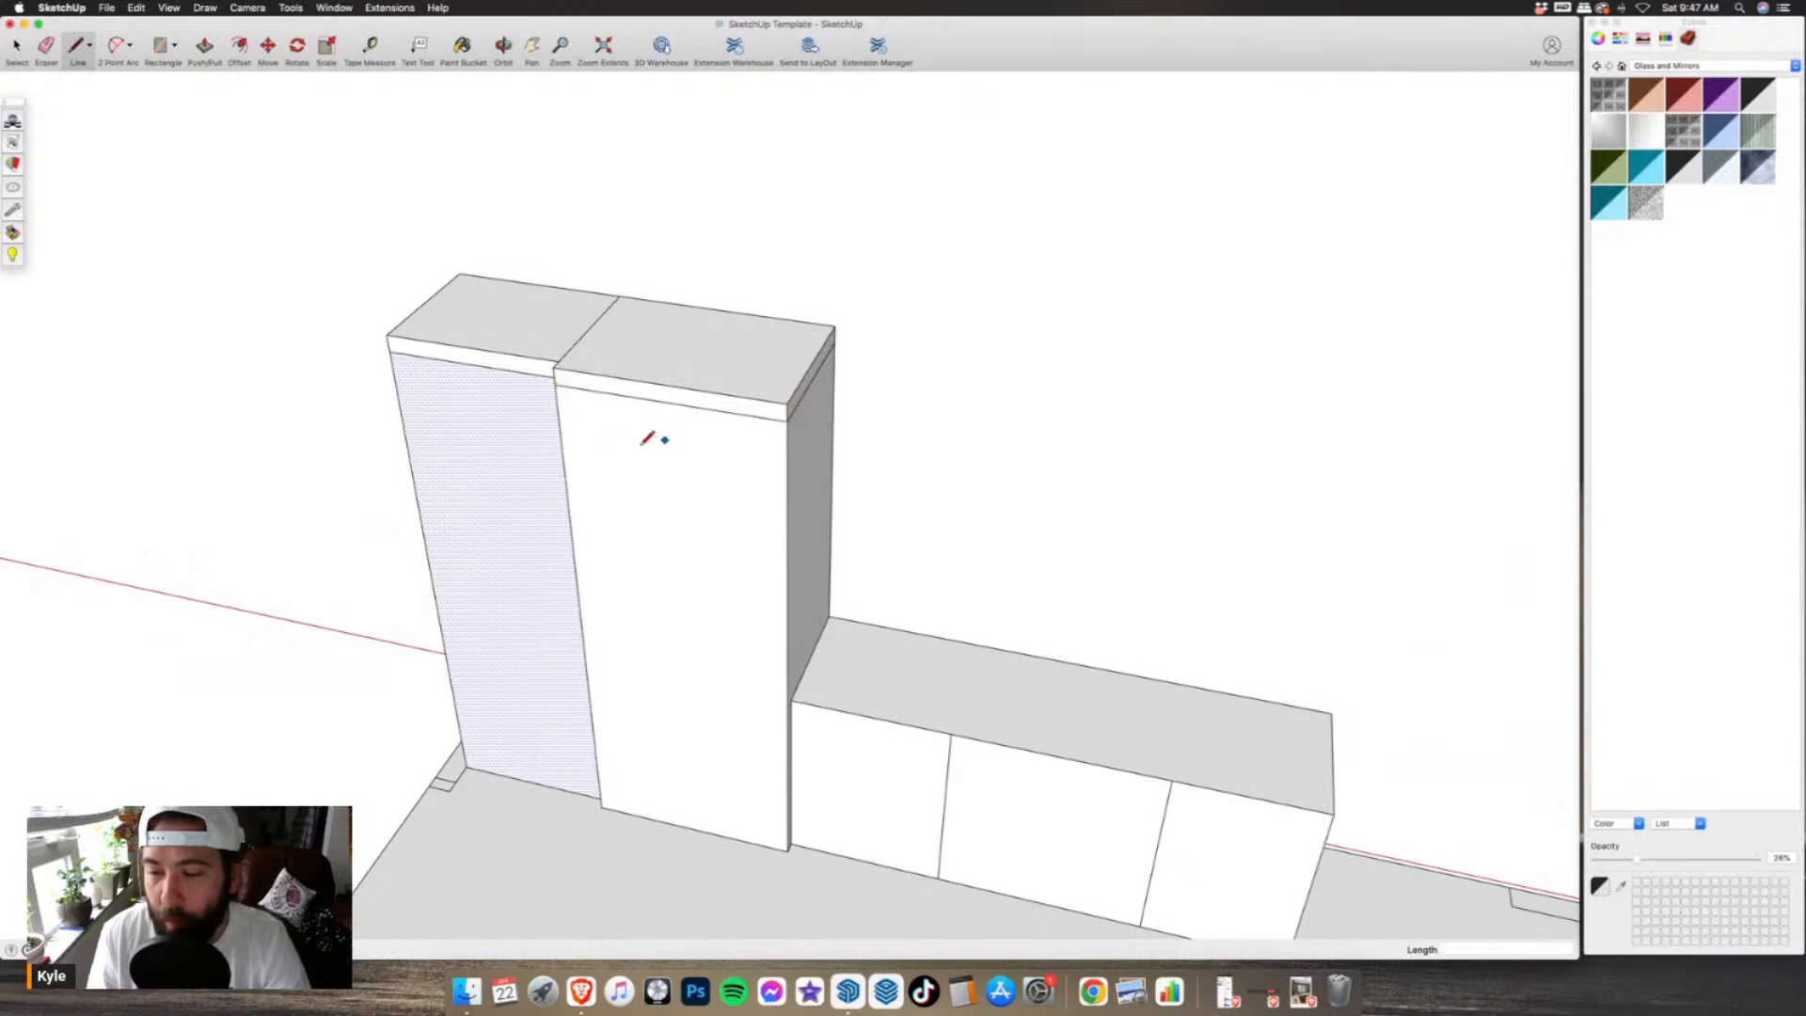
- Outline half of the fridge opening on the fridge block's front, from the bottom edge's midpoint to just inside the base-cabinet-side edge
scroll(484, 471, "down", 10)
scroll(1028, 672, "up", 6)
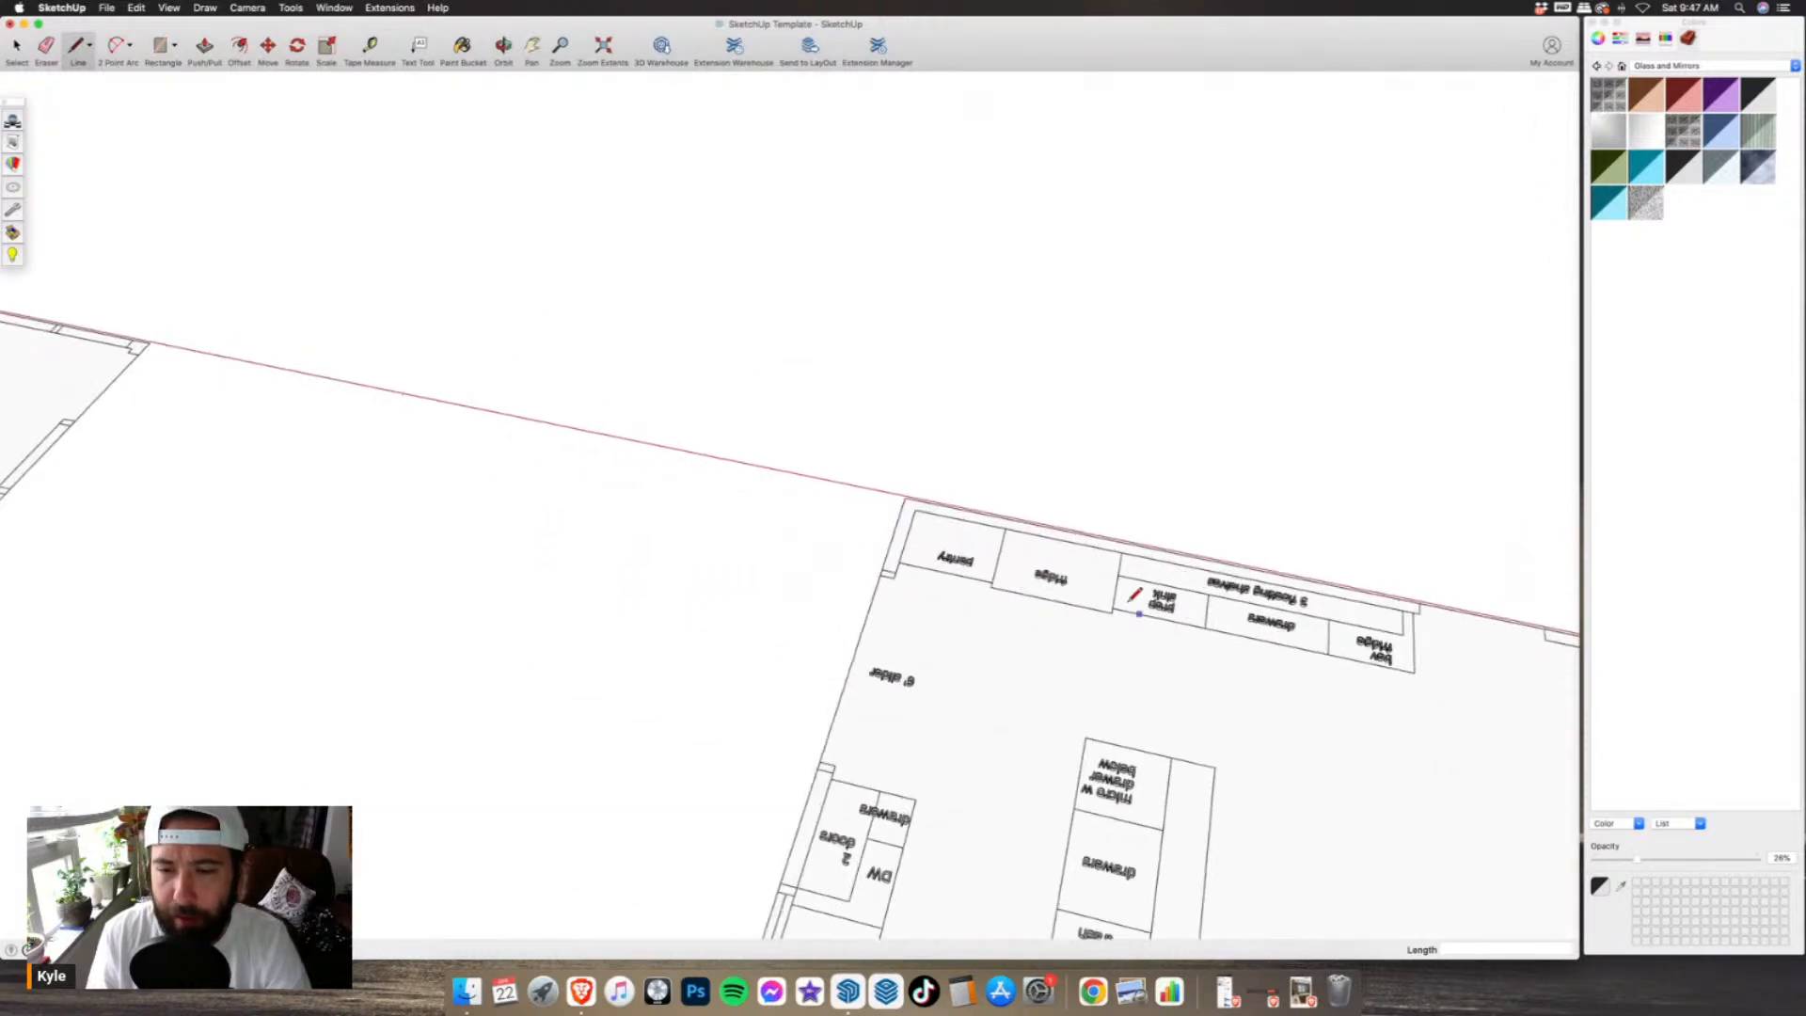
scroll(1317, 654, "down", 3)
scroll(1040, 564, "down", 4)
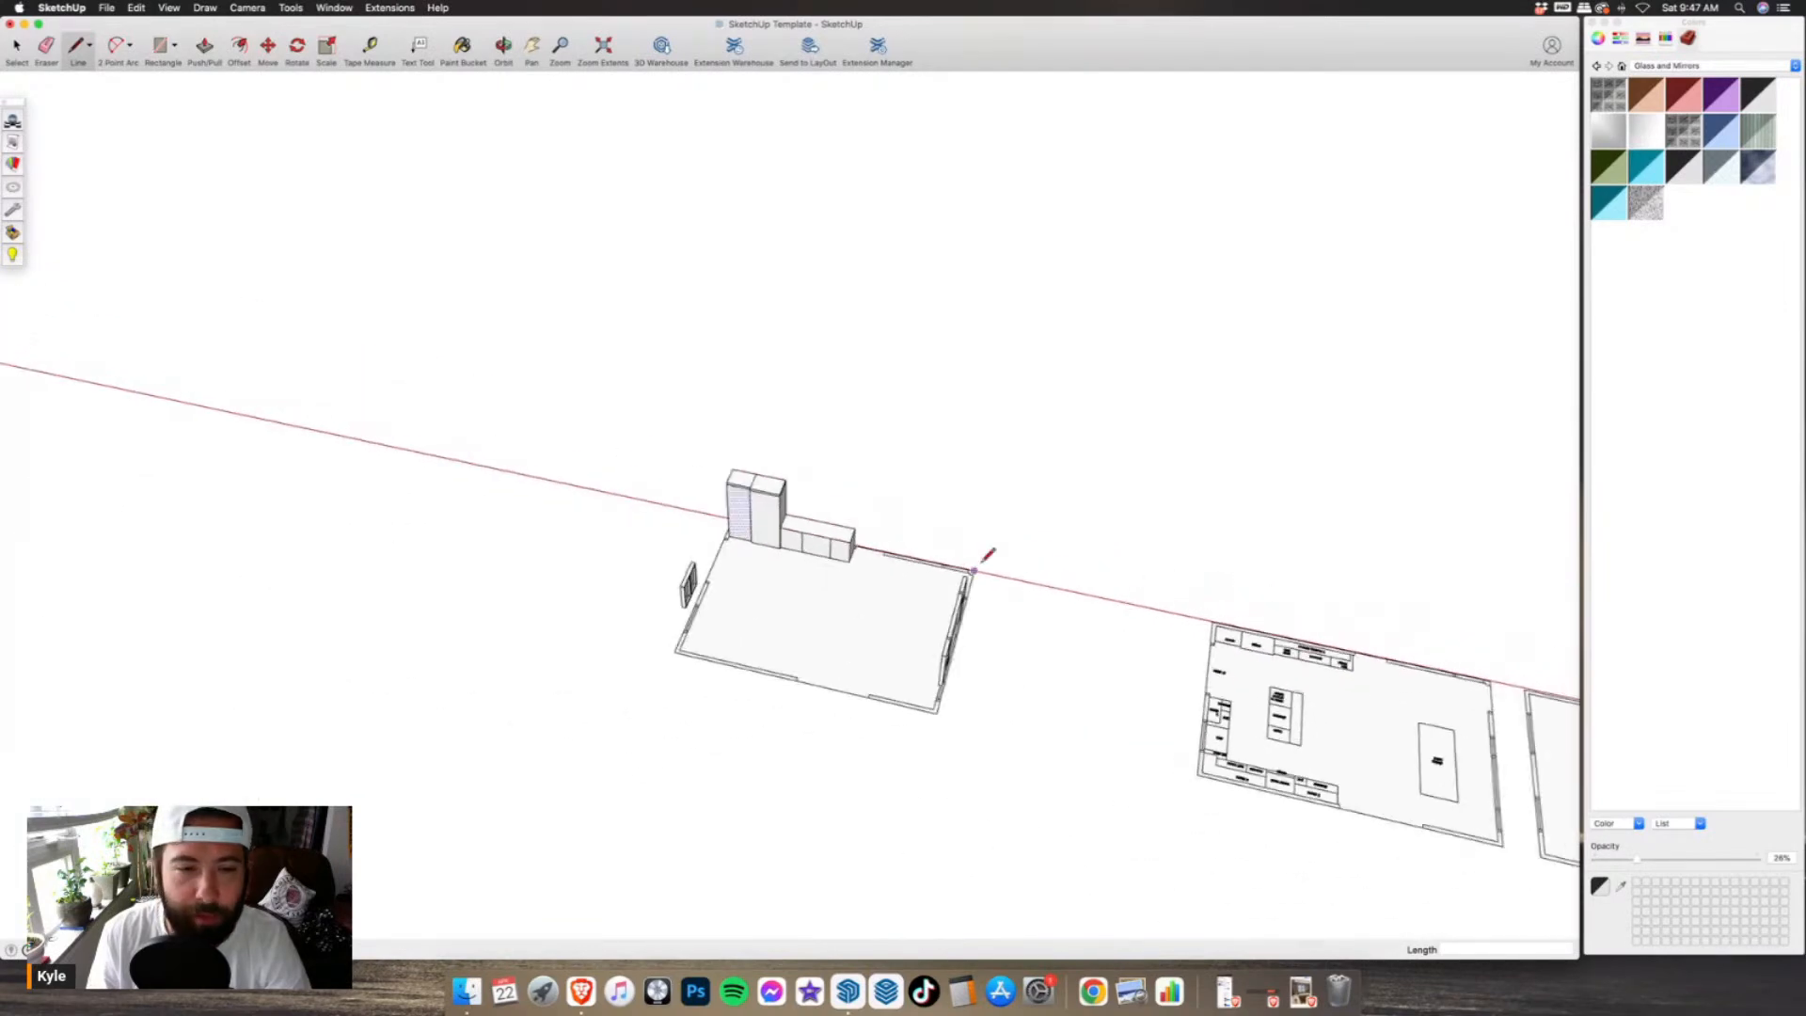
scroll(693, 512, "up", 10)
left_click(814, 666)
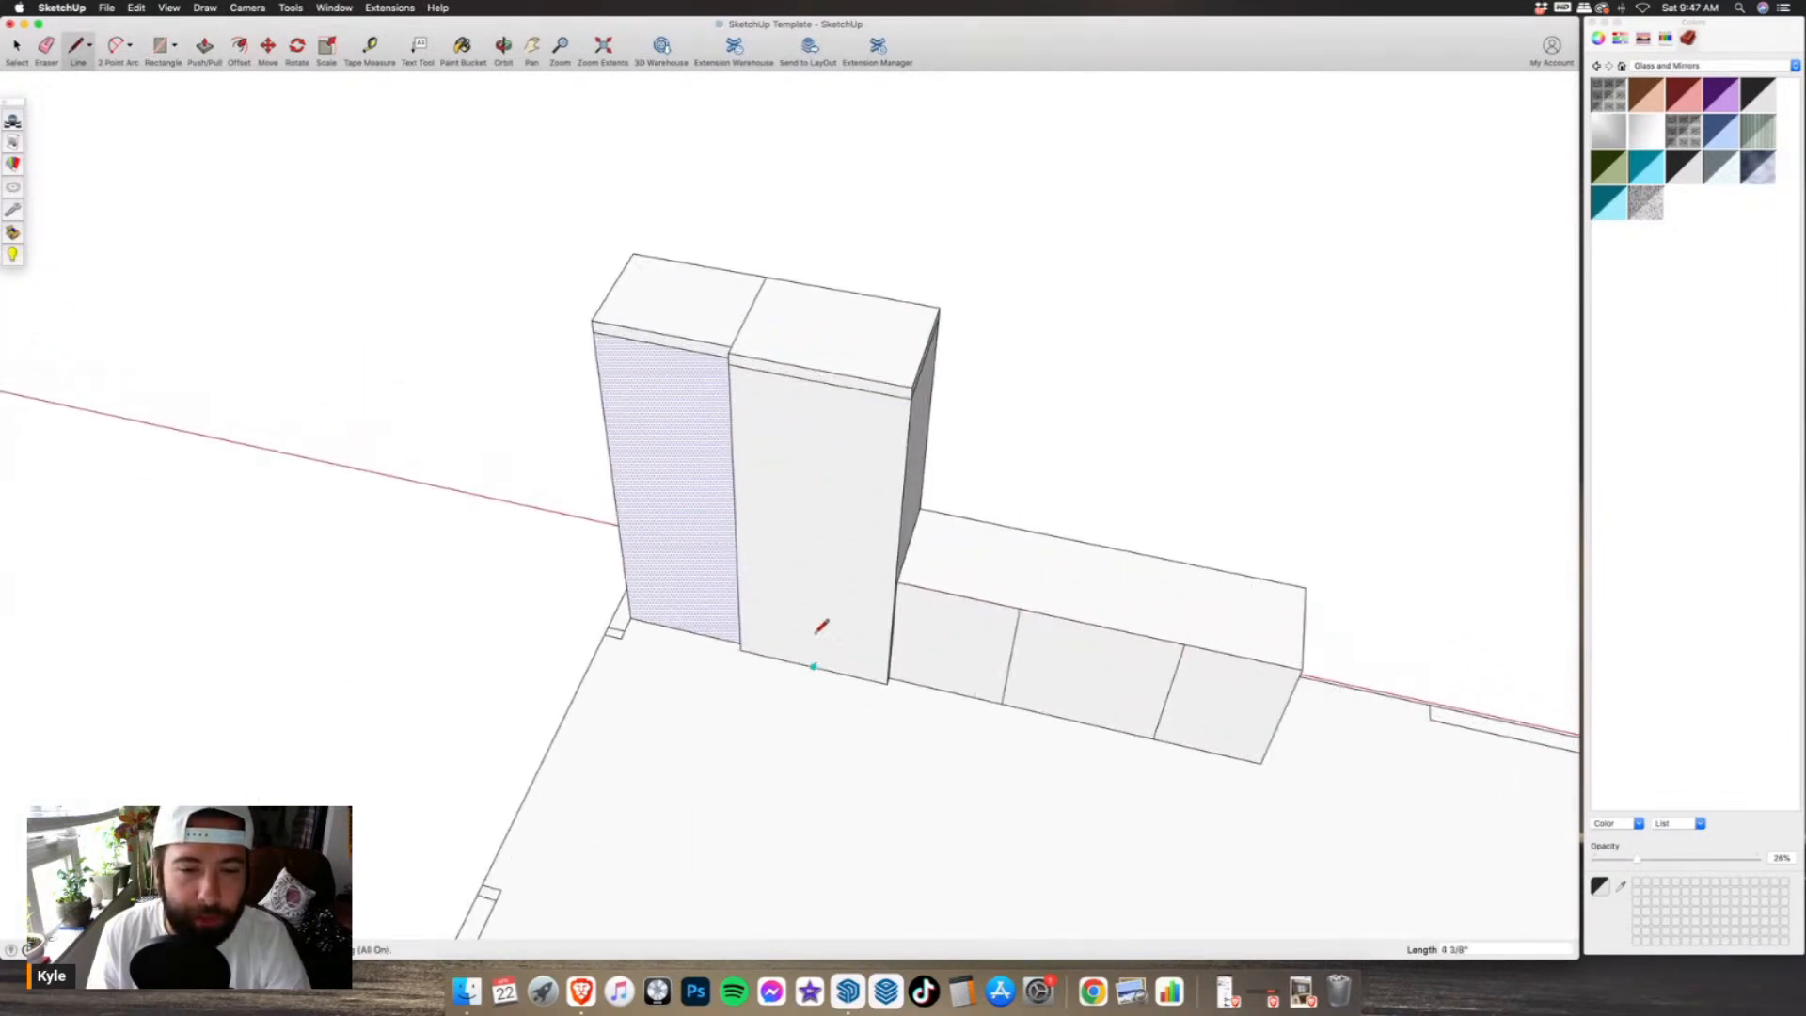
left_click(818, 458)
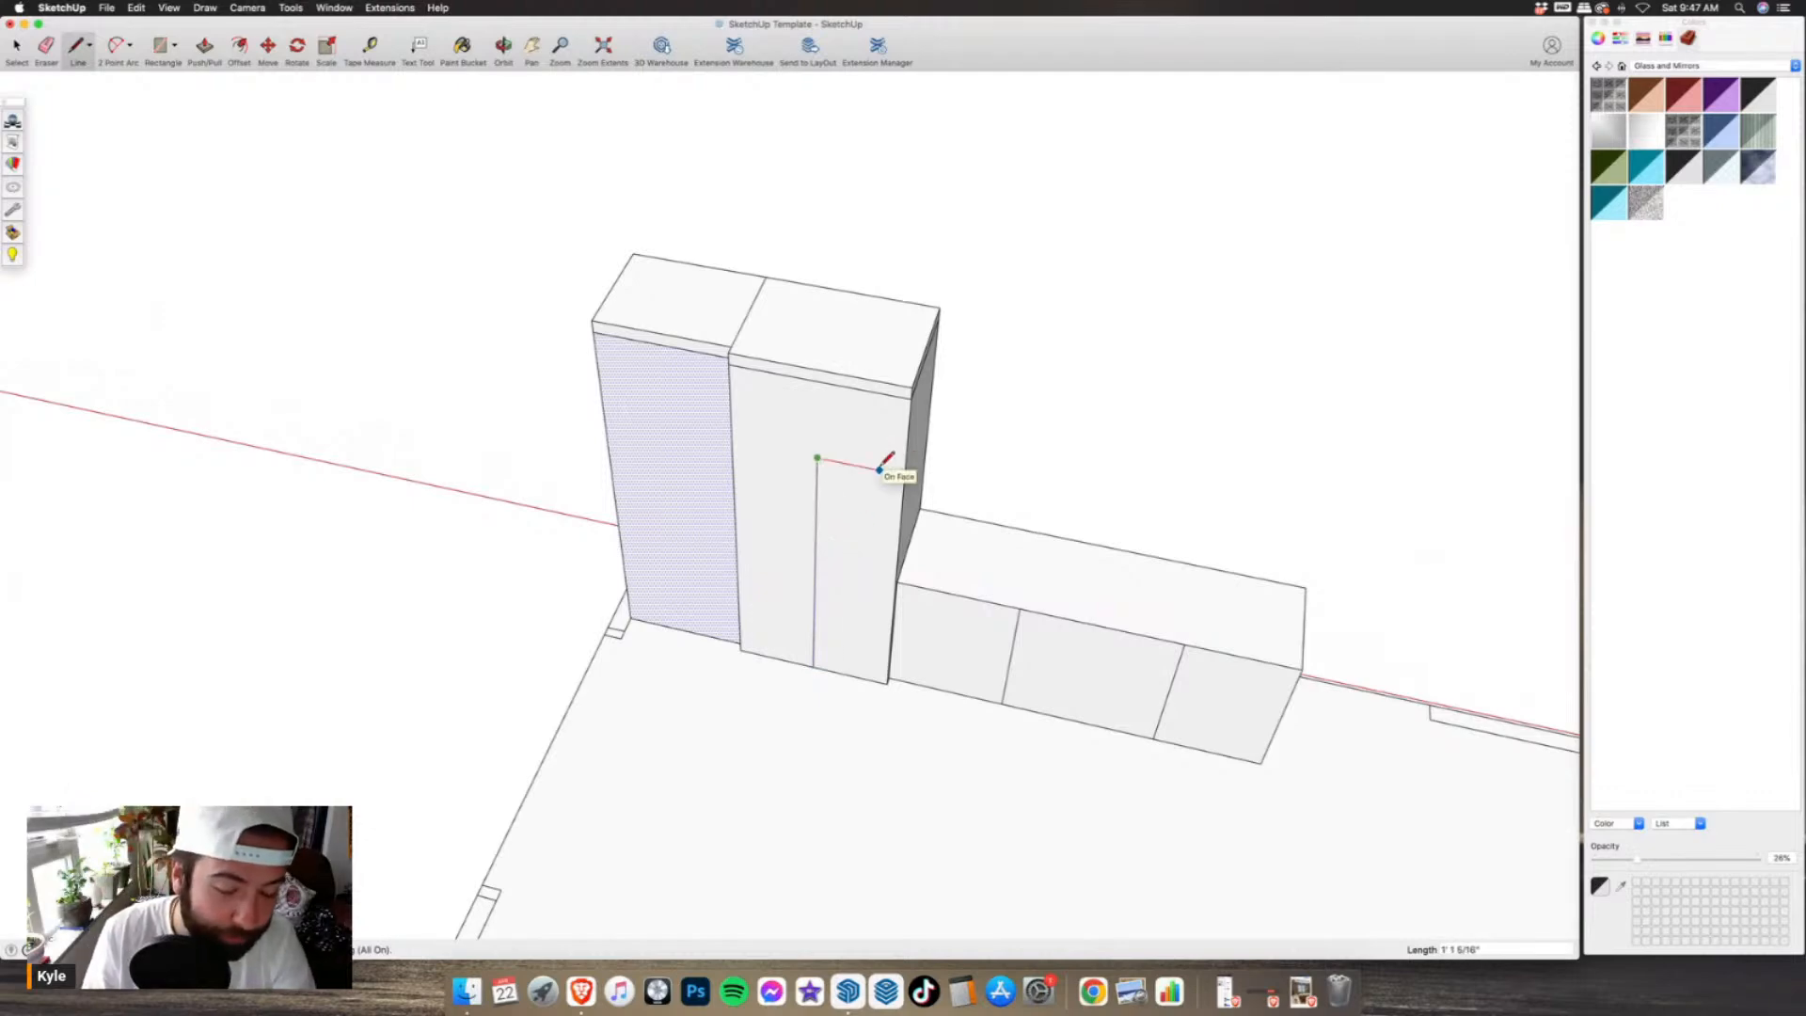
left_click(880, 468)
scroll(880, 621, "up", 6)
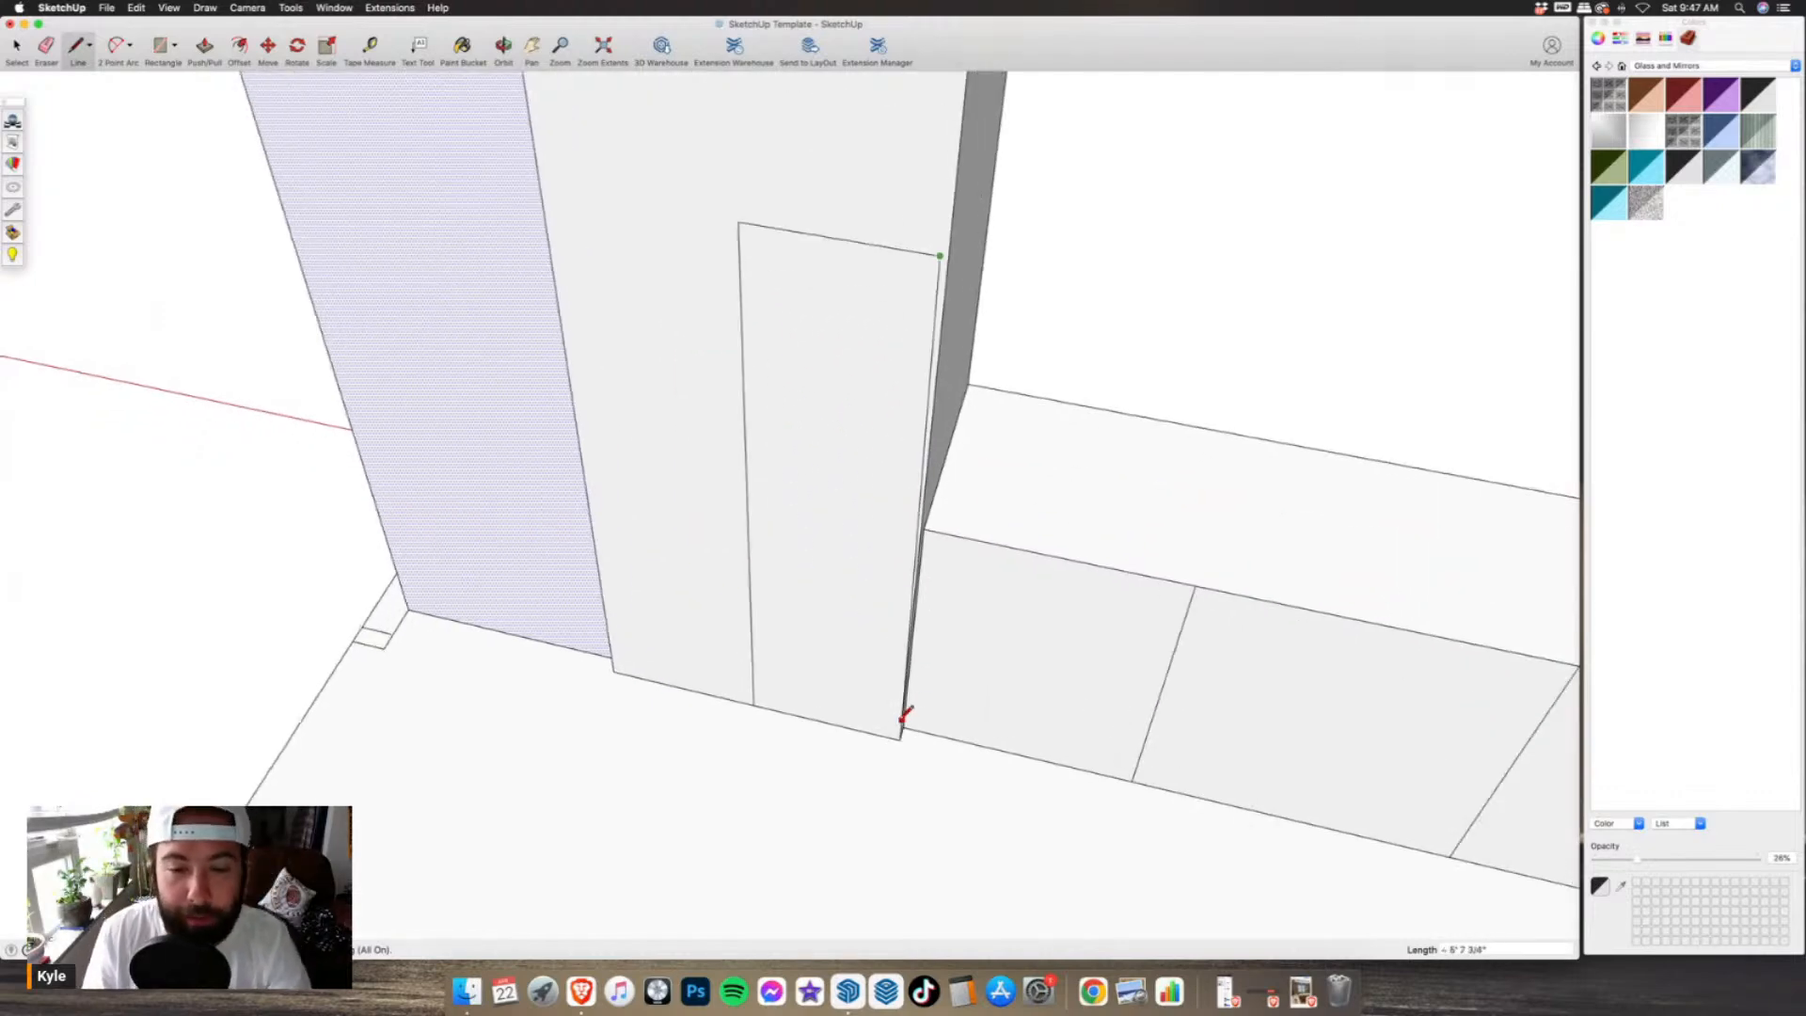
scroll(899, 715, "down", 2)
scroll(895, 707, "down", 3)
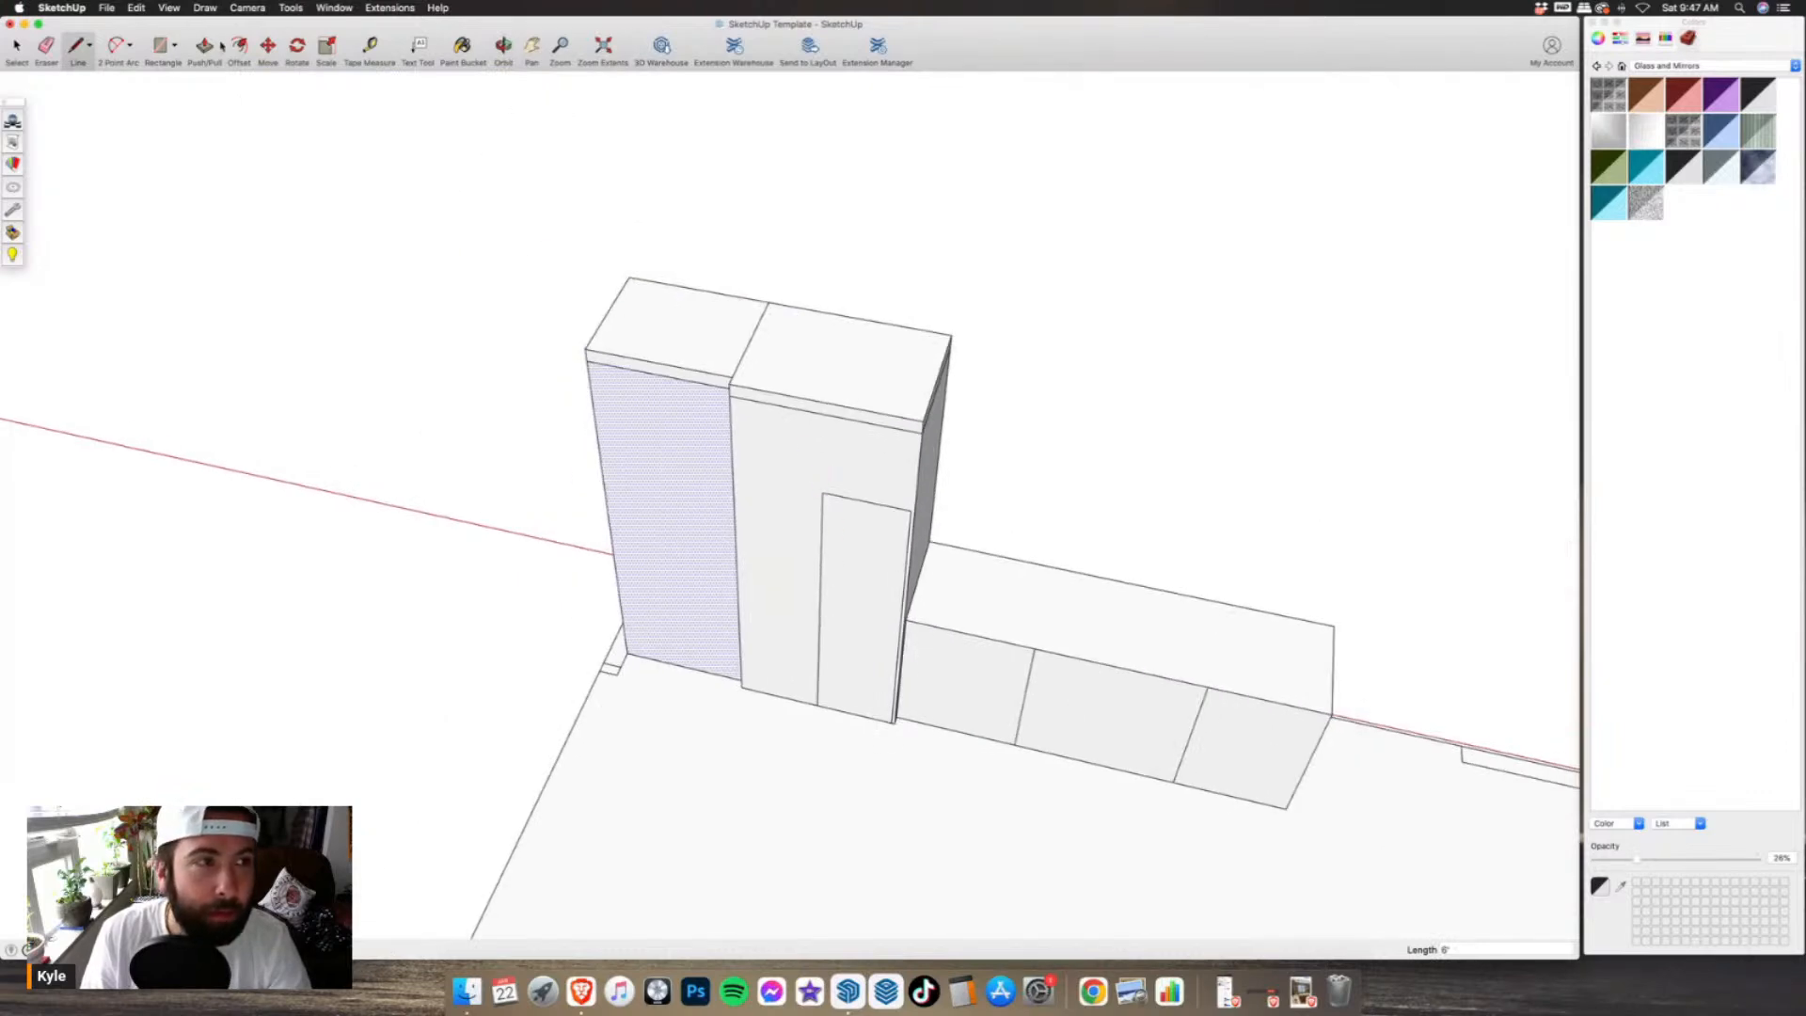
- Push the outlined fridge opening through the block and widen it toward the pantry, leaving a thin panel on each side
key("p")
left_click(871, 538)
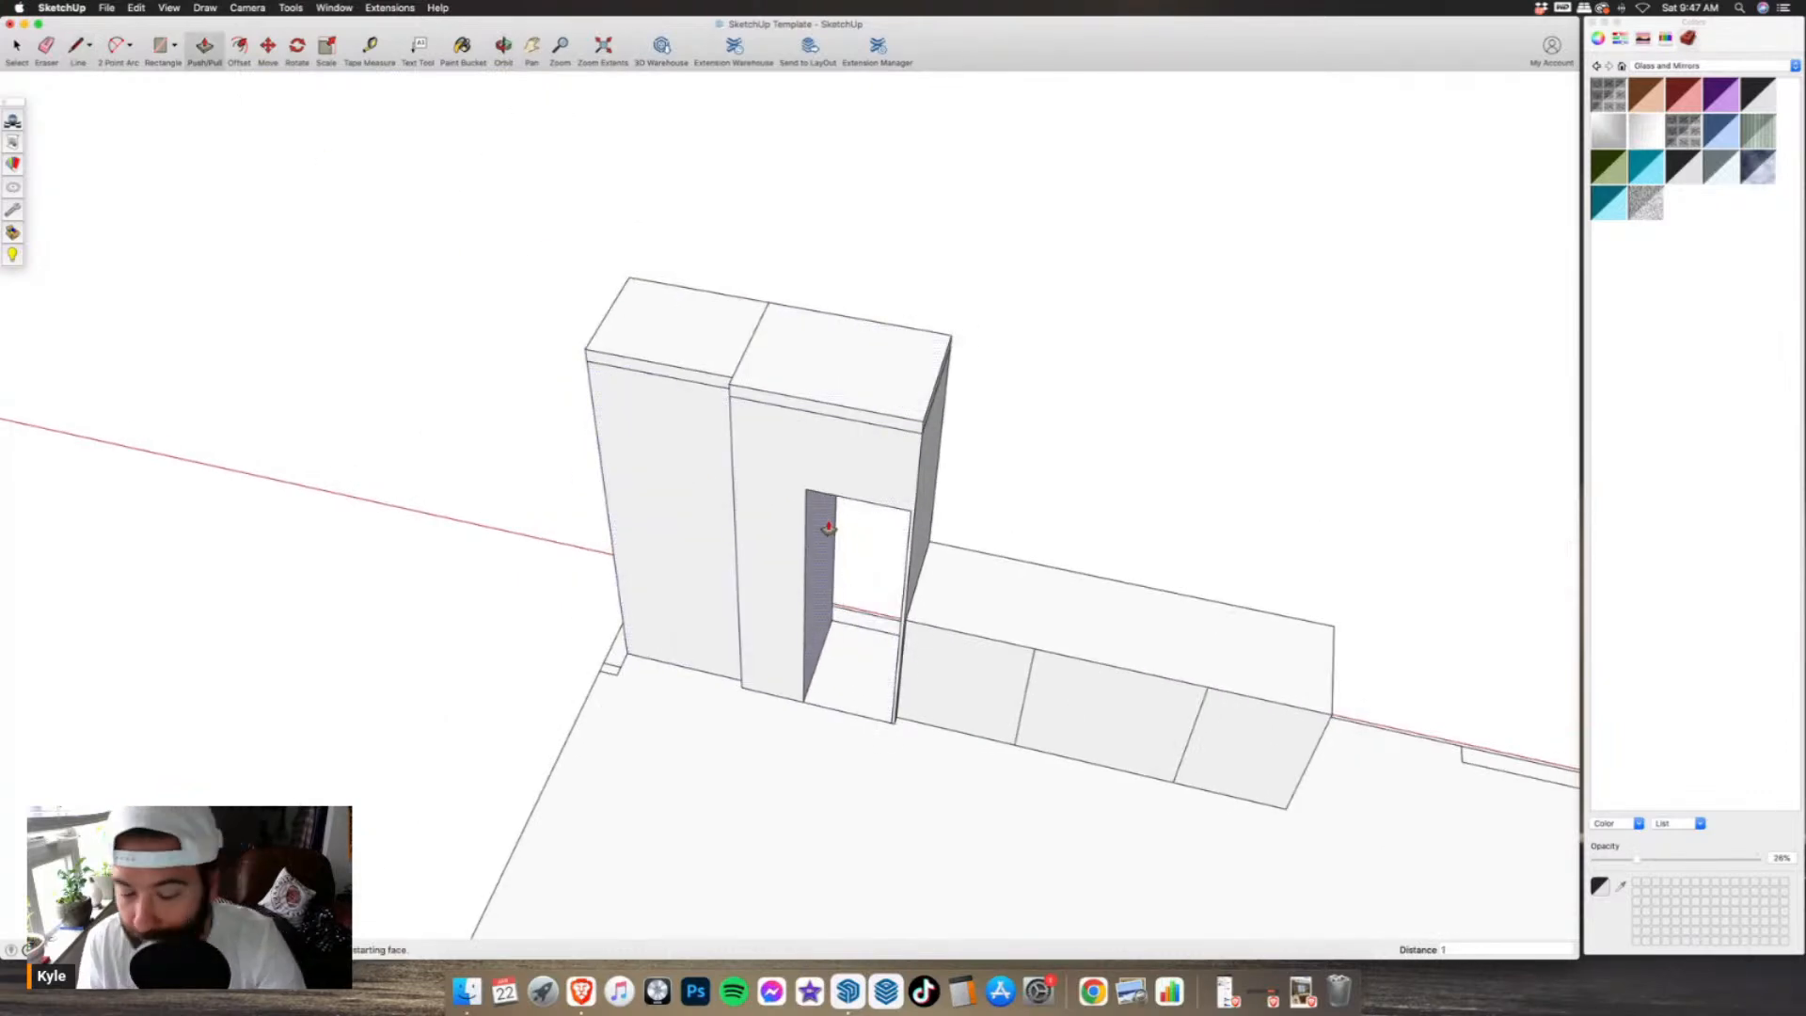
key("Return")
- Make the whole pantry, fridge and base cabinet run into a single group
key("space")
triple_click(738, 373)
right_click(737, 373)
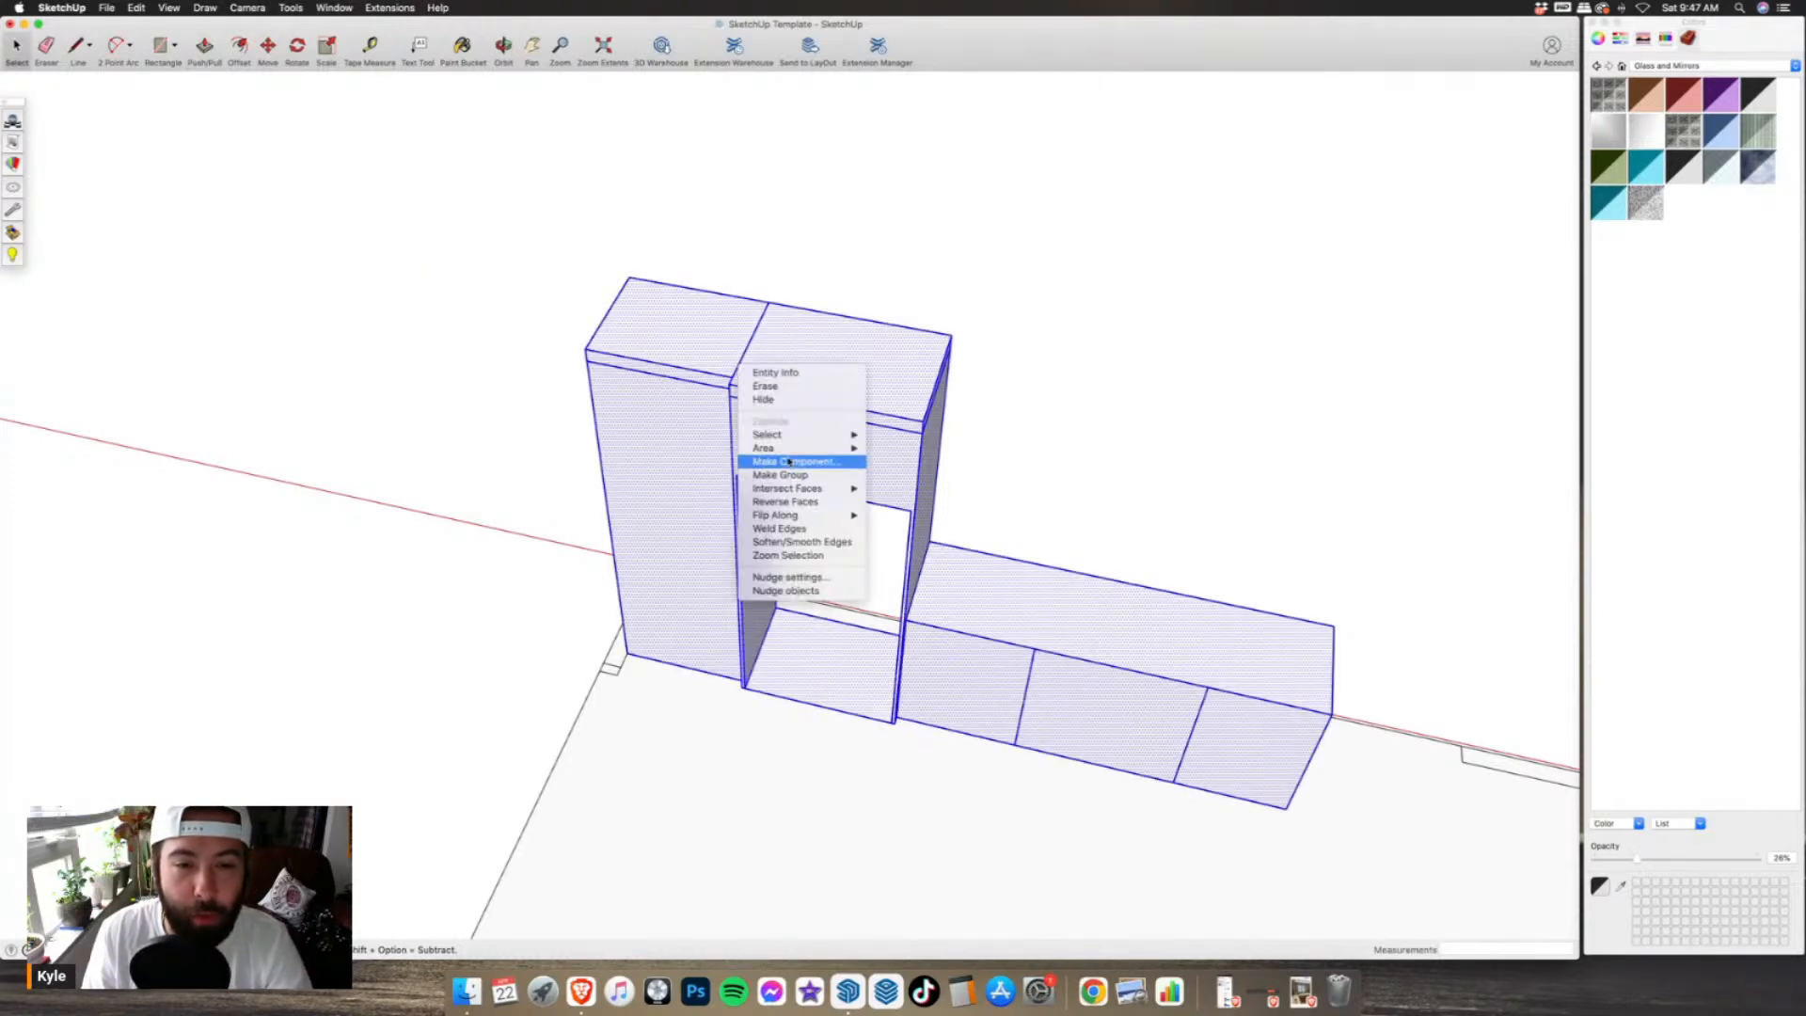
left_click(791, 471)
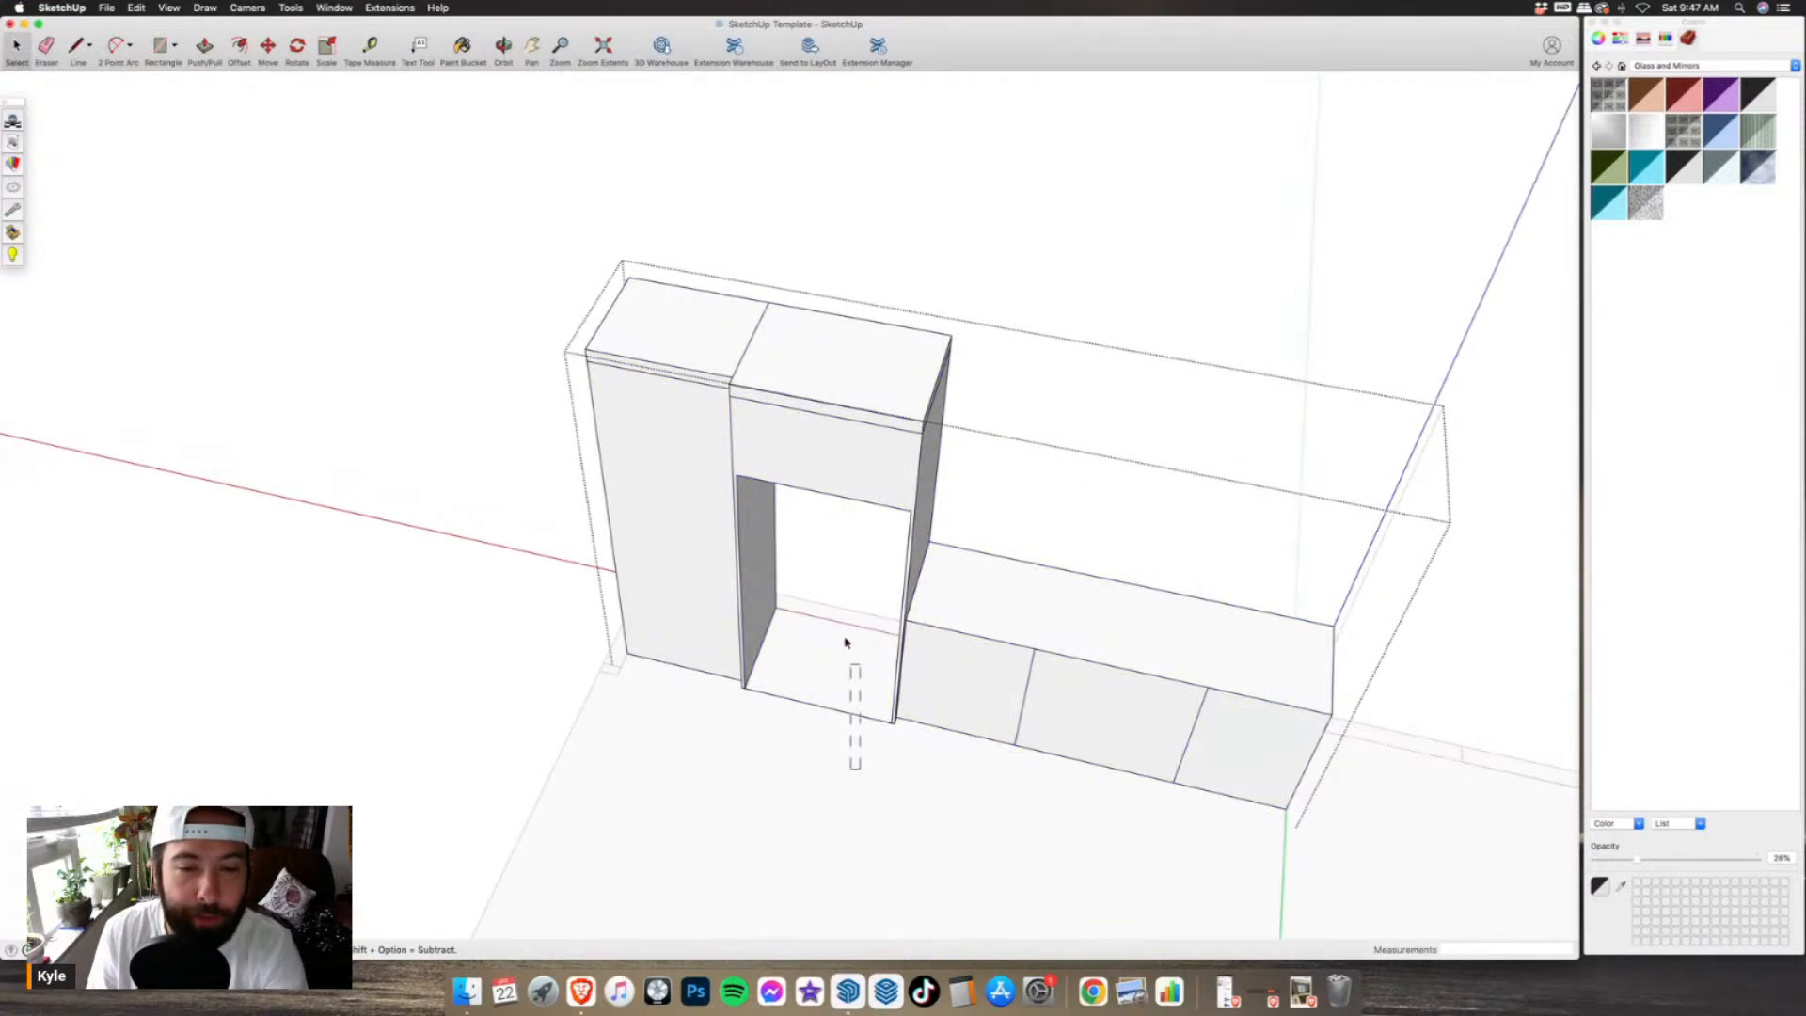
- Inside the cabinet group, draw vertical lines from both upper corners of the fridge opening to the trim line, framing the over-fridge cabinet
mouse_move(822, 577)
middle_mouse_down()
mouse_move(903, 537)
mouse_move(805, 555)
middle_mouse_up()
scroll(805, 555, "up", 5)
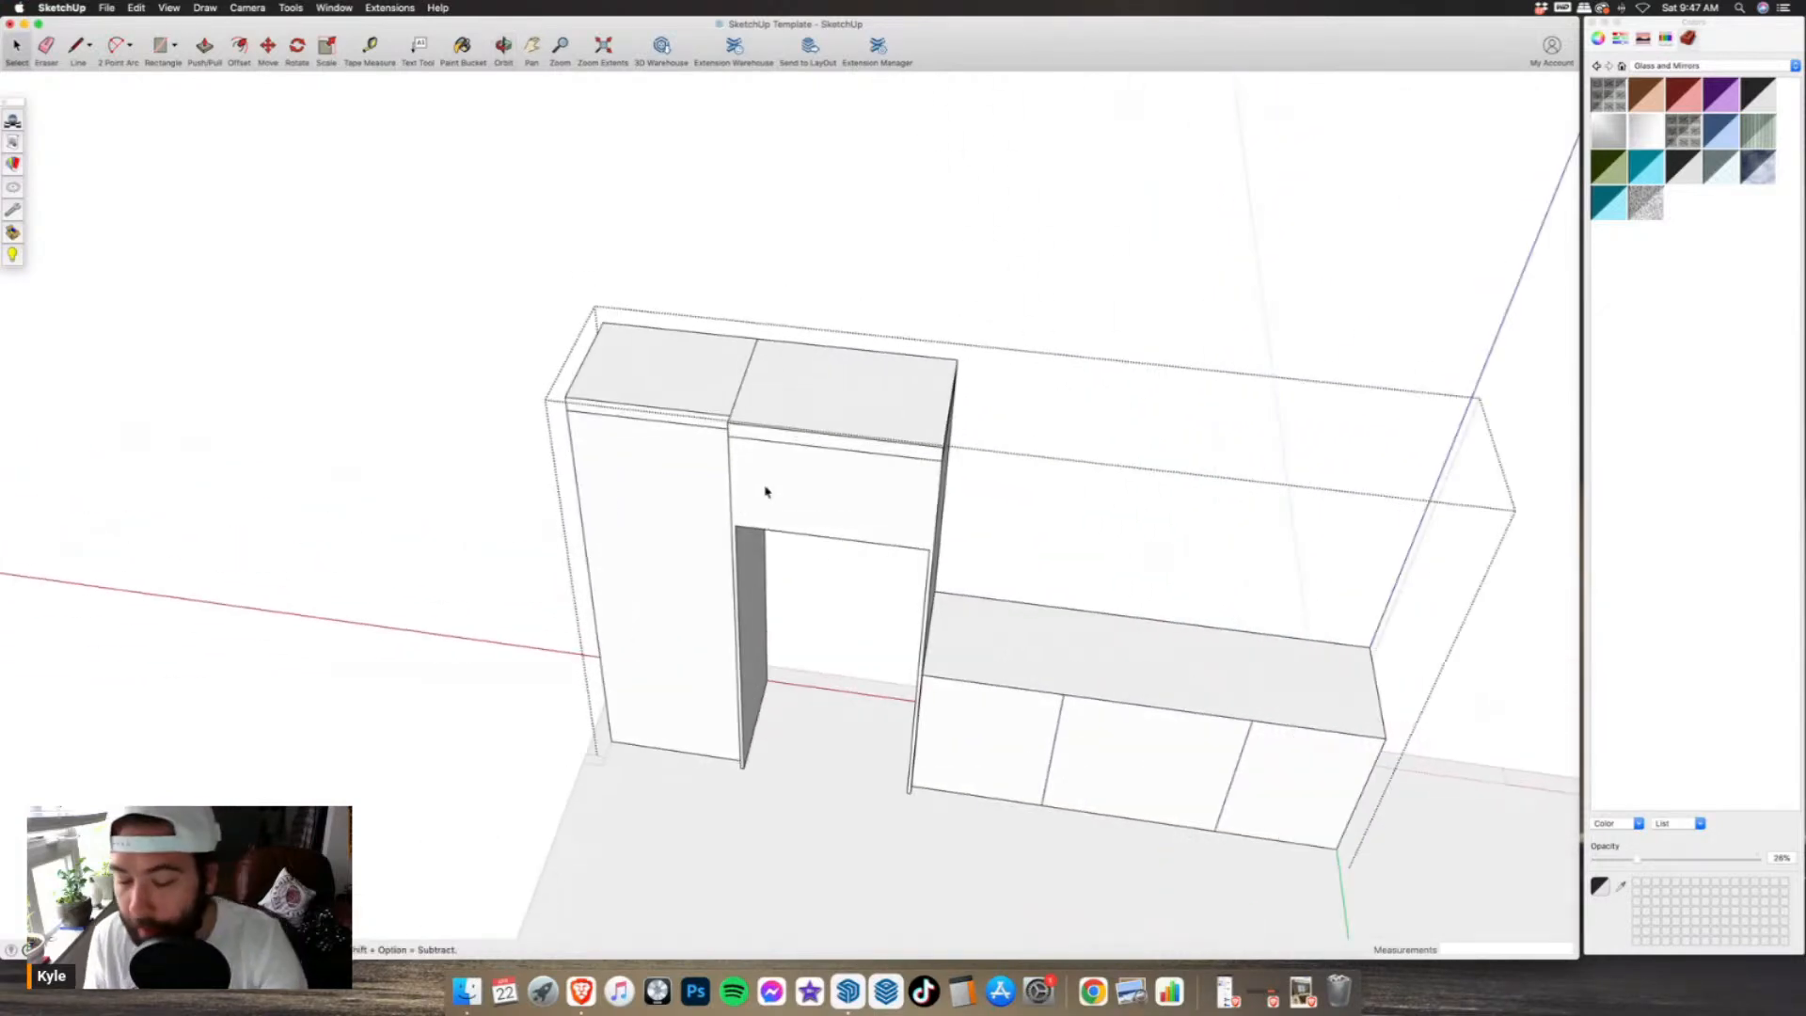
key("l")
left_click(748, 540)
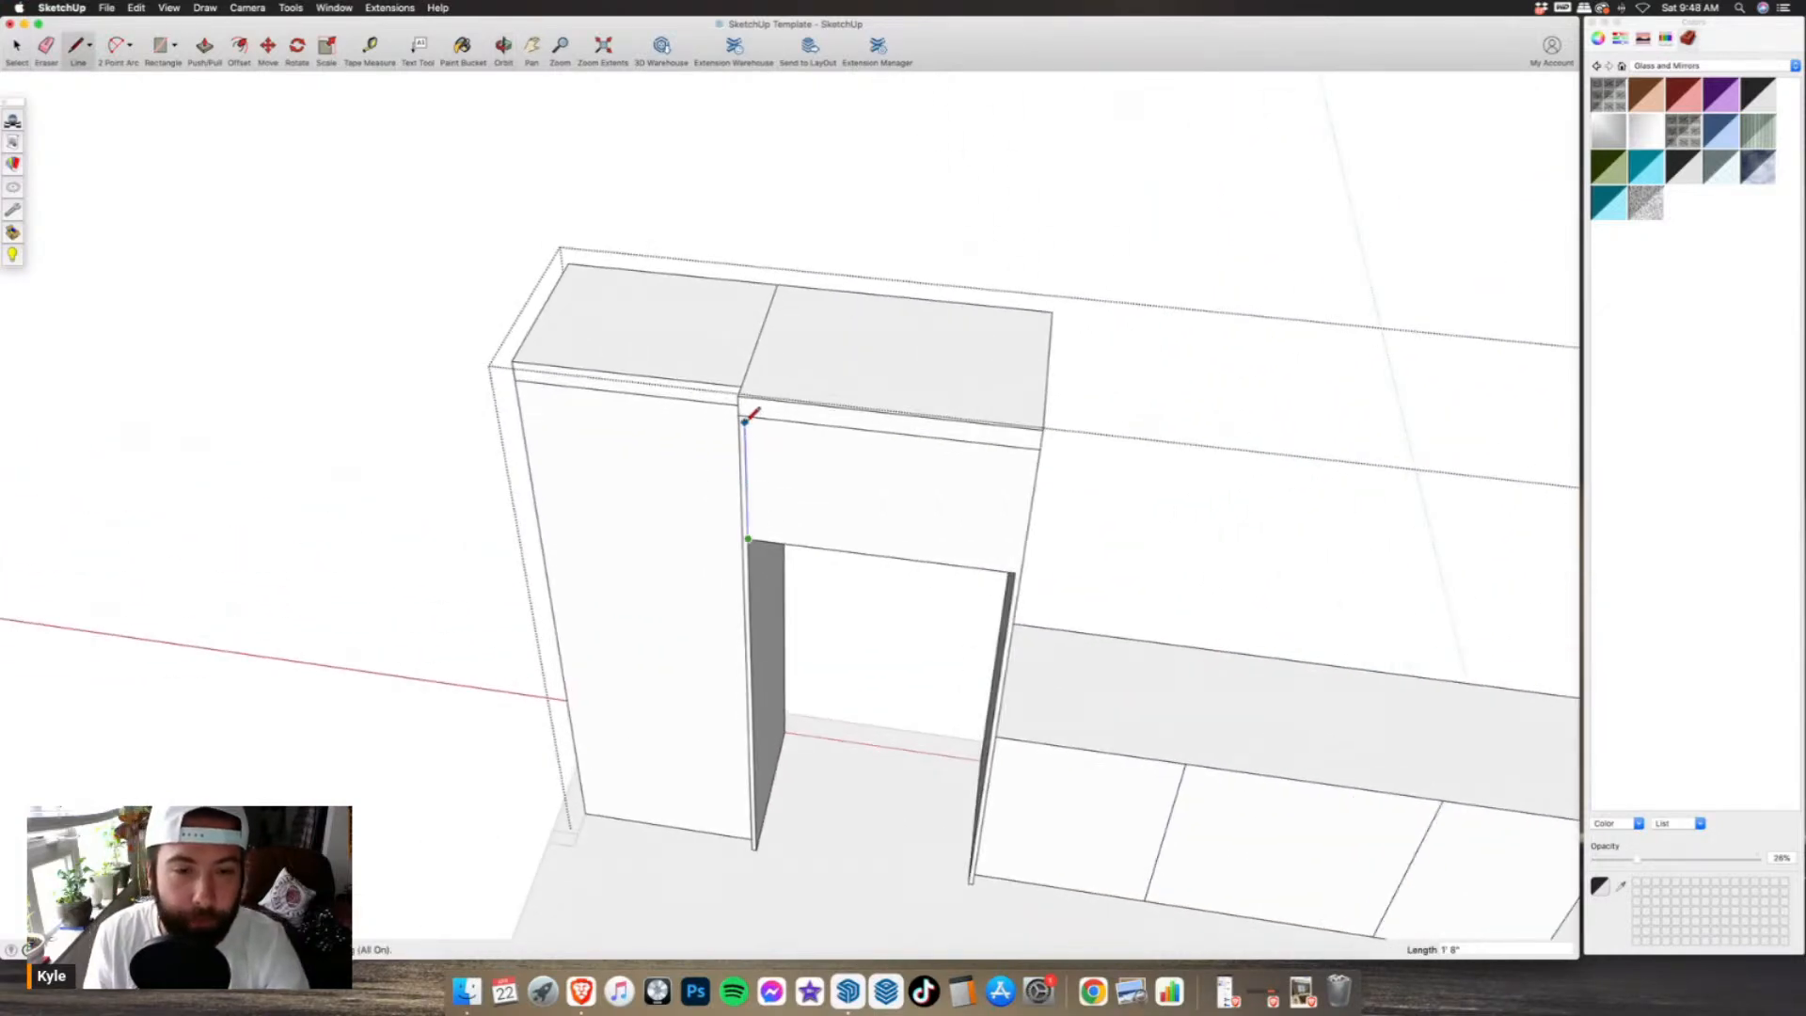
left_click(746, 419)
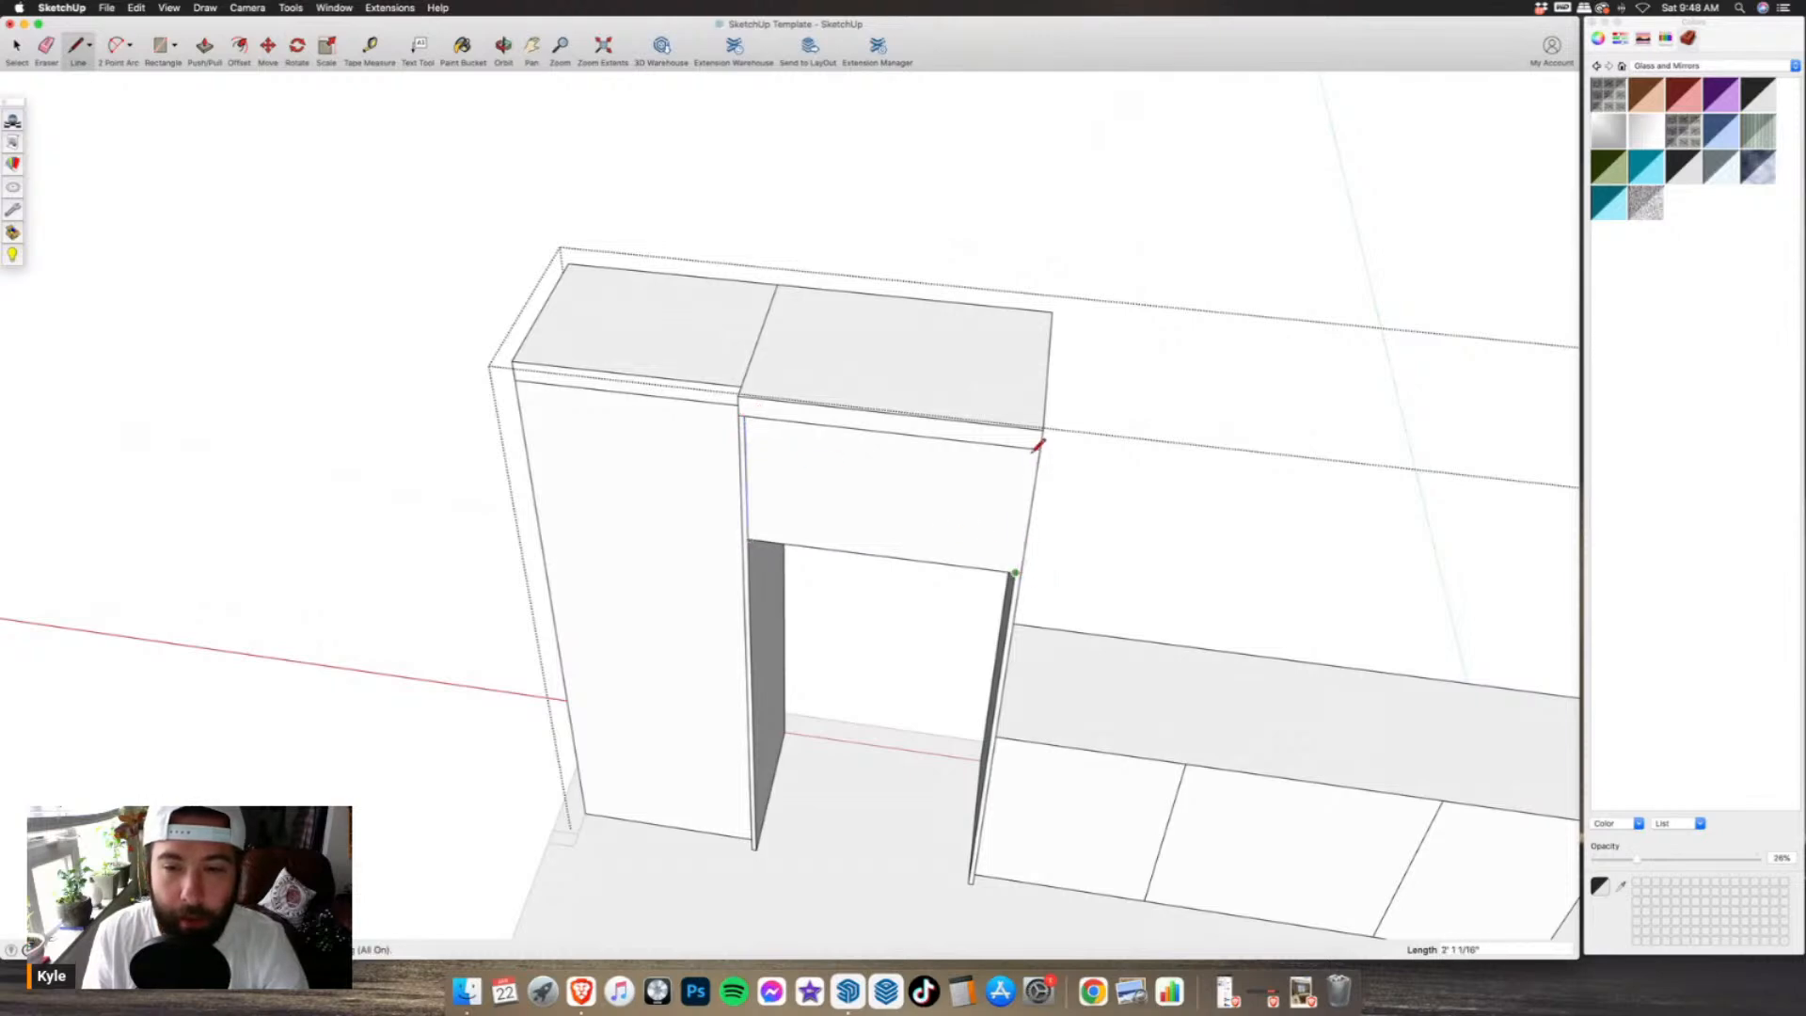
middle_click_drag(1035, 431, 705, 576)
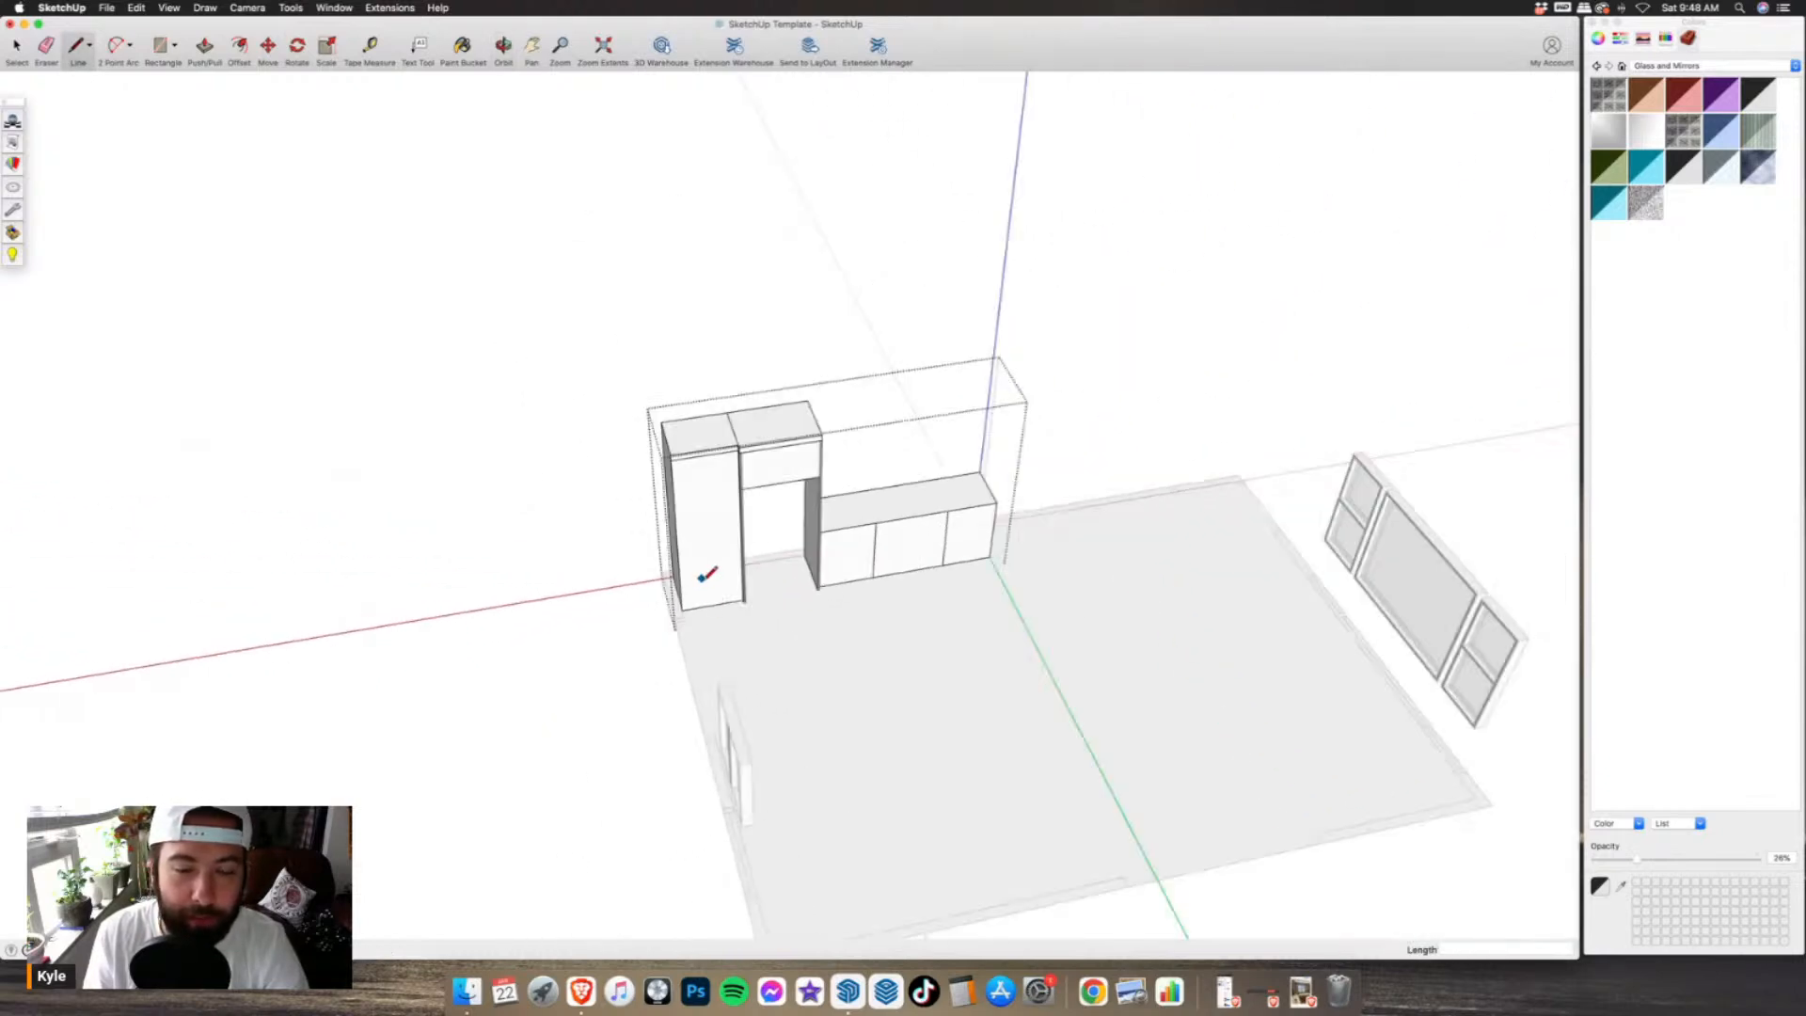
- Switch to the browser and review the client's handwritten requirements in notes.pdf, then return to the kitchen model
left_click(1303, 991)
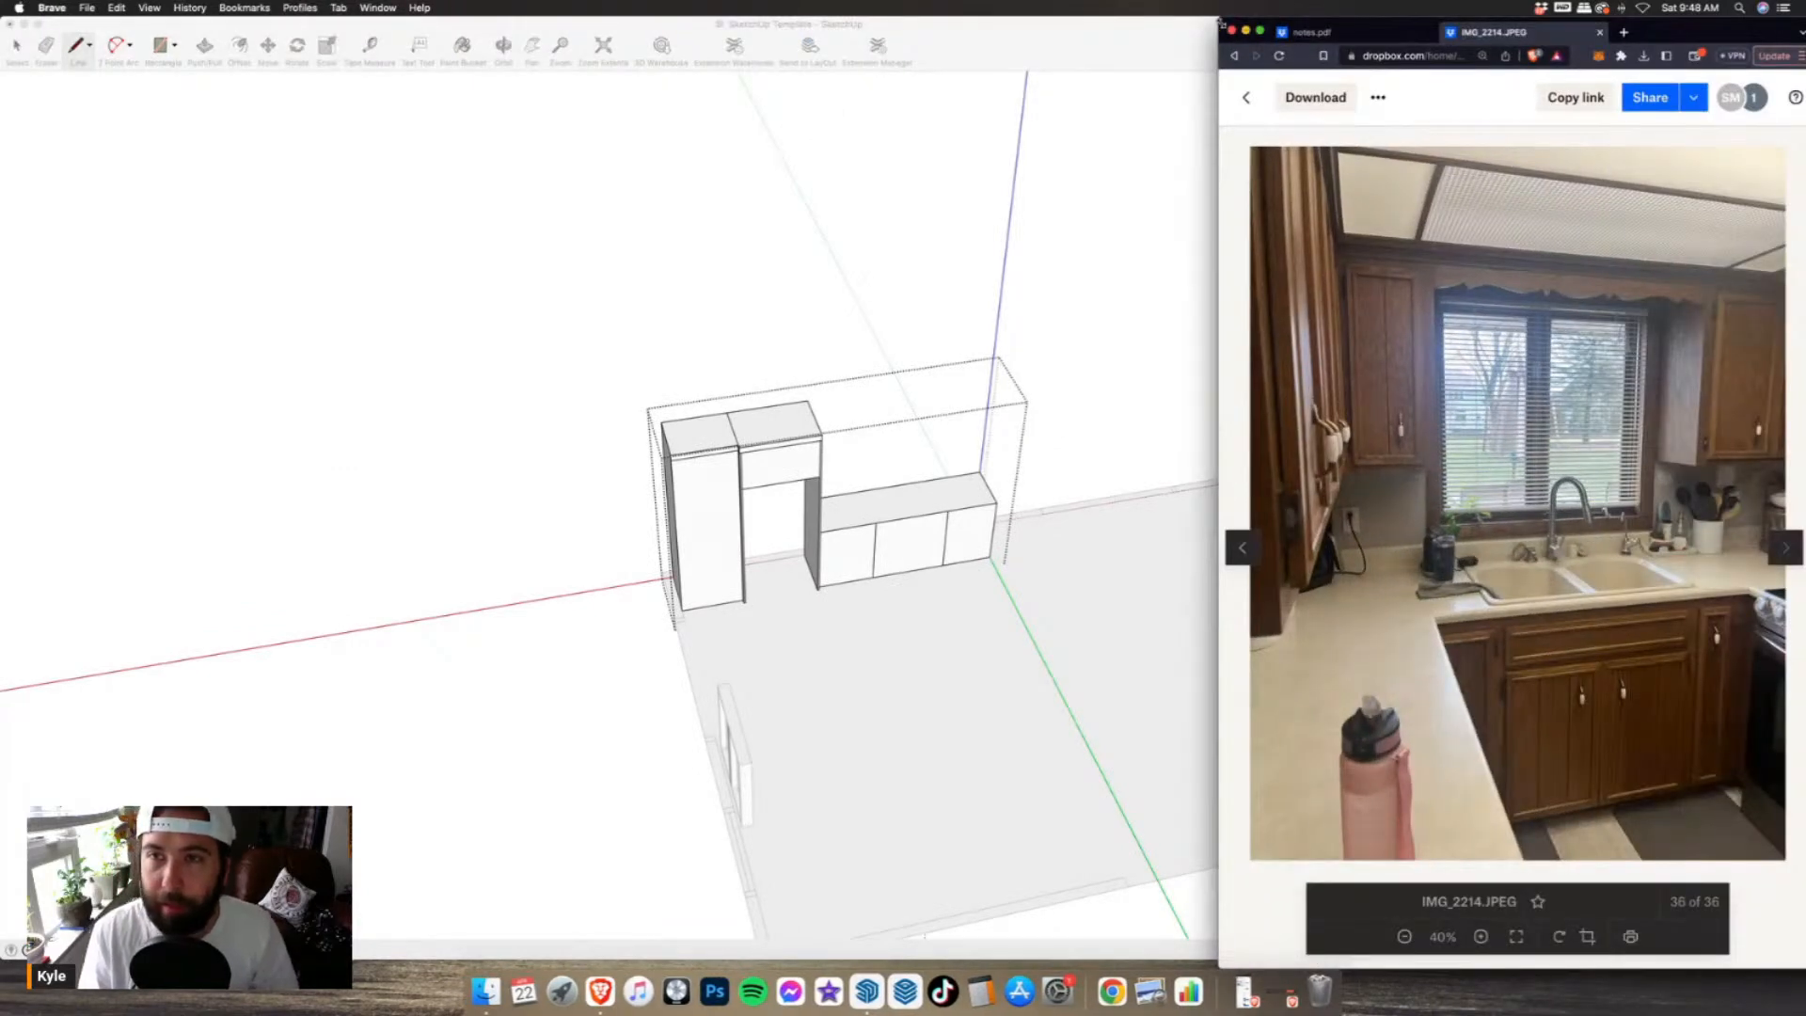
left_click_drag(1142, 11, 698, 11)
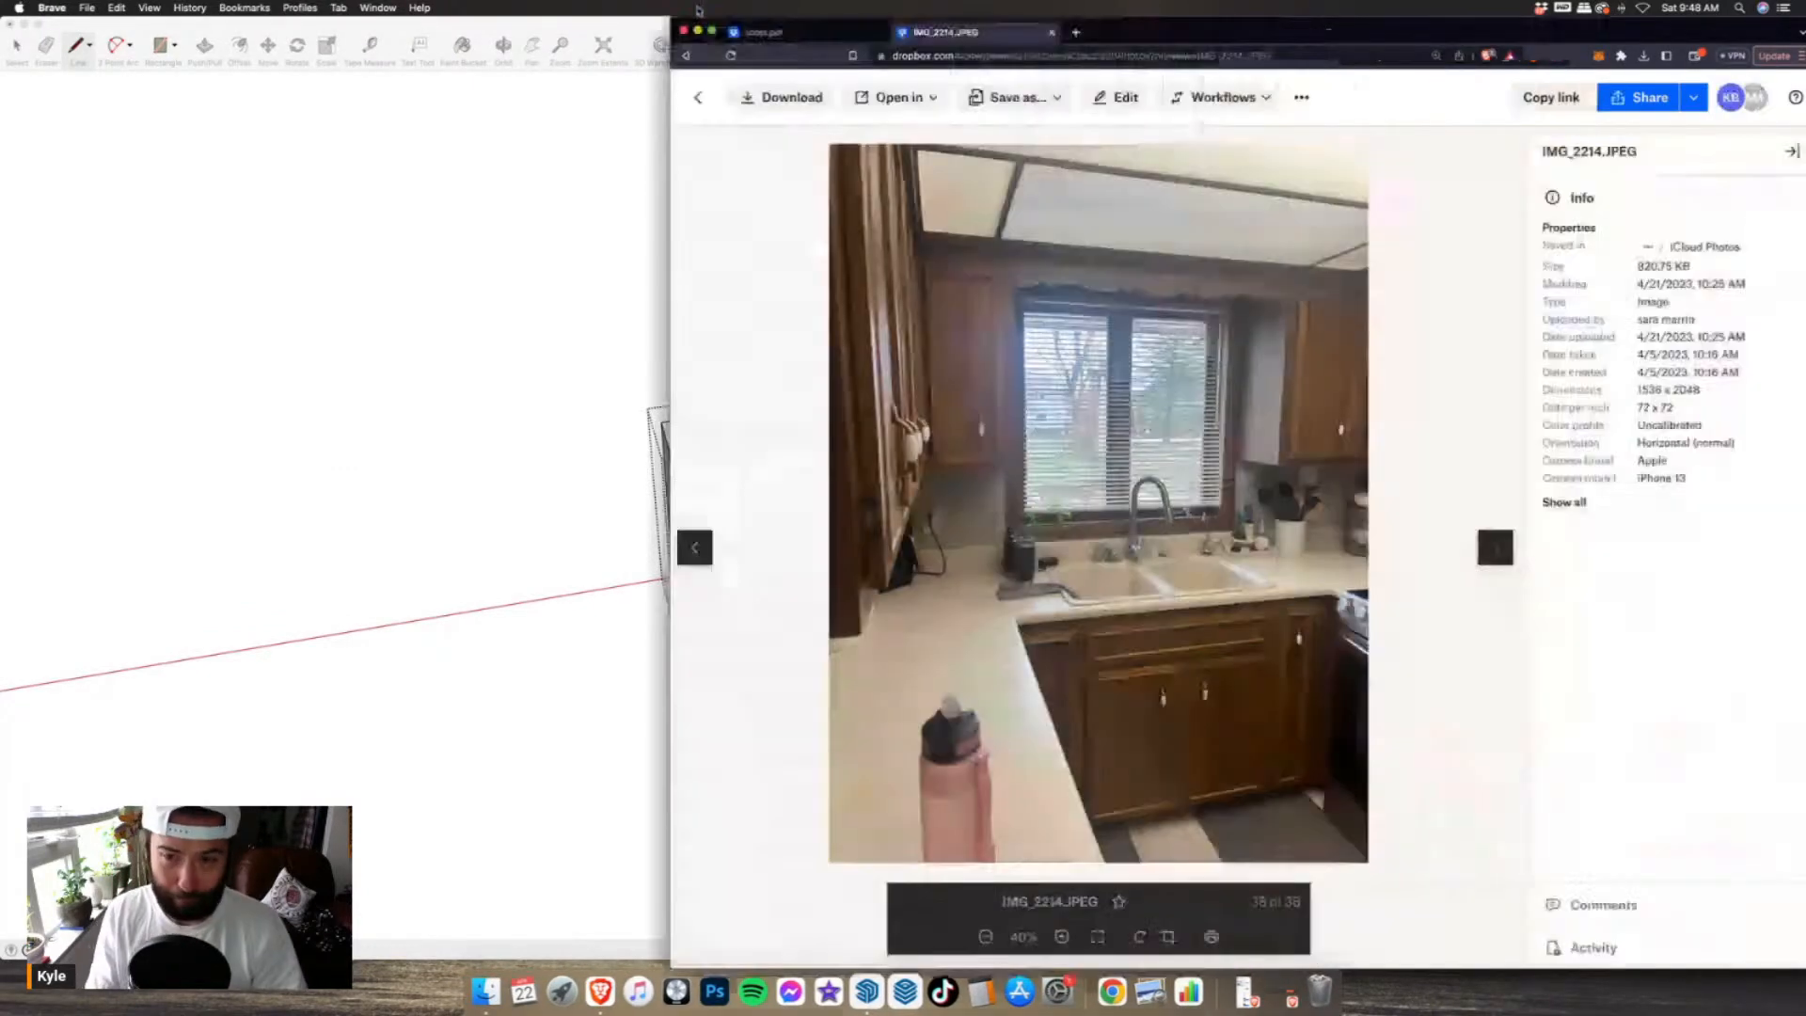
left_click(841, 32)
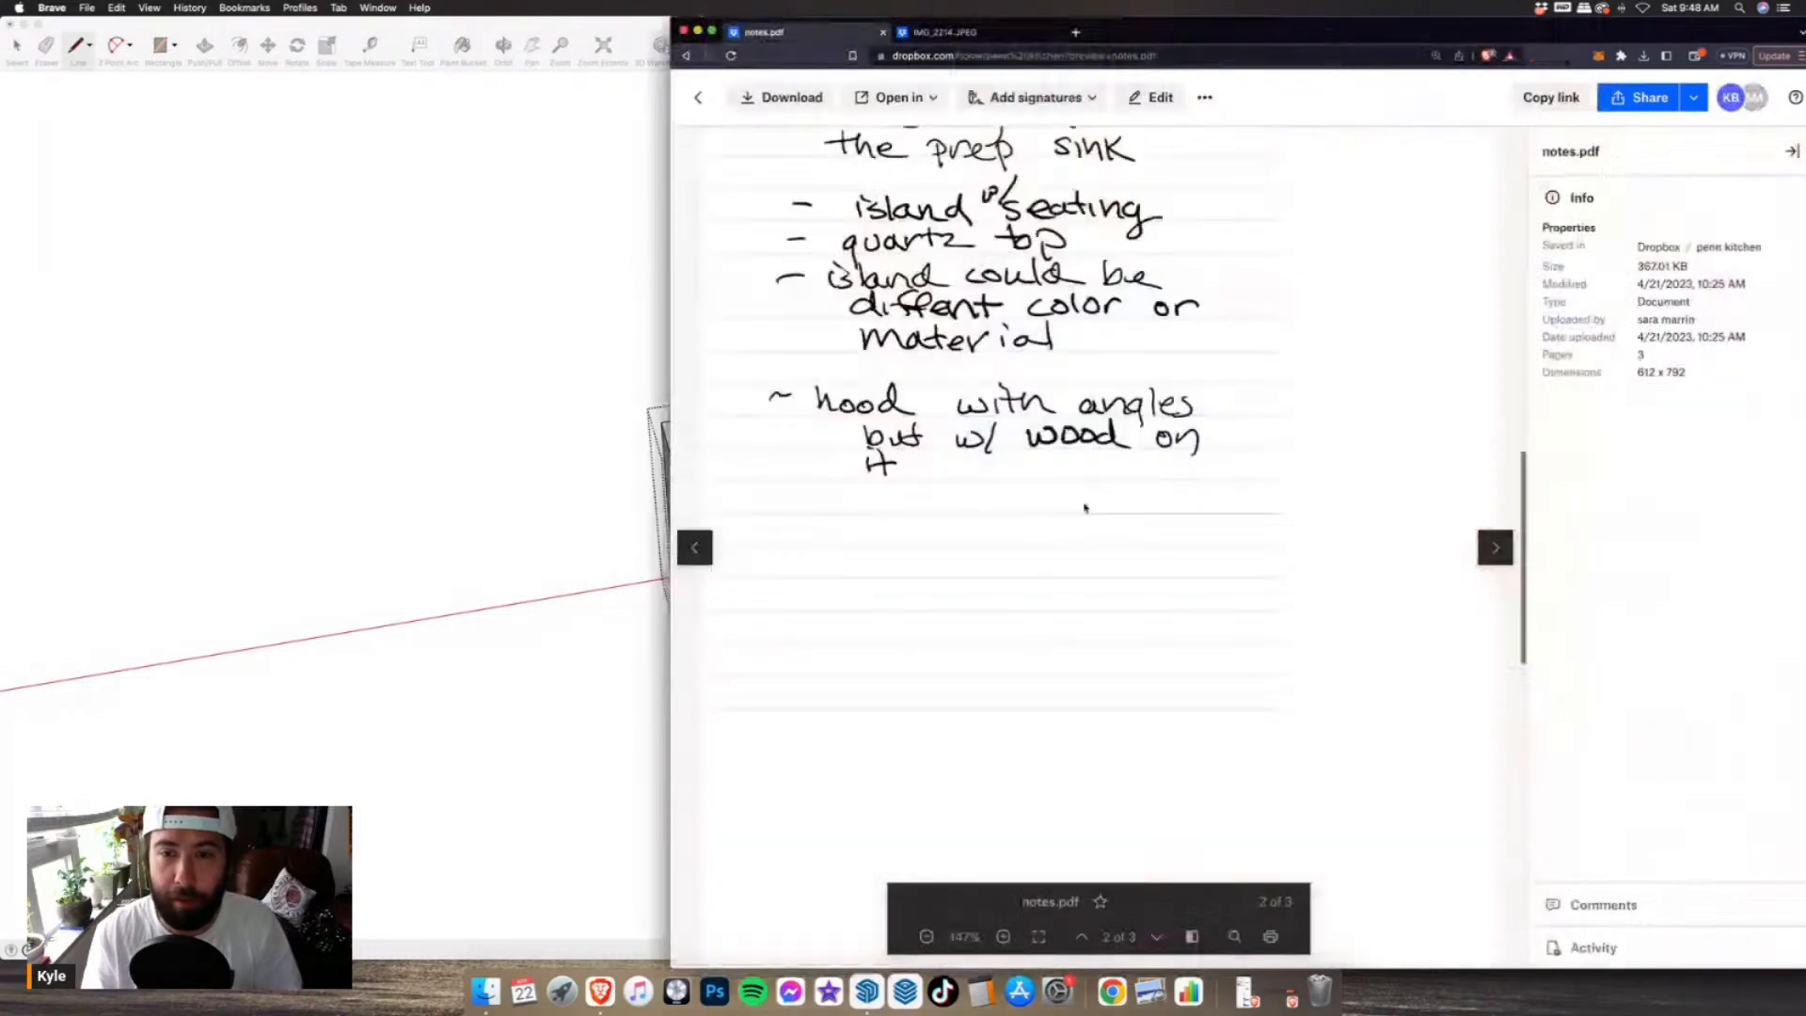
scroll(1084, 508, "up", 15)
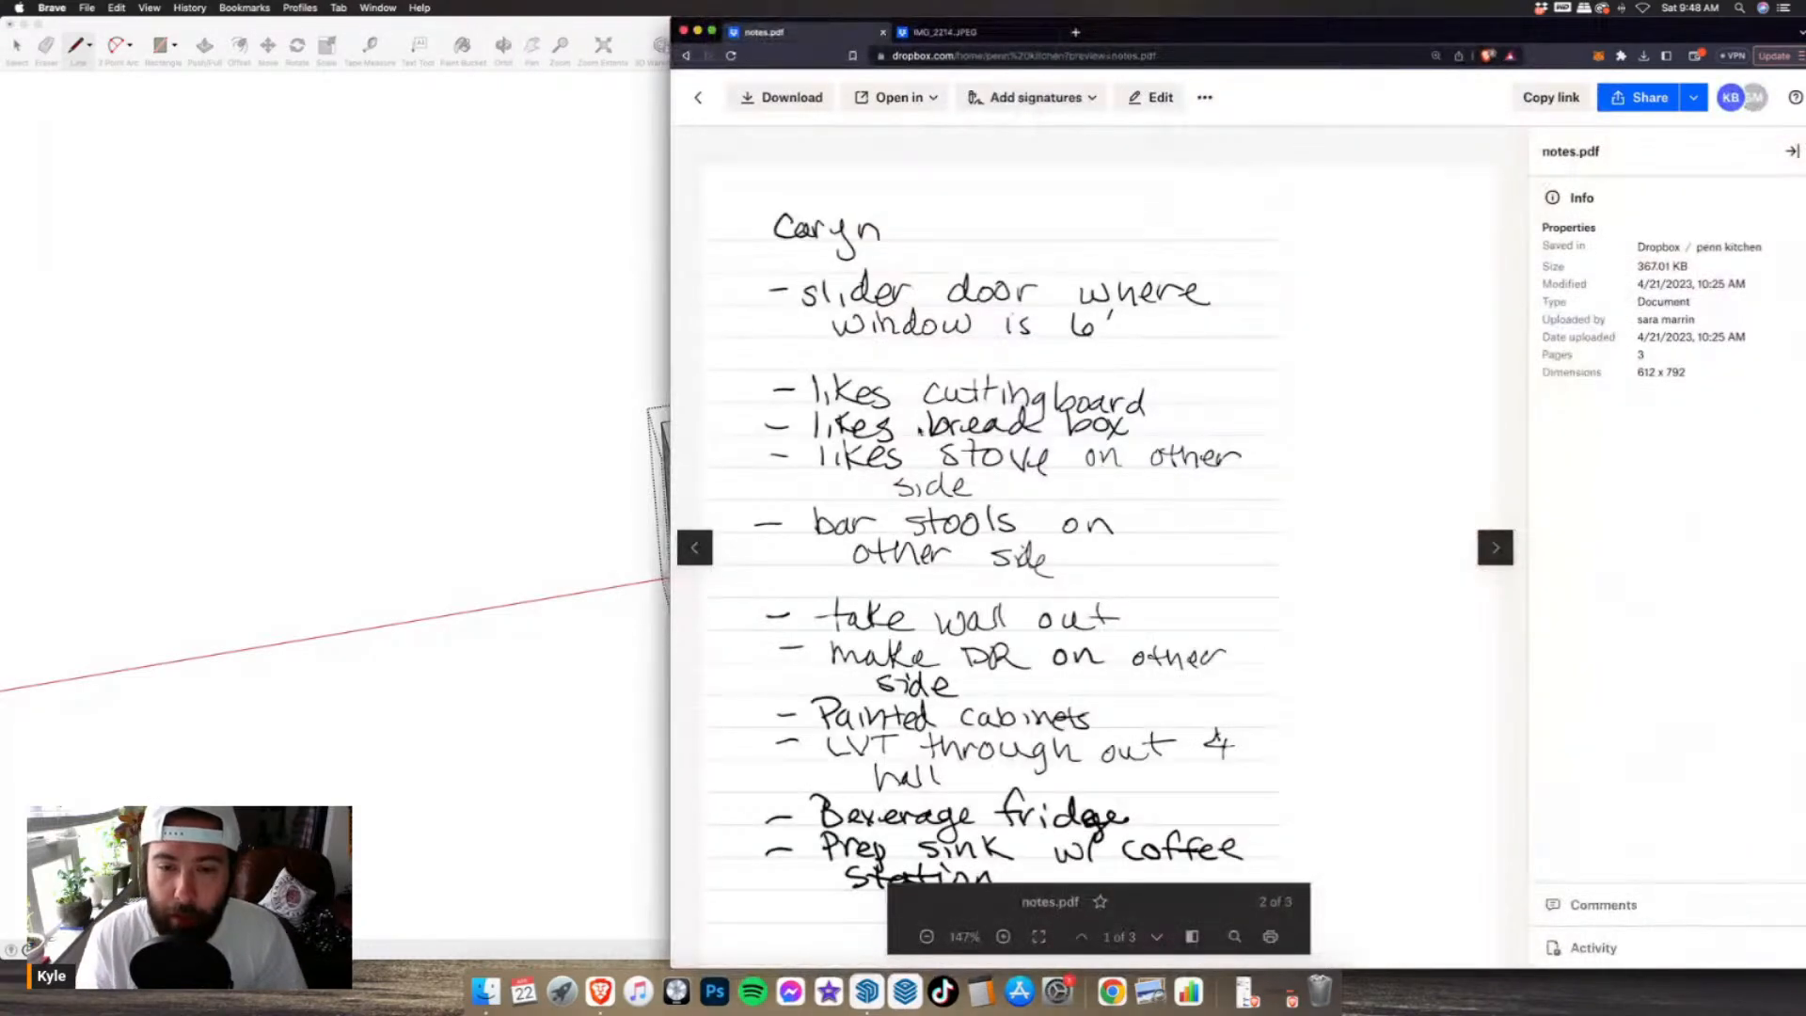
scroll(1085, 508, "down", 3)
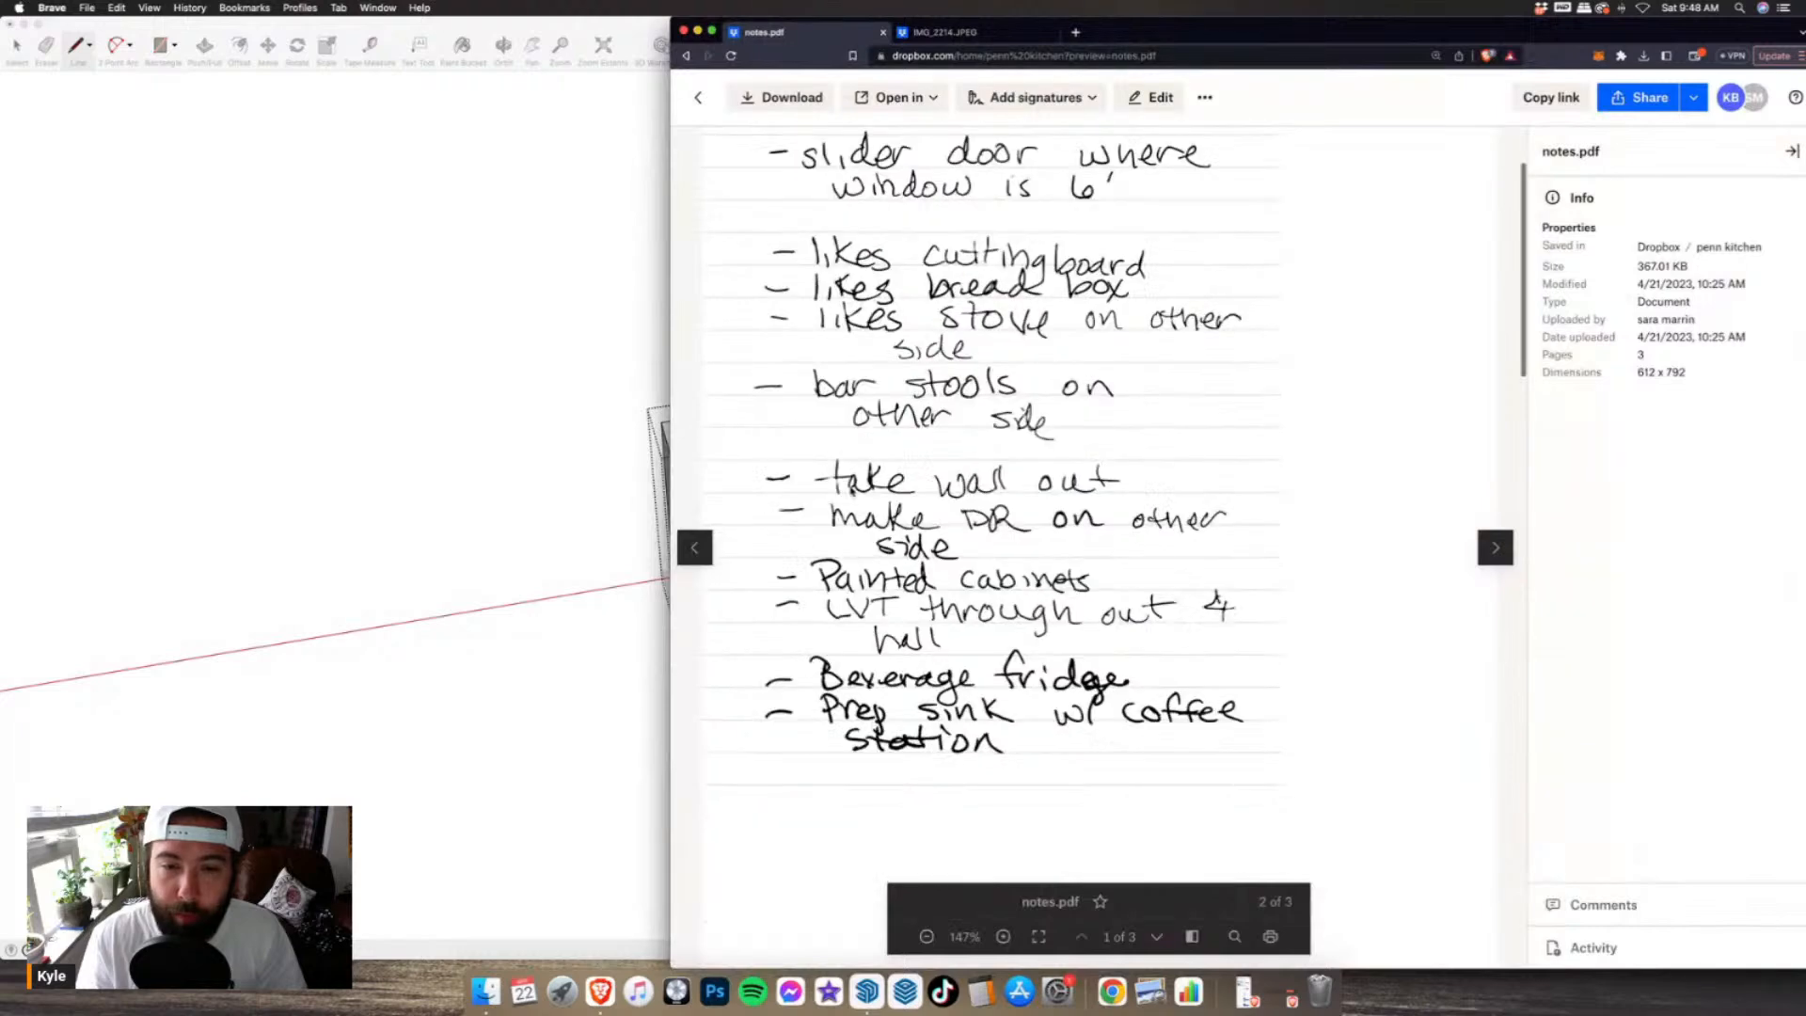
scroll(993, 442, "down", 4)
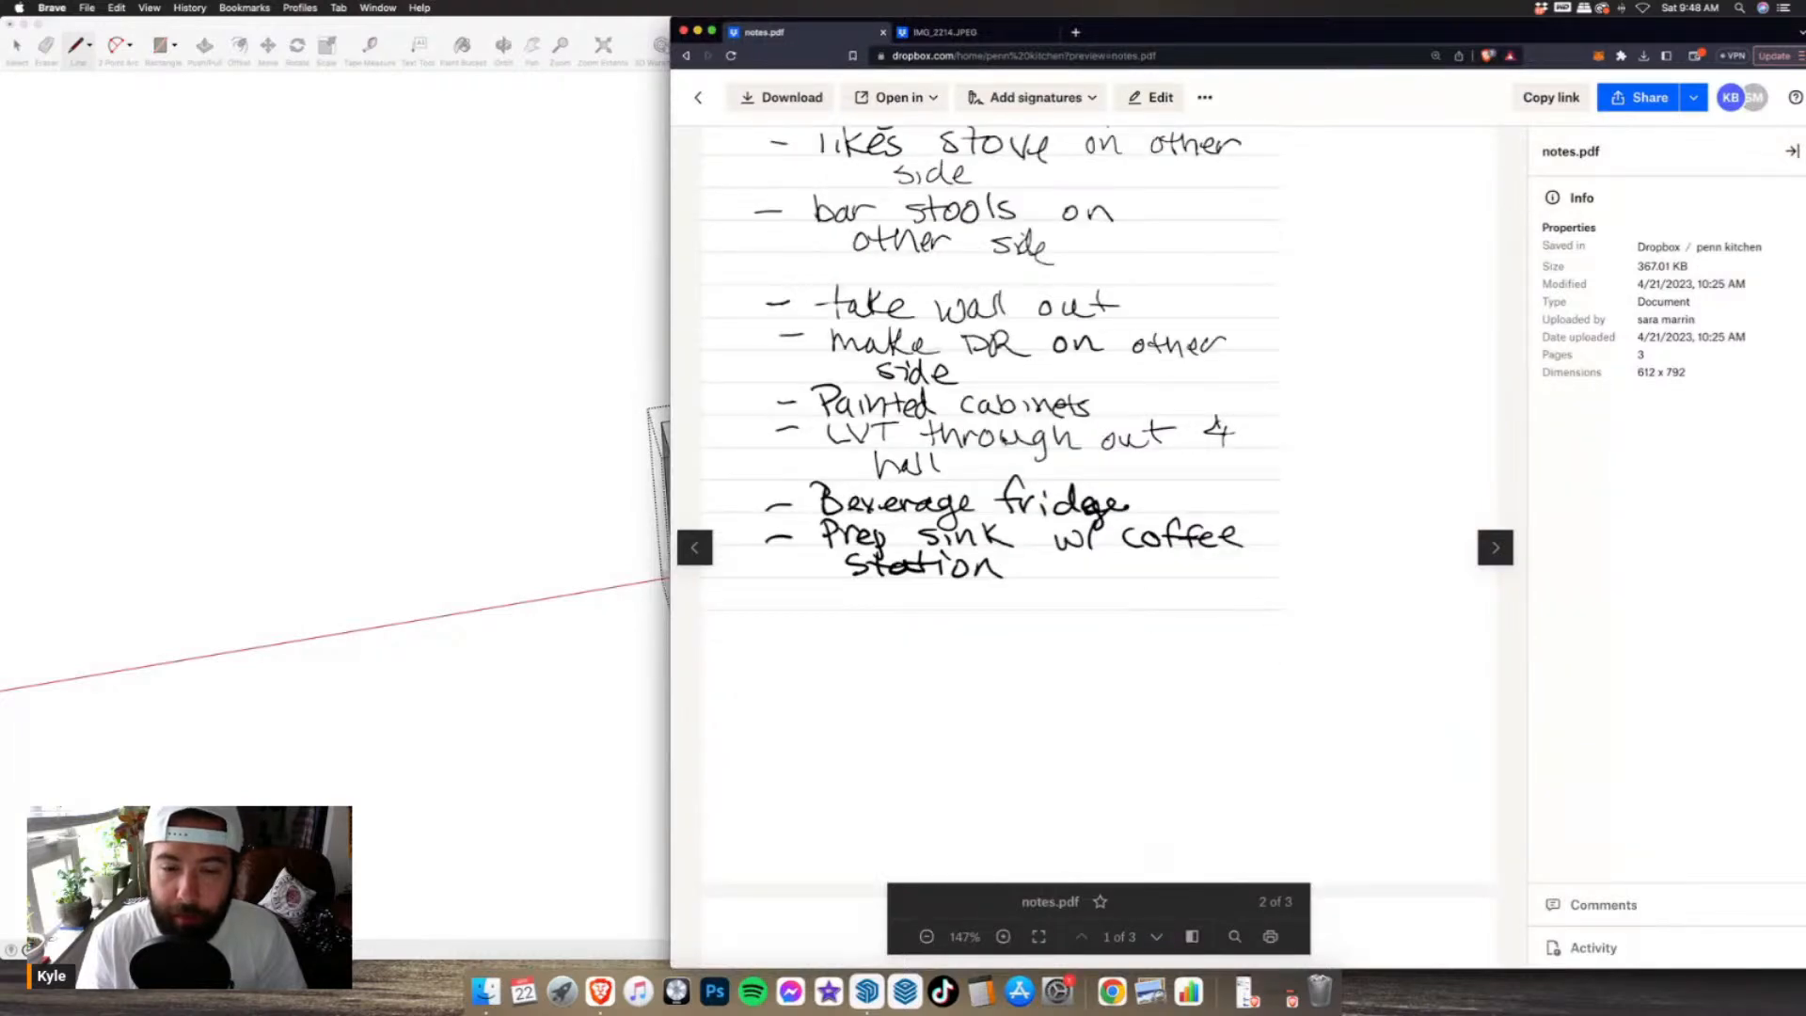
scroll(946, 475, "down", 6)
scroll(945, 475, "down", 10)
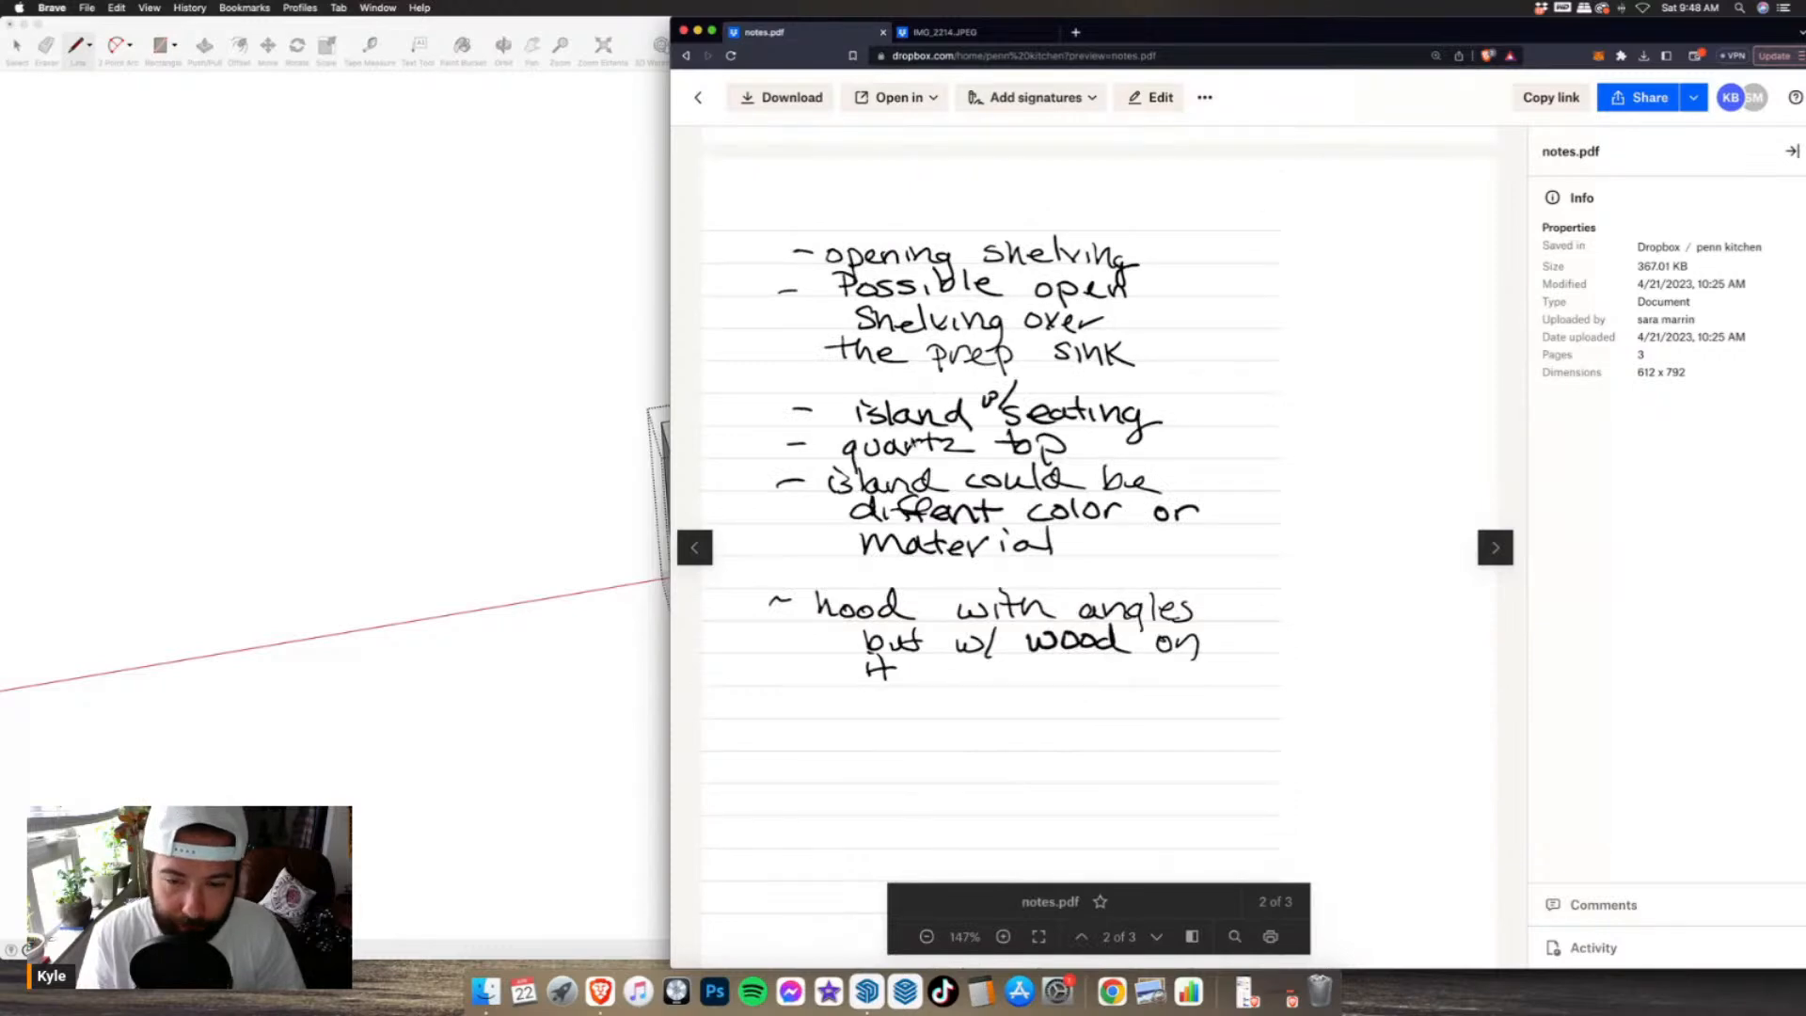
scroll(944, 458, "down", 11)
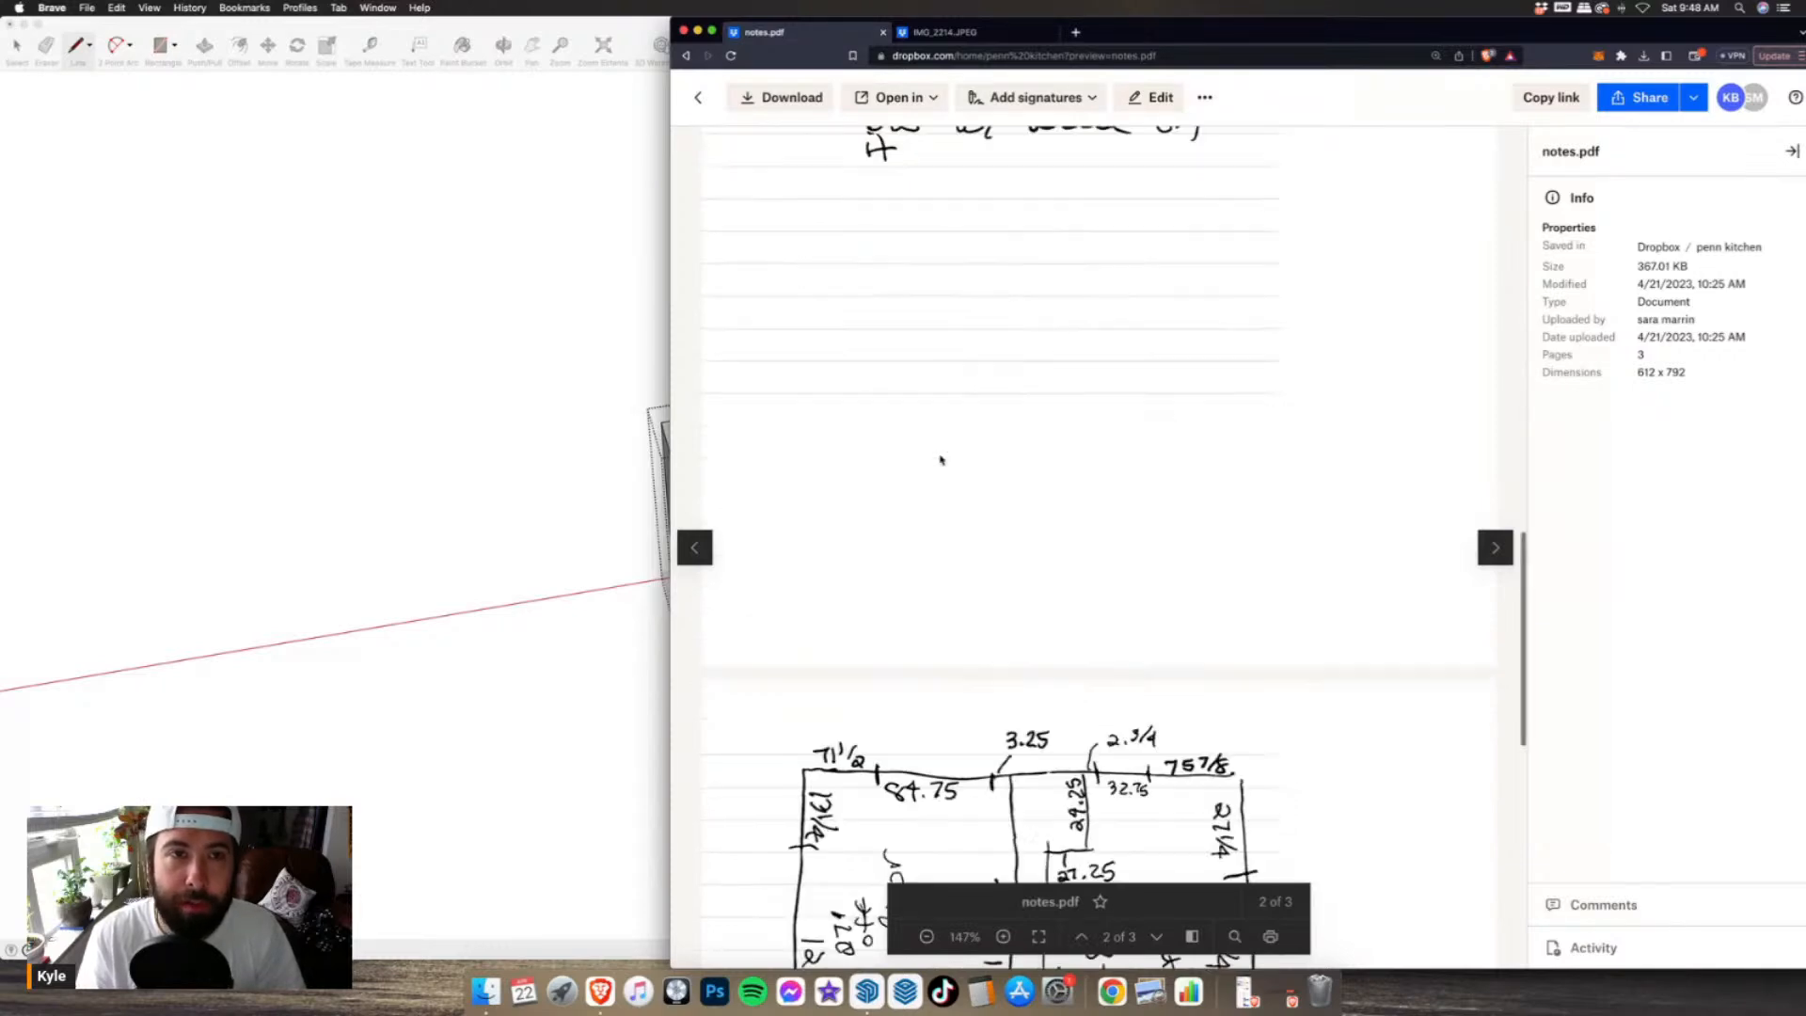
scroll(941, 459, "up", 10)
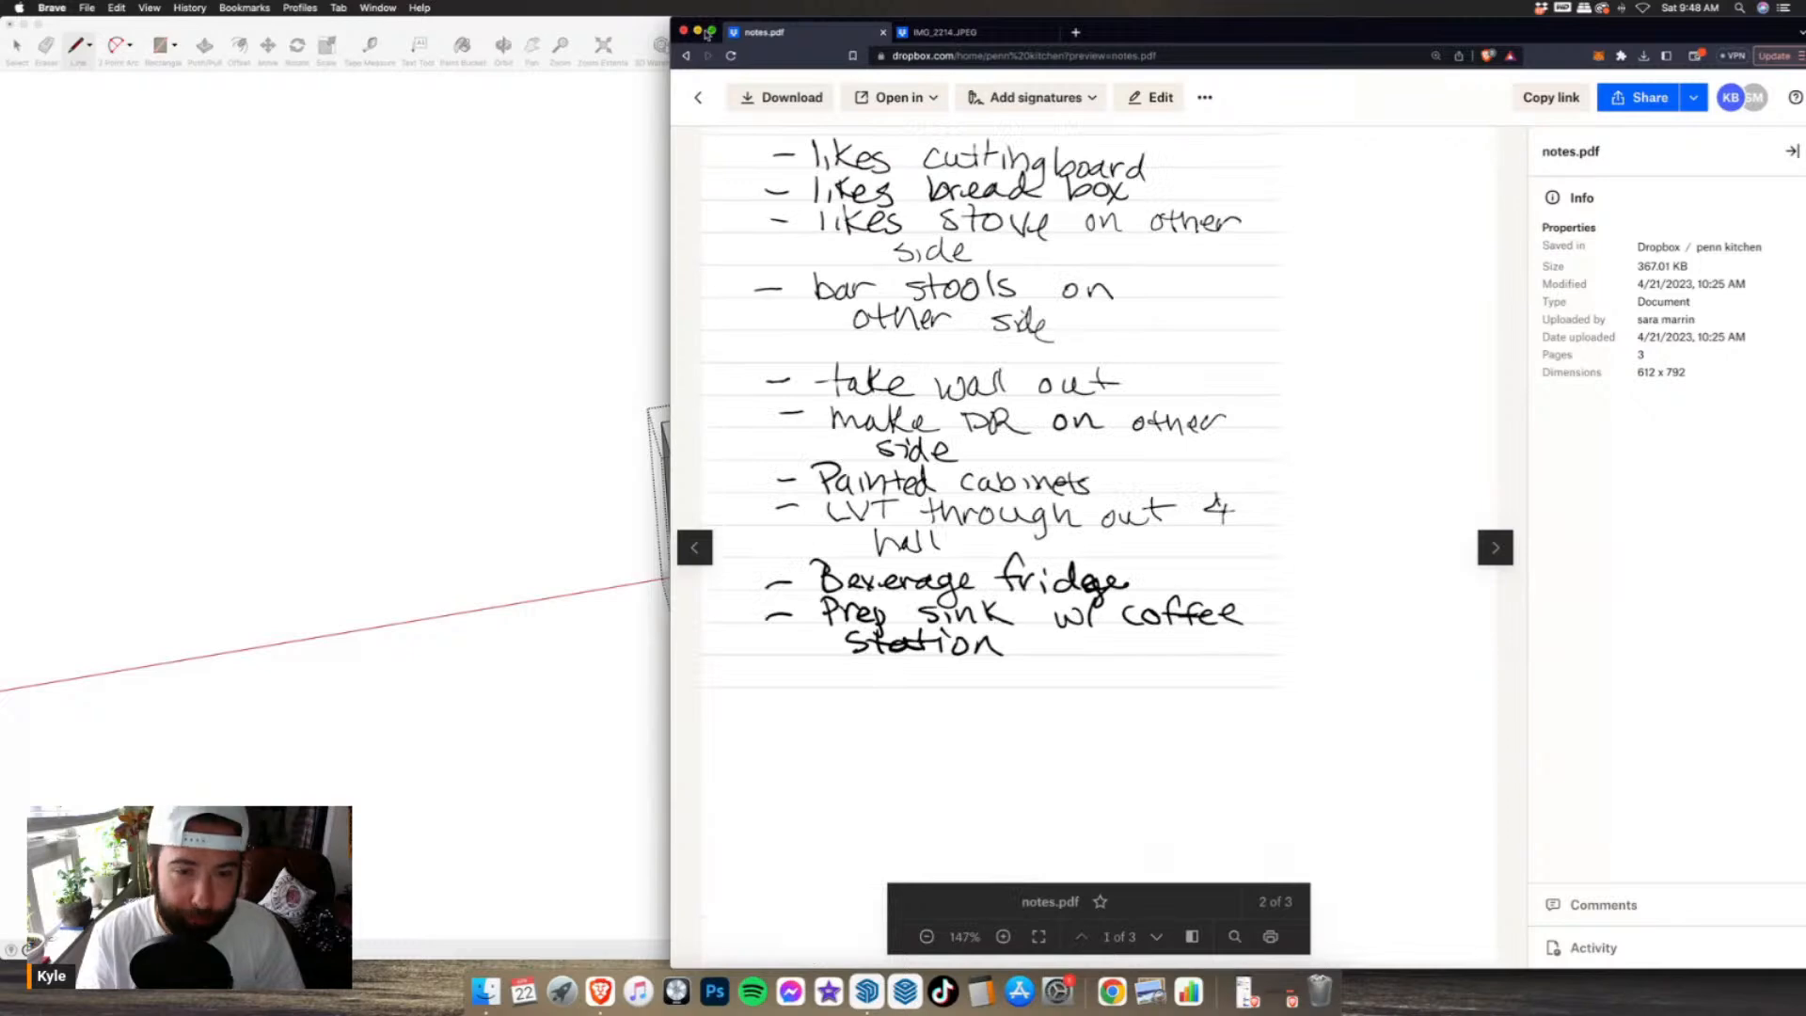
left_click(699, 31)
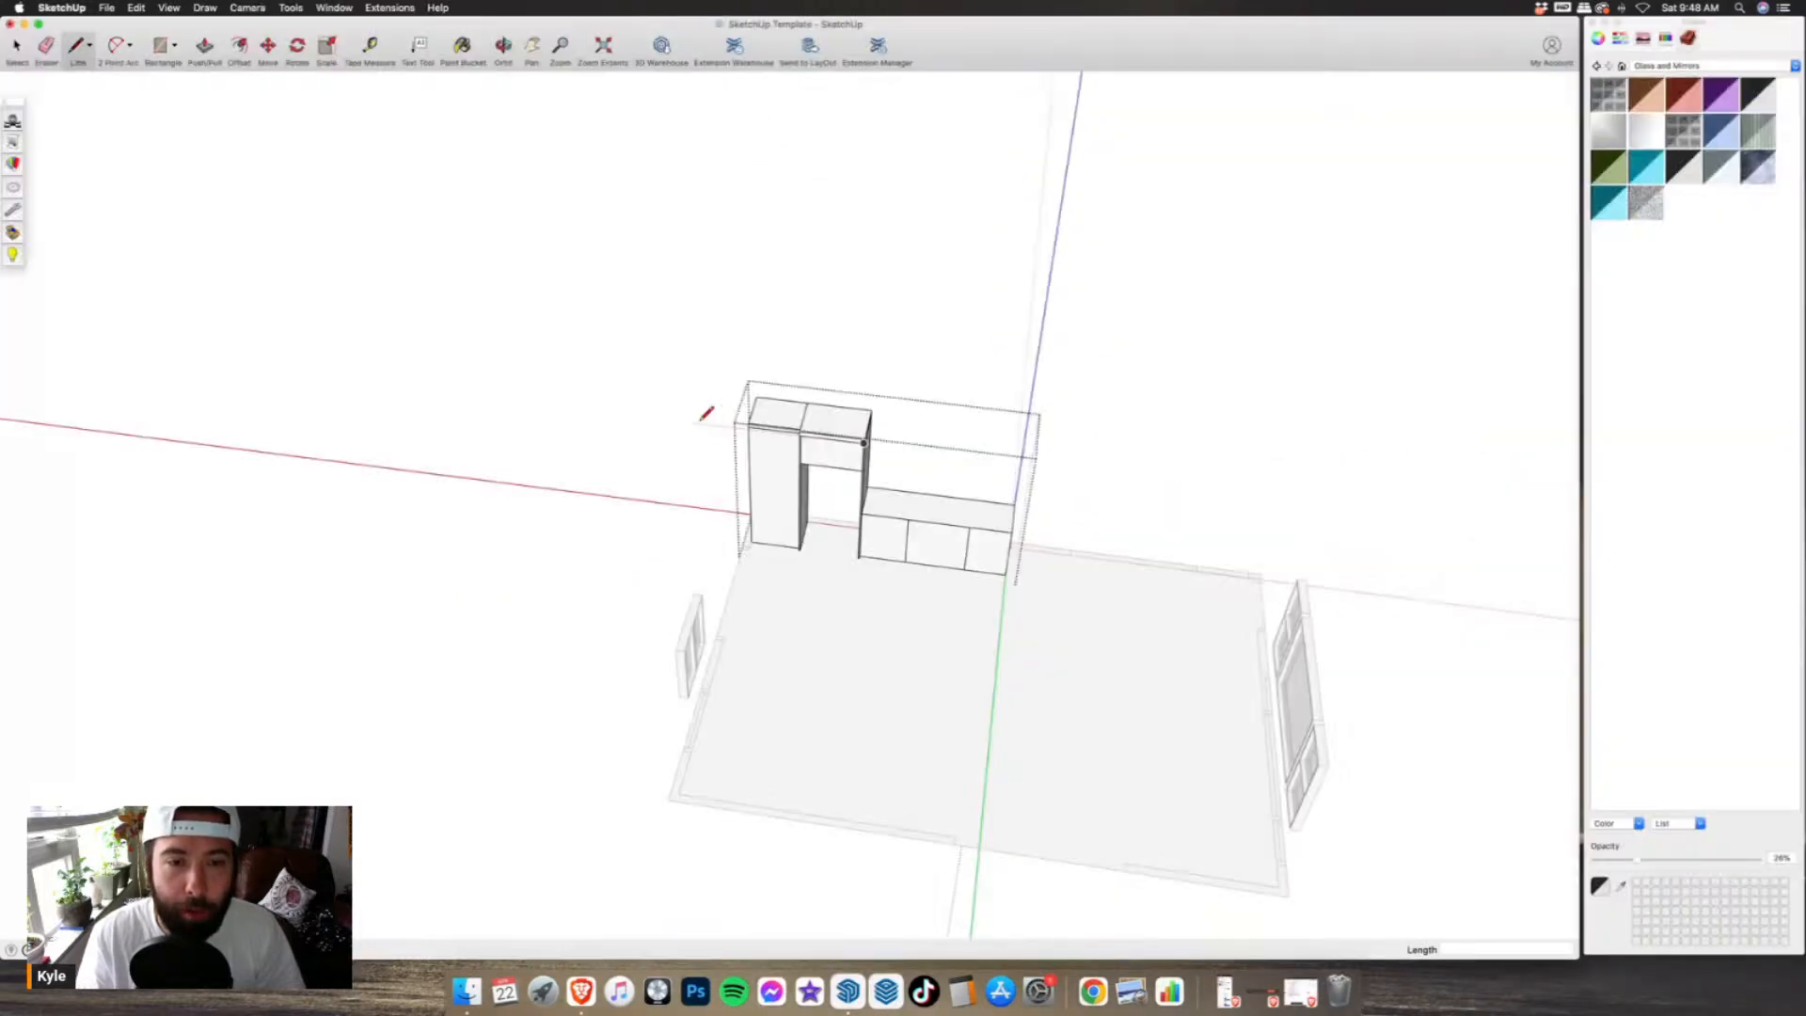
- Mark a 1.5" side panel along the pantry front's outer edge and draw a toe-kick line across its bottom
scroll(706, 413, "up", 5)
middle_click_drag(712, 396, 804, 380)
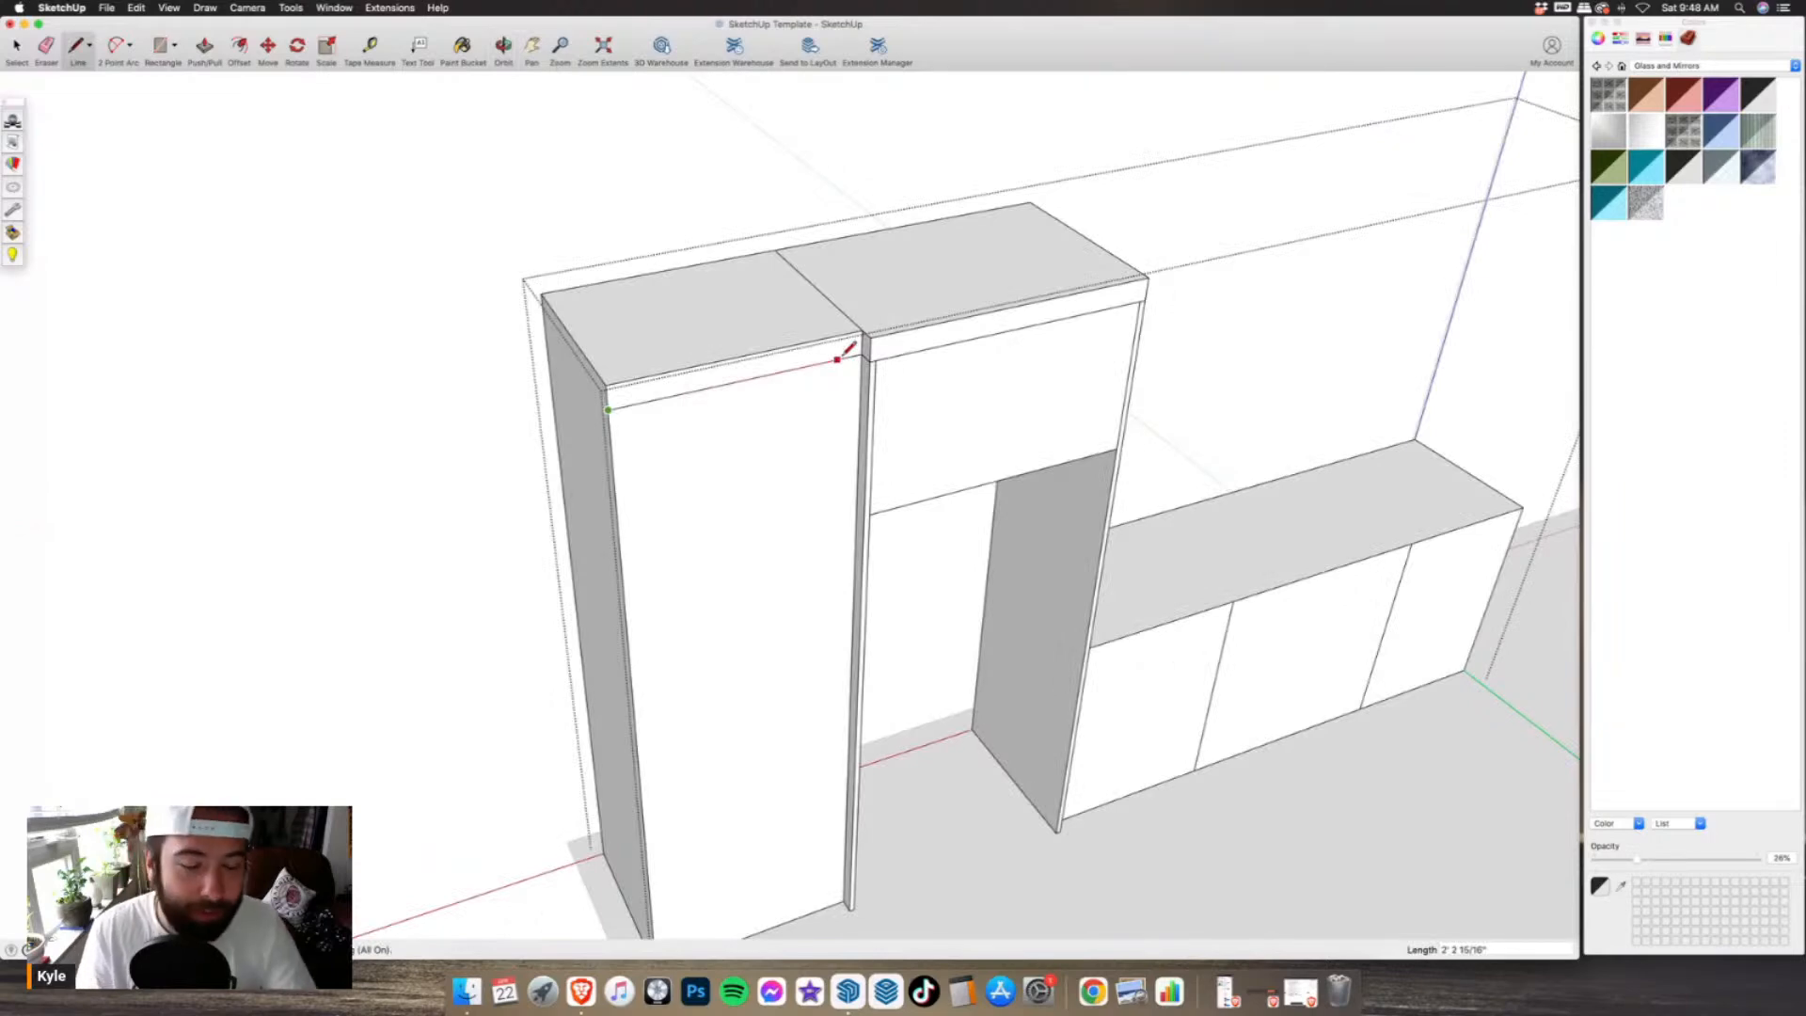
type("1.5\"")
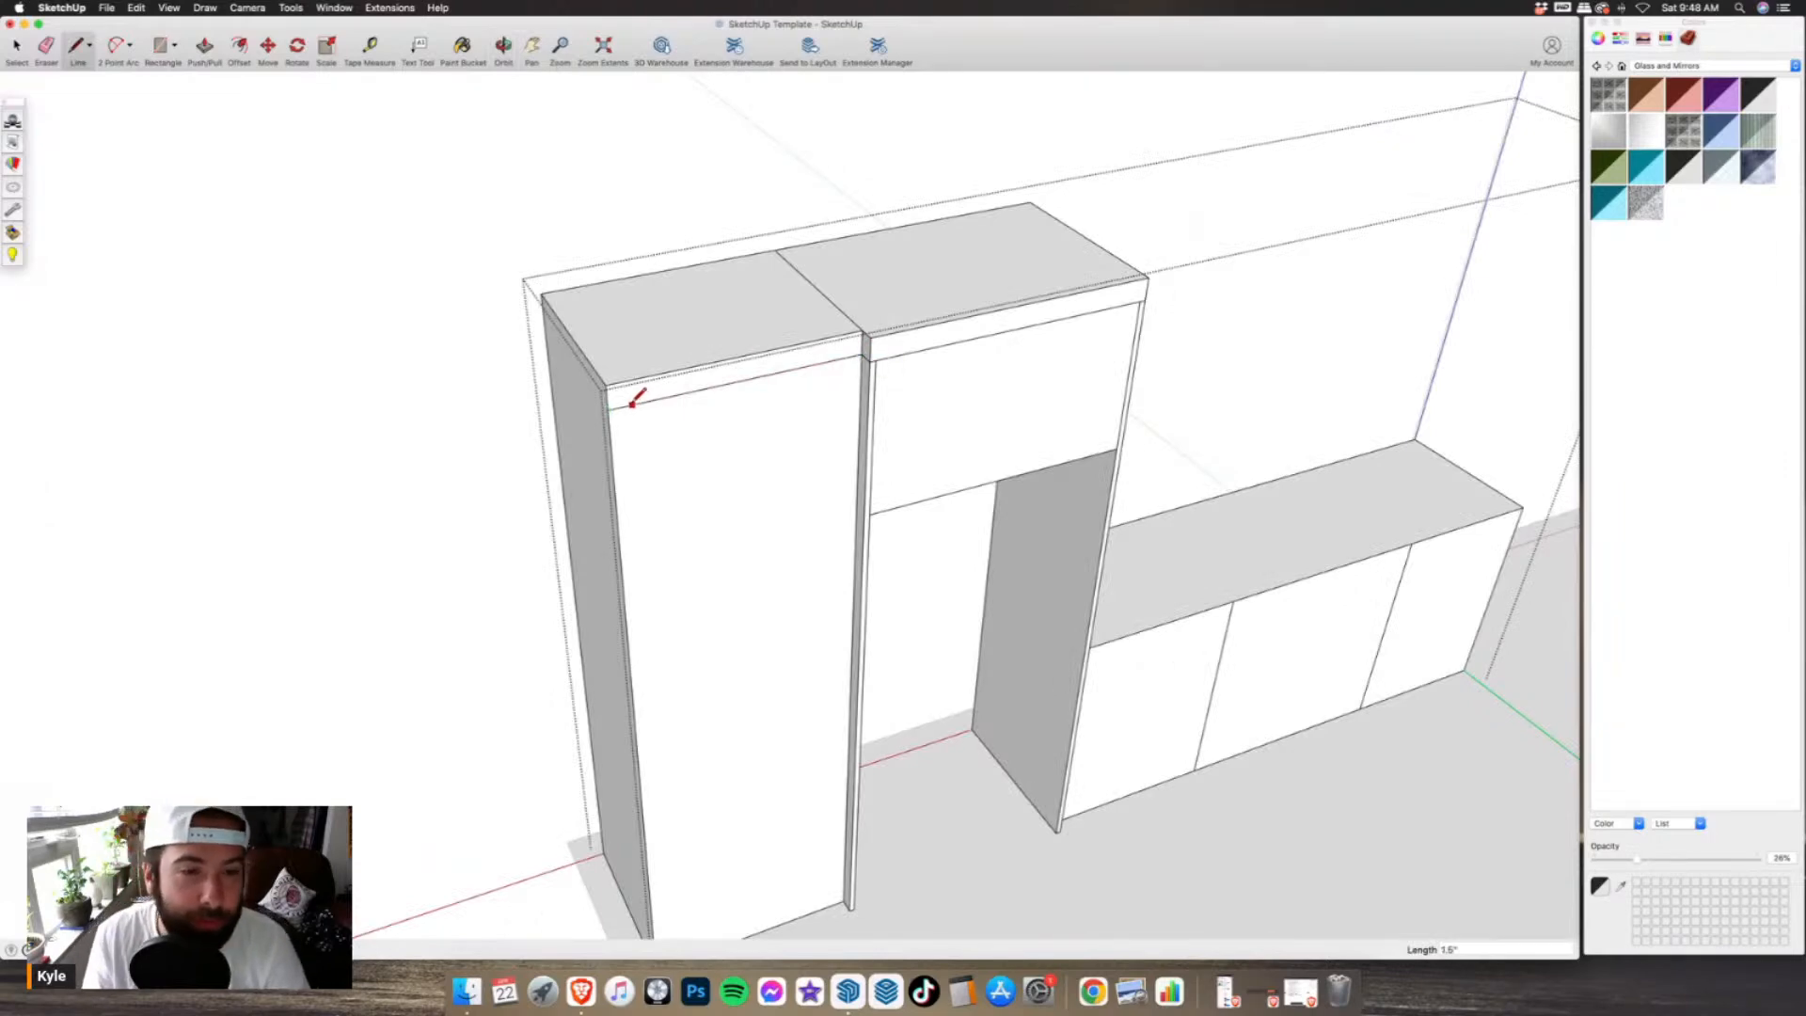
middle_click_drag(669, 390, 811, 649)
scroll(687, 729, "up", 3)
left_click(688, 738)
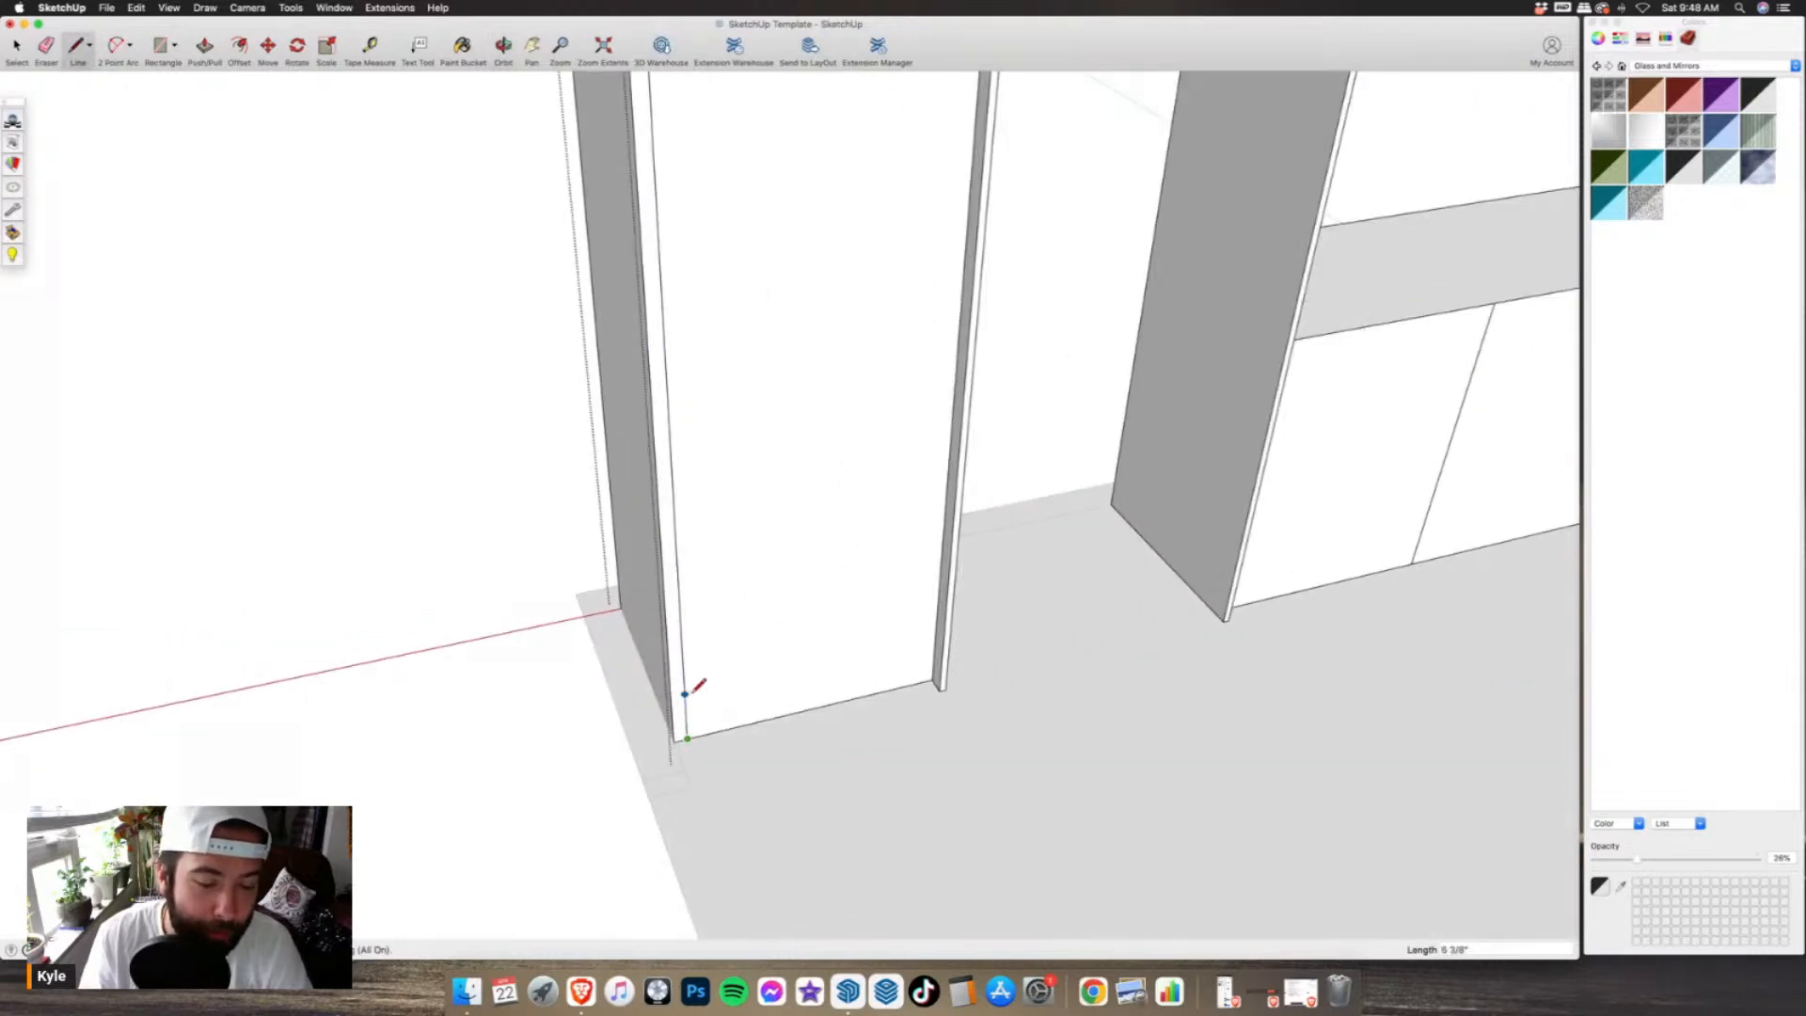
left_click(685, 711)
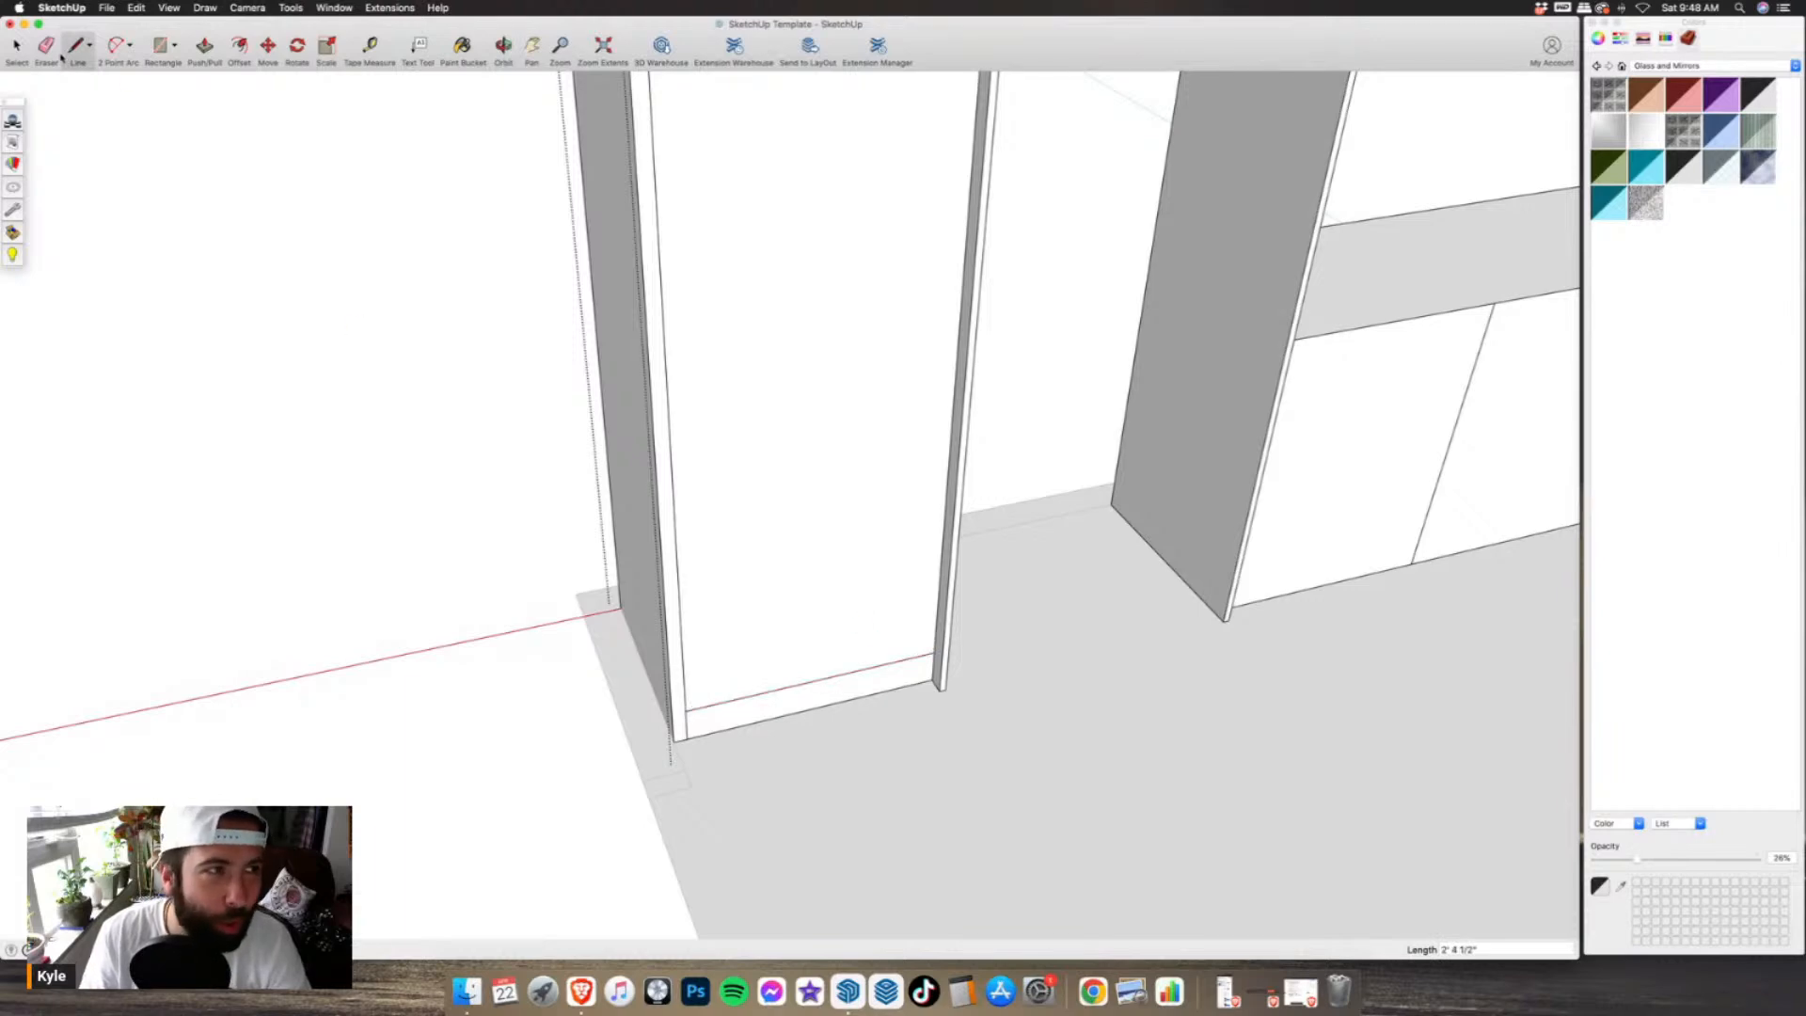
- Divide the pantry front into four doors with a vertical centre line and a horizontal line level with the over-fridge cabinet's bottom edge
scroll(862, 777, "down", 2)
left_click(823, 703)
scroll(826, 698, "down", 3)
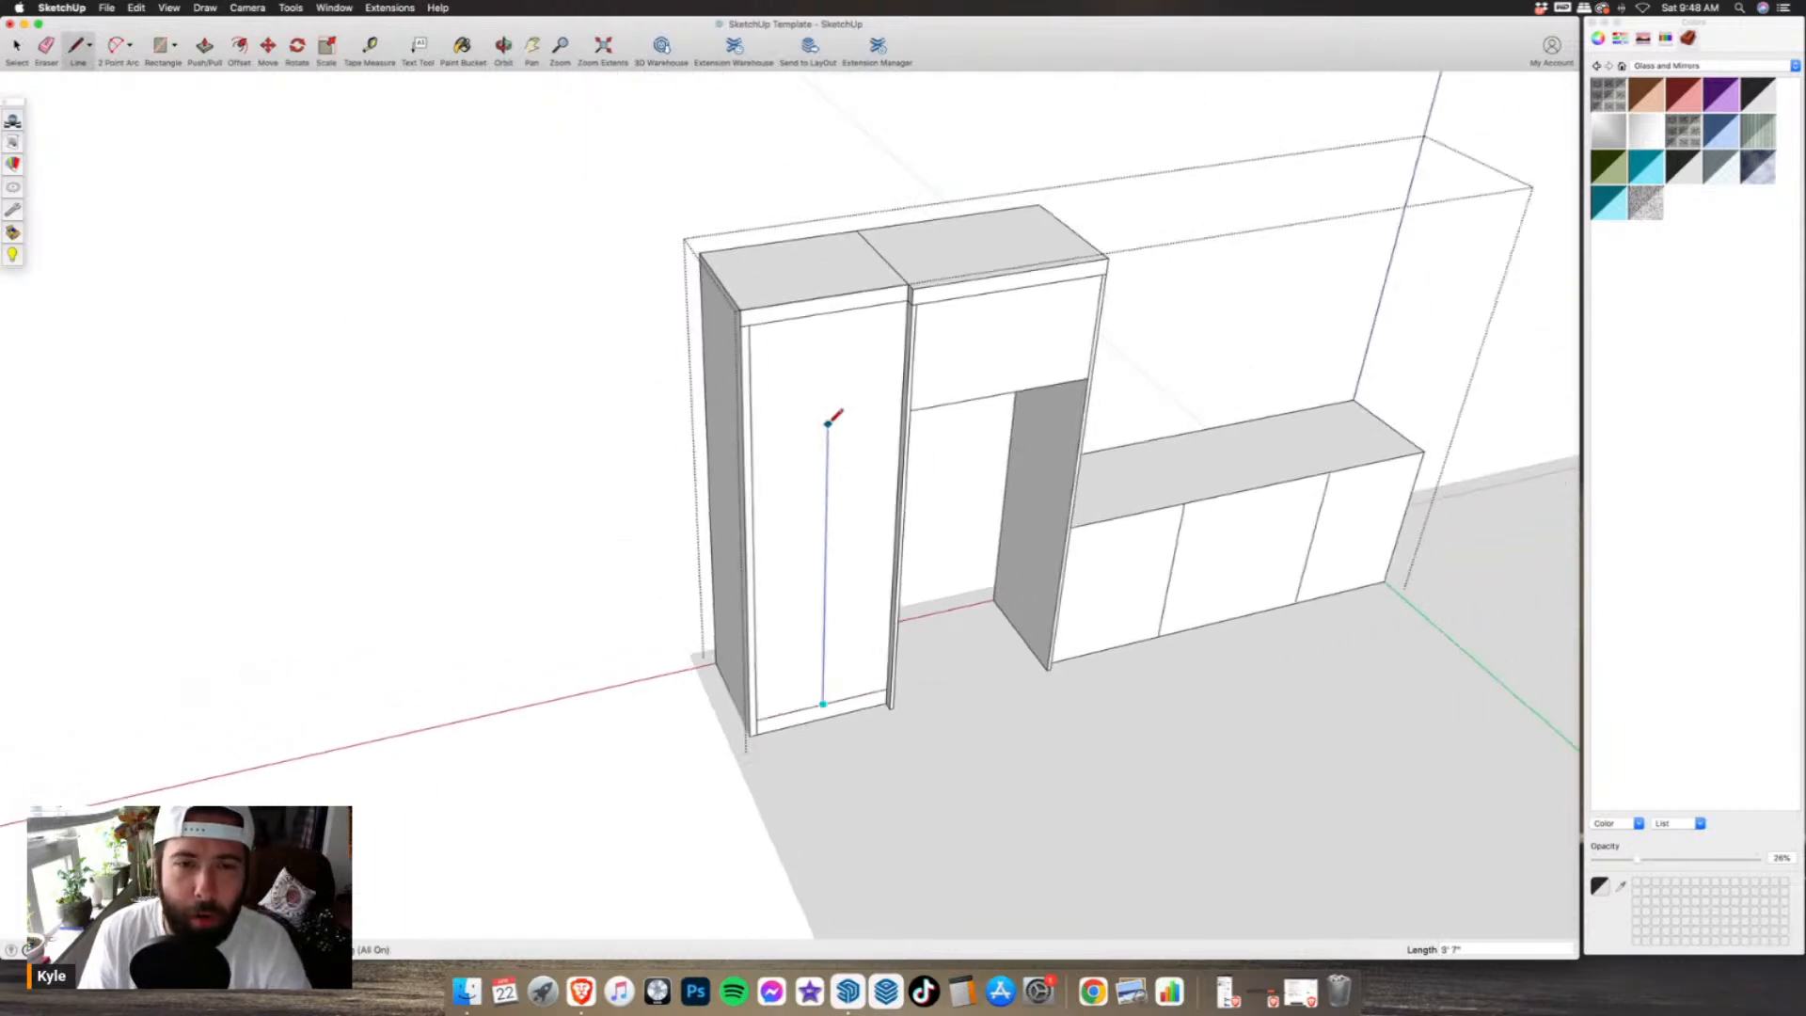
left_click(840, 305)
scroll(926, 320, "up", 3)
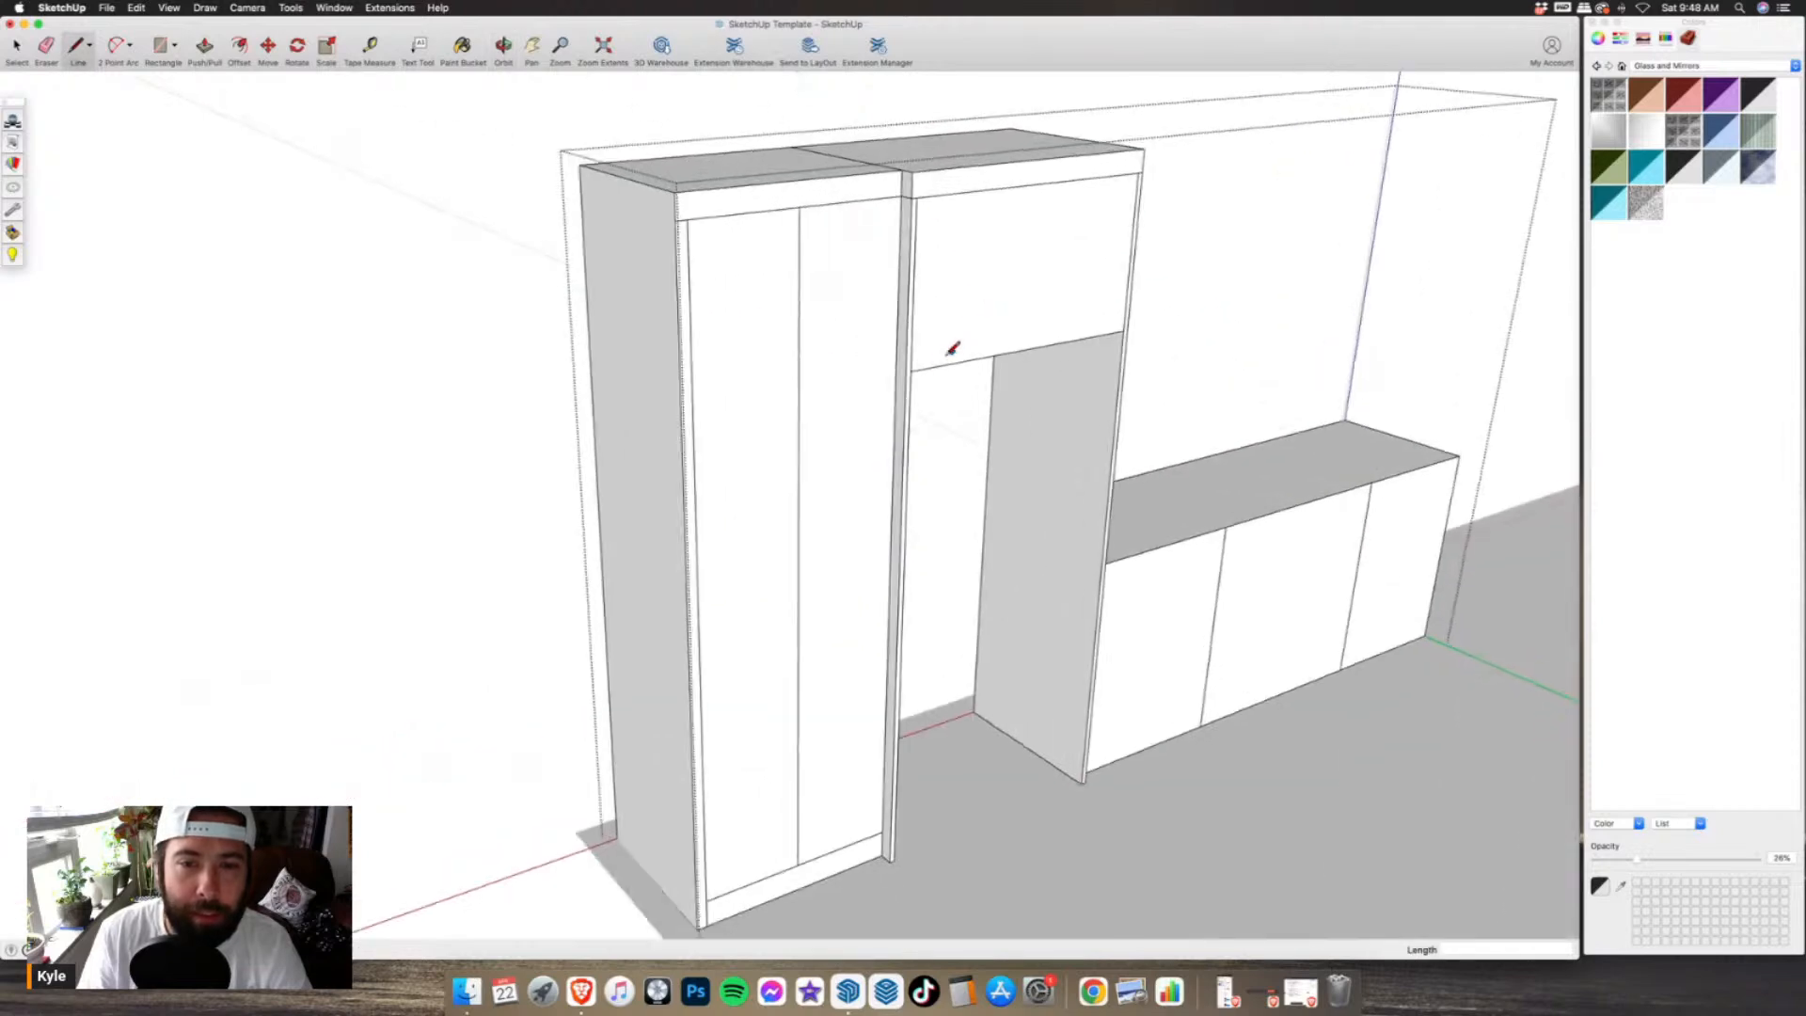
left_click(897, 366)
left_click(707, 404)
mouse_move(758, 407)
middle_mouse_down()
mouse_move(723, 402)
mouse_move(484, 238)
mouse_move(647, 455)
middle_mouse_up()
- Offset the four pantry door faces inward by the same distance to outline their recessed panels
left_click(240, 47)
middle_click_drag(847, 443, 762, 443)
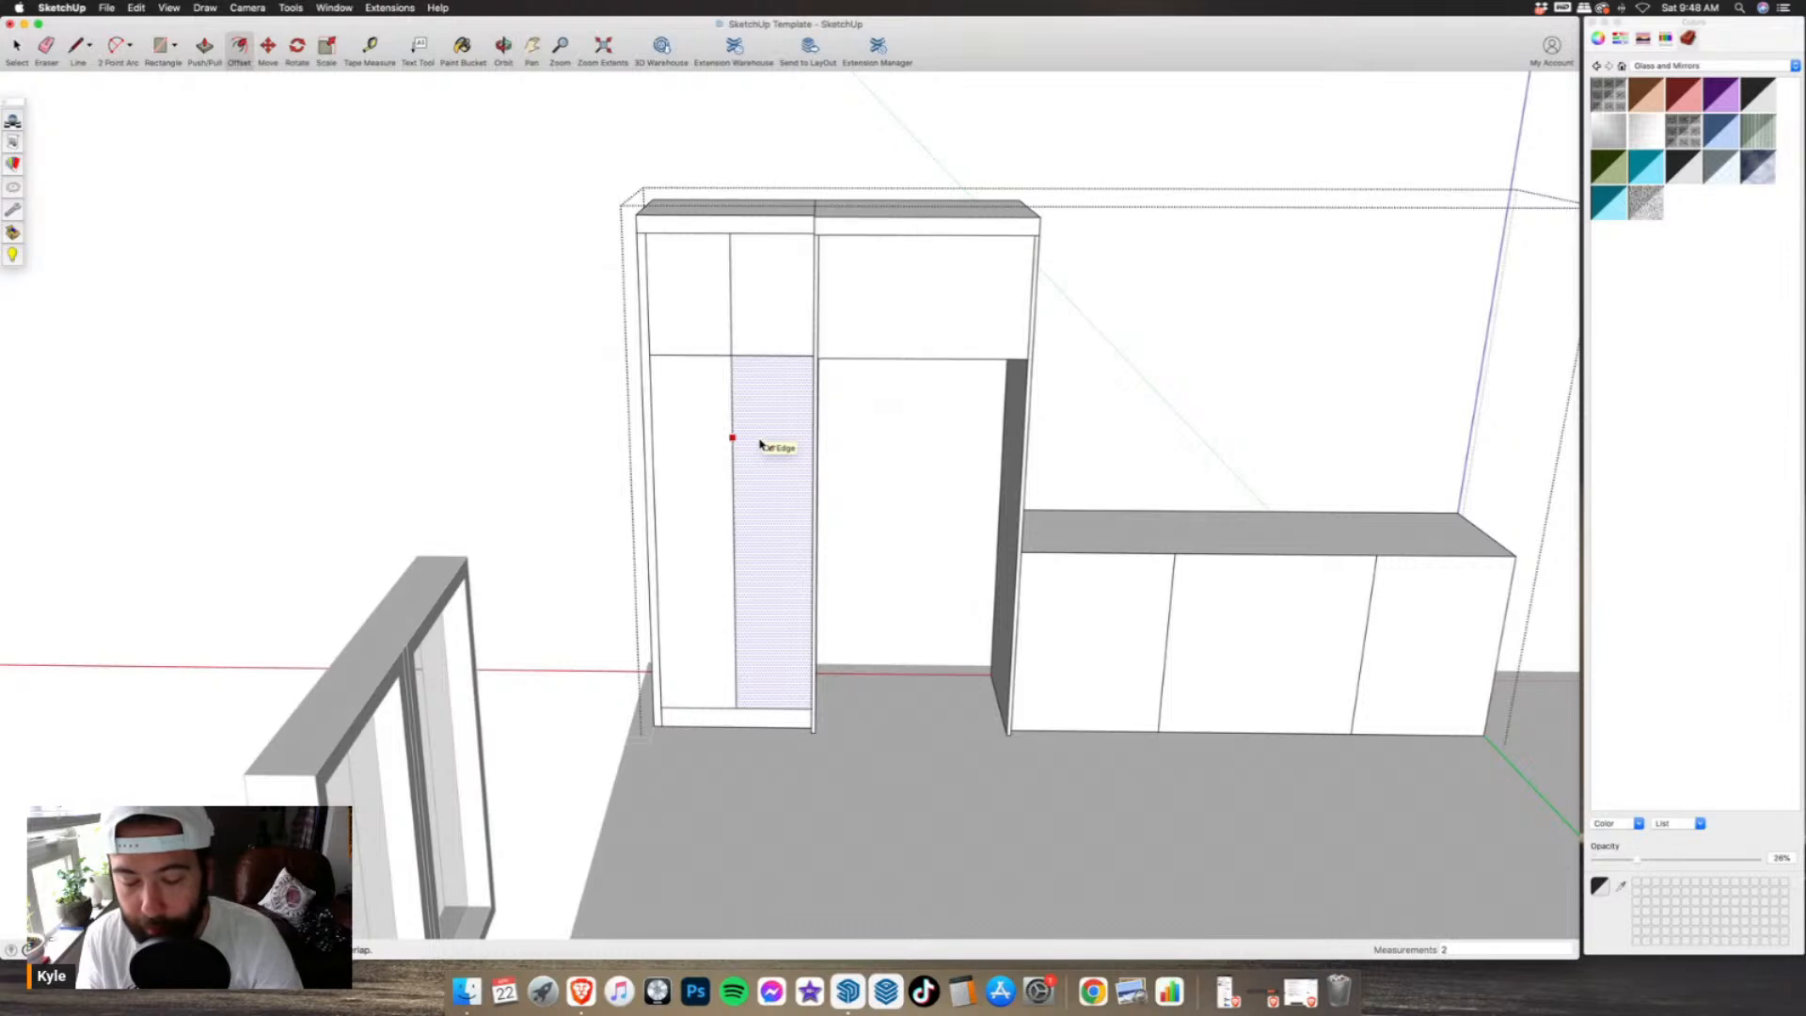
left_click(760, 444)
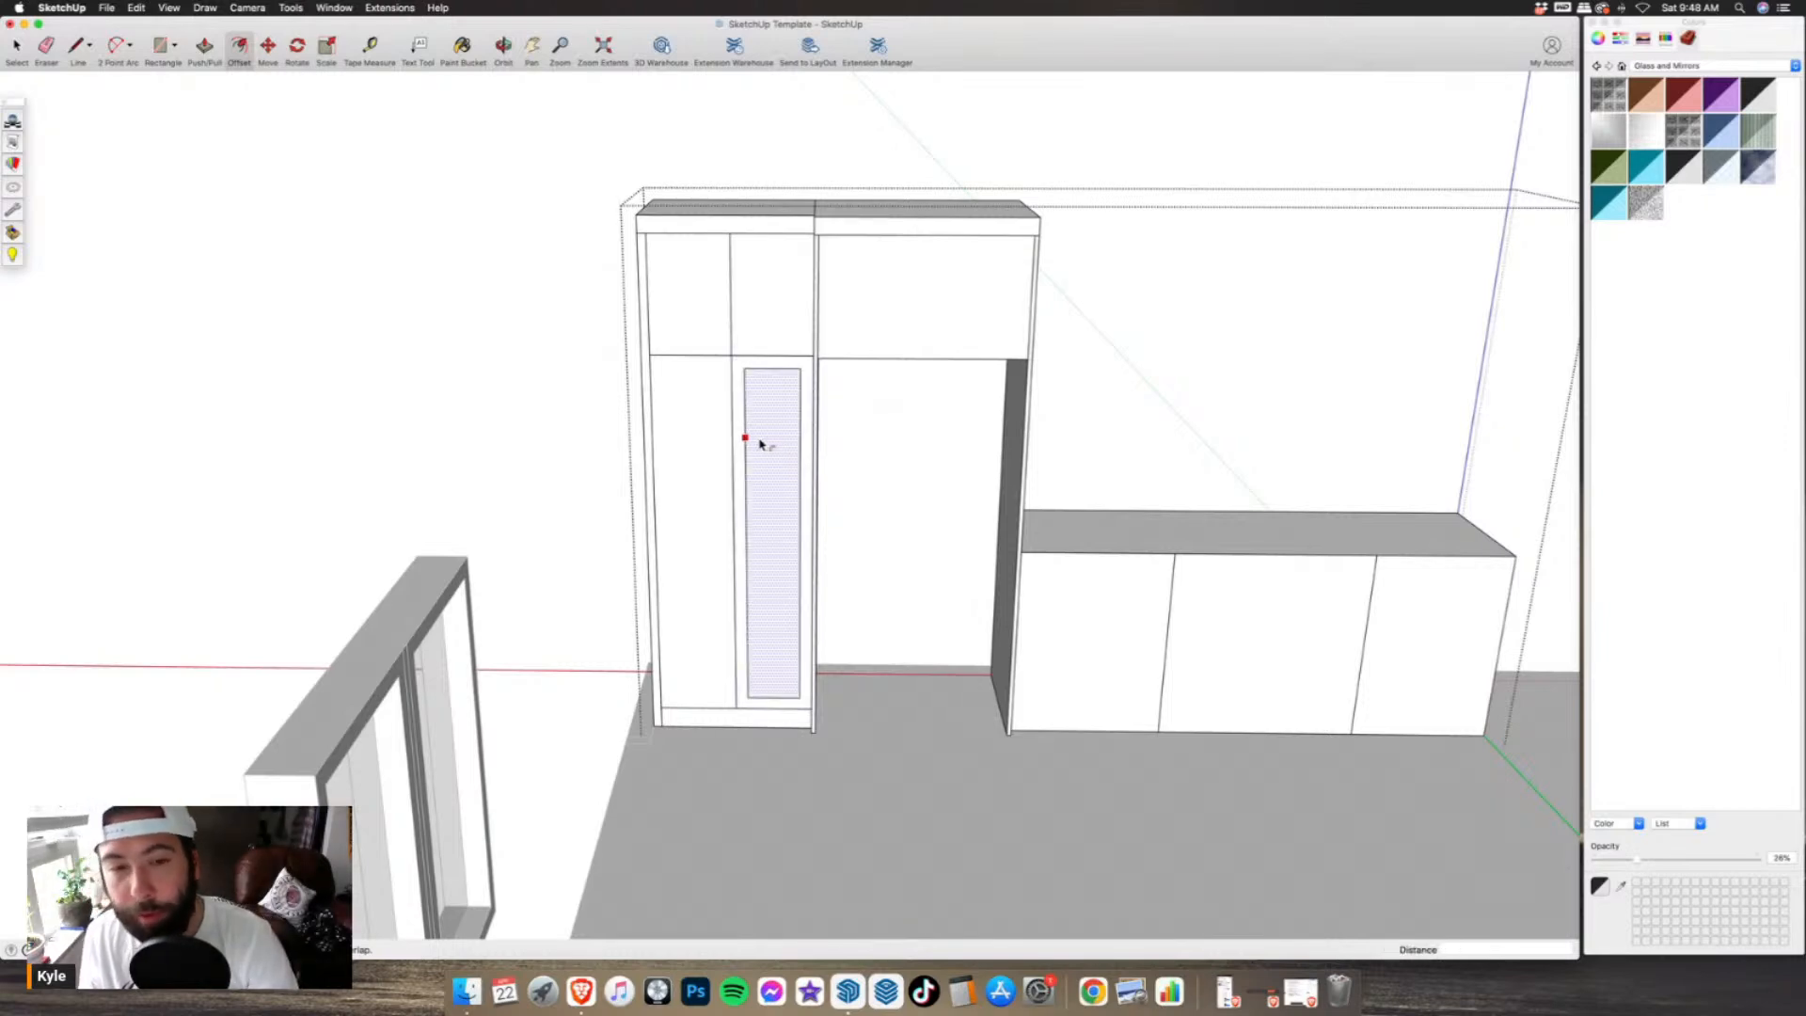
left_click(739, 513)
double_click(686, 268)
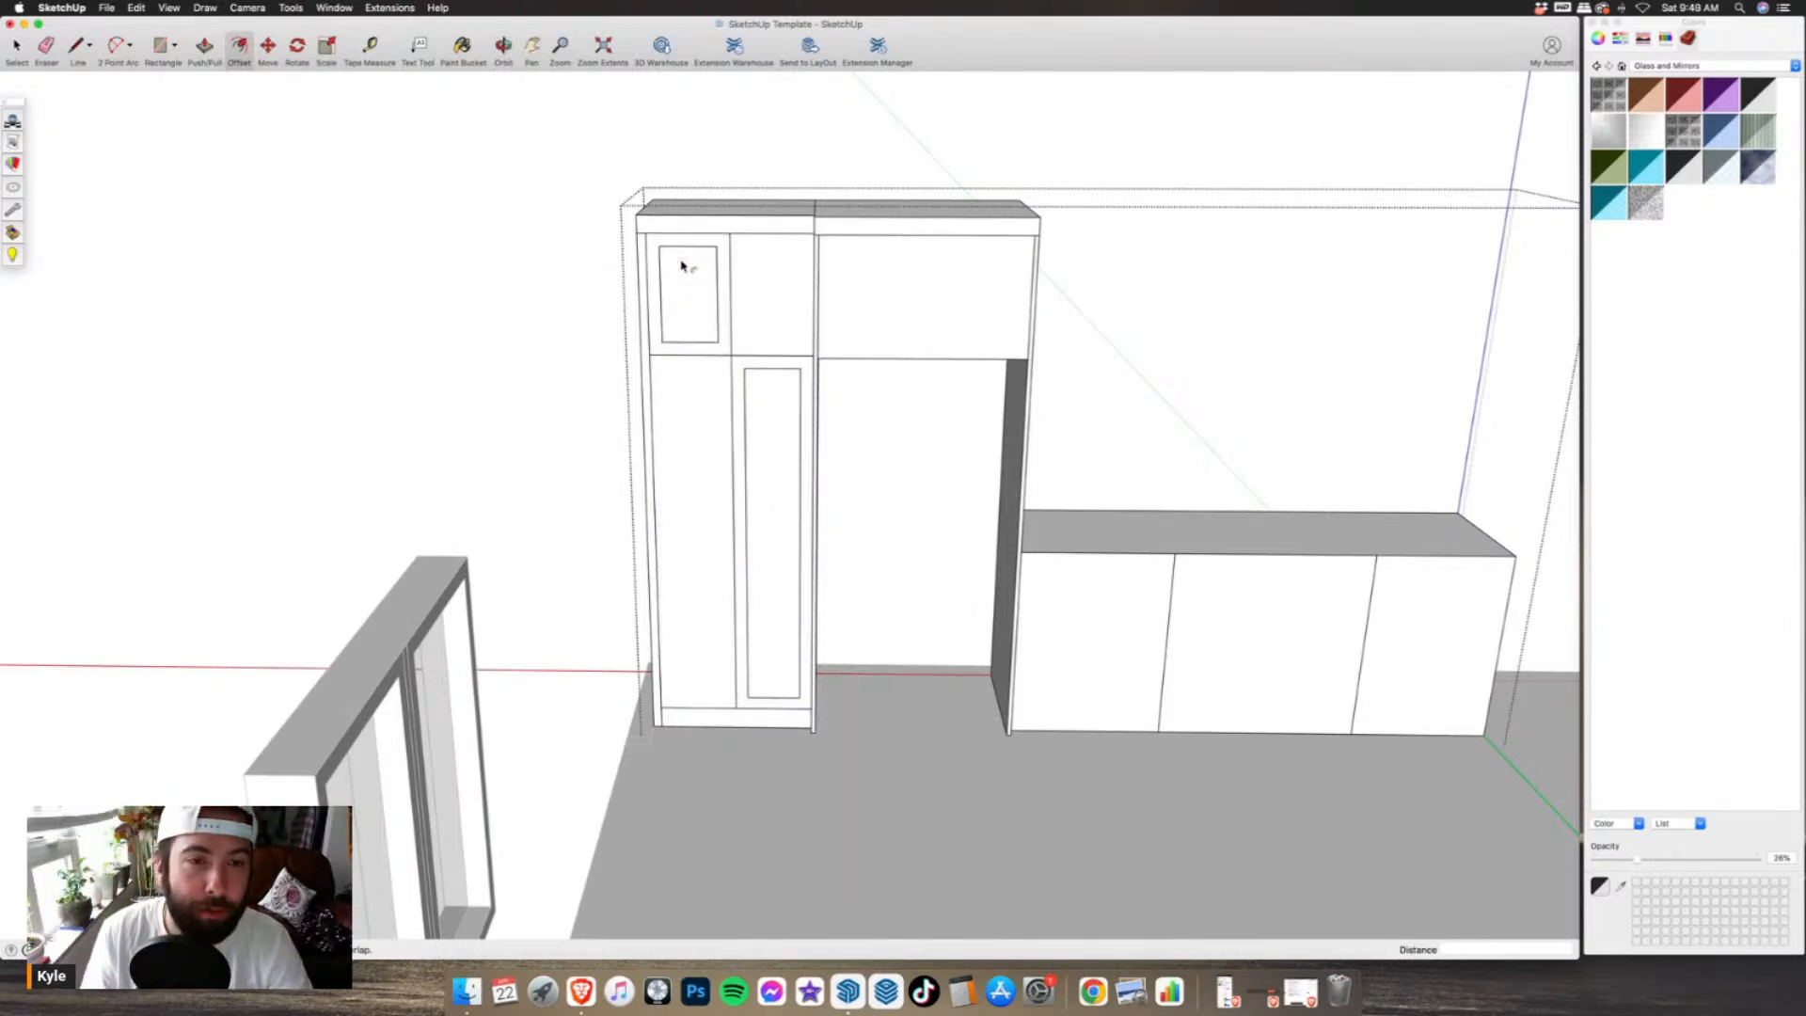
double_click(792, 274)
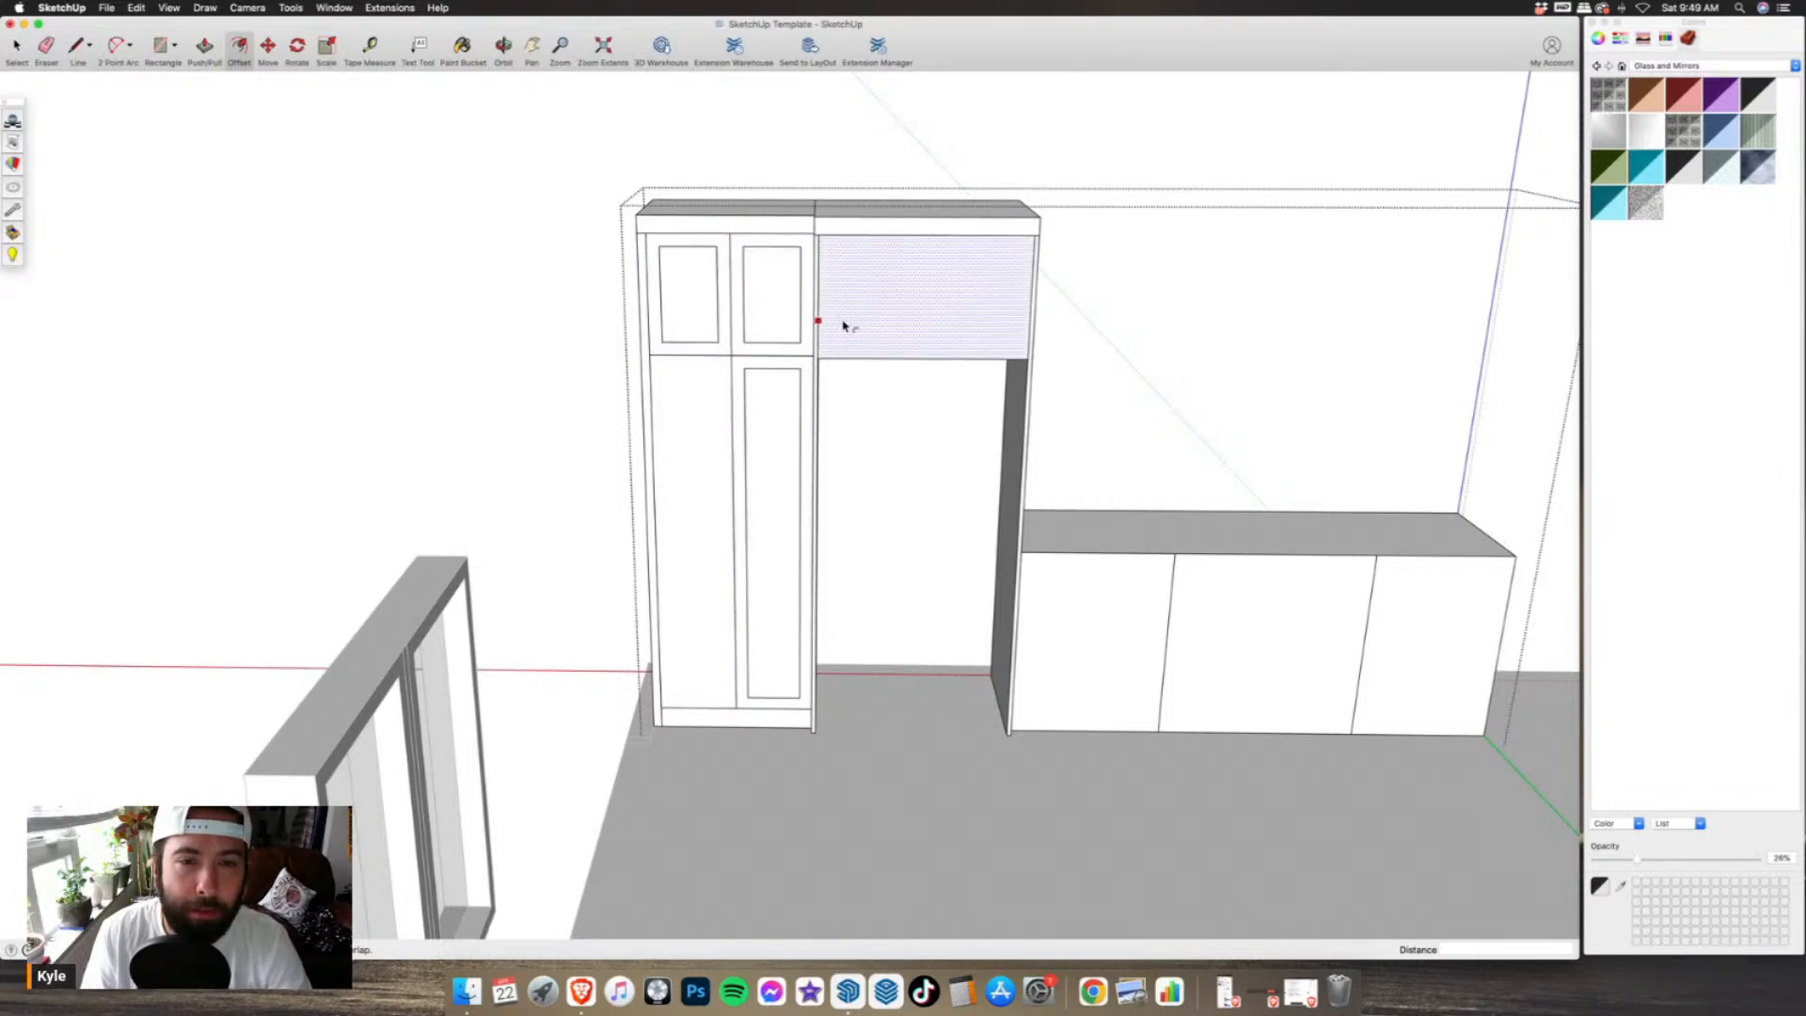
double_click(712, 424)
- Split the over-fridge cabinet front down the middle and offset both door faces inward to match the pantry doors
key("l")
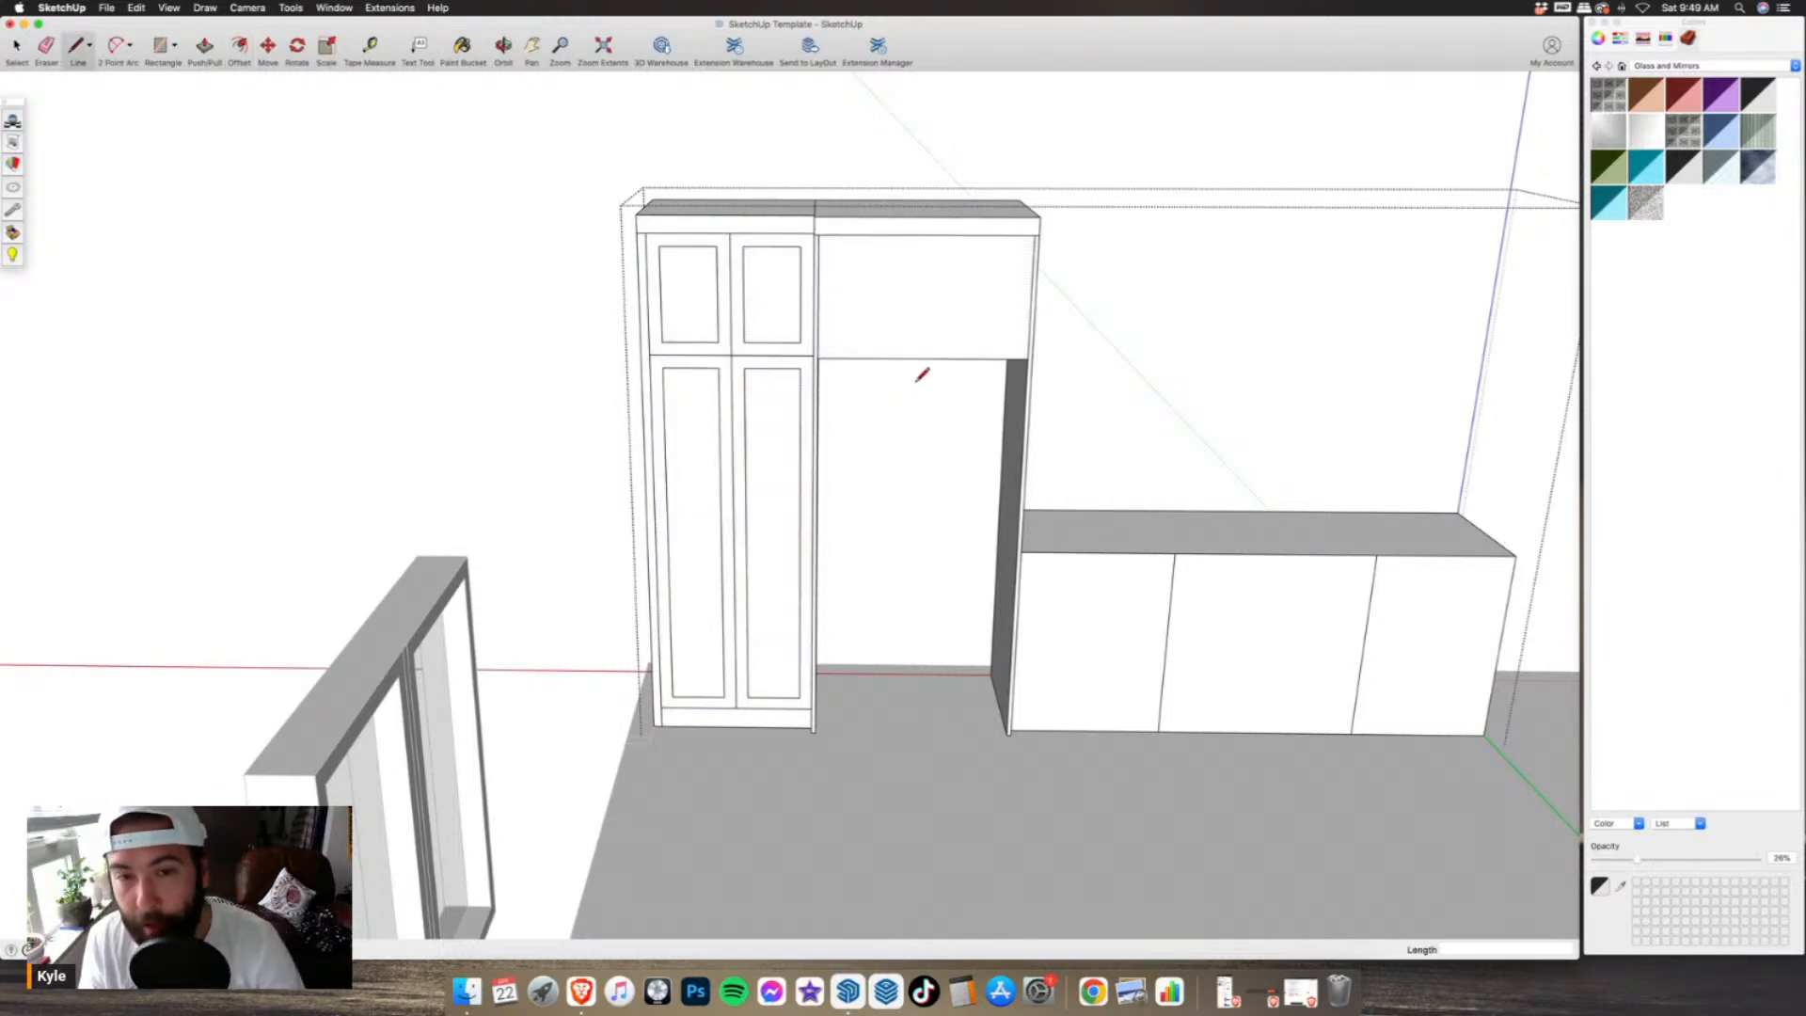
left_click(923, 359)
left_click(926, 235)
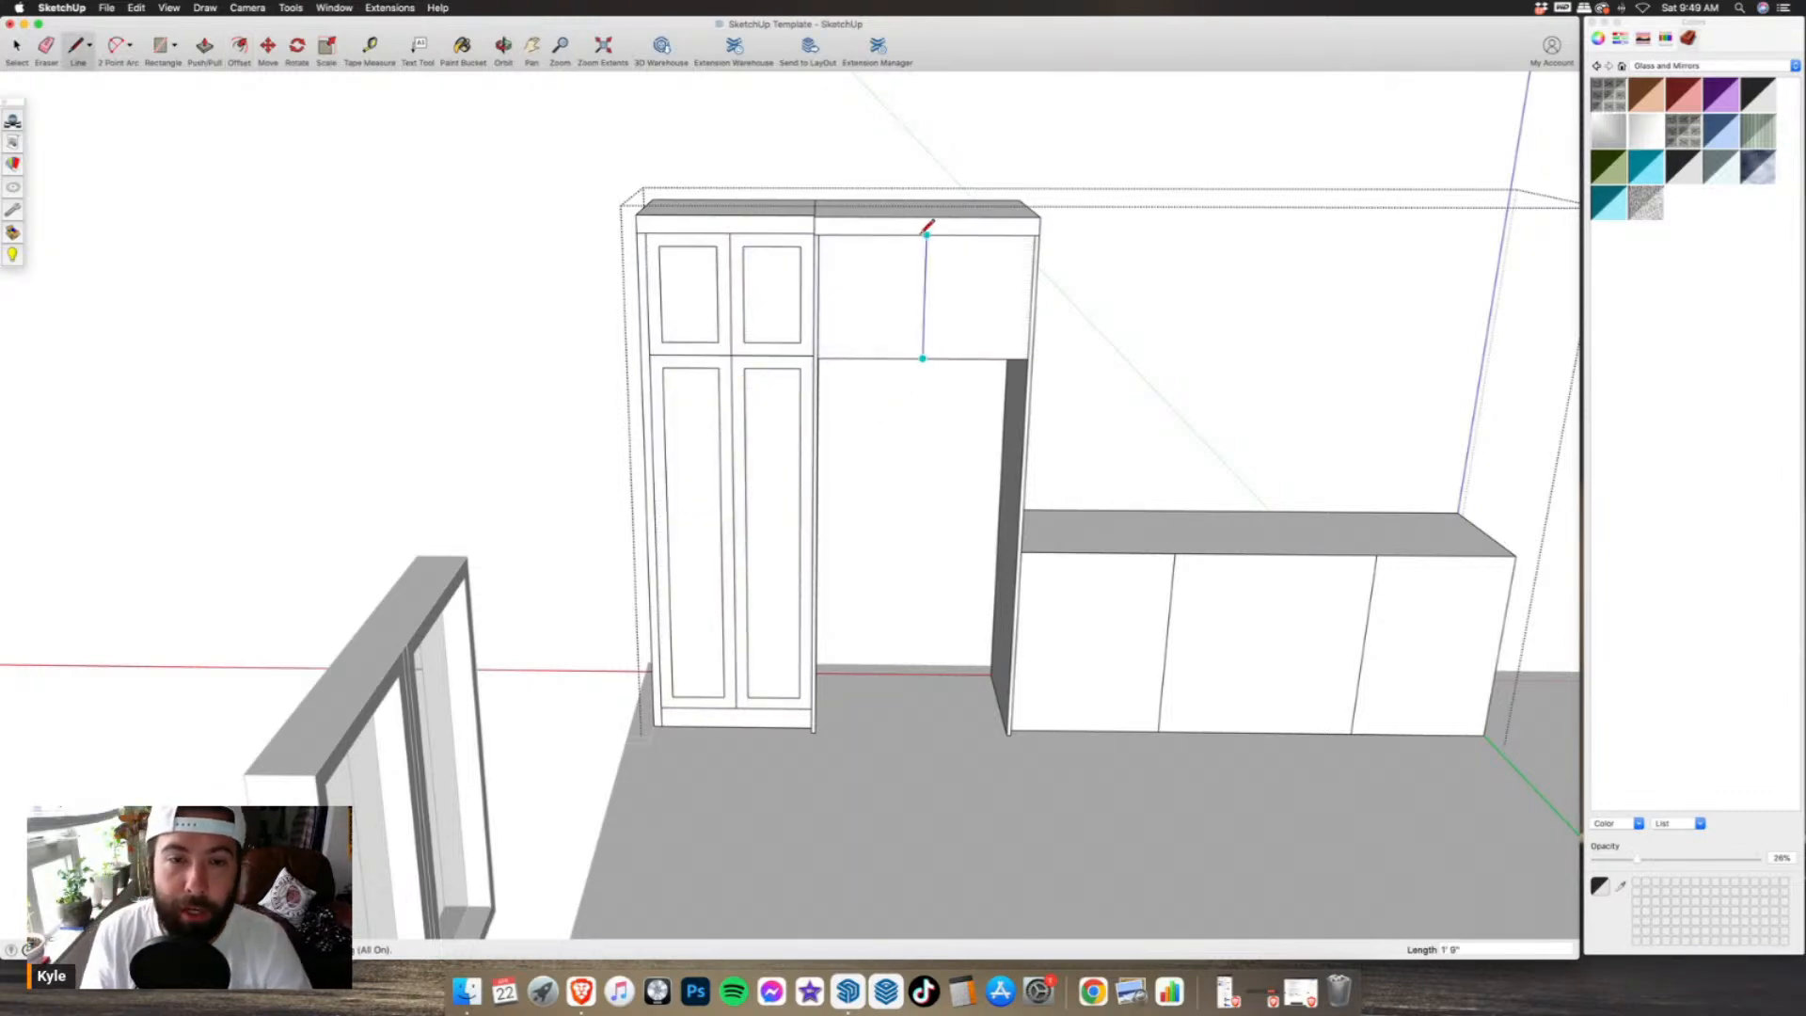
left_click(243, 49)
double_click(881, 275)
double_click(952, 279)
- On the tall pantry door nearest the fridge, draw a line across the panel's middle and rail lines 1.125" above and below it
left_click(77, 45)
left_click(746, 529)
scroll(781, 537, "up", 3)
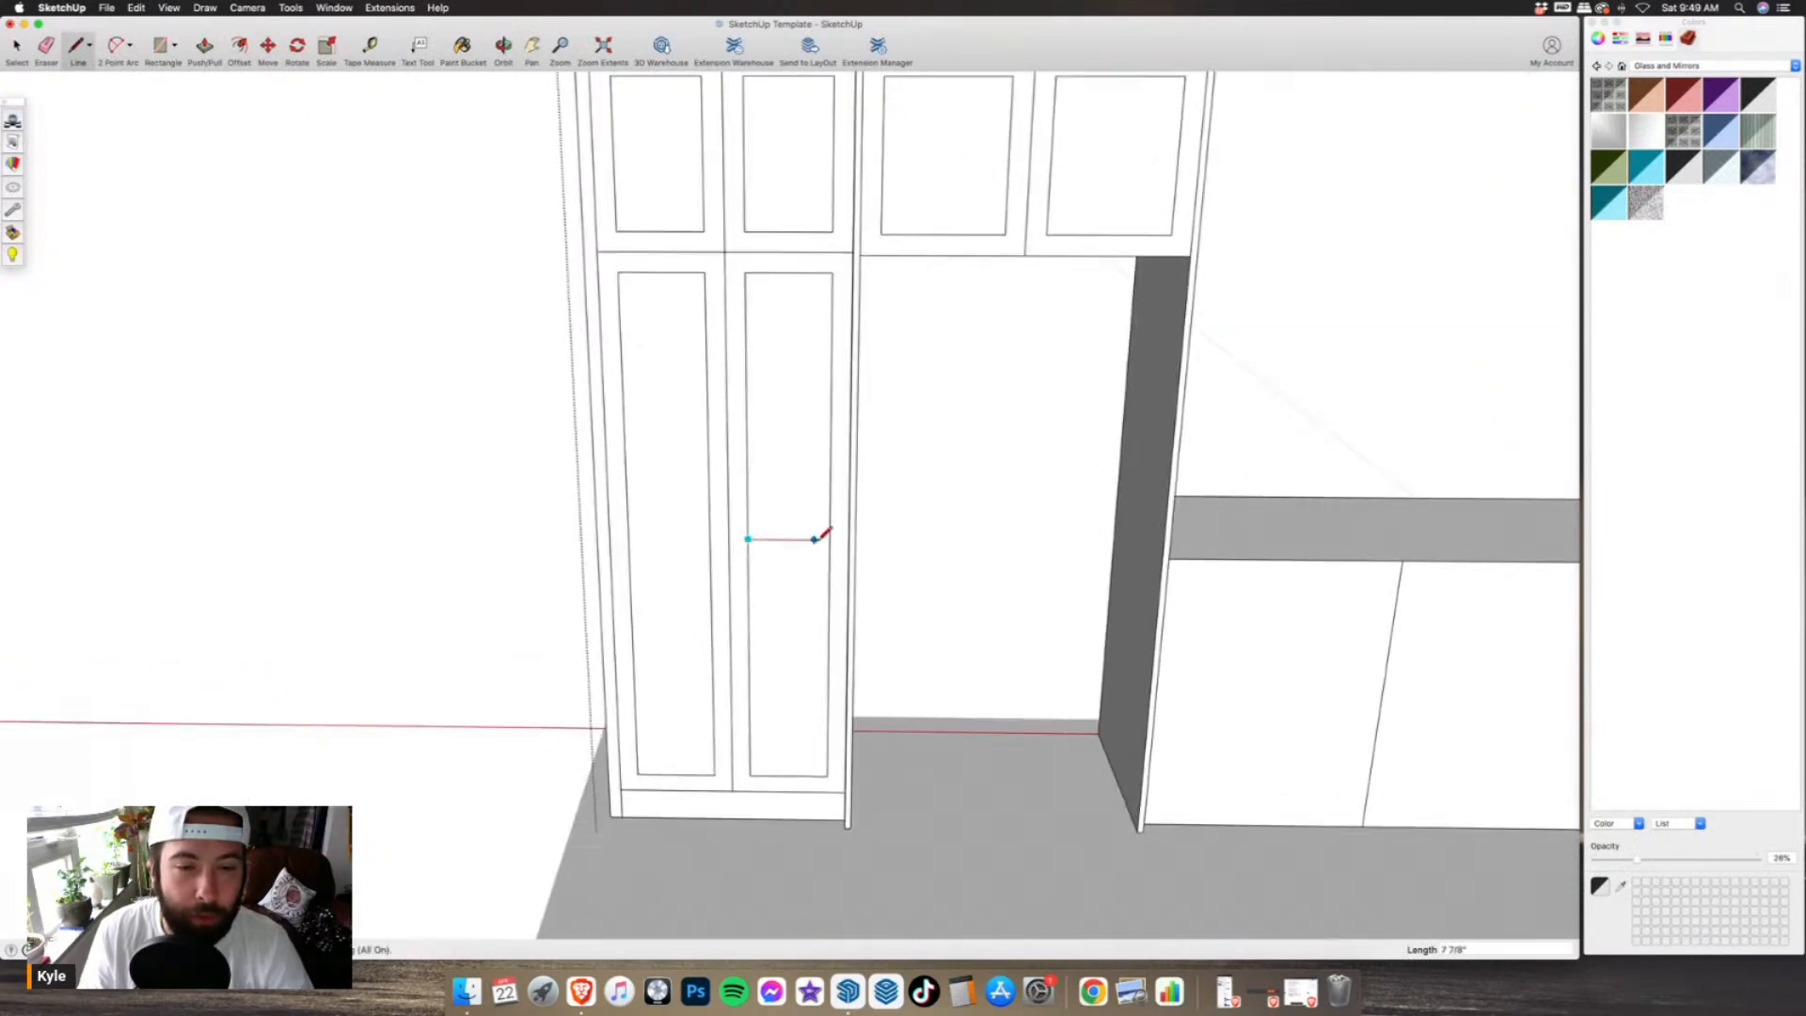
left_click(830, 538)
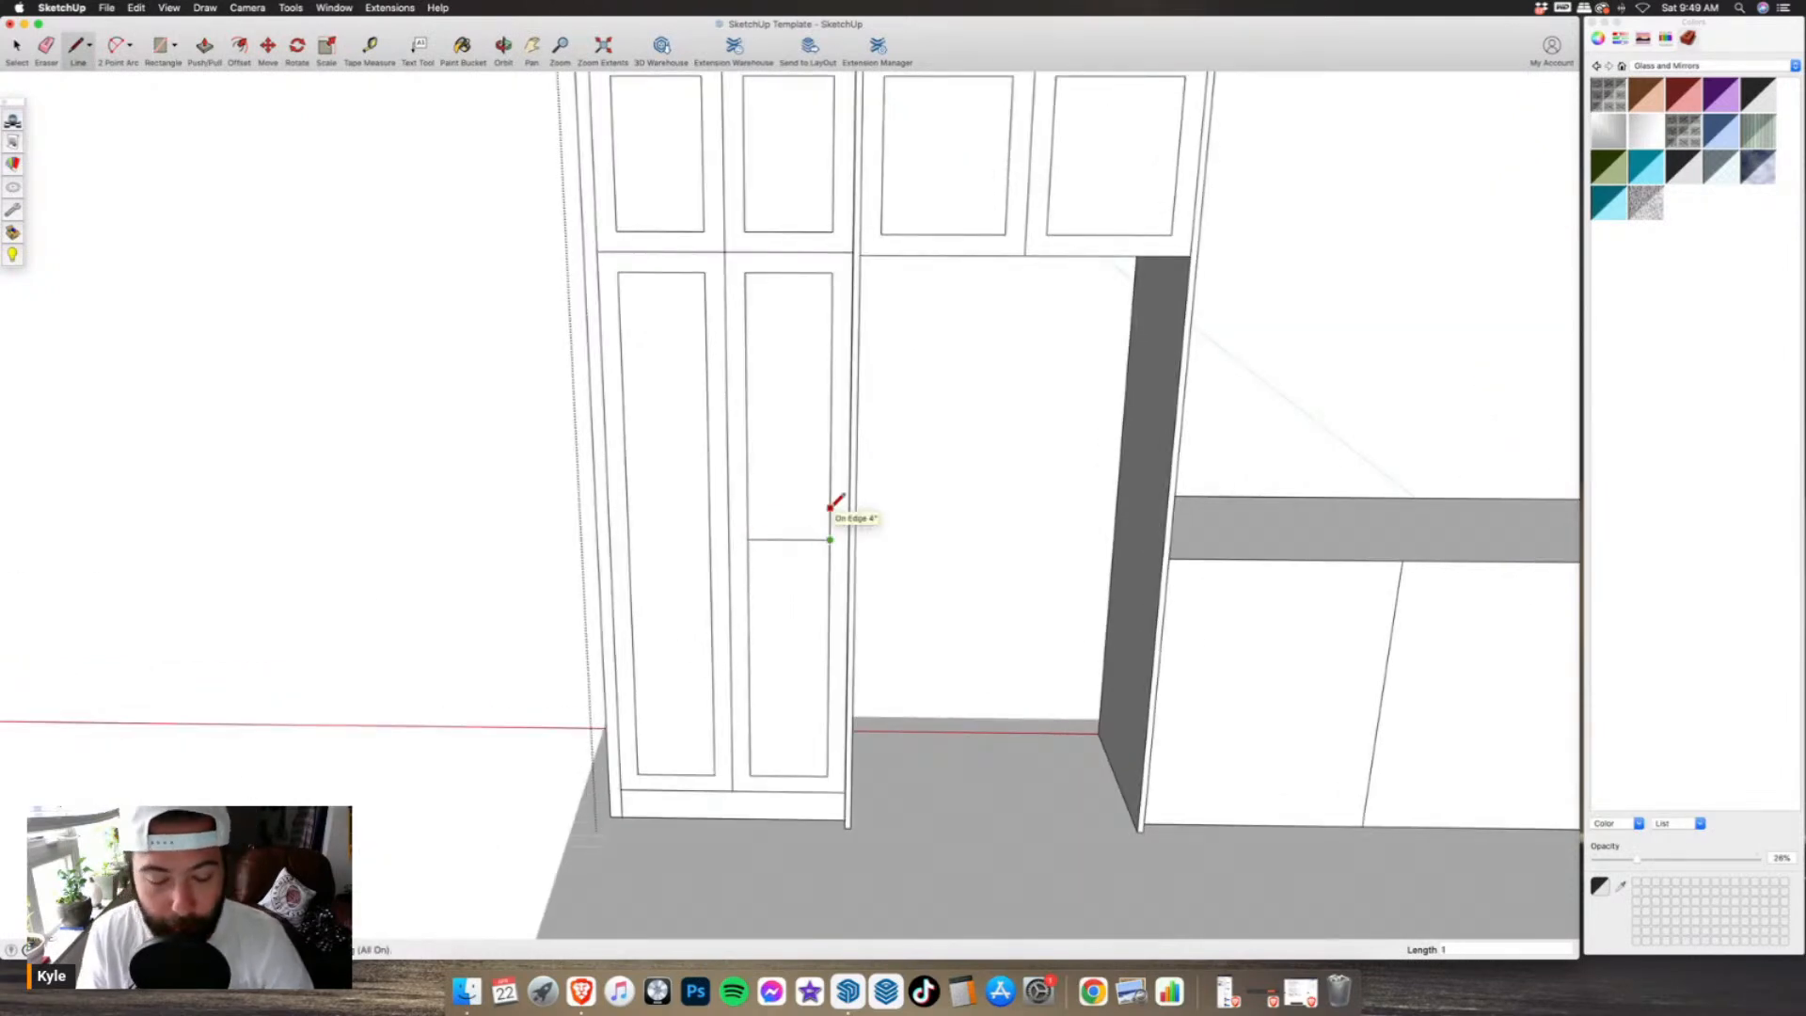
key("Return")
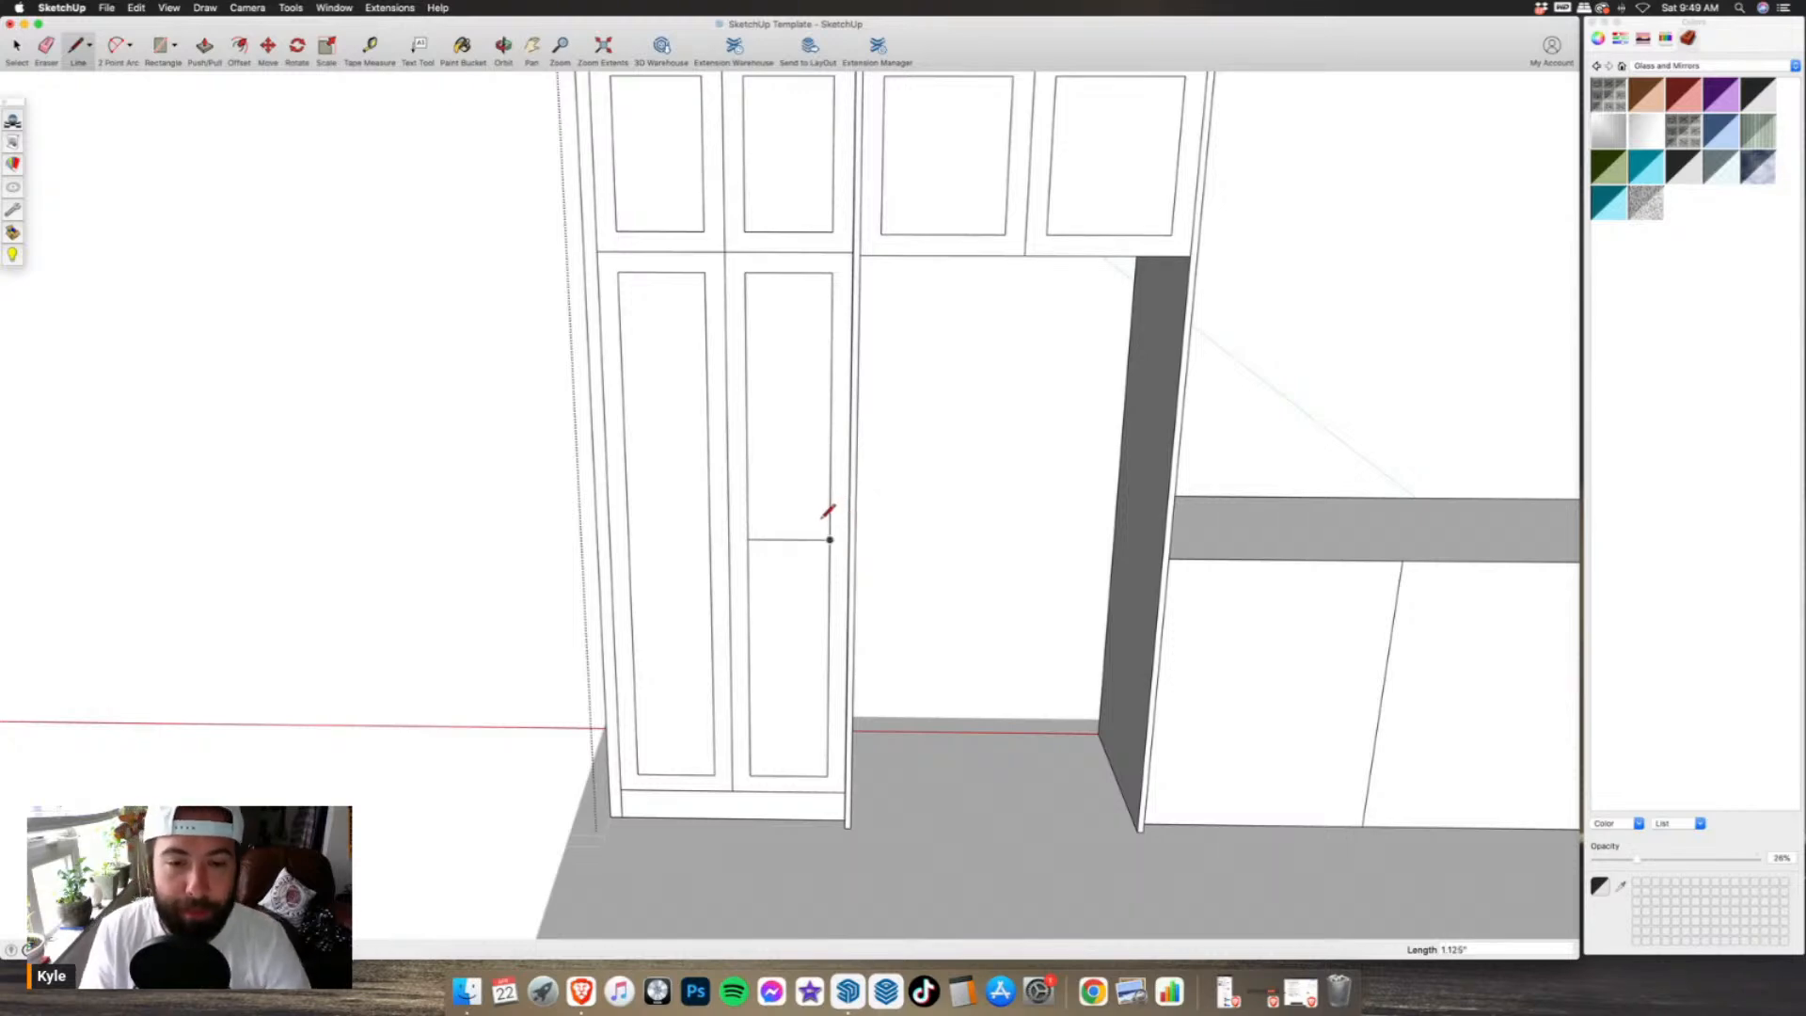
left_click(749, 527)
scroll(750, 524, "up", 3)
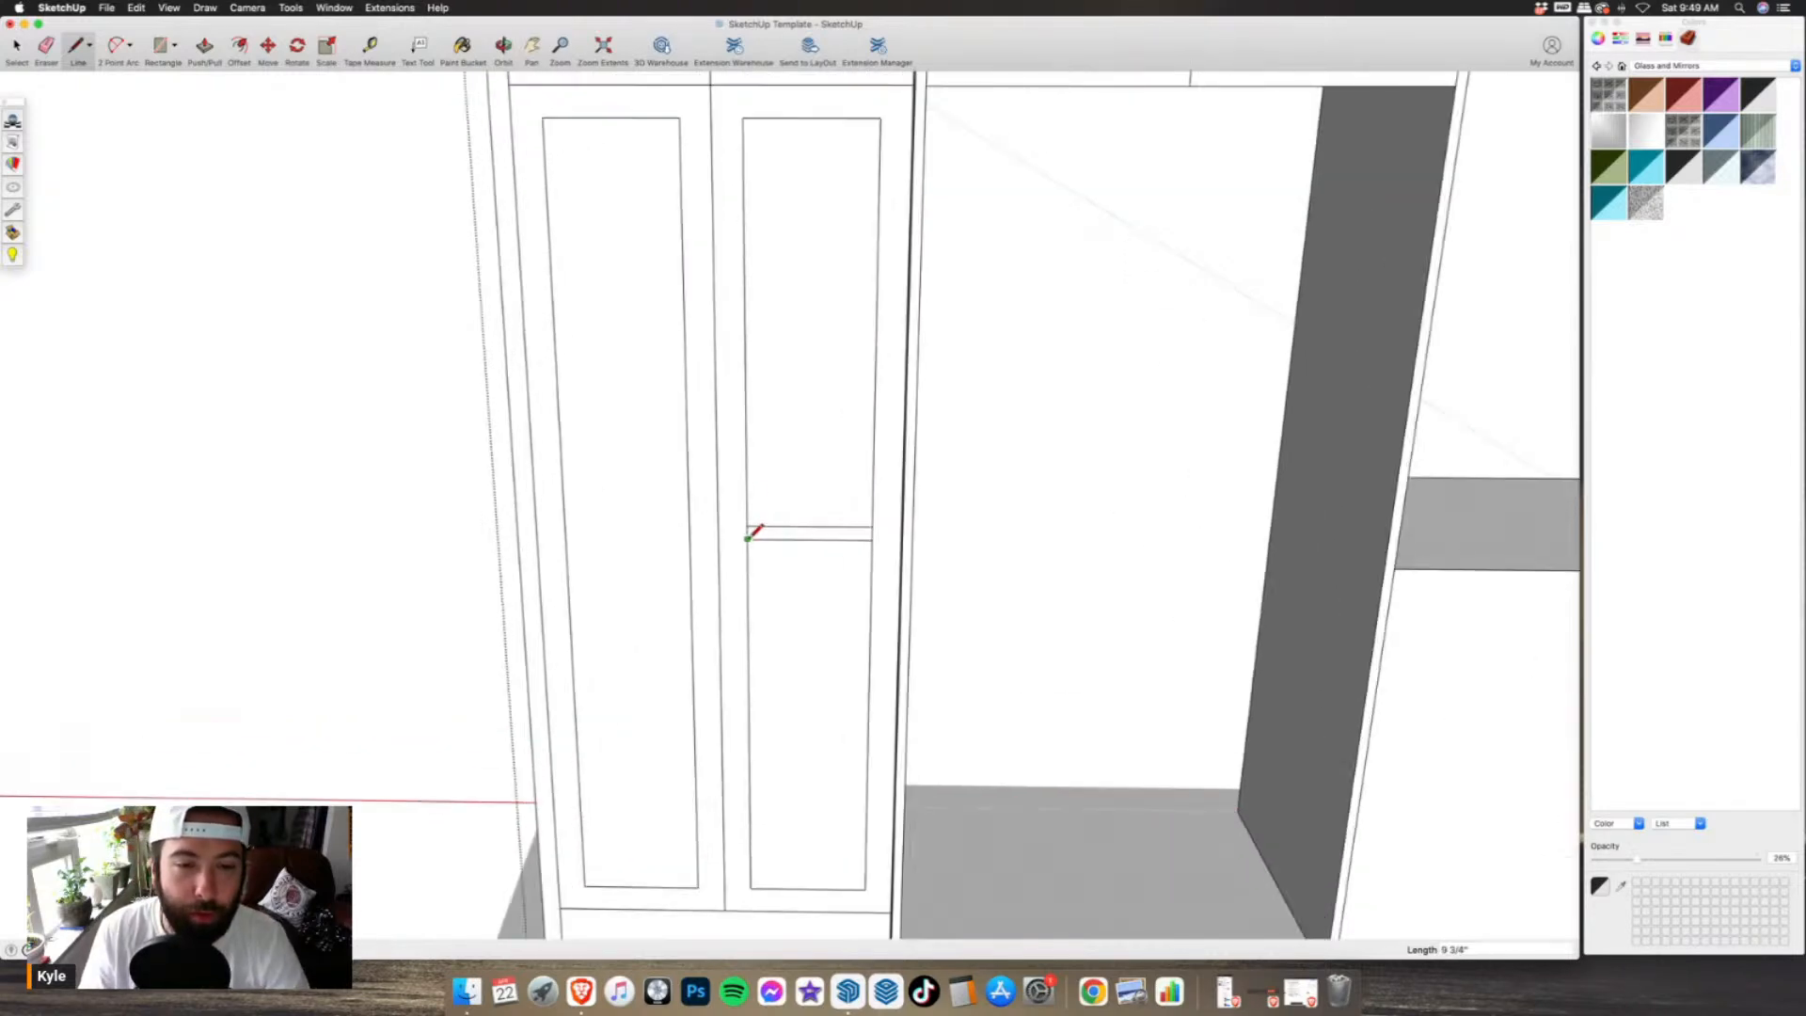
left_click(748, 552)
left_click(872, 553)
- Draw matching mid-rail lines across the other tall pantry door's panel and erase the leftover centre line between the first door's rail lines
left_click(691, 552)
left_click(567, 552)
left_click(565, 525)
left_click(689, 525)
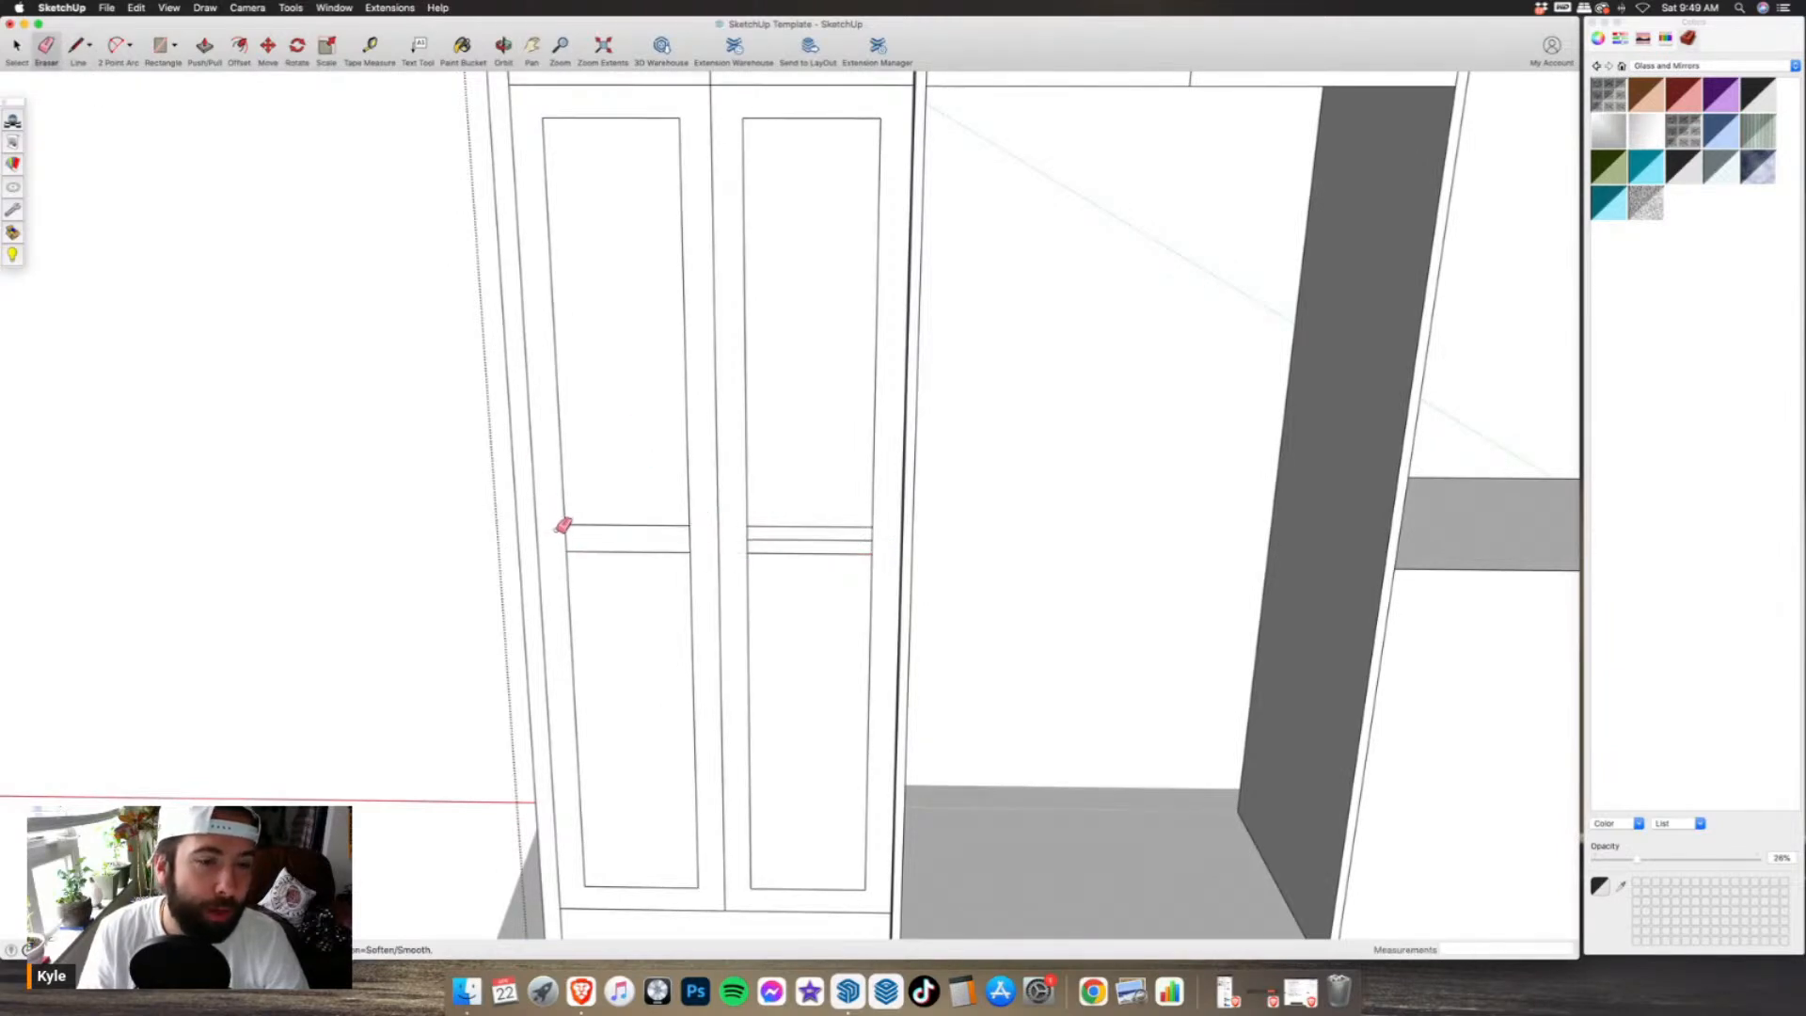
left_click(753, 538)
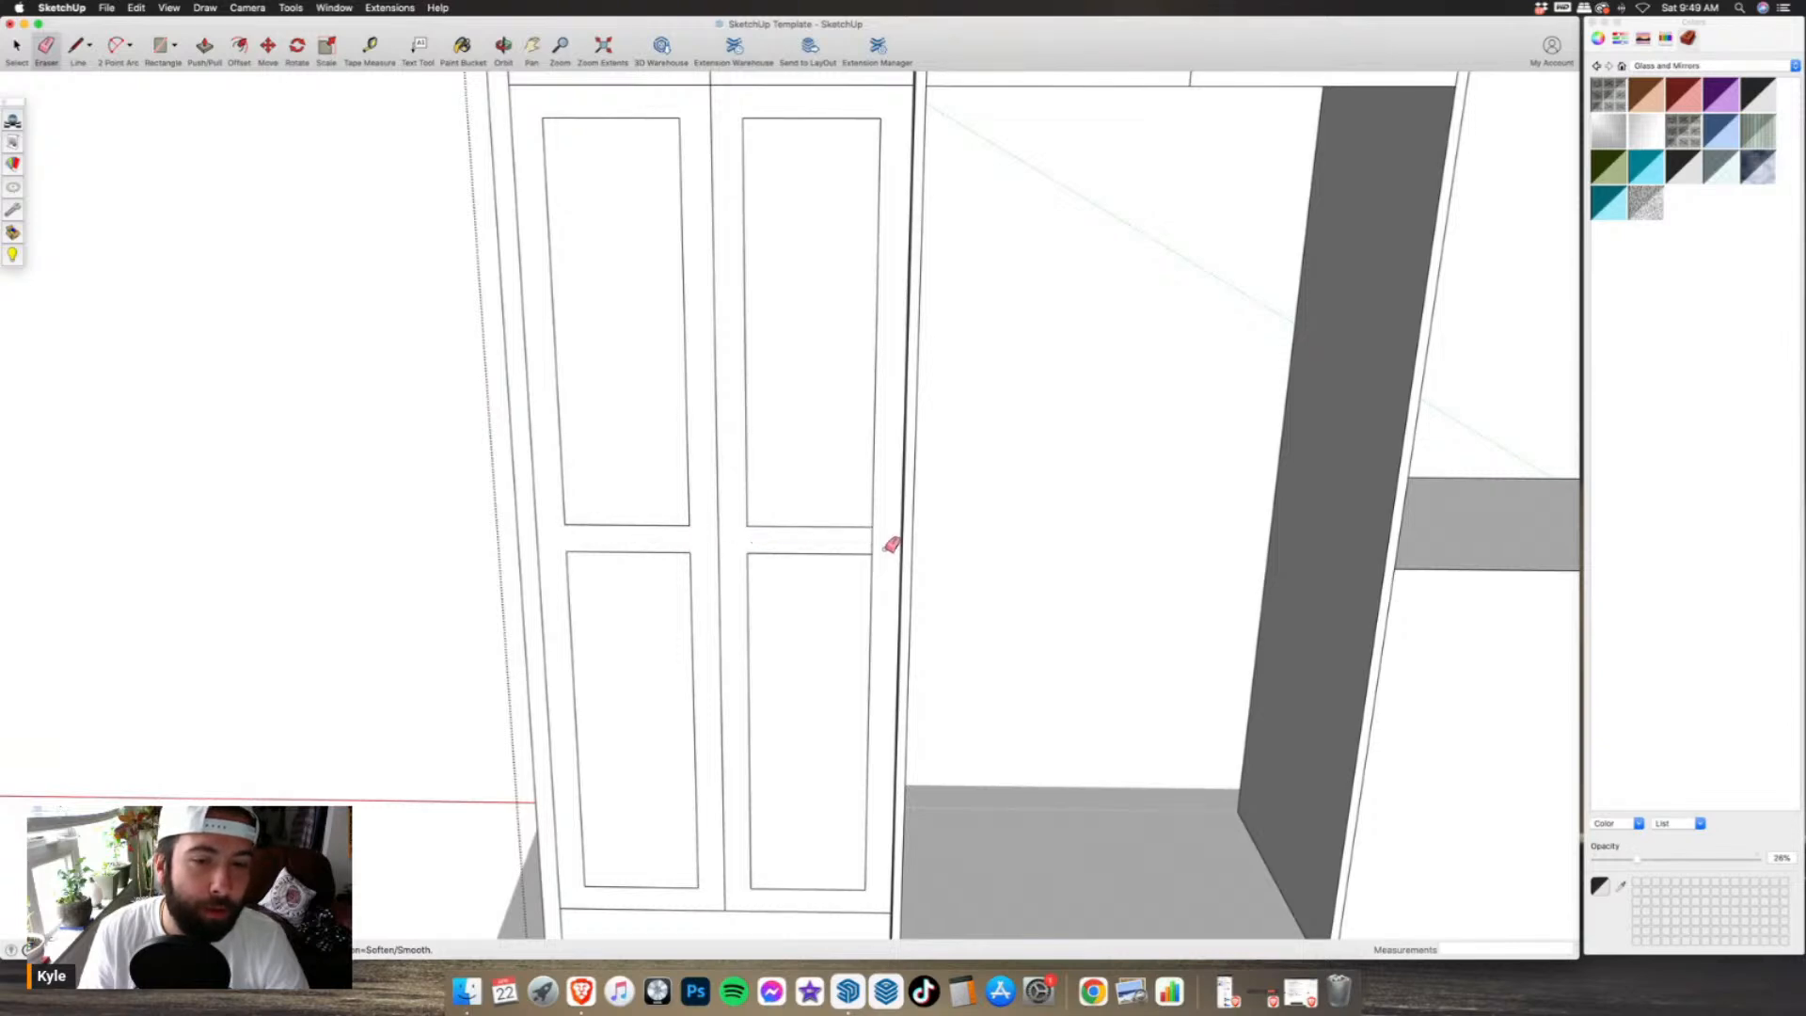
- Draw a toe-kick line 4" above the floor across the full front of the base cabinet run
scroll(657, 516, "down", 6)
mouse_move(646, 523)
middle_mouse_down()
mouse_move(594, 383)
mouse_move(785, 457)
middle_mouse_up()
middle_click_drag(753, 382, 560, 508)
scroll(967, 563, "up", 4)
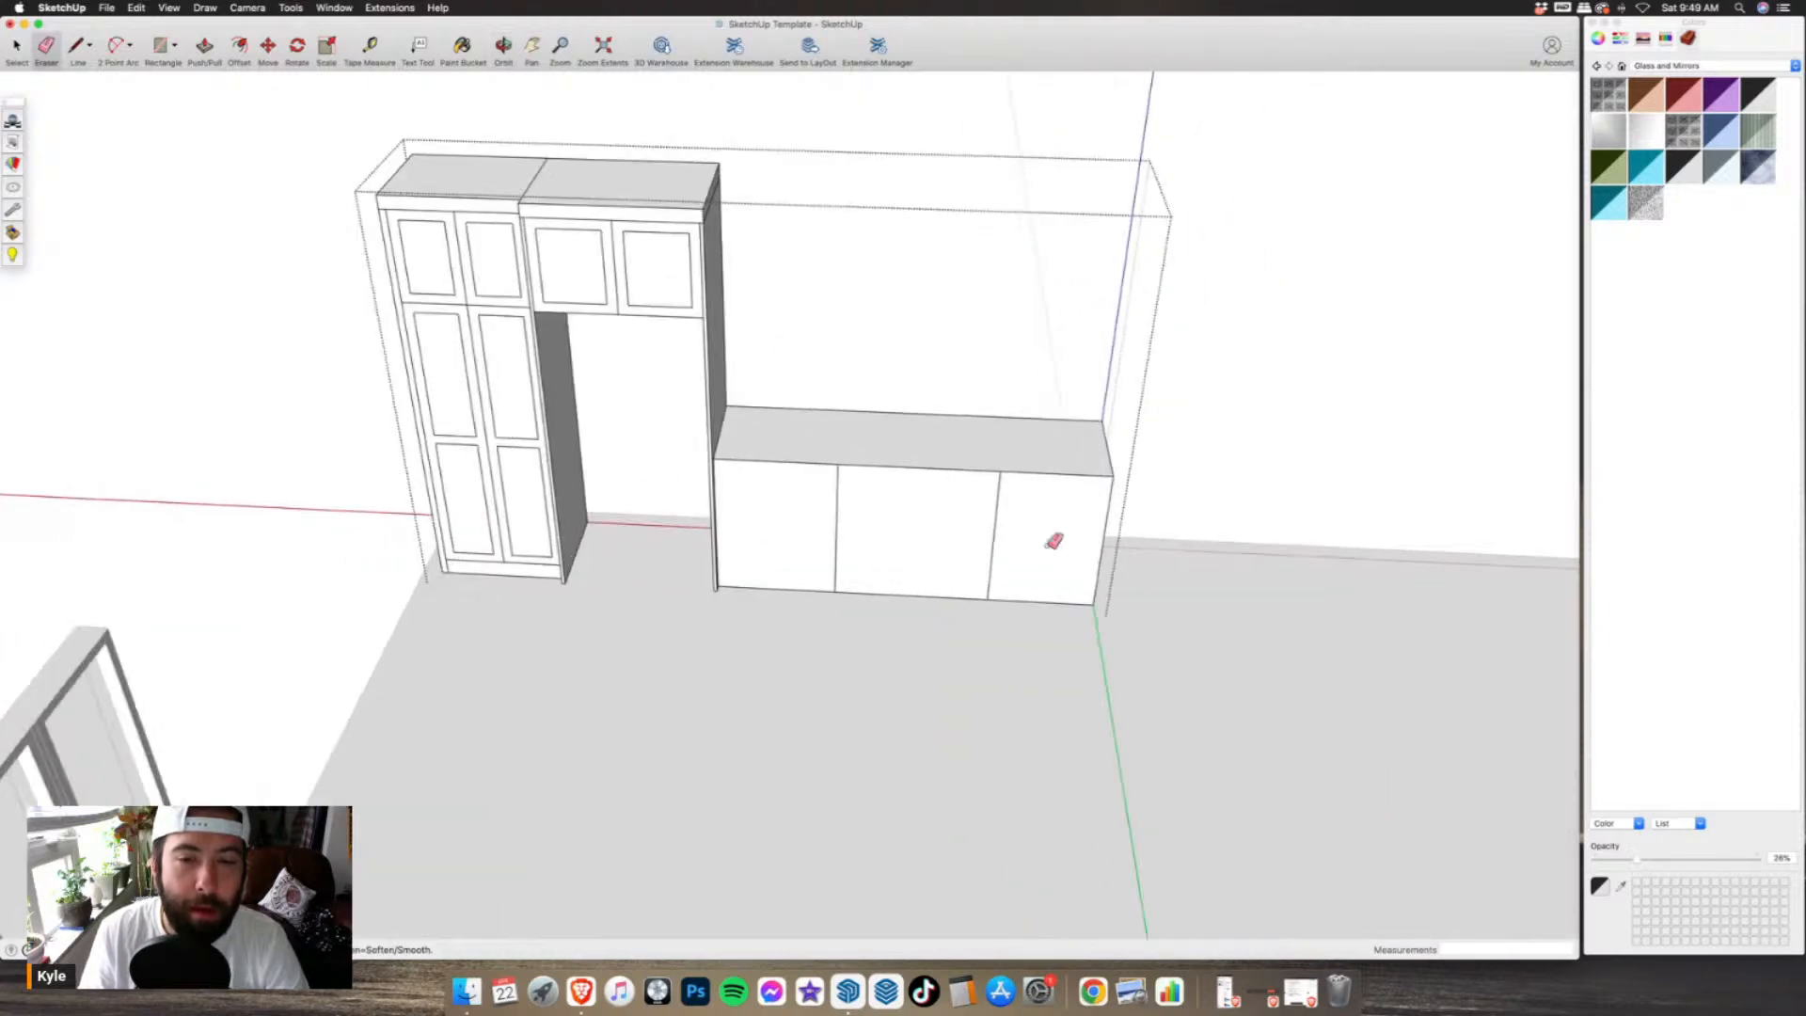
middle_click_drag(967, 562, 923, 468)
scroll(1073, 556, "up", 3)
key("l")
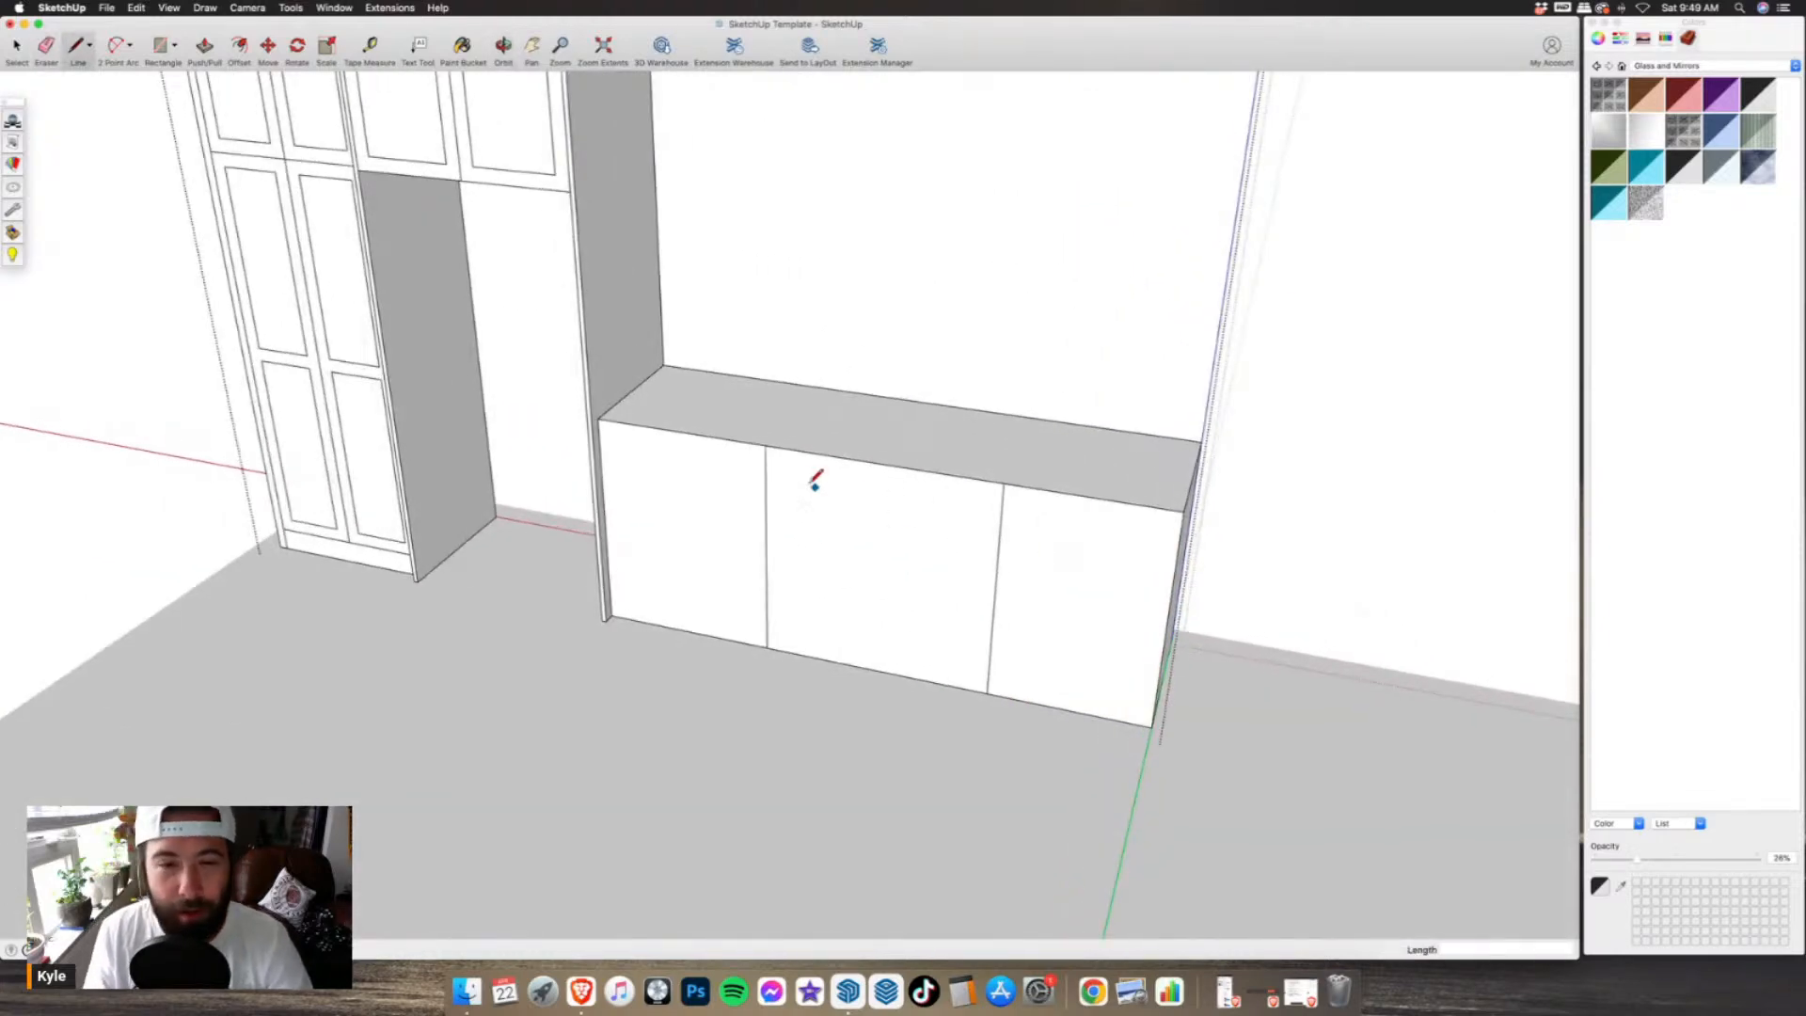
scroll(616, 431, "up", 2)
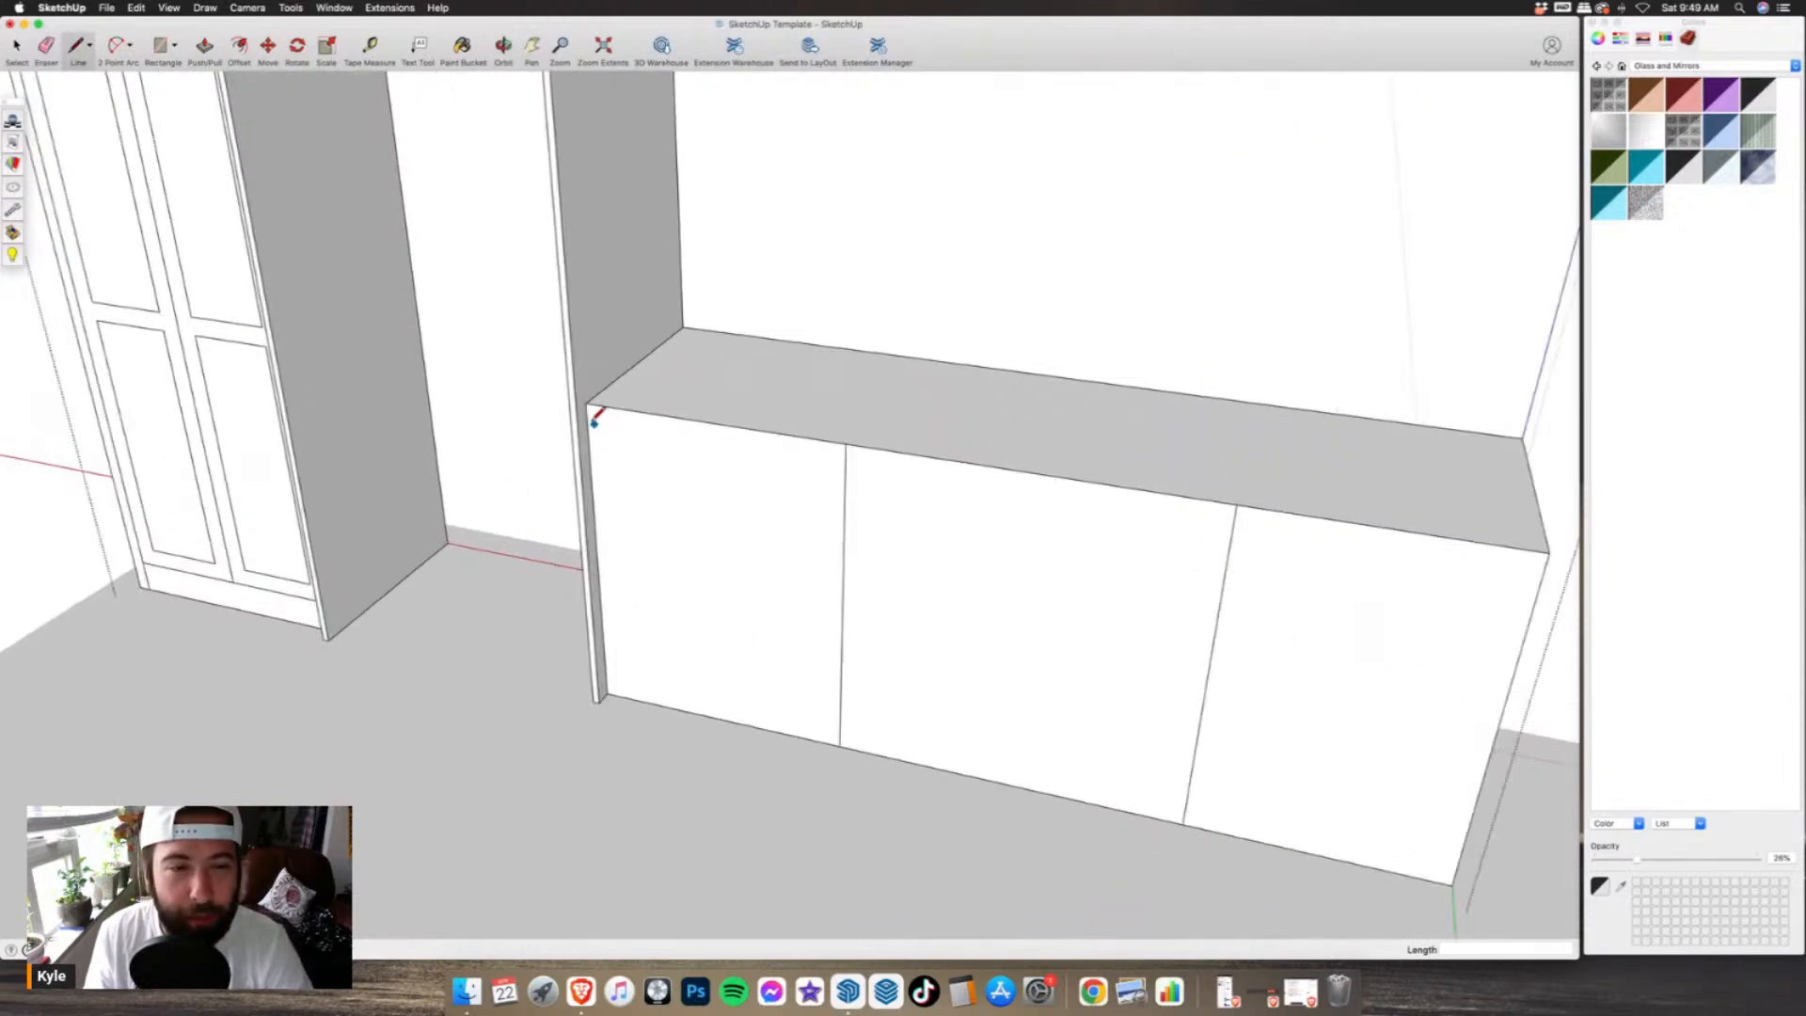
left_click(607, 694)
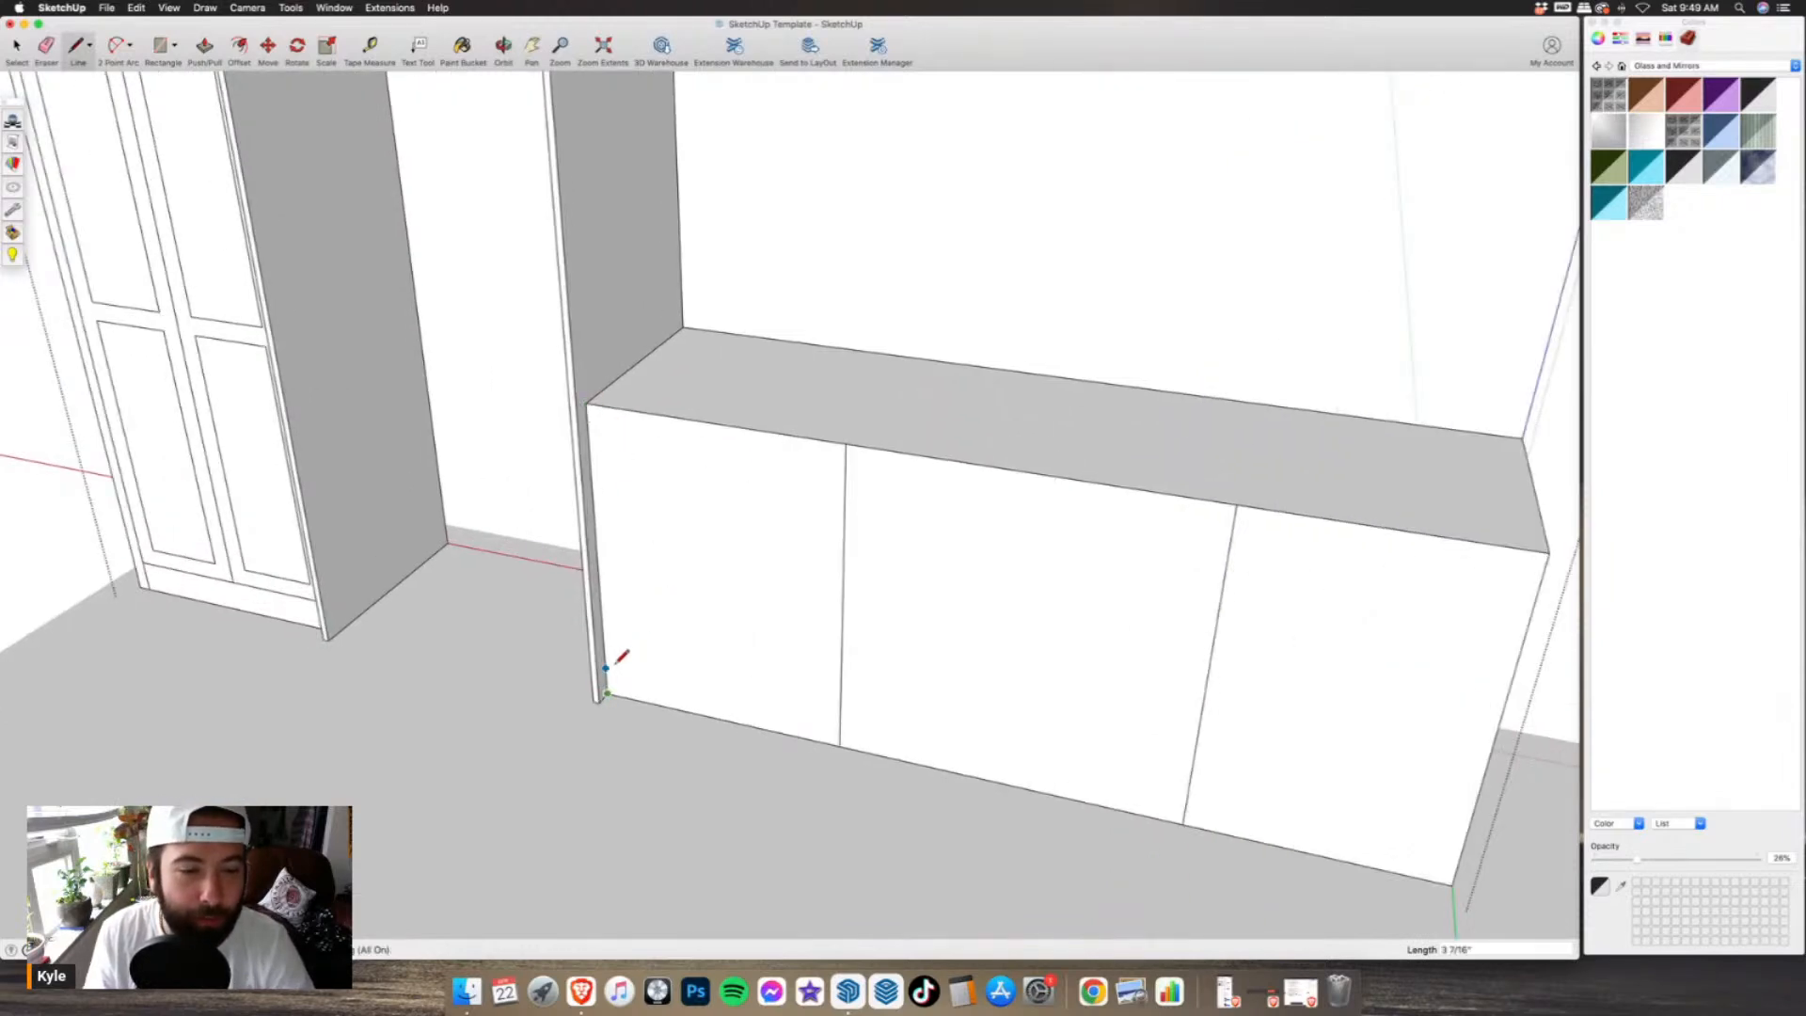
type("4")
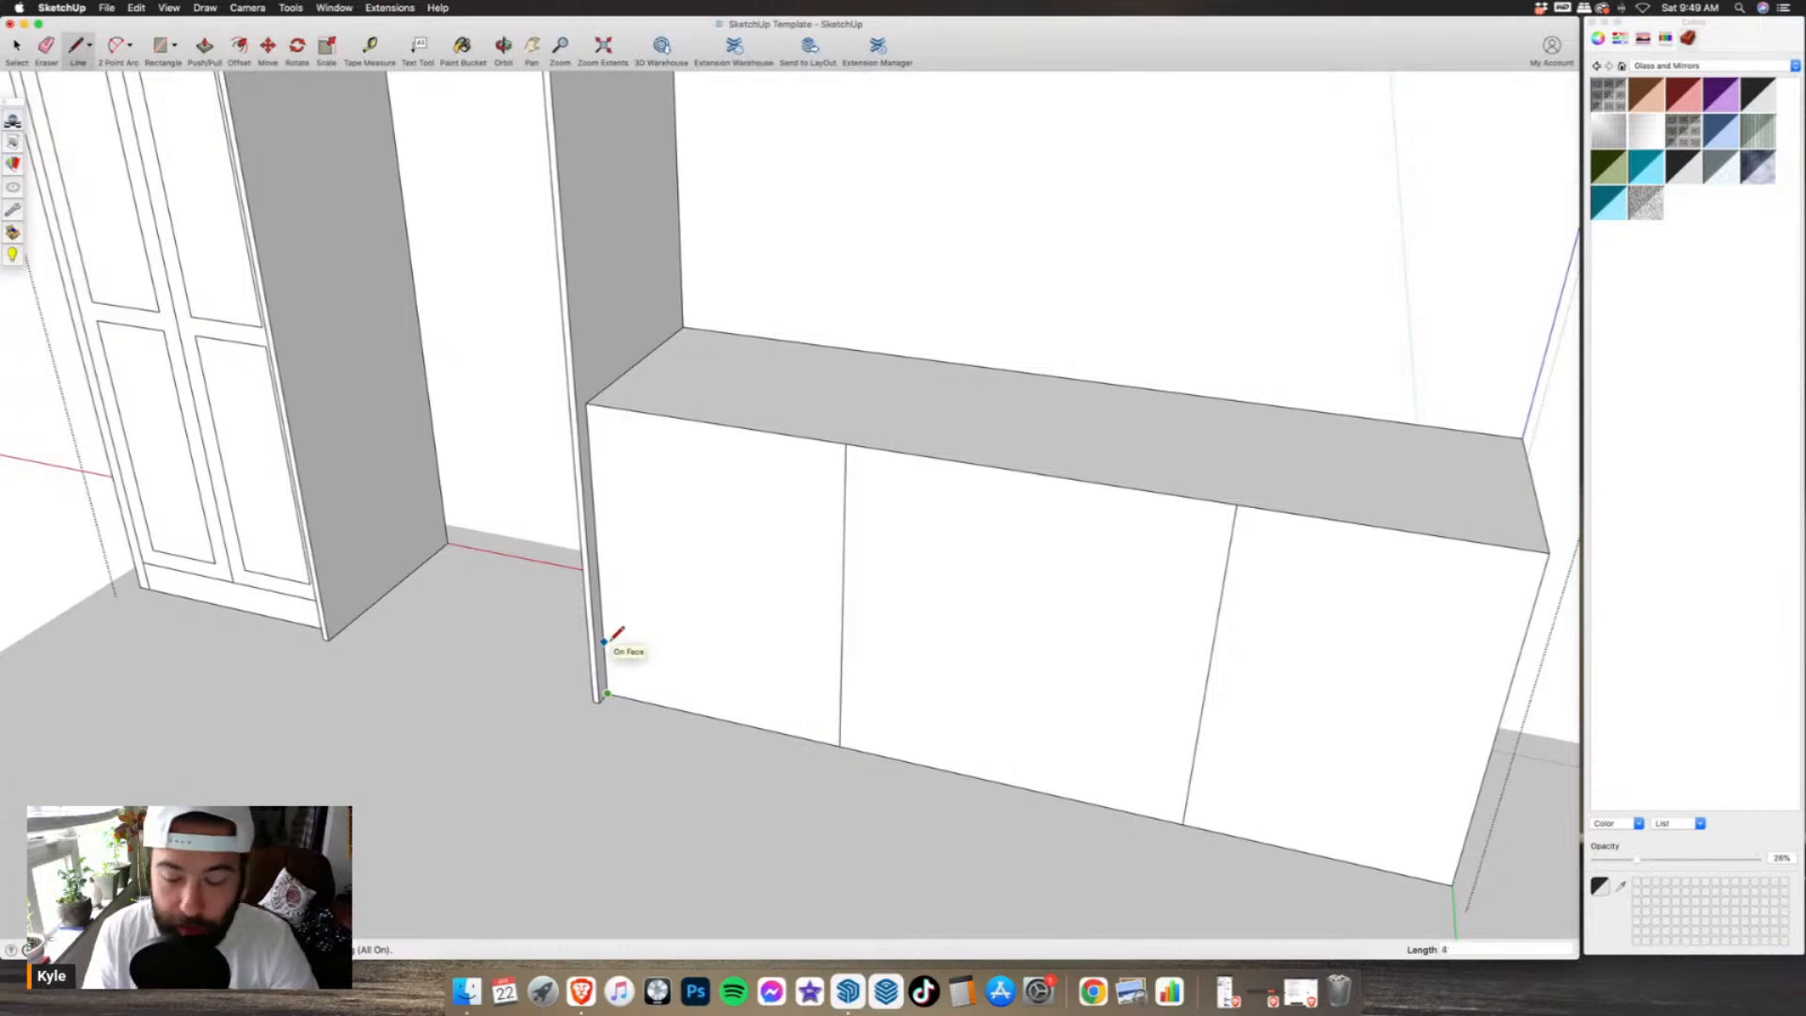
scroll(564, 640, "down", 5)
scroll(871, 705, "up", 5)
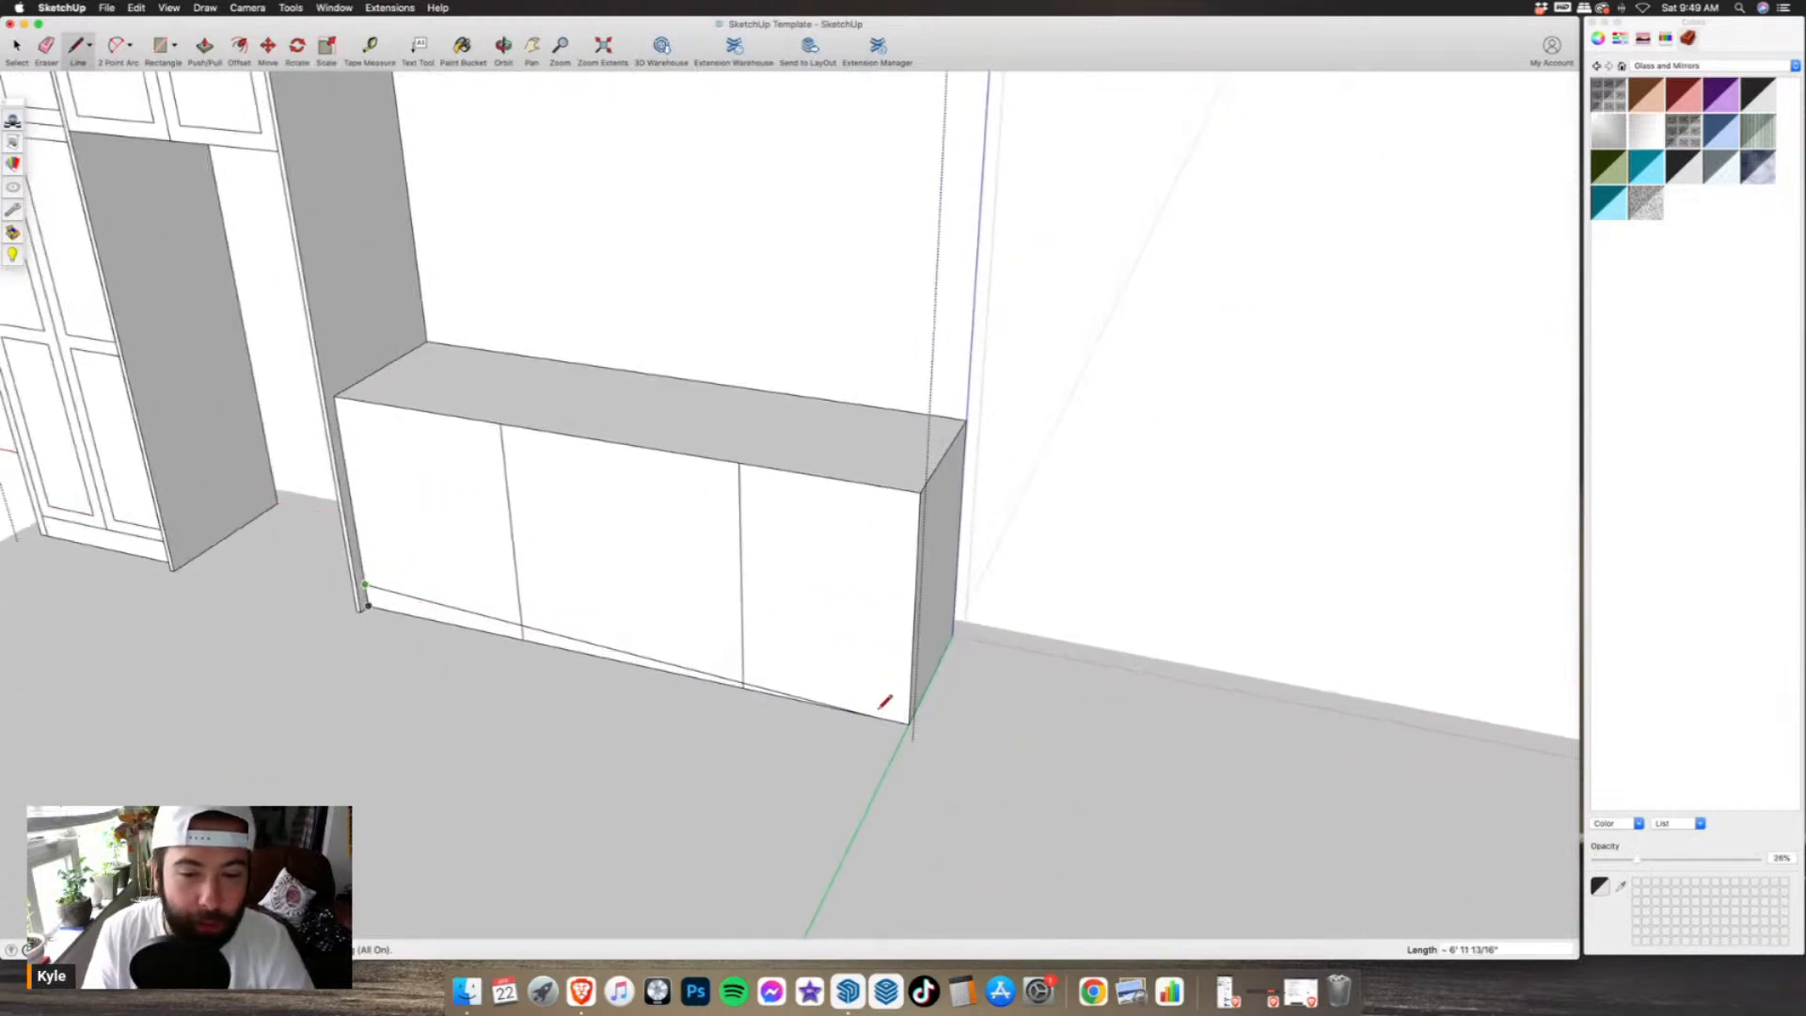
left_click(910, 699)
scroll(577, 484, "up", 5)
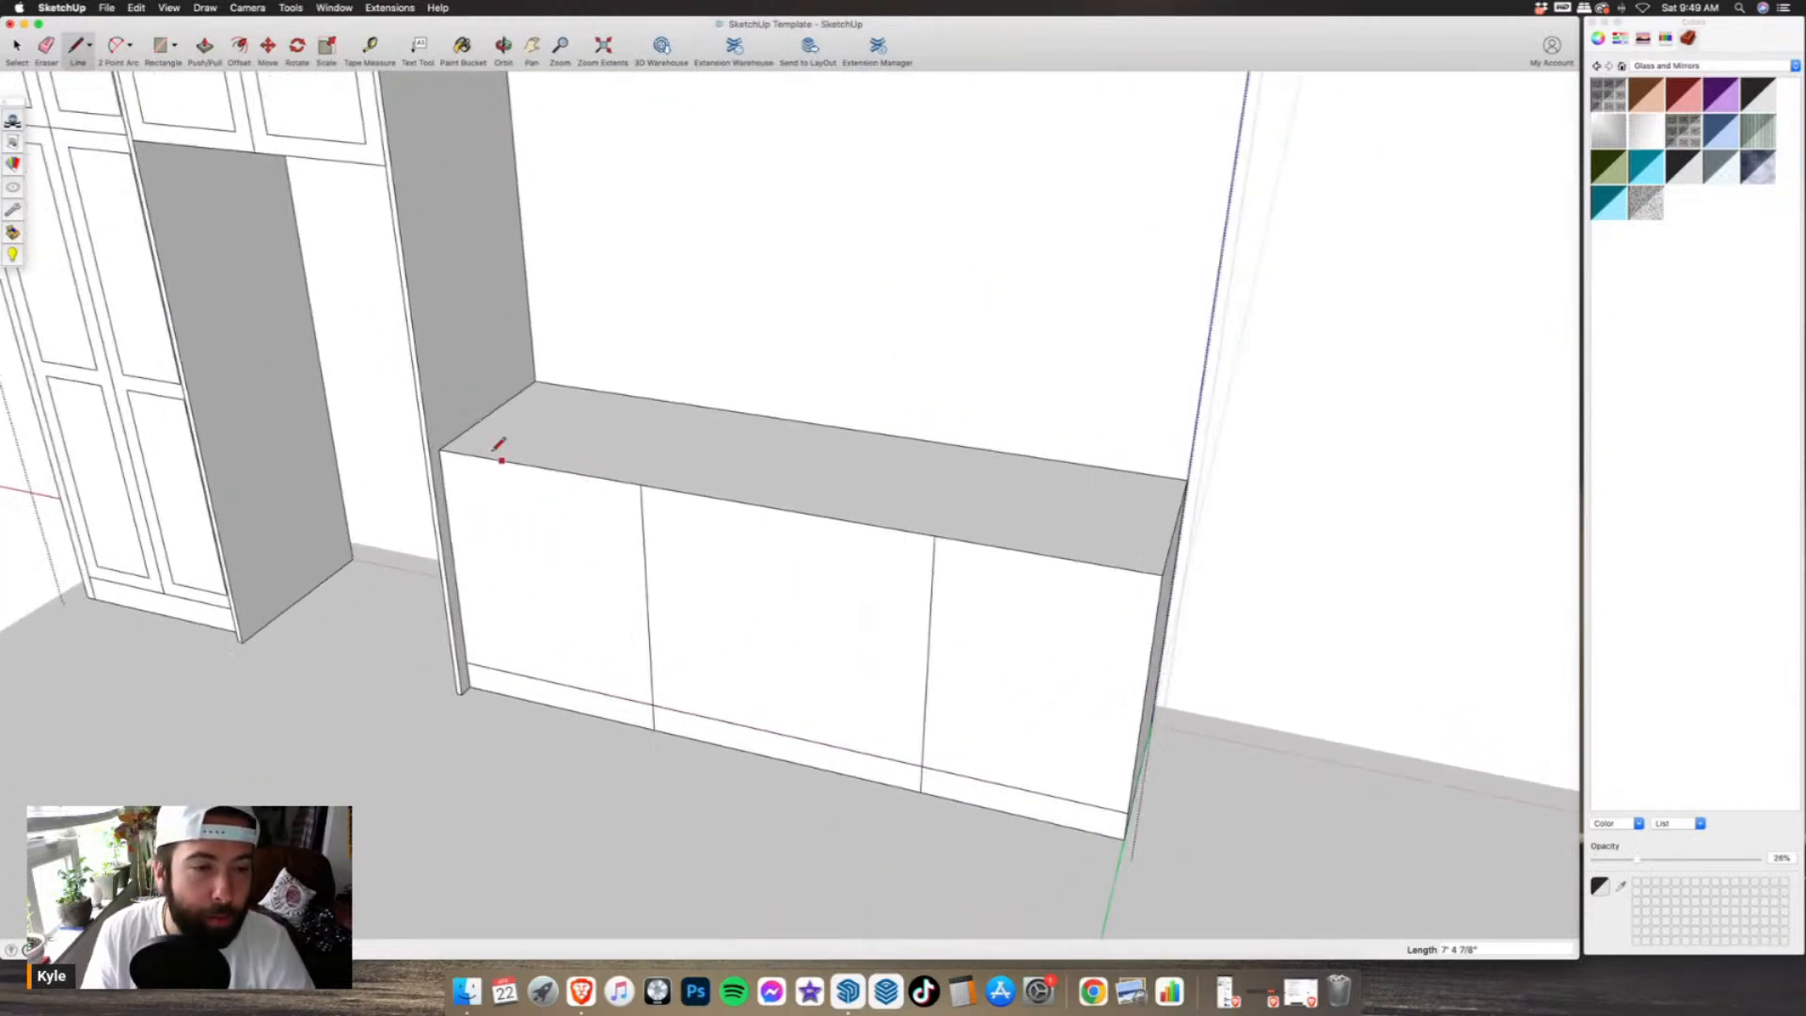
- Mark the countertop thickness 1.25" below the top edge and draw its underside line across the front of the base cabinets
left_click(439, 449)
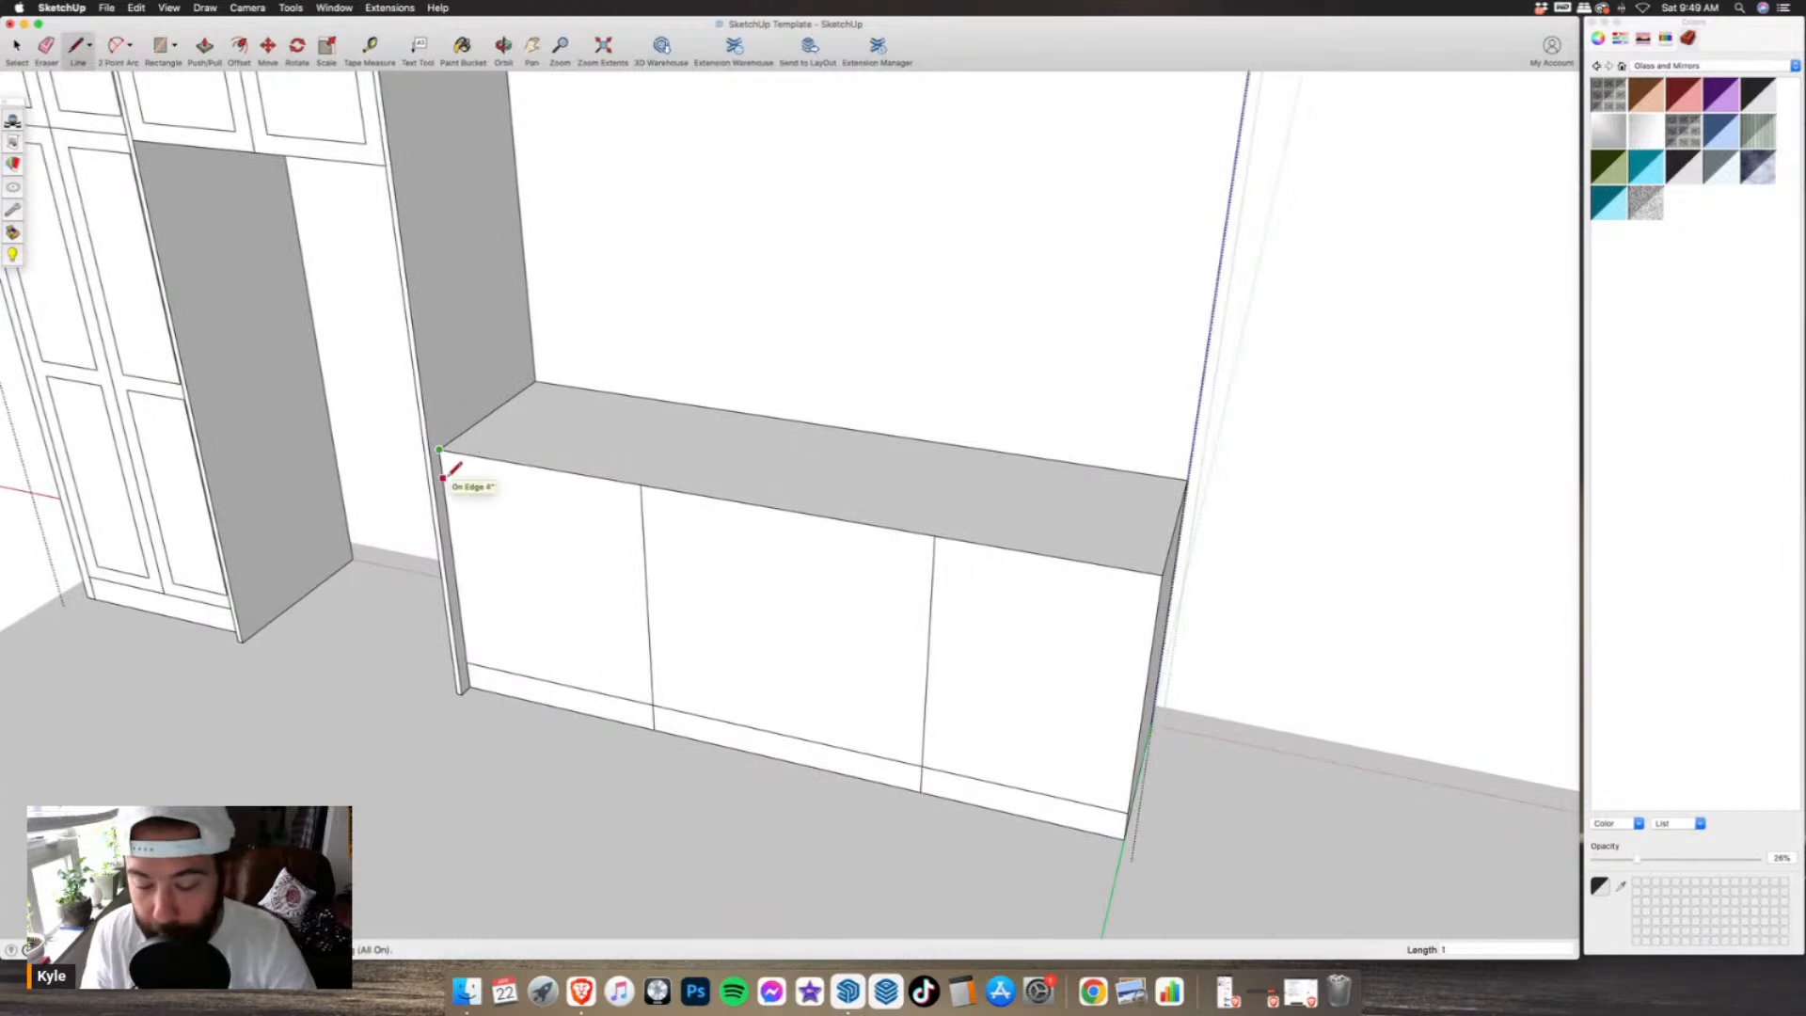
key("Return")
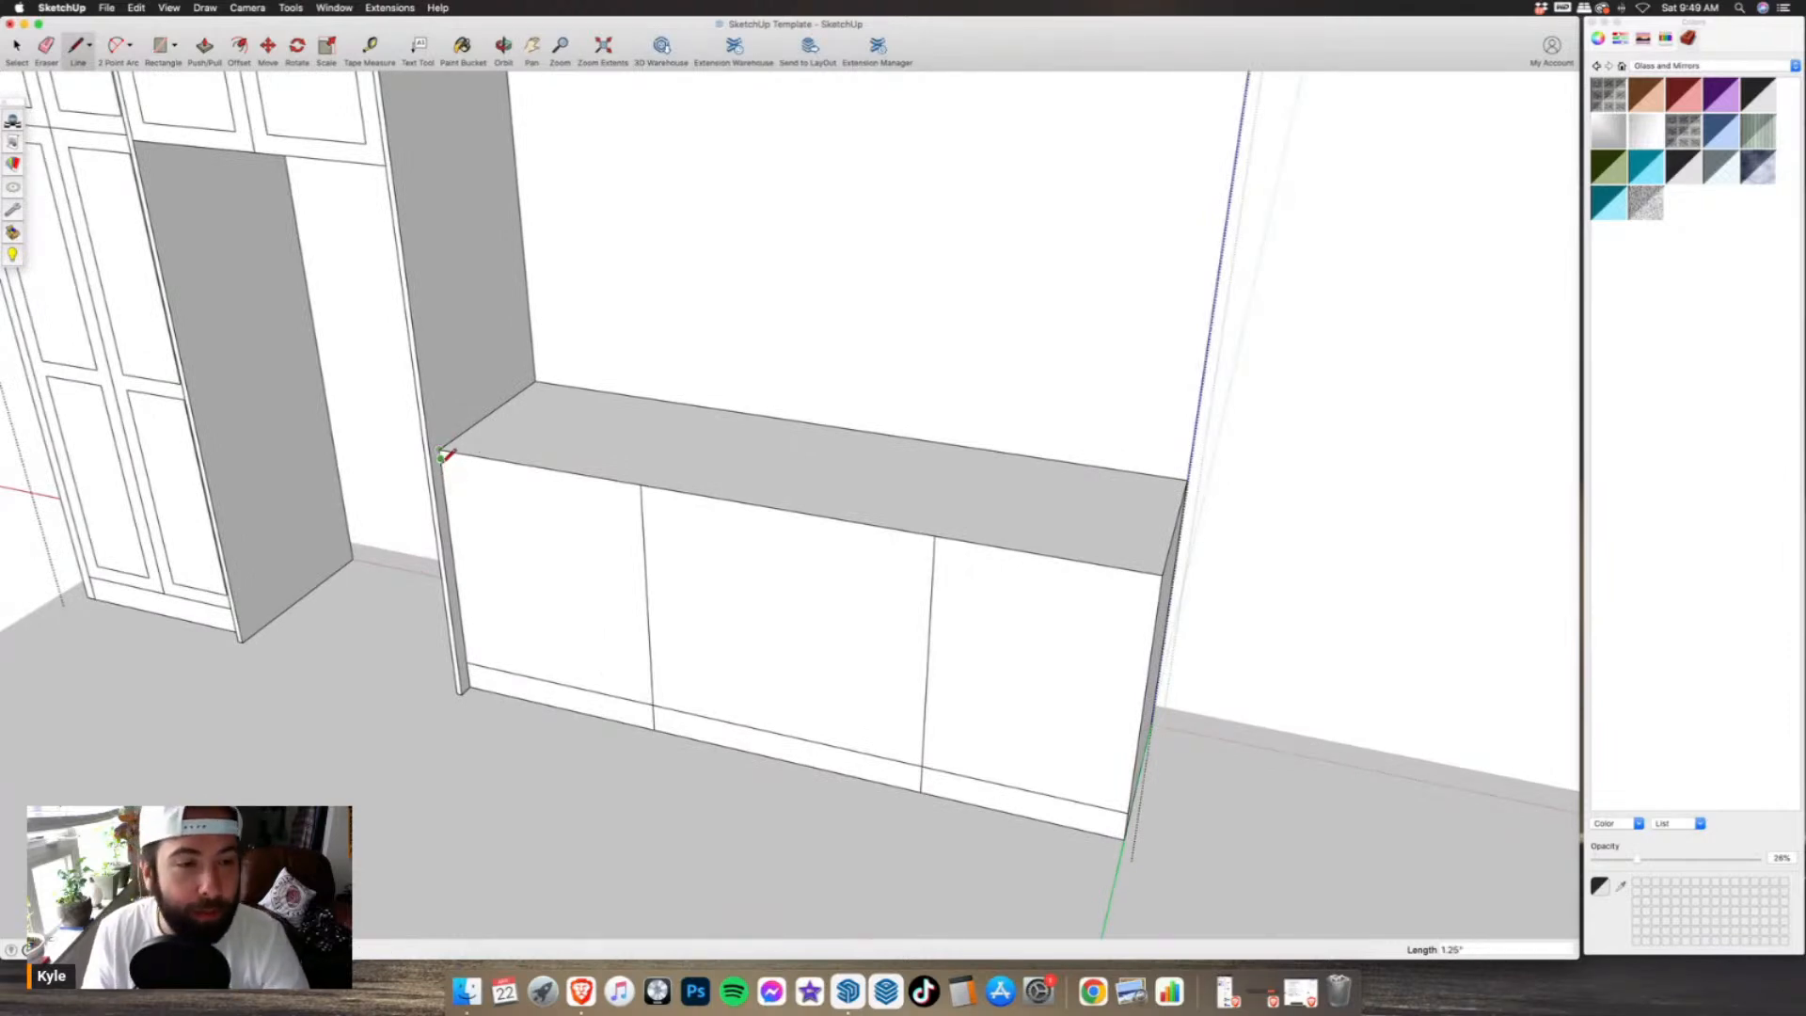
scroll(442, 454, "down", 2)
scroll(809, 512, "up", 5)
left_click(837, 505)
- Examine the floor plan labels beneath the base cabinet run to identify what each cabinet is for
scroll(831, 478, "down", 2)
scroll(832, 478, "down", 8)
scroll(1016, 573, "down", 5)
scroll(1045, 593, "up", 6)
middle_click_drag(1044, 592, 545, 720)
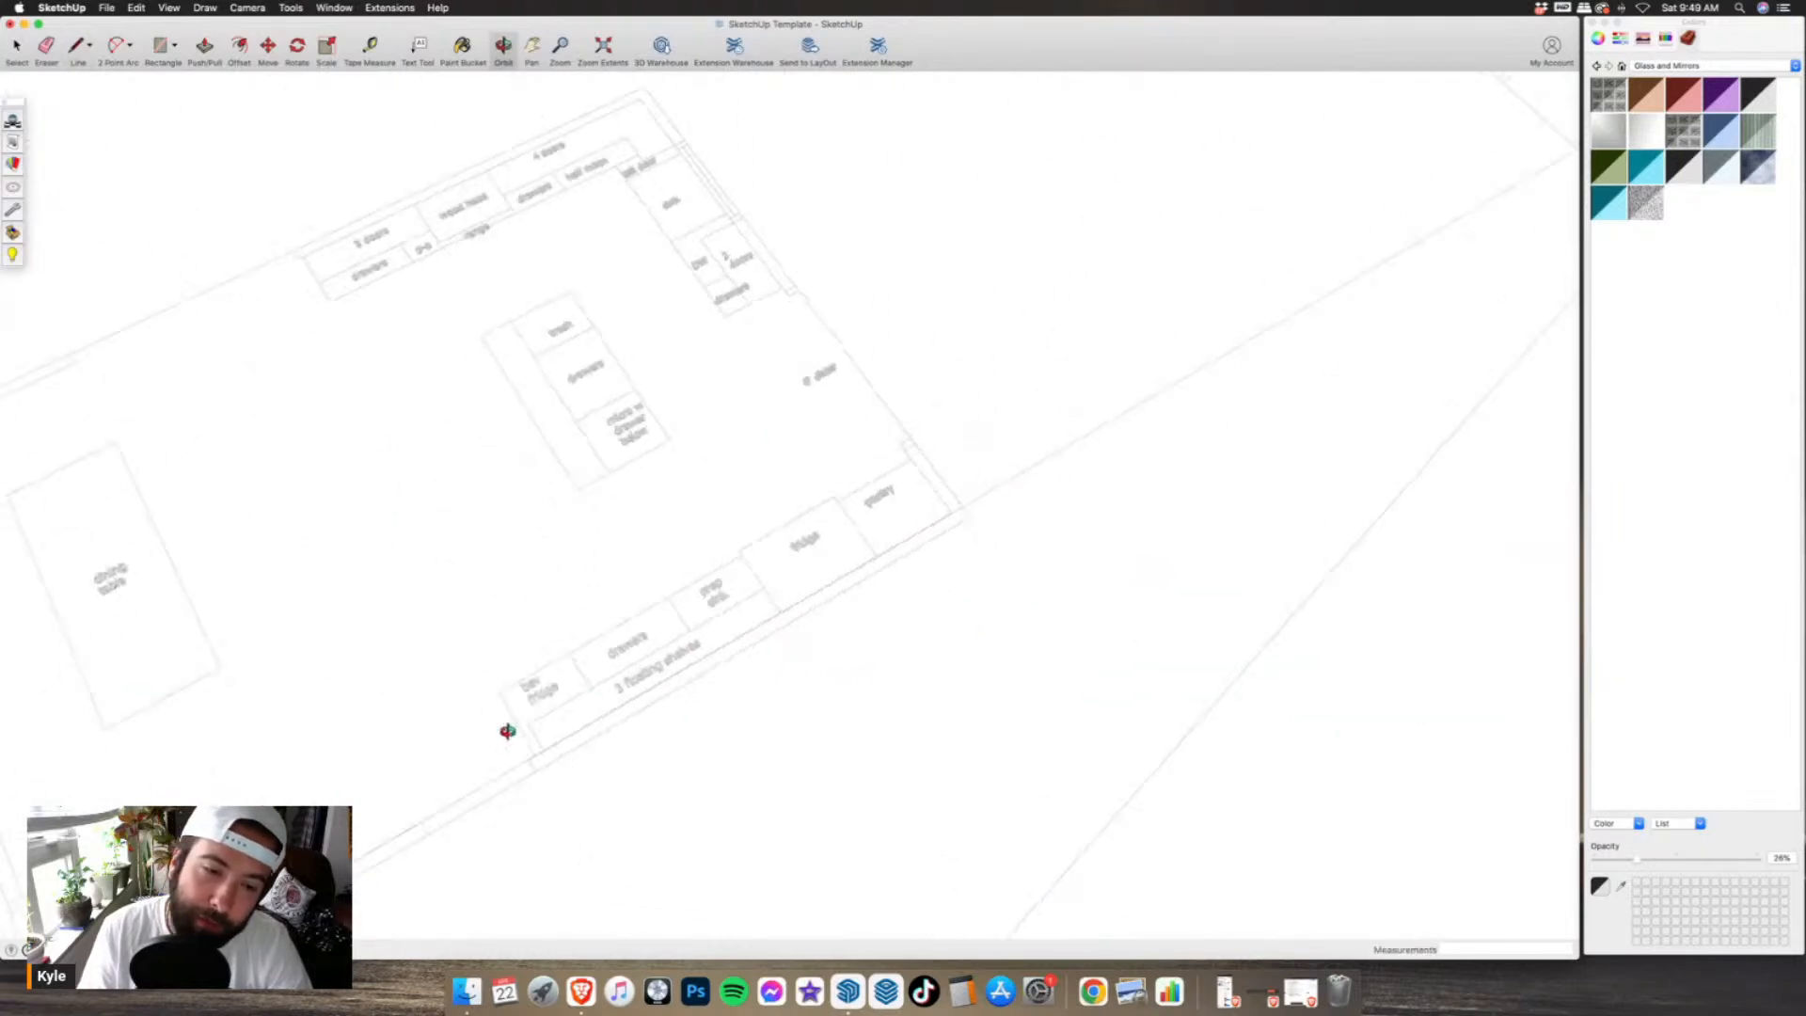
scroll(555, 721, "up", 3)
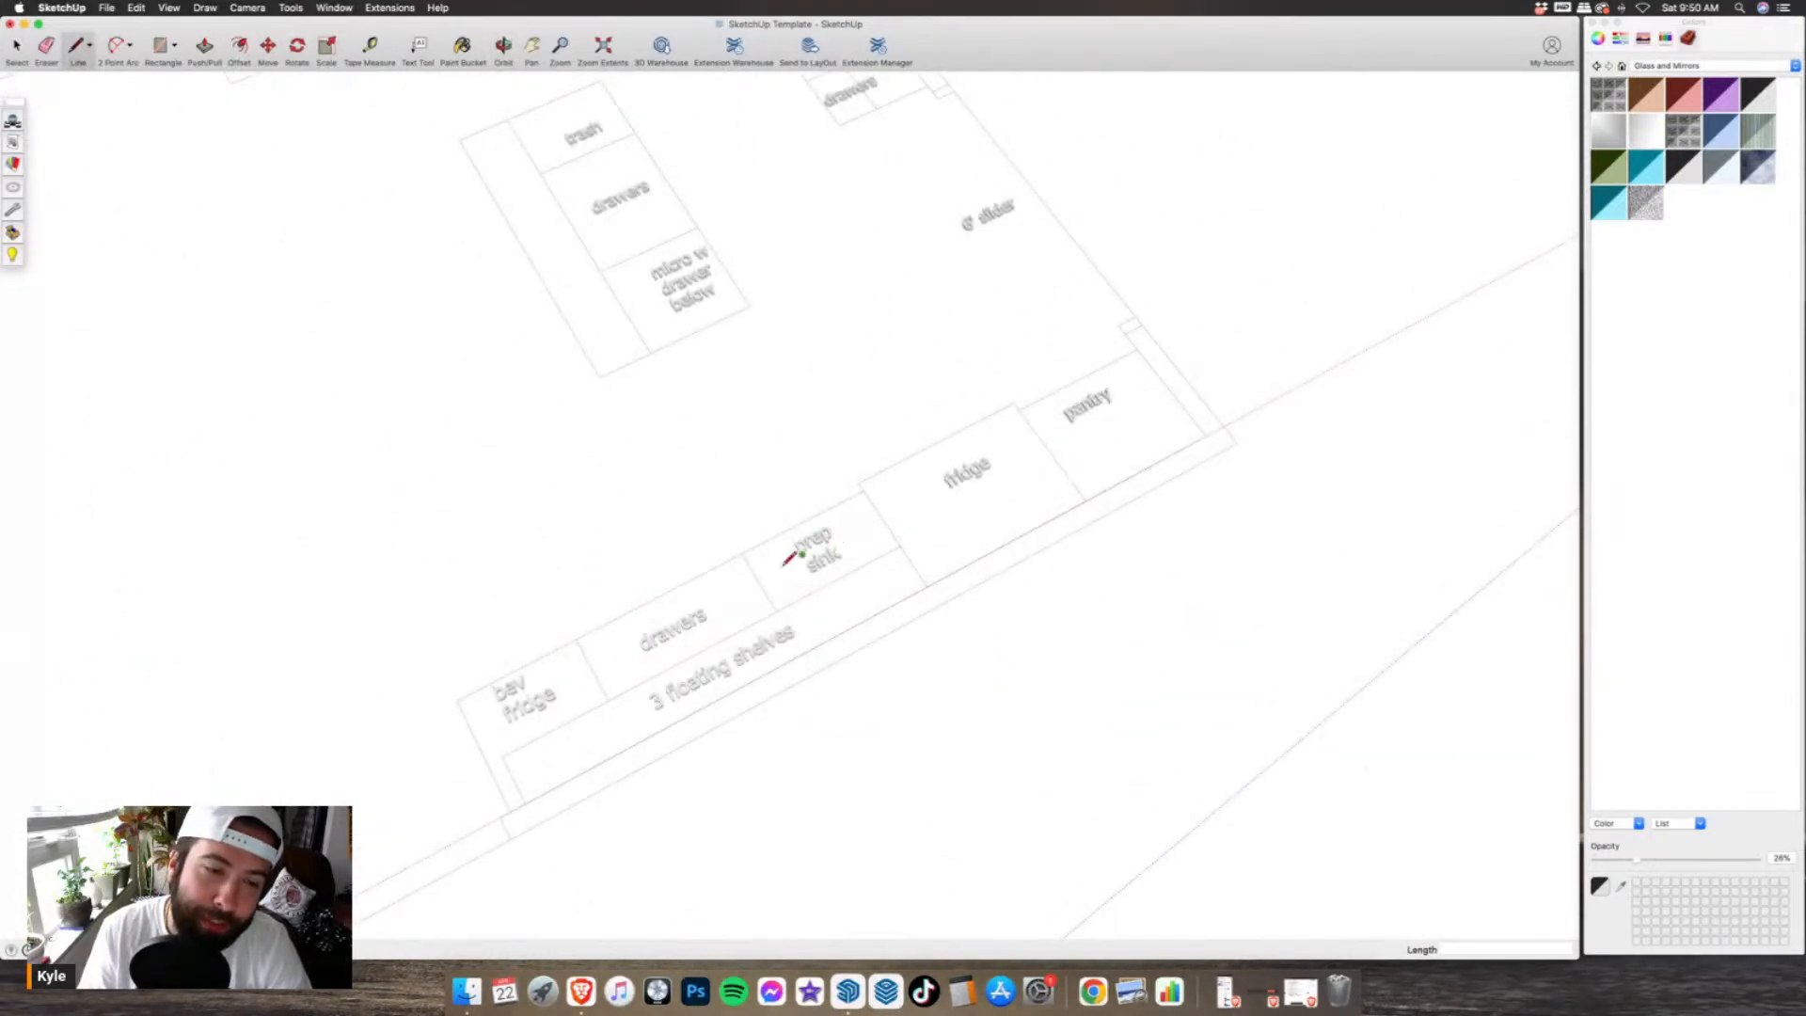
scroll(916, 711, "down", 6)
middle_click_drag(508, 595, 1380, 606)
scroll(1380, 606, "down", 2)
middle_click_drag(791, 555, 1322, 472)
scroll(297, 346, "up", 8)
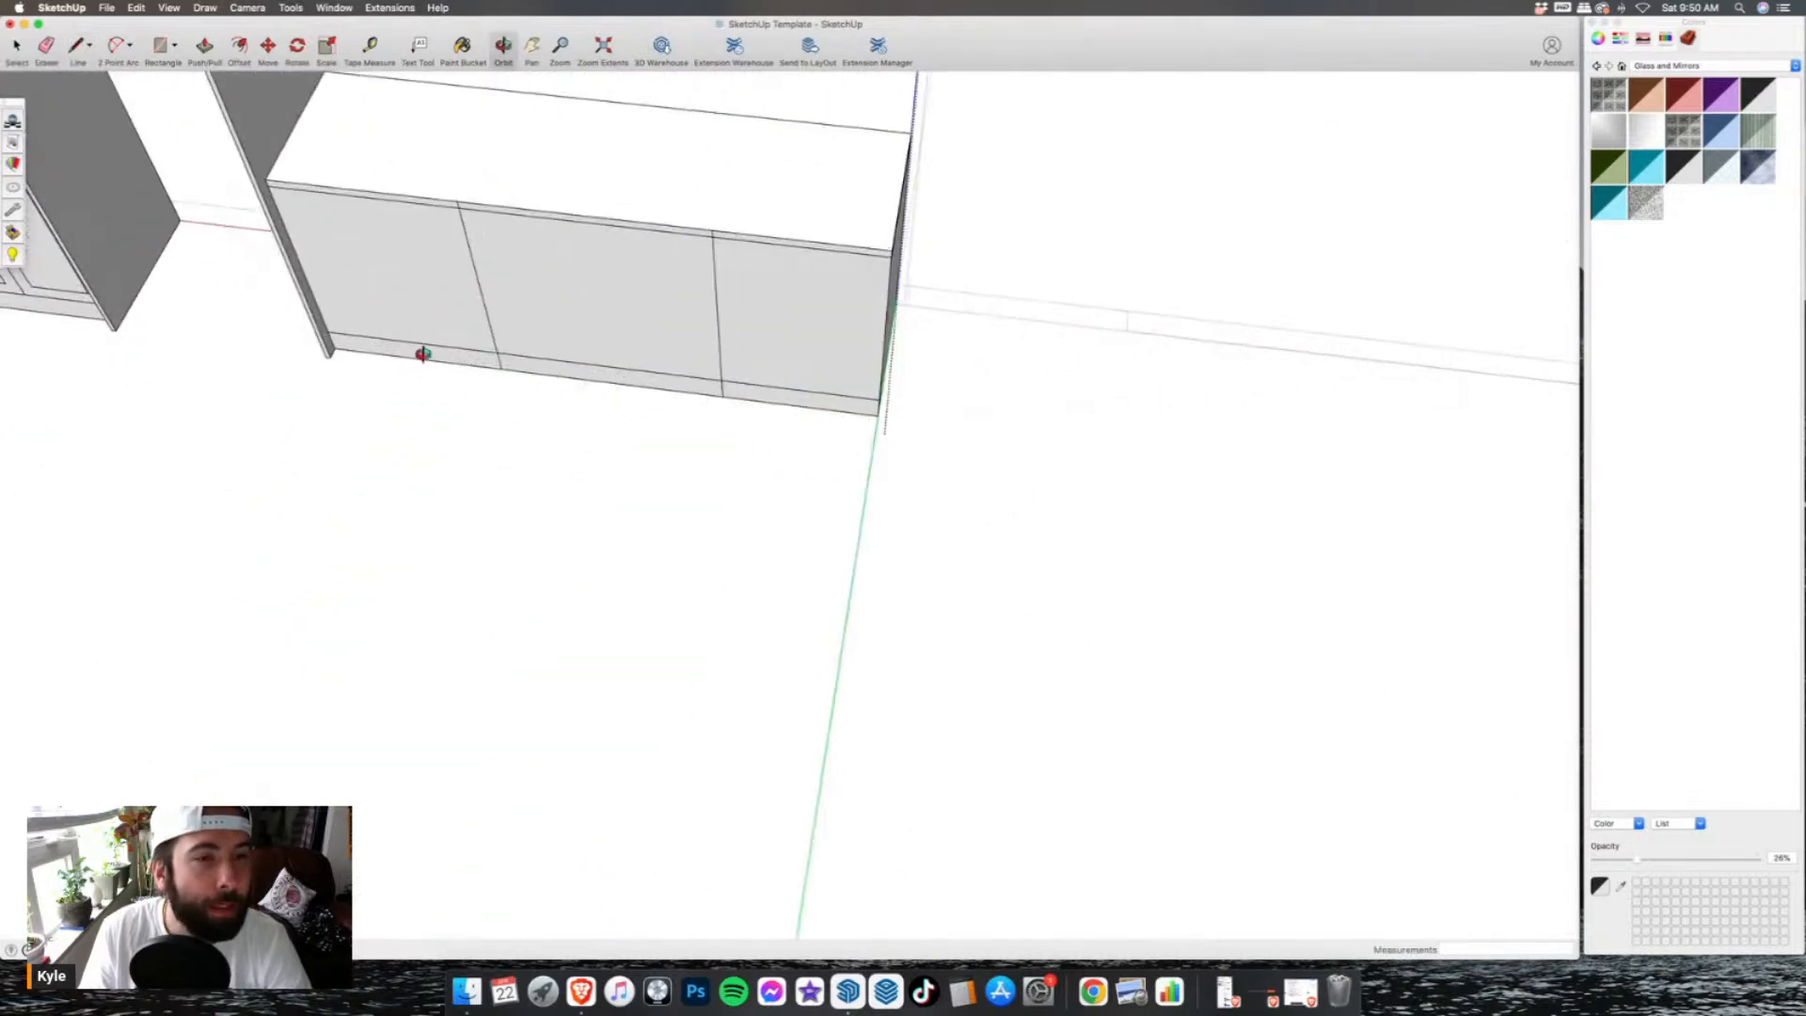
scroll(417, 365, "down", 3)
scroll(854, 327, "down", 2)
scroll(717, 252, "up", 5)
- Extend the countertop's underside line to the end of the run and draw a 0.75" end panel line down to the floor
left_click(733, 255)
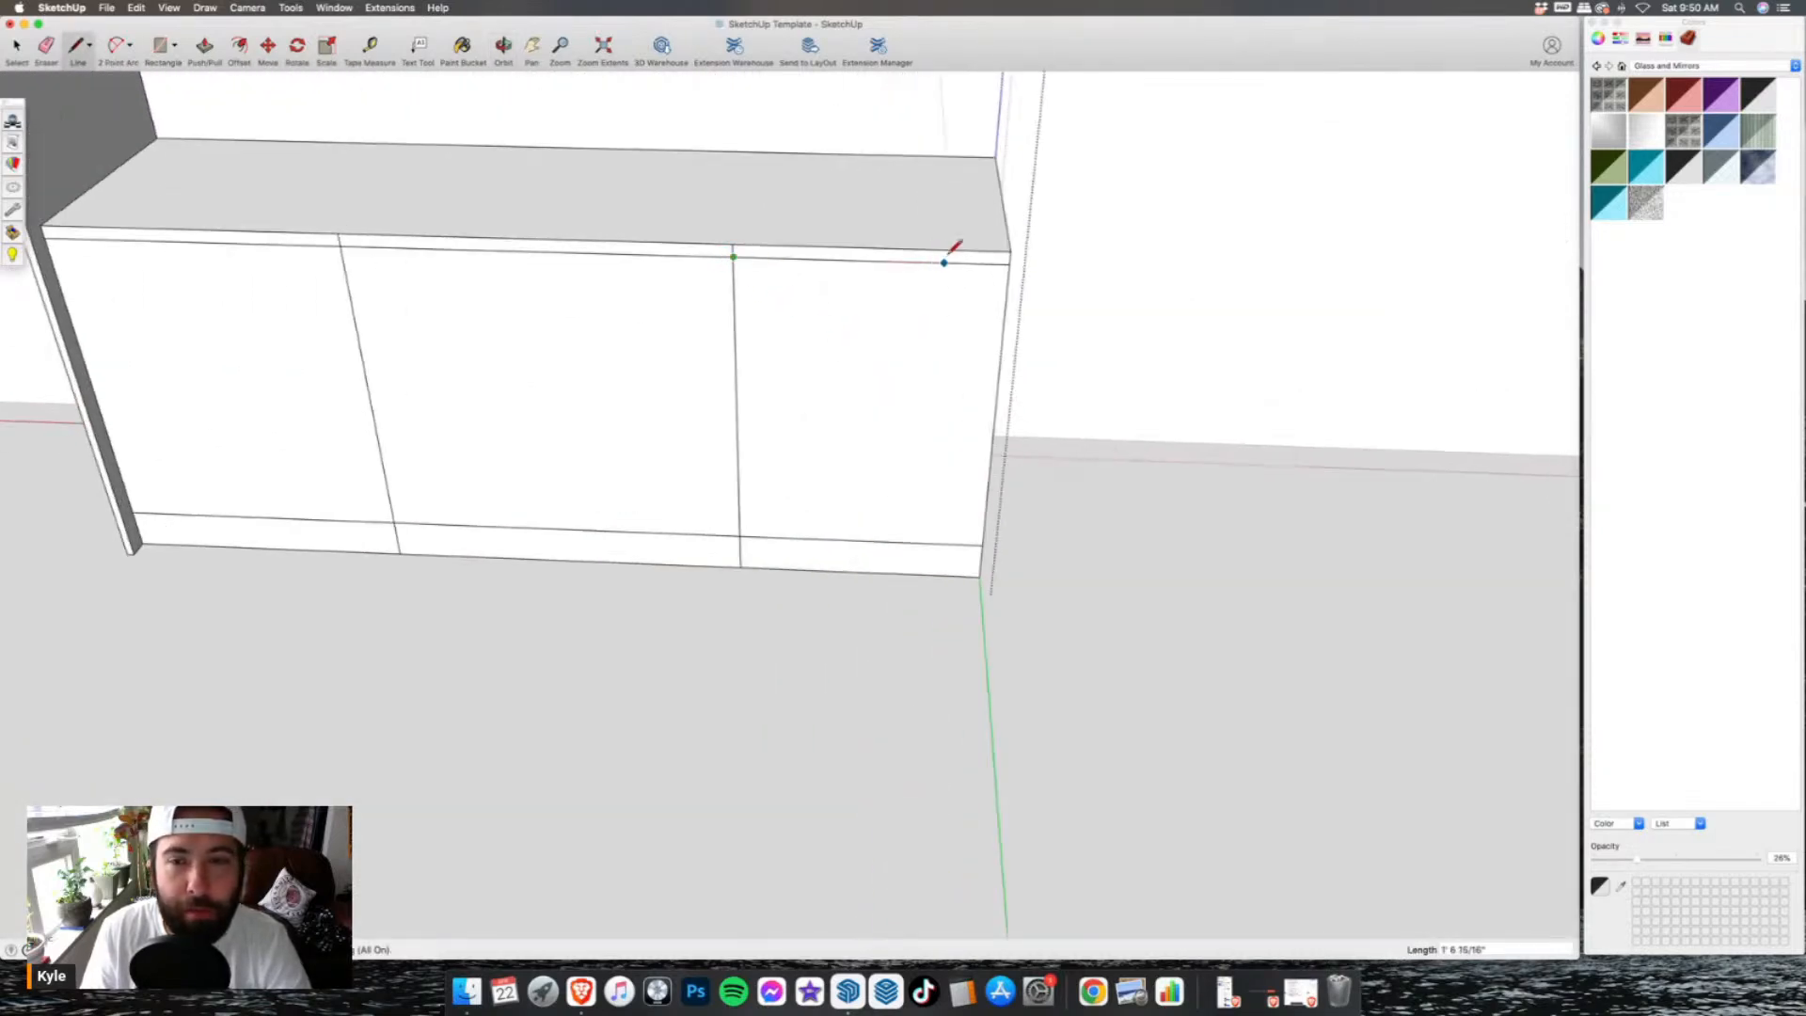
left_click(1010, 259)
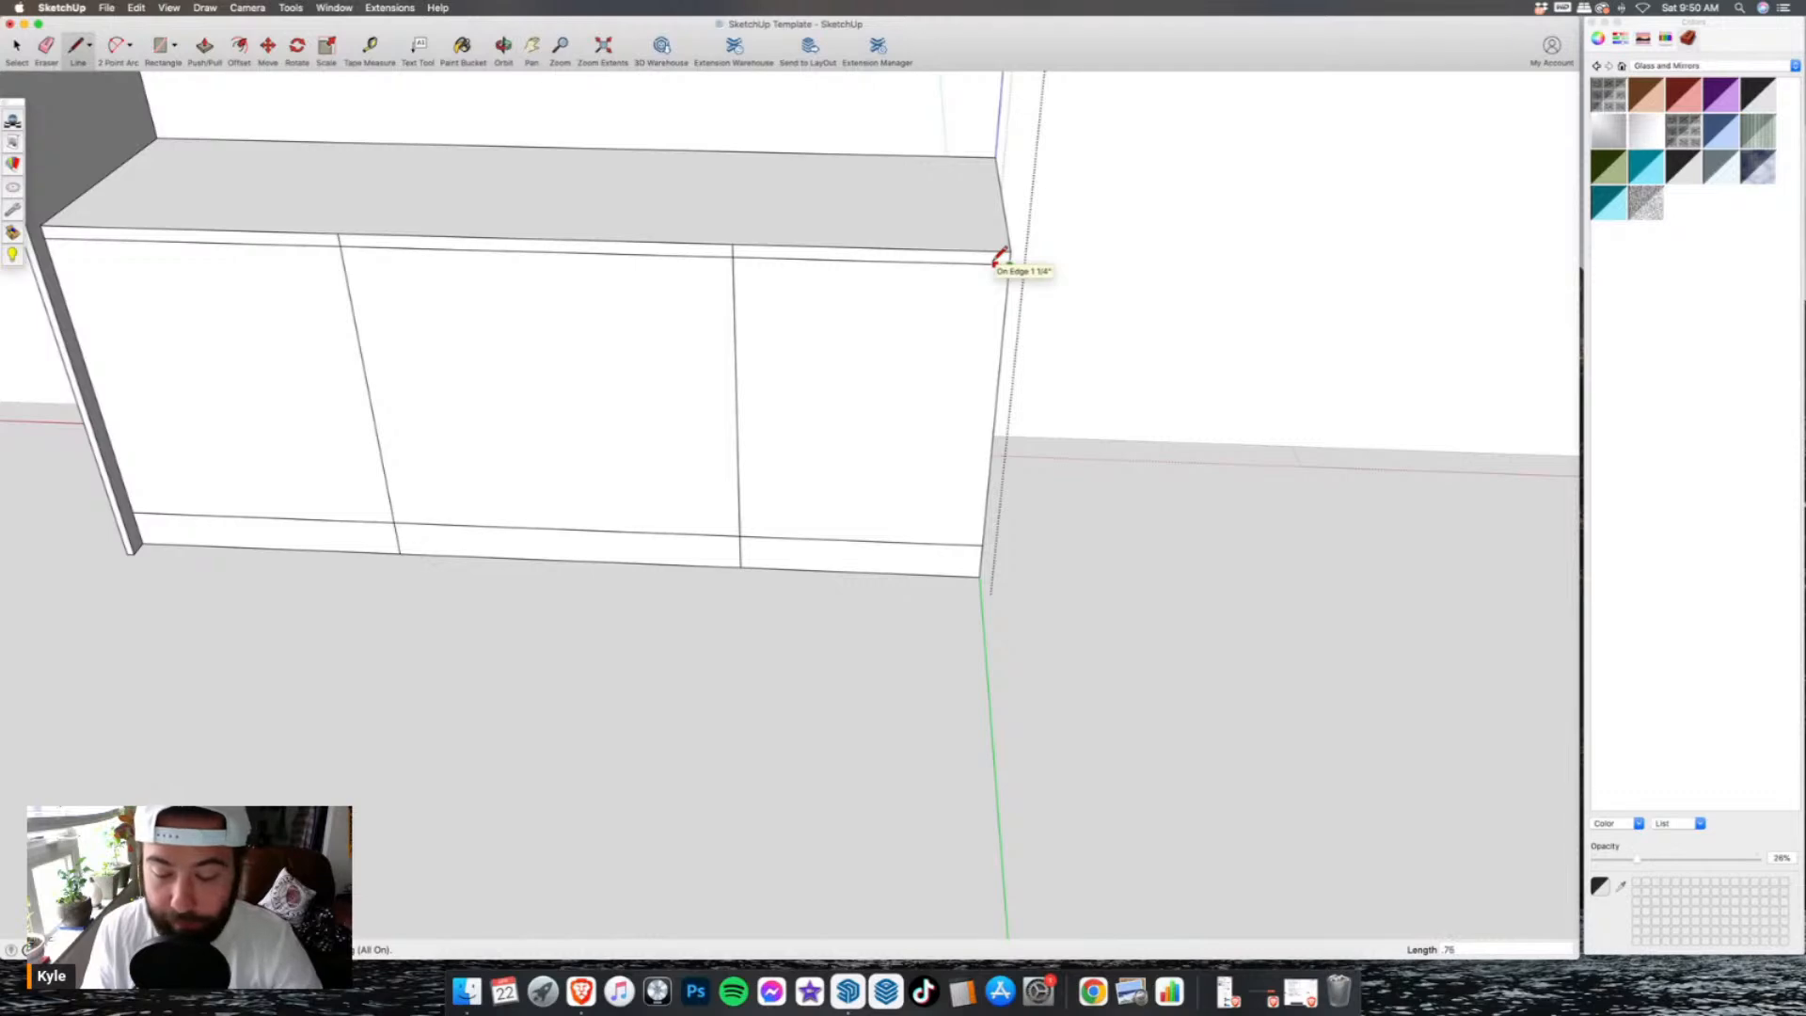
left_click(1001, 264)
left_click(976, 574)
- Erase the toe-kick line on the beverage fridge bay and push its front face back 2' to open the bay
left_click(46, 47)
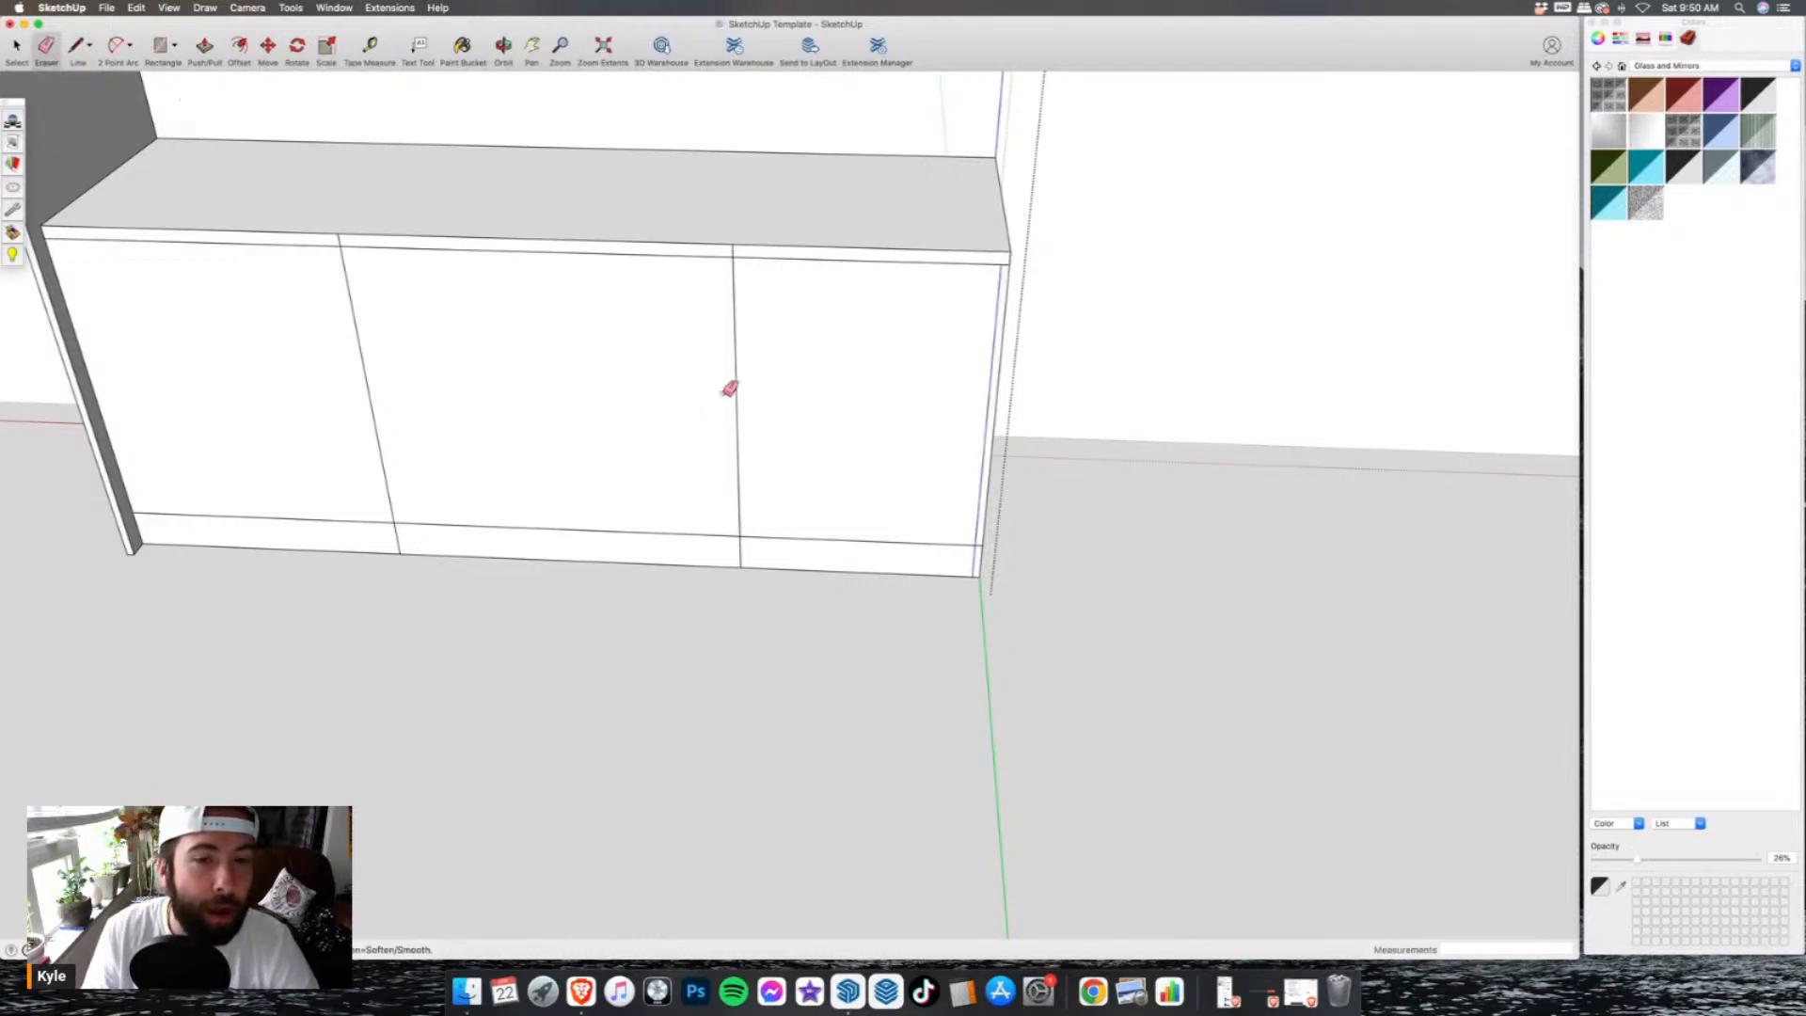
left_click(895, 542)
scroll(826, 508, "down", 3)
scroll(731, 462, "up", 2)
left_click(219, 45)
left_click_drag(730, 452, 665, 281)
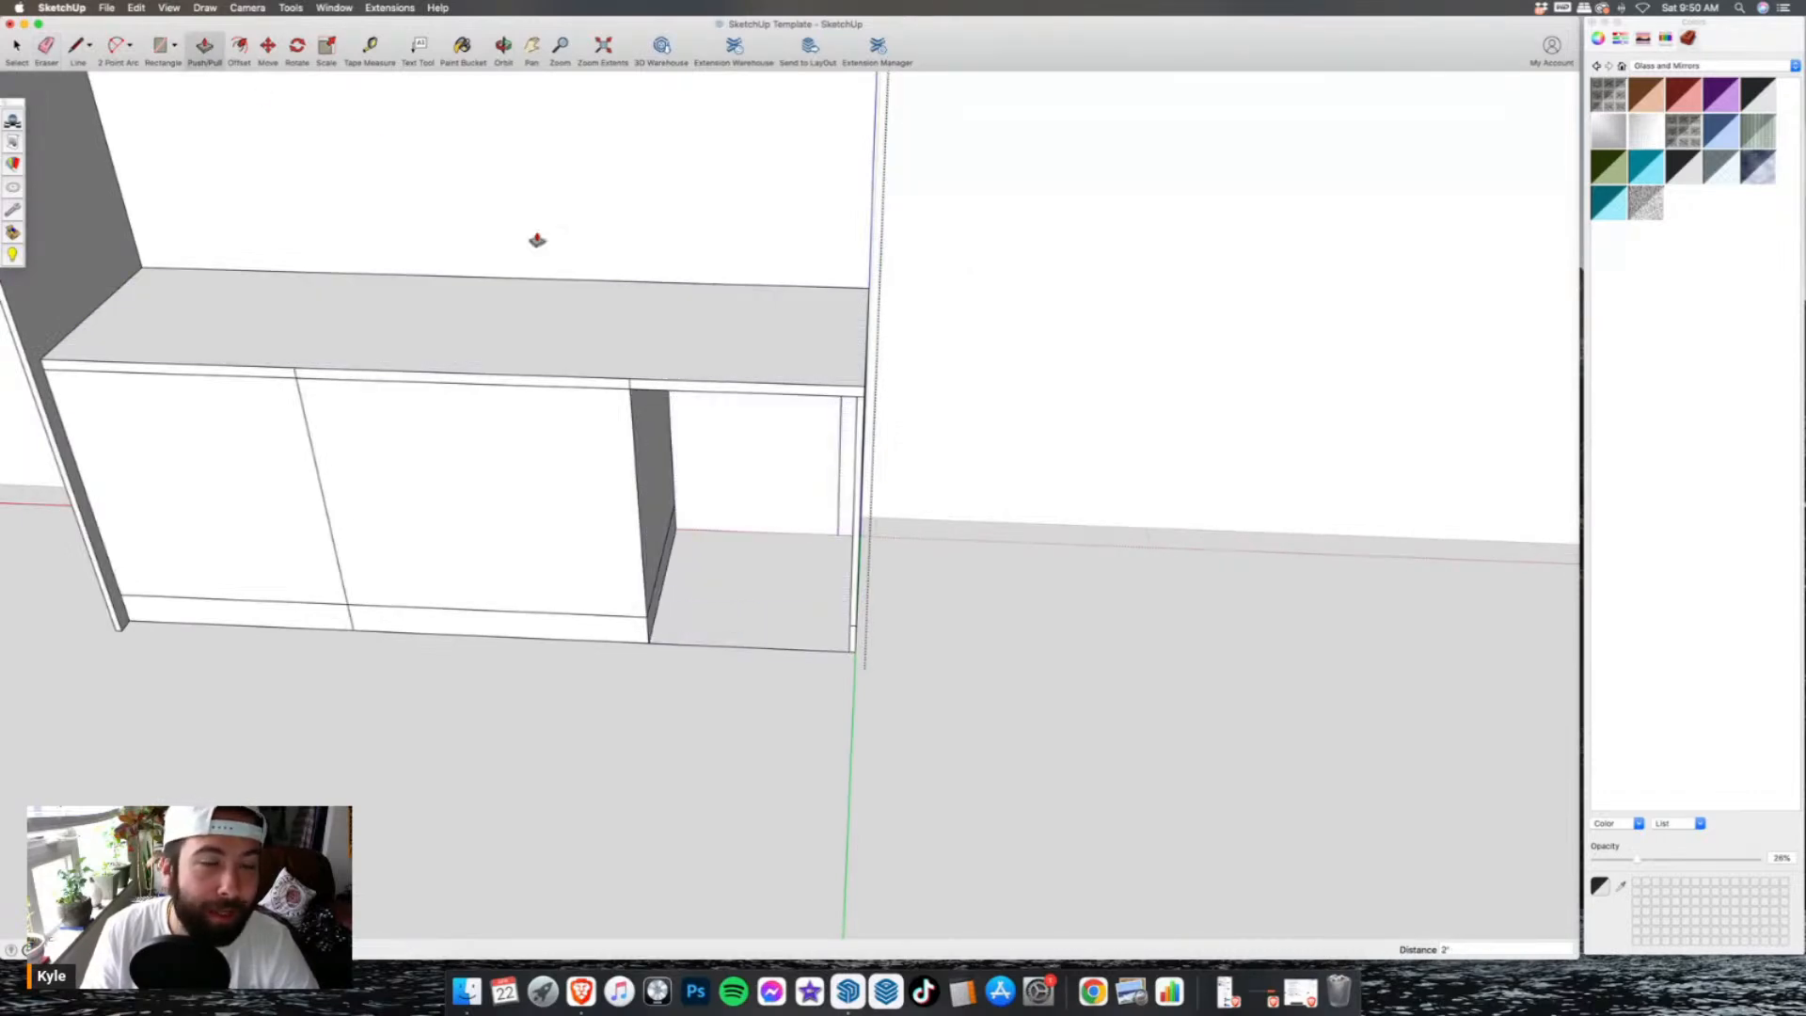
- Erase the leftover panel and toe-kick lines in and around the beverage fridge opening
left_click(46, 47)
scroll(807, 541, "up", 4)
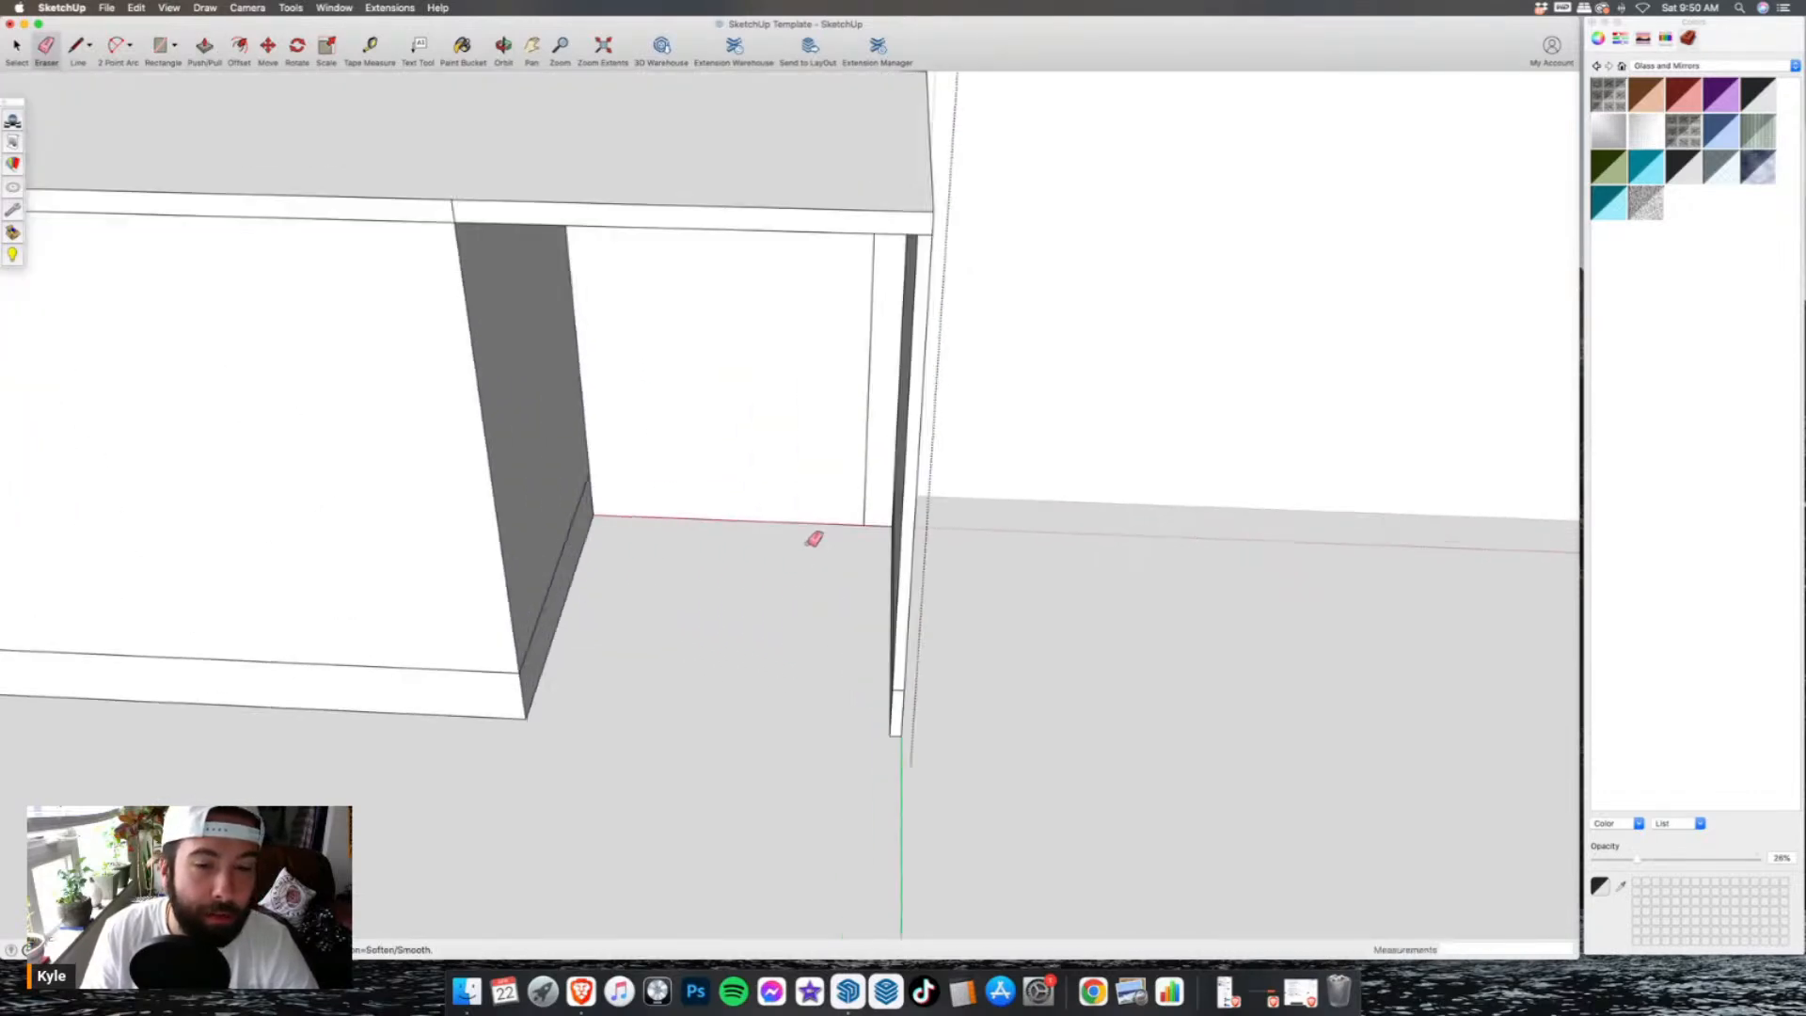
left_click(864, 532)
left_click(866, 517)
scroll(601, 544, "up", 2)
left_click(563, 526)
middle_click_drag(636, 529, 1016, 508)
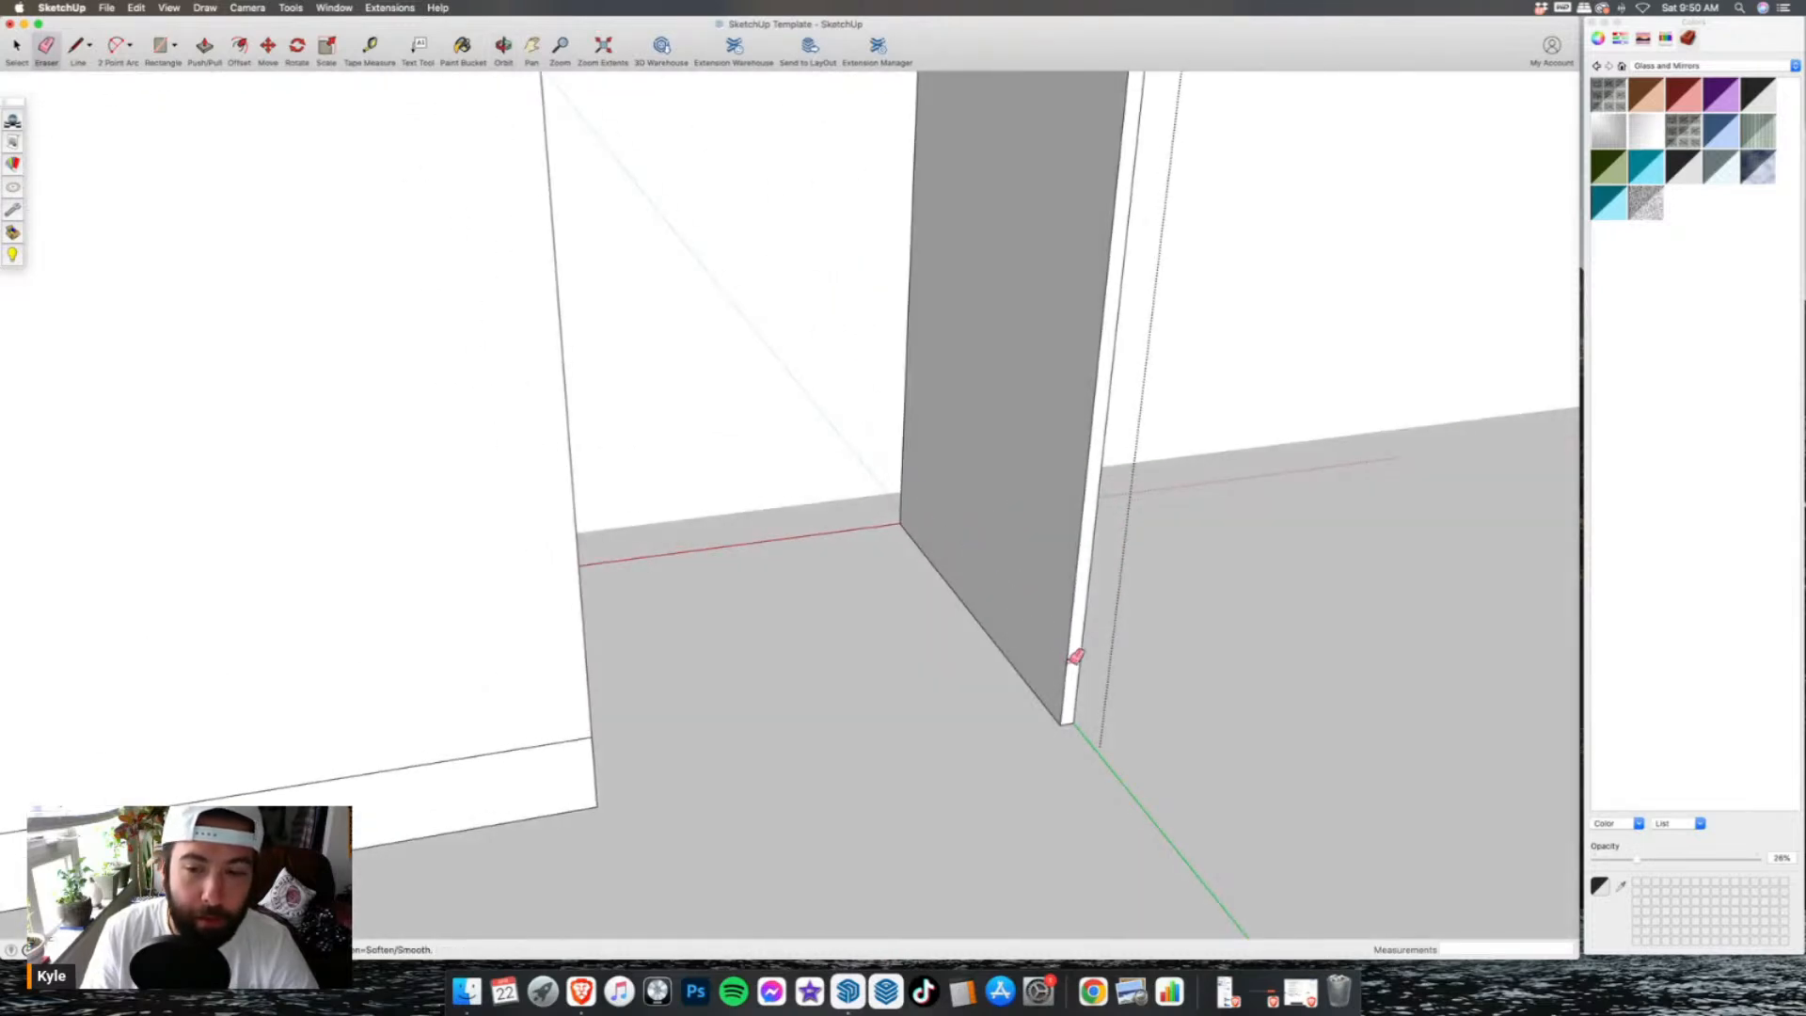
- Draw a line across the countertop from the joint between the first two base cabinets to the back edge
scroll(979, 612, "down", 4)
middle_click_drag(979, 613, 448, 609)
scroll(1024, 689, "down", 3)
middle_click_drag(658, 564, 836, 482)
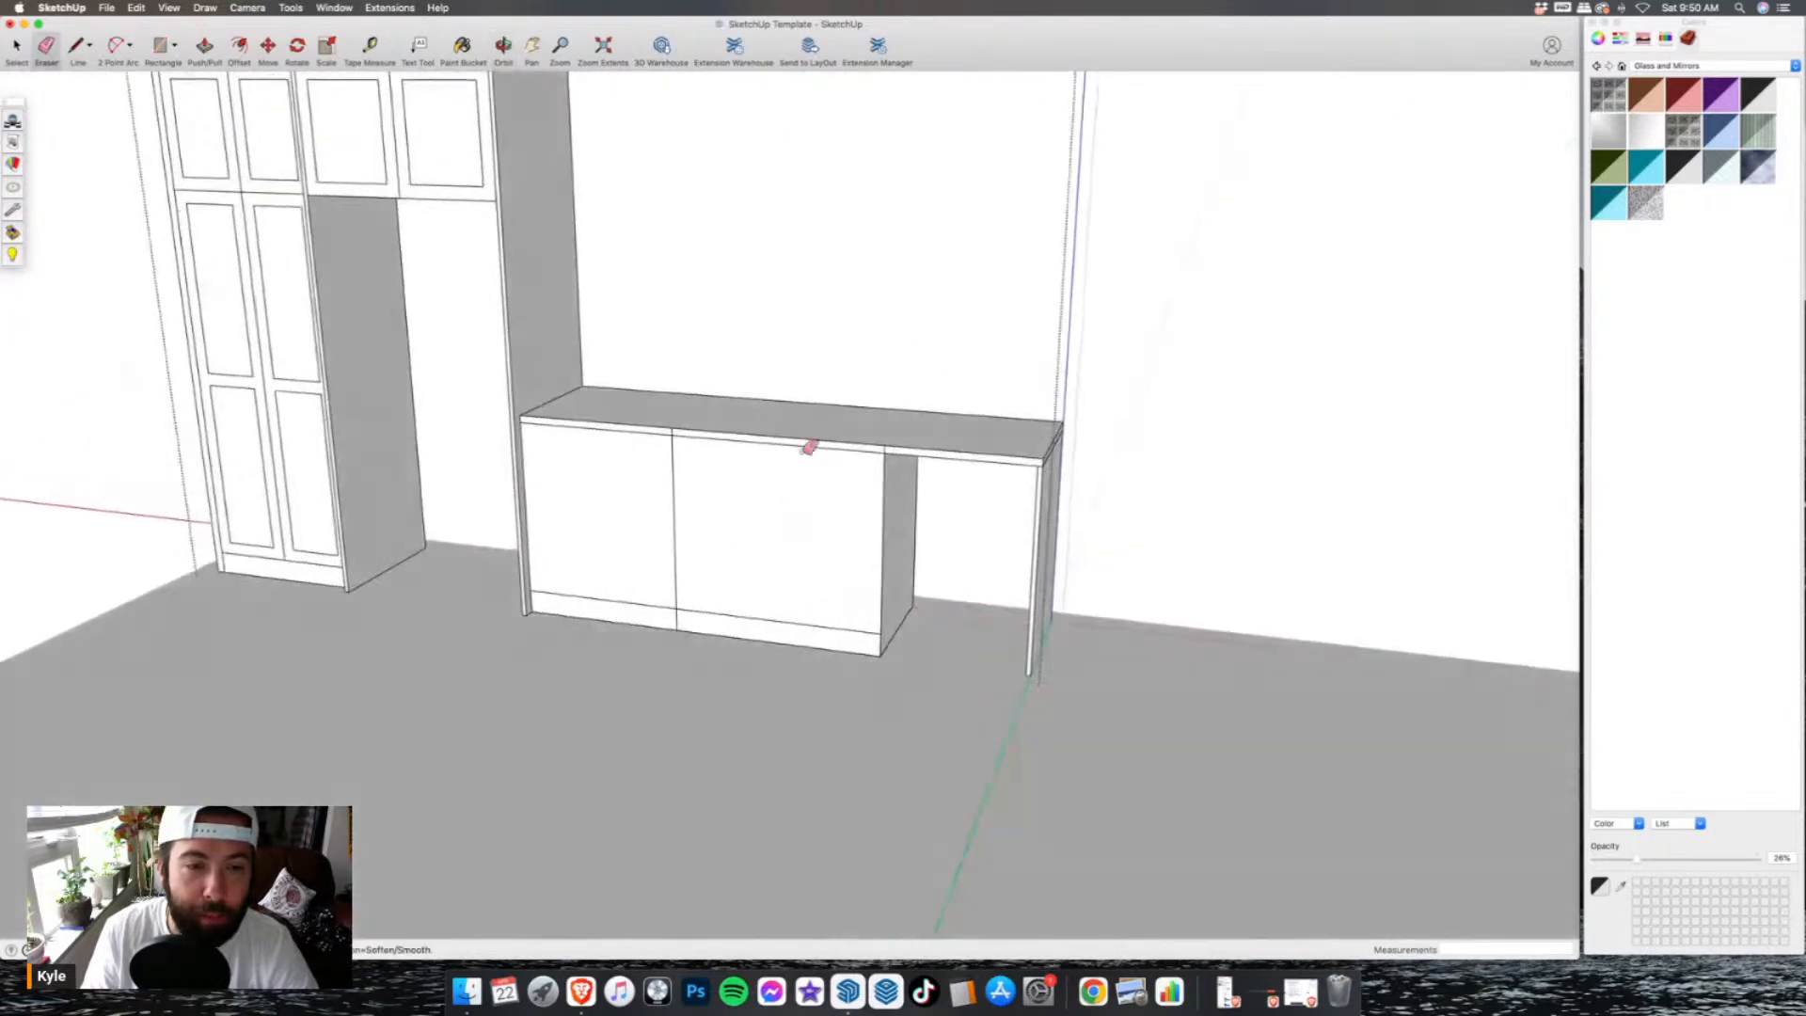
middle_click_drag(689, 481, 725, 536)
scroll(715, 499, "up", 3)
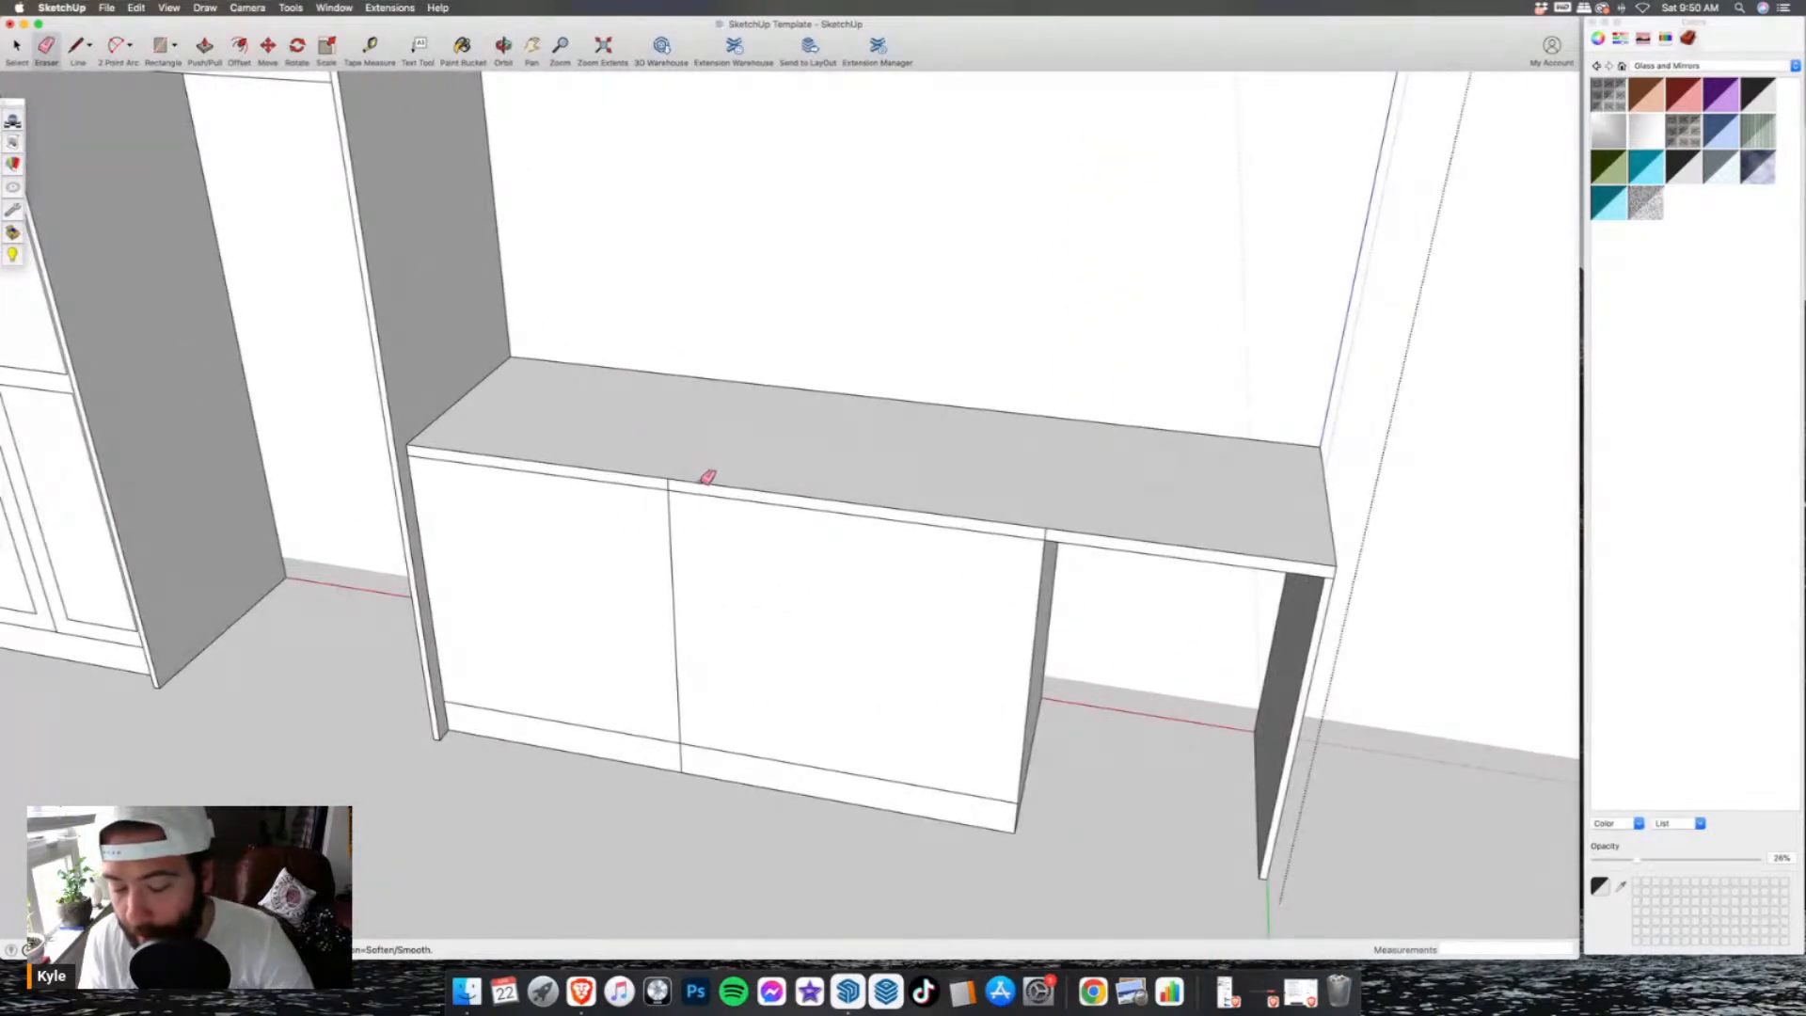
key("l")
left_click(668, 478)
left_click(743, 380)
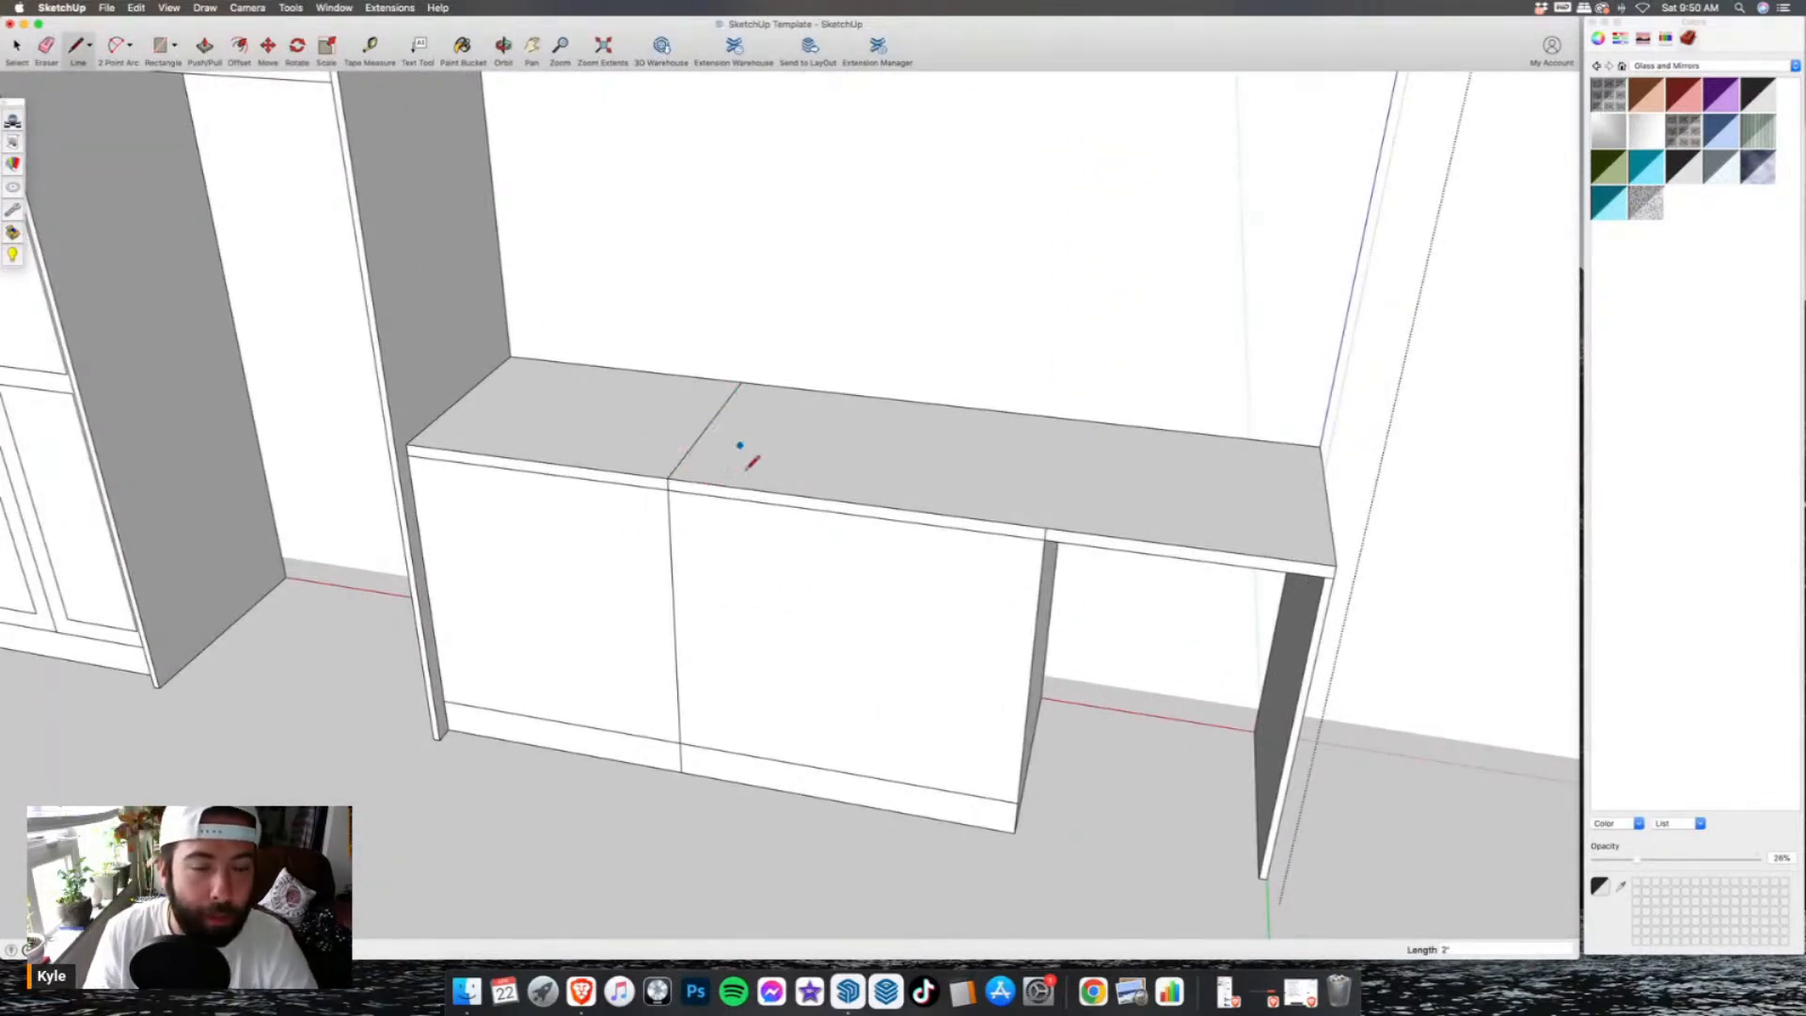
- Draw a drawer line across the second base cabinet, 7" below the countertop's underside
scroll(694, 565, "down", 3)
middle_click_drag(693, 565, 806, 499)
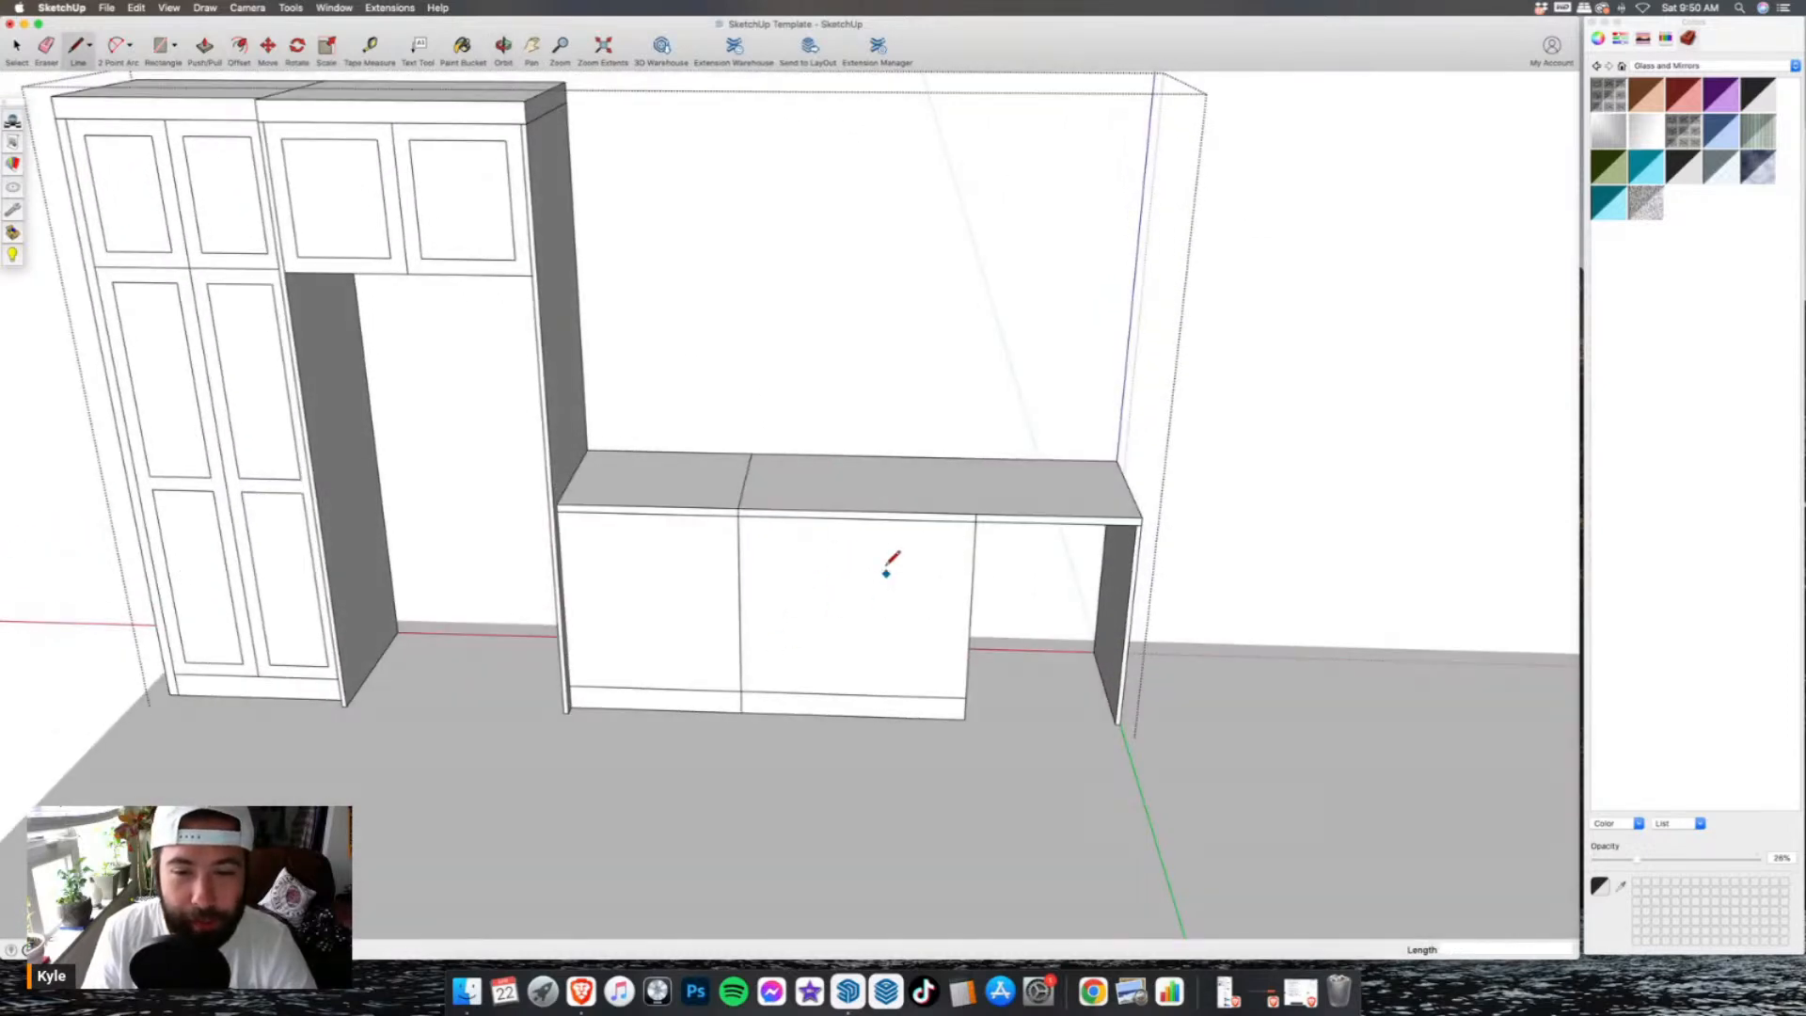
middle_click_drag(911, 574, 621, 524)
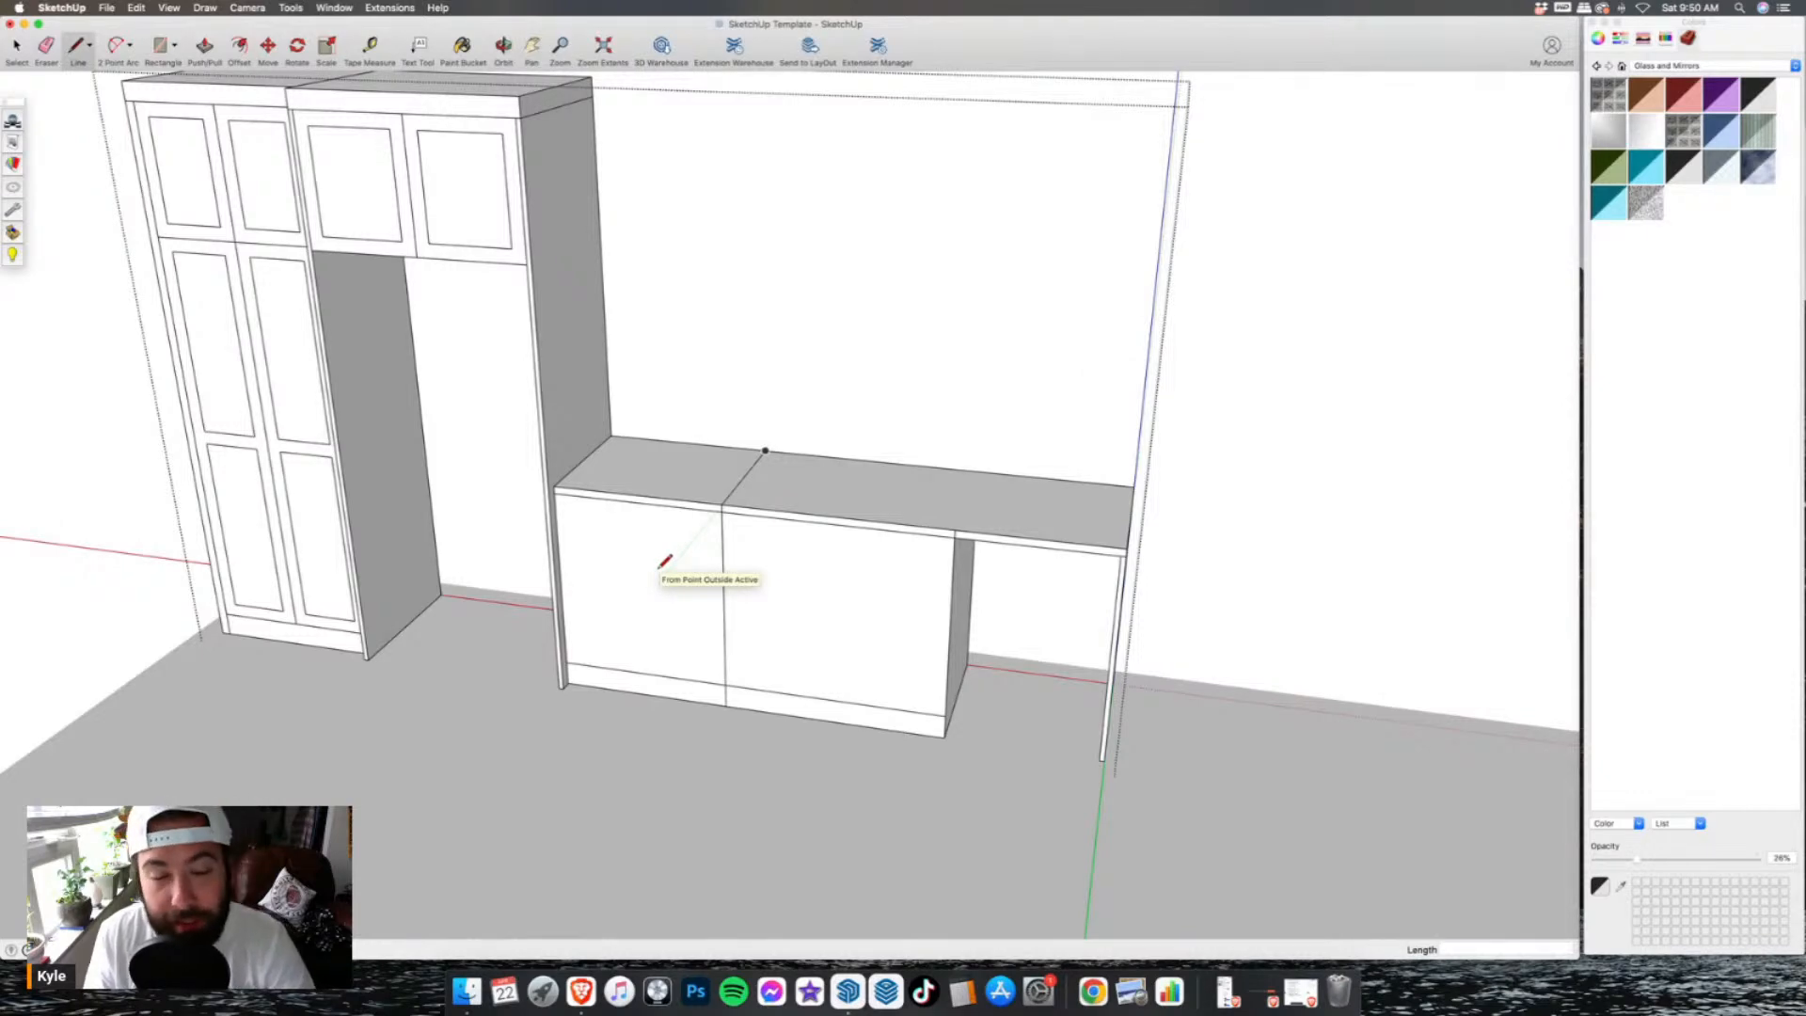
left_click(722, 511)
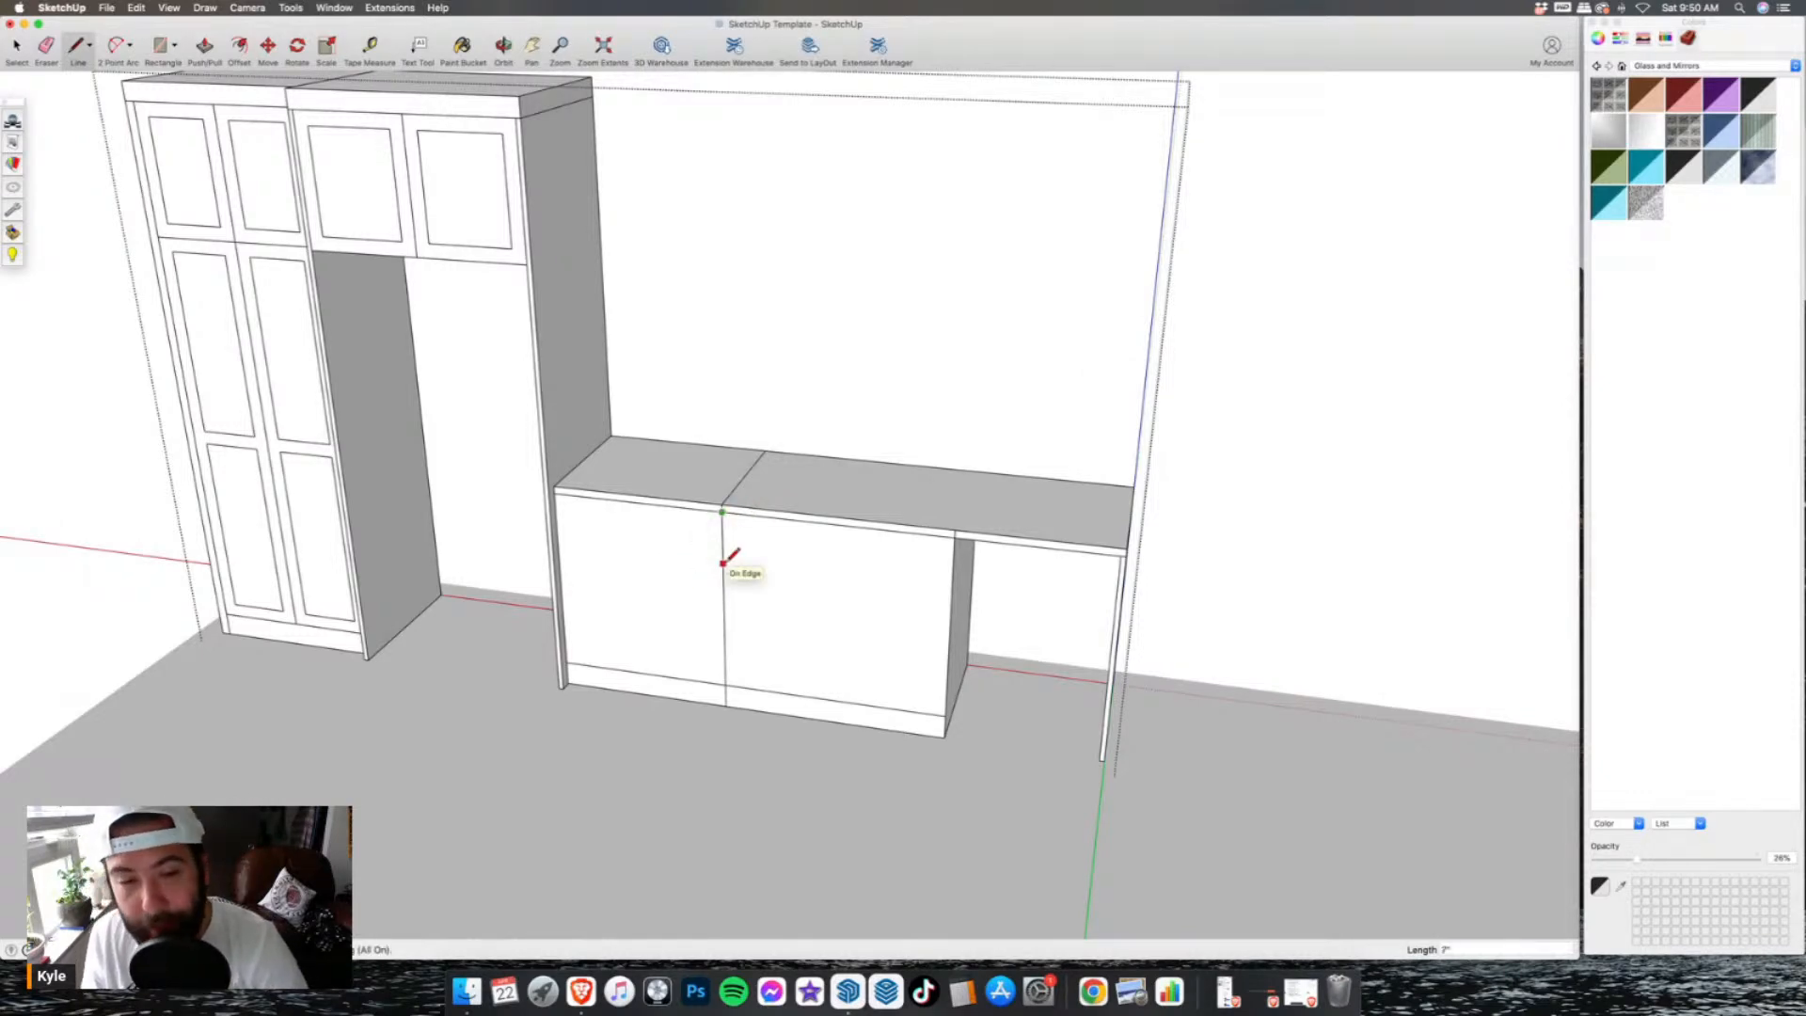
left_click(722, 553)
left_click(953, 579)
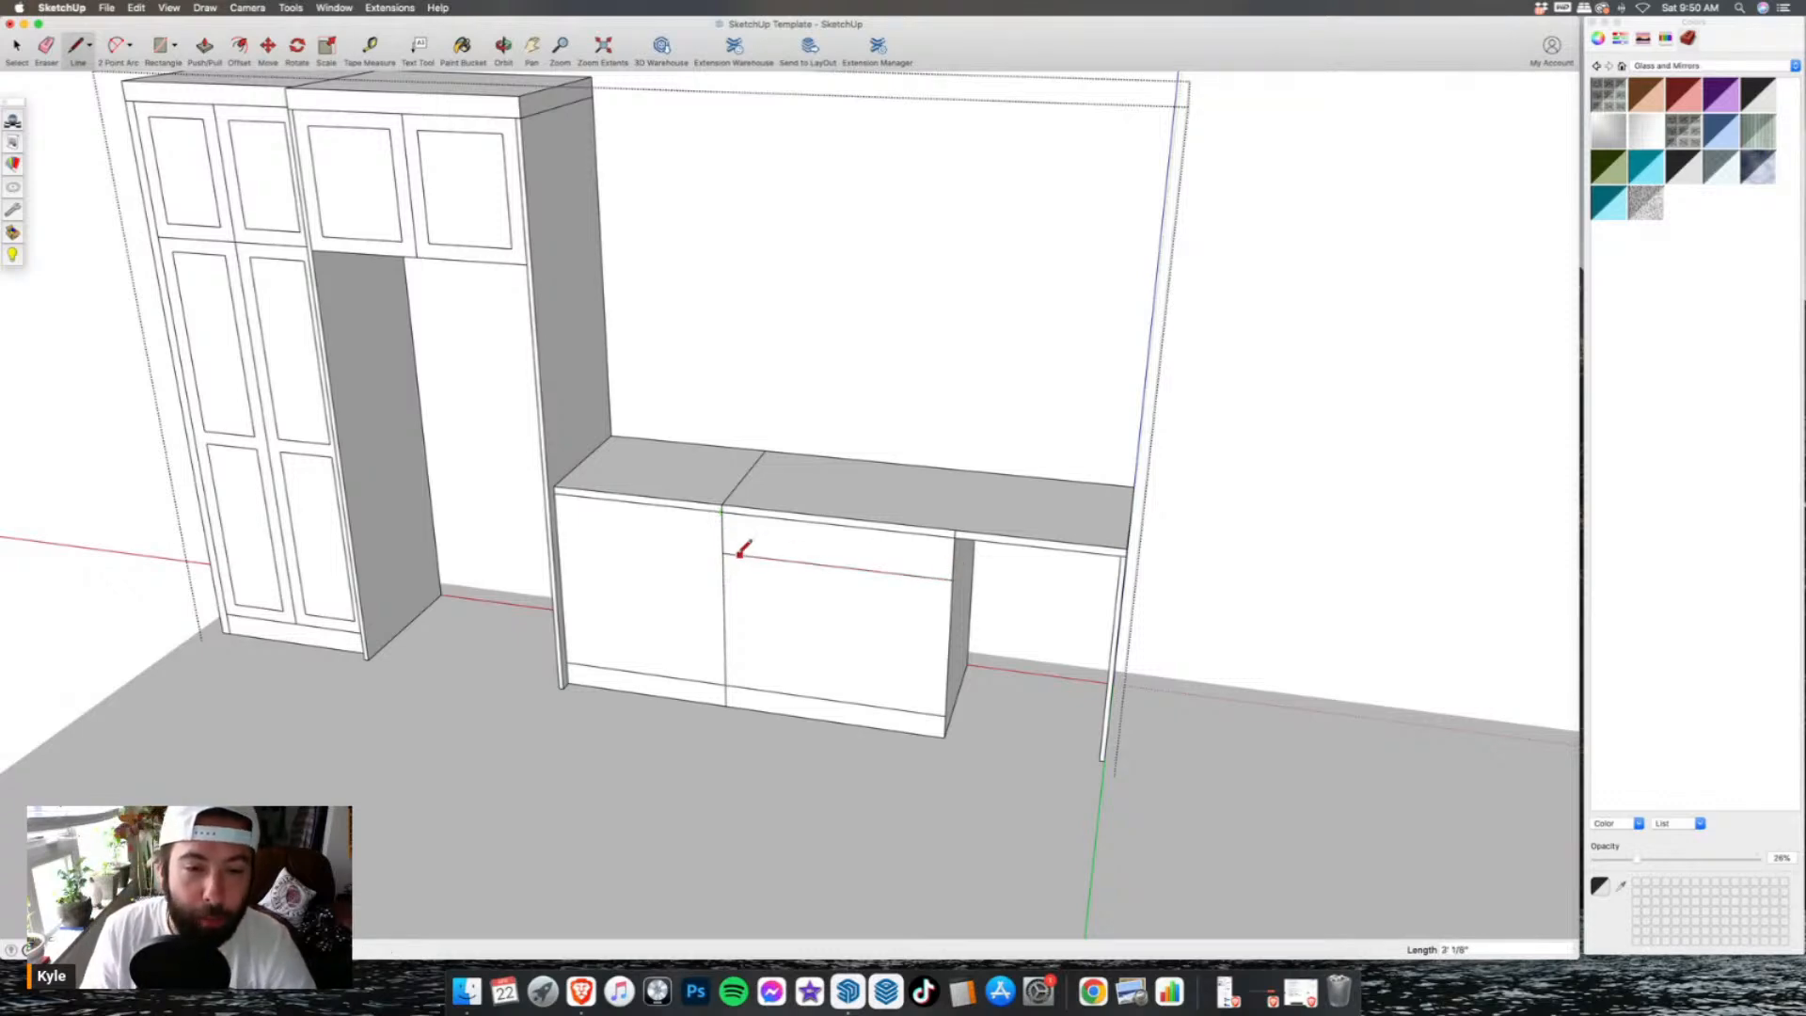
- Split the first base cabinet's lower front into two doors and the second cabinet's lower front into two drawers
left_click(639, 539)
left_click(643, 673)
mouse_move(637, 605)
middle_mouse_down()
mouse_move(826, 537)
mouse_move(754, 424)
mouse_move(607, 586)
middle_mouse_up()
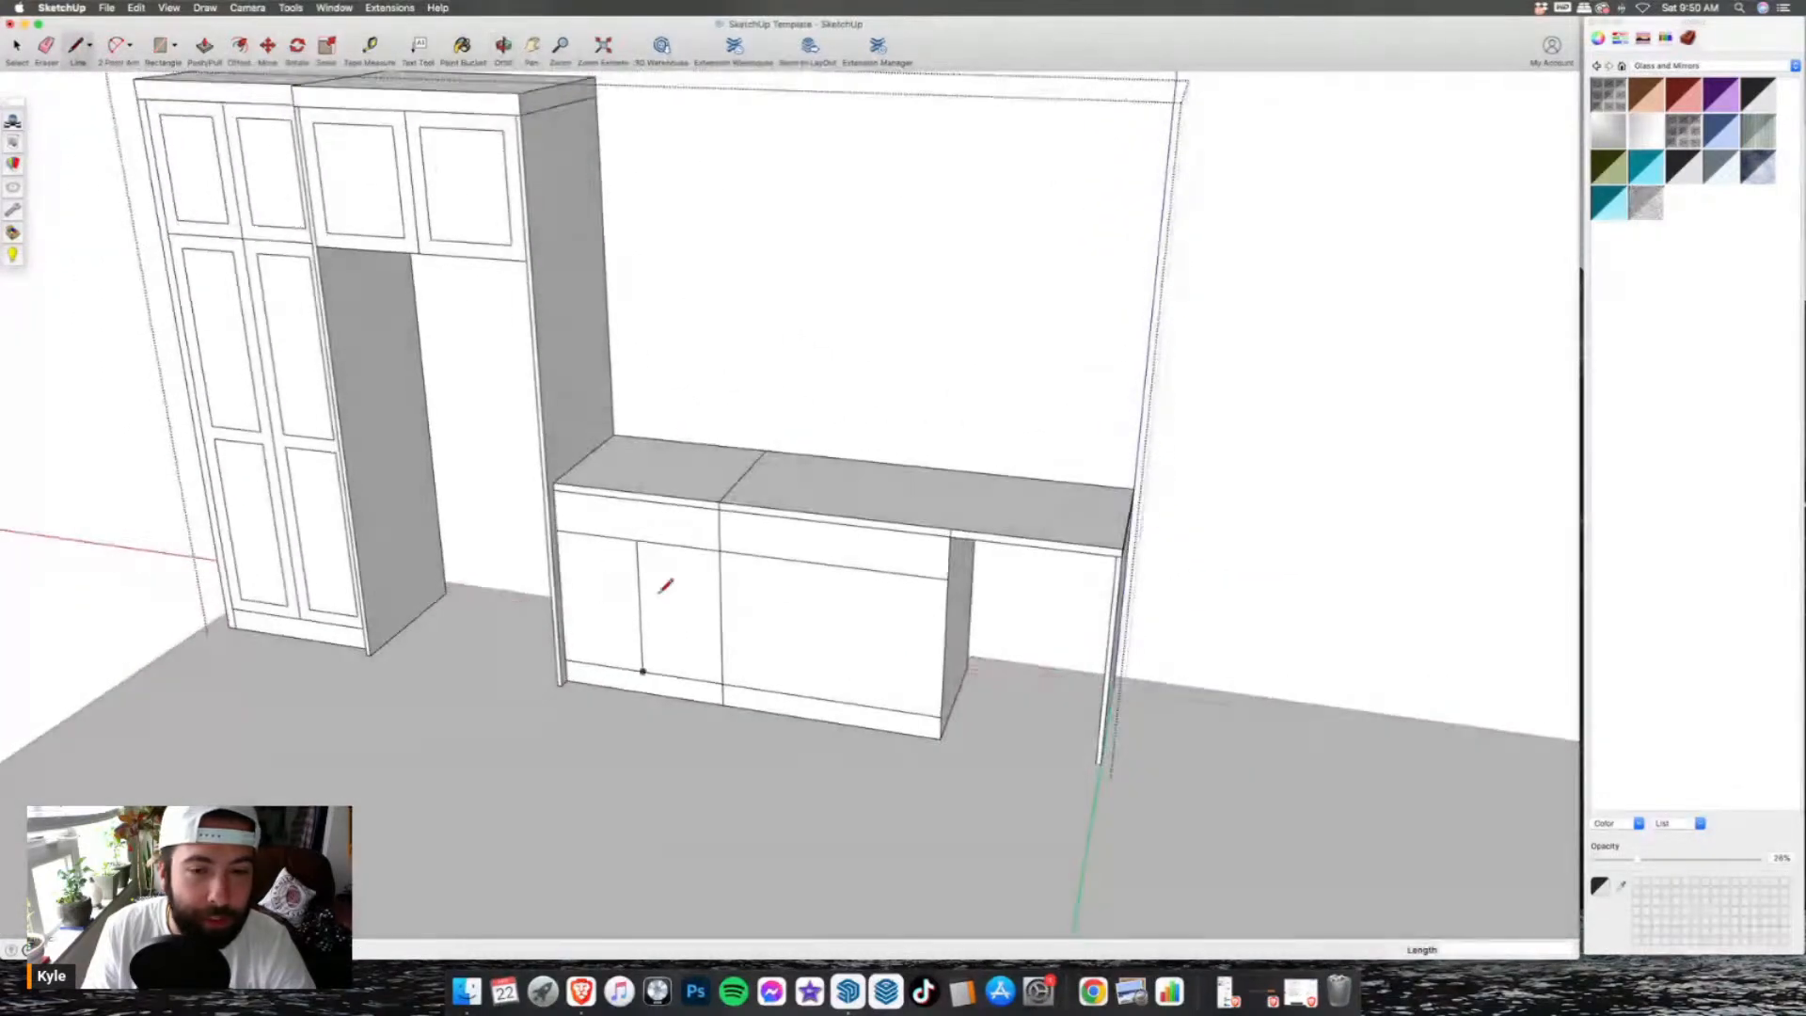
left_click(722, 617)
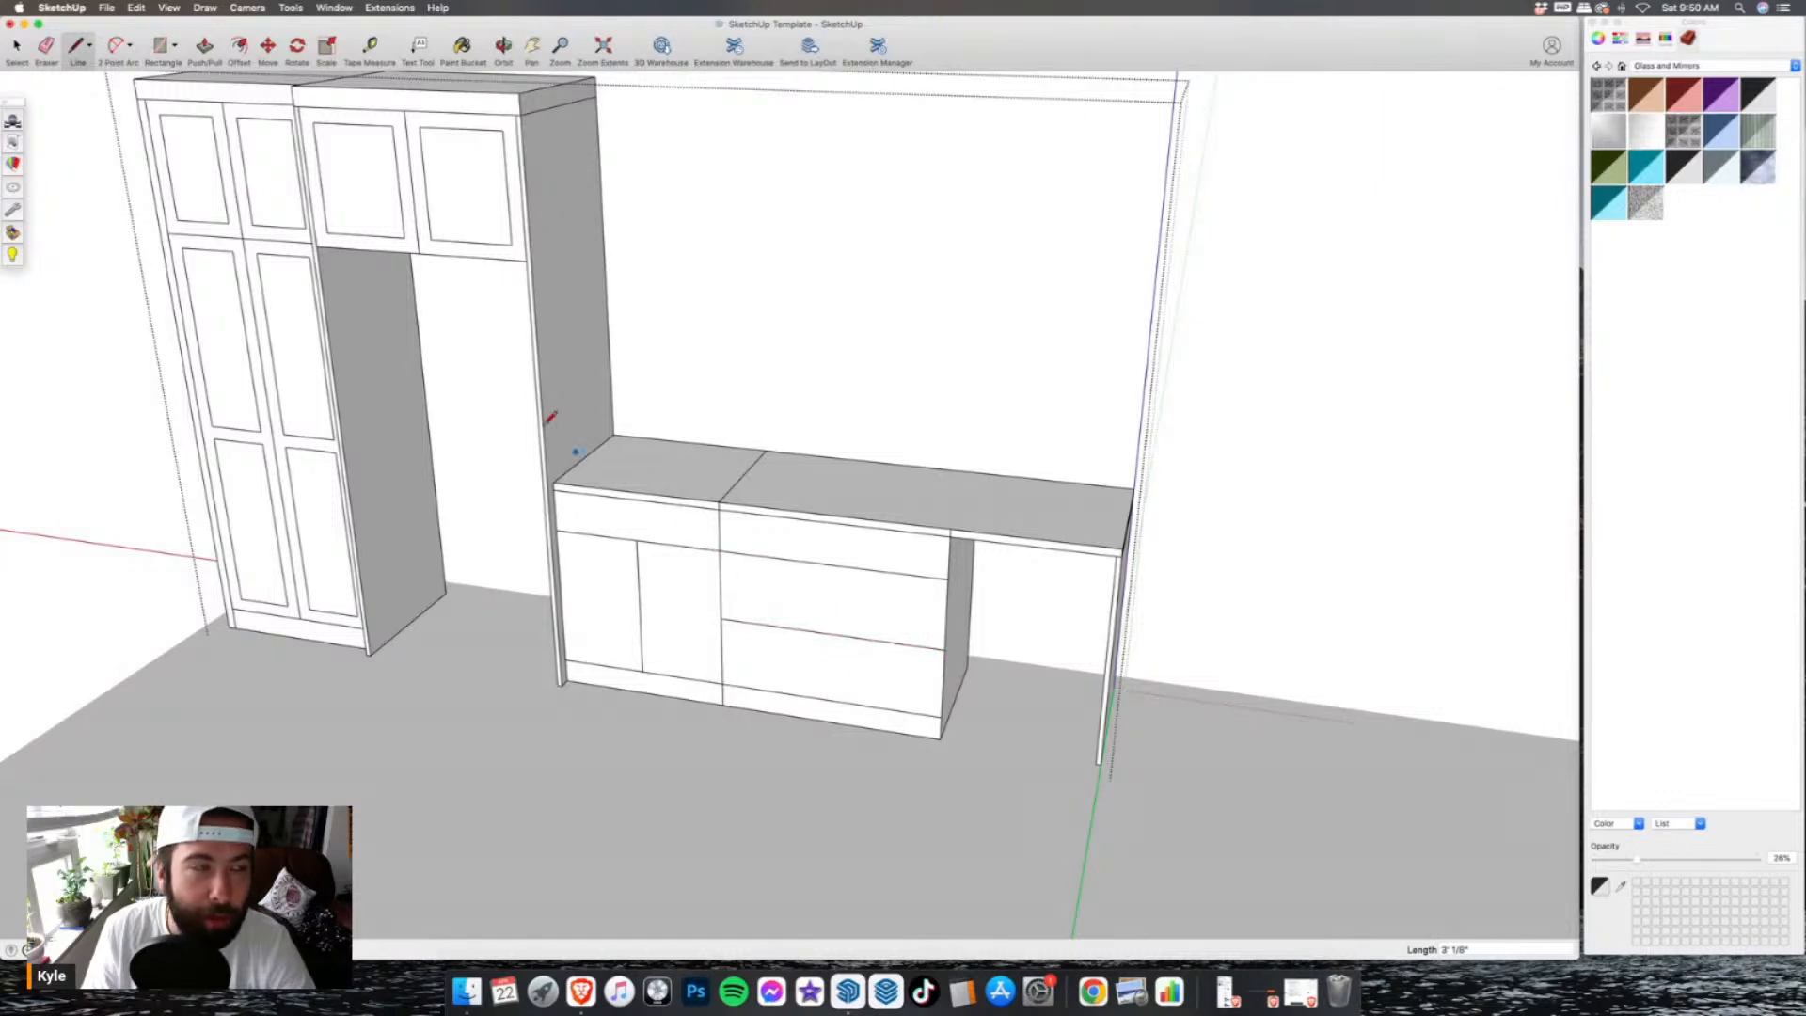
- Erase the joint line dividing the toe kick and push the toe kick back 2" under both base cabinets
left_click(46, 45)
scroll(677, 565, "up", 3)
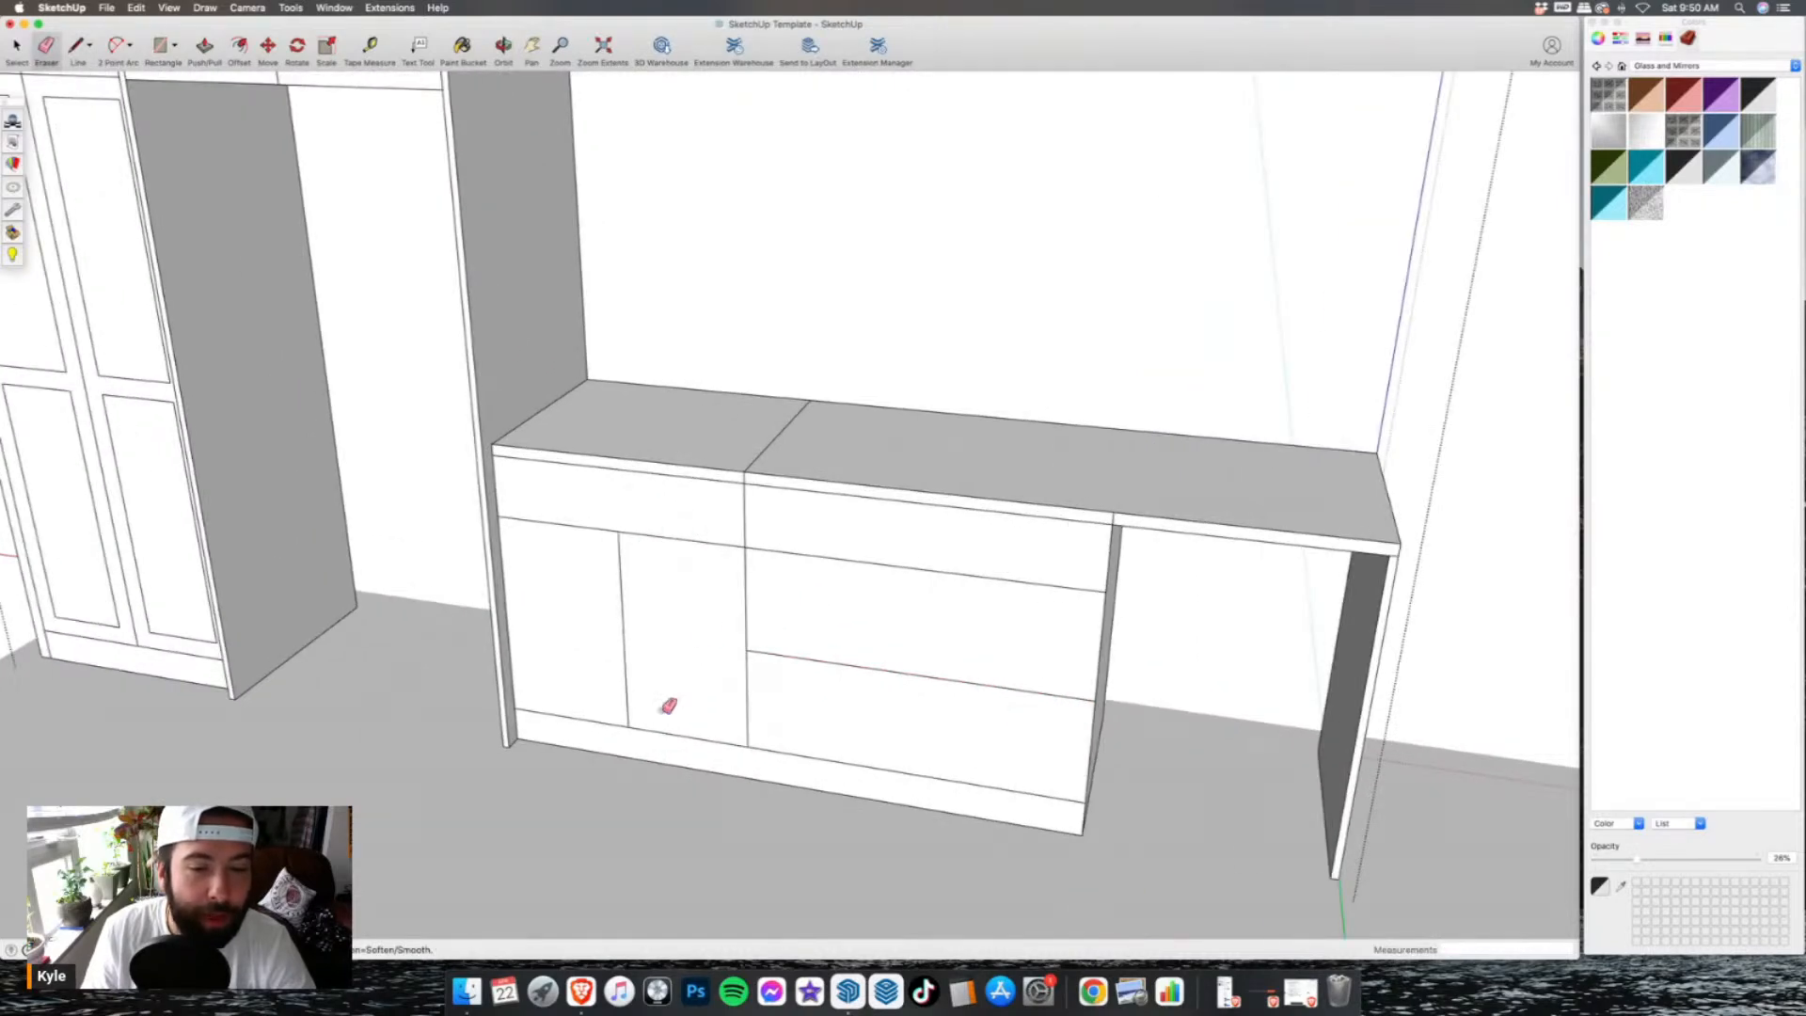
scroll(395, 564, "down", 4)
left_click(206, 59)
scroll(607, 626, "up", 3)
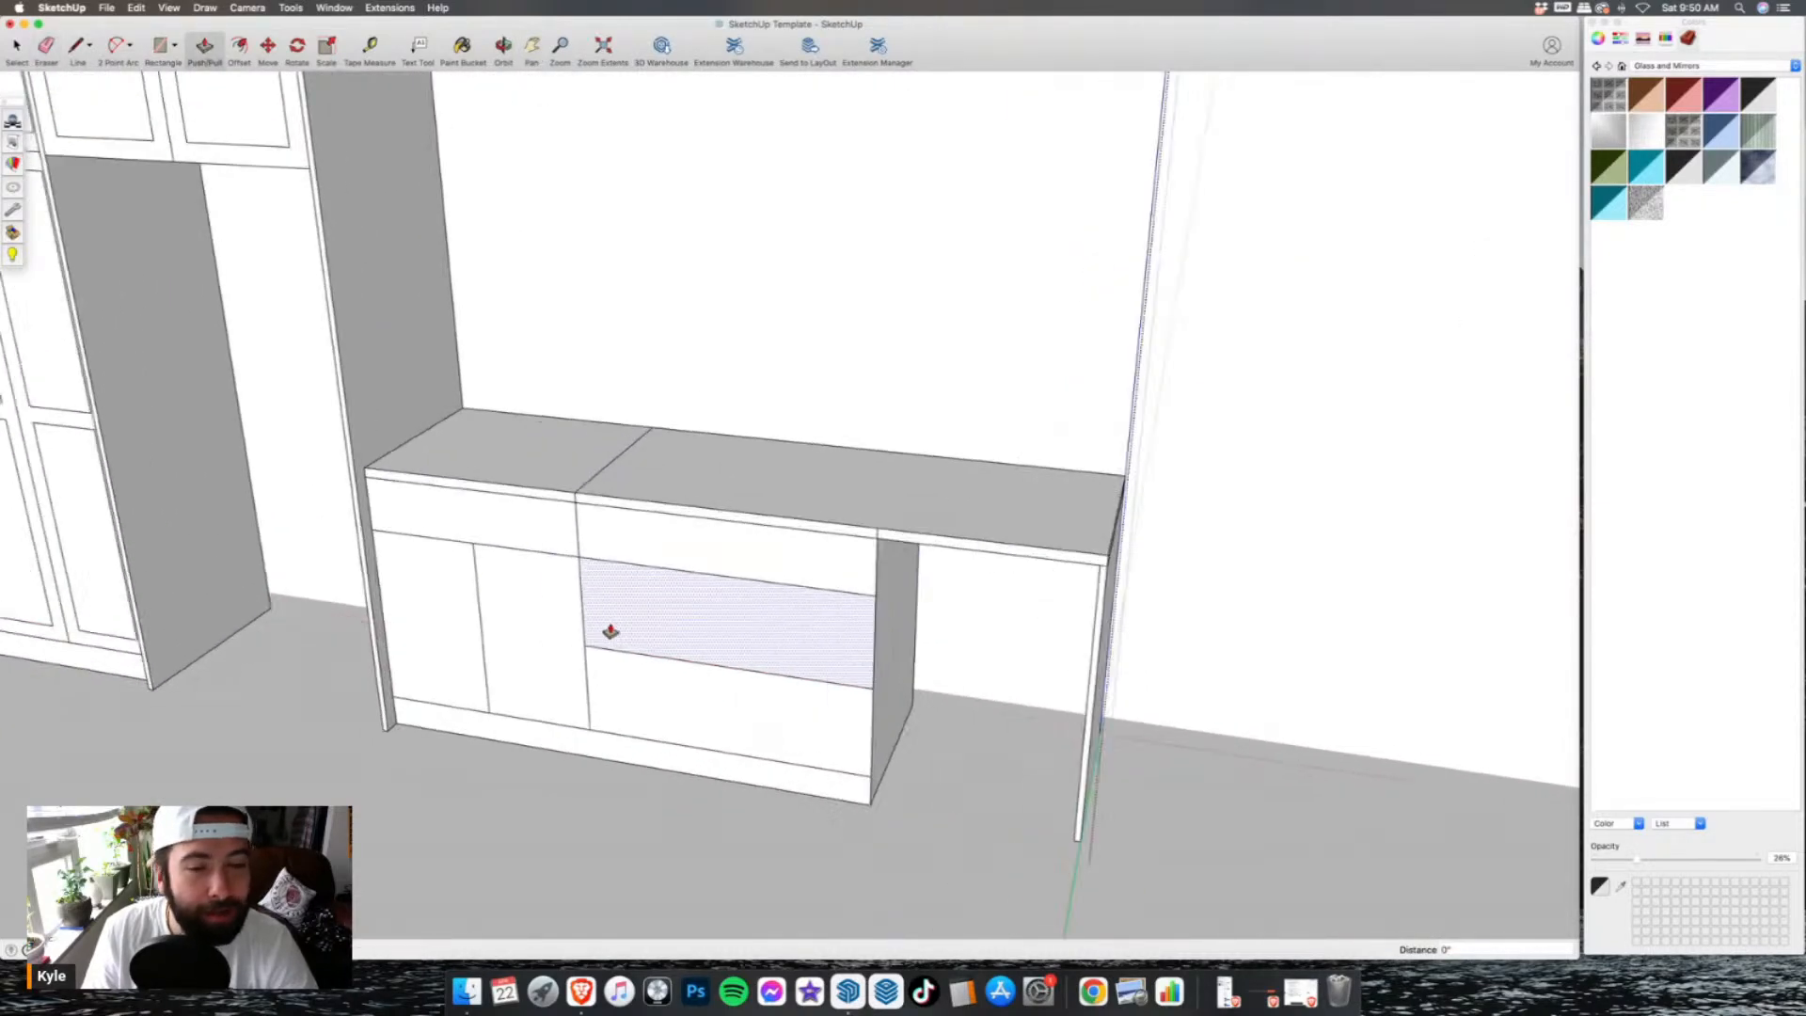
left_click(681, 770)
type("2")
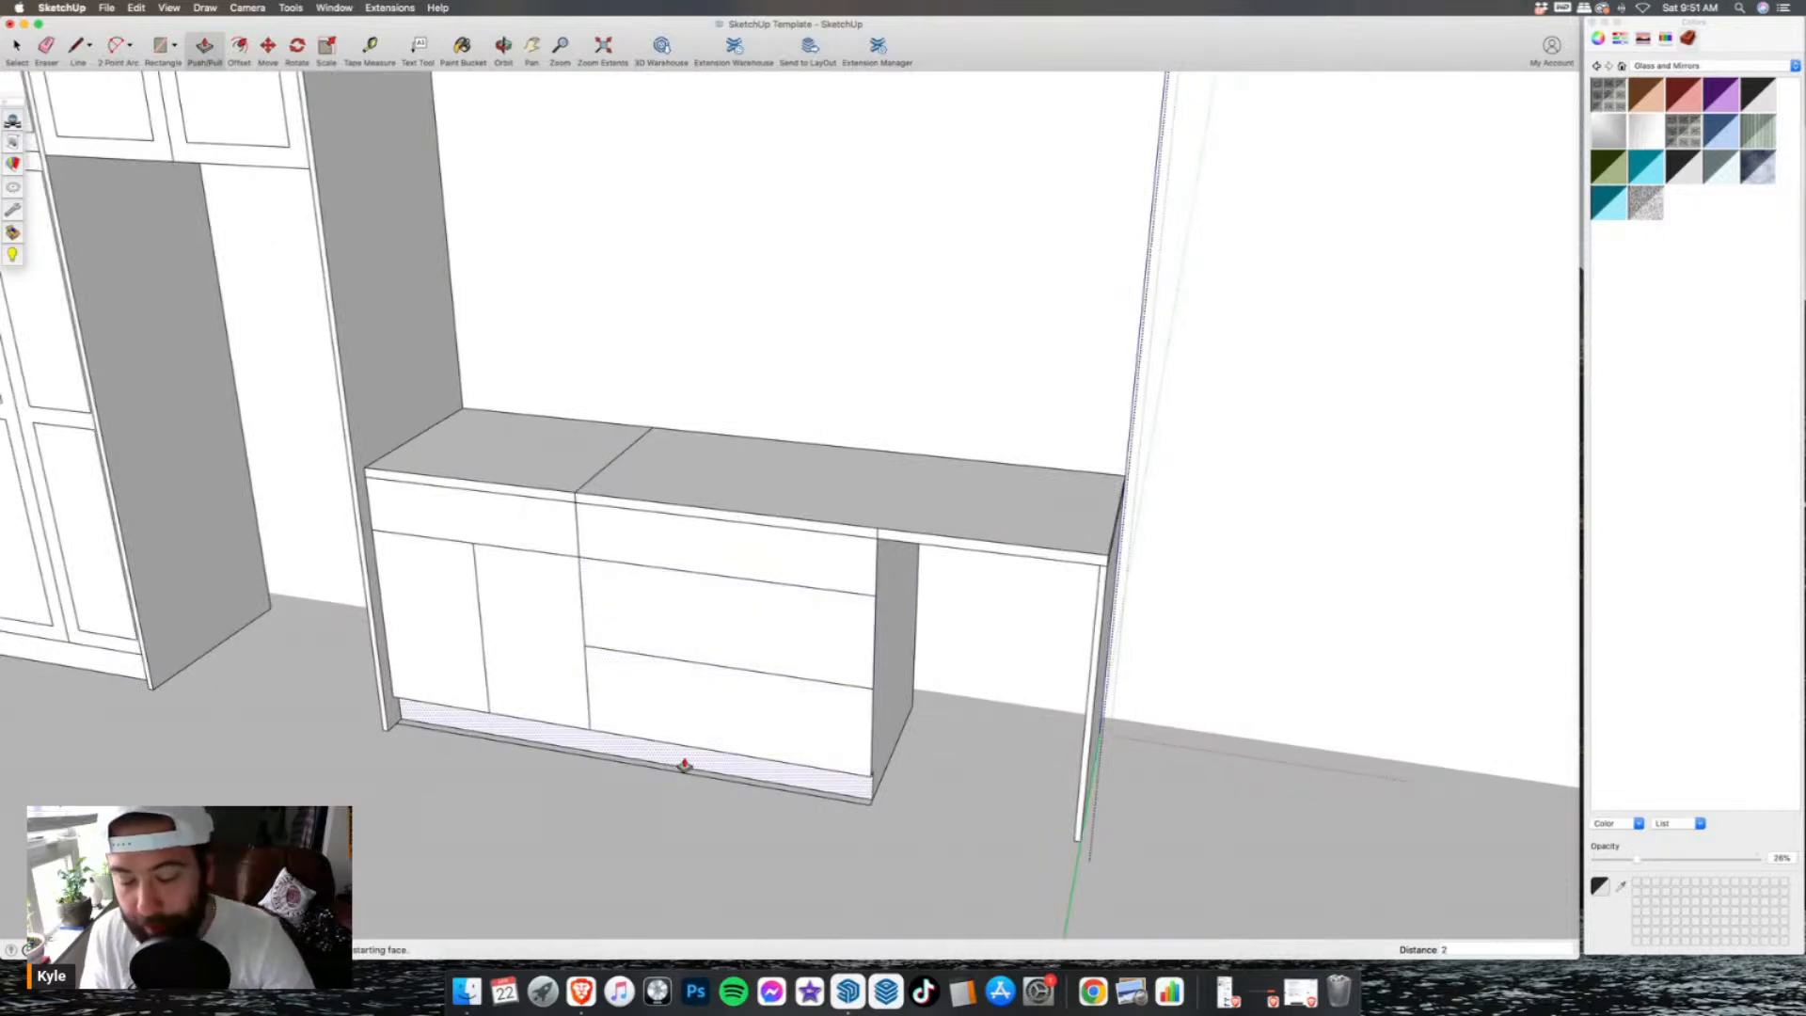
key("Return")
- Erase the leftover edges below the recessed toe kick of the base cabinets
key("e")
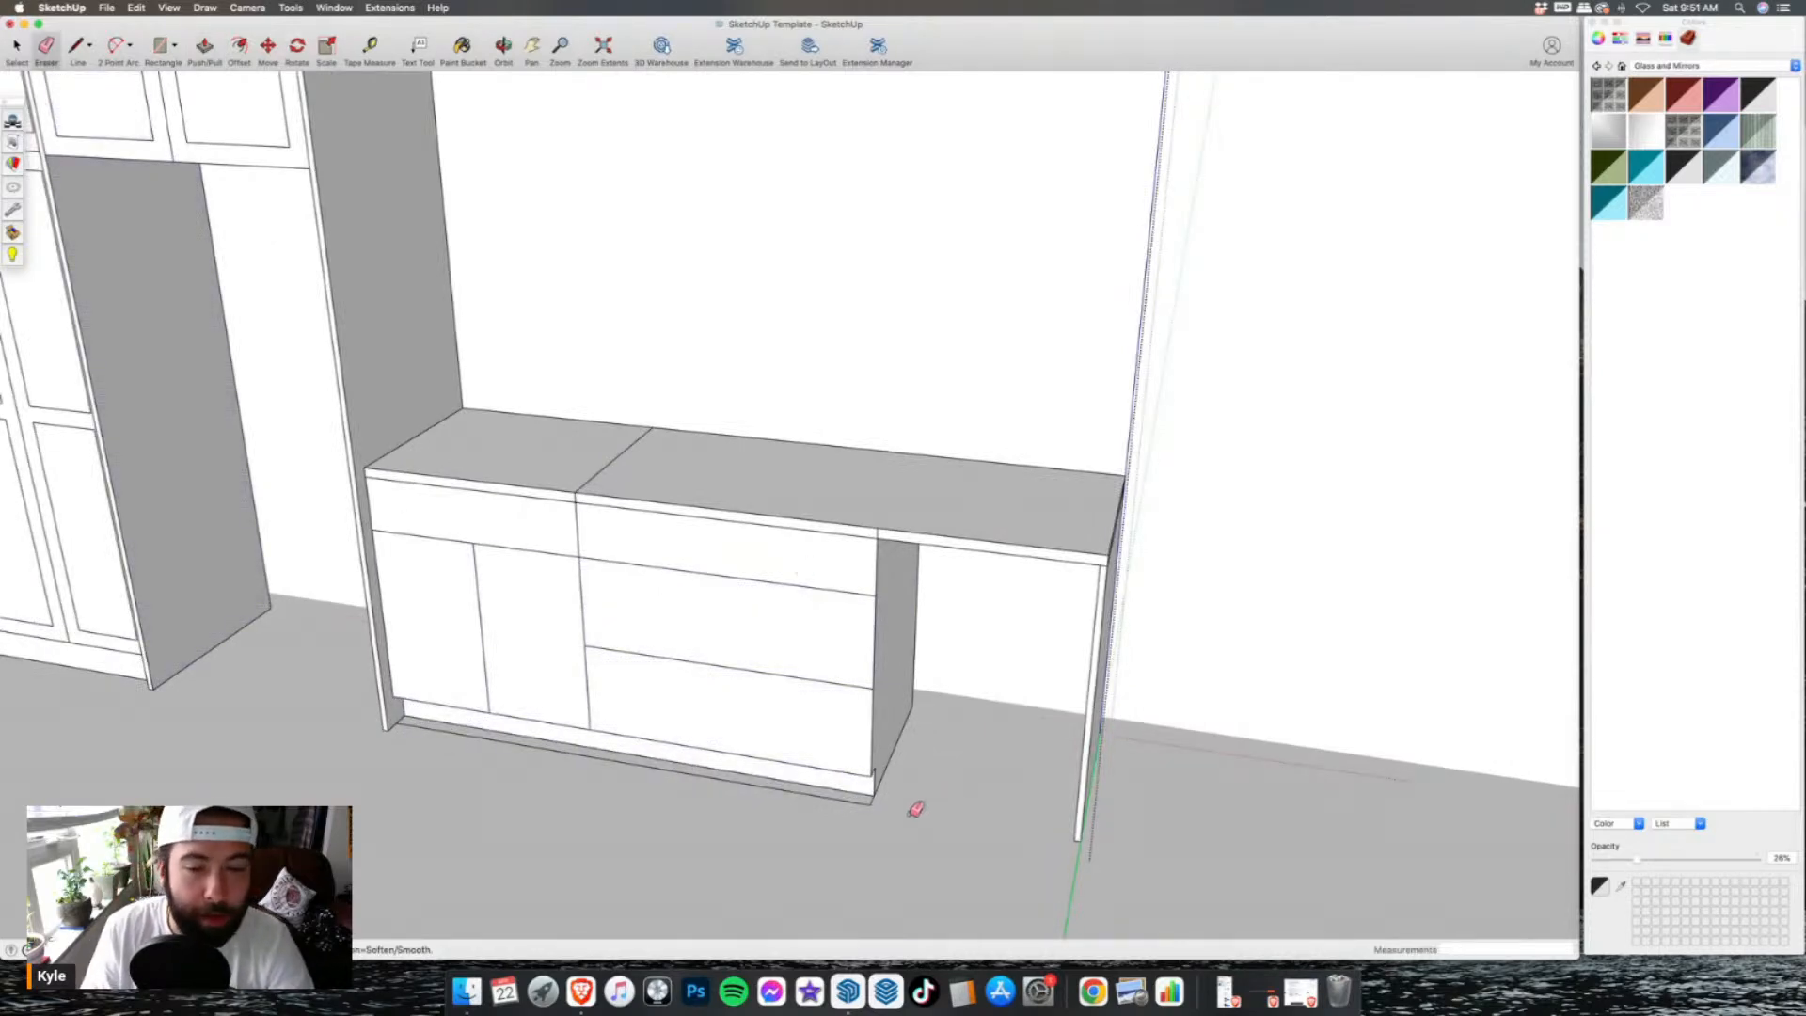
scroll(915, 809, "up", 3)
left_click(871, 801)
scroll(891, 799, "down", 4)
mouse_move(891, 798)
middle_mouse_down()
mouse_move(815, 601)
mouse_move(1040, 495)
mouse_move(805, 555)
mouse_move(752, 850)
middle_mouse_up()
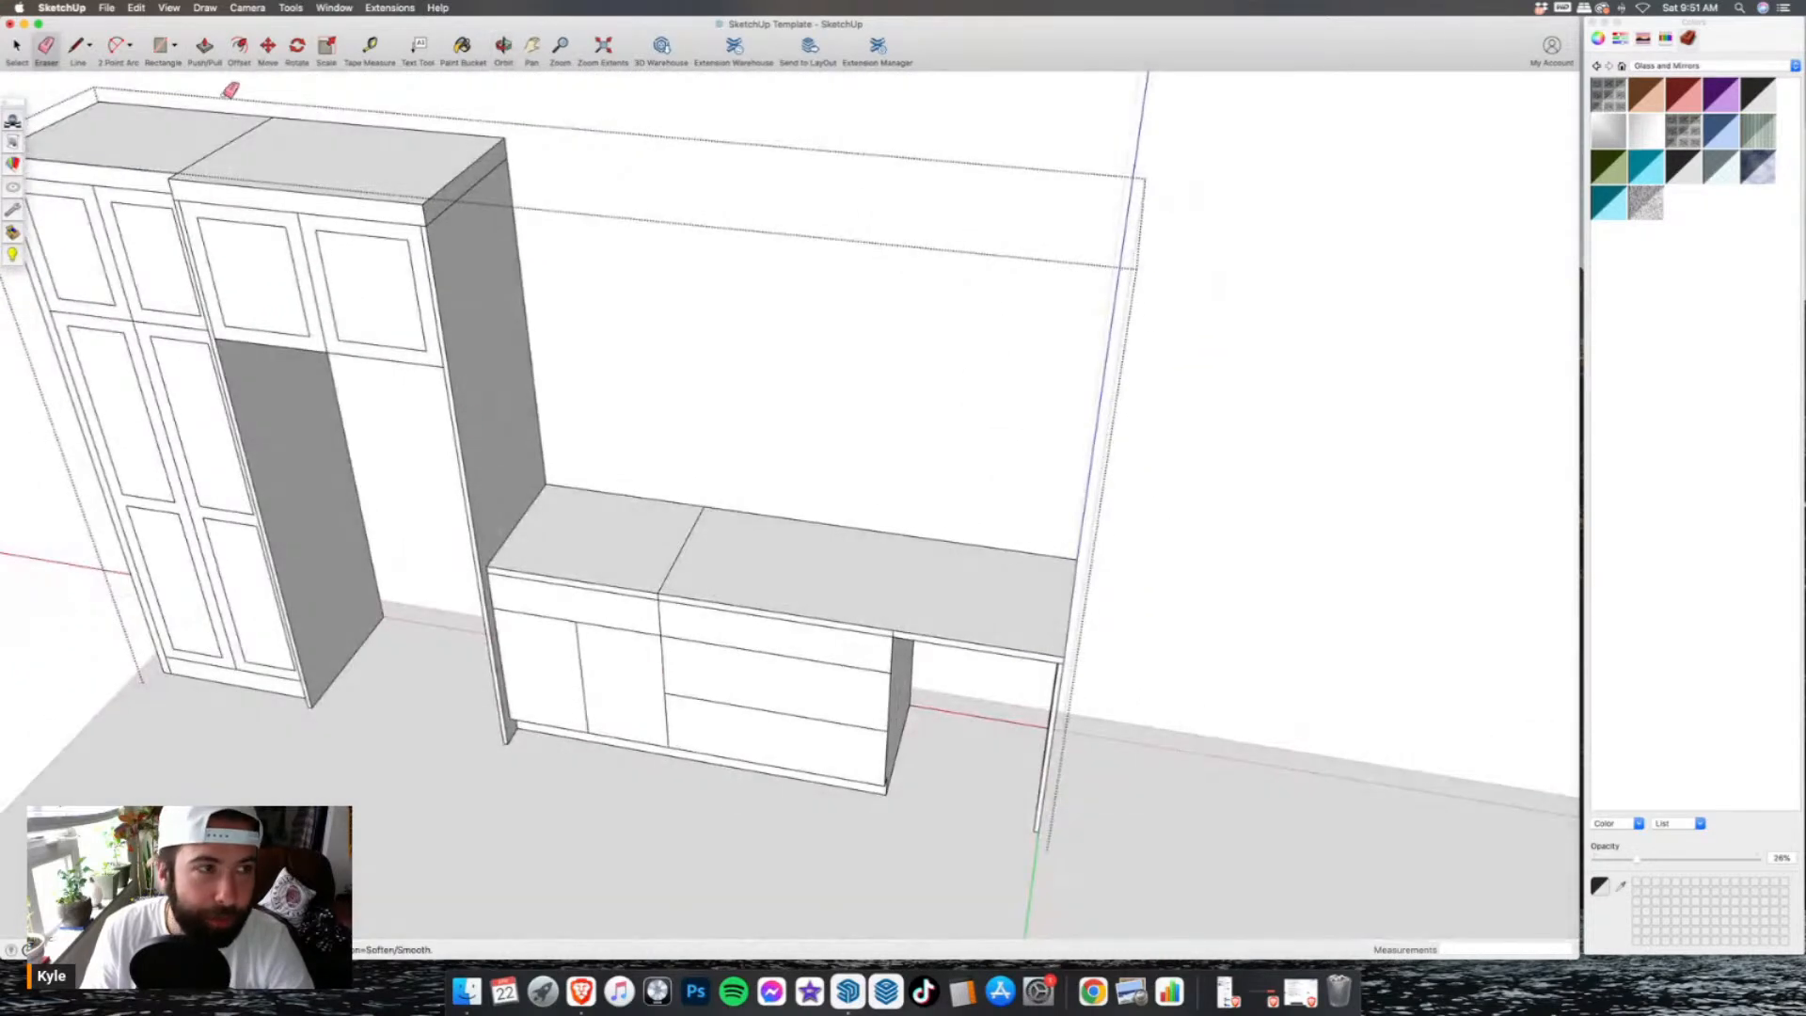
- Offset the two door faces and the two lower drawer fronts inward by 2.25" for panel frames
left_click(238, 47)
type("2.25")
key("Return")
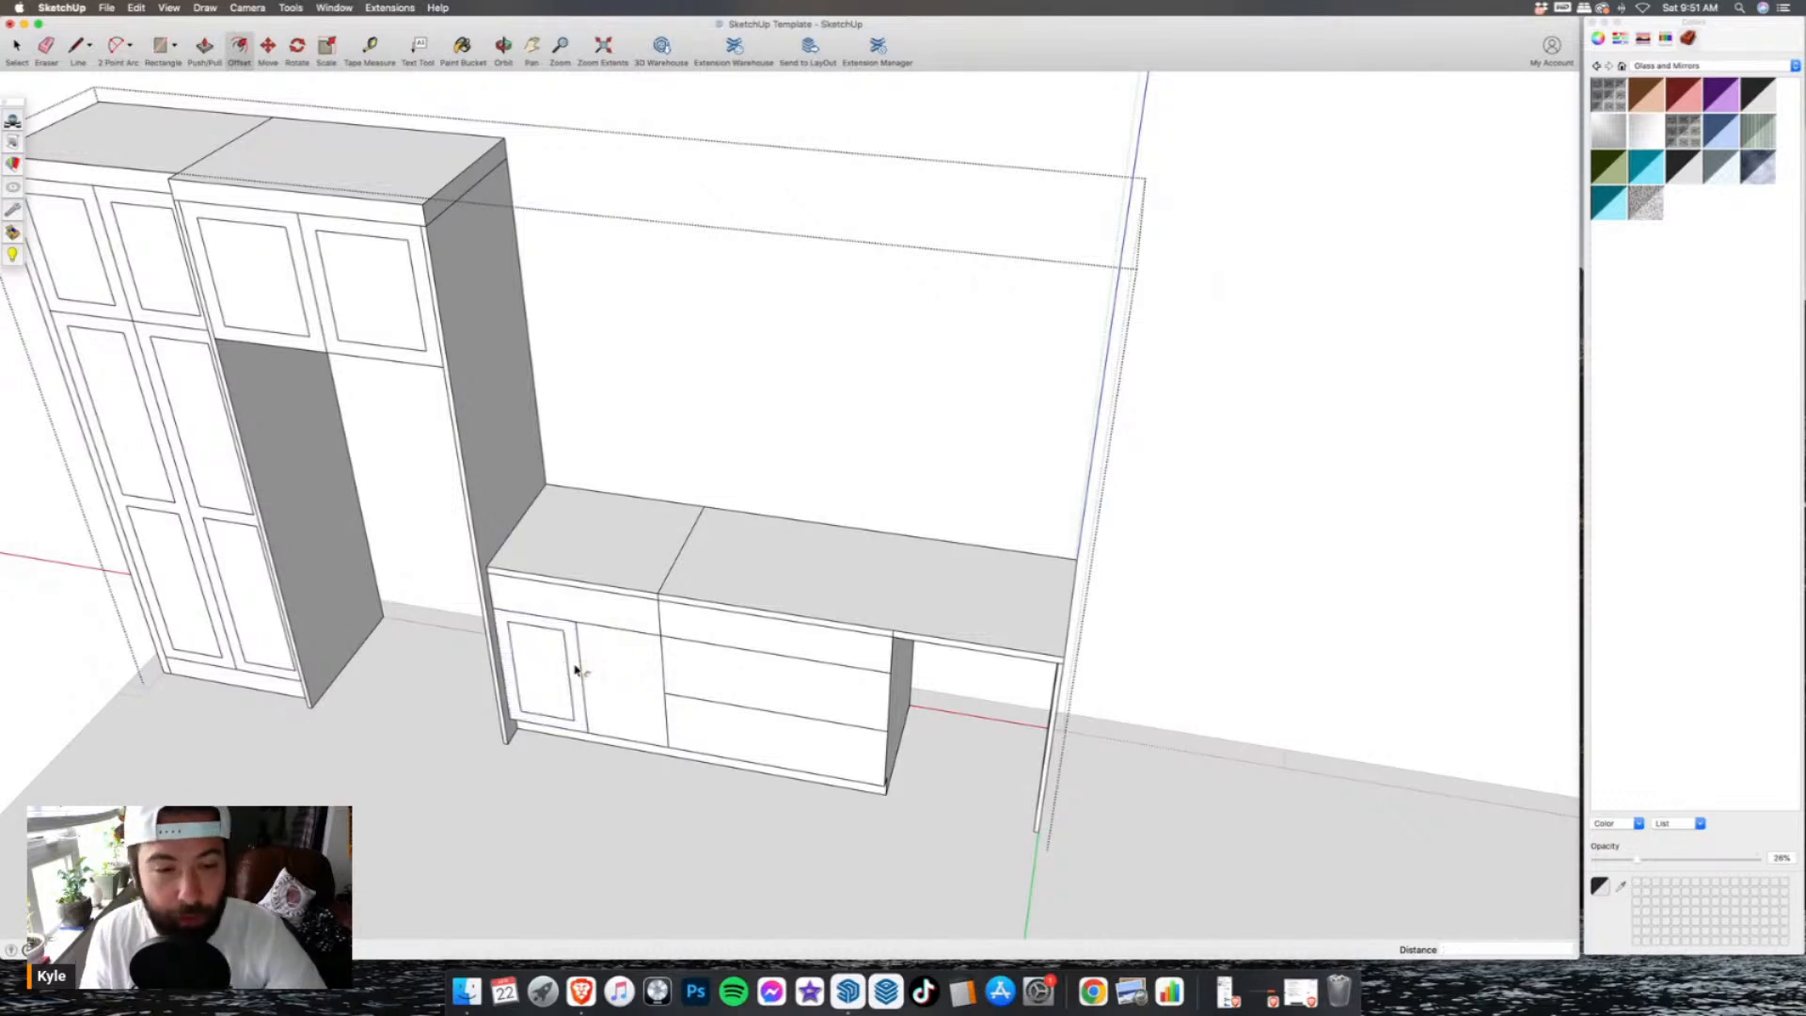
double_click(610, 672)
double_click(724, 679)
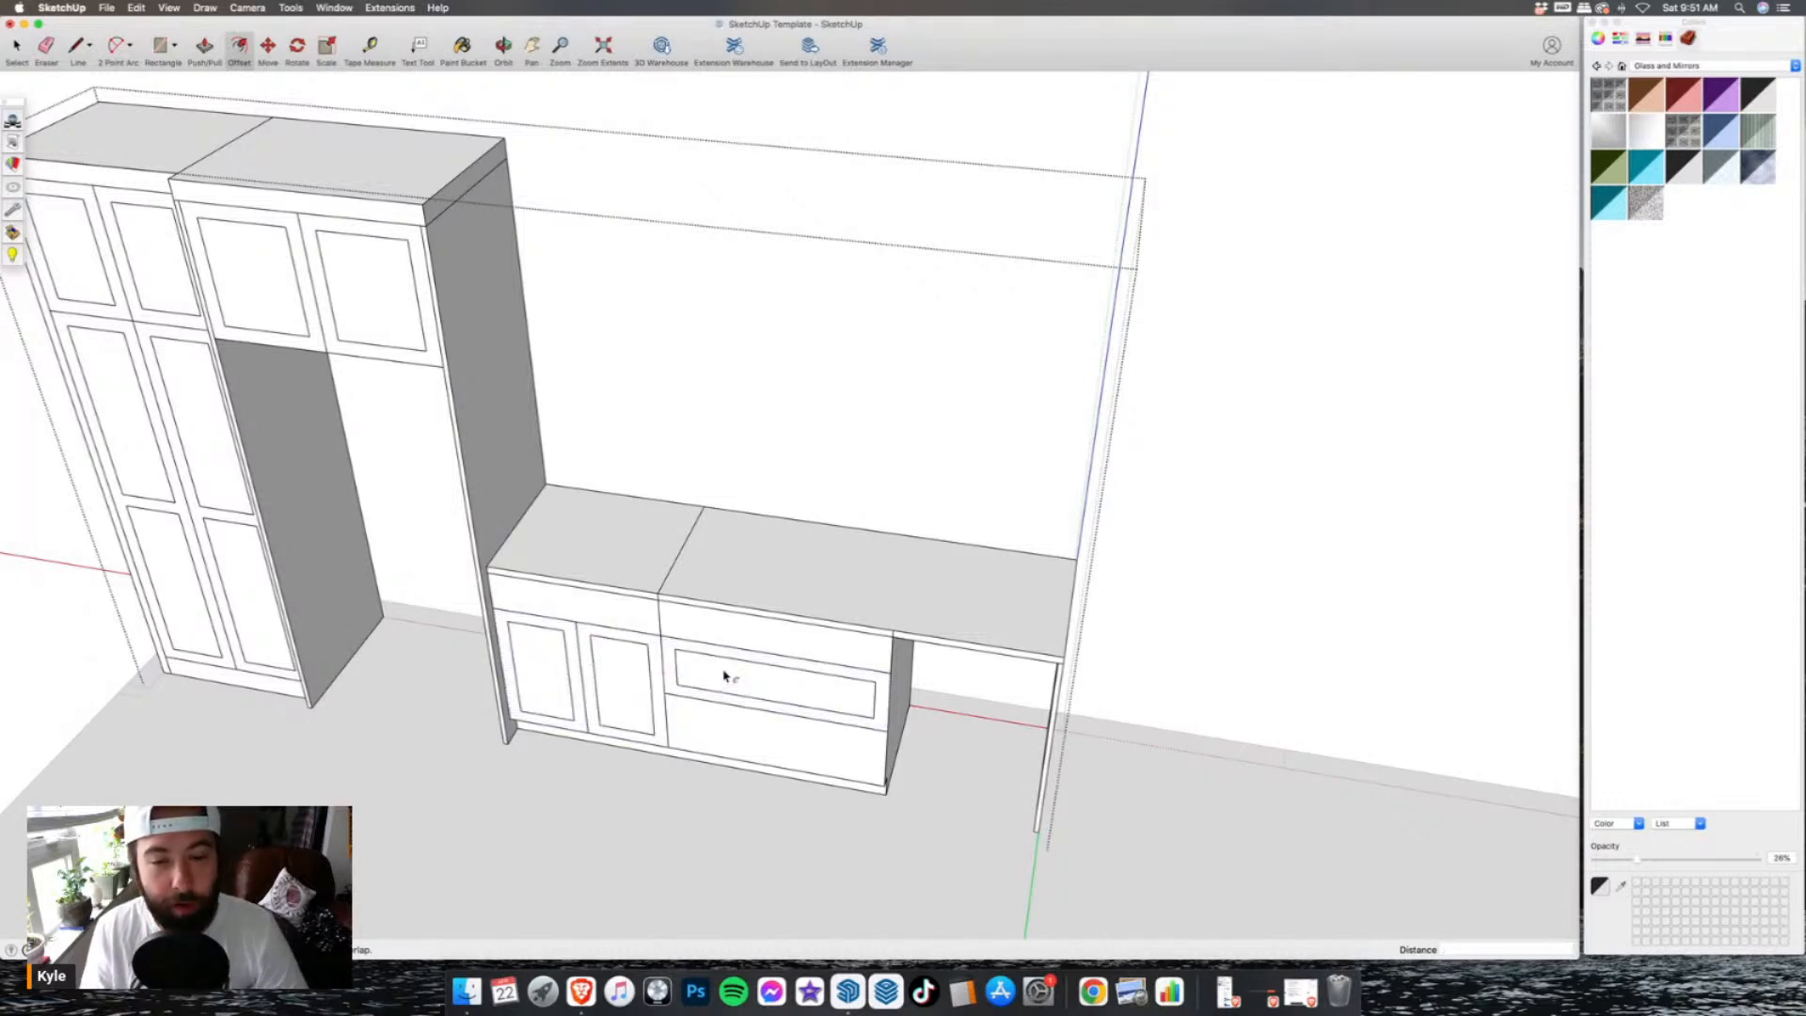
double_click(765, 749)
- Apply the same 2.25" inward offset to the top drawer fronts of both base cabinets
middle_click_drag(686, 726, 625, 591)
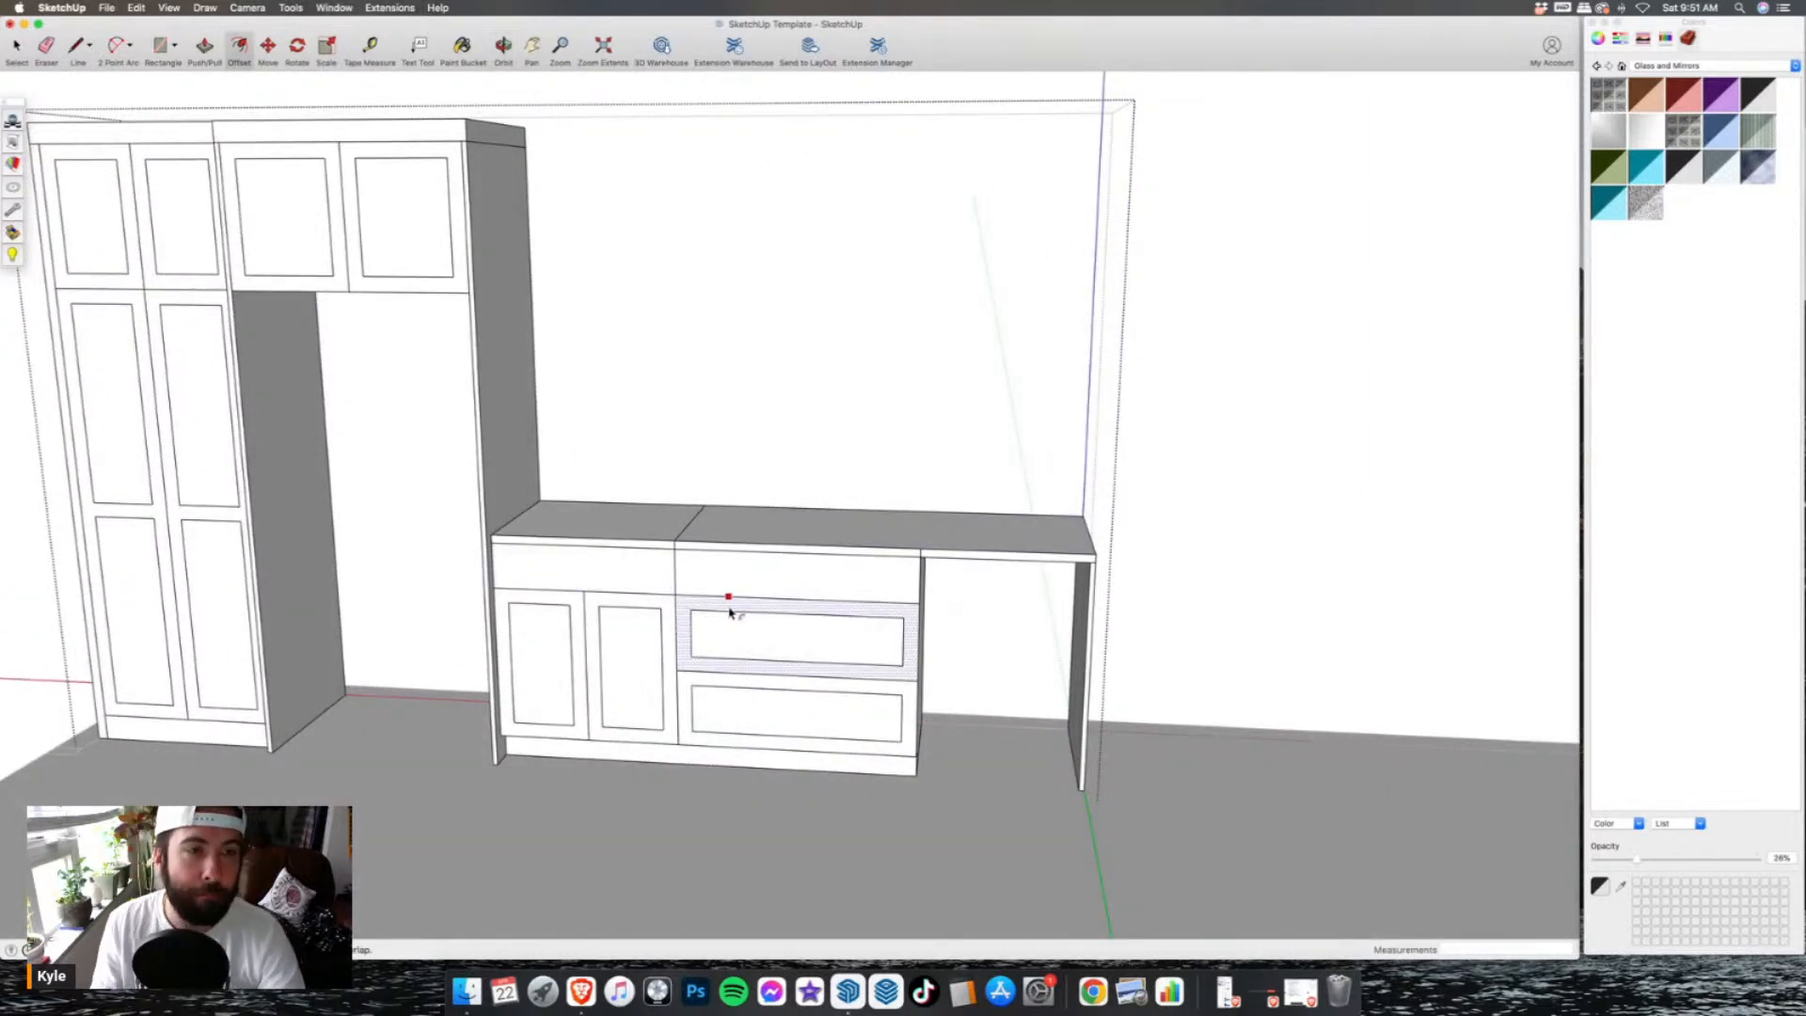
mouse_move(729, 618)
middle_mouse_down()
mouse_move(915, 480)
mouse_move(807, 524)
mouse_move(724, 615)
middle_mouse_up()
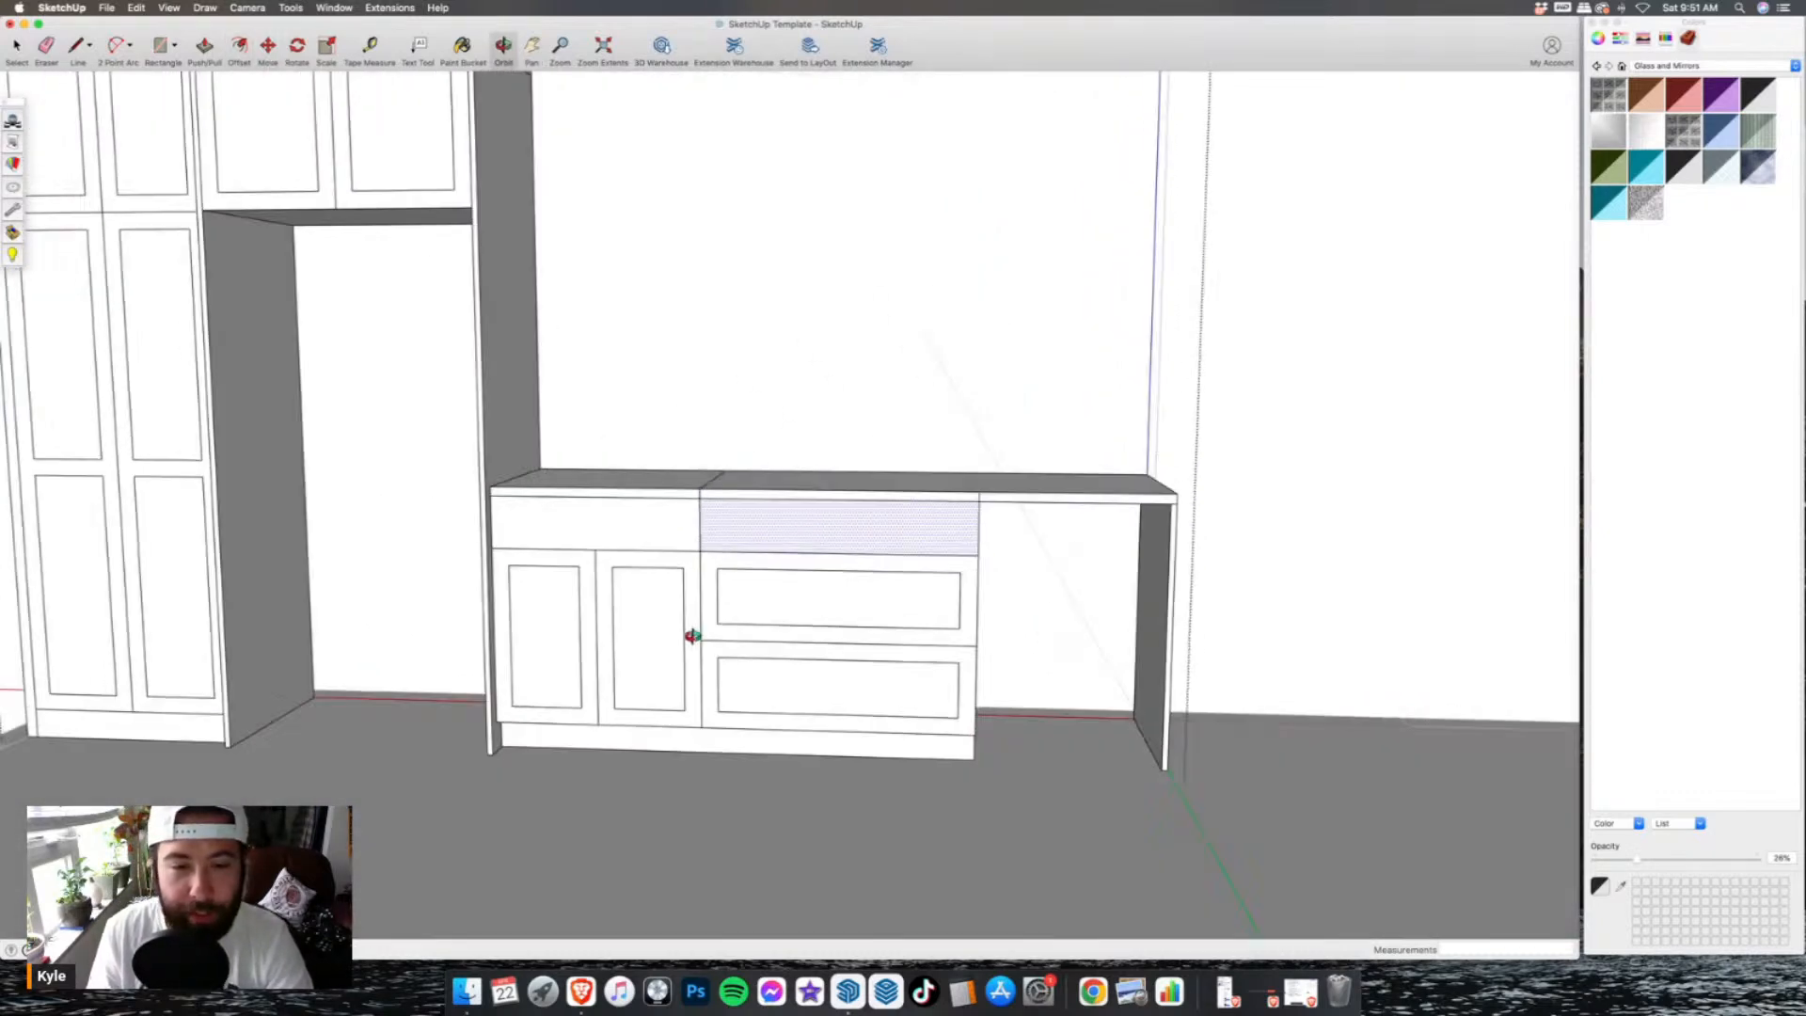
scroll(757, 550, "up", 3)
middle_click_drag(898, 569, 1061, 623)
scroll(960, 602, "down", 4)
scroll(894, 524, "up", 2)
double_click(752, 528)
middle_click_drag(728, 591, 807, 769)
- Draw a center line across the countertop over the first base cabinet and a small sink outline starting from its midpoint
left_click(78, 51)
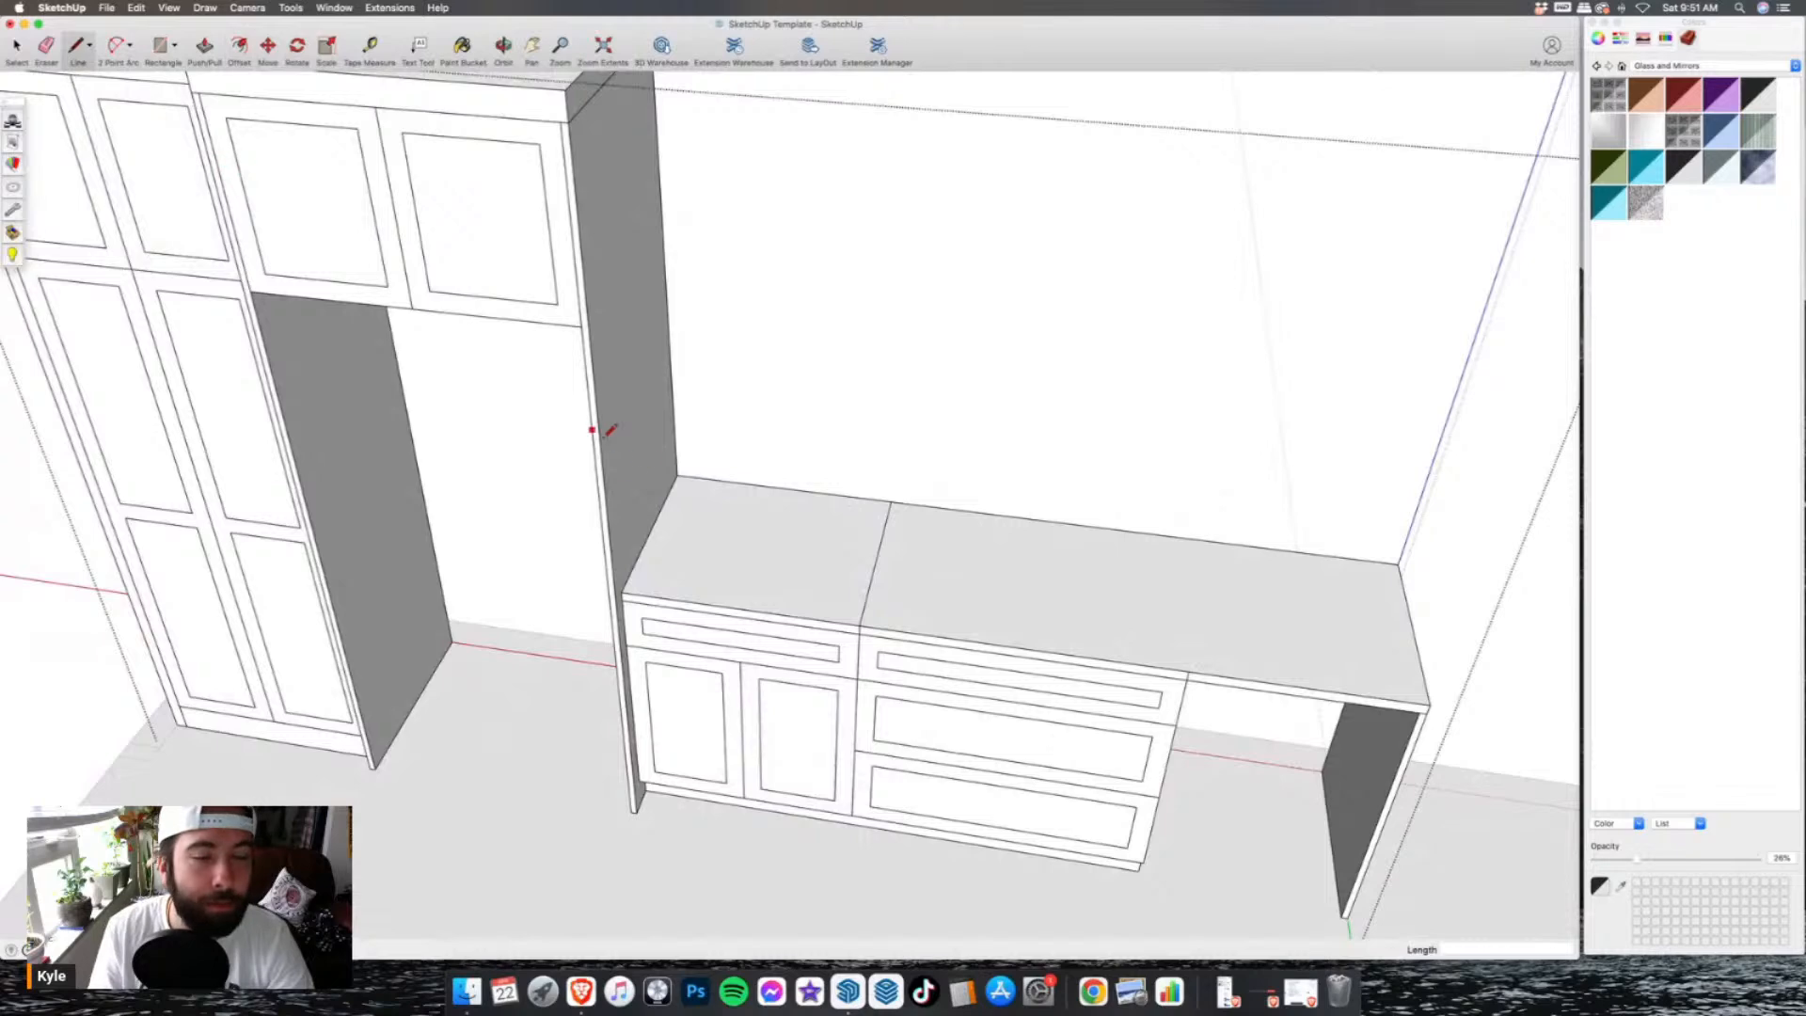
middle_click_drag(696, 489, 675, 607)
left_click(729, 652)
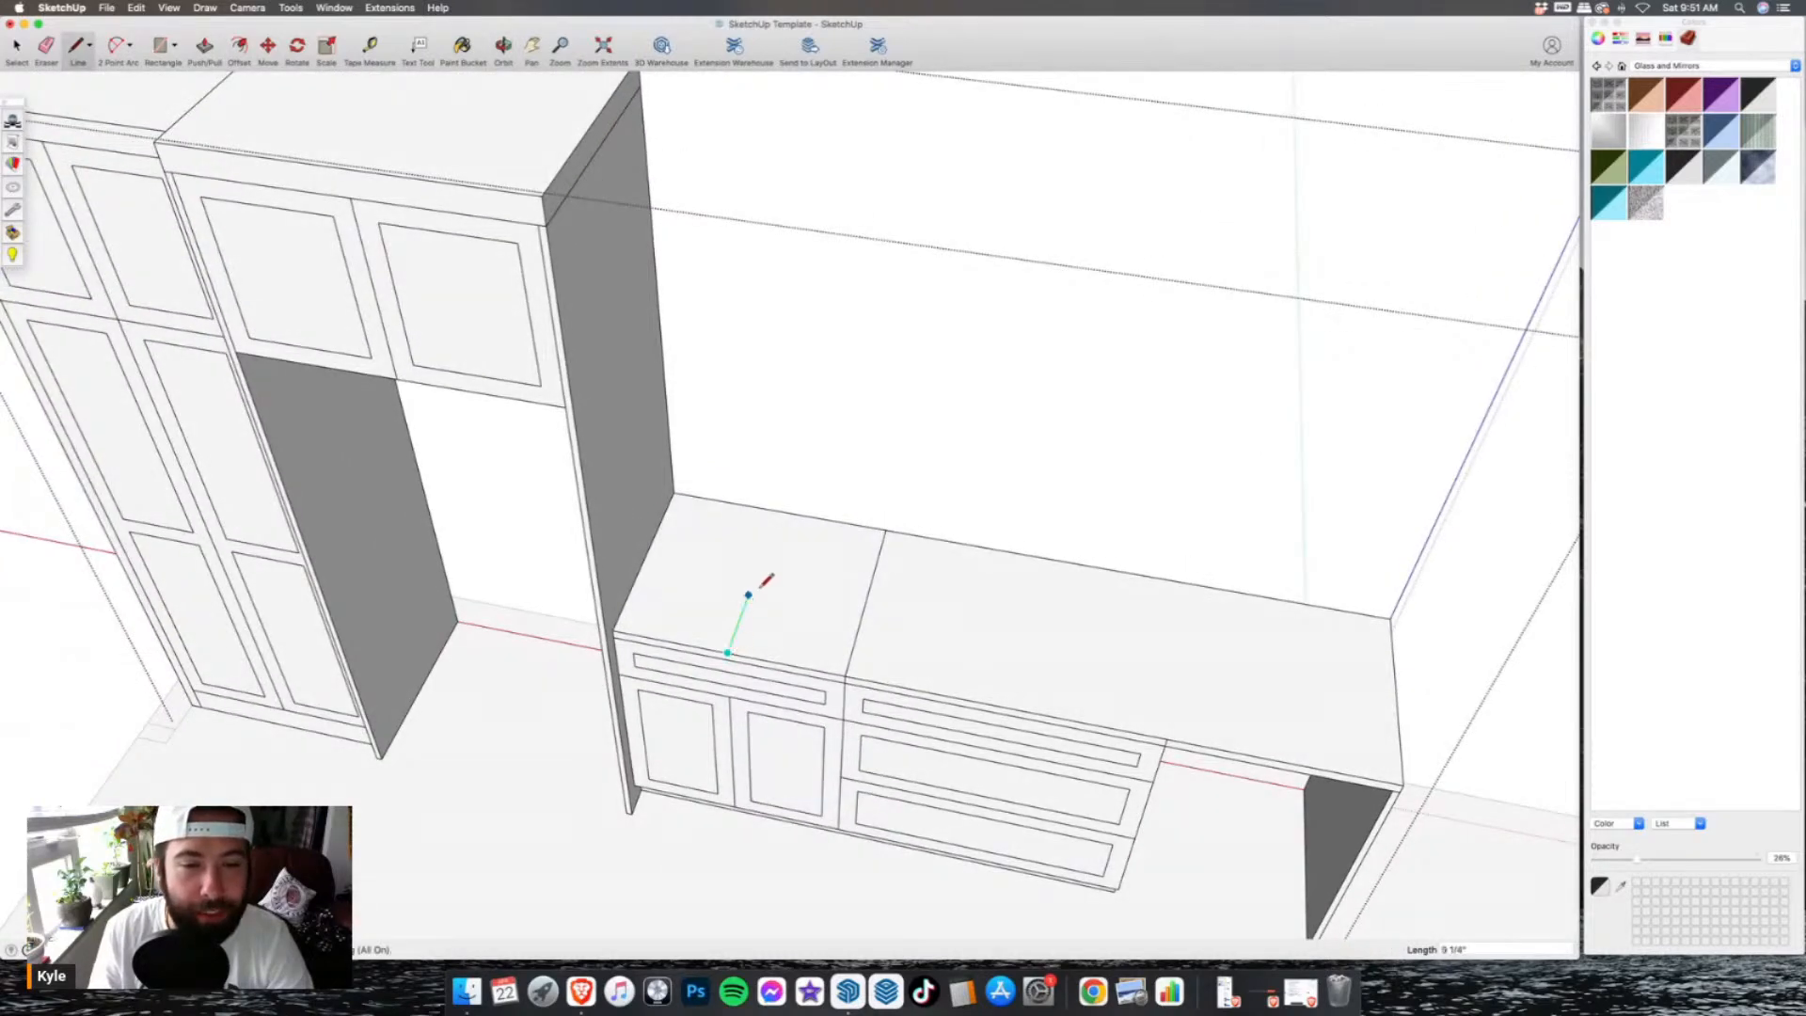
scroll(760, 570, "up", 2)
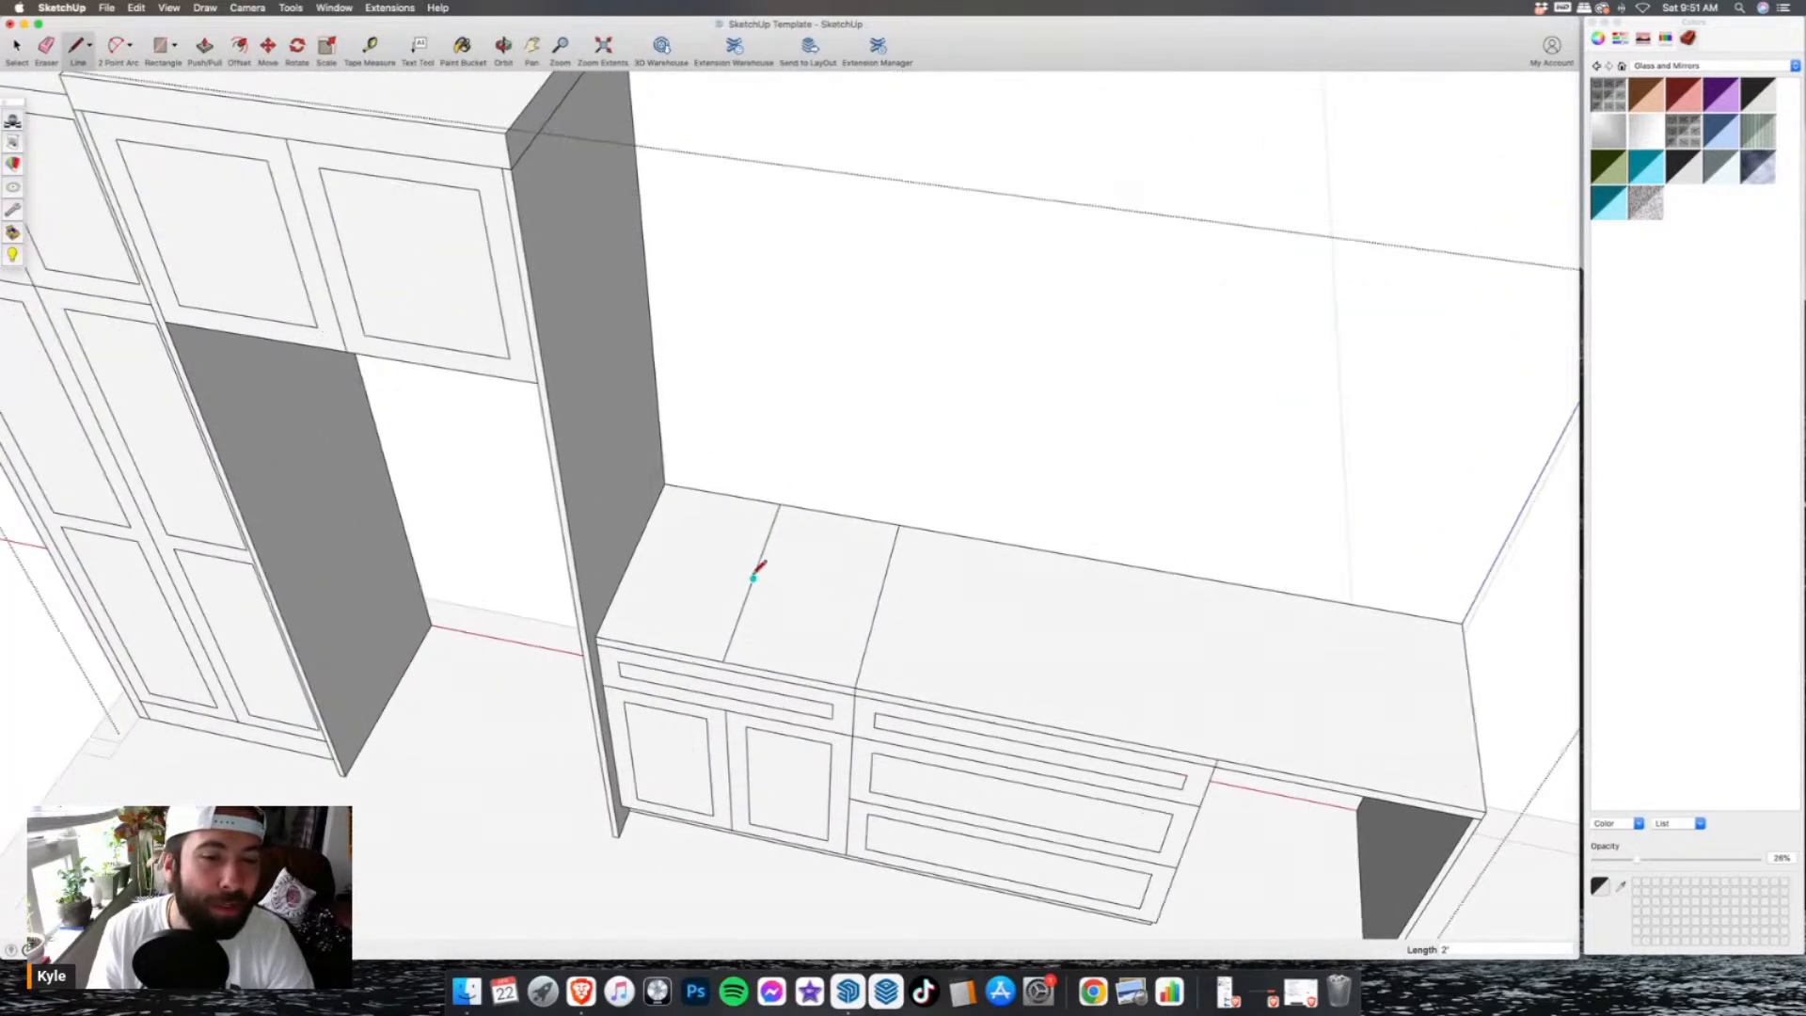
left_click(754, 578)
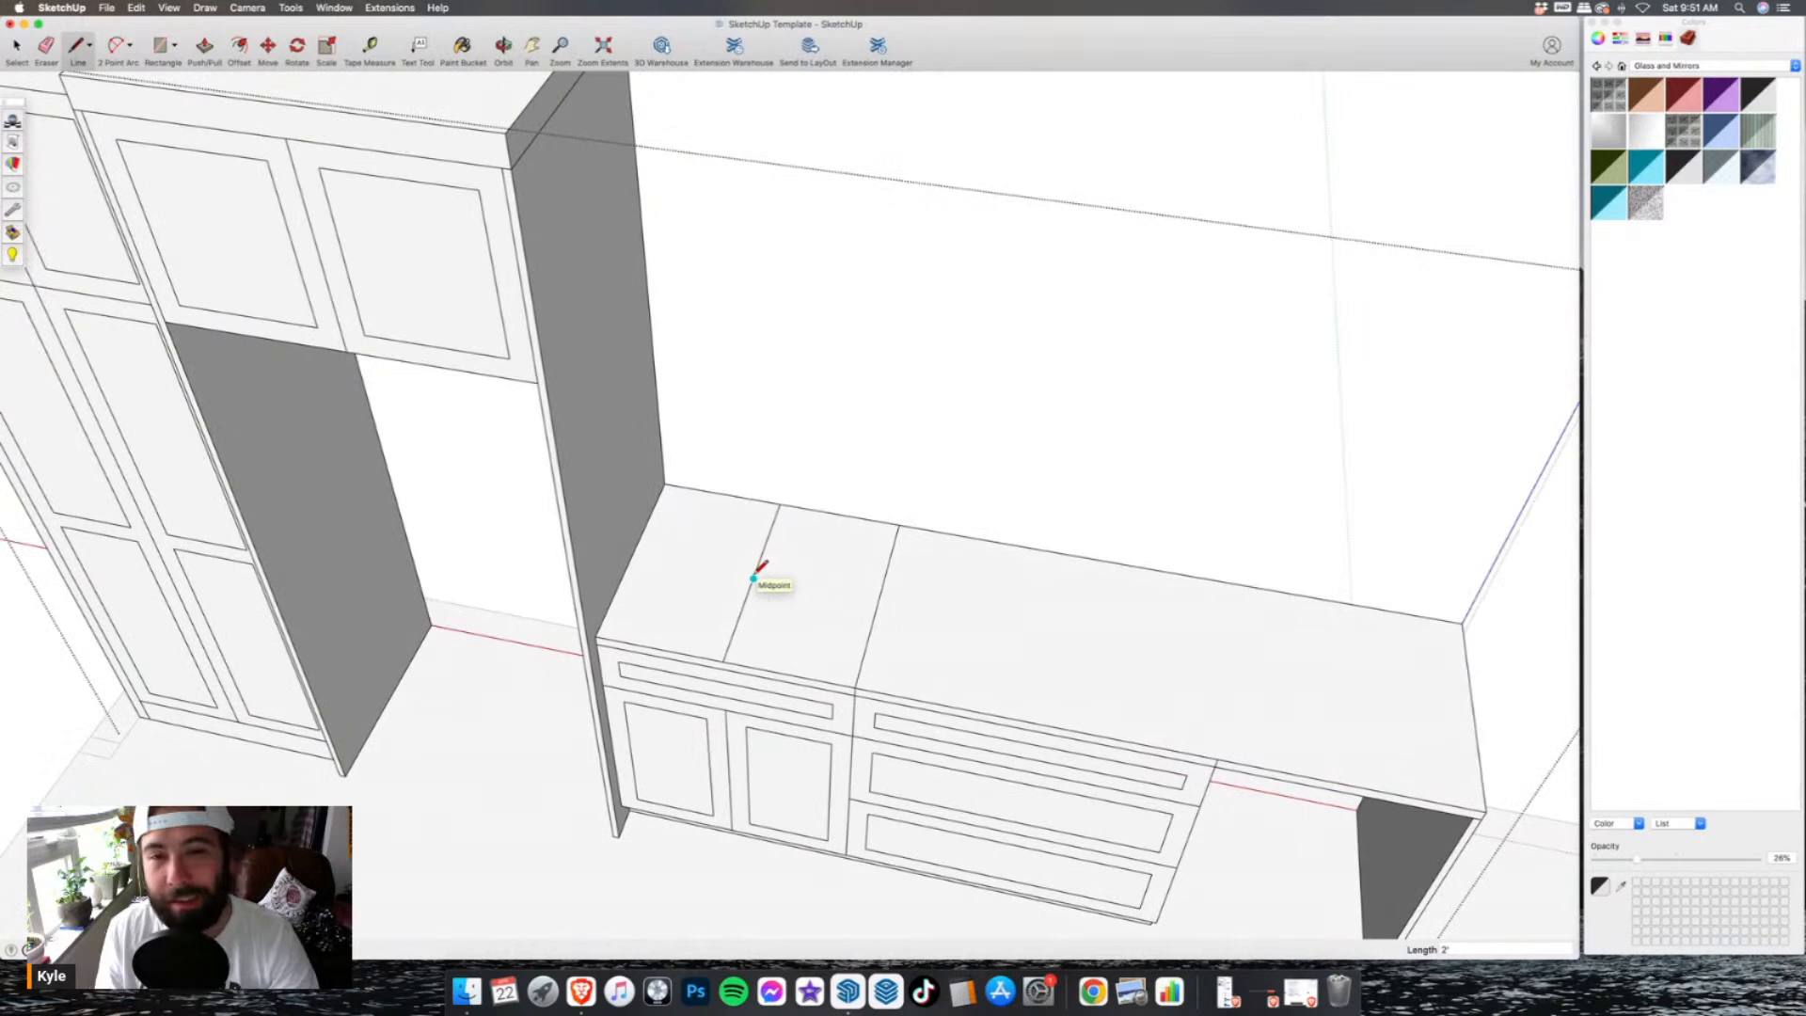
left_click(825, 591)
left_click(809, 647)
- Erase the extra center line segments around the sink outline and the joint line across the countertop
left_click(46, 56)
scroll(766, 513, "up", 5)
left_click(761, 560)
left_click(720, 701)
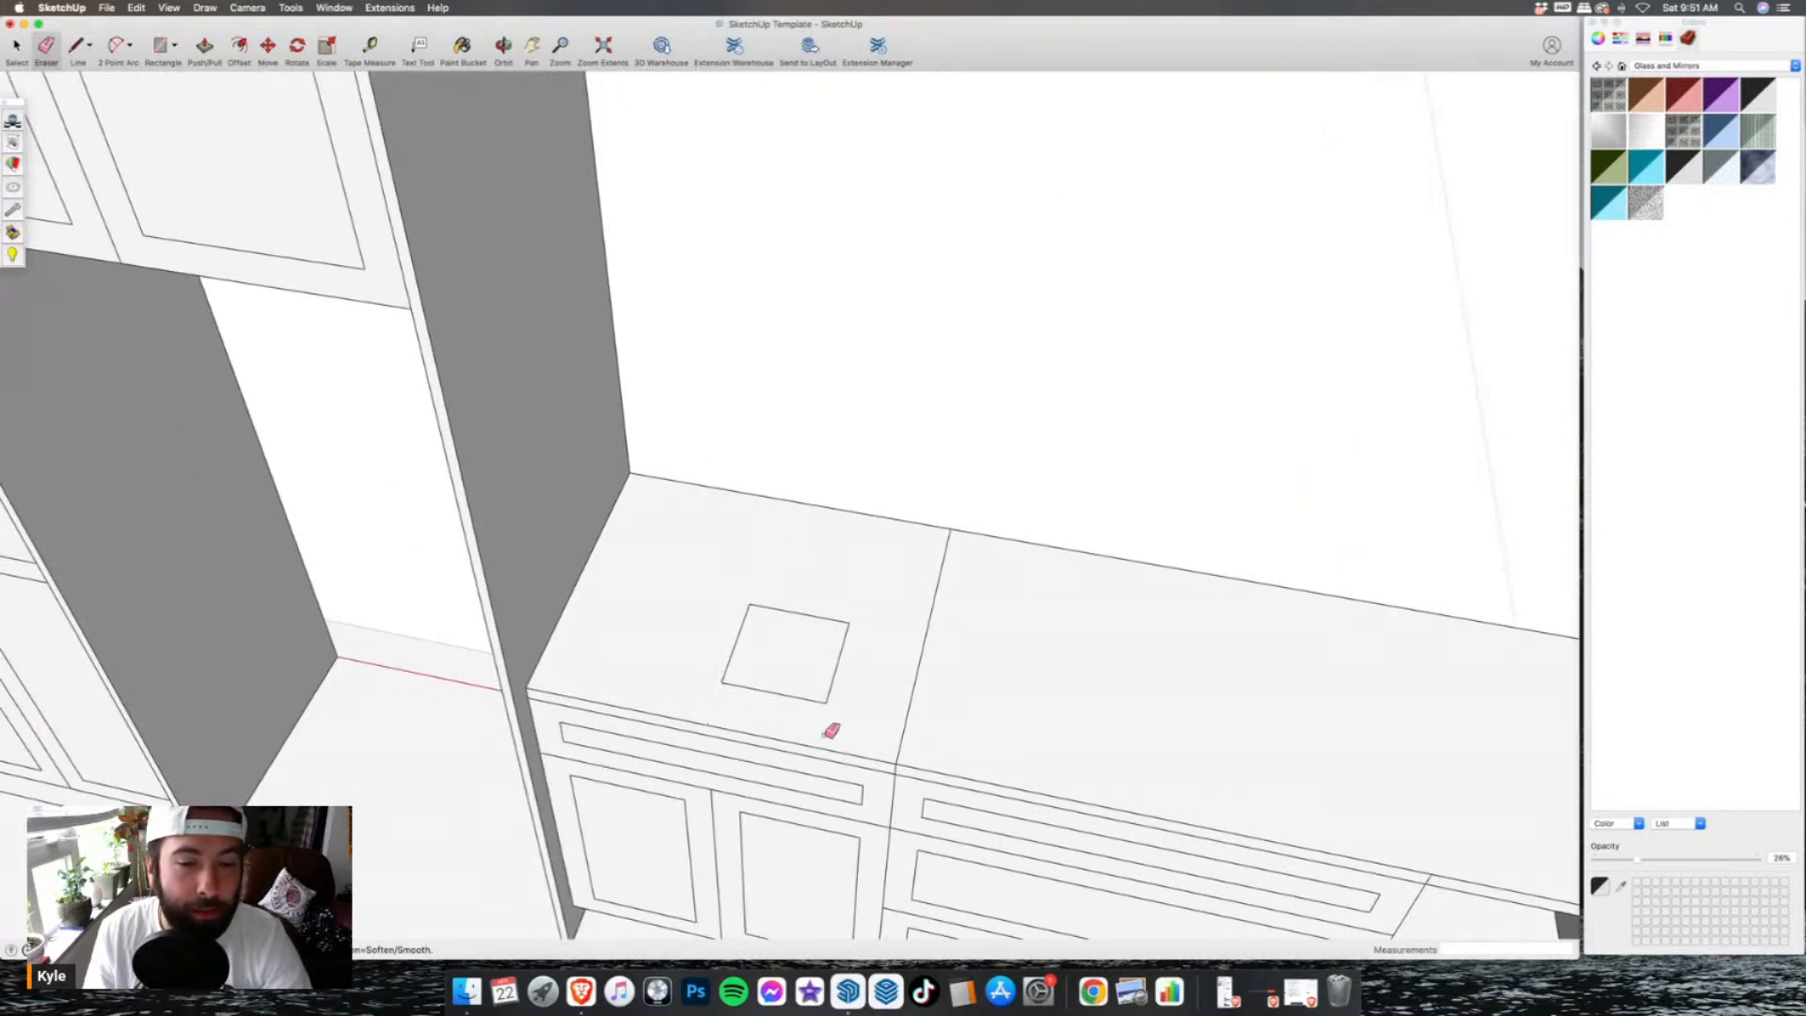
left_click(904, 748)
- Push the sink outline 3/4" down into the countertop and extend the recess's sides outward to enlarge it
left_click(217, 54)
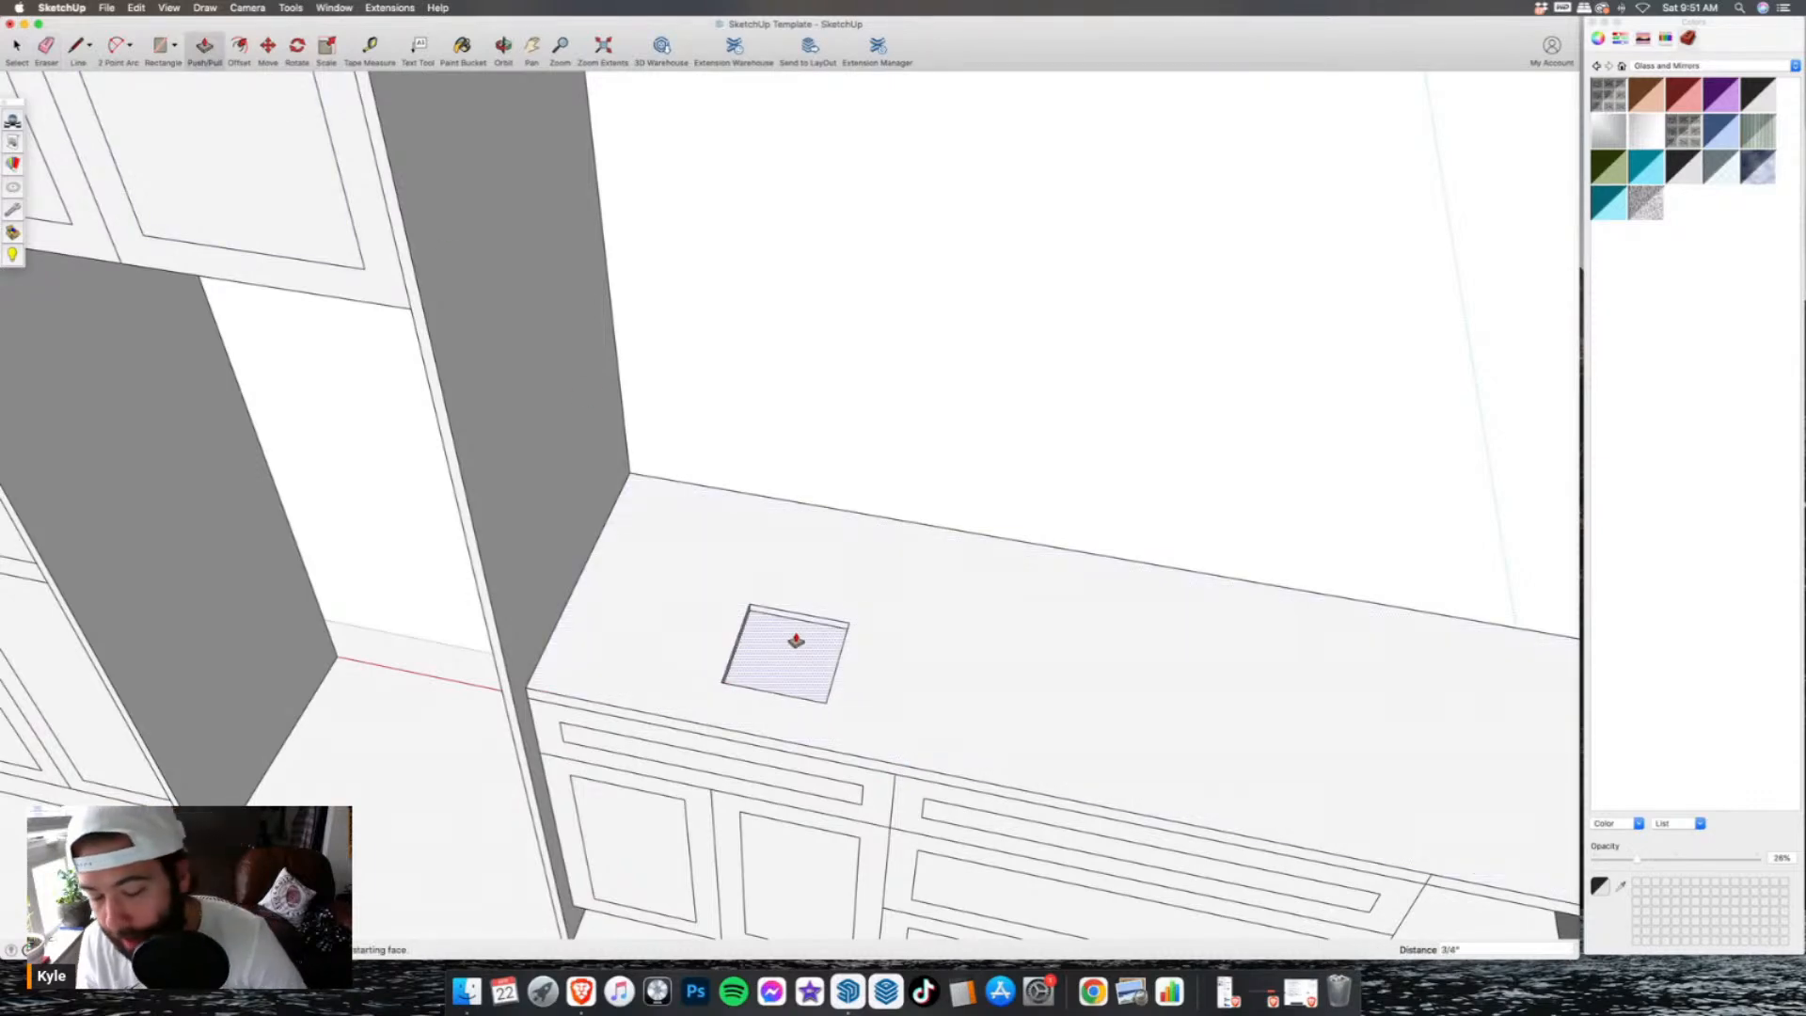
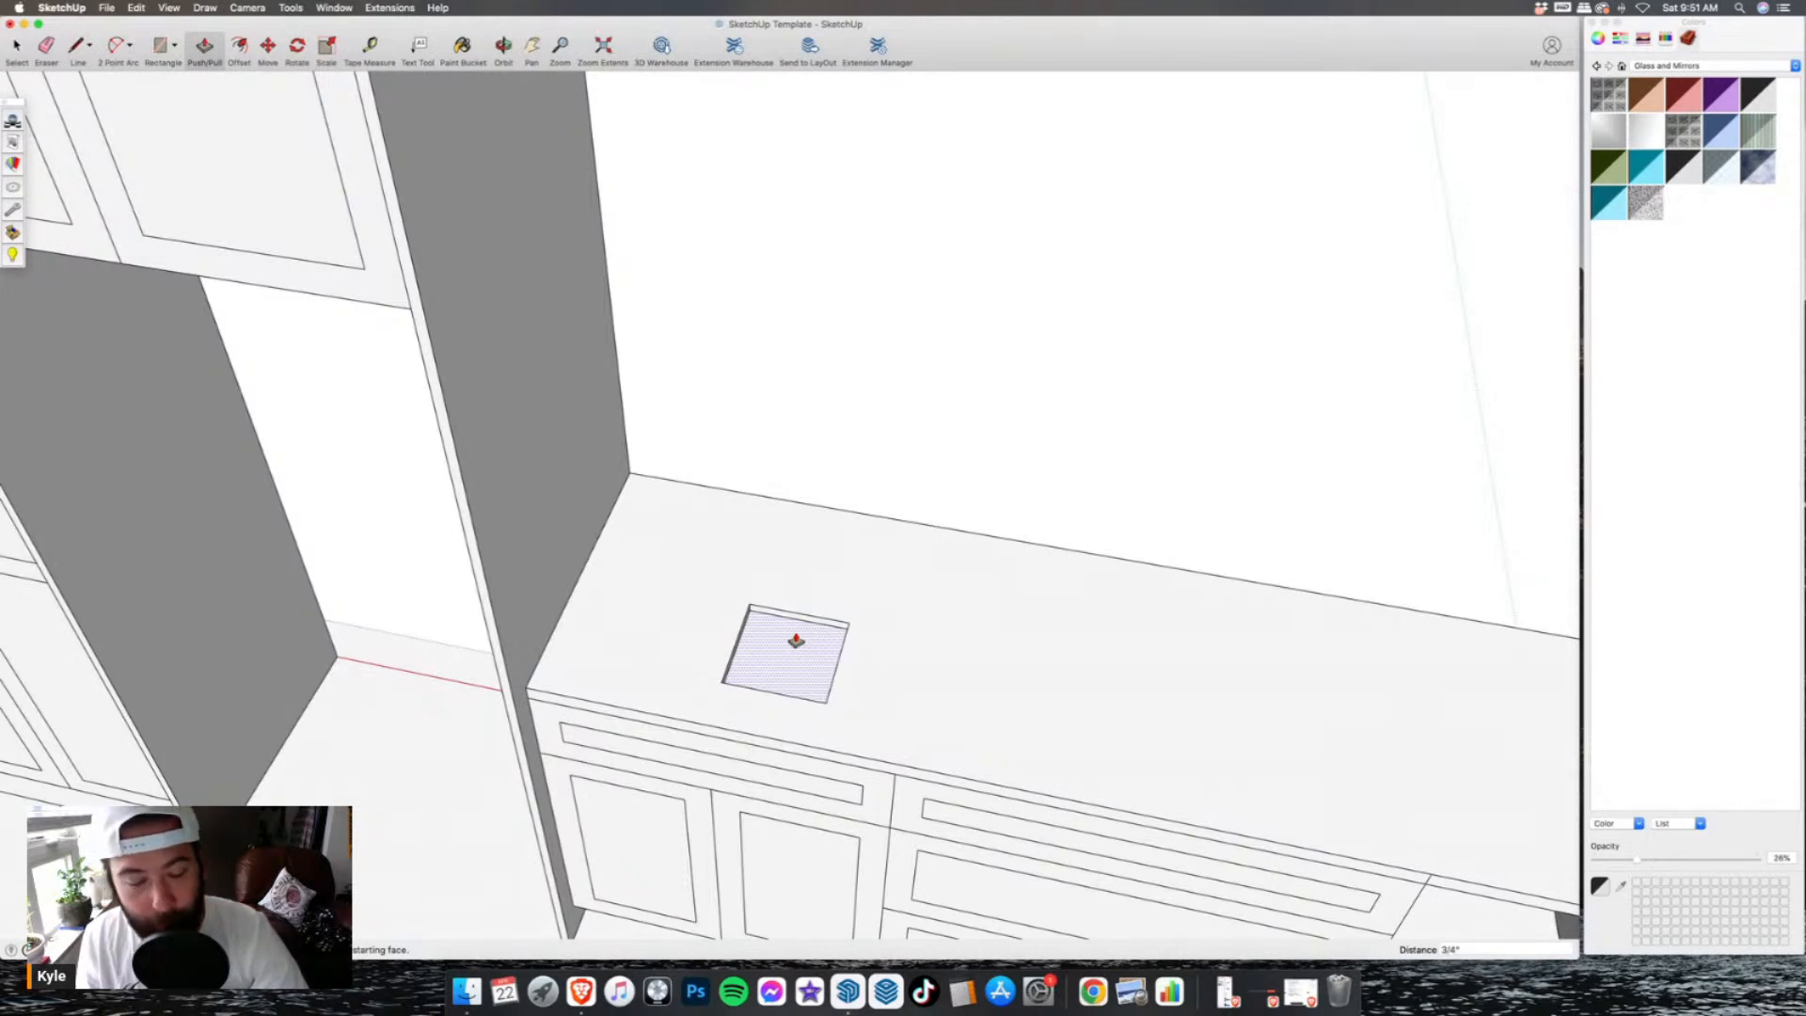
double_click(795, 641)
scroll(768, 616, "up", 3)
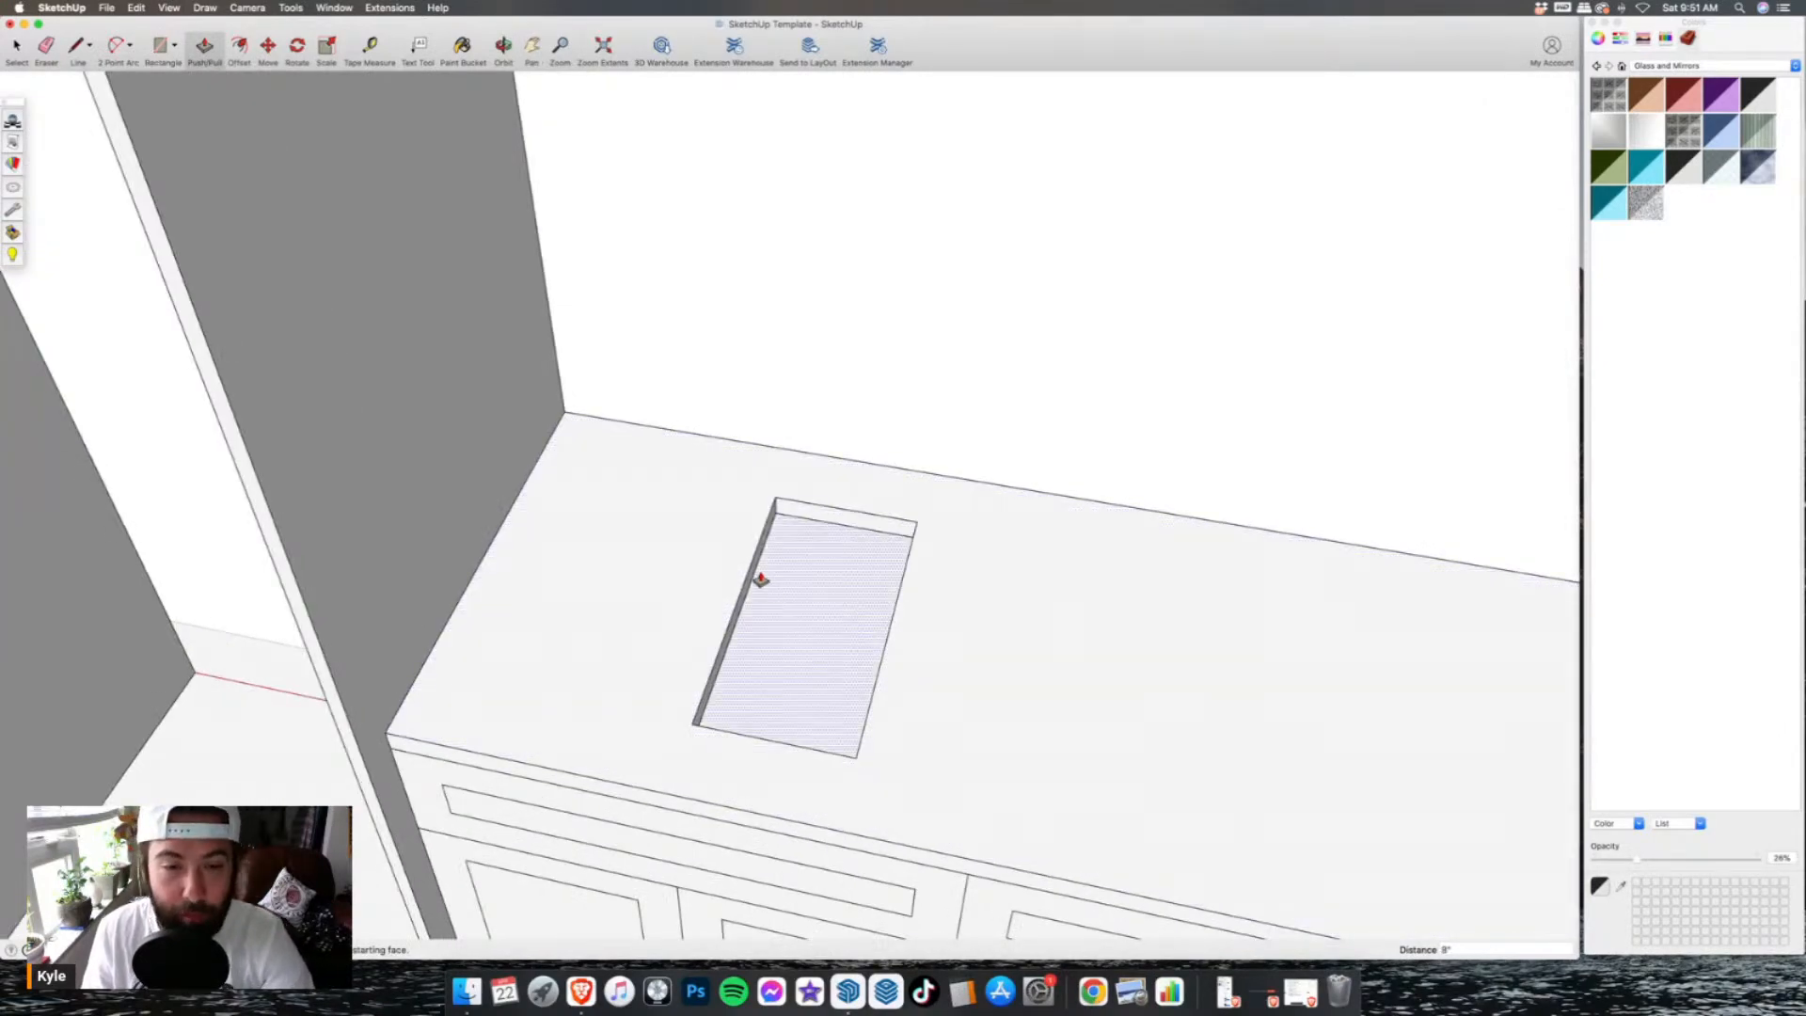
middle_click_drag(782, 581, 697, 645)
- Offset the bottom face of the sink recess inward by 0.25"
scroll(698, 646, "down", 4)
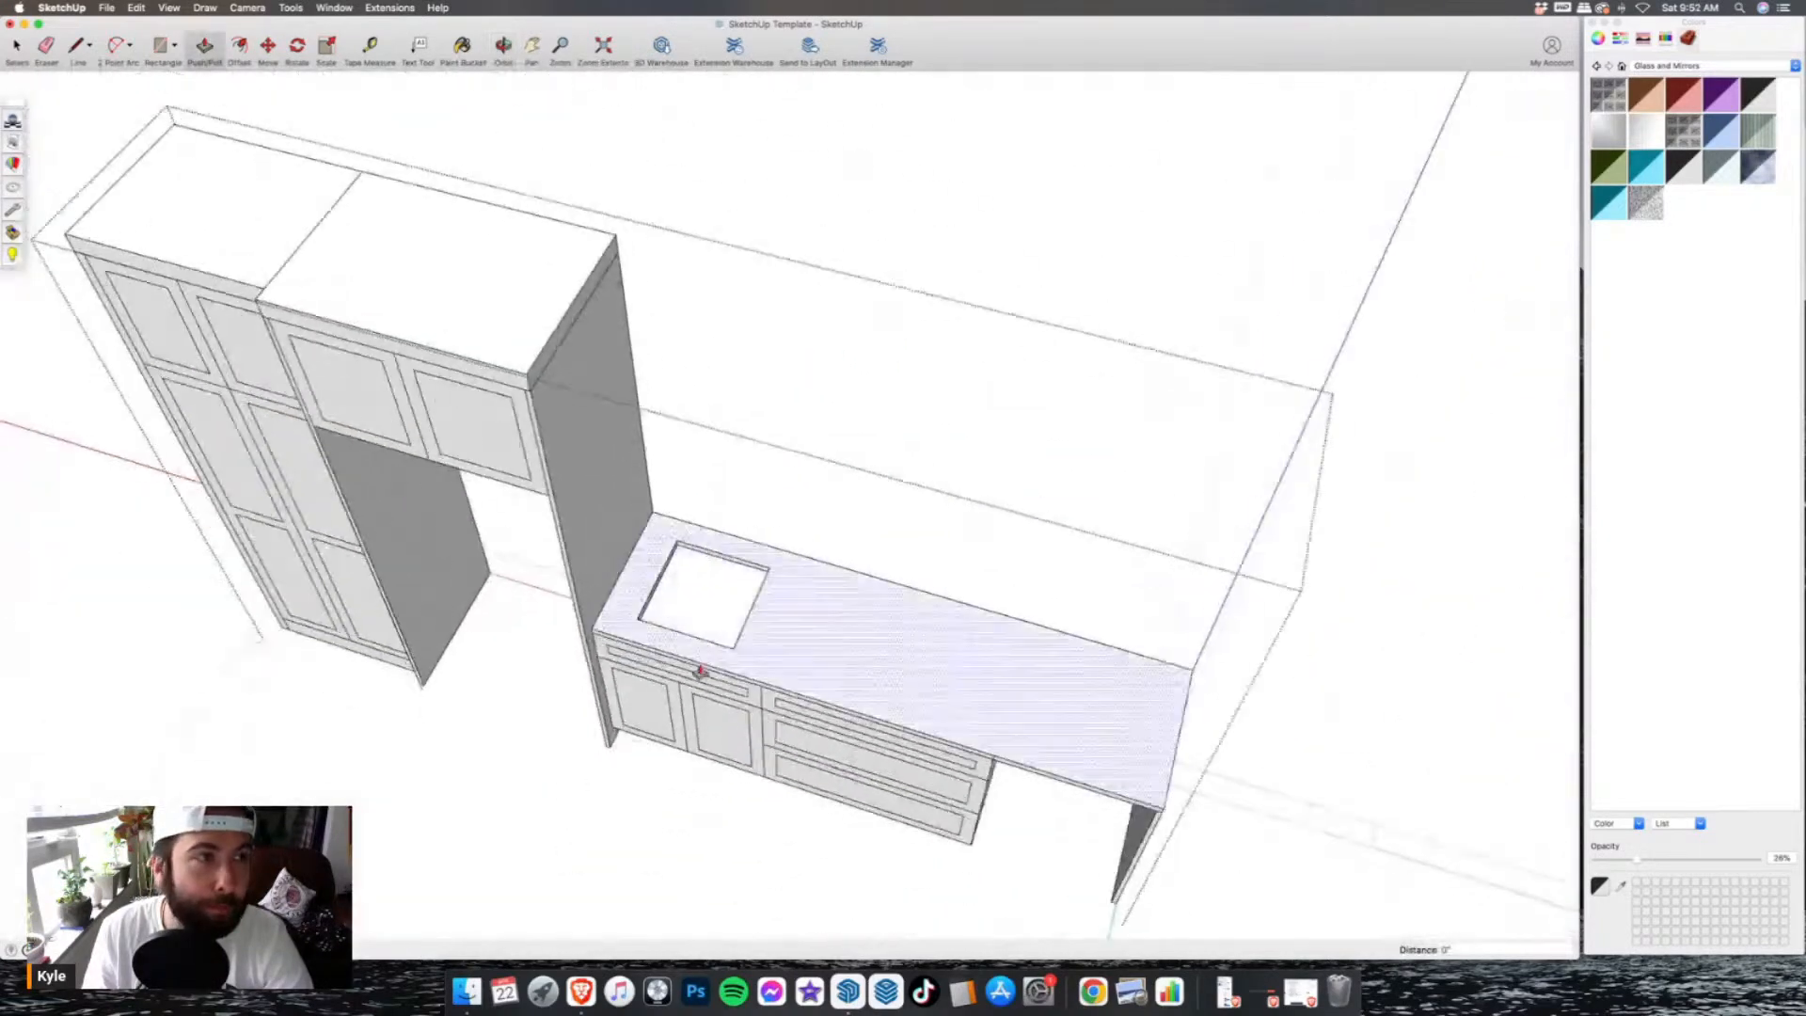
scroll(698, 646, "up", 4)
left_click(239, 49)
scroll(496, 226, "up", 2)
middle_click_drag(725, 565, 780, 631)
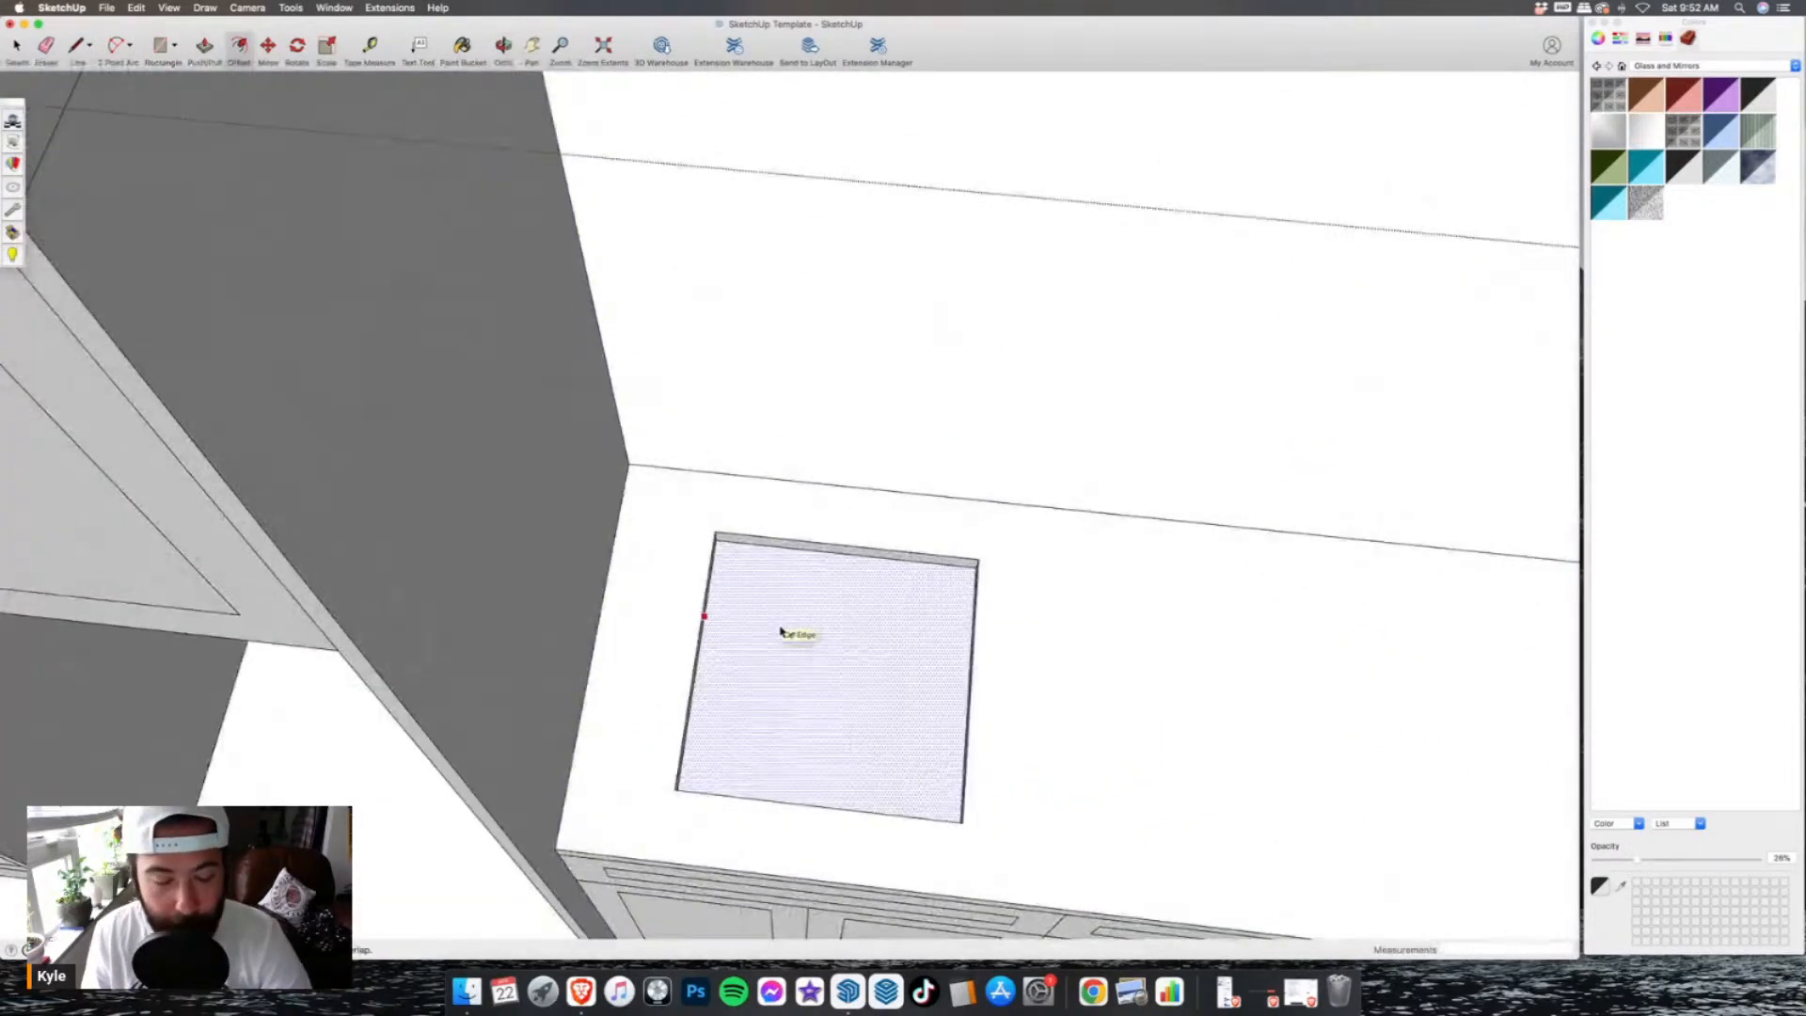
type(".25")
key("Return")
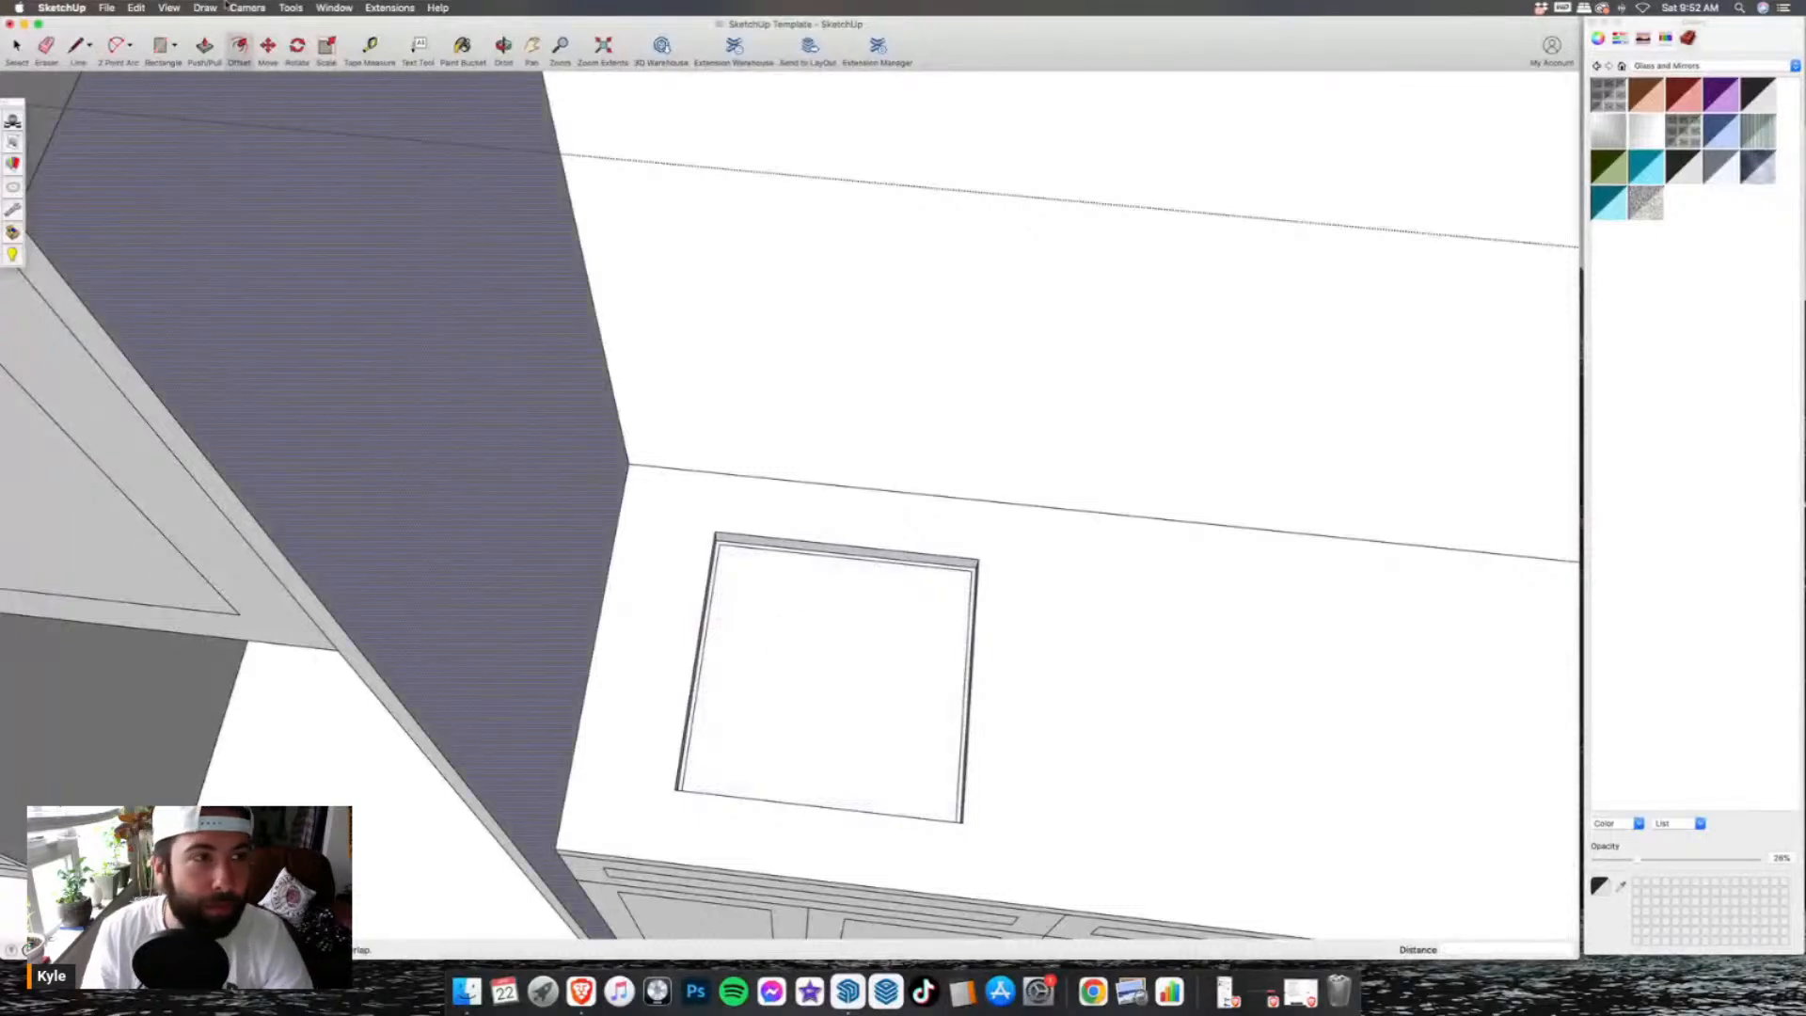
- Select the sink recess's side faces and inner offset lines and move them 1.5" toward the countertop's front edge
left_click(203, 49)
scroll(691, 572, "down", 2)
middle_click_drag(855, 579, 386, 468)
left_click(16, 49)
scroll(557, 508, "up", 7)
left_click(665, 577)
scroll(395, 459, "up", 3)
left_click(416, 379)
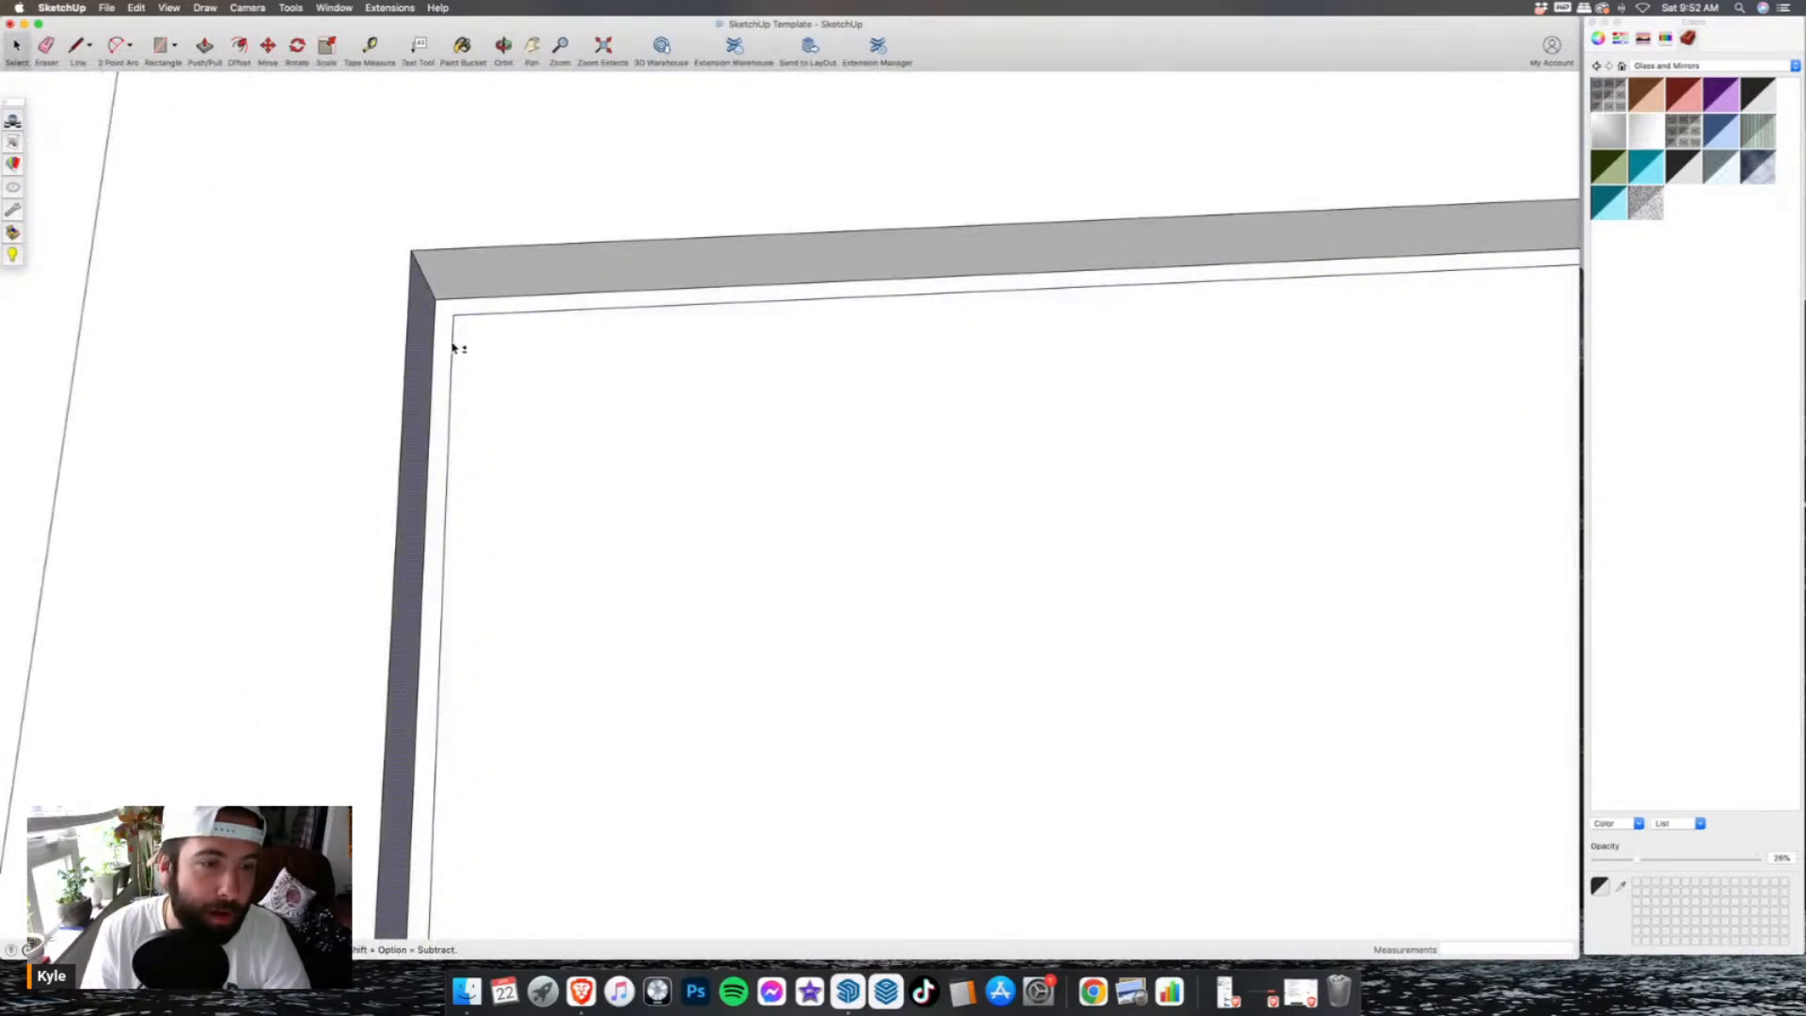
scroll(912, 404, "down", 4)
scroll(1108, 403, "up", 4)
left_click(1104, 391, "shift")
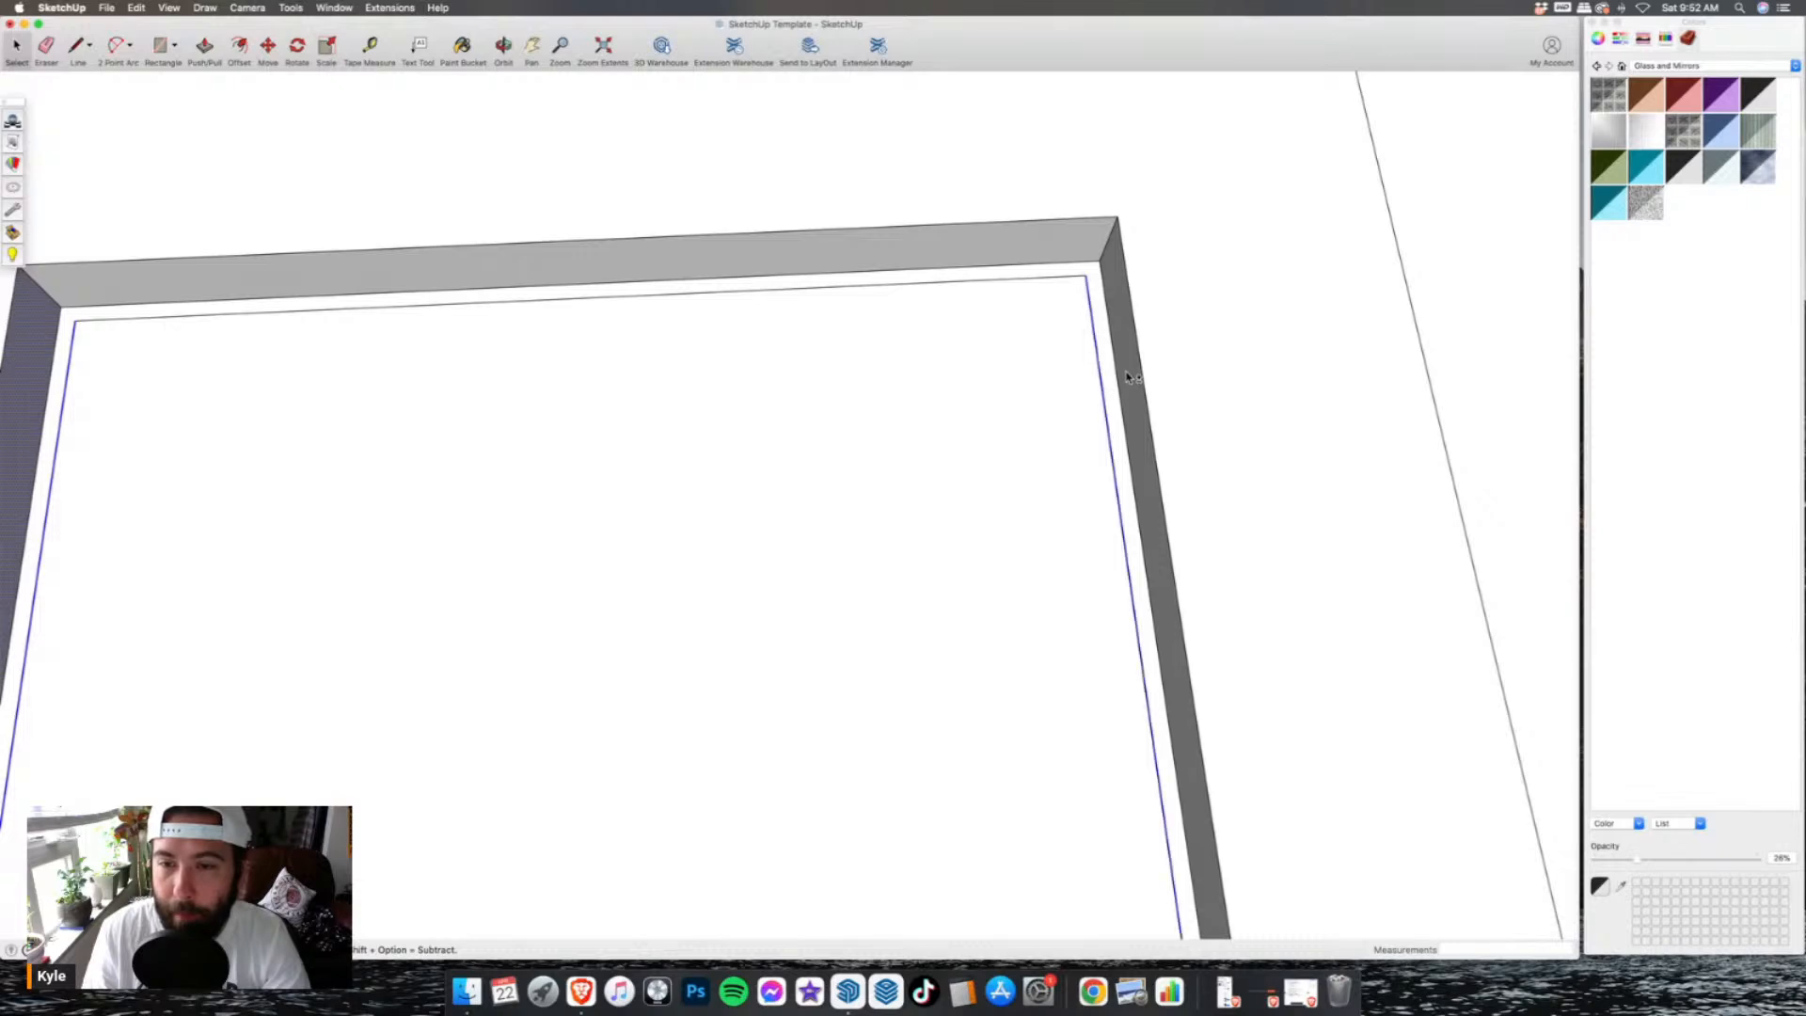
scroll(1040, 388, "down", 5)
left_click(268, 47)
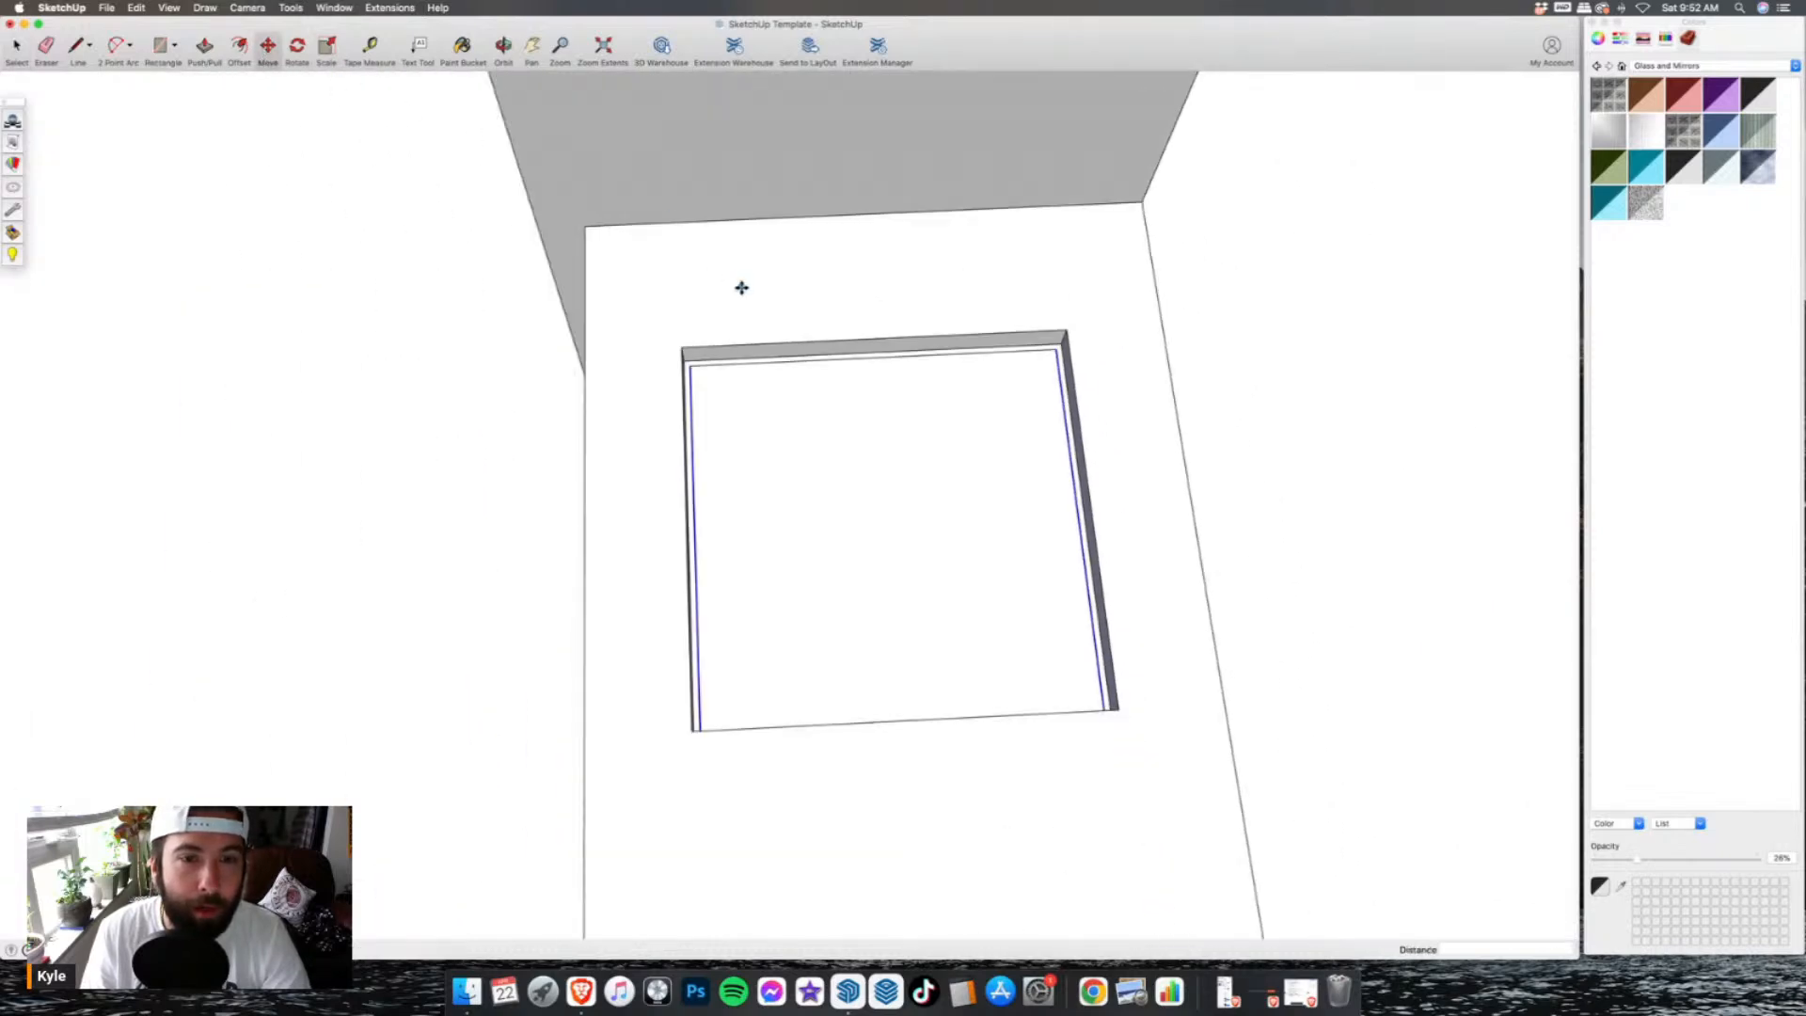
left_click(738, 286)
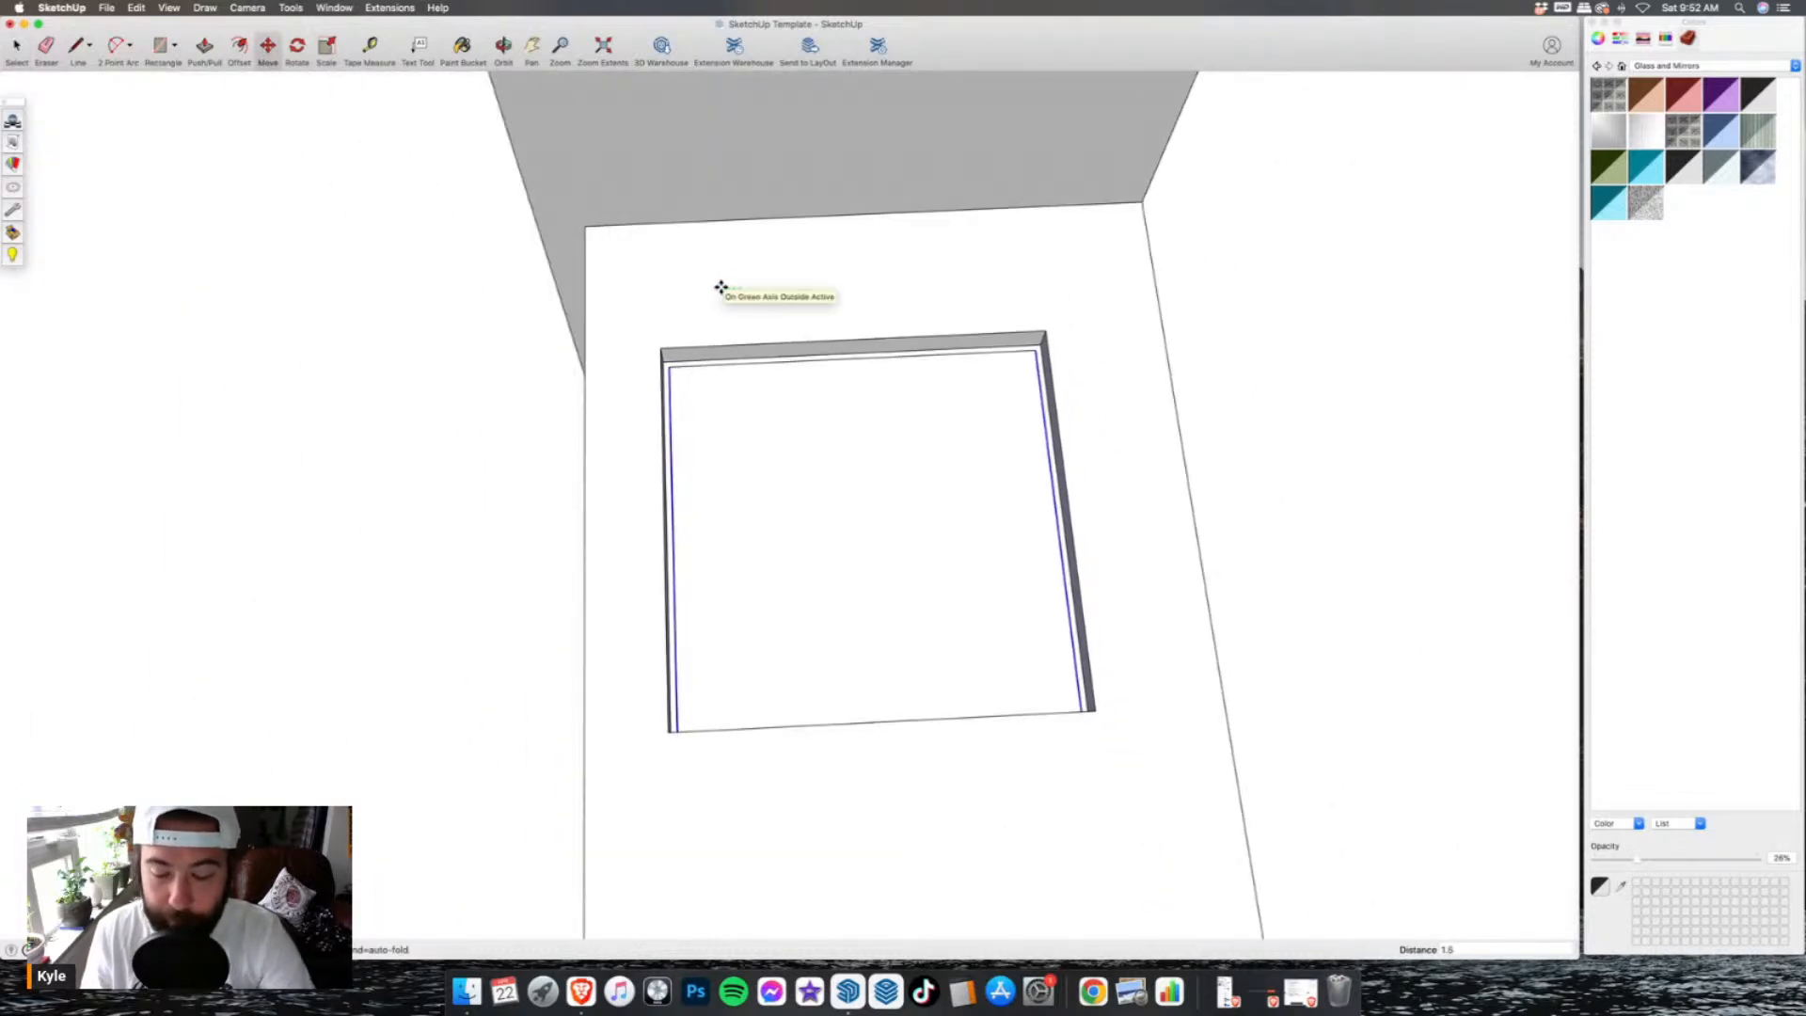
key("Return")
- Paint the inner bottom face of the sink recess with a shiny silver material from the Metal collection
middle_click_drag(607, 375, 657, 291)
scroll(656, 291, "down", 2)
left_click(202, 47)
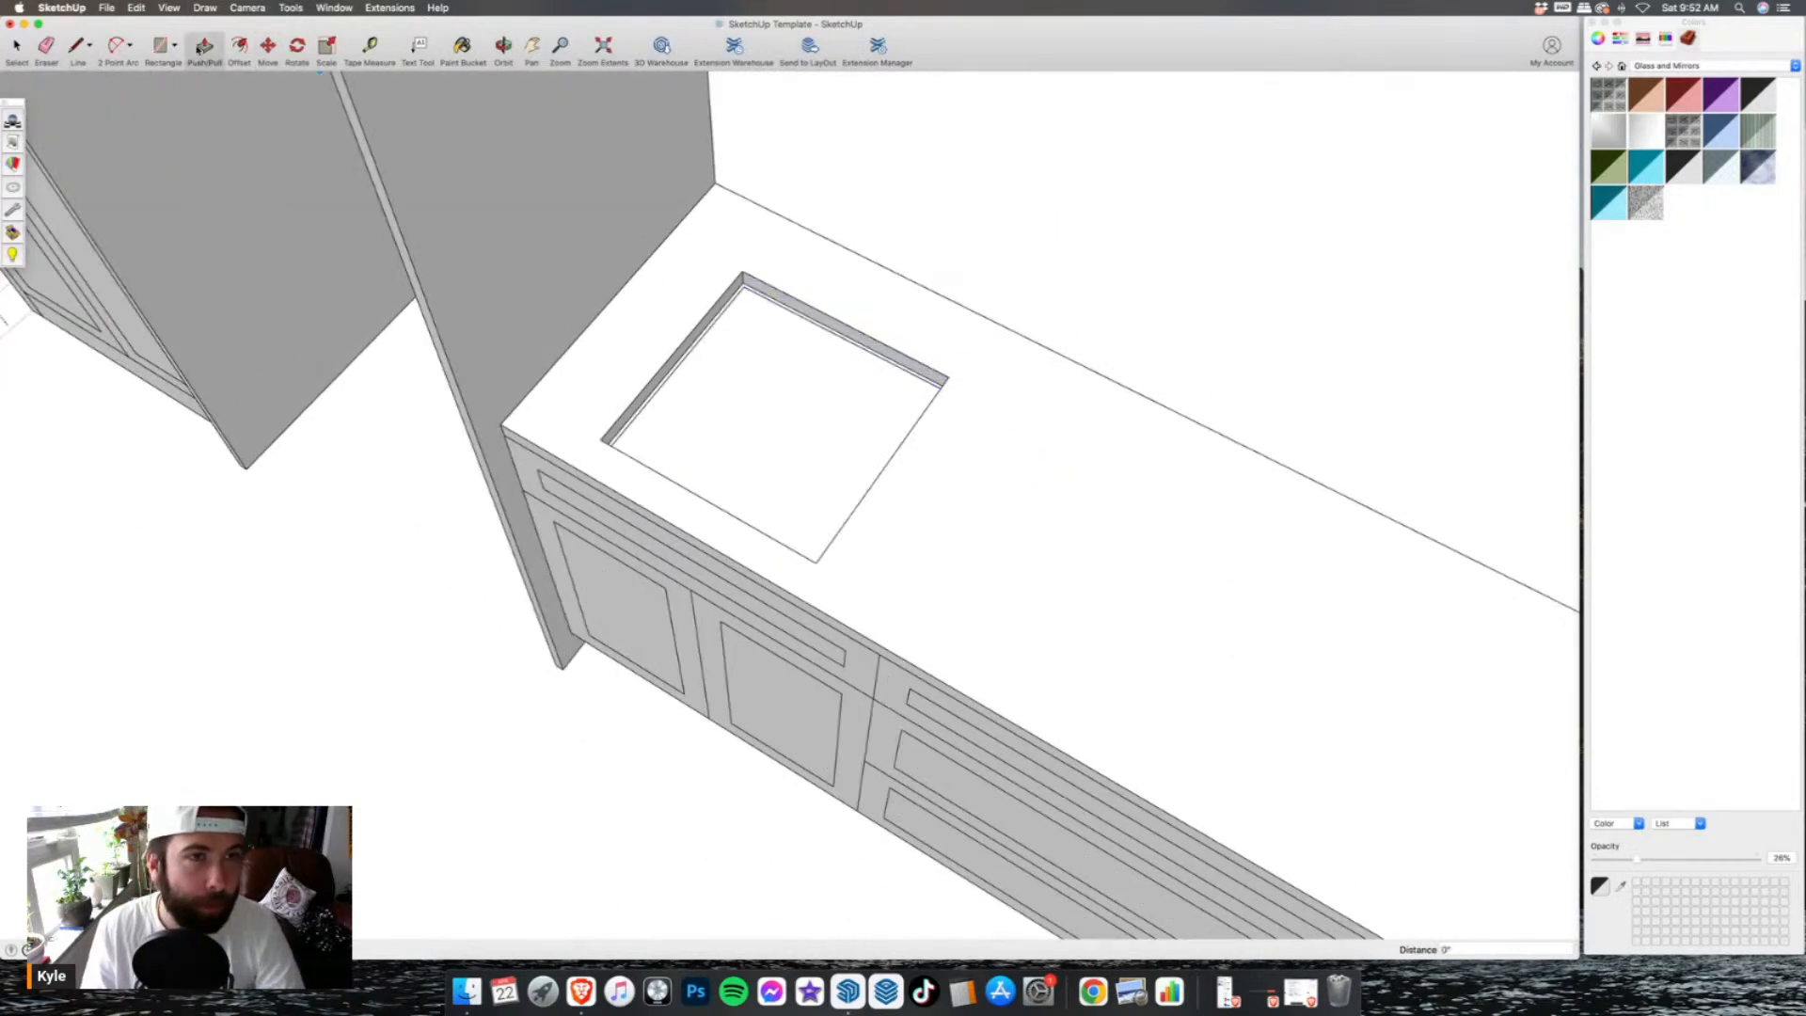
left_click(1648, 67)
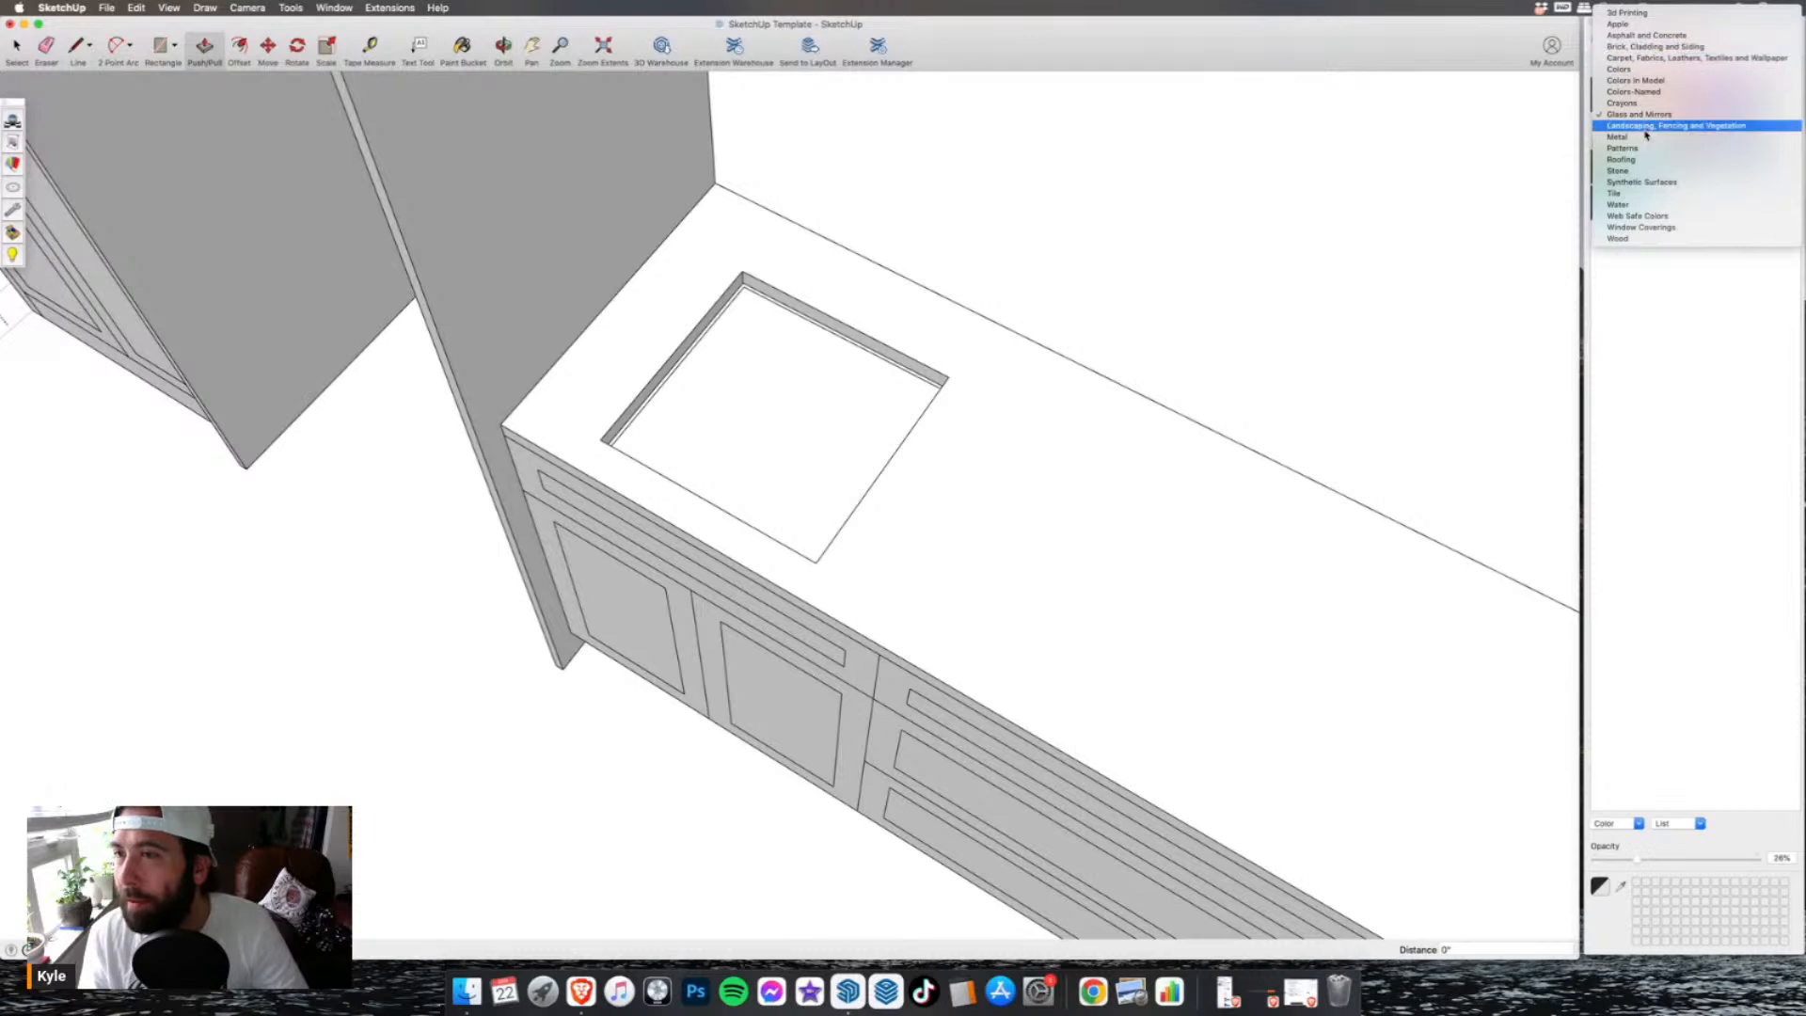
left_click(1645, 138)
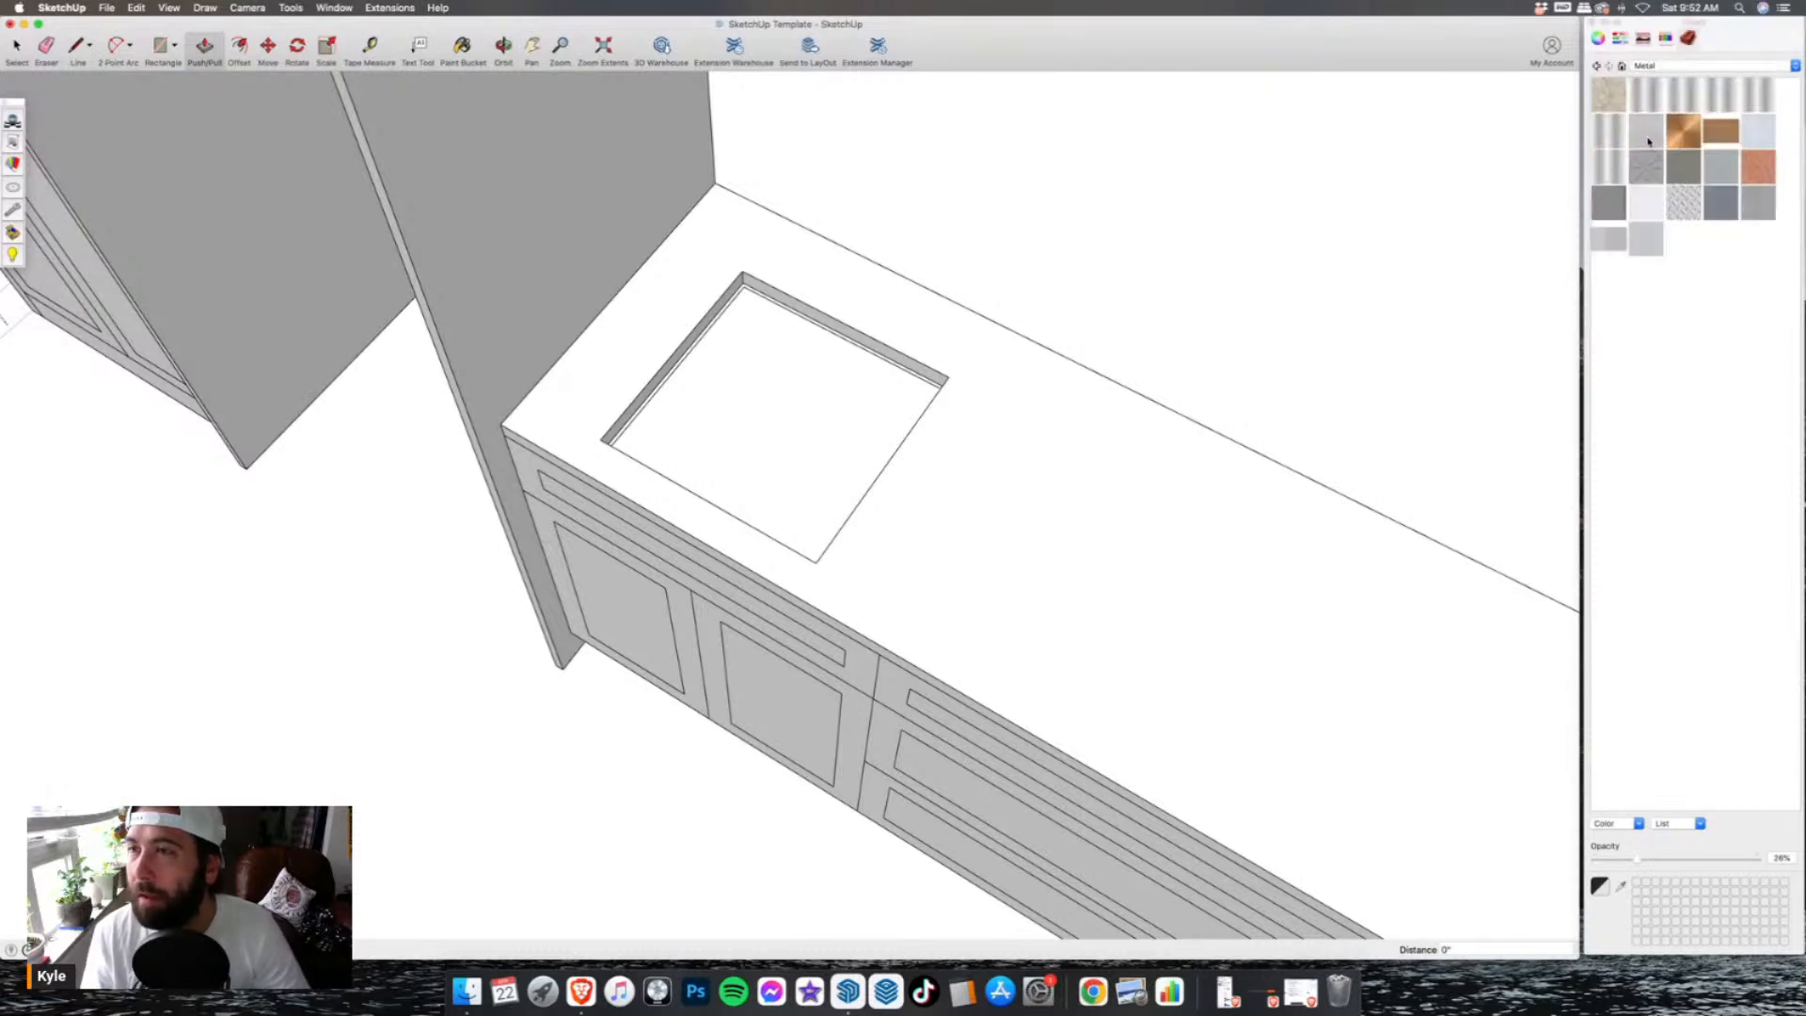
key("b")
left_click(824, 369)
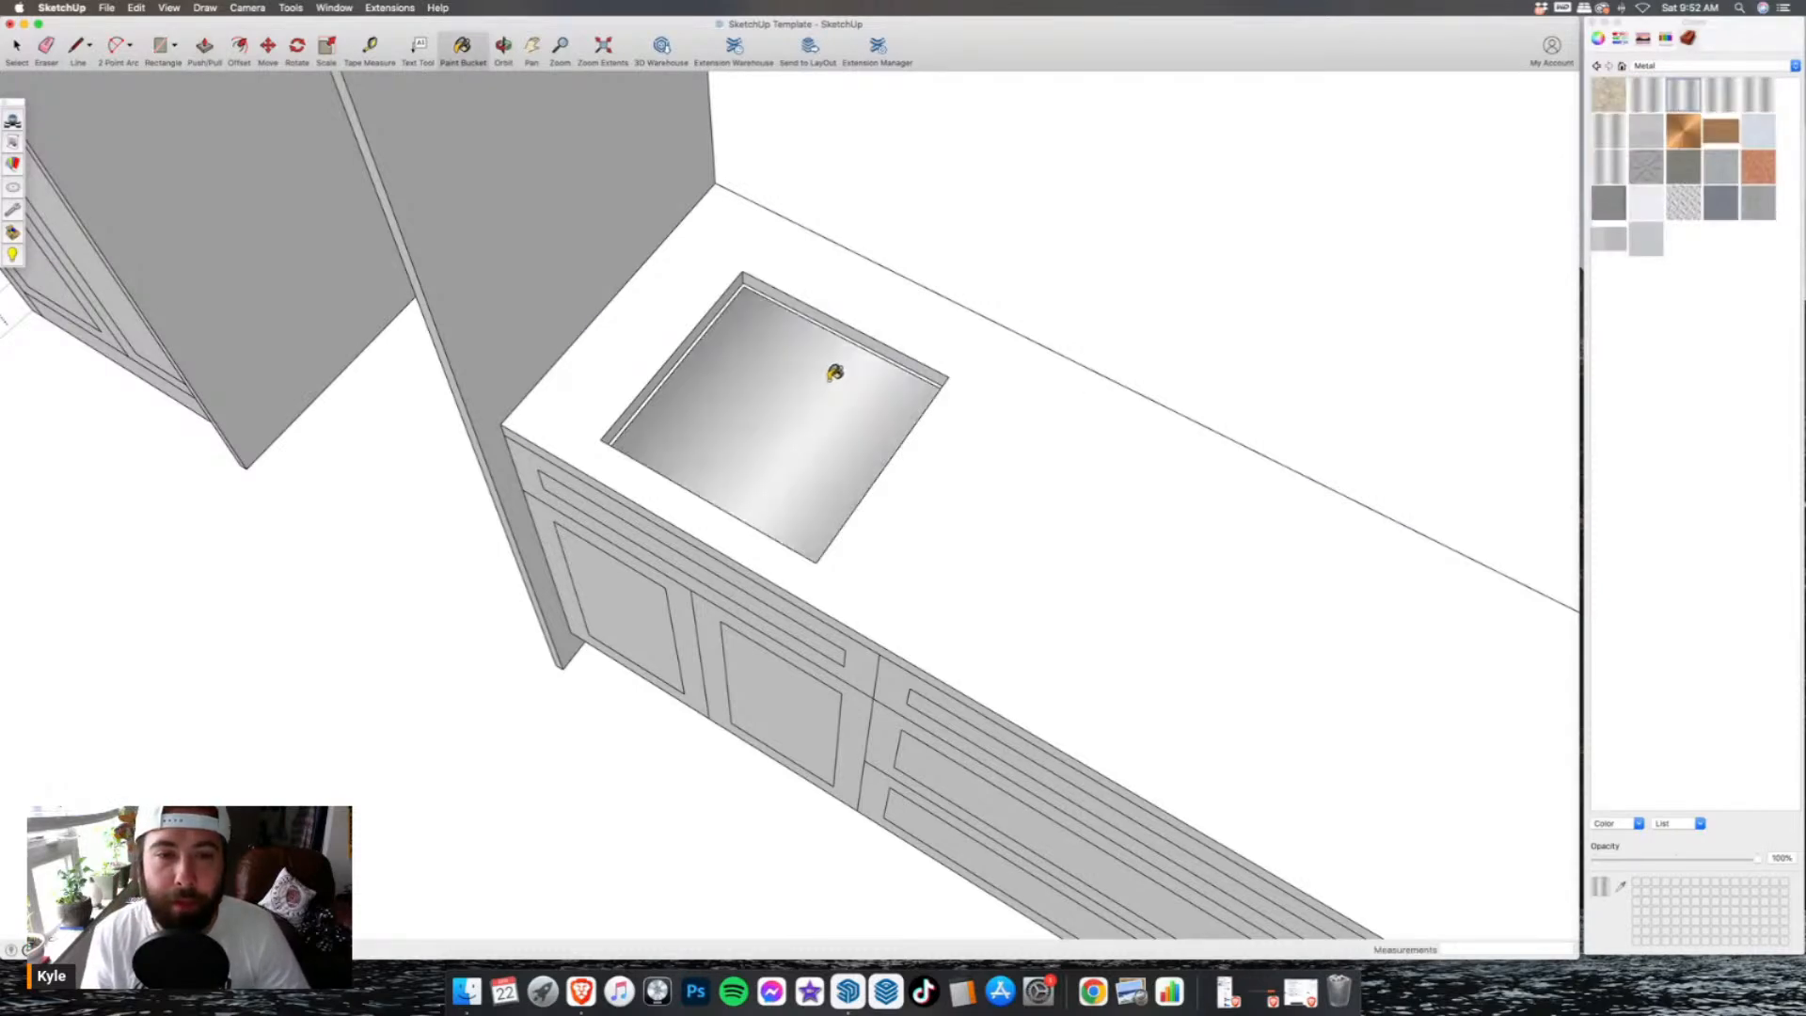
scroll(724, 235, "up", 5)
scroll(740, 230, "down", 6)
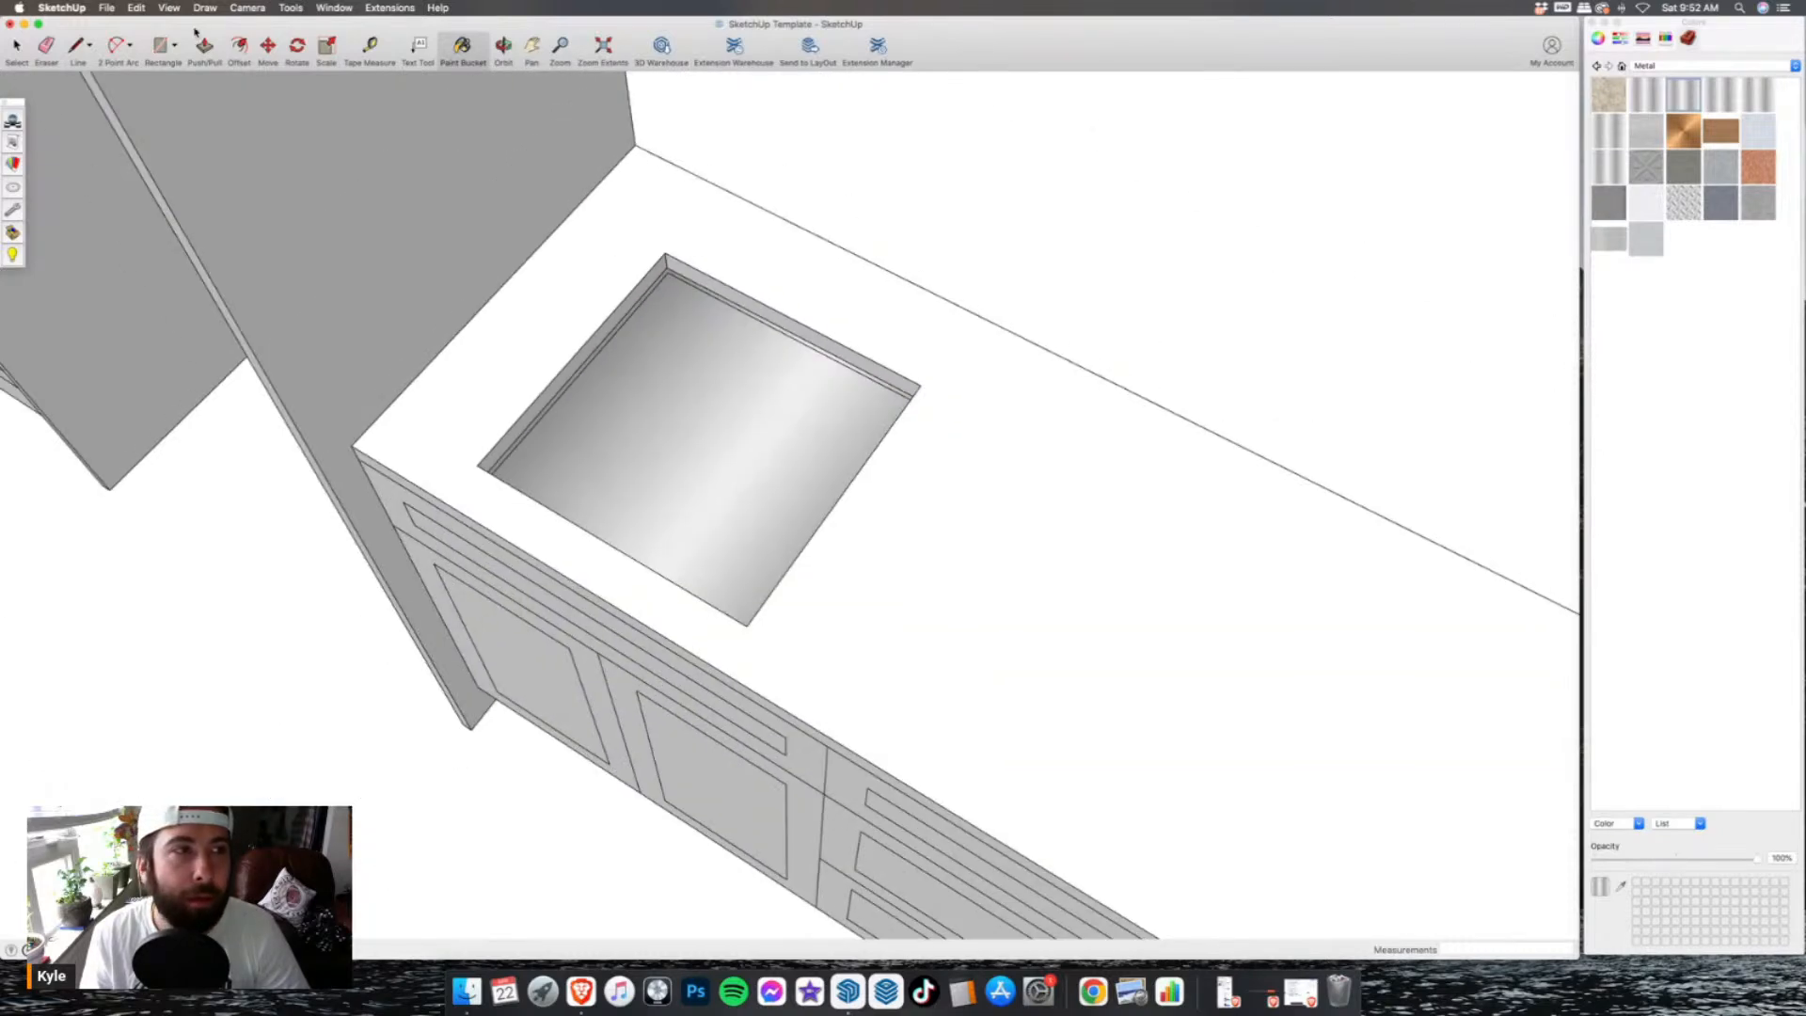
- Push the sink's inner bottom face down 8" with Push/Pull to form the basin
key("p")
left_click(724, 356)
type("8")
key("Return")
- Draw two diagonal lines across the basin's bottom, connecting its opposite corners
middle_click_drag(728, 380, 758, 764)
scroll(739, 744, "up", 5)
key("l")
left_click(1021, 796)
left_click(666, 327)
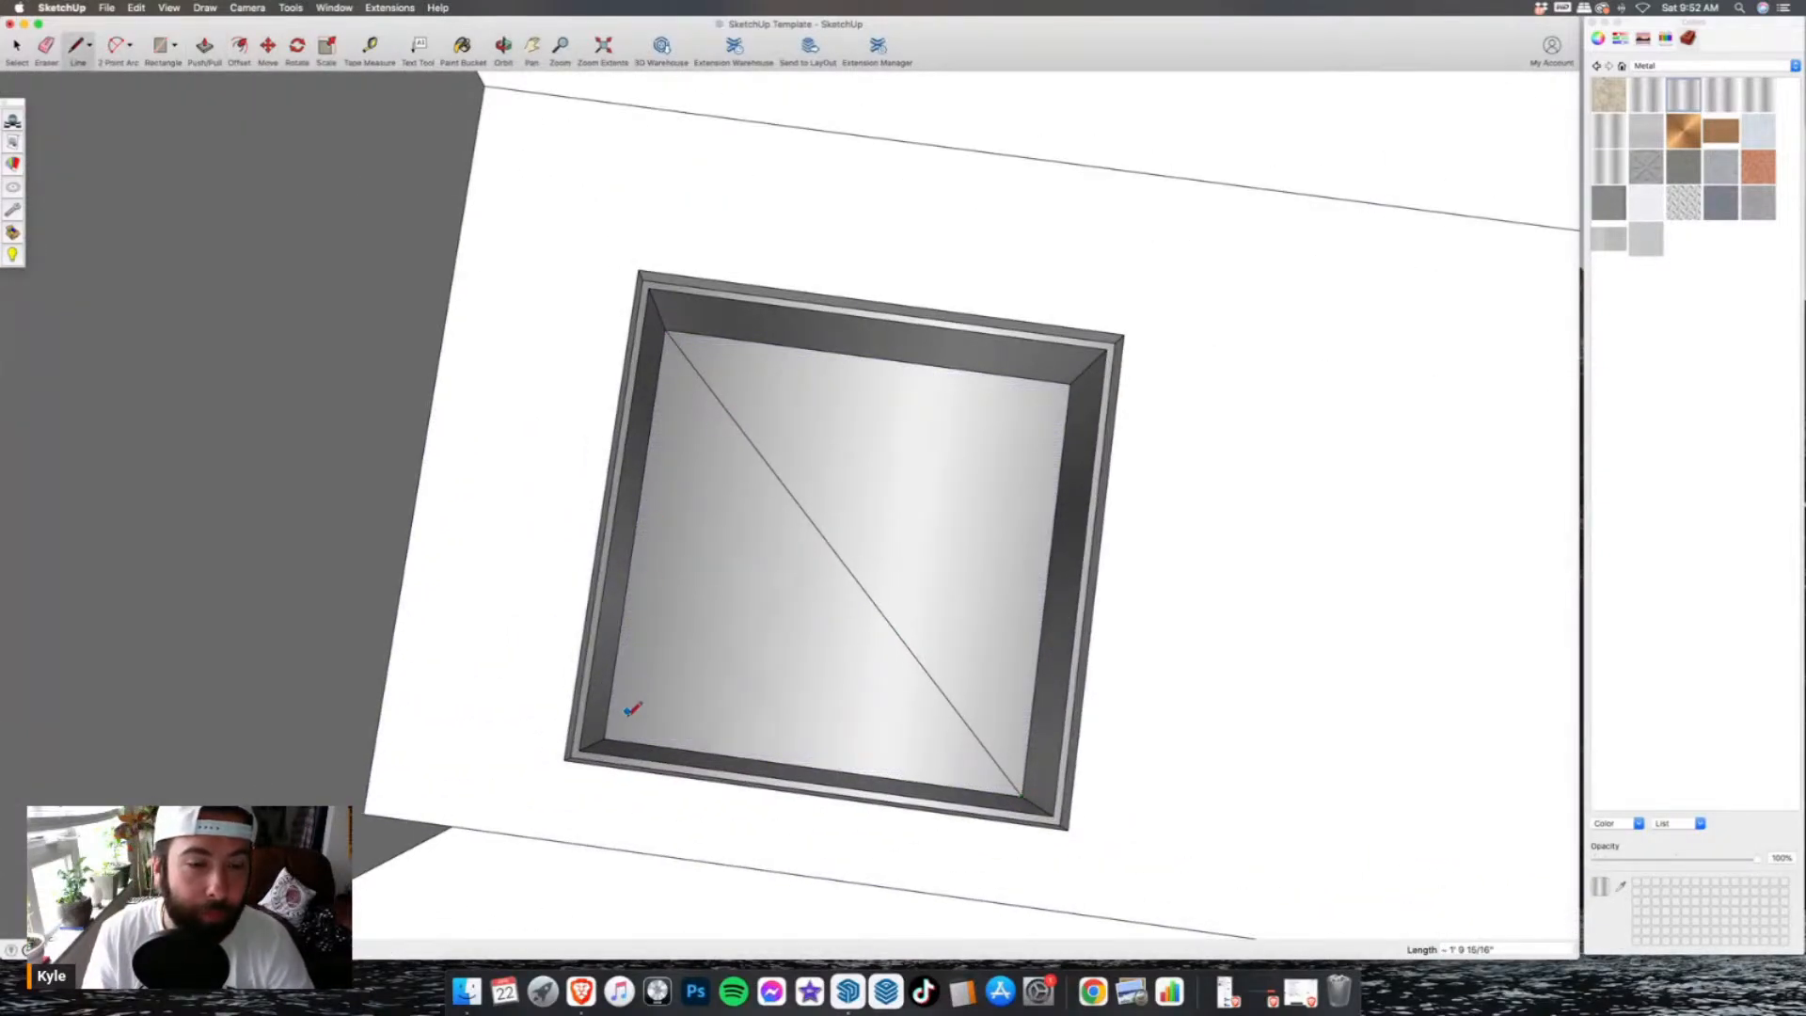
left_click(605, 736)
left_click(1073, 381)
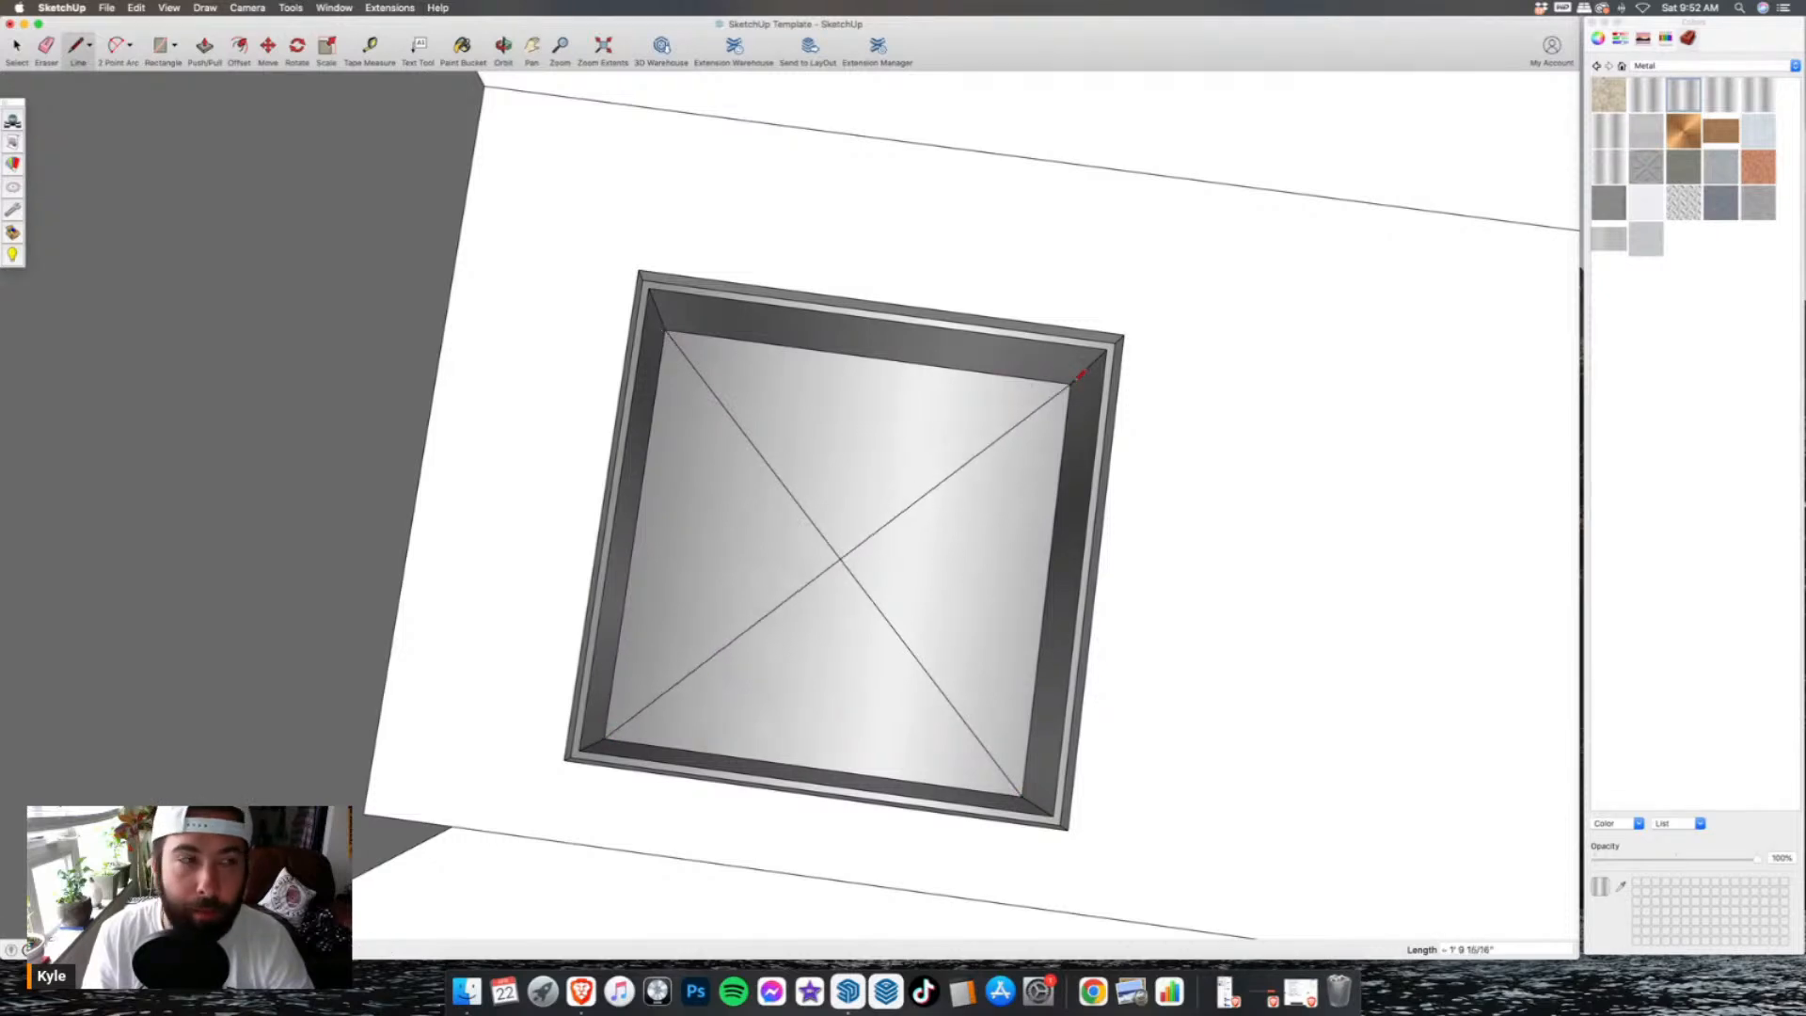
- Draw a drain circle of 1.5" radius where the basin's diagonals cross and erase the line segments inside it
left_click(174, 45)
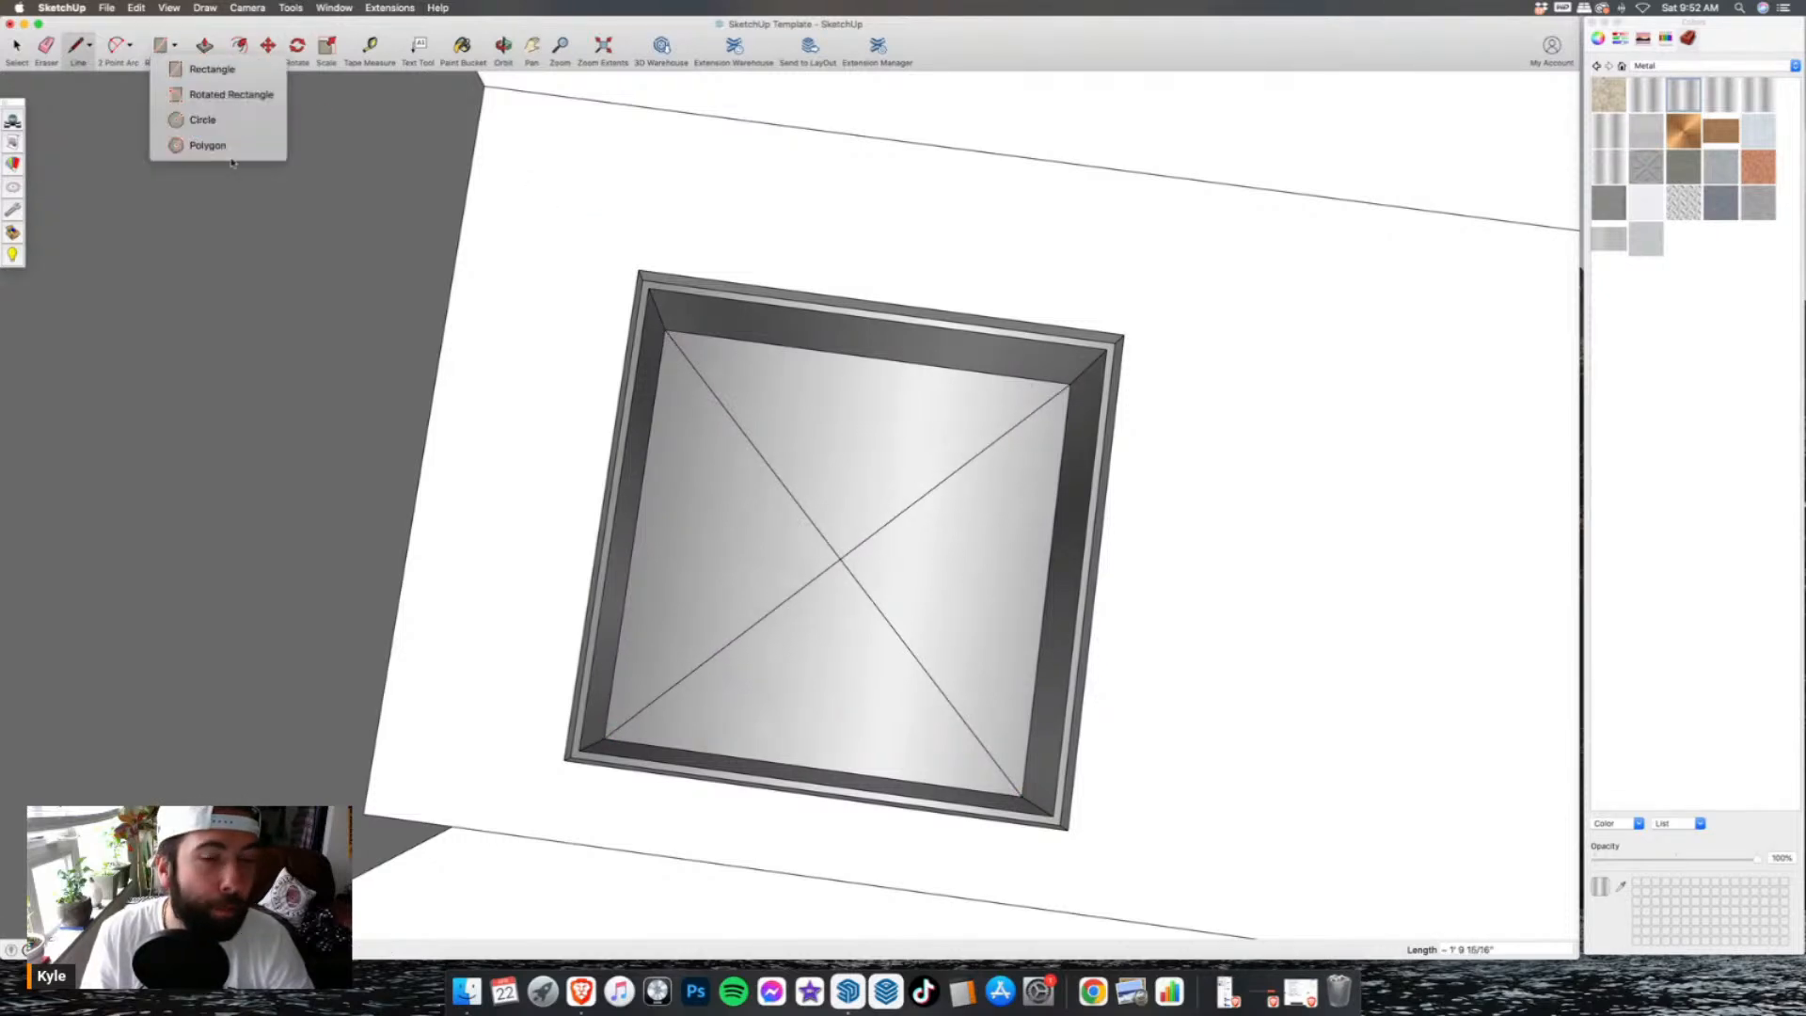
left_click(193, 117)
left_click(840, 559)
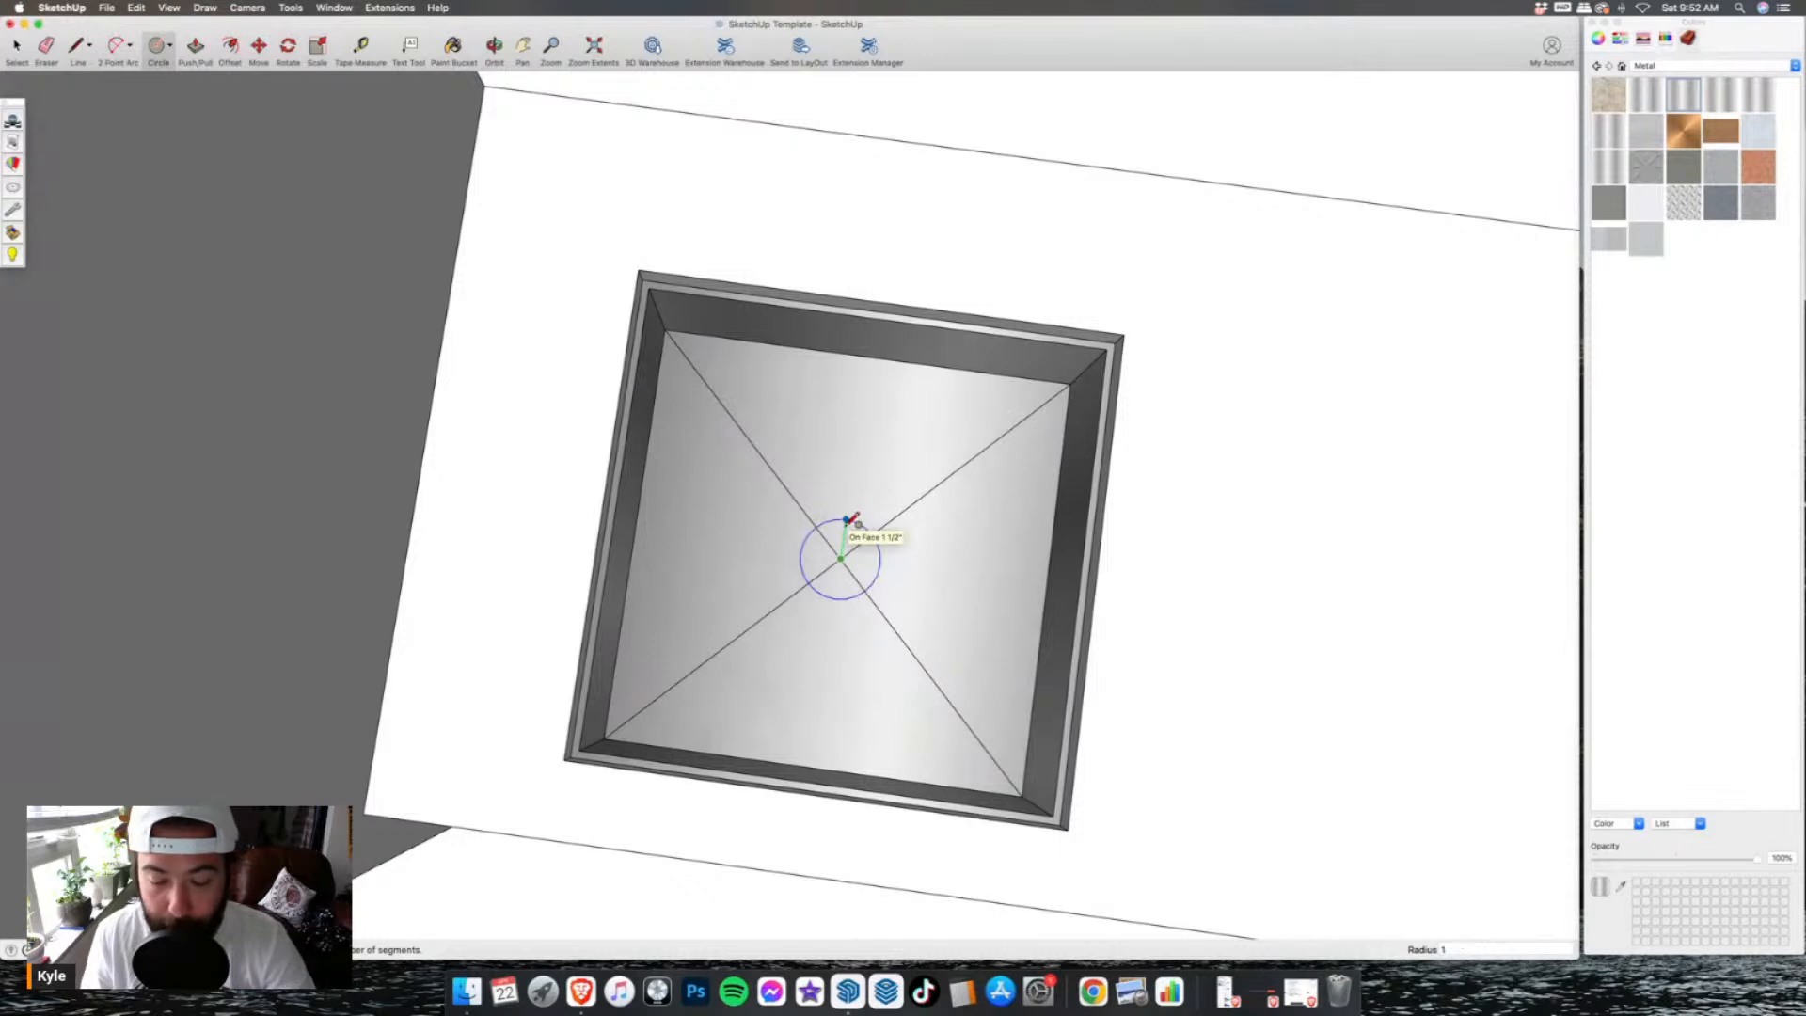
key("Return")
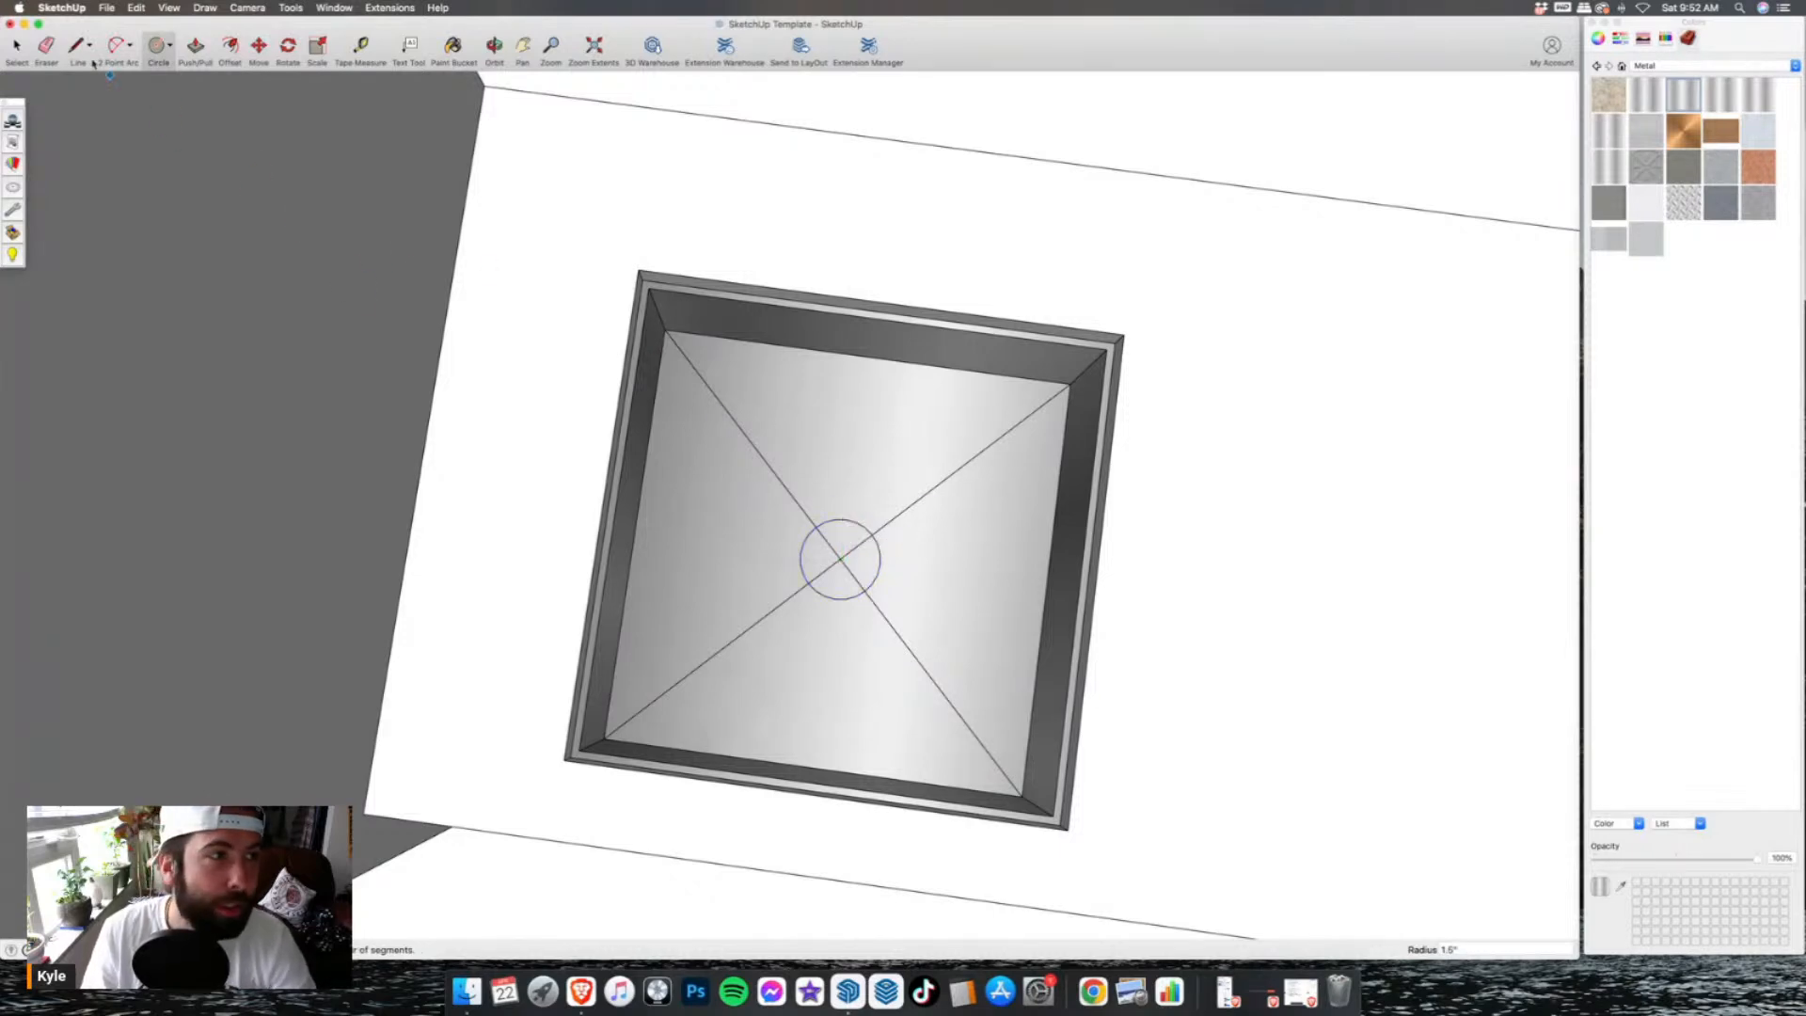
left_click(46, 45)
left_click_drag(840, 561, 838, 548)
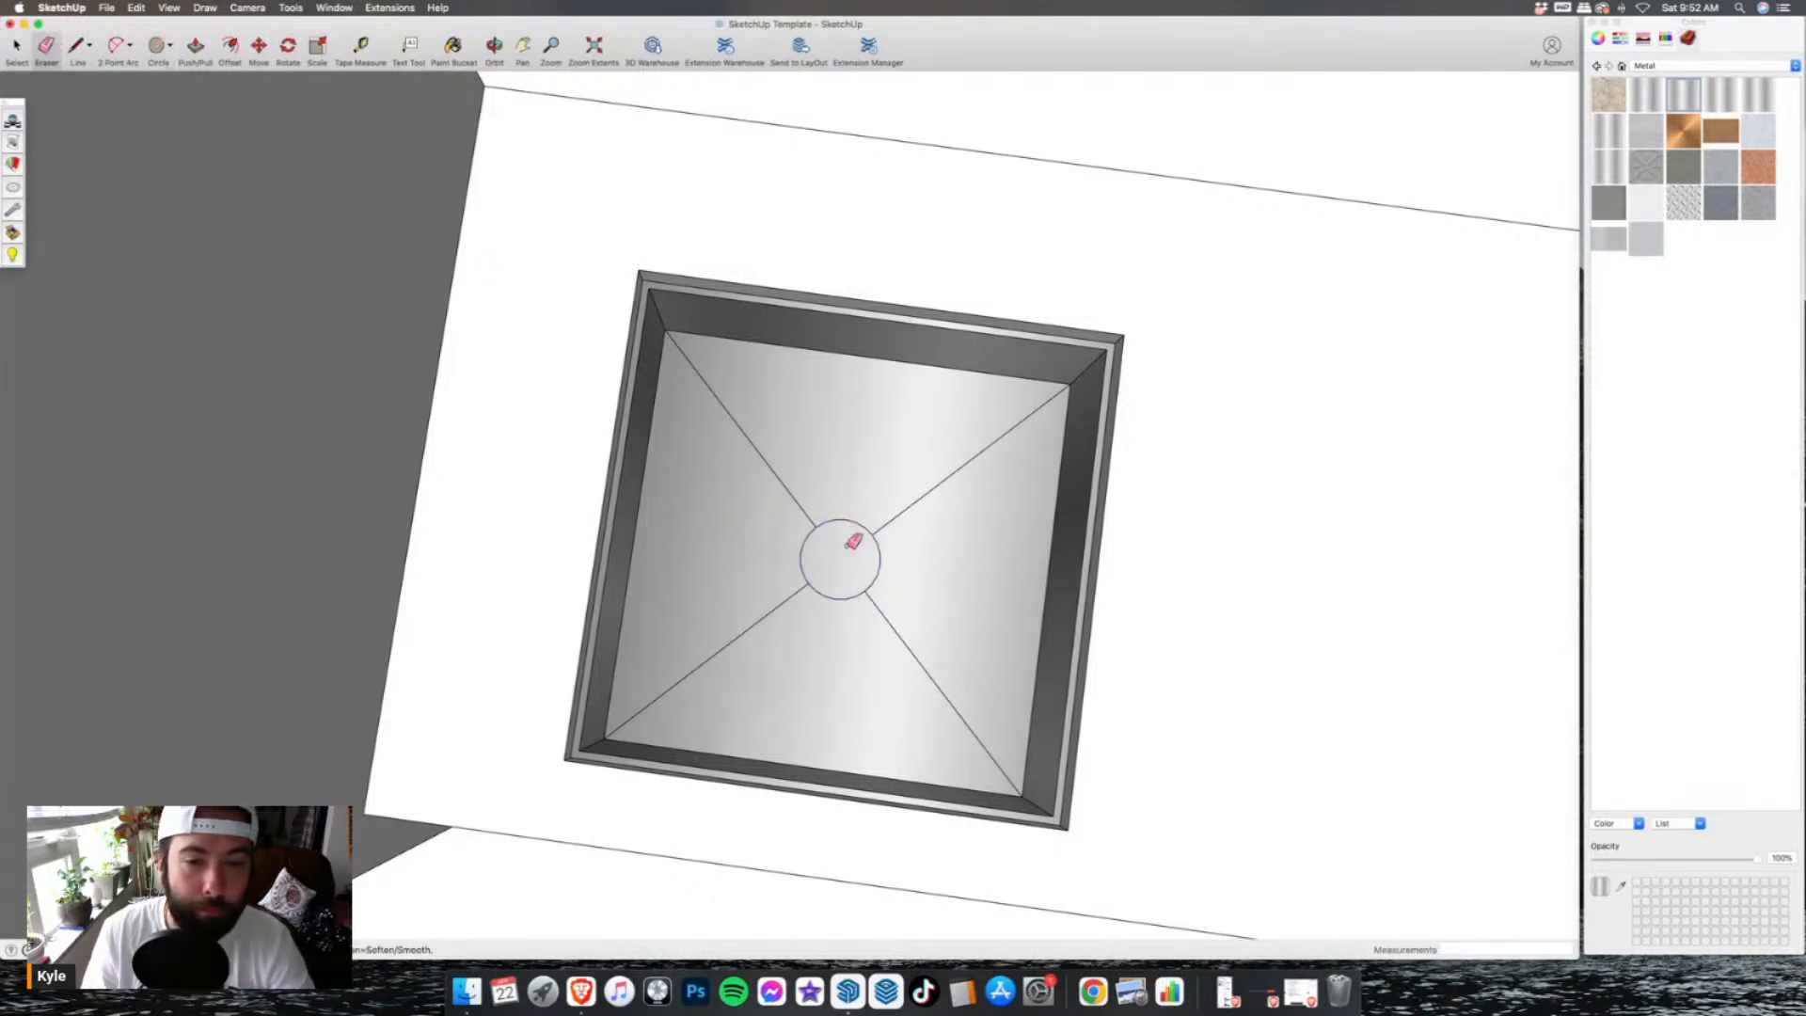
- Review the sink cabinet run and examine the labelled floor plan for the island's trash, drawer and microwave sections
scroll(826, 530, "down", 5)
middle_click_drag(826, 530, 835, 414)
scroll(833, 470, "down", 3)
middle_click_drag(829, 562, 686, 415)
scroll(1039, 585, "up", 4)
scroll(1039, 585, "up", 5)
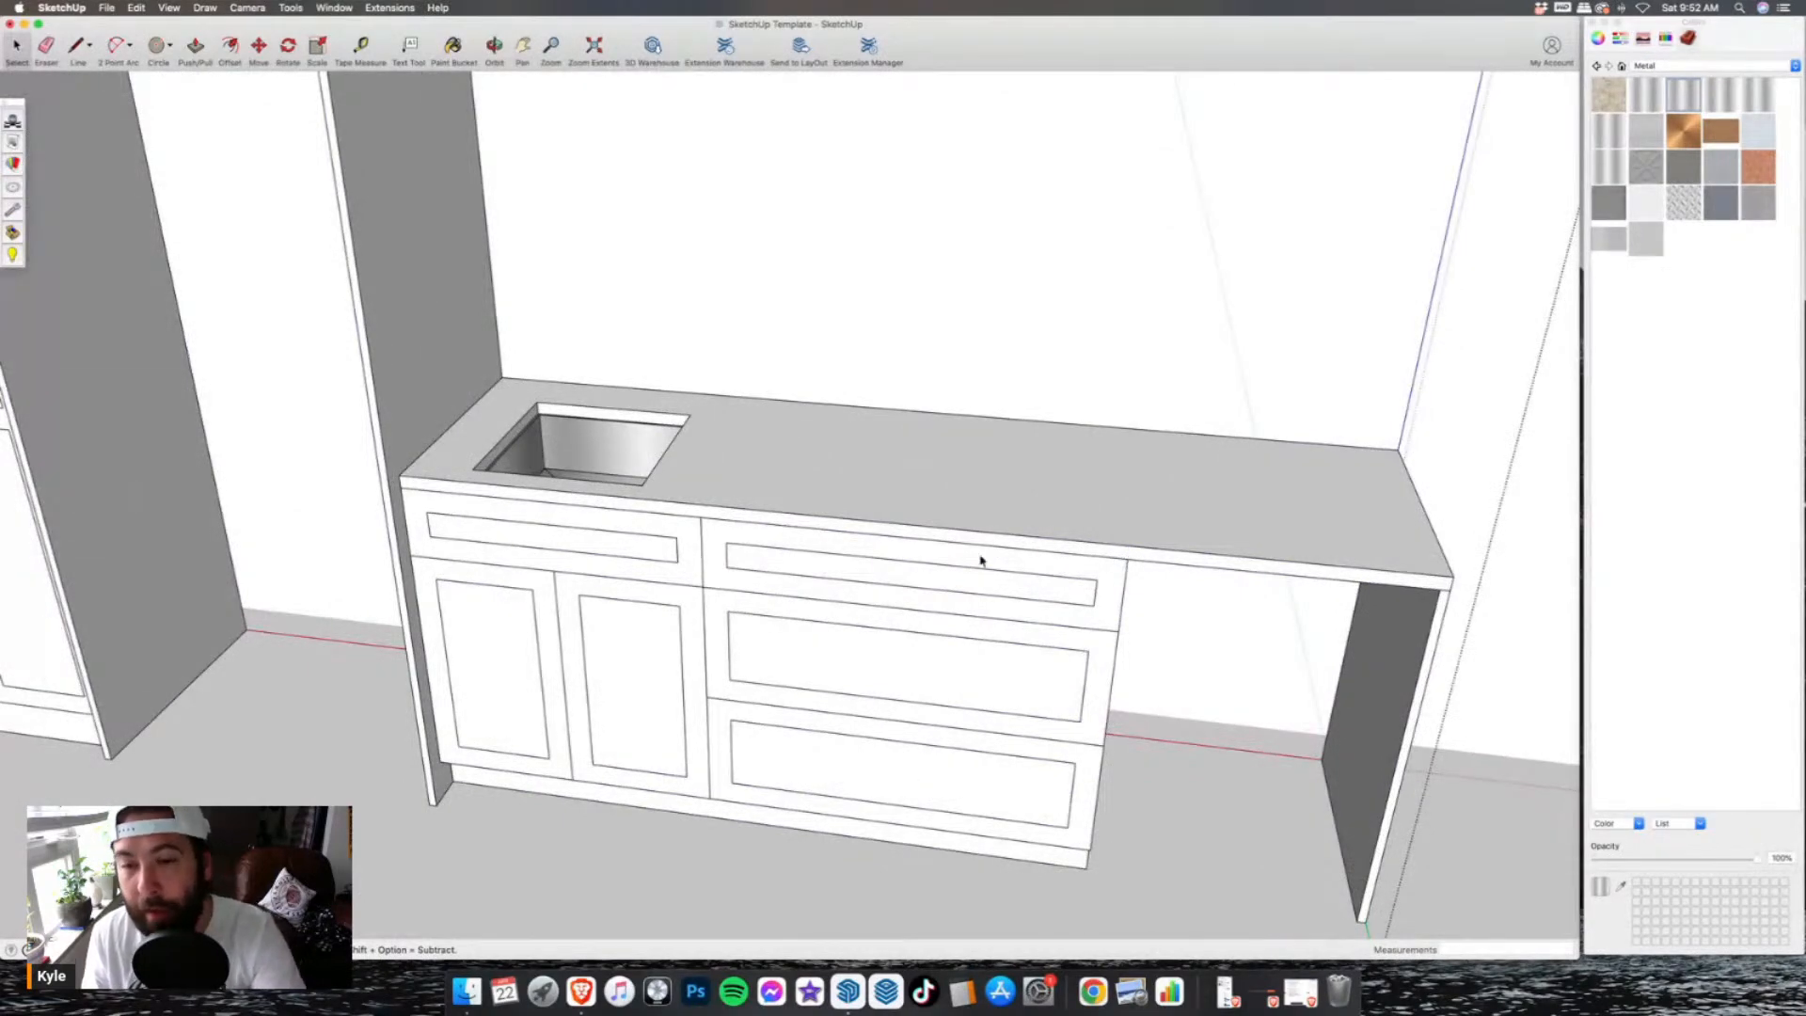
scroll(802, 548, "down", 6)
scroll(826, 557, "up", 3)
middle_click_drag(831, 556, 825, 612)
scroll(768, 535, "down", 5)
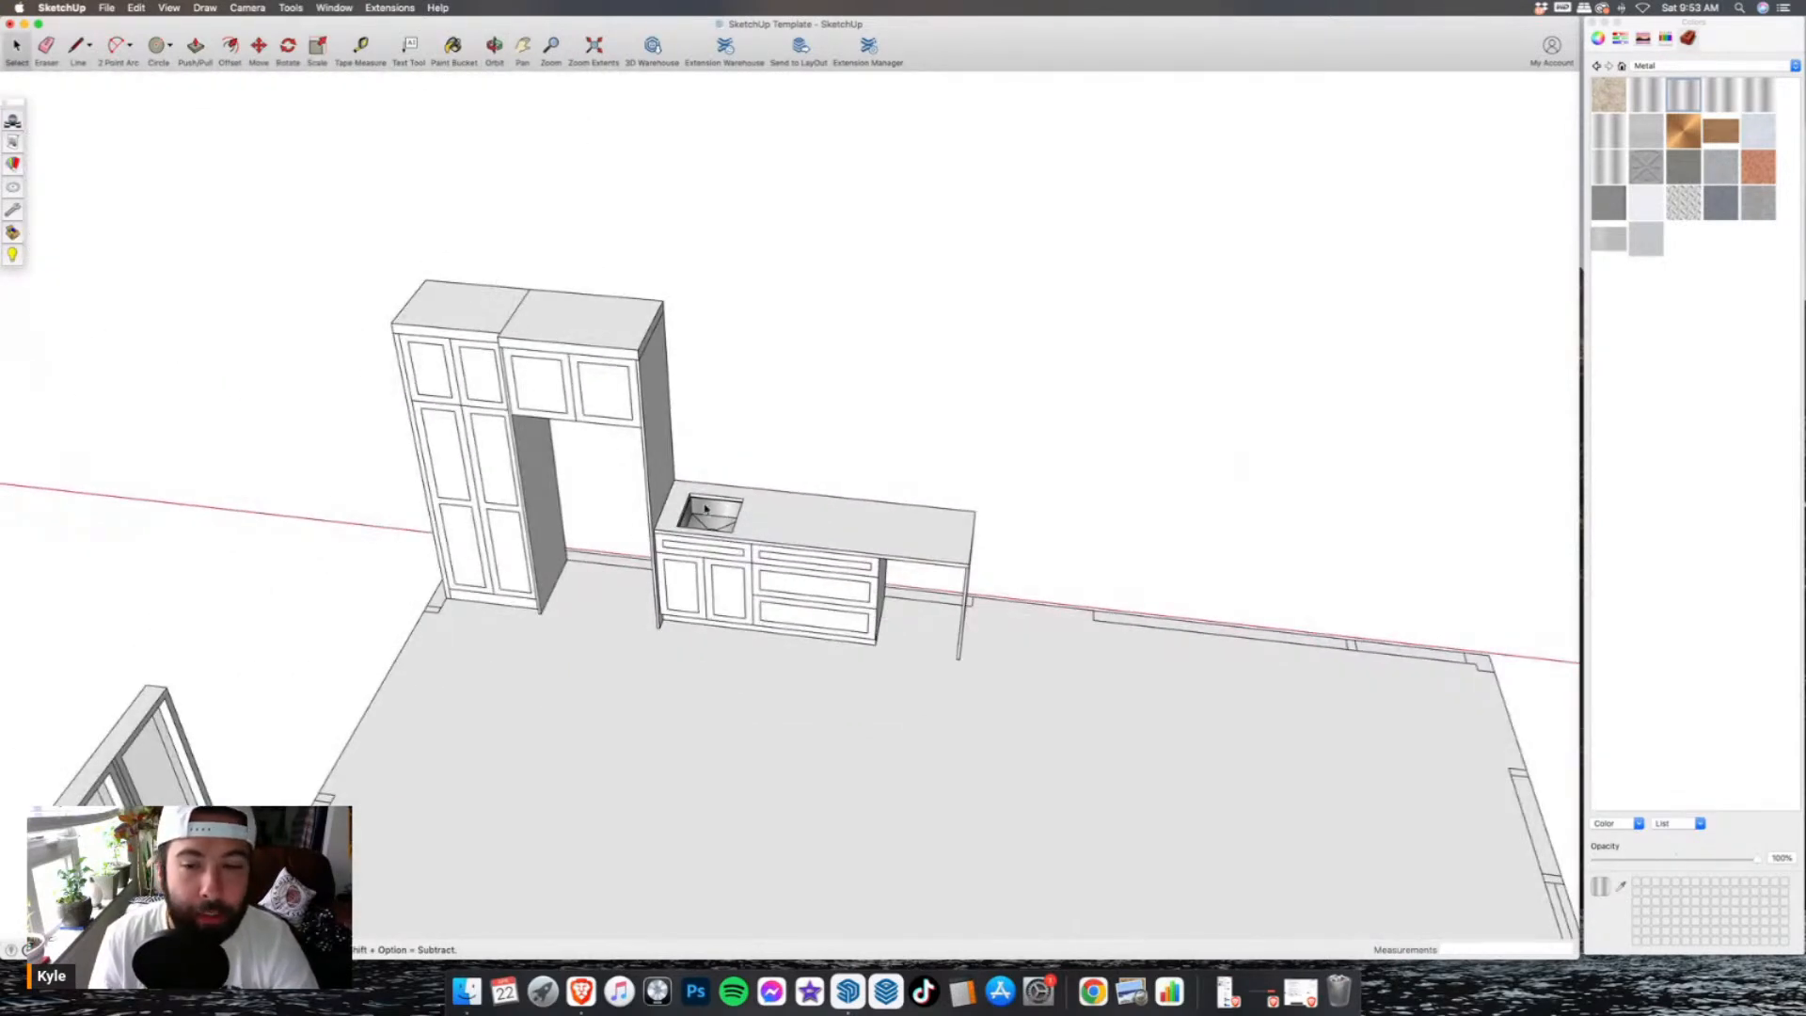
scroll(704, 510, "down", 10)
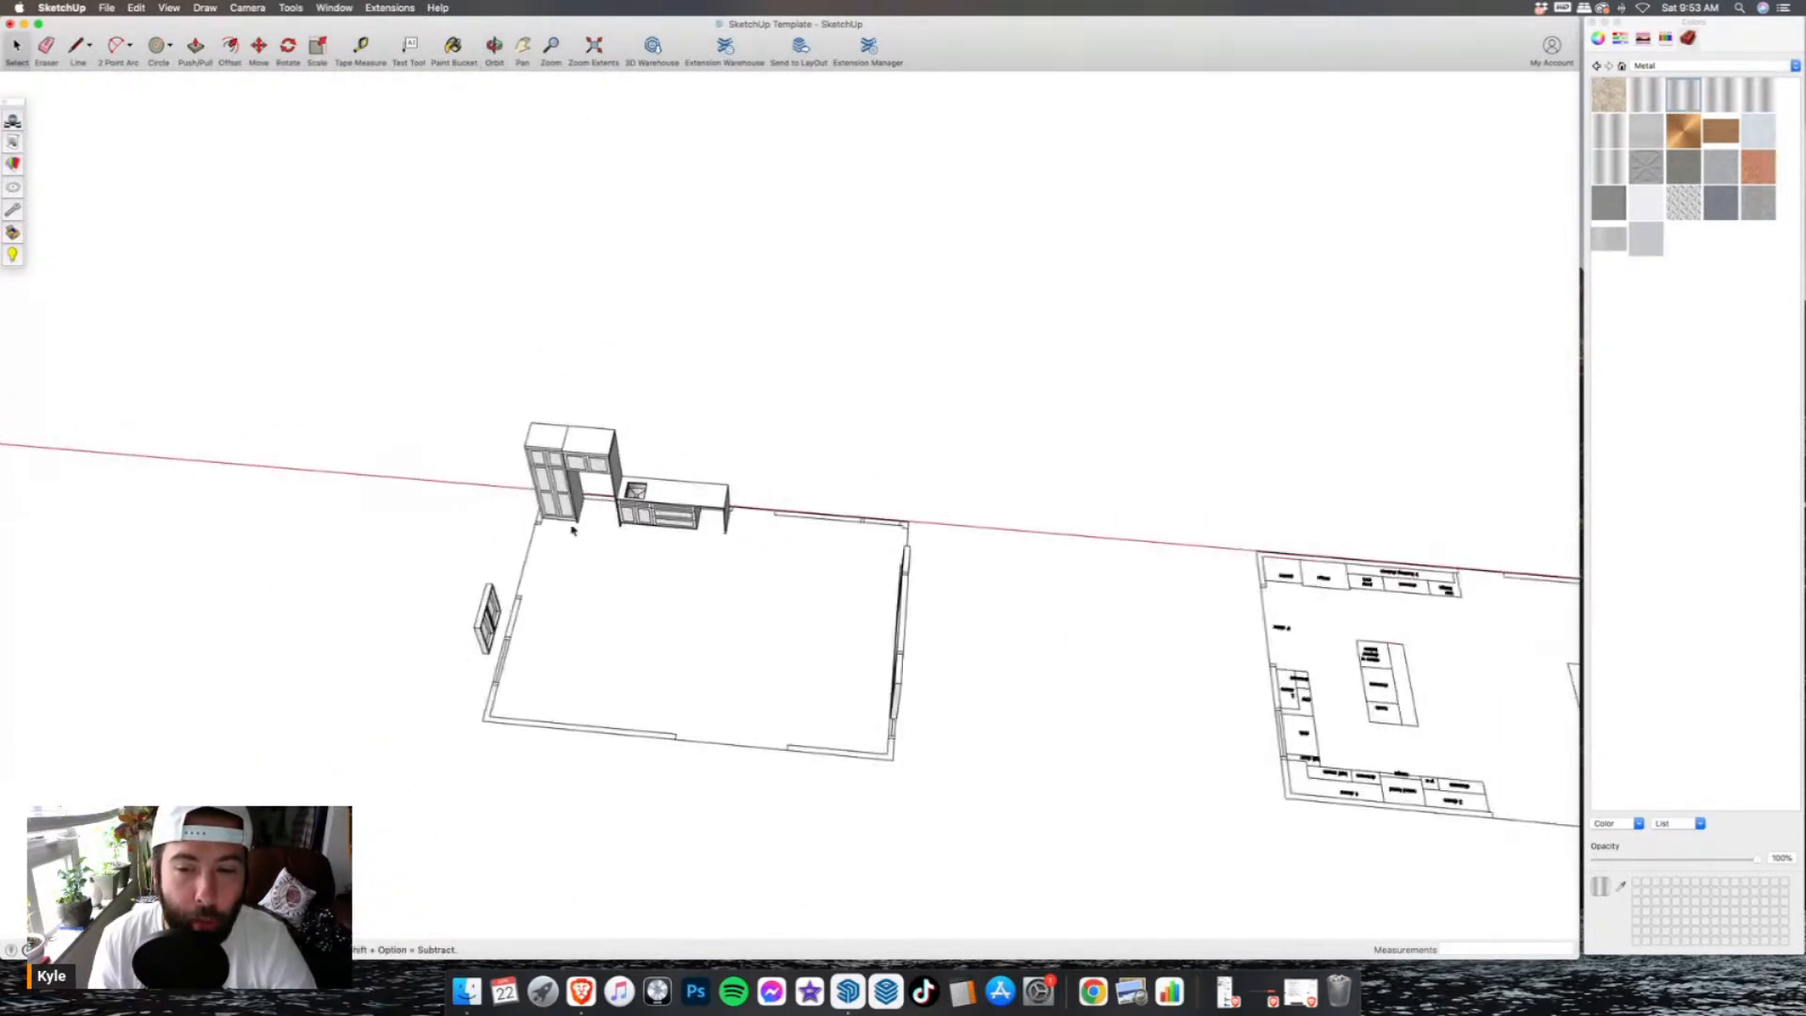
scroll(938, 609, "up", 8)
middle_click_drag(985, 609, 778, 403)
scroll(853, 369, "up", 10)
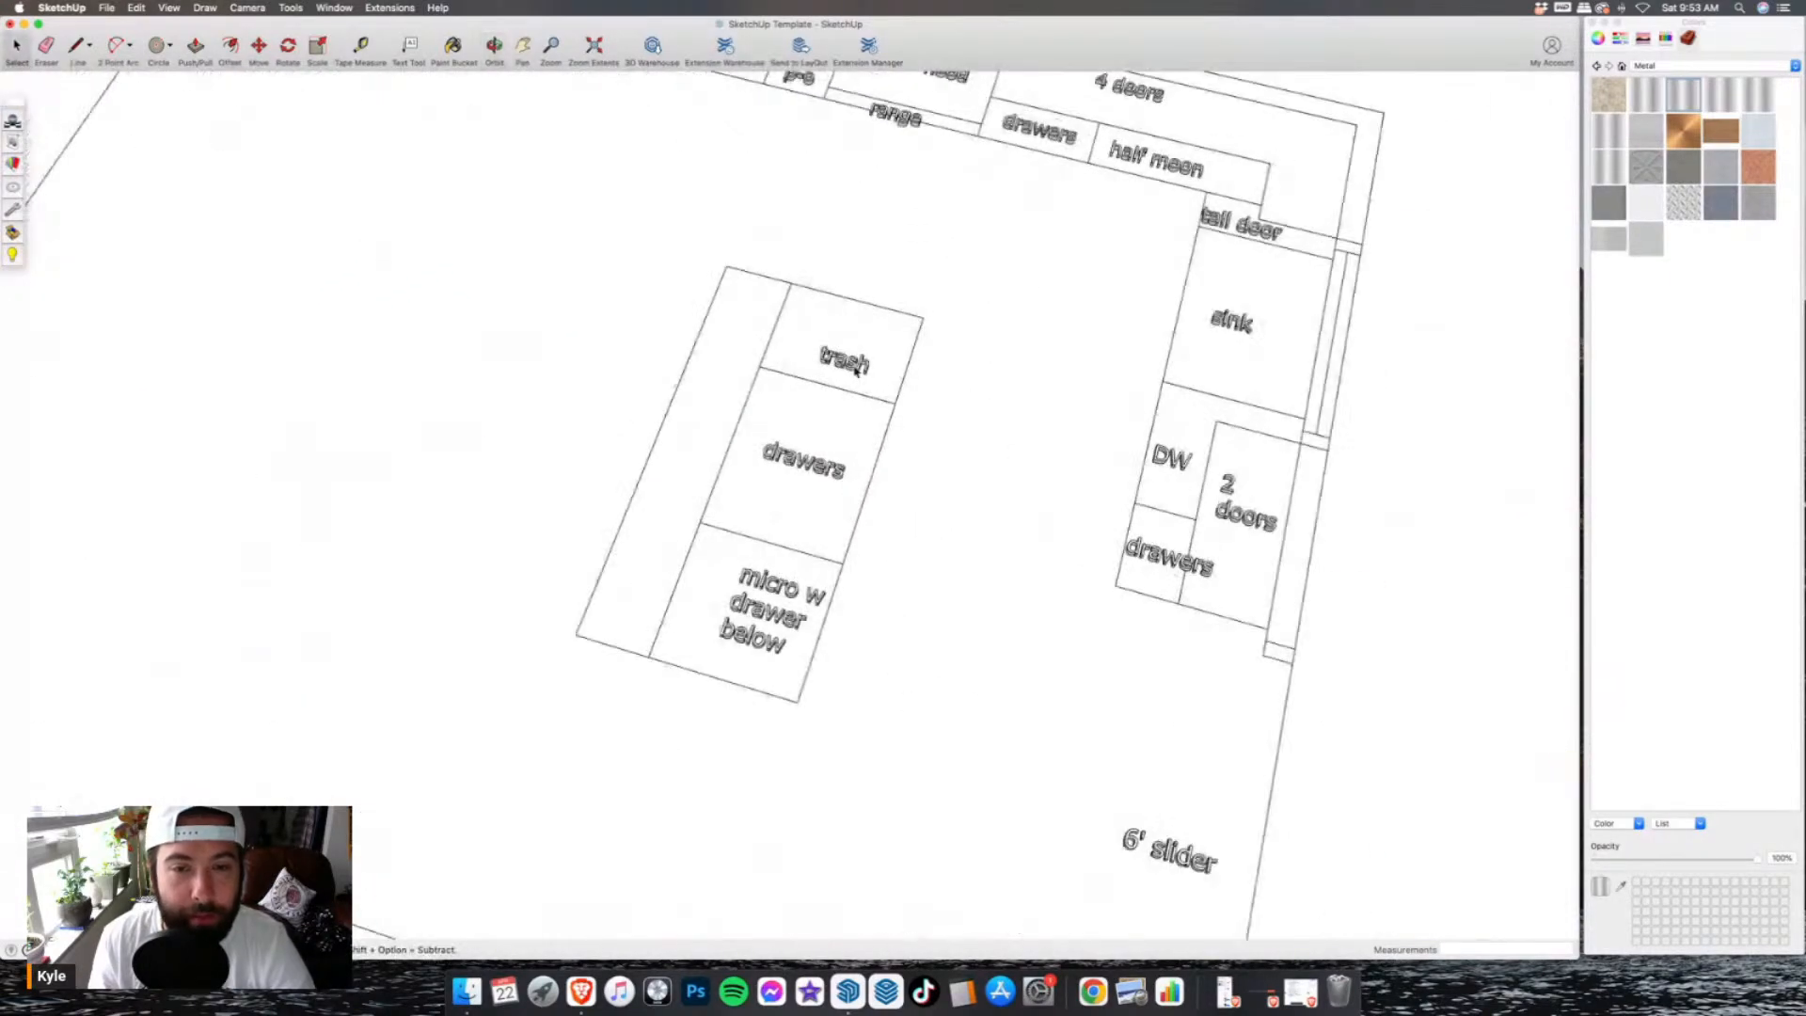
scroll(868, 456, "down", 5)
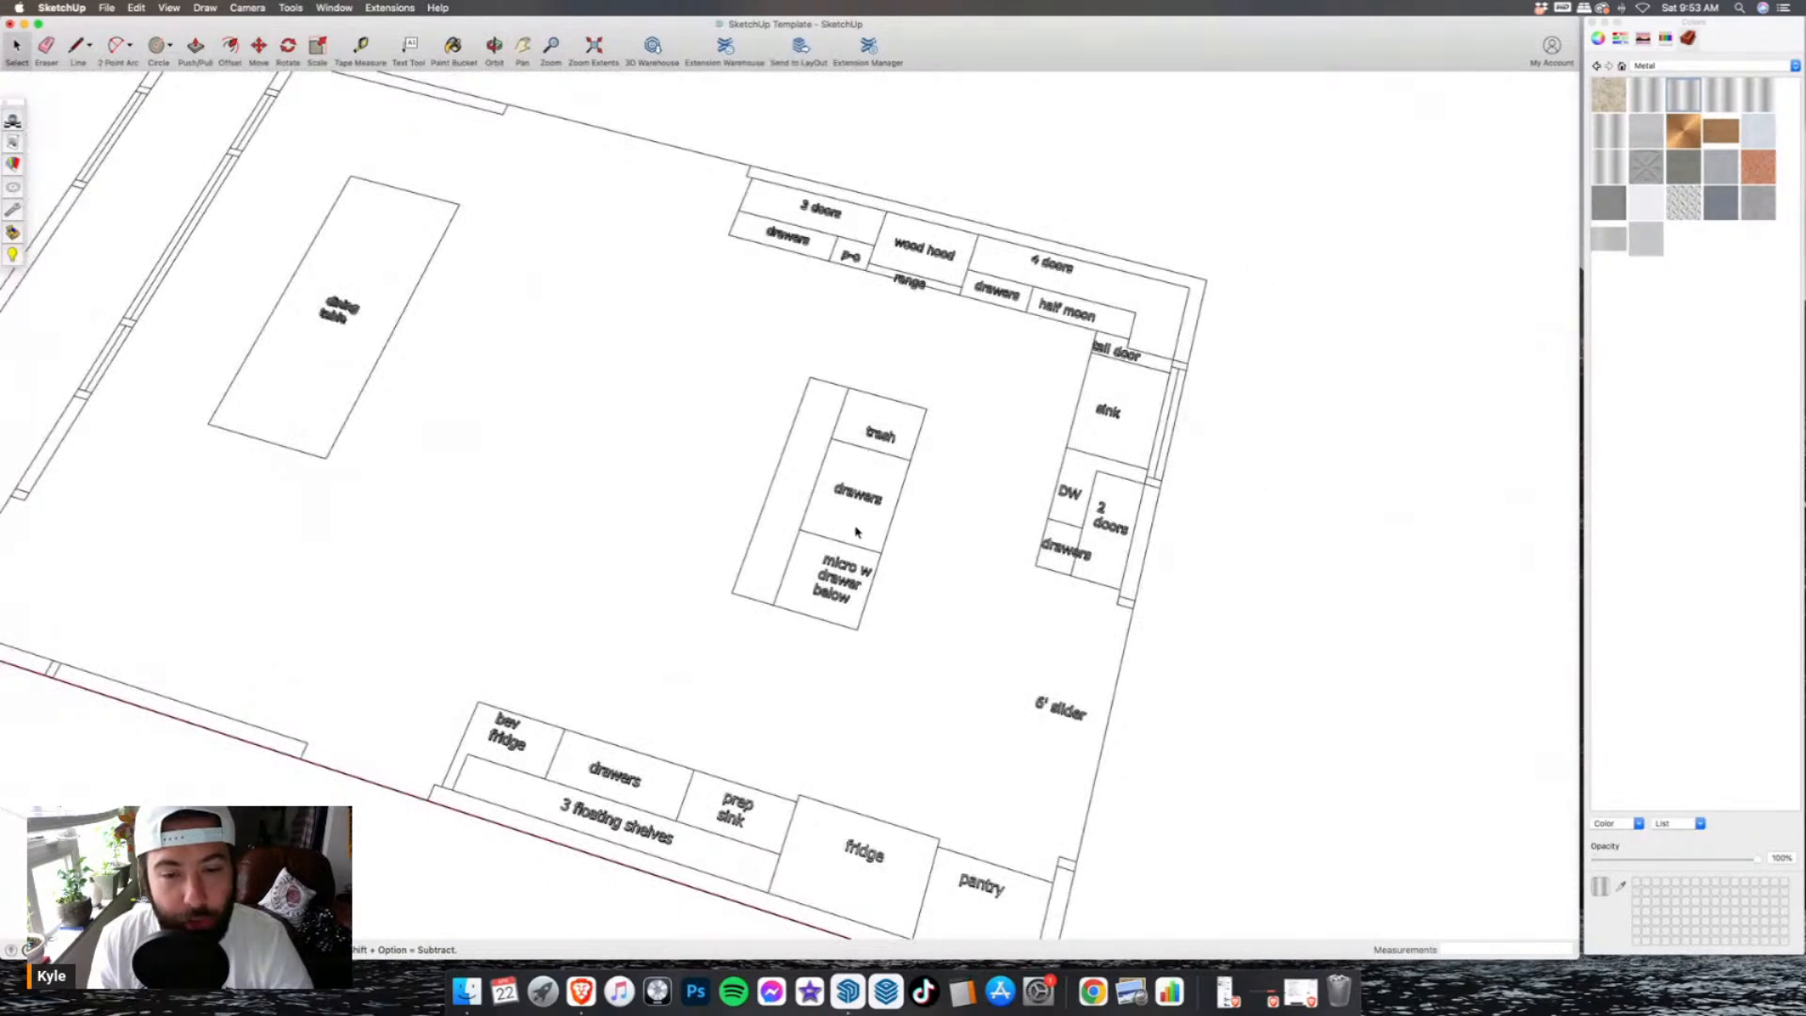
- Copy the island's four faces without their text labels and paste them beside the labelled island
left_click(157, 47)
key("space")
key("super+a")
scroll(709, 350, "up", 3)
left_click(835, 435, "shift")
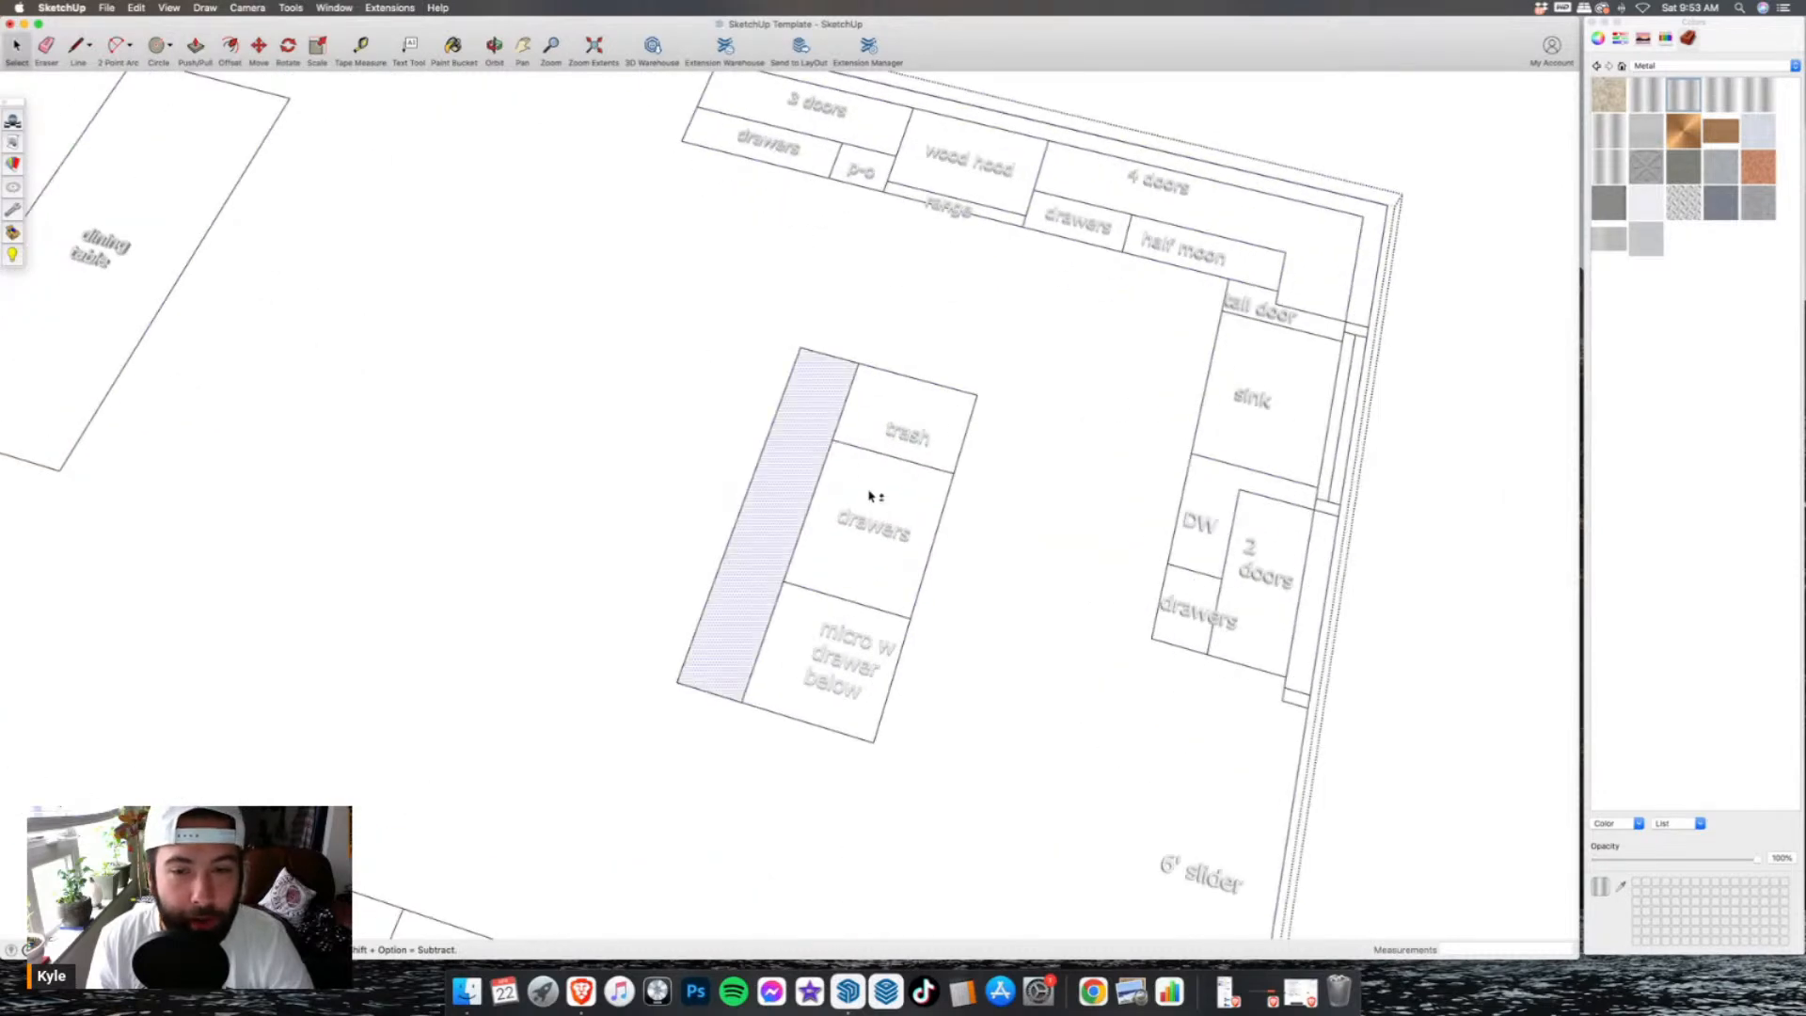
left_click(872, 492, "shift")
left_click(889, 442, "shift")
left_click(814, 640, "shift")
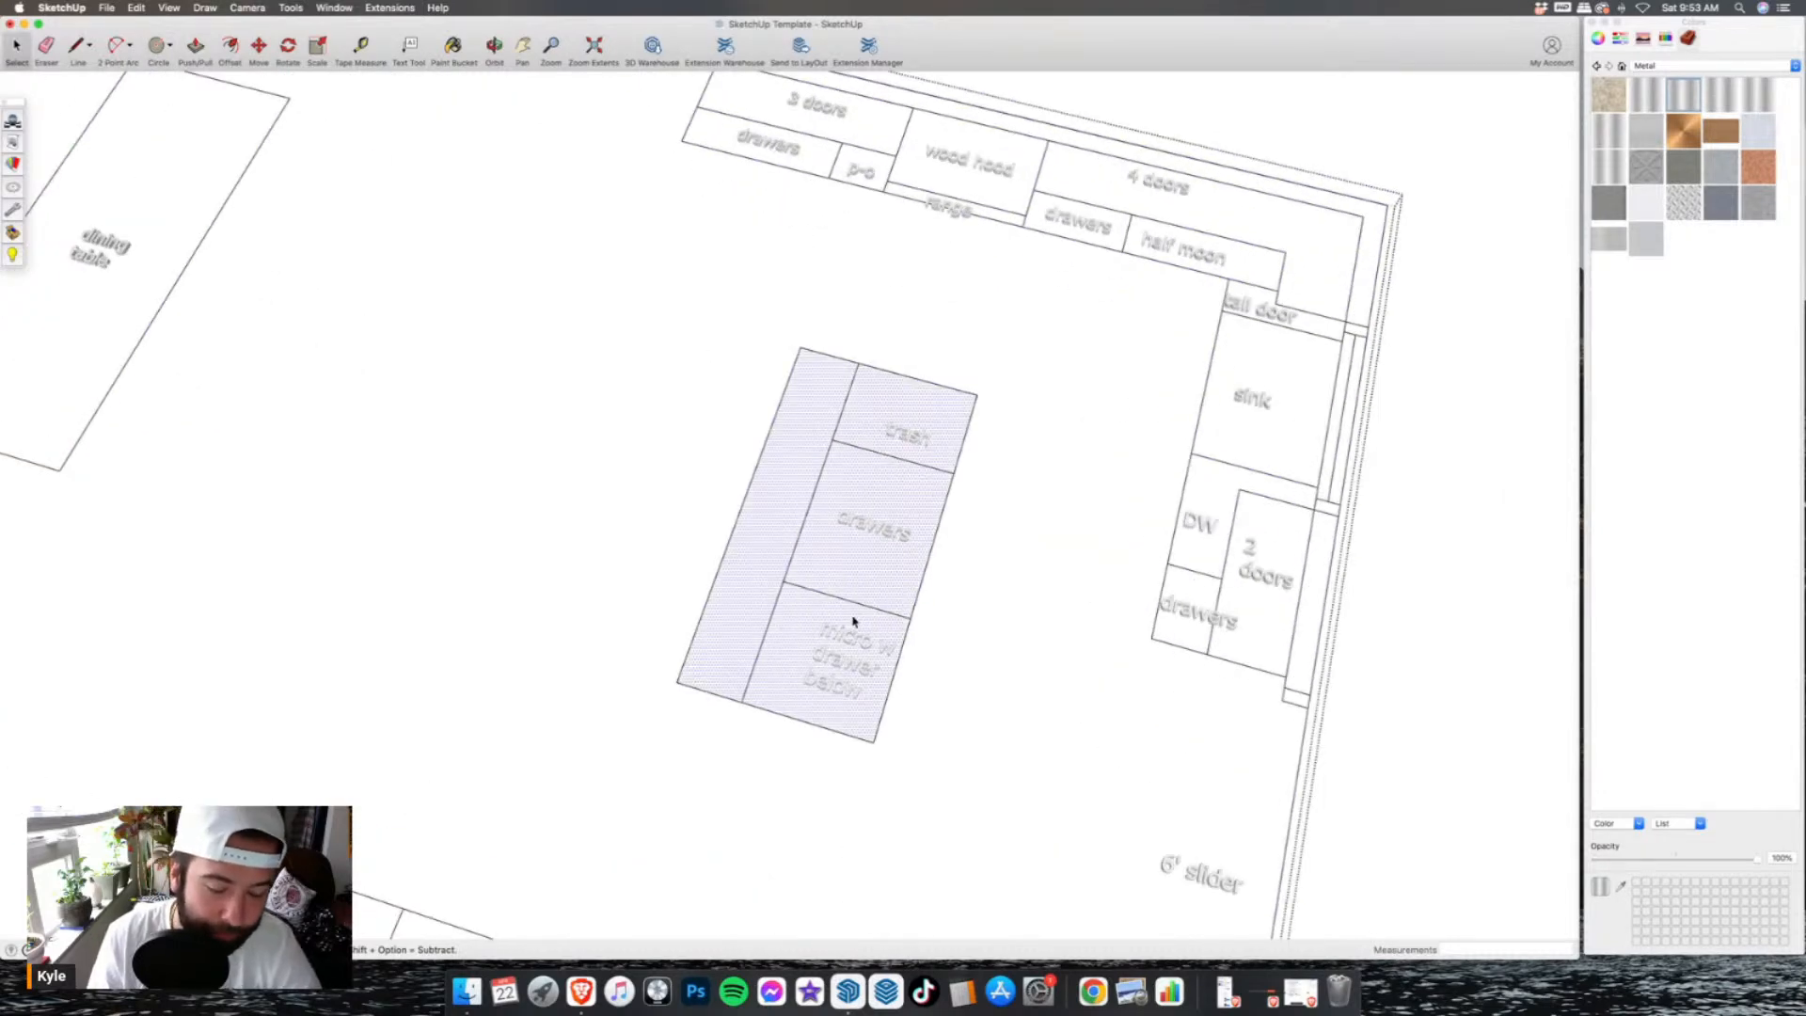
scroll(952, 538, "down", 3)
left_click(954, 538)
middle_click_drag(1104, 560, 944, 501)
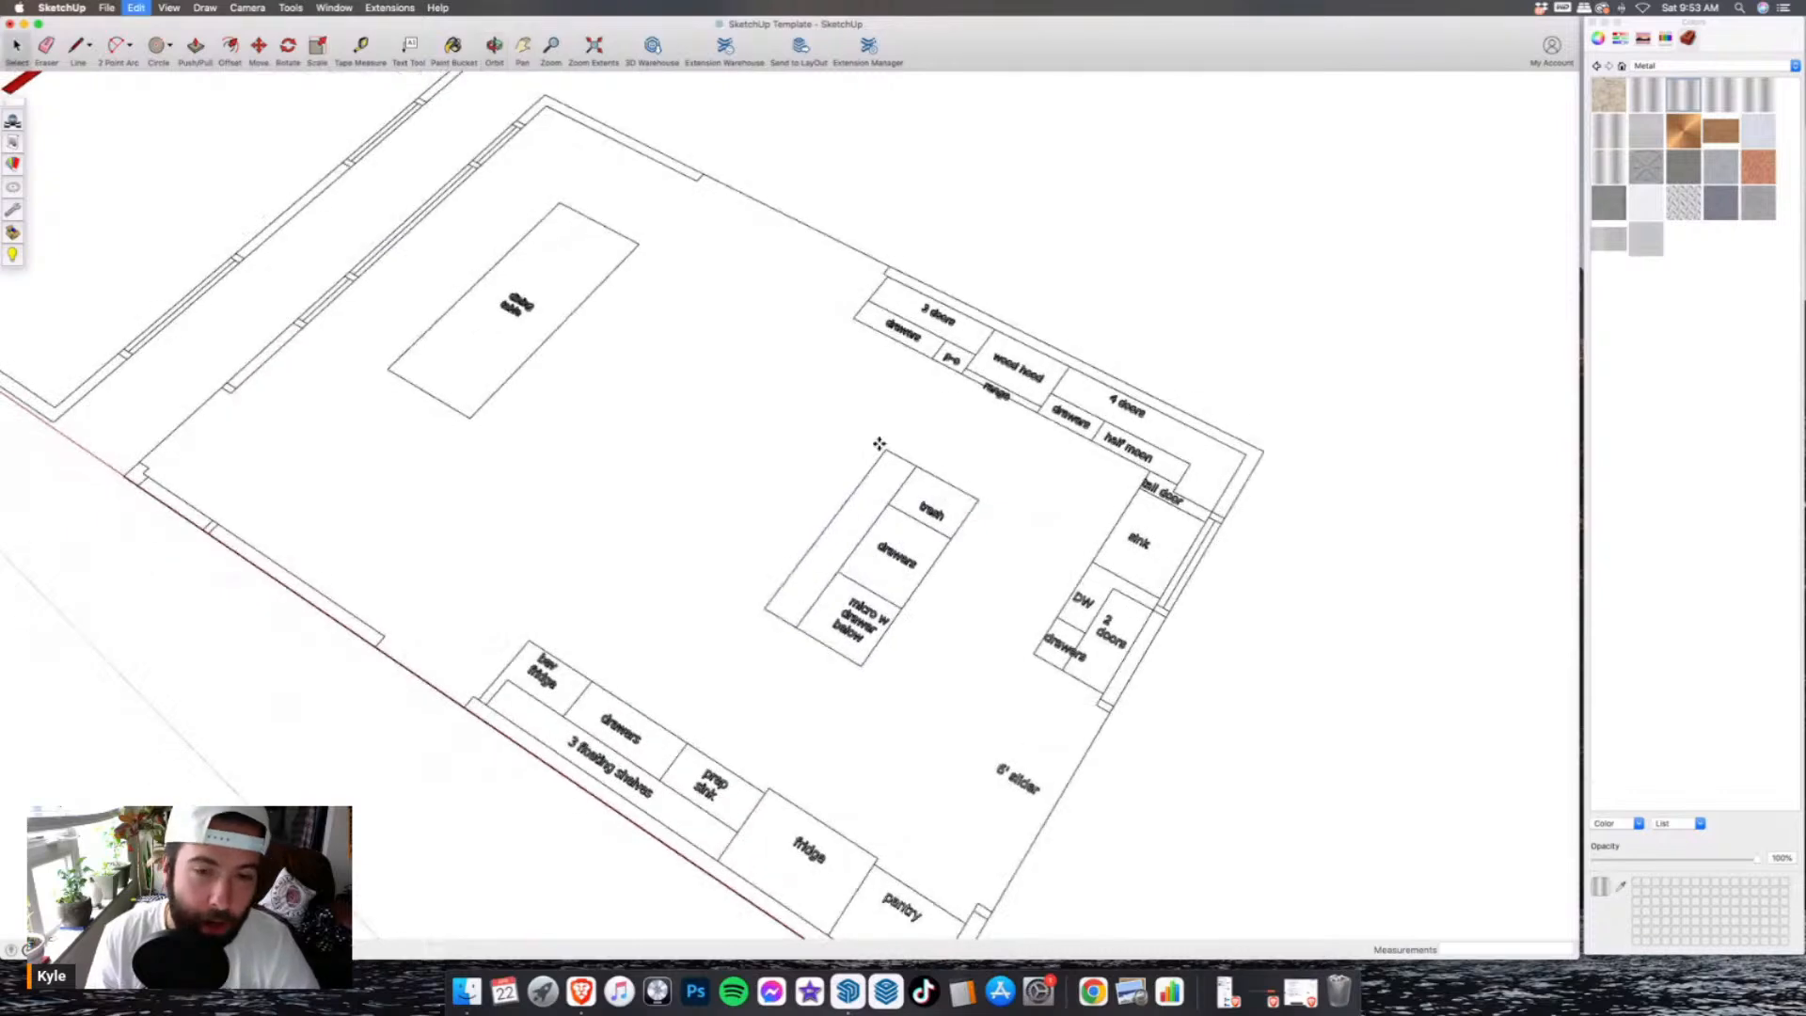
key("super+v")
left_click(649, 543)
- Pull all four faces of the copied island up to the same height with Push/Pull
key("m")
scroll(806, 612, "down", 2)
middle_click_drag(806, 613, 739, 505)
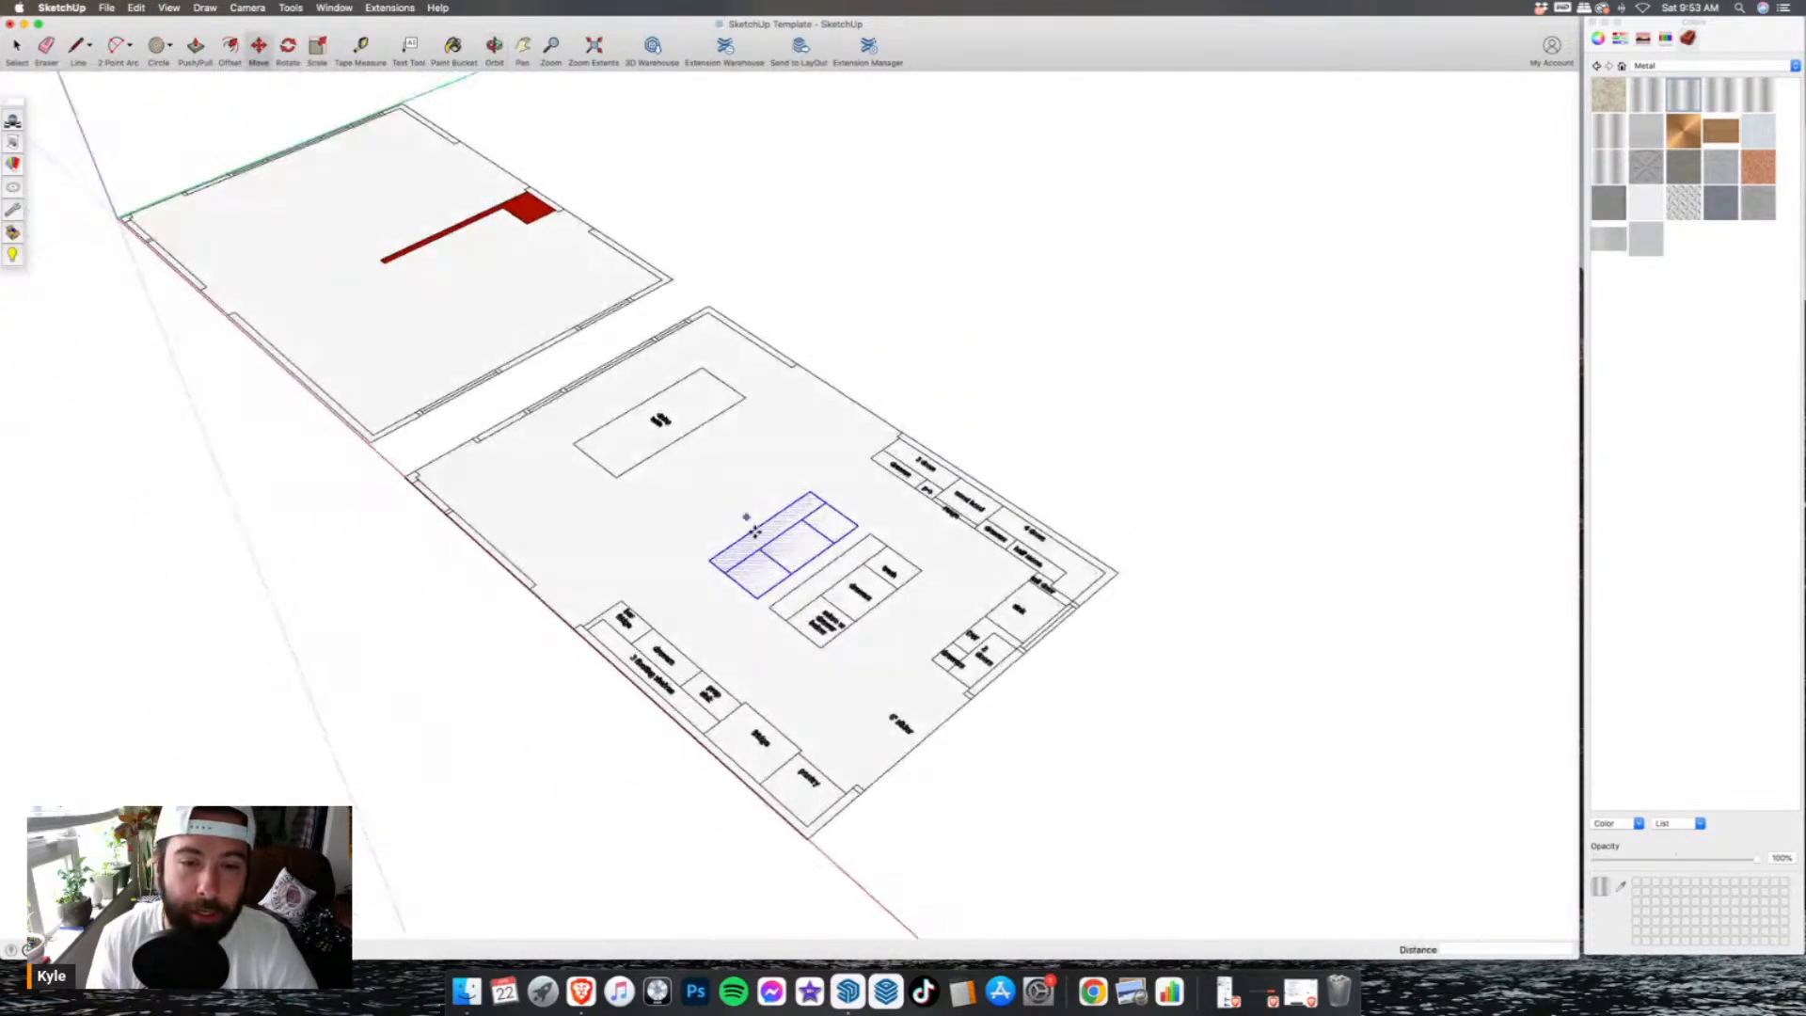
scroll(739, 506, "up", 2)
key("p")
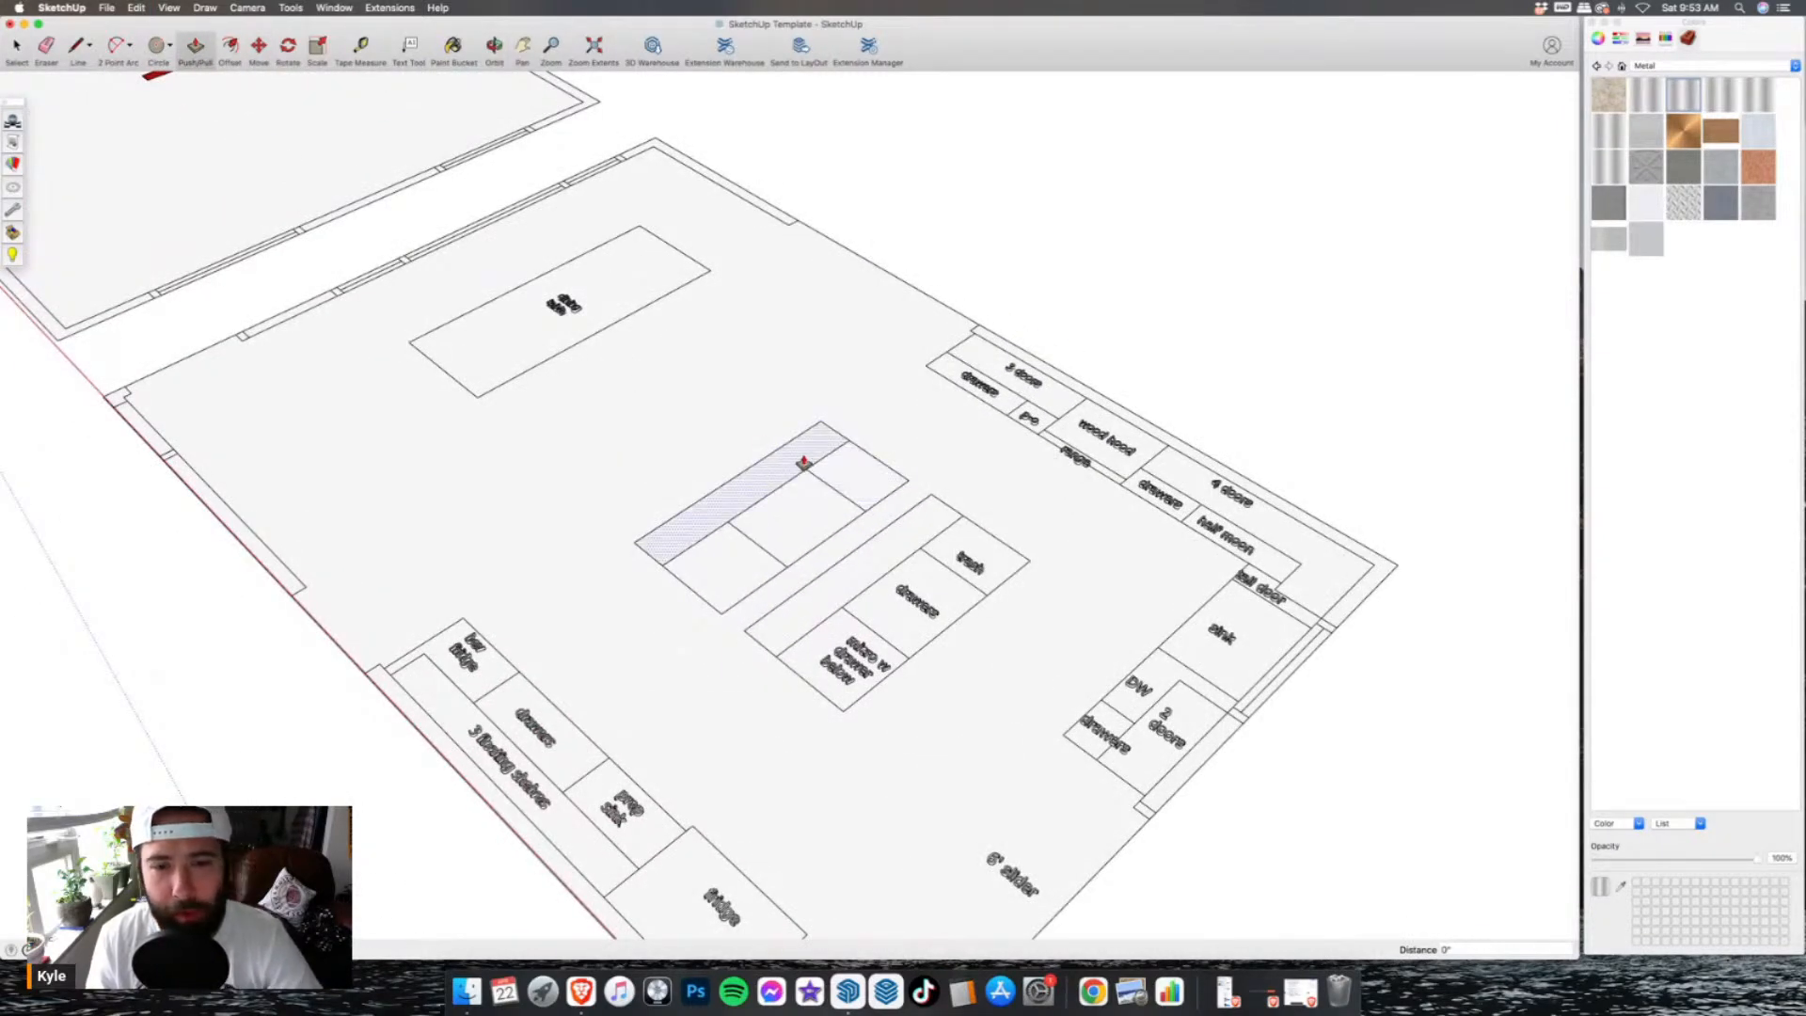
left_click(804, 462)
key("Return")
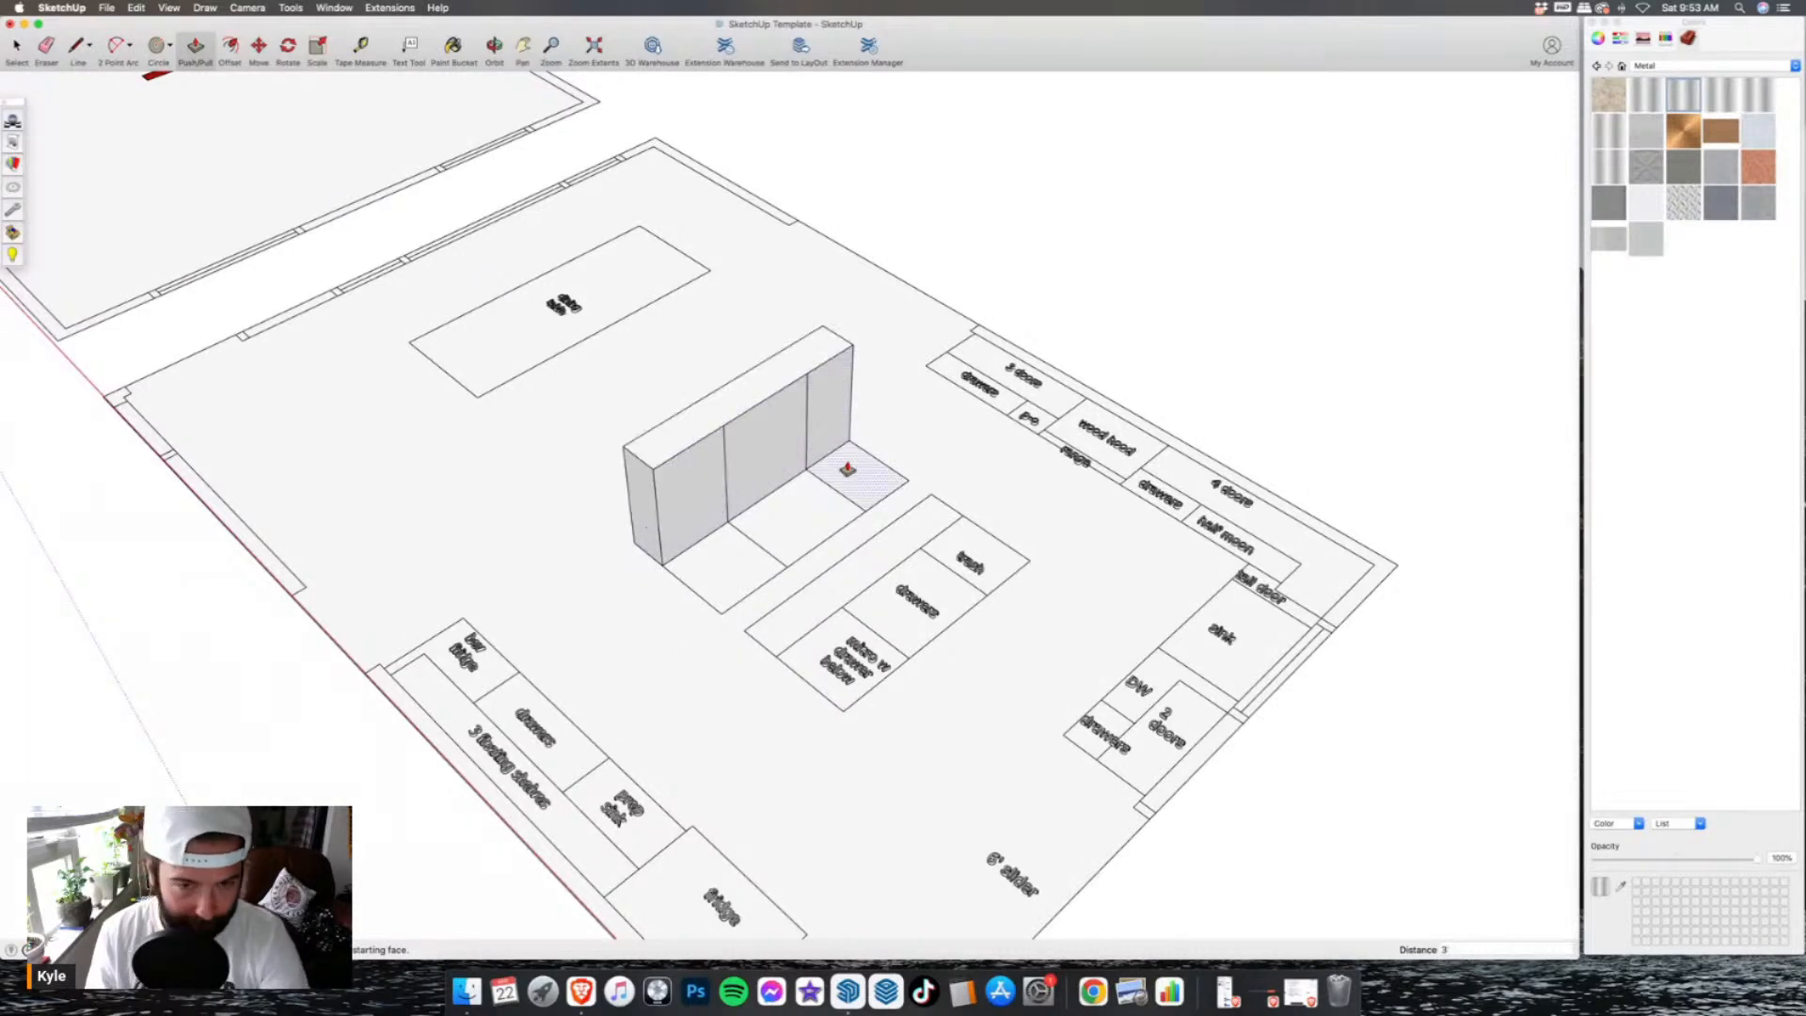
double_click(847, 470)
double_click(790, 516)
double_click(719, 565)
- Draw lines 1.25" below the island's top edge around its sides to mark the countertop thickness
middle_click_drag(701, 583, 156, 153)
key("e")
scroll(734, 524, "up", 10)
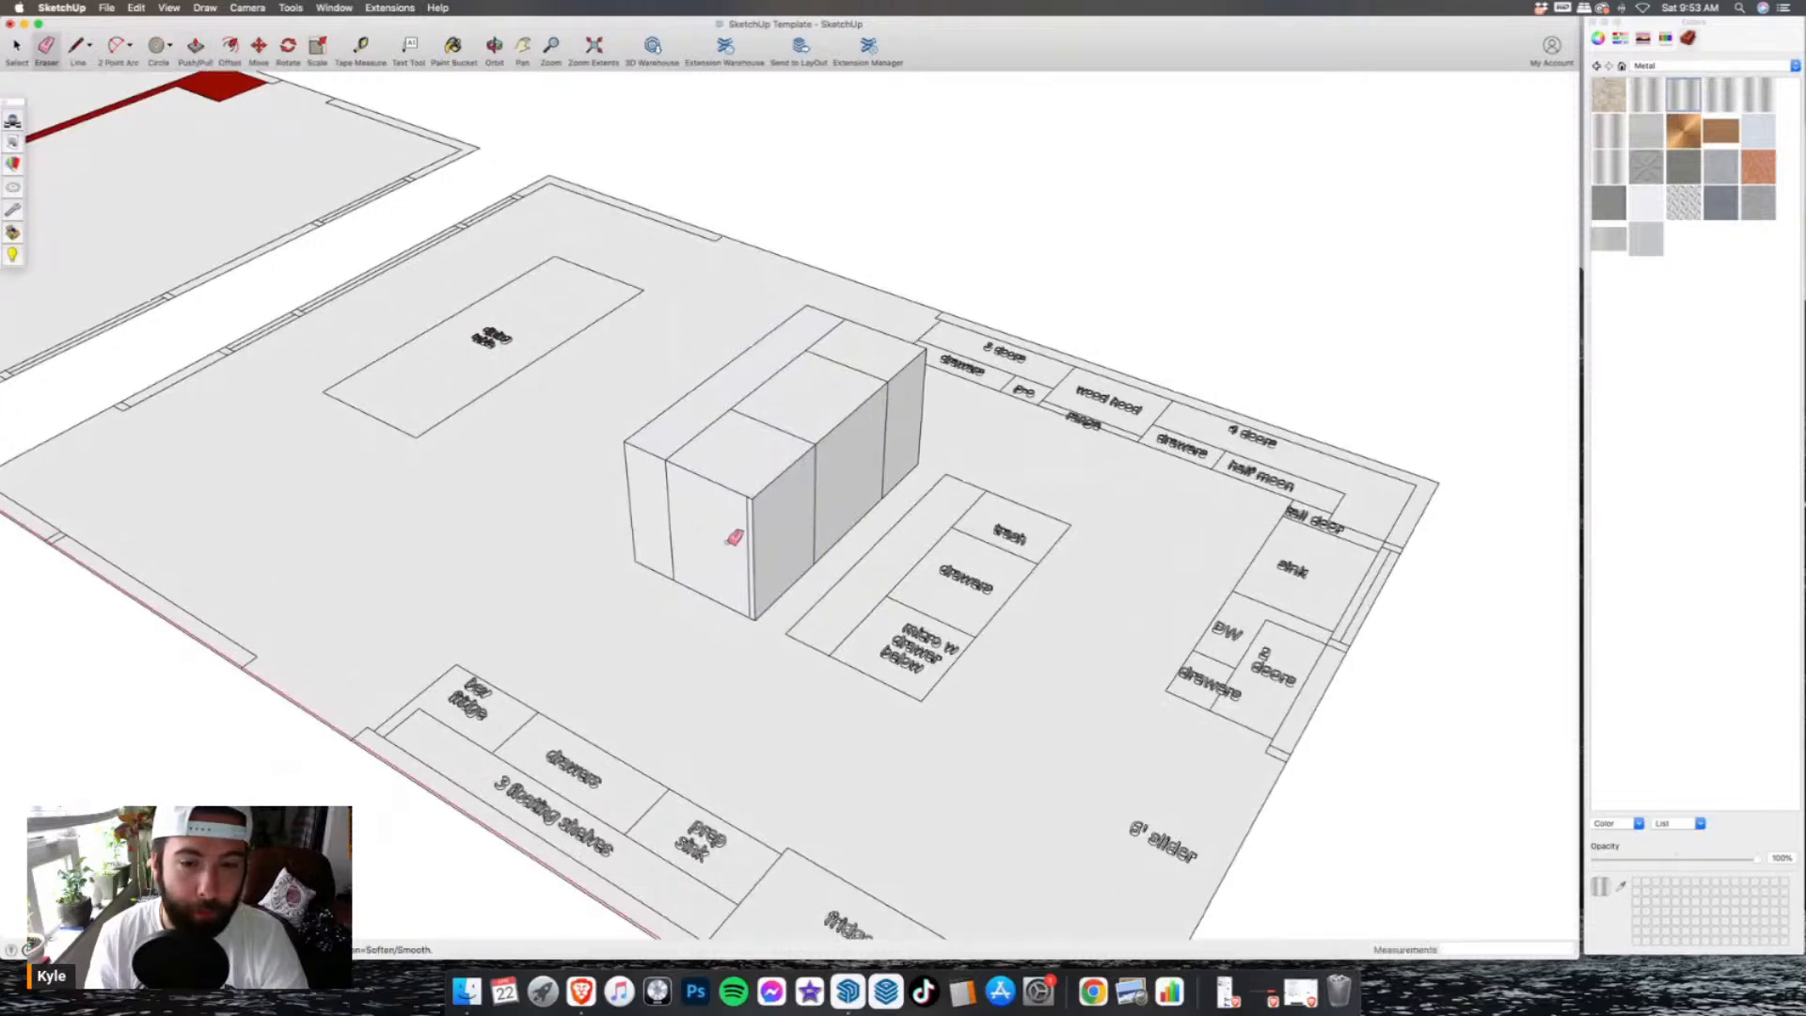
middle_click_drag(645, 505, 718, 452)
scroll(787, 517, "up", 5)
key("l")
left_click(484, 411)
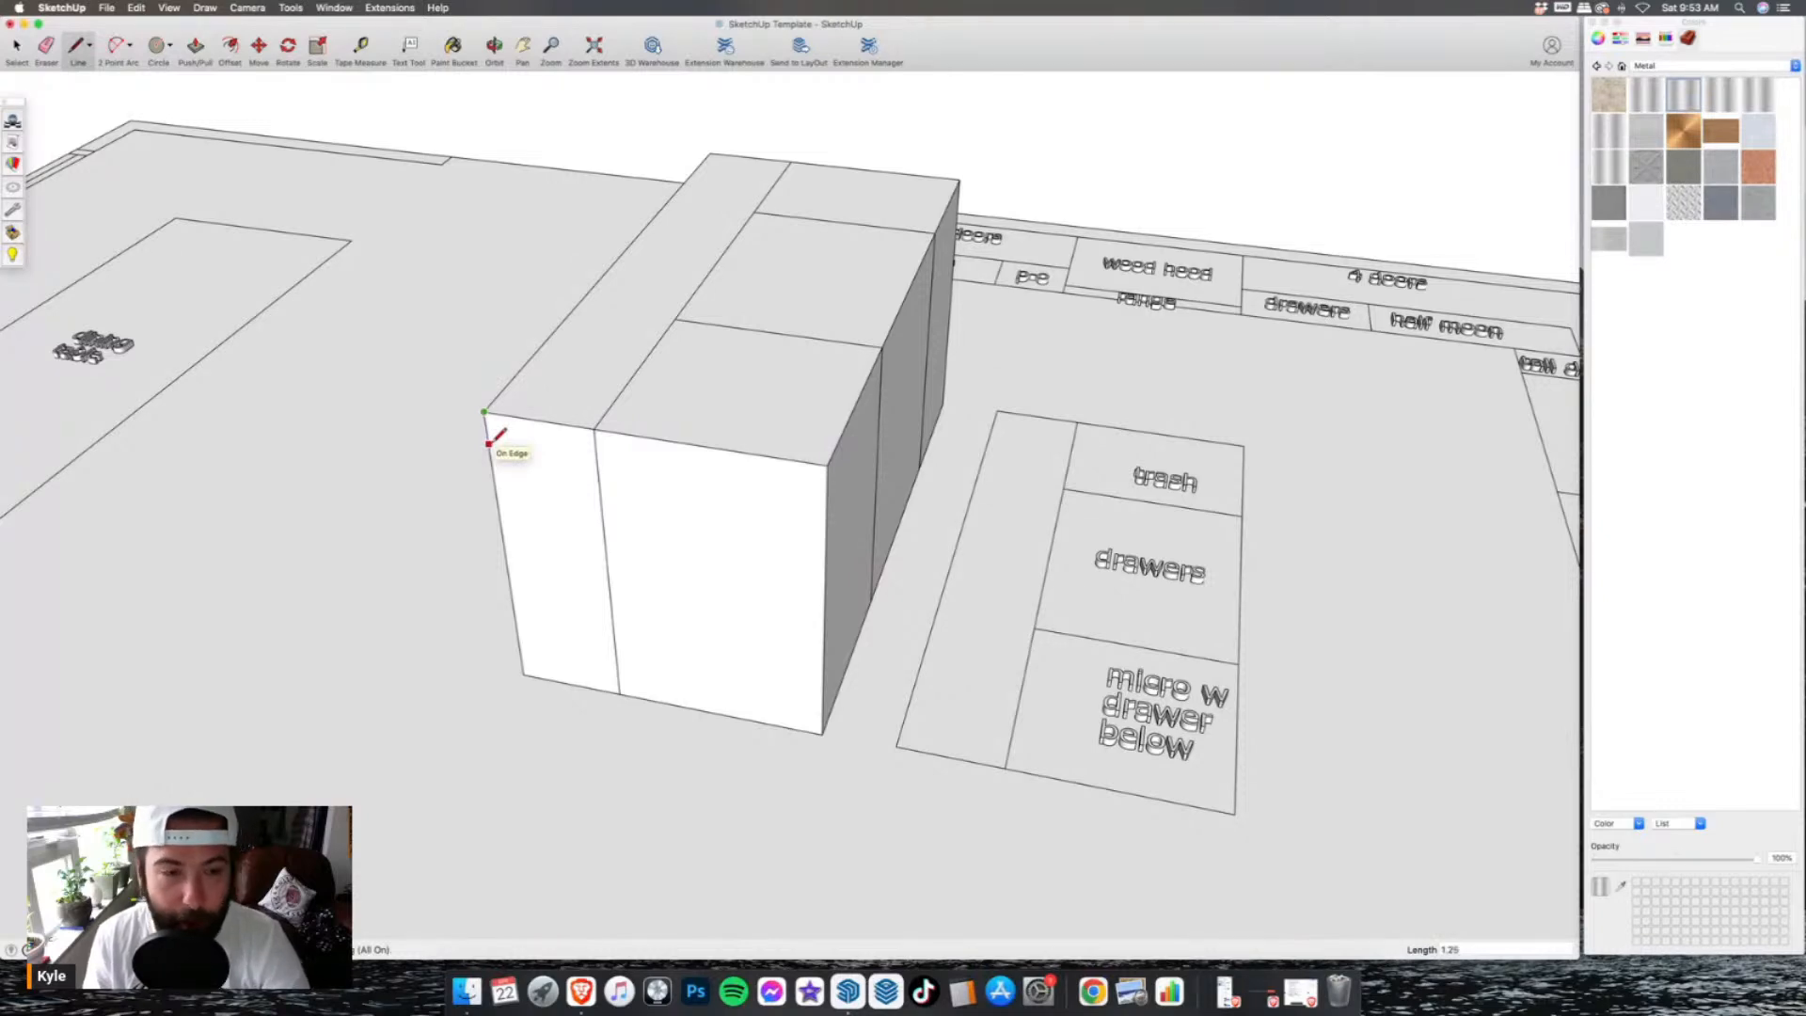
left_click(486, 423)
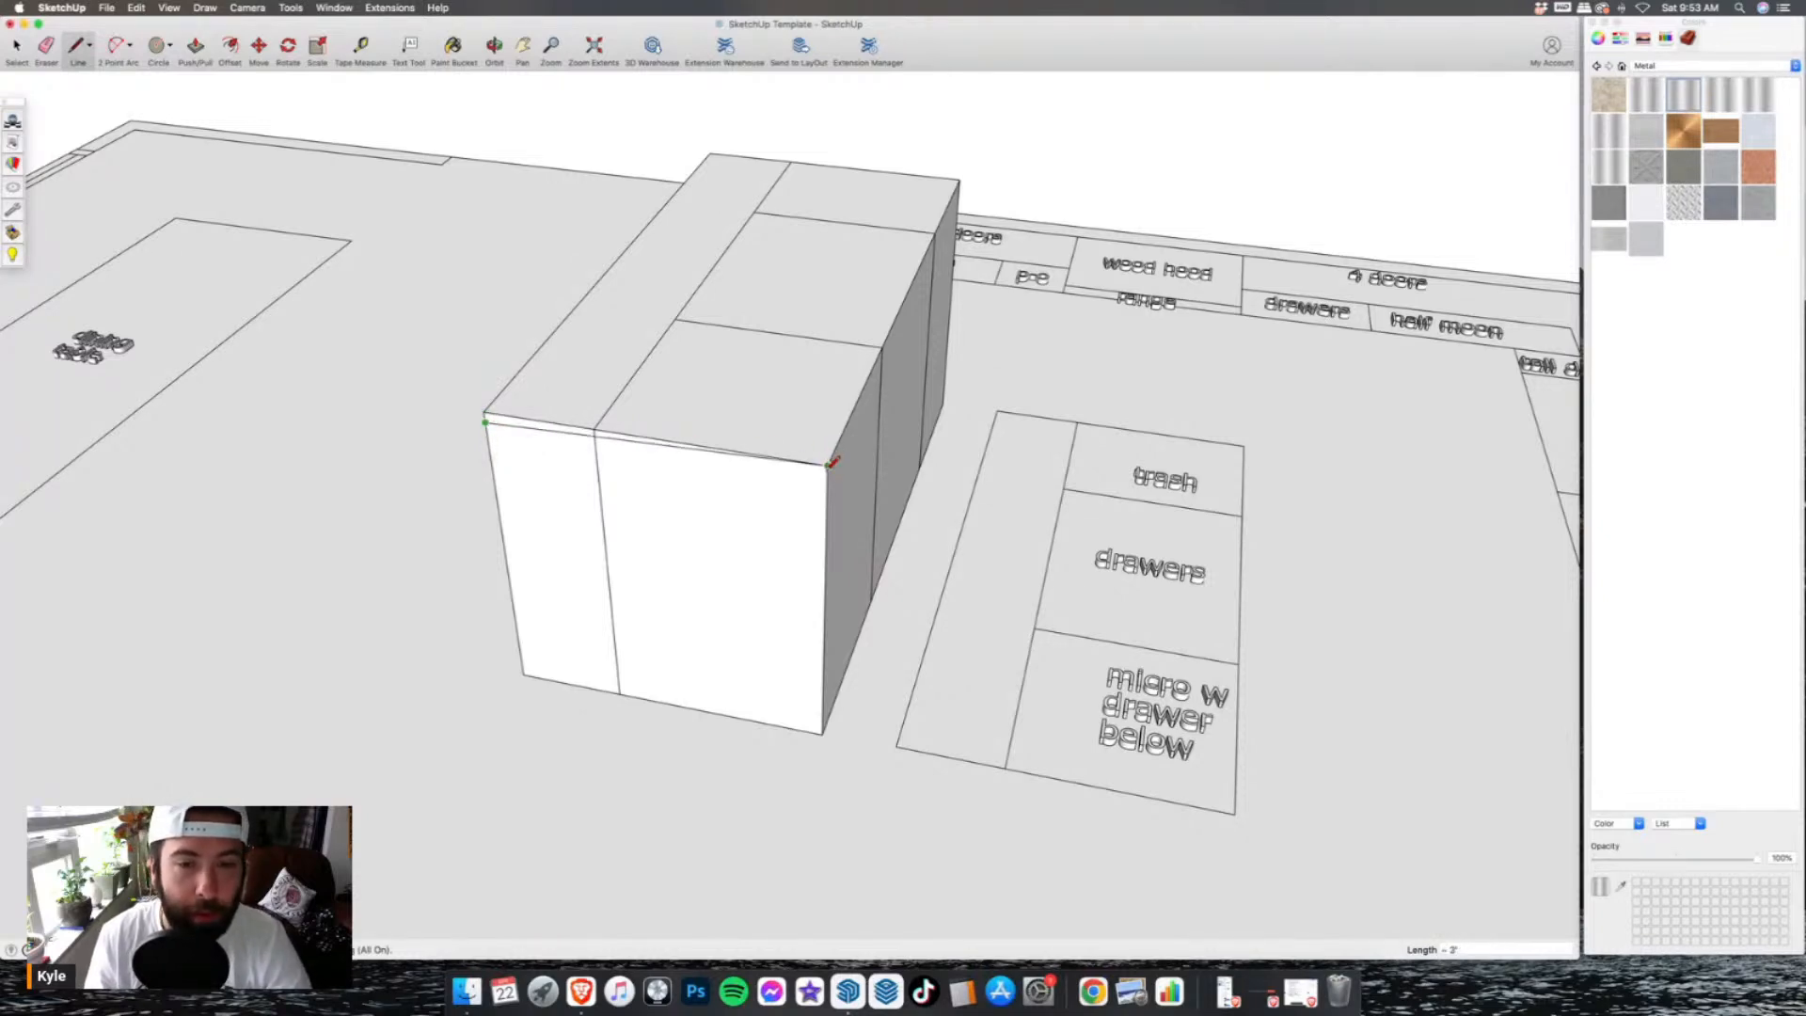
middle_click_drag(831, 462, 994, 417)
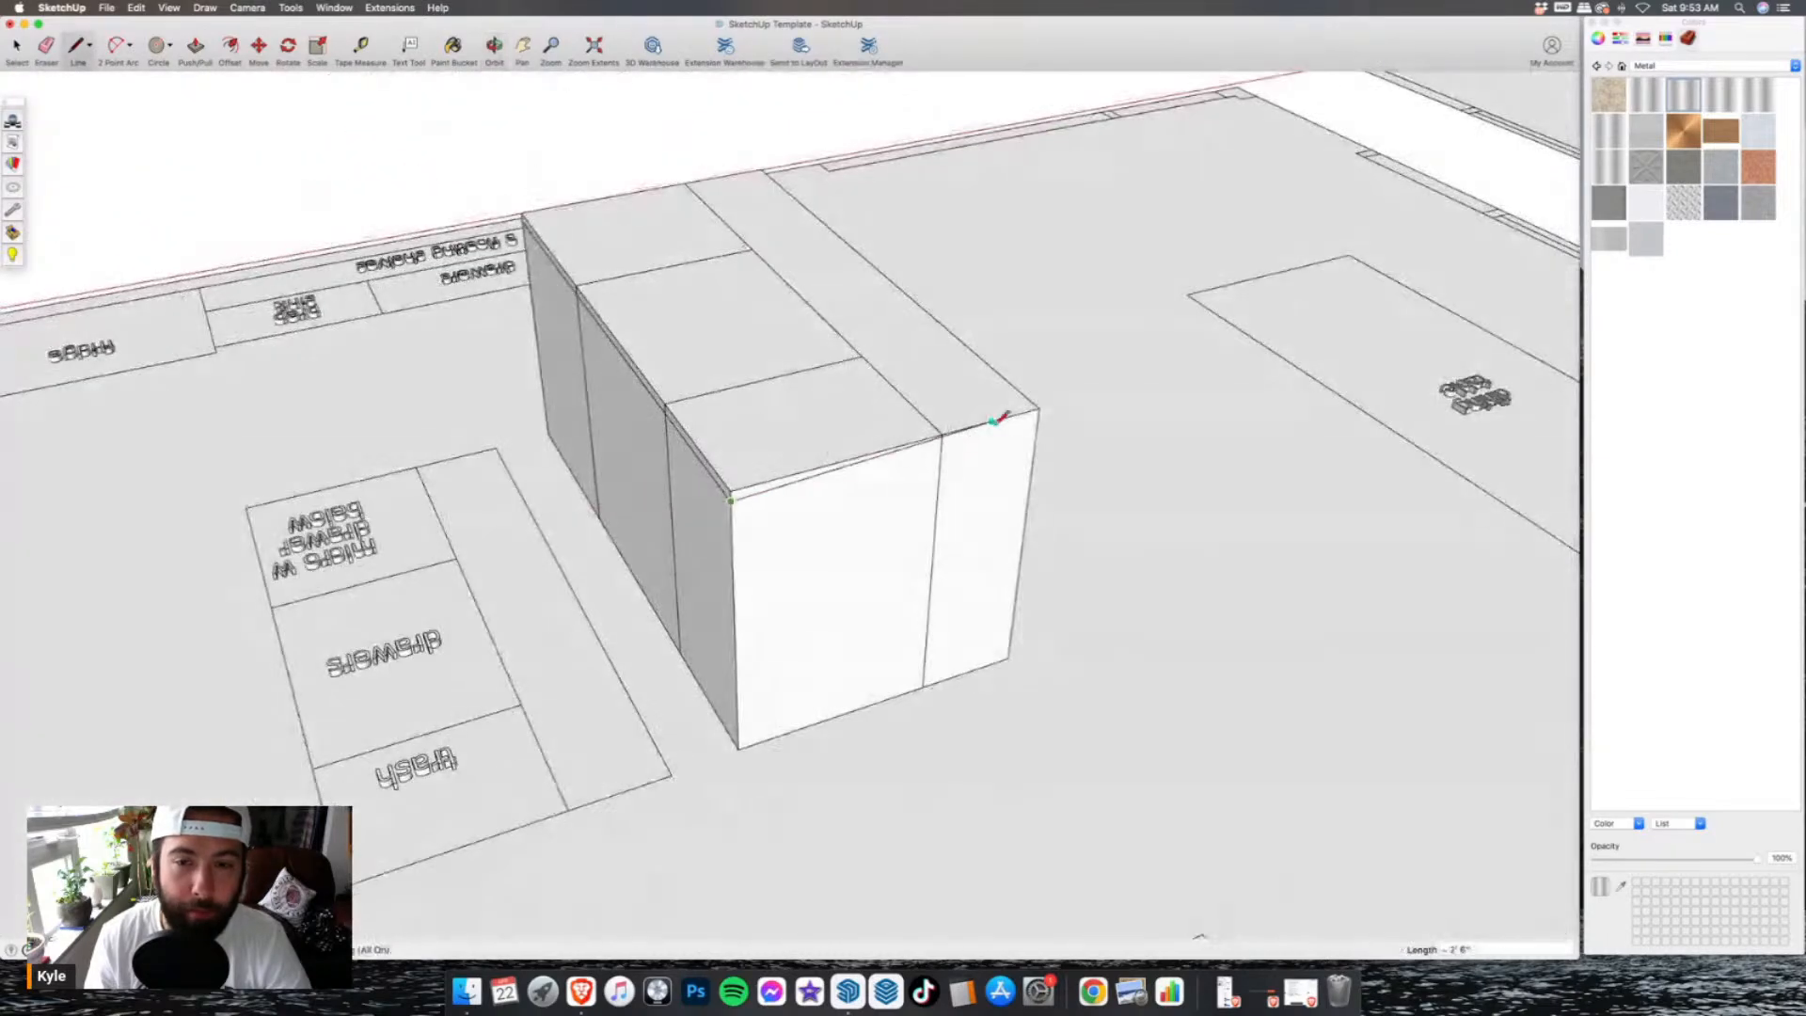
left_click(1039, 417)
scroll(1259, 557, "down", 3)
middle_click_drag(1261, 559, 538, 520)
scroll(1126, 517, "up", 4)
left_click(968, 425)
- Push the island's back face below the countertop in to the cabinet dividing line, leaving a seating overhang
scroll(974, 428, "down", 4)
middle_click_drag(997, 498, 357, 470)
scroll(715, 541, "up", 2)
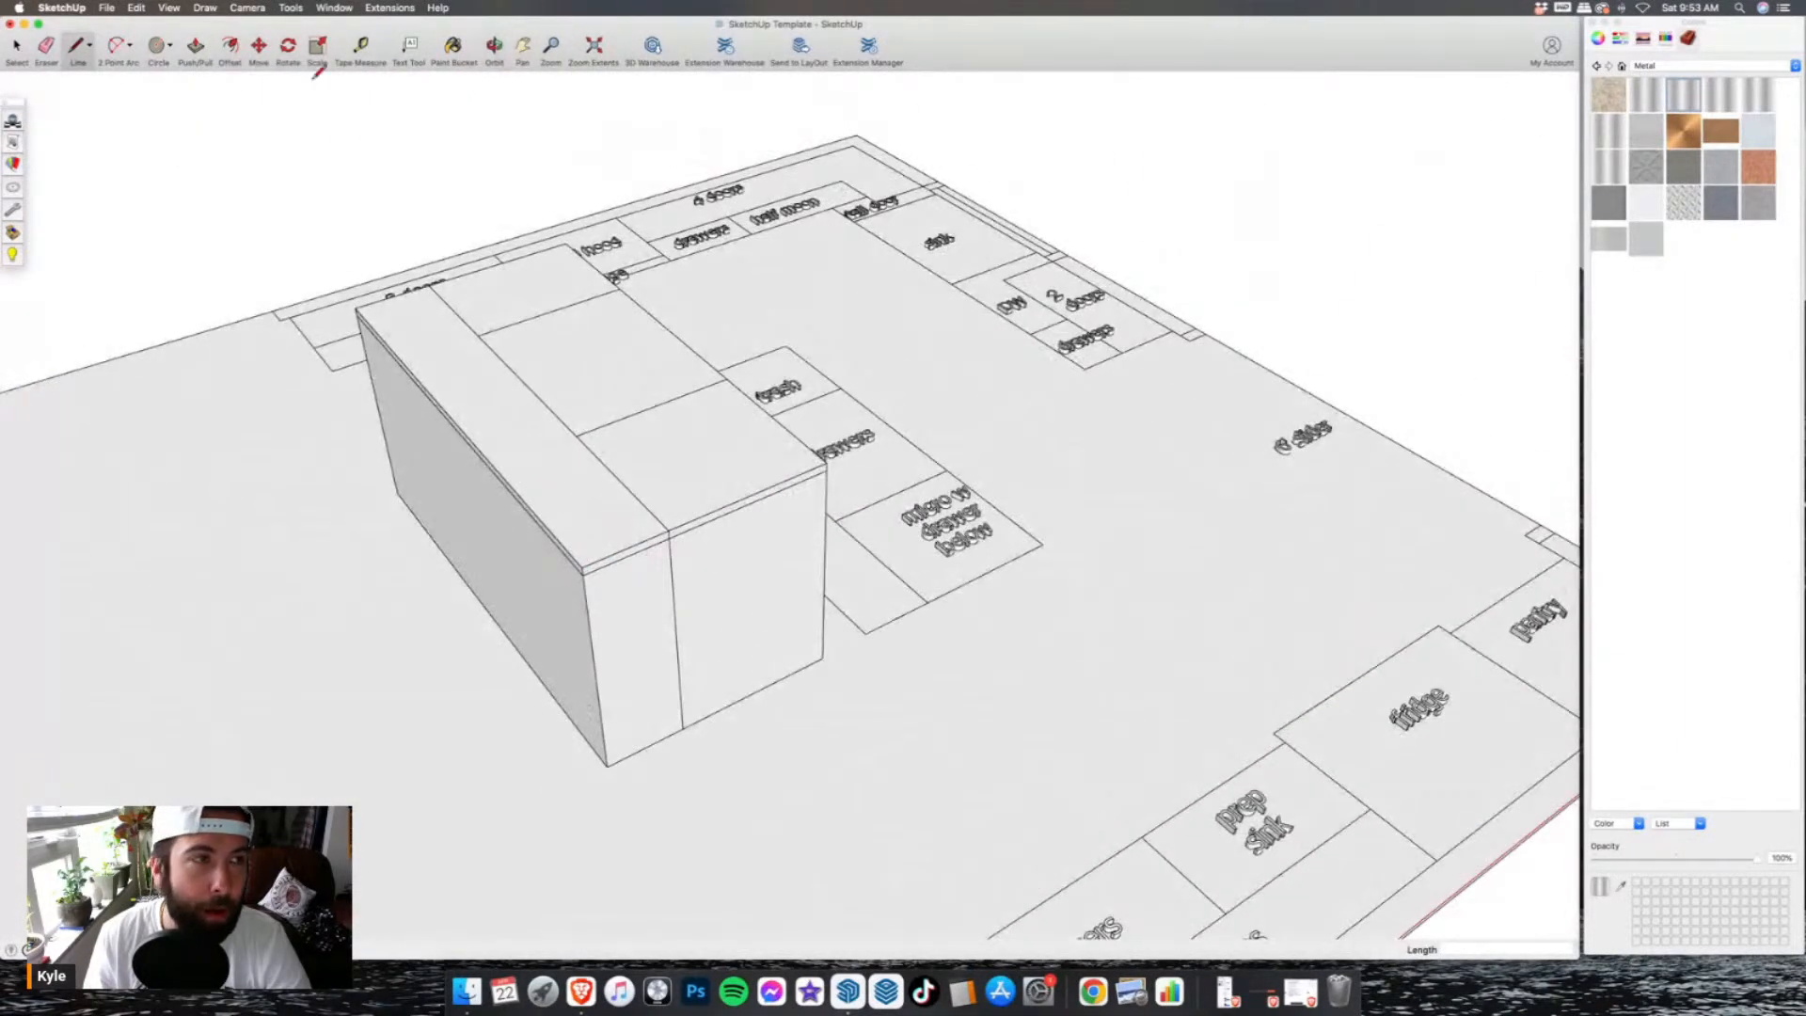
key("p")
left_click(558, 619)
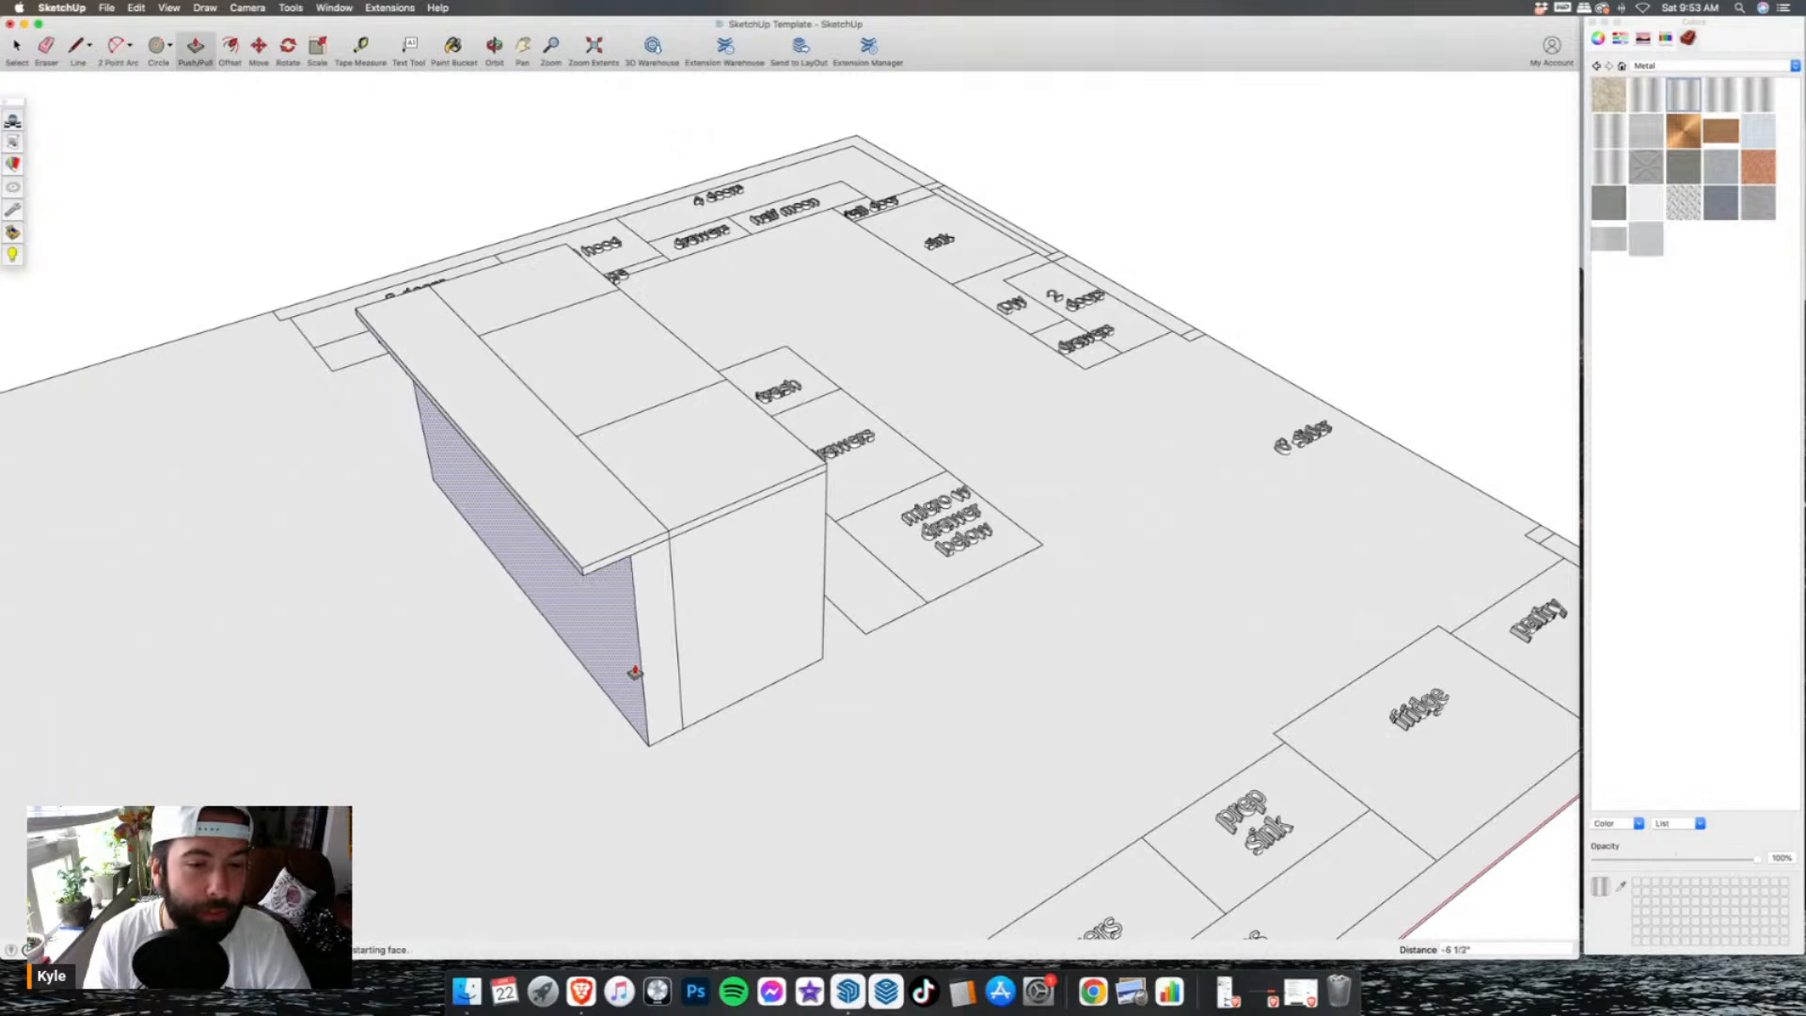
left_click(671, 685)
- Erase the dividing lines across the top surface of the island countertop
middle_click_drag(671, 685, 230, 112)
key("e")
left_click(543, 457)
left_click(725, 461)
scroll(870, 538, "down", 3)
middle_click_drag(883, 537, 689, 603)
scroll(837, 555, "up", 3)
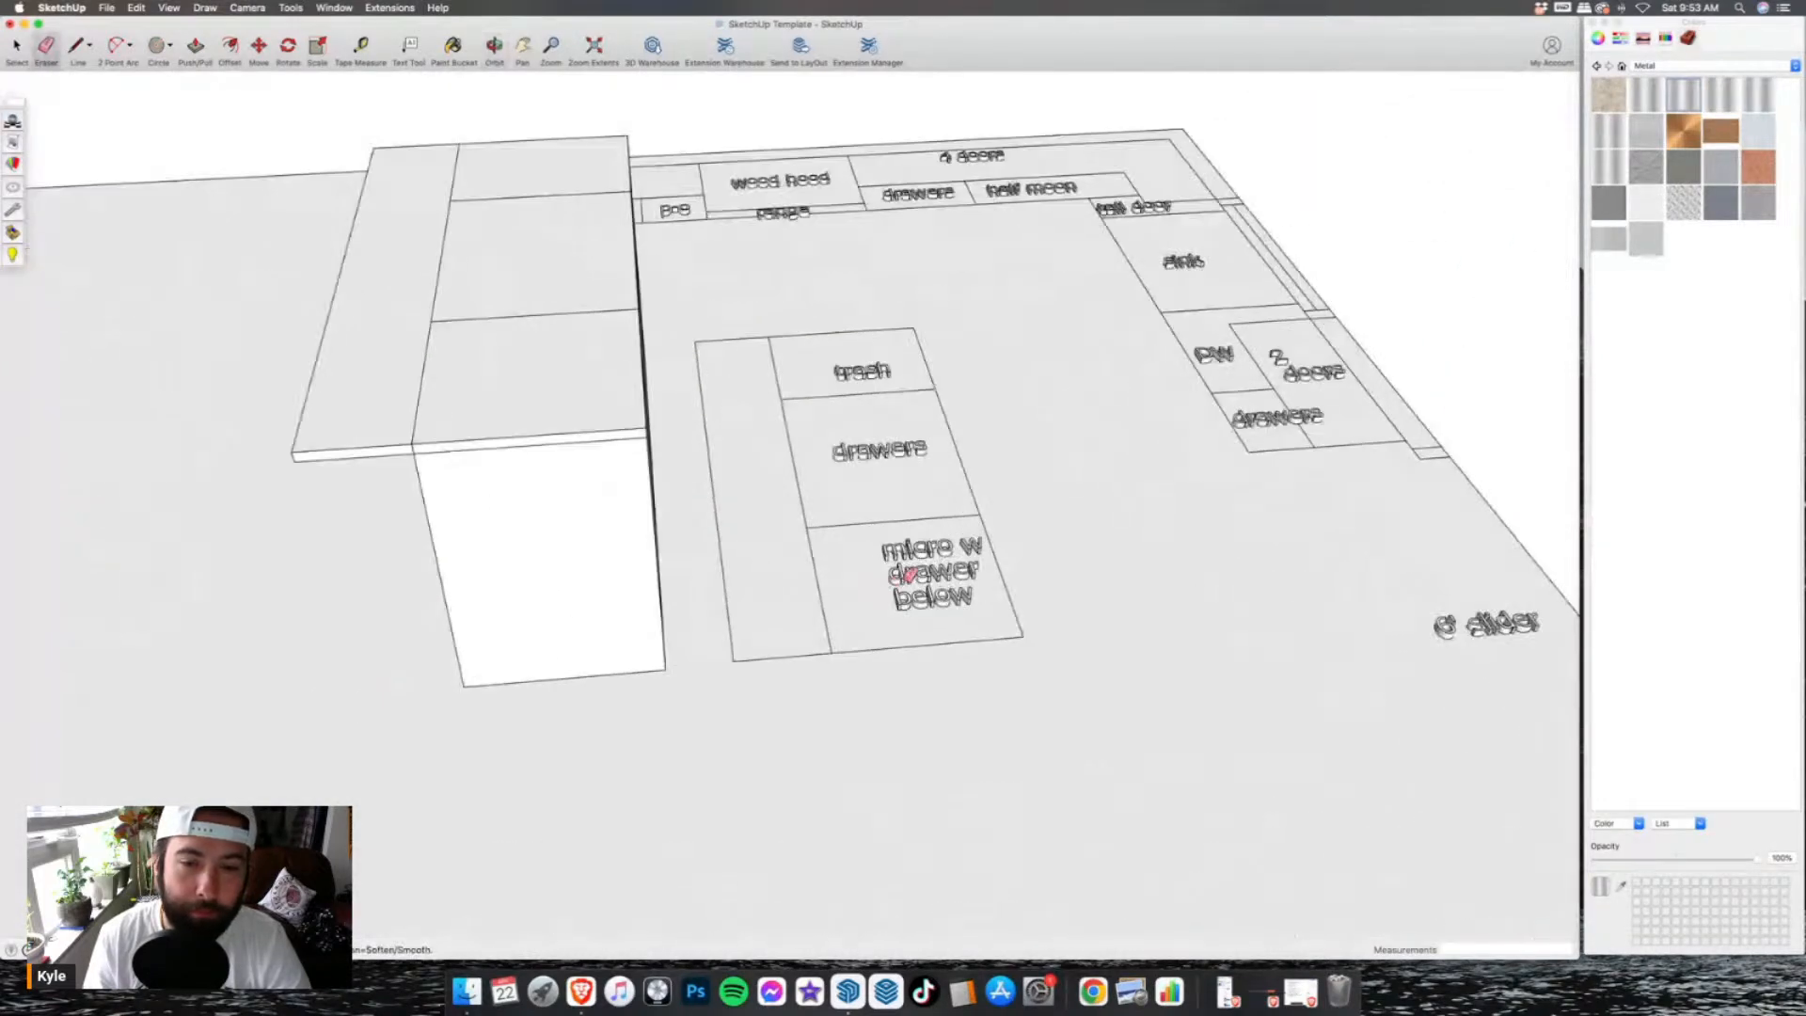
middle_click_drag(911, 577, 722, 693)
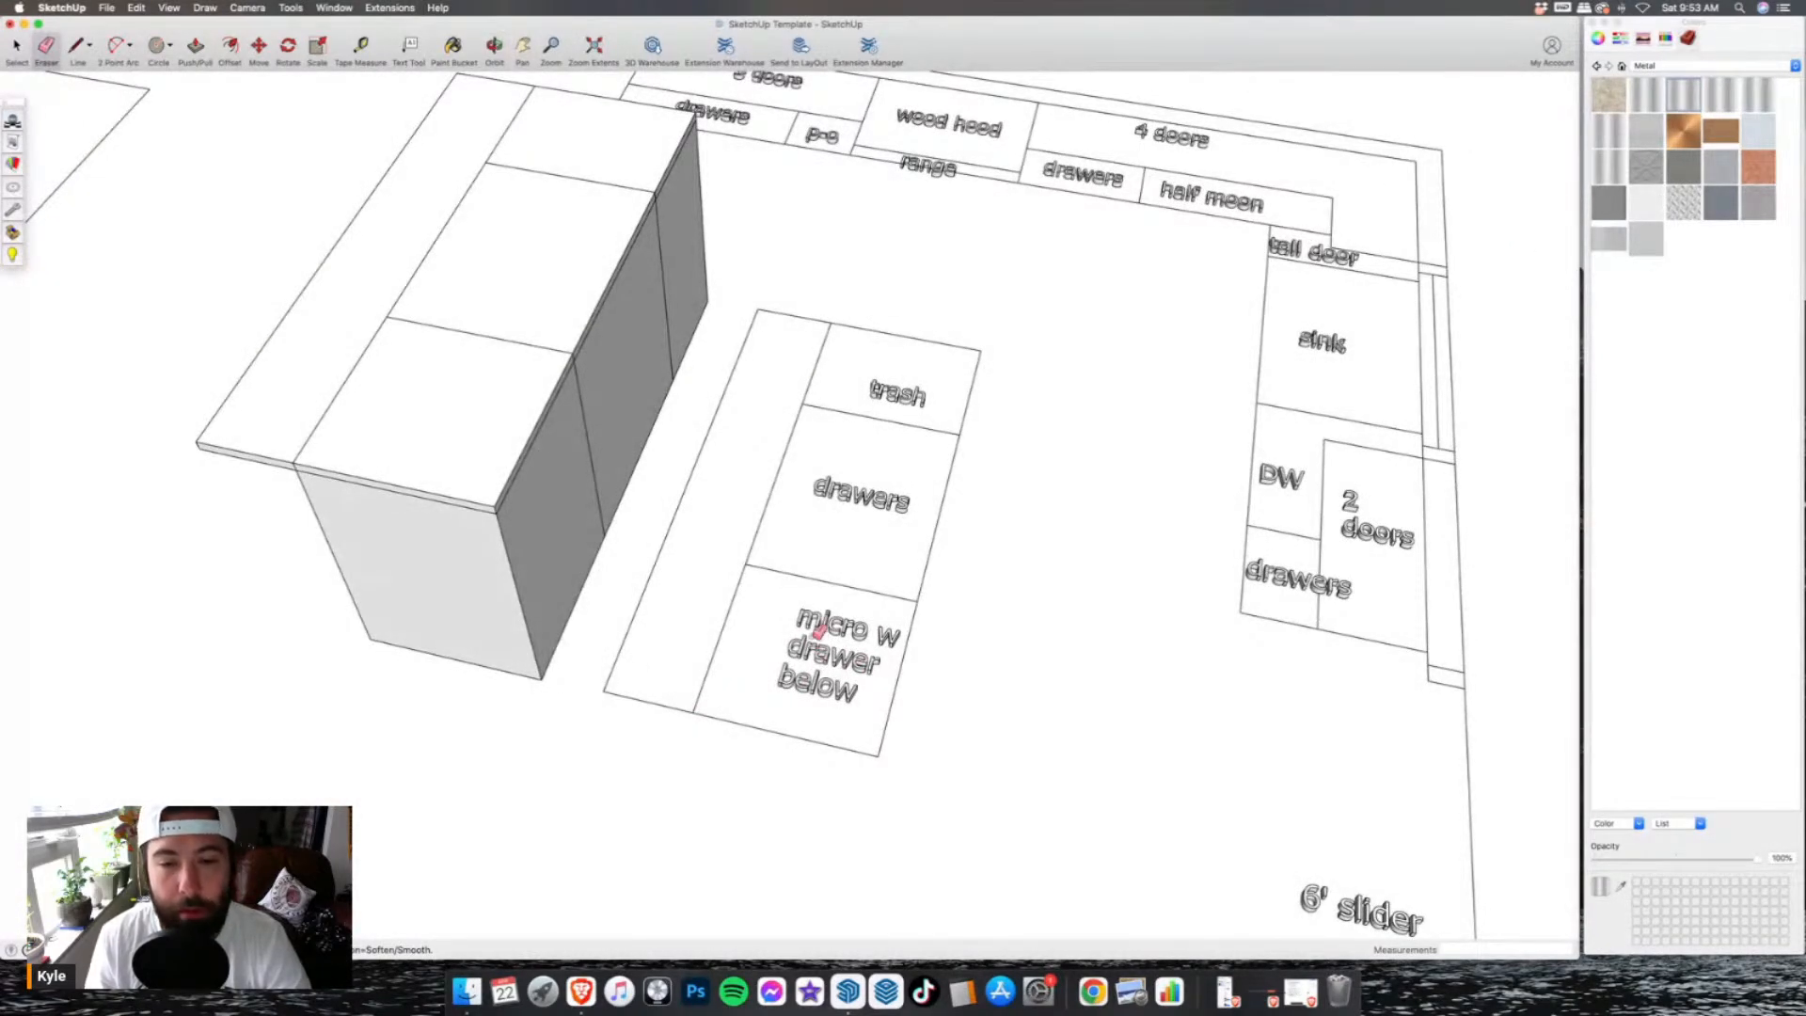
left_click(403, 294)
left_click(393, 320)
left_click(520, 171)
scroll(291, 455, "up", 5)
left_click(299, 481)
scroll(362, 499, "down", 3)
mouse_move(659, 574)
middle_mouse_down()
mouse_move(508, 610)
mouse_move(451, 649)
middle_mouse_up()
scroll(452, 649, "down", 3)
scroll(662, 367, "up", 2)
left_click_drag(638, 314, 598, 282)
- Erase the short vertical seam lines on the island countertop's edges
scroll(871, 475, "down", 6)
middle_click_drag(972, 505, 424, 385)
scroll(968, 407, "up", 6)
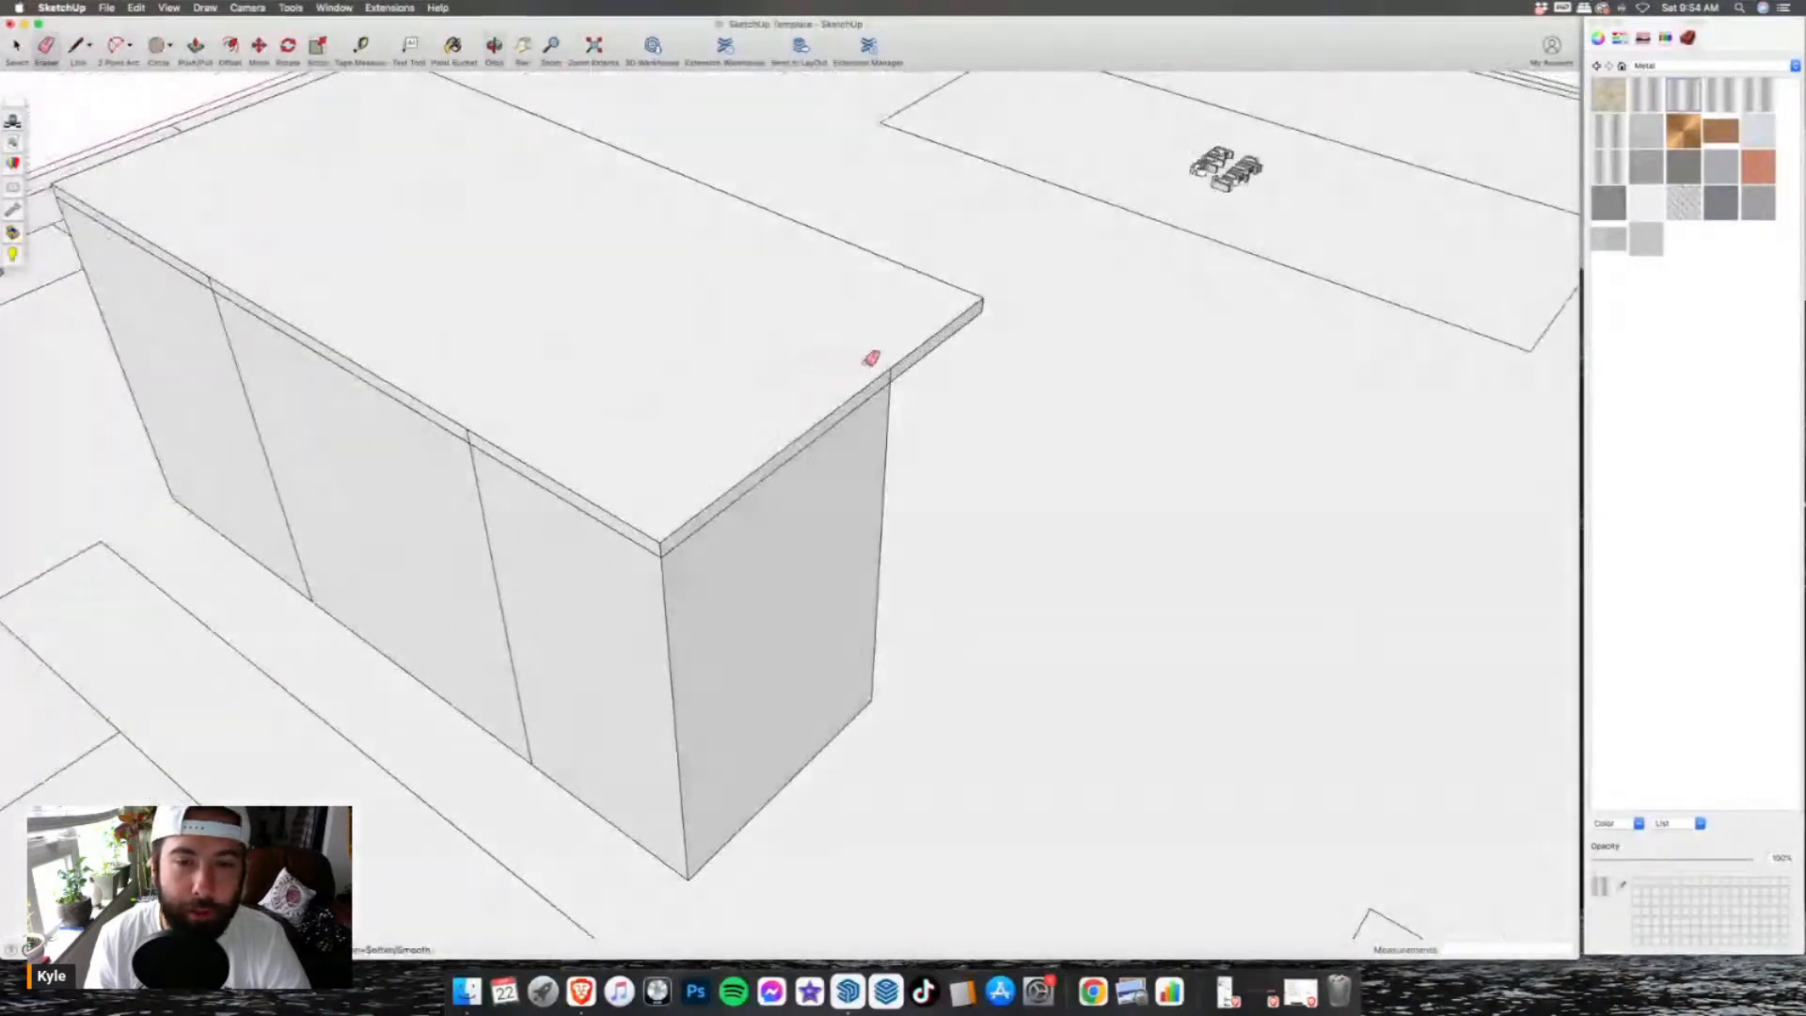
left_click(905, 384)
scroll(905, 383, "down", 5)
mouse_move(705, 475)
middle_mouse_down()
mouse_move(690, 399)
mouse_move(912, 392)
middle_mouse_up()
scroll(880, 383, "up", 2)
left_click(844, 381)
scroll(899, 412, "down", 3)
scroll(632, 365, "up", 2)
left_click(621, 363)
scroll(662, 313, "down", 5)
mouse_move(661, 312)
middle_mouse_down()
mouse_move(697, 363)
mouse_move(1201, 429)
mouse_move(826, 596)
middle_mouse_up()
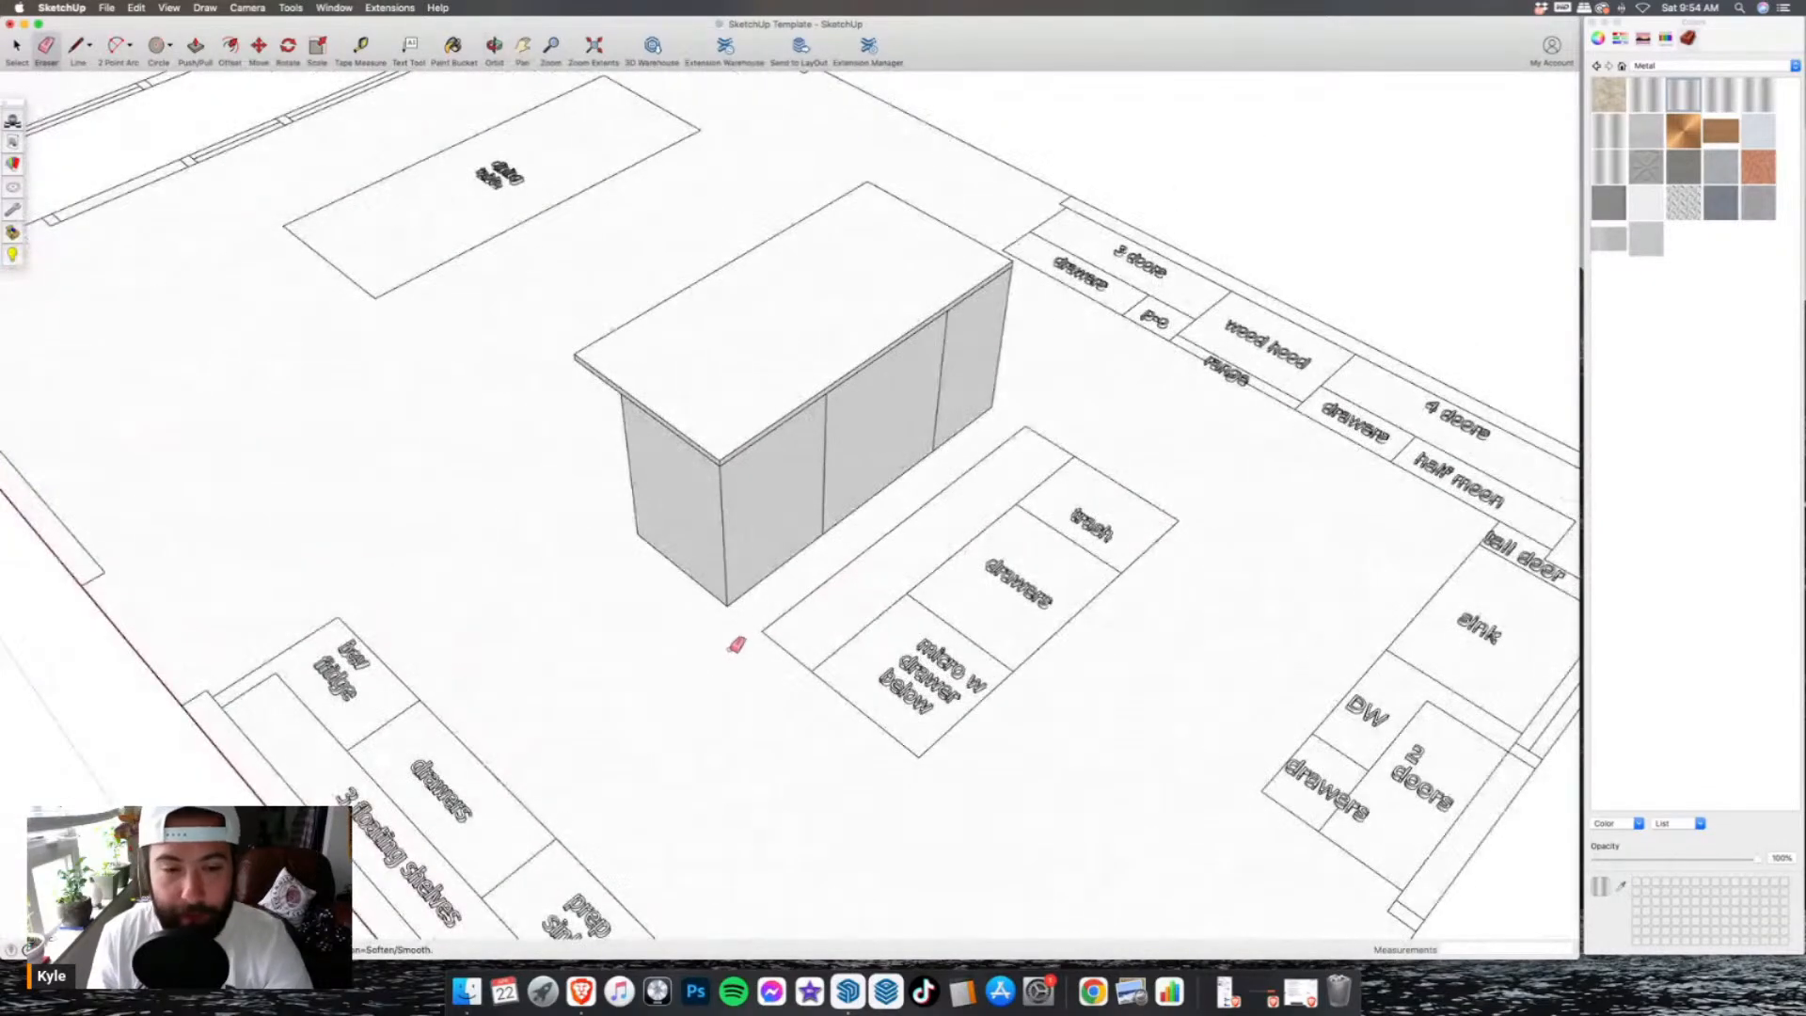
- Draw a toe kick line 4" above the floor along the island's cabinet front and erase the vertical seams below it
key("l")
left_click(729, 602)
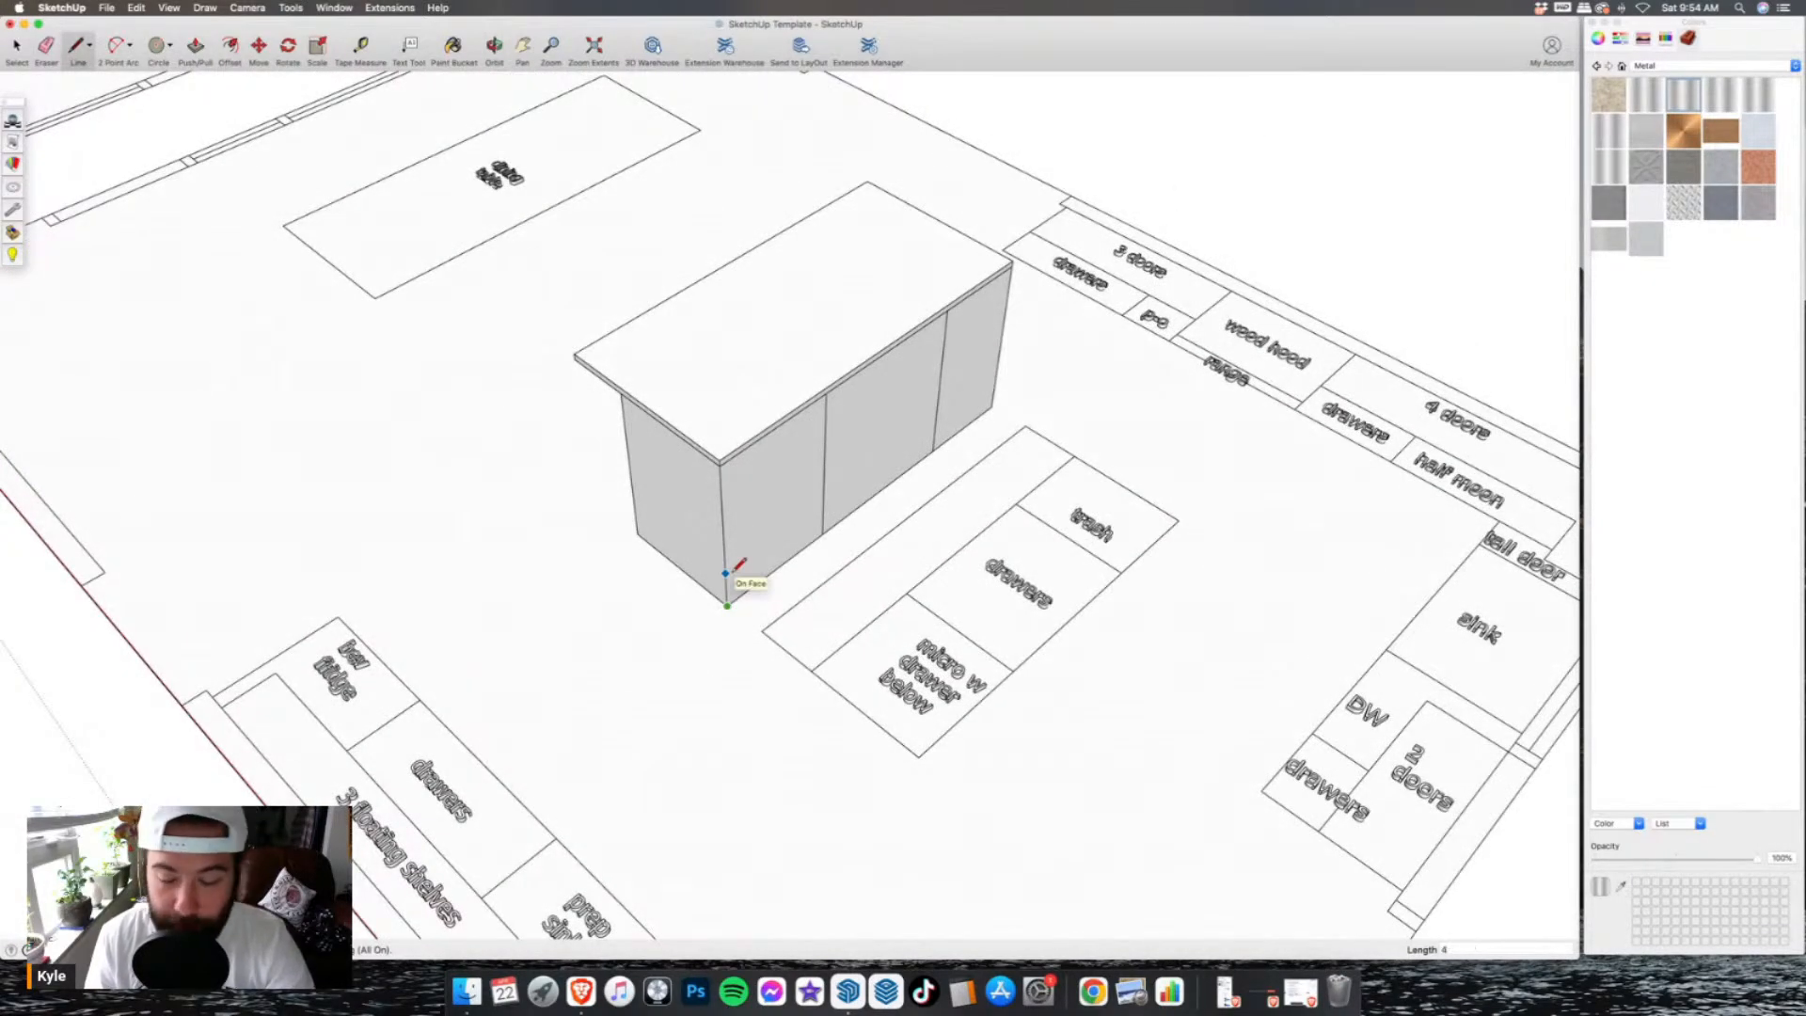
key("Return")
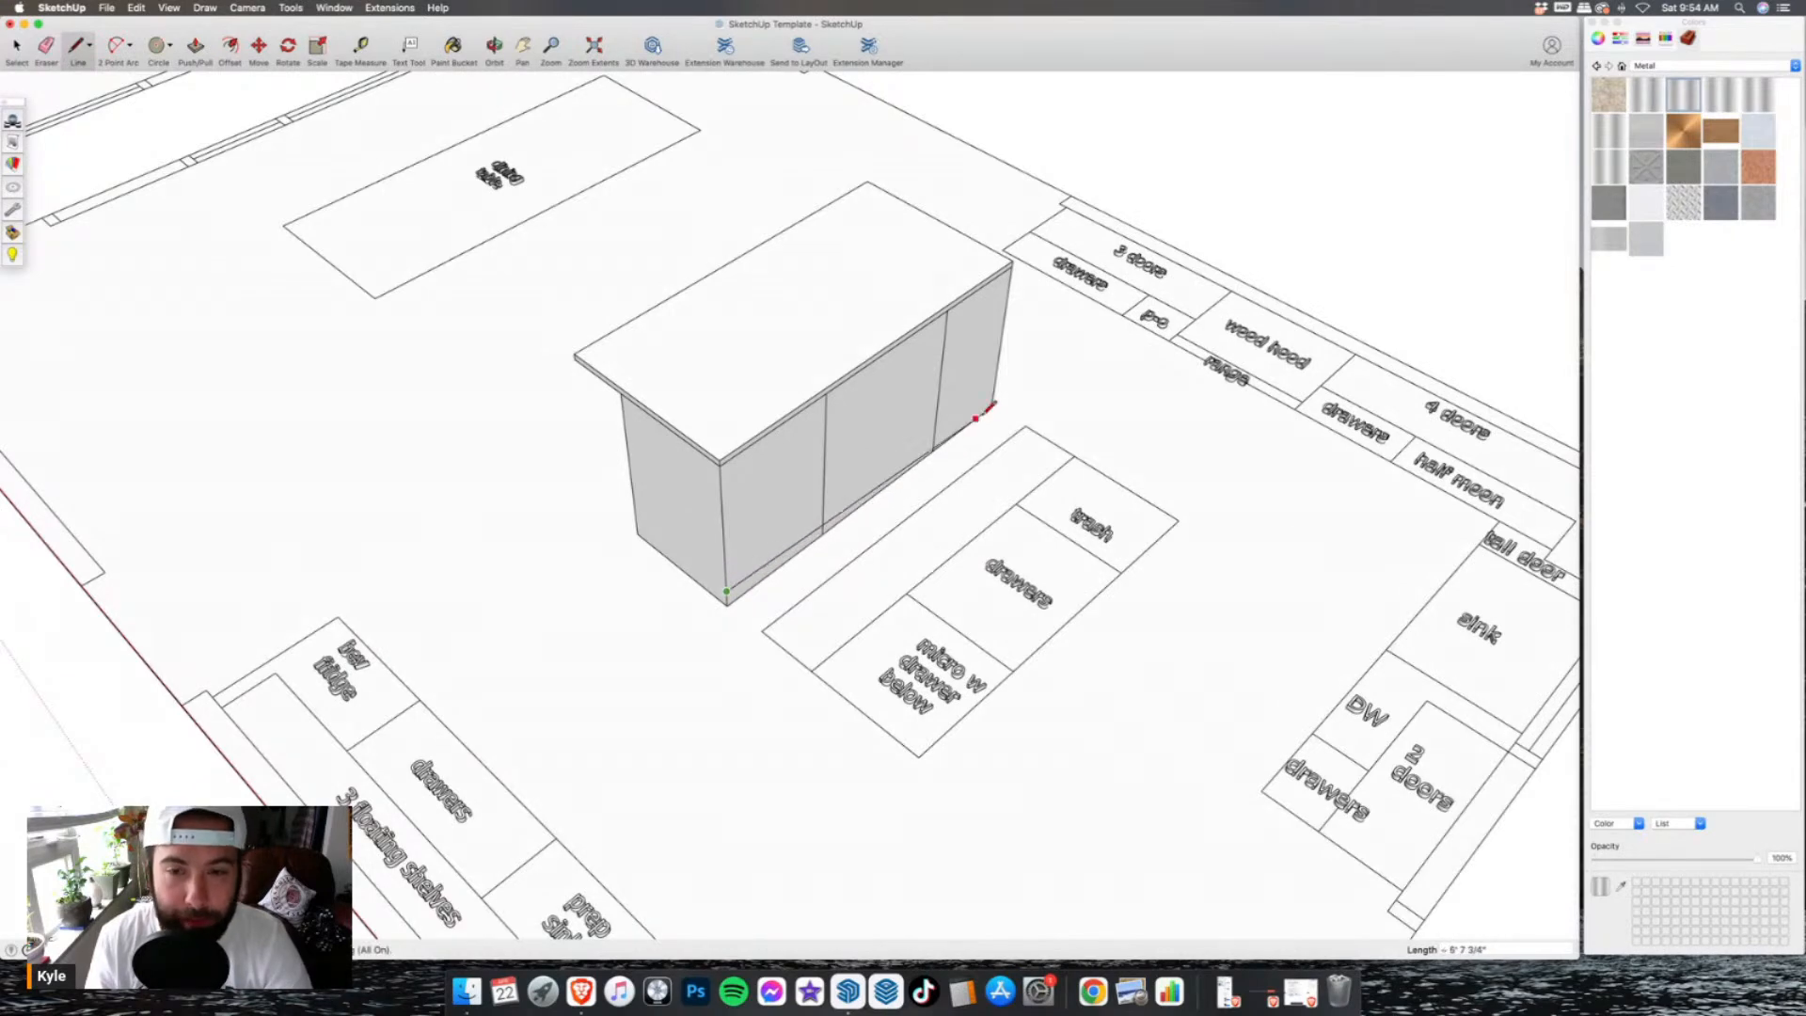
left_click(993, 396)
left_click(46, 47)
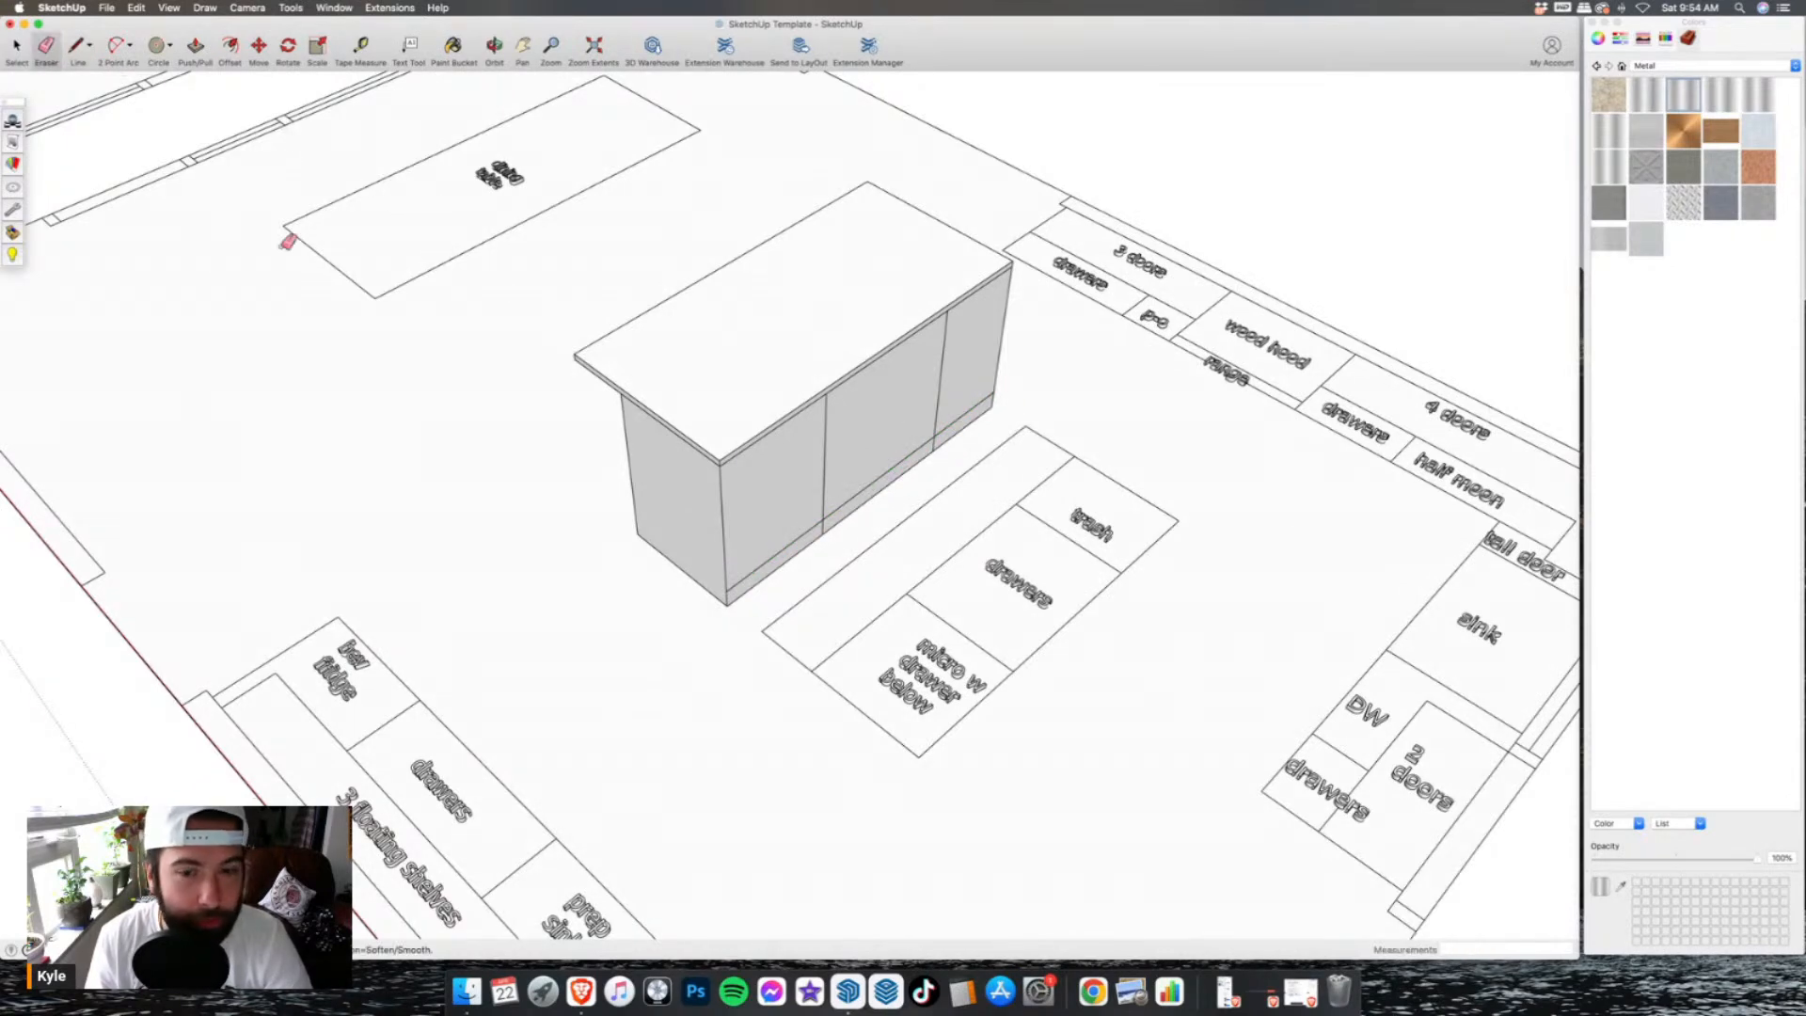
scroll(823, 565, "down", 3)
scroll(828, 565, "up", 6)
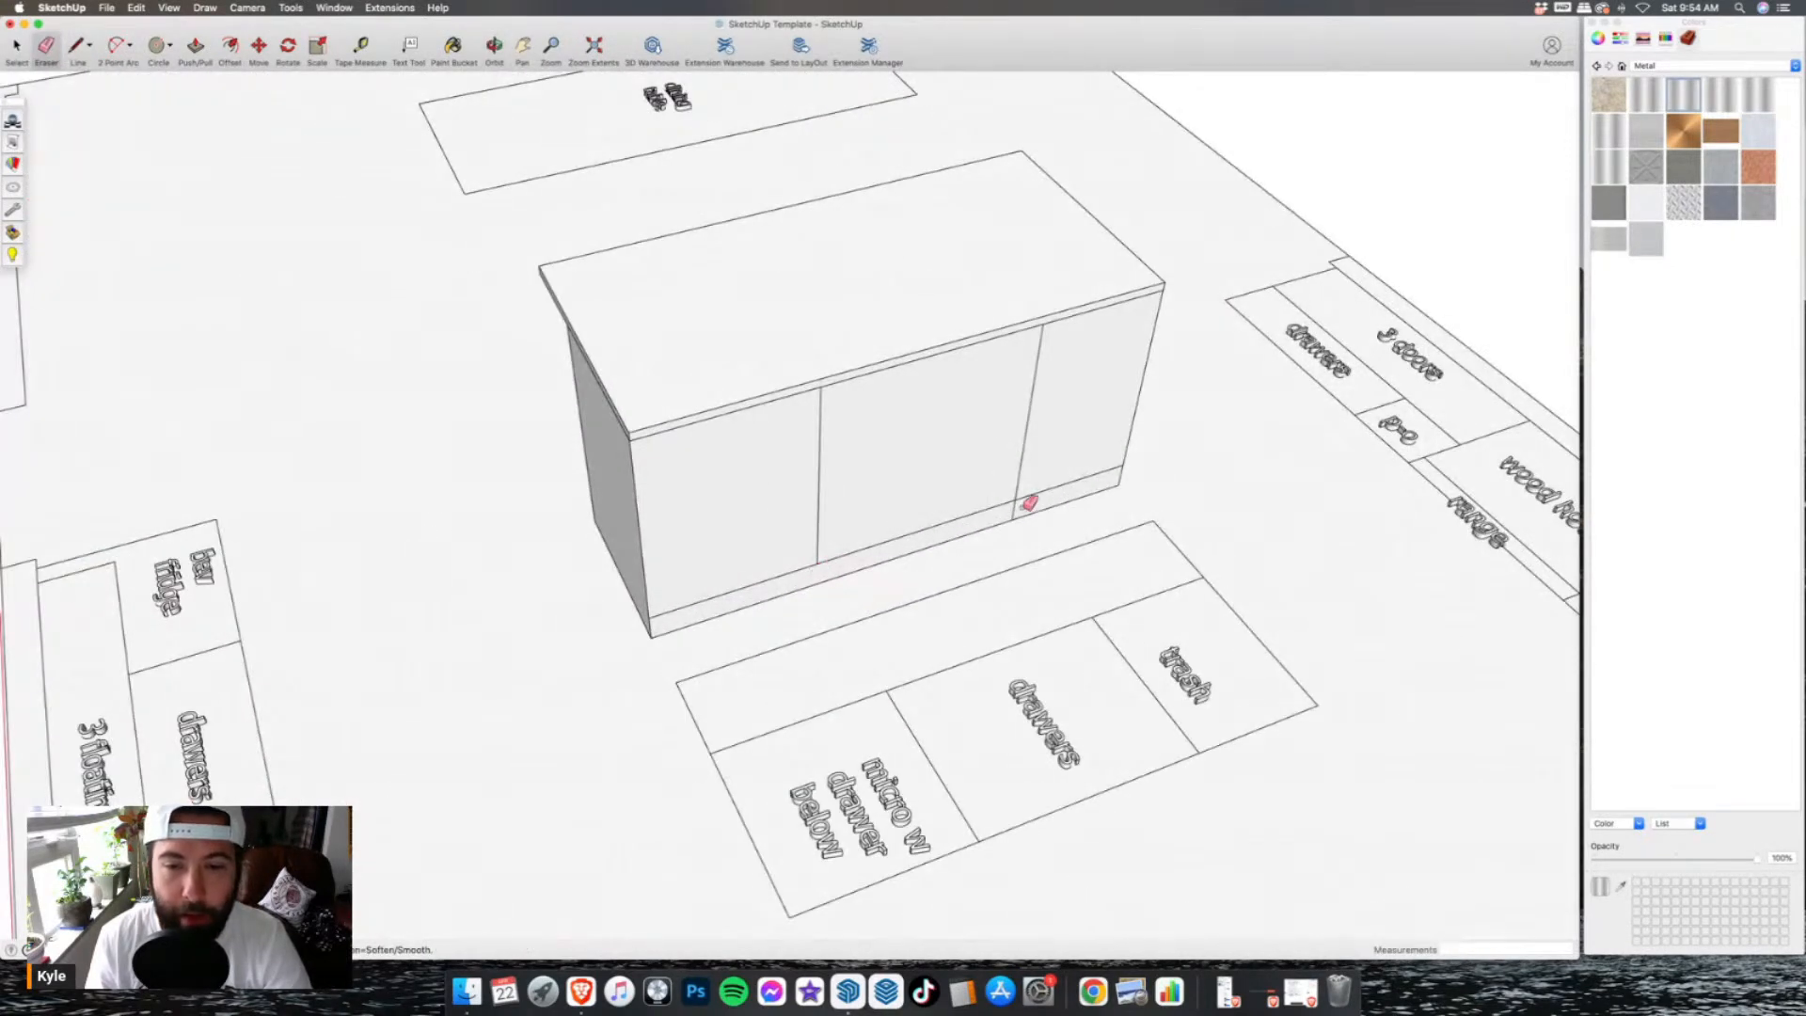
- Draw a line 7" below the countertop across the island's drawer and trash fronts, and another splitting the remaining drawer front in half
key("l")
left_click(630, 440)
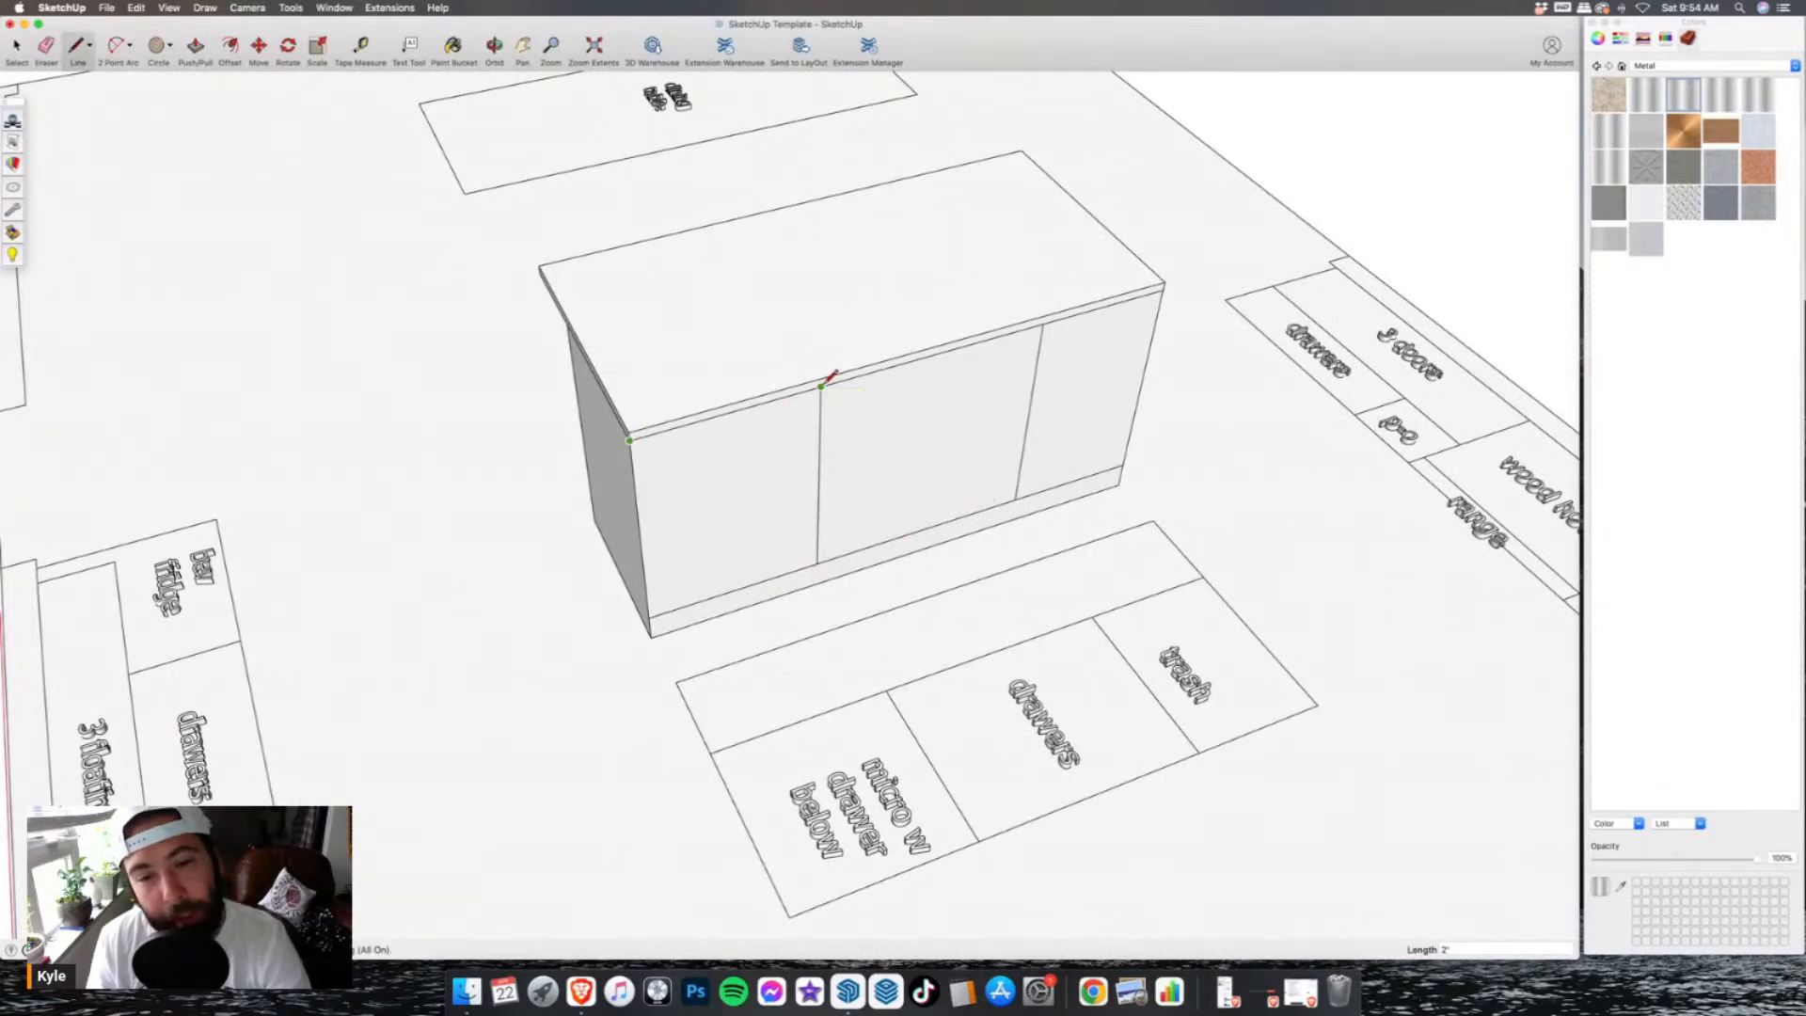
left_click(822, 386)
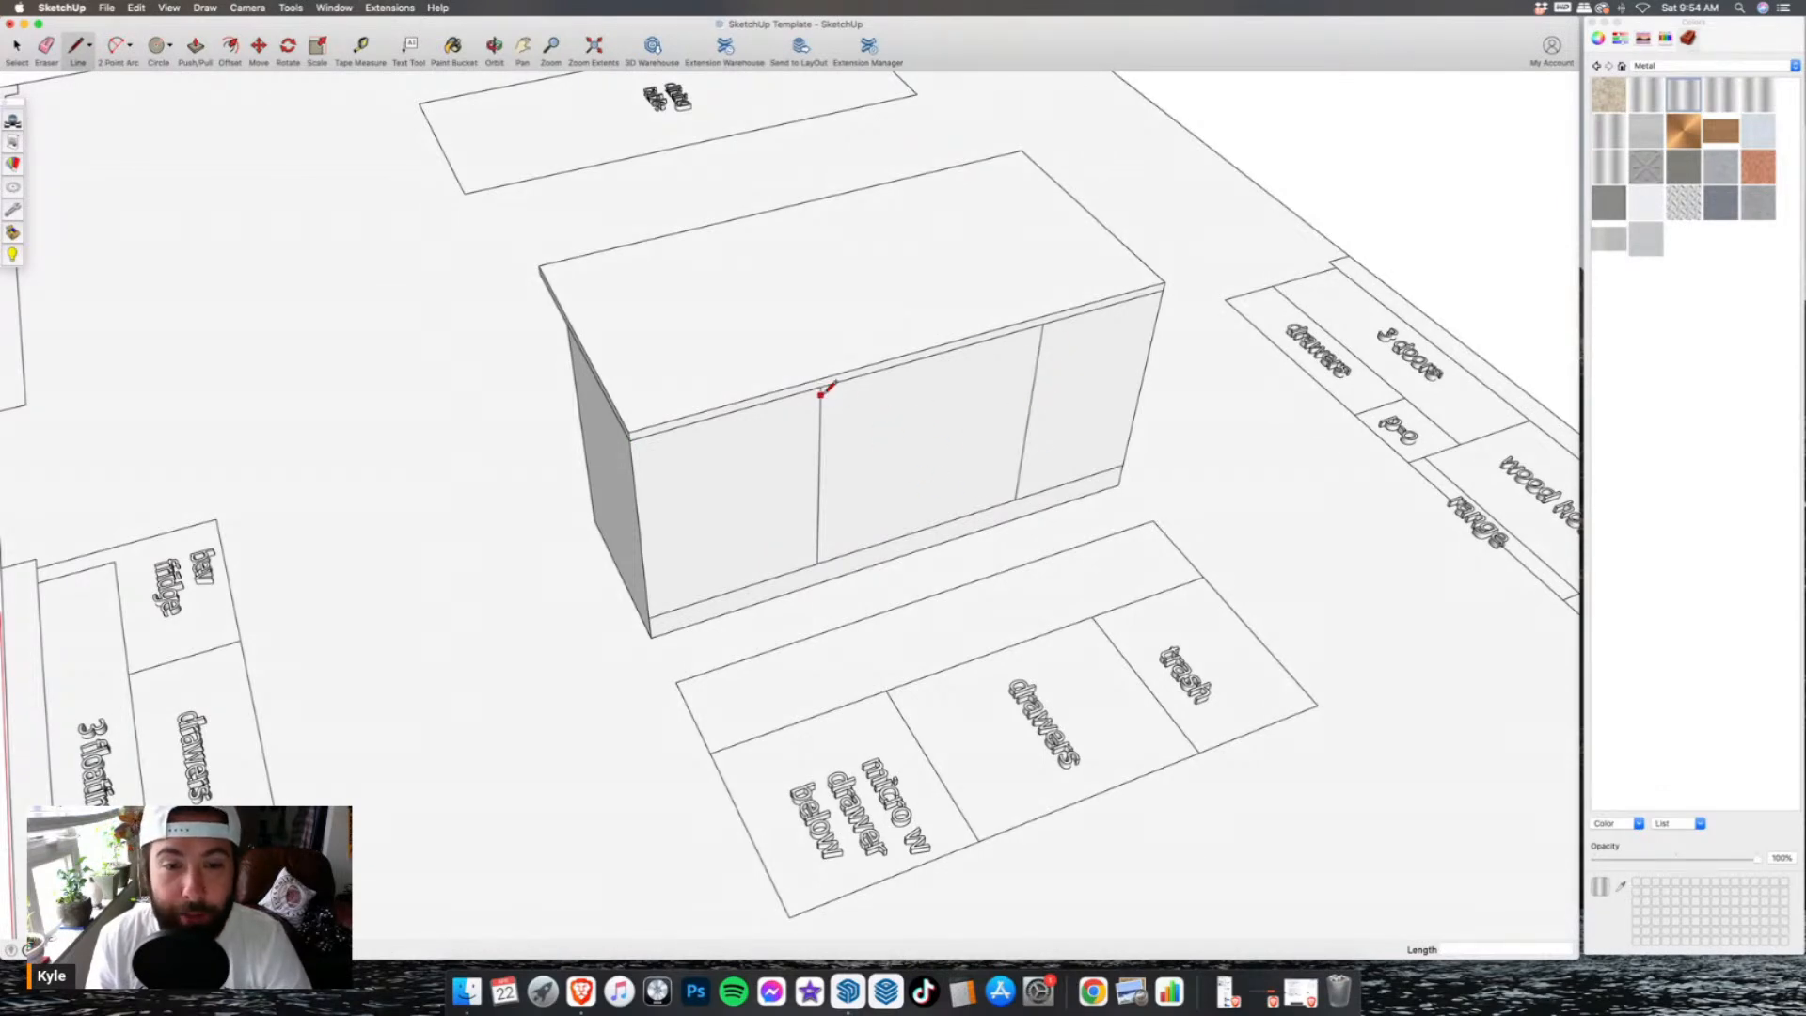
left_click(822, 386)
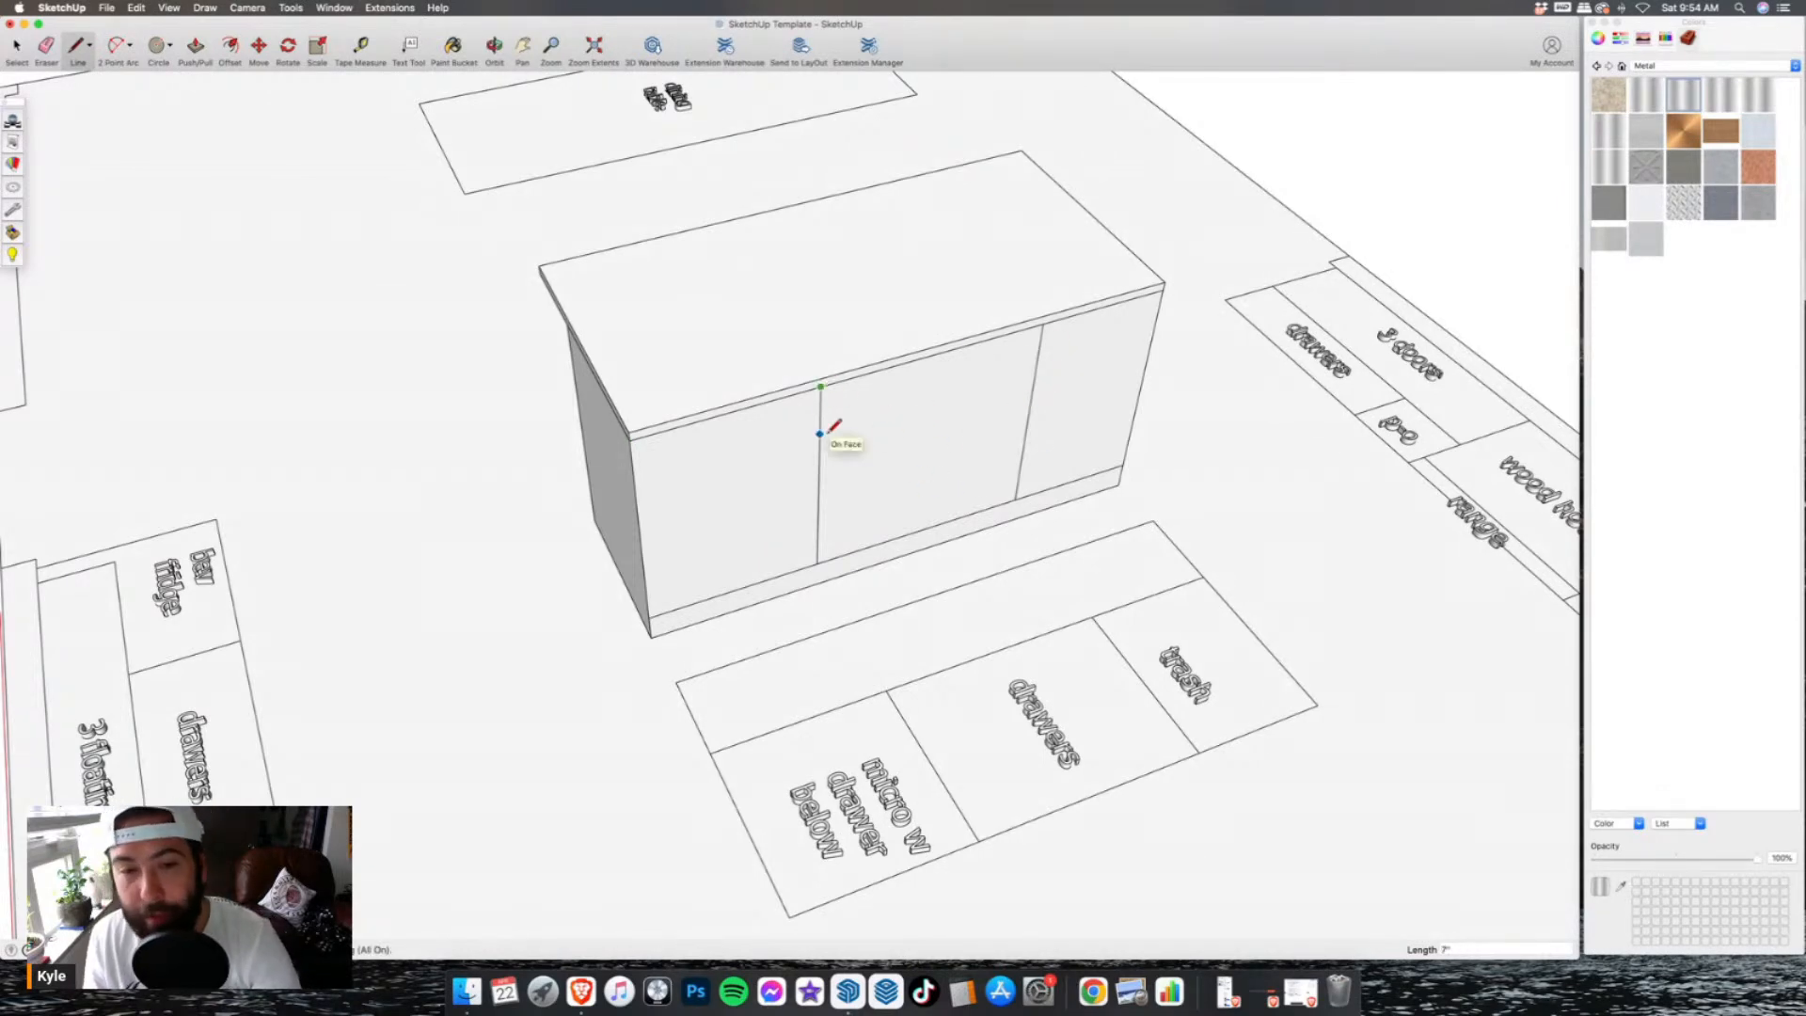
left_click(1156, 331)
left_click(1025, 436)
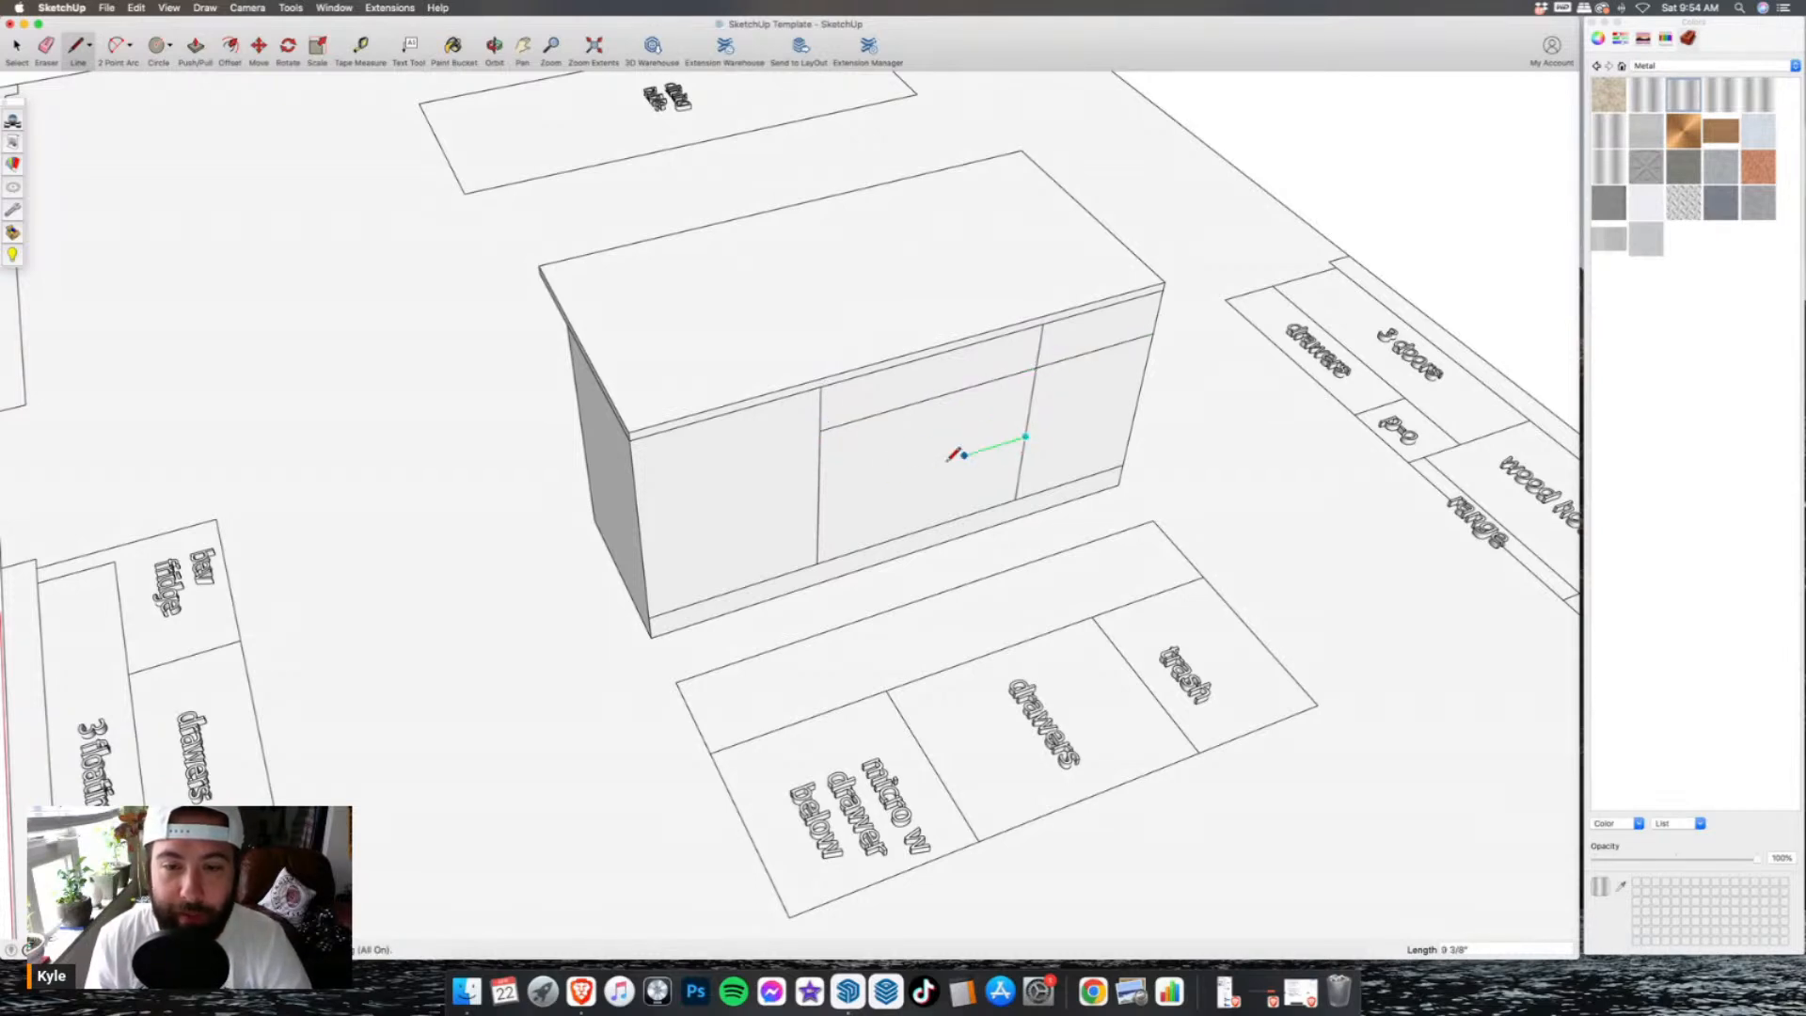
left_click(820, 496)
- Extend the lower drawer line horizontally across the microwave cabinet to its outer edge to separate the microwave from the drawer below
scroll(960, 532, "down", 3)
middle_click_drag(1025, 620, 932, 536)
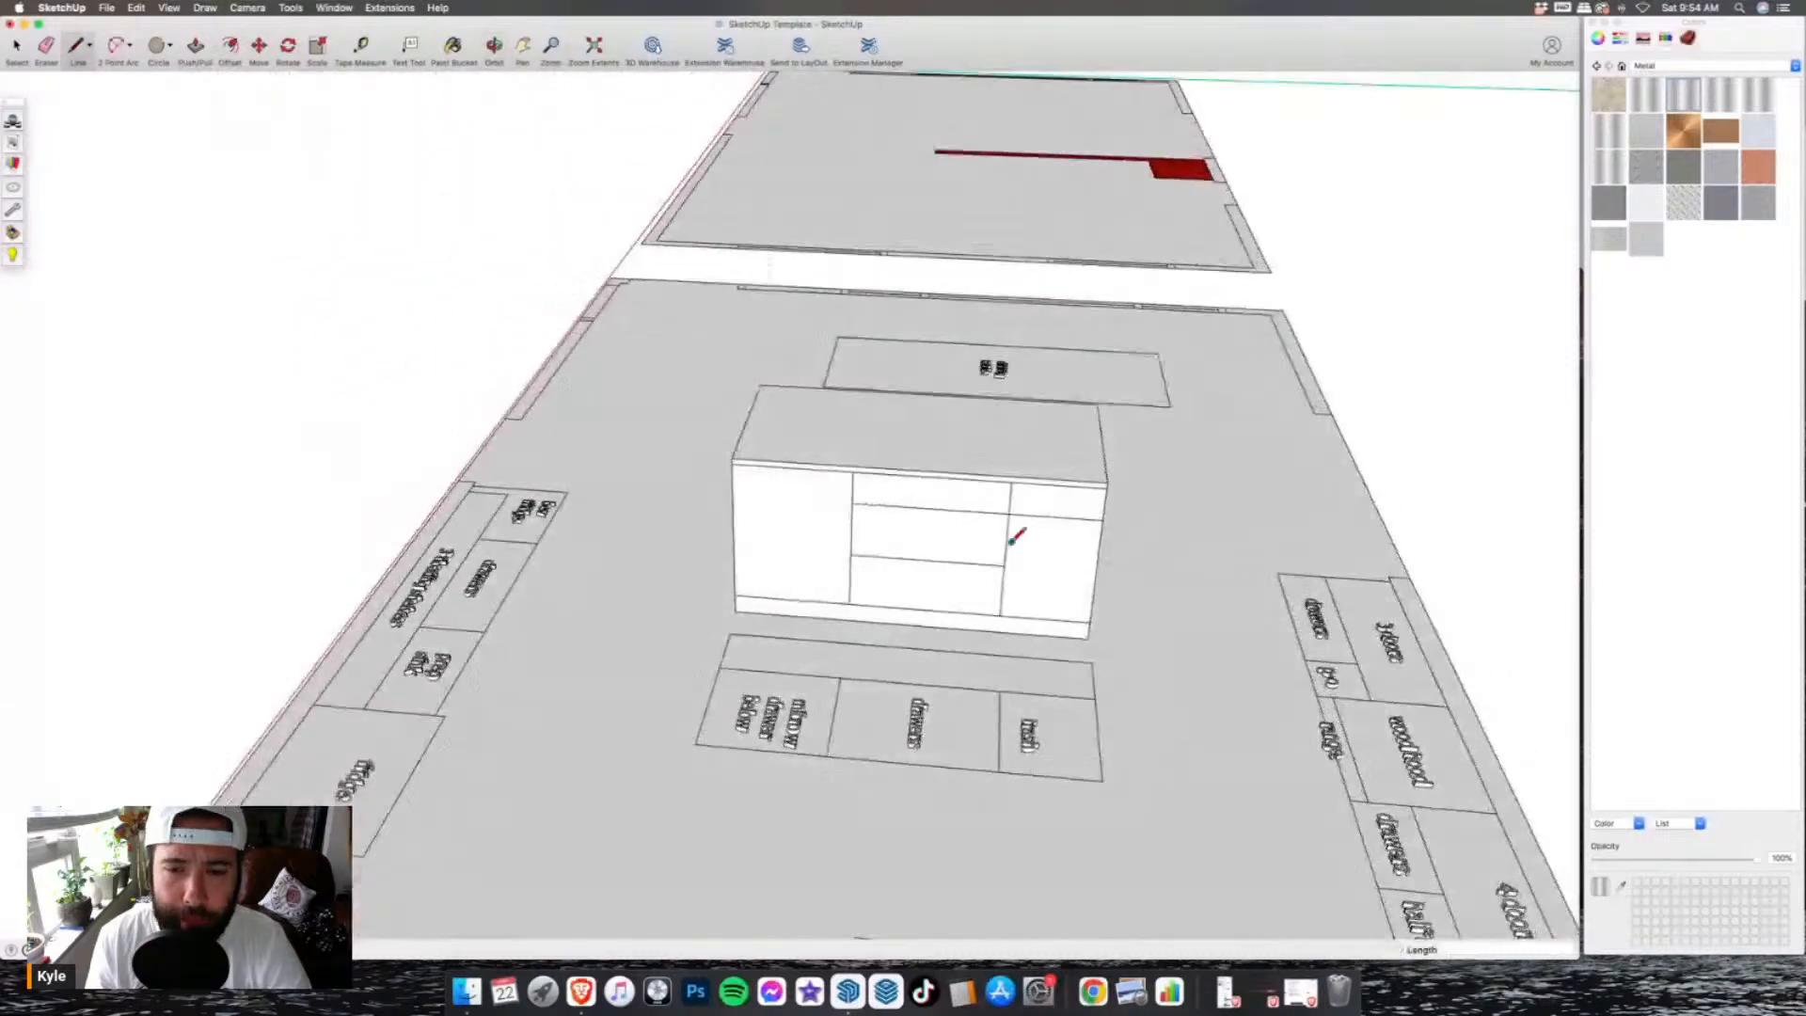
middle_click_drag(1062, 520, 866, 516)
scroll(915, 696, "up", 3)
middle_click_drag(916, 697, 1127, 797)
middle_click_drag(1011, 804, 816, 553)
scroll(816, 553, "up", 2)
left_click(858, 519)
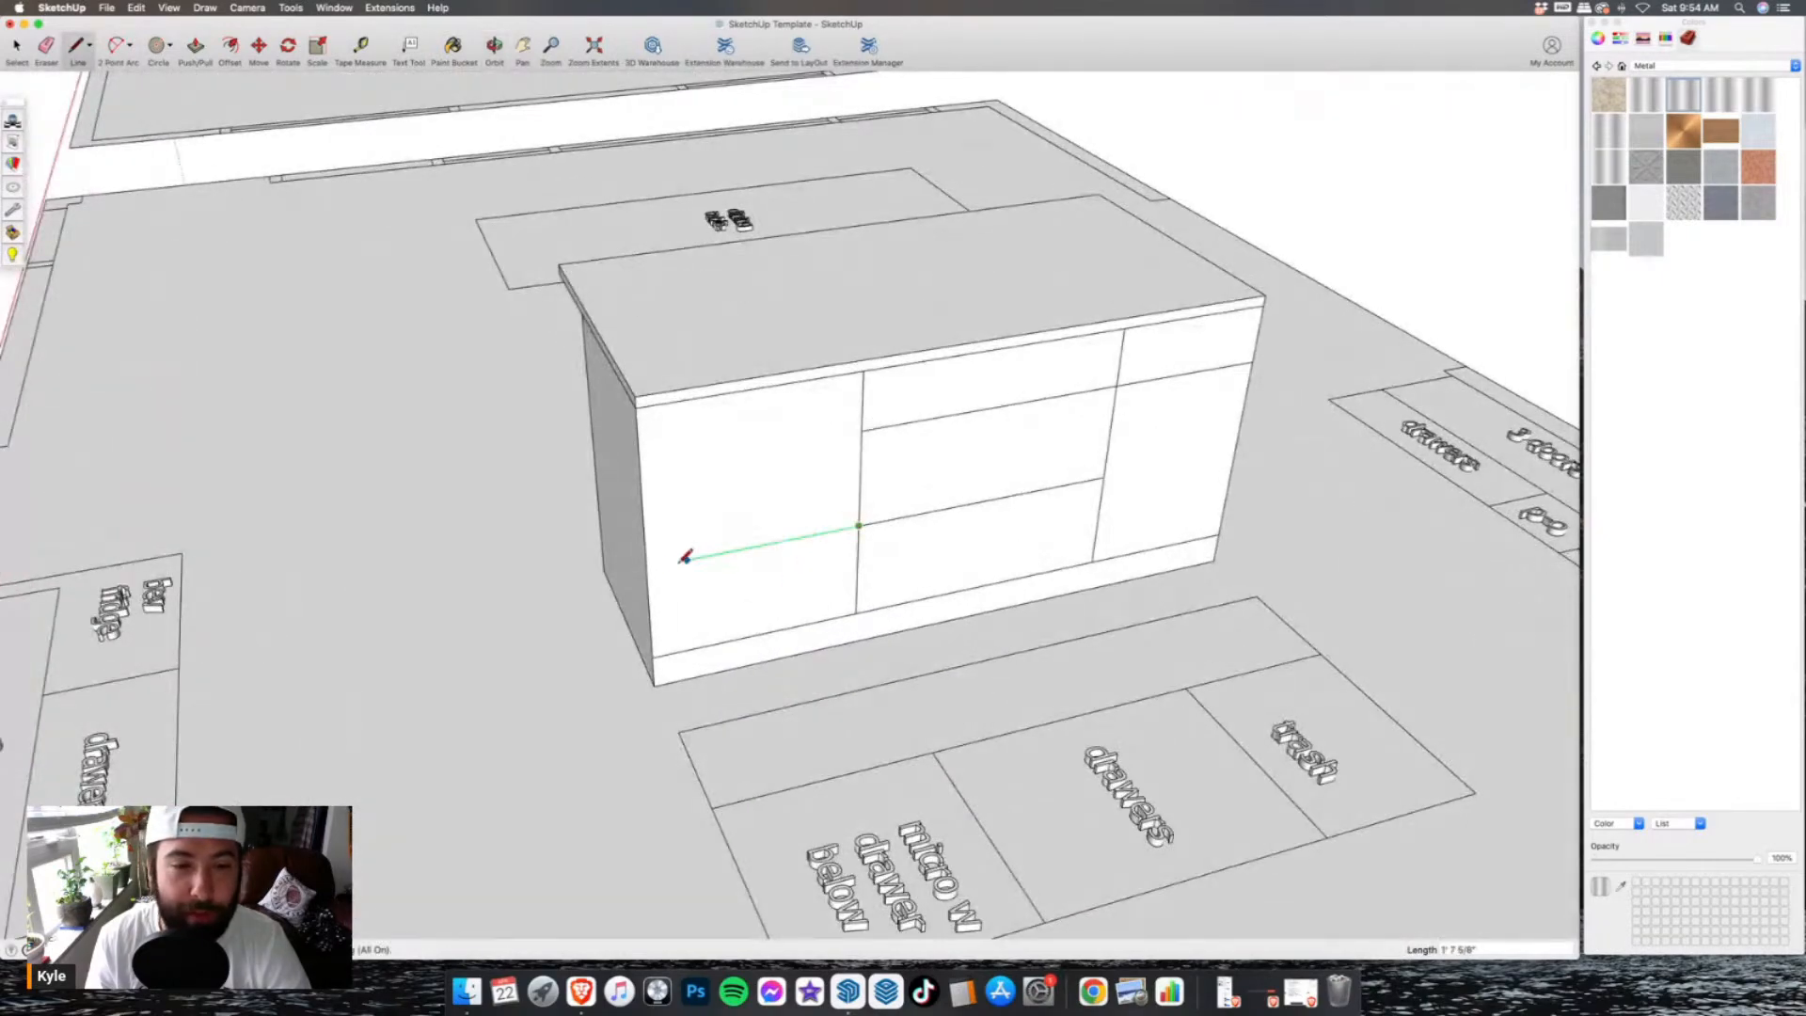
left_click(649, 560)
- Offset a thin border inside the microwave opening, and offset the outlines of all drawer and trash fronts 2.25" inward
scroll(649, 561, "down", 2)
left_click(230, 46)
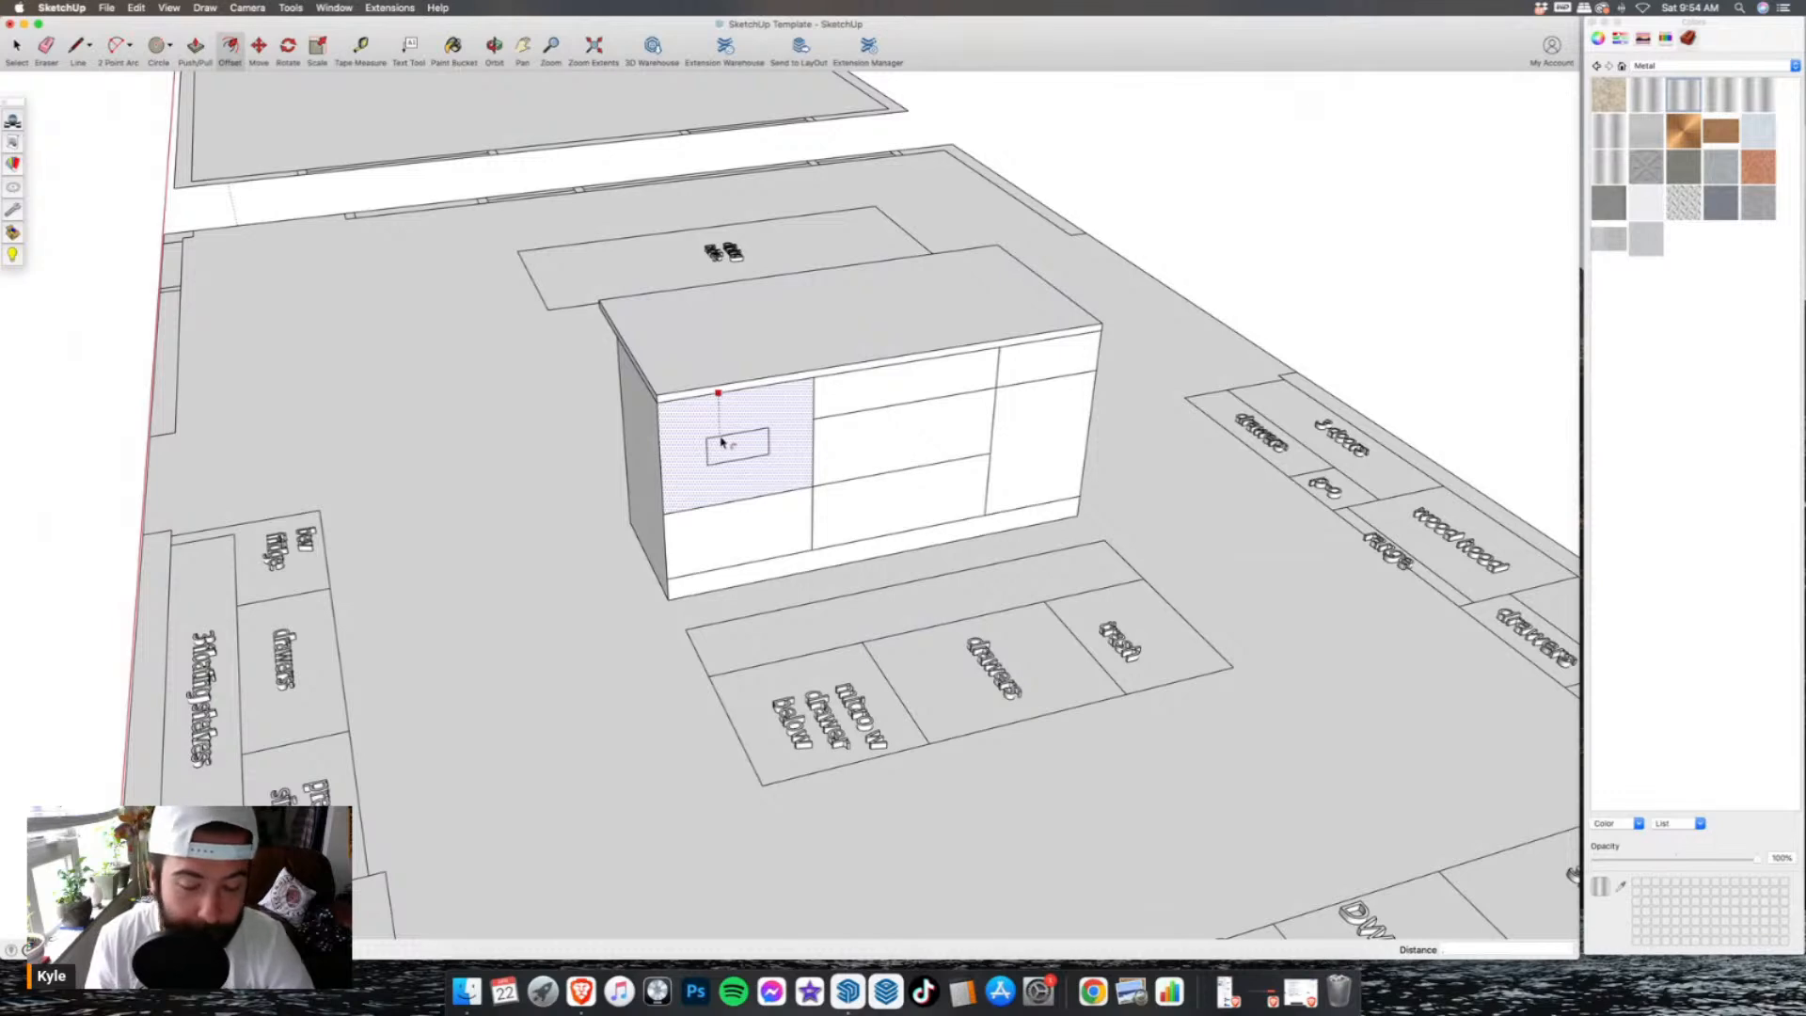
middle_click_drag(723, 442, 856, 566)
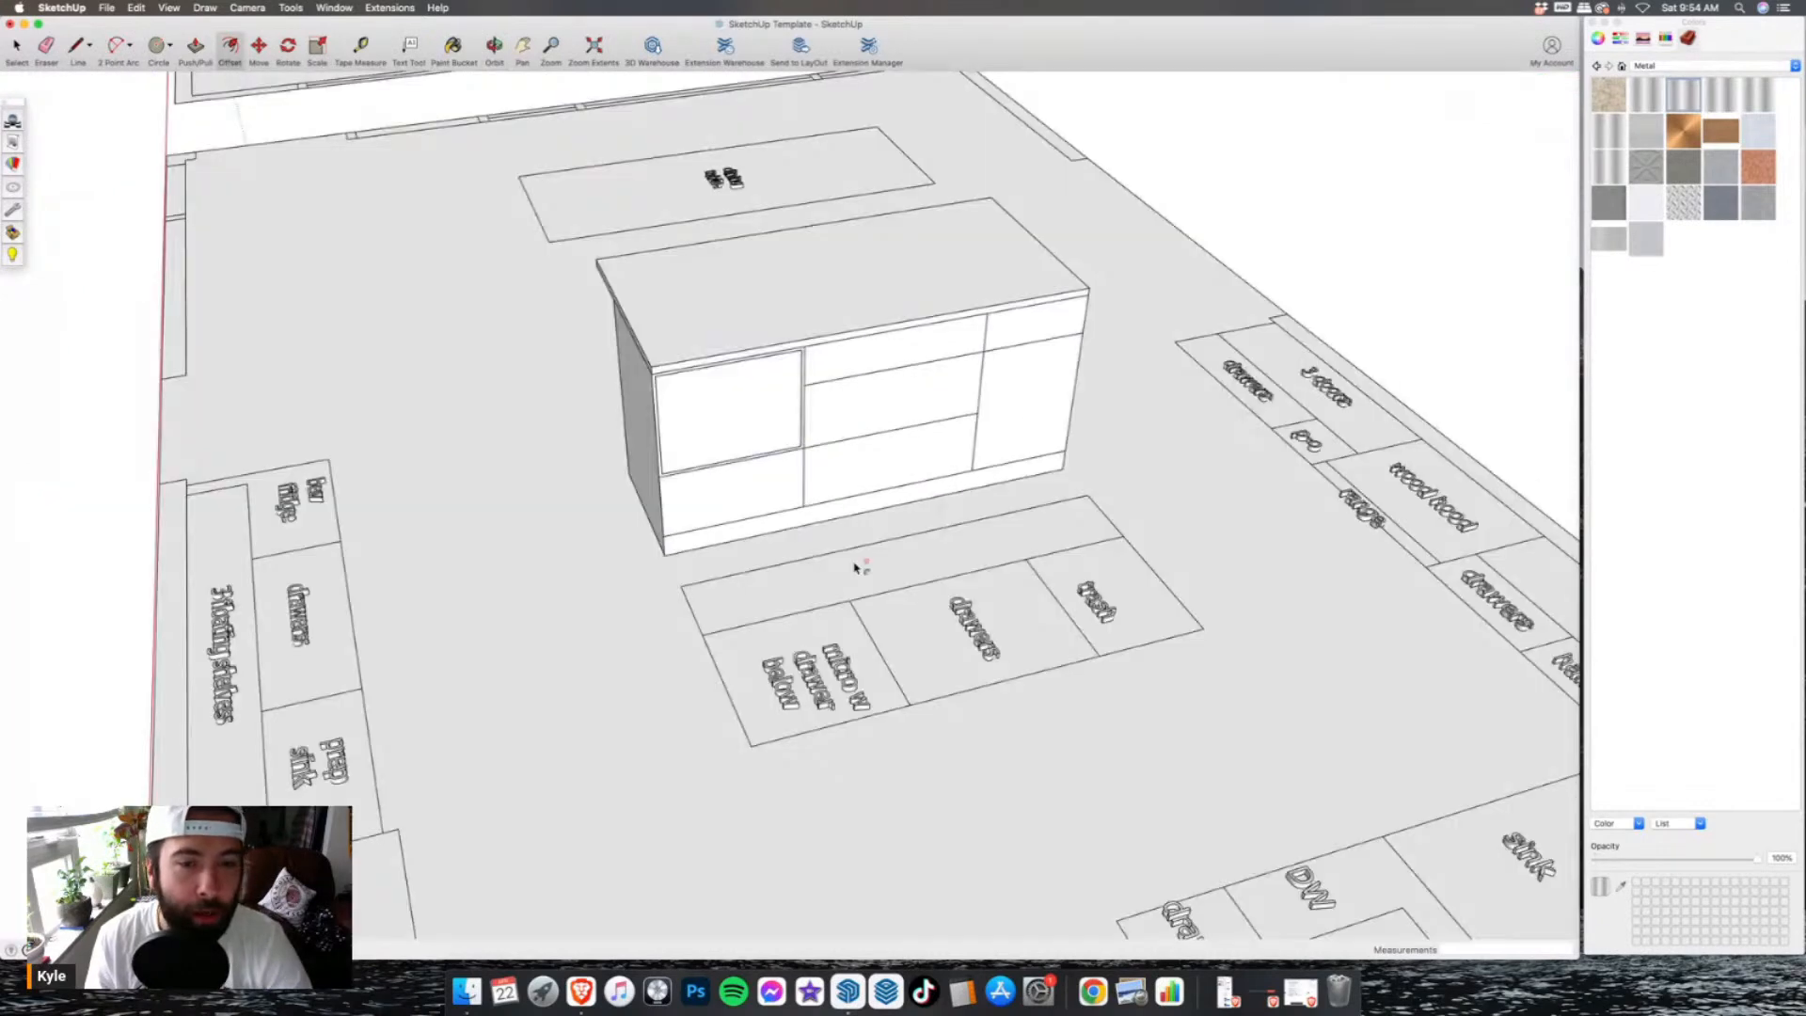
scroll(845, 508, "up", 3)
type("2.25")
key("Return")
double_click(882, 441)
double_click(864, 347)
double_click(903, 284)
double_click(1108, 250)
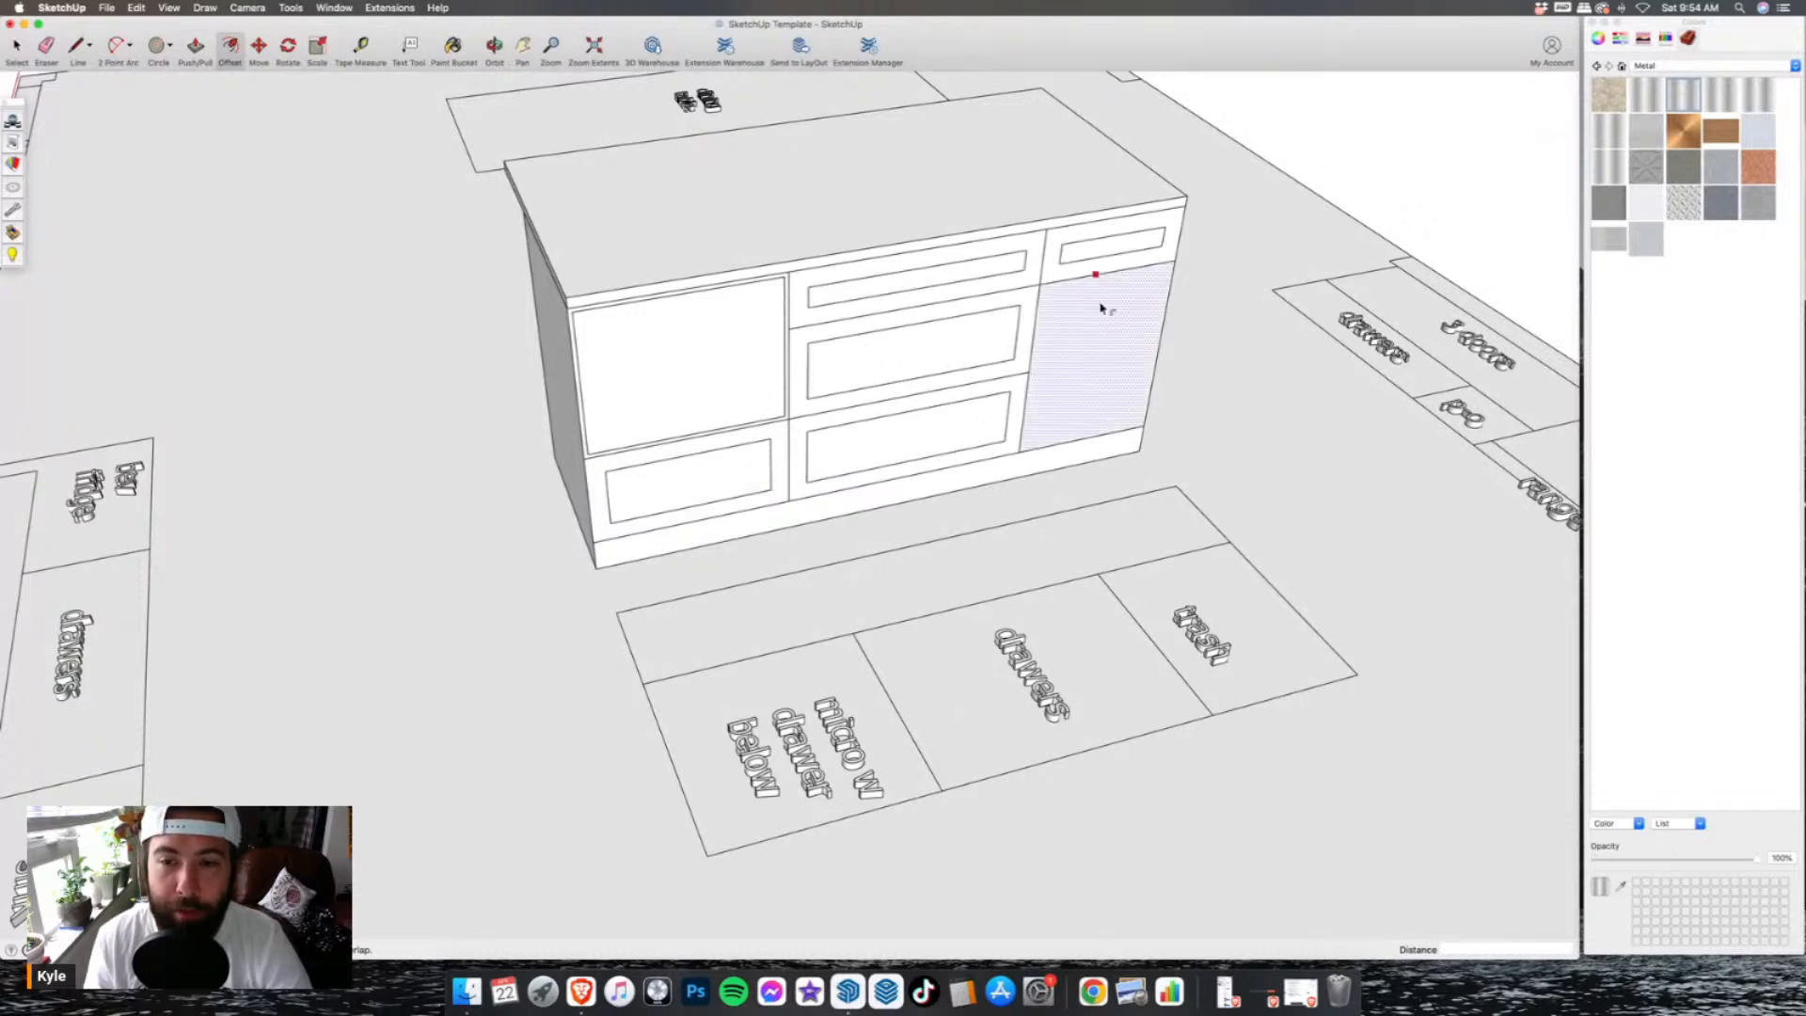
double_click(1101, 309)
- Push the toe kick face along the island's cabinet front inward by 2"
scroll(1114, 518, "down", 3)
middle_click_drag(1116, 517, 1339, 479)
scroll(944, 421, "up", 3)
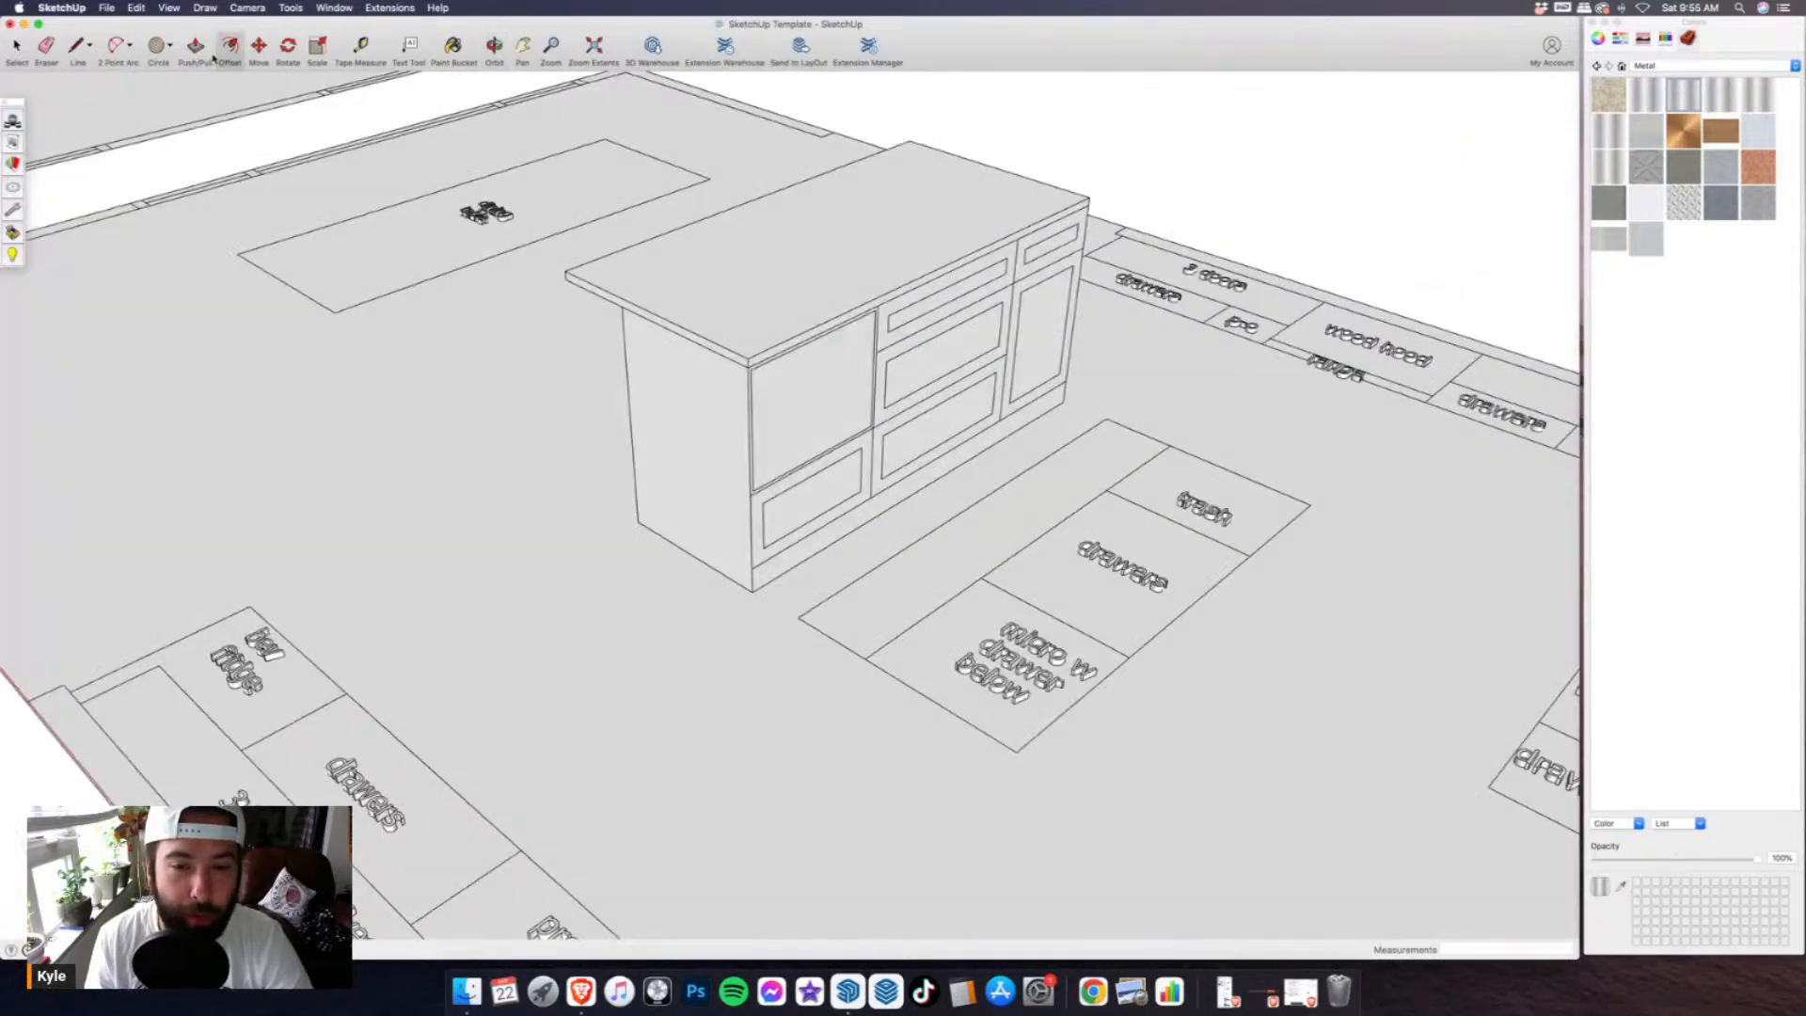
left_click(206, 52)
left_click(897, 495)
type("2")
key("Return")
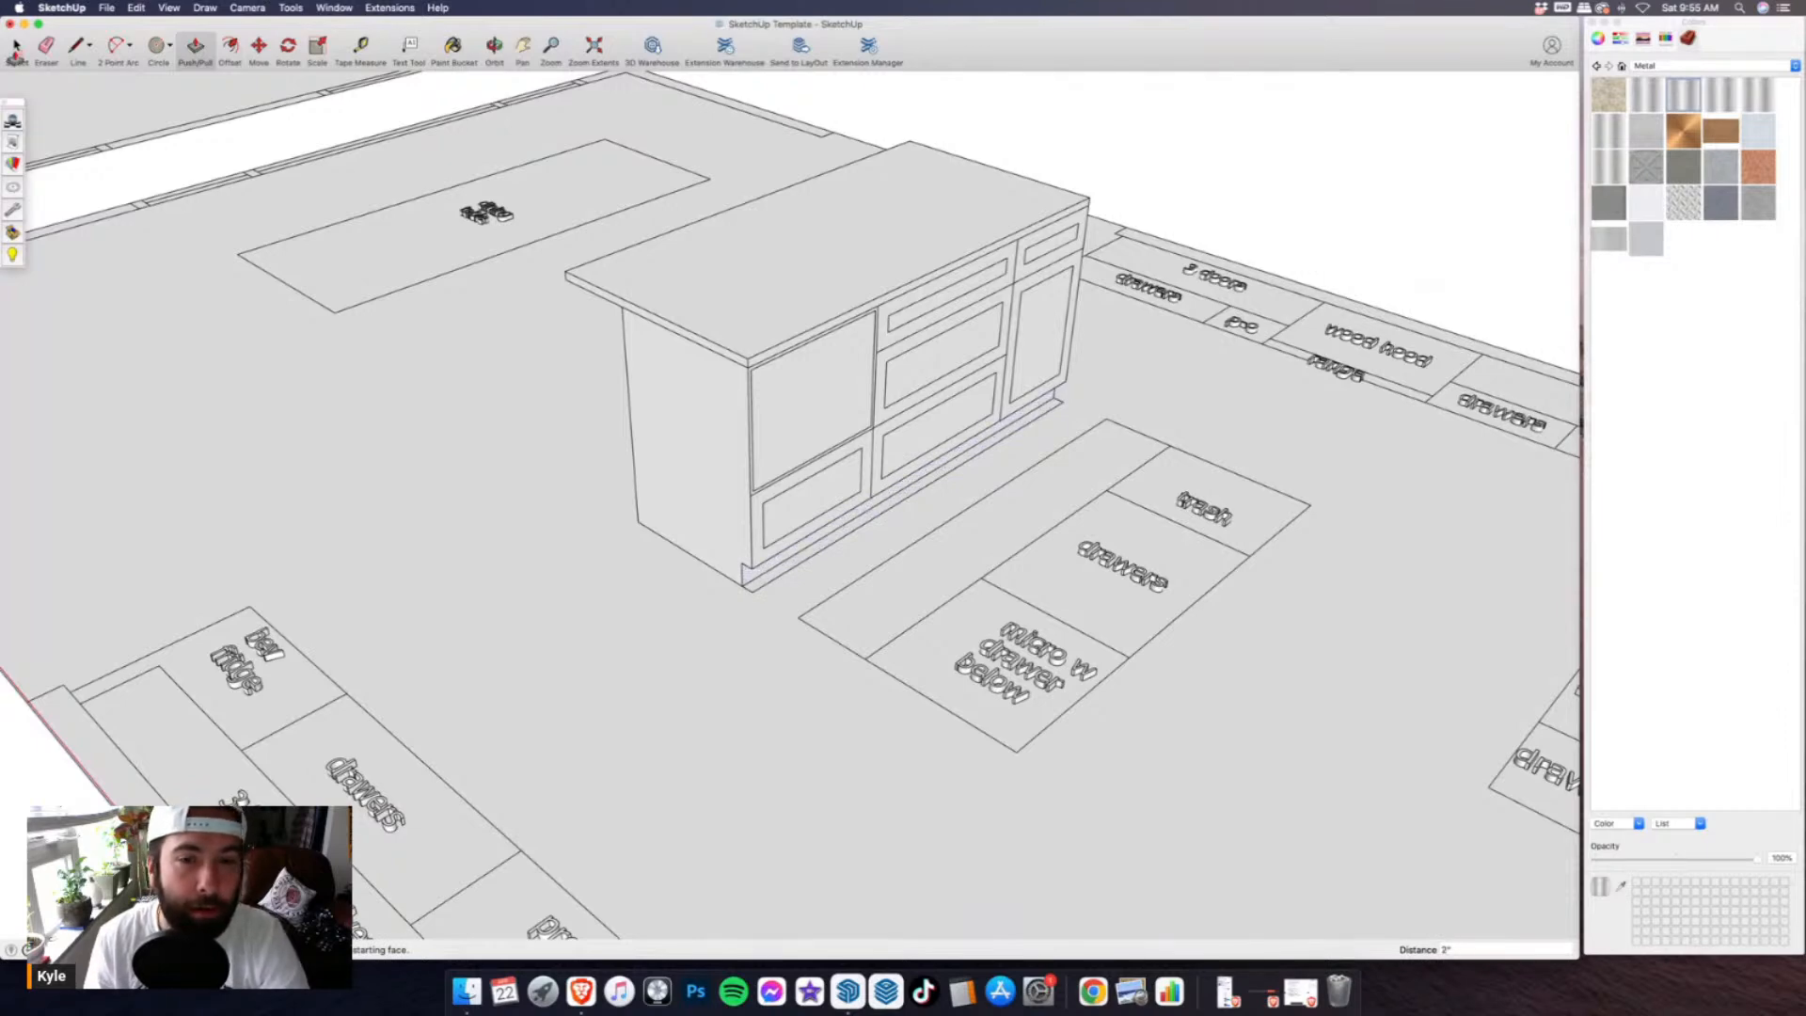
- Select the entire connected island geometry and make it a group
left_click(16, 47)
triple_click(680, 291)
right_click(680, 291)
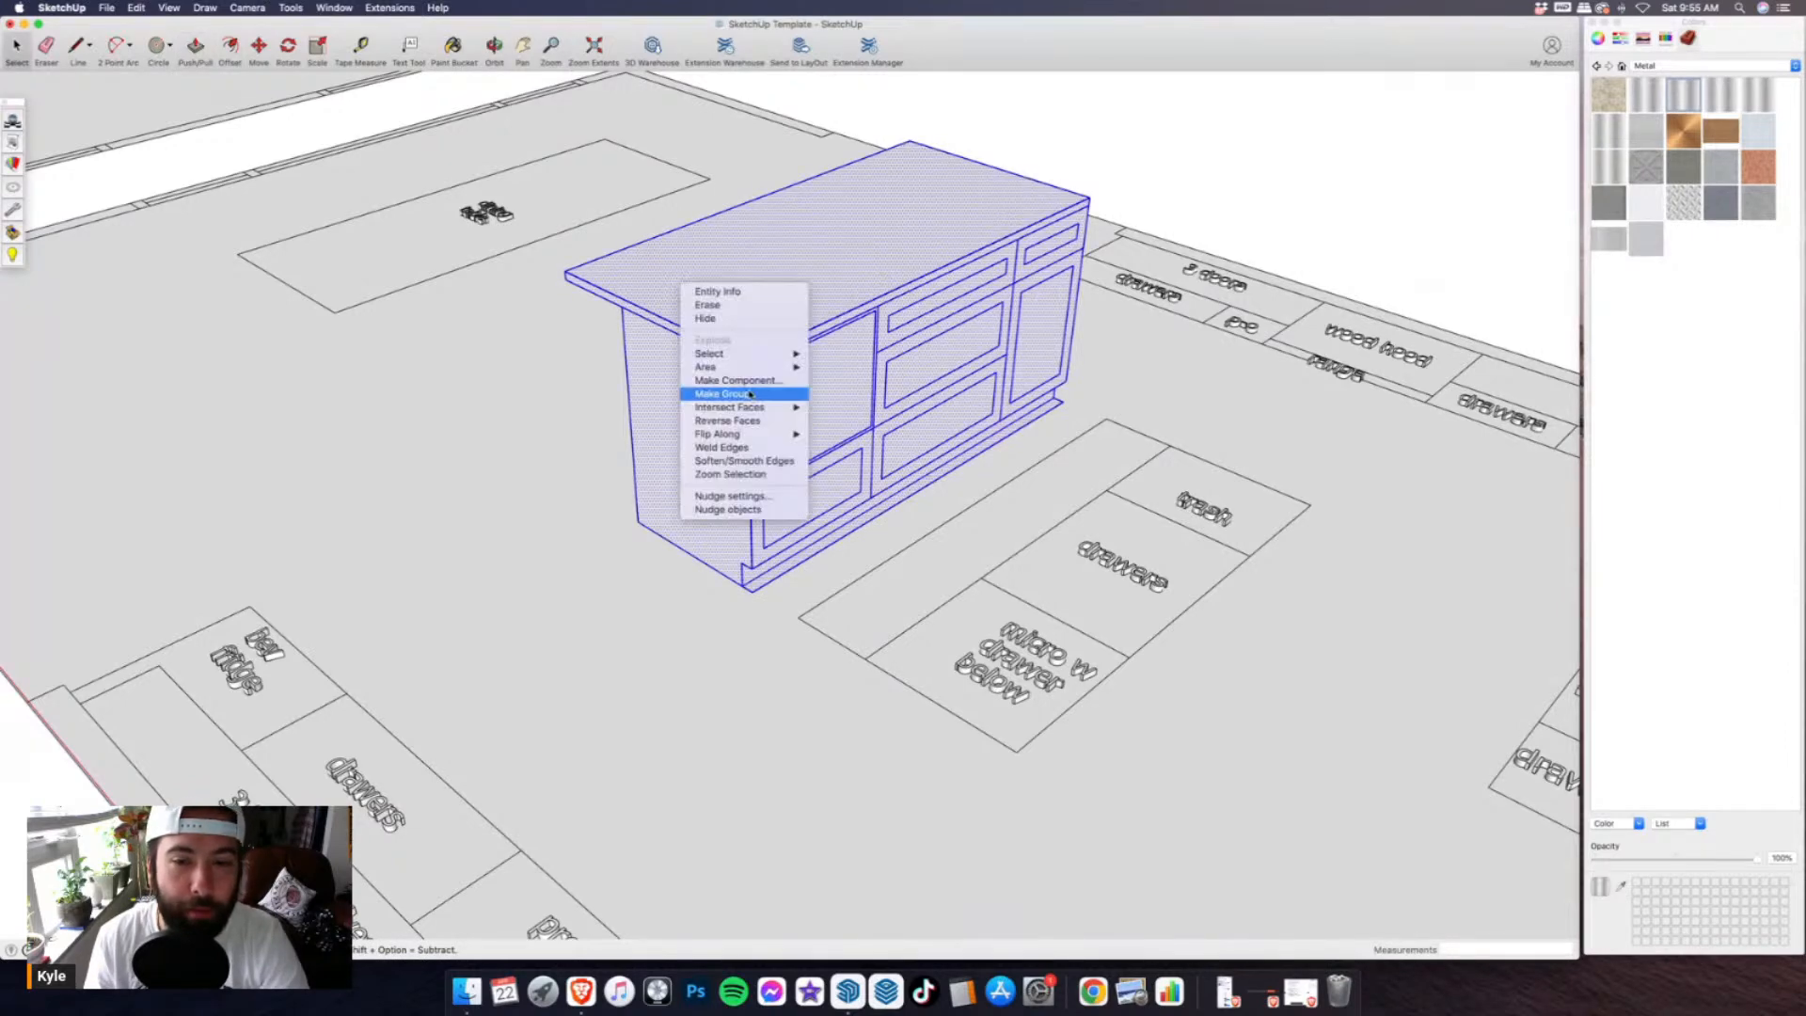
left_click(750, 395)
- Move the island group by its cabinet back corner onto the matching overhang dividing line of the plan's island footprint
middle_click_drag(1066, 526, 950, 565)
scroll(818, 509, "up", 3)
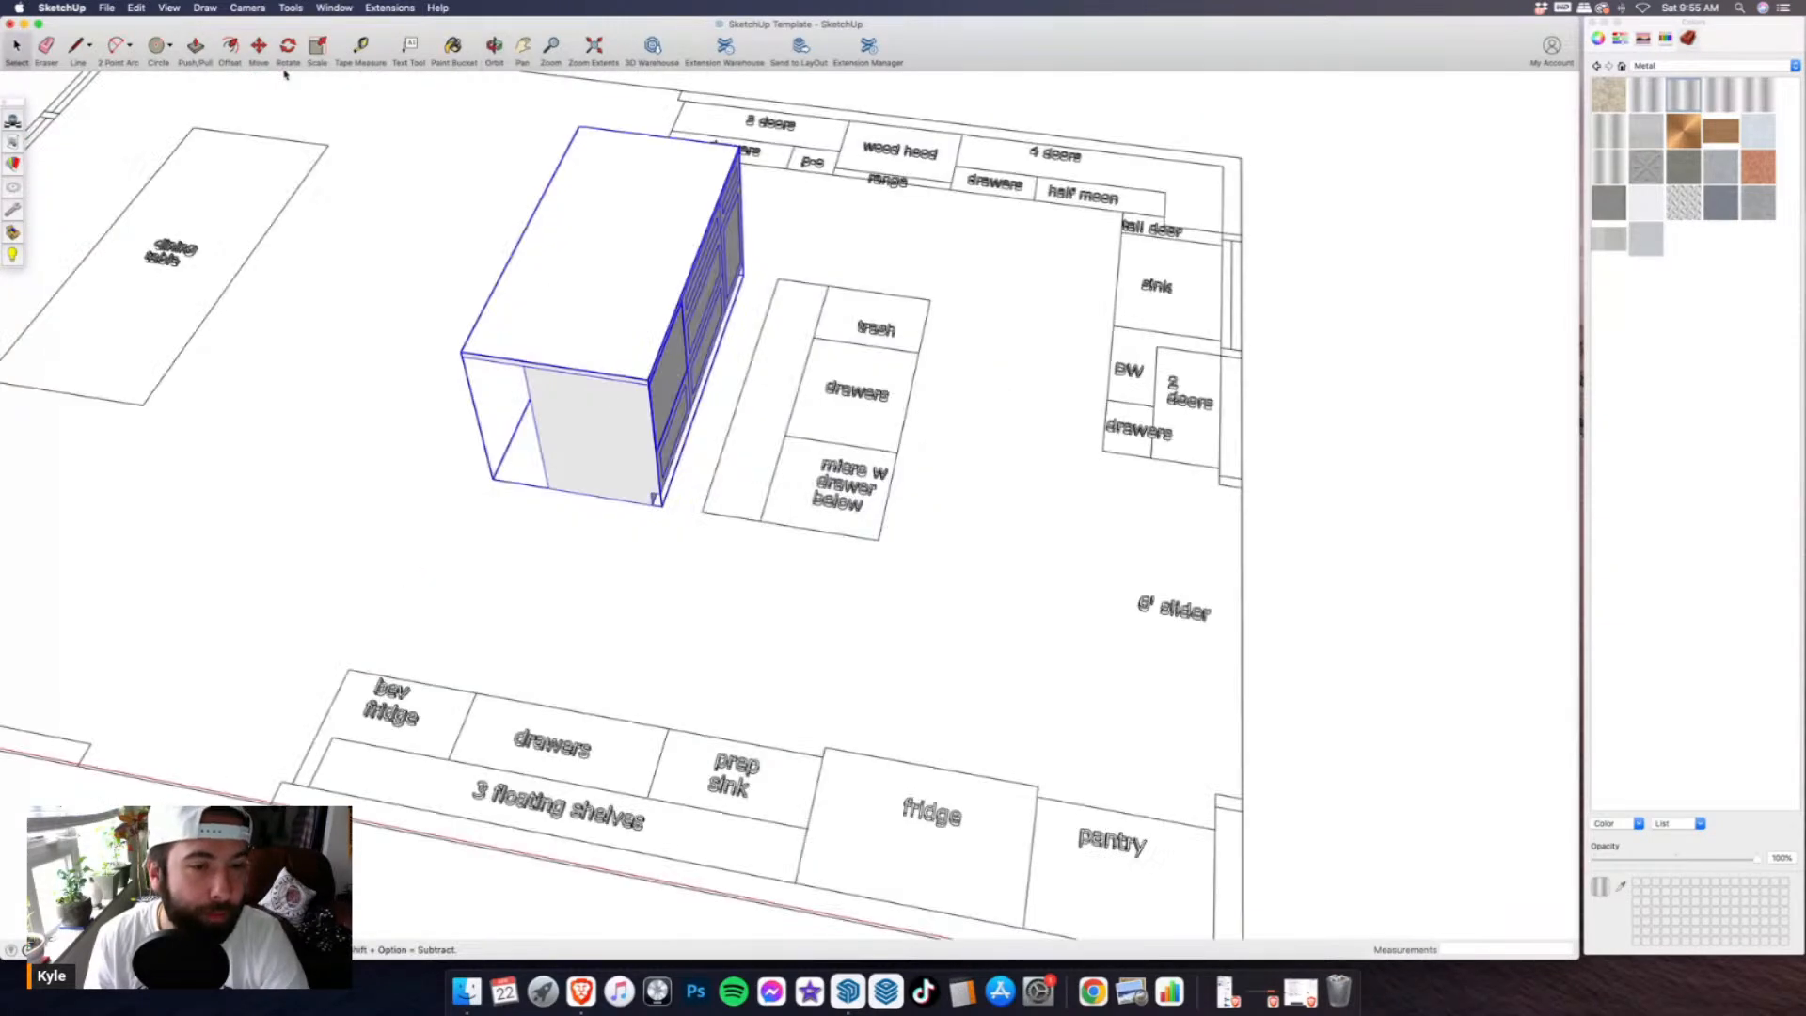
left_click(258, 47)
scroll(544, 471, "up", 3)
scroll(543, 471, "up", 3)
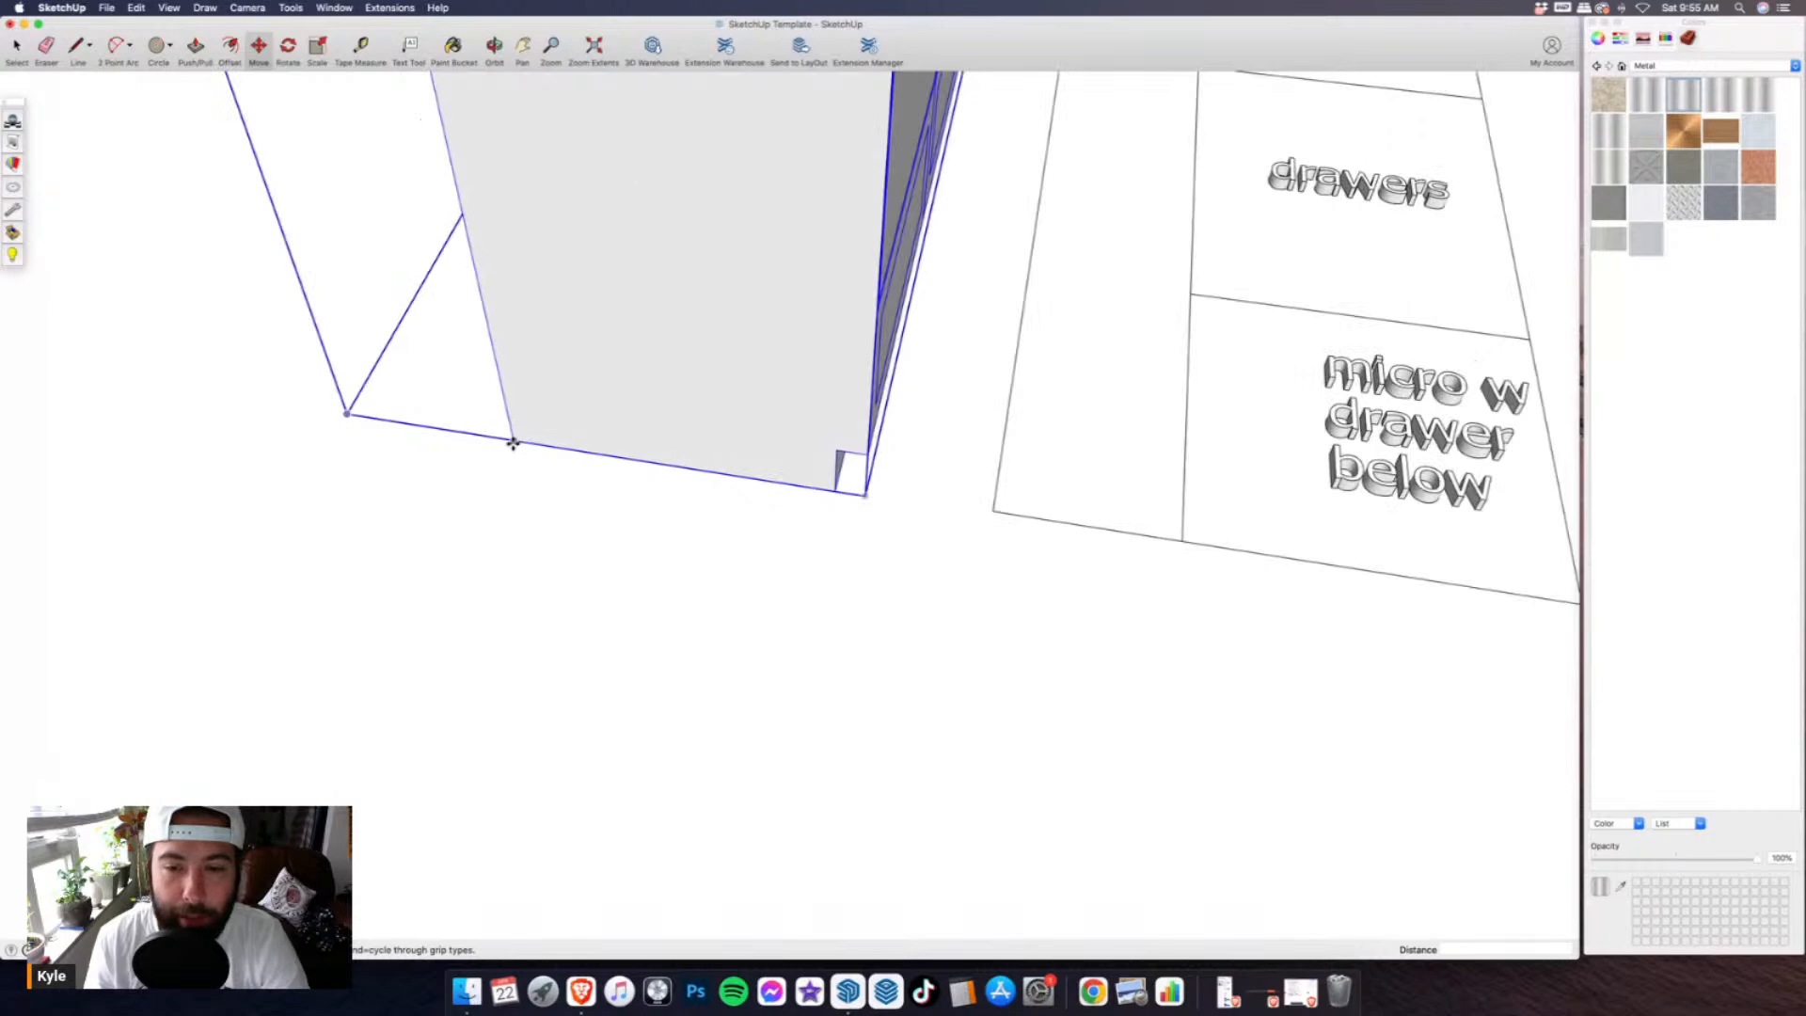
left_click(513, 443)
scroll(985, 550, "up", 2)
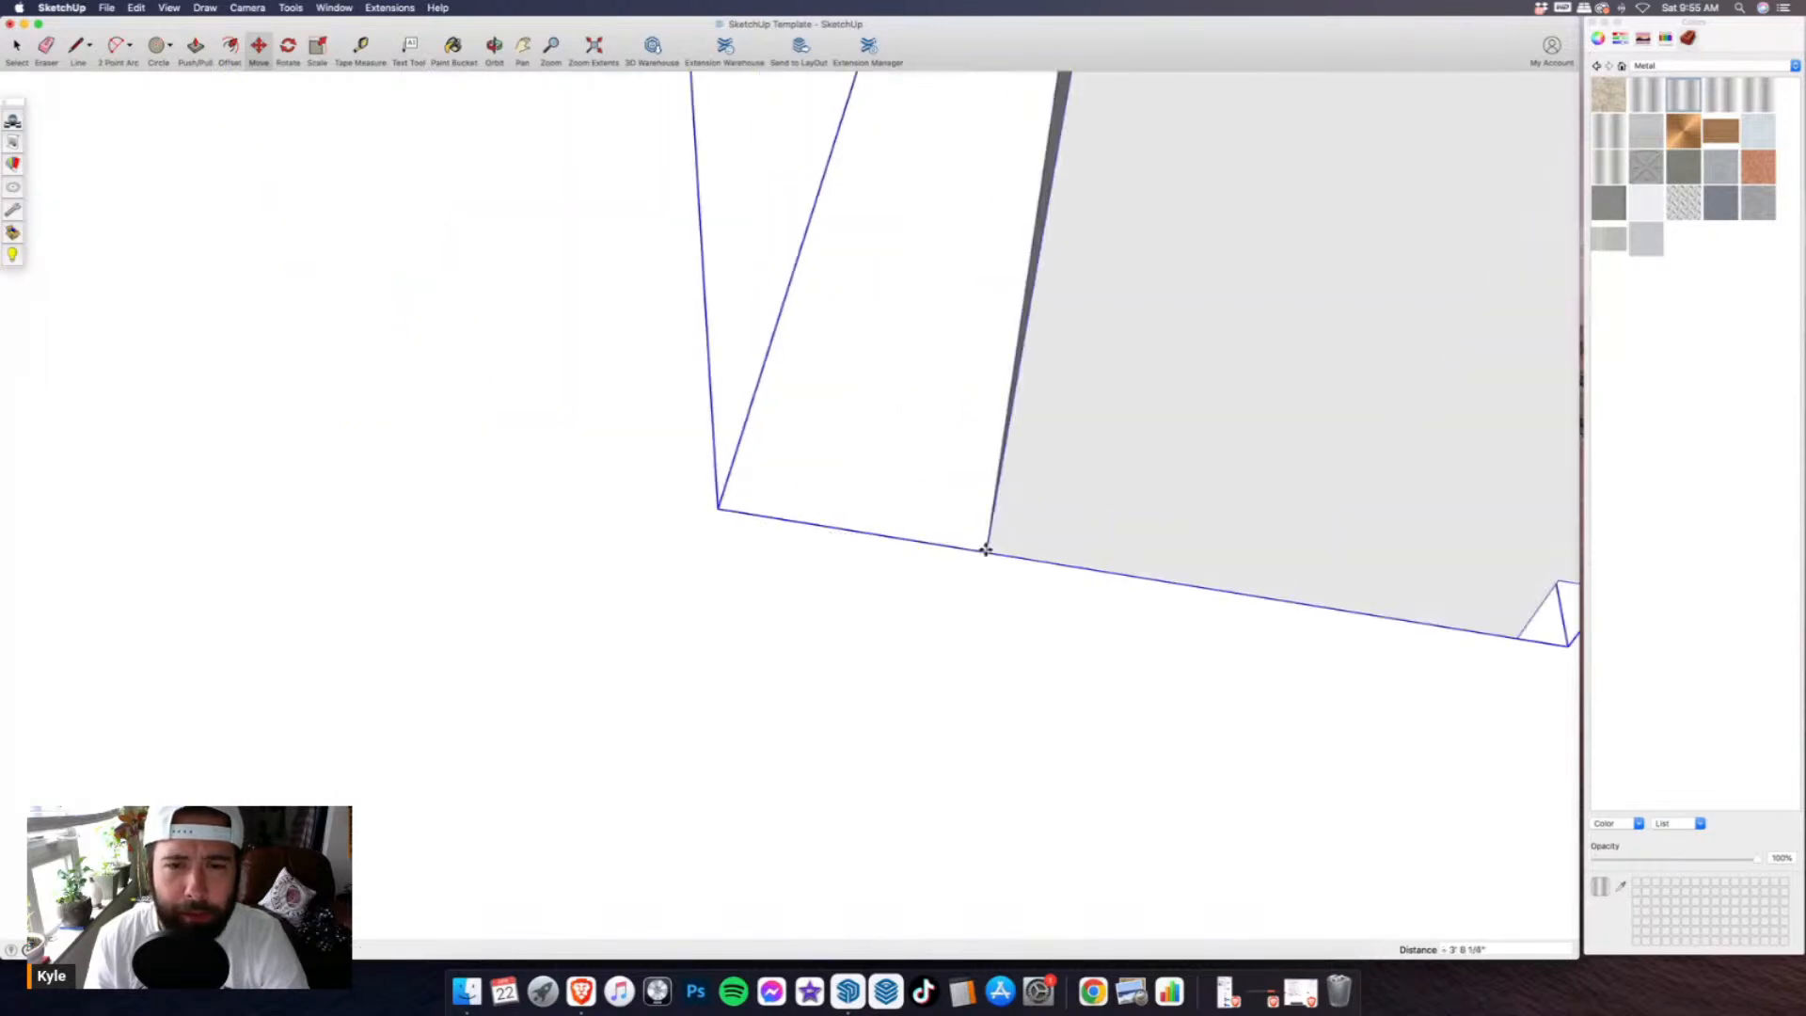
scroll(985, 550, "down", 5)
scroll(826, 520, "down", 4)
middle_click_drag(826, 520, 994, 569)
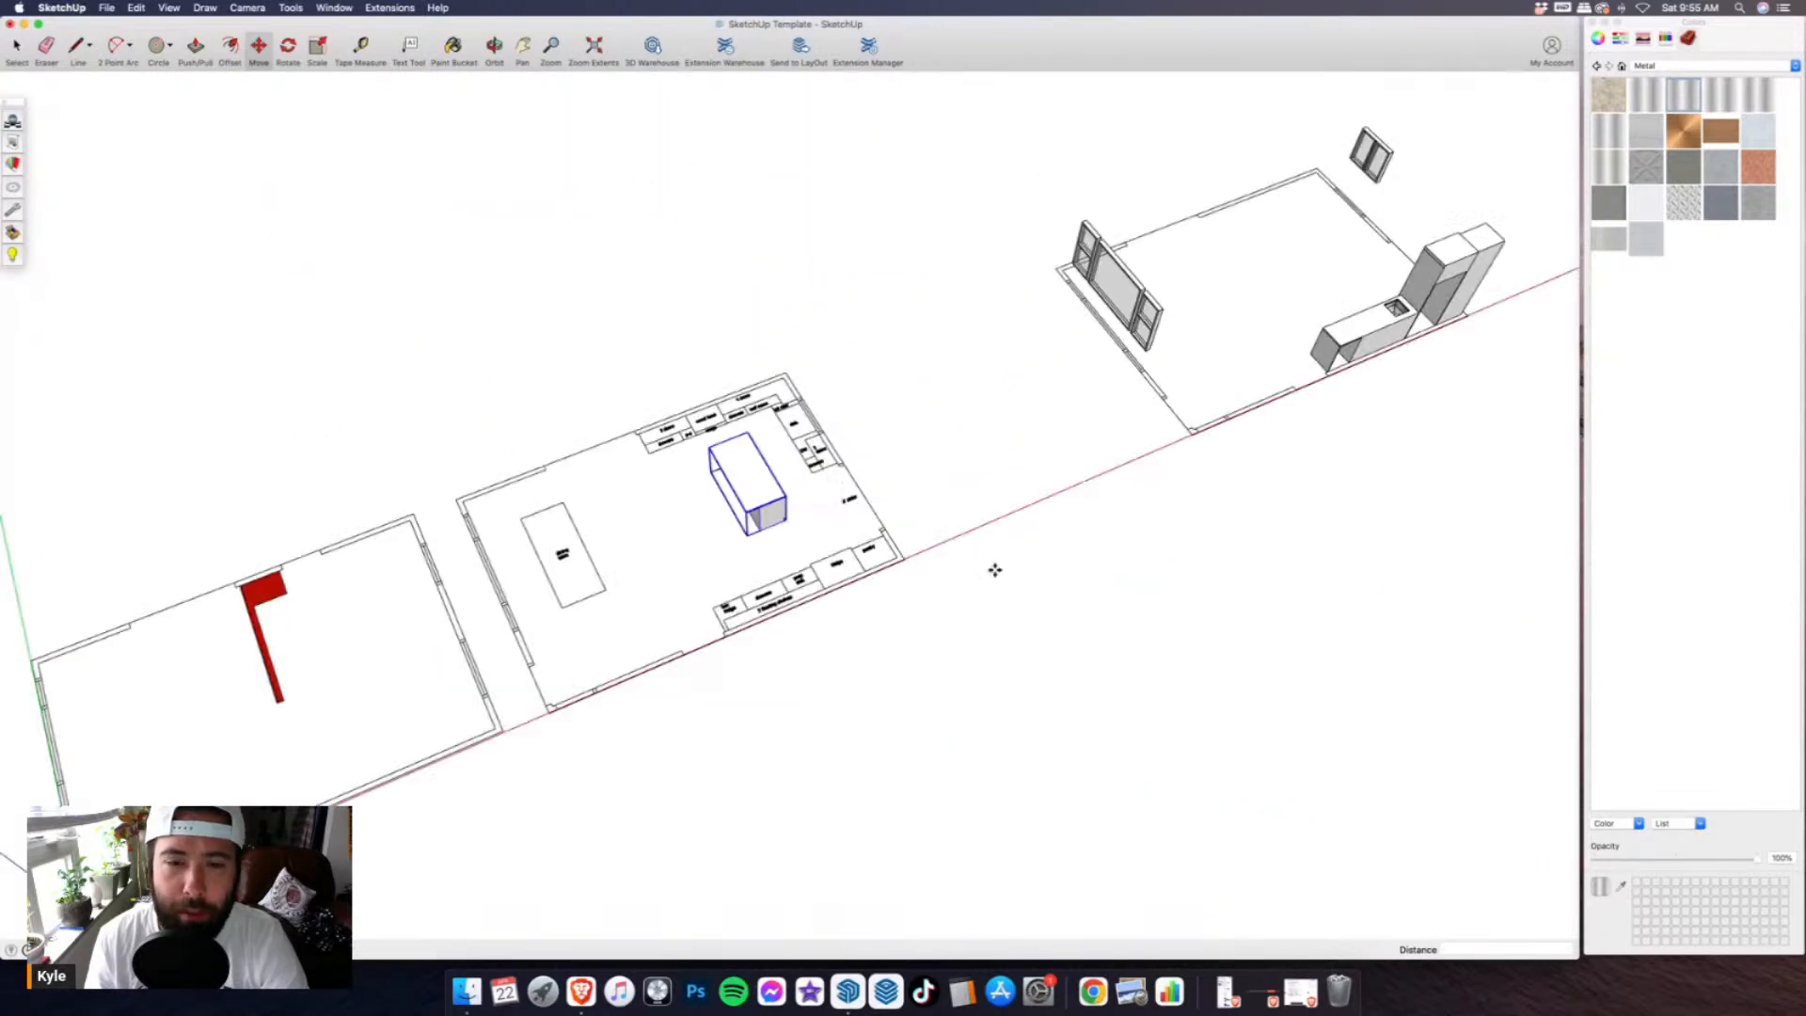
- Move the island into the 3D kitchen room, using the plan's bev fridge corner and the matching corner of the built sink run as reference points
scroll(669, 573, "up", 4)
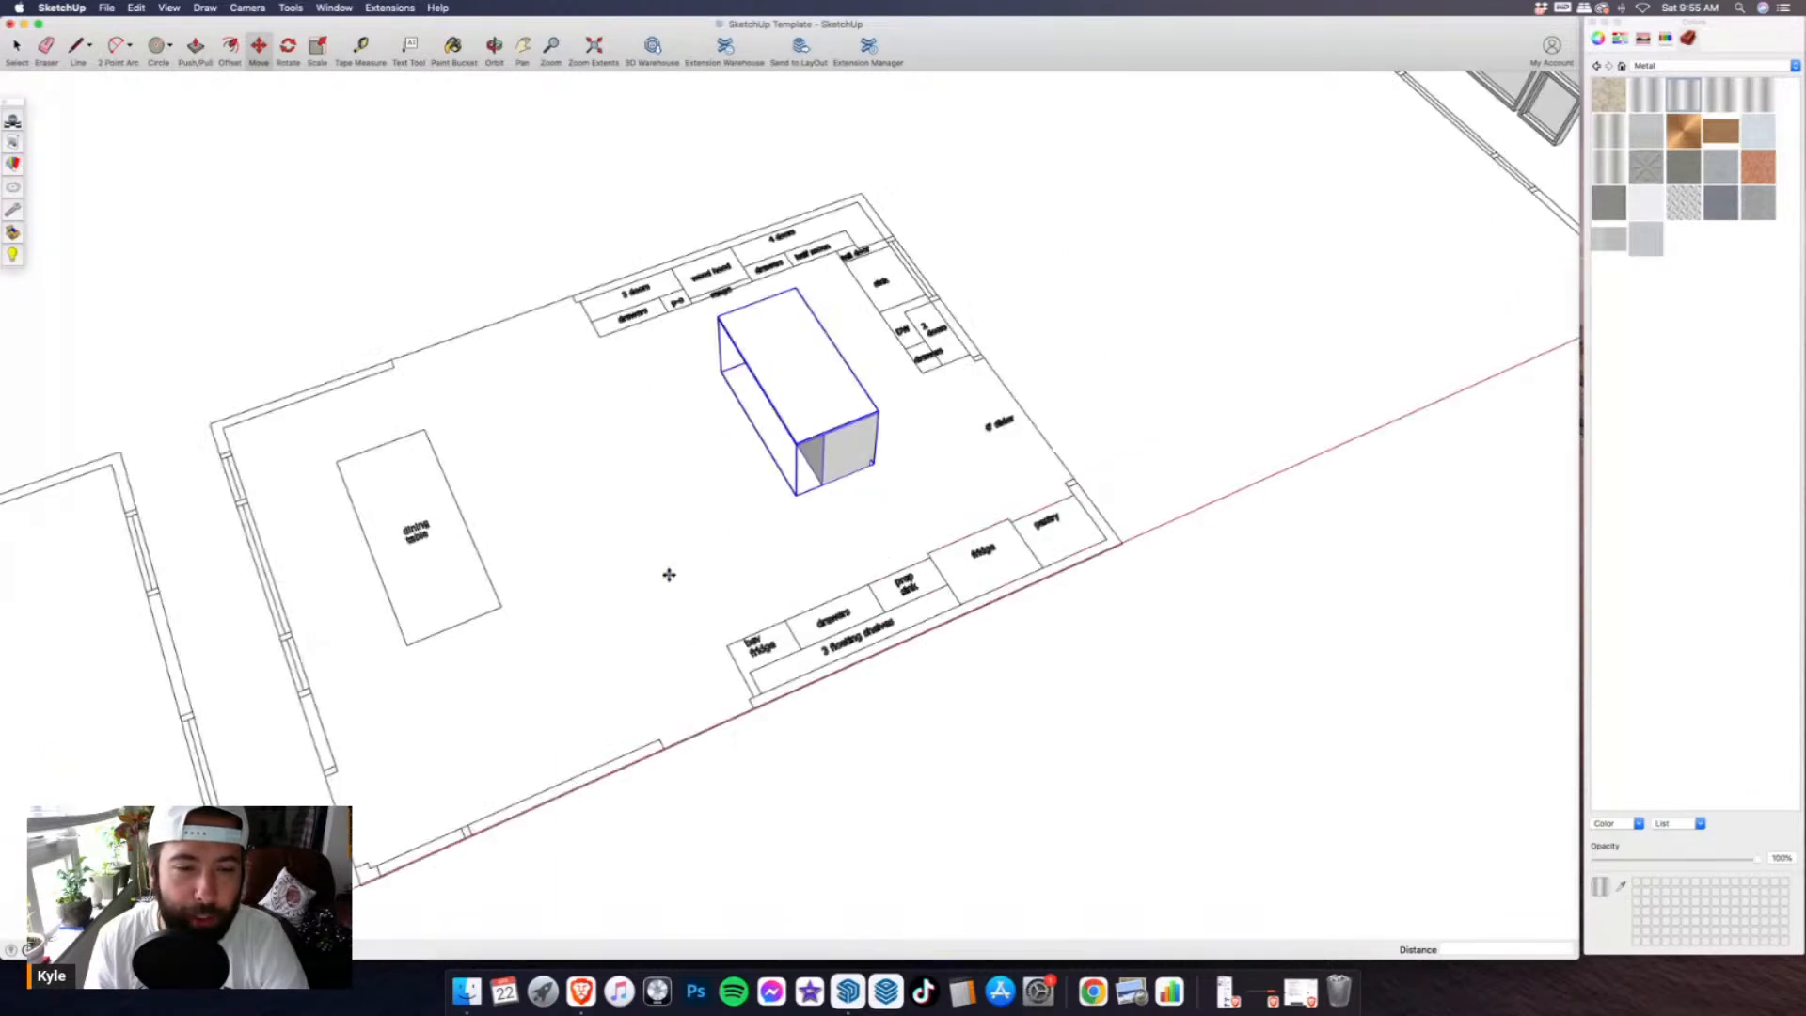
scroll(775, 616, "up", 2)
scroll(696, 656, "up", 2)
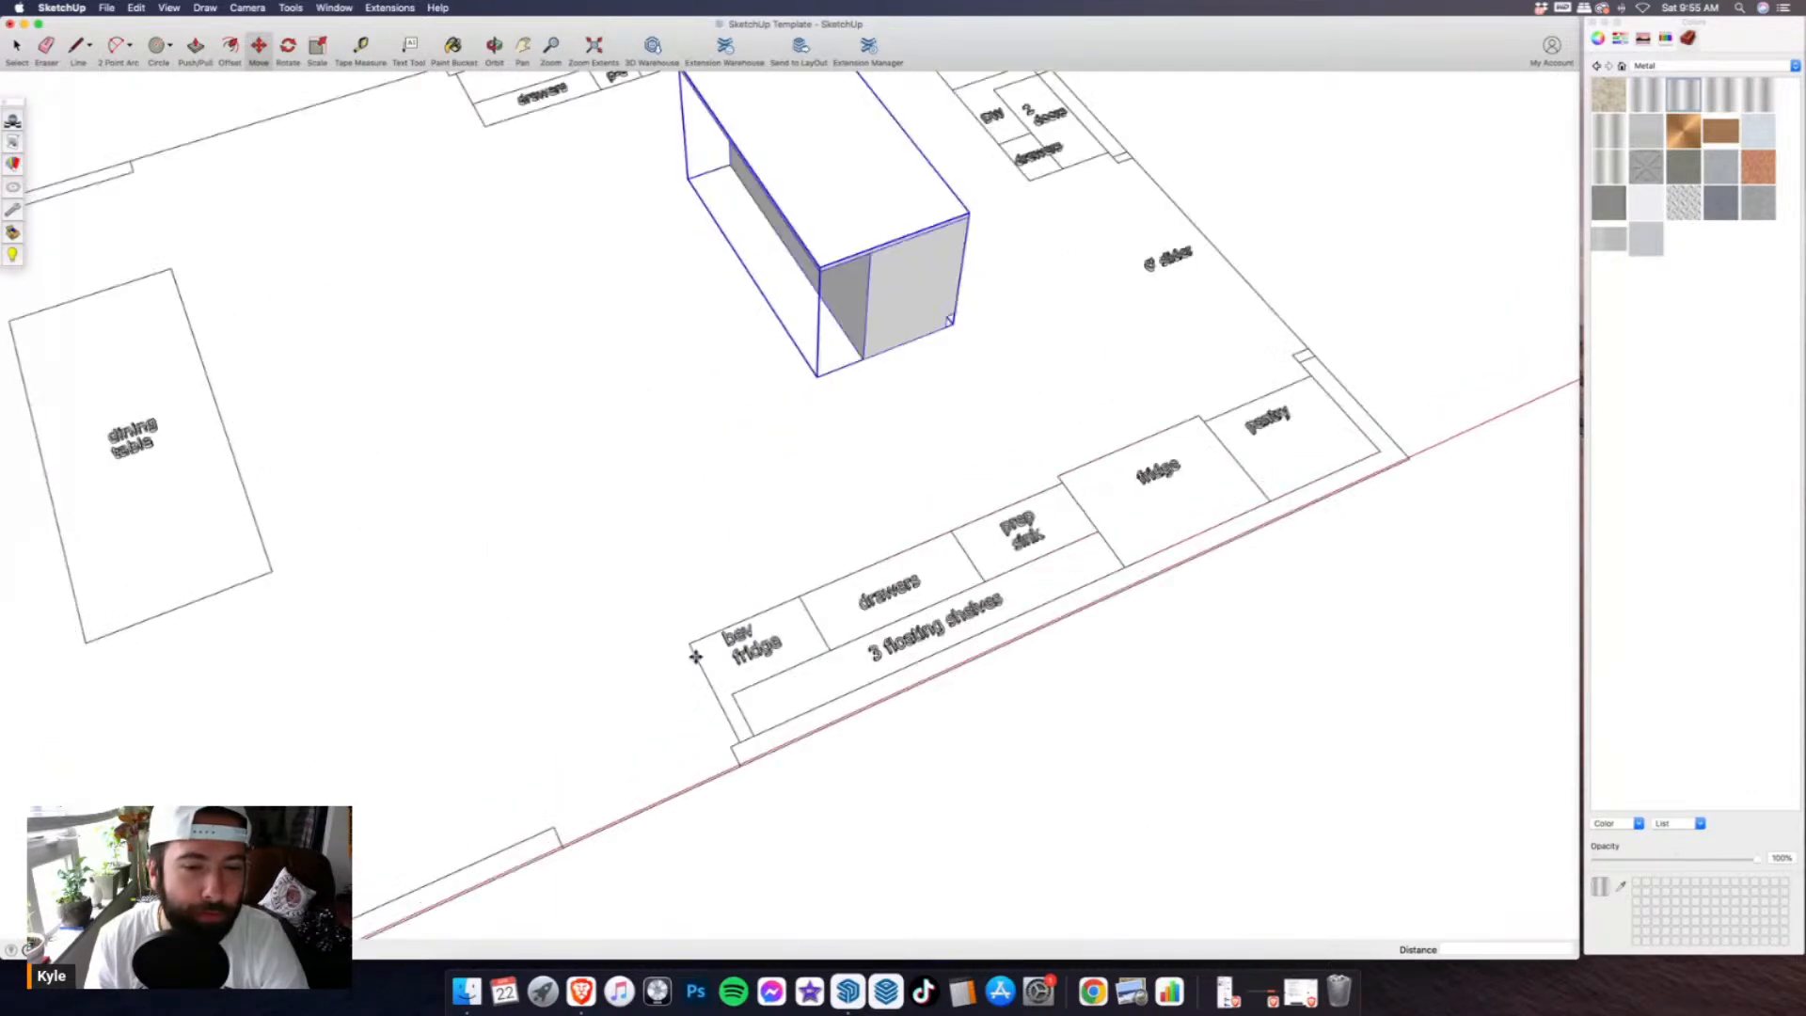
left_click(692, 648)
scroll(584, 582, "down", 1)
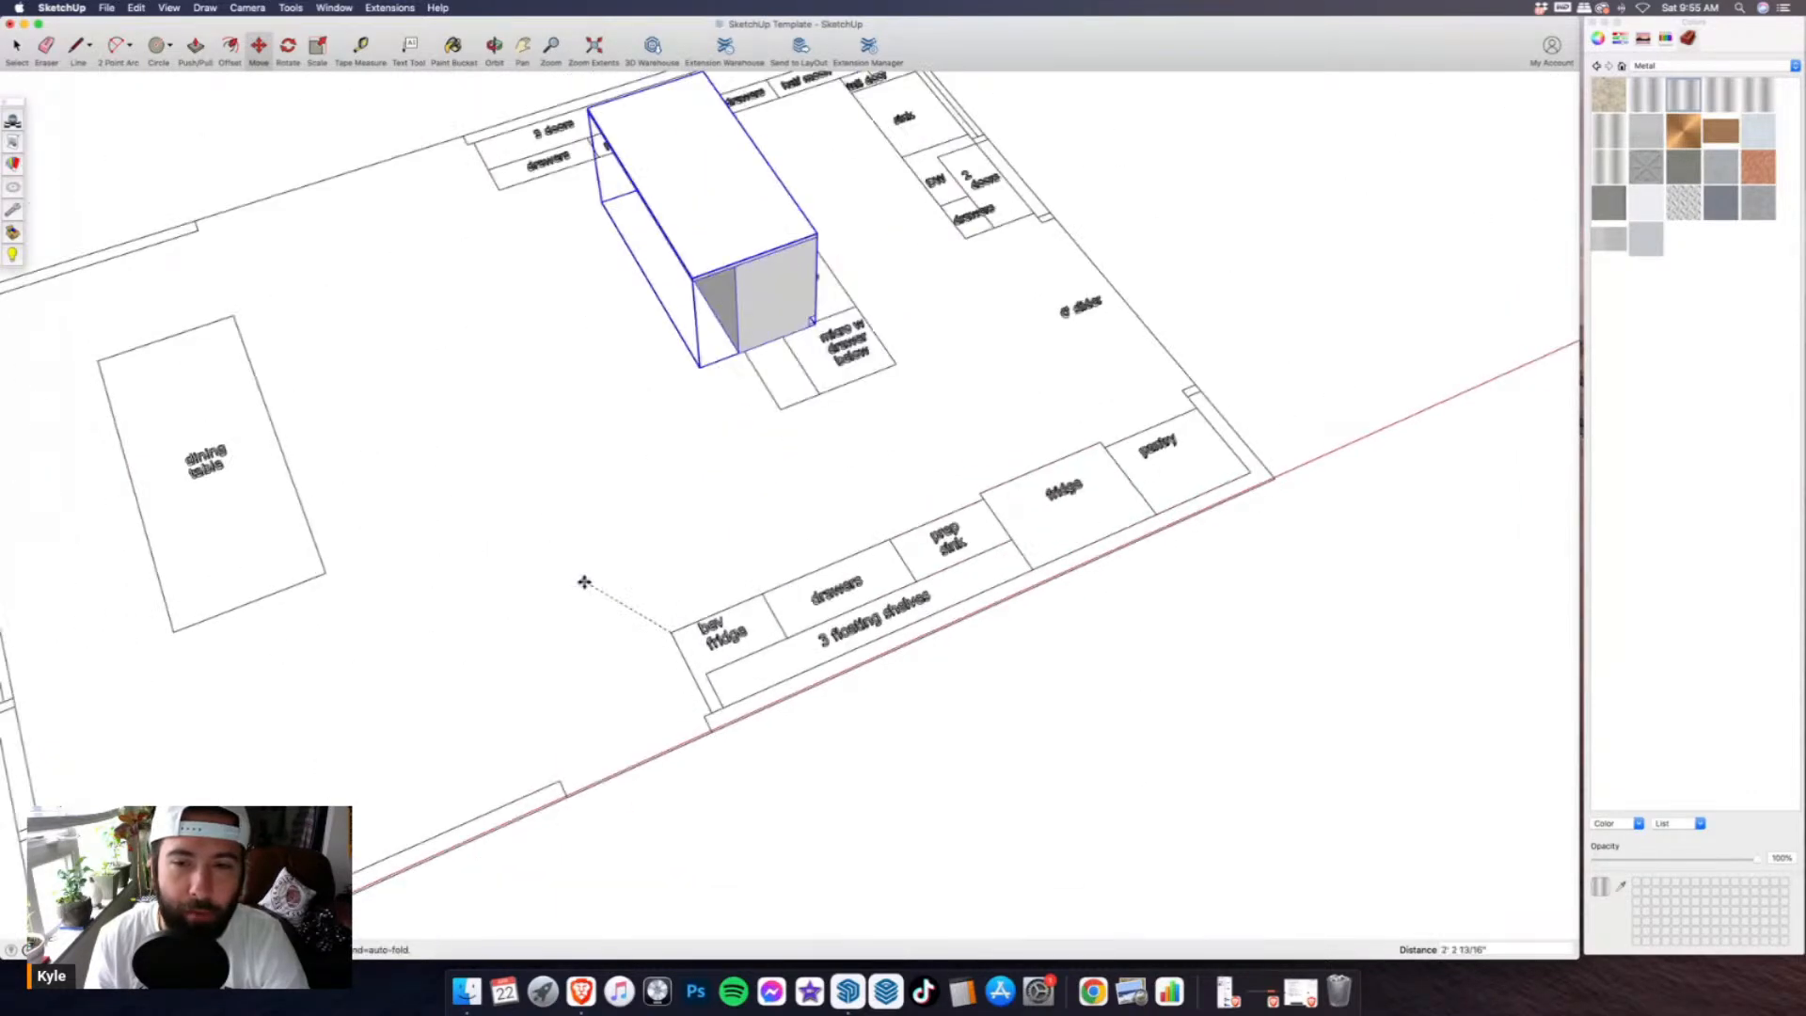
scroll(584, 582, "down", 5)
scroll(929, 521, "up", 5)
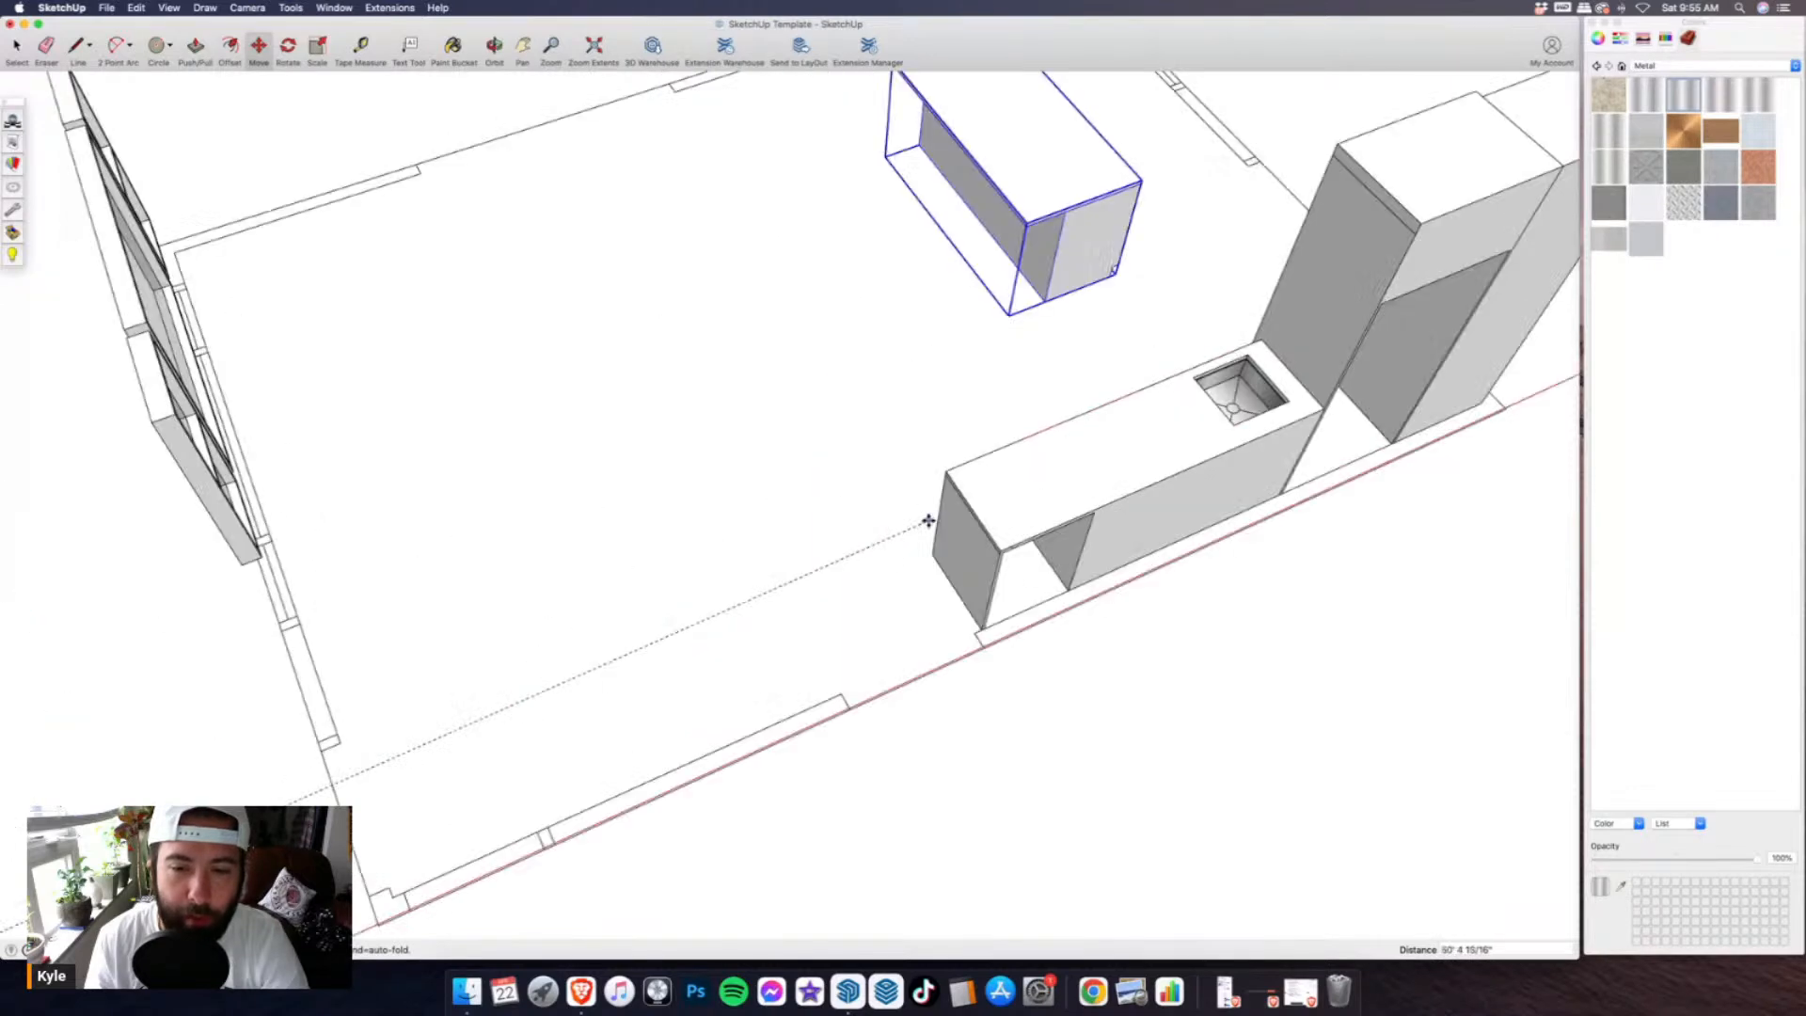
scroll(929, 520, "up", 4)
left_click(948, 587)
scroll(860, 582, "down", 4)
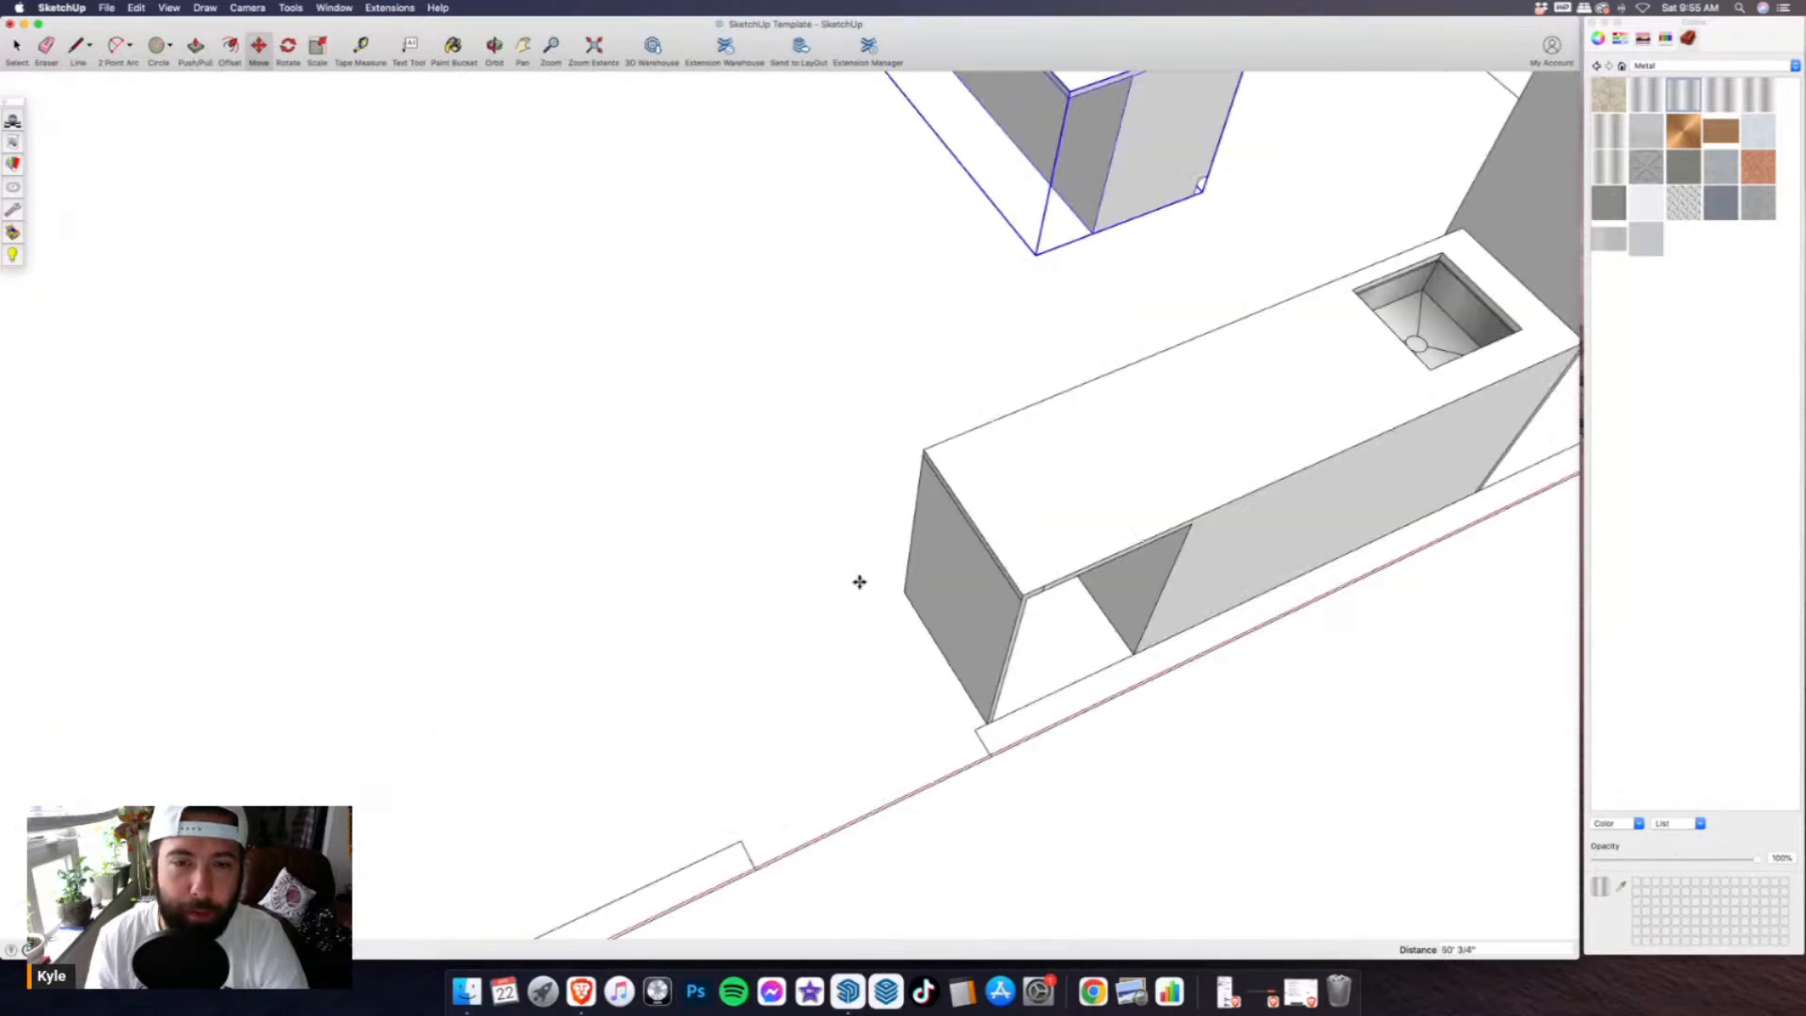
scroll(860, 583, "down", 4)
middle_click_drag(860, 583, 814, 494)
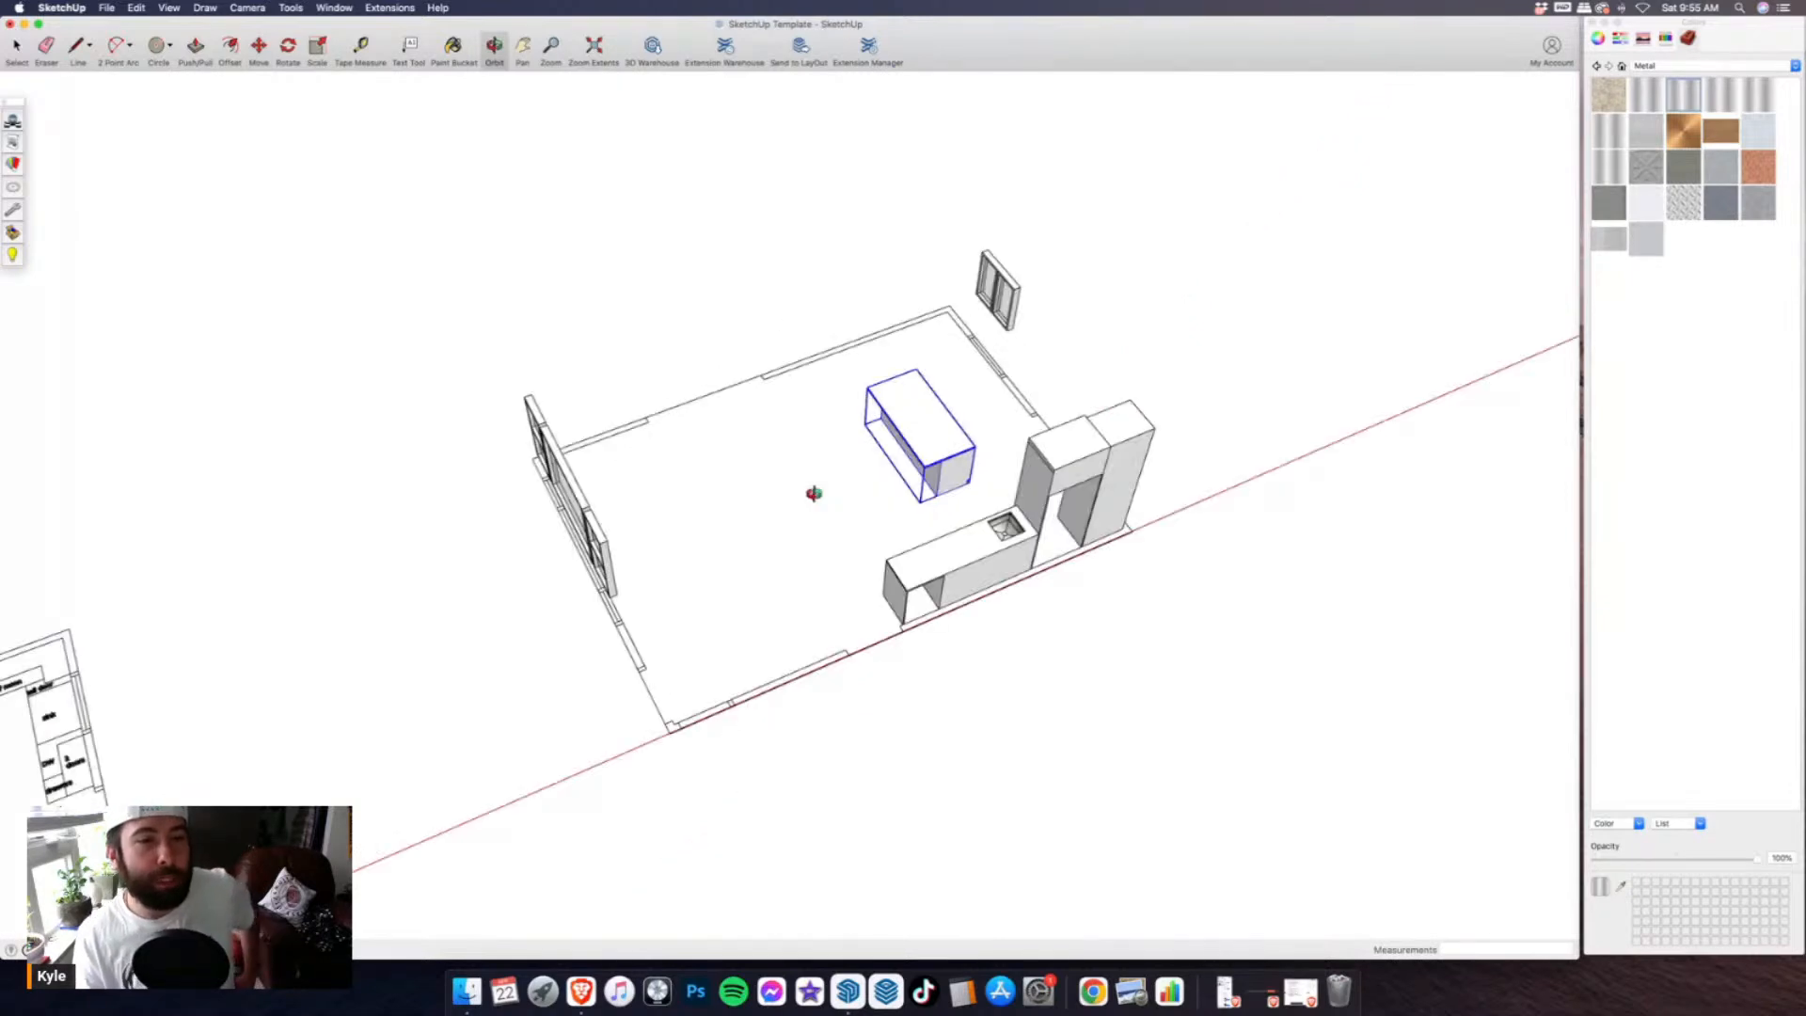
- Copy all faces of the L-shaped range and sink footprint from the labelled floor plan and paste them in the open space beside it
scroll(891, 465, "down", 5)
scroll(499, 582, "up", 10)
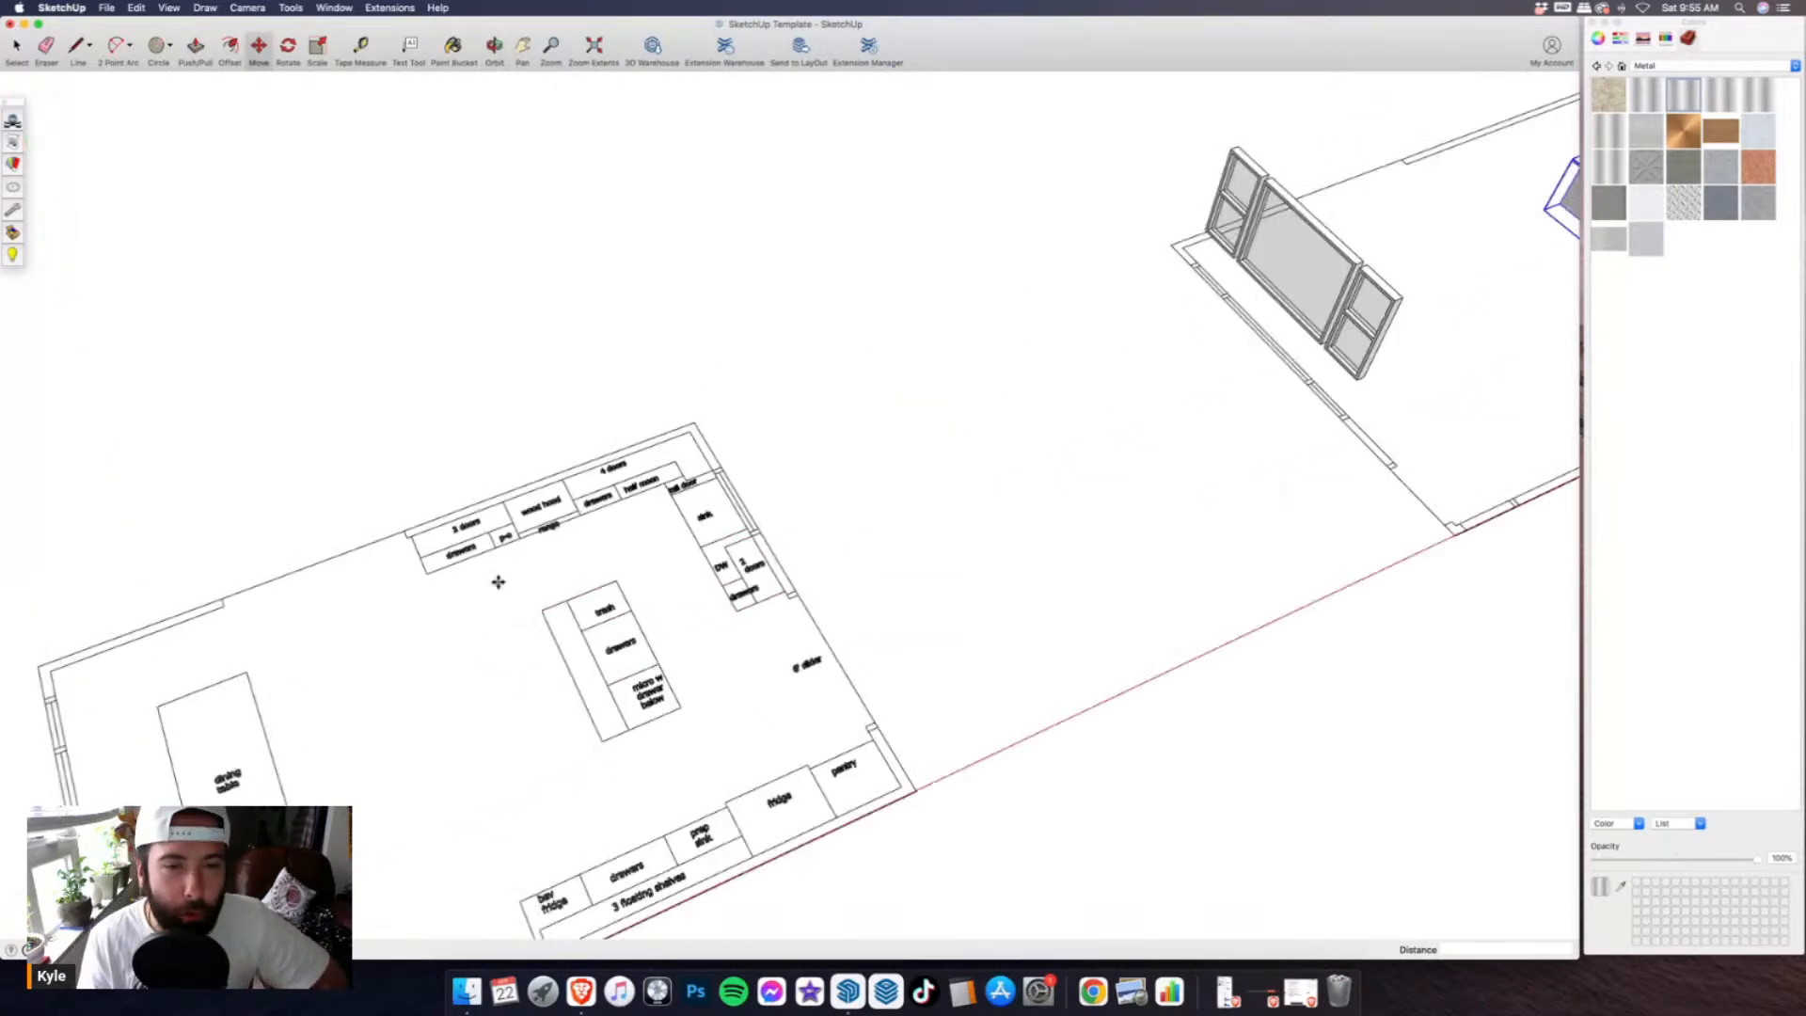
scroll(447, 551, "up", 3)
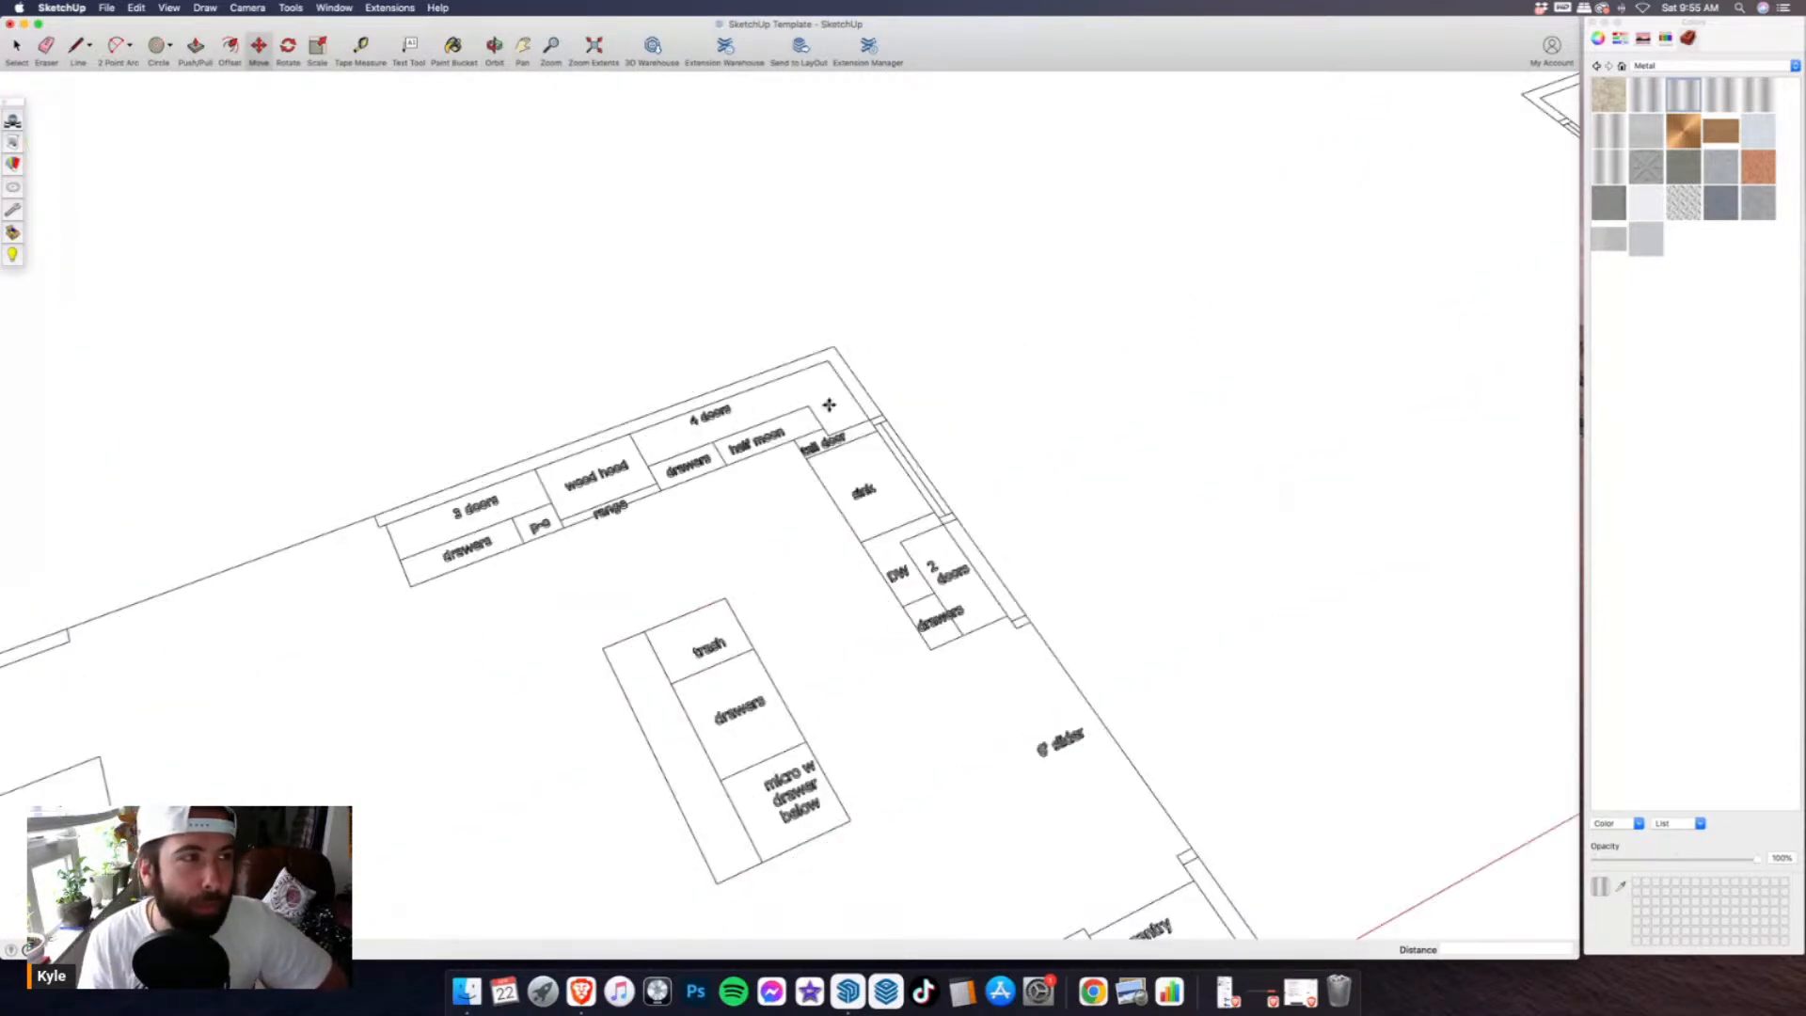
key("space")
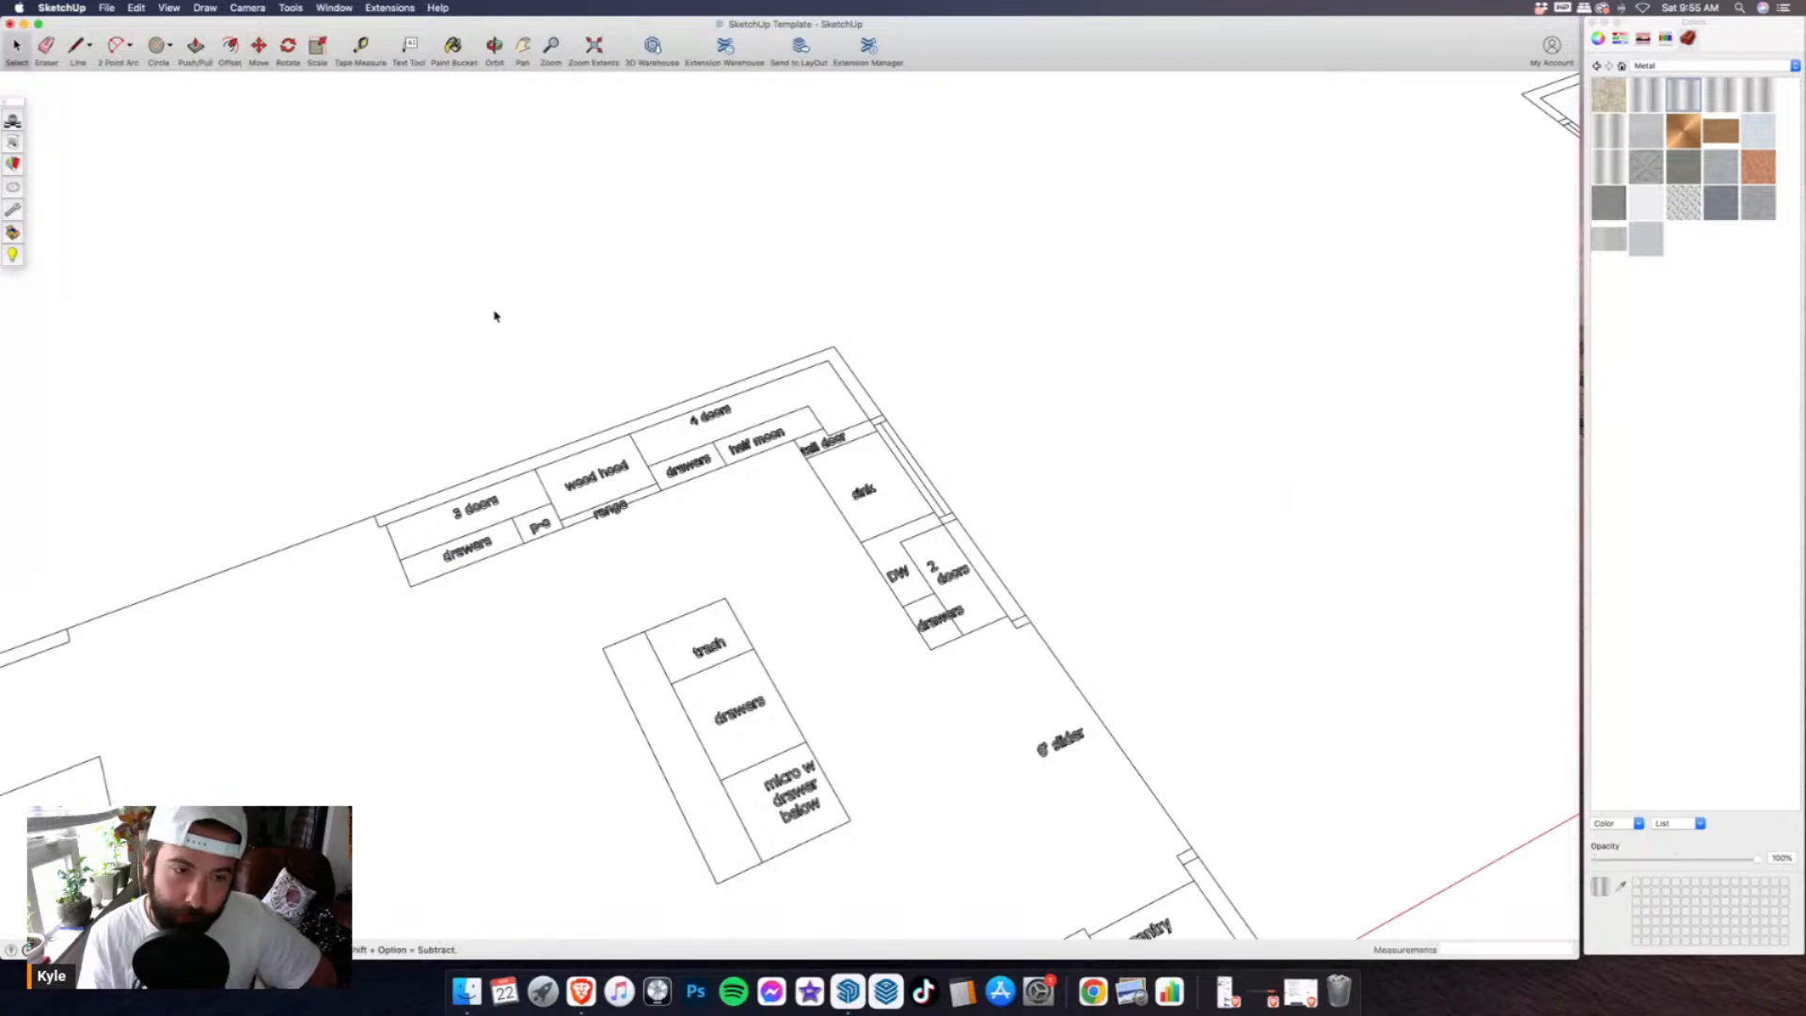
scroll(559, 541, "down", 3)
scroll(559, 541, "up", 2)
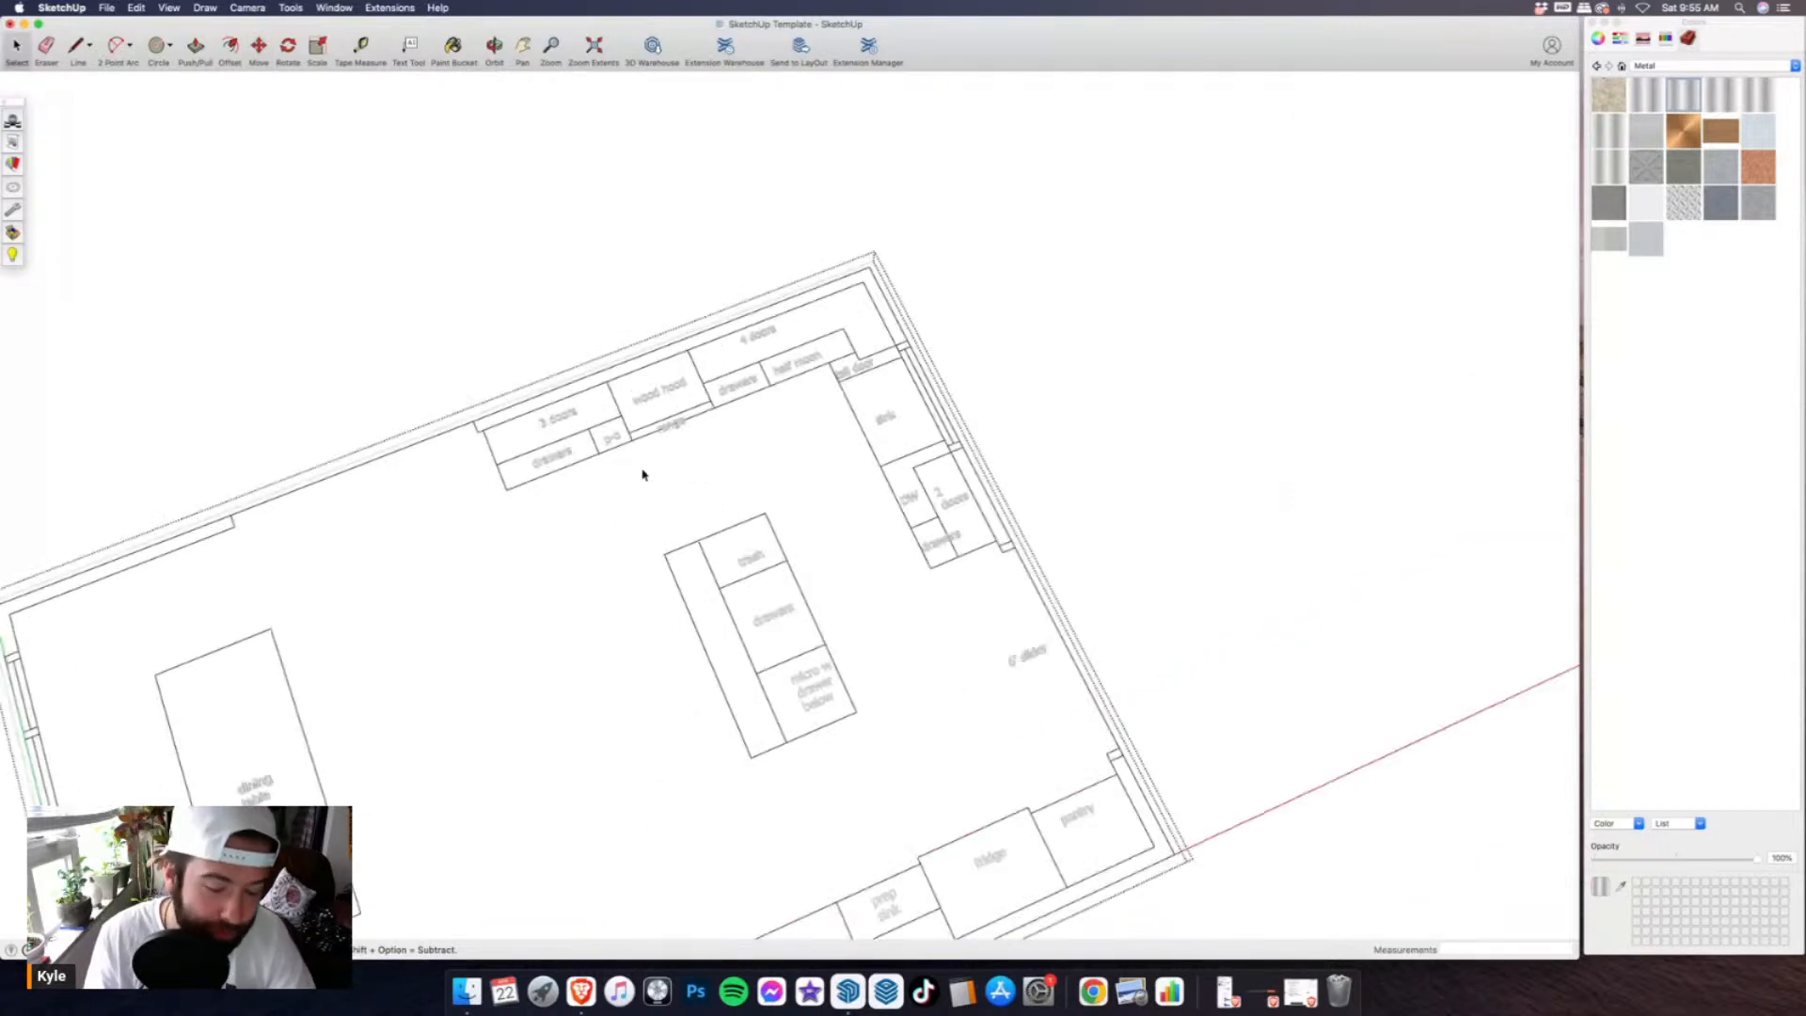
scroll(621, 440, "up", 3)
left_click(556, 386)
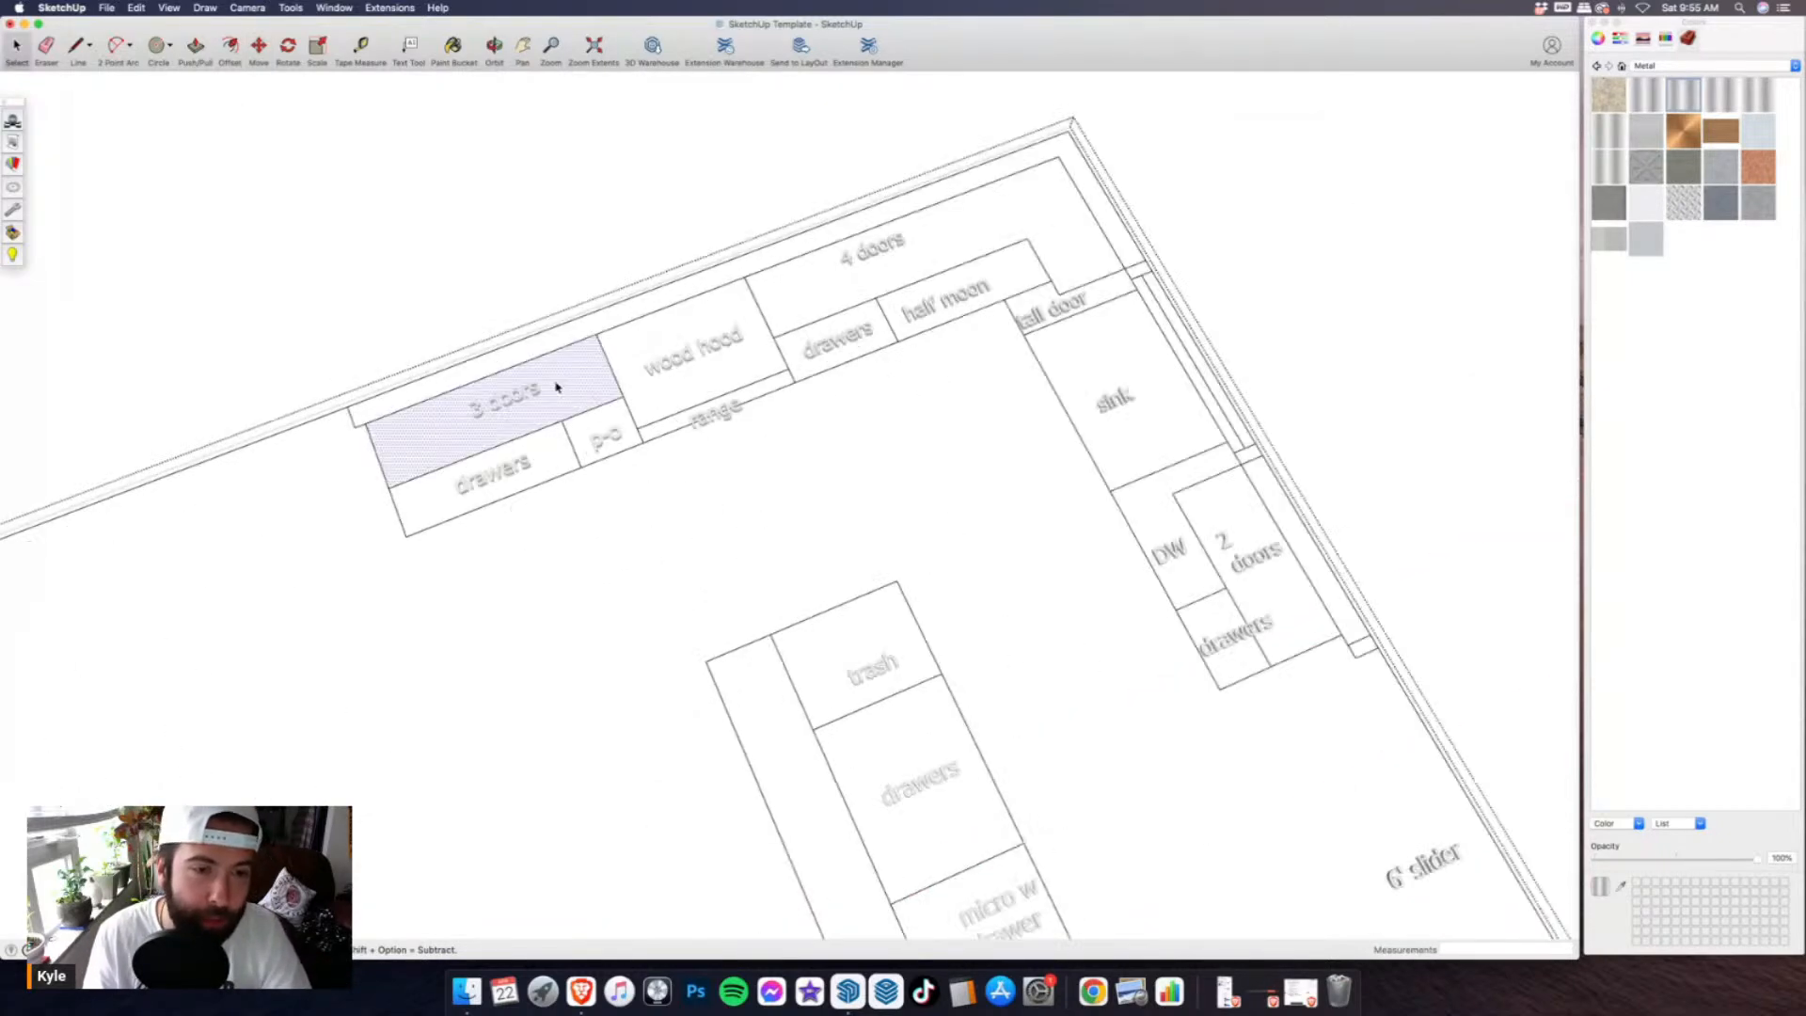
left_click(565, 455, "shift")
left_click(684, 410, "shift")
left_click(606, 439, "shift")
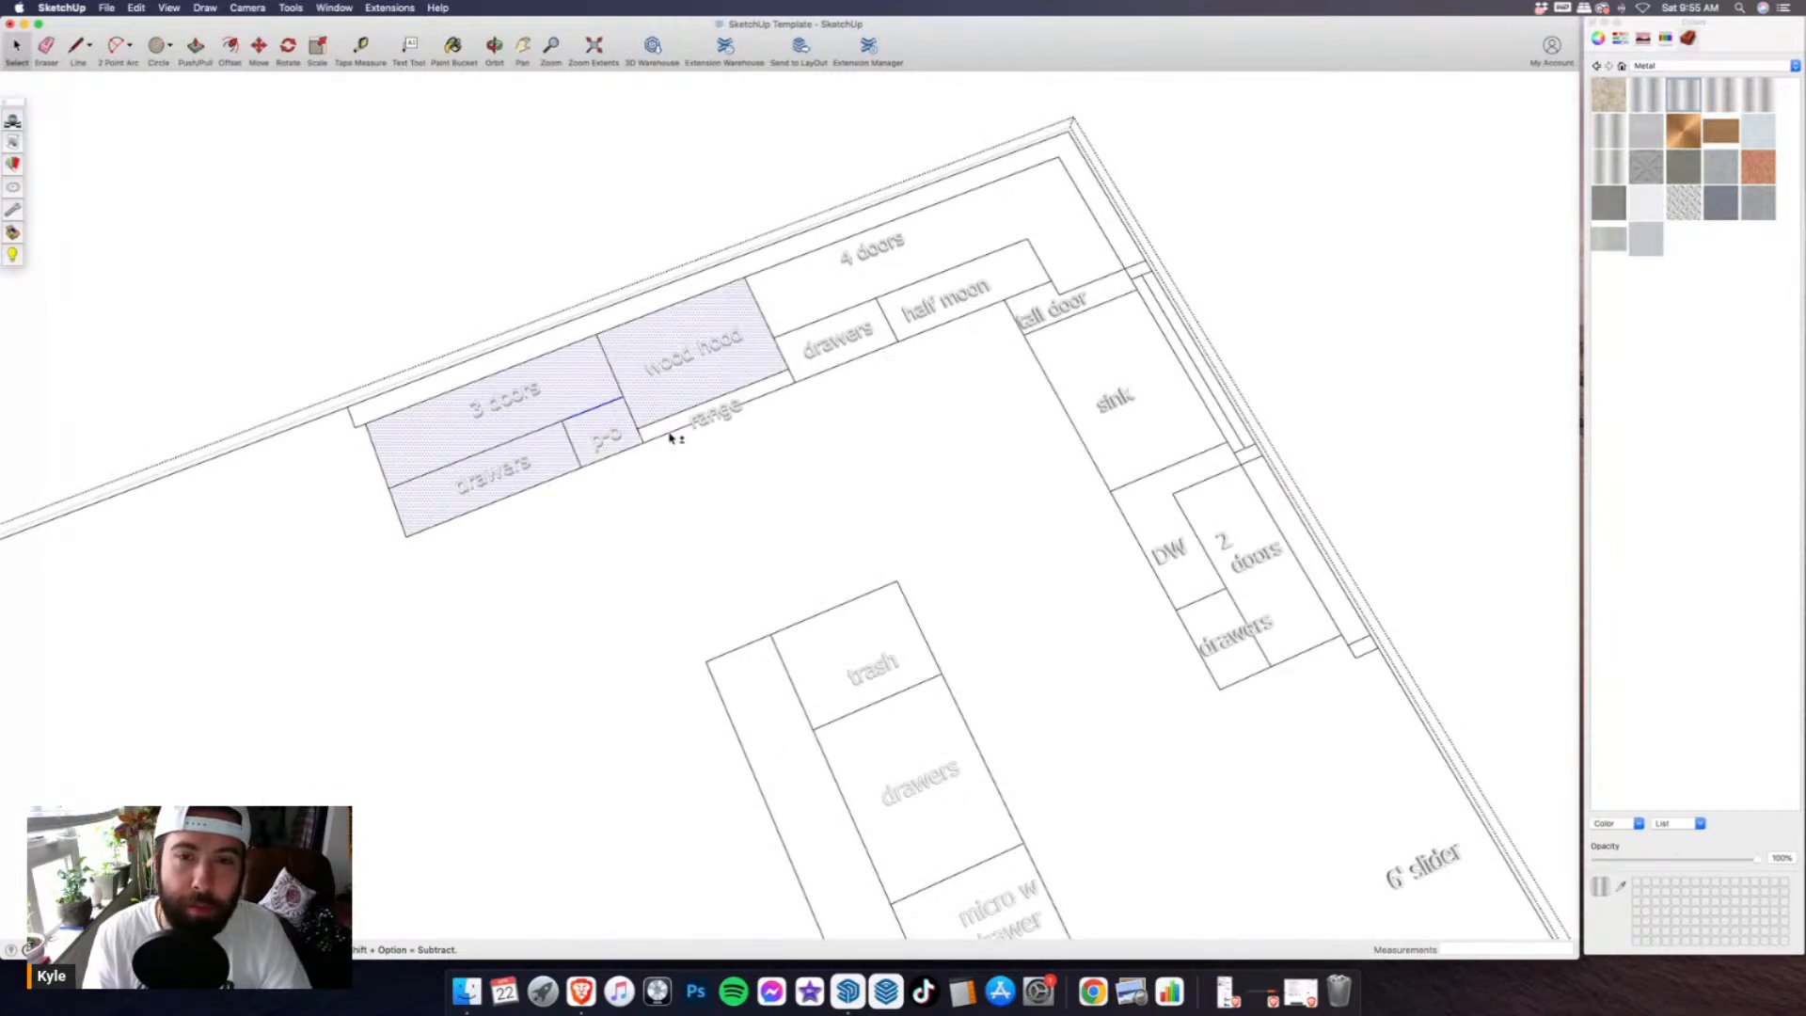
left_click(673, 438, "shift")
left_click(824, 280, "shift")
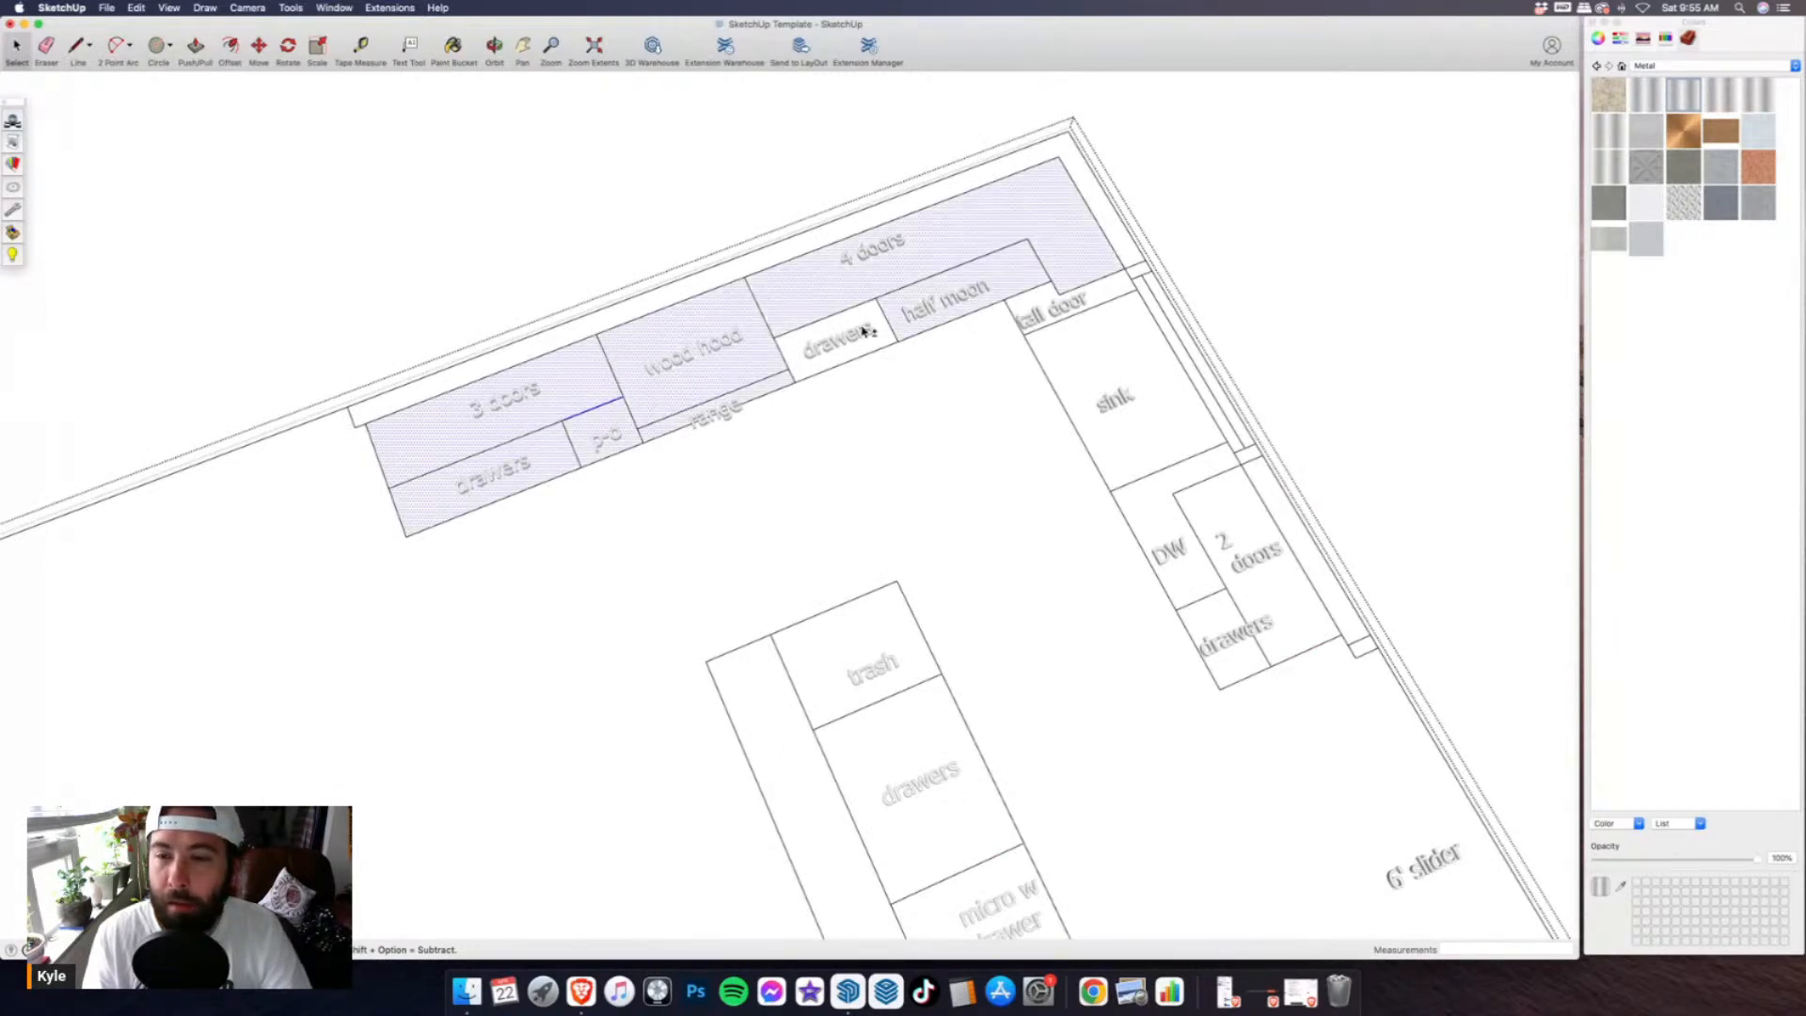
left_click(863, 331, "shift")
left_click(1058, 310, "shift")
left_click(1087, 367, "shift")
left_click(1167, 551, "shift")
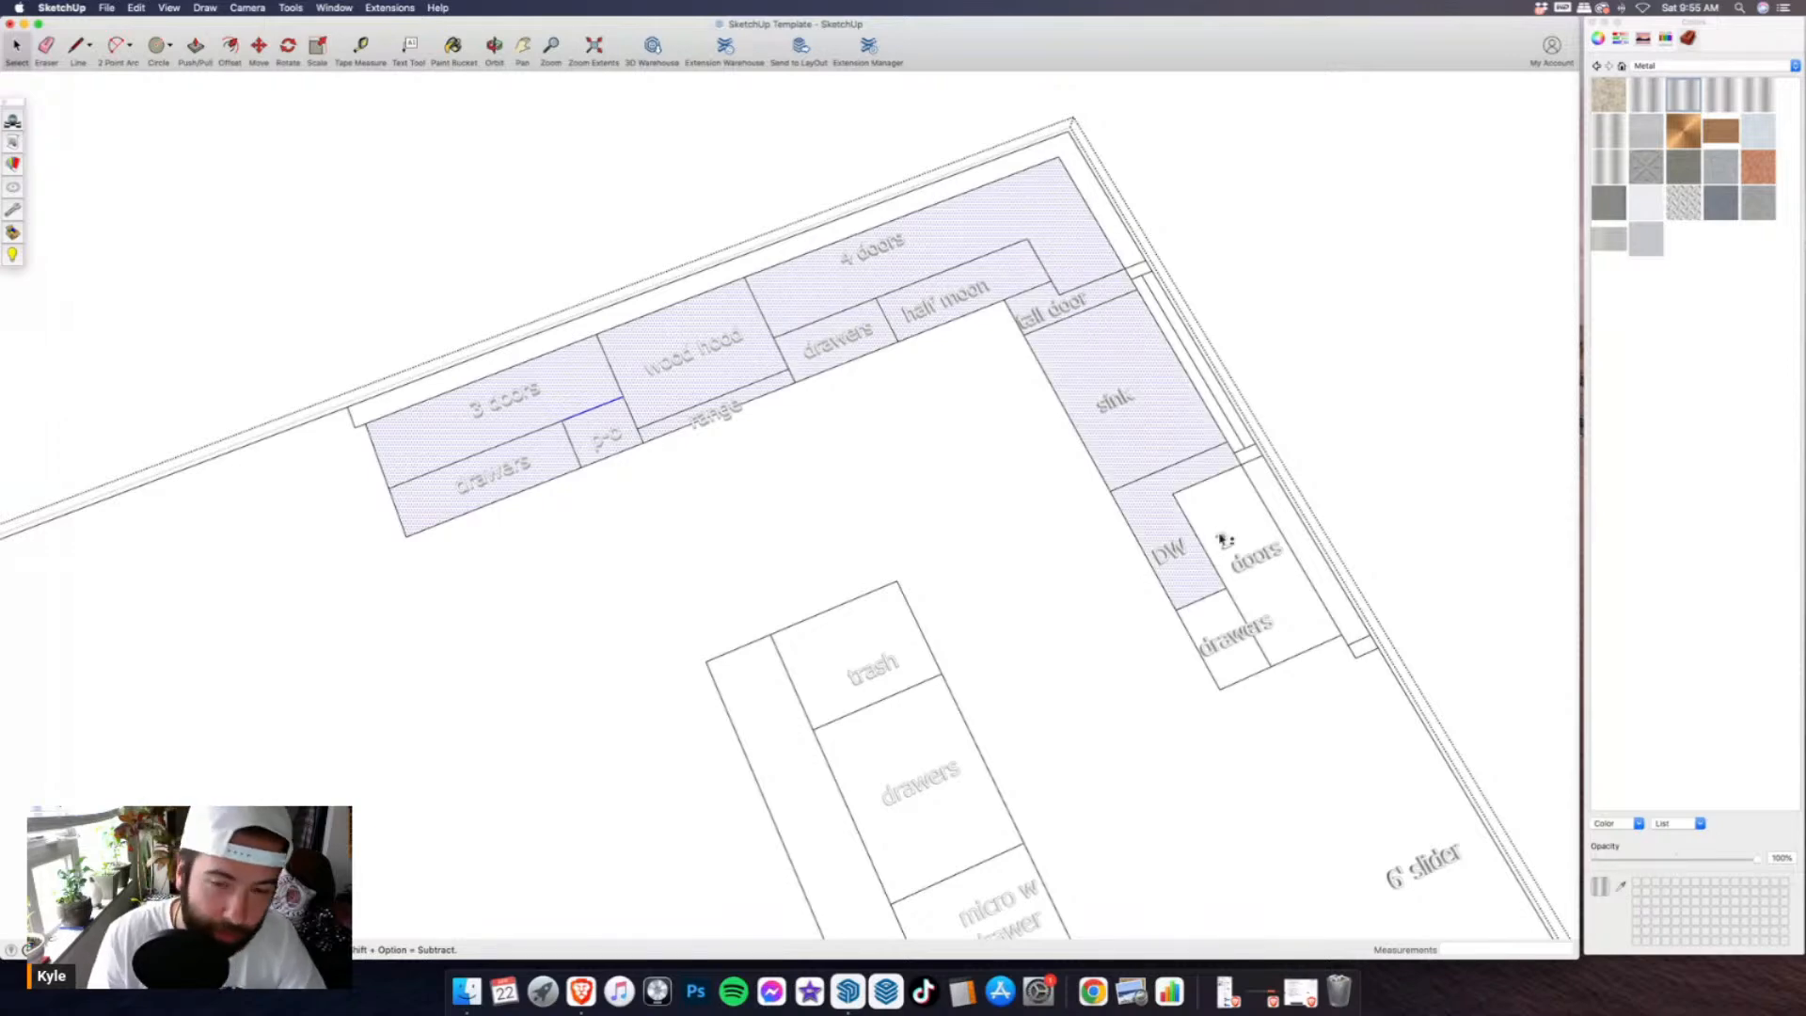
left_click(1224, 540, "shift")
left_click(1237, 629, "shift")
scroll(742, 483, "down", 3)
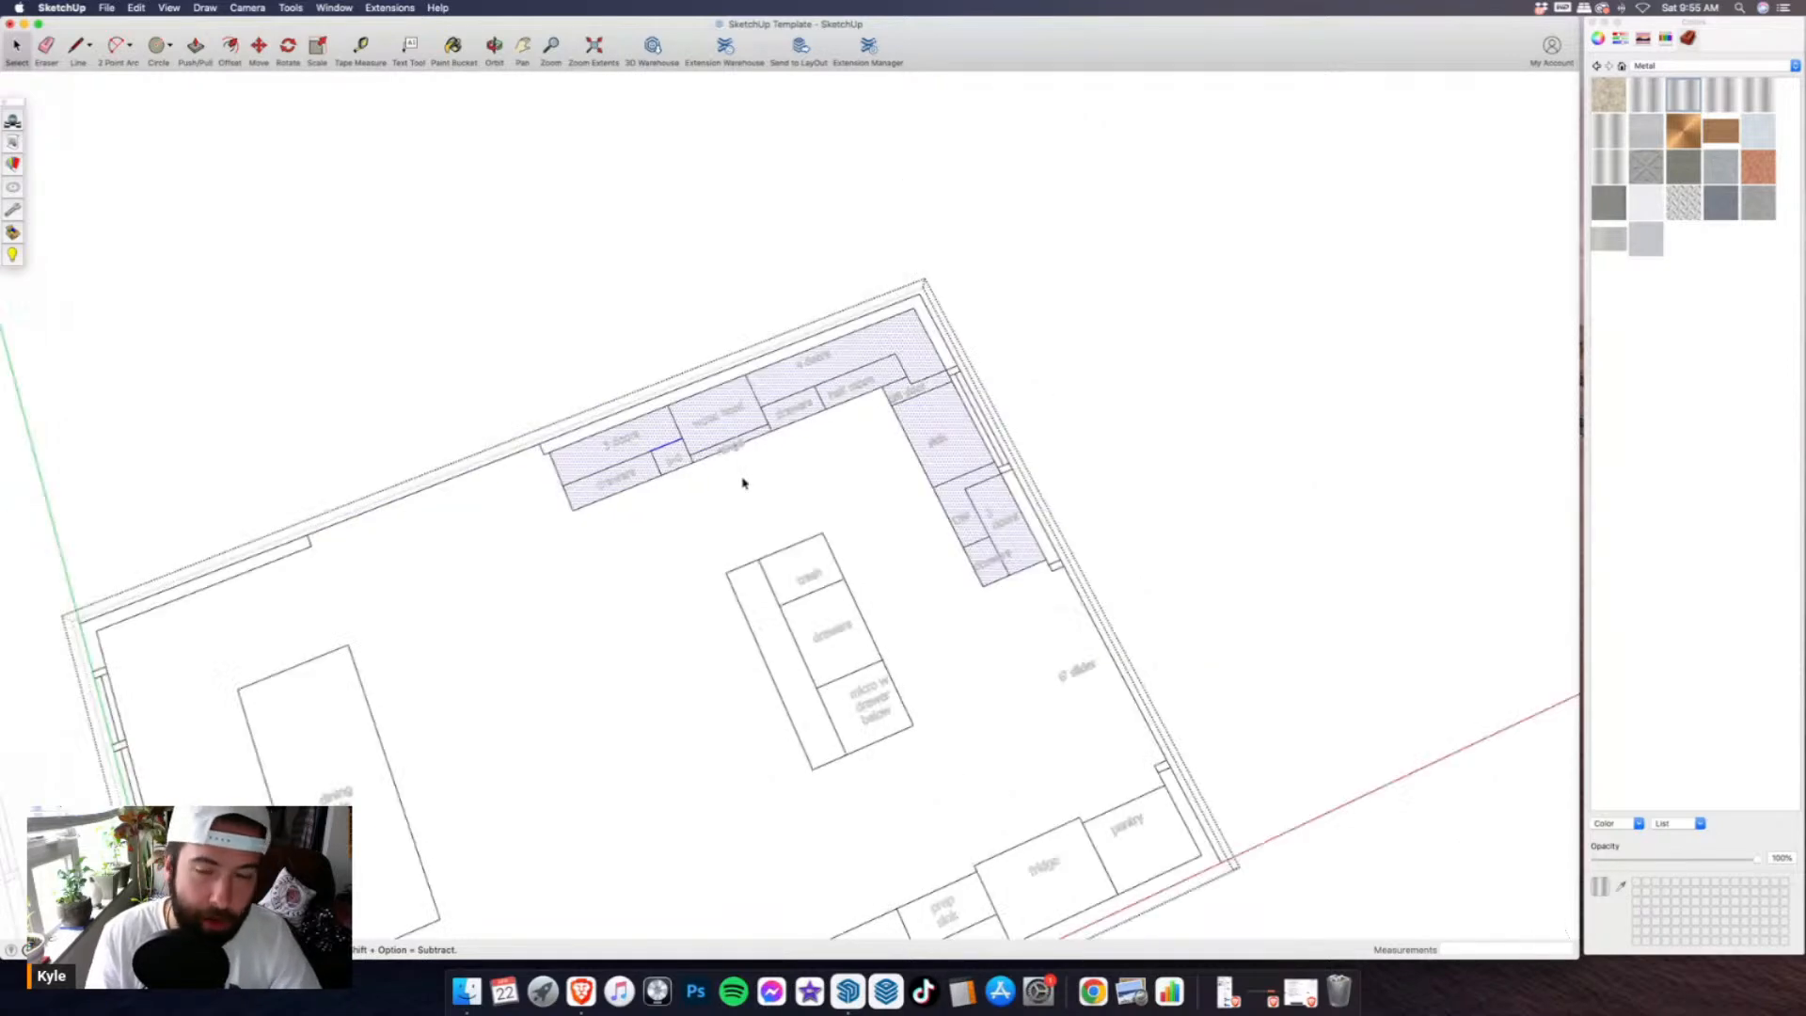
scroll(742, 483, "down", 5)
scroll(718, 466, "down", 2)
key("super+v")
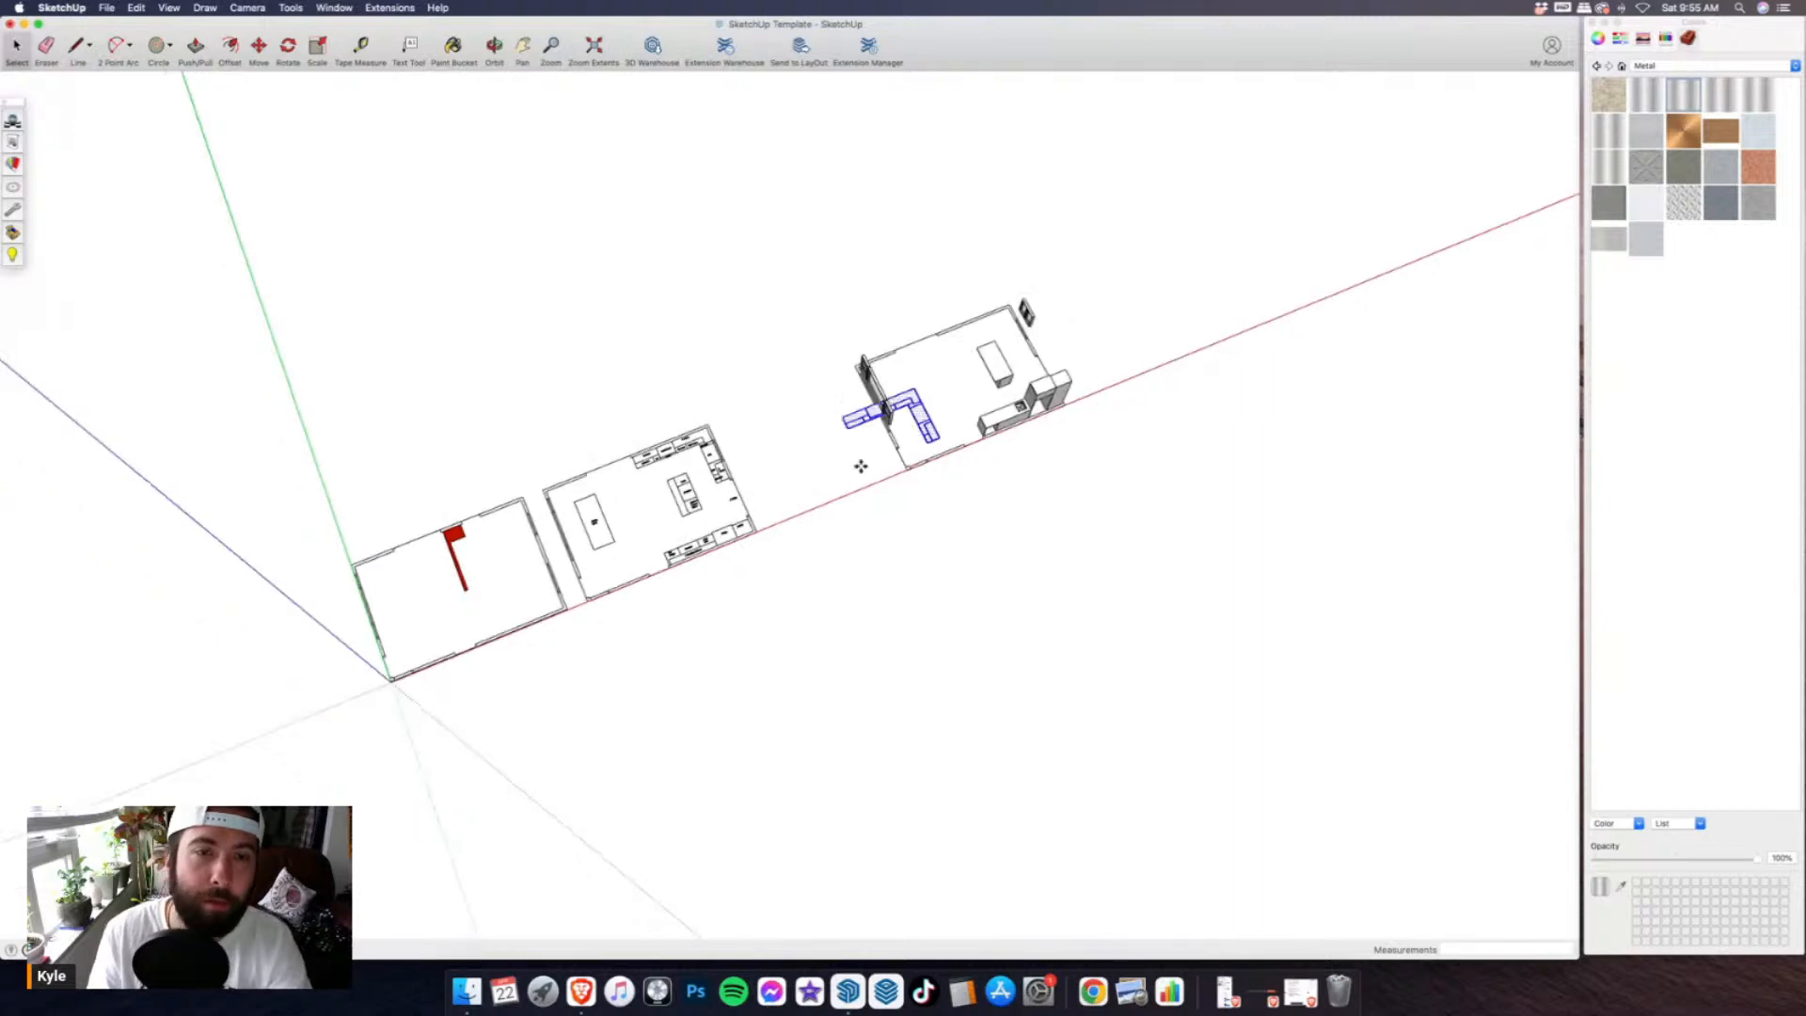
scroll(758, 435, "up", 5)
left_click(705, 384)
- Draw a straight line about 12' 7" long along the copied footprint's range wall edge, from its outer end to just past the corner
middle_click_drag(705, 384, 805, 522, "shift")
scroll(736, 277, "down", 1)
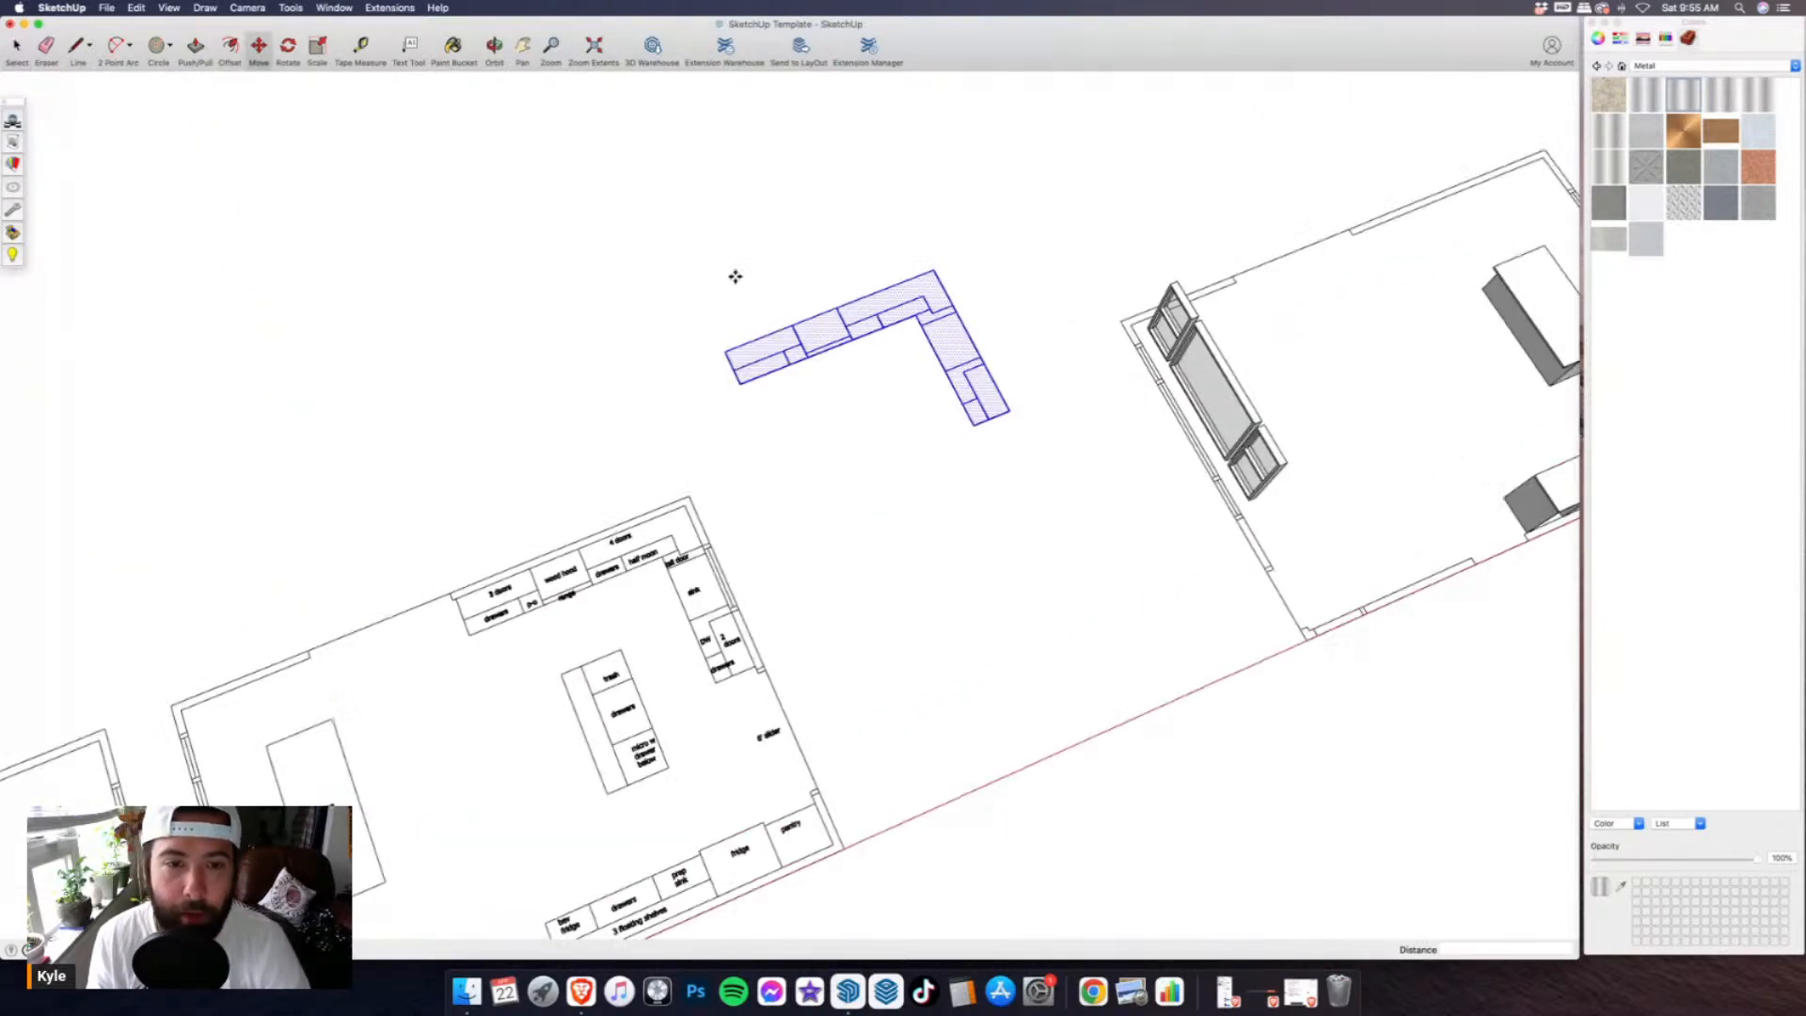
scroll(817, 358, "up", 2)
scroll(817, 413, "up", 1)
middle_click_drag(817, 413, 876, 455, "shift")
key("l")
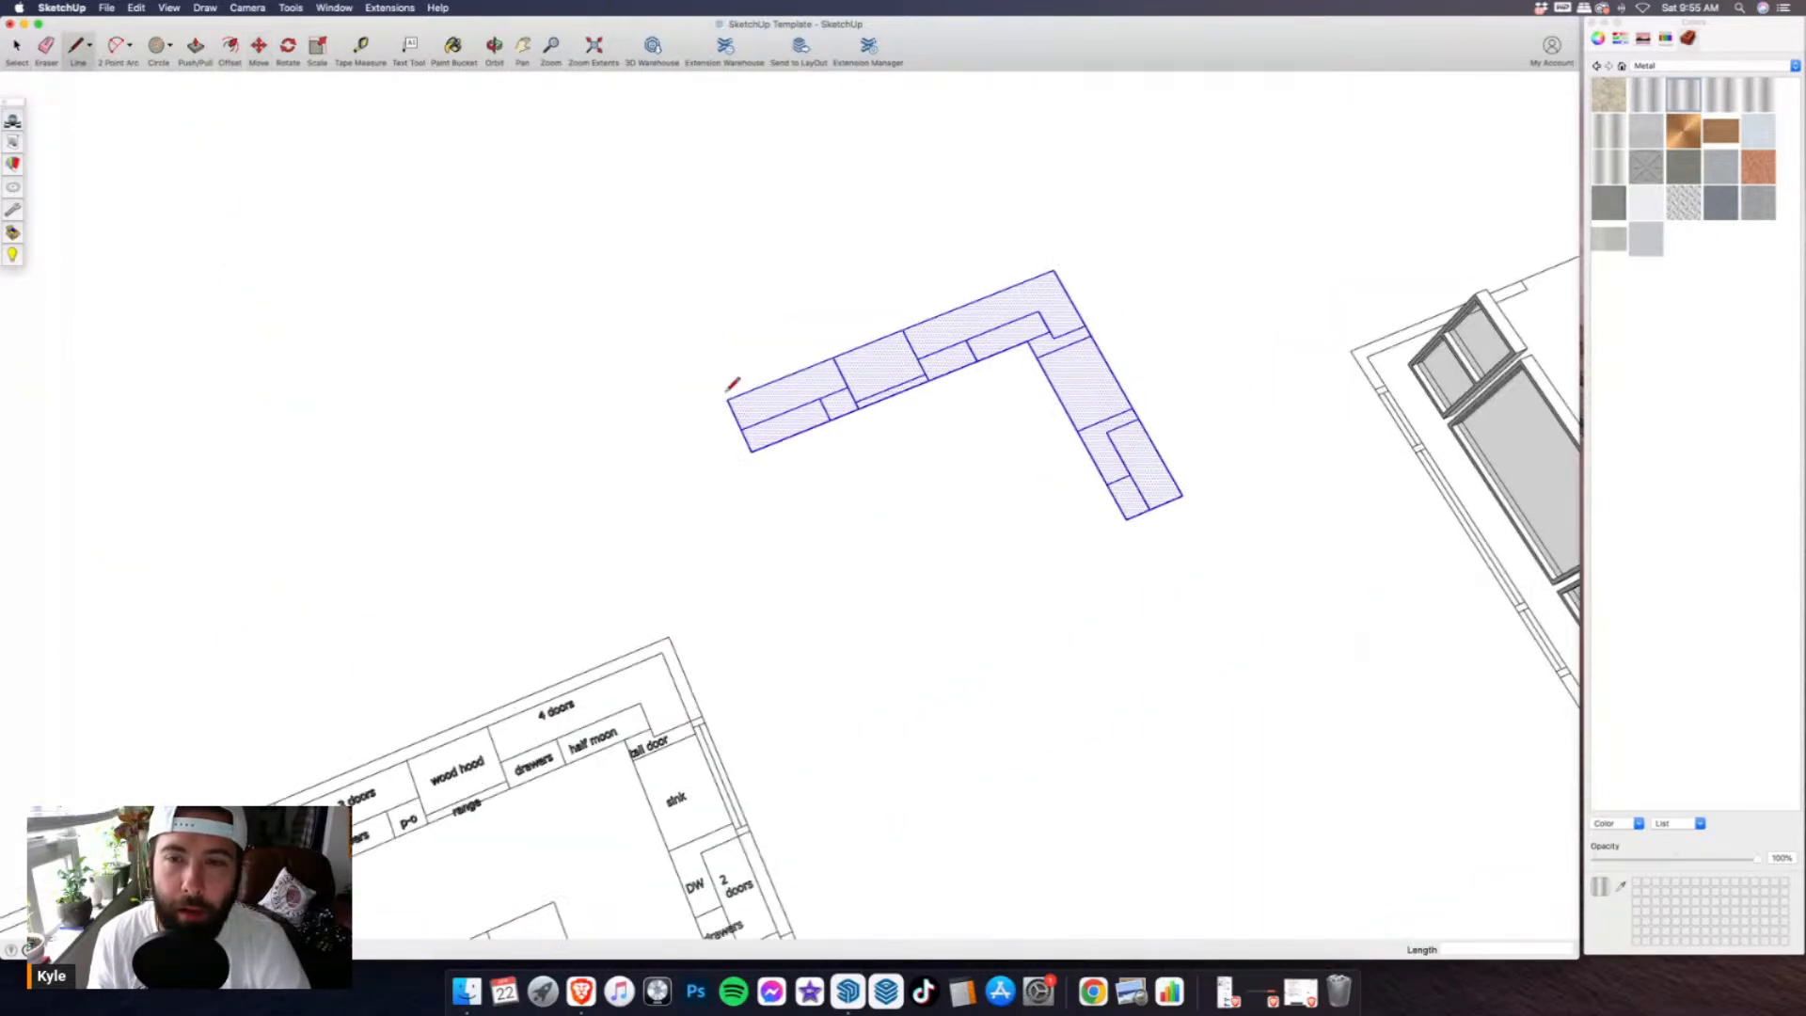
left_click(728, 396)
scroll(1039, 275, "up", 3)
scroll(1111, 246, "up", 2)
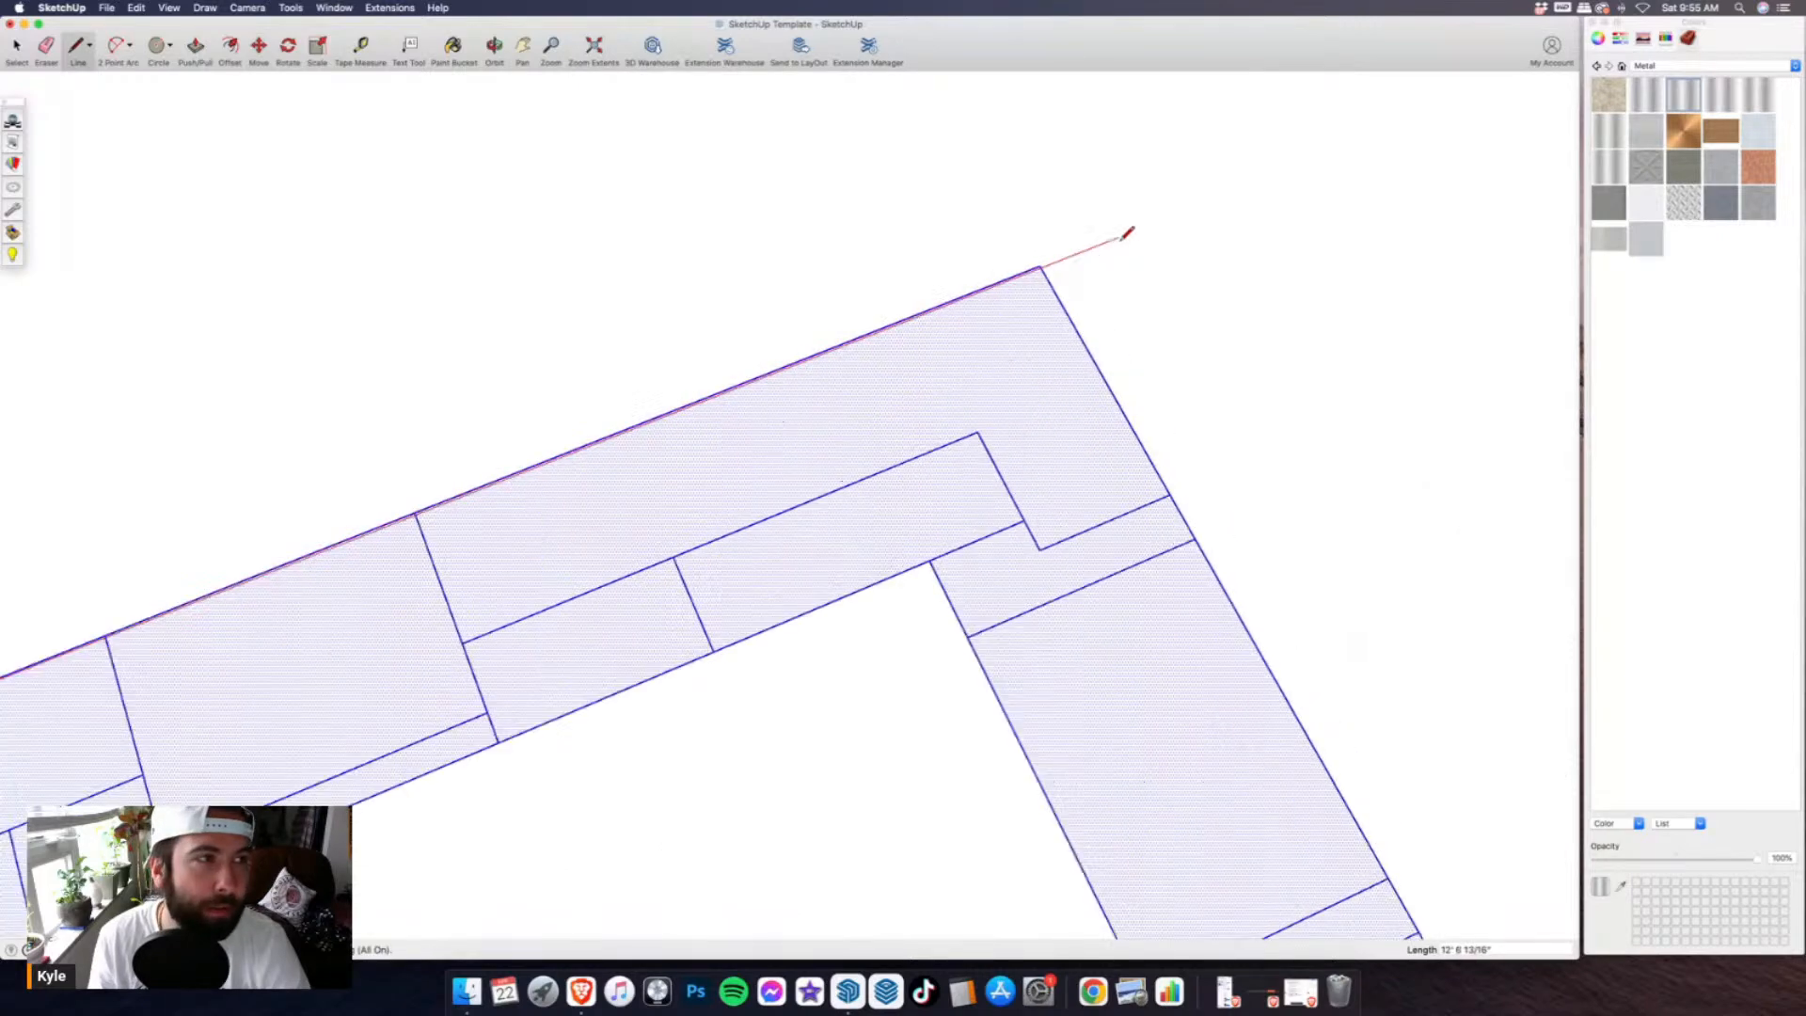
left_click(1119, 237)
- Erase the line's overhang beyond the corner and the stray duplicate segments along the copied footprint's back edge
left_click(46, 45)
scroll(950, 206, "up", 2)
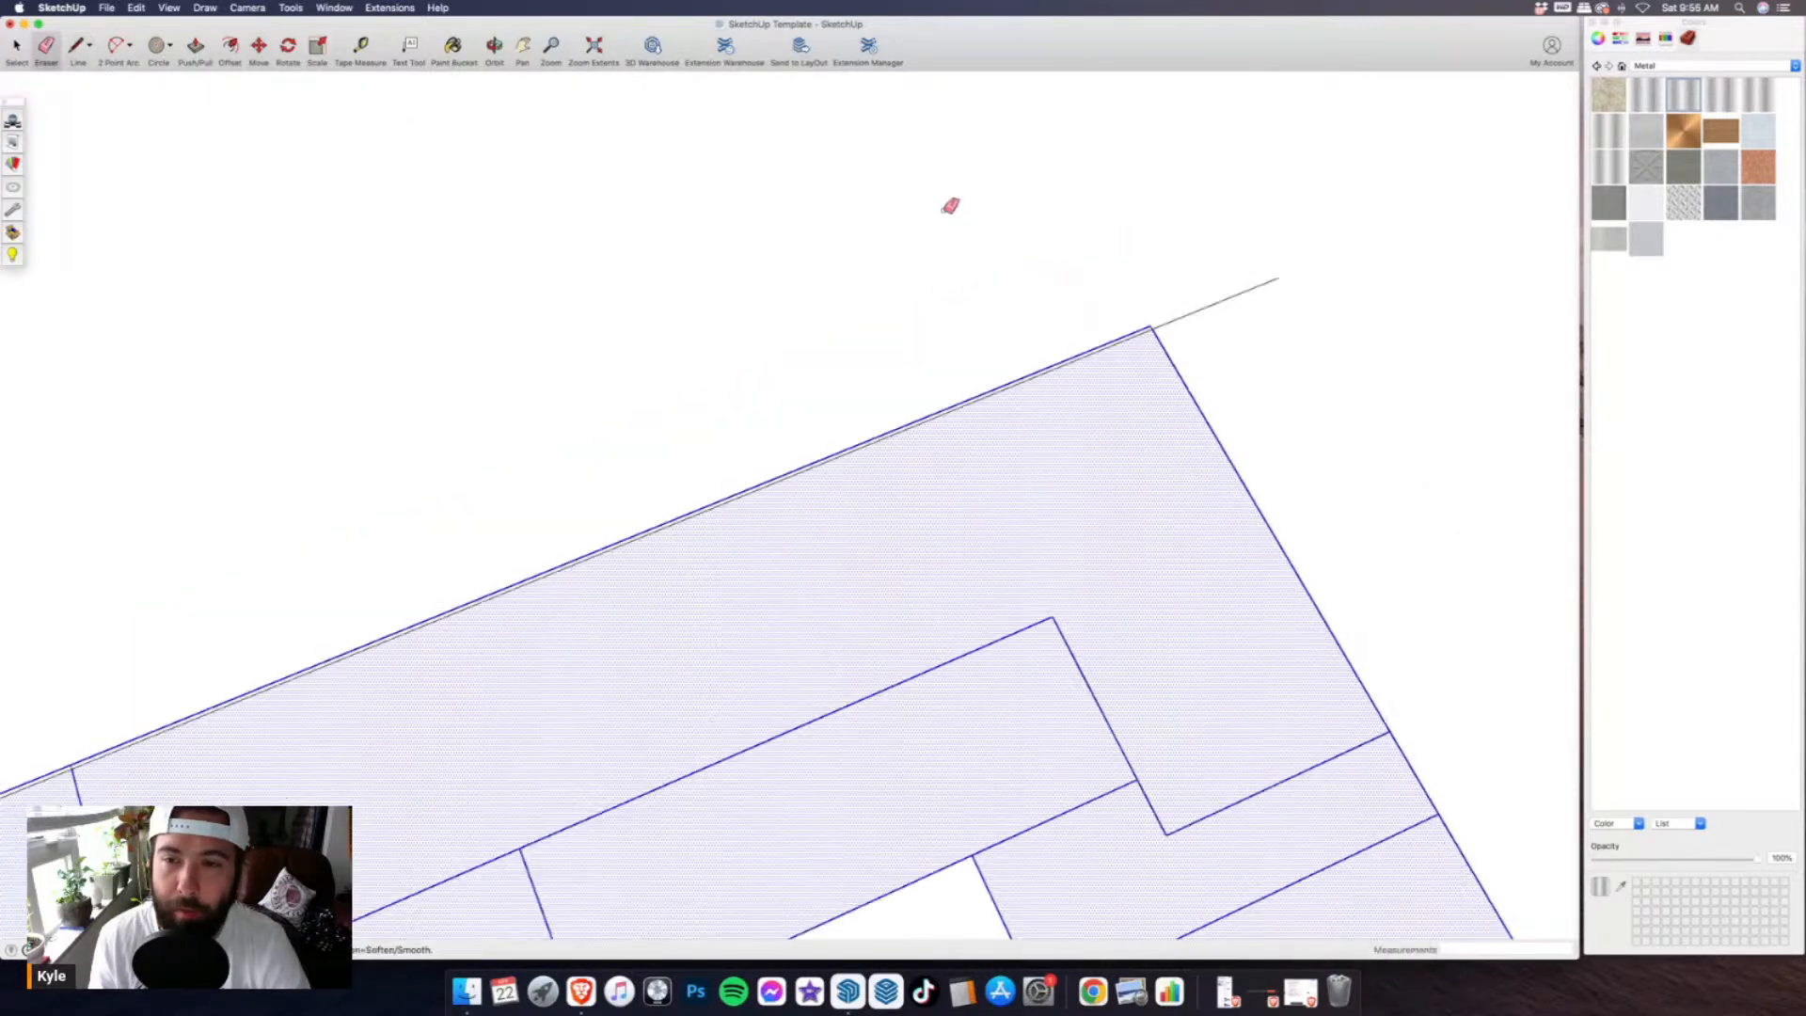
scroll(1118, 298, "up", 2)
left_click(1166, 324)
scroll(1270, 263, "down", 2)
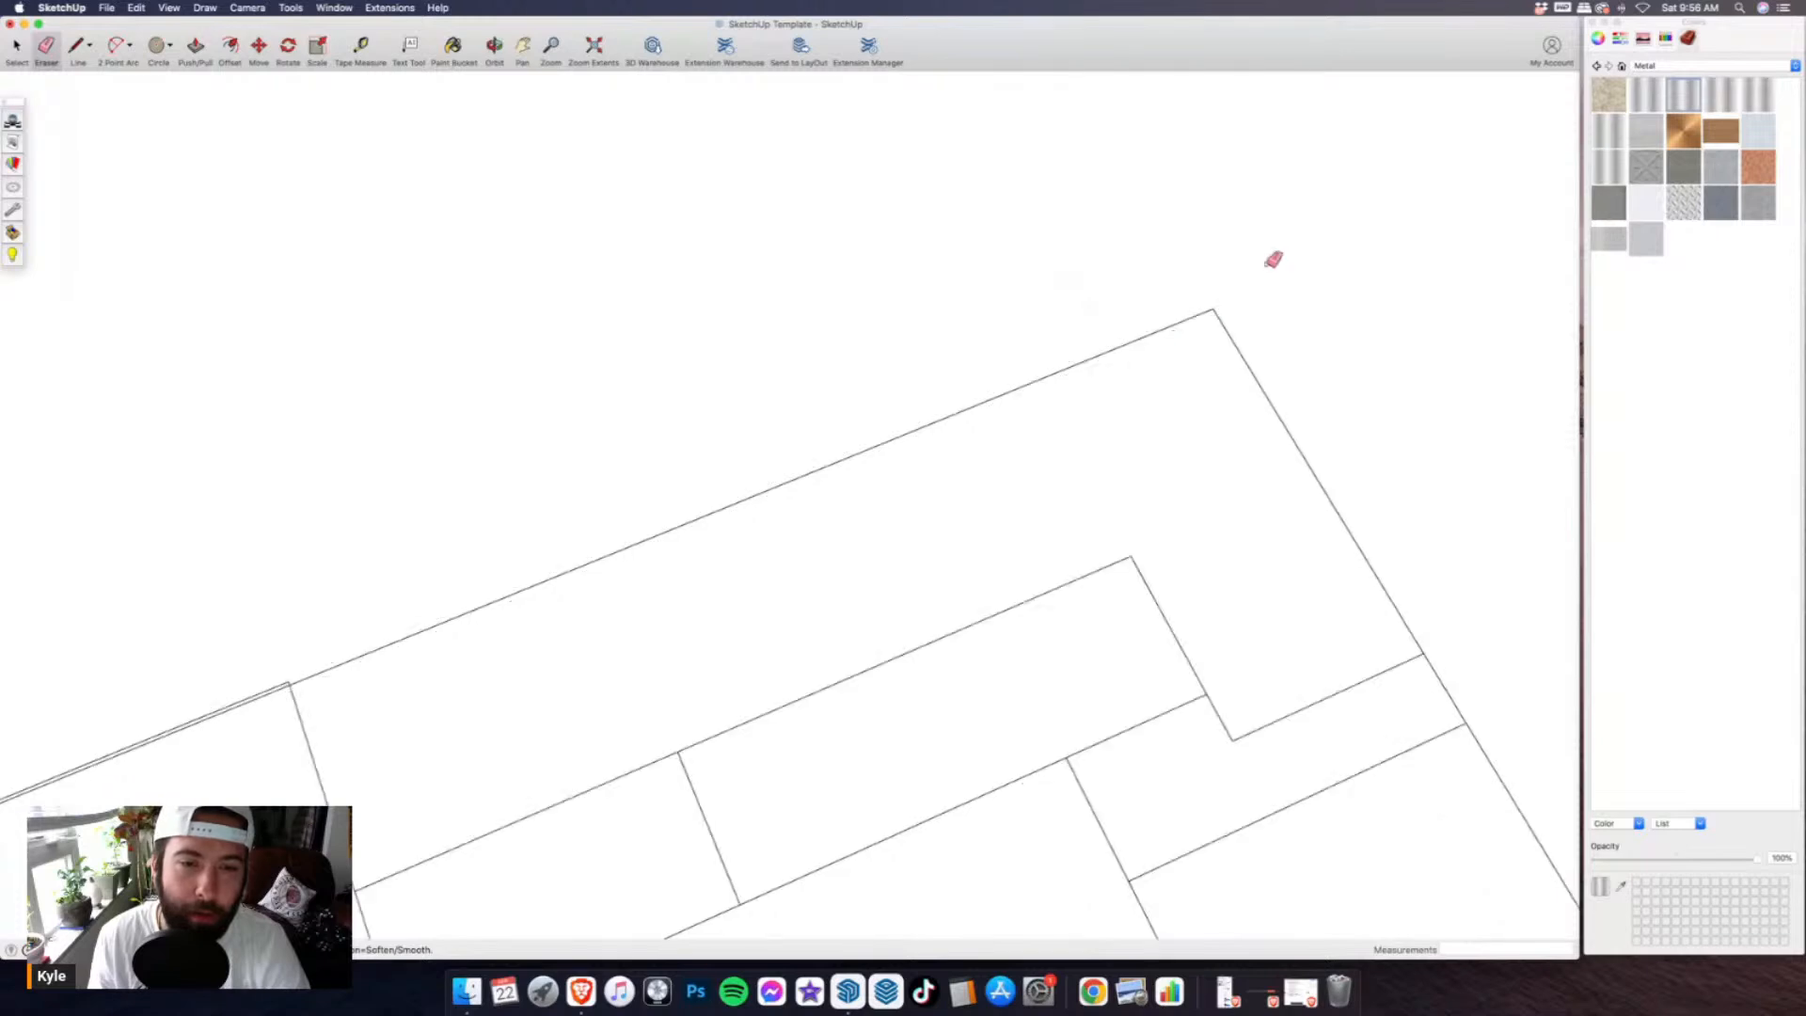
scroll(1268, 265, "down", 2)
scroll(800, 450, "up", 4)
left_click(798, 448)
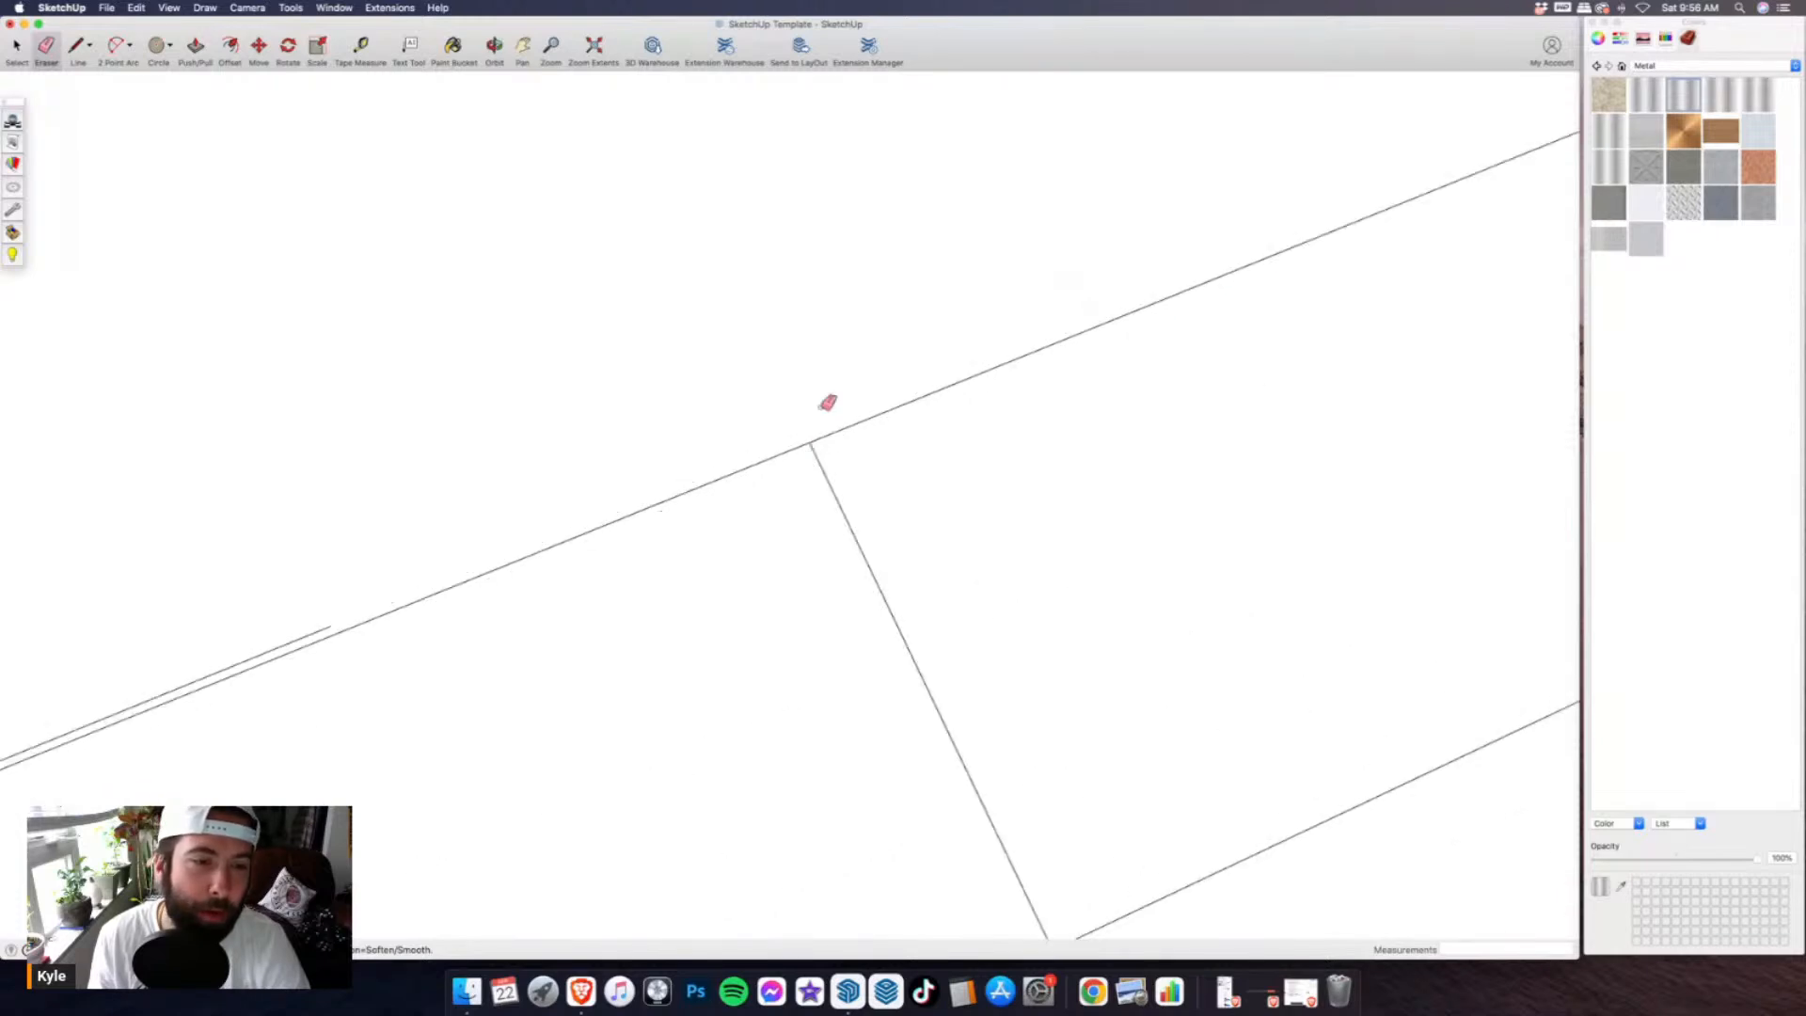
scroll(496, 499, "down", 2)
scroll(489, 506, "up", 1)
left_click_drag(489, 506, 589, 474)
scroll(481, 589, "down", 3)
scroll(828, 358, "down", 5)
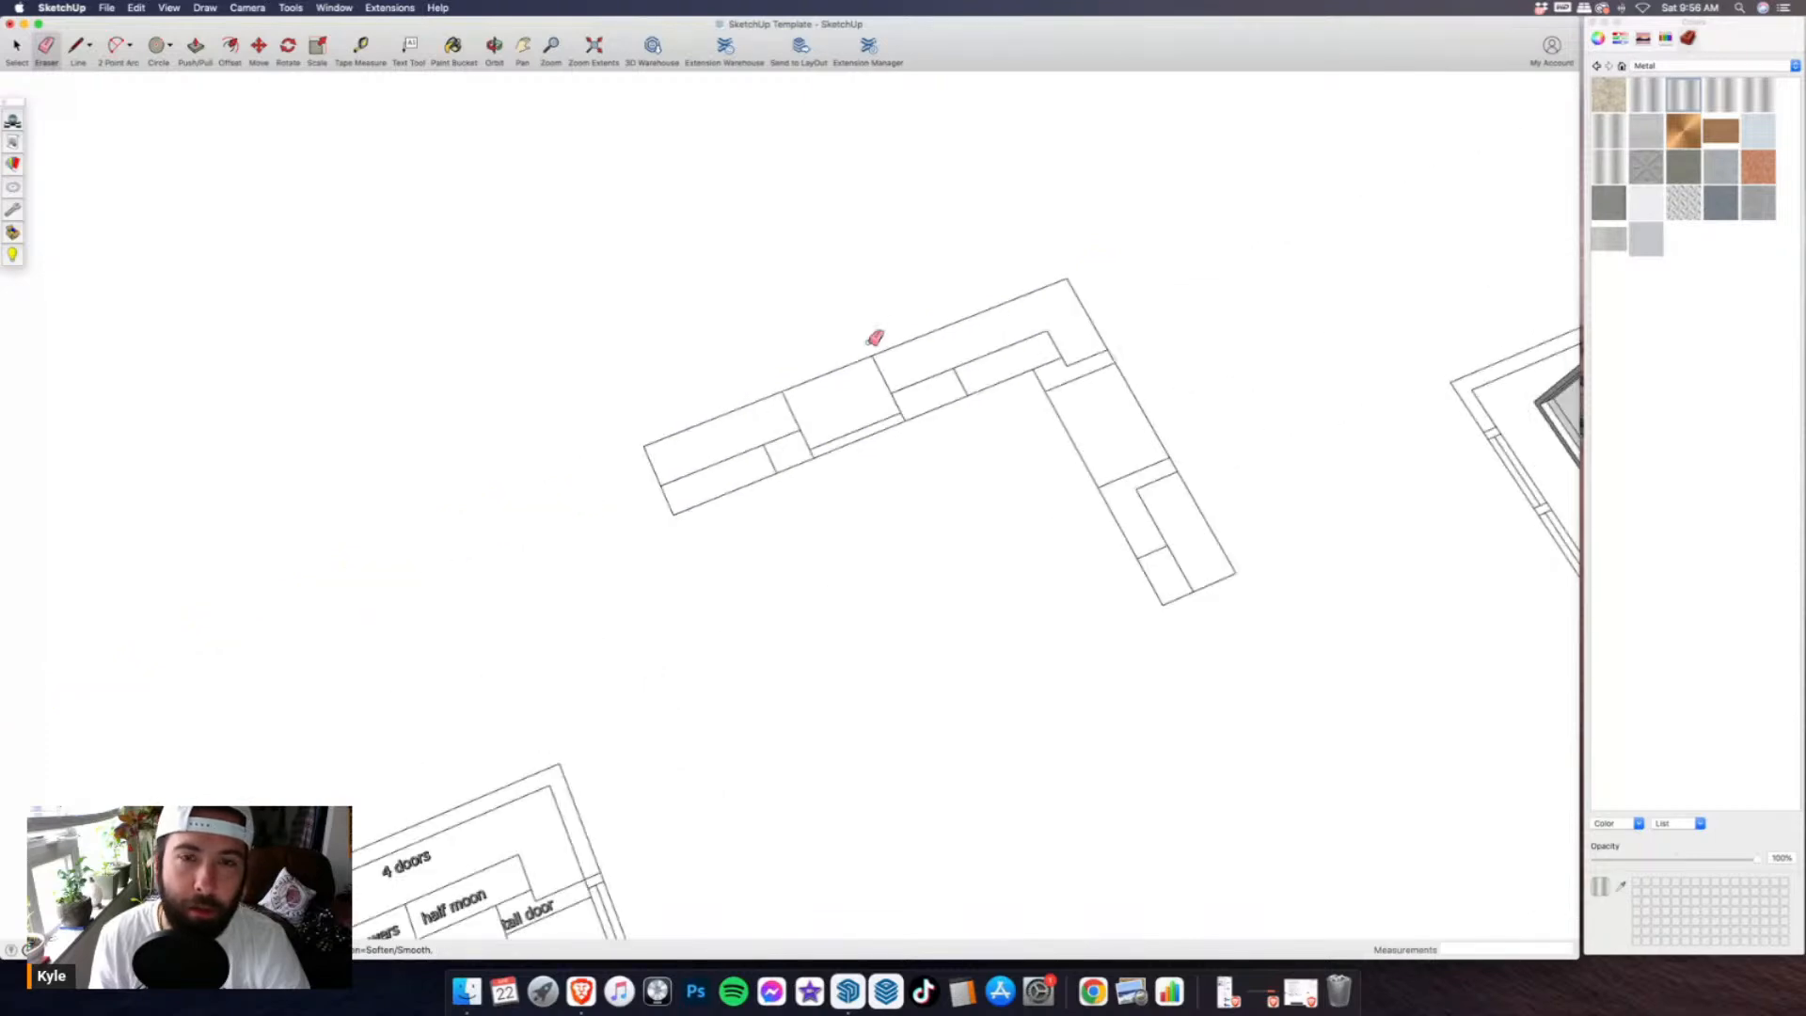
- Erase the range and wood hood lines from the copied footprint, leaving a gap between the two cabinet sections
scroll(868, 343, "down", 3)
scroll(602, 771, "up", 3)
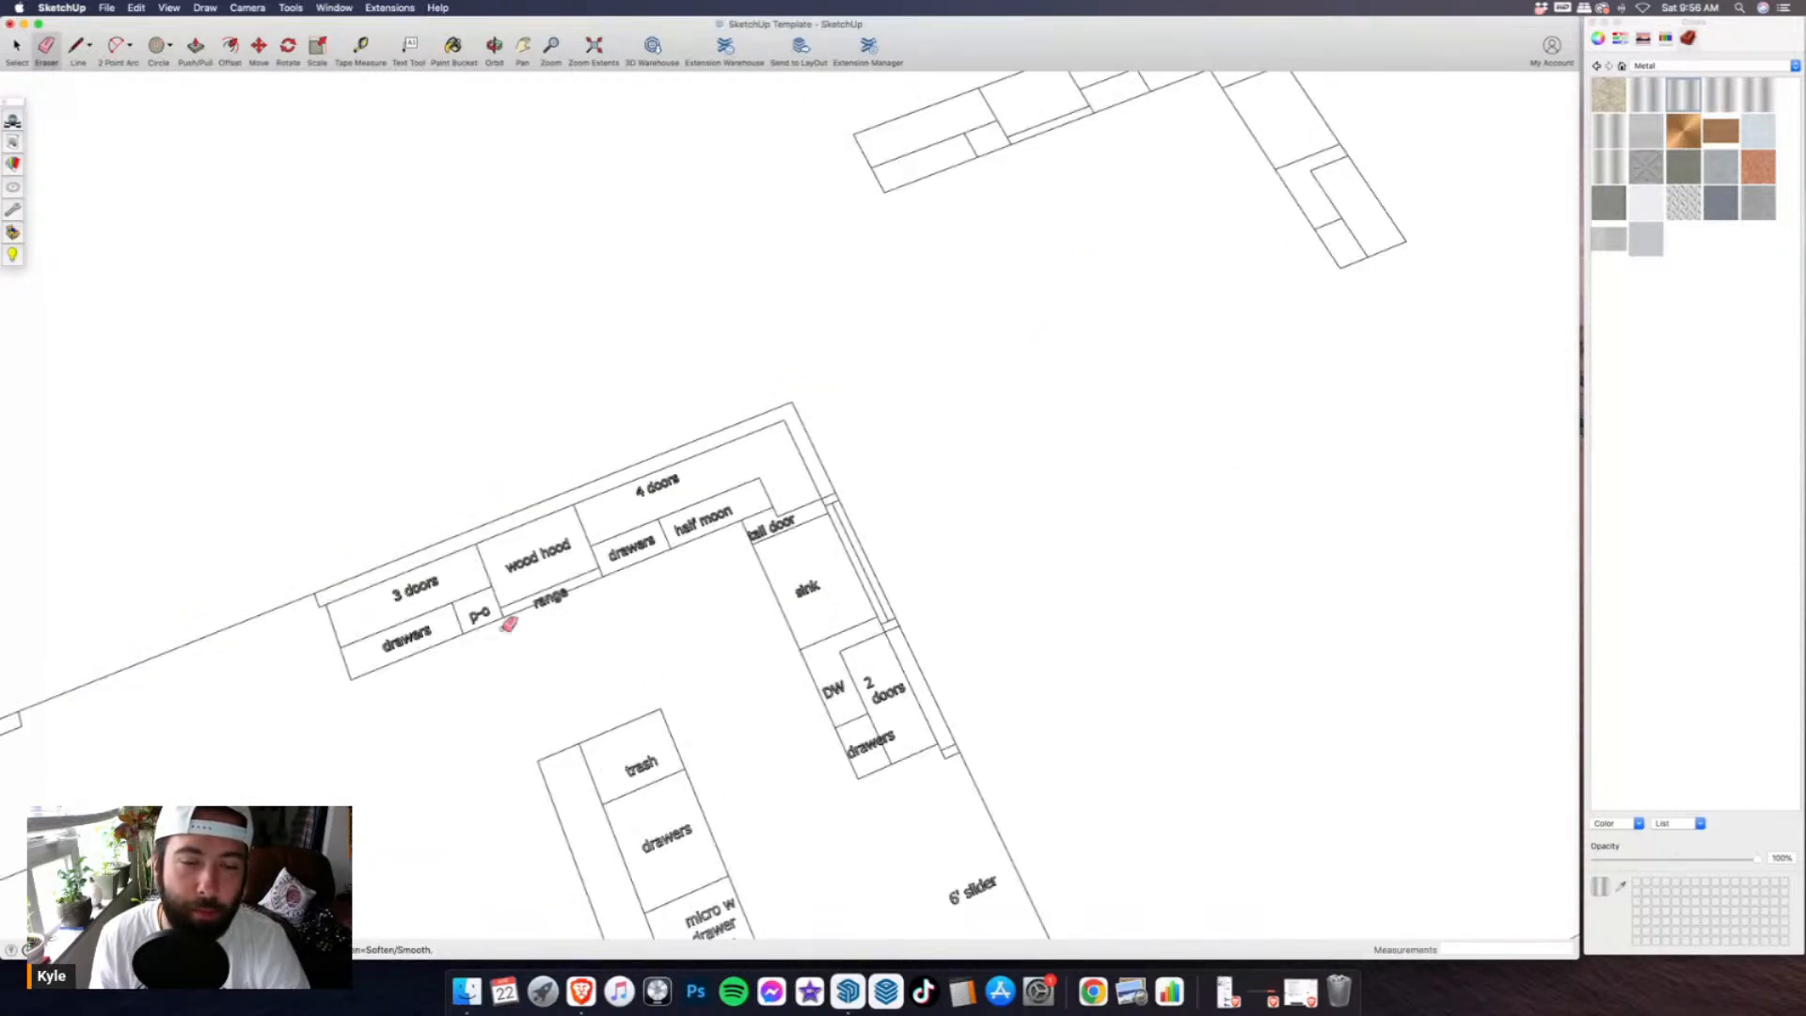
scroll(781, 635, "down", 1)
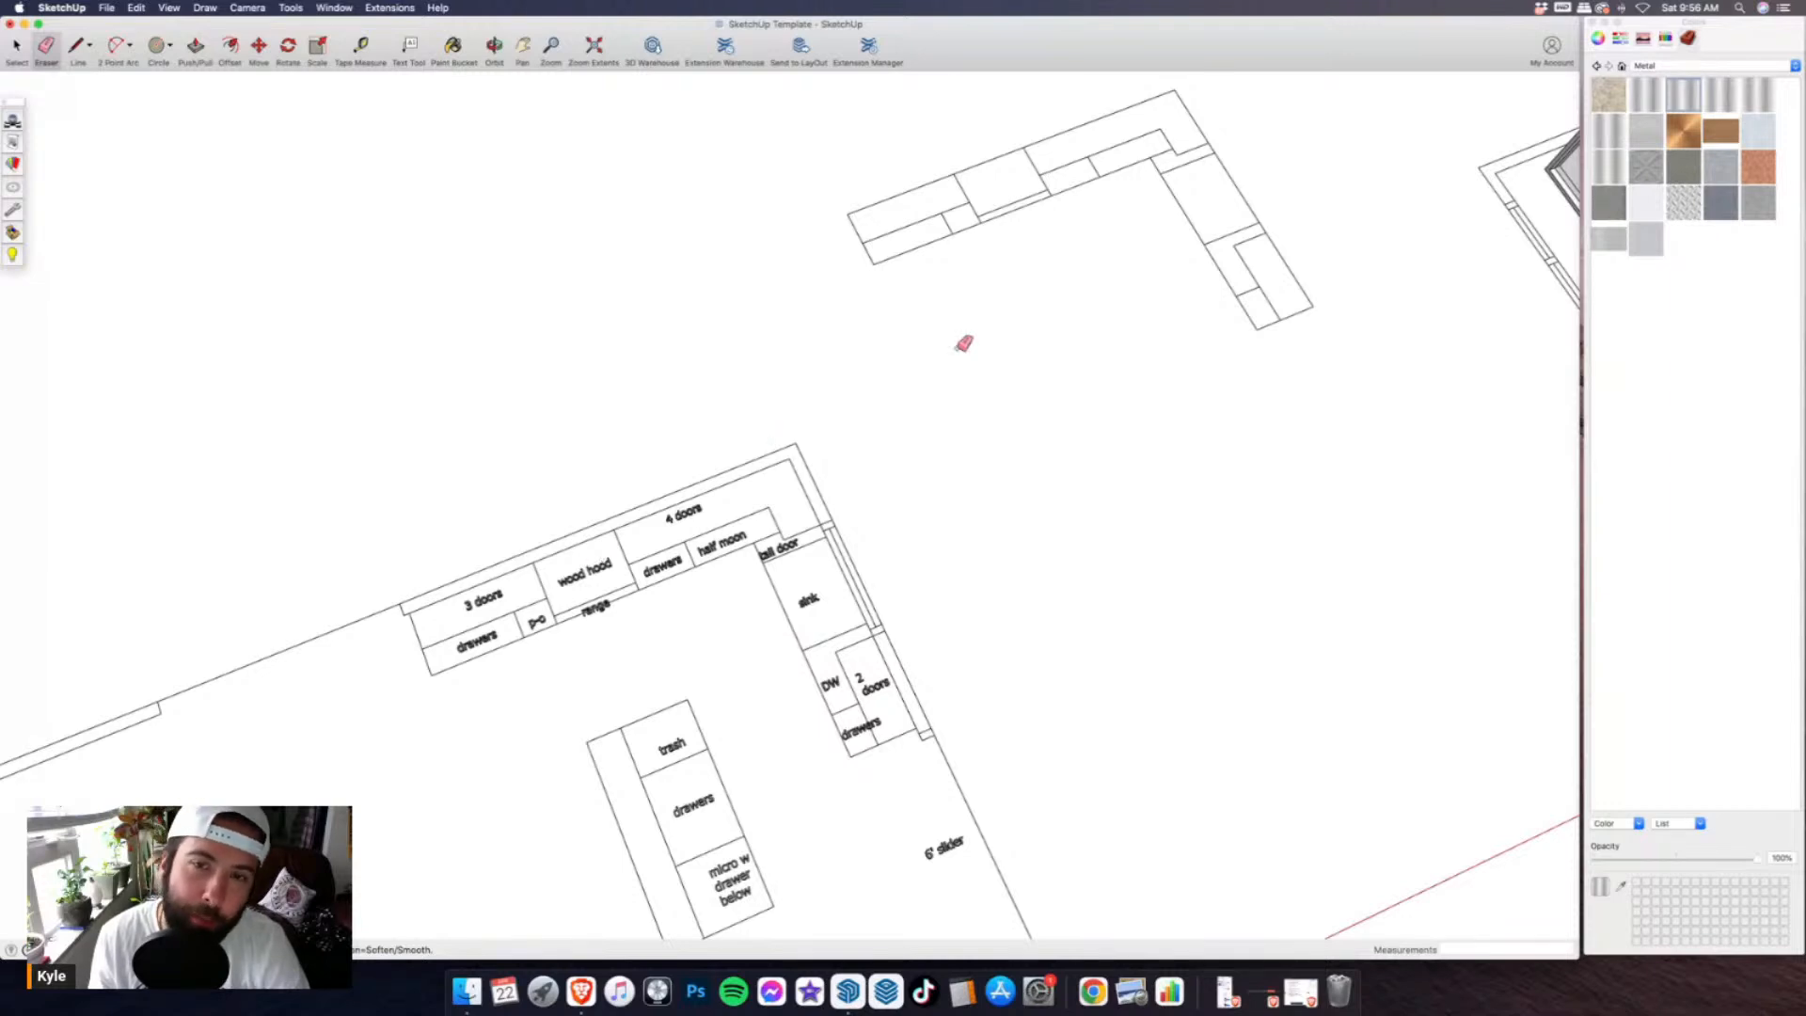
left_click(1014, 212)
left_click_drag(1021, 207, 991, 149)
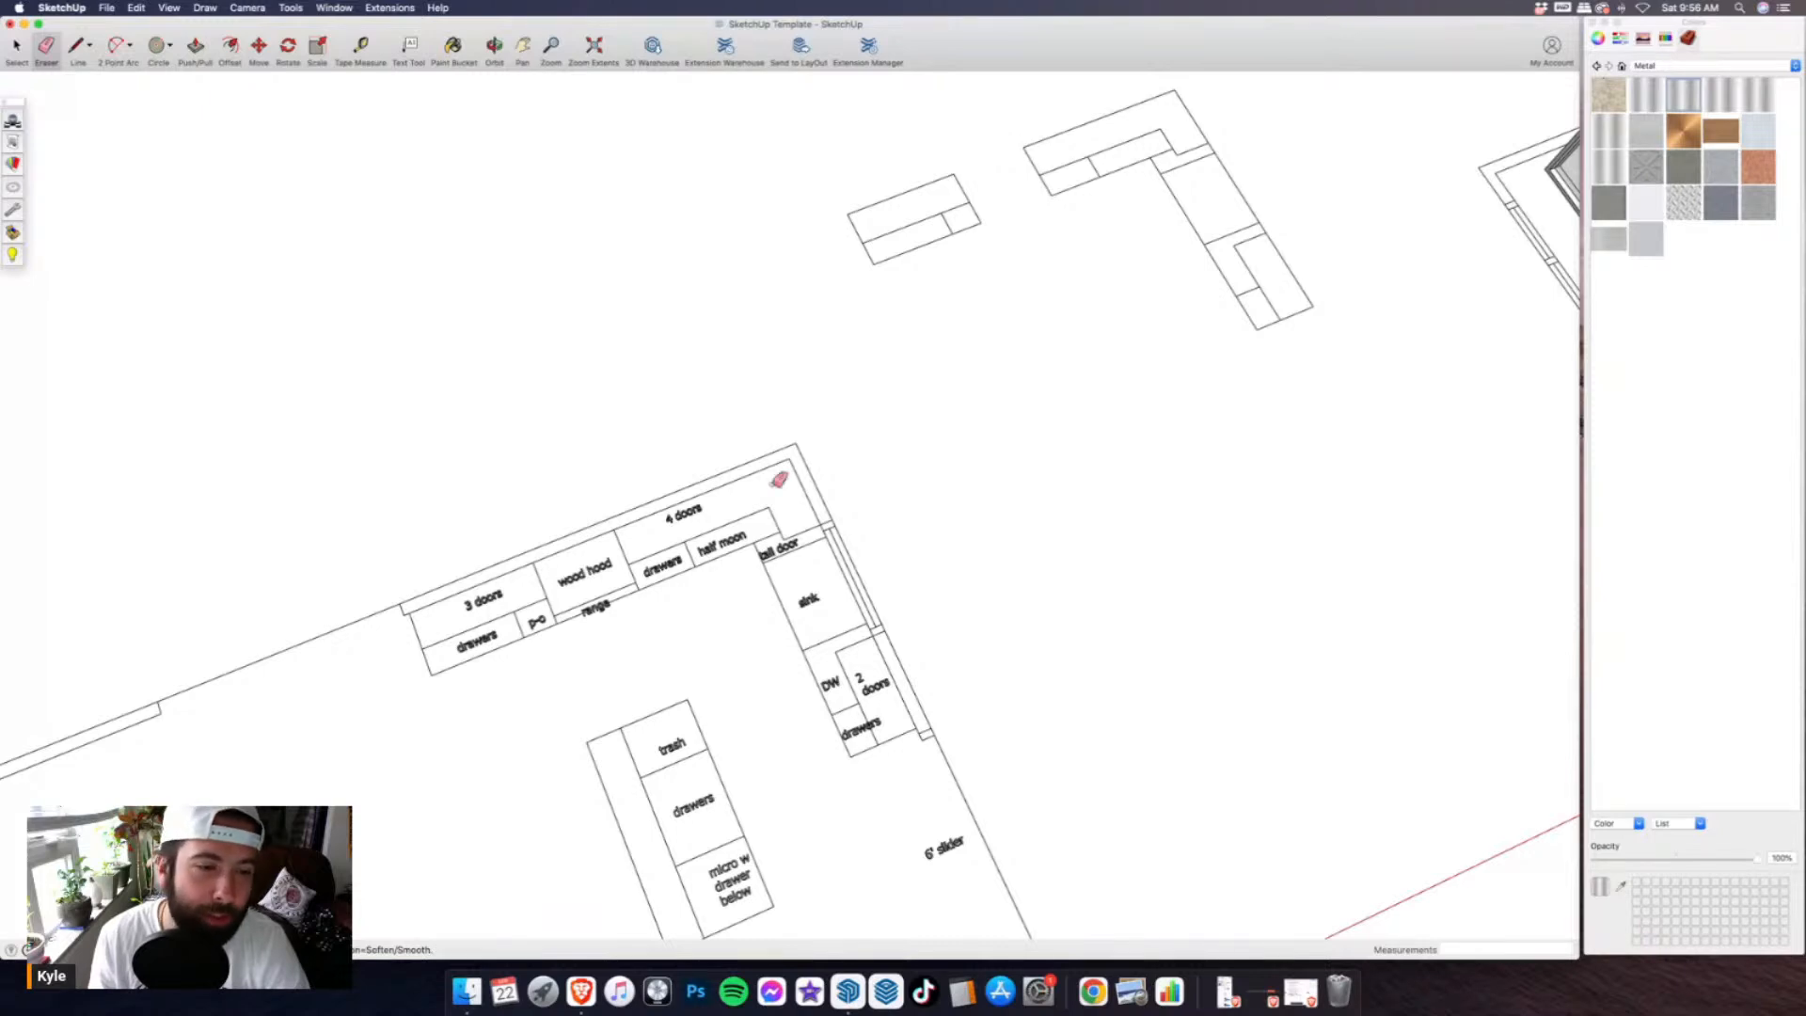
- Push/Pull all faces of the small three-door, drawers and pull-out section up 3 feet
scroll(458, 621, "up", 2)
scroll(461, 616, "up", 3)
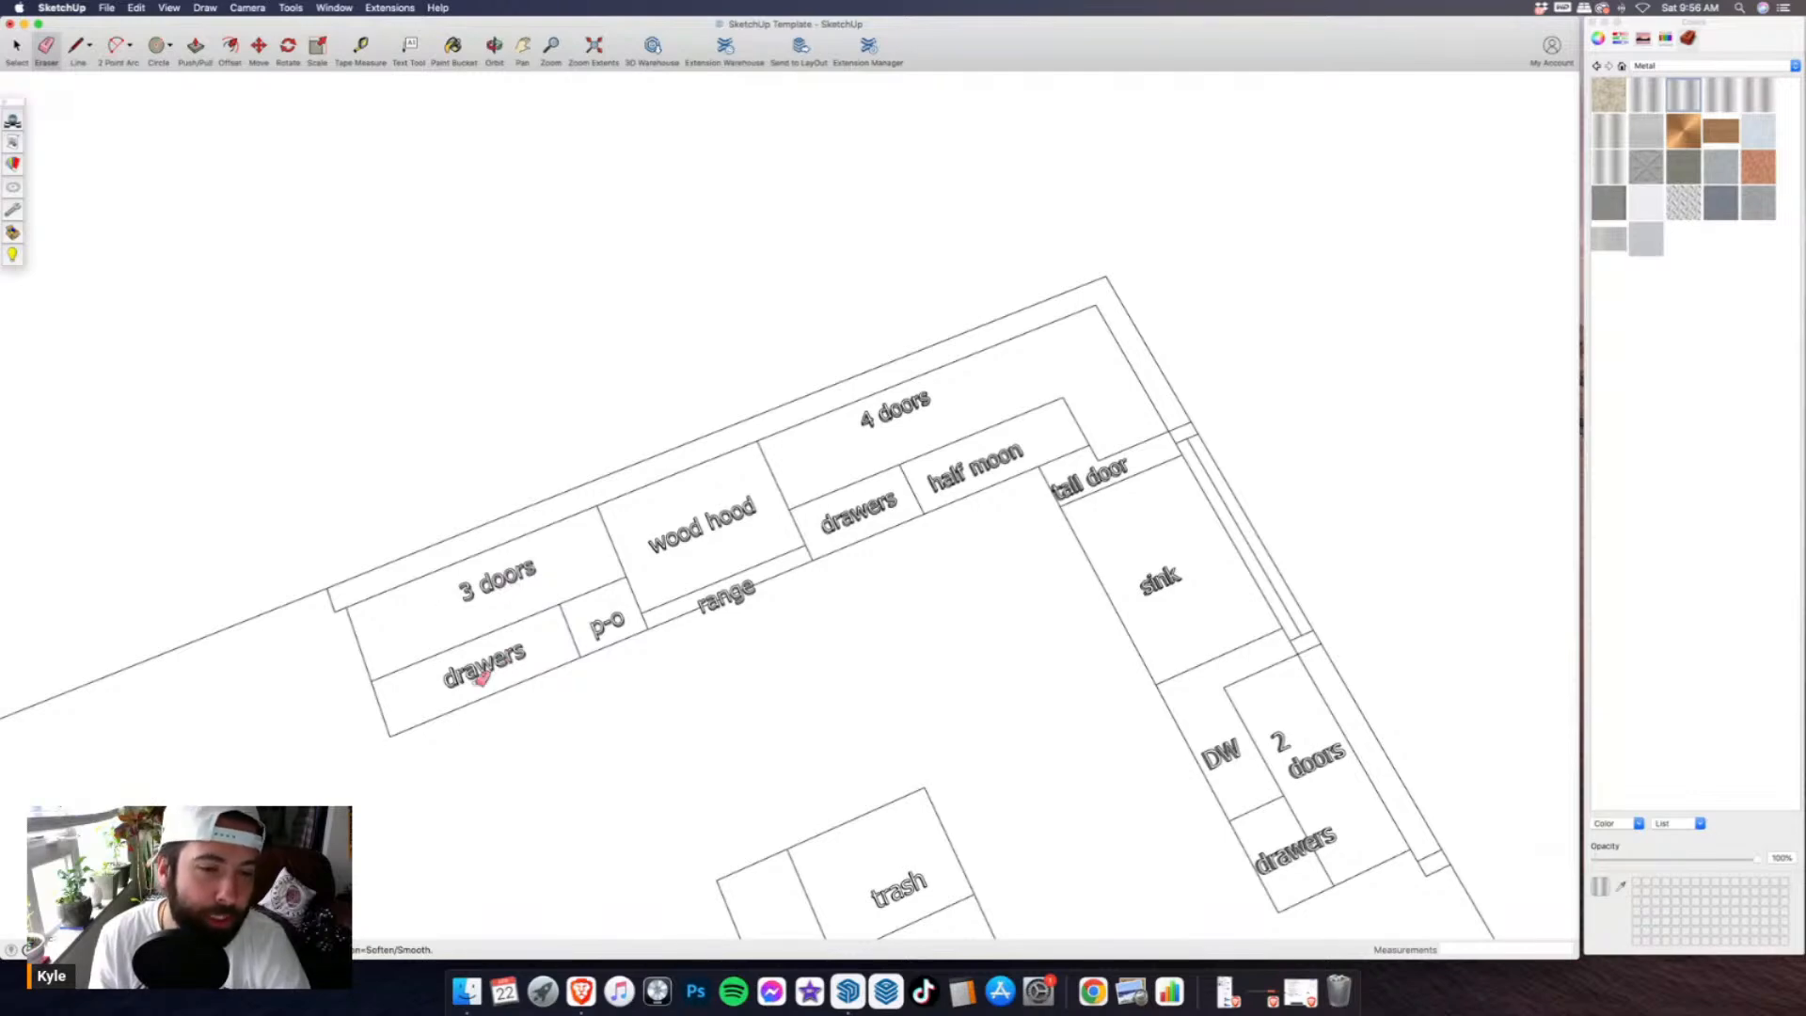
scroll(574, 643, "down", 5)
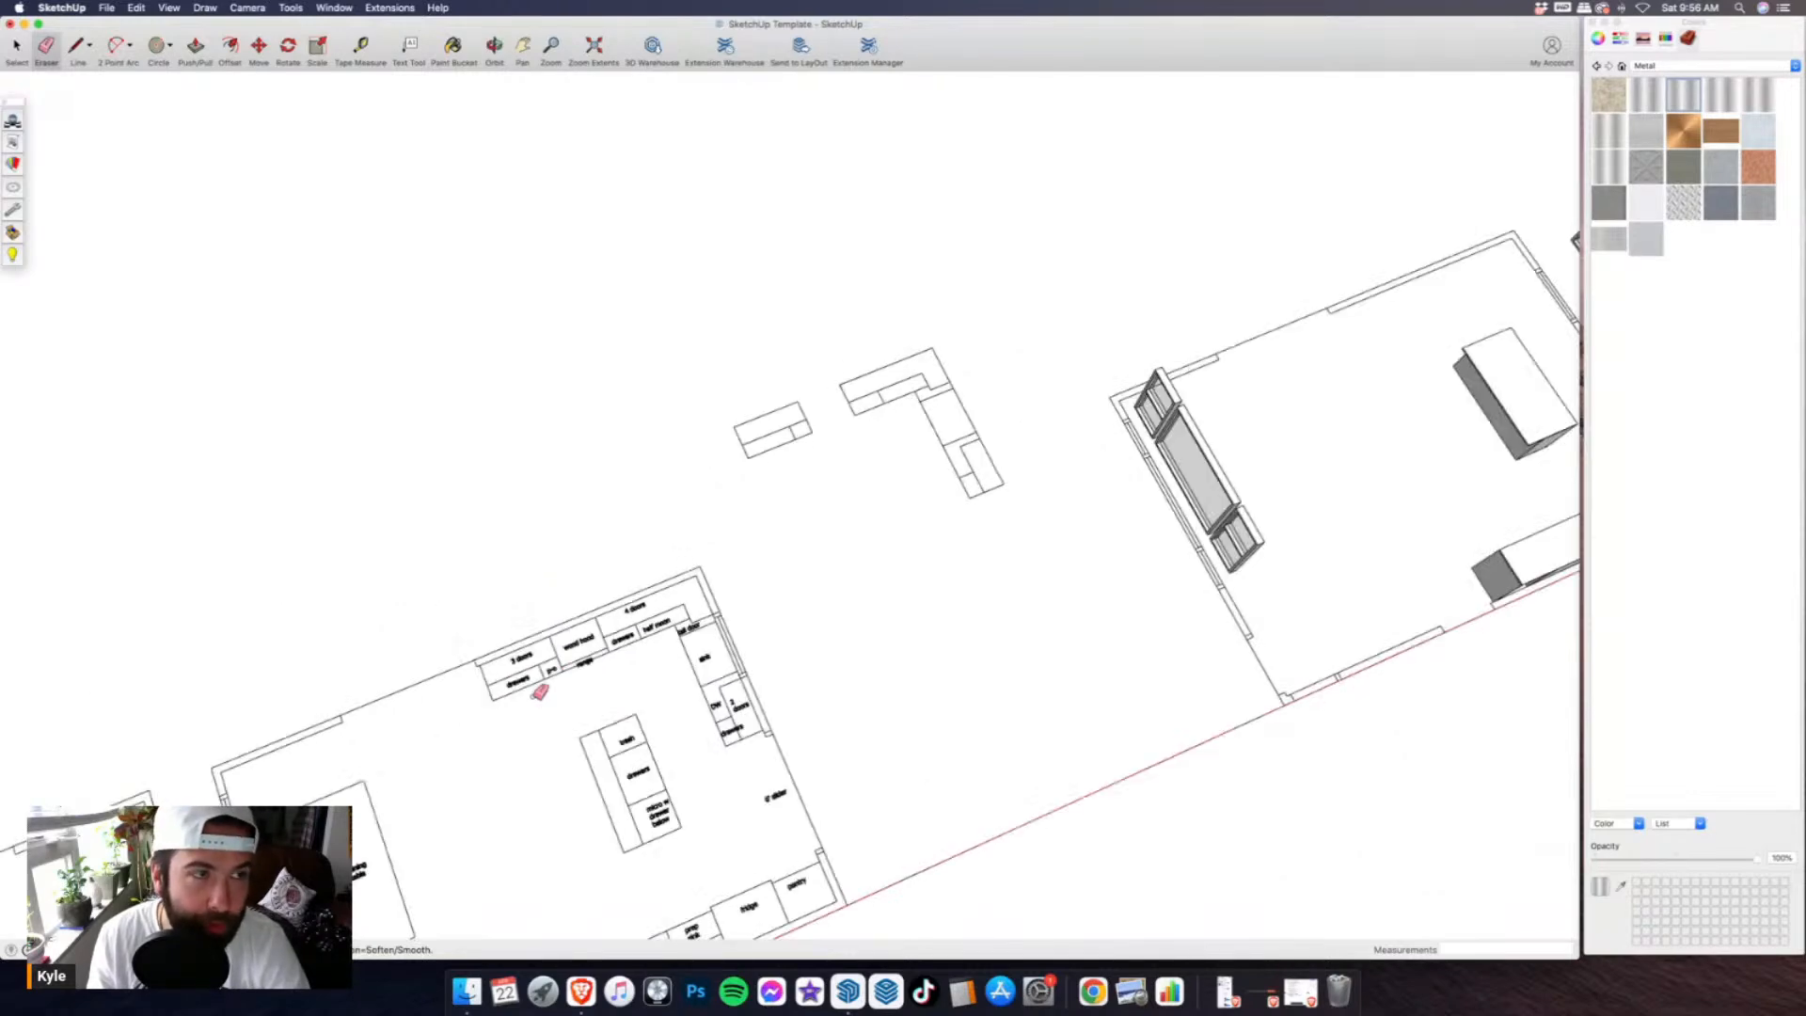
middle_click_drag(540, 692, 574, 640)
left_click(197, 63)
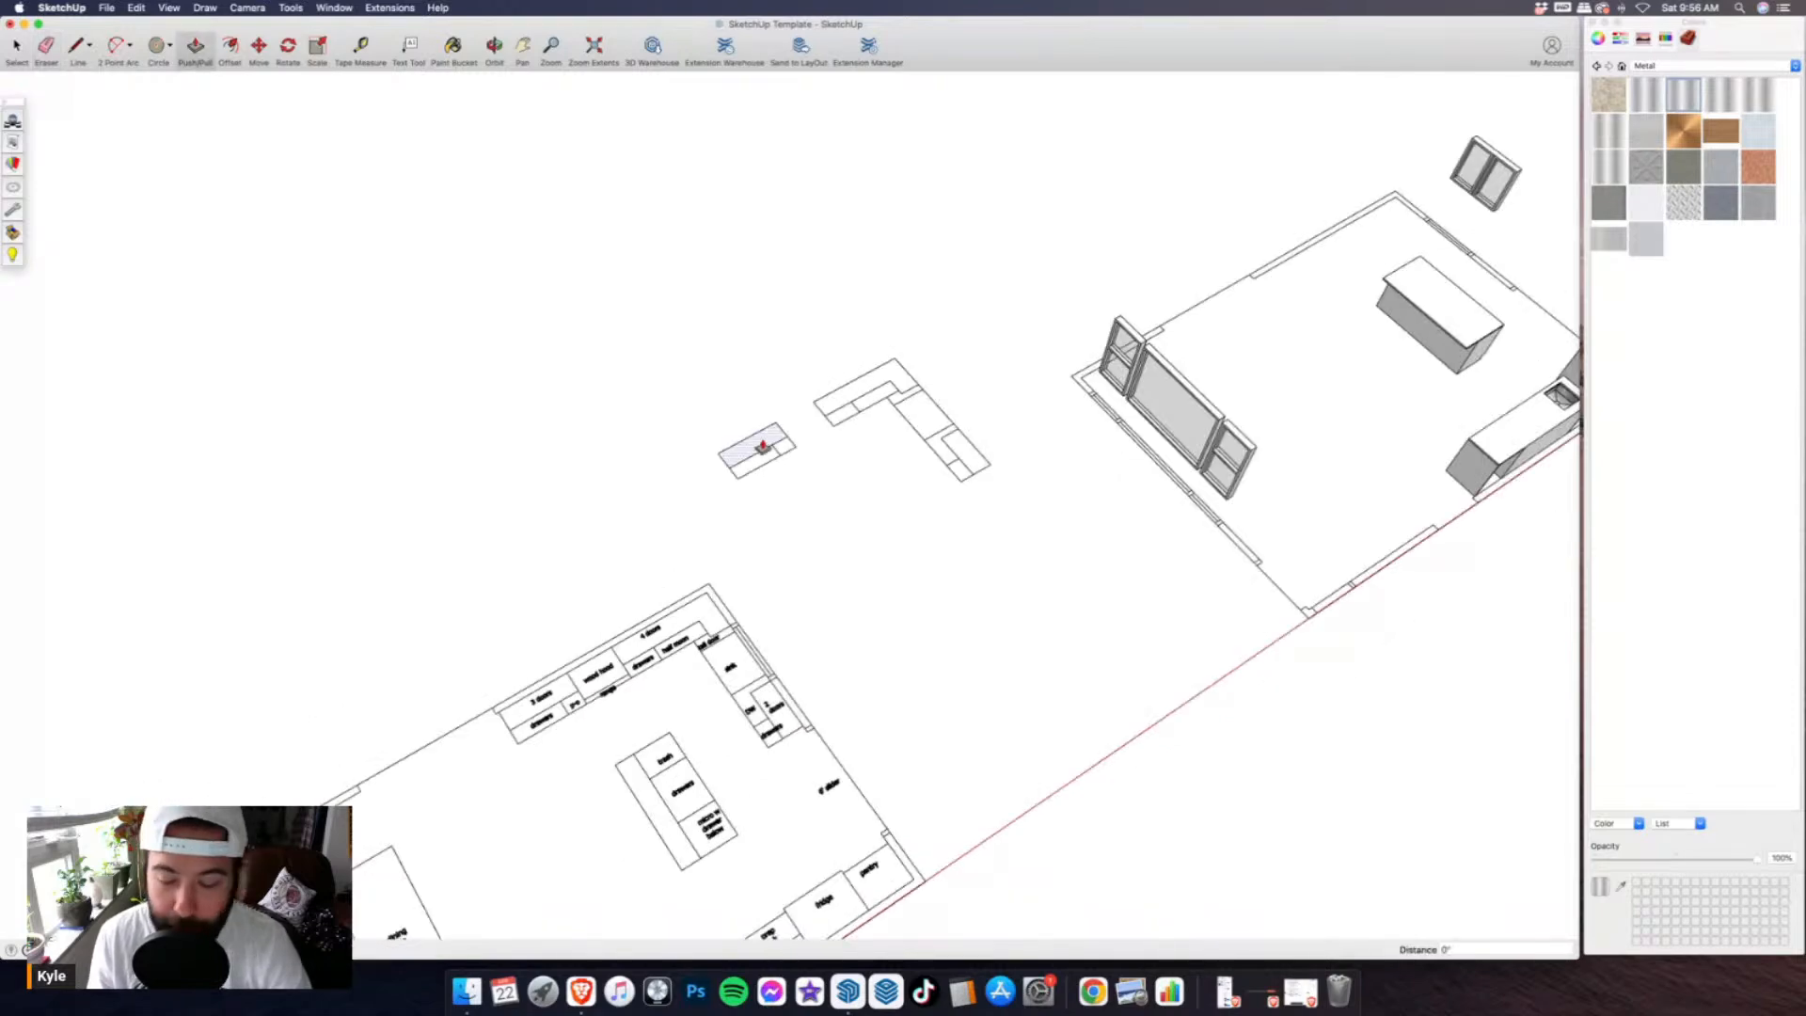
left_click(763, 446)
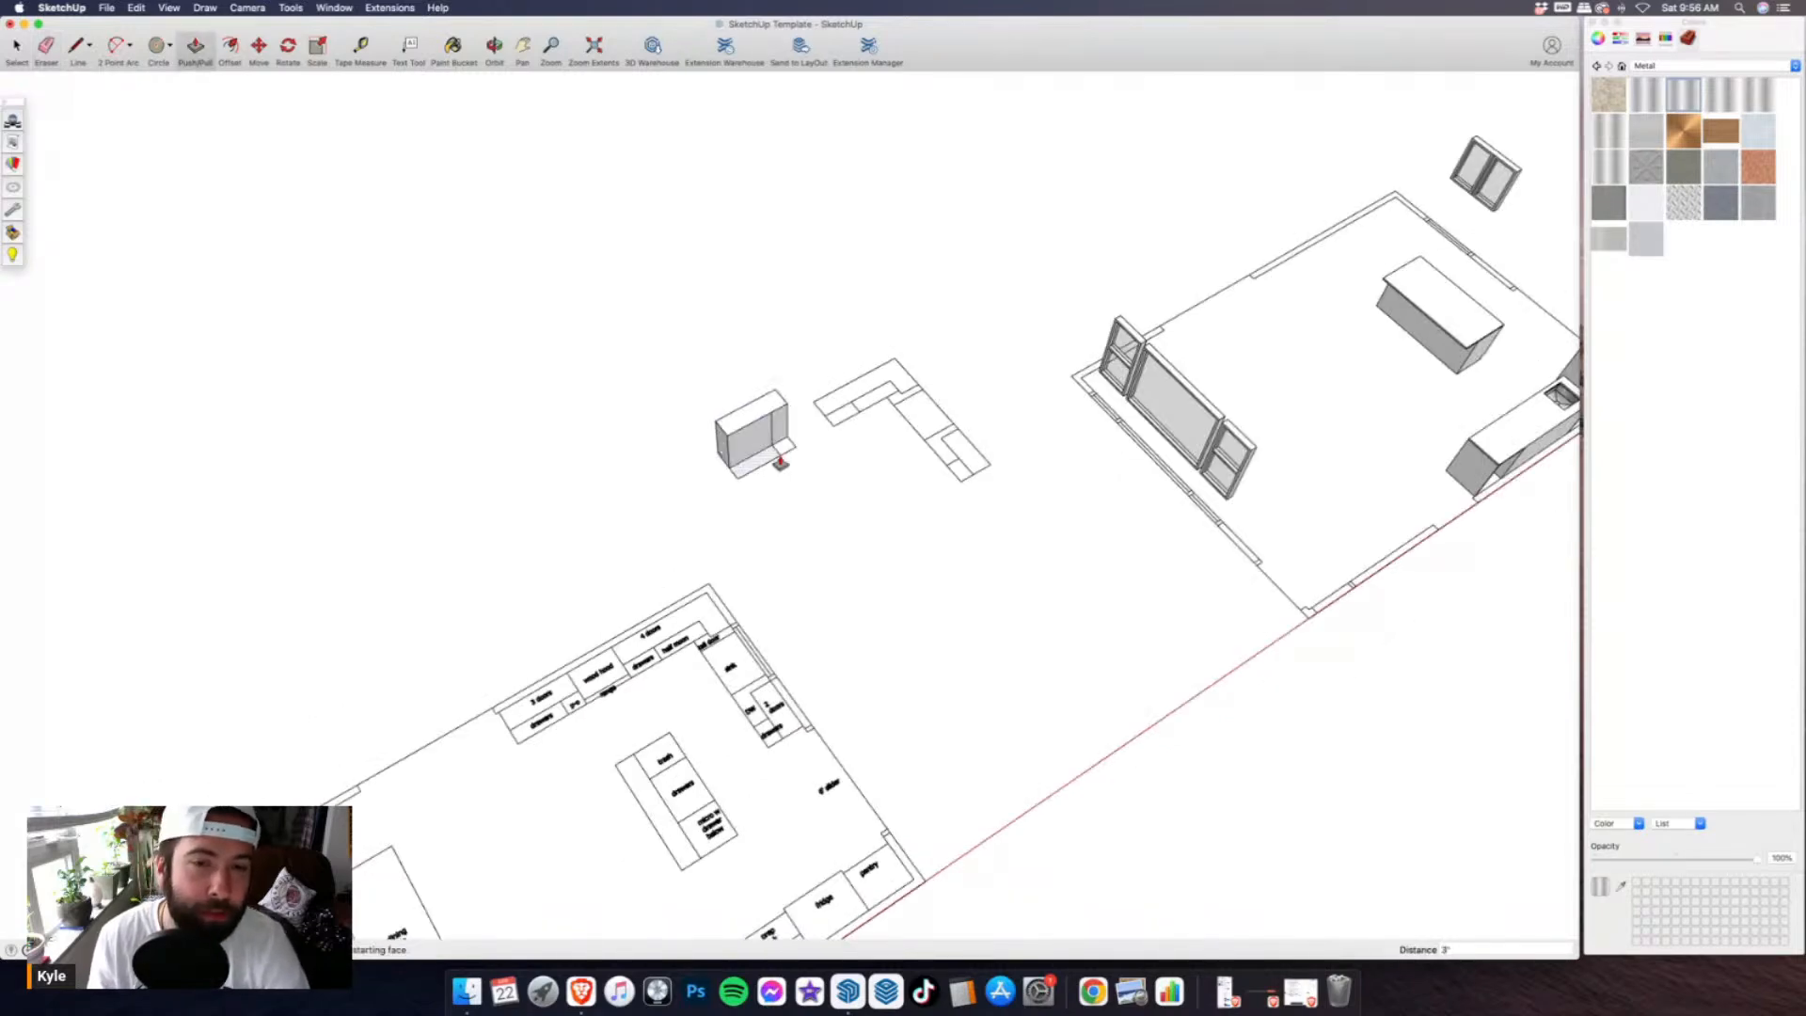
scroll(780, 462, "up", 3)
double_click(765, 457)
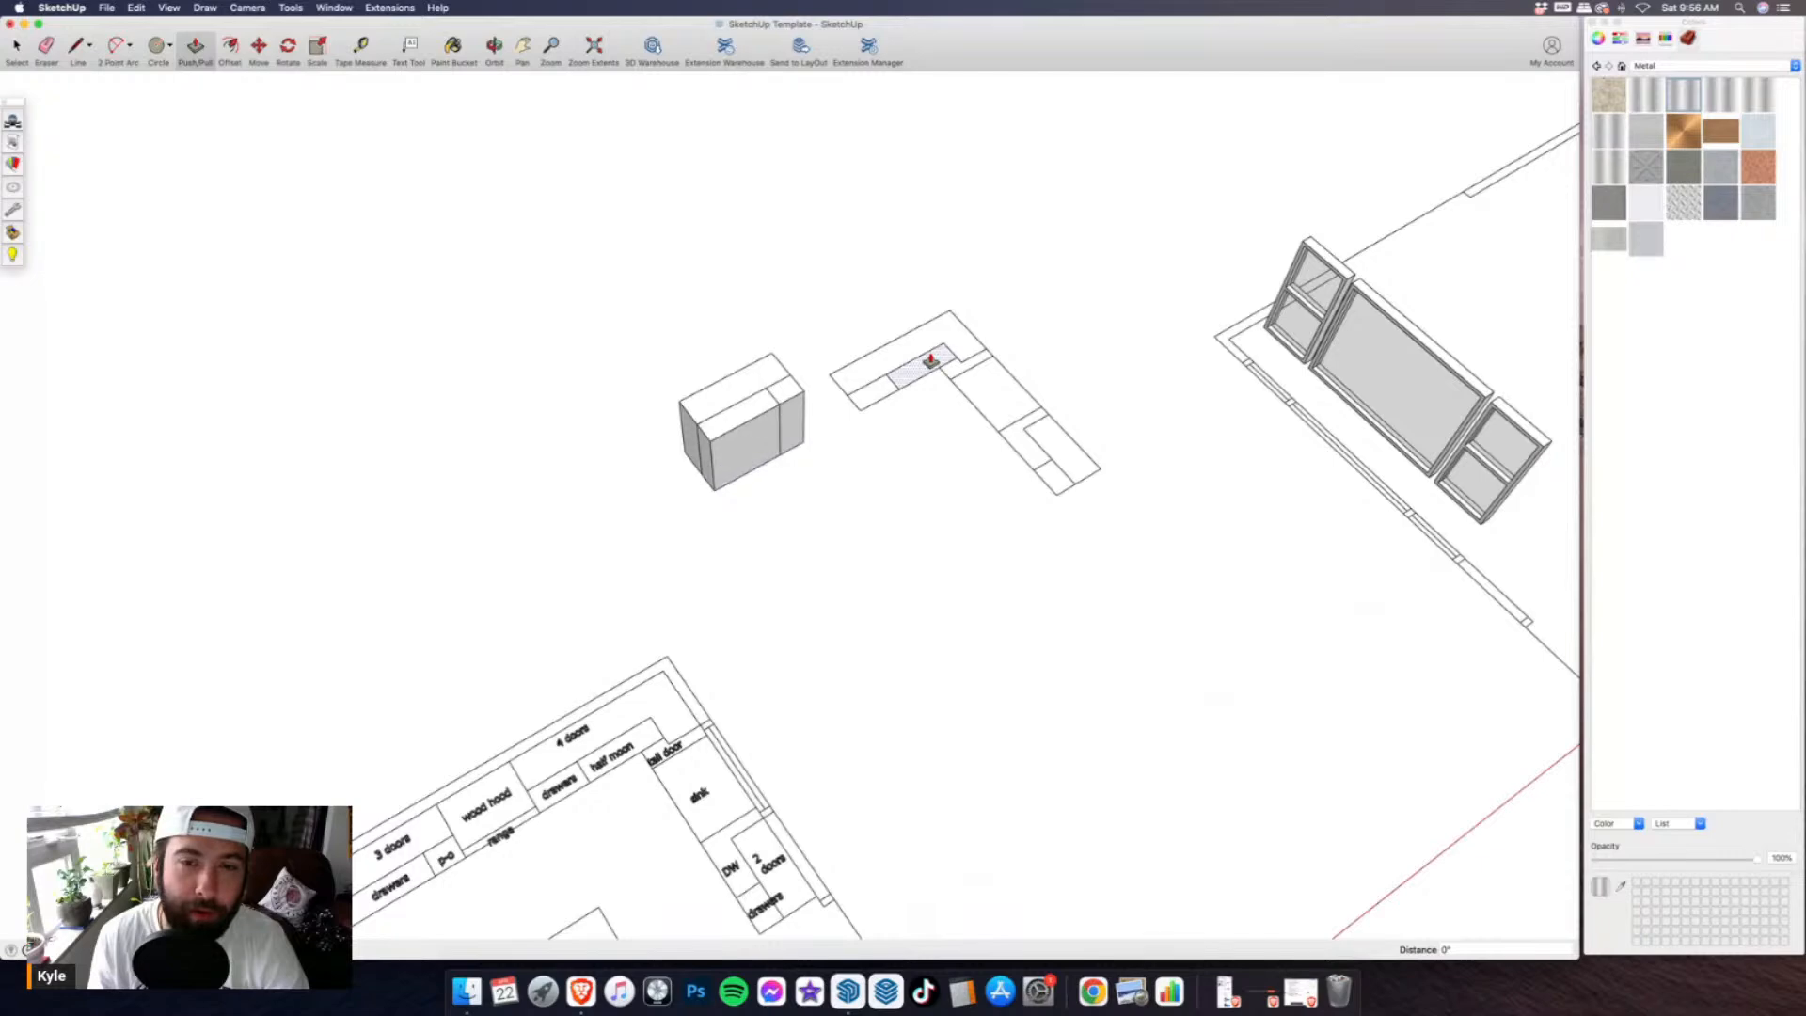
- Raise every face of the L-shaped corner and sink section by the same 3 feet
double_click(932, 362)
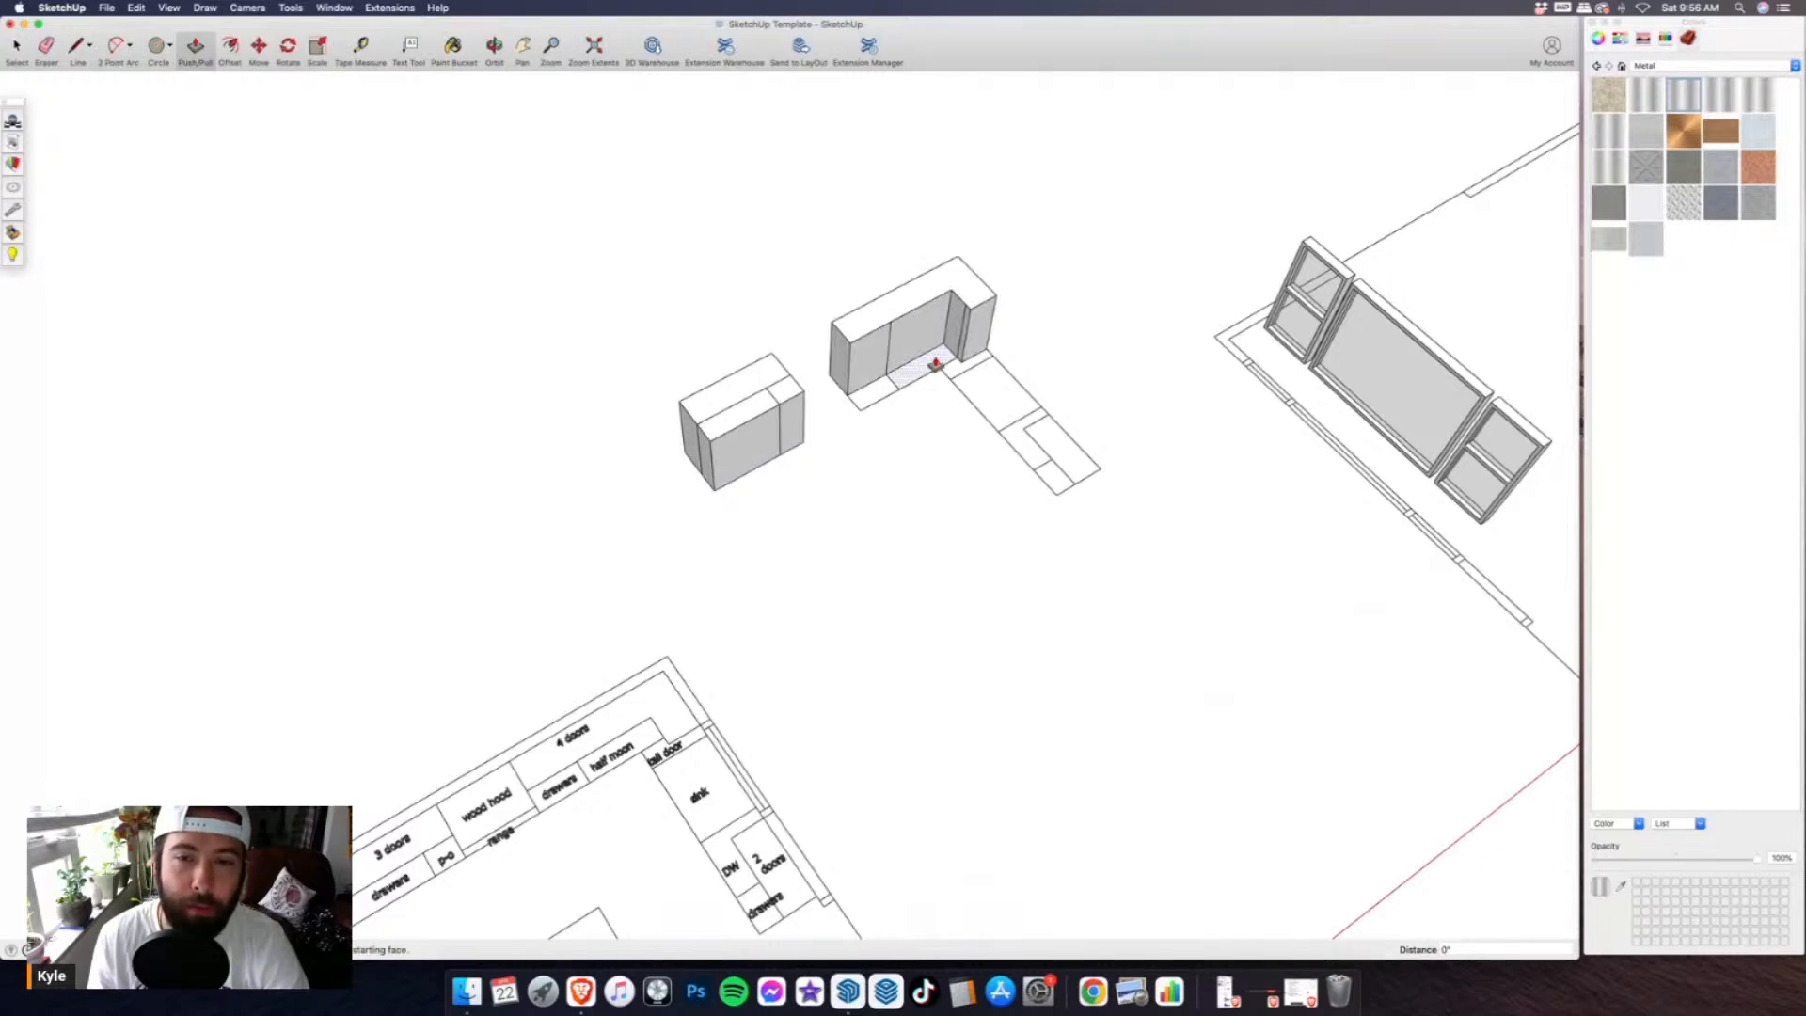
double_click(936, 365)
double_click(962, 374)
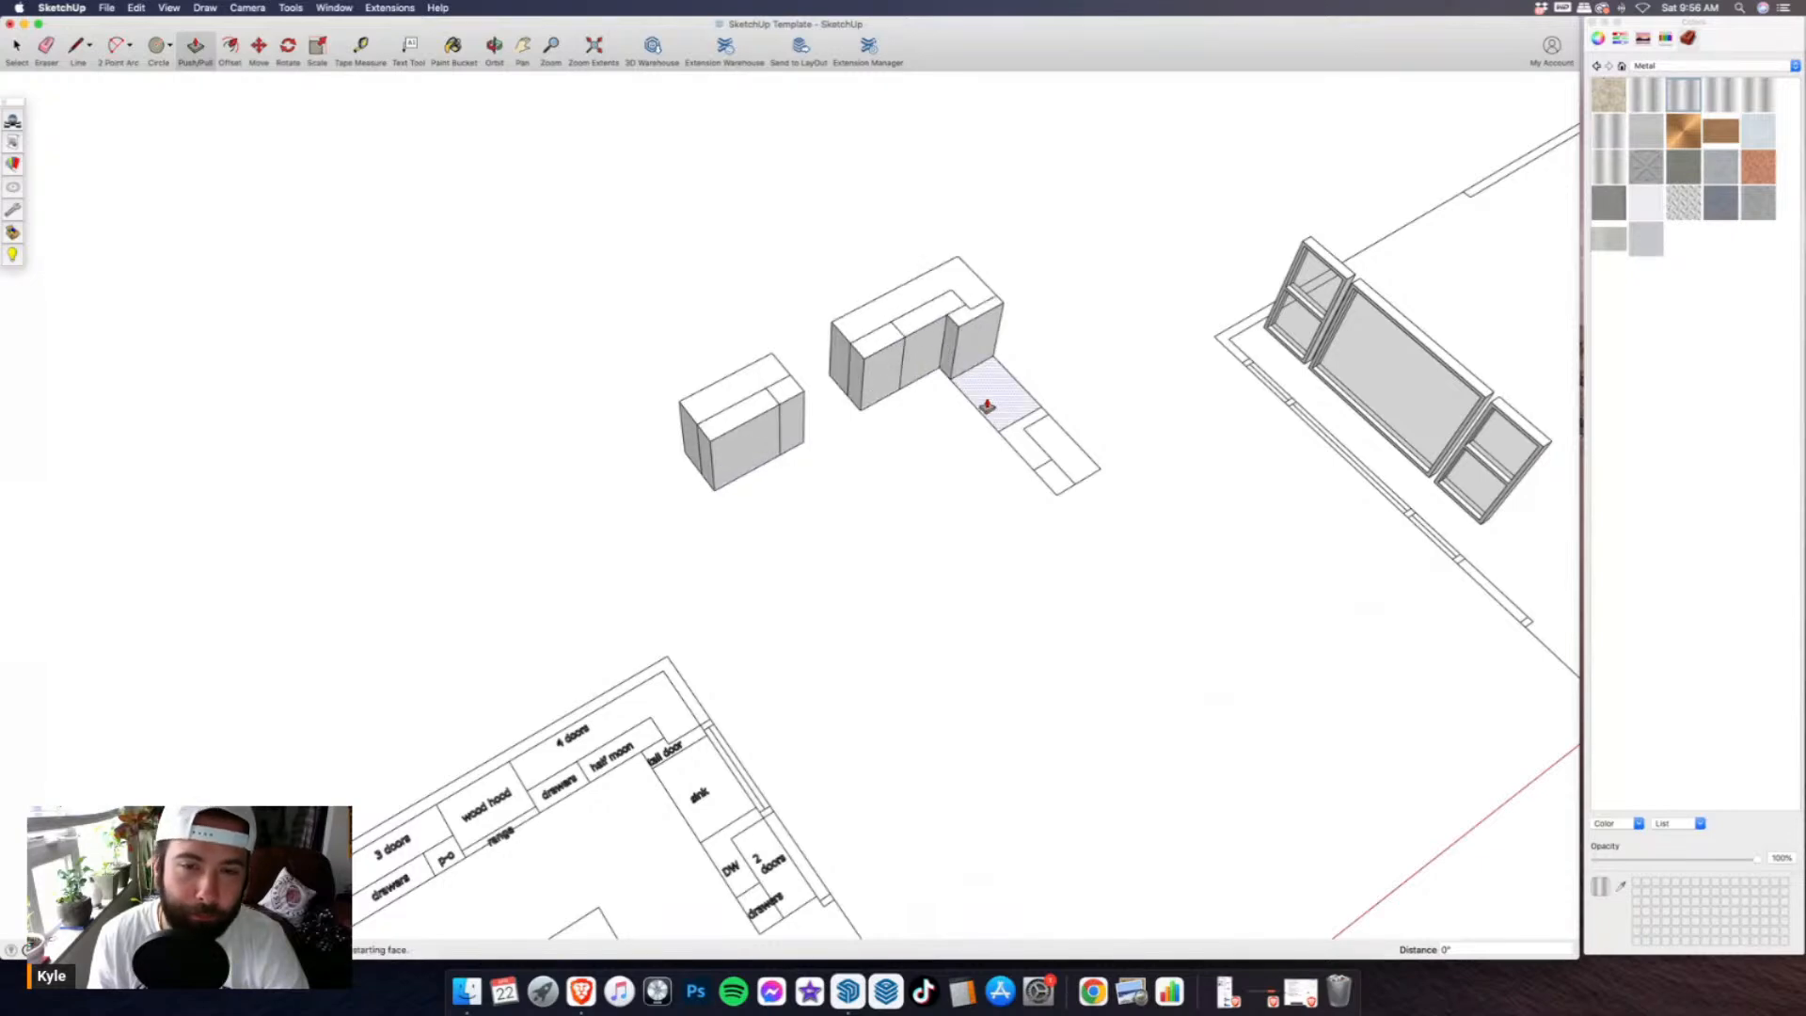
double_click(987, 406)
double_click(1059, 442)
double_click(1041, 457)
middle_click_drag(1019, 503, 888, 512)
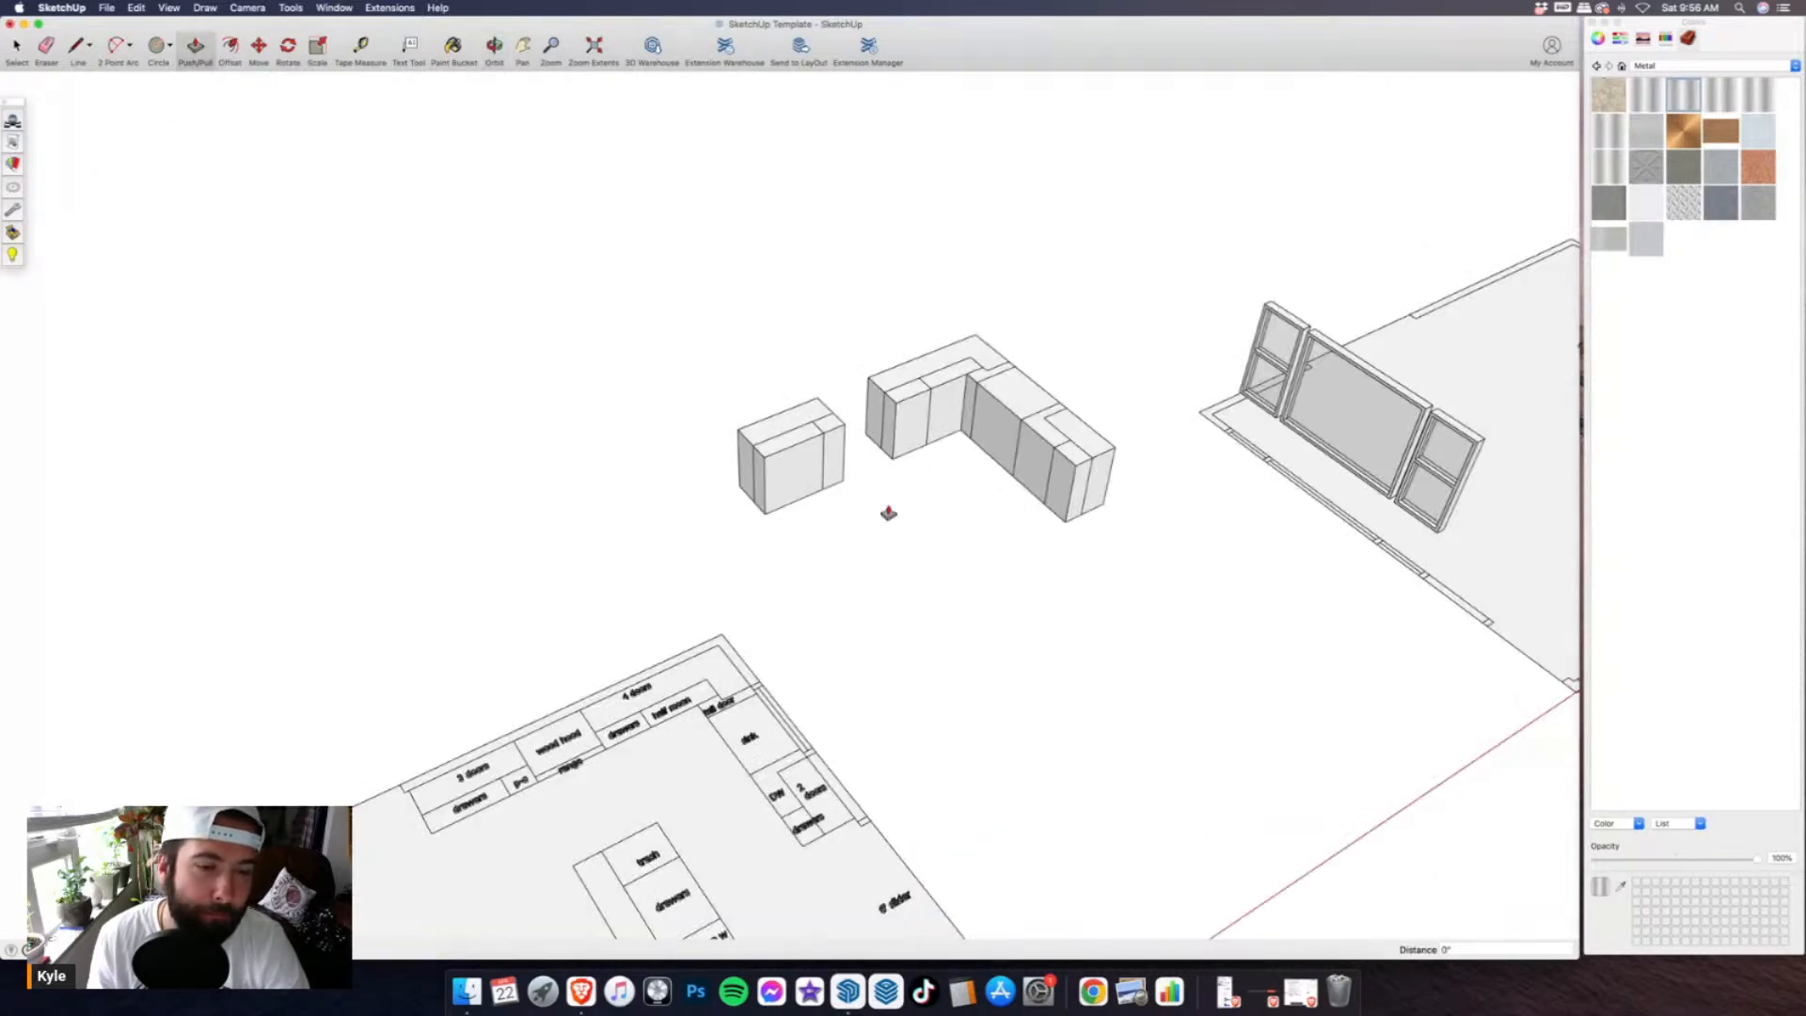
- Raise the rear top face of the small cabinet block 4' 11", matching the height of the tall cabinet in the 3D room
scroll(888, 513, "up", 2)
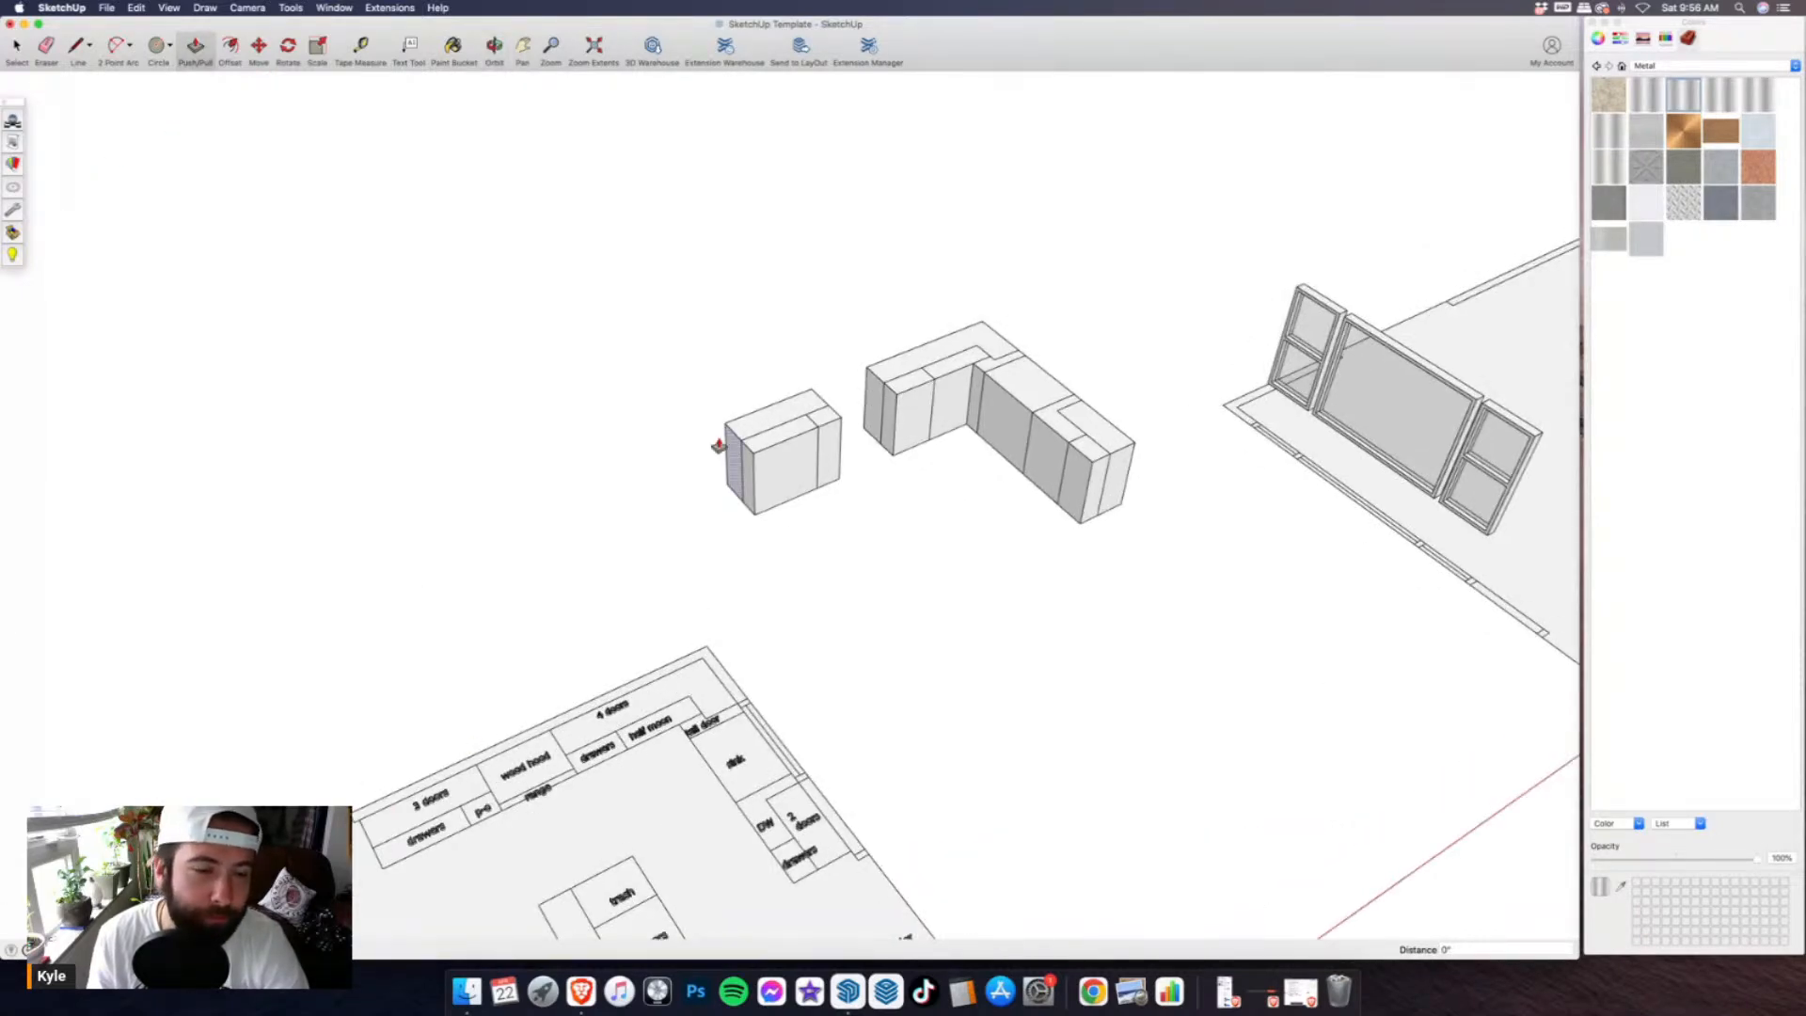
scroll(461, 805, "up", 2)
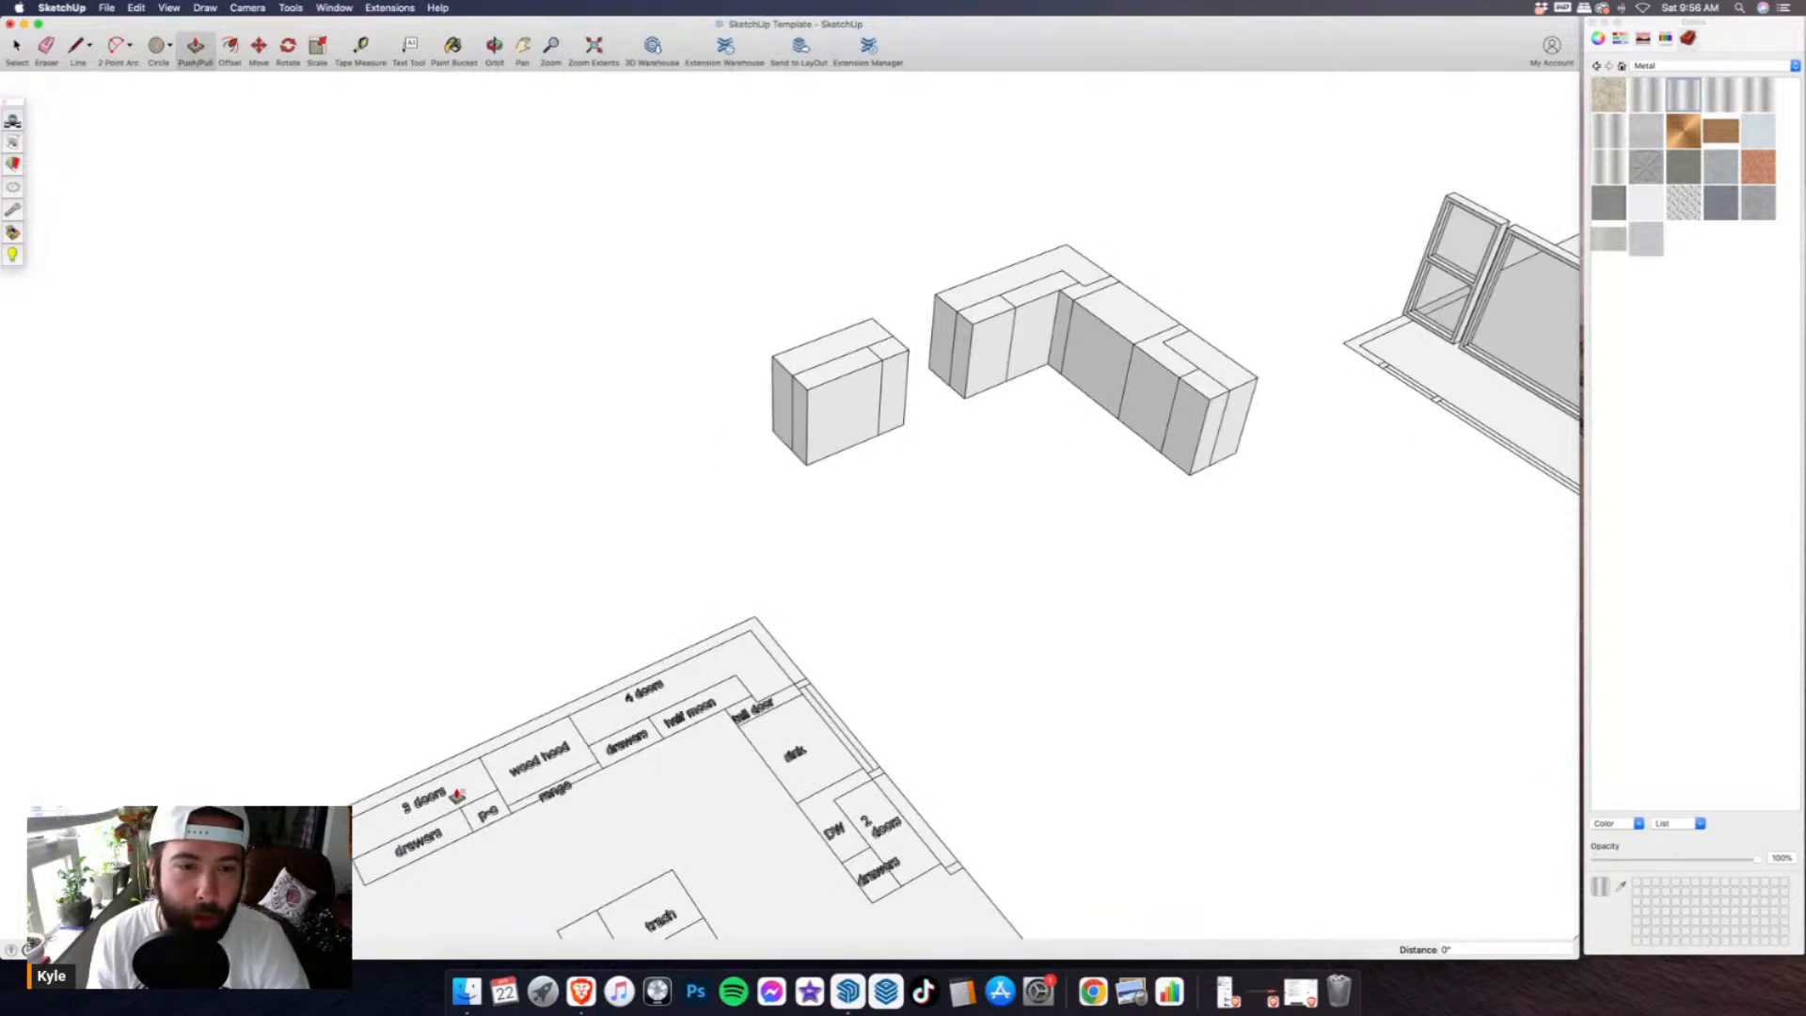
scroll(440, 795, "down", 2)
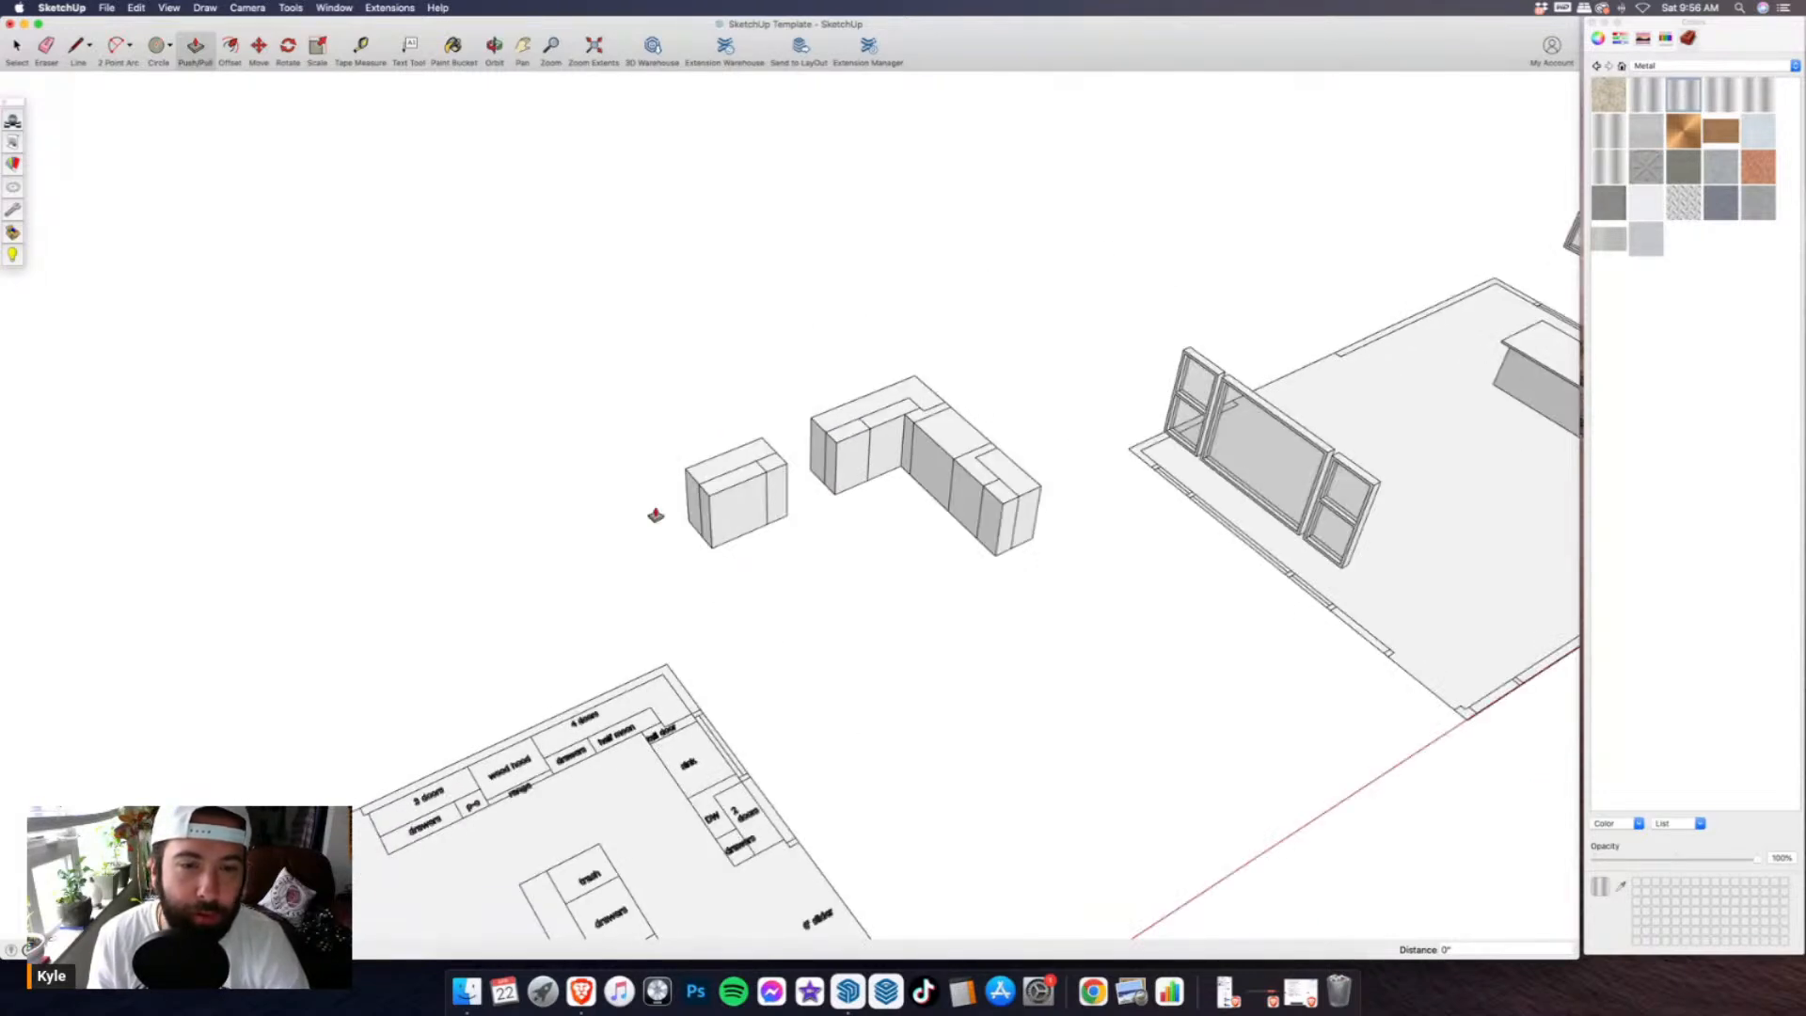
scroll(712, 465, "down", 2)
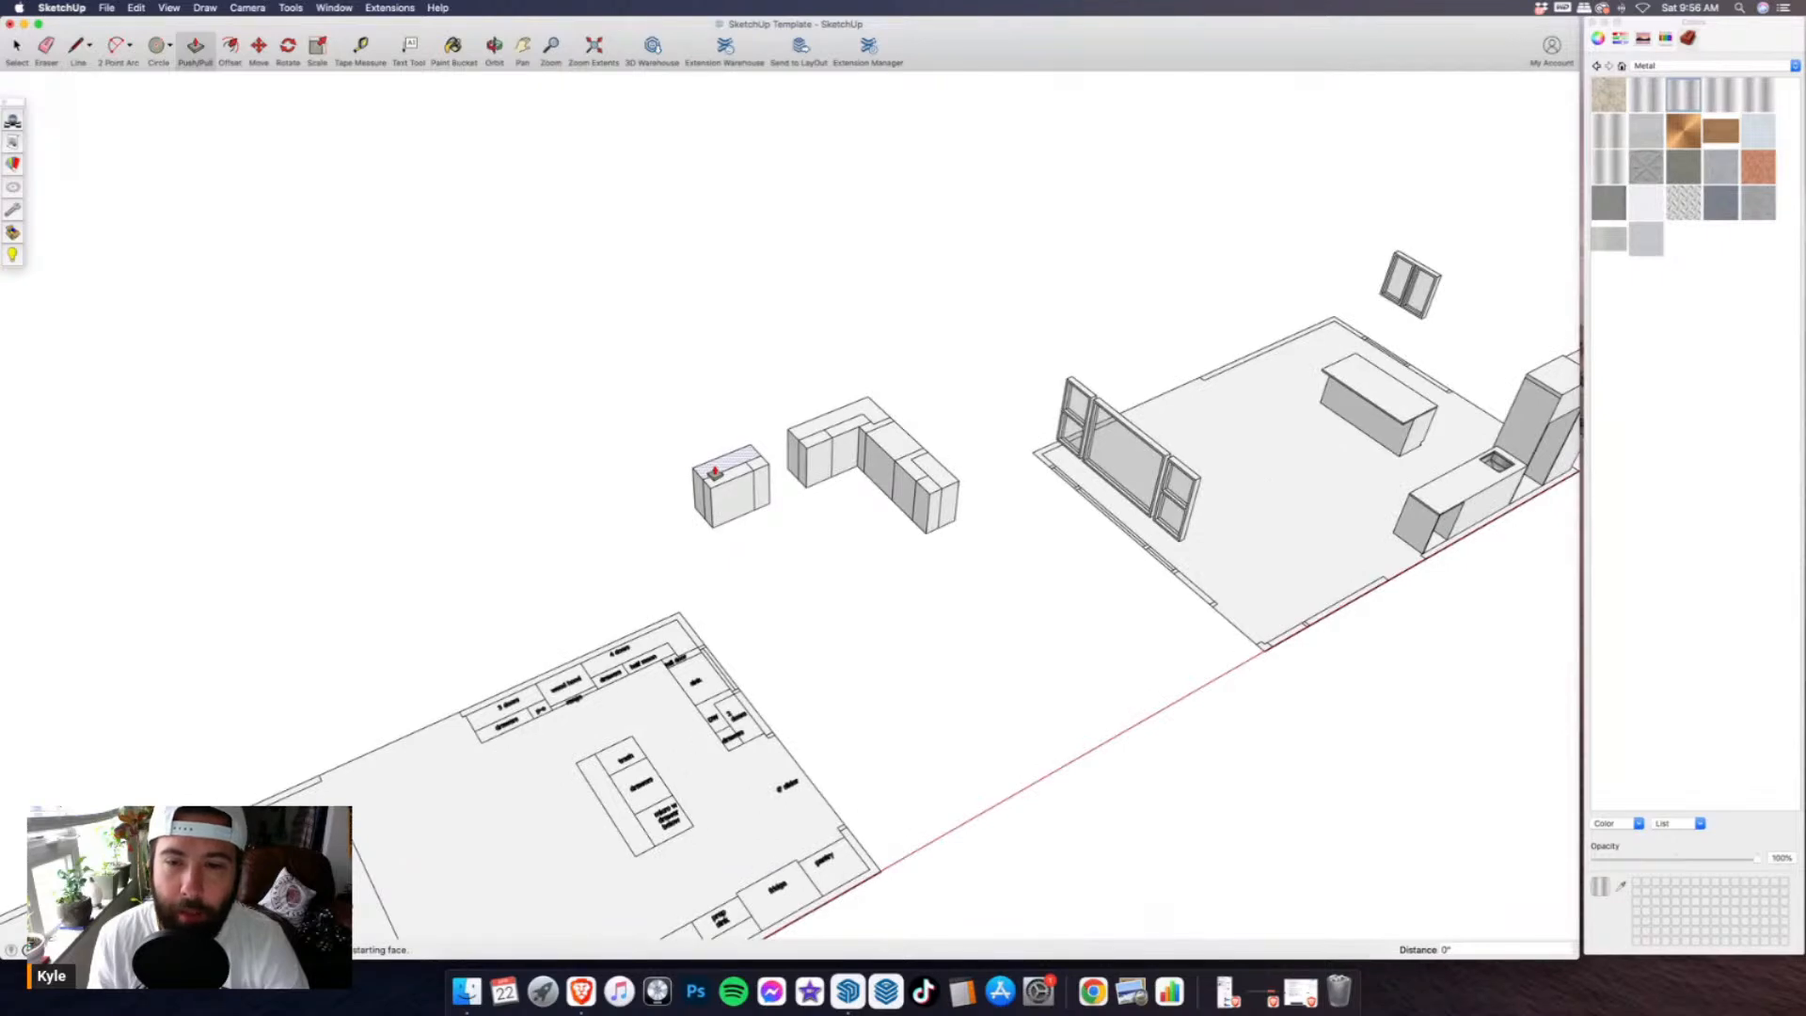
scroll(715, 473, "down", 2)
left_click(715, 473)
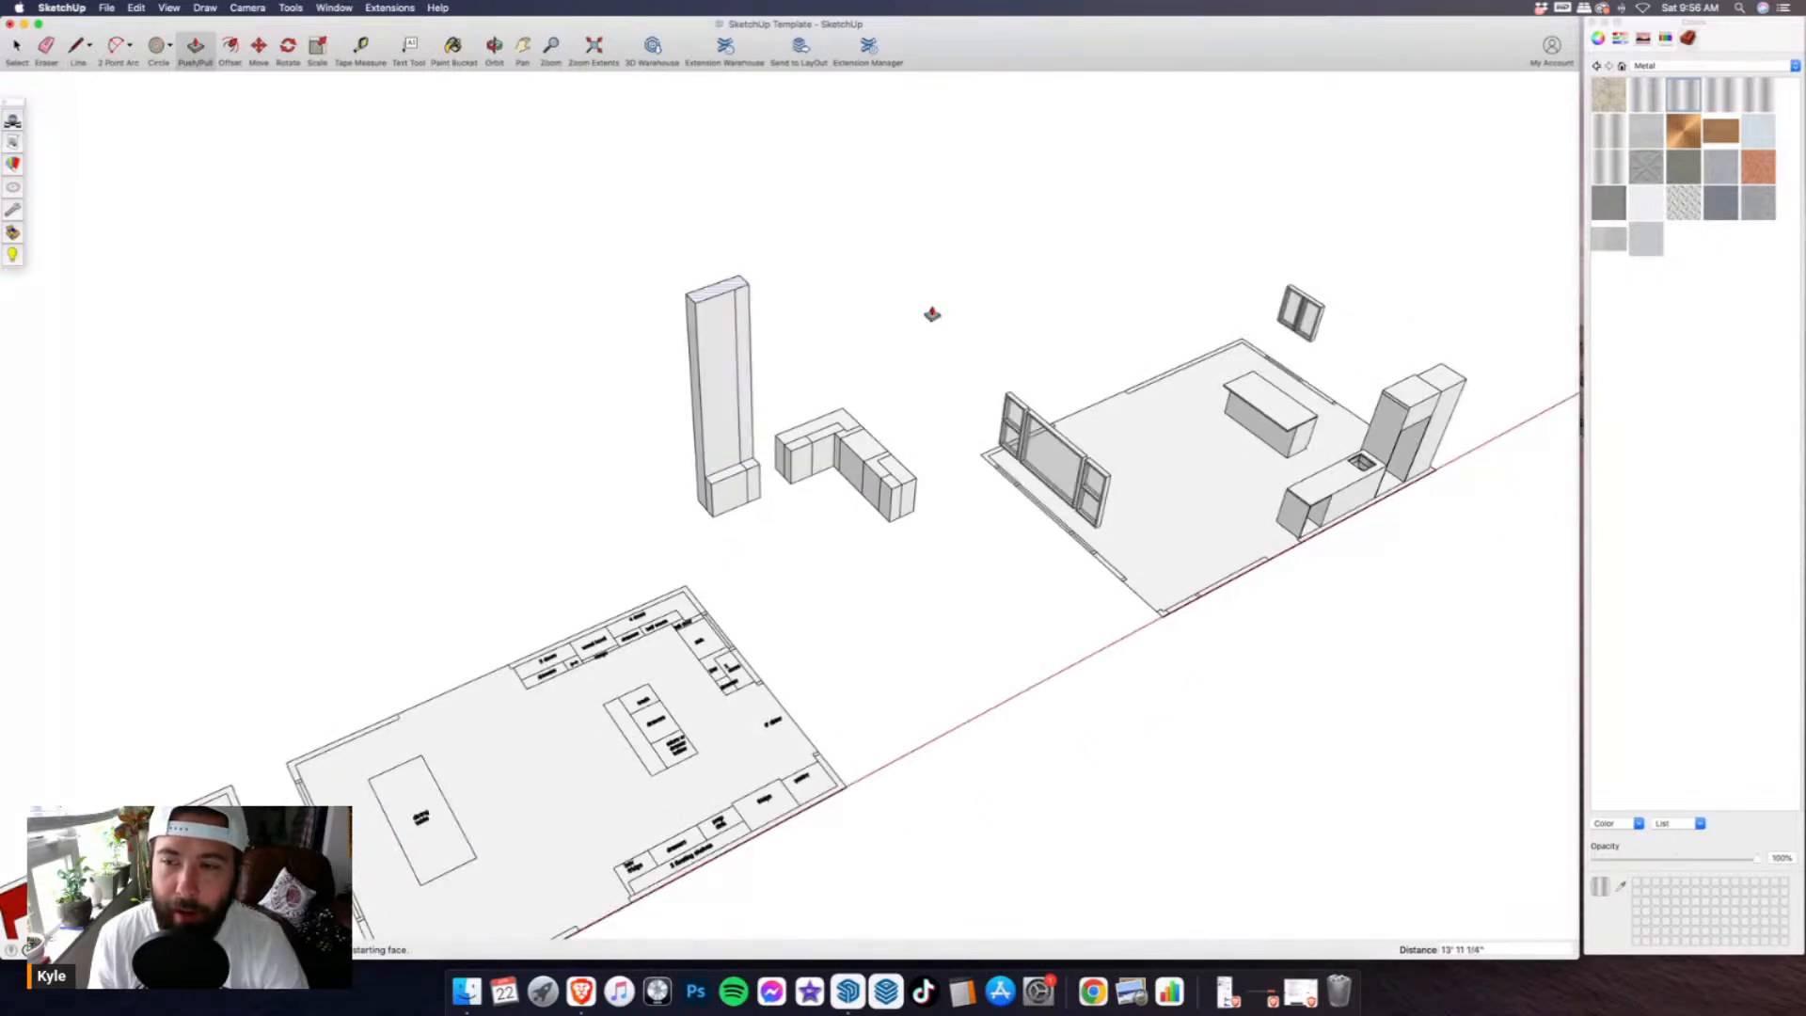
left_click(1441, 394)
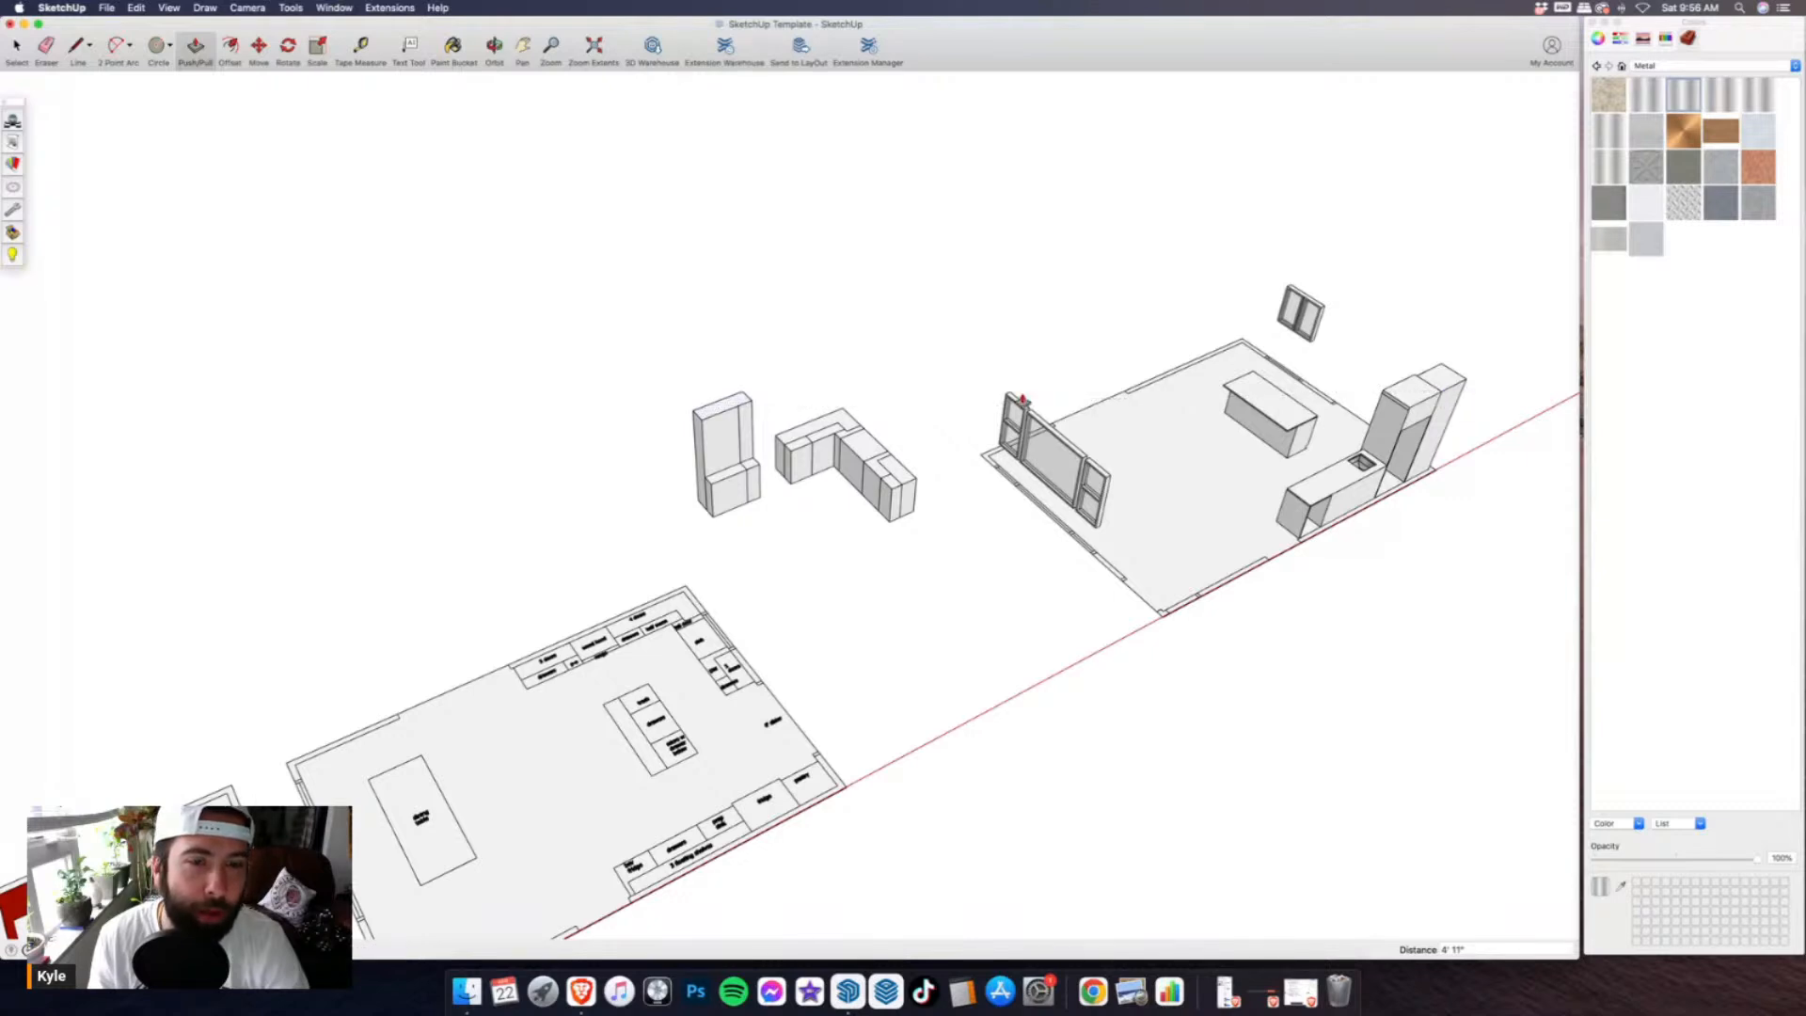
- Erase the vertical seam line on the front face of the small block's raised upper section
key("e")
scroll(758, 438, "up", 1)
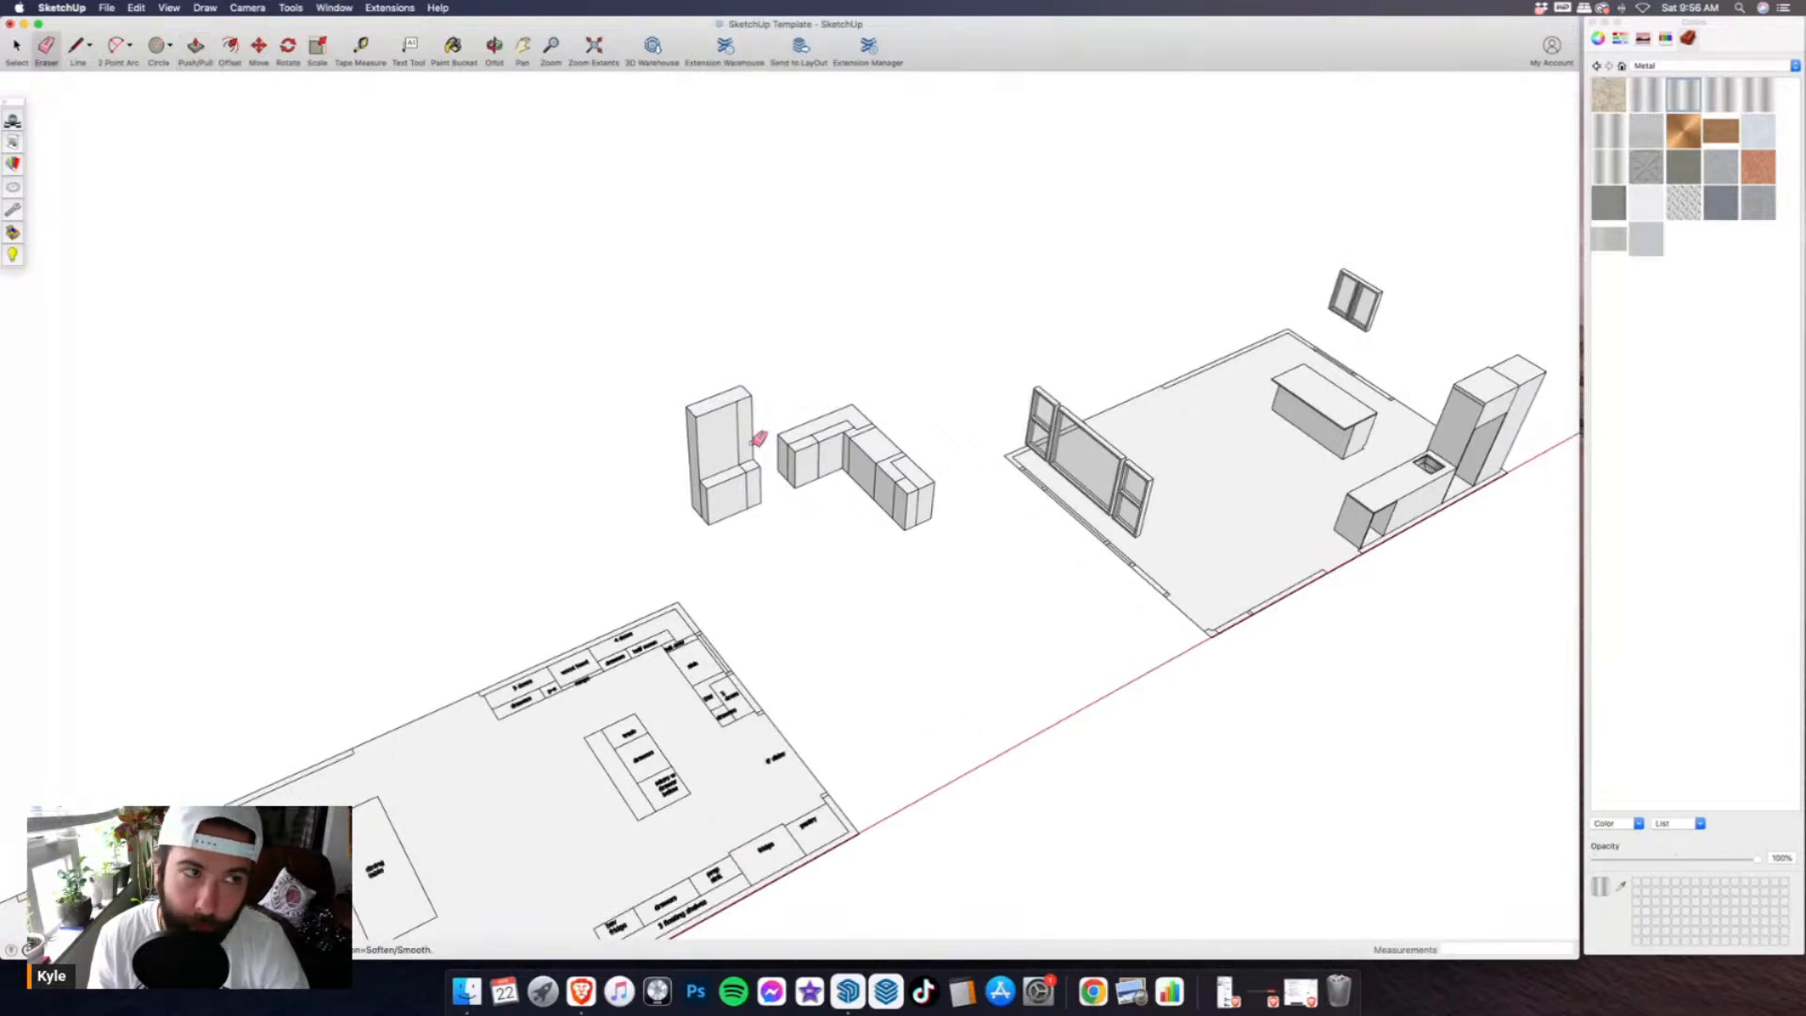
scroll(753, 438, "up", 2)
left_click(733, 439)
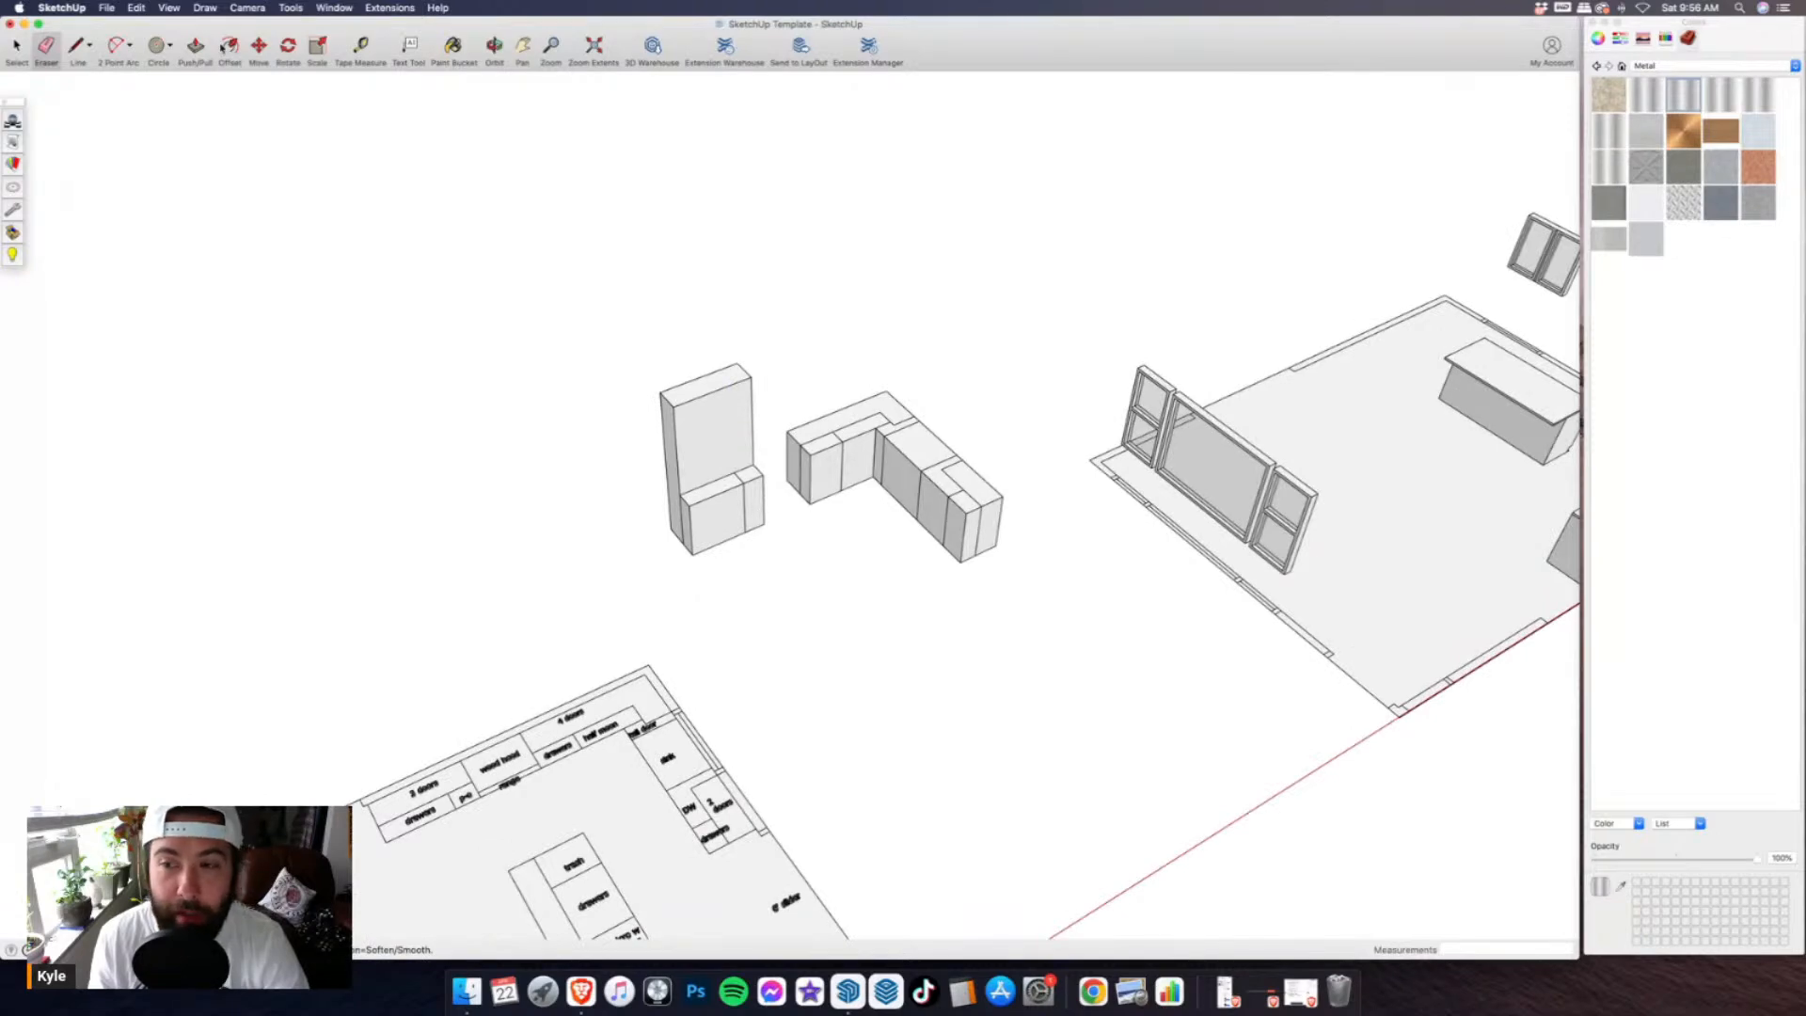
- Raise the L-shaped run's rear corner strip 4' 11" and the two-door section past the sink to the same height
key("p")
scroll(641, 387, "down", 3)
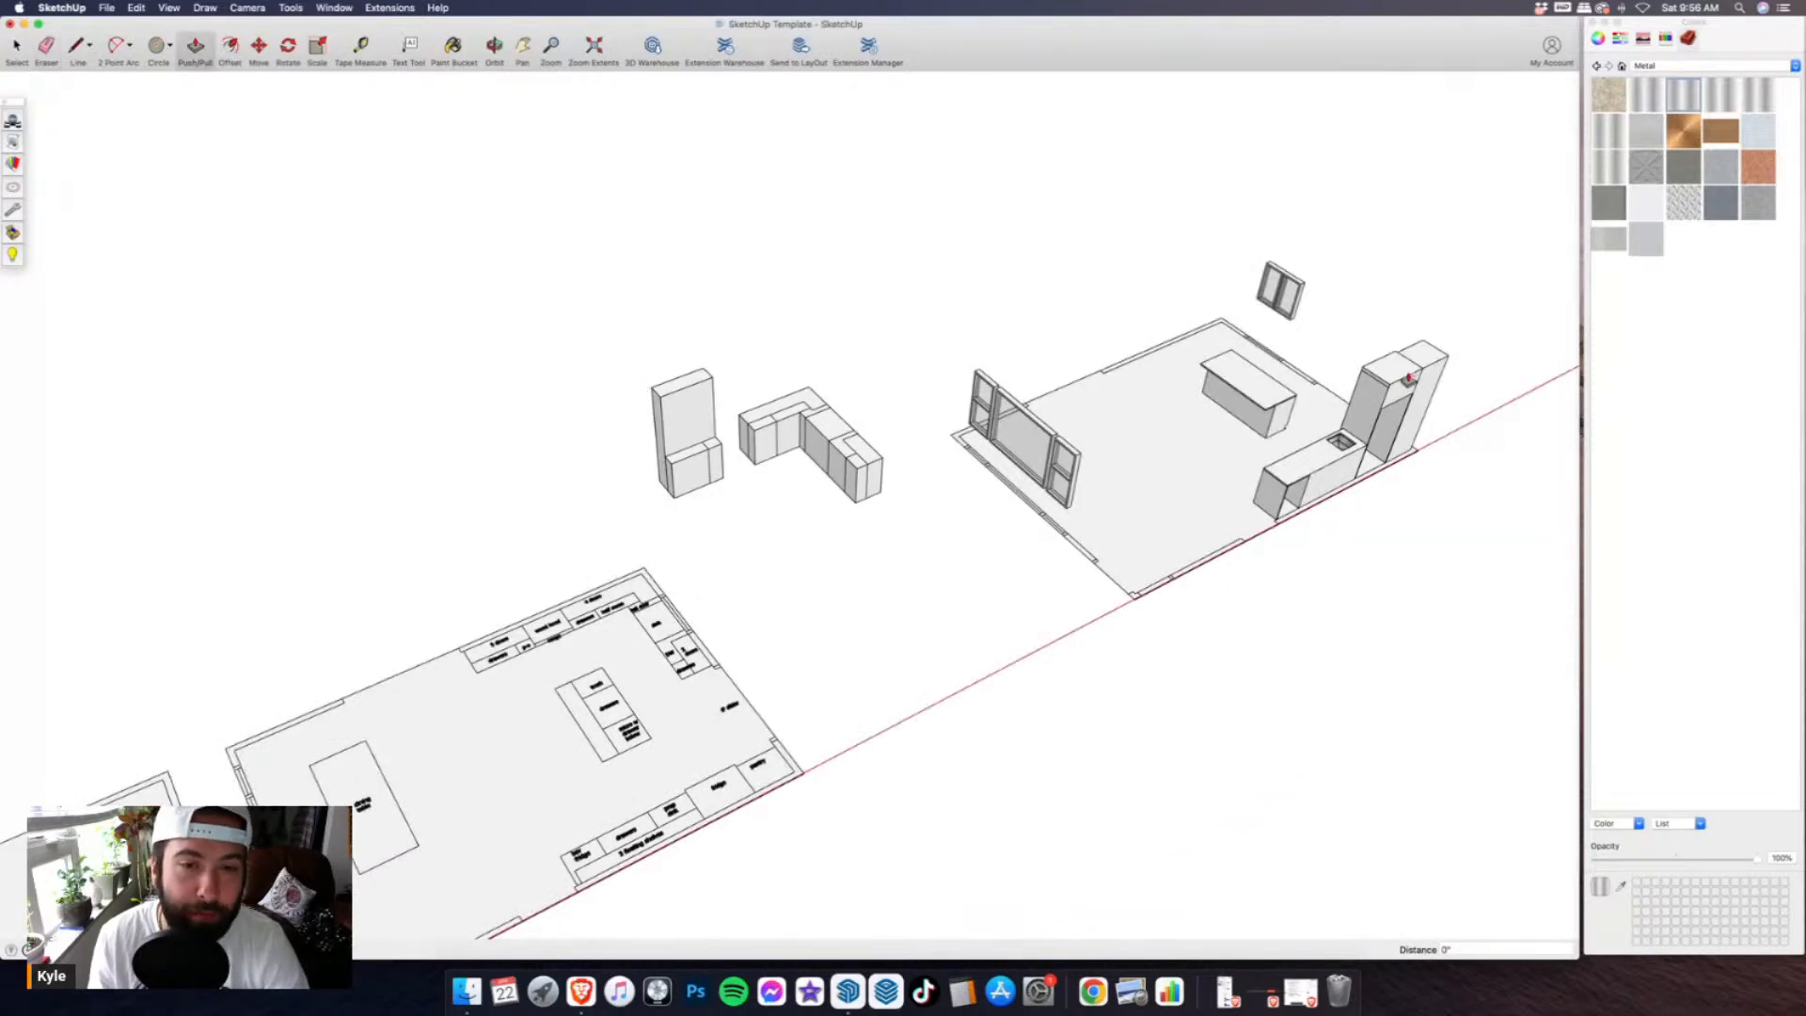
scroll(674, 414, "up", 4)
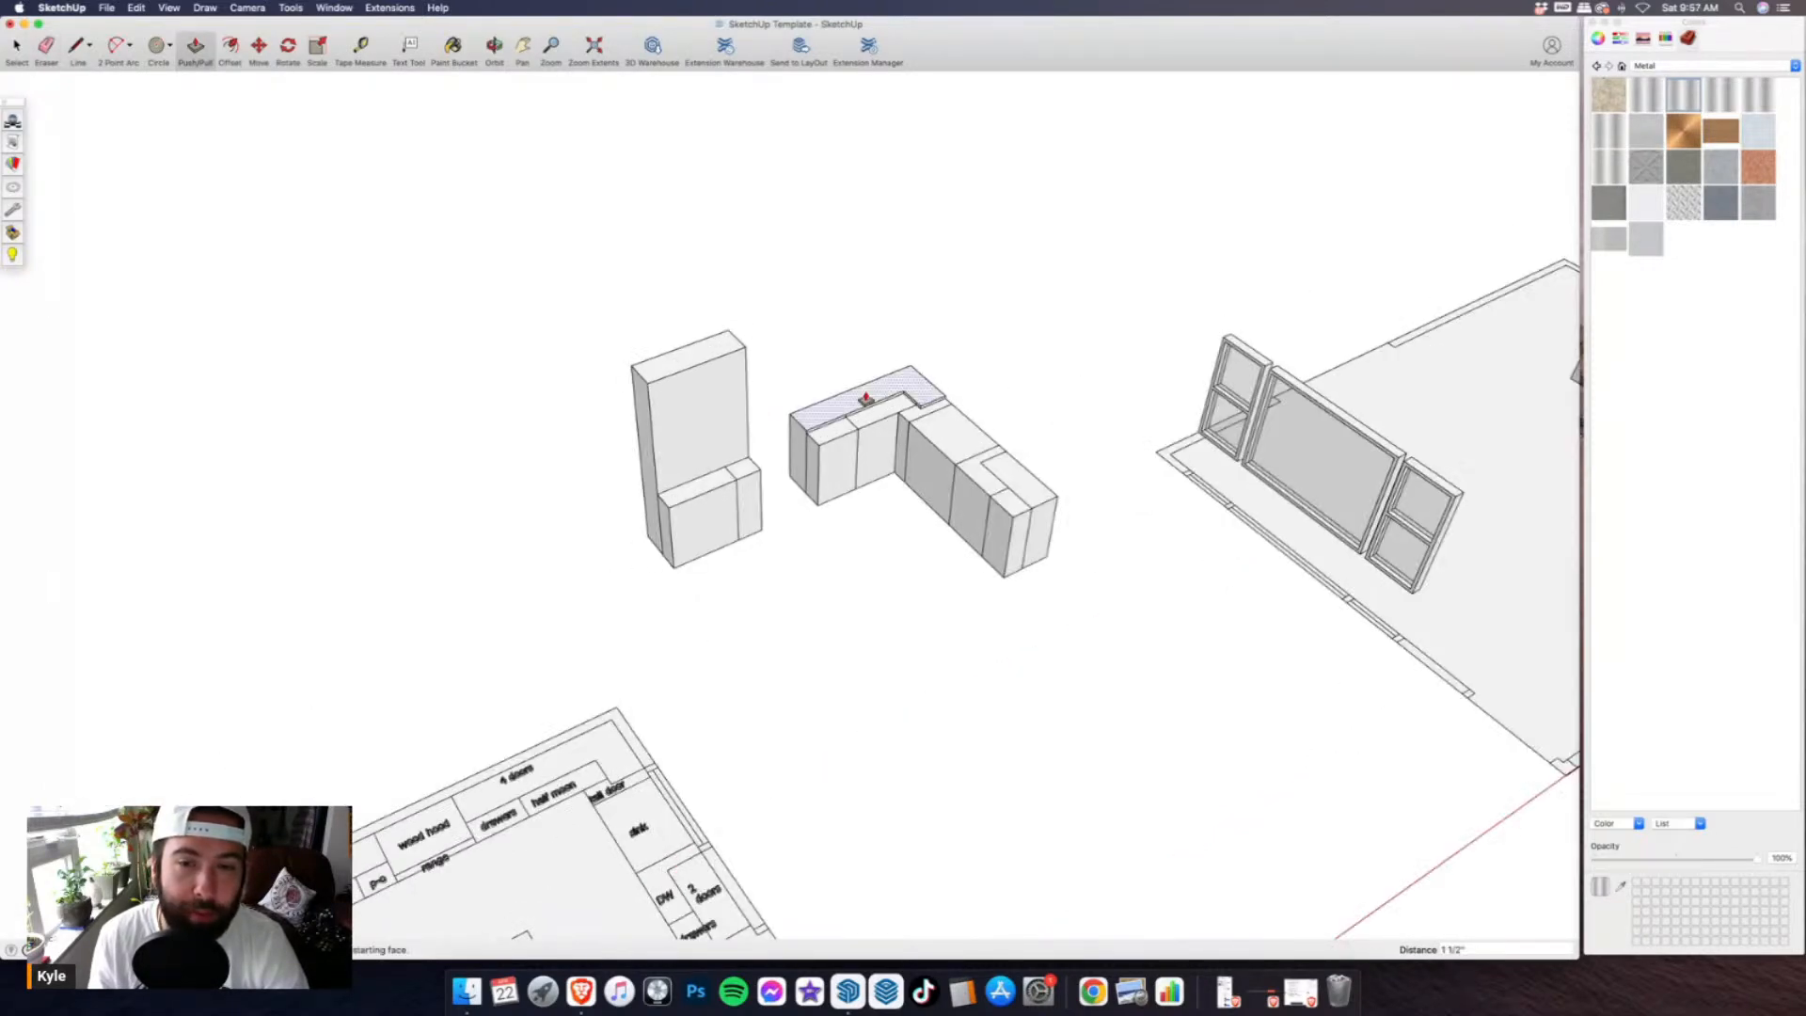
double_click(866, 399)
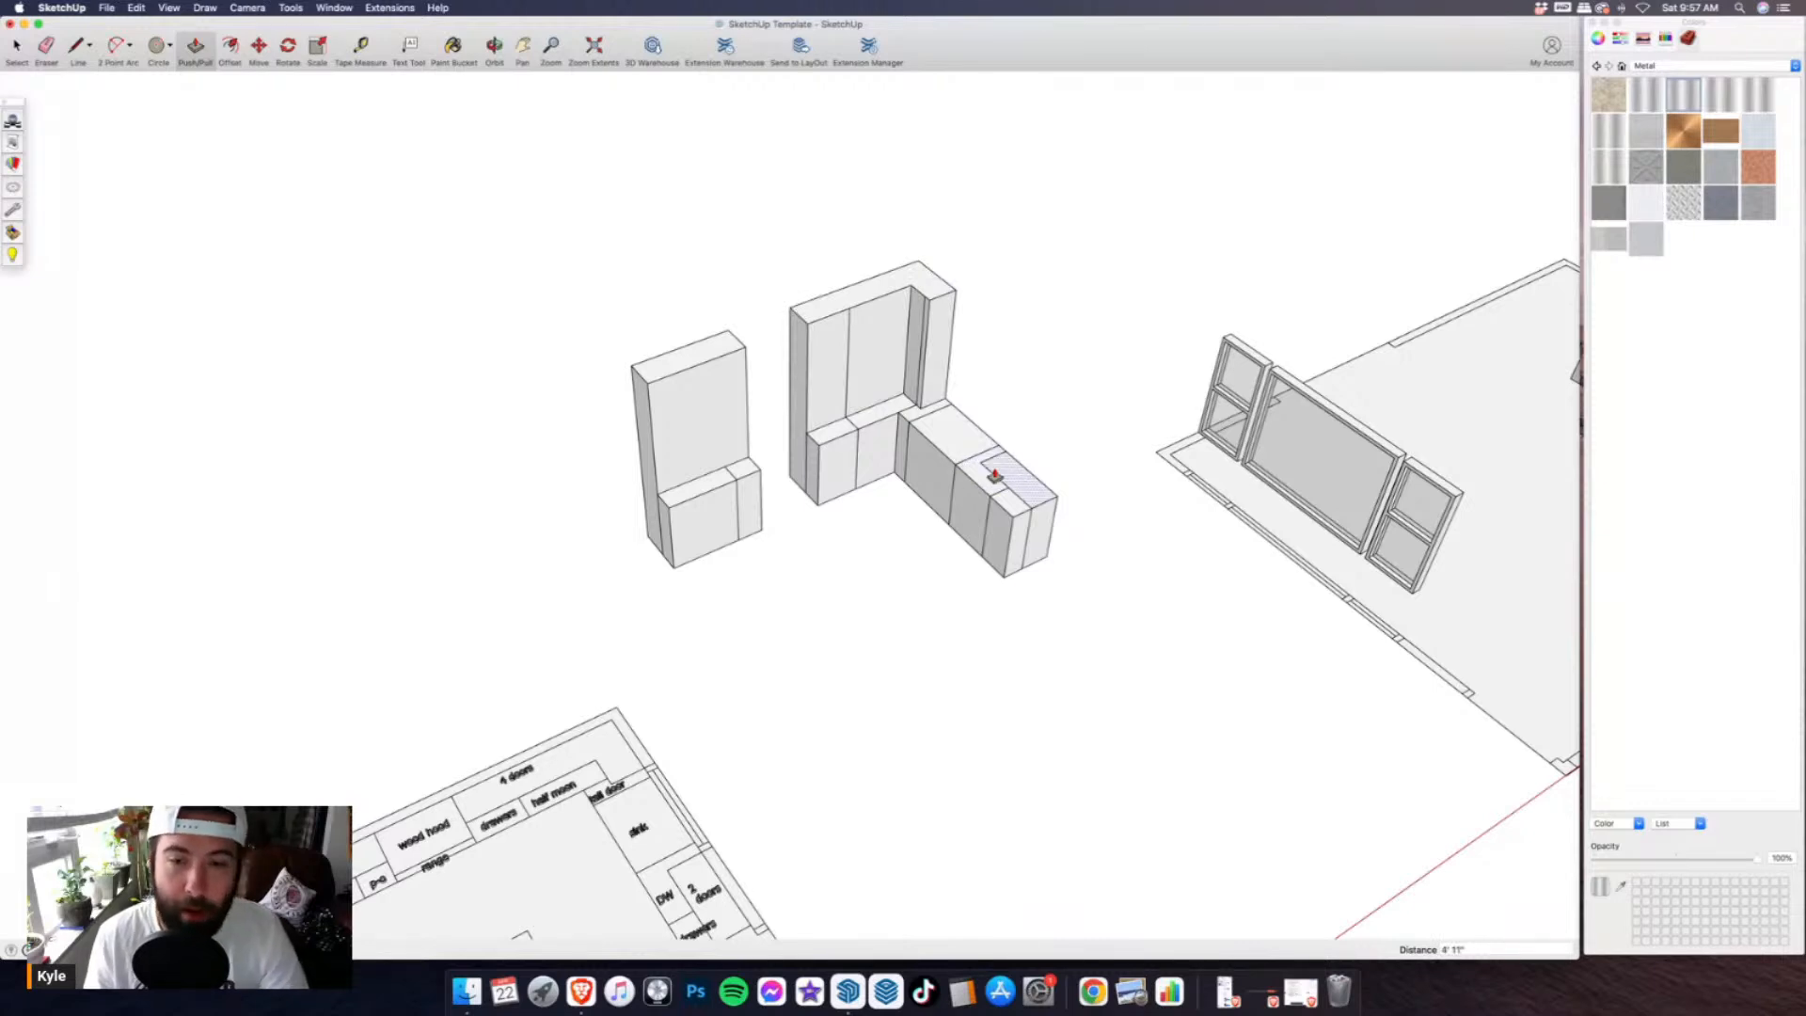
left_click(994, 476)
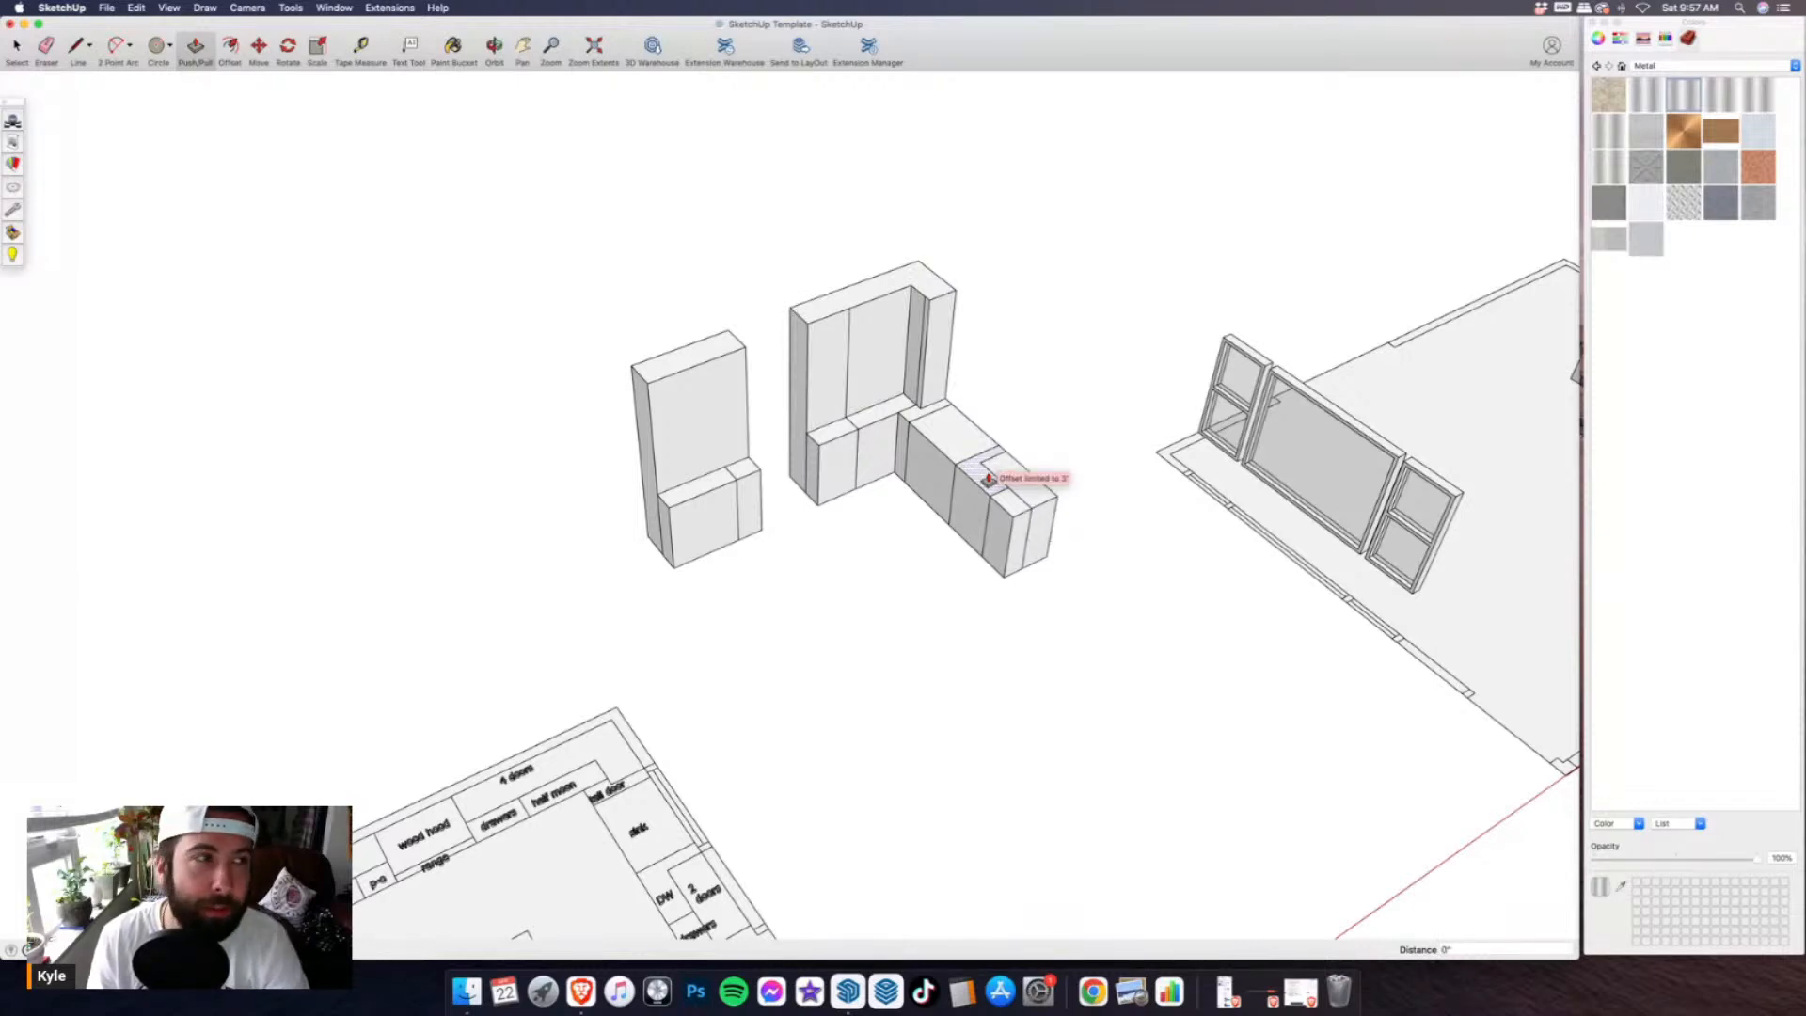
left_click(929, 301)
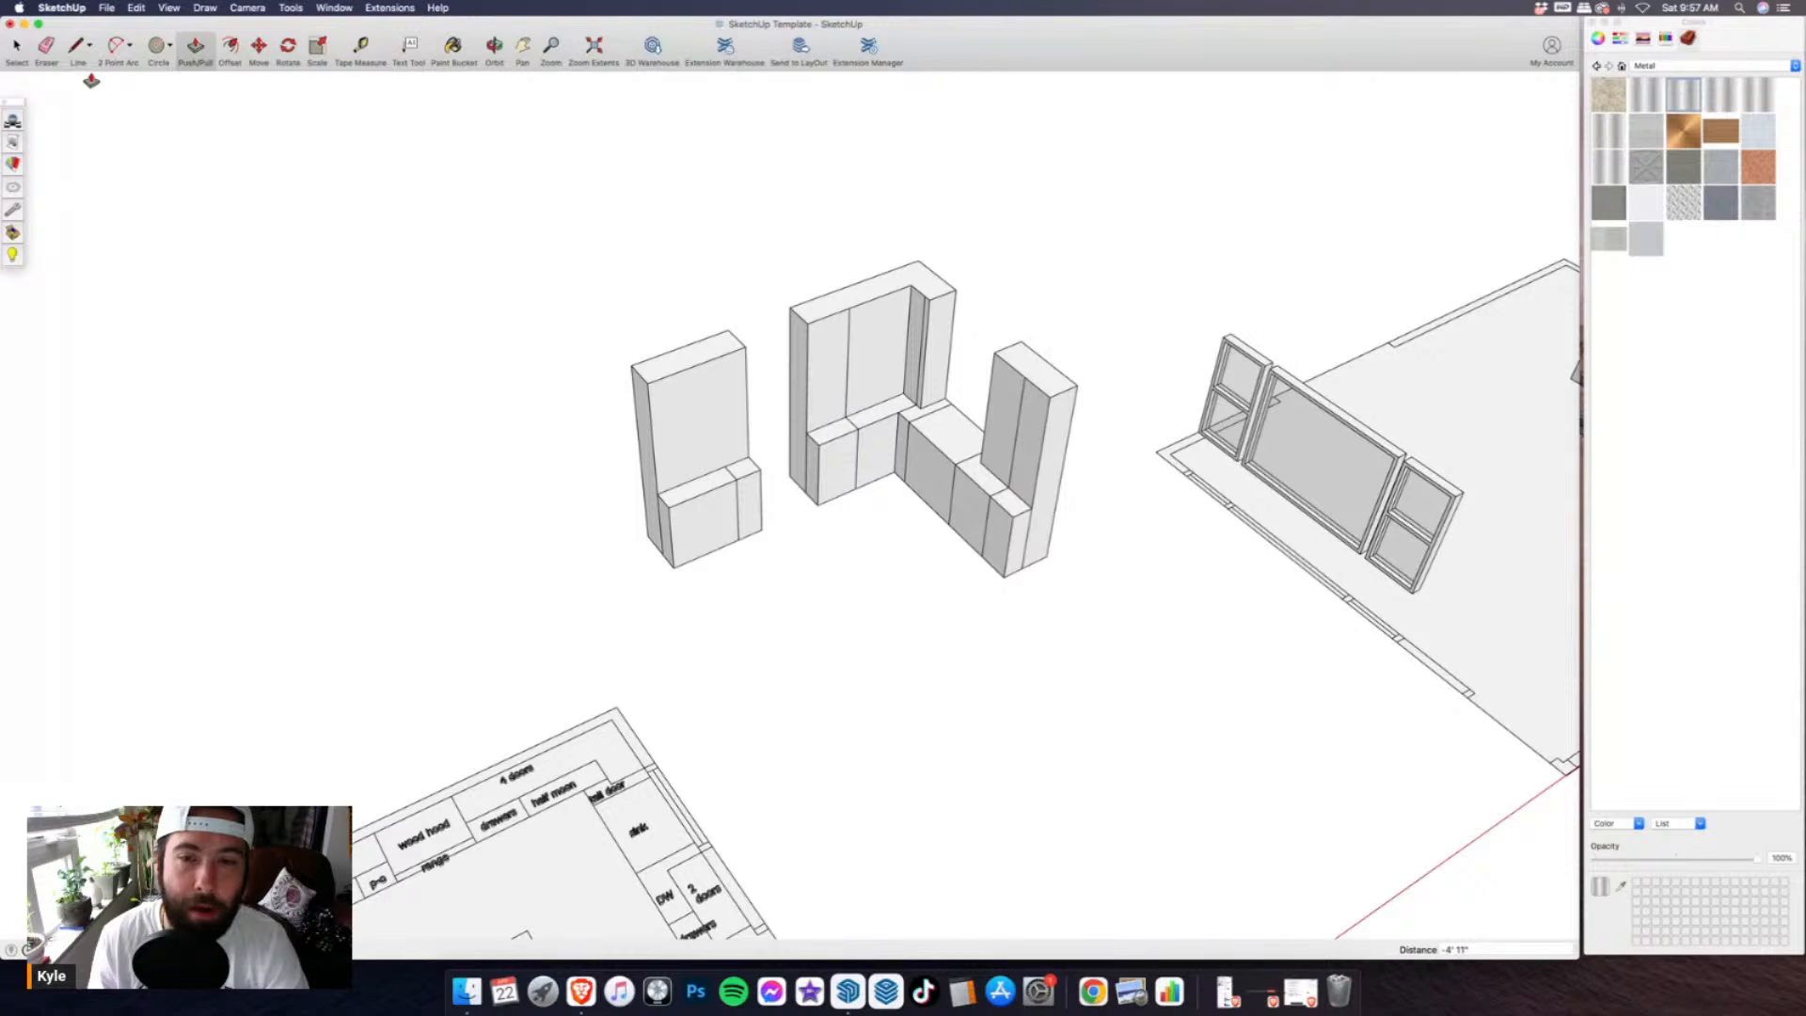
- Erase the leftover vertical seam lines on the raised upper sections of the corner run and the two-door block
left_click(46, 46)
scroll(847, 358, "up", 3)
scroll(857, 363, "up", 3)
left_click(1032, 320)
scroll(974, 467, "down", 3)
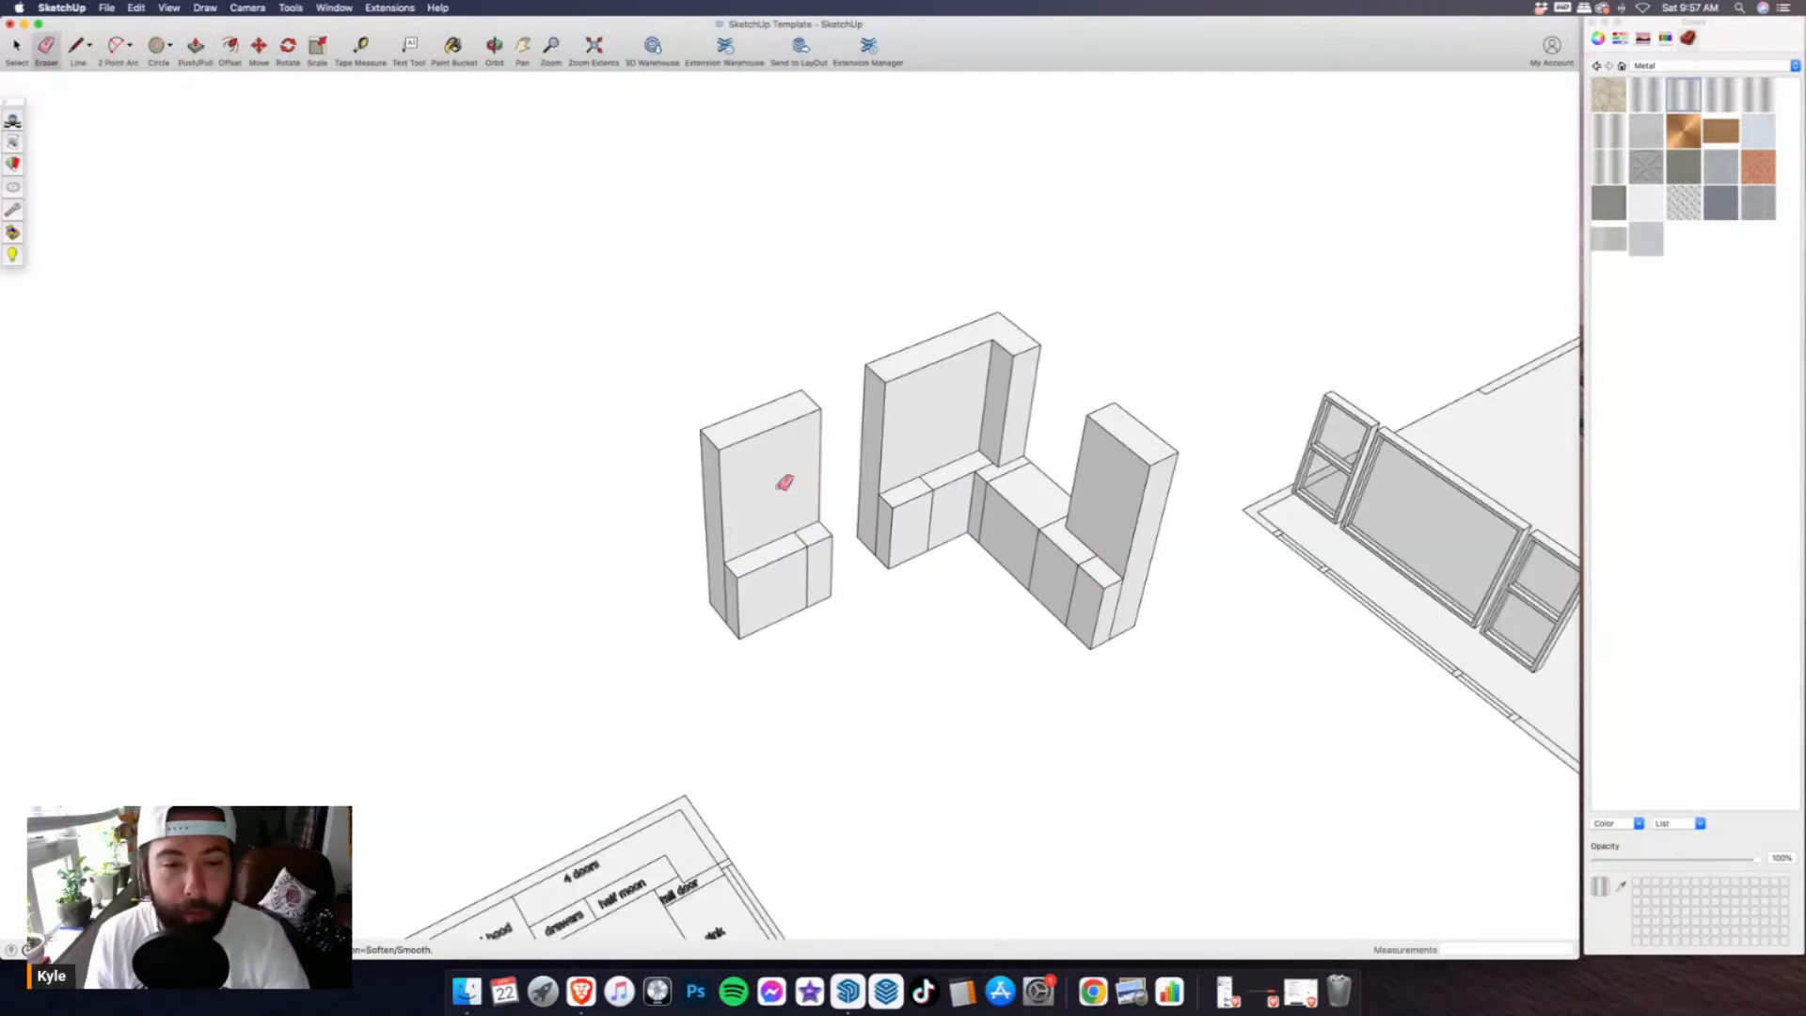
- Draw horizontal lines 18" above the base cabinet tops across the fronts of all the raised upper sections
scroll(668, 563, "up", 1)
scroll(668, 563, "up", 2)
key("l")
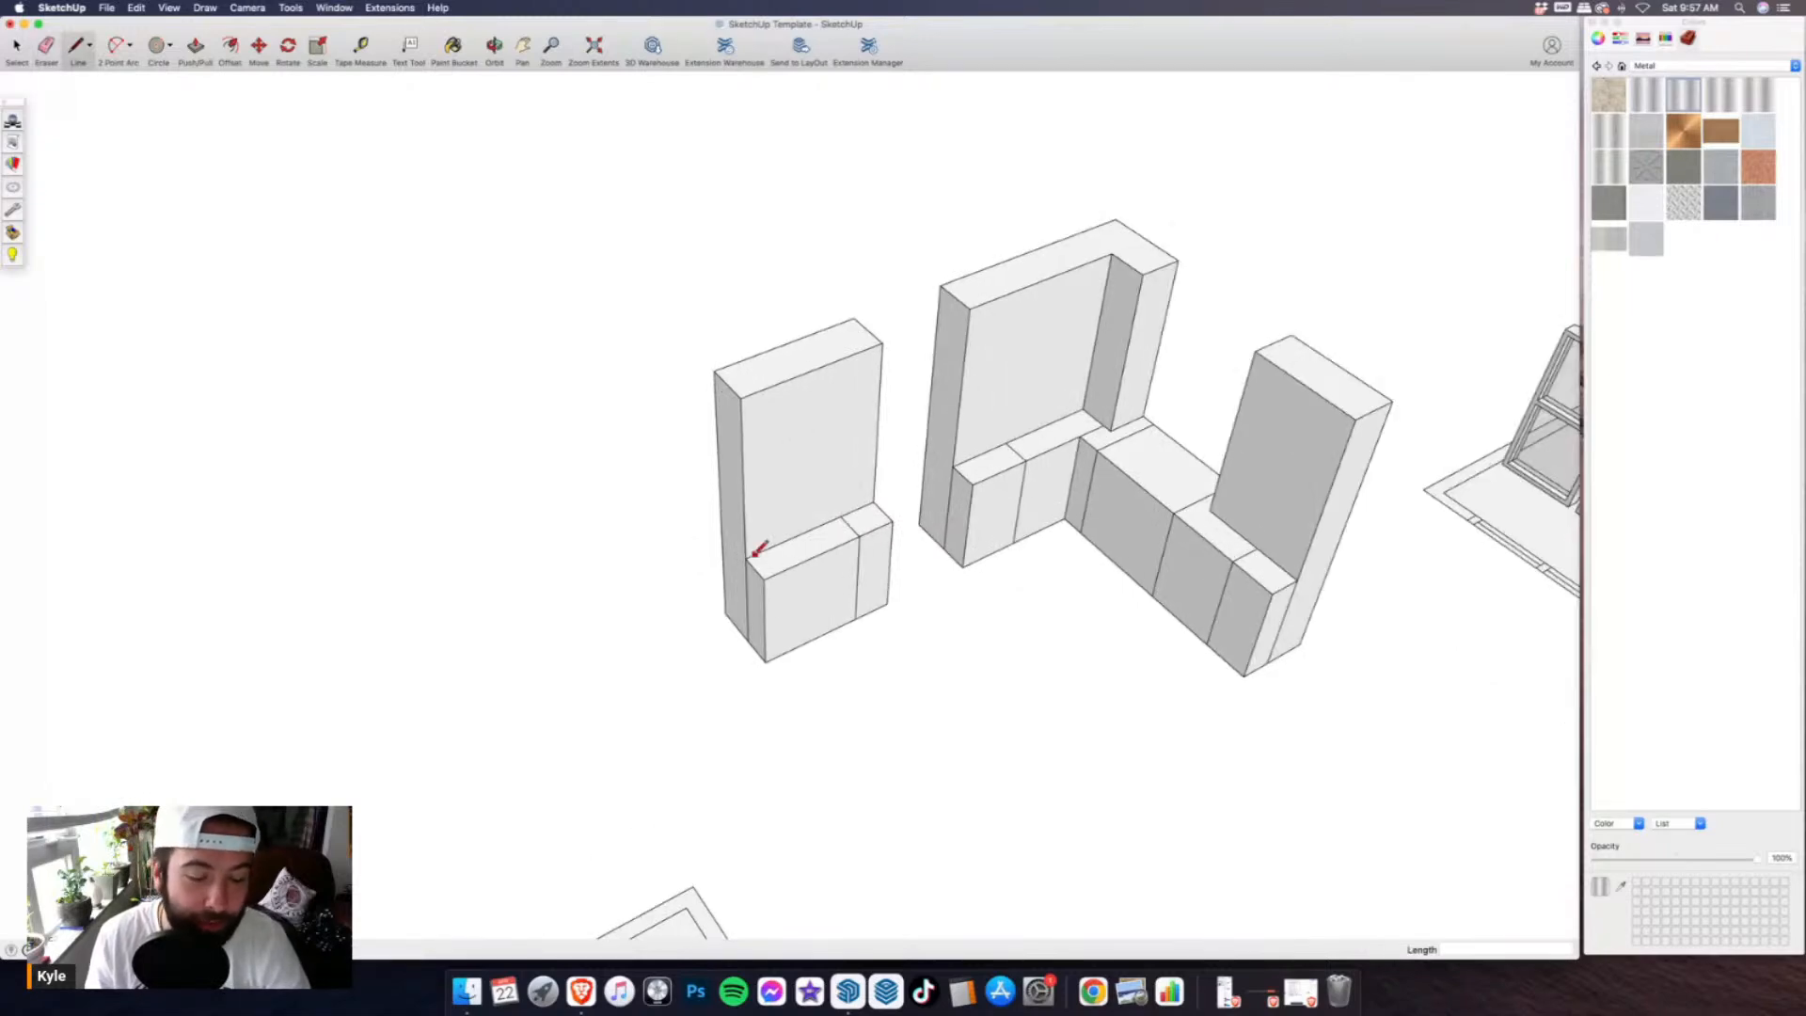
left_click(746, 558)
type("18")
key("Return")
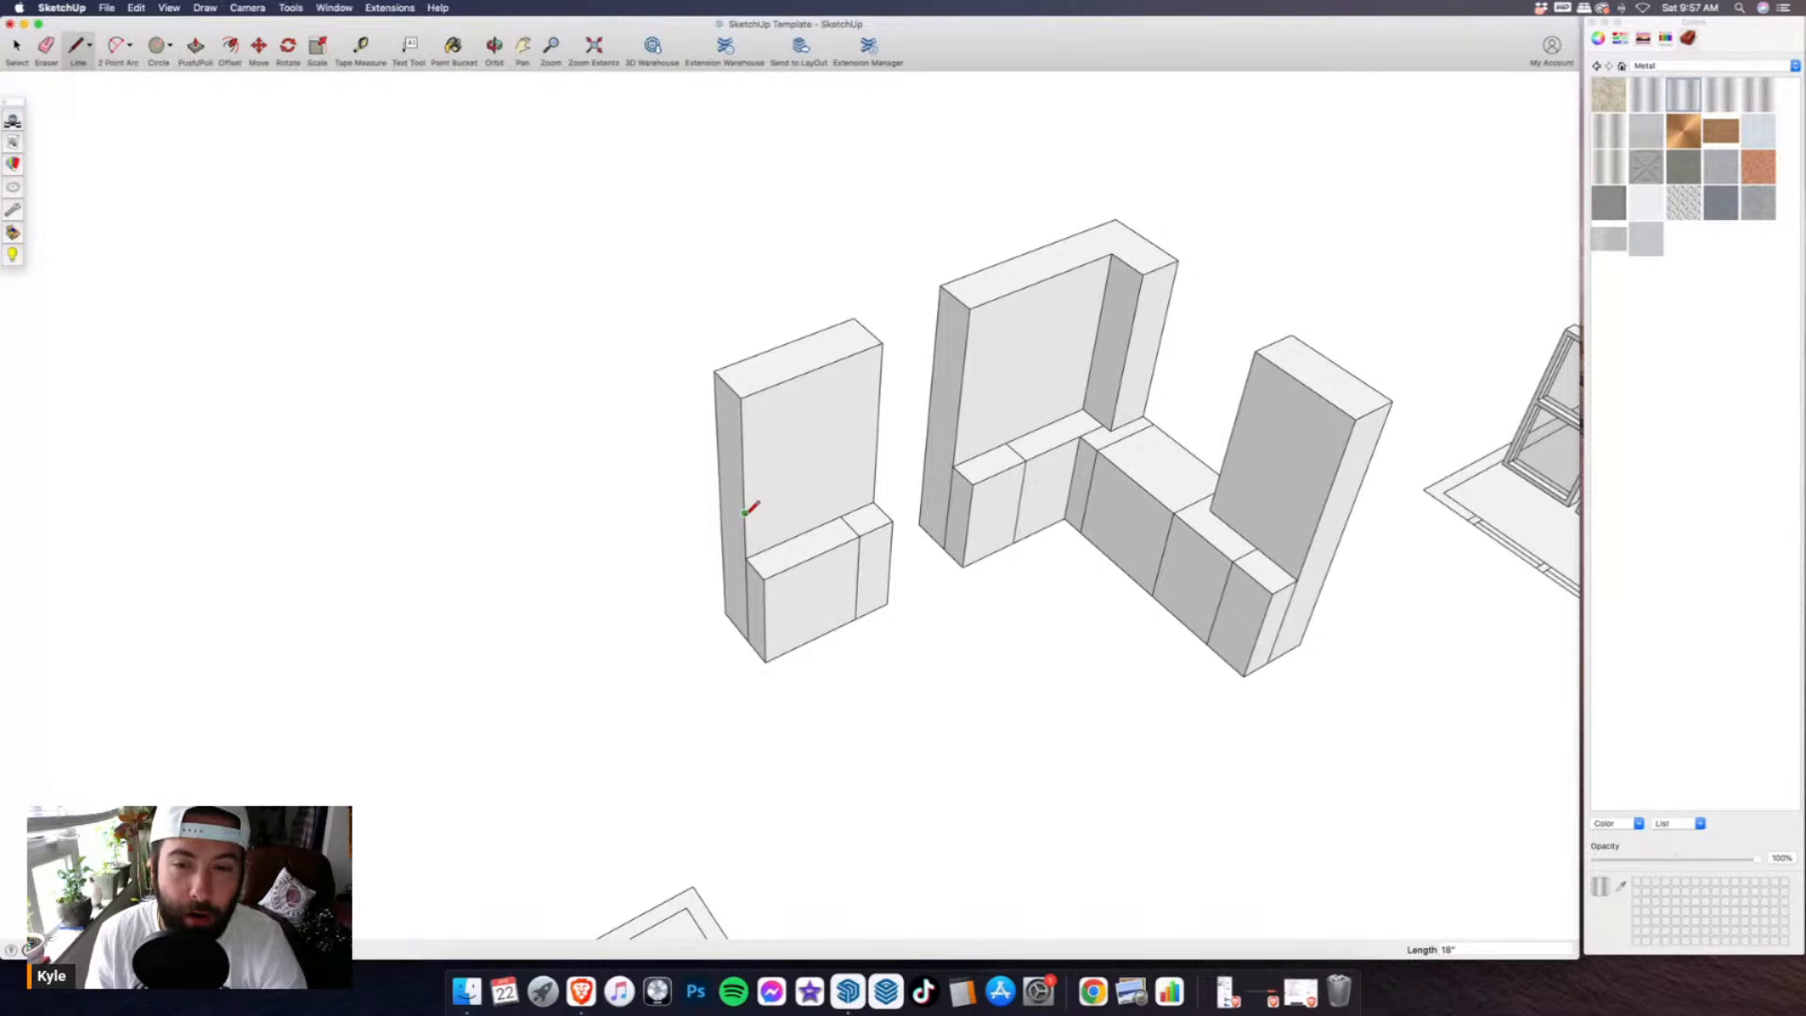
left_click(876, 457)
left_click(958, 421)
left_click(1091, 364)
left_click(1120, 386)
left_click(1222, 466)
left_click(1314, 532)
- Push the 18" bands between the base and upper cabinets back 1' 2" on all three raised sections
left_click(195, 49)
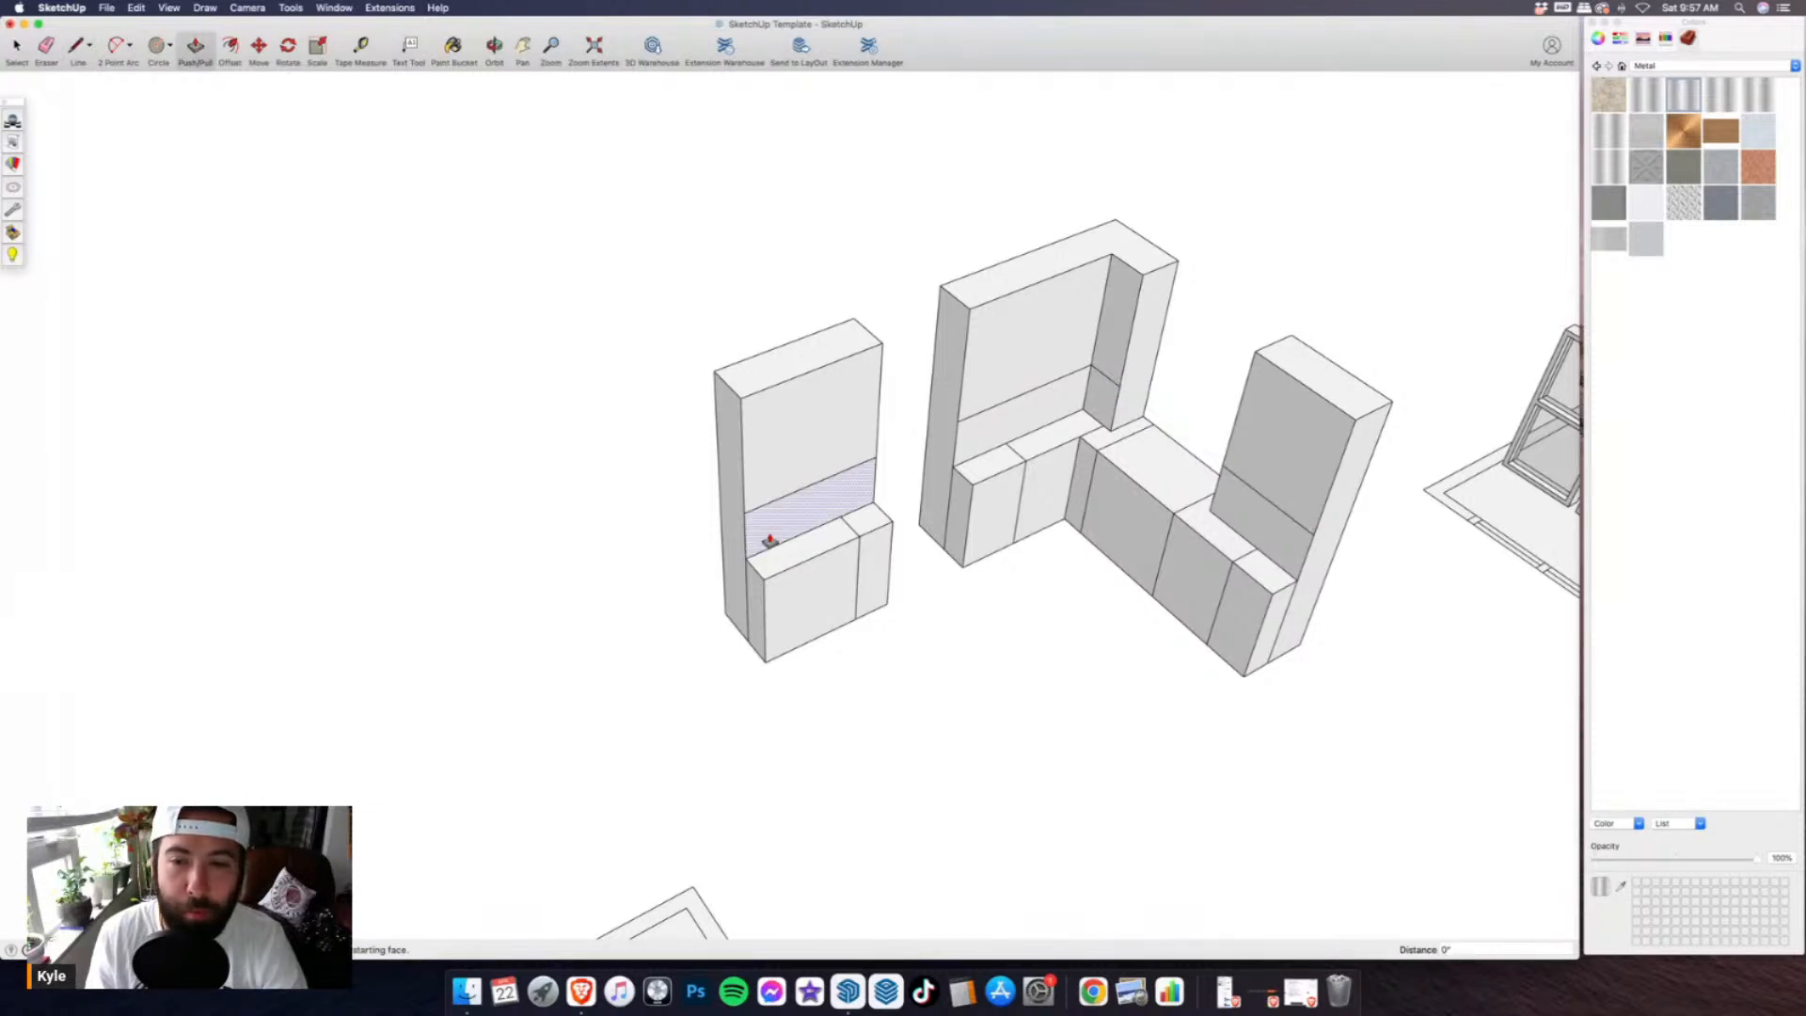
left_click(770, 541)
left_click(978, 436)
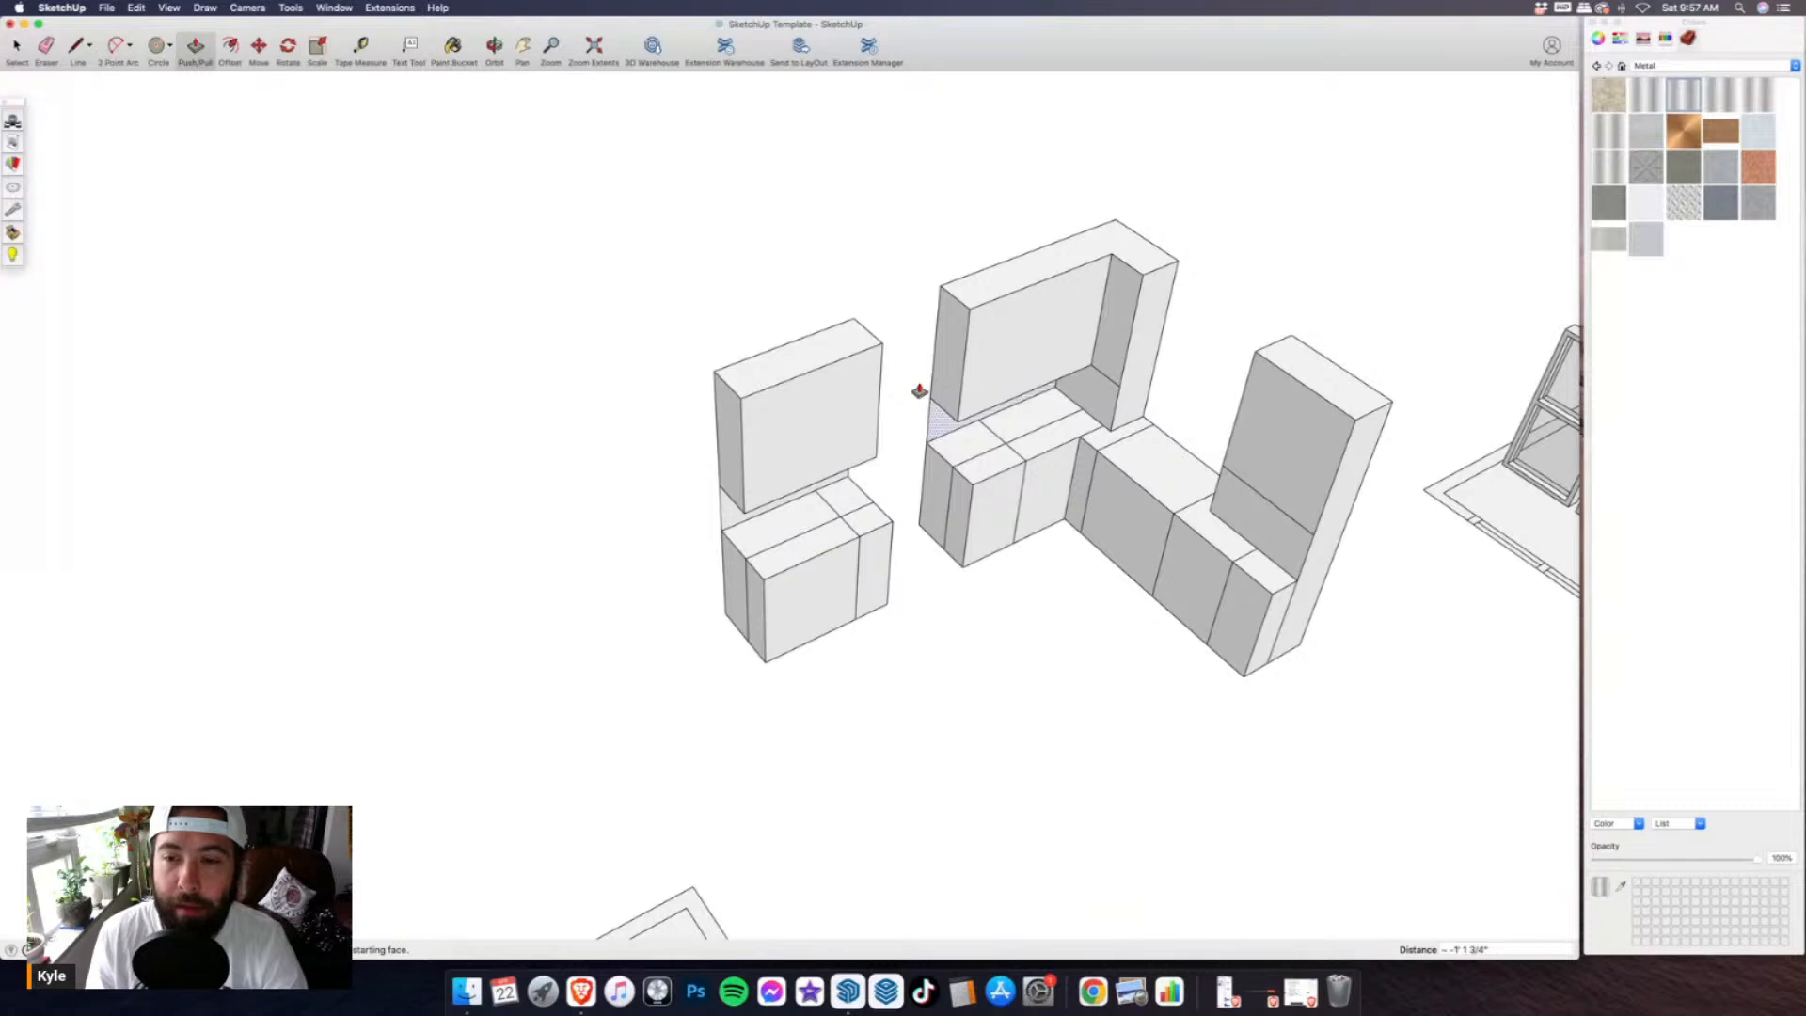
left_click(920, 391)
left_click(1091, 406)
left_click(1091, 406)
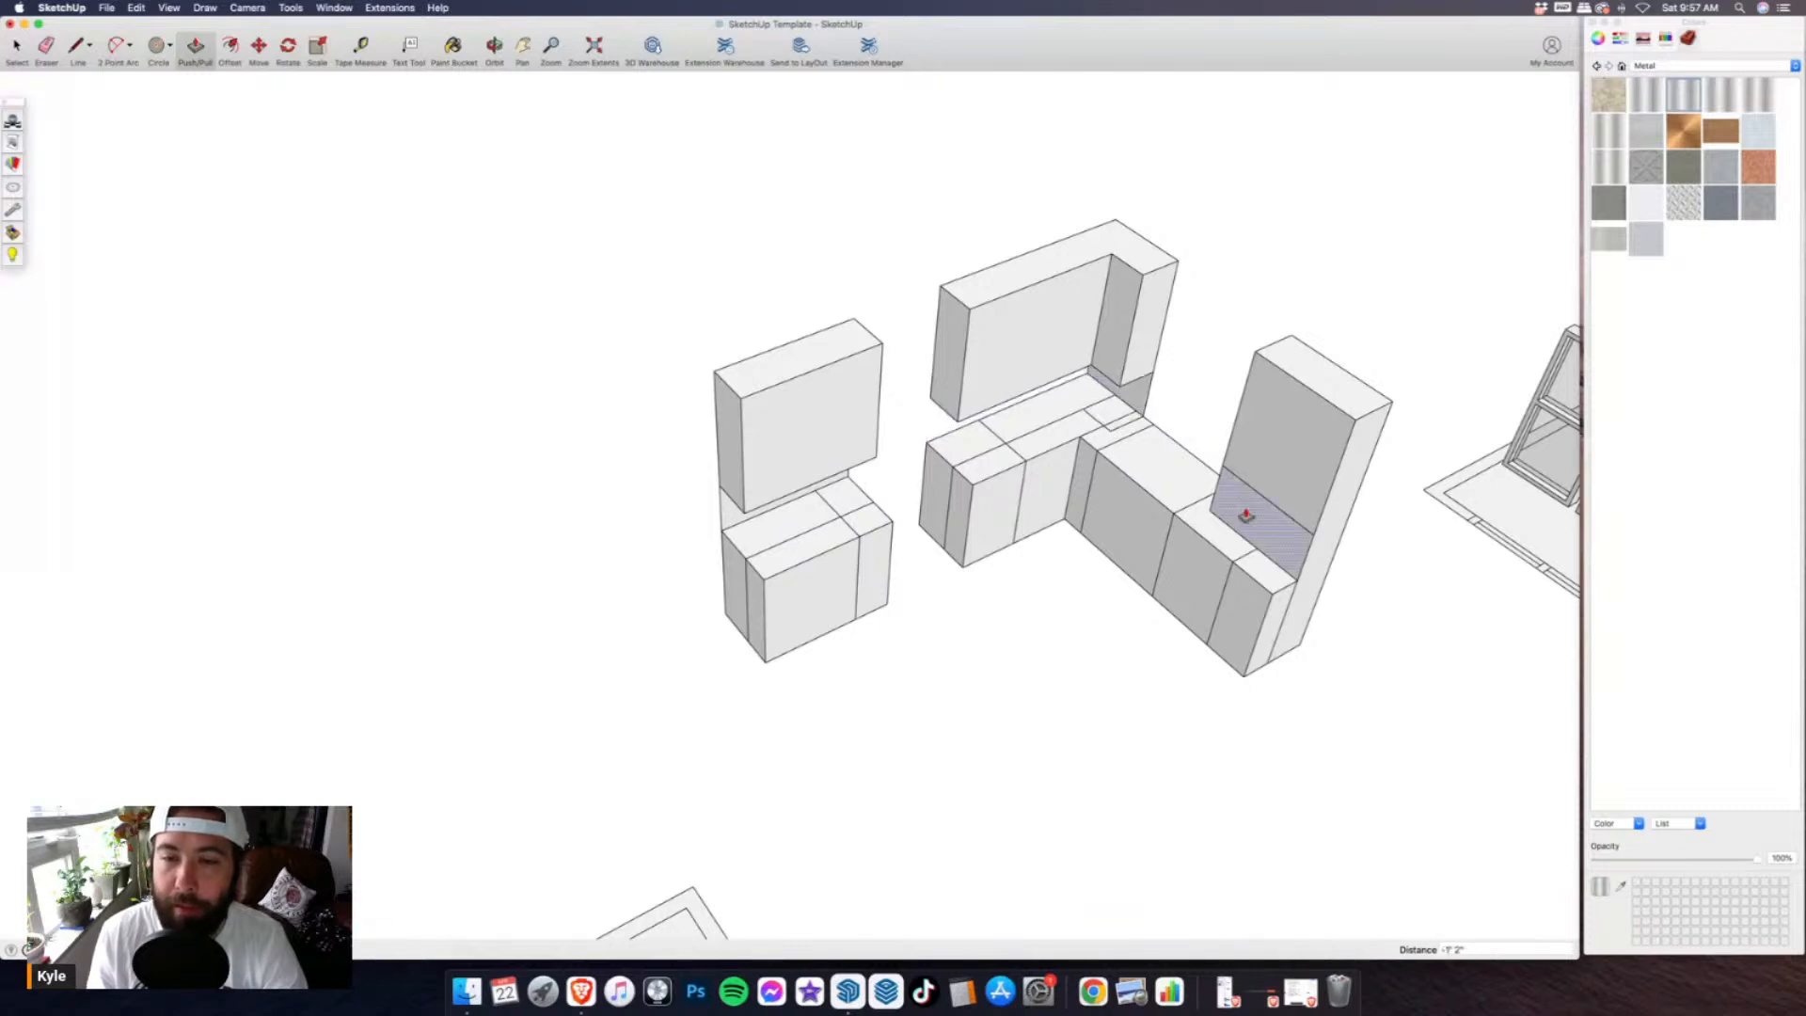
left_click(1246, 515)
- Erase the leftover back panels in the gaps so the upper cabinets are separated from the base cabinets
middle_click_drag(1391, 563, 1318, 521)
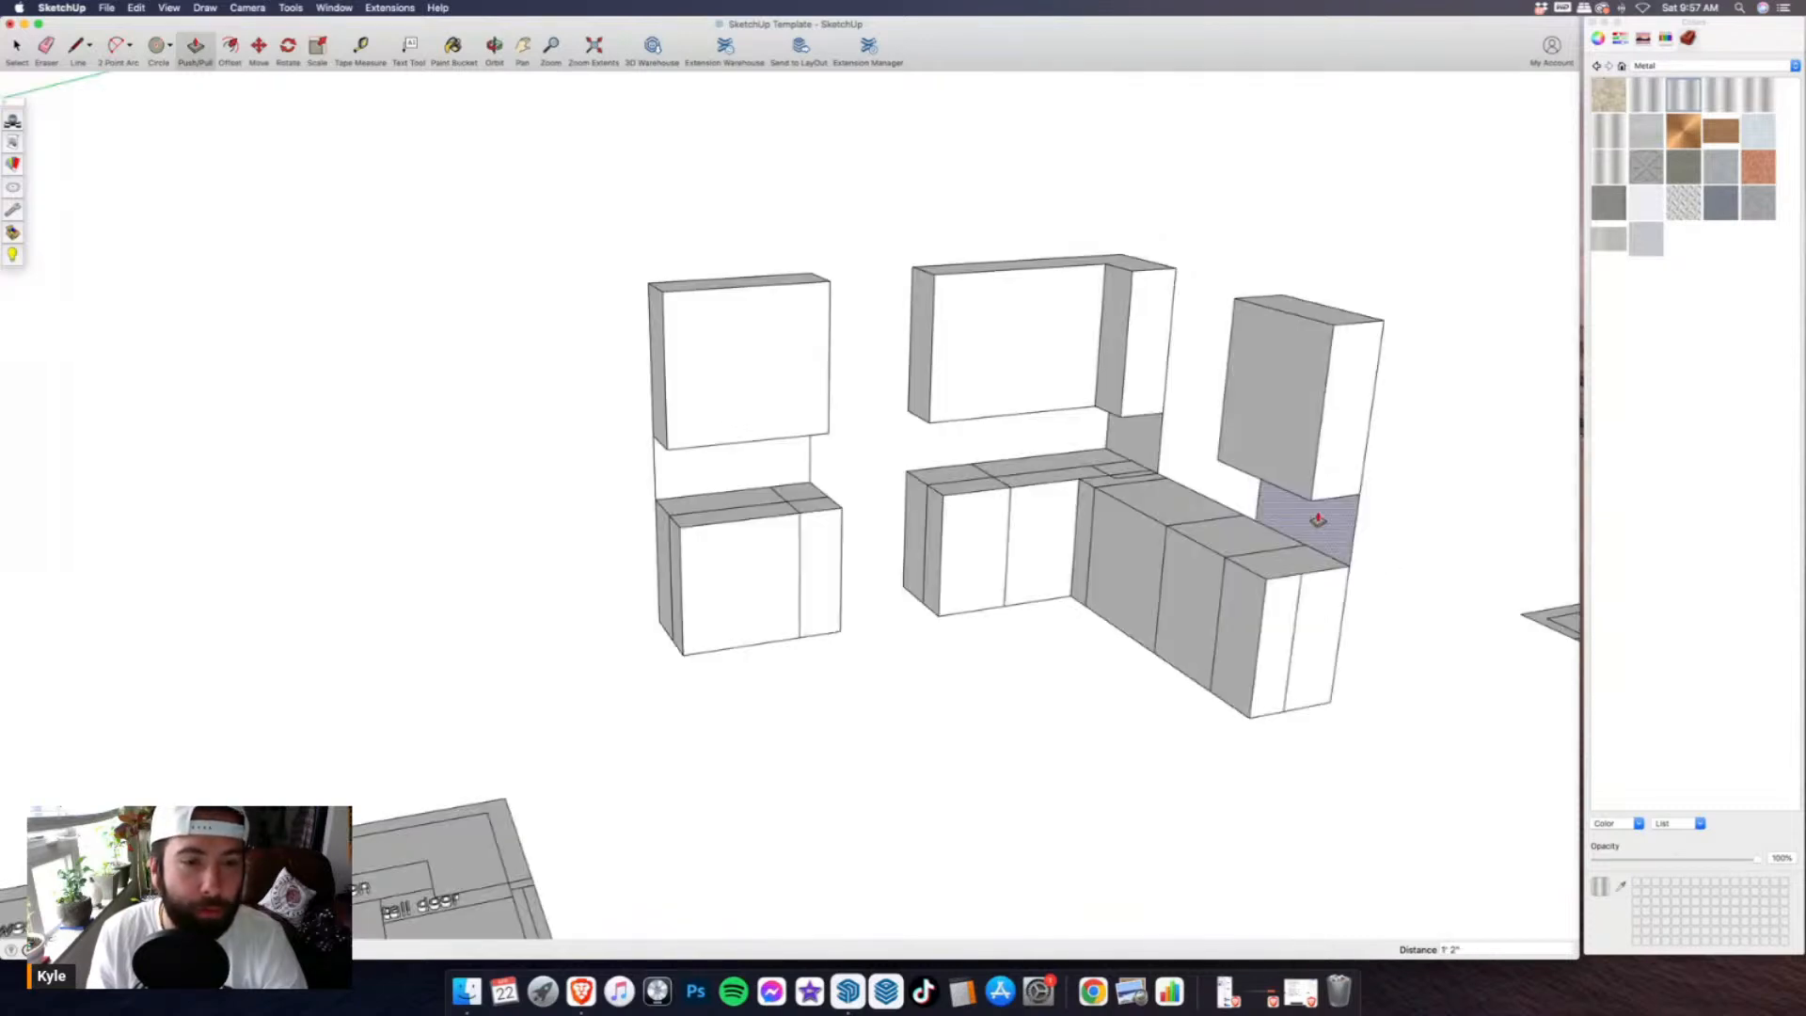
scroll(1318, 520, "up", 2)
left_click(45, 49)
left_click(765, 456)
left_click(1140, 439)
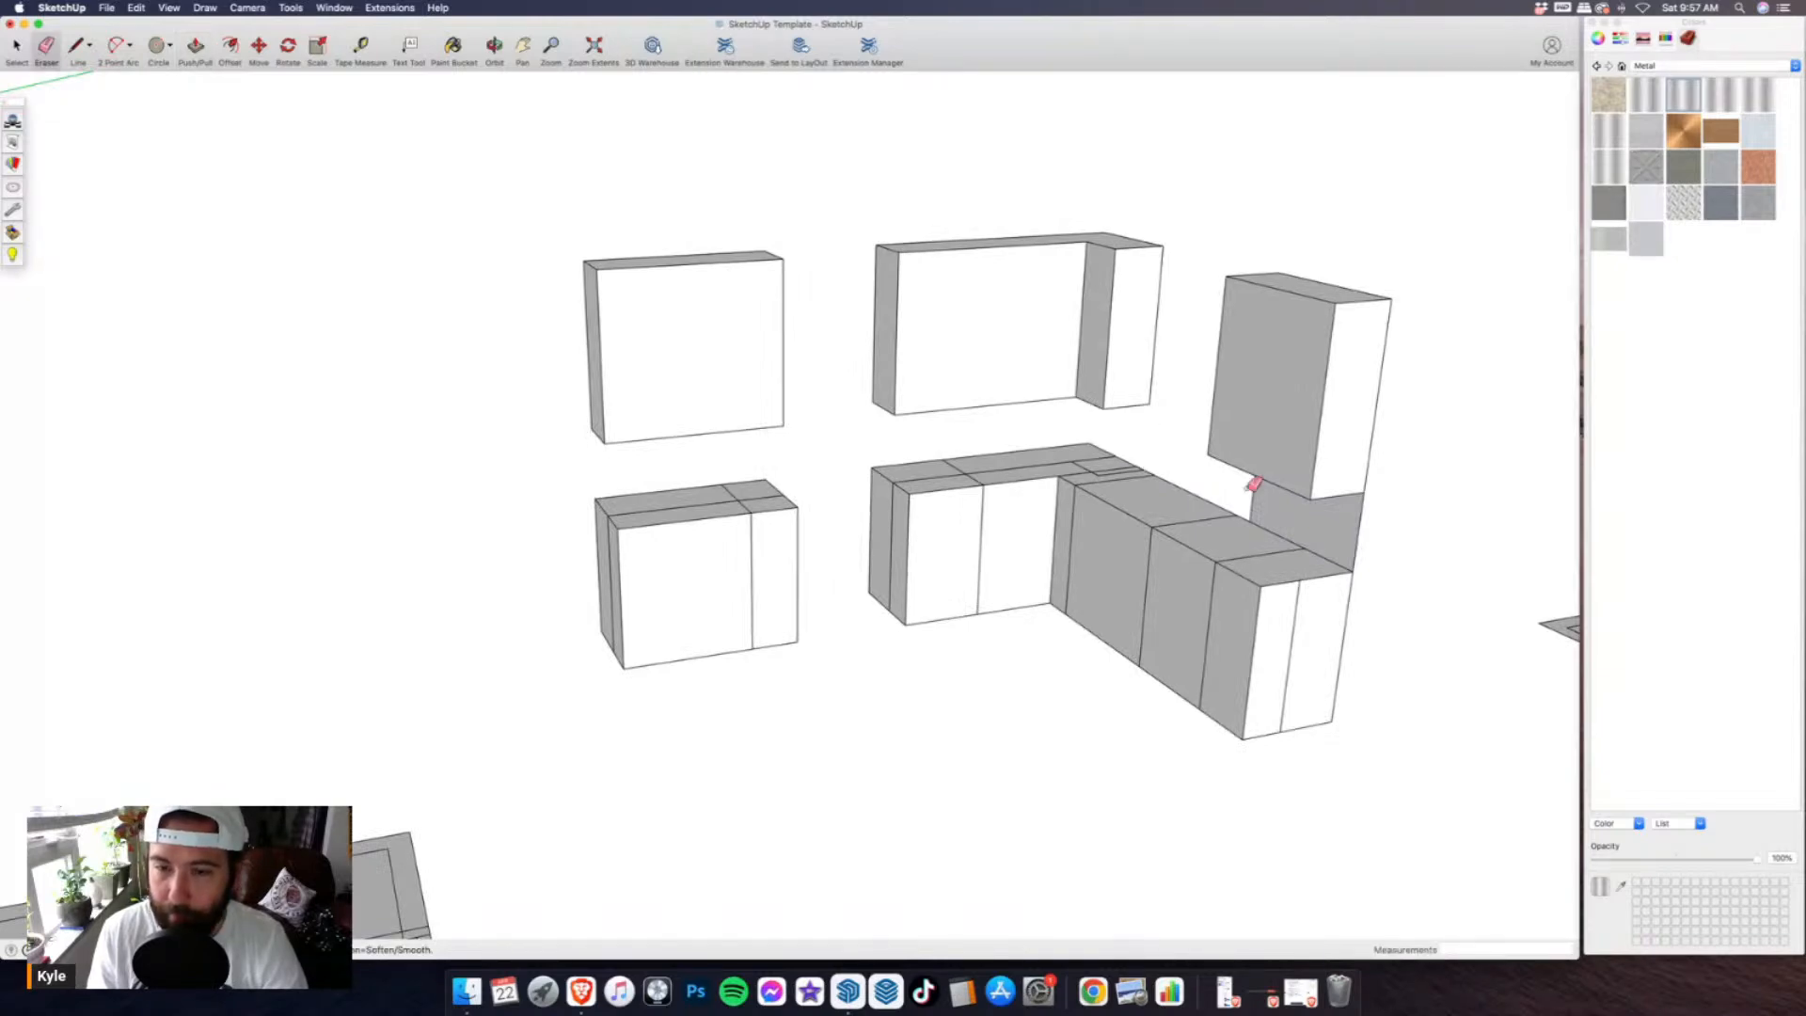
left_click(1374, 537)
- Erase the seam lines on the top and exposed side of the small base cabinet beside the range
scroll(907, 458, "down", 2)
mouse_move(907, 458)
middle_mouse_down()
mouse_move(778, 472)
mouse_move(869, 605)
mouse_move(770, 760)
middle_mouse_up()
scroll(577, 755, "up", 5)
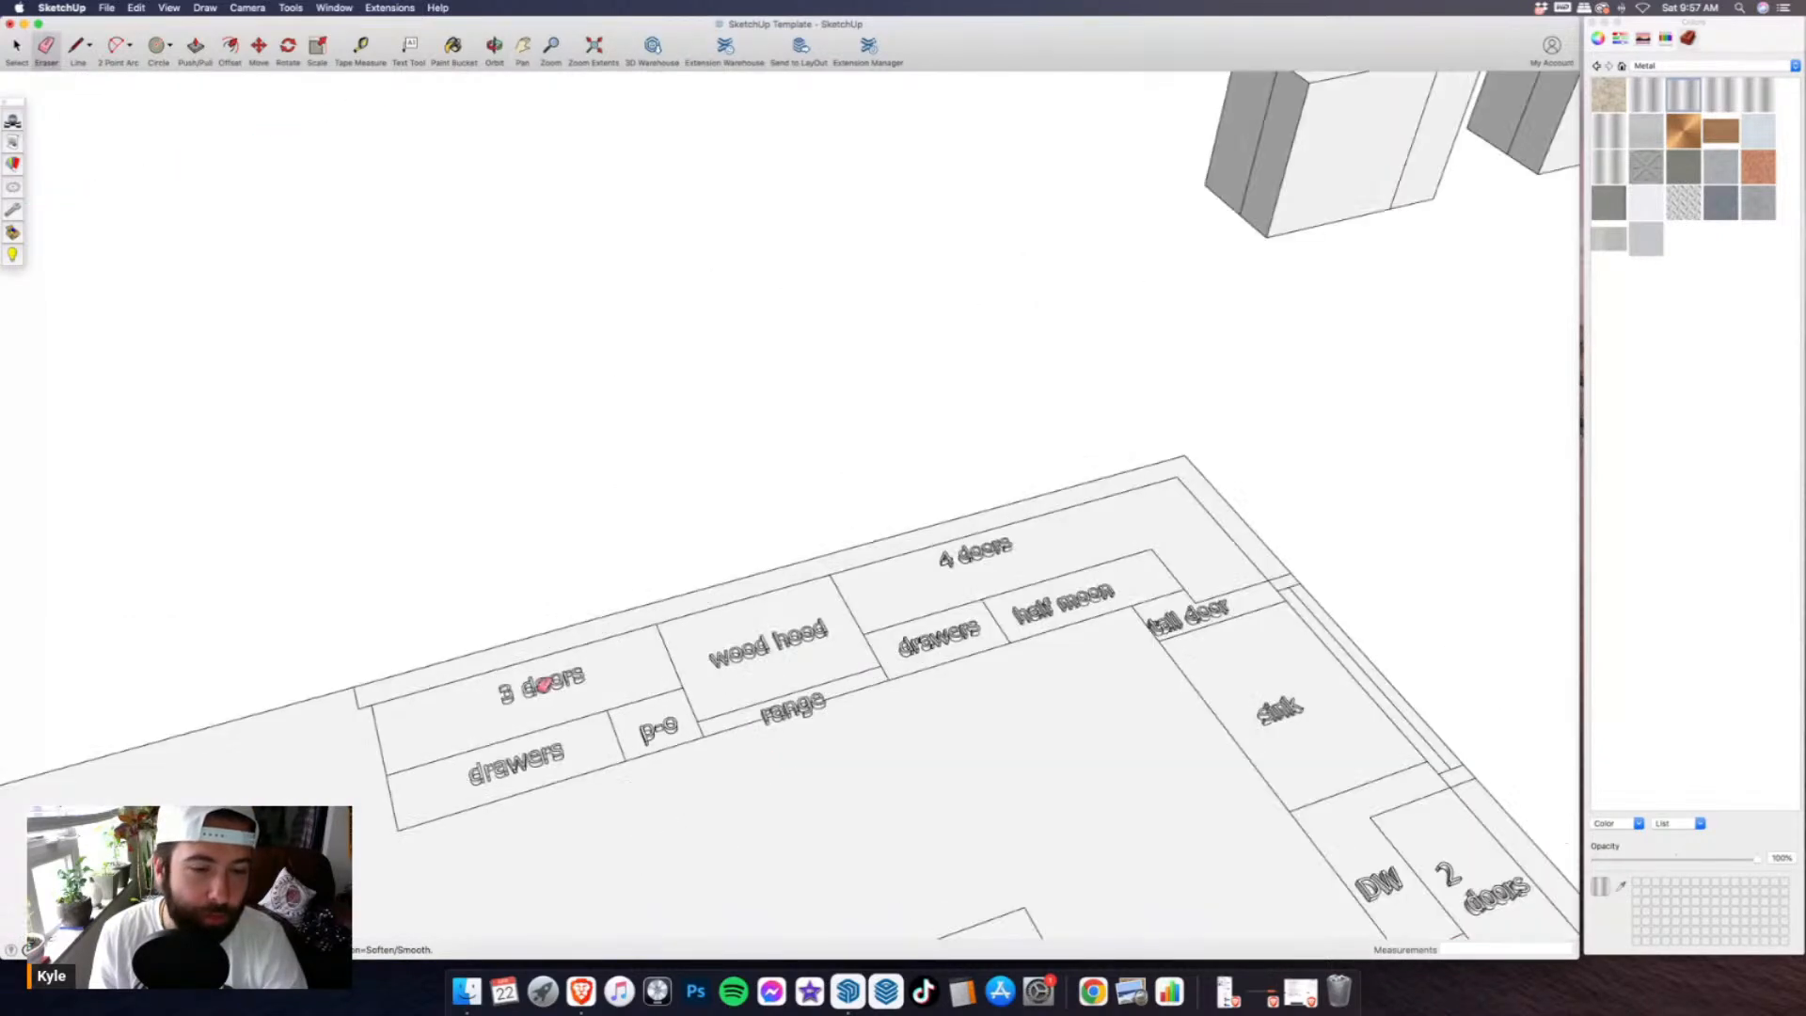
scroll(541, 722, "down", 2)
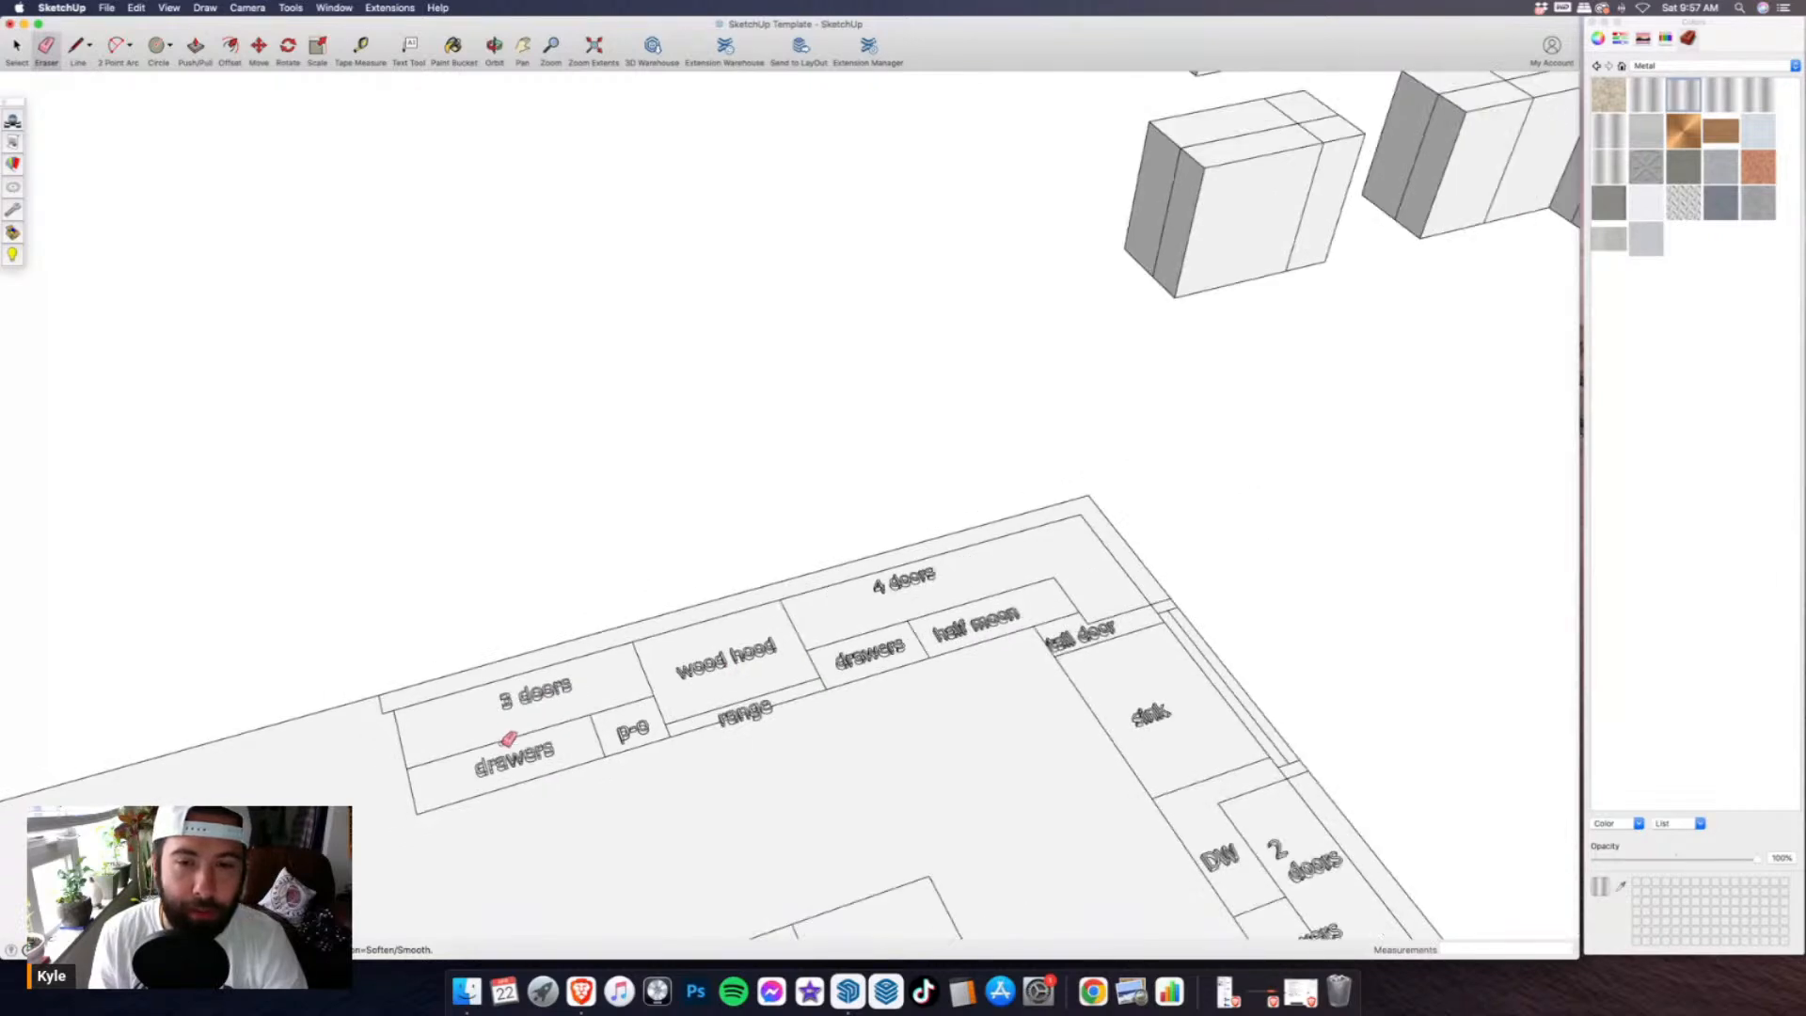
middle_click_drag(508, 740, 870, 468)
scroll(871, 468, "up", 3)
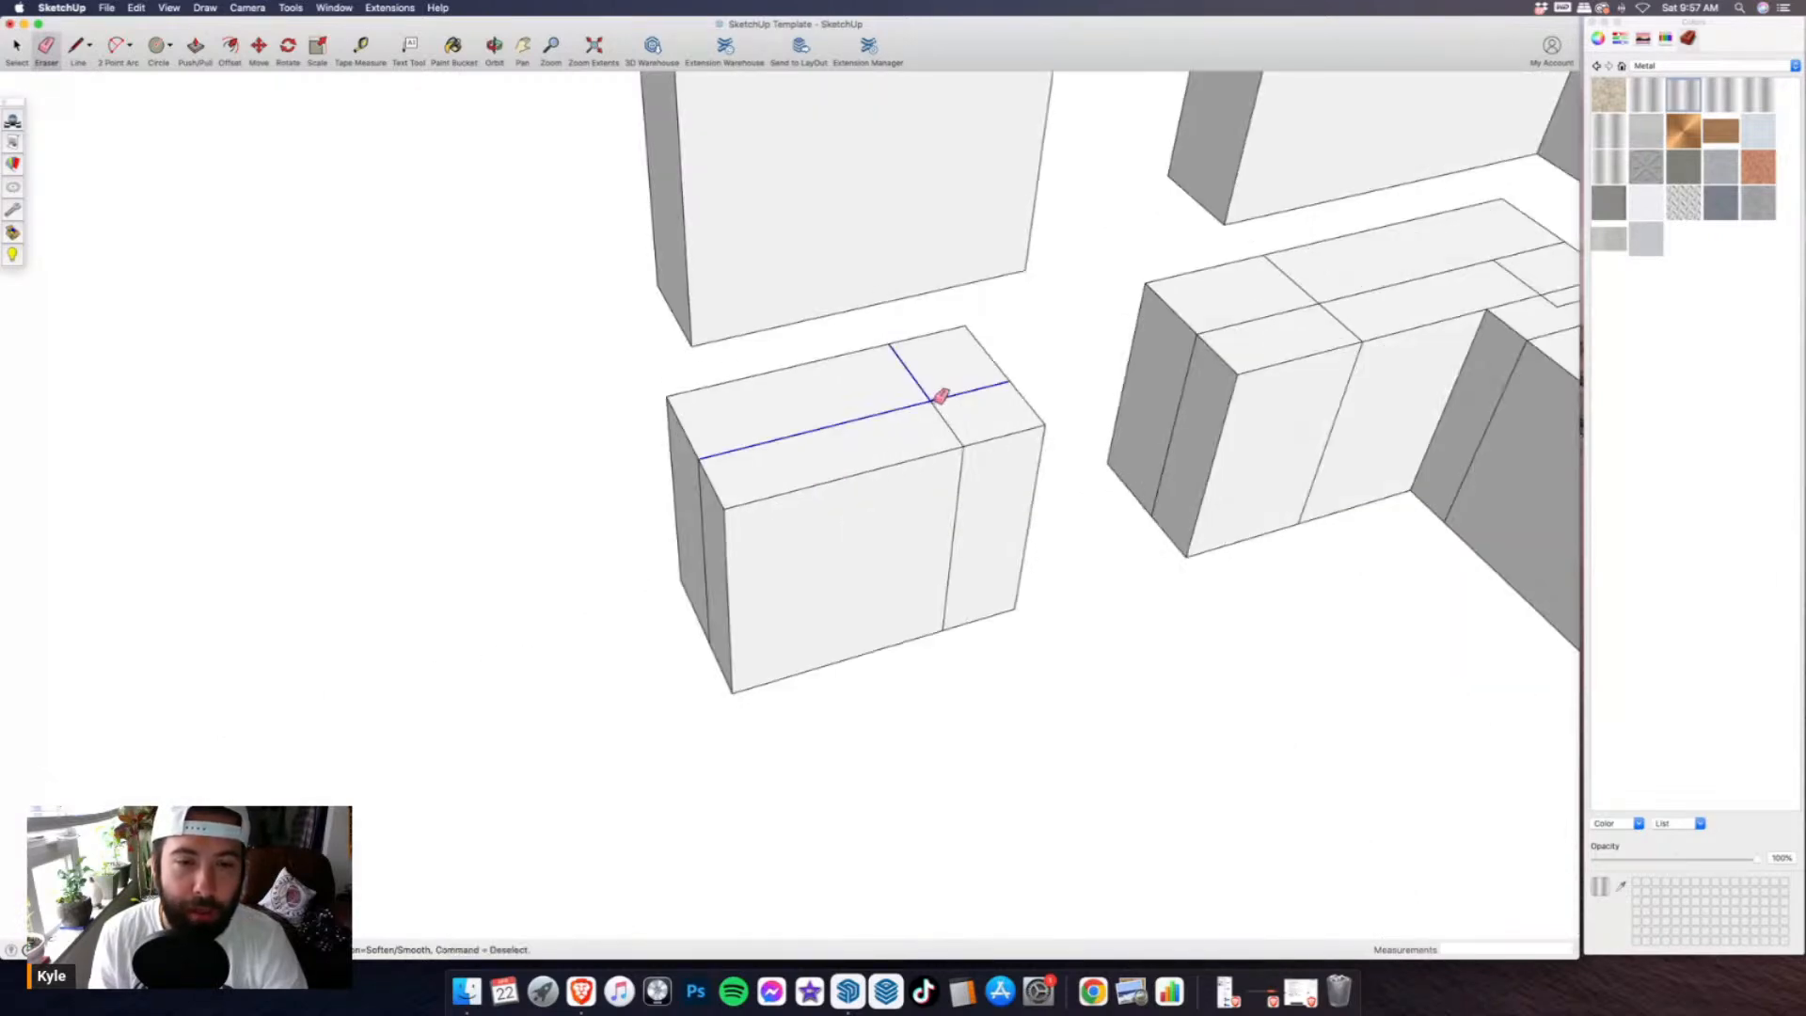
mouse_move(940, 396)
middle_mouse_down()
mouse_move(968, 468)
mouse_move(946, 476)
middle_mouse_up()
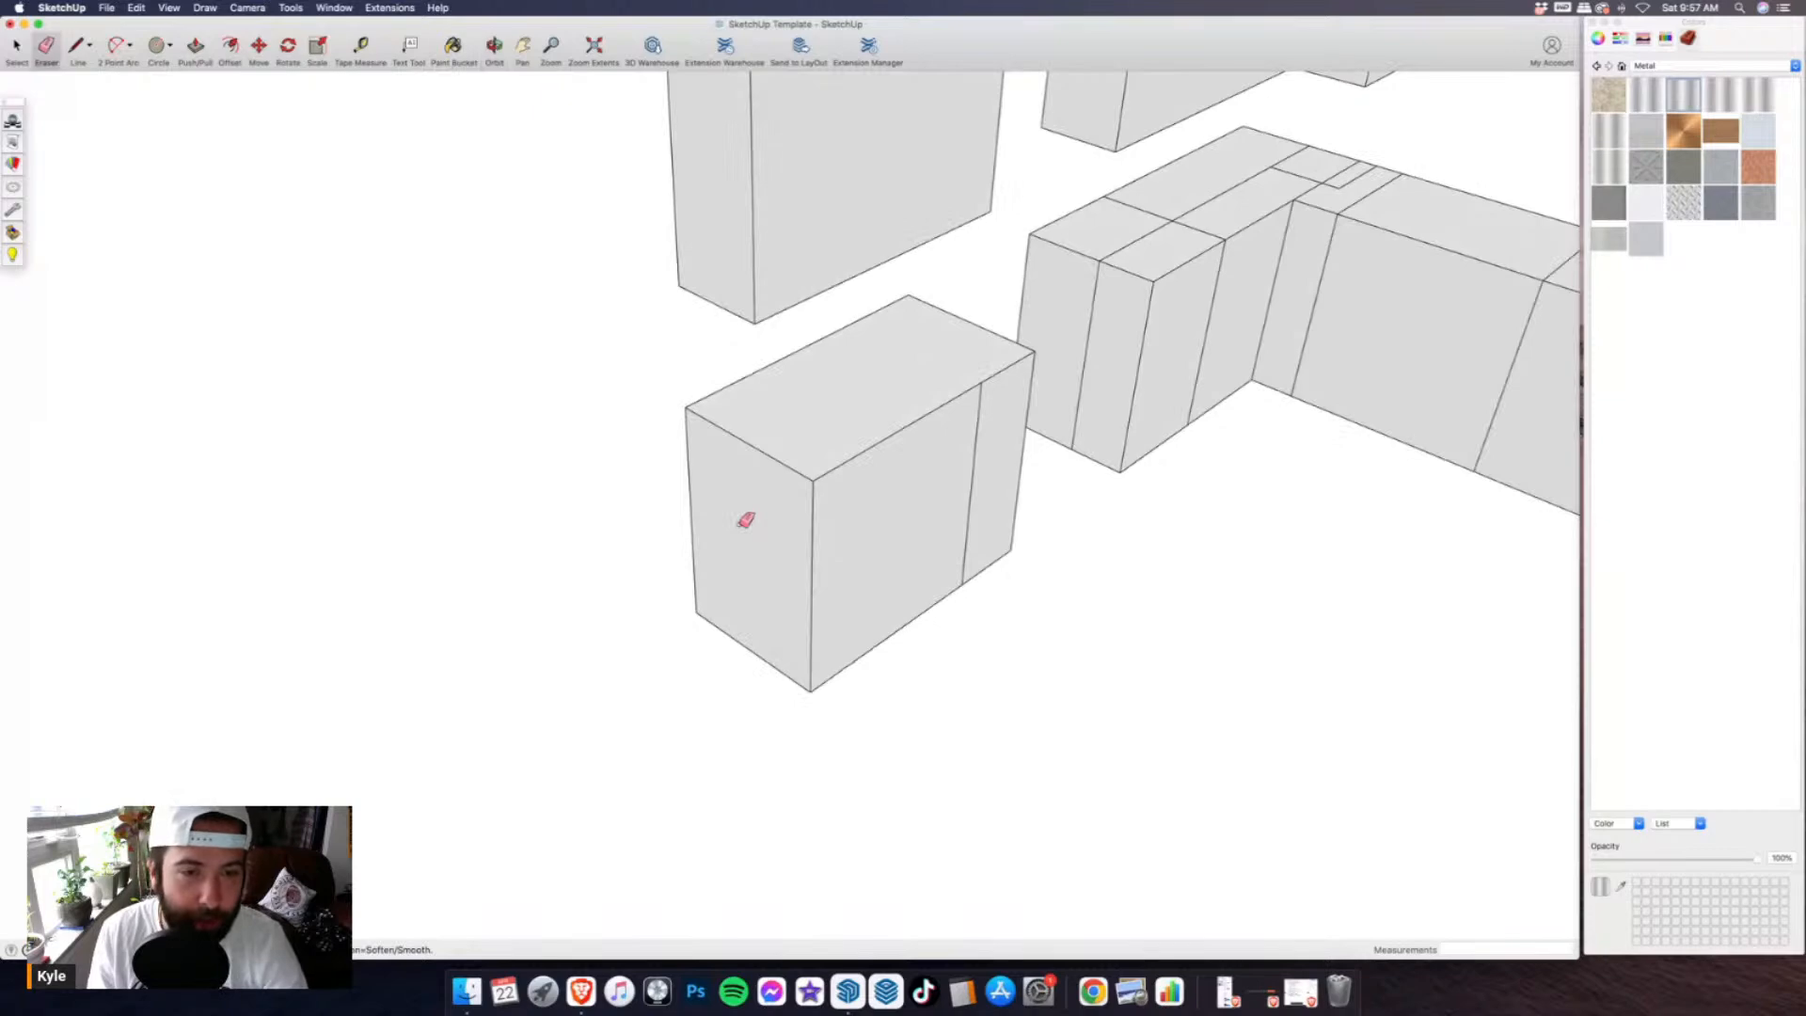
- Draw a countertop line 1.25" below the top edge across the front and both ends of the small base cabinet
scroll(684, 416, "up", 2)
scroll(686, 410, "up", 2)
key("l")
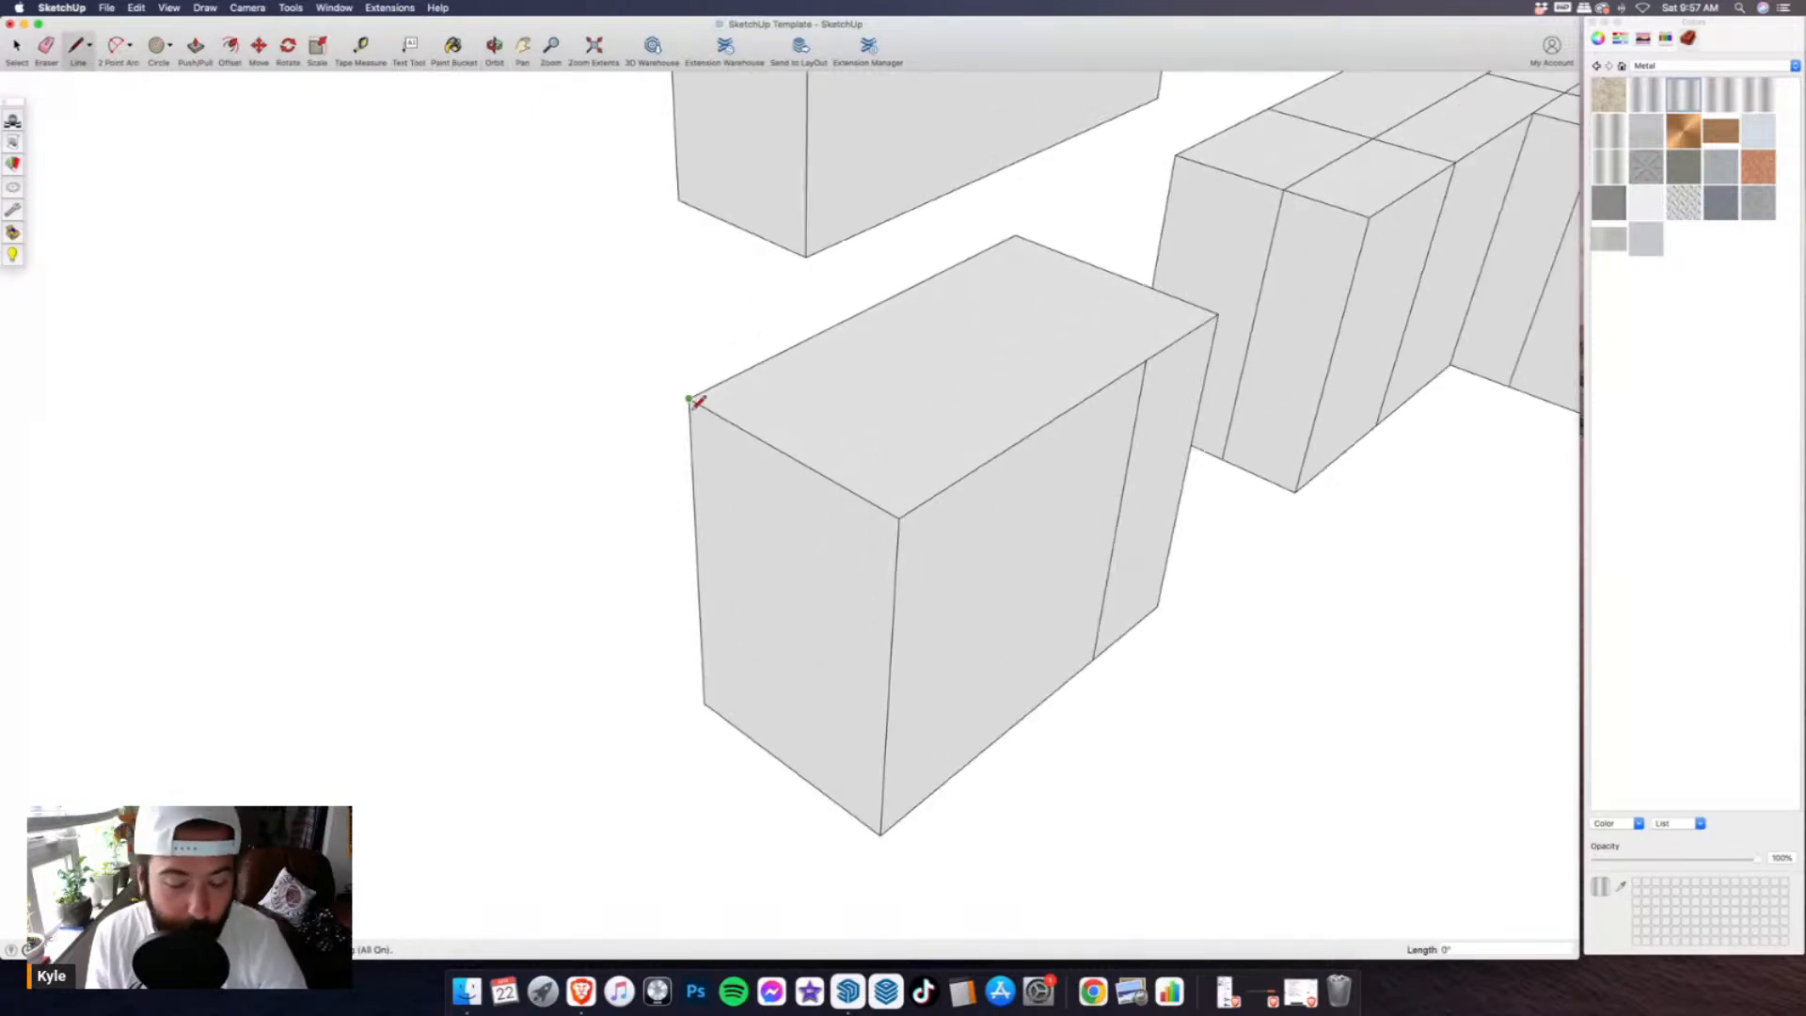
left_click(690, 400)
type("1.25")
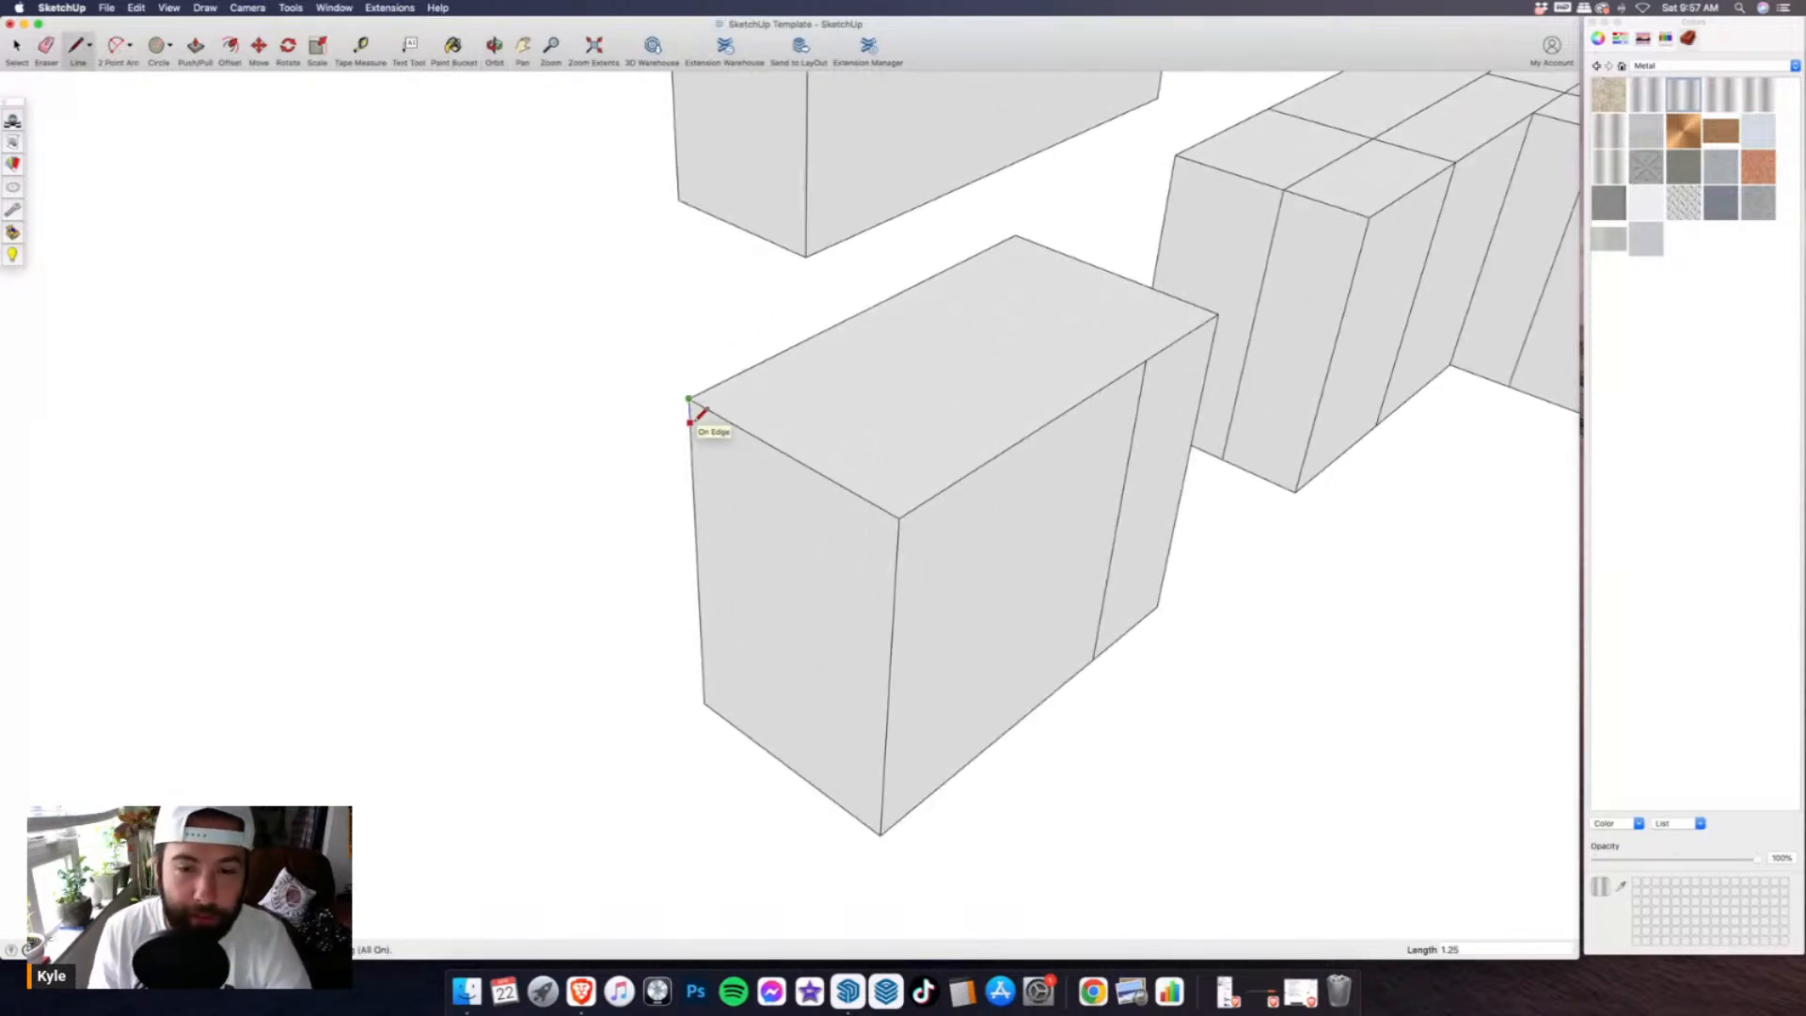
key("Return")
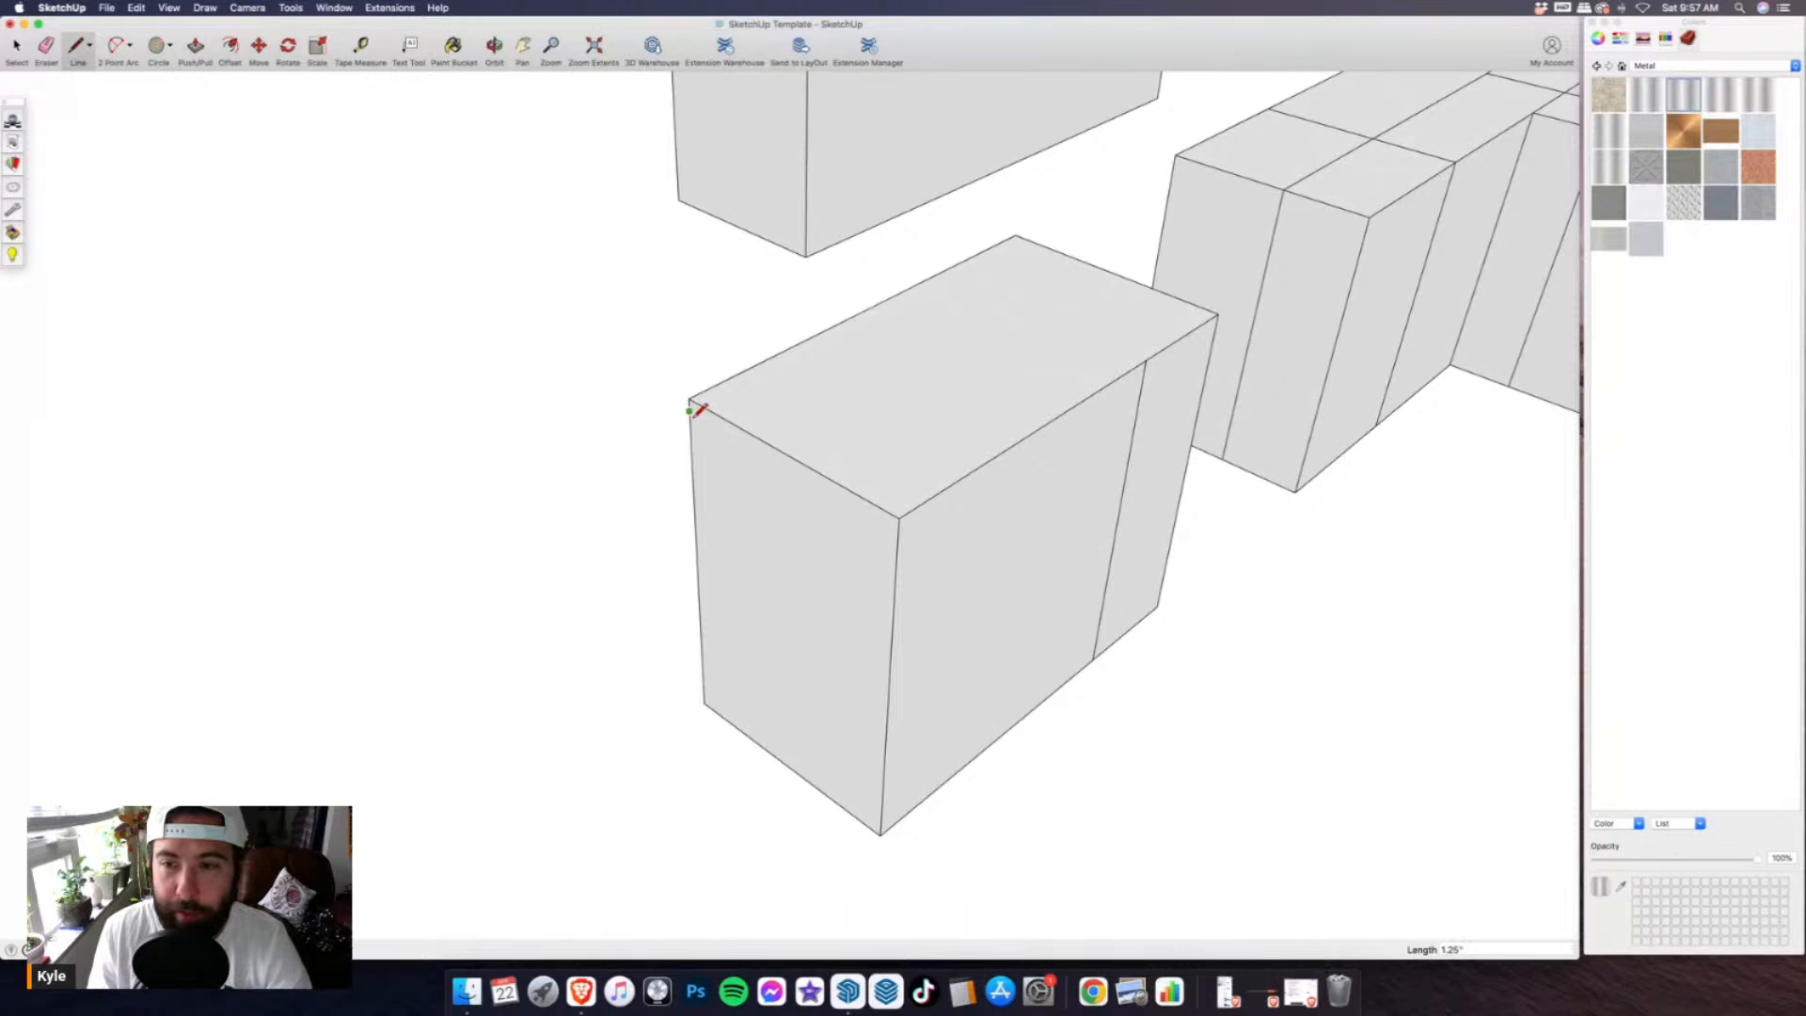
left_click(899, 529)
left_click(1218, 324)
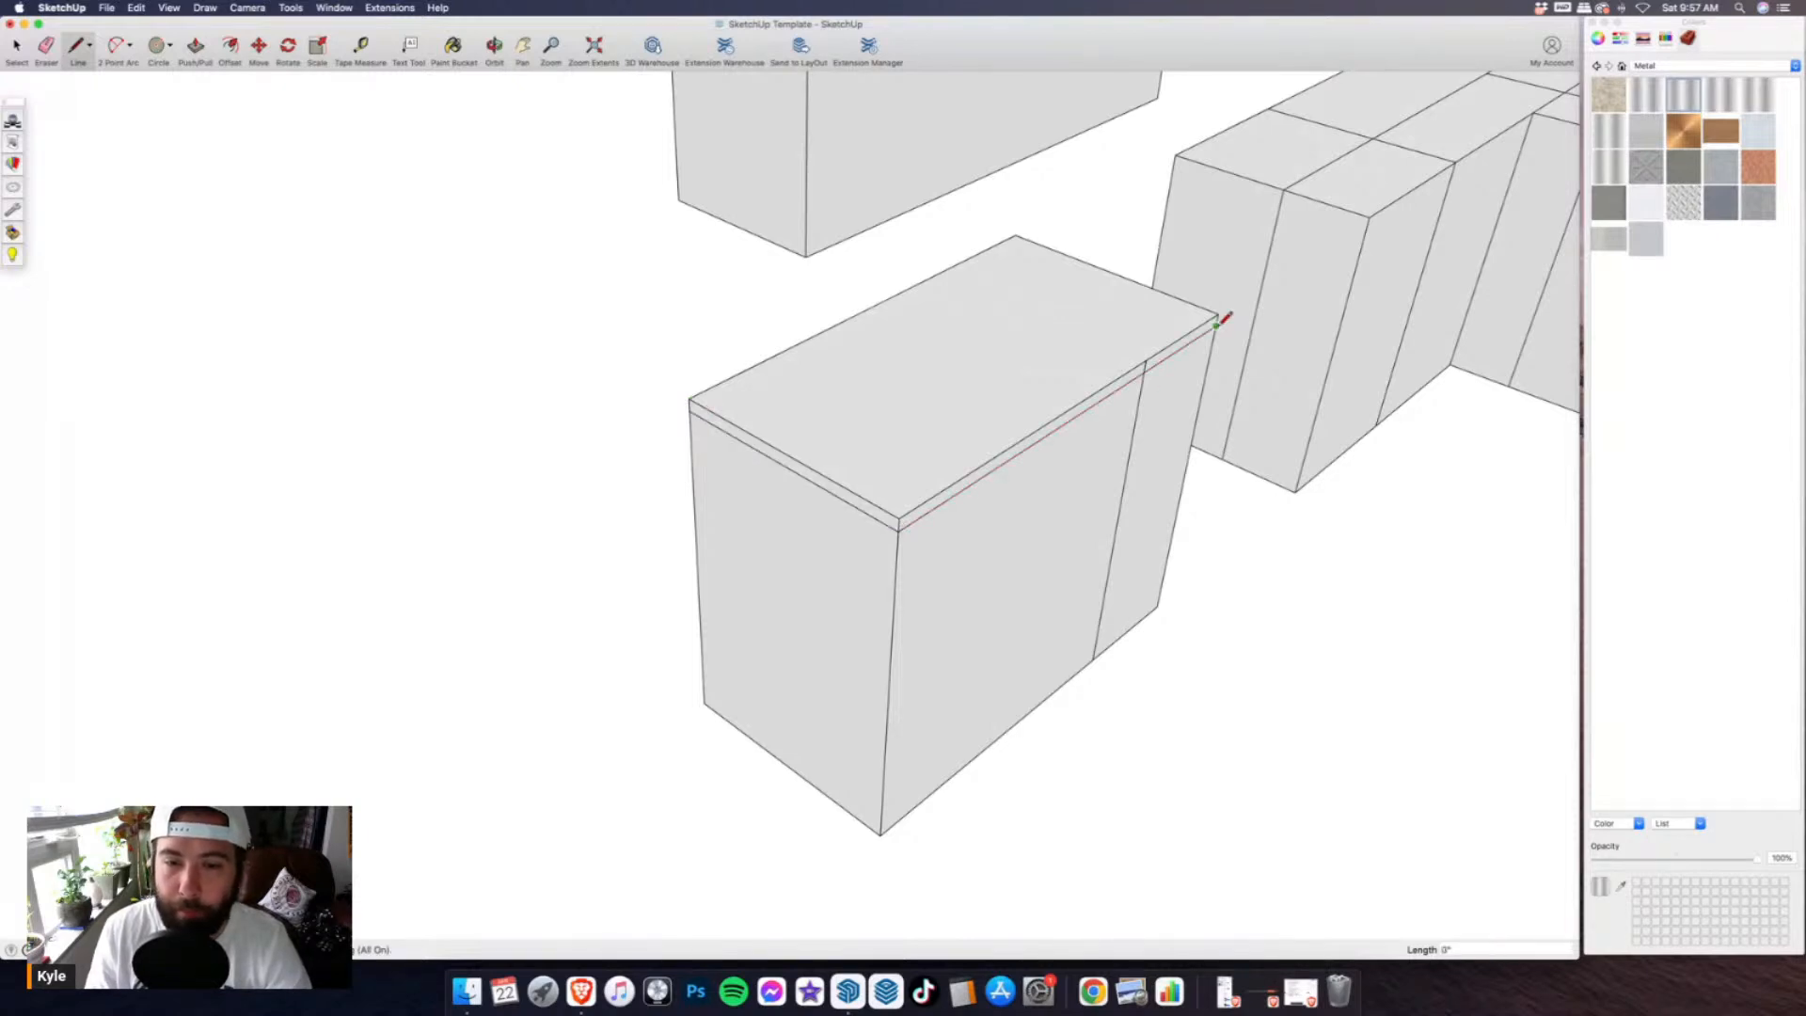
middle_click_drag(1221, 320, 438, 520)
scroll(876, 536, "up", 4)
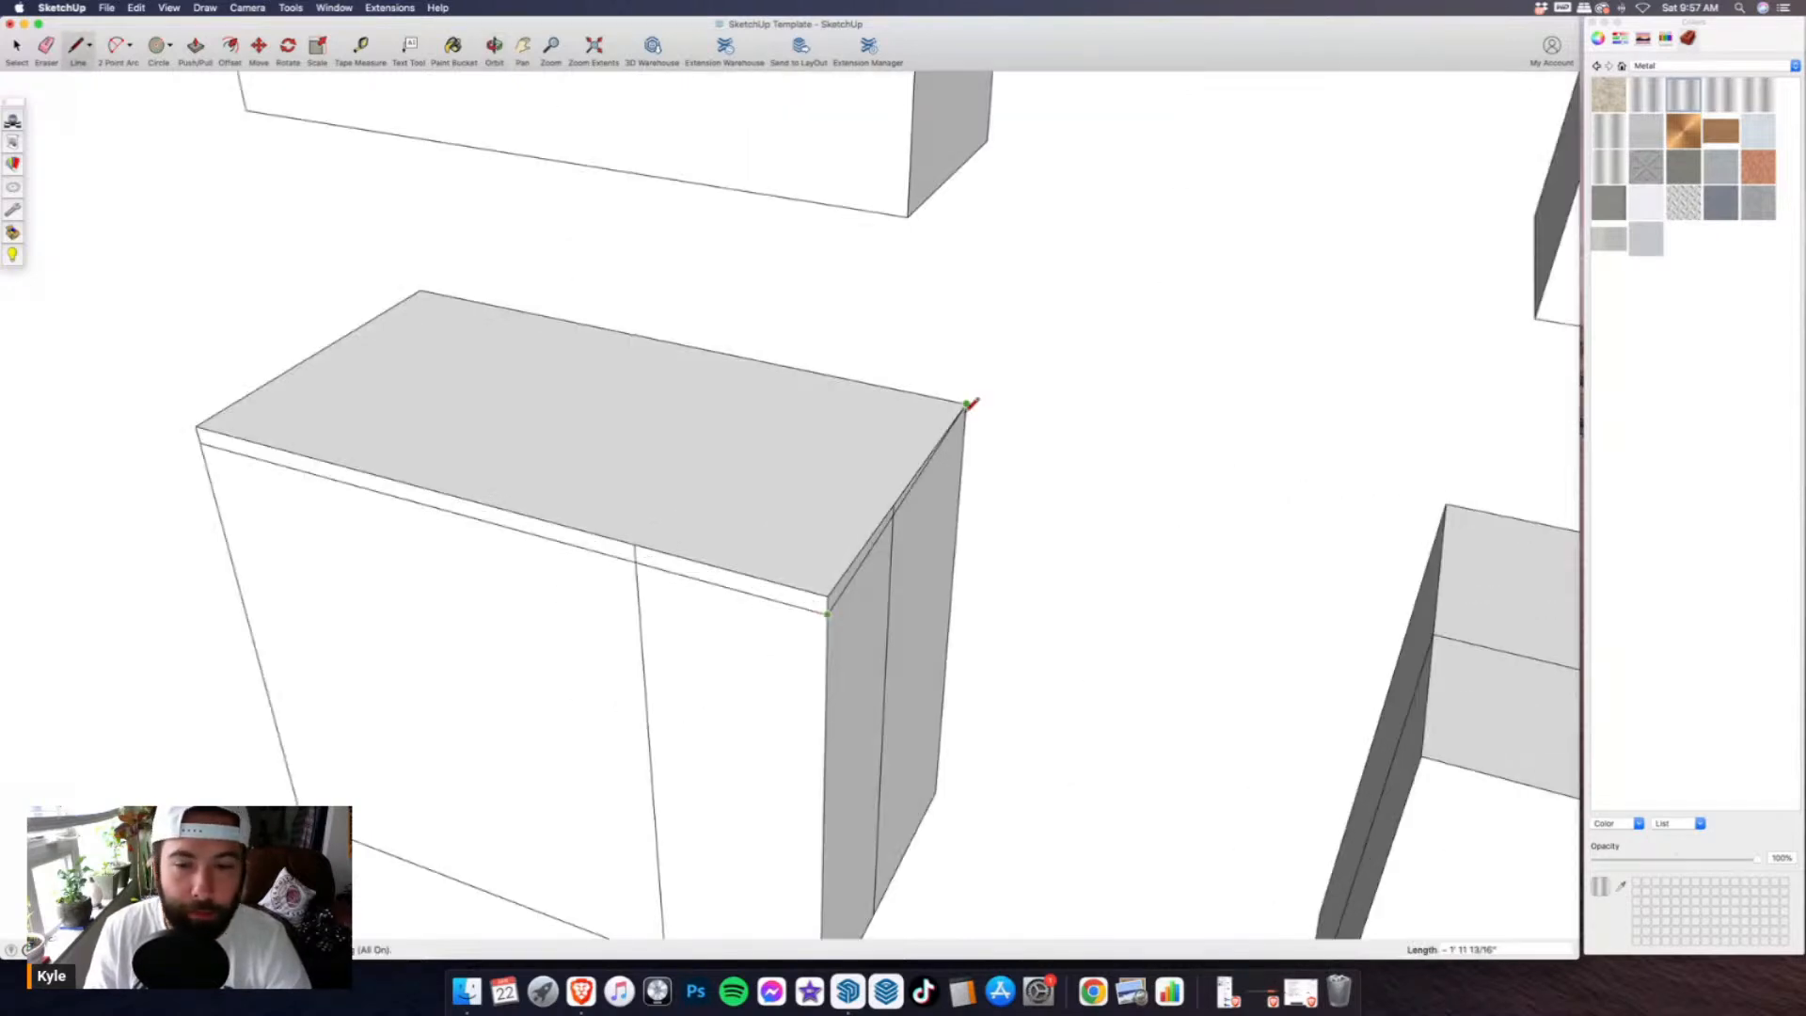
left_click(967, 405)
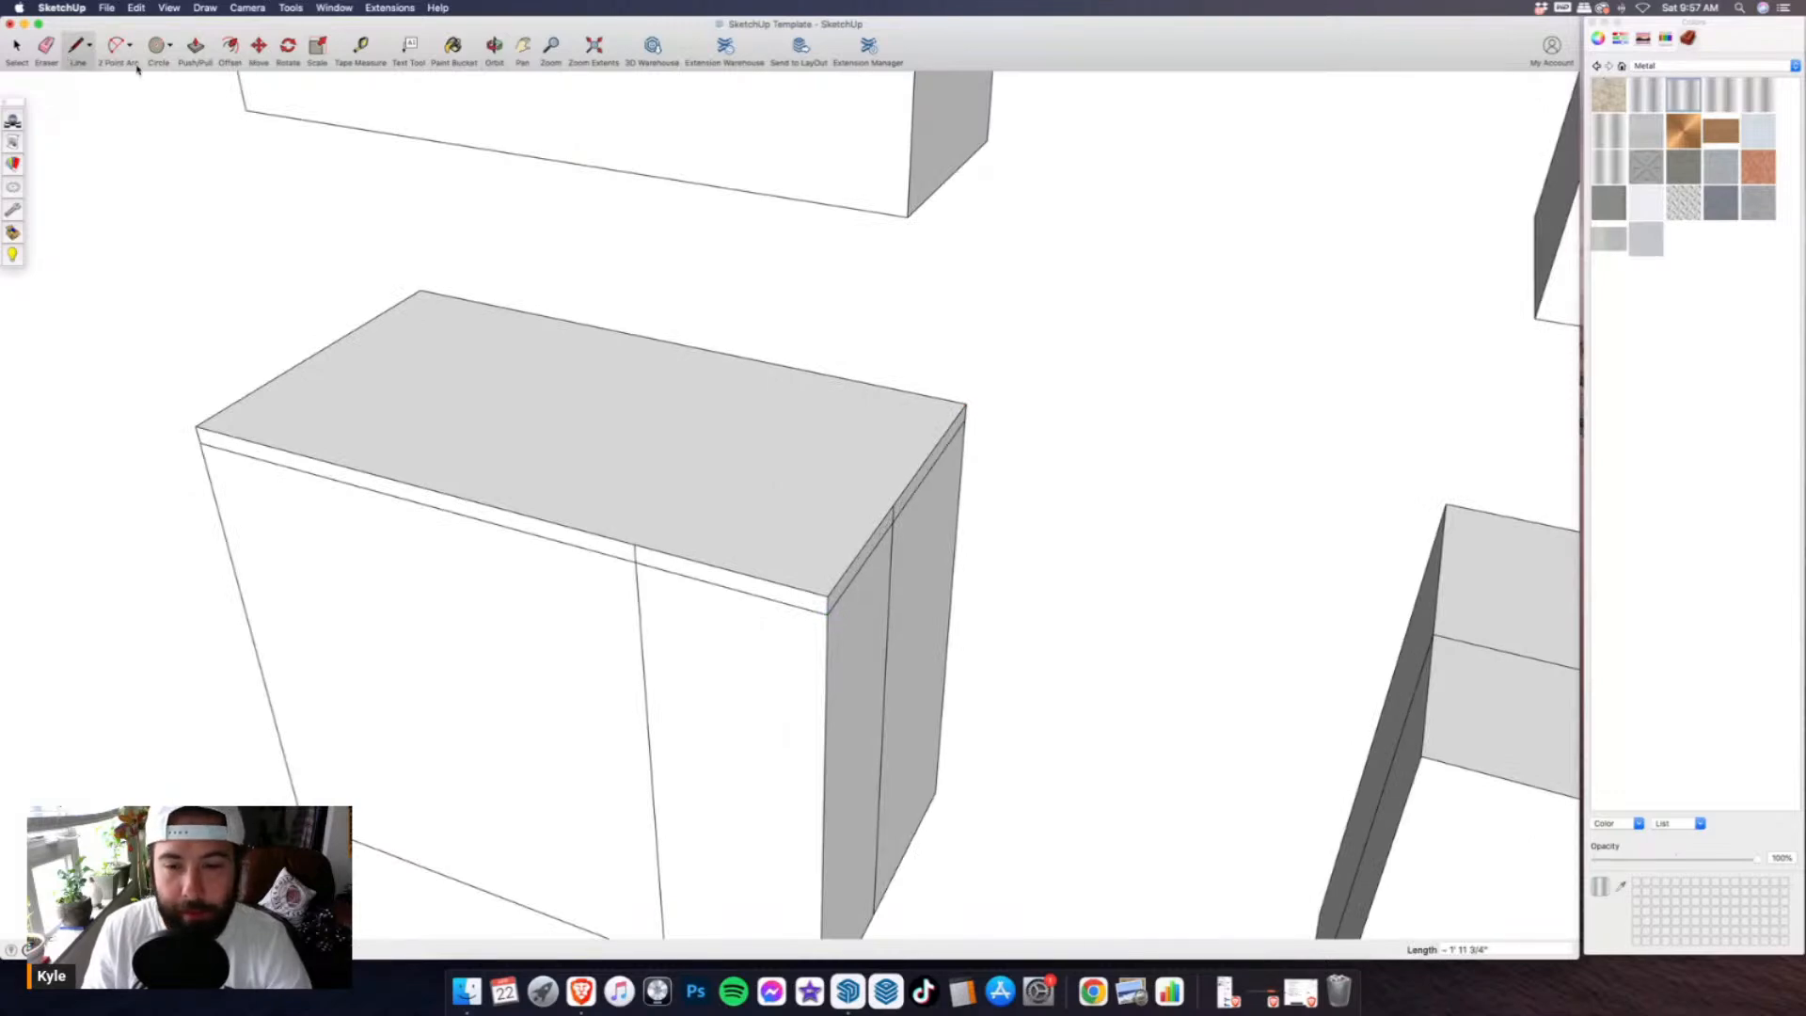
- Erase the remaining vertical seam on the small base cabinet's end and the short divider segments crossing its countertop edge
key("e")
scroll(905, 609, "up", 2)
left_click(912, 610)
scroll(920, 473, "up", 2)
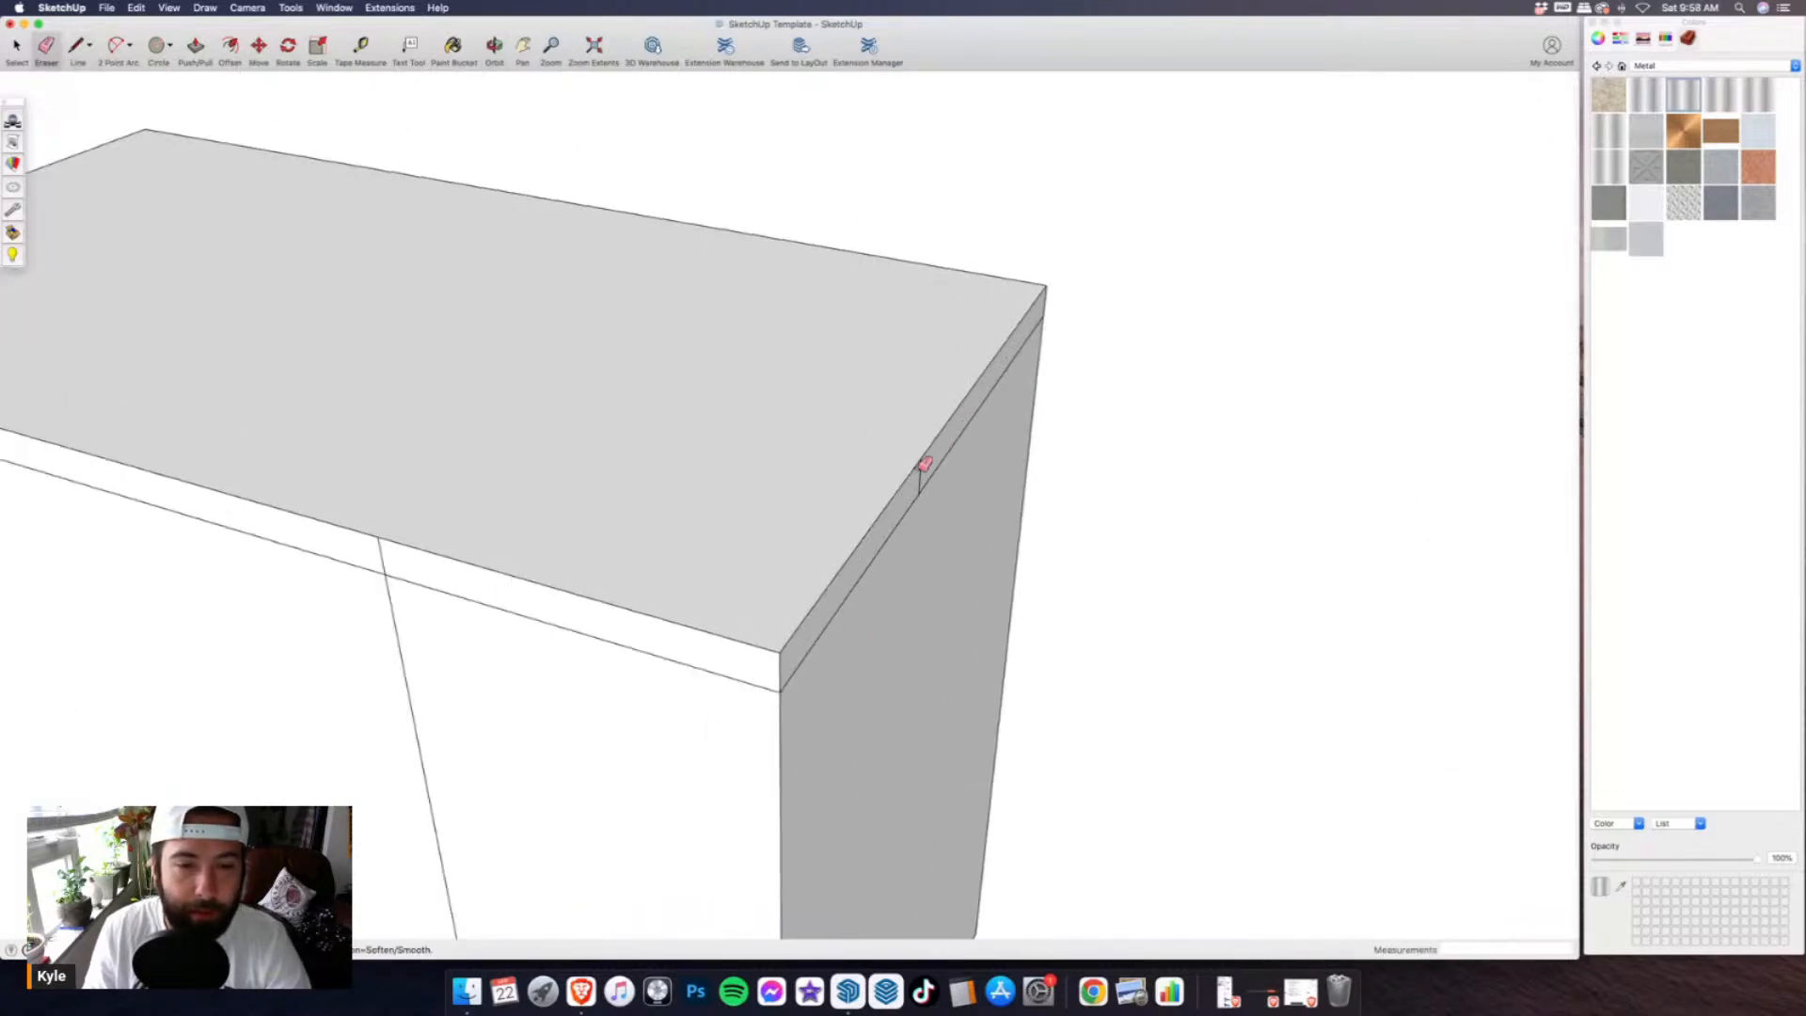
left_click(922, 468)
middle_click_drag(922, 469, 695, 536)
scroll(802, 511, "down", 3)
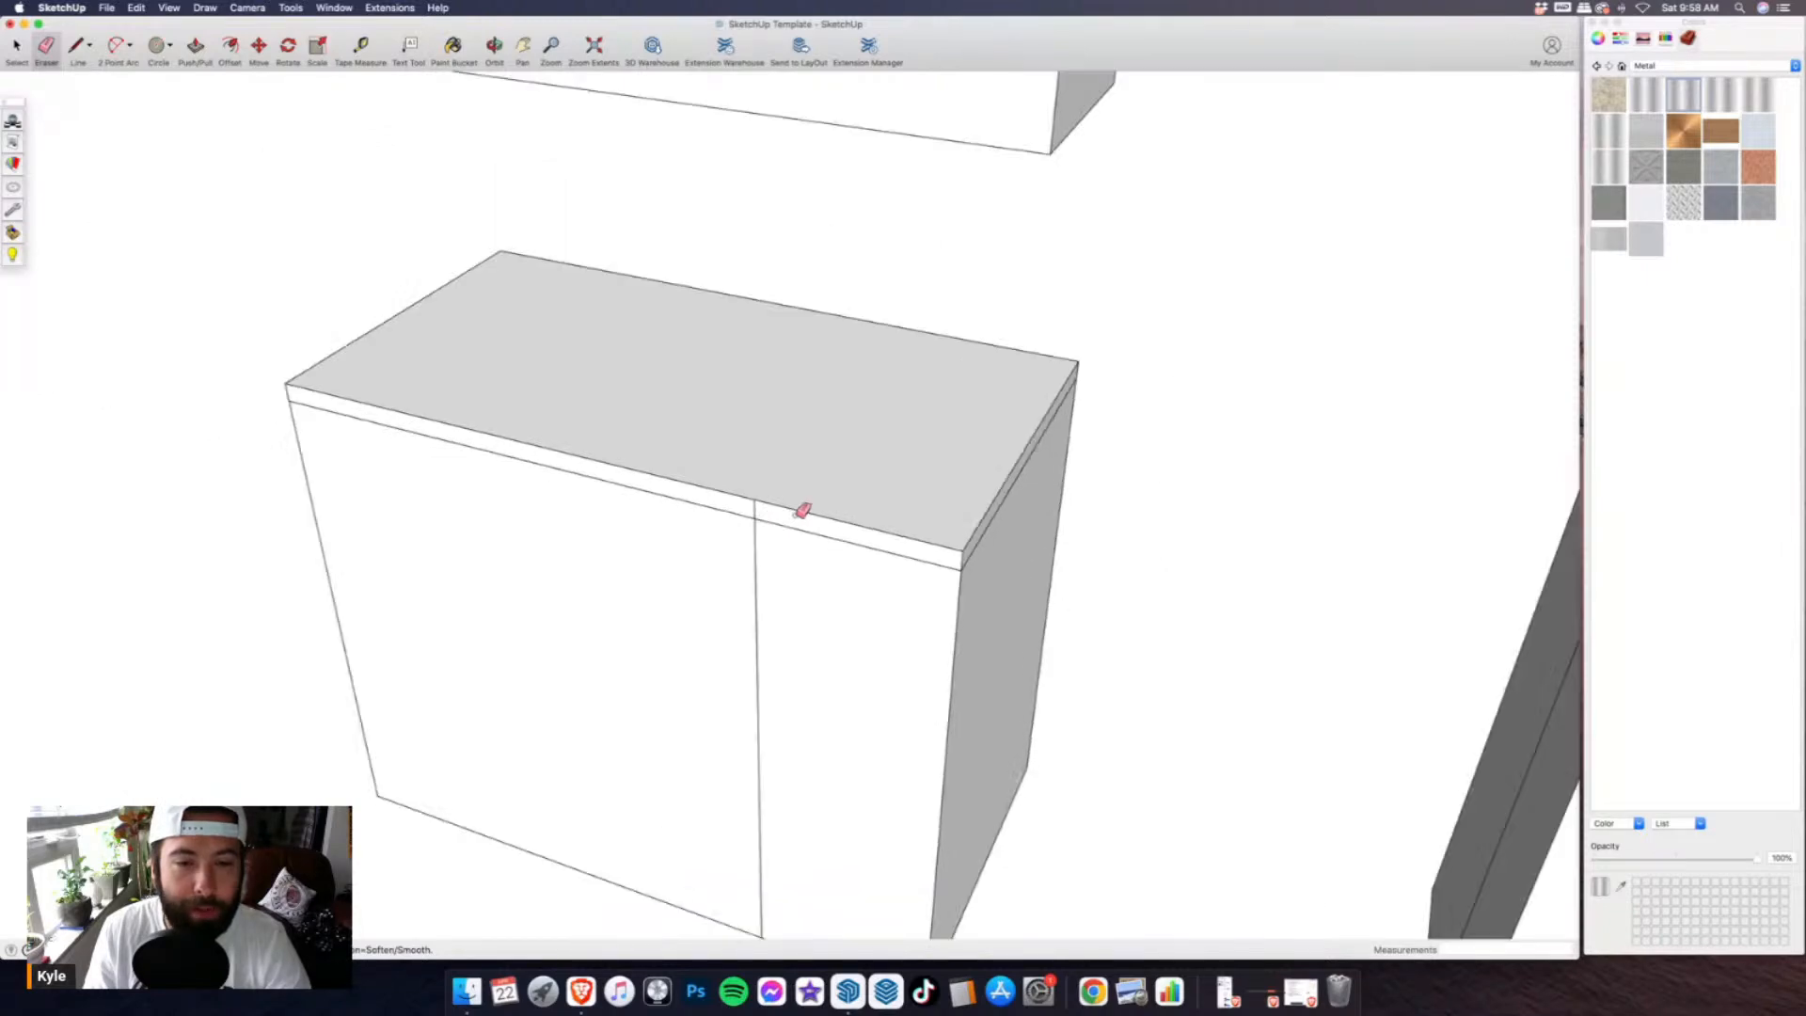
scroll(803, 511, "down", 2)
- Draw a toe kick line 4" above the small base cabinet's bottom edge and erase the divider segment below it
mouse_move(831, 488)
middle_mouse_down()
mouse_move(1137, 512)
mouse_move(698, 696)
middle_mouse_up()
key("l")
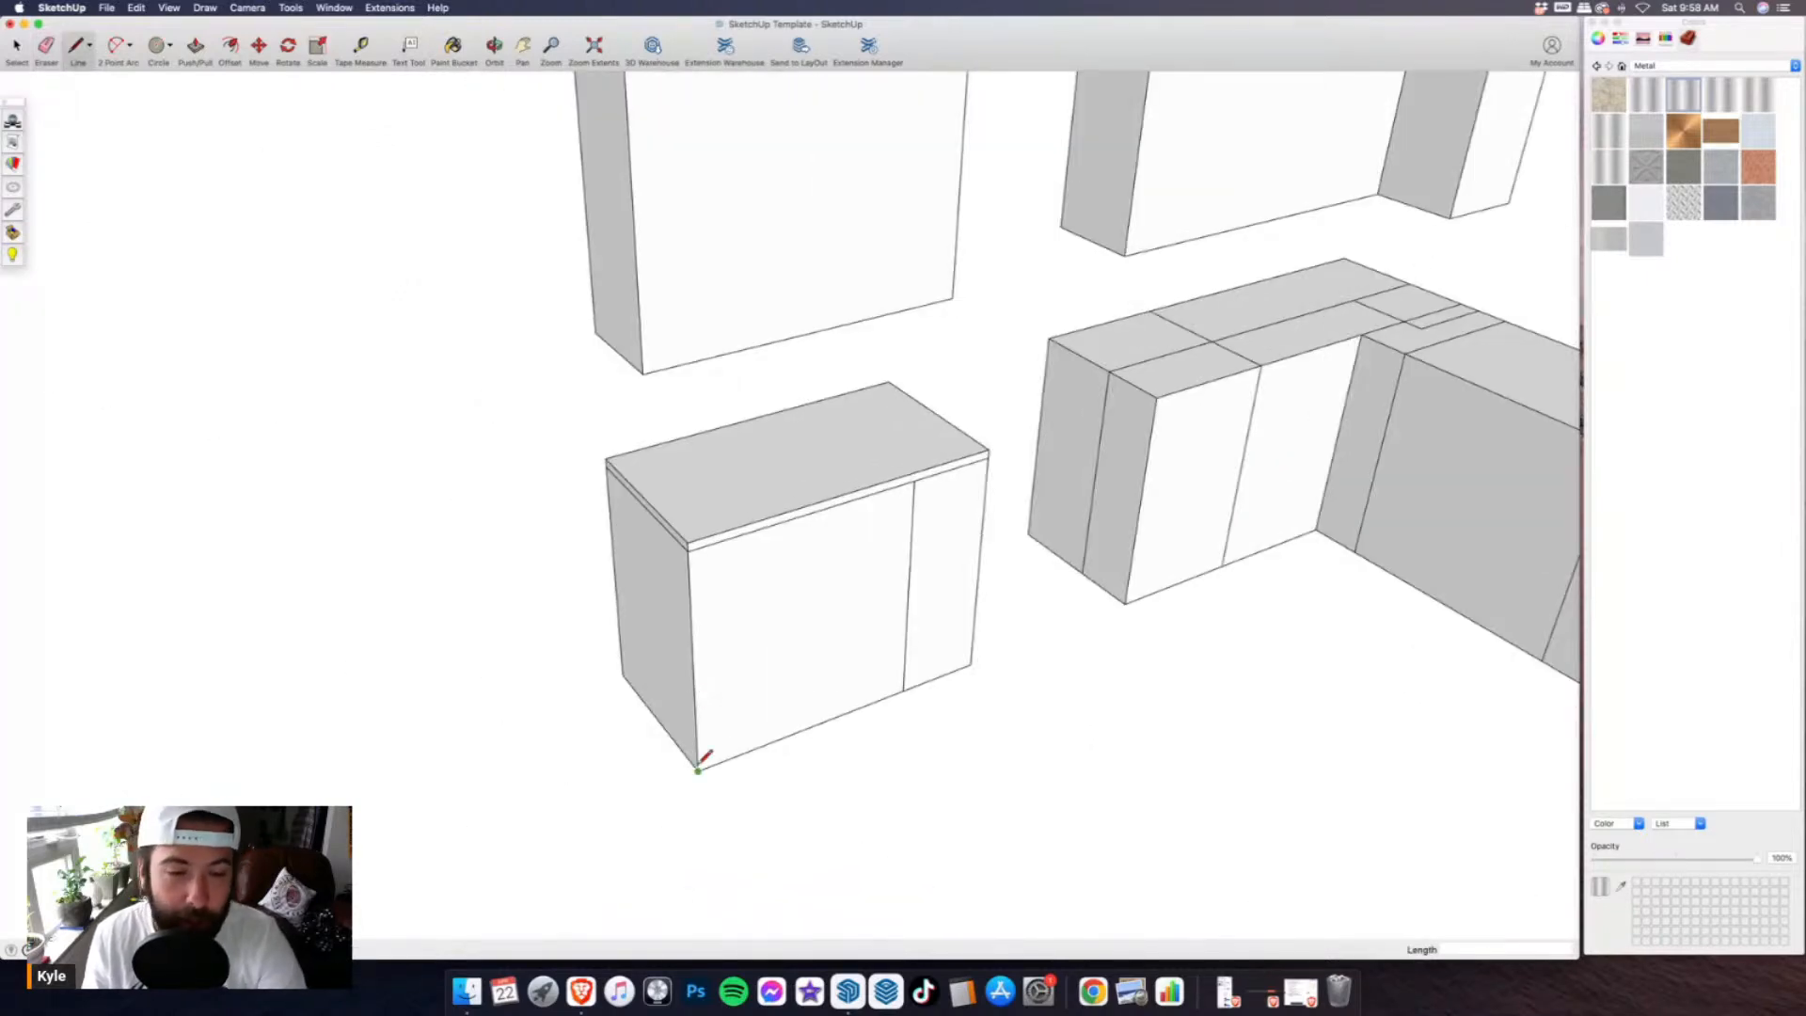
left_click(698, 770)
key("Return")
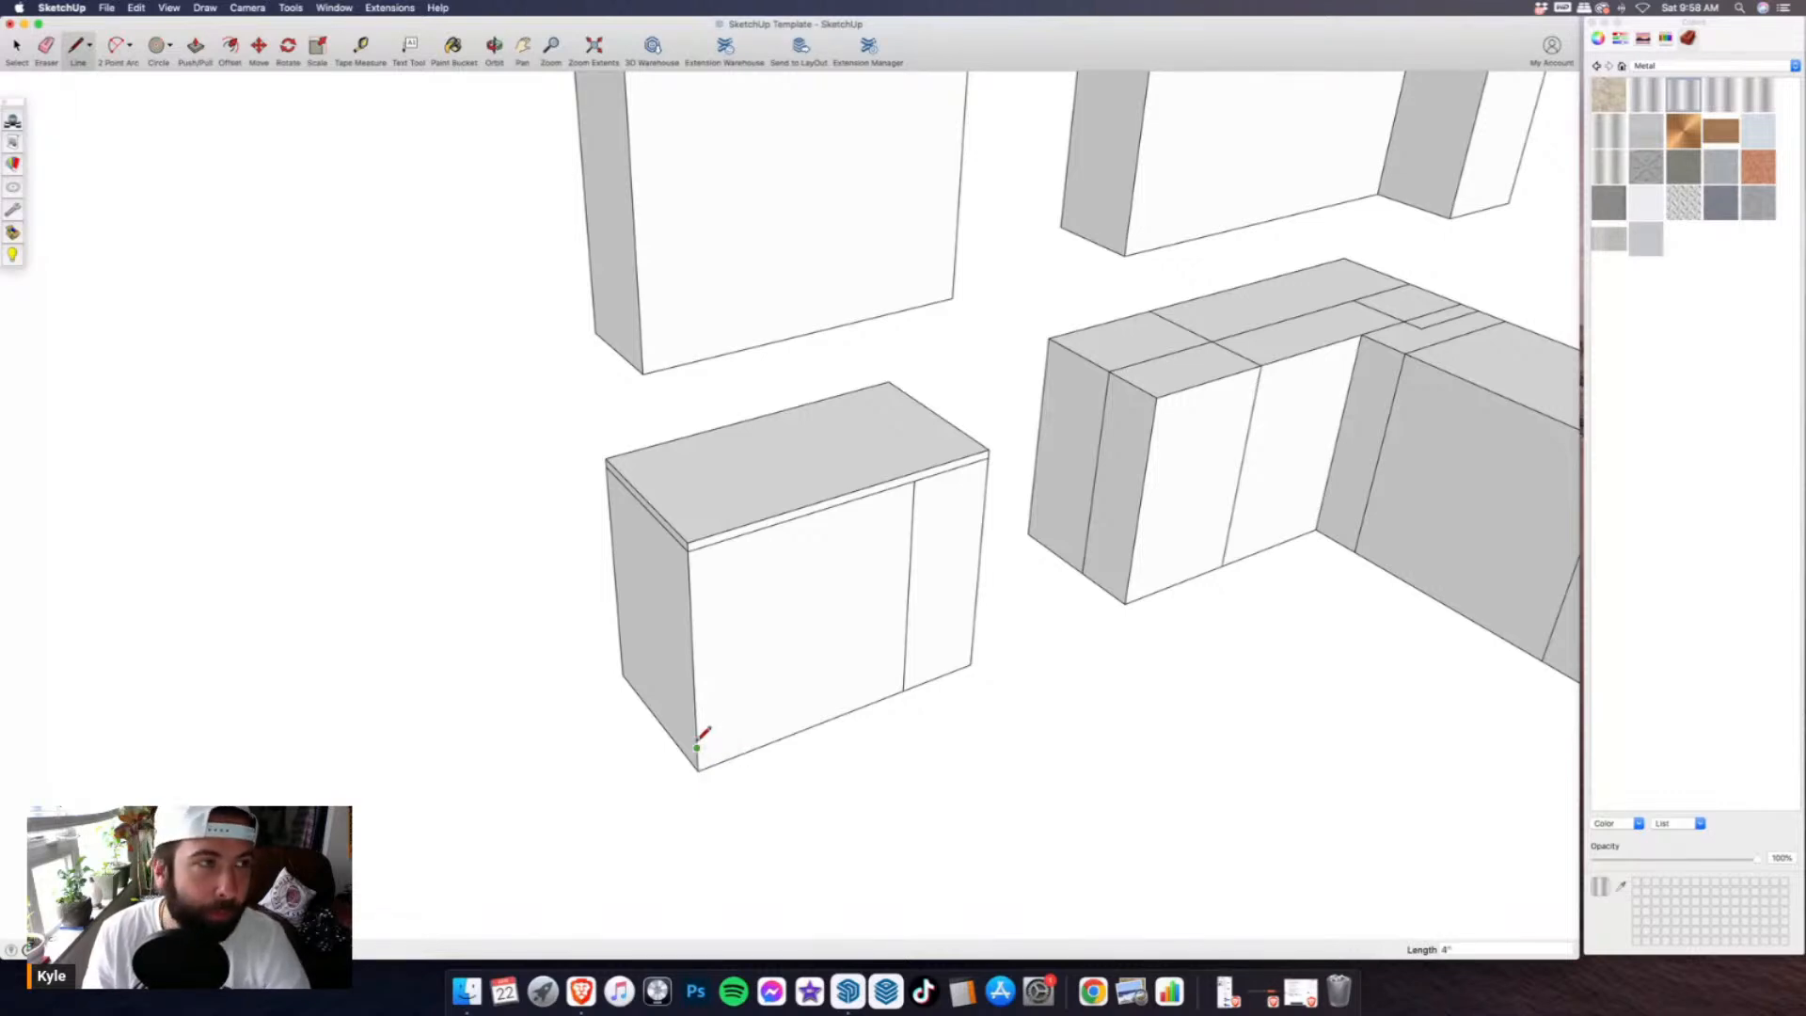
left_click(973, 642)
left_click(47, 49)
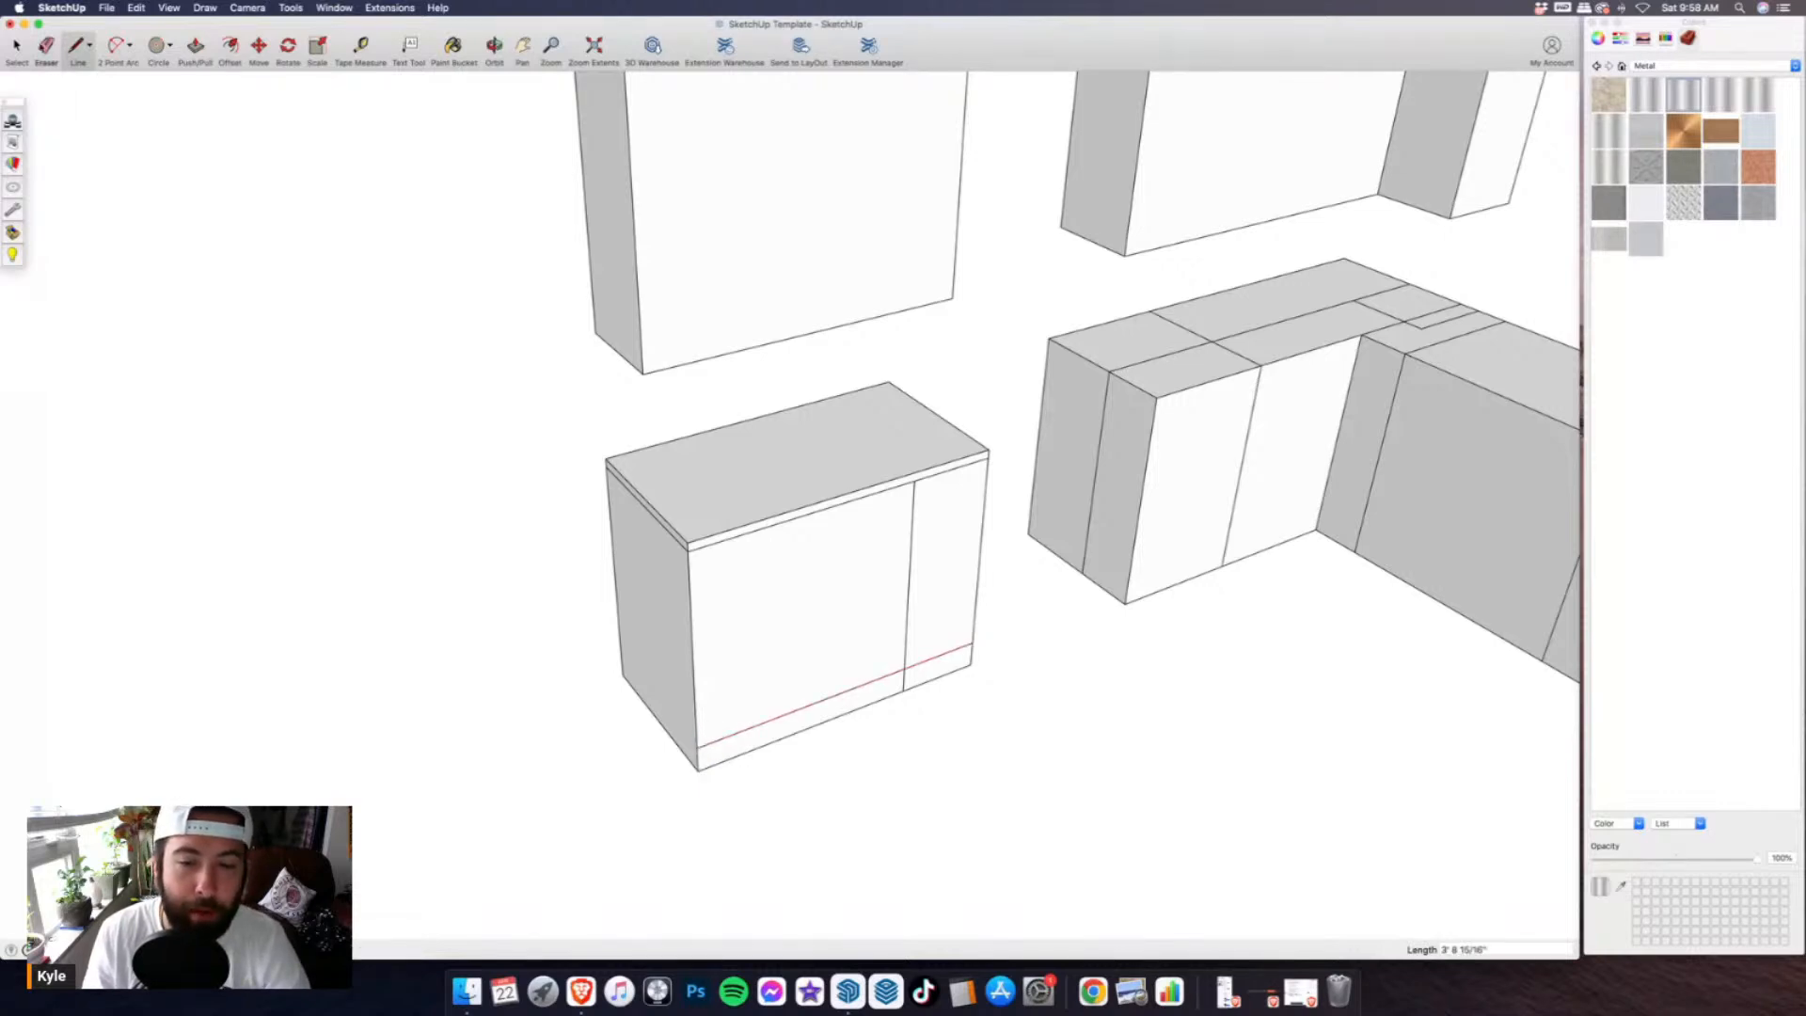
key("e")
left_click(909, 688)
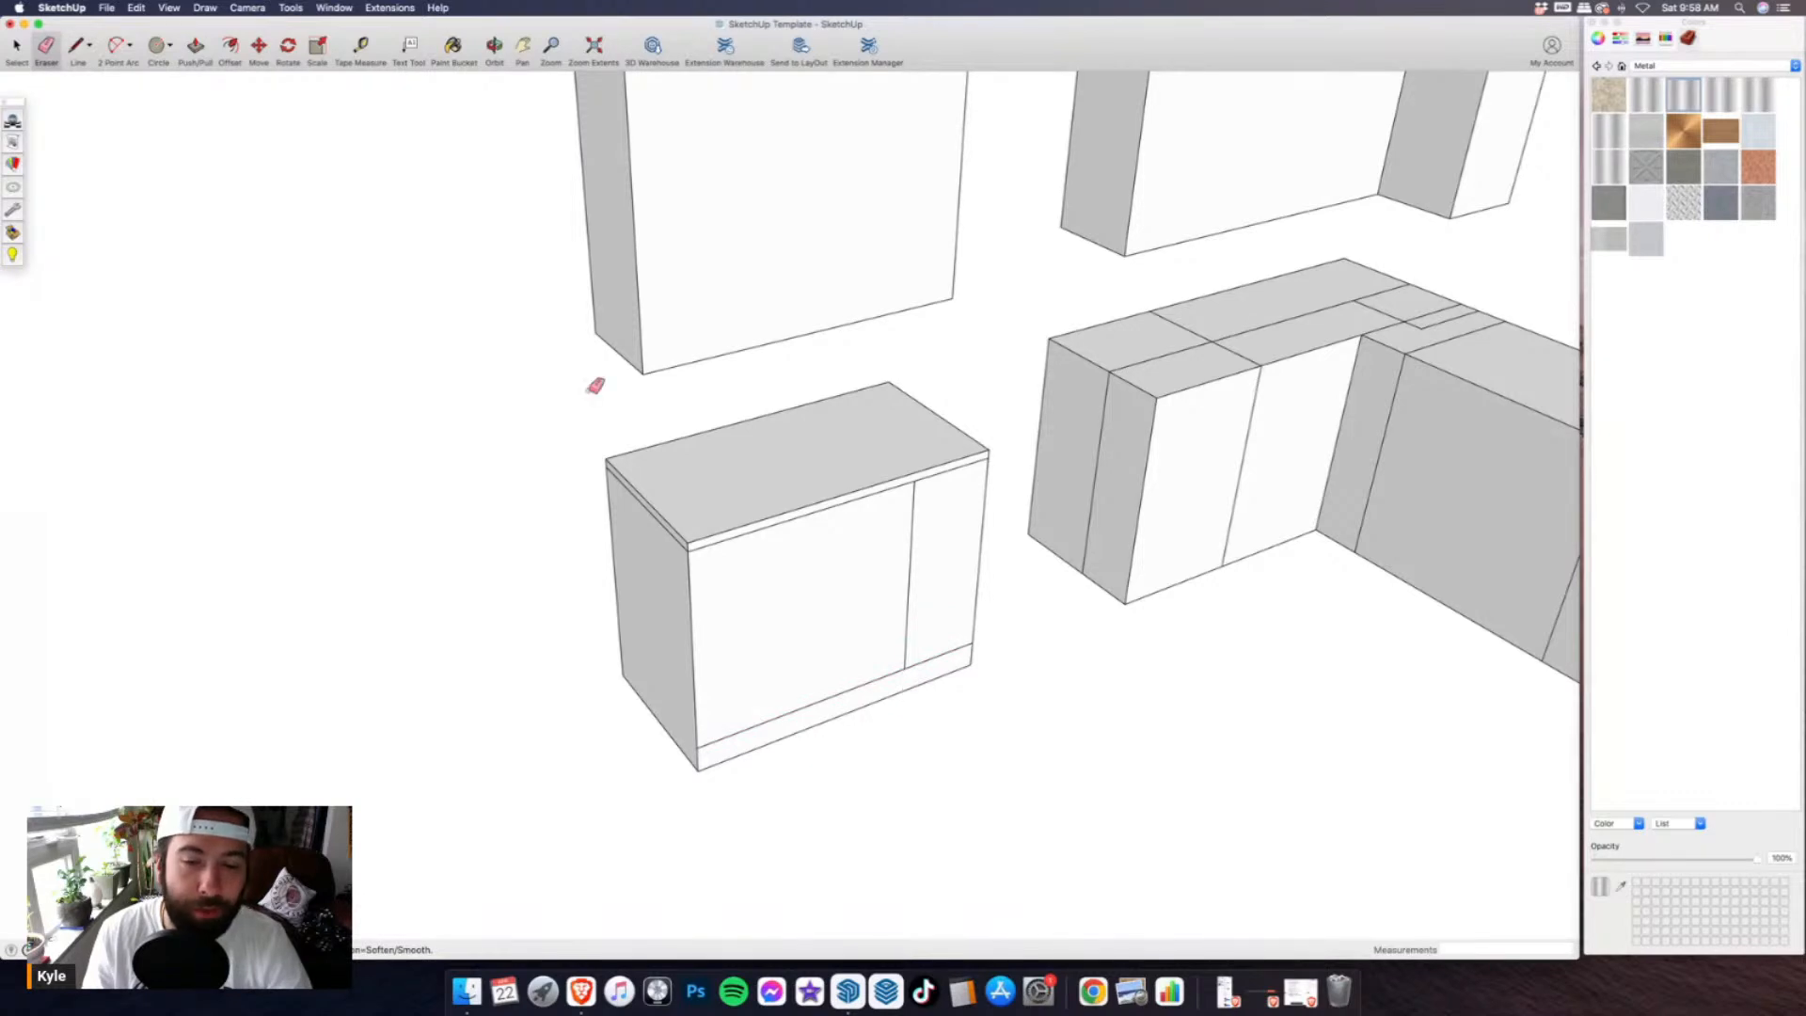
- Recess the small base cabinet's toe kick 2" and erase the leftover strip on the floor
key("p")
left_click(947, 665)
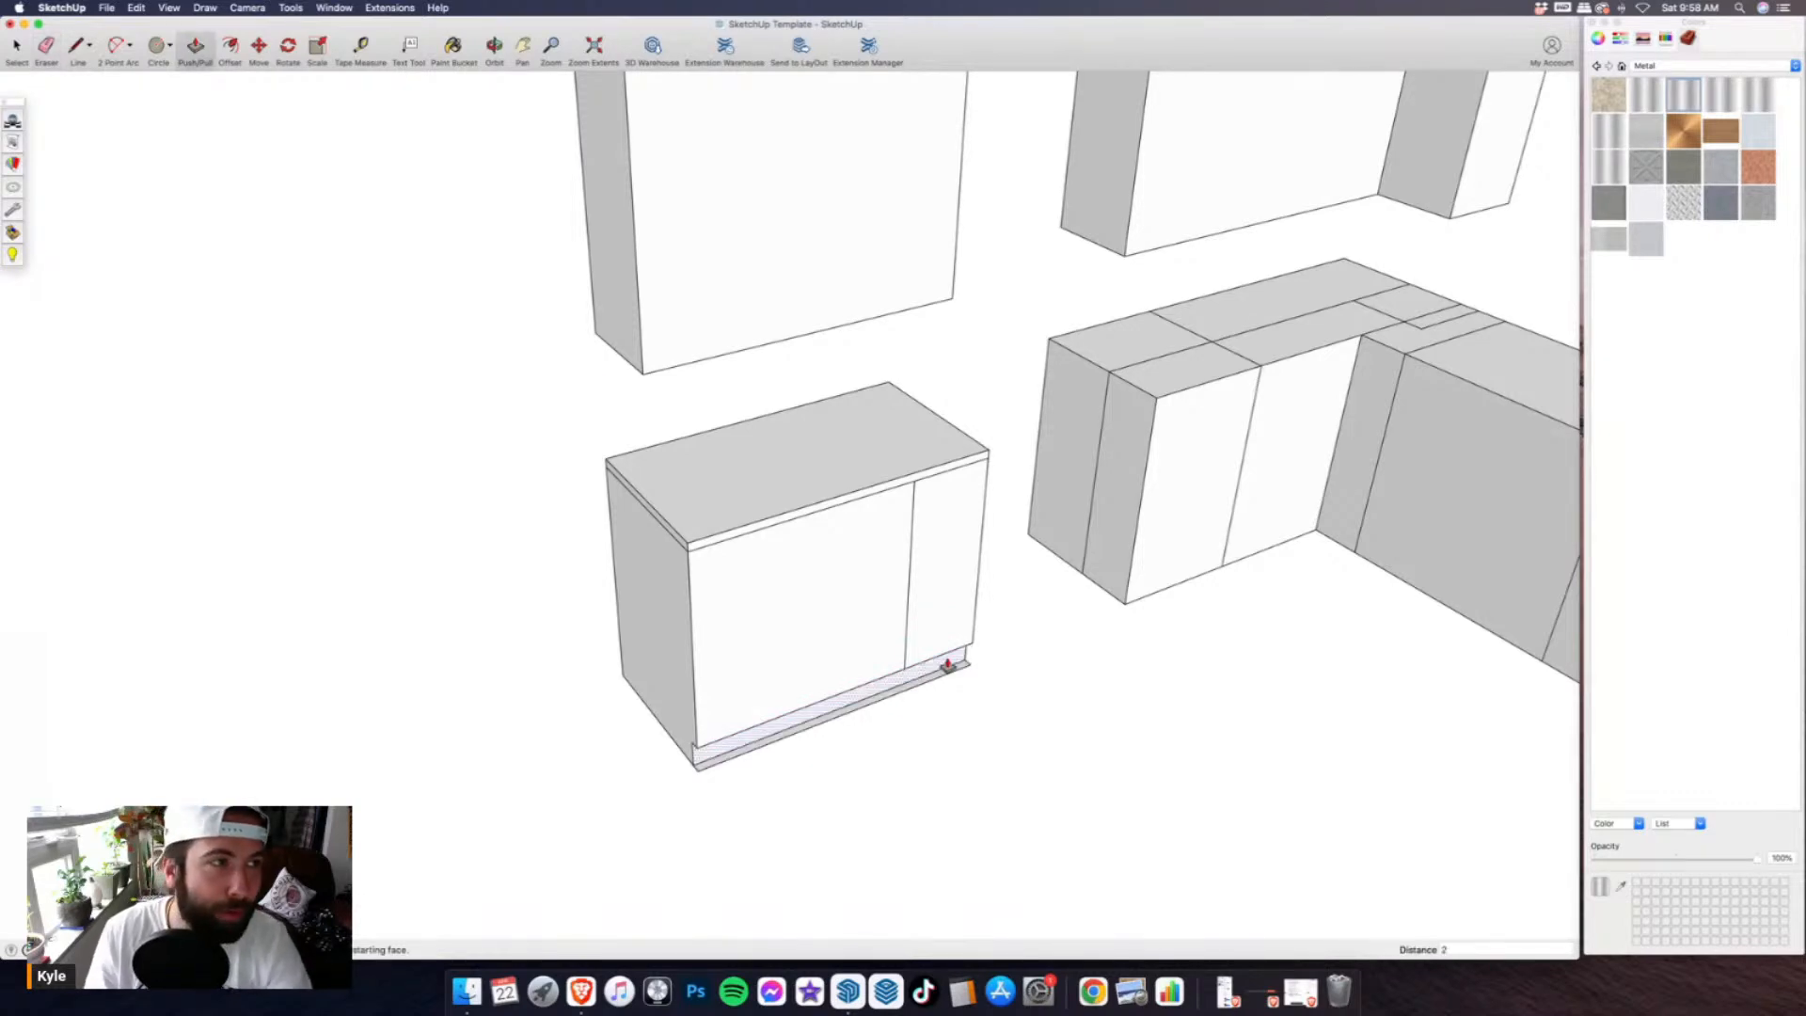
key("Return")
key("e")
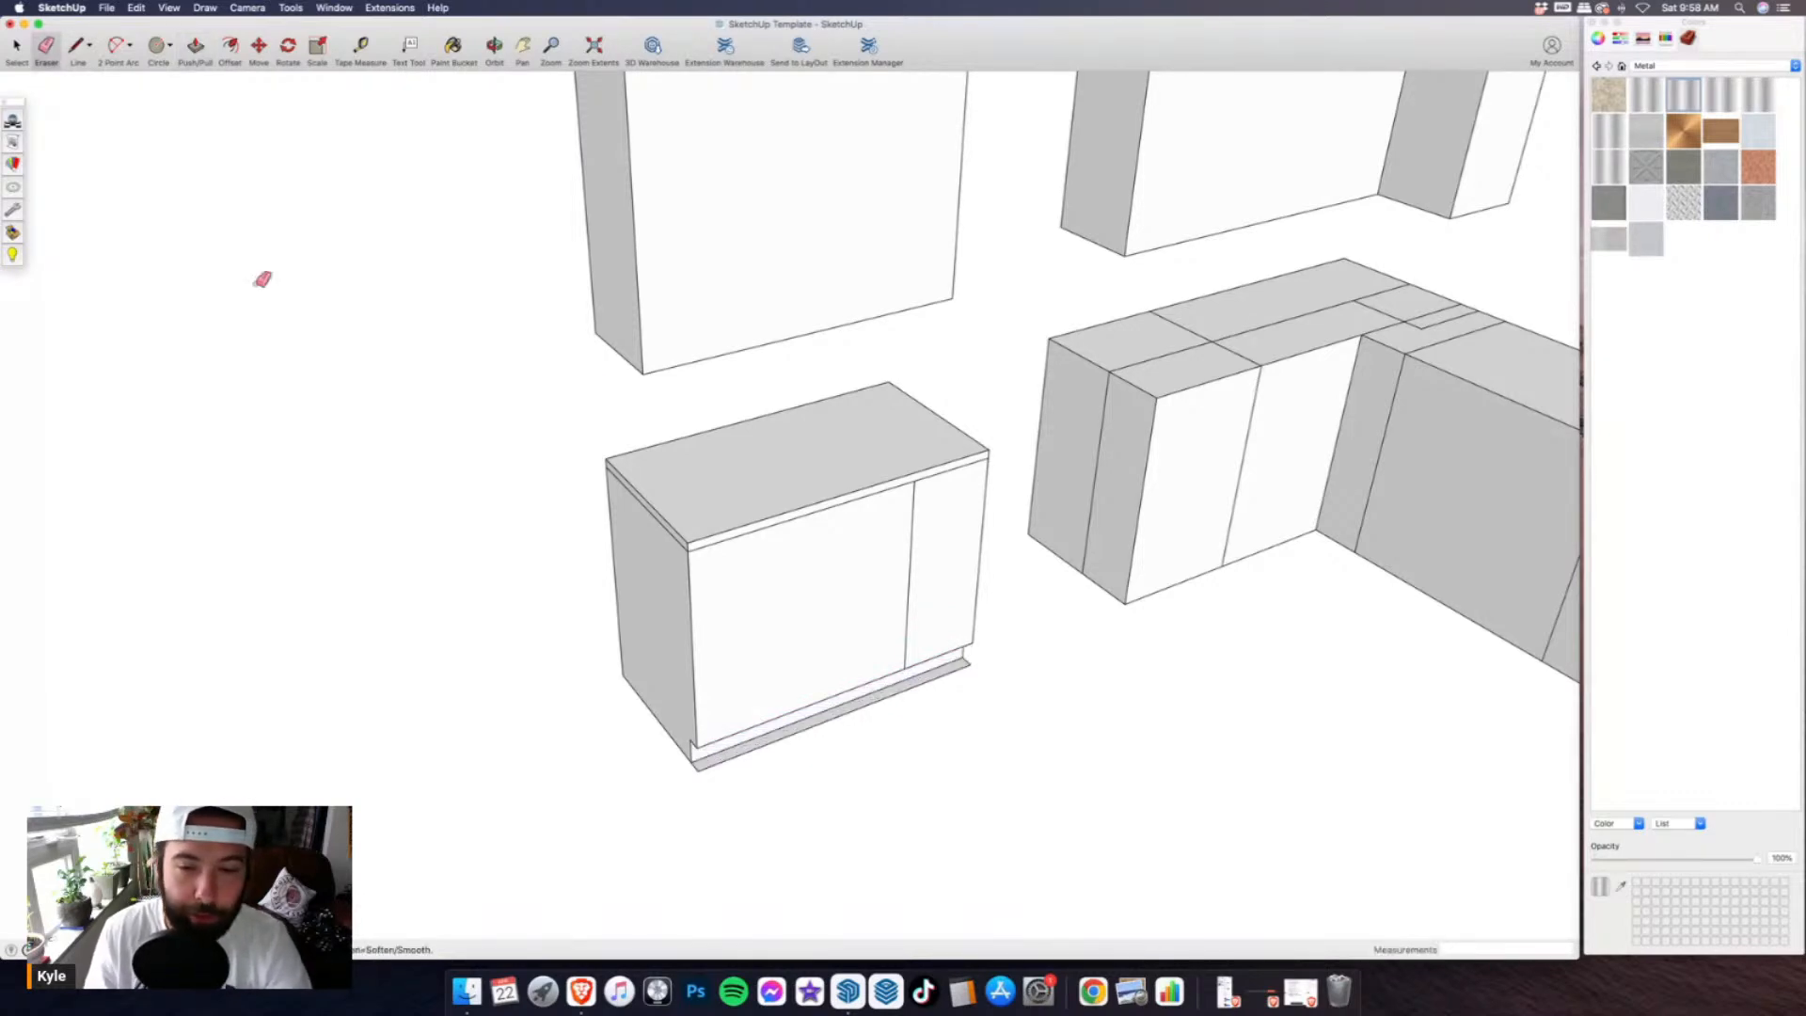
left_click(703, 766)
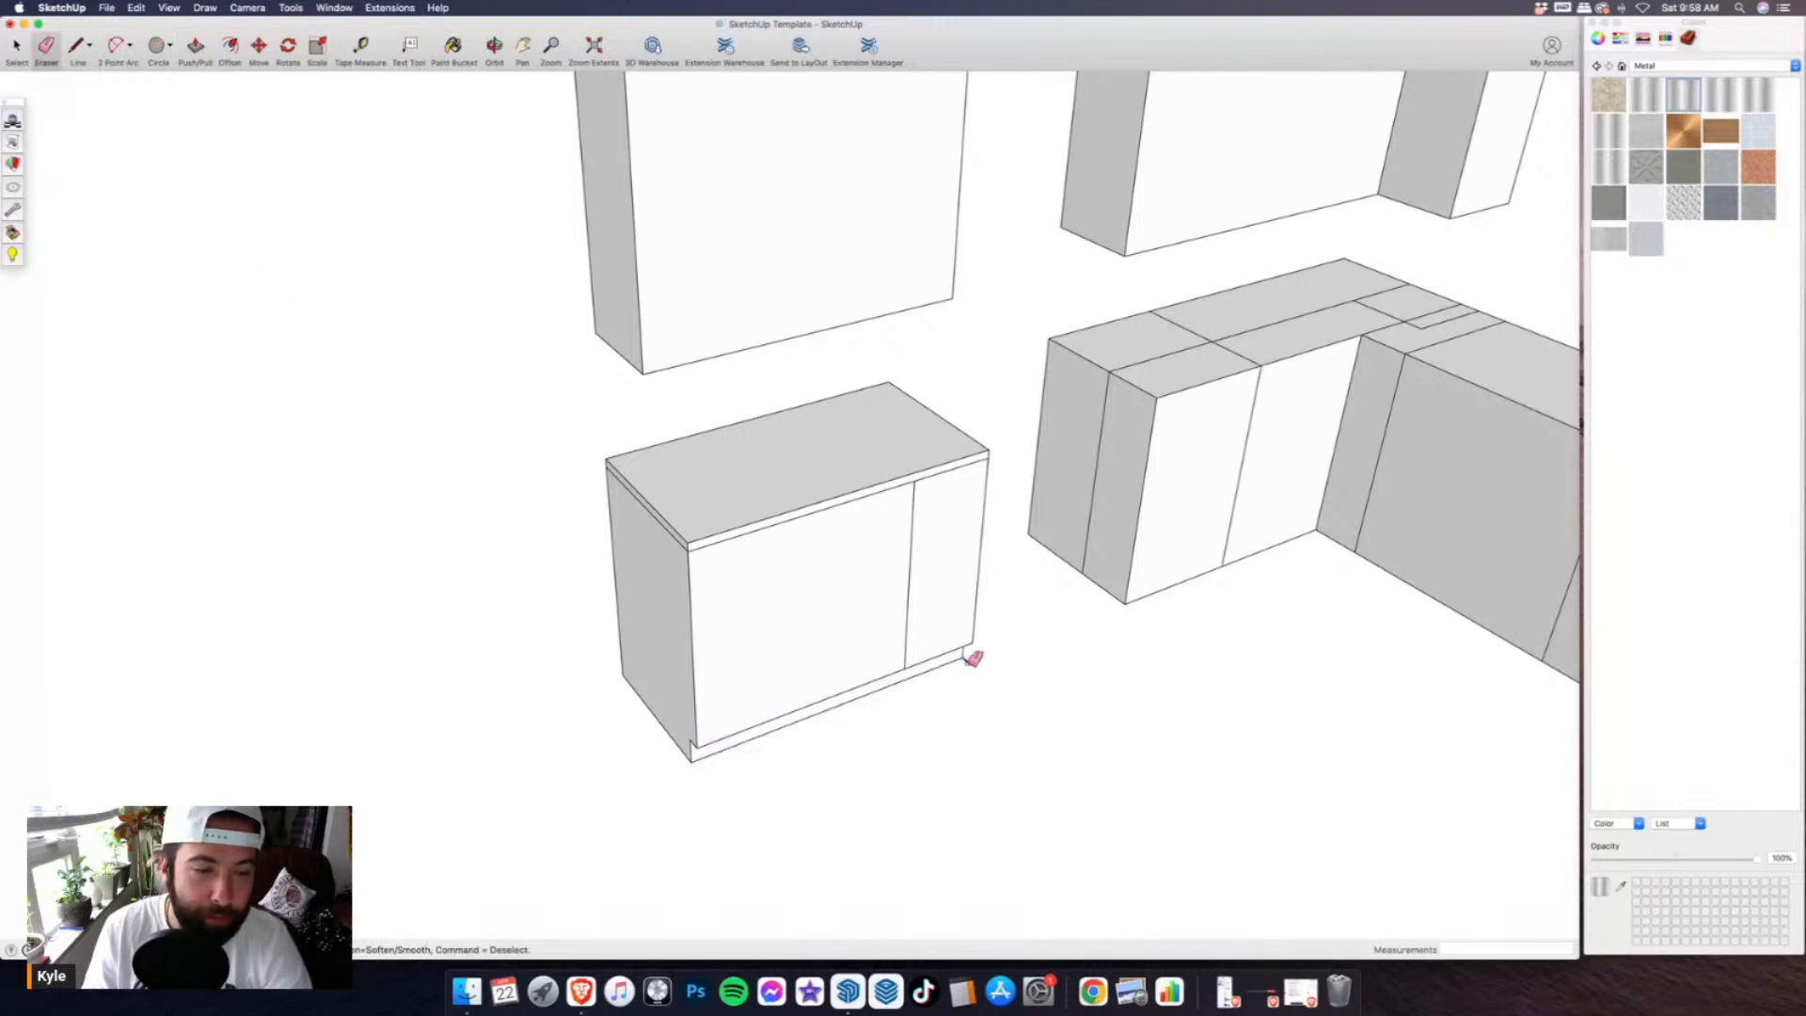
- Divide the small base cabinet's wide front into three drawers, with lines 7" below the countertop and halfway down the remaining height
scroll(973, 659, "down", 5)
mouse_move(973, 658)
middle_mouse_down()
mouse_move(871, 552)
mouse_move(357, 767)
middle_mouse_up()
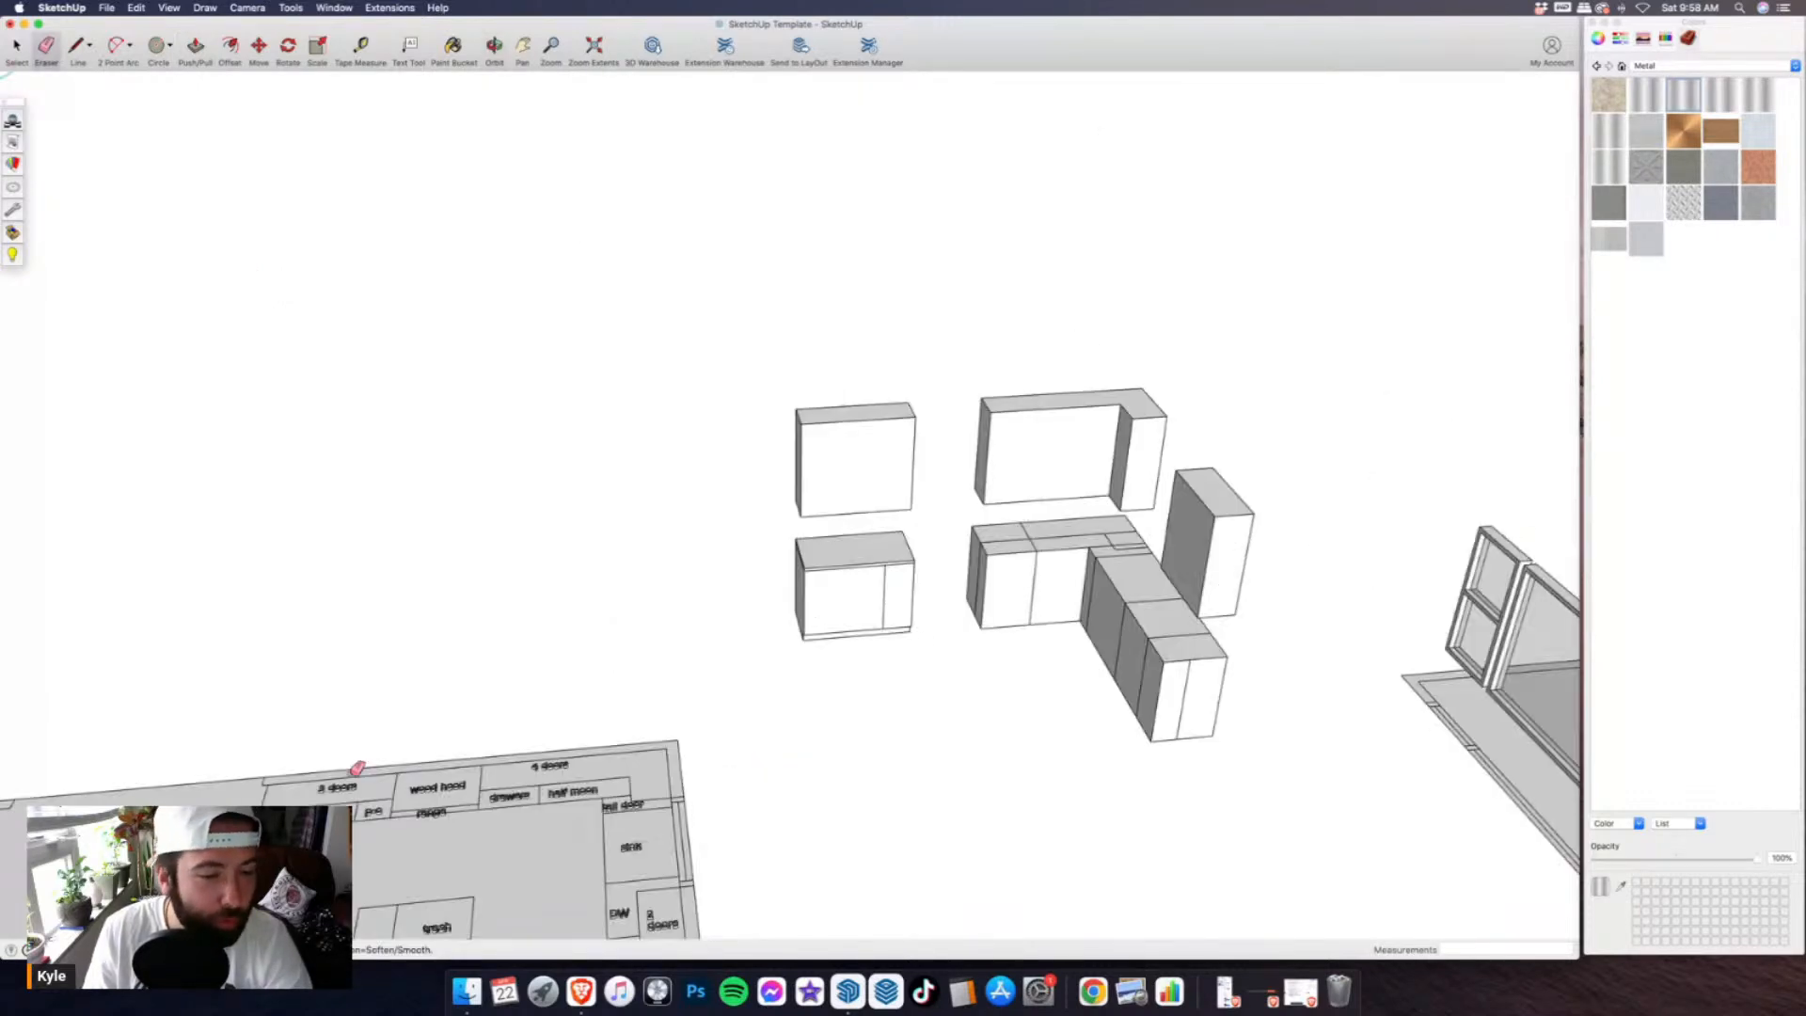
scroll(358, 767, "up", 5)
scroll(373, 762, "down", 4)
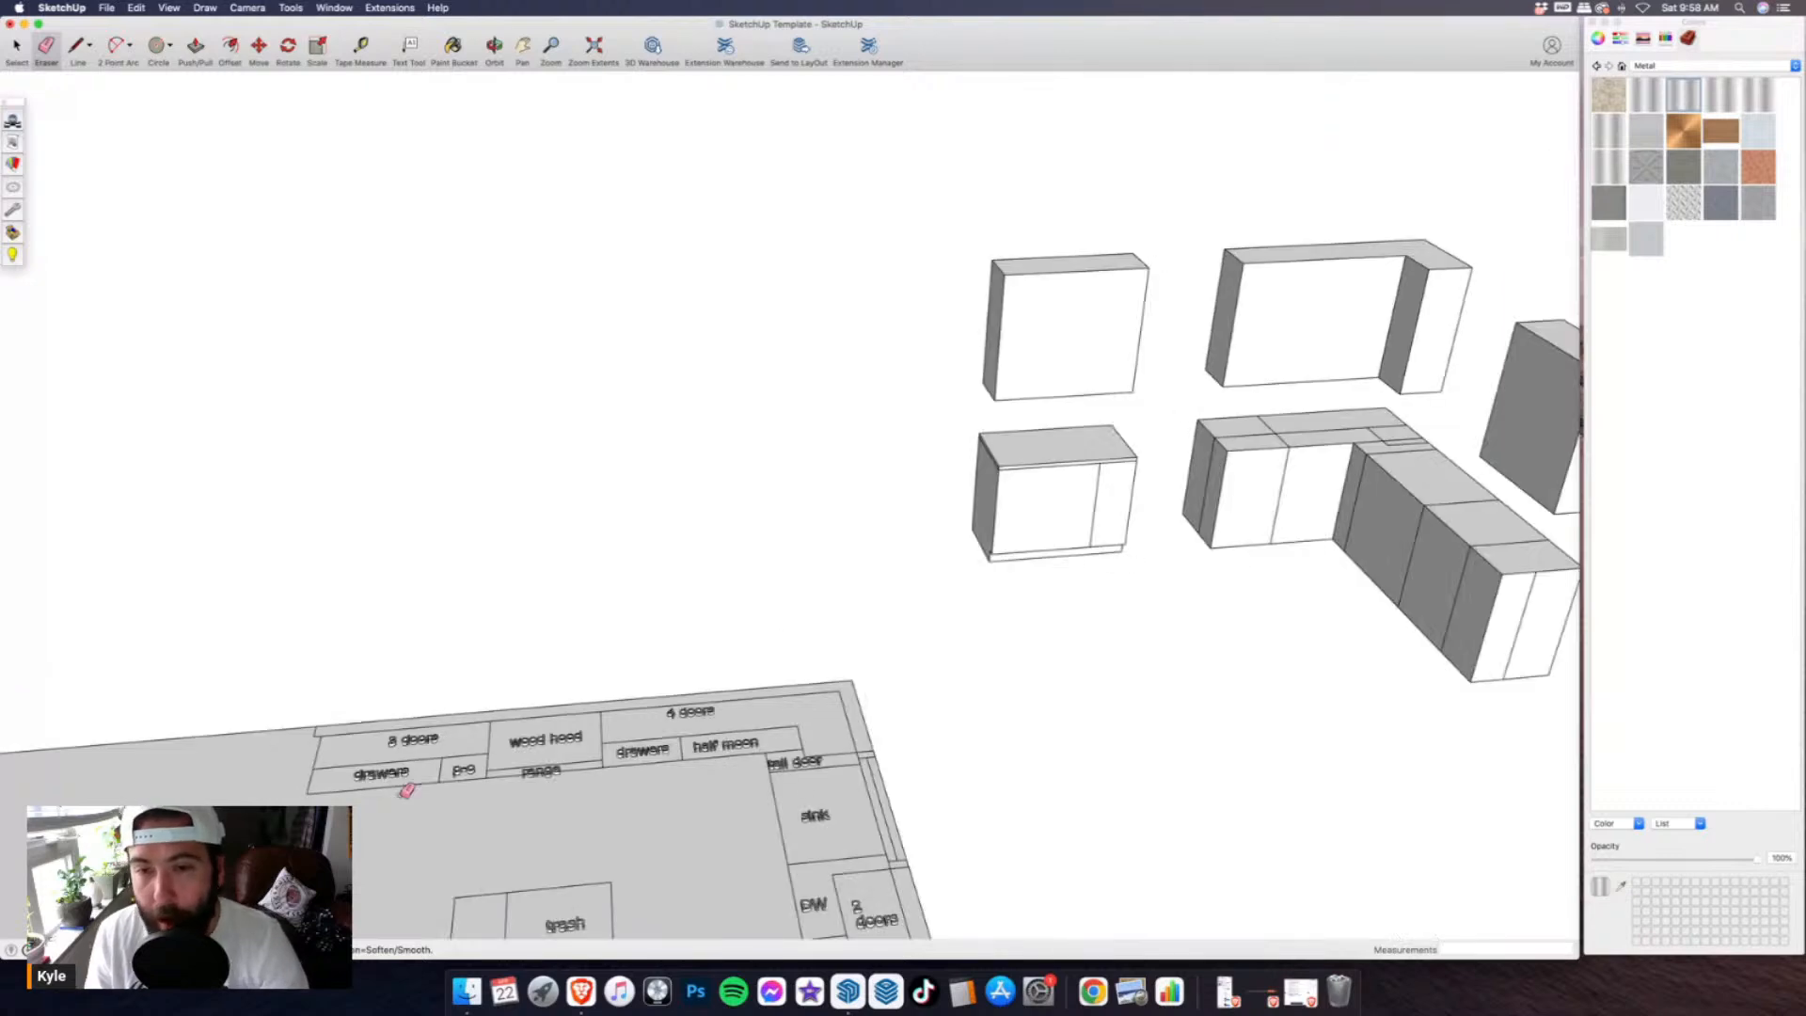
scroll(1115, 507, "up", 3)
key("l")
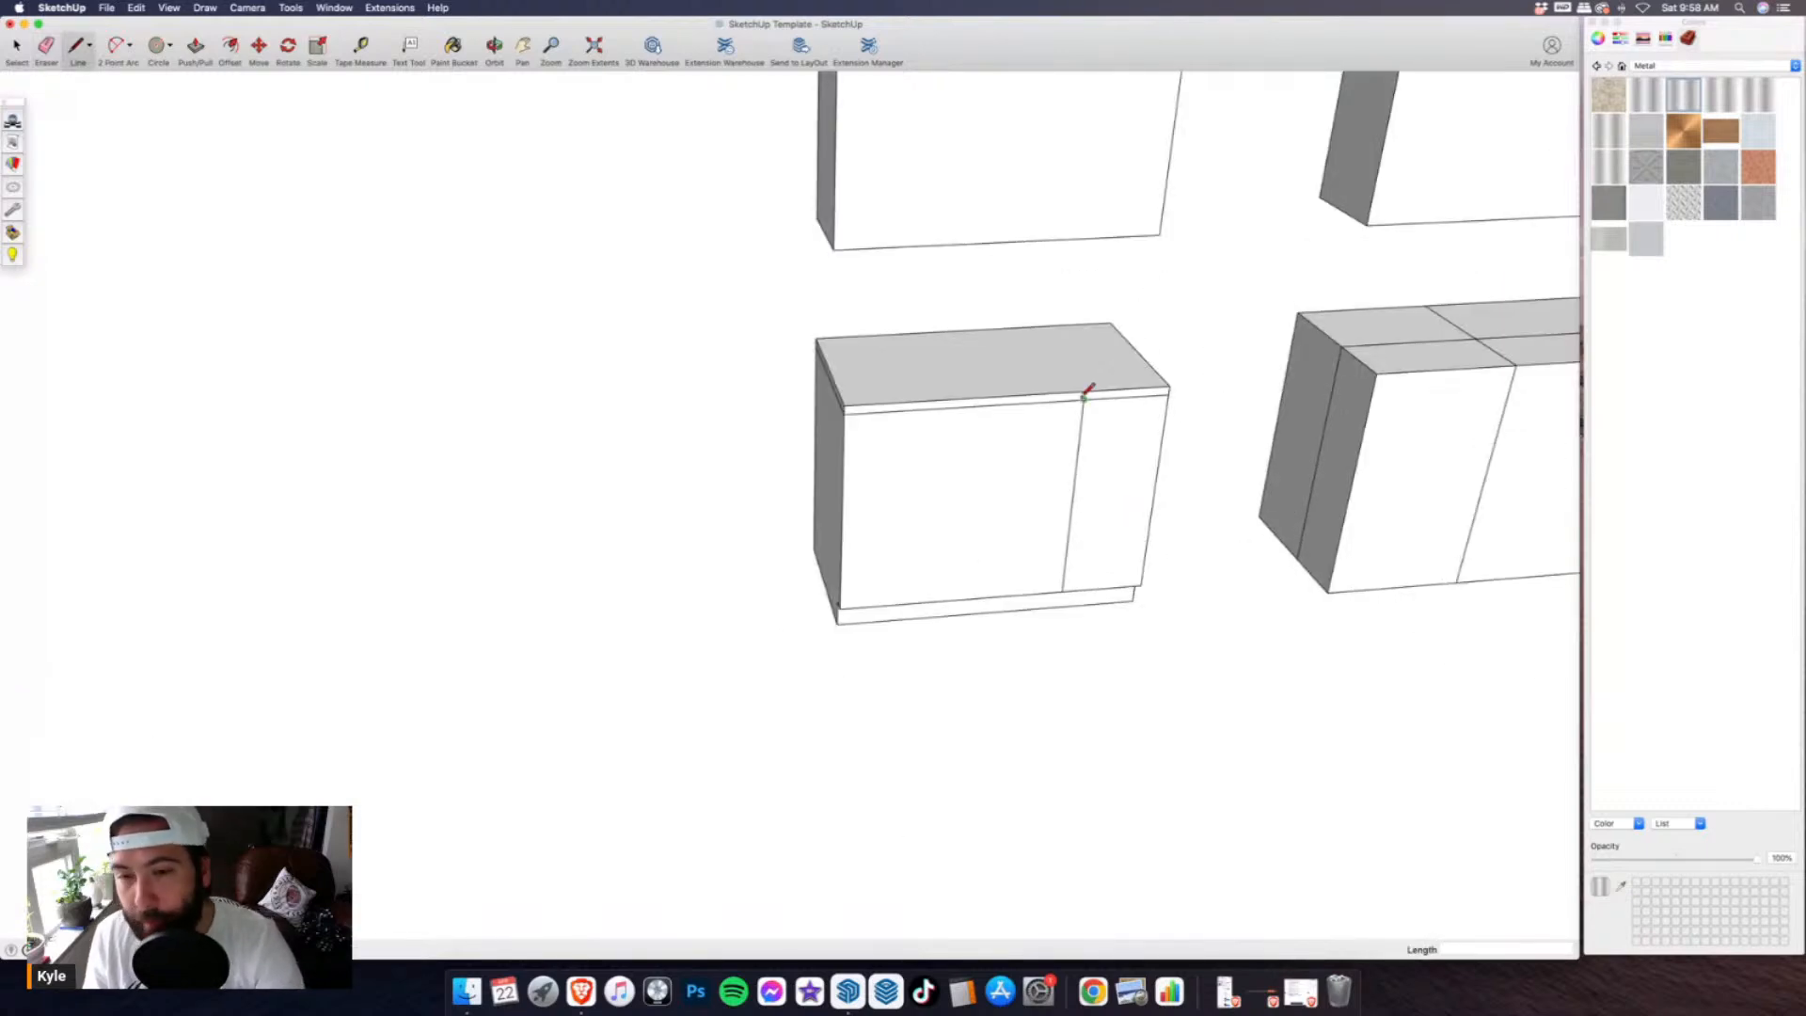
left_click(1084, 398)
key("Return")
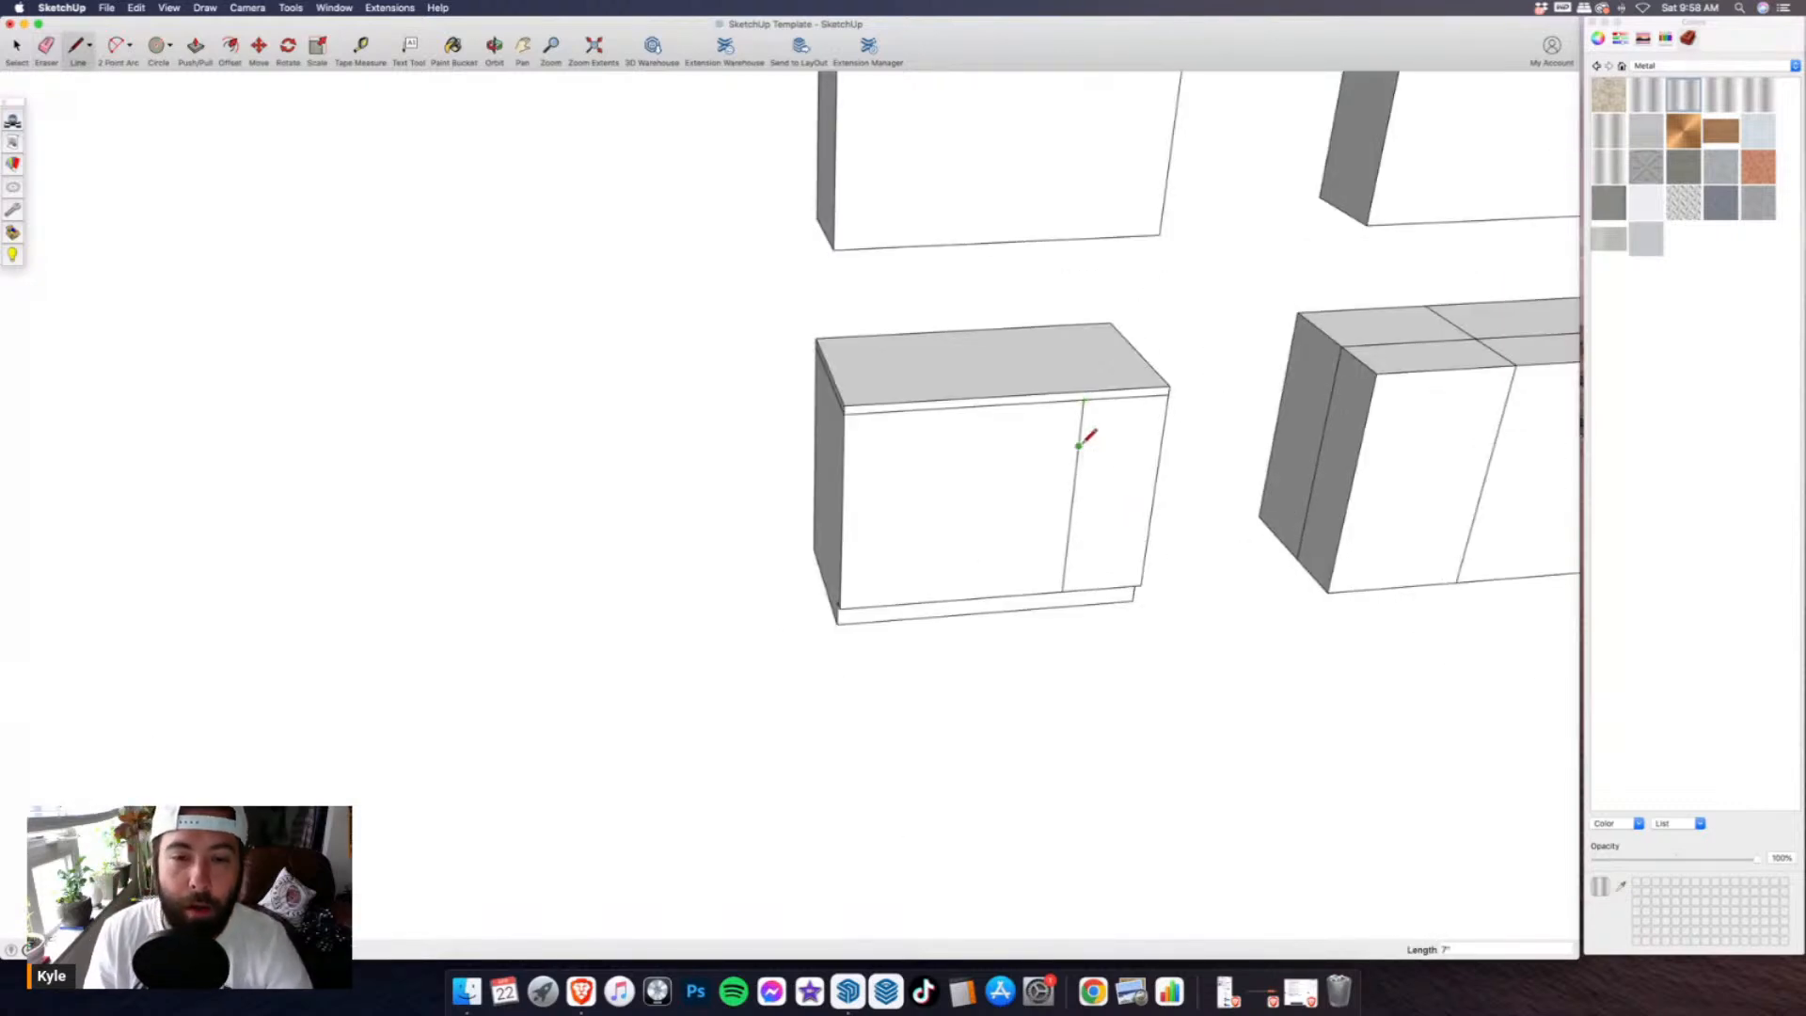
left_click(848, 460)
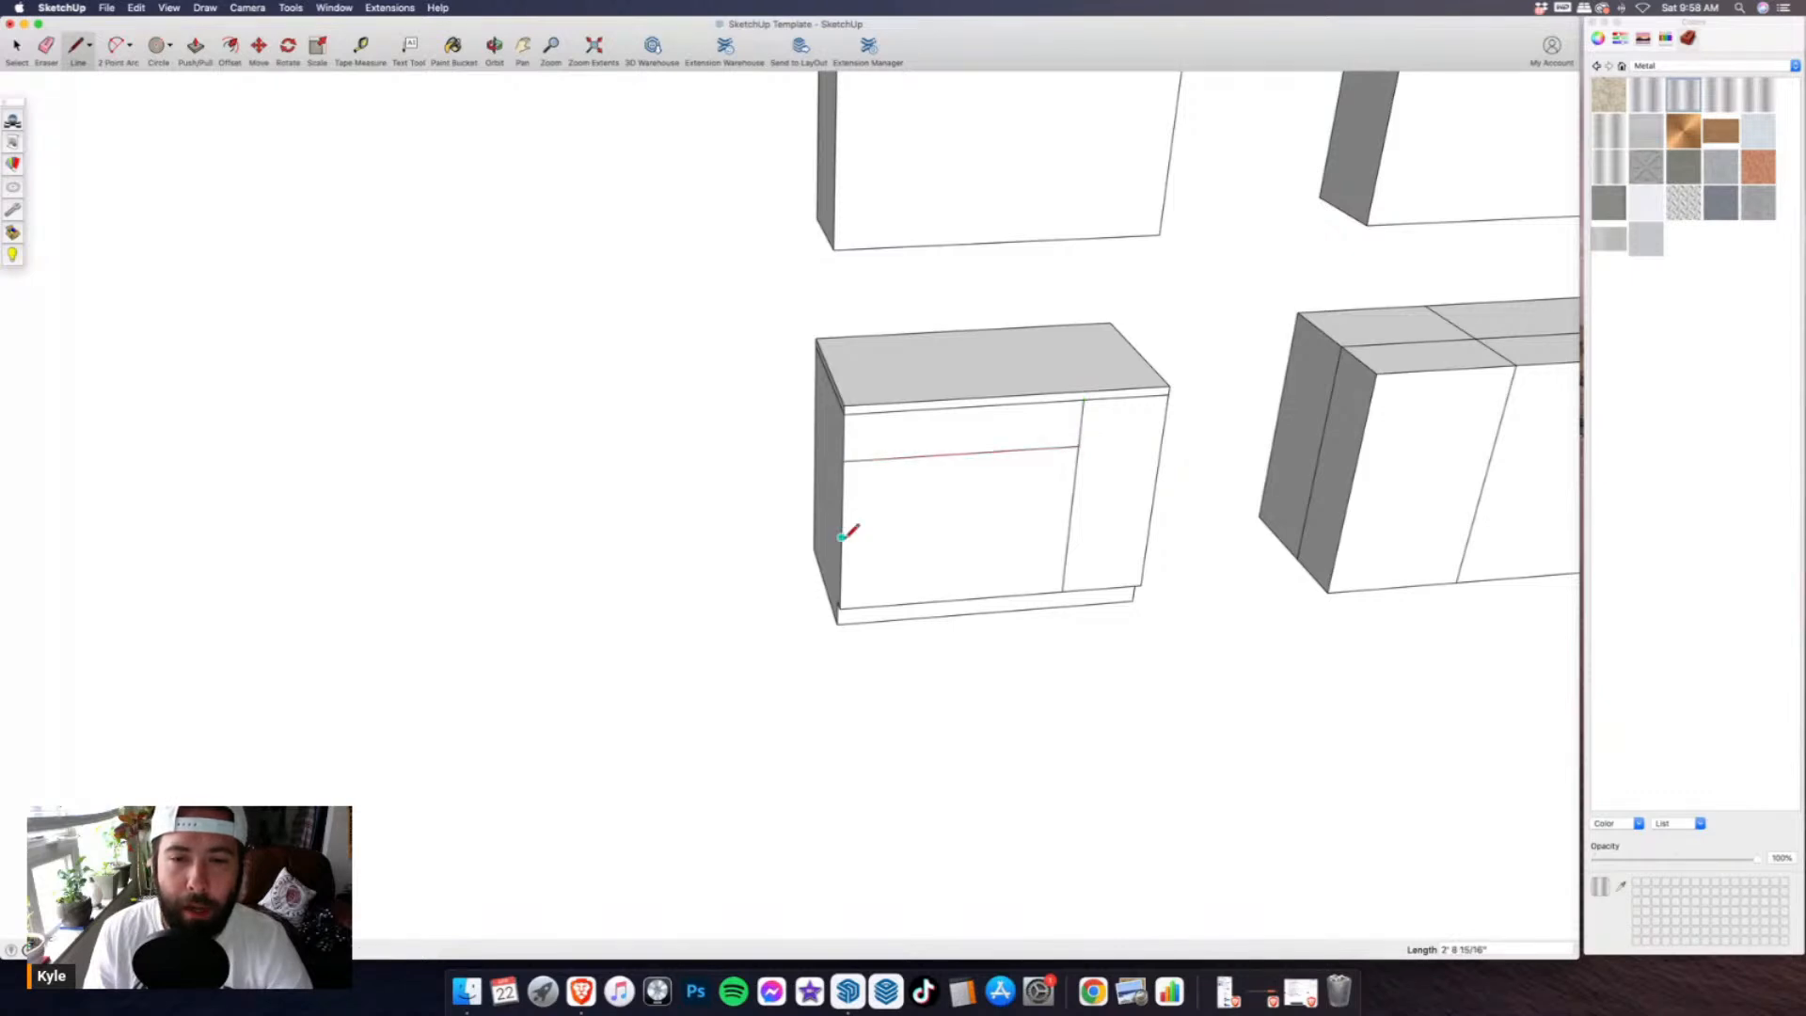
left_click(842, 537)
left_click(1070, 520)
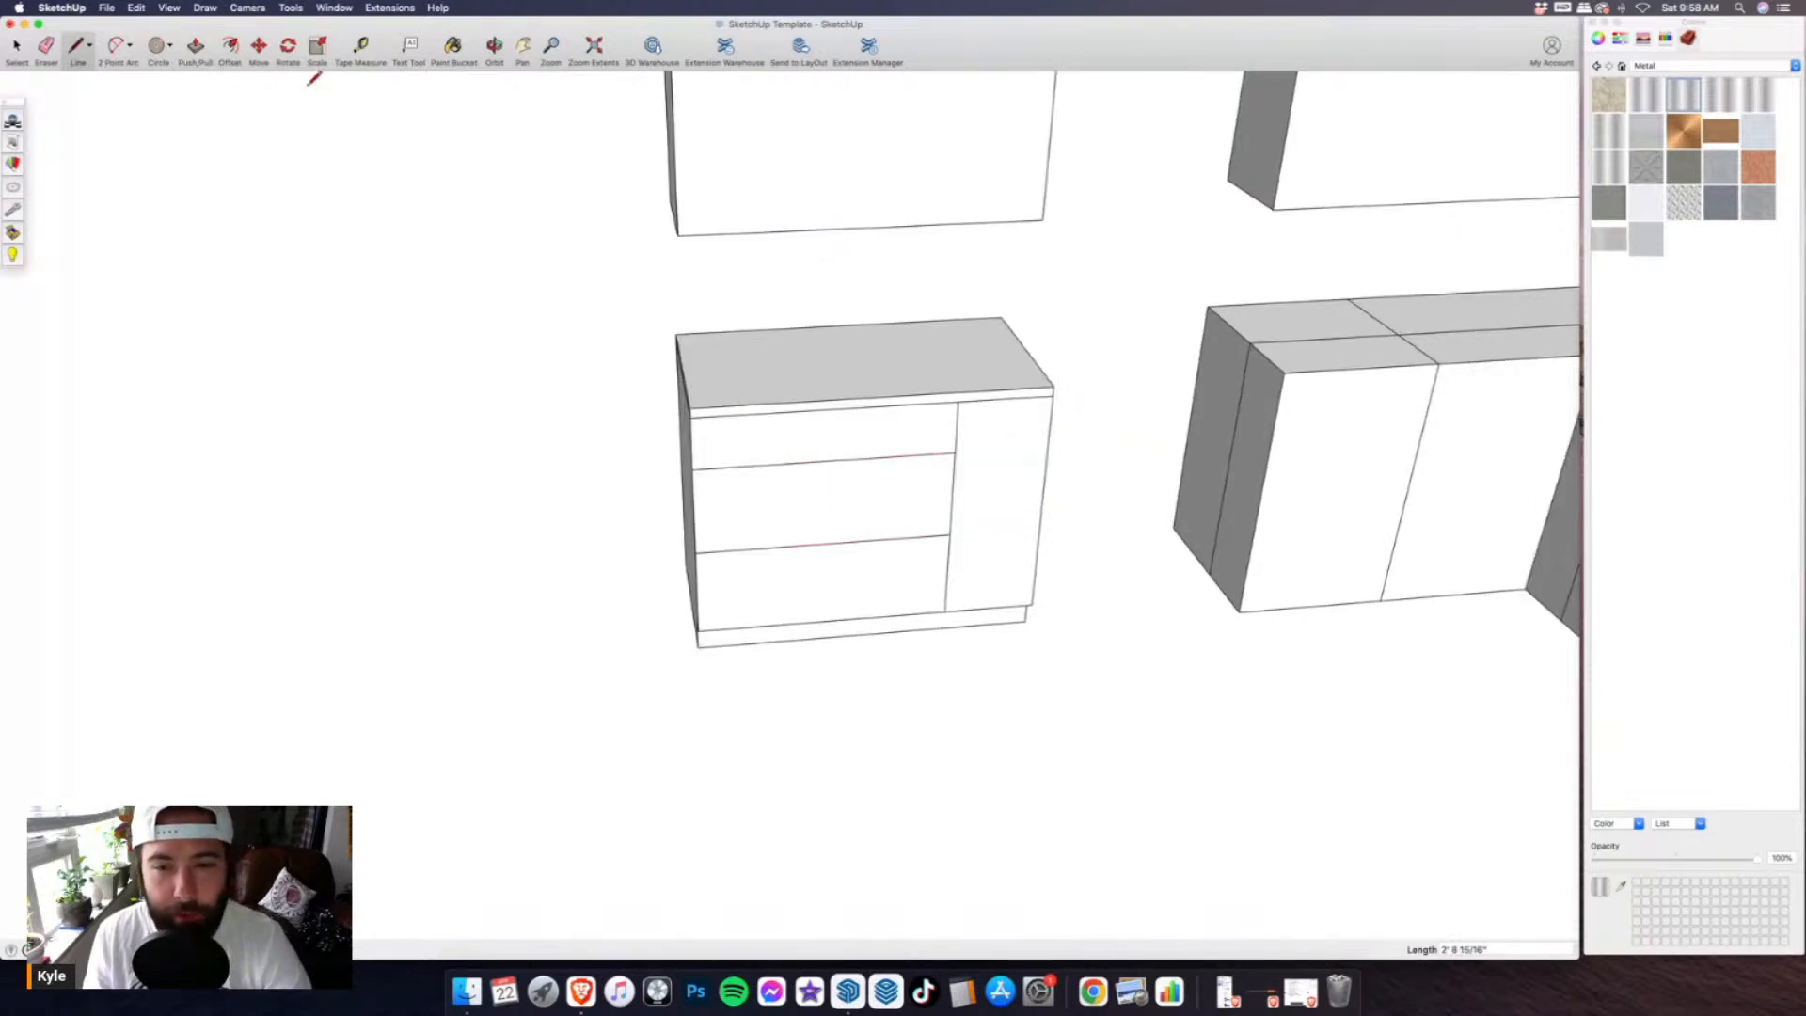
- Offset frame outlines 2.25" inside the edges of the small base cabinet's narrow door and drawer fronts
key("f")
left_click(1004, 465)
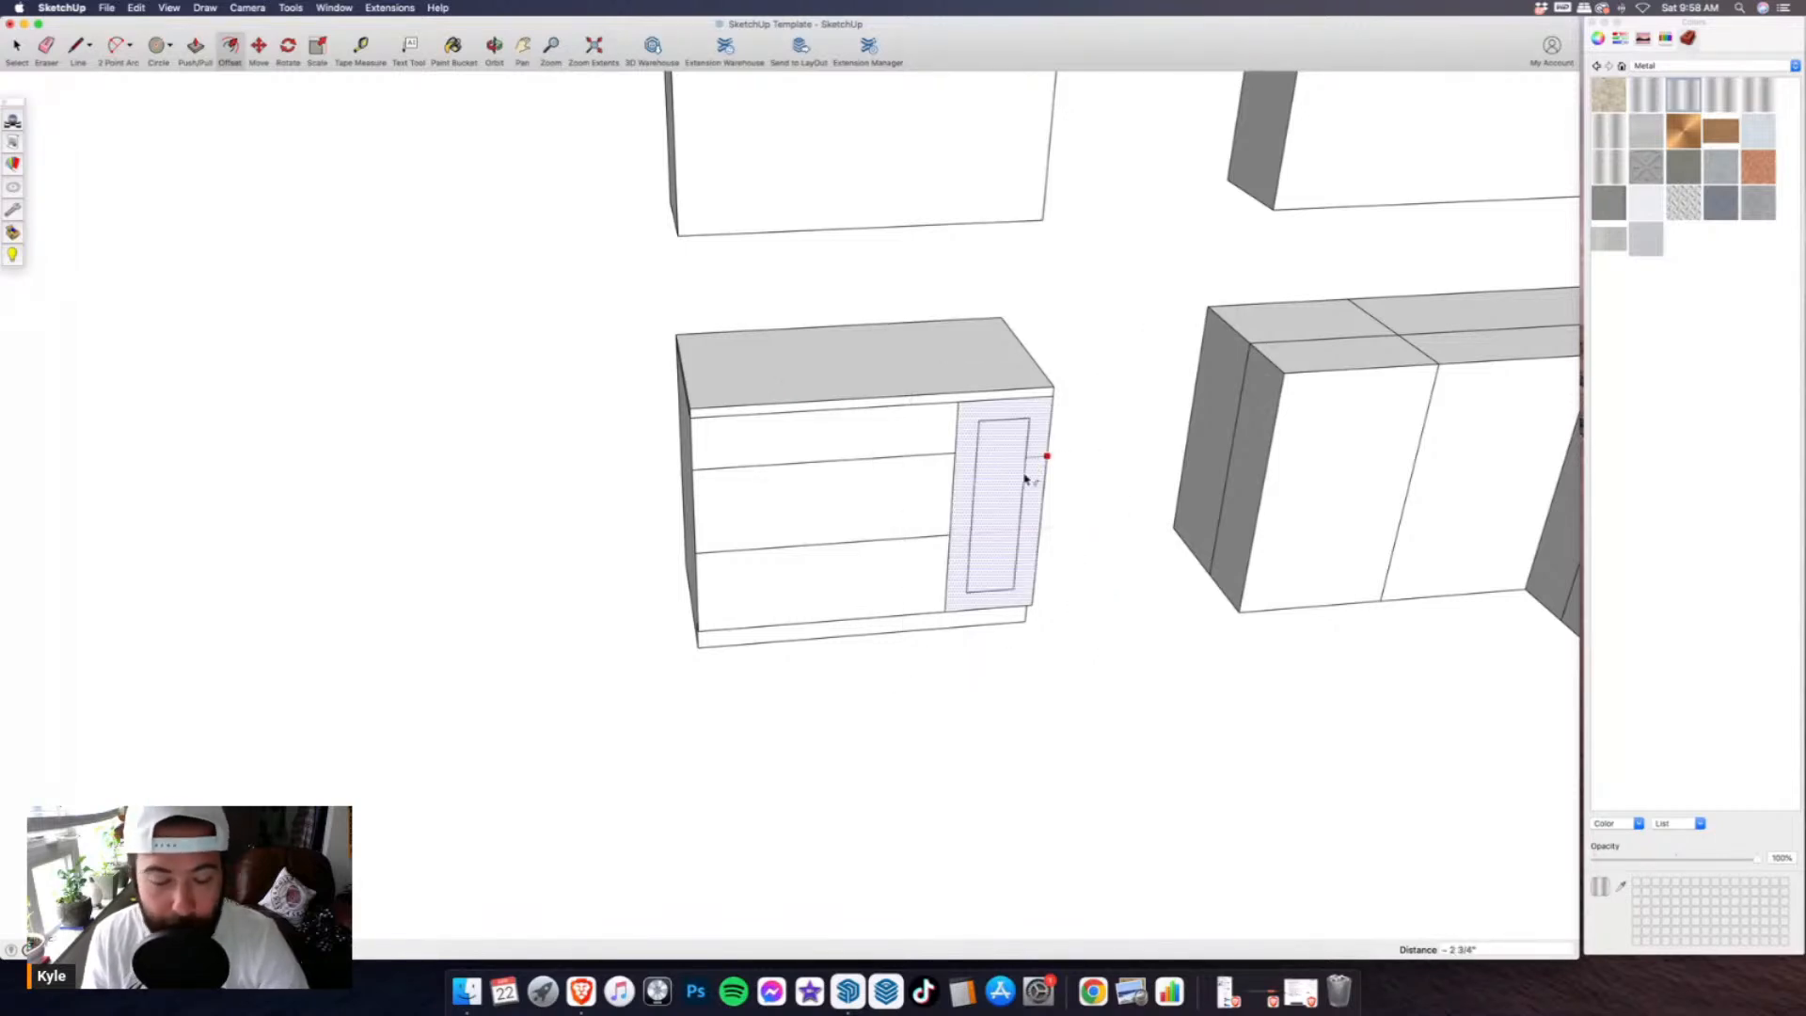
type("2.25")
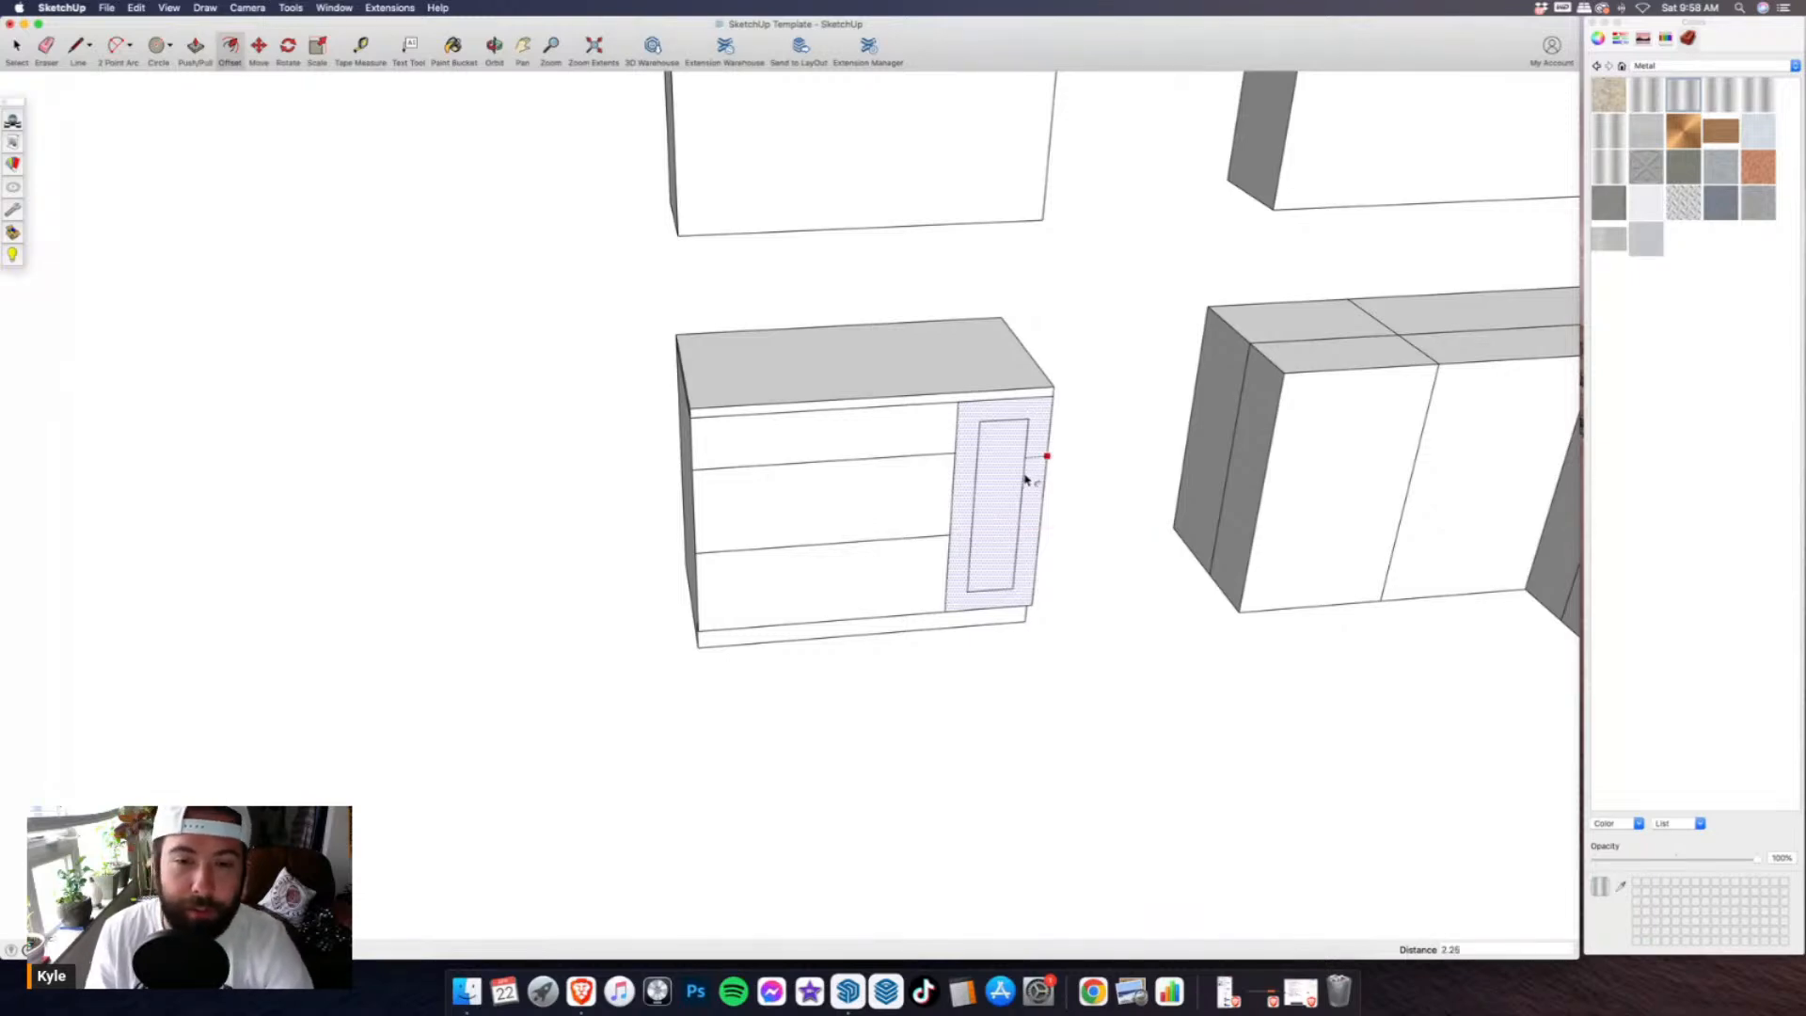
key("Return")
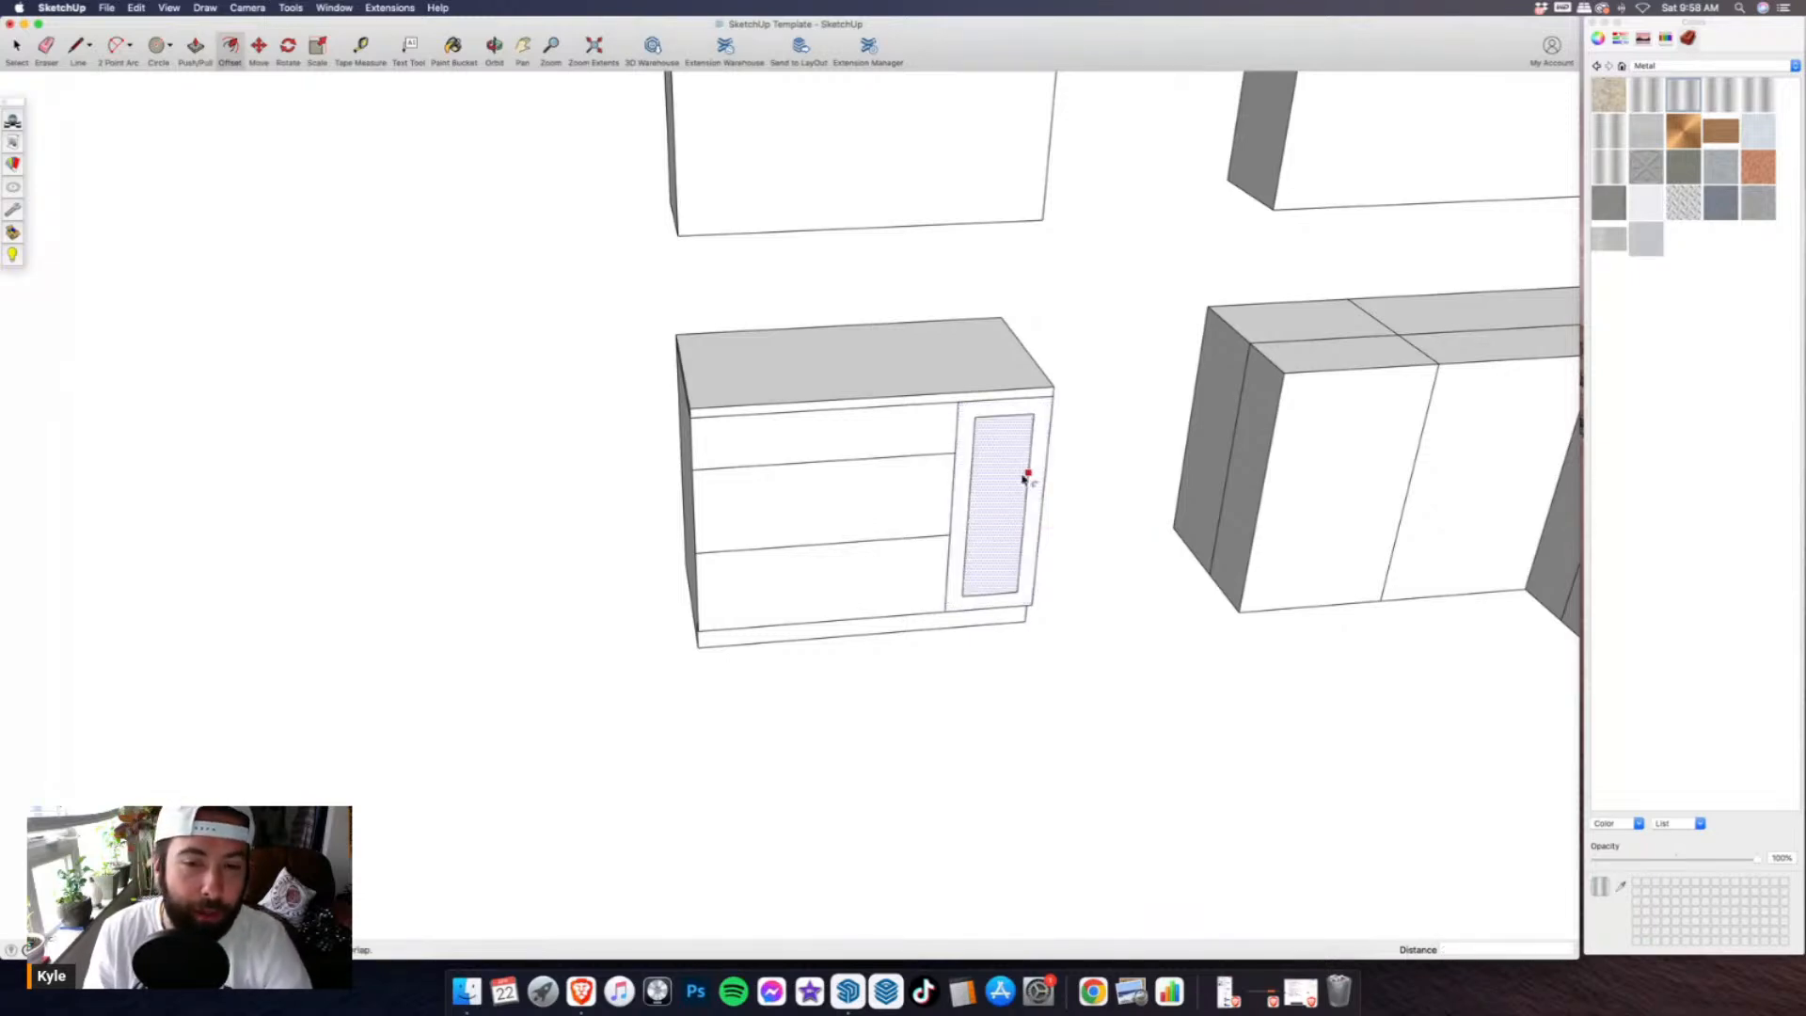
double_click(903, 490)
double_click(923, 564)
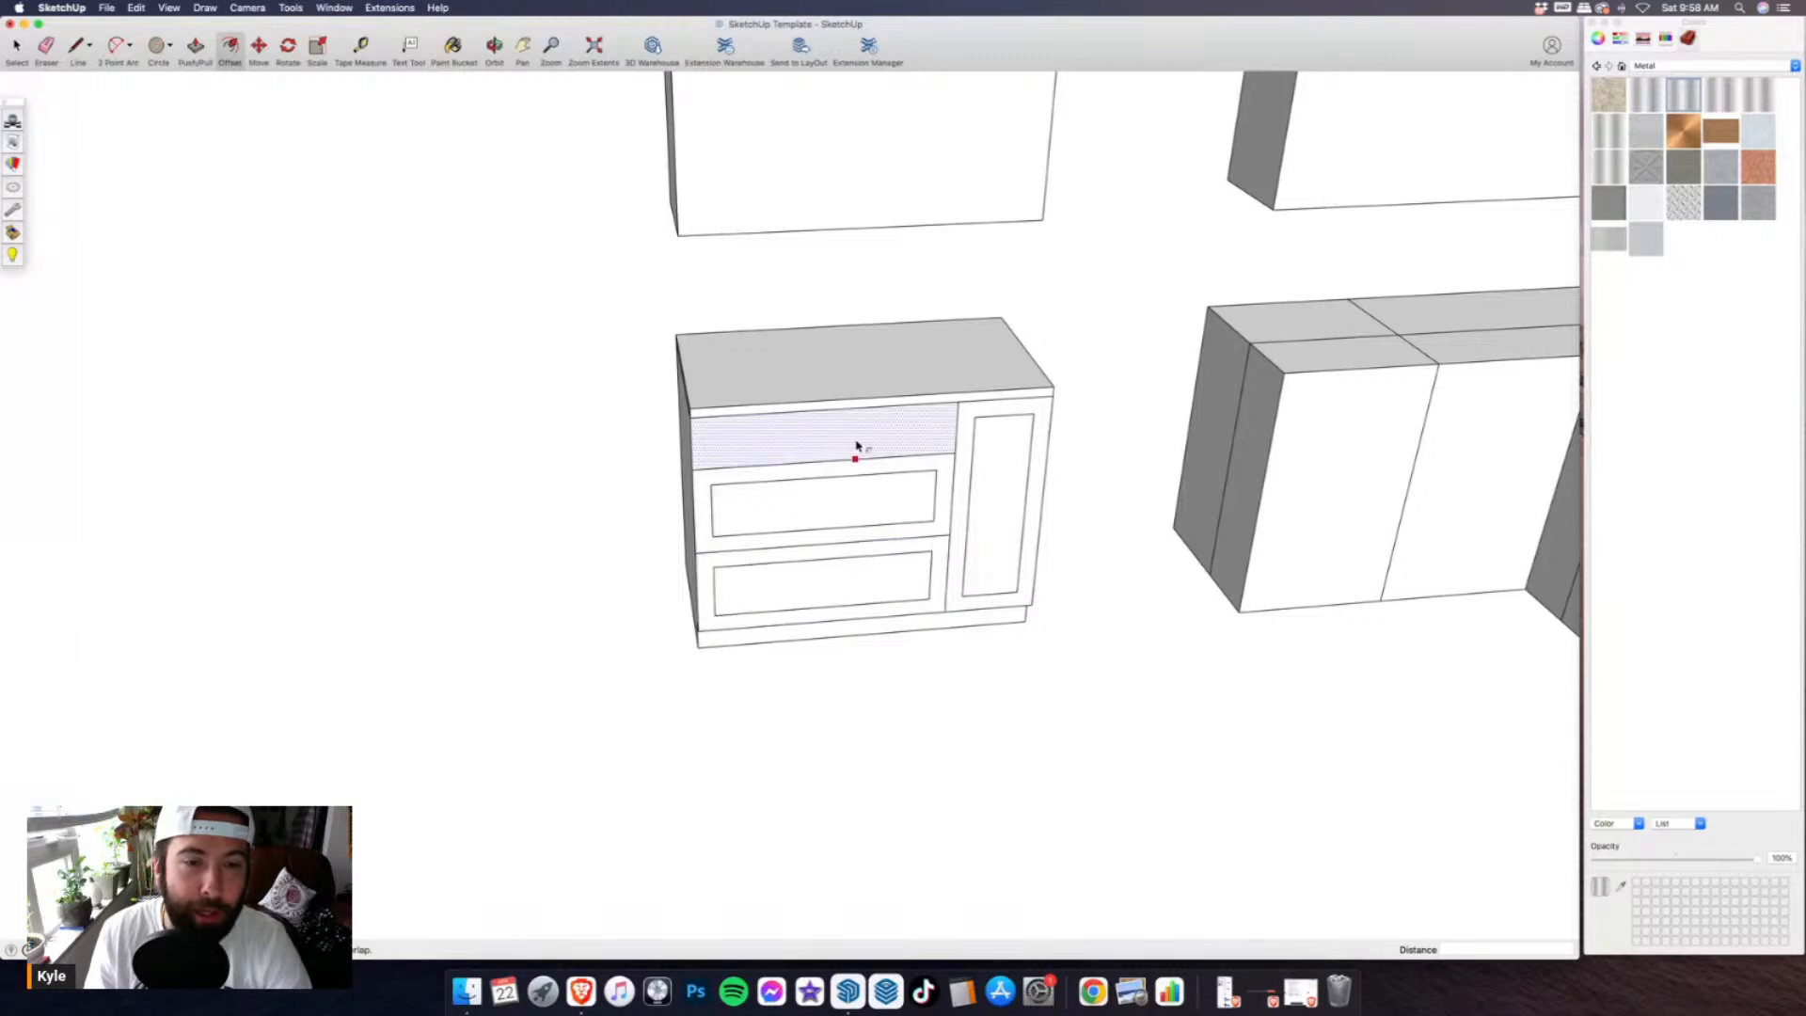
scroll(857, 446, "down", 5)
middle_click_drag(857, 446, 638, 658)
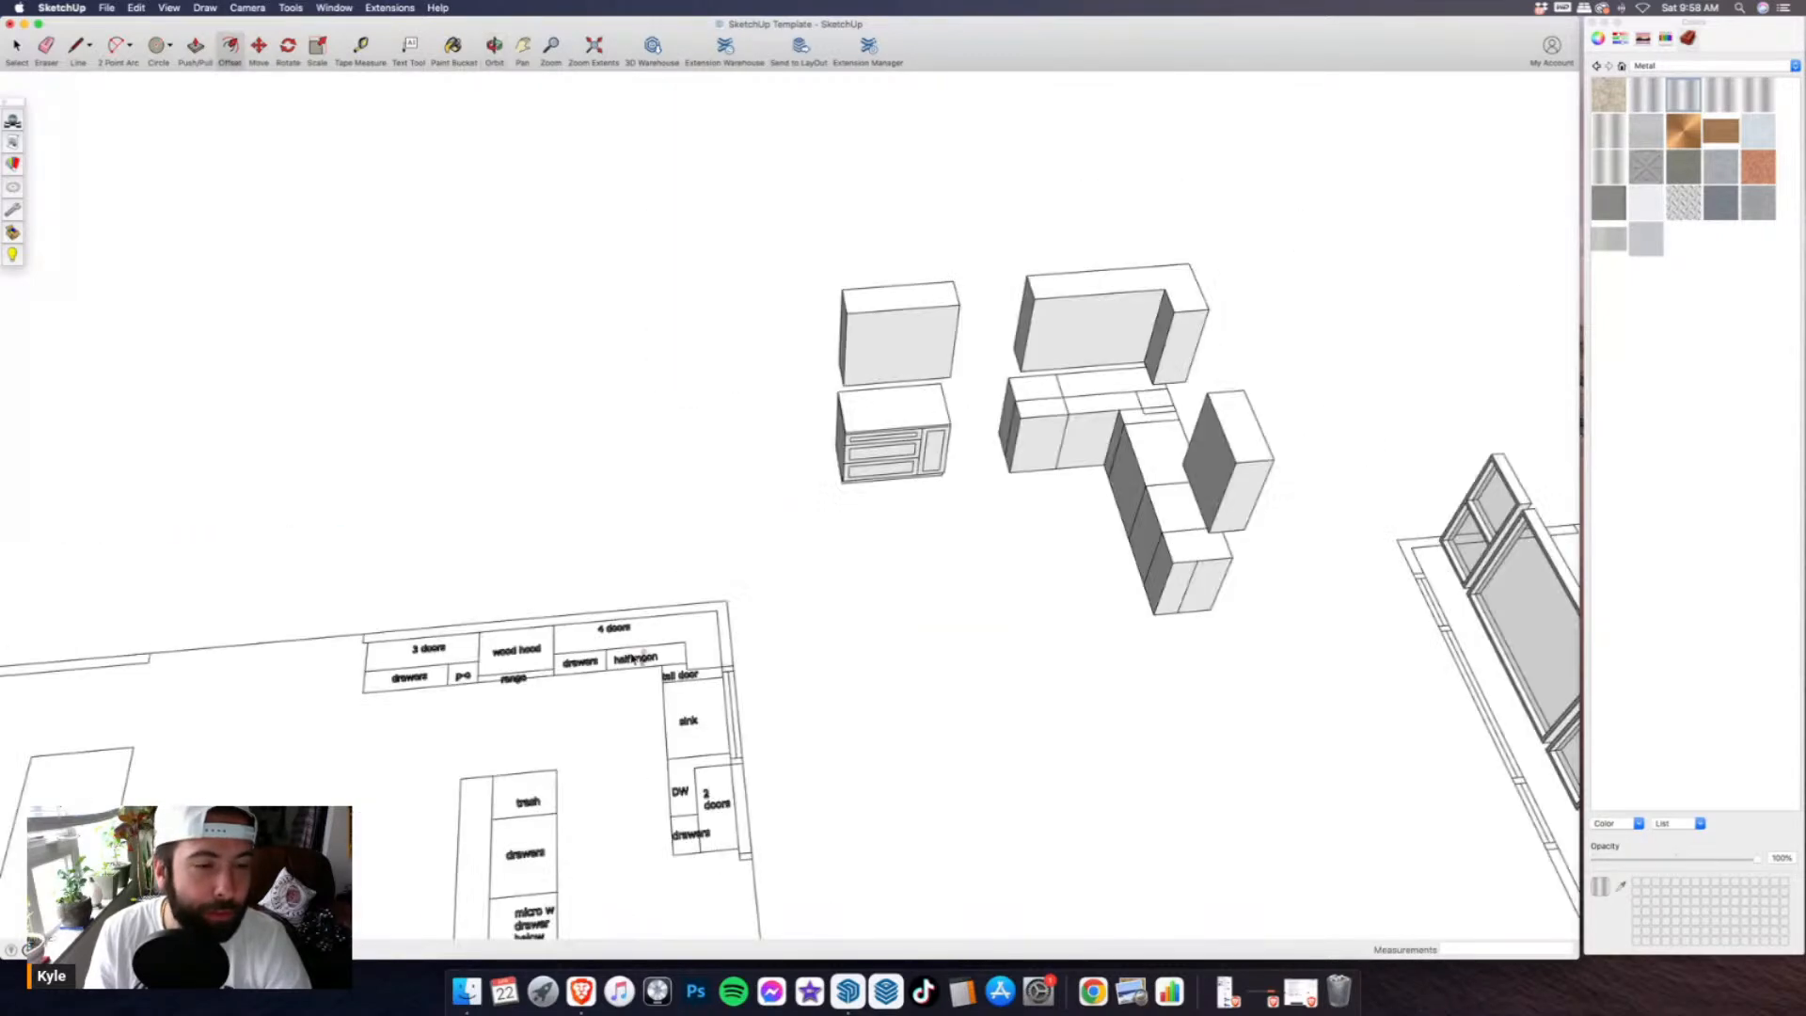
- Draw a line 3" below the top edge around the side and front of the upper cabinet above the small base cabinet
scroll(390, 630, "up", 5)
scroll(389, 630, "down", 3)
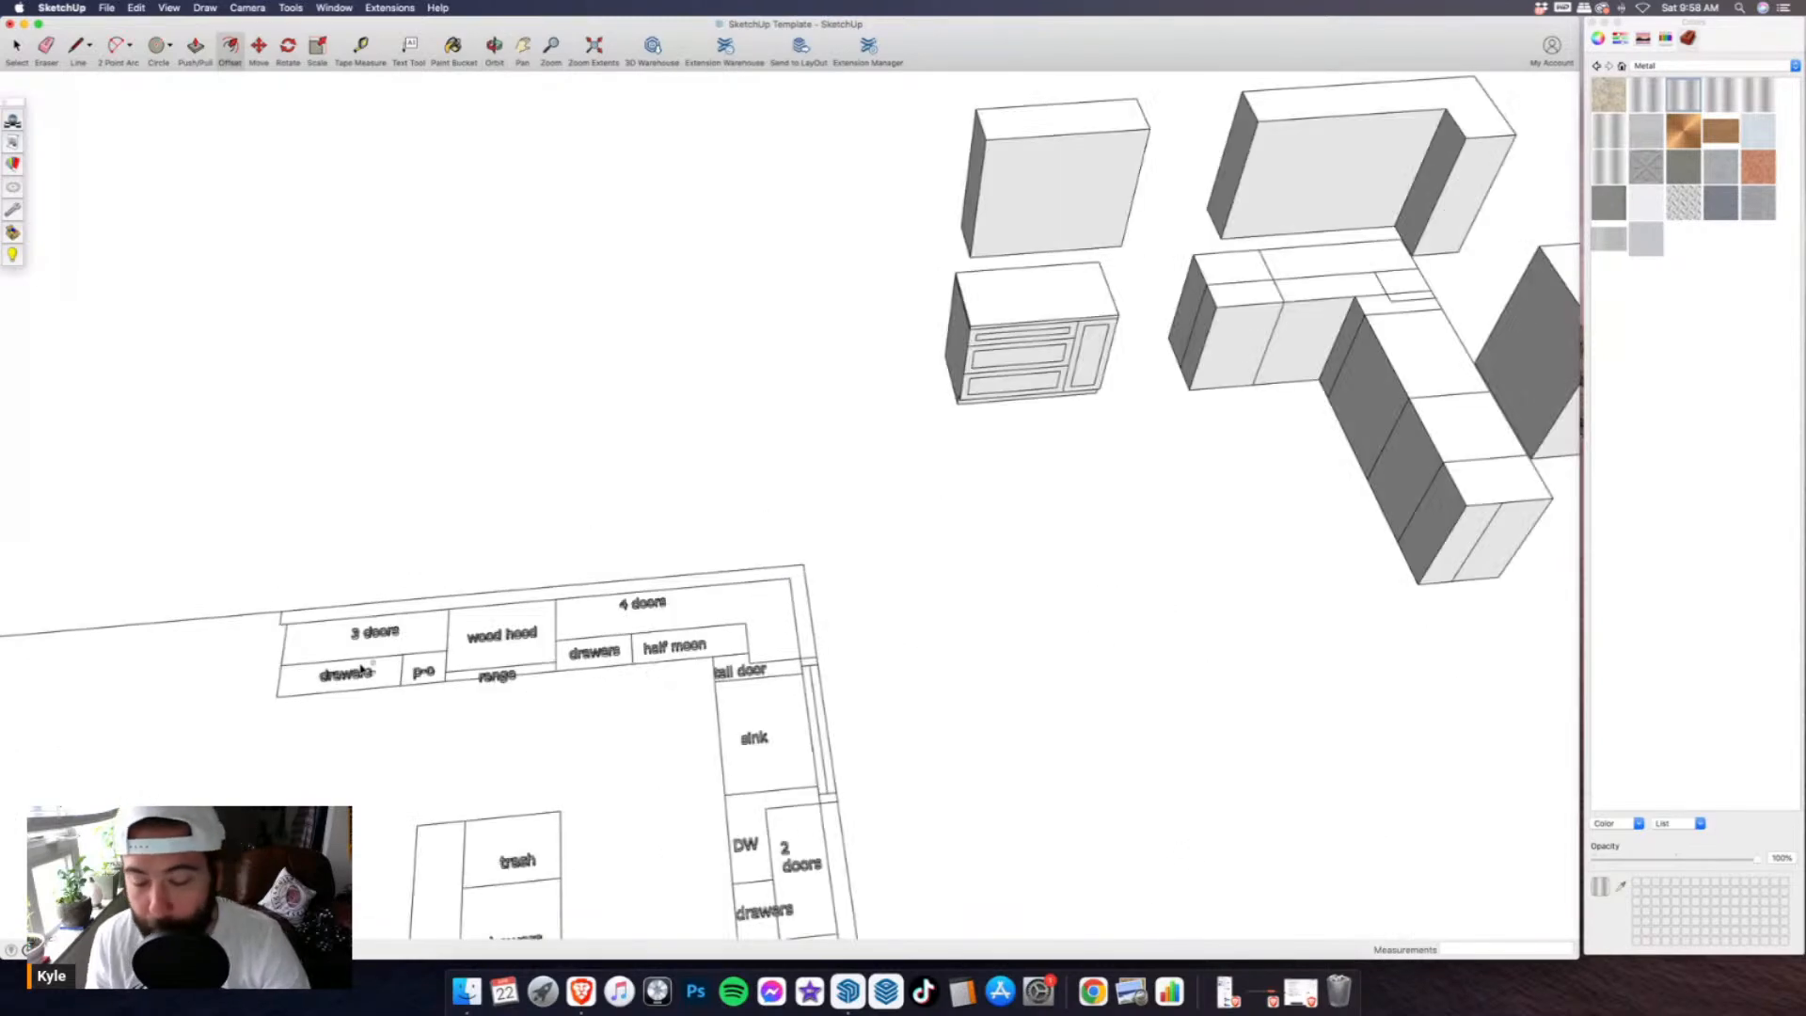
middle_click_drag(362, 669, 760, 369)
scroll(760, 369, "up", 3)
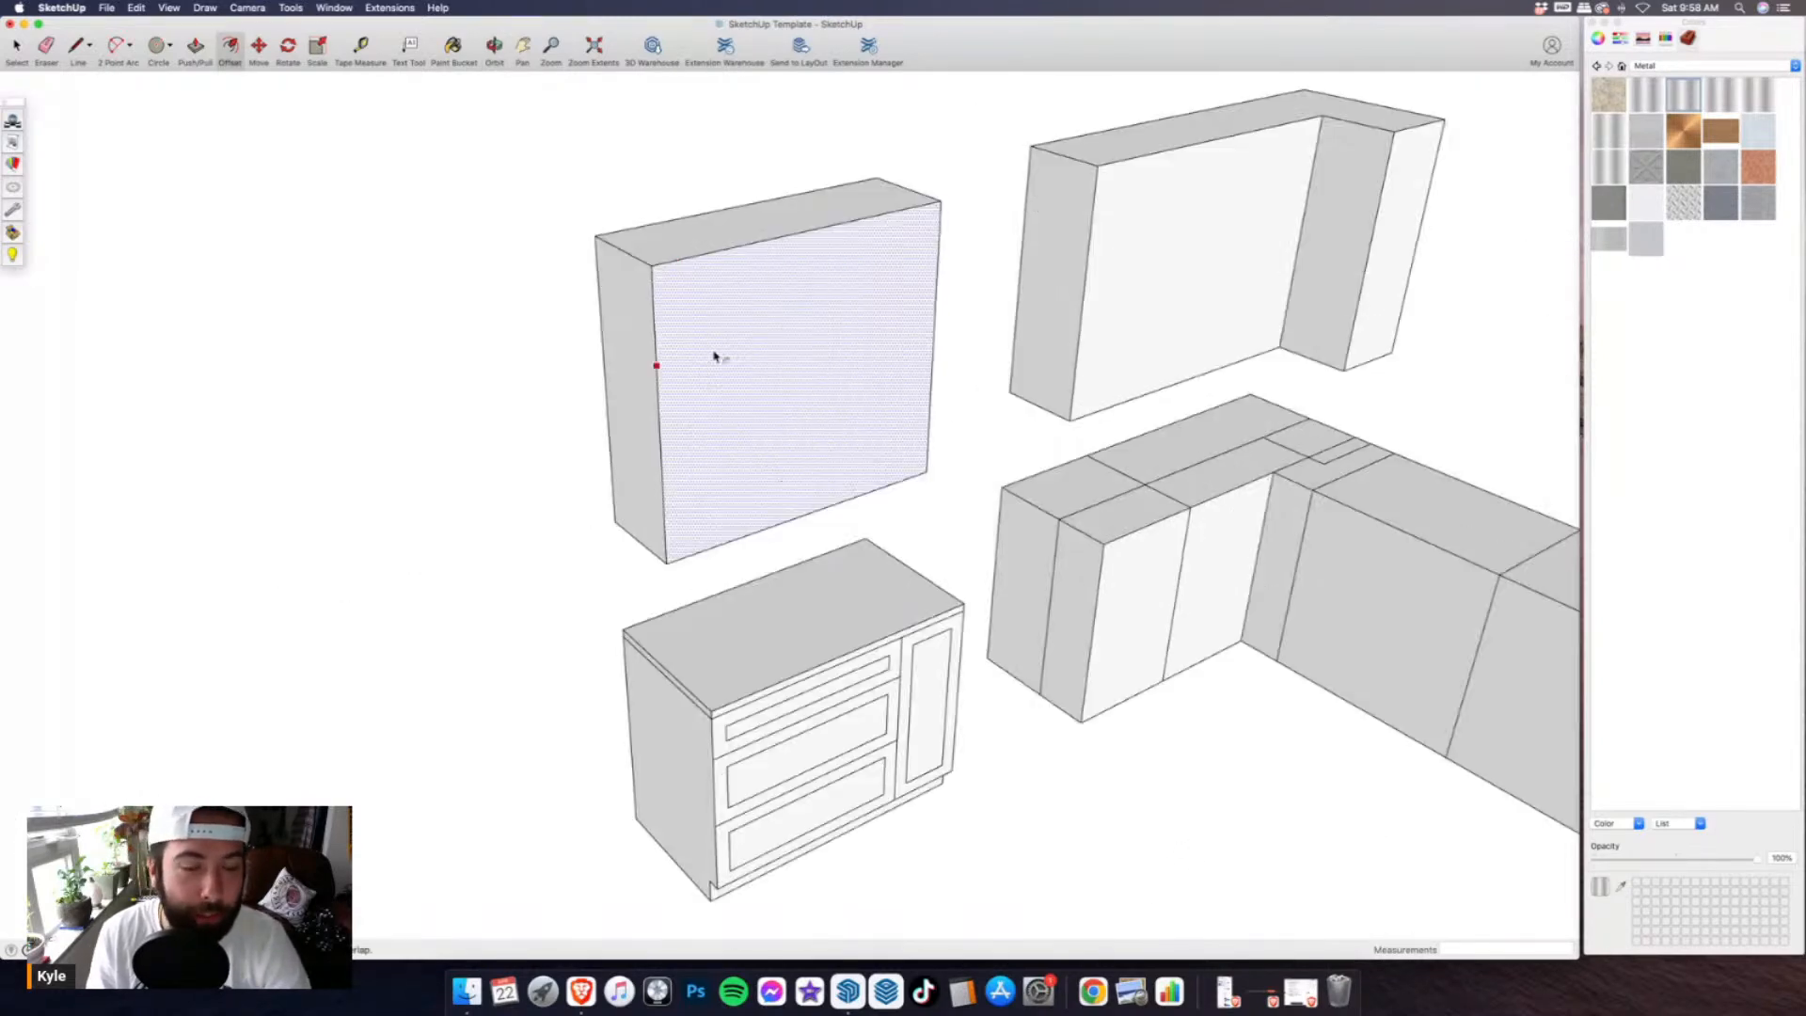
key("l")
left_click(595, 236)
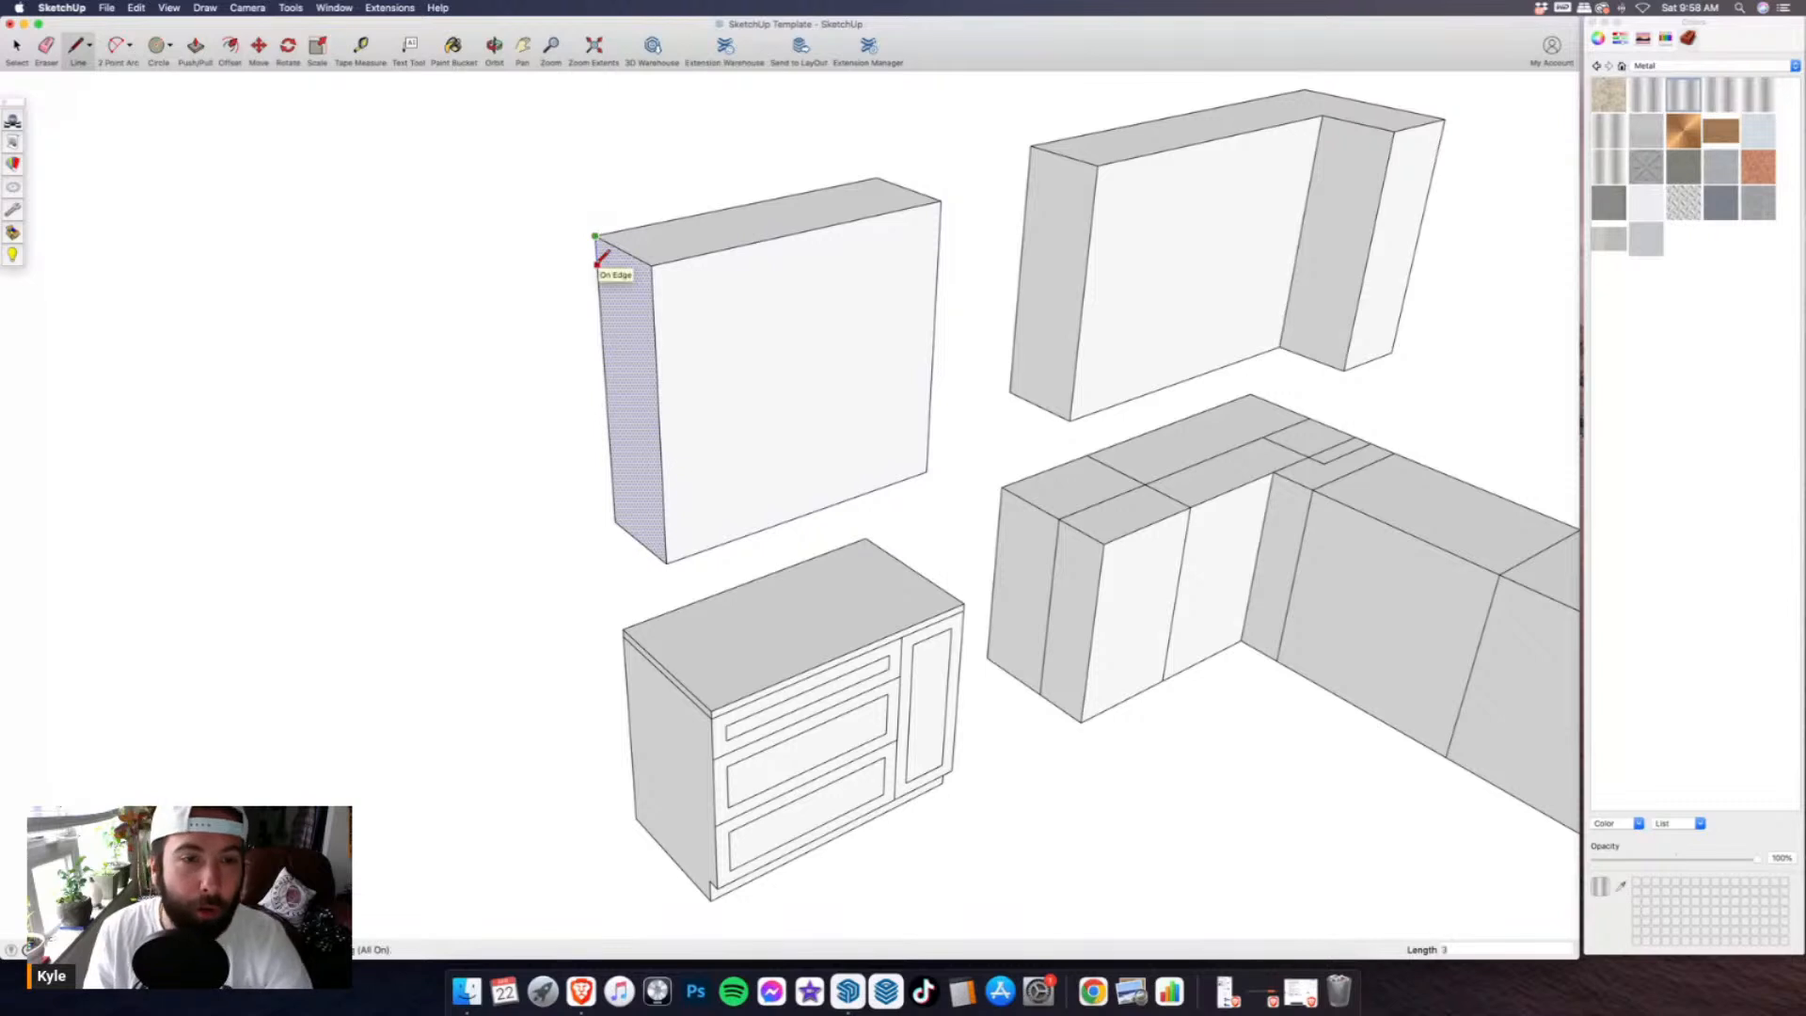
type("\"")
key("Return")
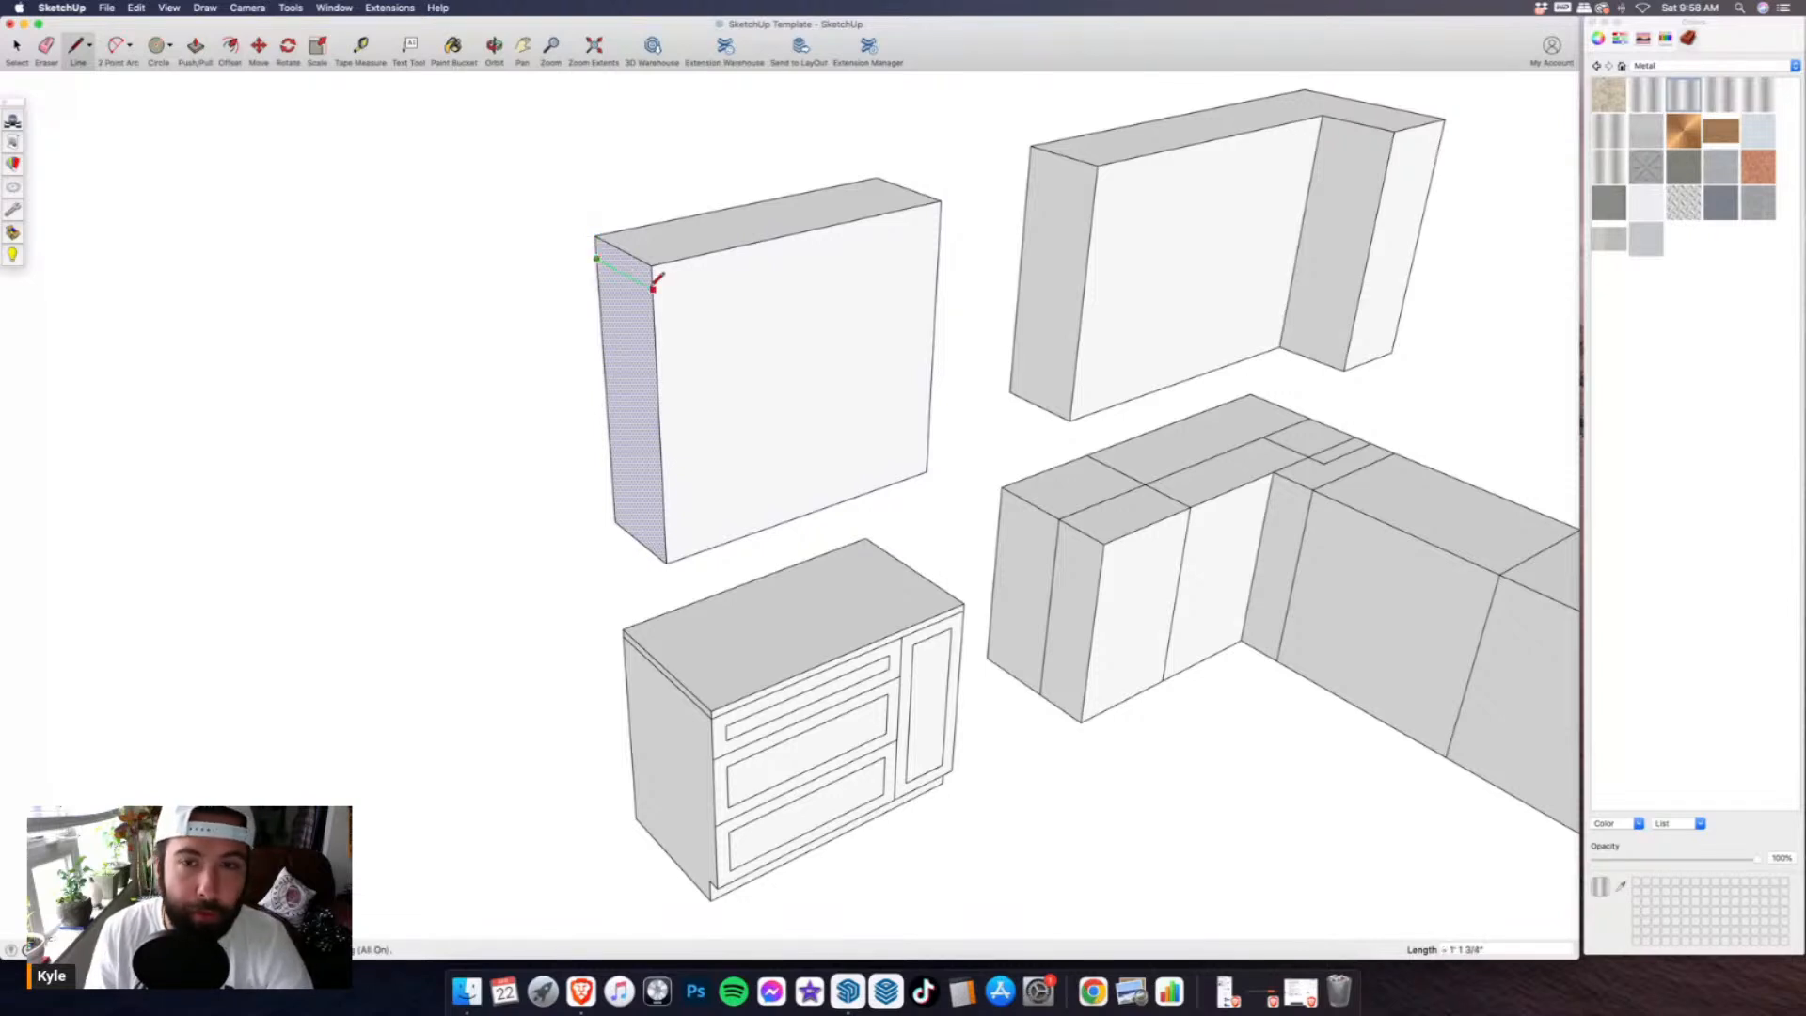
left_click(654, 288)
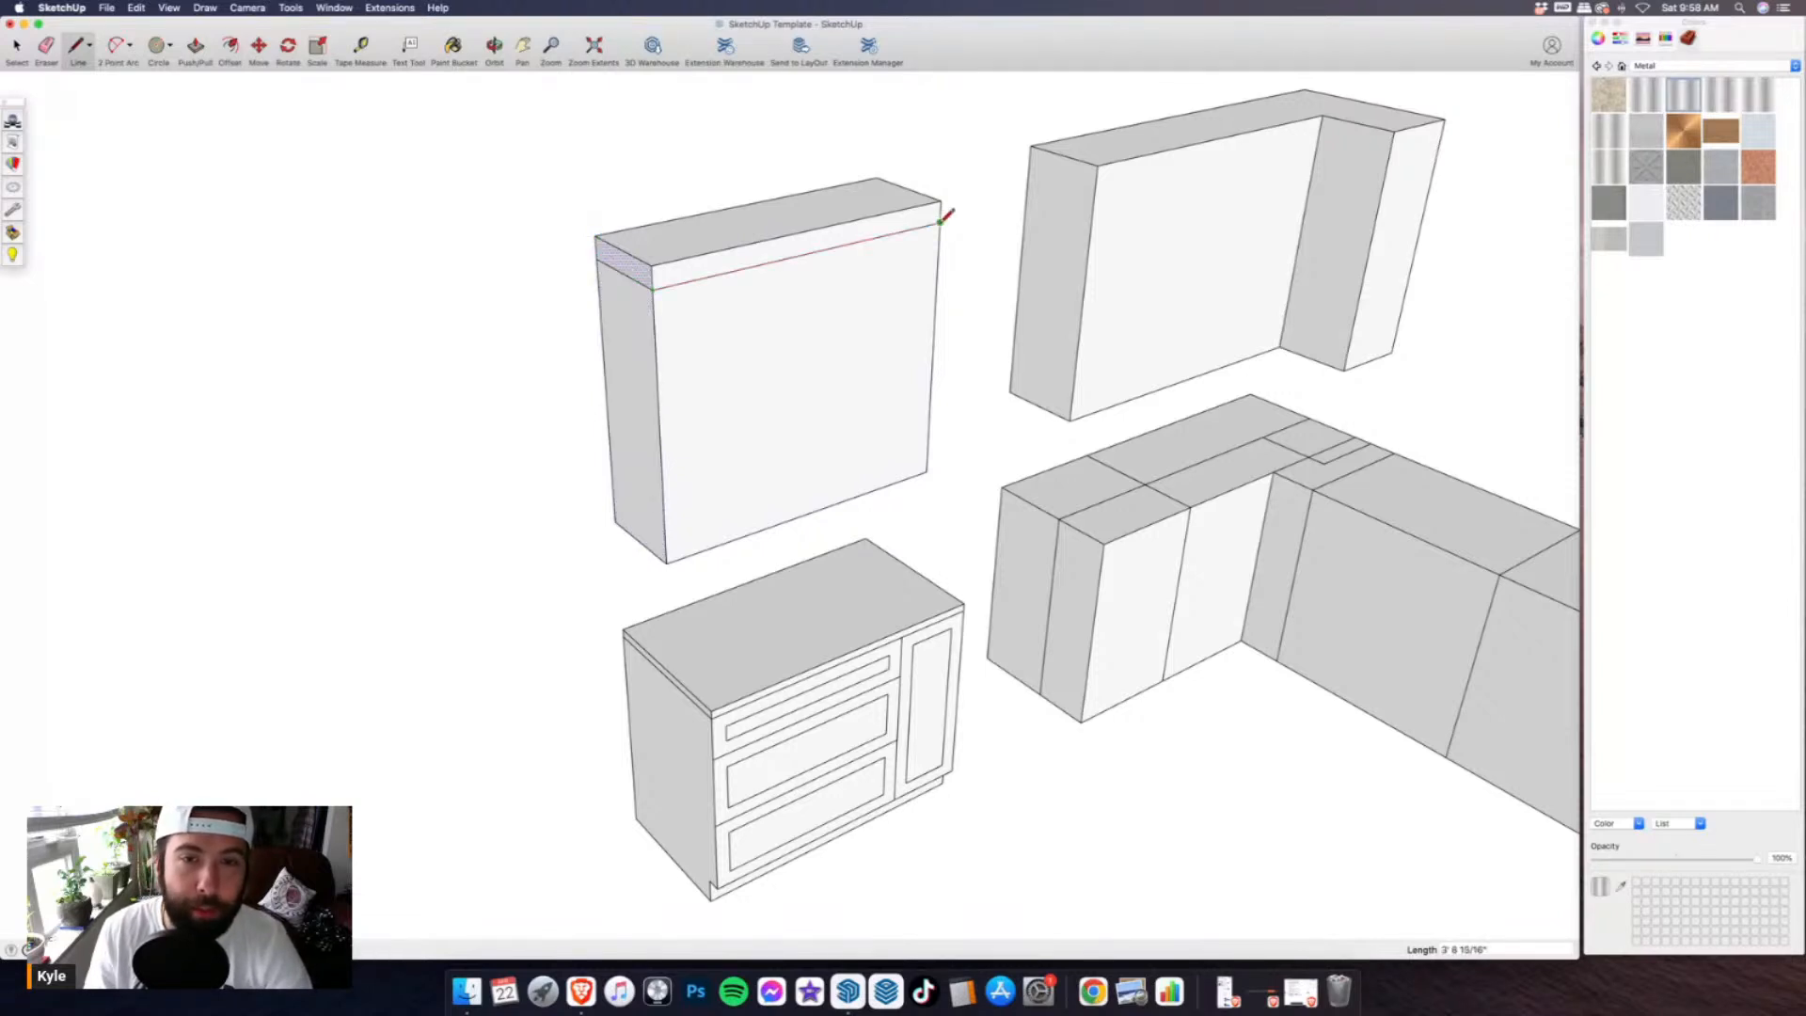
left_click(939, 222)
- Divide that upper cabinet's front below the top band into three doors with vertical lines, starting 15" from the edge
middle_click_drag(941, 221, 825, 249)
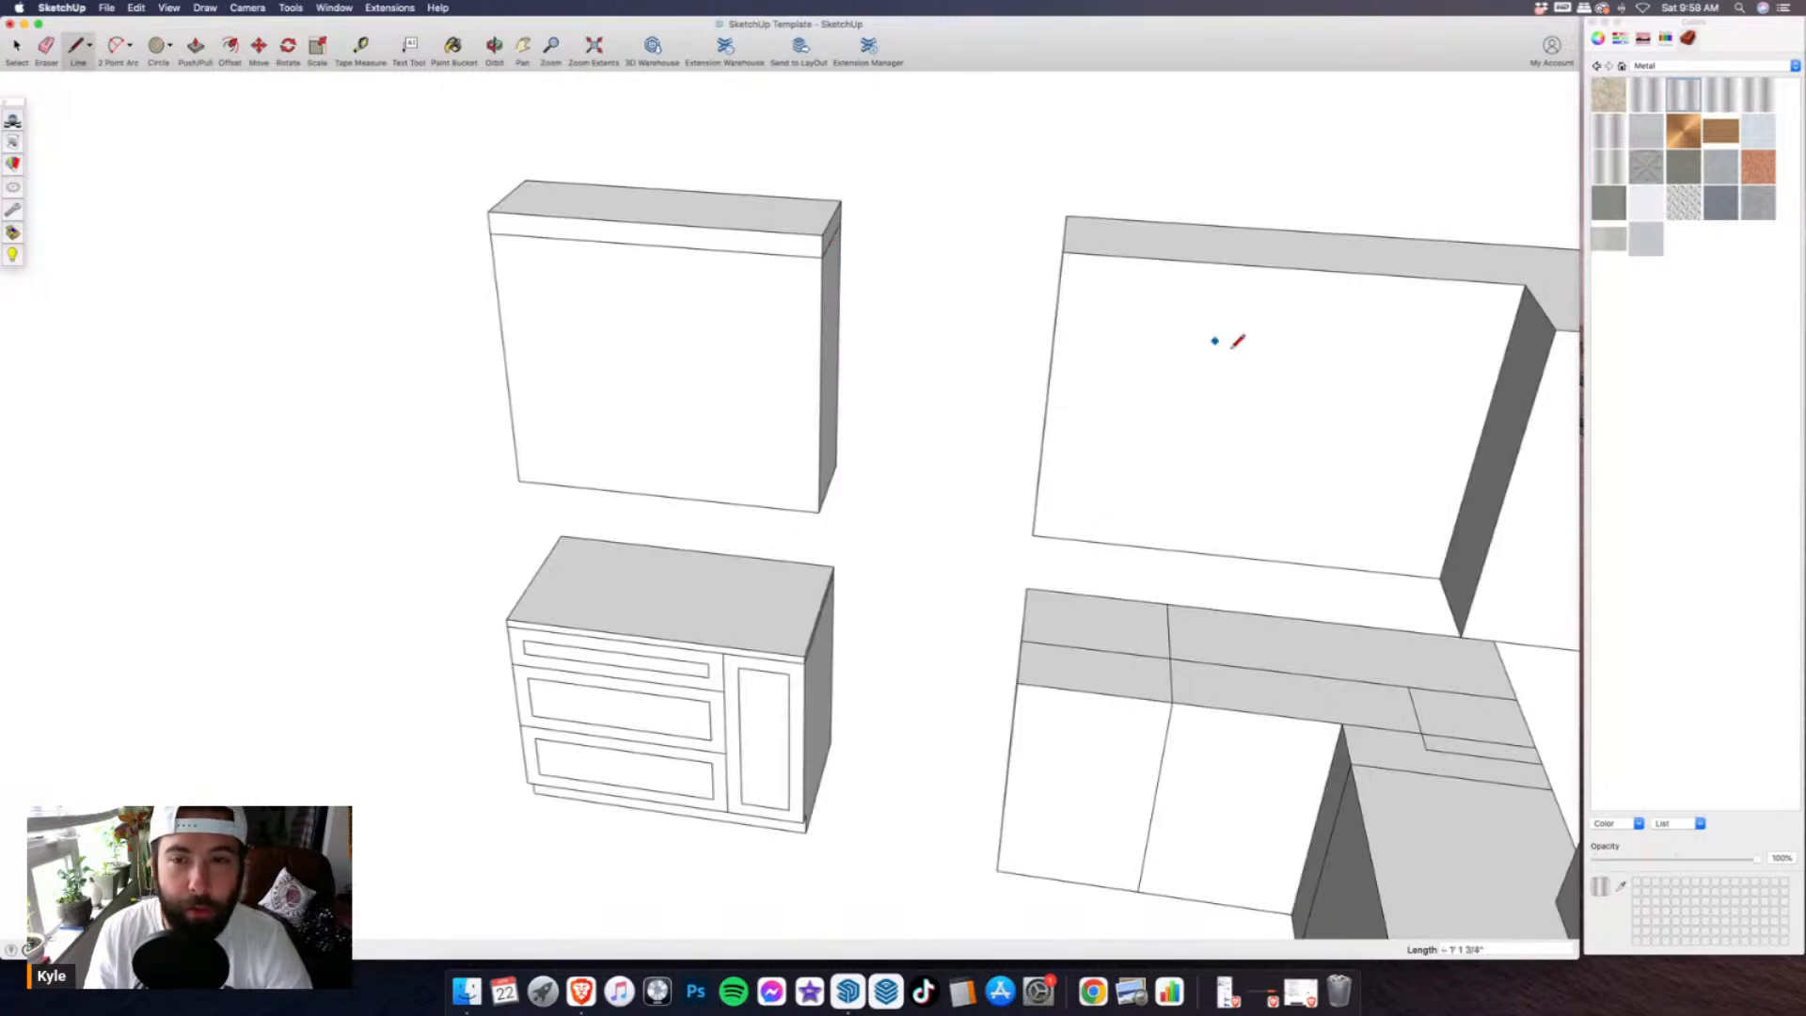
scroll(1238, 341, "down", 5)
middle_click_drag(1238, 341, 978, 578)
scroll(1059, 320, "up", 5)
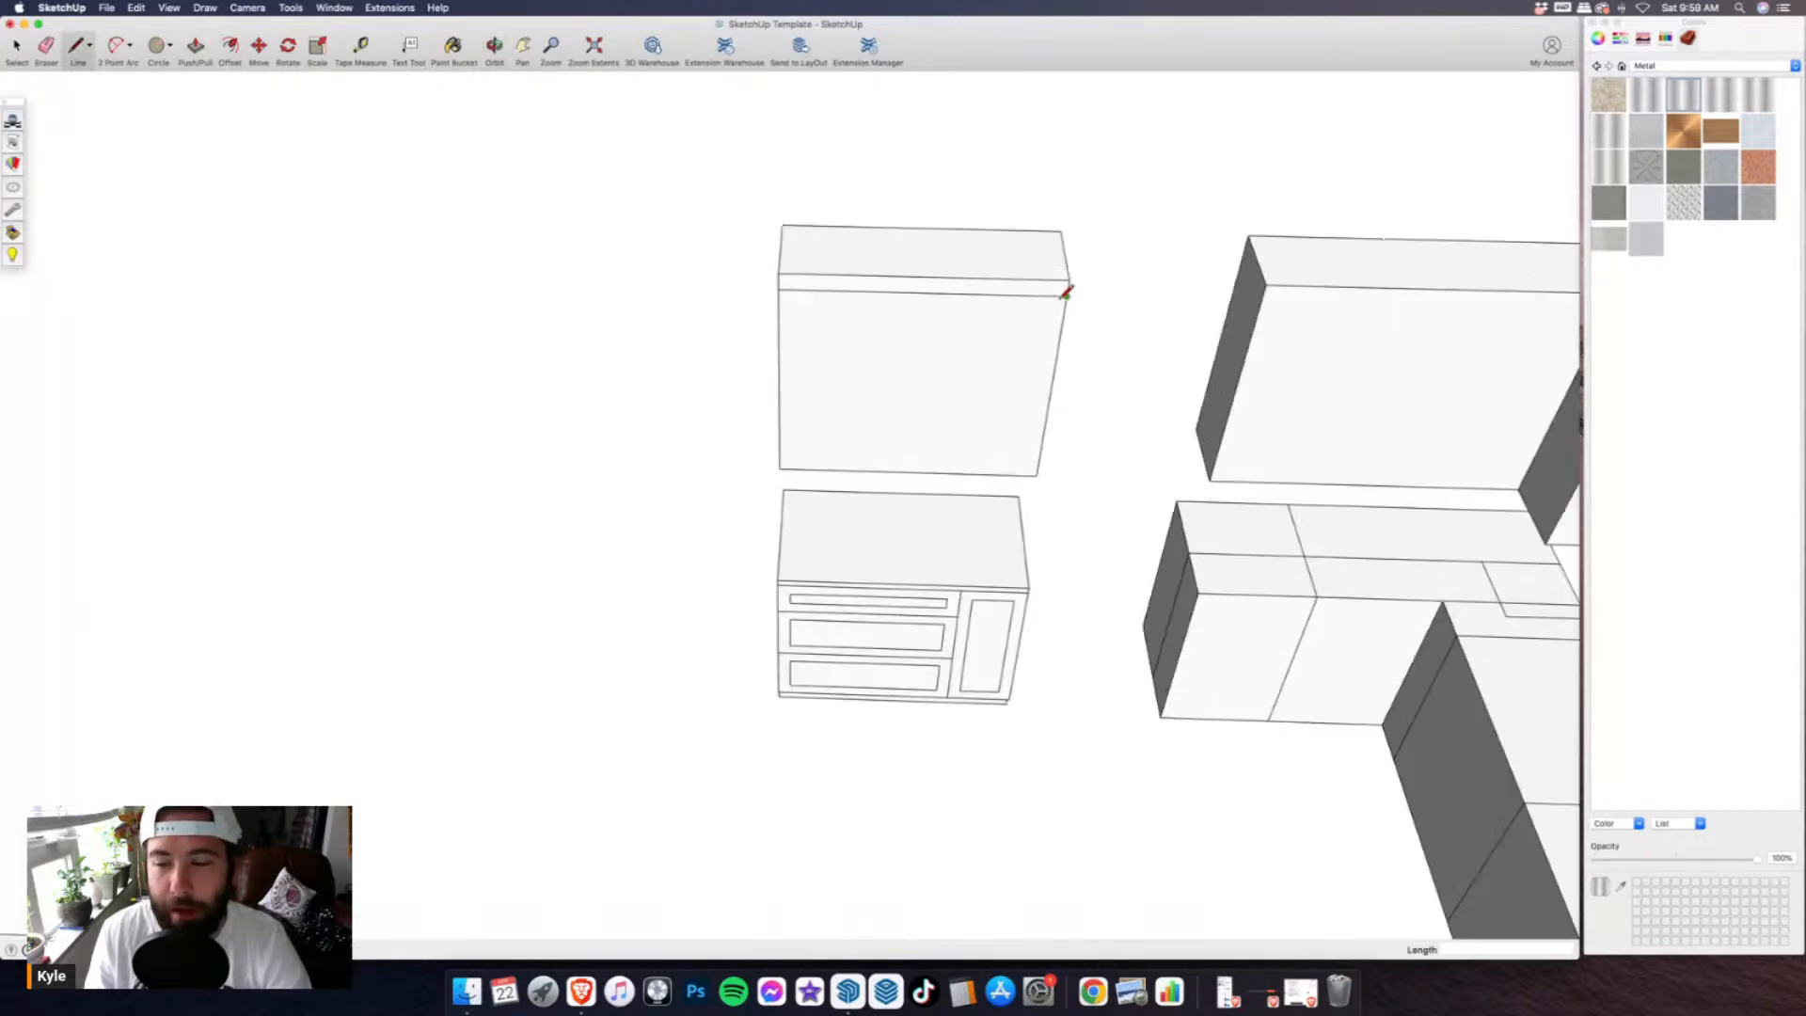
left_click(1066, 294)
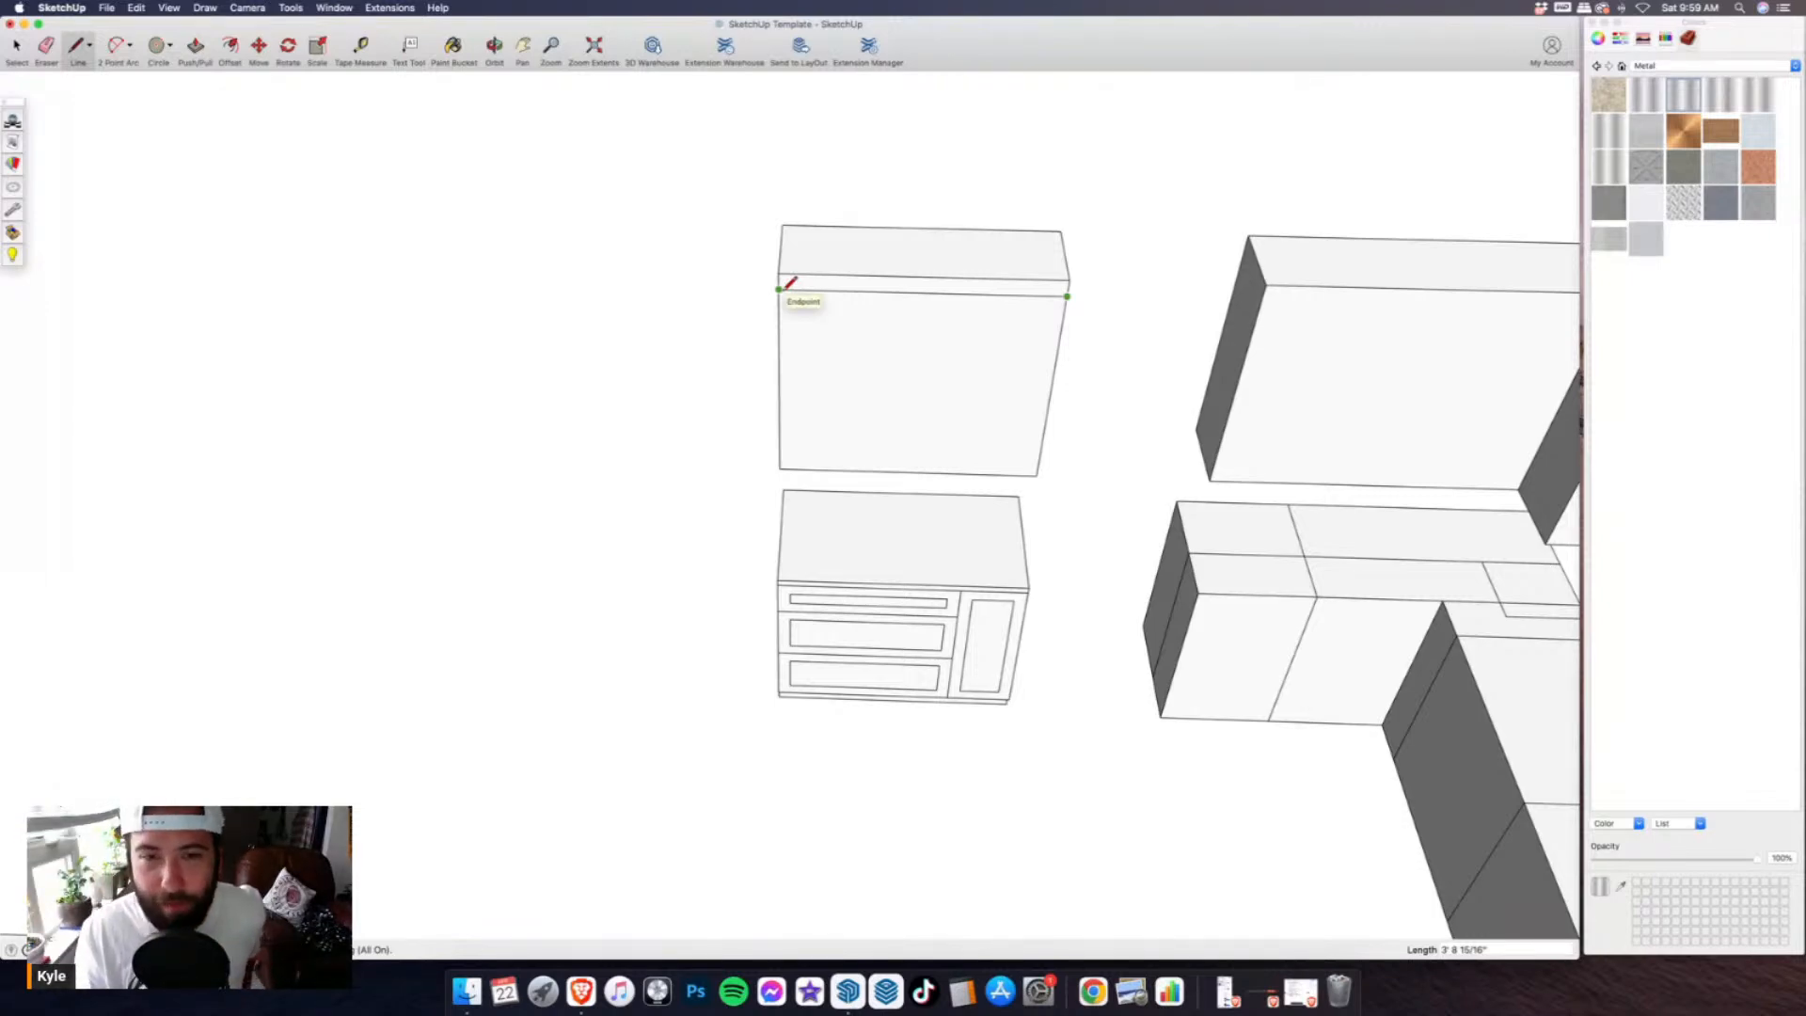
left_click(779, 289)
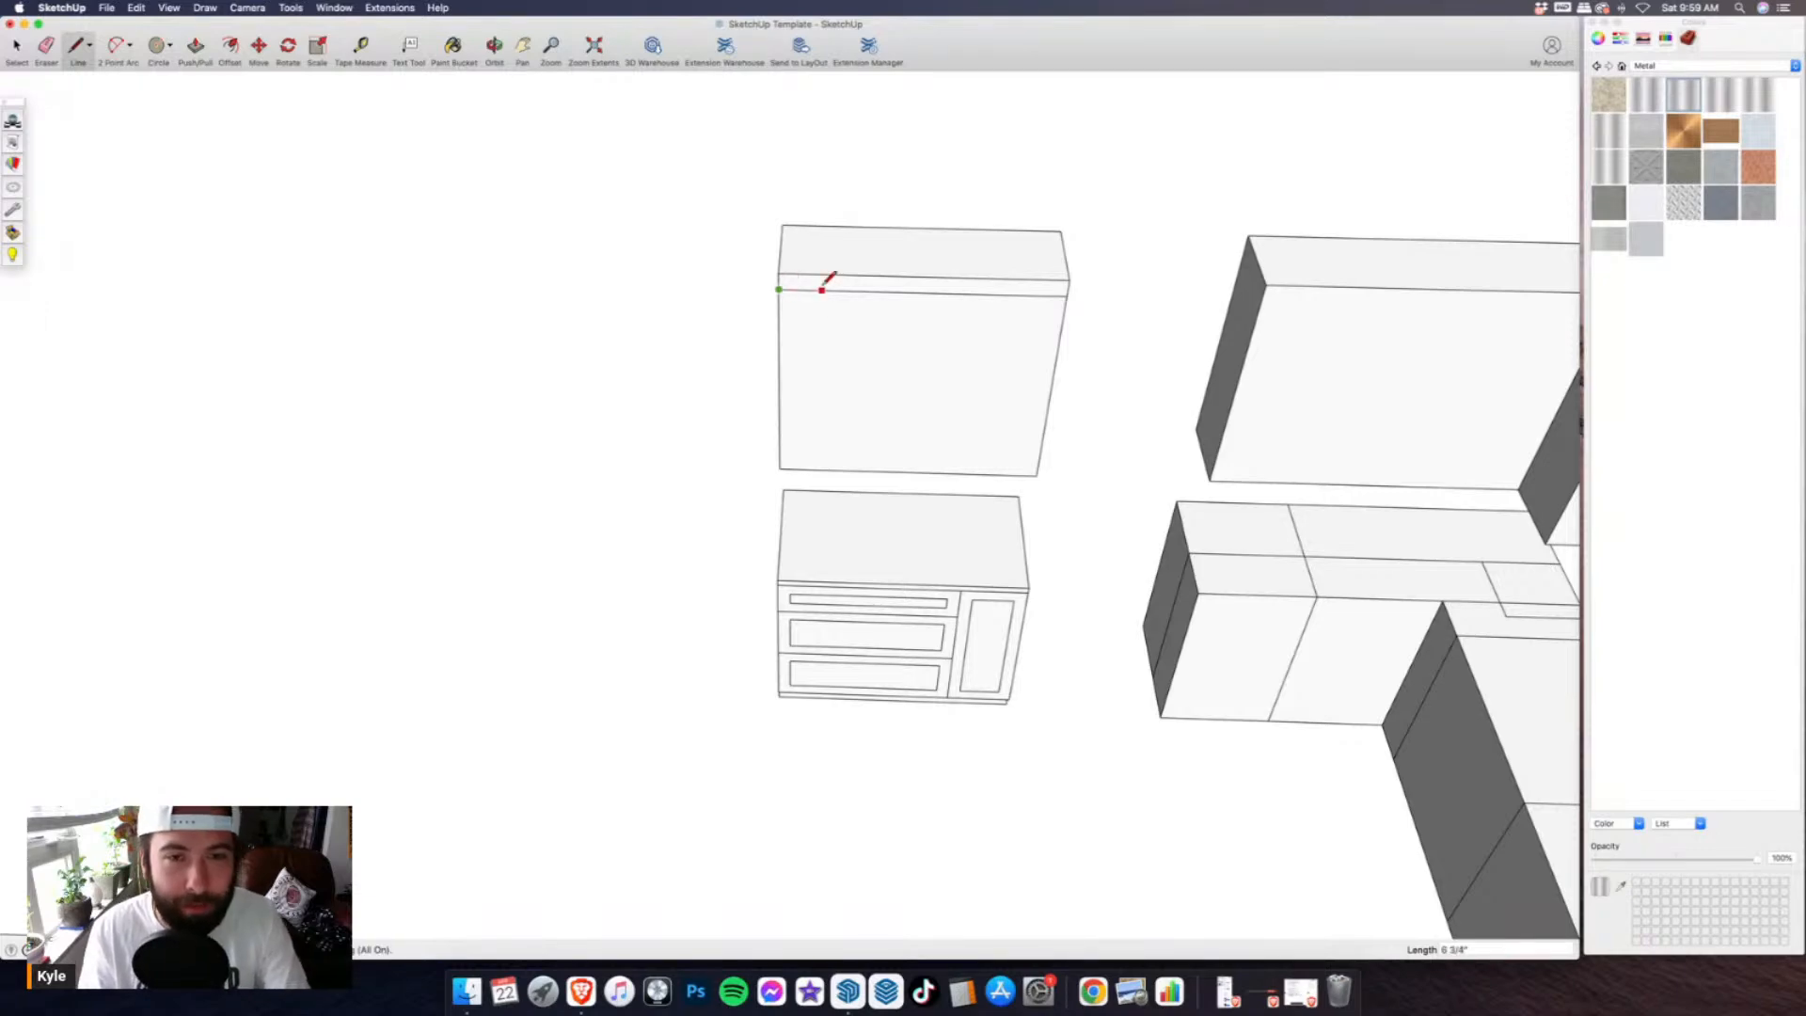
type("15")
key("Escape")
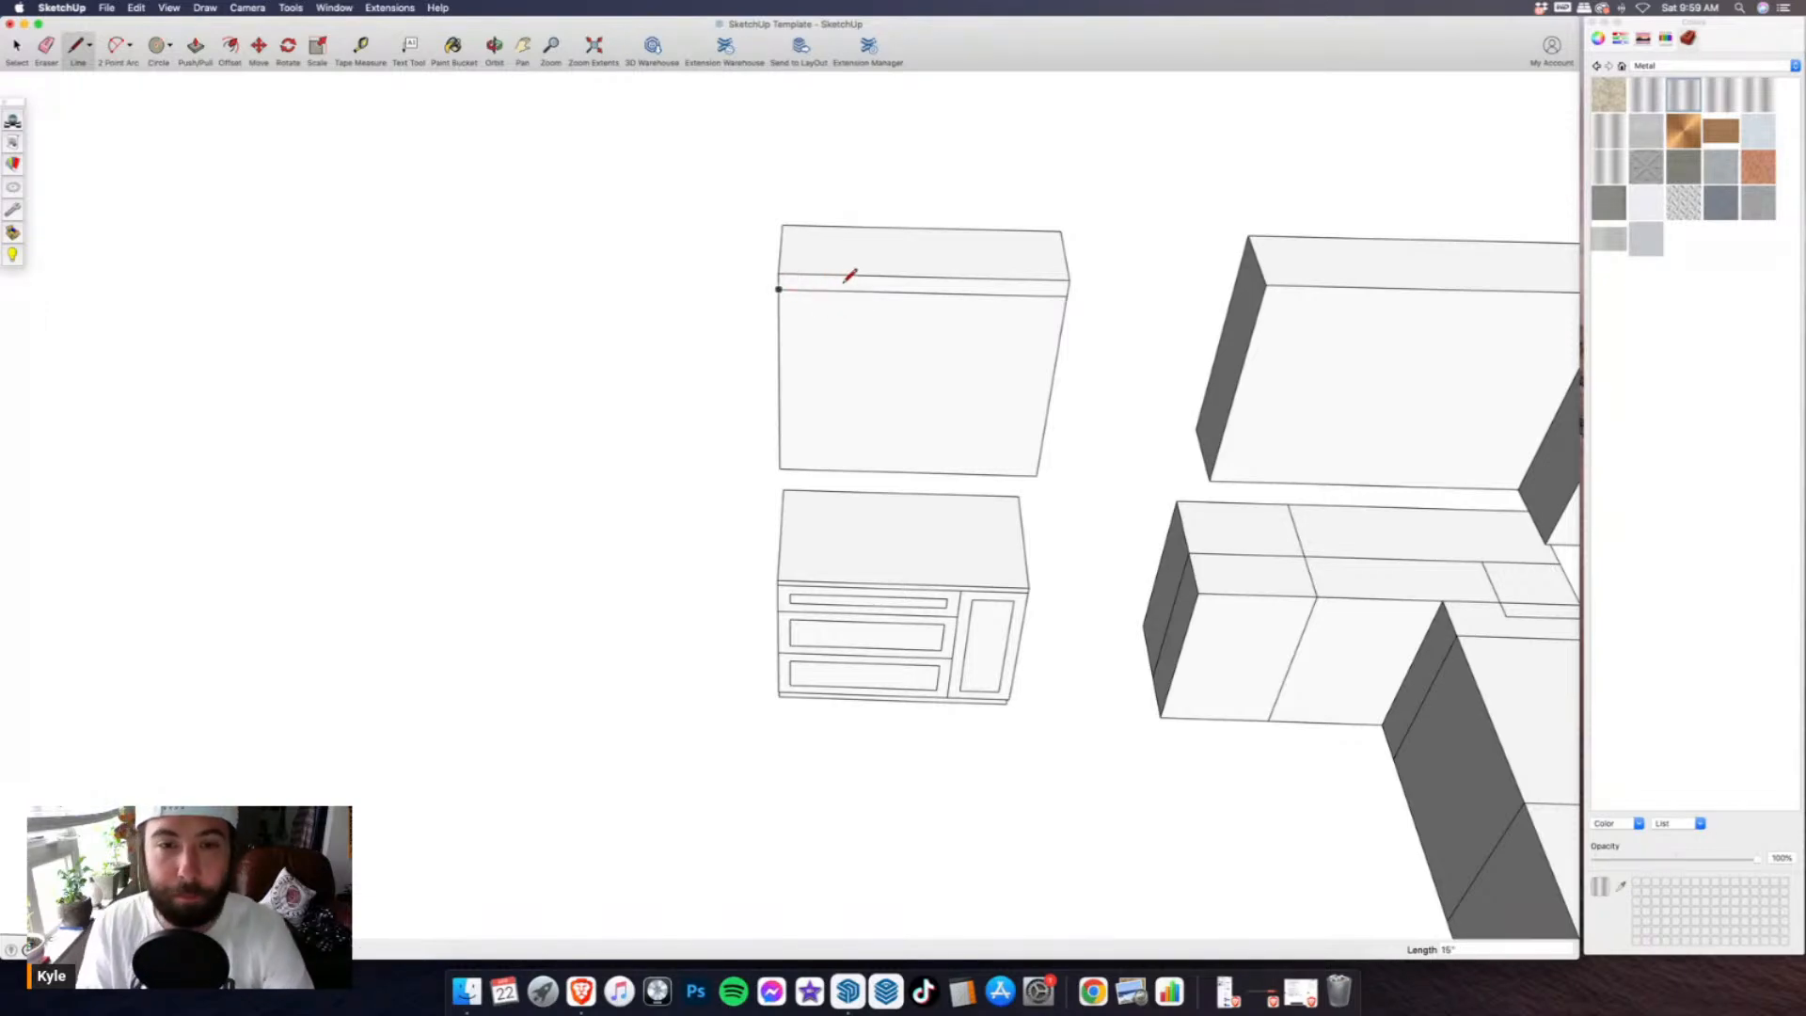
left_click(874, 291)
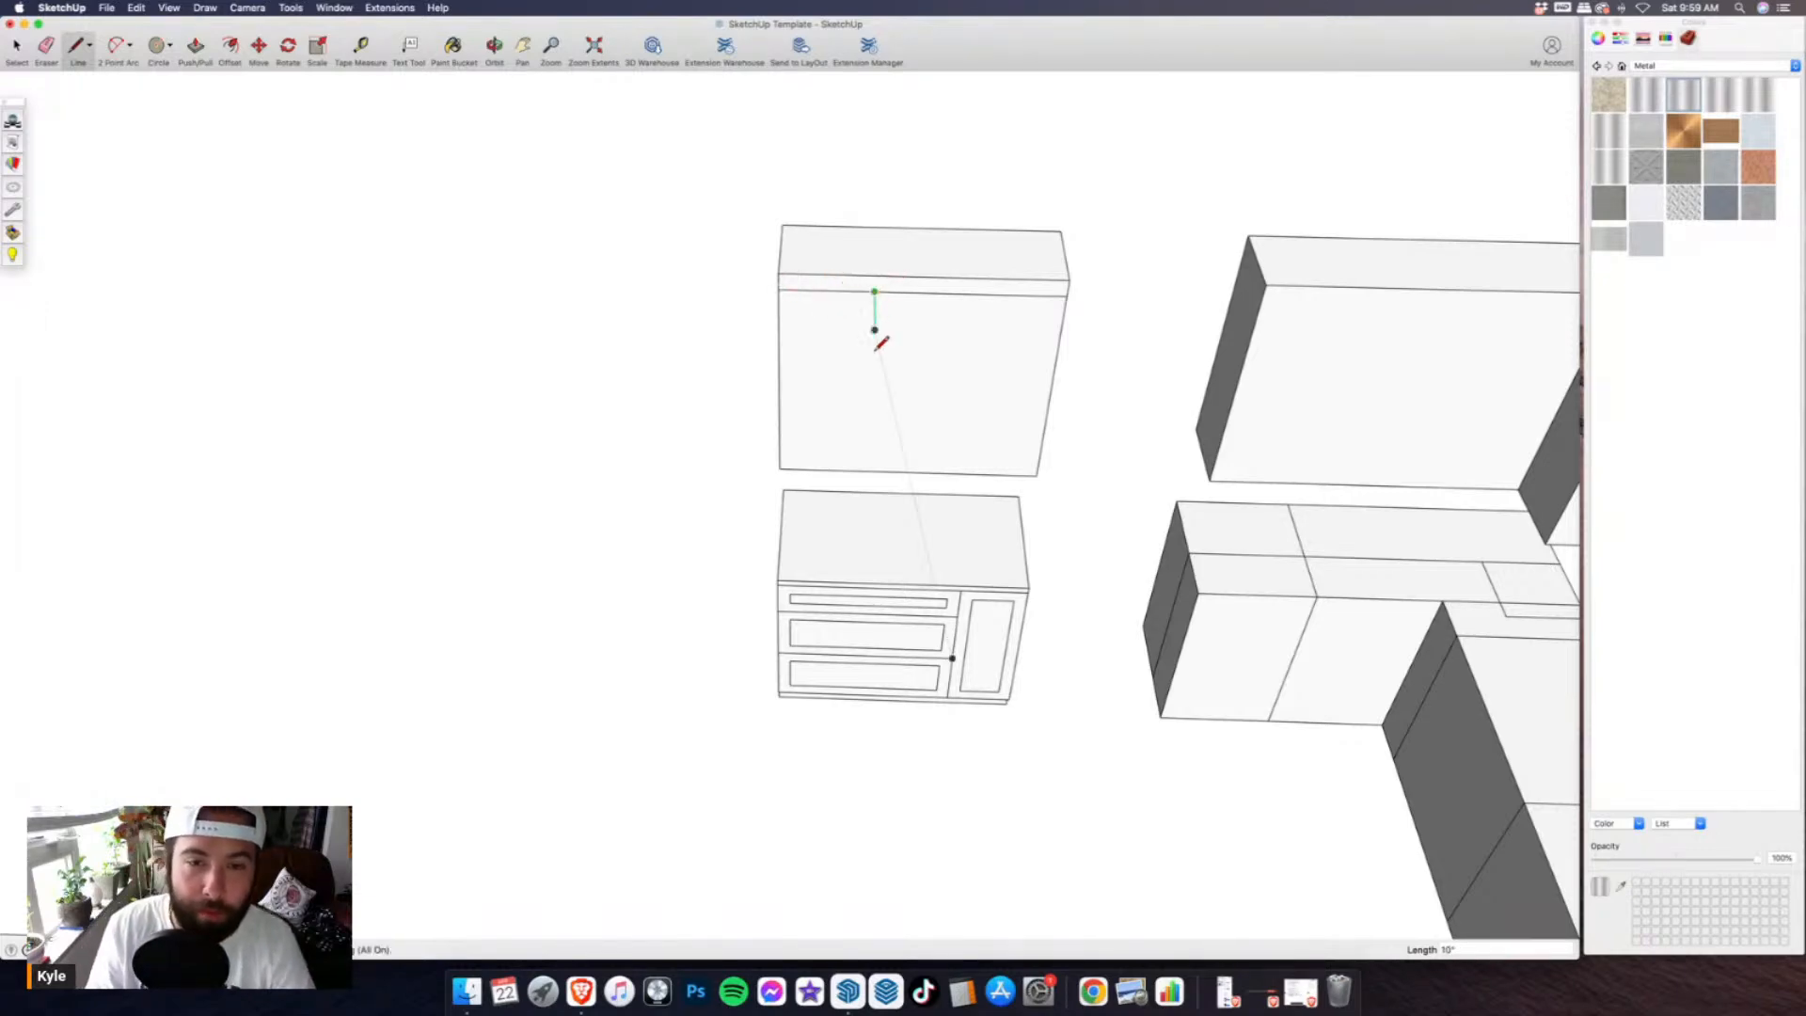
left_click(865, 469)
left_click(971, 291)
left_click(952, 471)
- Examine the floor plan's labels for the range and sink run's cabinets
mouse_move(952, 471)
middle_mouse_down()
mouse_move(846, 375)
mouse_move(790, 420)
mouse_move(612, 351)
mouse_move(762, 278)
mouse_move(771, 527)
middle_mouse_up()
scroll(881, 417, "up", 3)
scroll(769, 410, "down", 6)
scroll(552, 748, "up", 4)
middle_click_drag(560, 610, 955, 735)
scroll(612, 726, "up", 2)
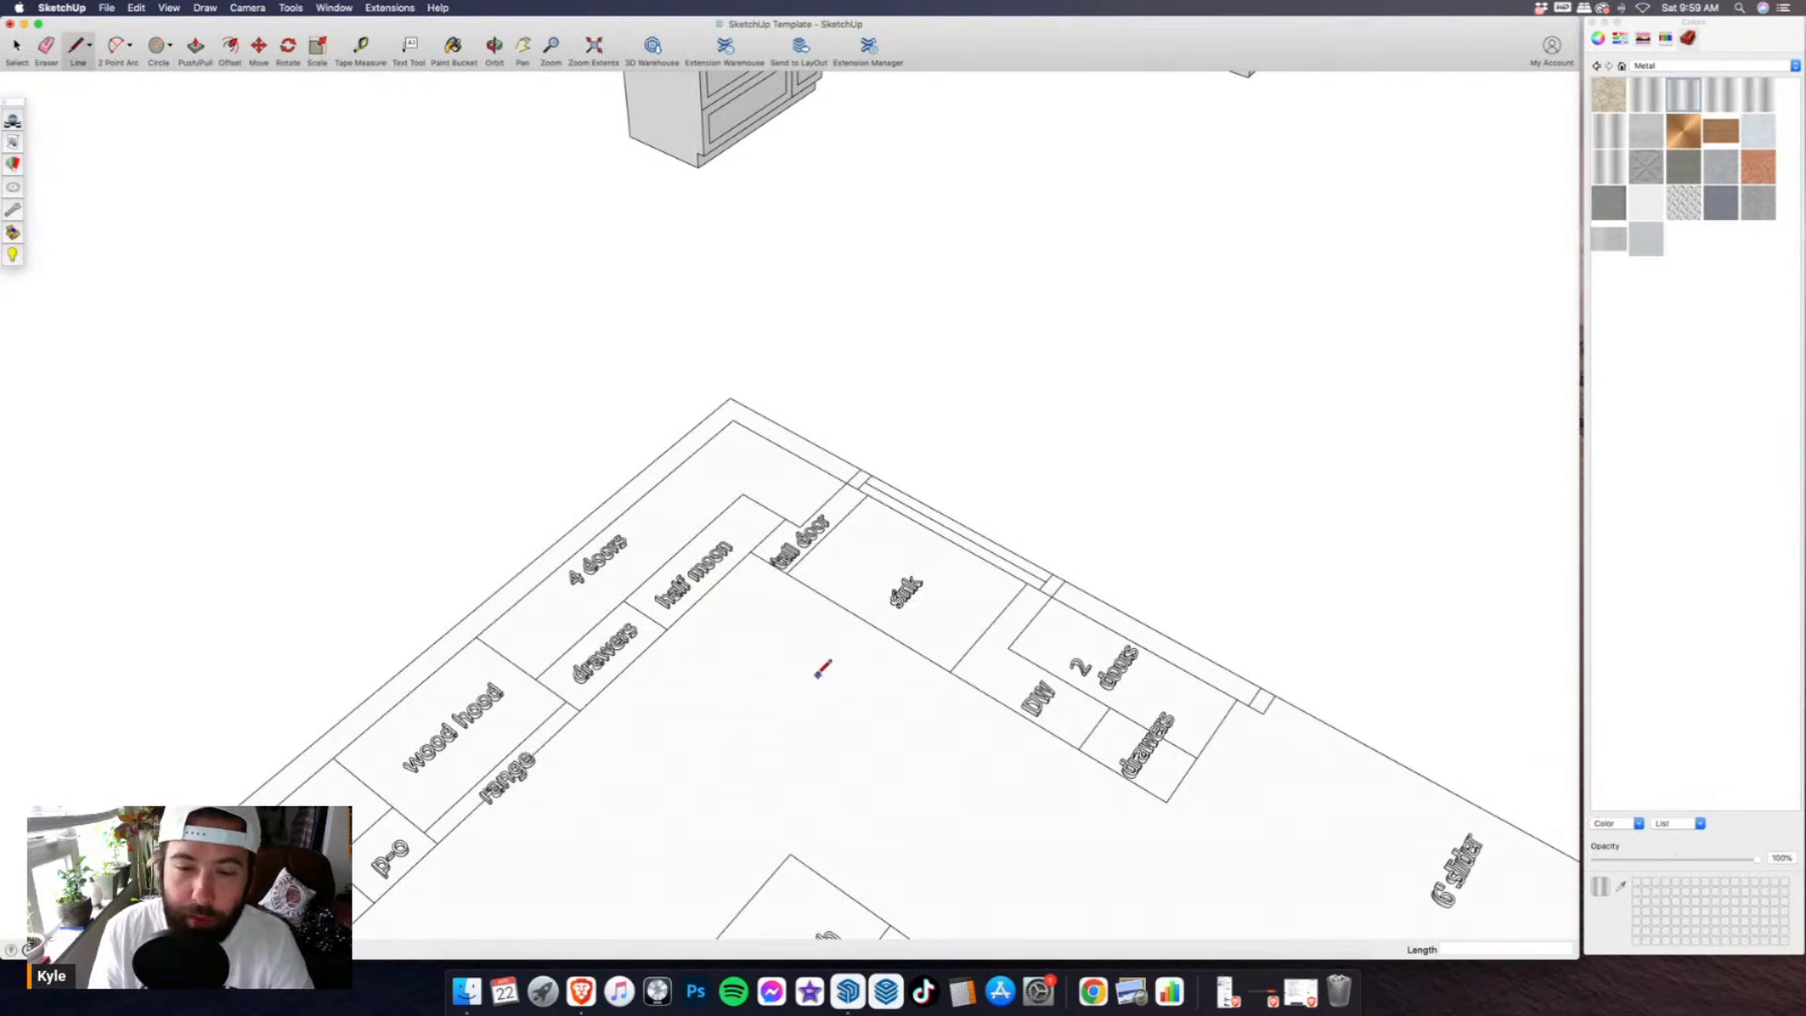
scroll(821, 671, "down", 3)
scroll(1063, 248, "up", 3)
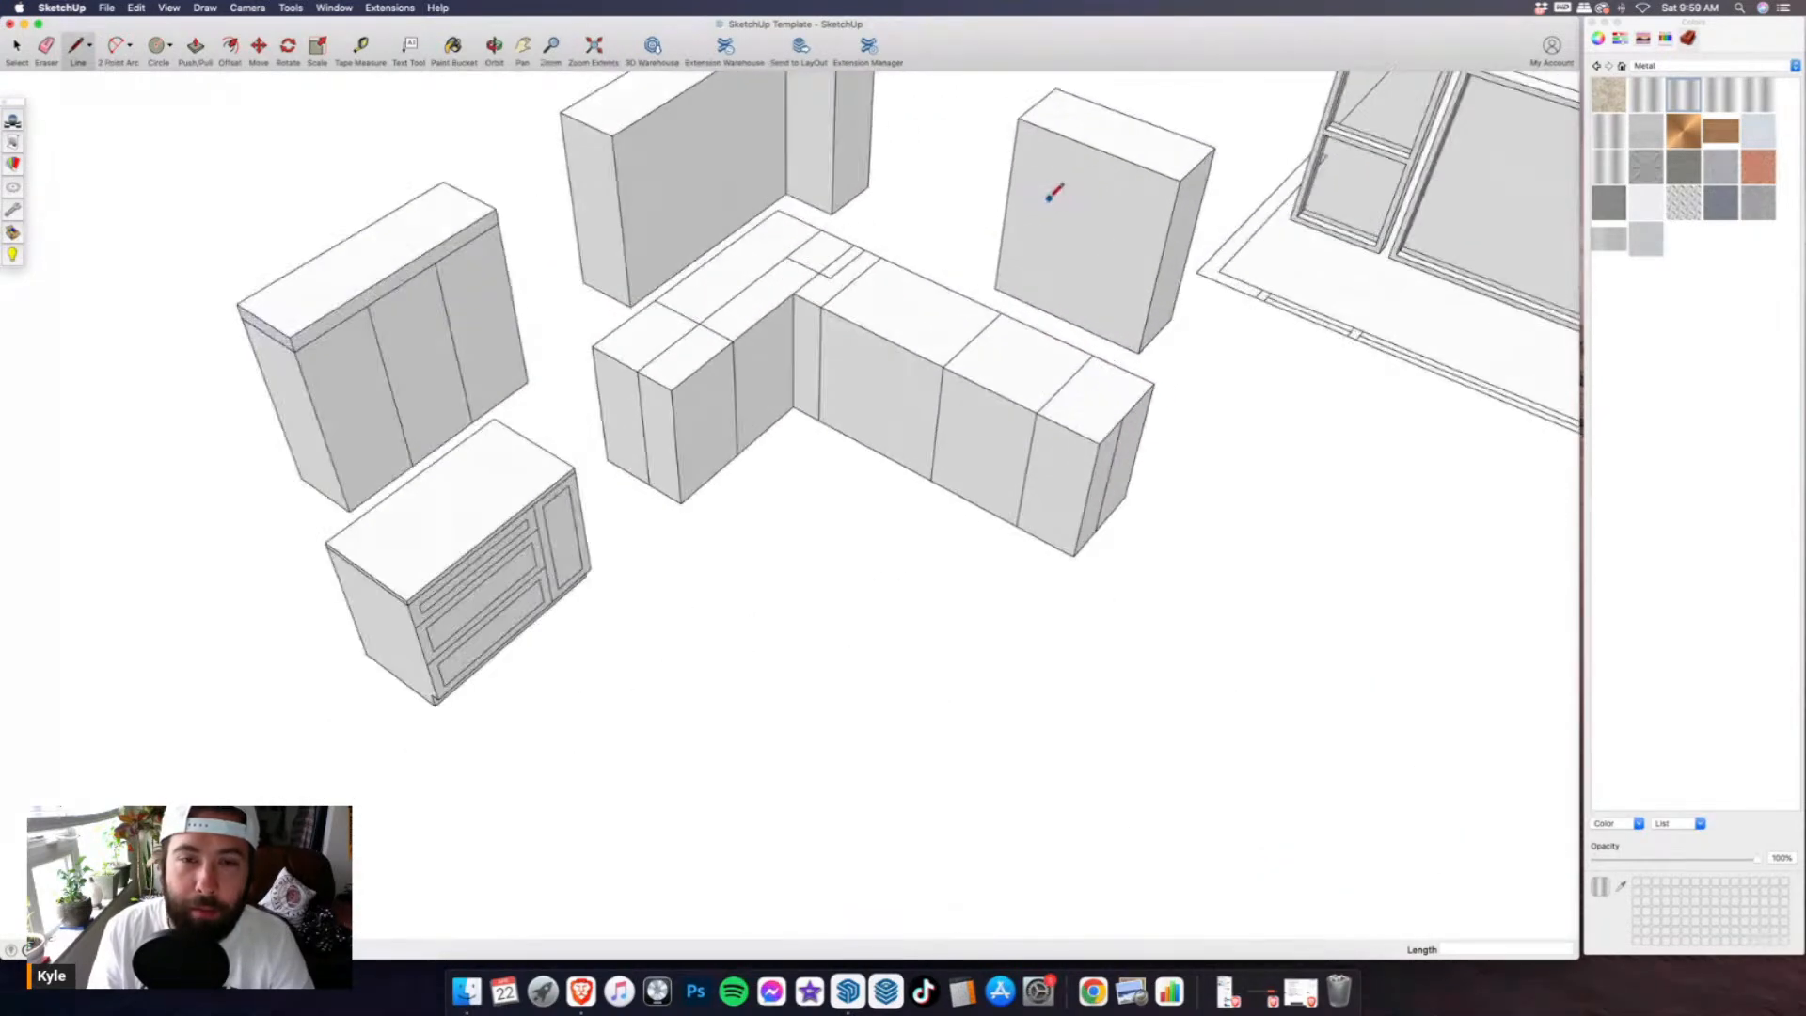
- Erase the leftover cabinet outlines on the L-shaped base run's corner top, the line above its end drawers, and the dividers on both end faces
left_click(57, 54)
scroll(737, 392, "up", 5)
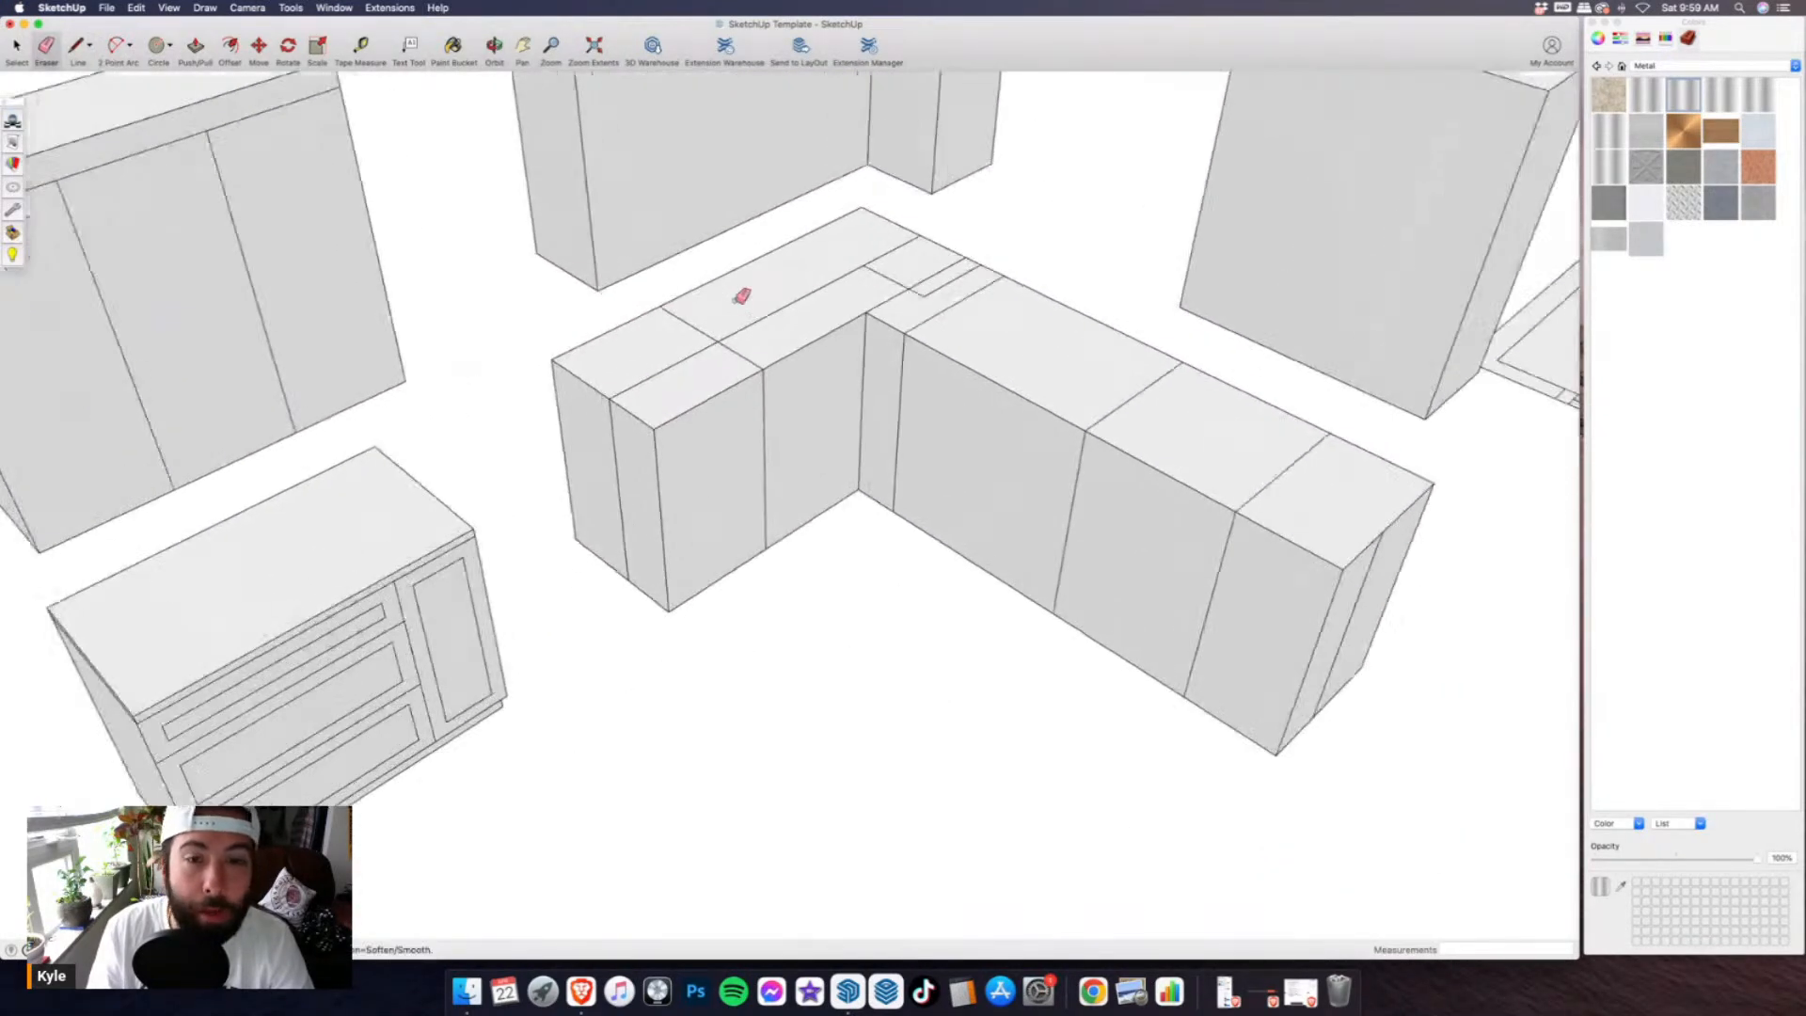
mouse_move(734, 334)
left_mouse_down()
mouse_move(755, 346)
mouse_move(850, 266)
mouse_move(929, 284)
left_mouse_up()
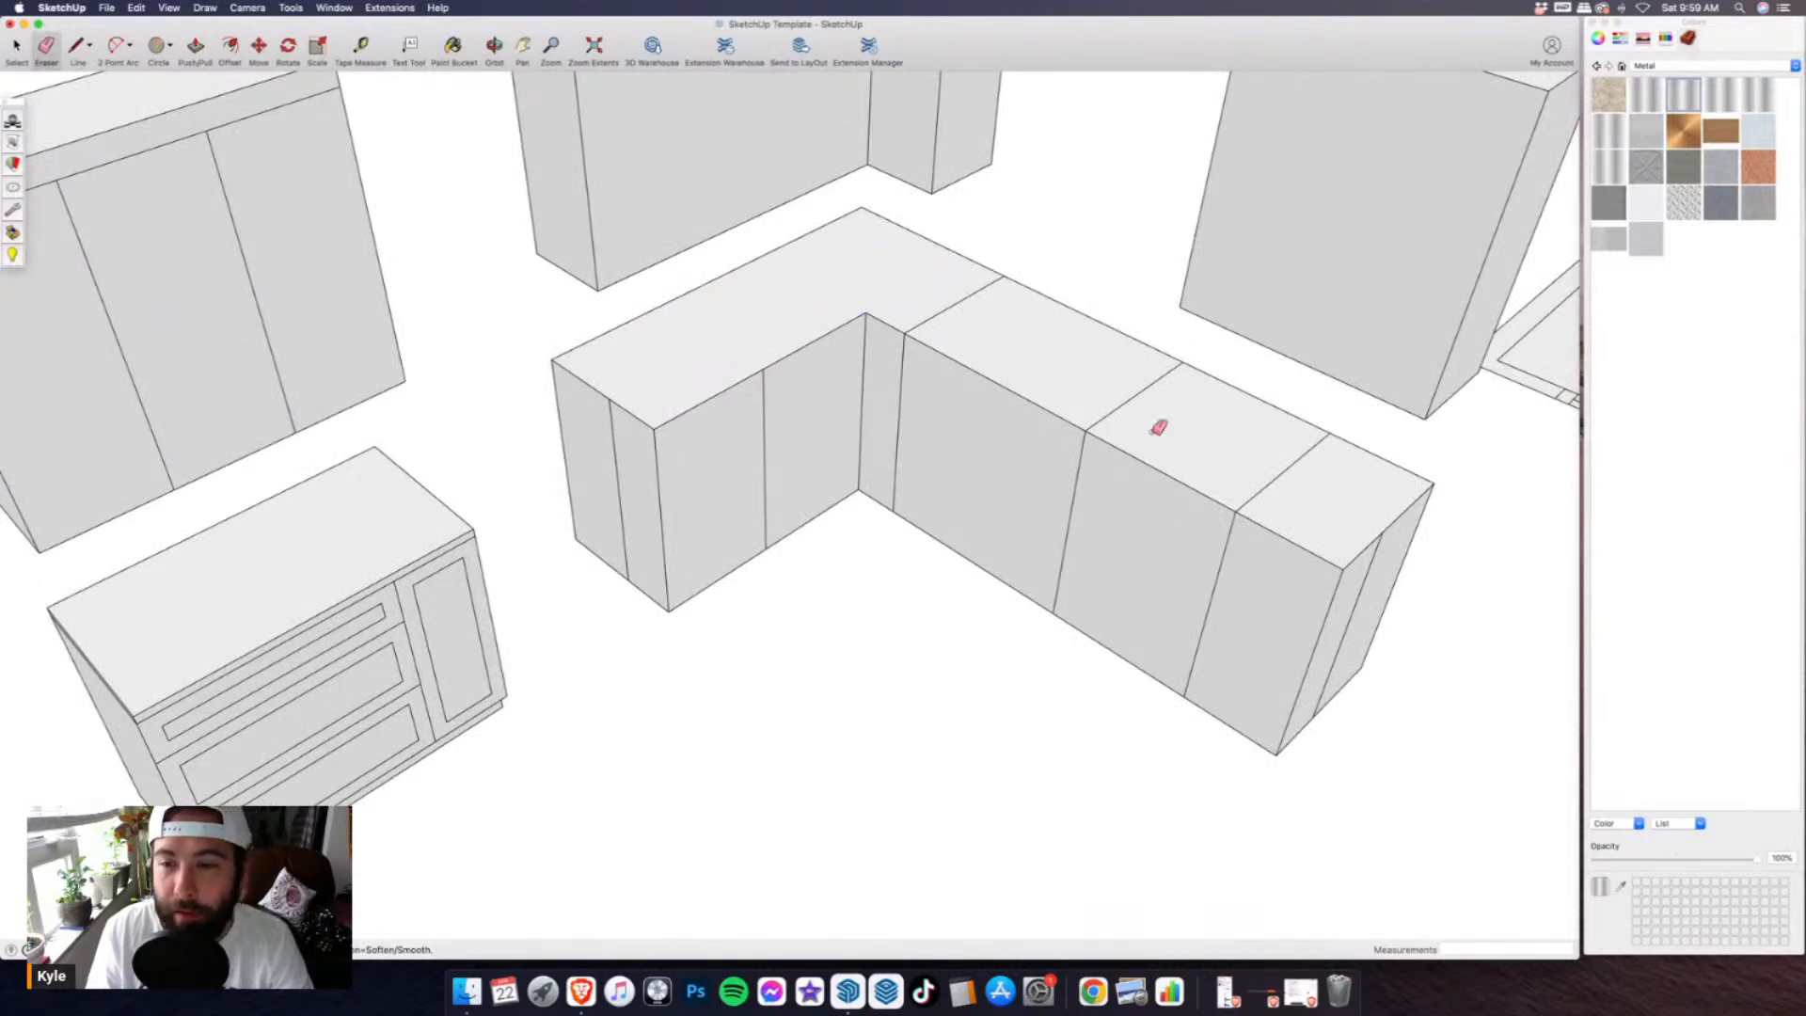
scroll(896, 442, "down", 4)
scroll(1159, 534, "up", 3)
left_click(1133, 525)
left_click(1059, 412)
scroll(1073, 461, "down", 2)
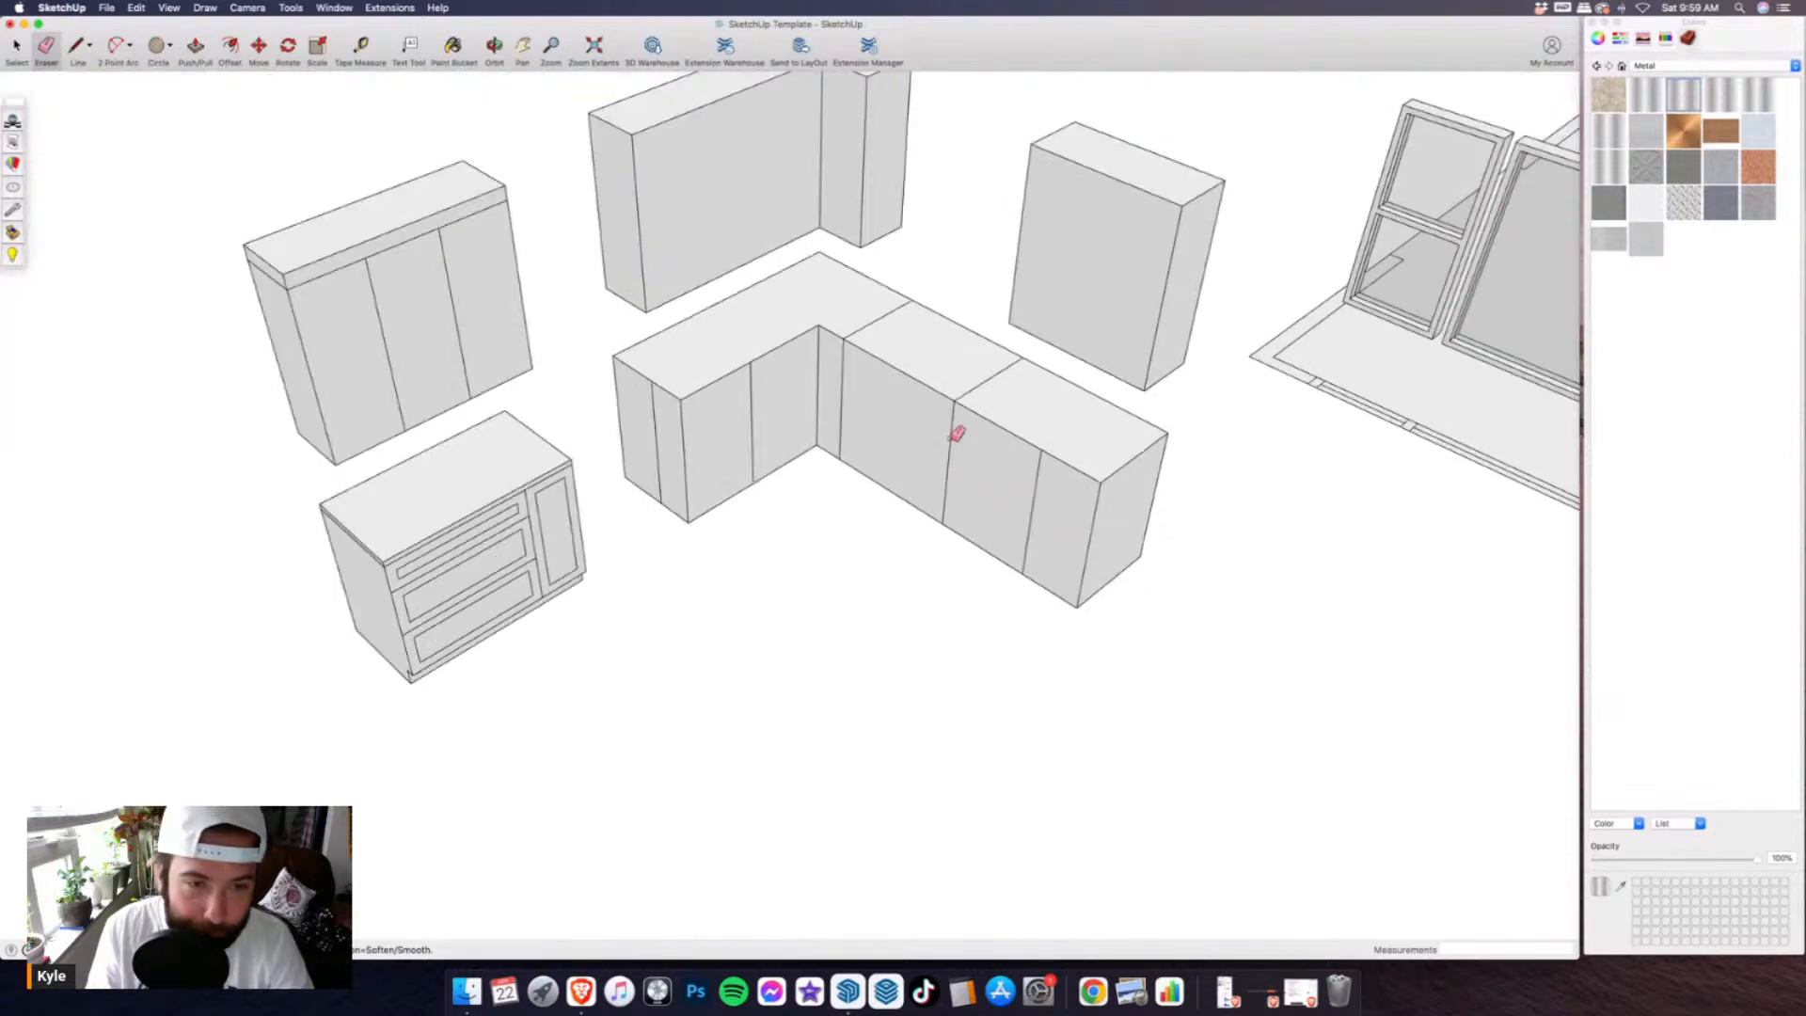
left_click(659, 402)
scroll(666, 388, "up", 3)
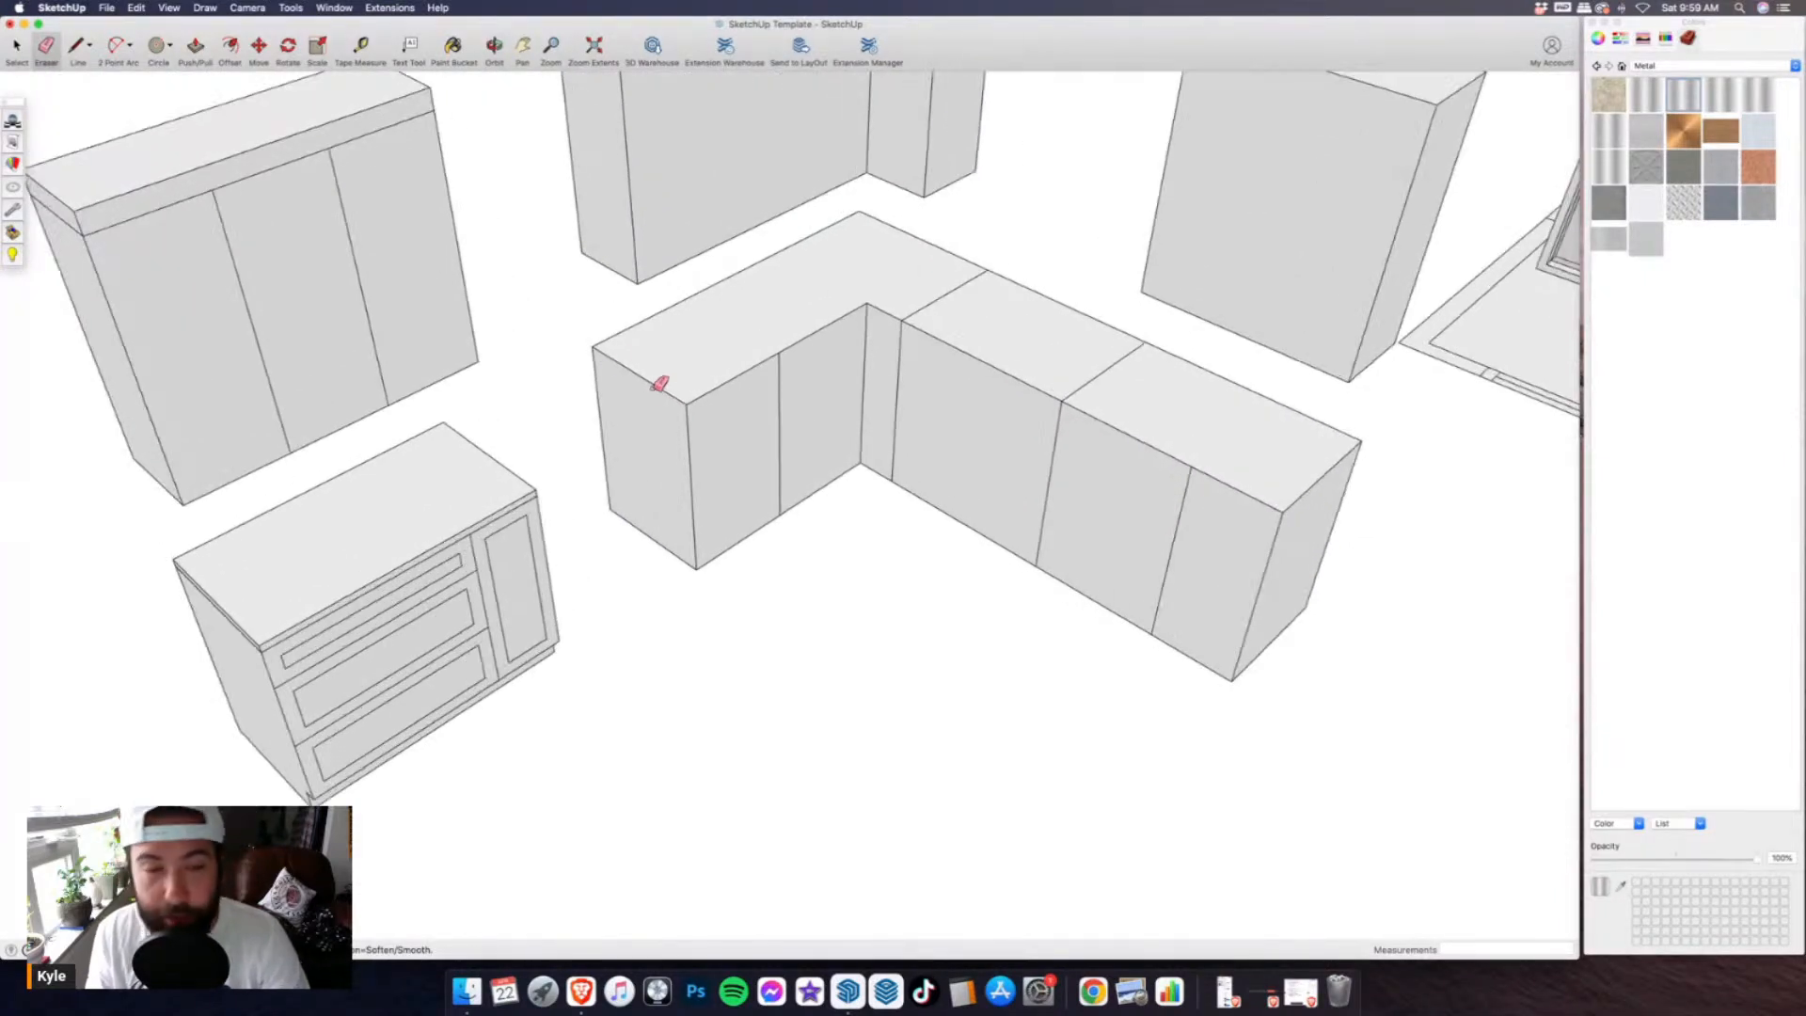
- Draw the countertop thickness line below the top edge around the L-shaped base run's end faces and fronts
key("l")
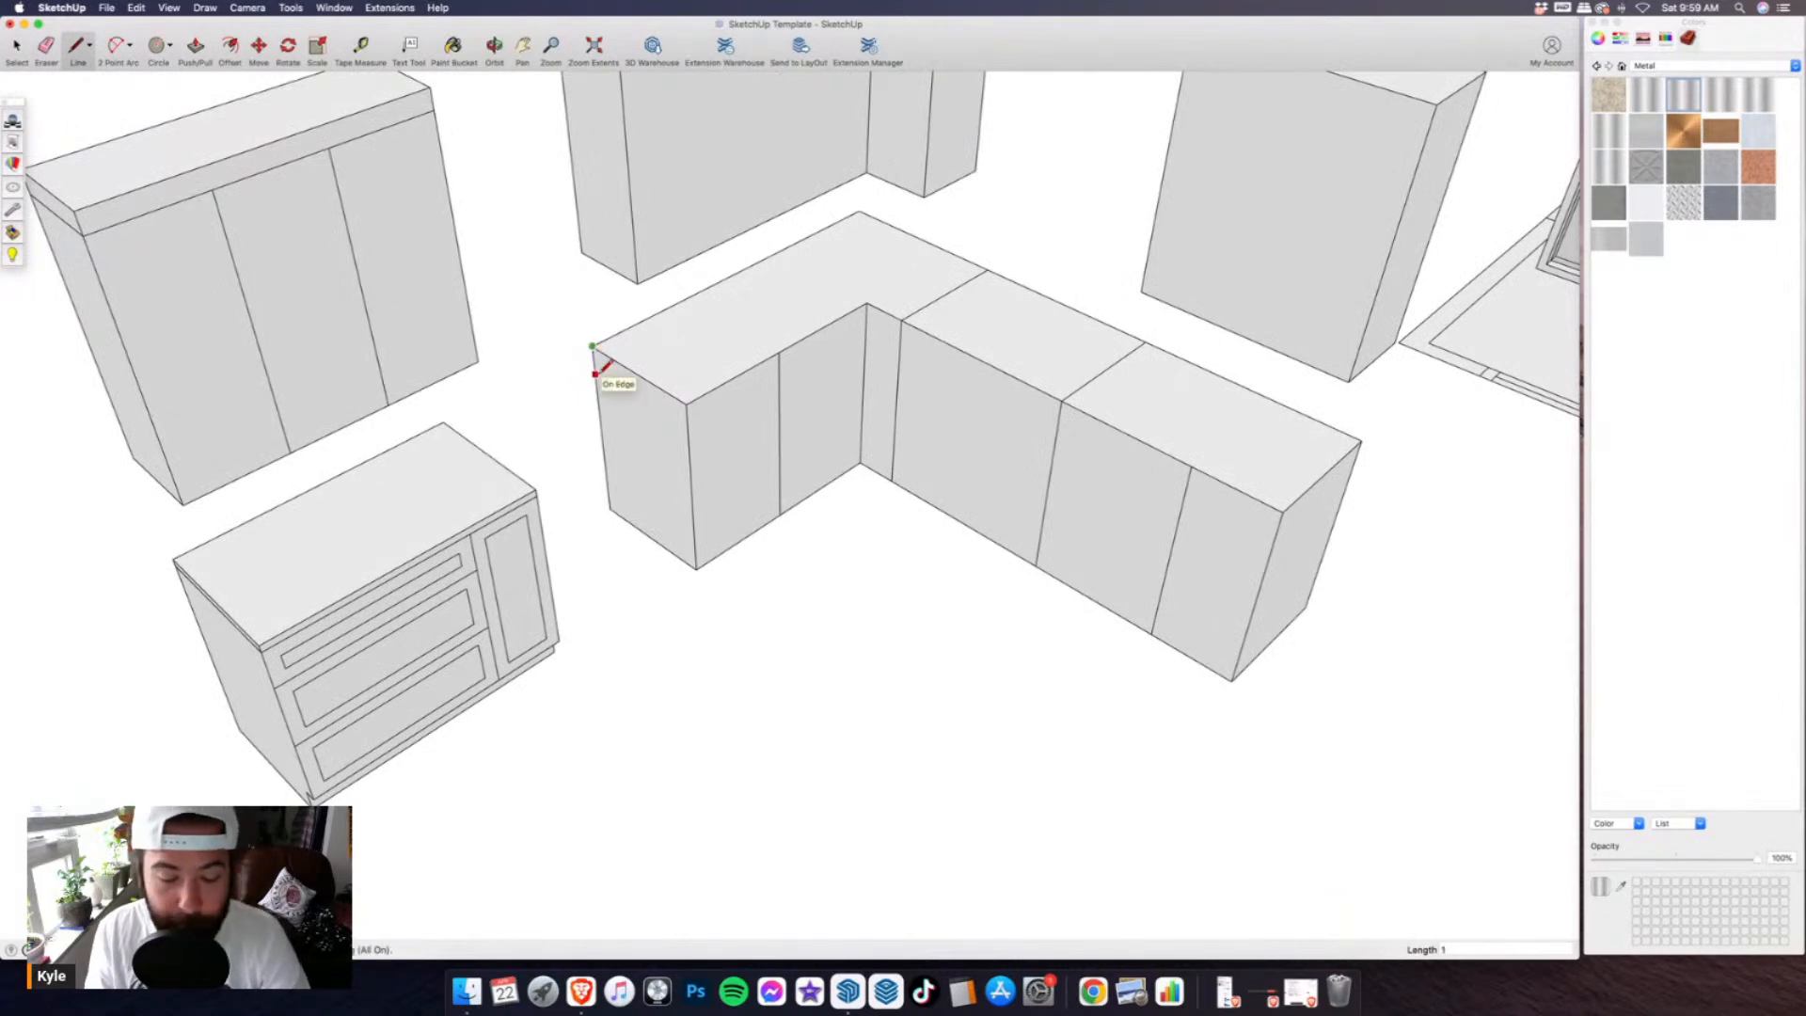
left_click(593, 352)
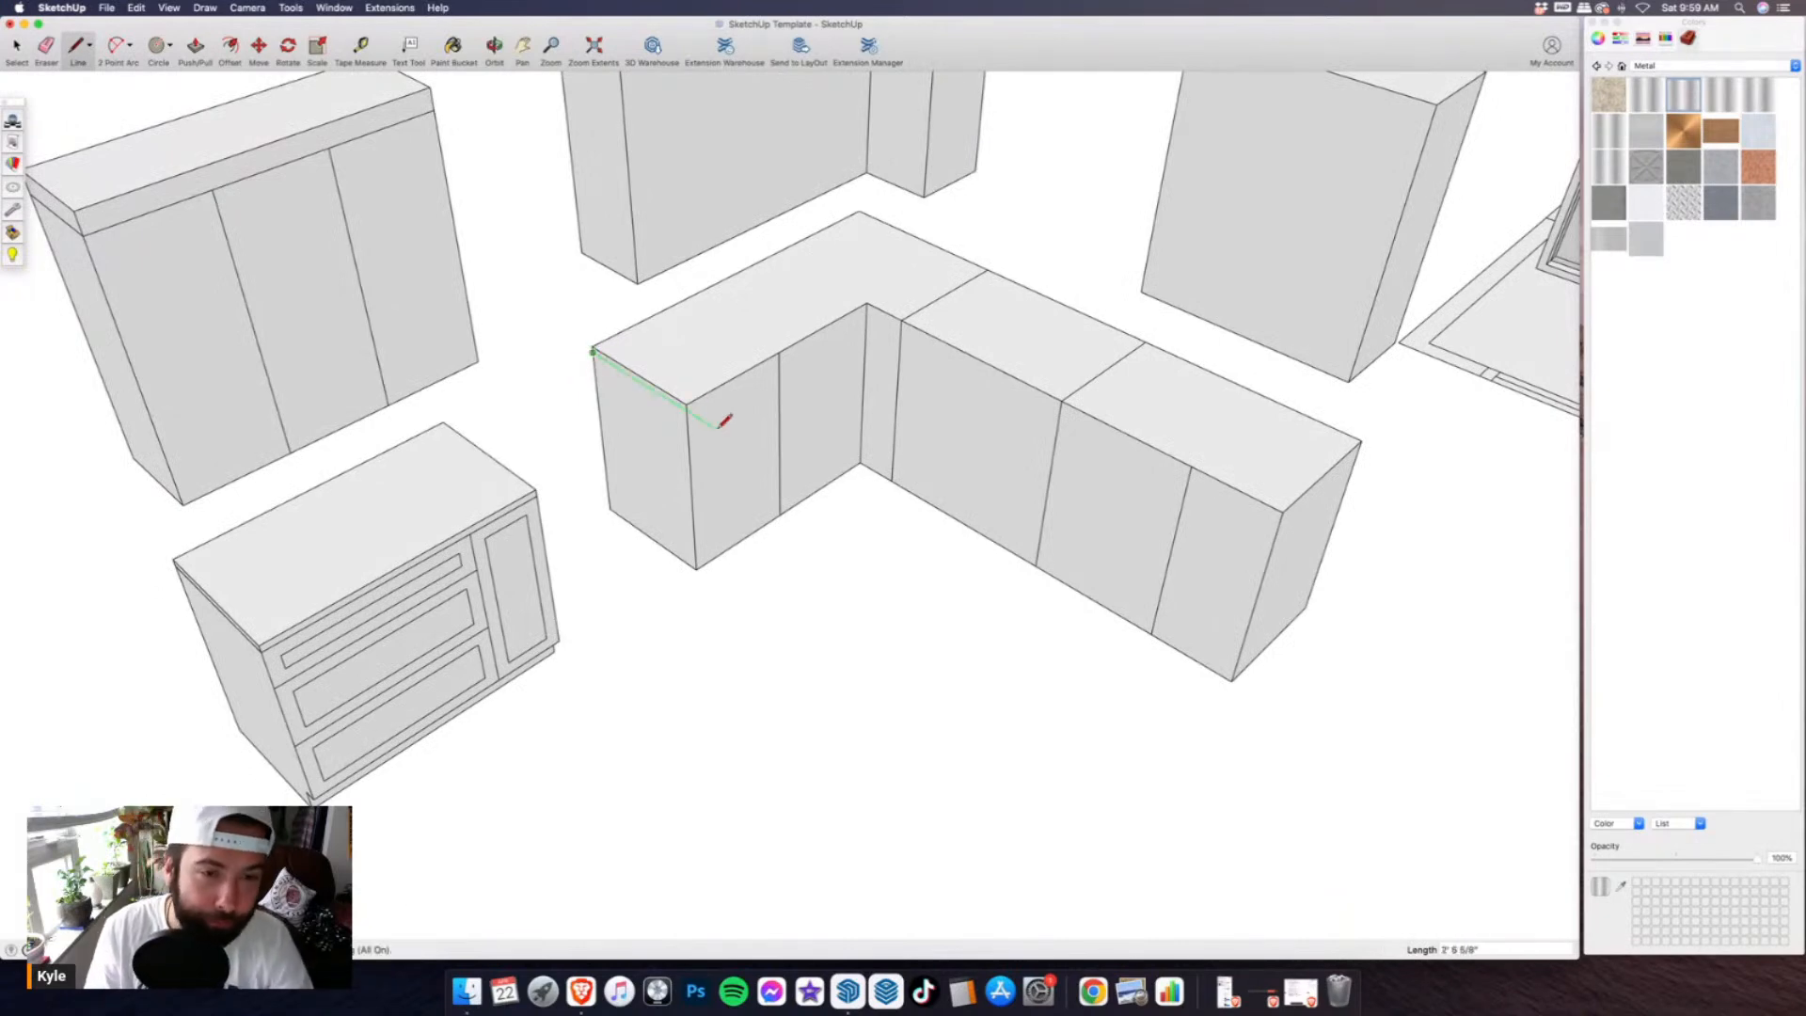
left_click(693, 406)
scroll(836, 298, "up", 3)
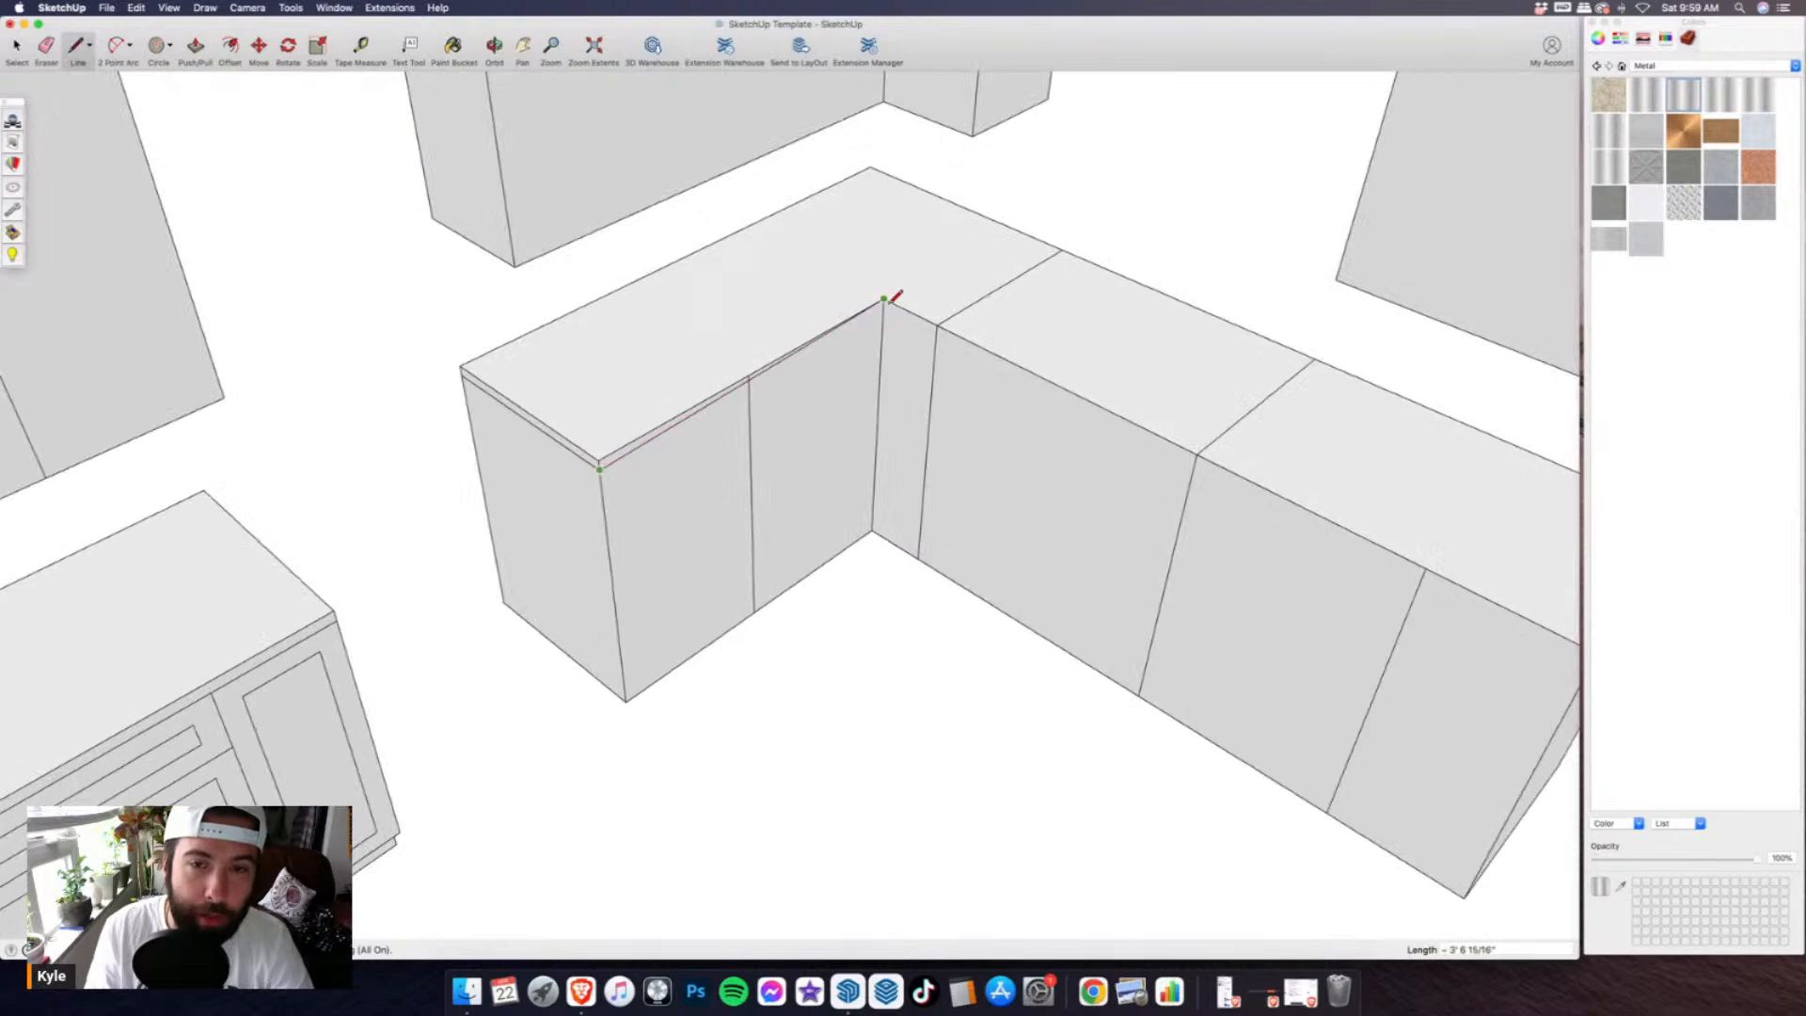
left_click(885, 306)
scroll(835, 302, "down", 4)
scroll(1040, 463, "up", 4)
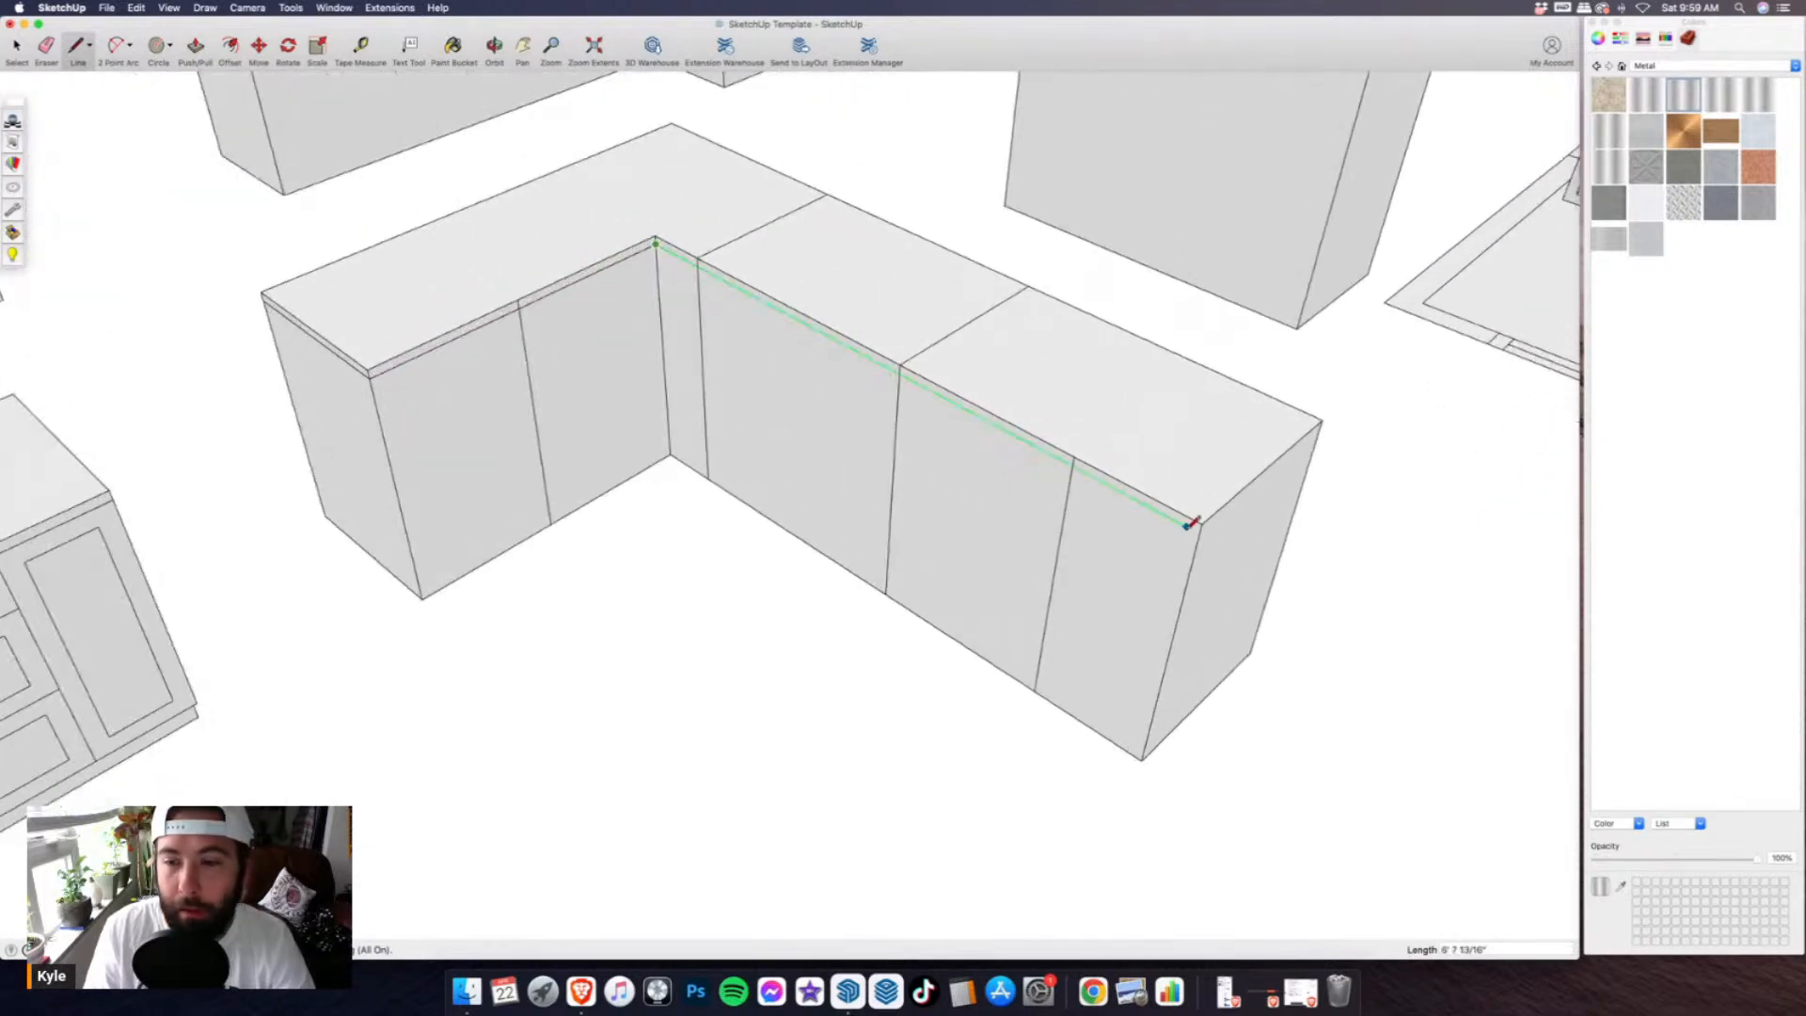
left_click(1202, 529)
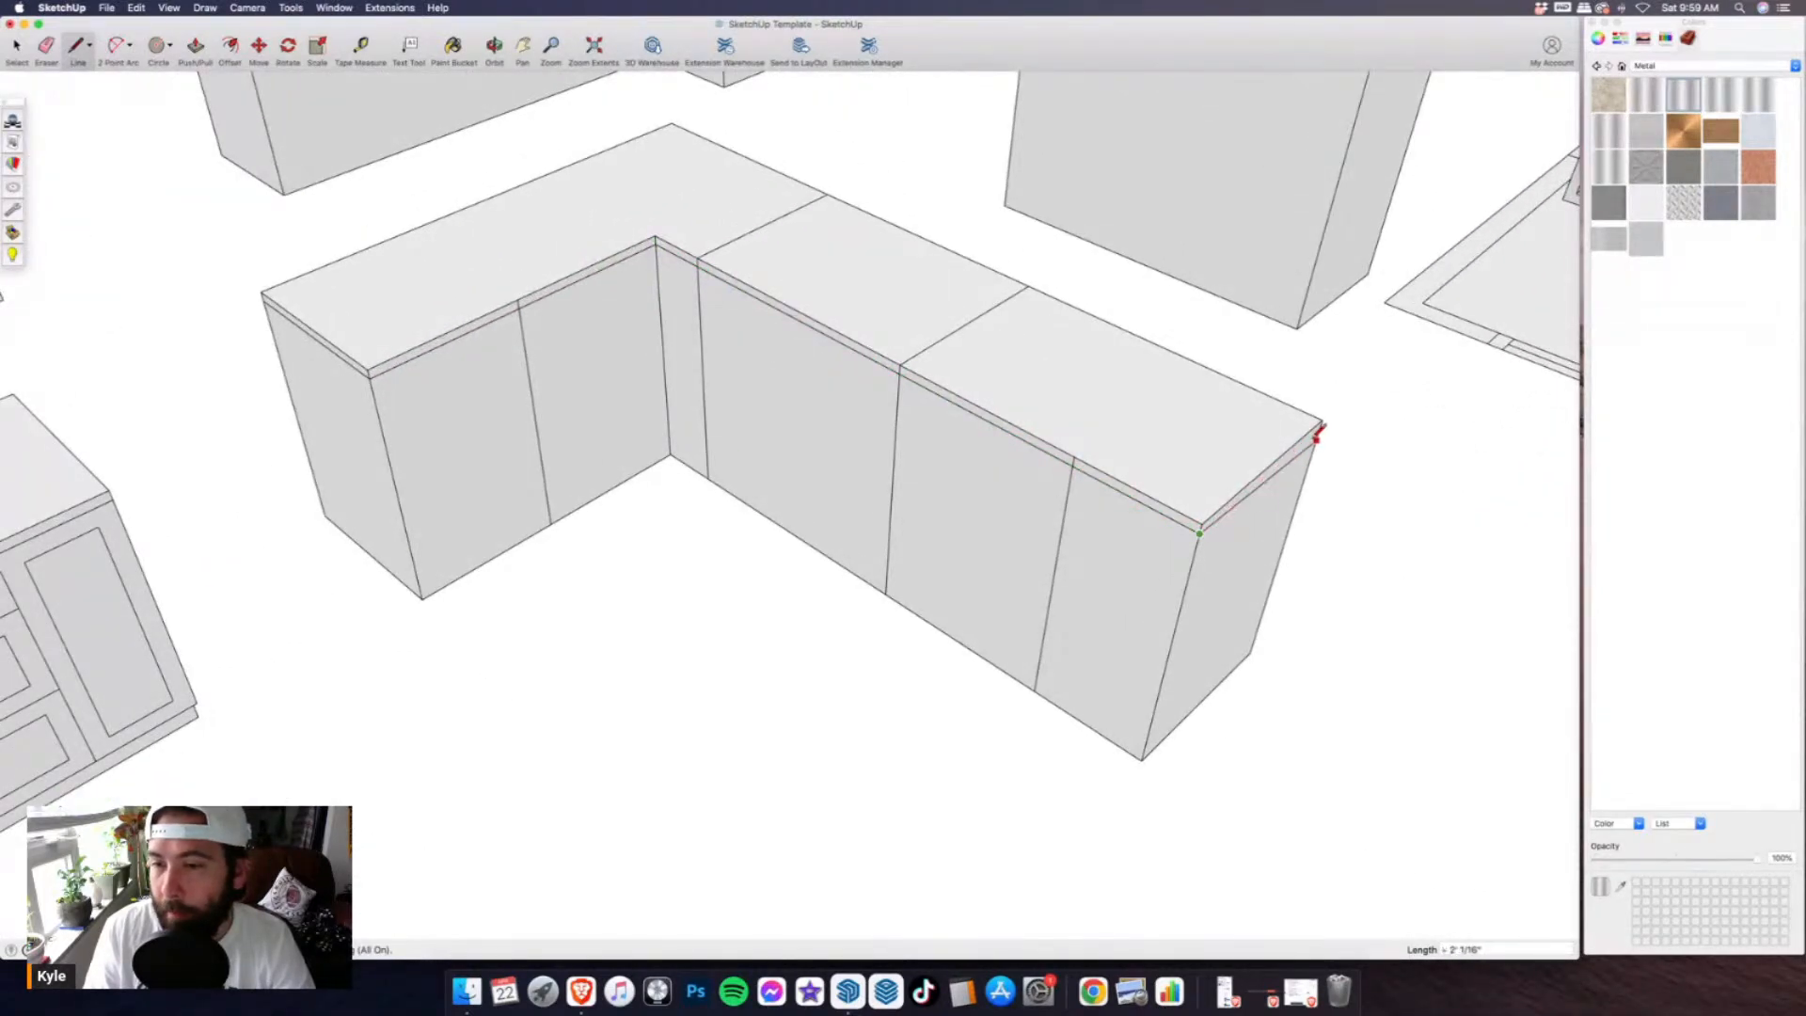
left_click(1322, 426)
scroll(1073, 498, "down", 4)
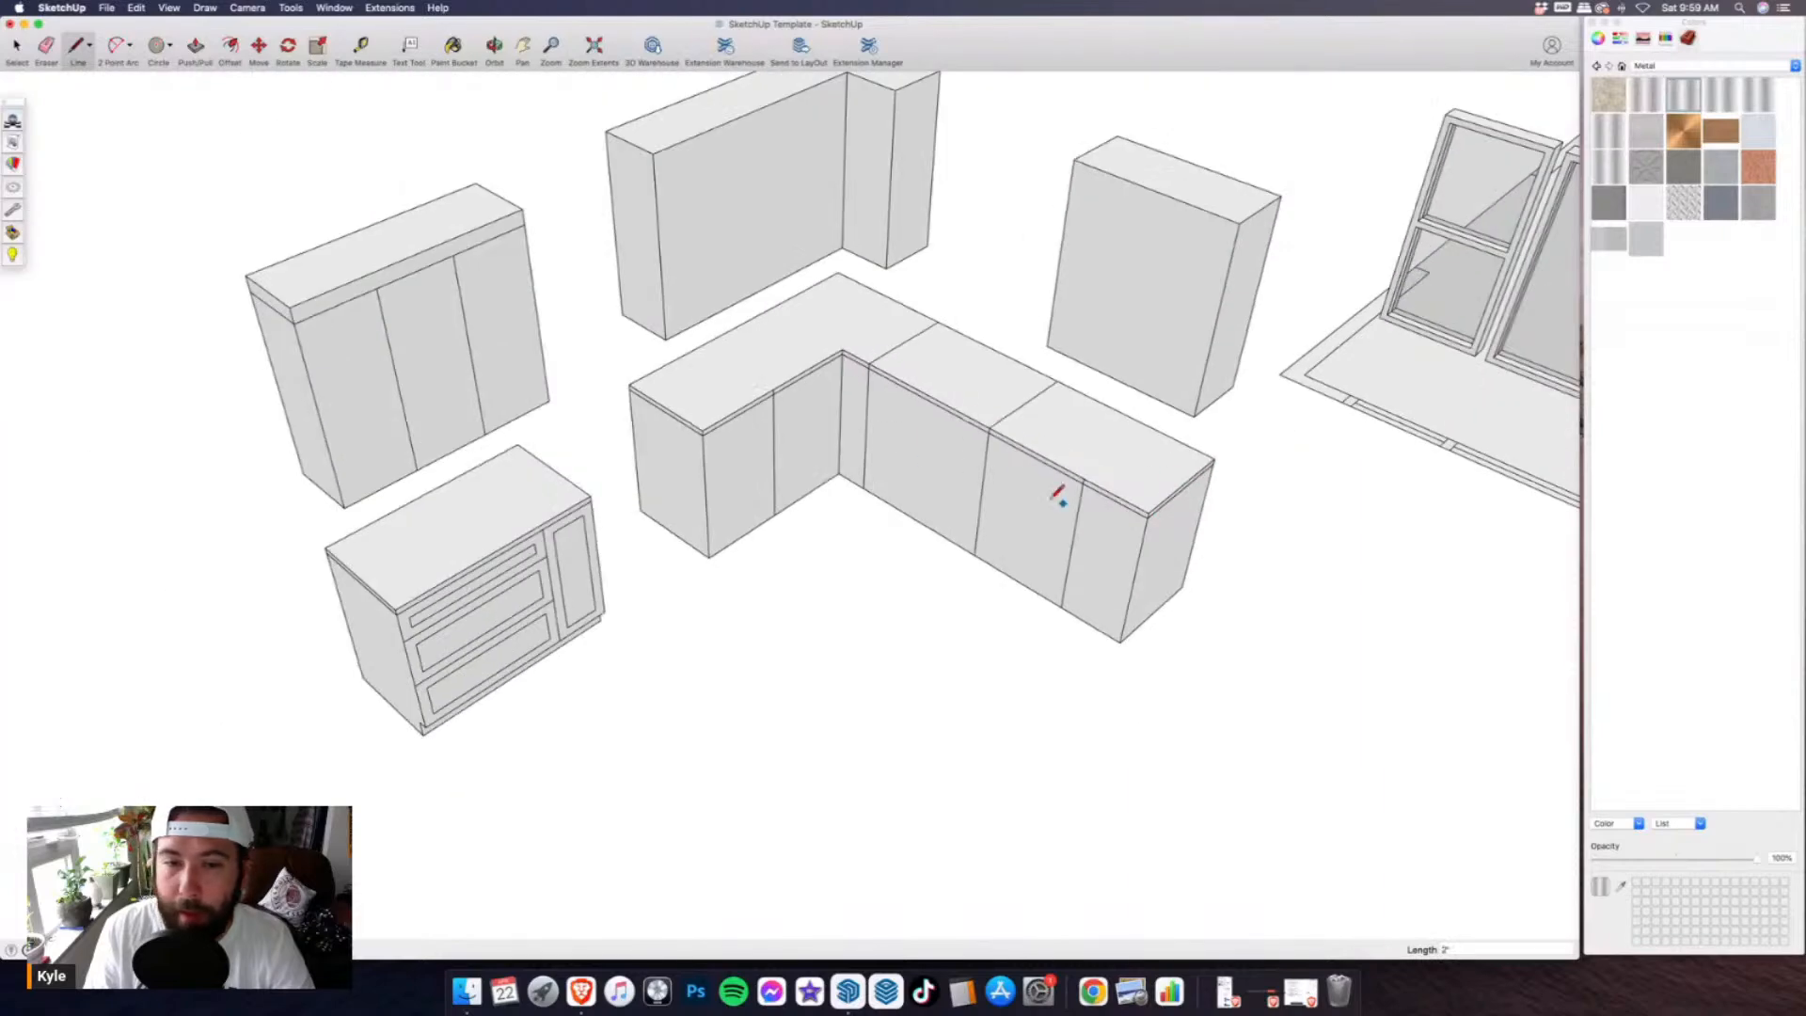
- Push the dishwasher front back 2' to open the space under the countertop, and erase the leftover lines behind it
left_click(198, 49)
scroll(1016, 476, "up", 3)
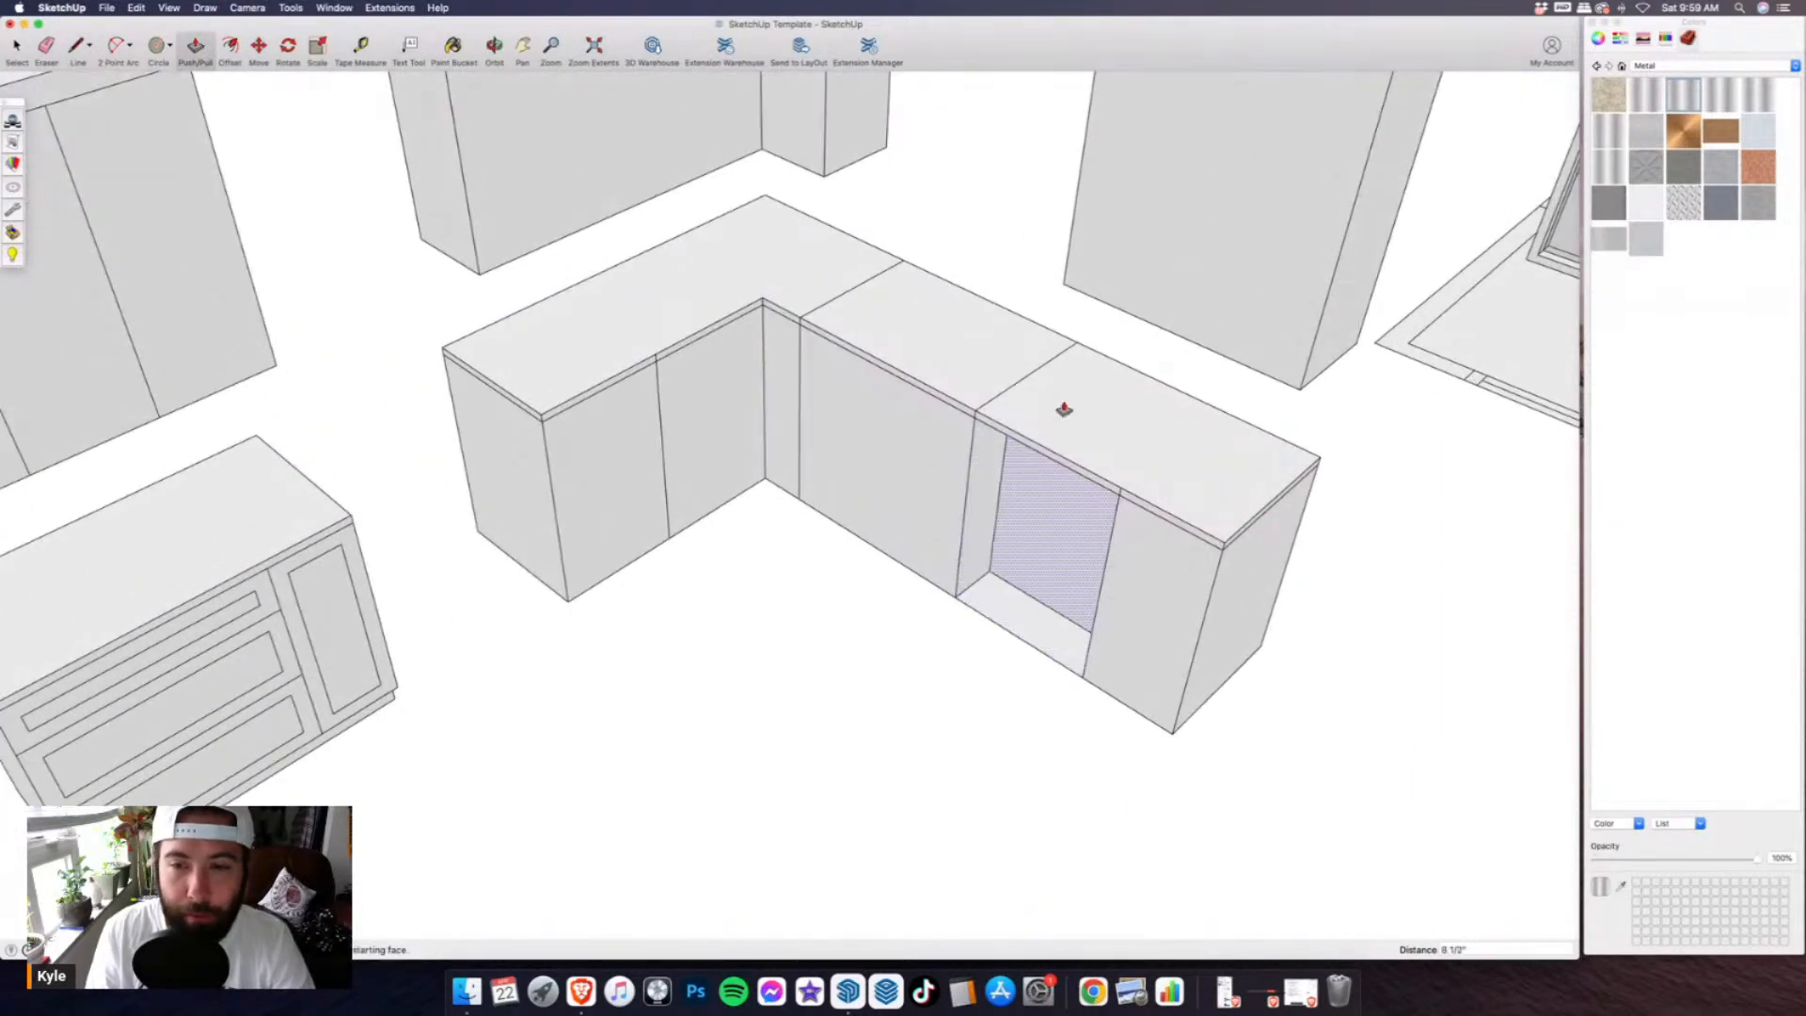
left_click(1076, 350)
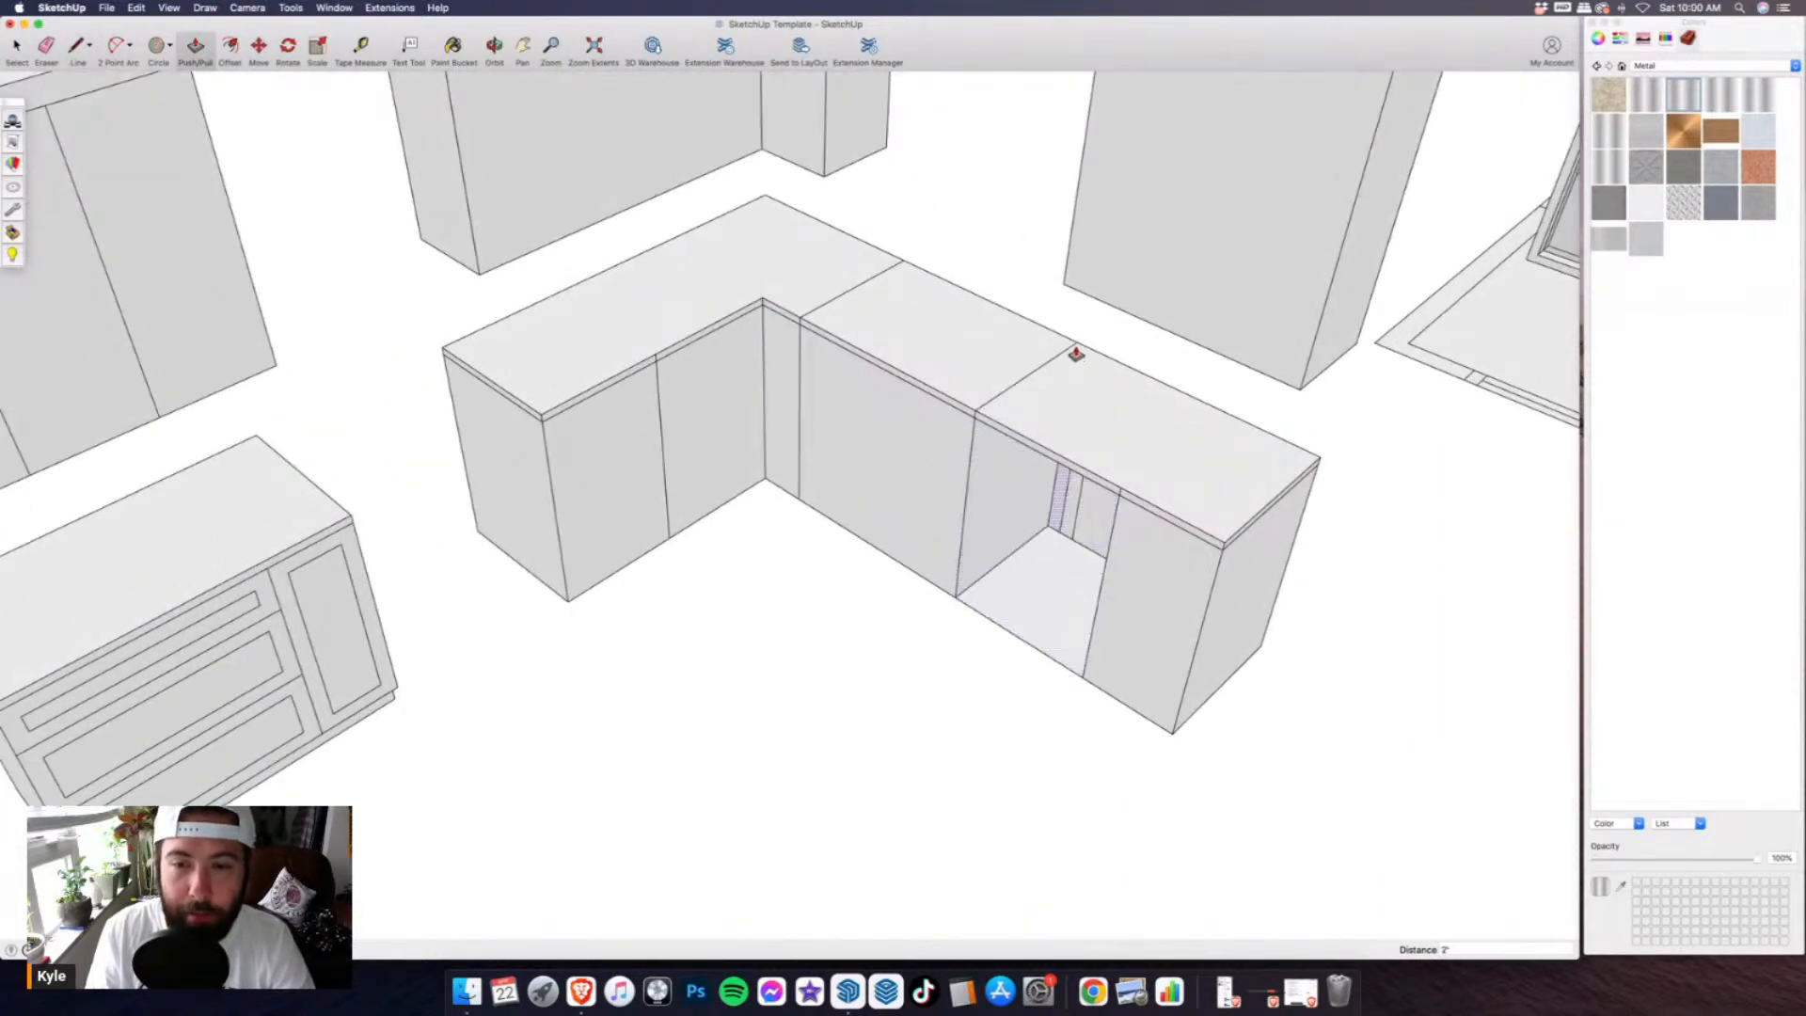
left_click(50, 47)
scroll(556, 399, "down", 3)
middle_click_drag(556, 399, 996, 552)
left_click(984, 472)
left_click_drag(976, 475, 1015, 484)
scroll(894, 527, "down", 3)
middle_click_drag(746, 508, 1001, 310)
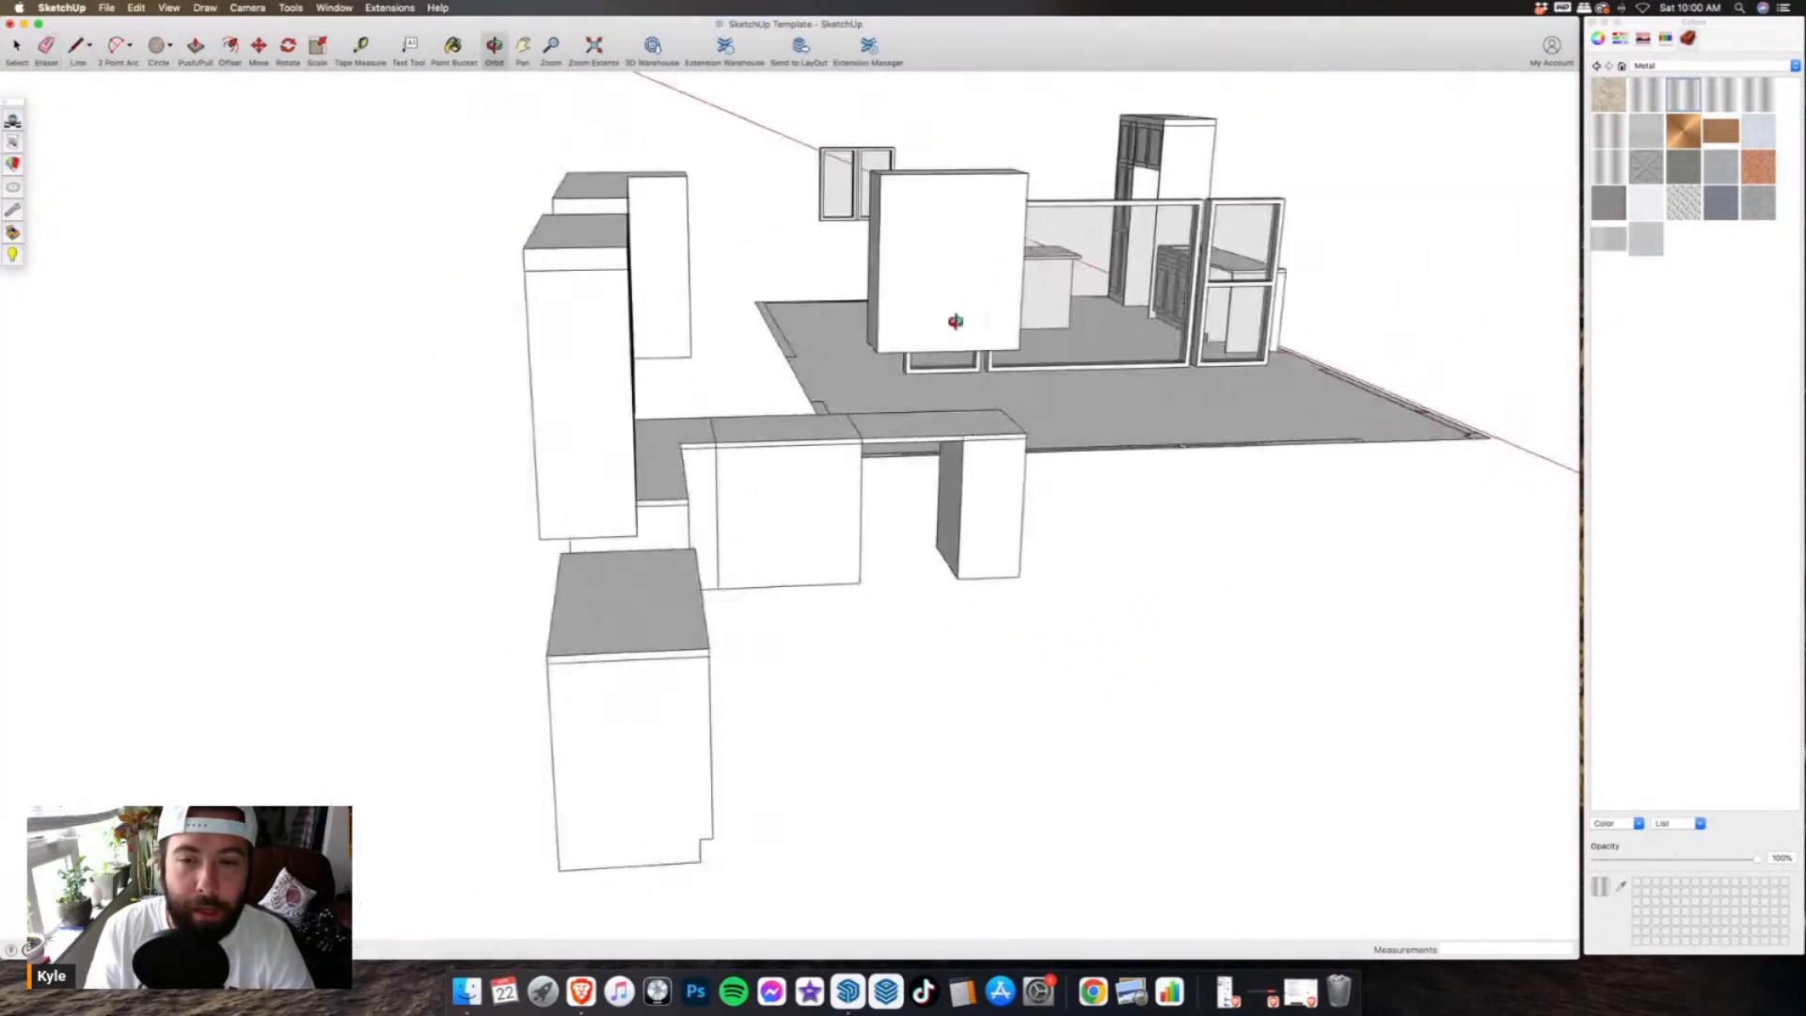
- Erase the short divider segments crossing the L-shaped run's countertop front edge
scroll(931, 442, "up", 6)
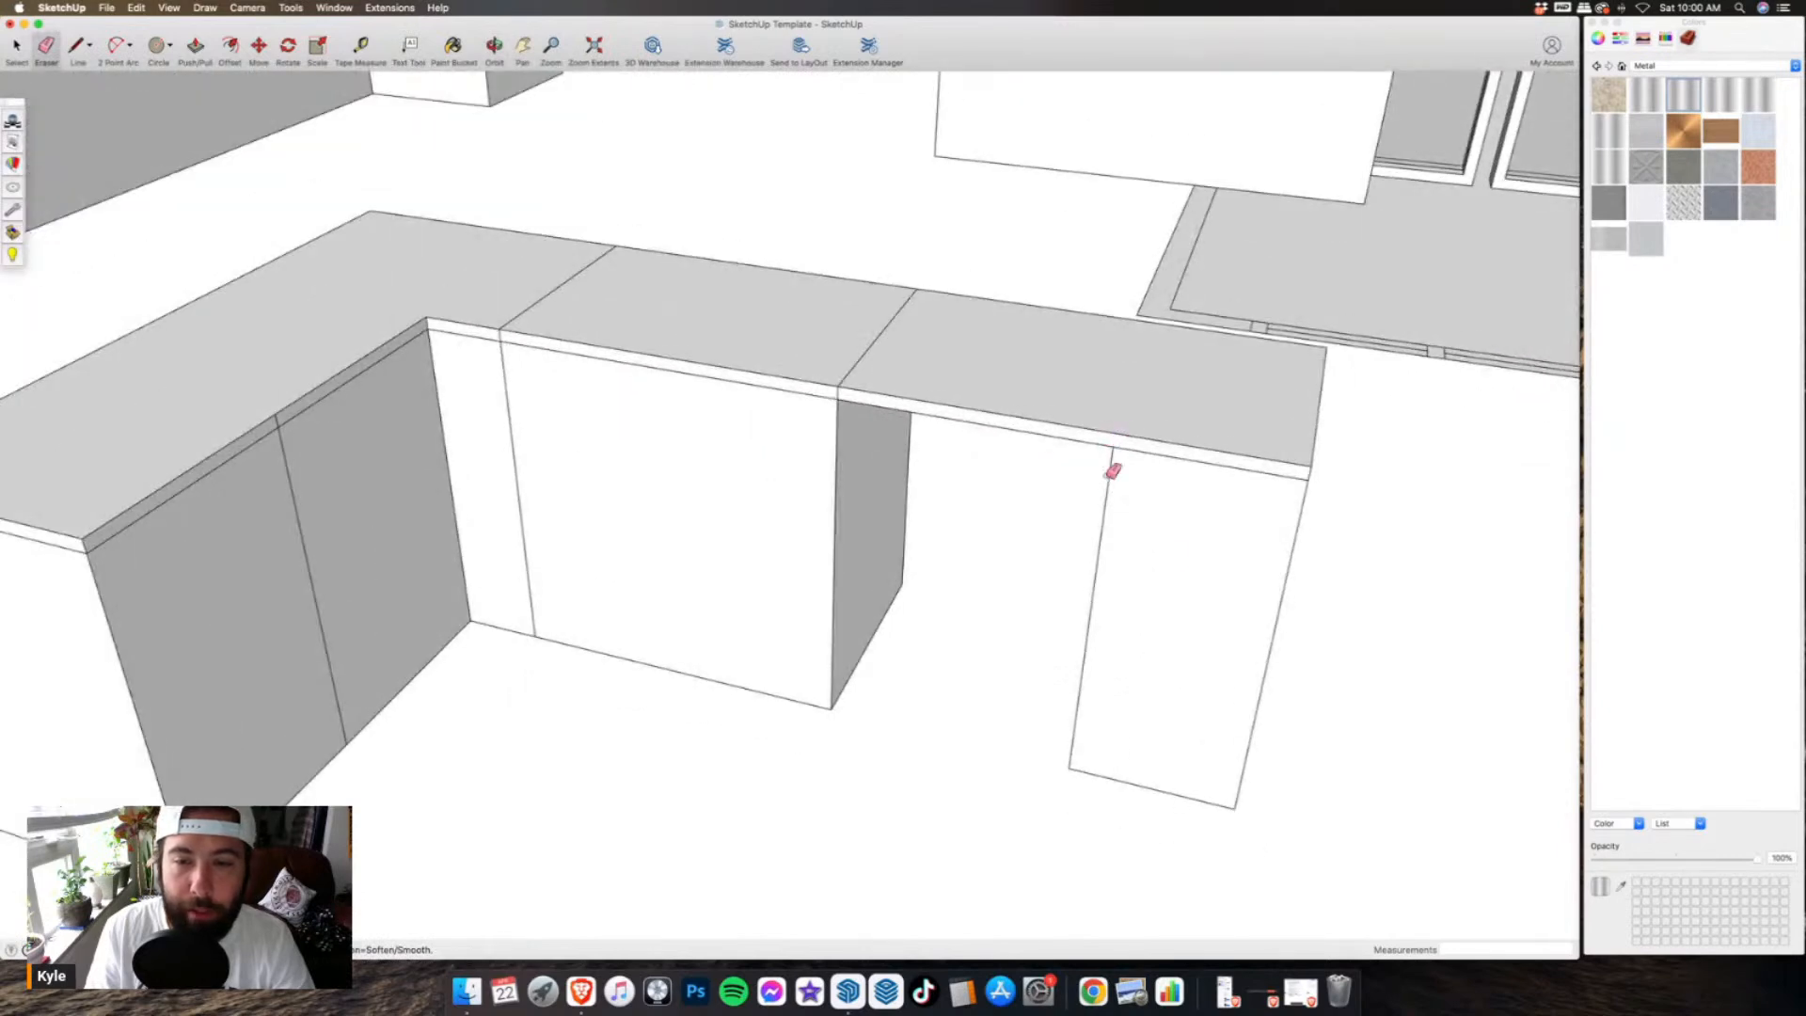
scroll(1157, 591, "down", 3)
middle_click_drag(1141, 593, 702, 524)
scroll(696, 513, "up", 5)
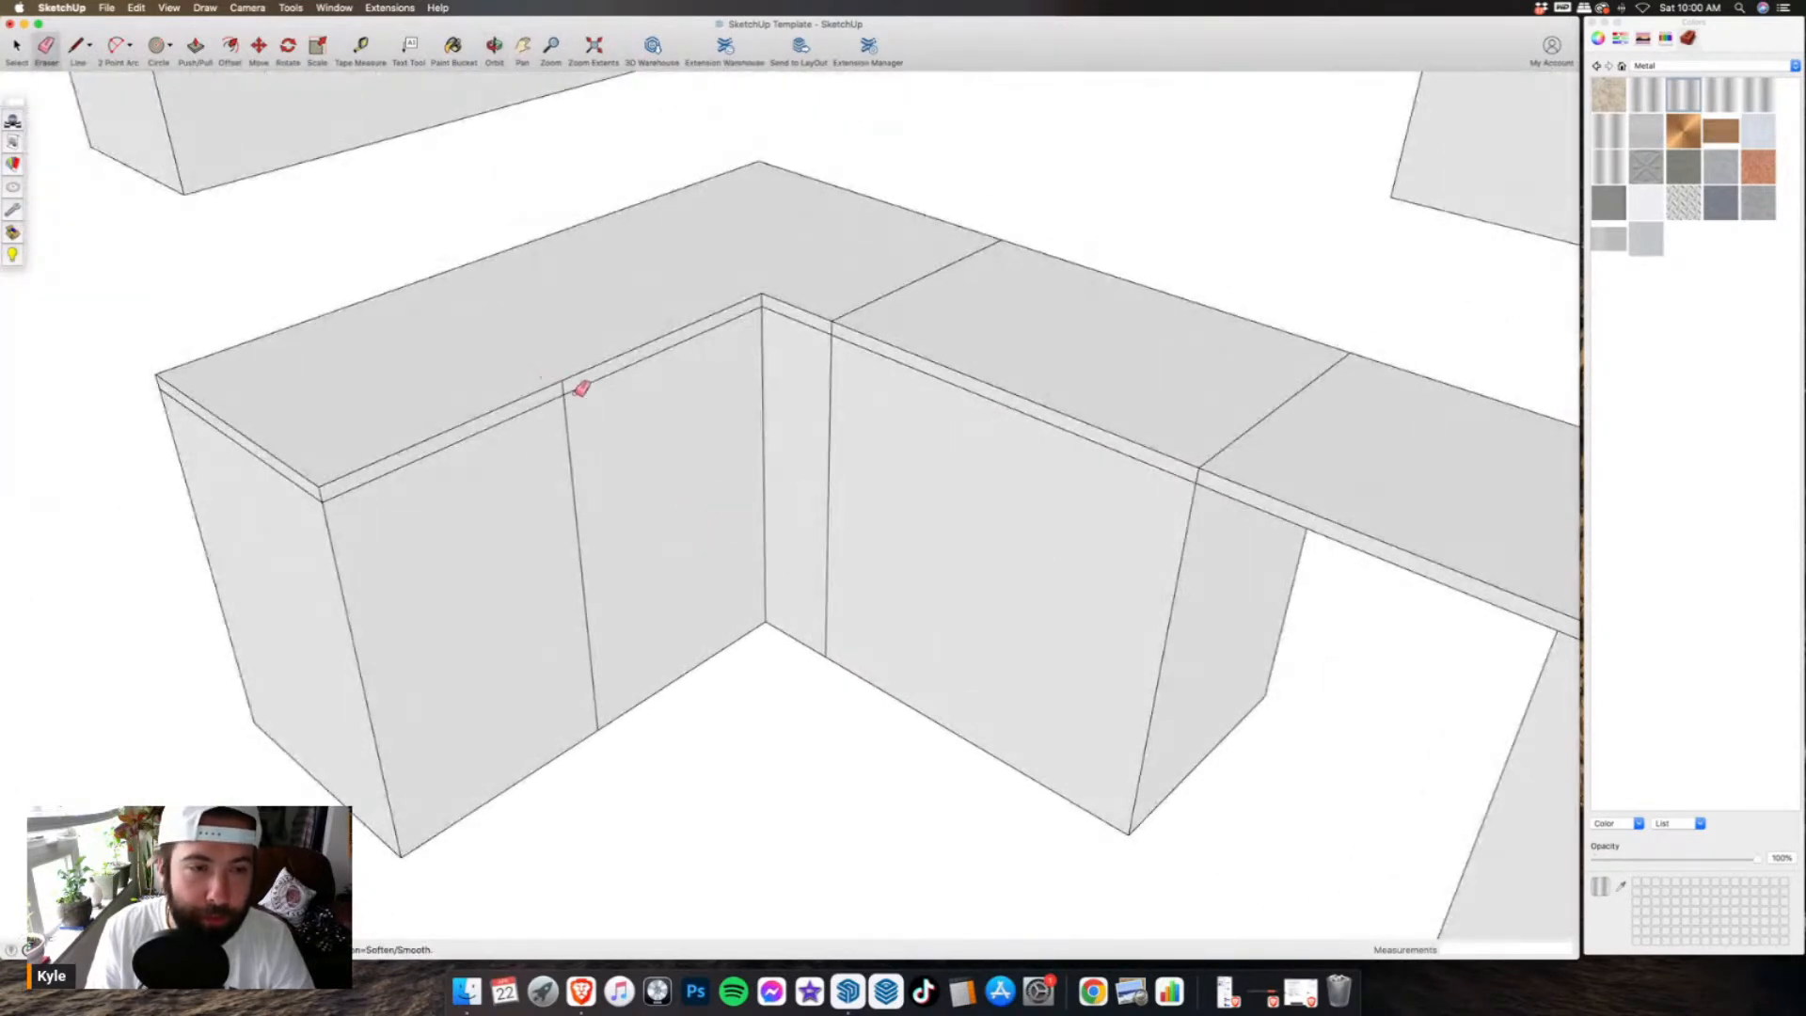
scroll(762, 323, "up", 3)
scroll(825, 414, "down", 4)
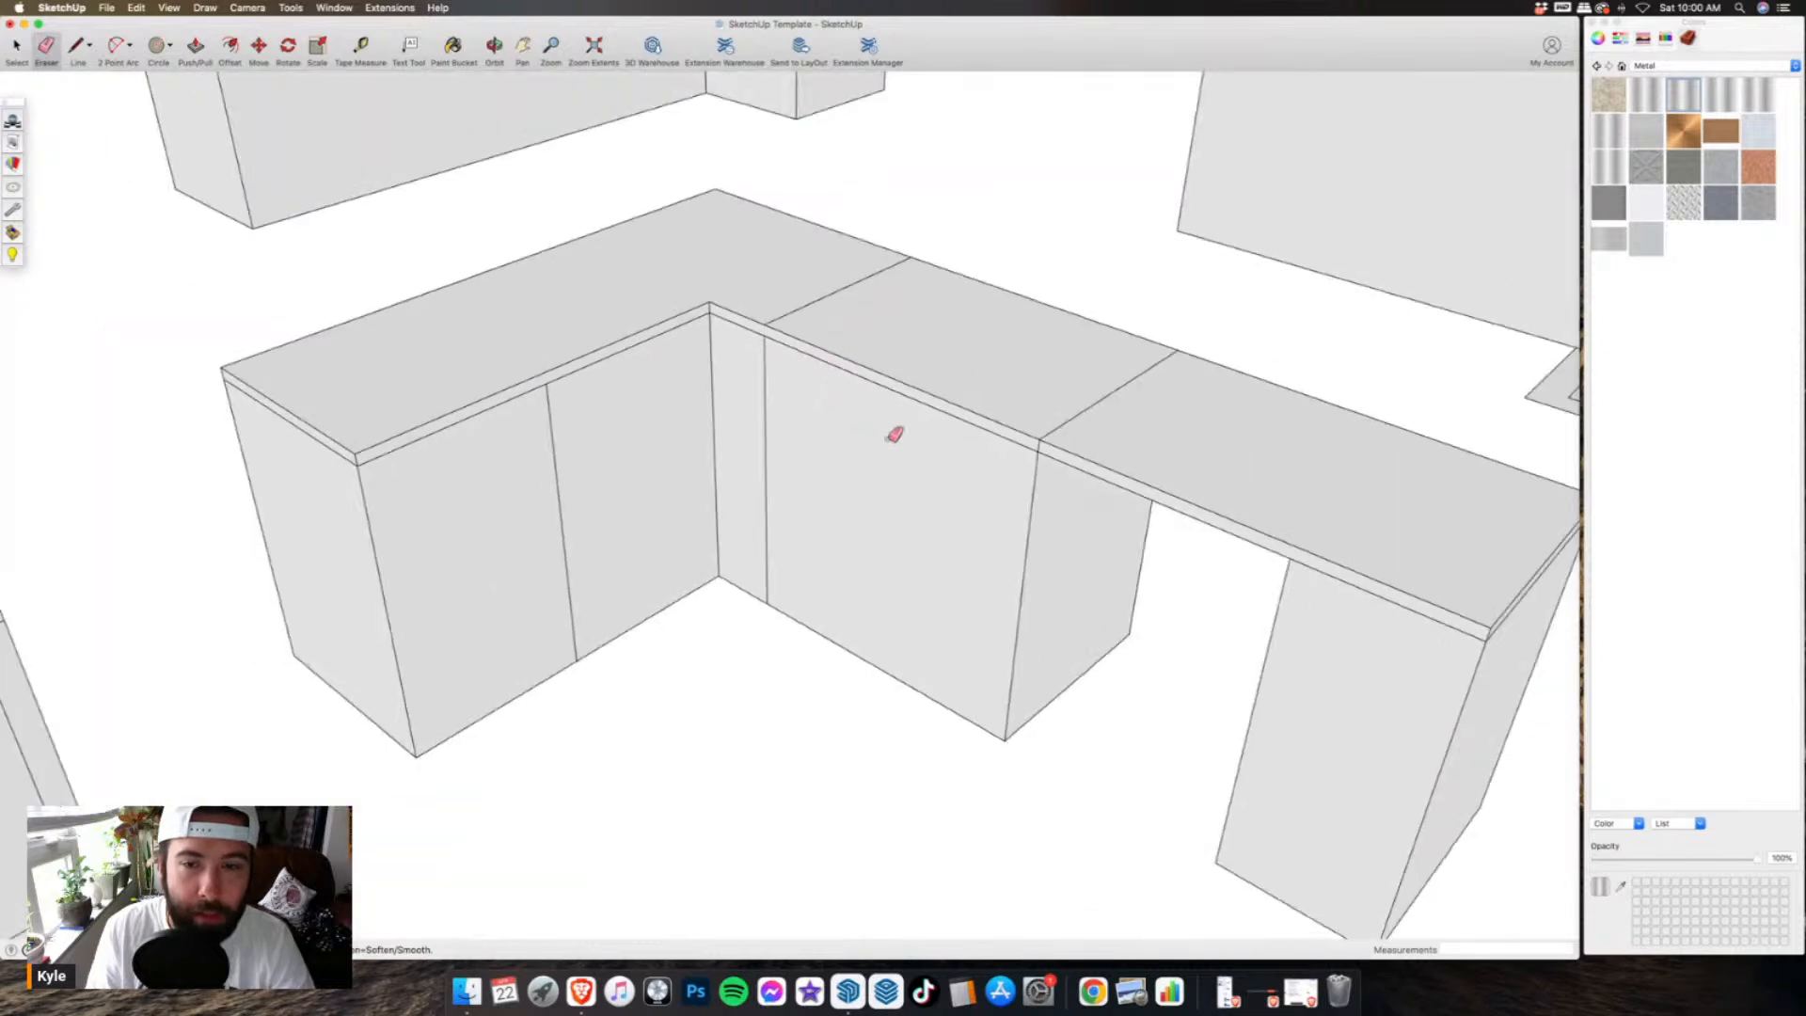
scroll(903, 437, "up", 3)
scroll(839, 452, "down", 6)
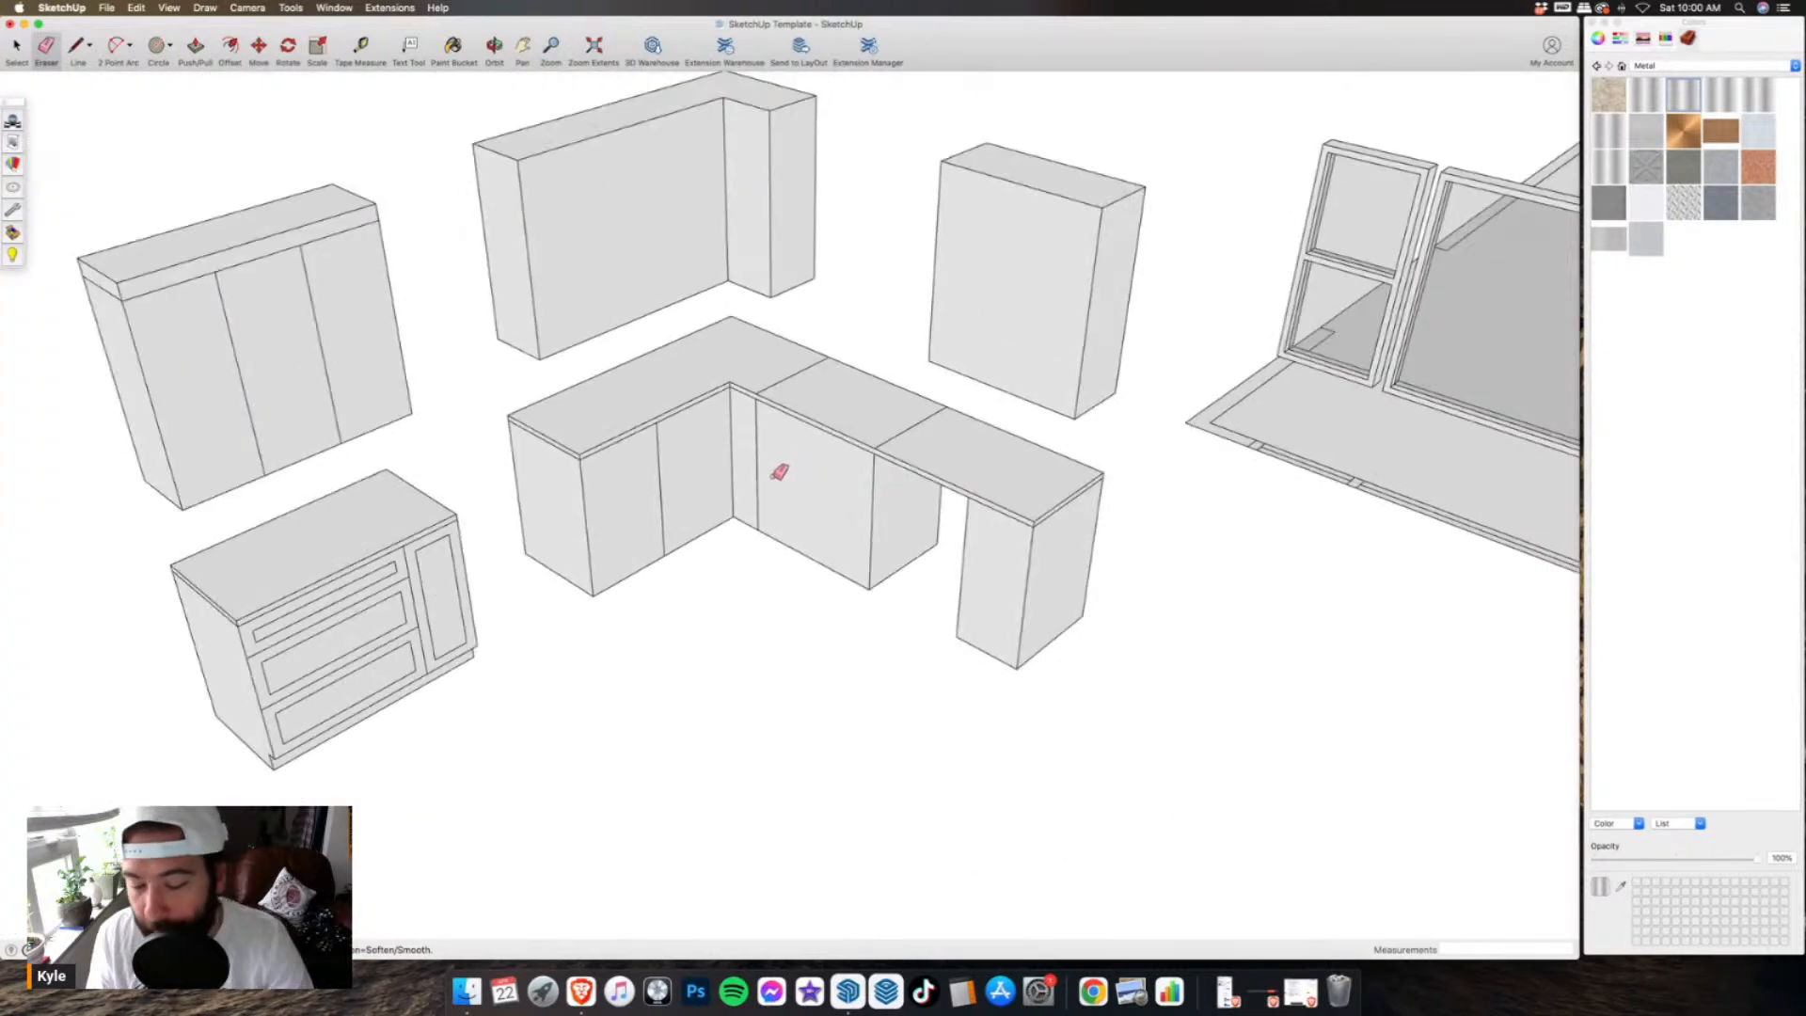
- Draw a toe kick line above the floor across the L-shaped run's fronts, including the end drawer cabinet
key("l")
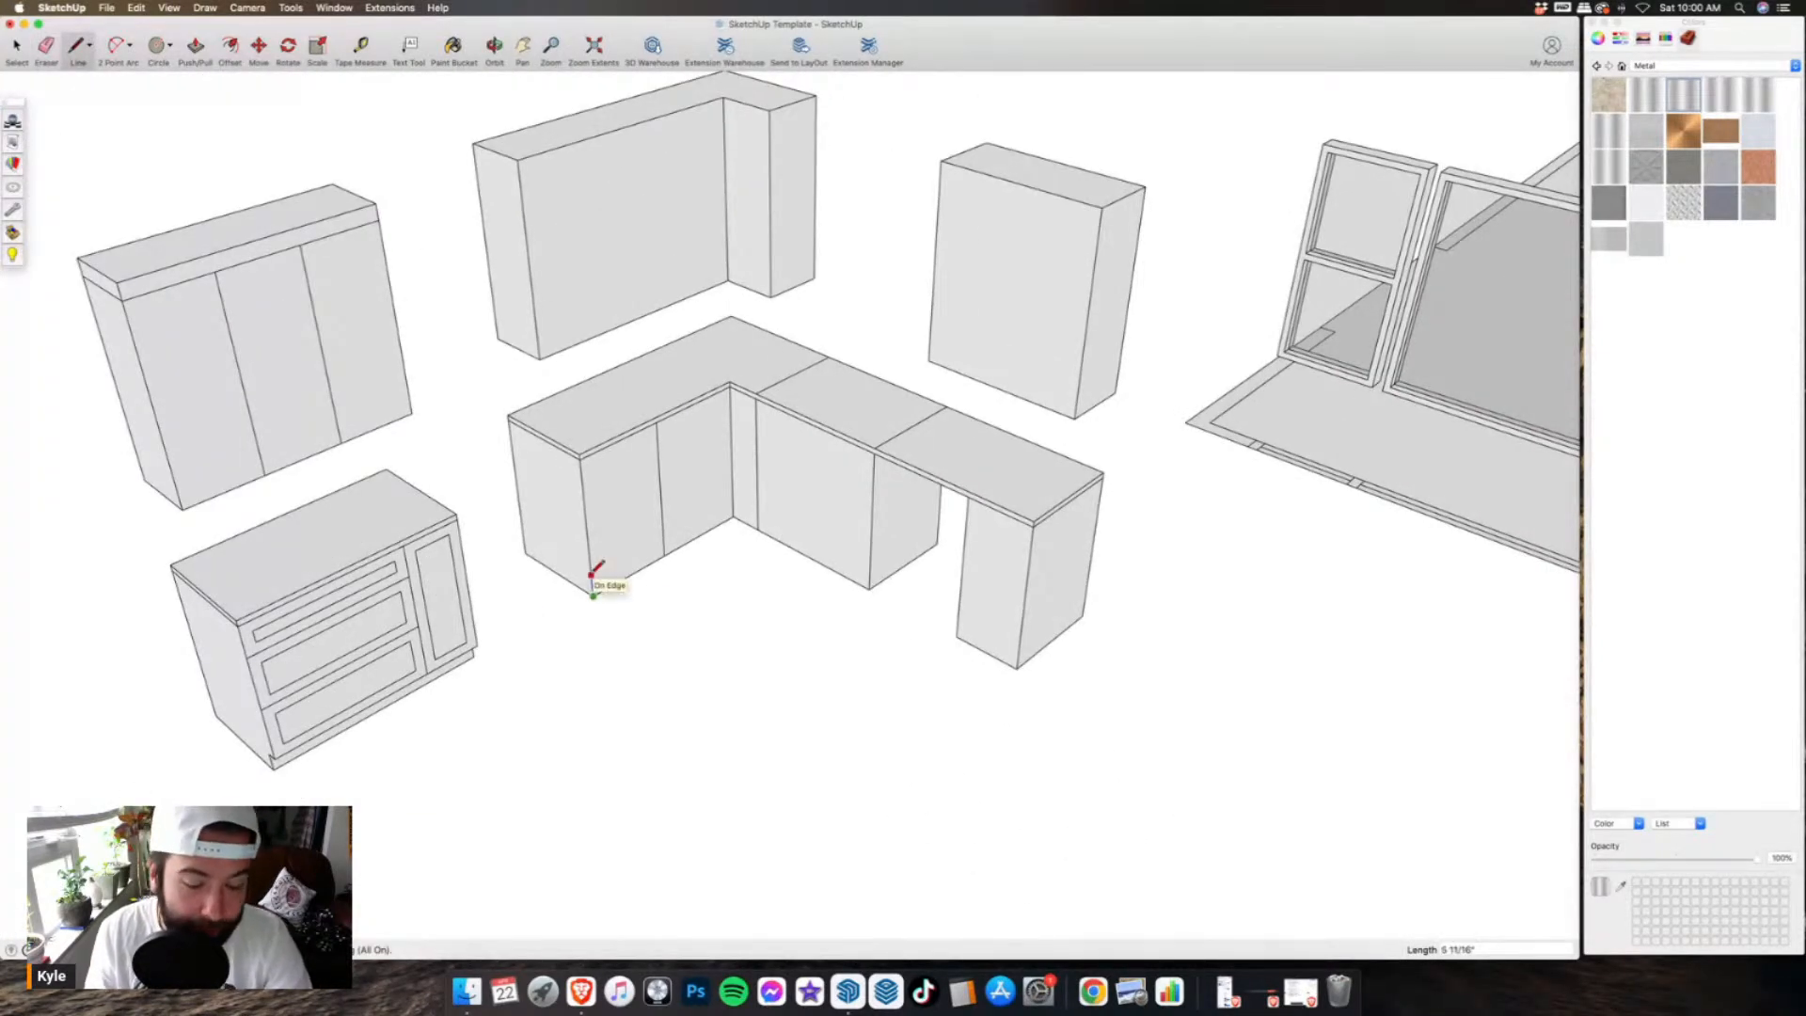
left_click(592, 583)
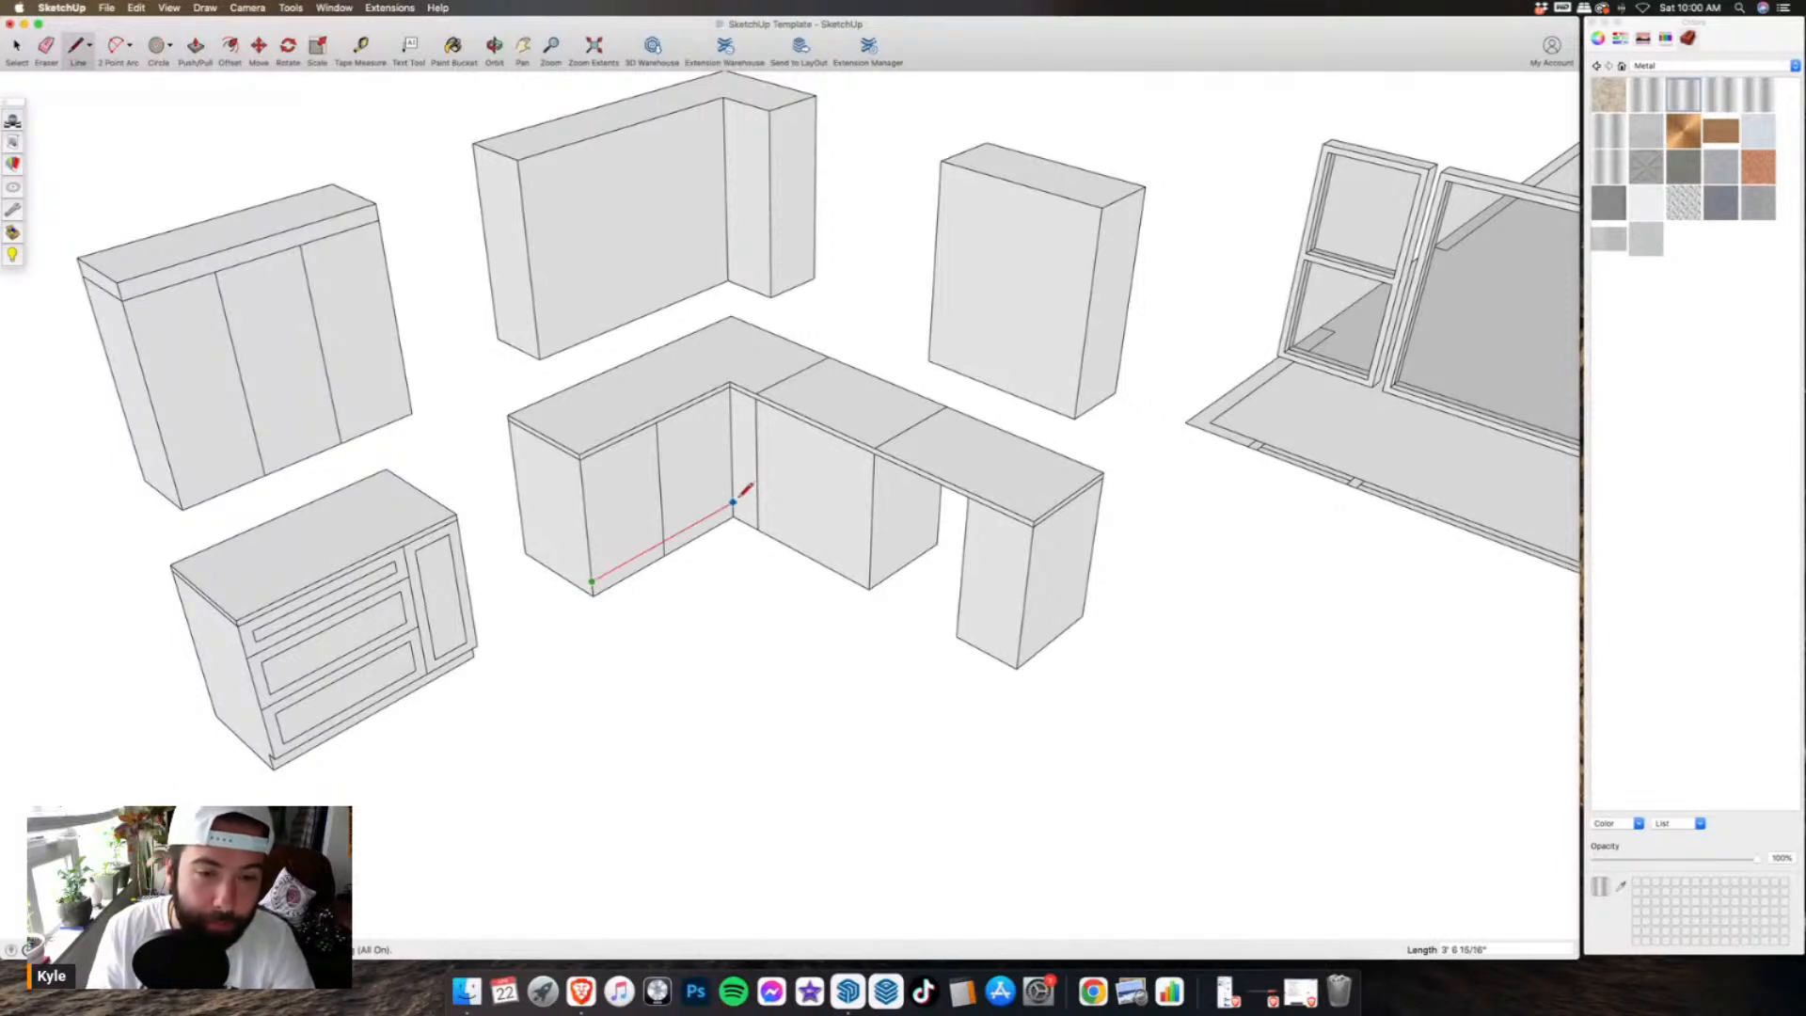
left_click(733, 505)
left_click(960, 621)
left_click(1018, 654)
scroll(727, 492, "up", 3)
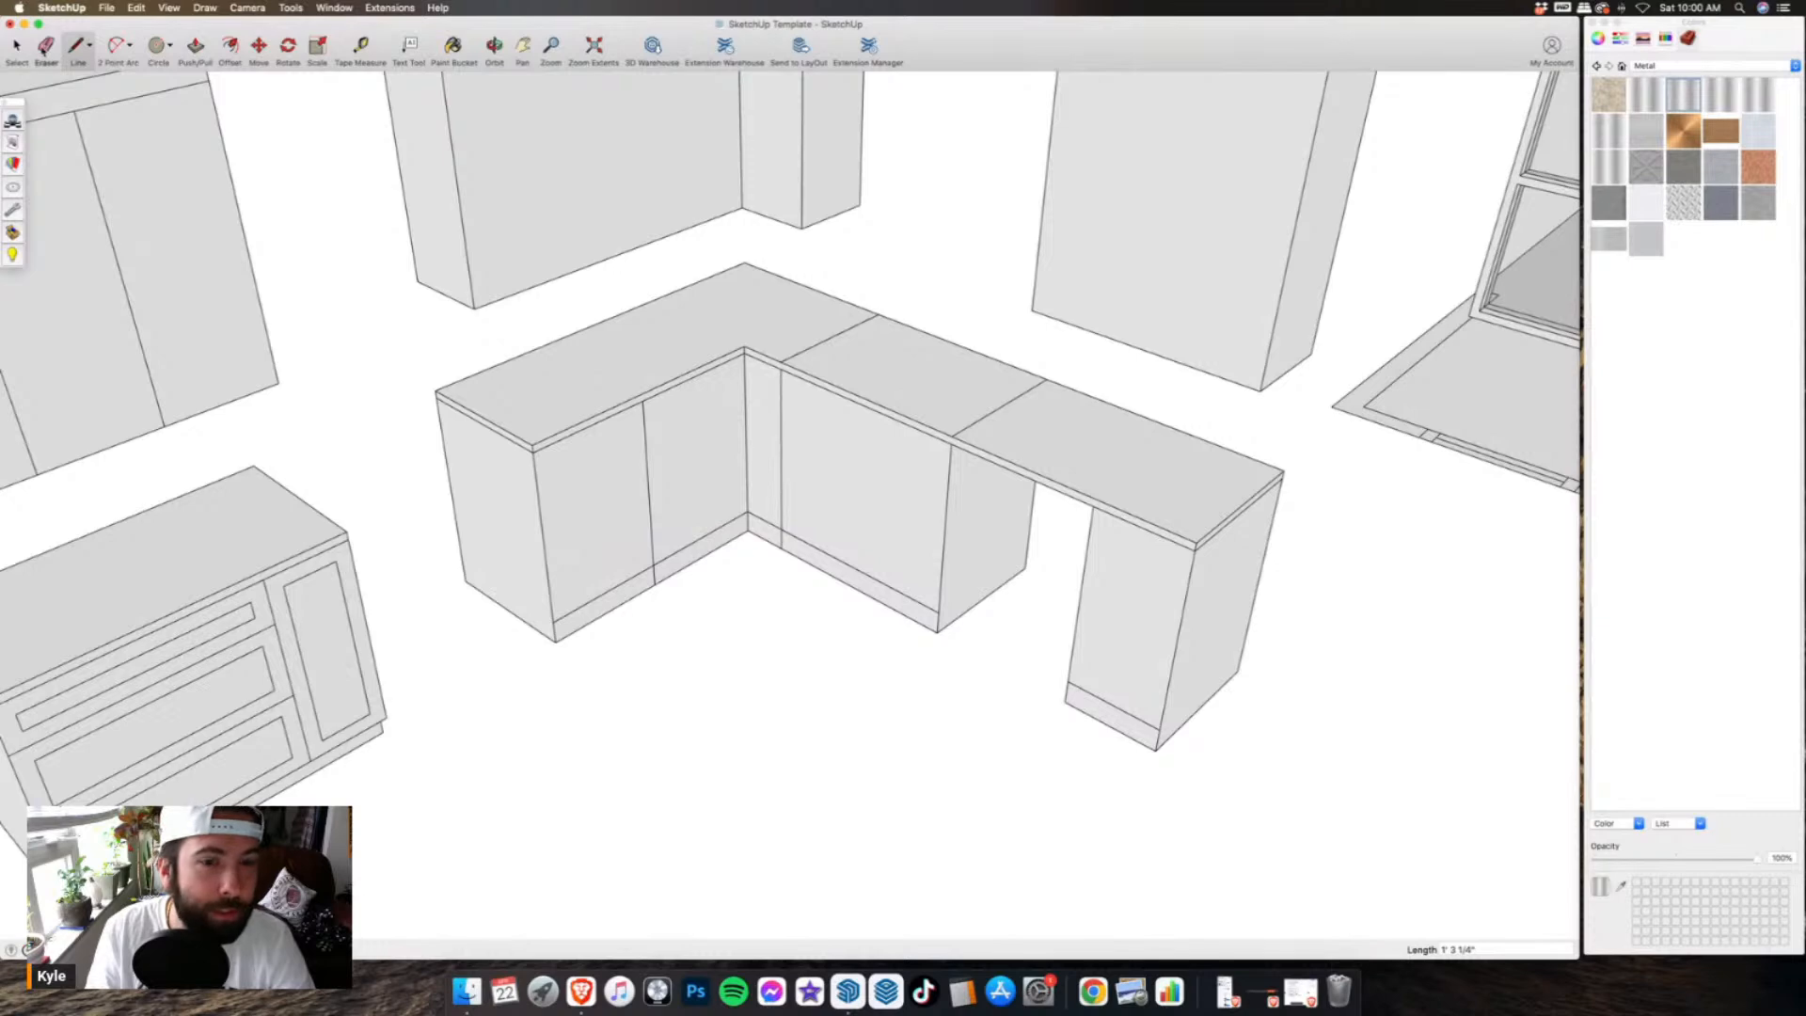
- Erase the cabinet divider segments below the L-shaped run's toe kick line
left_click(42, 51)
scroll(809, 566, "up", 3)
left_click(762, 523)
left_click(563, 574)
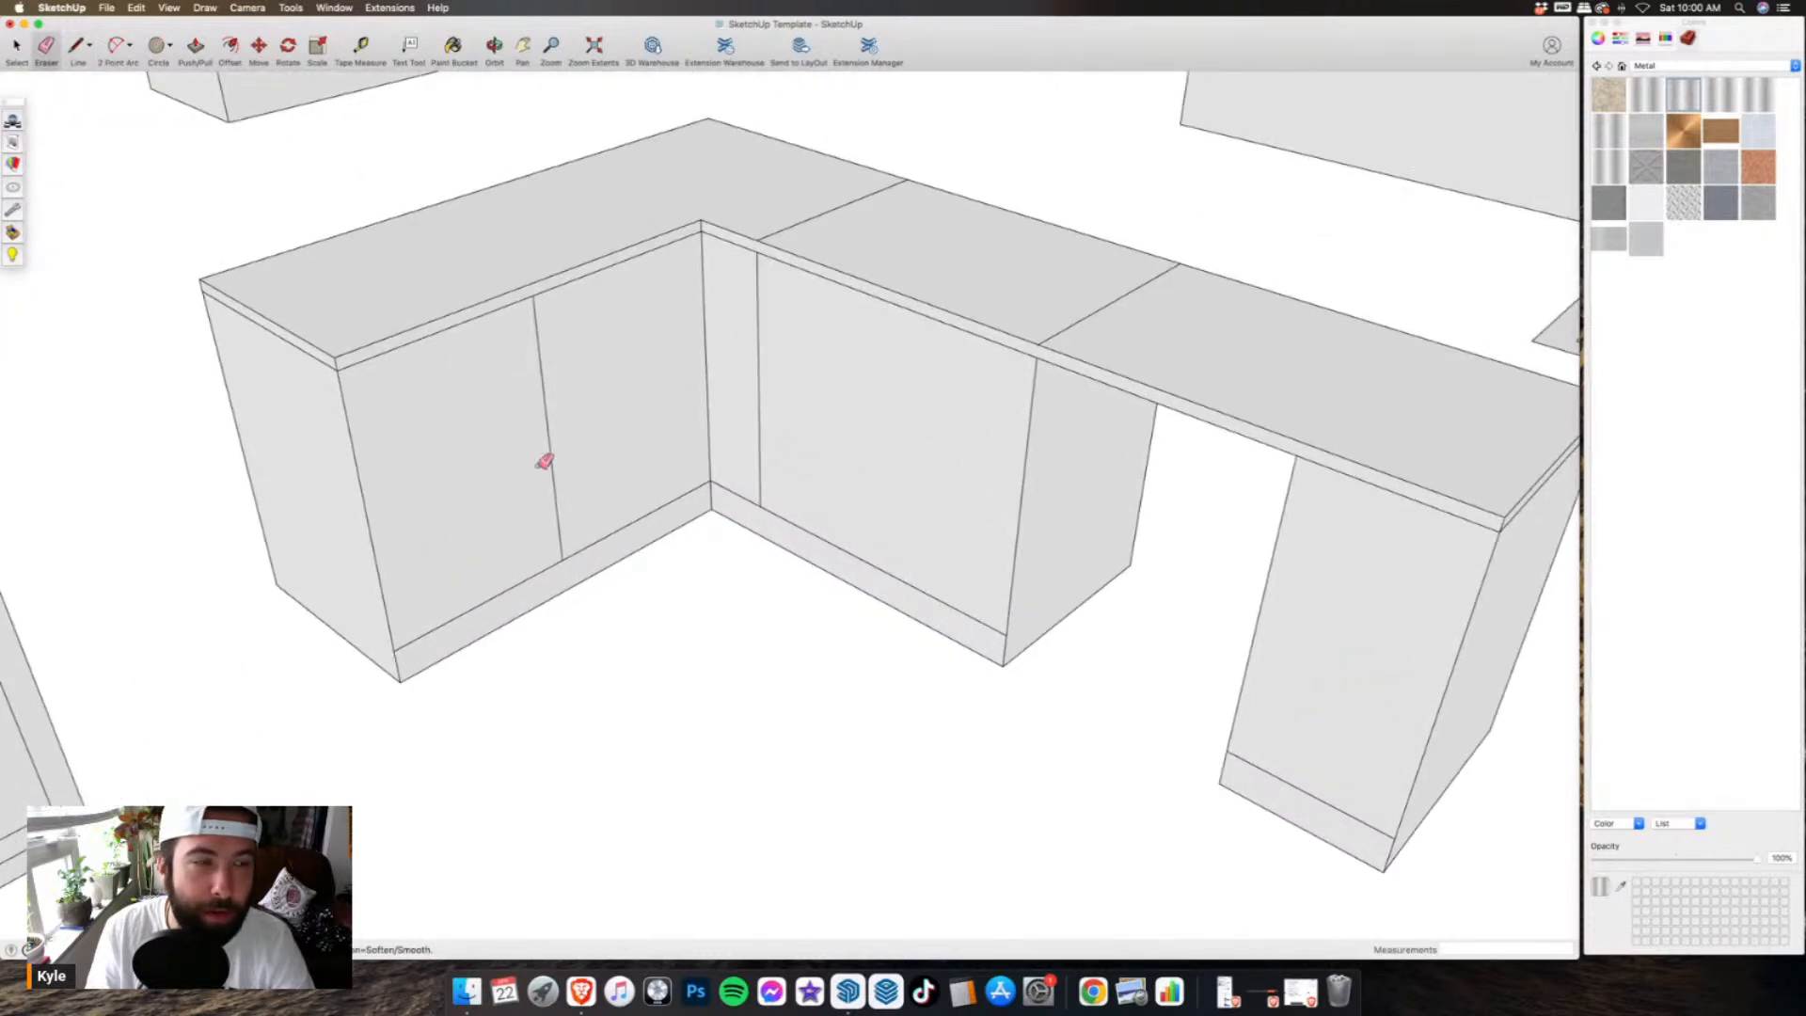
- Push the toe kick faces inward under both legs of the L-shaped run and under the end drawer cabinet
left_click(195, 58)
left_click(637, 525)
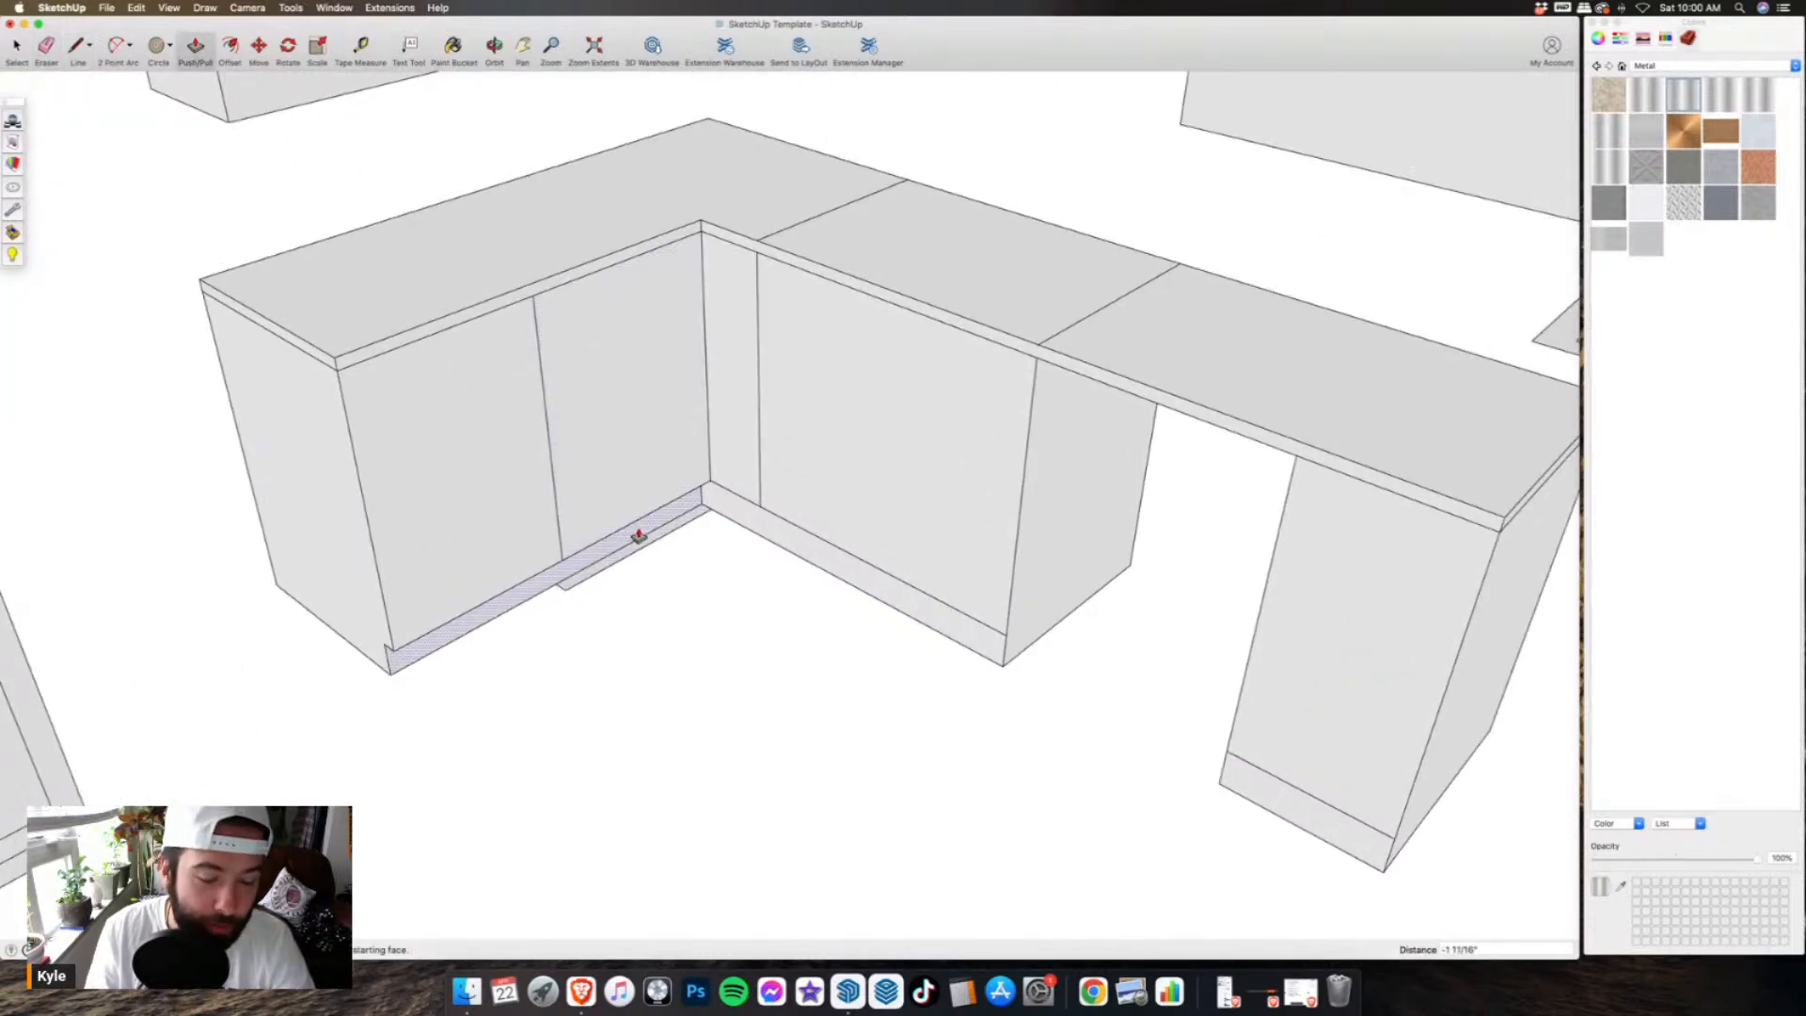
left_click(639, 536)
double_click(748, 514)
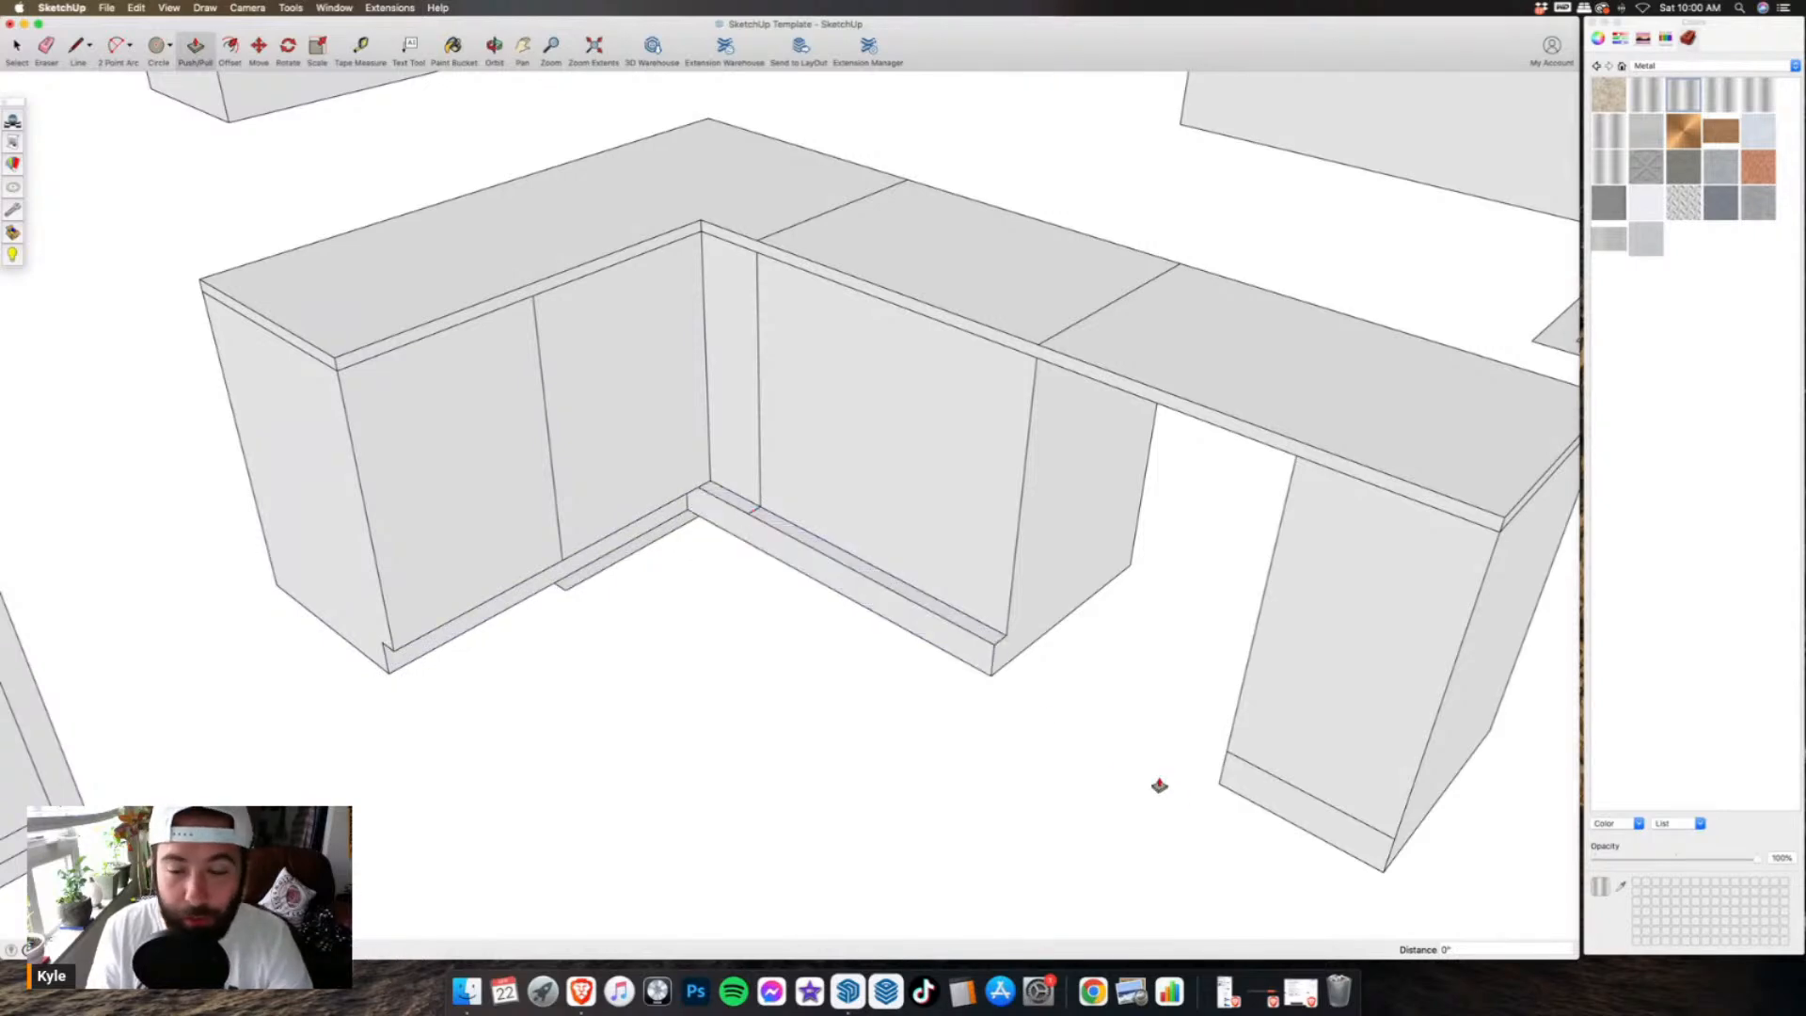
key("super+z")
left_click(964, 640)
key("Return")
double_click(1251, 800)
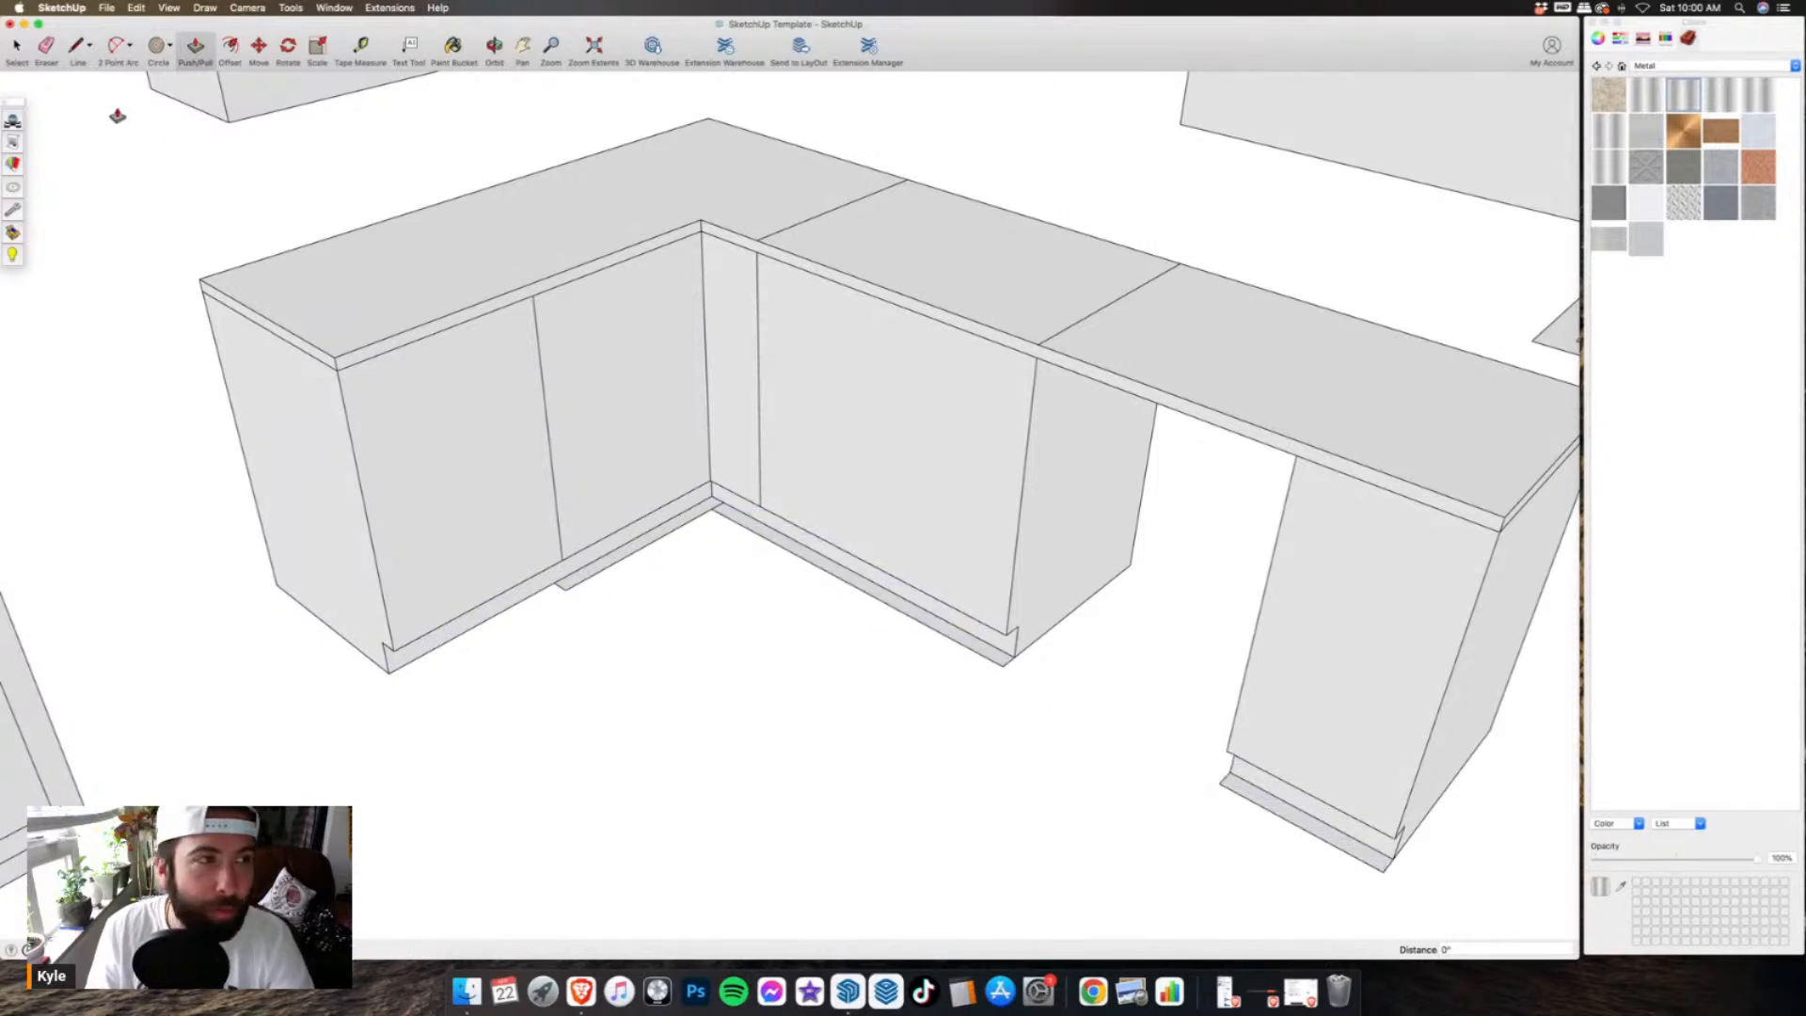
- Erase the leftover floor outlines in front of the recessed toe kicks along the L-shaped run and end drawer cabinet
key("e")
scroll(569, 602, "up", 3)
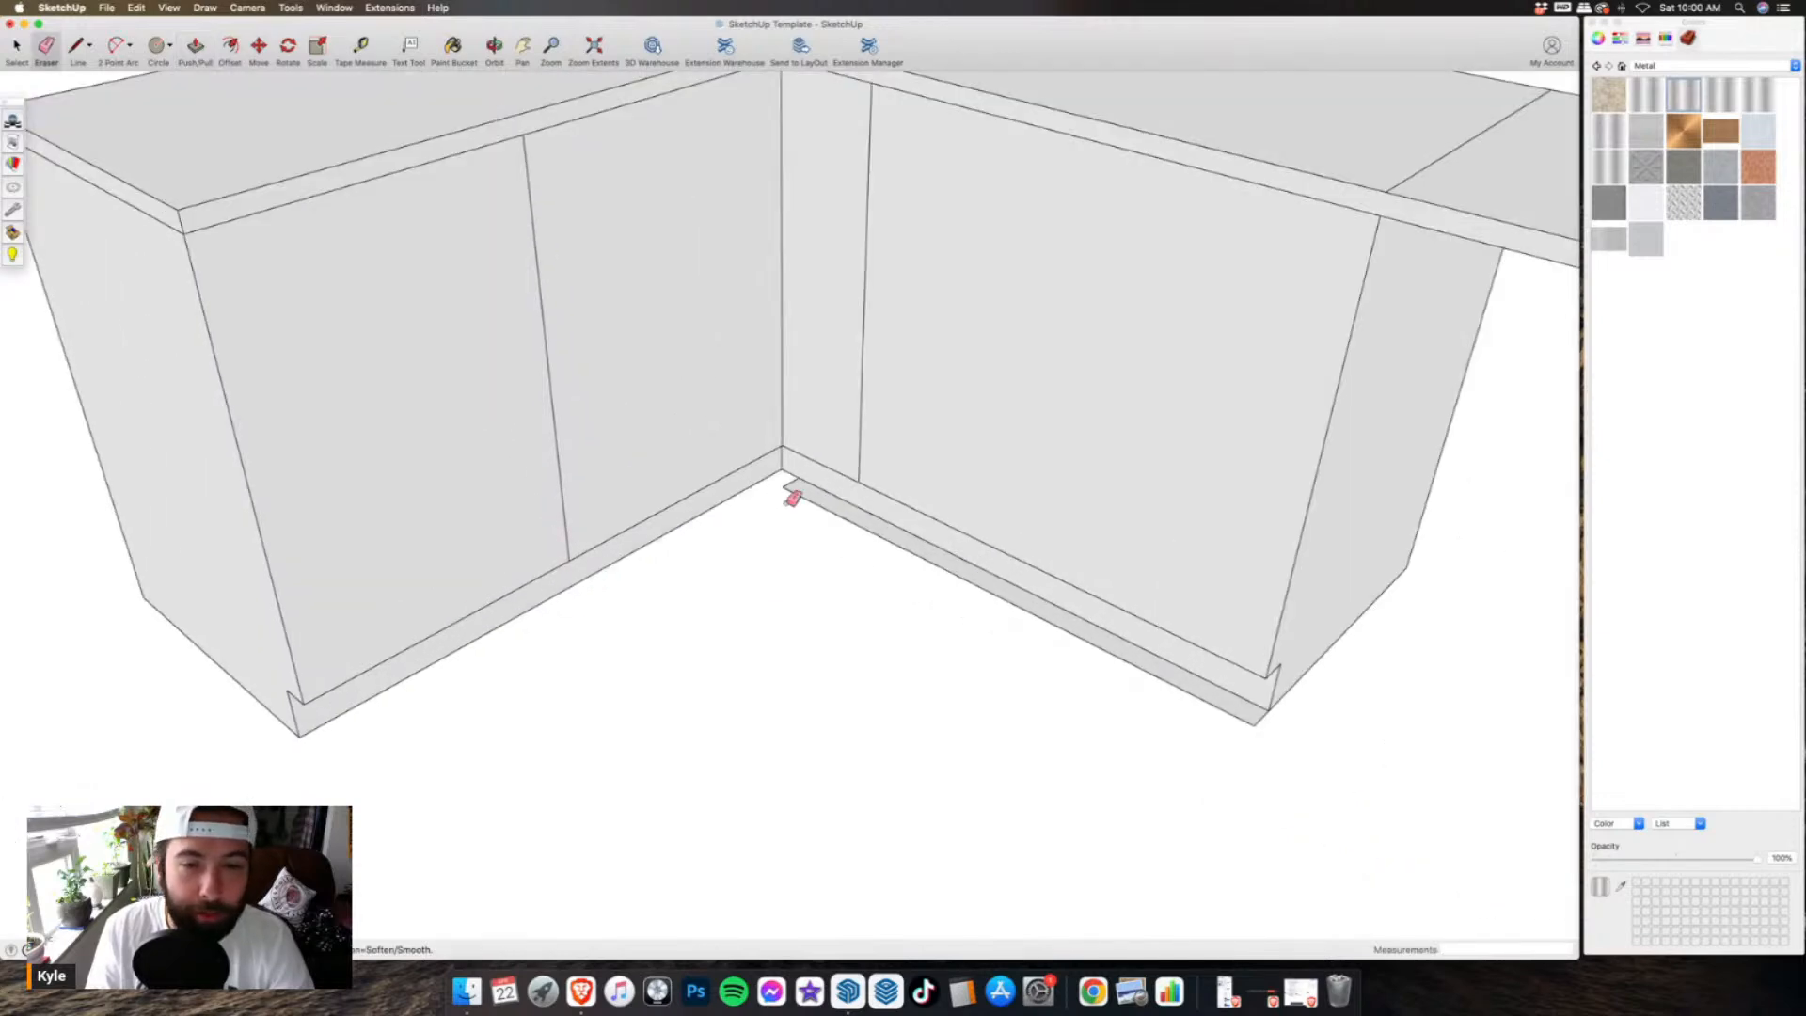
left_click(787, 491)
left_click(1258, 722)
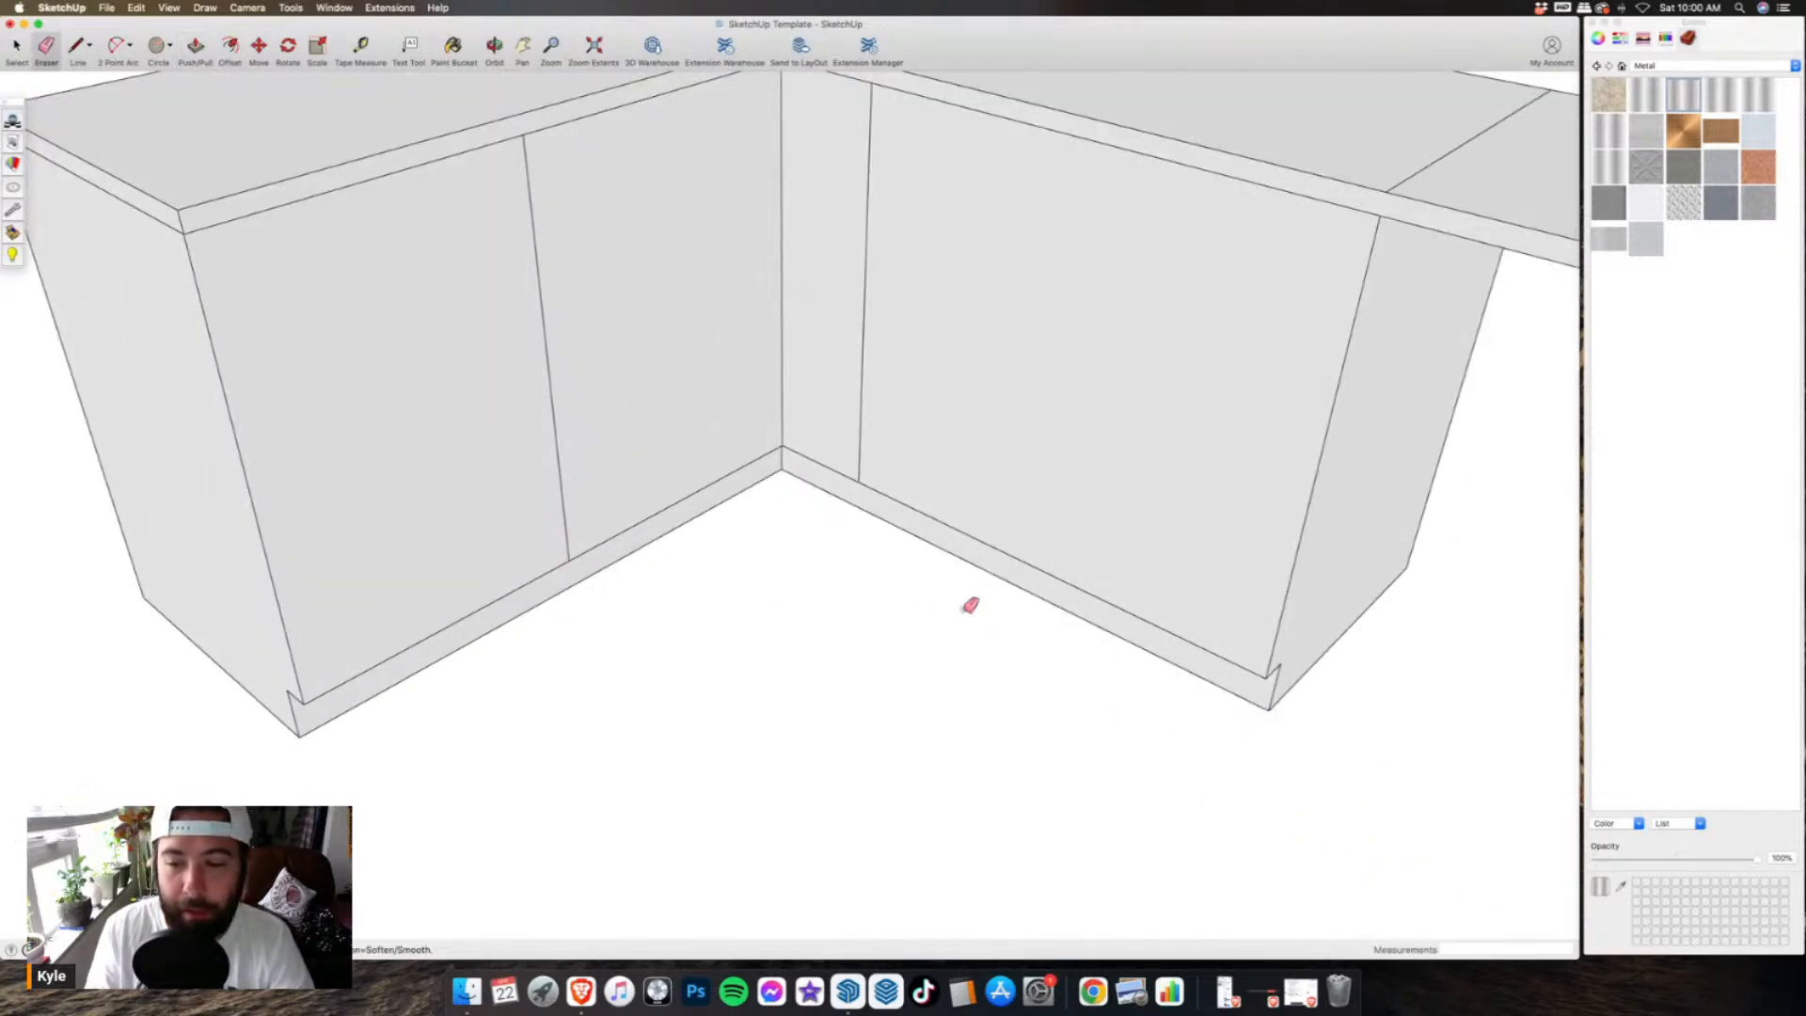
scroll(683, 550, "down", 5)
scroll(993, 675, "up", 5)
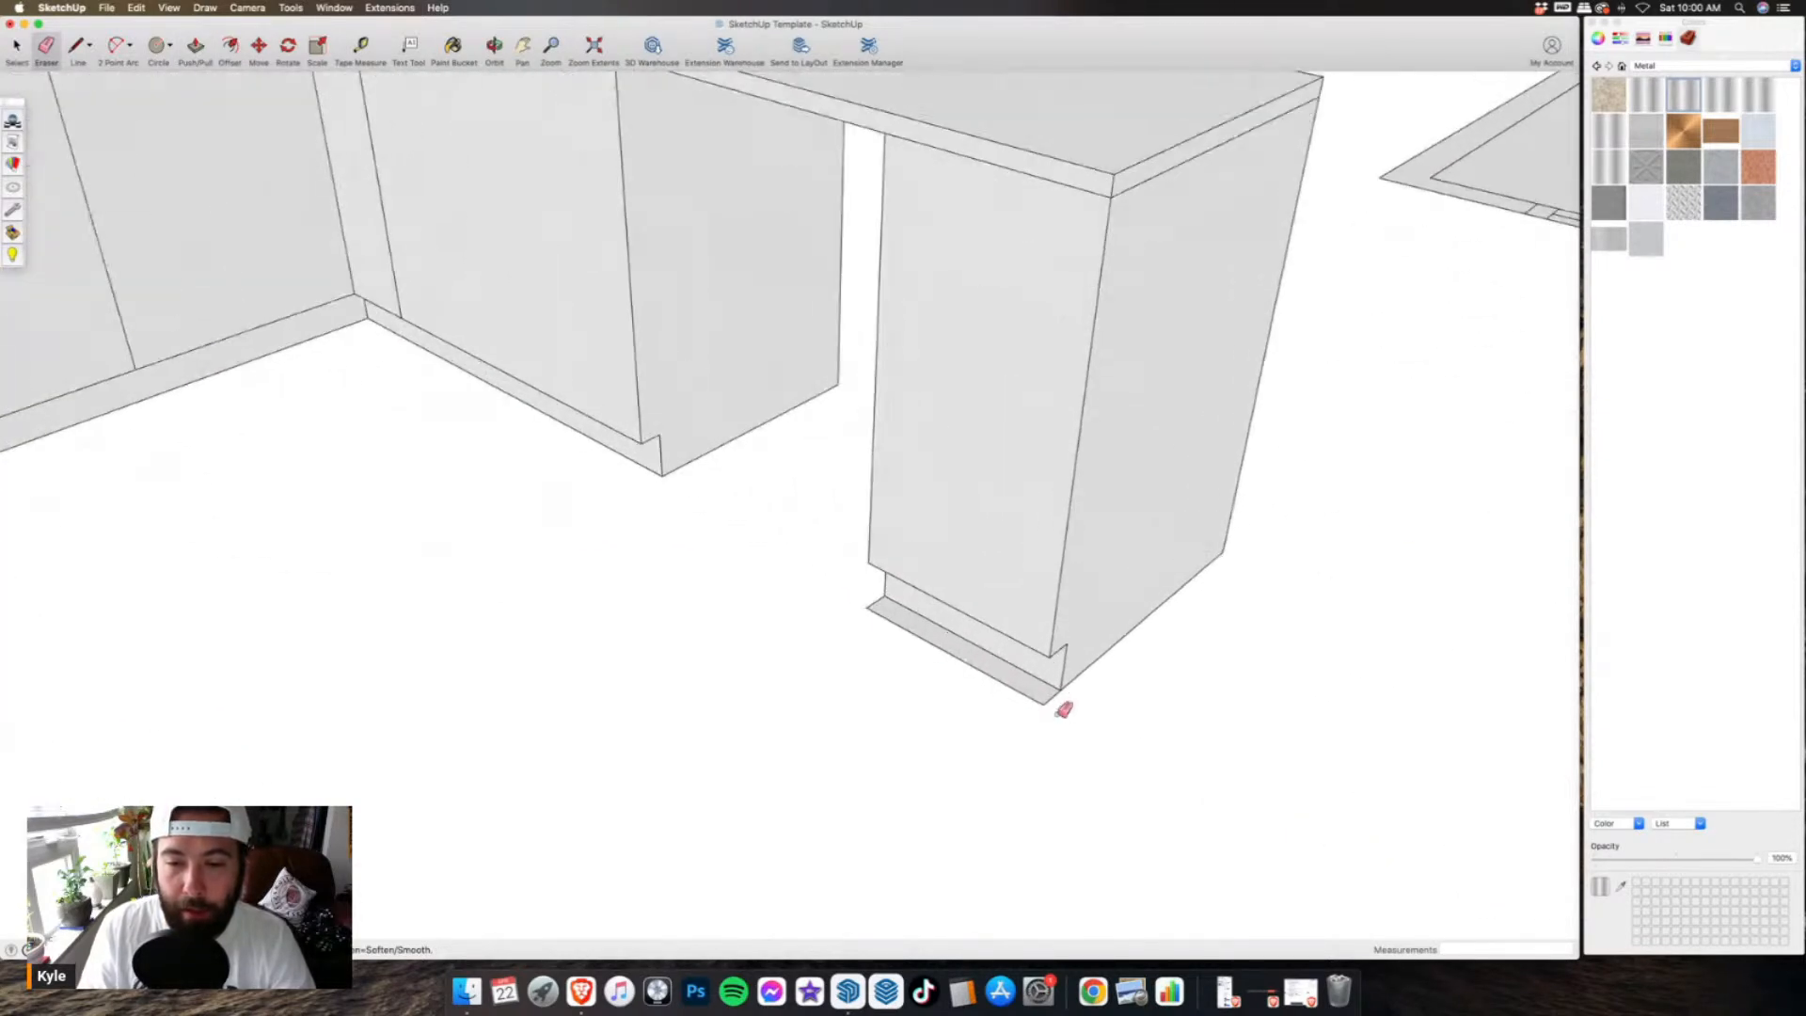
left_click(876, 604)
left_click(971, 665)
left_click(1046, 701)
- Draw two horizontal lines splitting the end cabinet's front into three drawers, with the top drawer 7" high
scroll(990, 545, "down", 5)
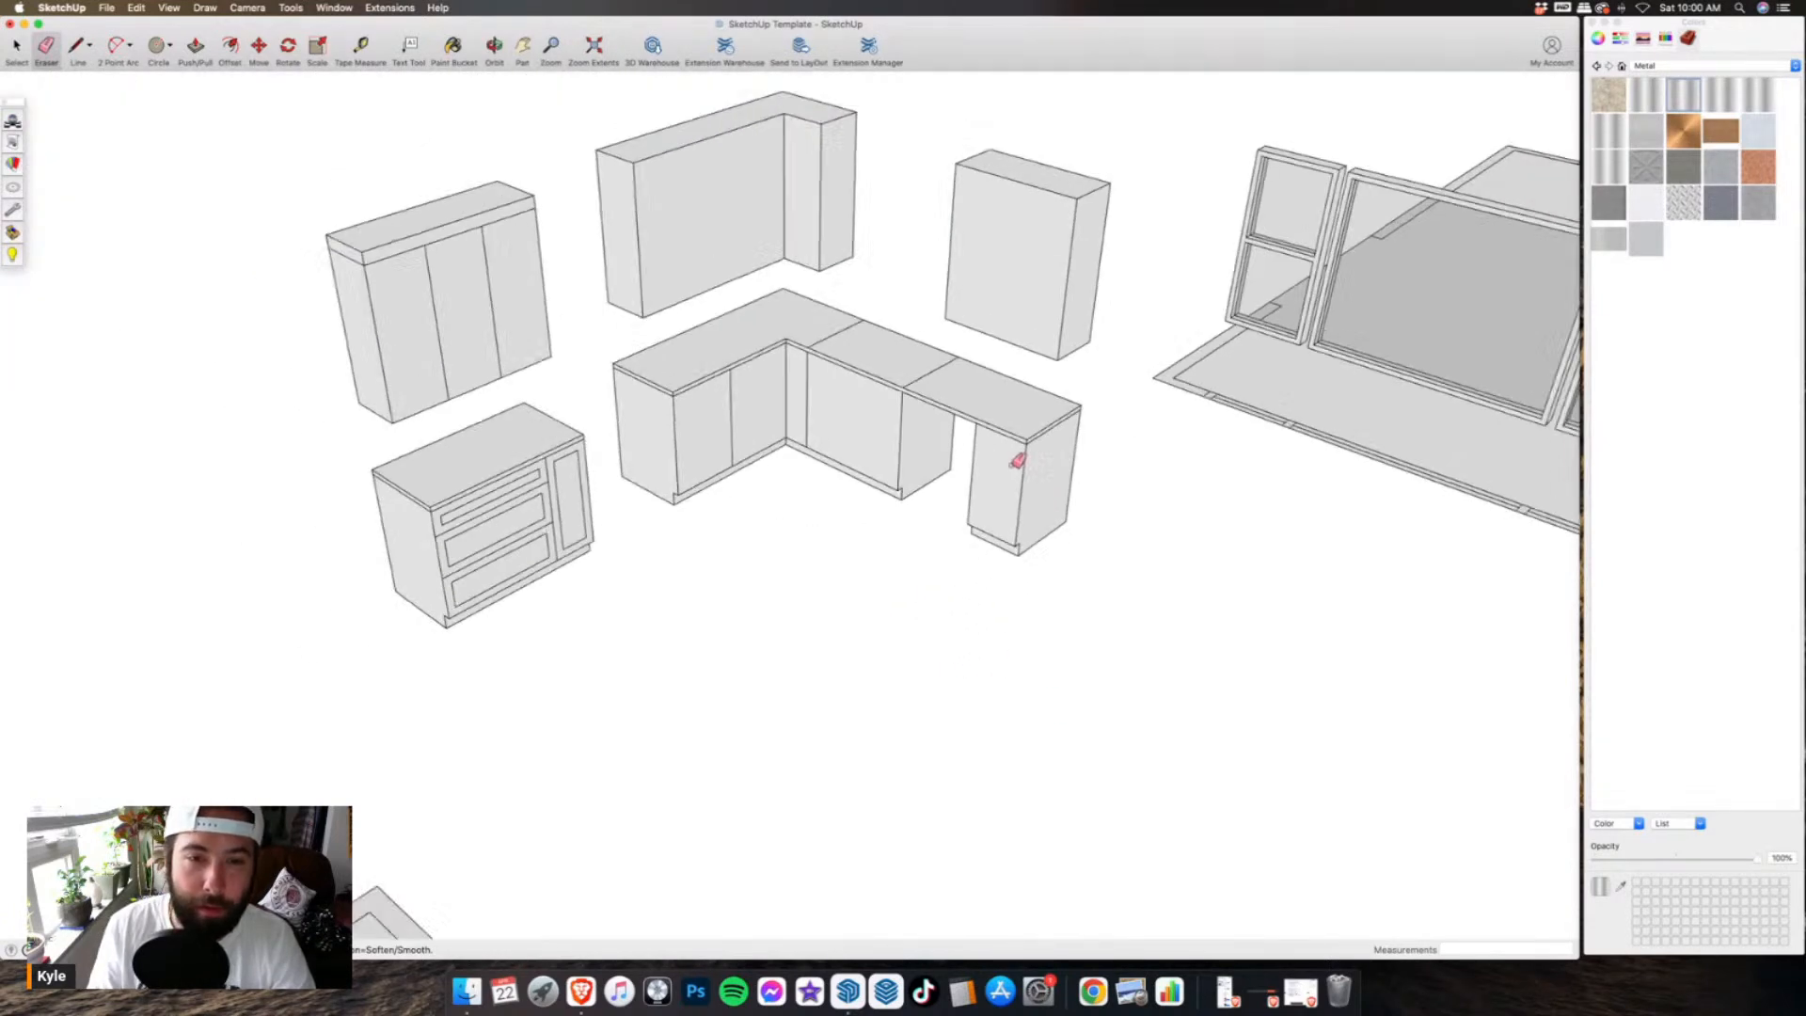
scroll(980, 452, "down", 3)
scroll(847, 794, "up", 10)
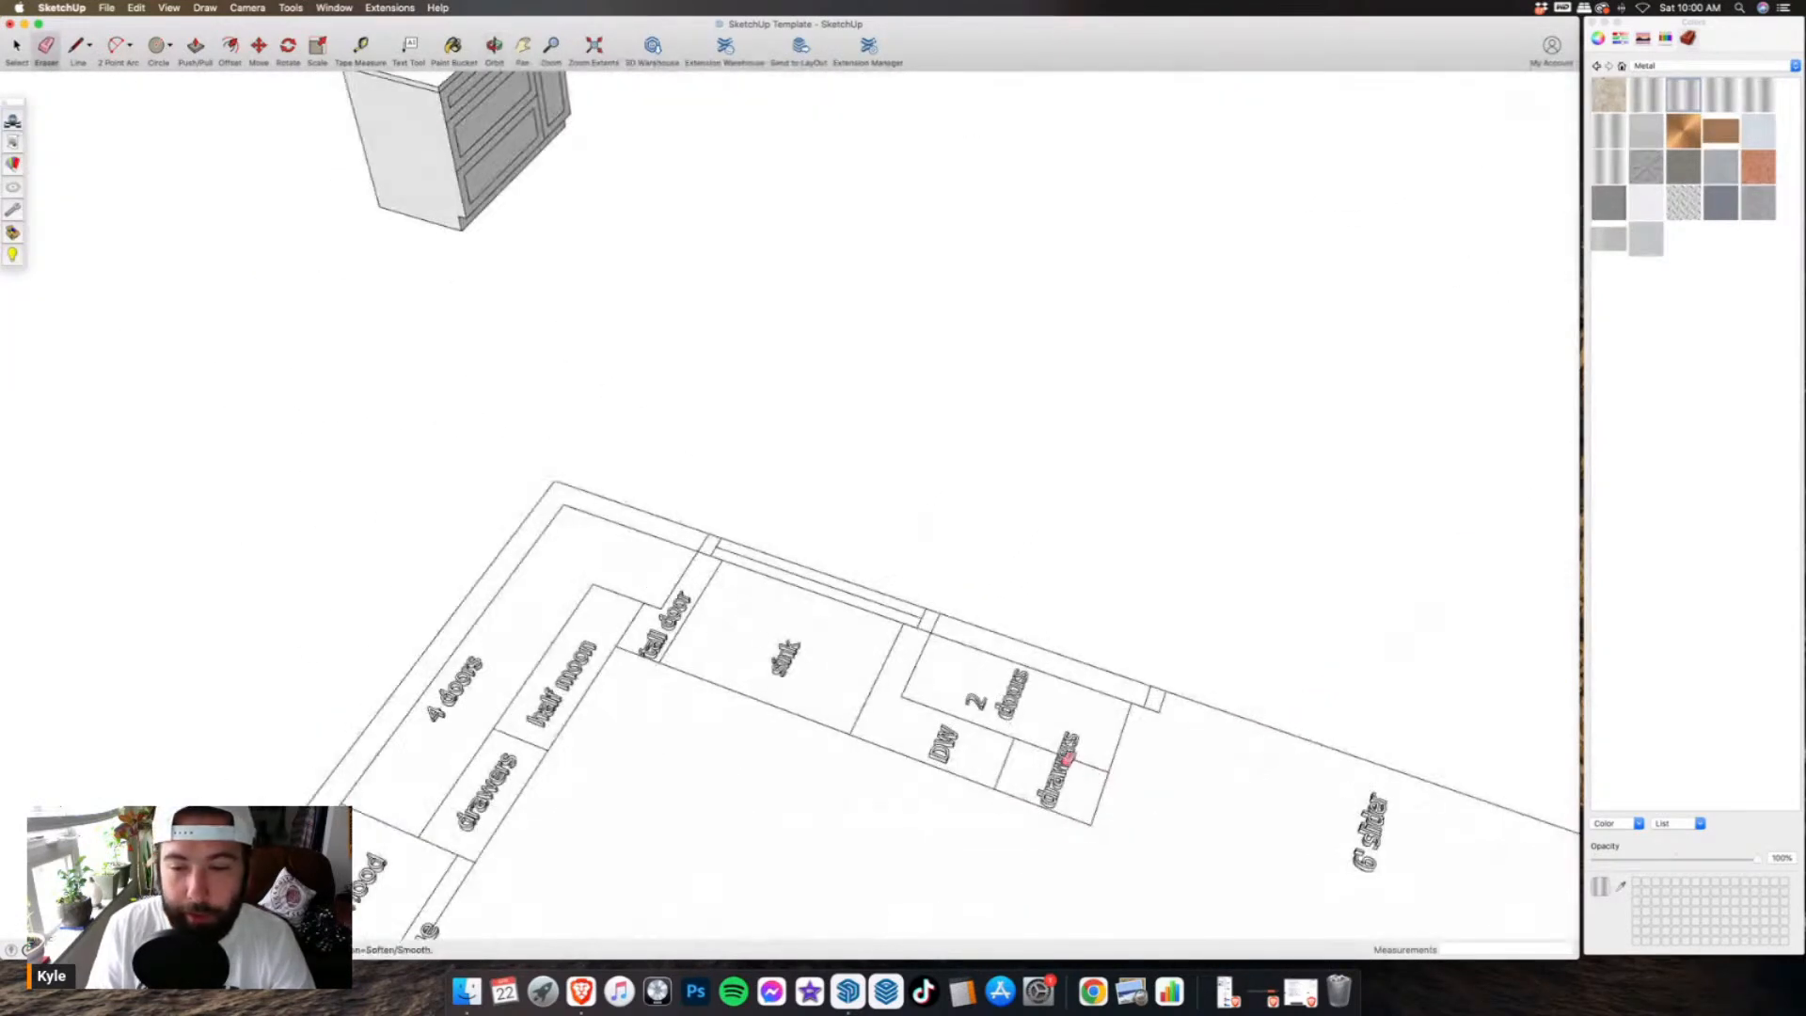
scroll(781, 744, "down", 5)
scroll(919, 189, "up", 6)
key("l")
left_click(807, 234)
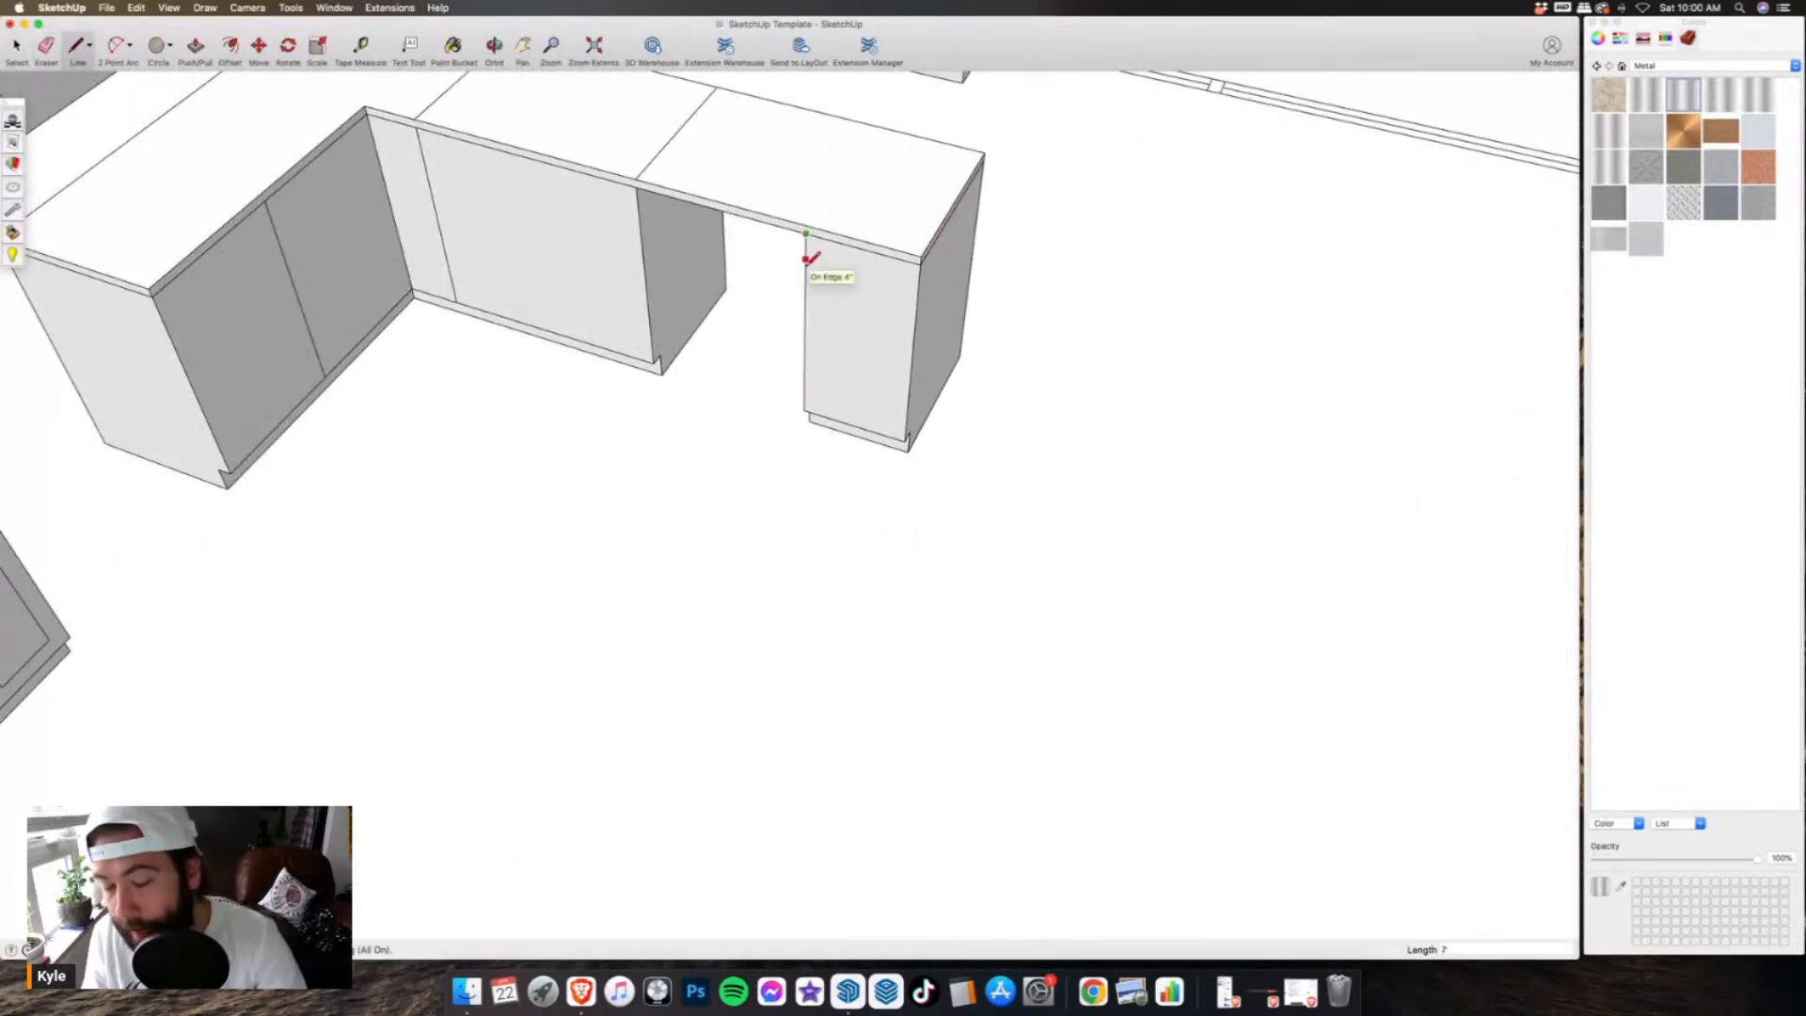
left_click(806, 278)
left_click(919, 305)
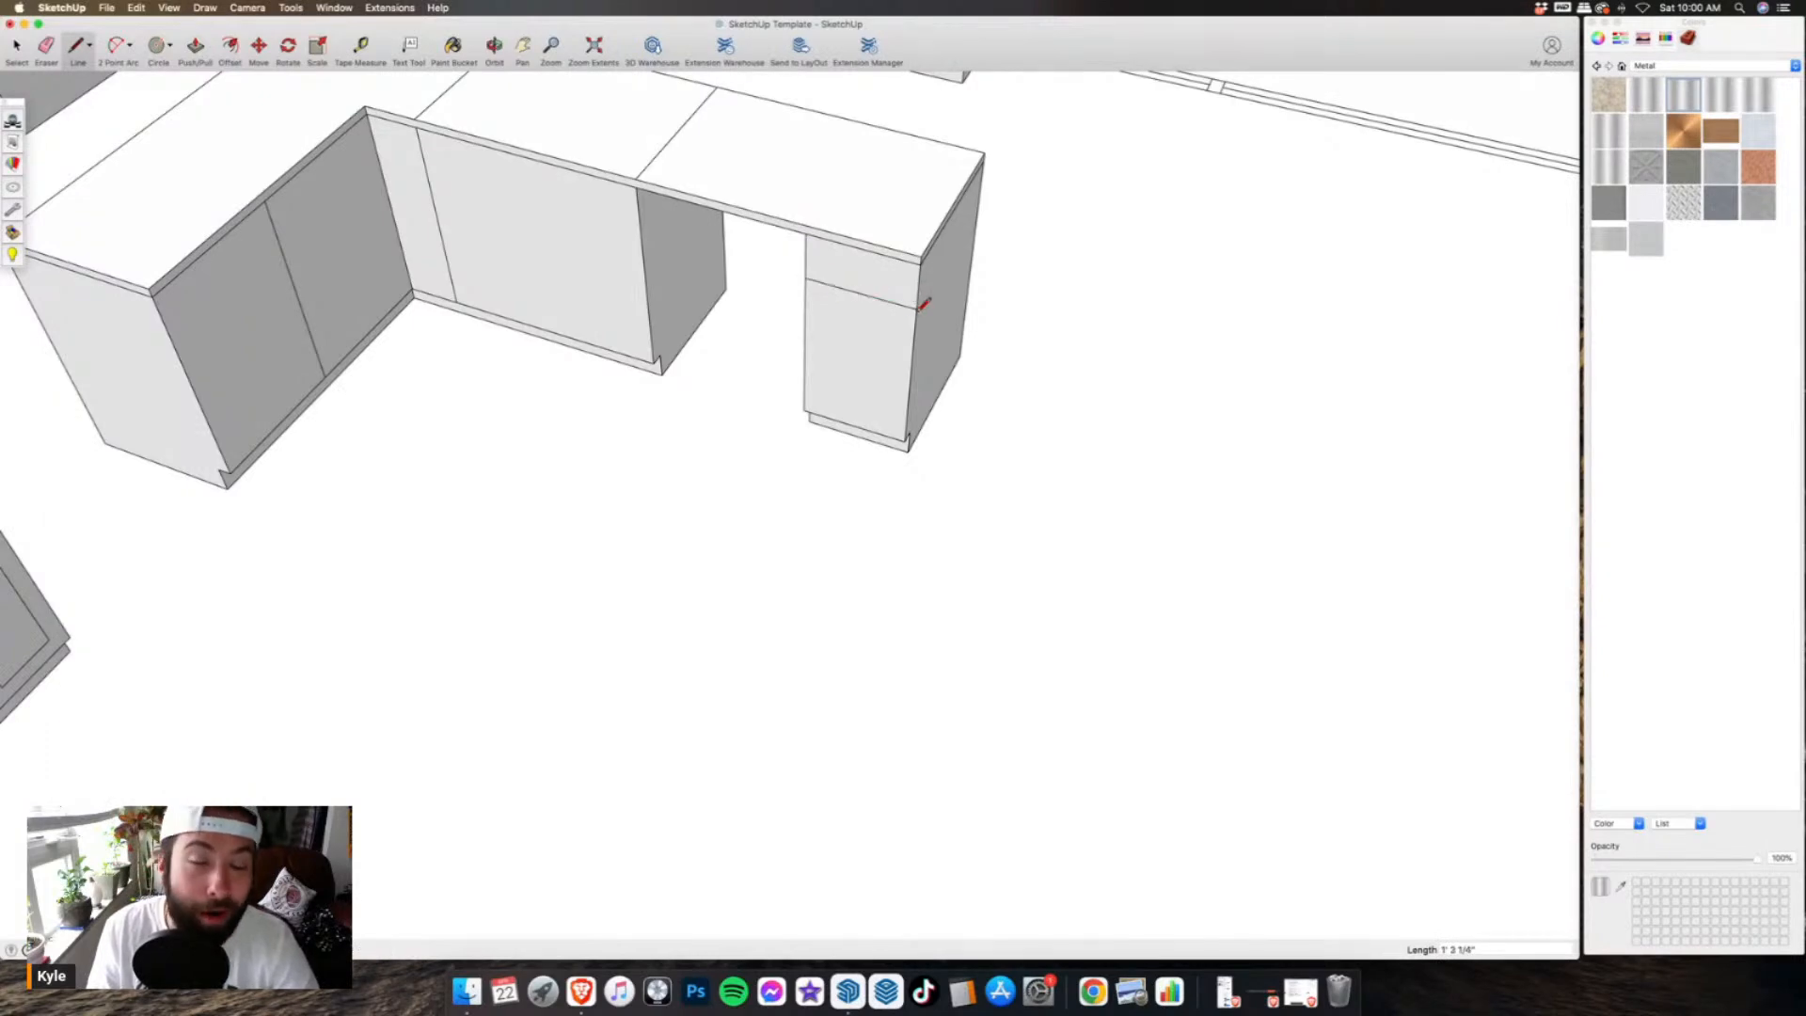
left_click(806, 354)
left_click(917, 380)
- Draw a horizontal false-drawer line across the sink cabinet's front and a centred vertical line splitting the area below into two doors
scroll(831, 202, "down", 5)
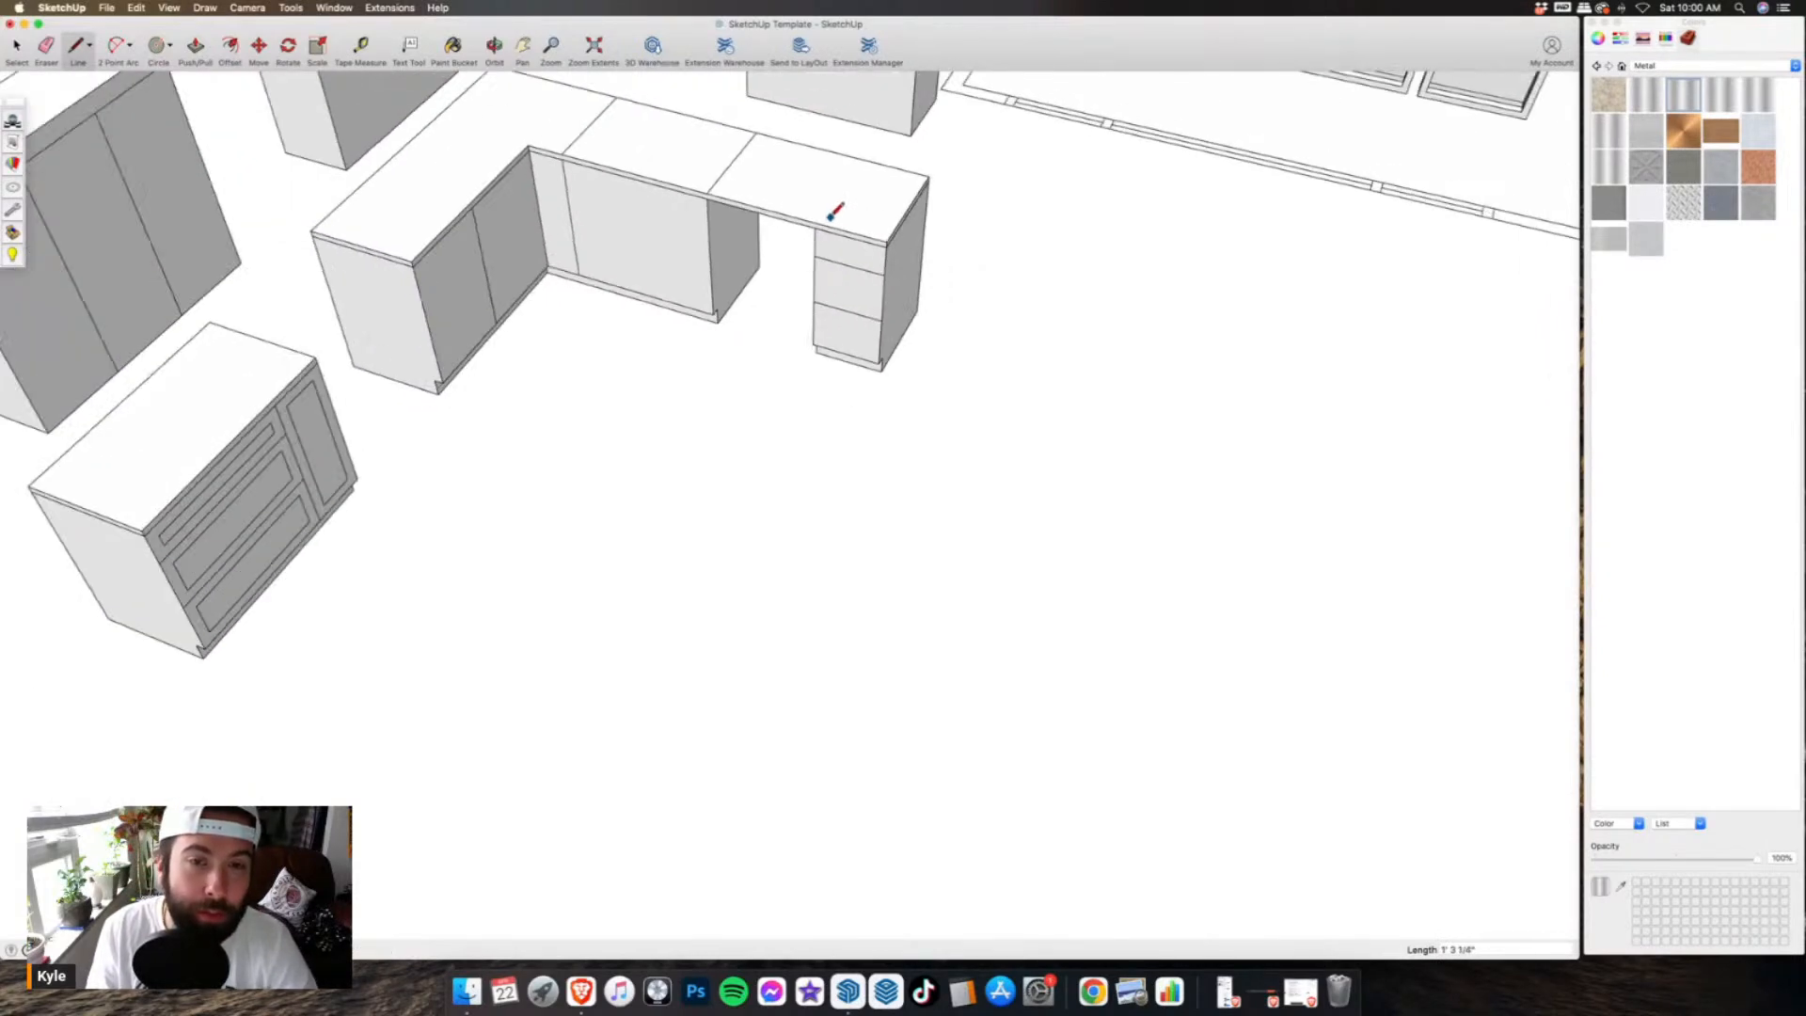
scroll(827, 213, "down", 4)
scroll(750, 472, "up", 7)
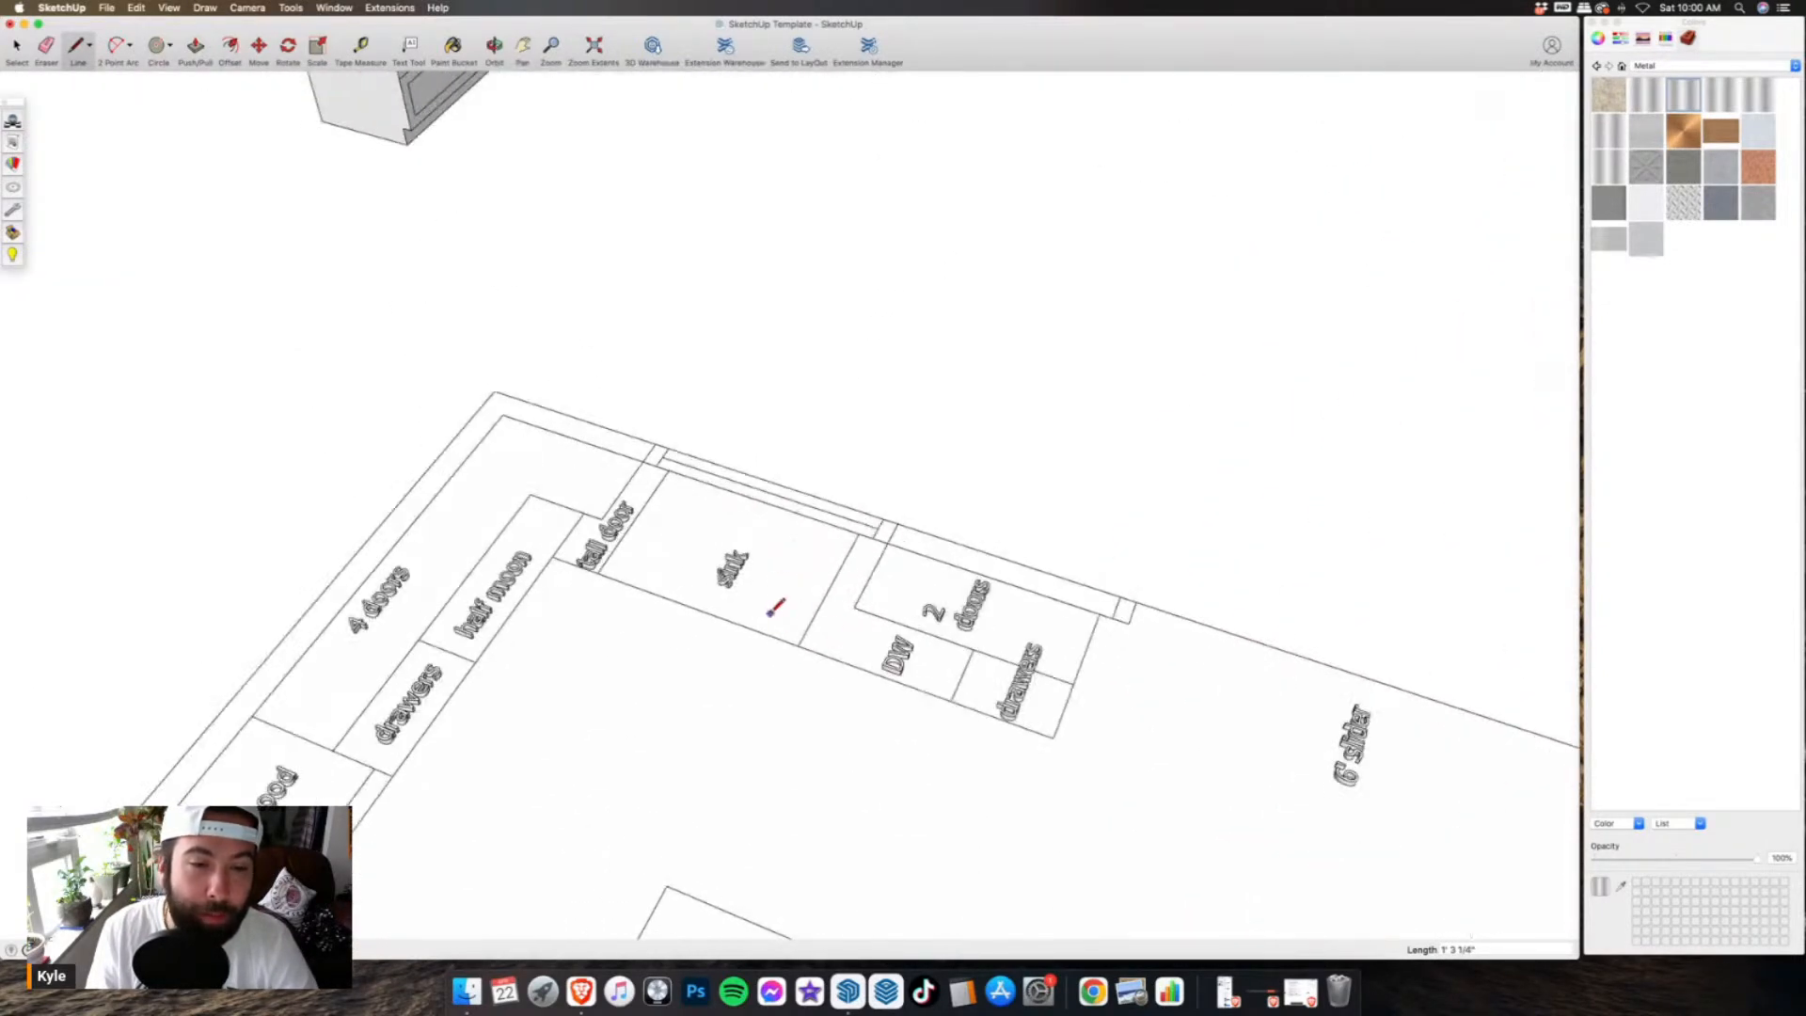
scroll(799, 710, "down", 4)
scroll(821, 731, "down", 3)
scroll(830, 347, "up", 8)
left_click(813, 278)
left_click(815, 313)
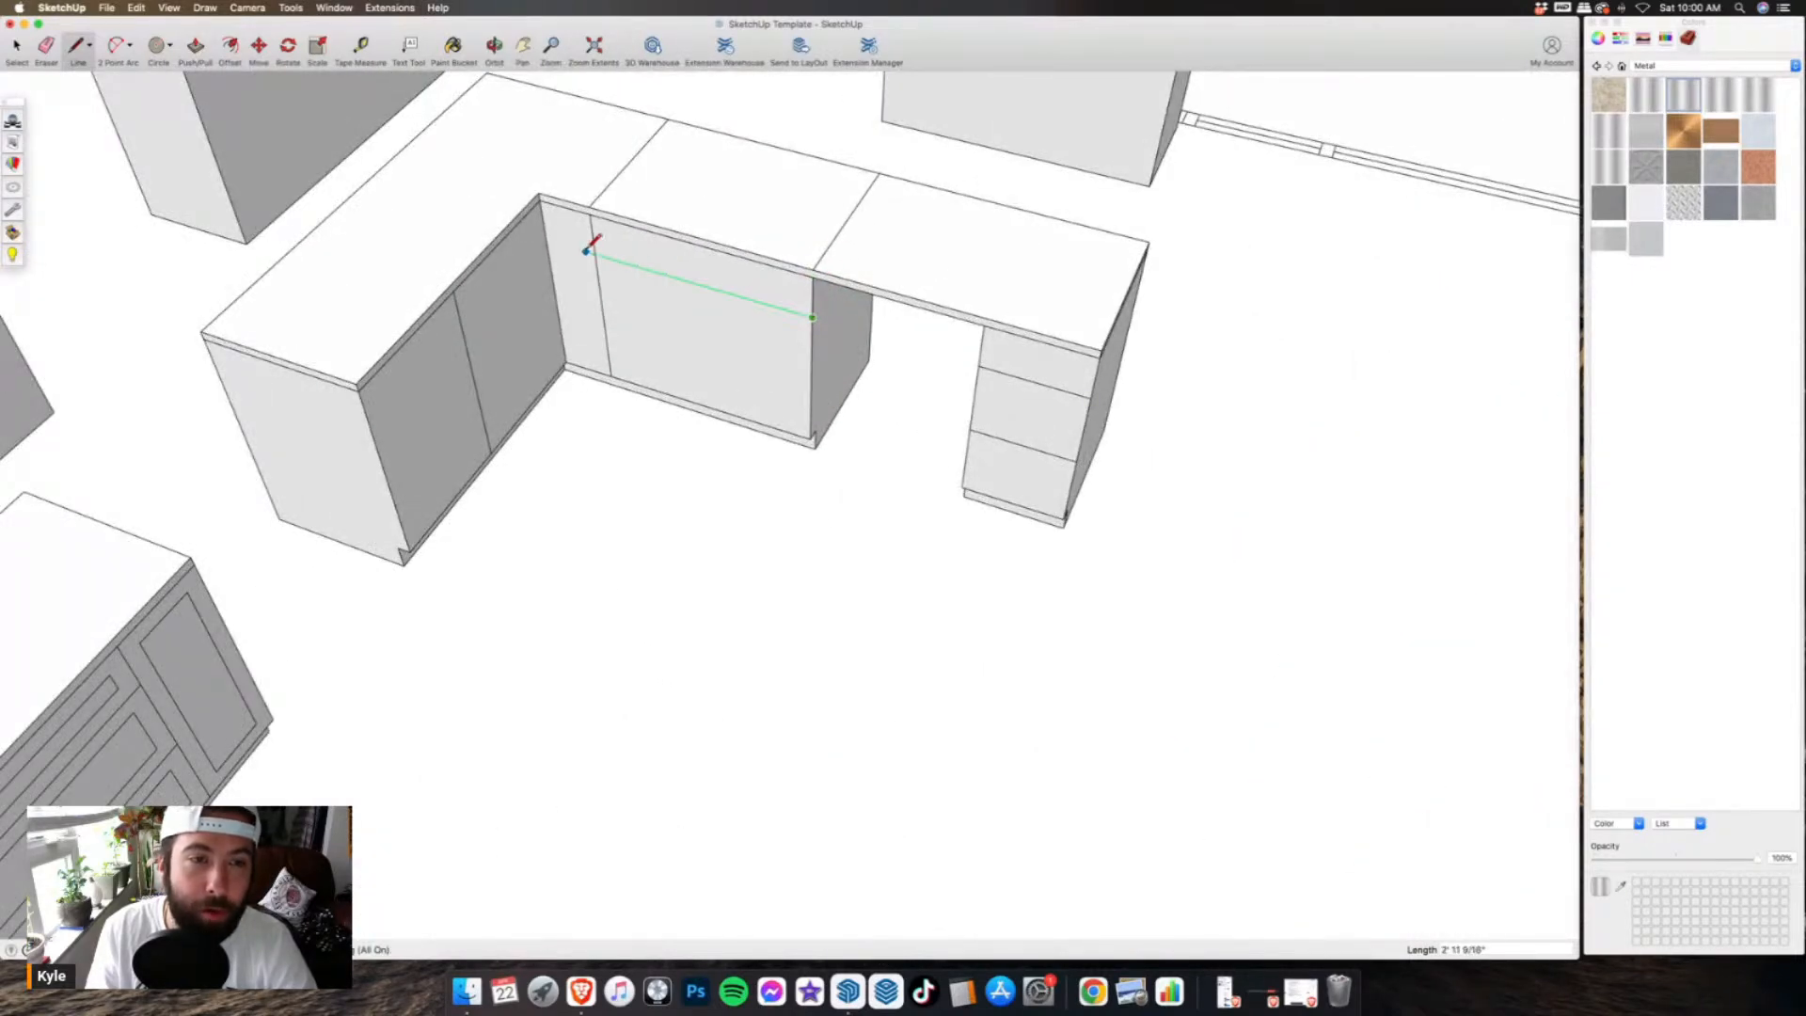
left_click(702, 283)
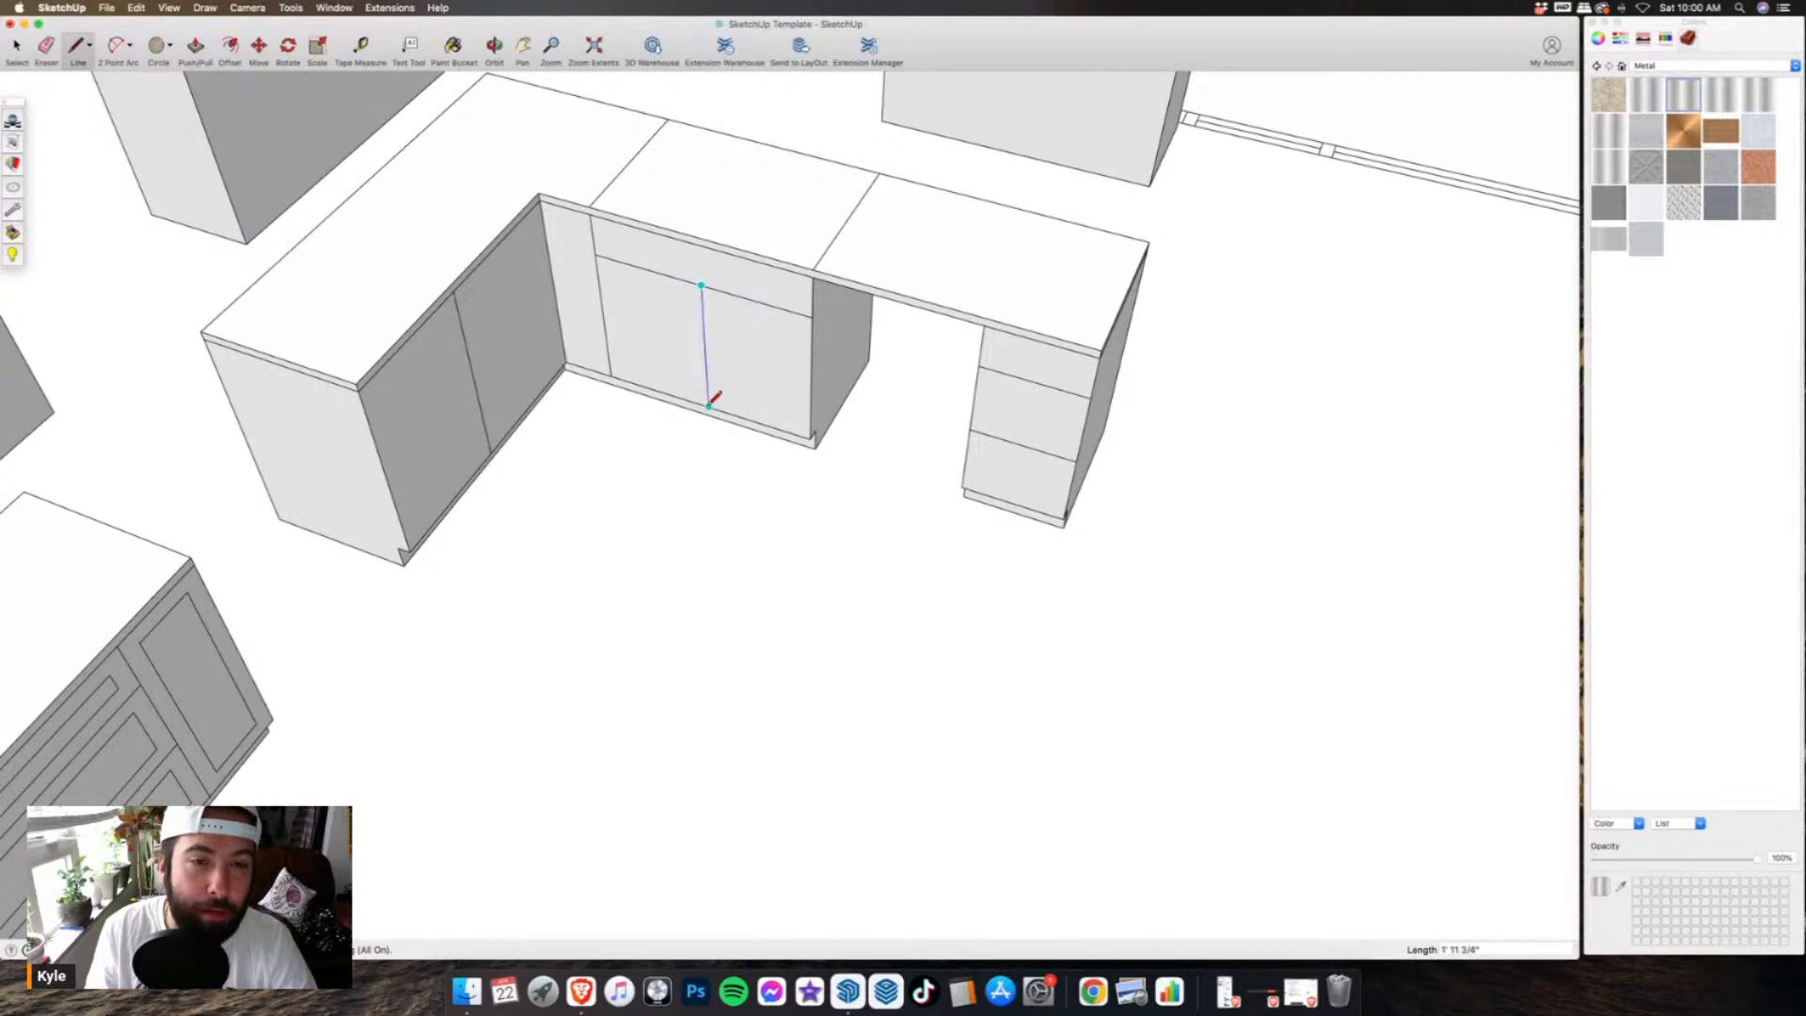
- Draw two horizontal lines dividing the drawer cabinet beside the half moon cabinet into three drawers
scroll(809, 320, "down", 10)
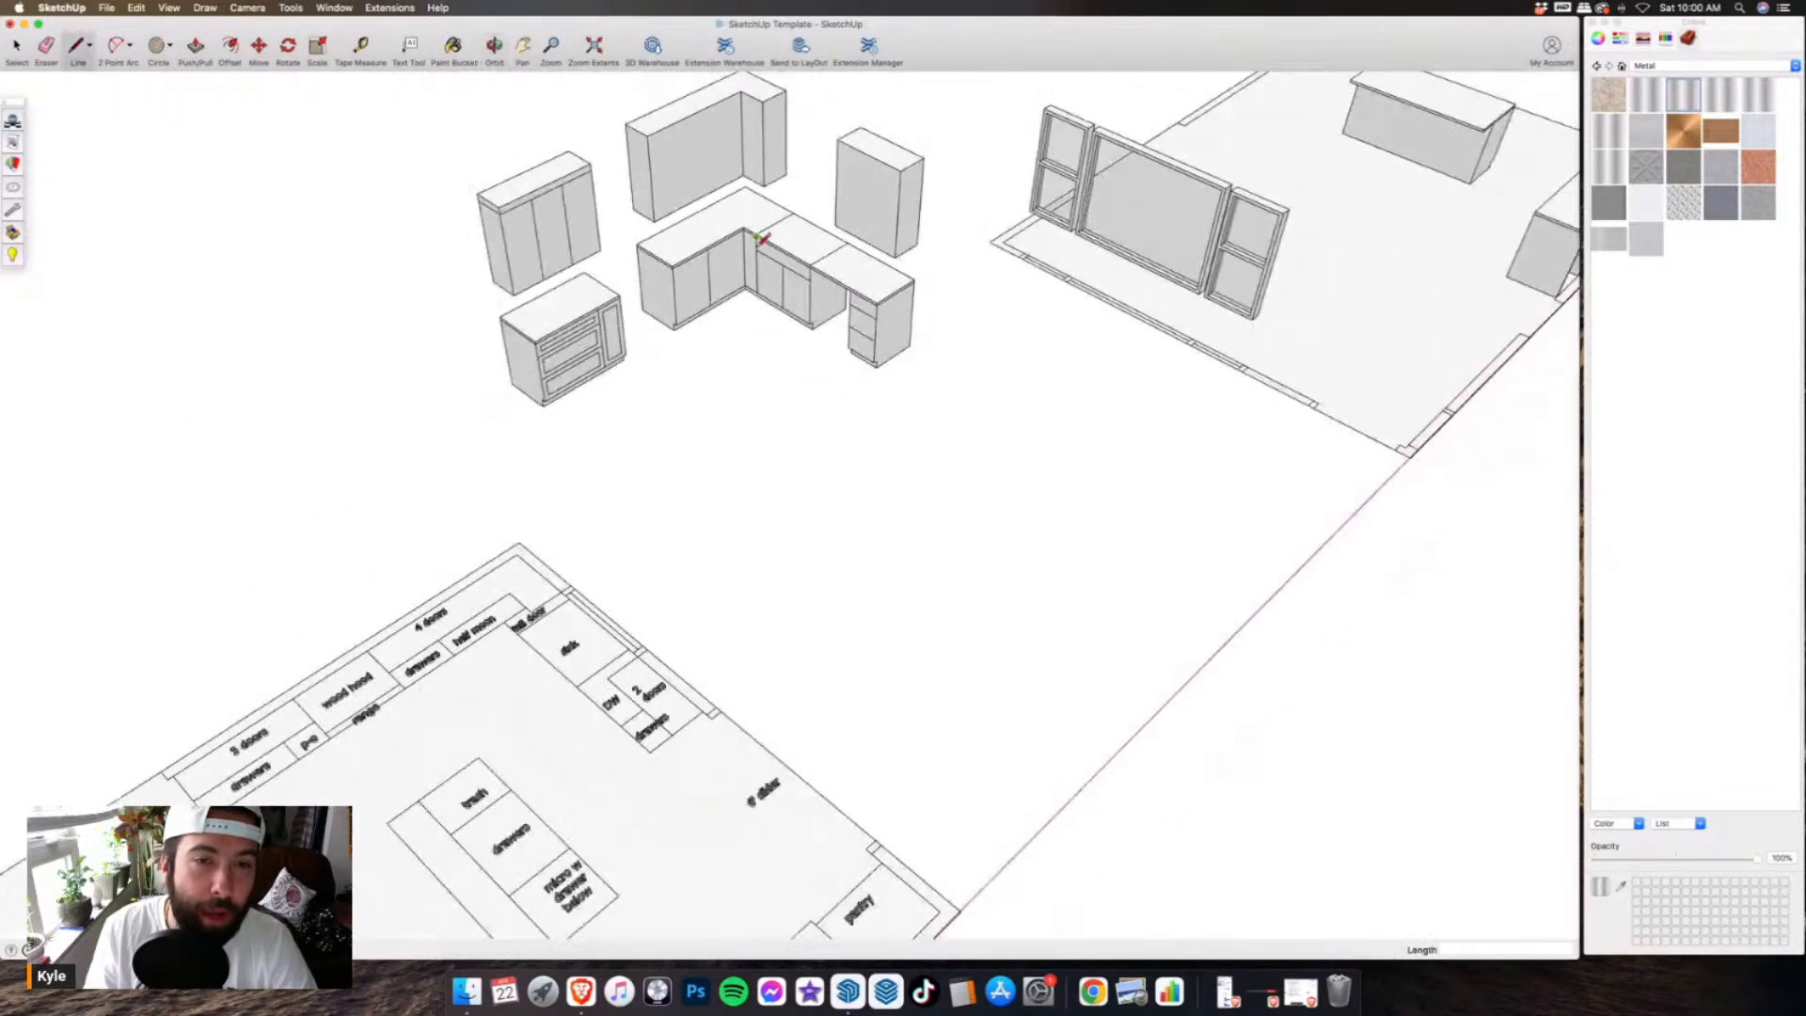
scroll(449, 580, "up", 3)
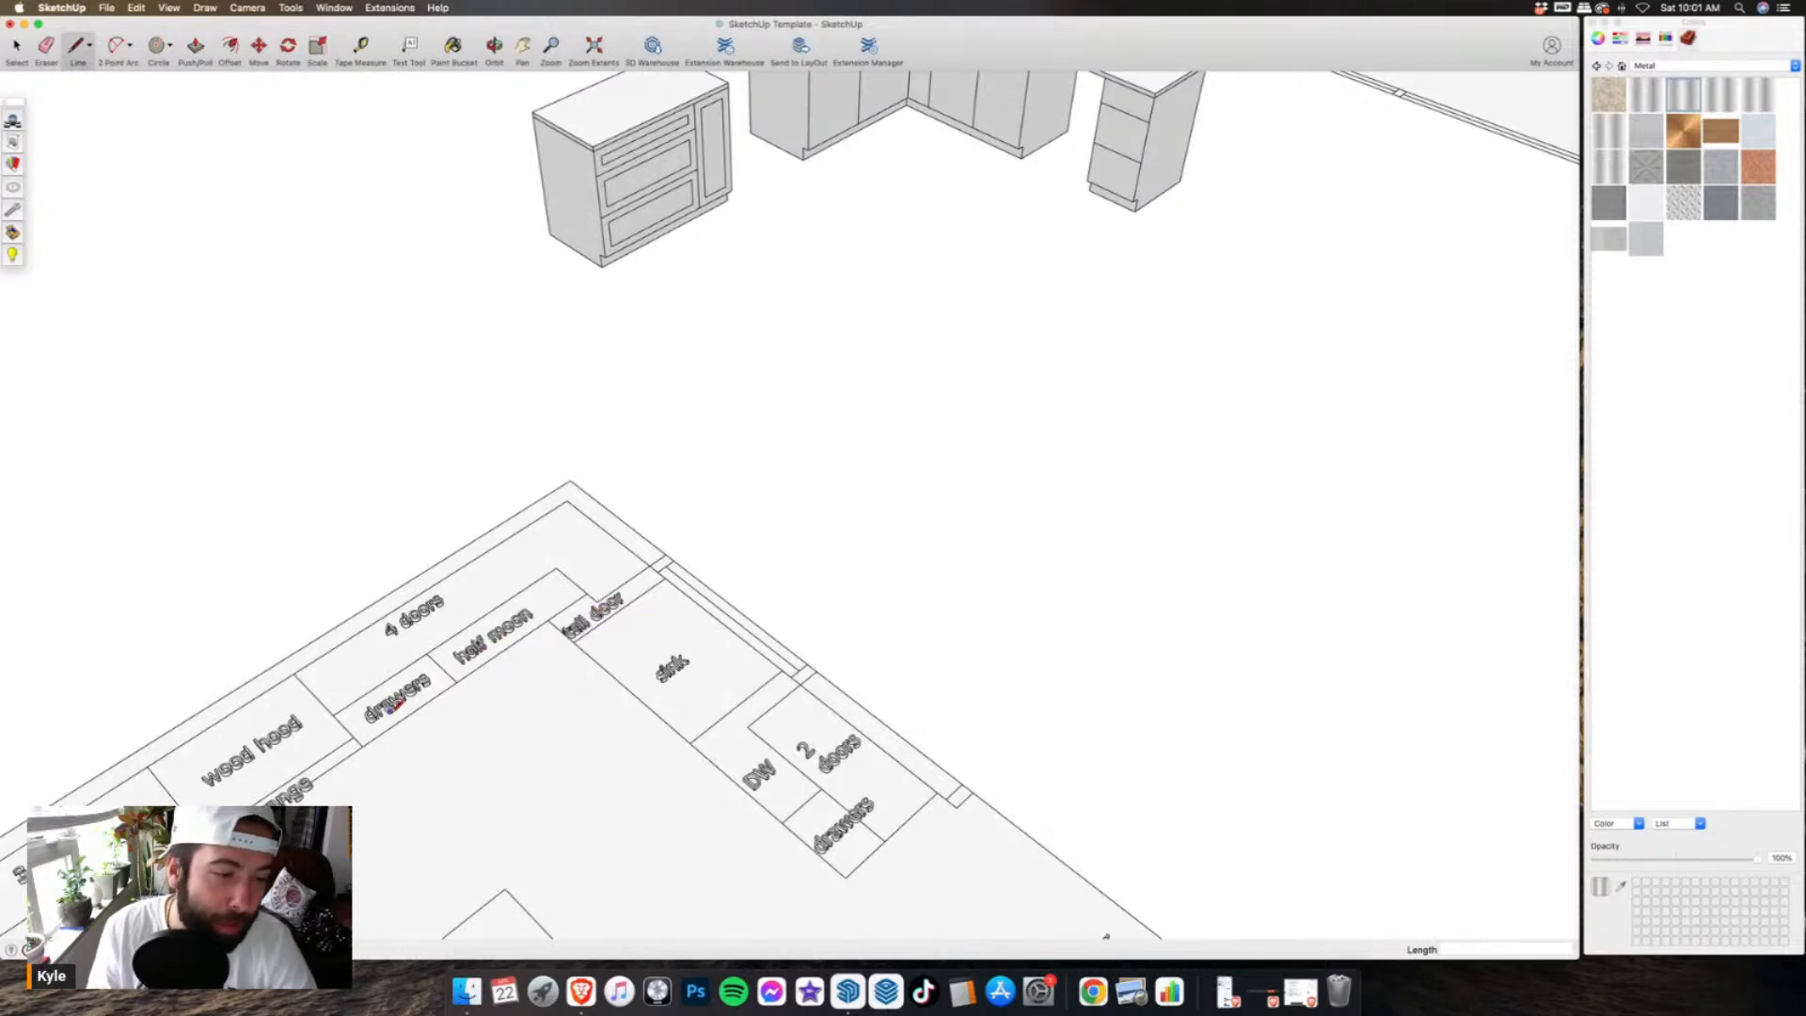
scroll(395, 692, "down", 5)
scroll(715, 282, "up", 6)
scroll(679, 364, "up", 2)
left_click(694, 357)
left_click(698, 400)
left_click(805, 333)
left_click(805, 398)
left_click(702, 462)
- Offset inset panel outlines into the half moon door and the three drawer fronts beside it
scroll(706, 460, "down", 4)
middle_click_drag(715, 456, 846, 295)
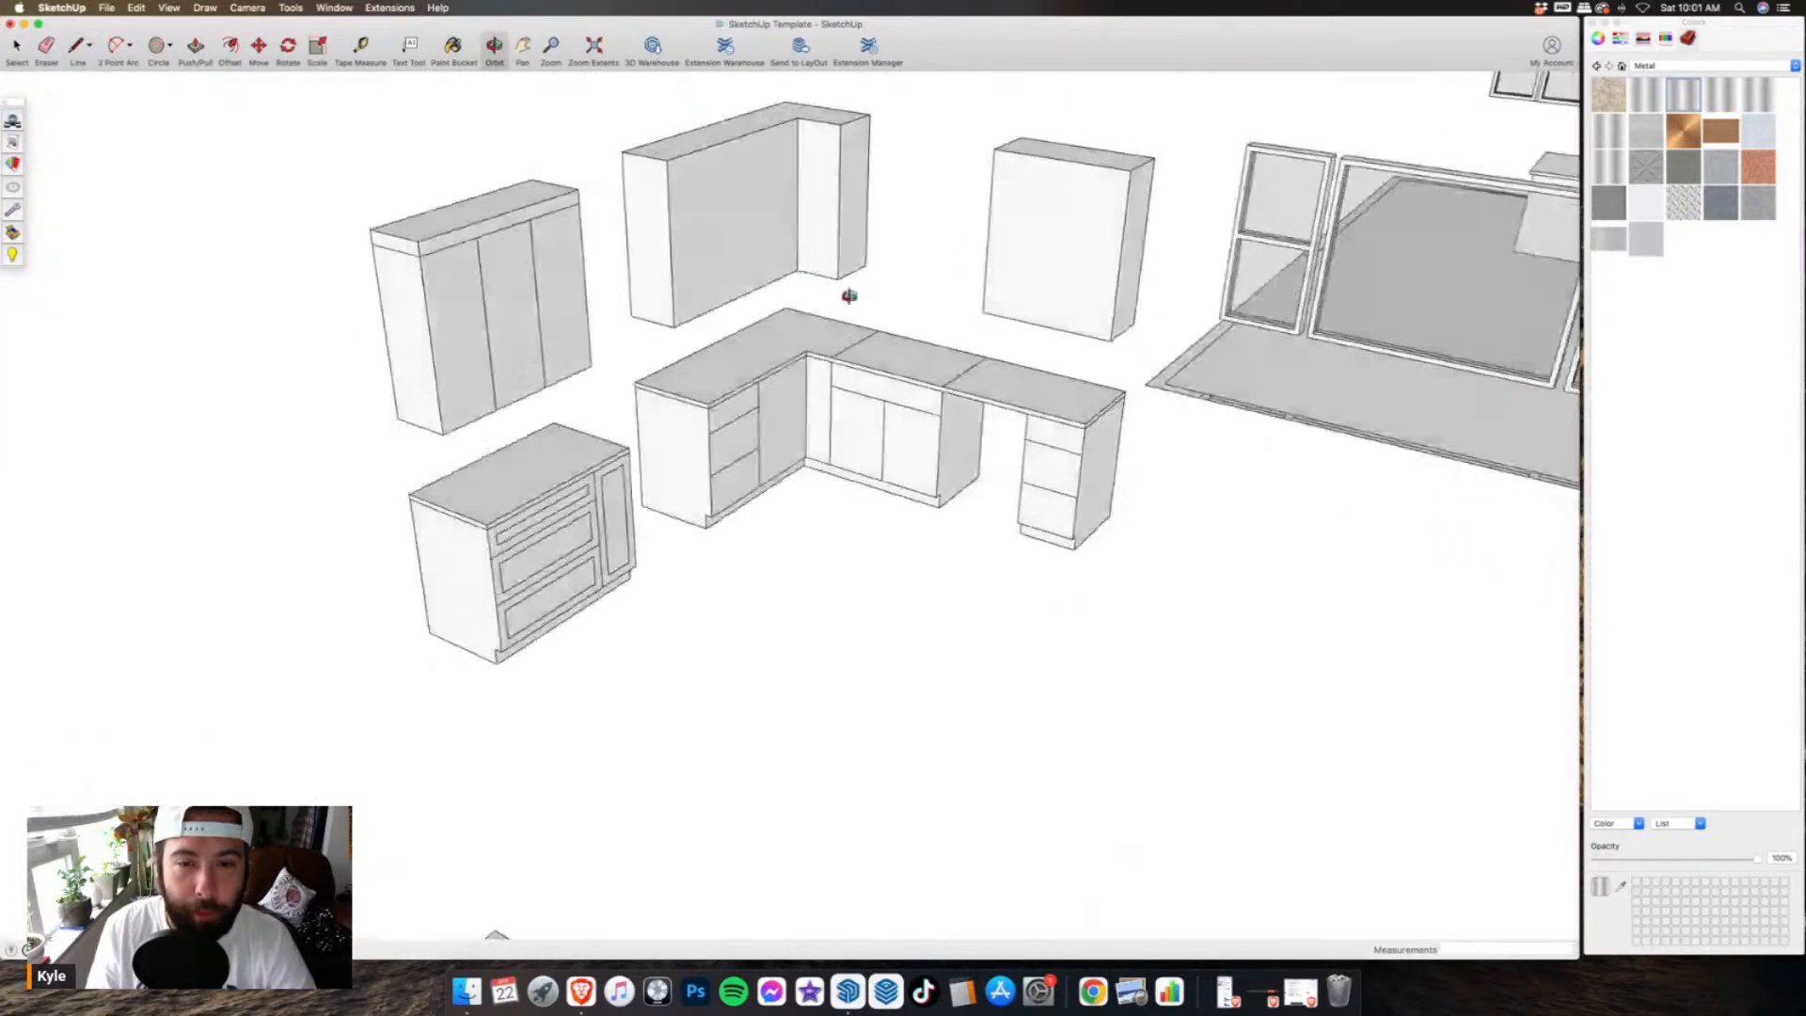
scroll(1026, 451, "up", 3)
left_click(233, 48)
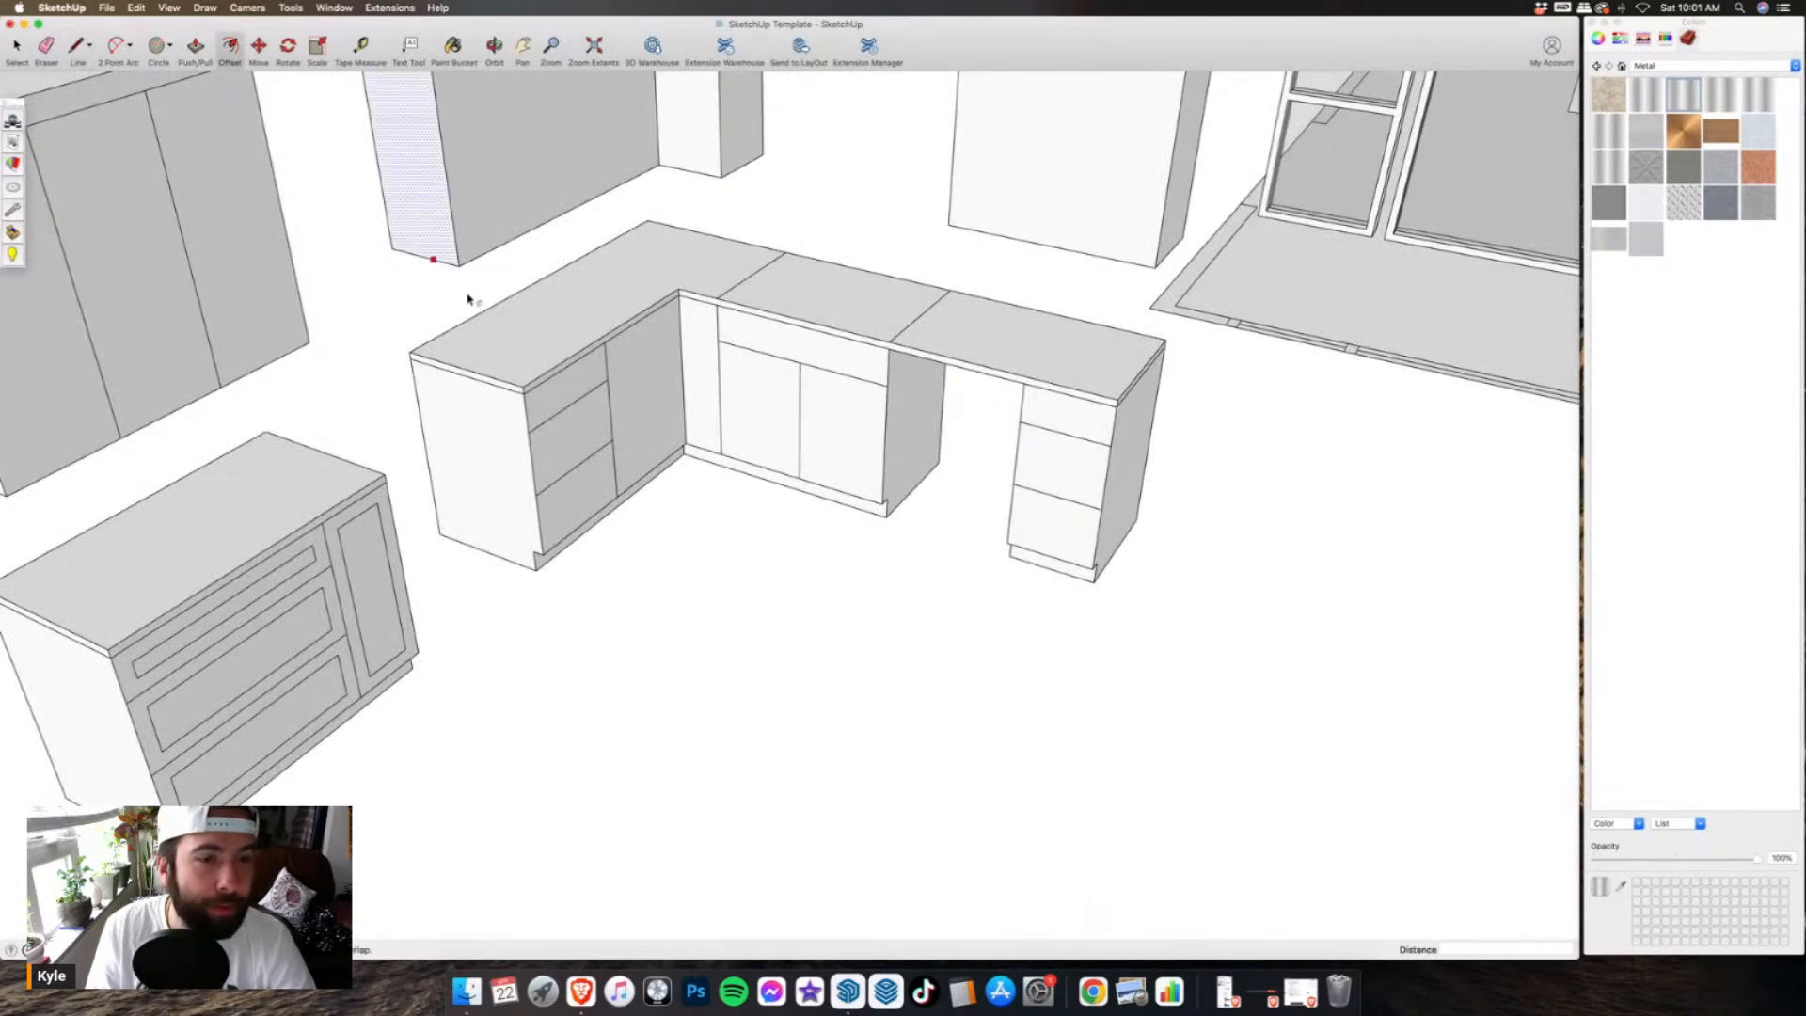
left_click(663, 378)
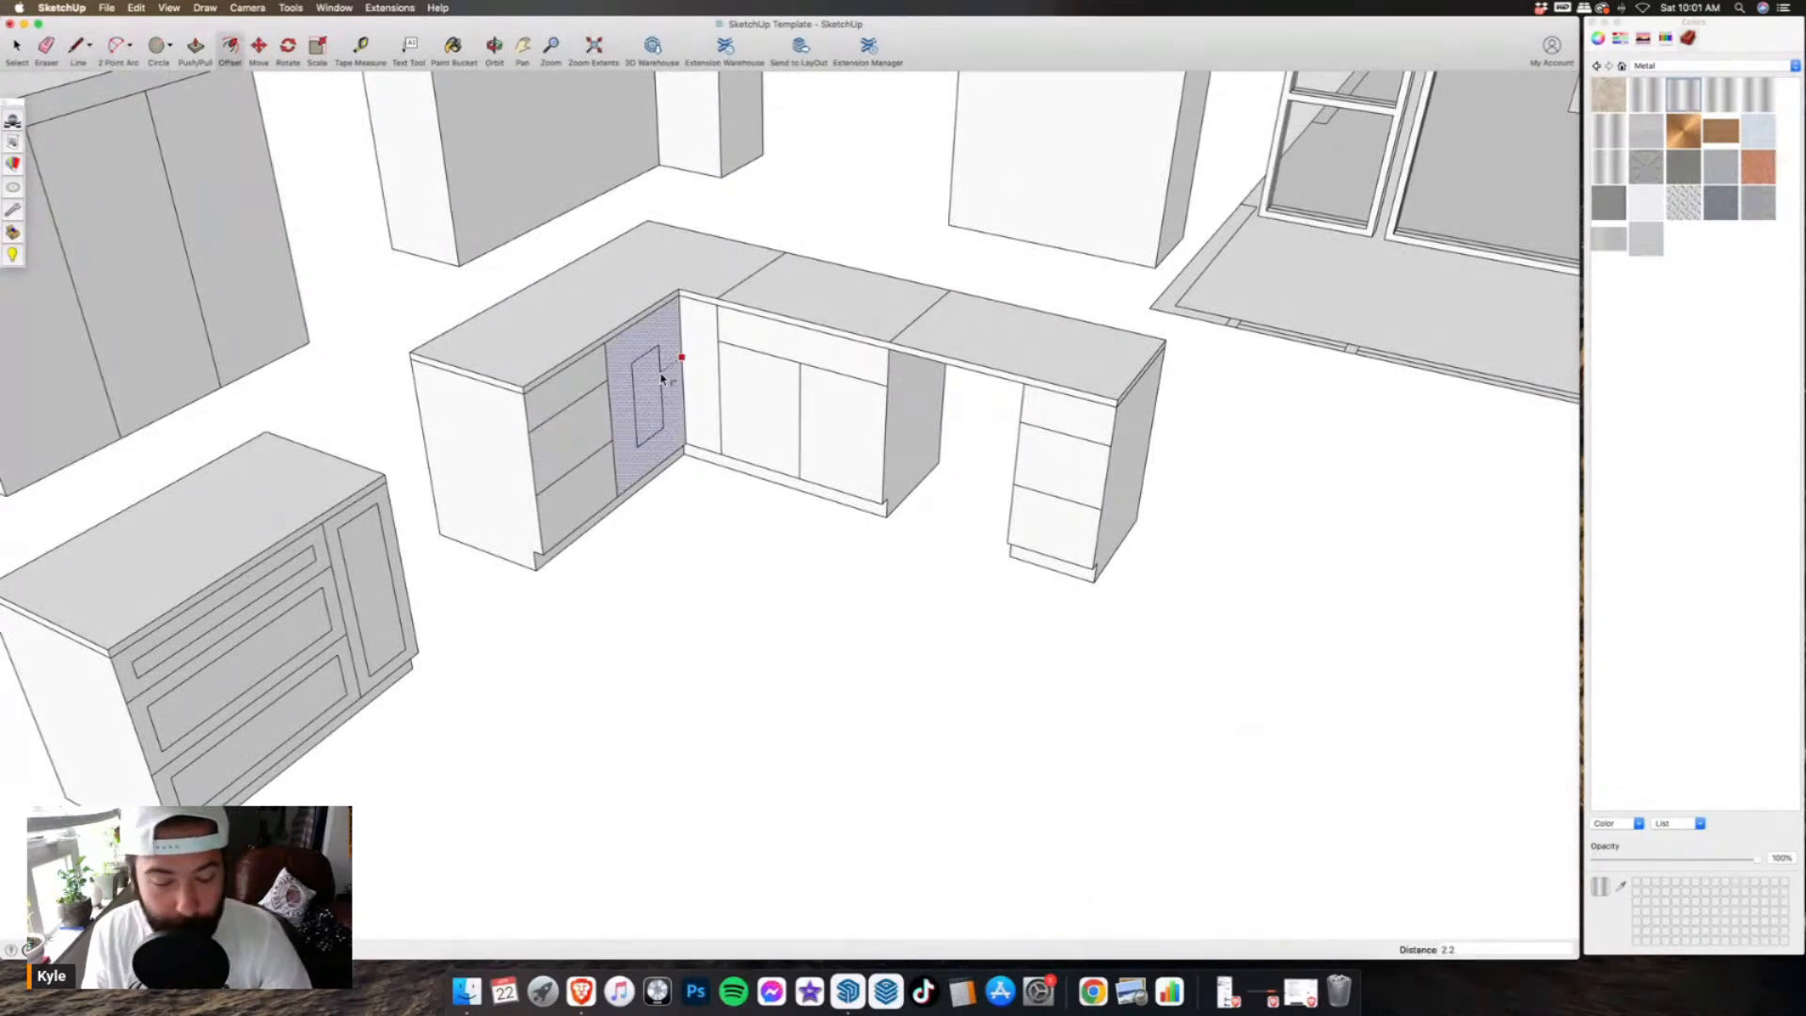
key("Return")
double_click(576, 393)
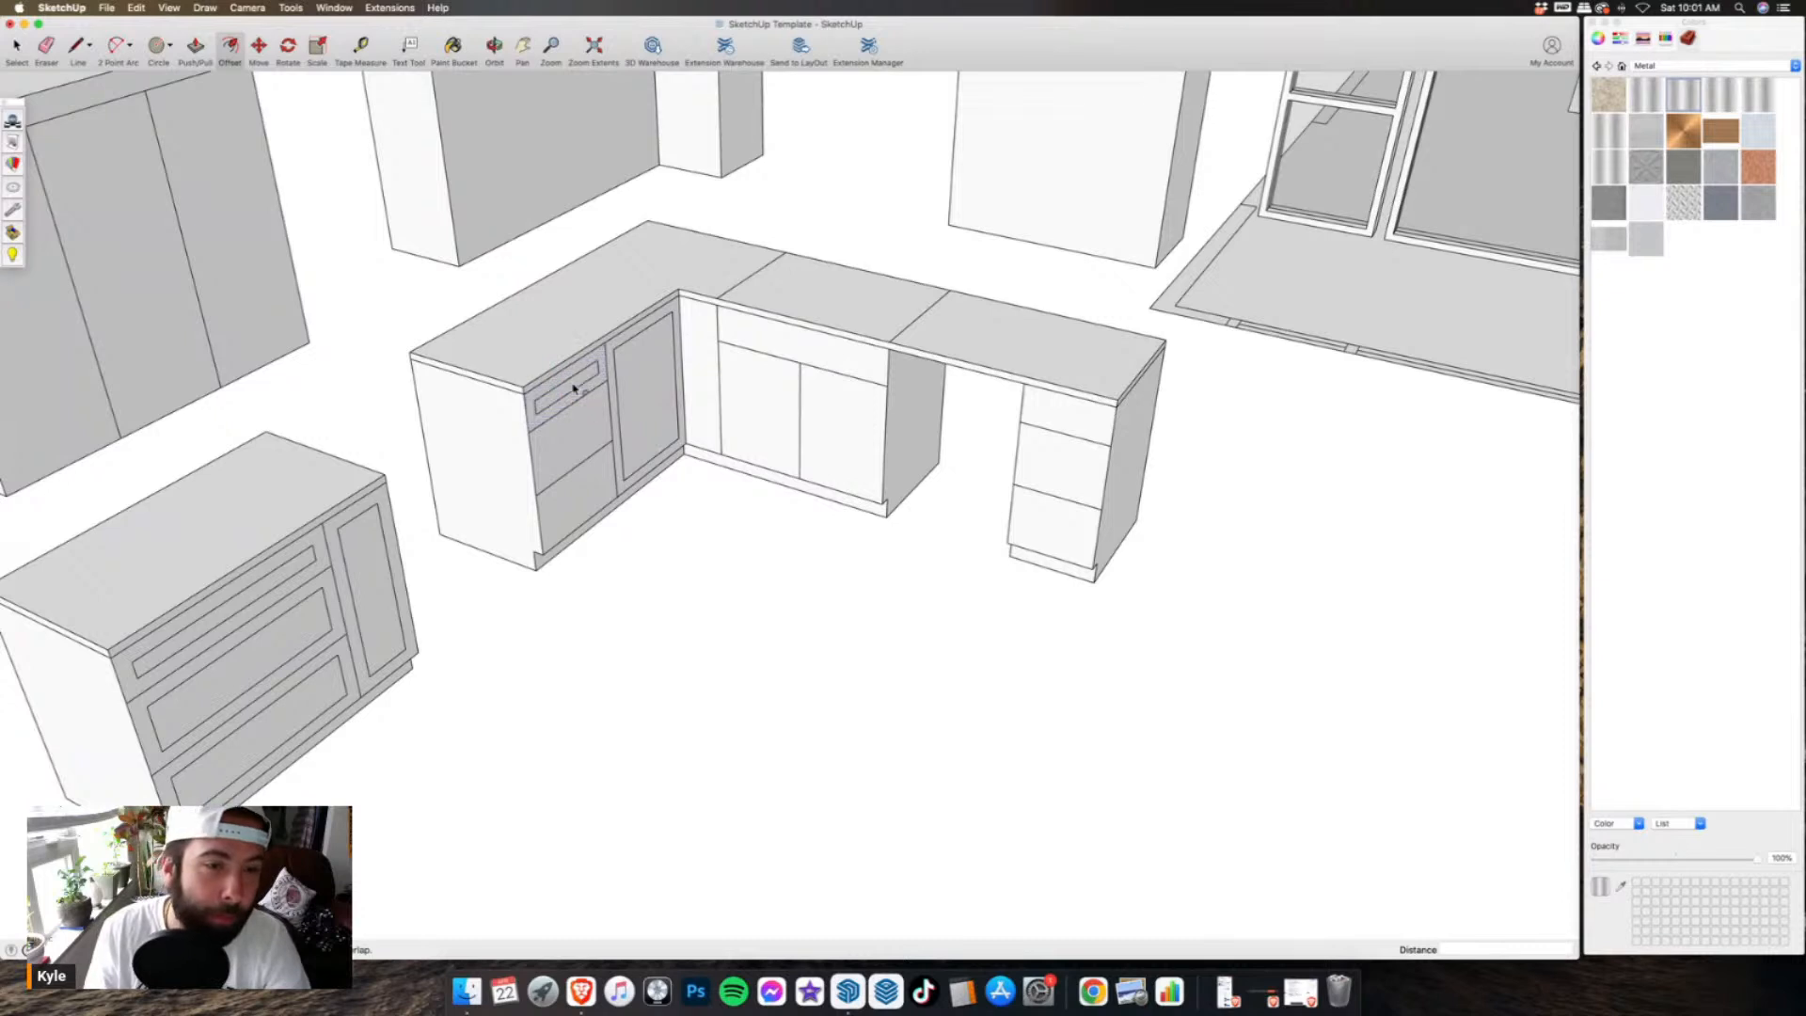
double_click(590, 427)
double_click(602, 485)
- Repeat the panel offset on the tall door, the sink cabinet's fronts and the end cabinet's three drawers
double_click(704, 377)
double_click(745, 396)
double_click(838, 419)
double_click(830, 356)
double_click(1051, 512)
double_click(1066, 477)
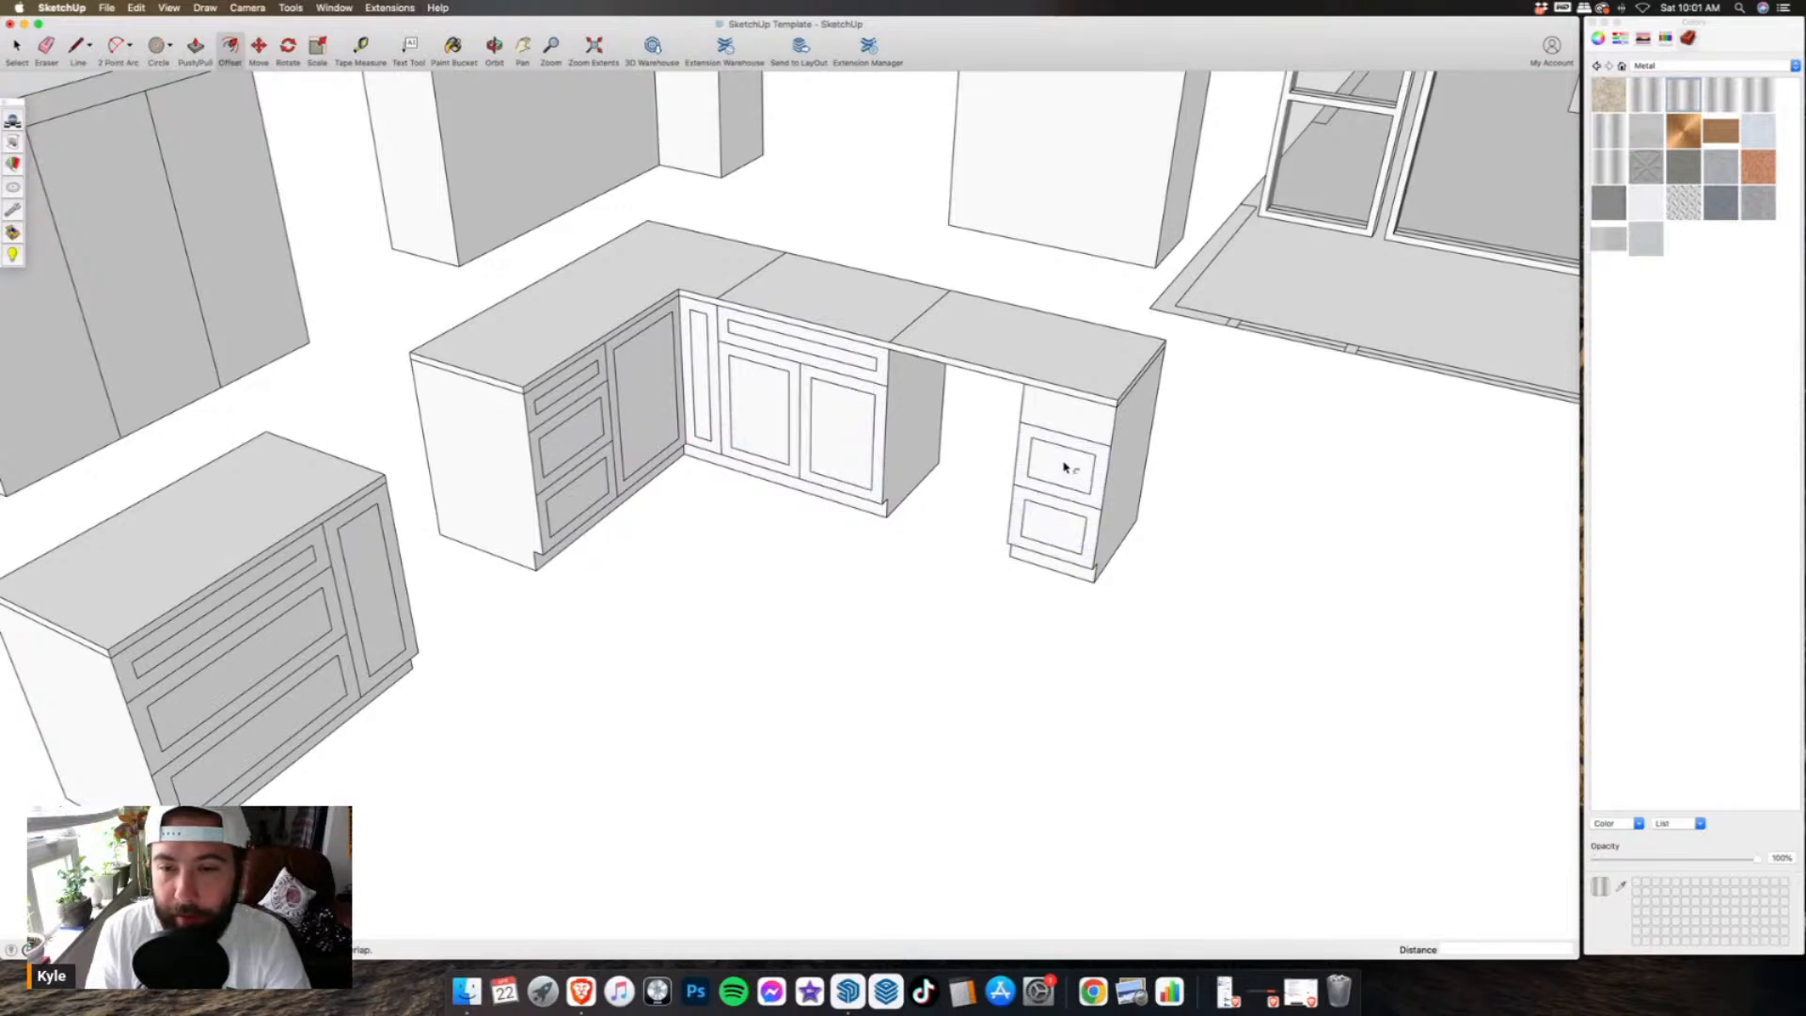
double_click(1078, 434)
- Draw a trim line 3" below the top edge around the L-shaped upper cabinet's end, front and return faces
middle_click_drag(1068, 439, 1057, 561)
scroll(807, 569, "down", 3)
middle_click_drag(806, 568, 690, 536)
scroll(645, 282, "up", 2)
key("l")
left_click(536, 206)
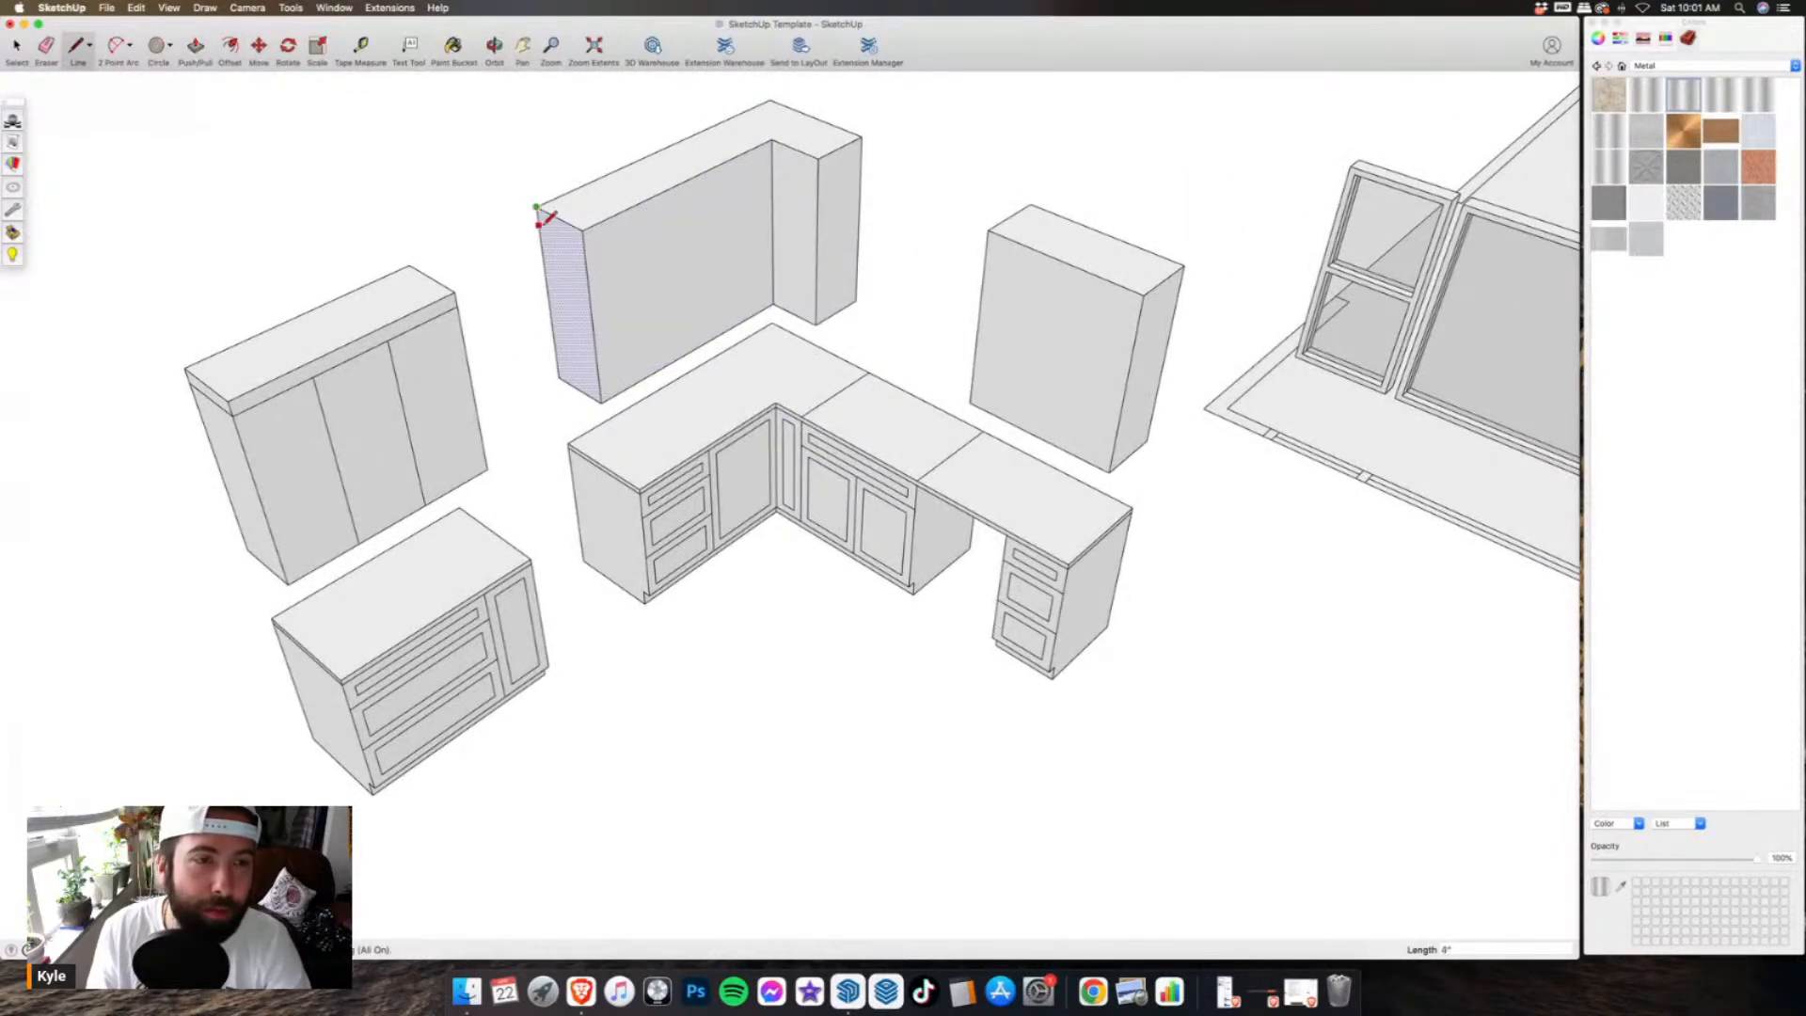
type("3")
key("Return")
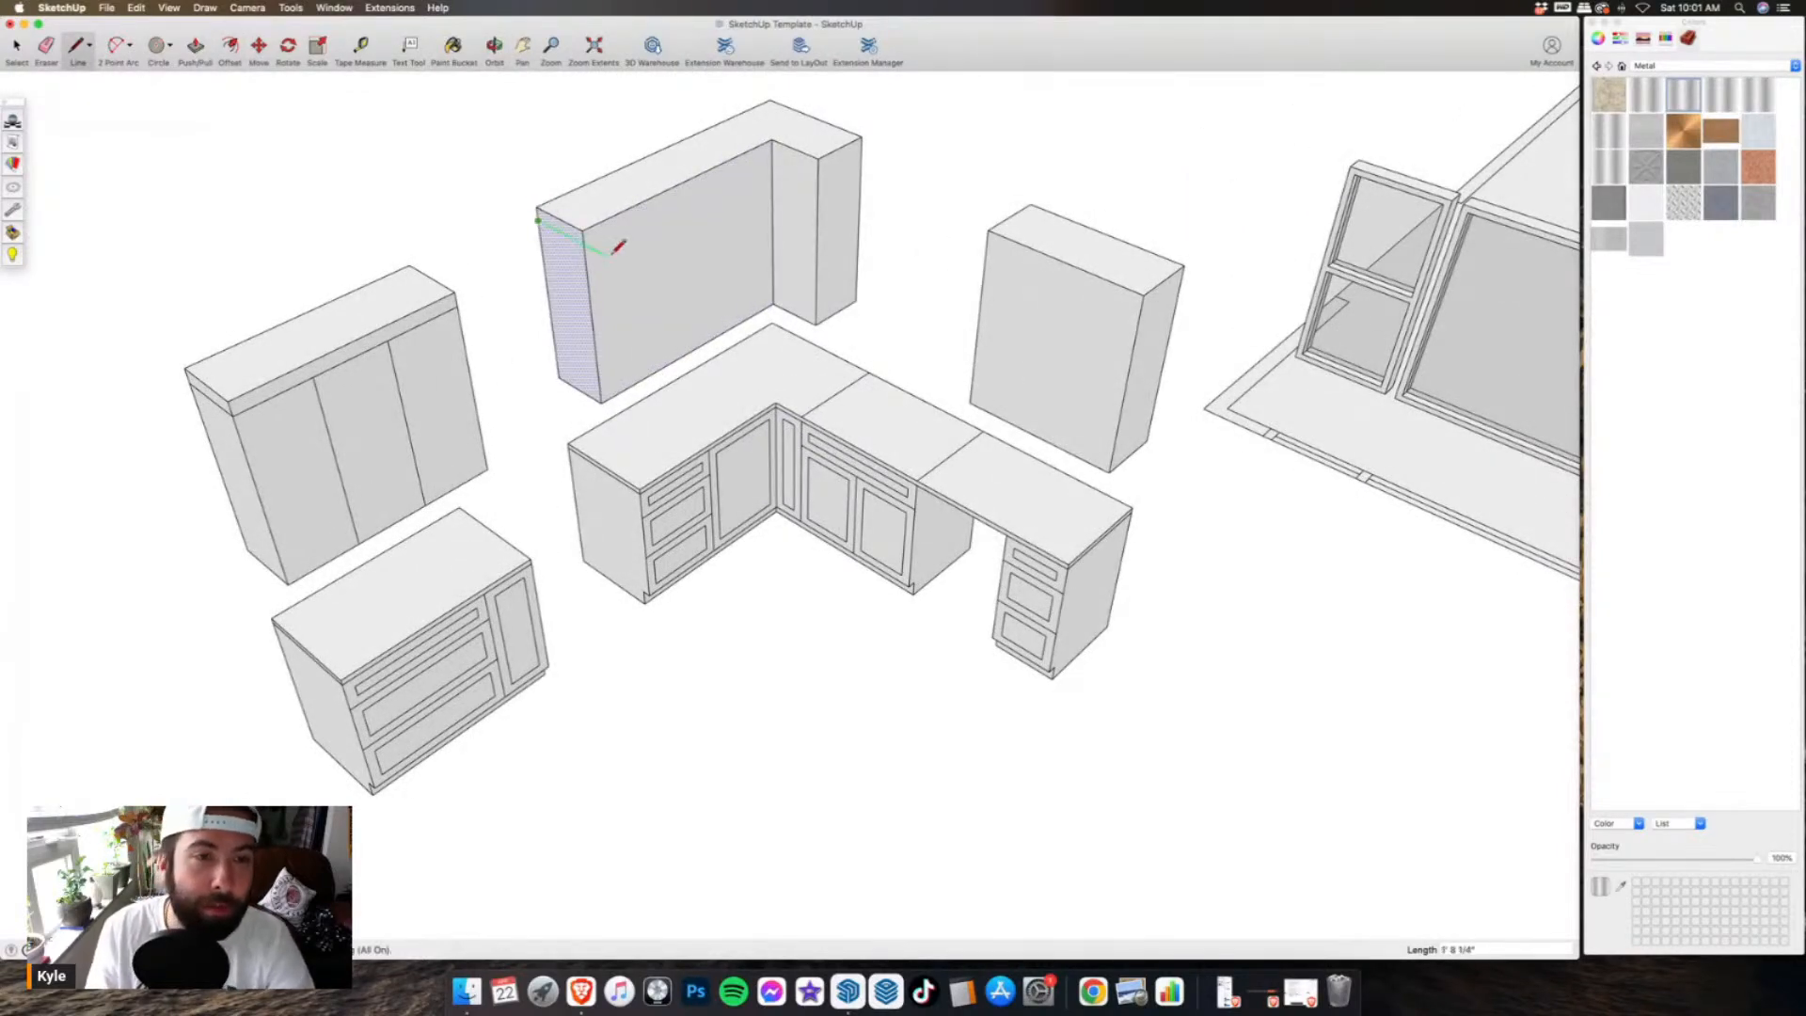
left_click(585, 244)
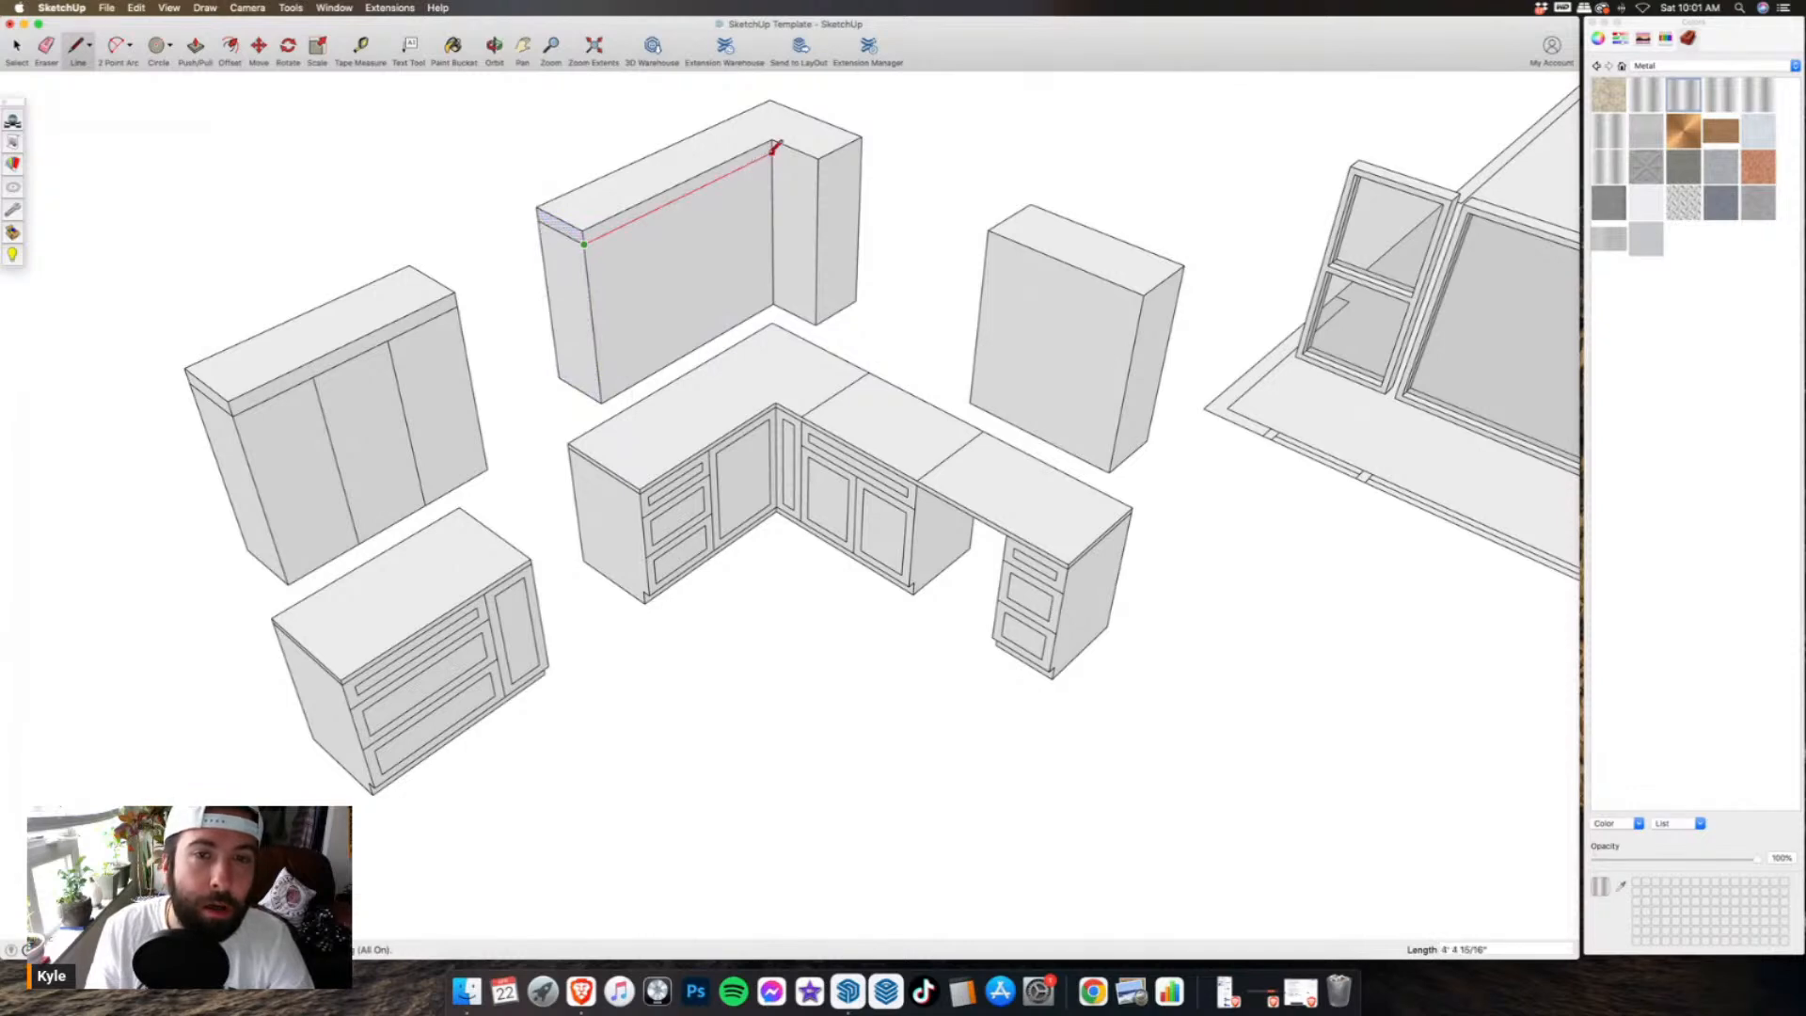
left_click(771, 150)
left_click(818, 170)
left_click(862, 148)
- Draw a matching trim line below the top edge around the sides and front of the separate upper cabinet
scroll(621, 282, "down", 3)
middle_click_drag(621, 282, 1163, 358)
scroll(796, 335, "up", 3)
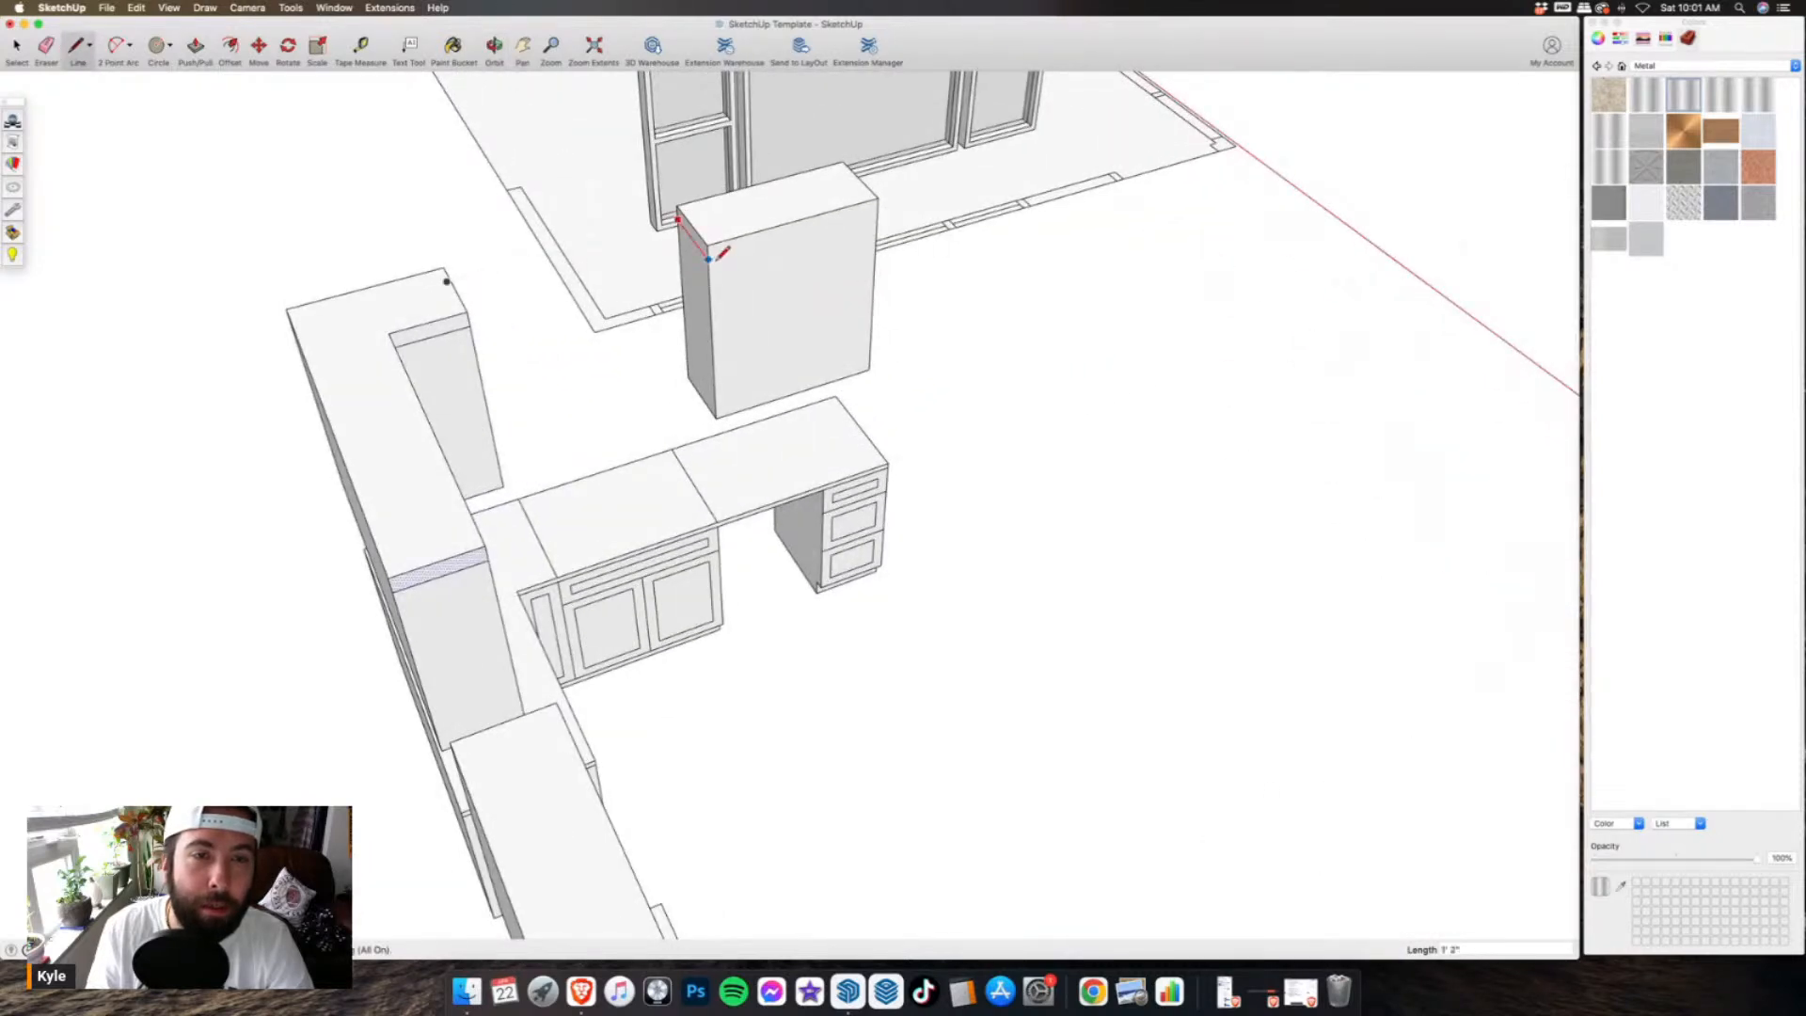
left_click(707, 259)
left_click(877, 212)
middle_click_drag(877, 209, 496, 270)
left_click(970, 289)
left_click(998, 245)
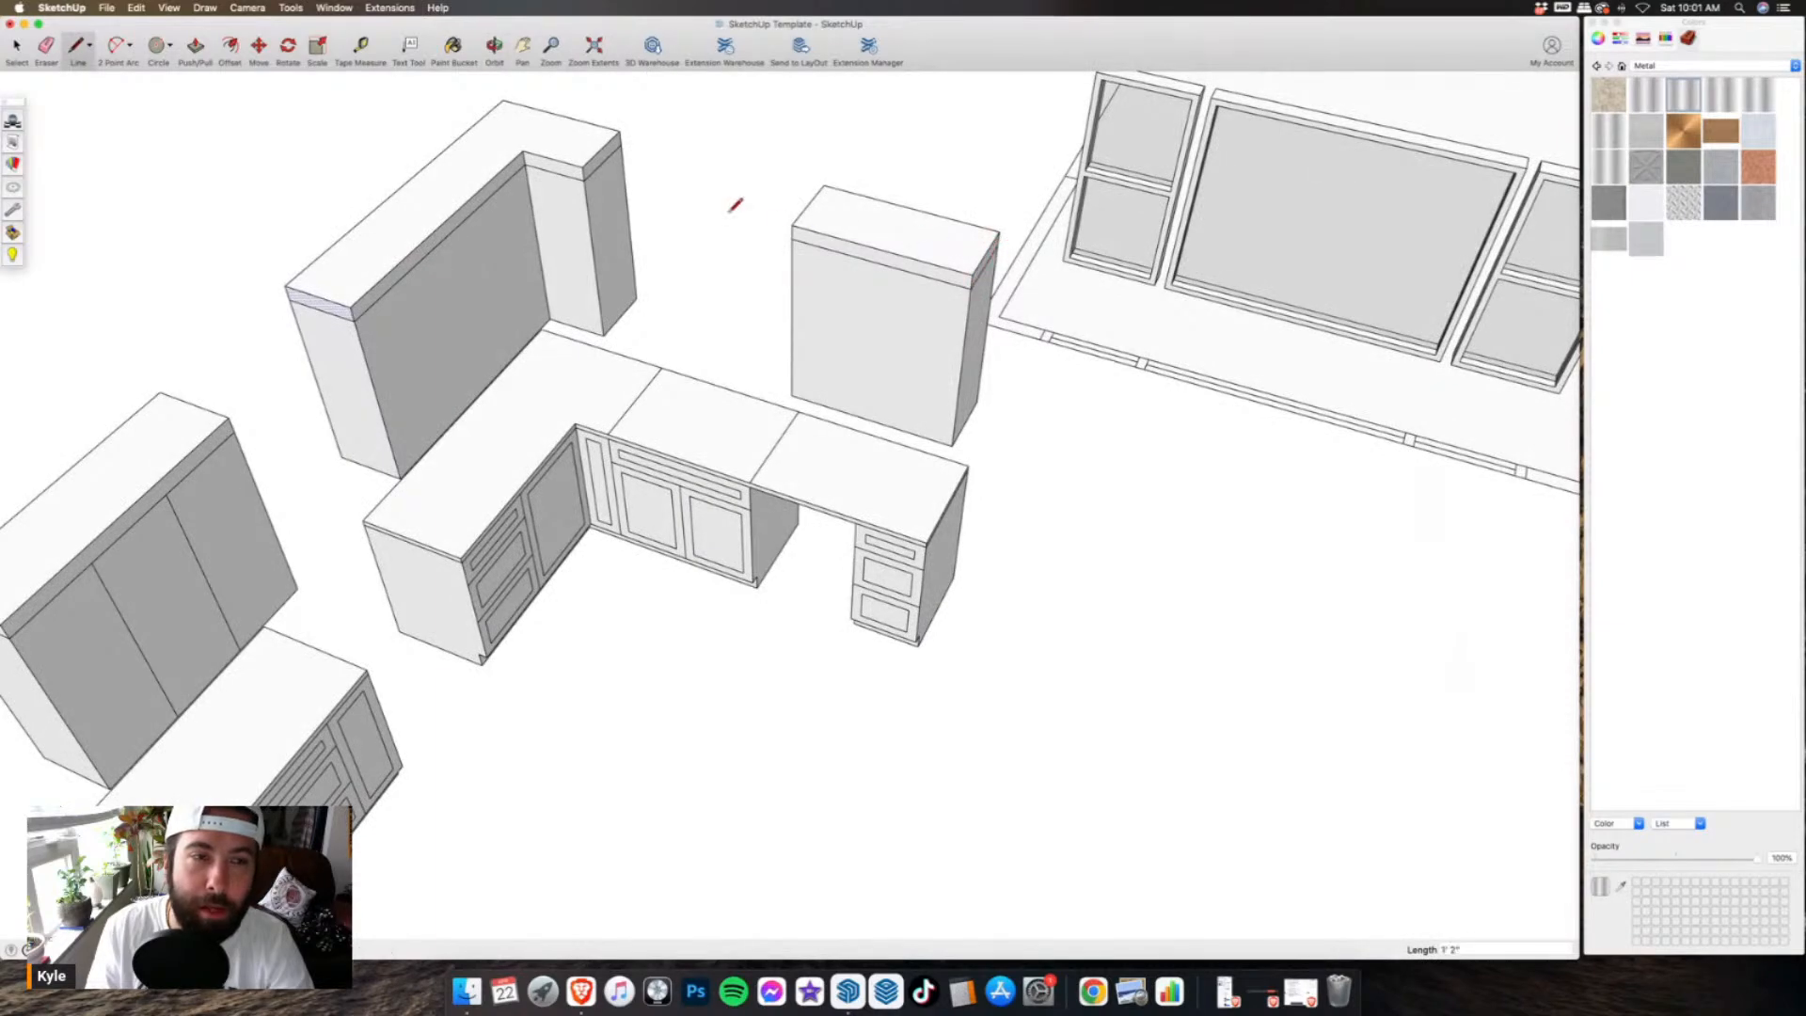
- Check the floor plan labels and split the separate upper cabinet's front into two doors with a centred vertical line
scroll(681, 213, "down", 5)
middle_click_drag(681, 212, 618, 244)
scroll(617, 517, "up", 6)
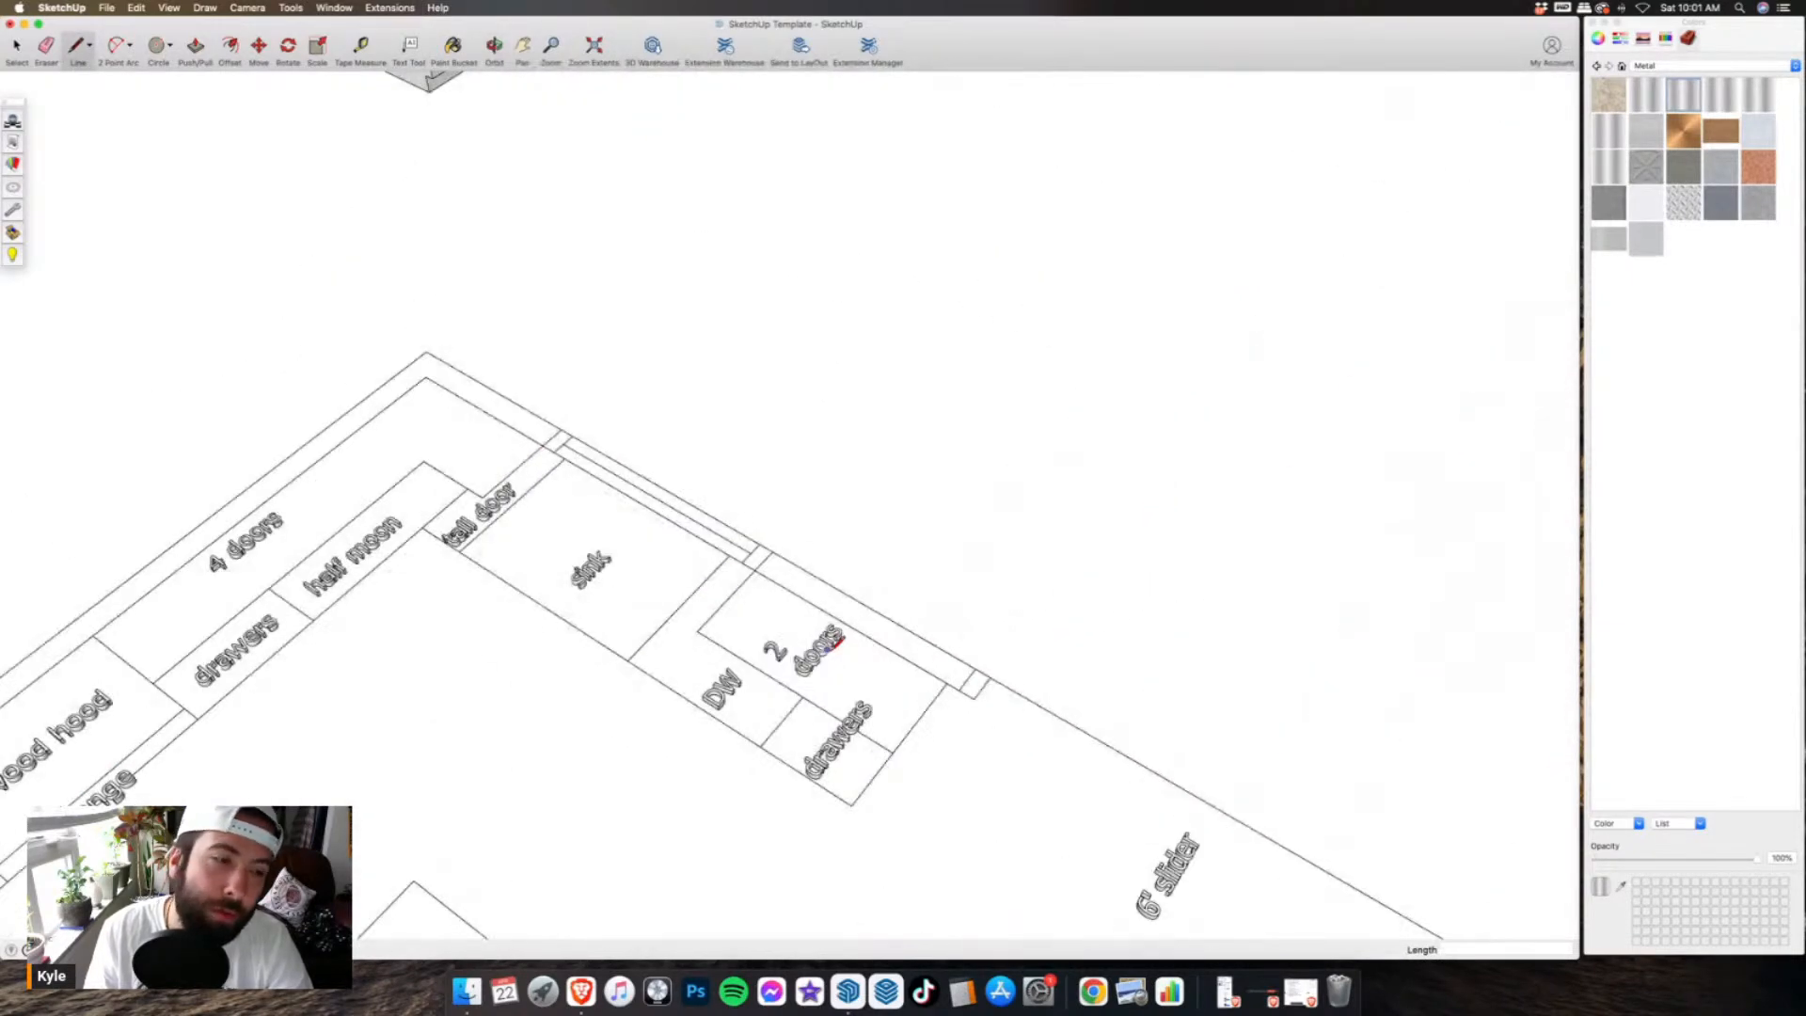
scroll(833, 642, "down", 2)
scroll(445, 580, "up", 1)
scroll(645, 727, "down", 6)
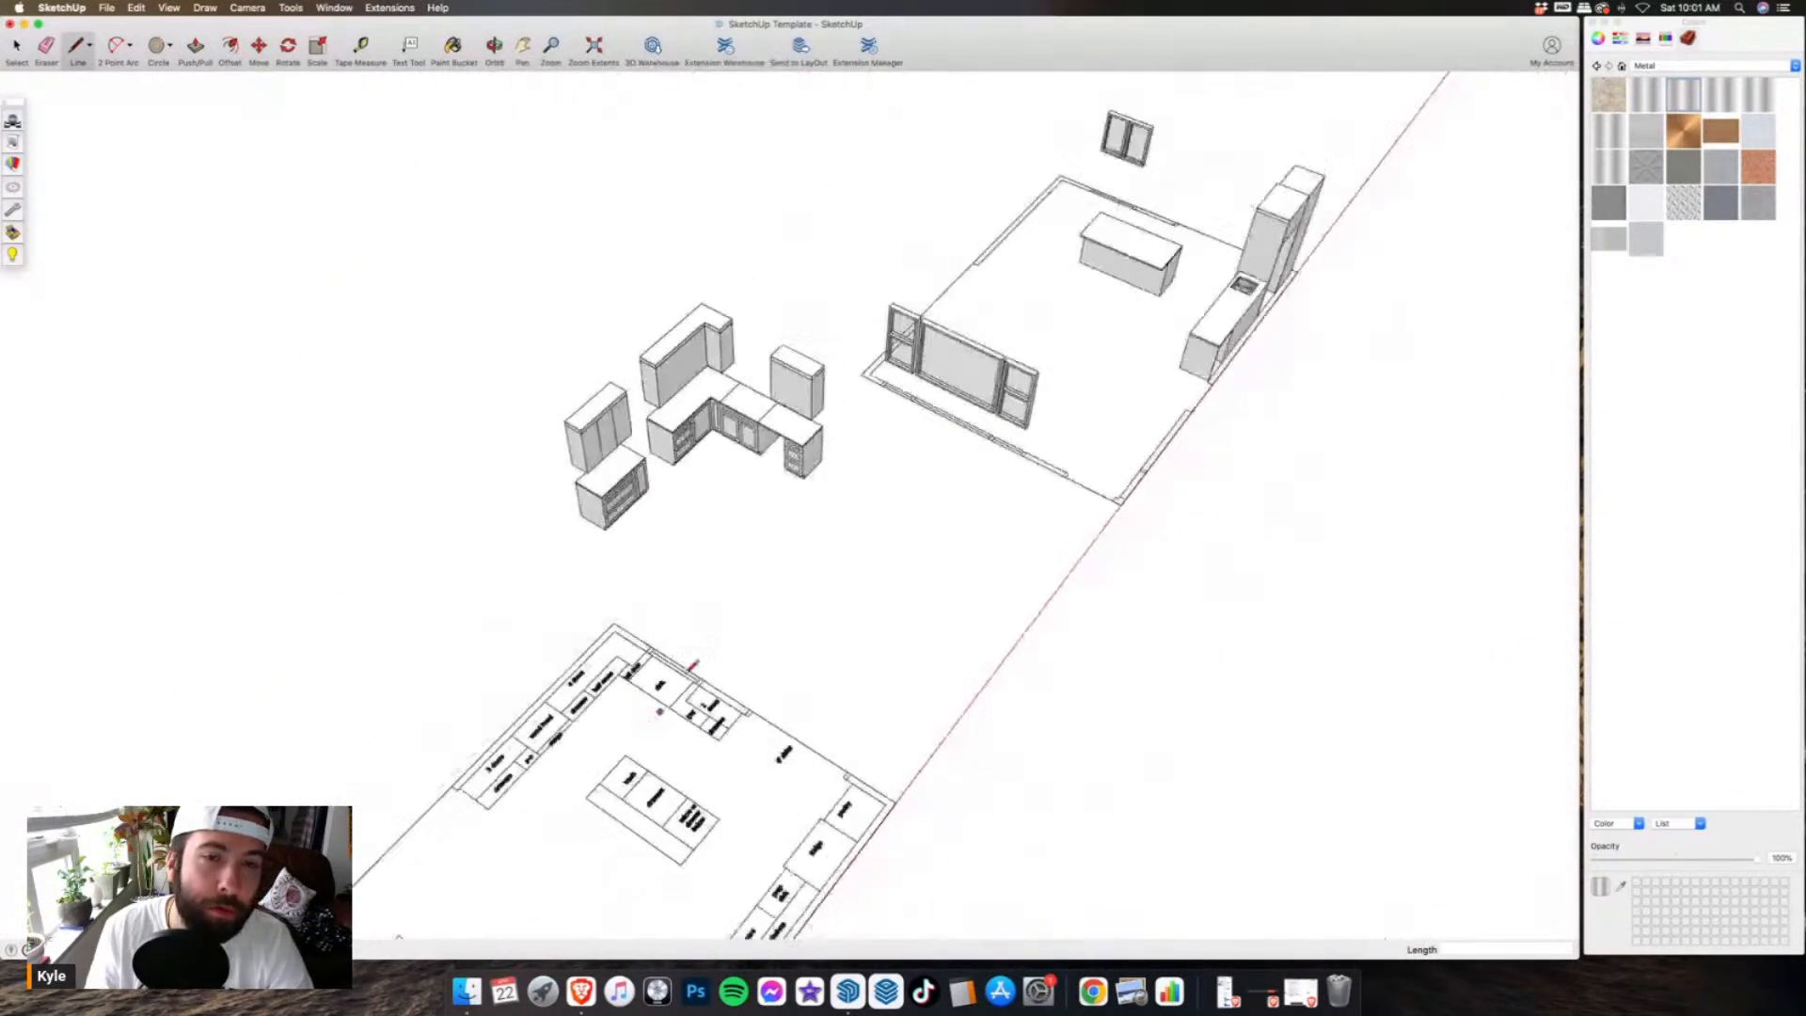
scroll(698, 313, "up", 6)
mouse_move(704, 299)
middle_mouse_down()
mouse_move(765, 263)
mouse_move(809, 272)
middle_mouse_up()
left_click(909, 290)
left_click(900, 424)
- Divide the long front of the L-shaped upper cabinet into four equal doors with vertical lines below the trim
middle_click_drag(900, 424, 684, 204)
scroll(682, 206, "up", 2)
left_click(655, 207)
left_click(666, 386)
left_click(730, 372)
left_click(585, 218)
left_click(596, 403)
- Make separate groups of the three-door, L-shaped and two-door upper cabinets
scroll(592, 405, "down", 3)
mouse_move(593, 405)
middle_mouse_down()
mouse_move(914, 239)
mouse_move(627, 177)
mouse_move(762, 404)
mouse_move(752, 386)
middle_mouse_up()
key("space")
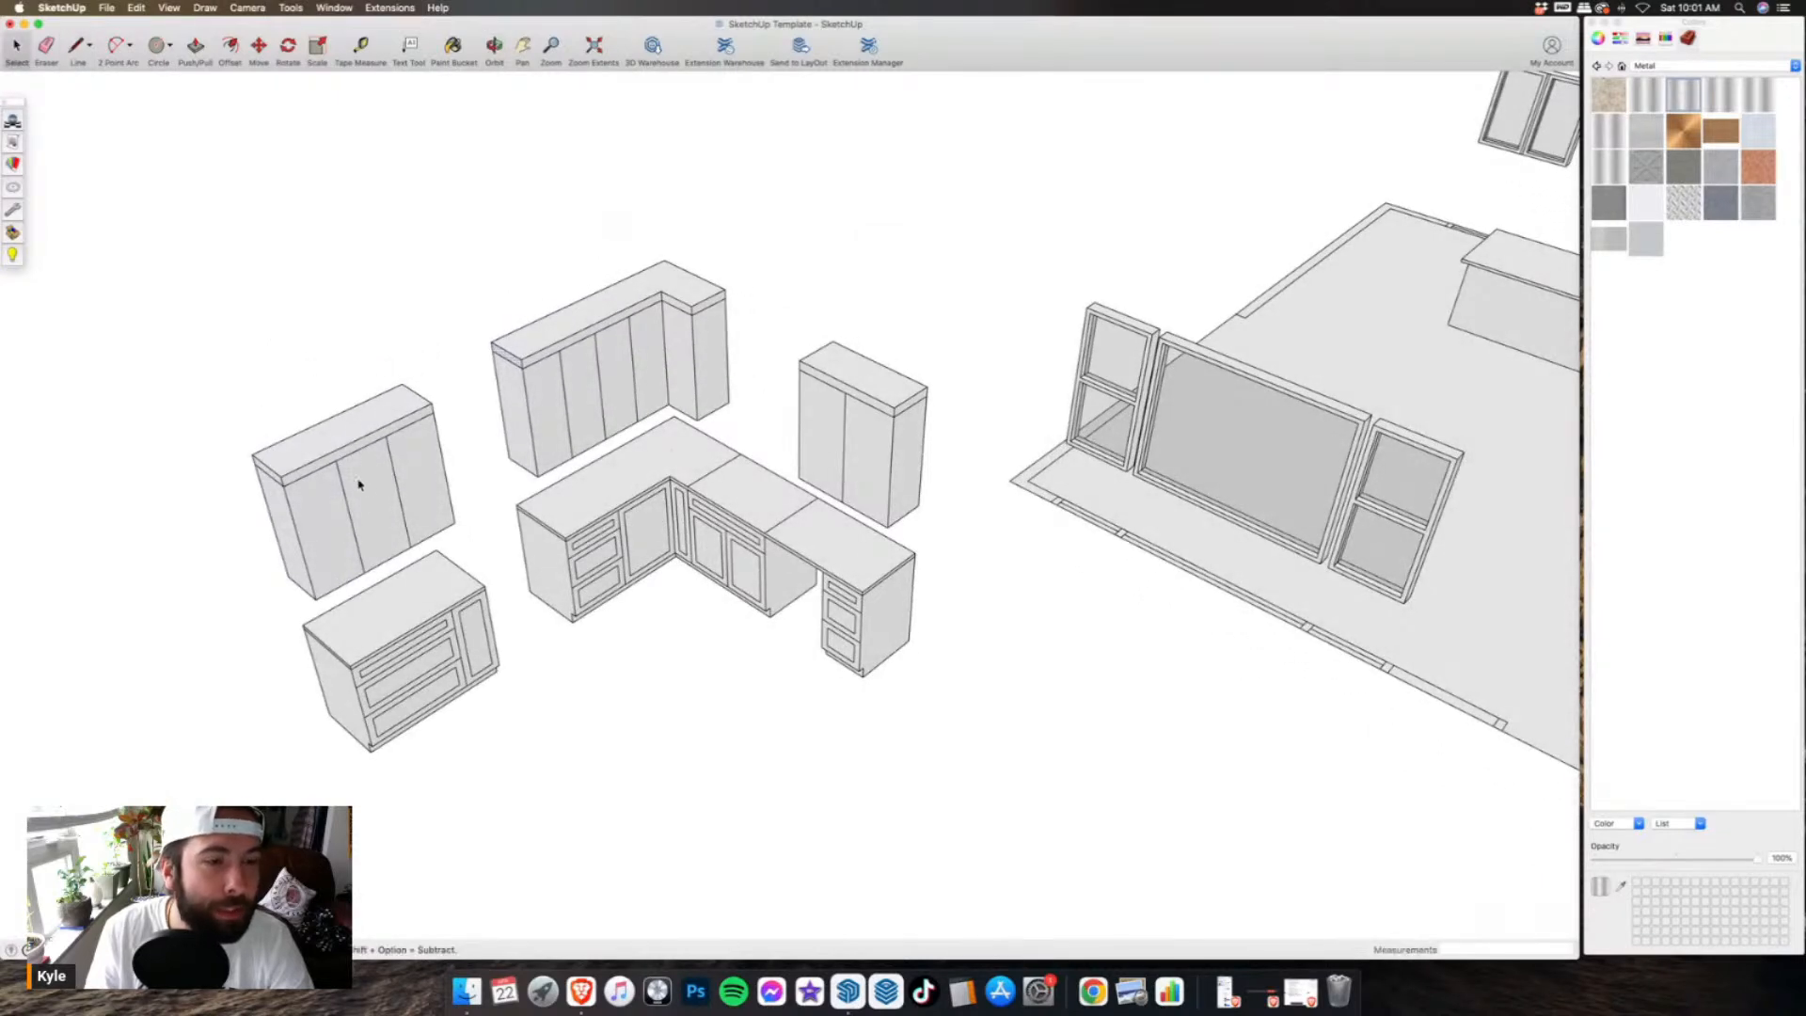
triple_click(354, 459)
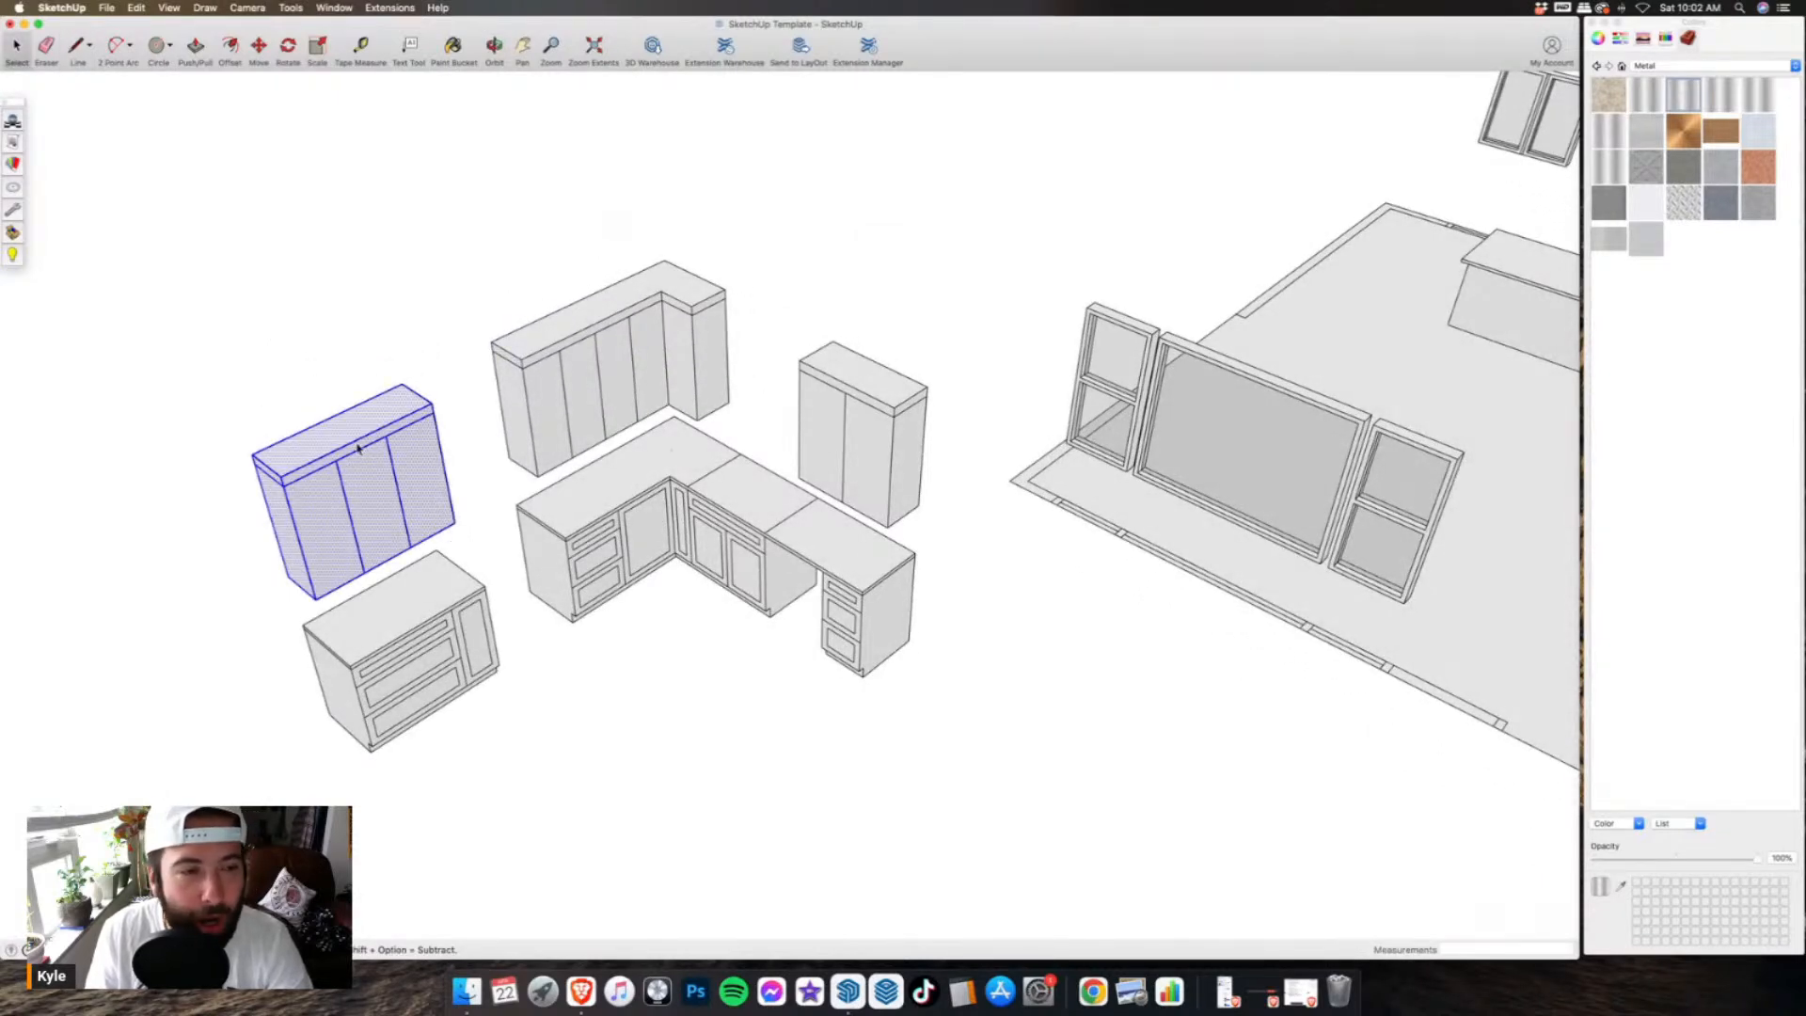
right_click(366, 470)
left_click(423, 582)
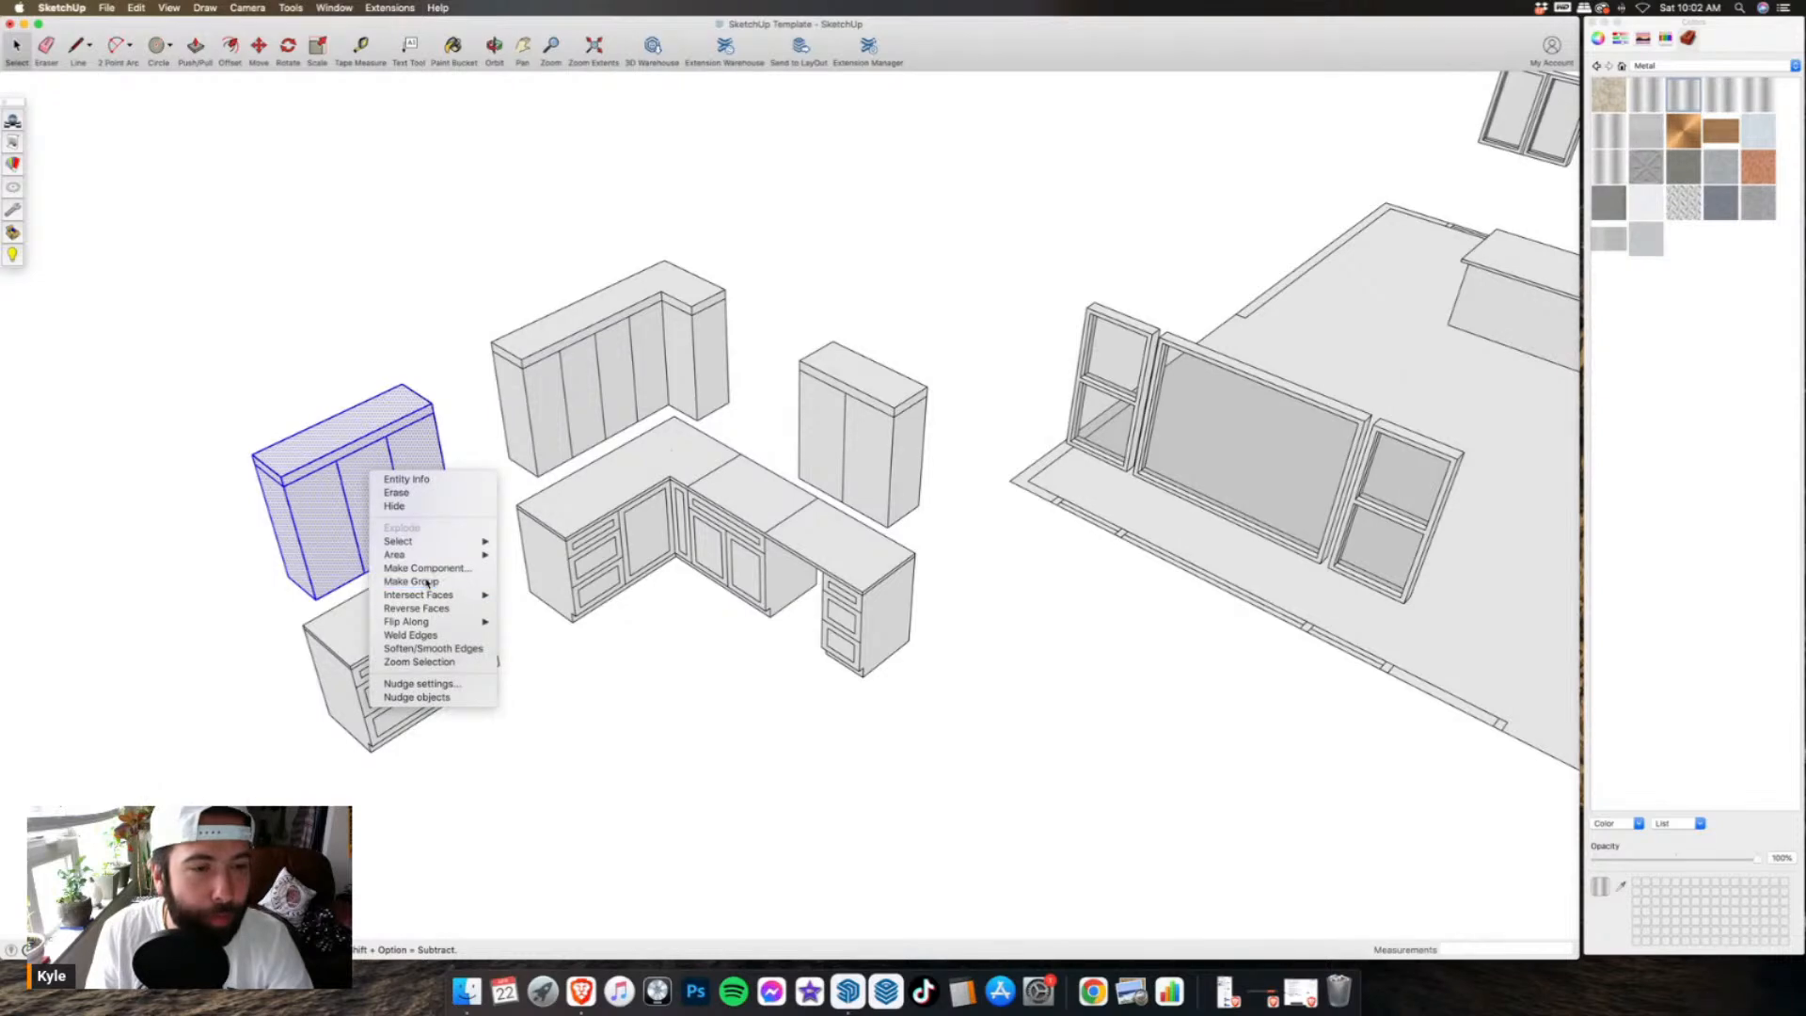
triple_click(599, 374)
right_click(599, 375)
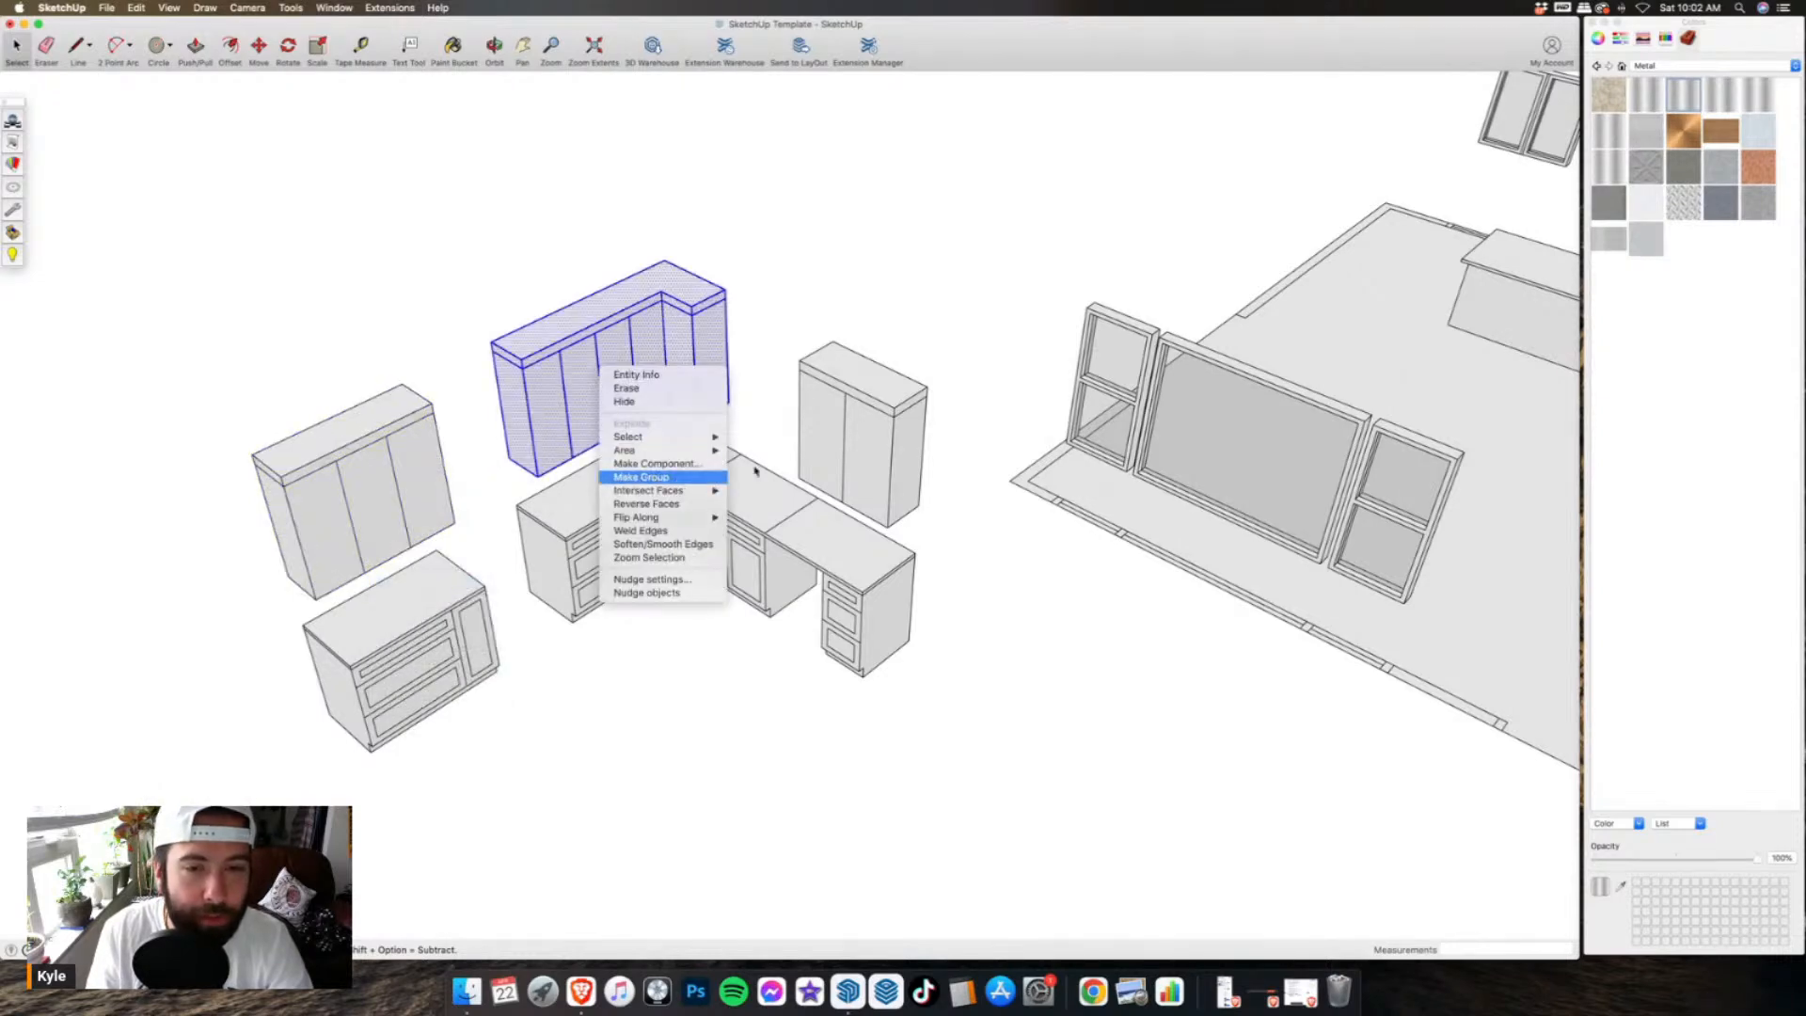
left_click(654, 484)
triple_click(884, 403)
right_click(885, 403)
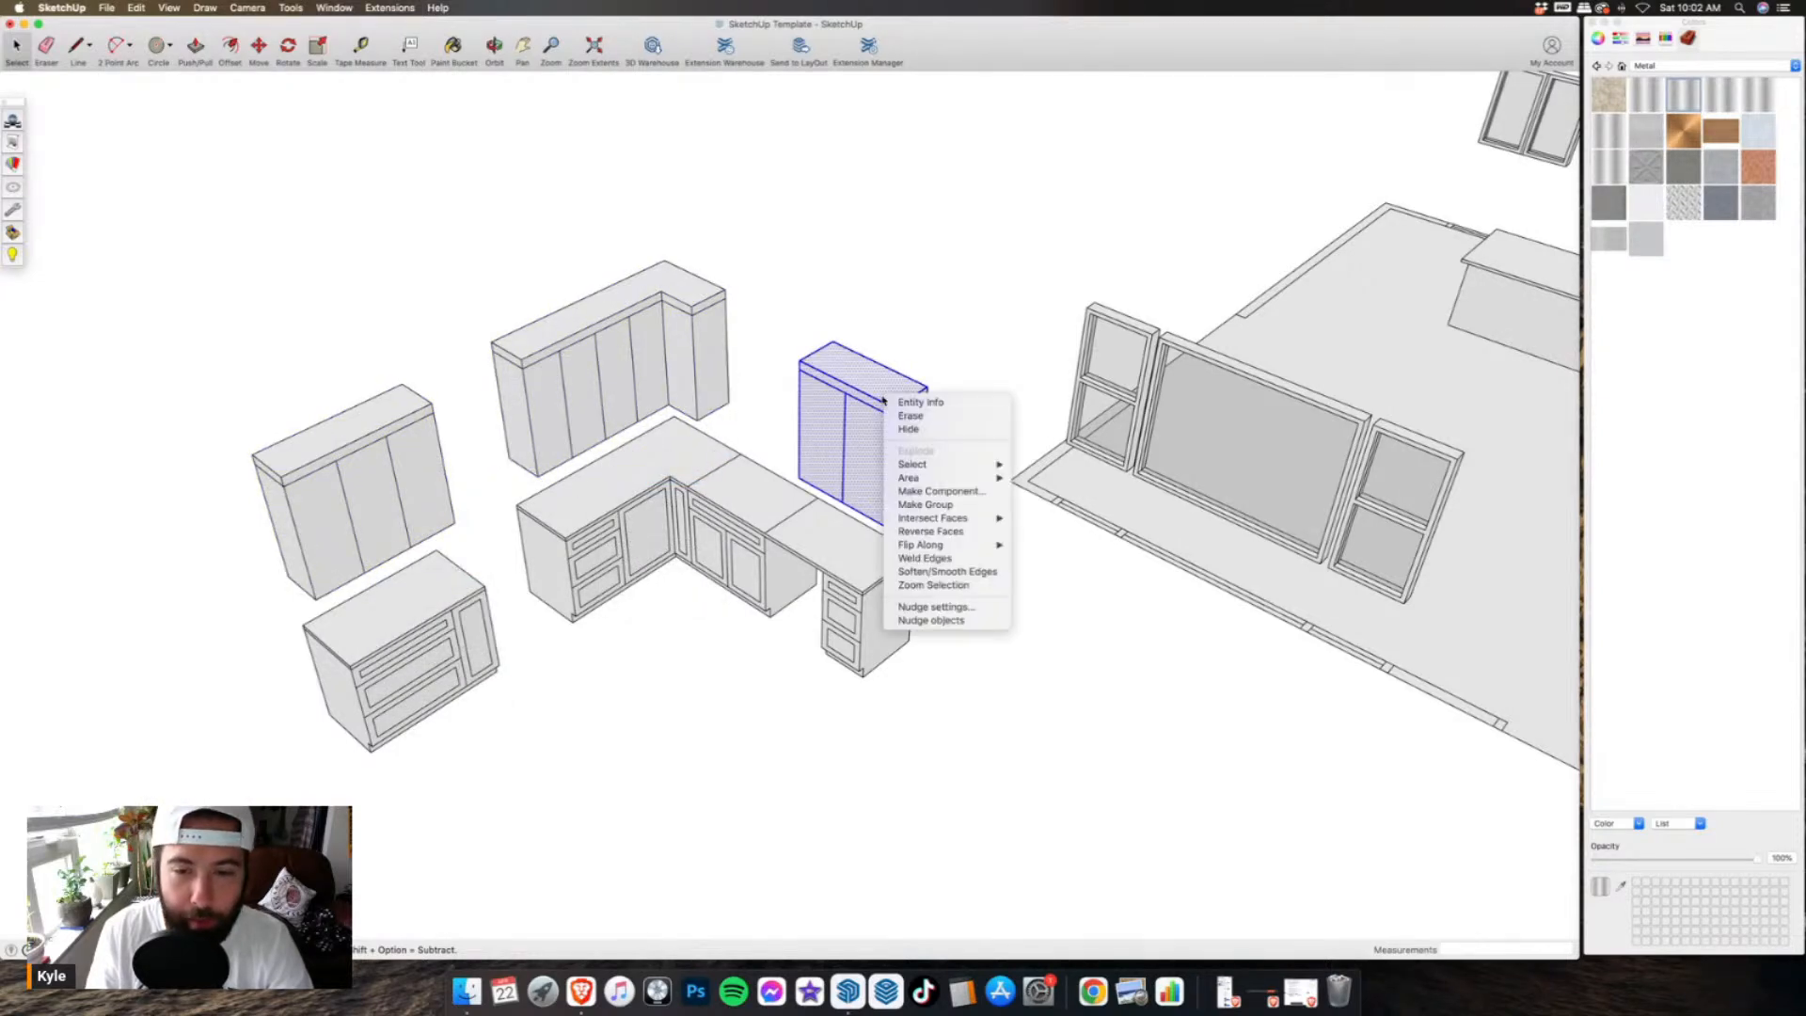
left_click(936, 505)
- Make separate groups of the L-shaped base run and the drawer base cabinet
triple_click(724, 473)
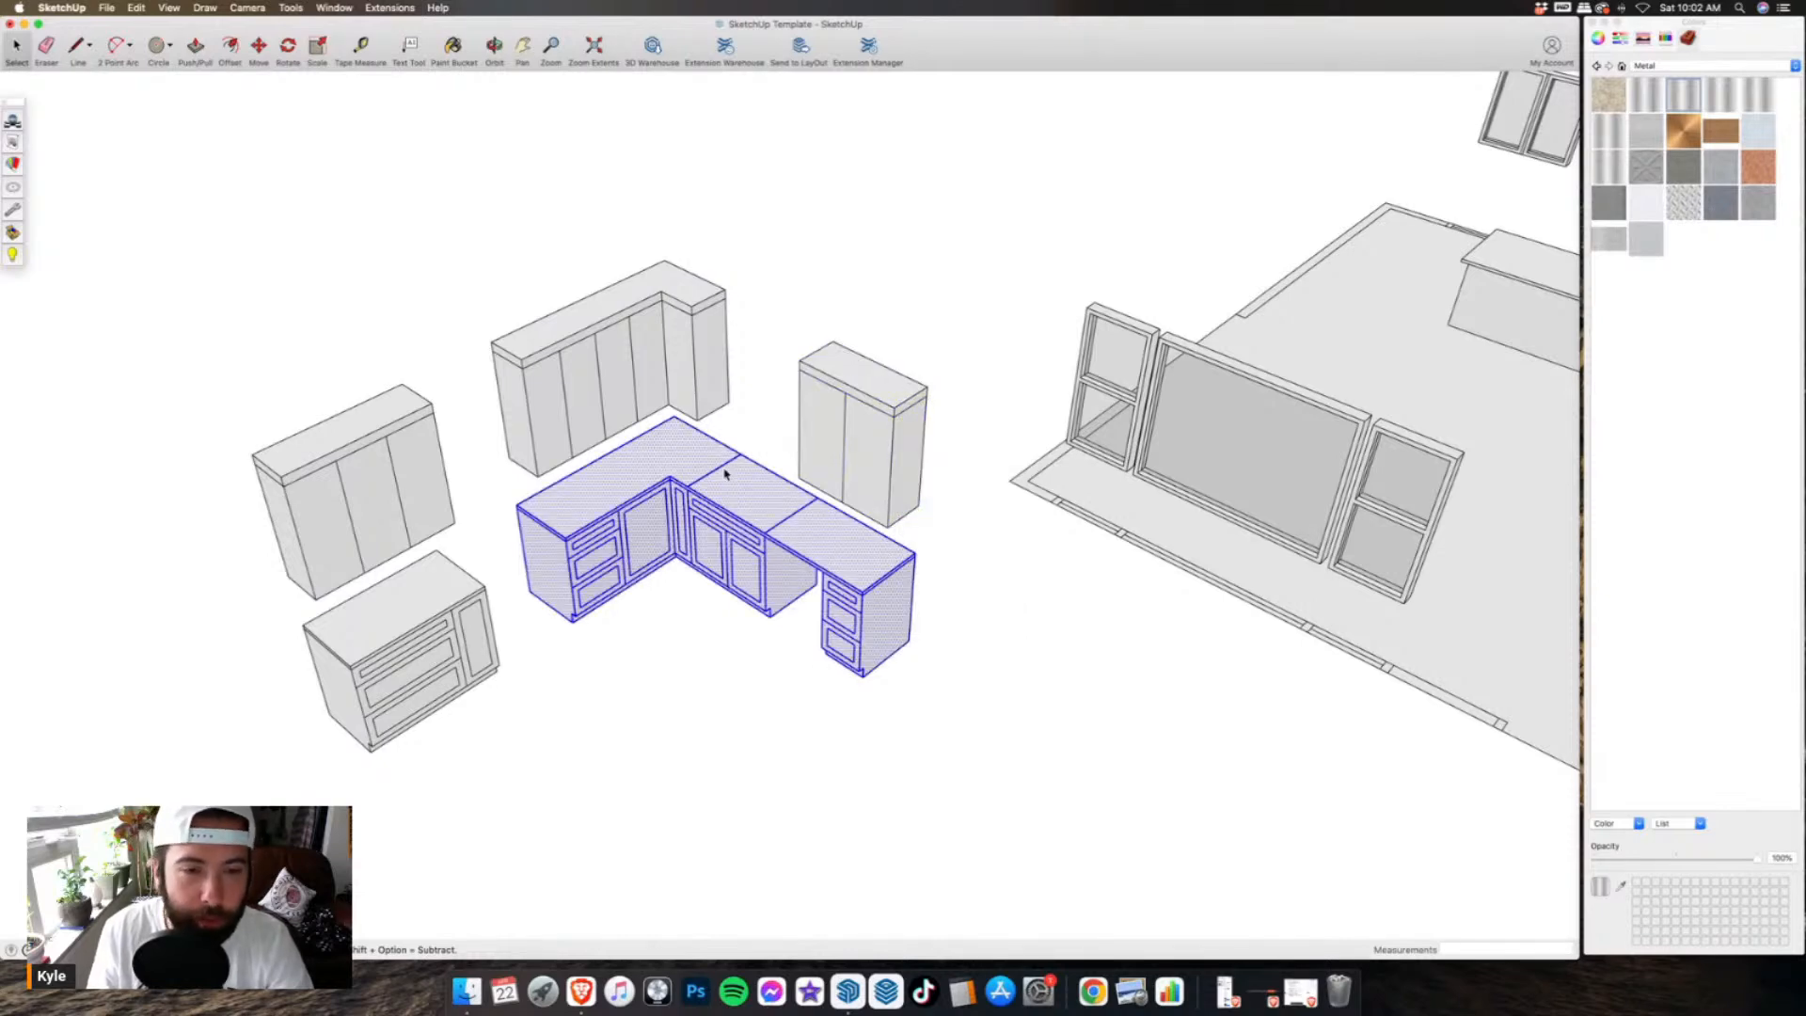
right_click(724, 473)
left_click(780, 583)
left_click(461, 636)
triple_click(461, 636)
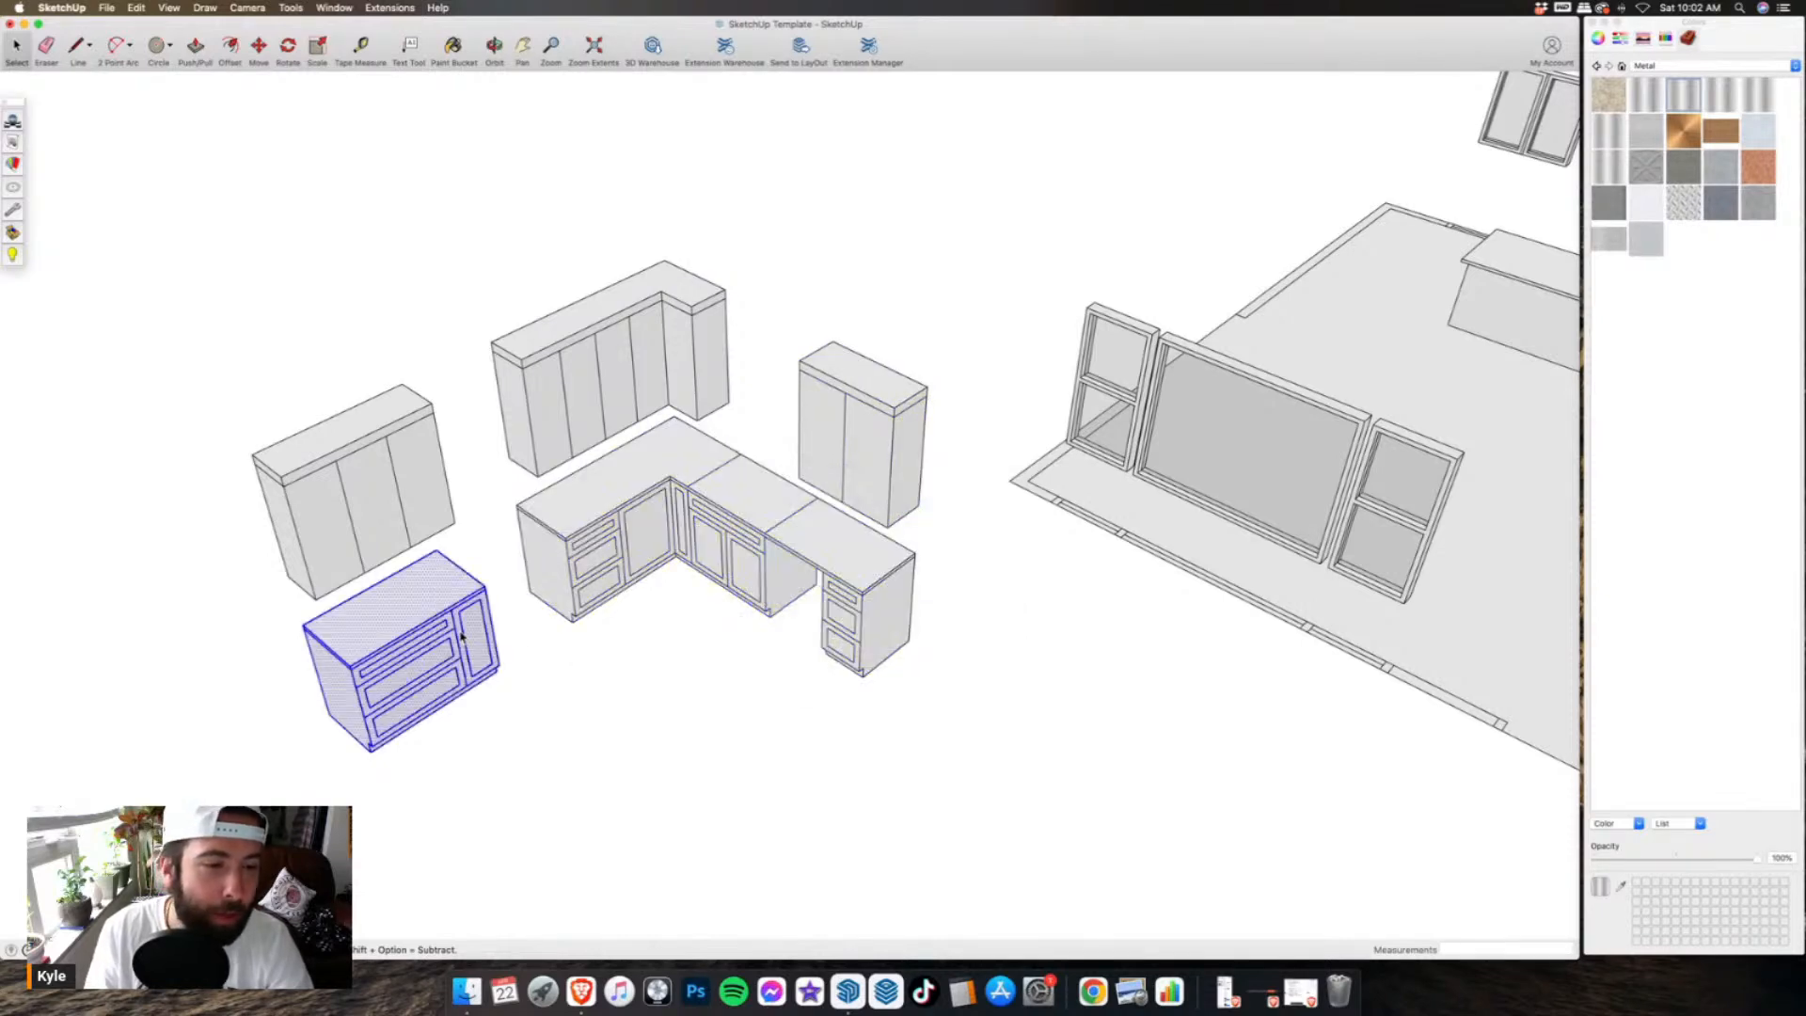
right_click(461, 630)
left_click(542, 740)
- Open the L-shaped base group and draw a line along the front edge of the countertop section above the sink cabinet
middle_click_drag(633, 536, 819, 555)
scroll(720, 549, "up", 4)
double_click(804, 555)
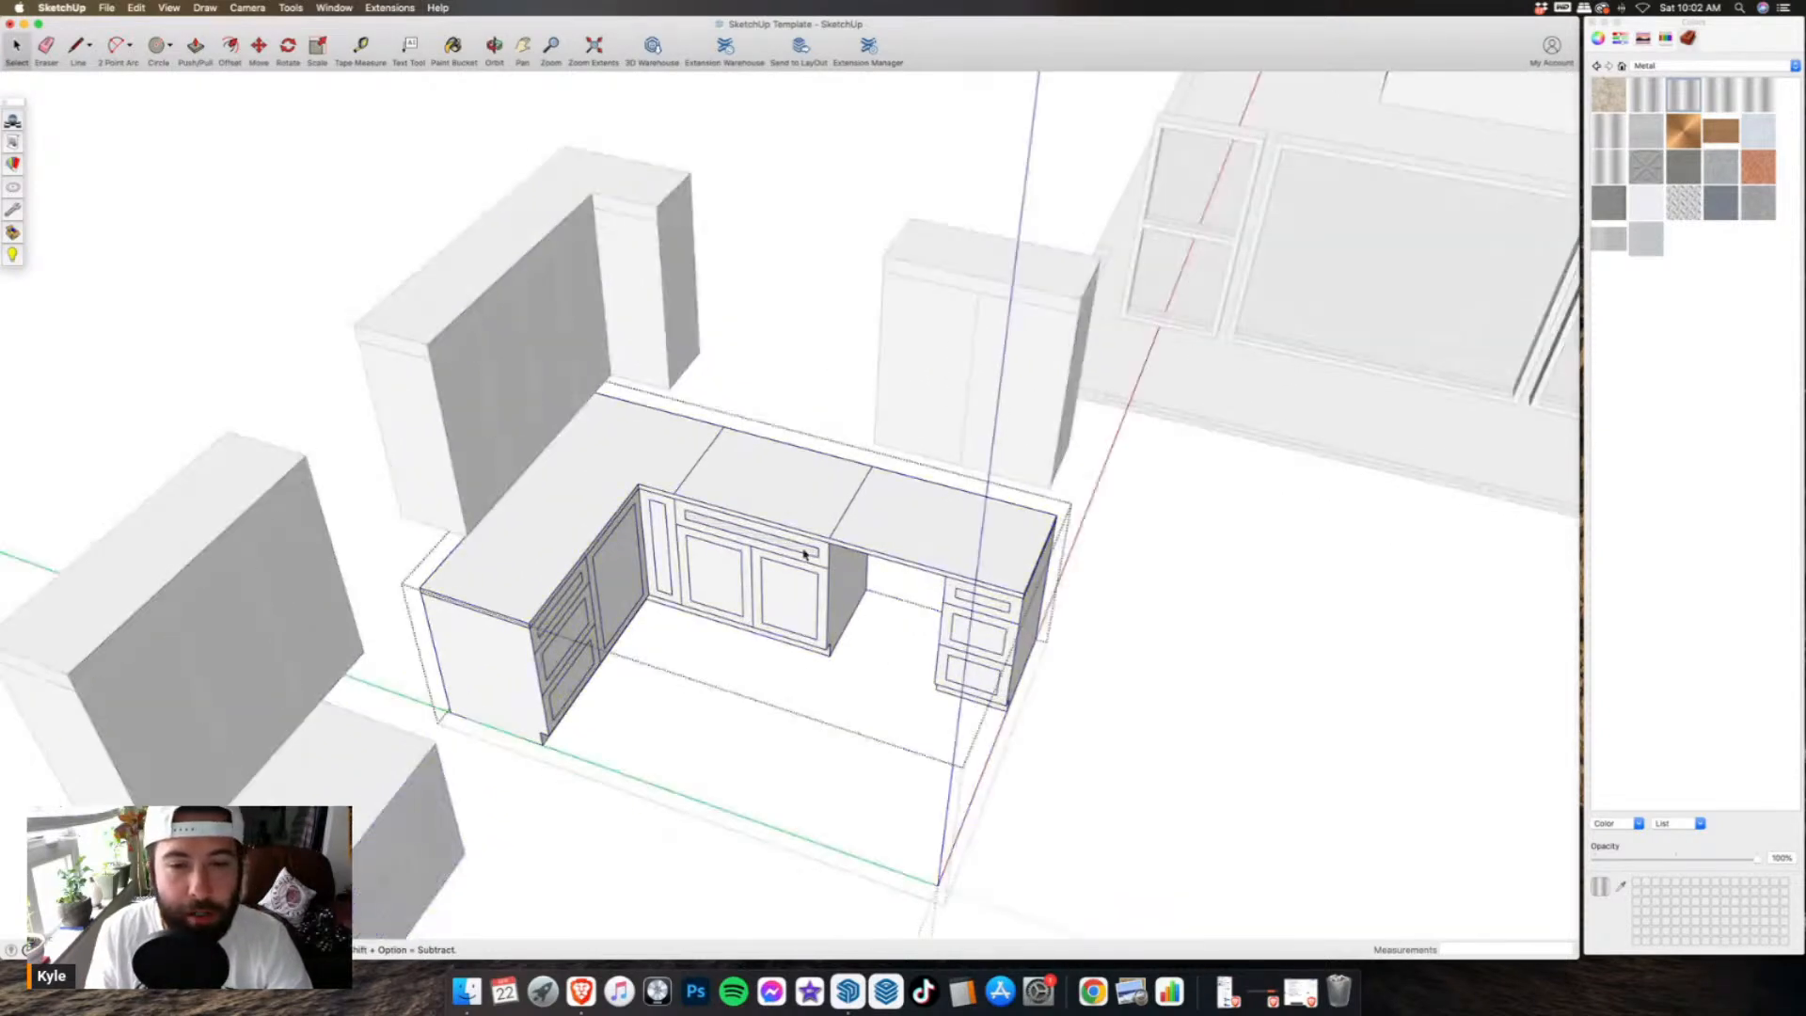
scroll(805, 555, "up", 3)
left_click(691, 515)
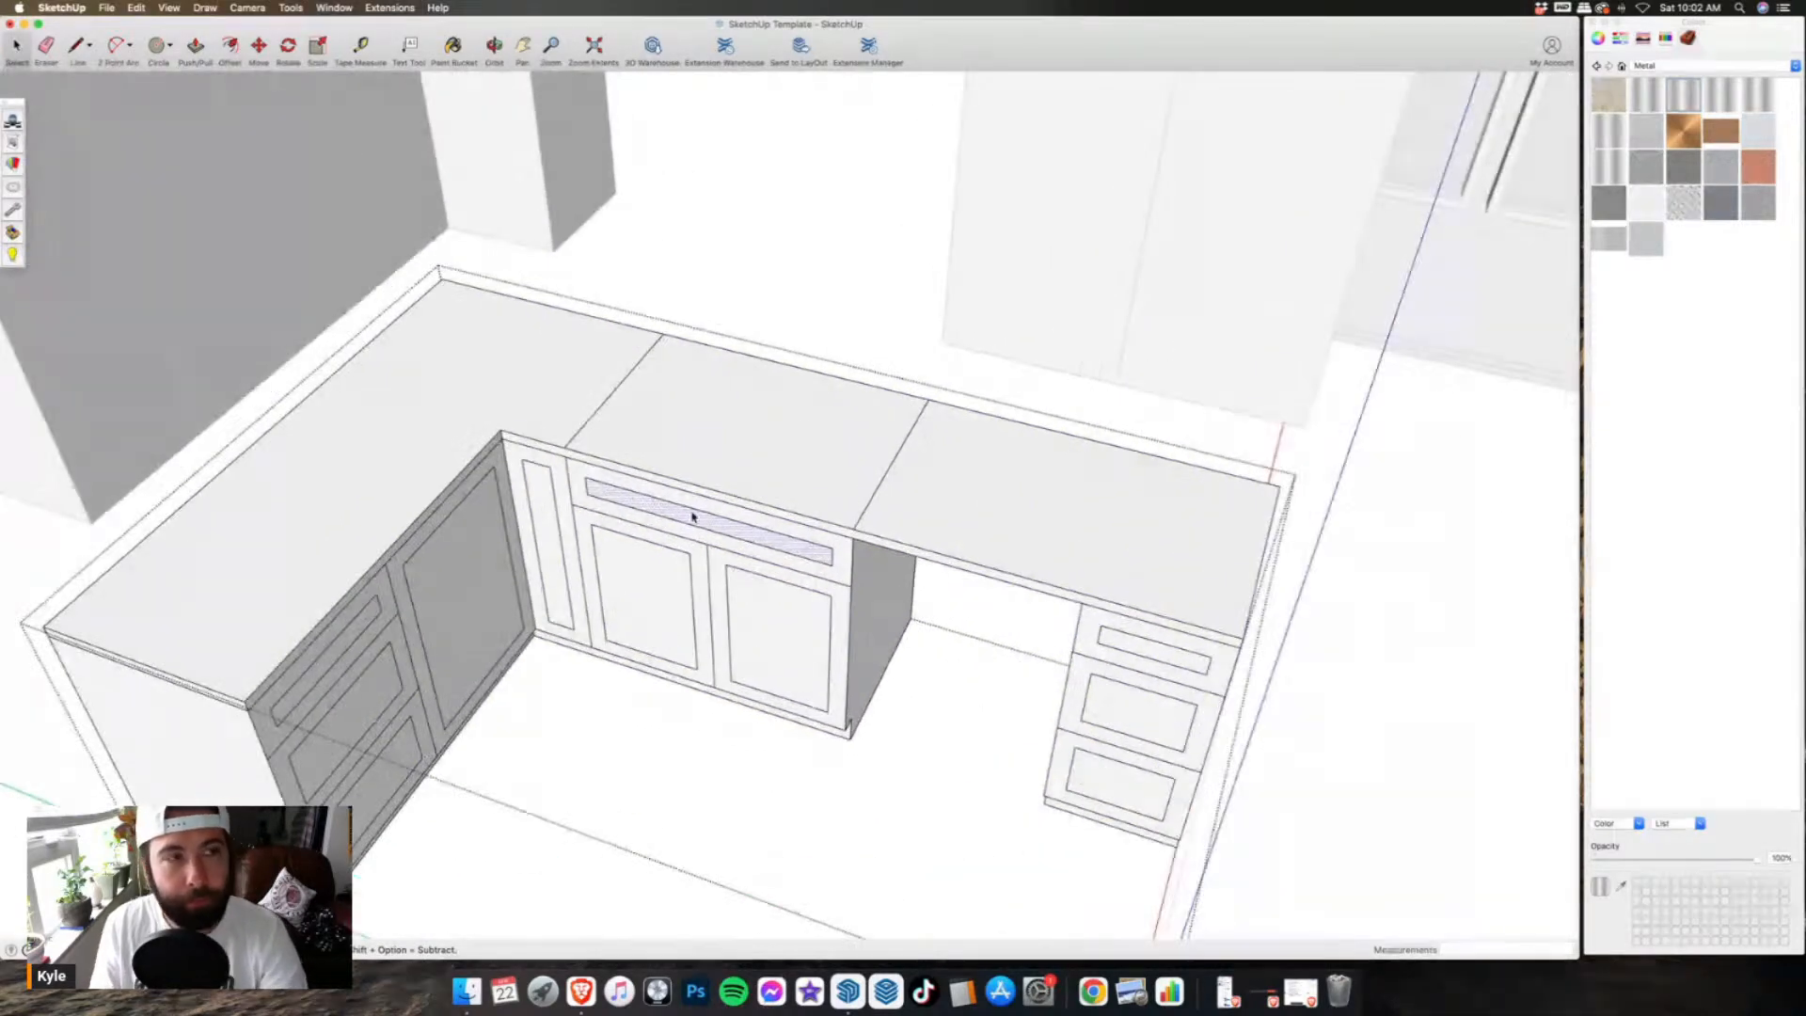
left_click(75, 49)
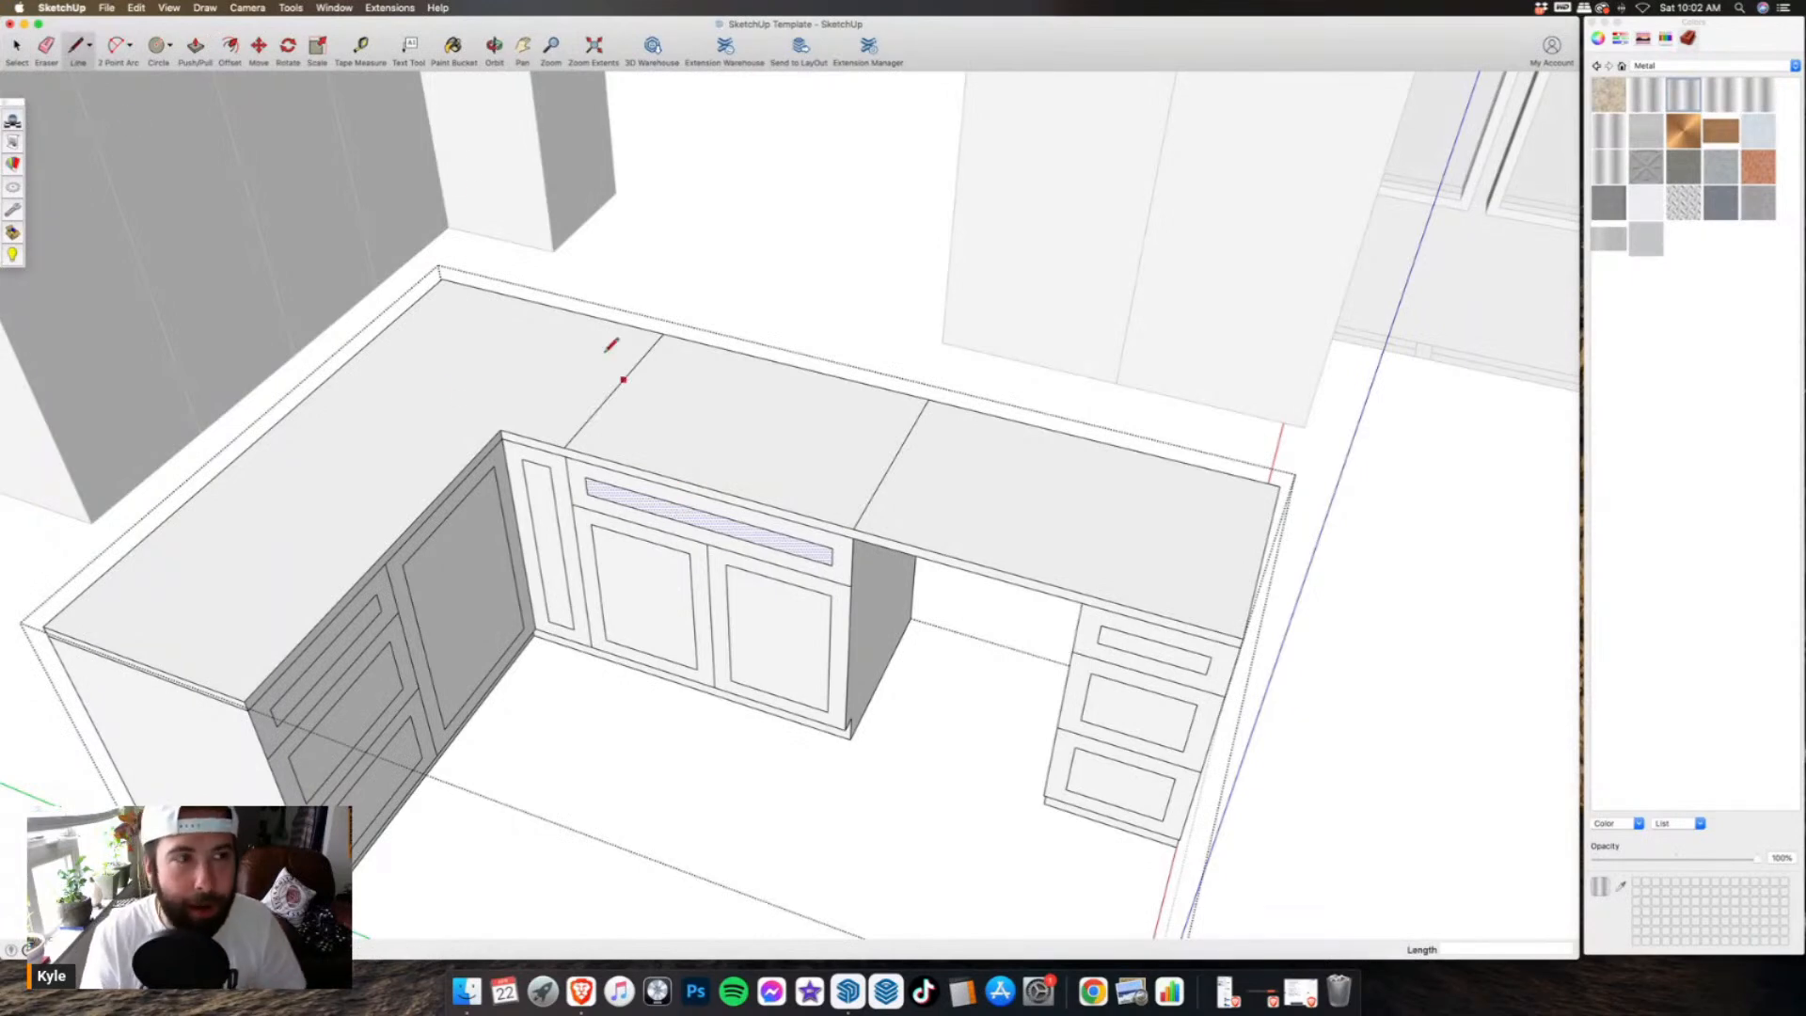
left_click(564, 447)
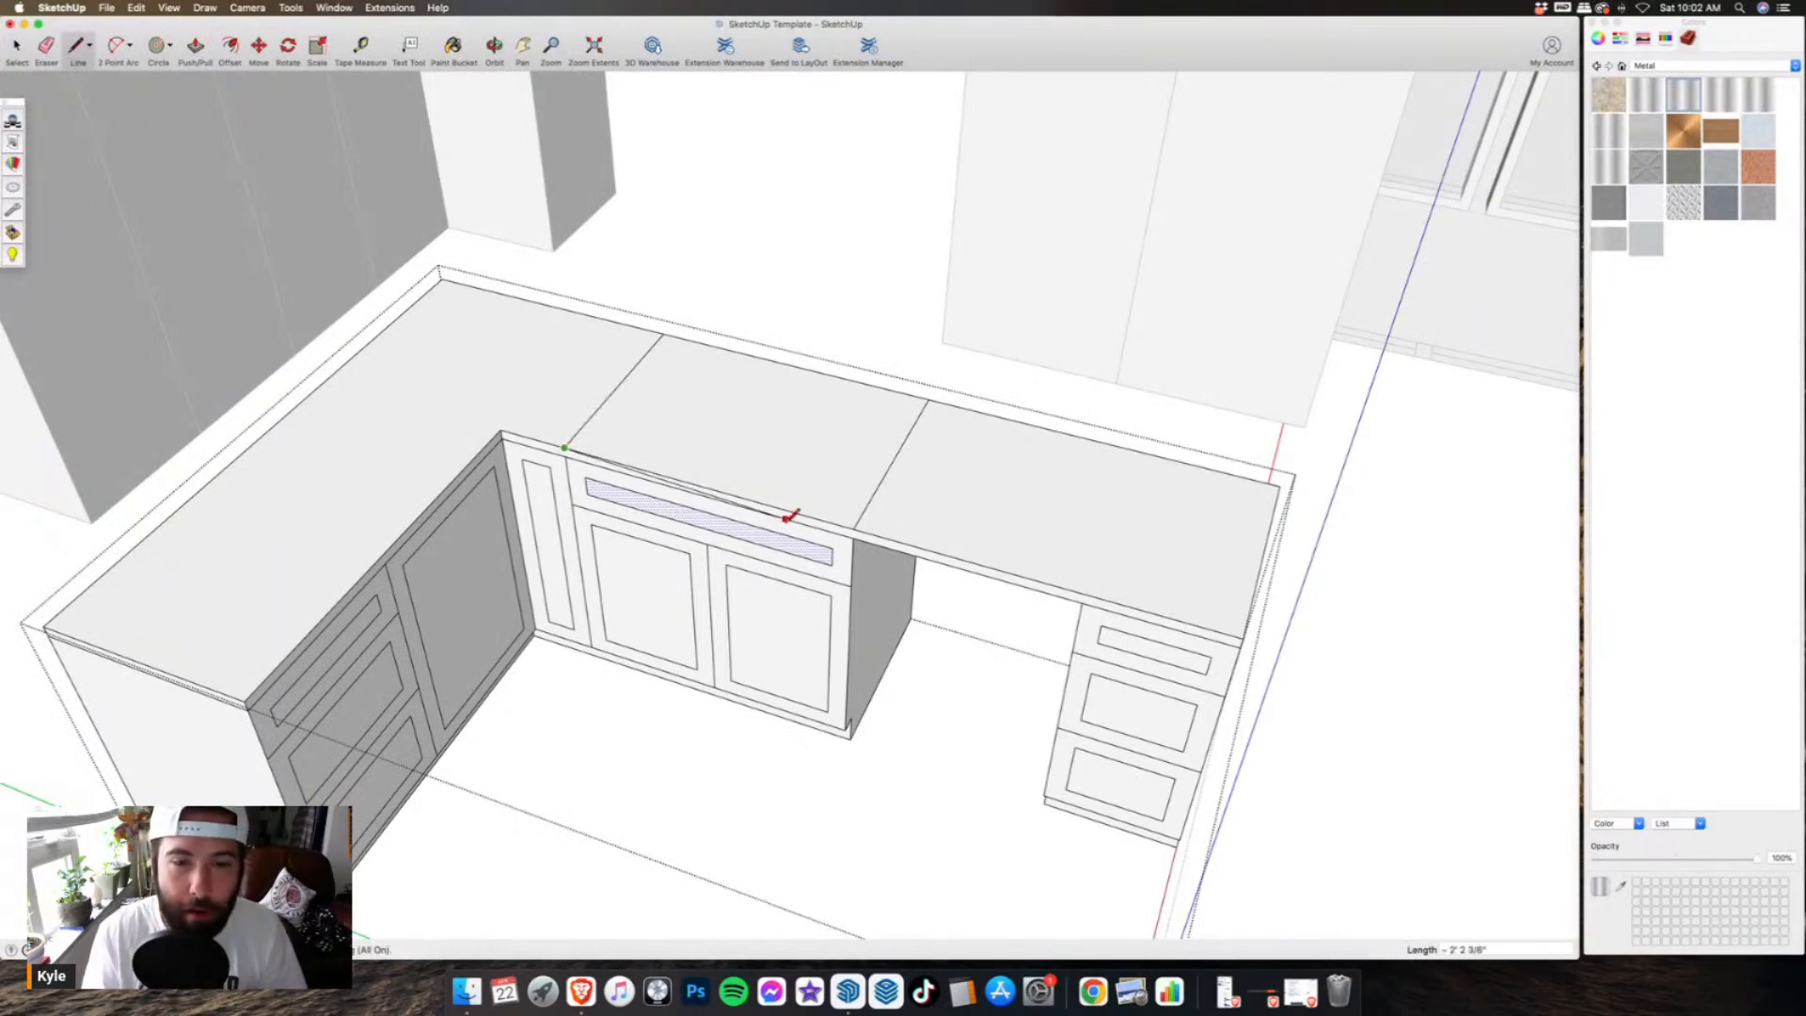
left_click(855, 528)
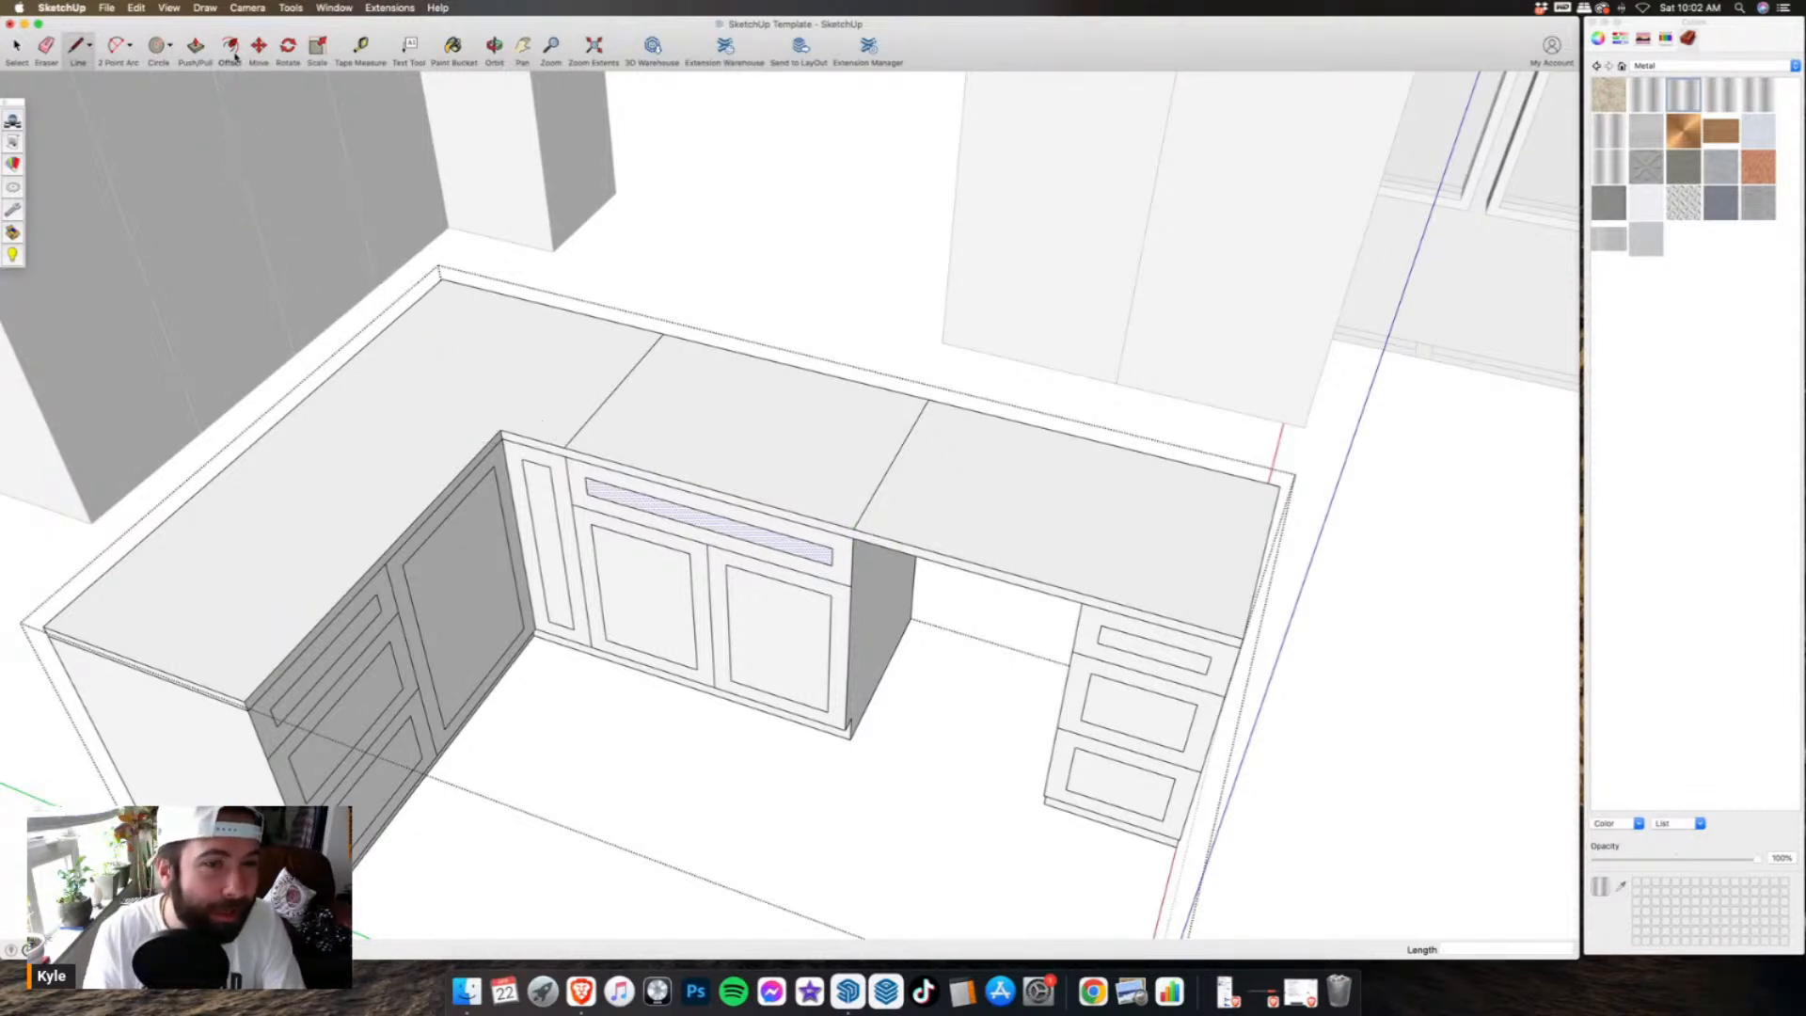
- Offset the middle countertop section's outline inward by 0.5" above the two-door cabinet and erase the original dividing lines
key("f")
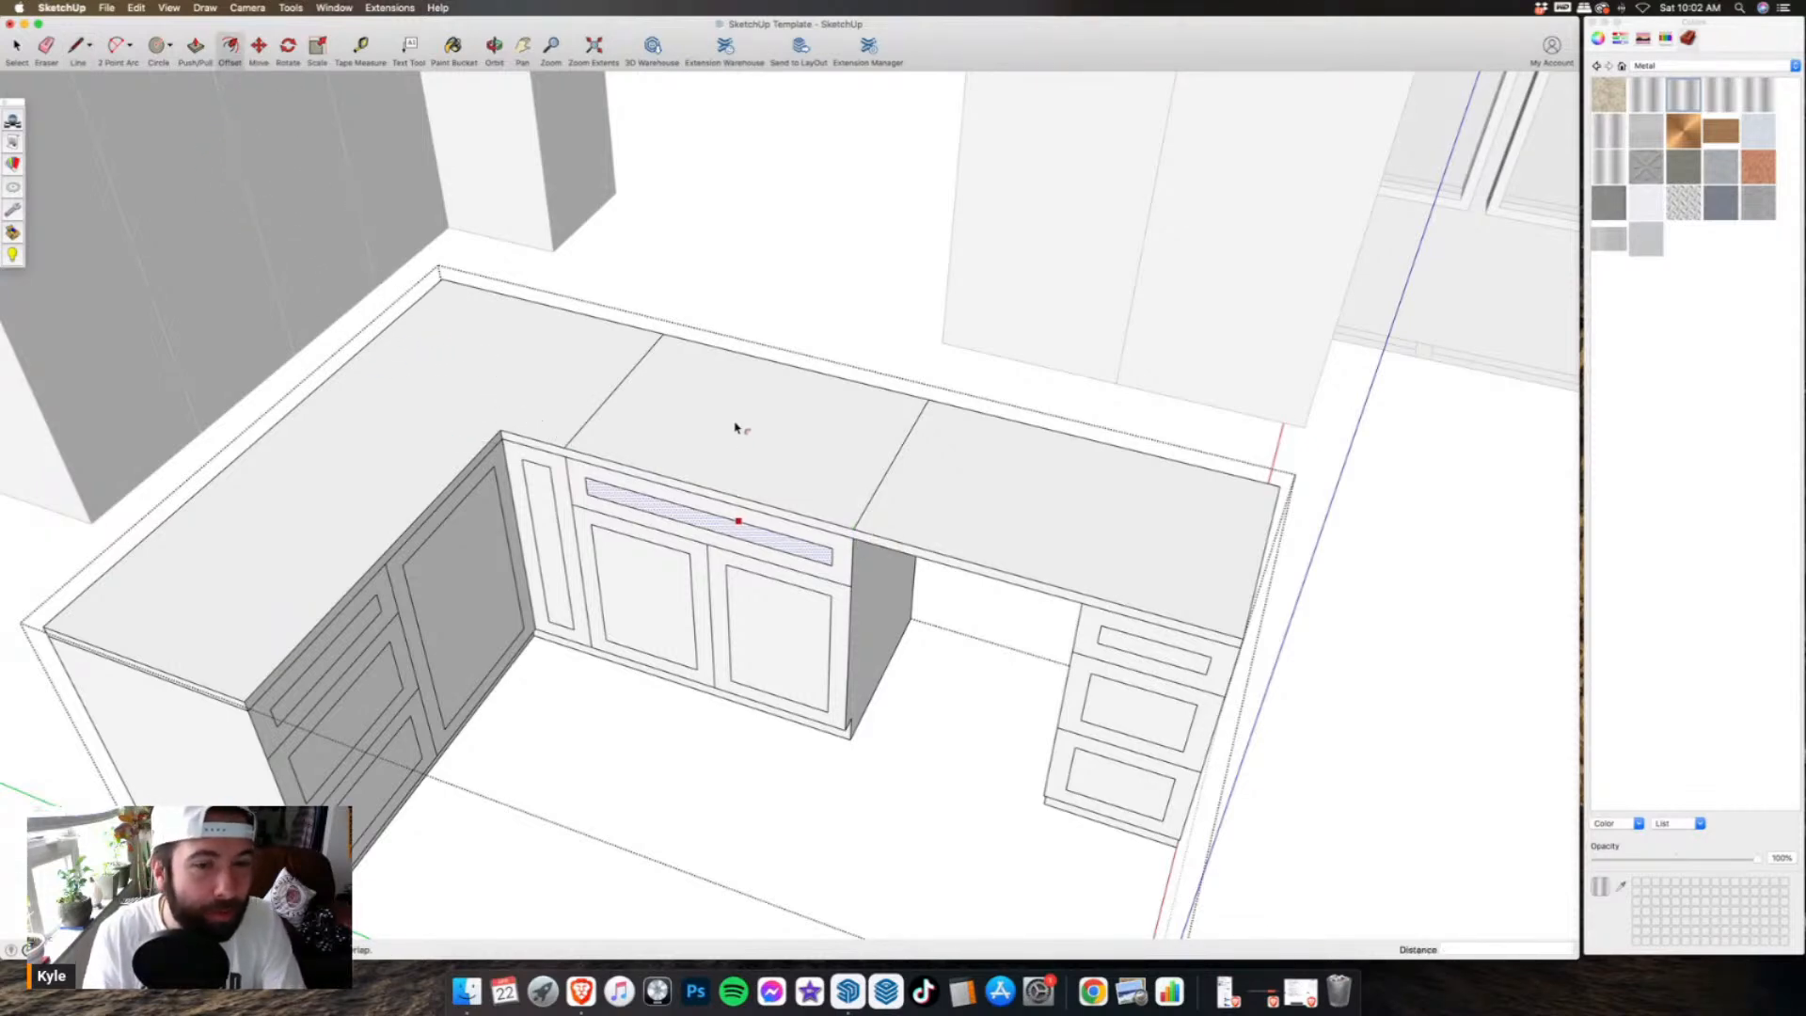
left_click(790, 429)
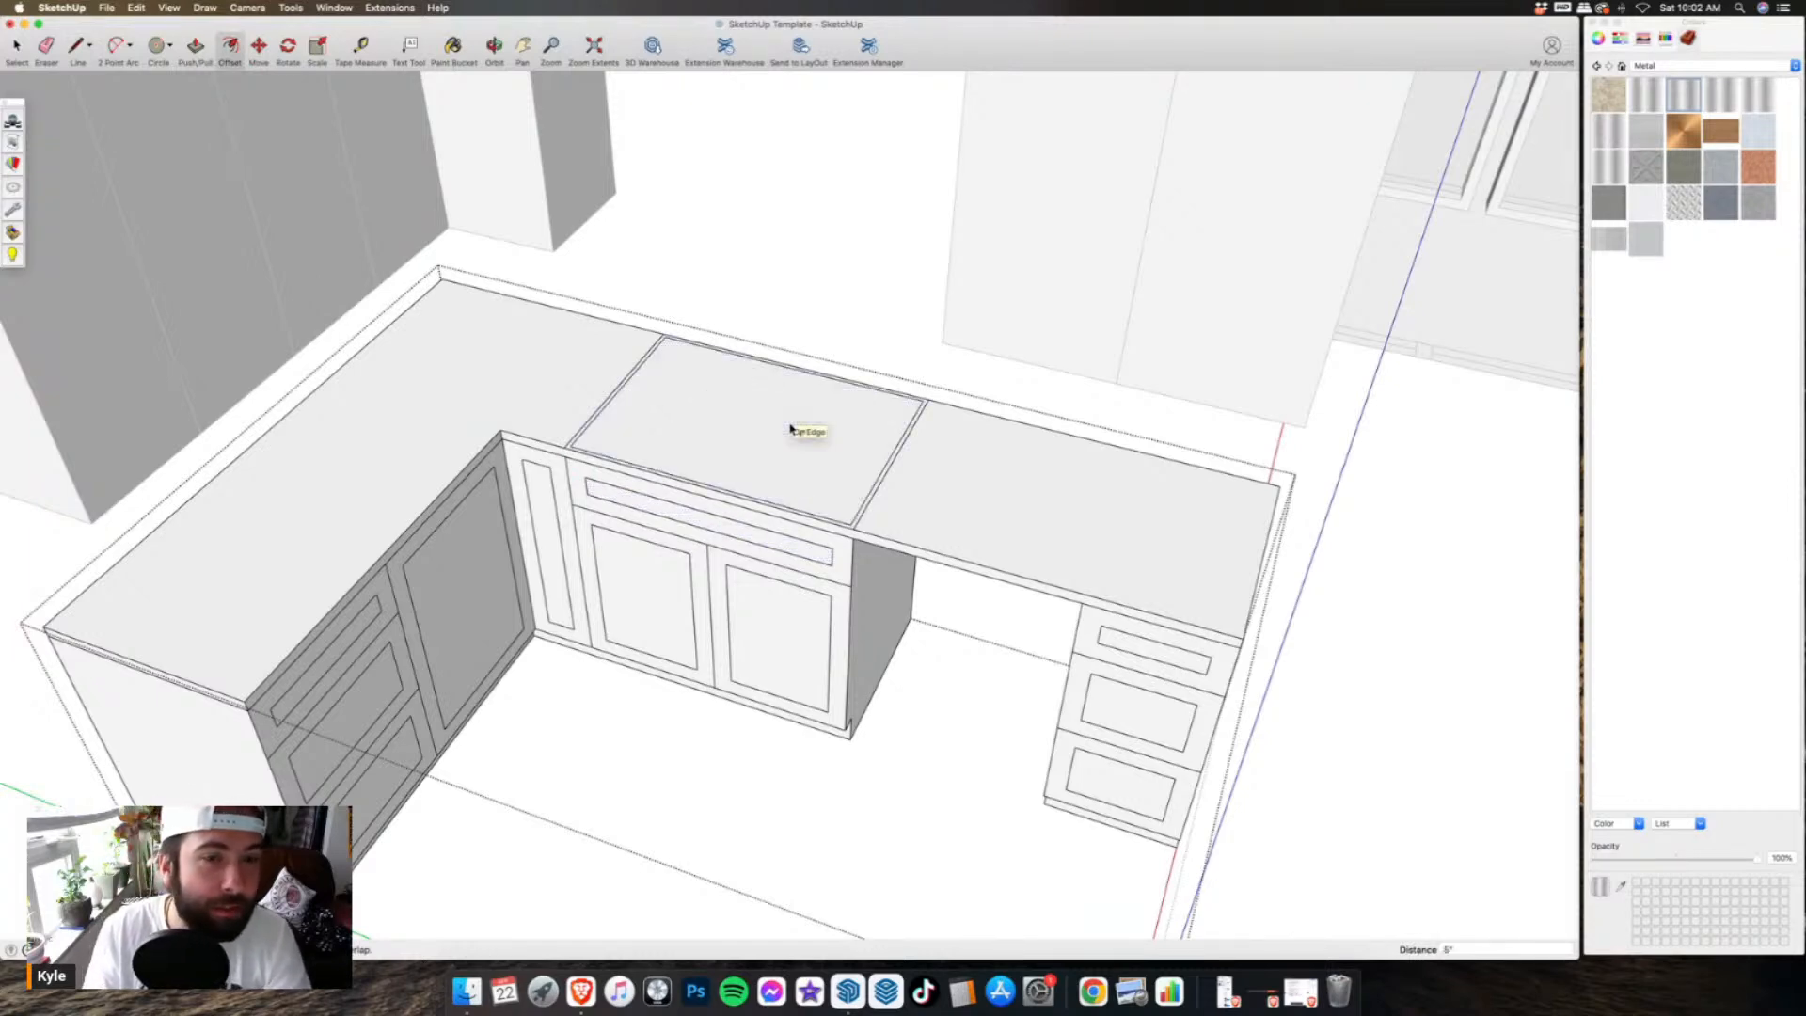
left_click(42, 52)
scroll(618, 353, "up", 5)
mouse_move(618, 353)
middle_mouse_down()
mouse_move(1035, 537)
mouse_move(943, 580)
middle_mouse_up()
scroll(956, 539, "down", 3)
- Draw two lines across the offset rectangle, one 1.5" from its front corners and one 3" from its back corners
key("l")
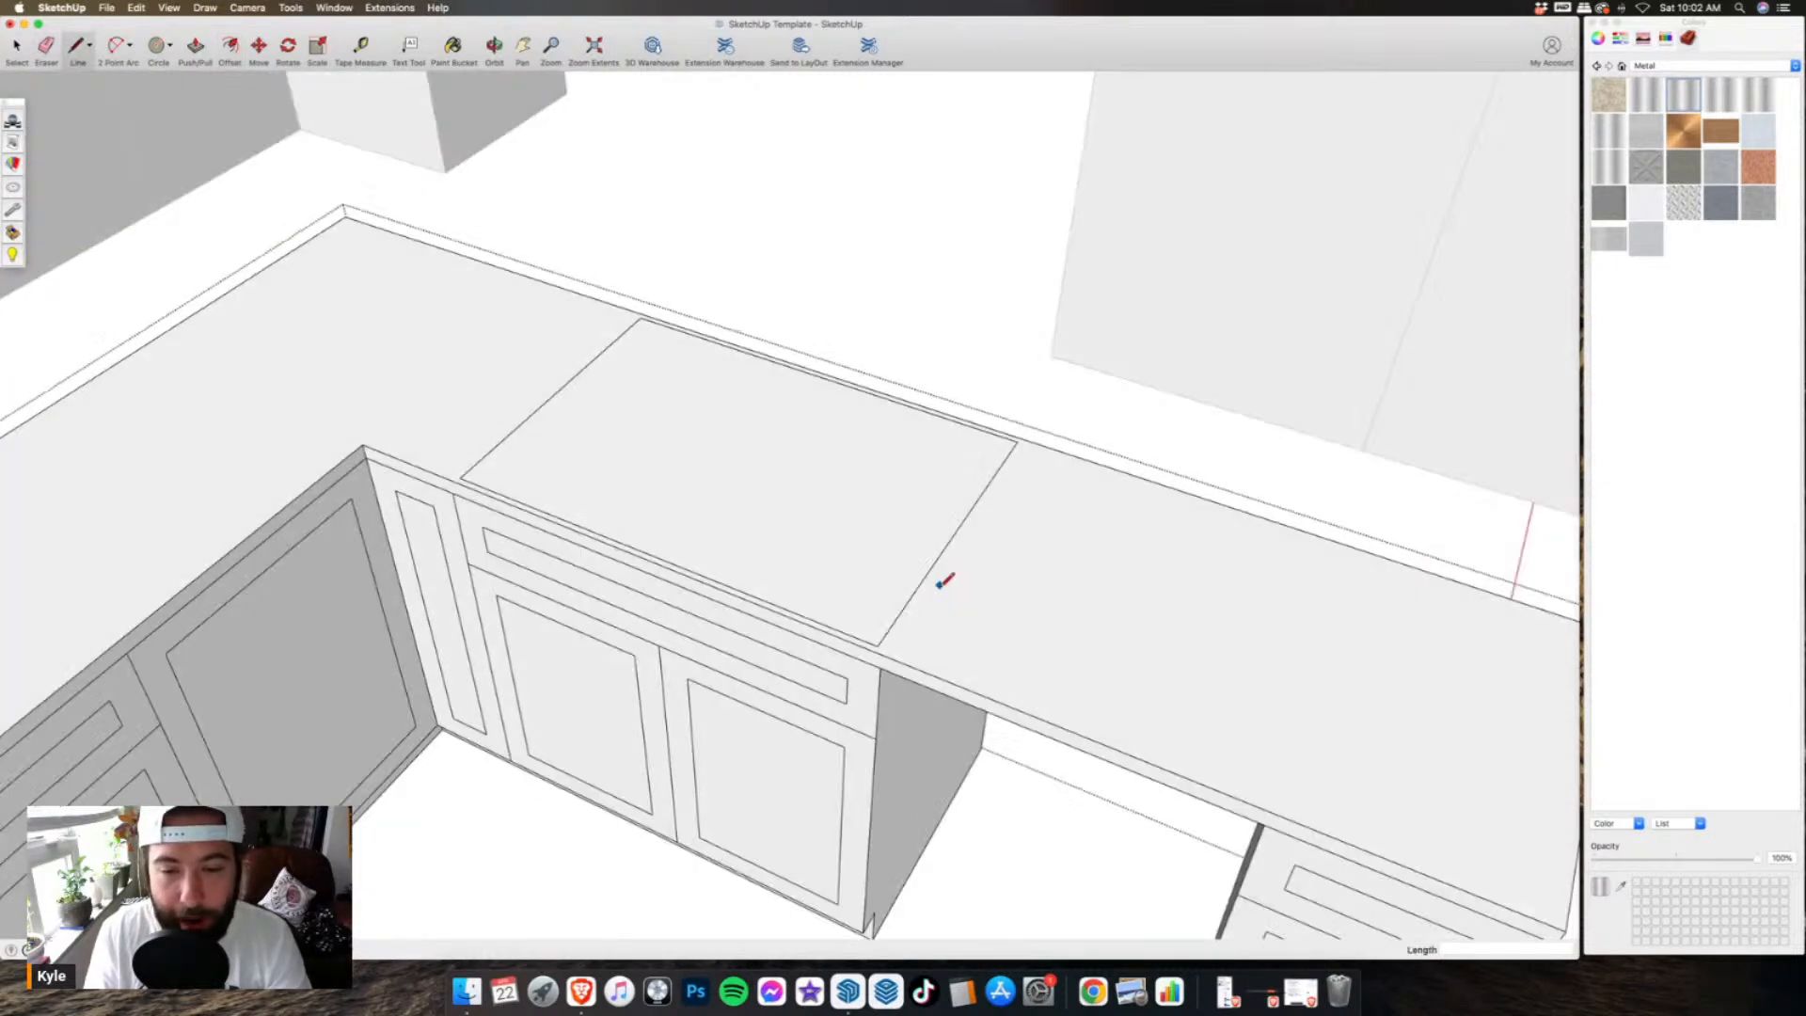
left_click(881, 644)
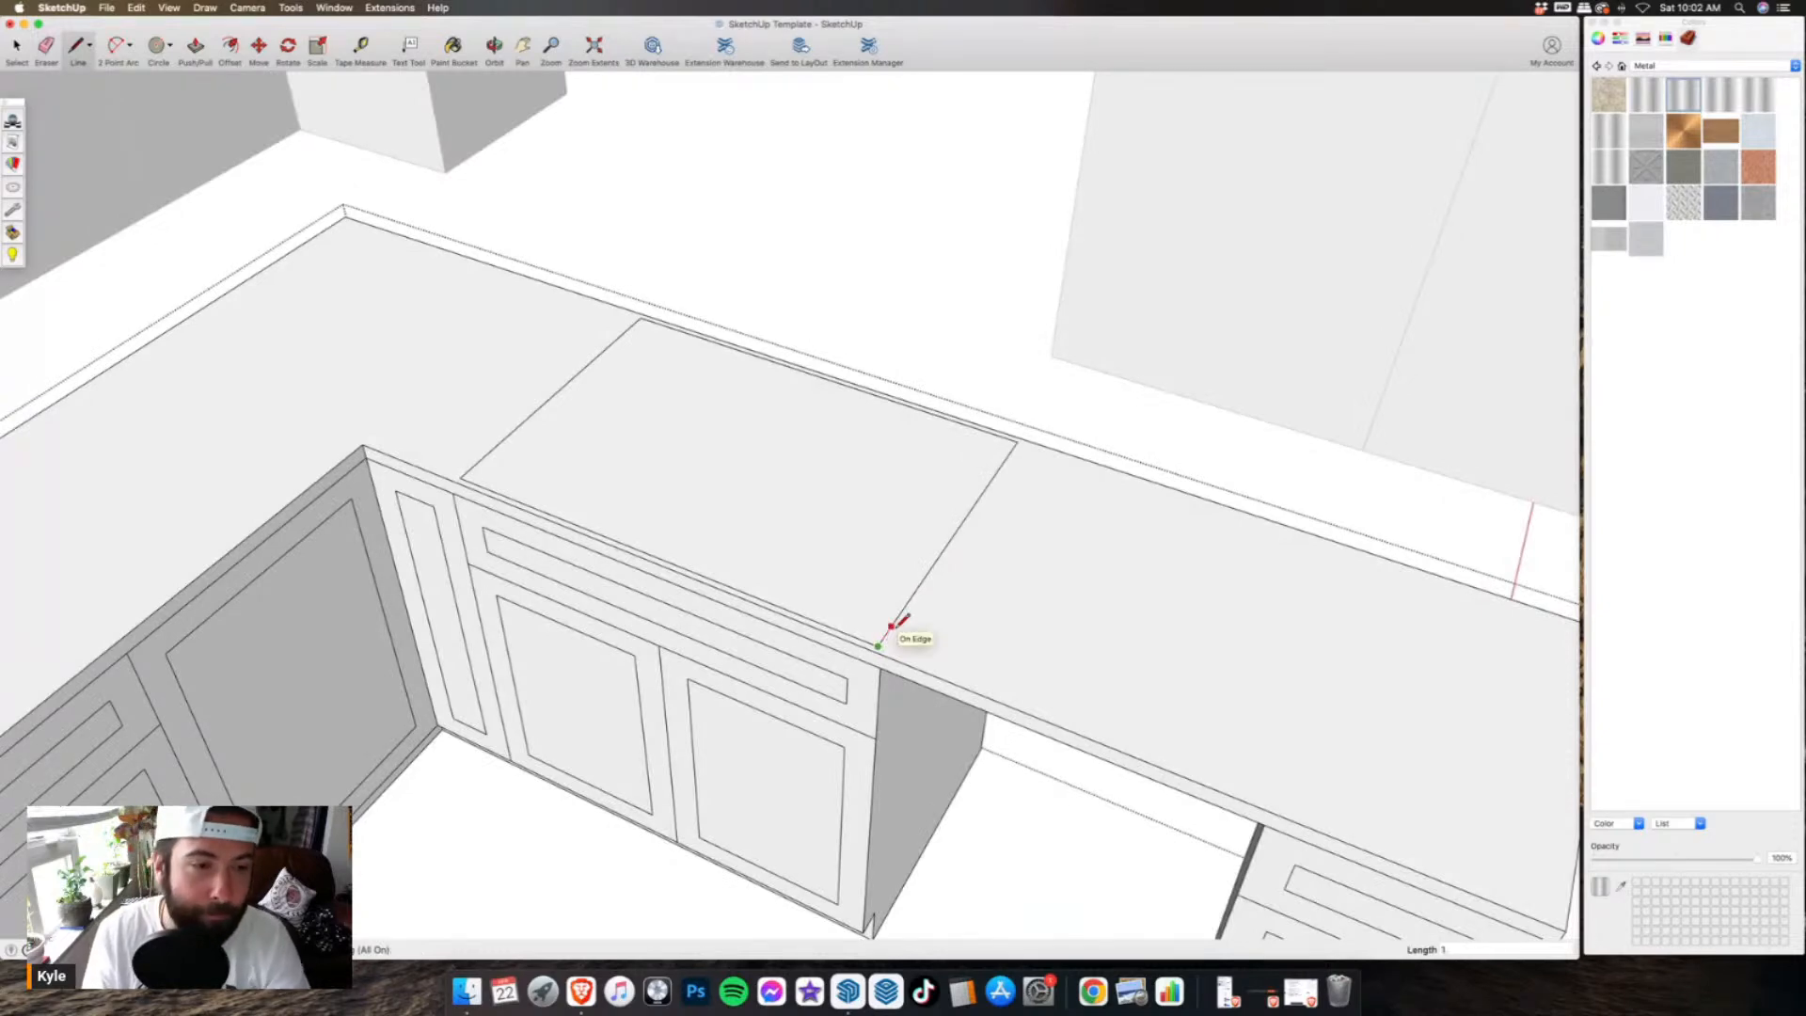
type(".5")
key("Return")
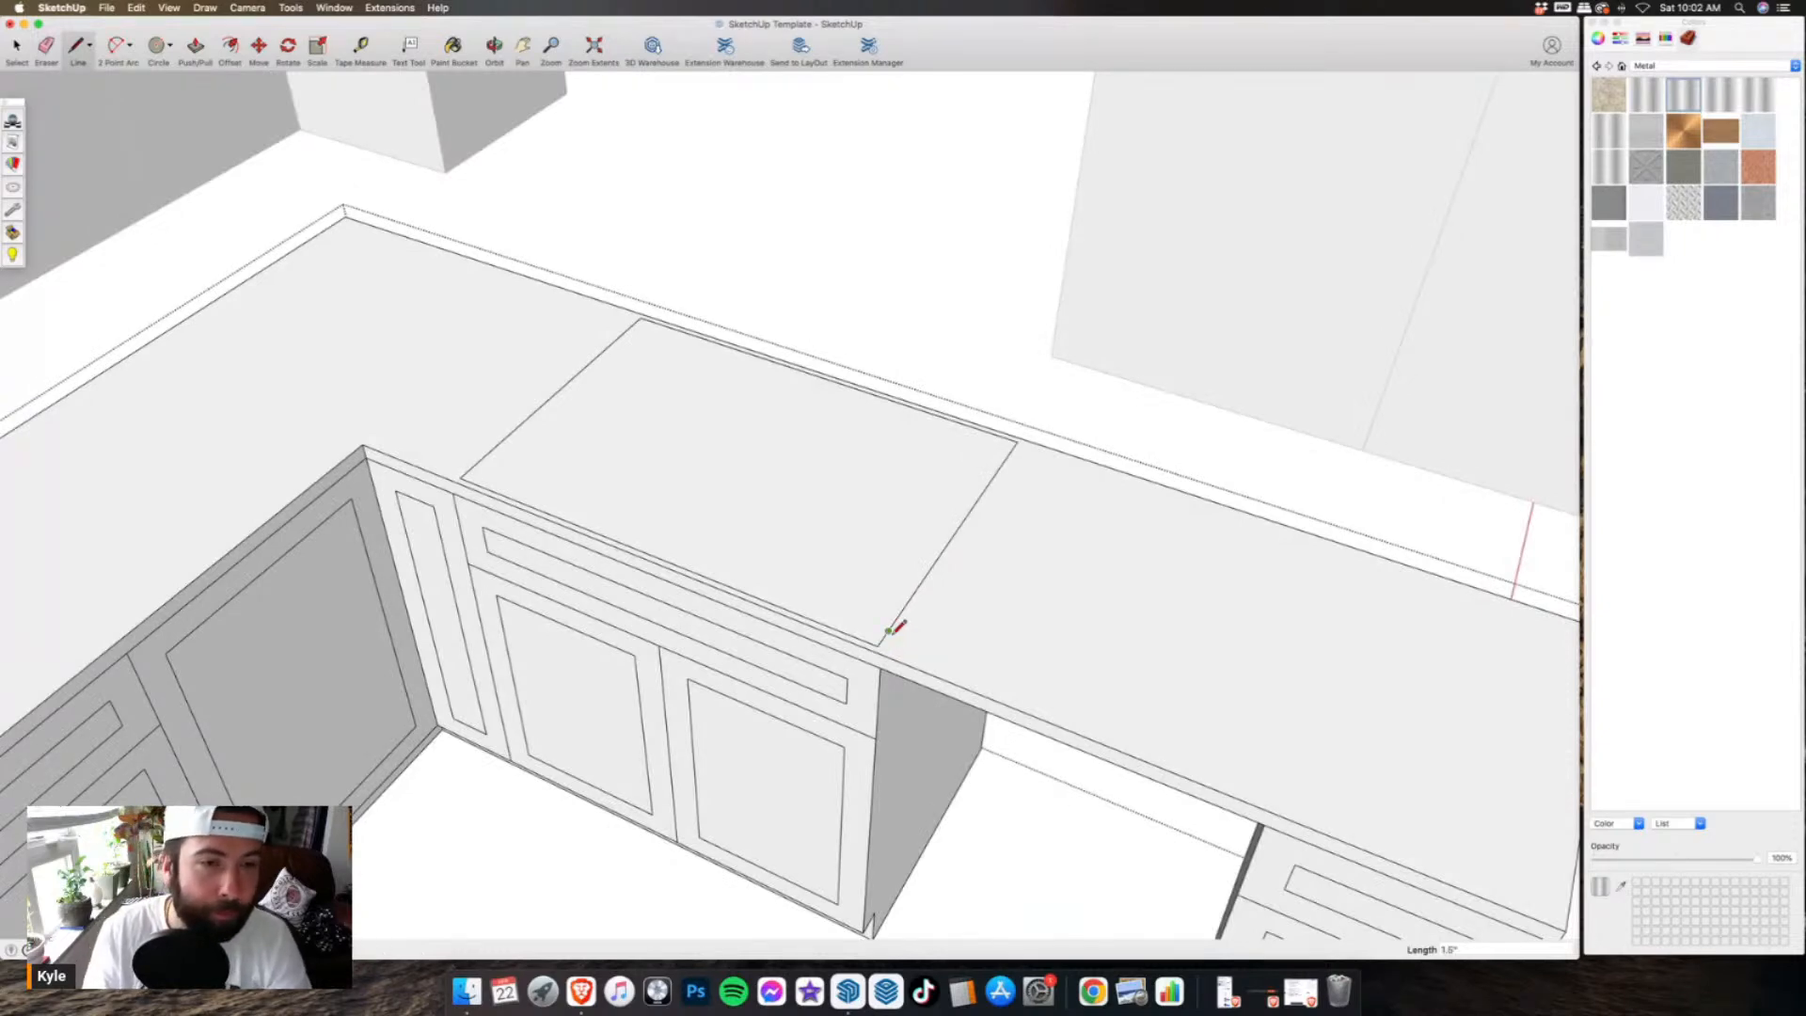
left_click(477, 463)
left_click(641, 319)
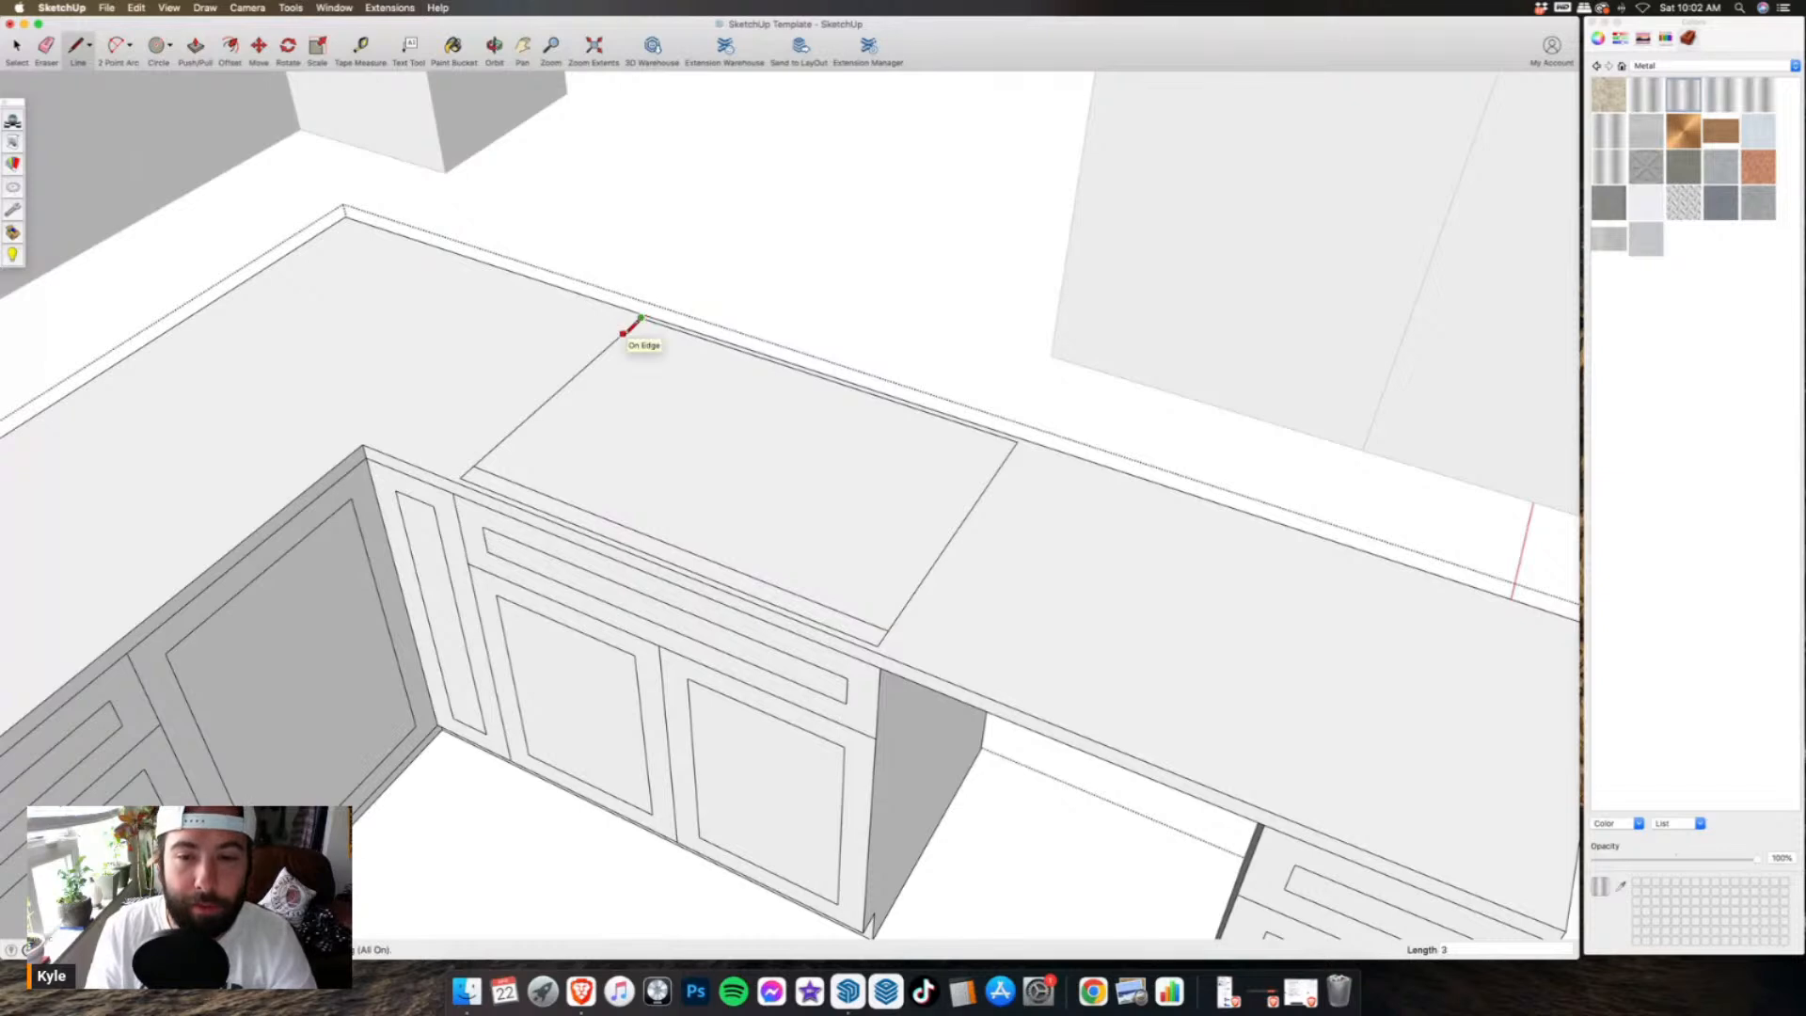
left_click(622, 335)
left_click(1001, 462)
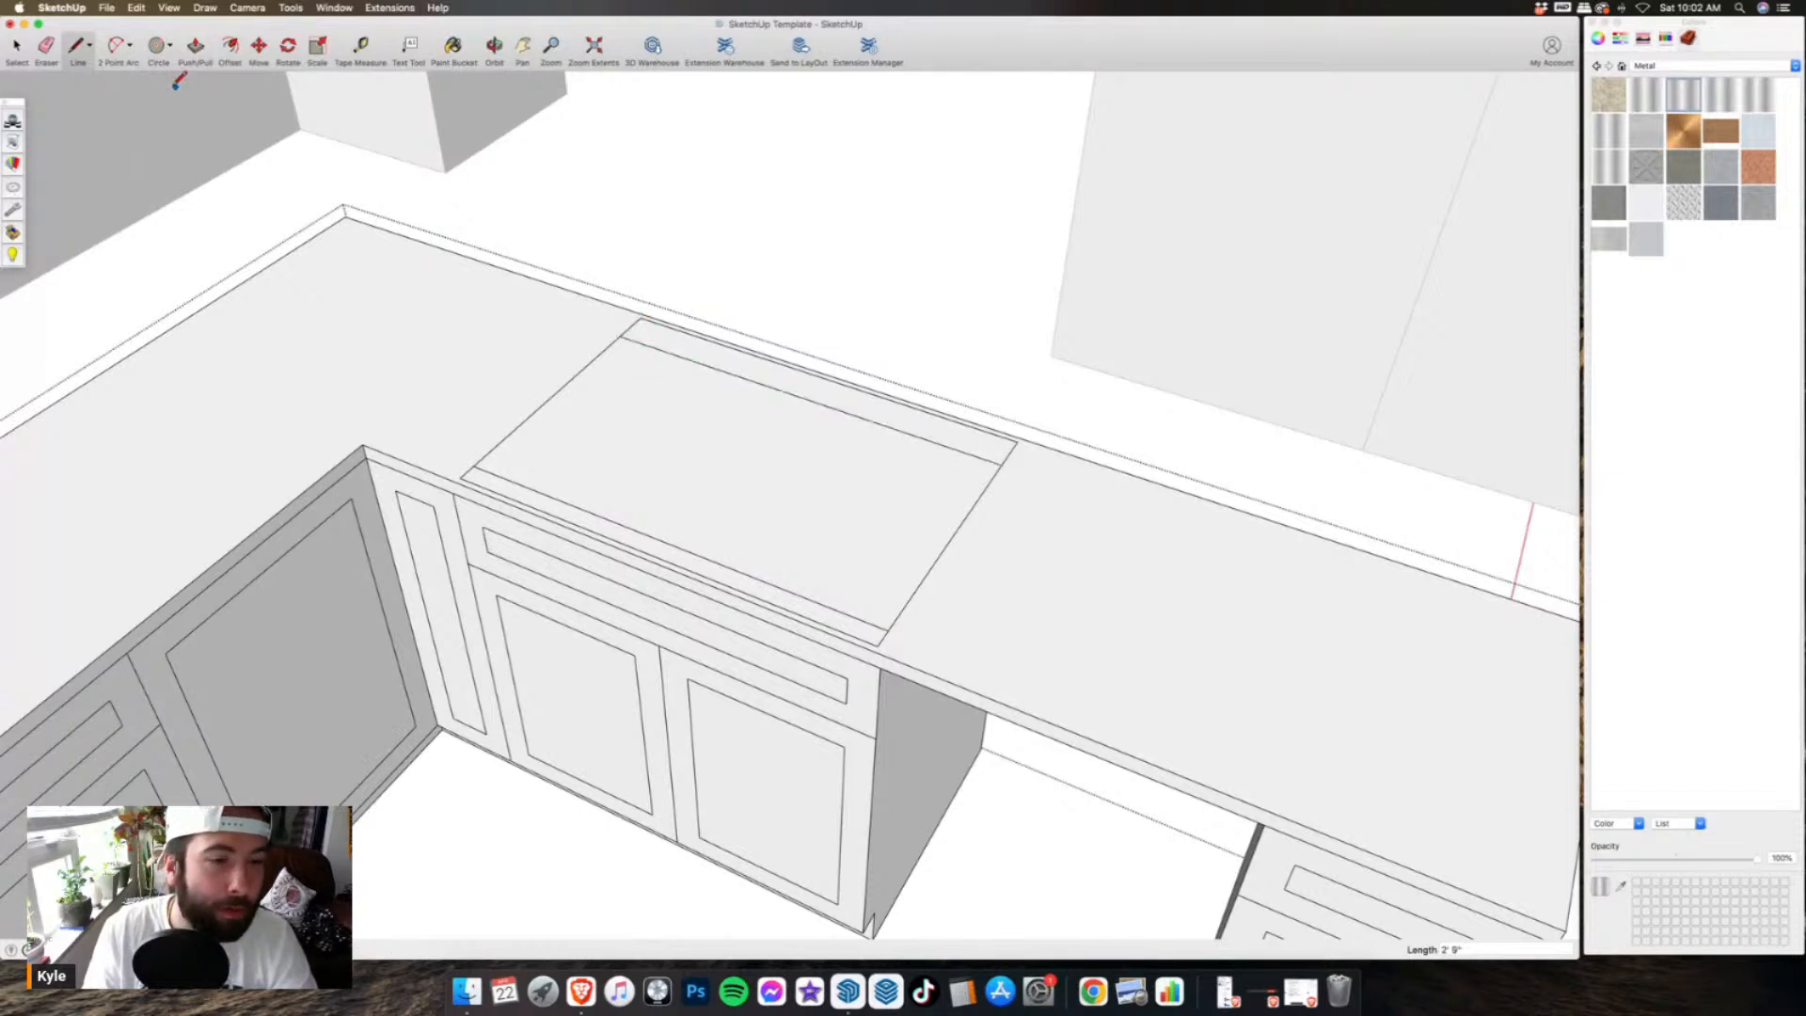
- Erase the leftover edges in front of and behind the new lines, leaving a single sink cutout rectangle
key("e")
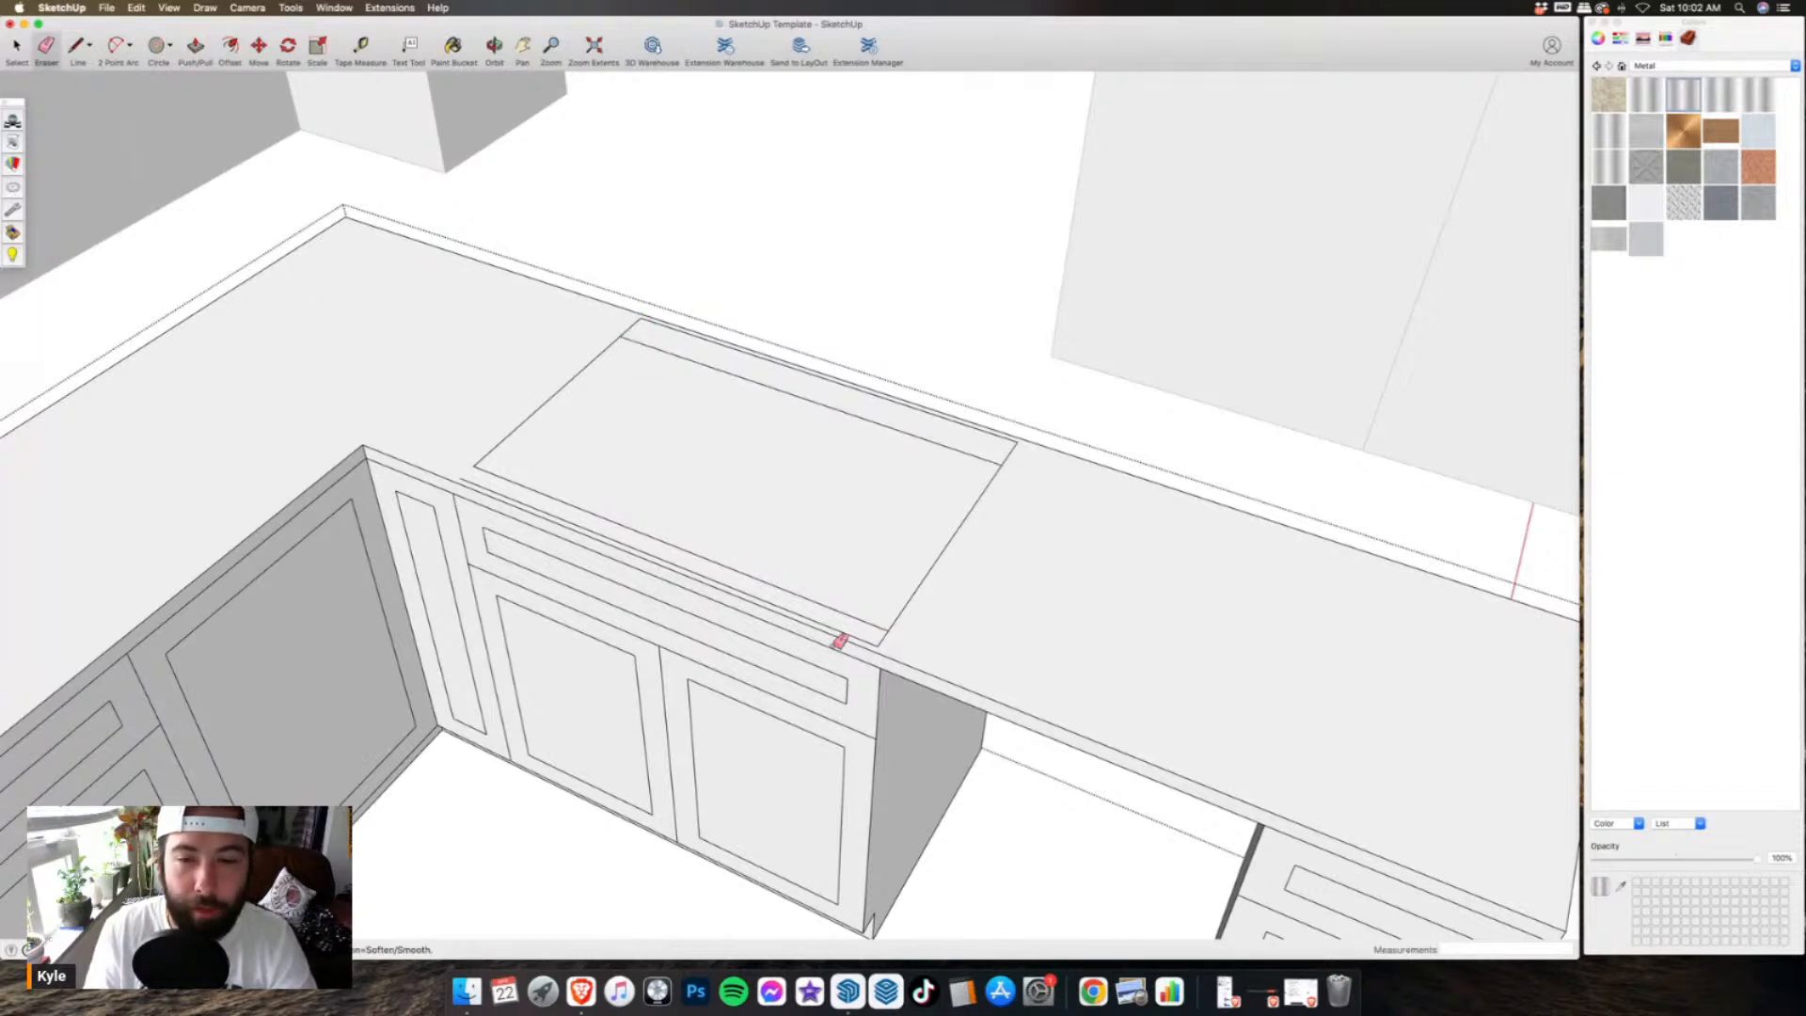
left_click_drag(840, 642, 886, 641)
left_click(1018, 444)
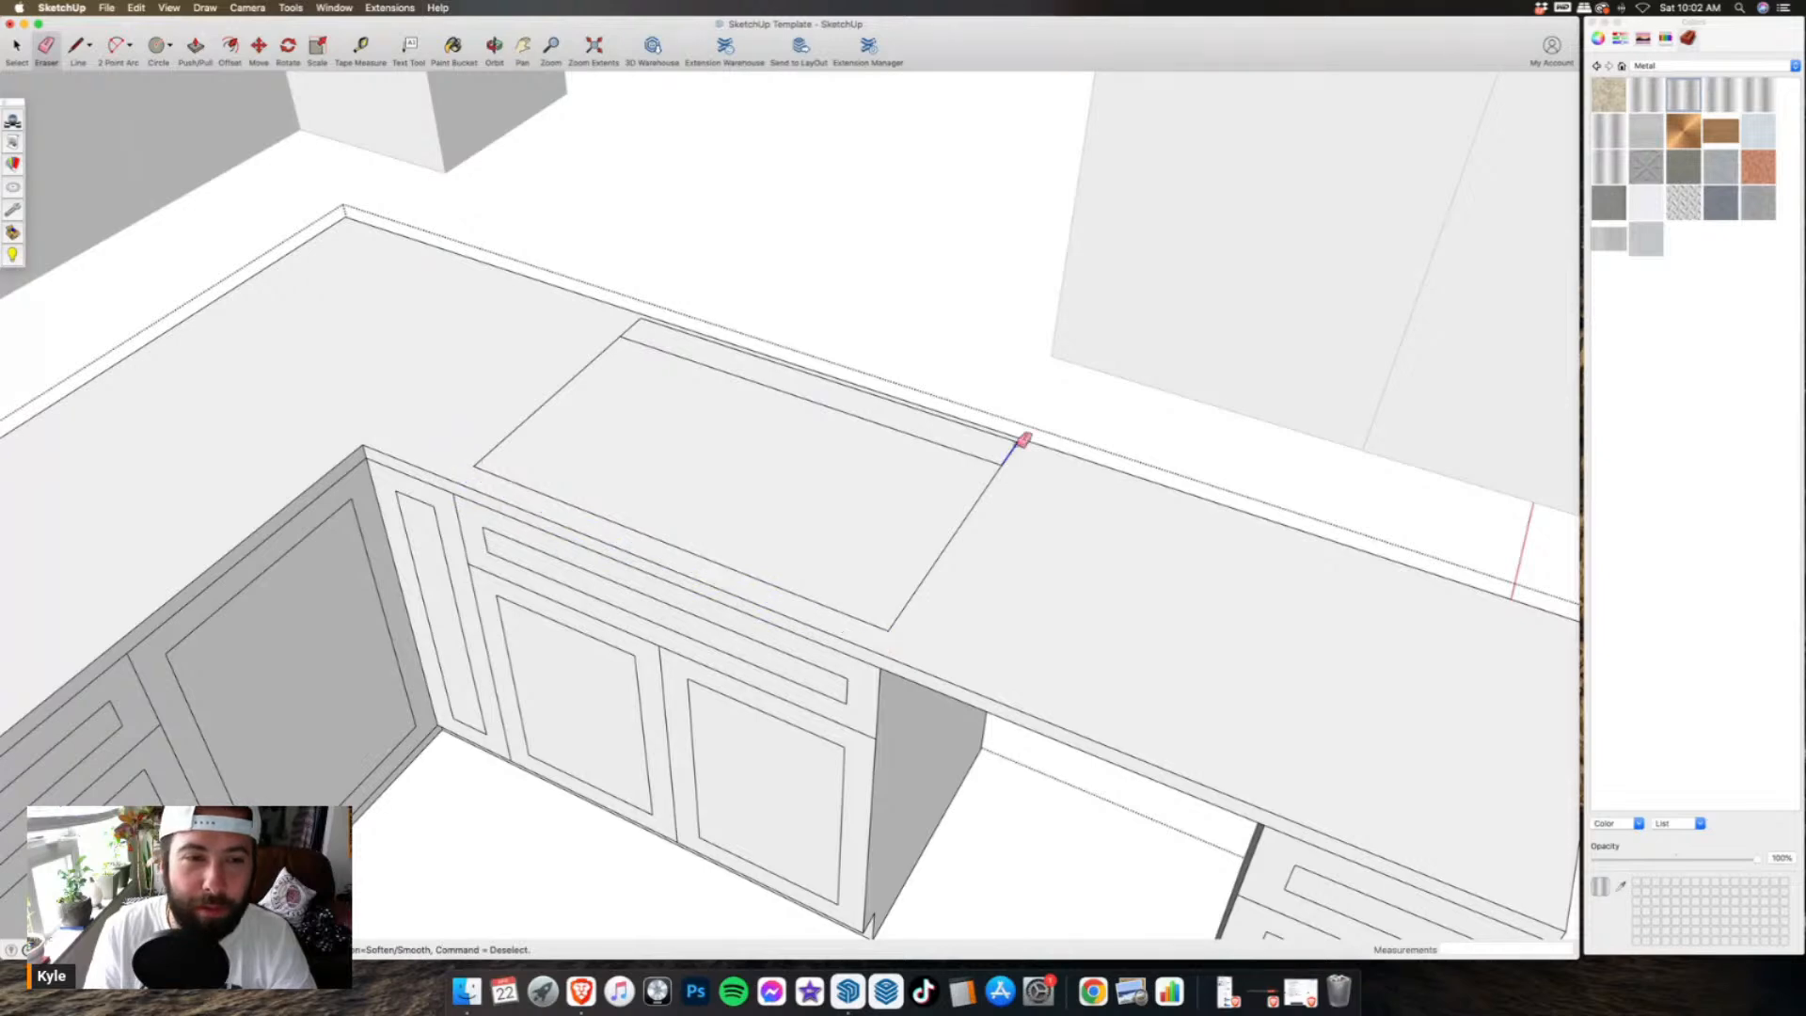
- Push the sink rectangle down 1 1/4" into the countertop
scroll(654, 312, "down", 3)
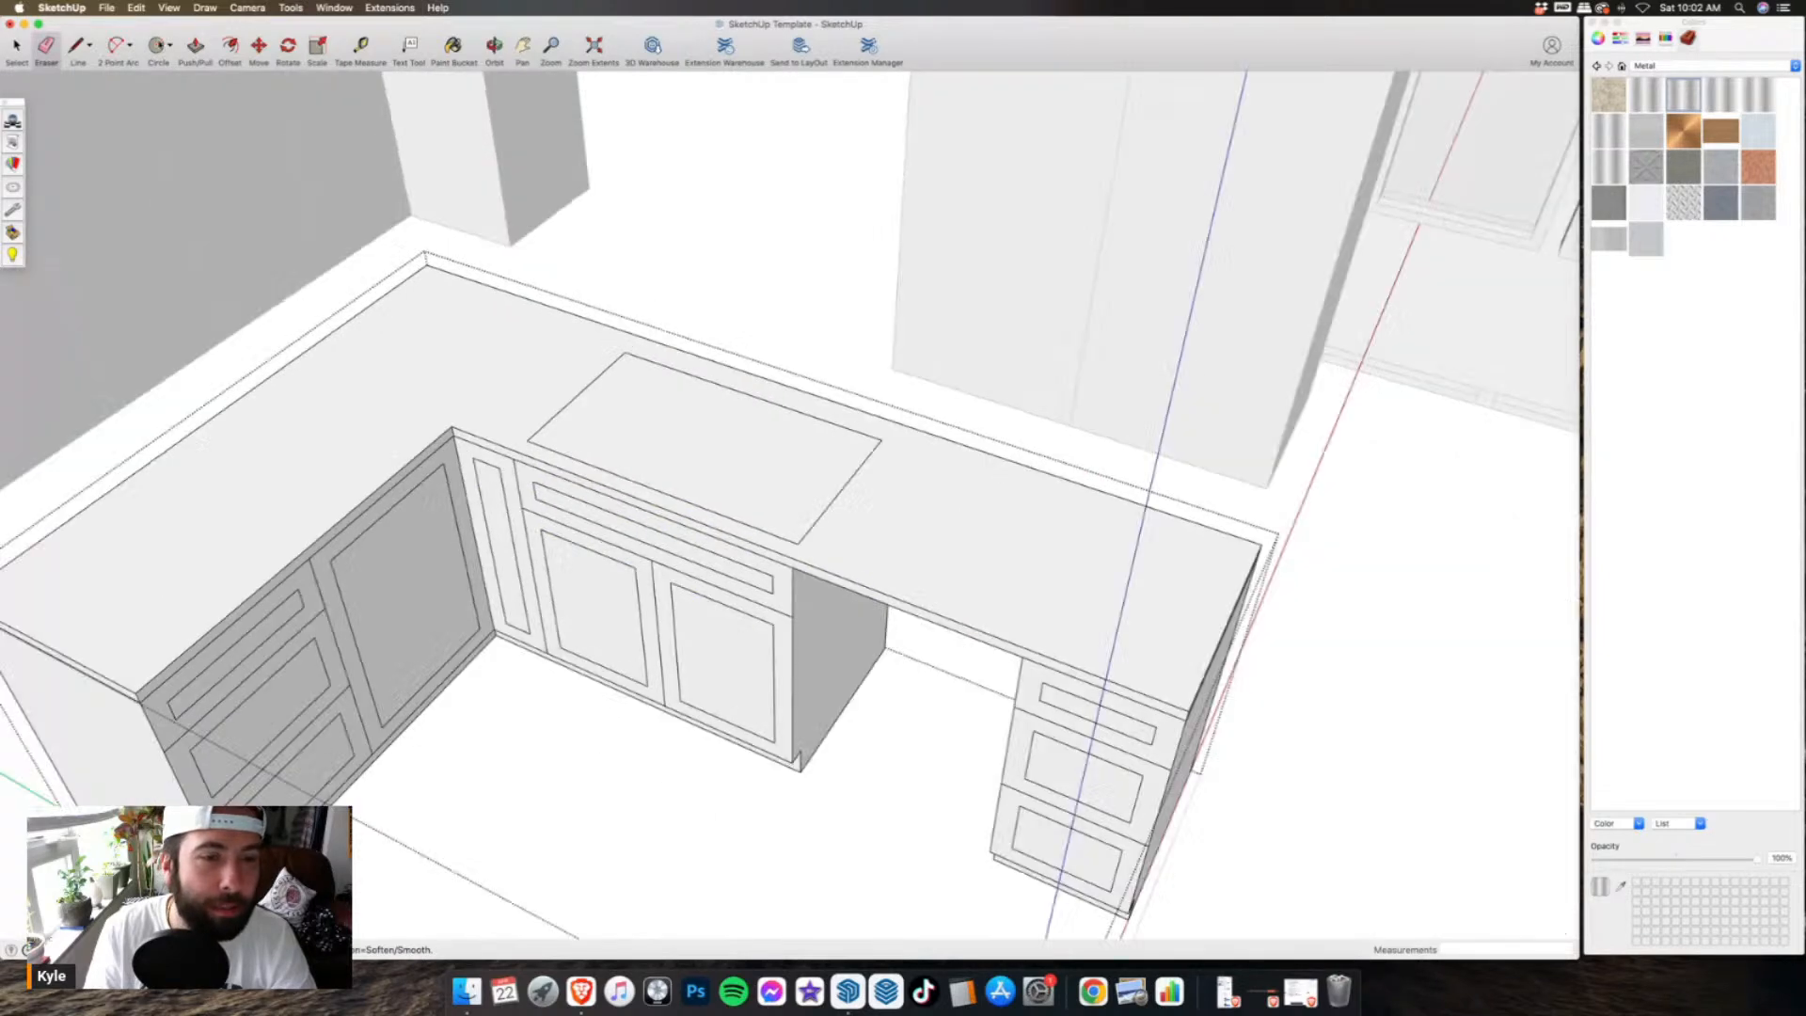
key("p")
scroll(679, 507, "up", 2)
scroll(679, 506, "up", 2)
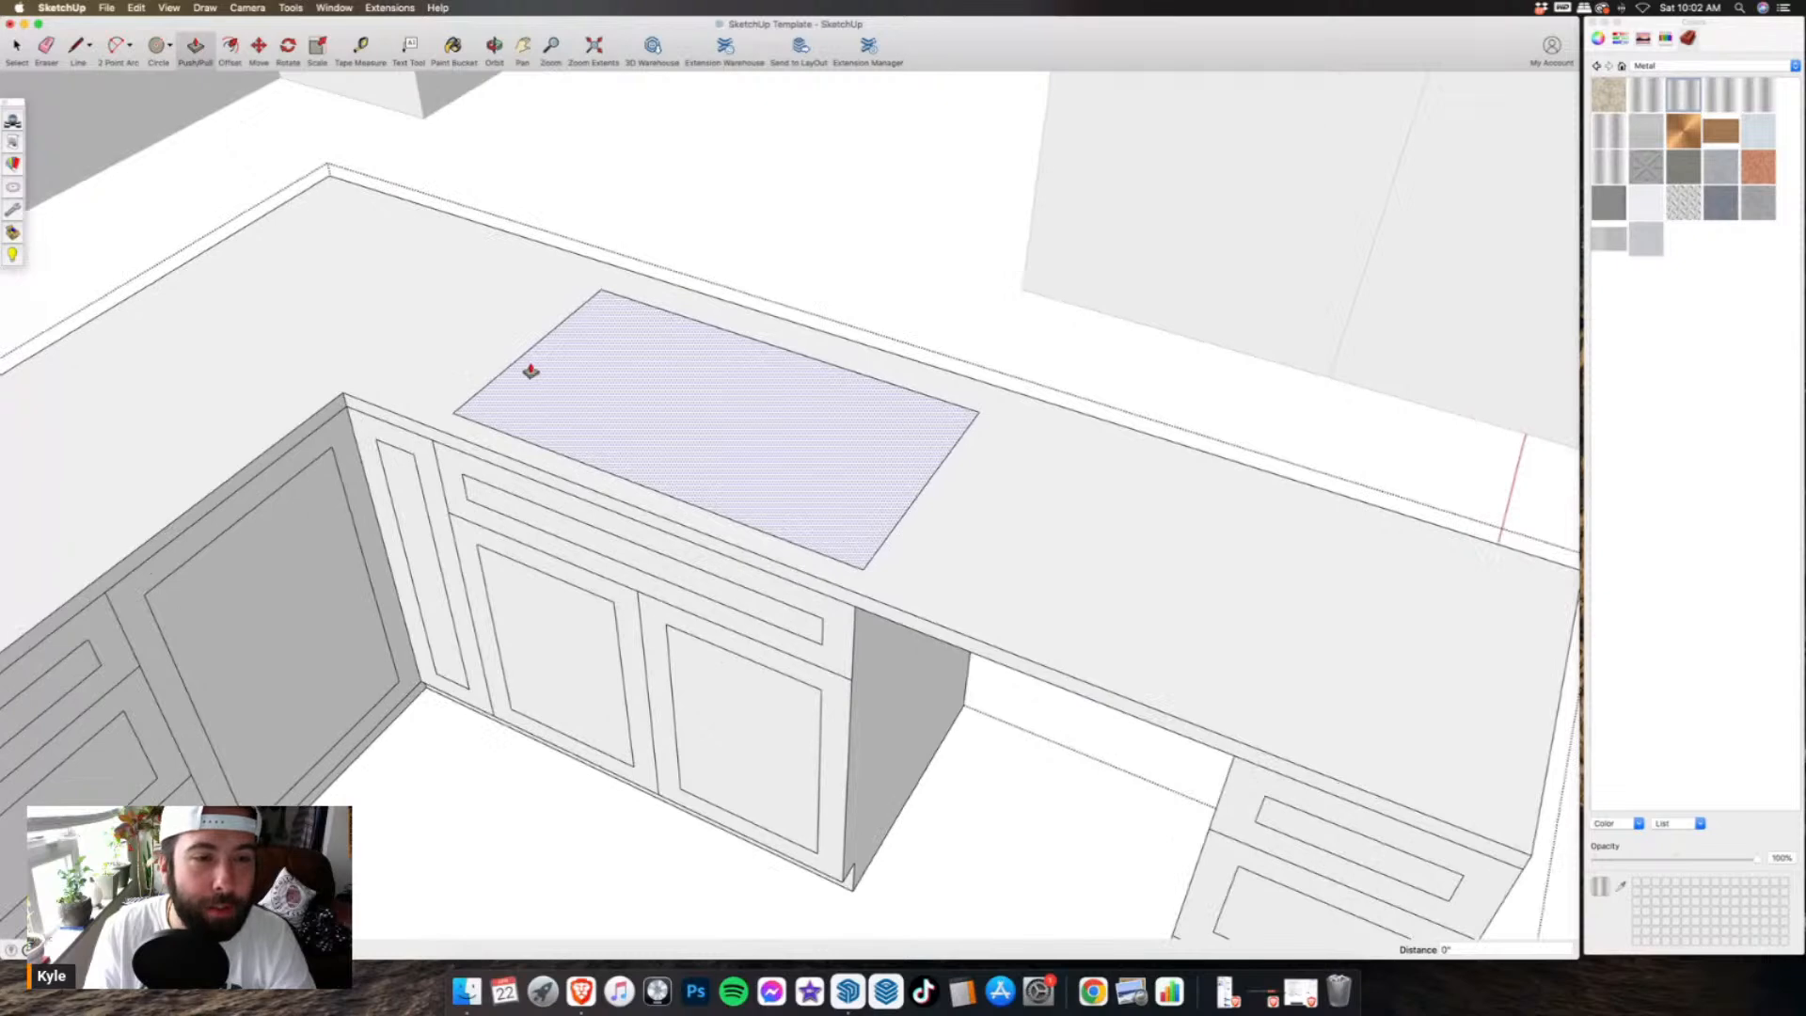
left_click_drag(604, 420, 528, 484)
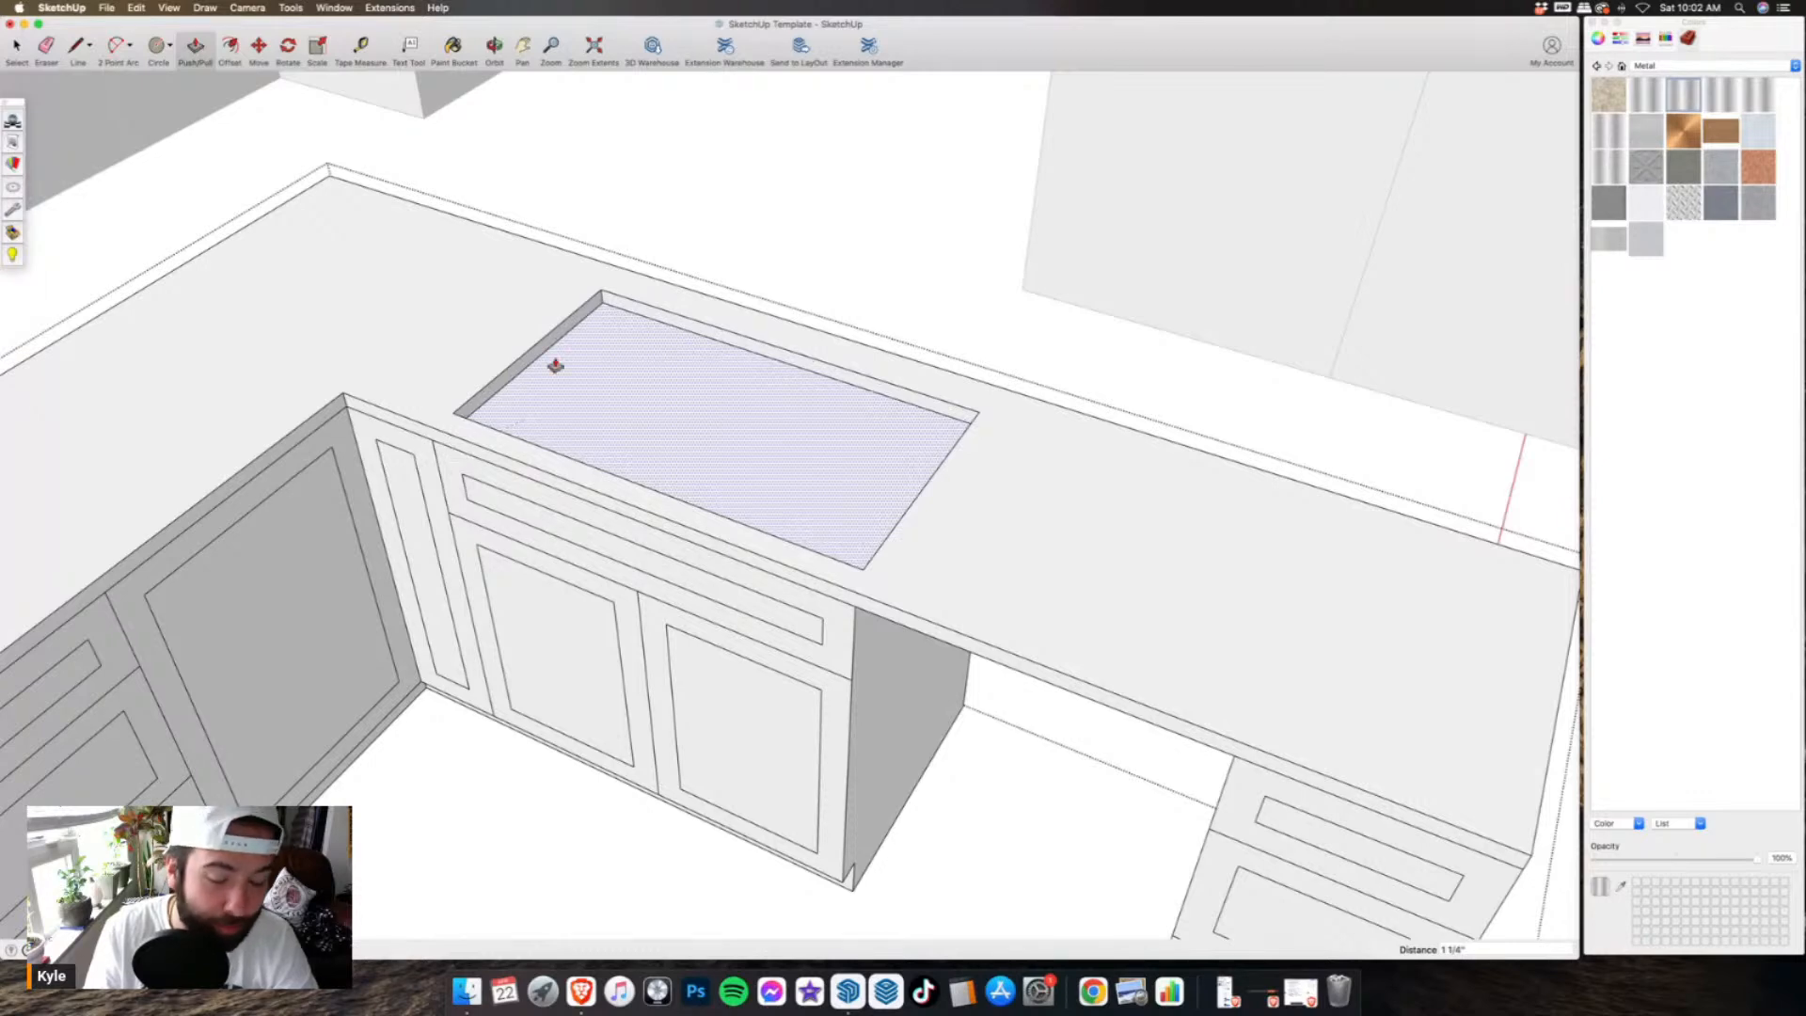
left_click_drag(555, 365, 555, 355)
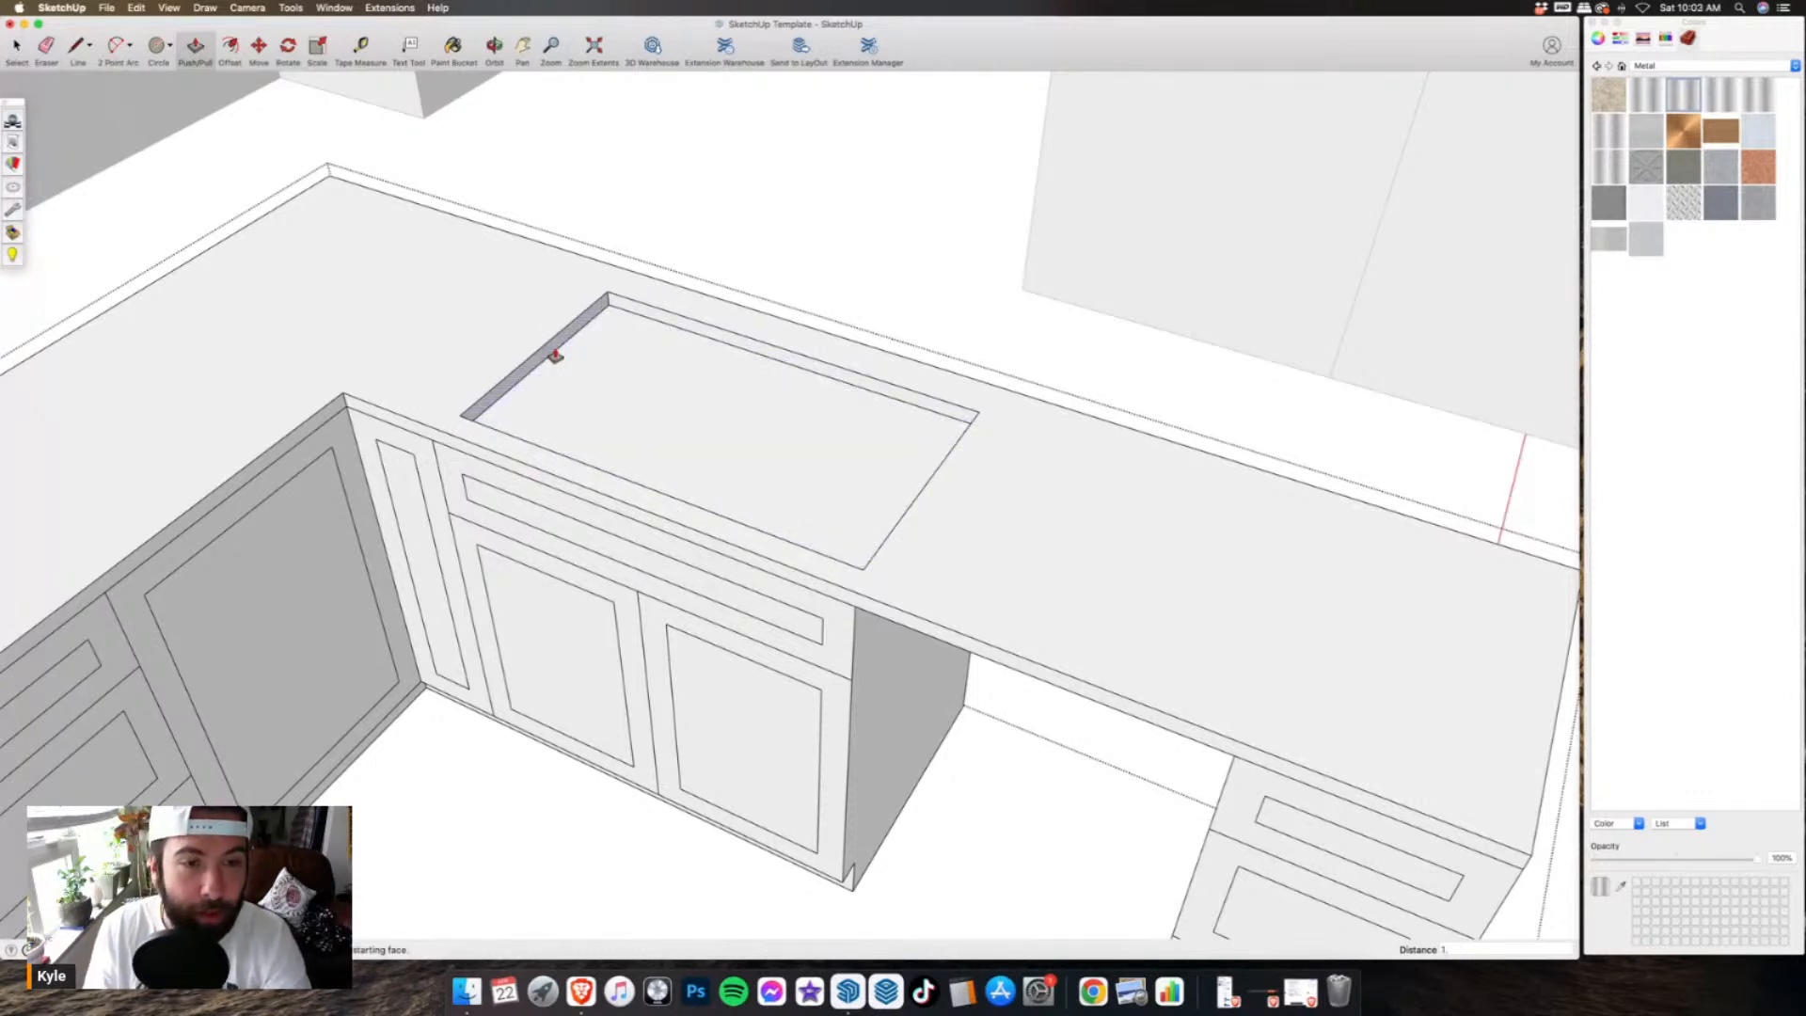
mouse_move(555, 356)
middle_mouse_down()
mouse_move(592, 403)
mouse_move(1012, 373)
middle_mouse_up()
scroll(1012, 374, "up", 3)
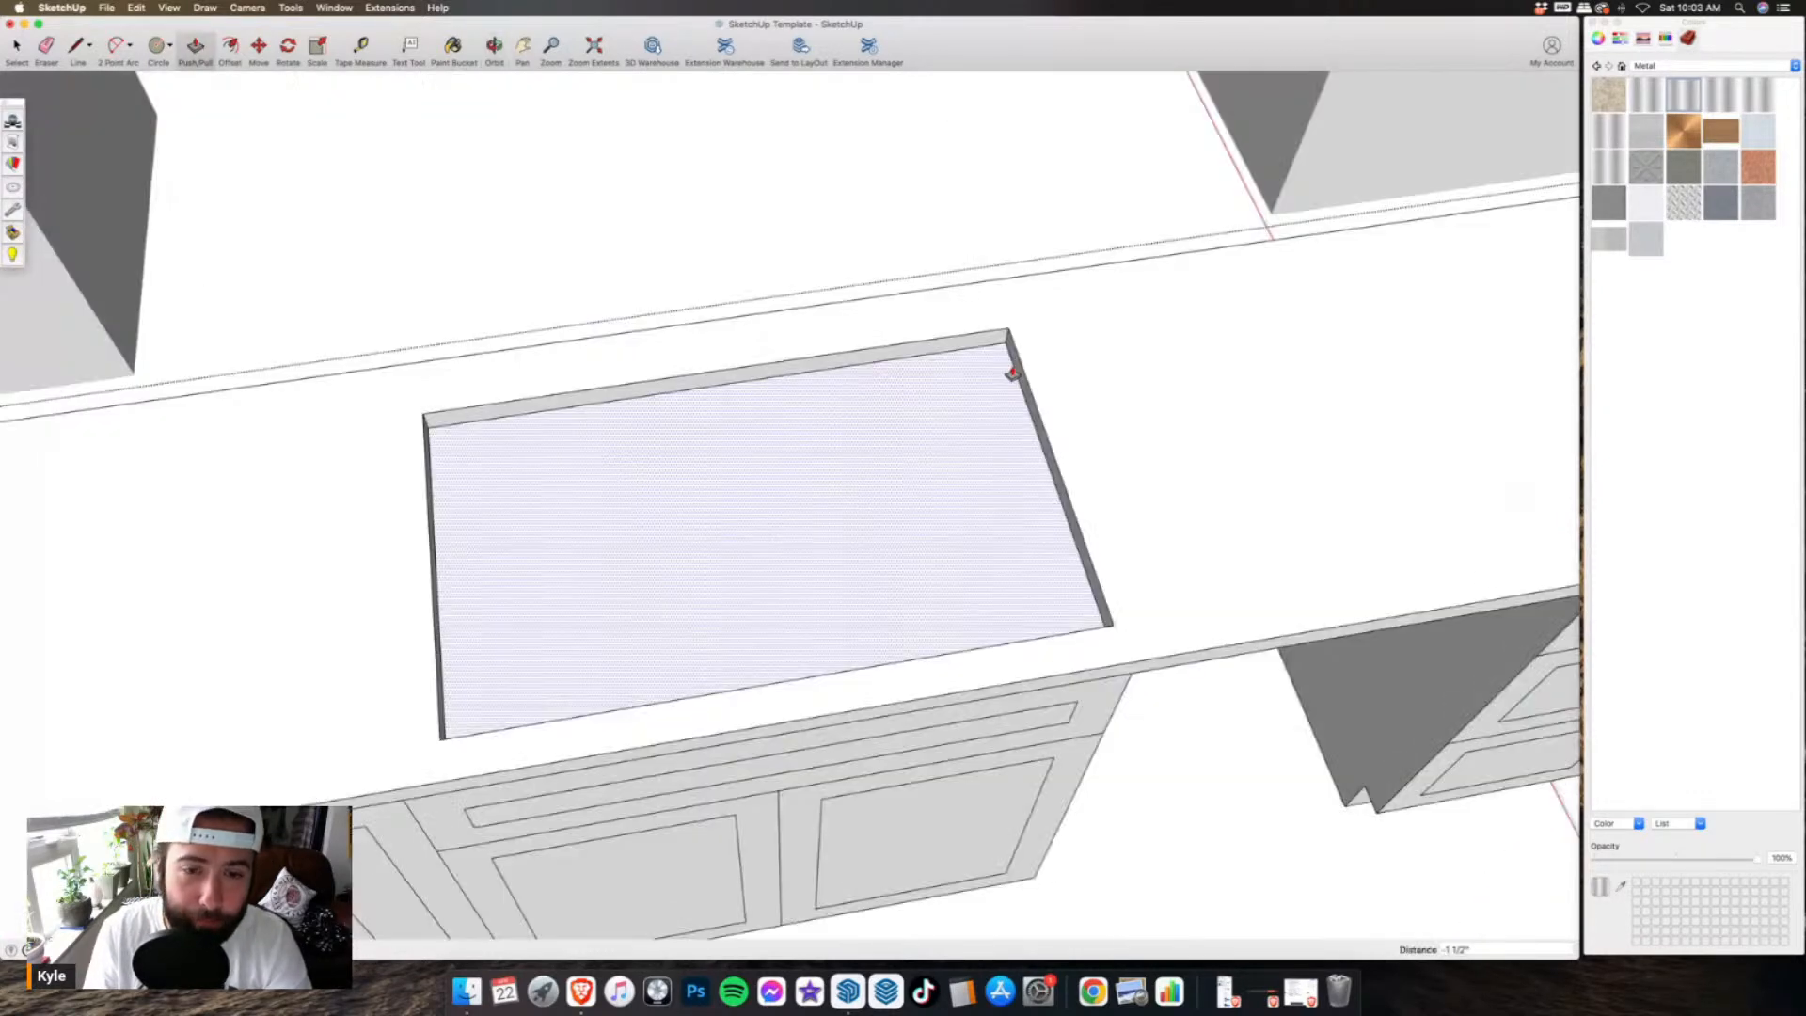
key("super+z")
- Offset the outline of the sink recess floor inward by 0.25"
middle_click_drag(914, 520, 235, 100)
left_click(237, 59)
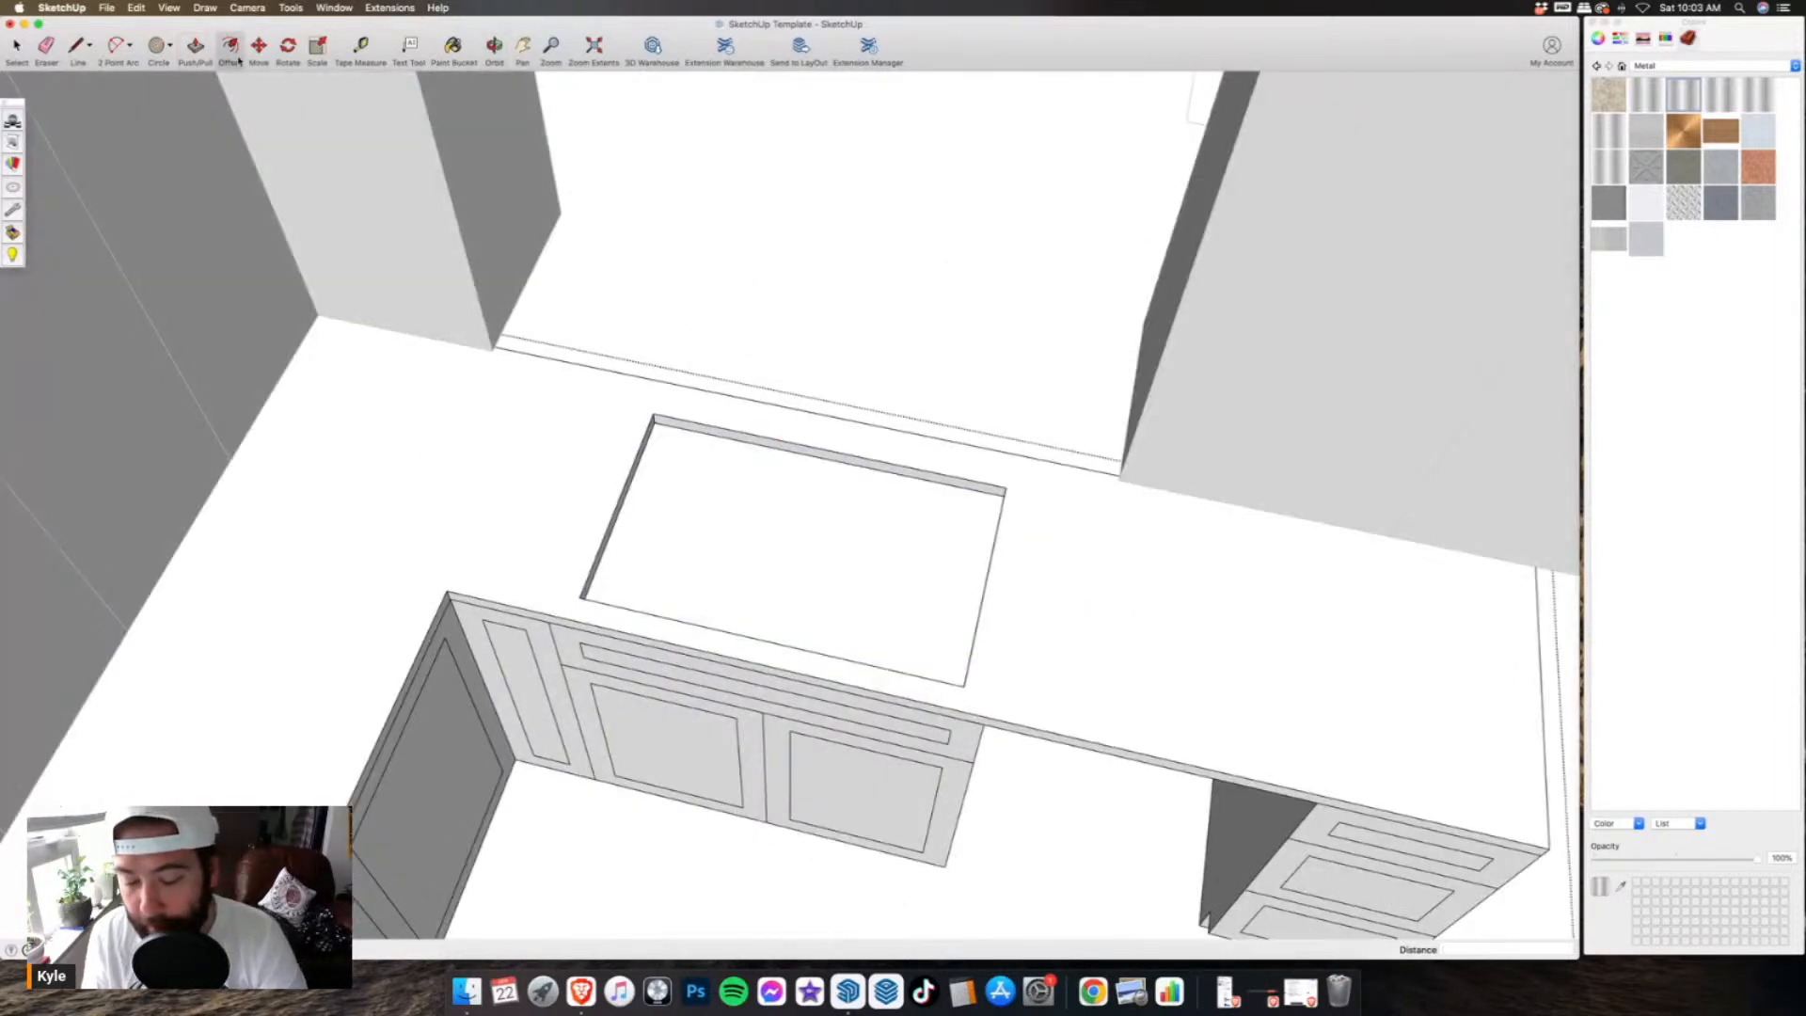
left_click(734, 492)
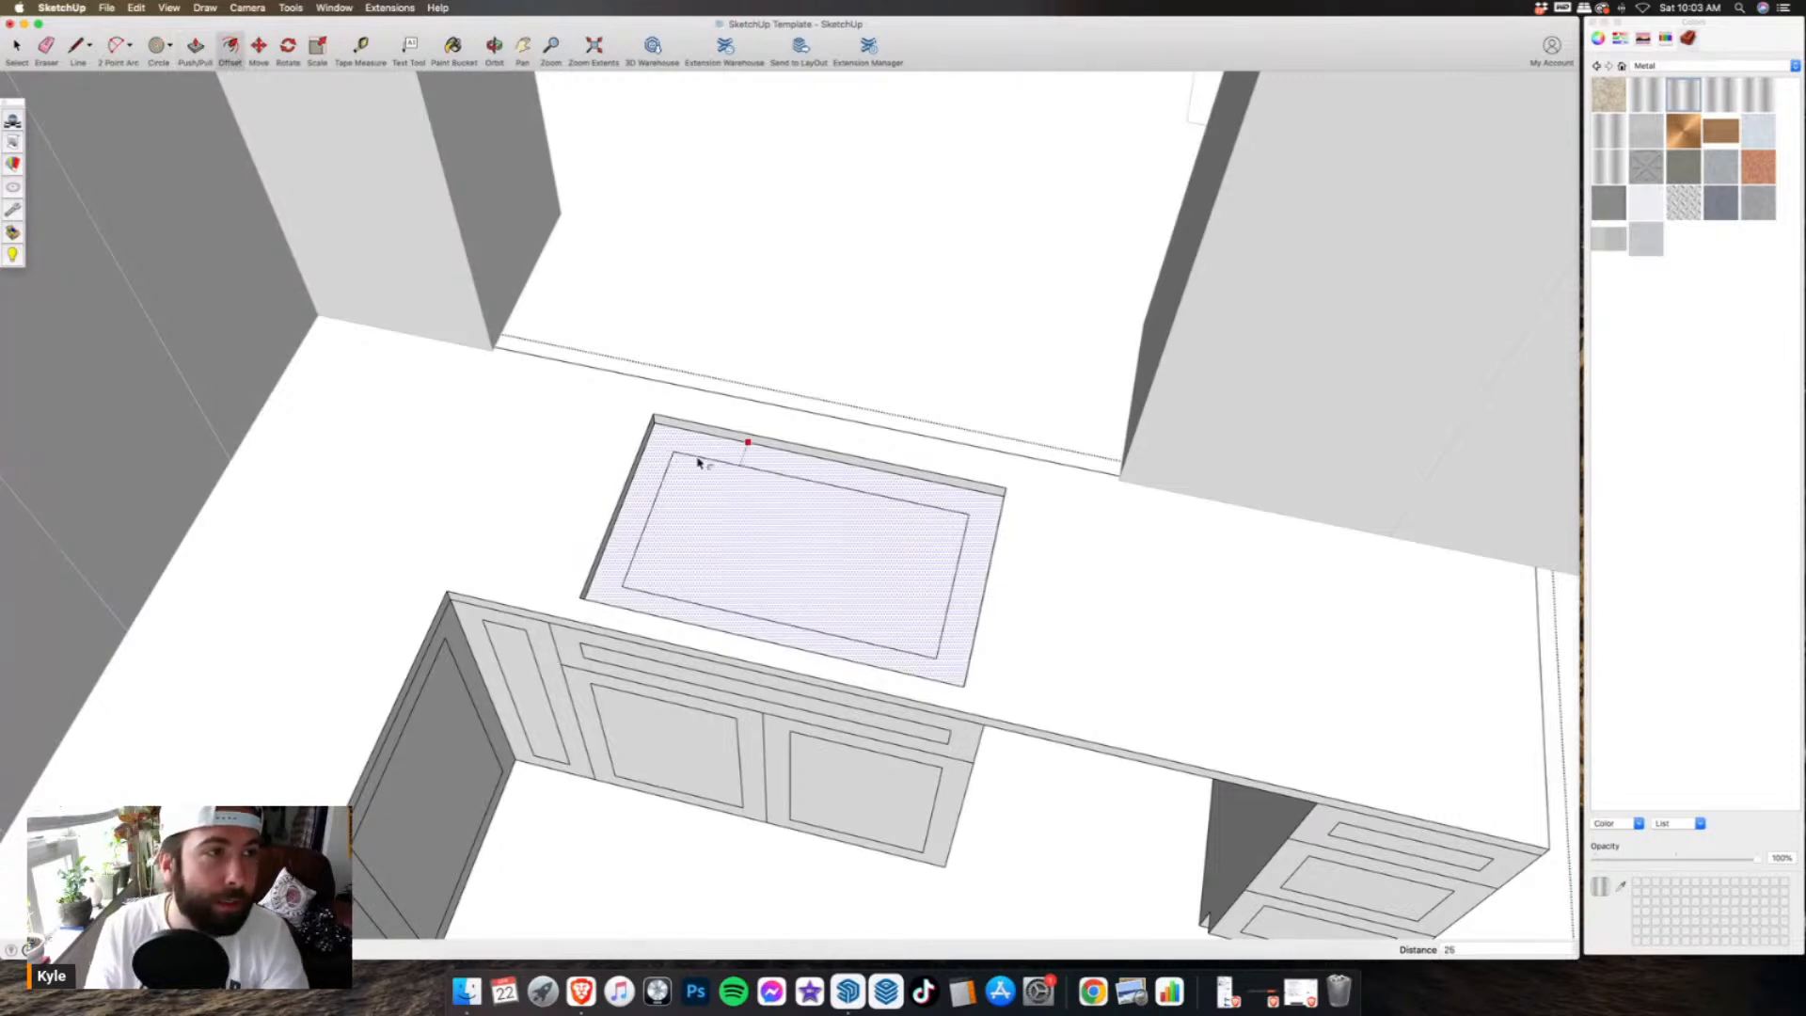
key("Return")
- Push the inner recess face down 6" to form the sink basin
left_click(195, 45)
scroll(580, 464, "down", 4)
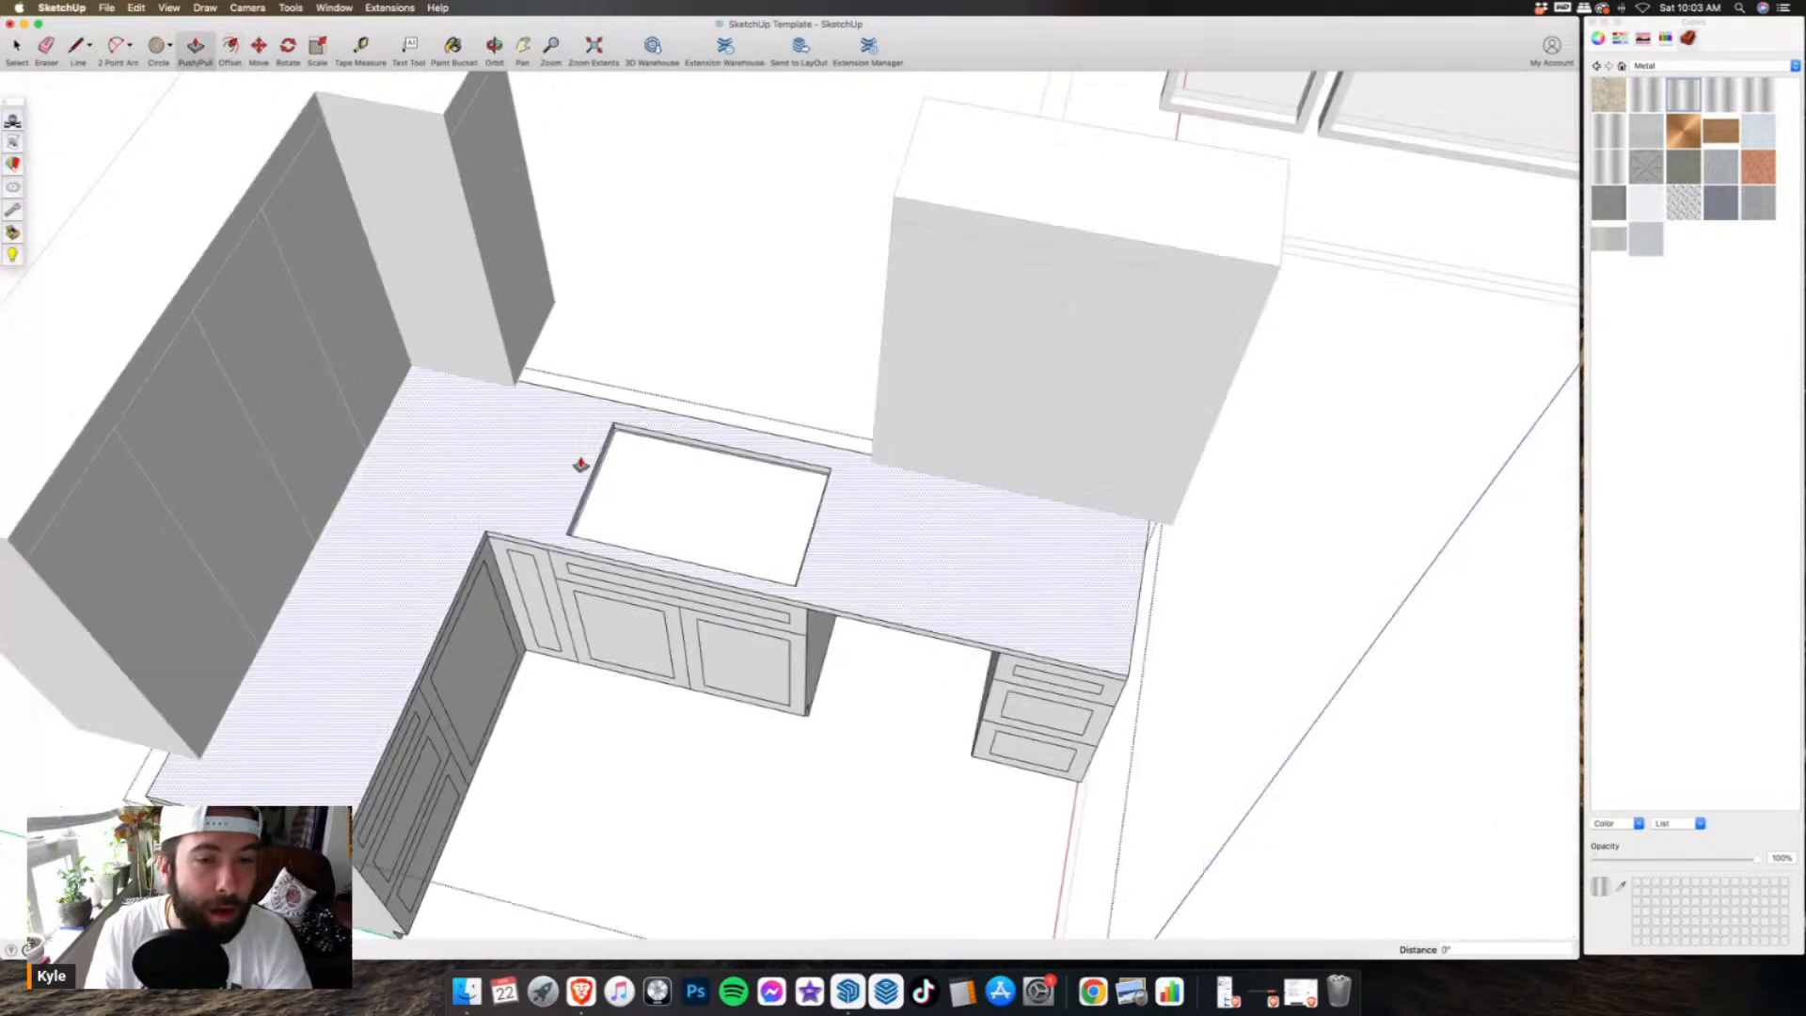
scroll(593, 456, "up", 3)
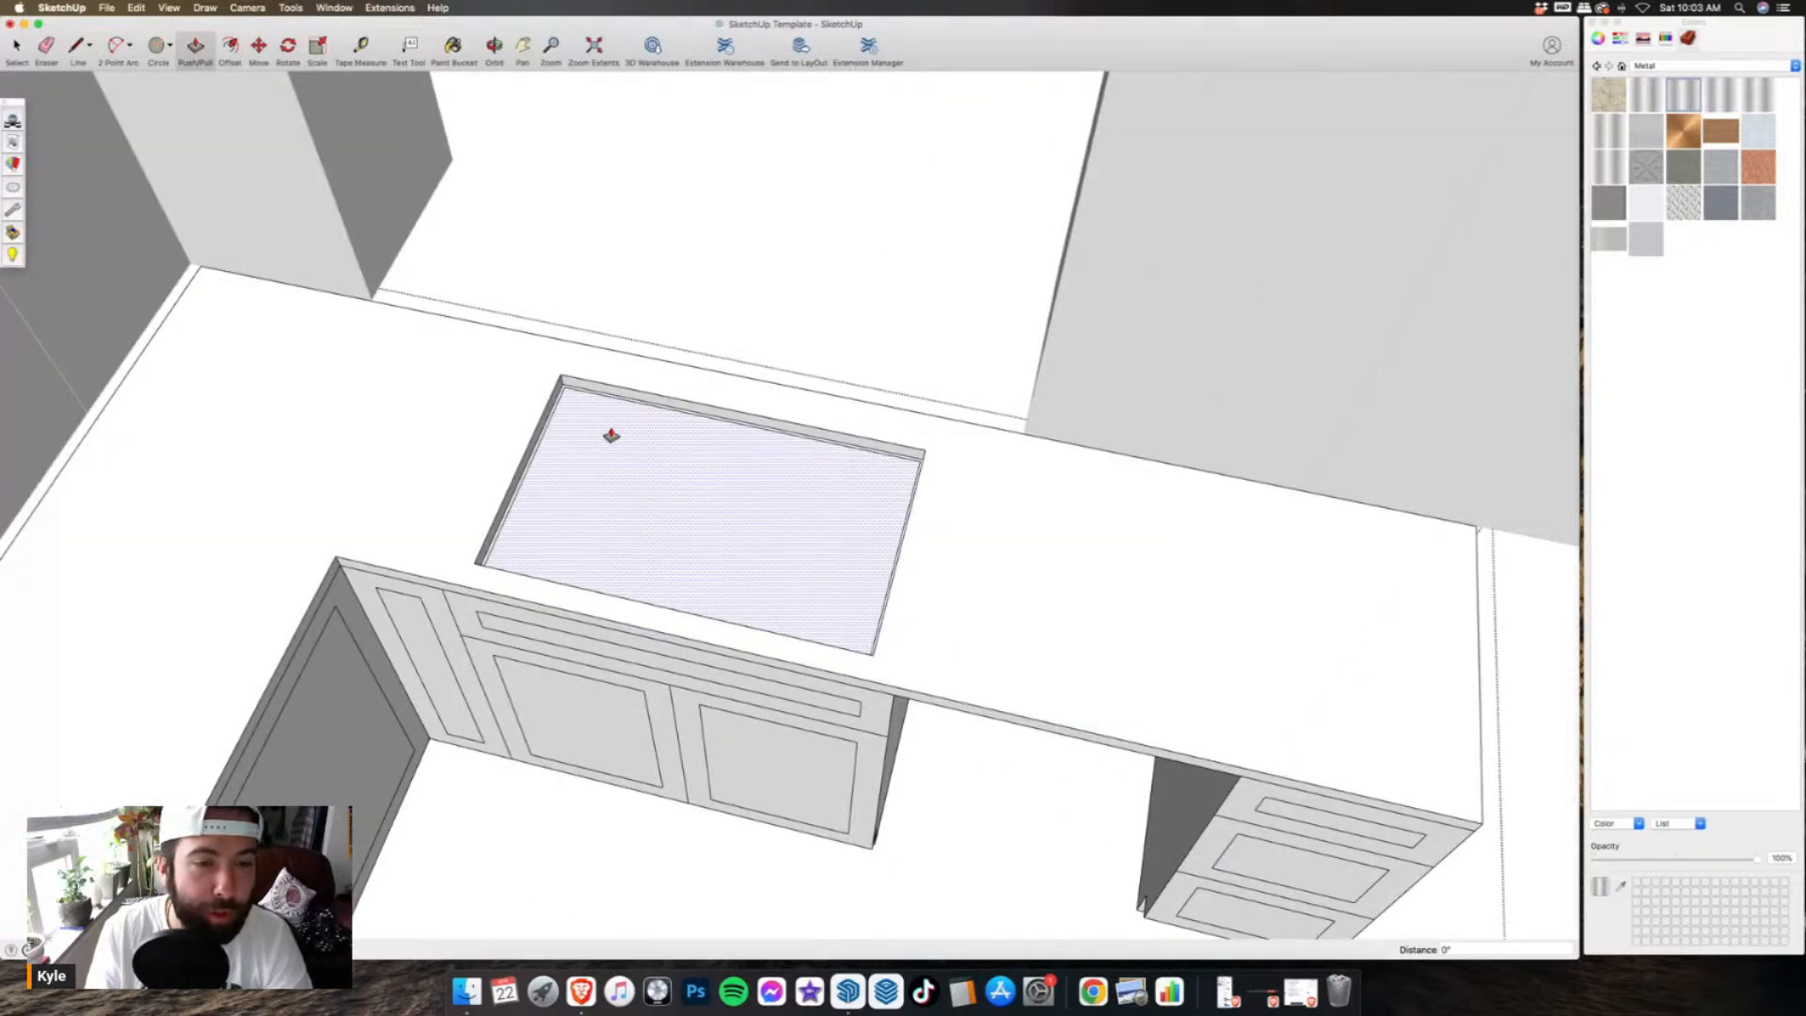
left_click(611, 436)
type("6")
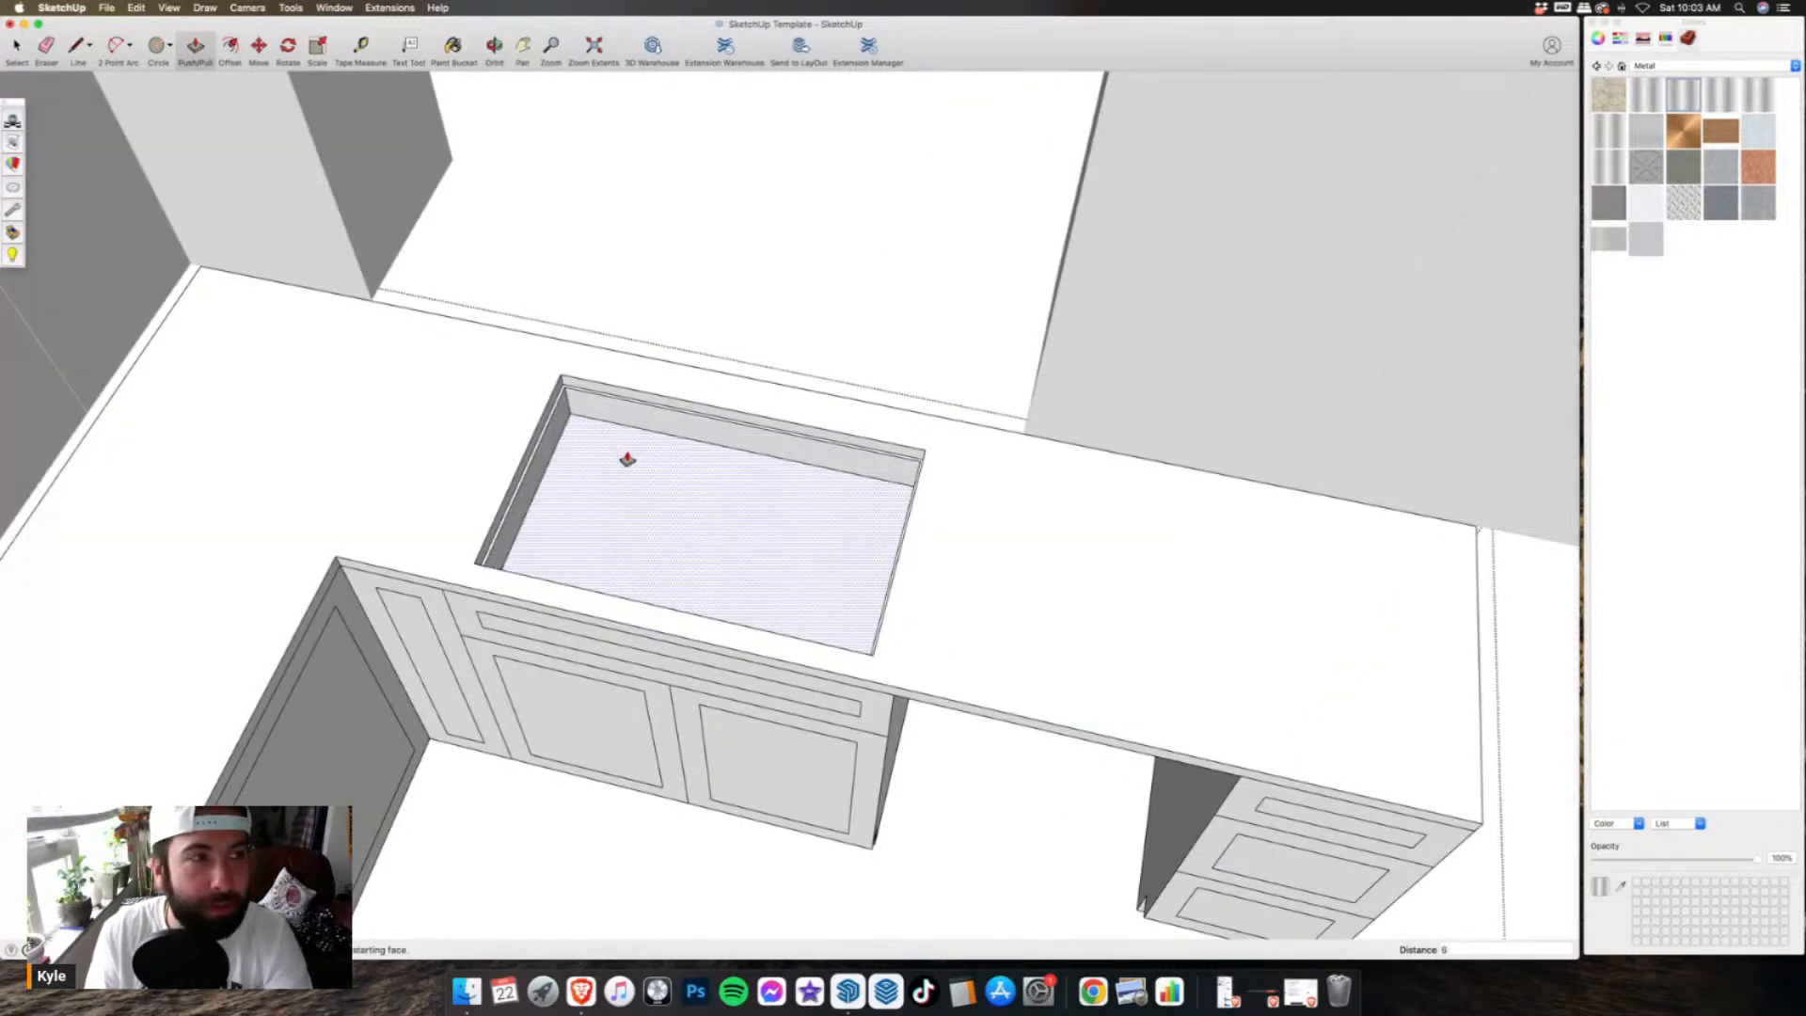
key("Return")
- Paint the basin floor, back wall and one adjoining side wall with the selected brushed metal material
key("l")
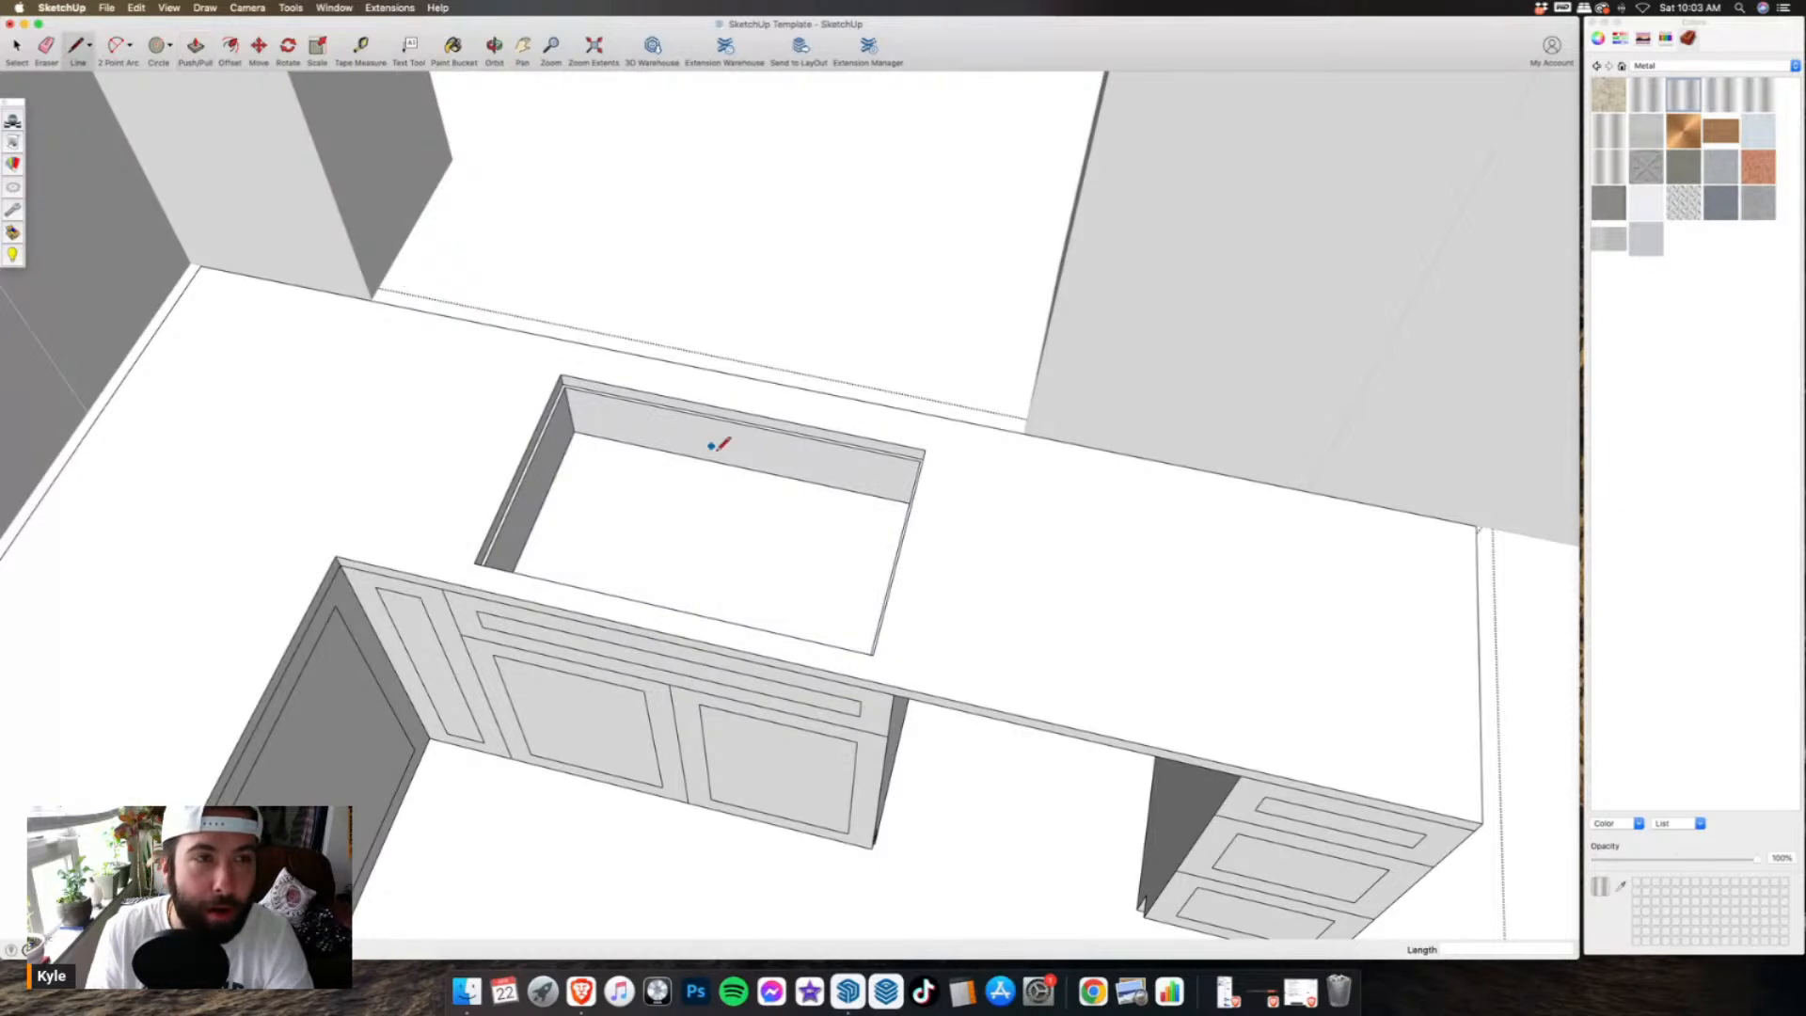
scroll(717, 444, "up", 3)
left_click(452, 46)
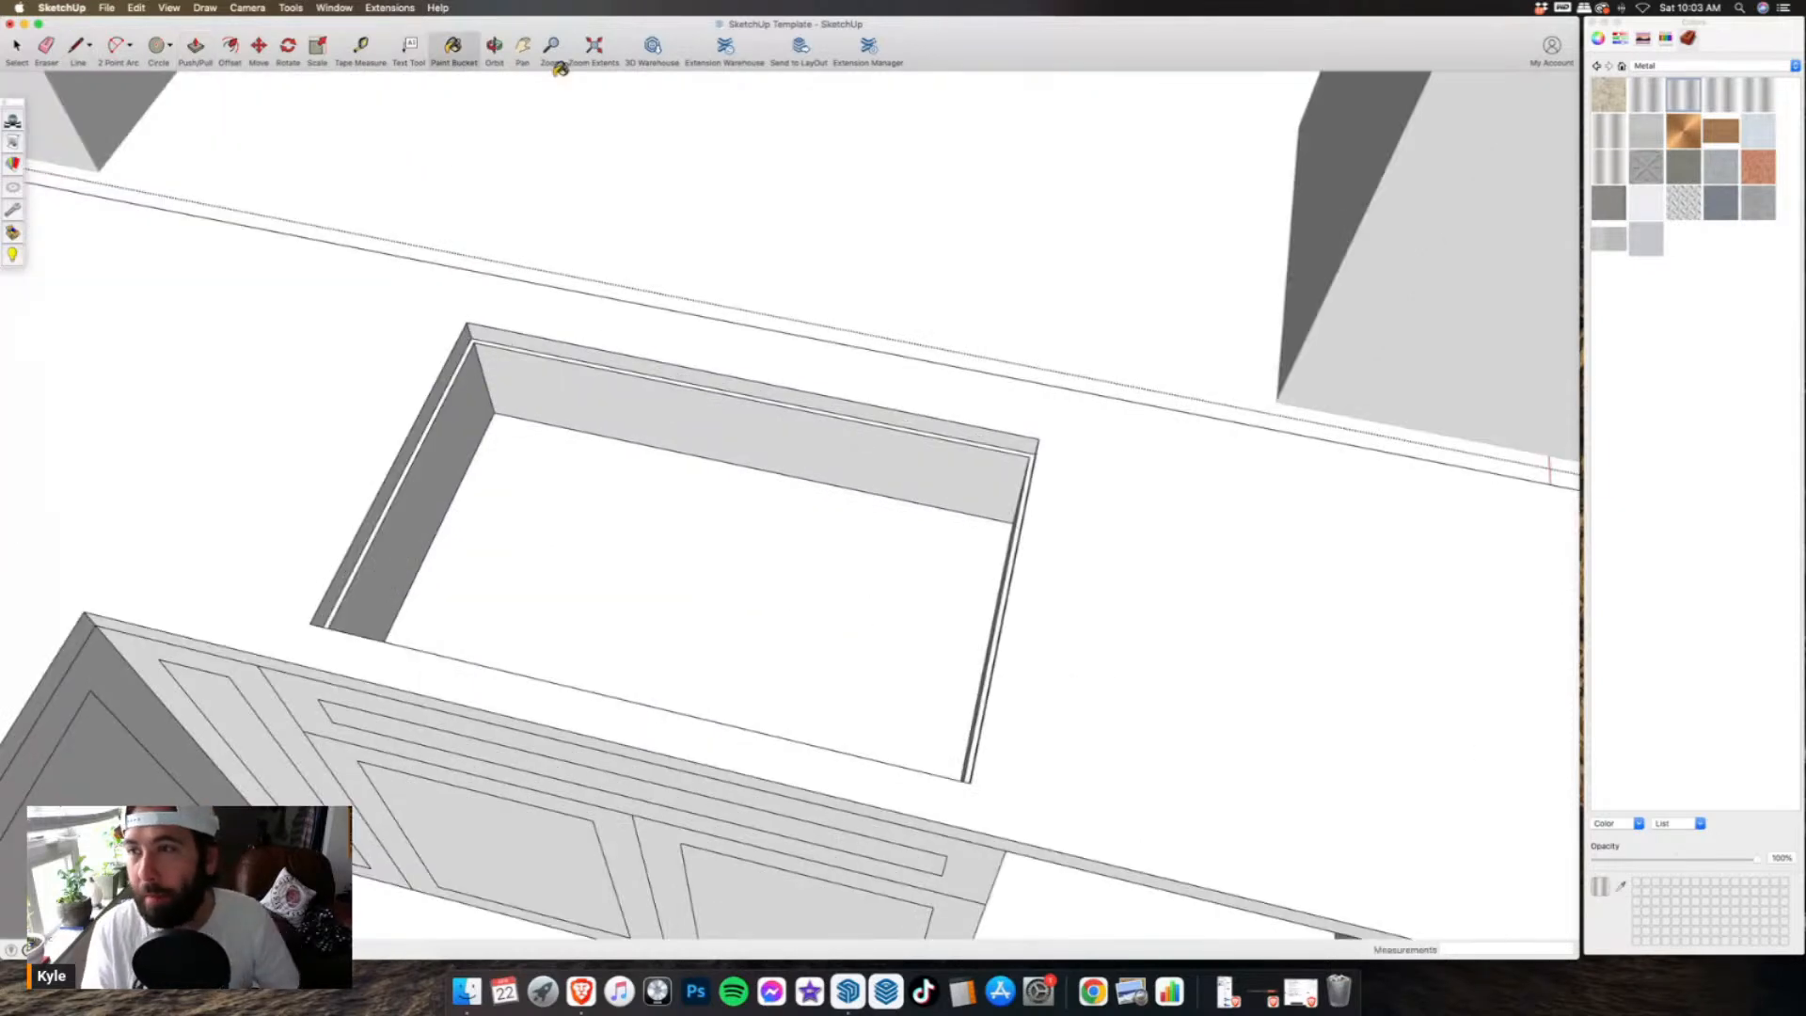
scroll(656, 381, "down", 3)
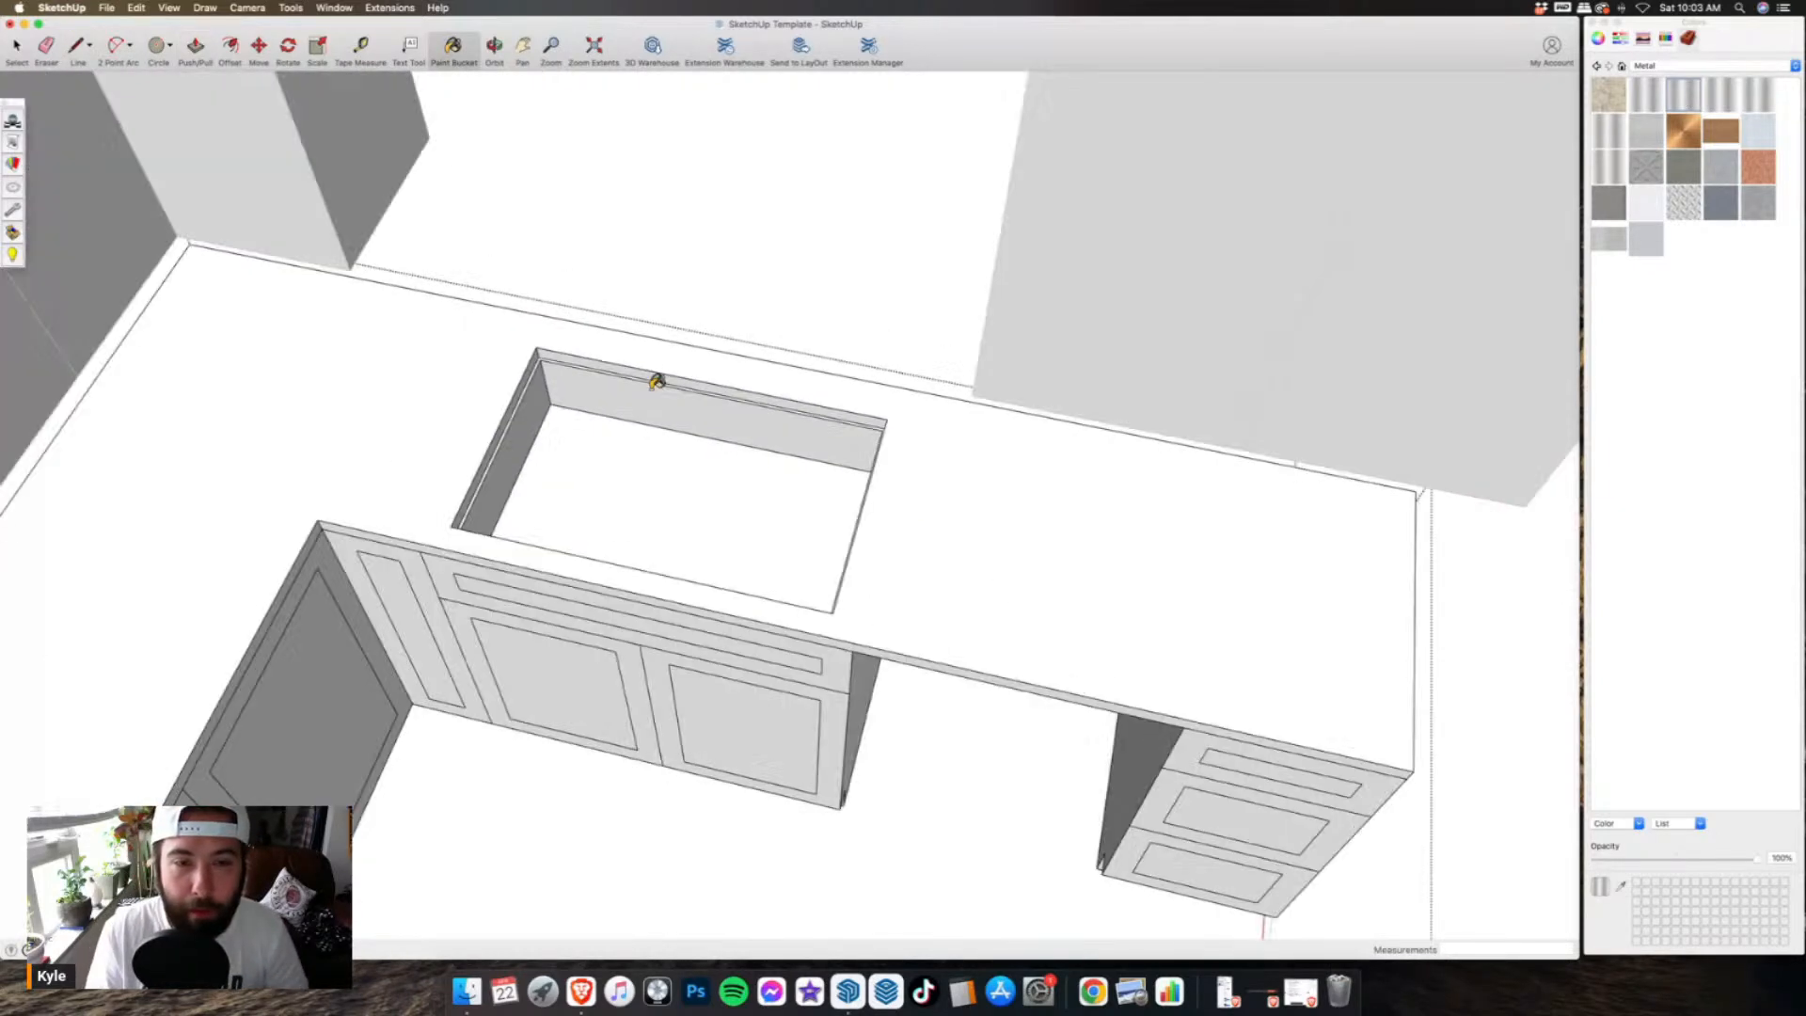
scroll(655, 381, "down", 5)
scroll(650, 371, "up", 5)
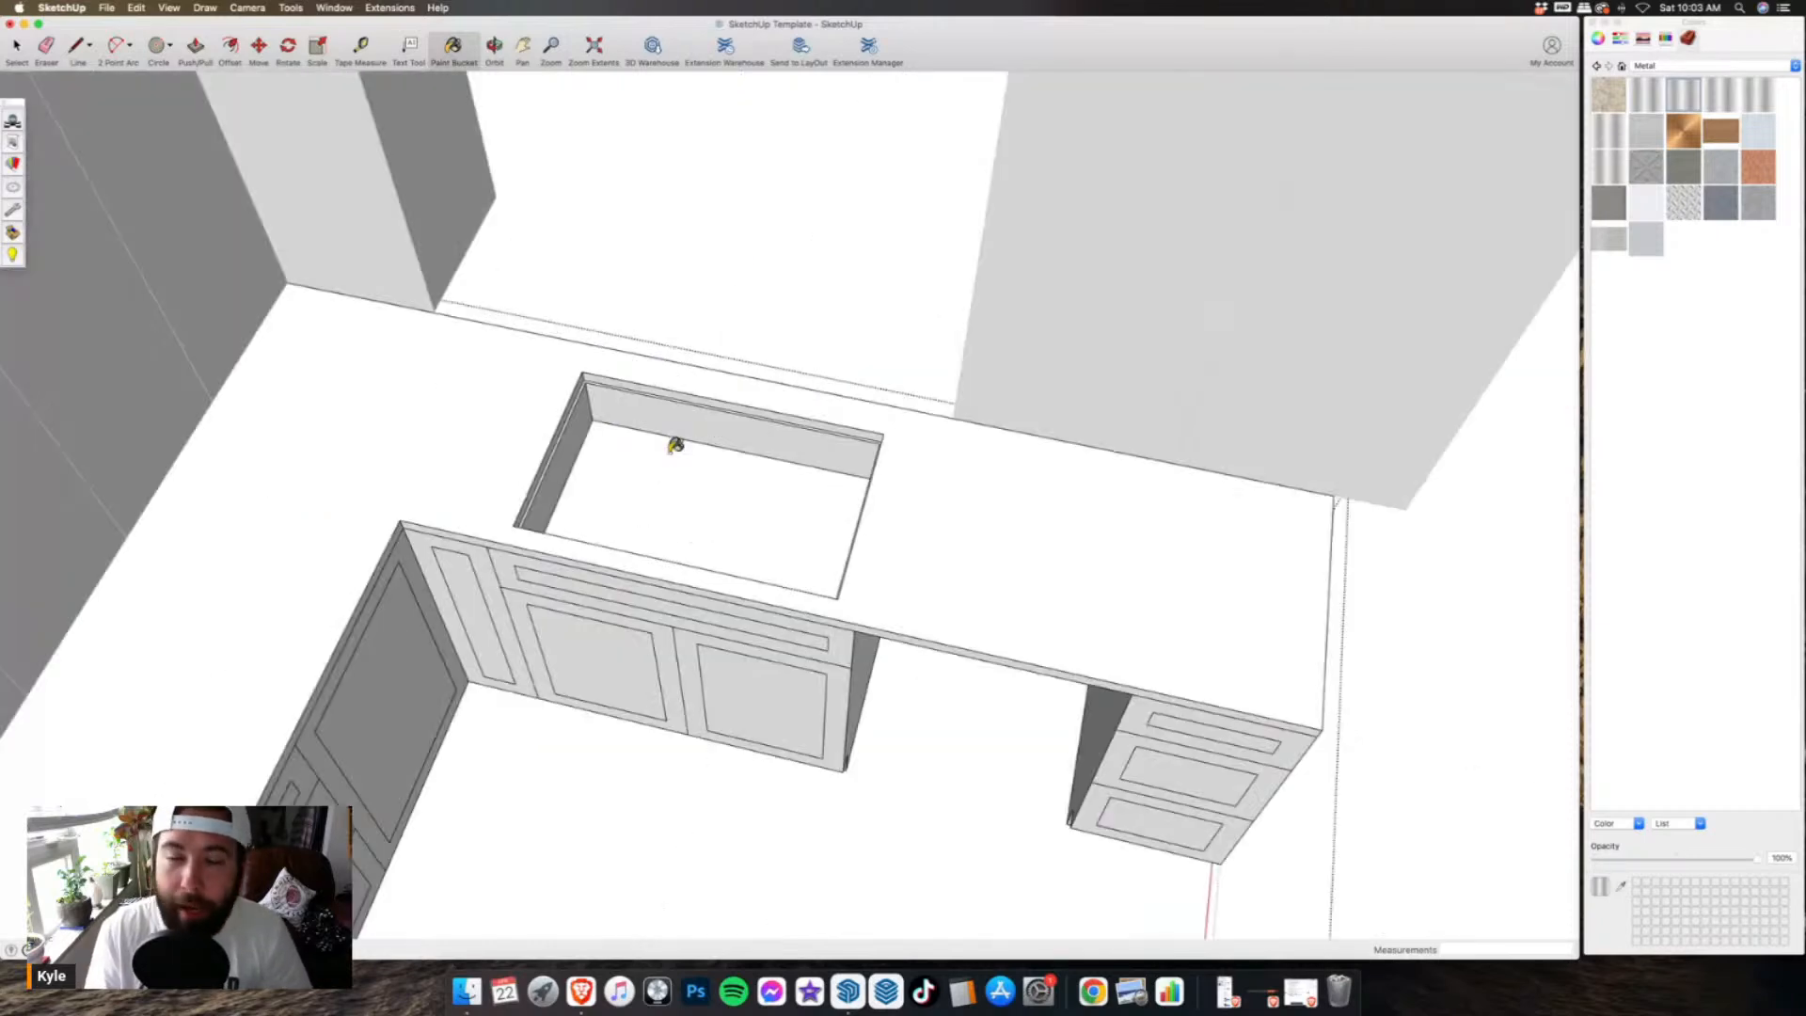
left_click(665, 456)
scroll(623, 416, "up", 3)
left_click(619, 415)
left_click(566, 420)
- Paint the narrow ledge around the basin and the remaining basin walls with the same metal material
scroll(559, 360, "up", 4)
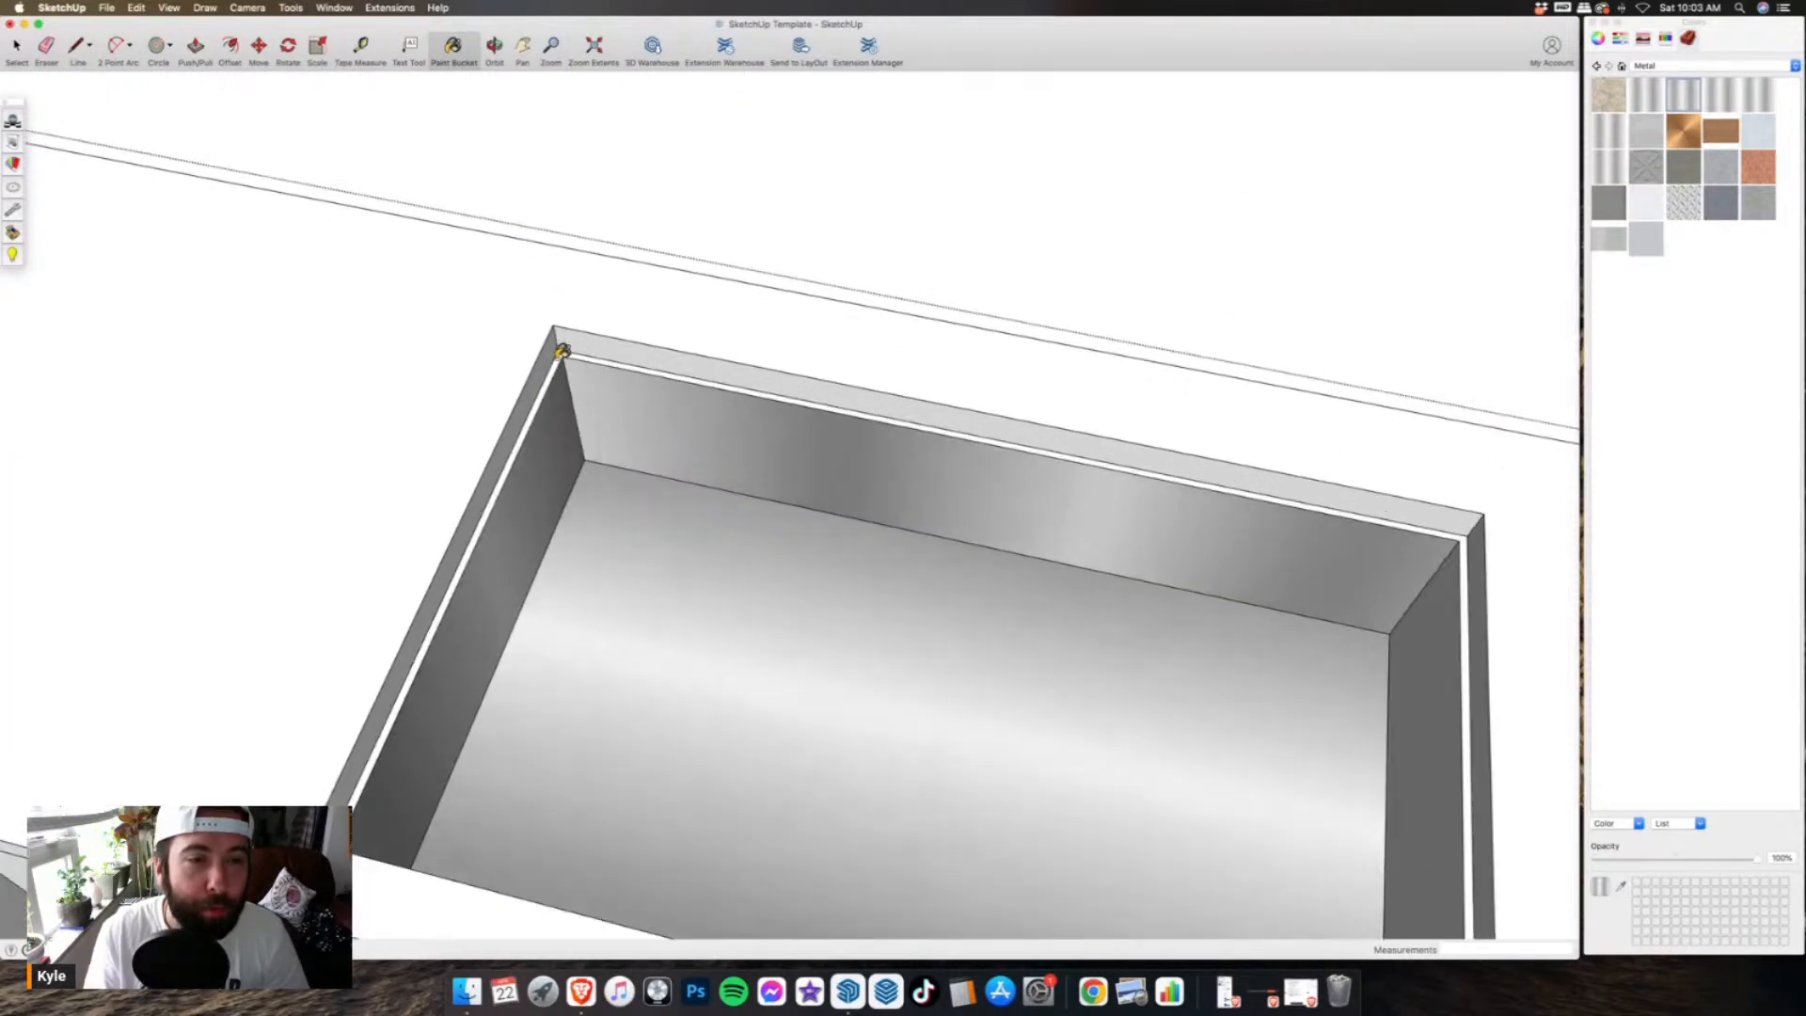
scroll(567, 348, "down", 5)
scroll(1035, 400, "up", 4)
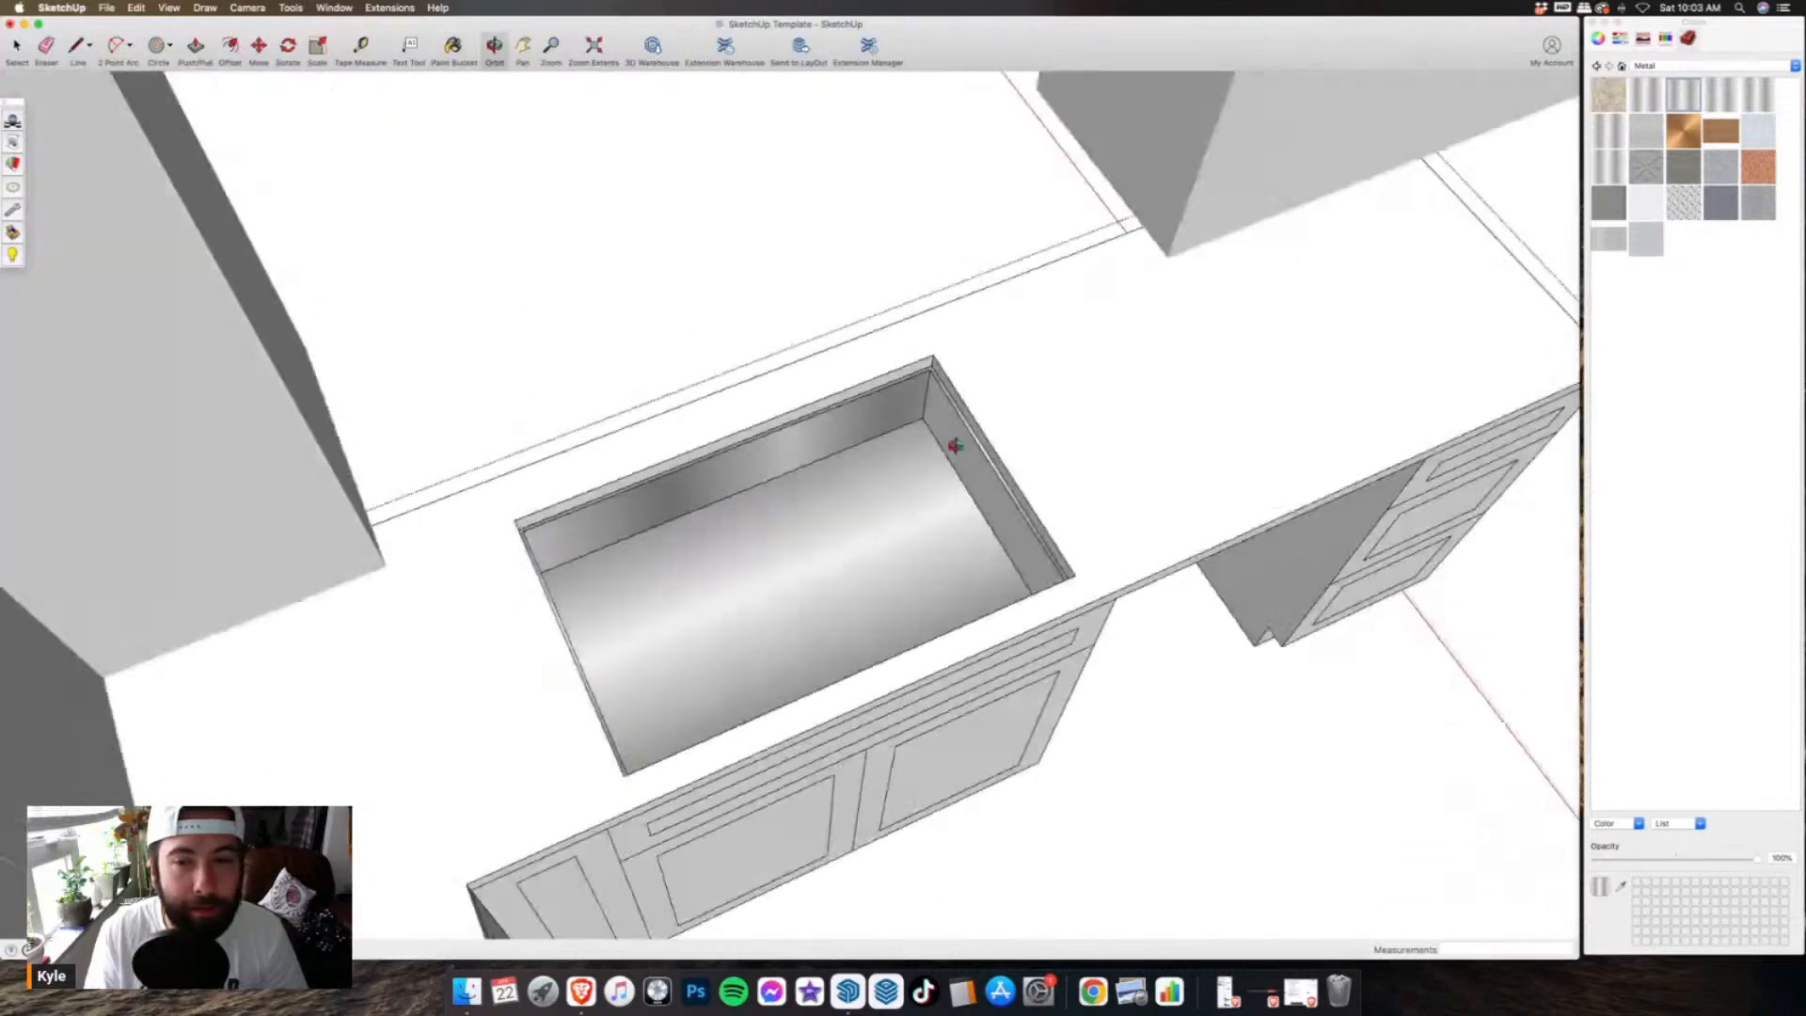
scroll(1054, 406, "up", 4)
left_click(917, 428)
middle_click_drag(917, 429, 462, 443)
left_click(1074, 425)
scroll(467, 435, "down", 5)
- Draw a vertical line up the basin's back wall between the midpoints of its bottom and top edges
middle_click_drag(778, 427, 617, 330)
scroll(630, 326, "up", 5)
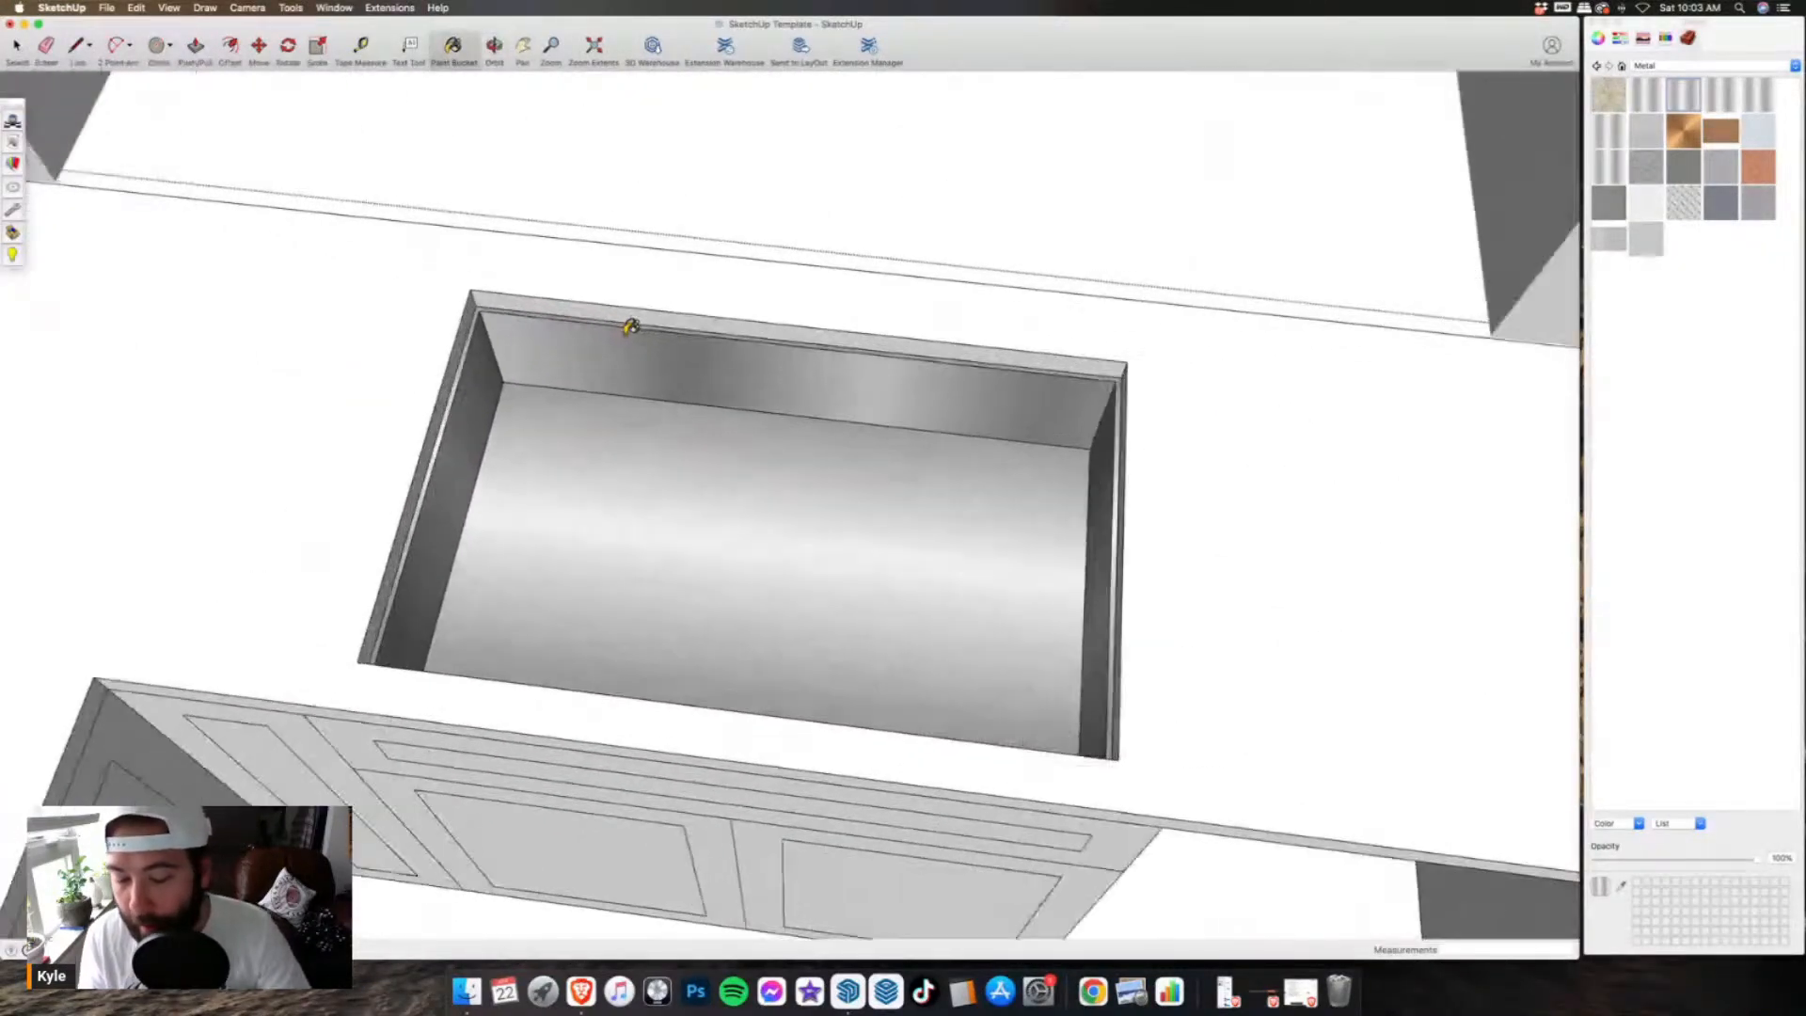
key("l")
scroll(688, 373, "down", 2)
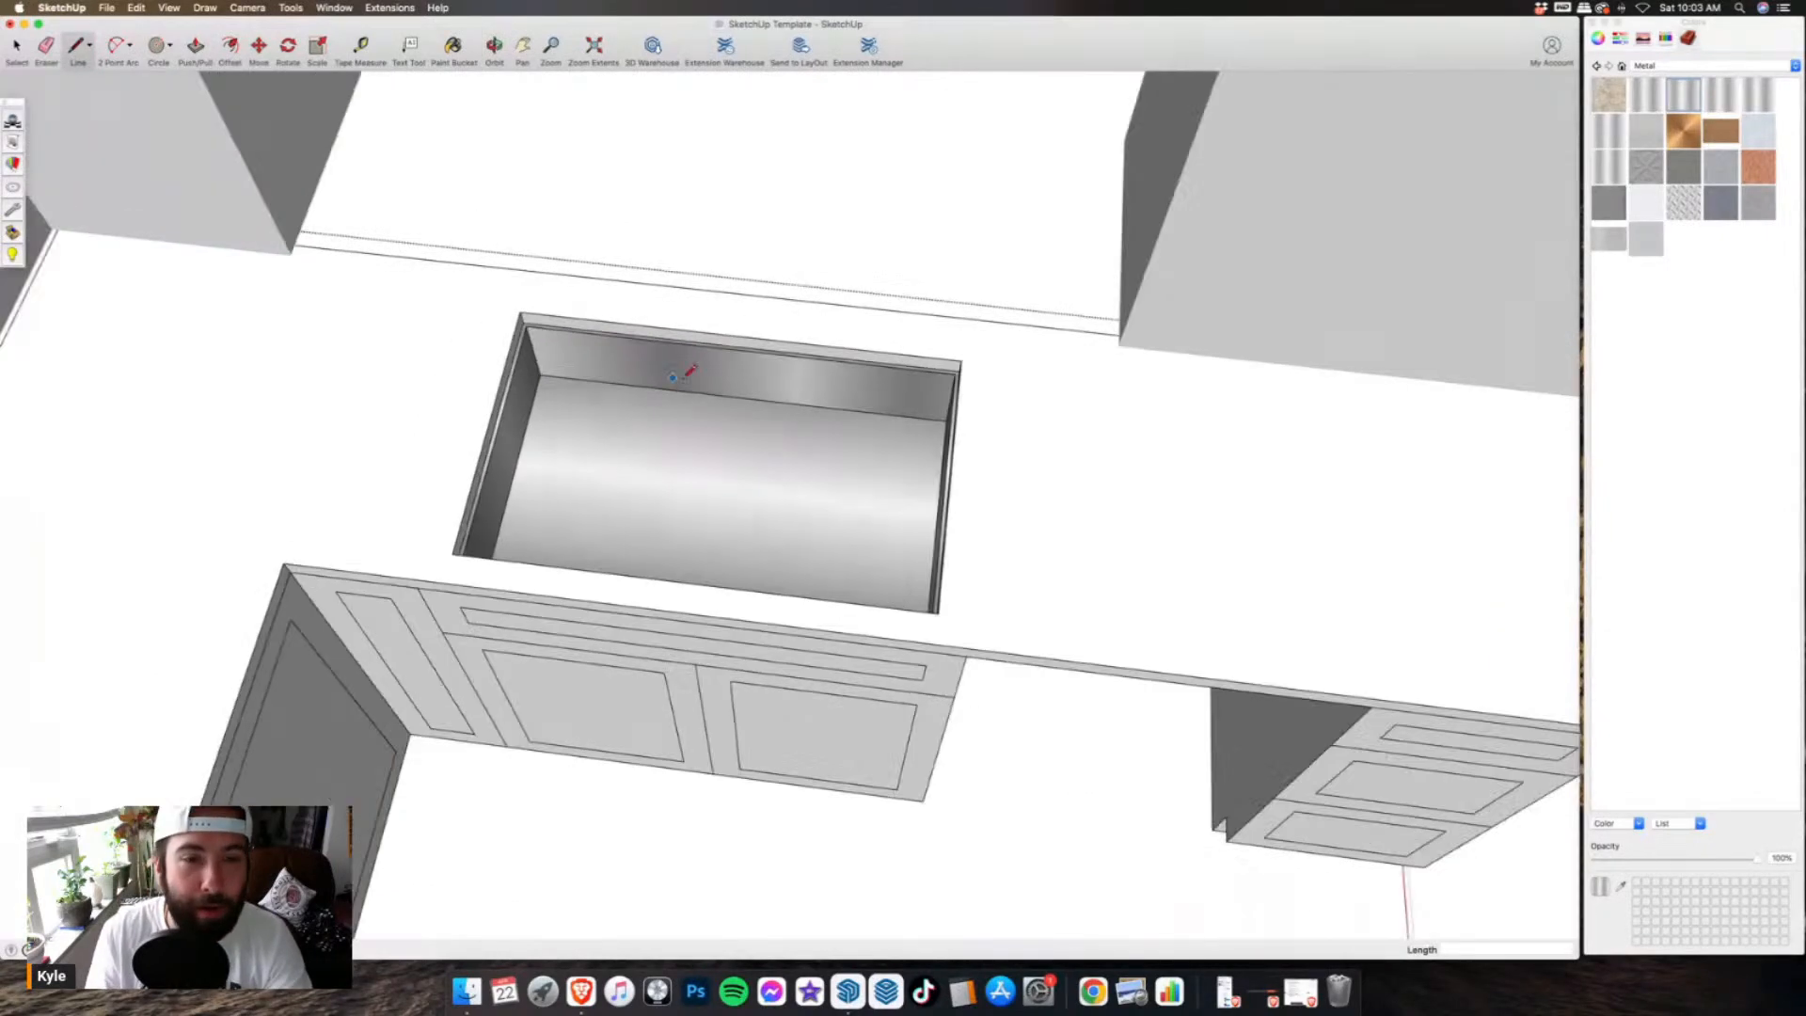
left_click(742, 397)
scroll(741, 397, "up", 3)
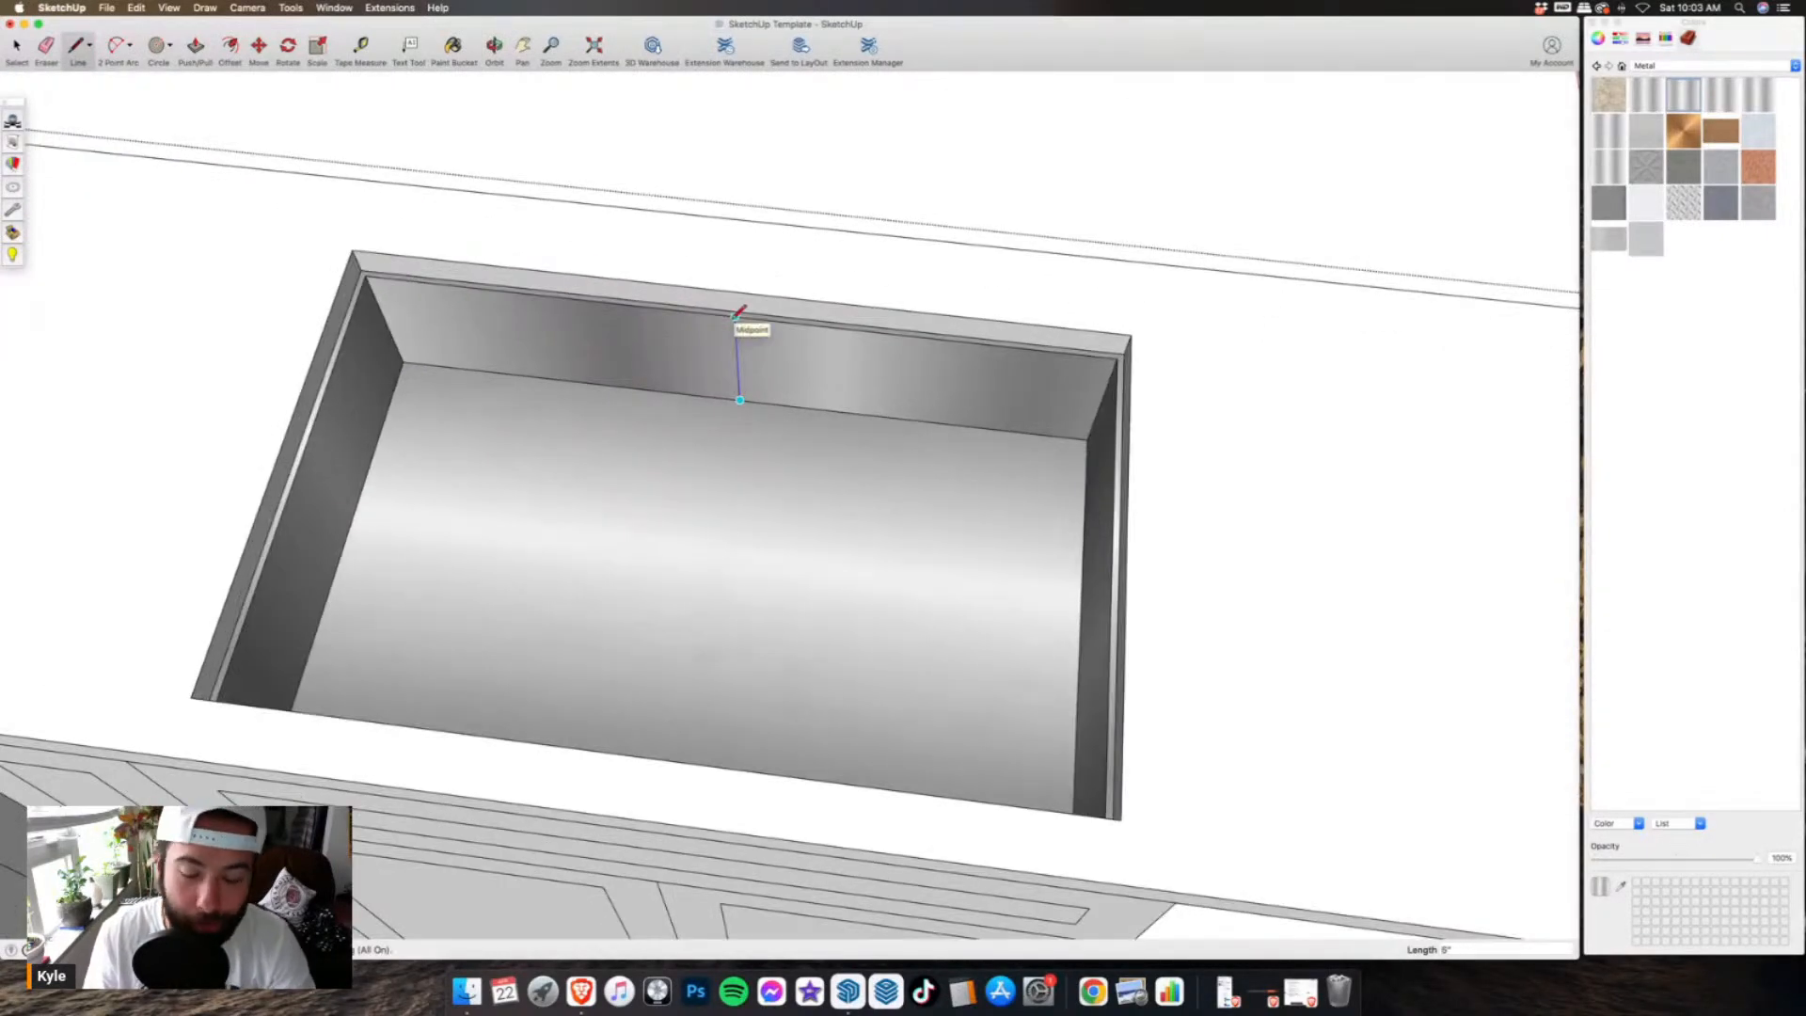
left_click(736, 316)
- Outline a narrow vertical strip centred on the back wall's middle line and erase the middle line
scroll(736, 316, "up", 2)
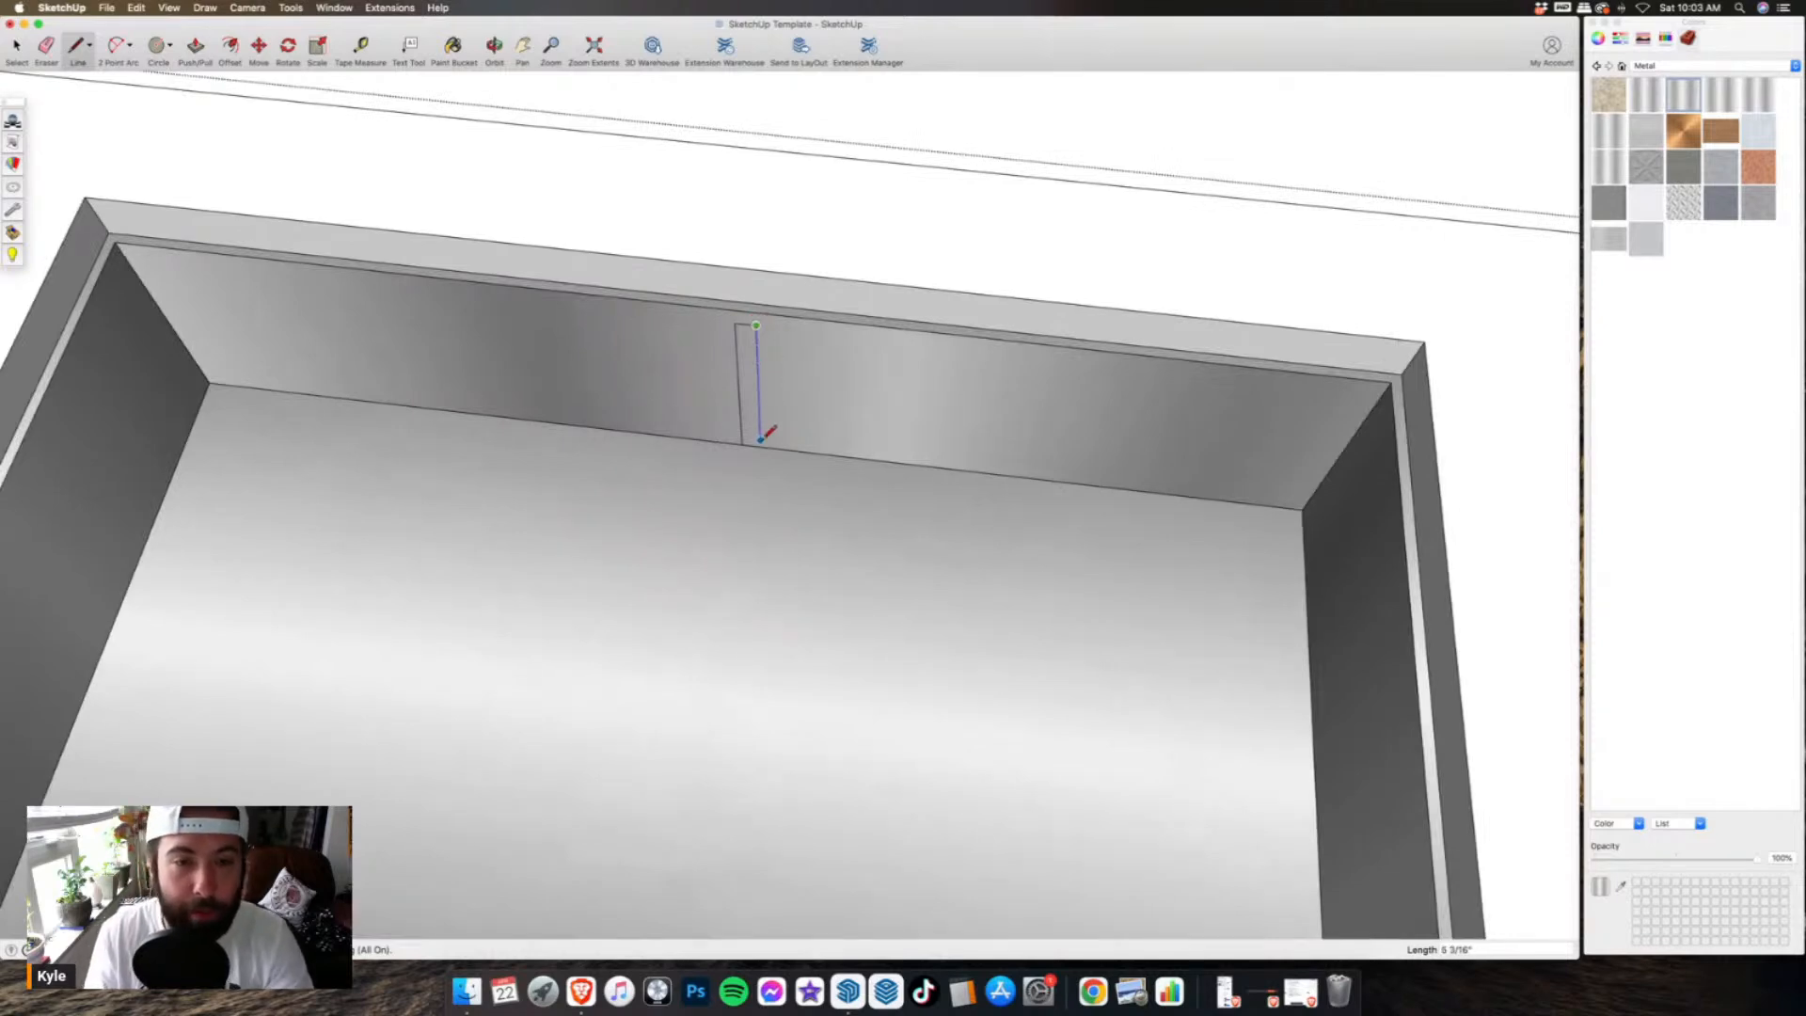
left_click(714, 320)
left_click(47, 47)
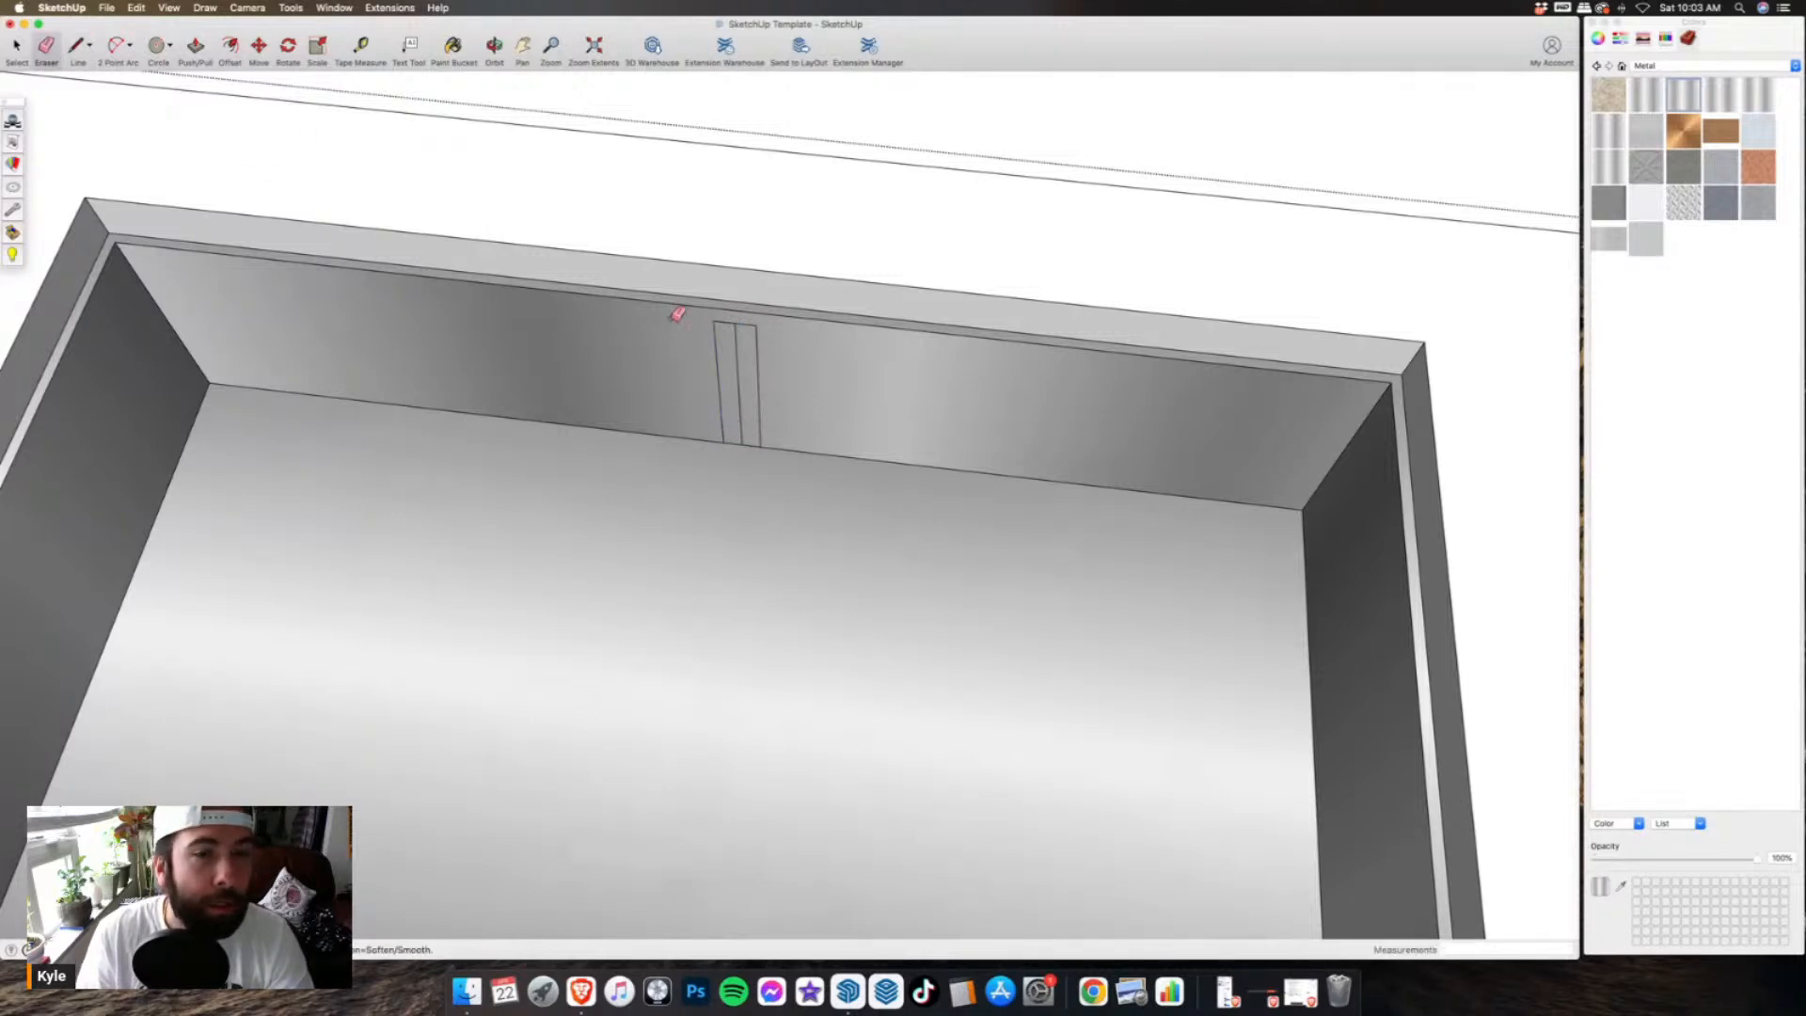
left_click(749, 363)
- Push/pull the narrow strip from the back wall to the front wall to divide the sink into two basins
left_click(196, 49)
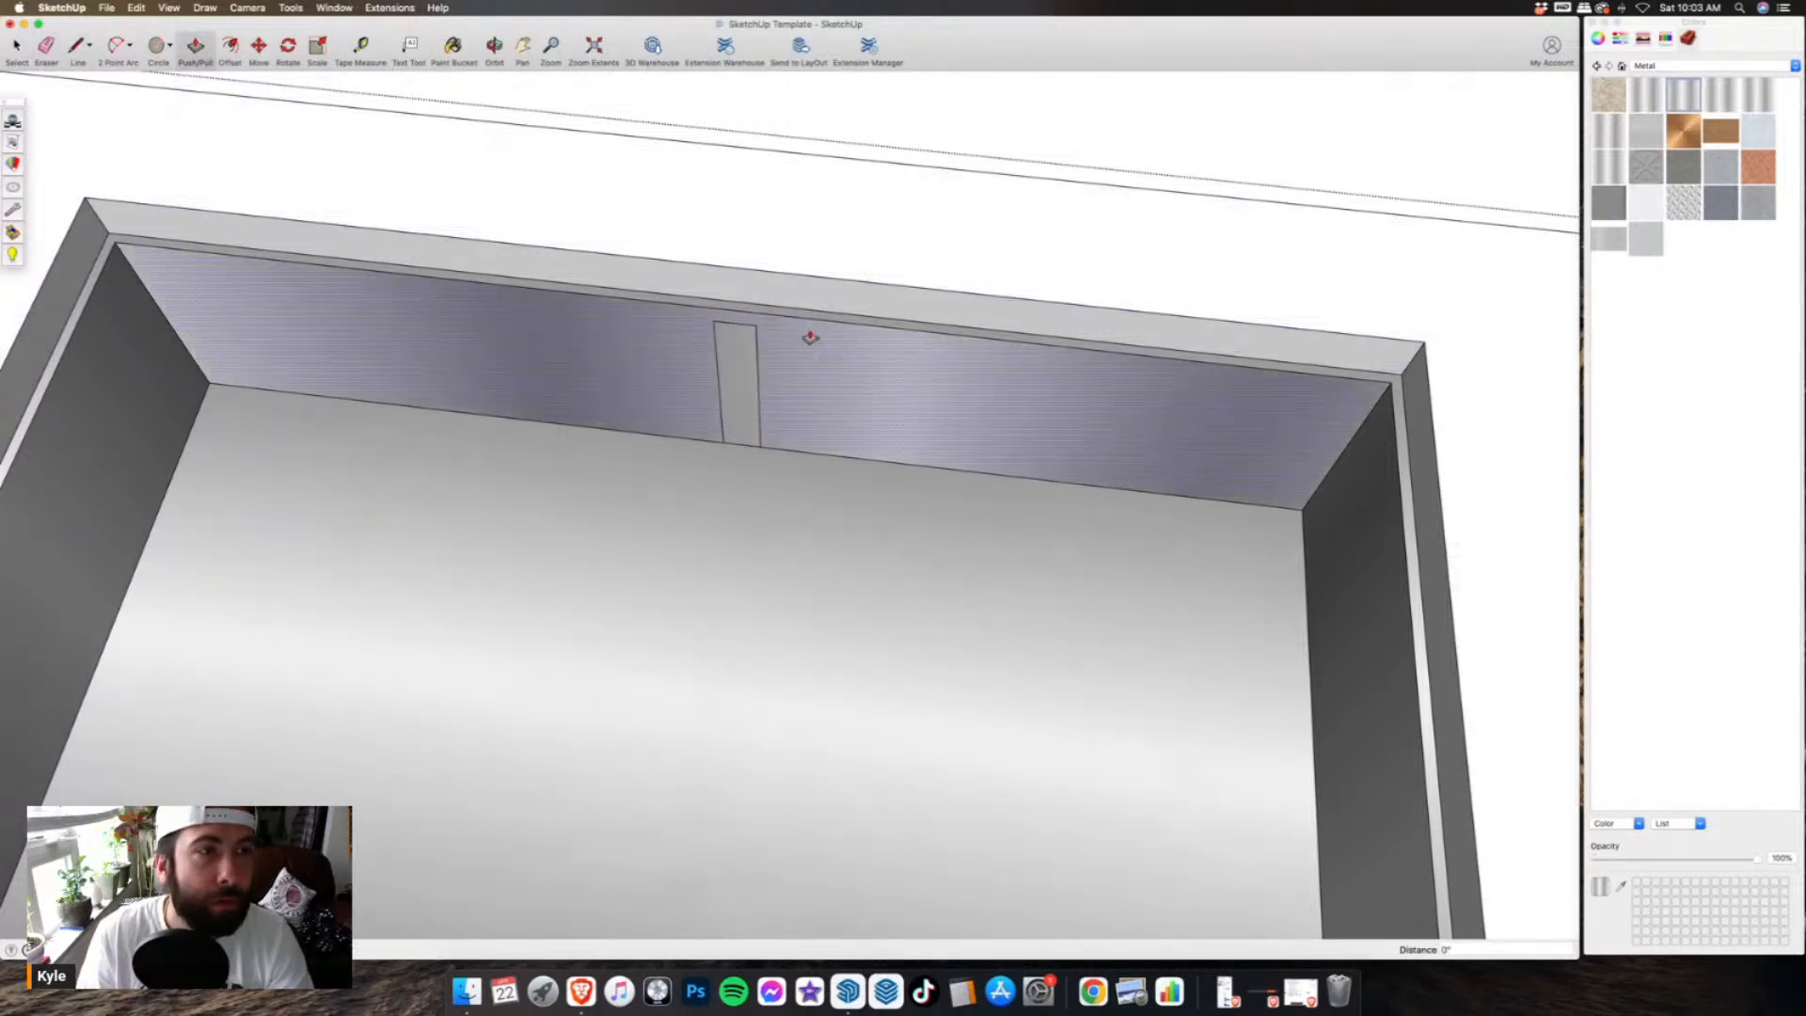
scroll(799, 338, "down", 3)
left_click(773, 356)
scroll(869, 399, "down", 2)
middle_click_drag(925, 417, 846, 501)
scroll(702, 440, "up", 3)
left_click(410, 202)
- Draw two corner-to-corner diagonals on the floor of the right-hand basin to locate its centre
scroll(811, 435, "down", 3)
scroll(846, 500, "up", 1)
key("l")
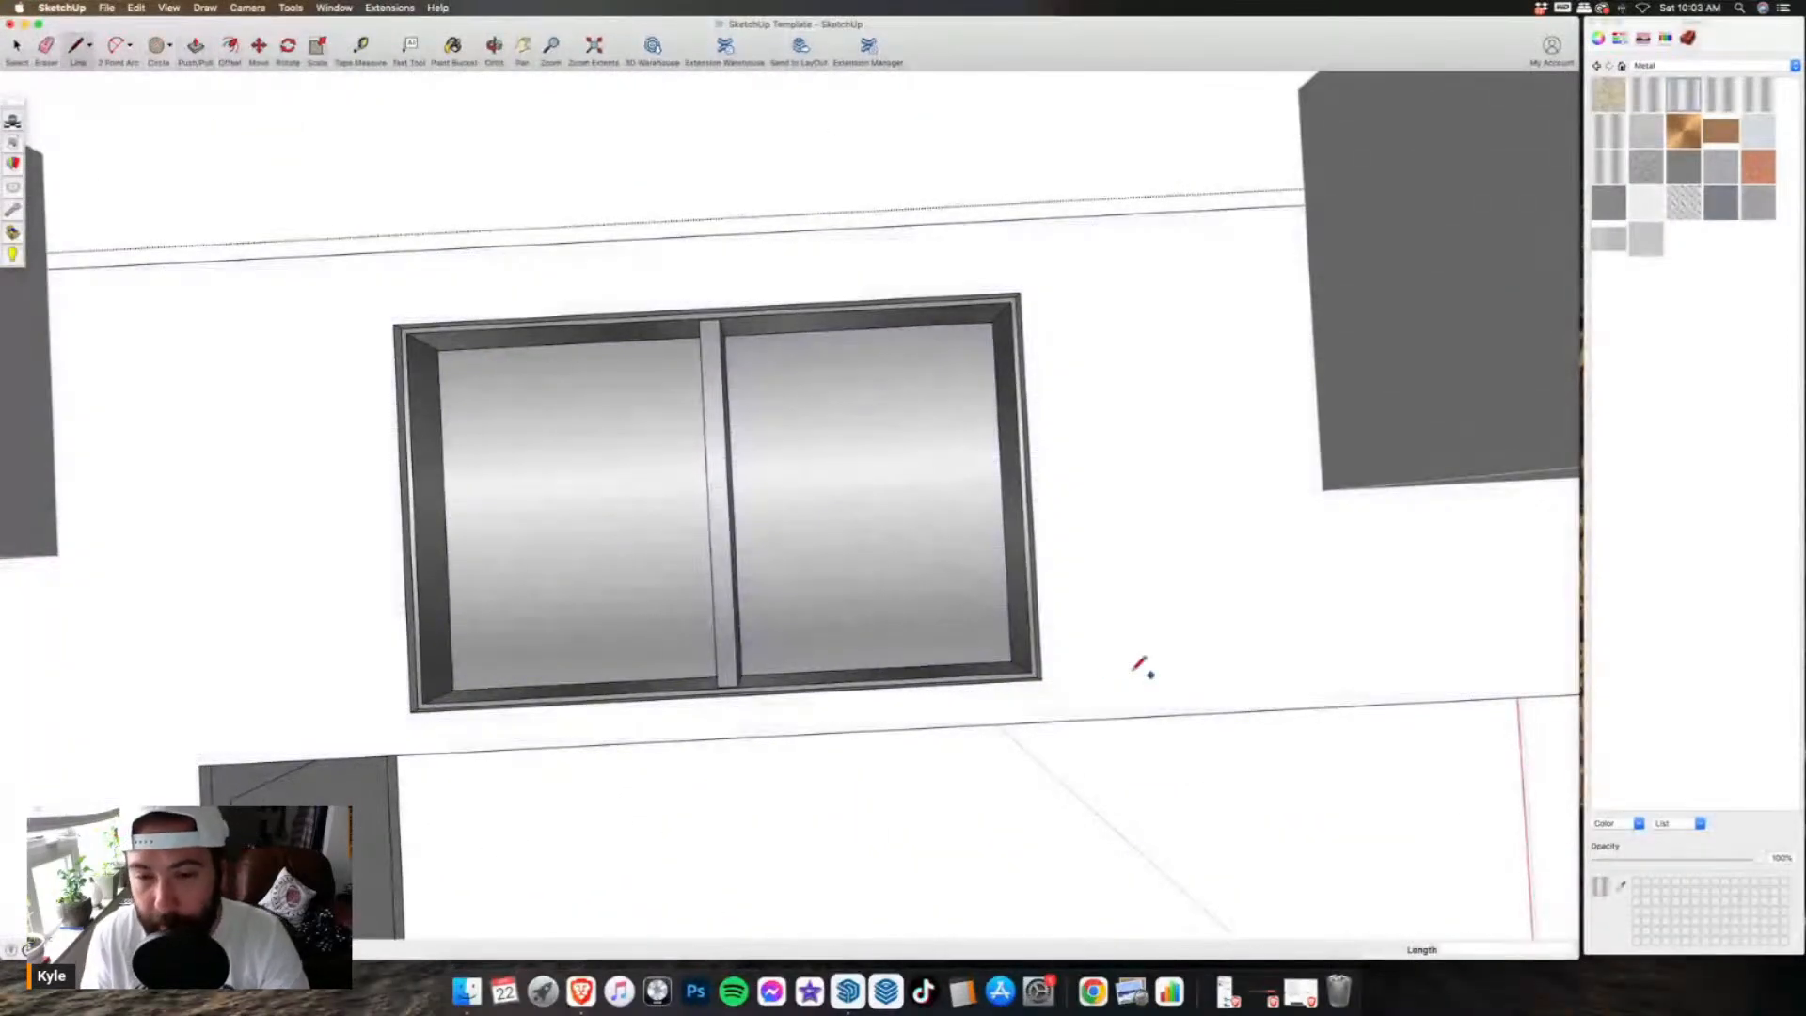
scroll(997, 602, "up", 1)
left_click(1014, 674)
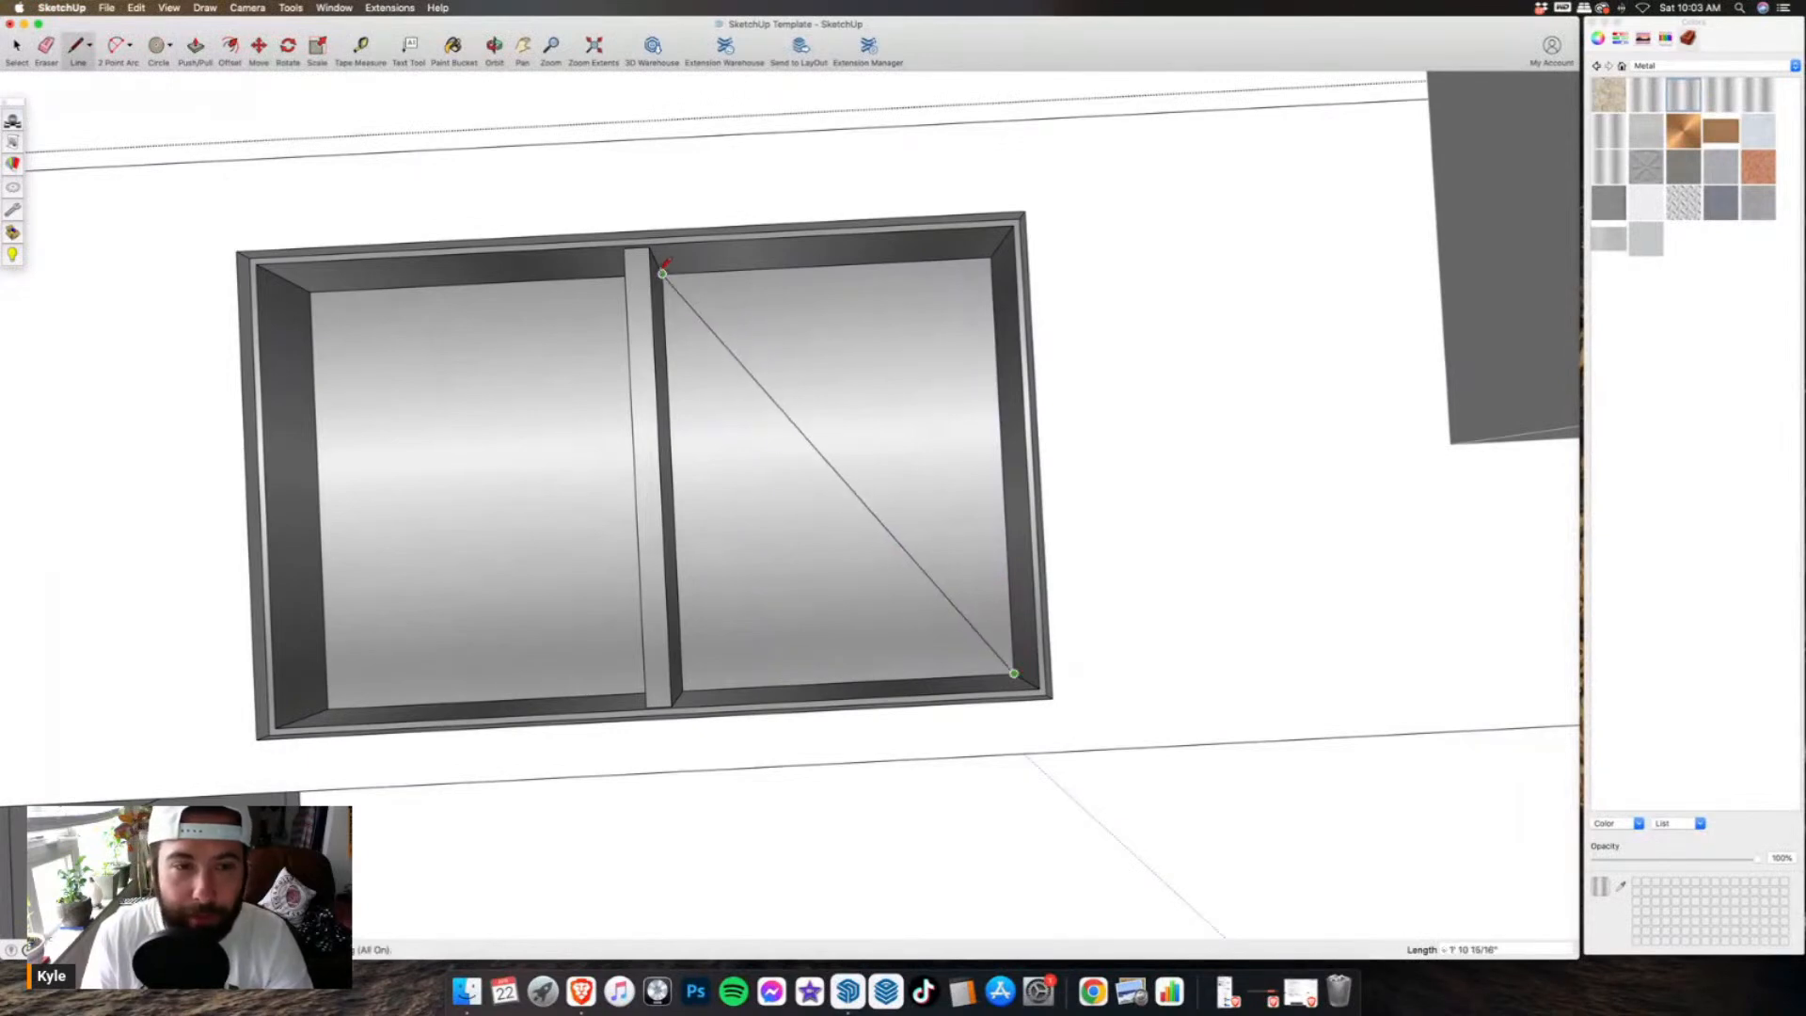
left_click(671, 680)
left_click(991, 261)
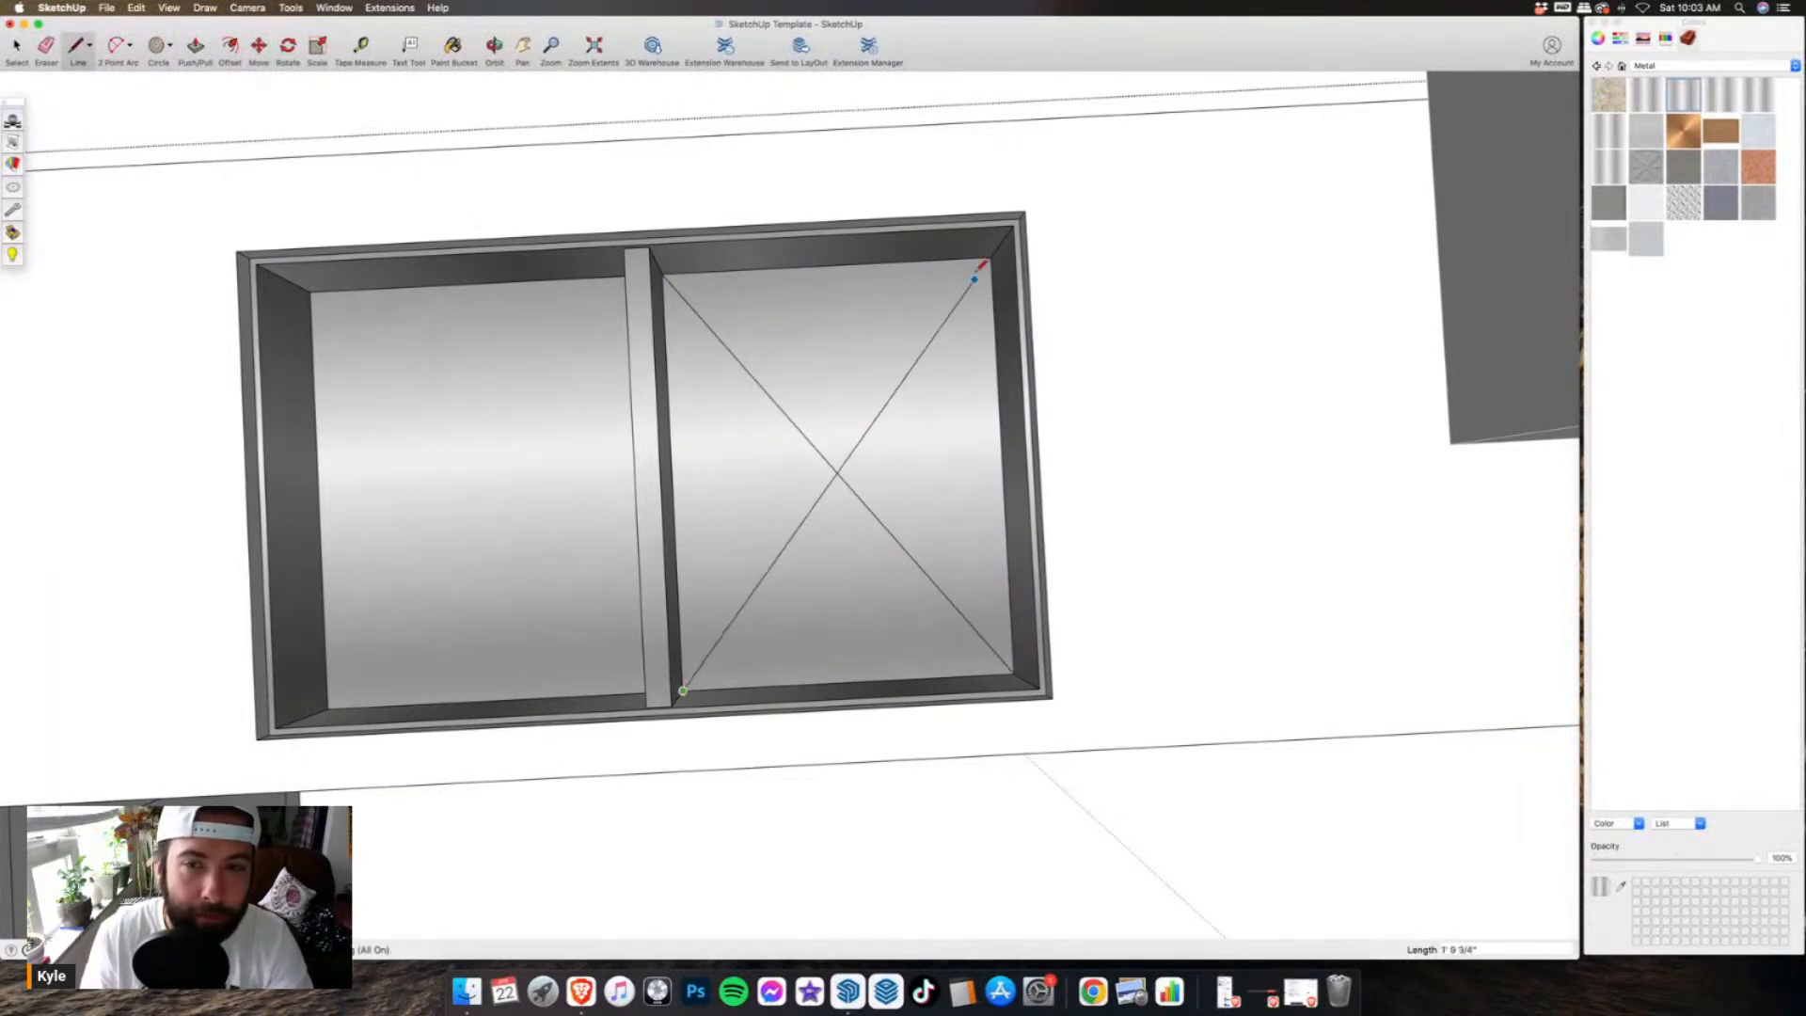
- Draw two corner-to-corner diagonals on the floor of the left-hand basin to locate its centre
scroll(1219, 519, "down", 3)
scroll(698, 467, "up", 2)
left_click(620, 372)
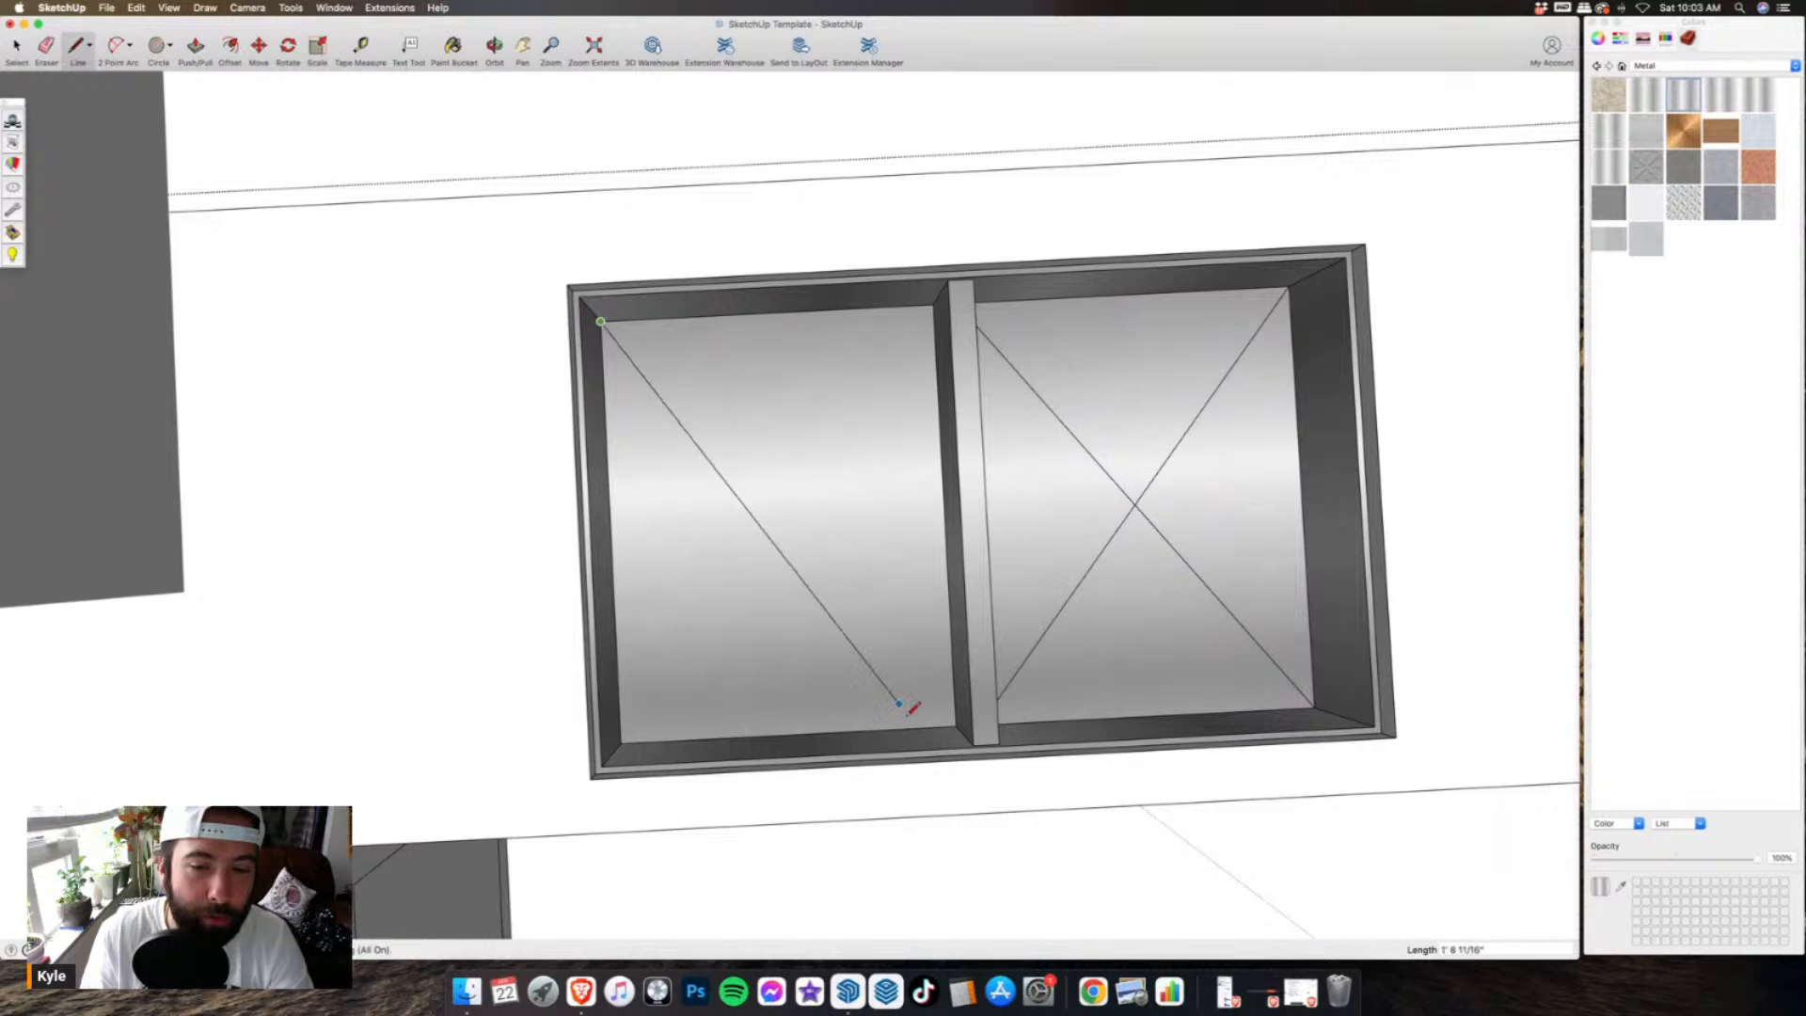
left_click(621, 742)
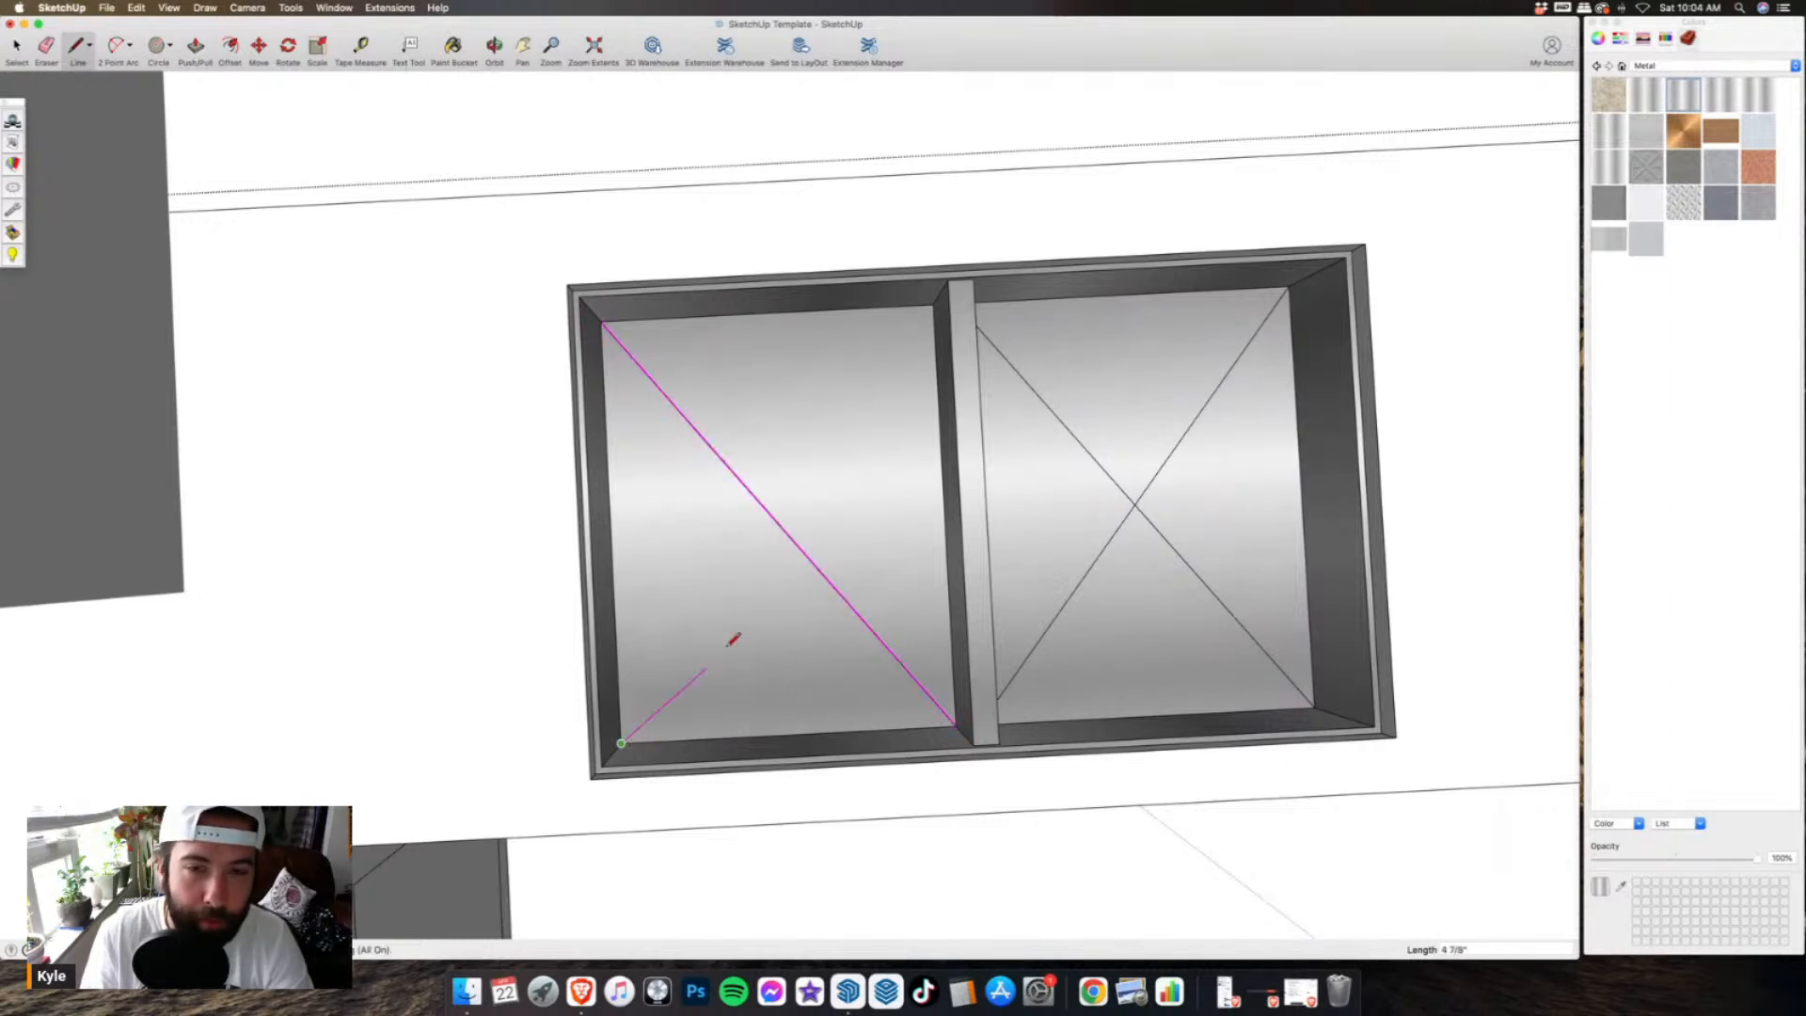
left_click(937, 303)
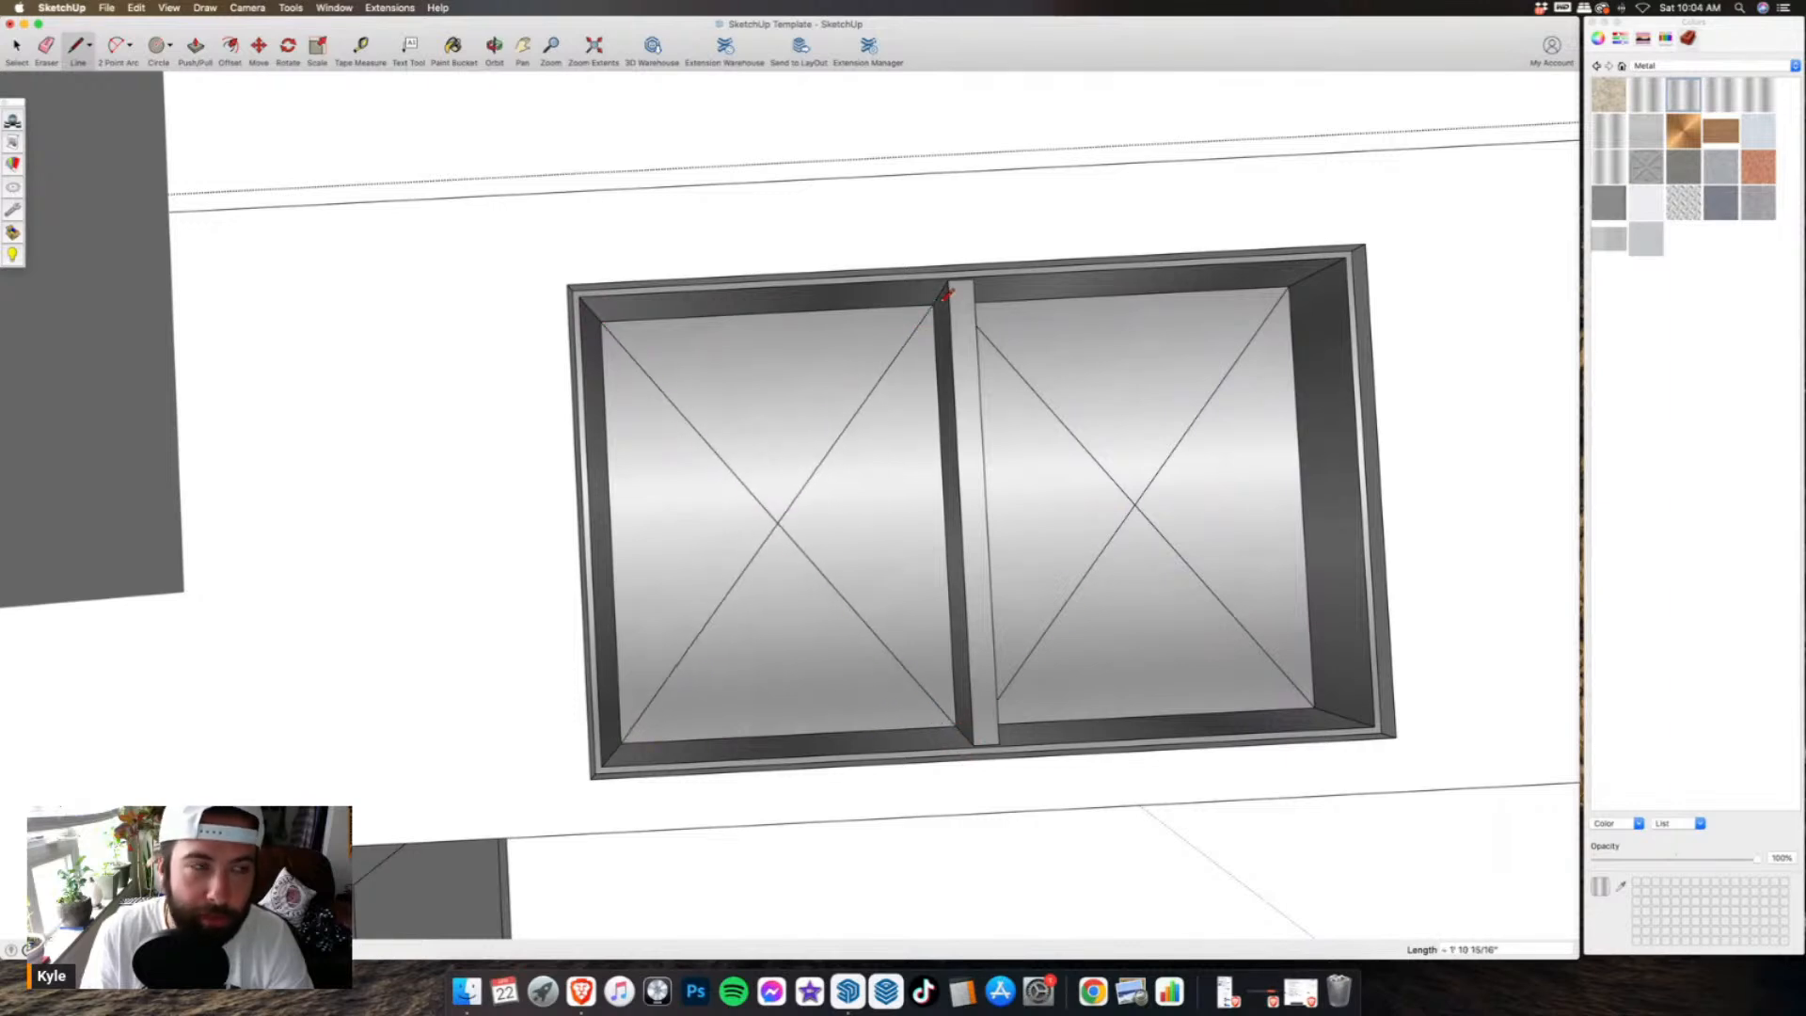
- Draw a drain circle with a 1 1/2" radius at the diagonals' crossing point in each basin
left_click(157, 47)
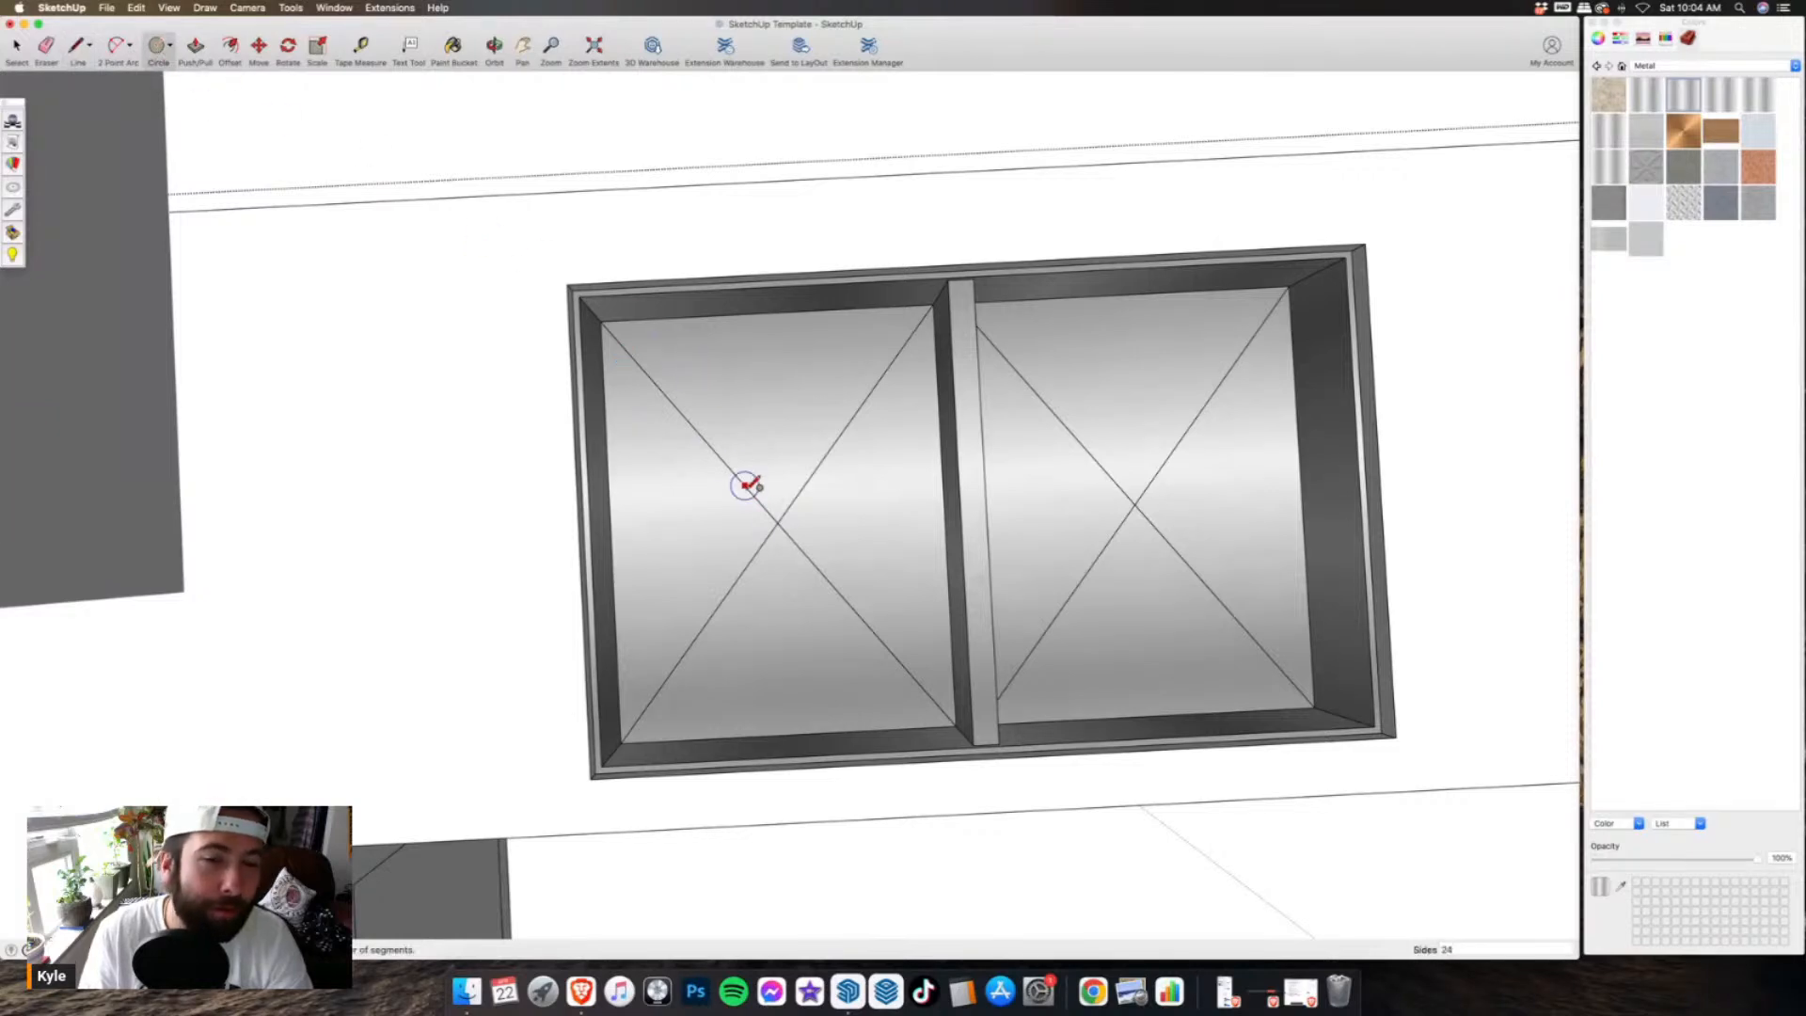
left_click(777, 522)
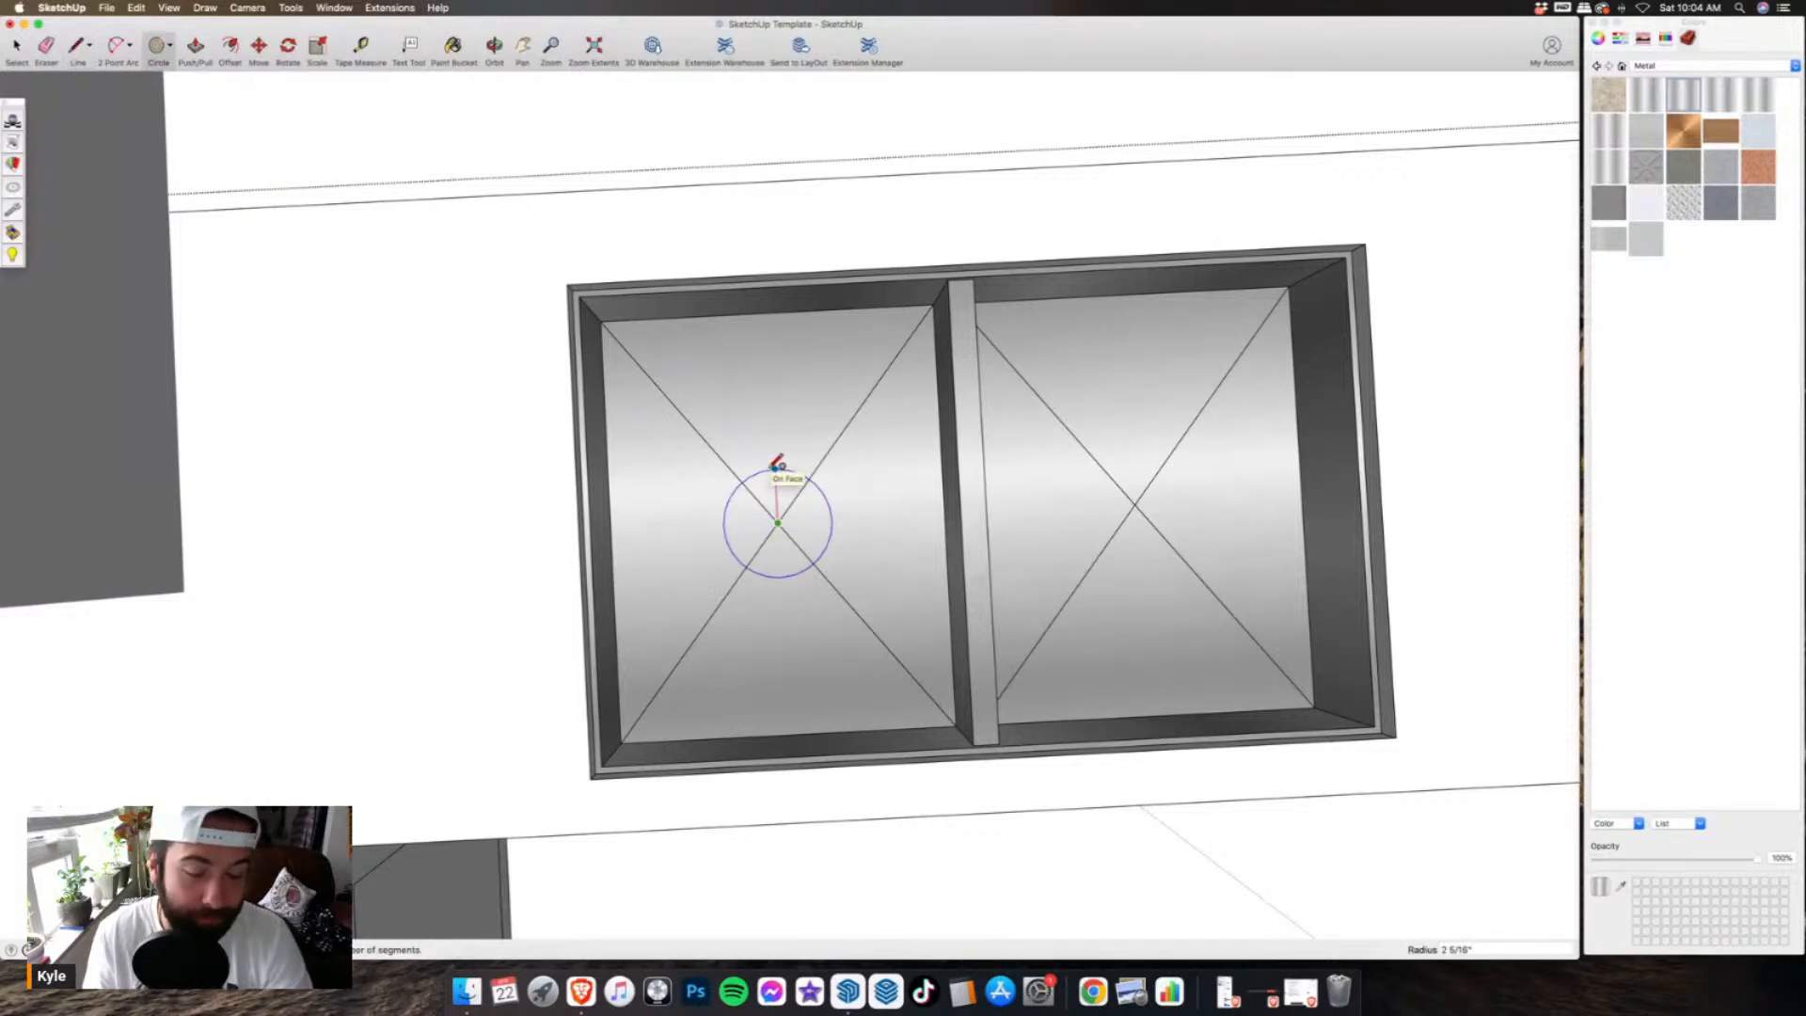
key("Return")
left_click(1137, 506)
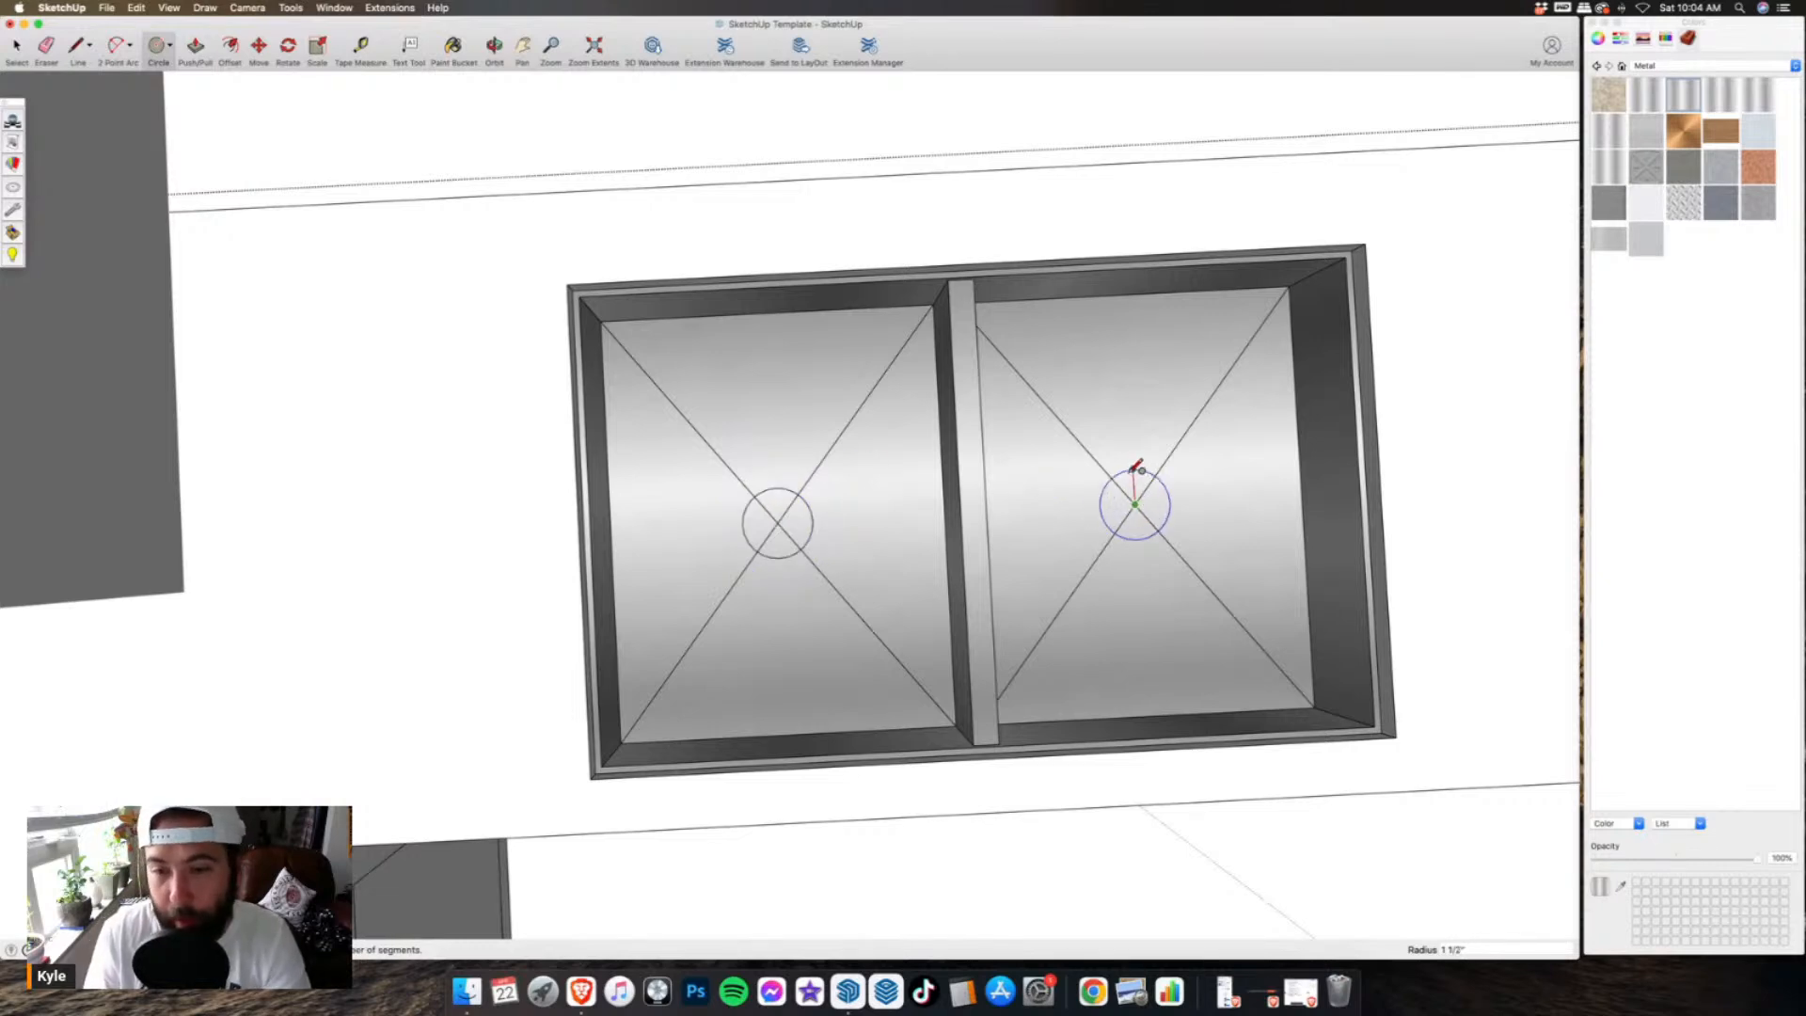
key("Return")
- Erase the diagonal segments inside both drain circles
key("e")
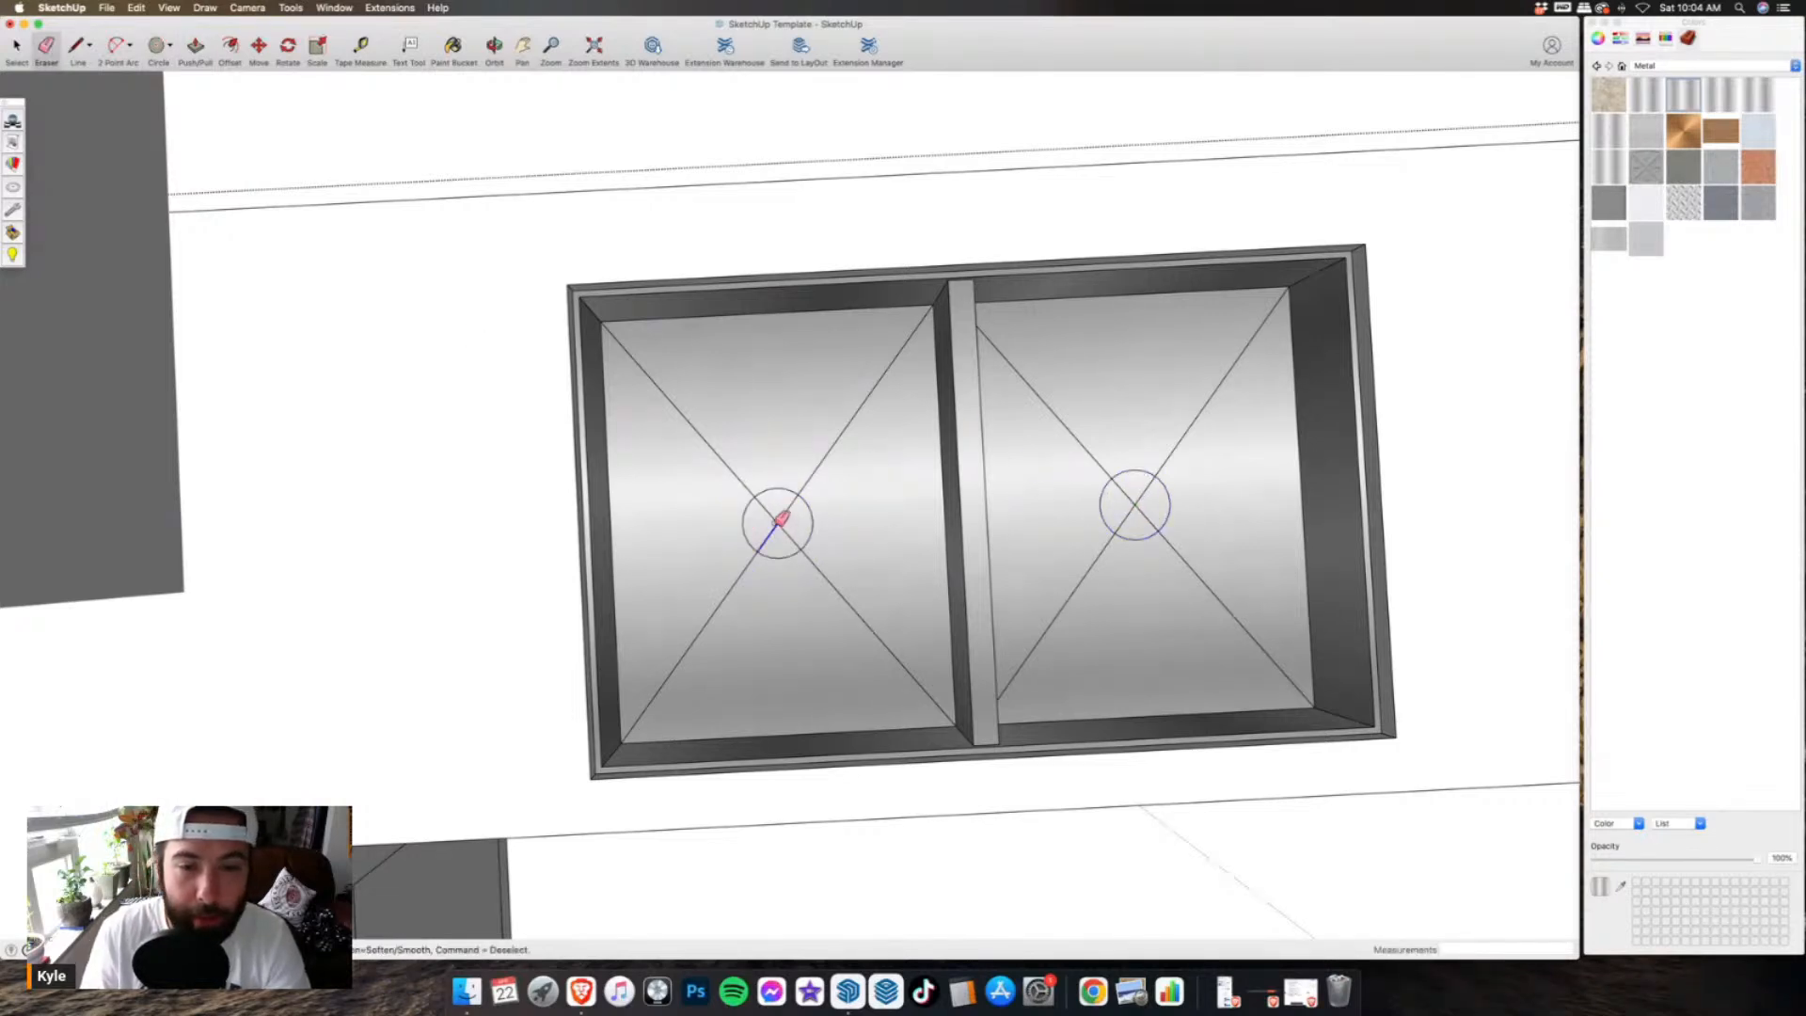
left_click_drag(791, 524, 786, 527)
left_click_drag(1141, 504, 1131, 501)
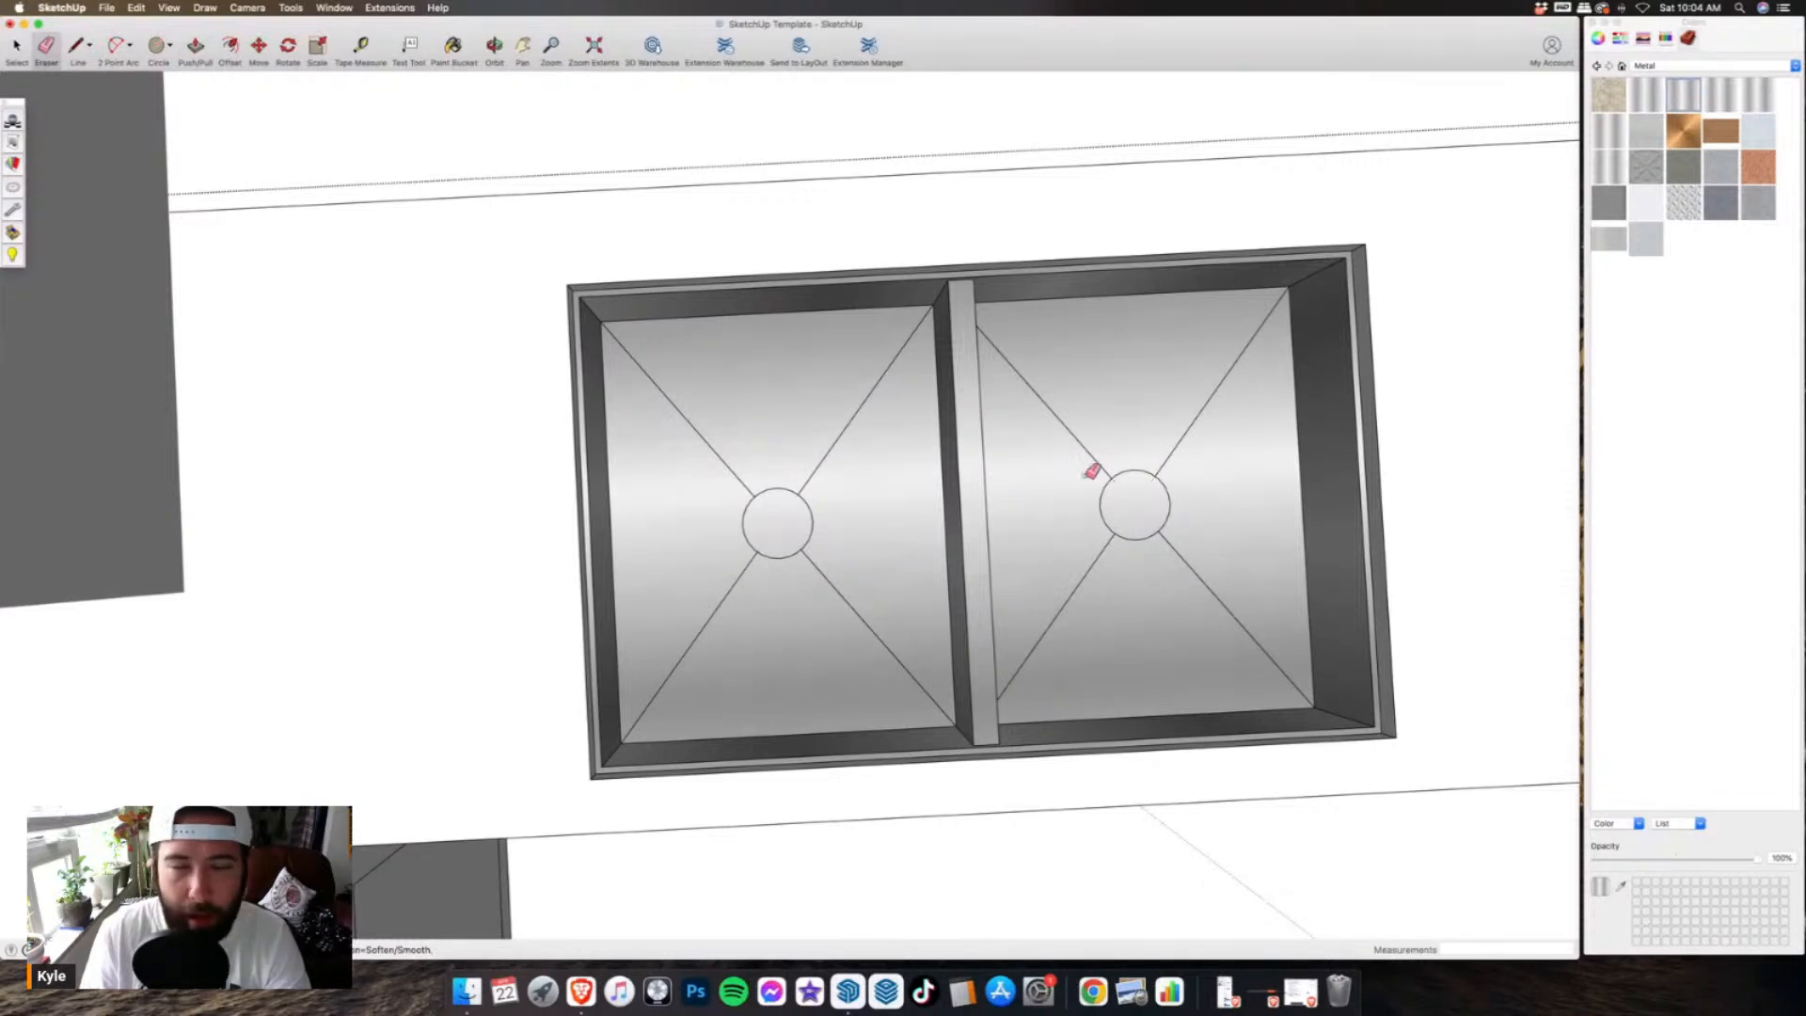
- Offset both drain circles inward by the same small distance to form the drain rims
left_click(231, 50)
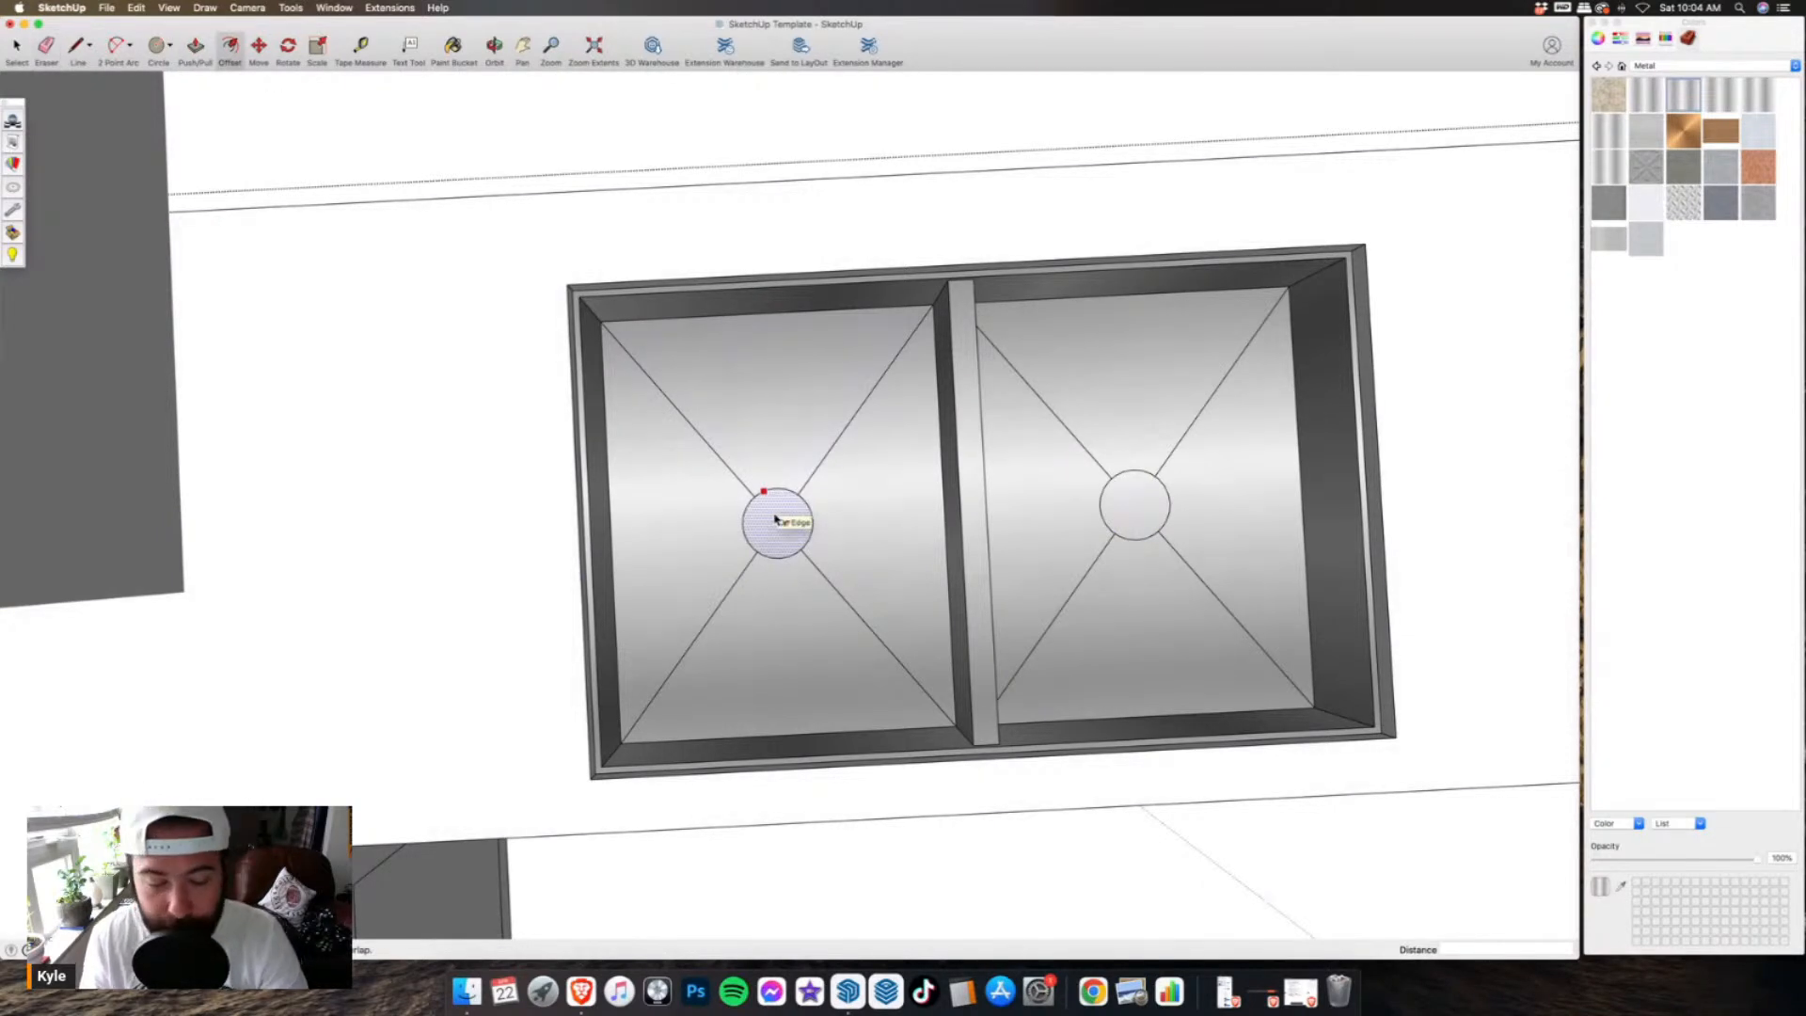
key("Return")
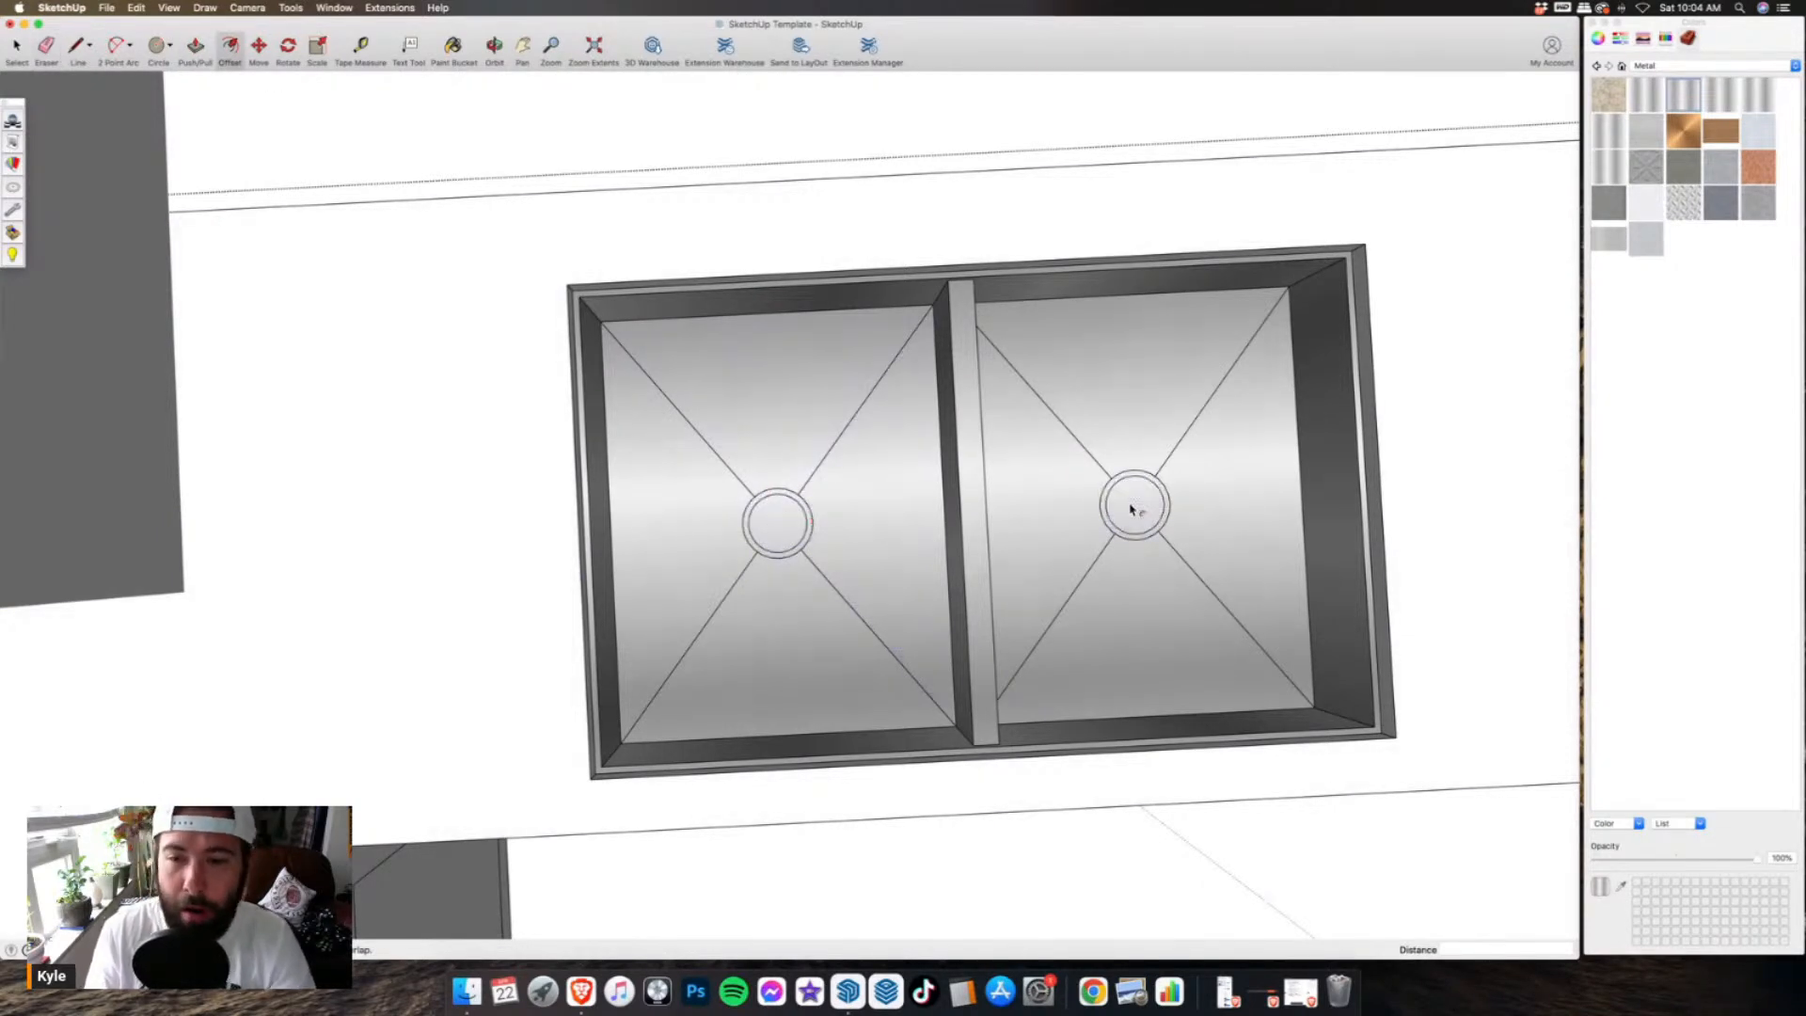
double_click(1130, 509)
scroll(832, 511, "down", 5)
middle_click_drag(941, 555, 750, 379)
key("space")
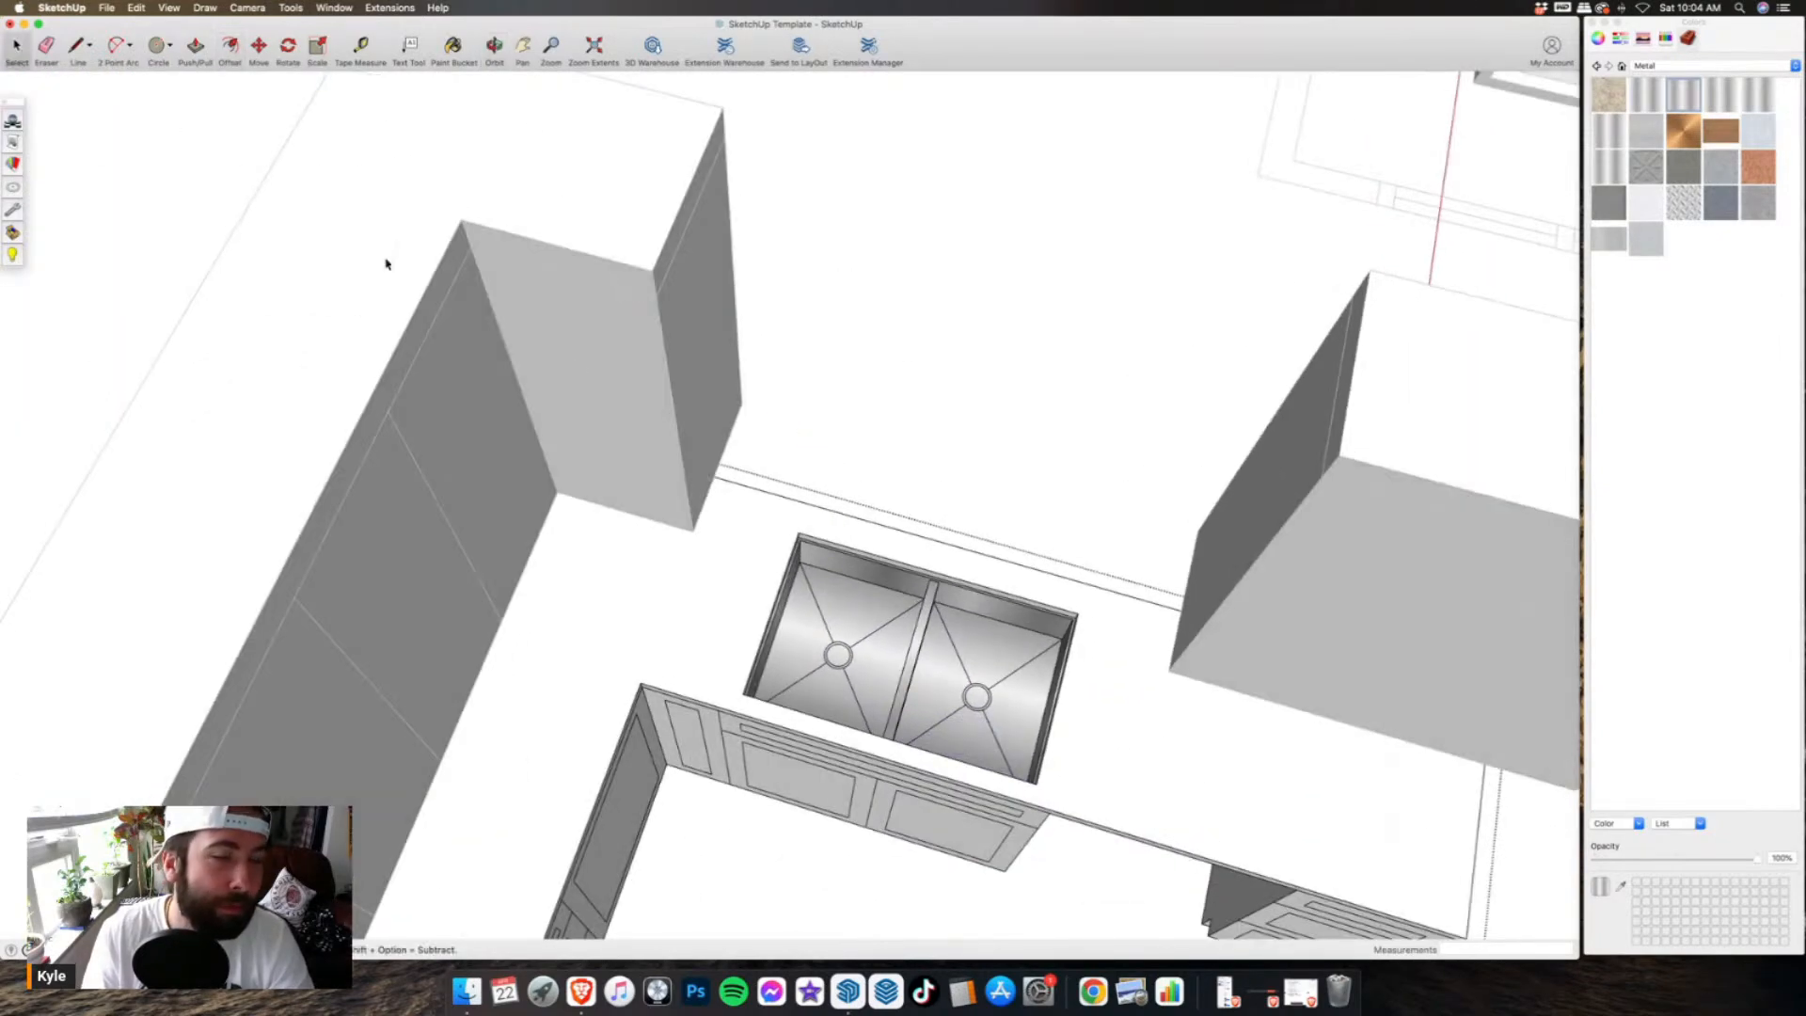
- Move the perimeter cabinets, countertop and sink together from the base's back corner to the inside wall corner on the room's floor plan
scroll(645, 452, "down", 5)
scroll(647, 649, "up", 3)
middle_click_drag(648, 649, 621, 503)
scroll(794, 492, "down", 3)
middle_click_drag(794, 492, 746, 516)
scroll(790, 581, "down", 6)
key("space")
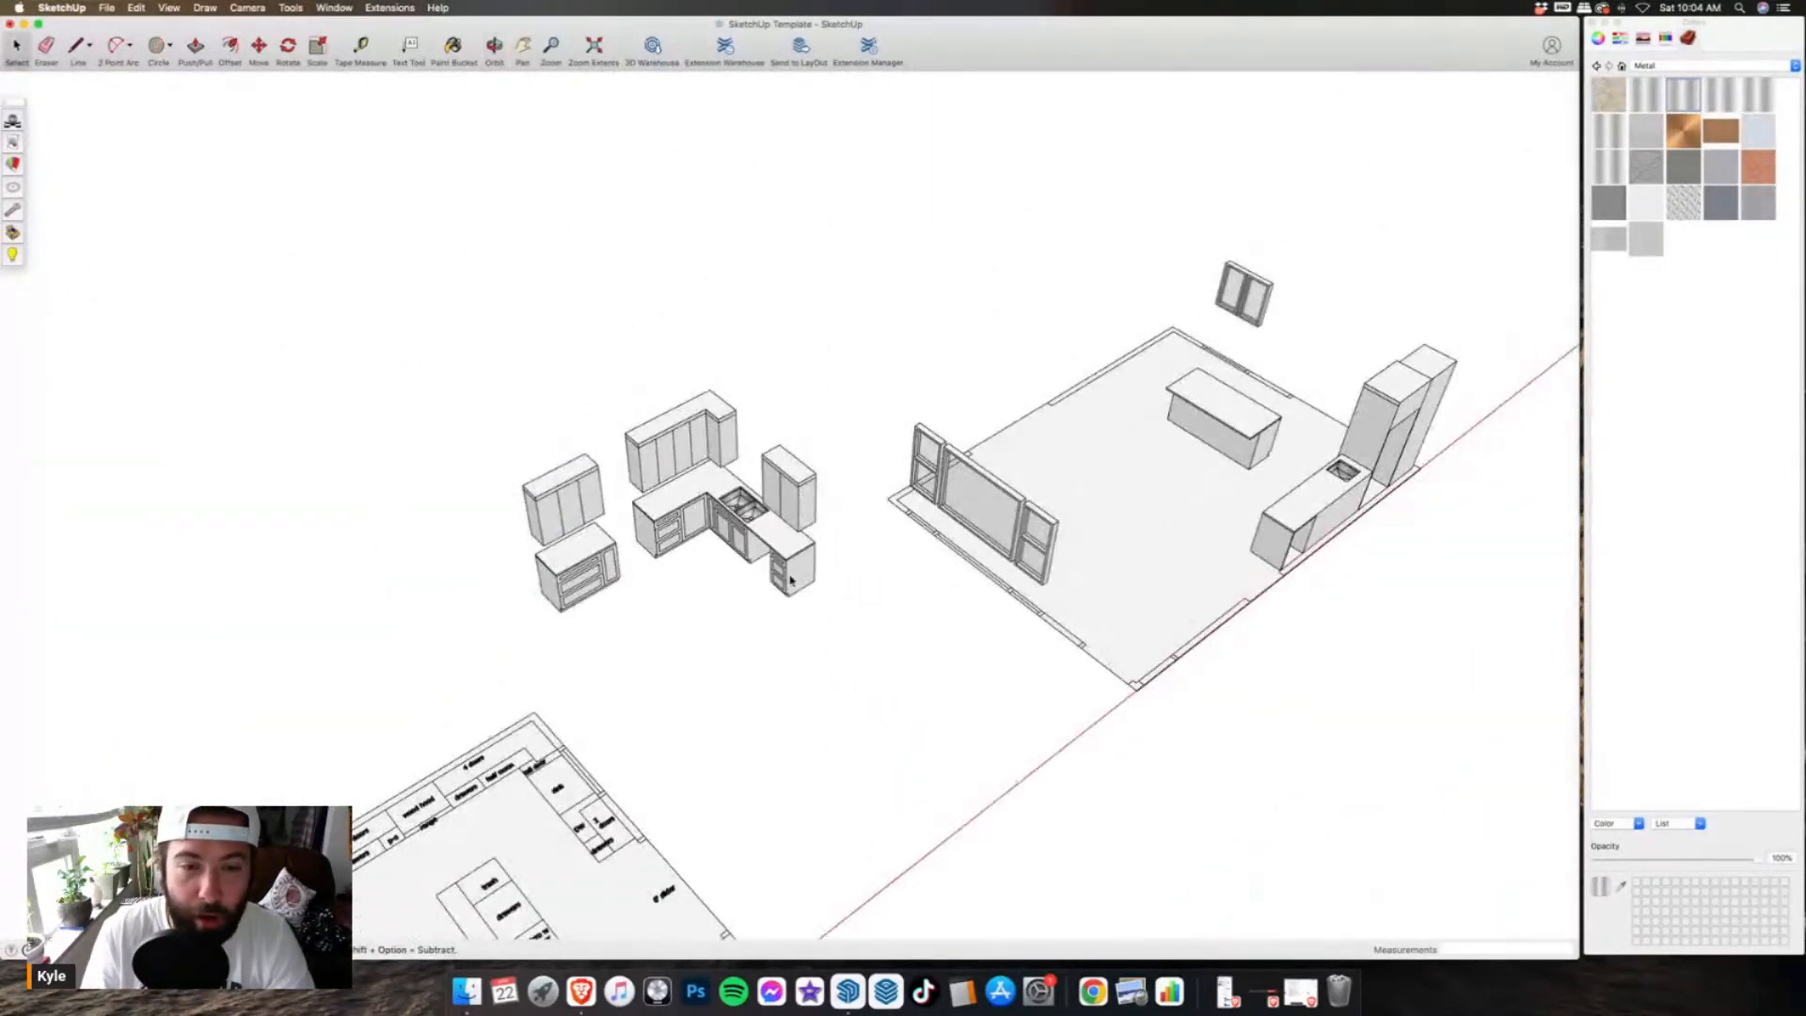
scroll(686, 511, "up", 2)
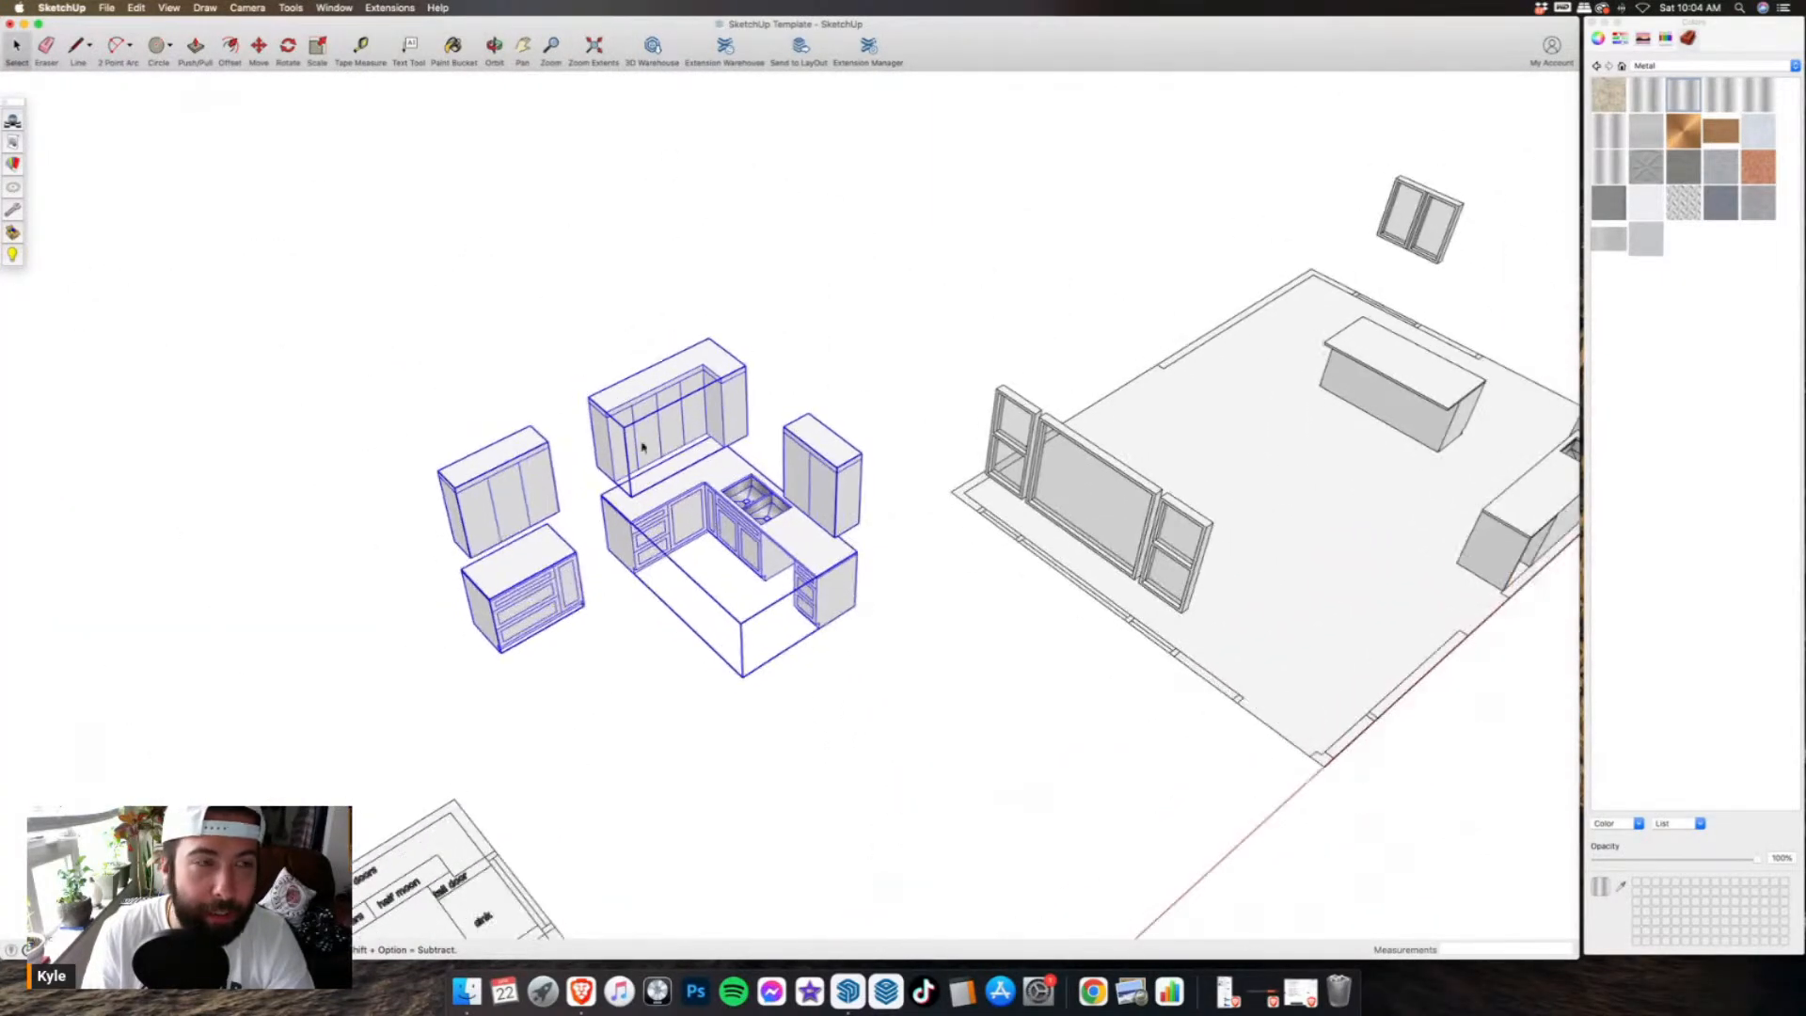
left_click(259, 47)
scroll(414, 330, "down", 4)
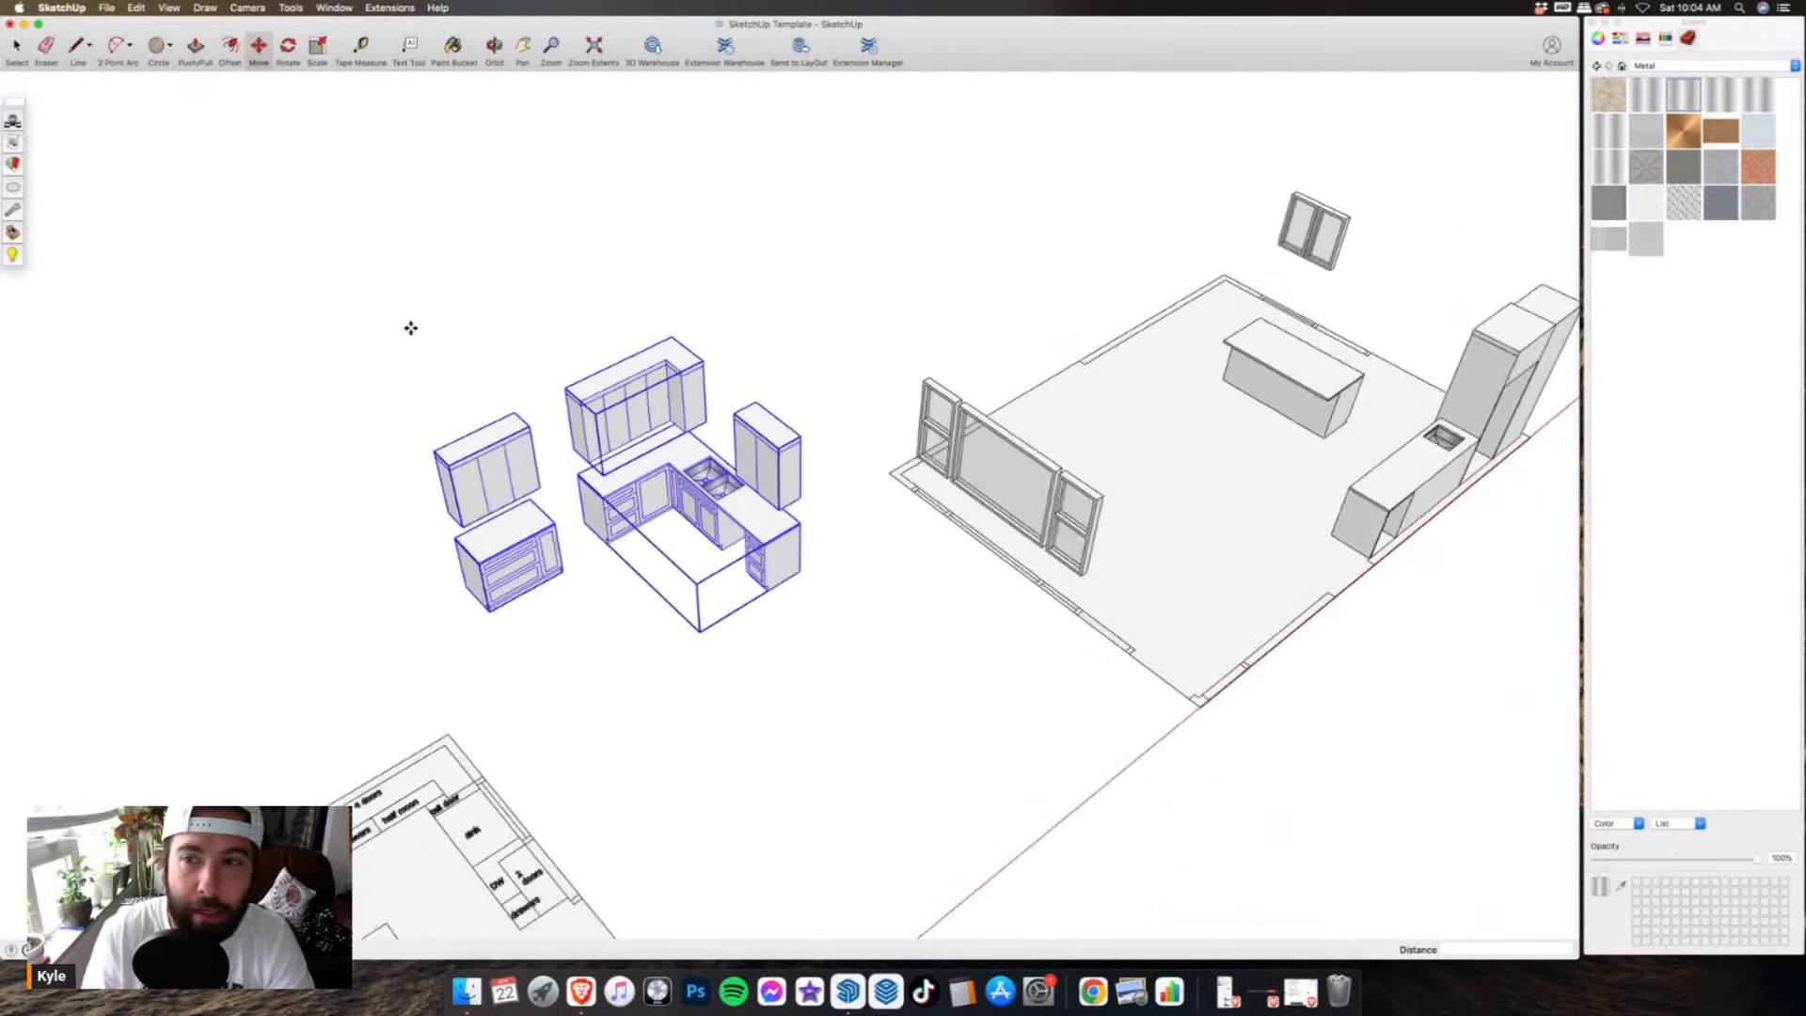
scroll(535, 356, "up", 3)
middle_click_drag(975, 480, 528, 483)
scroll(819, 517, "up", 5)
middle_click_drag(802, 504, 584, 513)
scroll(888, 529, "up", 2)
scroll(889, 529, "up", 3)
left_click(923, 513)
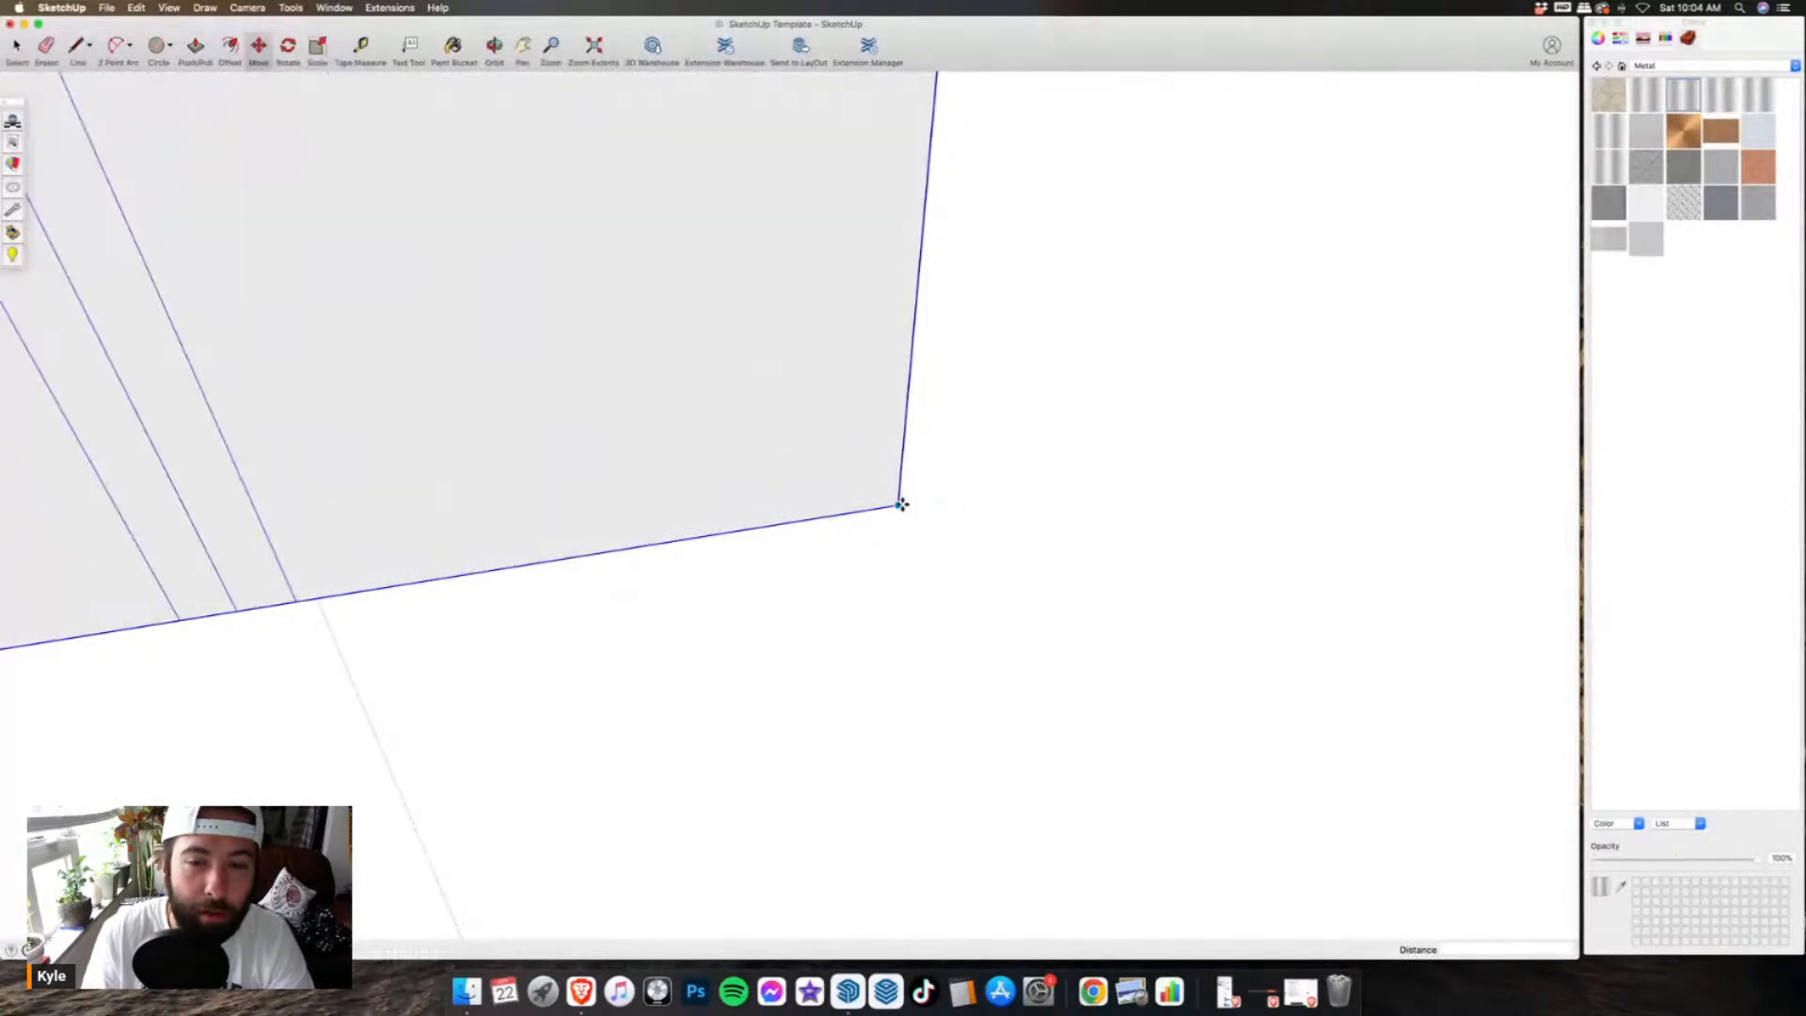
scroll(937, 521, "down", 6)
scroll(785, 317, "down", 4)
middle_click_drag(746, 339, 640, 358)
scroll(621, 818, "up", 8)
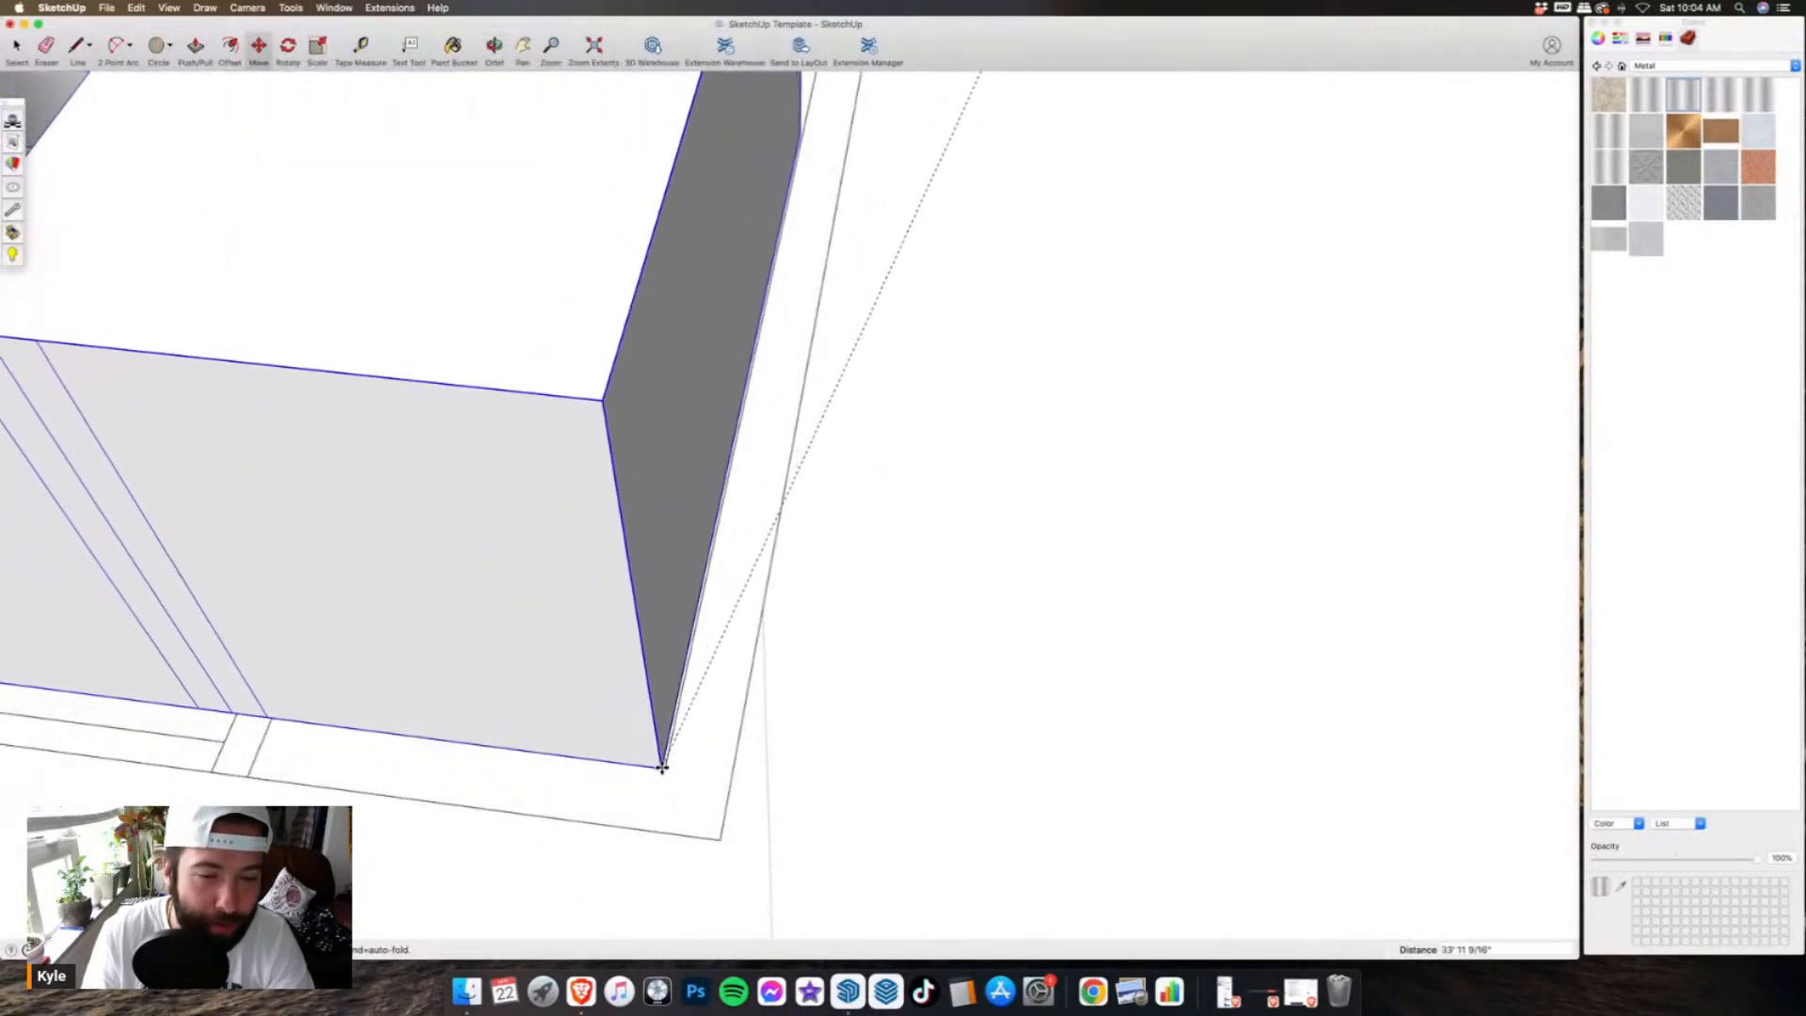
scroll(662, 768, "up", 3)
left_click(668, 767)
- Unhide all hidden geometry to restore the room's walls, and clear the selection
scroll(891, 779, "down", 3)
scroll(929, 760, "down", 5)
middle_click_drag(607, 645, 1449, 649)
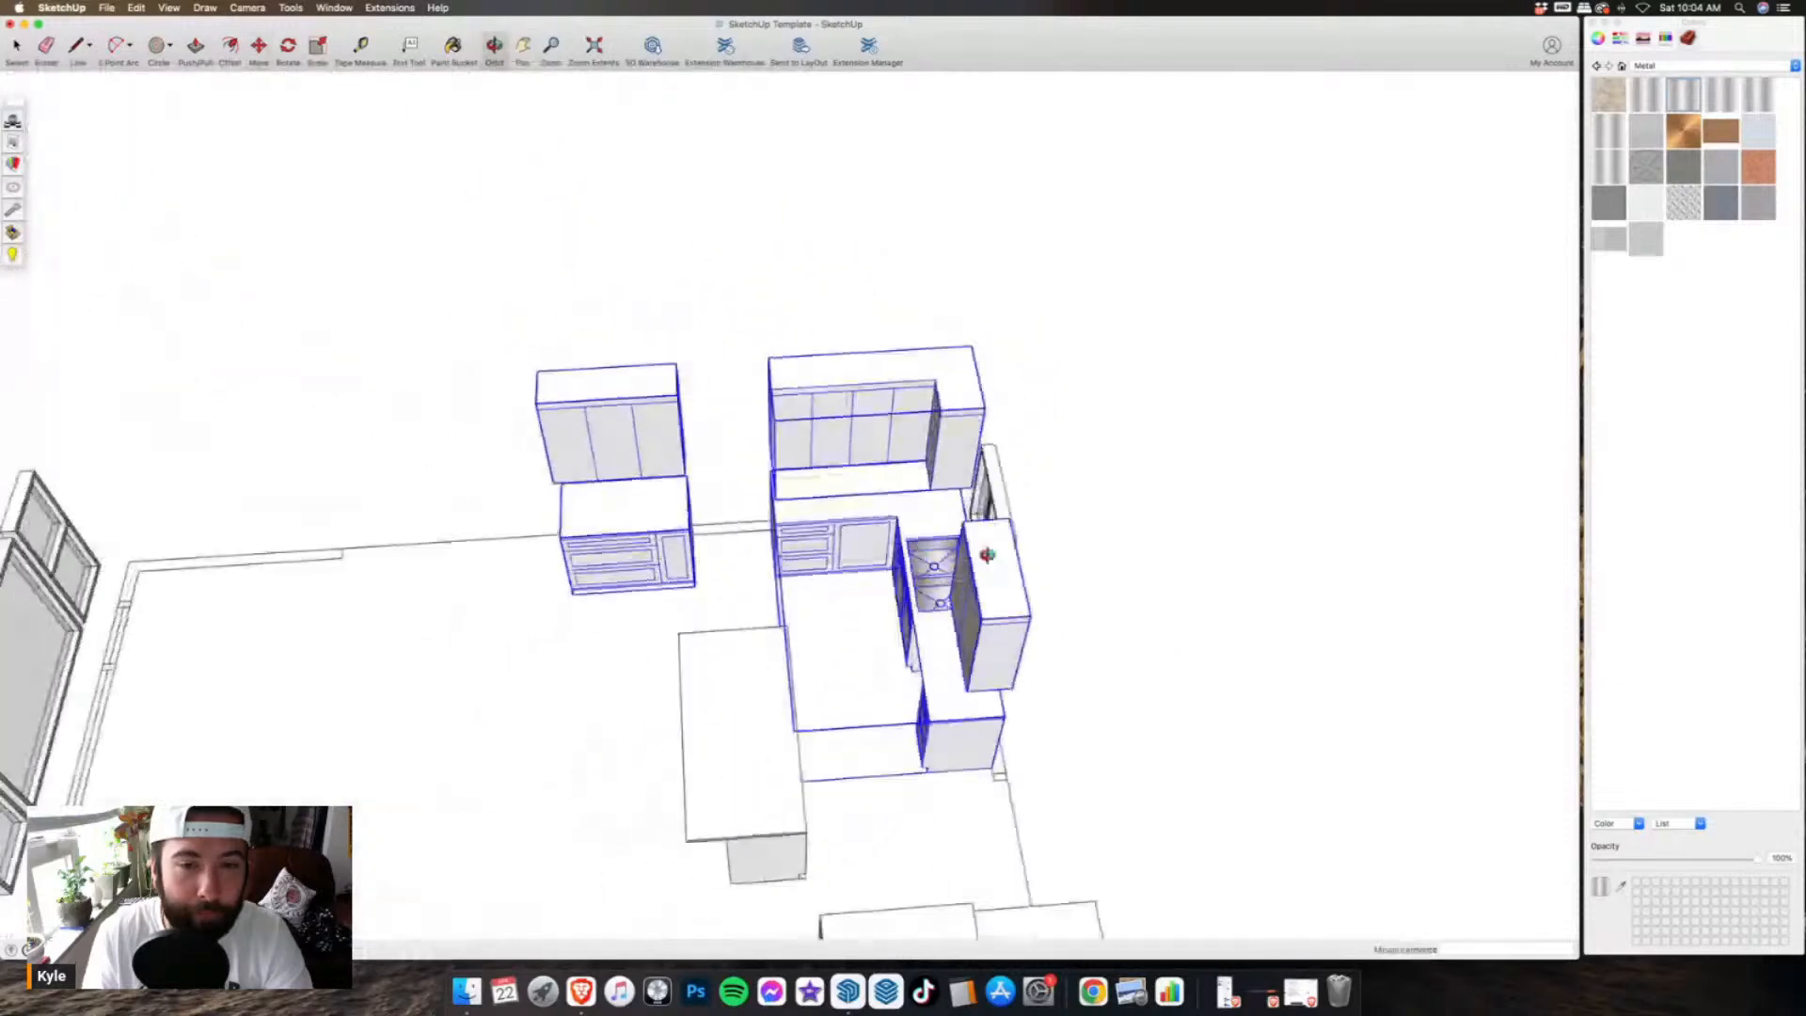
middle_click_drag(357, 367, 634, 354)
scroll(633, 354, "down", 2)
left_click(138, 9)
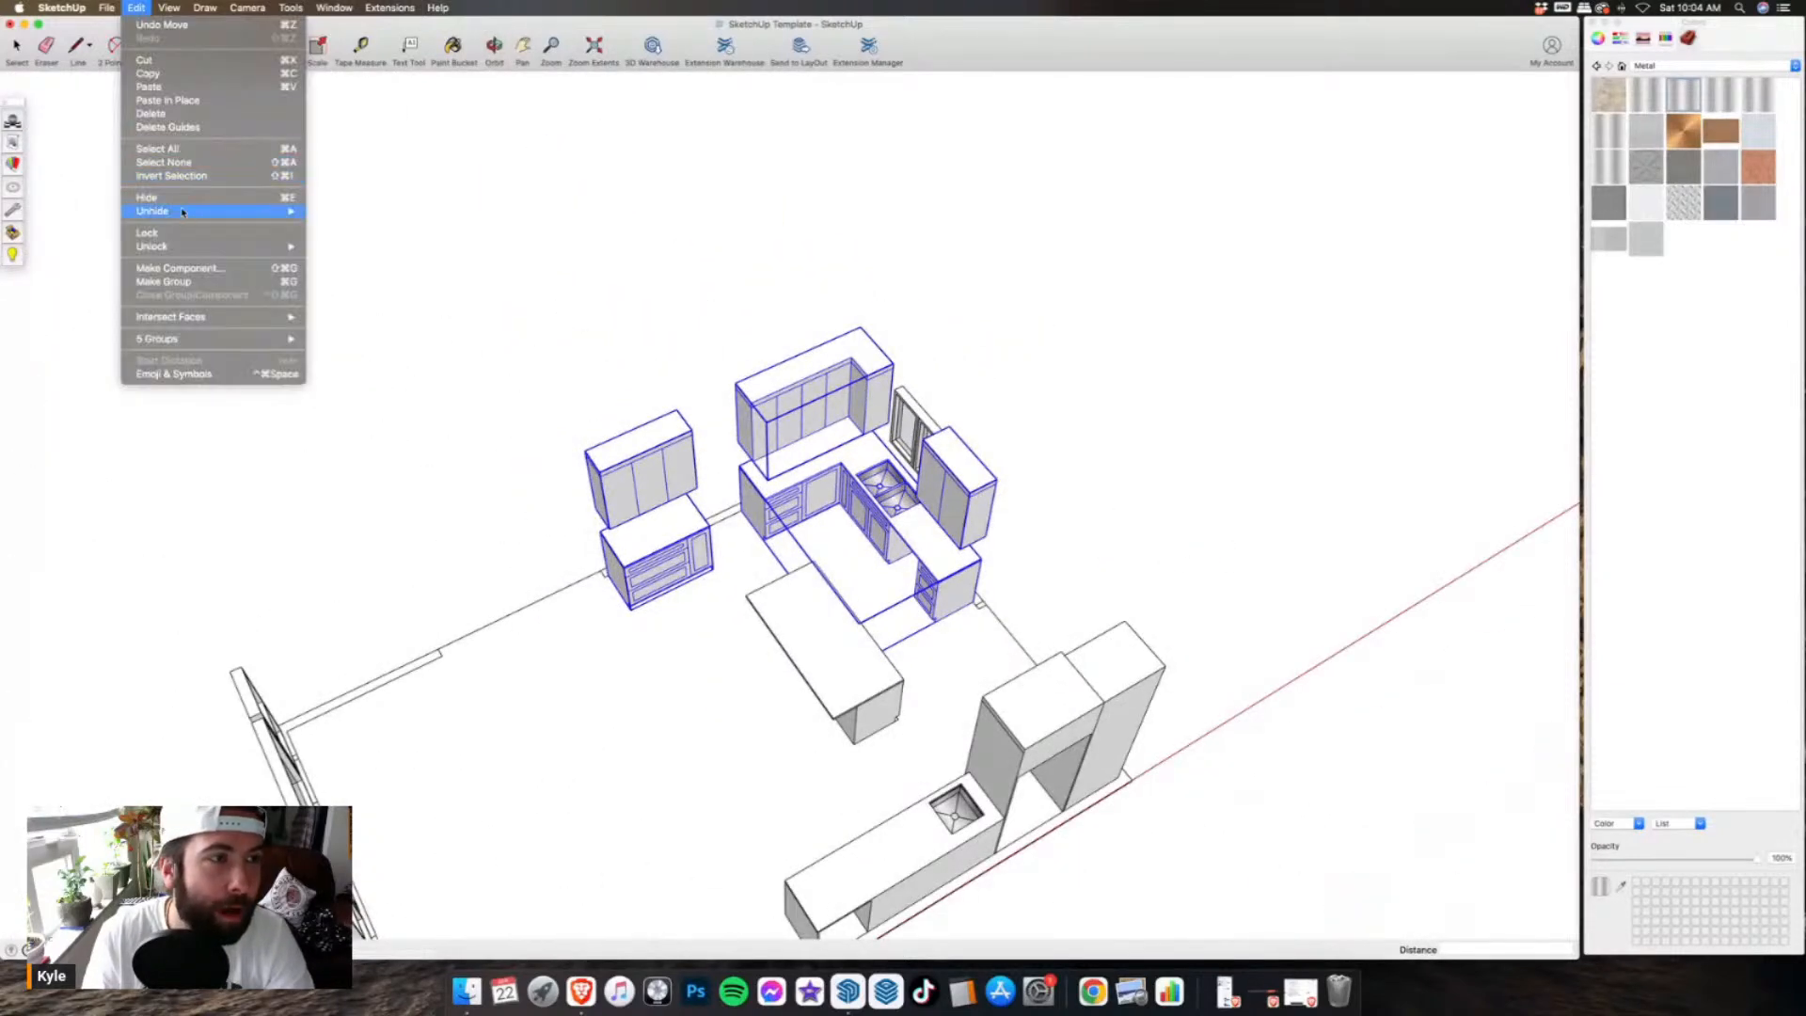
mouse_move(245, 212)
left_click(327, 239)
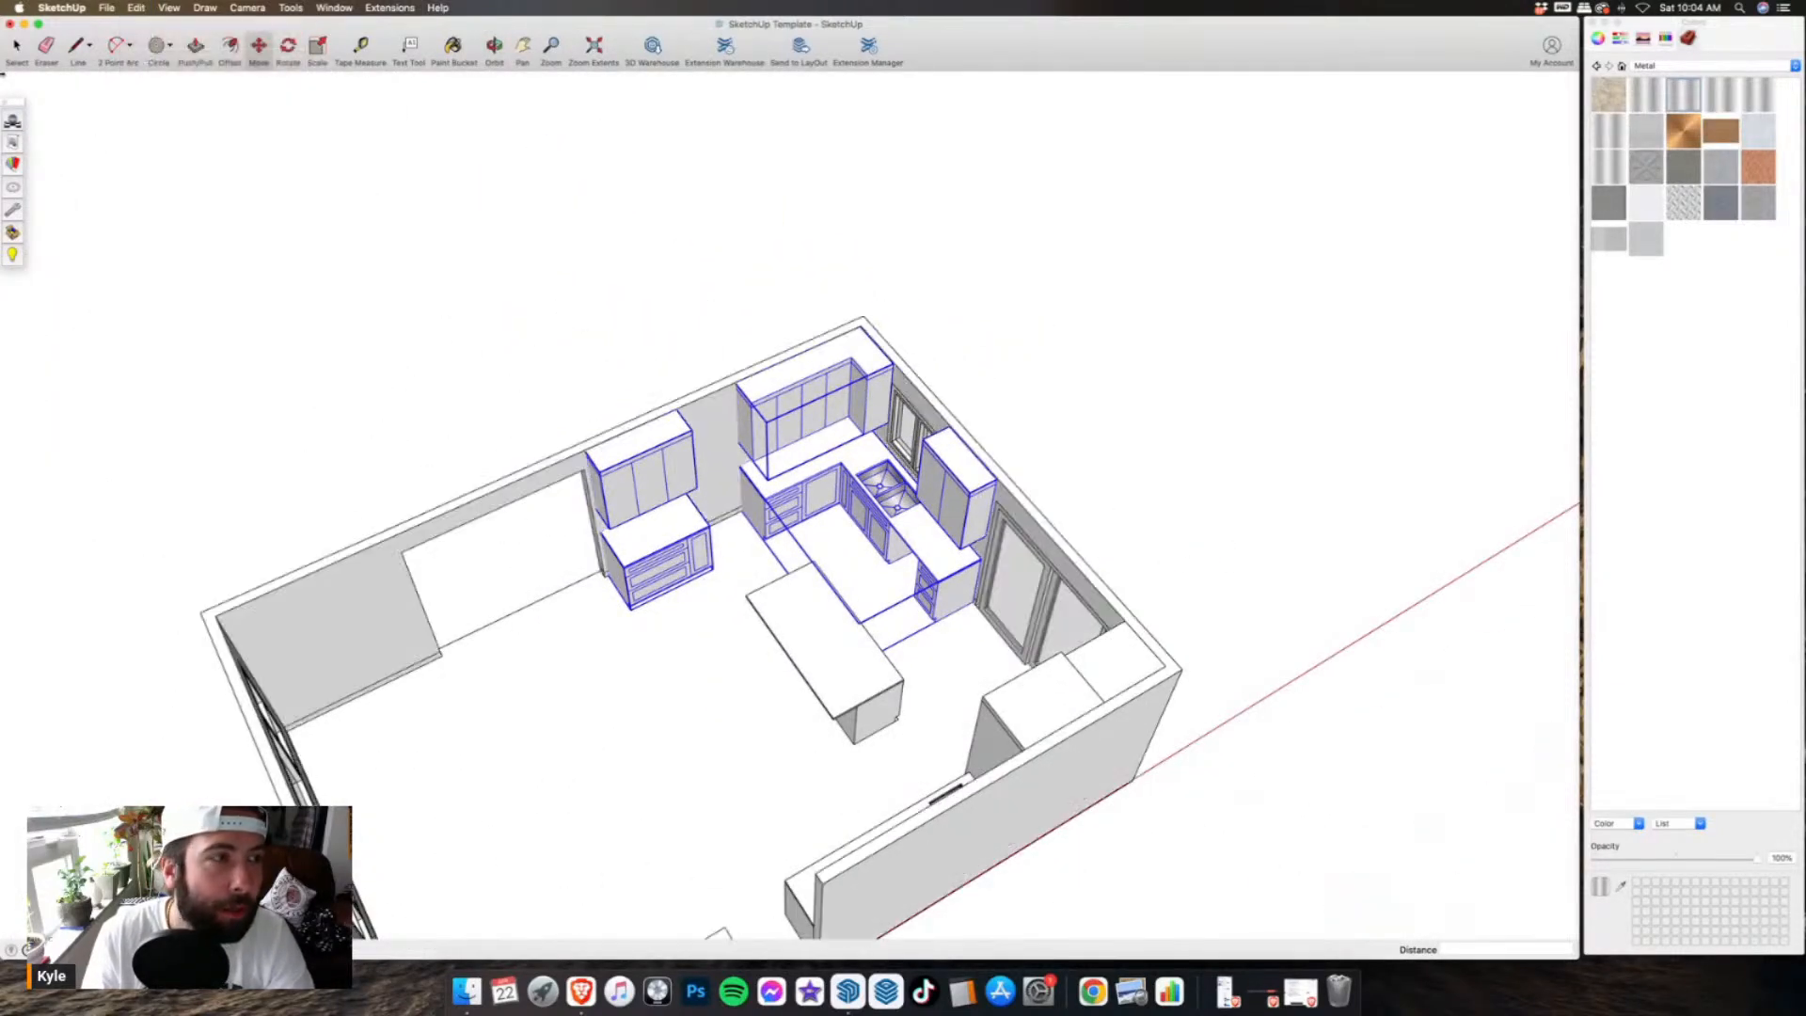
left_click(15, 49)
left_click(379, 392)
- Examine how the upper and base cabinets fit against the walls at the room's corner
middle_click_drag(379, 391, 665, 270)
scroll(903, 559, "up", 3)
middle_click_drag(772, 452, 911, 674)
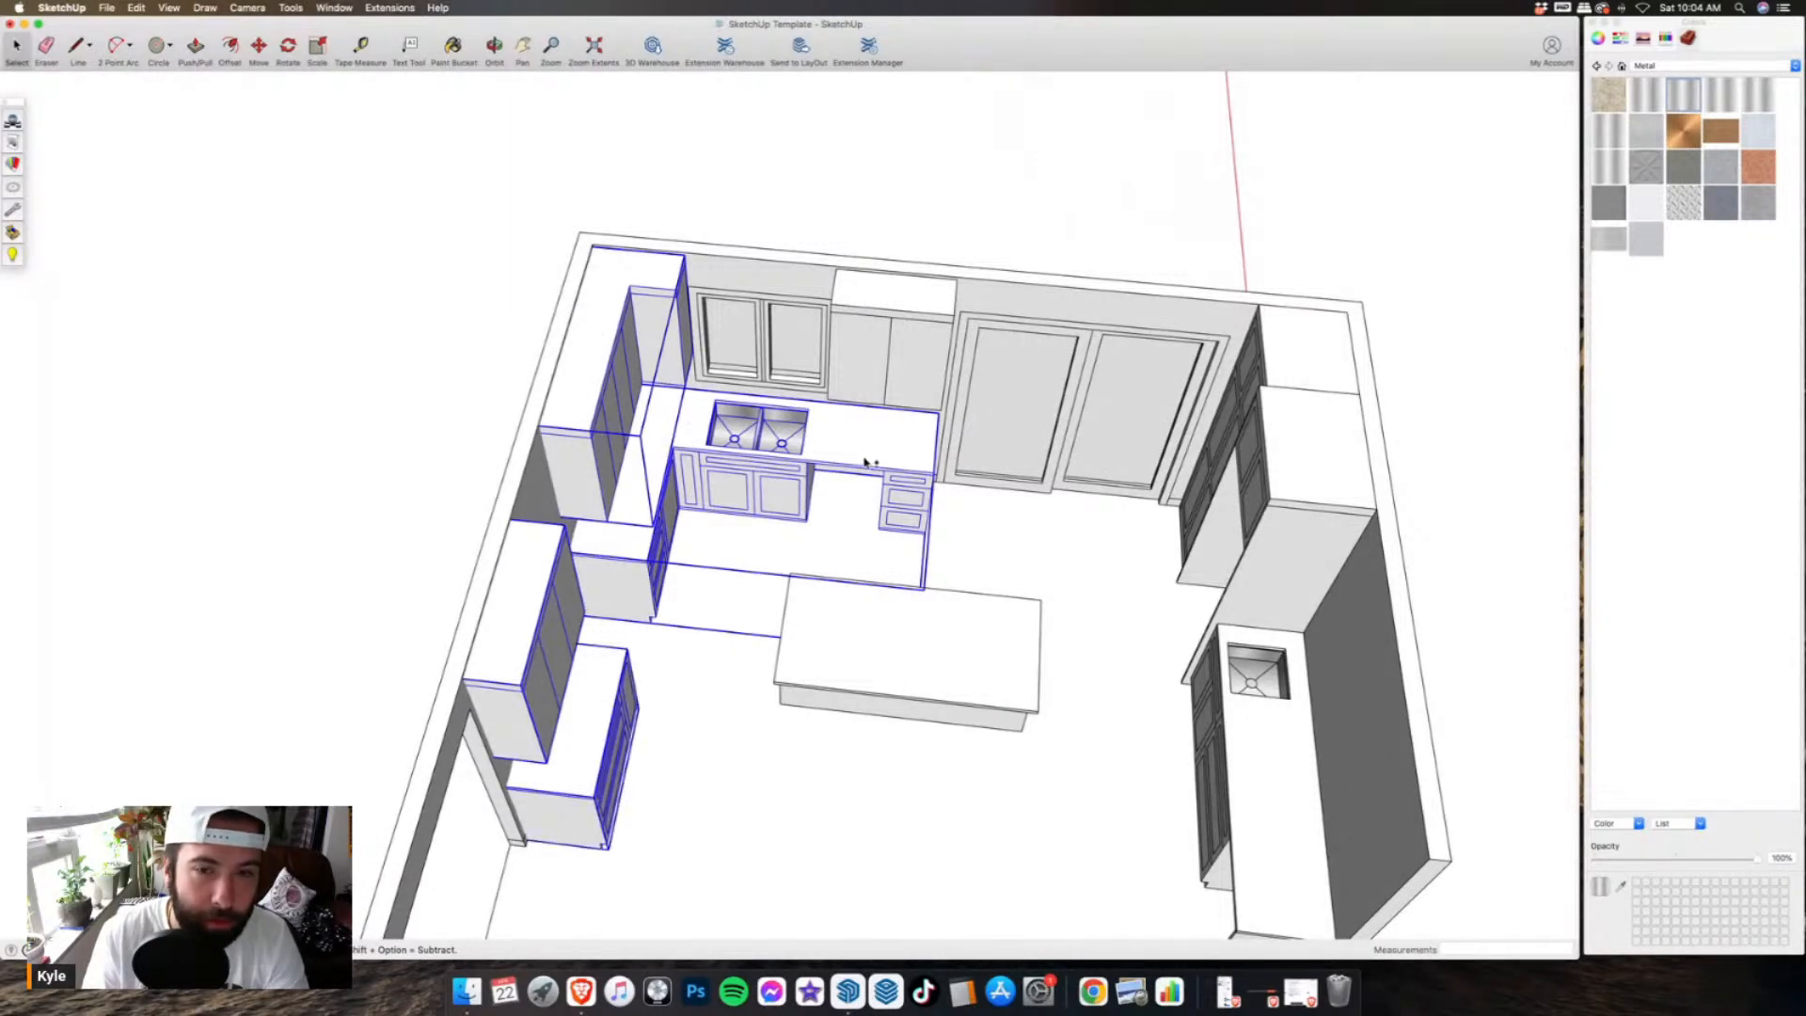
scroll(524, 210, "up", 6)
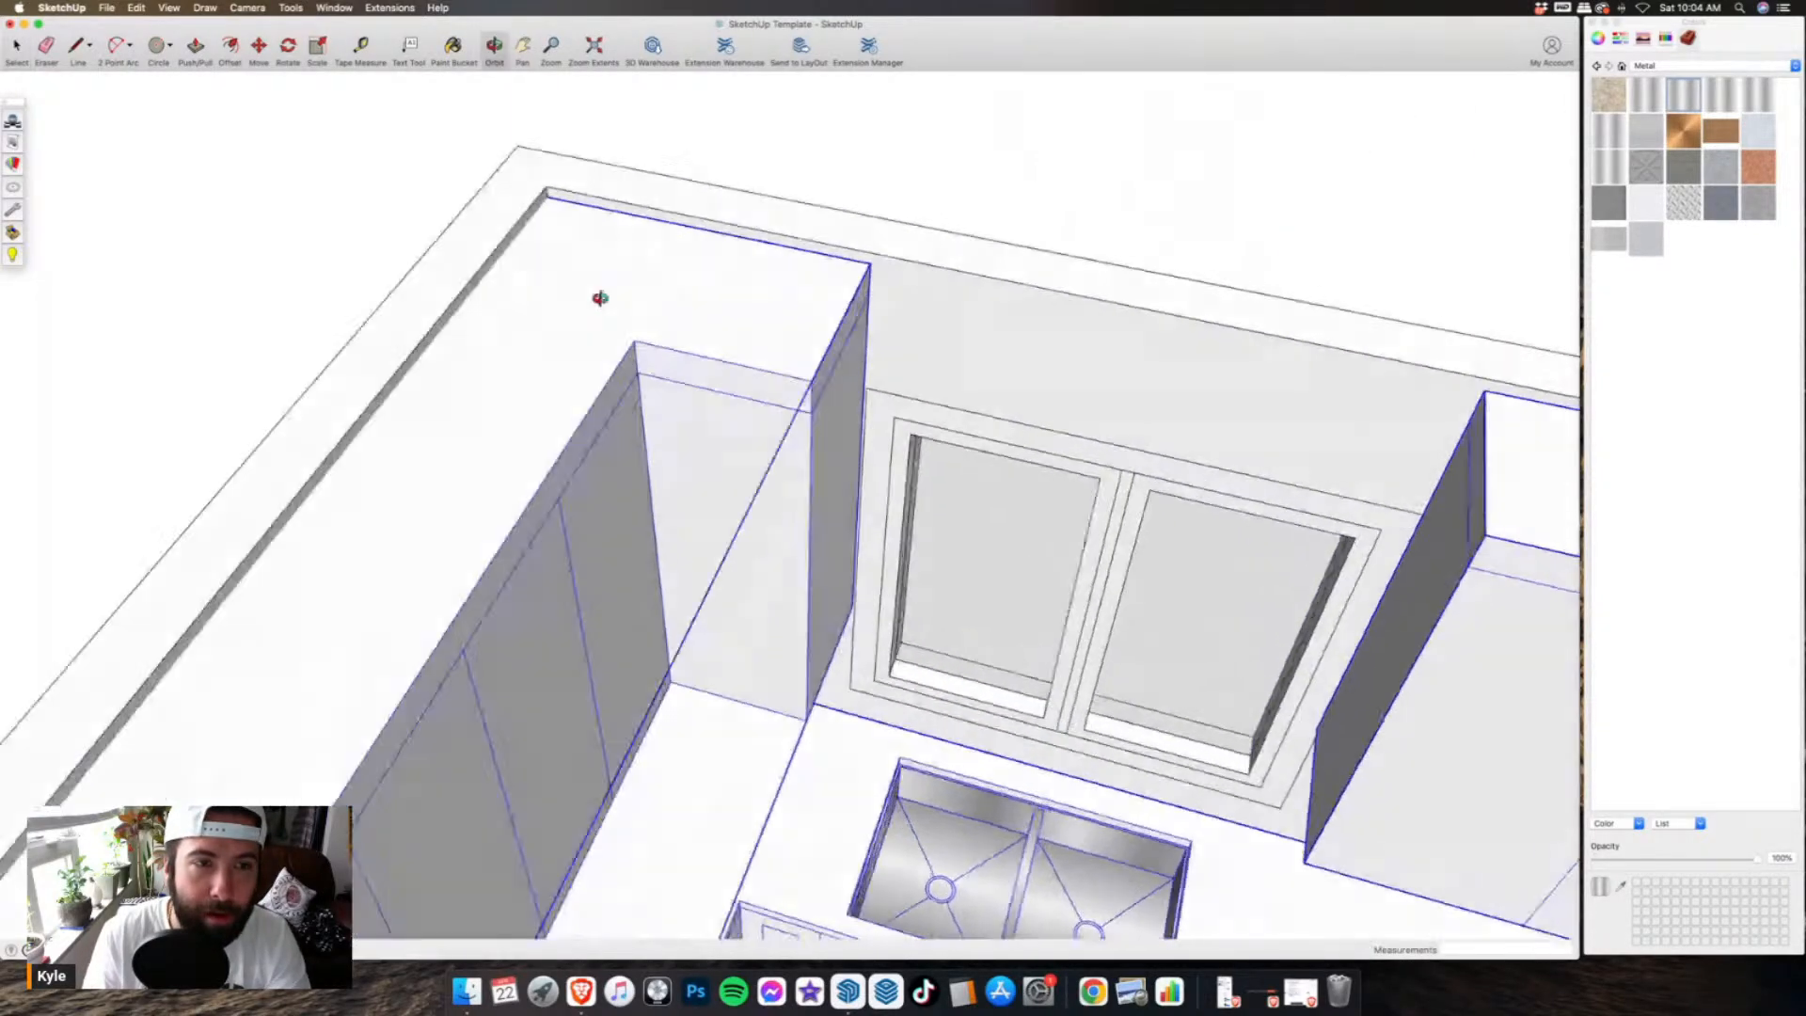
middle_click_drag(601, 294, 602, 201)
scroll(601, 202, "down", 8)
middle_click_drag(753, 362, 483, 481)
scroll(598, 369, "up", 10)
scroll(482, 481, "down", 10)
scroll(721, 201, "up", 6)
middle_click_drag(587, 395, 932, 640)
scroll(787, 306, "up", 5)
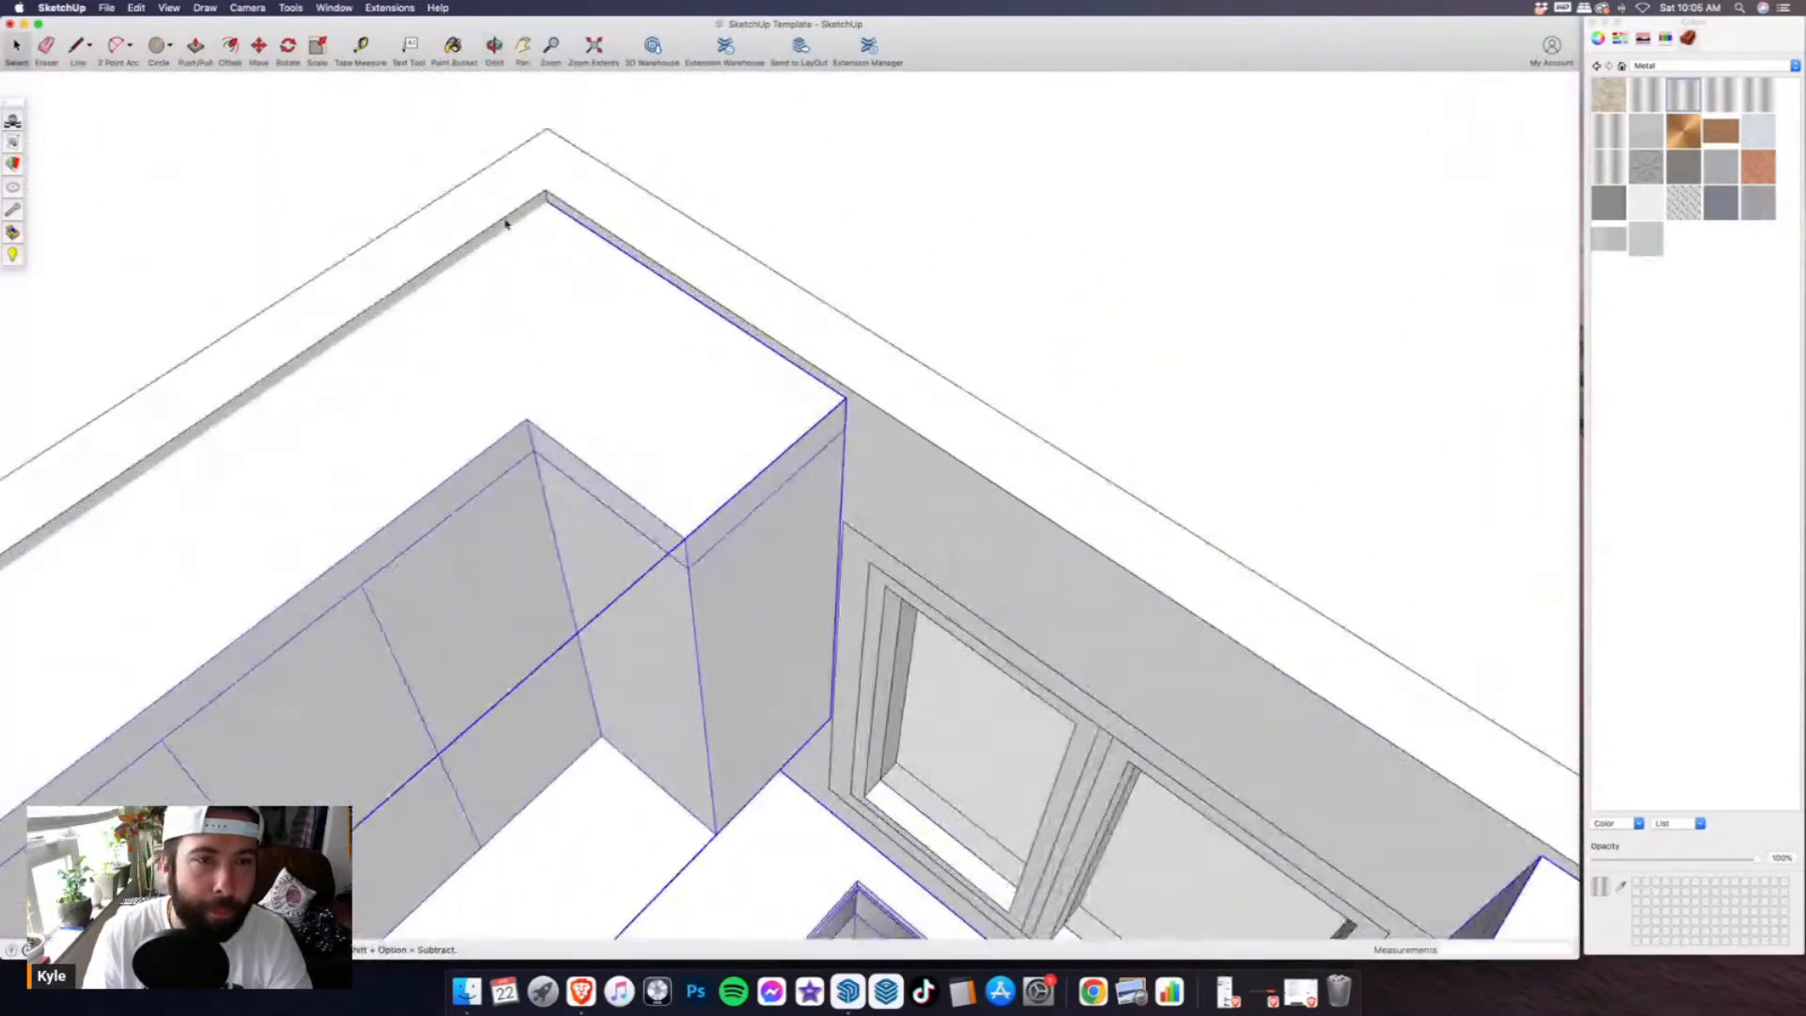
- Nudge the whole cabinet set so its back sits tight in the wall corner at floor level, and deselect it
key("m")
scroll(709, 307, "down", 5)
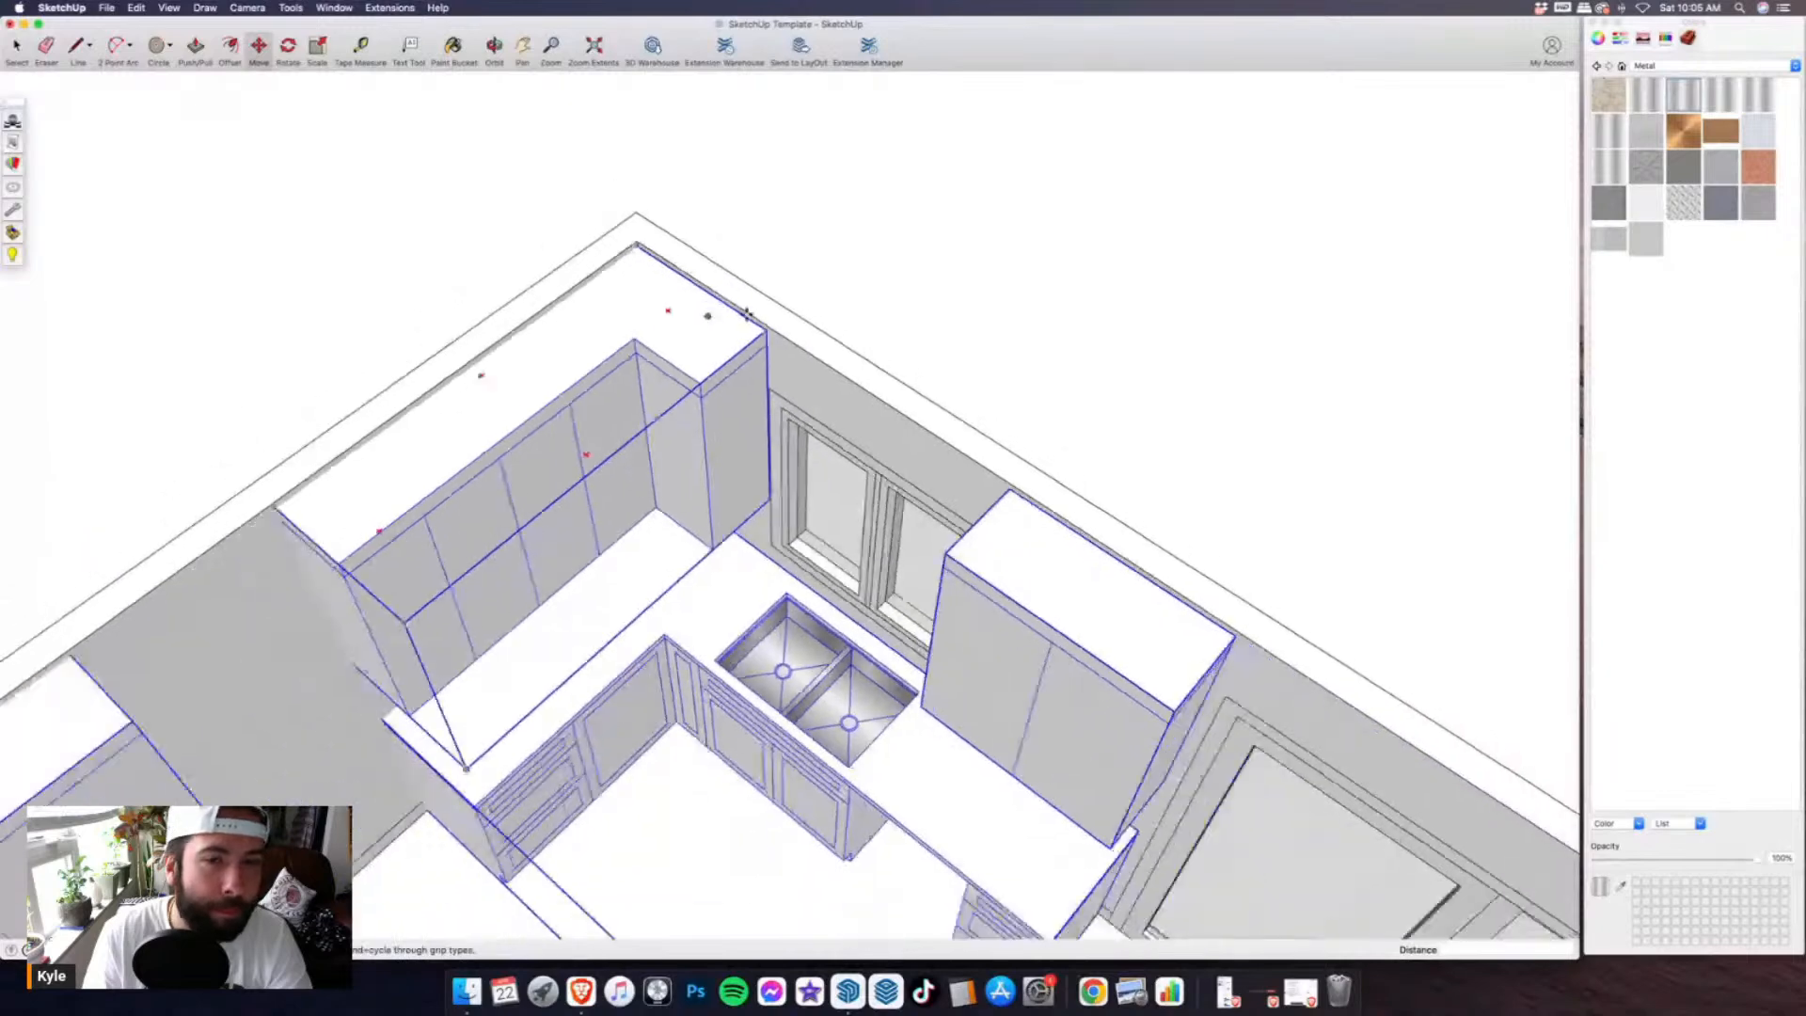
scroll(711, 282, "up", 3)
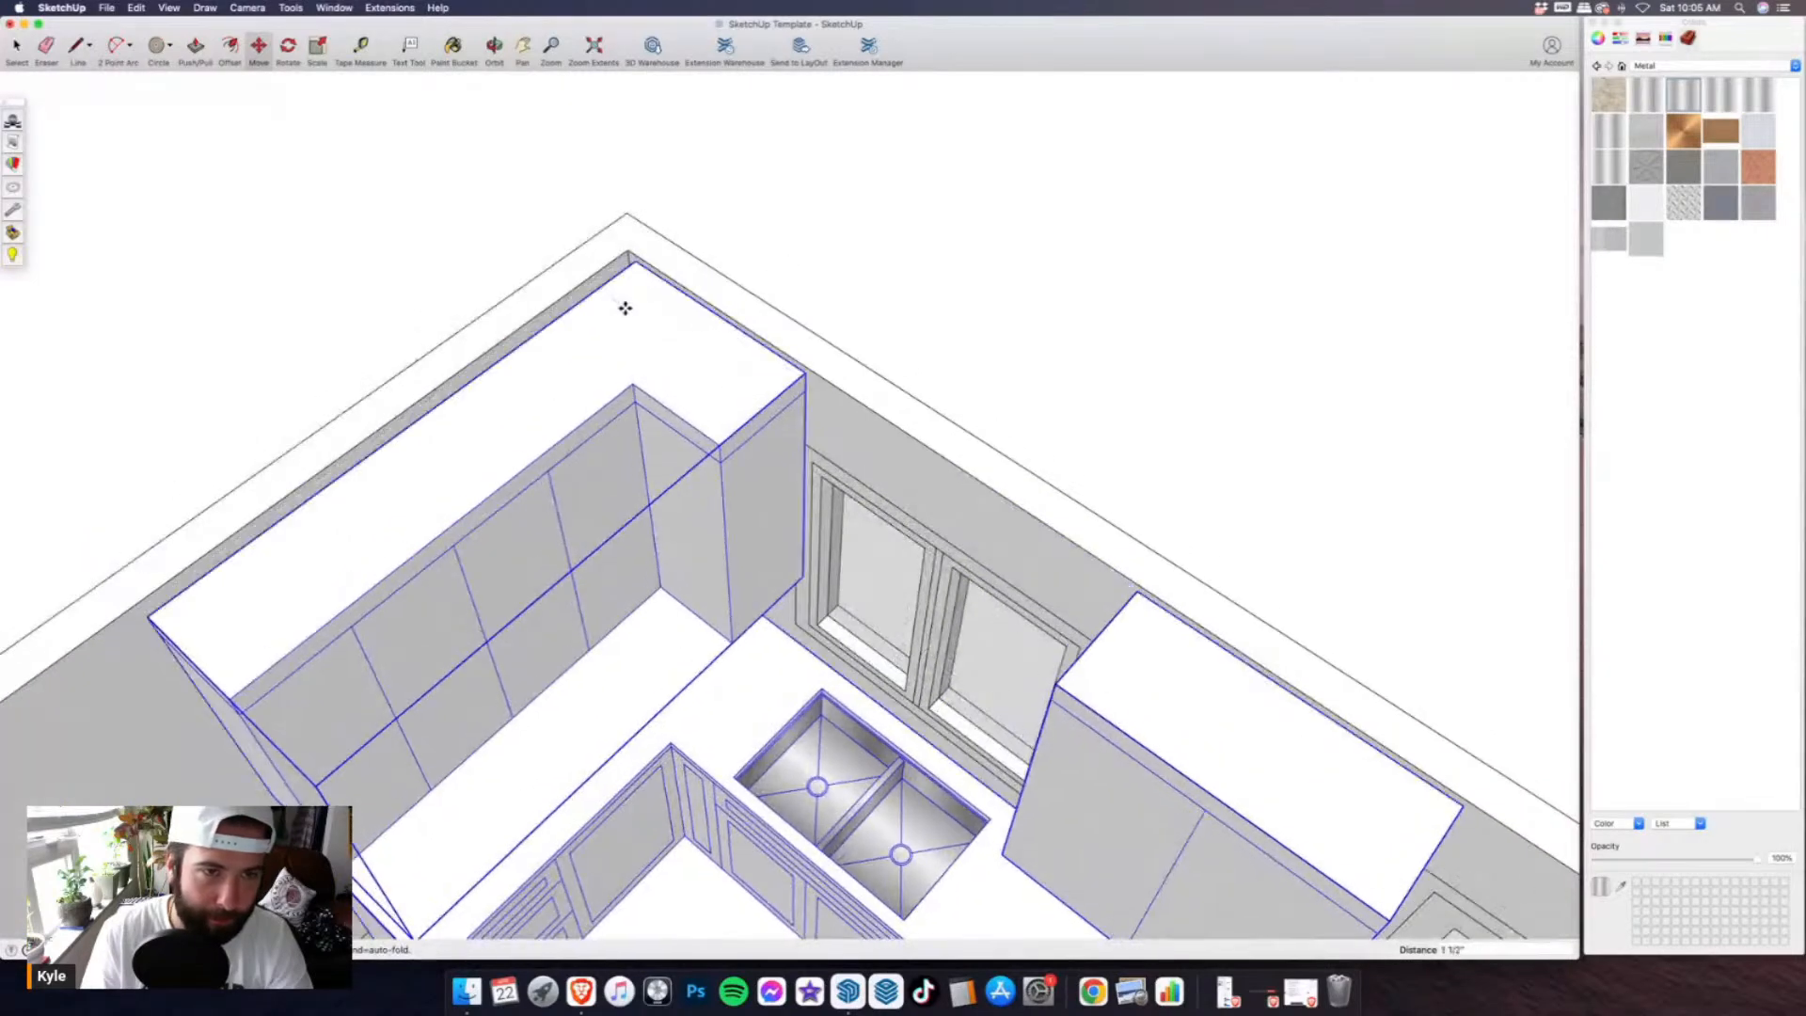
scroll(629, 311, "up", 6)
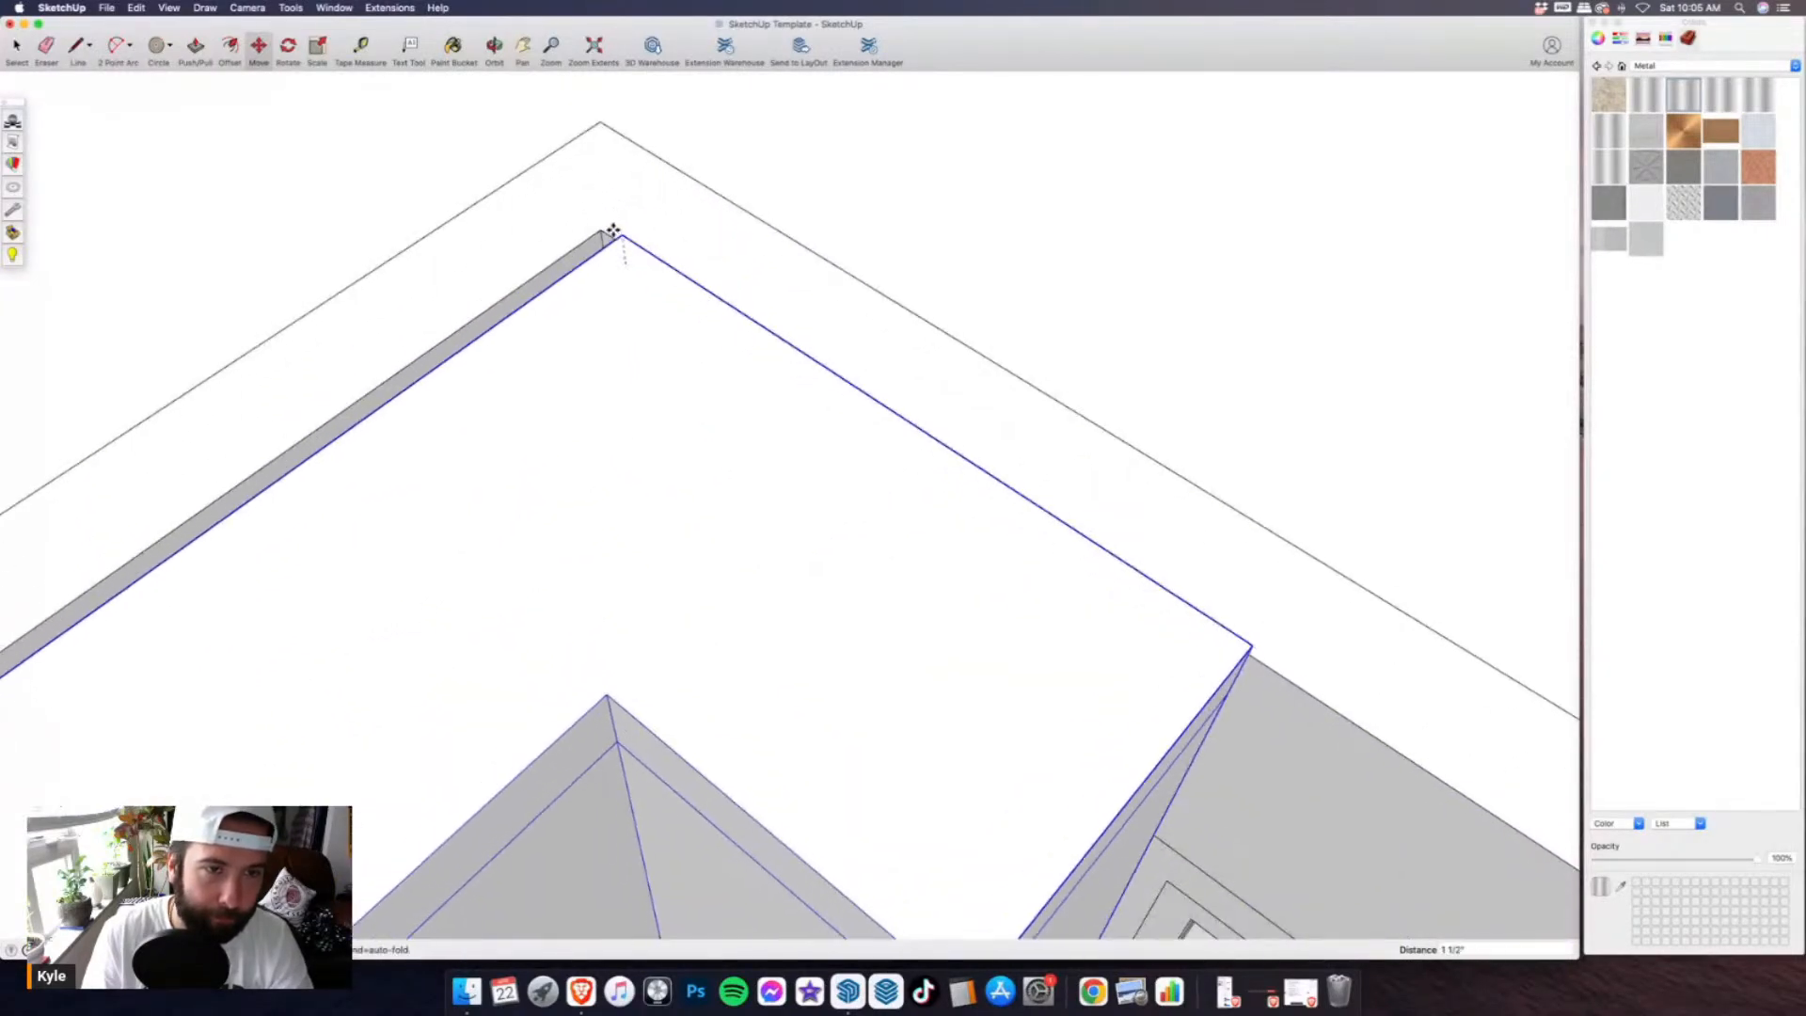
scroll(802, 258, "down", 6)
scroll(681, 612, "up", 6)
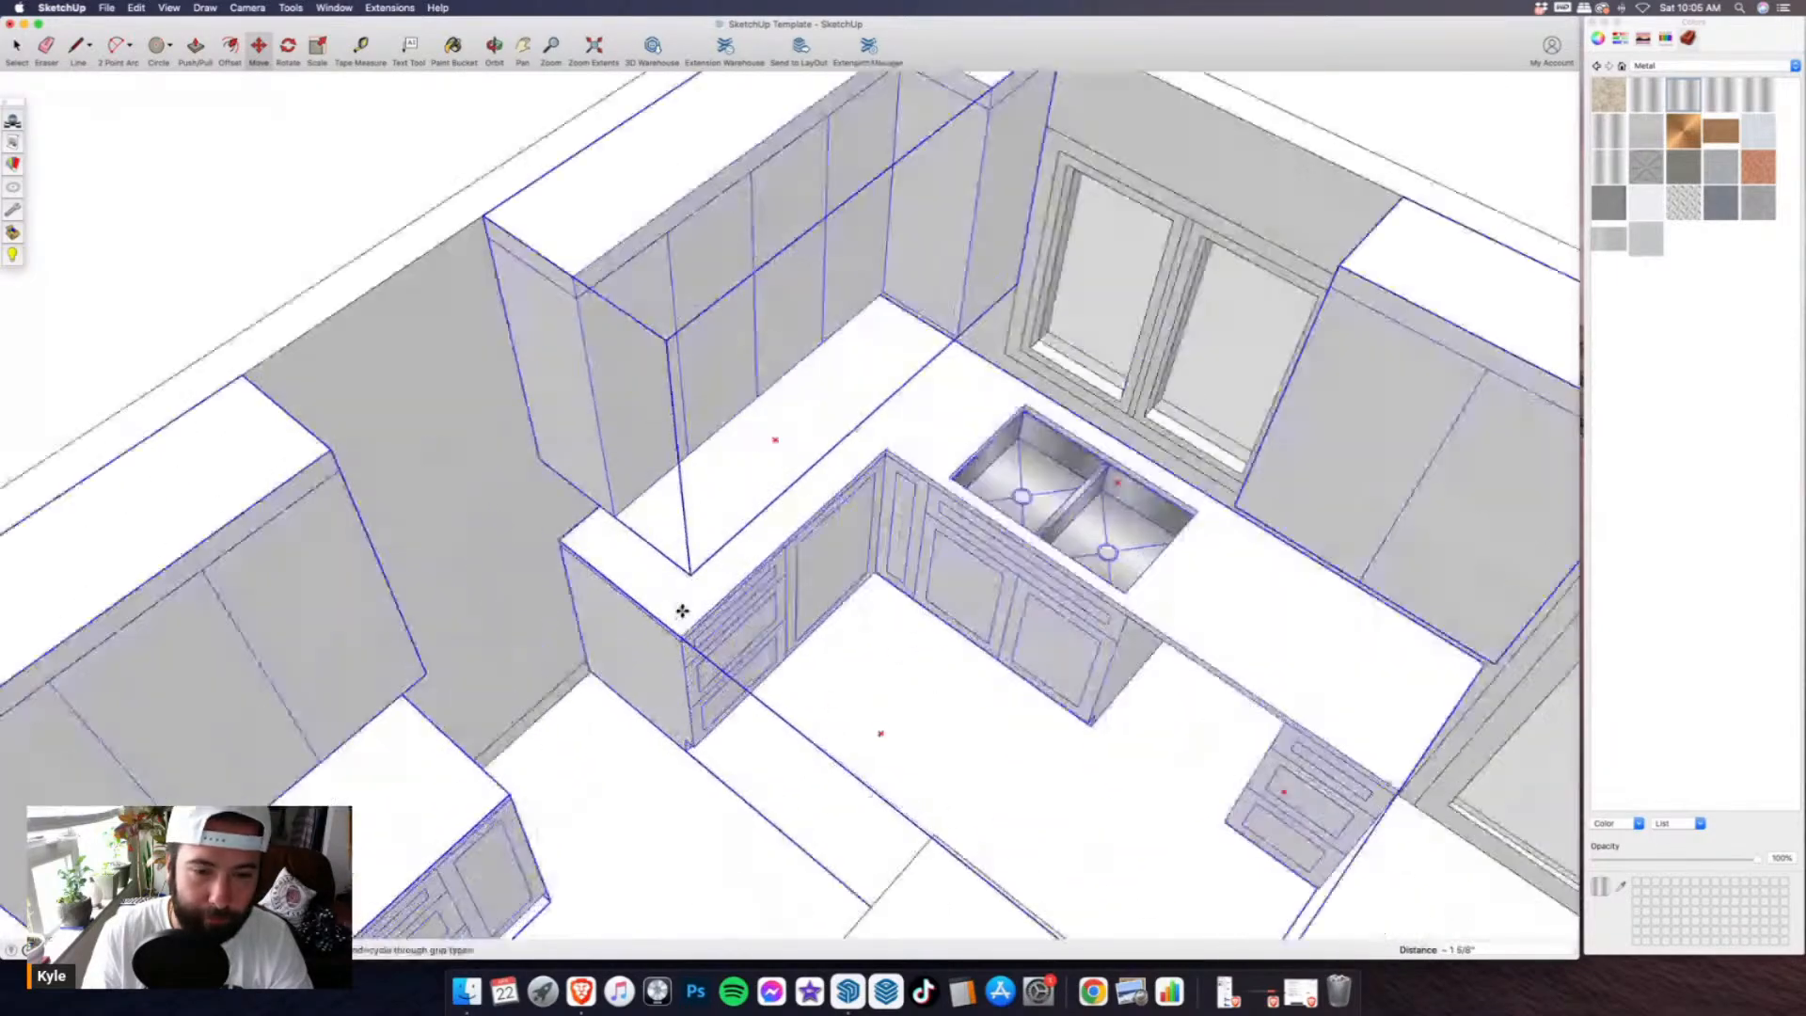
middle_click_drag(773, 777, 919, 254)
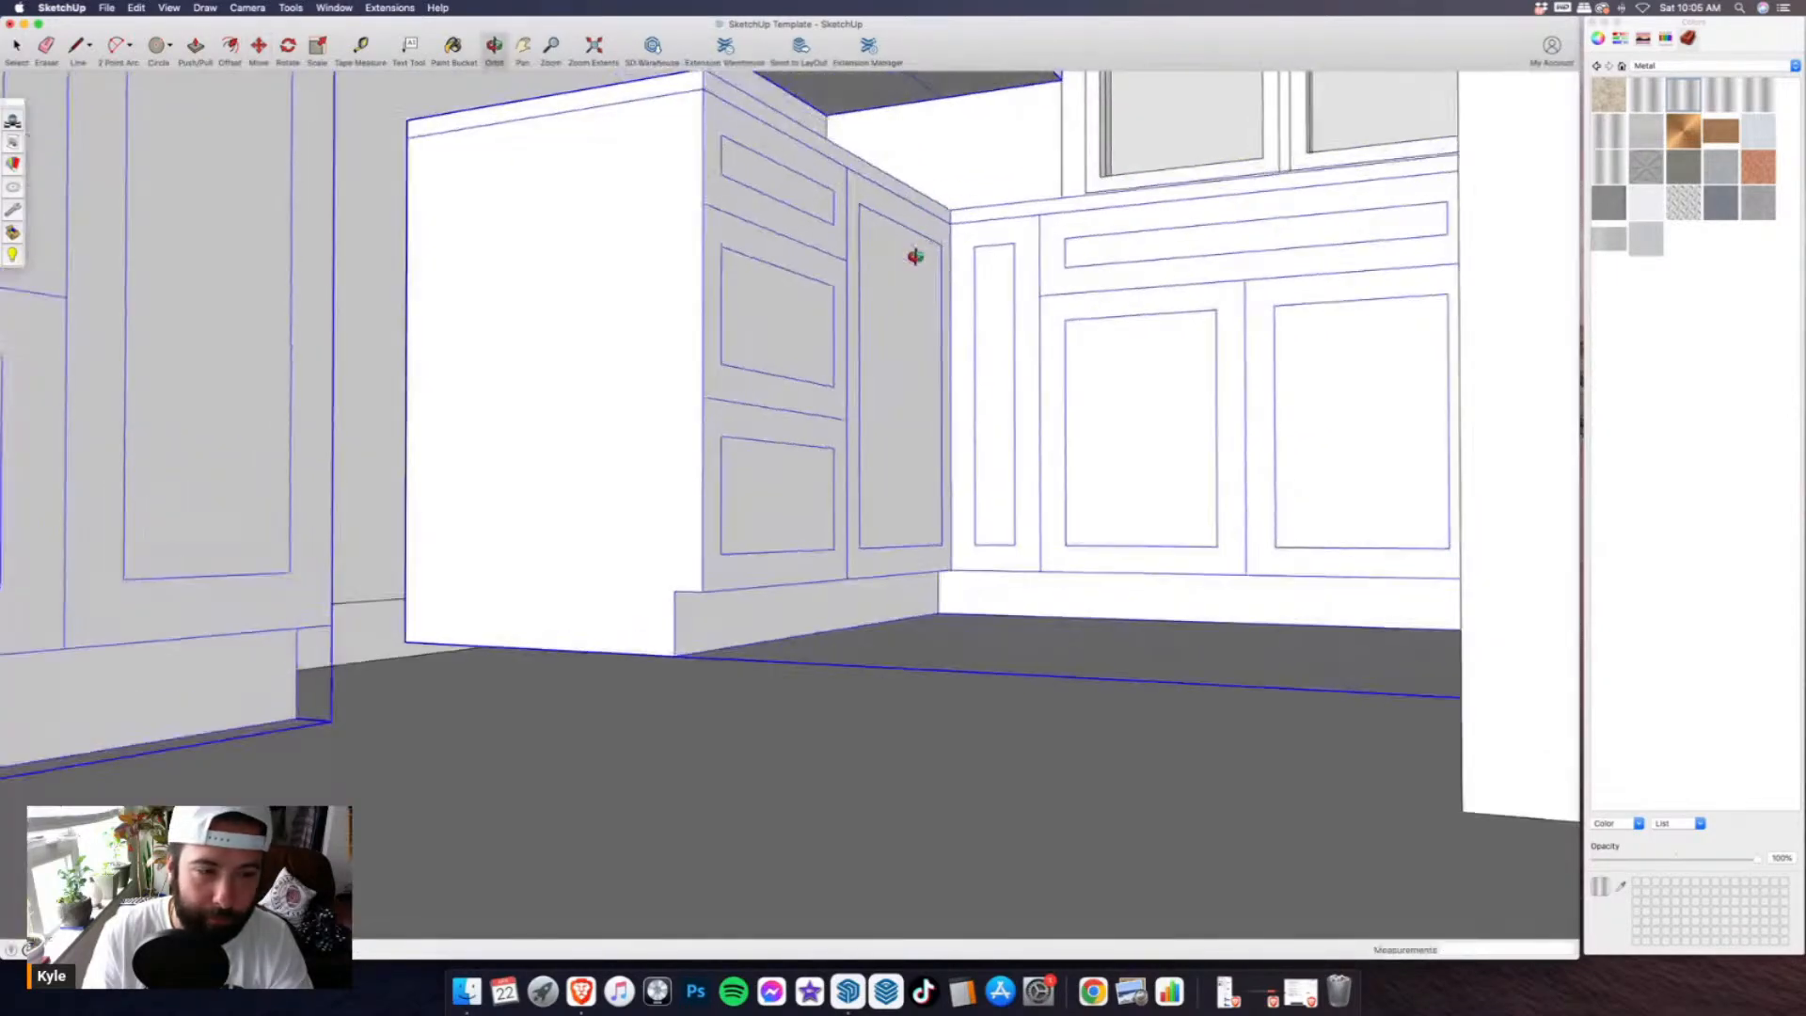
scroll(365, 658, "up", 5)
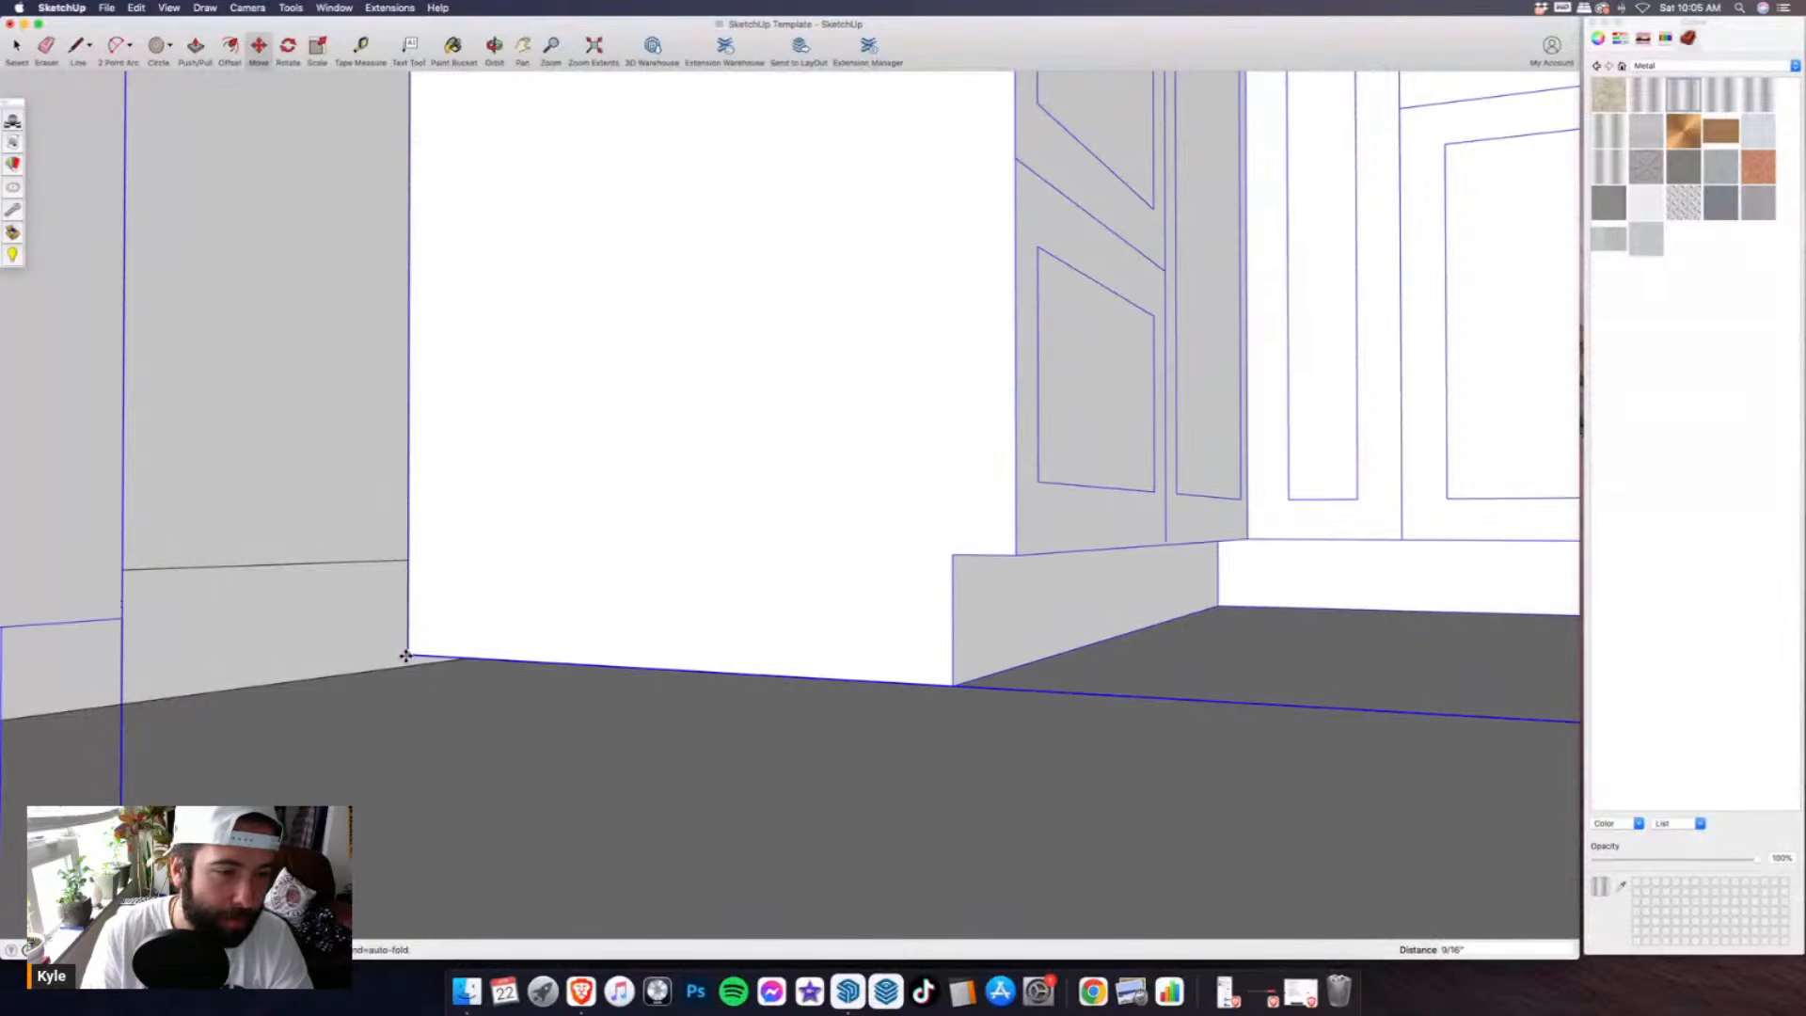
middle_click_drag(671, 427, 730, 536)
scroll(753, 524, "down", 8)
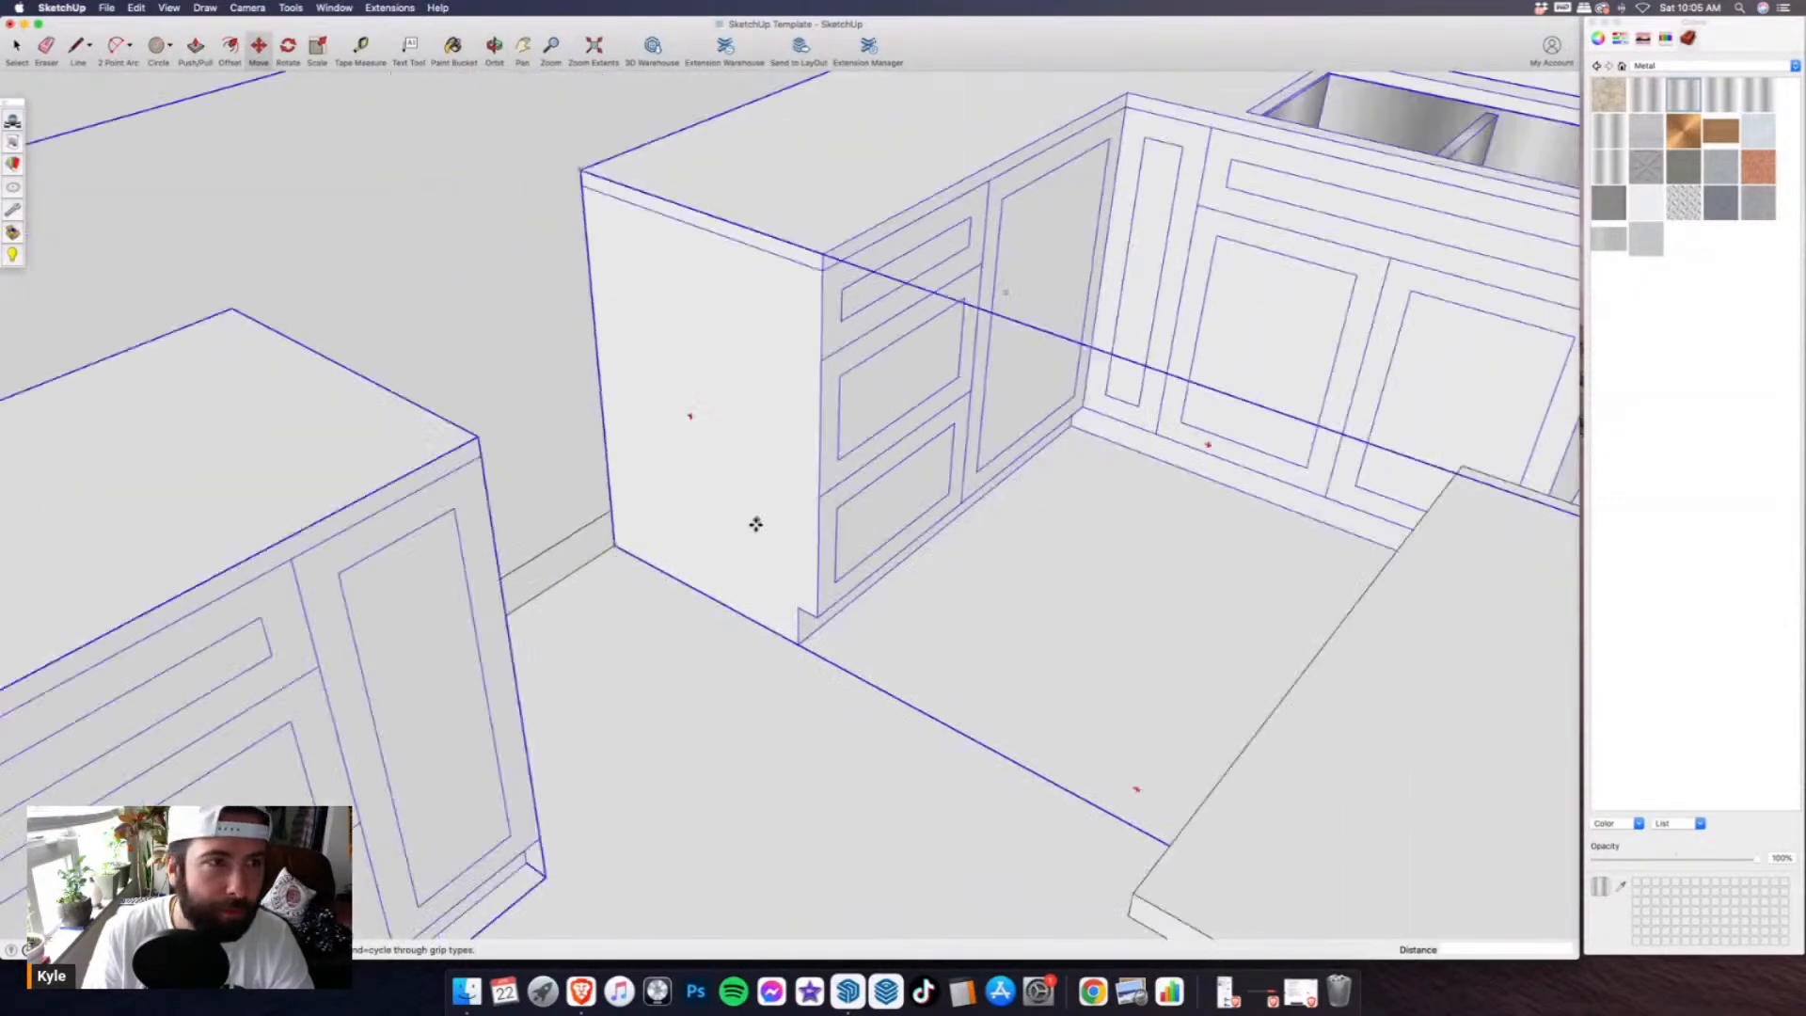
left_click(13, 47)
left_click(347, 250)
- Open the three-door upper cabinet near the wall opening for editing and offset each door face inward to outline its recessed panel
scroll(646, 471, "down", 3)
middle_click_drag(645, 452, 762, 348)
scroll(613, 338, "up", 4)
middle_click_drag(533, 243, 407, 489)
scroll(580, 347, "down", 6)
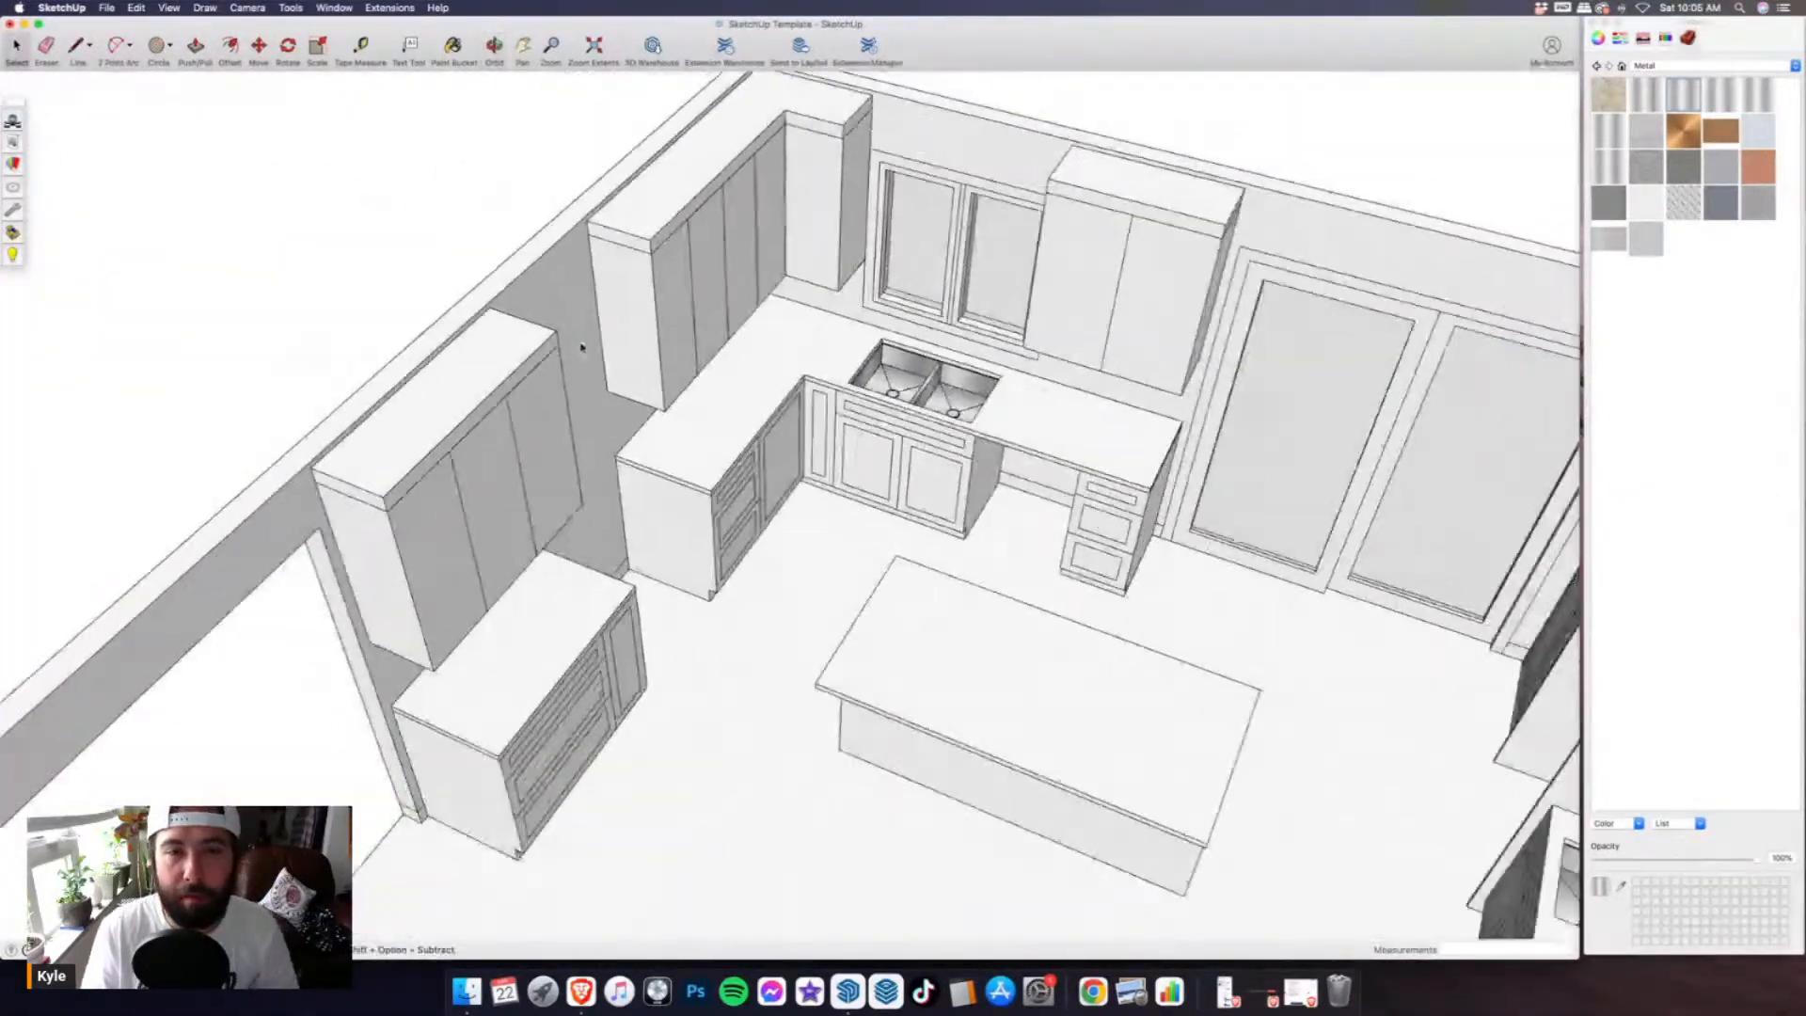
scroll(873, 275, "up", 3)
middle_click_drag(873, 275, 574, 110)
middle_click_drag(577, 229, 424, 310)
scroll(564, 331, "up", 3)
double_click(480, 347)
scroll(536, 316, "up", 1)
left_click(230, 52)
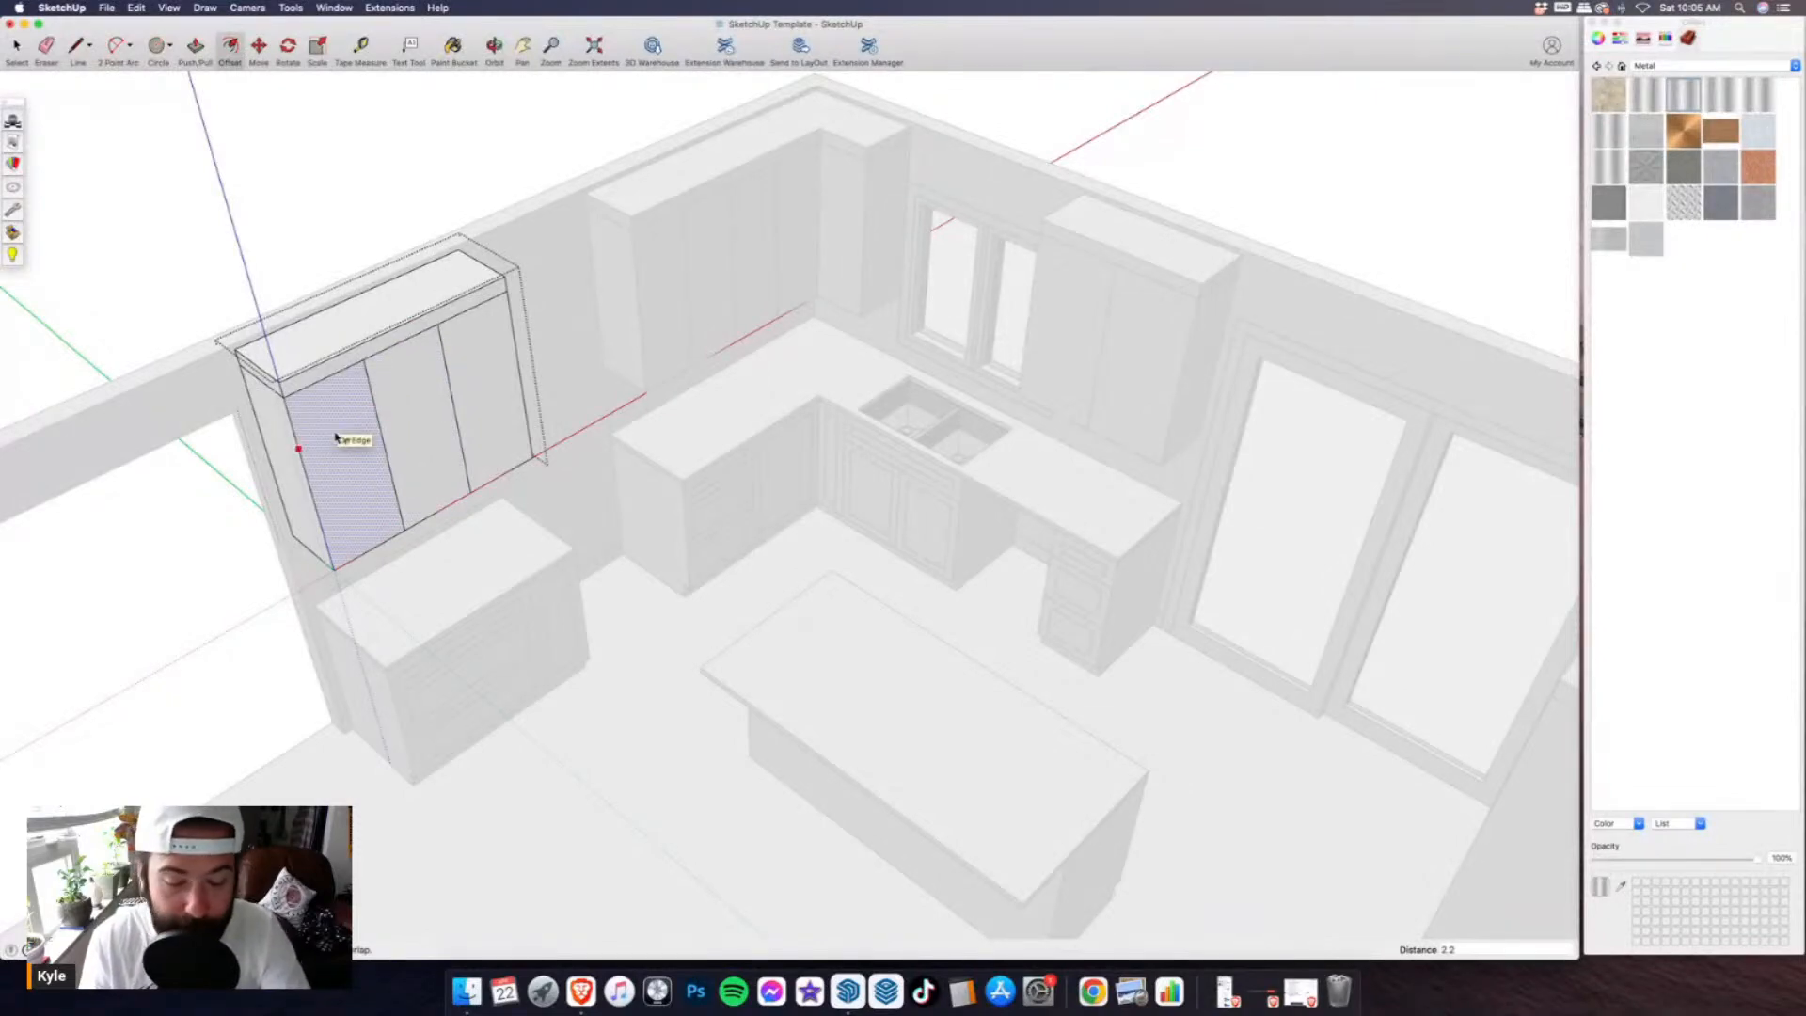
double_click(335, 436)
double_click(414, 379)
double_click(473, 353)
- Check the height from the floor to the top of the three-door upper cabinet using a temporary line
key("l")
scroll(919, 577, "down", 3)
scroll(545, 666, "up", 5)
left_click(542, 666)
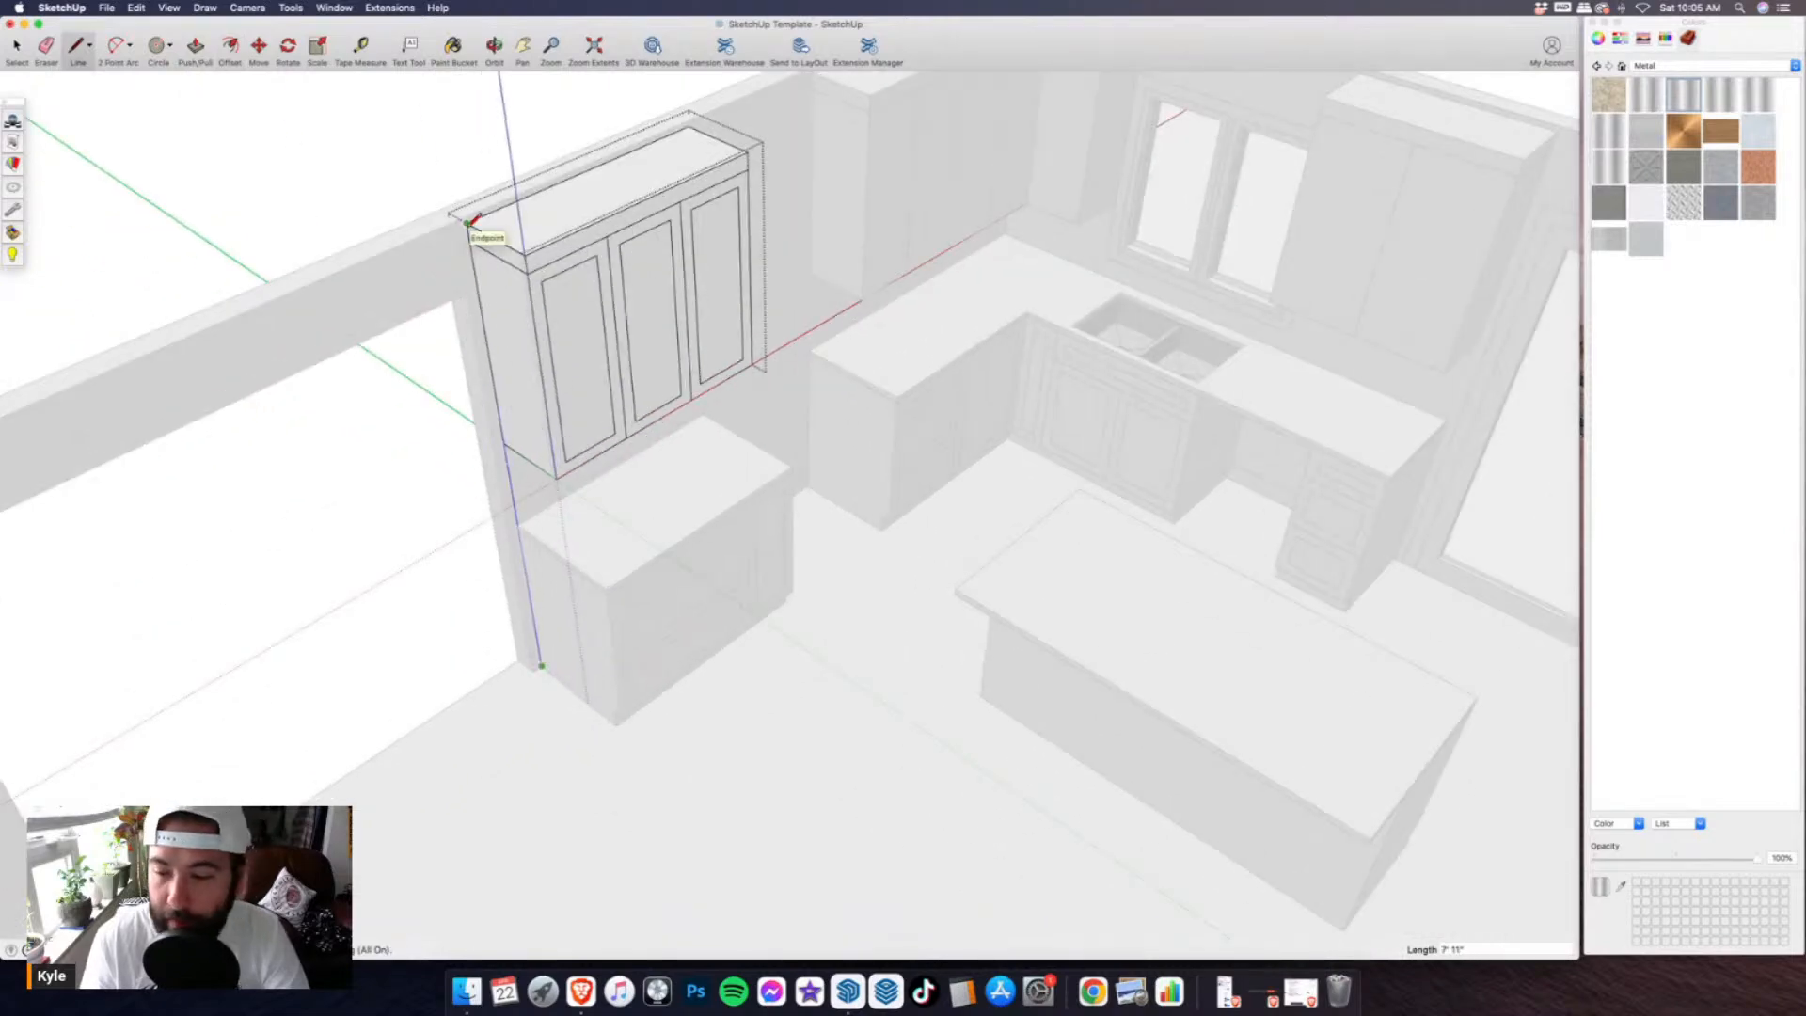
key("Escape")
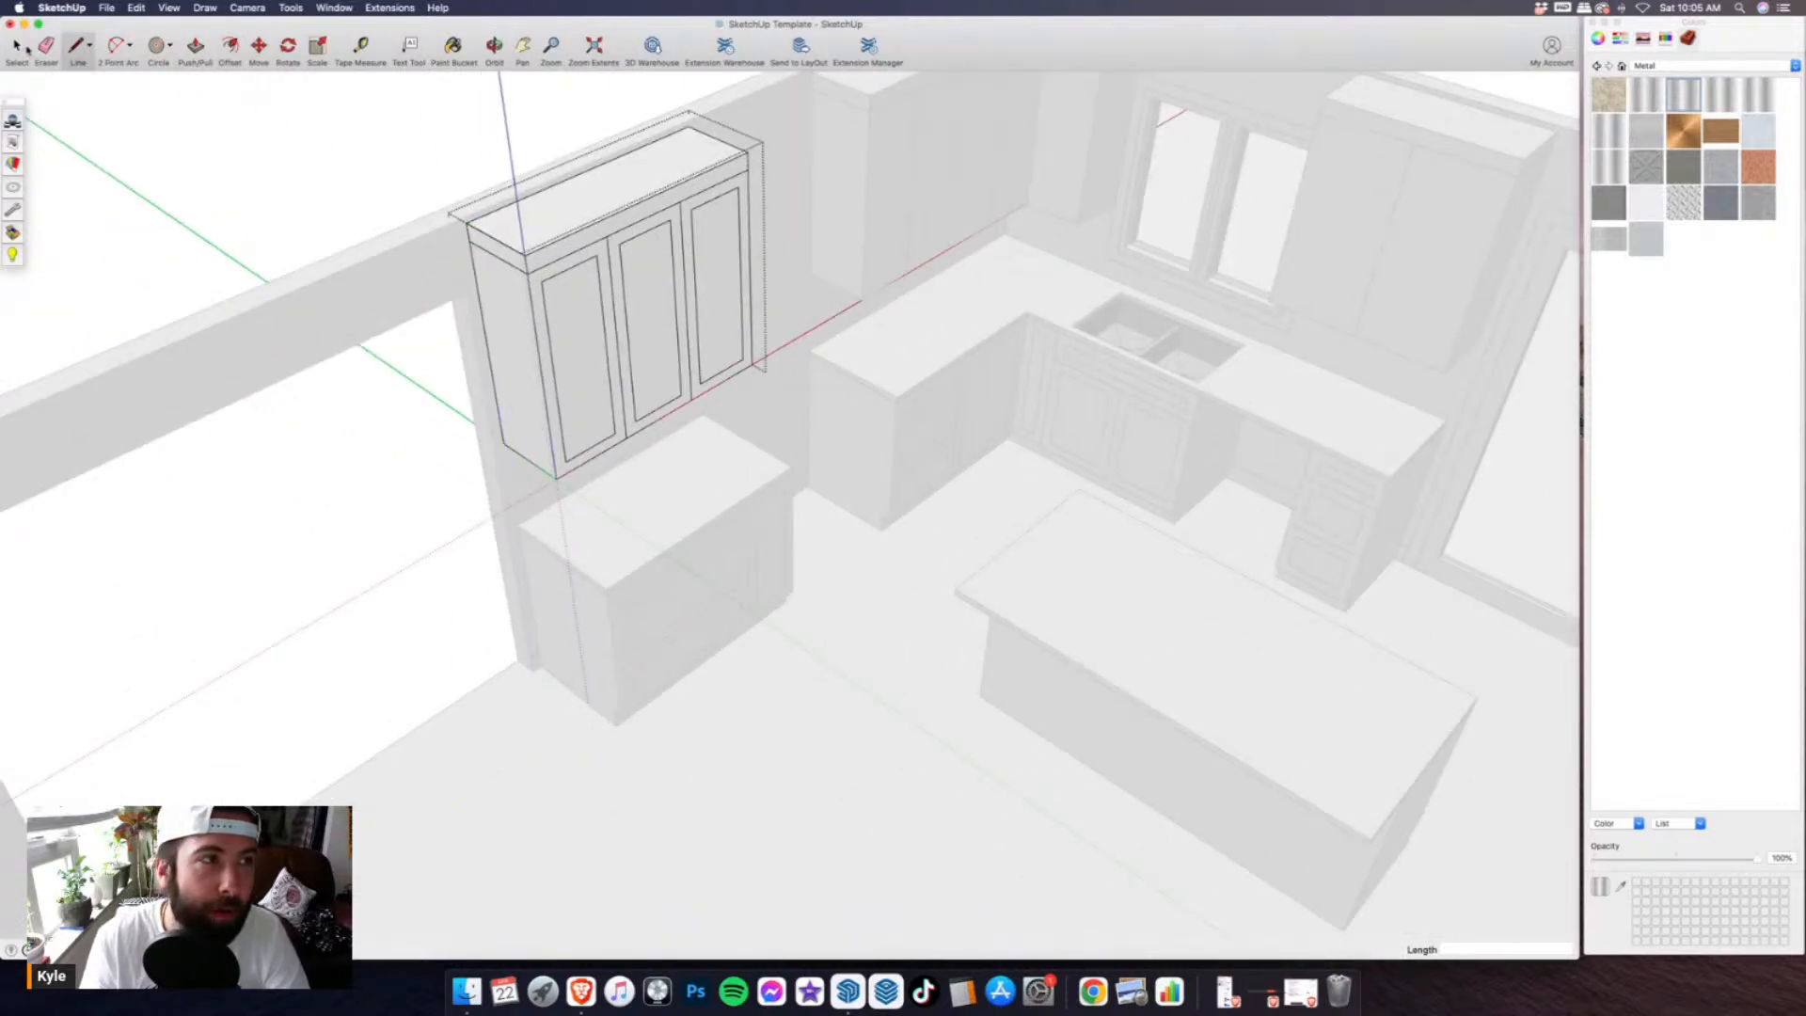
- Push/pull the top face of the three-door upper cabinet up by 1"
key("space")
scroll(330, 113, "up", 2)
key("p")
scroll(524, 223, "up", 1)
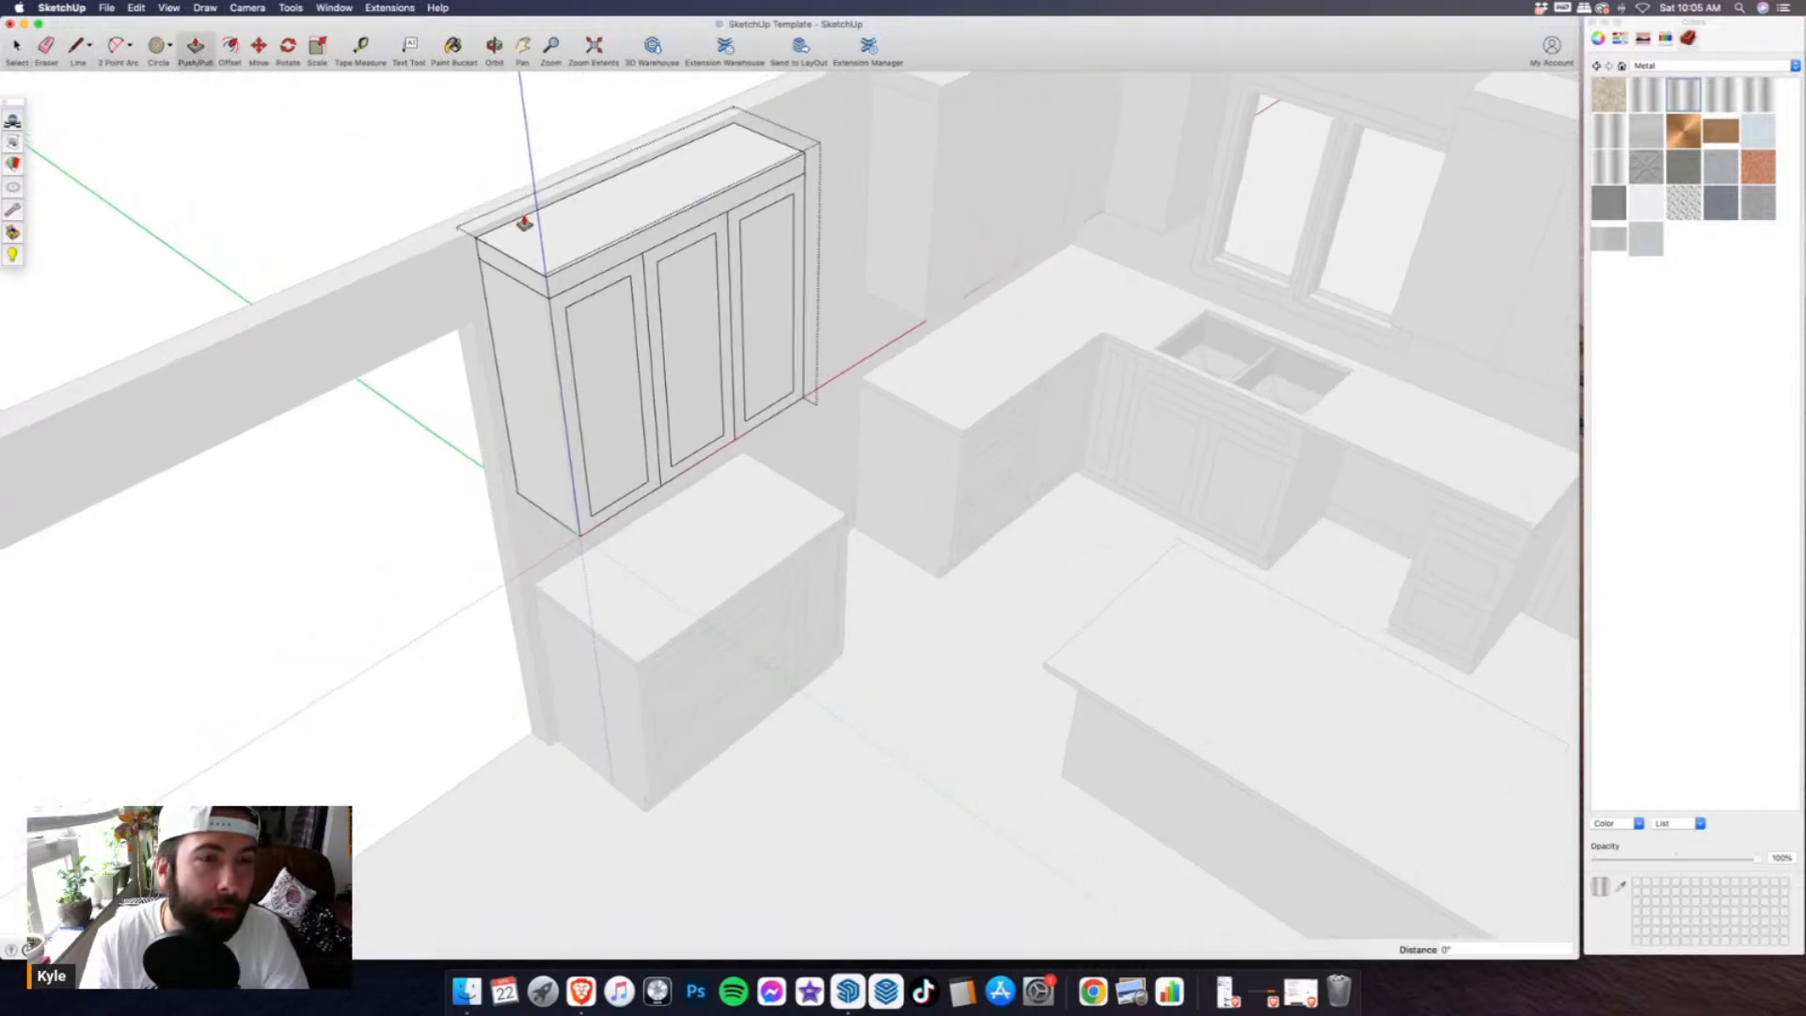
left_click(524, 223)
left_click(504, 219)
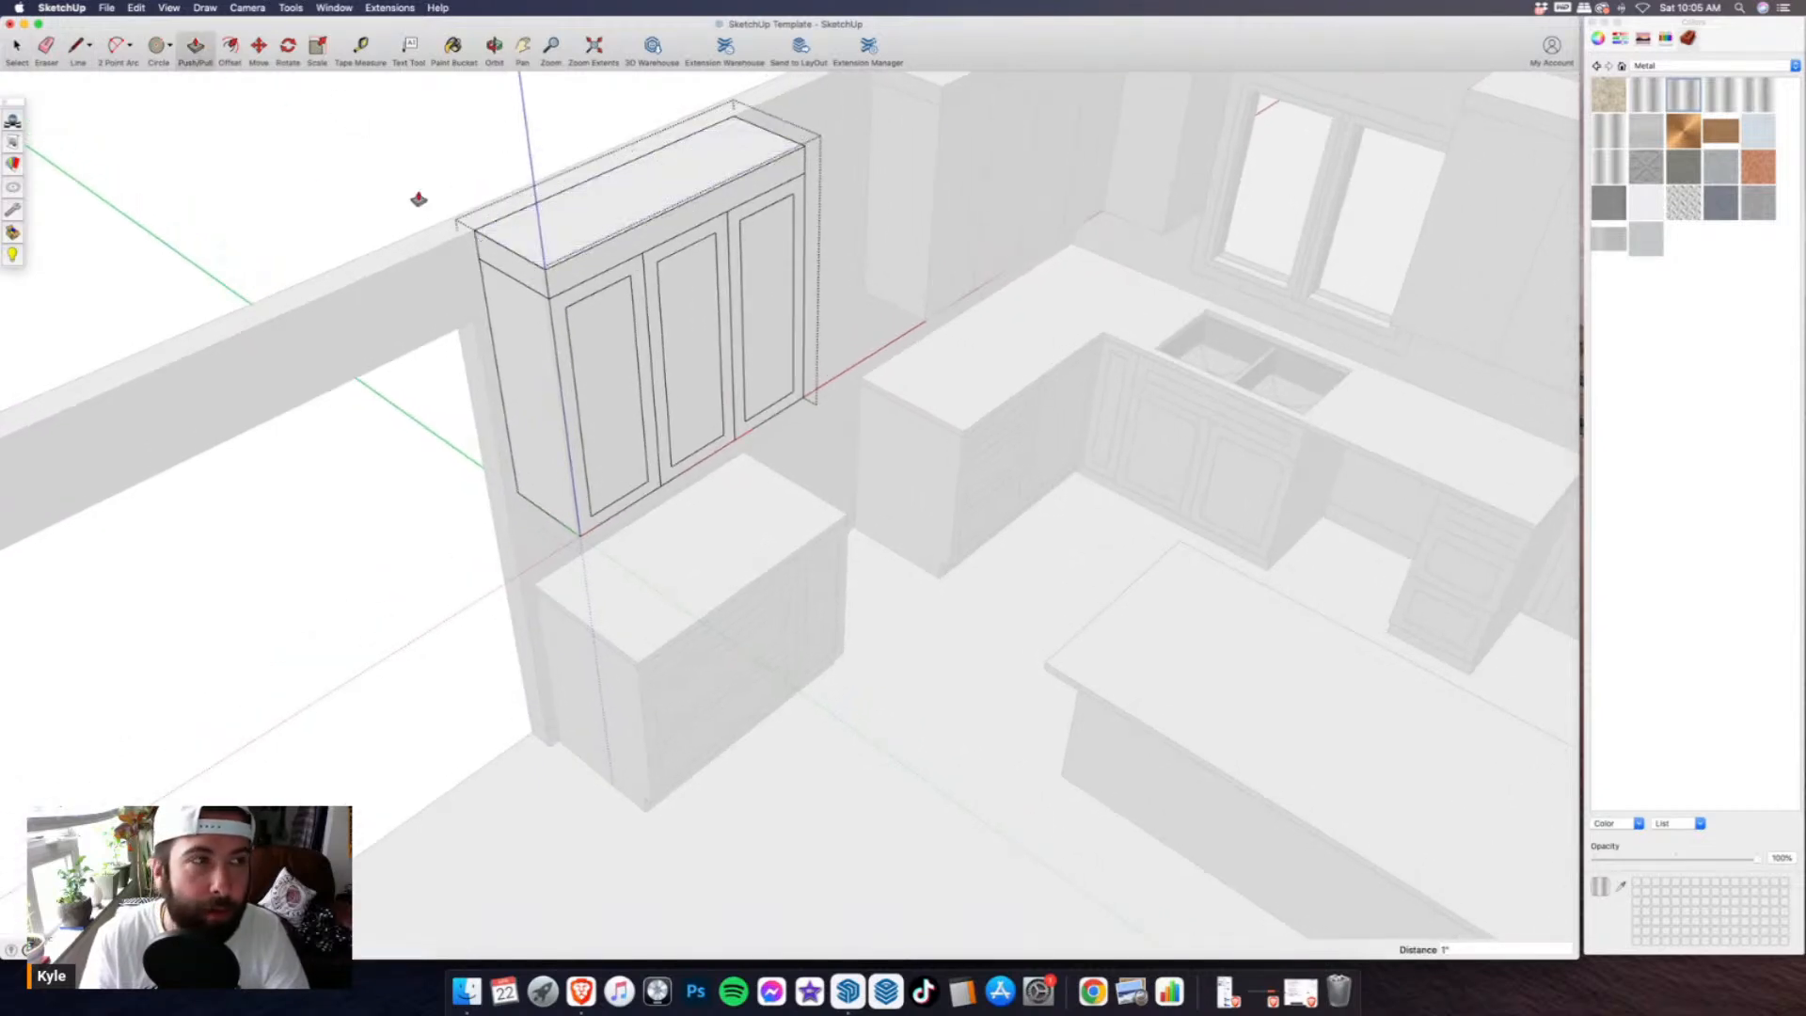
- Move the three-door upper cabinet's lower fascia edges and the door panels' top edges up 1"
key("space")
scroll(529, 307, "up", 1)
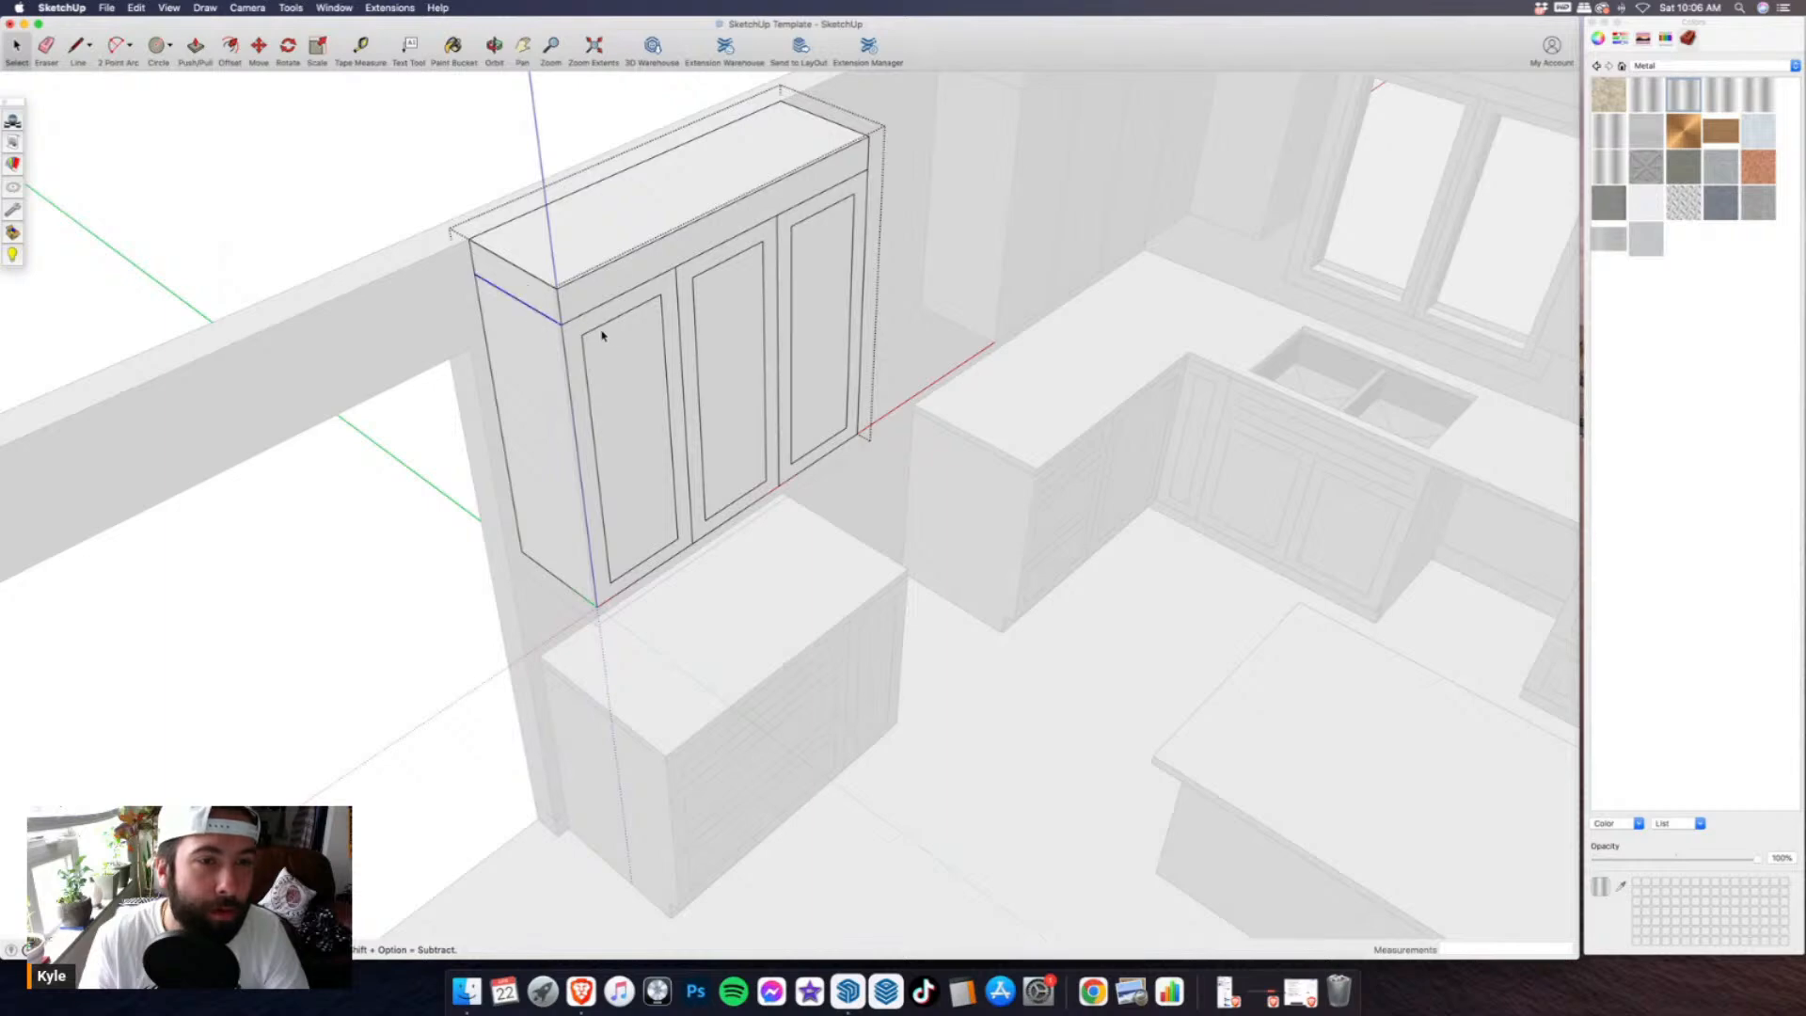
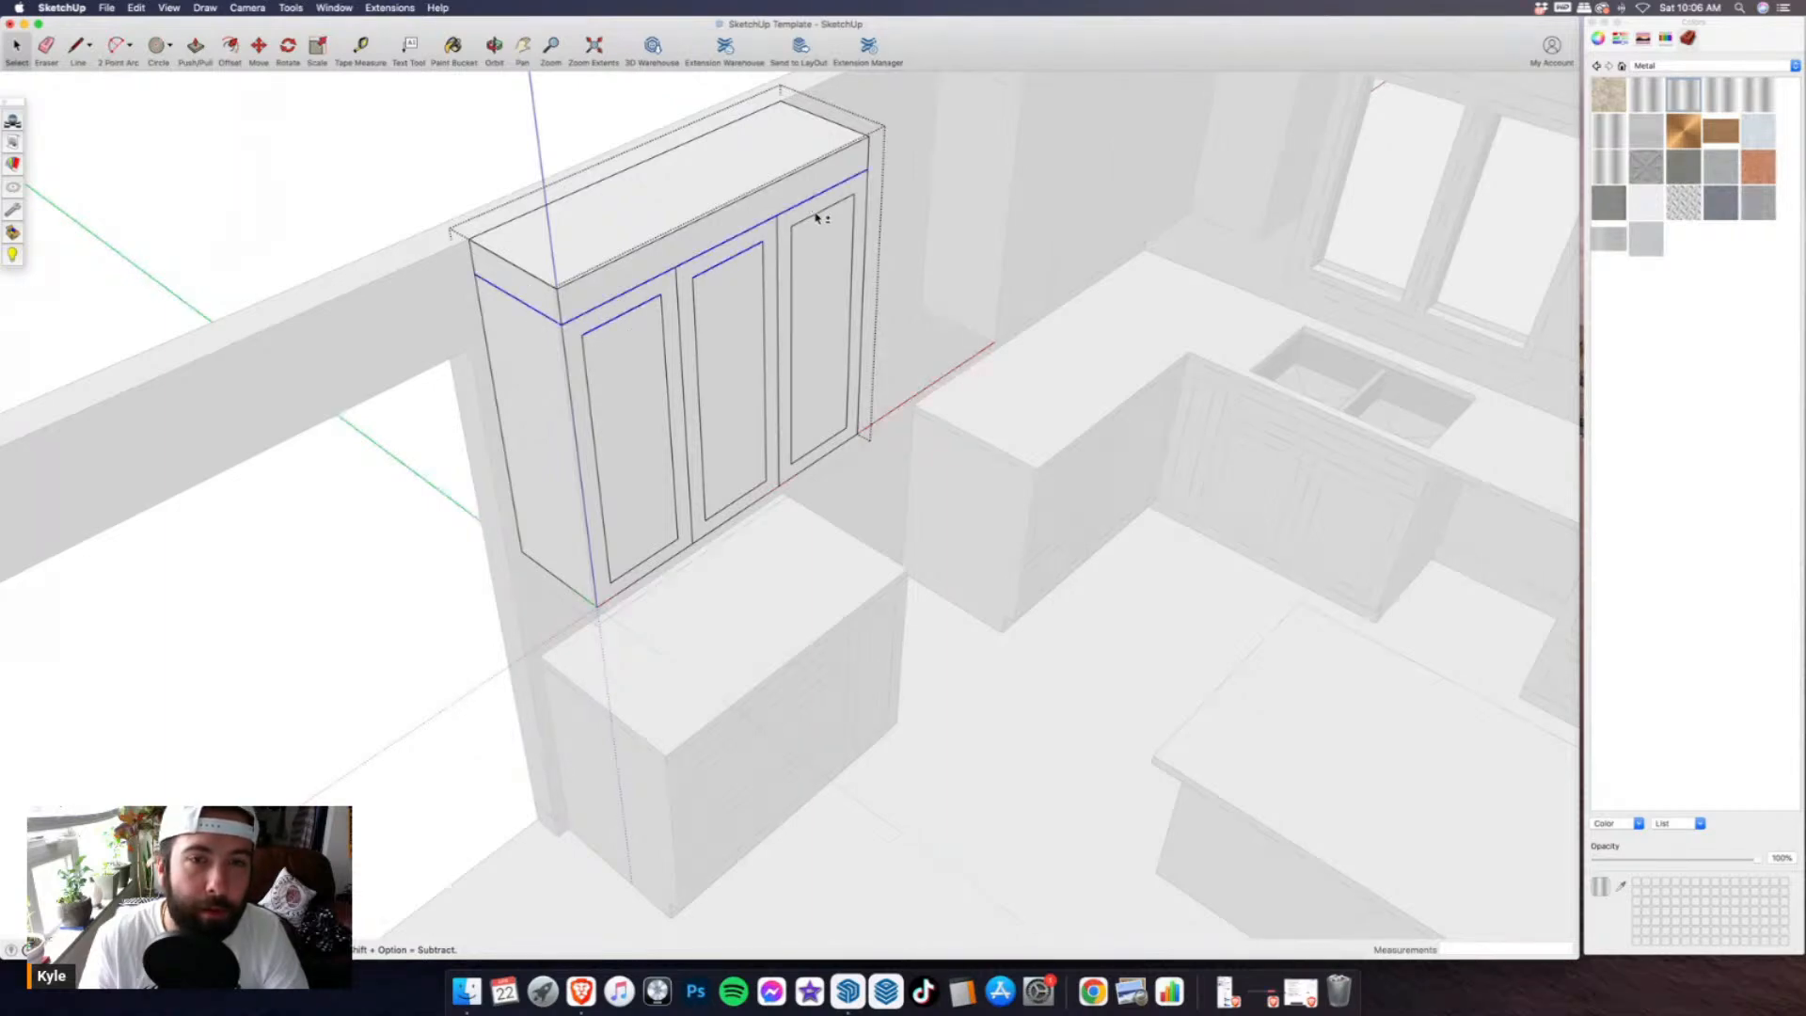
middle_click_drag(874, 295, 1050, 495)
scroll(847, 404, "up", 3)
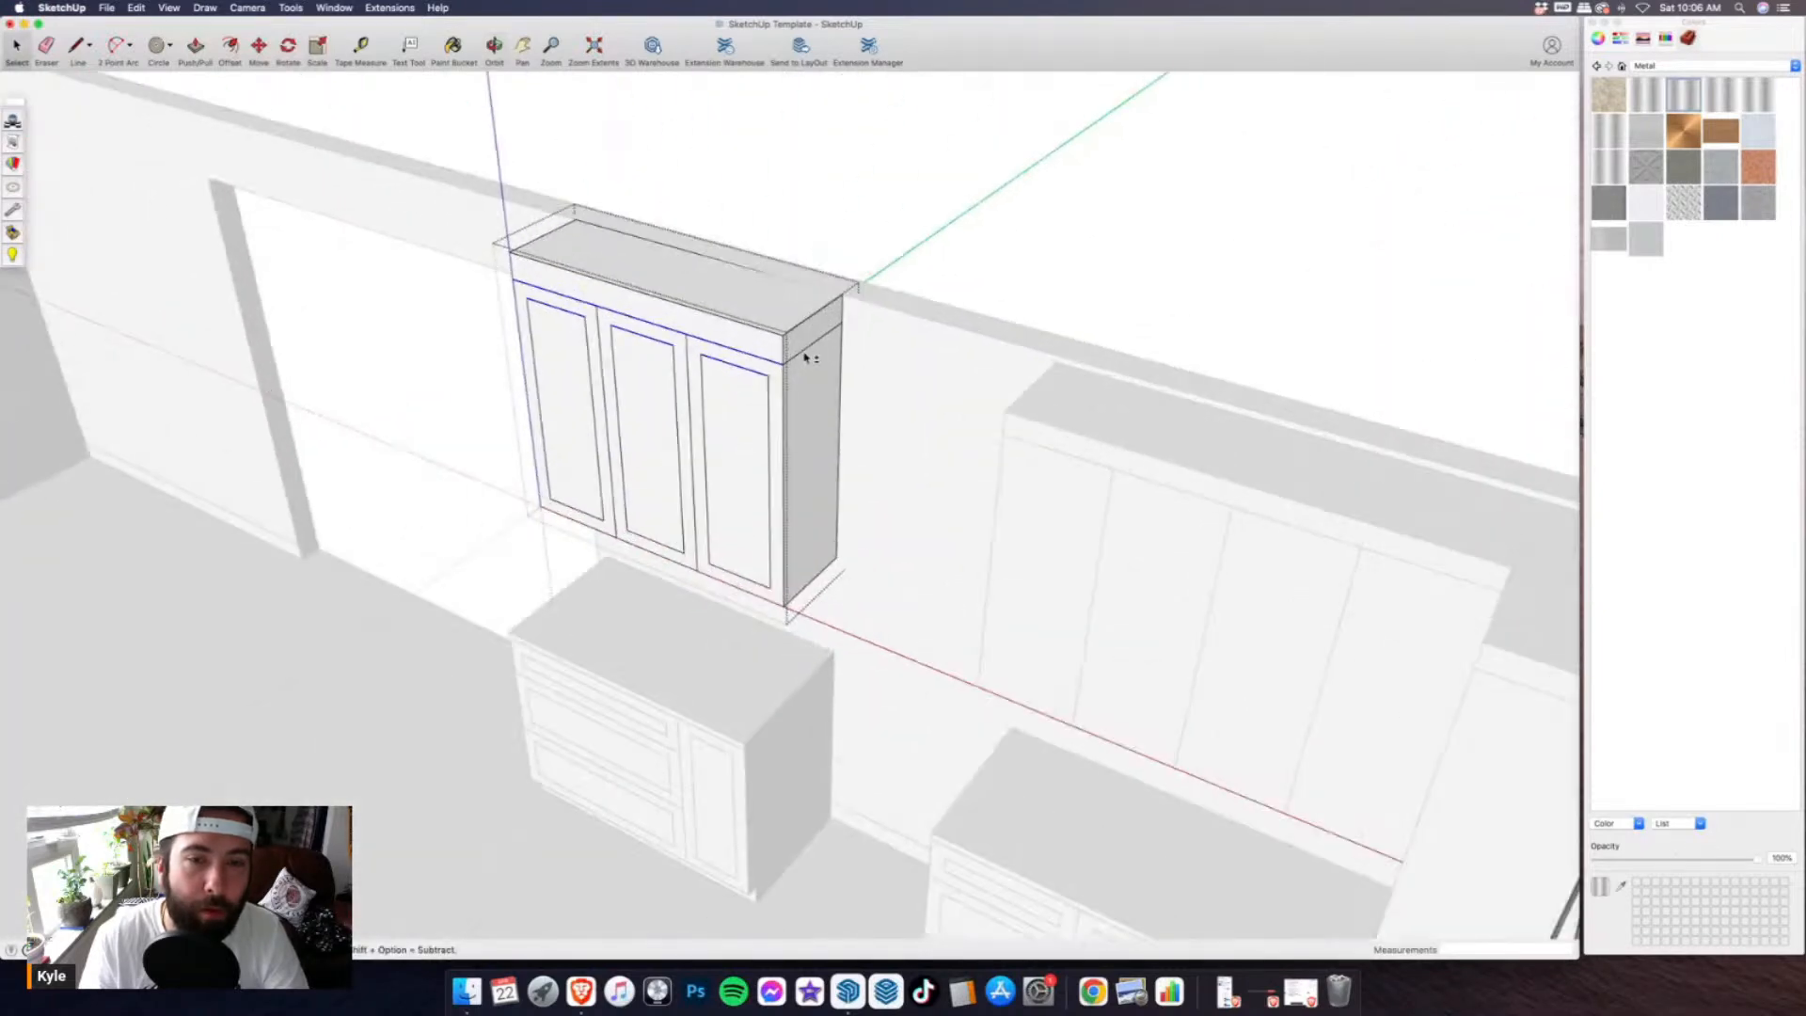
left_click(256, 52)
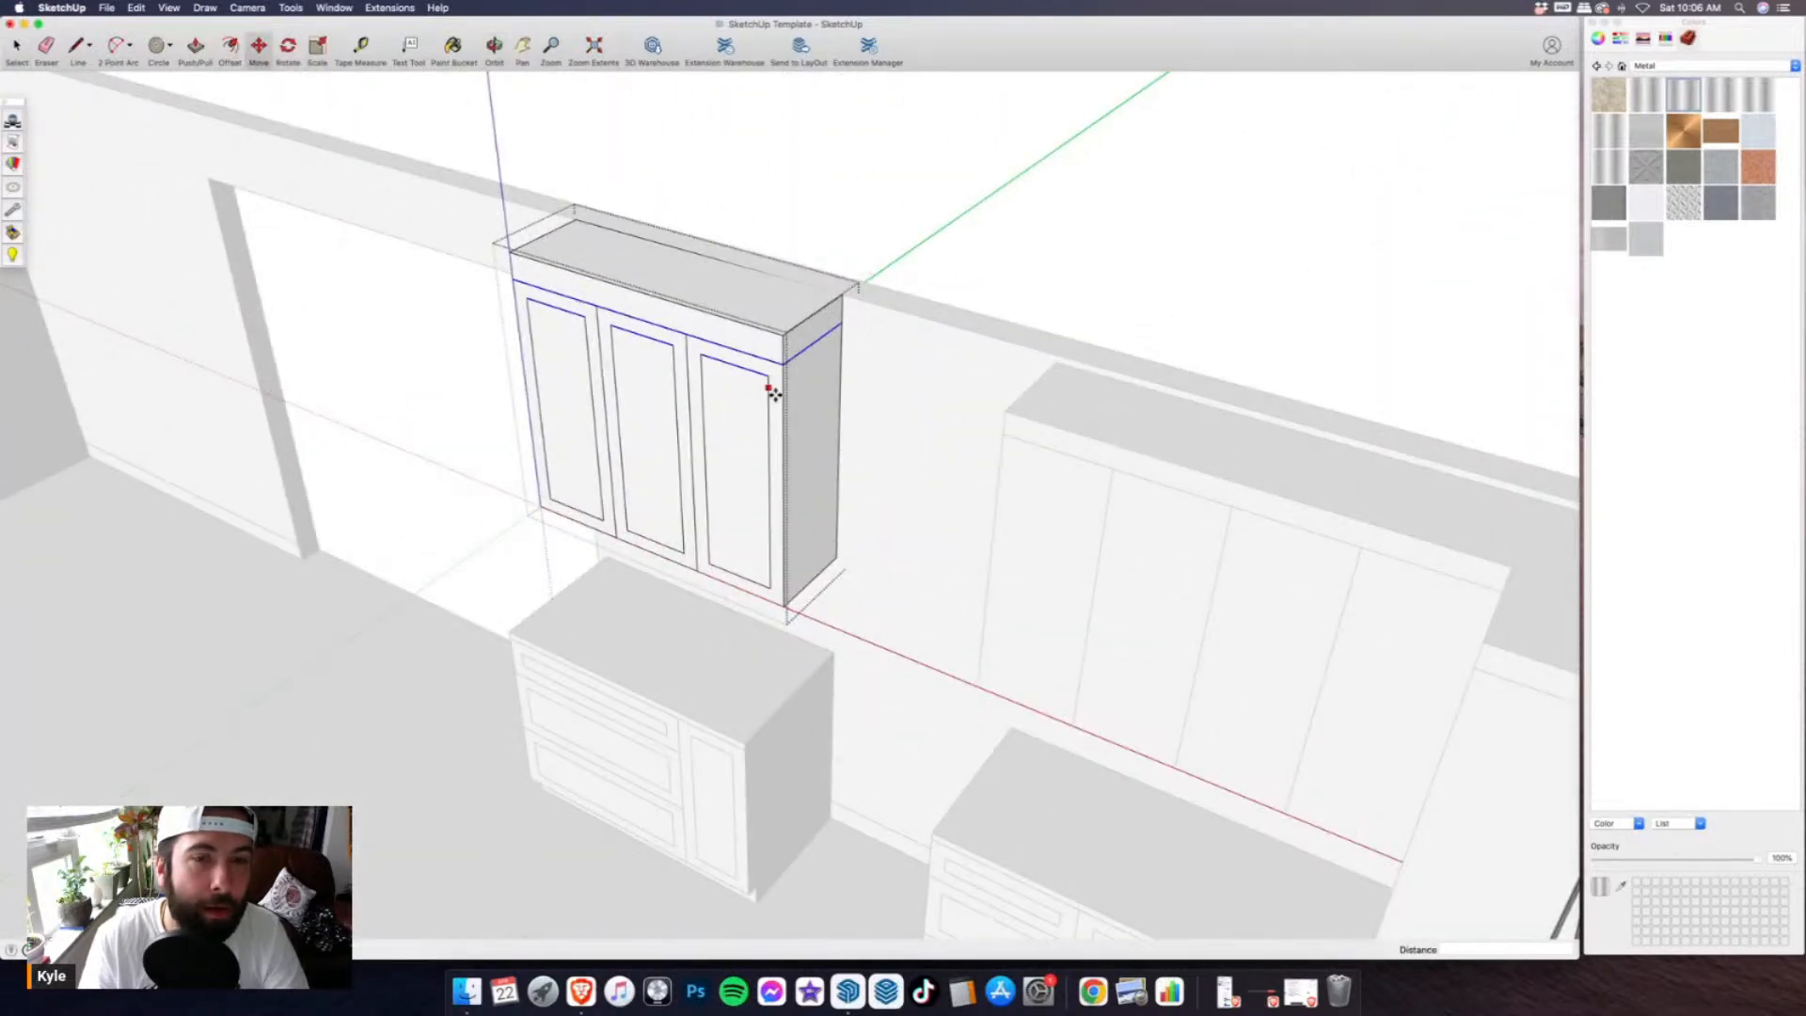
scroll(836, 425, "up", 2)
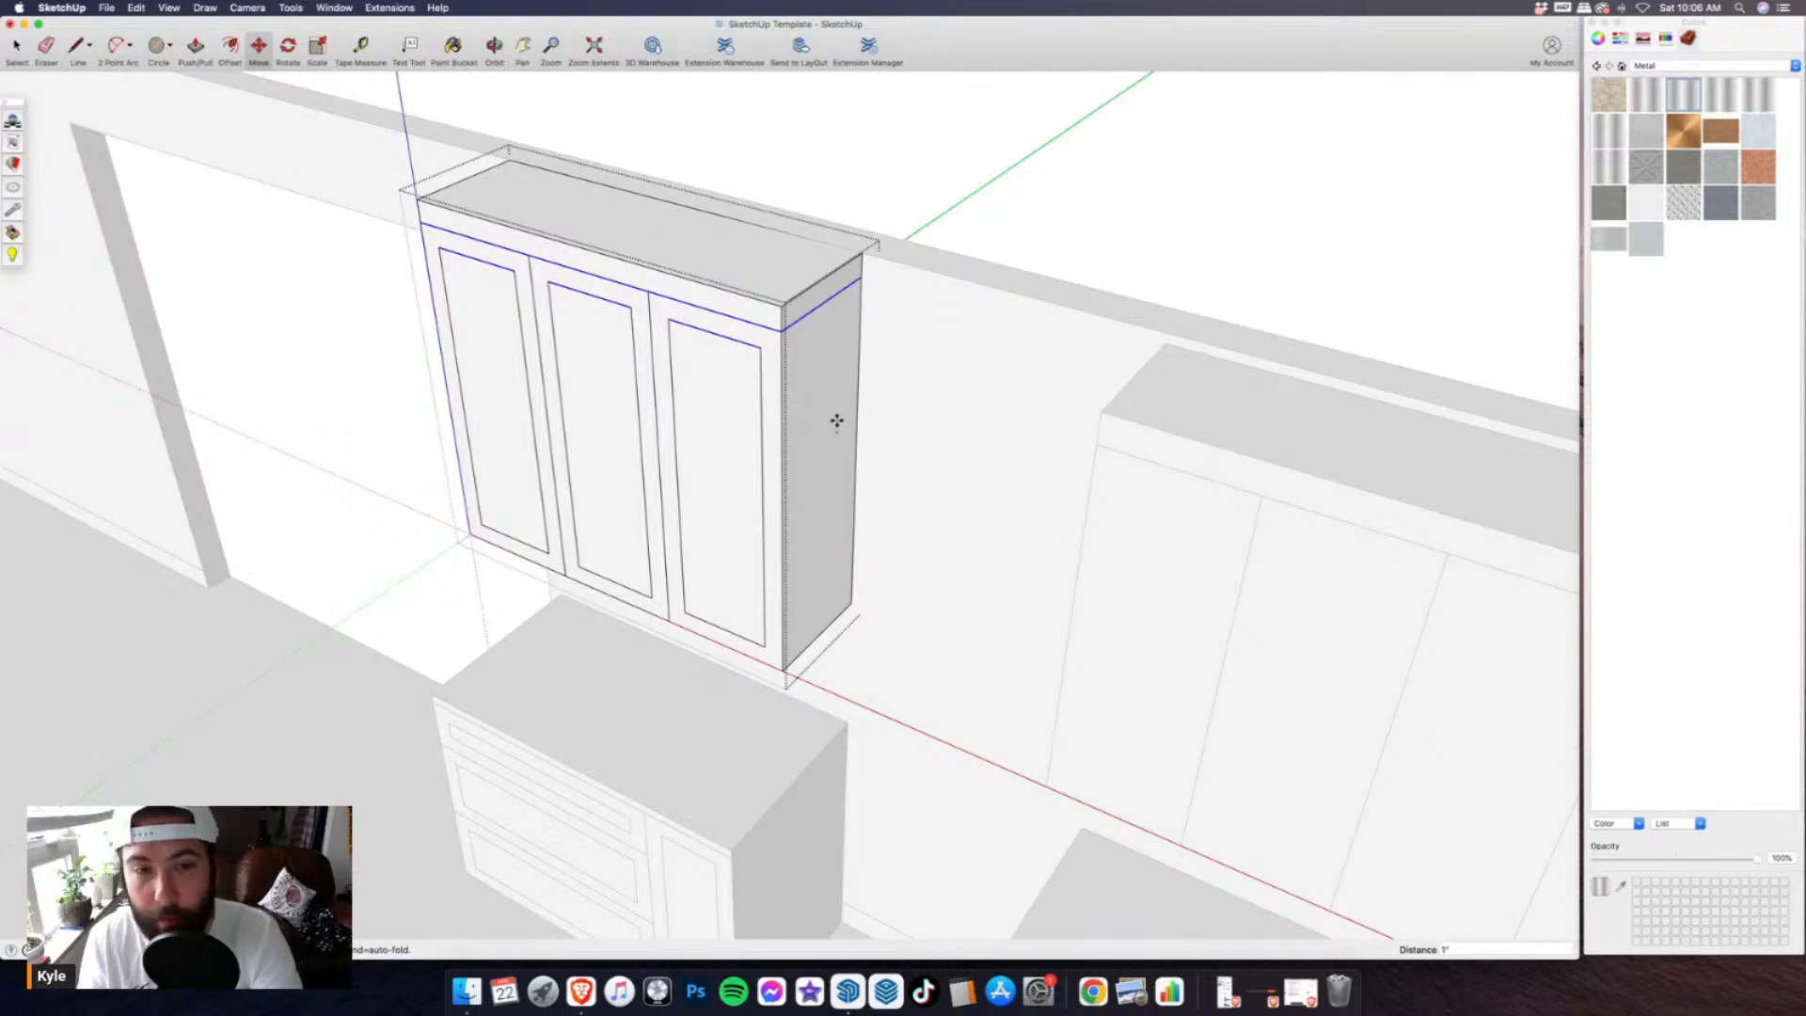
scroll(836, 420, "down", 3)
left_click(11, 49)
left_click(483, 266)
- Open the L-shaped corner upper cabinet and move its top face and fascia band up 1", then close it
scroll(489, 271, "down", 3)
middle_click_drag(484, 266, 1016, 422)
scroll(983, 406, "up", 2)
double_click(741, 278)
left_click(741, 278)
scroll(574, 391, "up", 2)
left_click(576, 384, "shift")
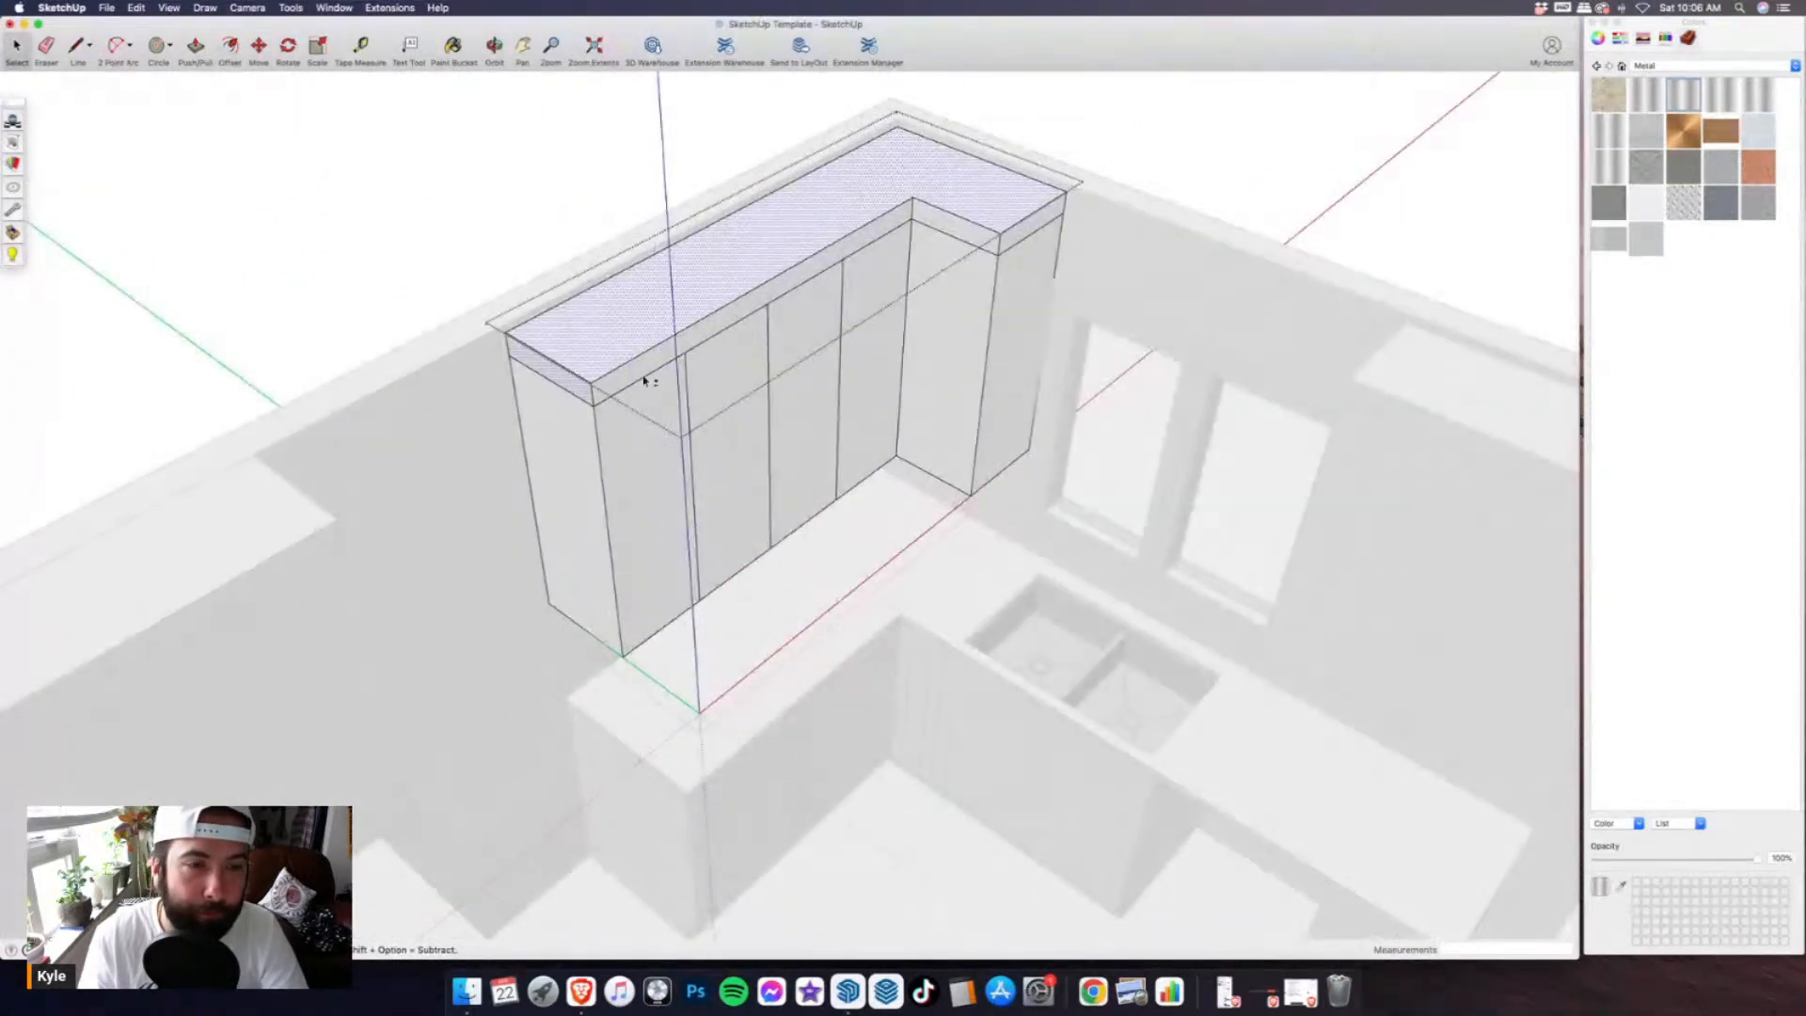
left_click(909, 223, "shift")
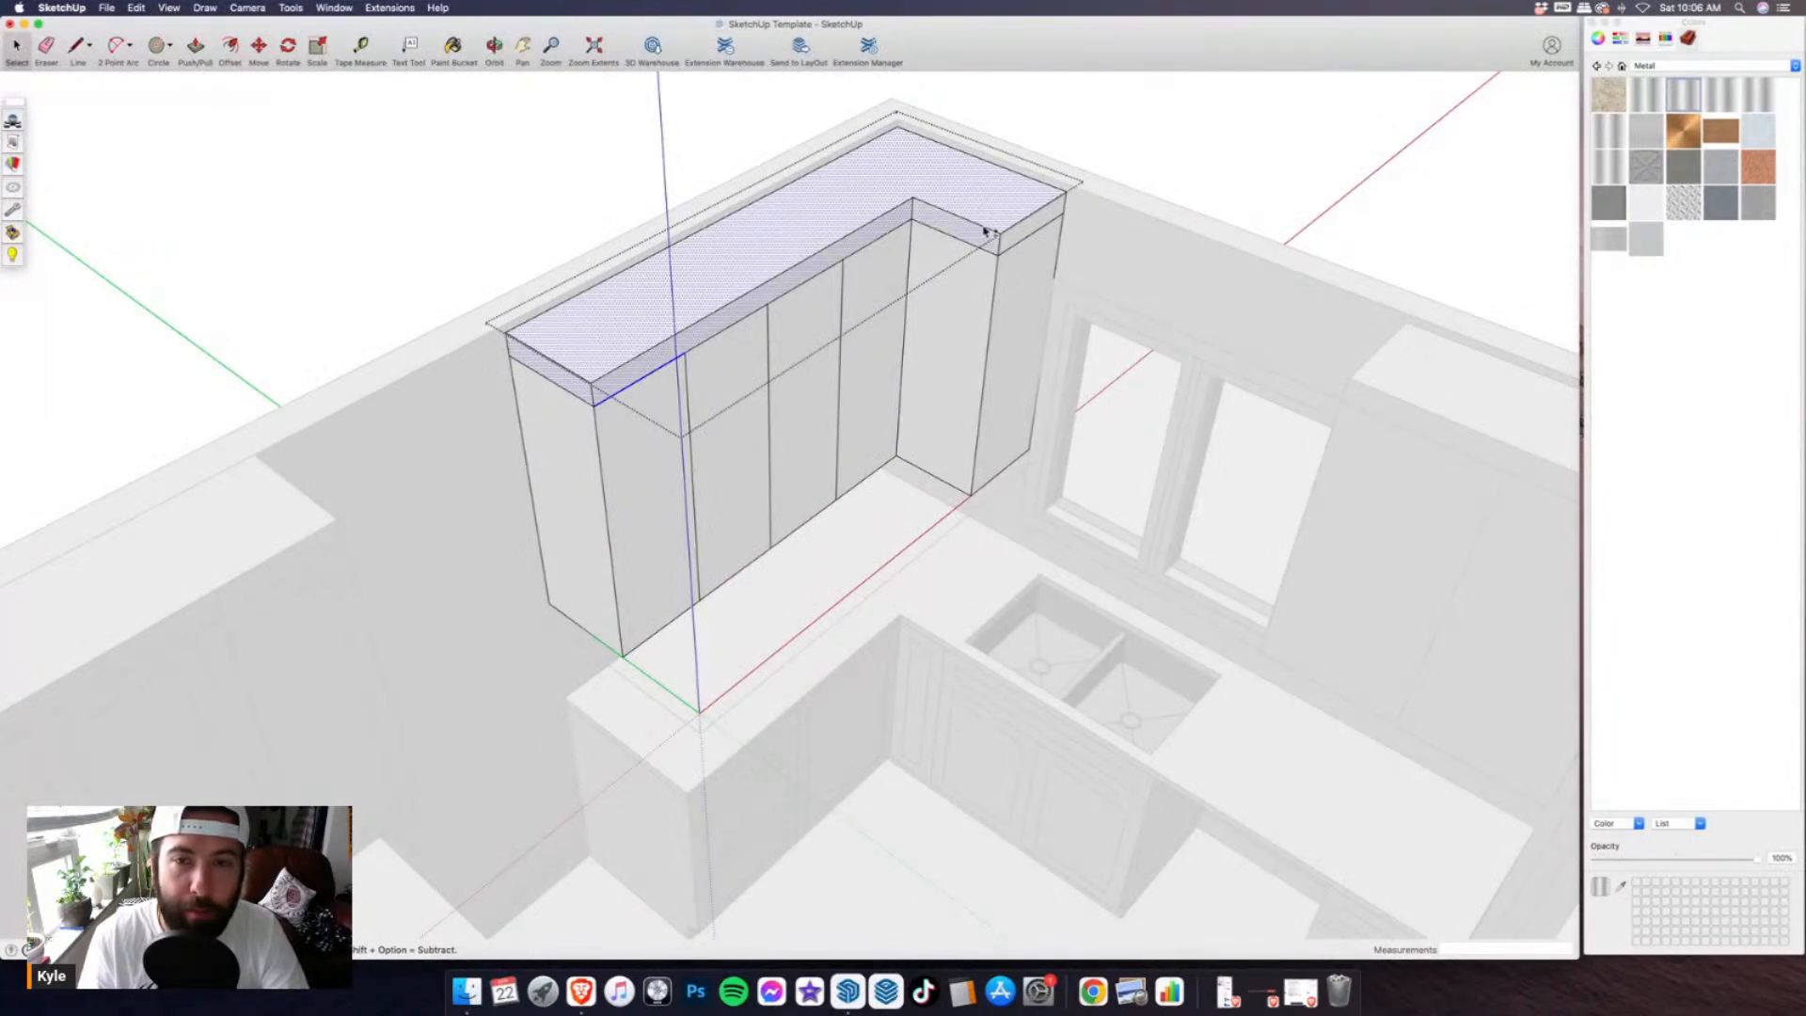
scroll(988, 245, "down", 3)
key("m")
scroll(866, 197, "up", 5)
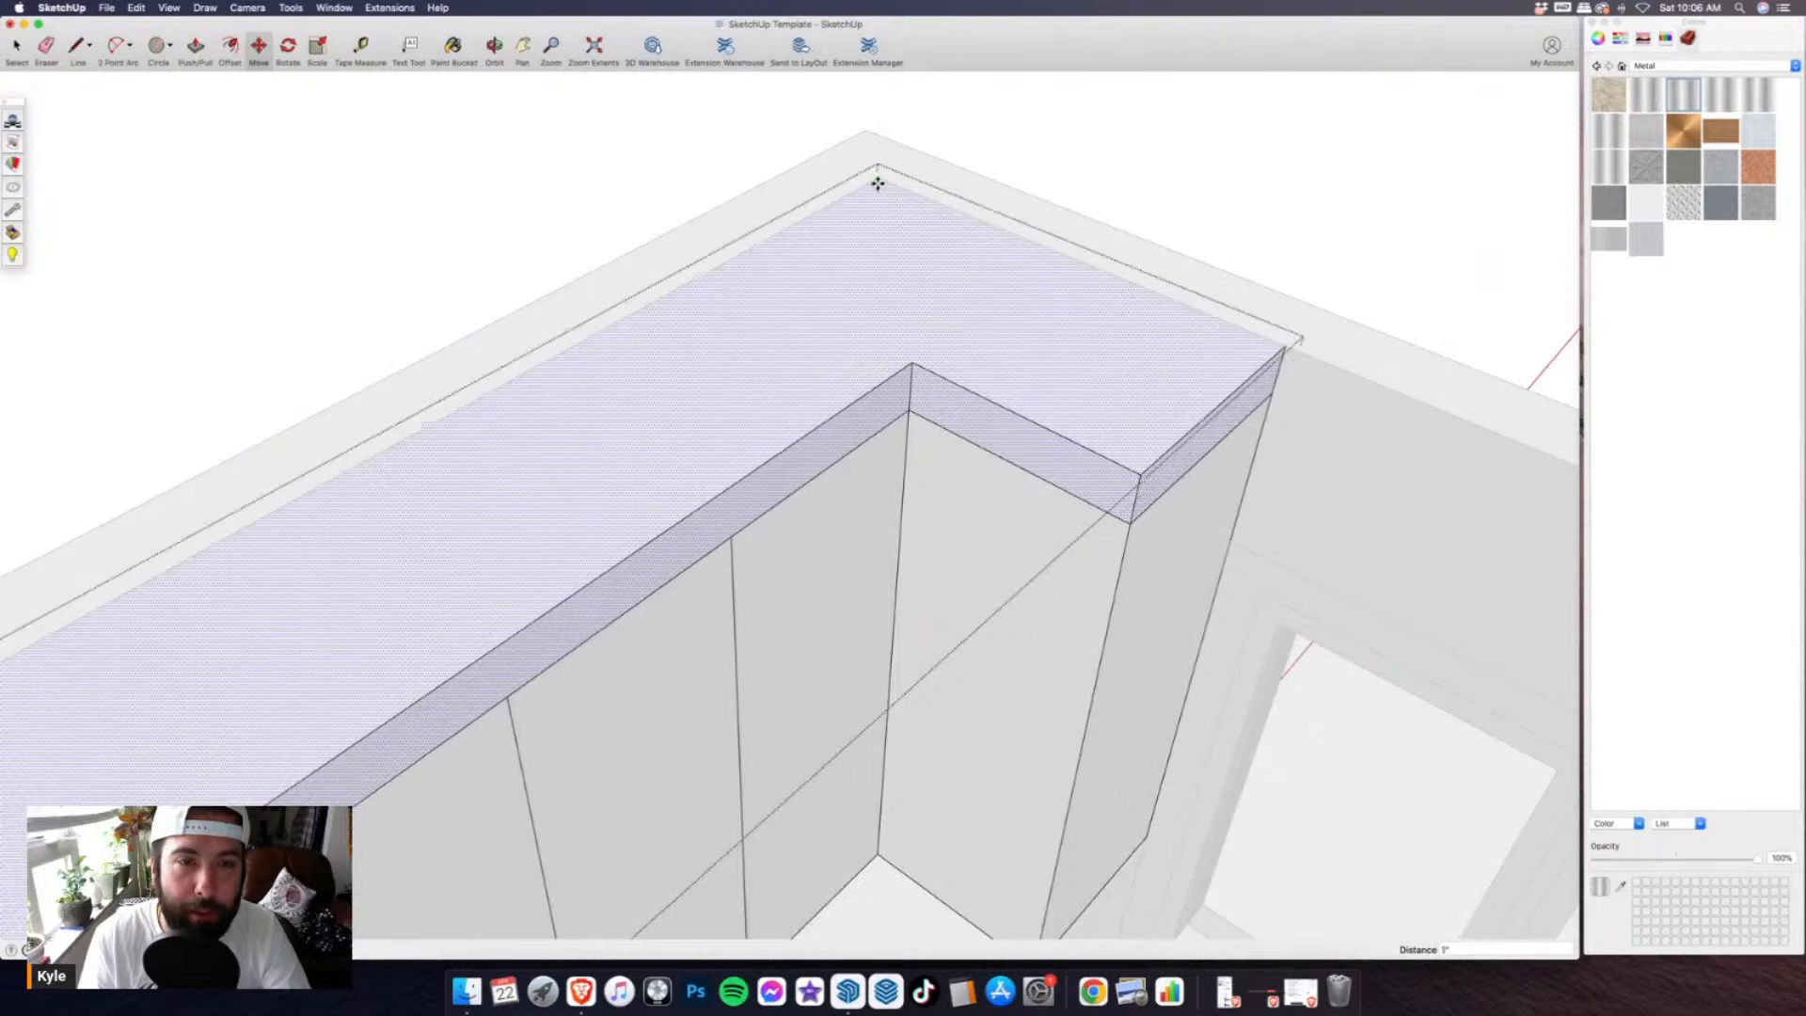
left_click(878, 180)
scroll(844, 272, "down", 5)
left_click(17, 52)
left_click(543, 348)
- Open the two-door upper cabinet beside the window and move its top face and fascia band up 1"
middle_click_drag(543, 347, 903, 301)
scroll(1040, 335, "up", 3)
double_click(1041, 335)
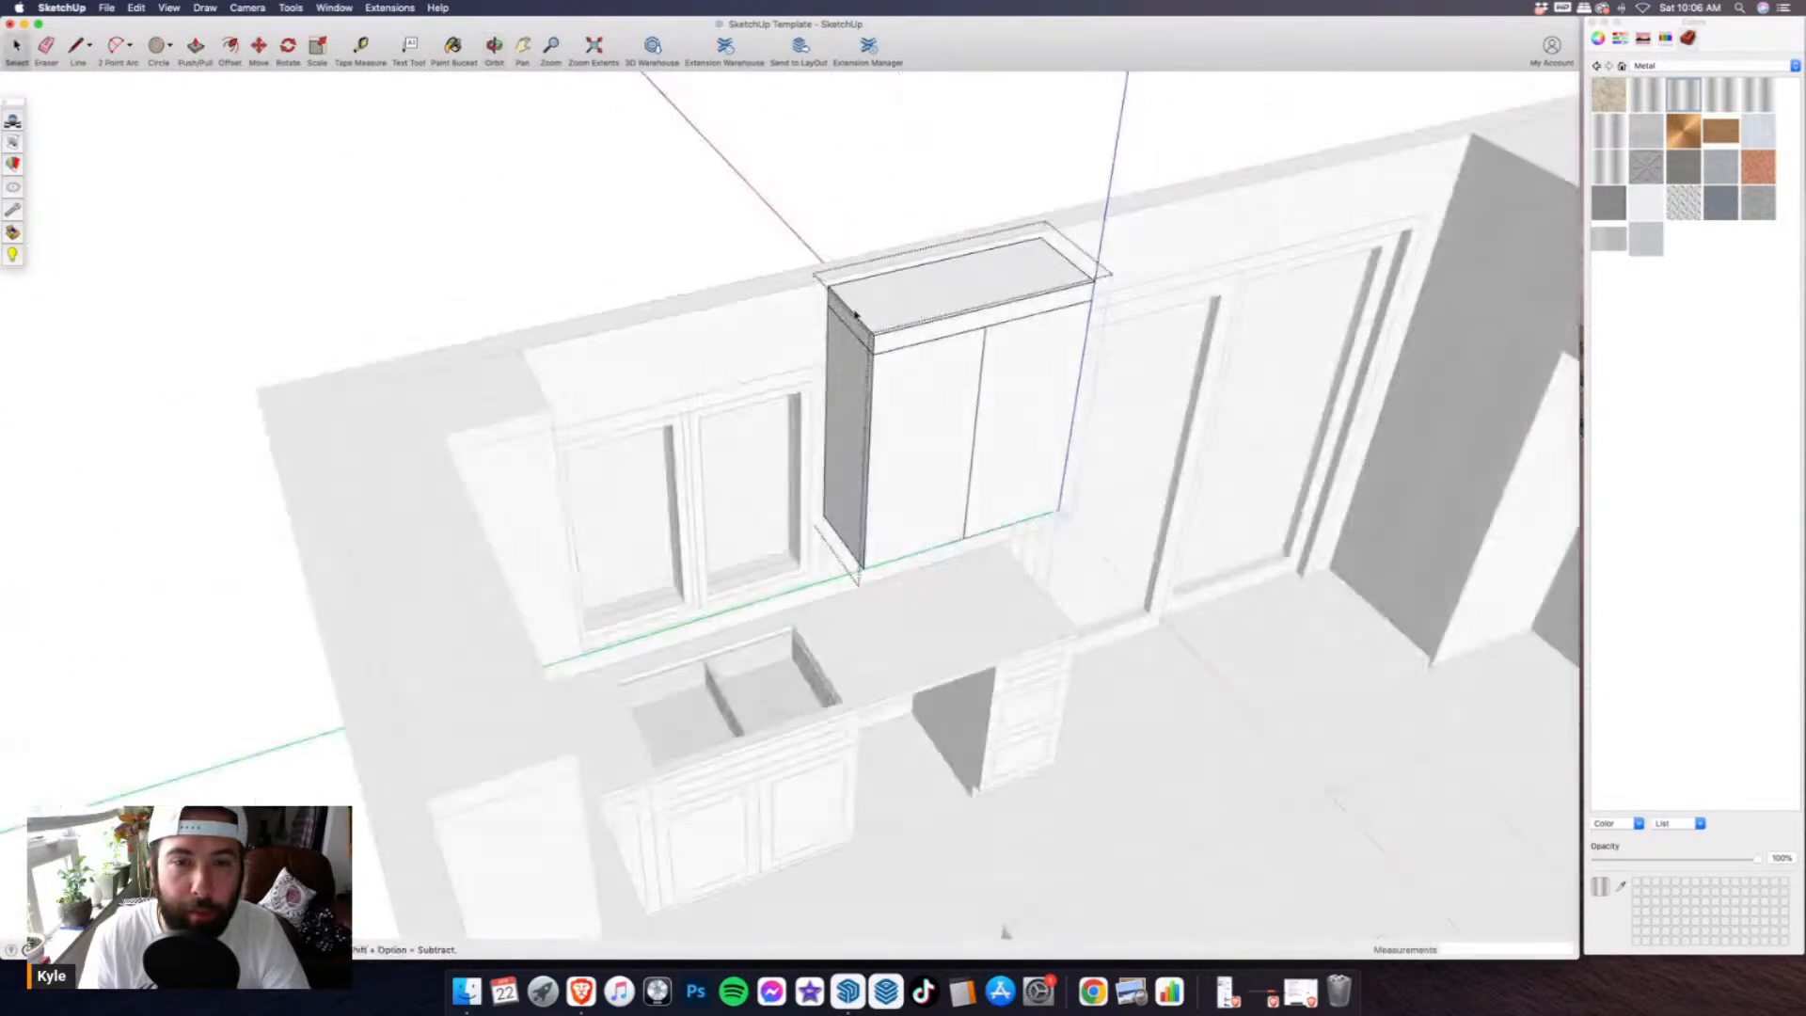
scroll(943, 270, "up", 4)
left_click(936, 282)
left_click(952, 371, "shift")
scroll(952, 372, "down", 5)
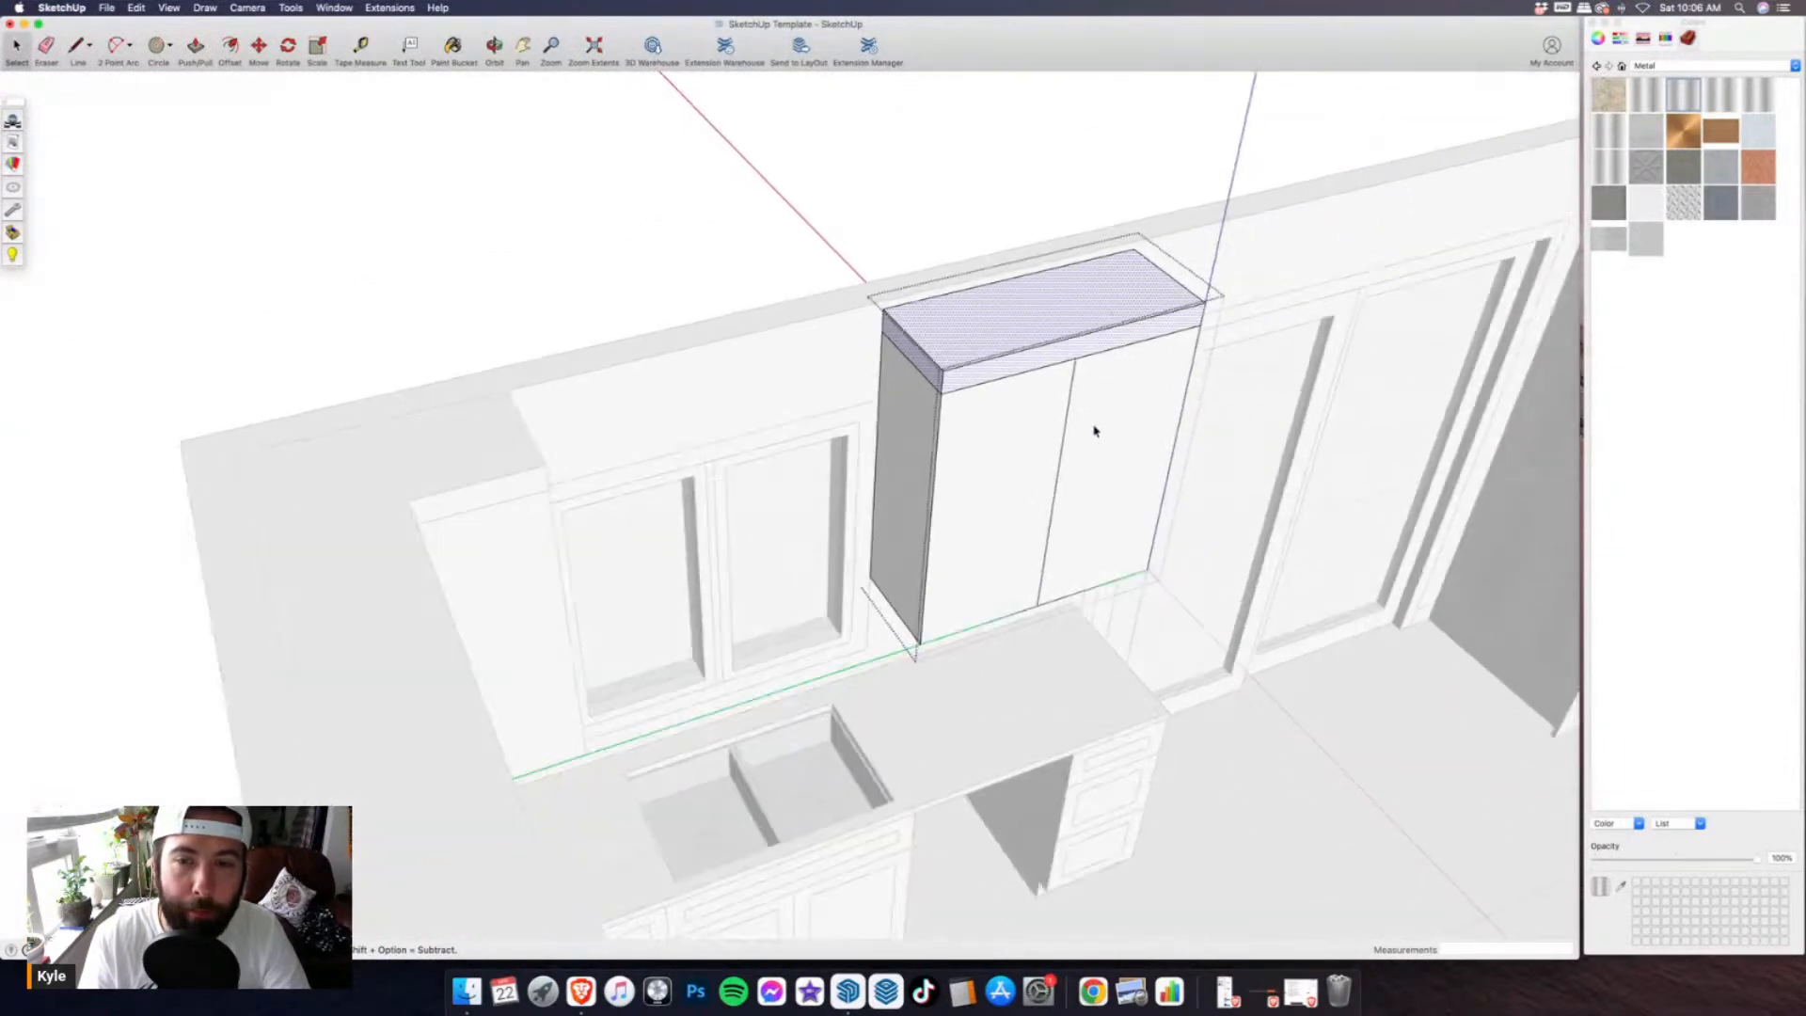
middle_click_drag(1097, 427, 678, 374)
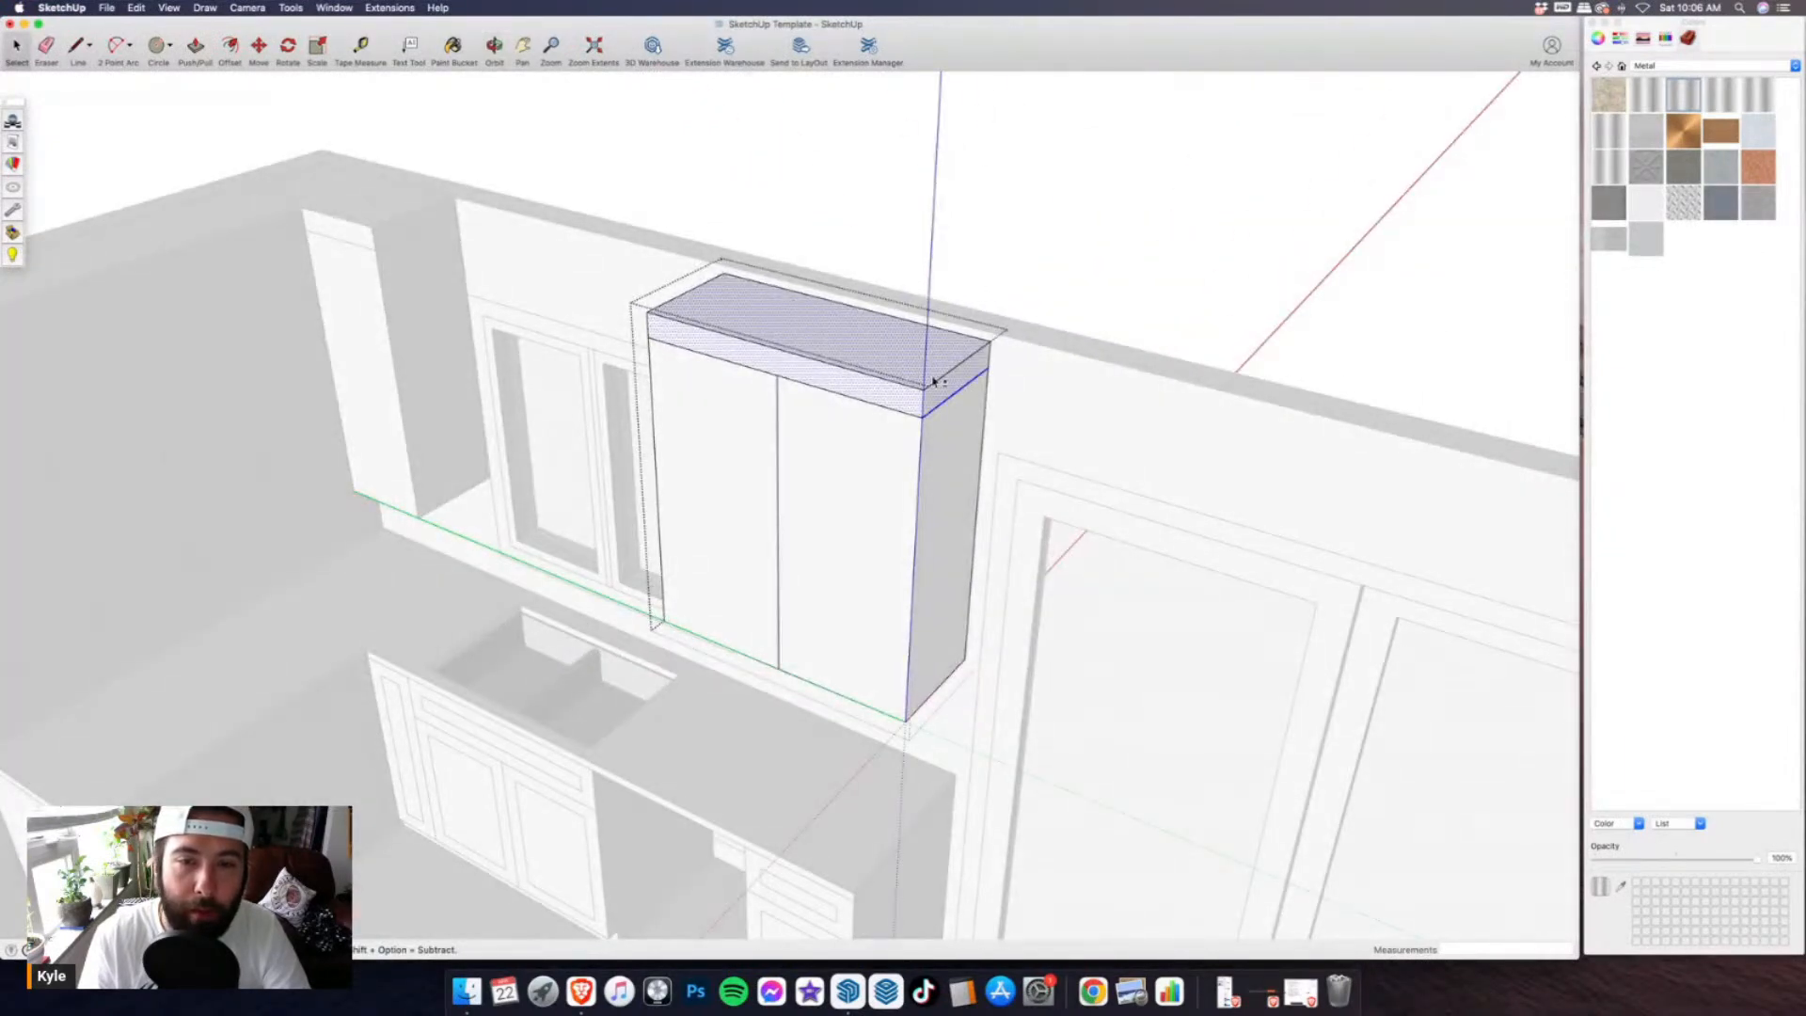
left_click(264, 51)
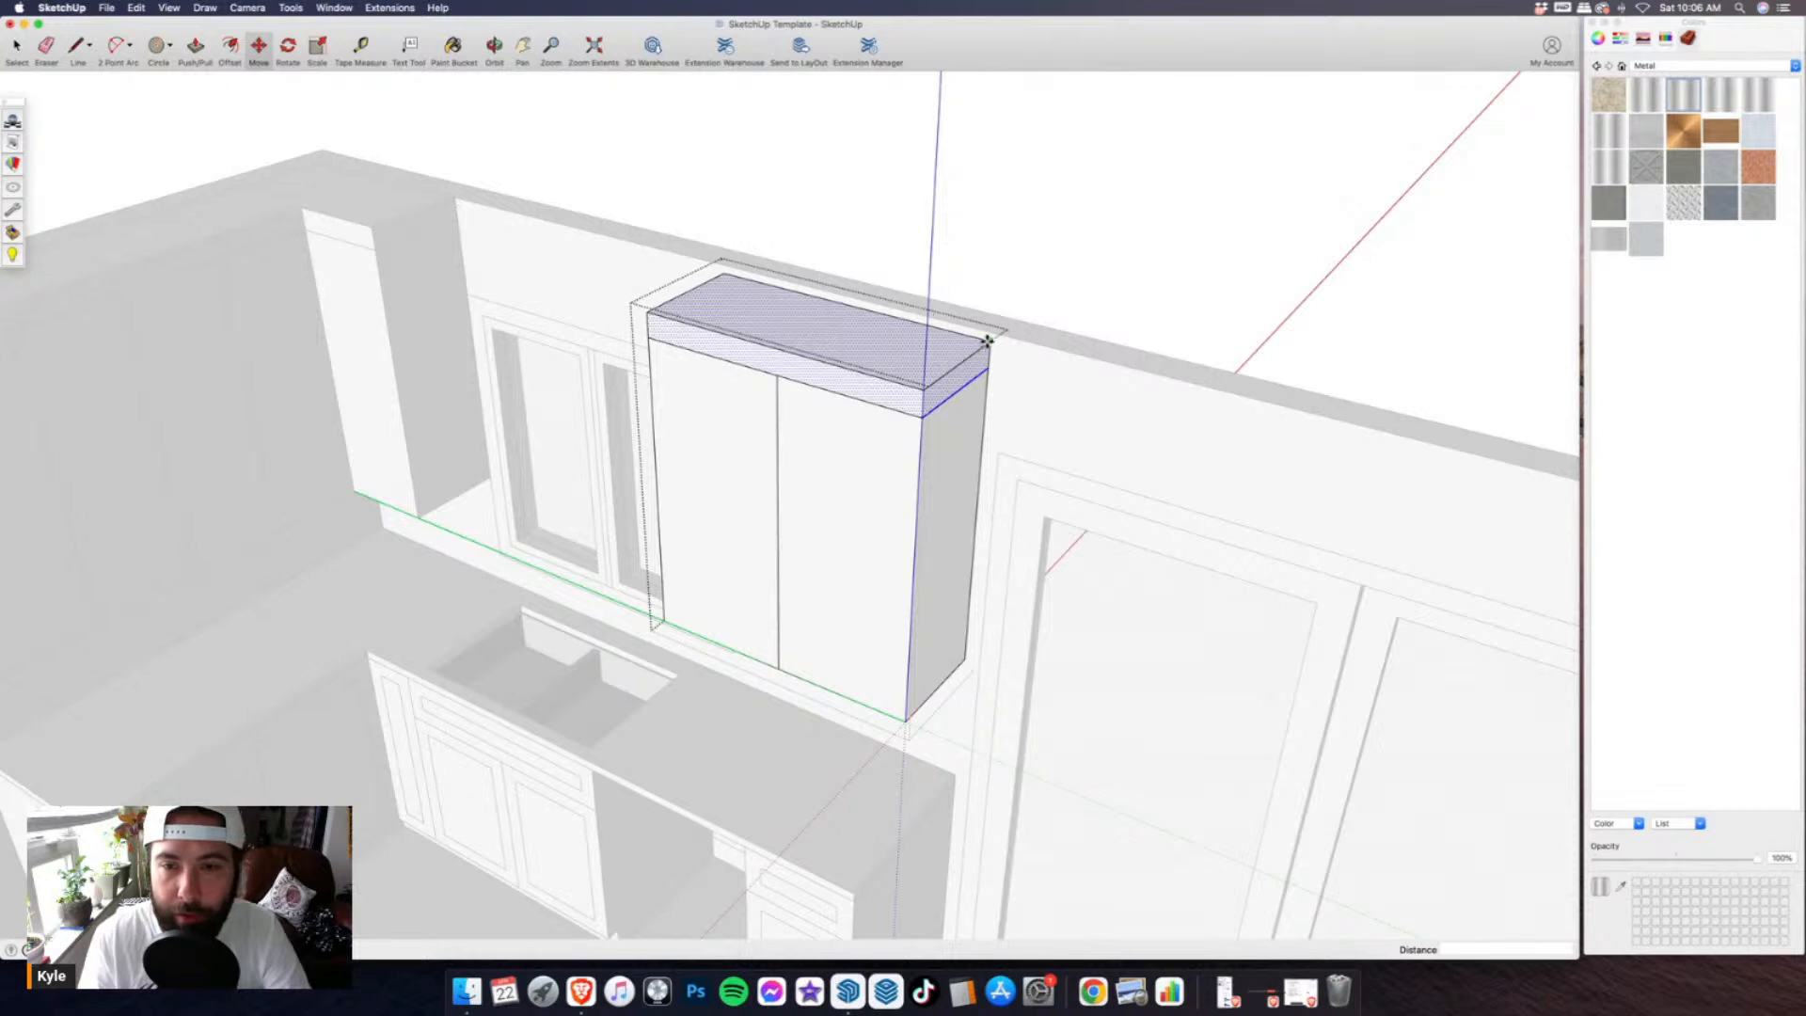
left_click(987, 341)
left_click(990, 335)
scroll(1069, 372, "down", 3)
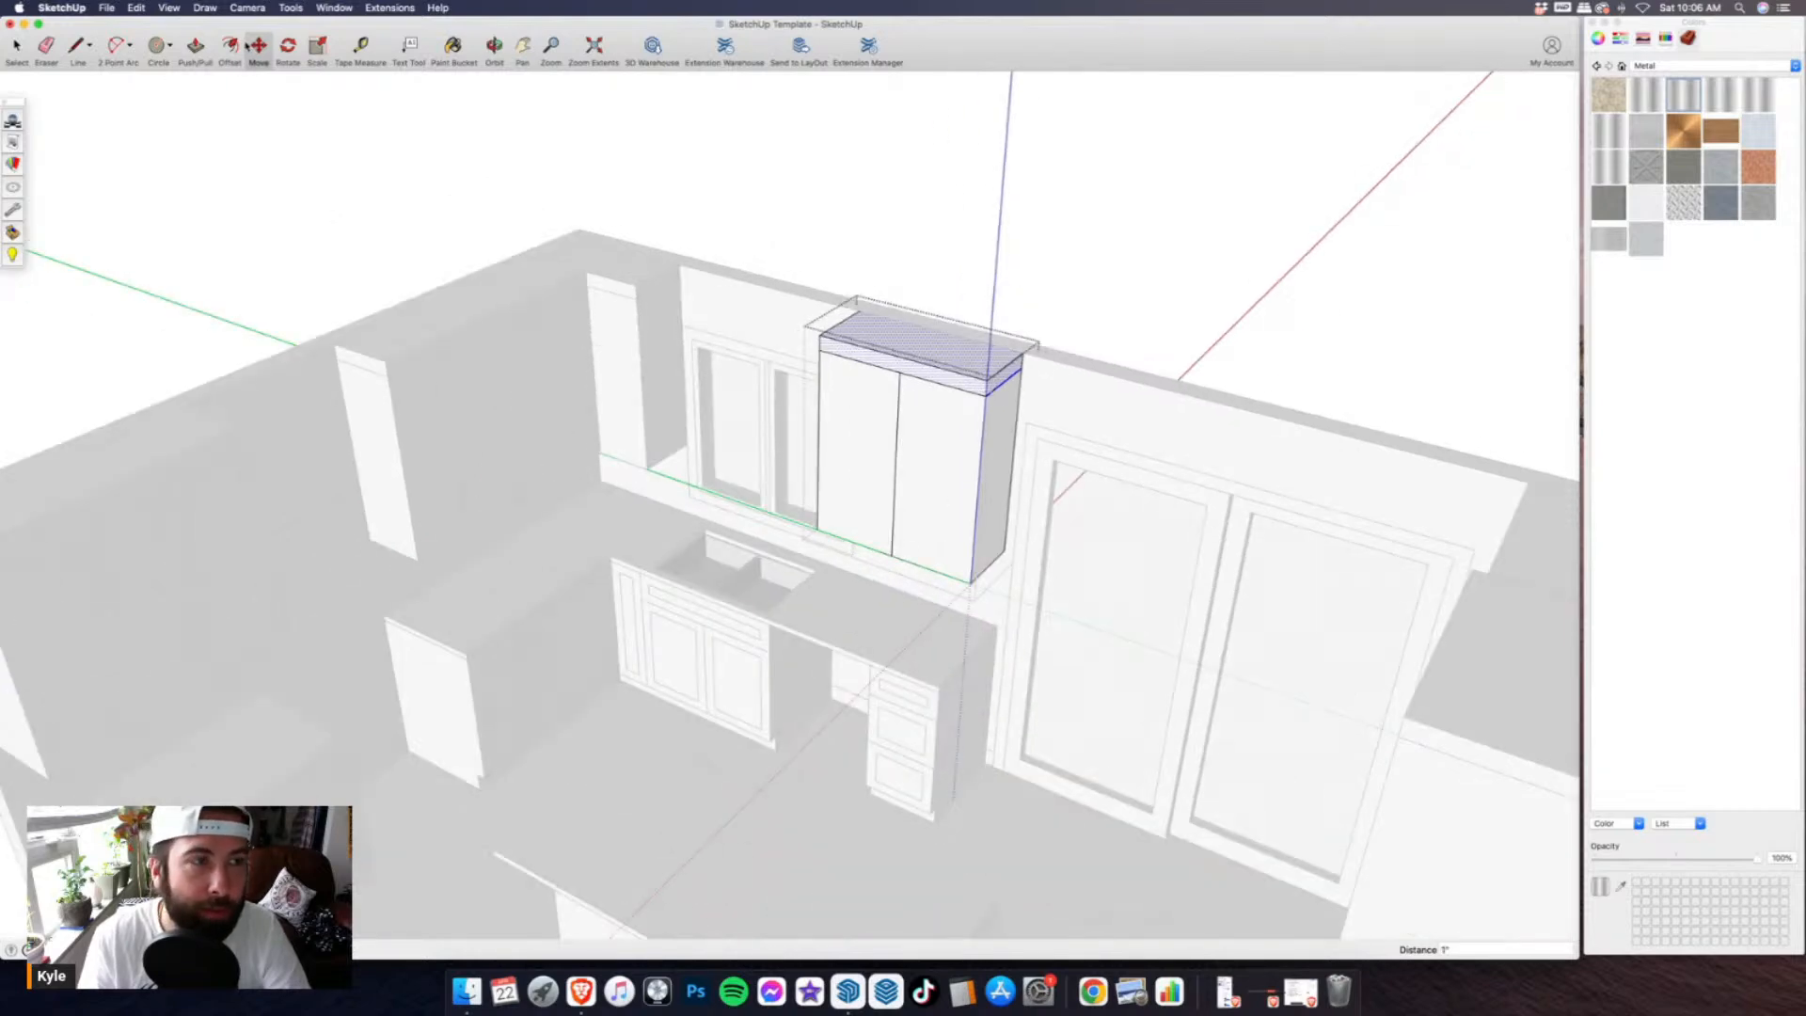
- Offset both door faces of the two-door upper cabinet inward to outline their recessed panels
left_click(232, 47)
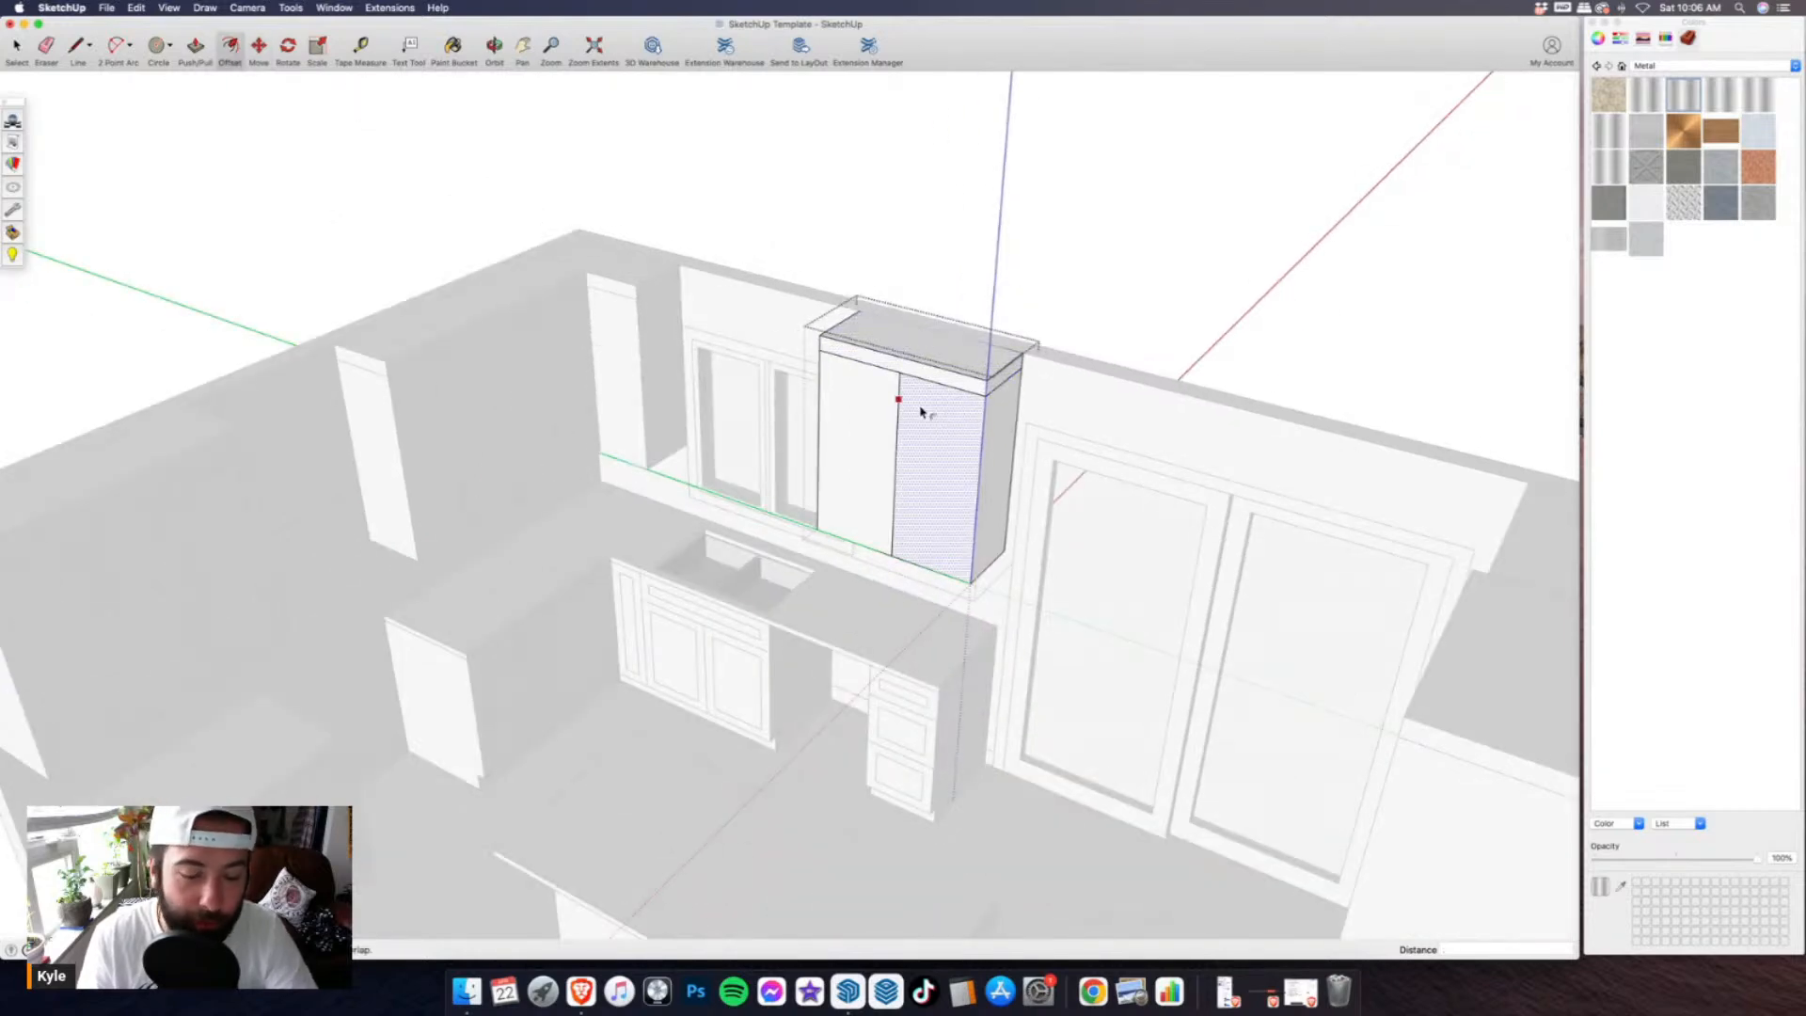
key("Return")
double_click(847, 392)
left_click(17, 59)
- Open the L-shaped corner upper cabinet and offset the door faces along its long run inward by 2.25"
double_click(443, 323)
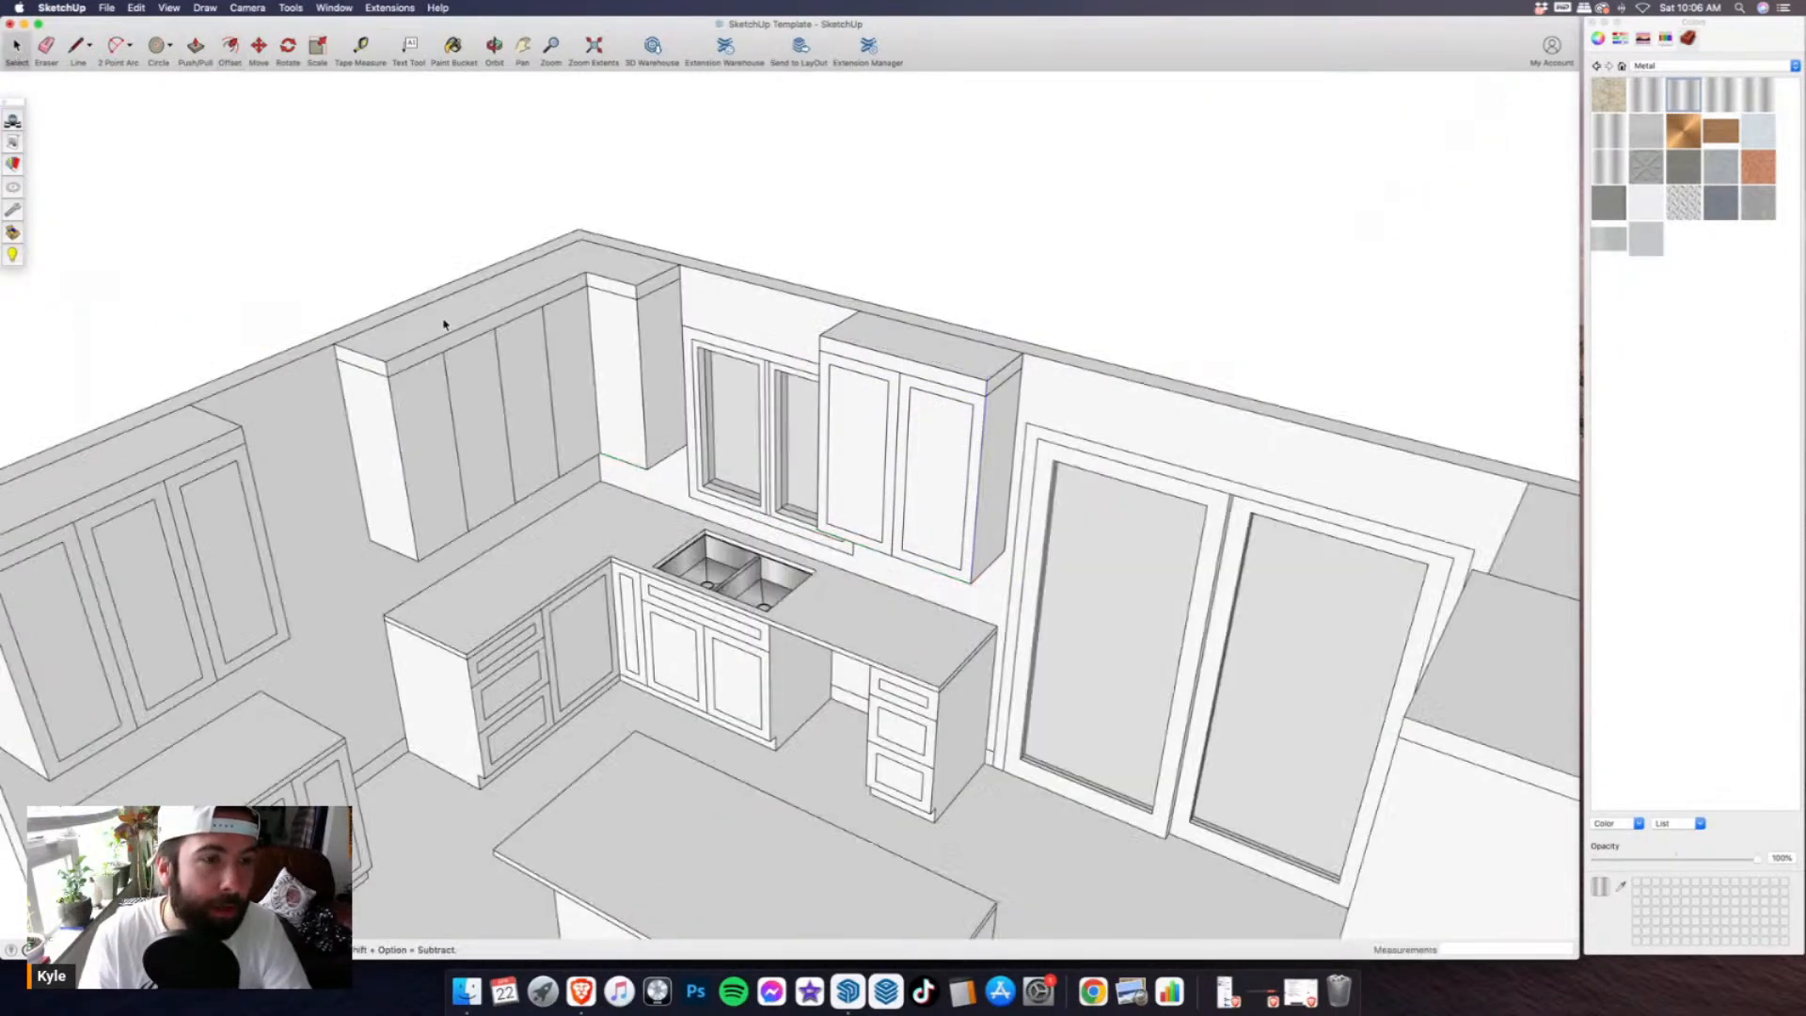
left_click(233, 49)
scroll(403, 411, "up", 3)
left_click(461, 393)
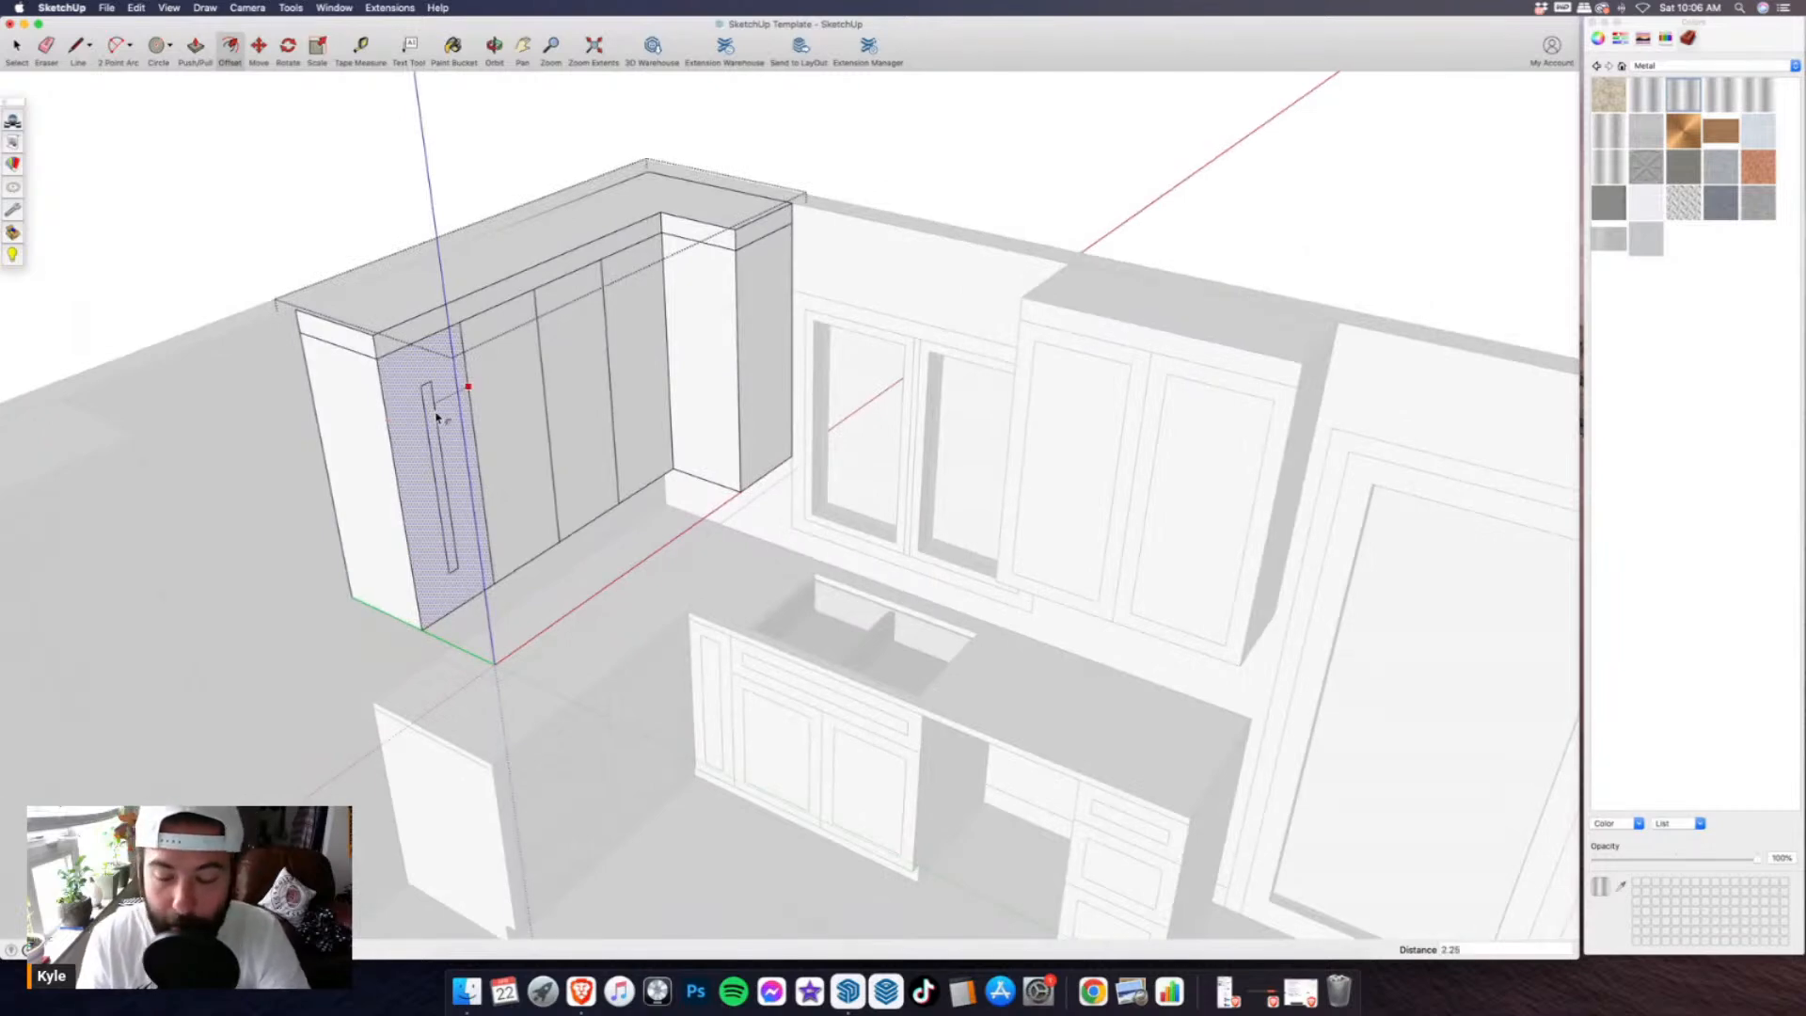
key("Return")
double_click(505, 355)
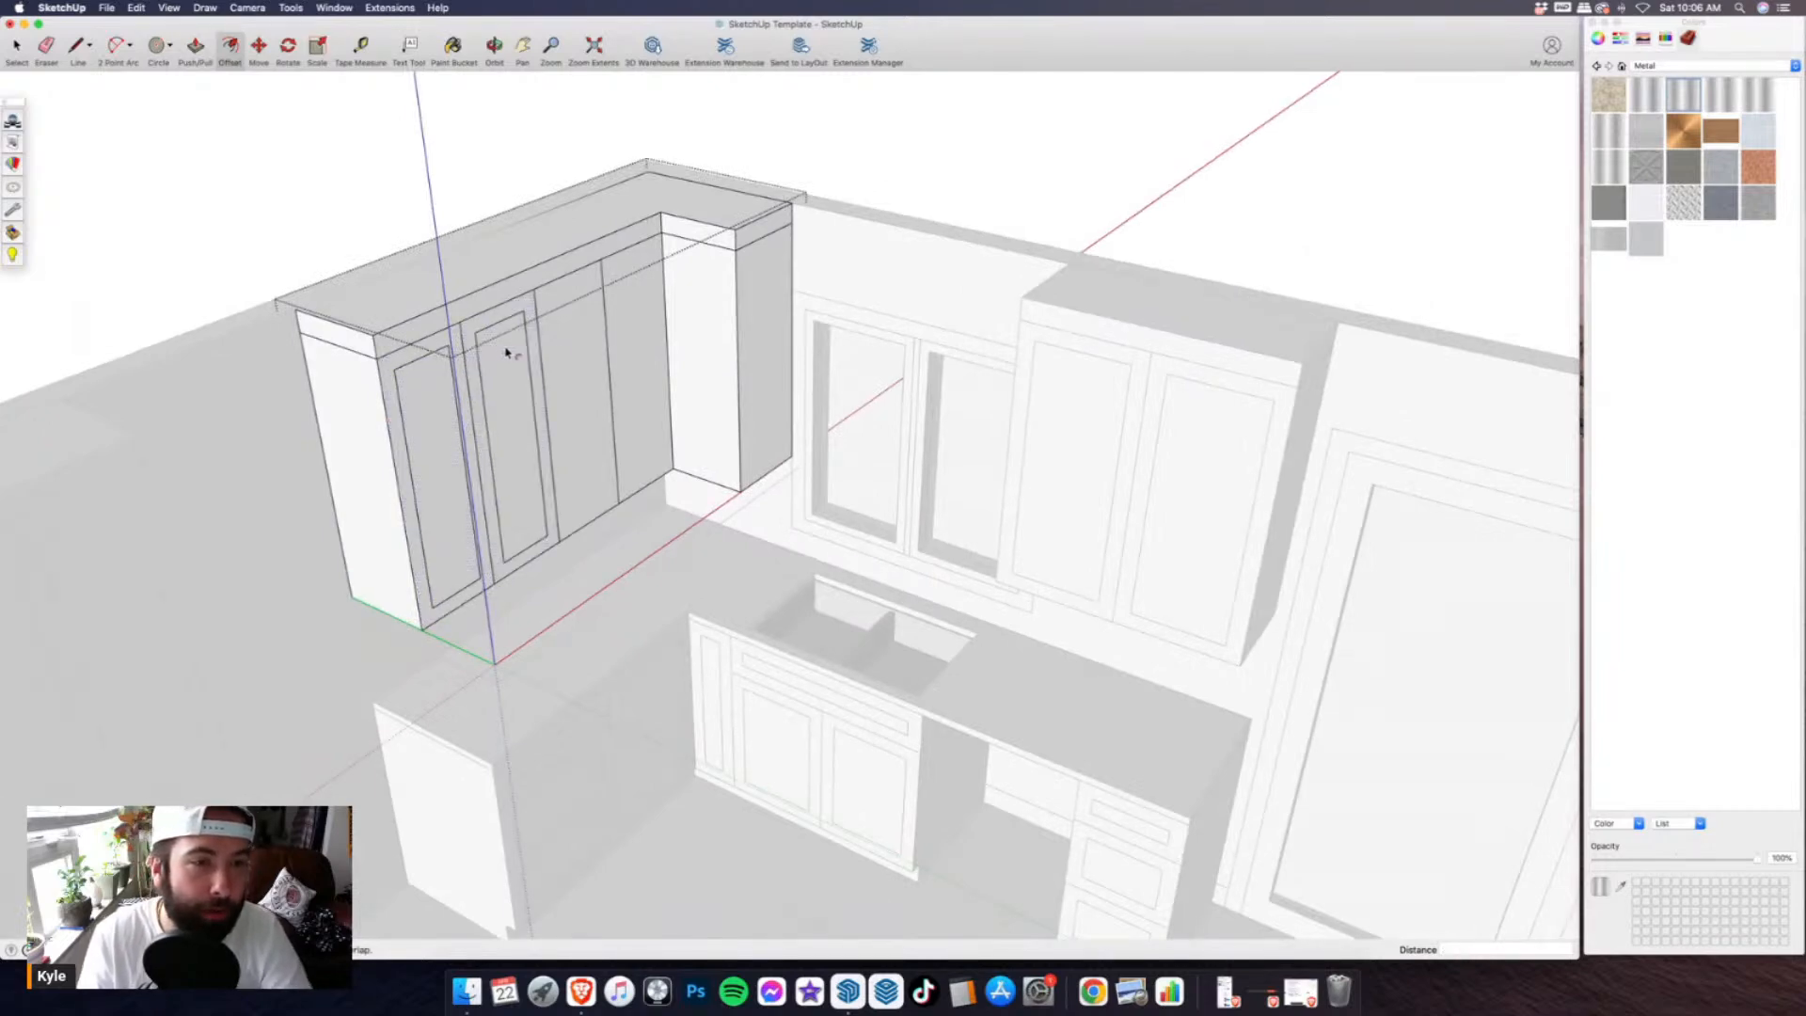
double_click(569, 343)
middle_click_drag(638, 326, 694, 310)
- Try to offset the door face on the corner cabinet's short leg by 2.25", and undo it
left_click(689, 307)
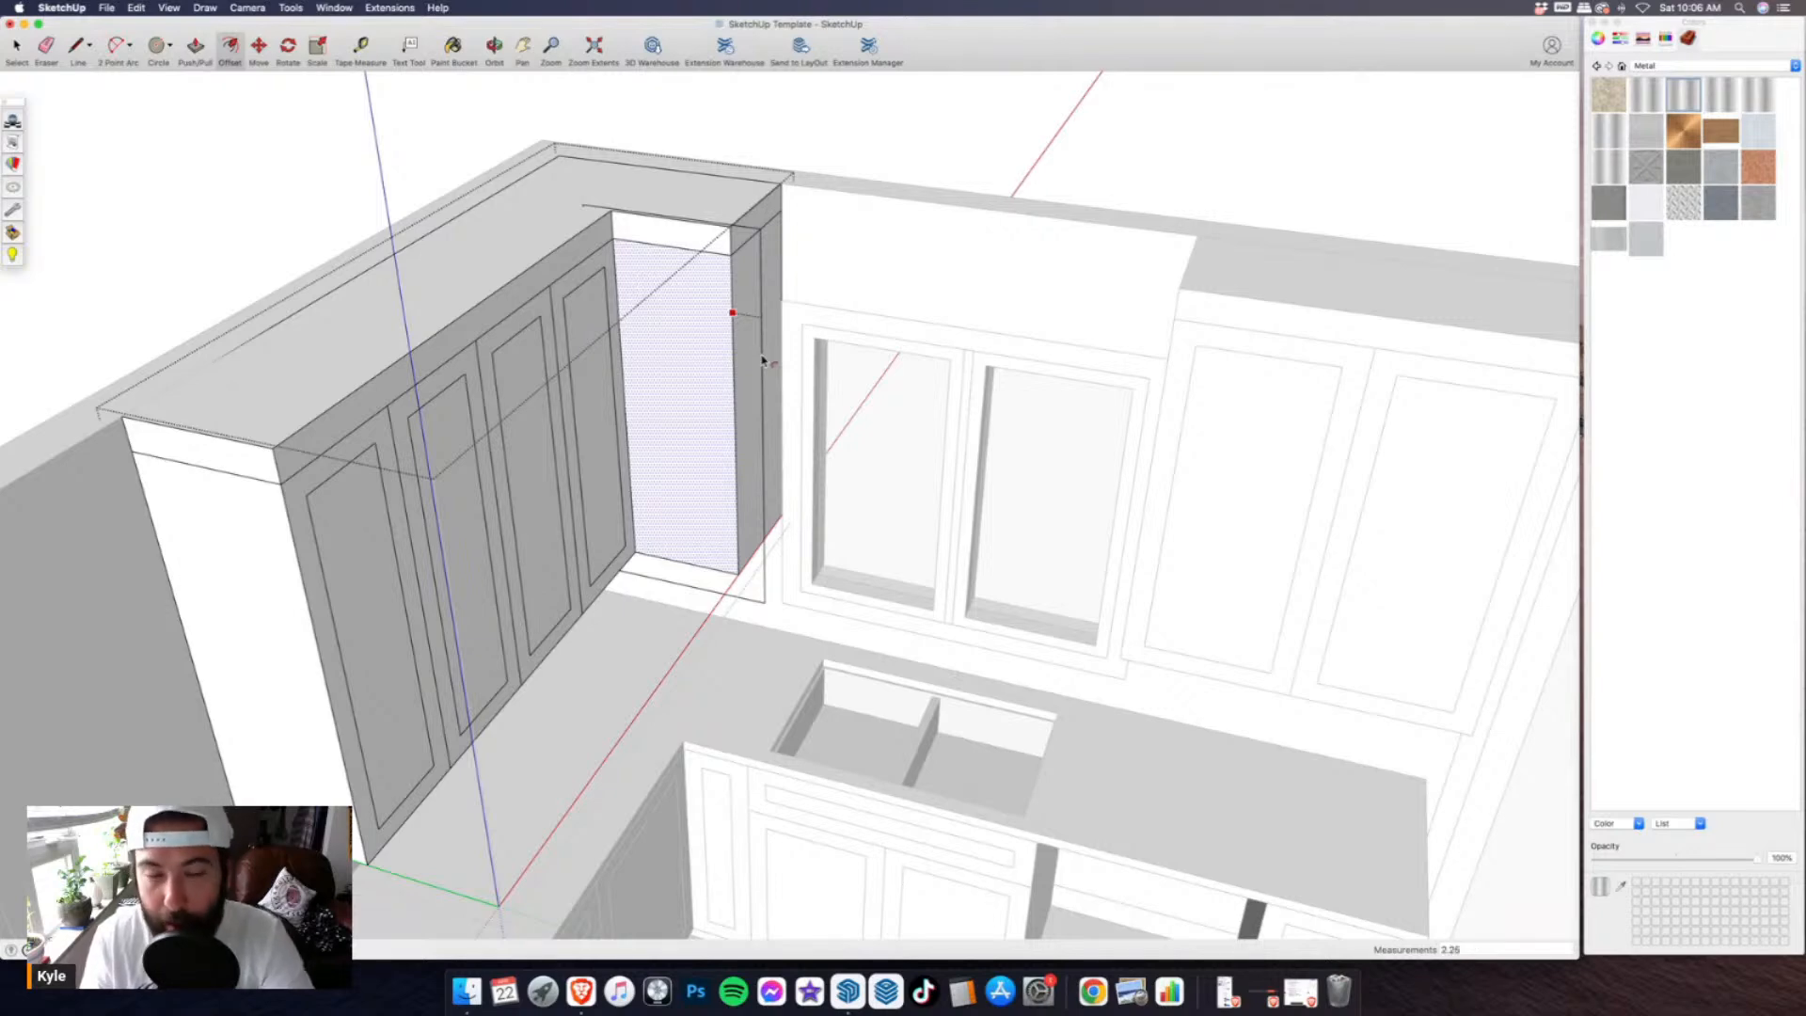
key("Return")
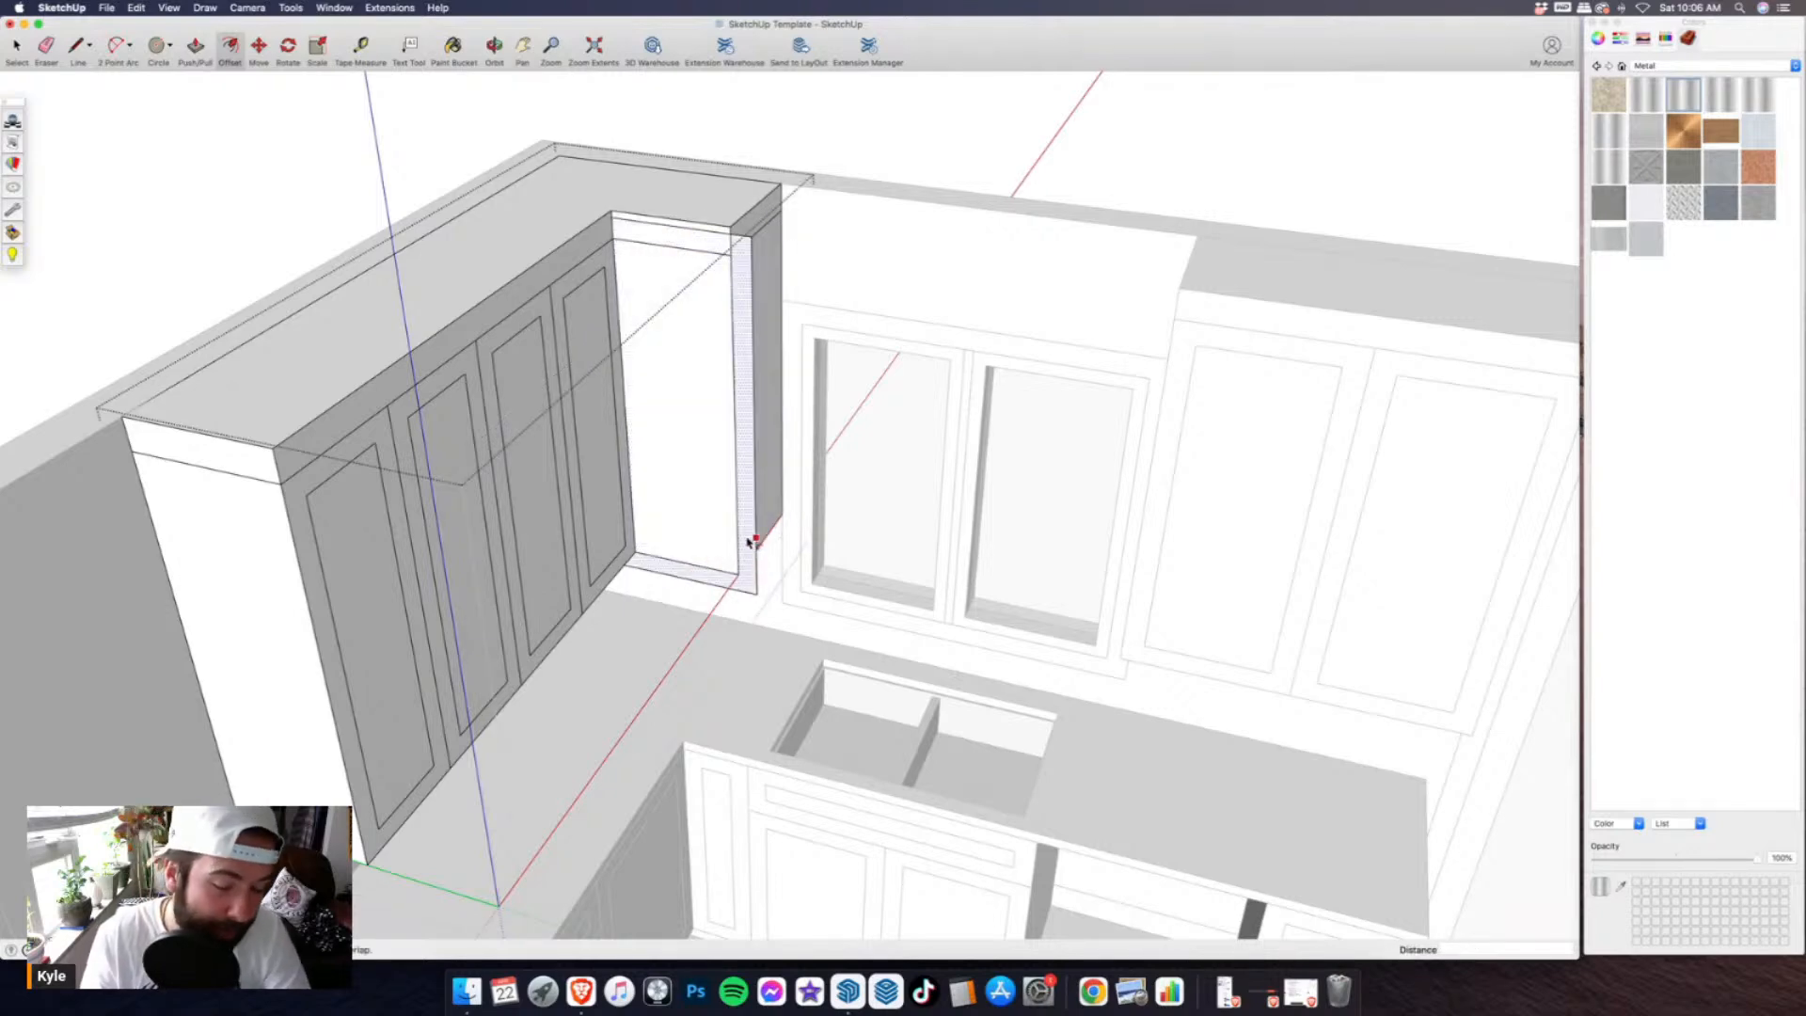
key("super+z")
- Offset the door face on the corner cabinet's short leg inward by 2.25" and leave the cabinet's editing
left_click(697, 416)
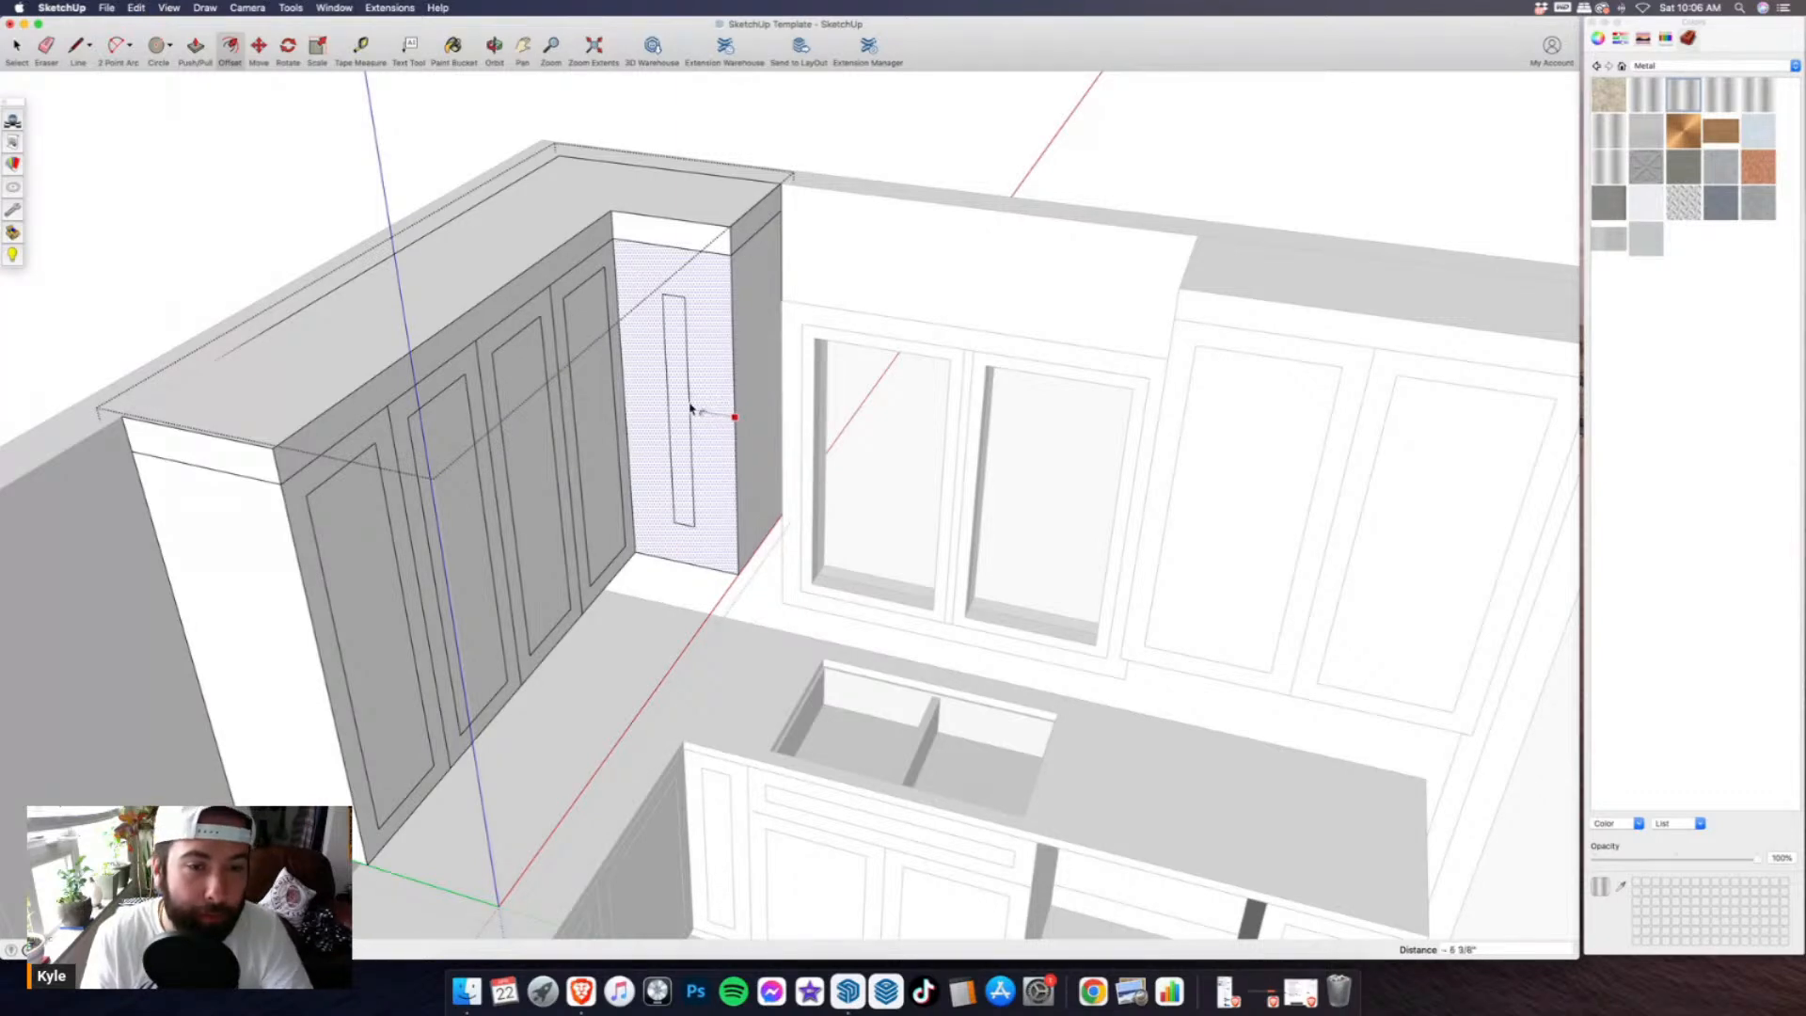
type("2.25")
key("Return")
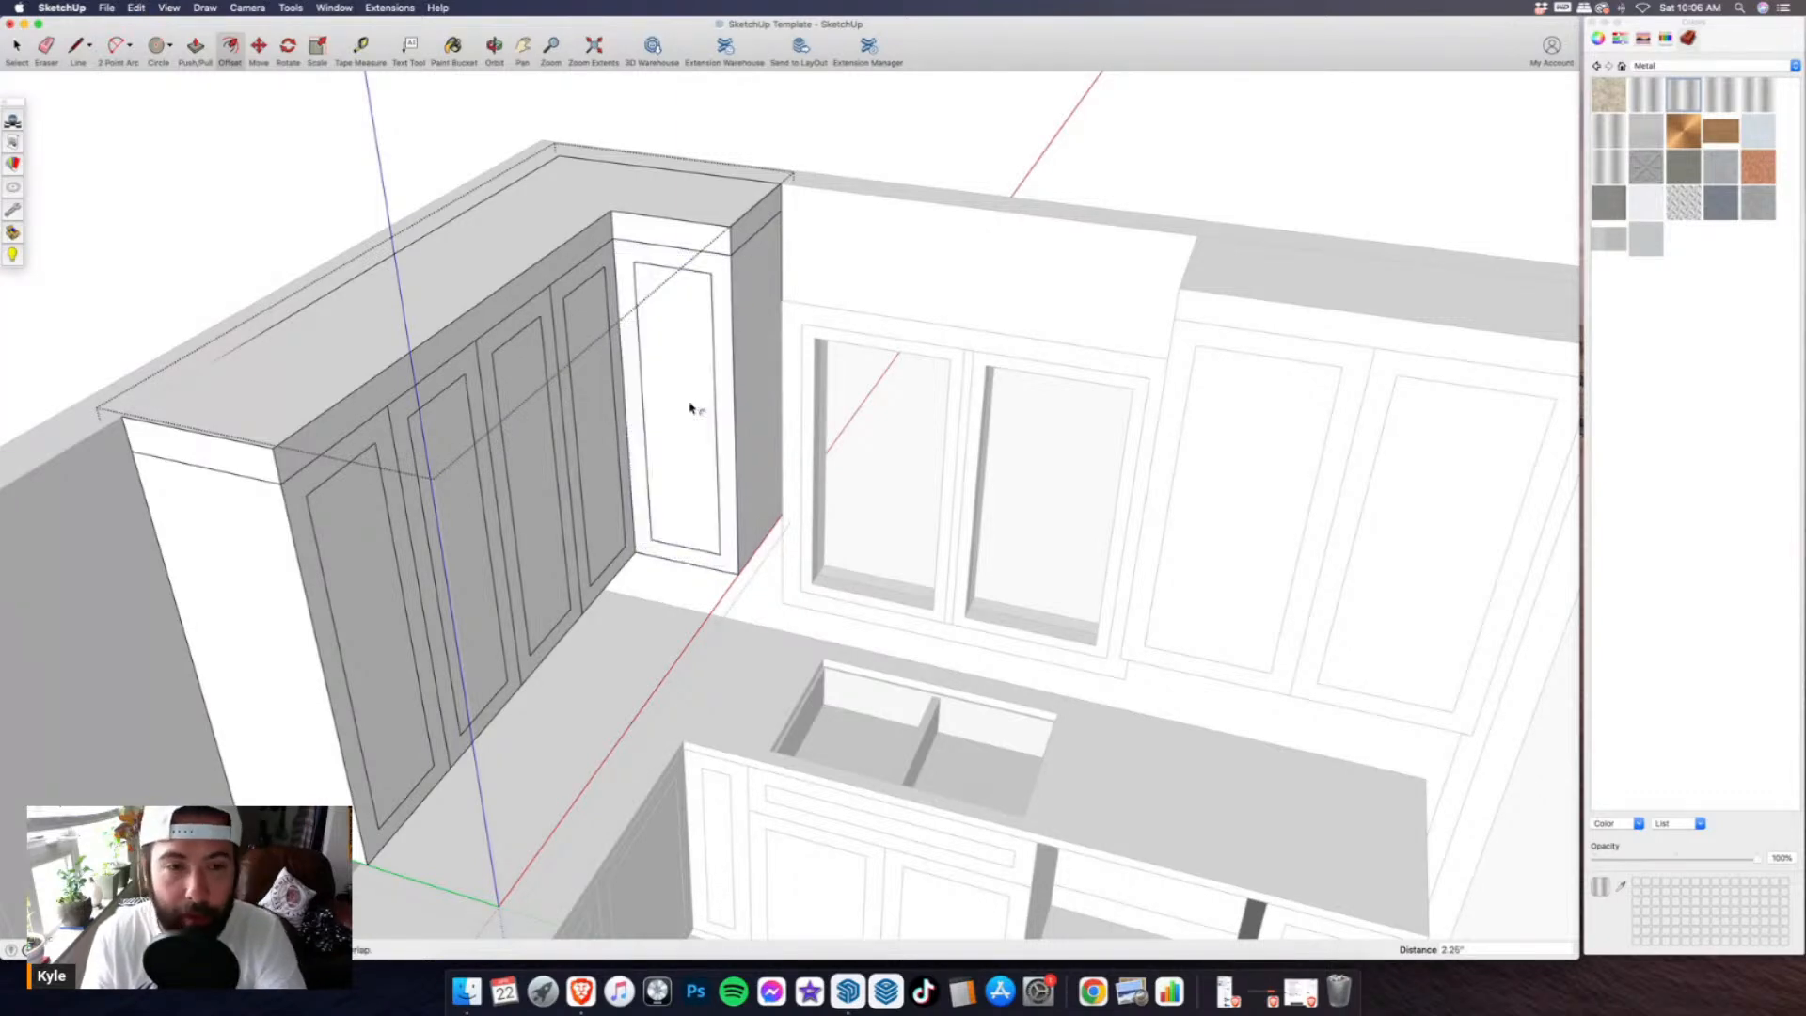
key("space")
key("Escape")
scroll(637, 360, "down", 7)
middle_click_drag(633, 402, 862, 595)
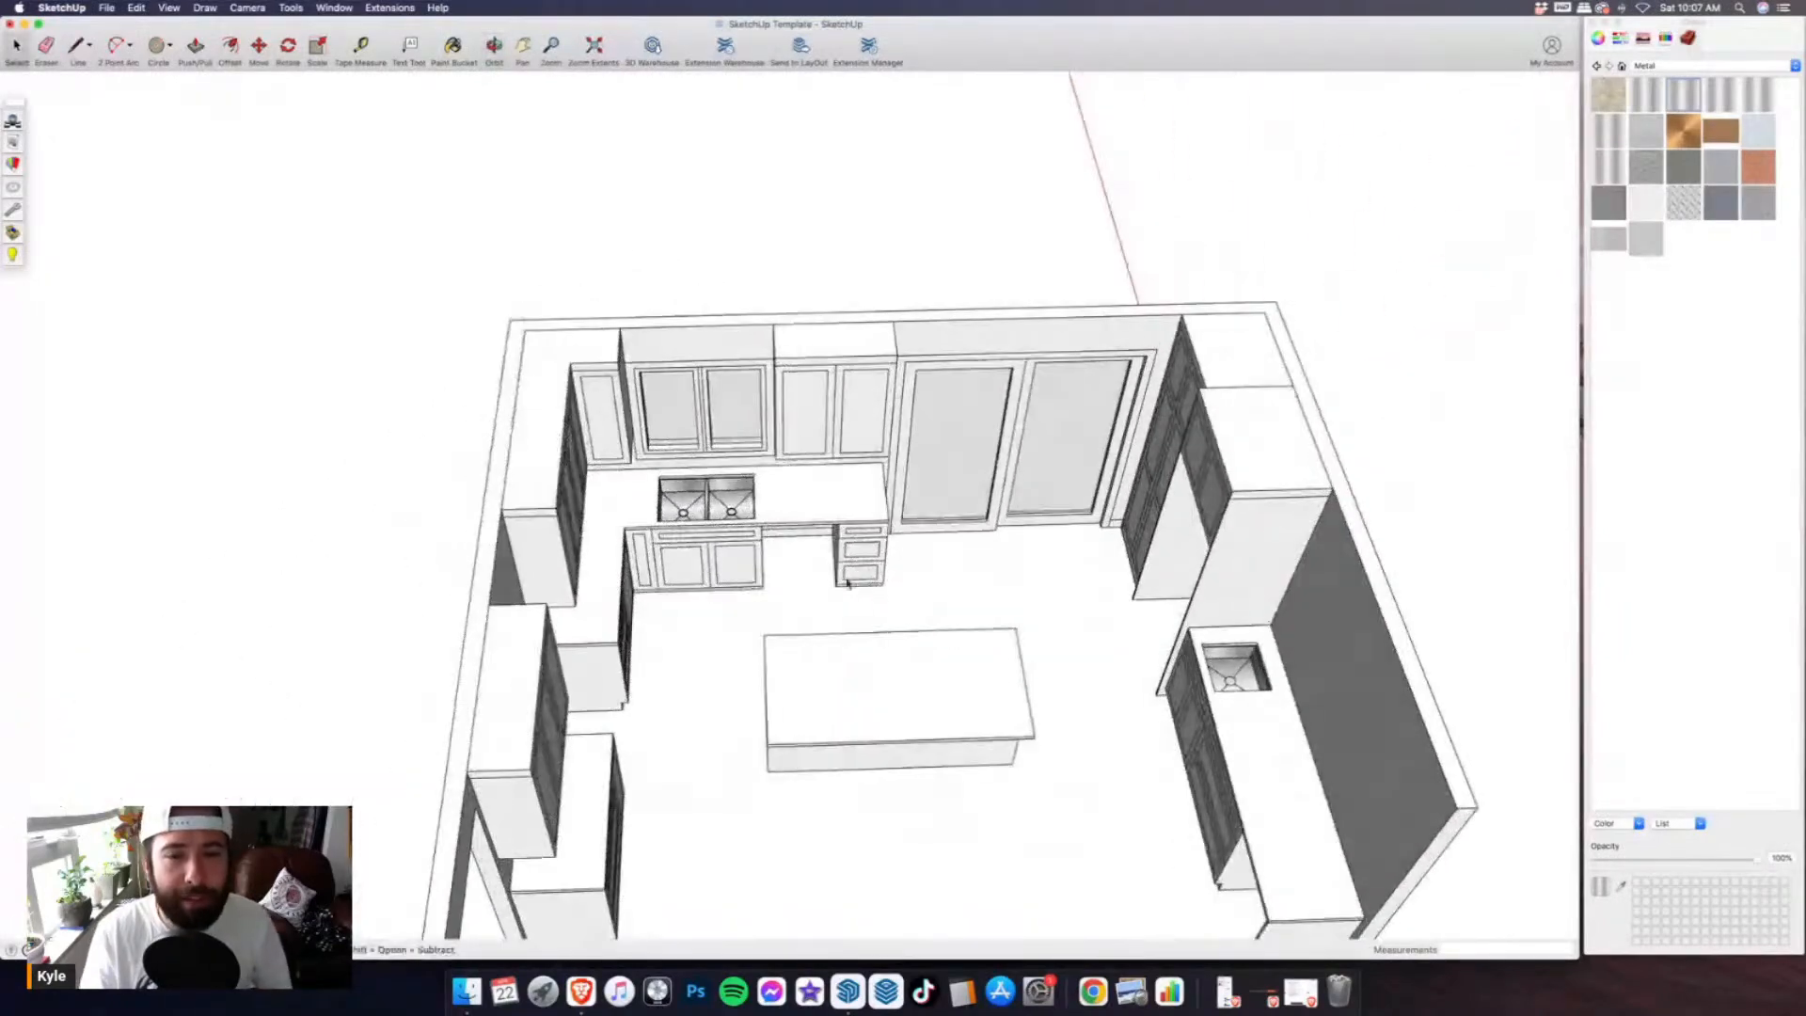
scroll(715, 467, "down", 5)
scroll(832, 532, "up", 5)
middle_click_drag(792, 534, 580, 426)
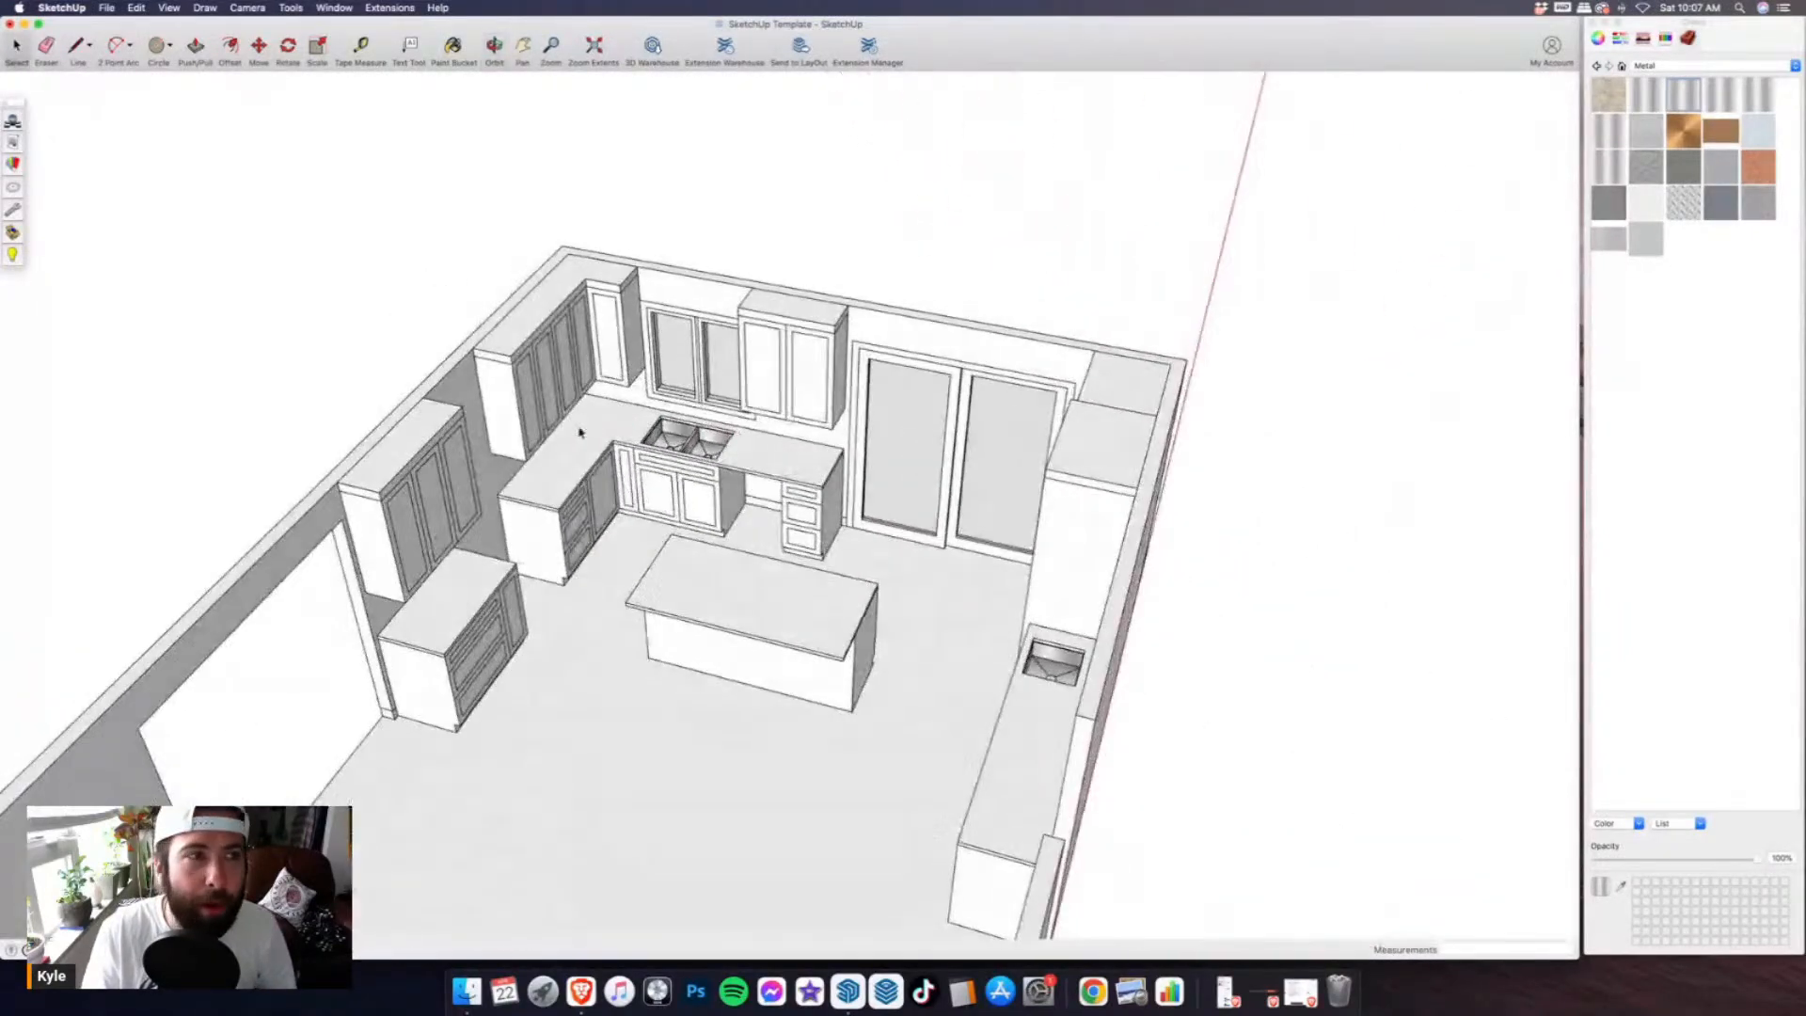
- Import French Door REF.skp from the Kitchen folder of the SketchUp Warehouse library and place it on the floor near the tall cabinets
left_click(110, 8)
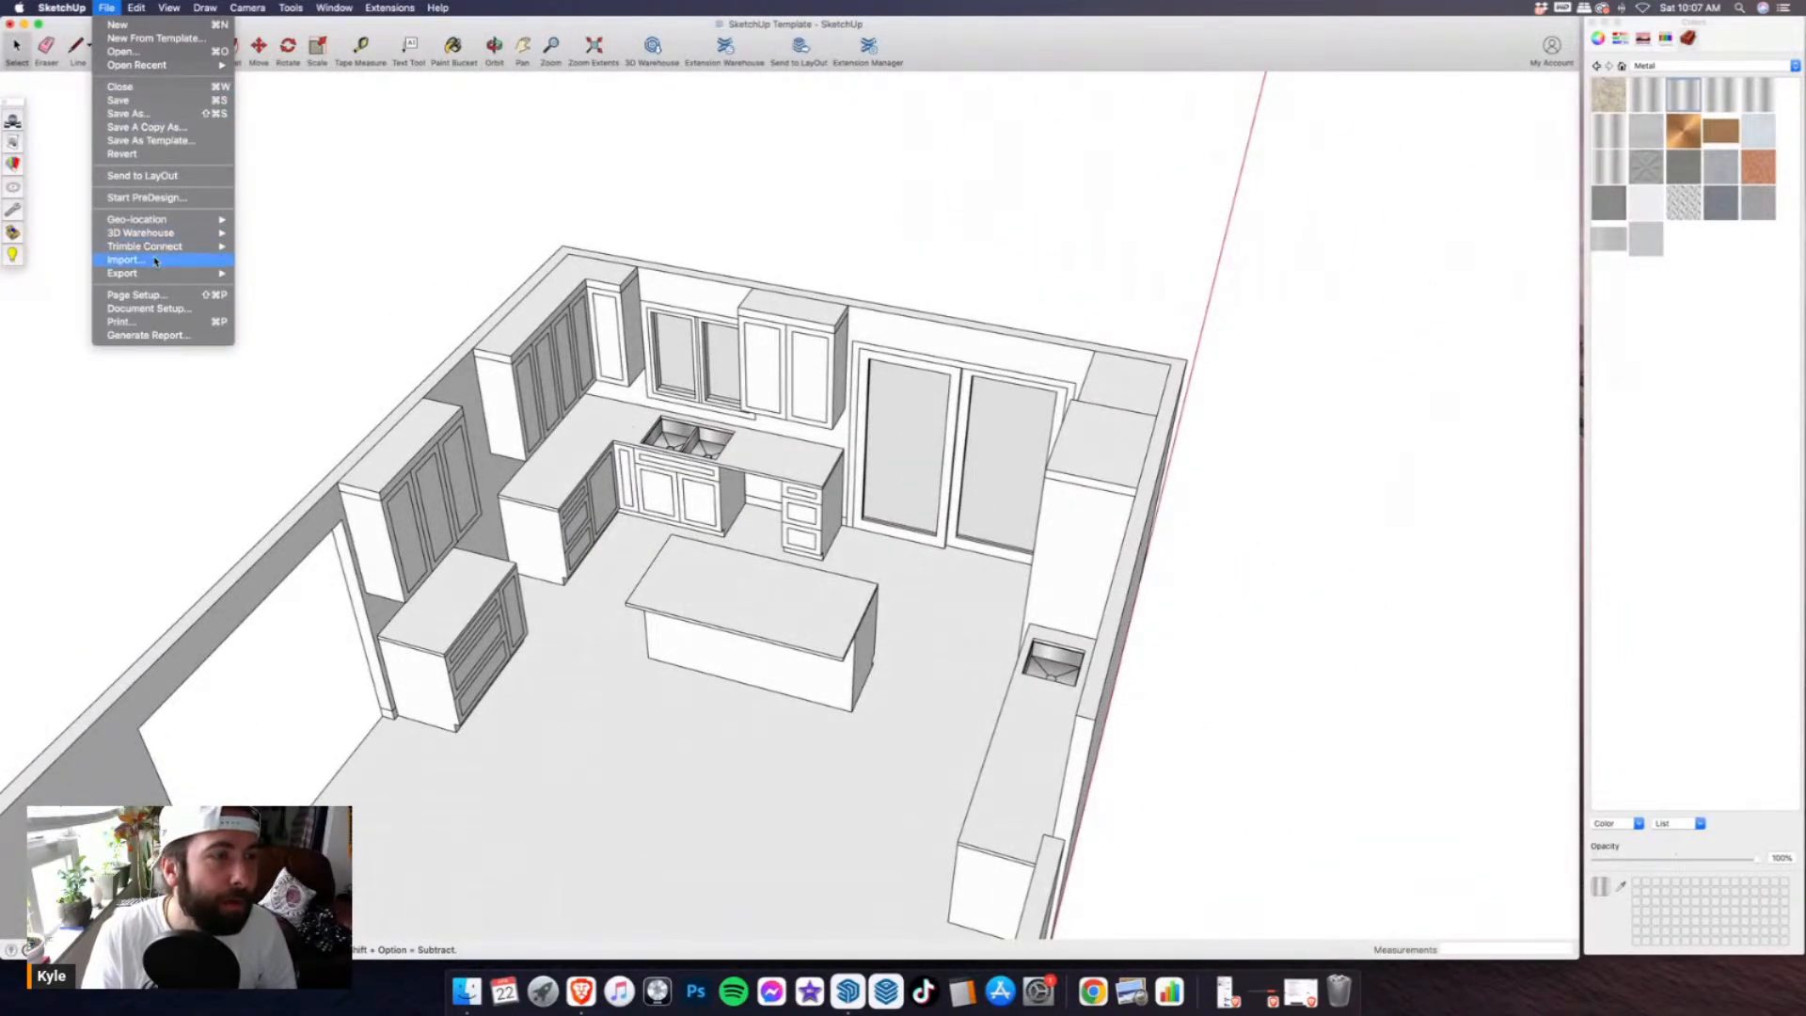
mouse_move(162, 233)
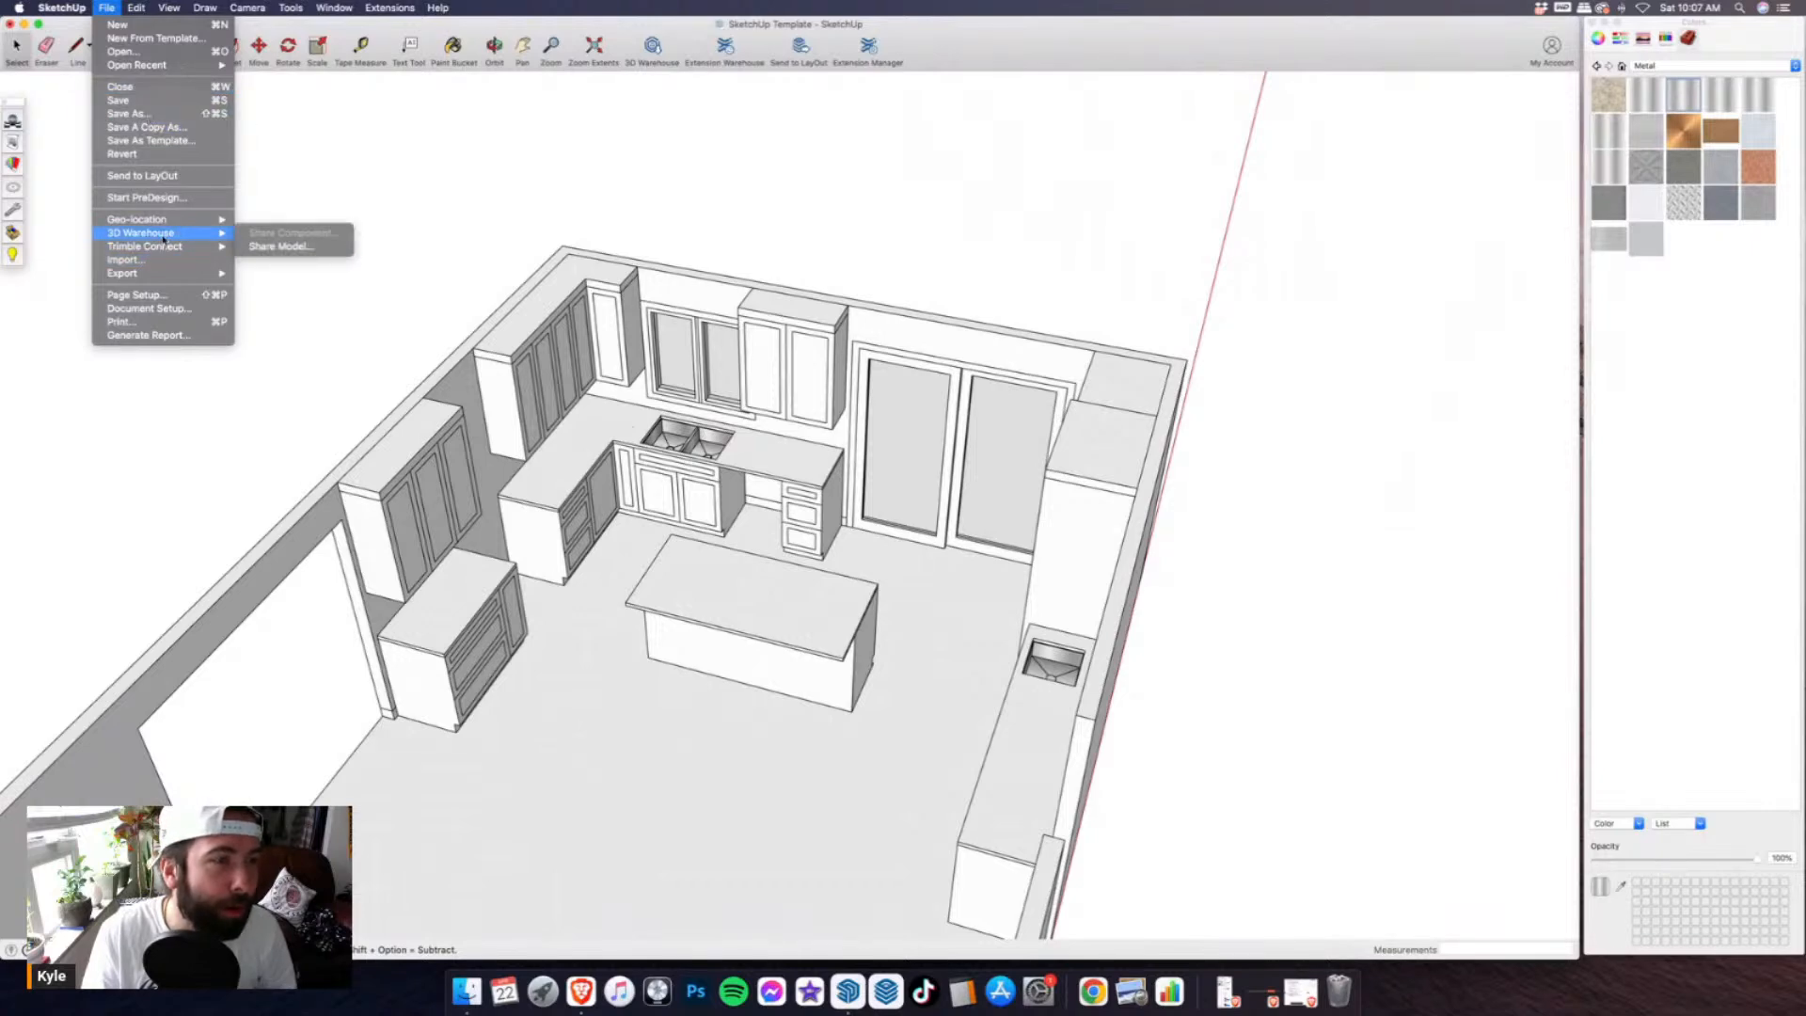
left_click(152, 261)
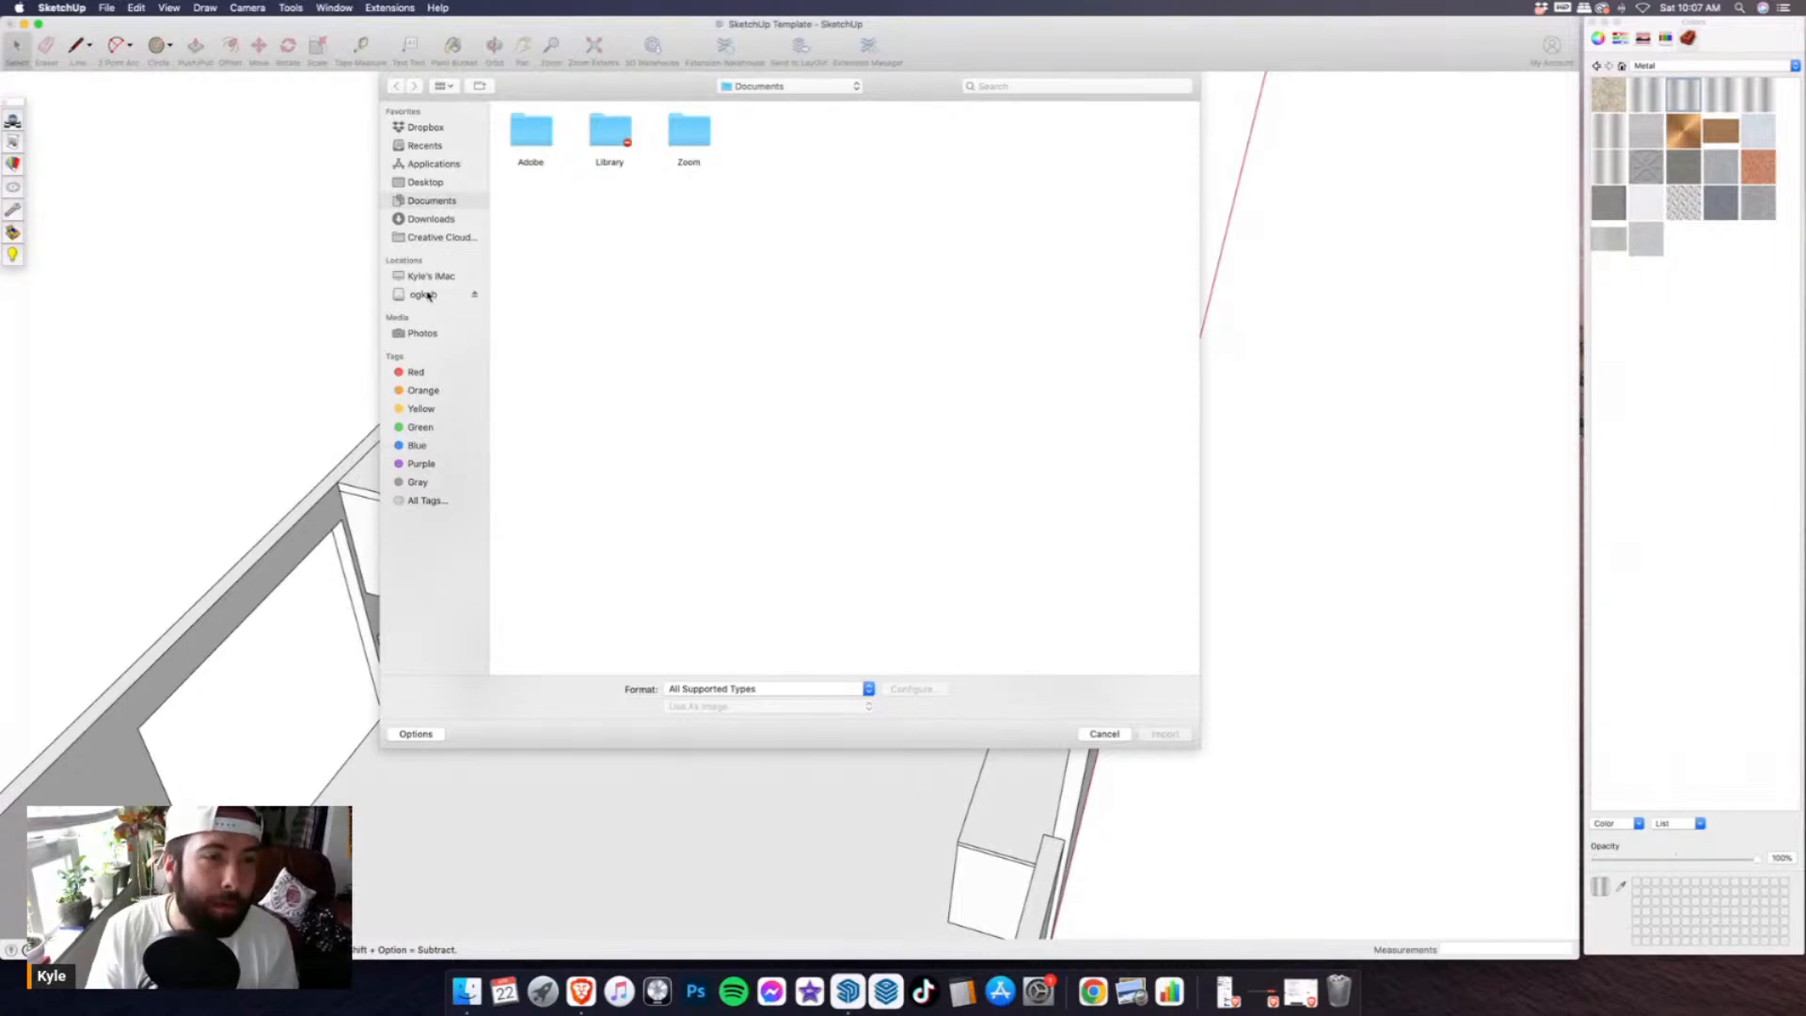
left_click(424, 296)
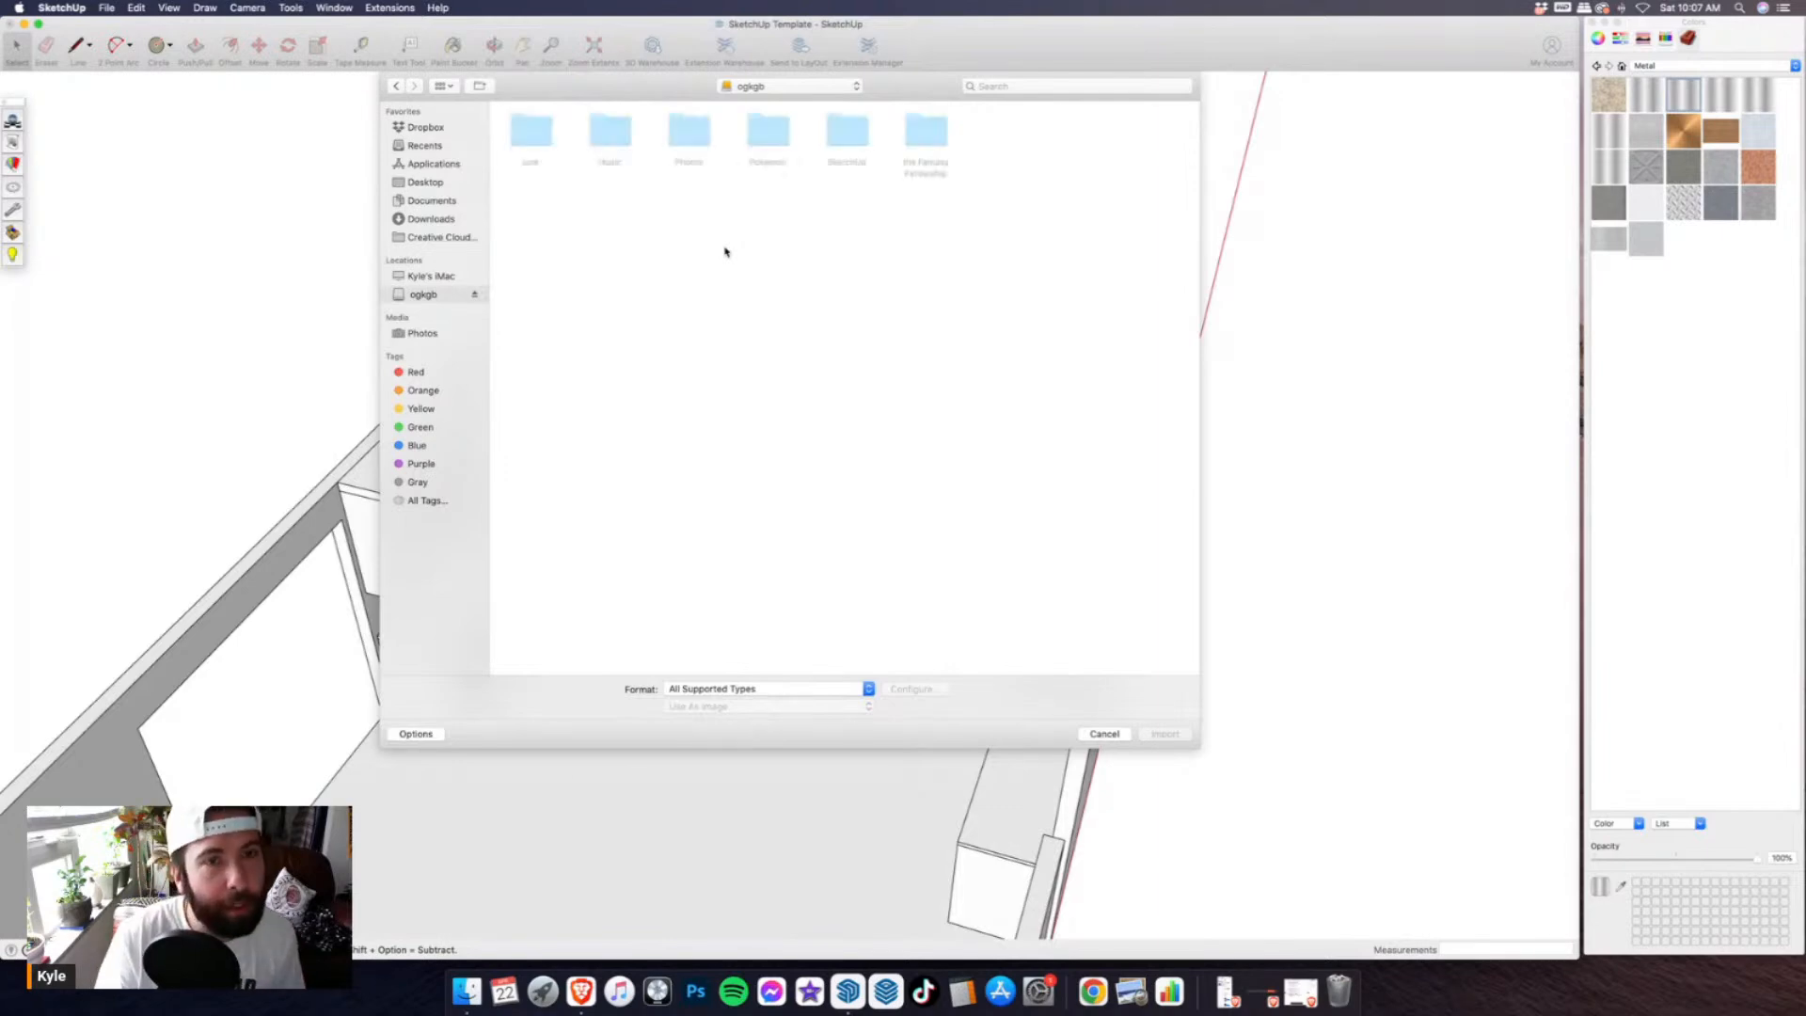
double_click(845, 133)
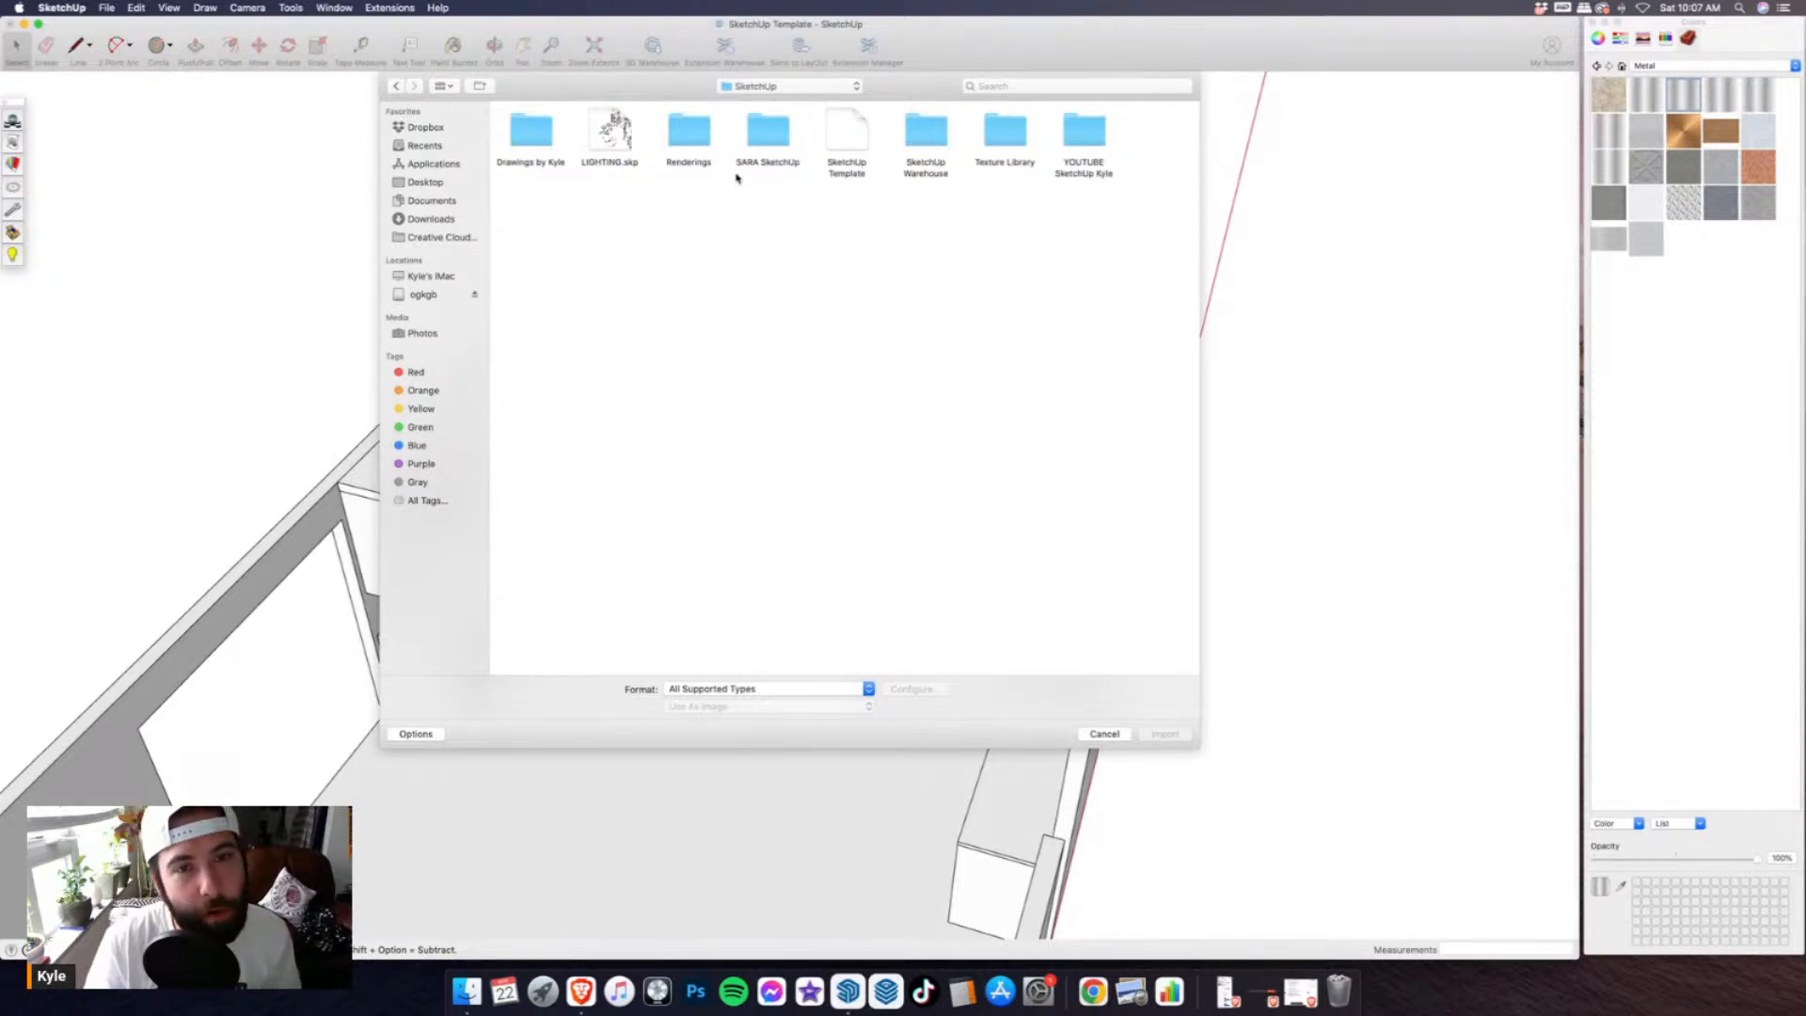
double_click(931, 150)
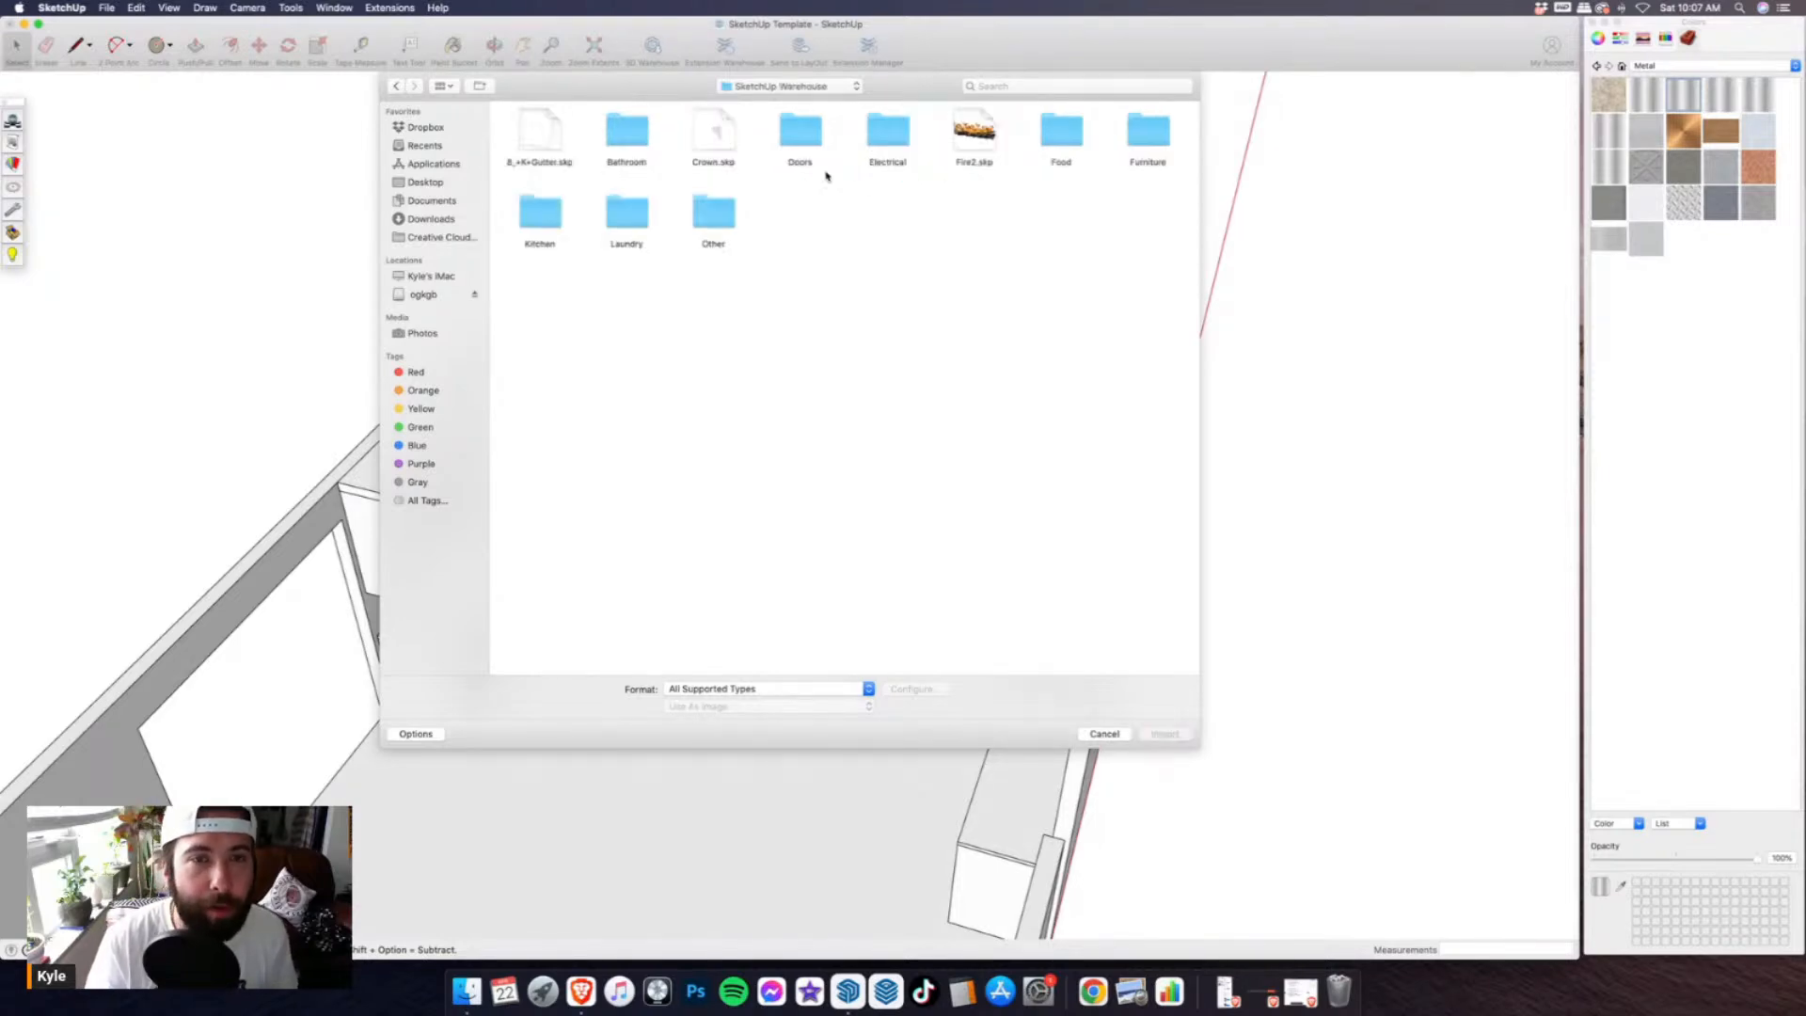
double_click(544, 209)
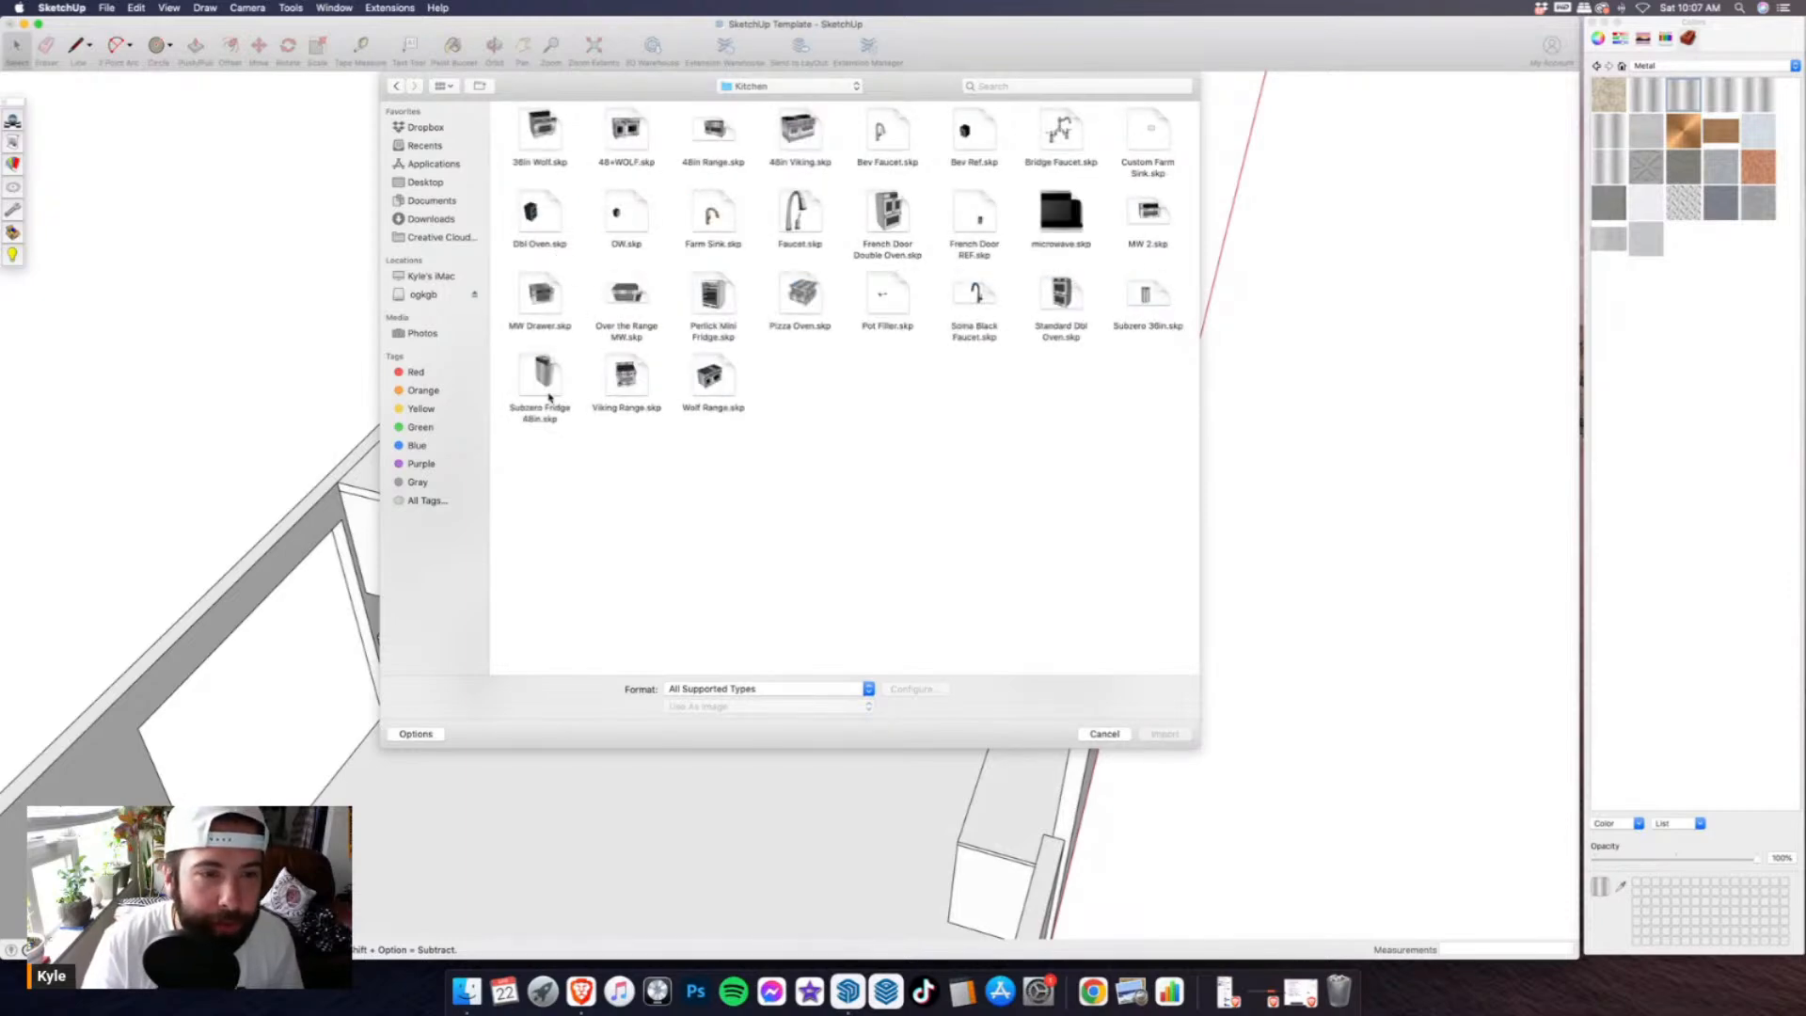
double_click(984, 230)
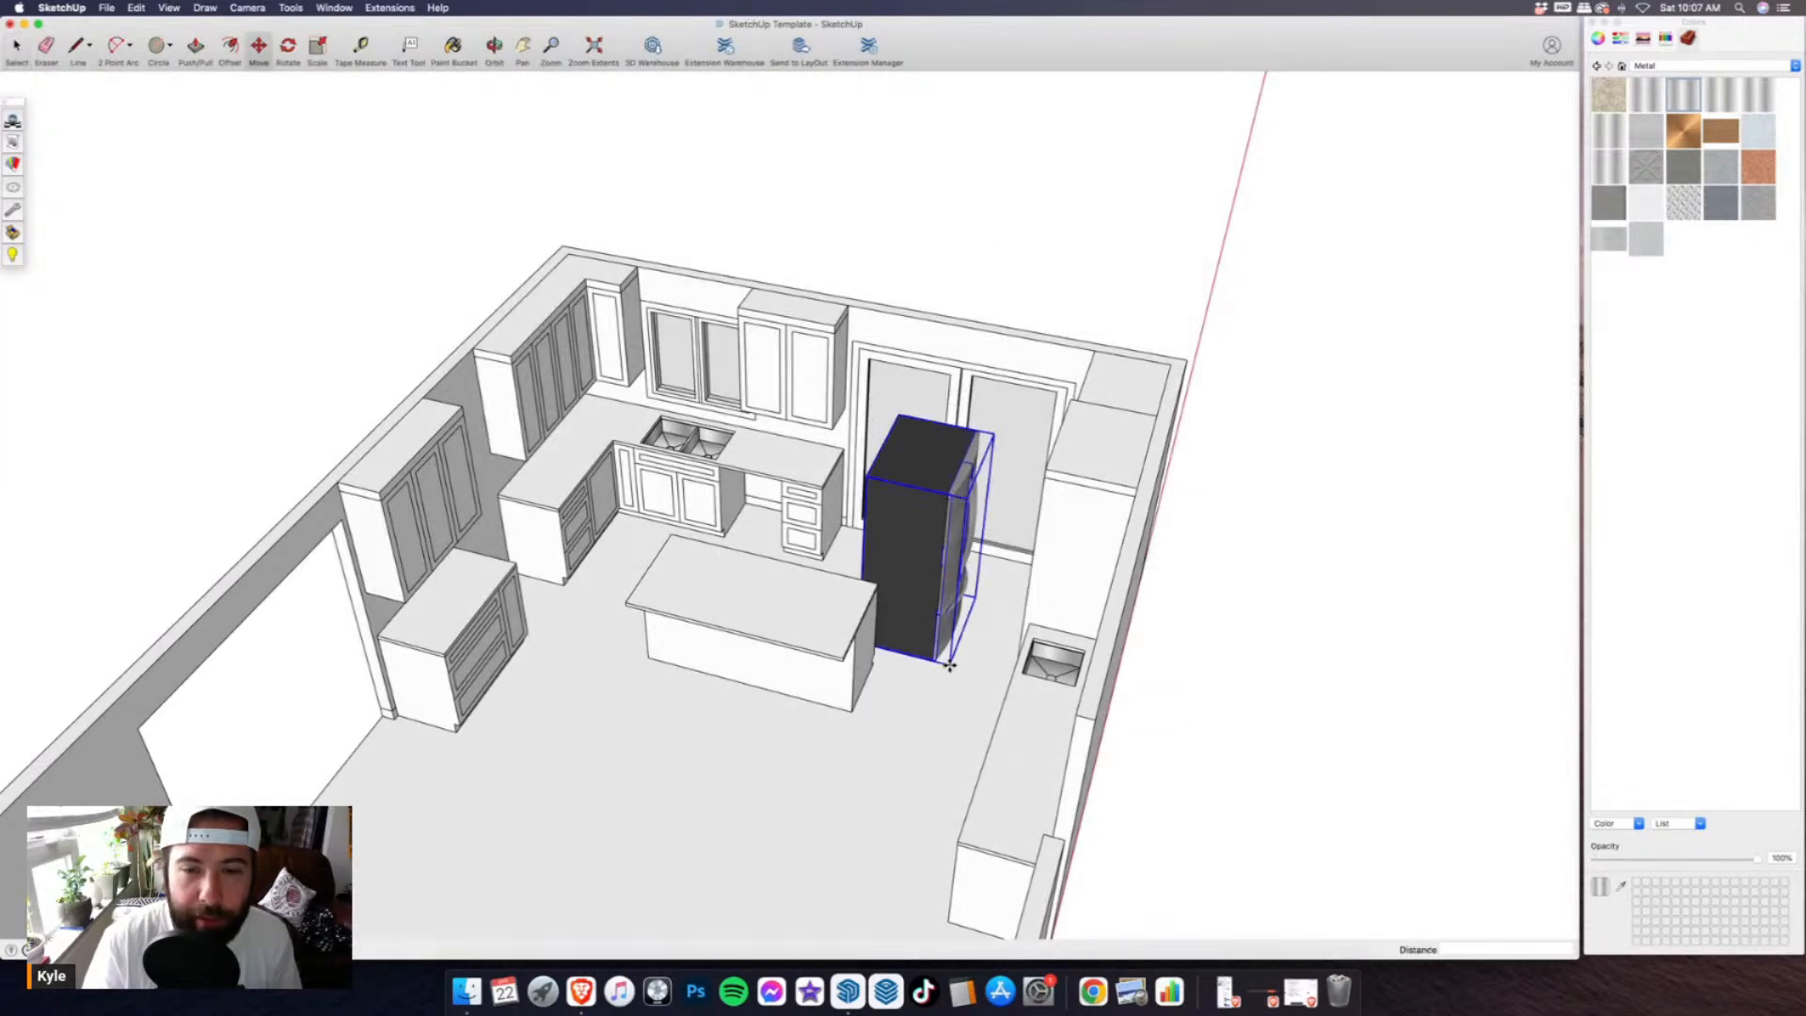
left_click(949, 665)
- Rotate the refrigerator about its vertical axis so its doors face away from the tall cabinet wall
scroll(640, 546, "down", 4)
middle_click_drag(659, 555, 847, 602)
scroll(884, 555, "up", 4)
scroll(595, 461, "up", 1)
key("q")
scroll(696, 446, "up", 3)
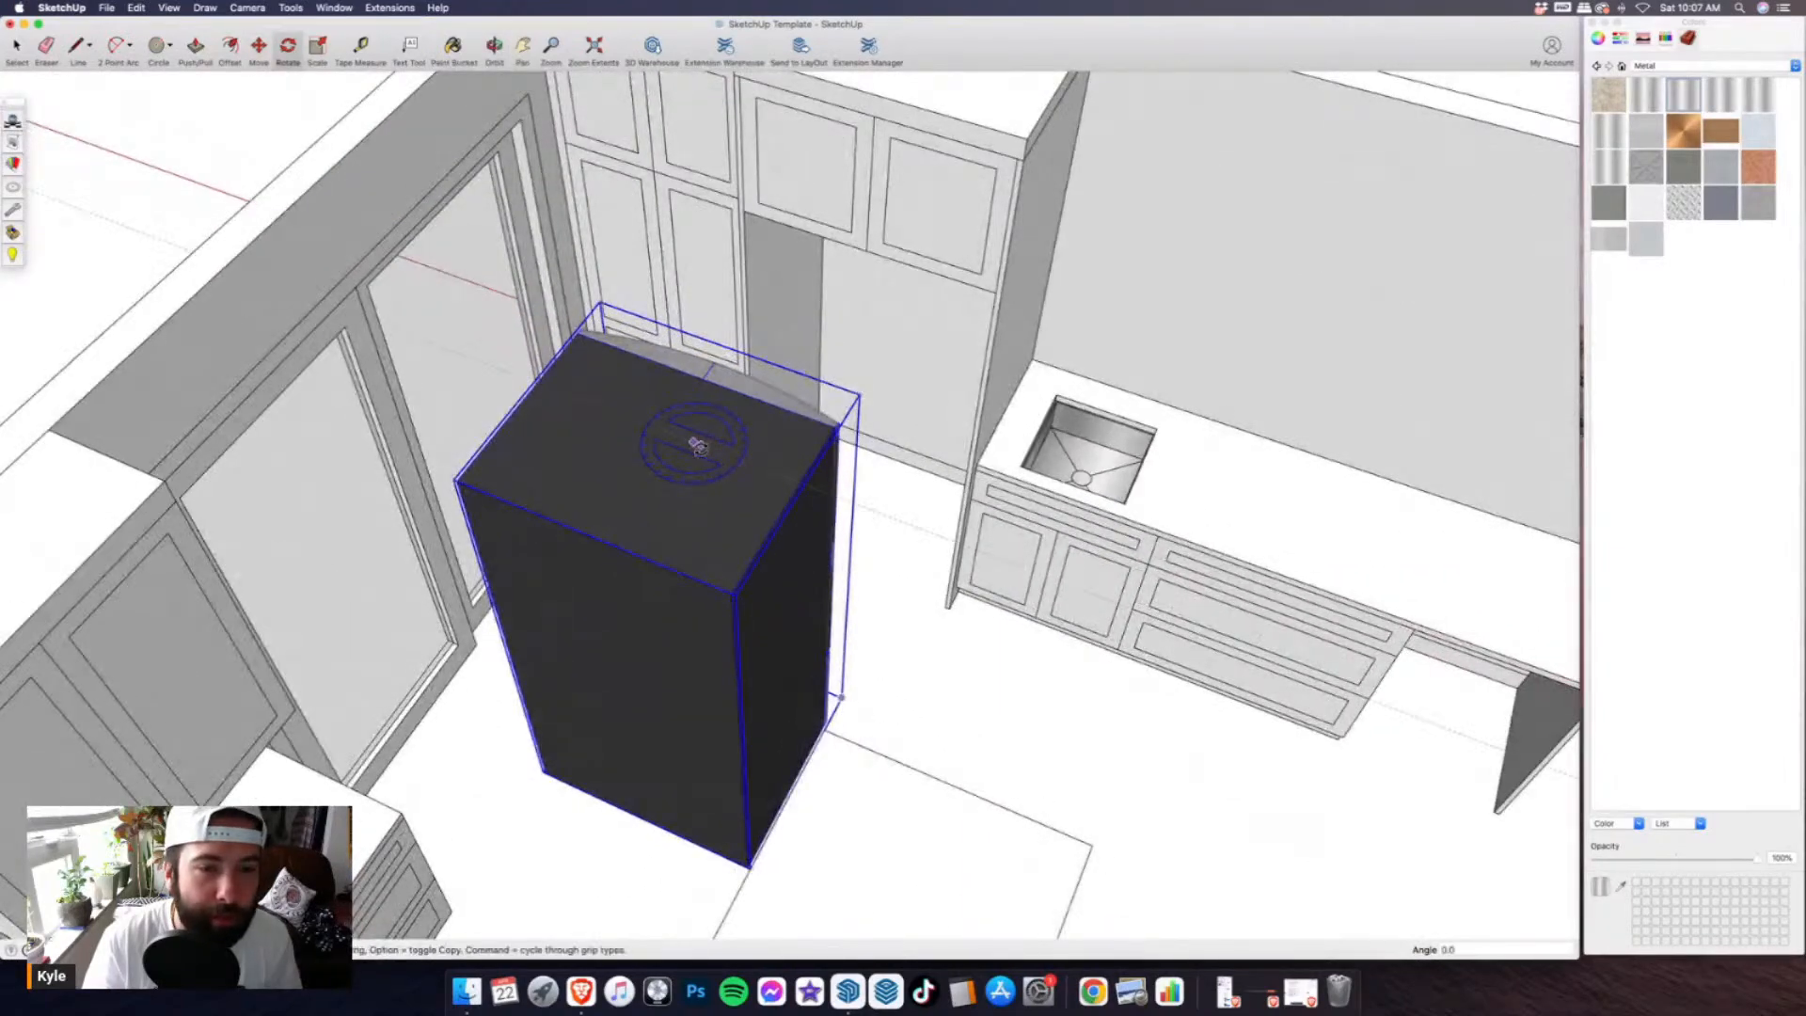
left_click(645, 427)
- Move the refrigerator by its bottom back corner into the tall cabinet opening, snapping it to the opening's inner floor corner
left_click(256, 52)
scroll(718, 488, "down", 3)
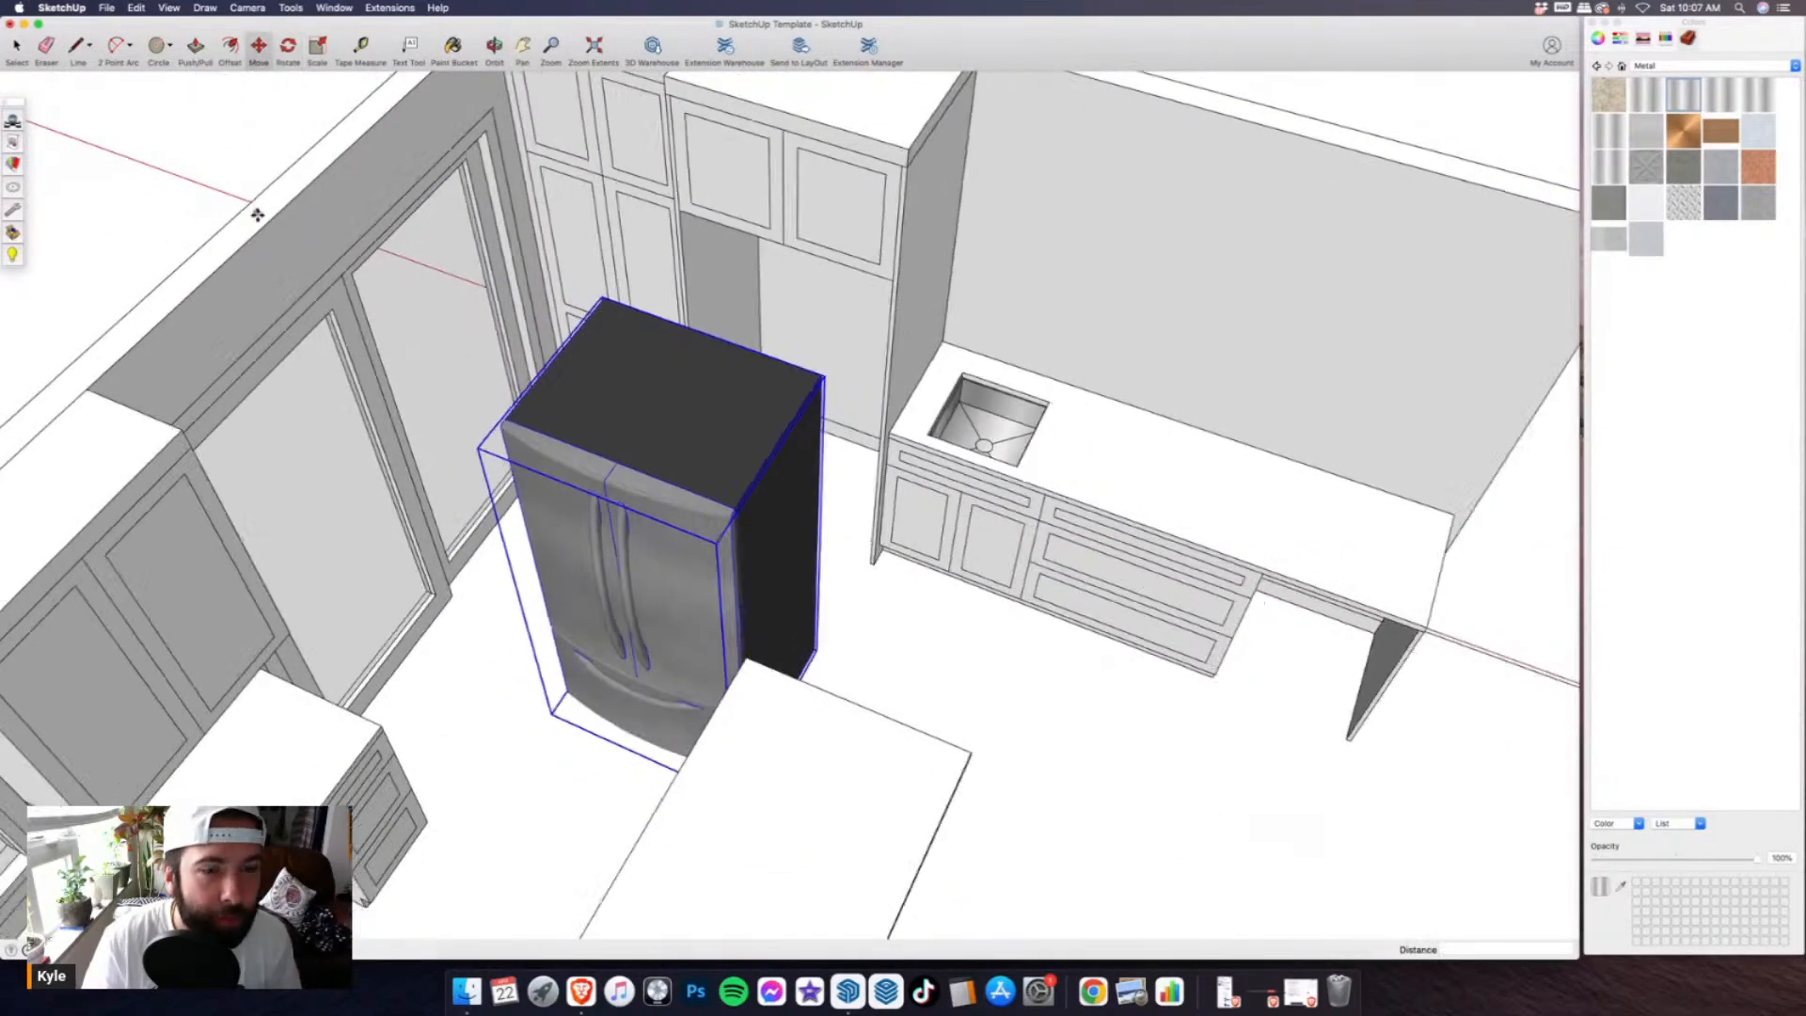
scroll(640, 649, "up", 8)
left_click(625, 687)
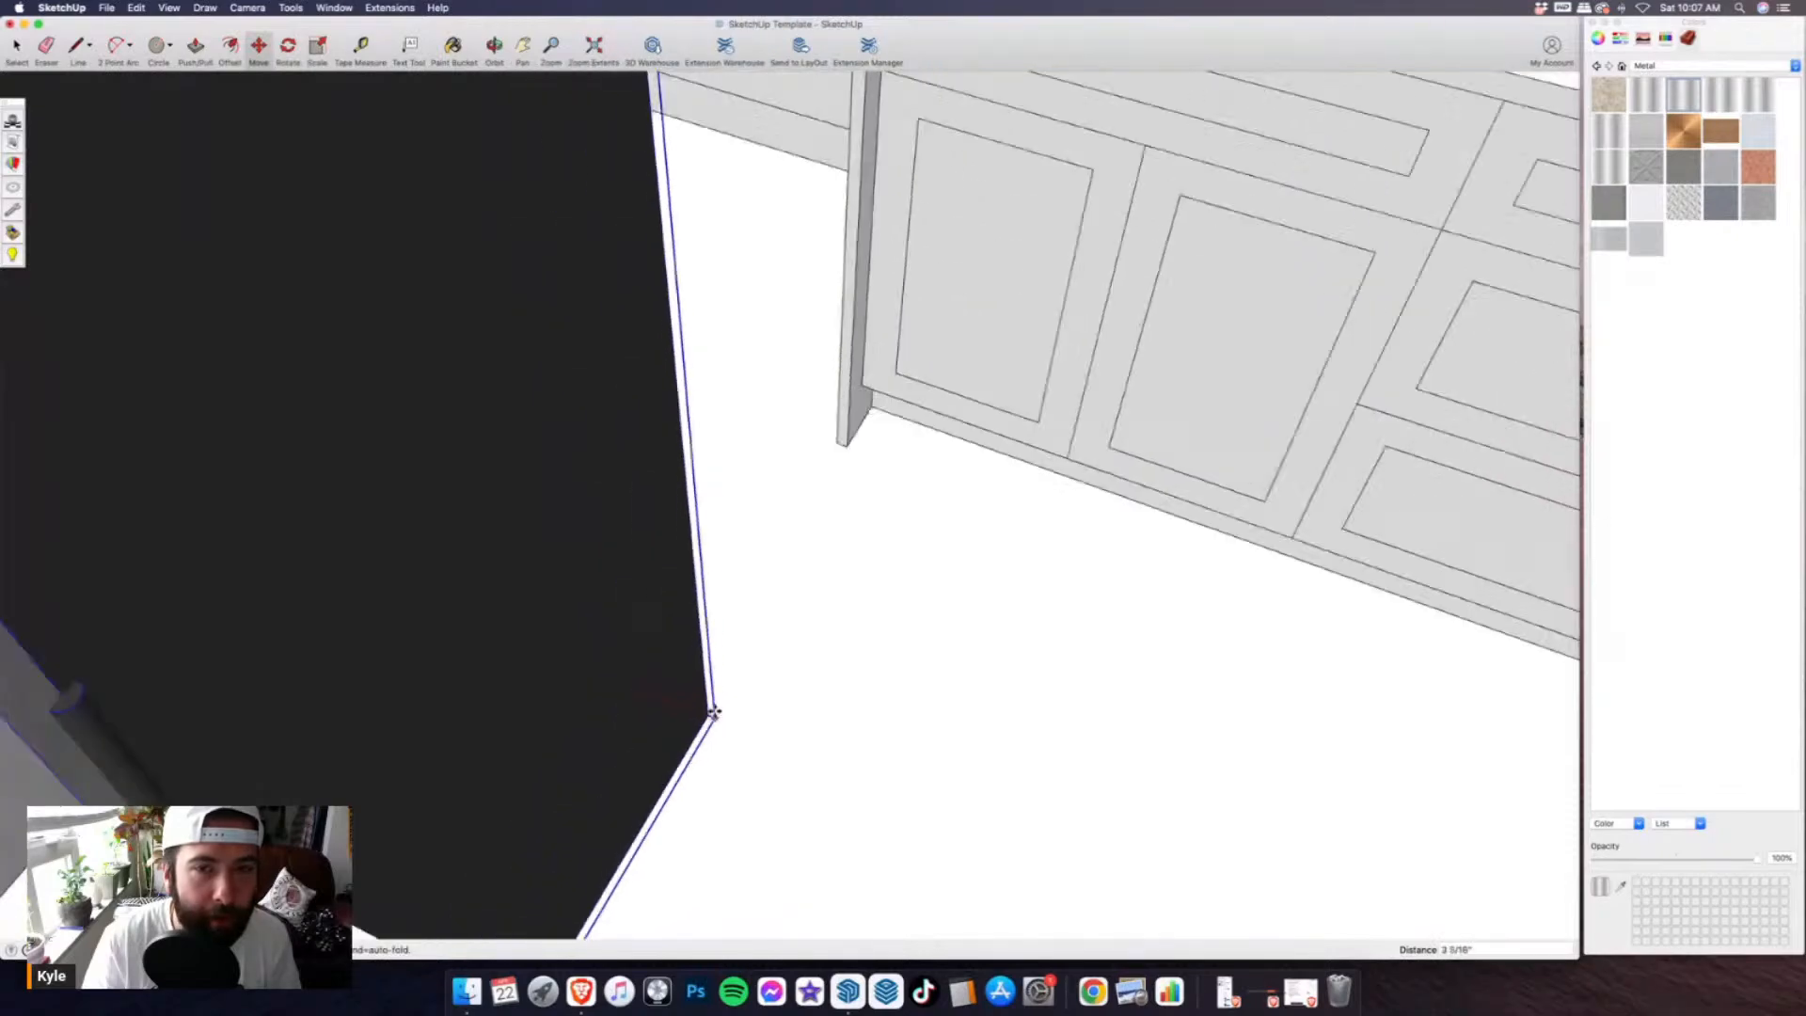
scroll(718, 718, "down", 5)
scroll(726, 653, "up", 6)
scroll(634, 375, "up", 10)
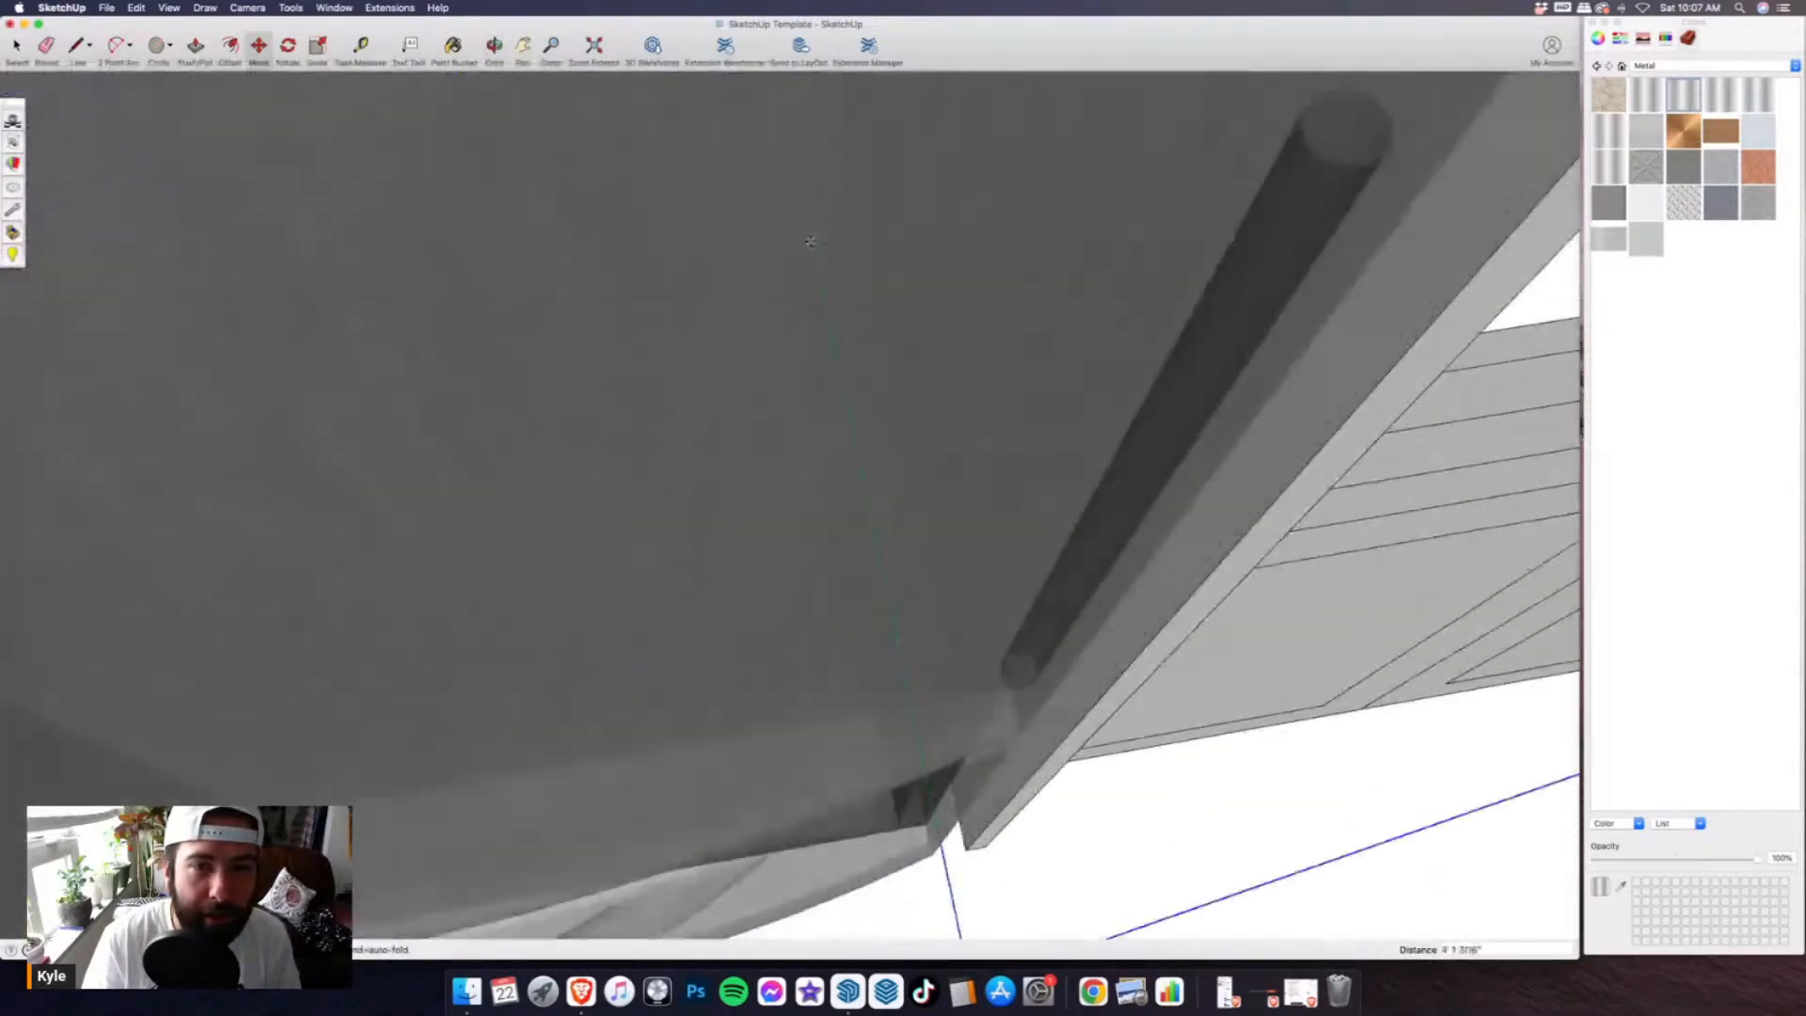
scroll(659, 235, "down", 4)
scroll(952, 367, "up", 8)
left_click(1110, 446)
scroll(947, 319, "down", 8)
scroll(898, 527, "down", 2)
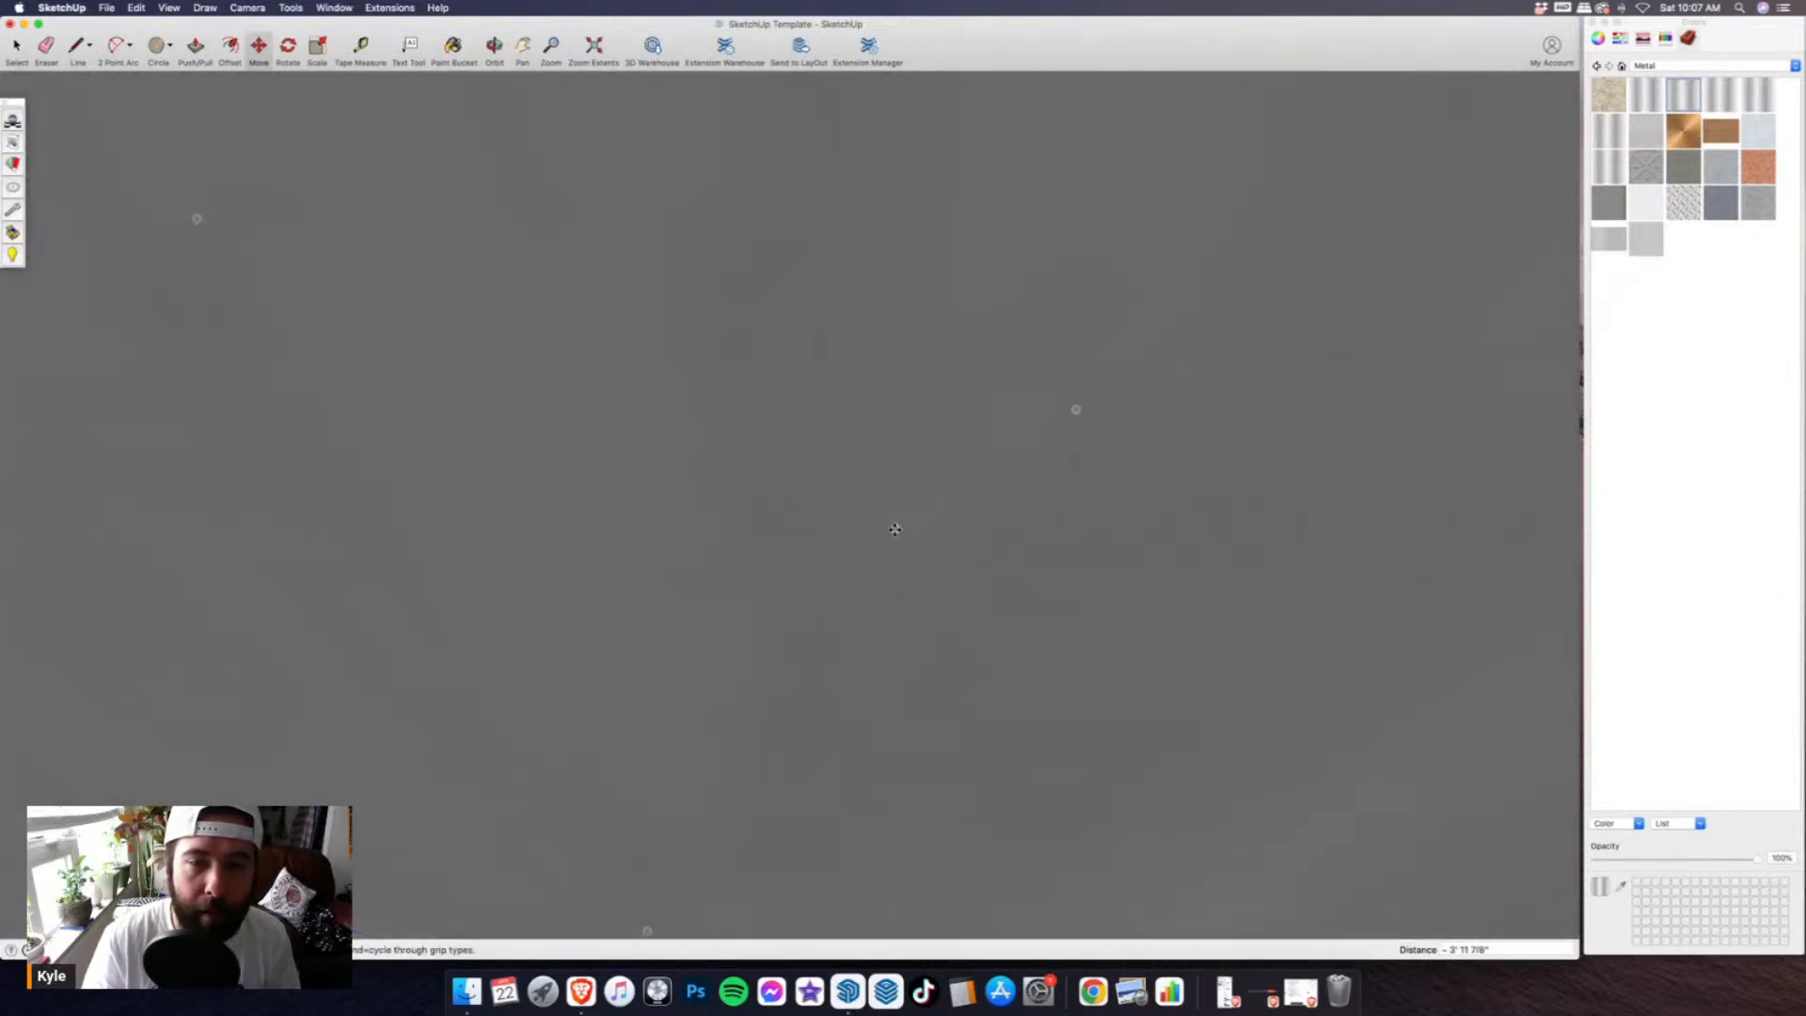
scroll(922, 516, "down", 10)
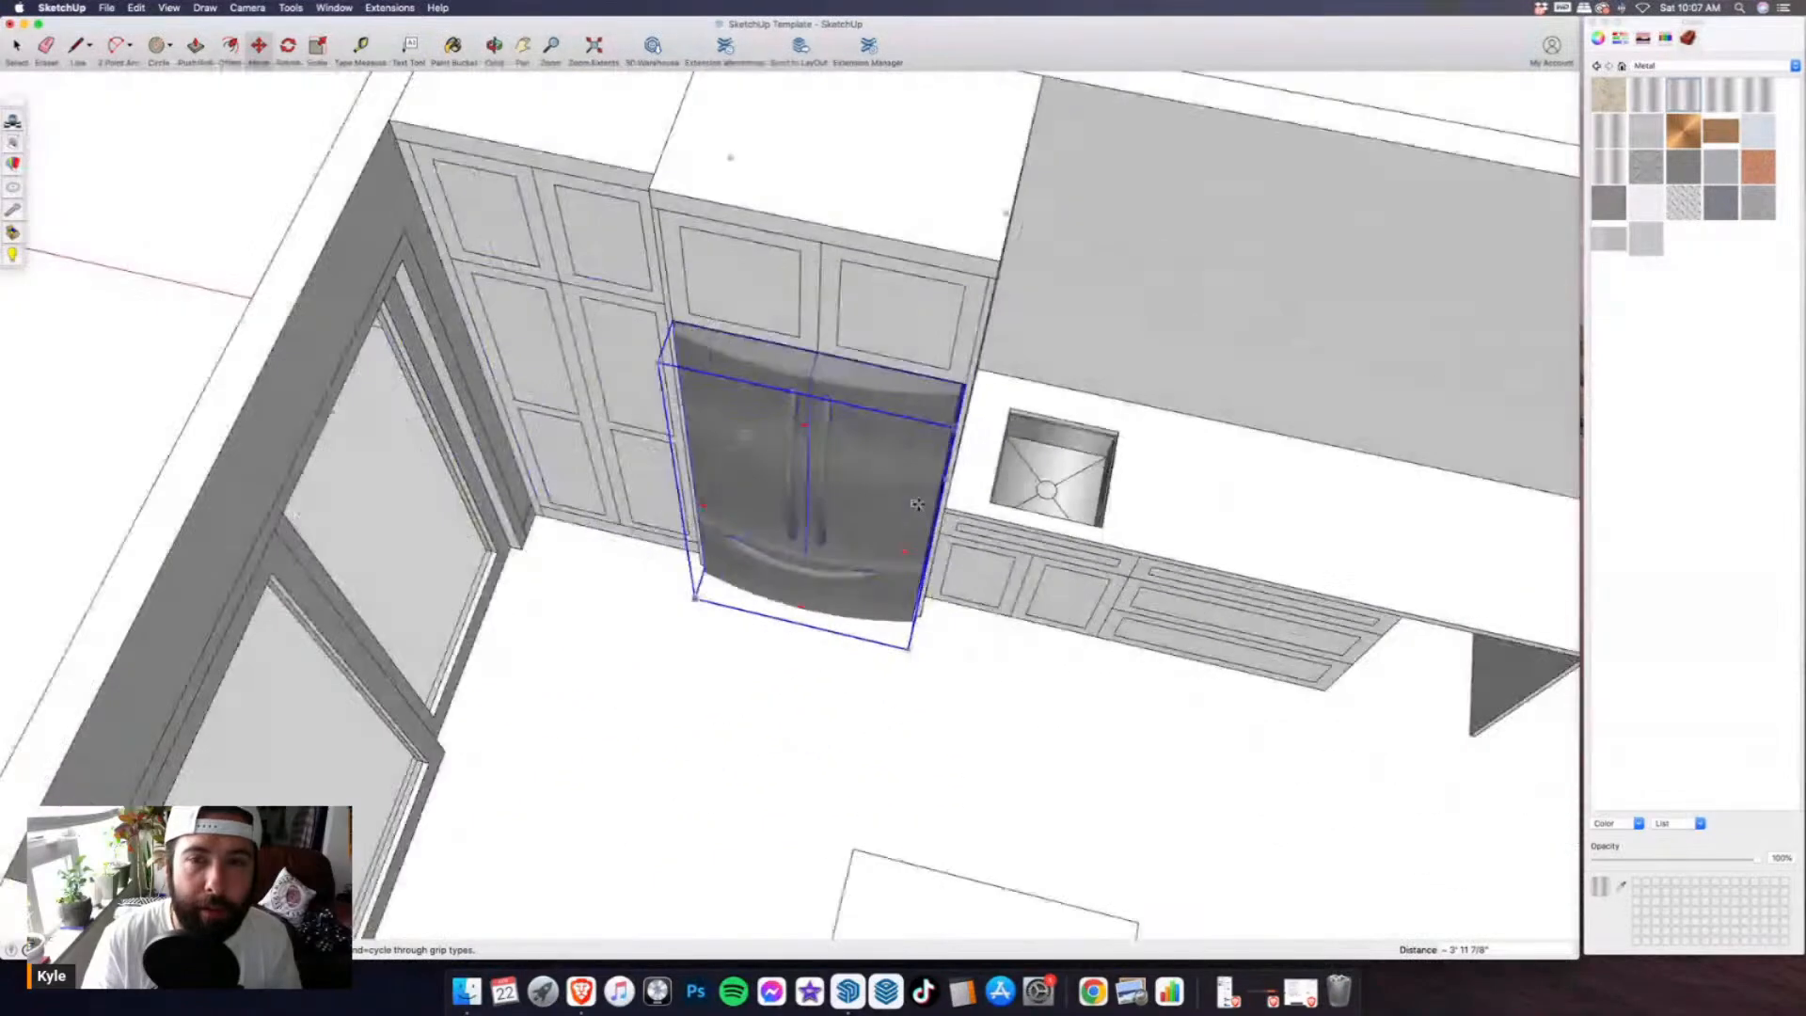
scroll(917, 504, "down", 4)
- Import Bev Ref.skp from the Kitchen folder and place it on the floor in front of the open bay beside the drawer base
middle_click_drag(917, 504, 870, 310)
scroll(1020, 460, "up", 4)
middle_click_drag(1020, 460, 717, 468)
scroll(717, 469, "down", 5)
scroll(866, 524, "up", 3)
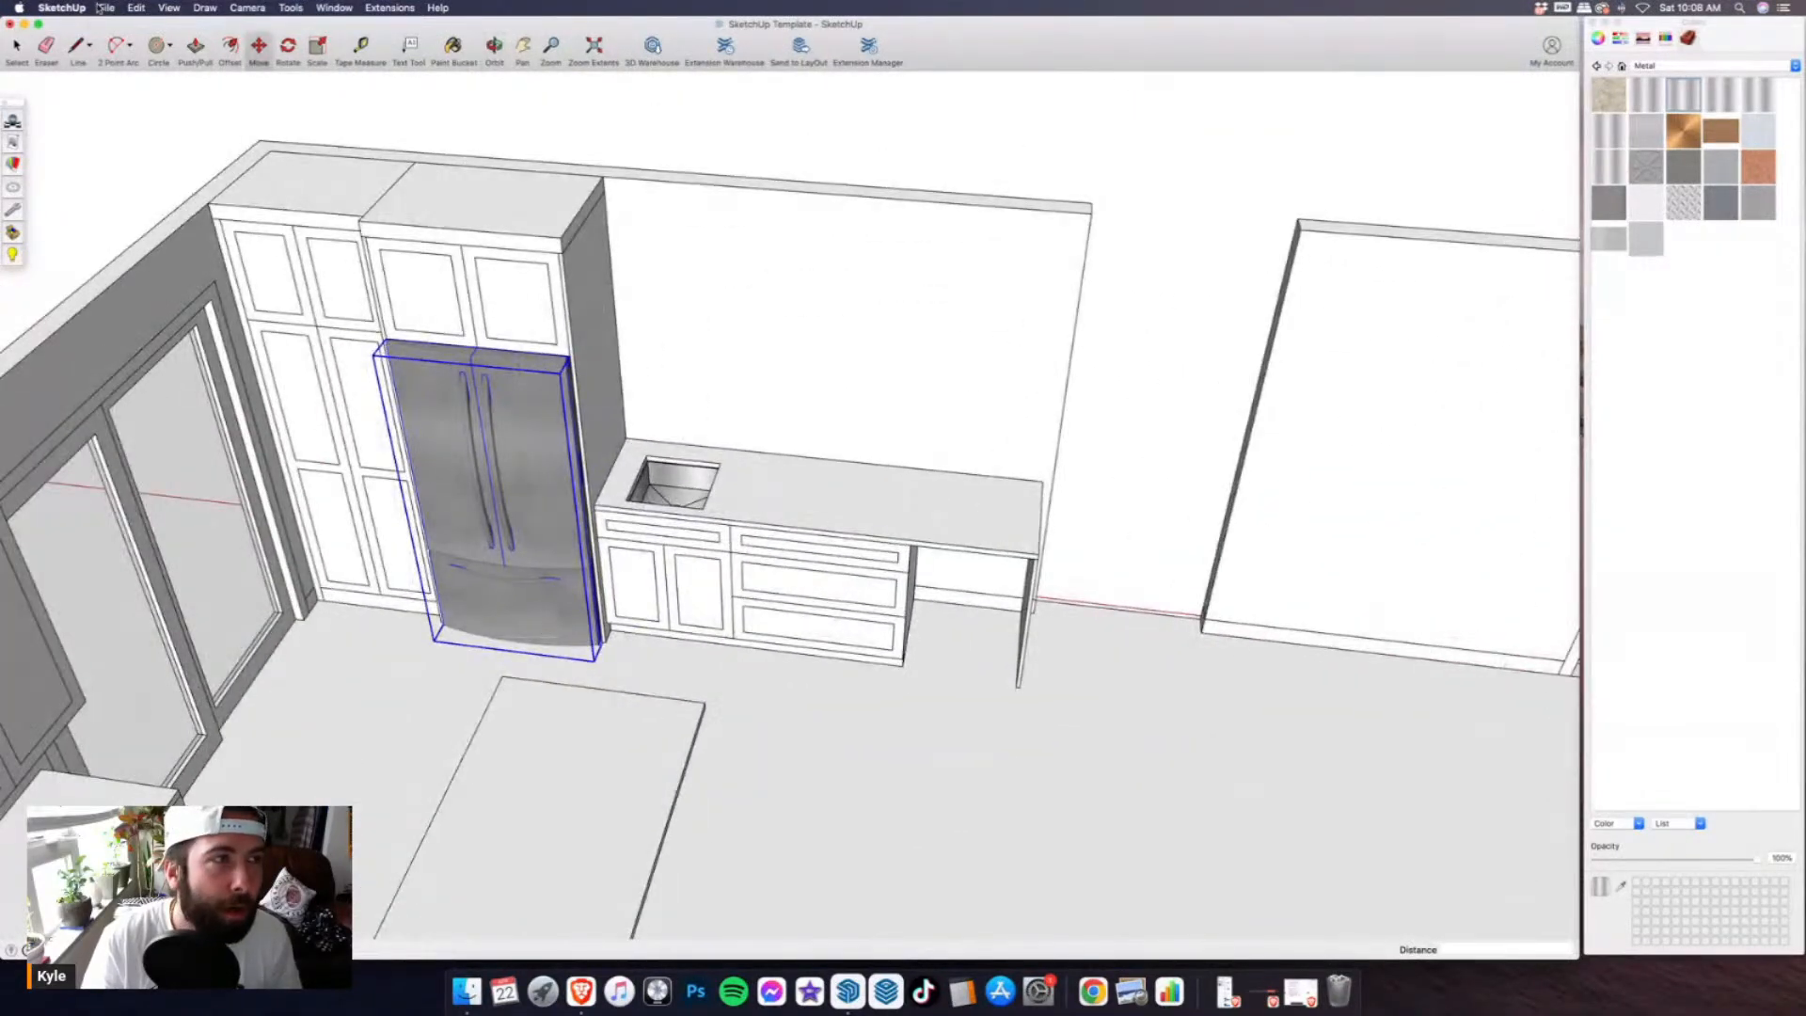
left_click(103, 7)
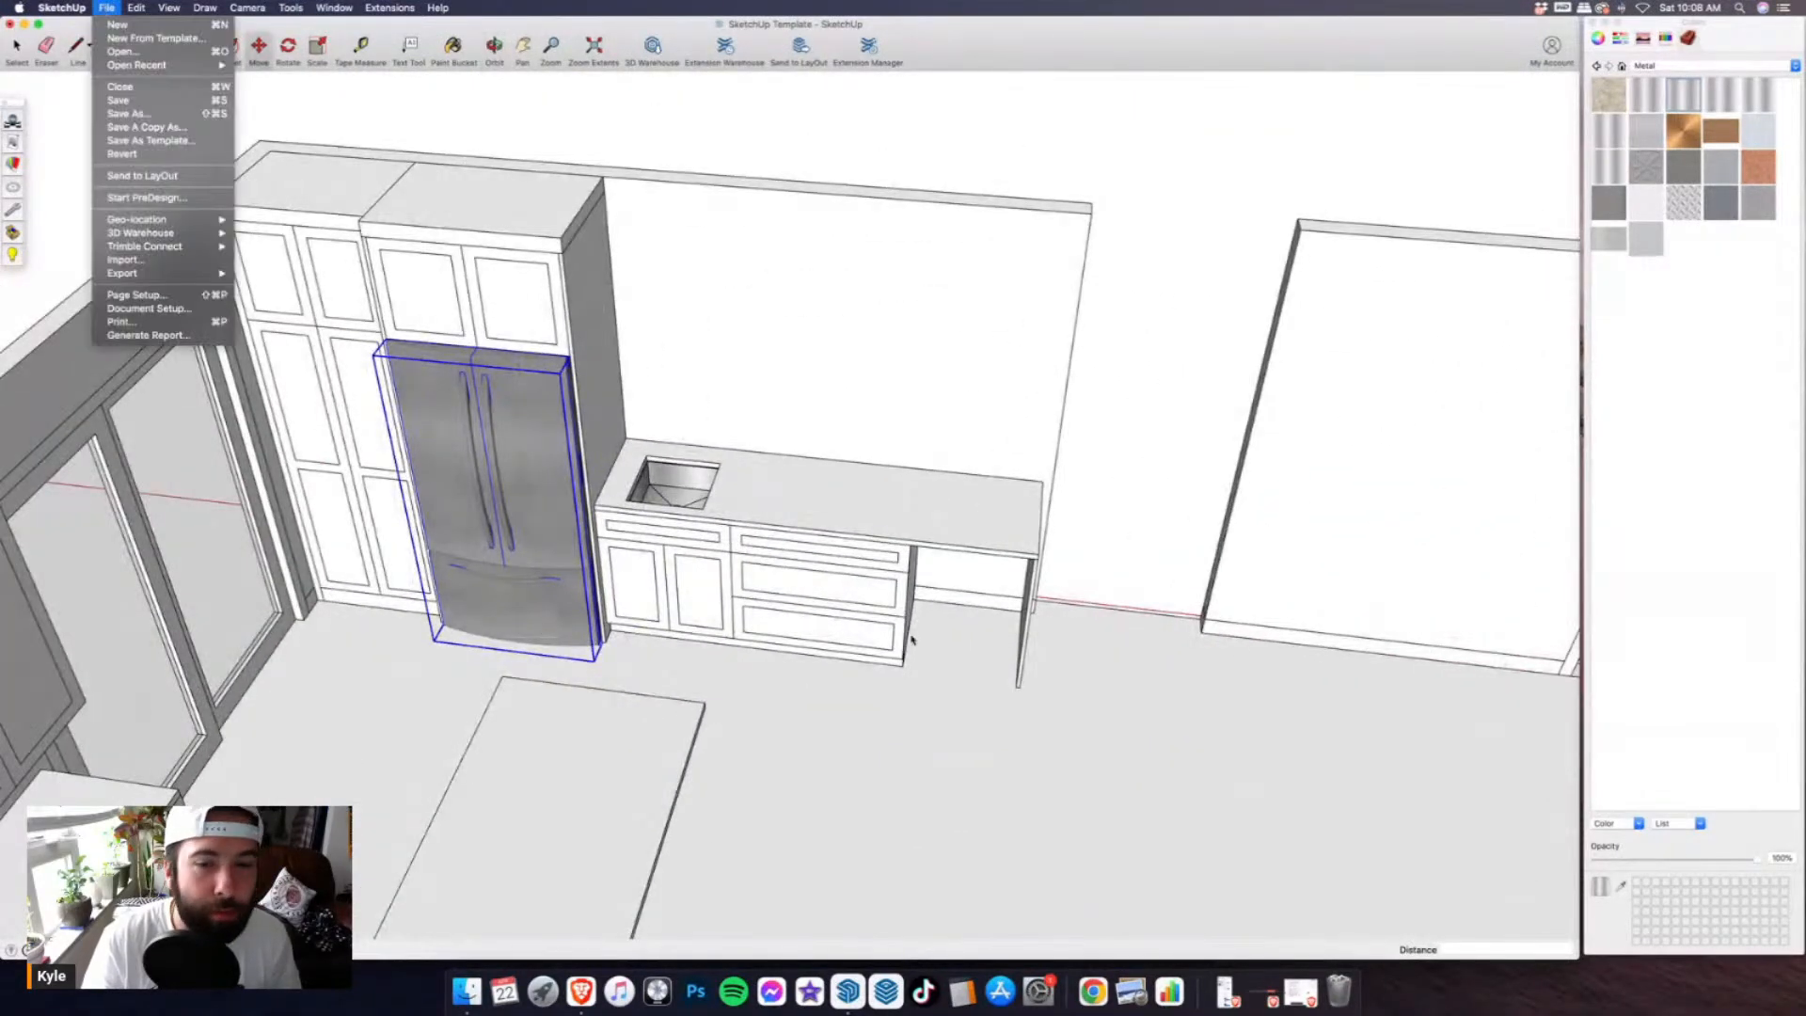
left_click(127, 259)
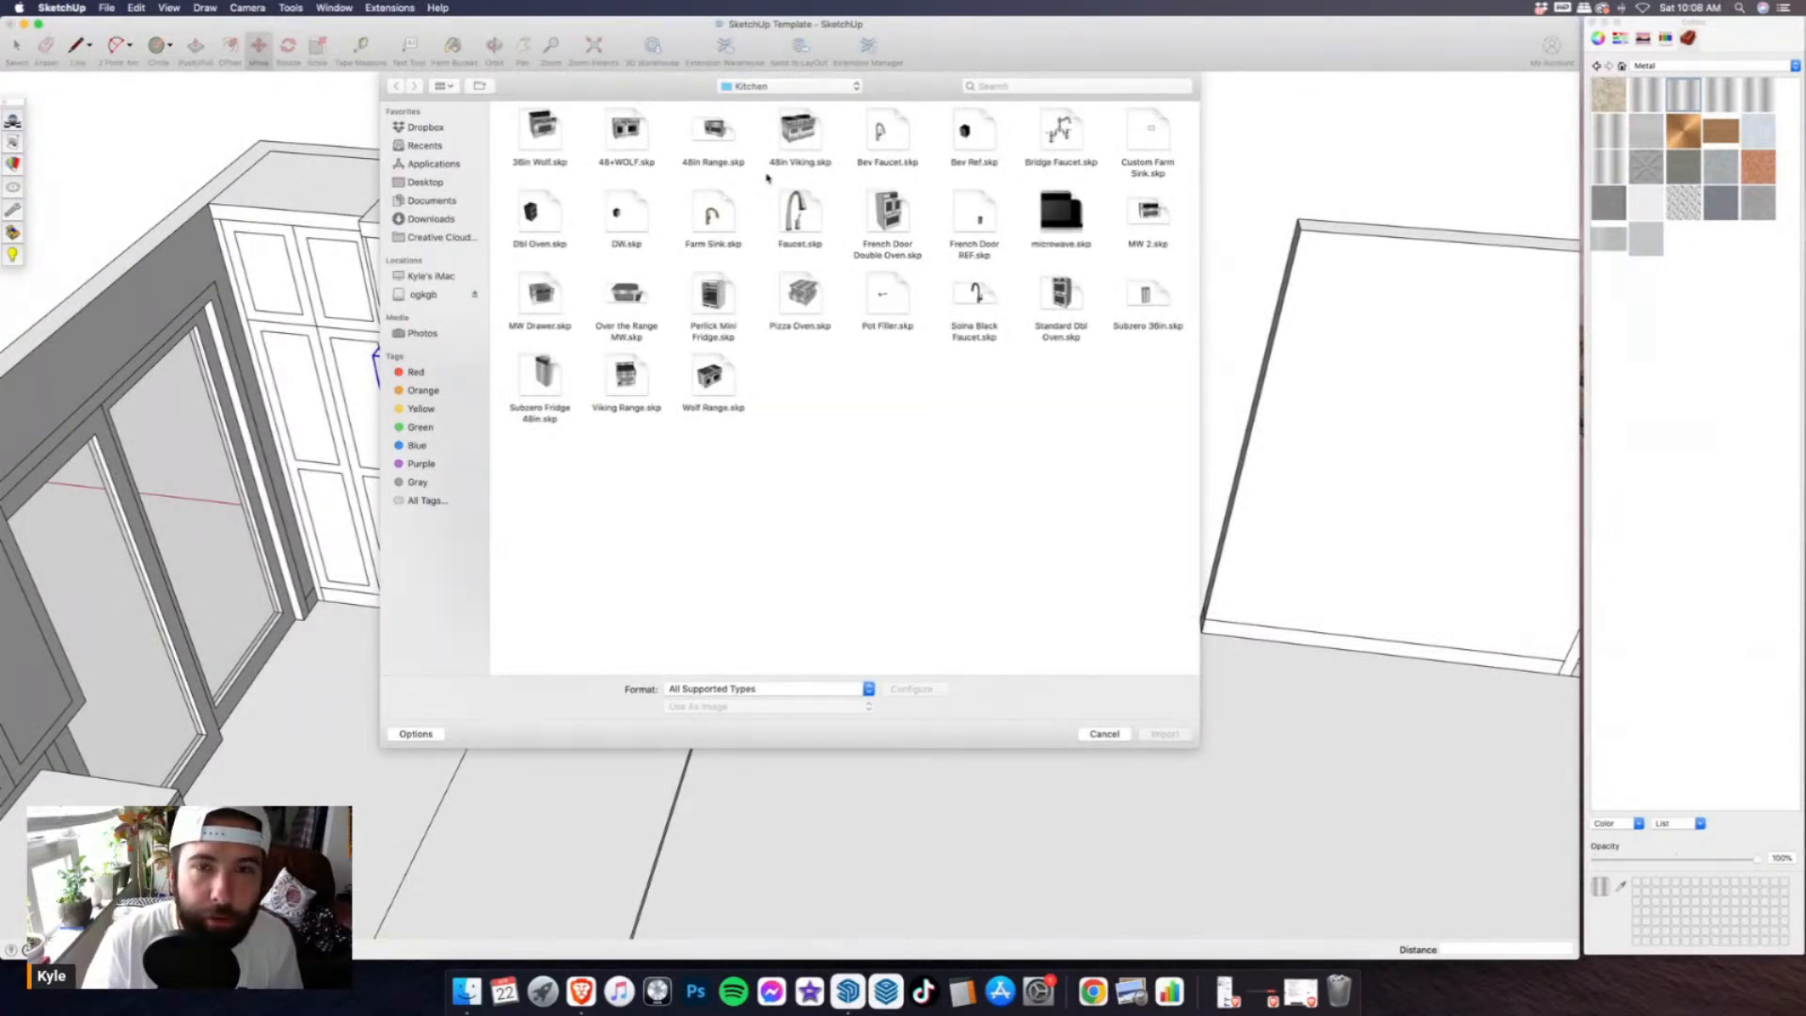
double_click(963, 136)
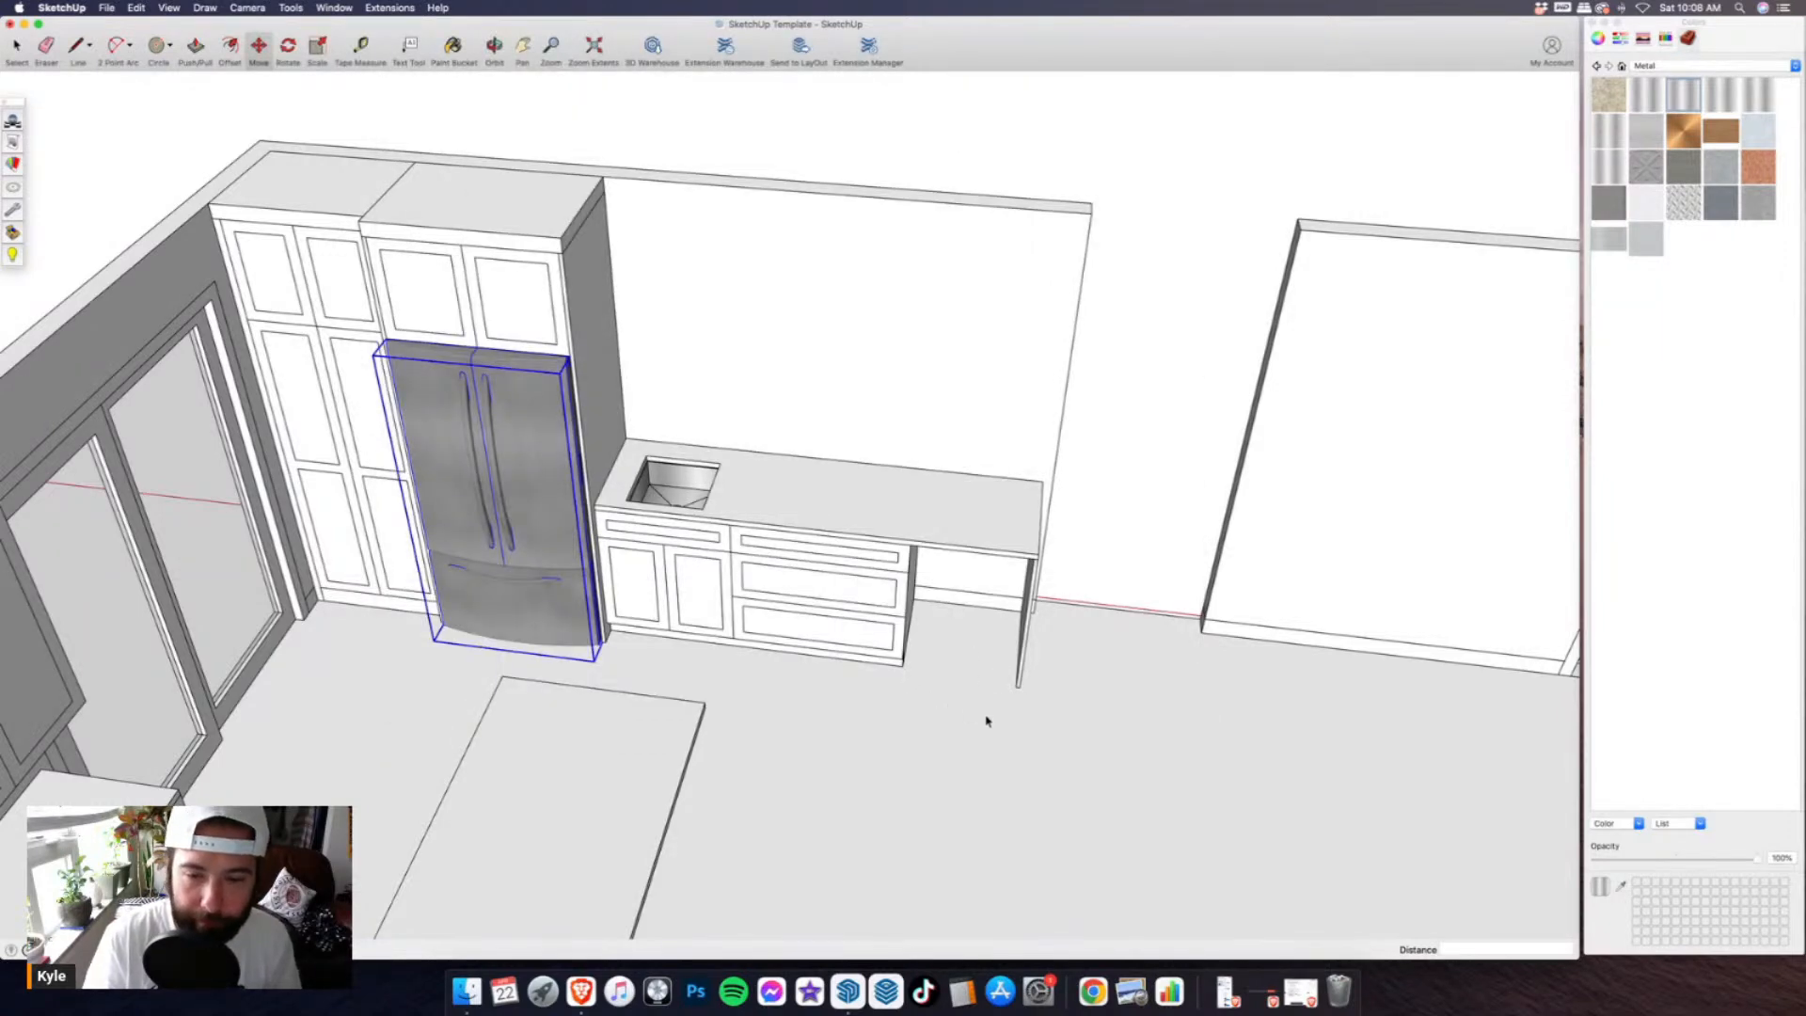
left_click(983, 713)
- Rotate the beverage fridge about its vertical axis so its glass door faces into the room
scroll(630, 528, "down", 1)
scroll(928, 666, "up", 6)
left_click(288, 50)
left_click(650, 504)
left_click(660, 505)
left_click(607, 499)
- Move the beverage fridge by its upper front corner into the bay under the counter, between the drawer base and end panel
left_click(257, 49)
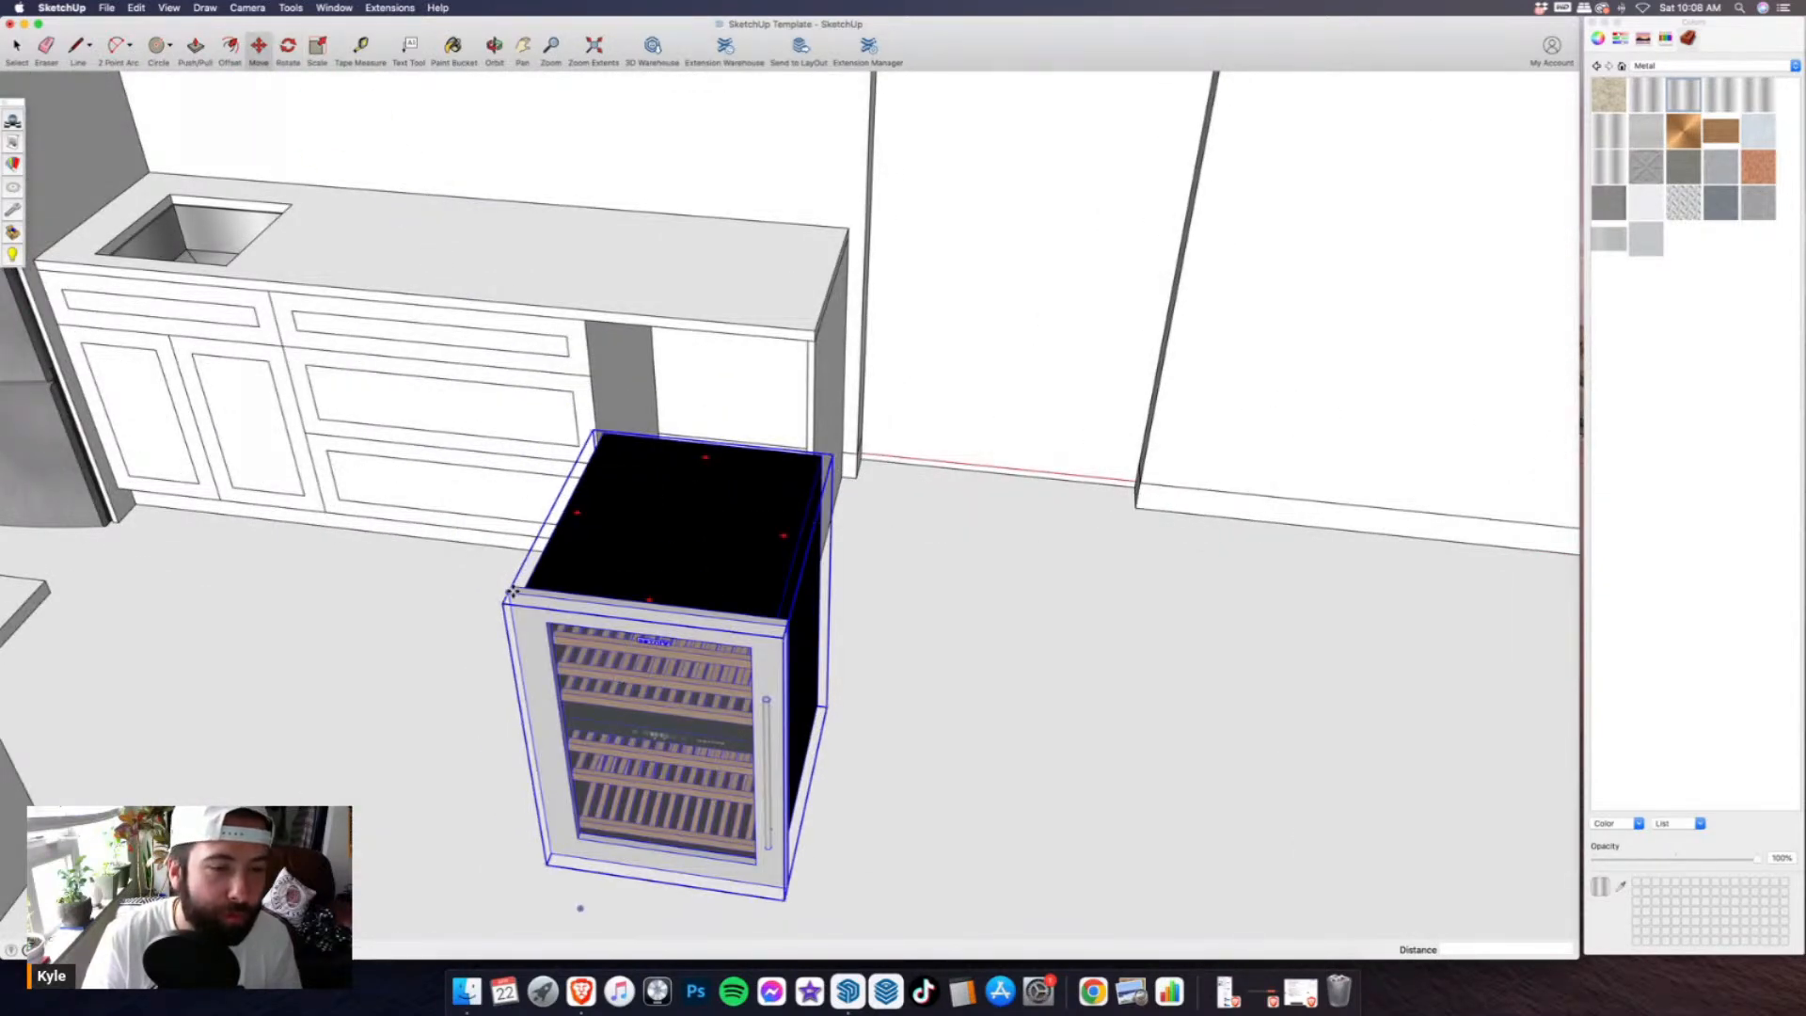
left_click(513, 590)
scroll(593, 329, "up", 6)
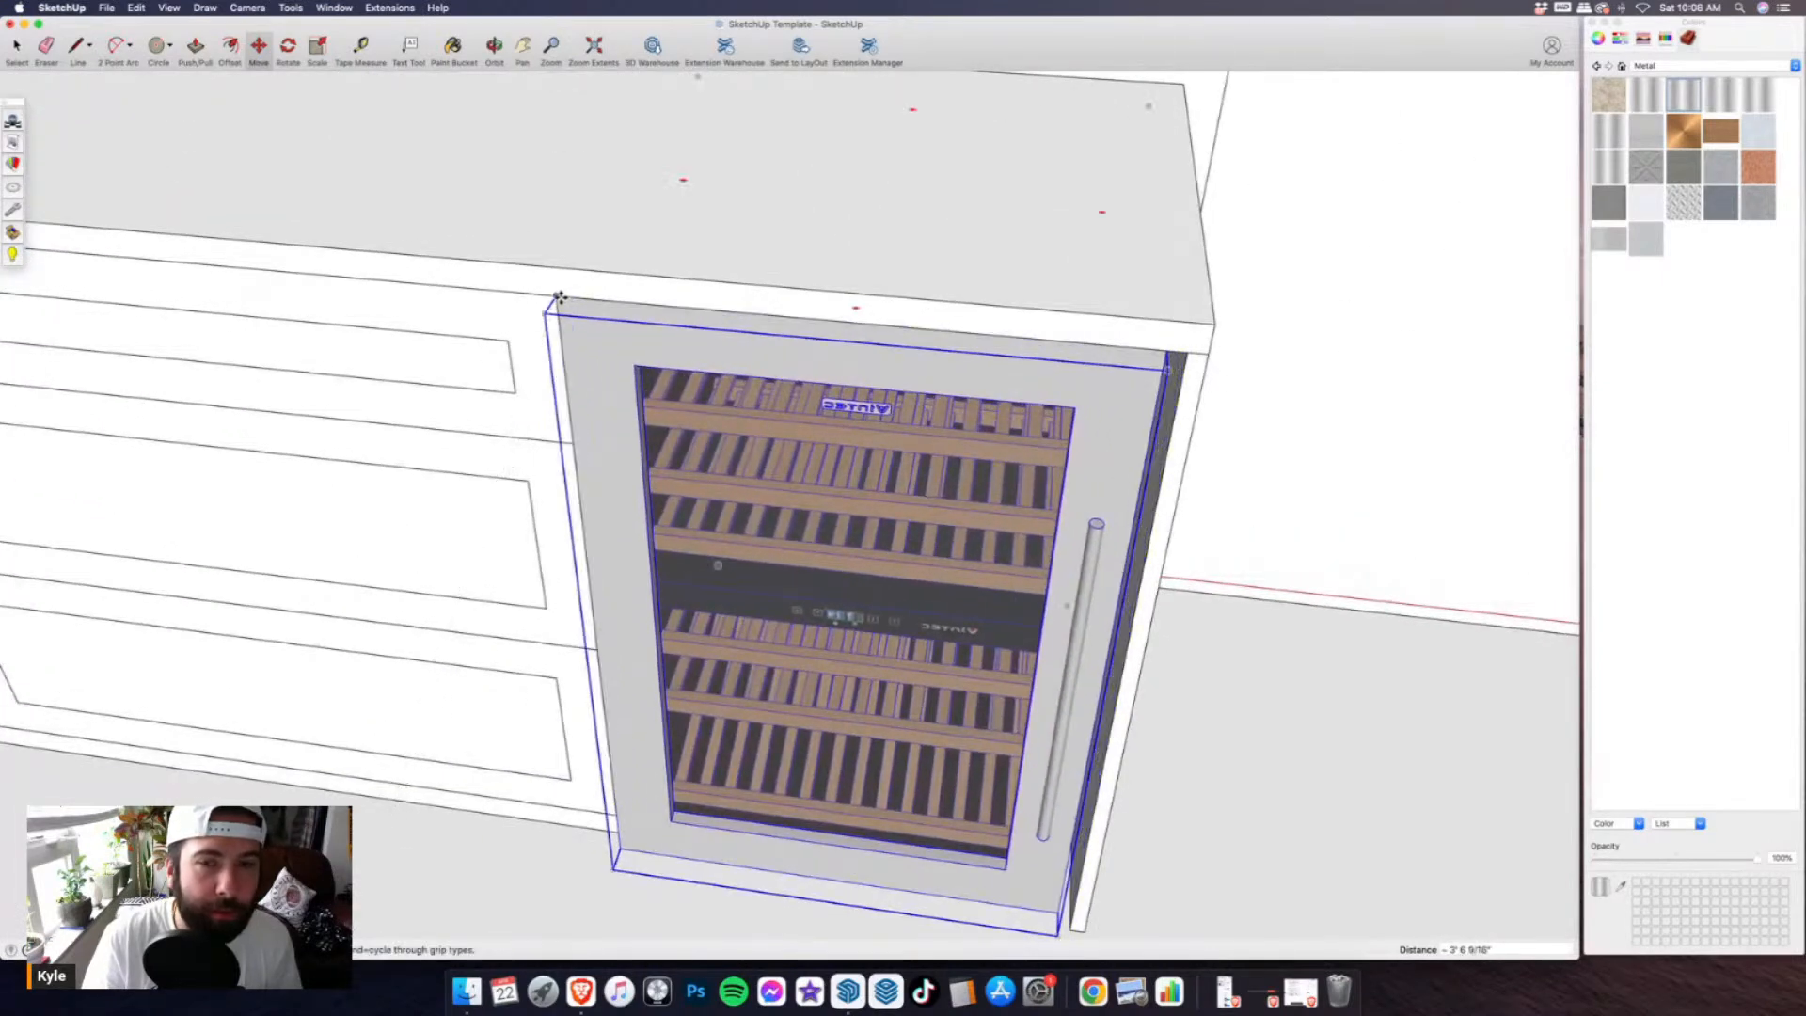
scroll(693, 456, "down", 5)
- Scale the beverage fridge downward so its bottom edge meets the base of the end panel, and deselect it
left_click(291, 8)
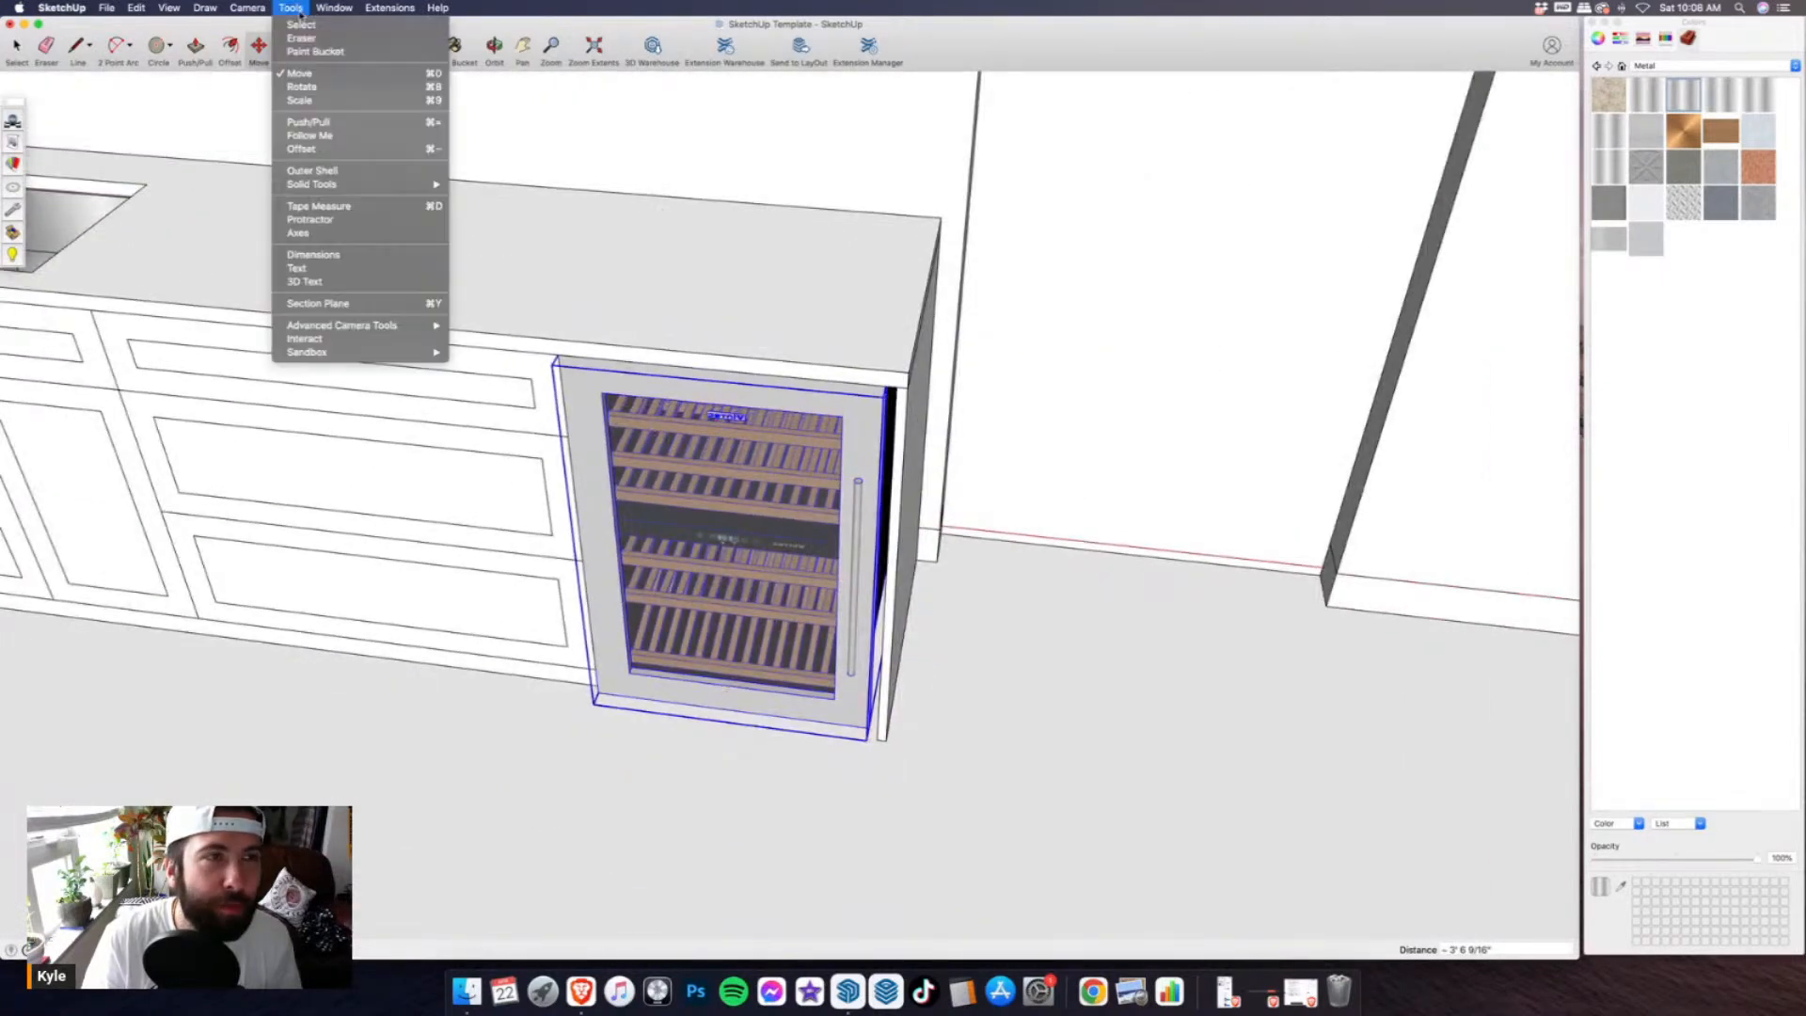
left_click(299, 100)
scroll(894, 478, "up", 3)
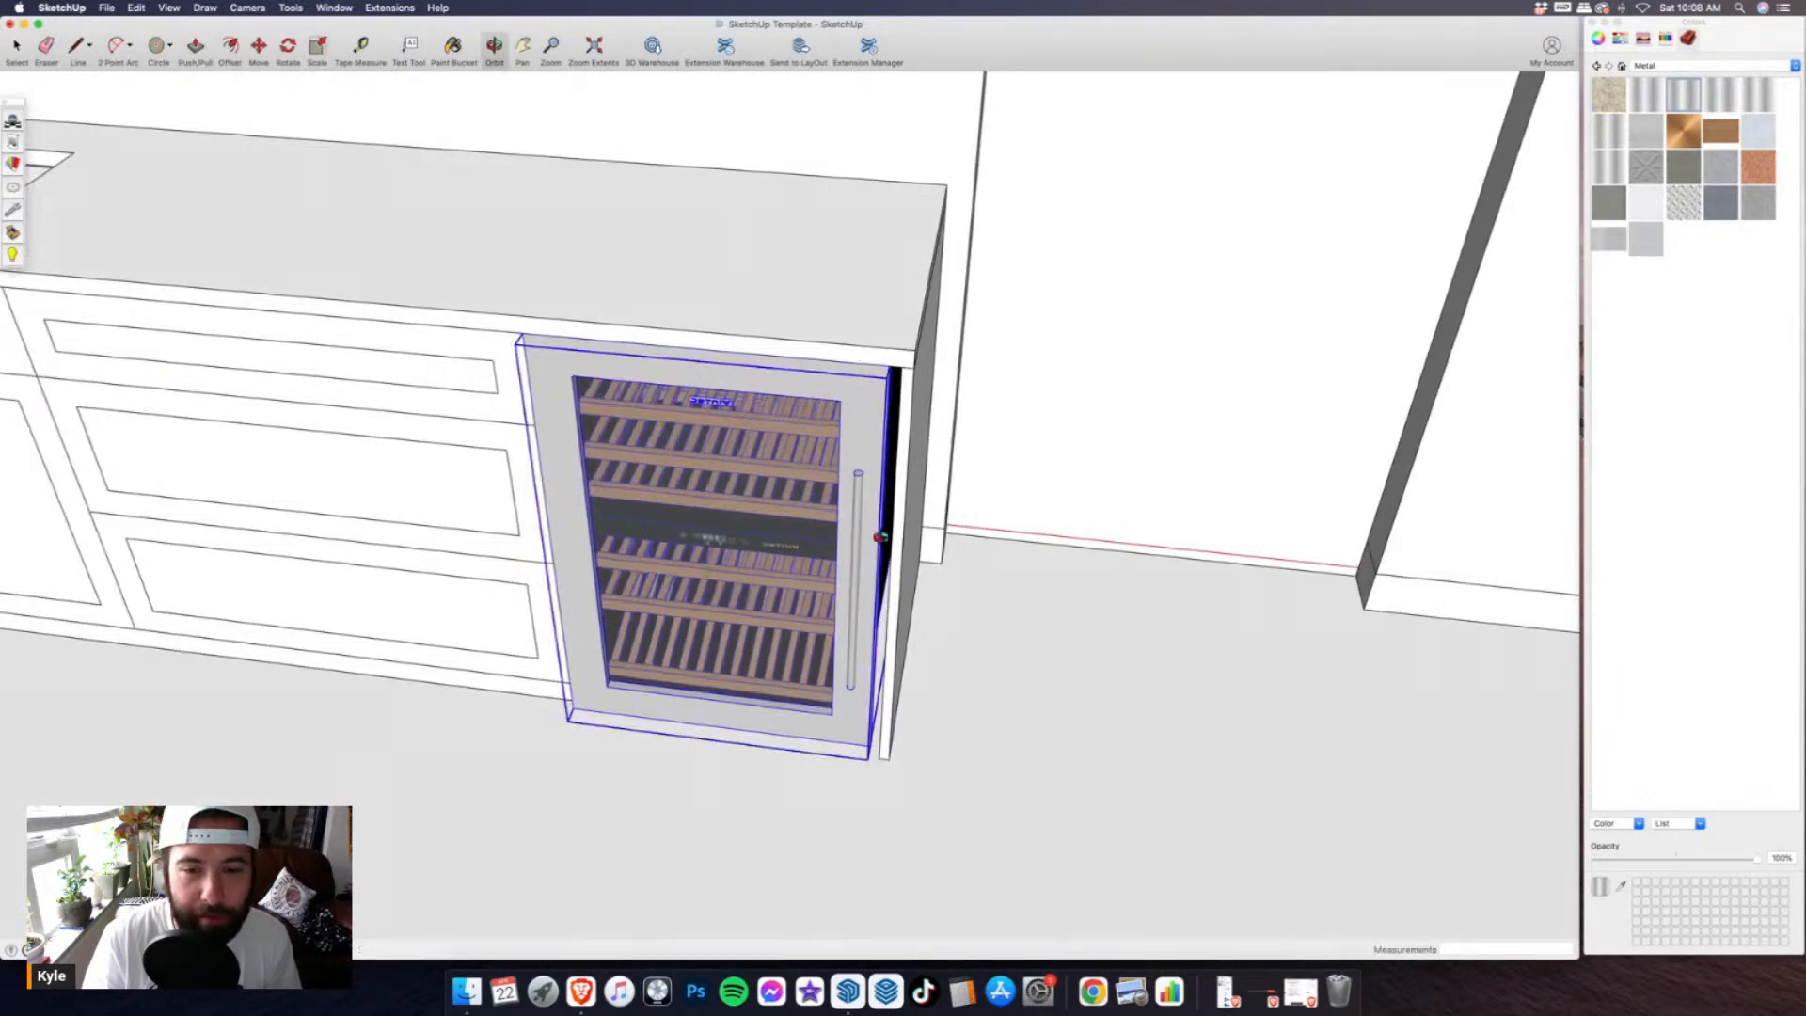
middle_click_drag(898, 475, 730, 149)
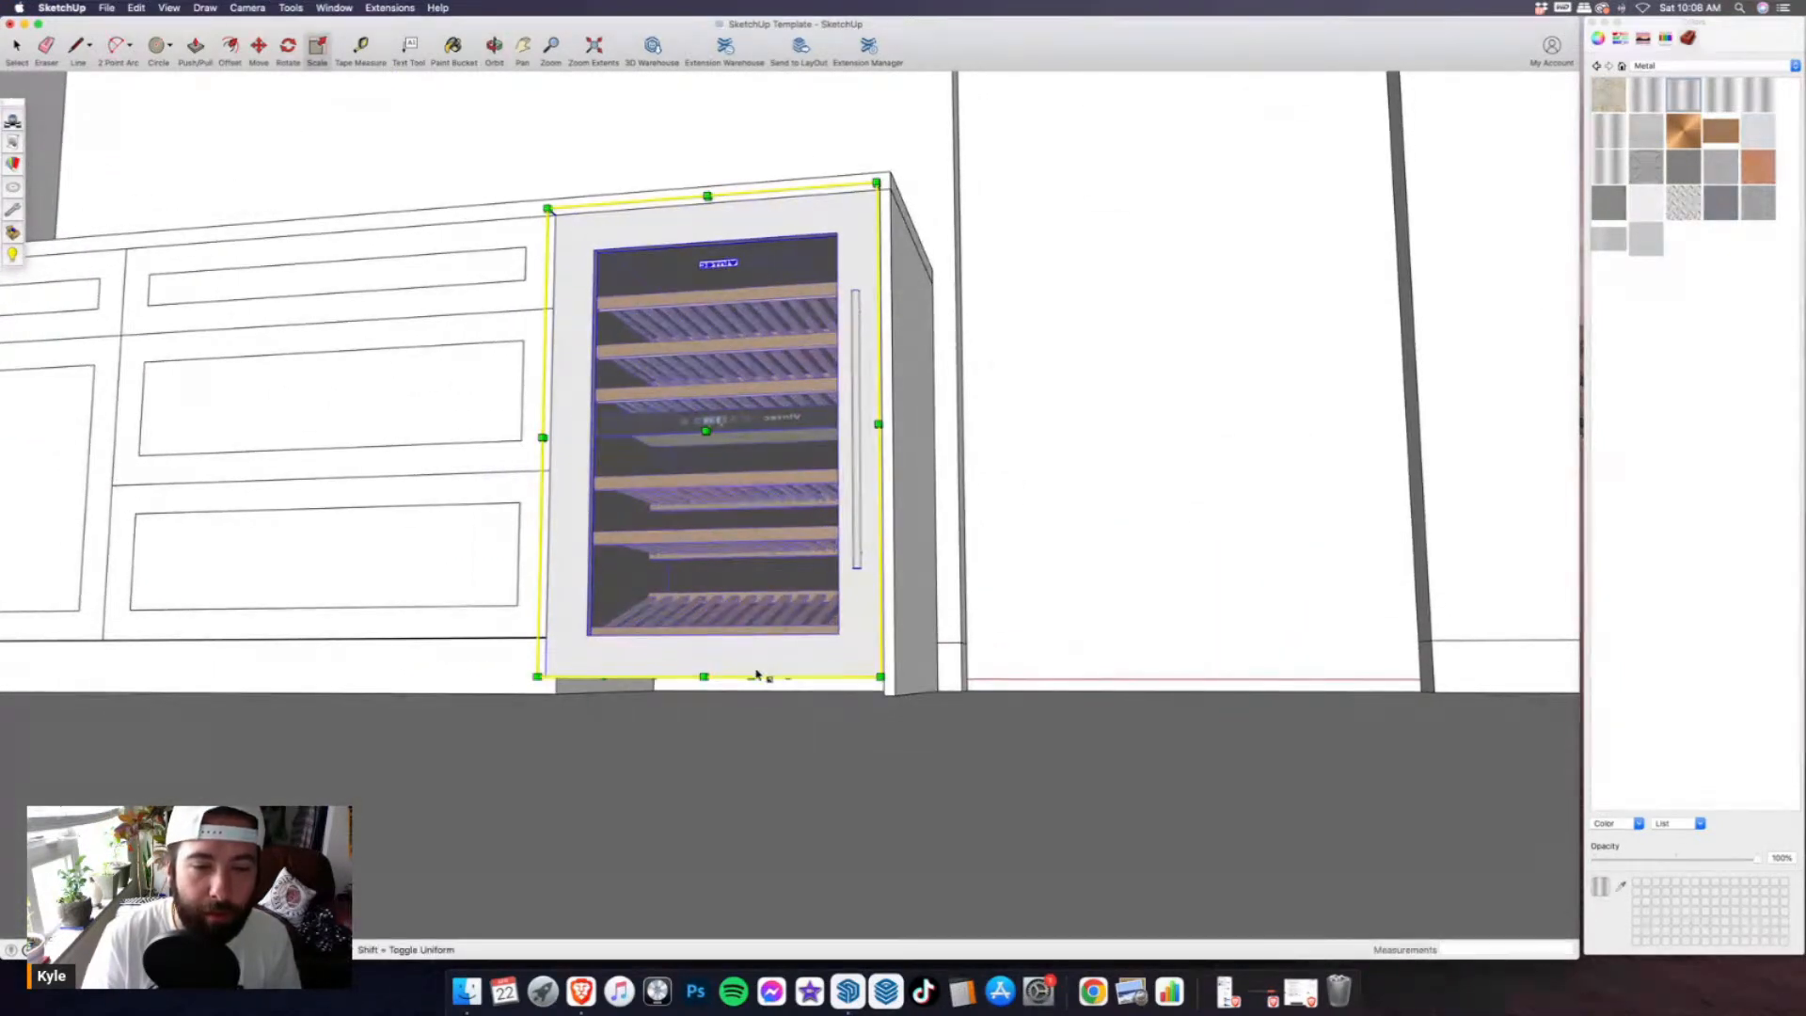
left_click_drag(752, 673, 884, 693)
middle_click_drag(844, 421, 764, 658)
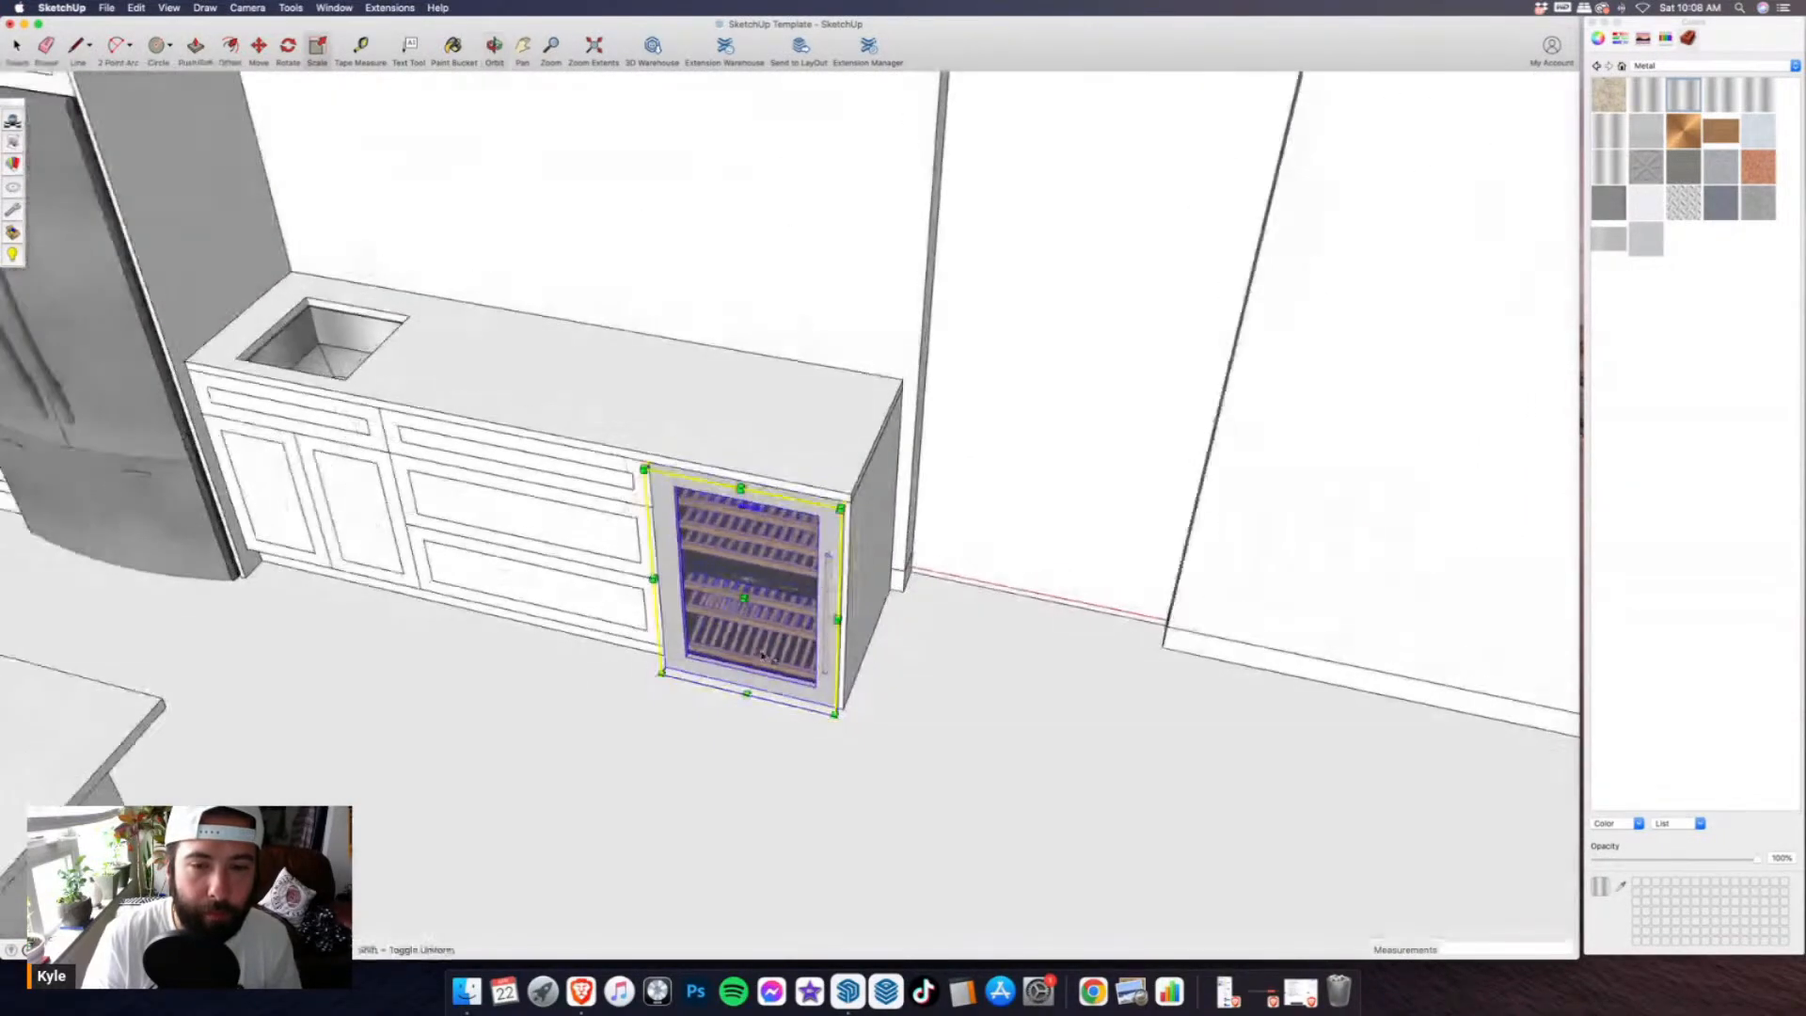
scroll(829, 557, "down", 7)
left_click(20, 46)
left_click(949, 515)
- Import DW.skp from the Kitchen folder and place it on the floor beside the drawer base at the end of the sink run
scroll(949, 515, "down", 2)
middle_click_drag(949, 515, 576, 439)
scroll(596, 418, "up", 3)
scroll(576, 442, "up", 2)
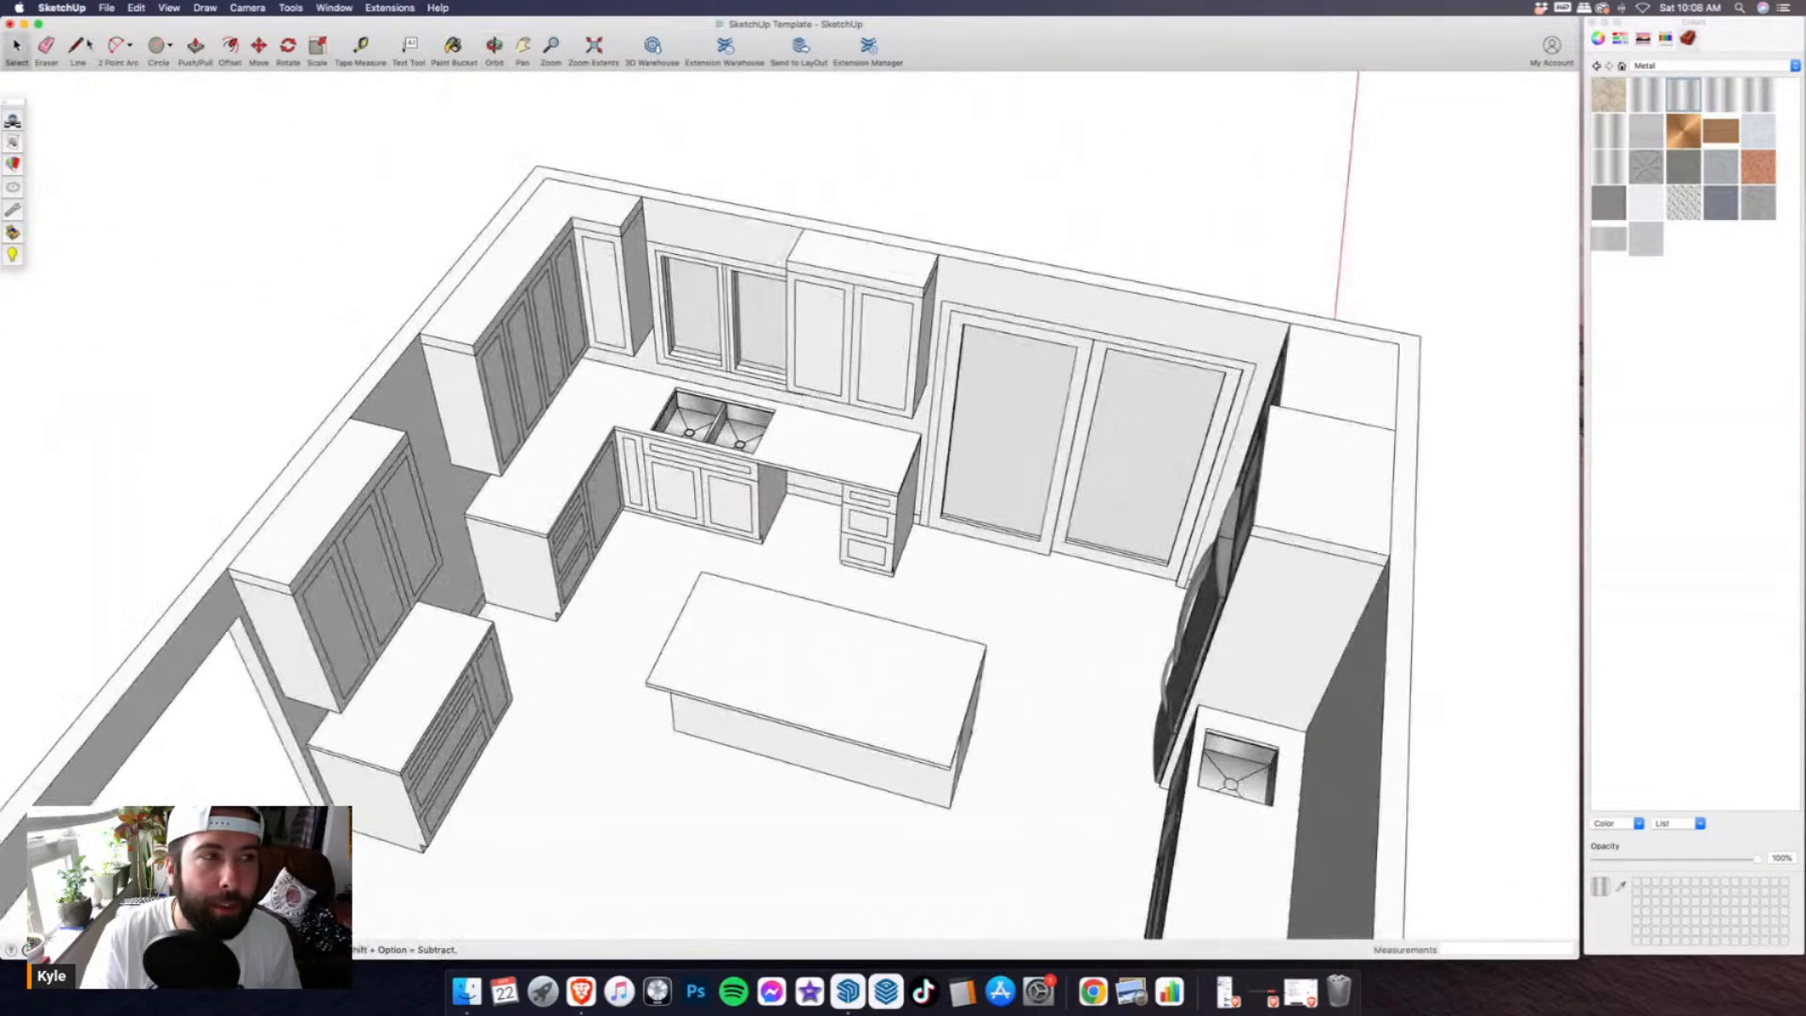
left_click(109, 8)
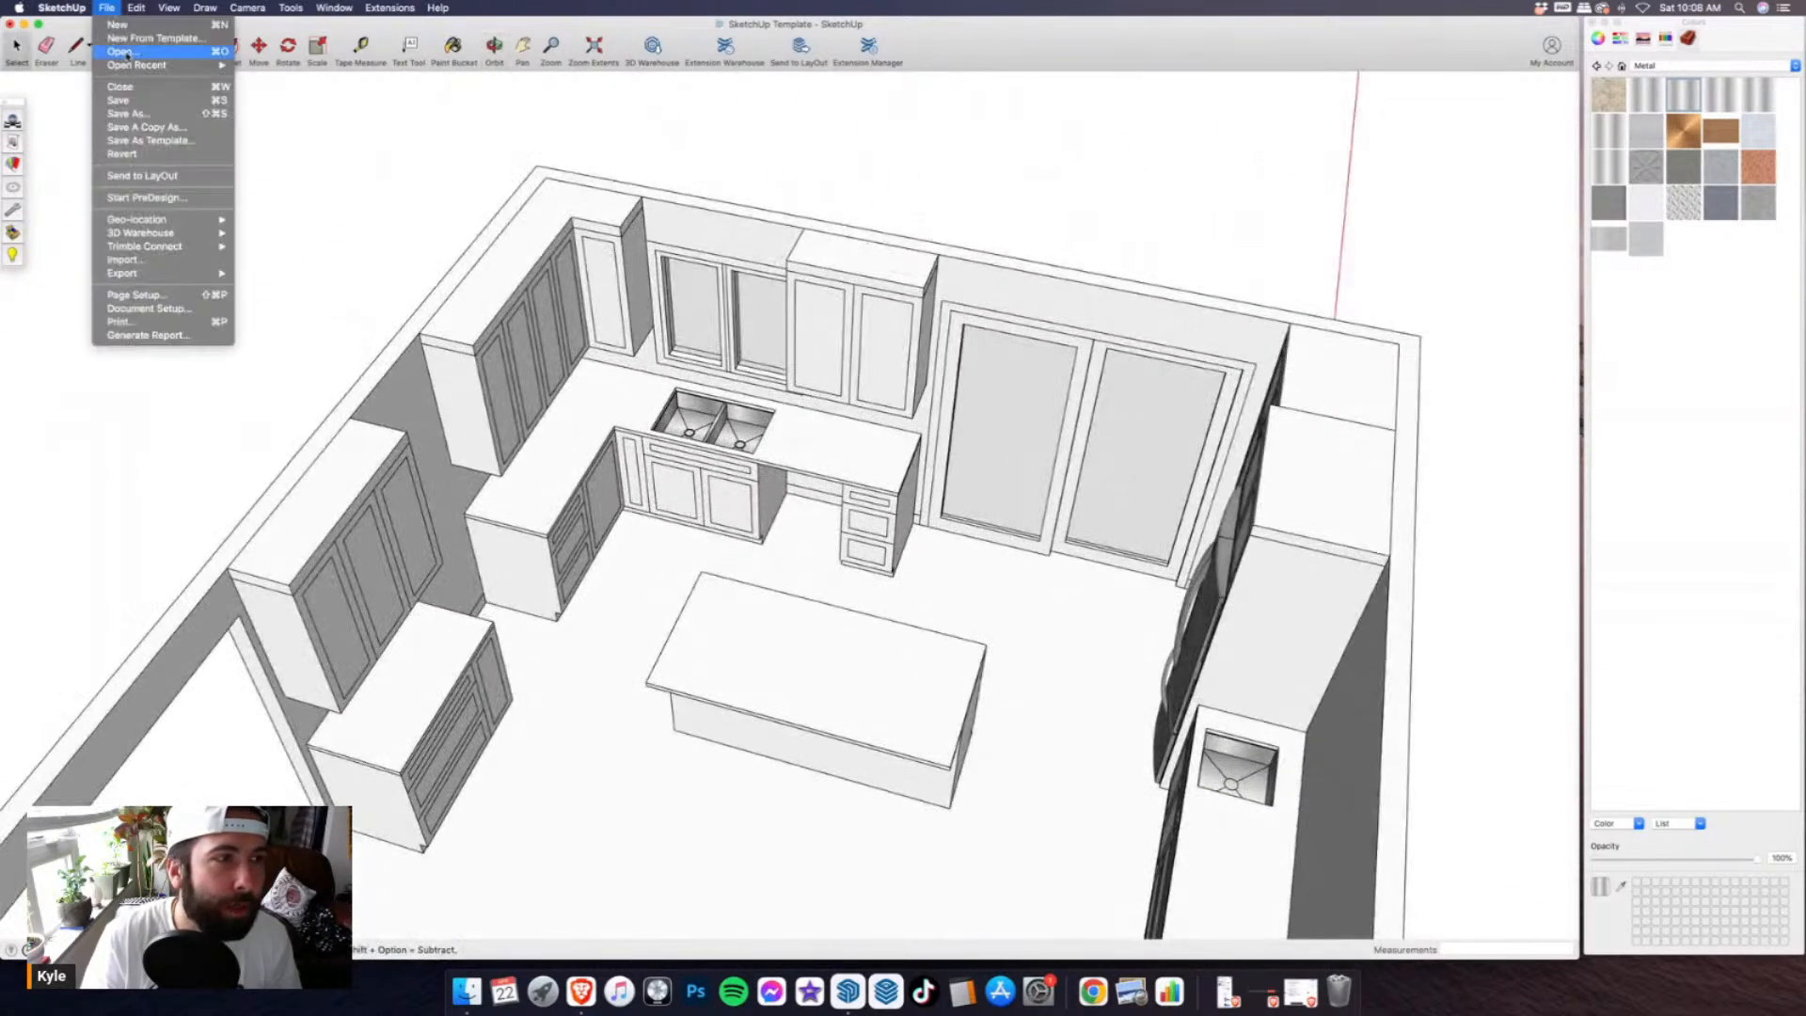
left_click(131, 260)
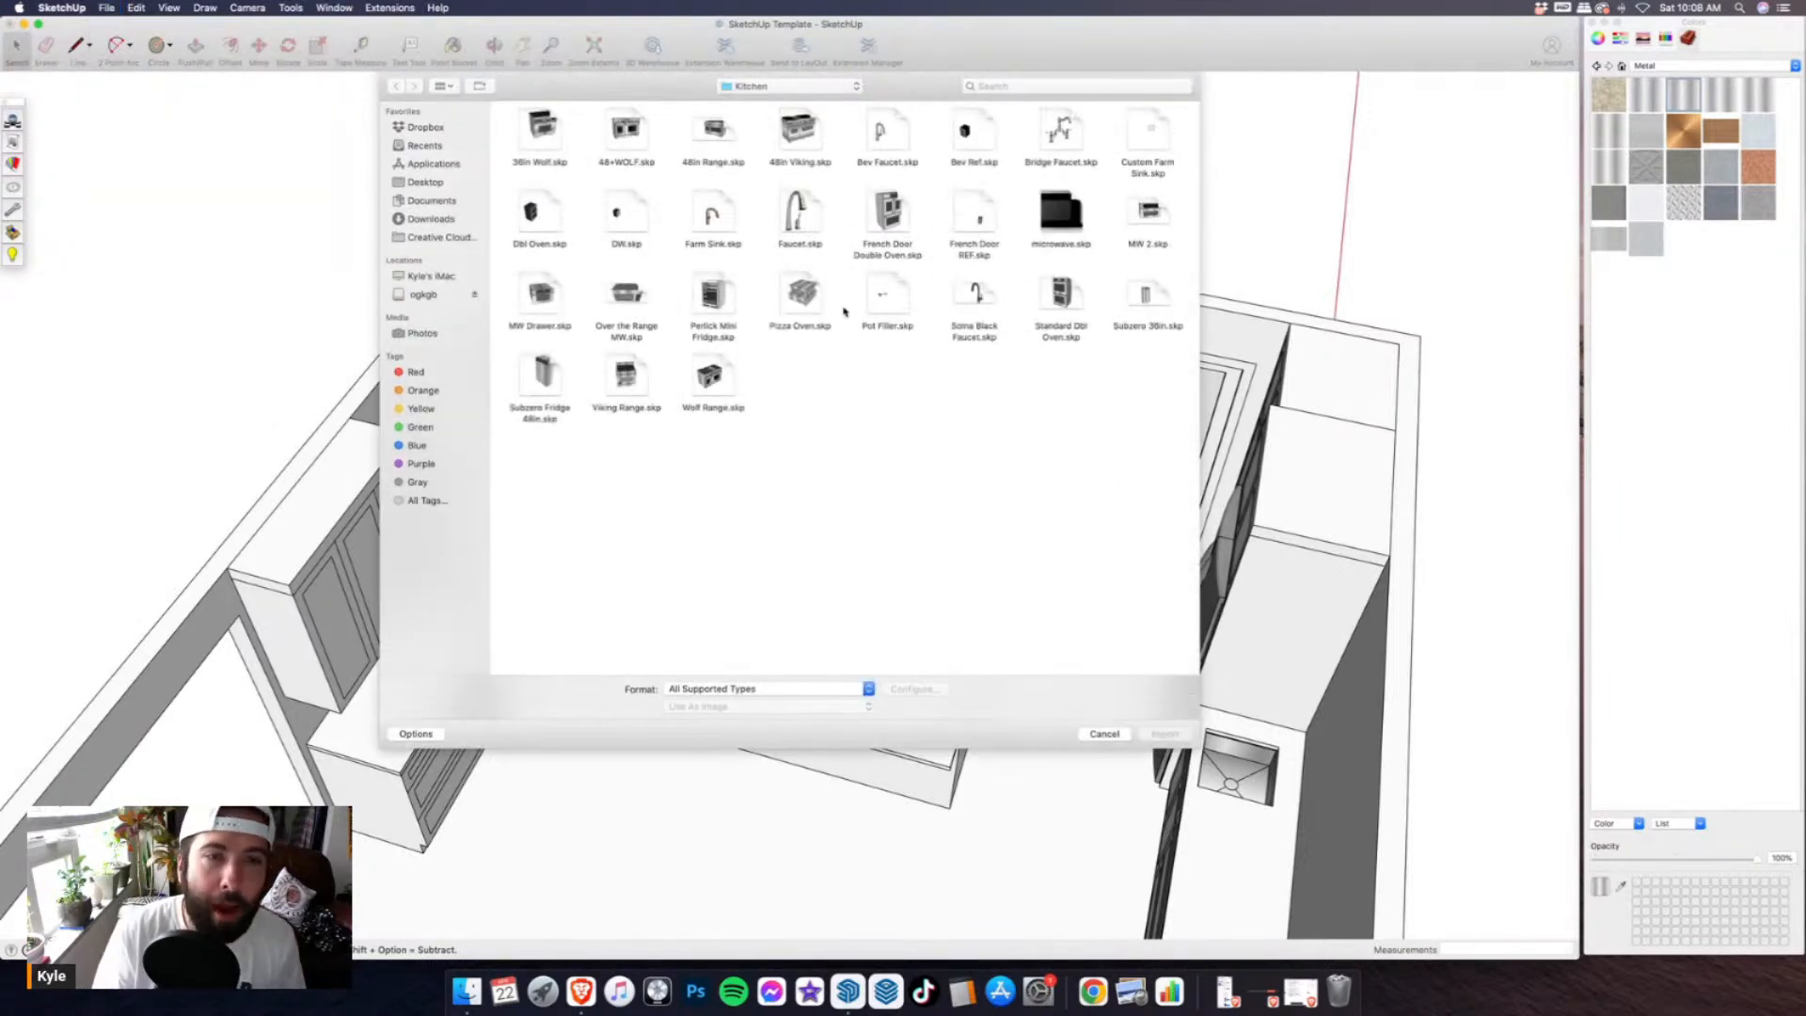
double_click(608, 222)
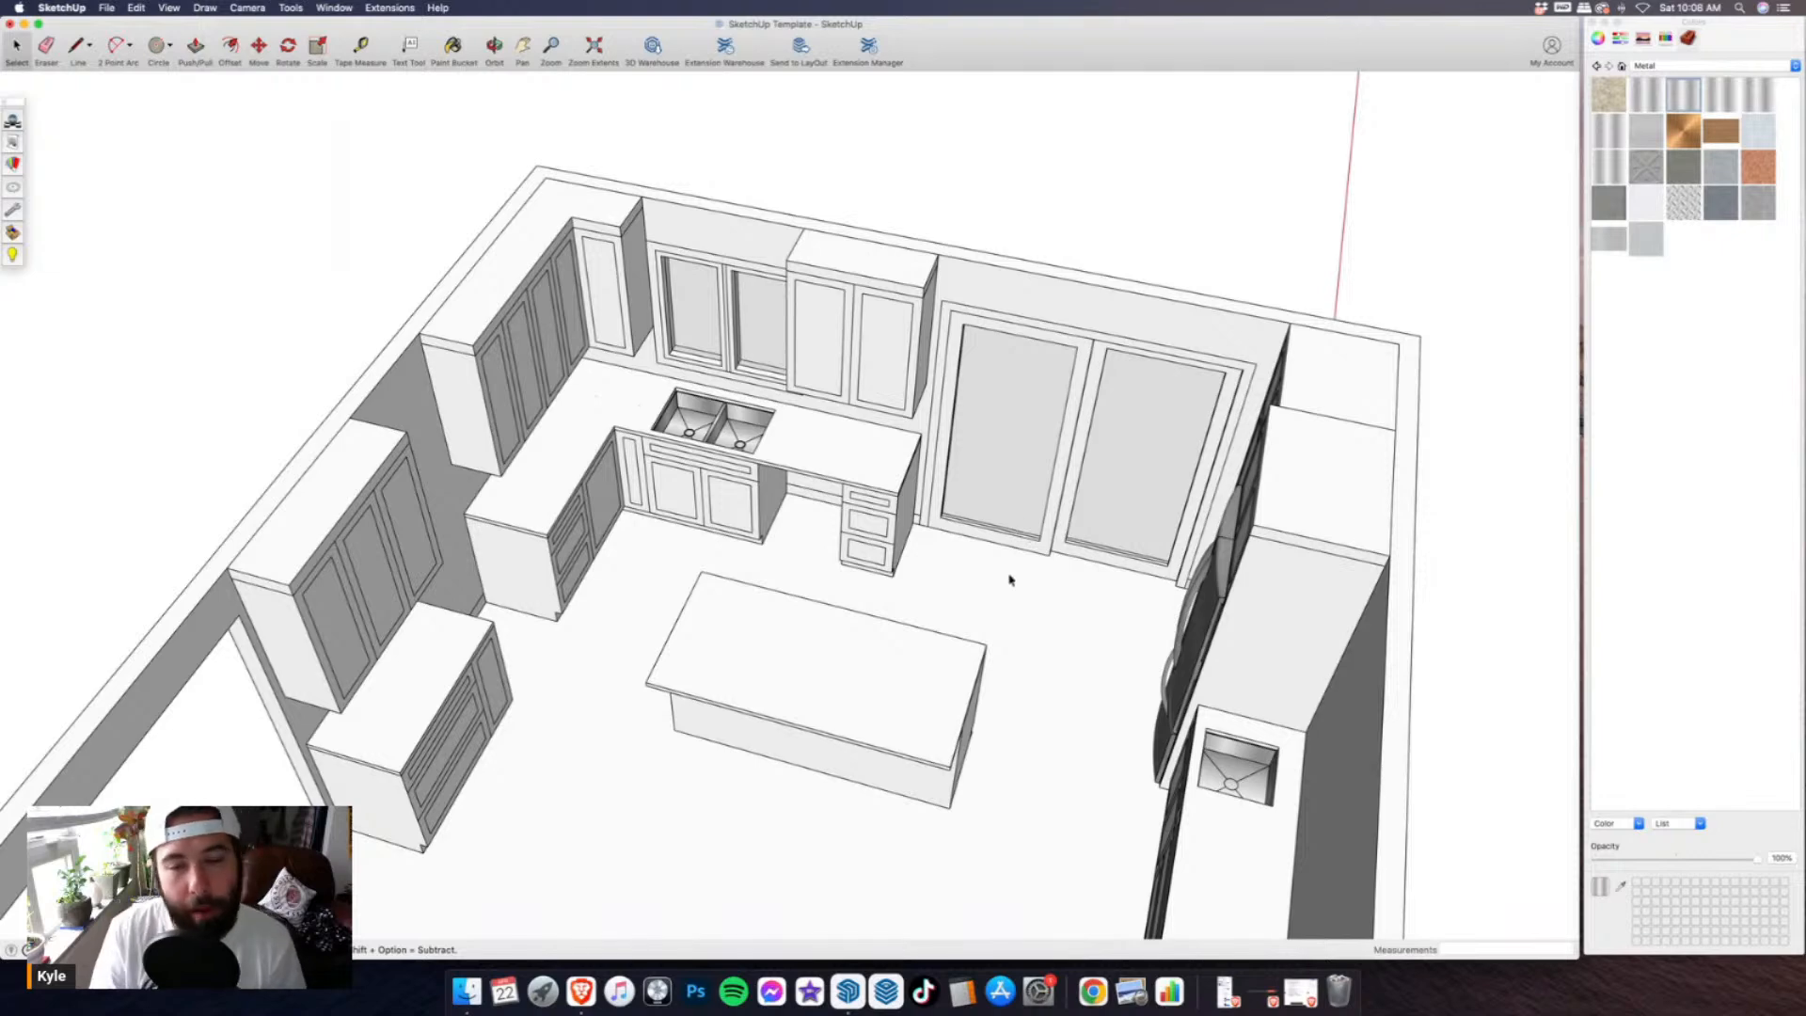
scroll(739, 376, "up", 5)
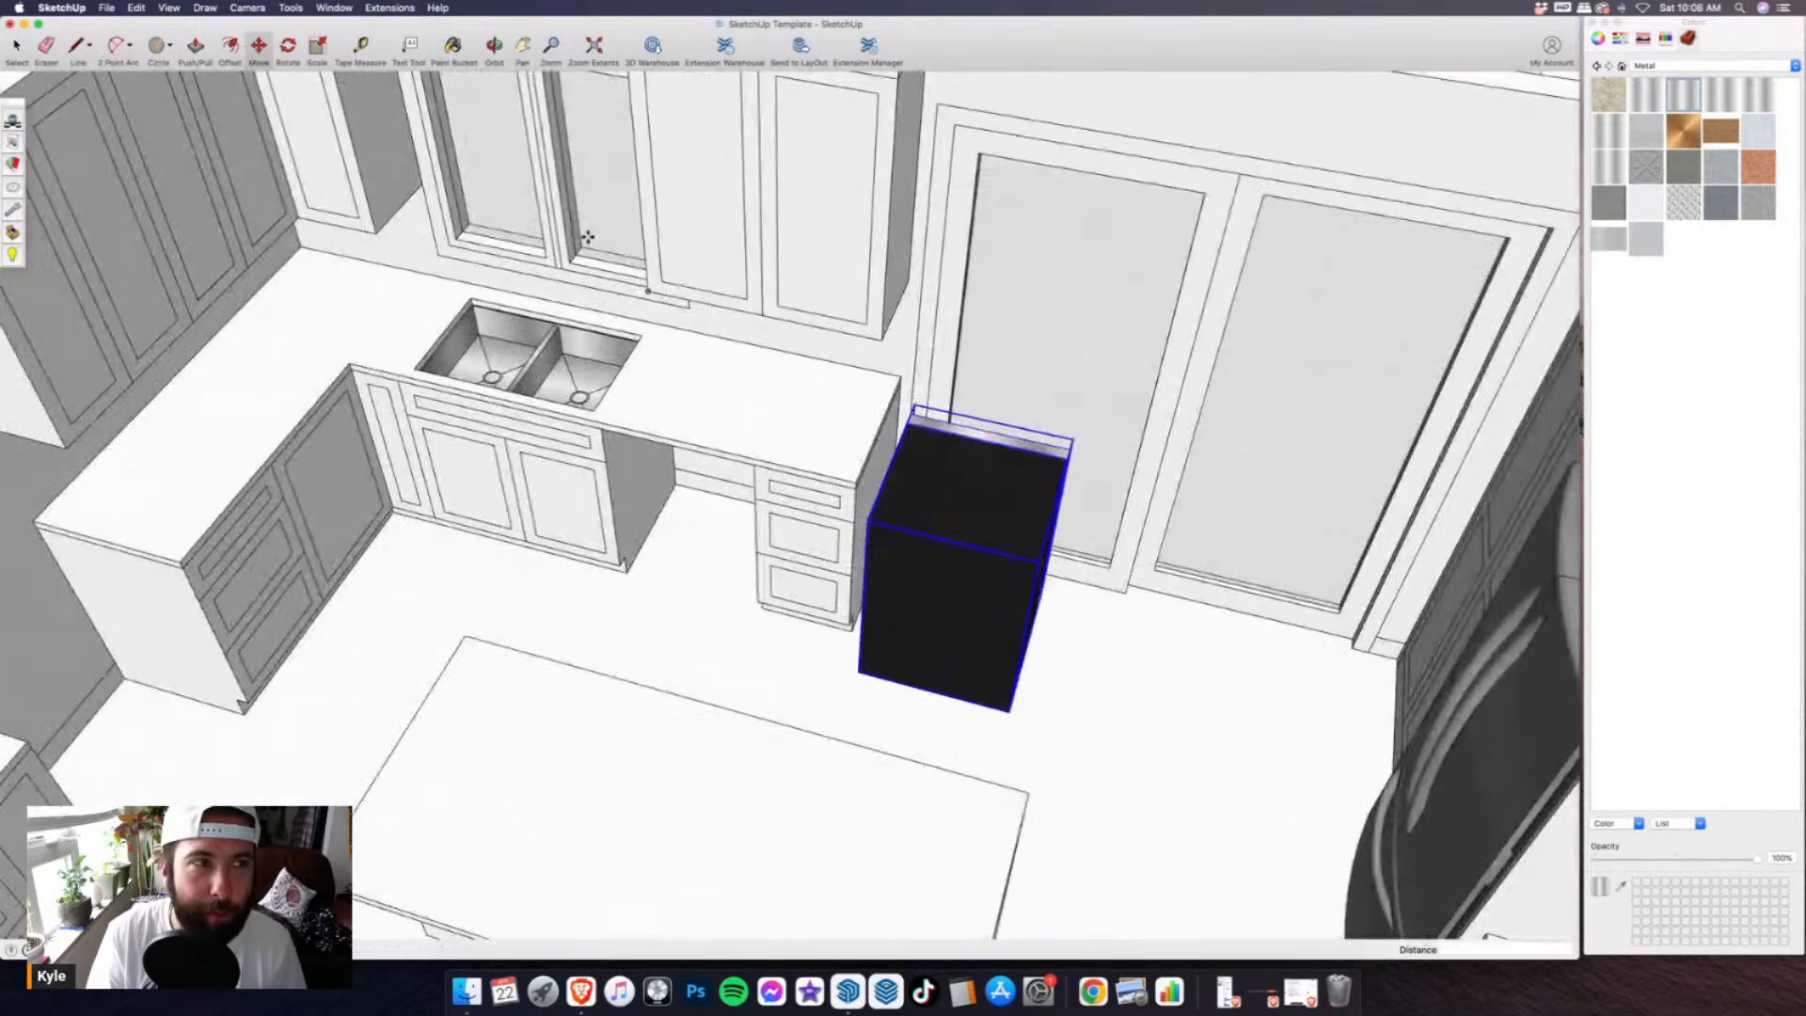
- Rotate the dishwasher about its vertical axis so its stainless front faces into the room
left_click(288, 49)
scroll(1059, 550, "up", 3)
left_click(915, 476)
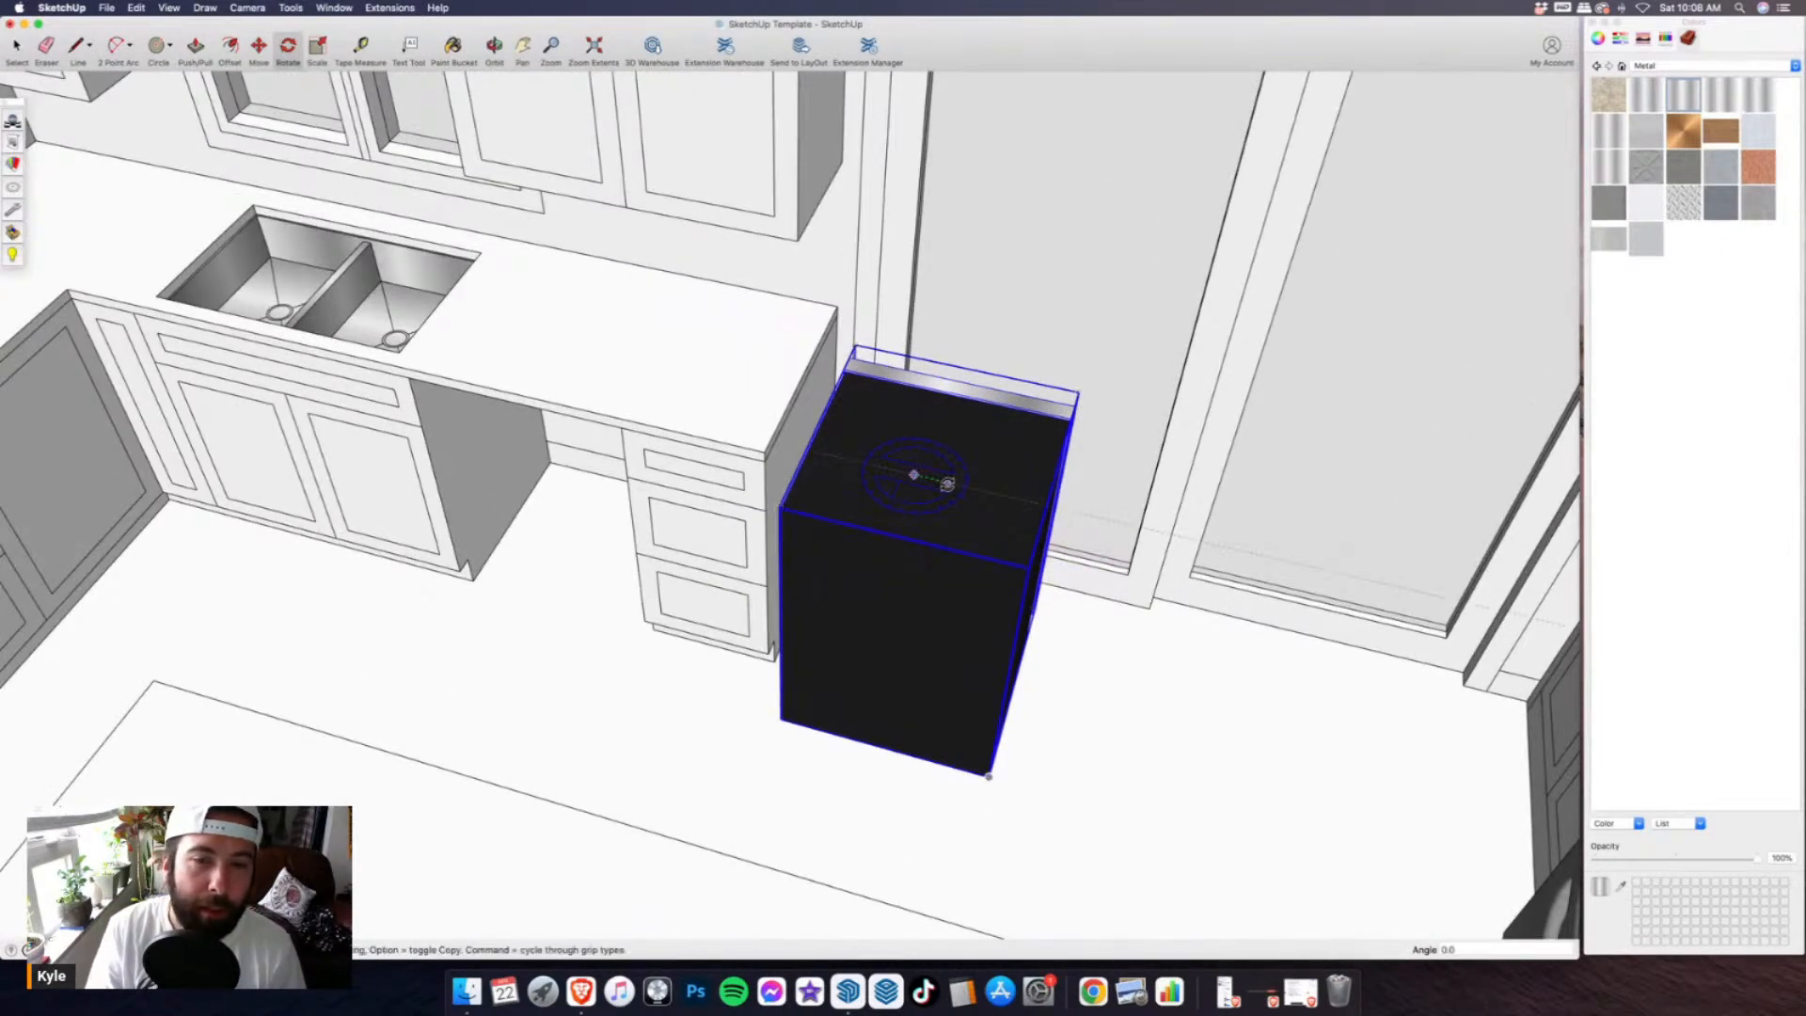
left_click(948, 482)
left_click(872, 461)
- Move the dishwasher by its upper front corner into the opening between the sink base and the drawer base
left_click(259, 47)
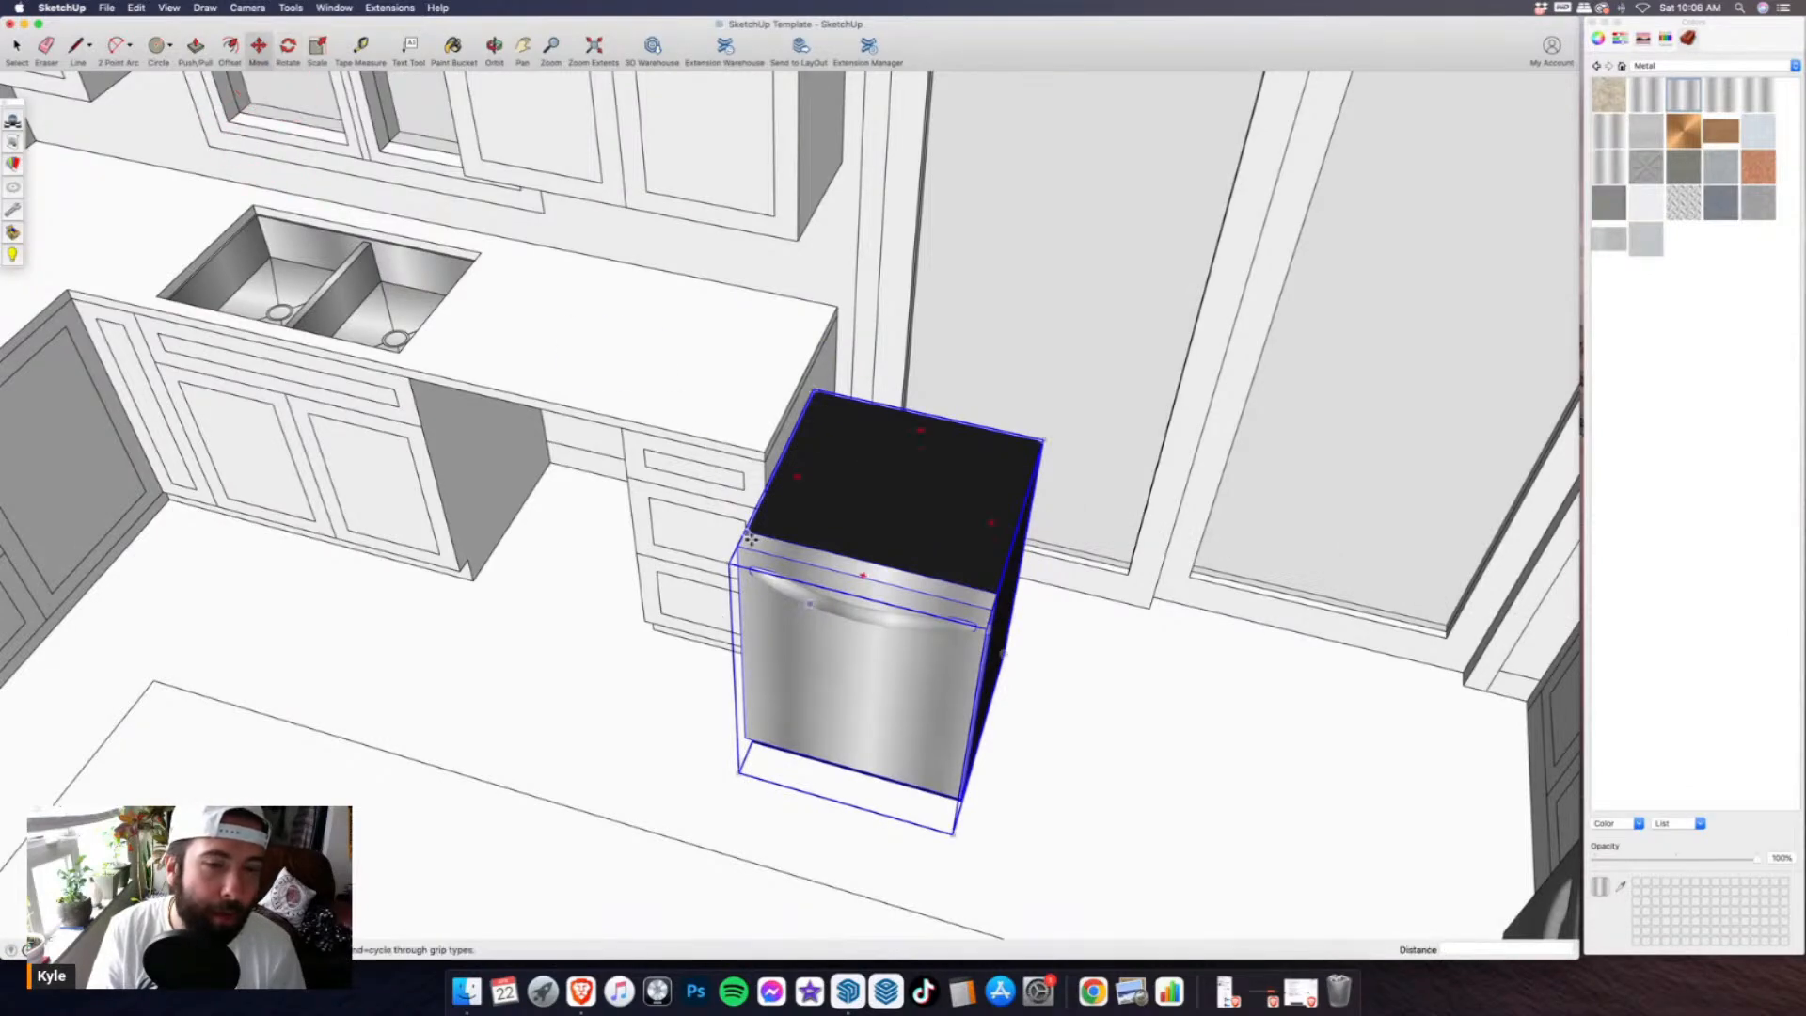
left_click(743, 547)
scroll(476, 404, "up", 3)
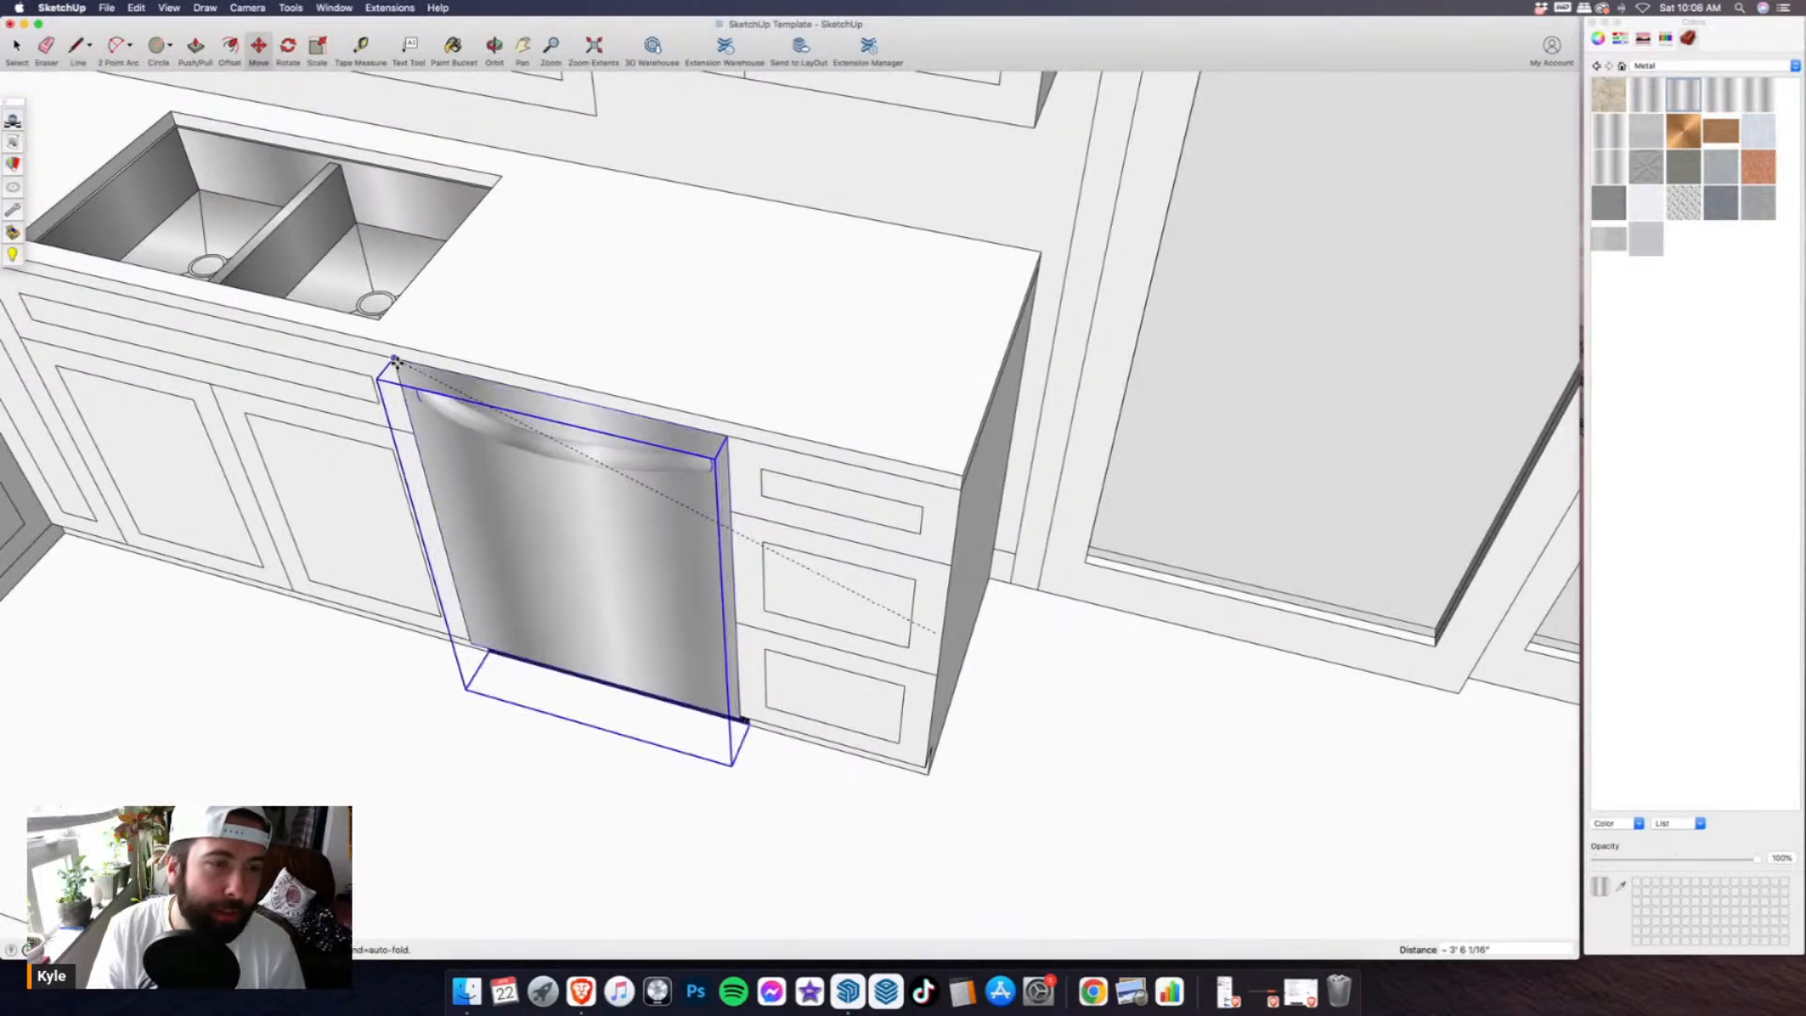
middle_click_drag(508, 584, 950, 377)
middle_click_drag(754, 648, 681, 589)
scroll(799, 552, "down", 4)
- Check the range gap's width with the Line tool, then import 36in Wolf.skp from the Kitchen folder and place it near the gap
middle_click_drag(927, 504, 628, 414)
scroll(688, 474, "down", 4)
scroll(629, 400, "up", 3)
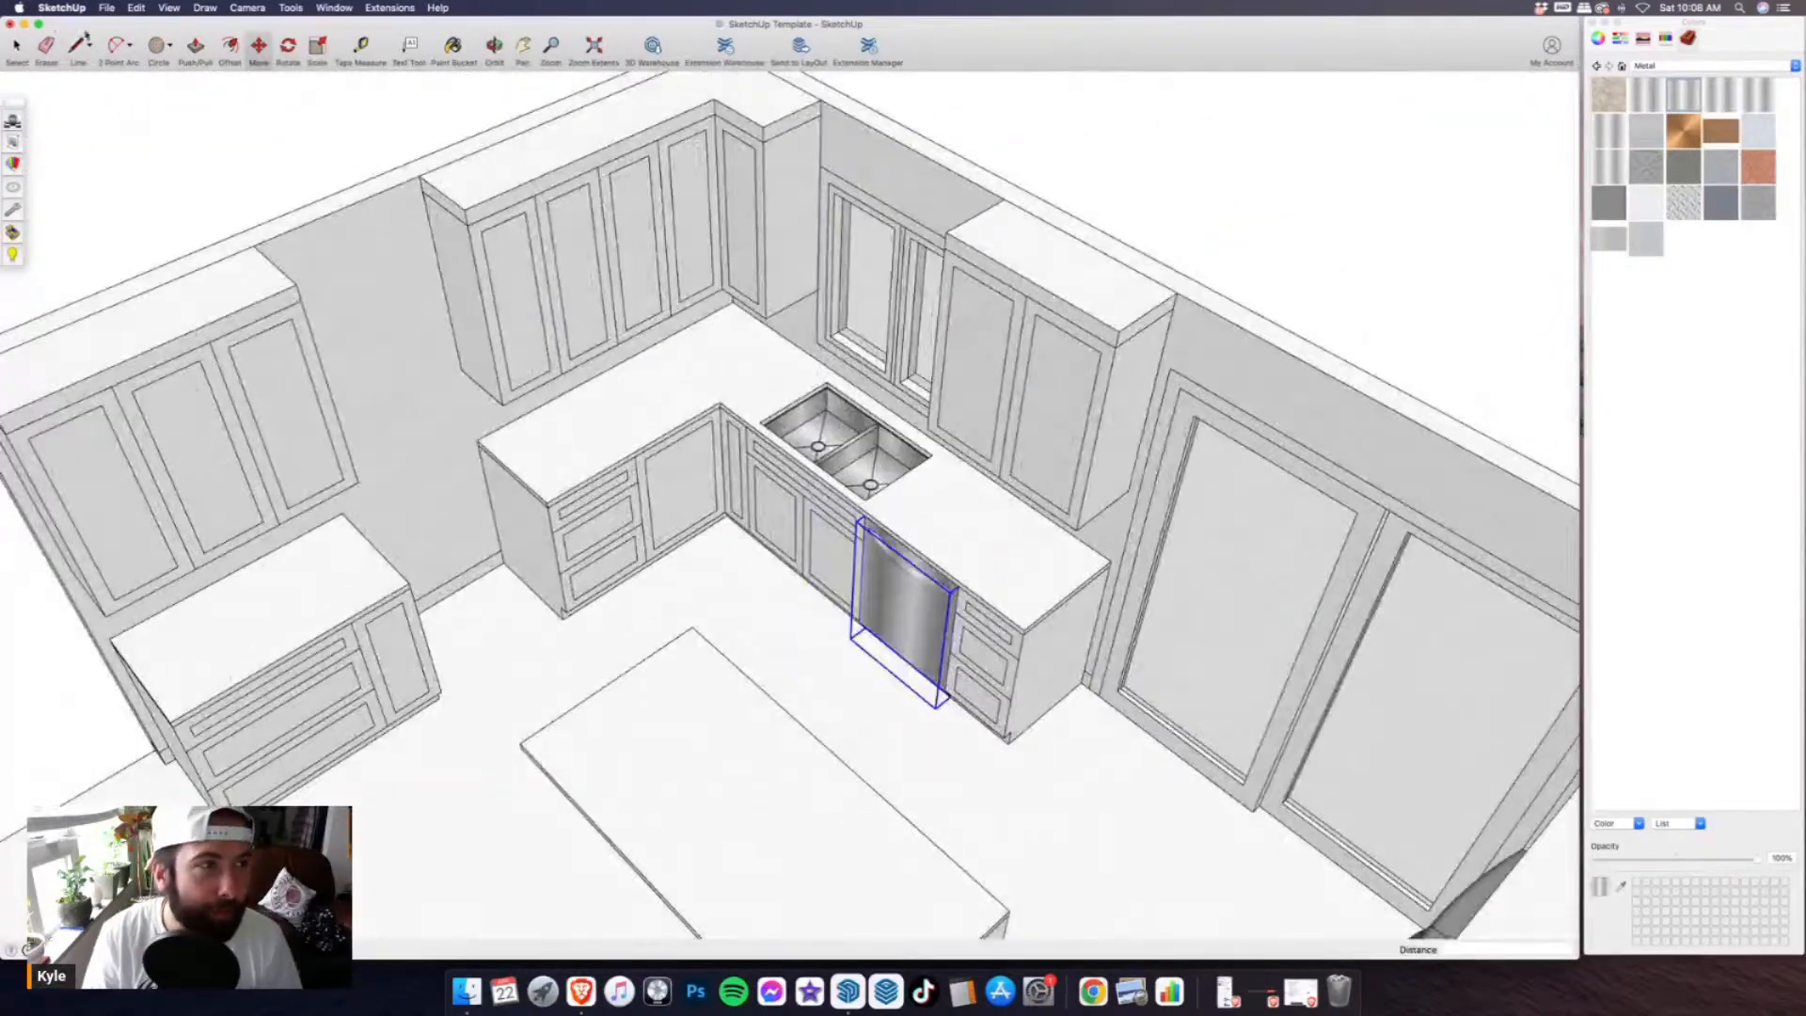
left_click(77, 44)
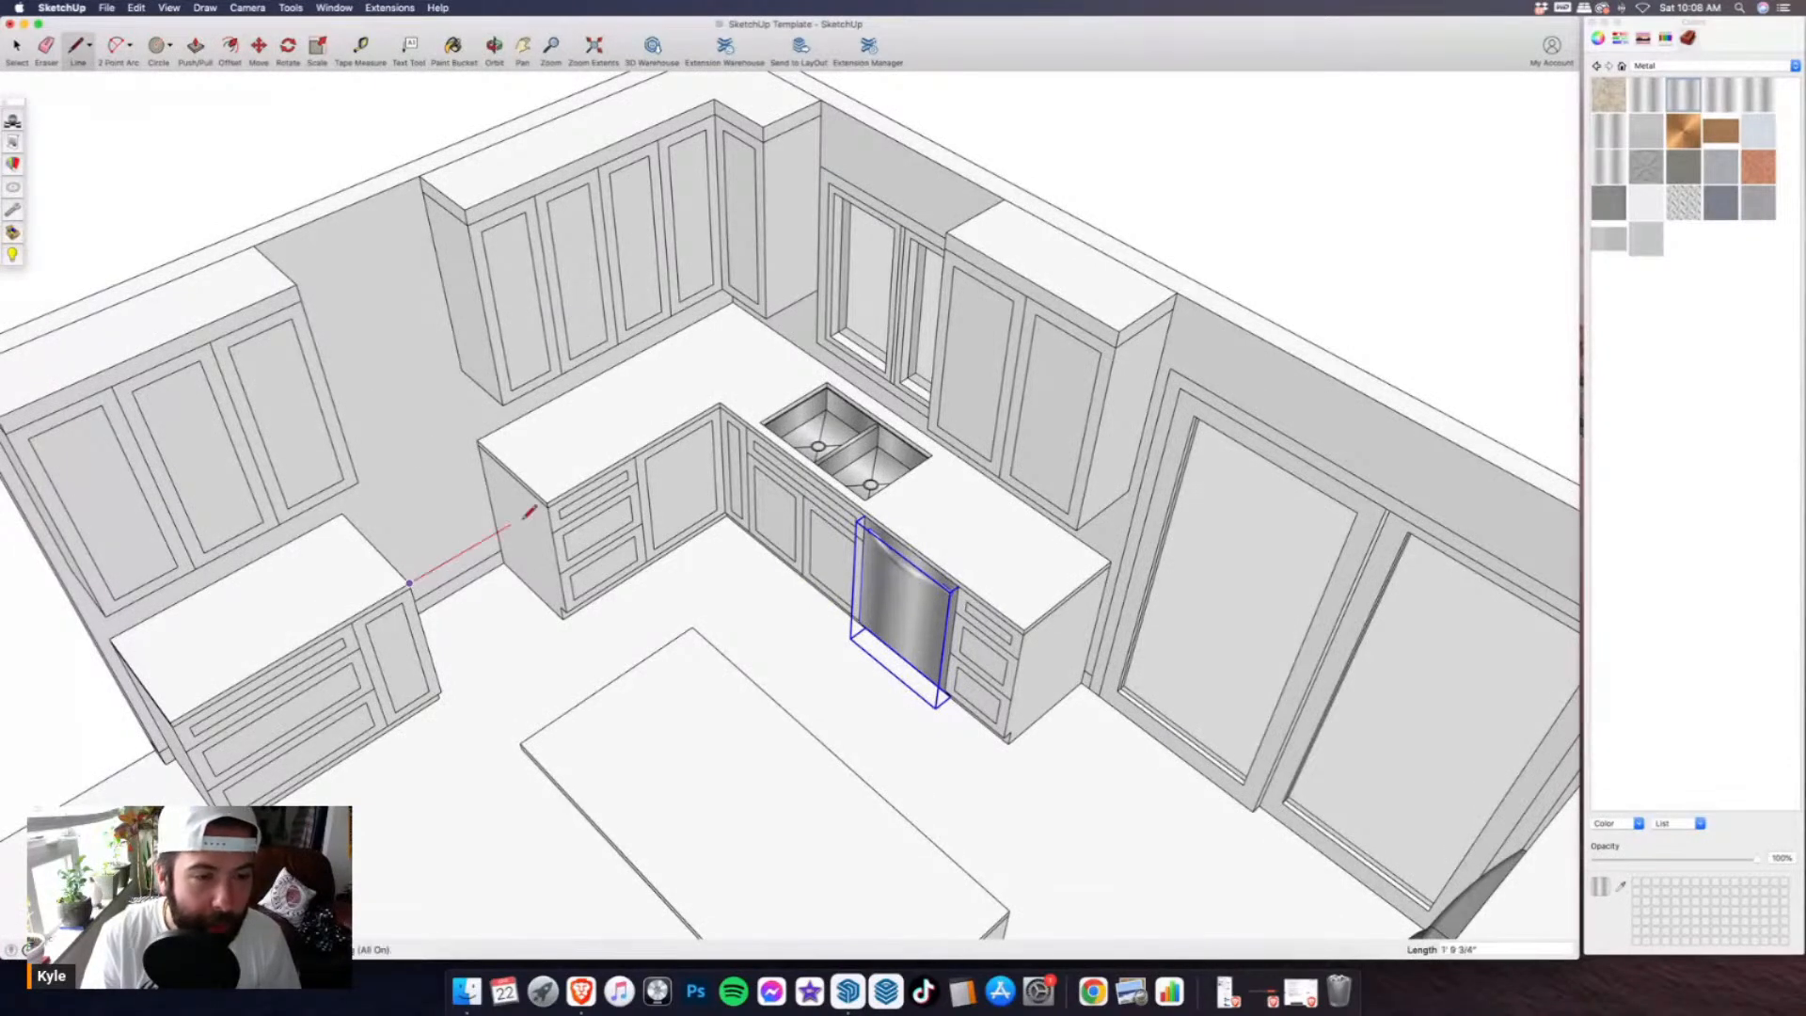
left_click(107, 7)
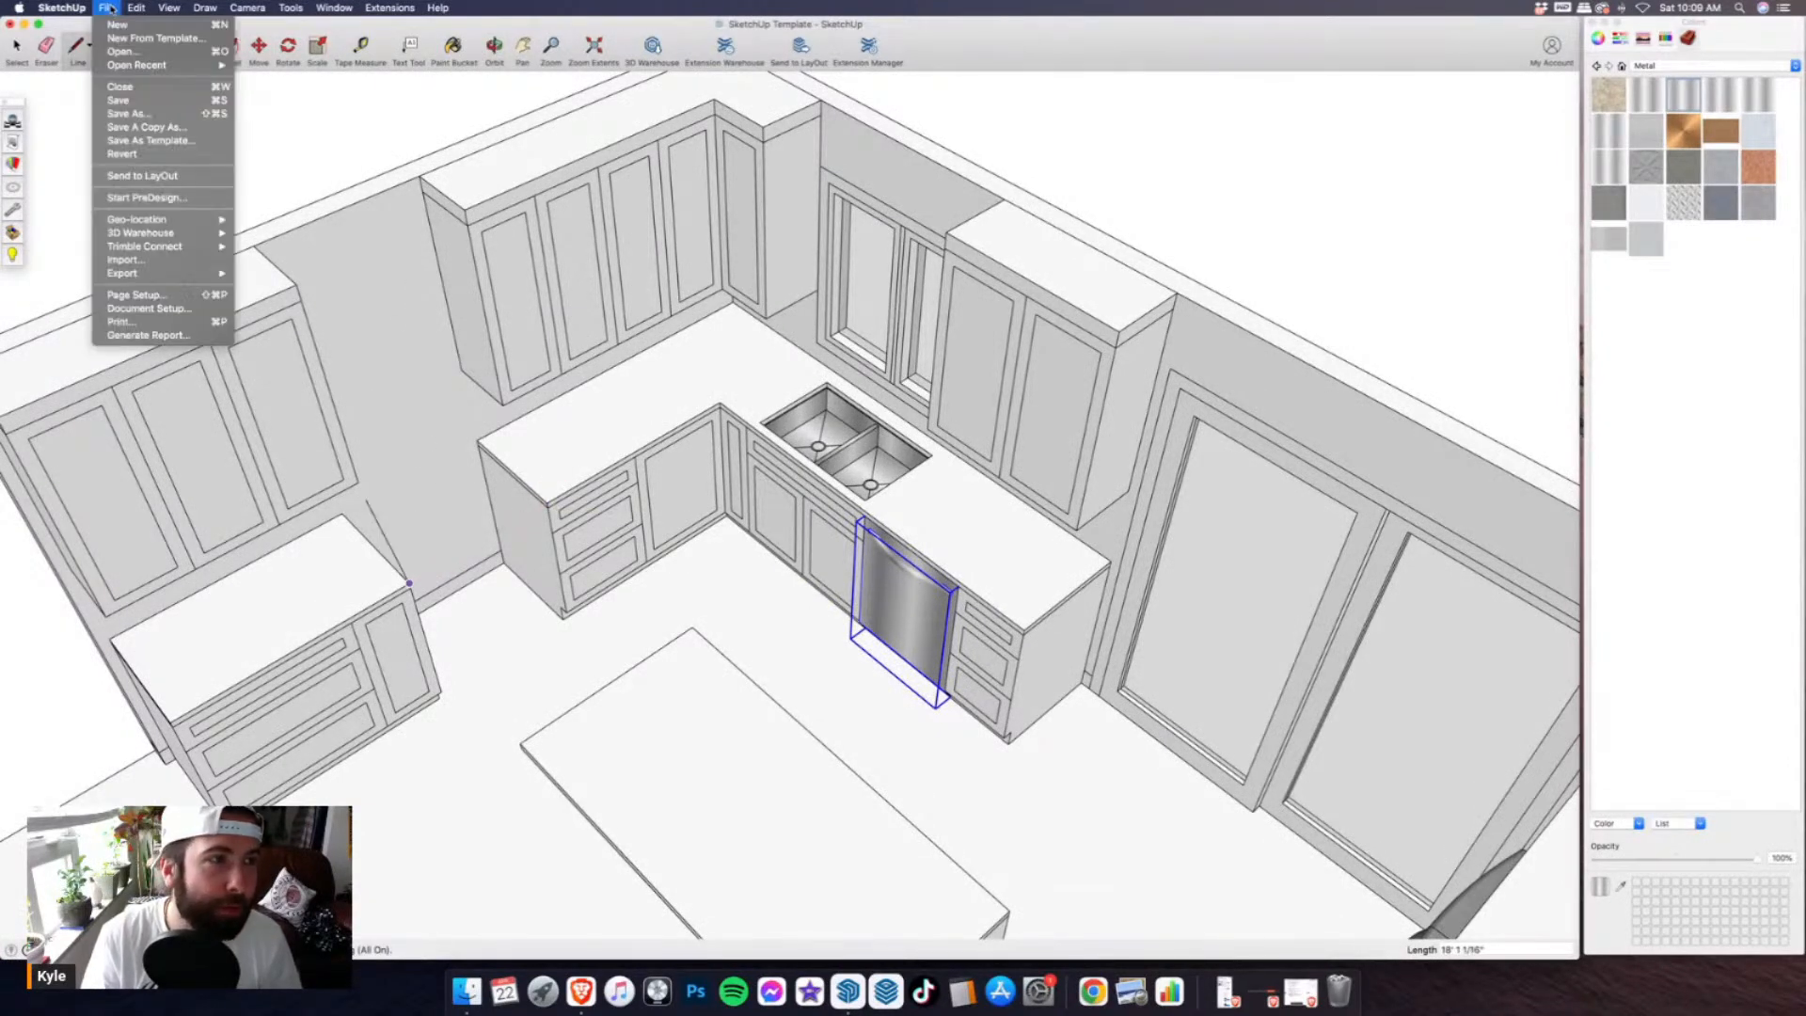
left_click(141, 259)
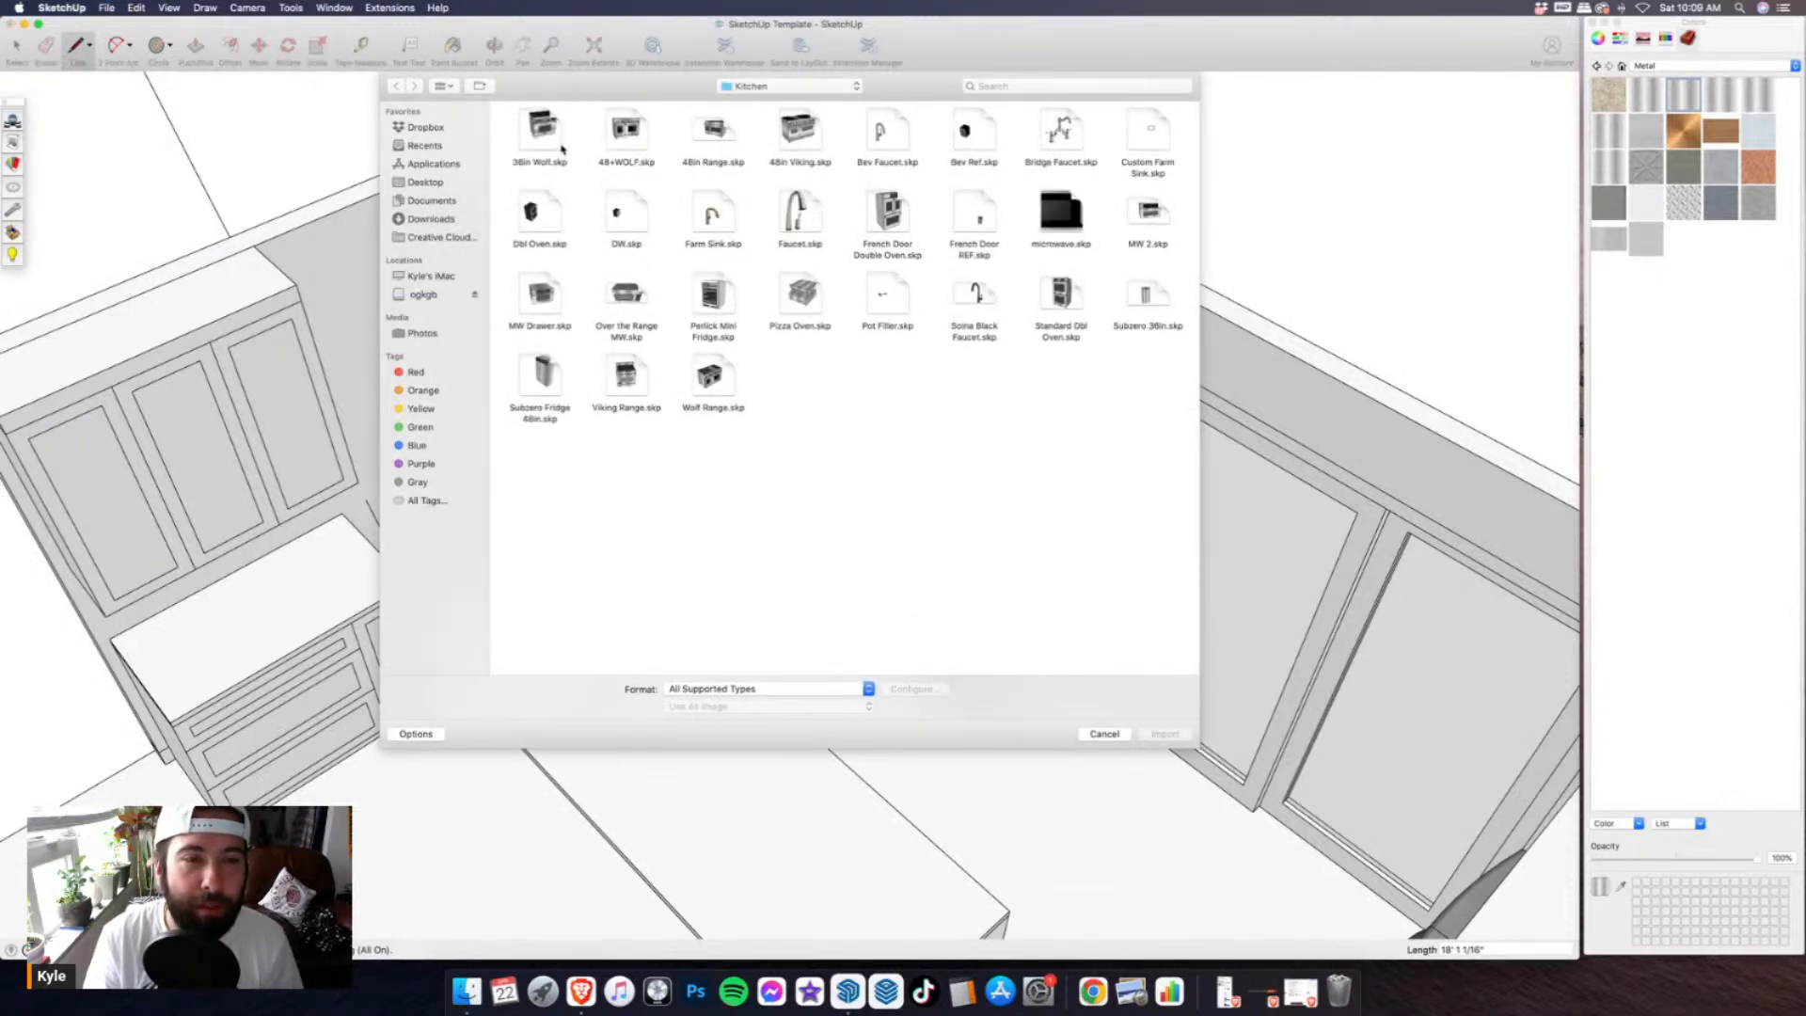
double_click(560, 146)
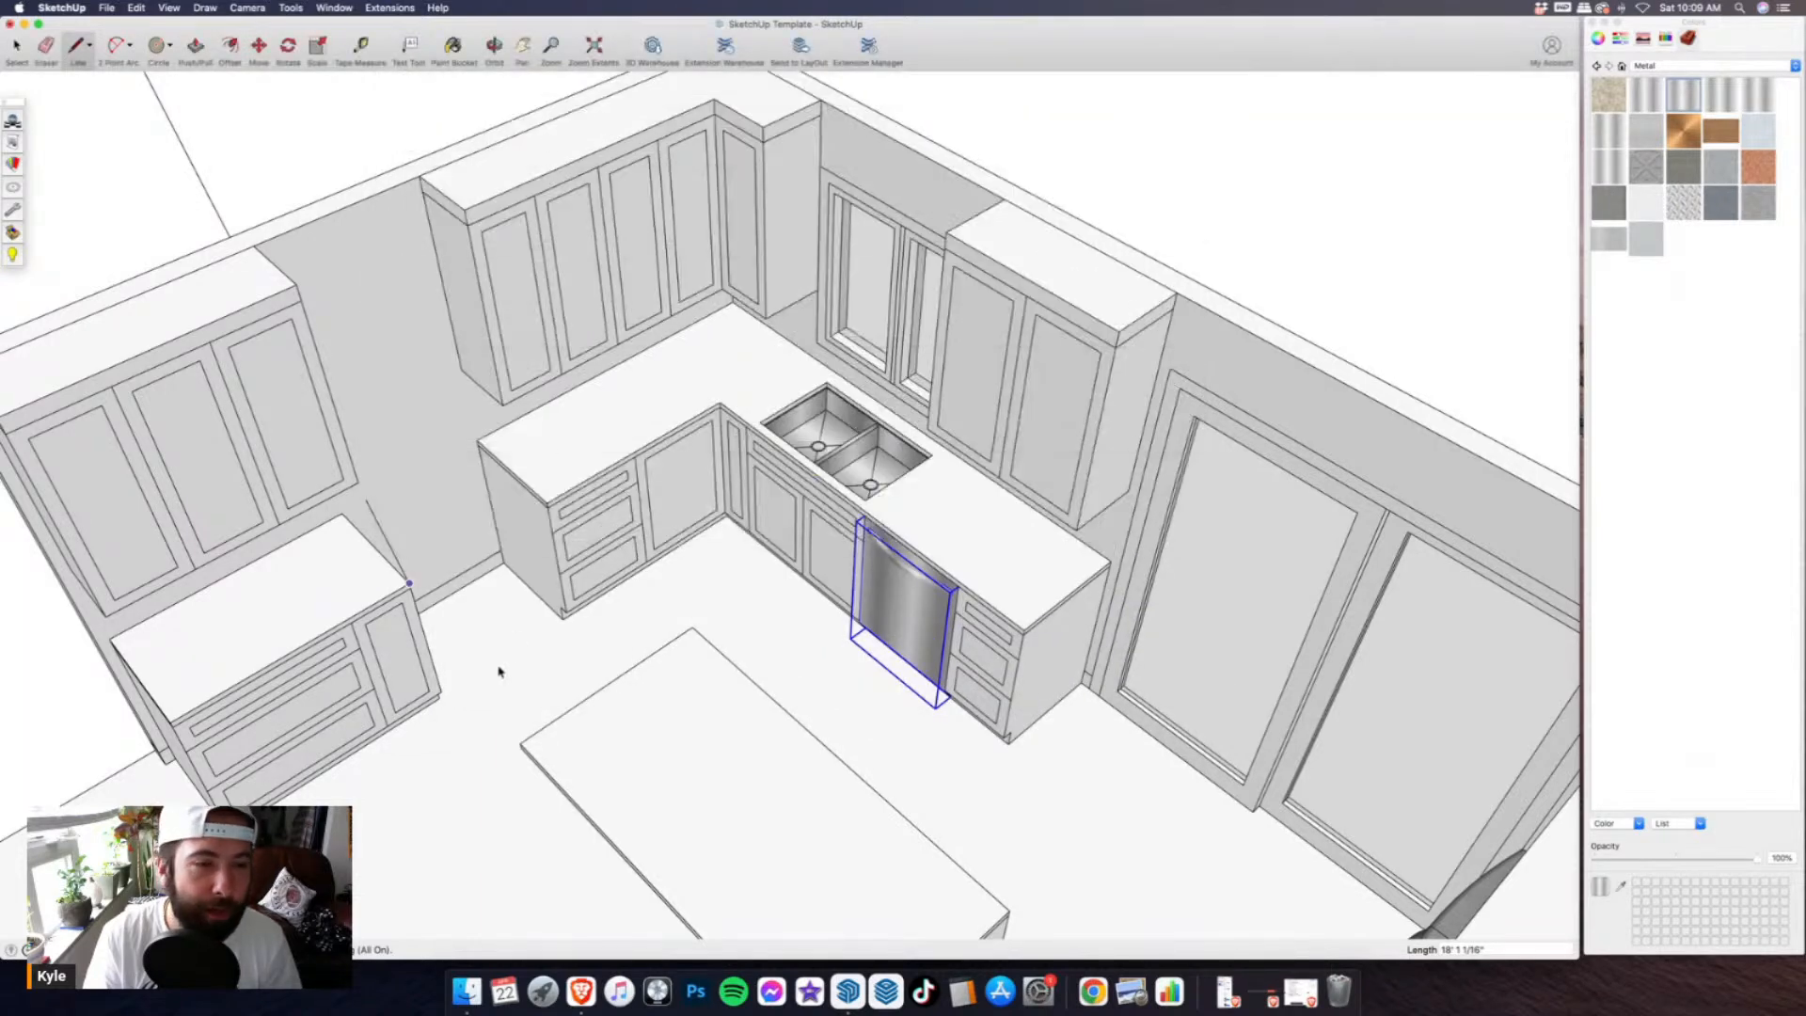
left_click(461, 741)
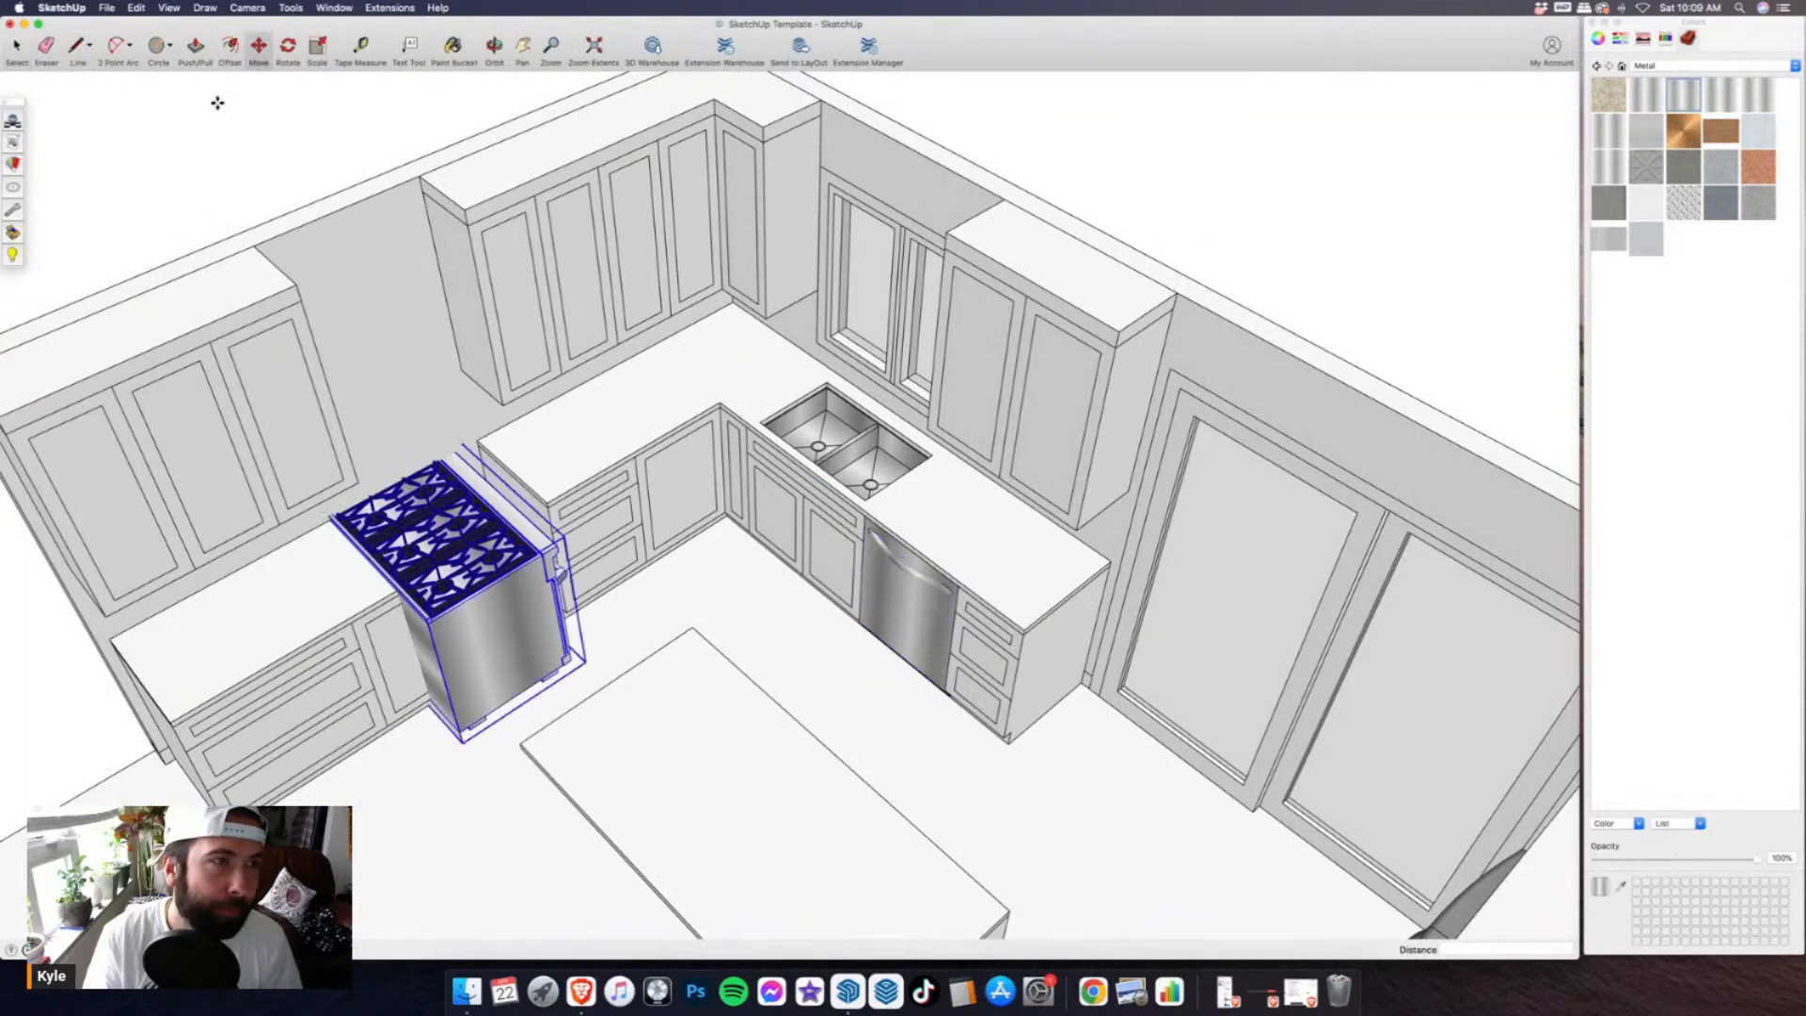
- Rotate the range 90° about its vertical axis so its oven door and knobs face into the room
left_click(288, 49)
scroll(766, 307, "down", 3)
middle_click_drag(767, 306, 637, 468)
scroll(637, 467, "up", 5)
left_click(638, 469)
left_click(651, 510)
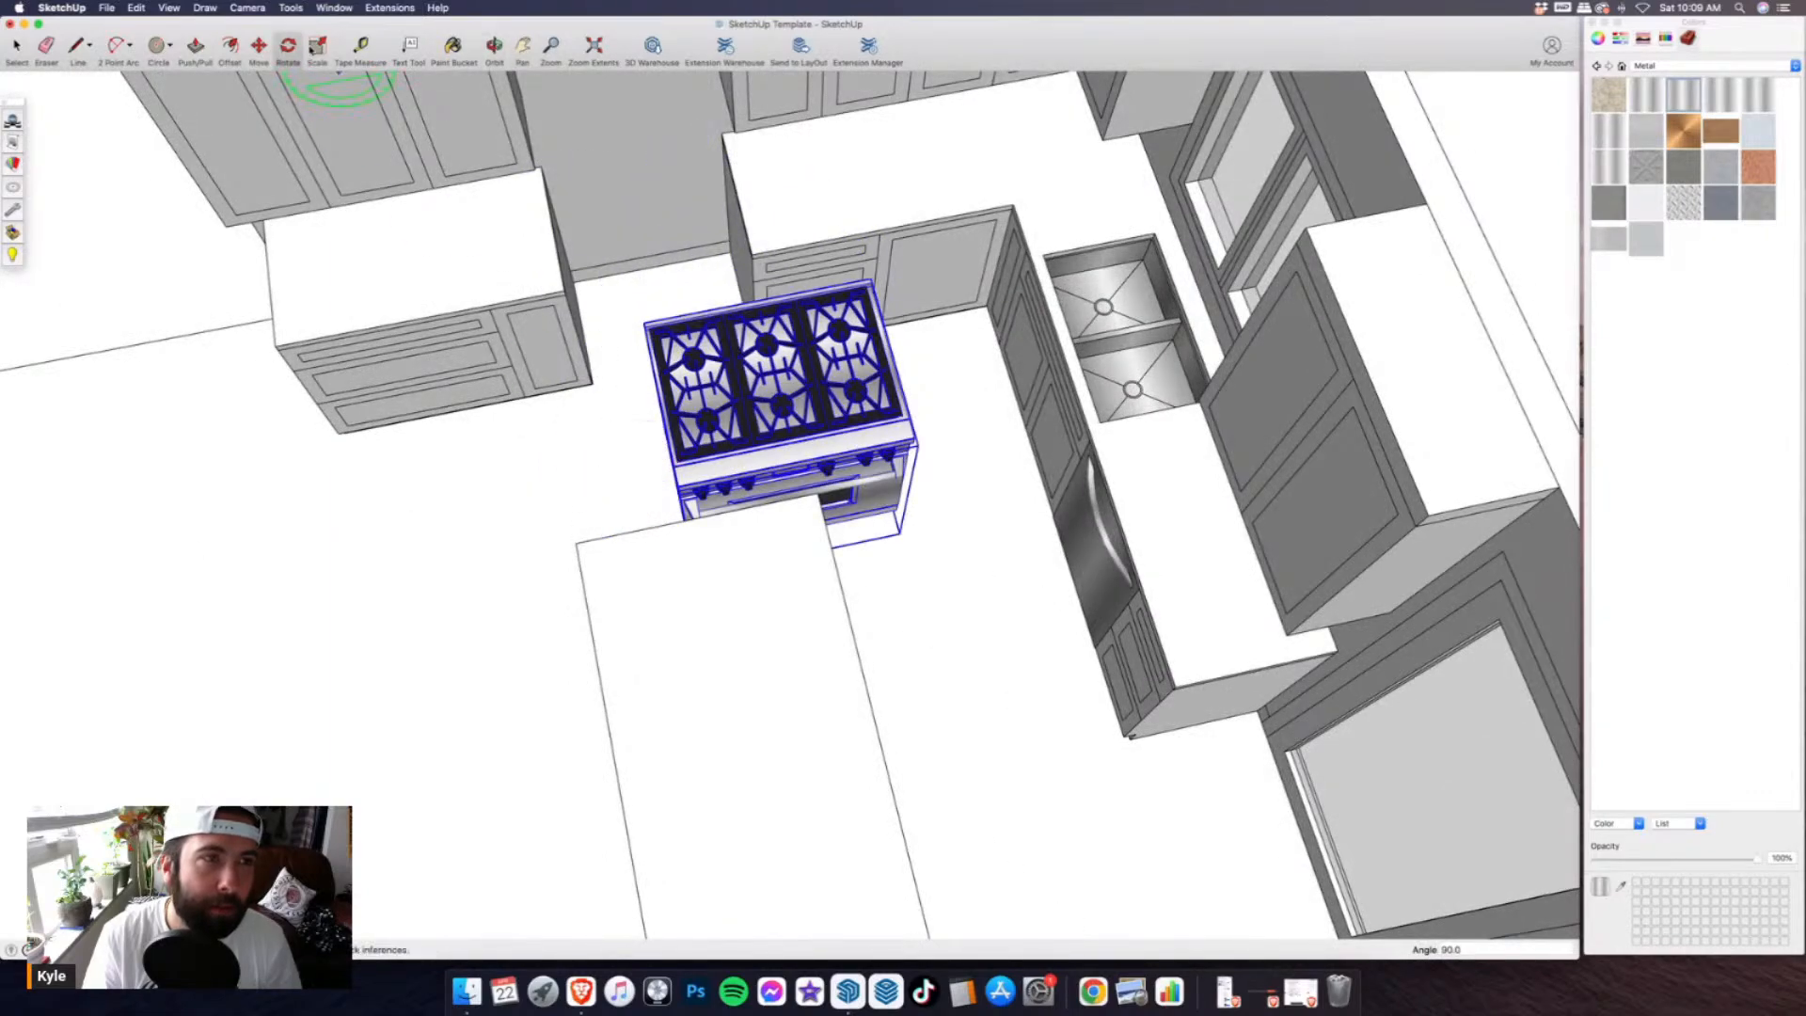
- Move the range by its bottom back corner into the gap between the two base cabinet runs
left_click(258, 47)
middle_click_drag(528, 330, 573, 508)
scroll(641, 508, "up", 8)
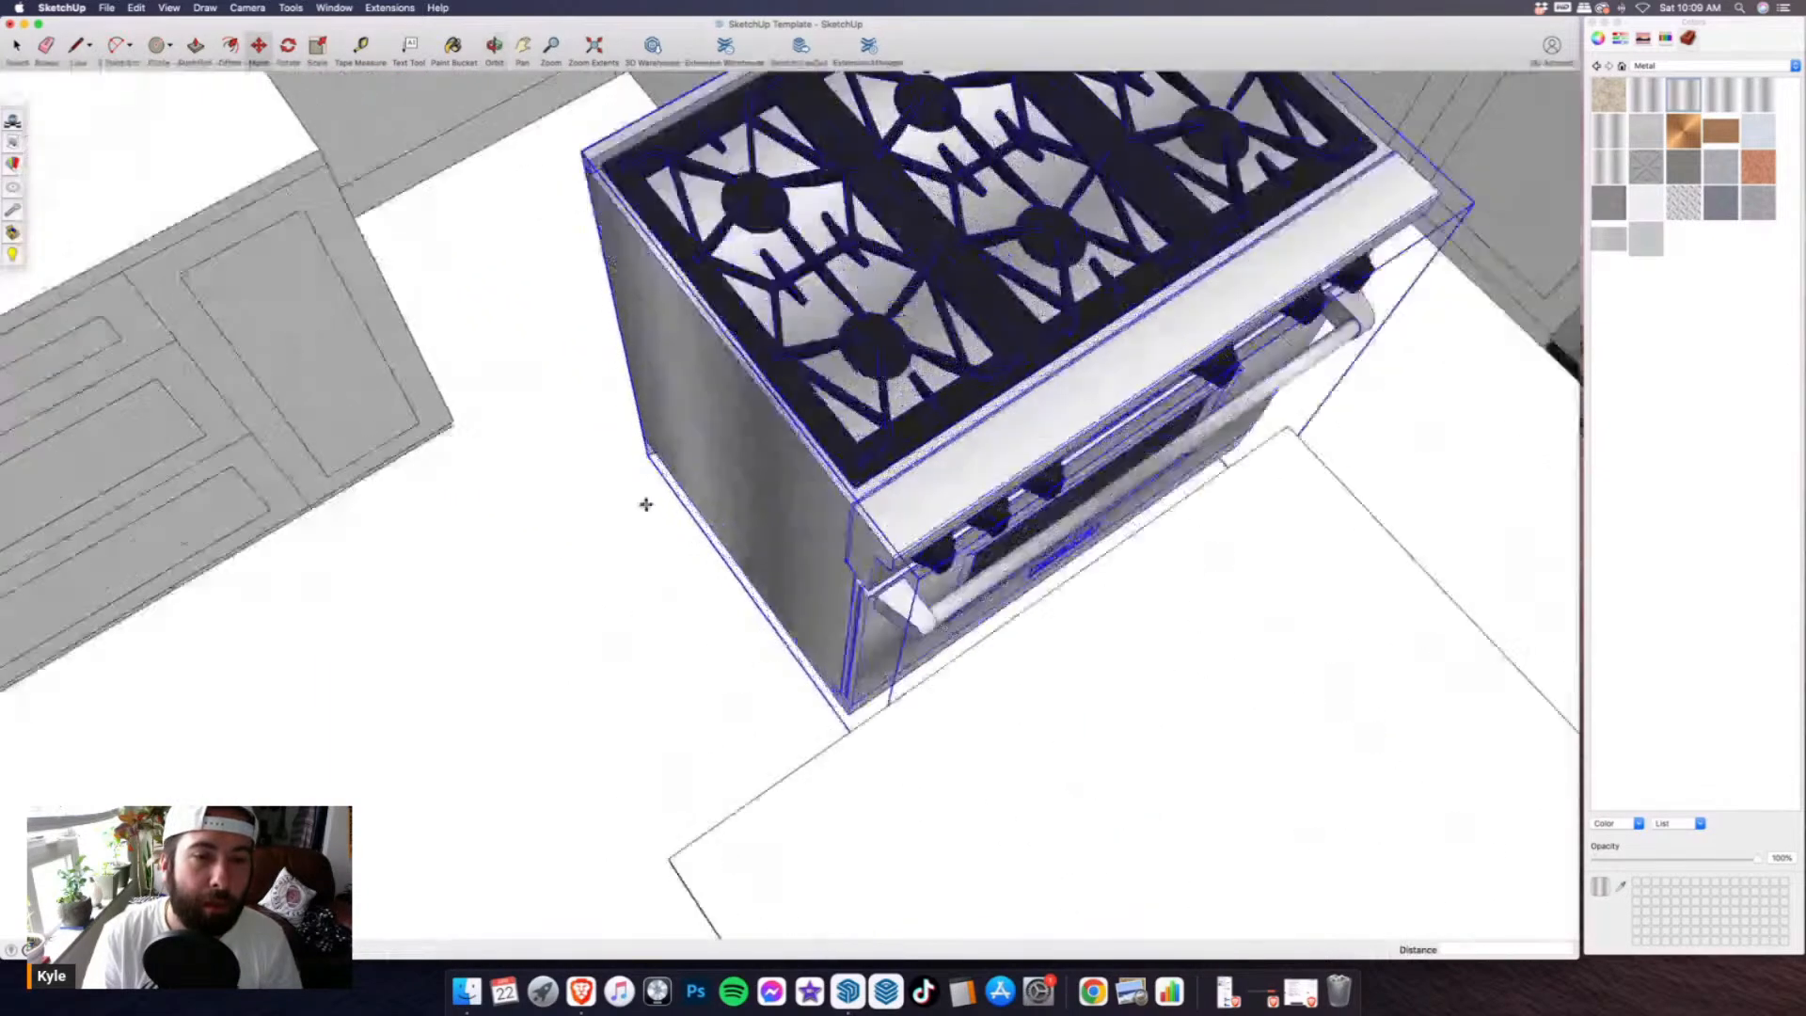
left_click(647, 443)
scroll(895, 540, "down", 4)
middle_click_drag(895, 540, 697, 585)
scroll(718, 323, "down", 4)
scroll(694, 346, "up", 8)
scroll(363, 252, "down", 6)
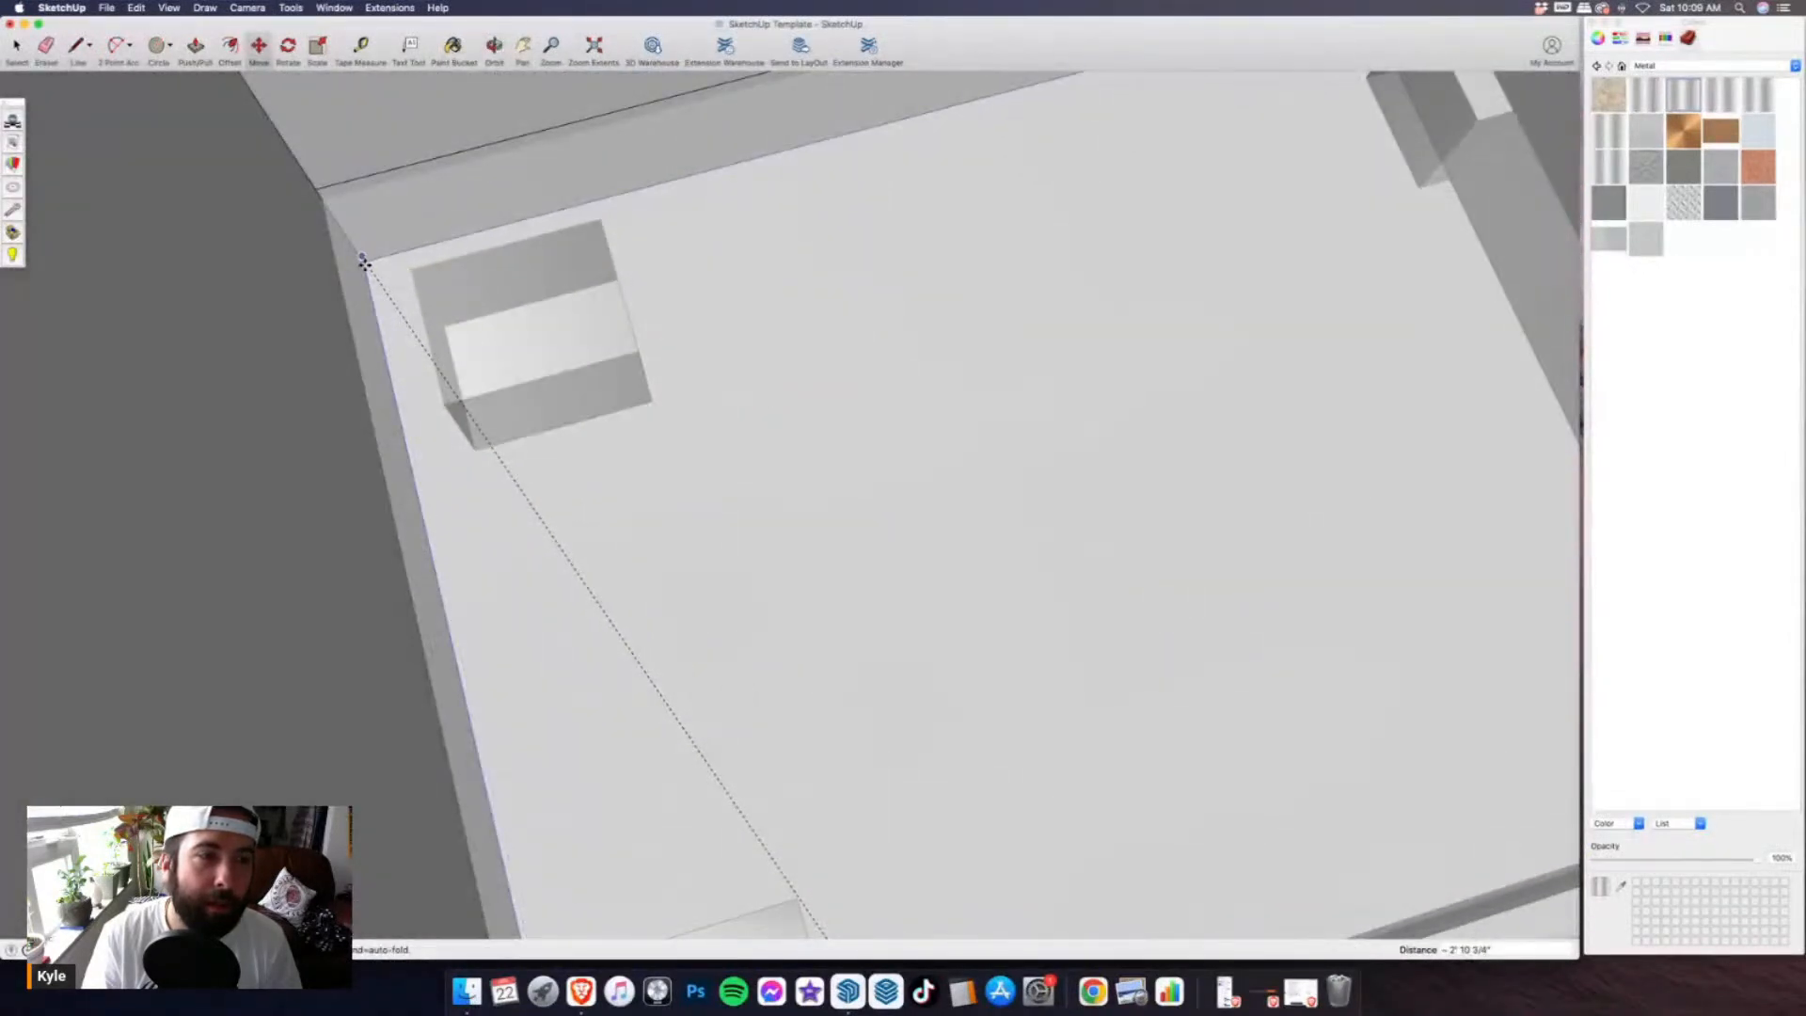
scroll(364, 261, "up", 8)
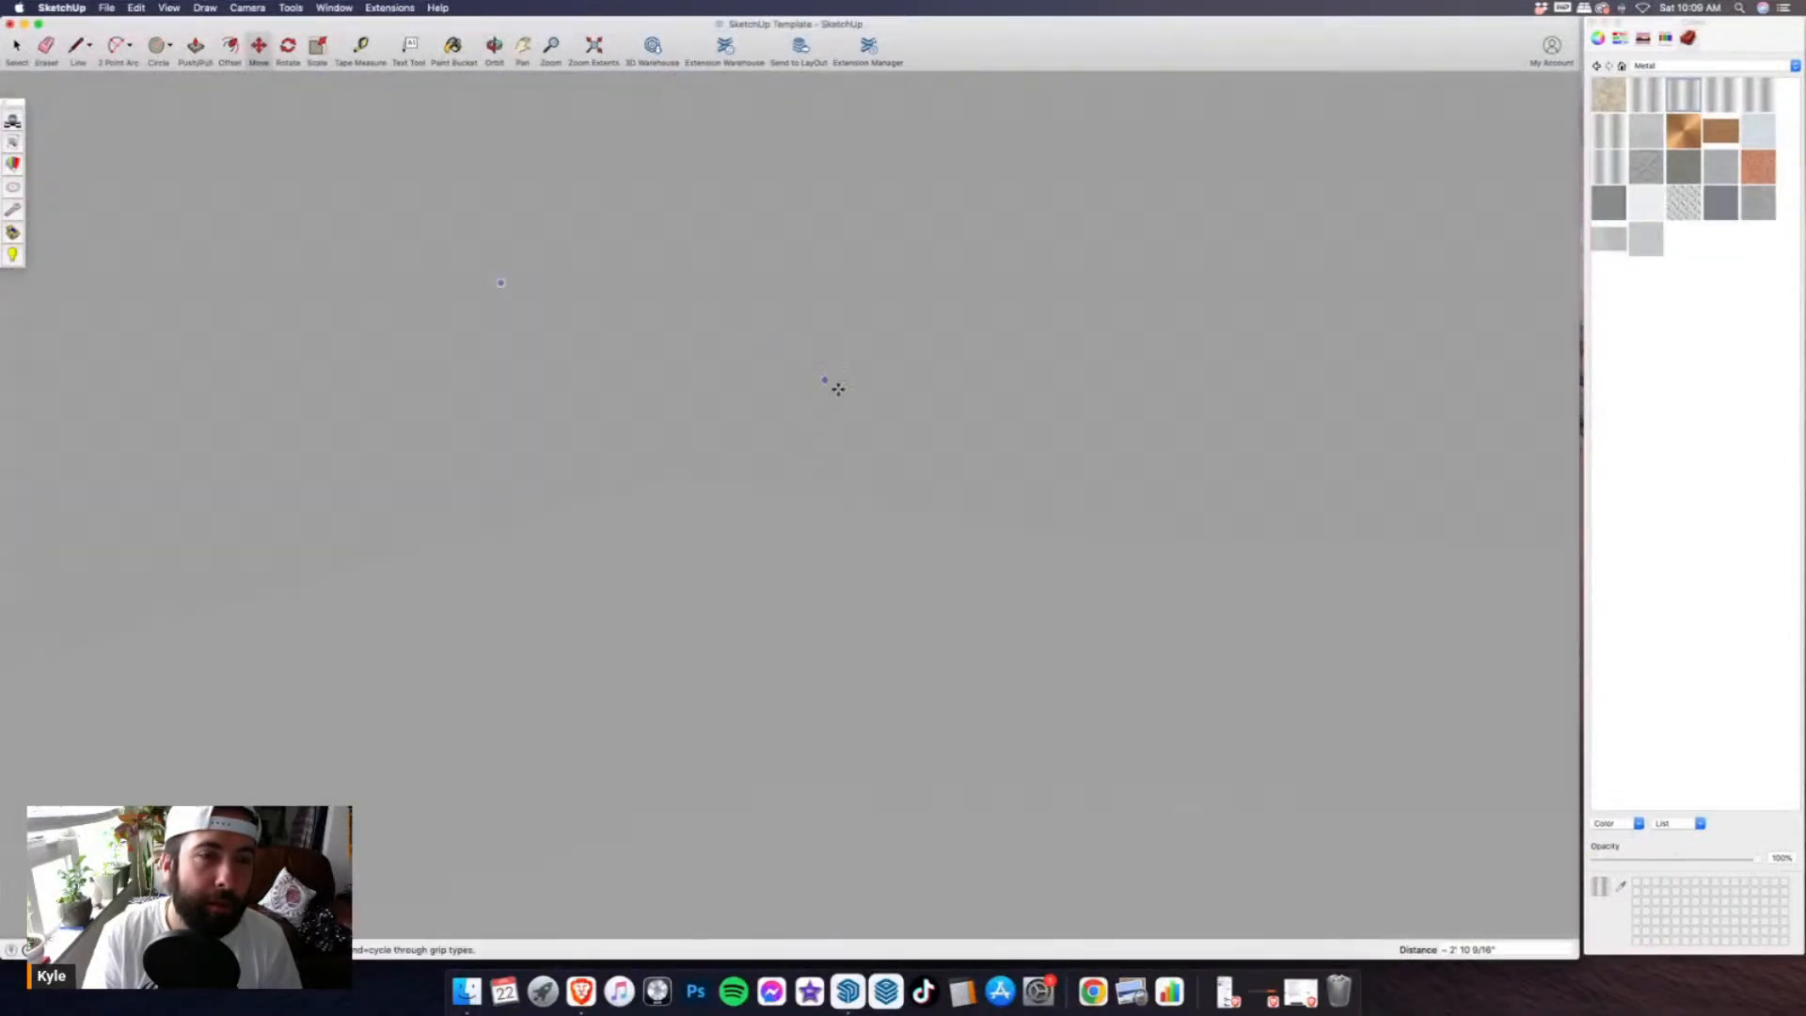
scroll(812, 369, "down", 1)
scroll(689, 395, "down", 5)
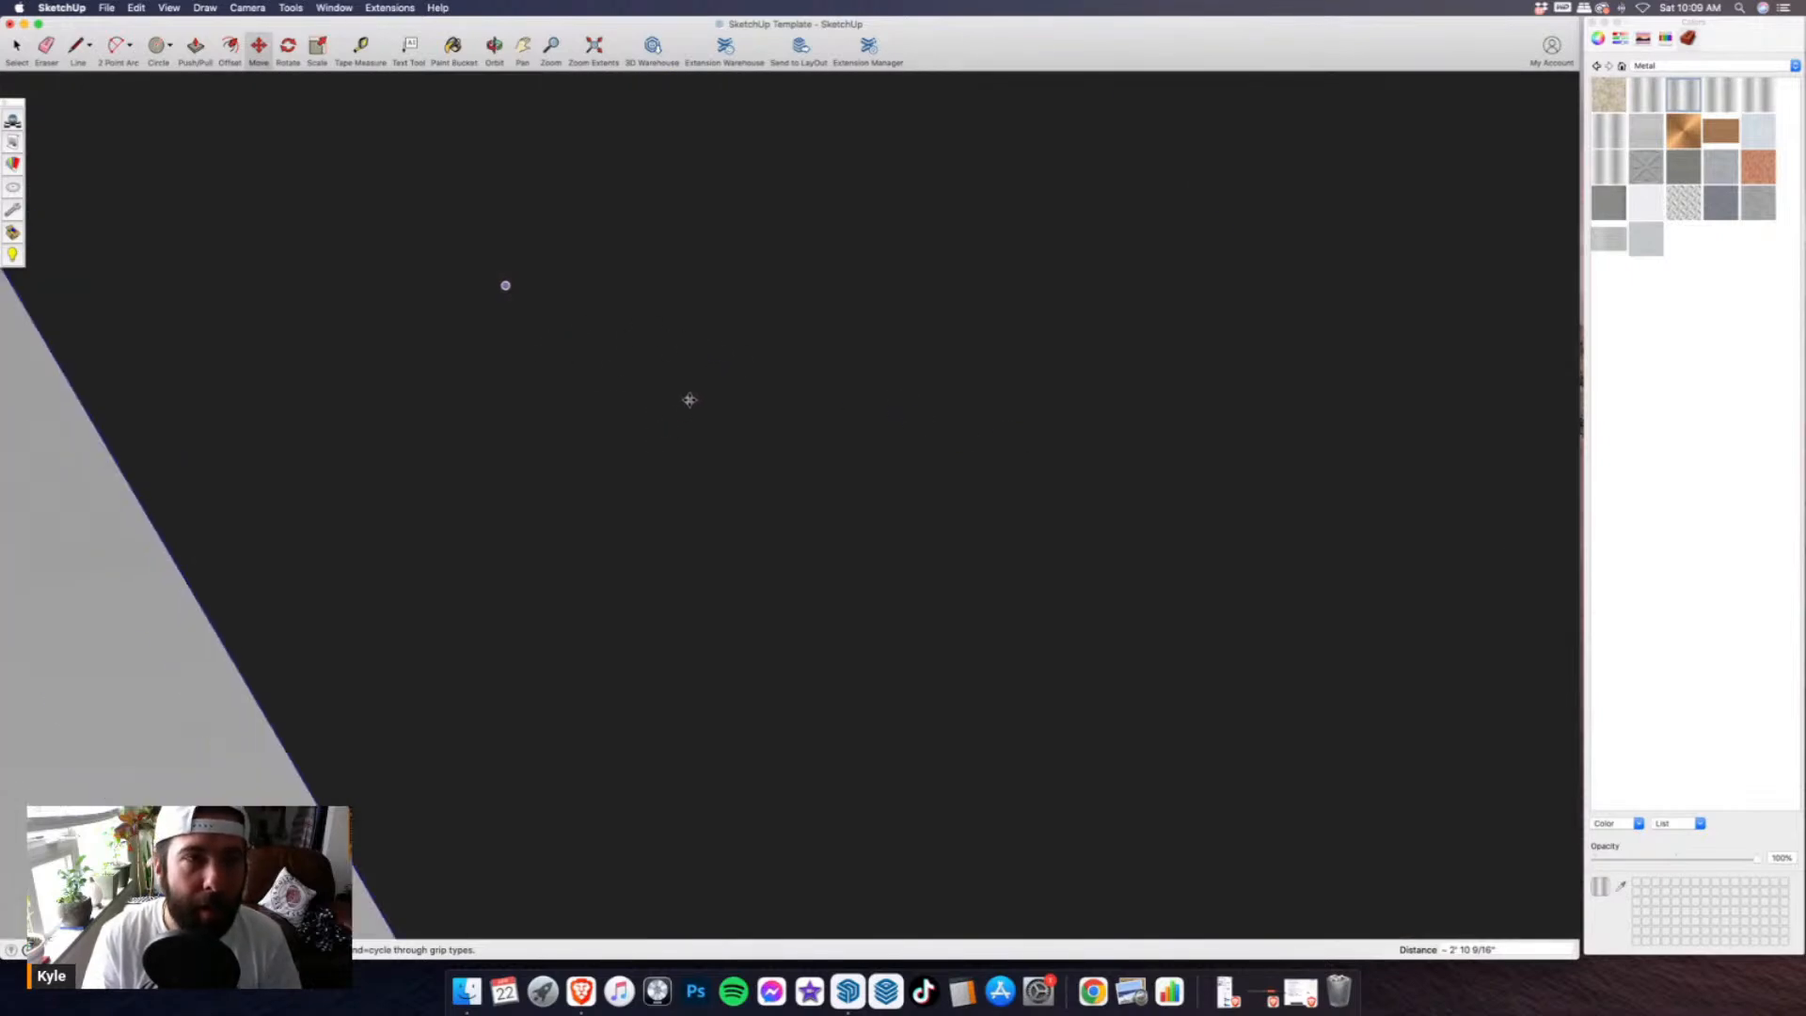
scroll(530, 462, "down", 3)
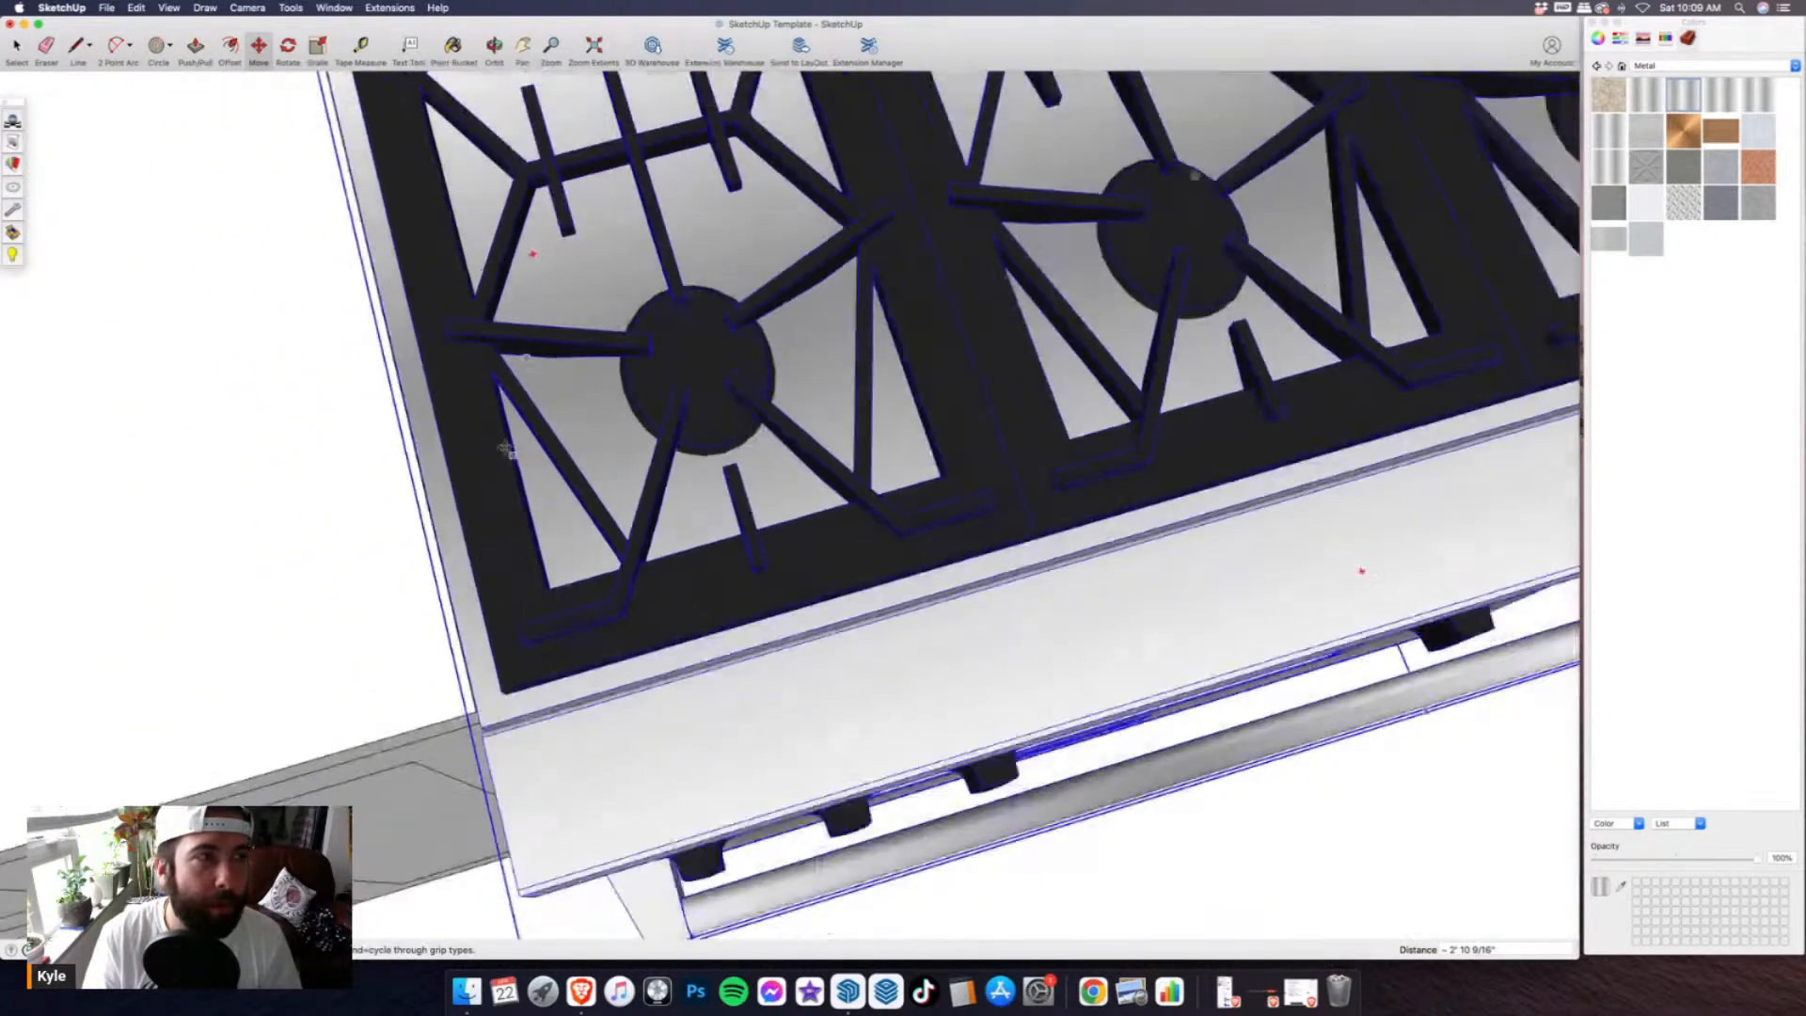
- Scale the range along its width so it fits the gap between the two base cabinet runs
key("space")
scroll(530, 462, "down", 7)
middle_click_drag(835, 499, 722, 446)
scroll(698, 436, "down", 3)
scroll(698, 437, "up", 1)
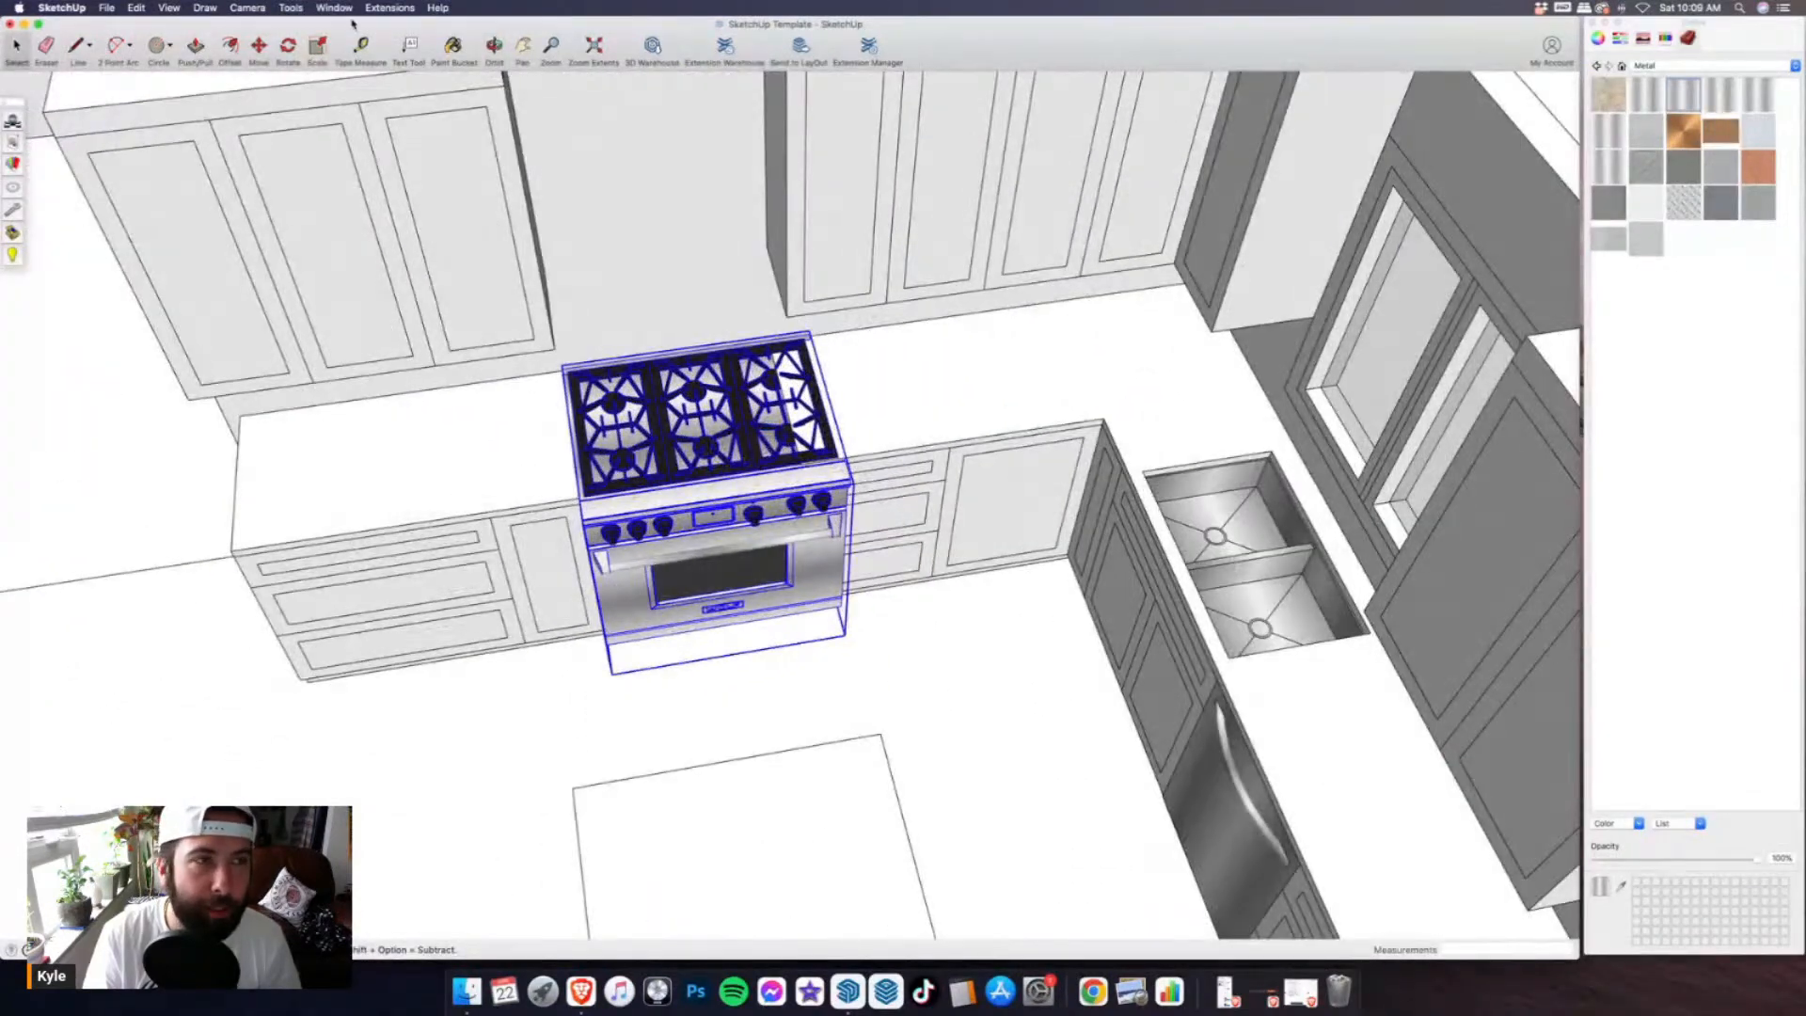
left_click(293, 7)
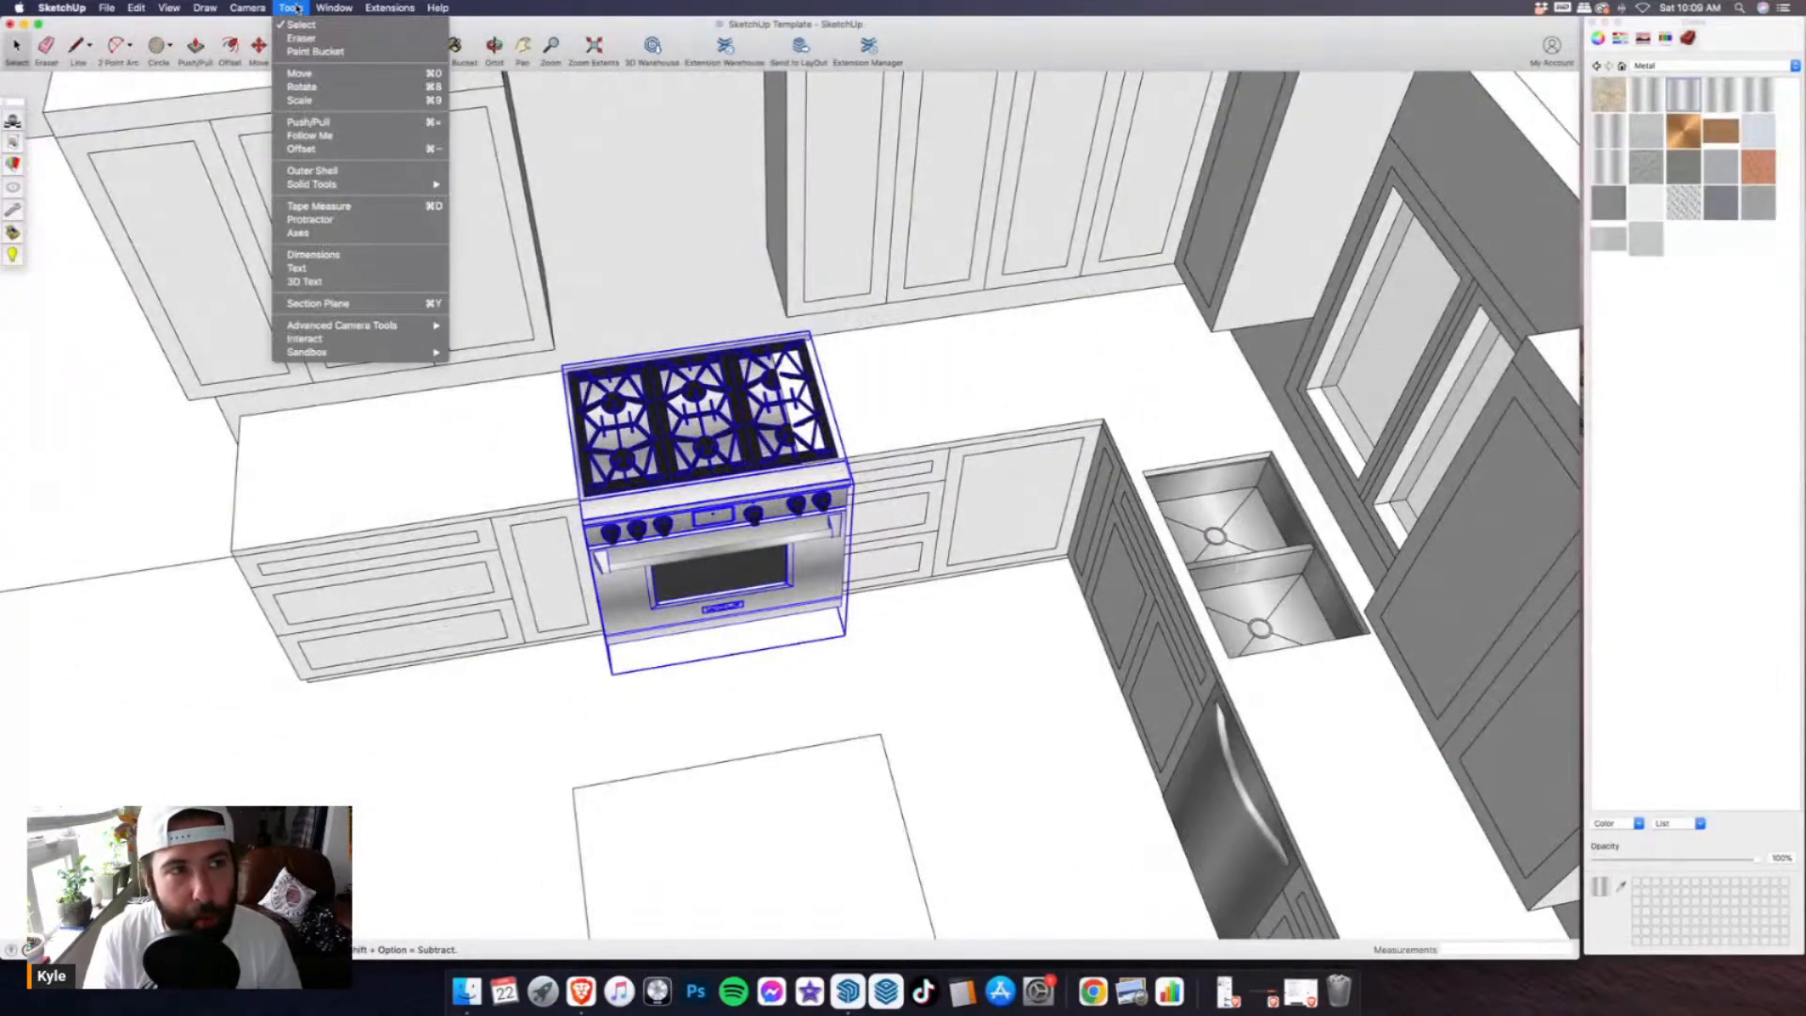
left_click(301, 99)
scroll(734, 440, "up", 4)
middle_click_drag(733, 440, 468, 373)
scroll(475, 390, "up", 1)
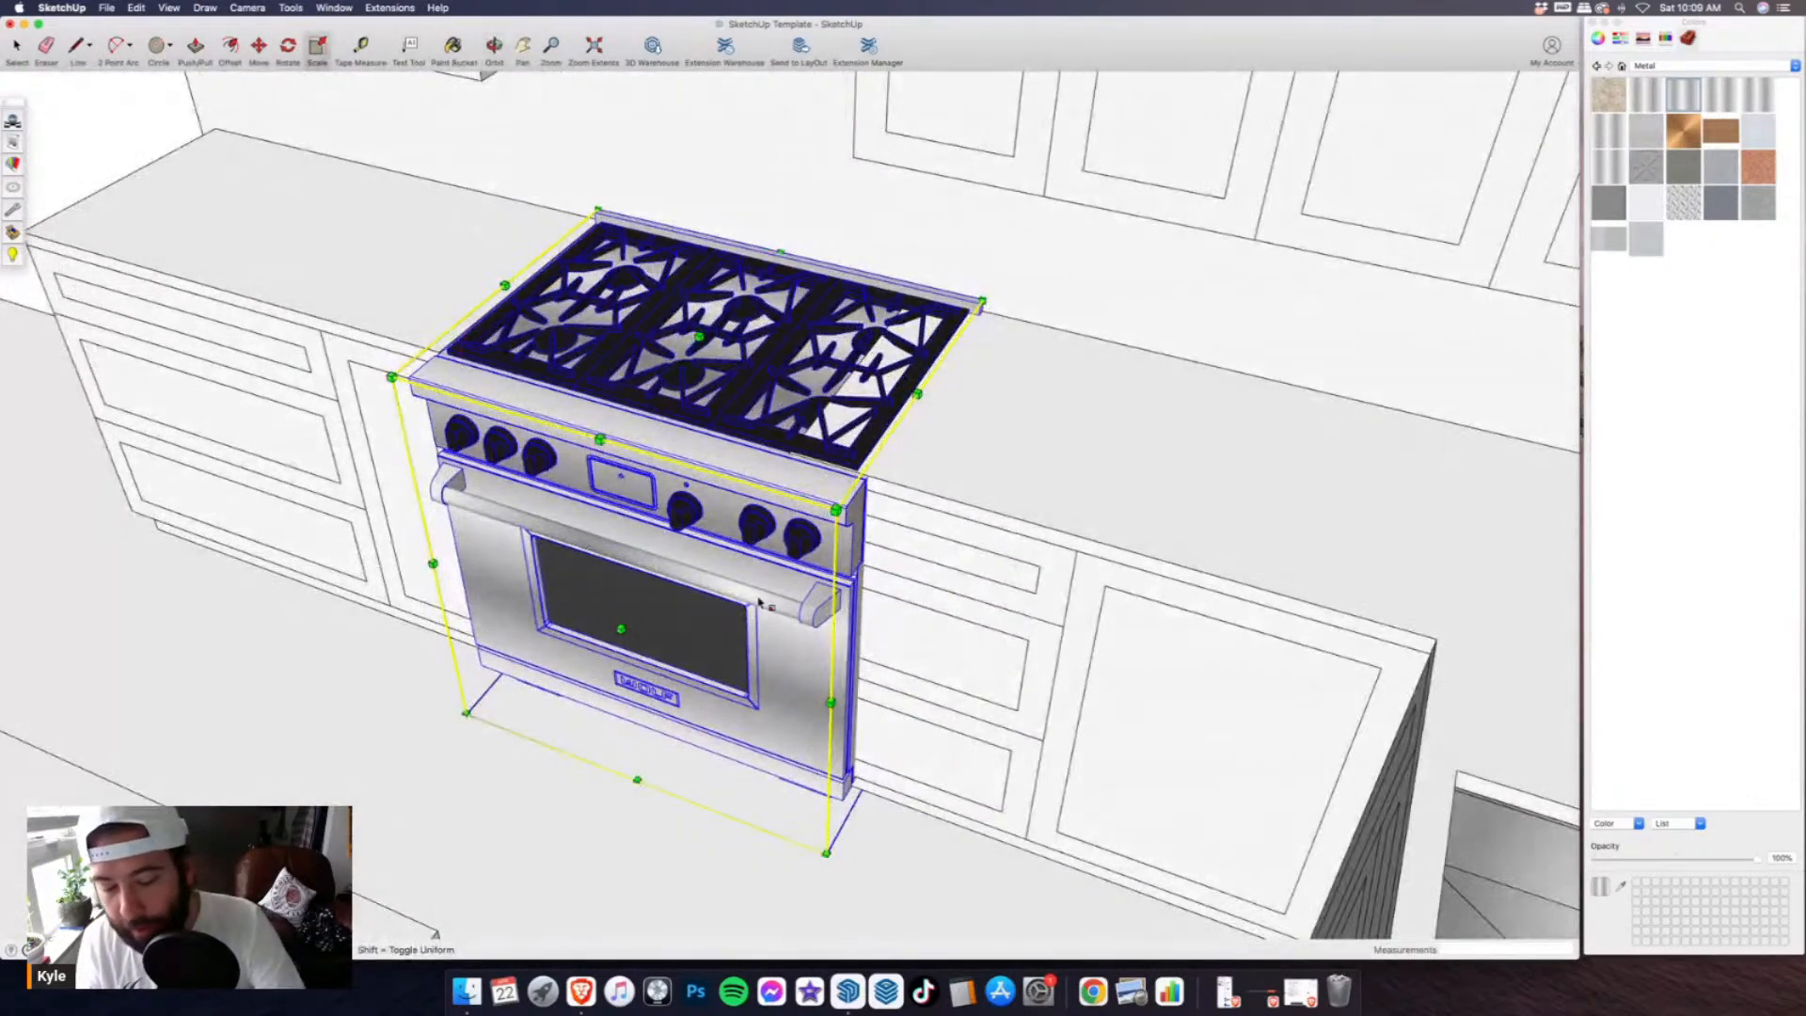
left_click_drag(760, 602, 793, 618)
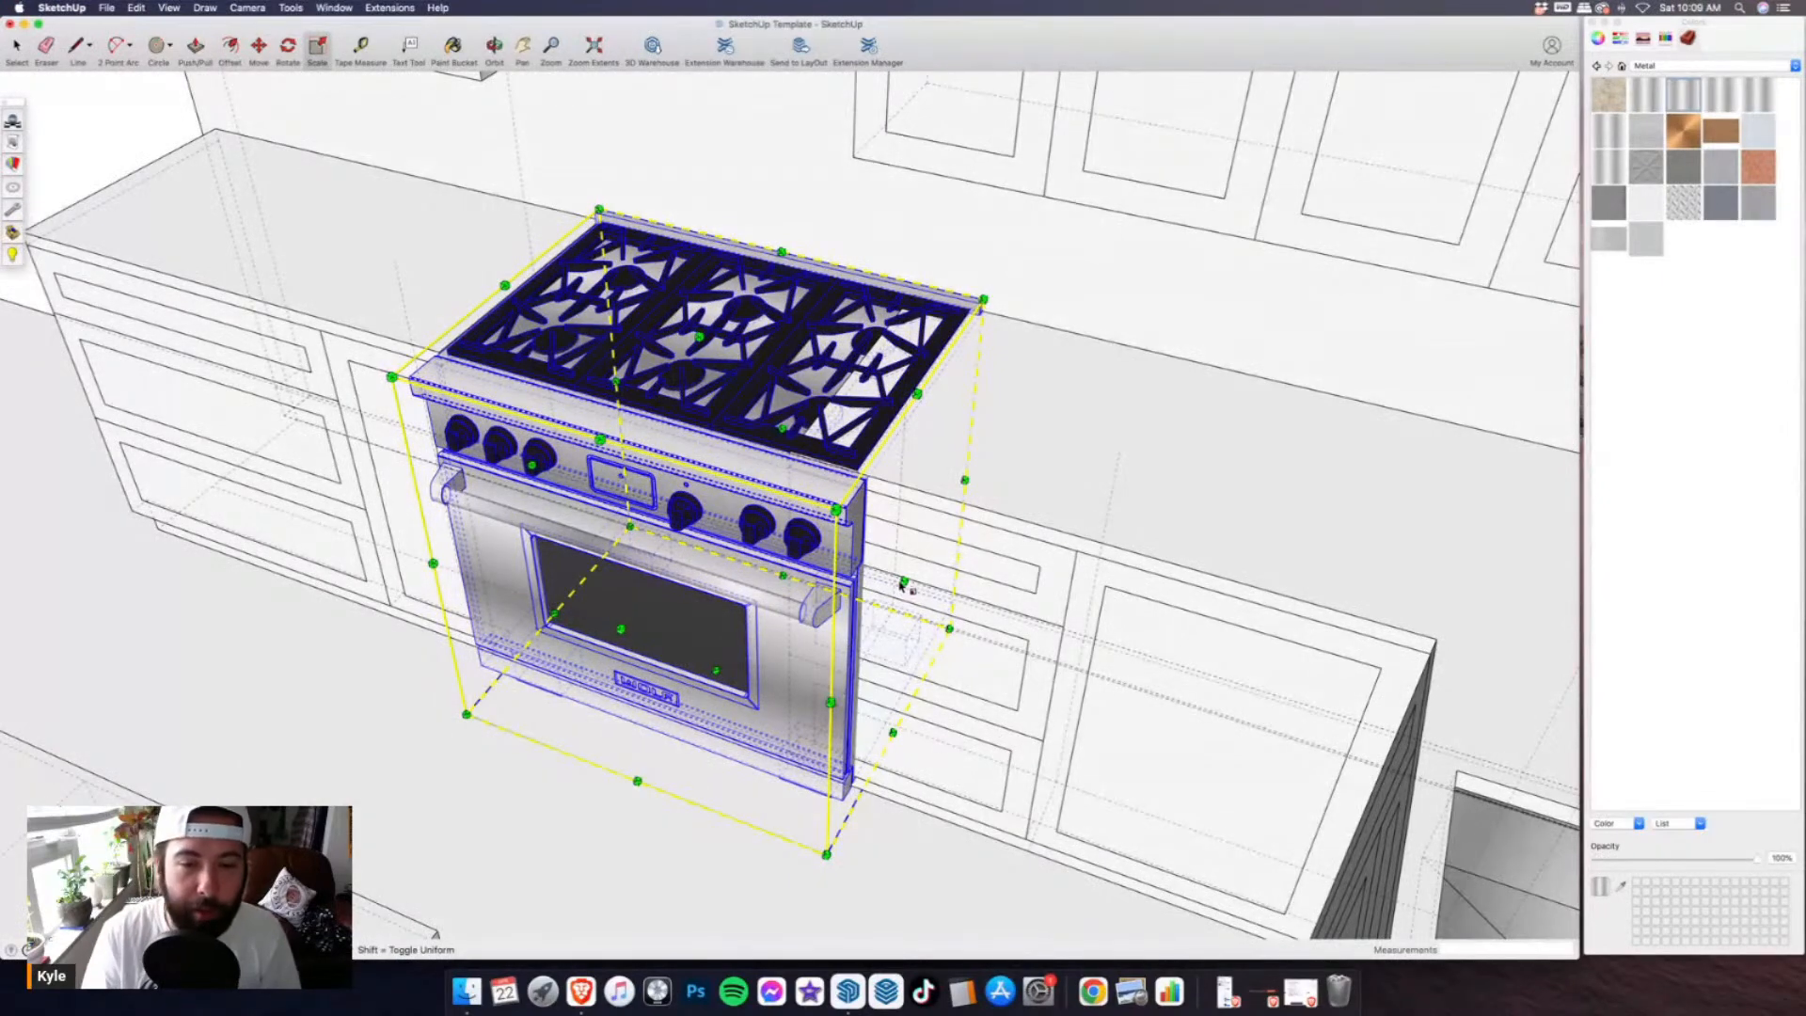
left_click_drag(903, 582, 837, 560)
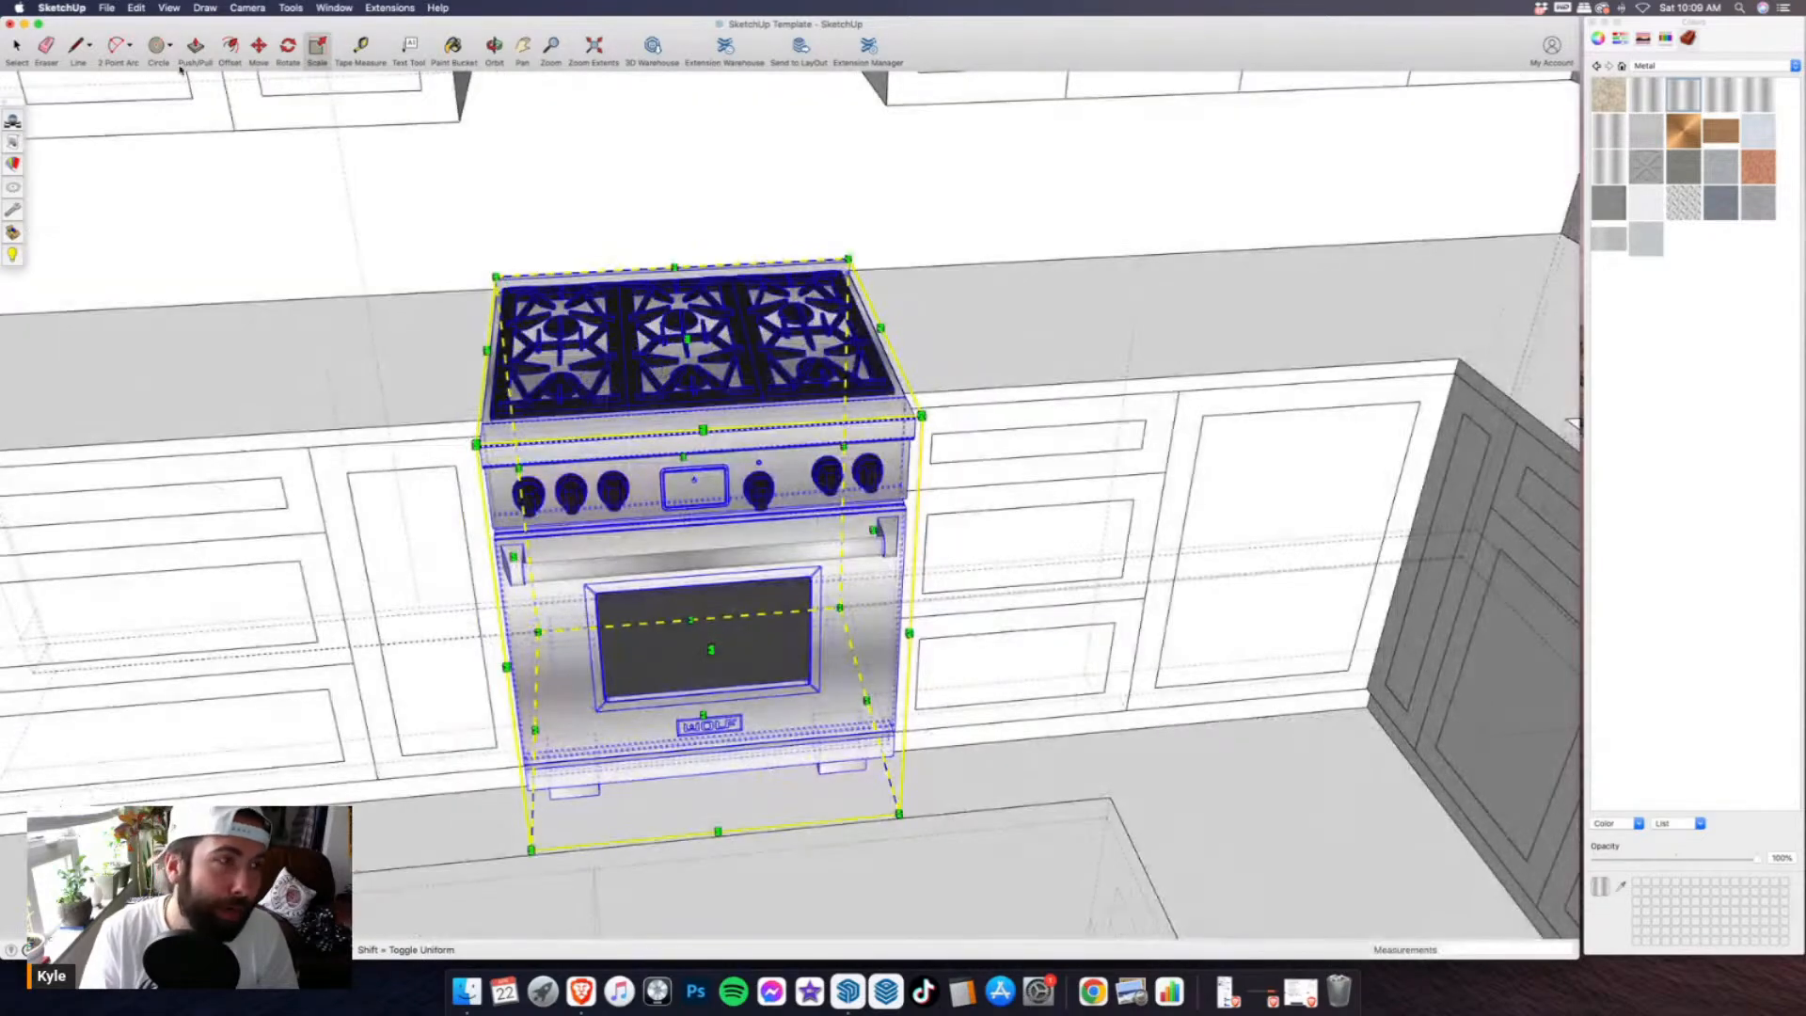
left_click(17, 49)
middle_click_drag(758, 463, 847, 593)
scroll(745, 514, "down", 6)
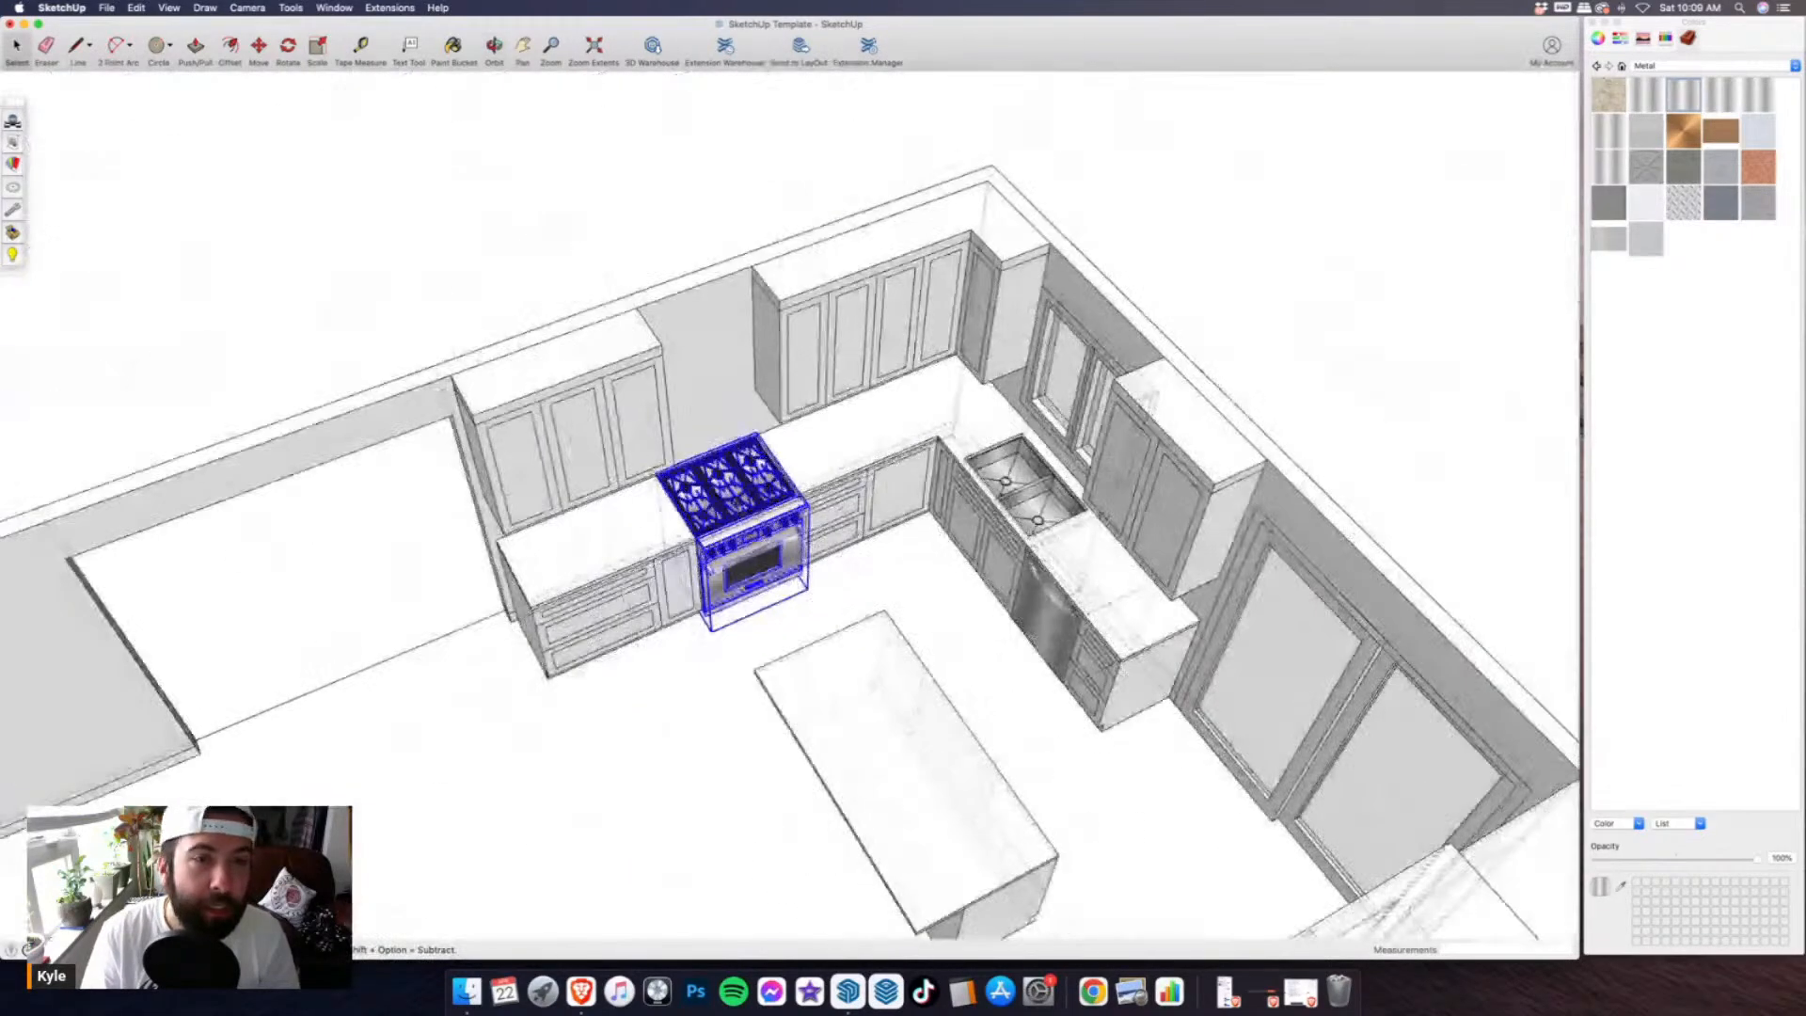
- Hide the room's wall group to expose the cabinets from outside
left_click(524, 223)
middle_click_drag(552, 270, 715, 715)
scroll(731, 721, "up", 3)
scroll(732, 721, "down", 5)
right_click(783, 734)
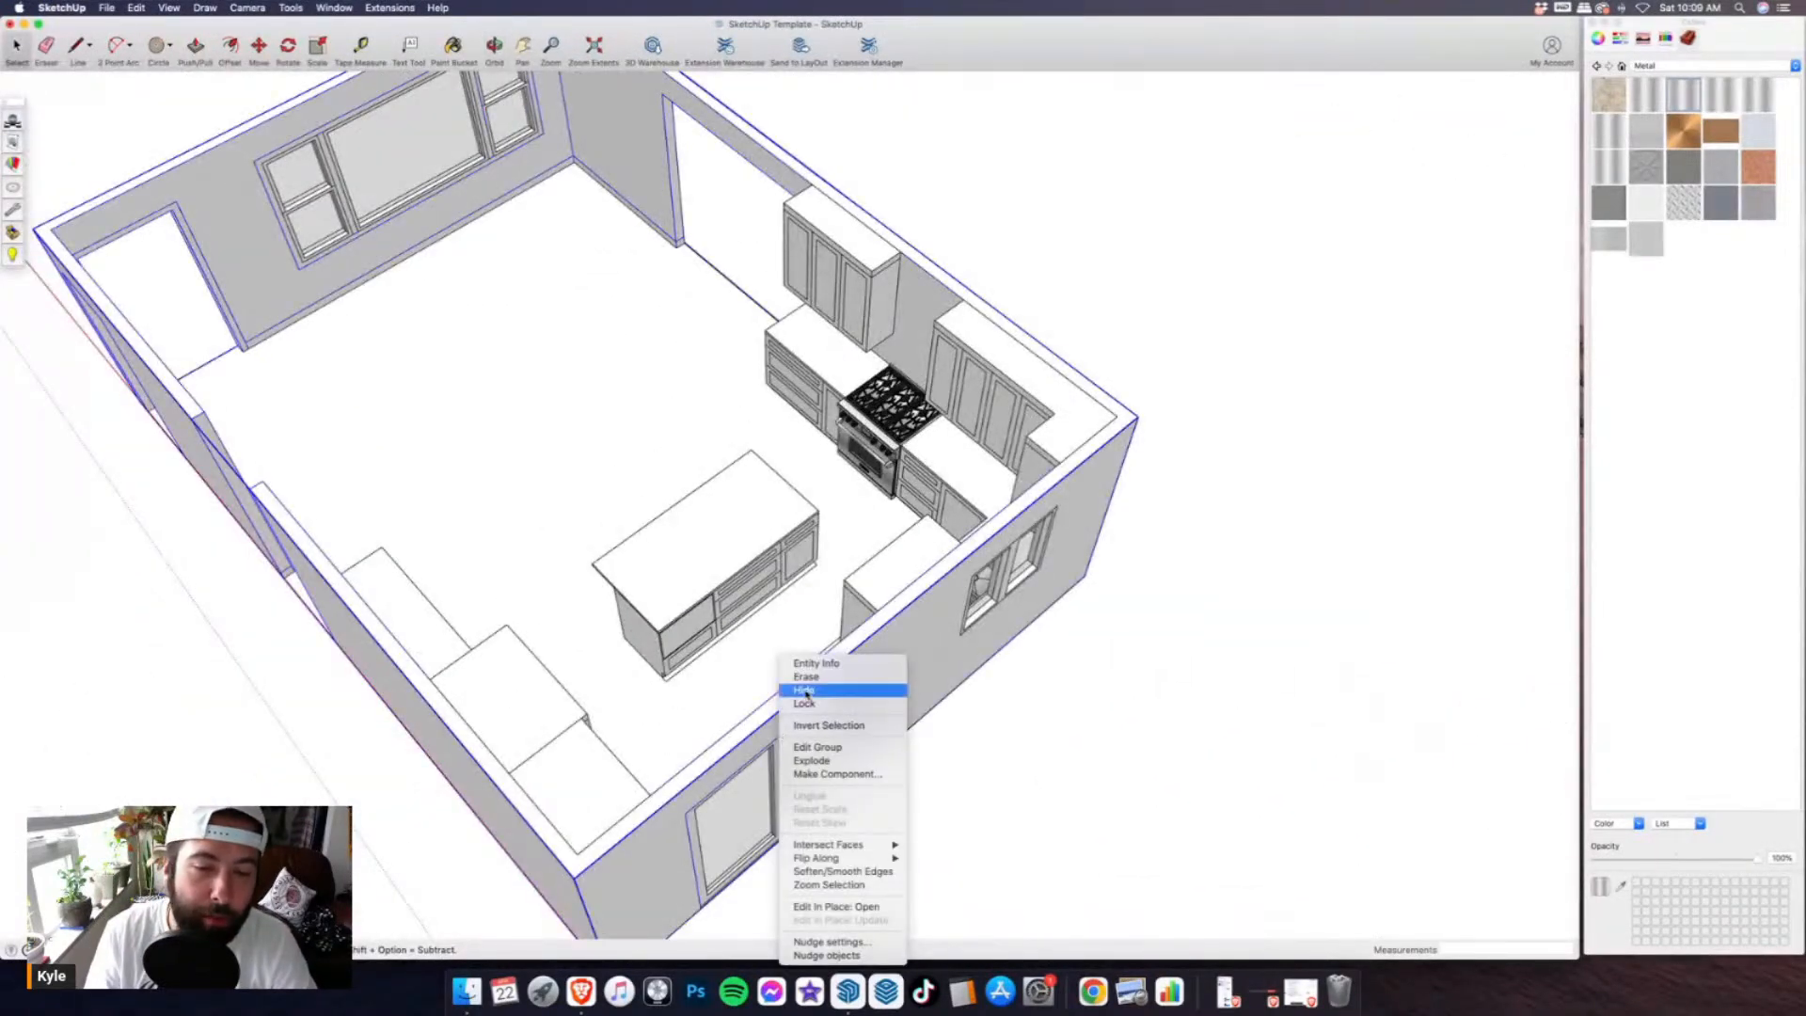
left_click(800, 691)
- Group the two large glazed panels beside the sink run and hide the group
left_click(778, 772)
left_click(803, 737, "shift")
right_click(802, 736)
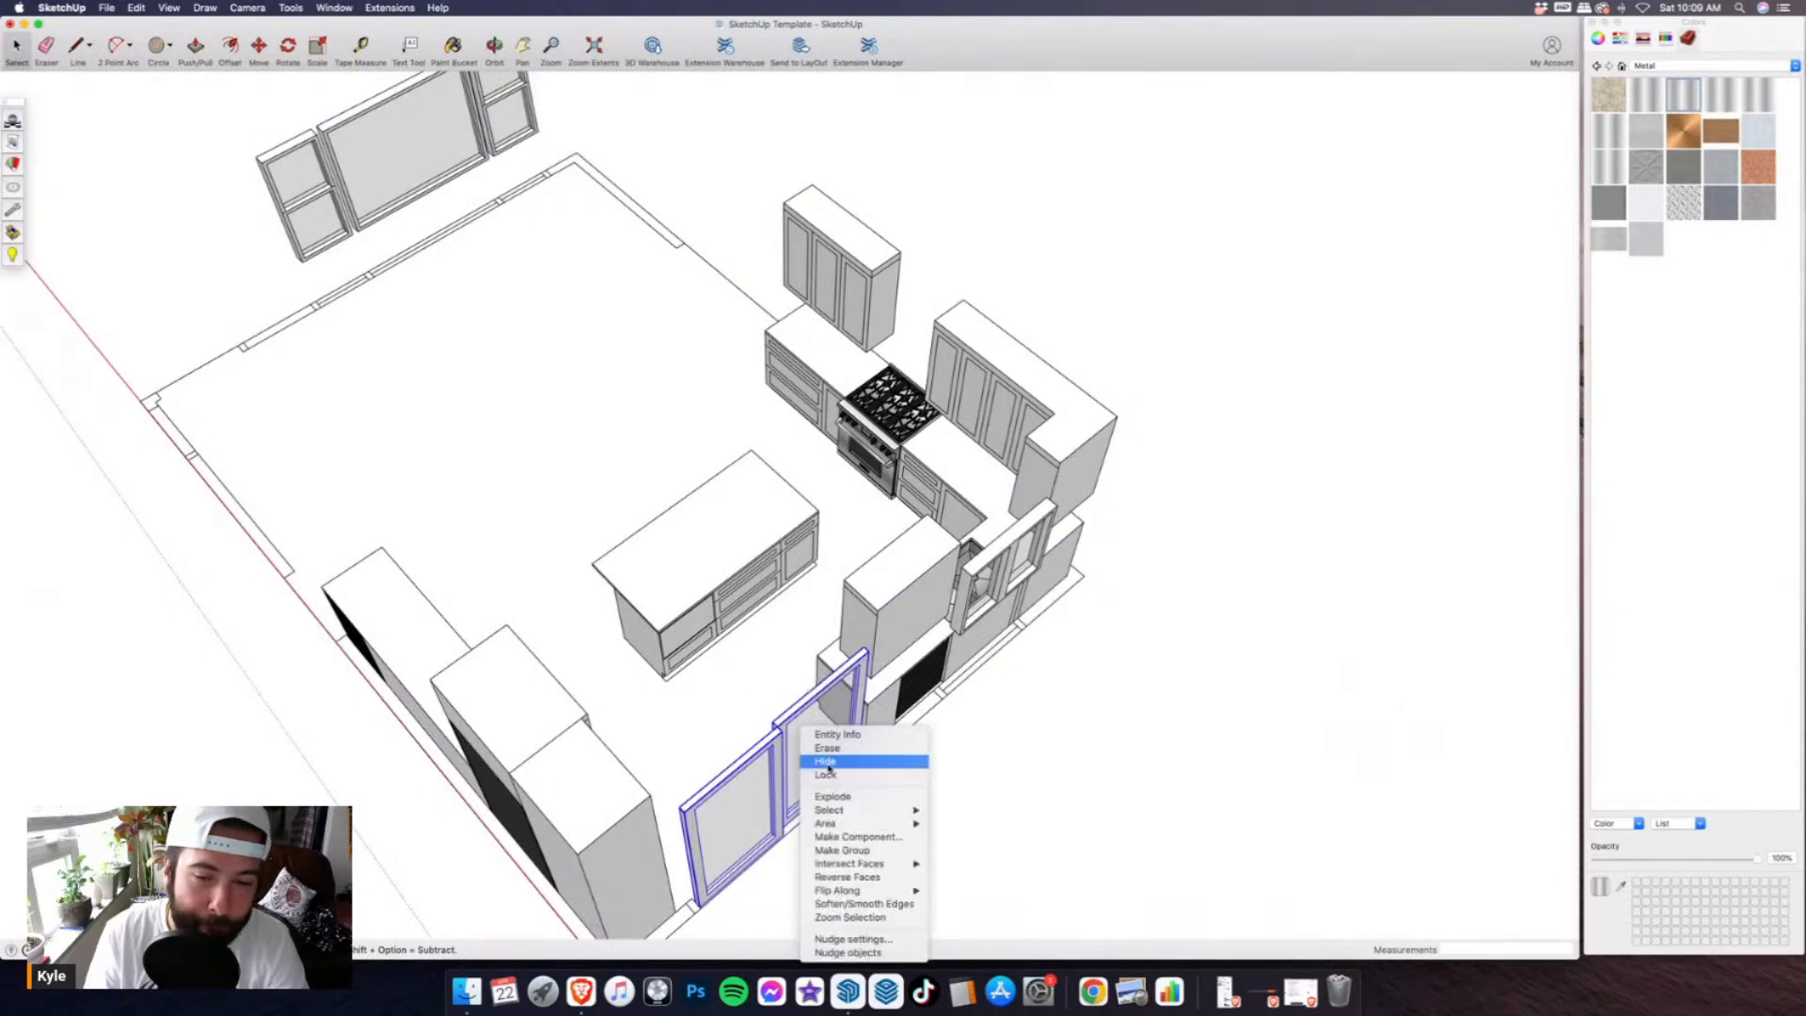
left_click(847, 852)
right_click(798, 743)
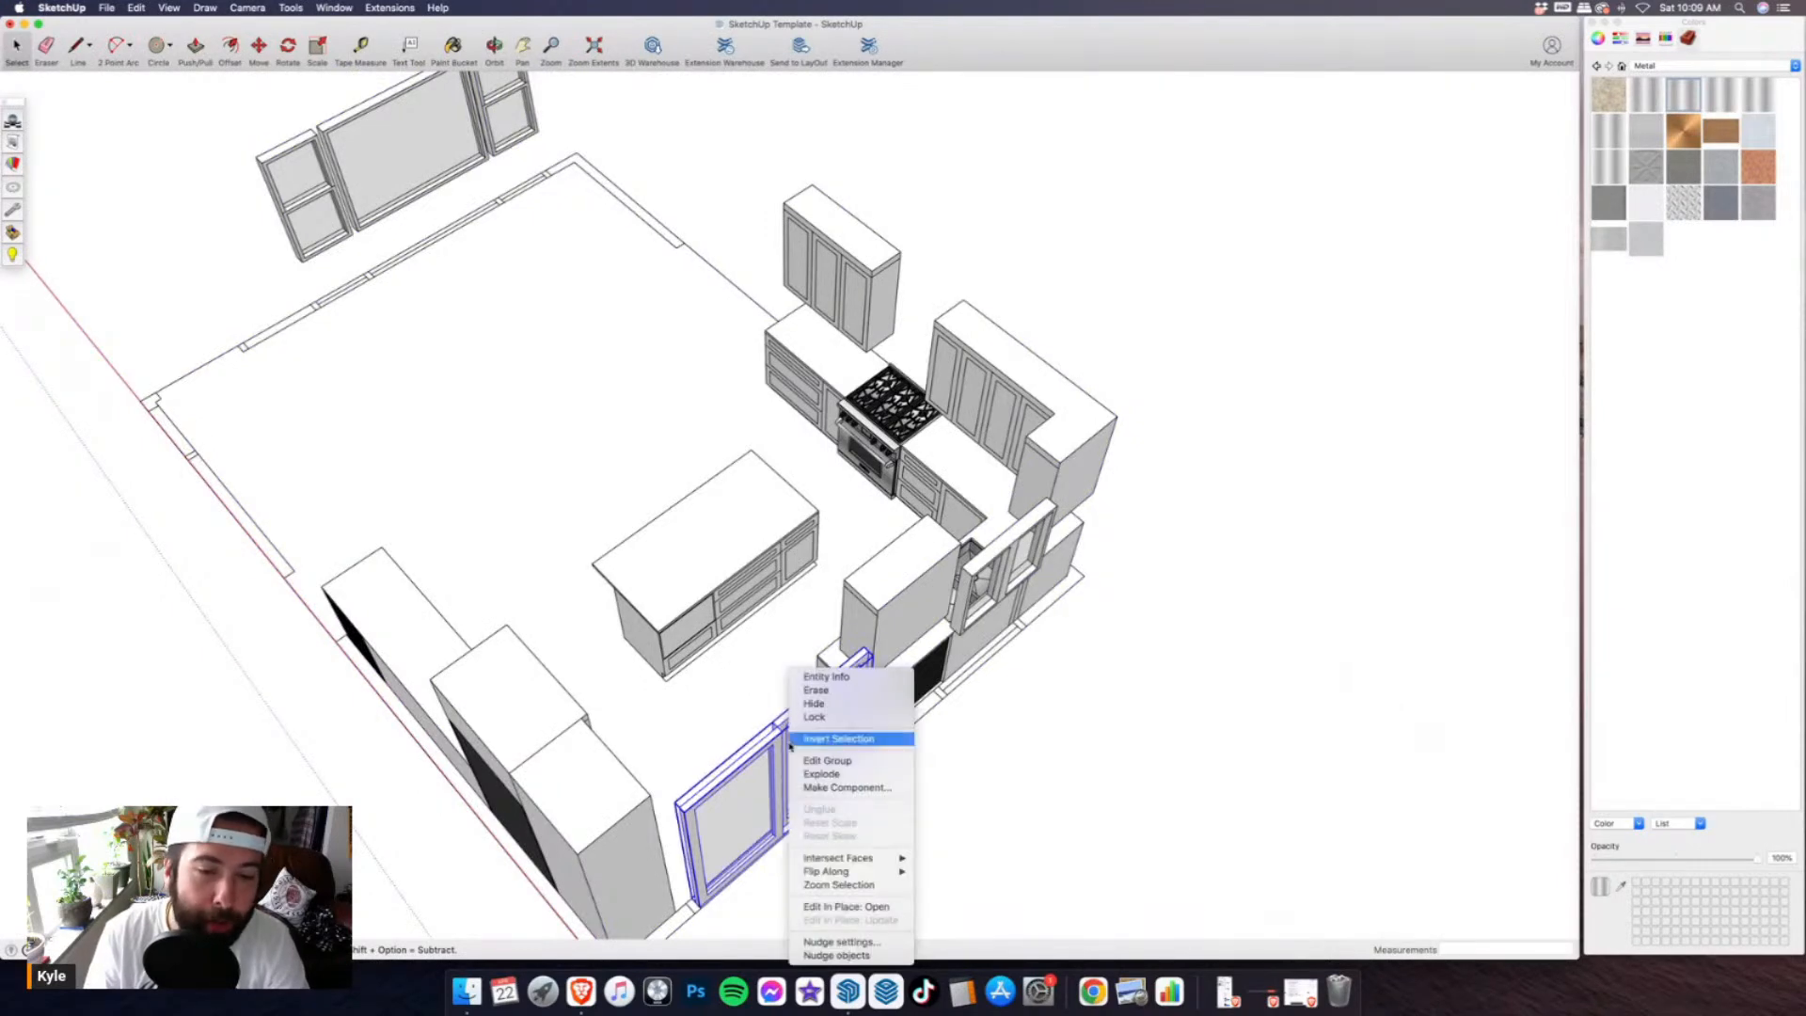
left_click(815, 703)
- Import MW Drawer.skp from the Kitchen folder and place it on top of the island
scroll(686, 649, "up", 4)
middle_click_drag(696, 658, 725, 524)
scroll(726, 524, "up", 2)
left_click(109, 8)
left_click(120, 259)
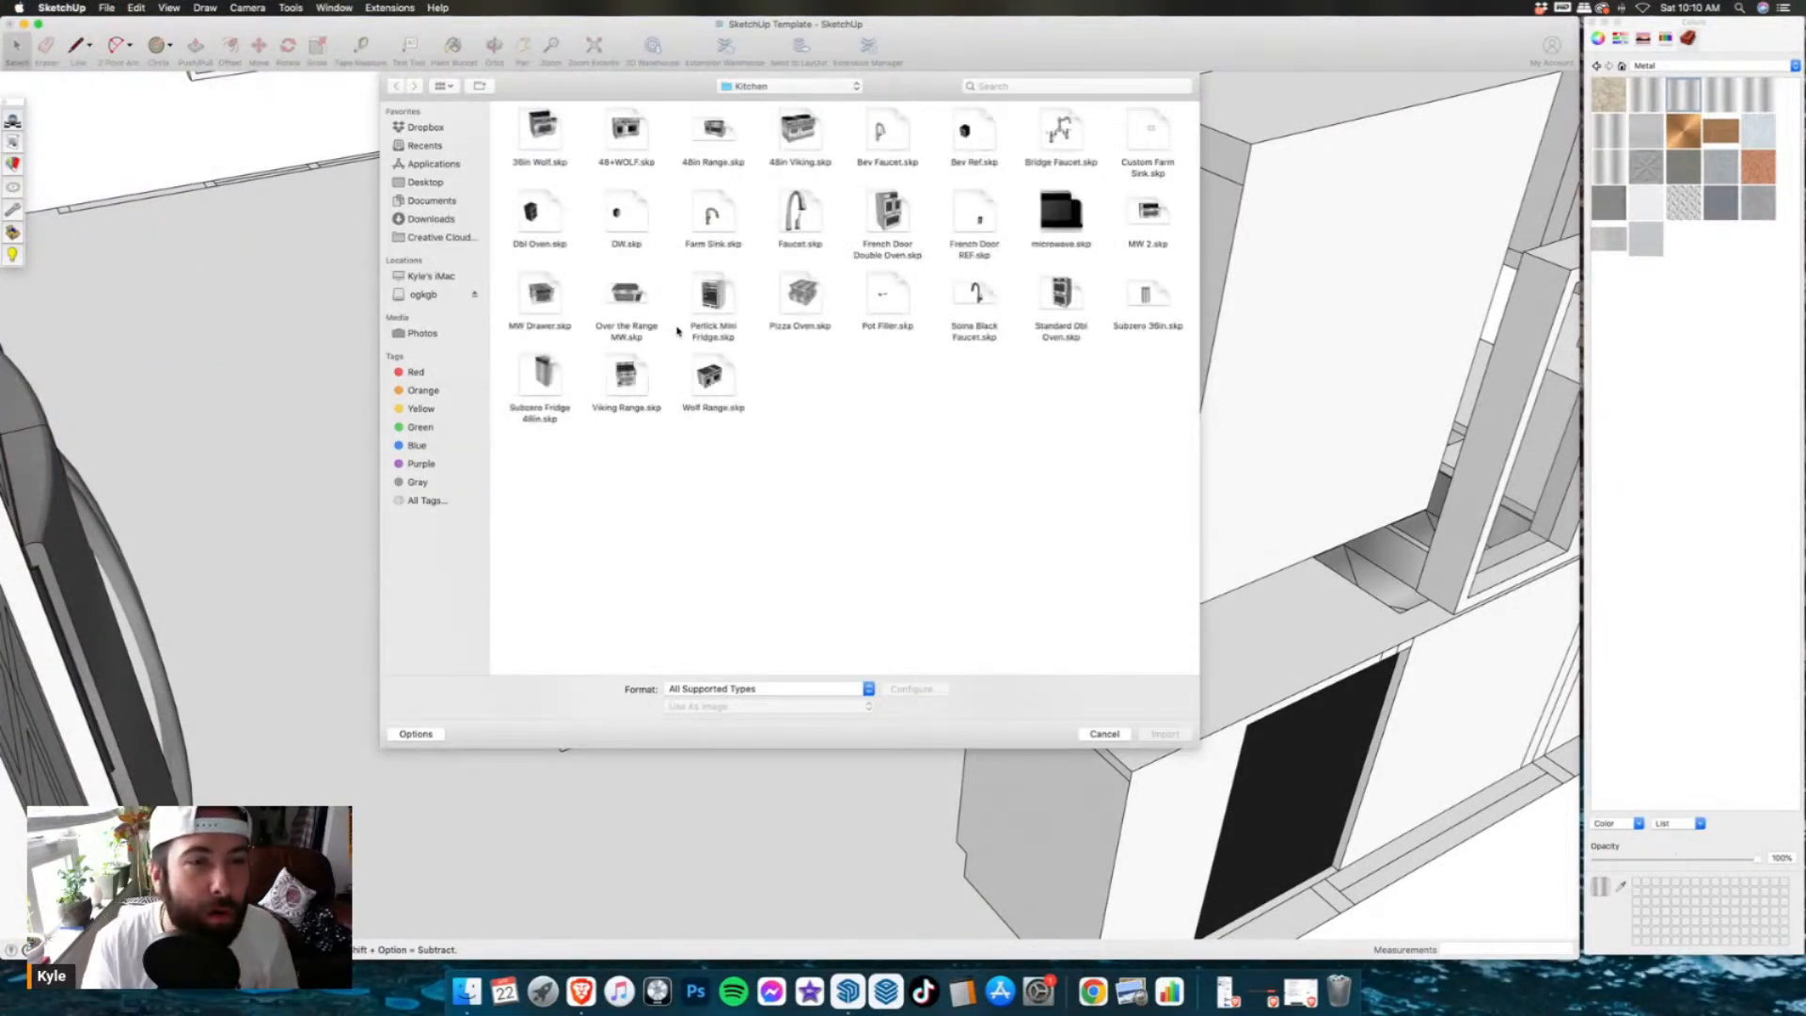
double_click(537, 295)
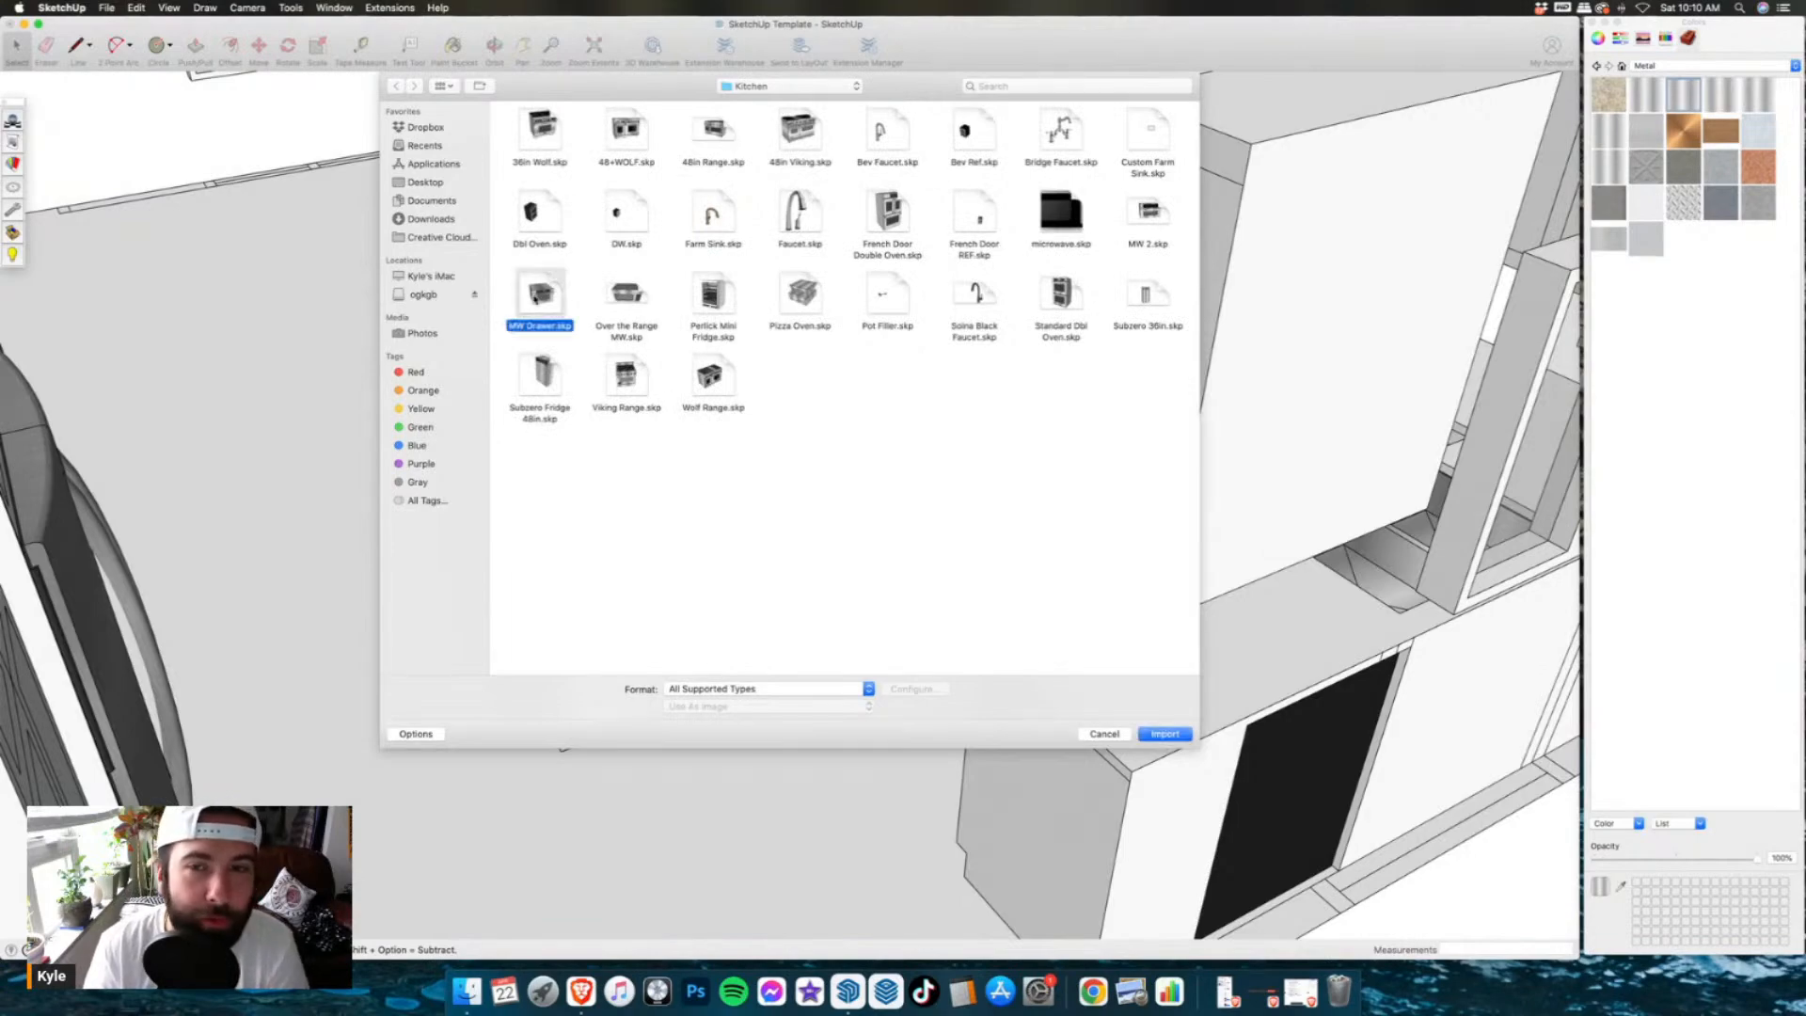
left_click(589, 415)
- Rotate the microwave drawer about its vertical axis so its front faces the same way as the island's cabinet fronts
middle_click_drag(589, 415, 867, 459)
scroll(865, 455, "up", 2)
left_click(287, 50)
left_click(667, 345)
left_click(685, 332)
left_click(640, 372)
left_click(16, 51)
- Edit the microwave drawer's group and Push/Pull its body sections away so only the front panel remains
double_click(580, 375)
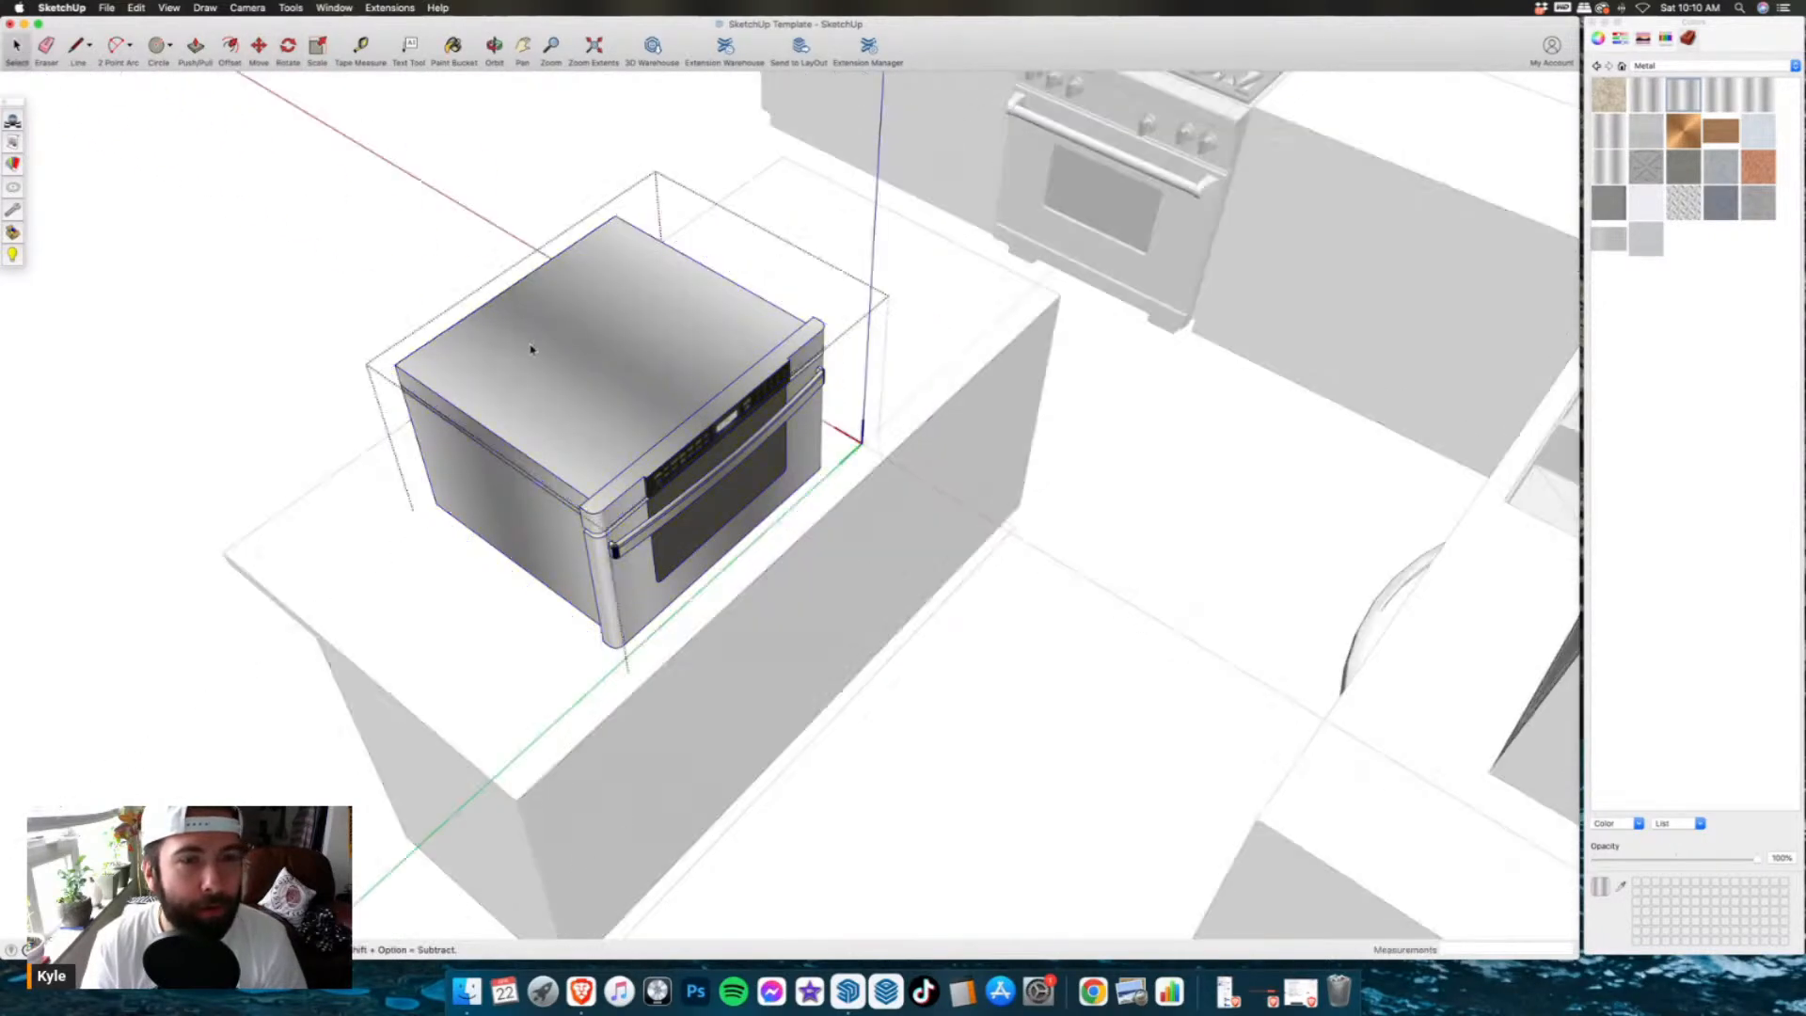
left_click(593, 387)
middle_click_drag(592, 387, 1092, 476)
double_click(817, 471)
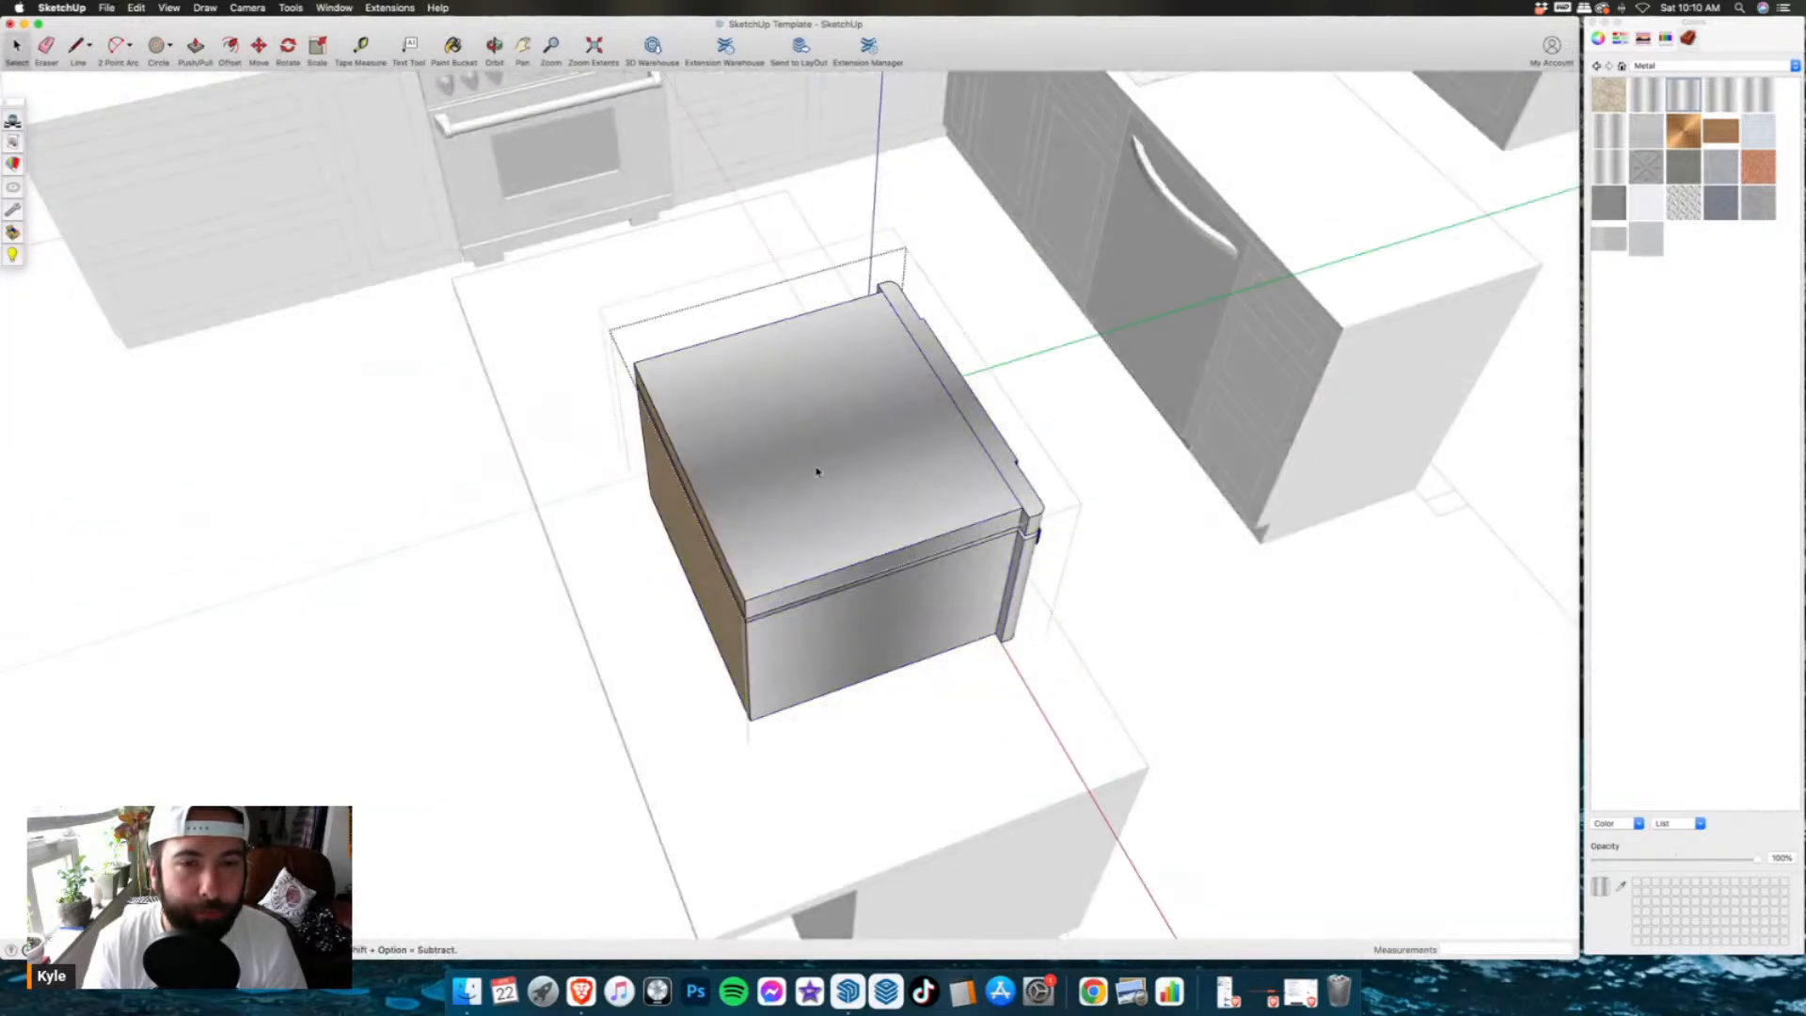
left_click(817, 471)
middle_click_drag(817, 471, 975, 455)
scroll(976, 456, "up", 3)
left_click(195, 47)
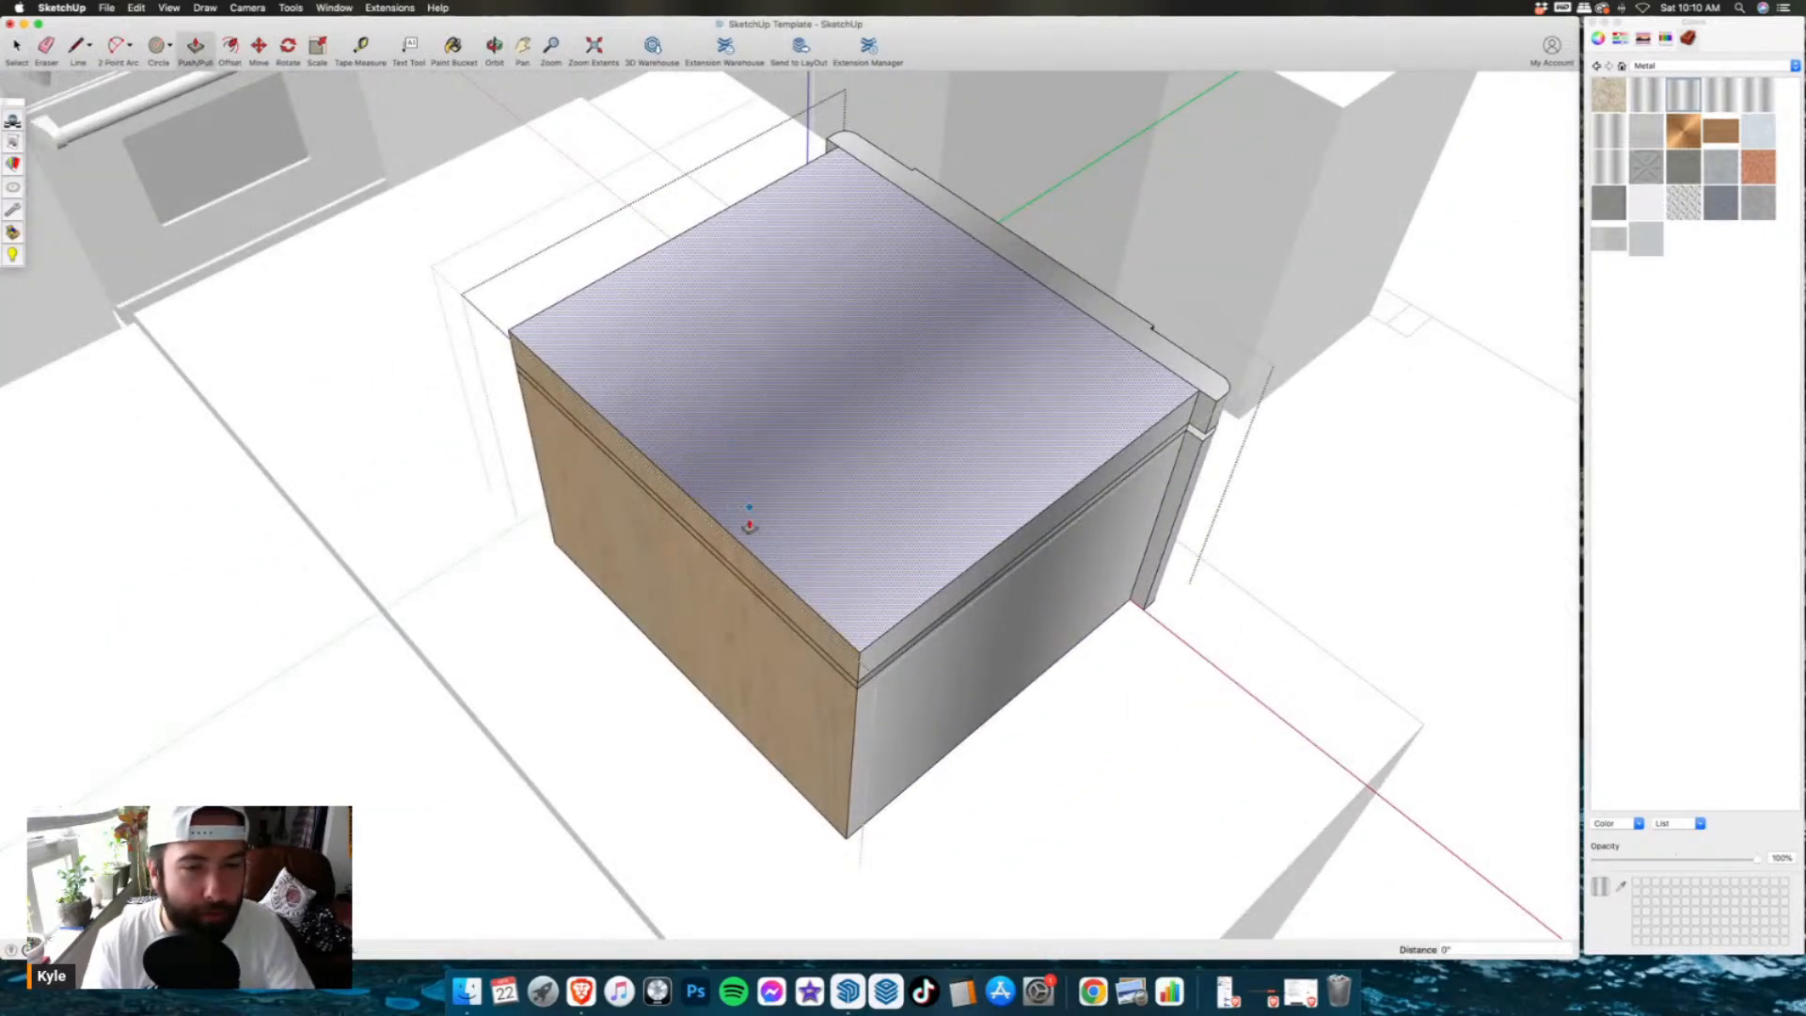
left_click(745, 583)
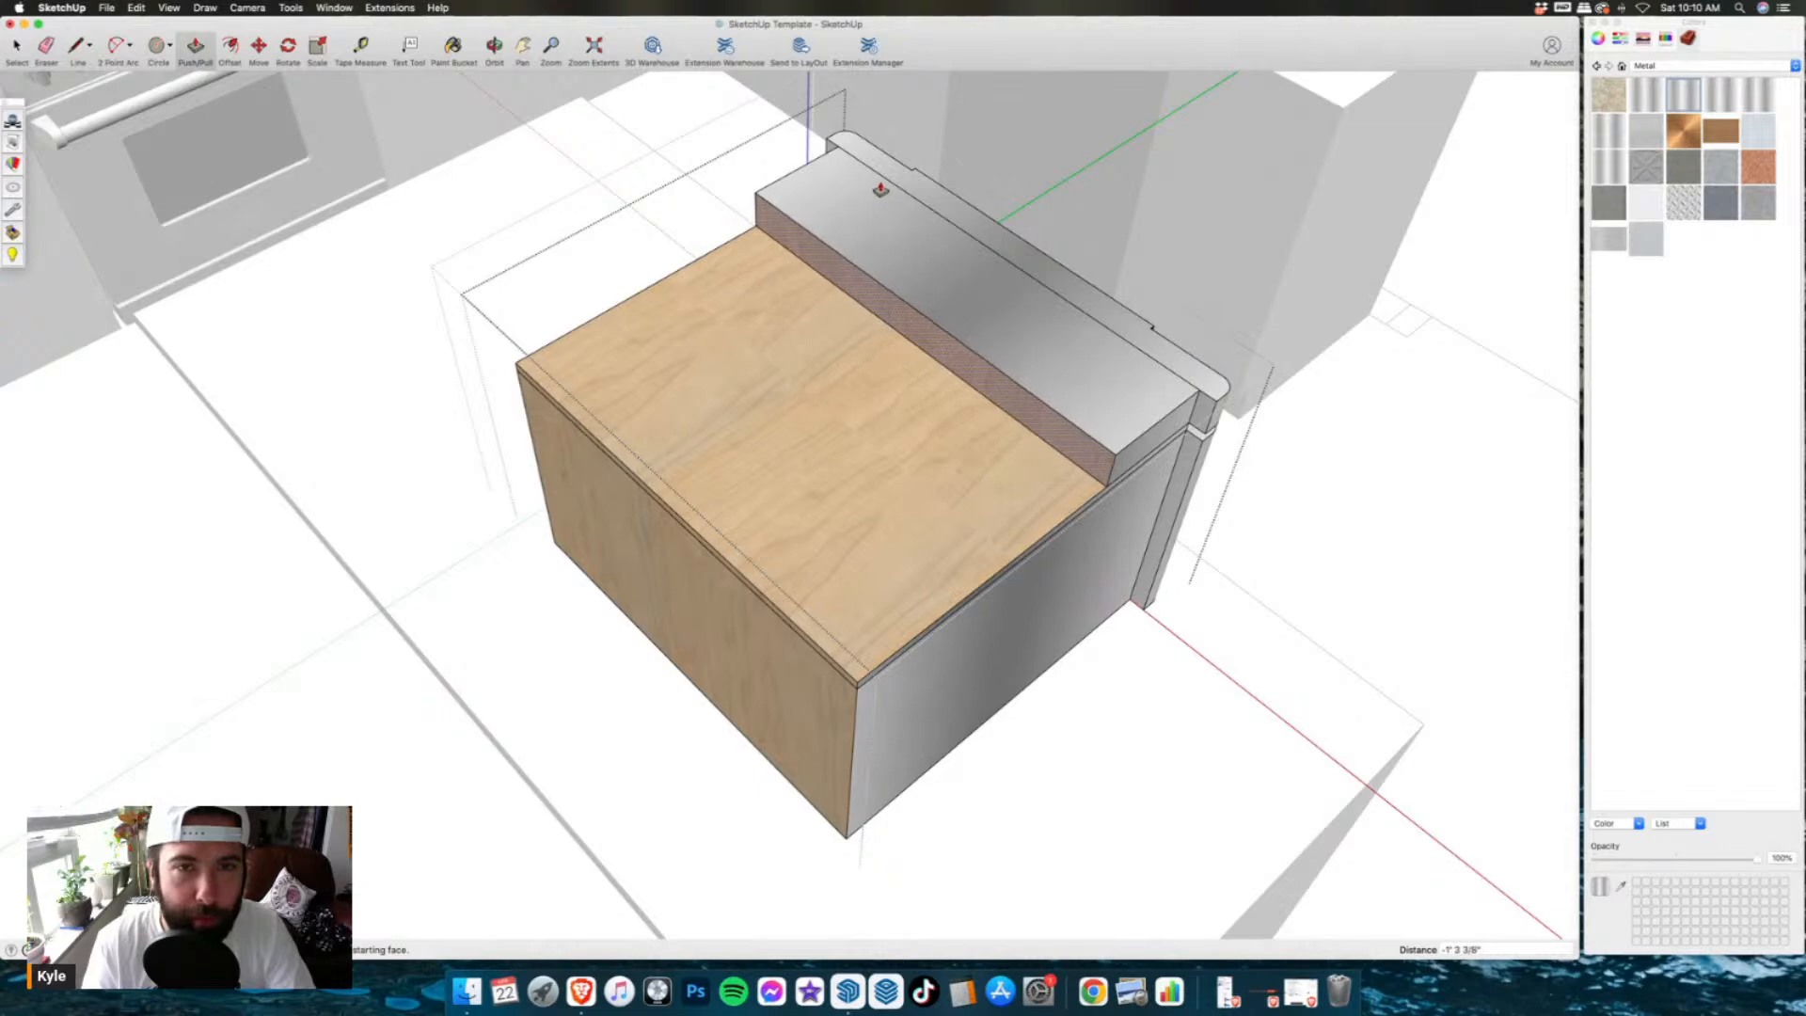
double_click(670, 566)
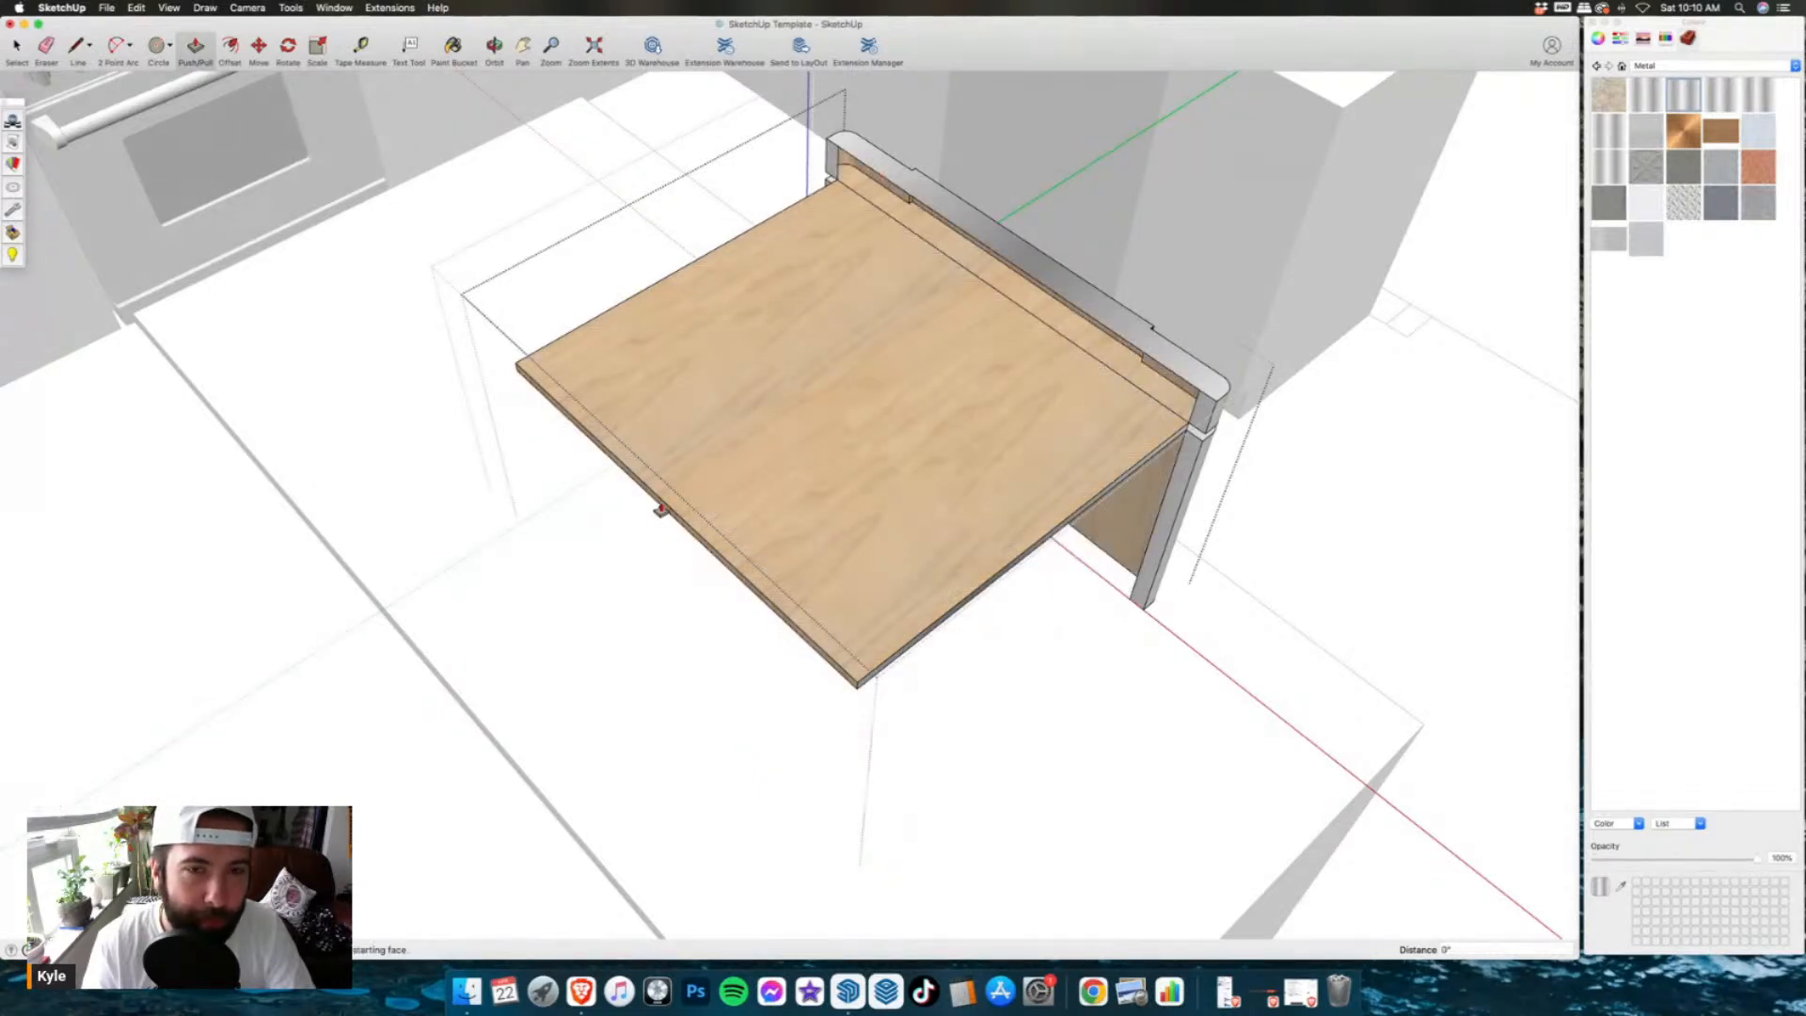
double_click(662, 509)
left_click(16, 49)
scroll(764, 414, "down", 2)
left_click(764, 414)
- Move the microwave front by its upper back corner to the upper corner of the island's end cabinet front
middle_click_drag(984, 471, 329, 442)
left_click(507, 352)
key("m")
scroll(394, 325, "up", 6)
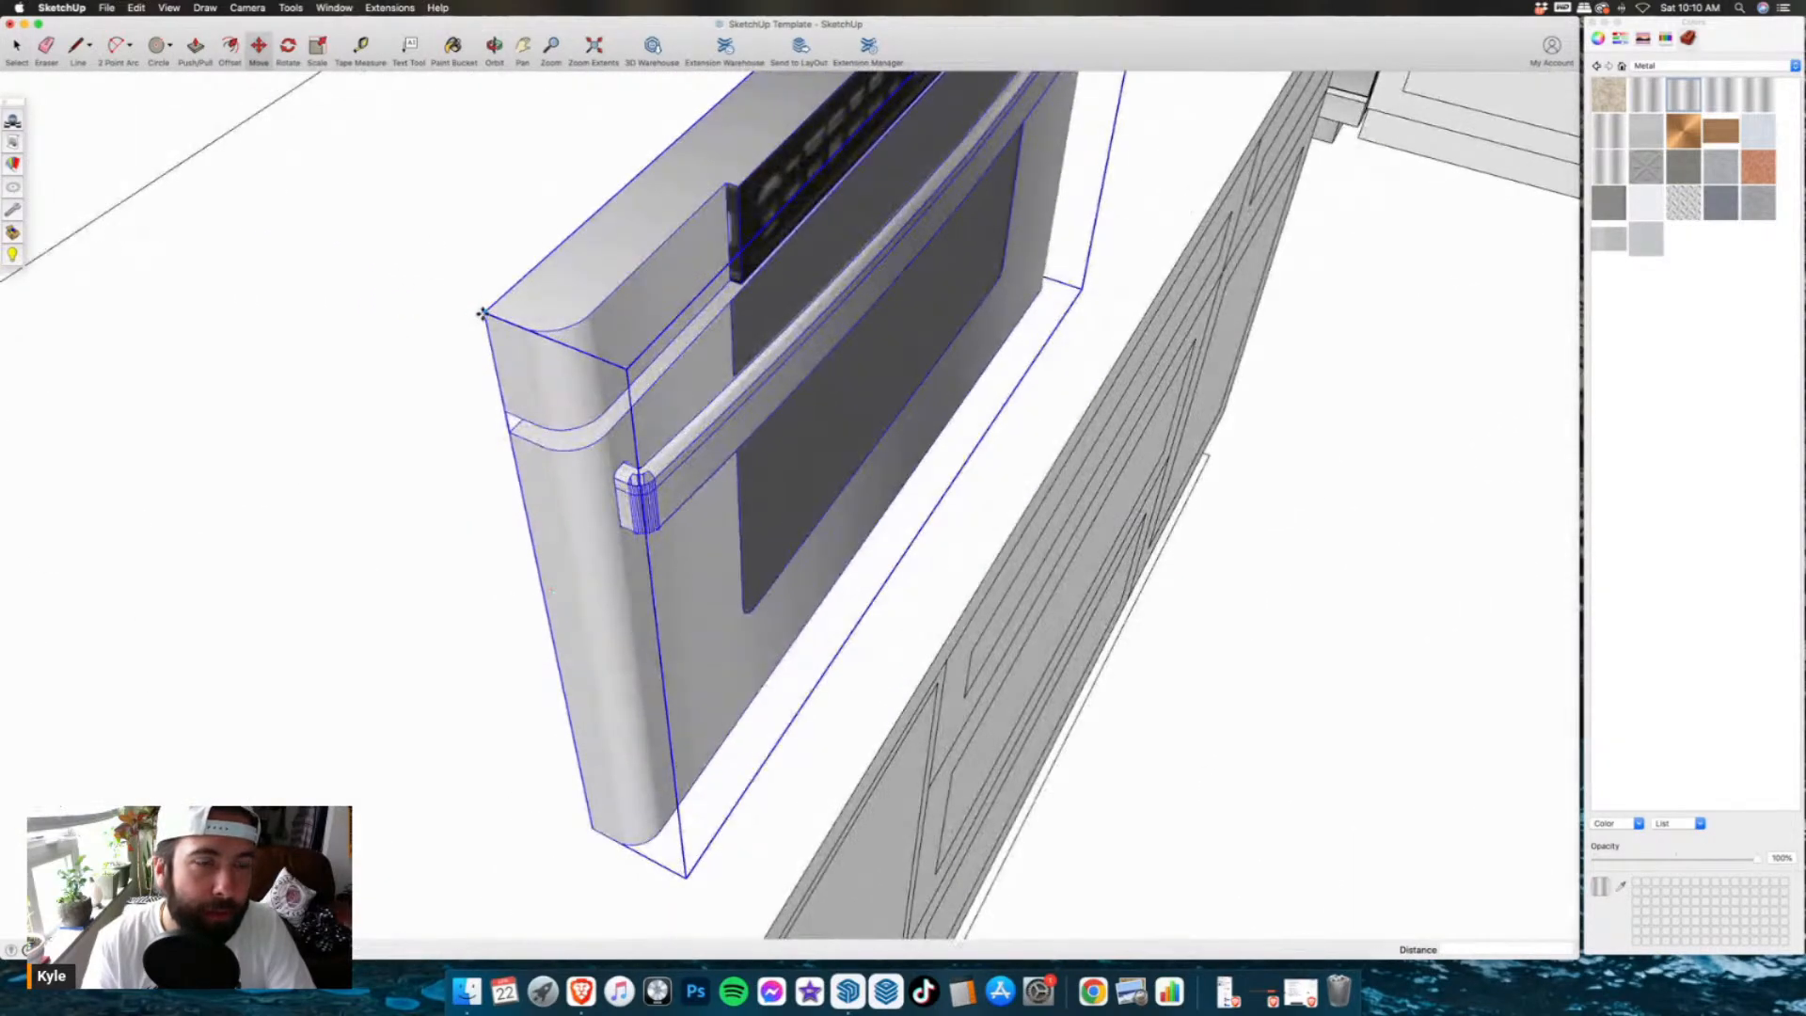
left_click(482, 313)
scroll(476, 115, "down", 3)
scroll(468, 537, "up", 6)
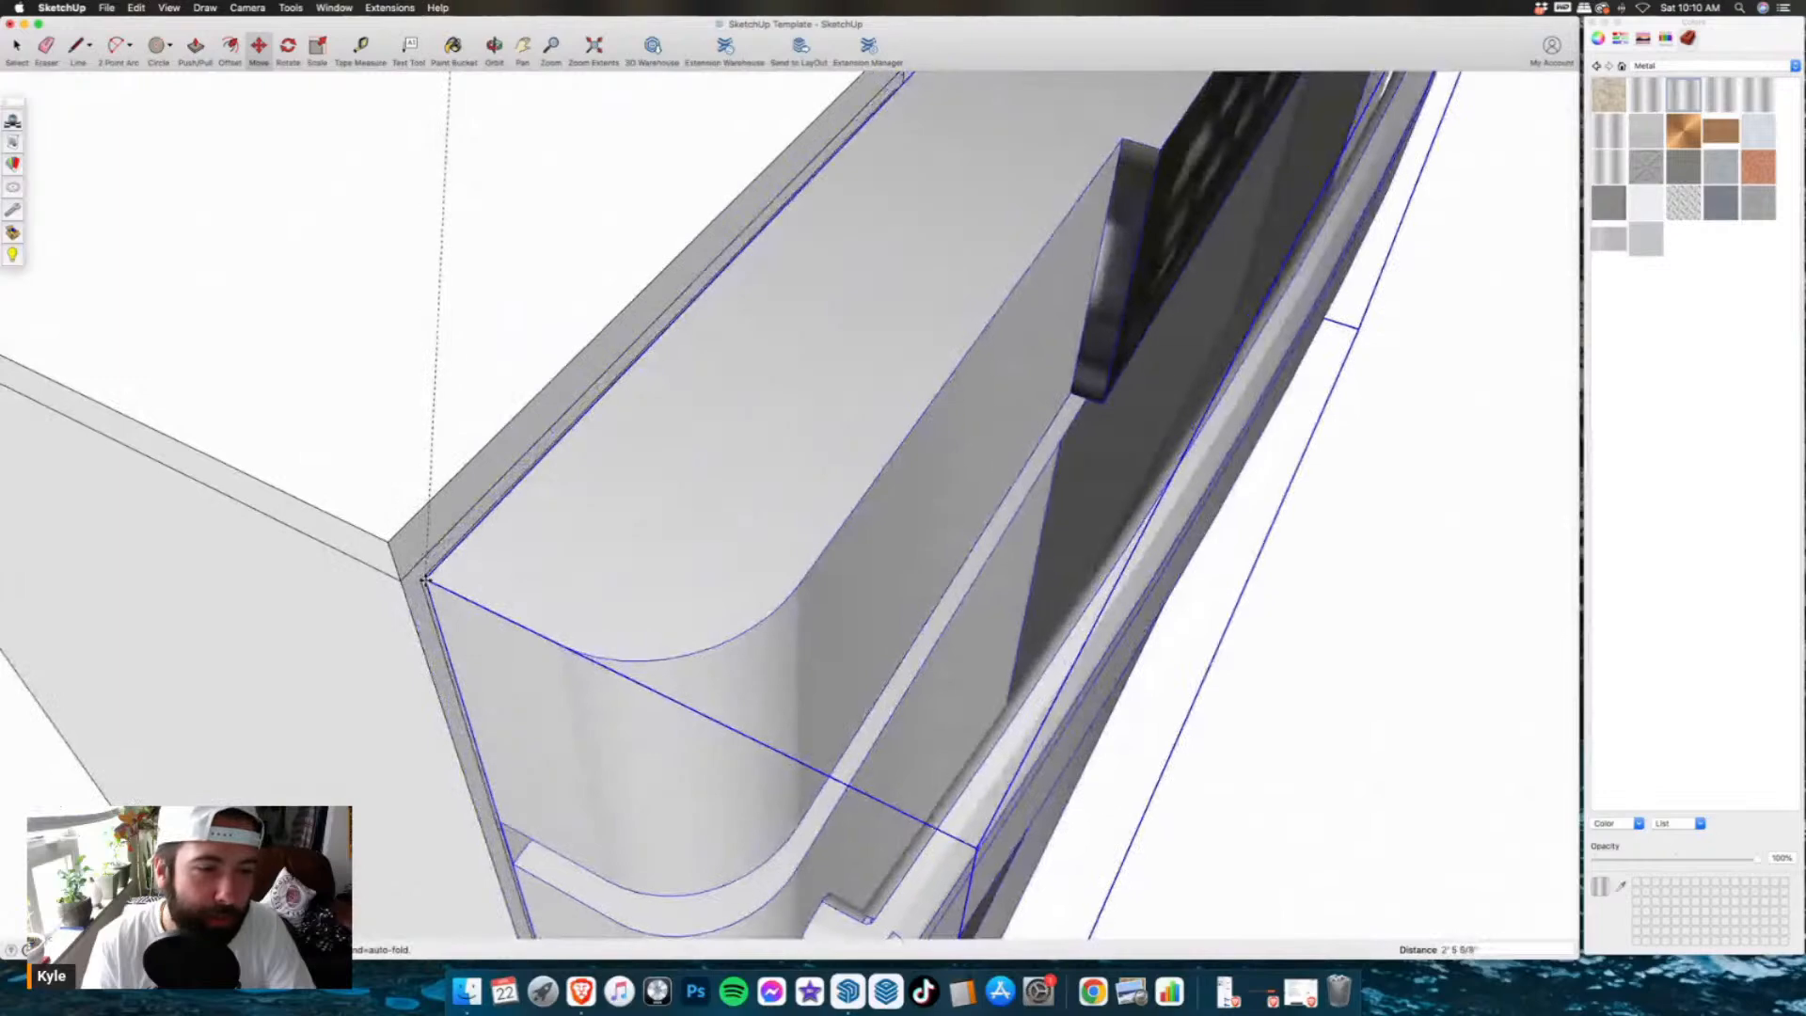
scroll(424, 580, "up", 2)
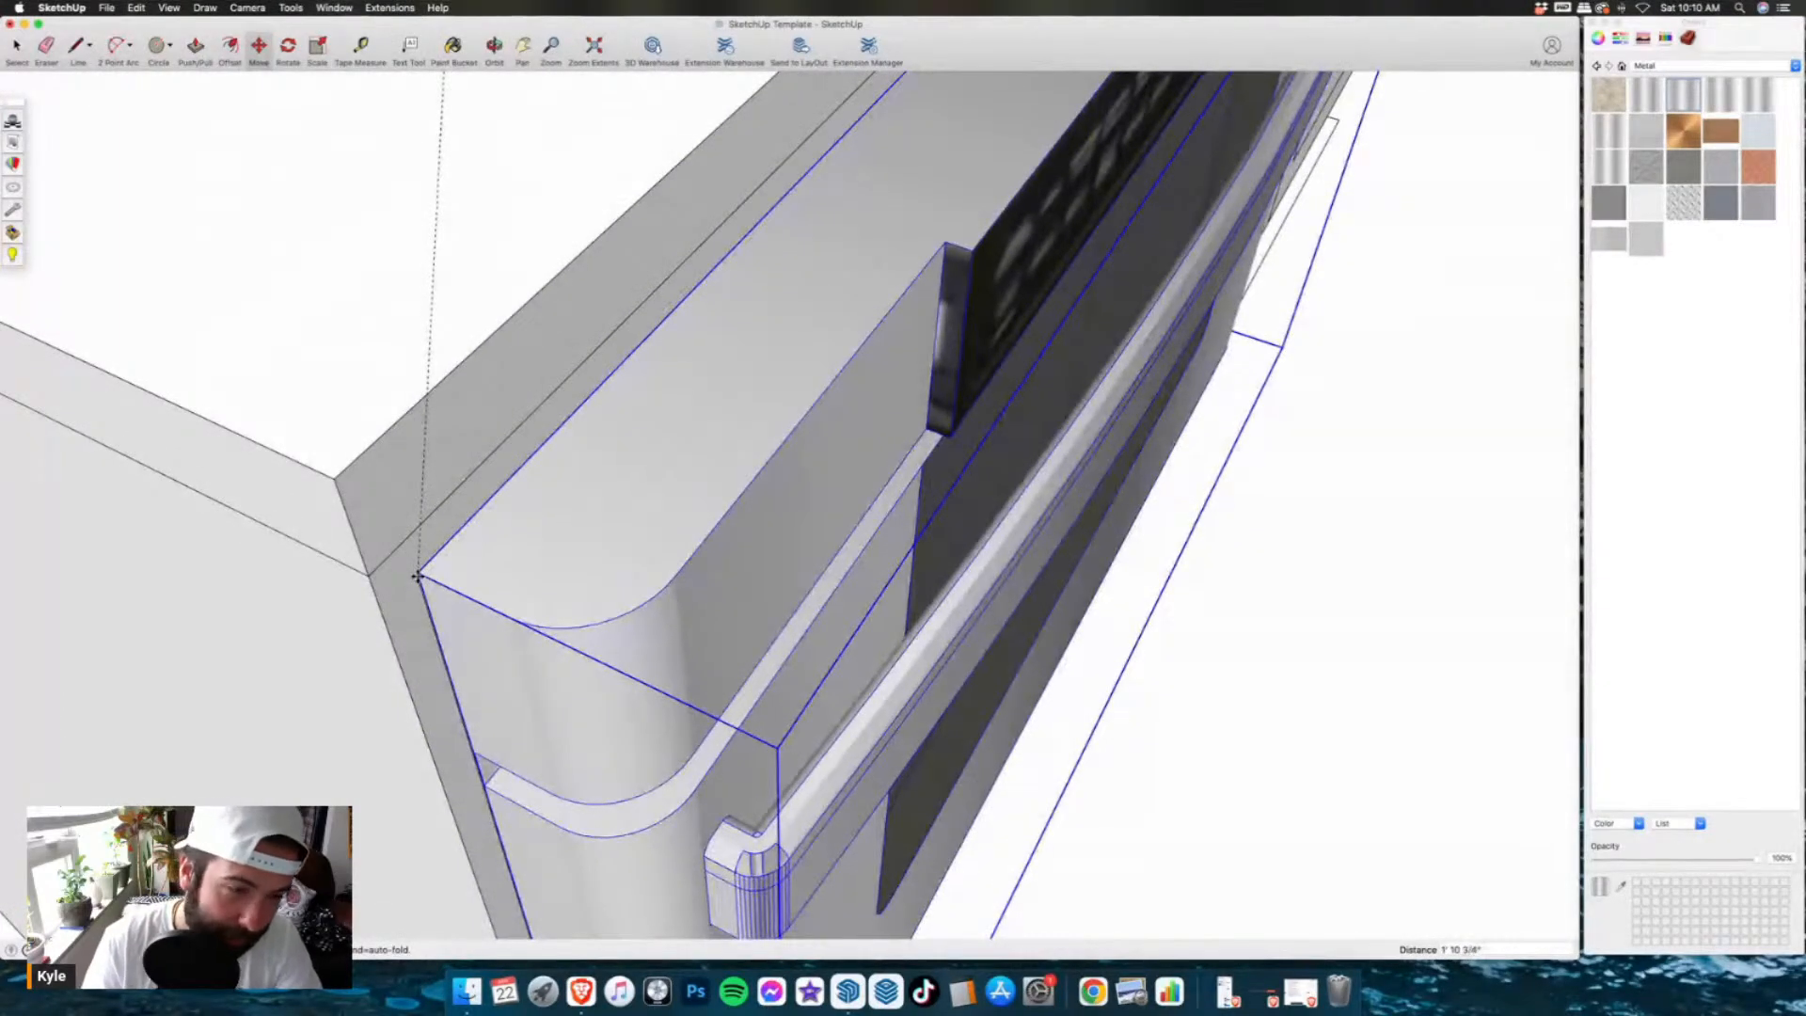
scroll(418, 575, "down", 2)
left_click(417, 580)
- Scale the microwave front horizontally to match the width of the island's end cabinet
scroll(470, 644, "down", 6)
middle_click_drag(831, 600, 621, 526)
left_click(291, 8)
left_click(301, 97)
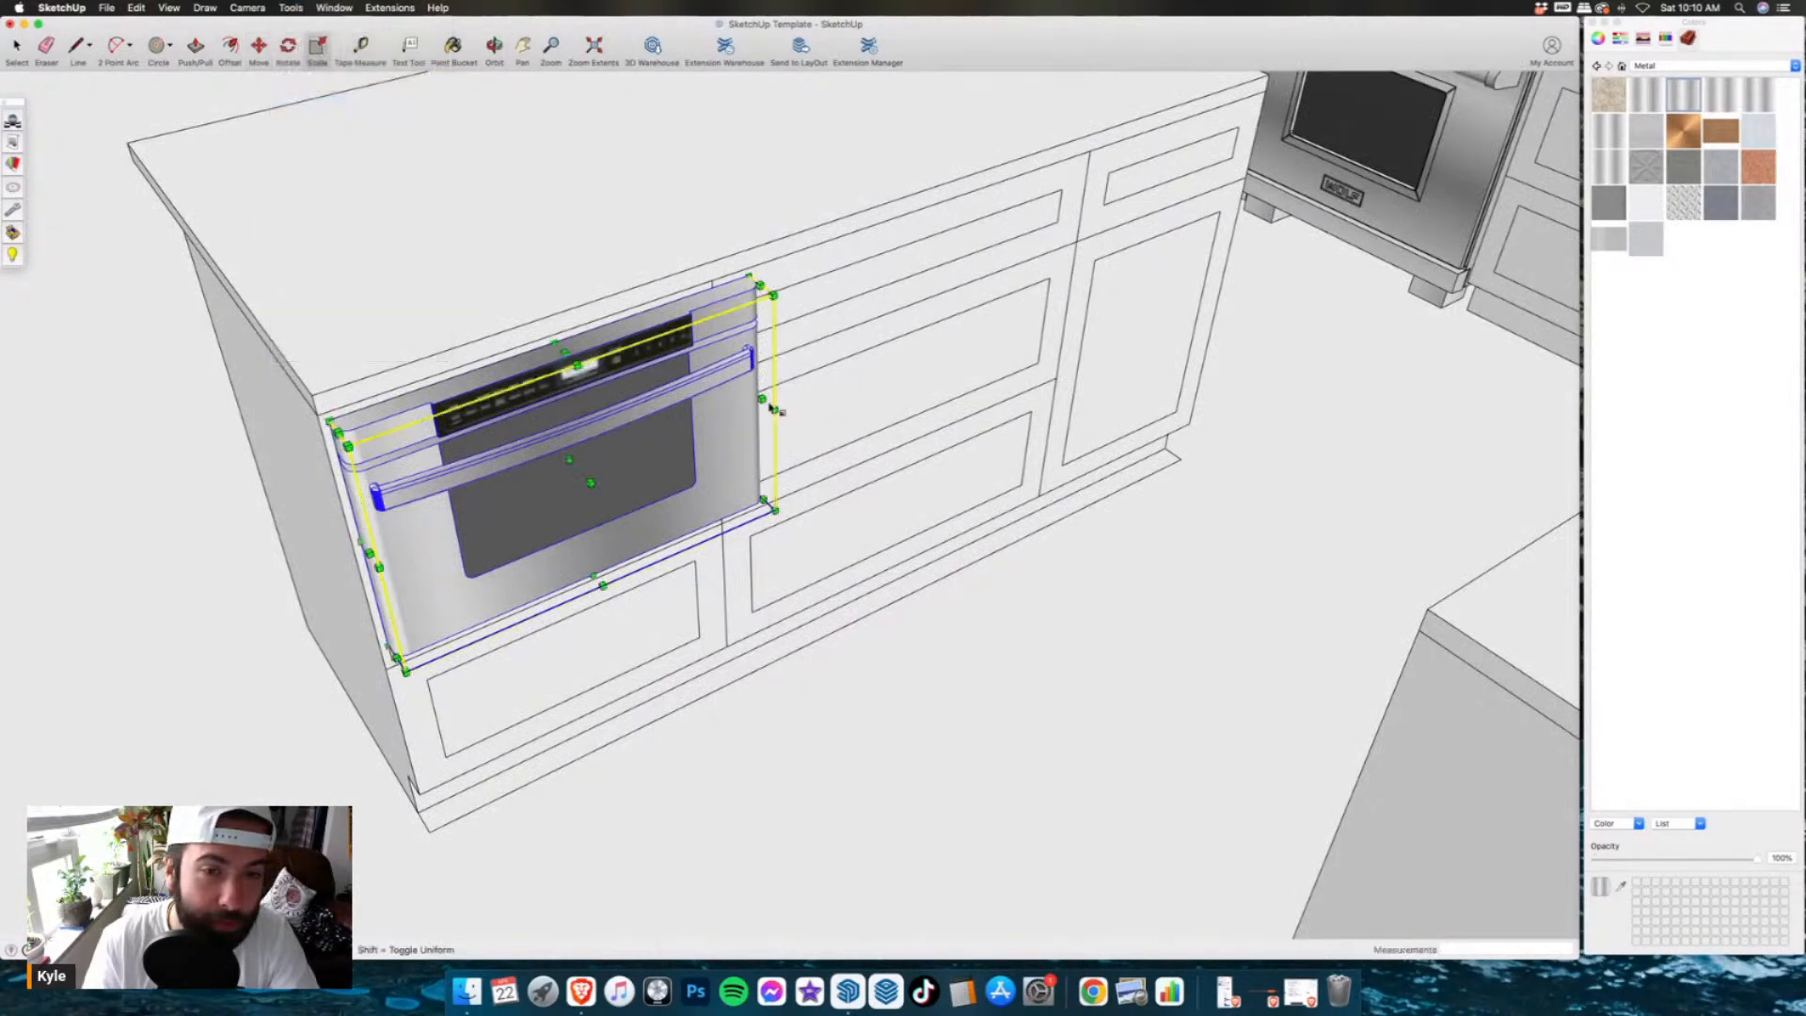
scroll(769, 395, "up", 8)
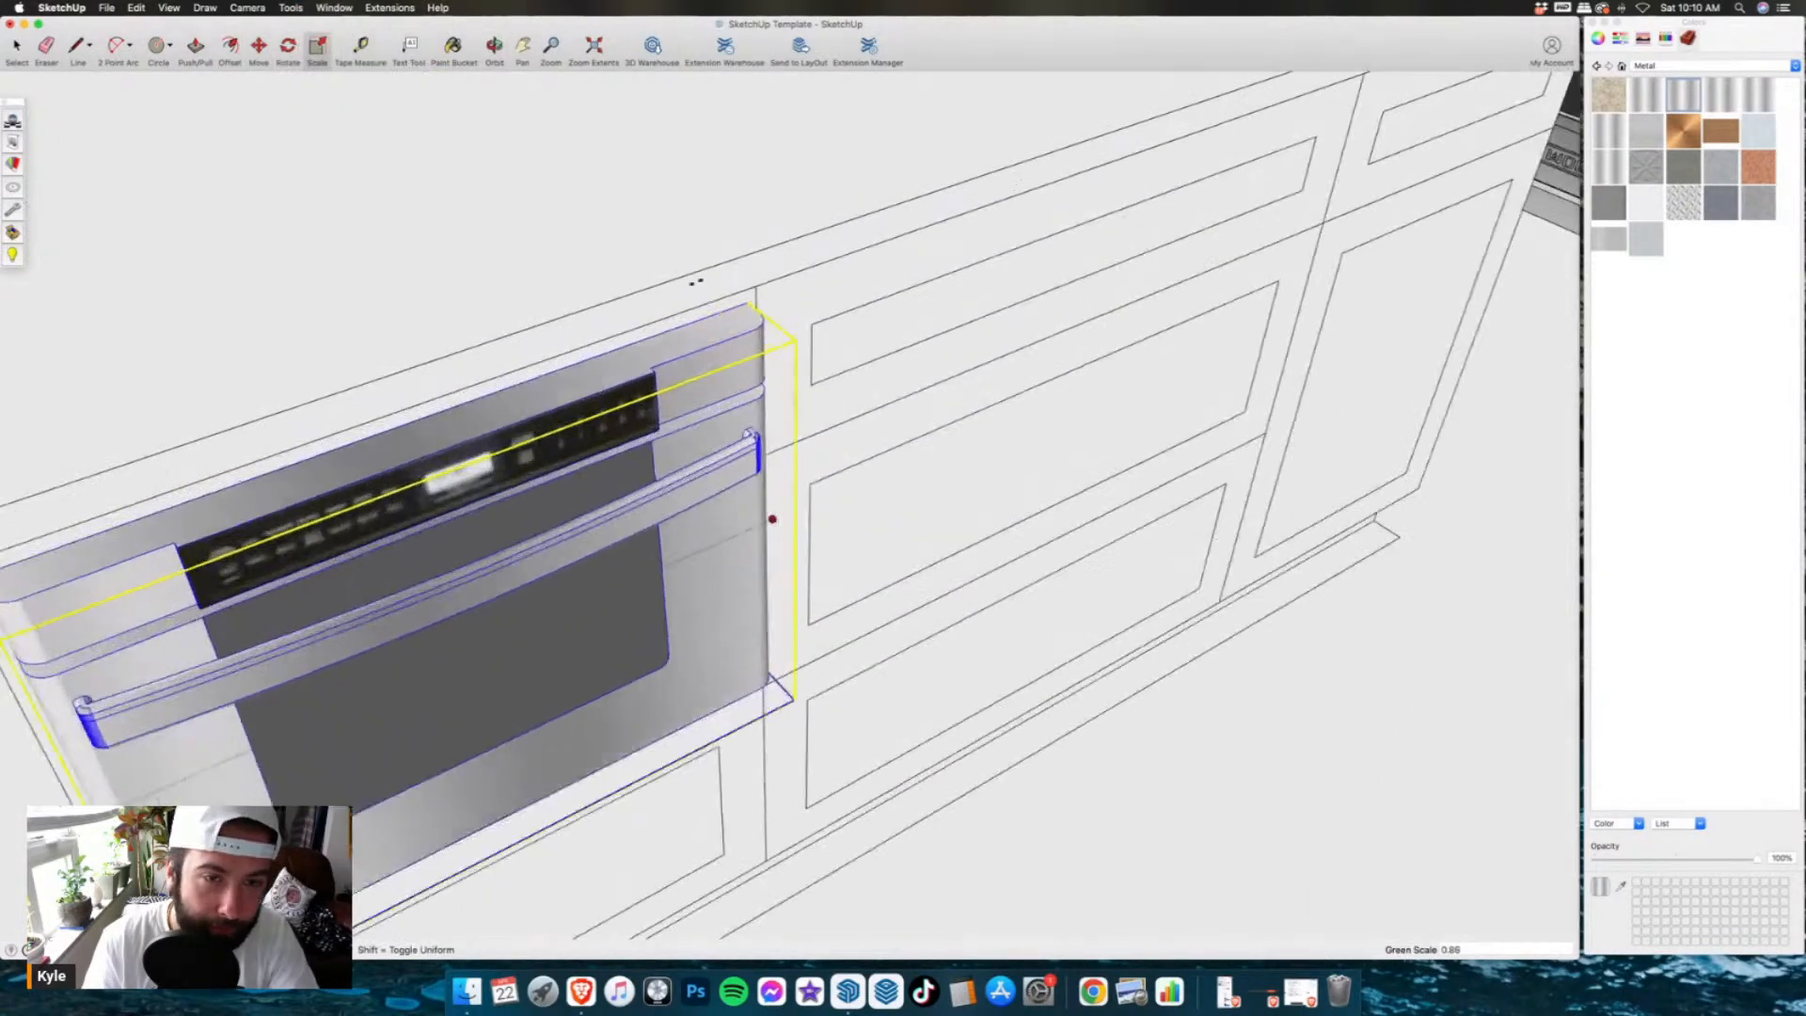
left_click_drag(817, 337, 837, 320)
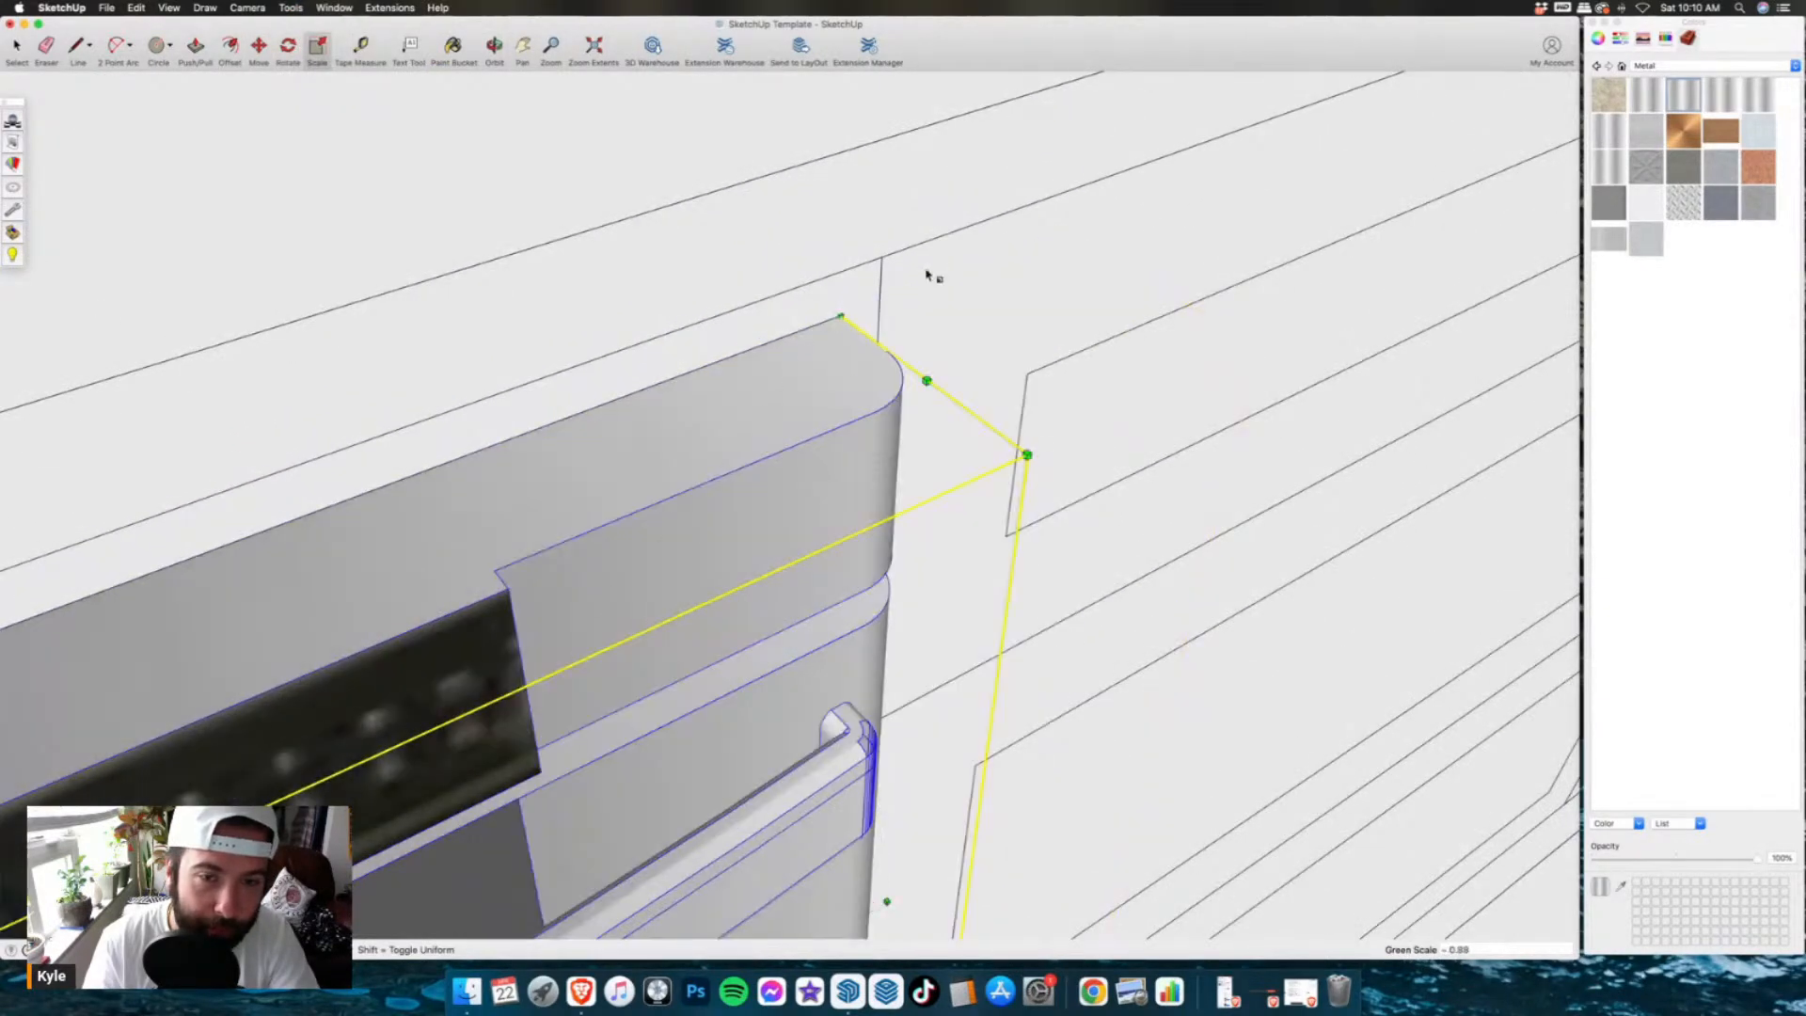
- Scale the microwave front vertically from its bottom edge to fill the height of its cabinet opening
scroll(926, 275, "down", 10)
scroll(797, 368, "up", 8)
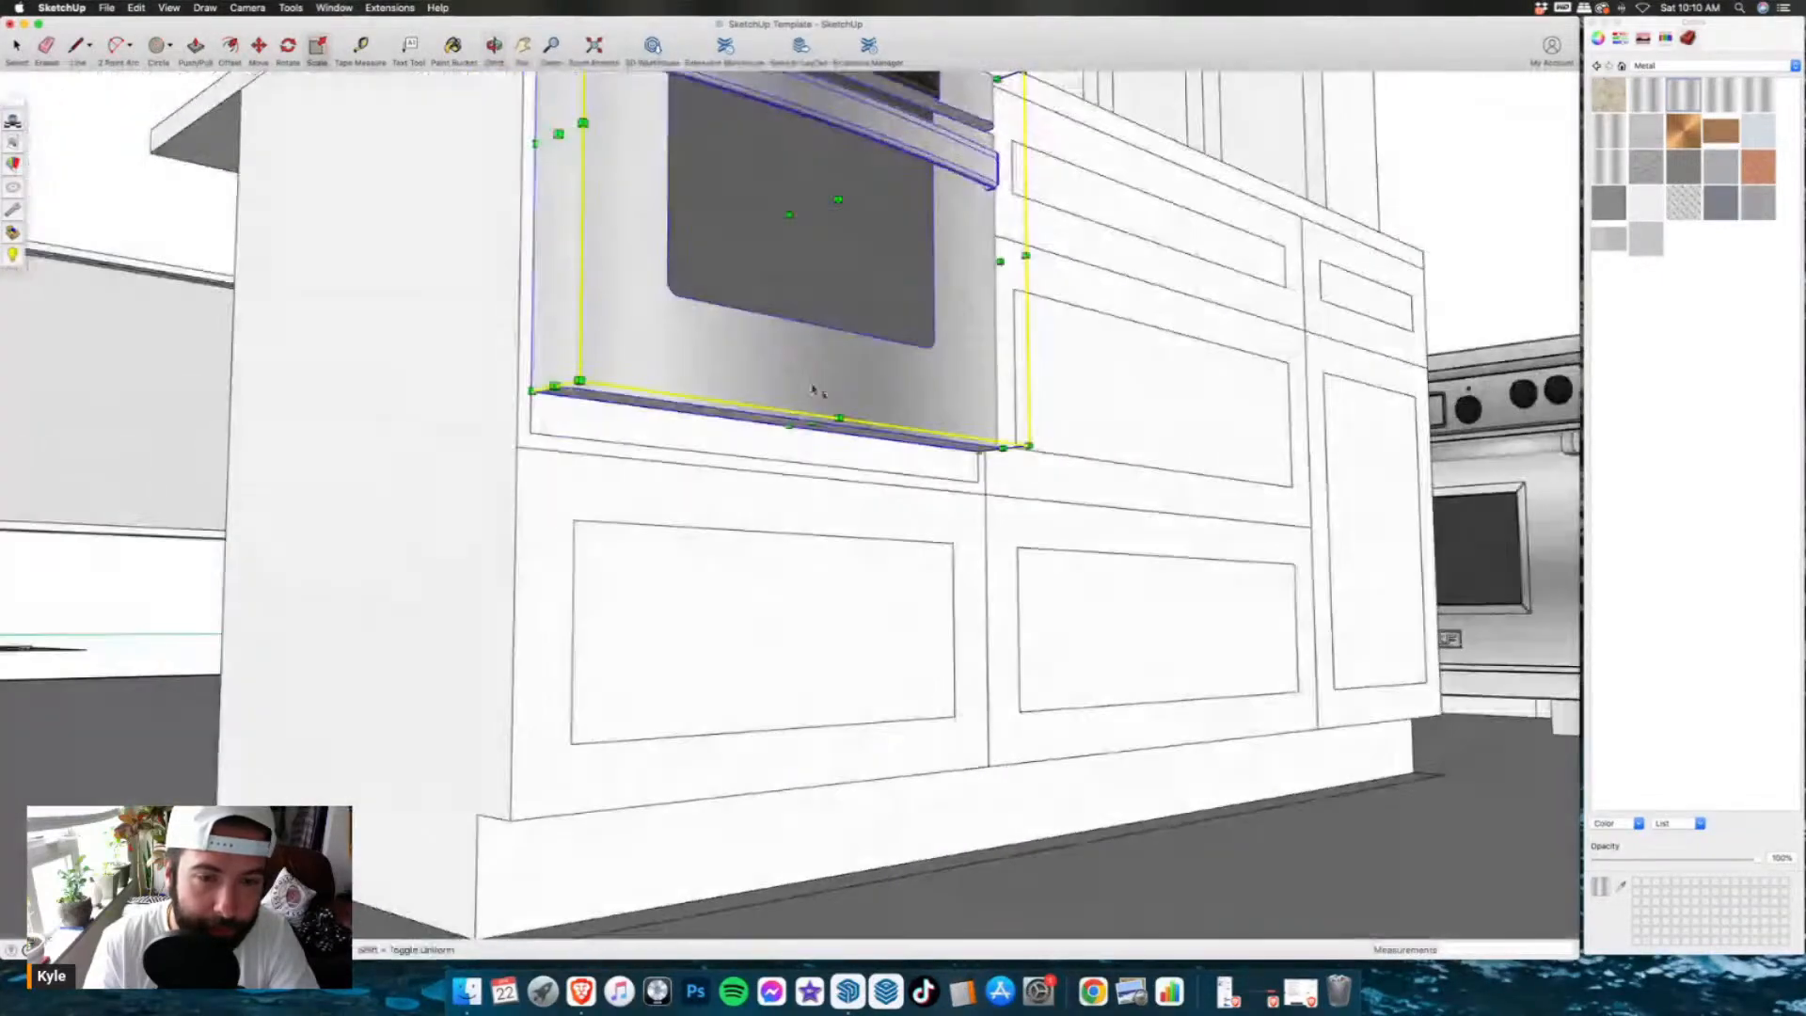
scroll(802, 411, "up", 3)
left_click_drag(806, 429, 335, 449)
middle_click_drag(528, 359, 535, 677)
scroll(674, 544, "down", 7)
left_click(17, 51)
left_click(111, 113)
- Switch to the Brave browser and open hood.docx in the project's Dropbox folder to view the range hood reference
scroll(499, 469, "down", 3)
middle_click_drag(503, 471, 659, 564)
scroll(628, 508, "down", 3)
scroll(659, 565, "up", 3)
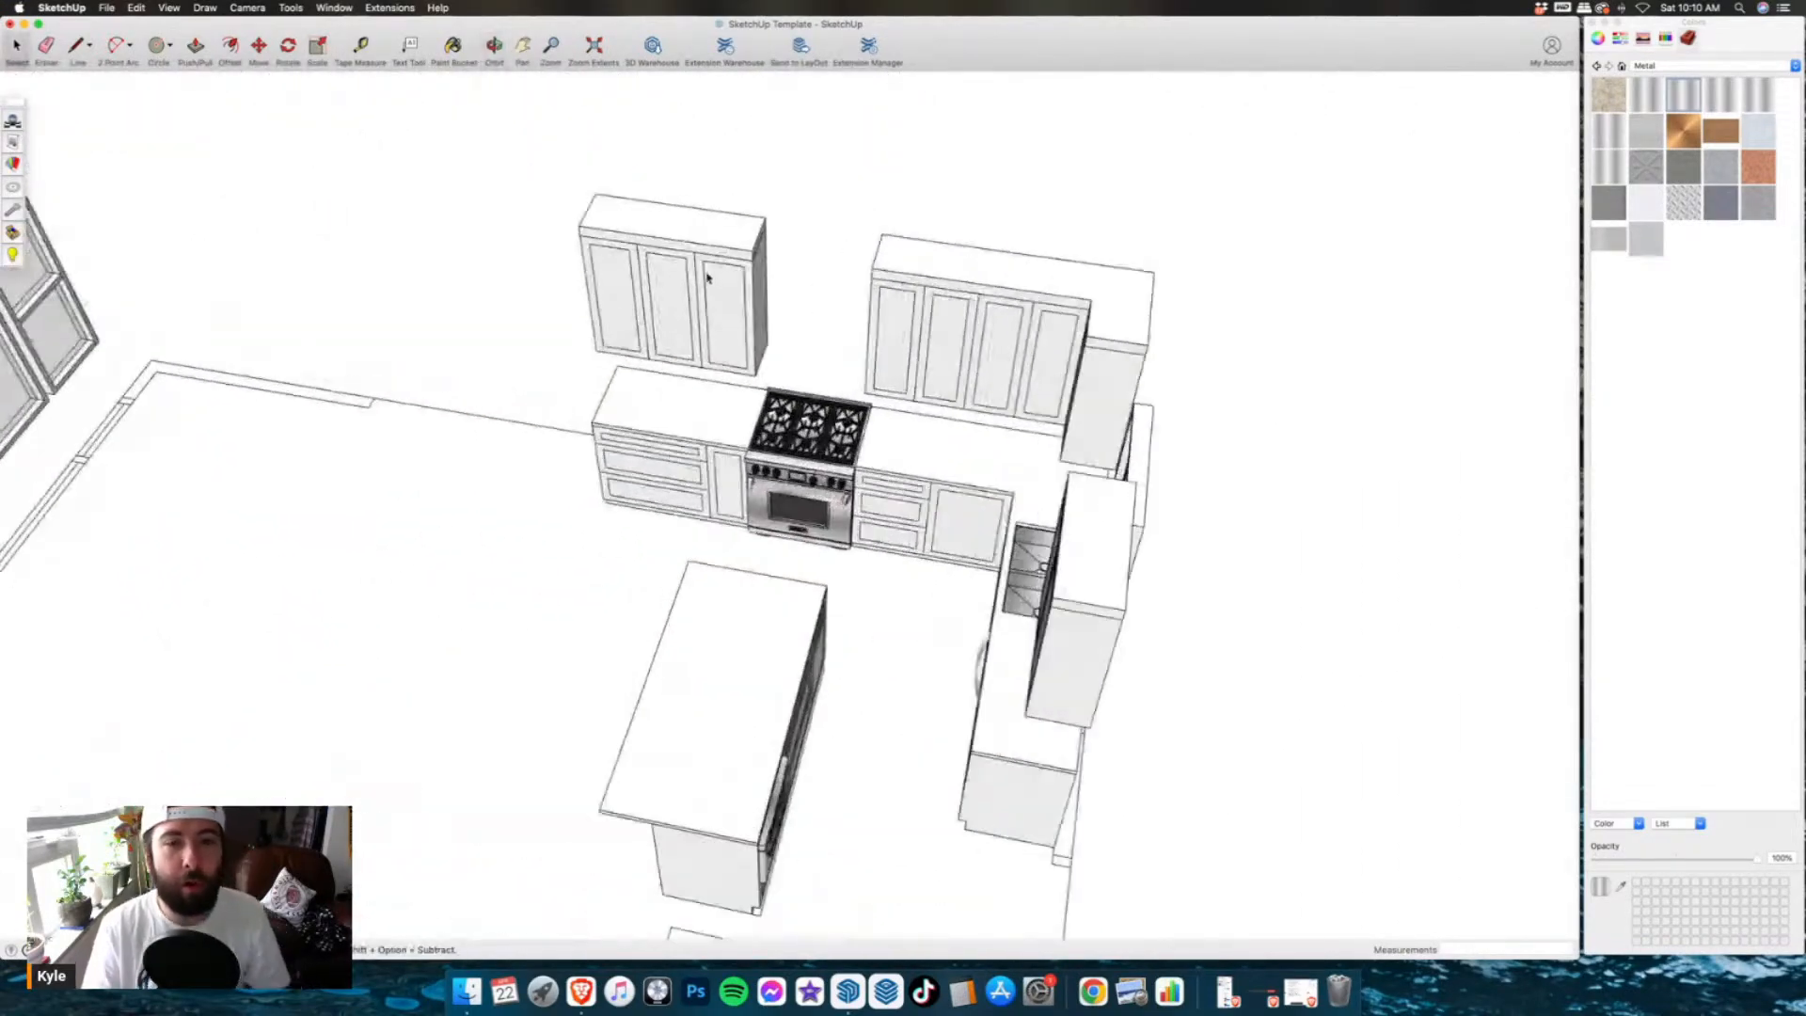
left_click(585, 988)
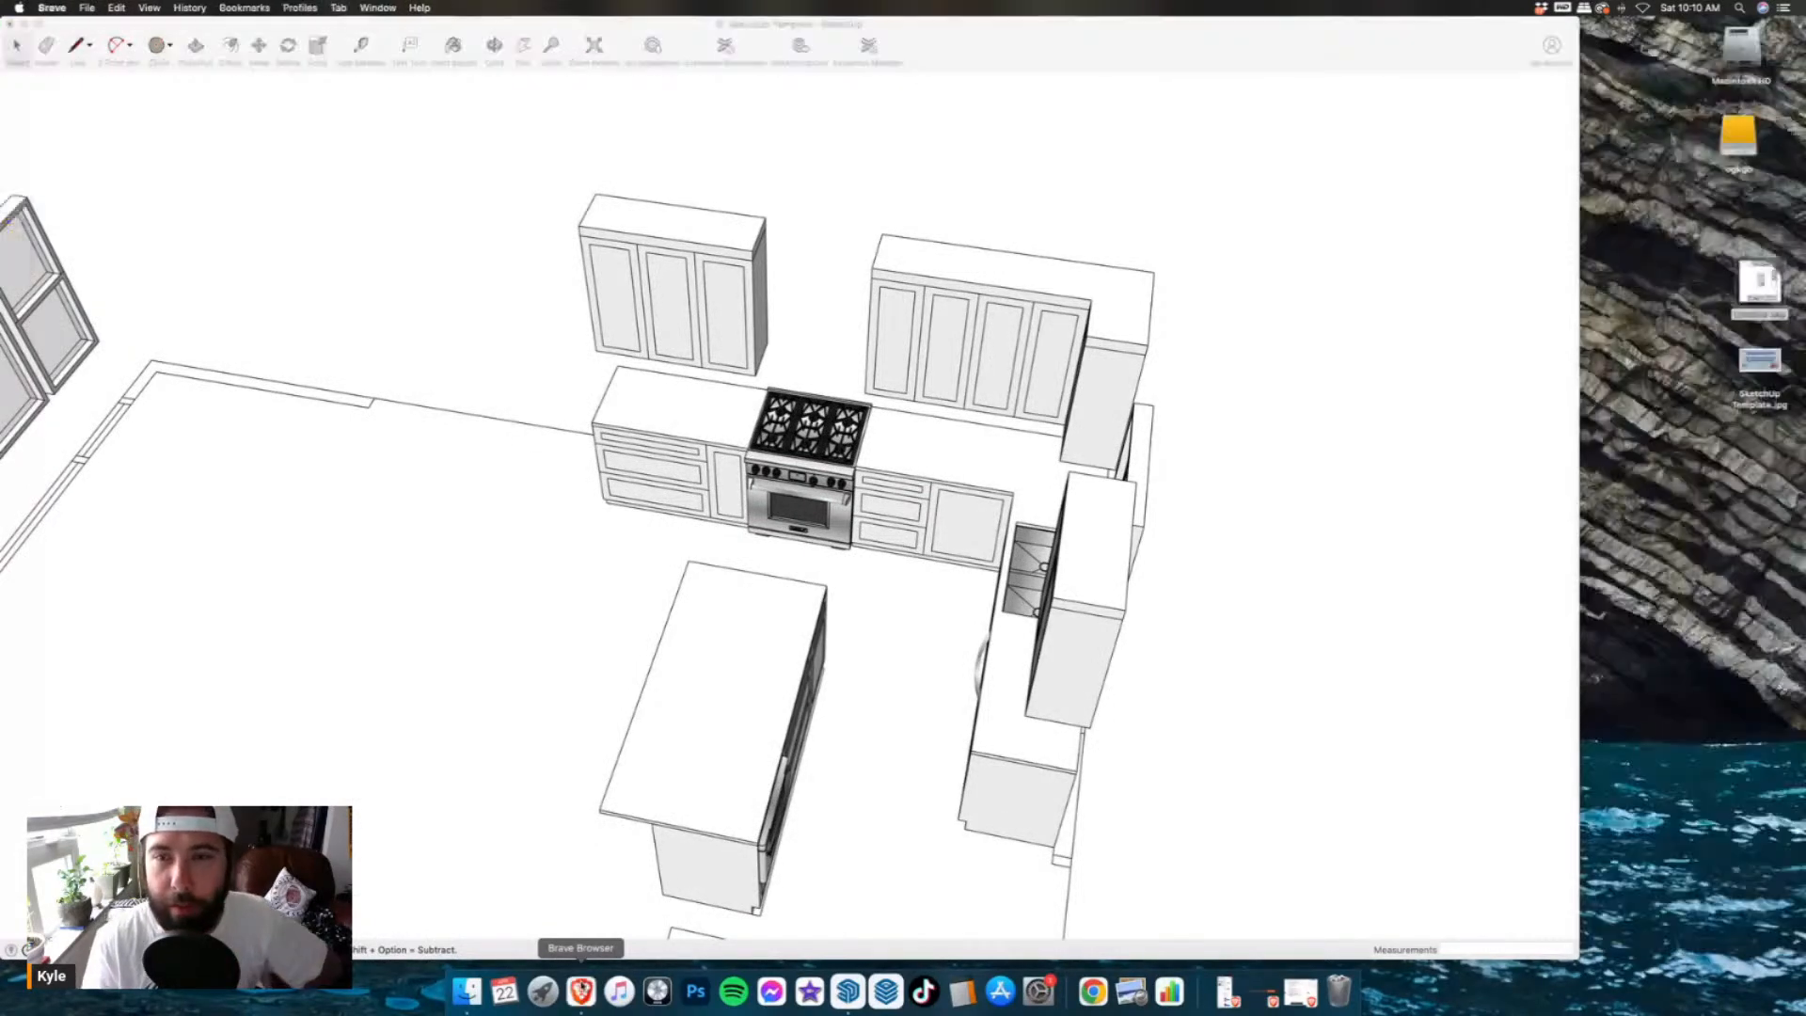
left_click(946, 34)
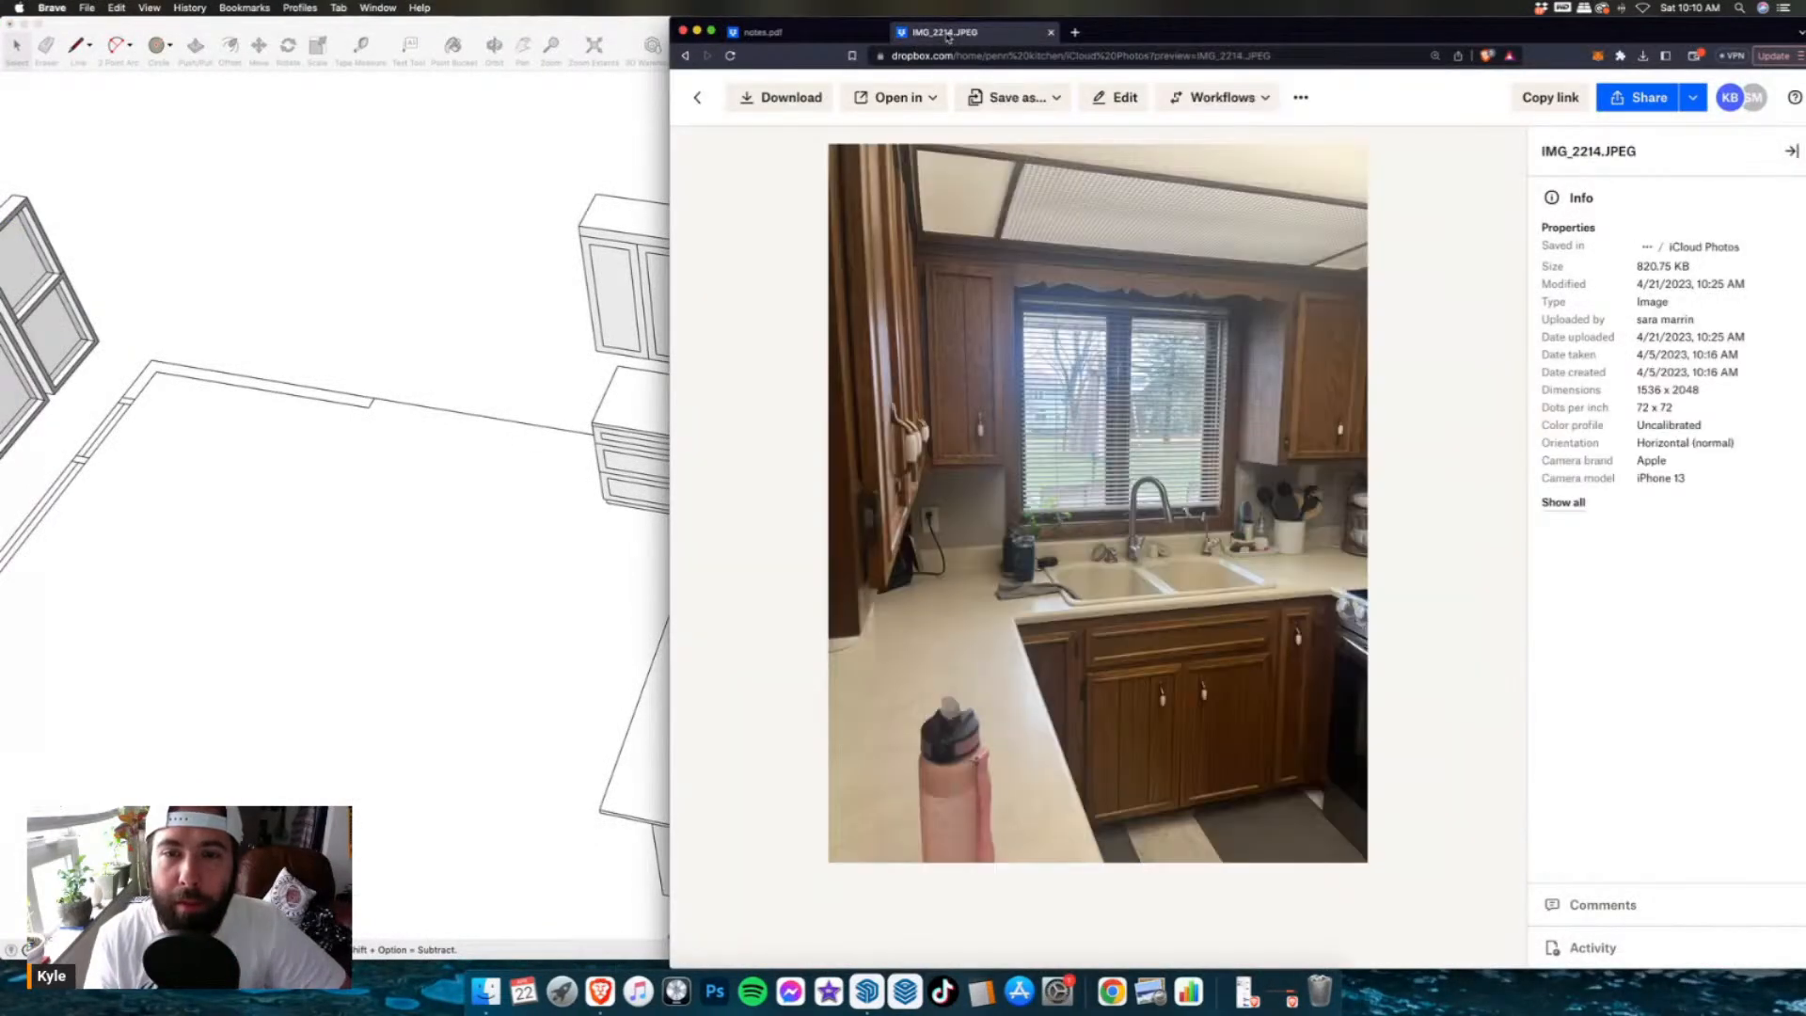
left_click(697, 98)
left_click(1023, 186)
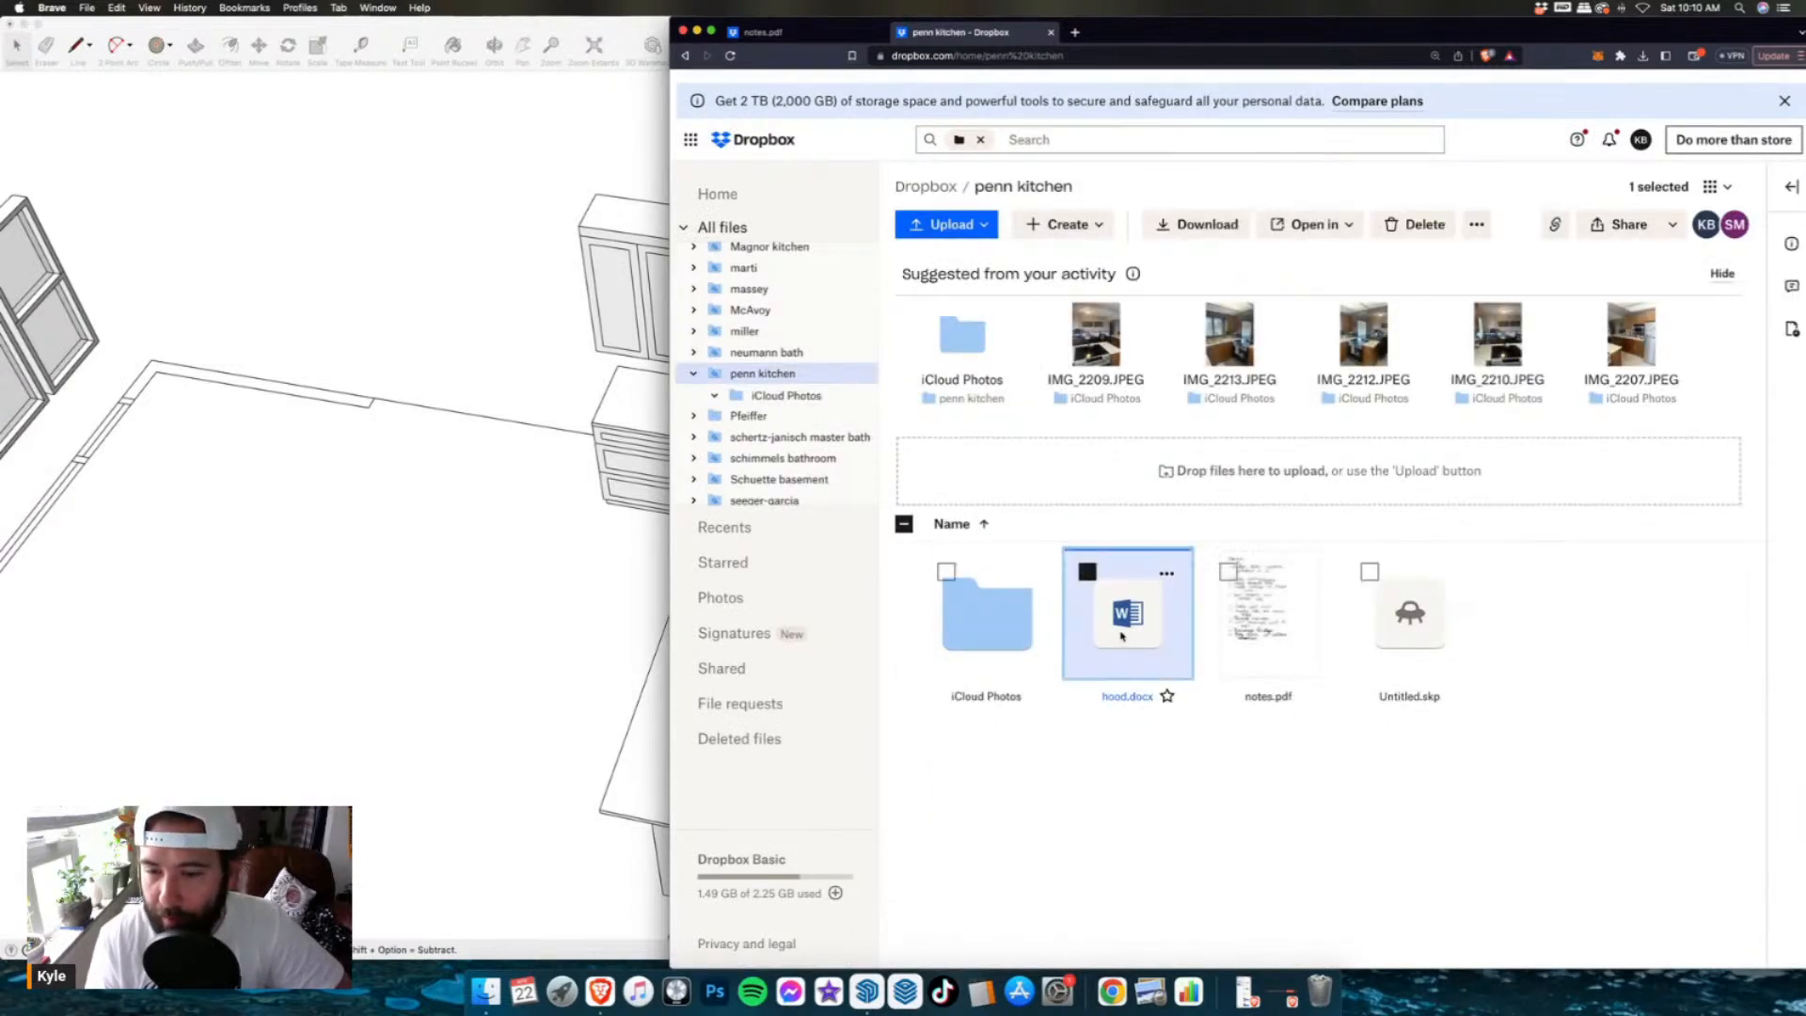
left_click(1126, 616)
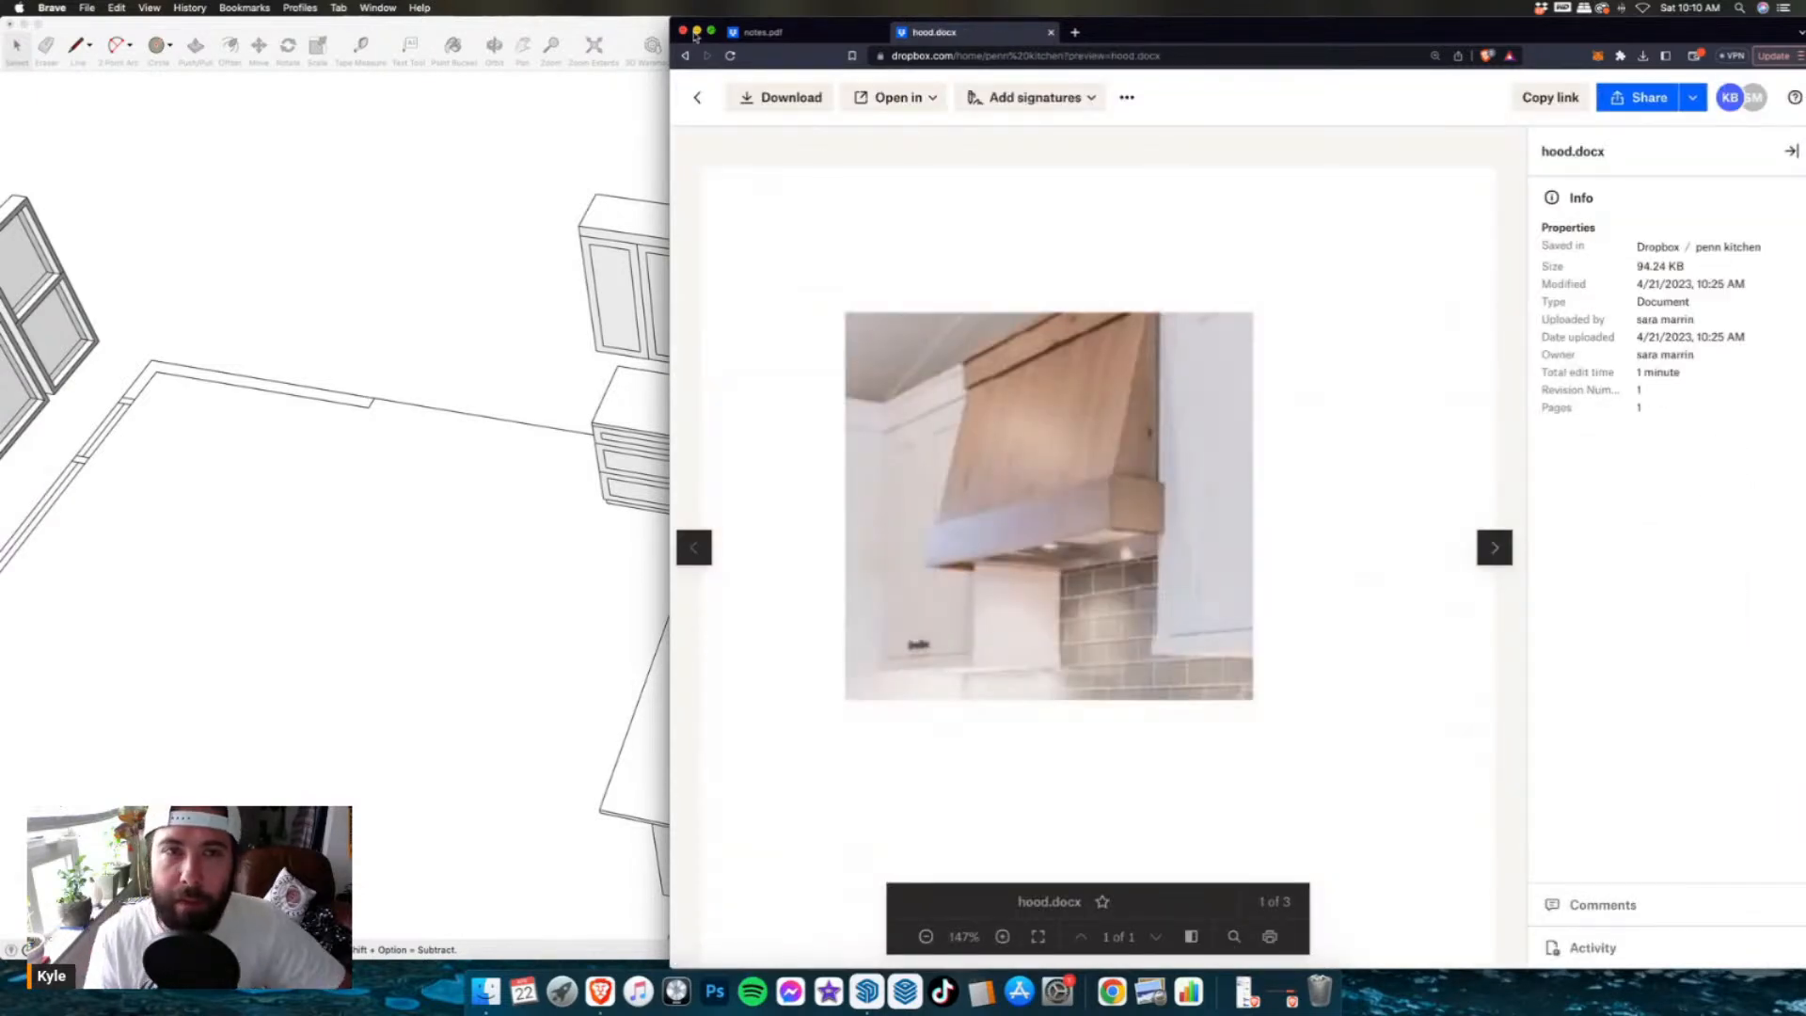
- Narrow the browser and SketchUp windows to sit side by side, and dismiss the materials palette covering the hood photo
left_click_drag(673, 20, 1157, 37)
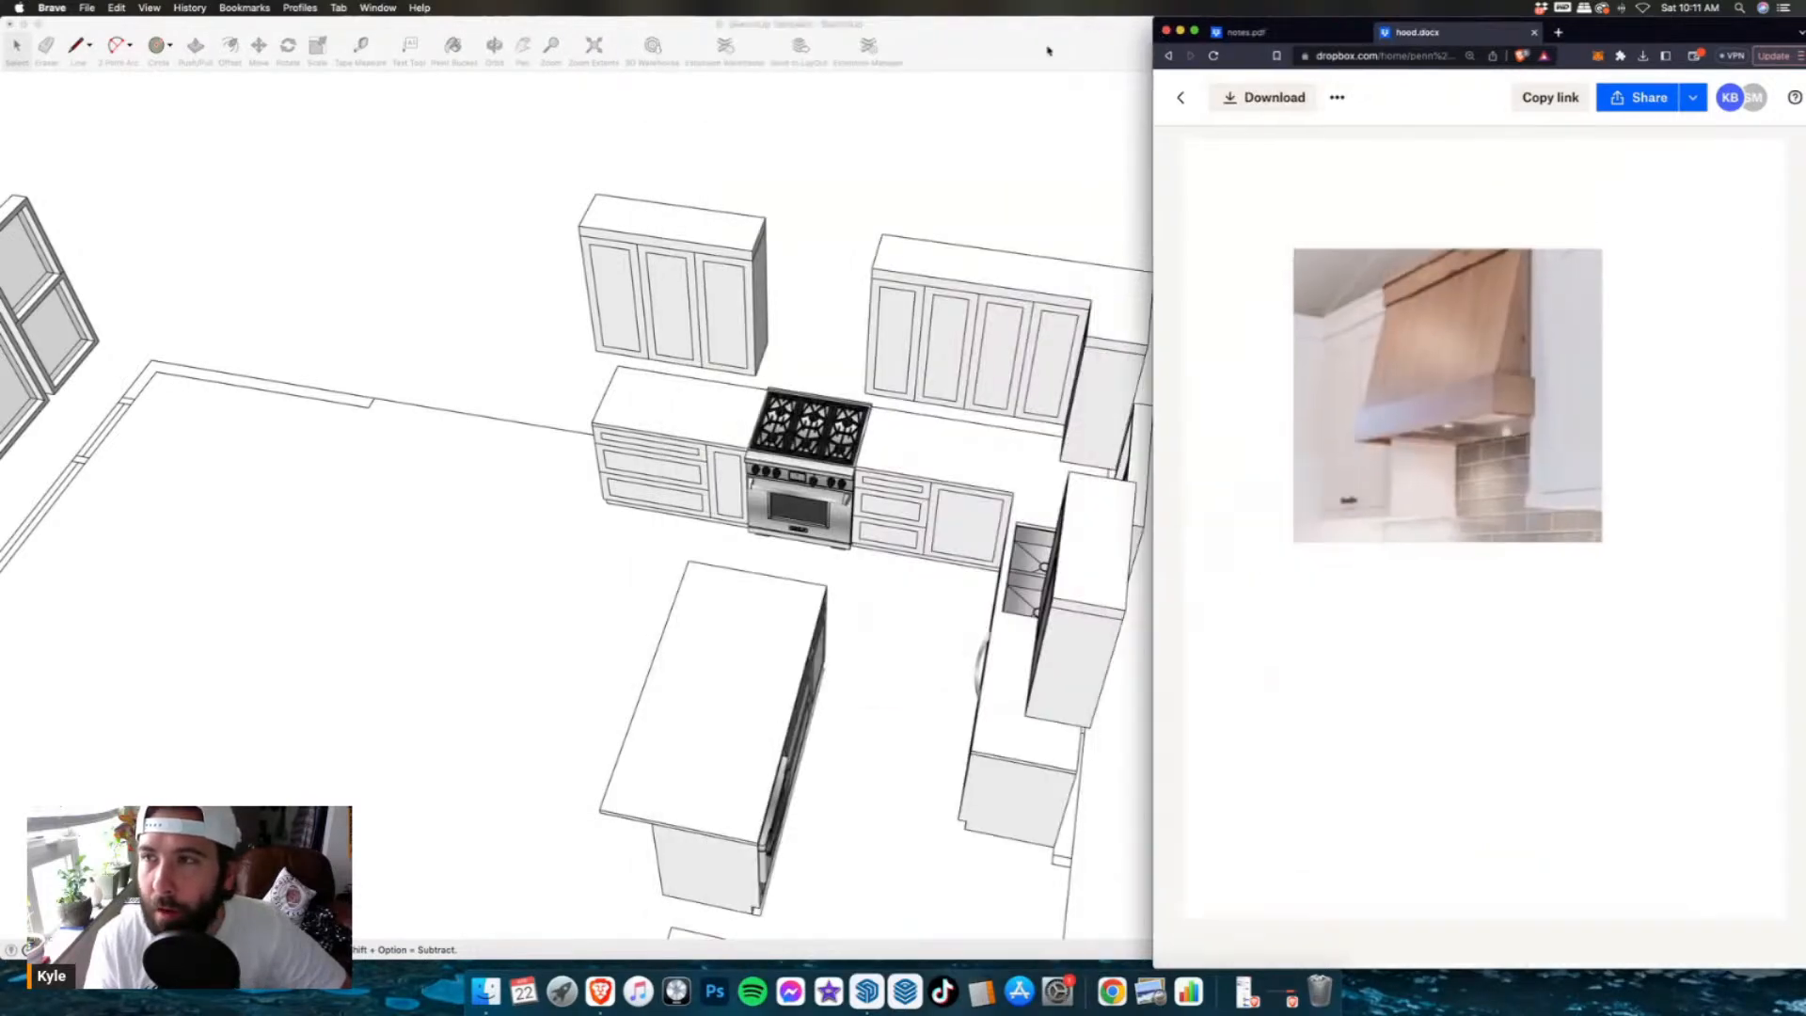
left_click(1048, 50)
mouse_move(1590, 21)
left_mouse_down()
mouse_move(1198, 4)
mouse_move(1259, 4)
left_mouse_up()
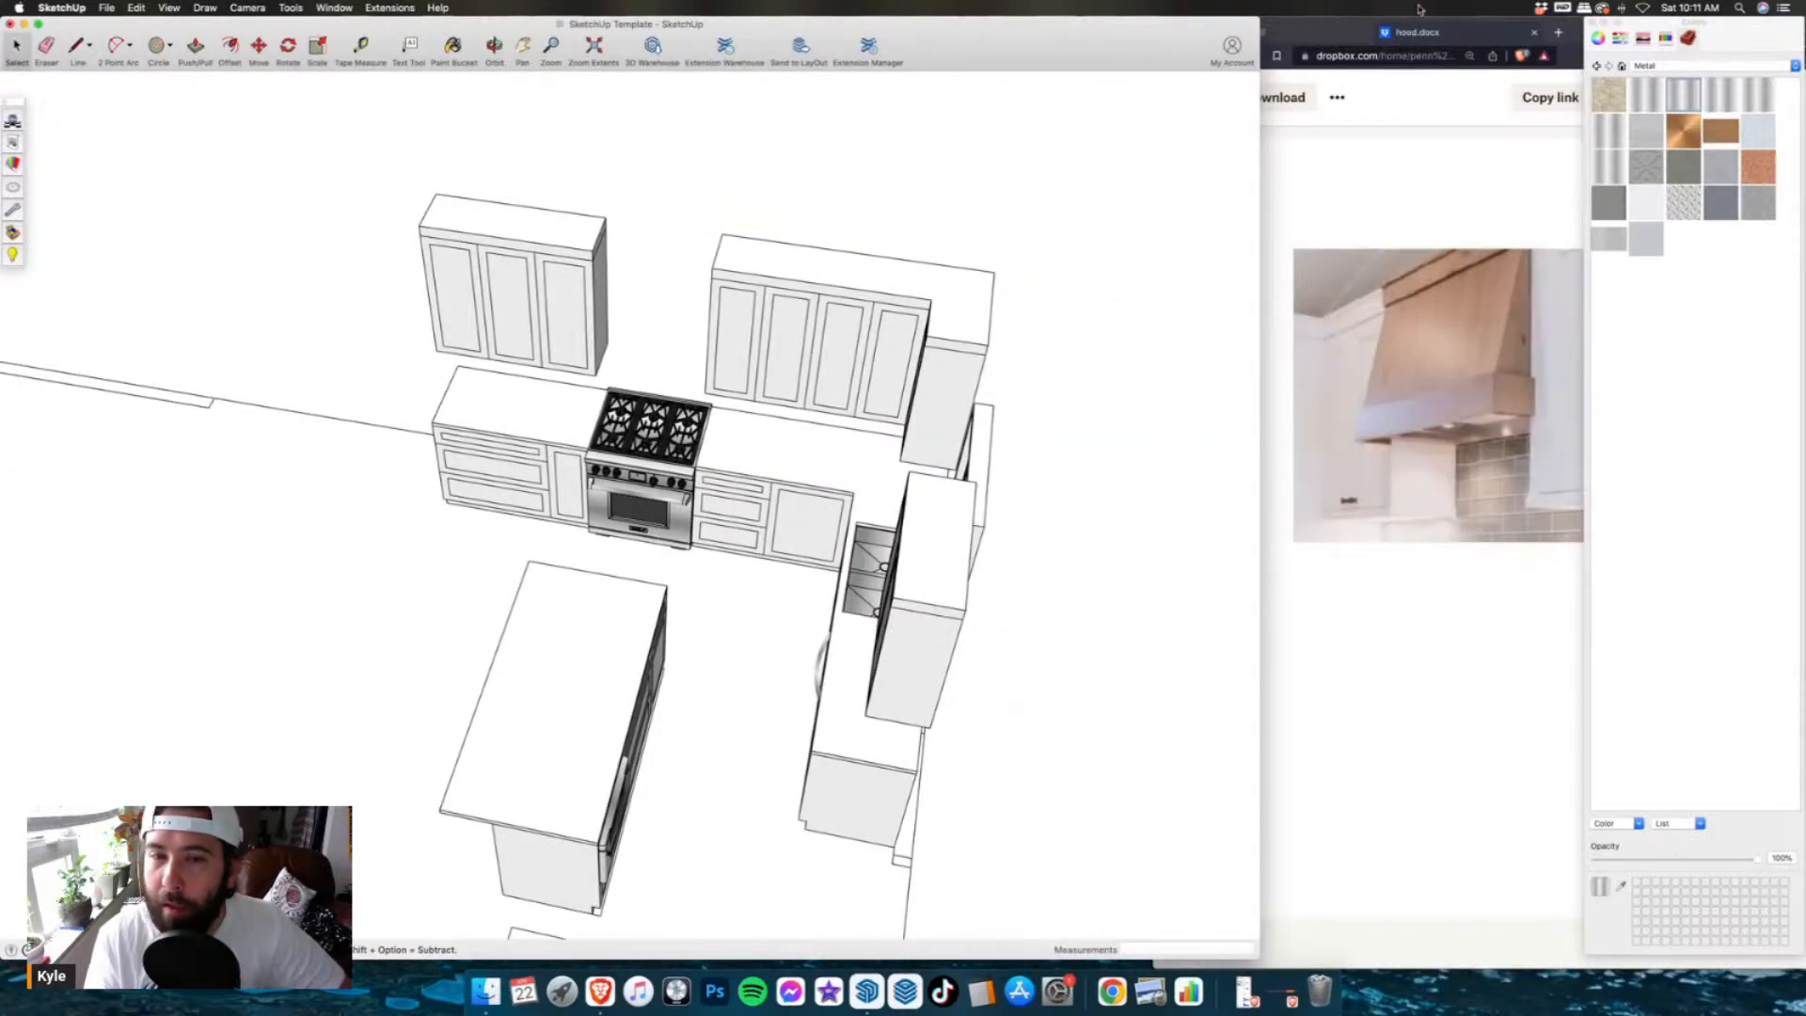
left_click(1592, 22)
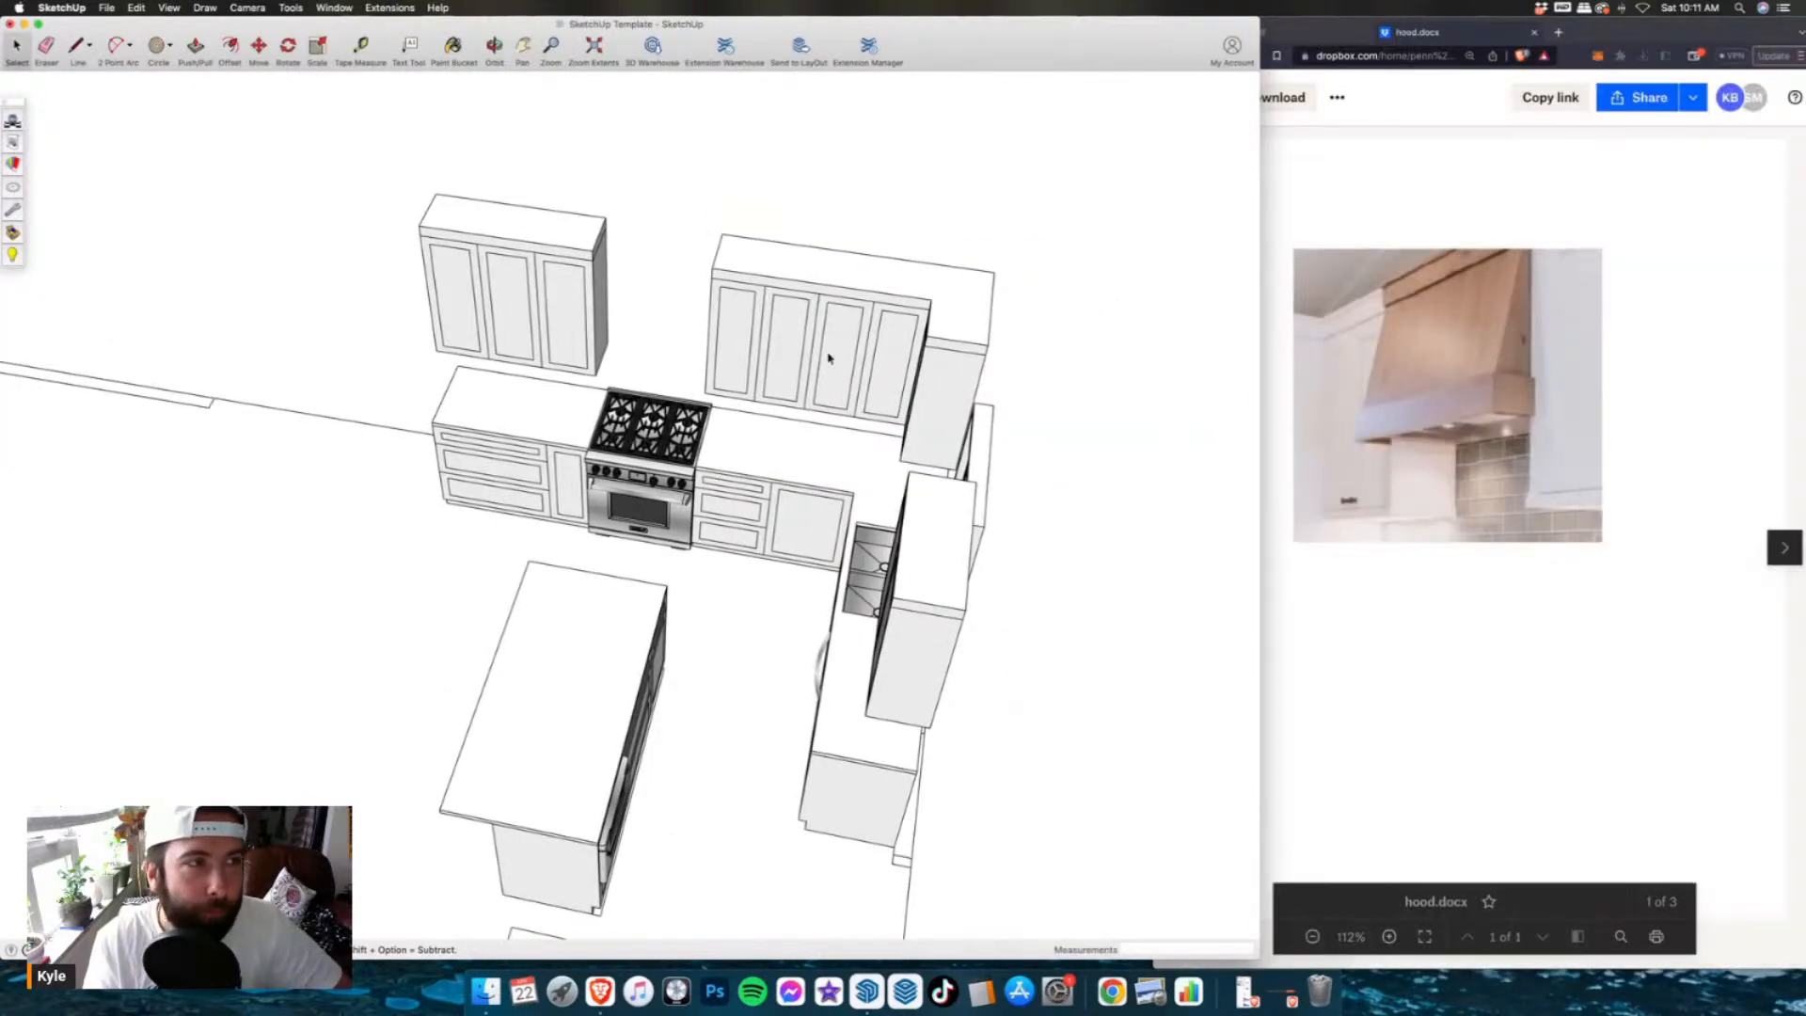
- Draw a rectangle covering the side of the wall cabinets by the range and extrude it across the gap to the neighbouring cabinets
scroll(785, 278, "up", 3)
scroll(785, 278, "up", 2)
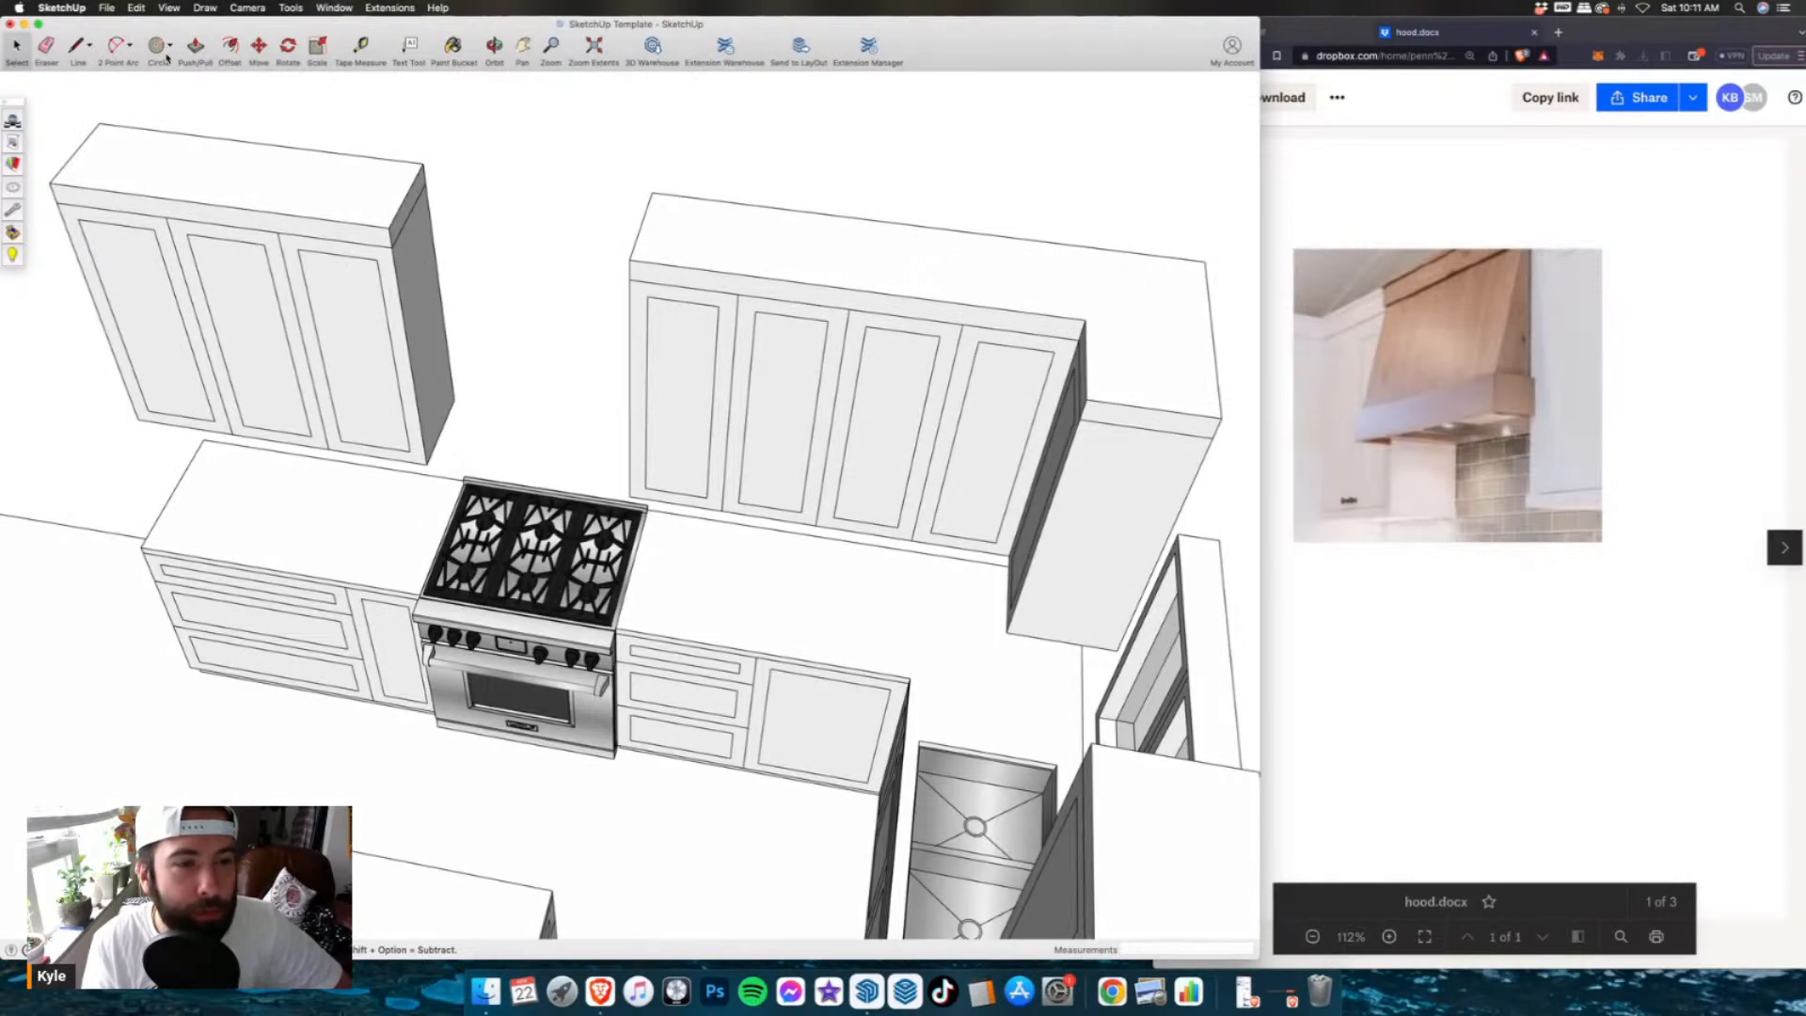
left_click(166, 58)
left_click(193, 71)
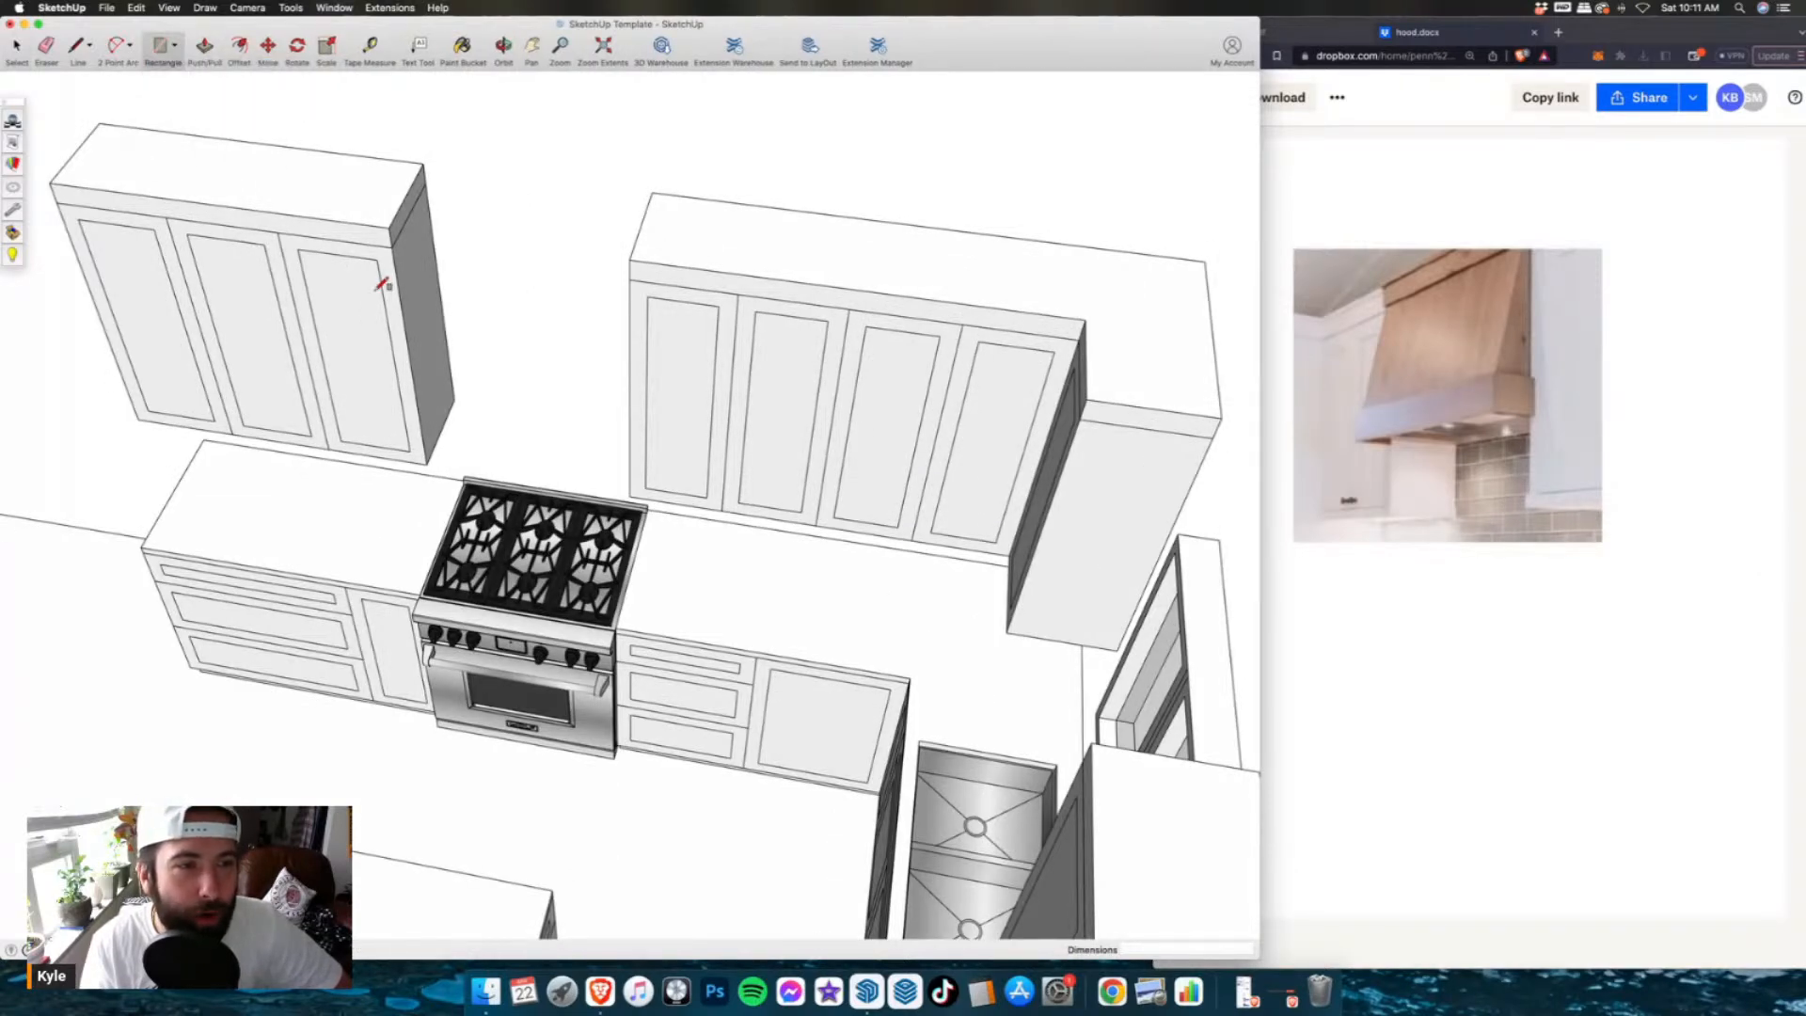
left_click(455, 400)
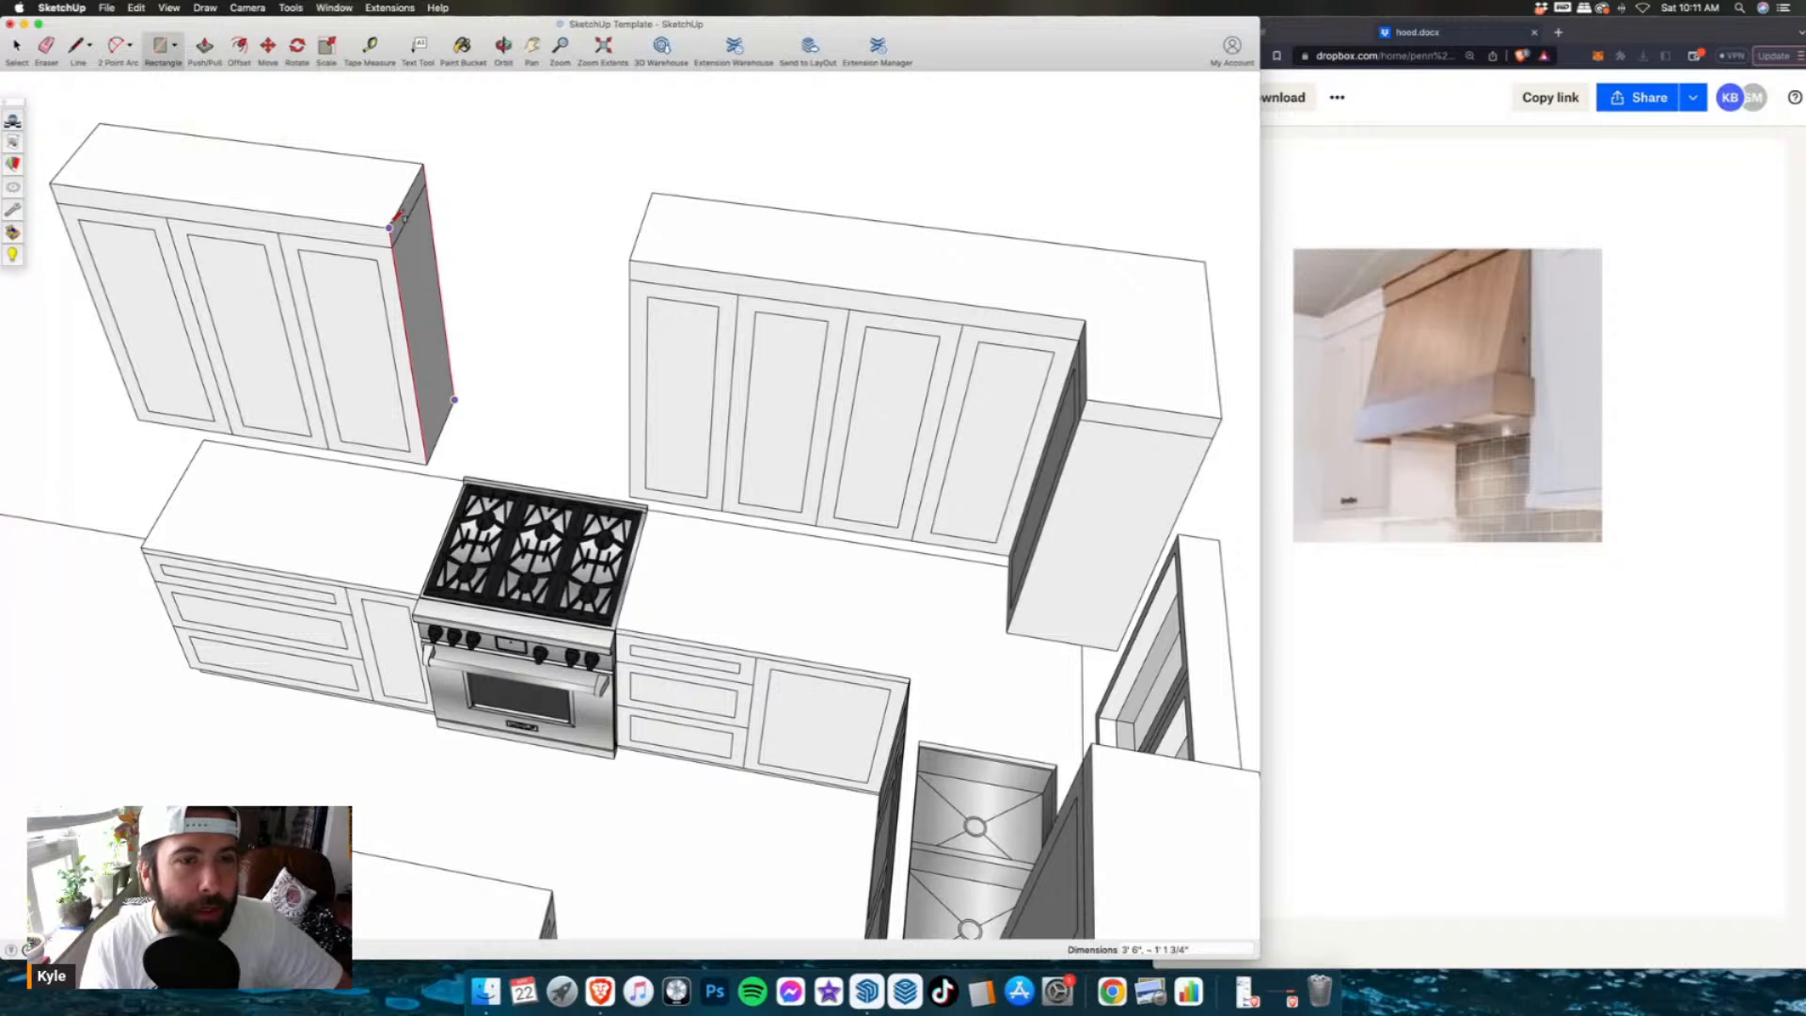
left_click(391, 227)
key("p")
left_click(421, 216)
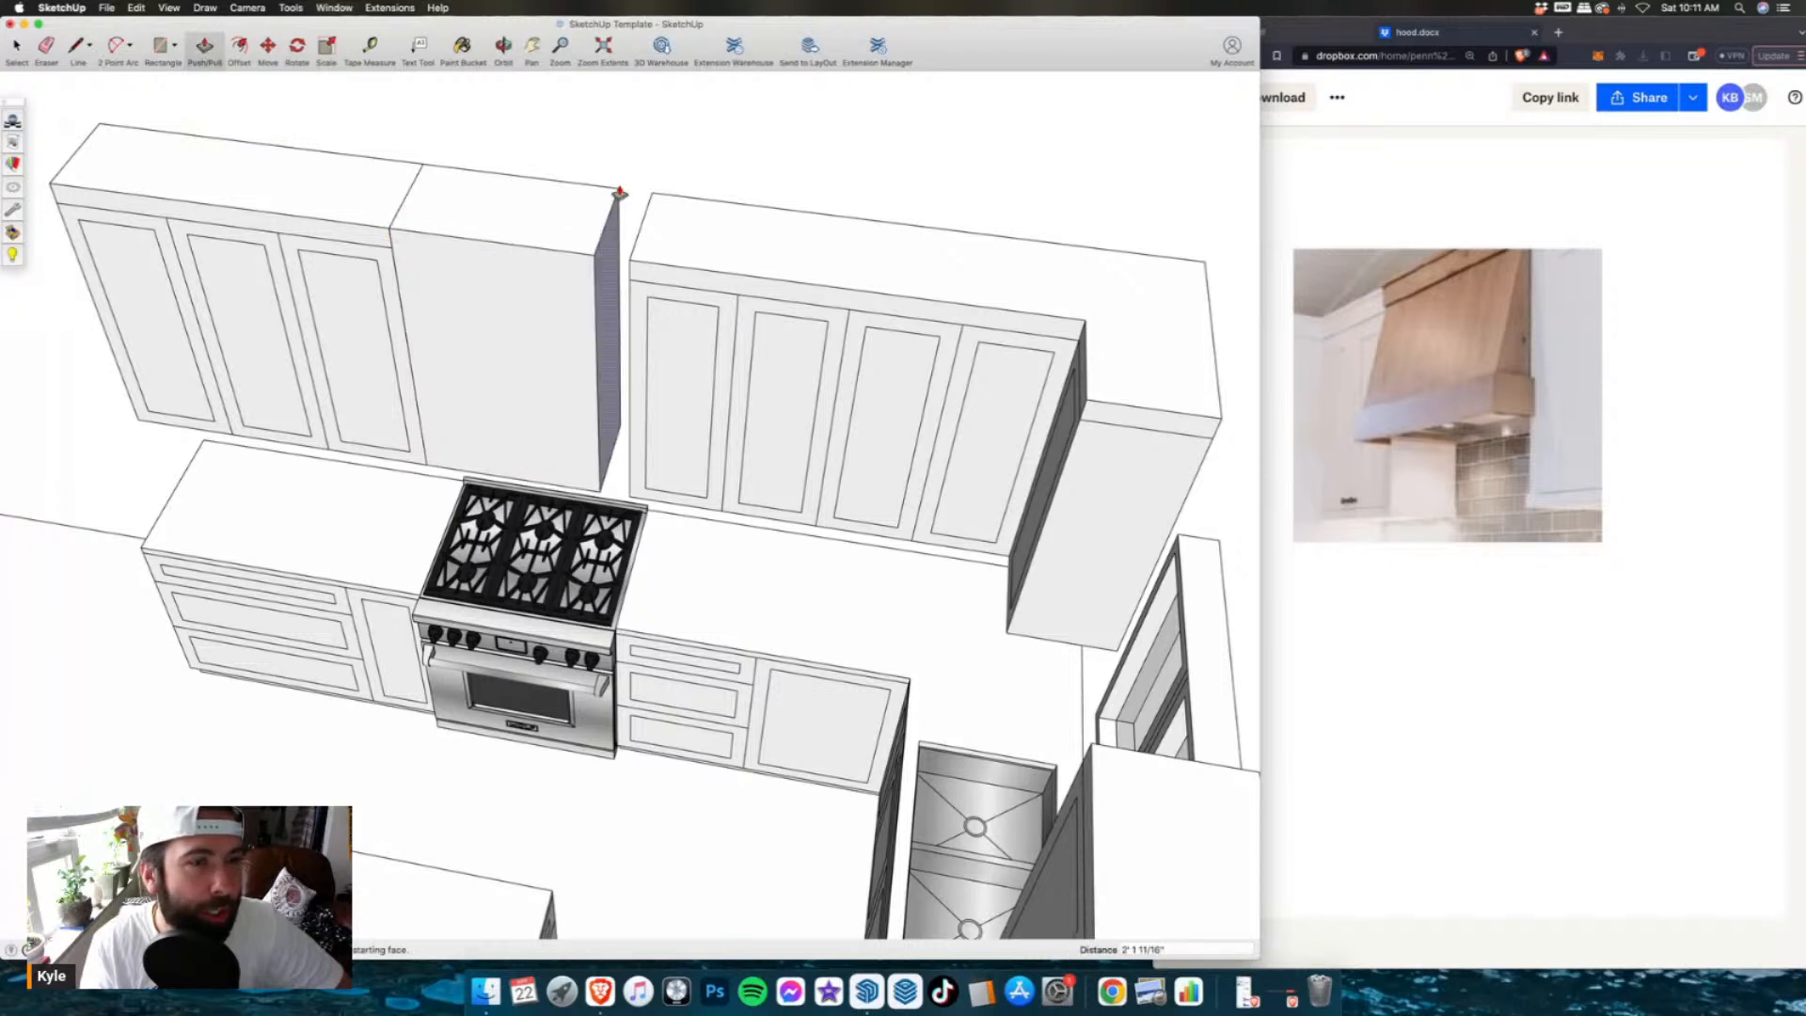
left_click(651, 194)
- Select the whole new block between the wall cabinets and make it a group
key("space")
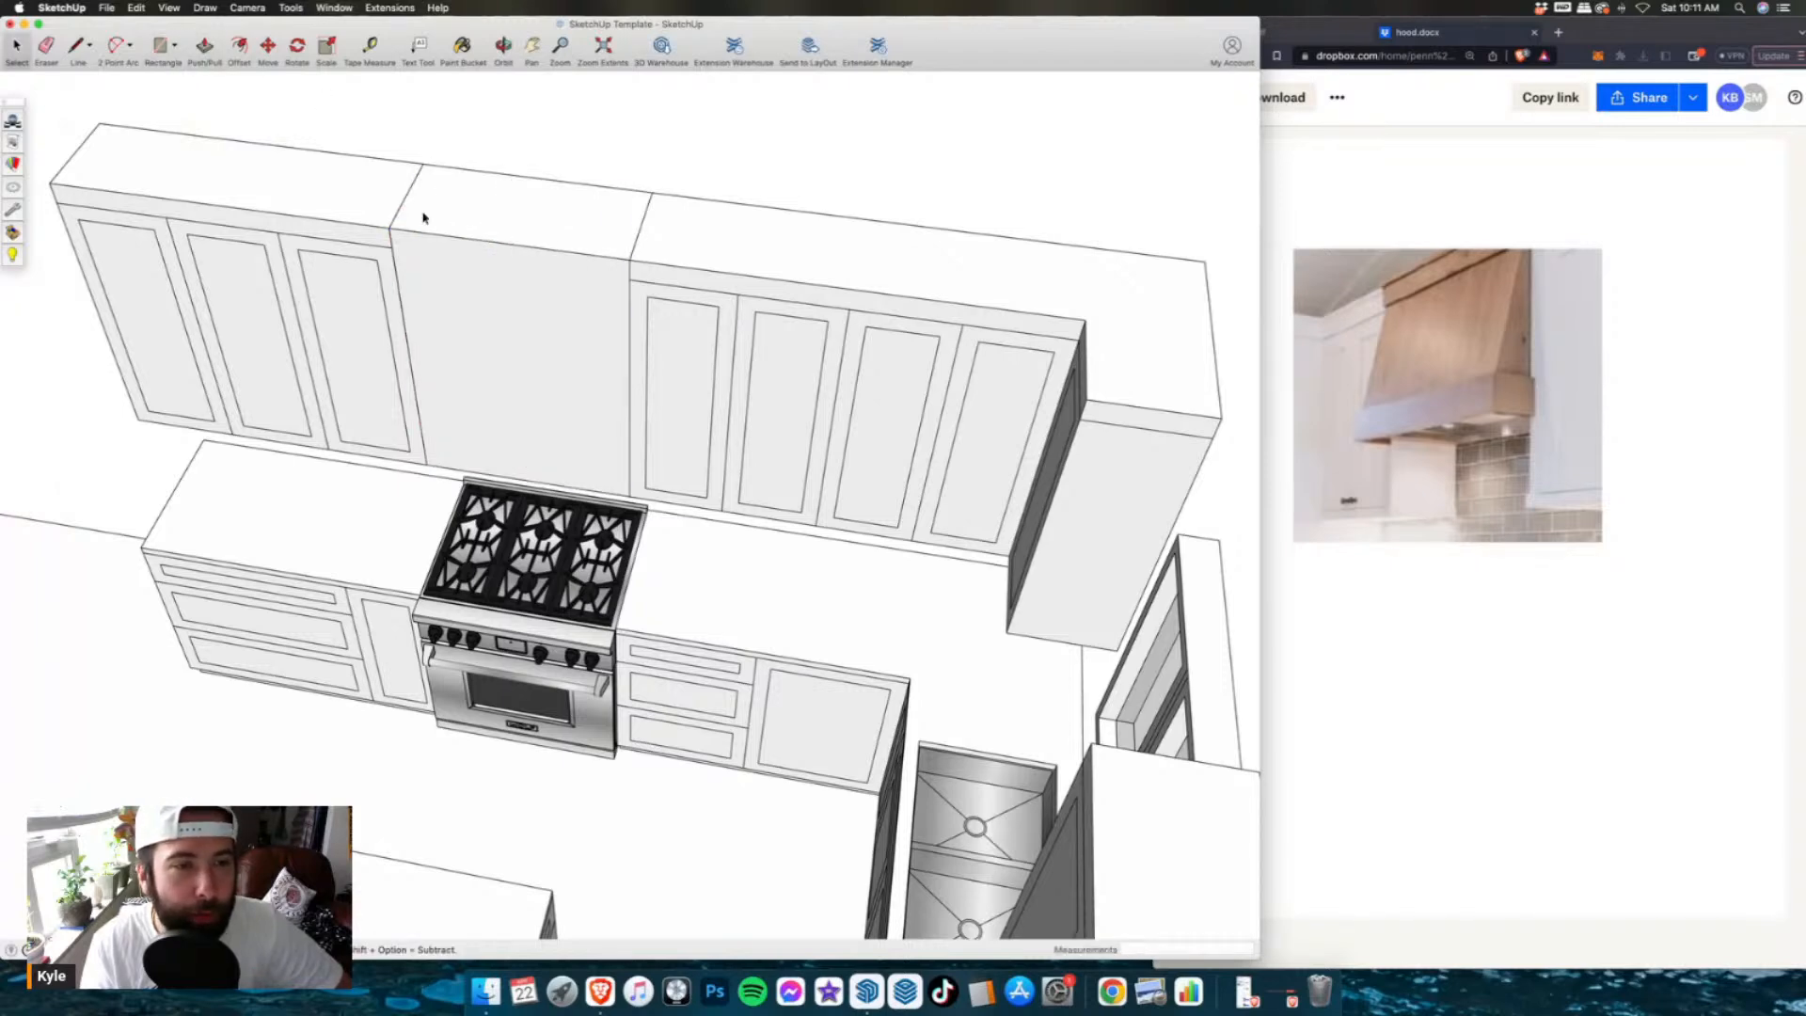
triple_click(426, 218)
right_click(429, 220)
left_click(495, 325)
middle_click_drag(496, 325, 488, 460)
scroll(488, 460, "up", 2)
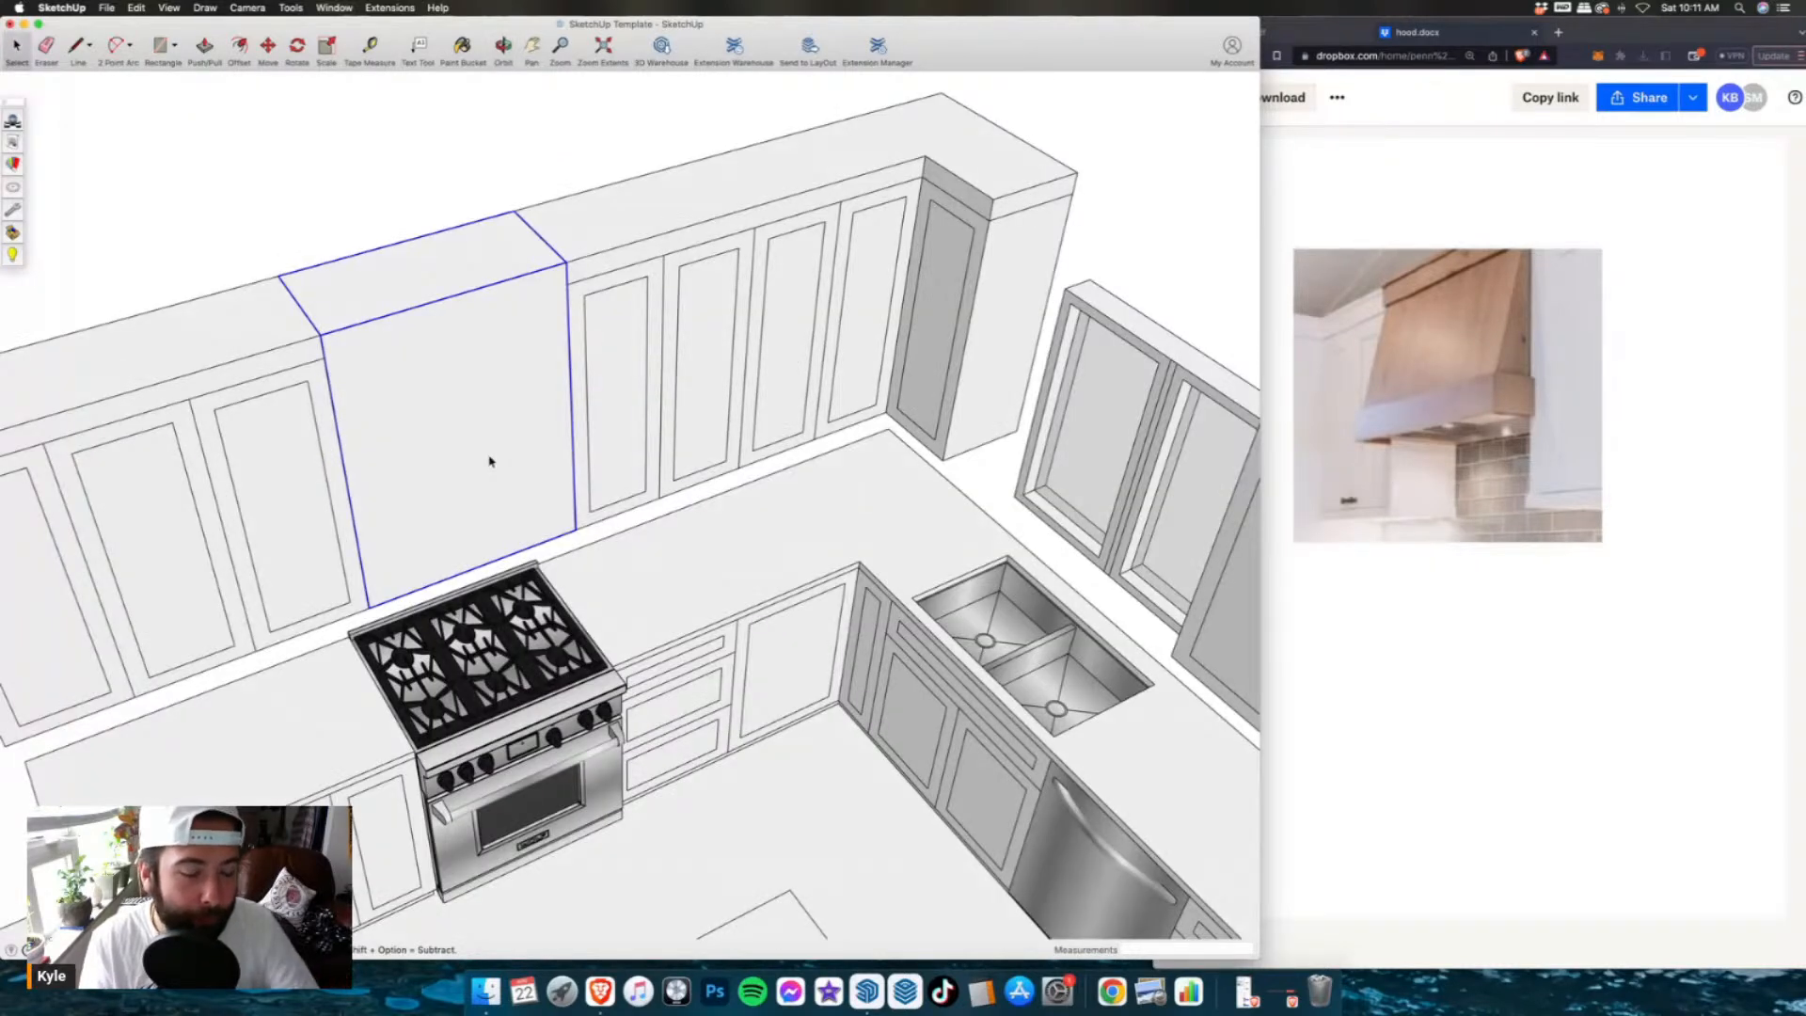
- Hide the range beneath the new hood block
double_click(488, 461)
scroll(488, 460, "up", 1)
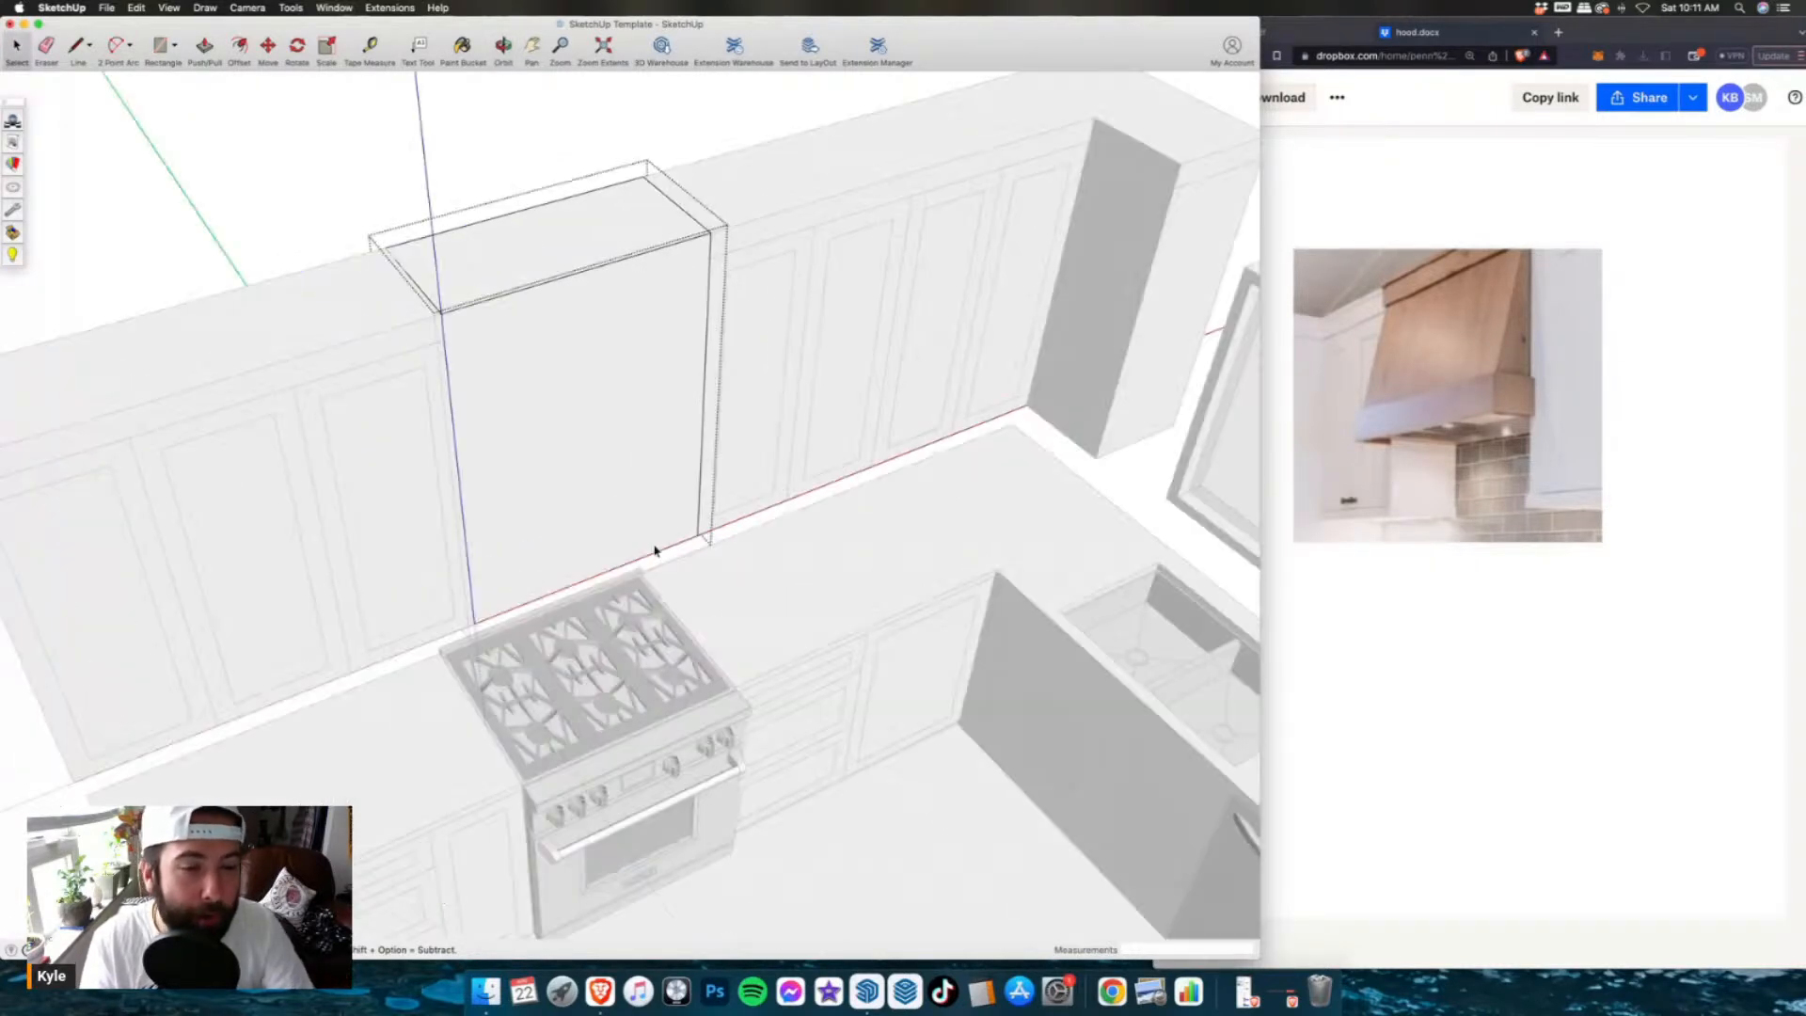
right_click(638, 590)
left_click(637, 597)
- Open the hood block group for editing and push its bottom face up 1 foot
double_click(574, 523)
mouse_move(574, 523)
middle_mouse_down()
mouse_move(613, 416)
mouse_move(703, 509)
middle_mouse_up()
left_click(663, 486)
key("p")
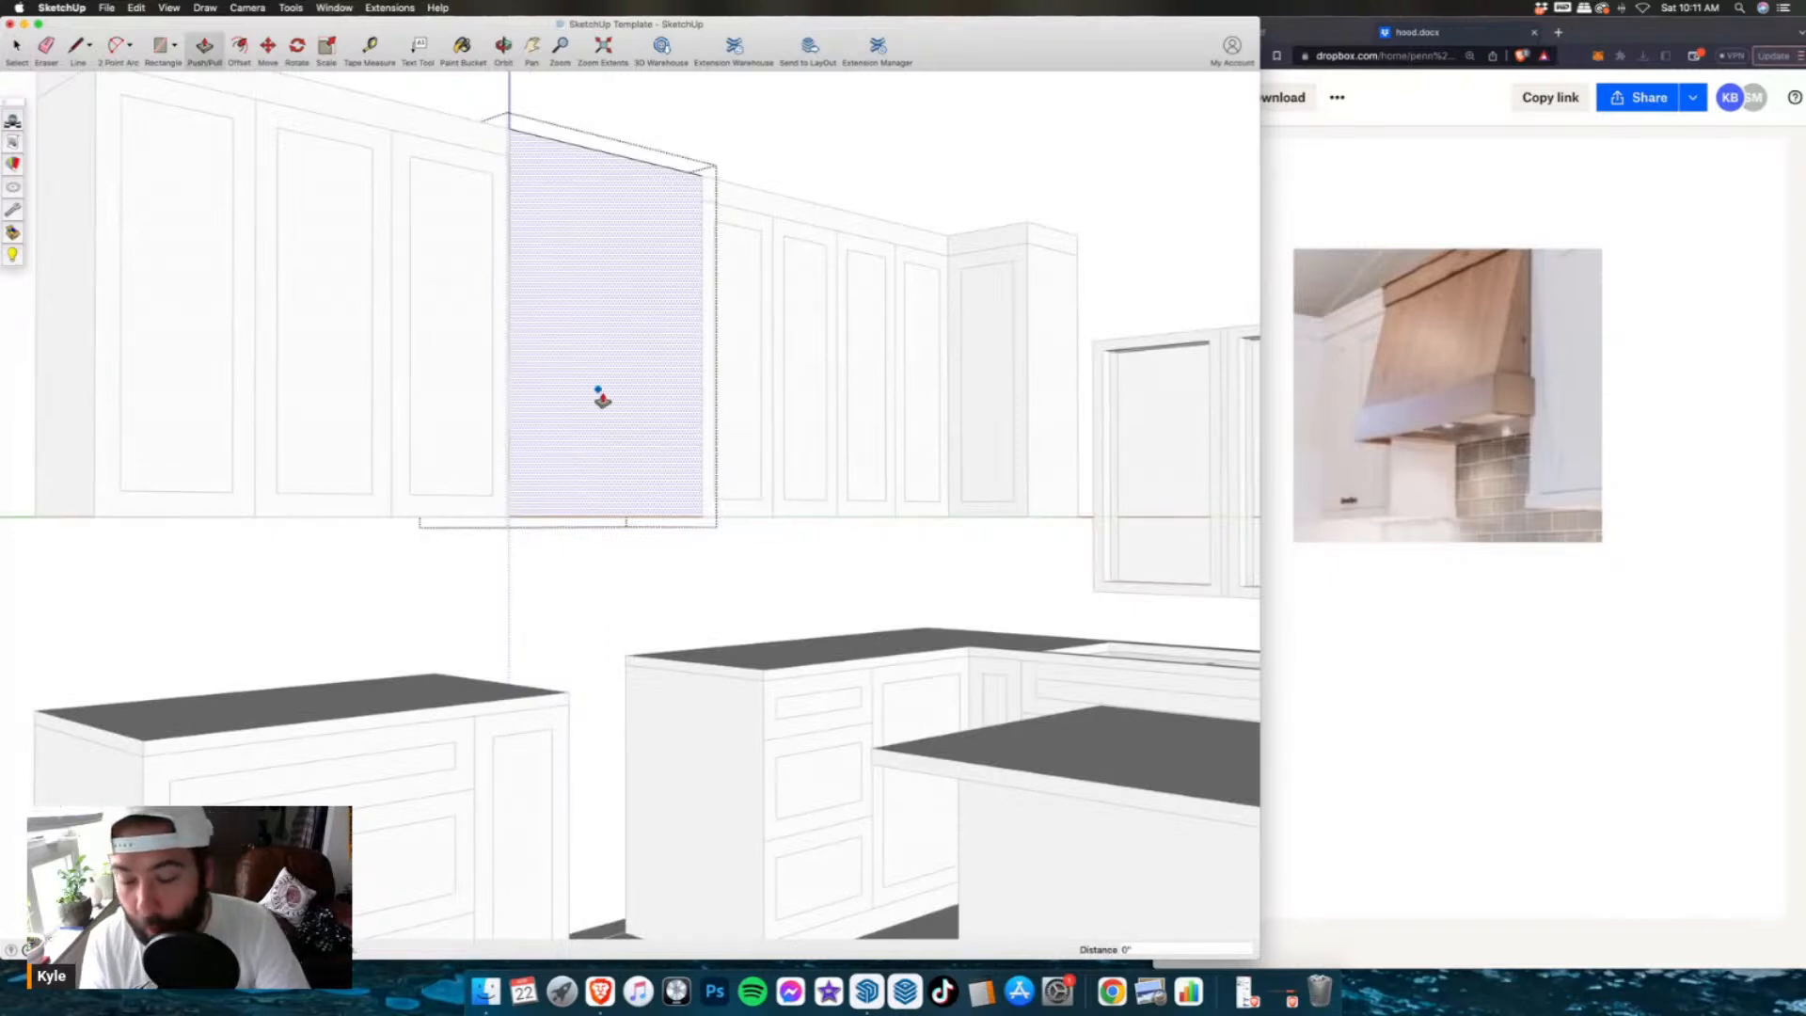
middle_click_drag(602, 399, 626, 525)
left_click_drag(625, 525, 626, 504)
middle_click_drag(626, 504, 600, 740)
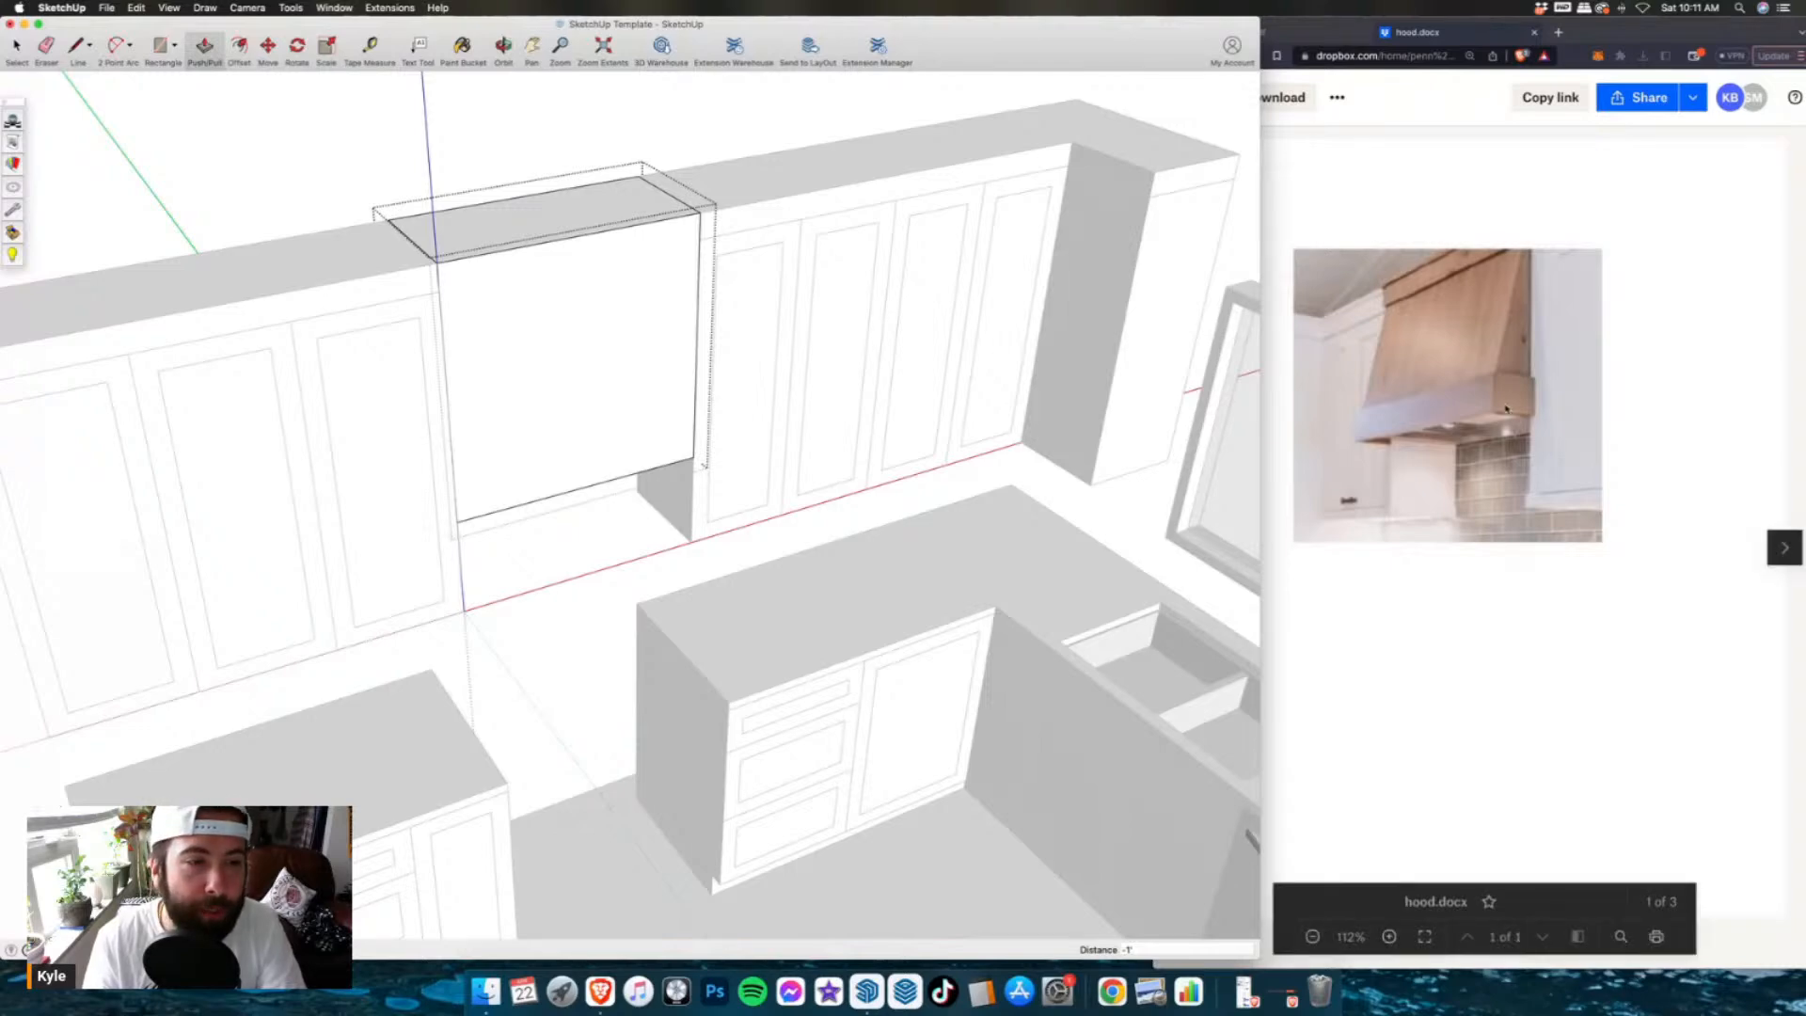
- Pull the hood block's front face out 6 inches beyond the wall cabinets
middle_click_drag(408, 509, 632, 420)
left_click(632, 421)
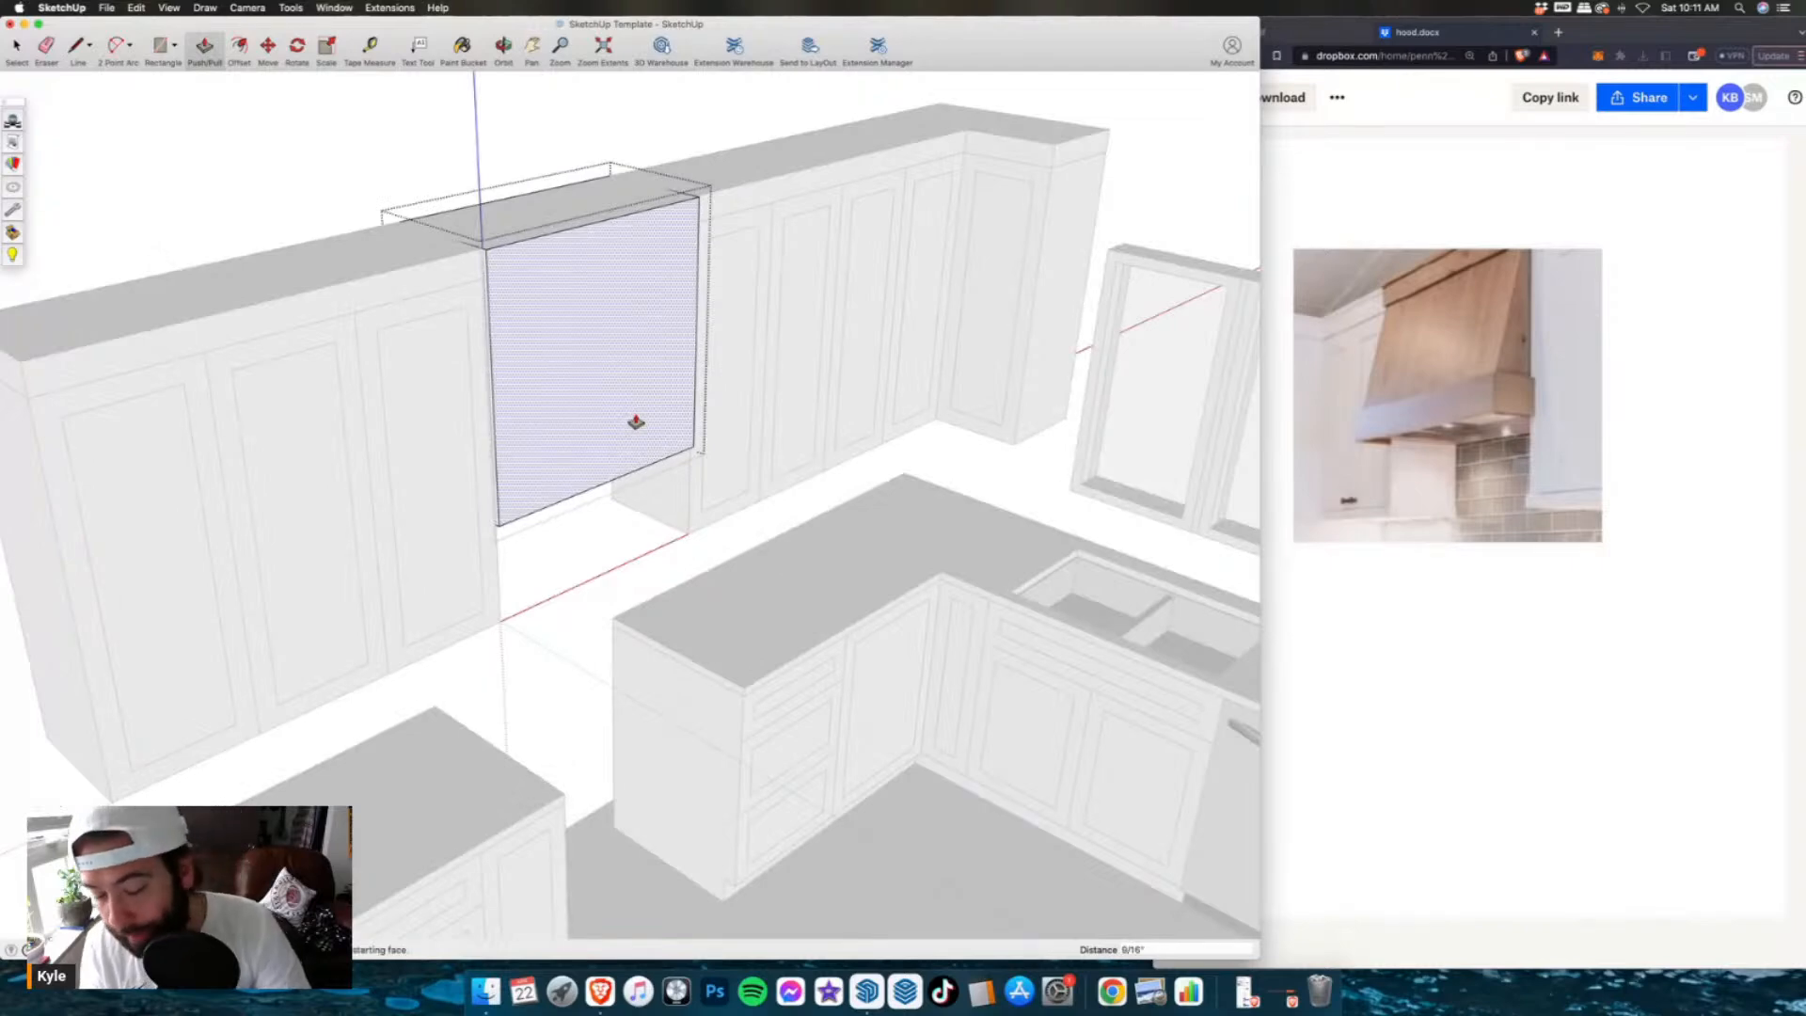
mouse_move(648, 425)
middle_mouse_down()
mouse_move(540, 452)
mouse_move(657, 427)
mouse_move(611, 331)
middle_mouse_up()
scroll(612, 331, "up", 2)
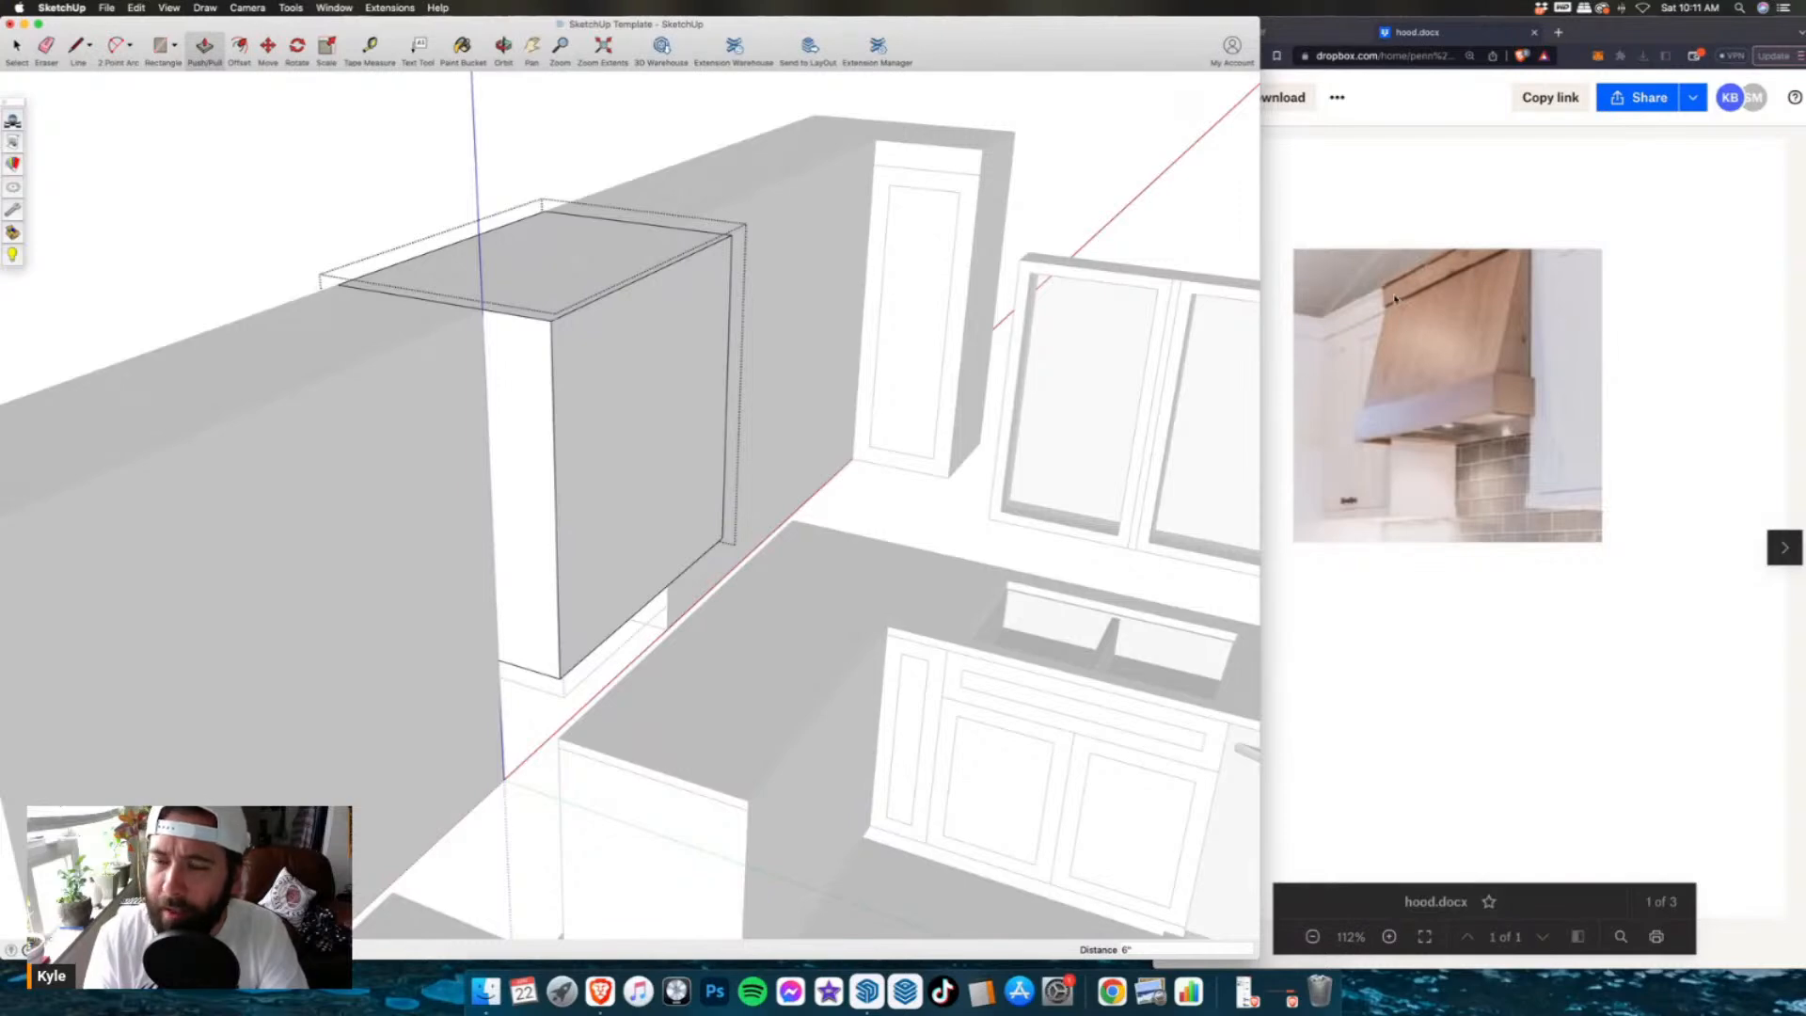
- Draw a horizontal line 3 inches below the front face's top edge and push the strip above it back 6 inches
middle_click_drag(582, 326, 538, 329)
key("l")
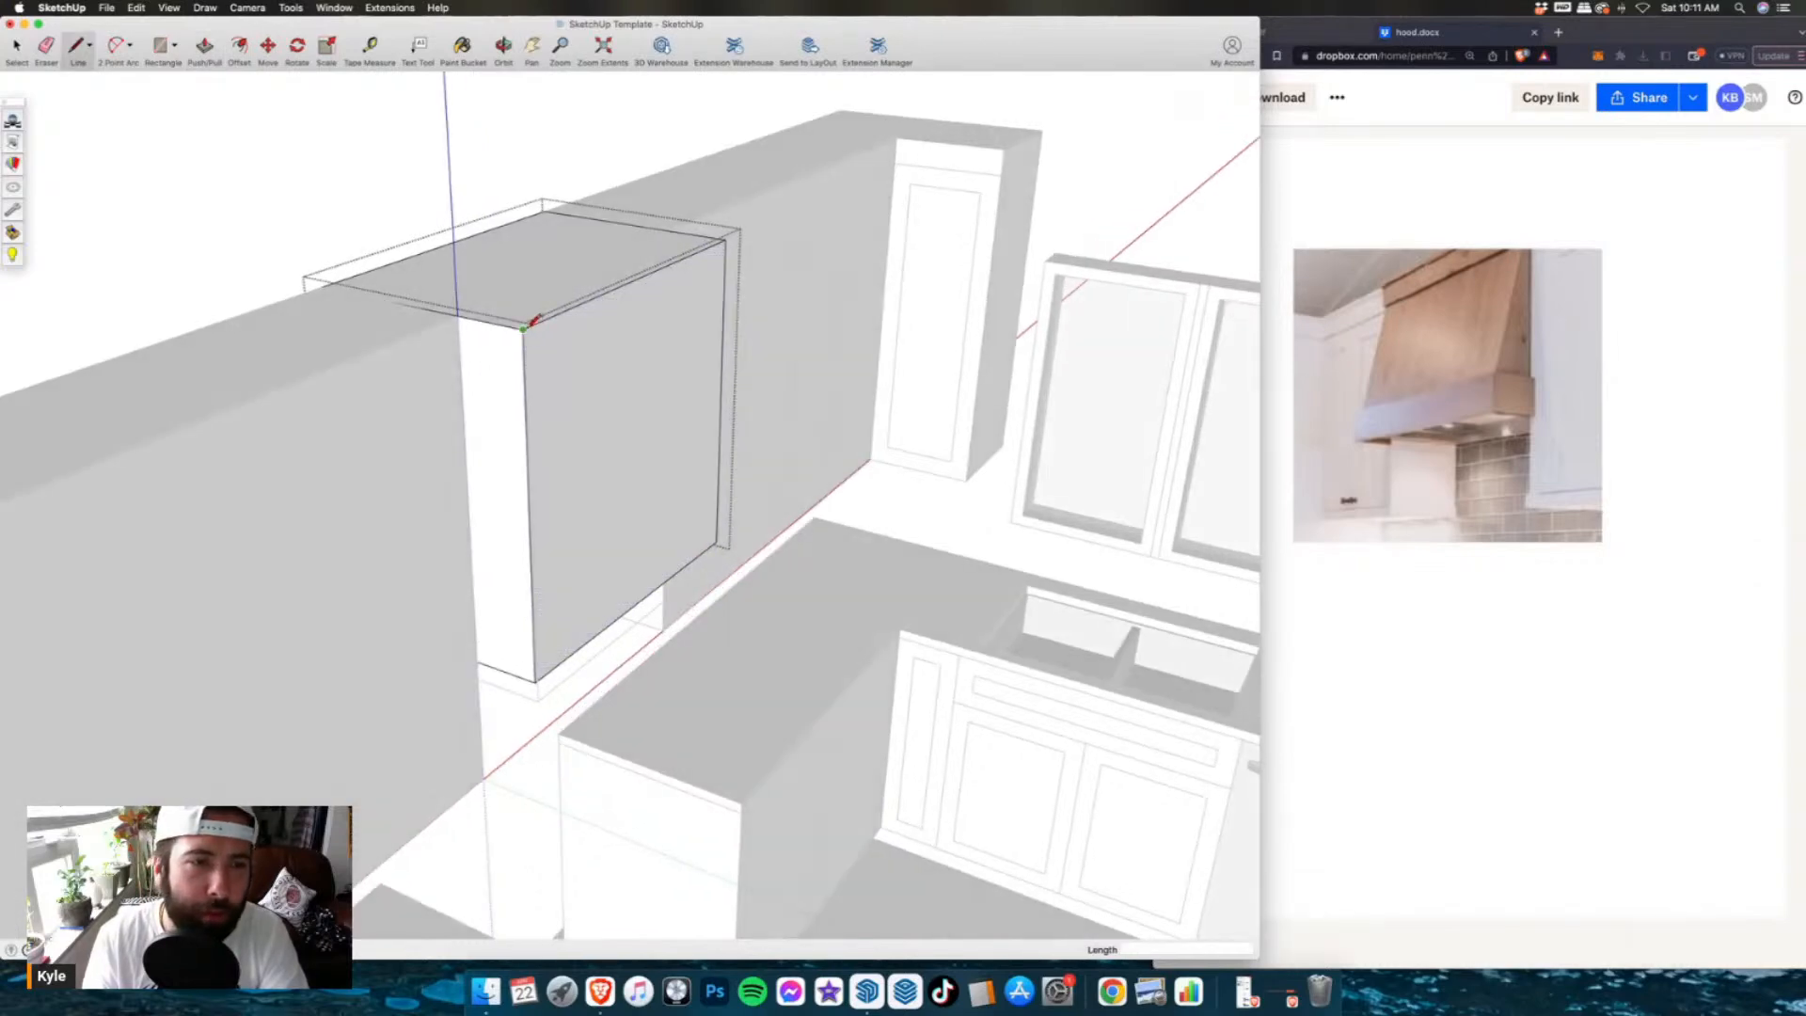
left_click(525, 329)
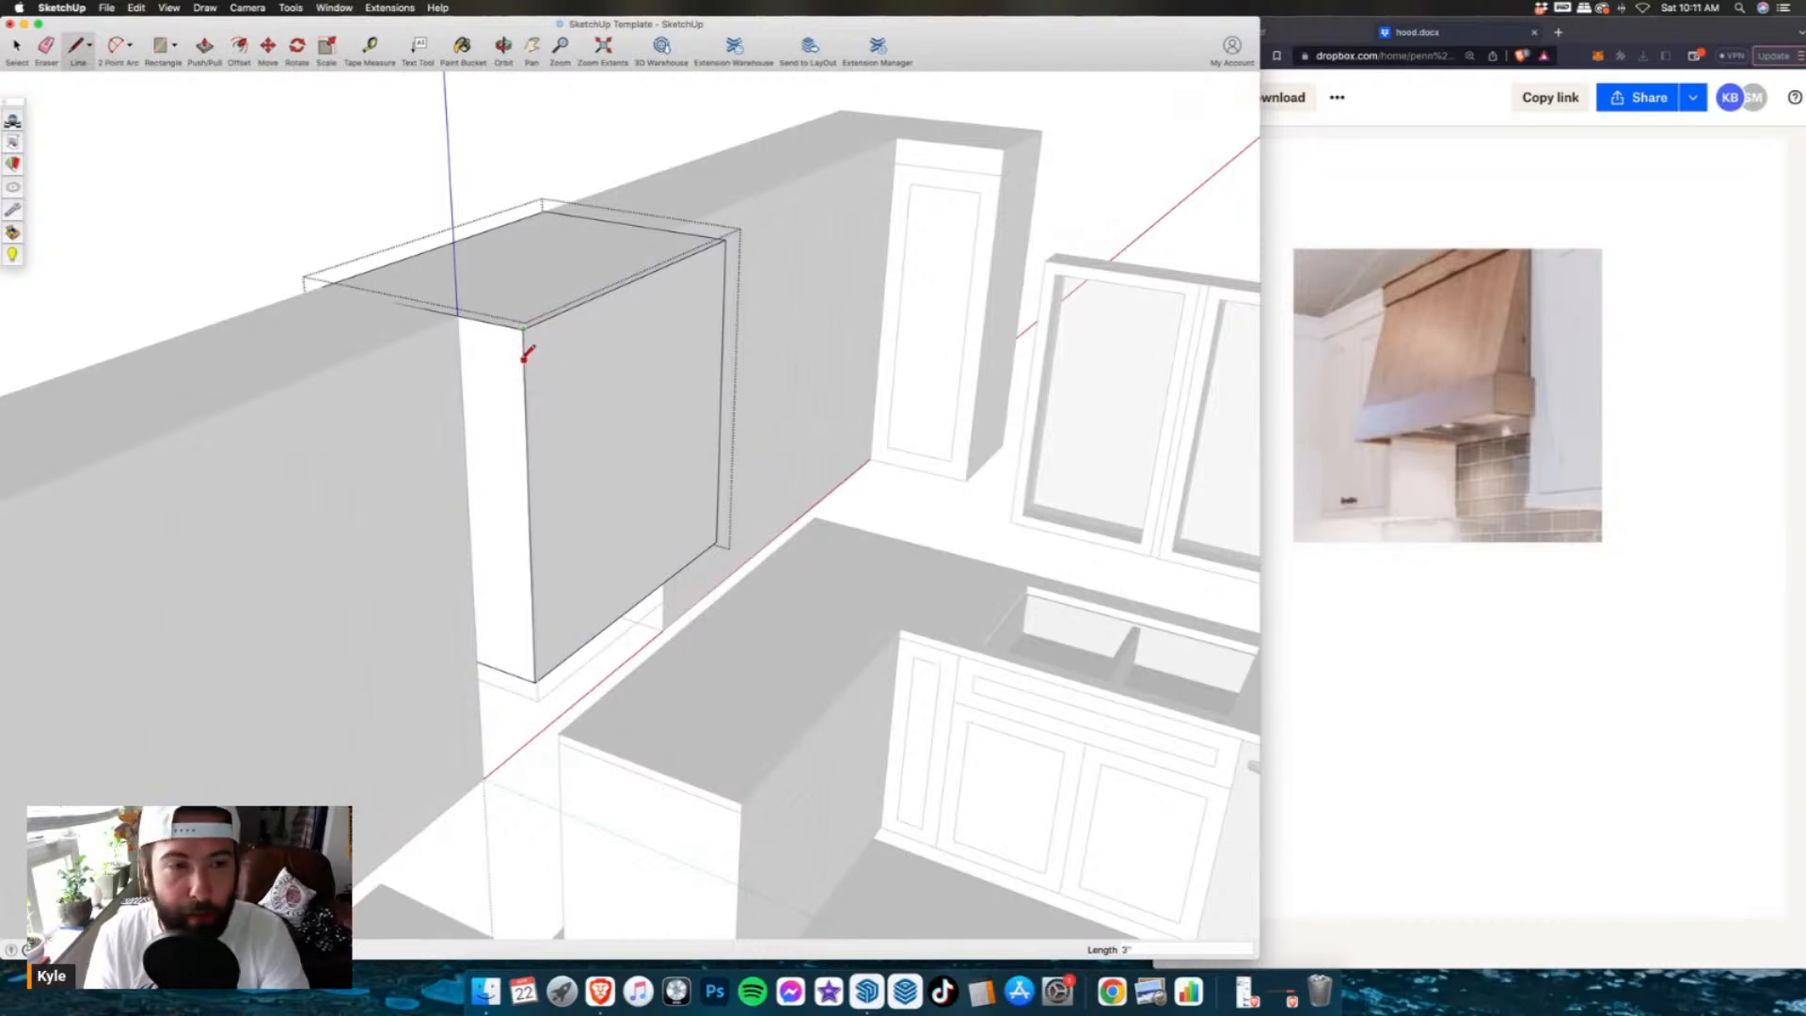
left_click(524, 368)
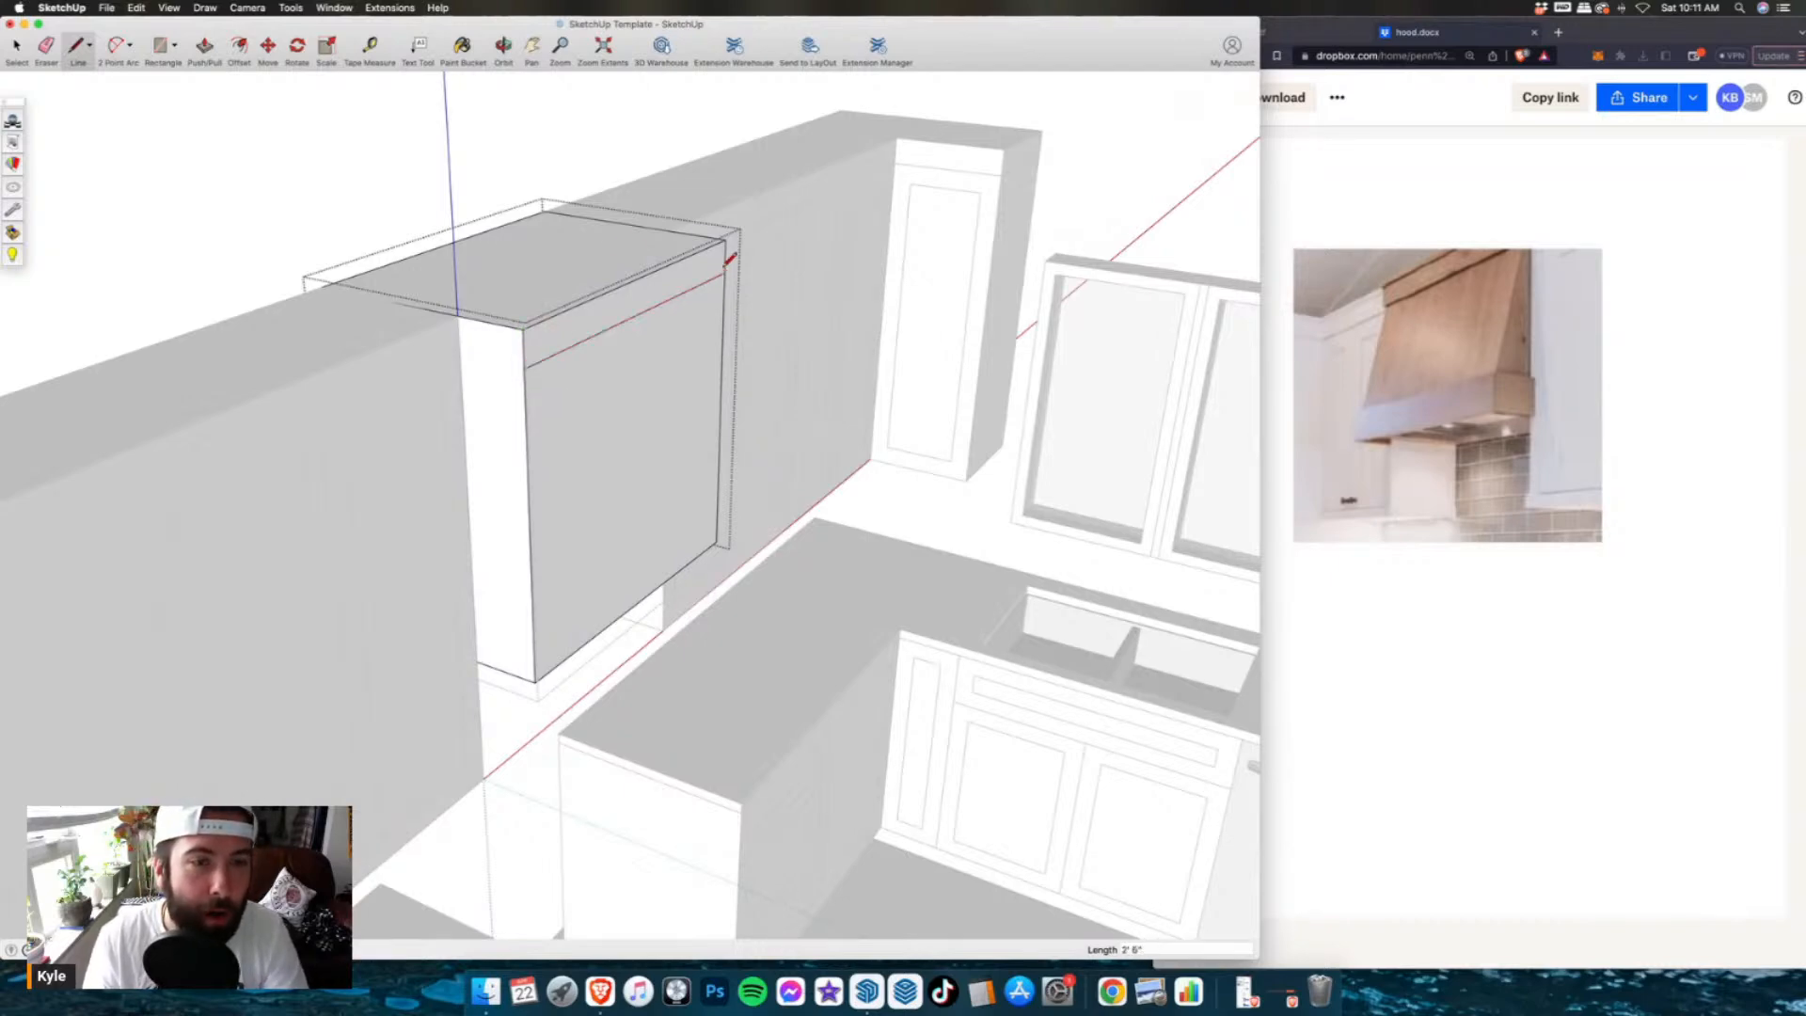
left_click(204, 47)
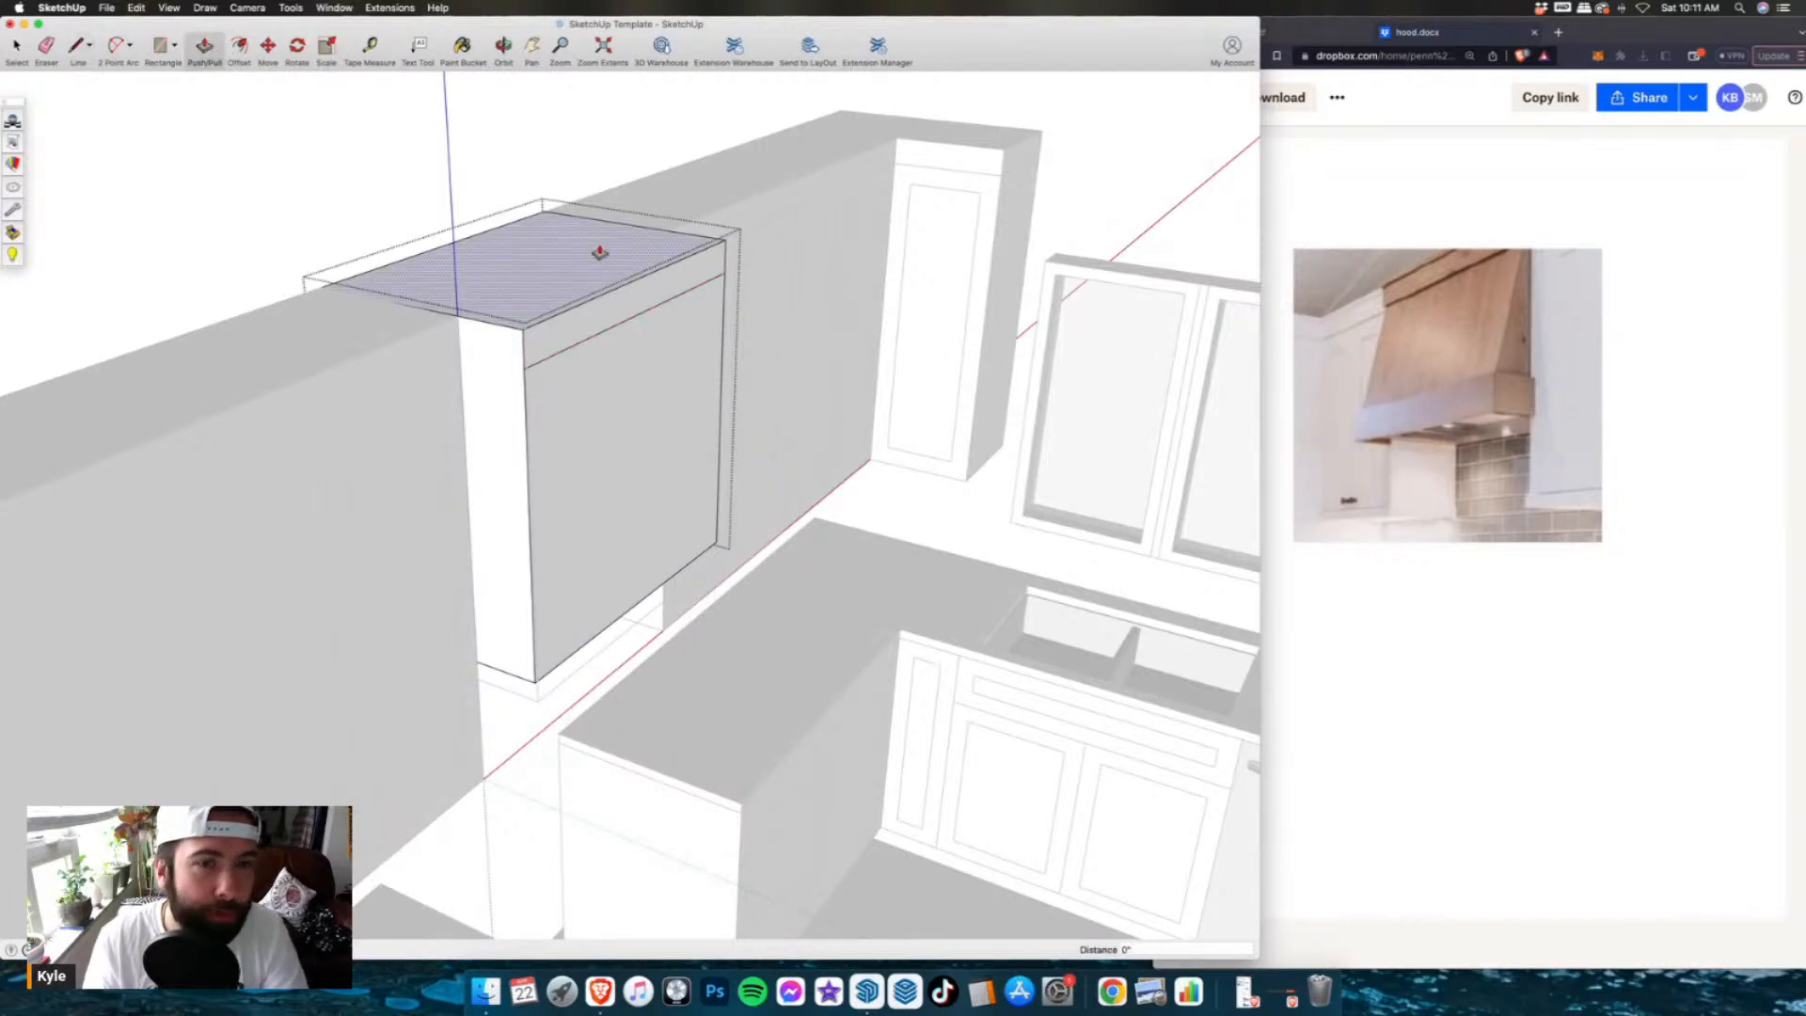
left_click(698, 279)
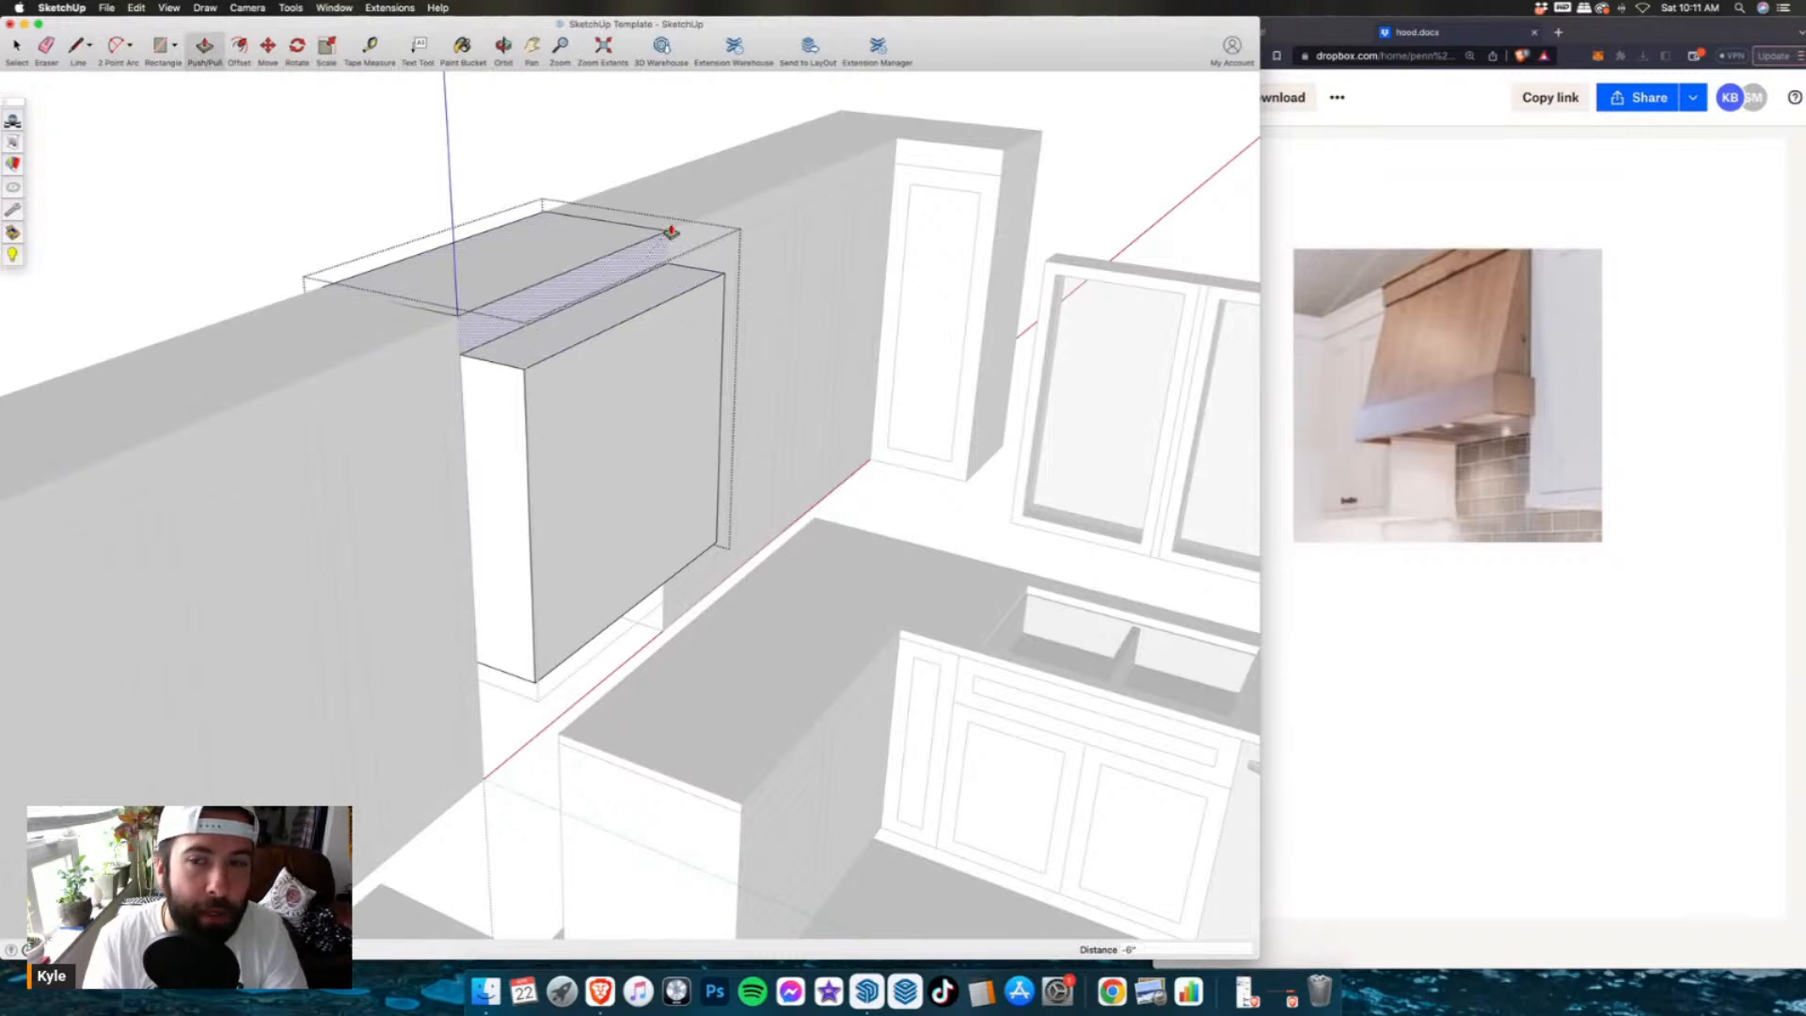
left_click(669, 229)
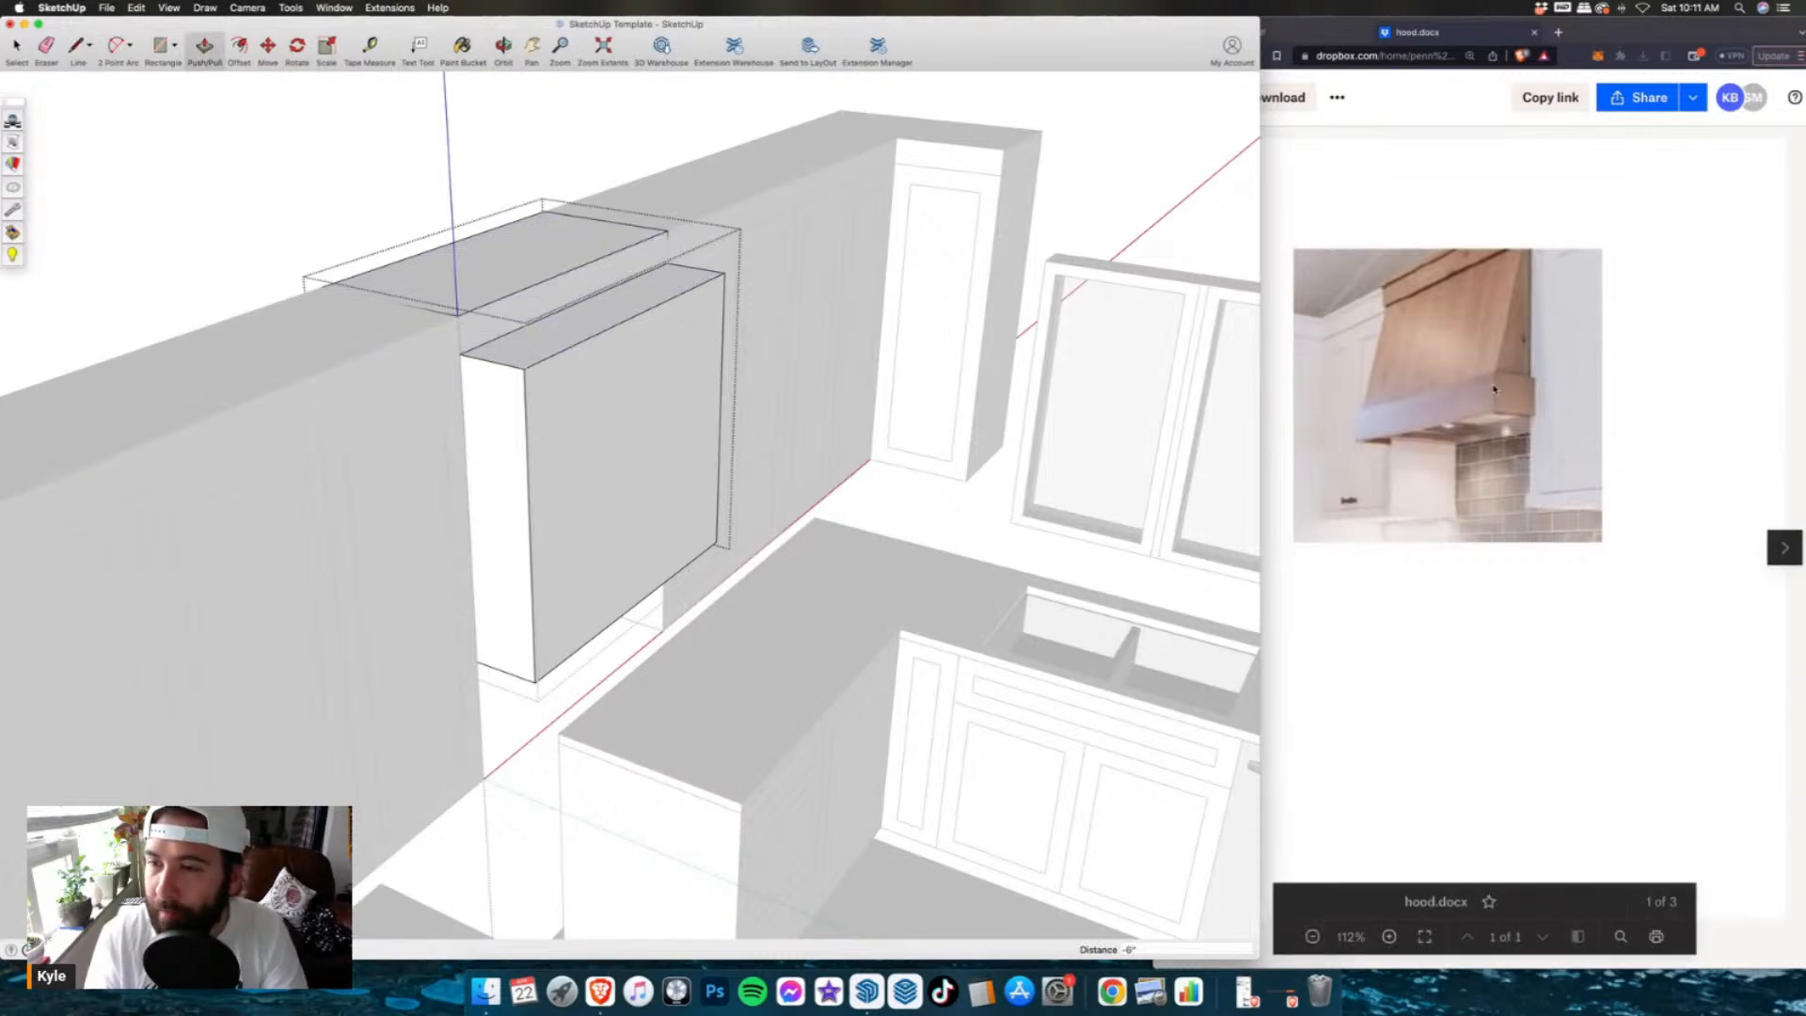
- Mark the hood's lower band with a horizontal line across the front face and matching lines on both sides
scroll(605, 540, "down", 3)
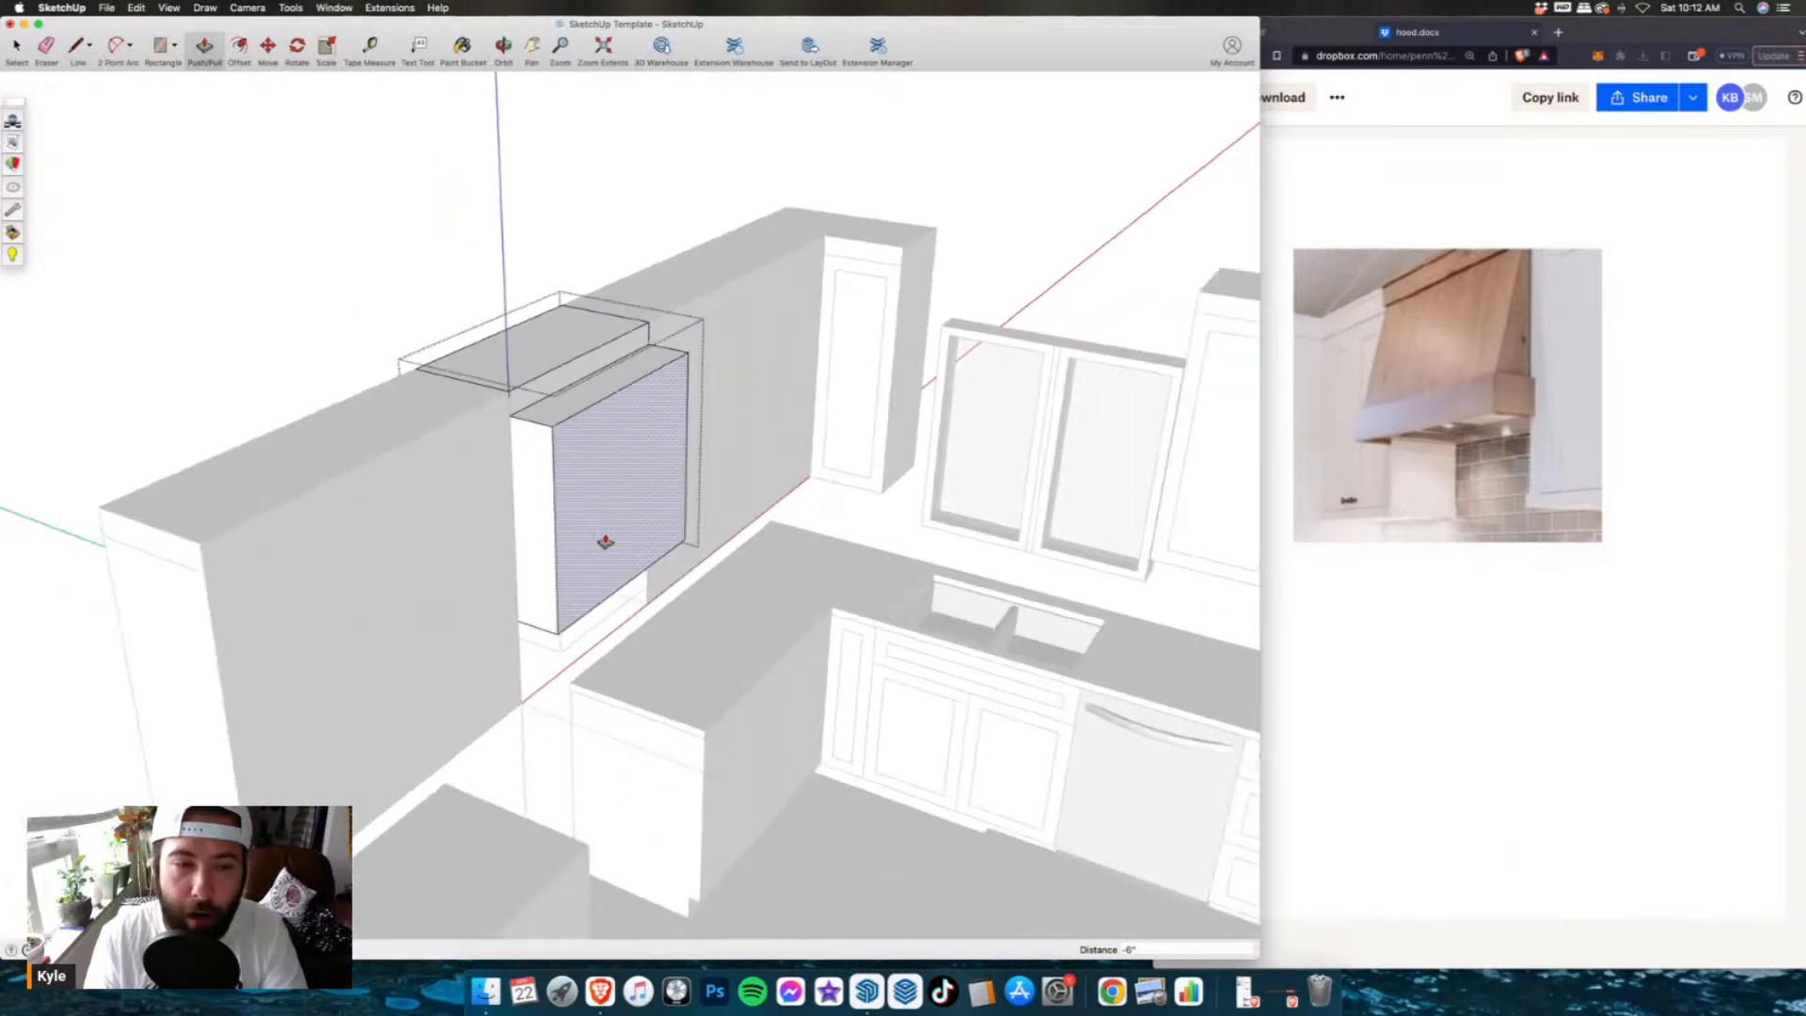
middle_click_drag(605, 540, 500, 480)
scroll(470, 520, "up", 2)
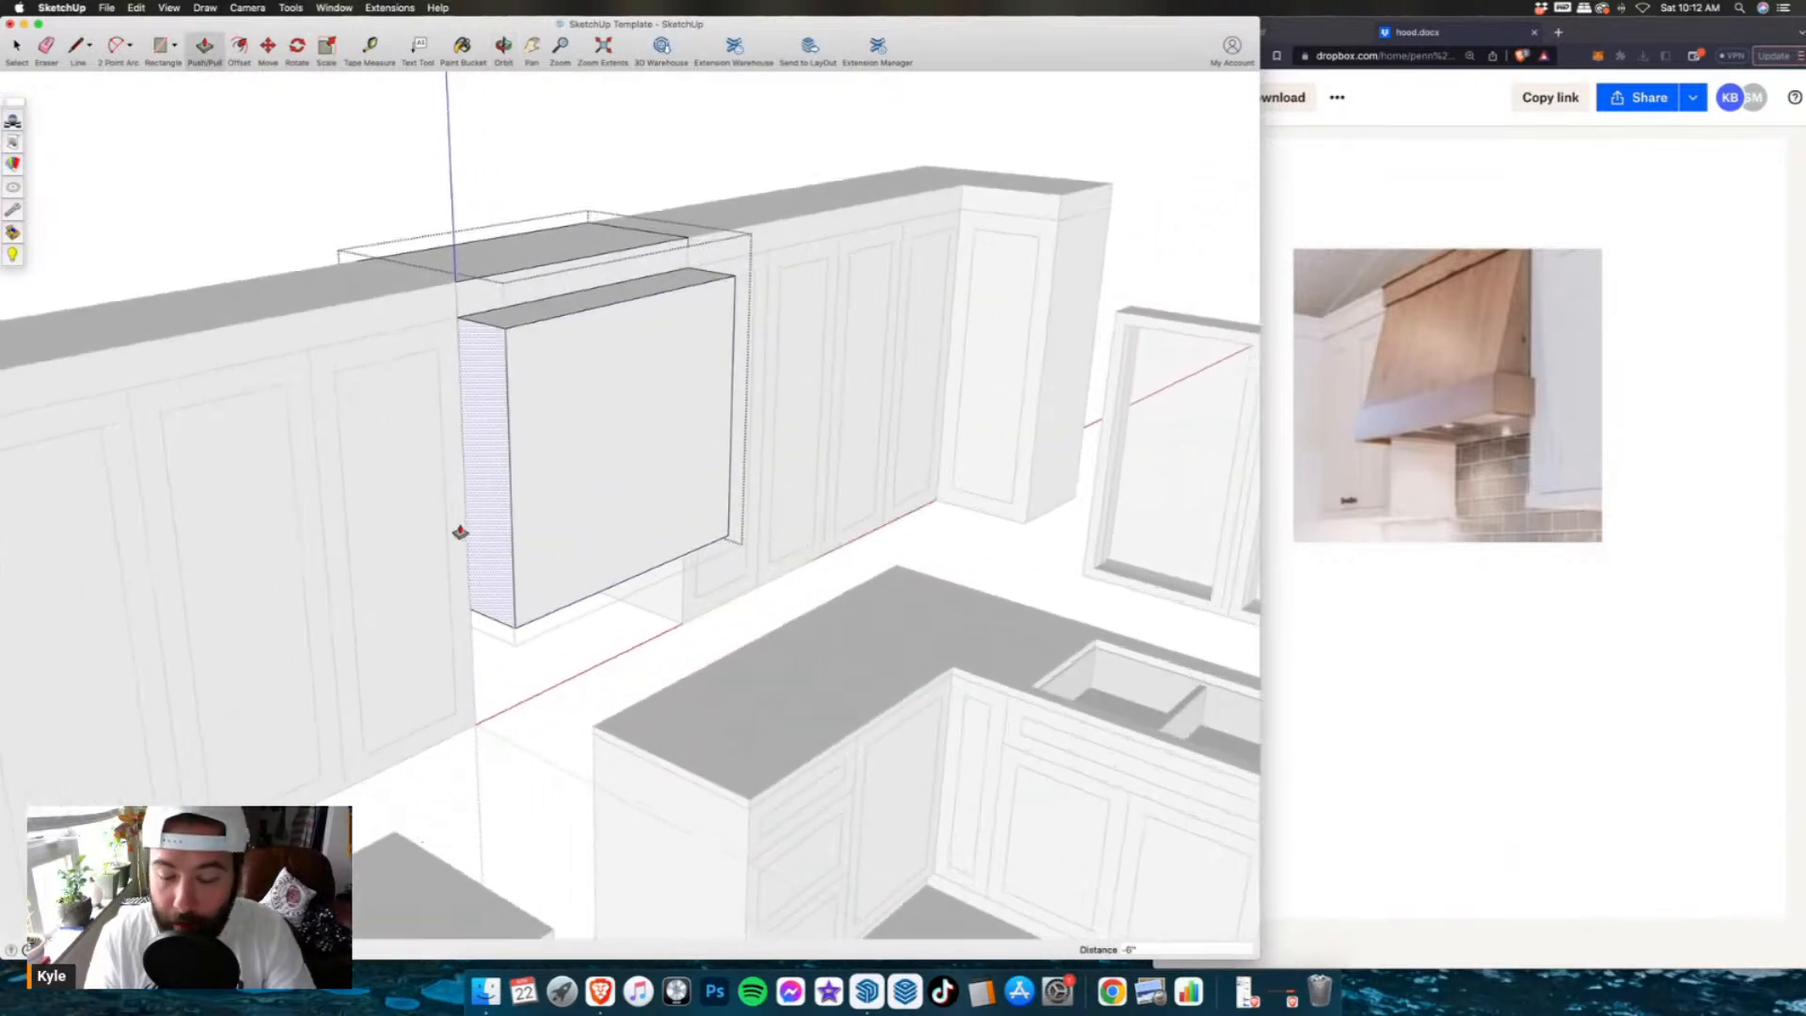
key("l")
left_click(515, 626)
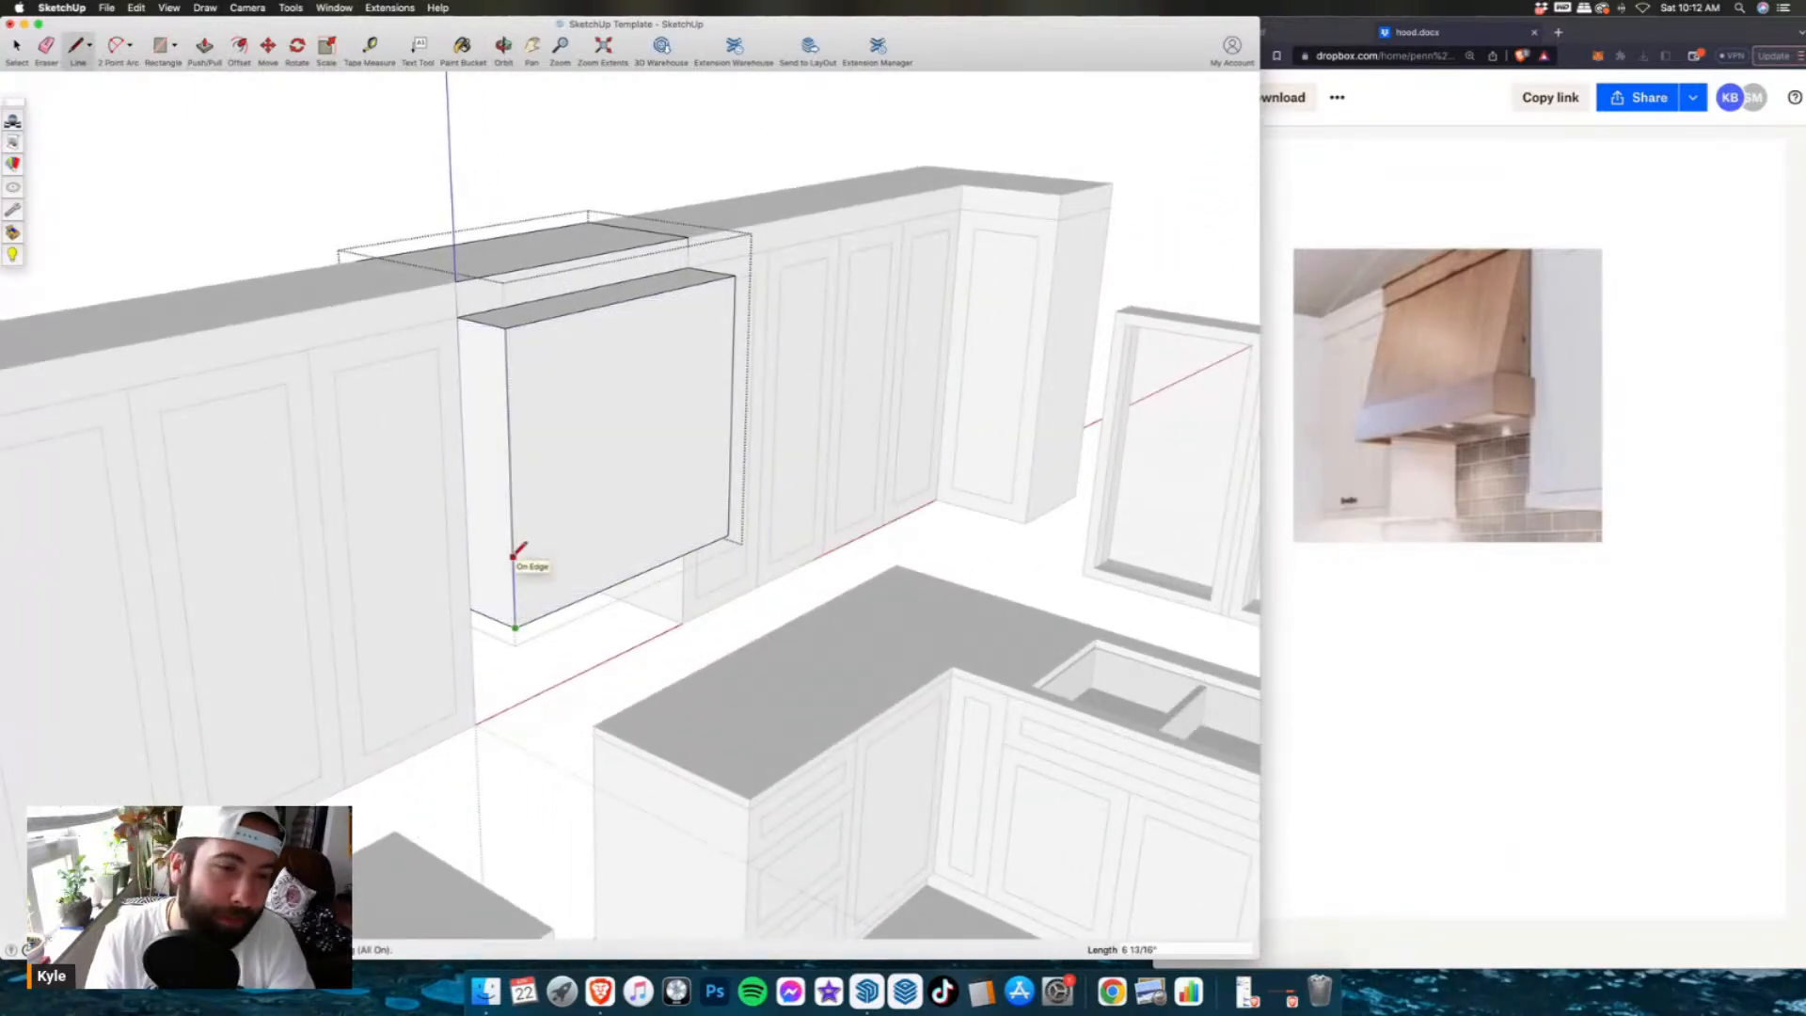
left_click(513, 576)
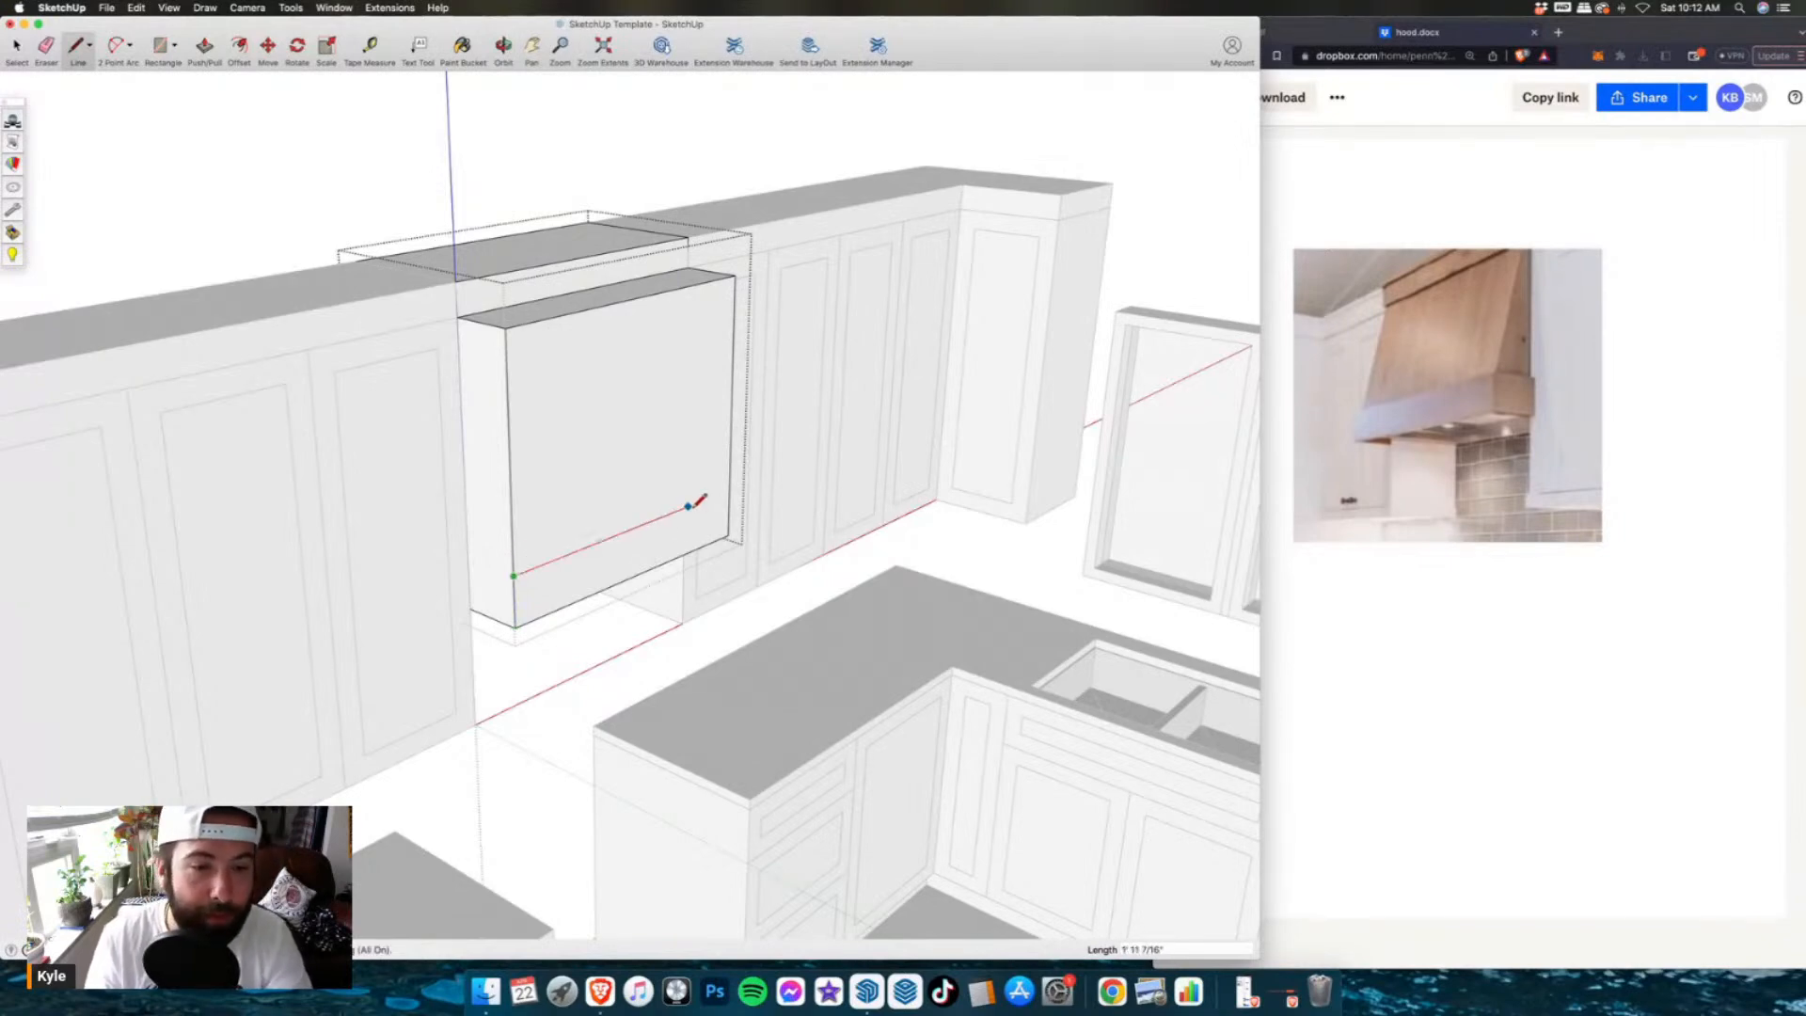
left_click(514, 575)
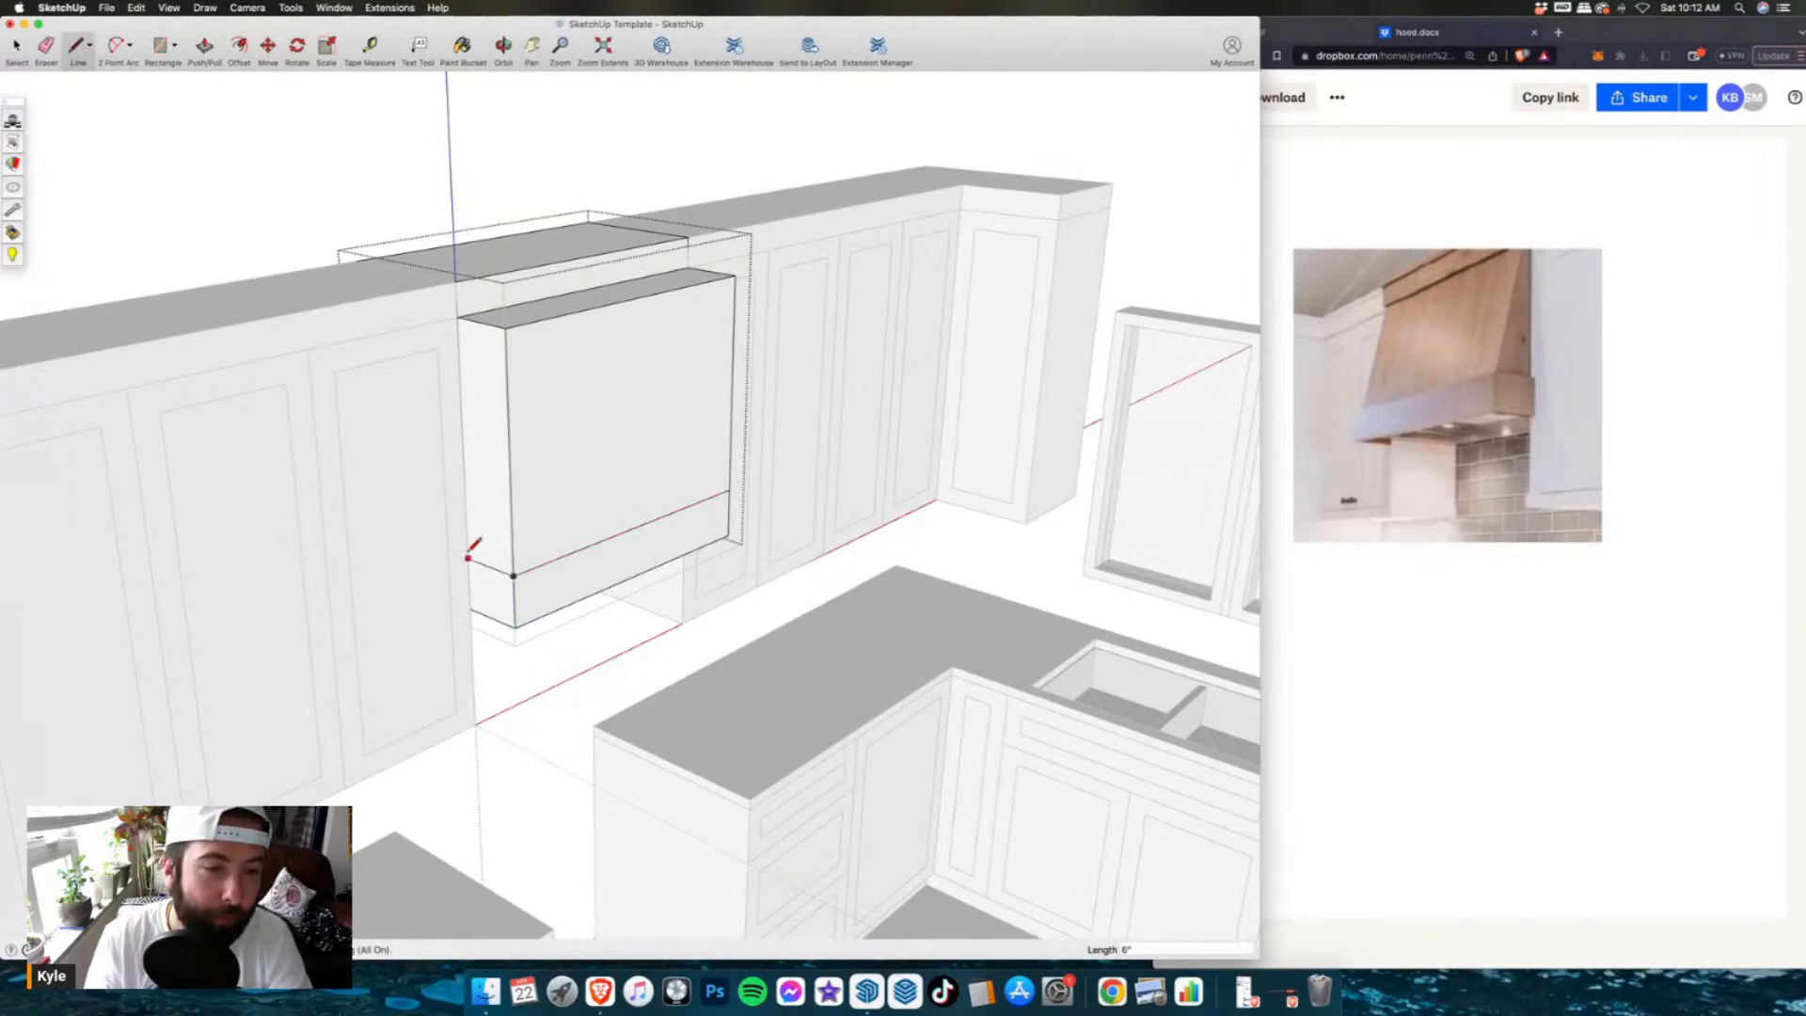
middle_click_drag(522, 574, 291, 479)
scroll(508, 512, "up", 3)
left_click(502, 513)
left_click(533, 478)
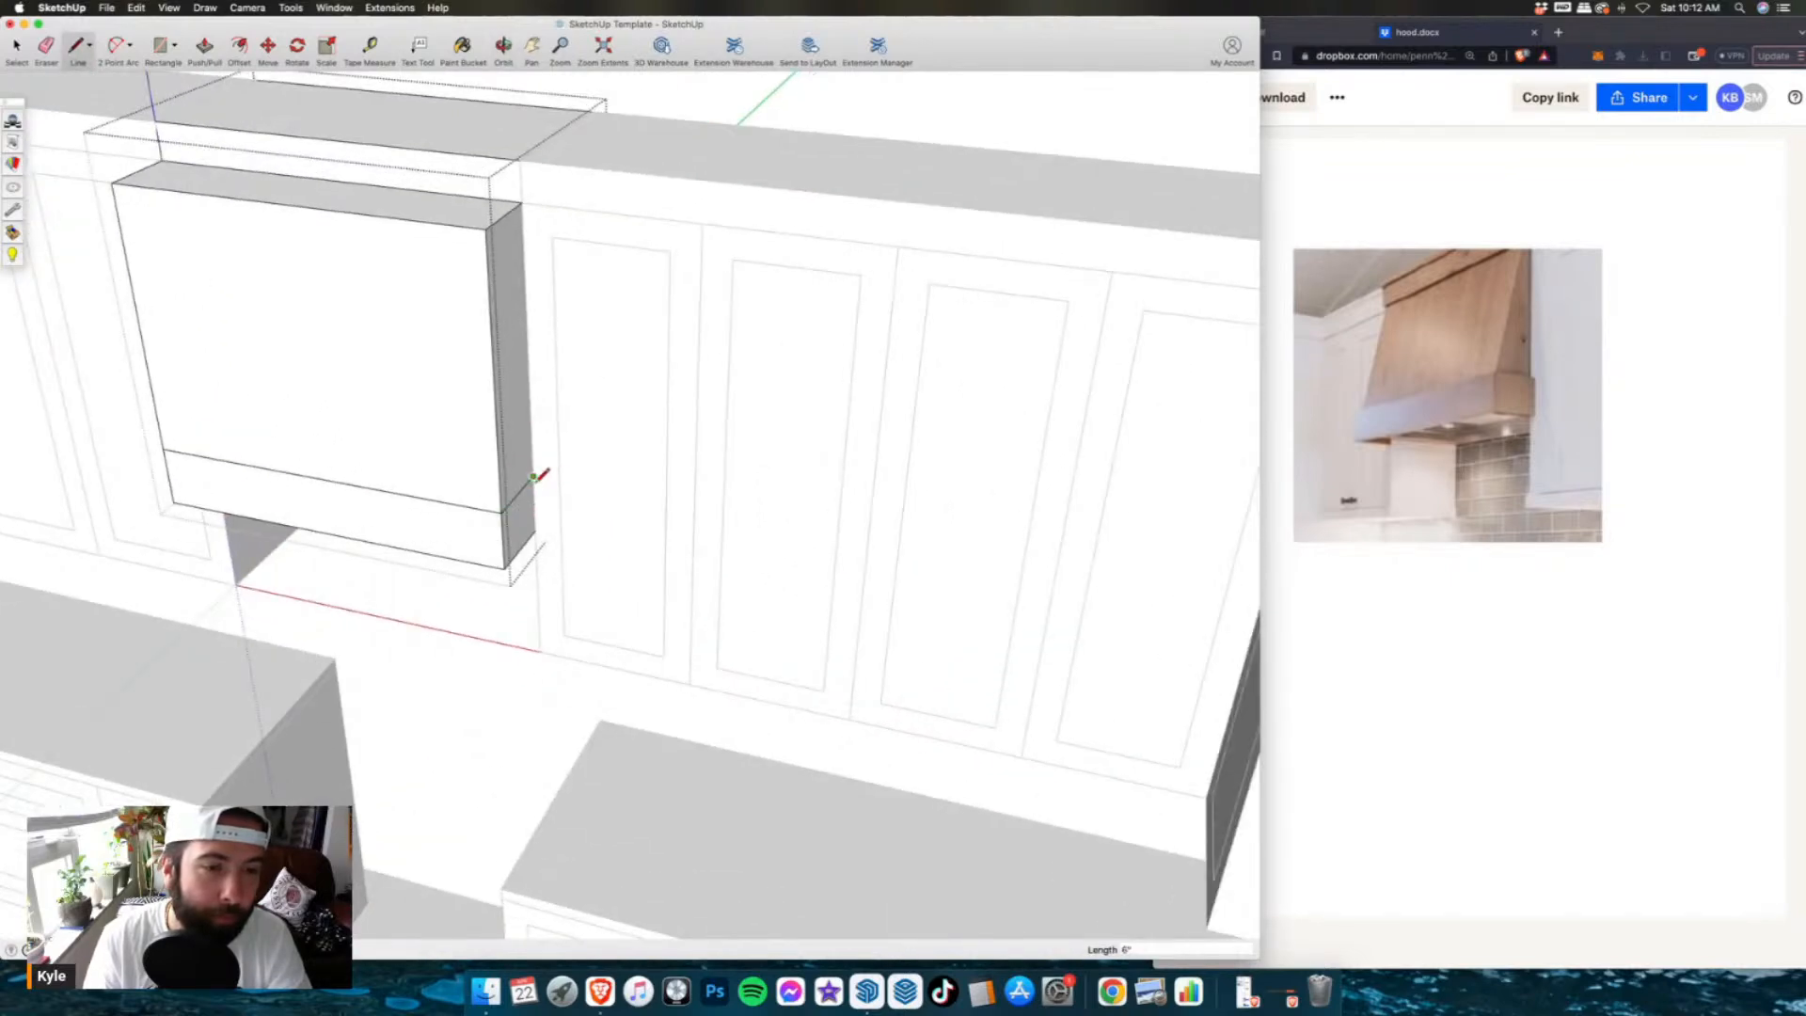
- Select the upper front edge of the projecting hood body and start the Move tool
scroll(549, 489, "down", 3)
middle_click_drag(551, 476, 753, 393)
middle_click_drag(638, 393, 602, 393)
left_click(17, 47)
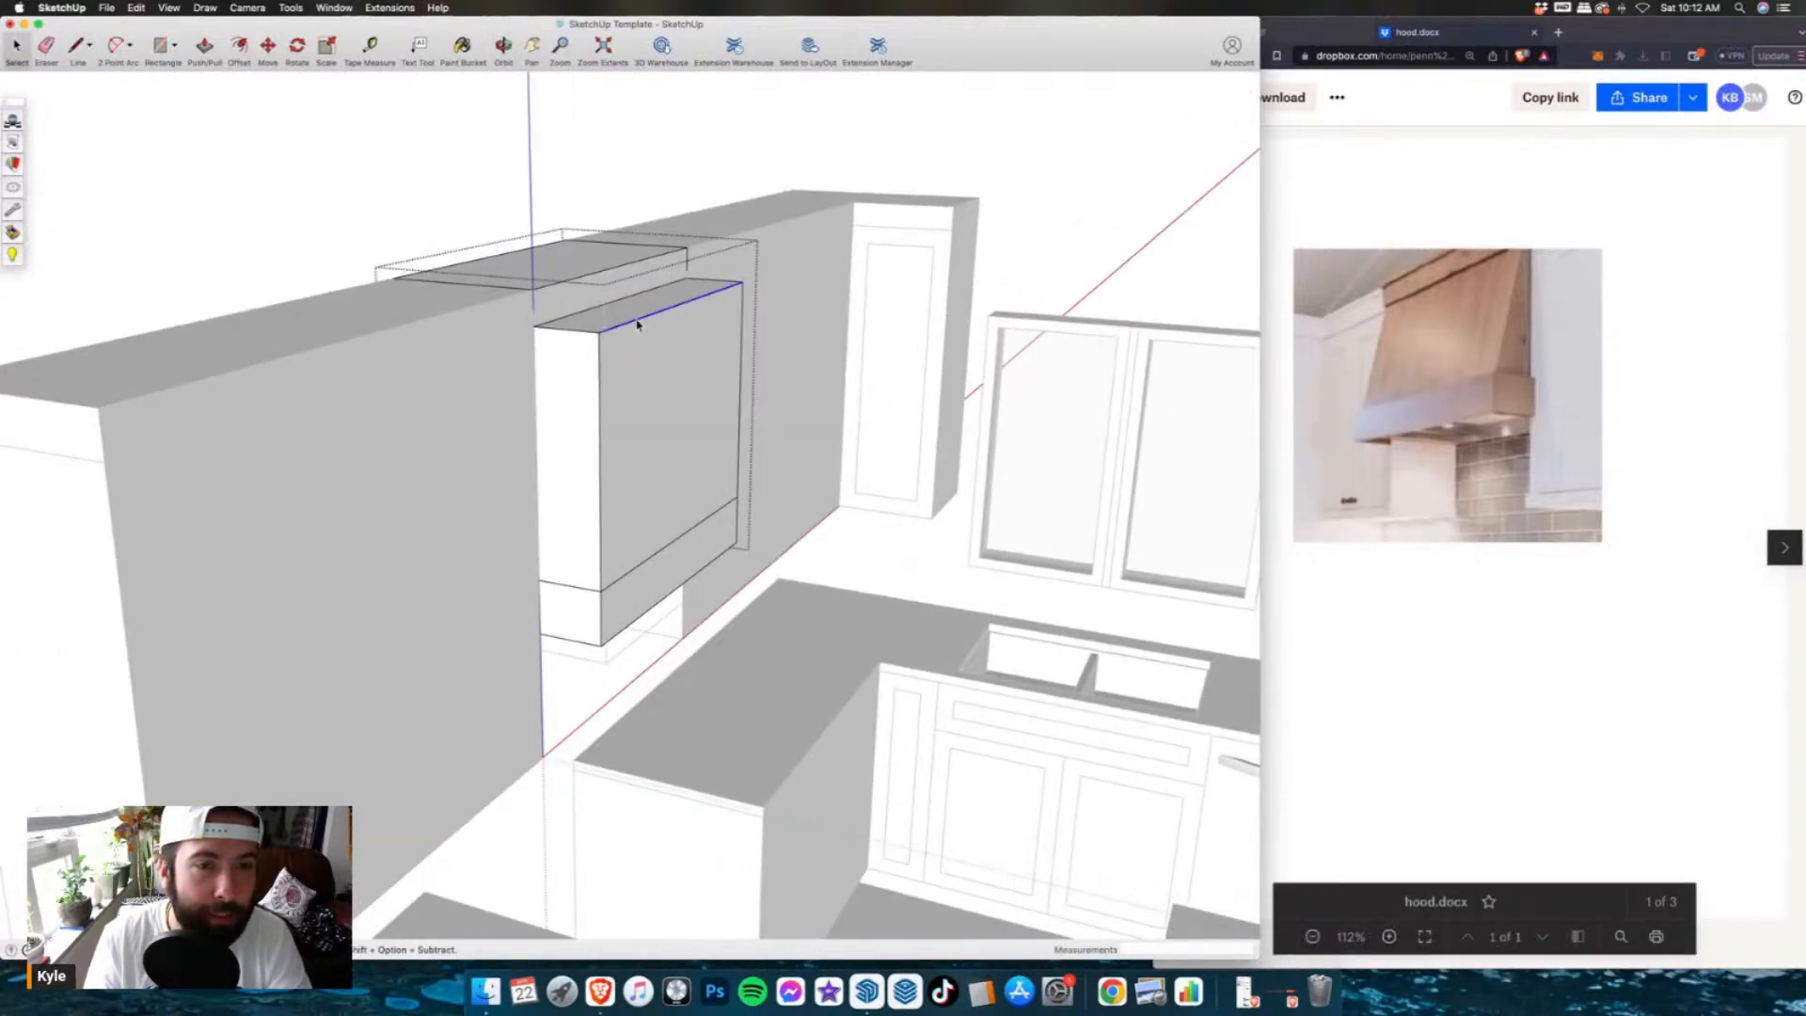
key("m")
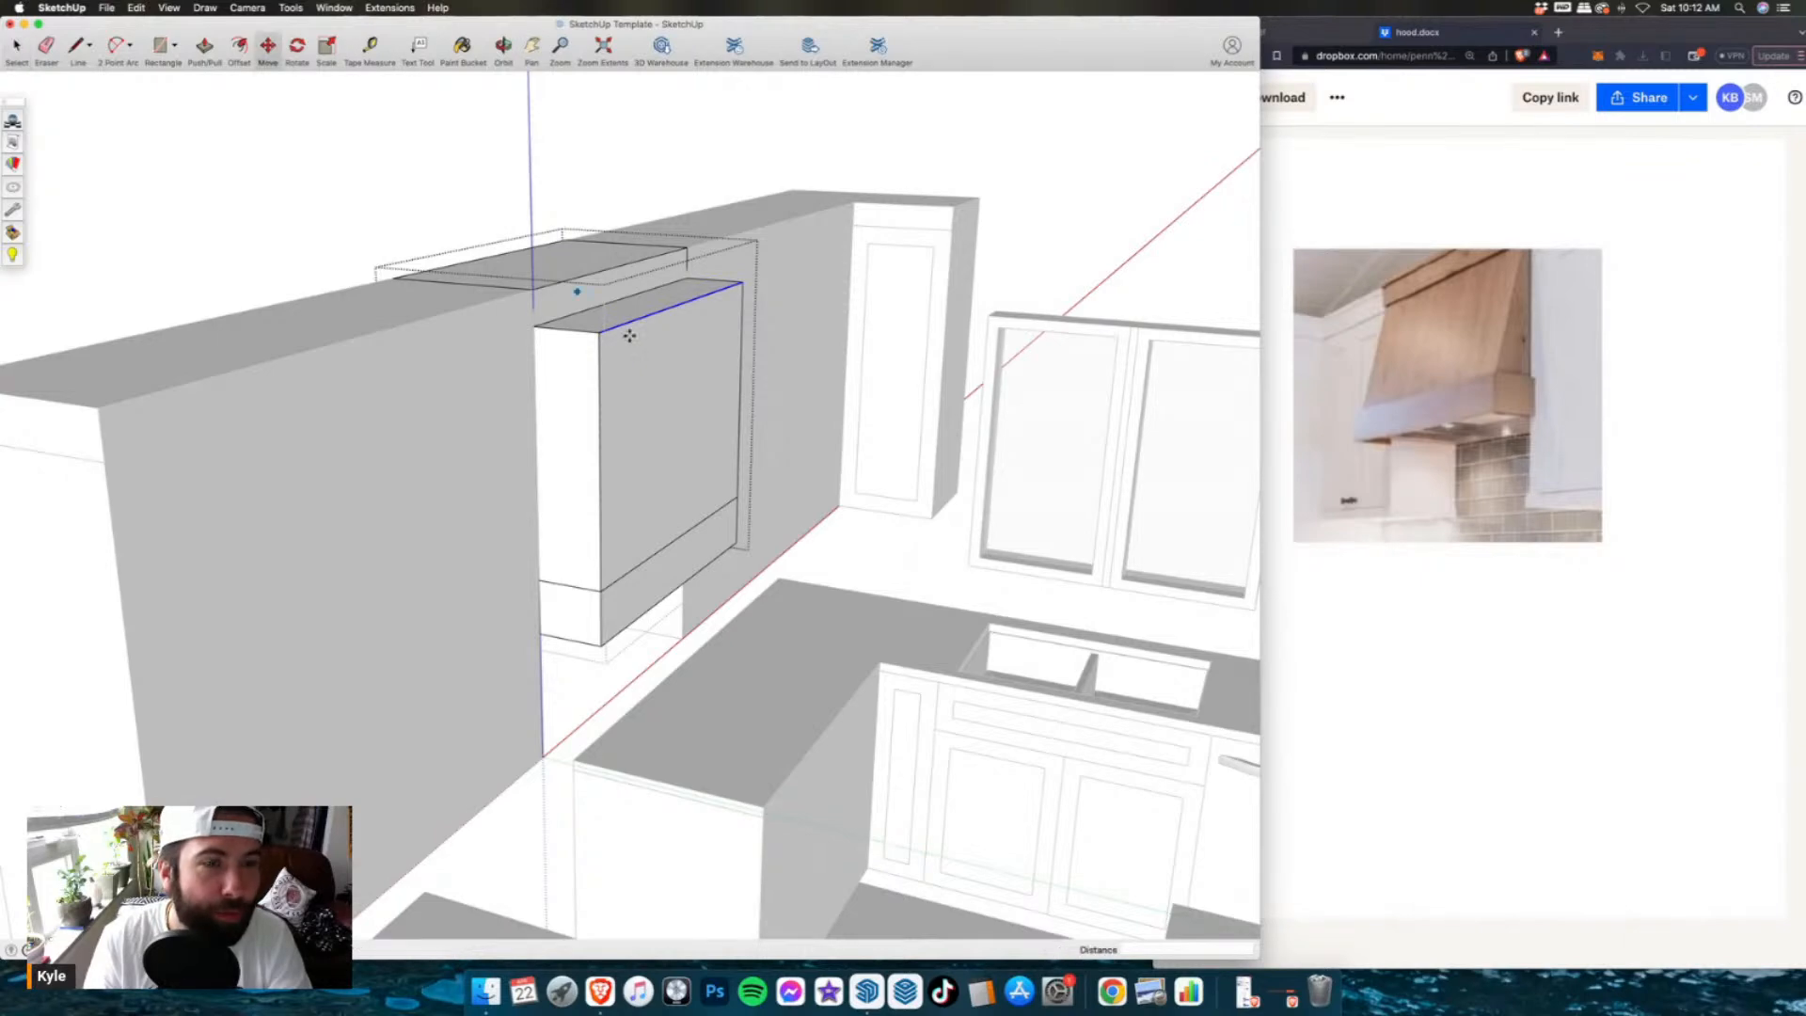
left_click(594, 333)
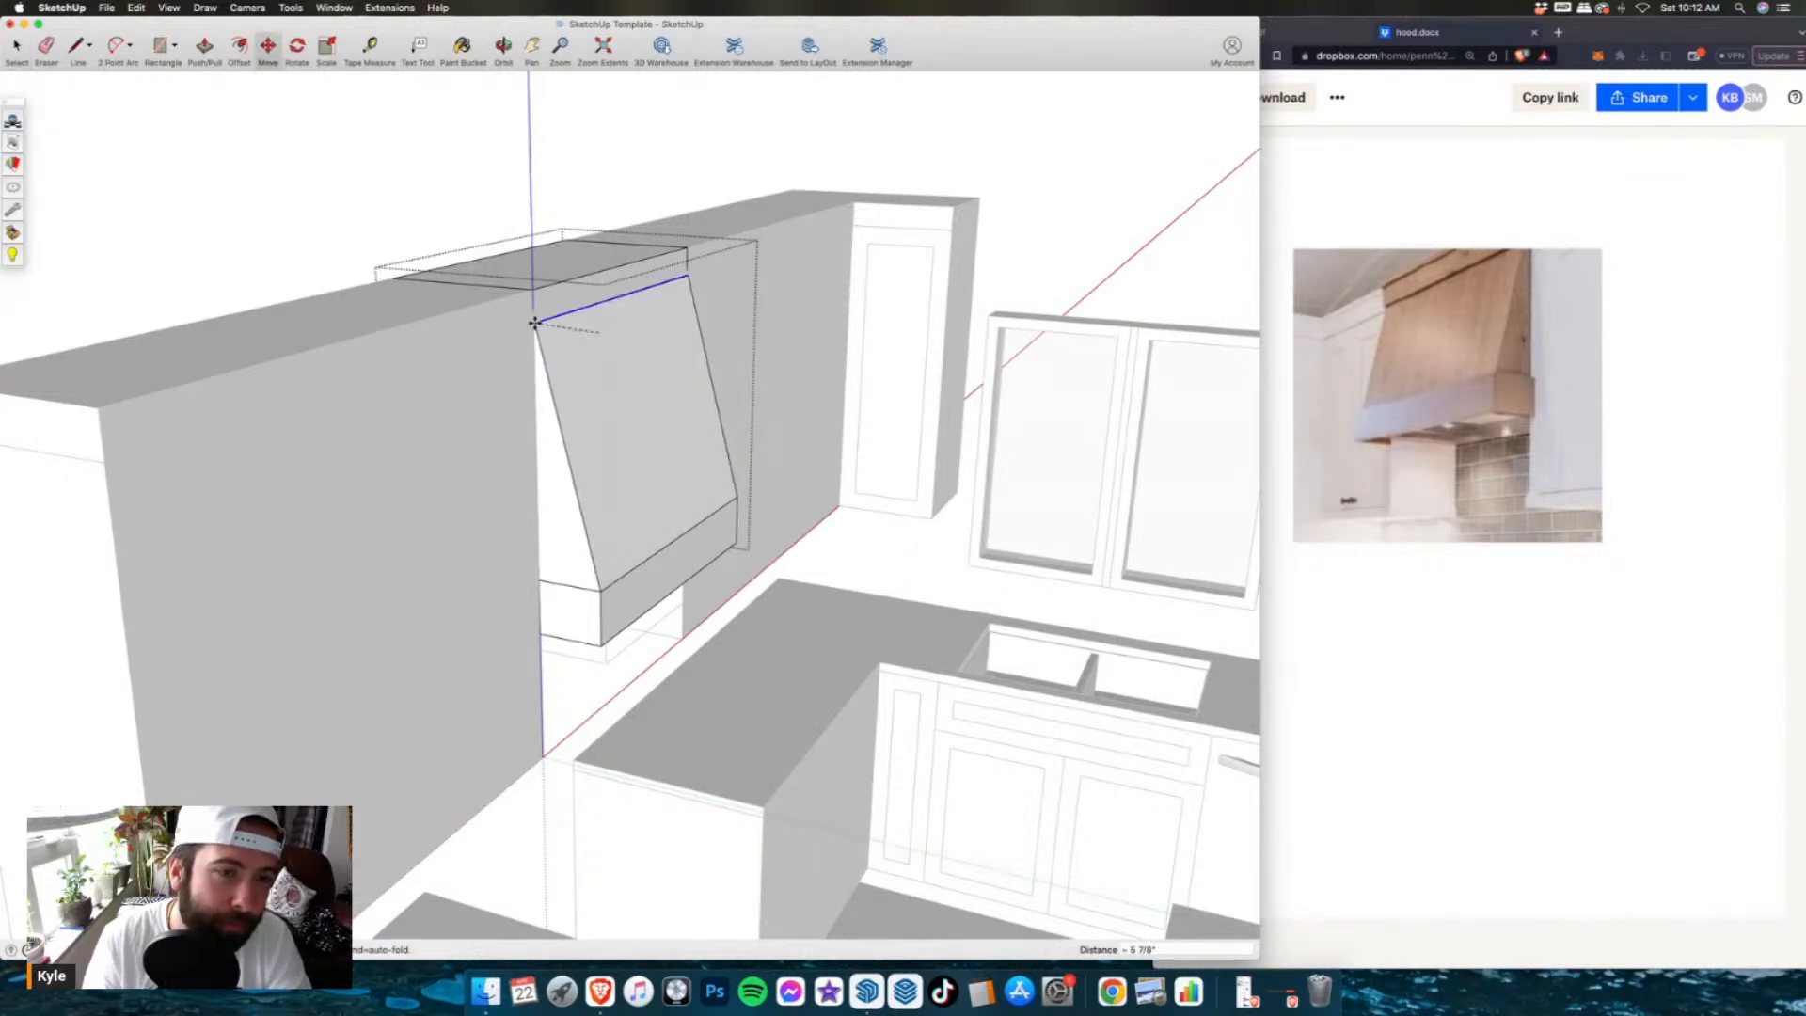
scroll(544, 327, "up", 3)
scroll(546, 327, "up", 3)
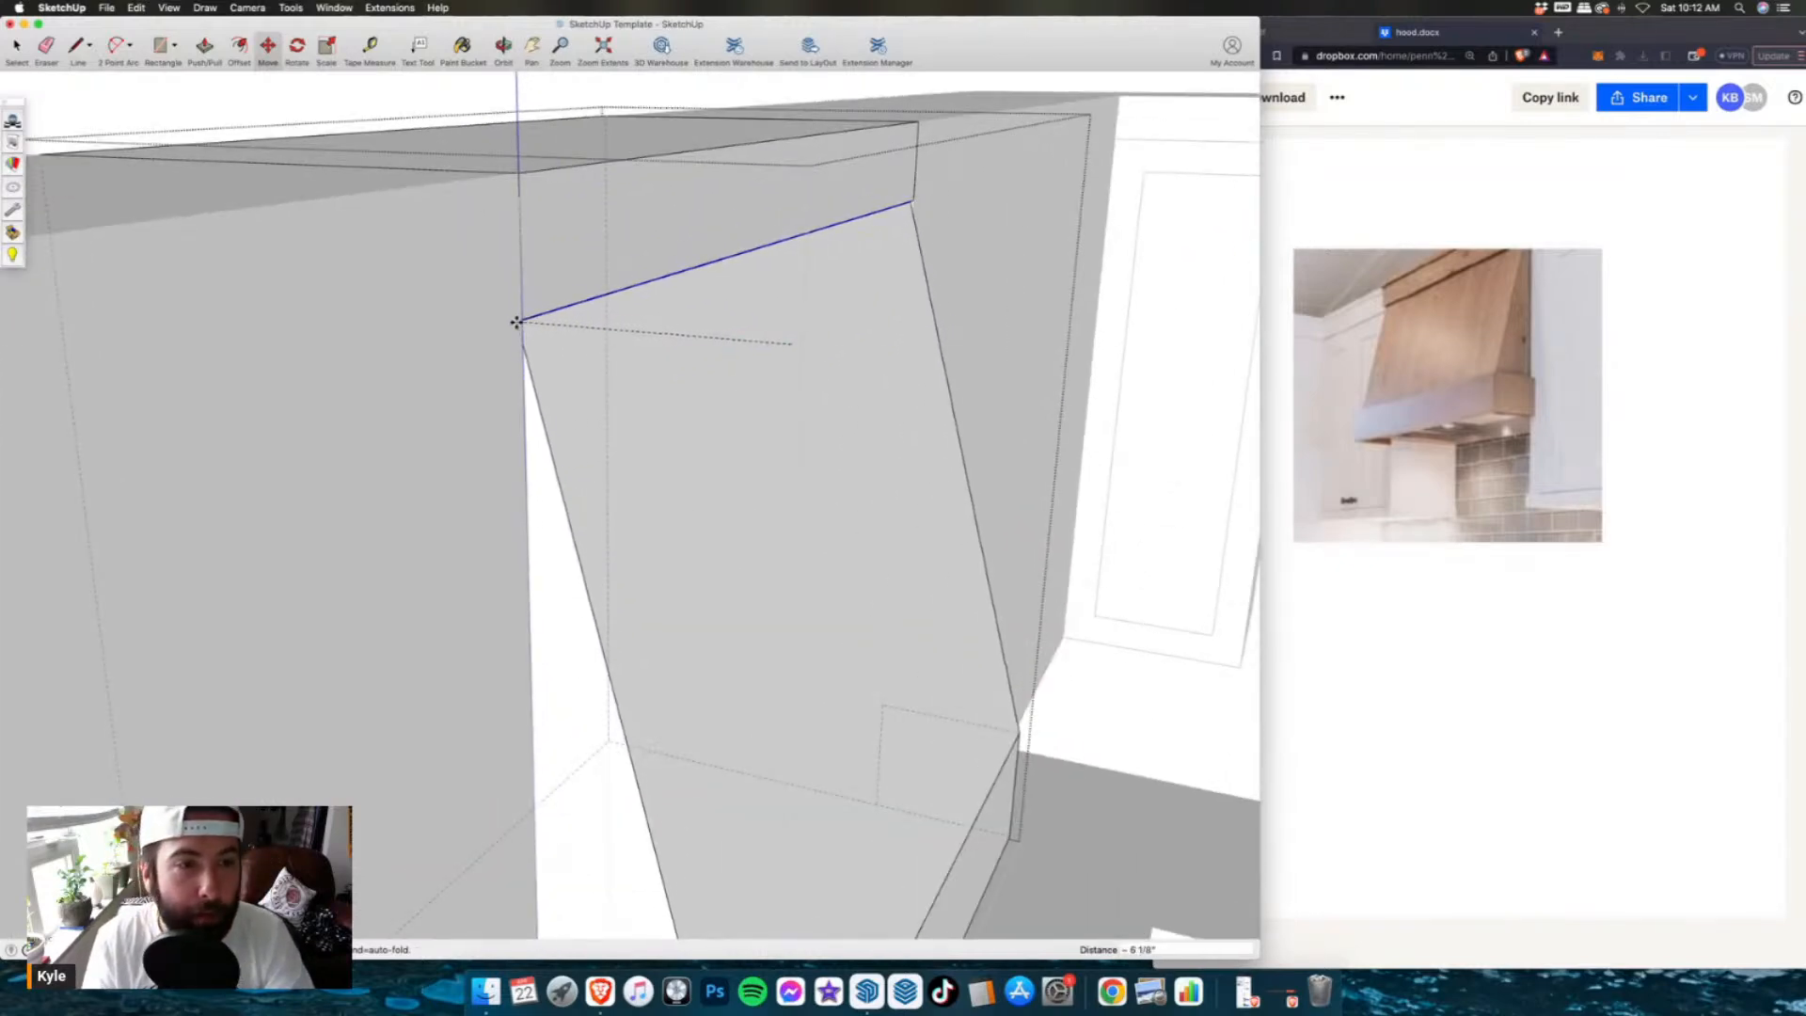
scroll(564, 329, "up", 3)
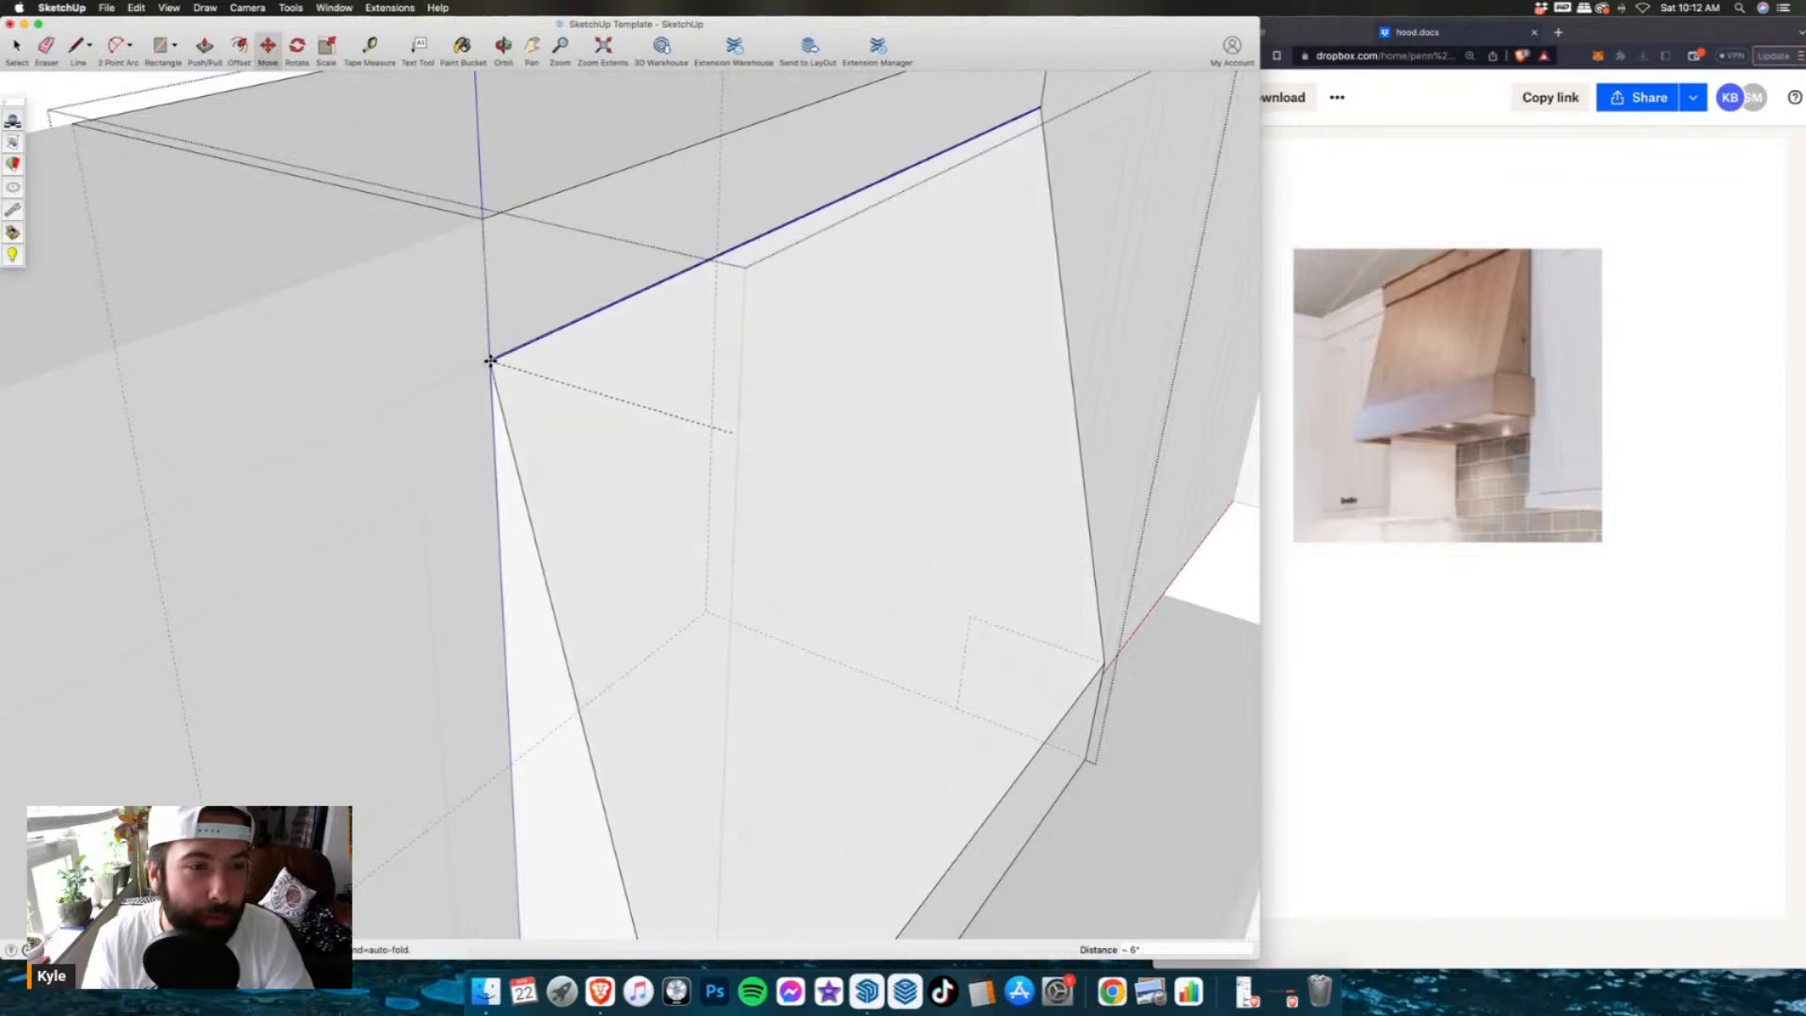
key("Escape")
- Move the selected upper front edge straight back flush with the recessed top strip, sloping the hood's front
scroll(652, 413, "down", 3)
middle_click_drag(652, 413, 834, 421)
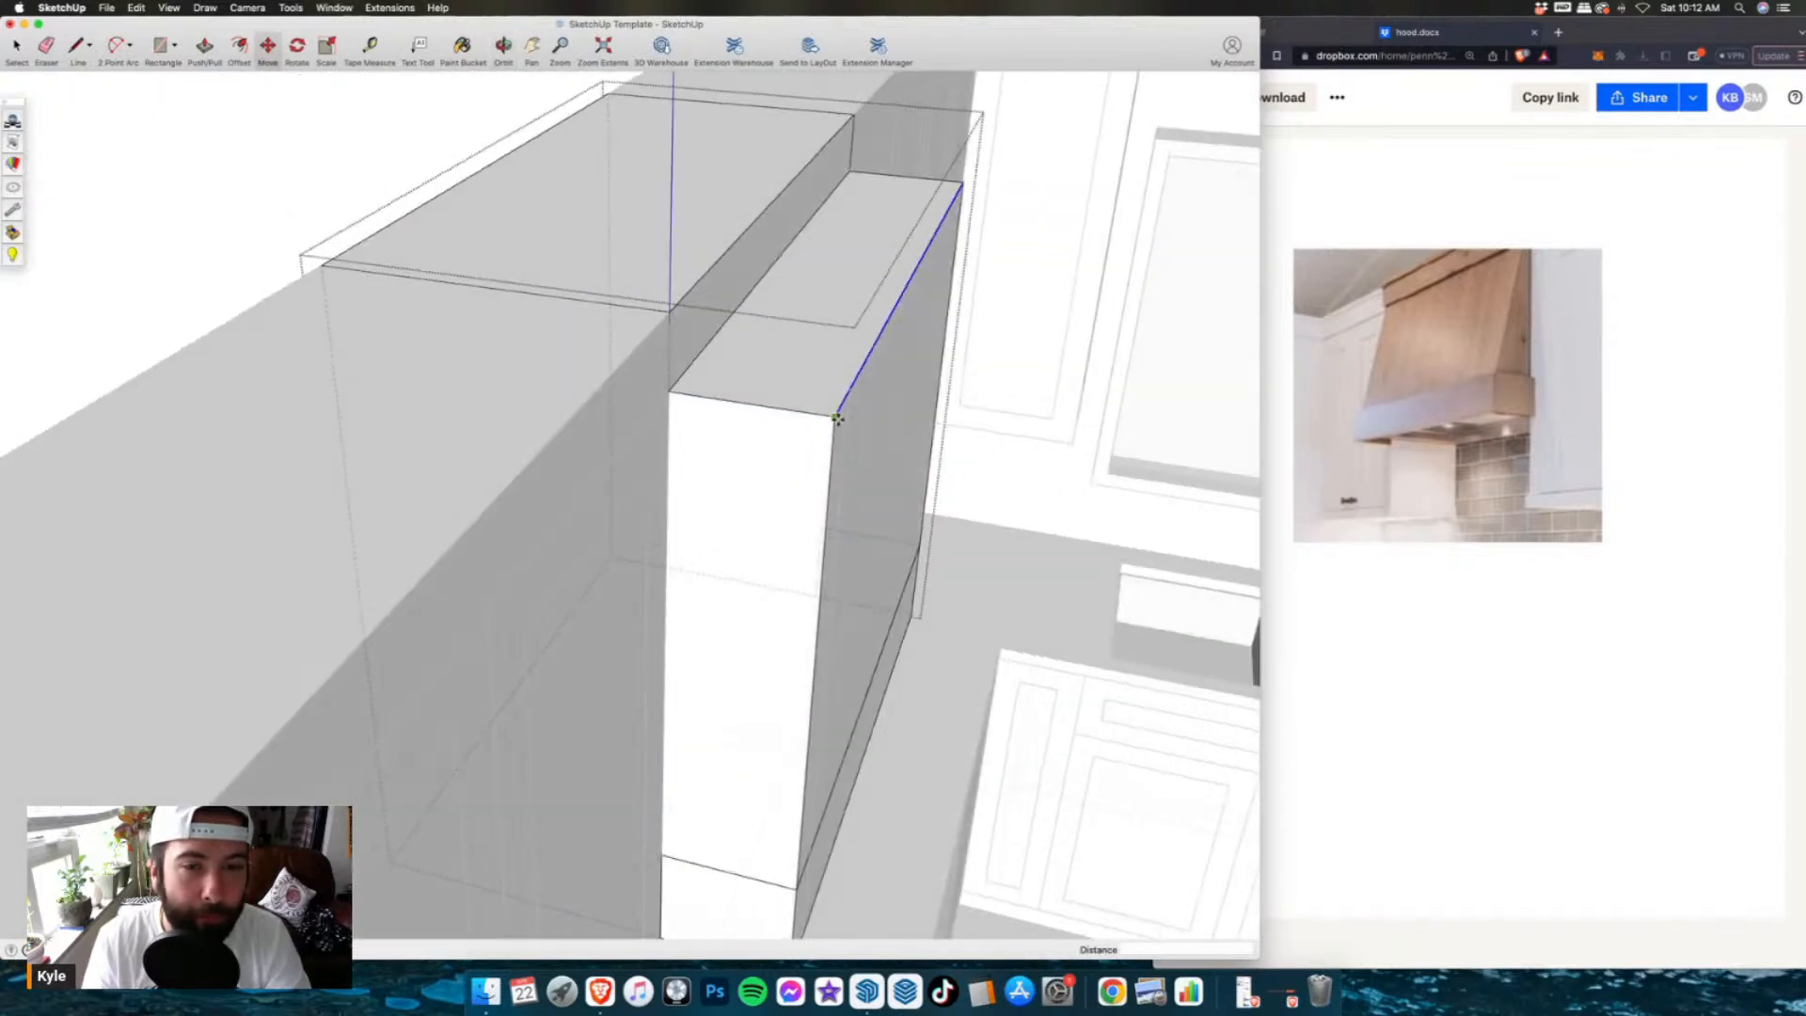
left_click(771, 411)
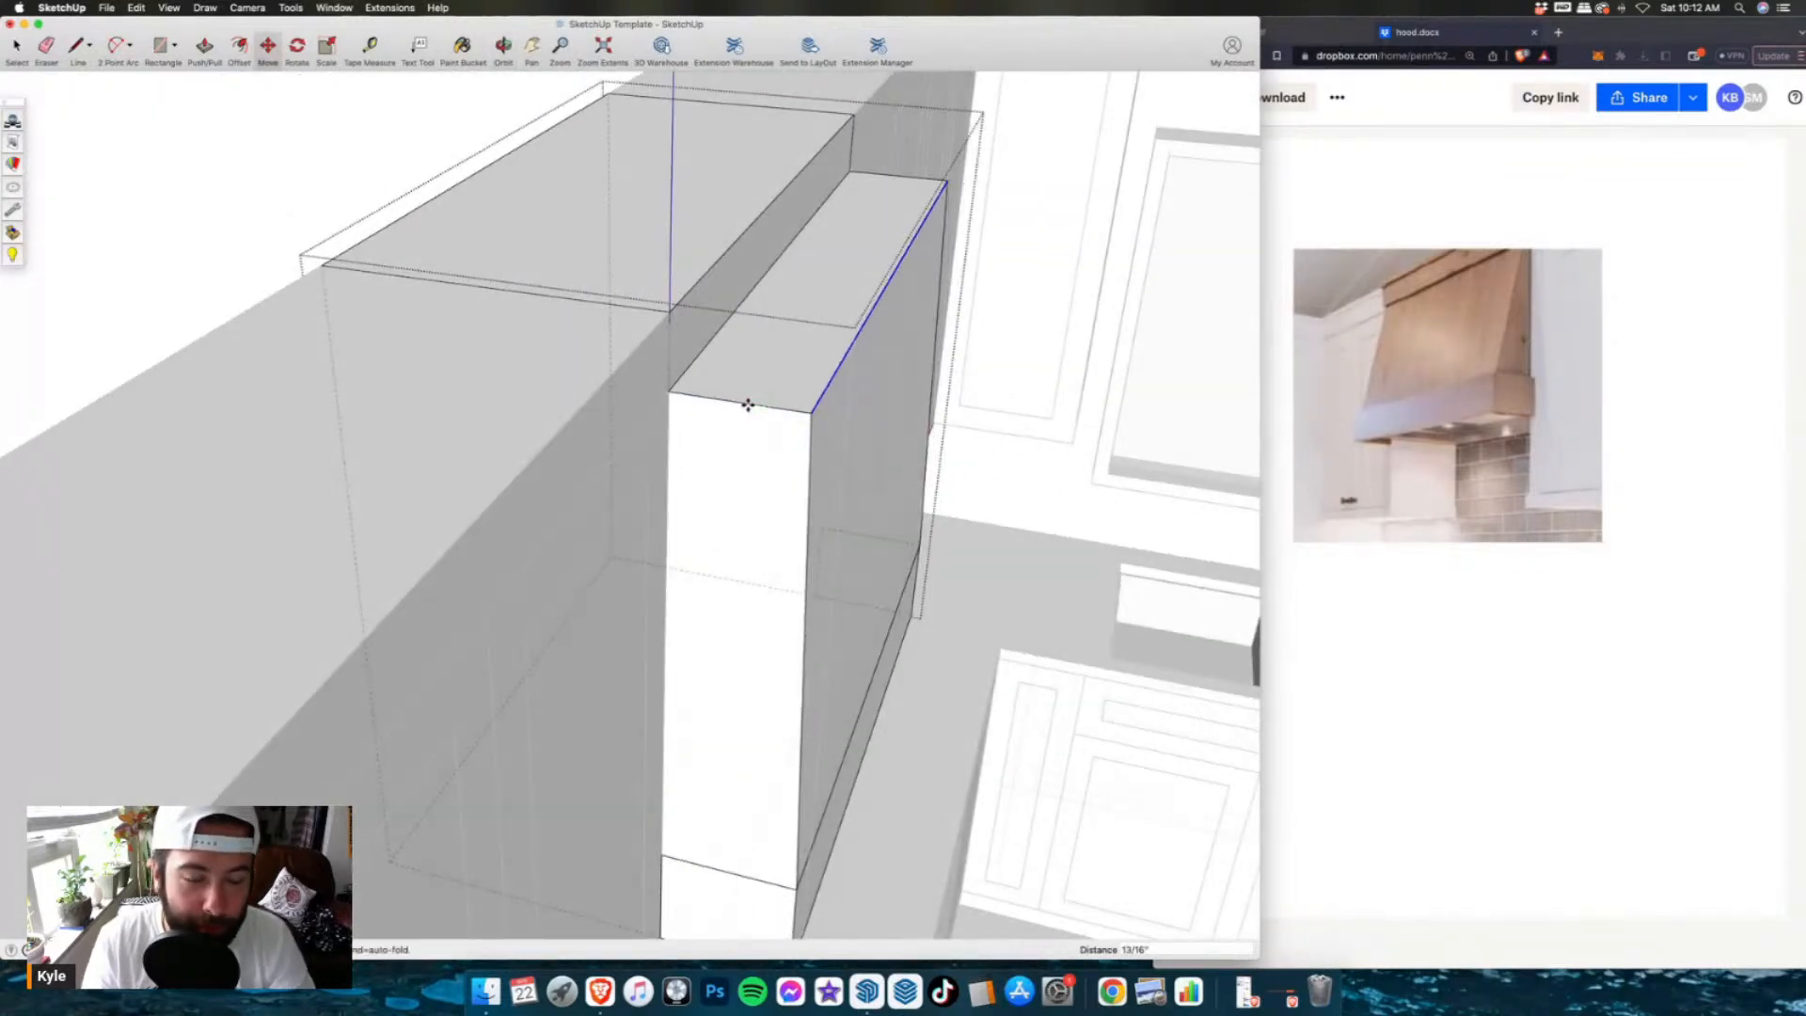
key("Return")
scroll(742, 407, "down", 2)
middle_click_drag(742, 407, 536, 423)
key("space")
scroll(630, 322, "down", 4)
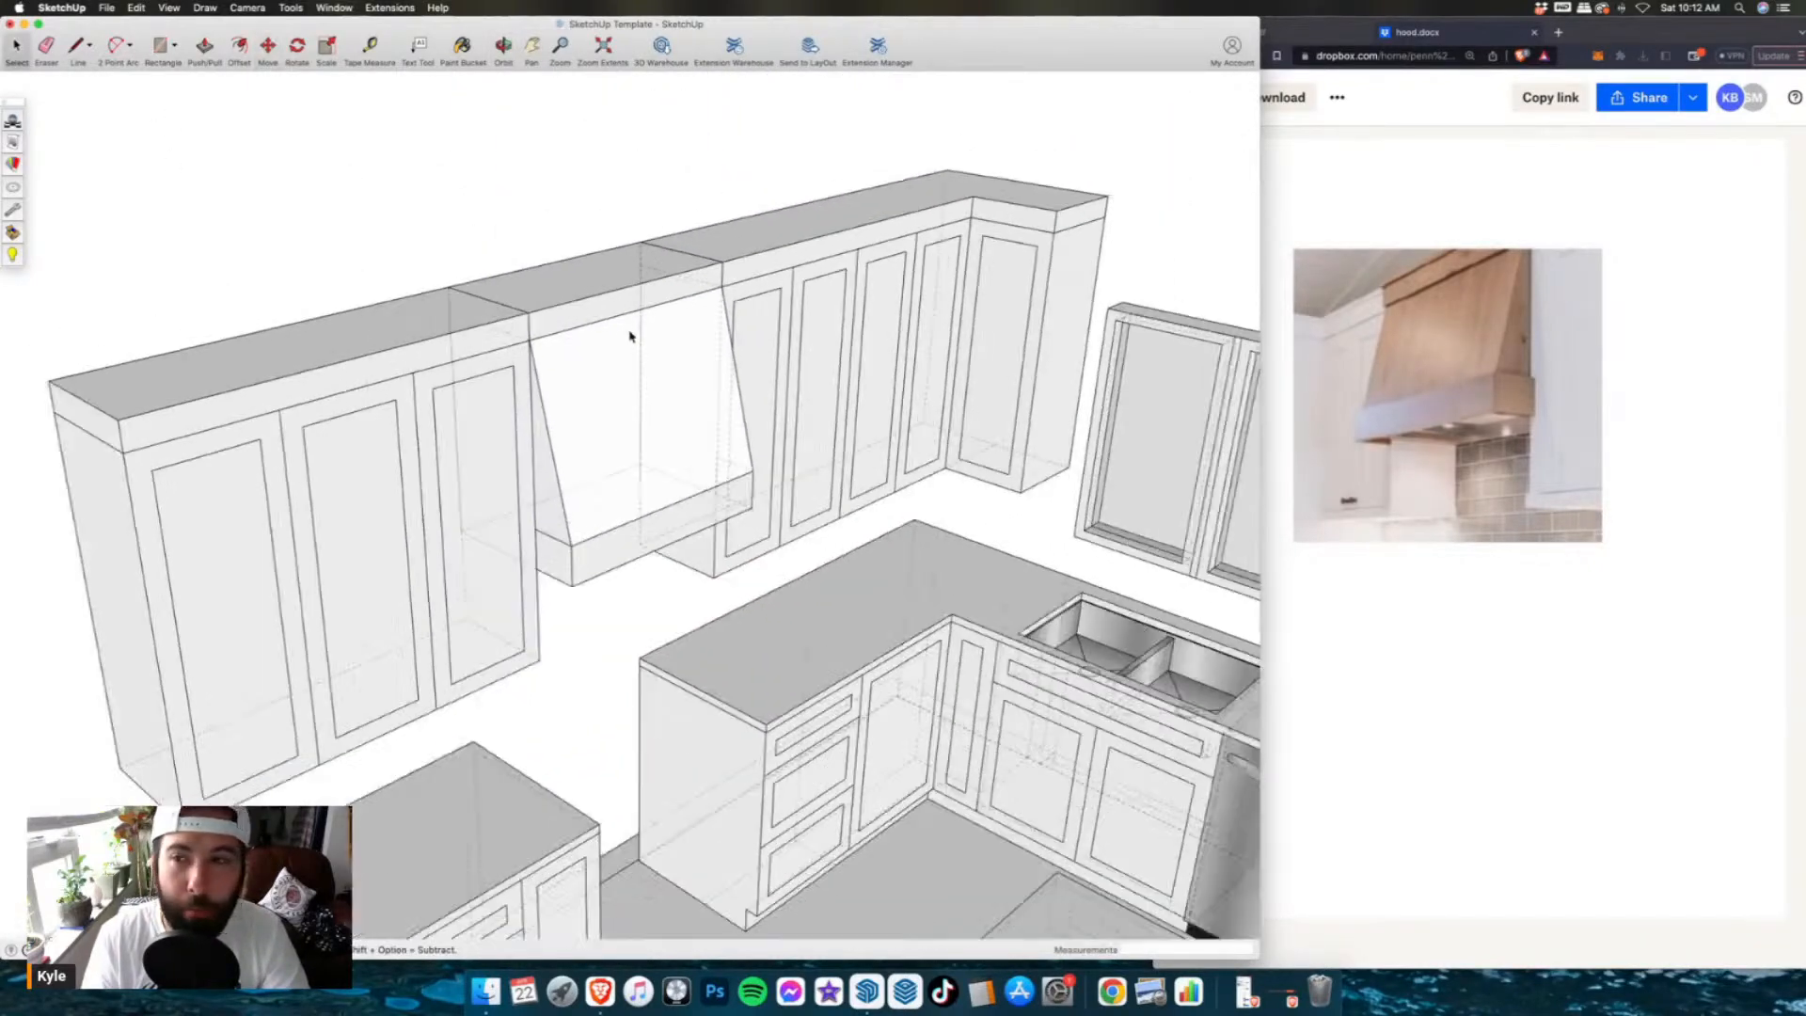
- Offset the outline of the hood's underside inward 1 inch and push the inner face up into the hood
mouse_move(624, 464)
middle_mouse_down()
mouse_move(669, 274)
mouse_move(561, 392)
mouse_move(376, 323)
mouse_move(448, 198)
mouse_move(522, 163)
middle_mouse_up()
scroll(549, 392, "up", 4)
scroll(575, 362, "up", 4)
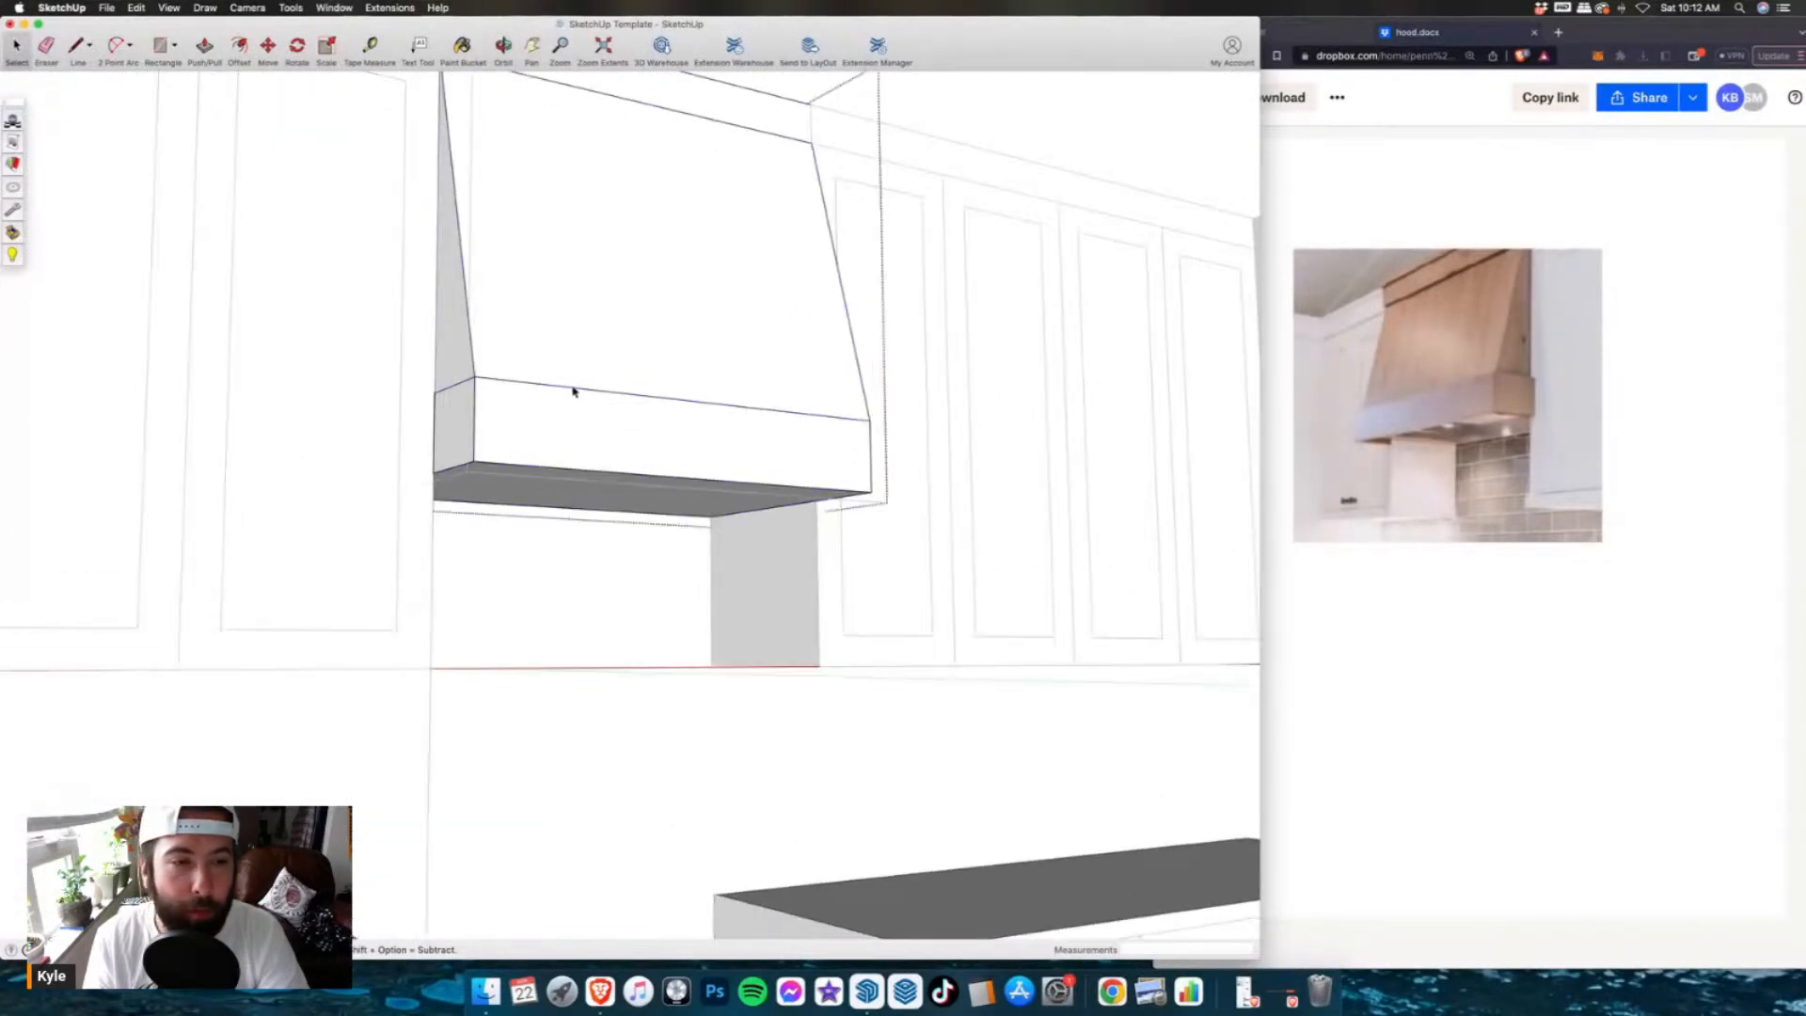
double_click(542, 238)
left_click(241, 49)
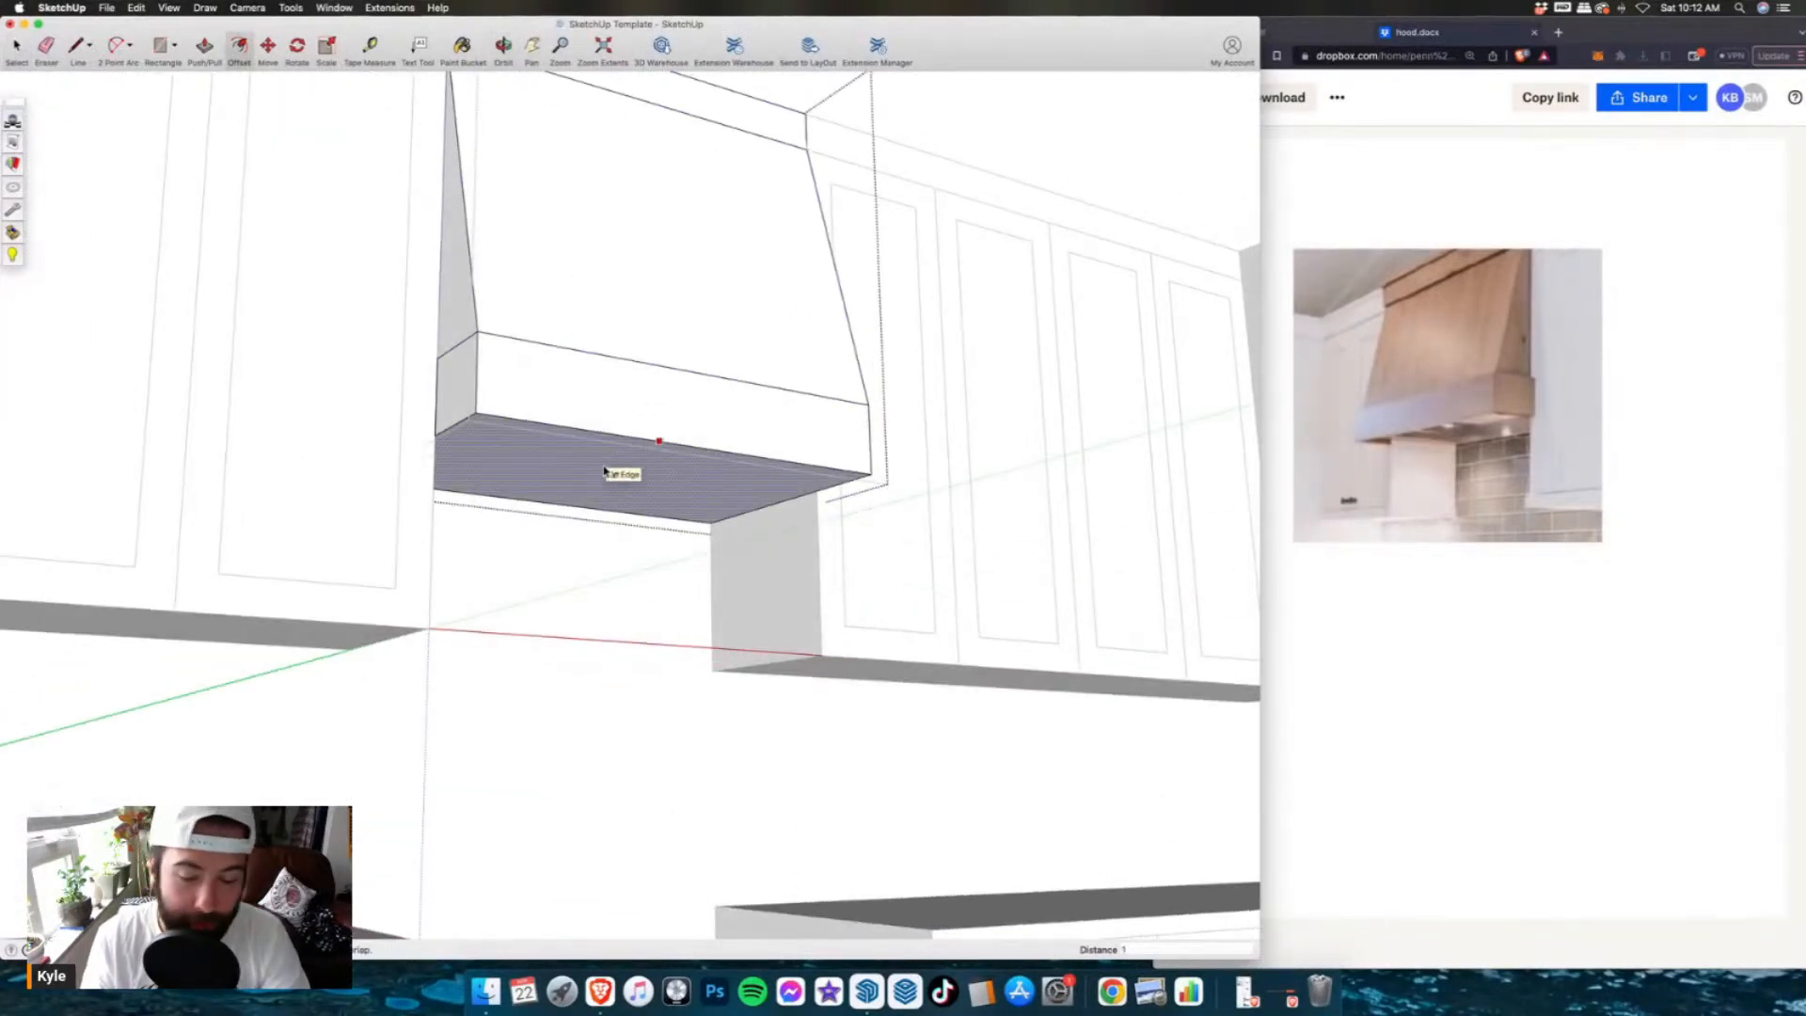
key("p")
left_click(521, 442)
key("Return")
- Close the hood group and view the whole kitchen layout from above
middle_click_drag(661, 348, 633, 553)
scroll(630, 546, "down", 2)
left_click(17, 52)
left_click(494, 285)
middle_click_drag(495, 285, 569, 516)
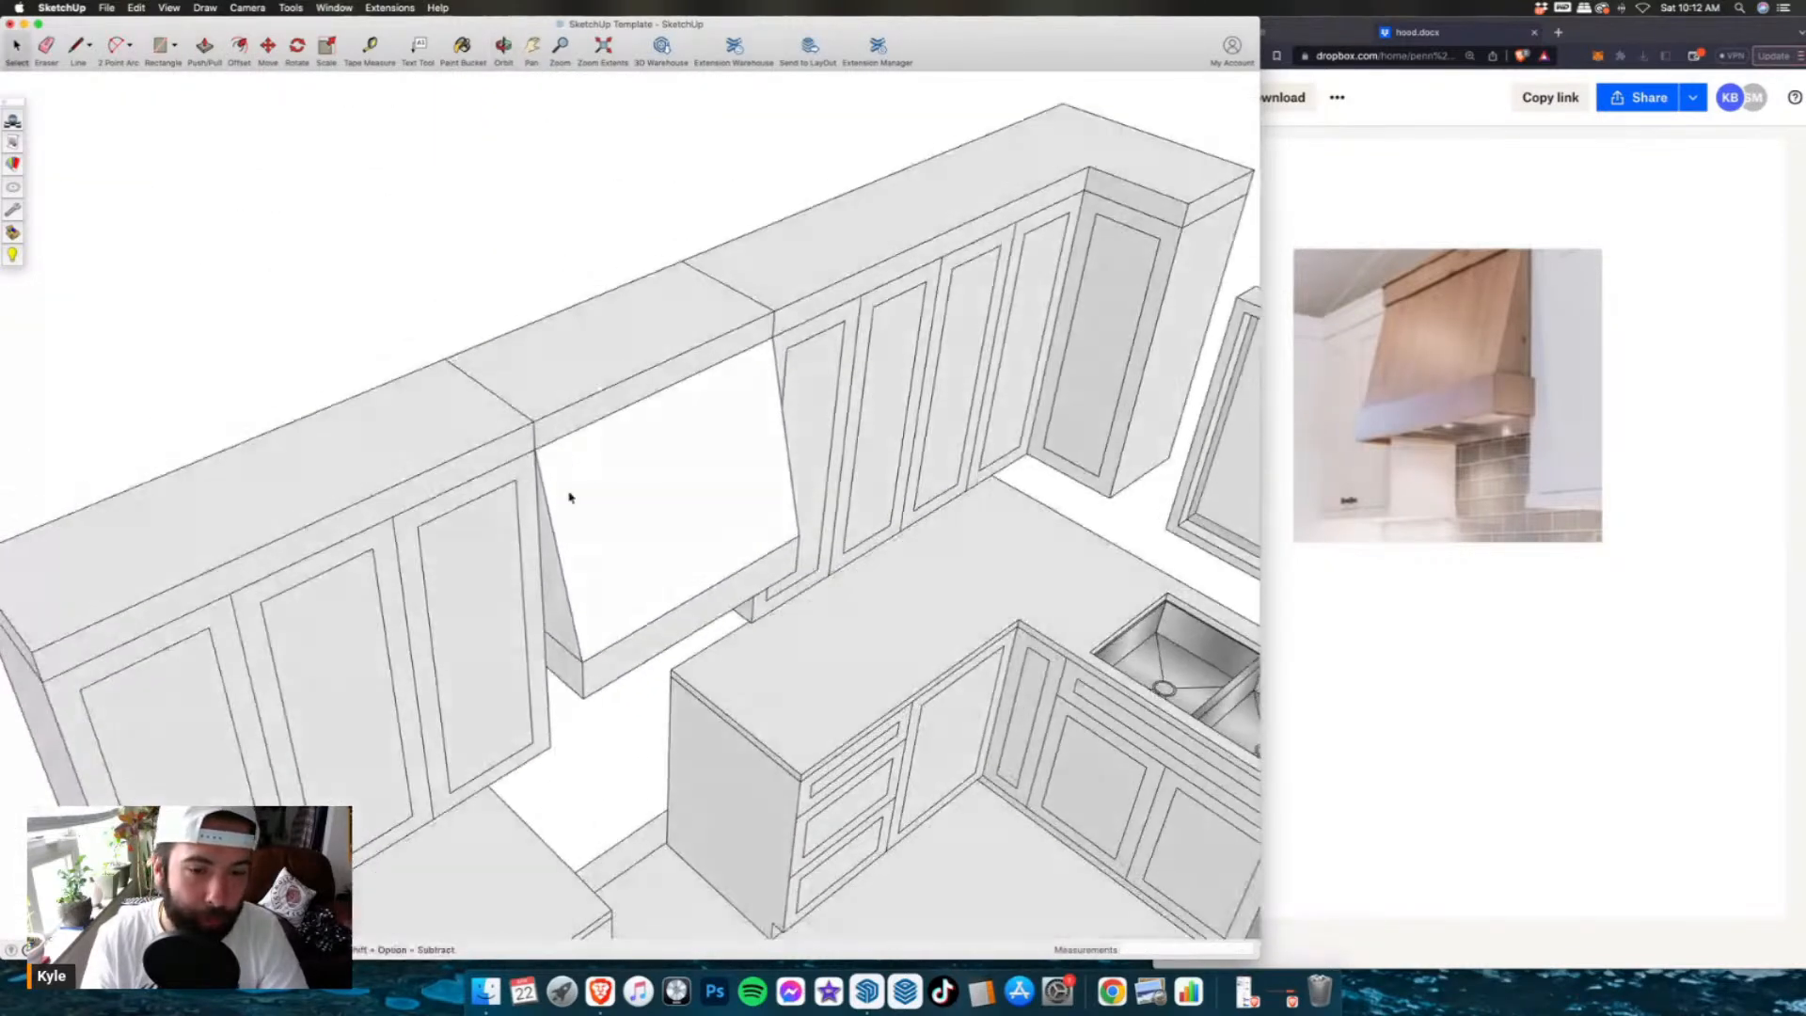
scroll(565, 395, "down", 3)
middle_click_drag(564, 395, 969, 428)
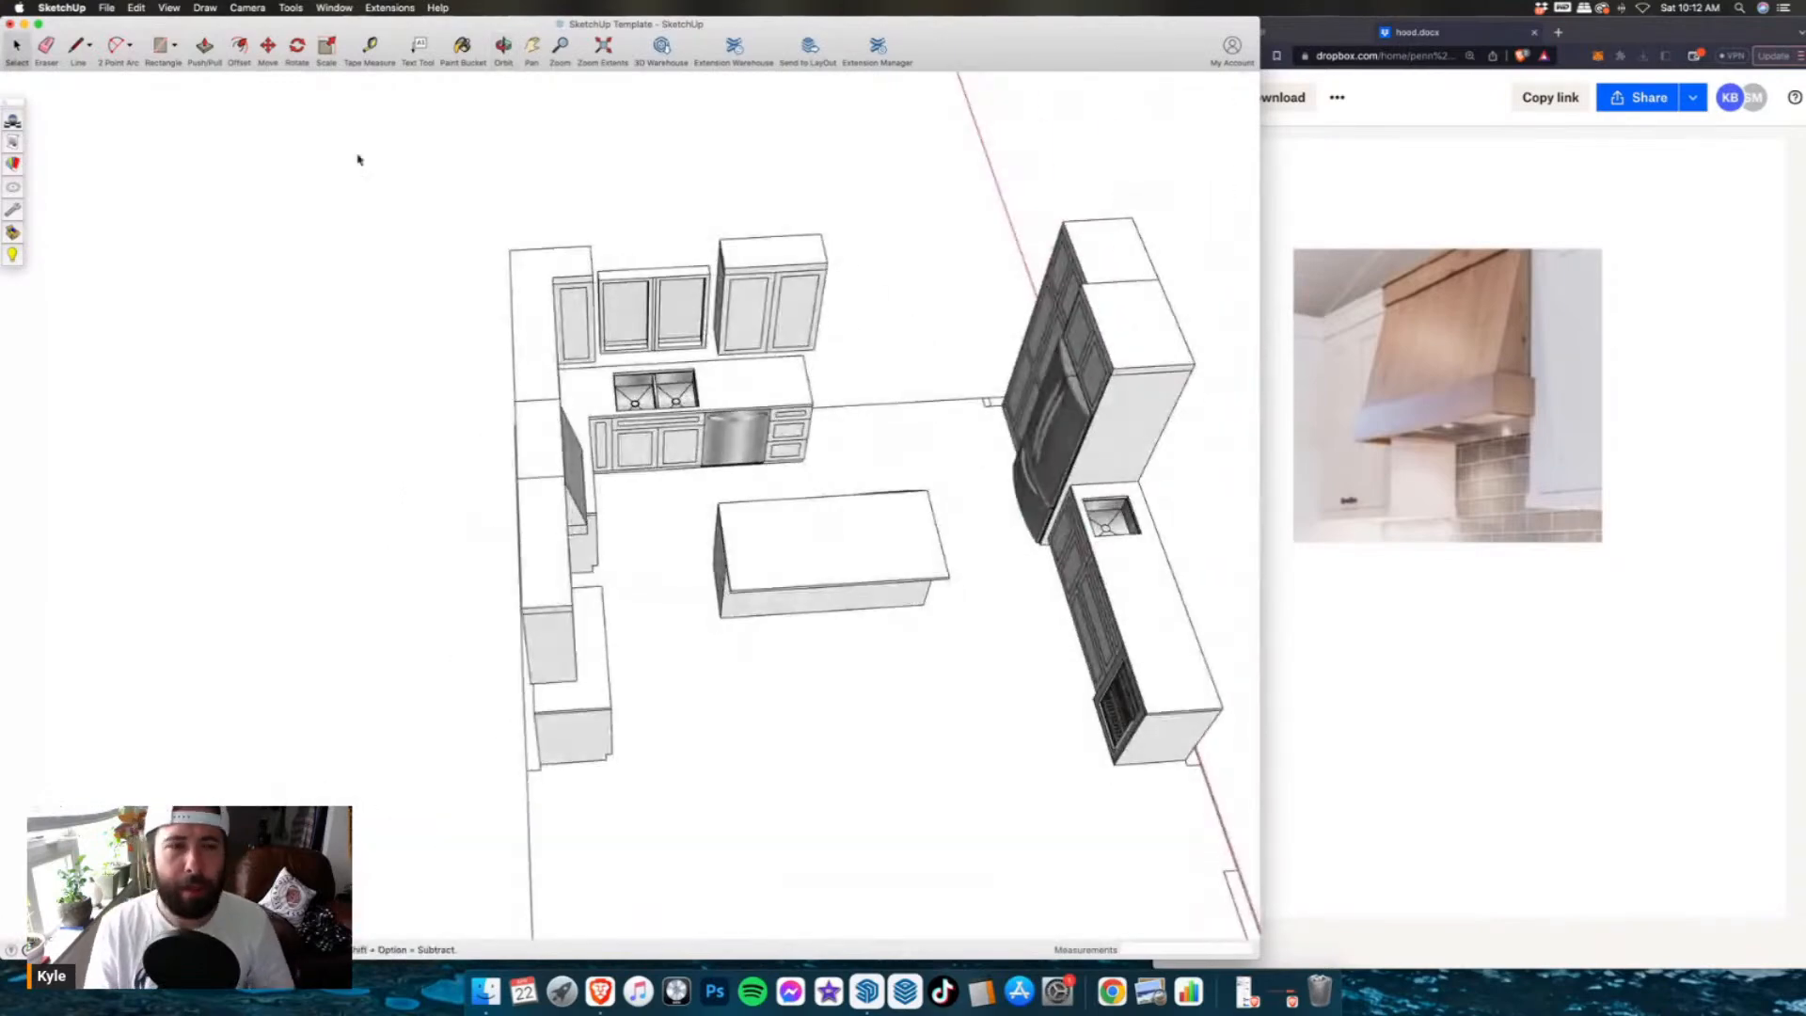
- Unhide everything hidden so the kitchen model shows the full room with walls, floor and windows
left_click(134, 10)
left_click(344, 242)
middle_click_drag(749, 517, 498, 395)
- Switch to the browser, leave the hood reference document and read through the notes.pdf requirements for remaining kitchen features
left_click(1711, 390)
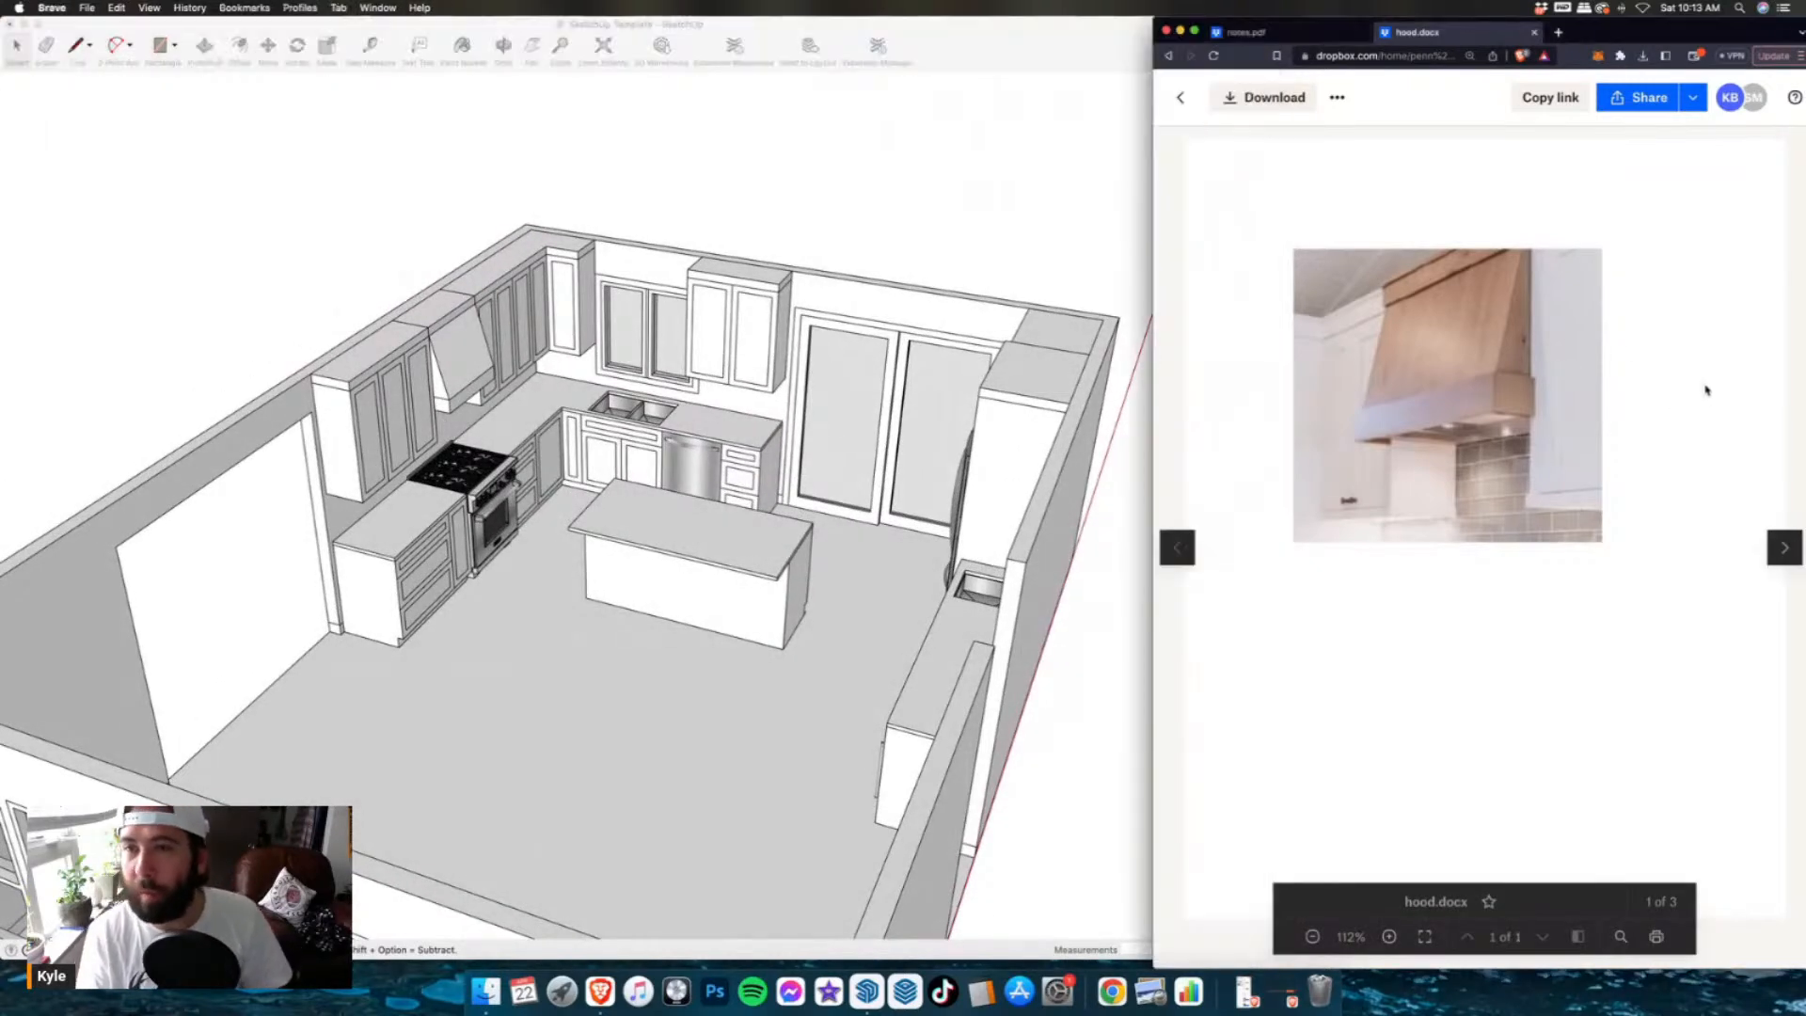
left_click(1183, 98)
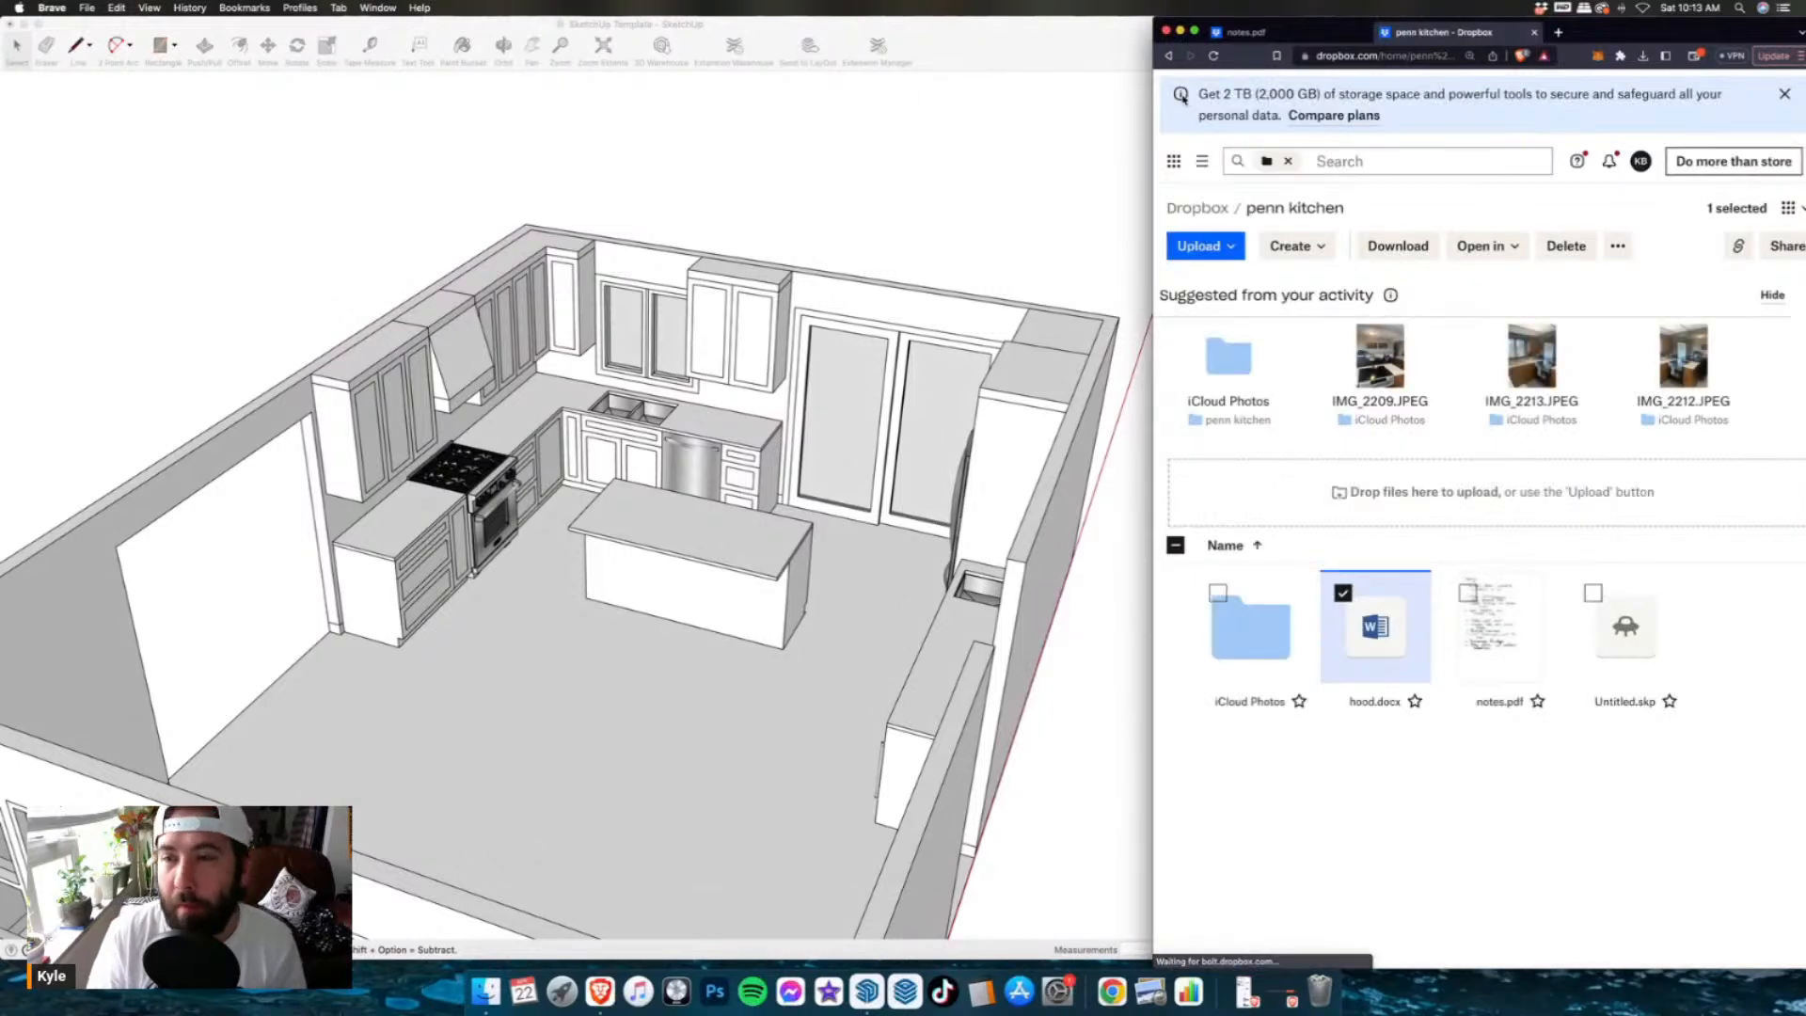
left_click(1246, 32)
scroll(1455, 451, "down", 4)
scroll(1468, 465, "up", 5)
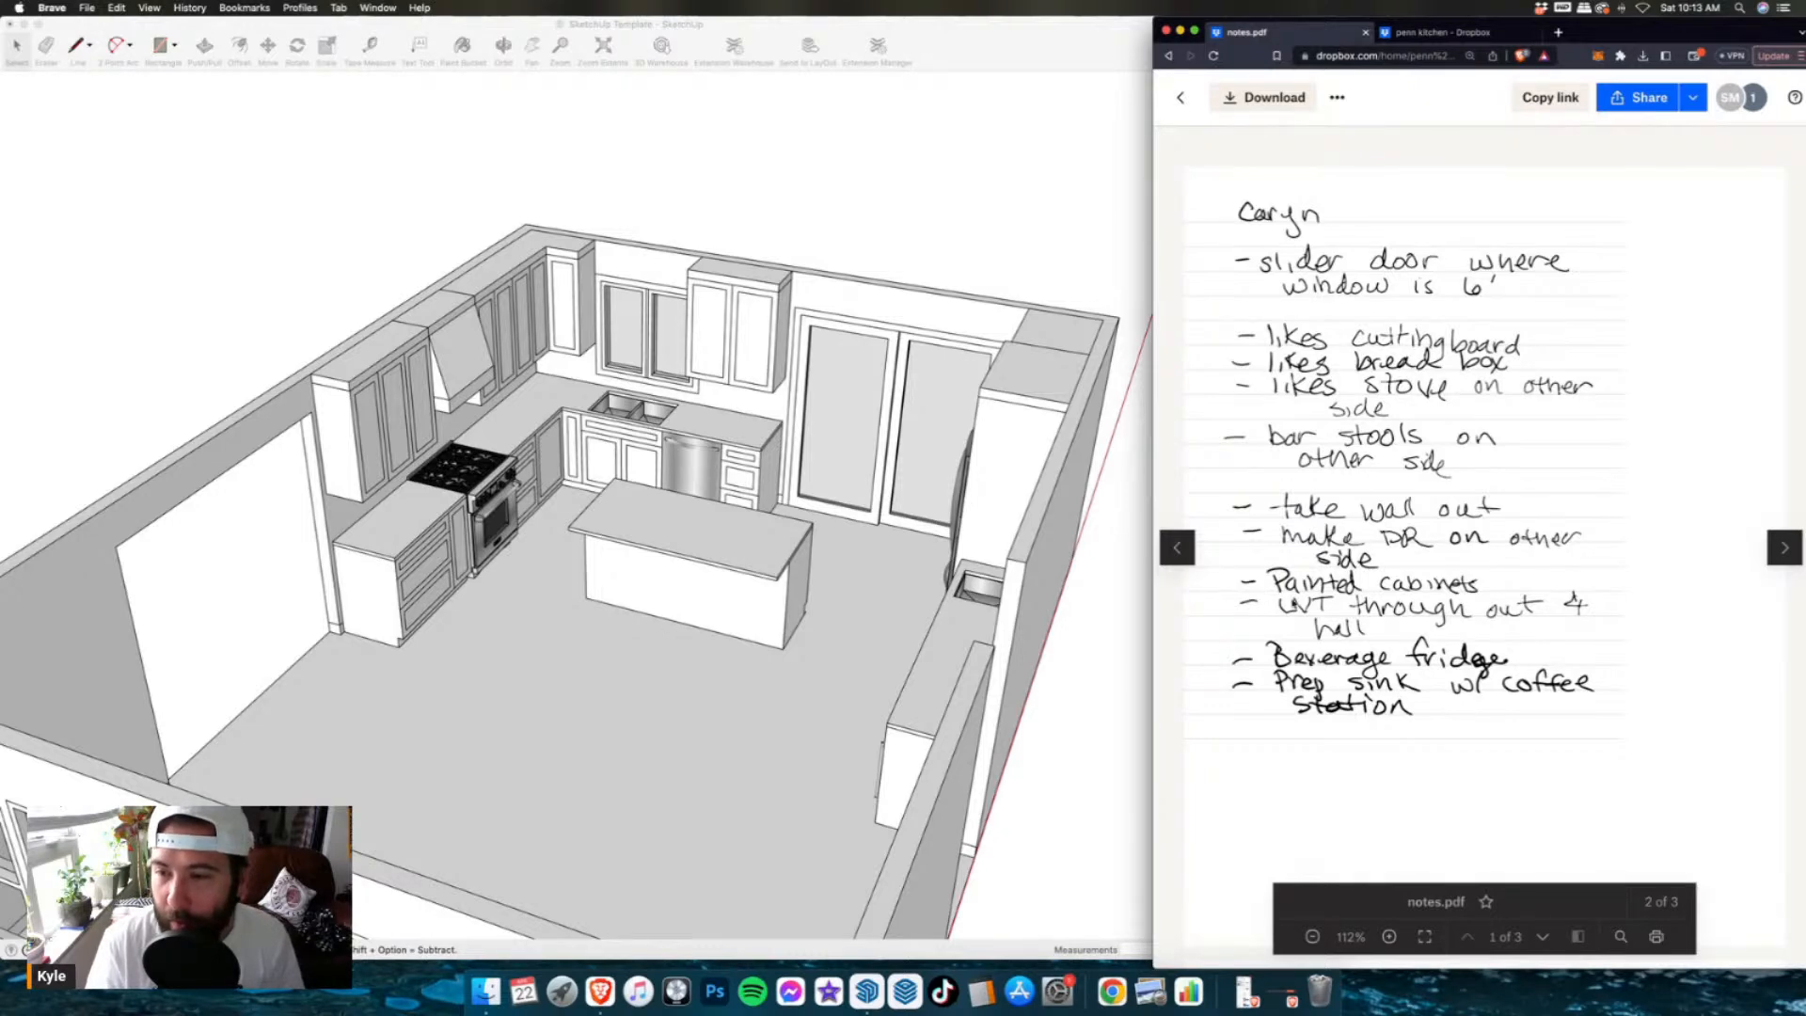
scroll(1484, 546, "down", 4)
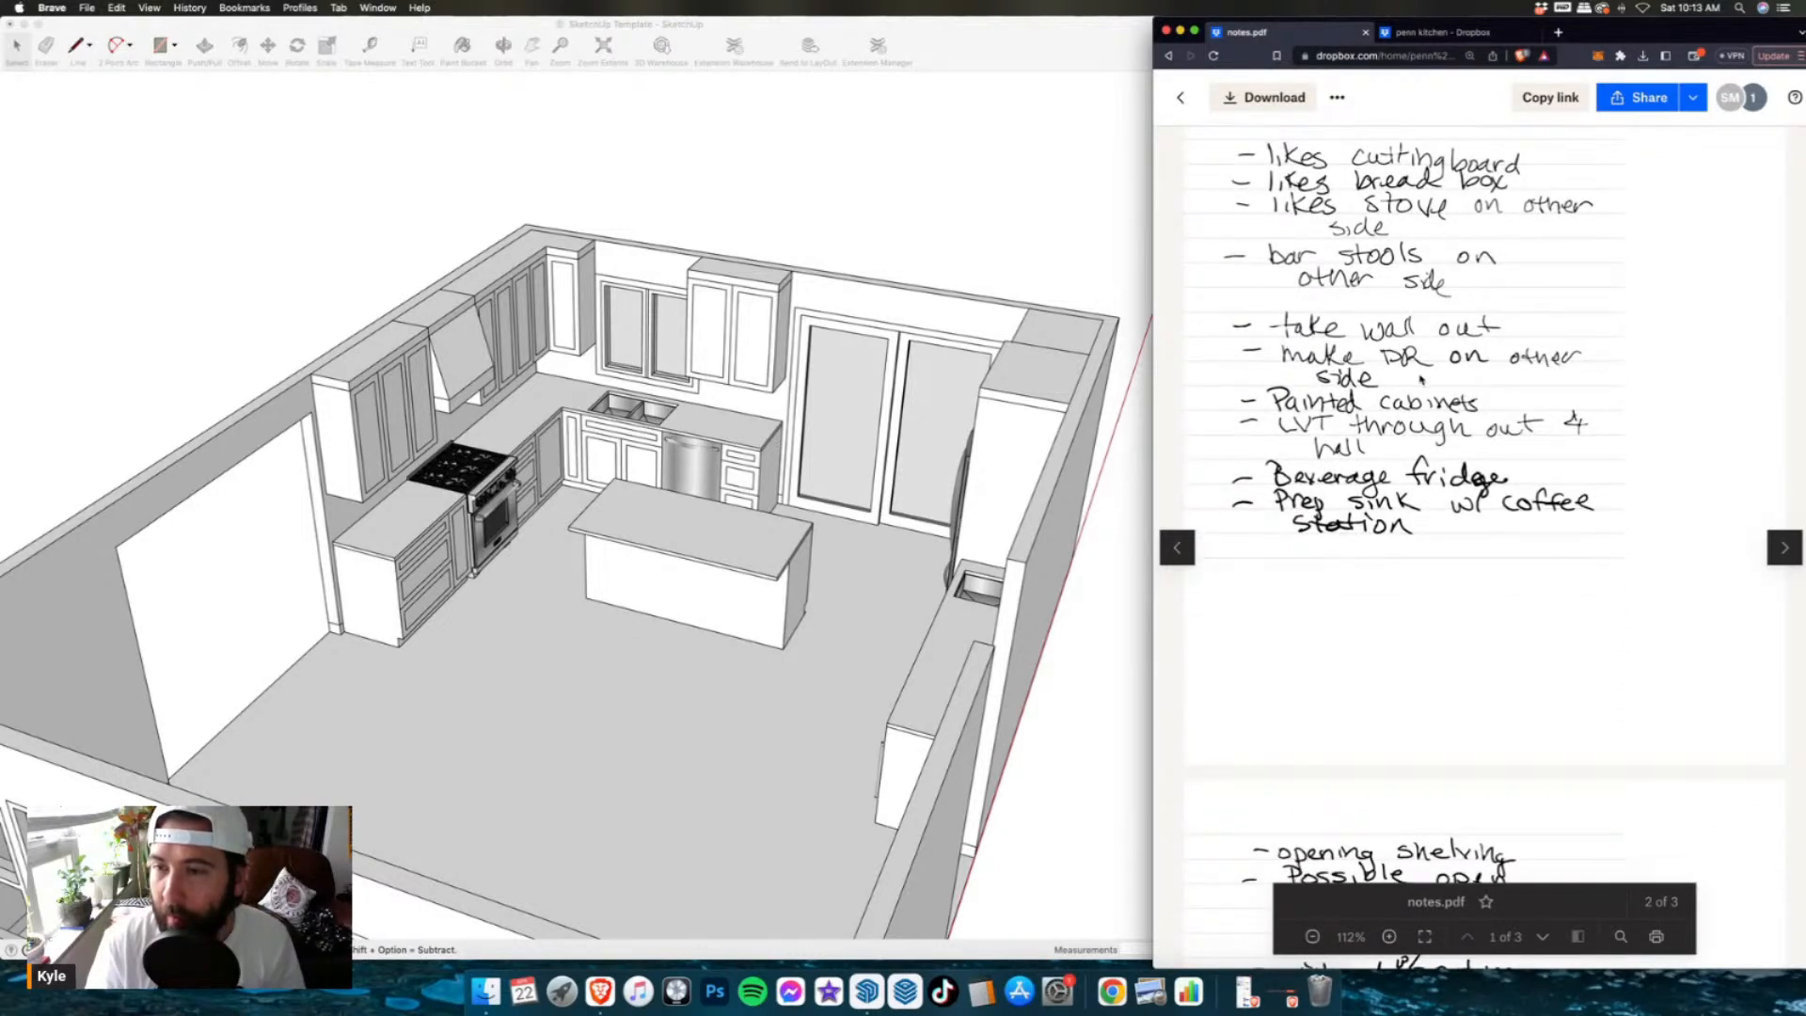
scroll(1337, 384, "down", 1)
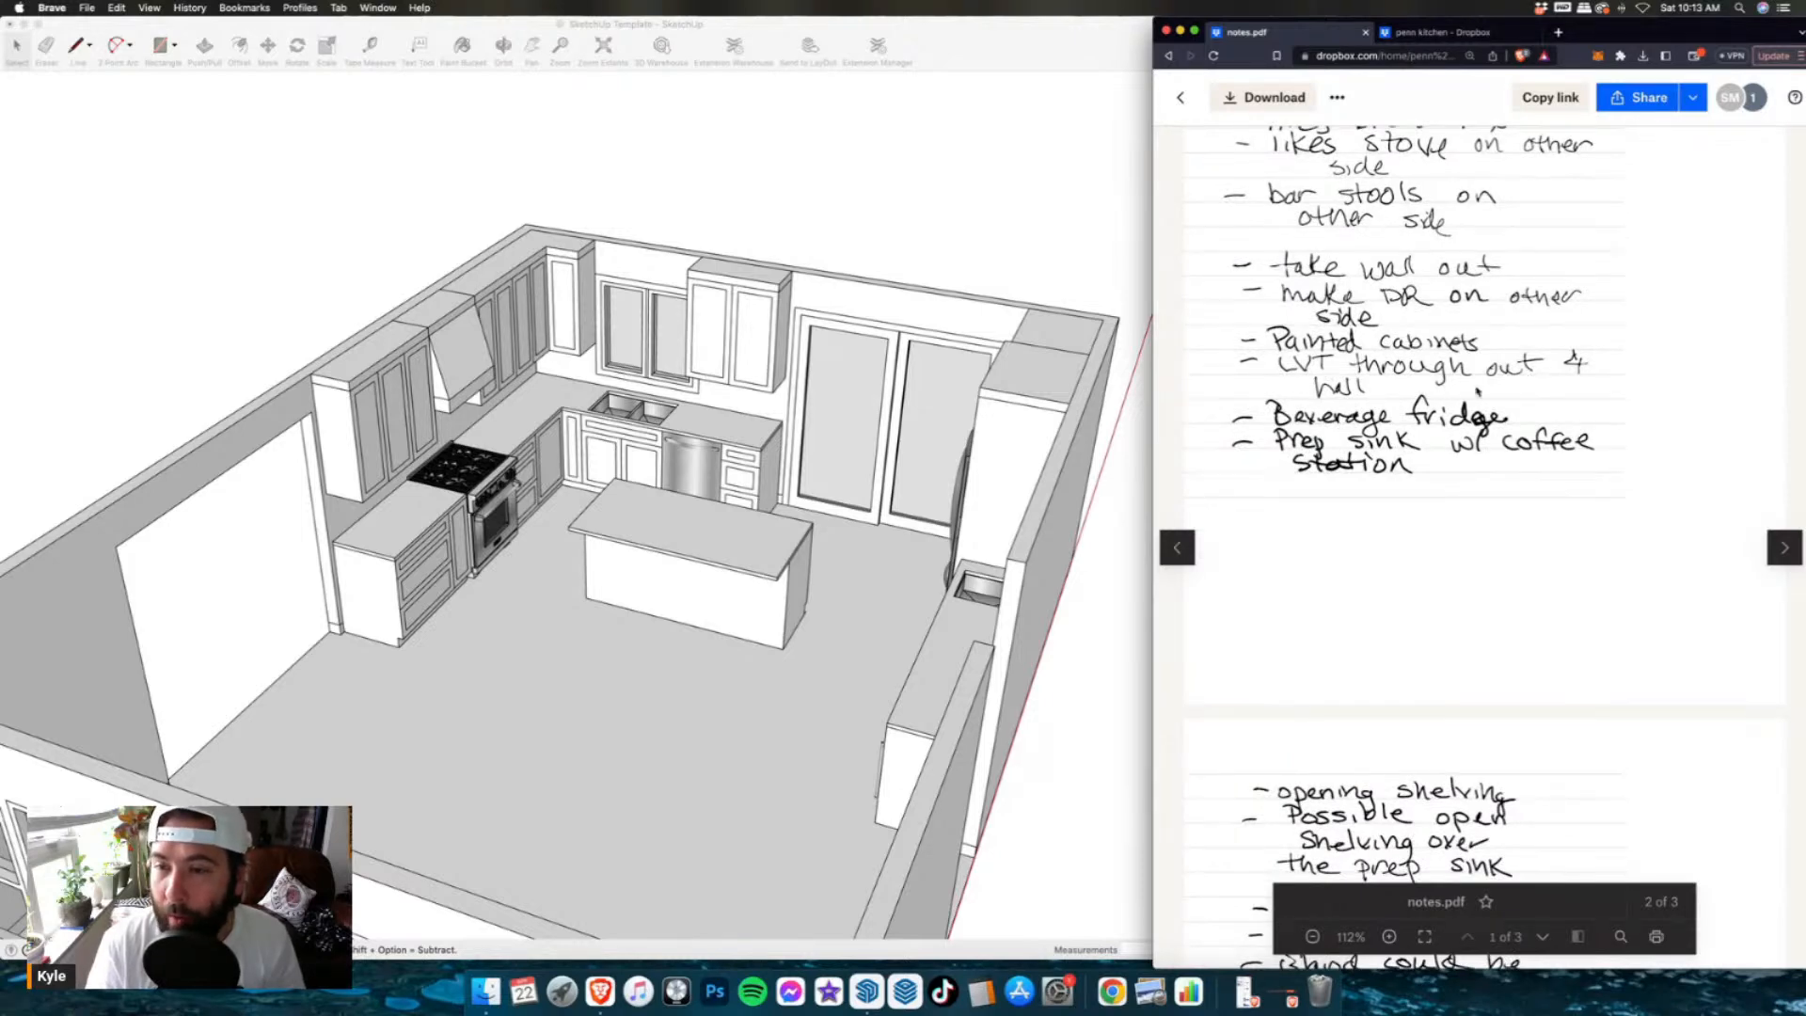
scroll(1343, 471, "down", 9)
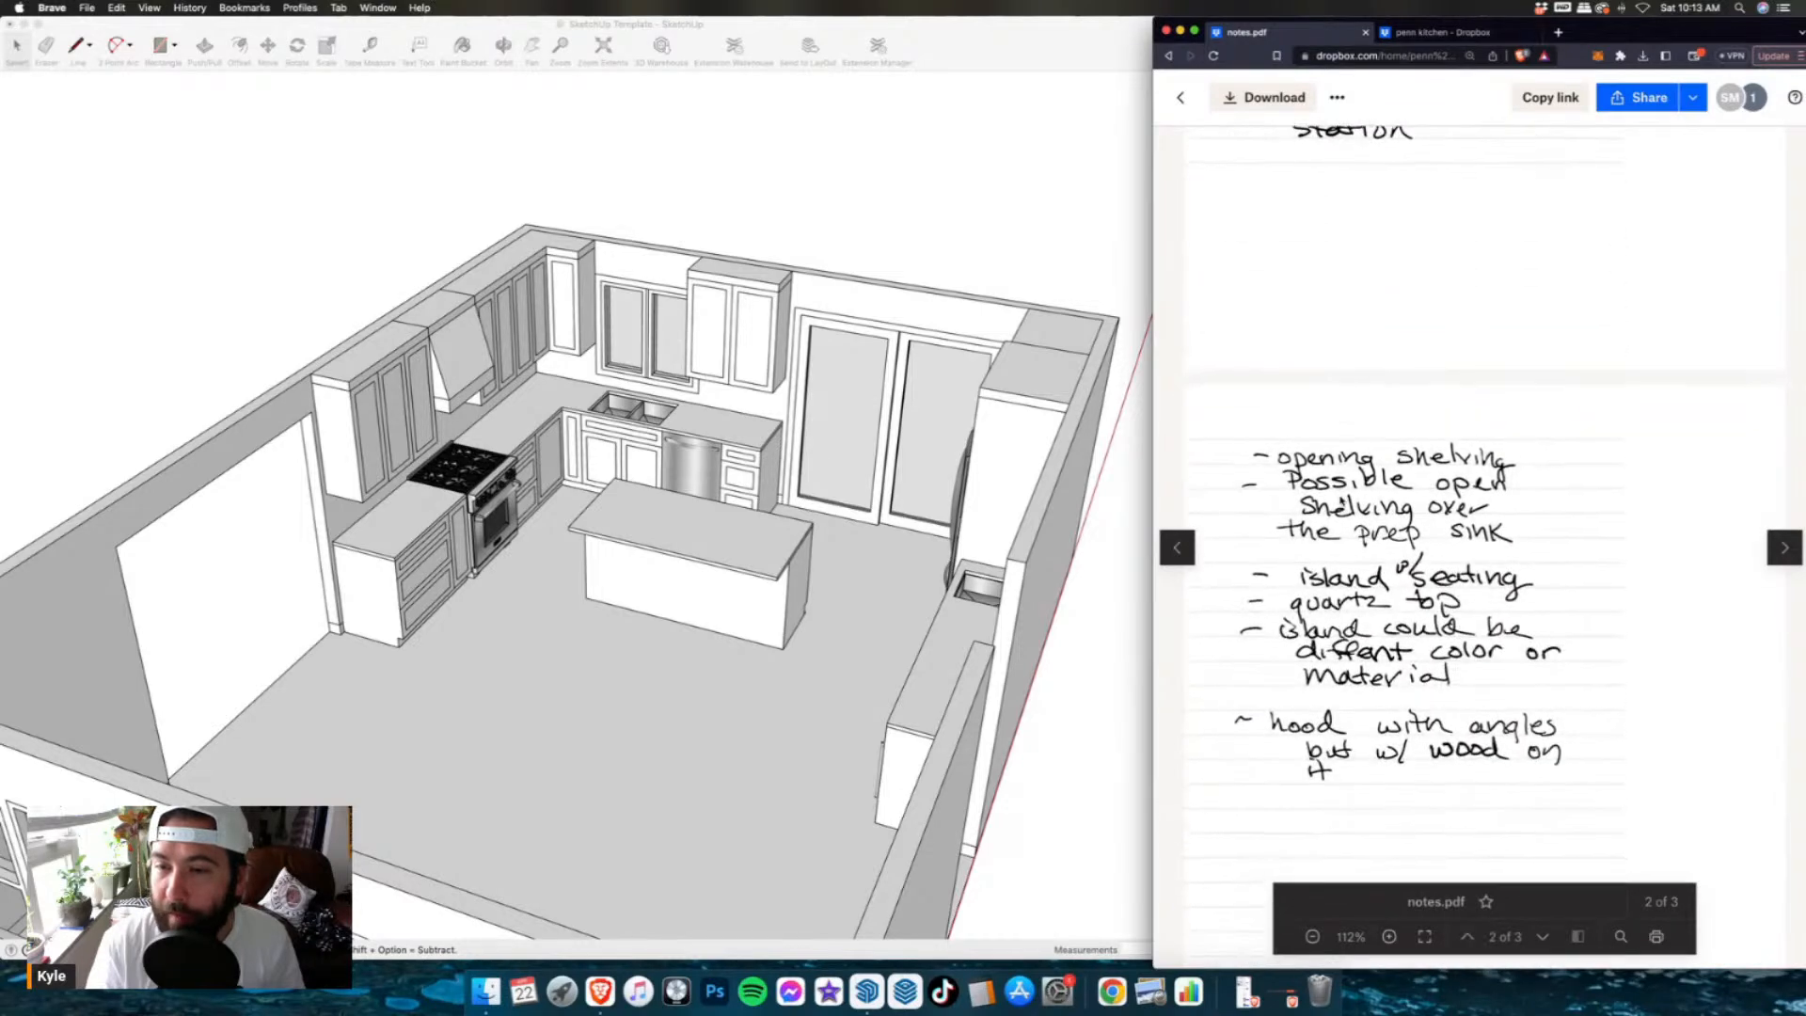
scroll(527, 527, "down", 3)
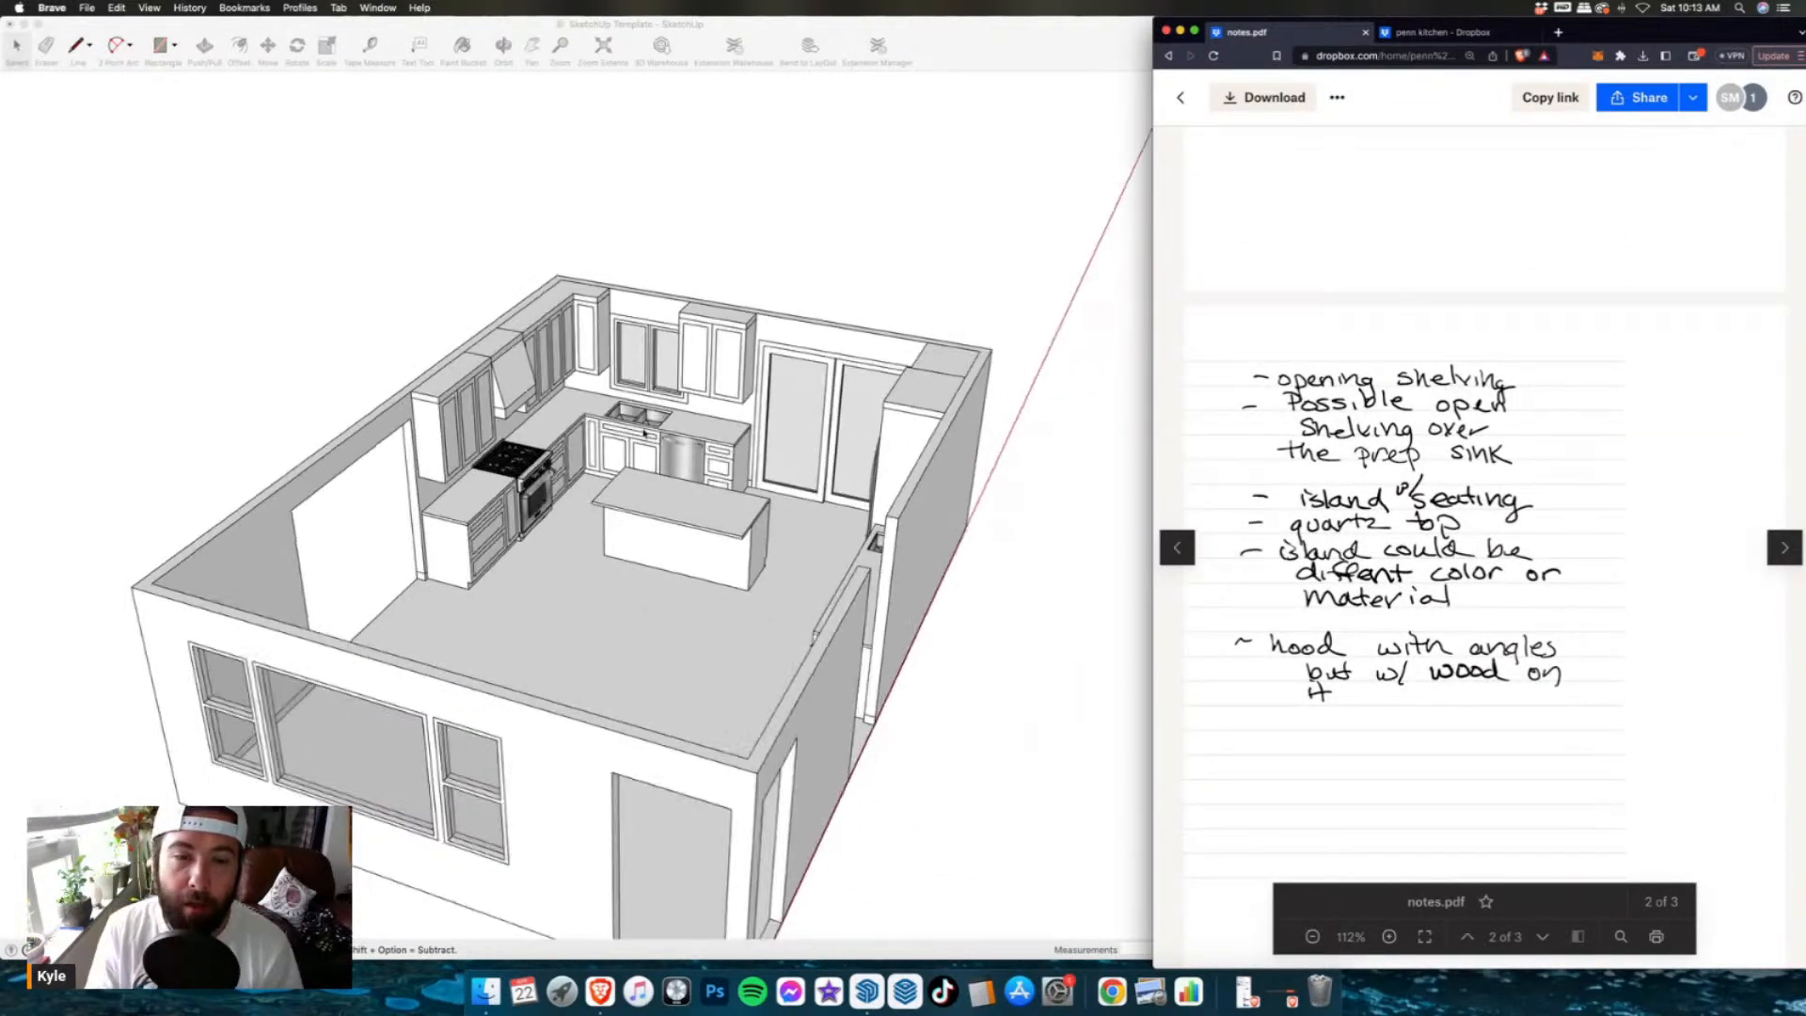
- Return to SketchUp and copy the floating shelves rectangle from the 2D floor plan behind the prep sink
middle_click_drag(442, 395, 555, 433)
scroll(532, 395, "down", 3)
middle_click_drag(489, 357, 604, 362)
scroll(604, 363, "down", 5)
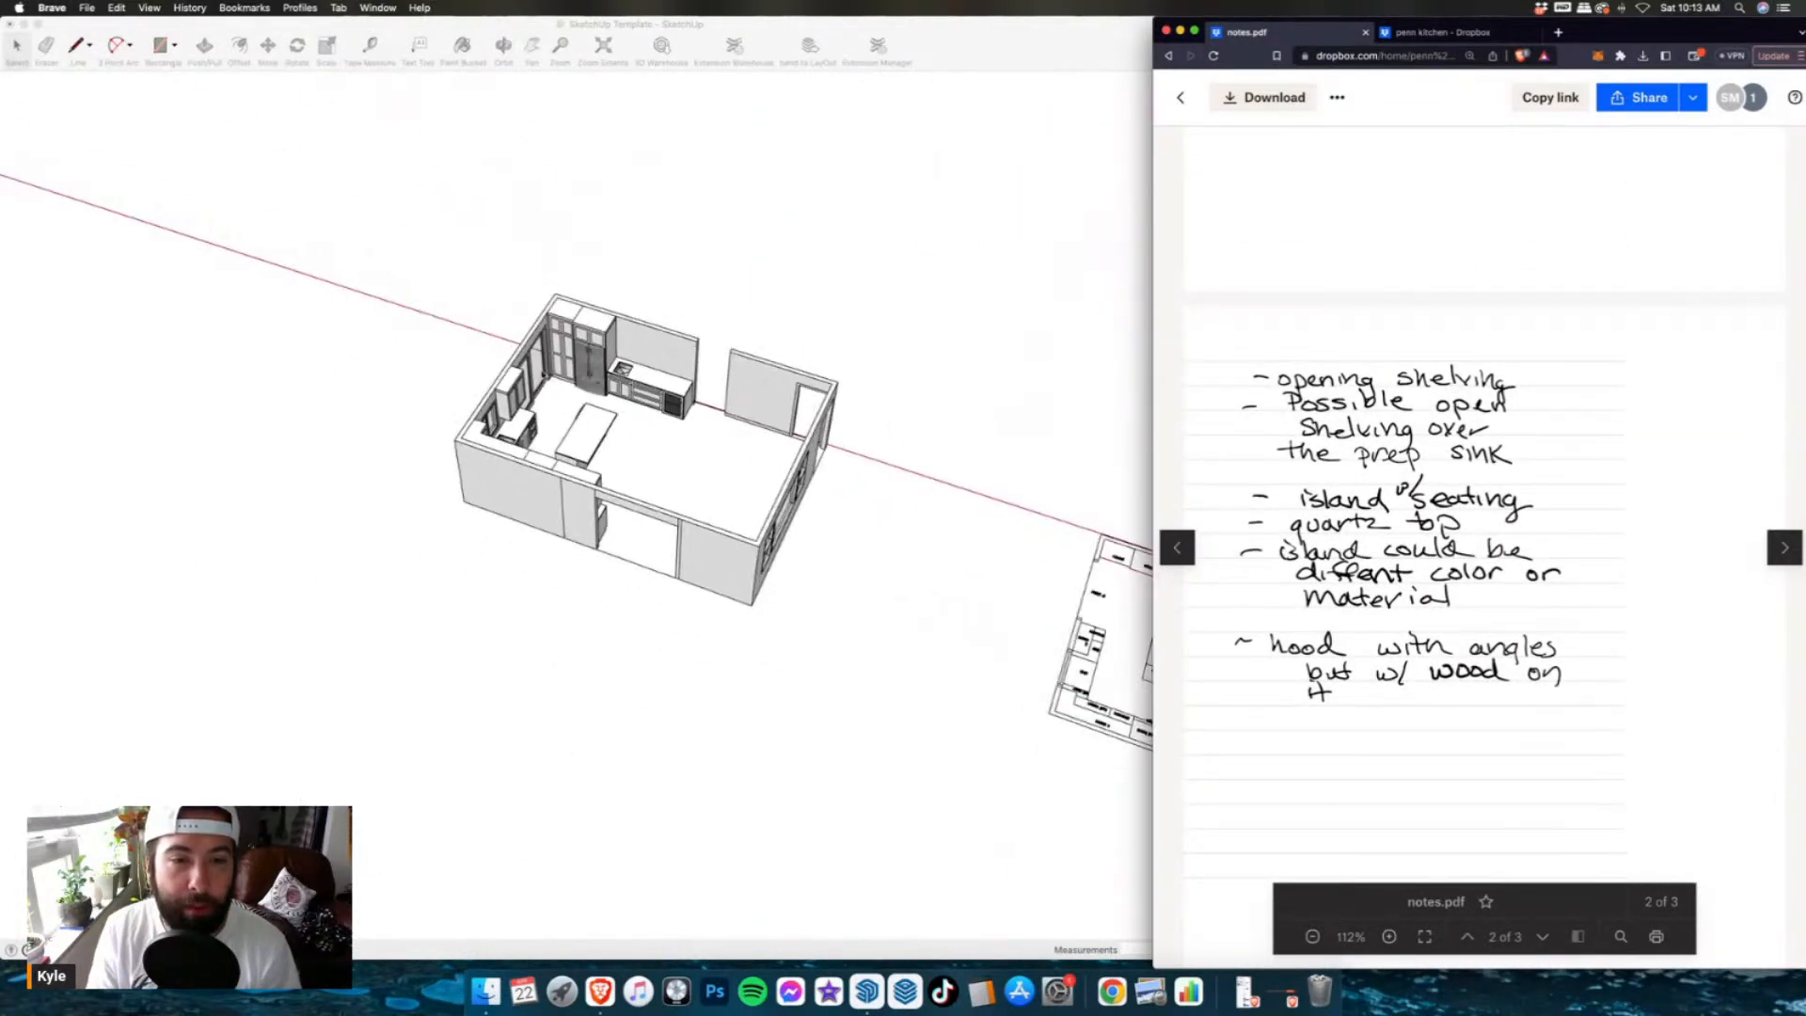
scroll(800, 468, "up", 7)
left_click(708, 505)
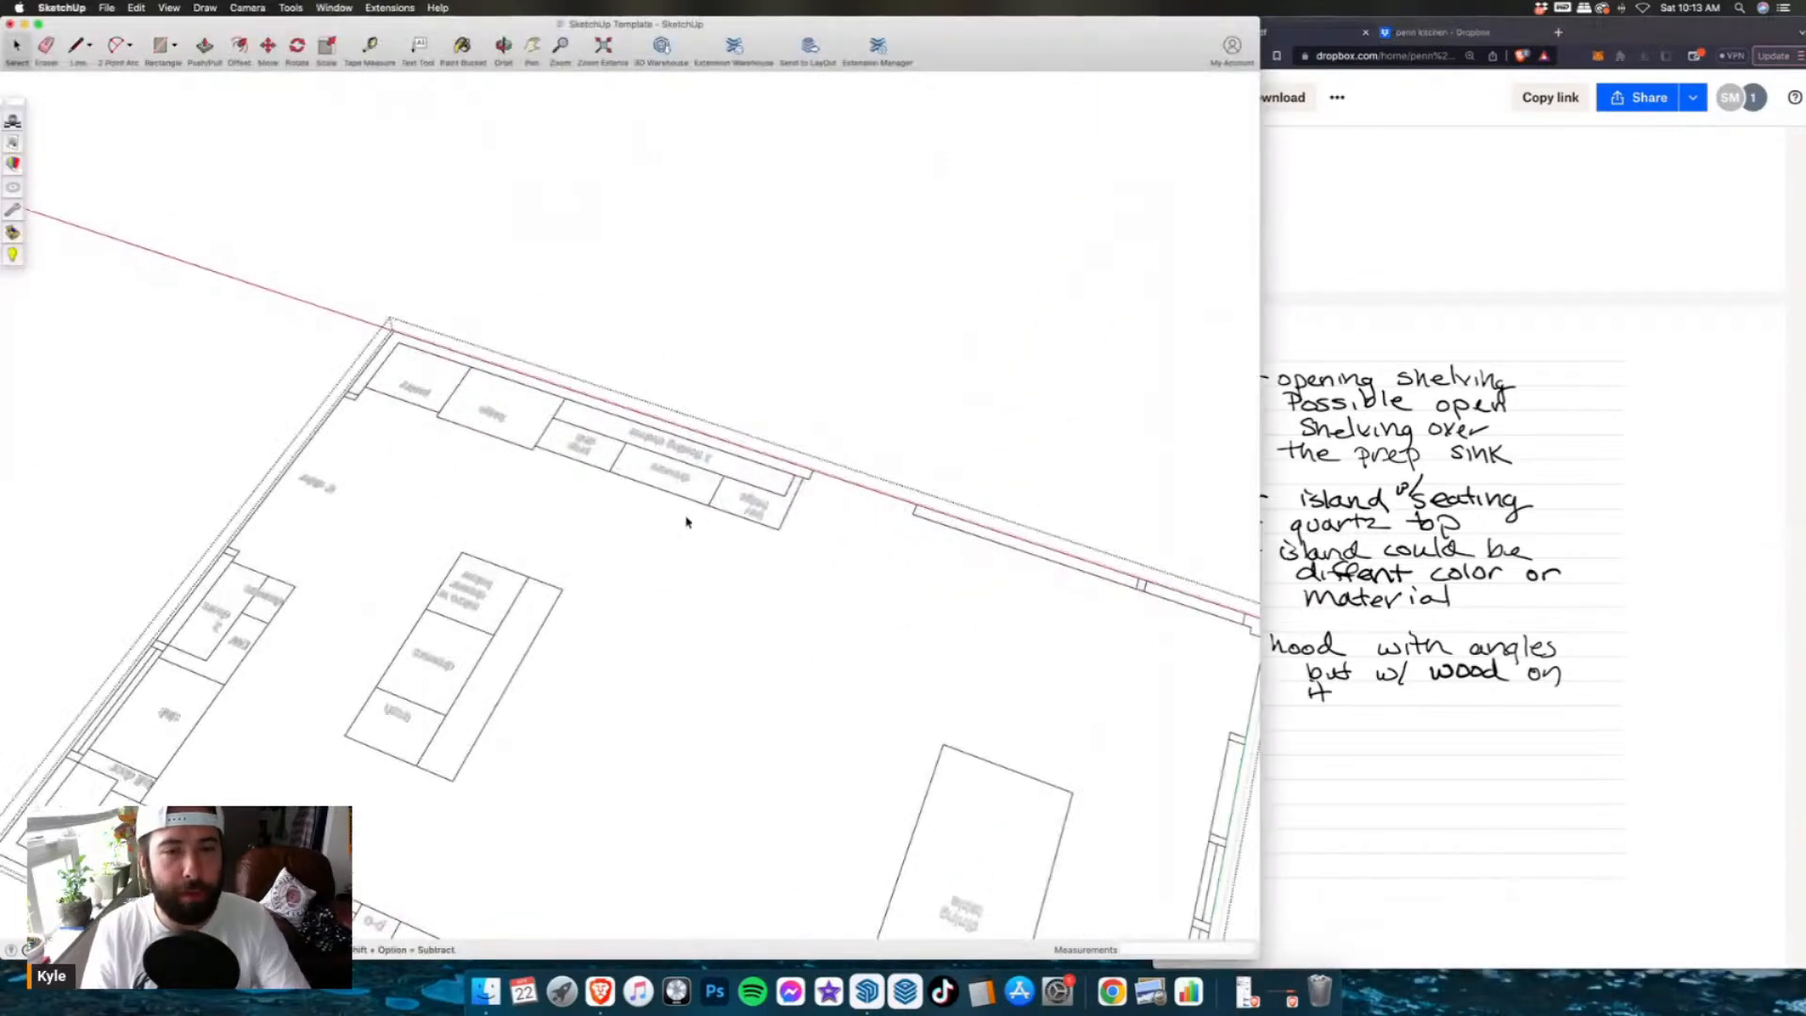
scroll(686, 516, "up", 4)
left_click(731, 451)
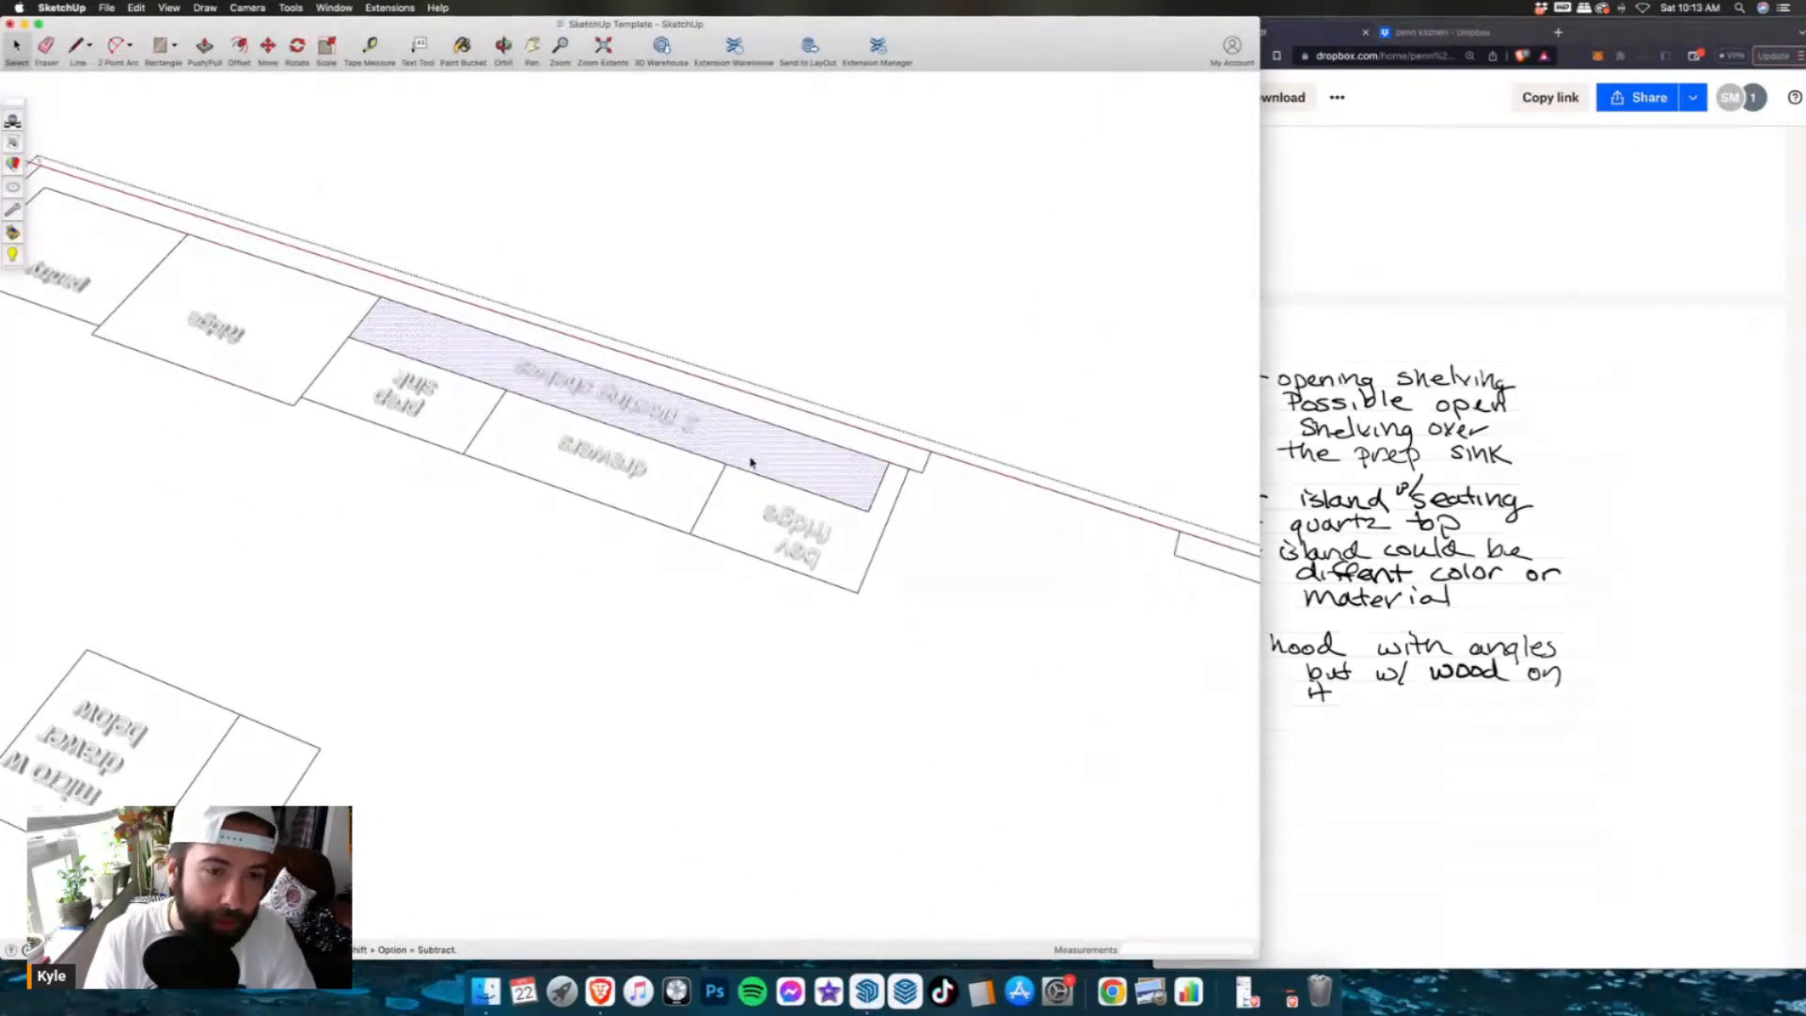
key("Escape")
- Paste the floating shelves rectangle onto the prep sink countertop, aligned with its back outer corner
scroll(954, 562, "down", 5)
scroll(1021, 567, "down", 4)
scroll(481, 404, "up", 8)
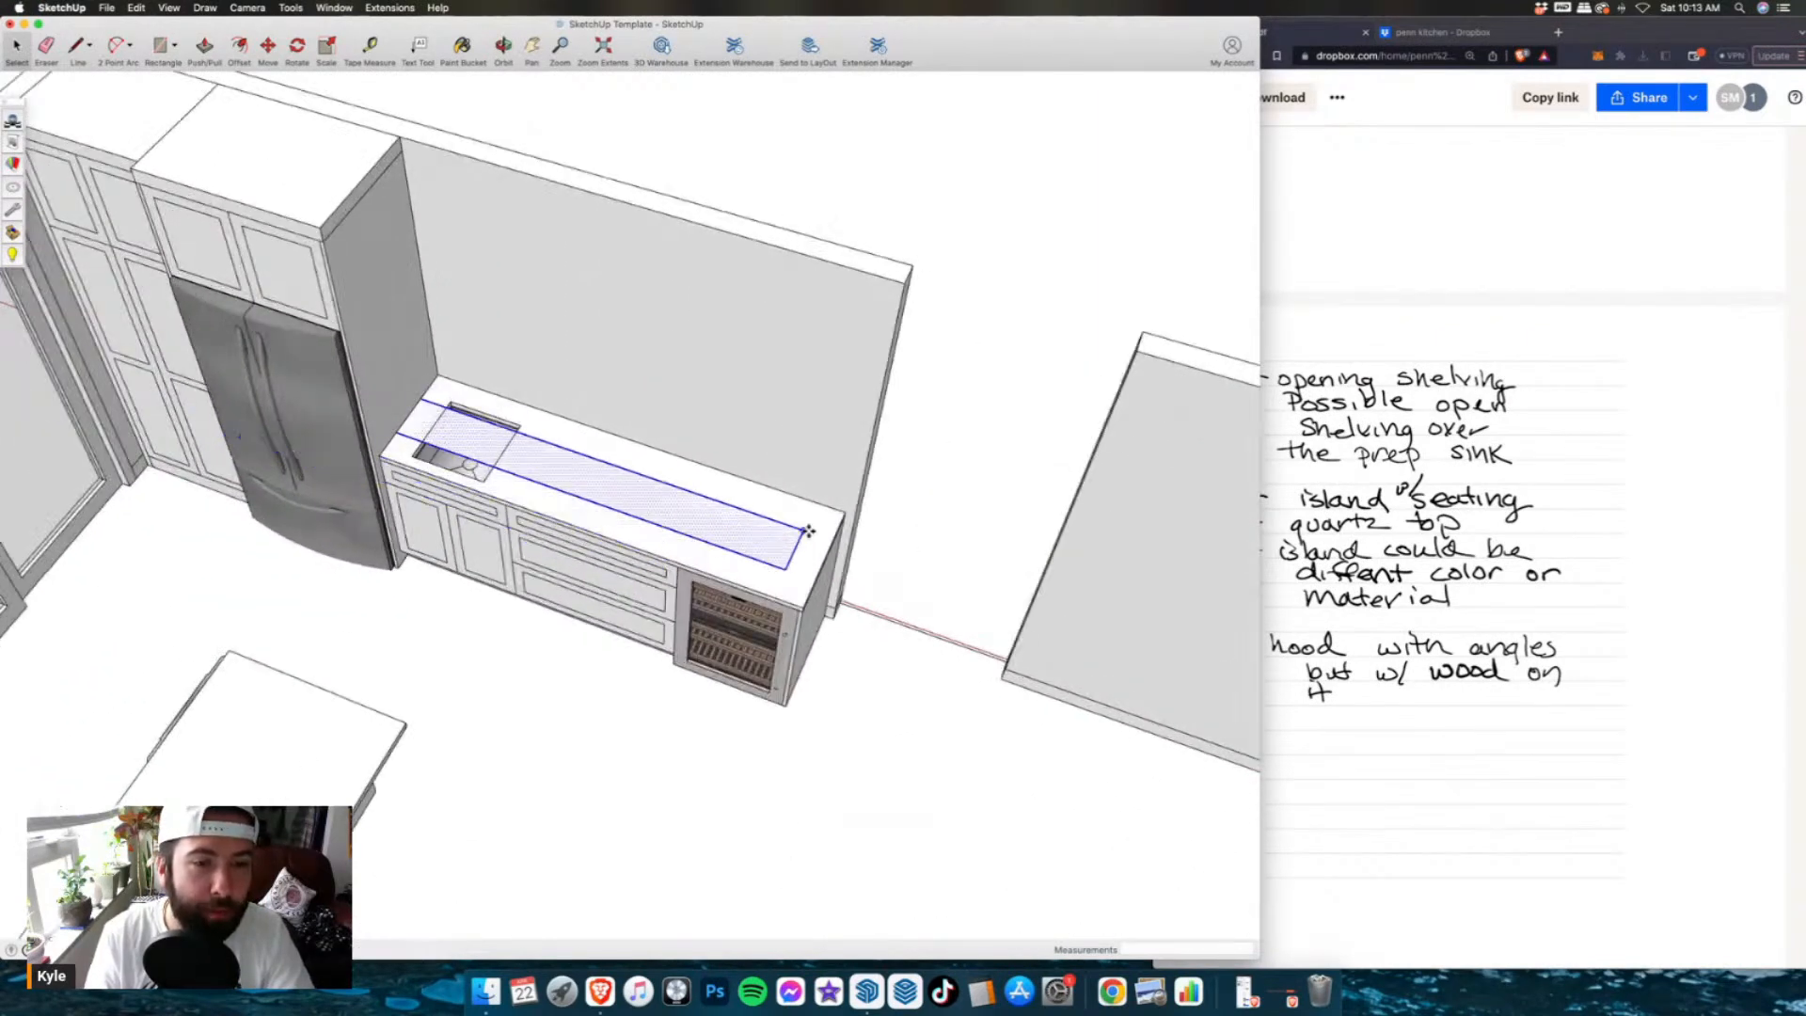
left_click(842, 515)
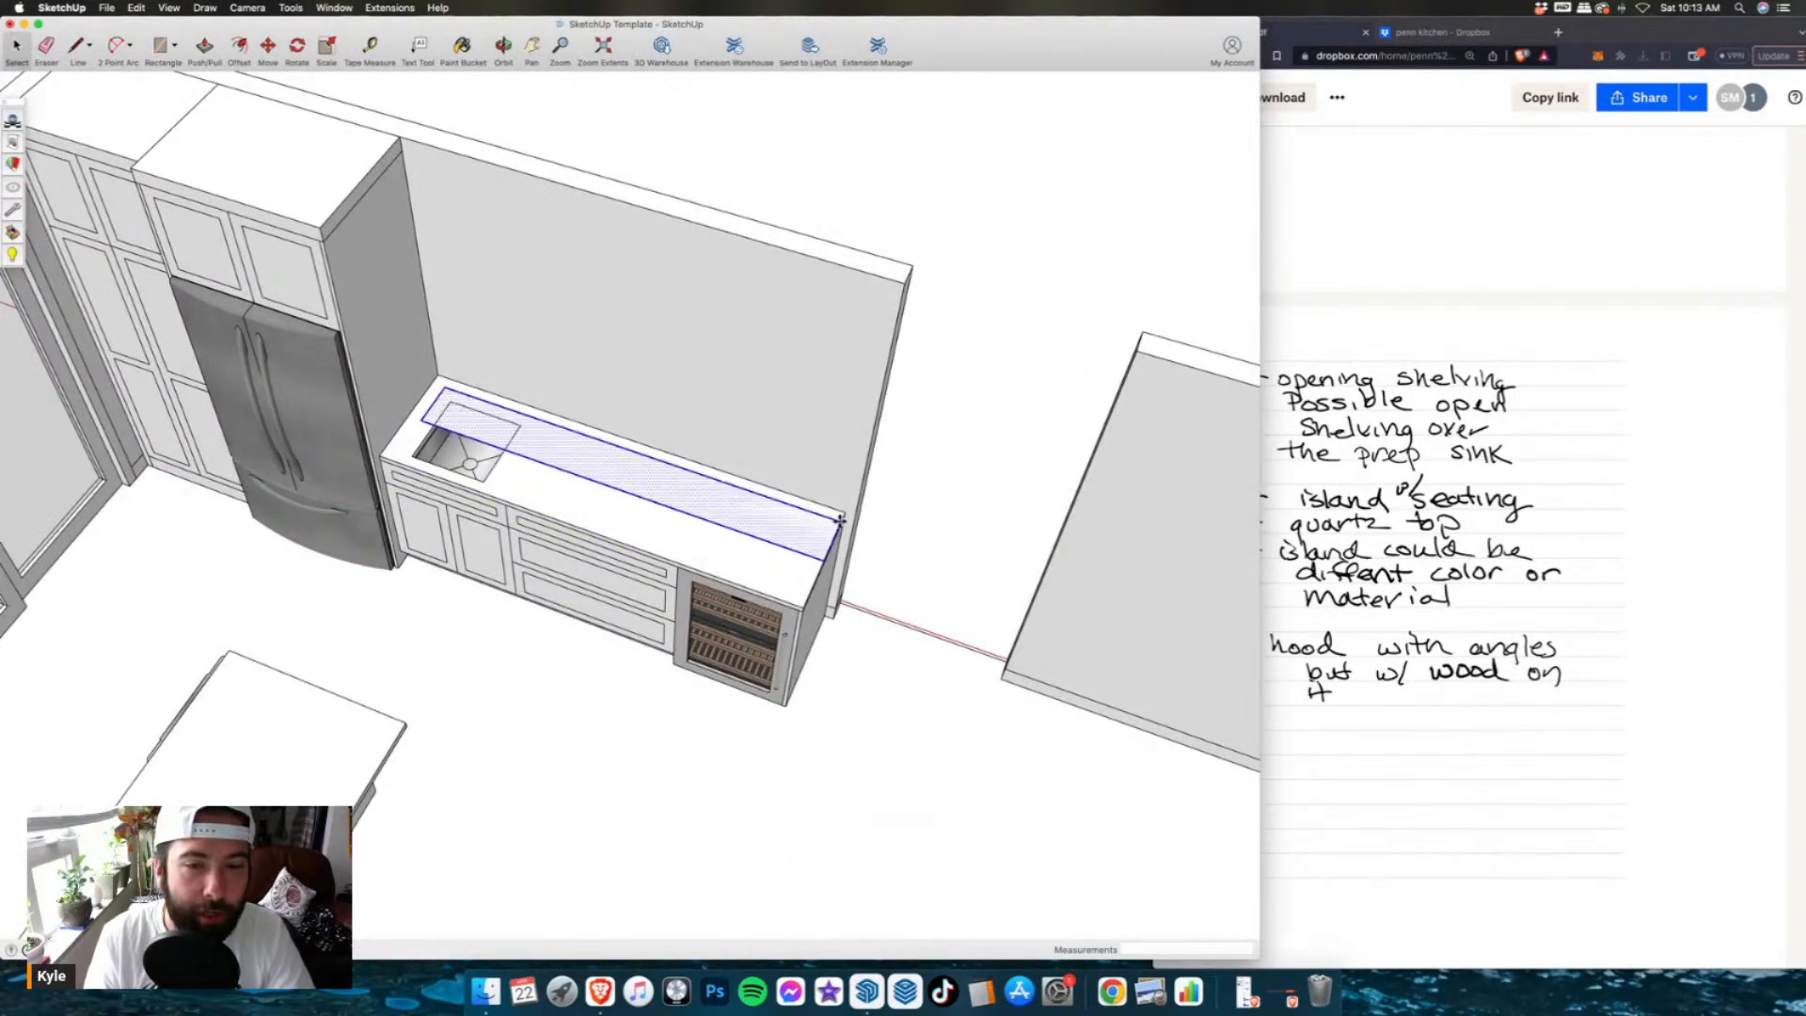
- Move the shelf rectangle straight up 18 inches above the prep sink countertop
scroll(844, 510, "up", 6)
middle_click_drag(850, 502, 791, 519)
scroll(920, 658, "down", 5)
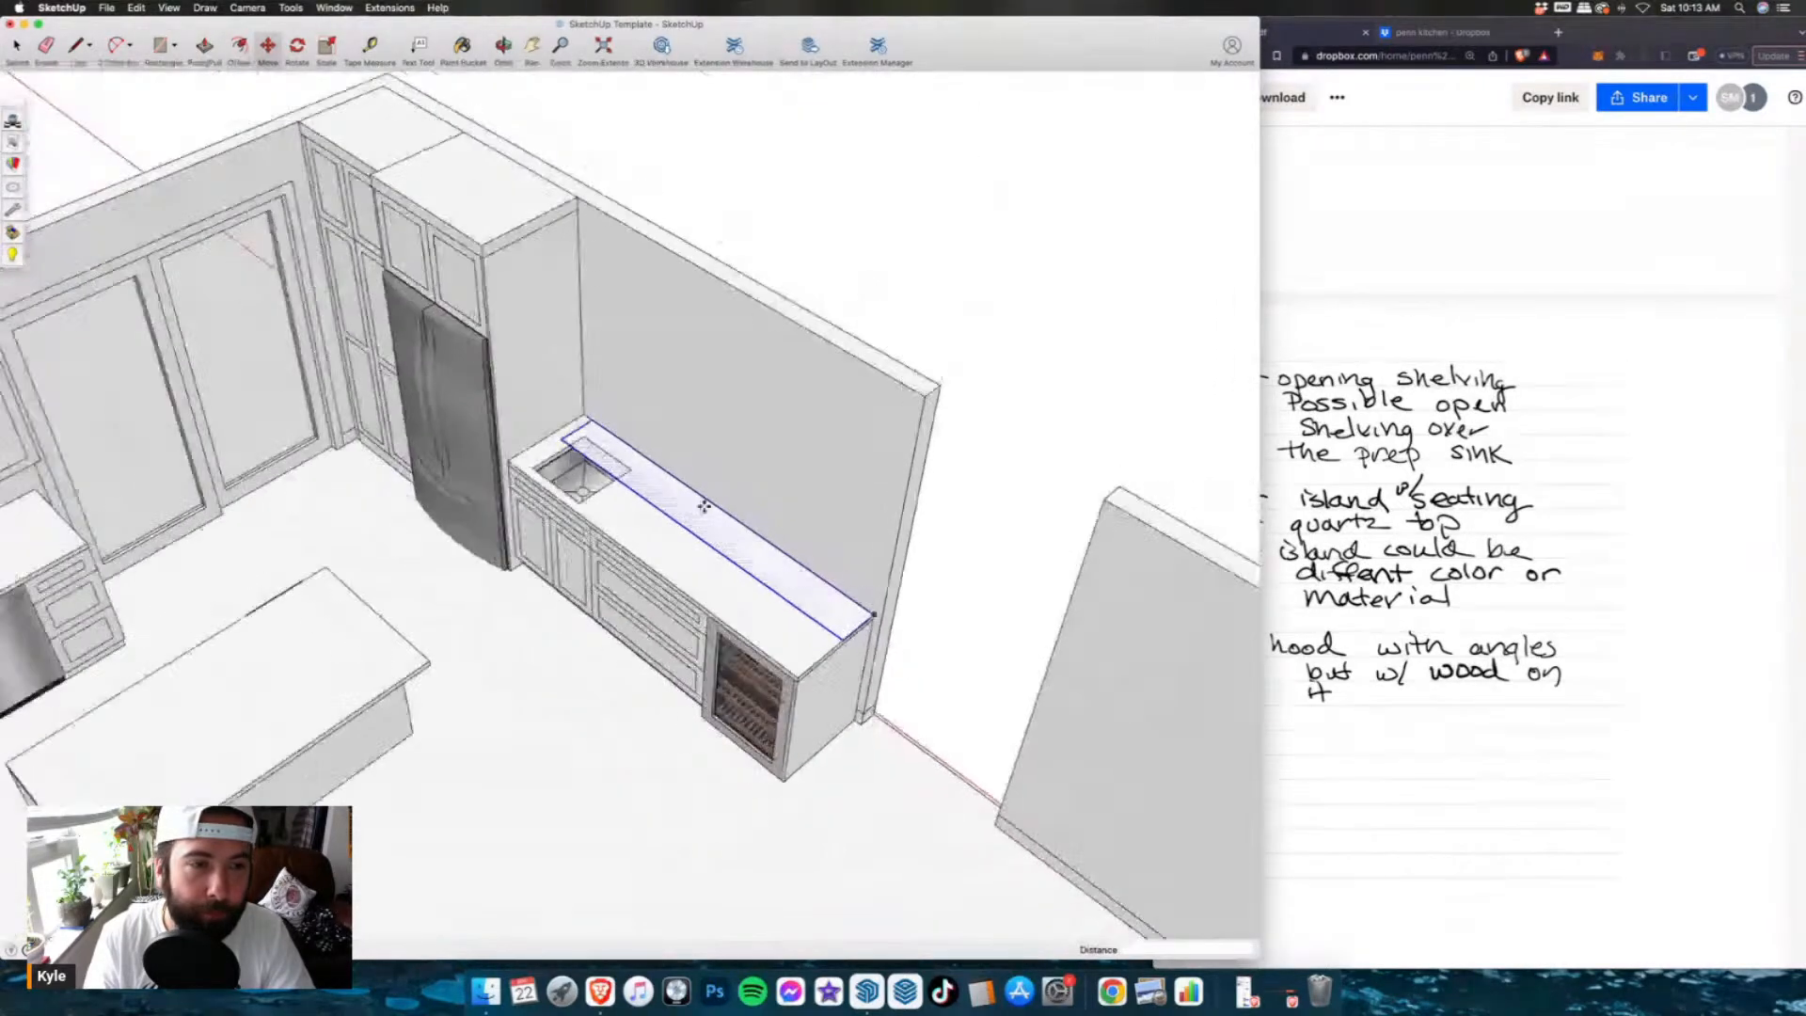
scroll(592, 426, "up", 7)
left_click(649, 455)
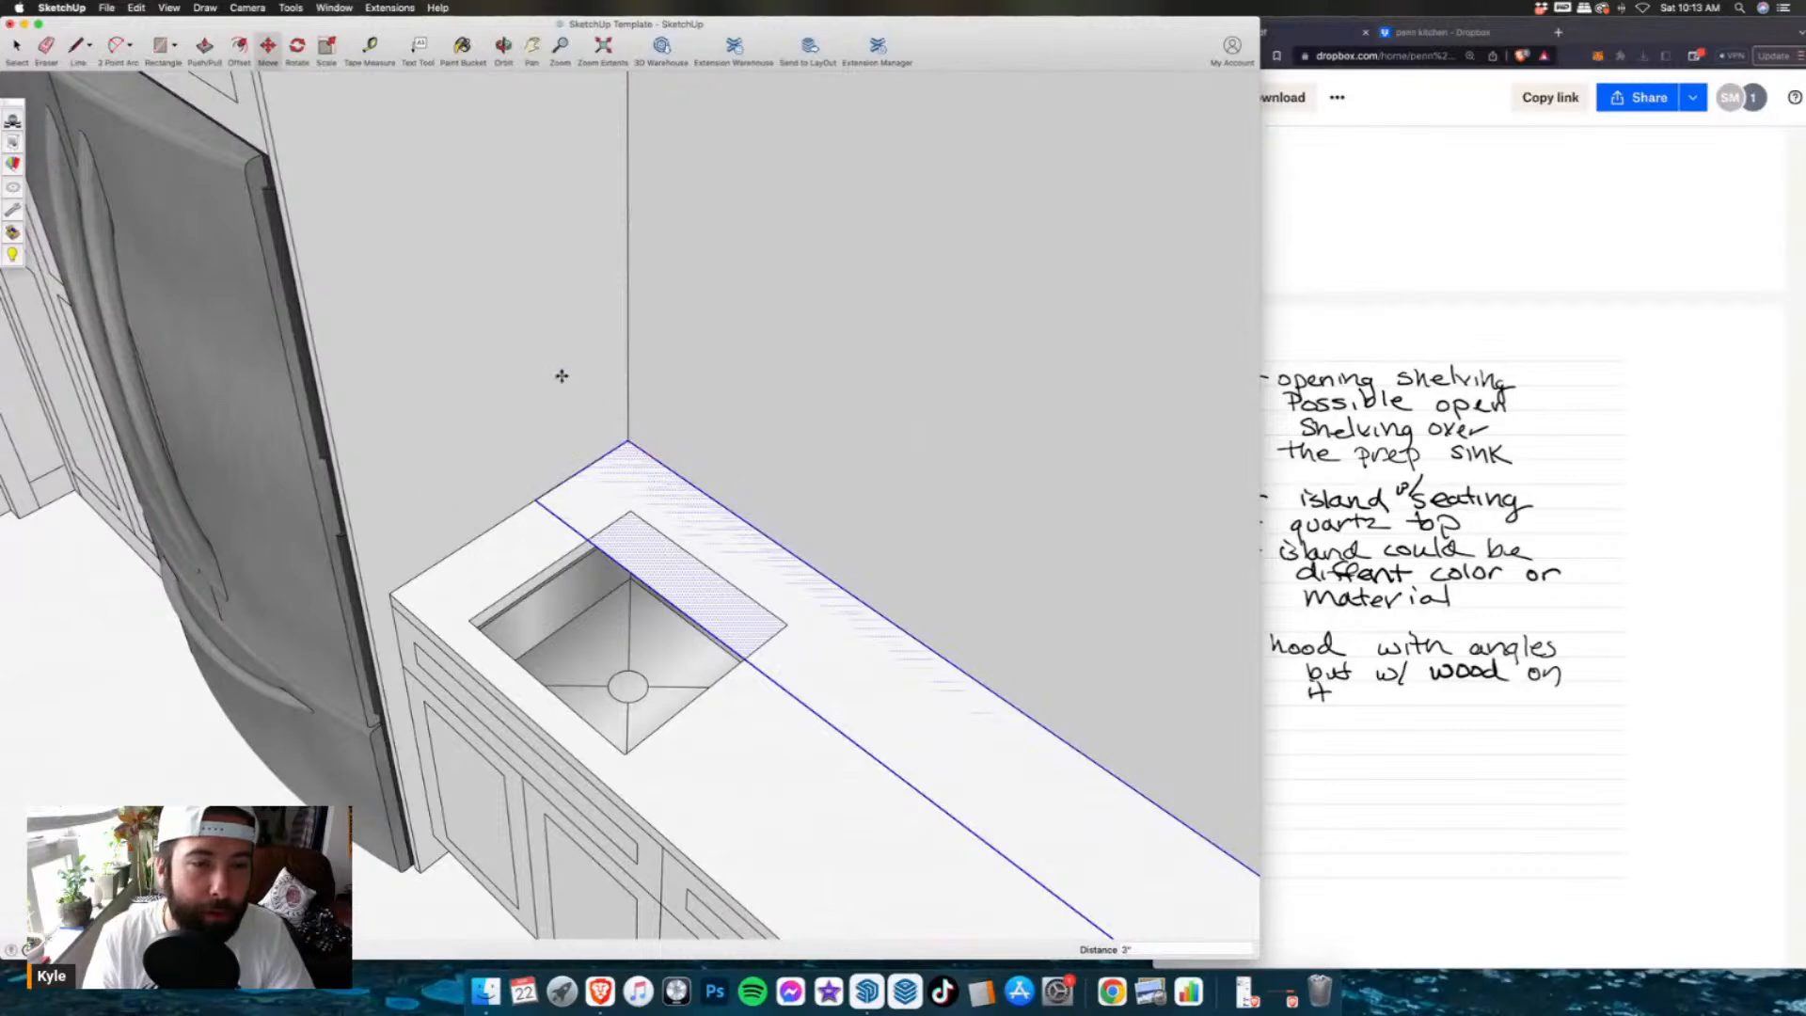
left_click(557, 337)
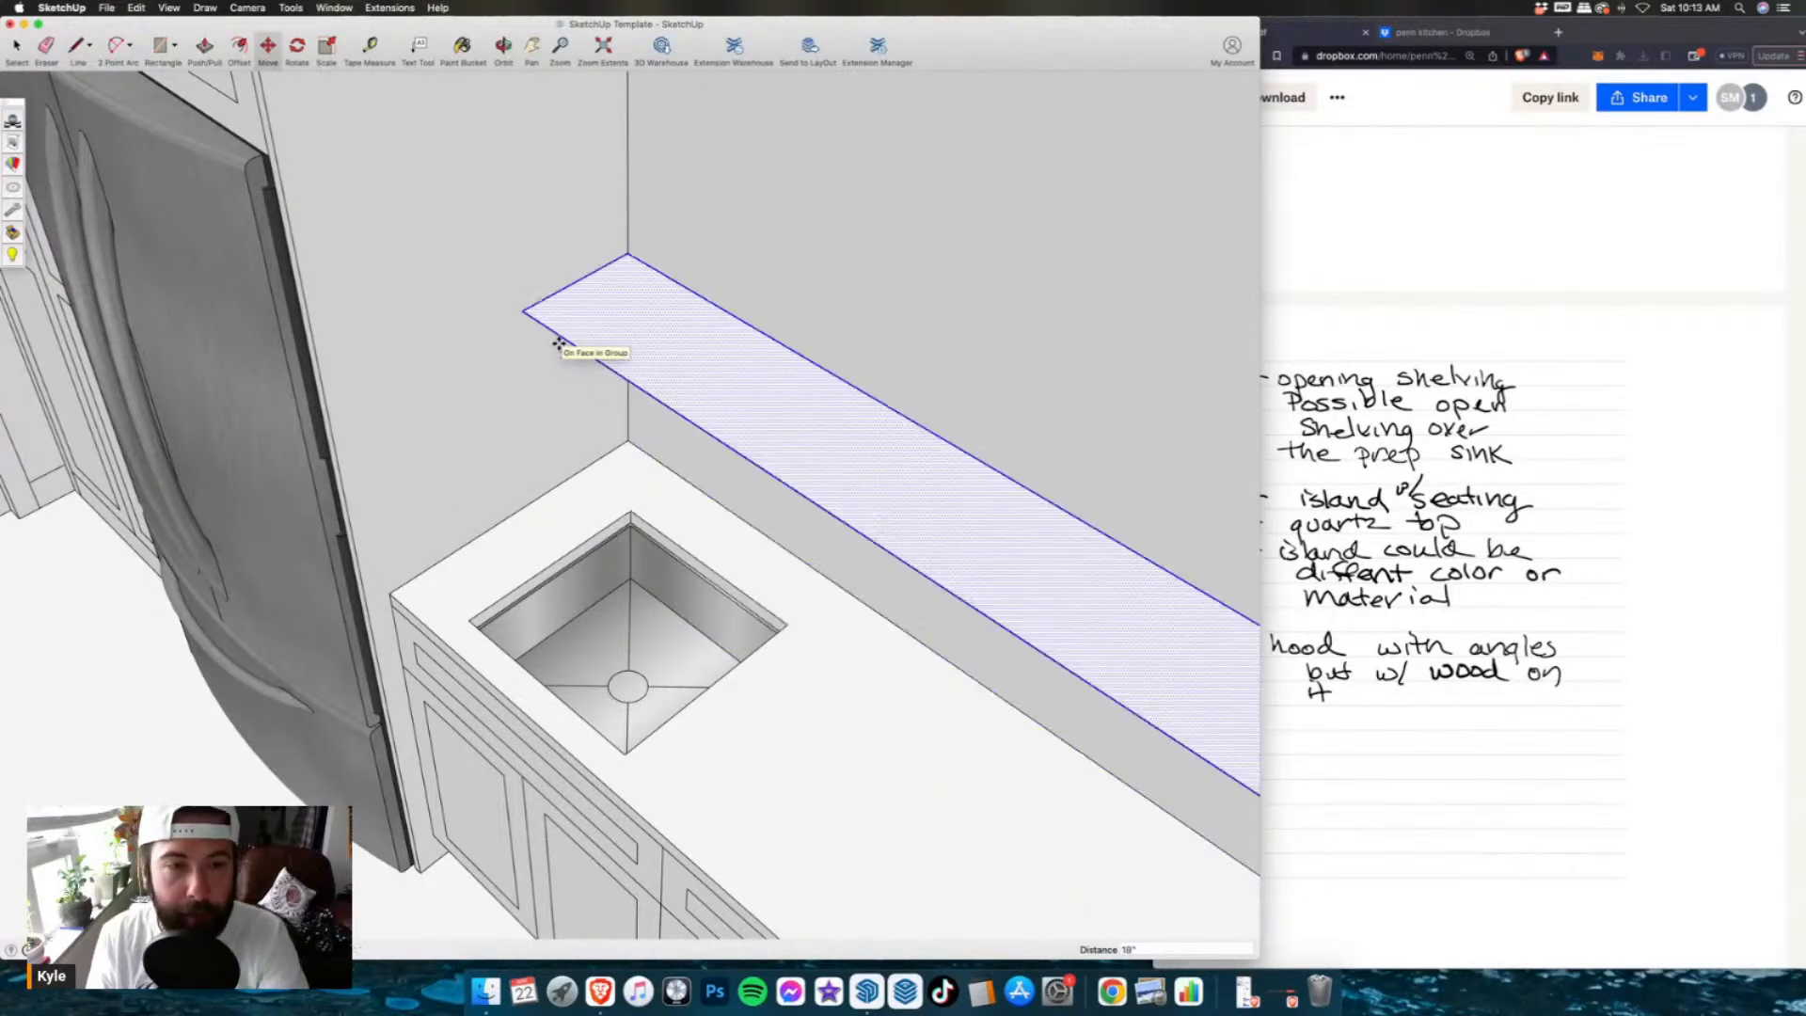
- Push/Pull the shelf rectangle to a thickness of 1 1/2 inches
key("p")
scroll(597, 355, "down", 3)
left_click(598, 355)
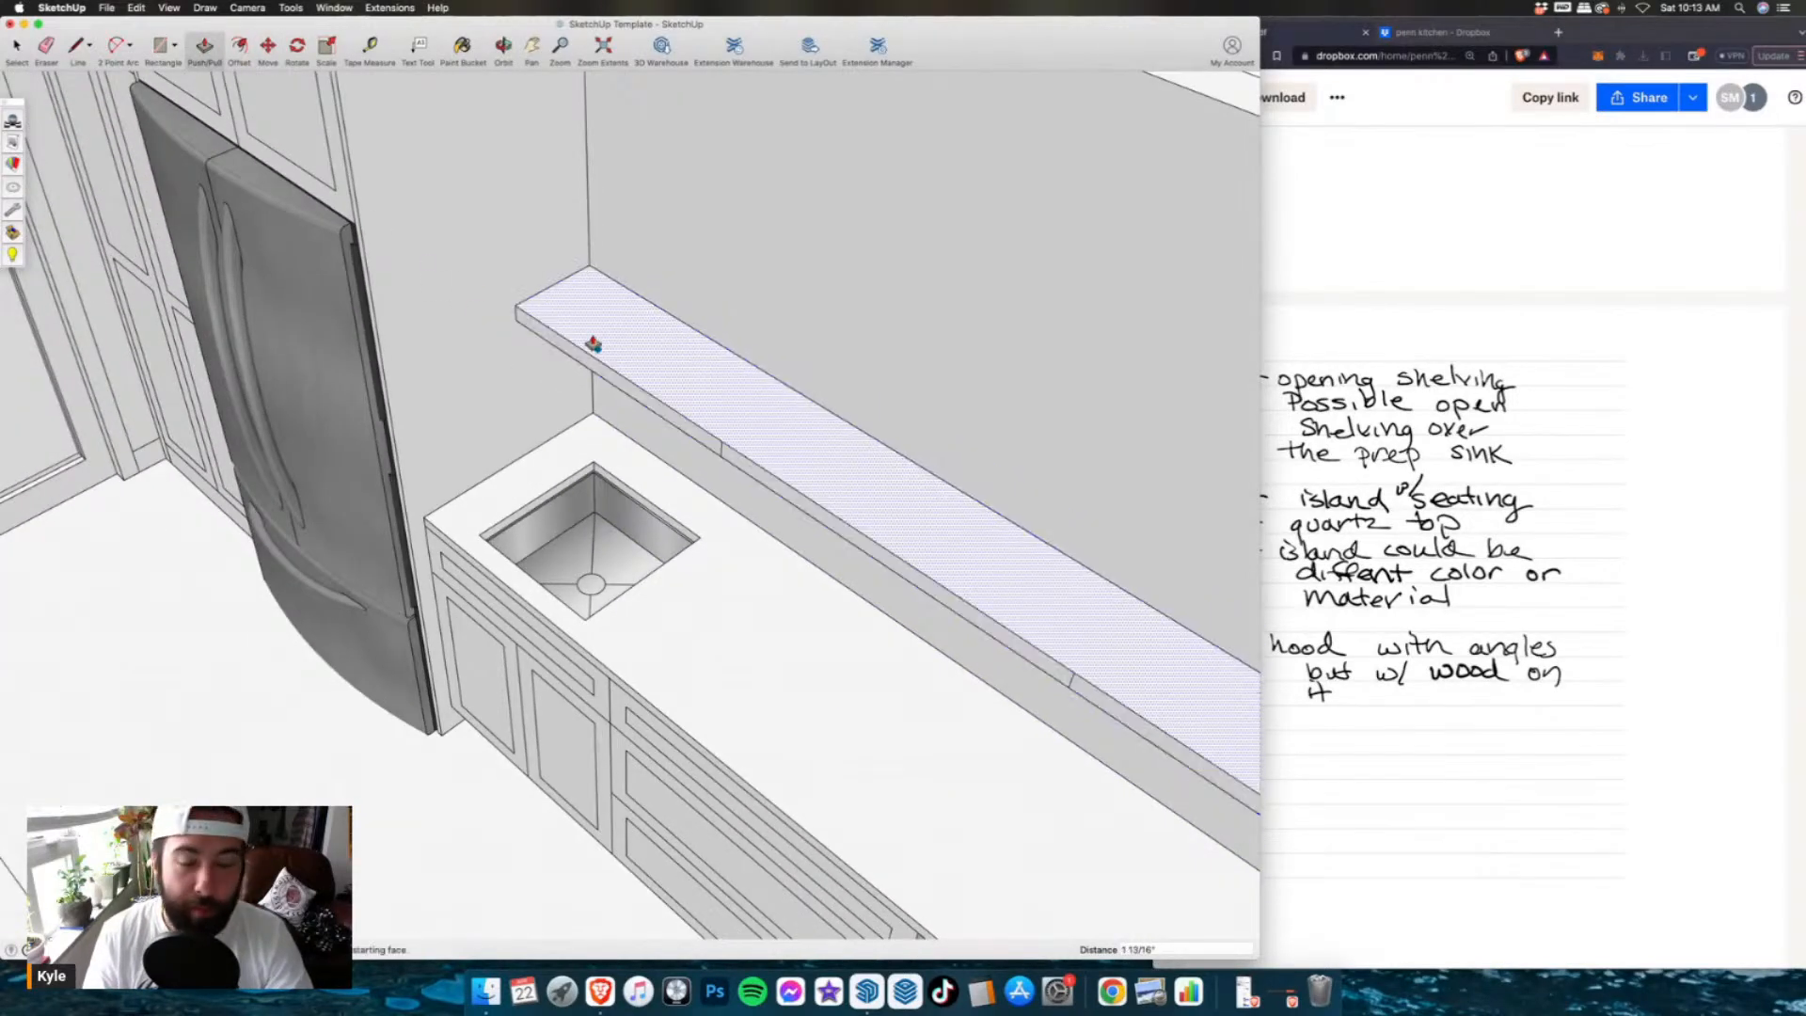
left_click(593, 344)
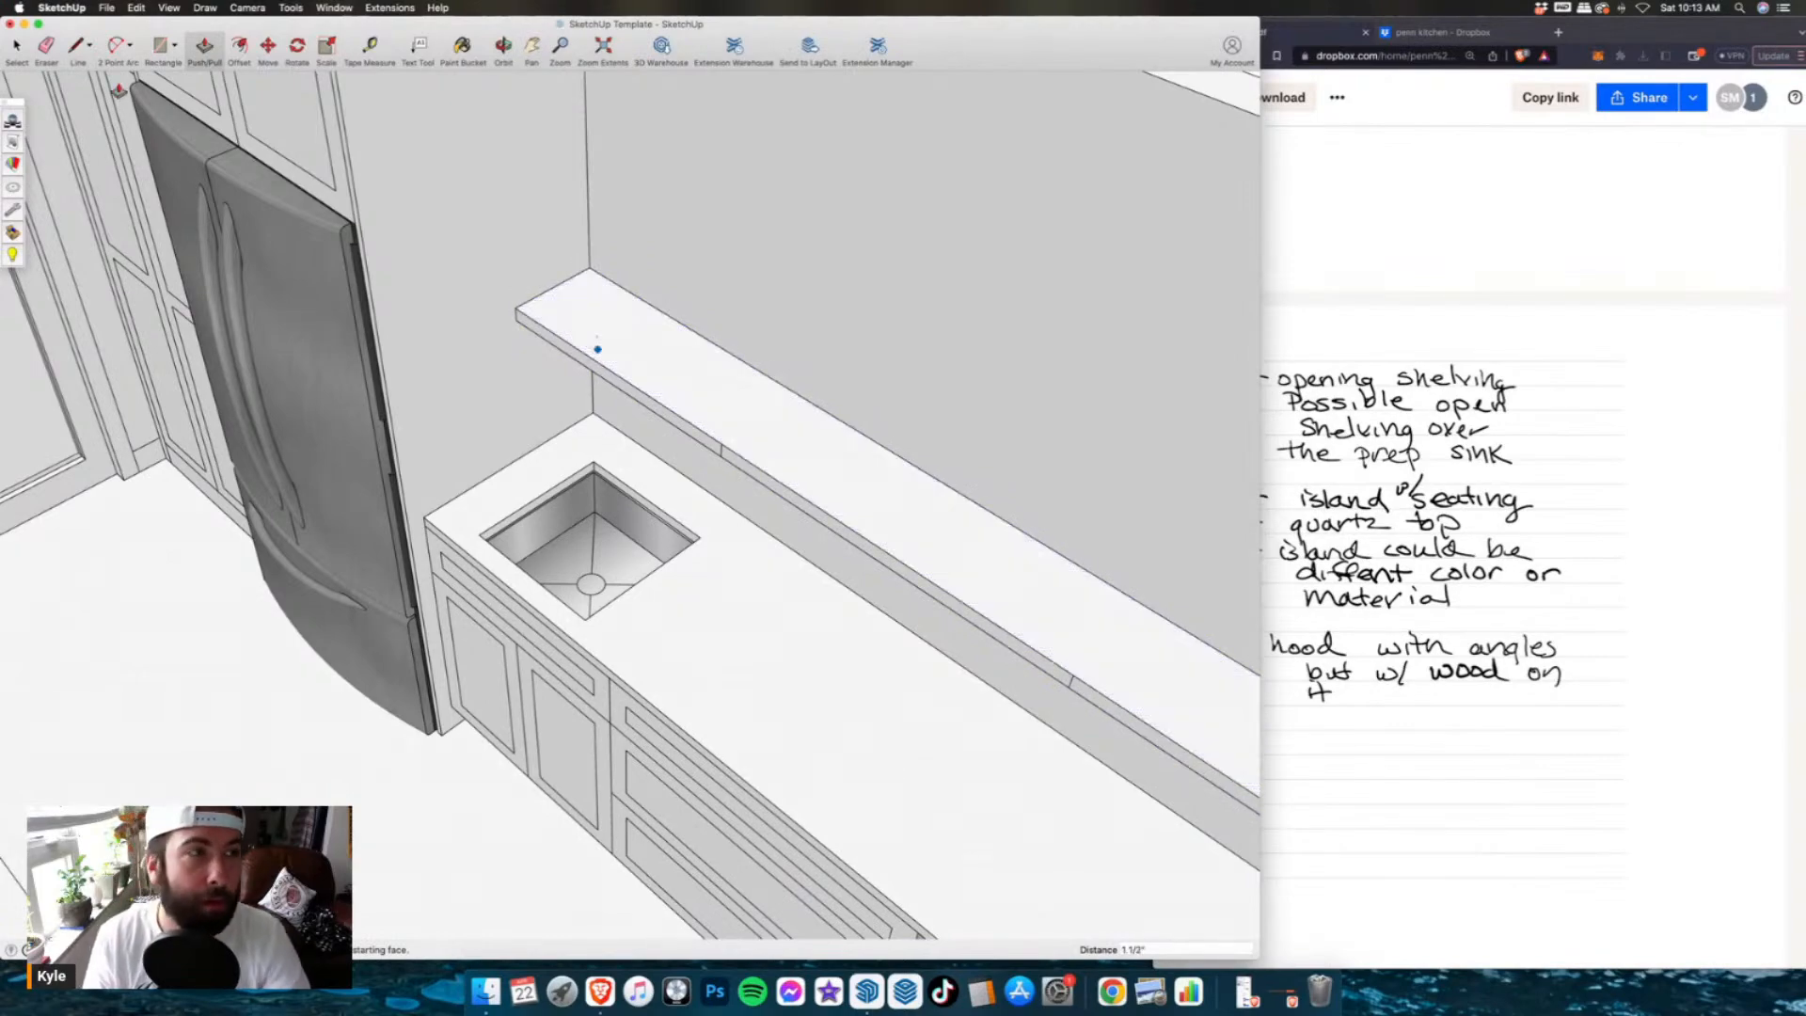
- Erase the leftover dividing lines along the front edge of the floating shelf
key("e")
scroll(666, 341, "up", 3)
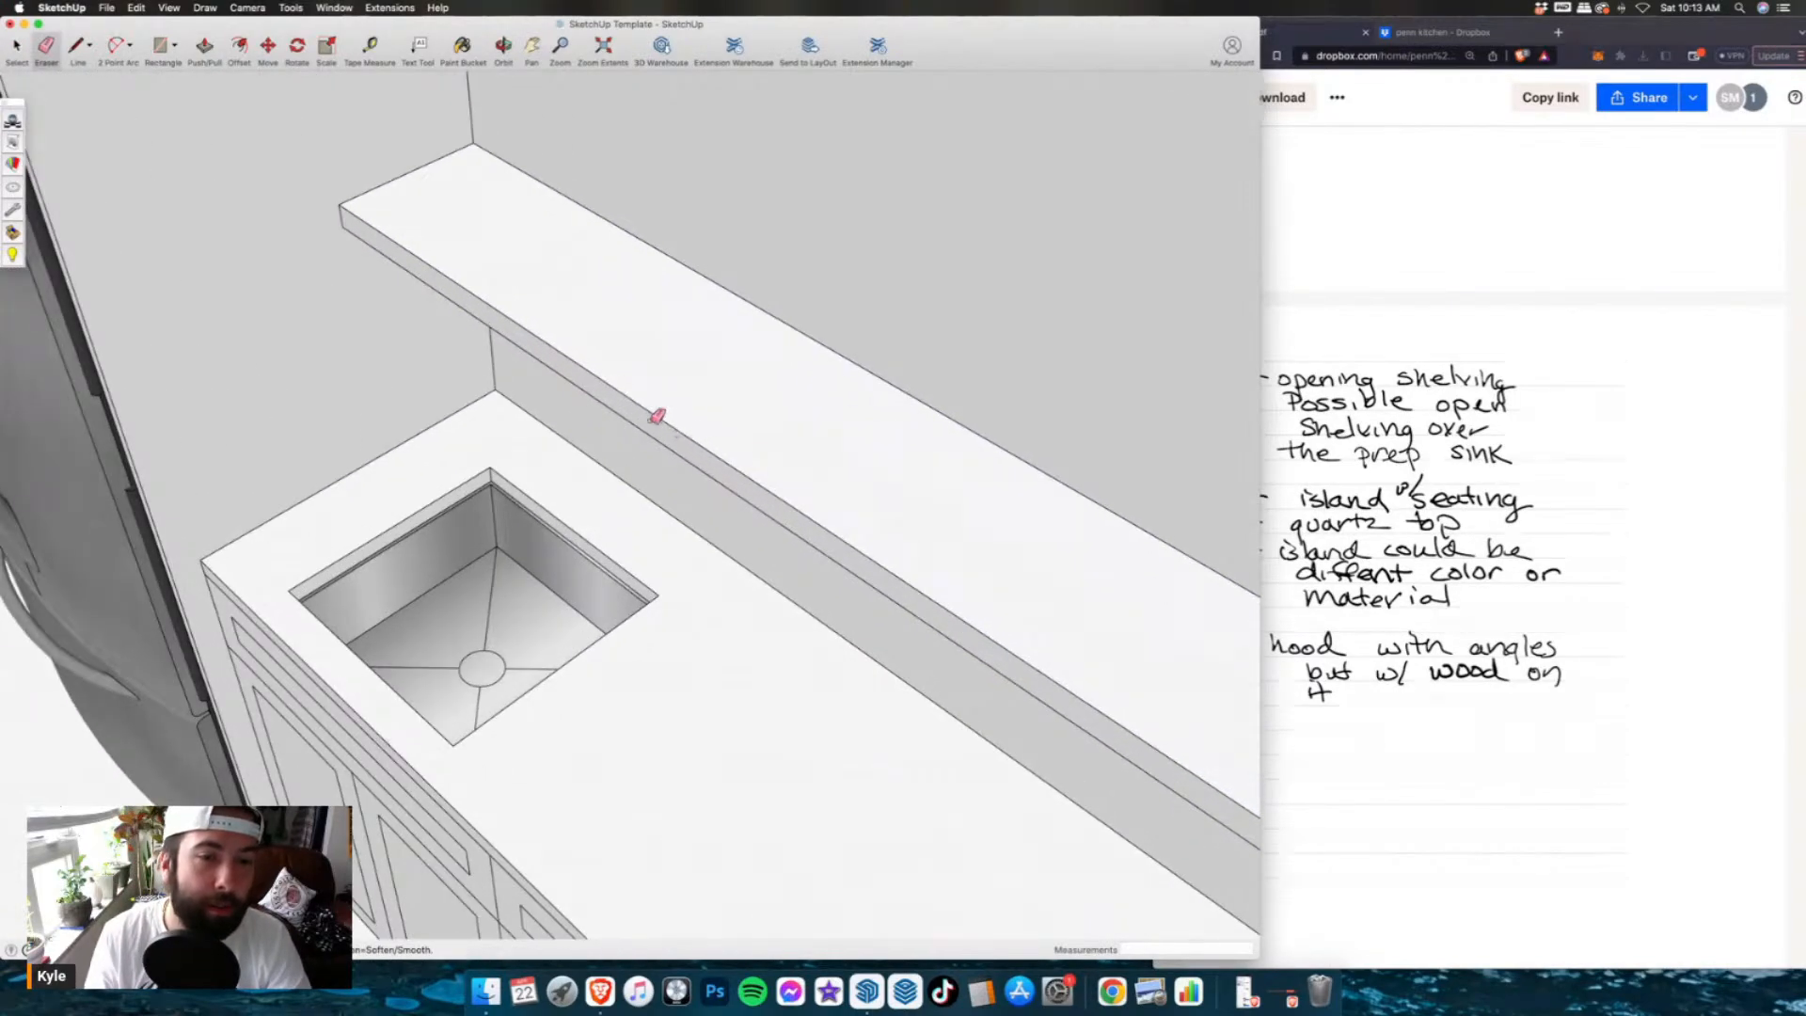
scroll(564, 351, "down", 5)
scroll(814, 536, "up", 5)
left_click(795, 533)
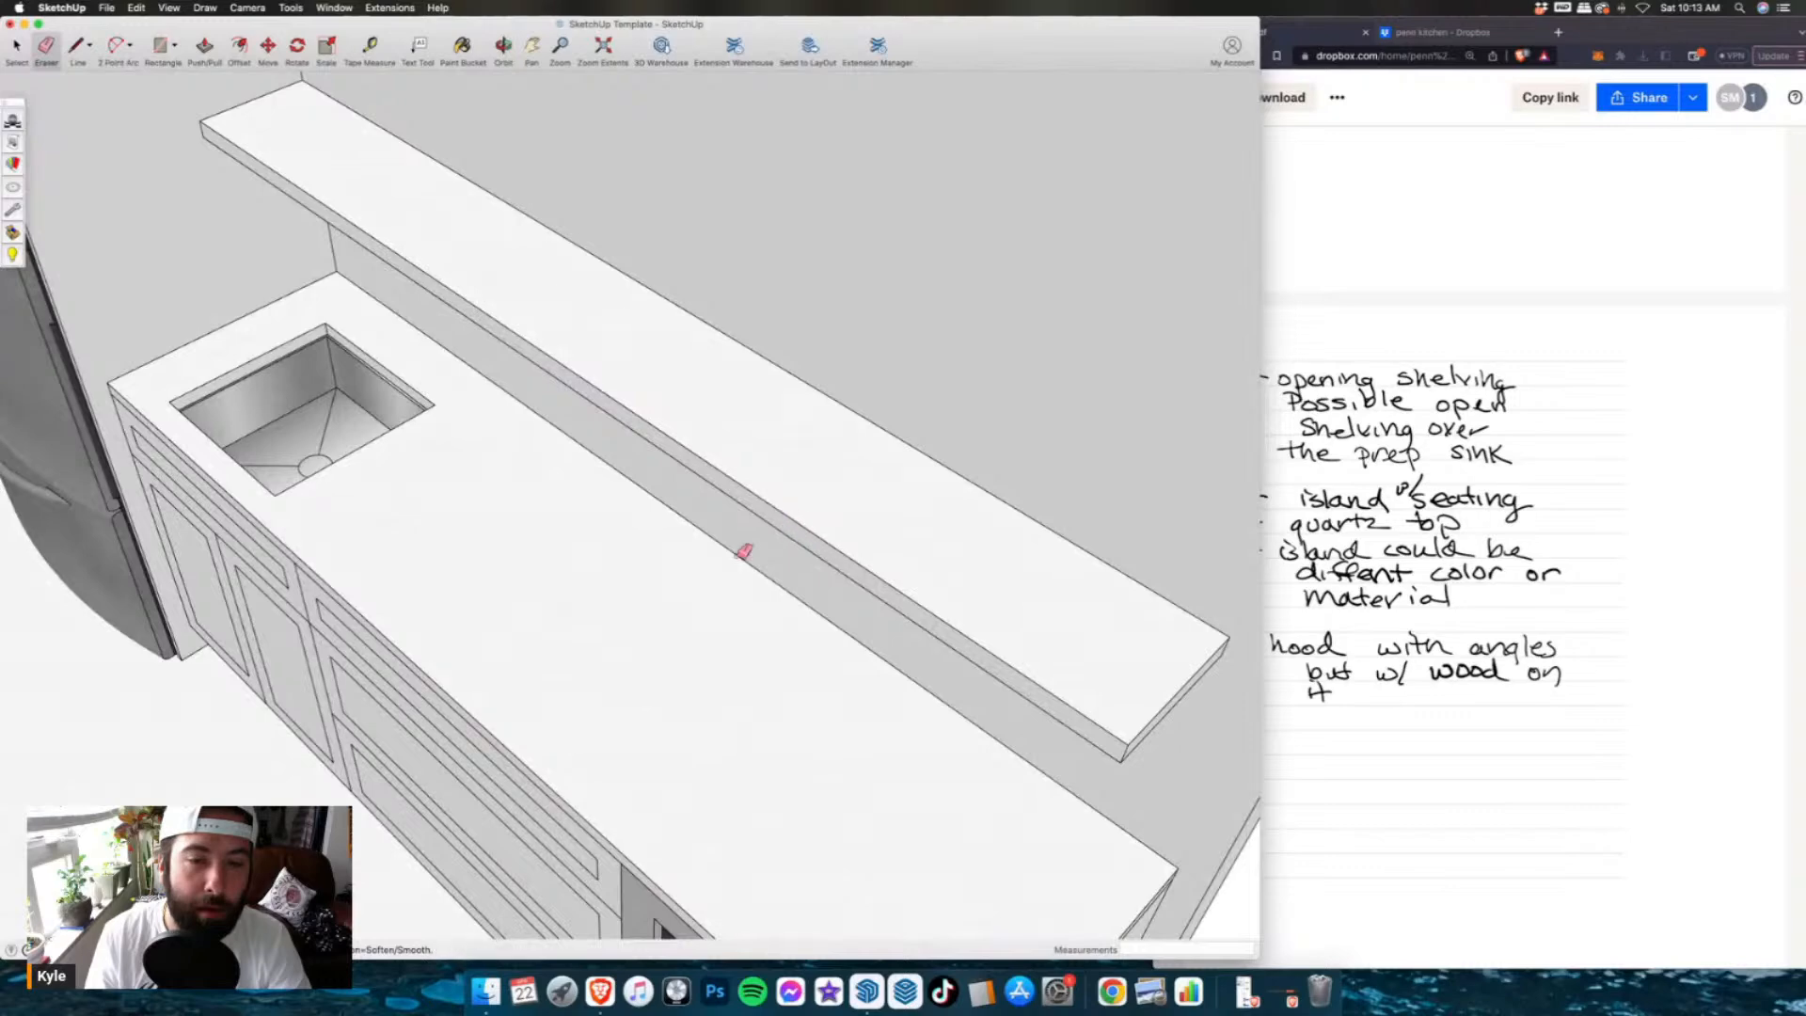
- Select the whole floating shelf and make it a group
scroll(565, 651, "down", 5)
middle_click_drag(561, 653, 847, 589)
scroll(771, 678, "up", 2)
left_click(17, 47)
double_click(403, 420)
right_click(404, 428)
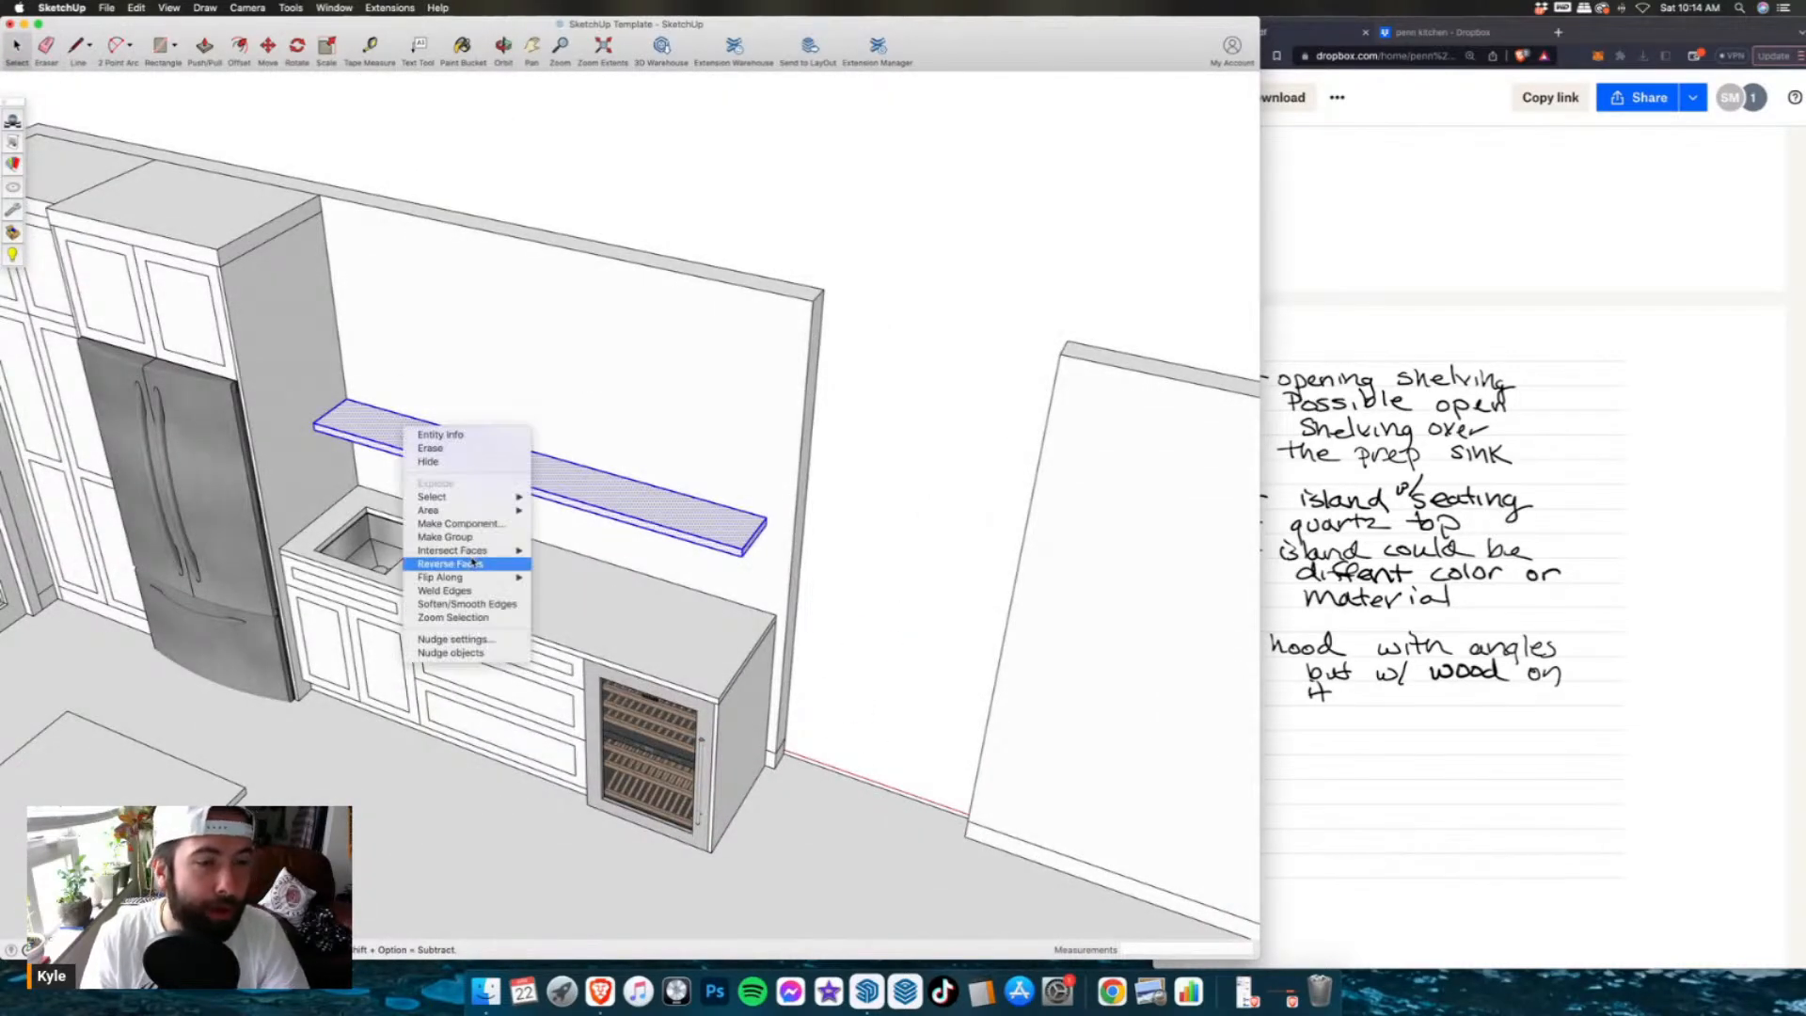
left_click(465, 538)
- Paste a copy of the shelf aligned with the first one and move it up 1 foot
key("super+c")
key("super+v")
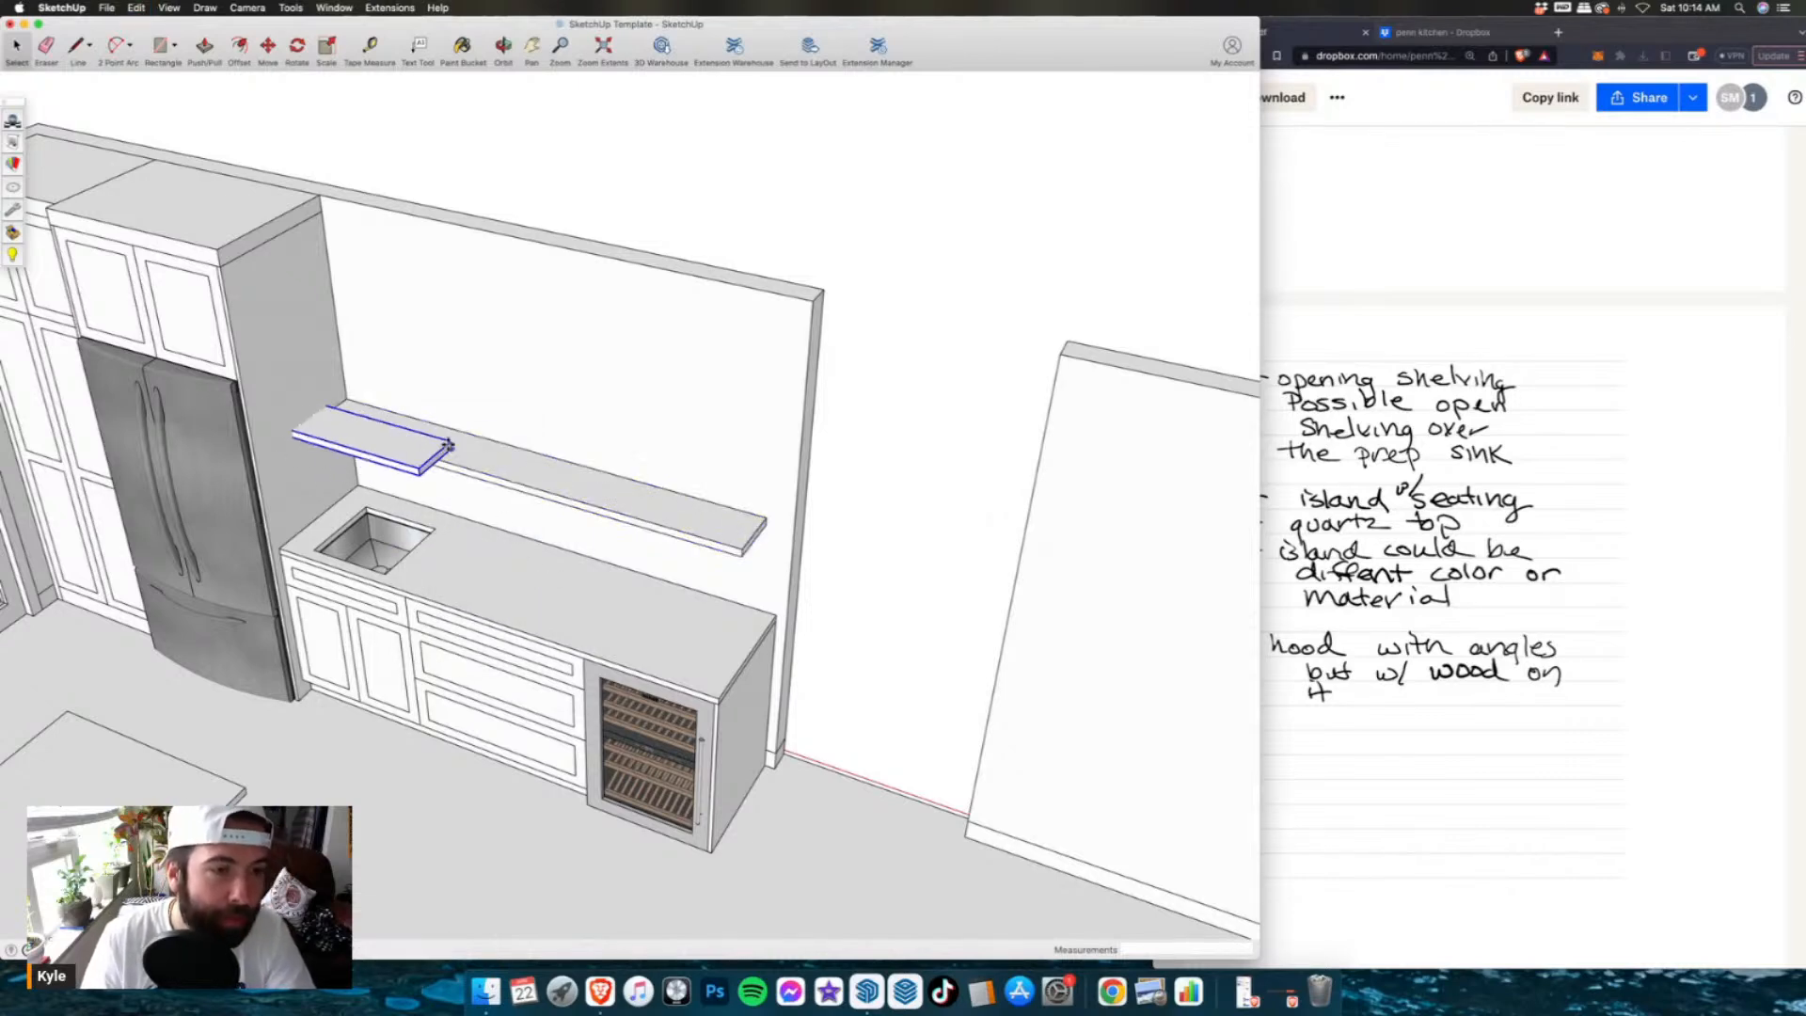
left_click(764, 514)
key("m")
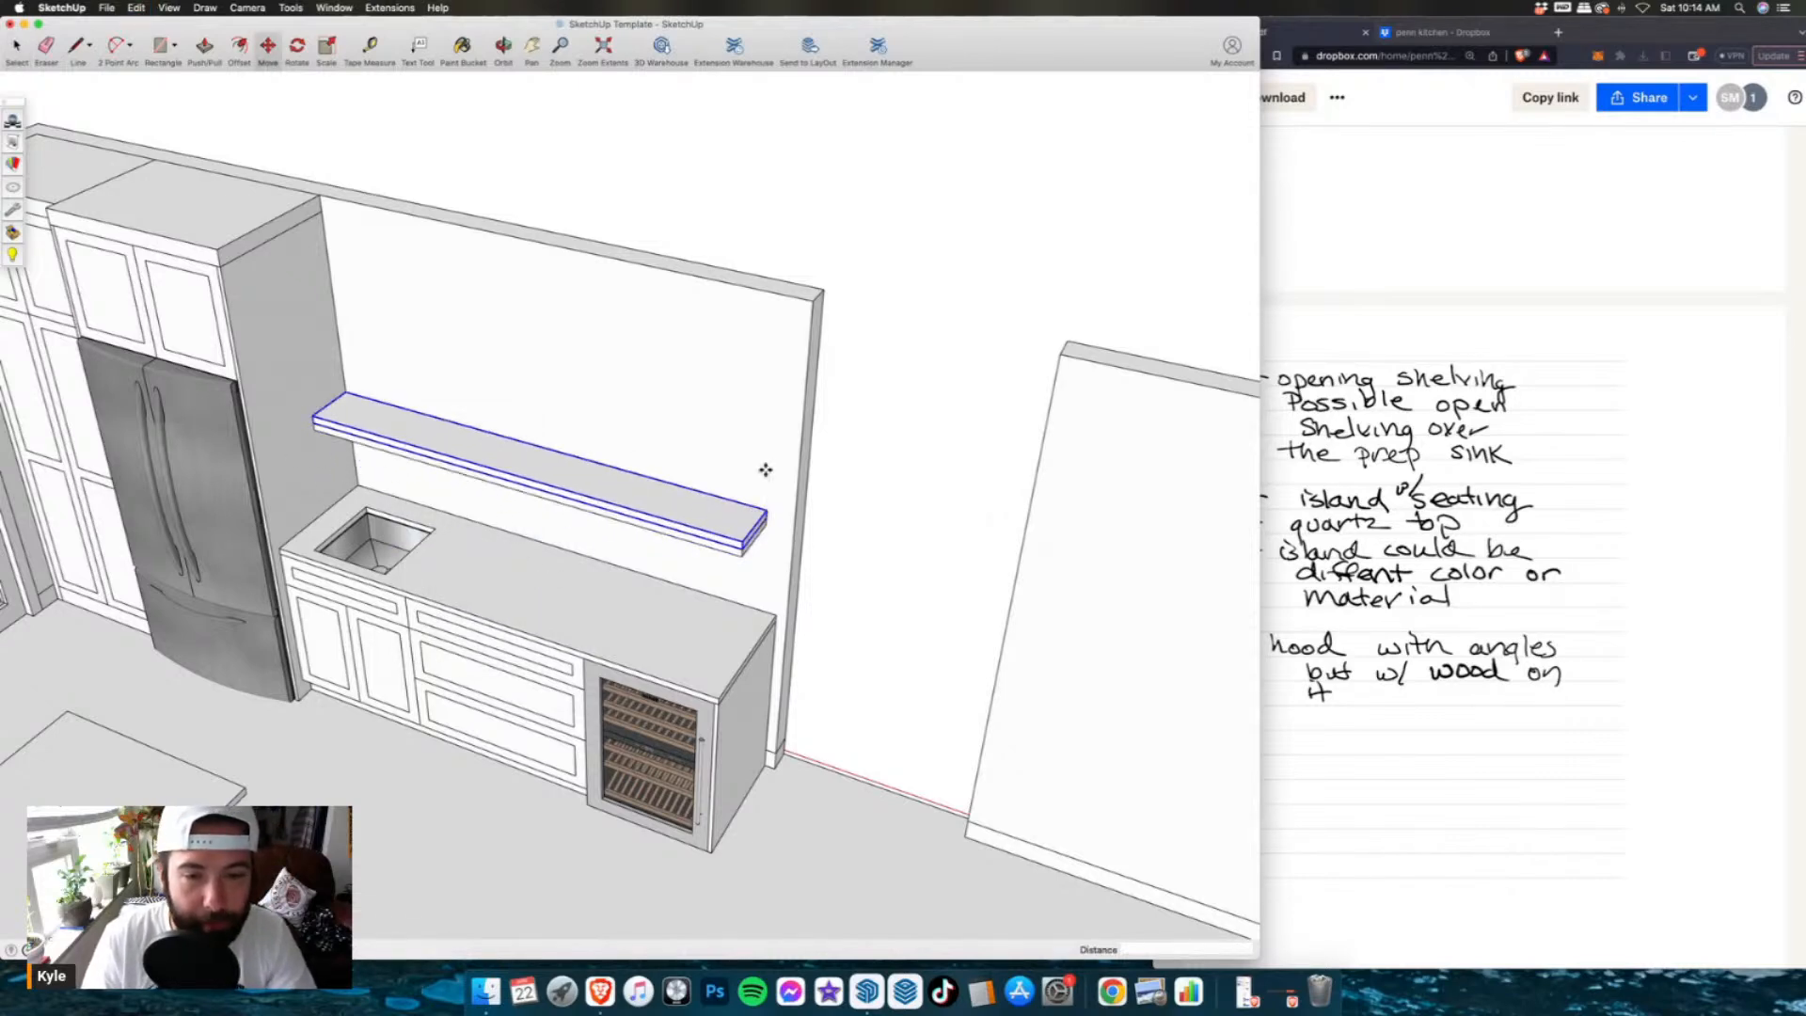
left_click(766, 469)
key("Return")
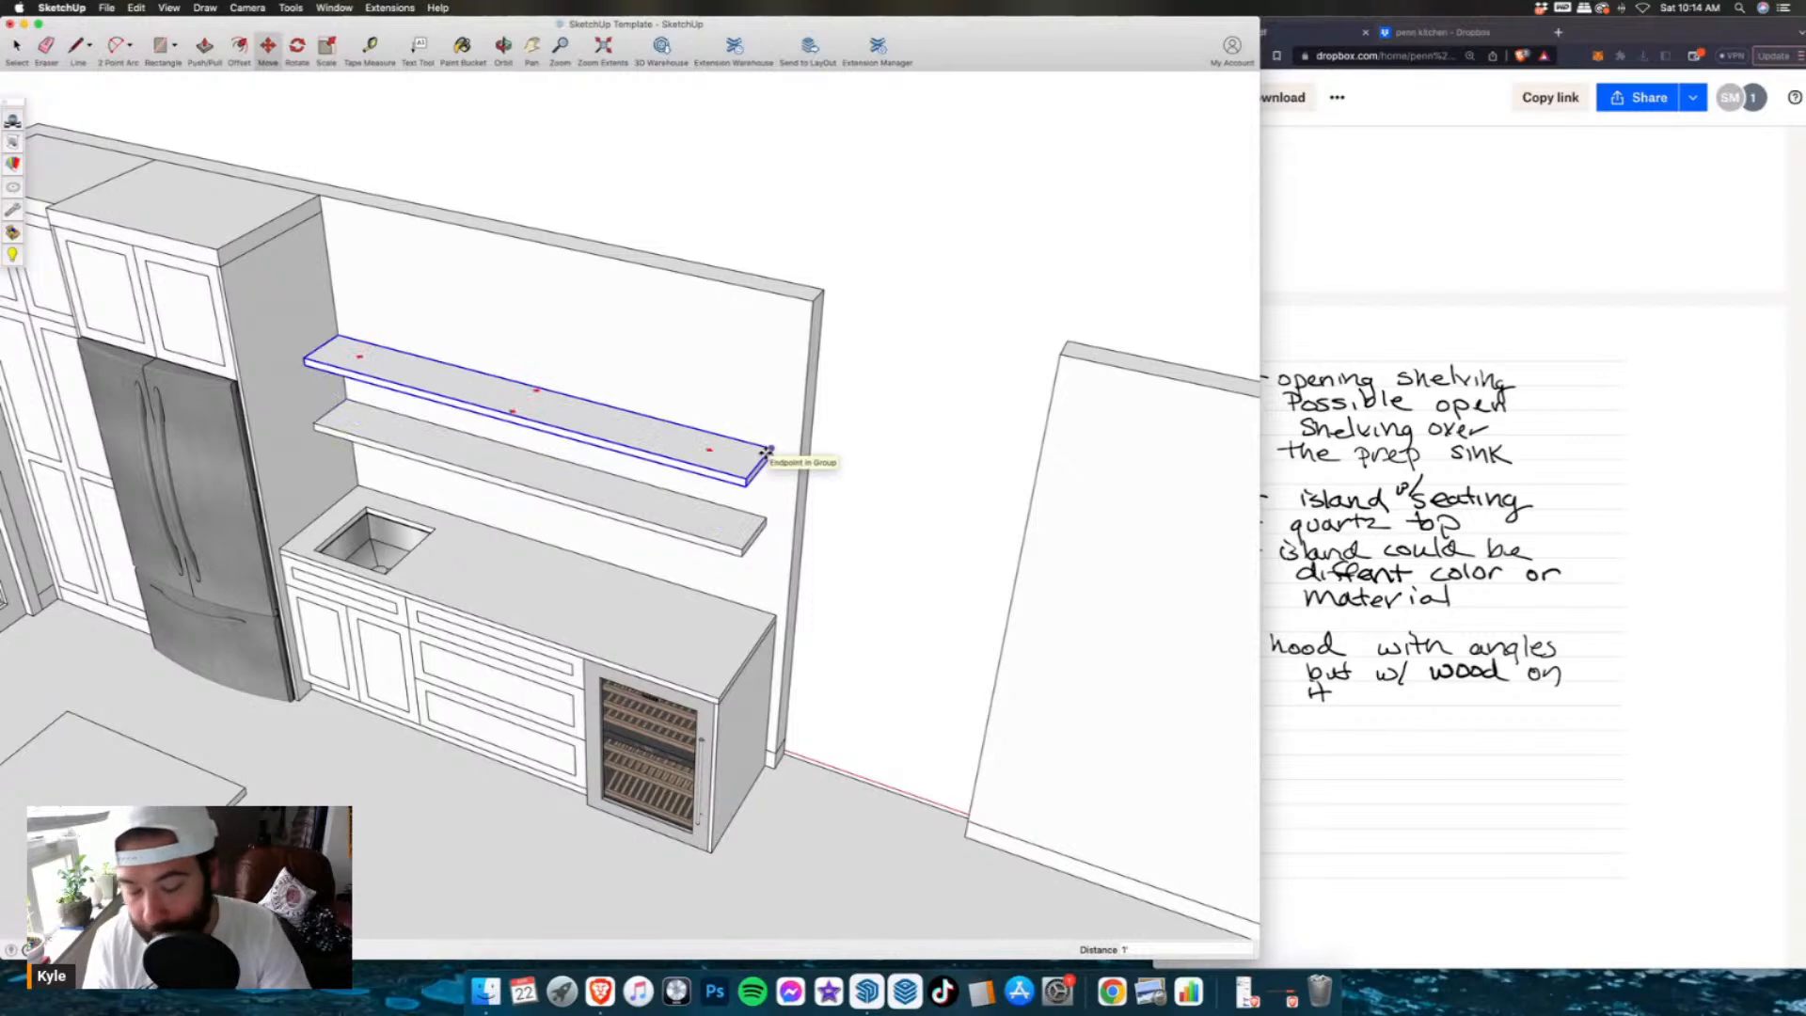
- Paste a third shelf aligned with the second one, move it up 1 foot and clear the selection
key("super+v")
left_click(767, 447)
left_click(768, 401)
type("1")
key("Return")
scroll(770, 534, "down", 3)
left_click(15, 49)
left_click(366, 166)
- Review notes.pdf again in the browser and open IMG_2181.JPEG from the iCloud Photos folder
left_click(1438, 570)
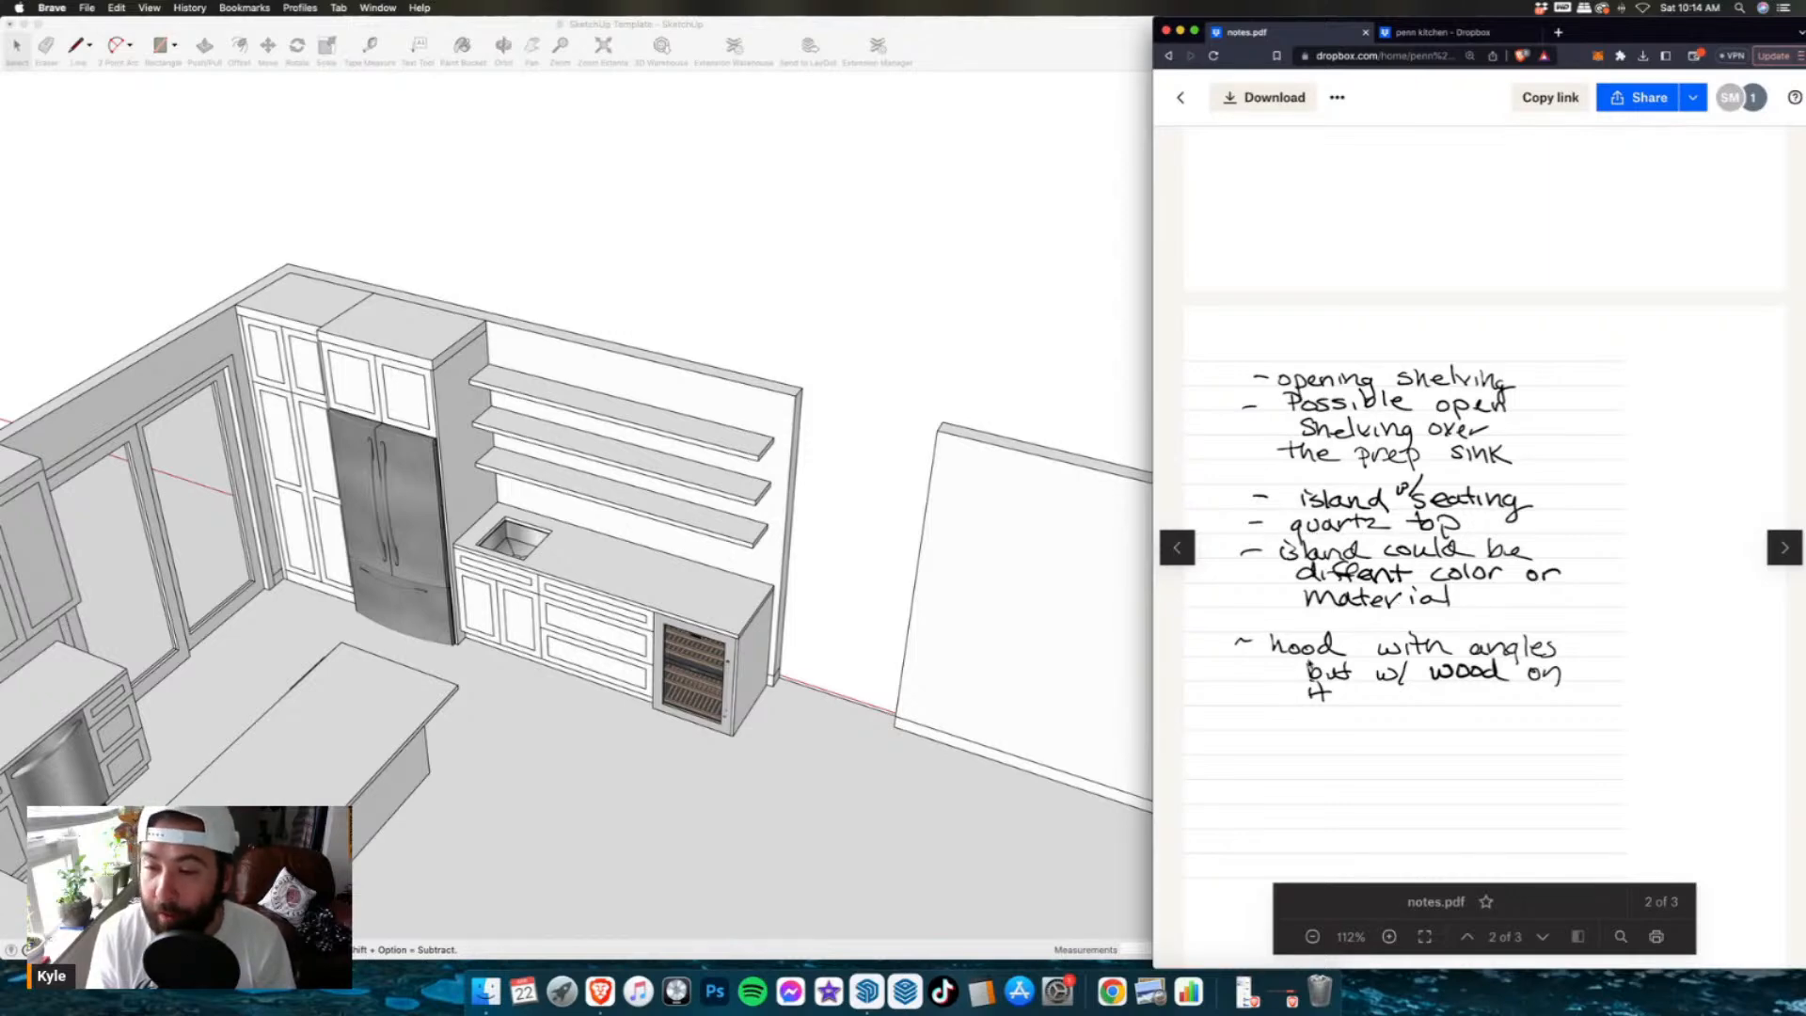
scroll(1360, 684, "down", 10)
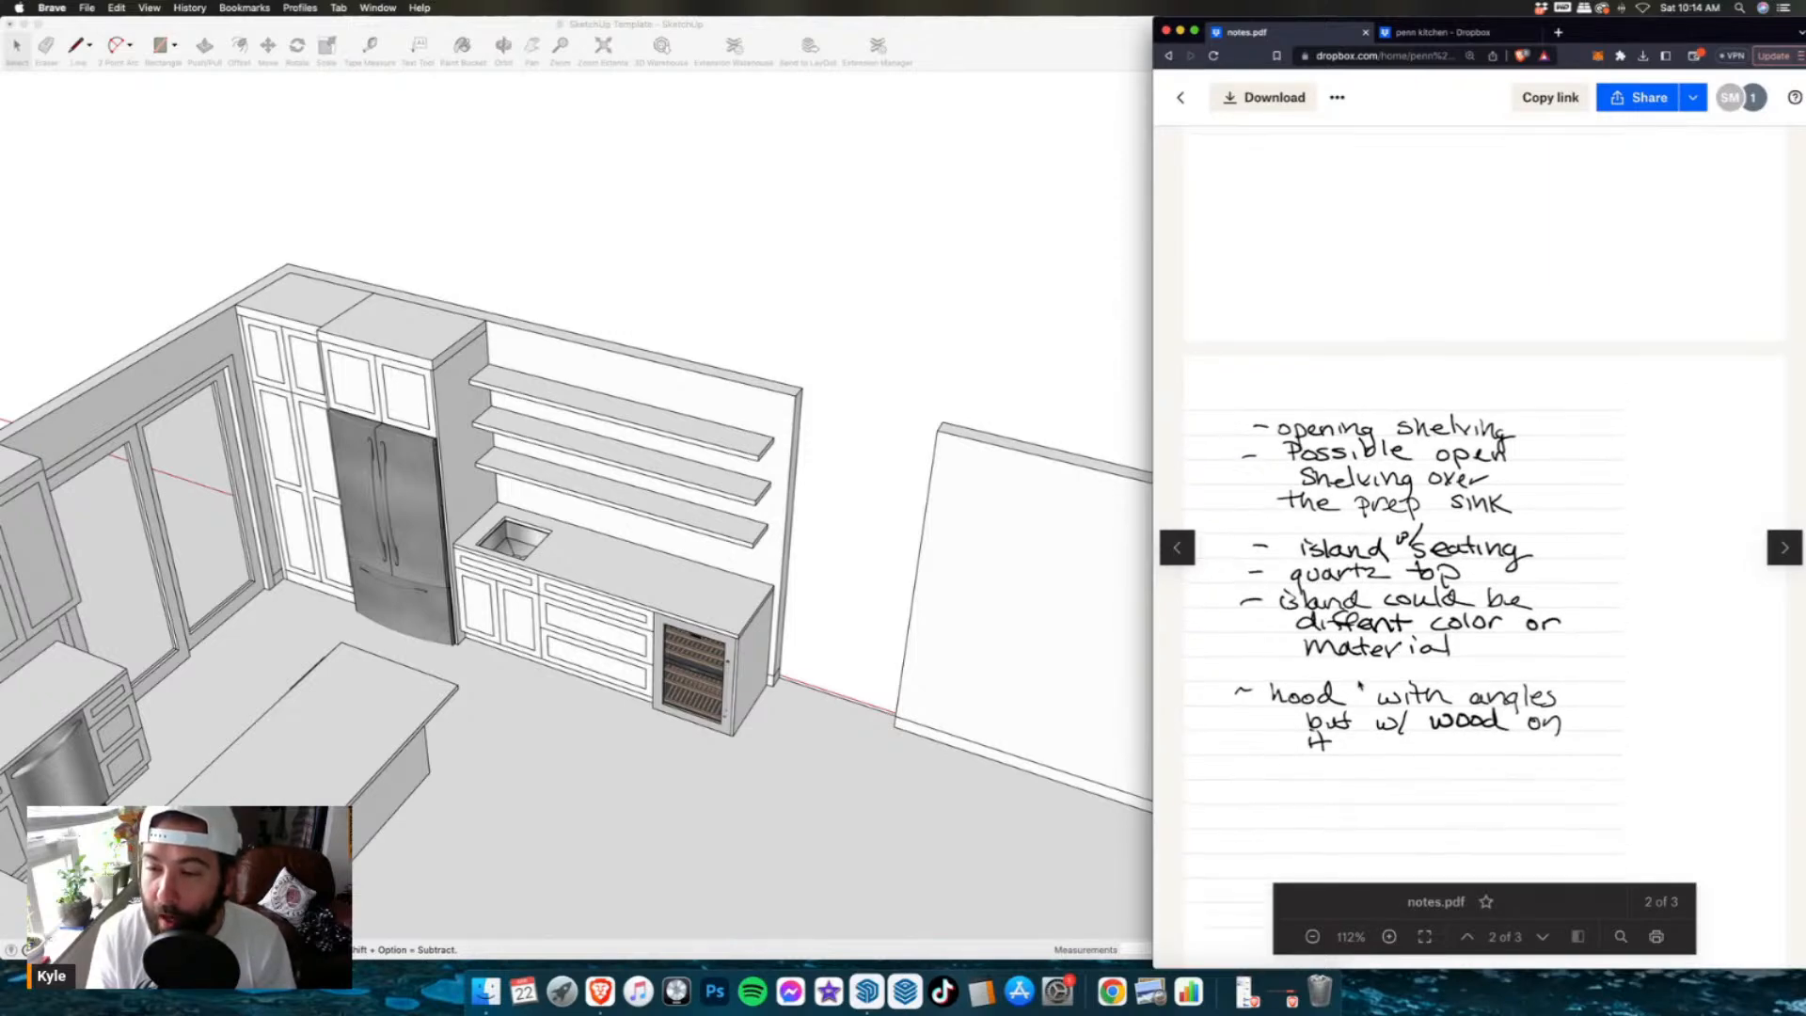
scroll(1352, 659, "up", 15)
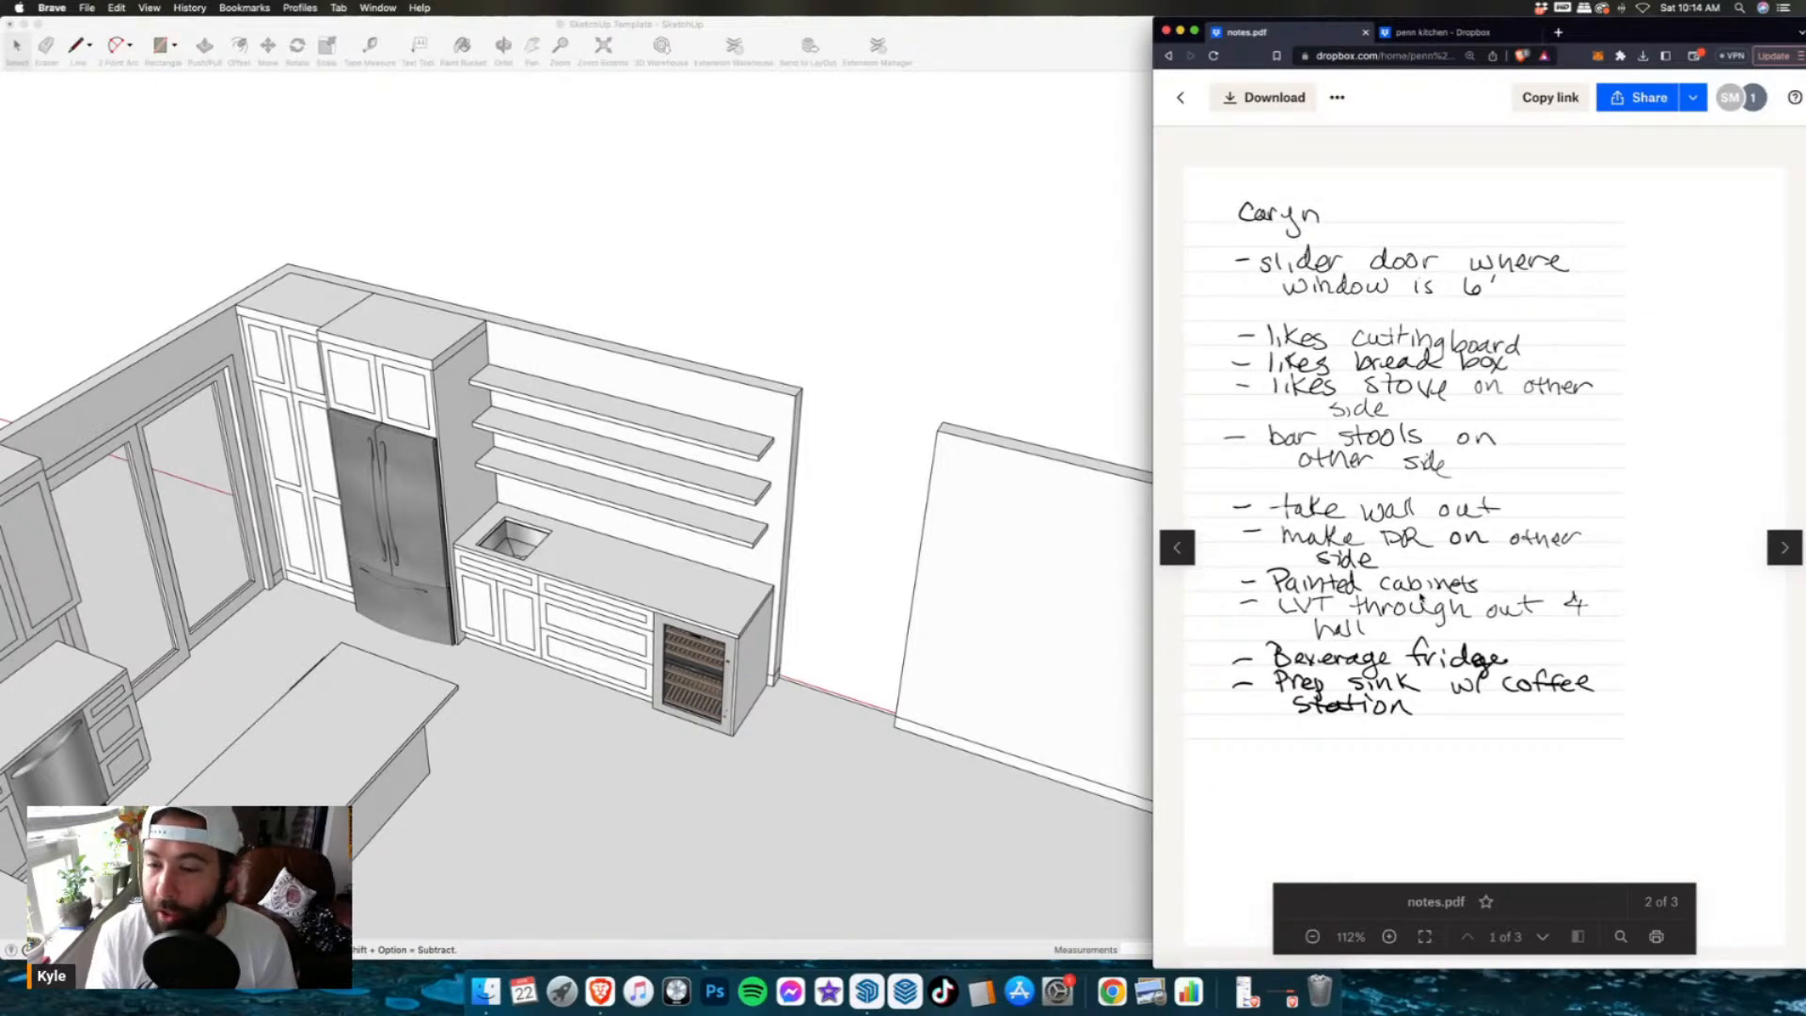
left_click(1439, 32)
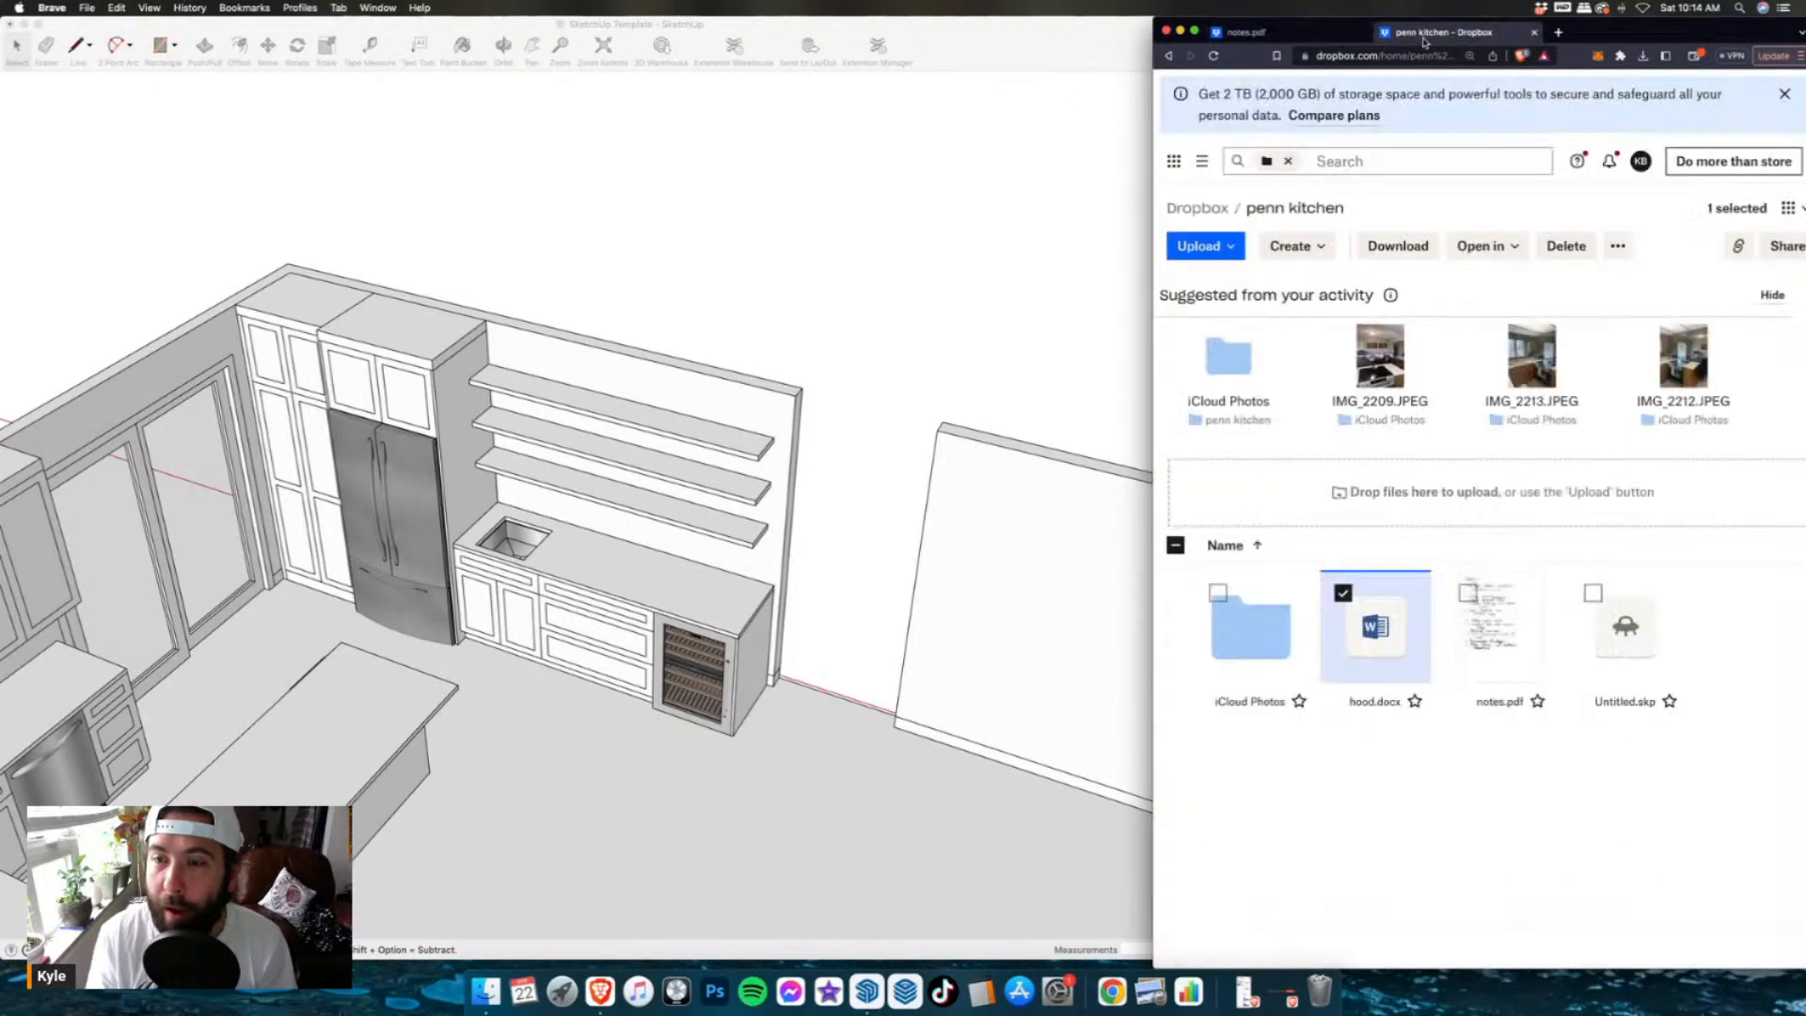
double_click(1262, 670)
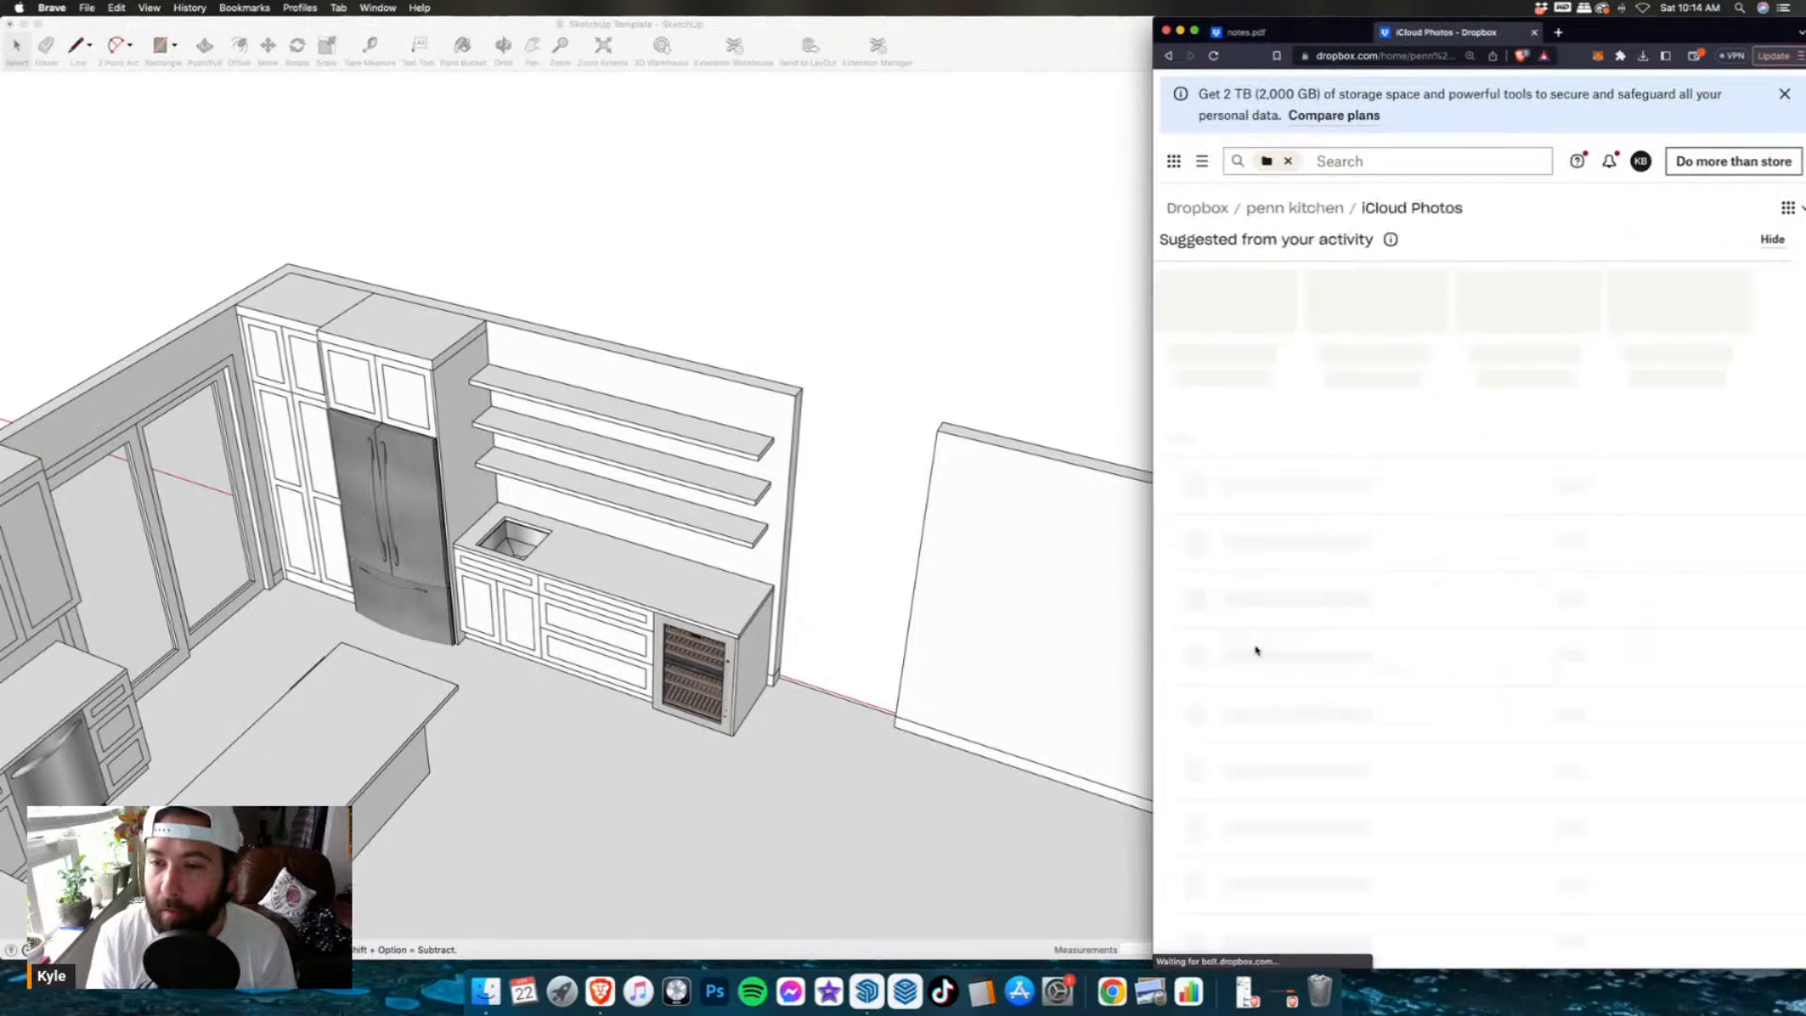
double_click(1505, 656)
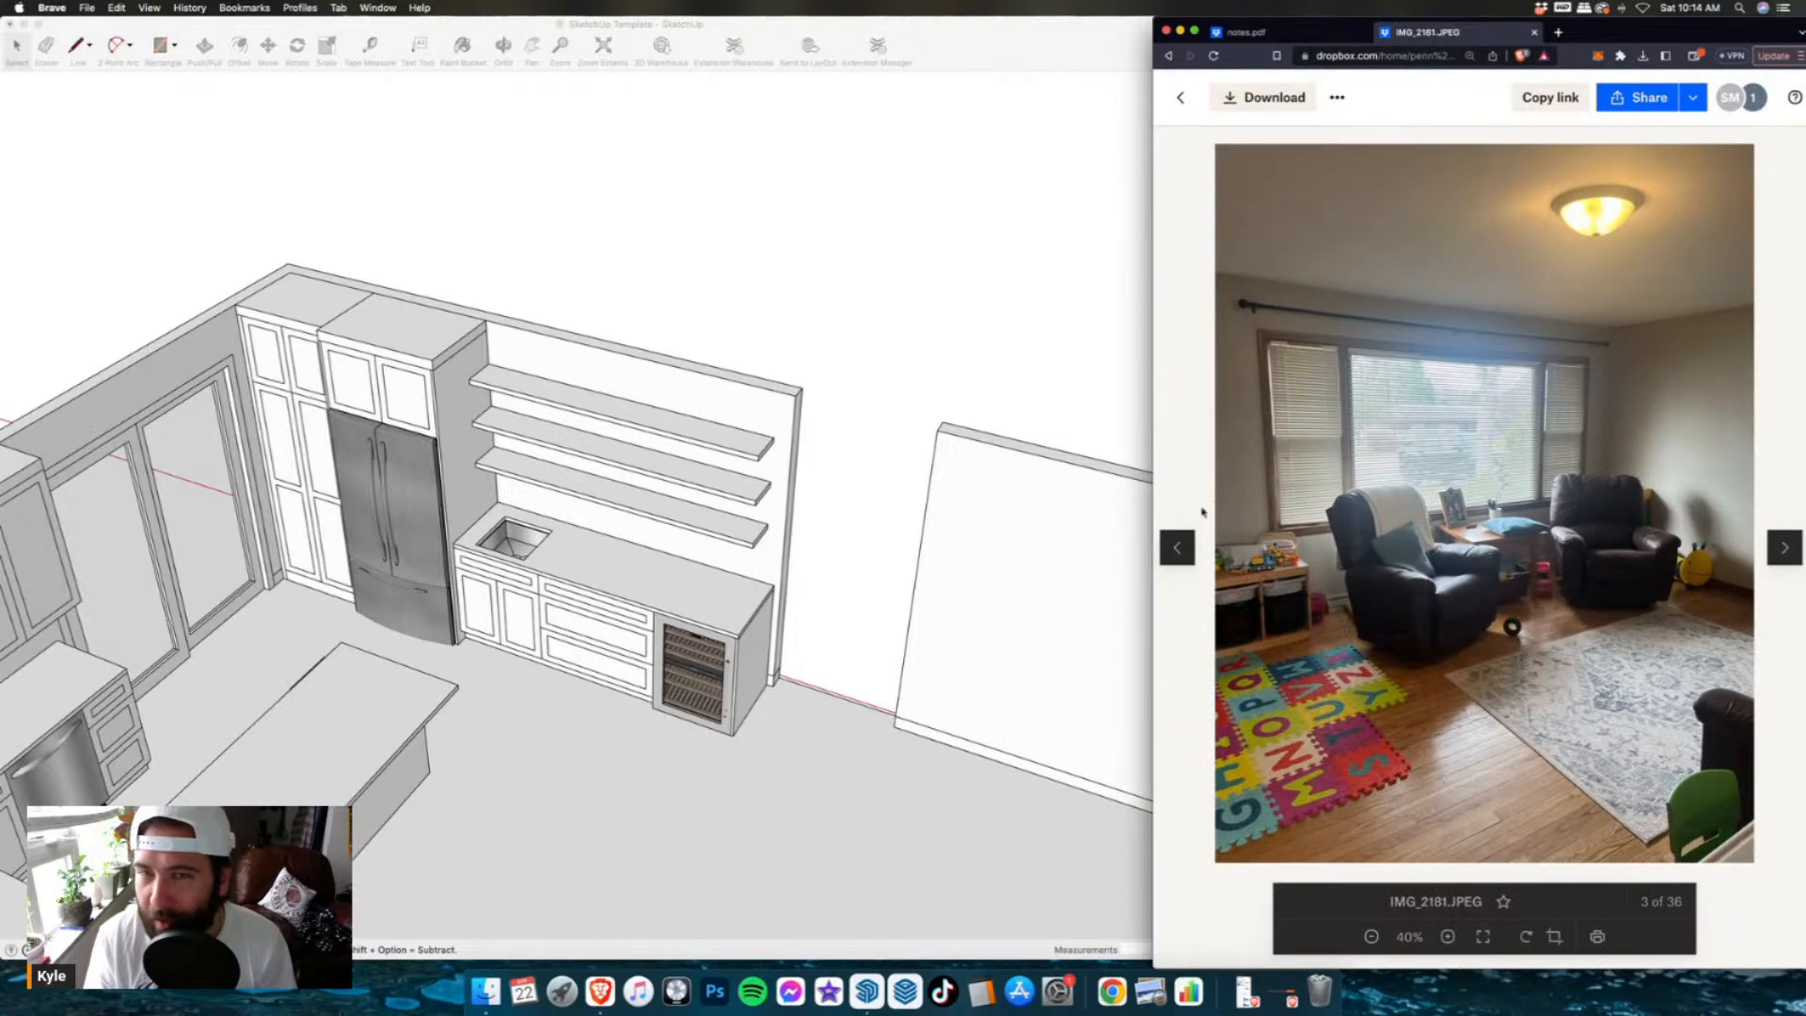
- Return to SketchUp, open the materials browser and select the floor face inside its group
left_click(968, 53)
scroll(883, 314, "down", 3)
mouse_move(882, 314)
middle_mouse_down()
mouse_move(504, 467)
mouse_move(189, 529)
middle_mouse_up()
scroll(504, 467, "down", 3)
scroll(423, 424, "up", 3)
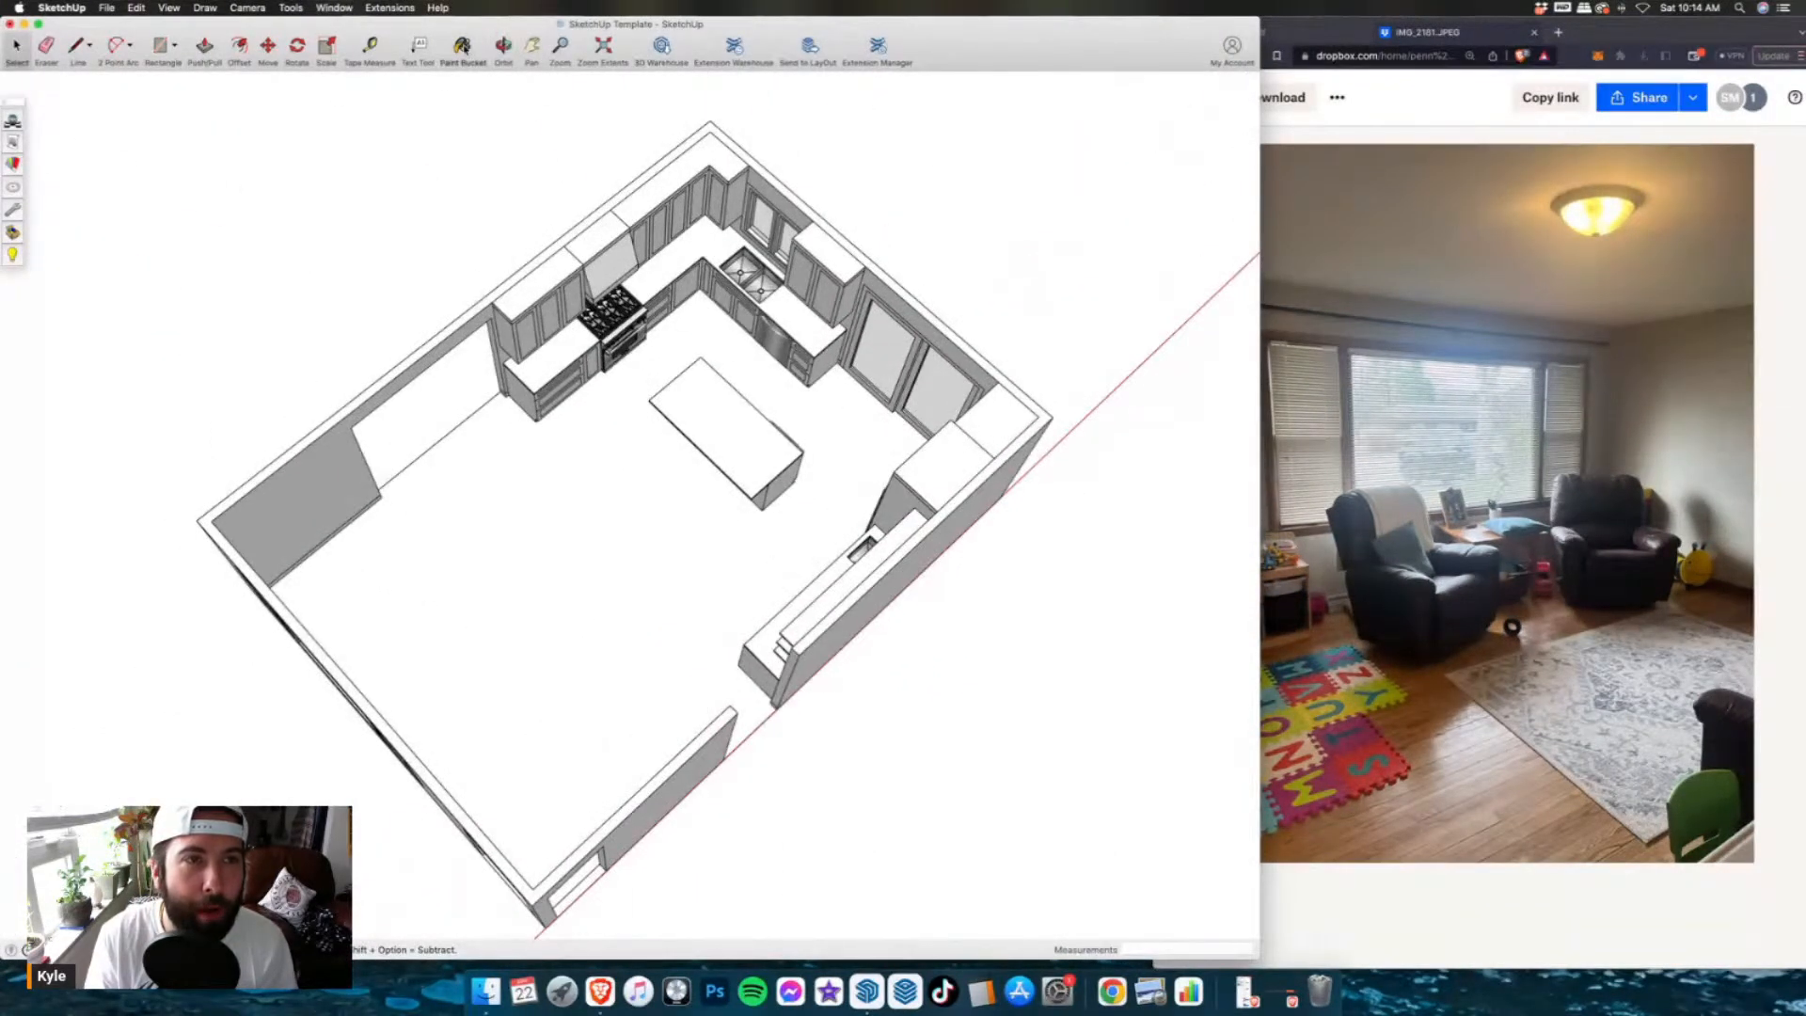
left_click(462, 47)
key("space")
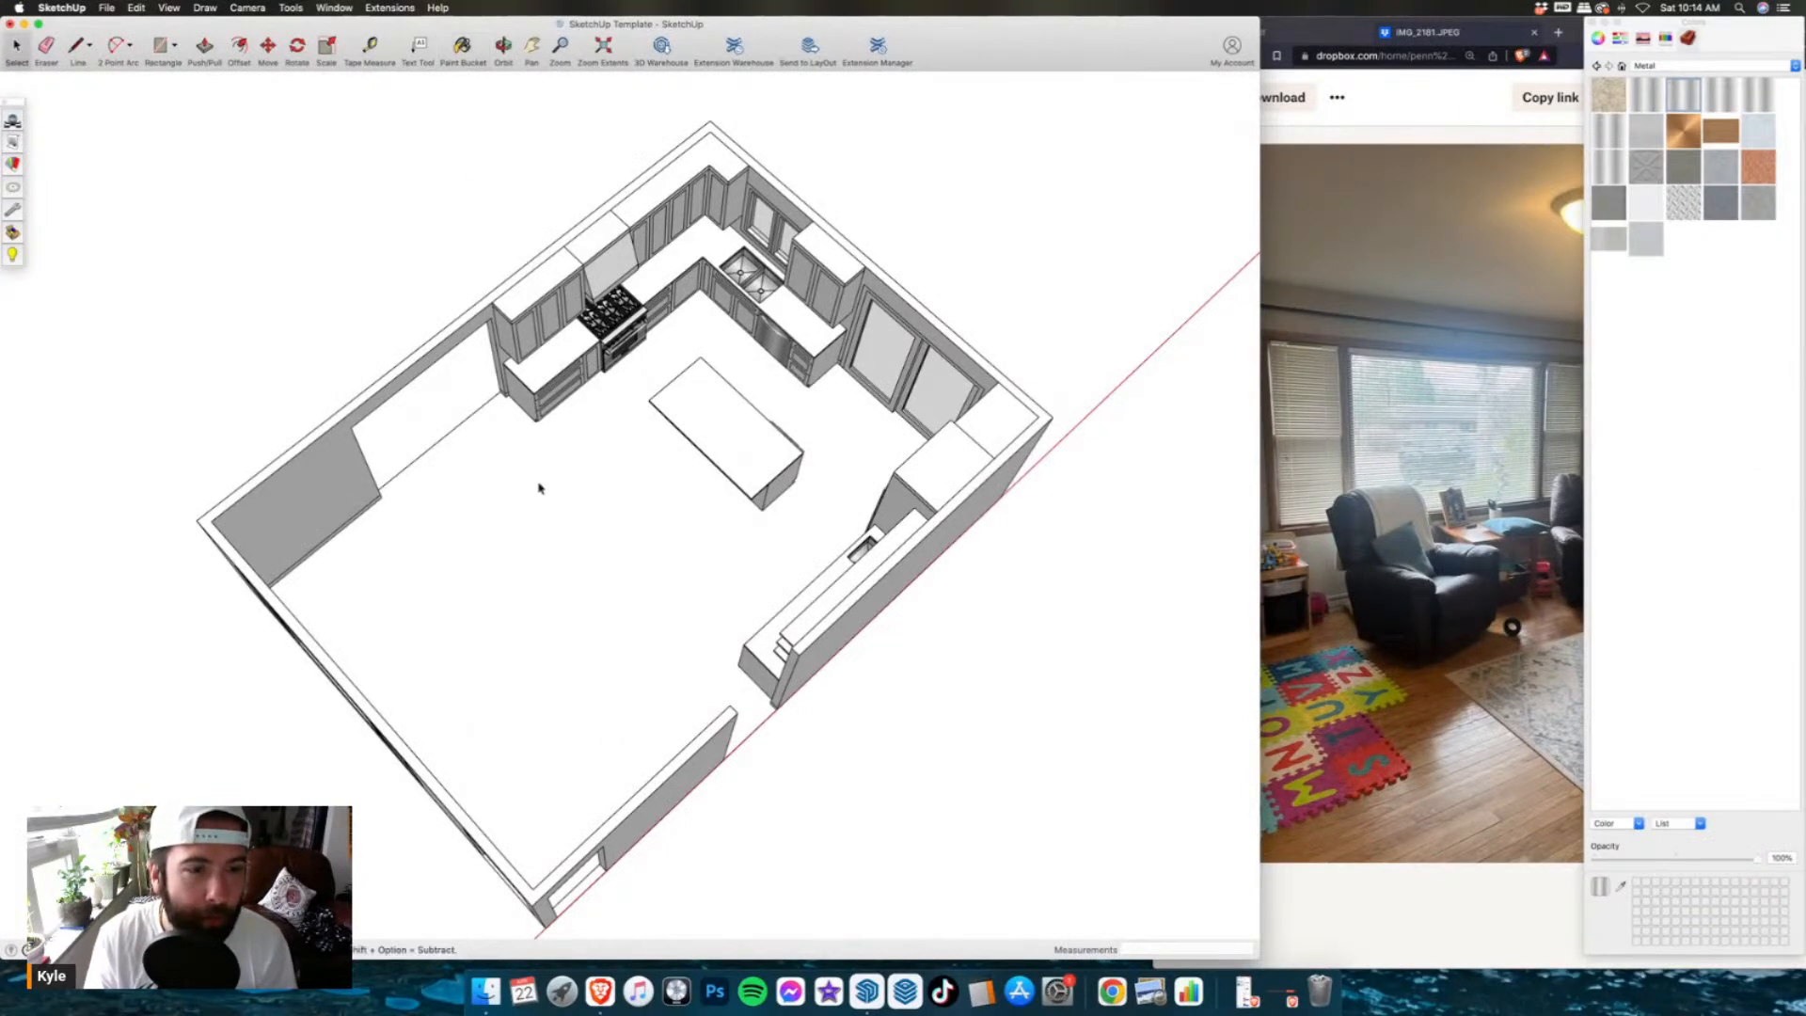
double_click(538, 487)
left_click(592, 499)
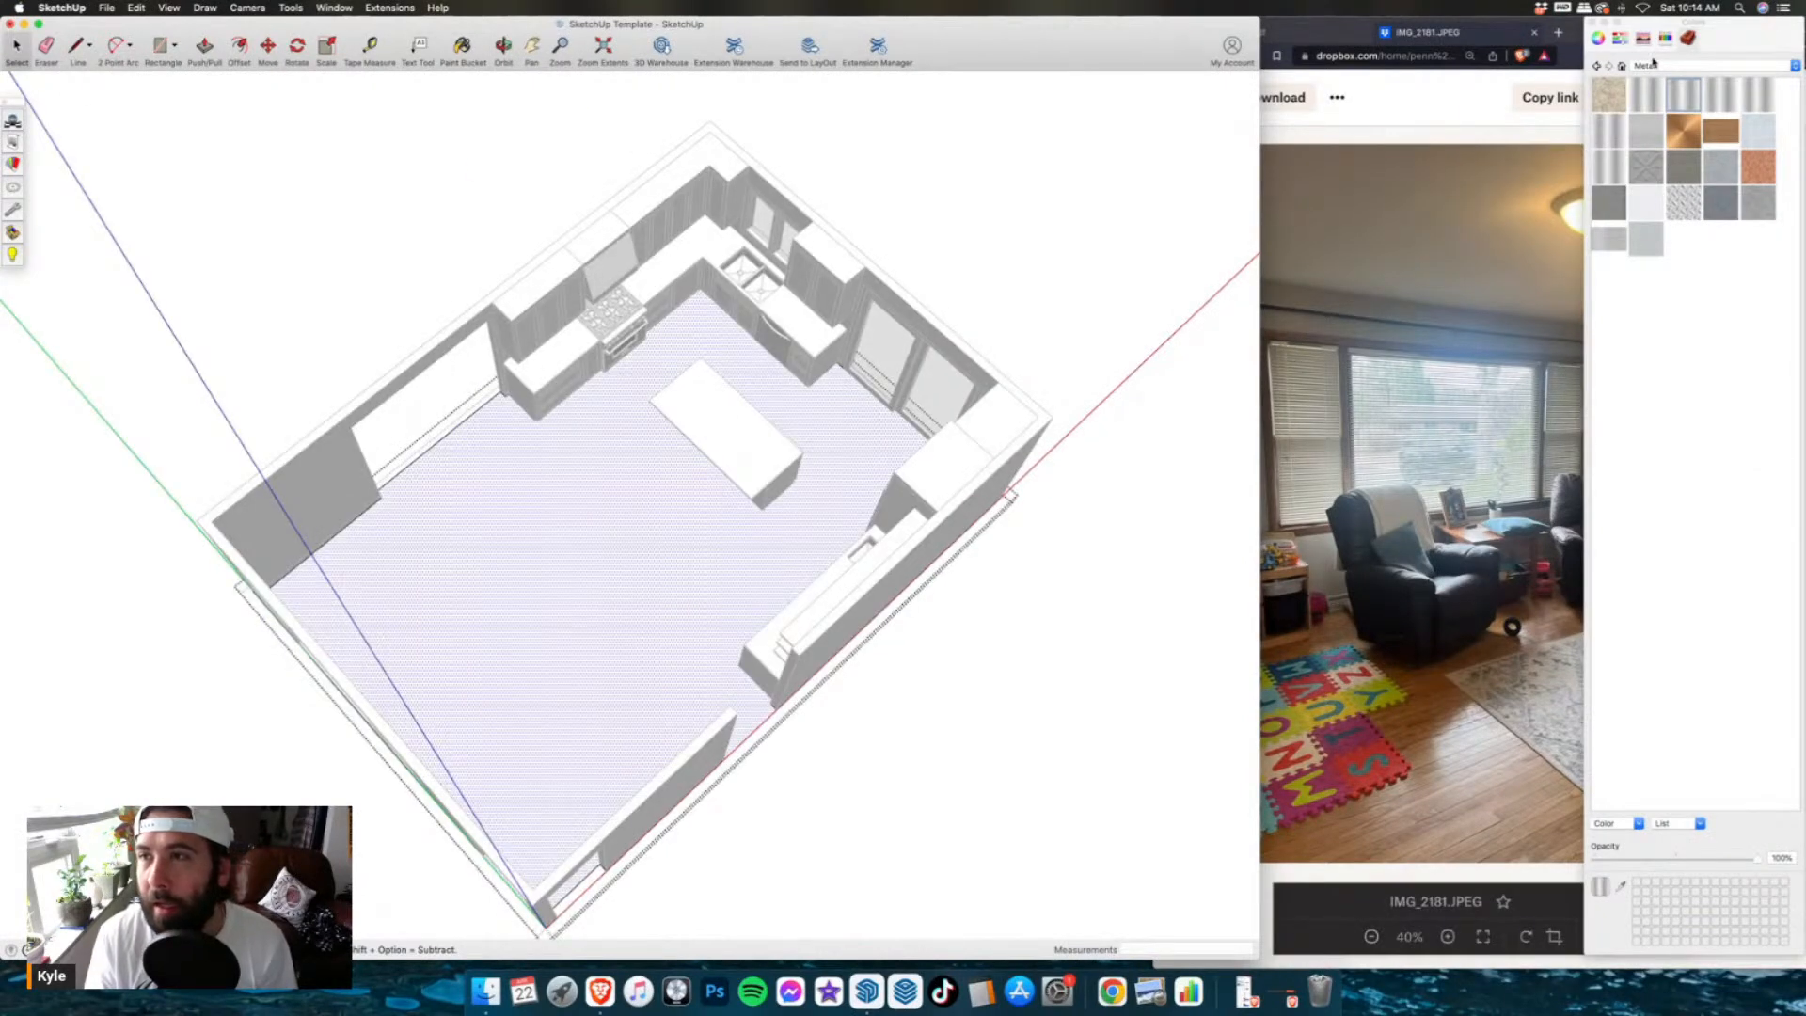
- Show the Wood material collection and enlarge the model window and materials browser
left_click(1653, 63)
left_click(1648, 167)
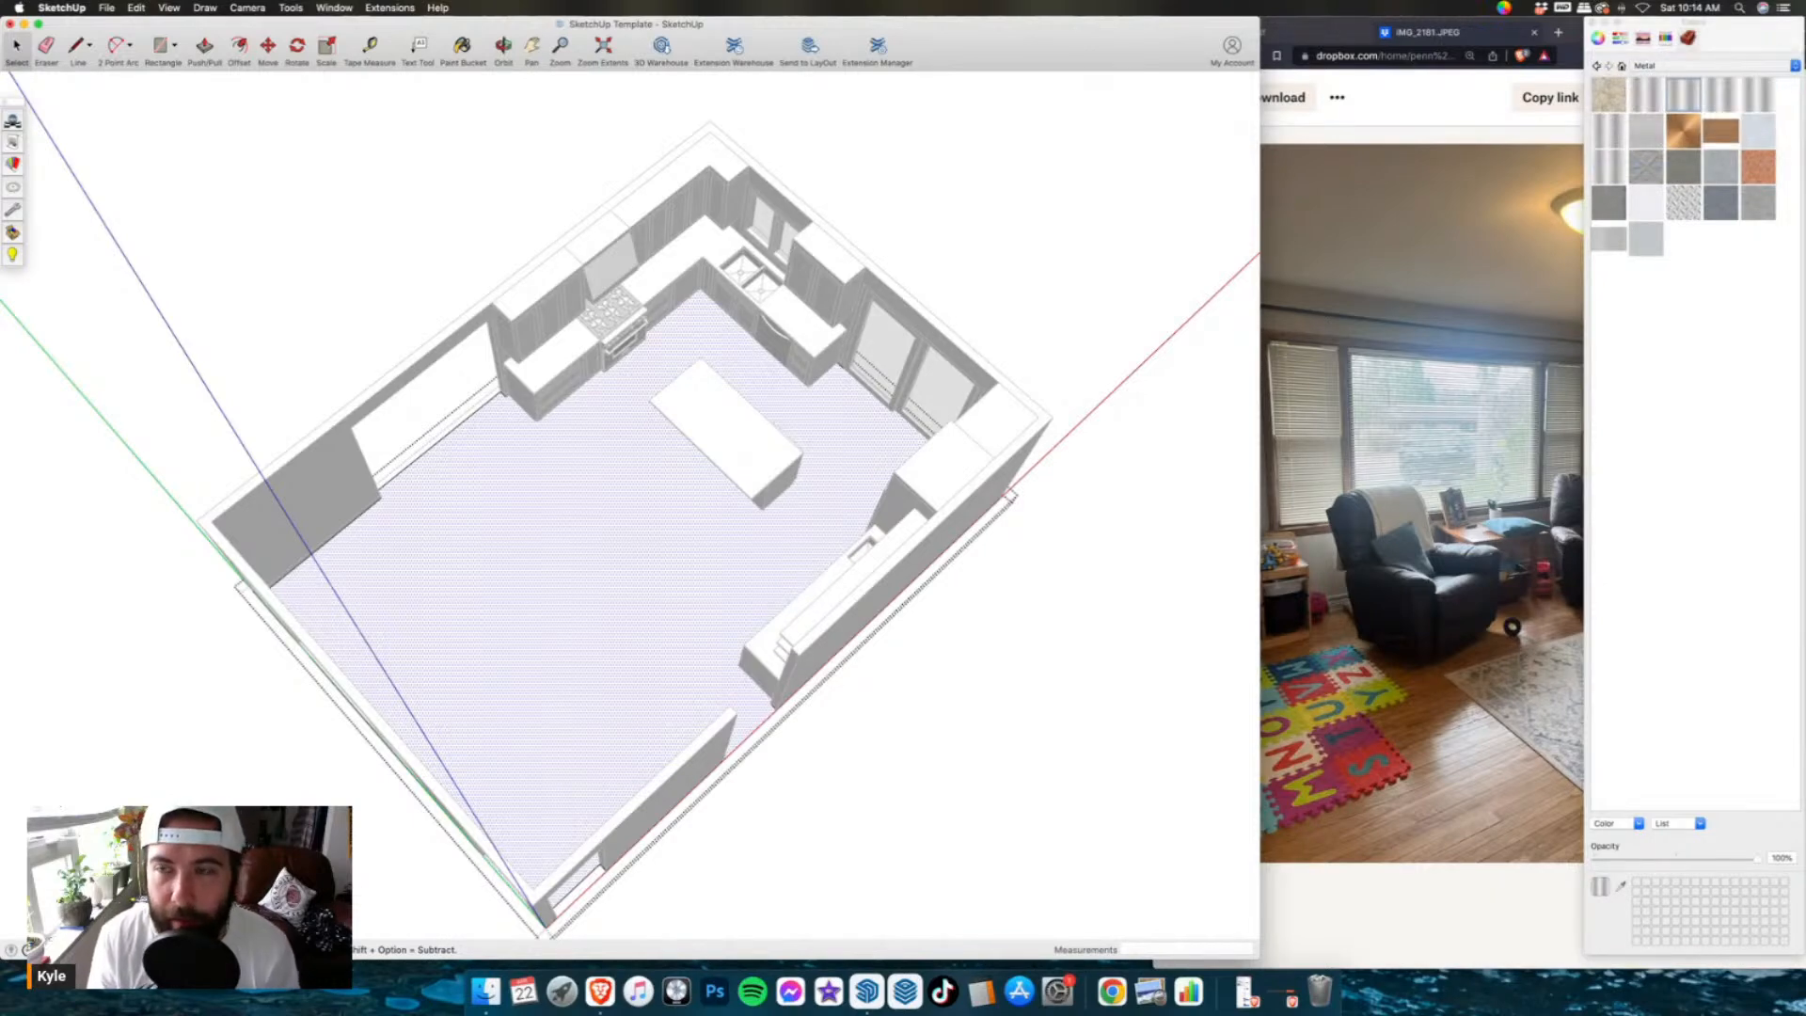
double_click(1258, 24)
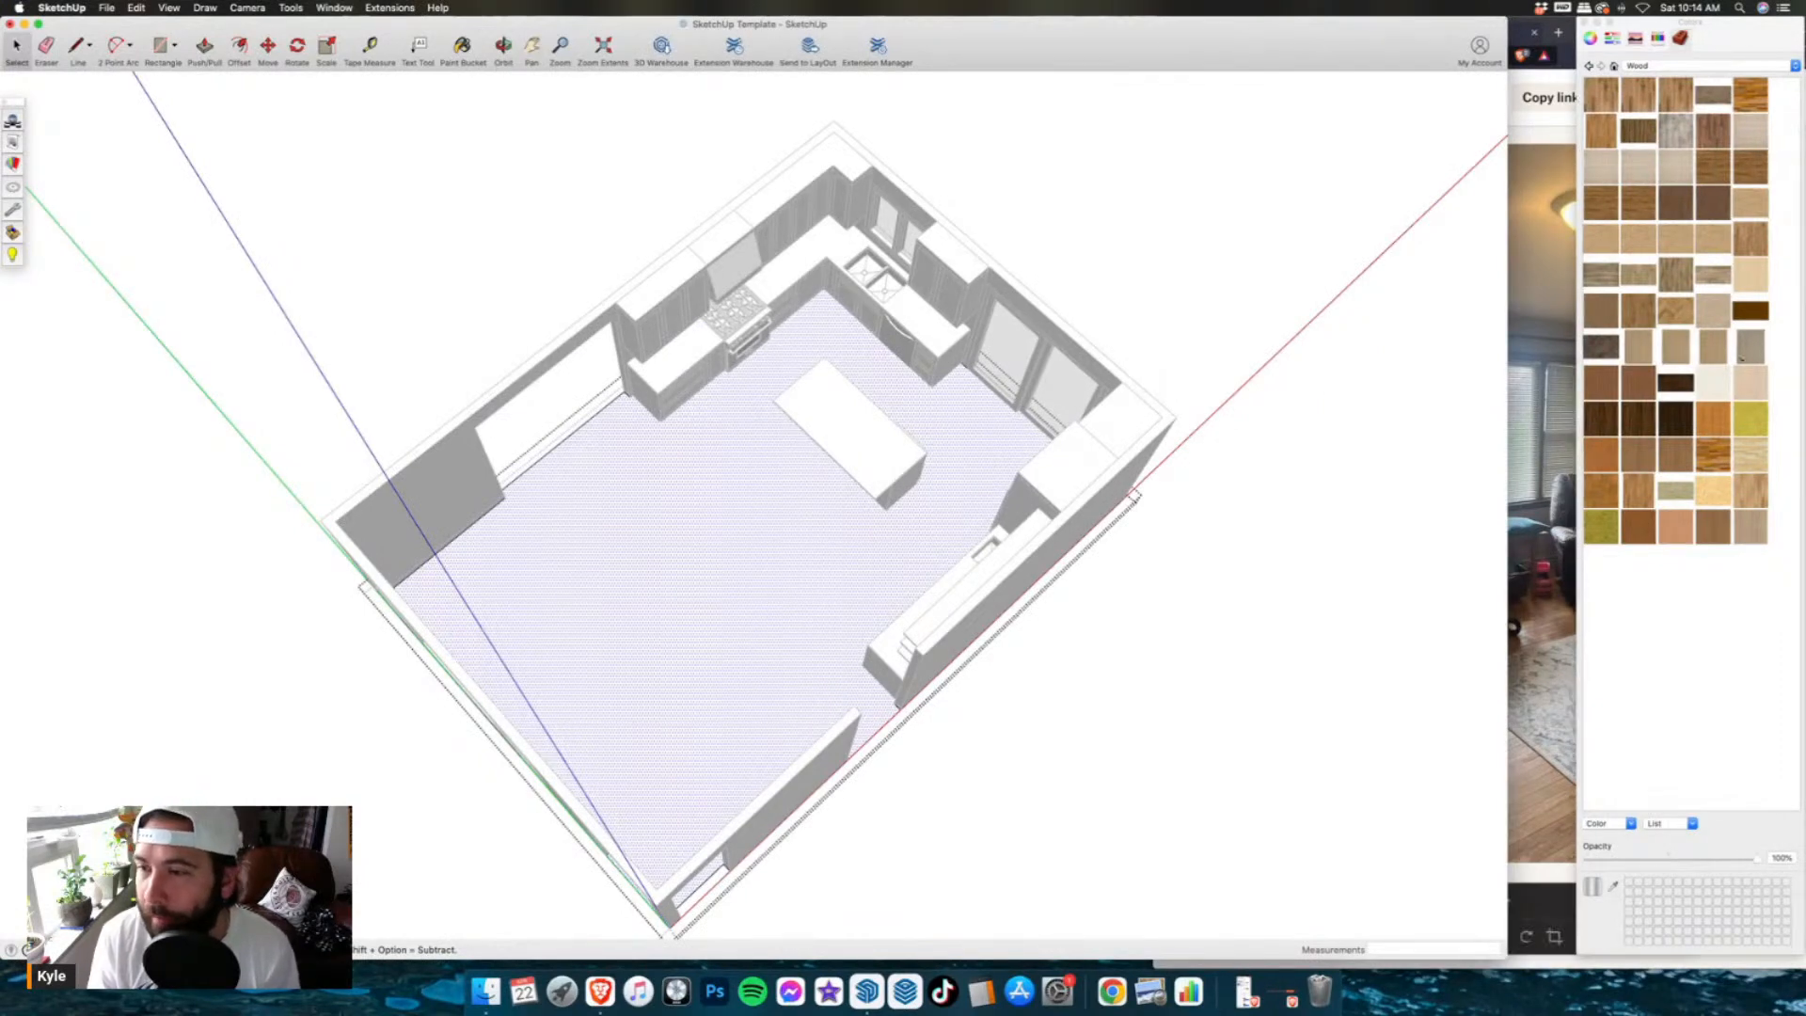
double_click(1580, 27)
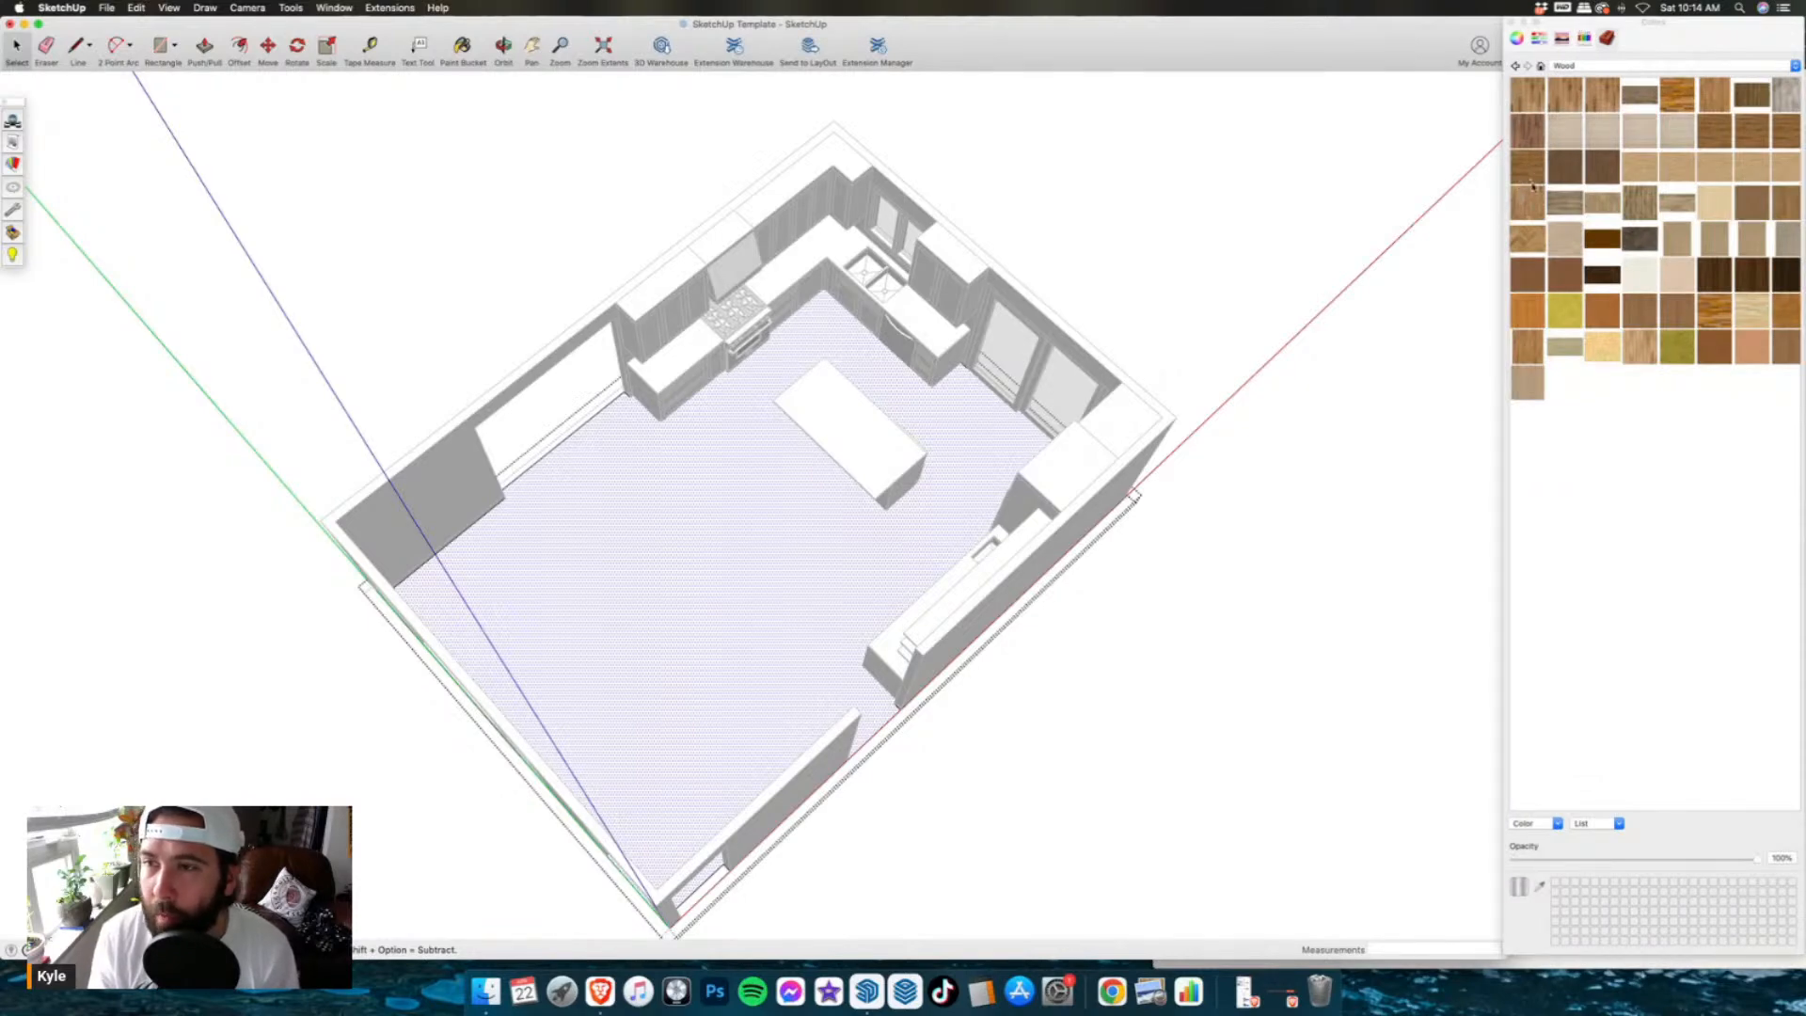
- Try a dark reddish-brown wood plank material on the kitchen floor
left_click(1527, 169)
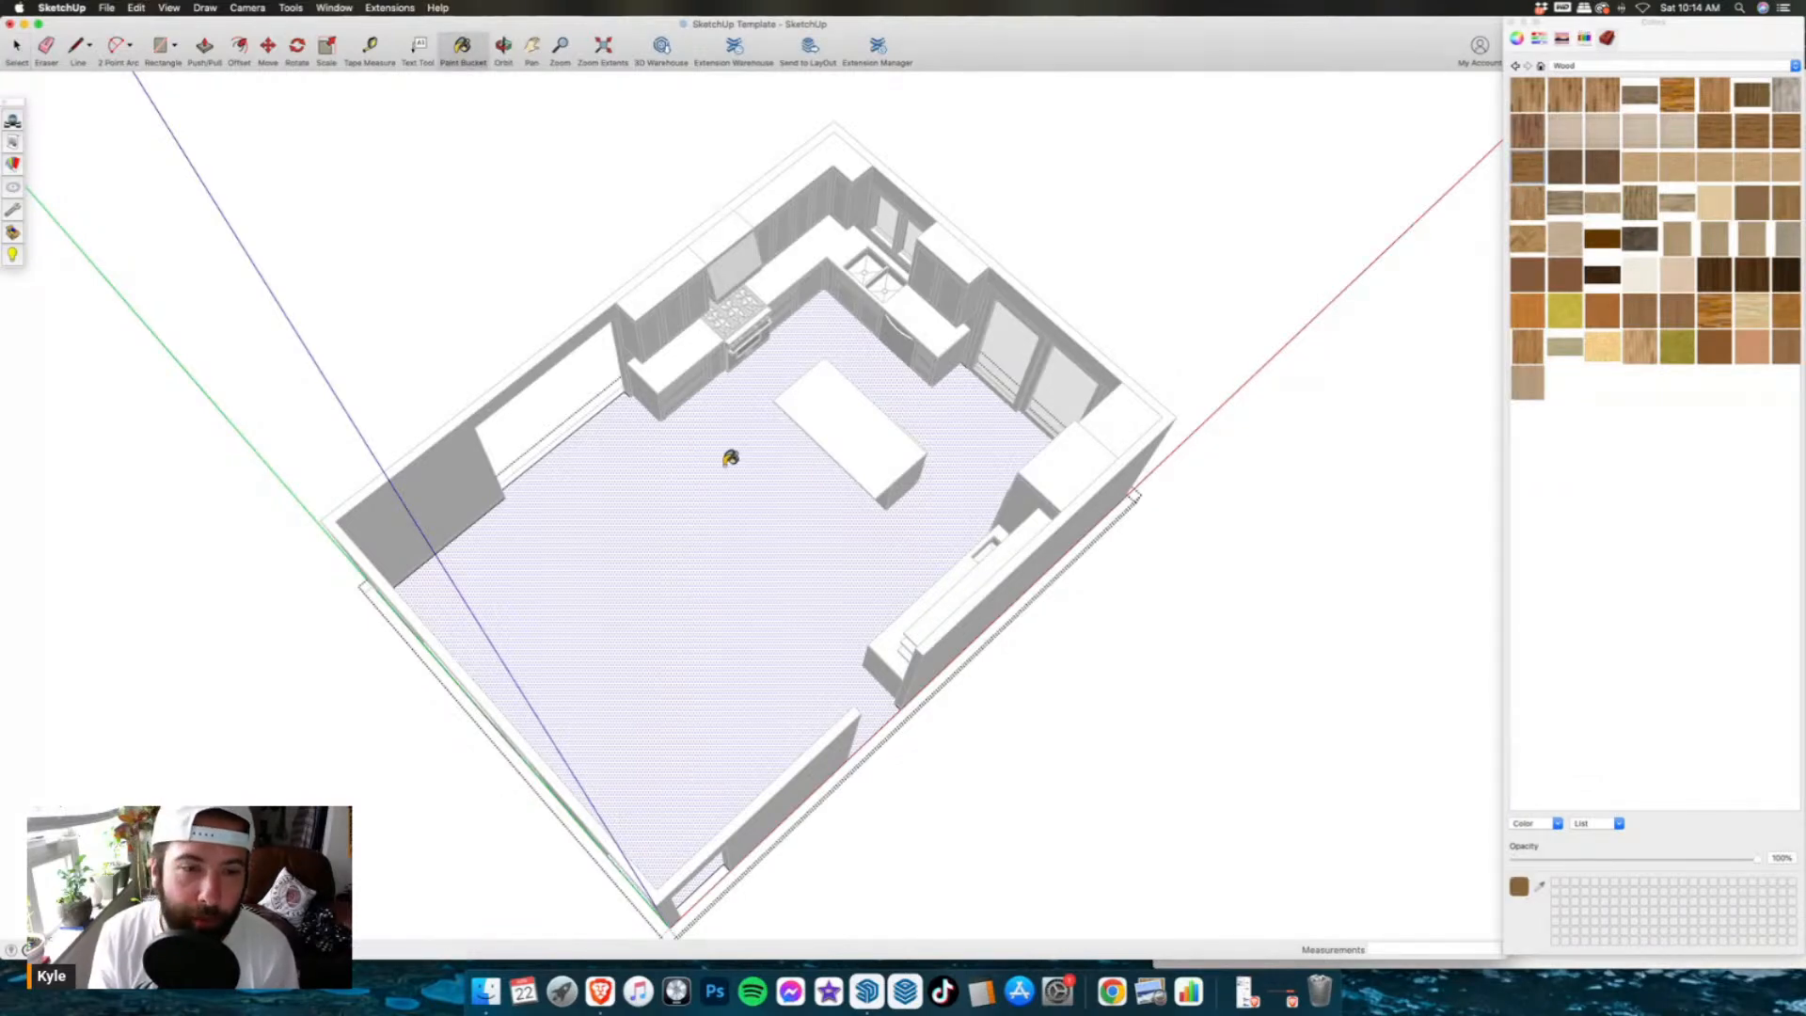
left_click(732, 548)
key("space")
mouse_move(148, 161)
middle_mouse_down()
mouse_move(319, 423)
mouse_move(539, 346)
mouse_move(838, 411)
mouse_move(862, 387)
mouse_move(610, 619)
middle_mouse_up()
scroll(701, 442, "up", 4)
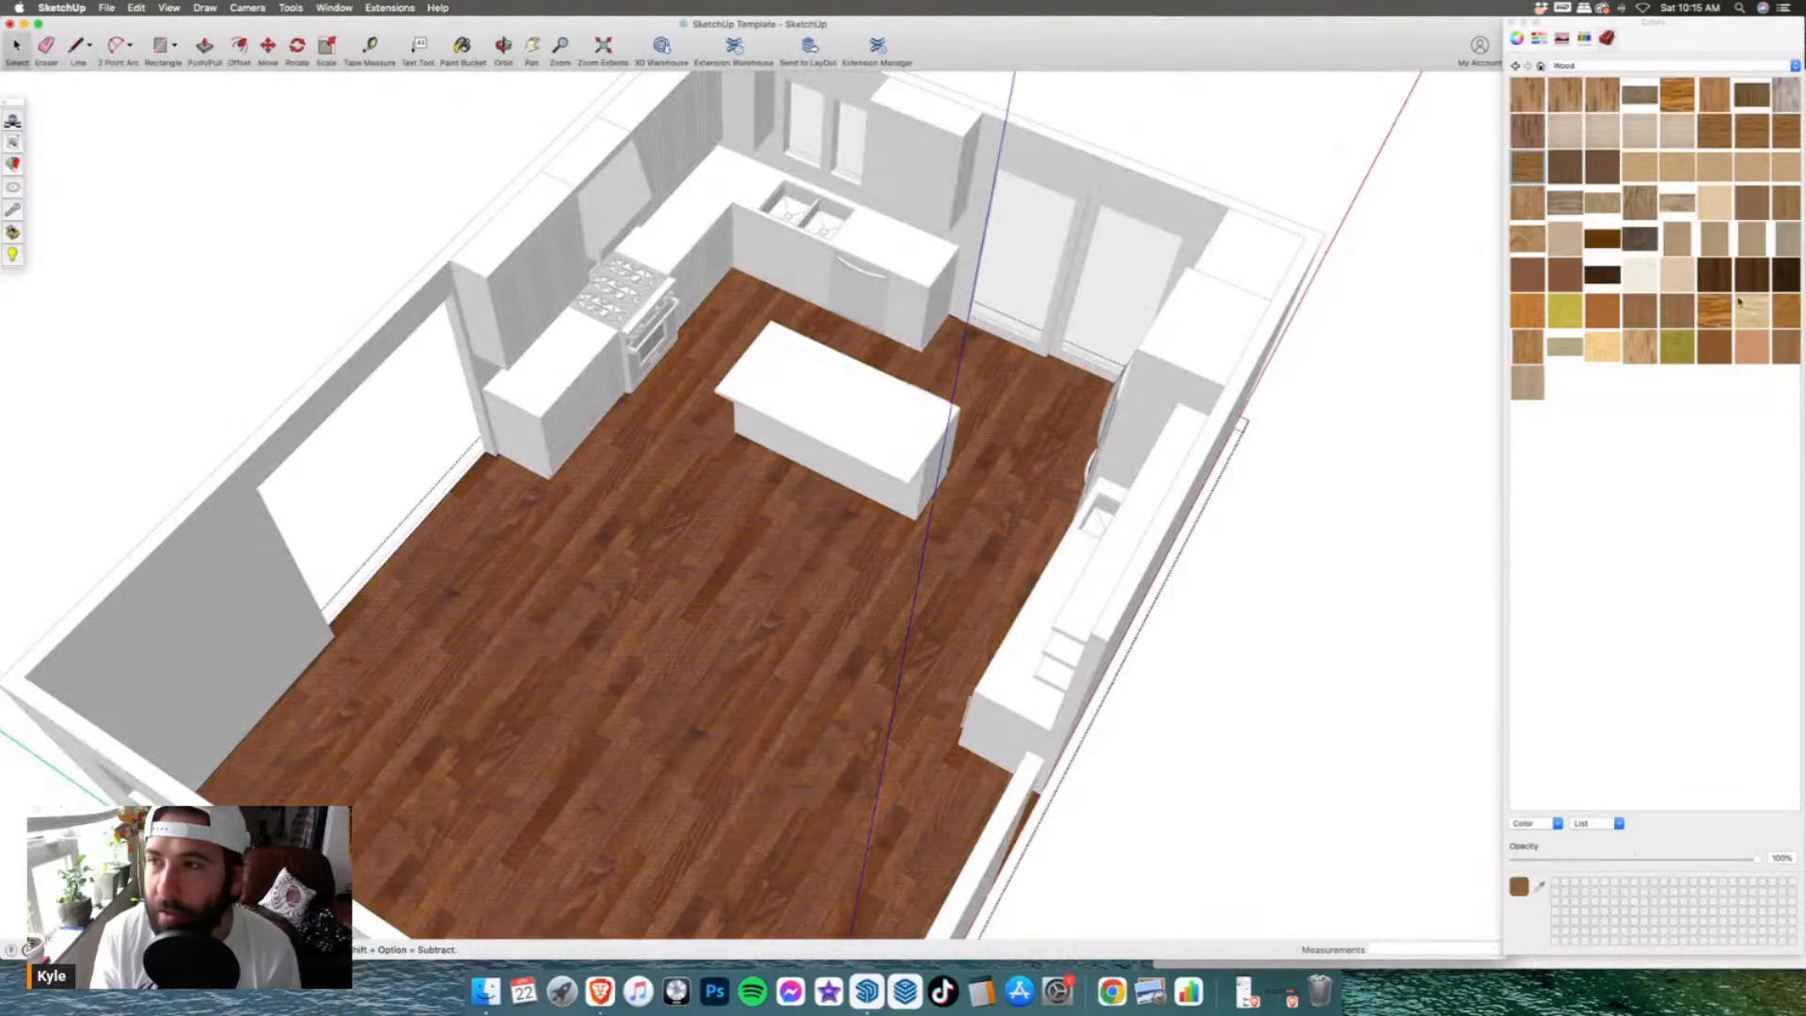
- Paint the kitchen floor with a medium brown wood plank material and exit the floor group
left_click(1714, 131)
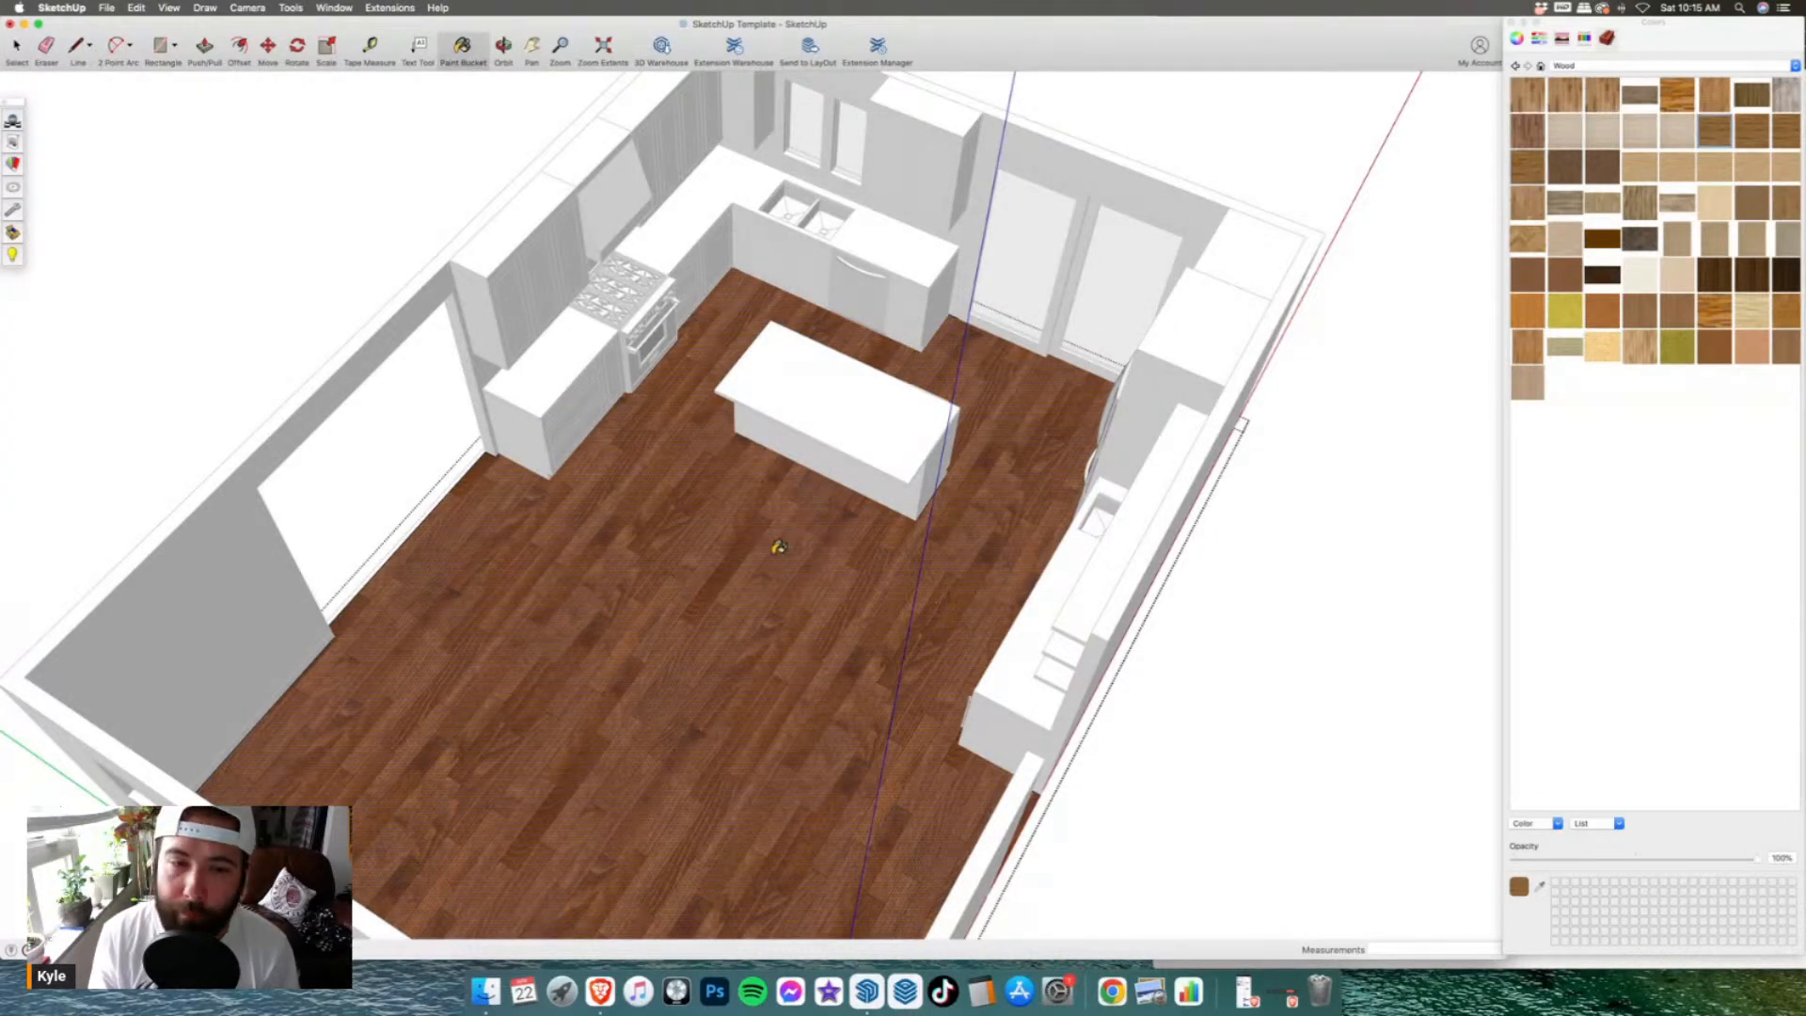
left_click(779, 546)
scroll(633, 536, "down", 3)
left_click(15, 47)
middle_click_drag(282, 229, 424, 225)
scroll(673, 379, "up", 5)
mouse_move(674, 404)
middle_mouse_down()
mouse_move(536, 160)
mouse_move(693, 166)
mouse_move(706, 238)
mouse_move(478, 519)
middle_mouse_up()
scroll(552, 448, "down", 5)
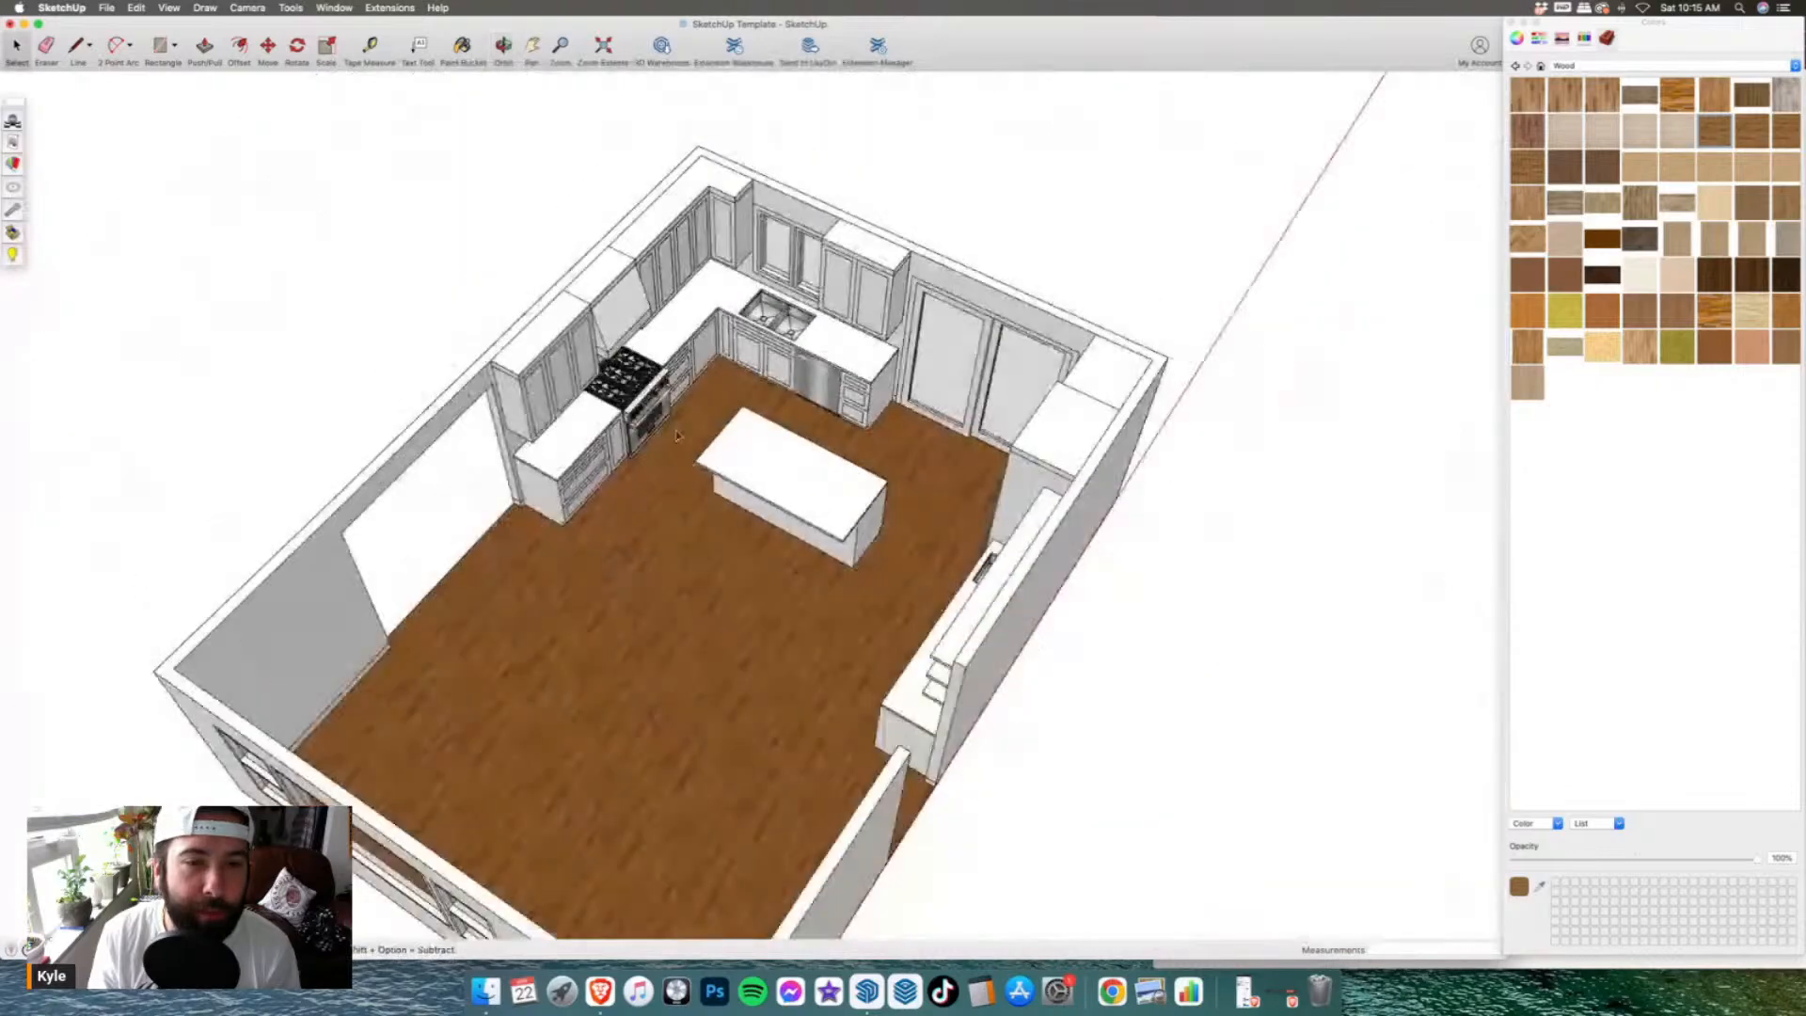
scroll(592, 432, "up", 3)
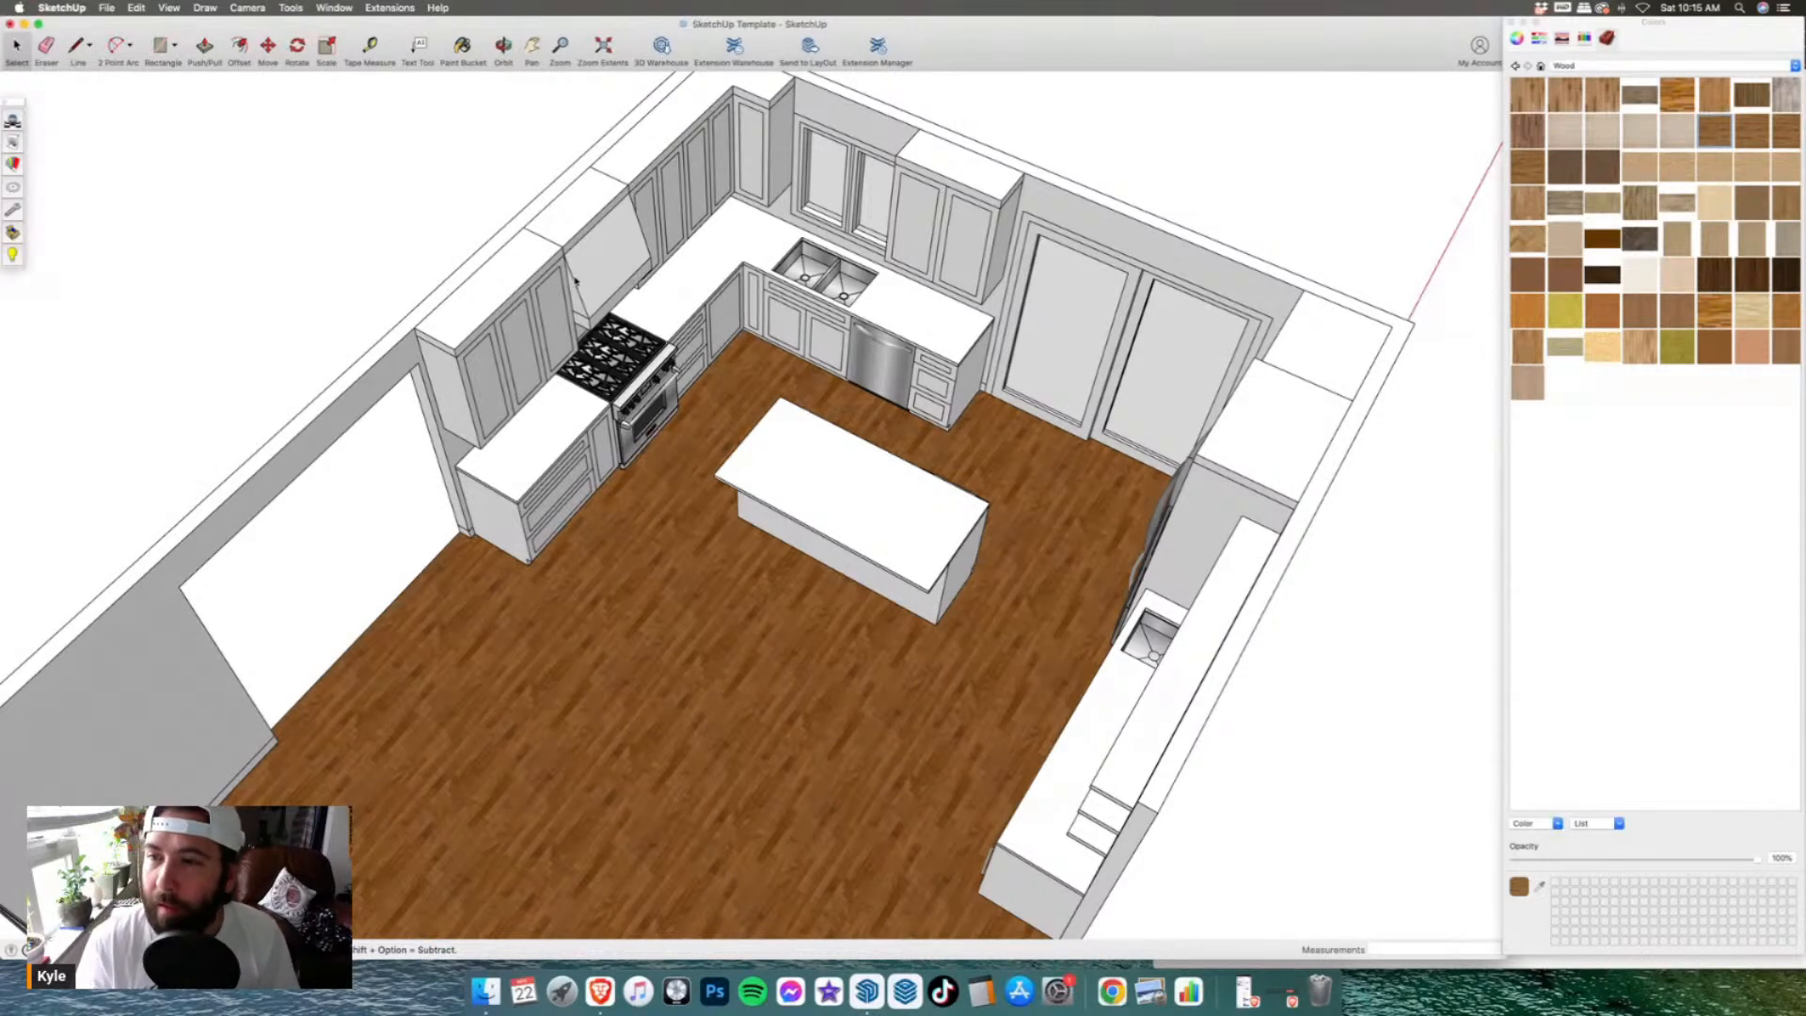
- Paint the range hood and the whole island with a light brown wood material
key("b")
left_click(599, 247)
middle_click_drag(599, 247, 552, 163)
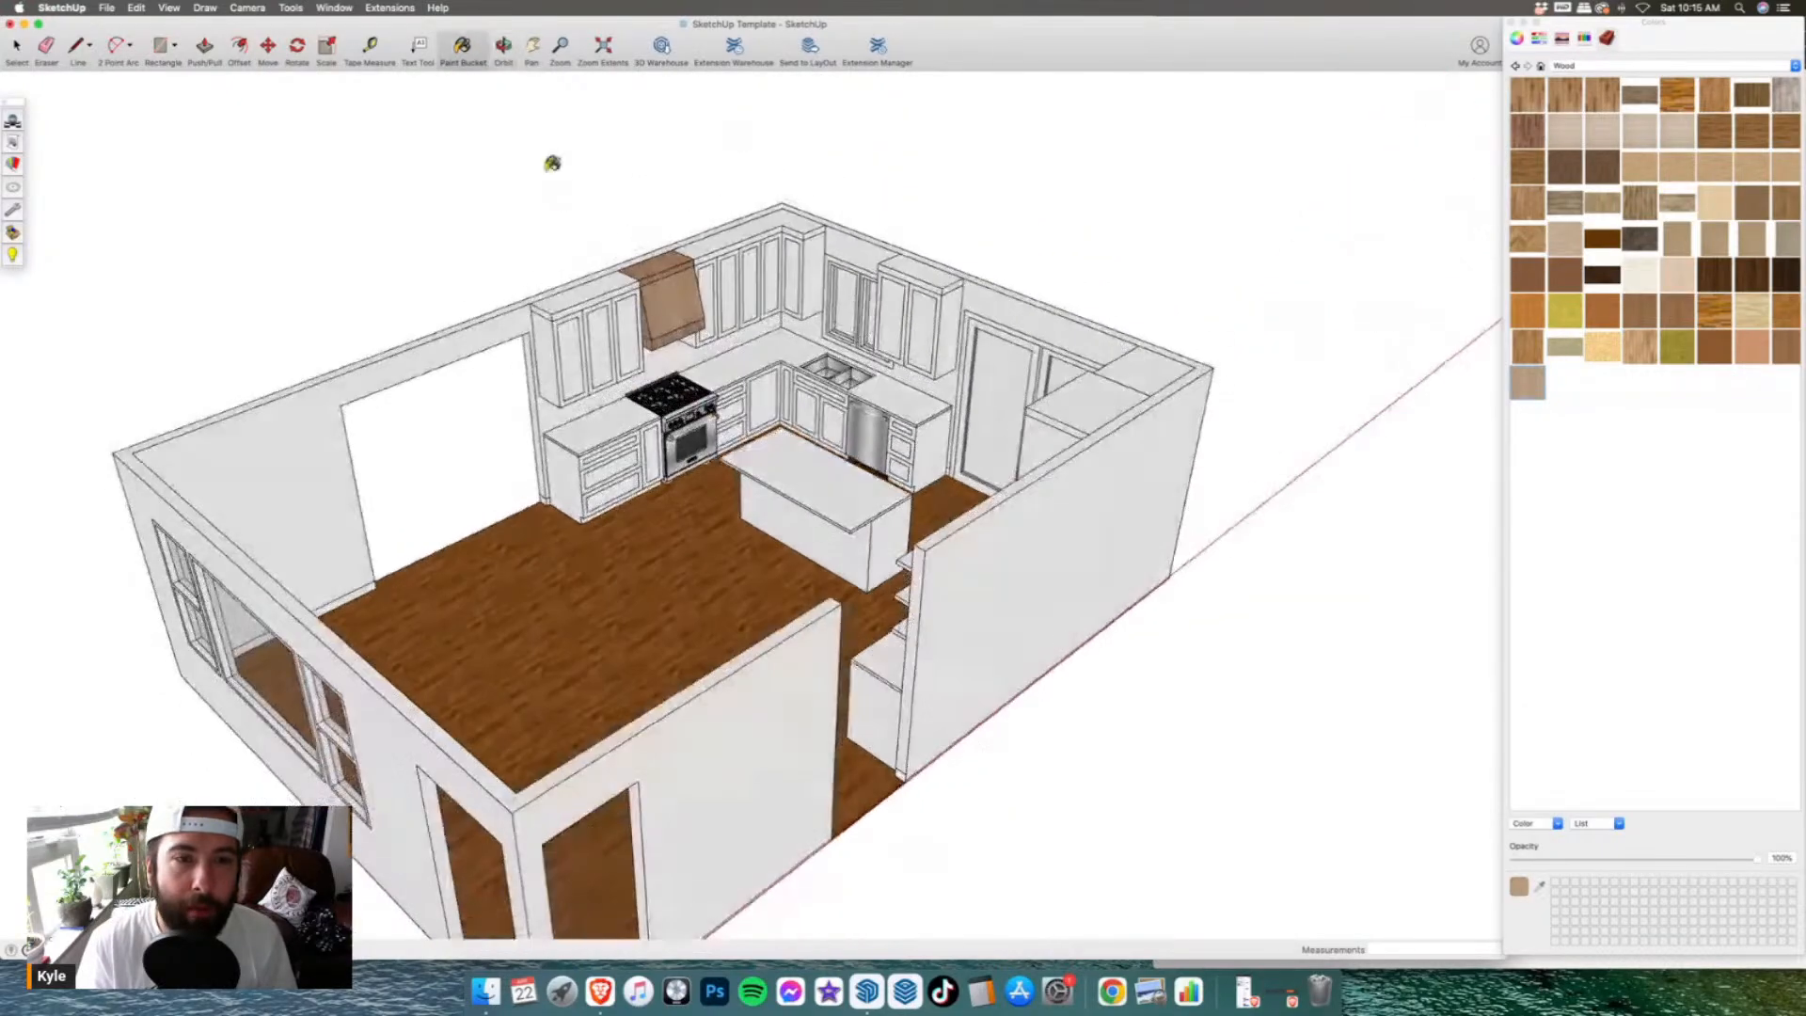
scroll(670, 330, "up", 5)
middle_click_drag(568, 335, 931, 651)
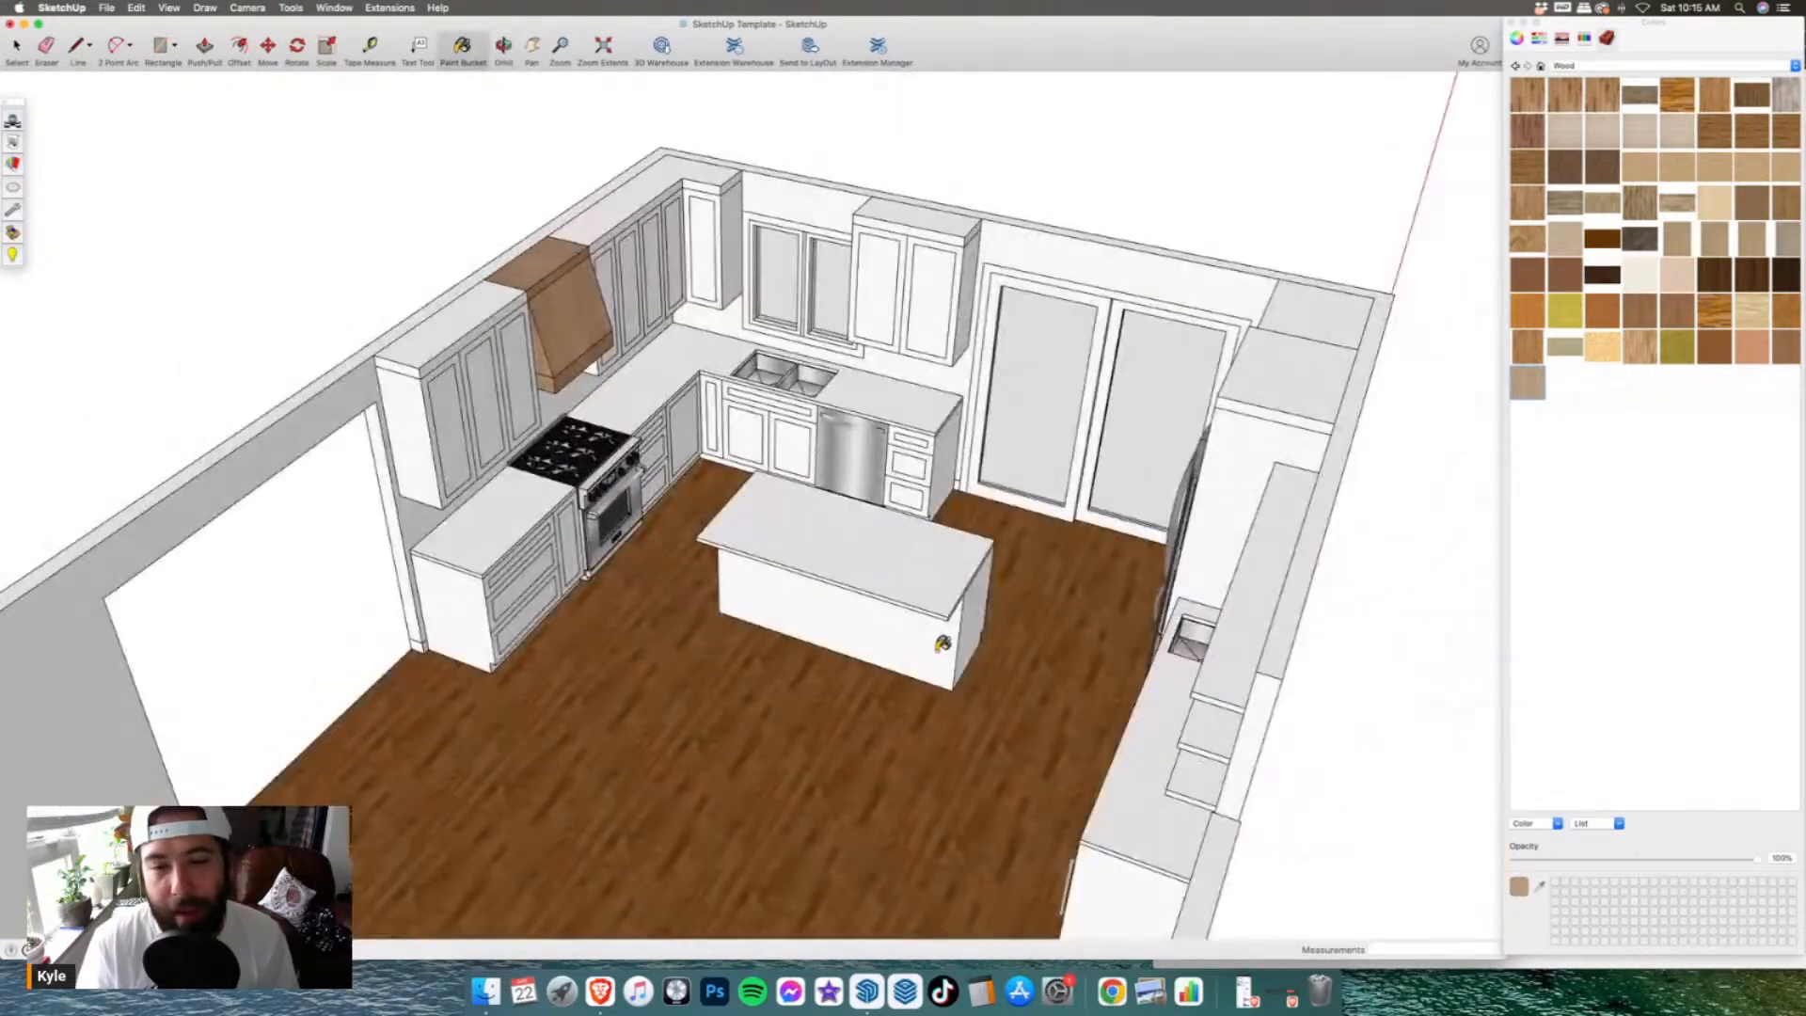
left_click(943, 644)
mouse_move(715, 513)
middle_mouse_down()
mouse_move(1101, 475)
mouse_move(588, 544)
middle_mouse_up()
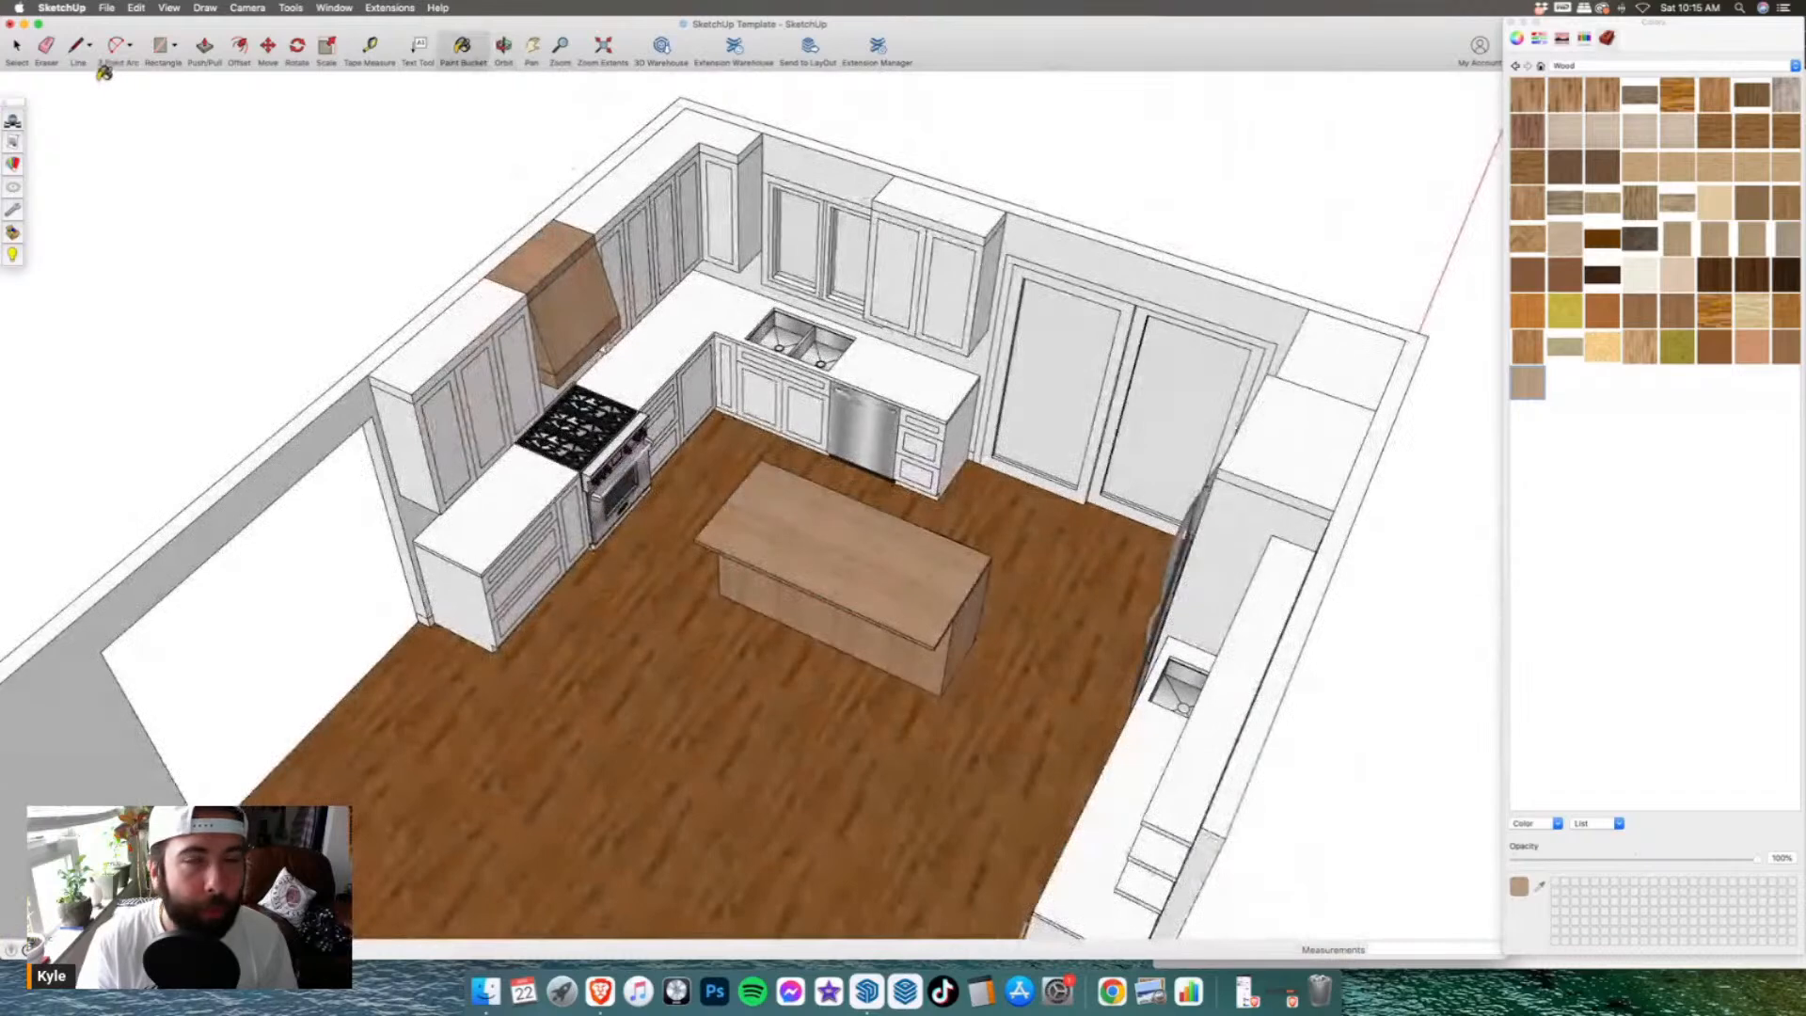
- Show the Tile material collection, open the island group and apply white marble to the top of its countertop
left_click(1605, 68)
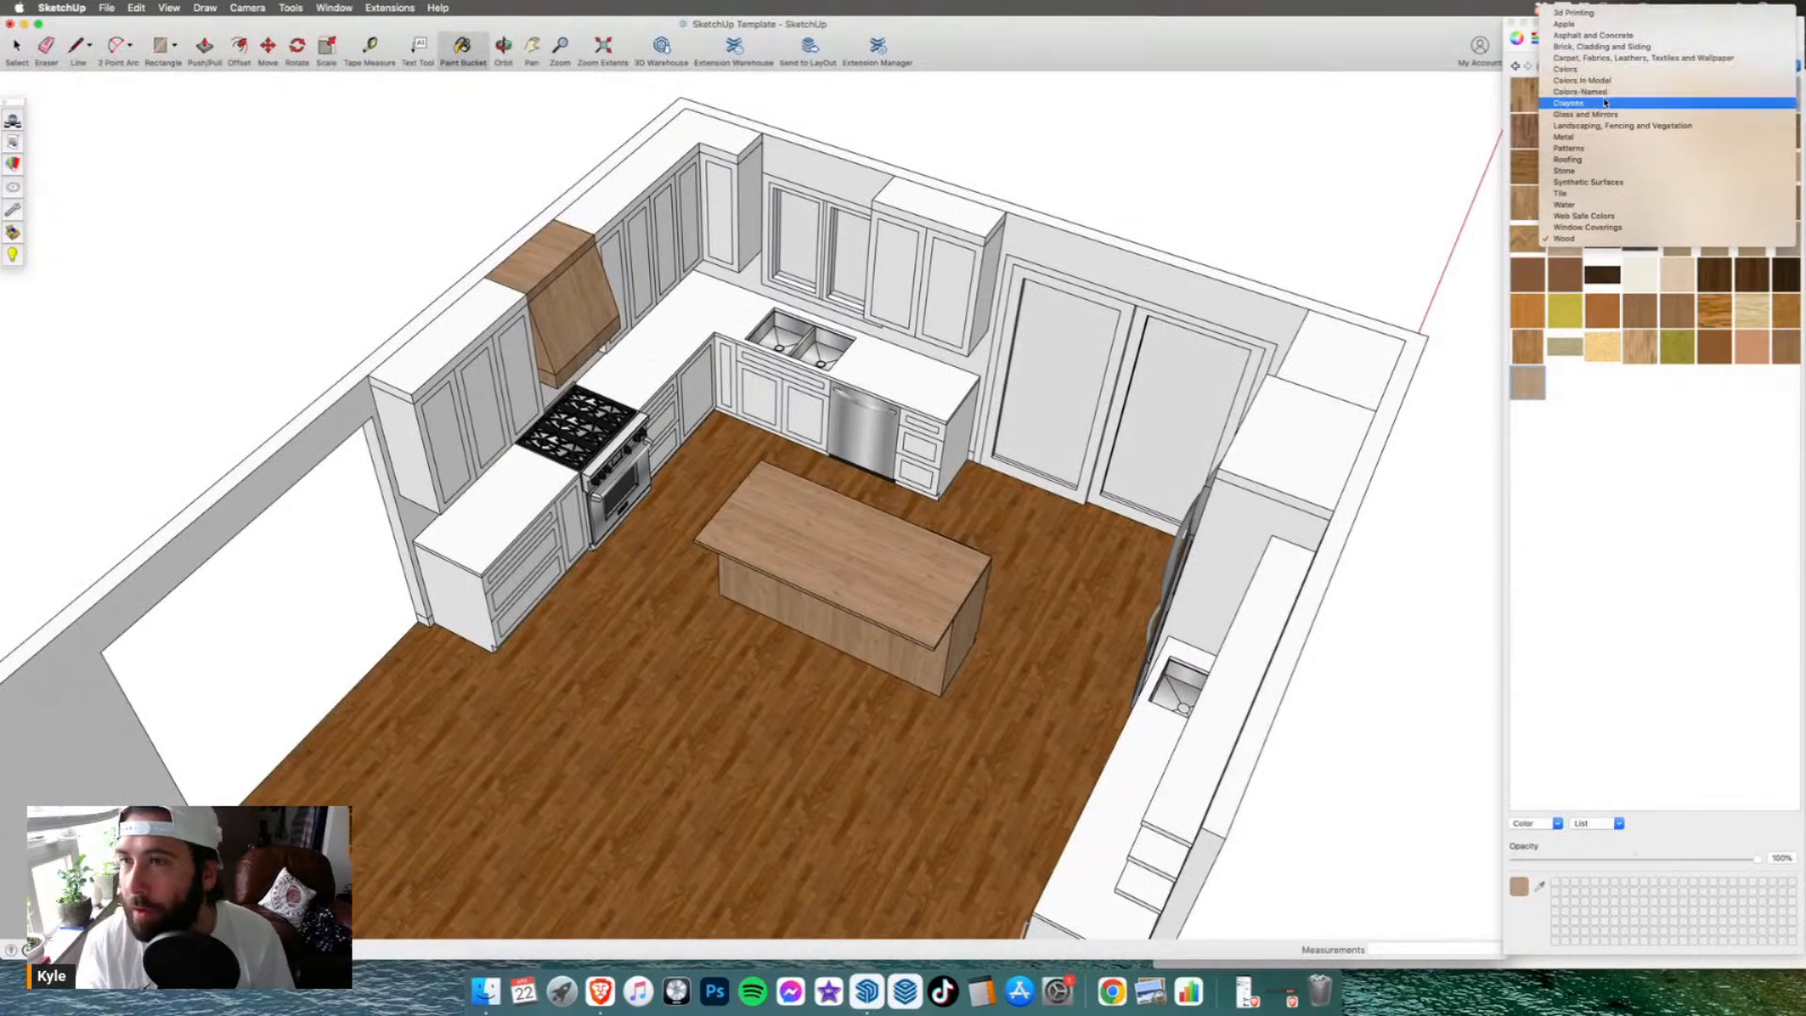
key("Escape")
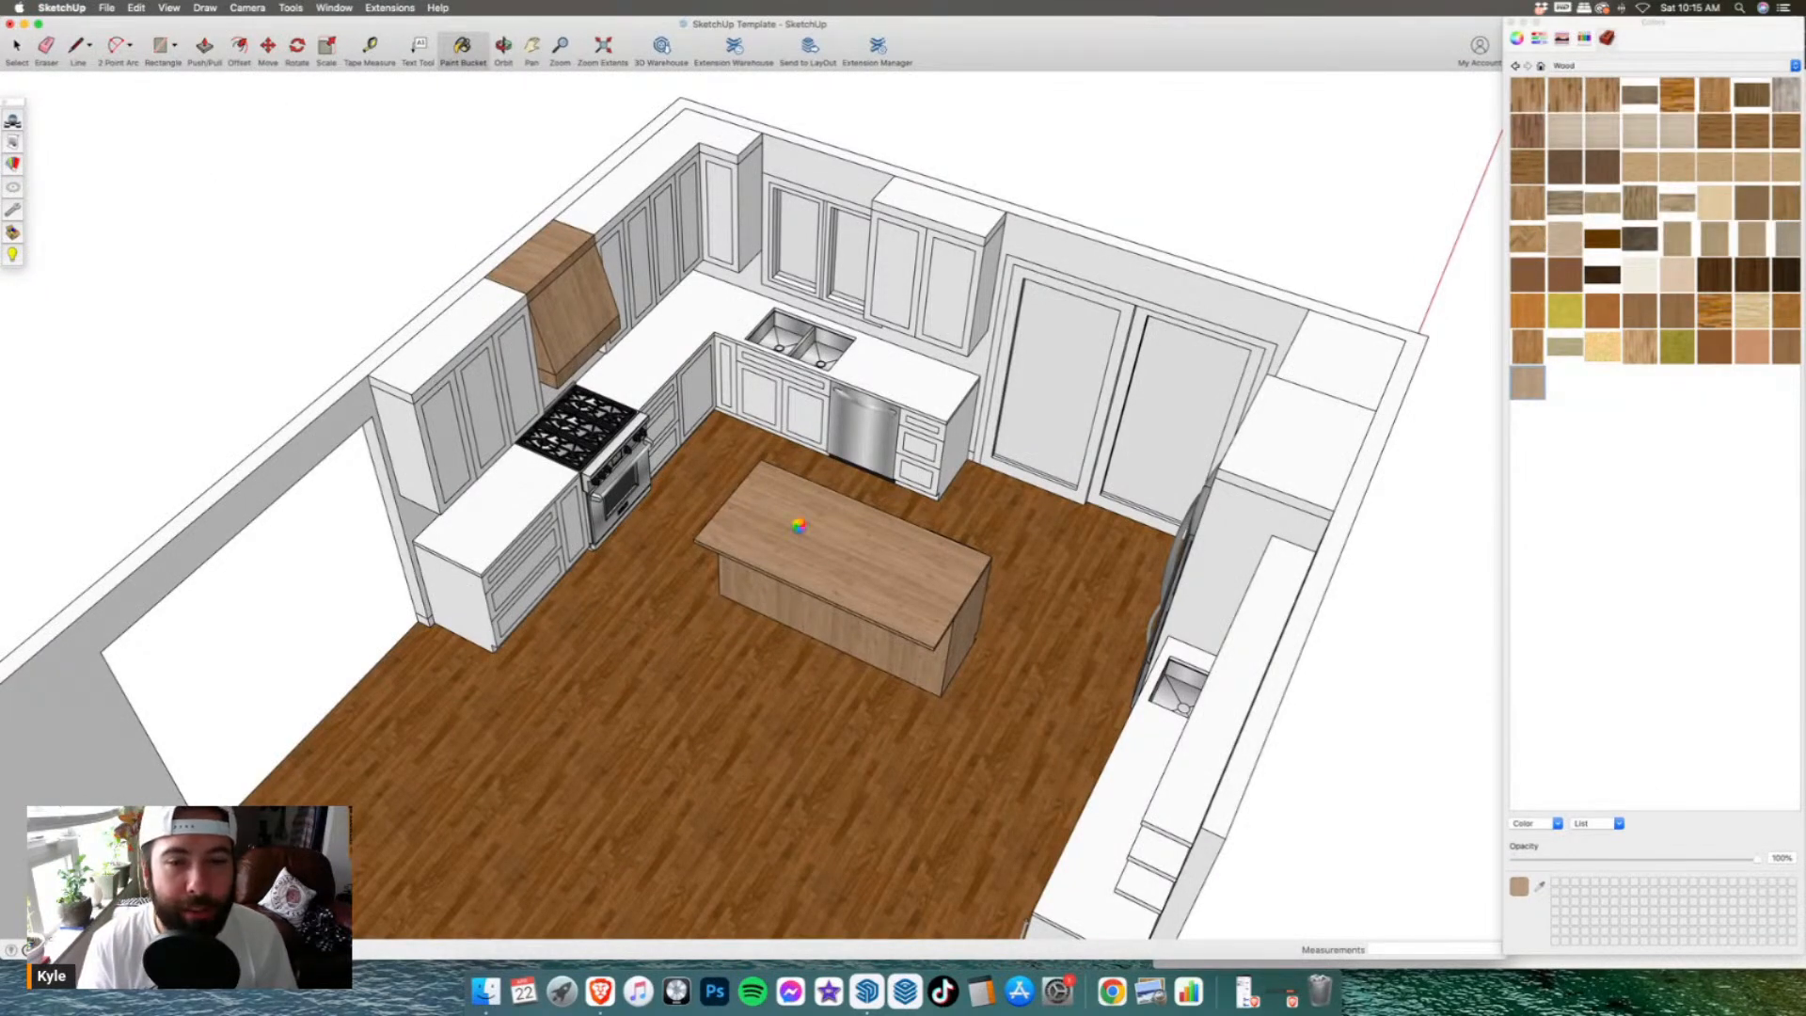
key("space")
double_click(875, 517)
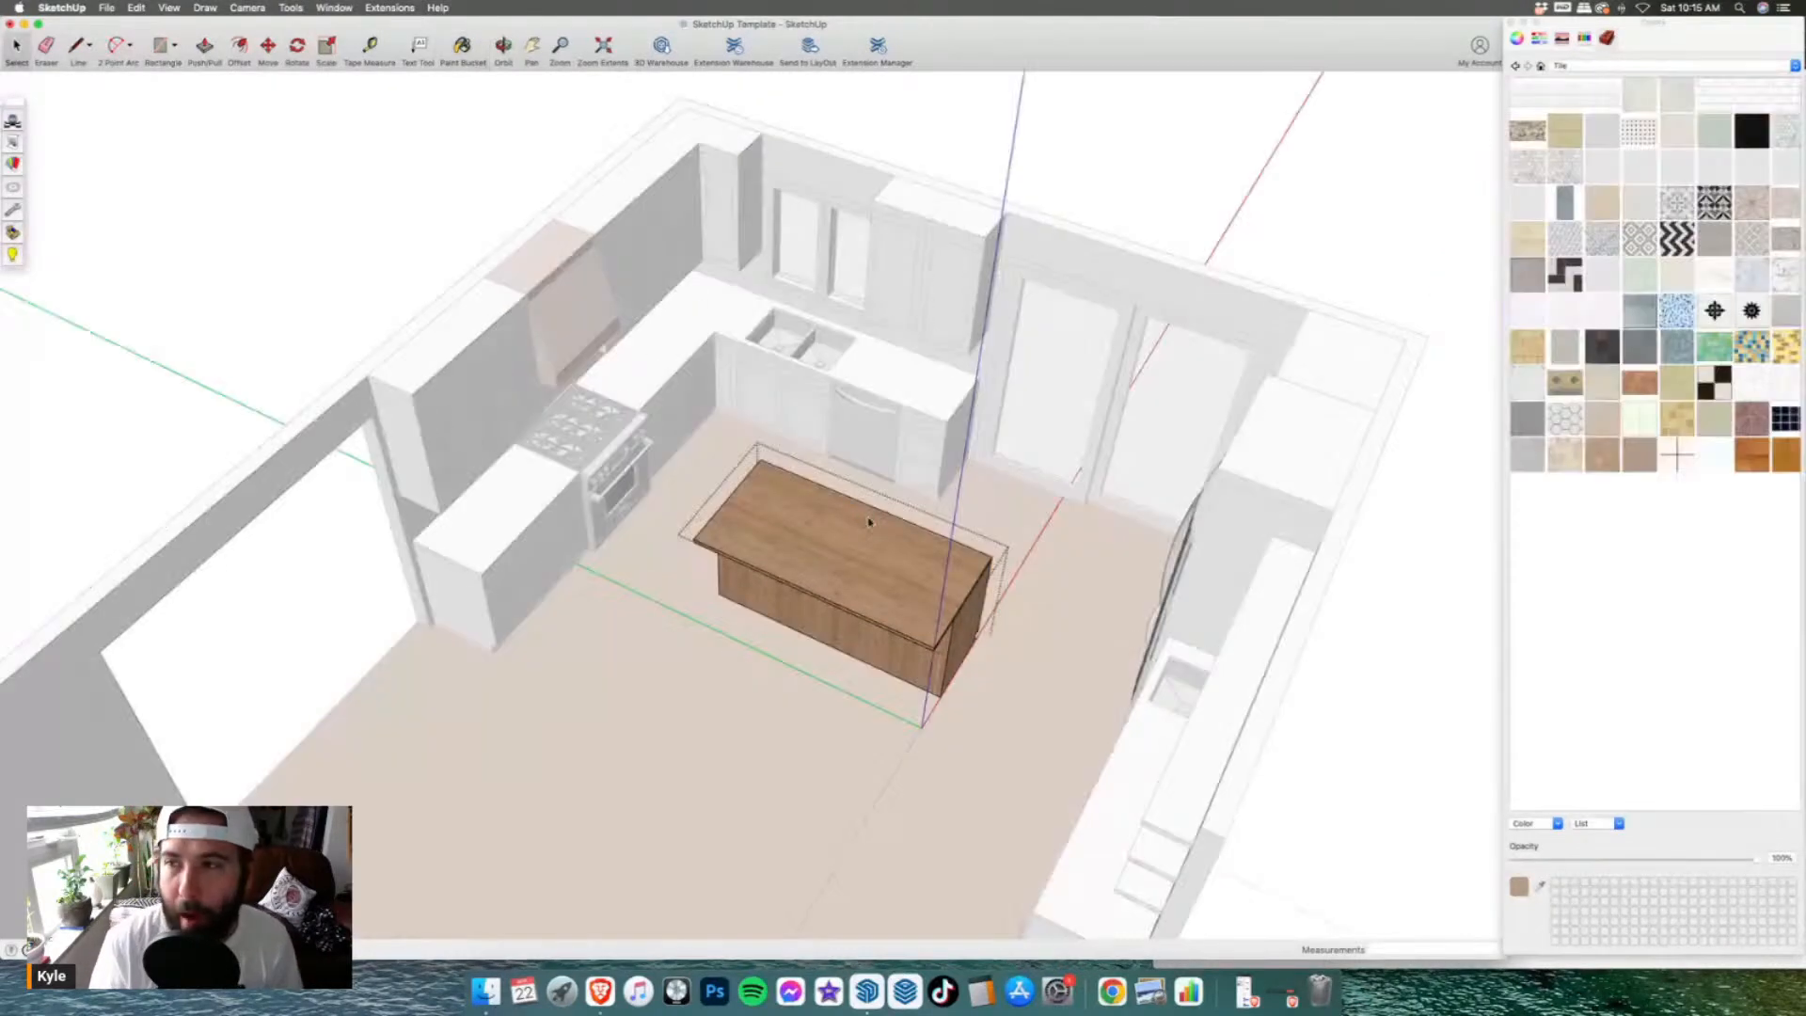
left_click(1527, 312)
left_click(792, 509)
scroll(978, 647, "up", 3)
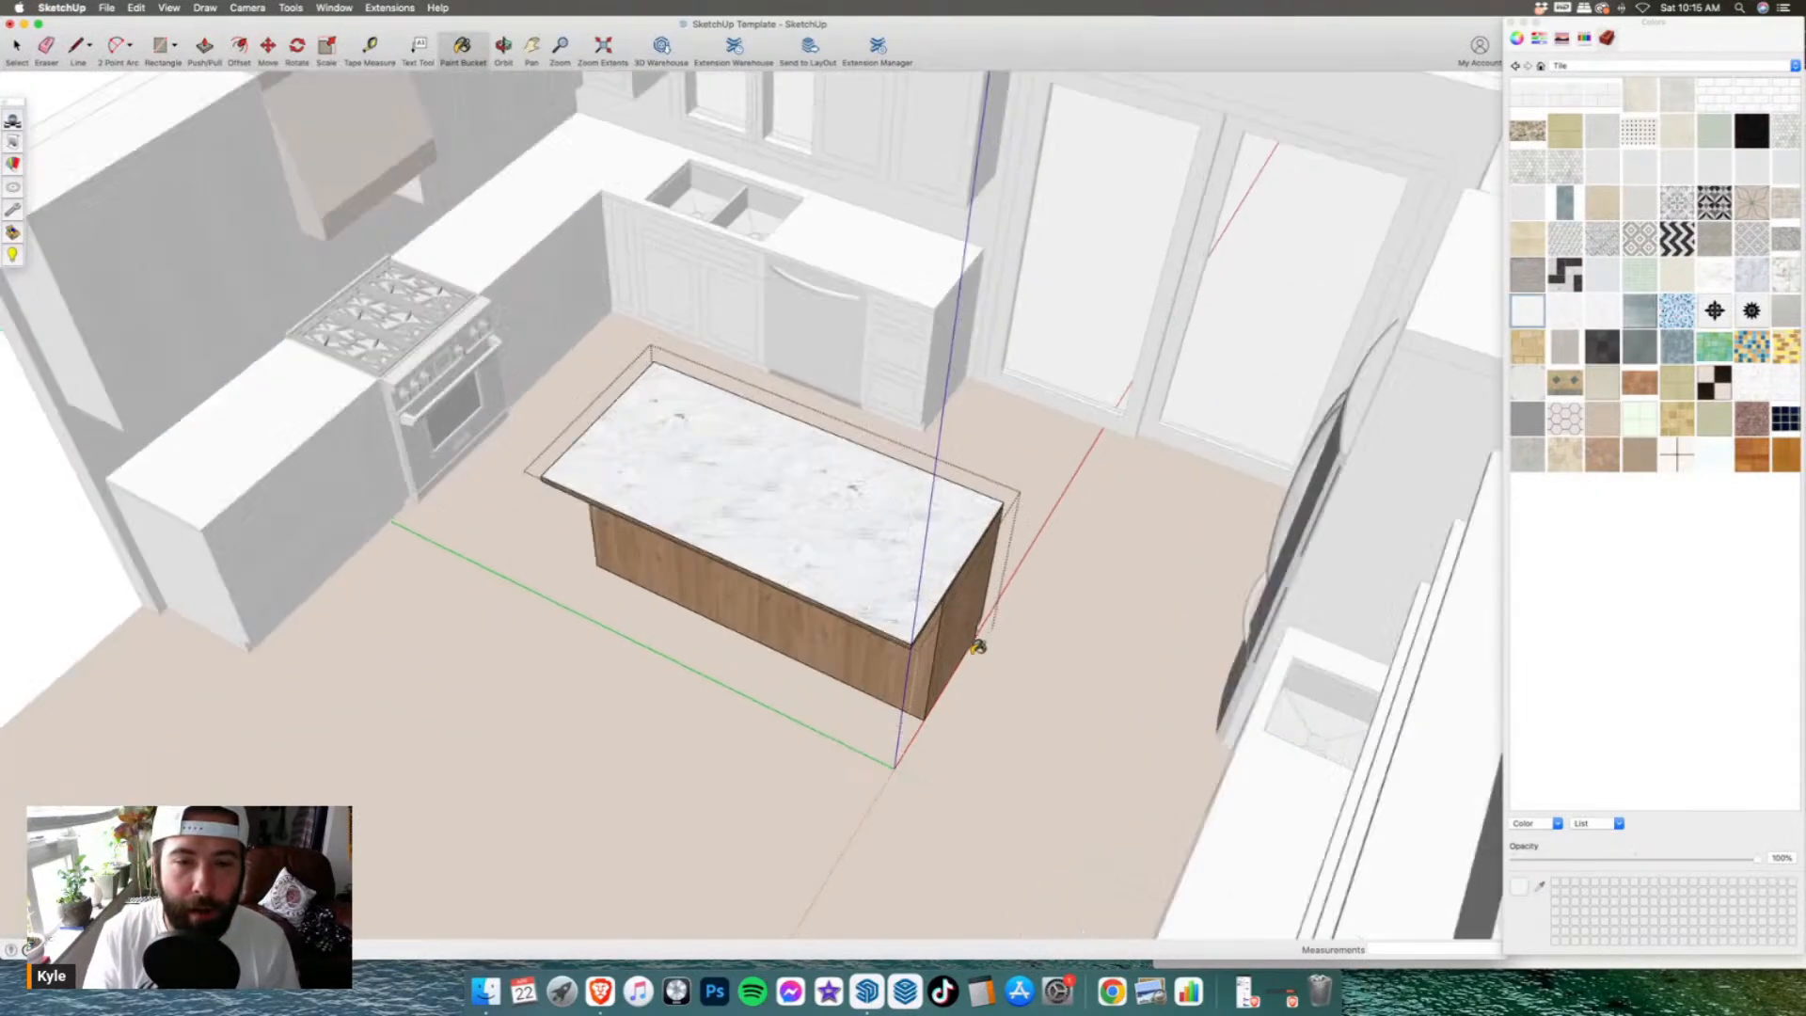
- Apply the same white marble to the side edges of the island countertop all the way around
scroll(978, 647, "up", 5)
mouse_move(978, 647)
middle_mouse_down()
mouse_move(966, 311)
mouse_move(940, 185)
mouse_move(1137, 565)
mouse_move(1085, 443)
mouse_move(1145, 667)
middle_mouse_up()
left_click(943, 196)
scroll(1084, 443, "down", 4)
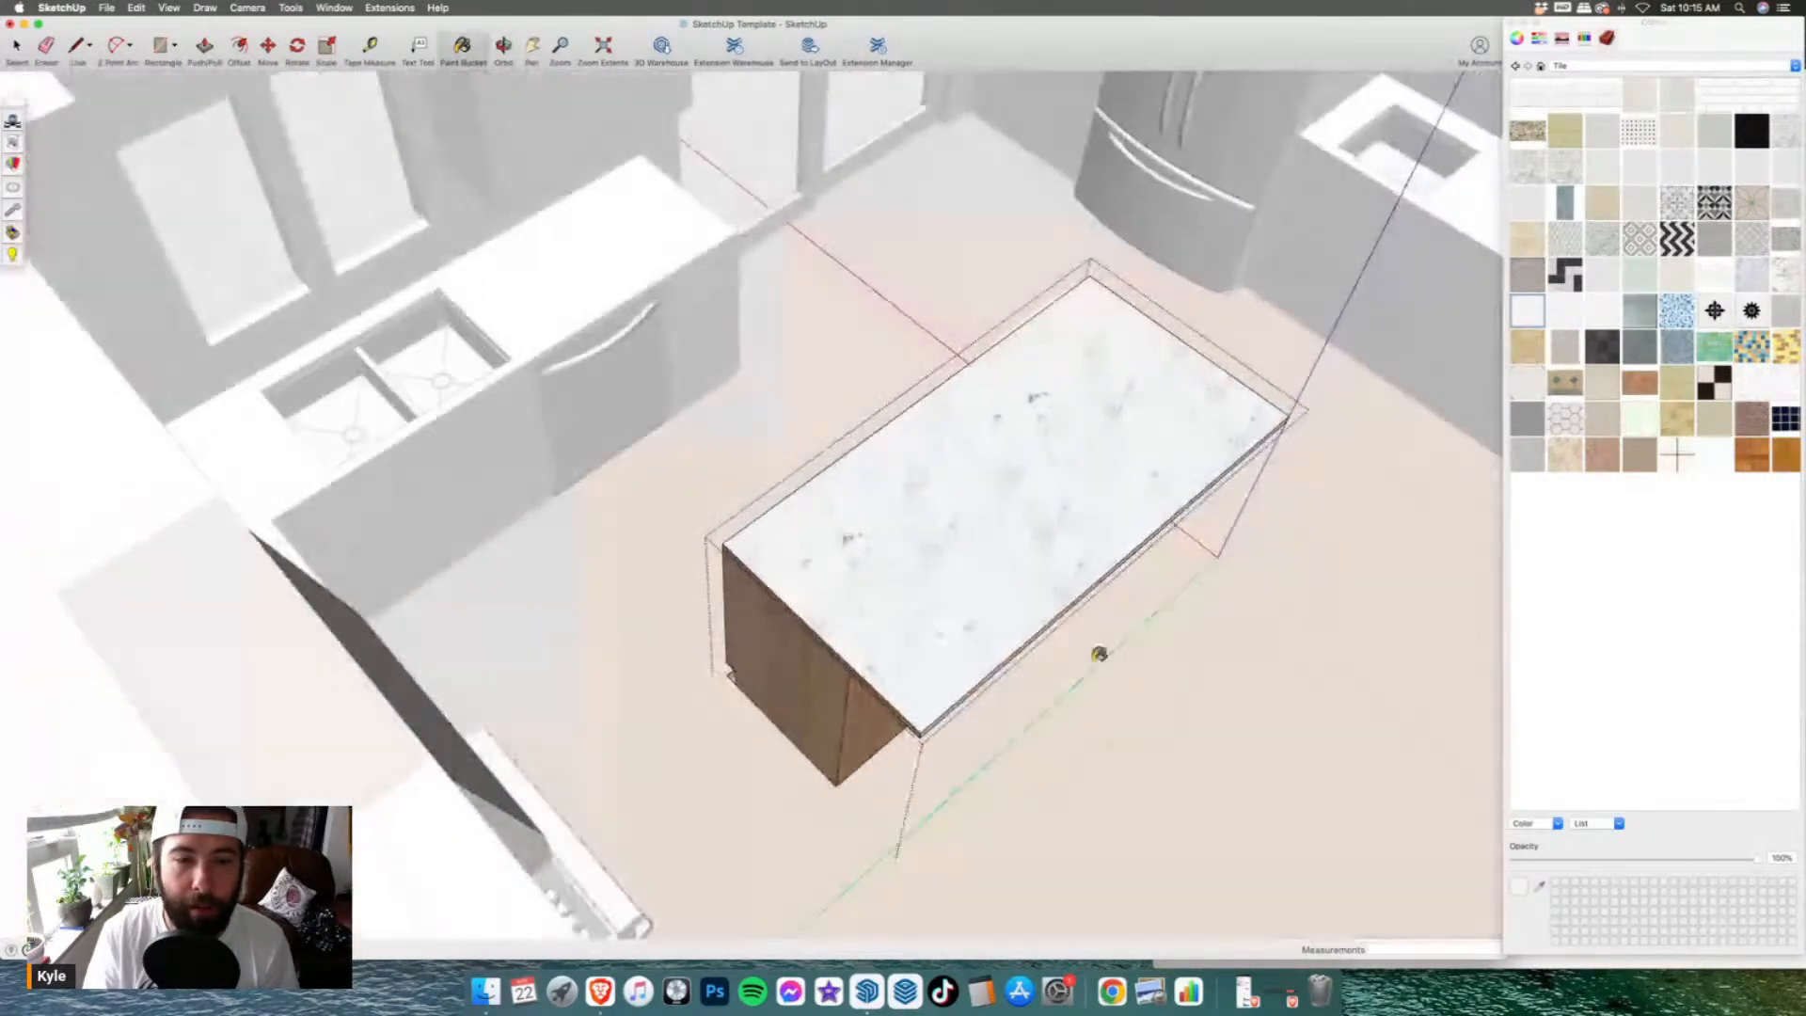
scroll(806, 589, "up", 5)
left_click(665, 535)
scroll(666, 624, "down", 4)
middle_click_drag(511, 548, 1223, 590)
scroll(790, 364, "up", 4)
left_click(795, 356)
scroll(765, 432, "down", 3)
middle_click_drag(766, 432, 918, 459)
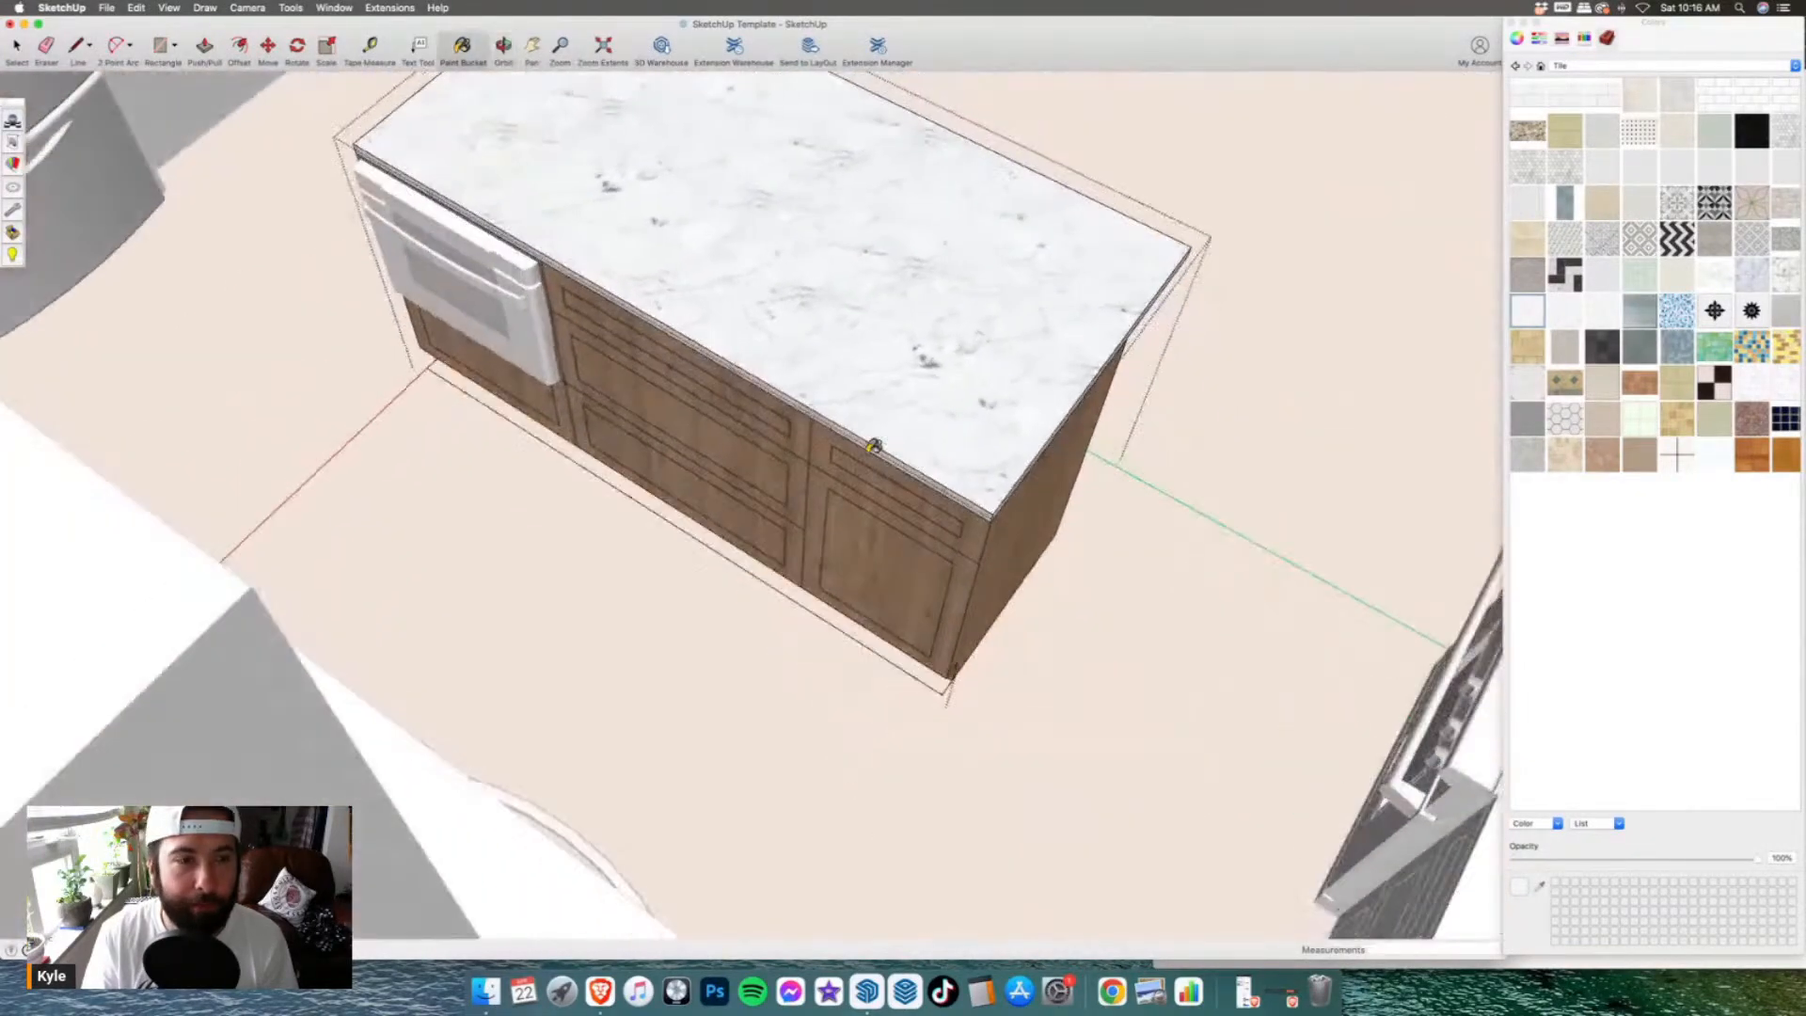
- Erase the stray edges at the base corners of the island's drawer side and exit the island group
left_click(45, 47)
scroll(424, 371, "up", 5)
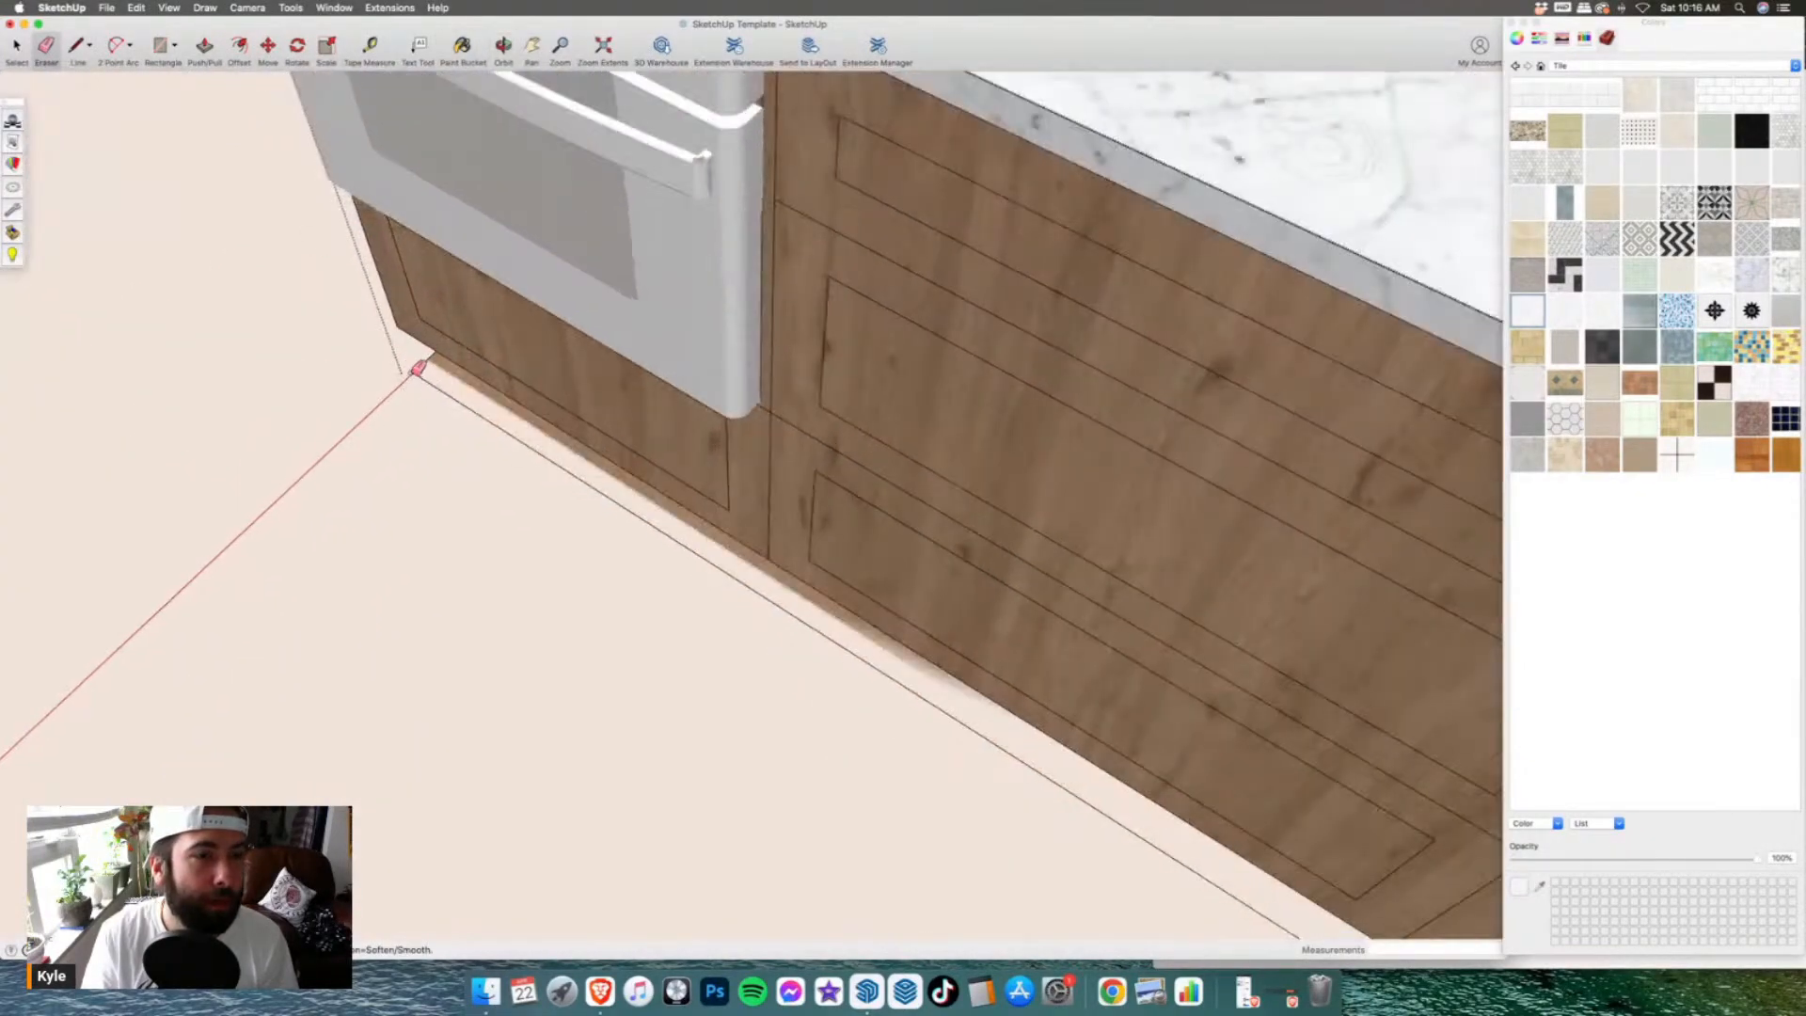
scroll(455, 407, "down", 3)
scroll(1045, 837, "up", 2)
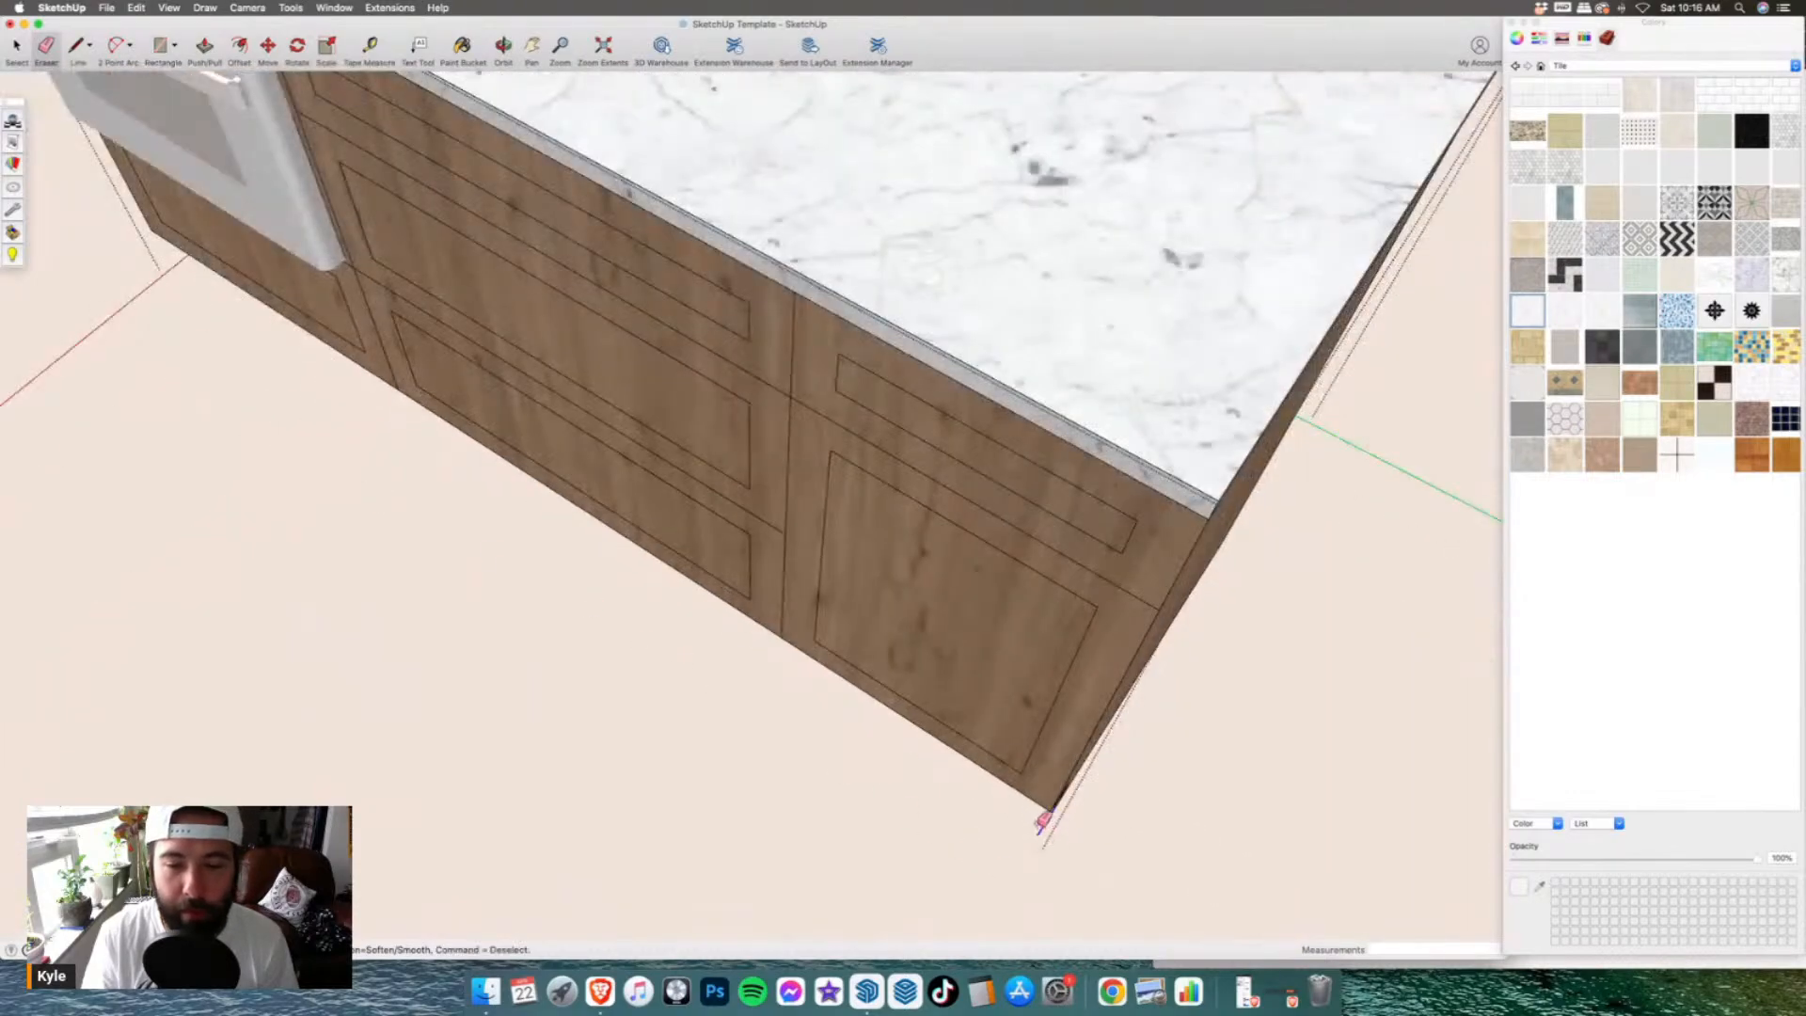
scroll(907, 818, "down", 5)
middle_click_drag(907, 819, 989, 675)
middle_click_drag(741, 658, 715, 602)
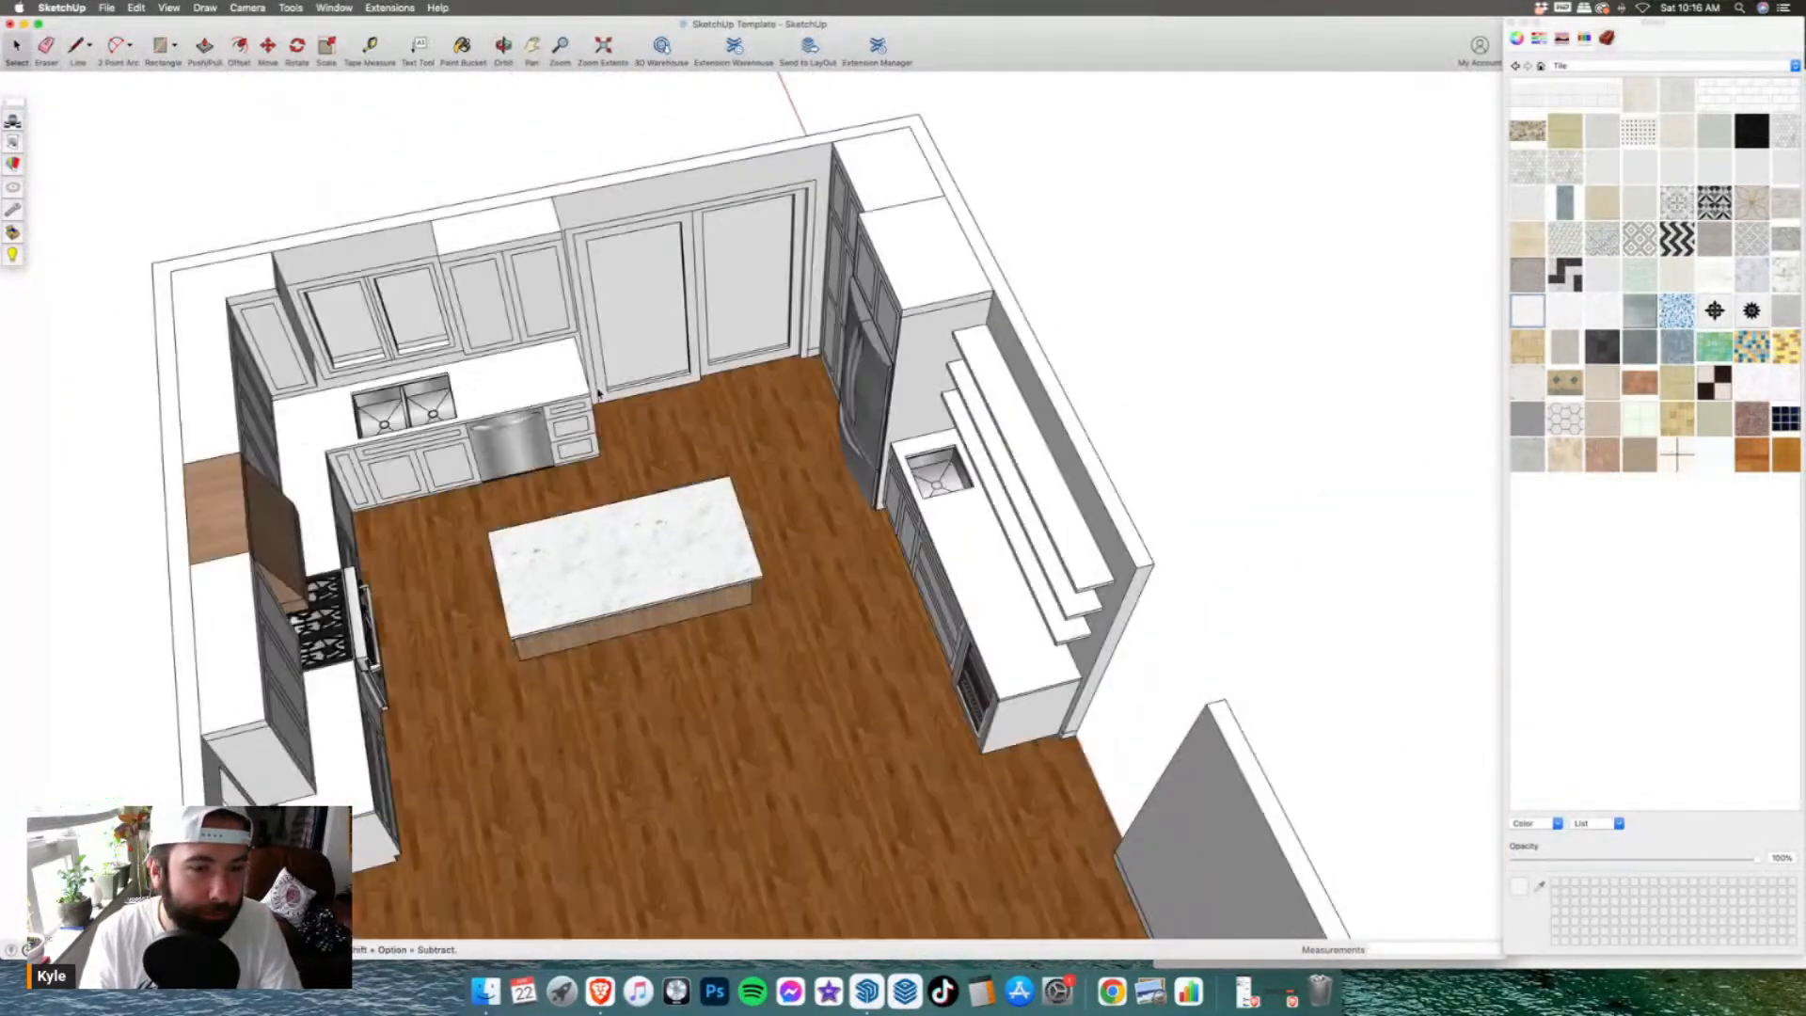
- Open the single base cabinet group beside the range and paint its countertop and edges with white marble
middle_click_drag(395, 489, 344, 460)
double_click(343, 460)
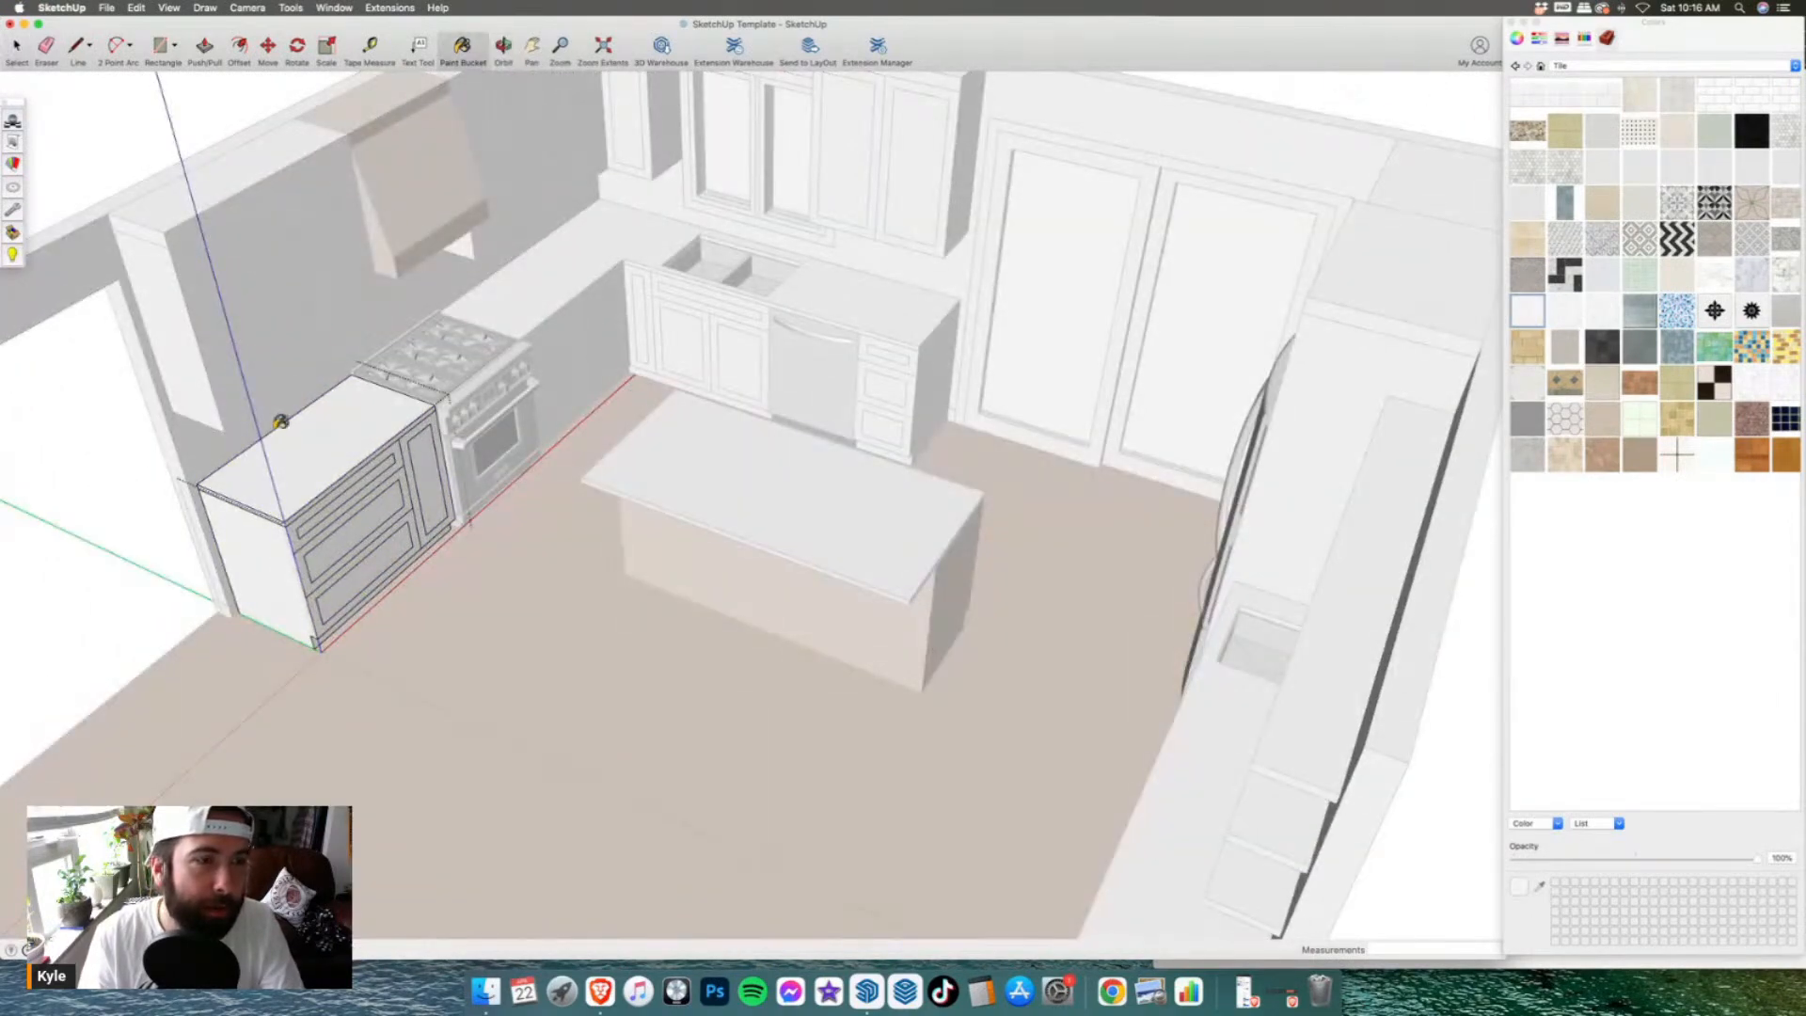
scroll(302, 392, "up", 3)
left_click(320, 564)
scroll(326, 589, "up", 4)
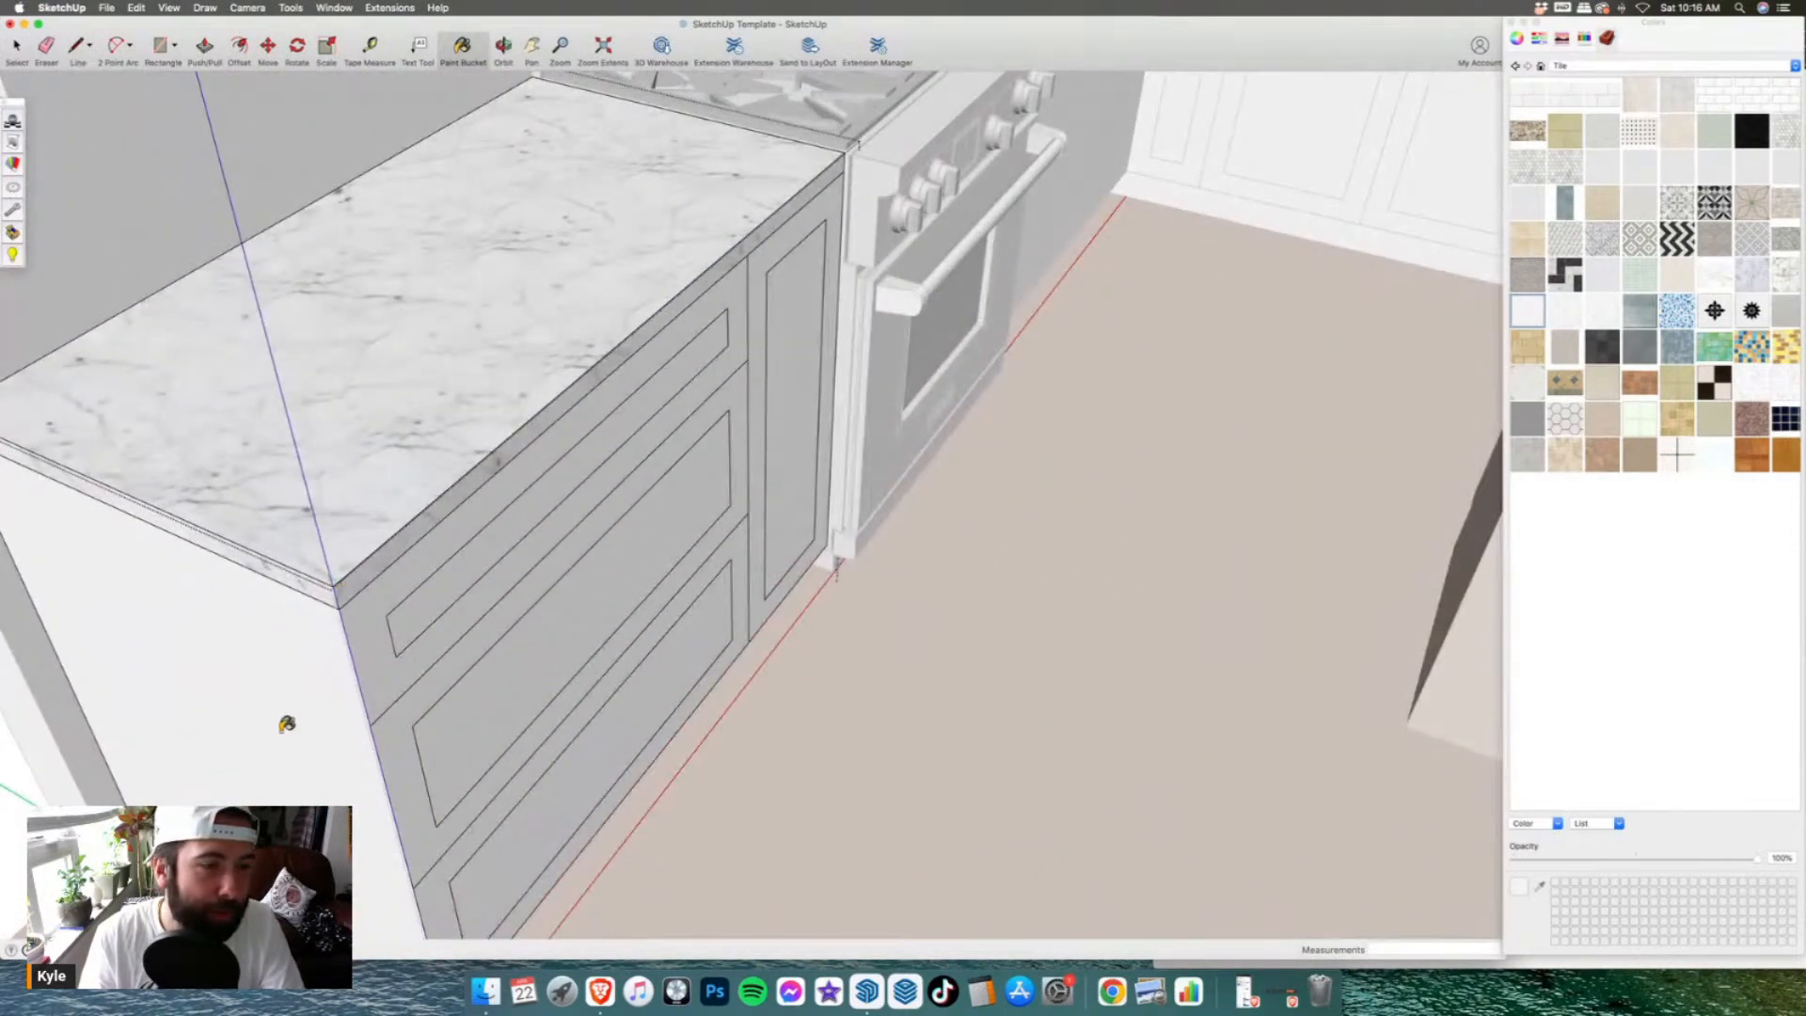
scroll(226, 489, "down", 8)
- Open the L-shaped base cabinet group and paint its countertop surface, front edges and end edge with white marble
scroll(670, 381, "up", 10)
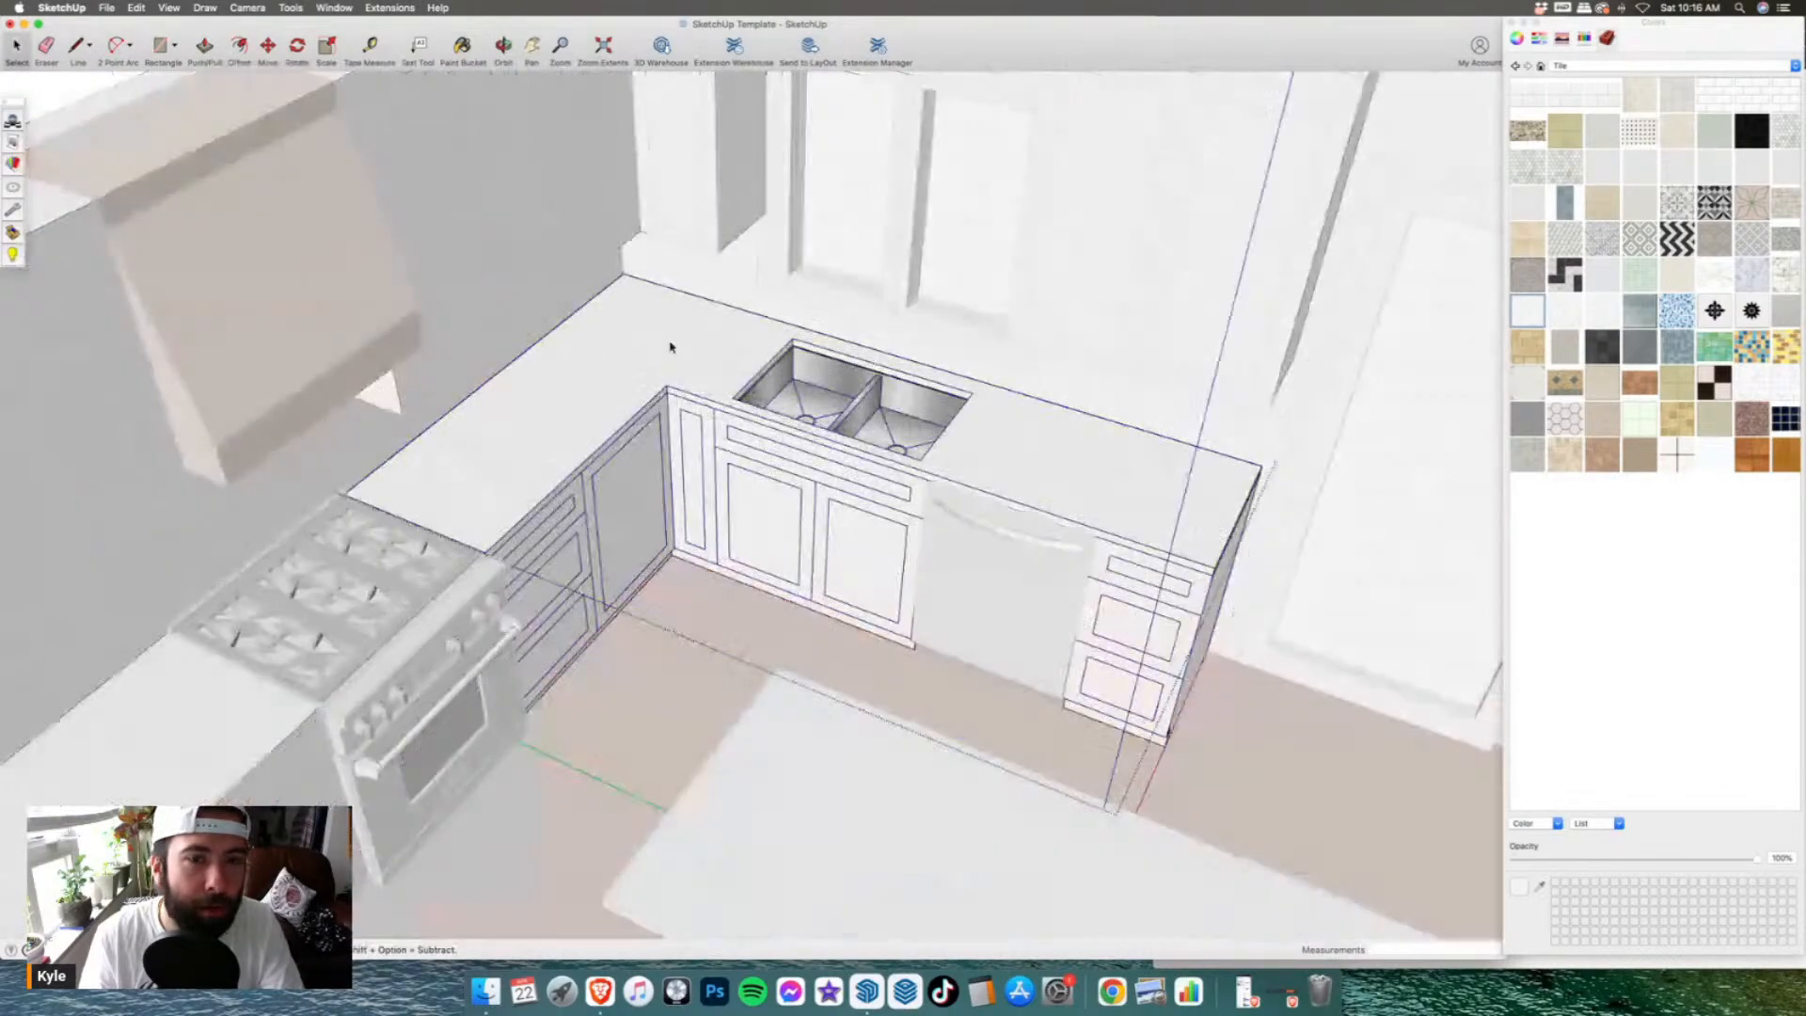
scroll(663, 395, "up", 2)
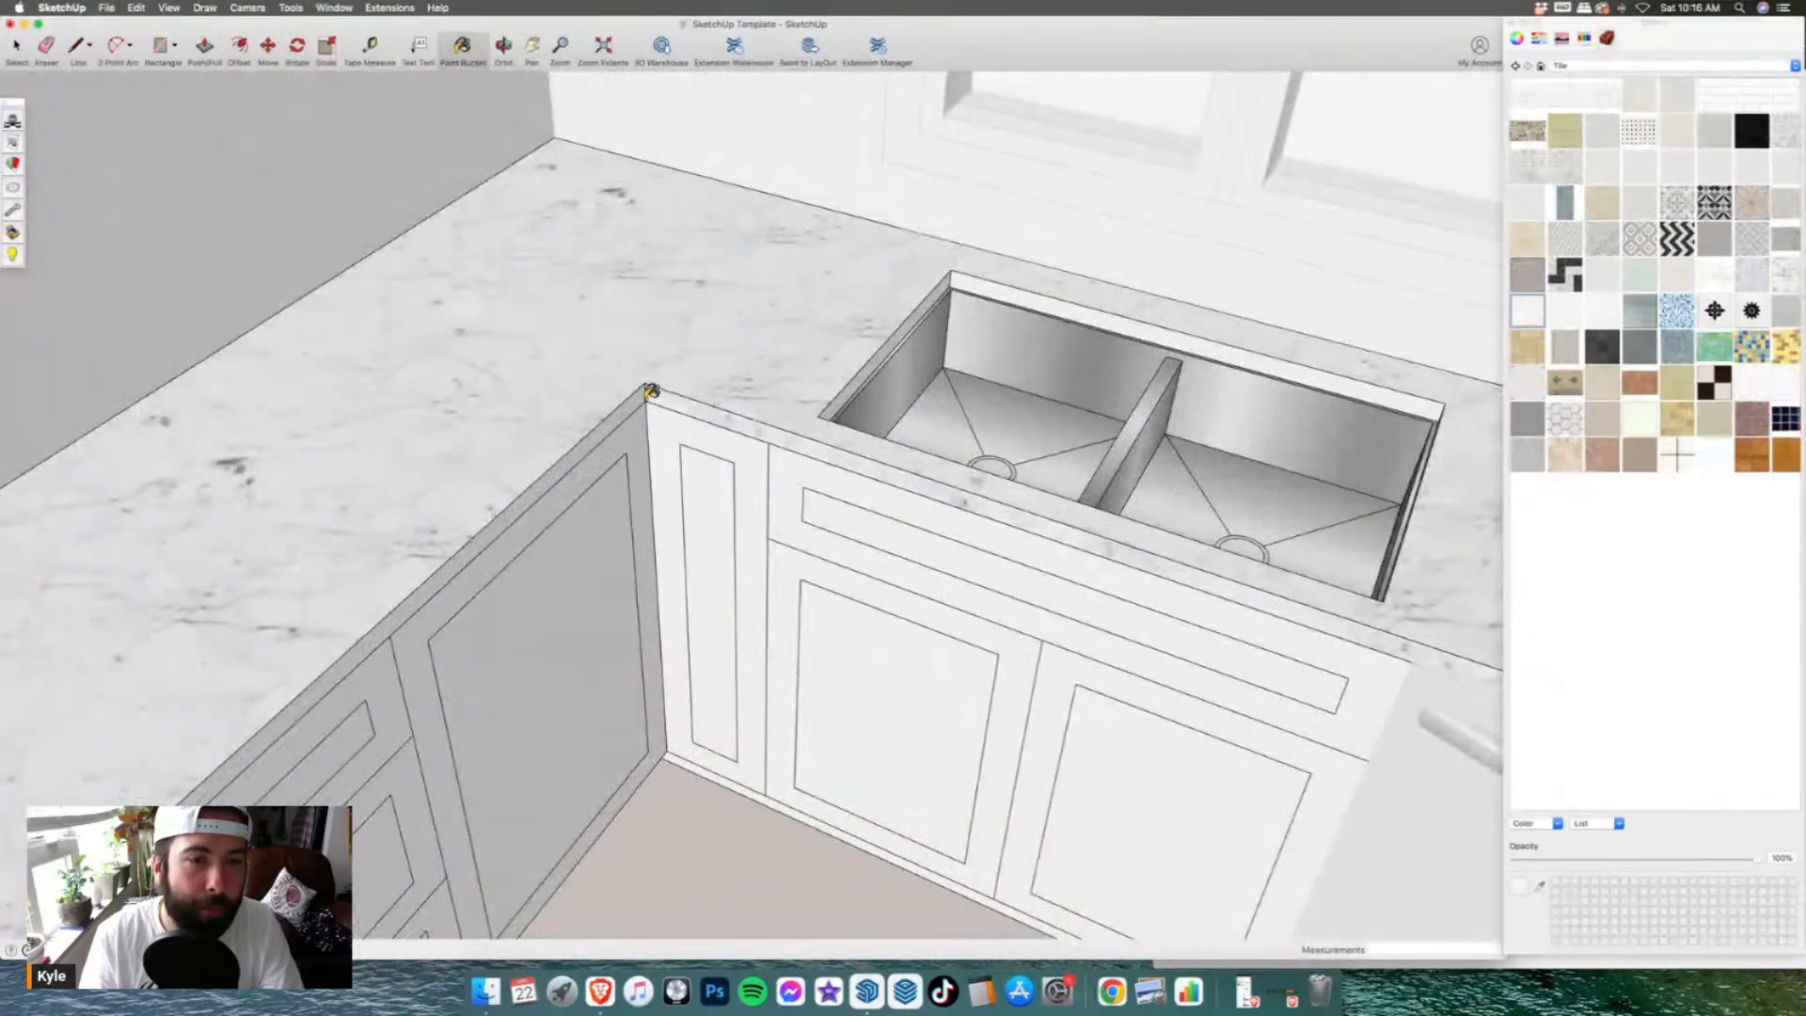
scroll(447, 409, "down", 6)
scroll(1008, 616, "up", 10)
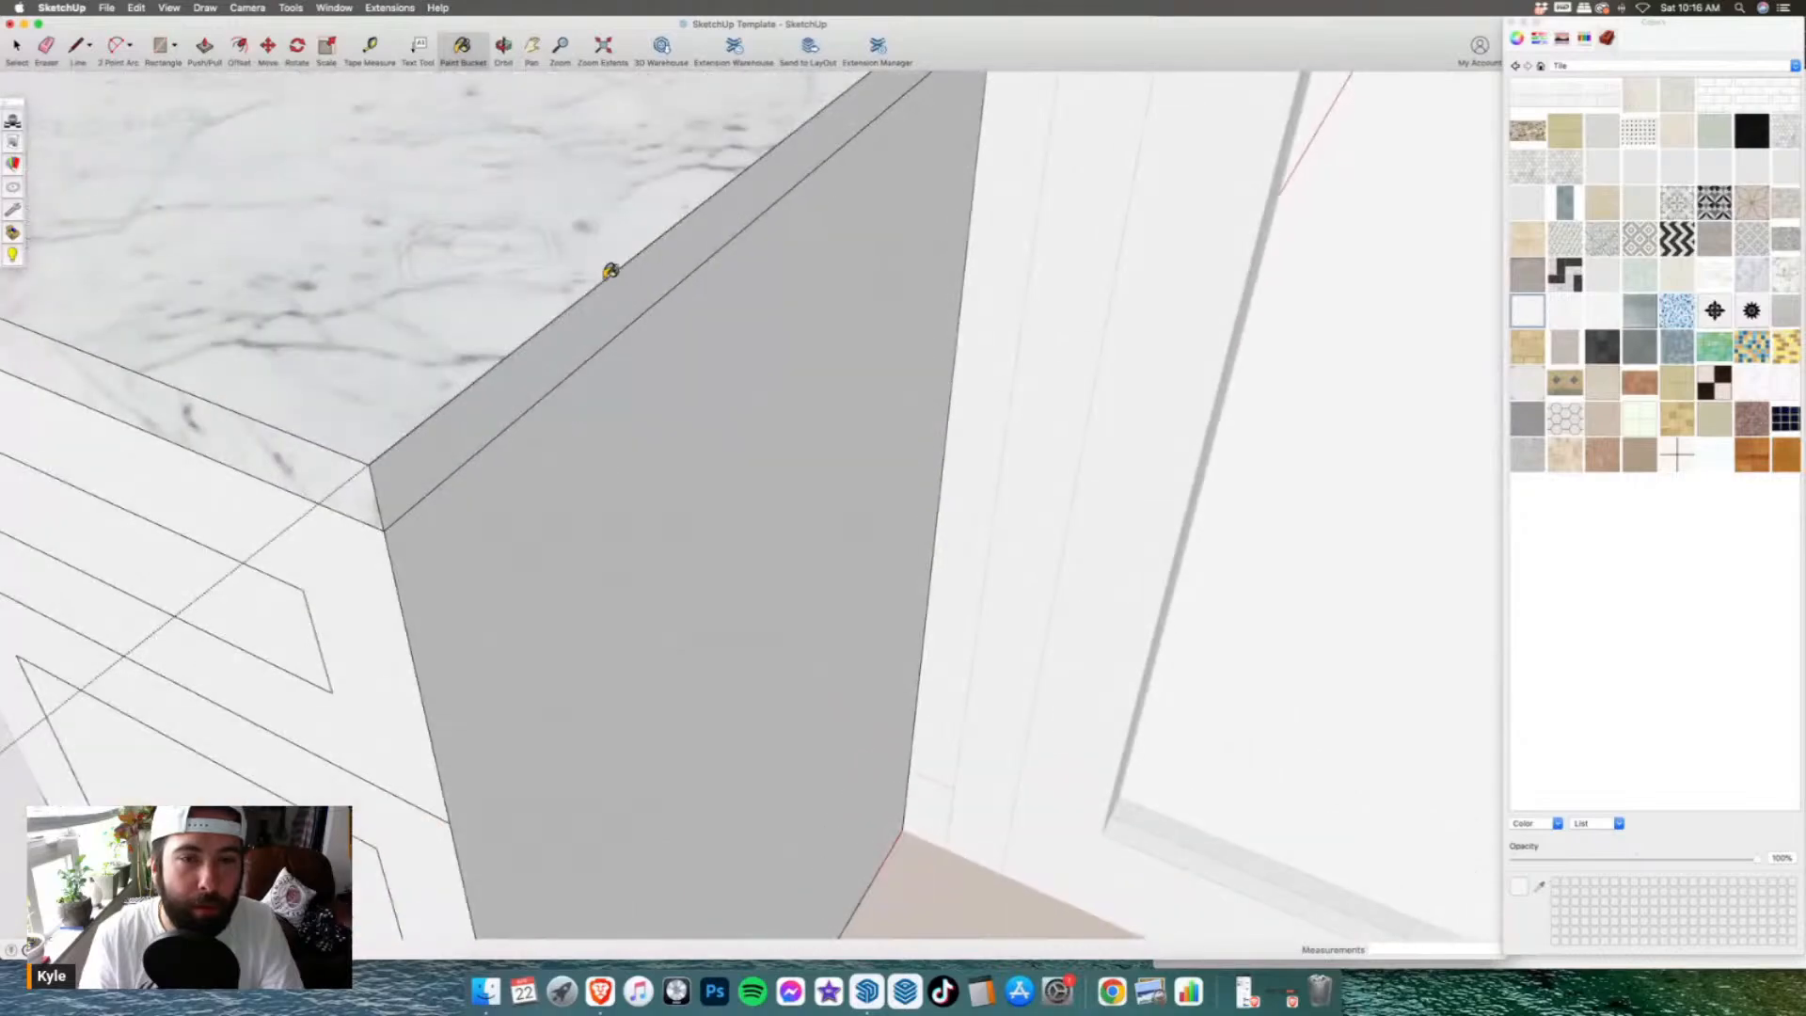
scroll(980, 492, "down", 6)
- Paint the inner countertop edges of the double sink cutout with the same white marble
scroll(337, 204, "up", 10)
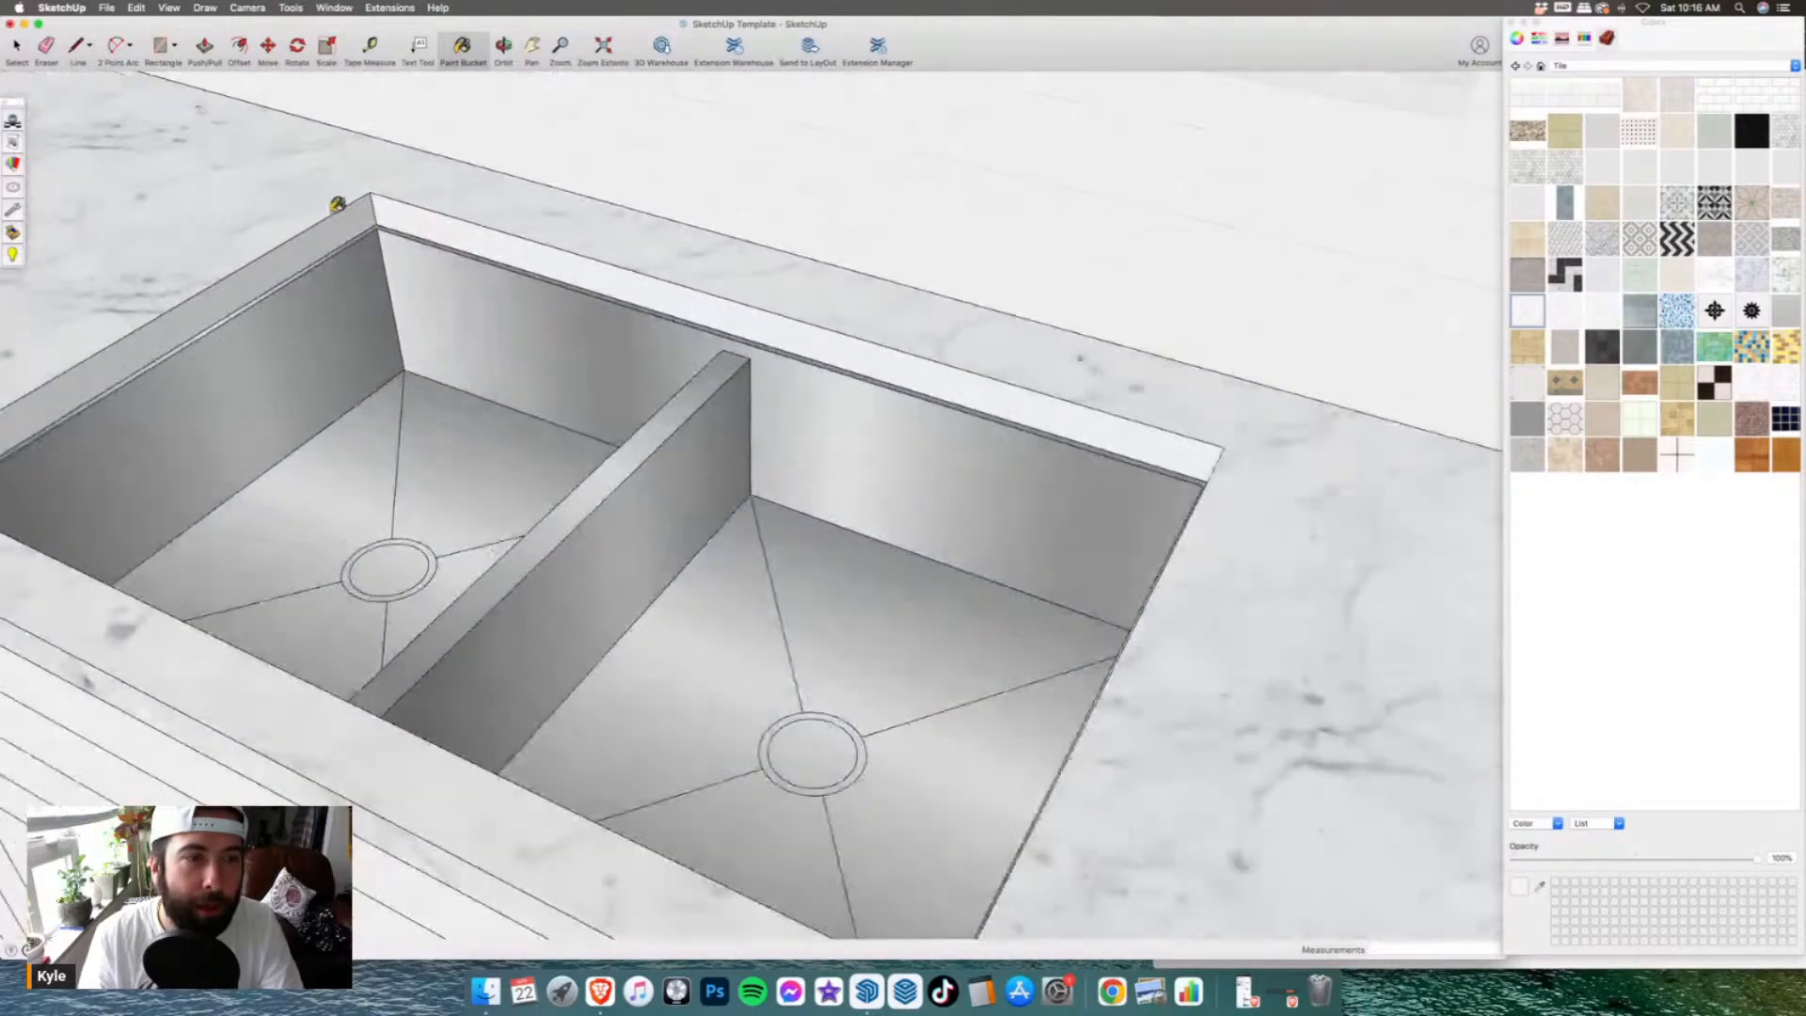
scroll(394, 201, "down", 5)
scroll(681, 548, "up", 10)
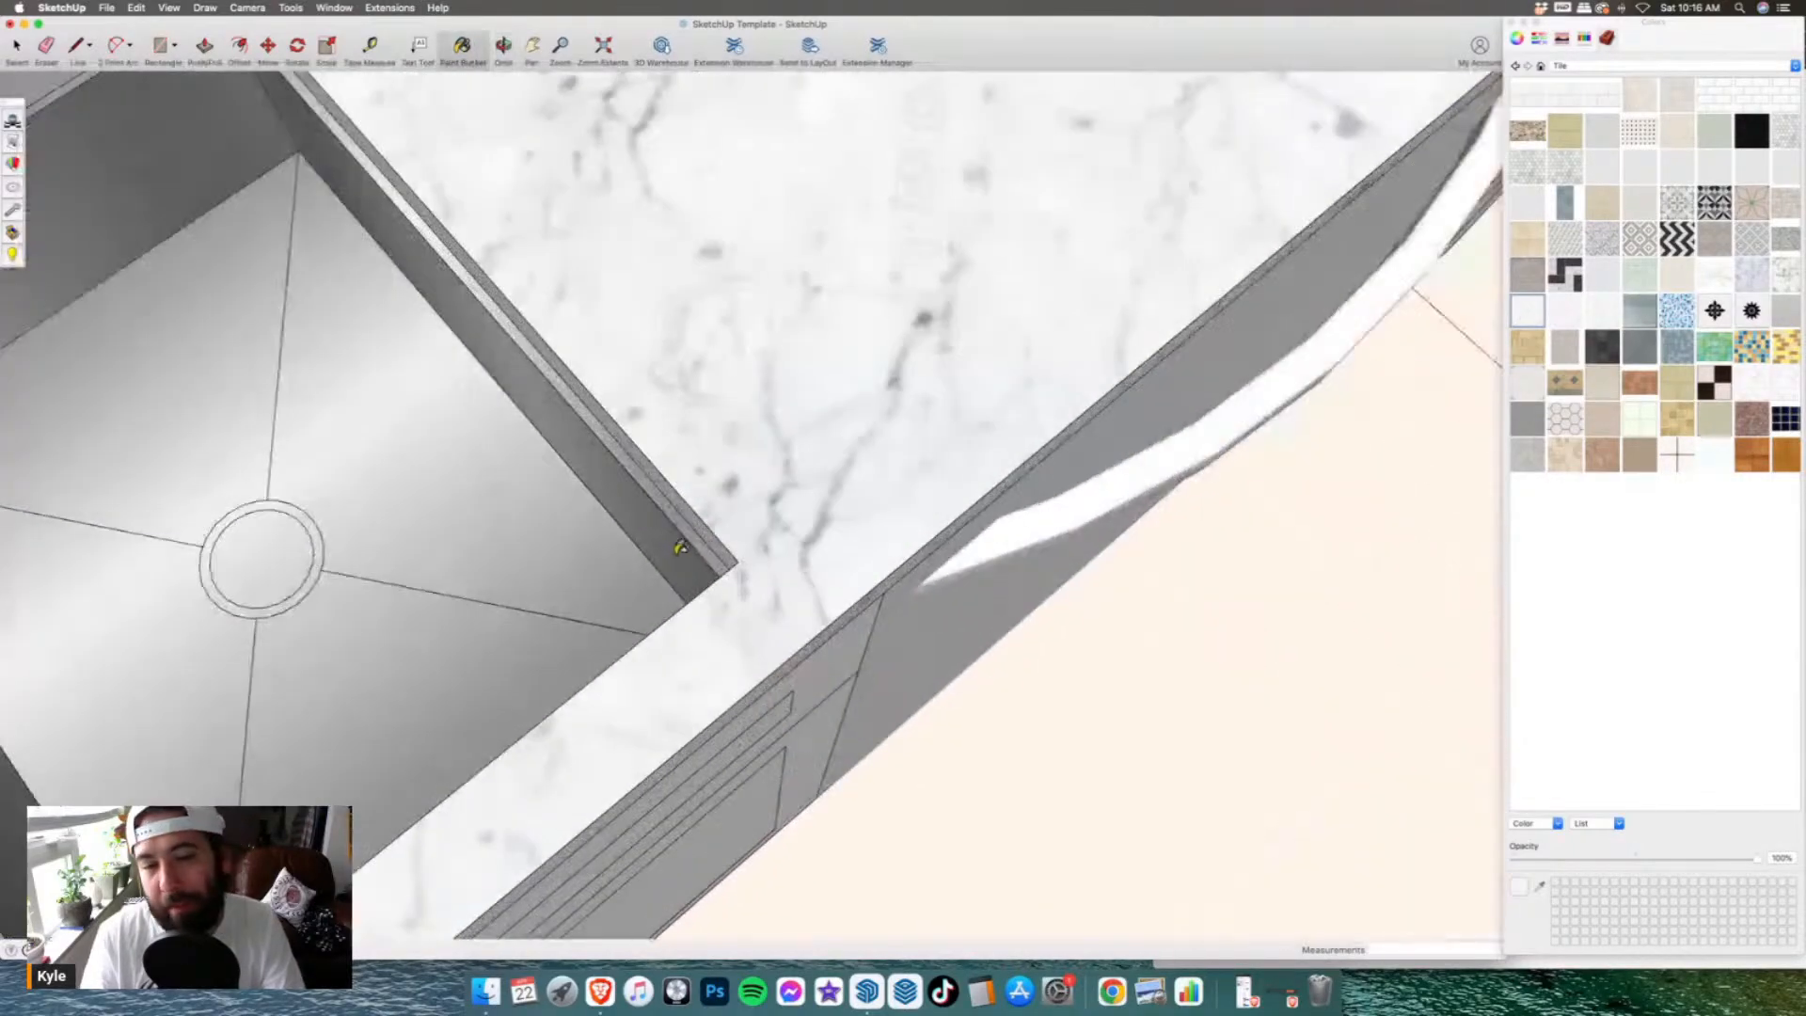
middle_click_drag(681, 548, 1240, 358)
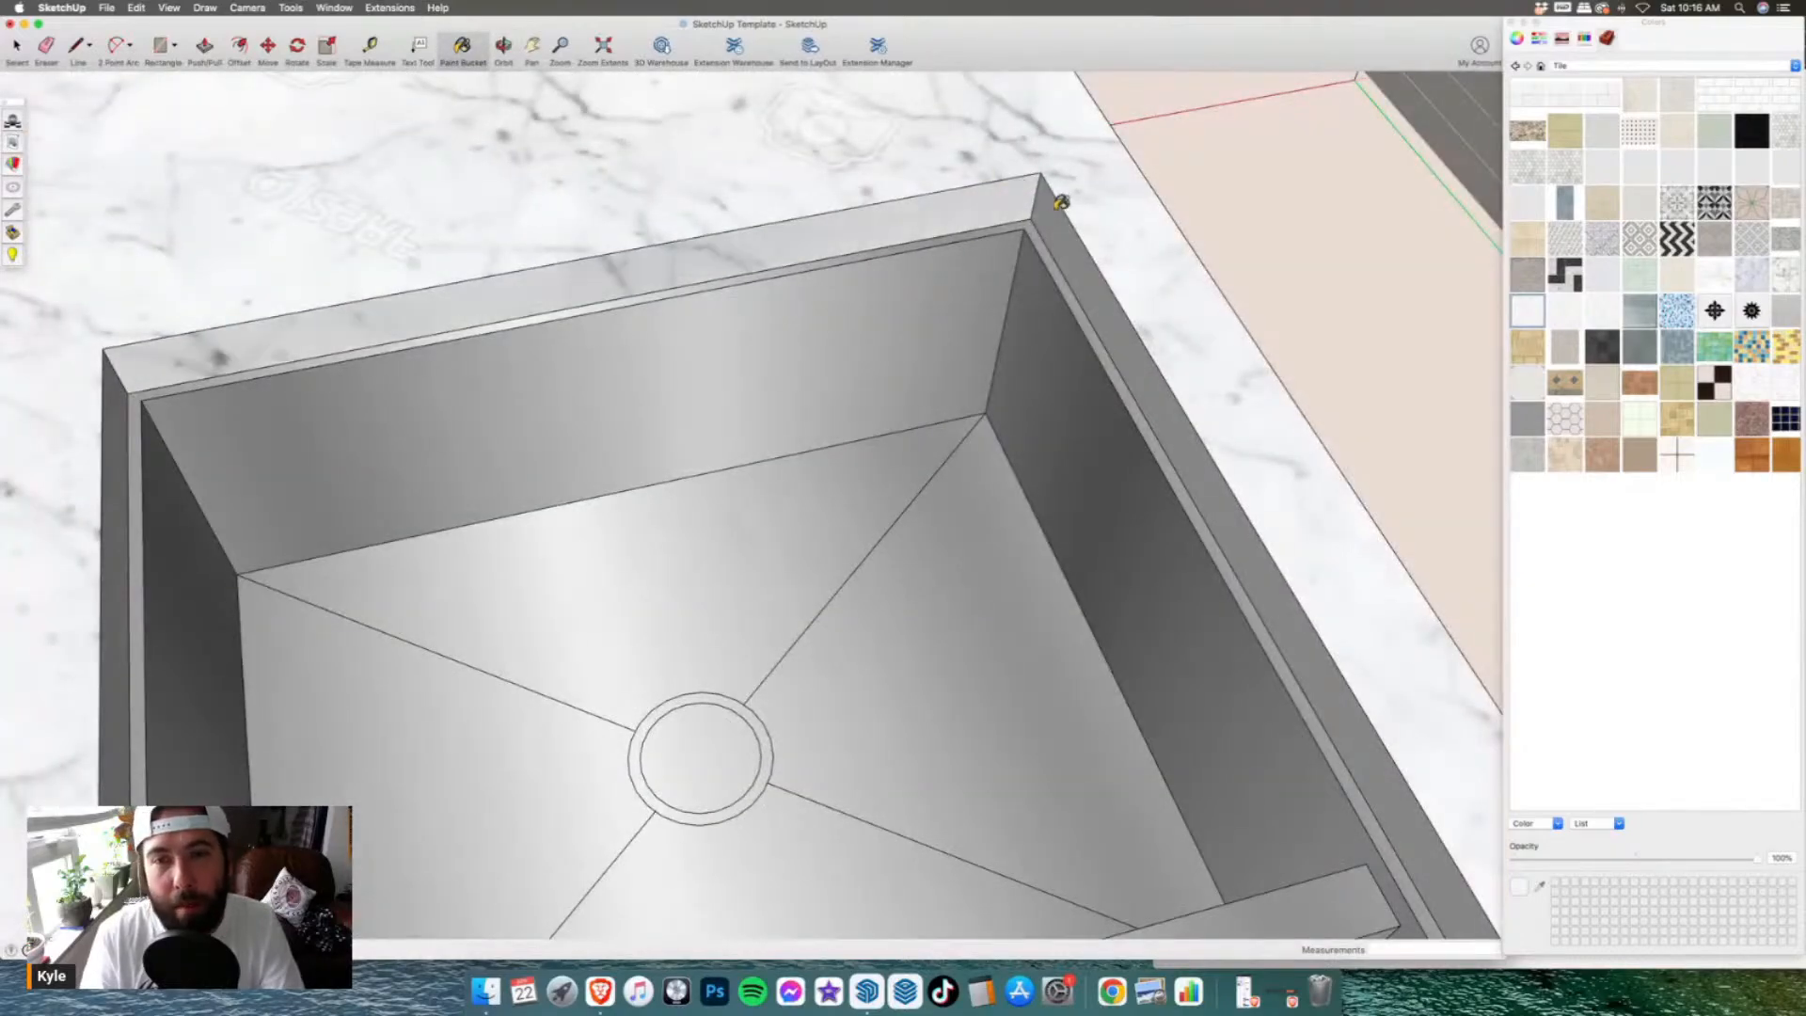
scroll(1061, 202, "down", 8)
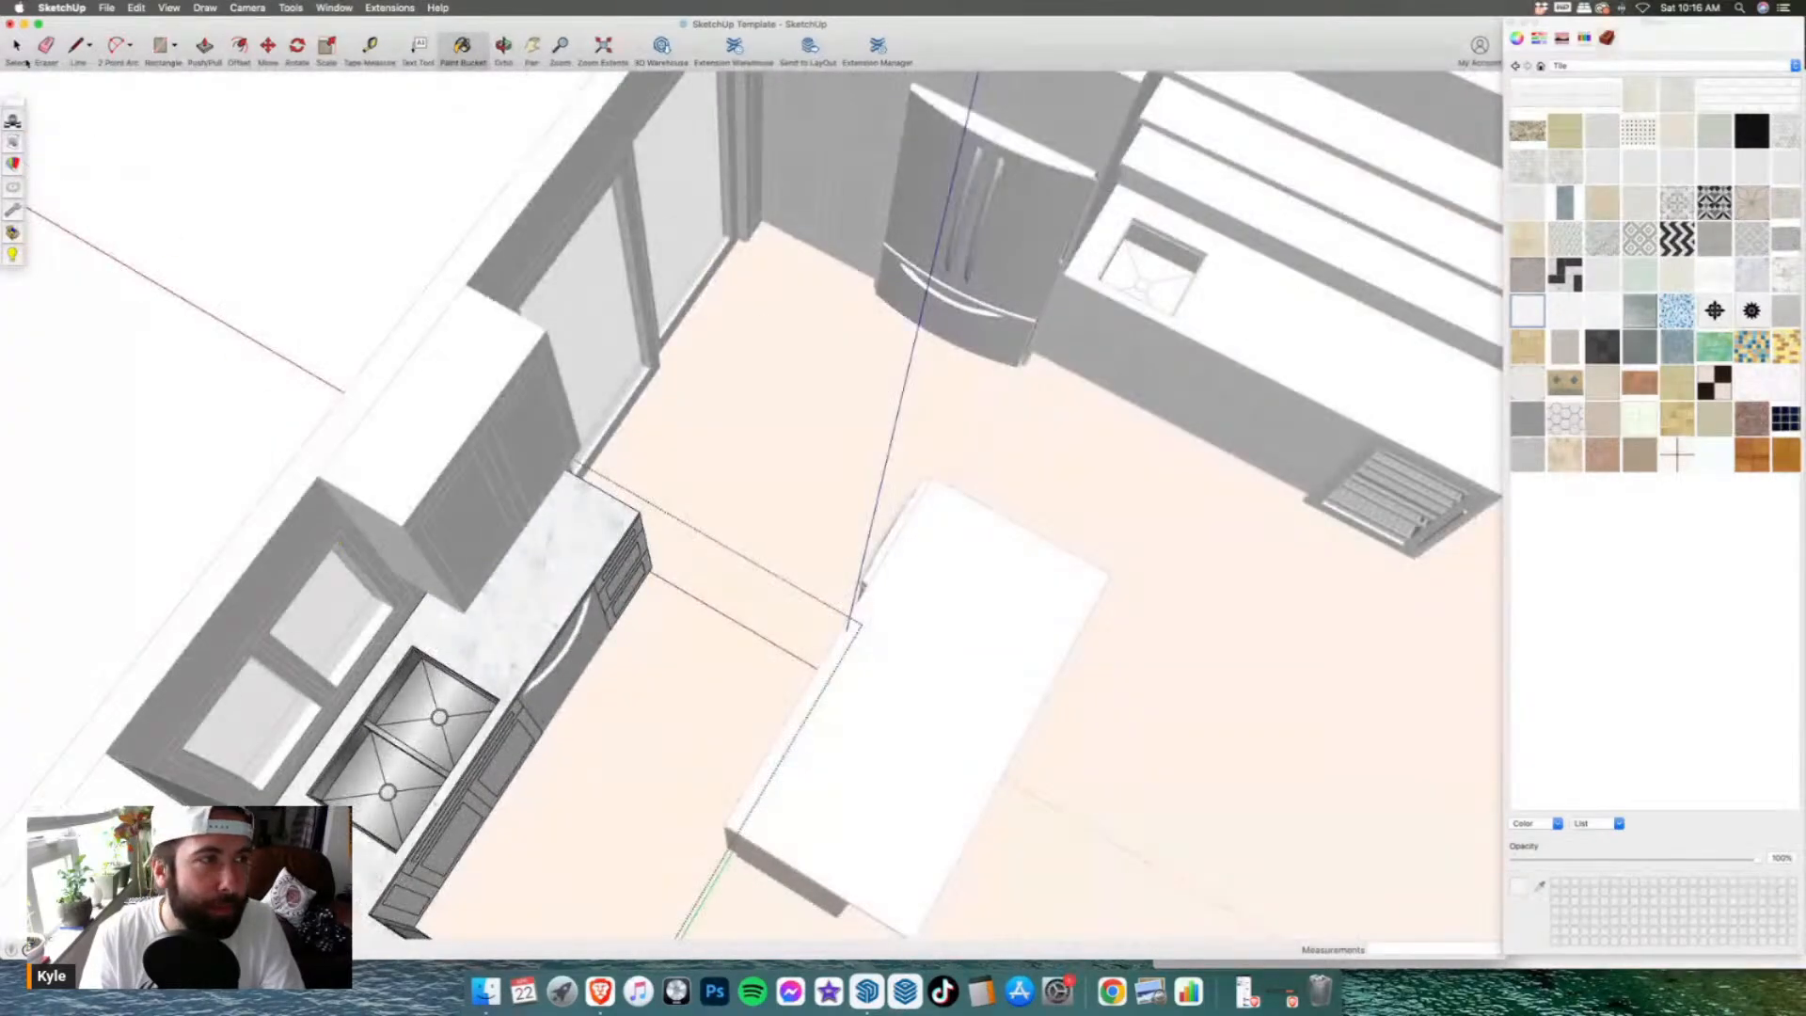
- Open the prep sink cabinet group and apply white marble to its countertop surface
scroll(336, 396, "down", 5)
scroll(744, 414, "up", 10)
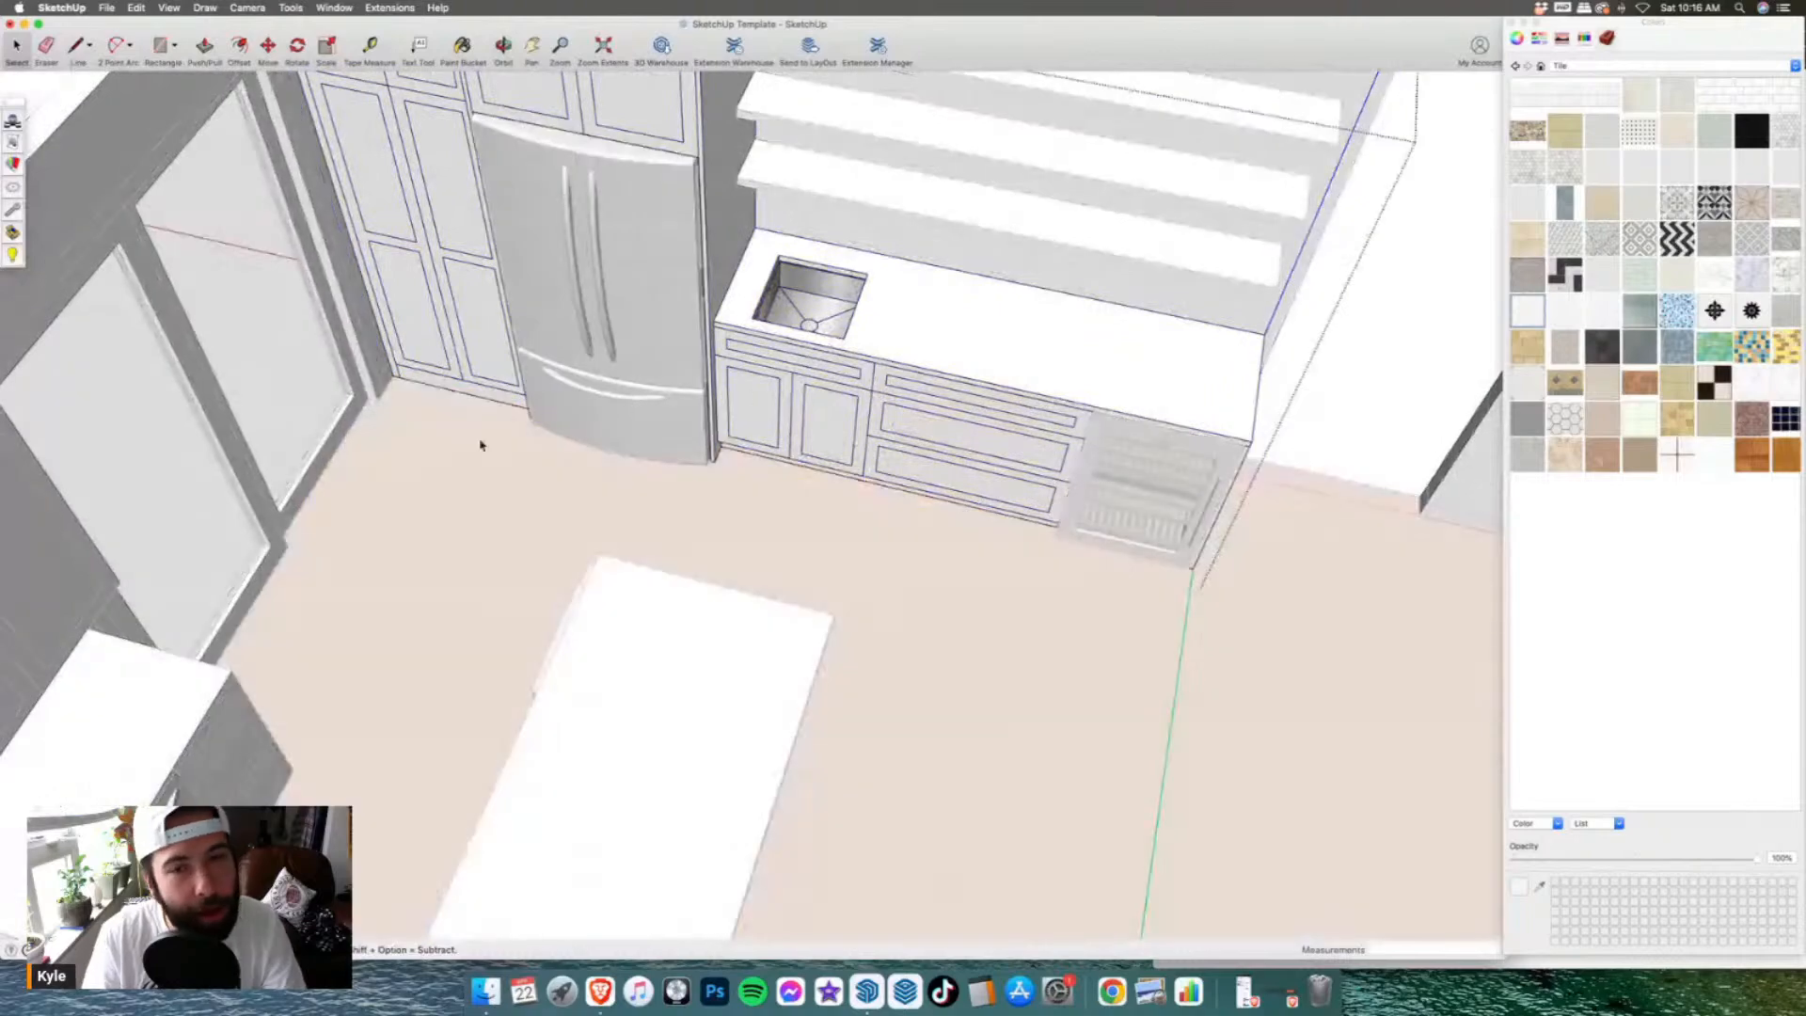
scroll(508, 306, "up", 5)
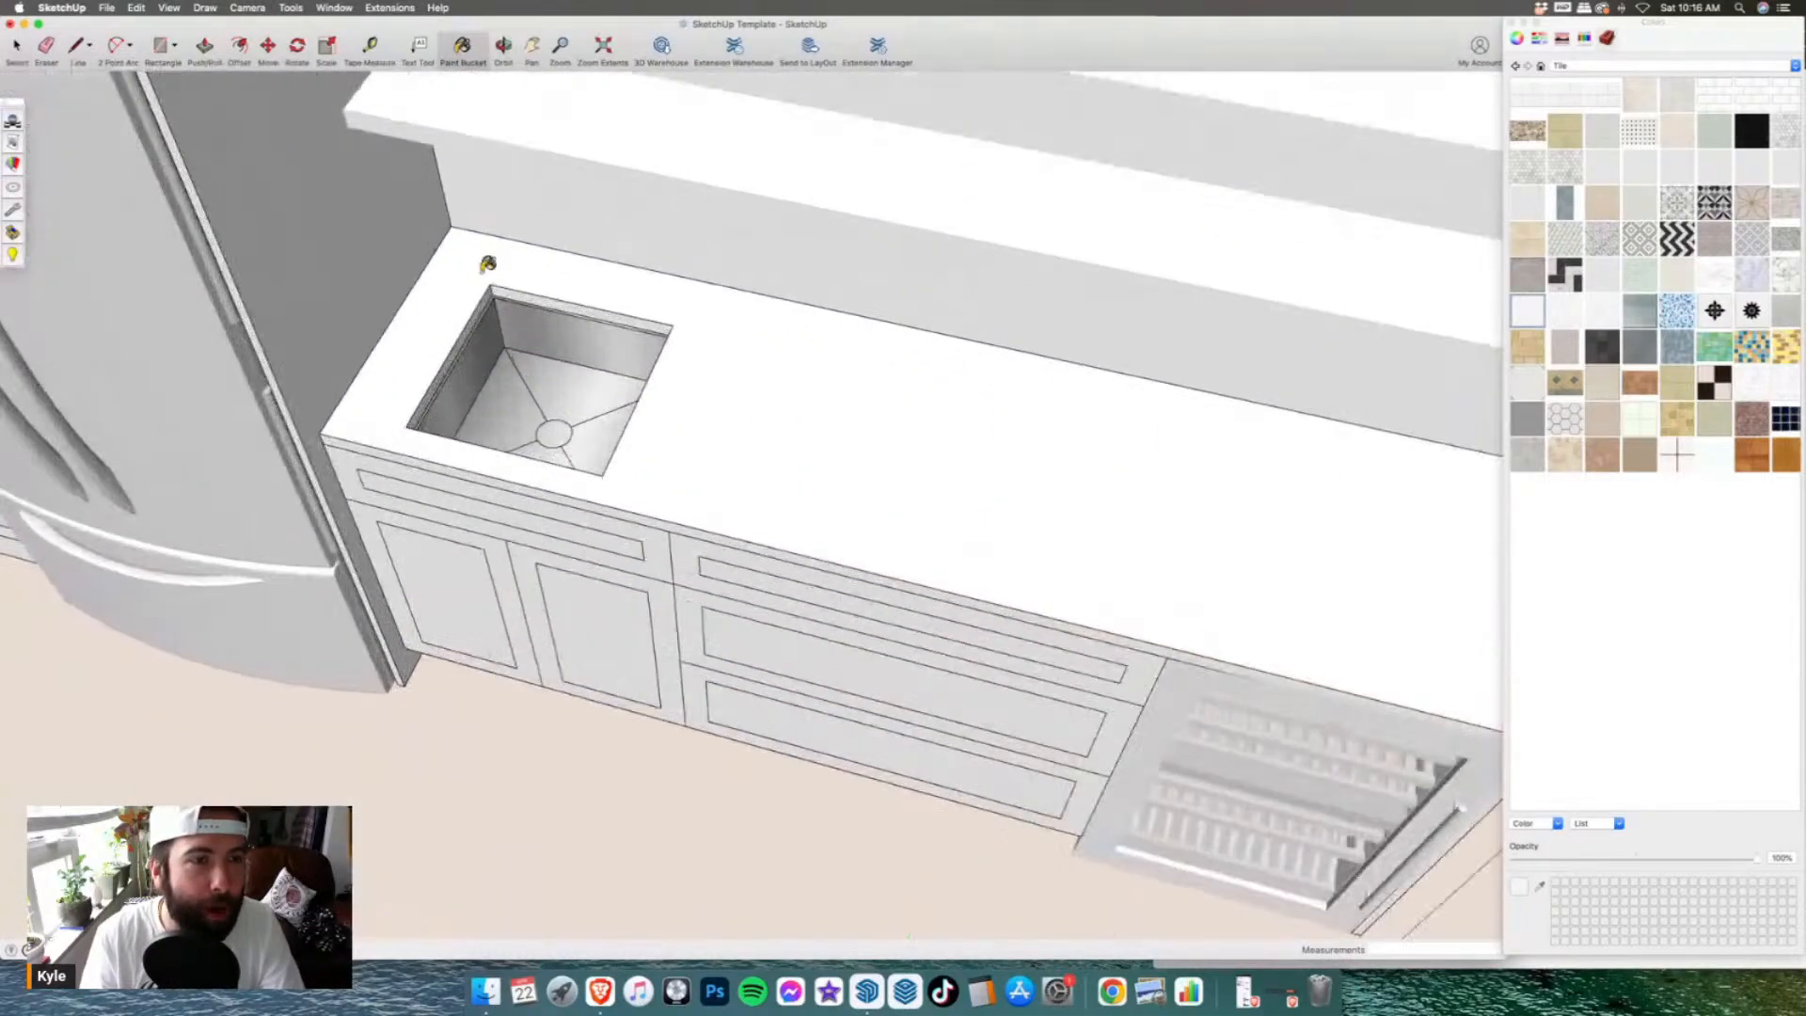
left_click(497, 278)
scroll(510, 292, "up", 3)
scroll(482, 306, "down", 3)
- Paint the prep sink's cutout edges and the countertop's outer edges with the same white marble
middle_click_drag(481, 307, 916, 613)
scroll(915, 612, "up", 4)
middle_click_drag(1007, 541, 324, 240)
middle_click_drag(590, 347, 957, 390)
left_click(467, 437)
scroll(474, 314, "down", 7)
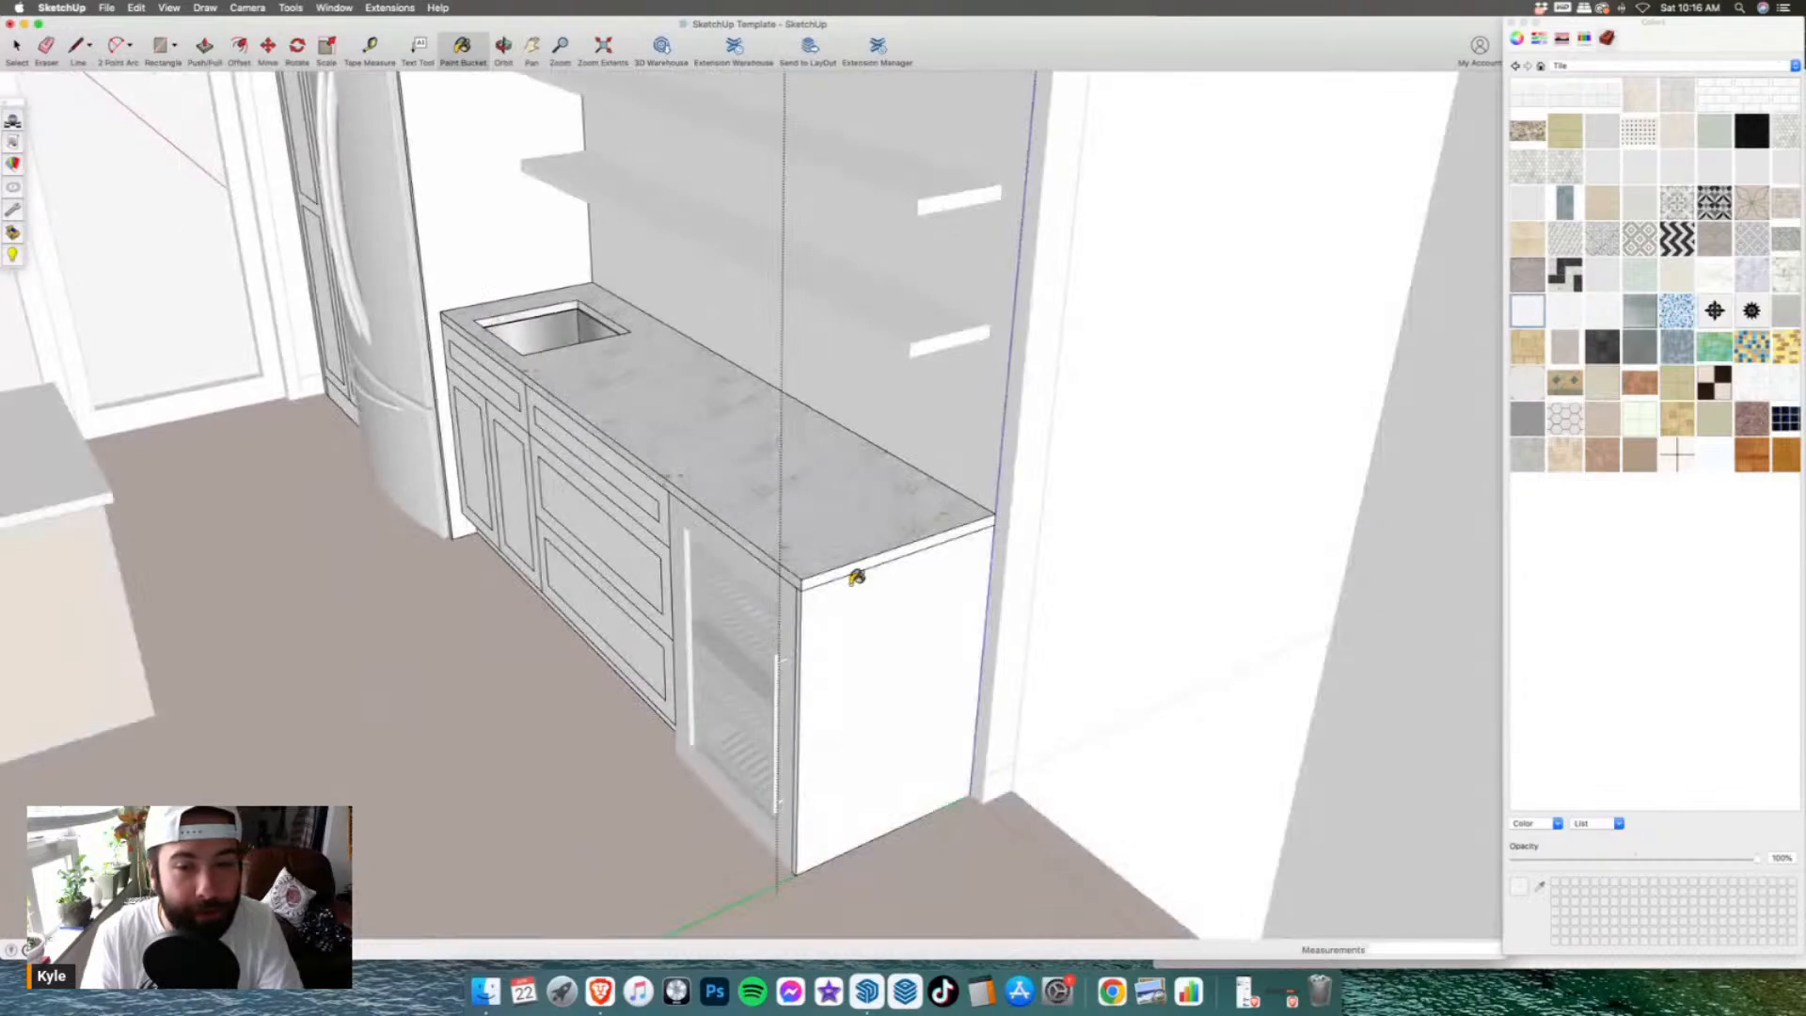
scroll(852, 569, "up", 3)
middle_click_drag(750, 502, 794, 540)
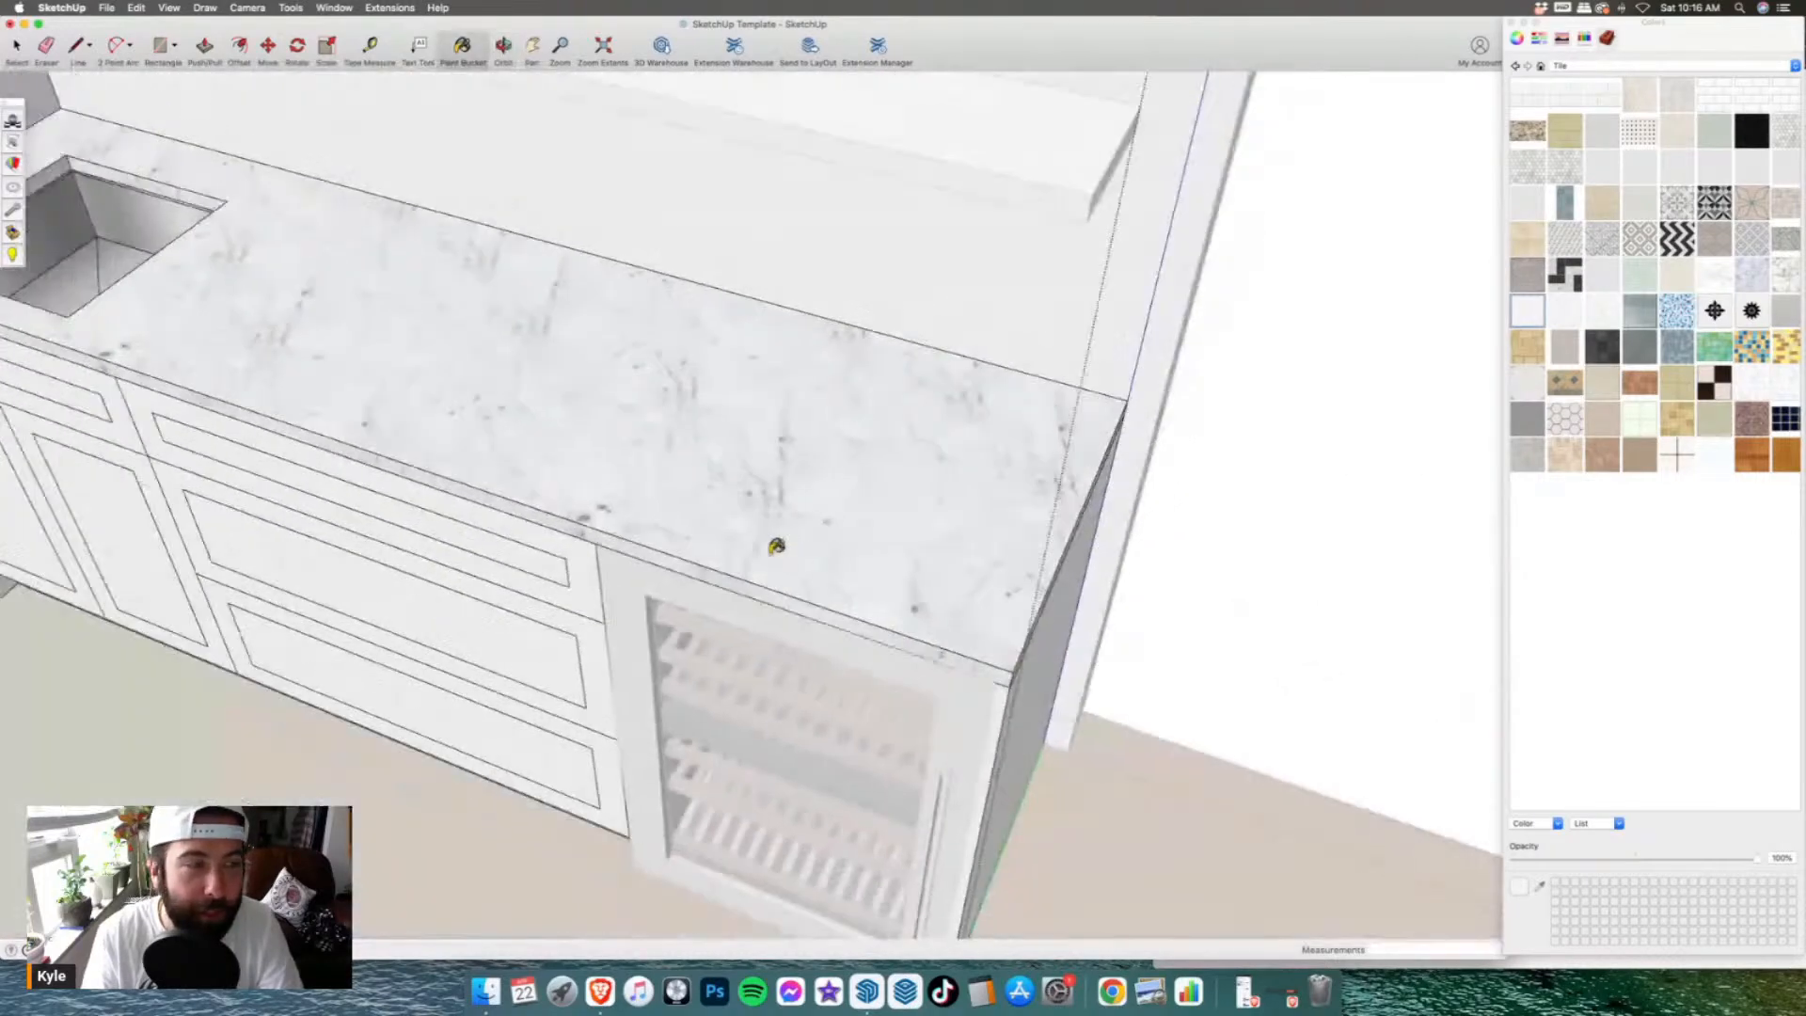
scroll(794, 540, "down", 4)
- Push/Pull the prep sink countertop's front and exposed end edges outward, extending the front by 1 inch, and exit the group
left_click(204, 47)
scroll(607, 527, "up", 2)
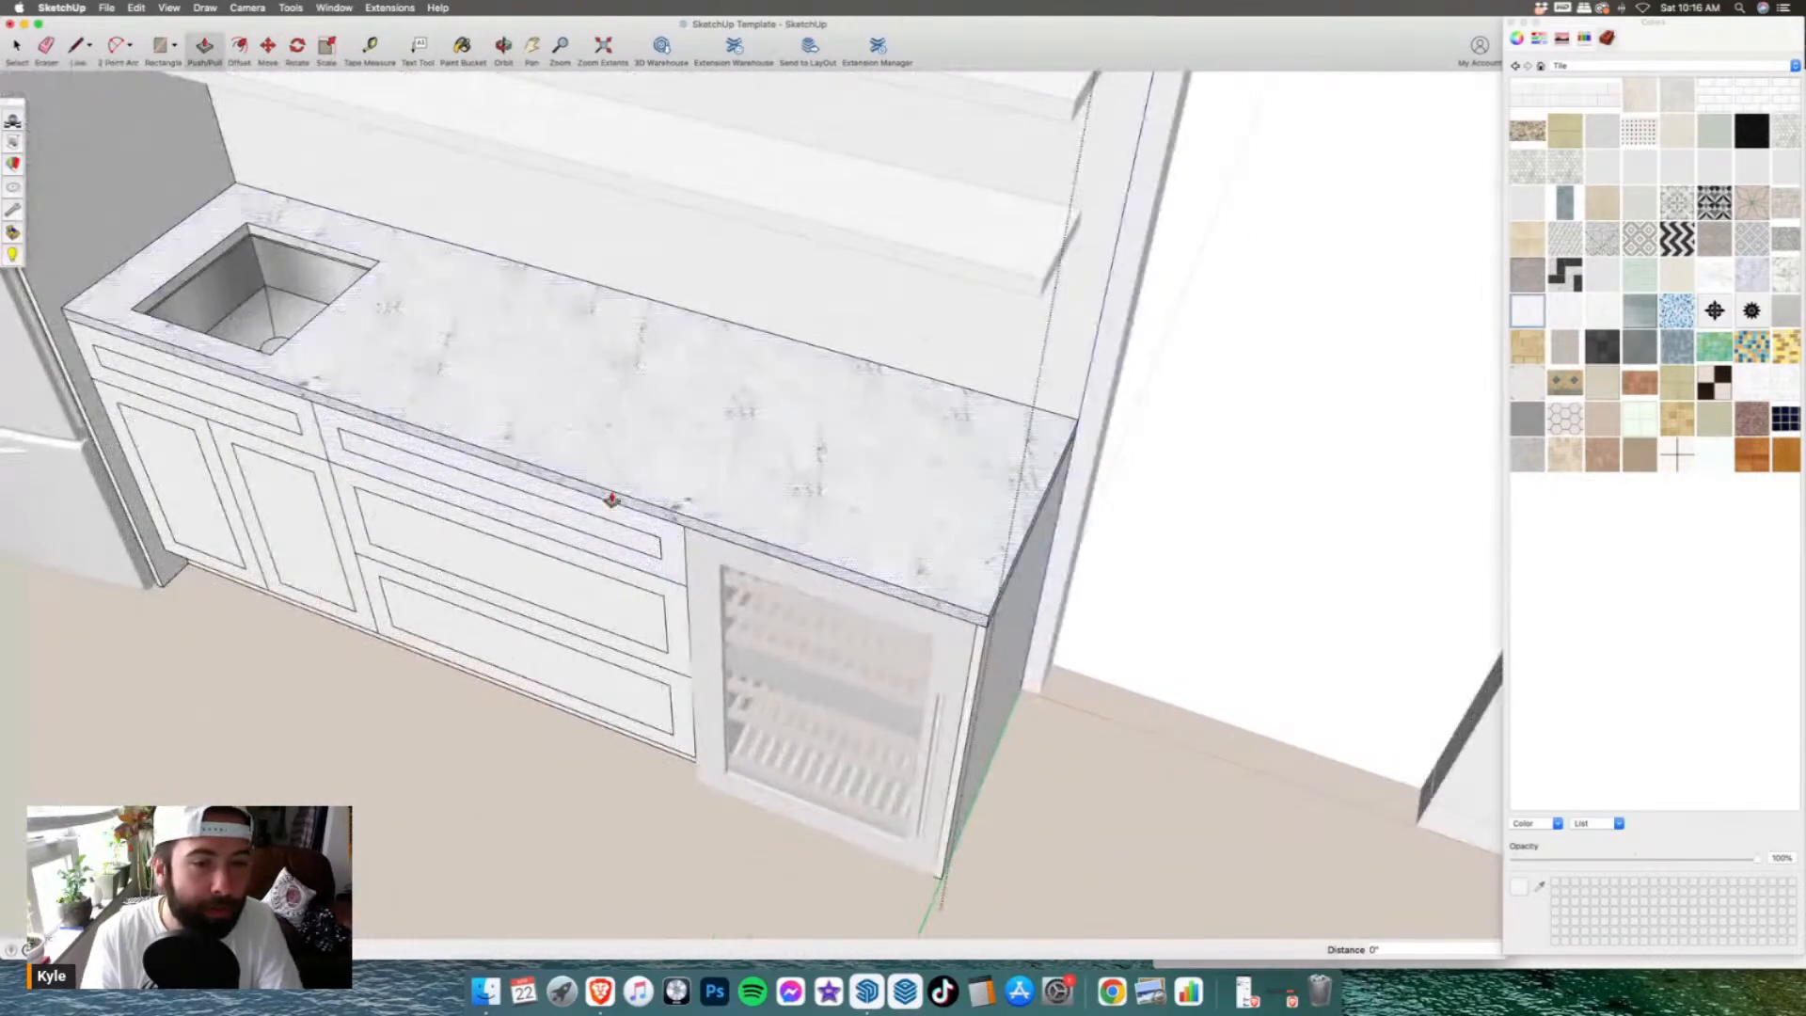
type("1")
key("Return")
scroll(364, 464, "down", 3)
scroll(758, 564, "up", 5)
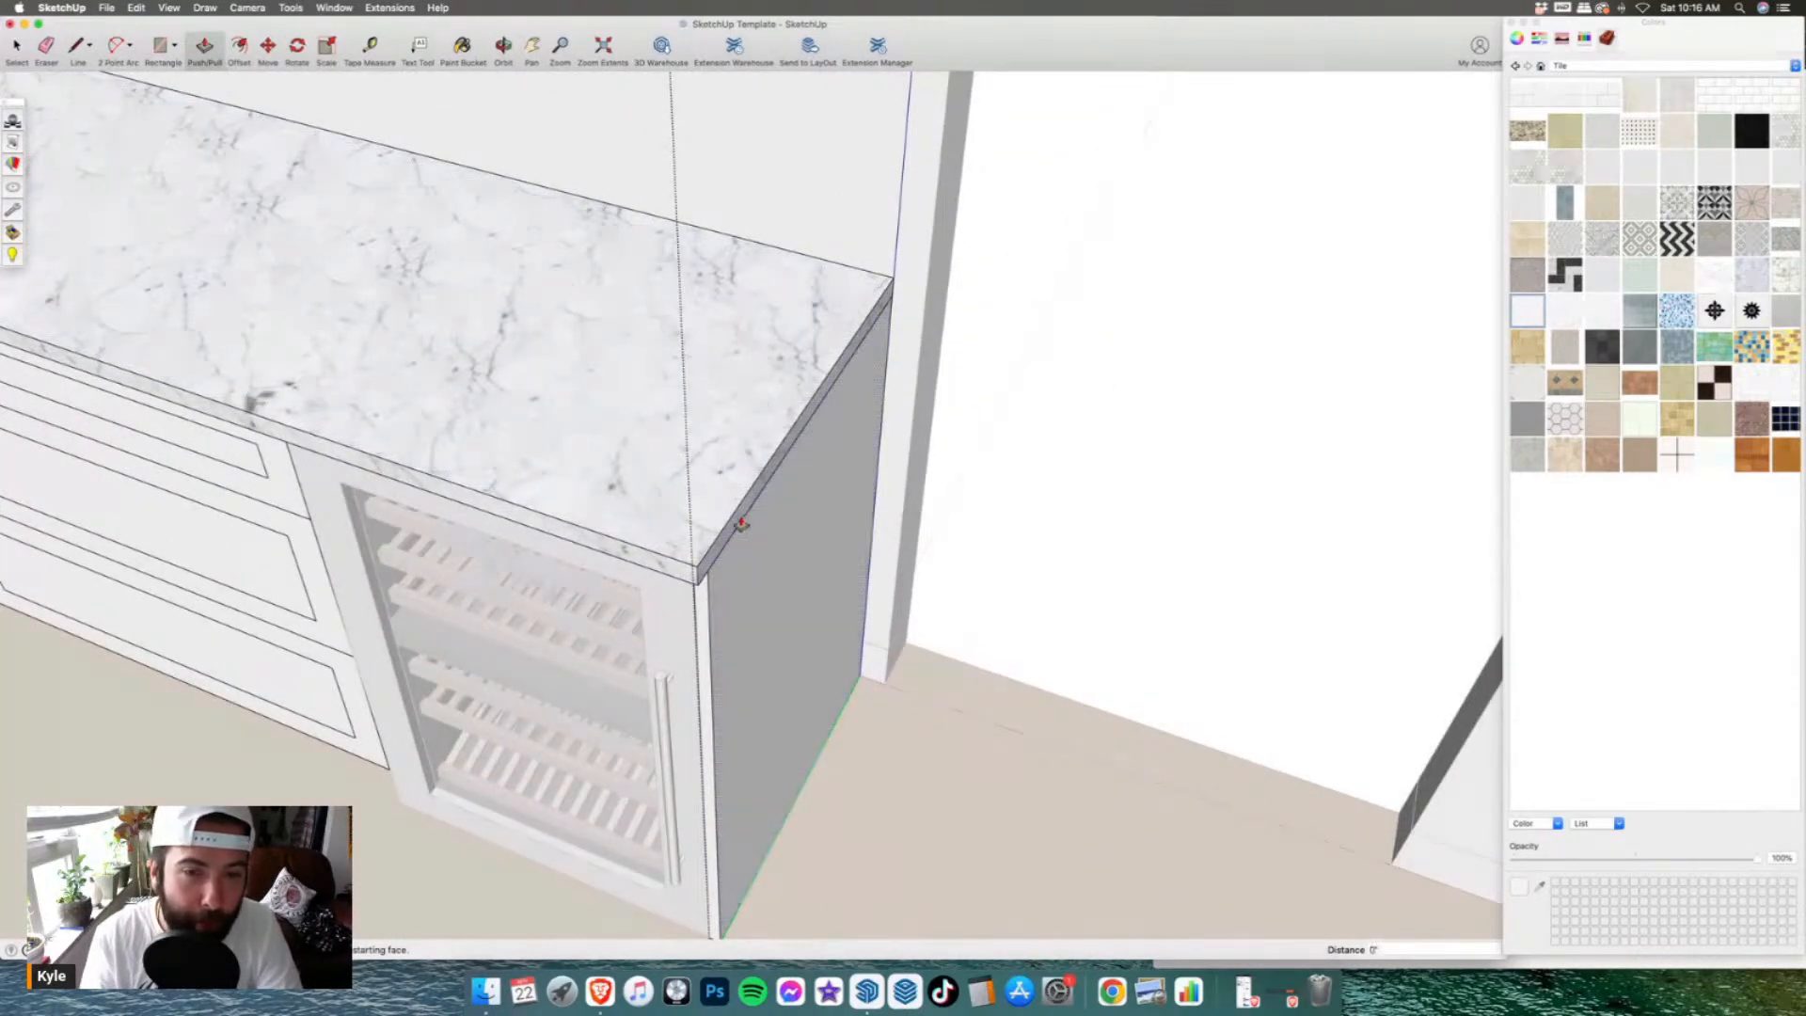
scroll(899, 602, "down", 4)
key("space")
left_click(884, 645)
scroll(868, 651, "down", 5)
middle_click_drag(645, 572, 753, 555)
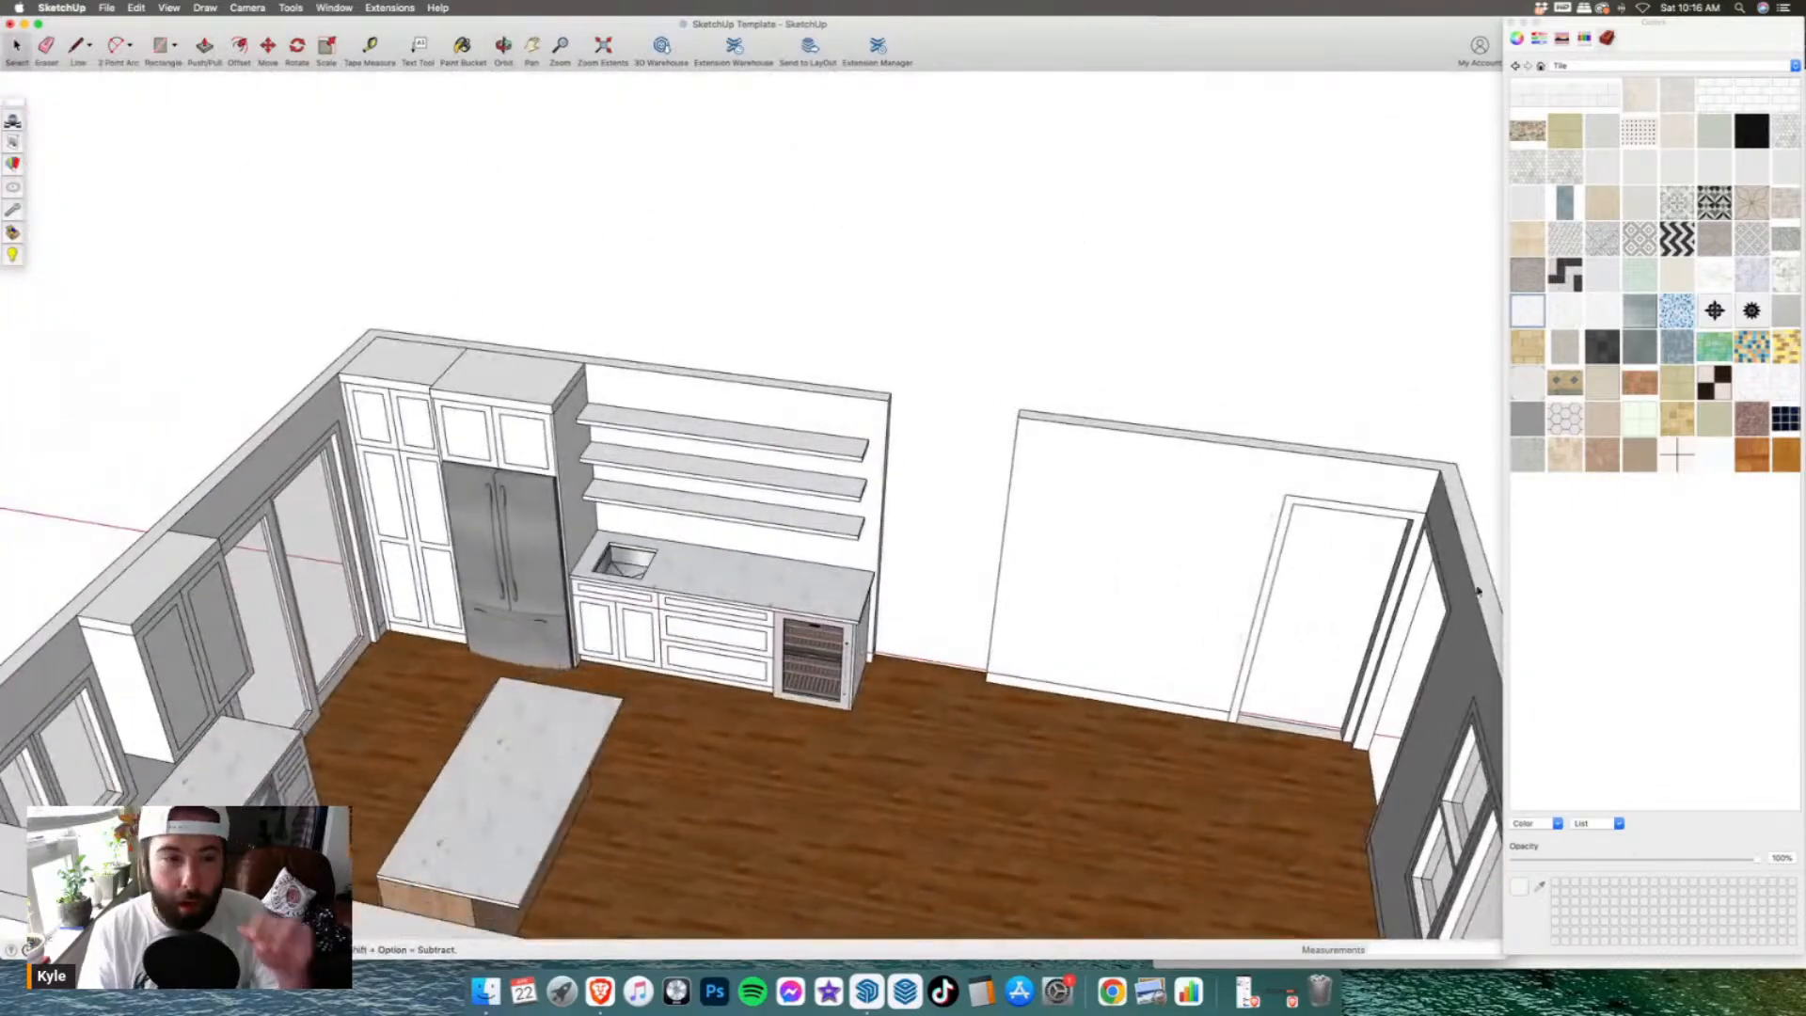
- Open the base cabinet group at the range's open end and Push/Pull its countertop edge outward for an overhang
scroll(901, 633, "down", 4)
middle_click_drag(901, 633, 363, 621)
scroll(363, 621, "up", 3)
middle_click_drag(715, 616, 688, 716)
scroll(602, 626, "up", 3)
double_click(399, 623)
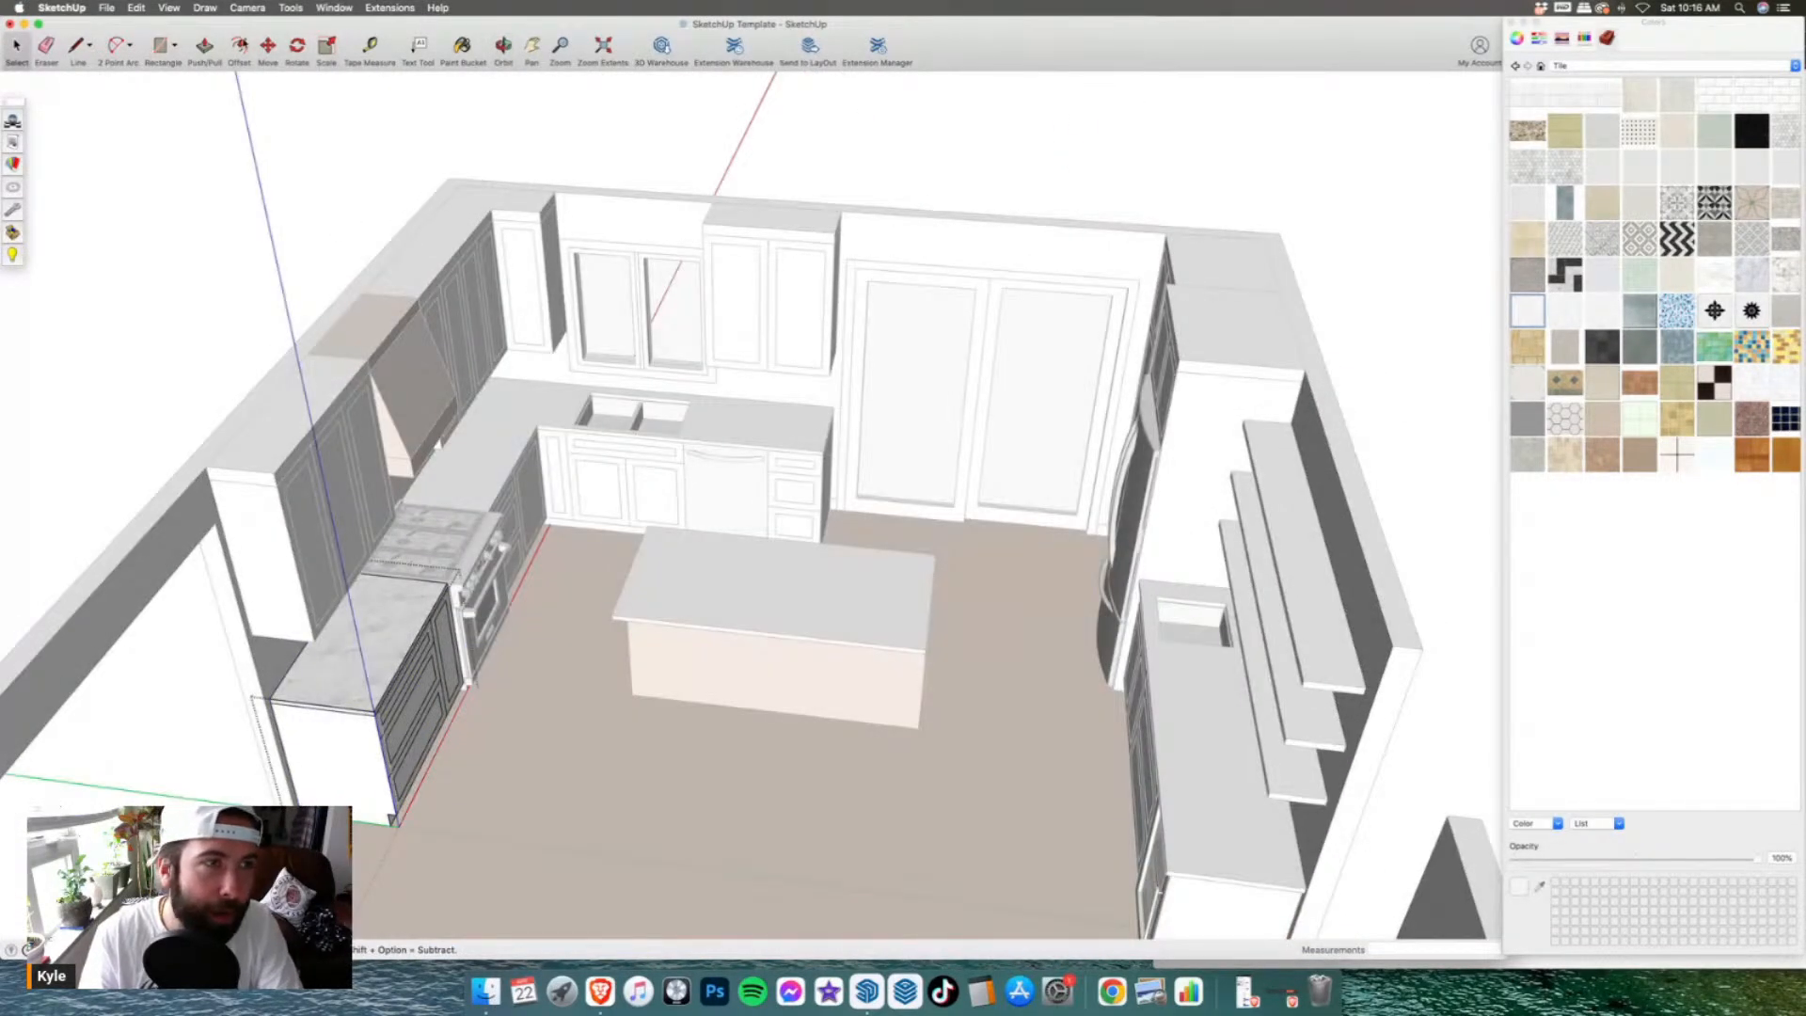
key("p")
scroll(329, 758, "up", 6)
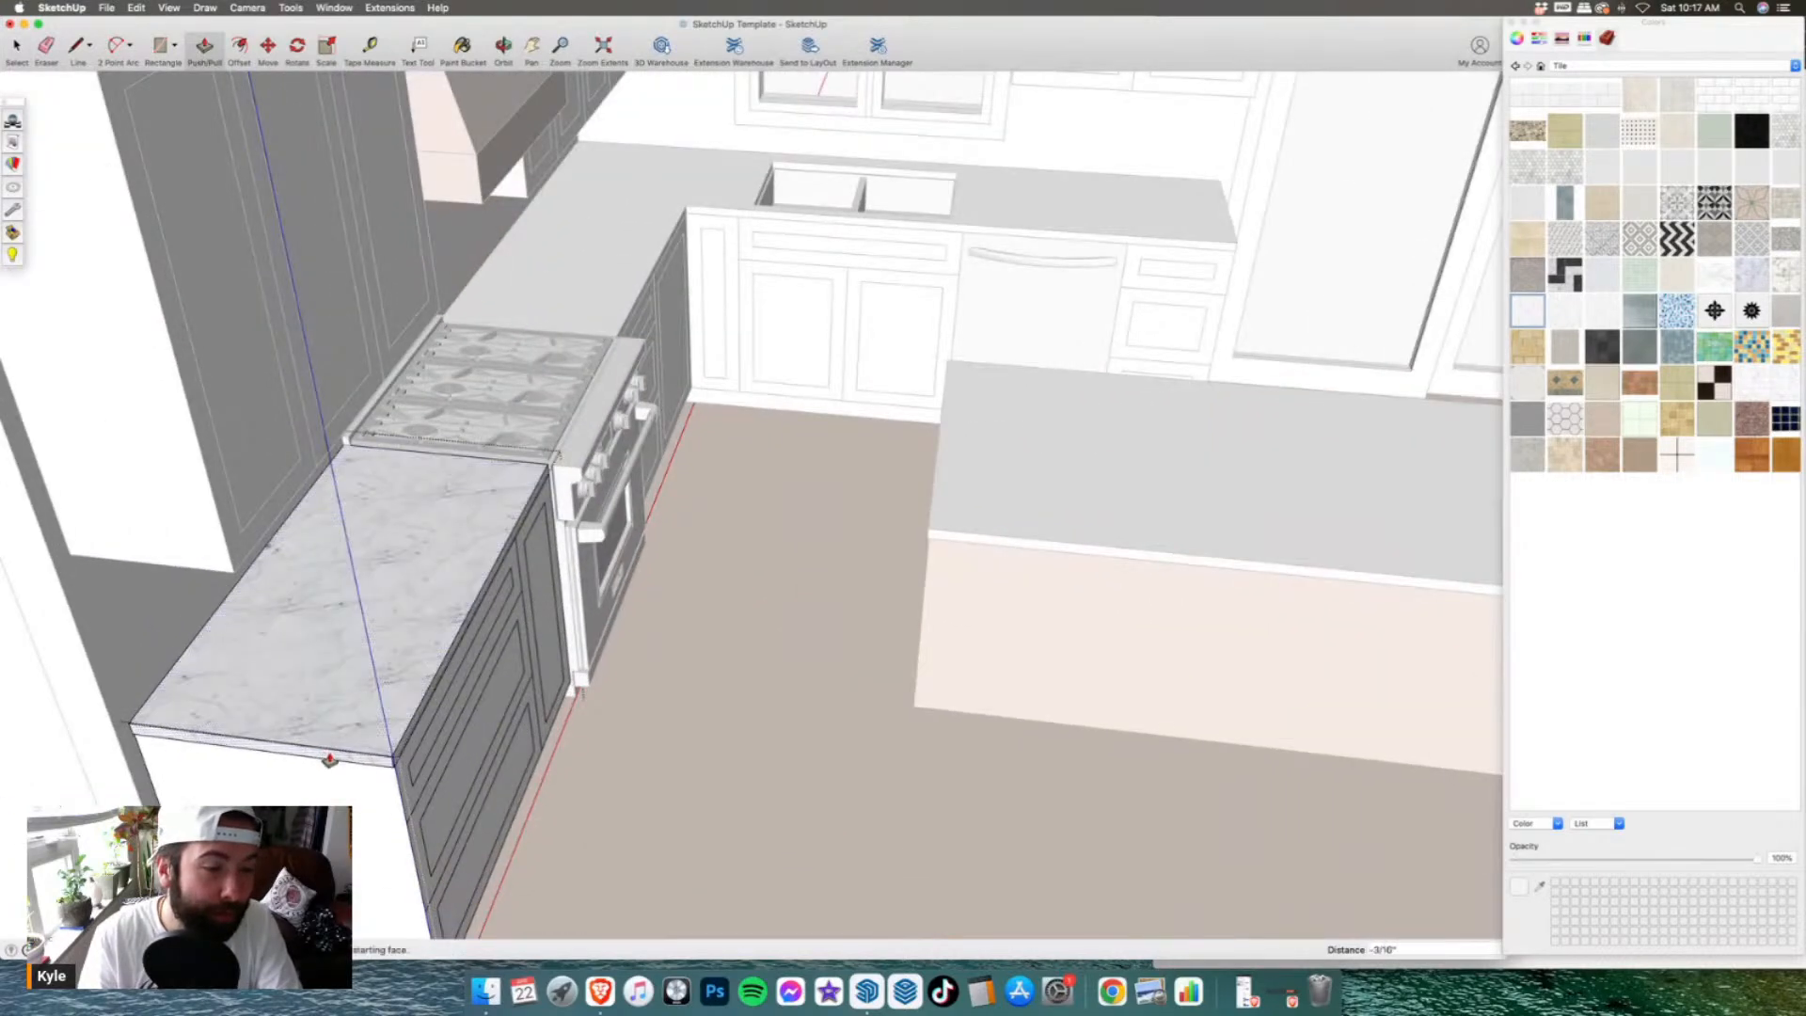
scroll(447, 648, "up", 2)
left_click(452, 646)
scroll(452, 645, "down", 5)
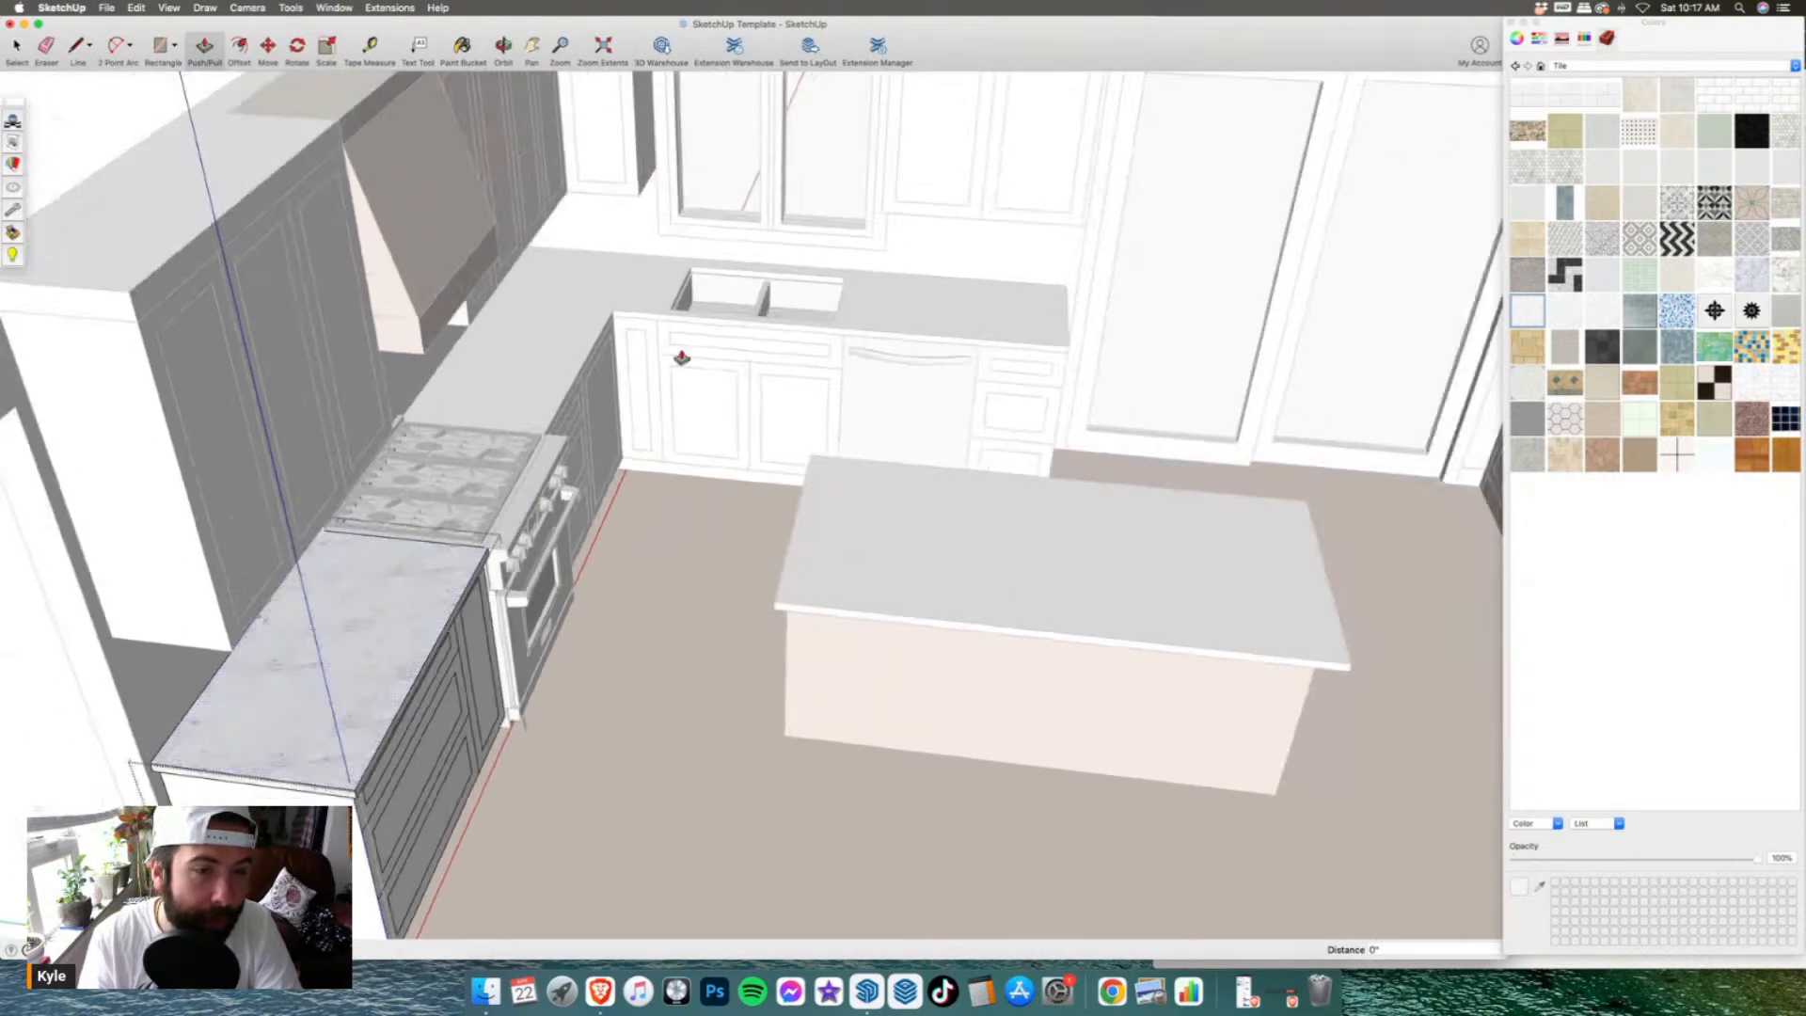
- Open the L-shaped sink cabinet group and Push/Pull the range-side front edge of its countertop outward by 1 inch
scroll(681, 358, "up", 4)
left_click(18, 46)
left_click(512, 286)
double_click(512, 286)
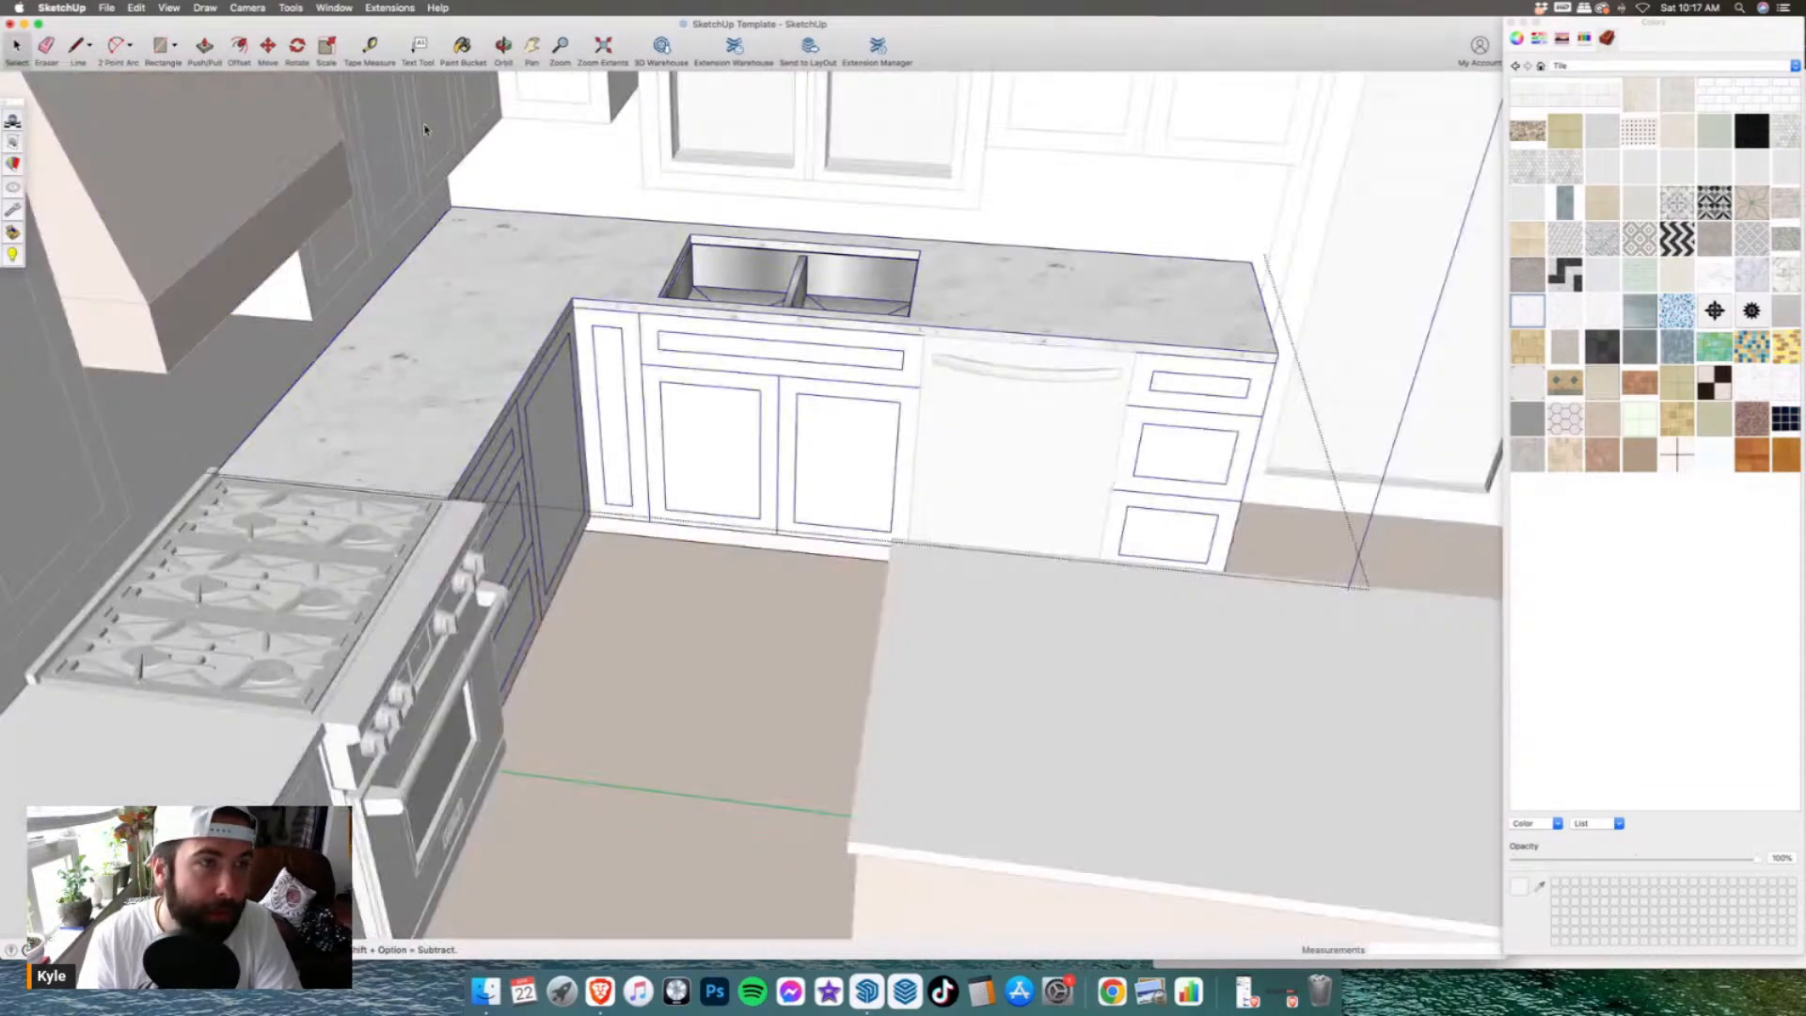
left_click(208, 45)
scroll(565, 310, "up", 3)
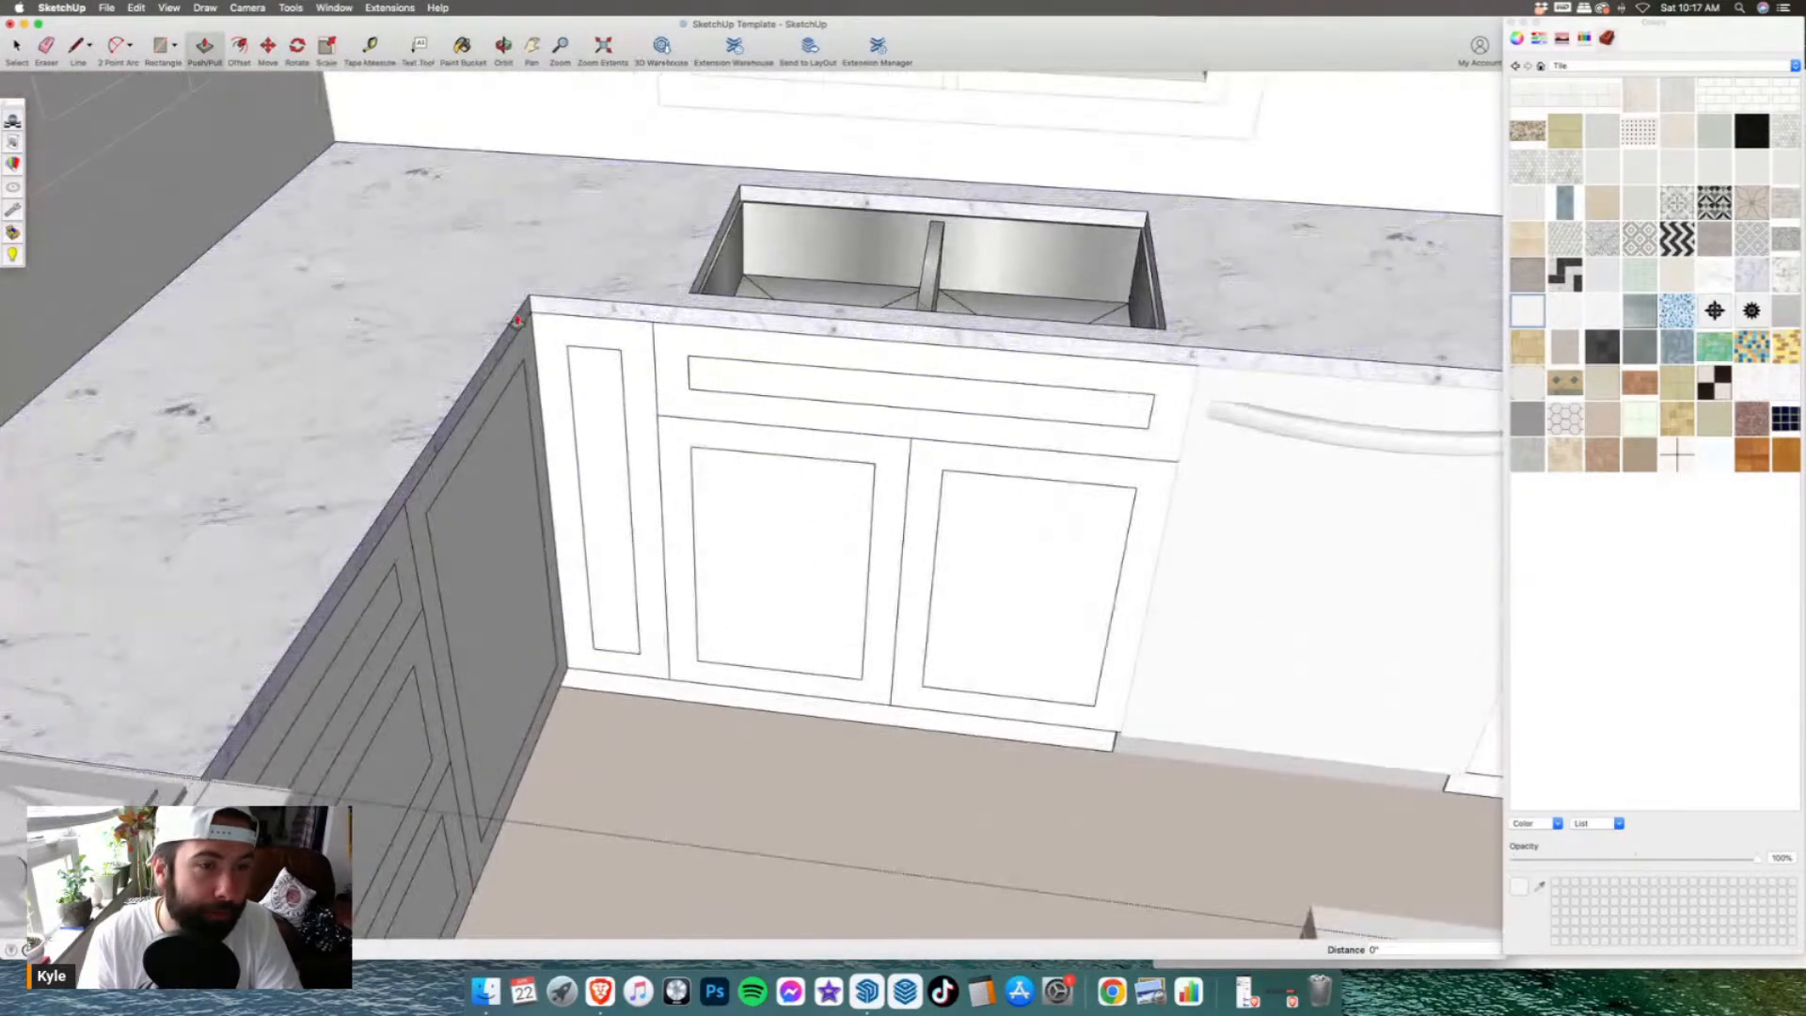
left_click(523, 320)
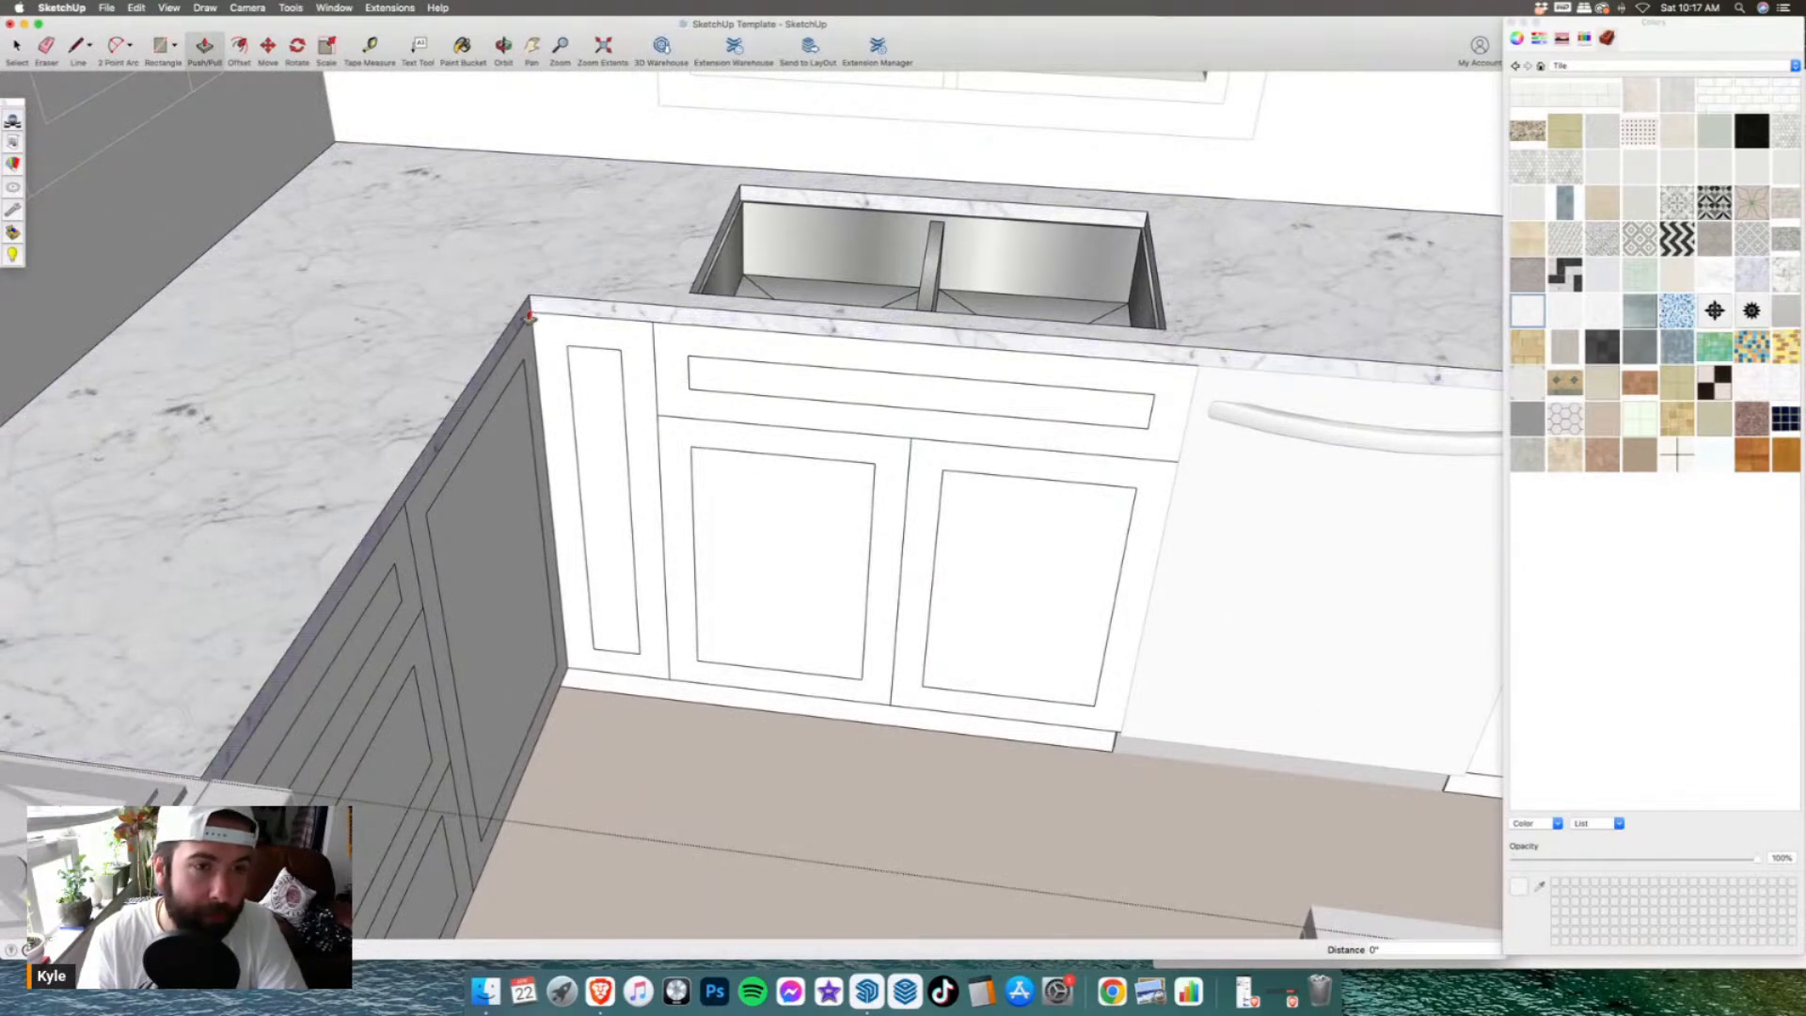
key("Return")
- Extend the sink-side front edge and exposed end of the L-shaped countertop by 1 inch, and exit the group
double_click(581, 319)
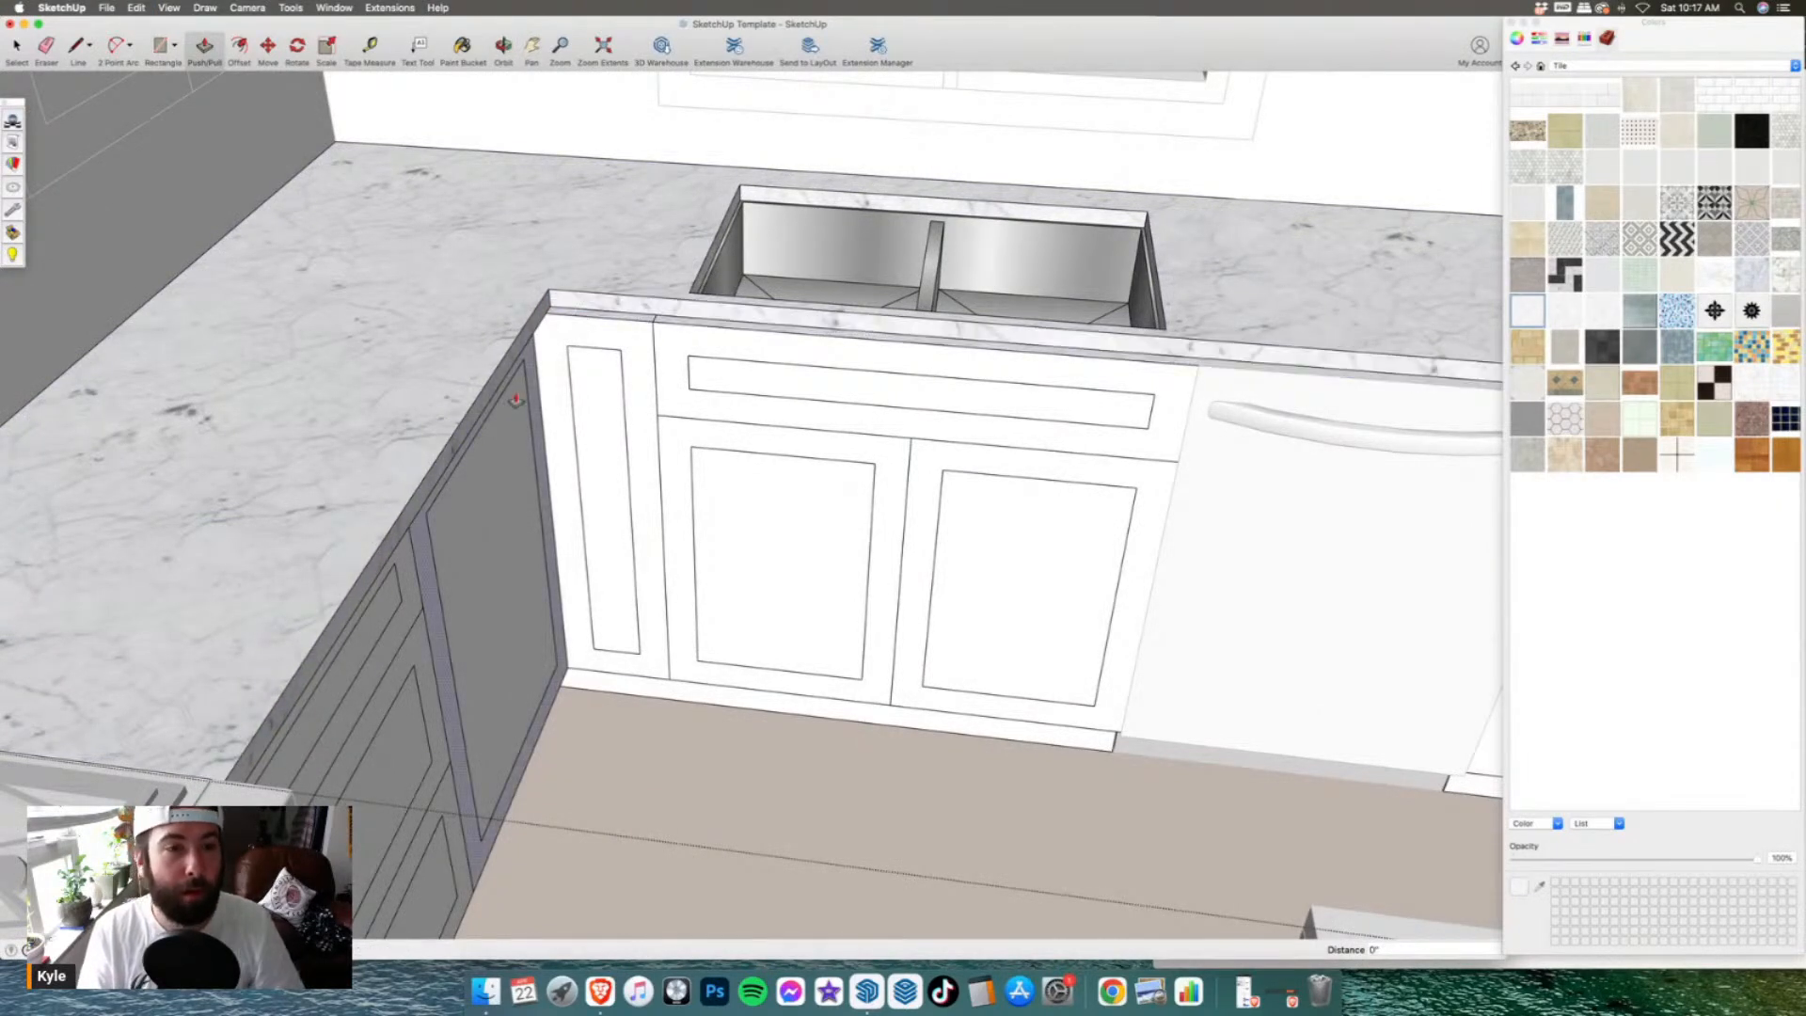
scroll(437, 532, "down", 1)
double_click(569, 330)
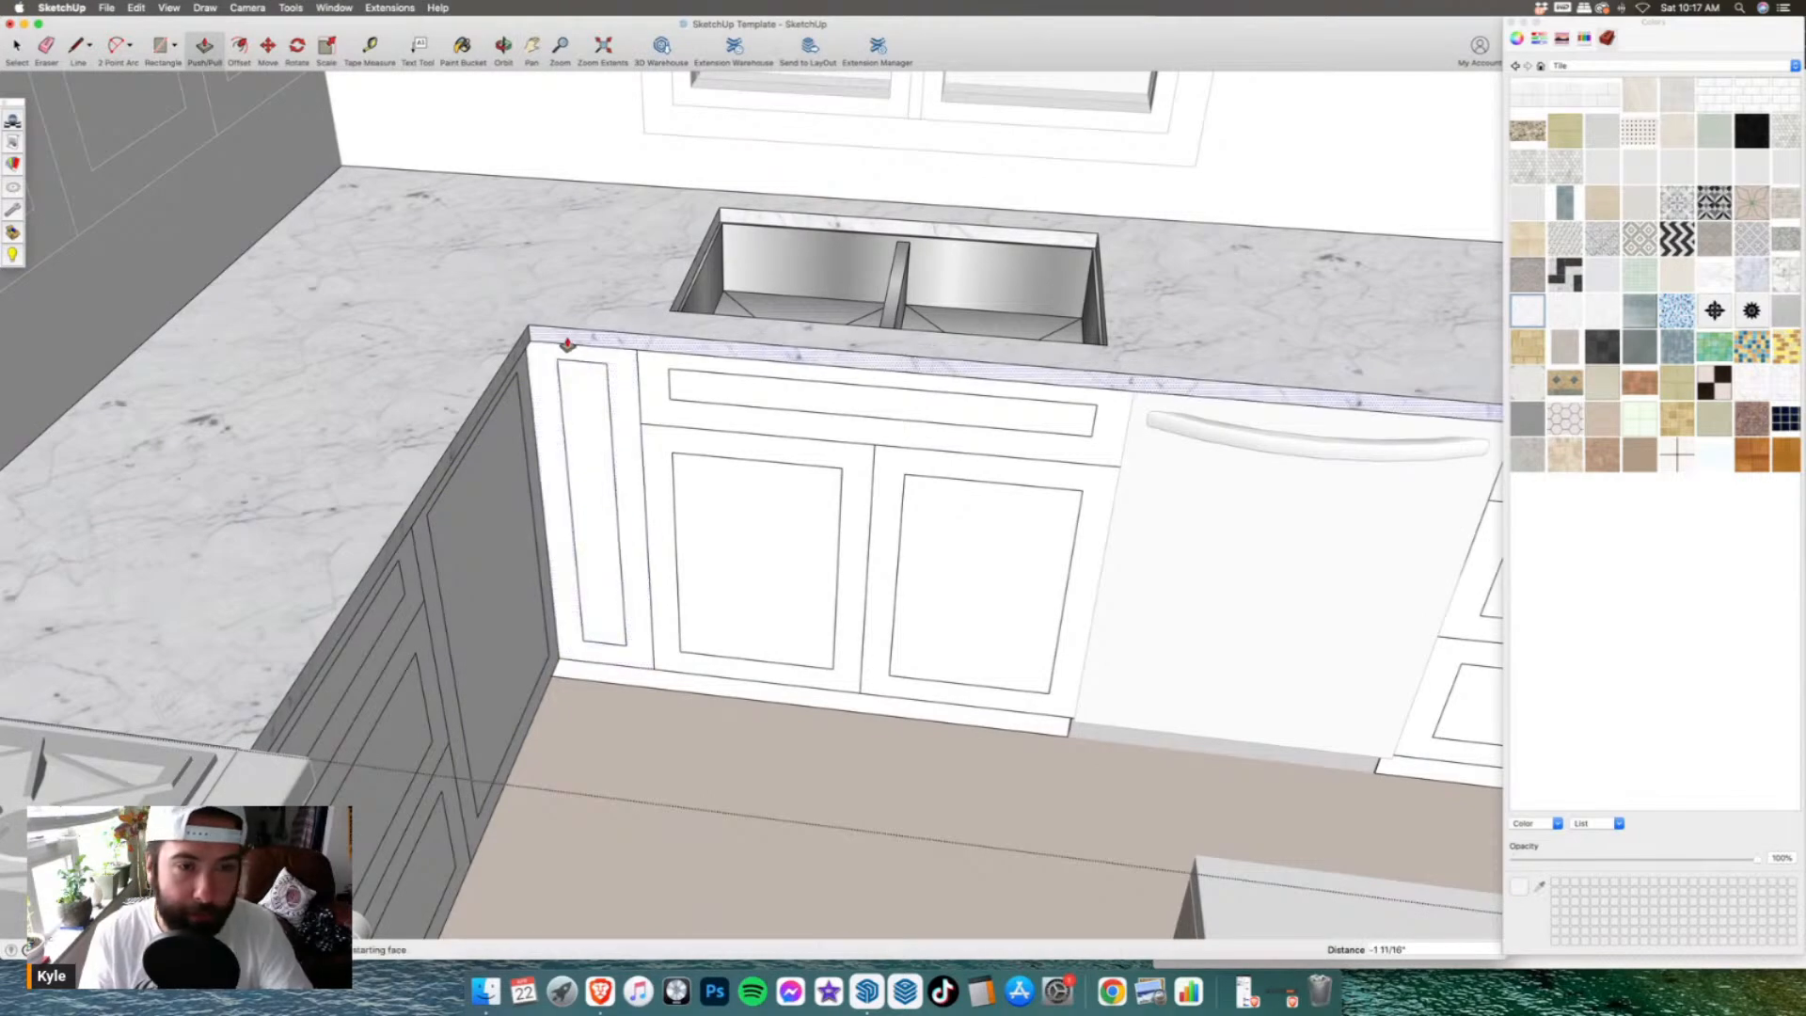
scroll(395, 517, "down", 5)
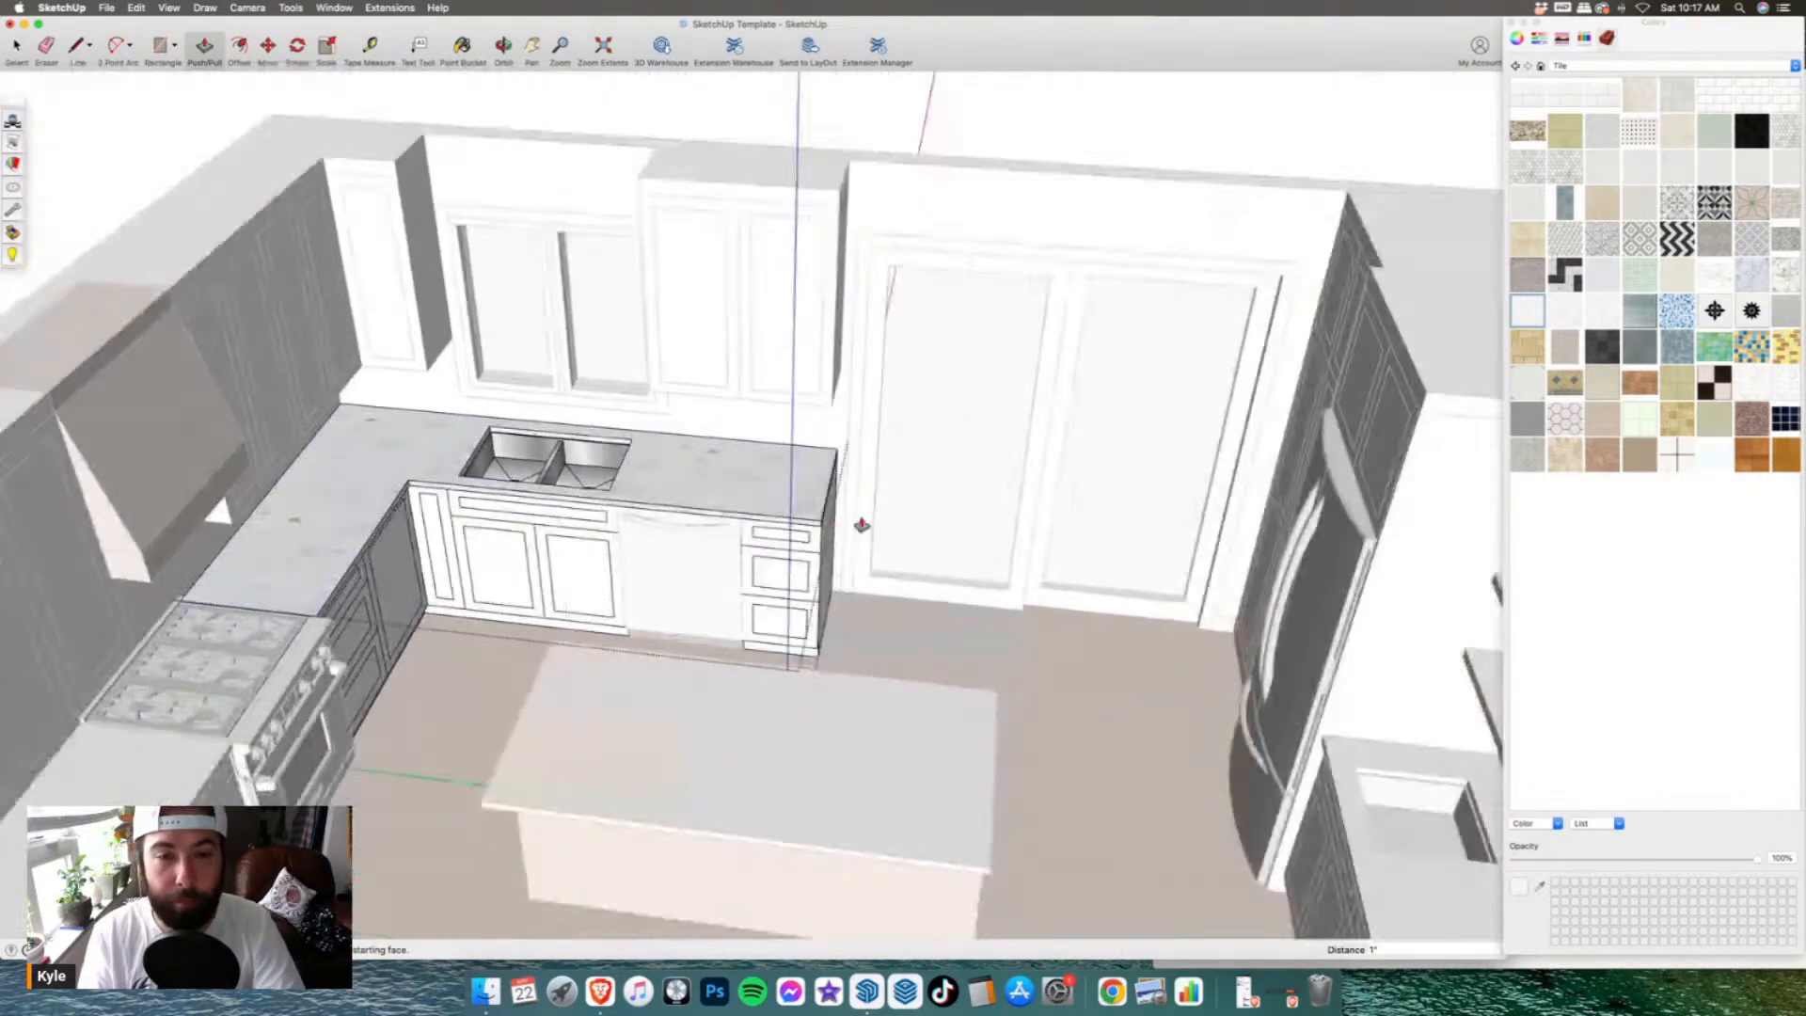
scroll(859, 524, "up", 7)
double_click(755, 459)
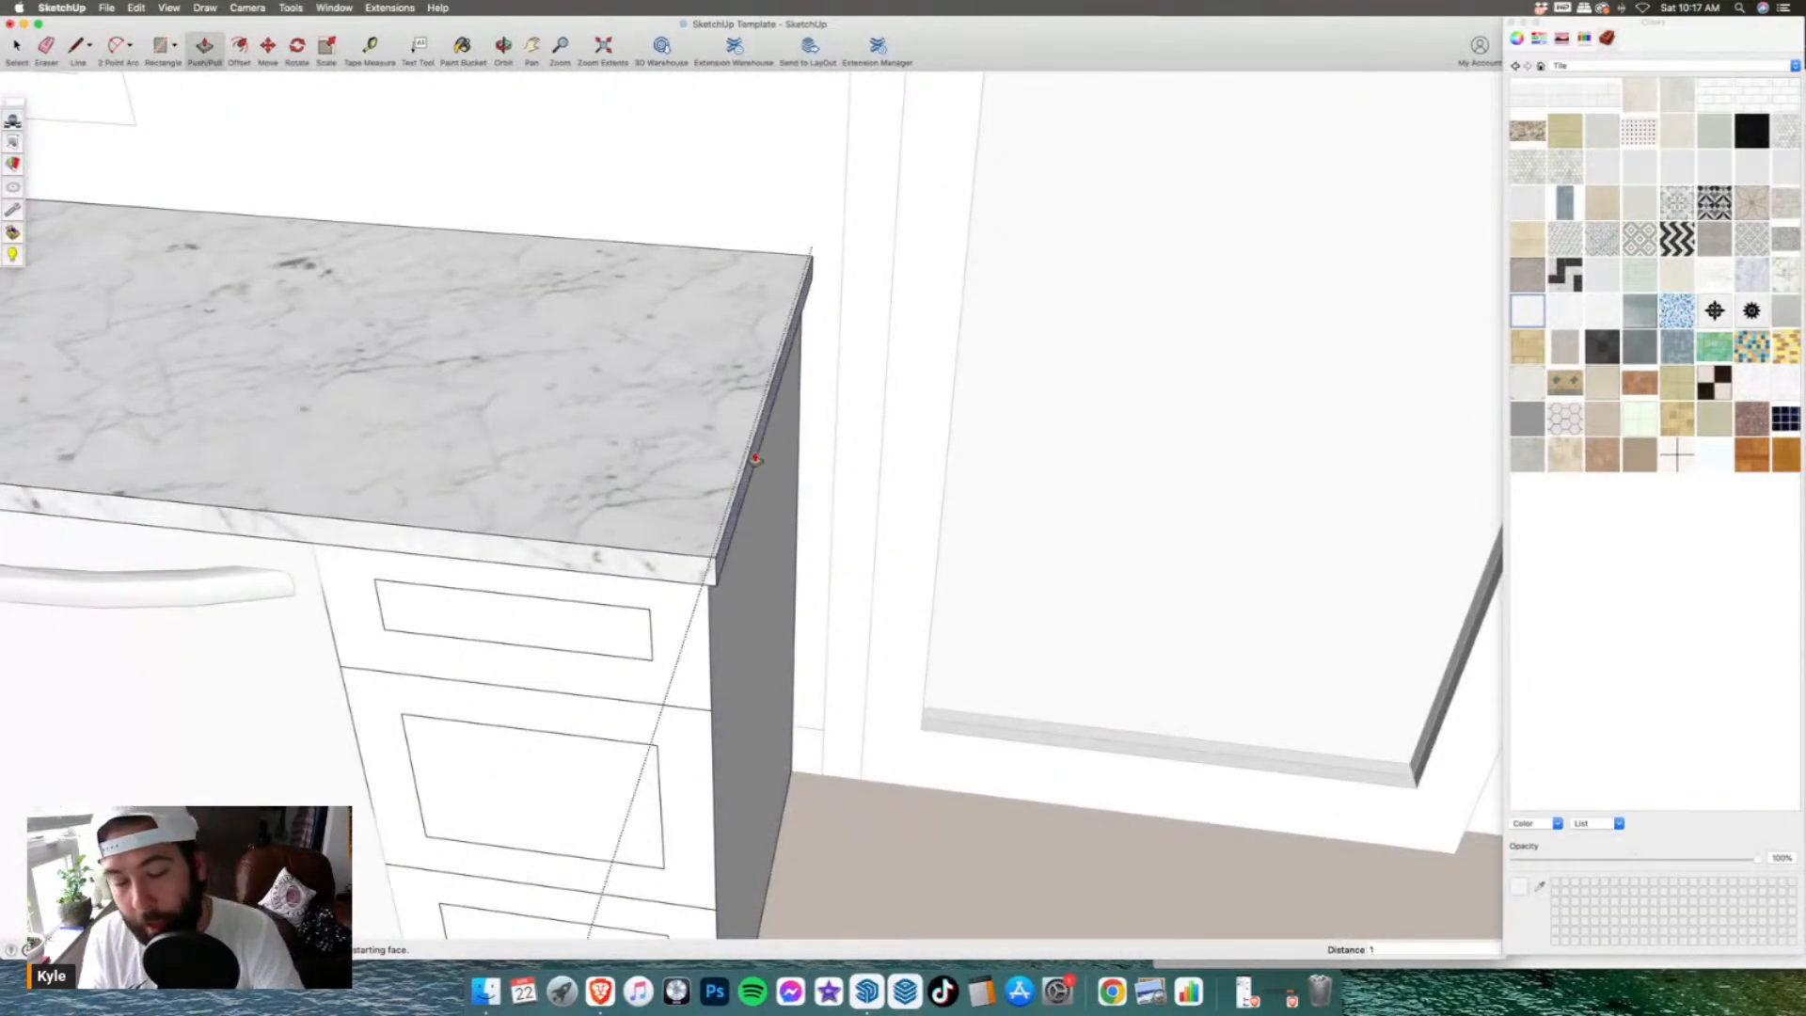
scroll(754, 459, "down", 6)
left_click(18, 50)
left_click(808, 374)
- Open the island group and Push/Pull its countertop edge on the appliance side outward by 1 inch
scroll(799, 374, "down", 4)
middle_click_drag(919, 679, 574, 619, "shift")
double_click(837, 567)
scroll(659, 564, "up", 3)
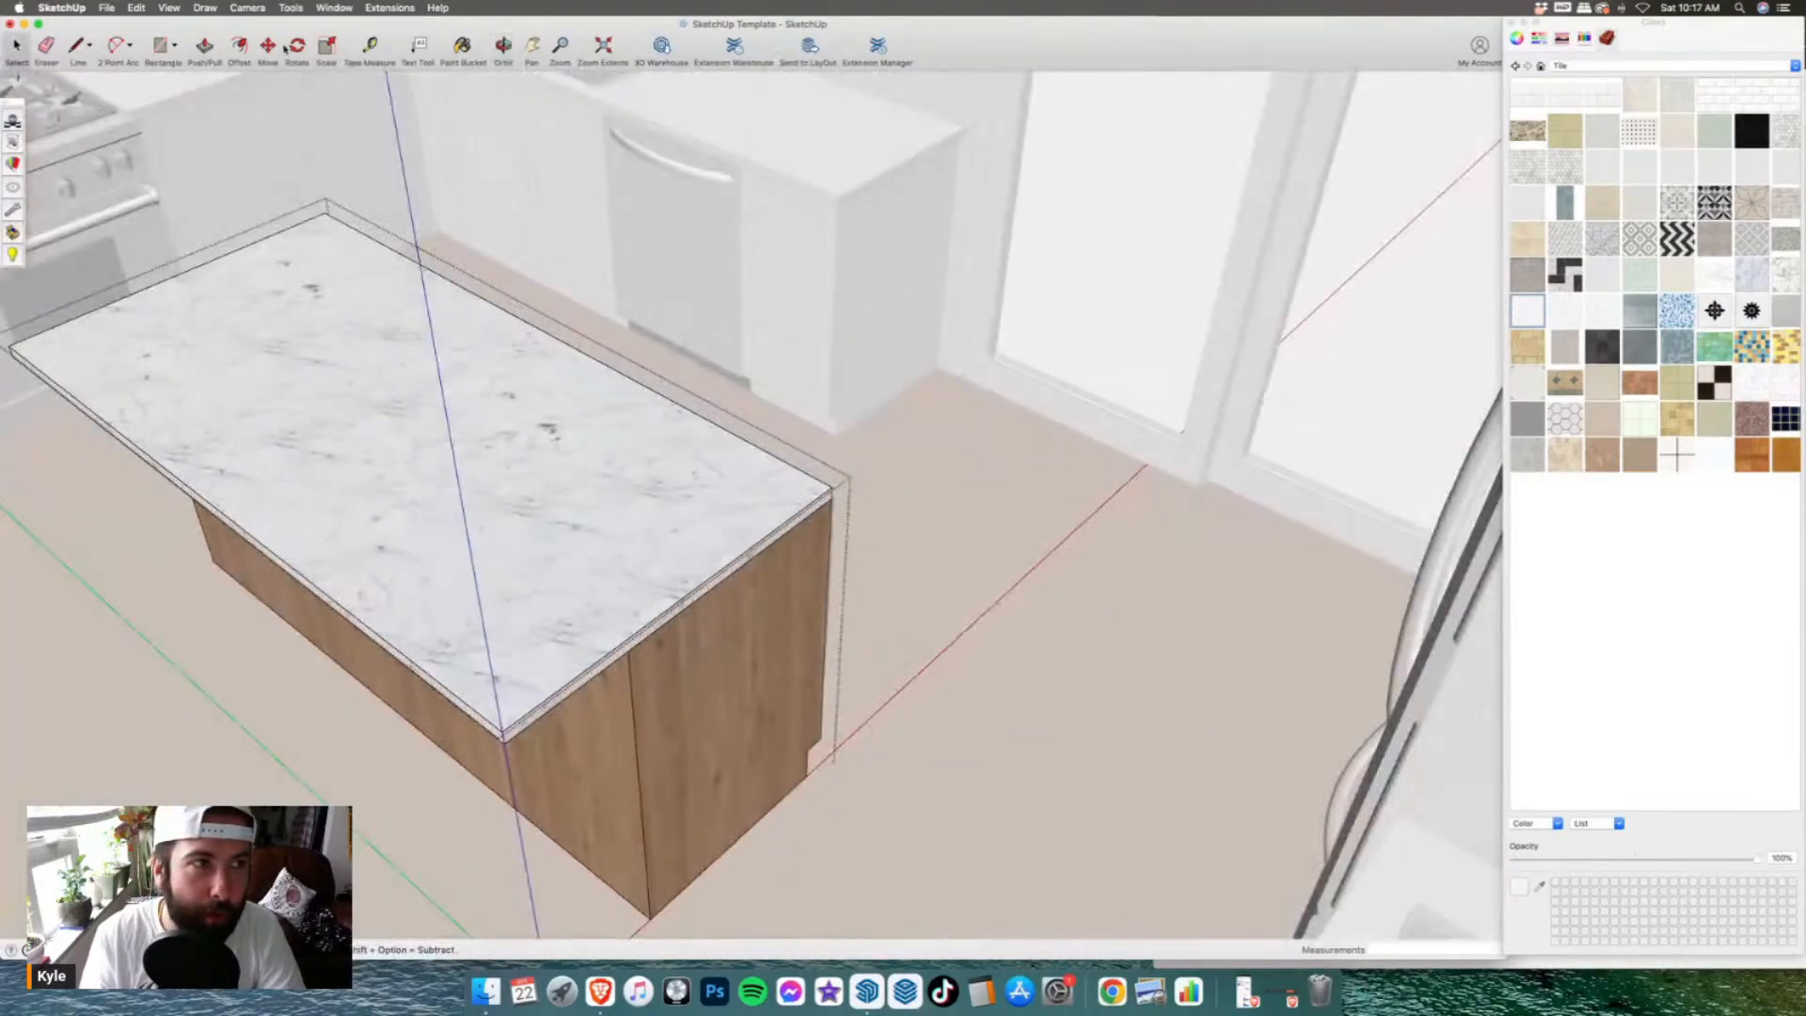
left_click(206, 49)
scroll(783, 491, "up", 5)
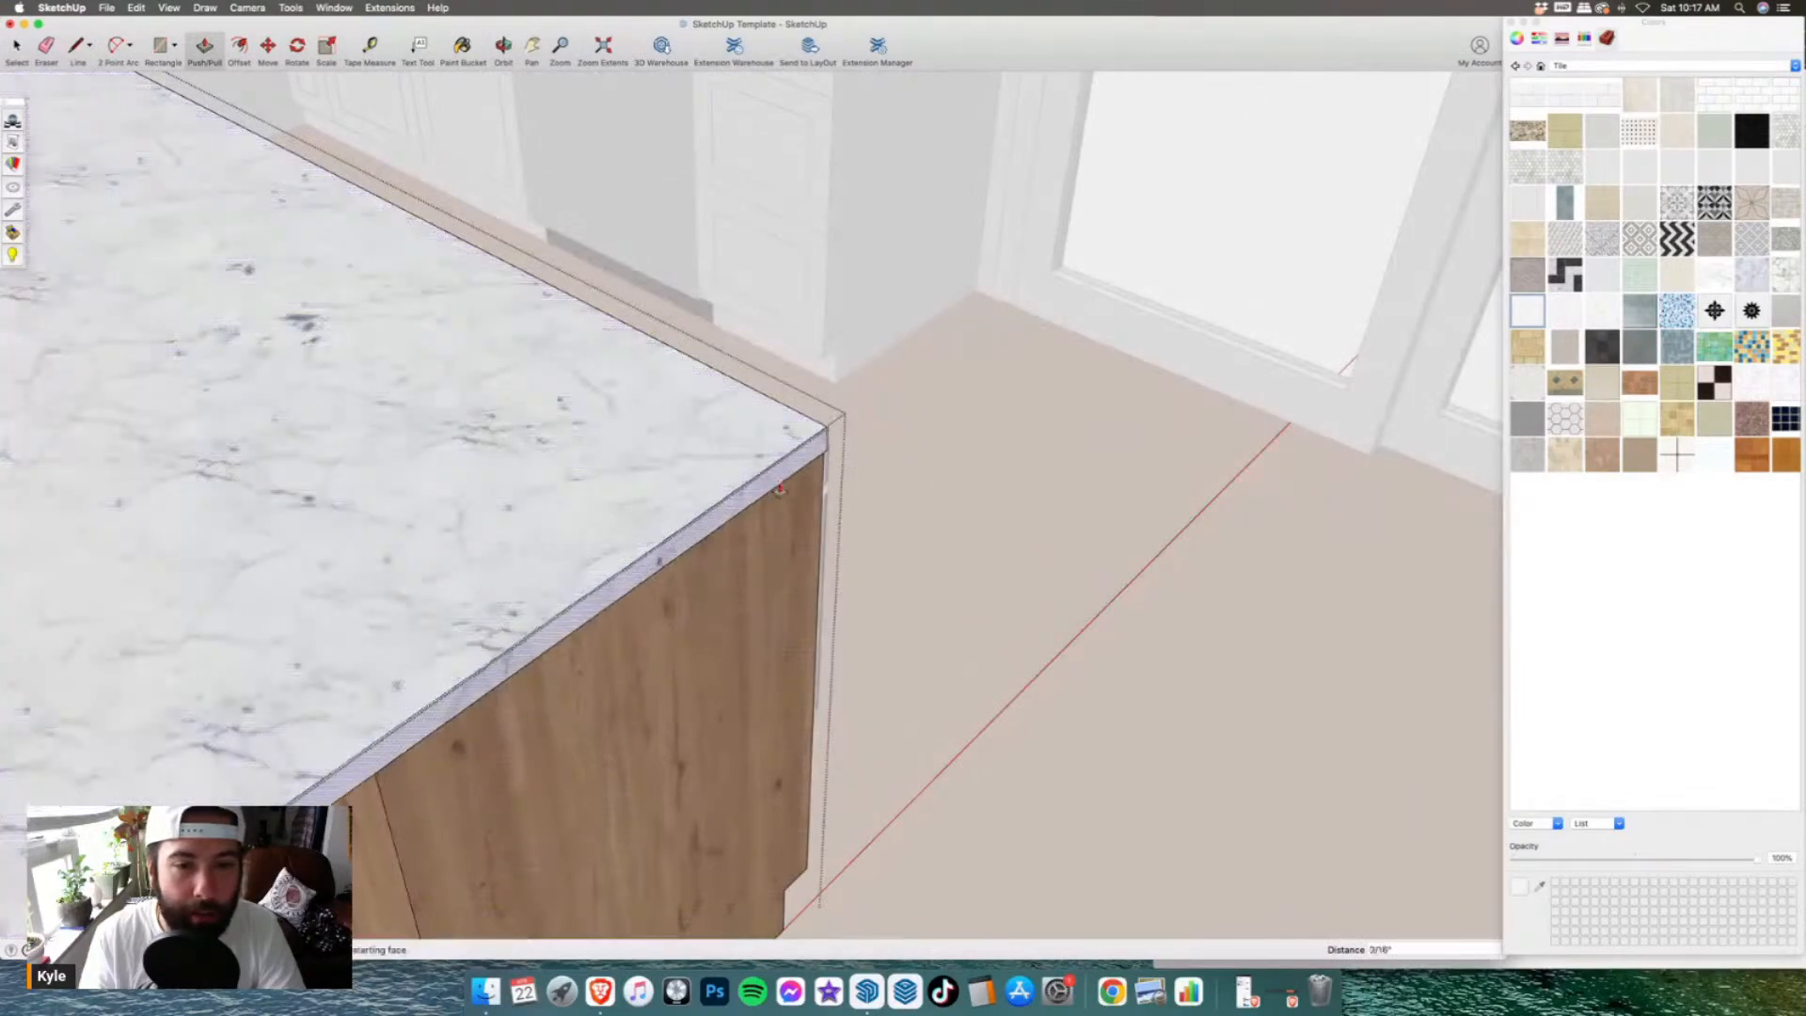
scroll(783, 492, "down", 5)
middle_click_drag(1129, 556, 455, 746)
scroll(578, 401, "up", 5)
left_click(544, 321)
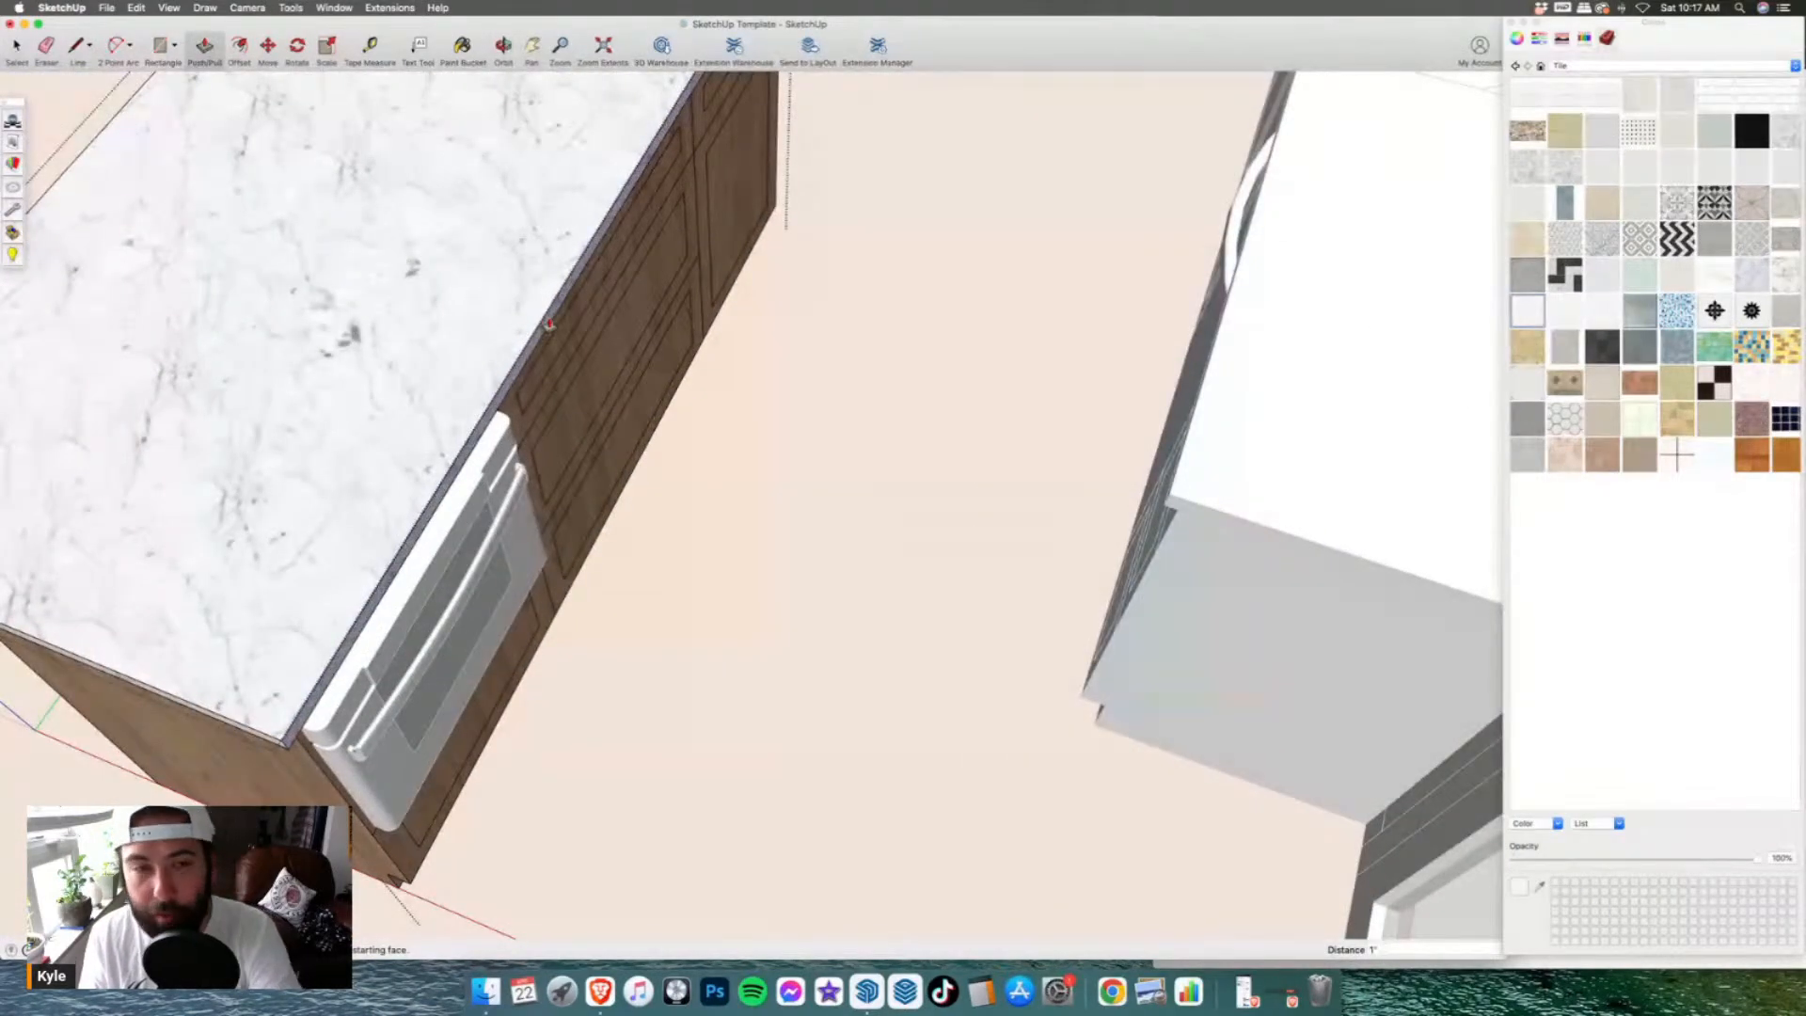
- Extend the island countertop's opposite end edge by the same 1 inch and exit the group
scroll(904, 649, "down", 3)
middle_click_drag(904, 649, 1299, 697)
scroll(818, 556, "down", 2)
middle_click_drag(818, 556, 1214, 489)
scroll(724, 639, "up", 2)
scroll(606, 557, "up", 5)
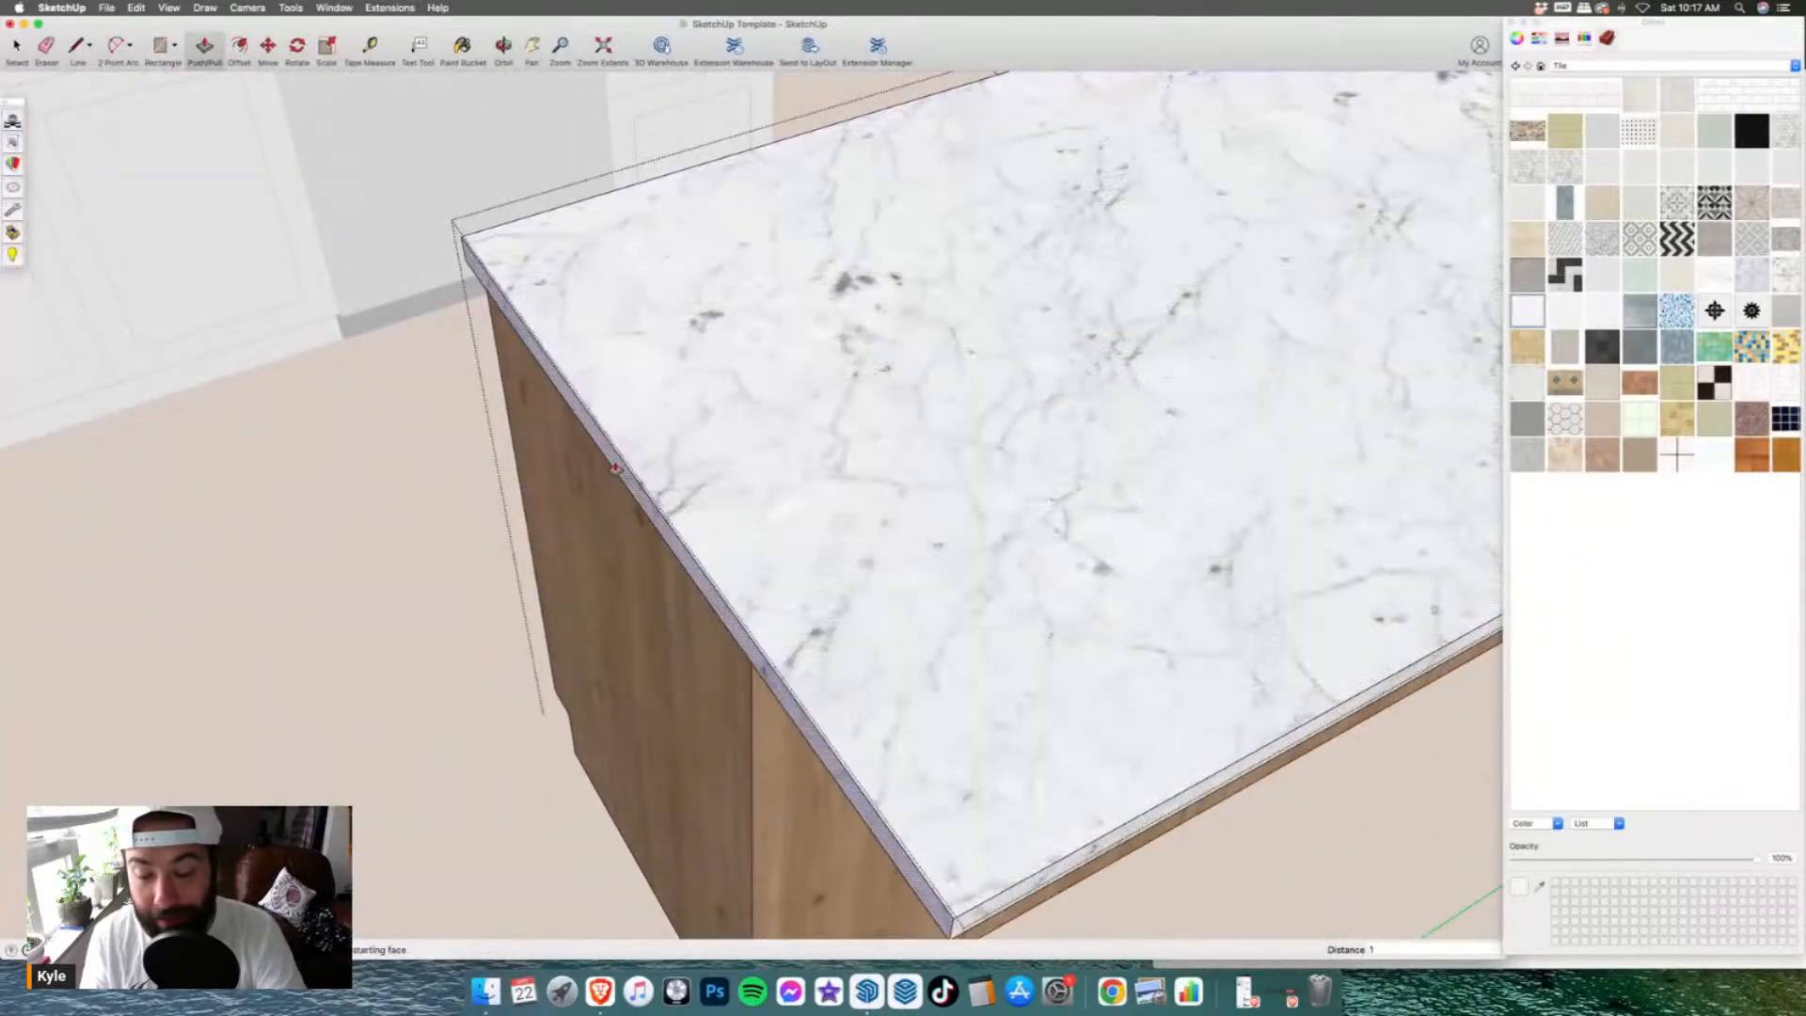
double_click(615, 468)
middle_click_drag(855, 653, 630, 735)
scroll(629, 735, "down", 5)
key("space")
- Open the walls group and draw a rectangle about 11' 10" by 1' 6" on the range wall between upper cabinets and countertop
scroll(670, 571, "down", 6)
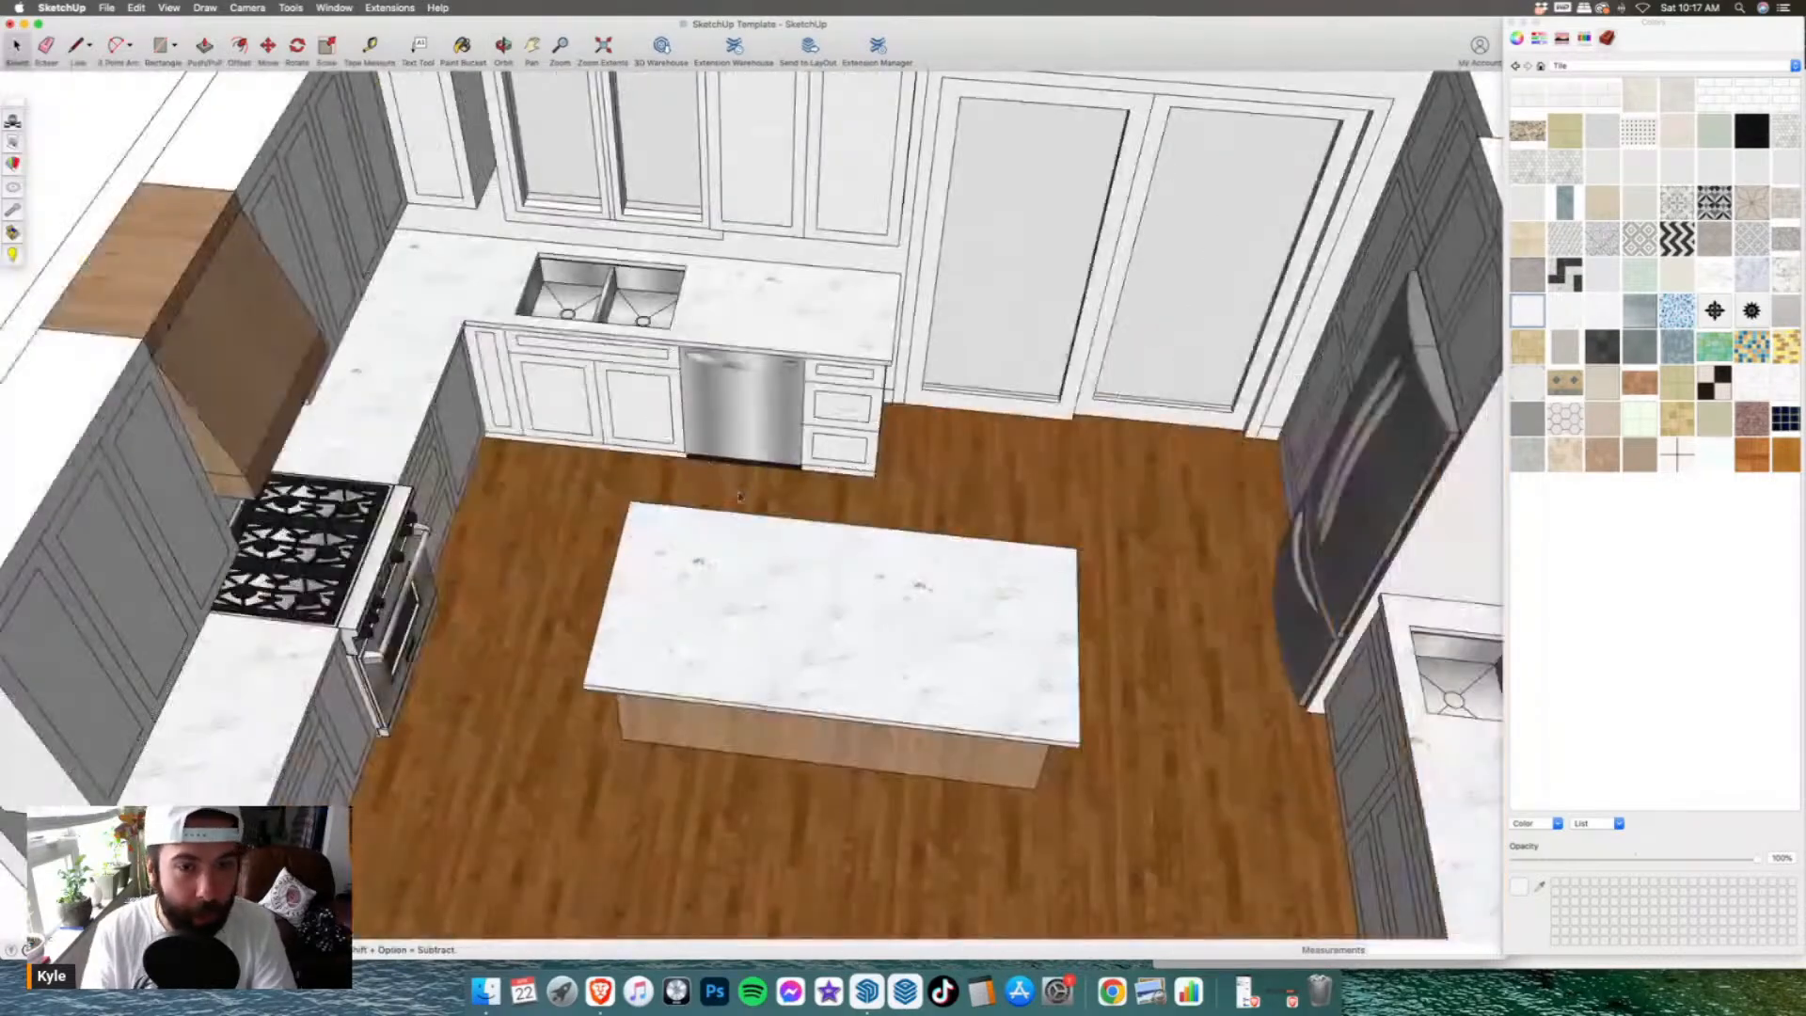
middle_click_drag(847, 635, 529, 475)
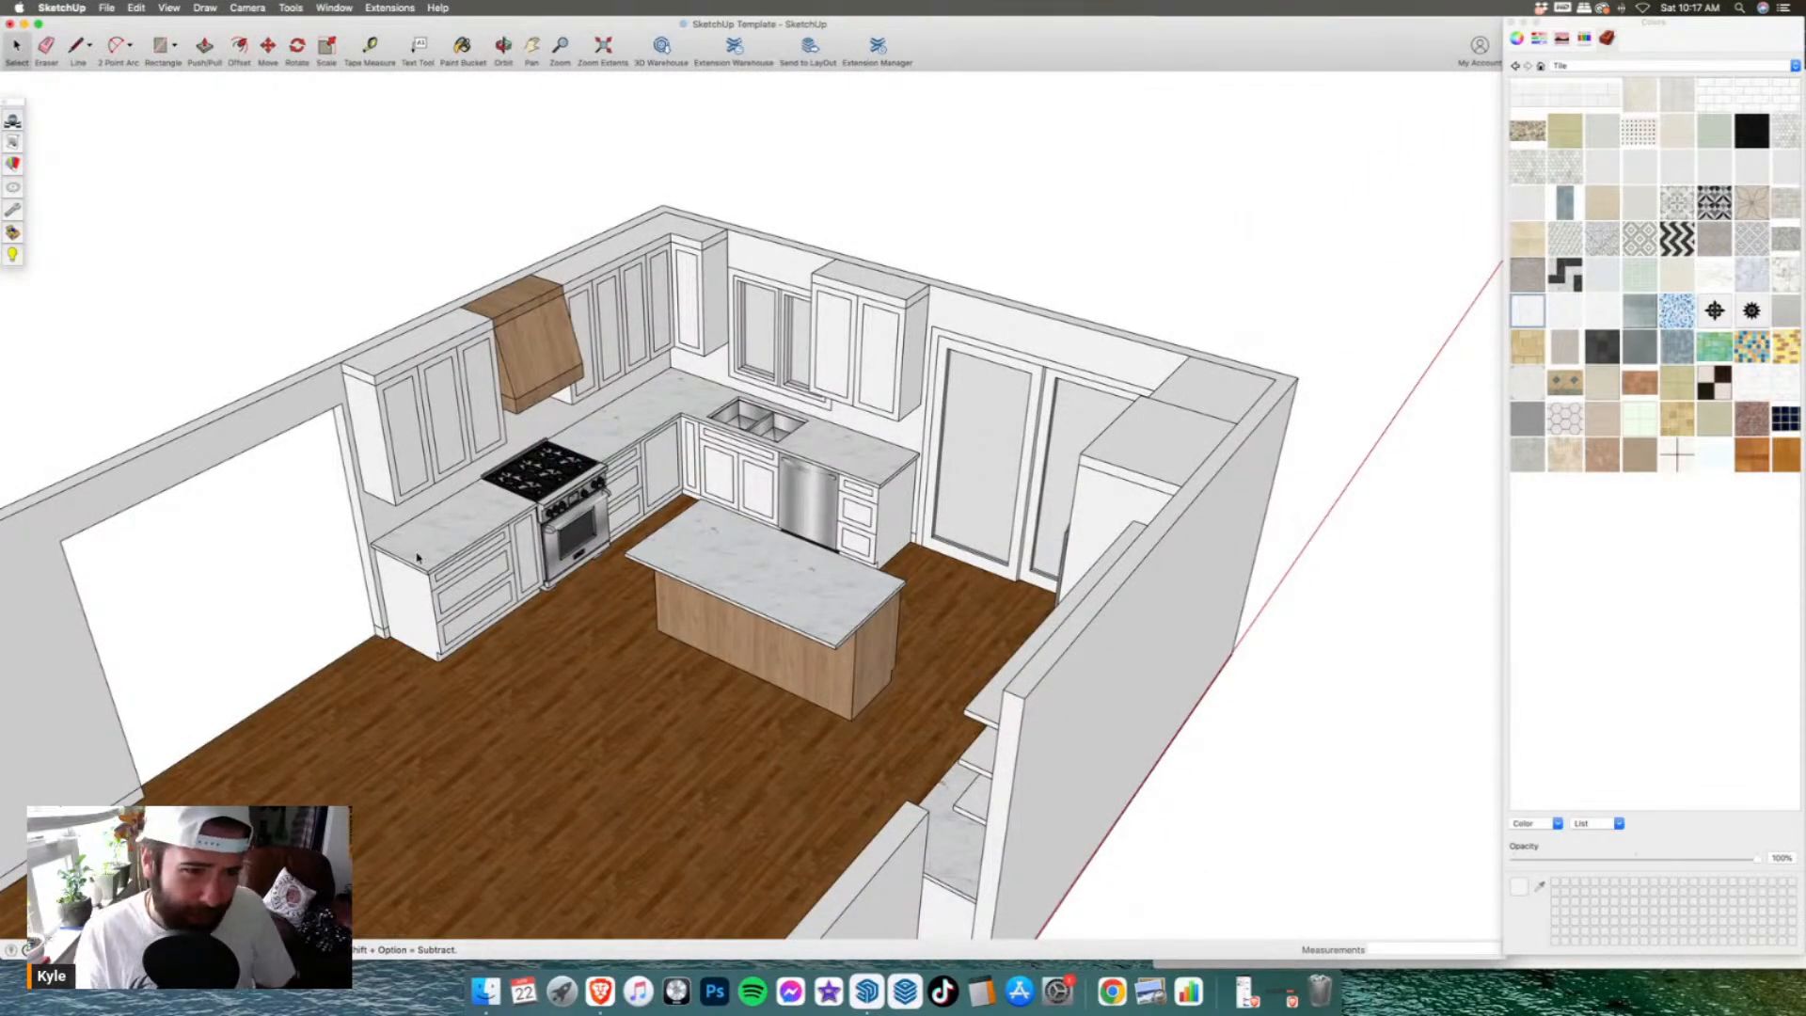
double_click(321, 406)
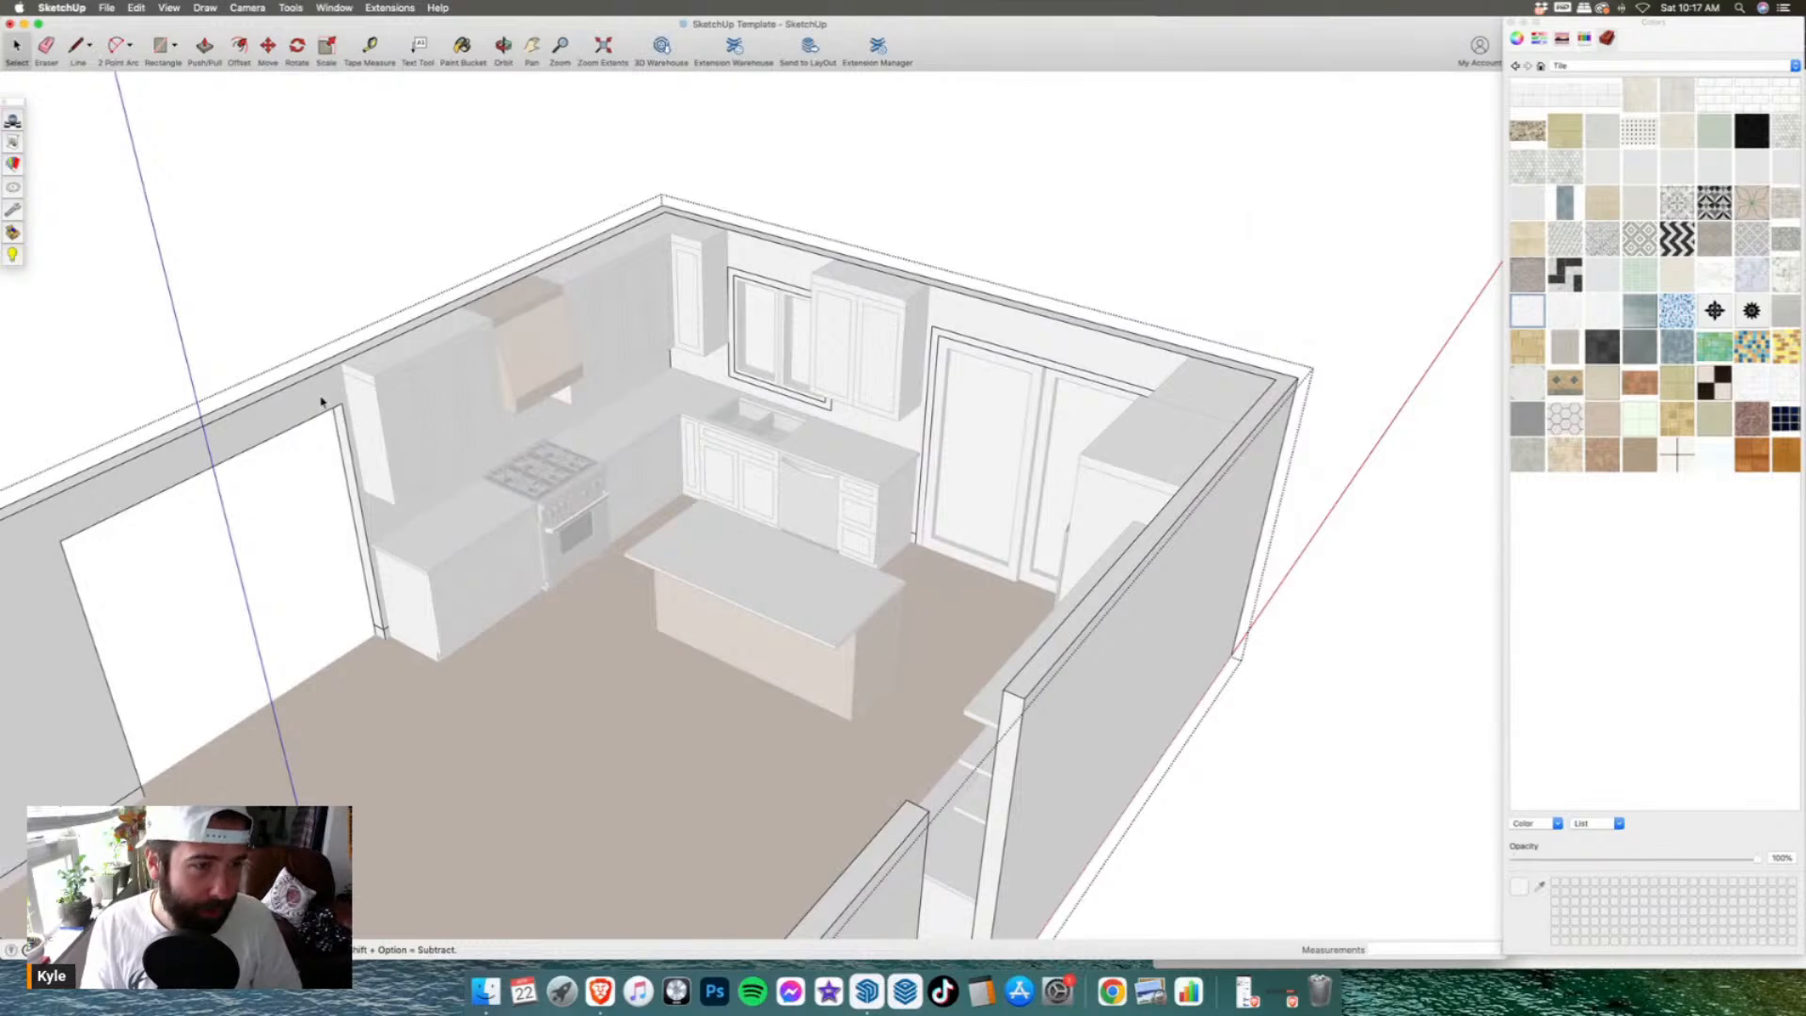
left_click(321, 401)
scroll(338, 401, "up", 5)
scroll(301, 414, "down", 3)
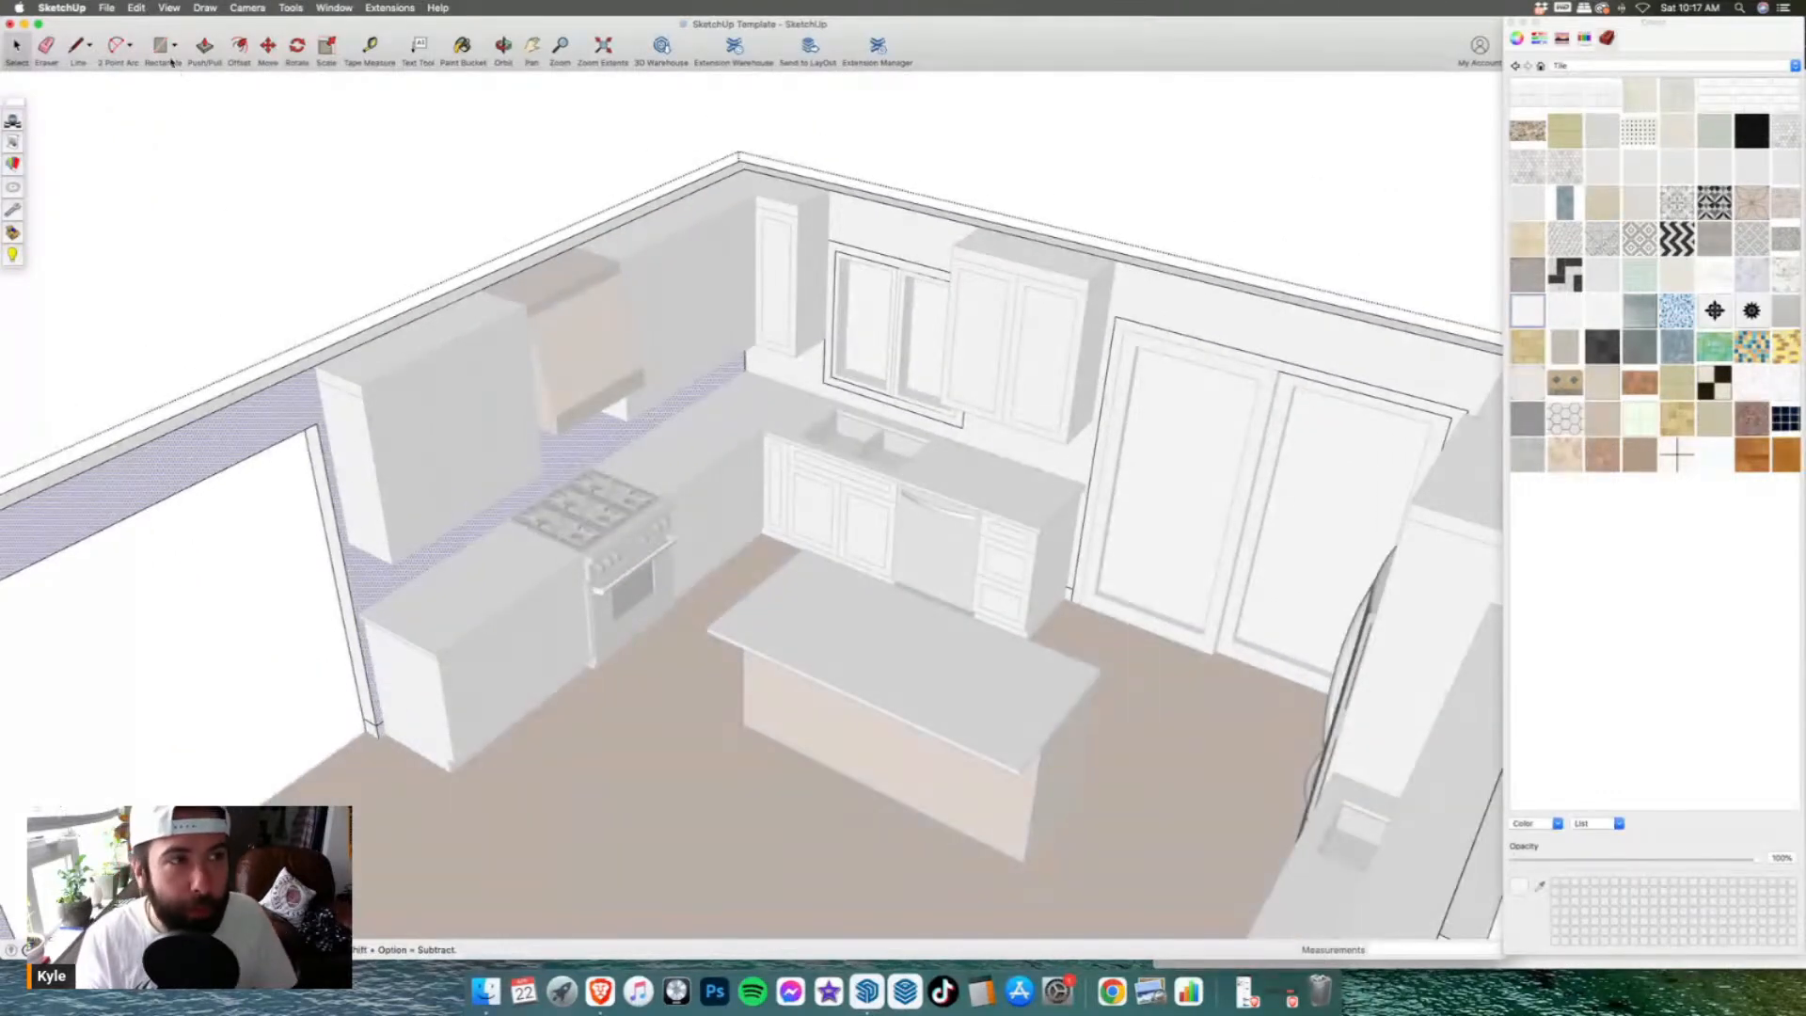
scroll(437, 581, "up", 6)
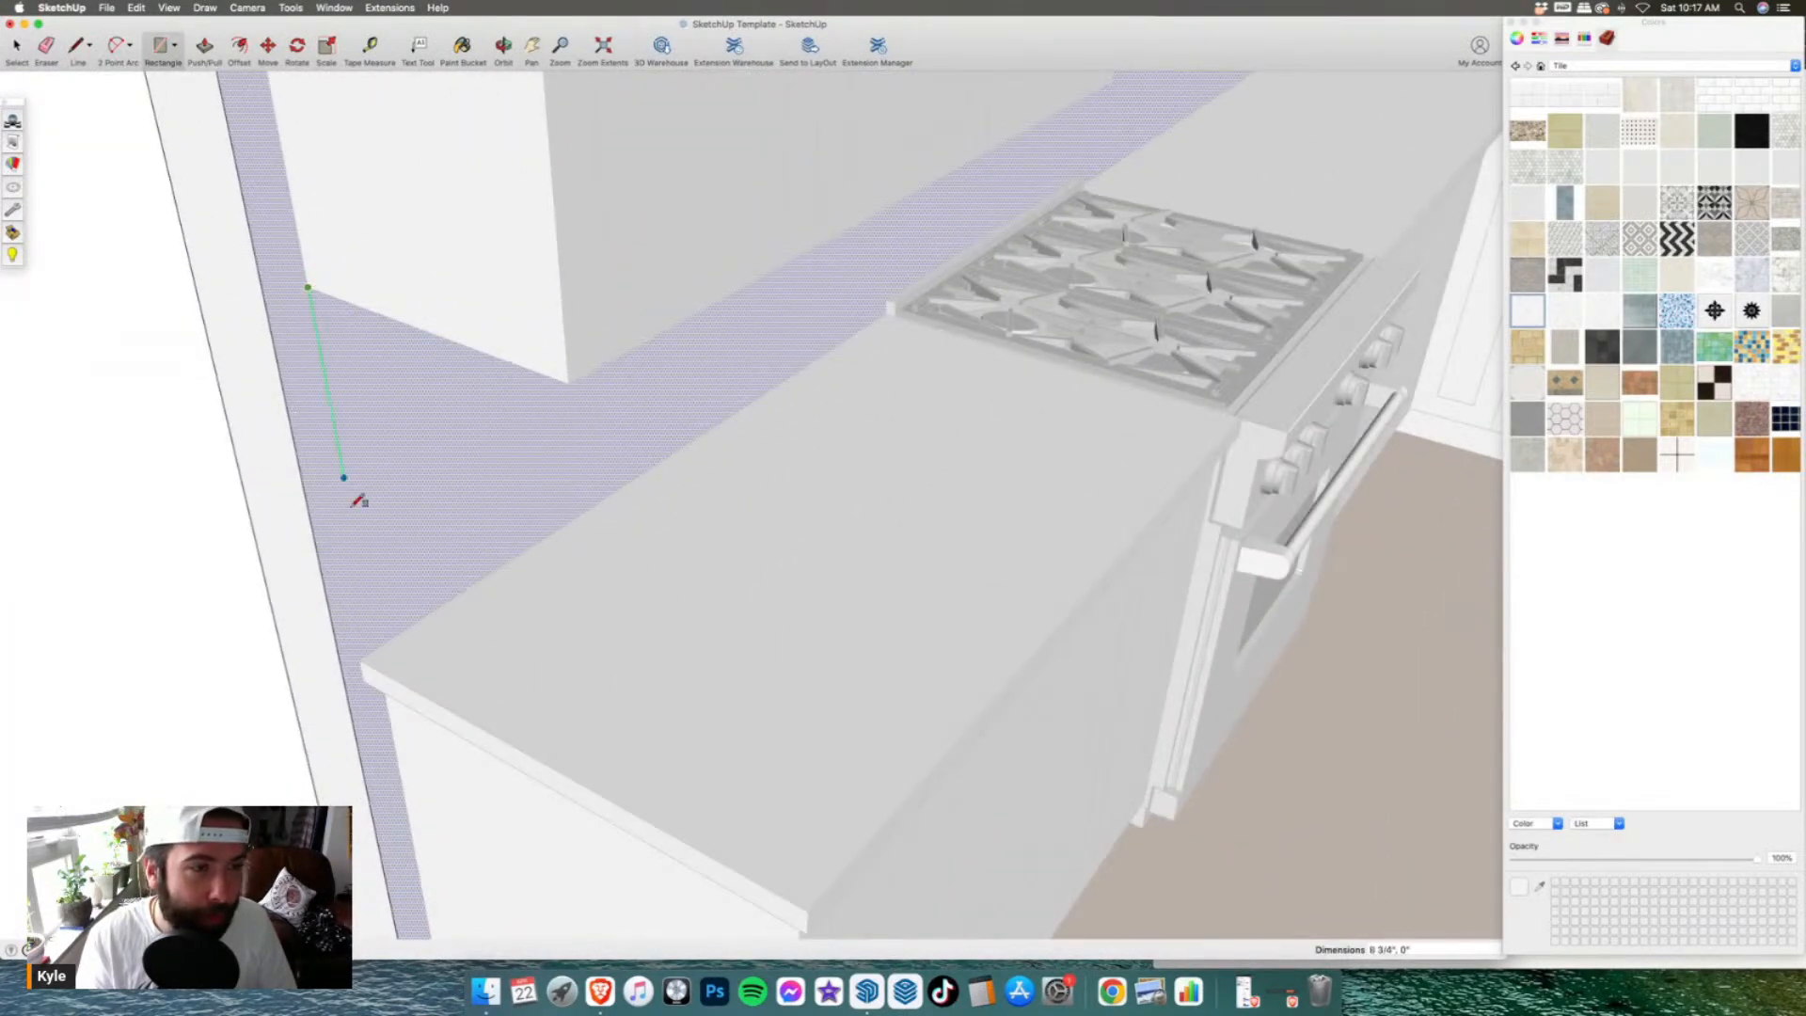
scroll(356, 438, "down", 5)
scroll(819, 295, "up", 6)
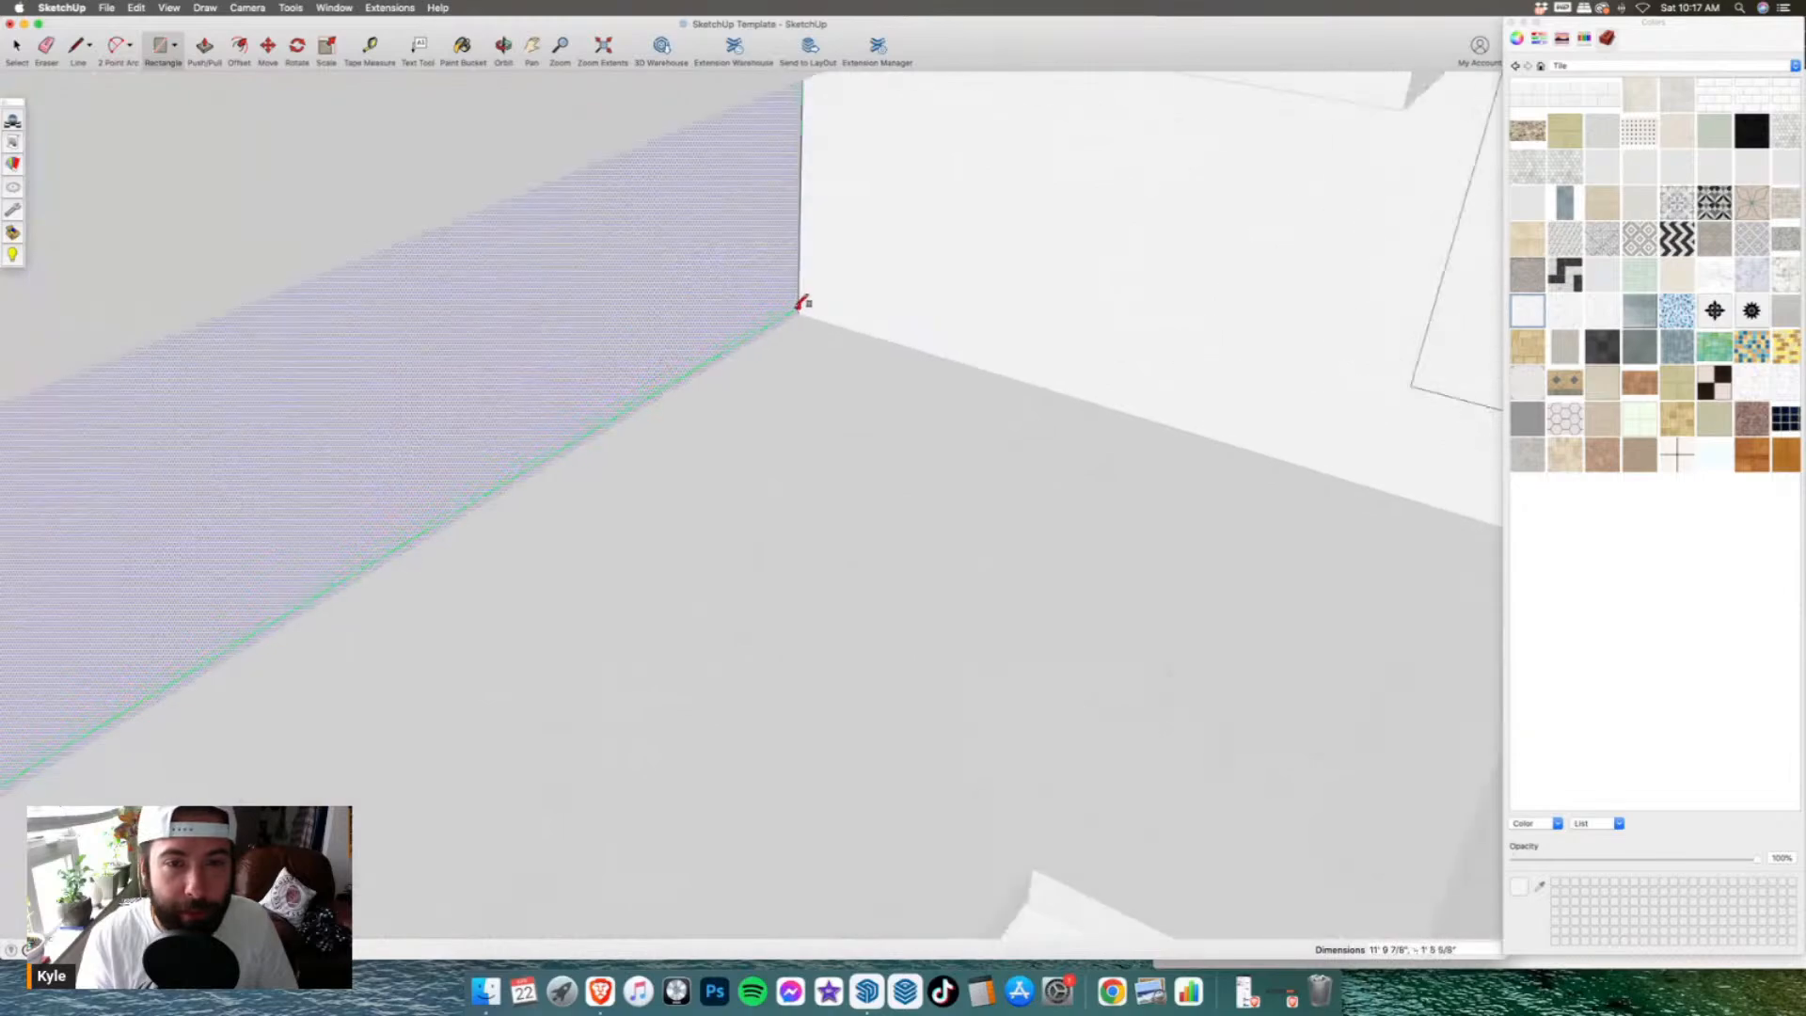
left_click(799, 314)
- Draw a second rectangle of about 2' 6" by 1' on the wall beneath the range hood, between the upper cabinets
scroll(918, 456, "down", 6)
middle_click_drag(616, 568, 392, 287)
scroll(518, 532, "up", 4)
middle_click_drag(533, 527, 390, 440)
scroll(389, 440, "up", 4)
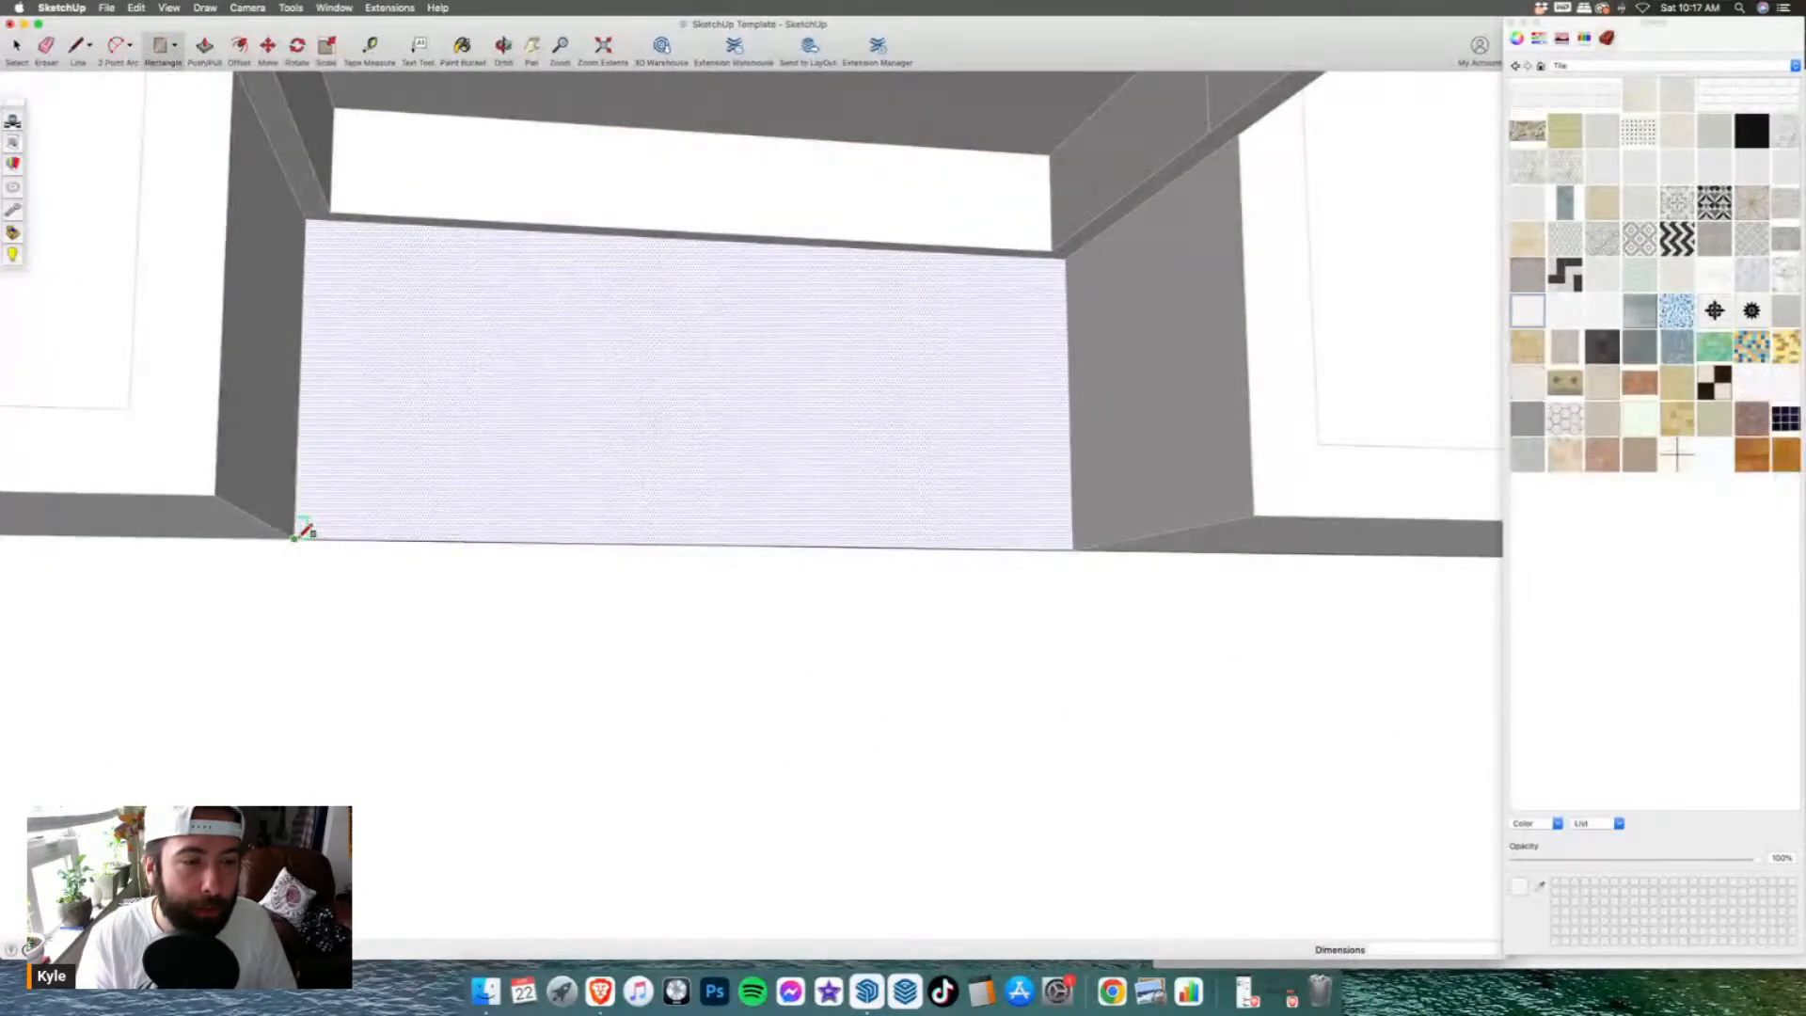
left_click(294, 538)
scroll(879, 275, "up", 3)
left_click(1202, 236)
scroll(978, 349, "down", 3)
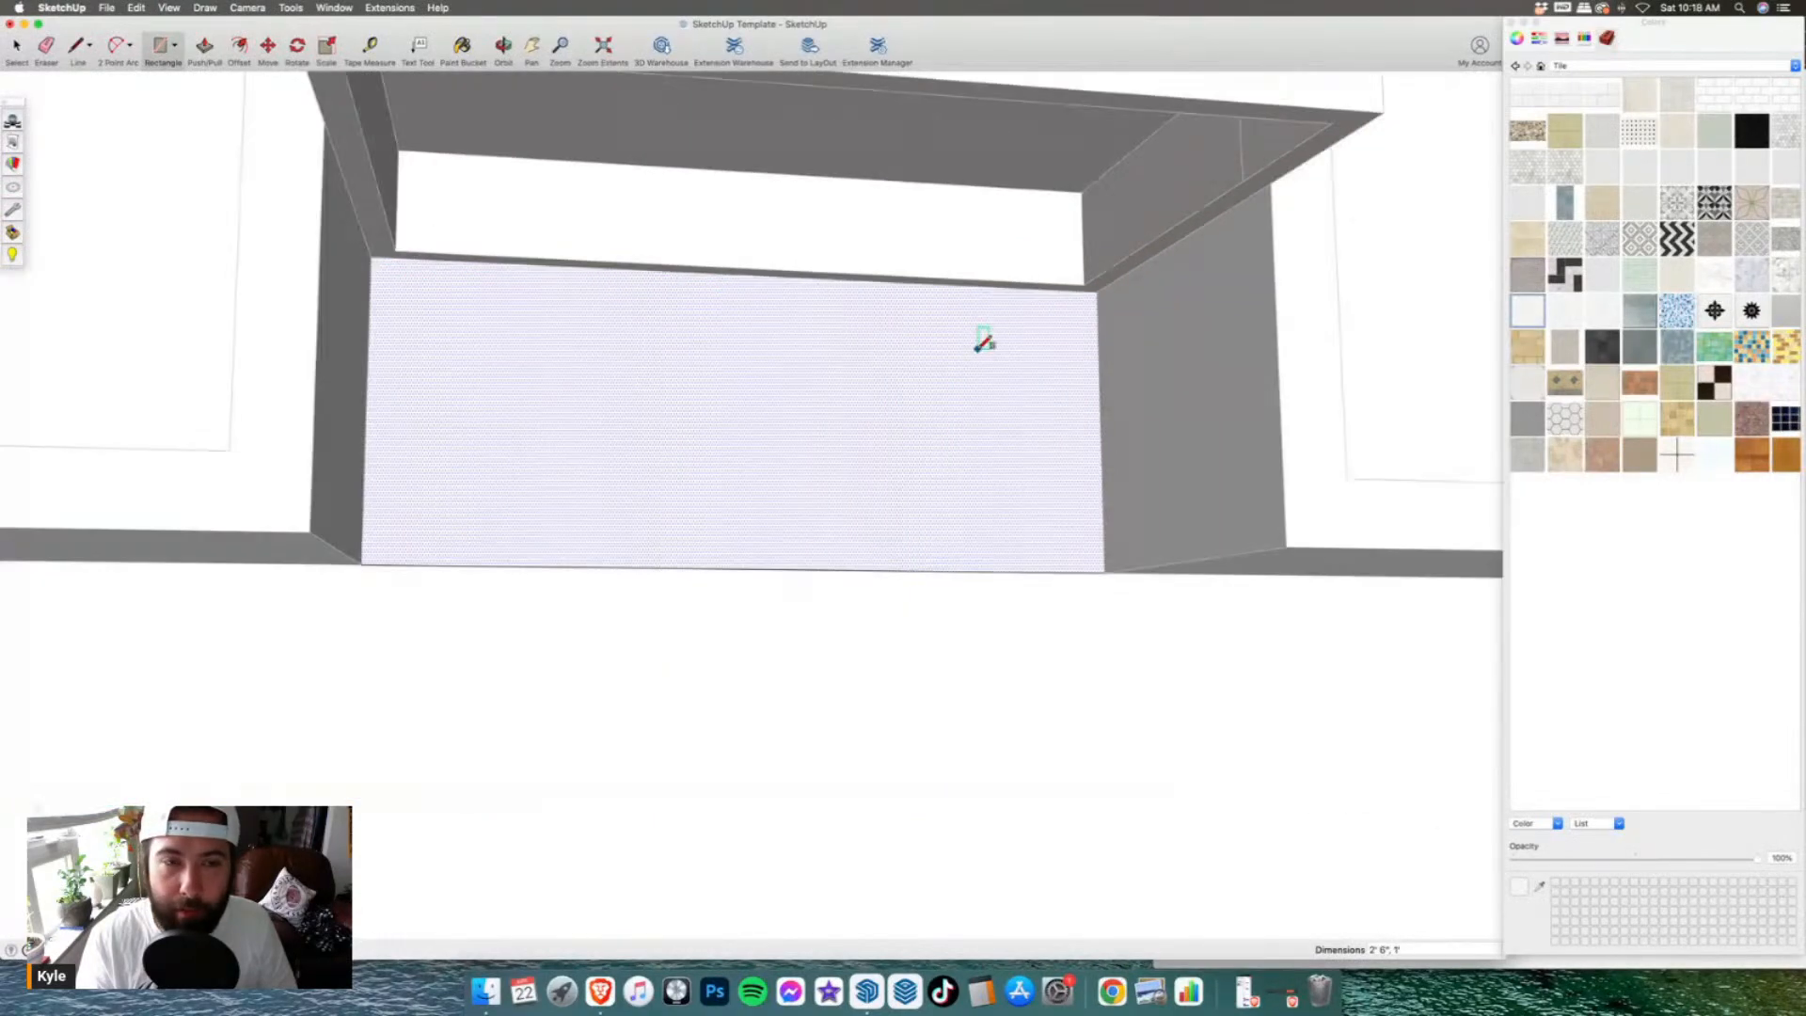
scroll(983, 344, "down", 3)
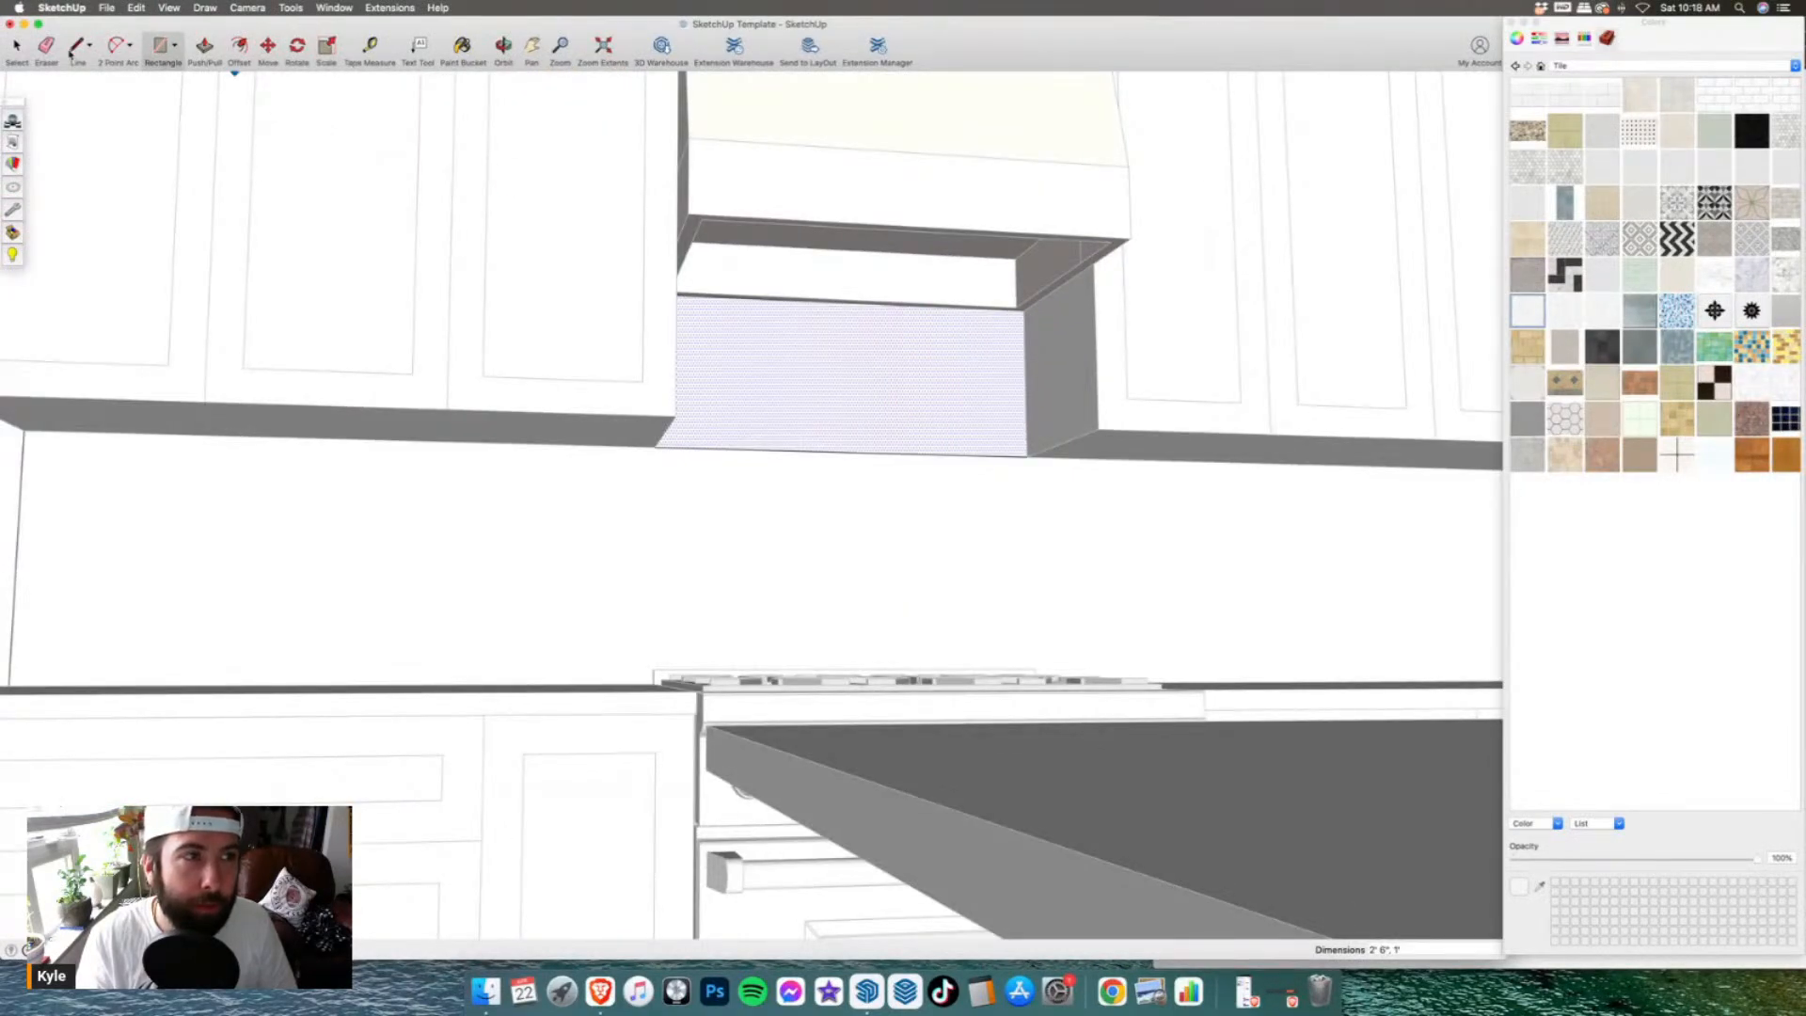
- Erase the line between the two range wall rectangles and paint the merged backsplash with white subway tile
left_click(836, 452)
scroll(838, 420, "up", 1)
scroll(955, 508, "down", 4)
mouse_move(838, 420)
middle_mouse_down()
mouse_move(956, 509)
mouse_move(978, 497)
mouse_move(1124, 535)
middle_mouse_up()
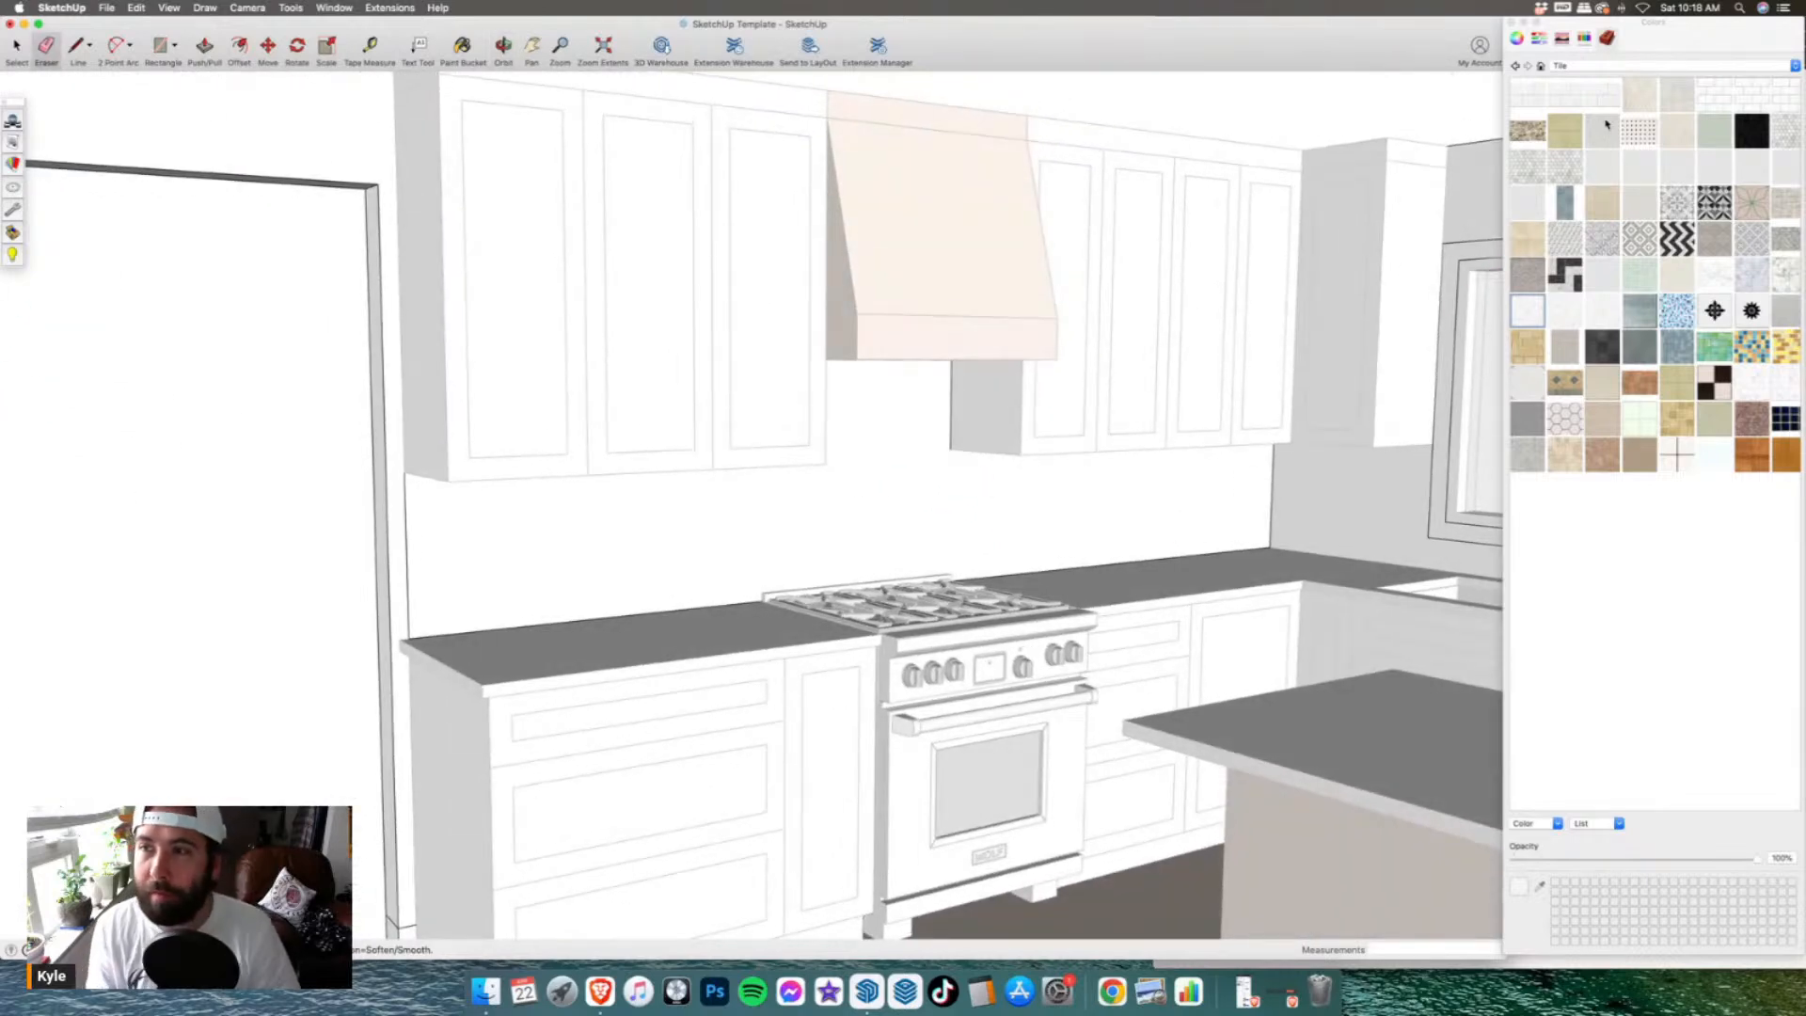
left_click(1716, 99)
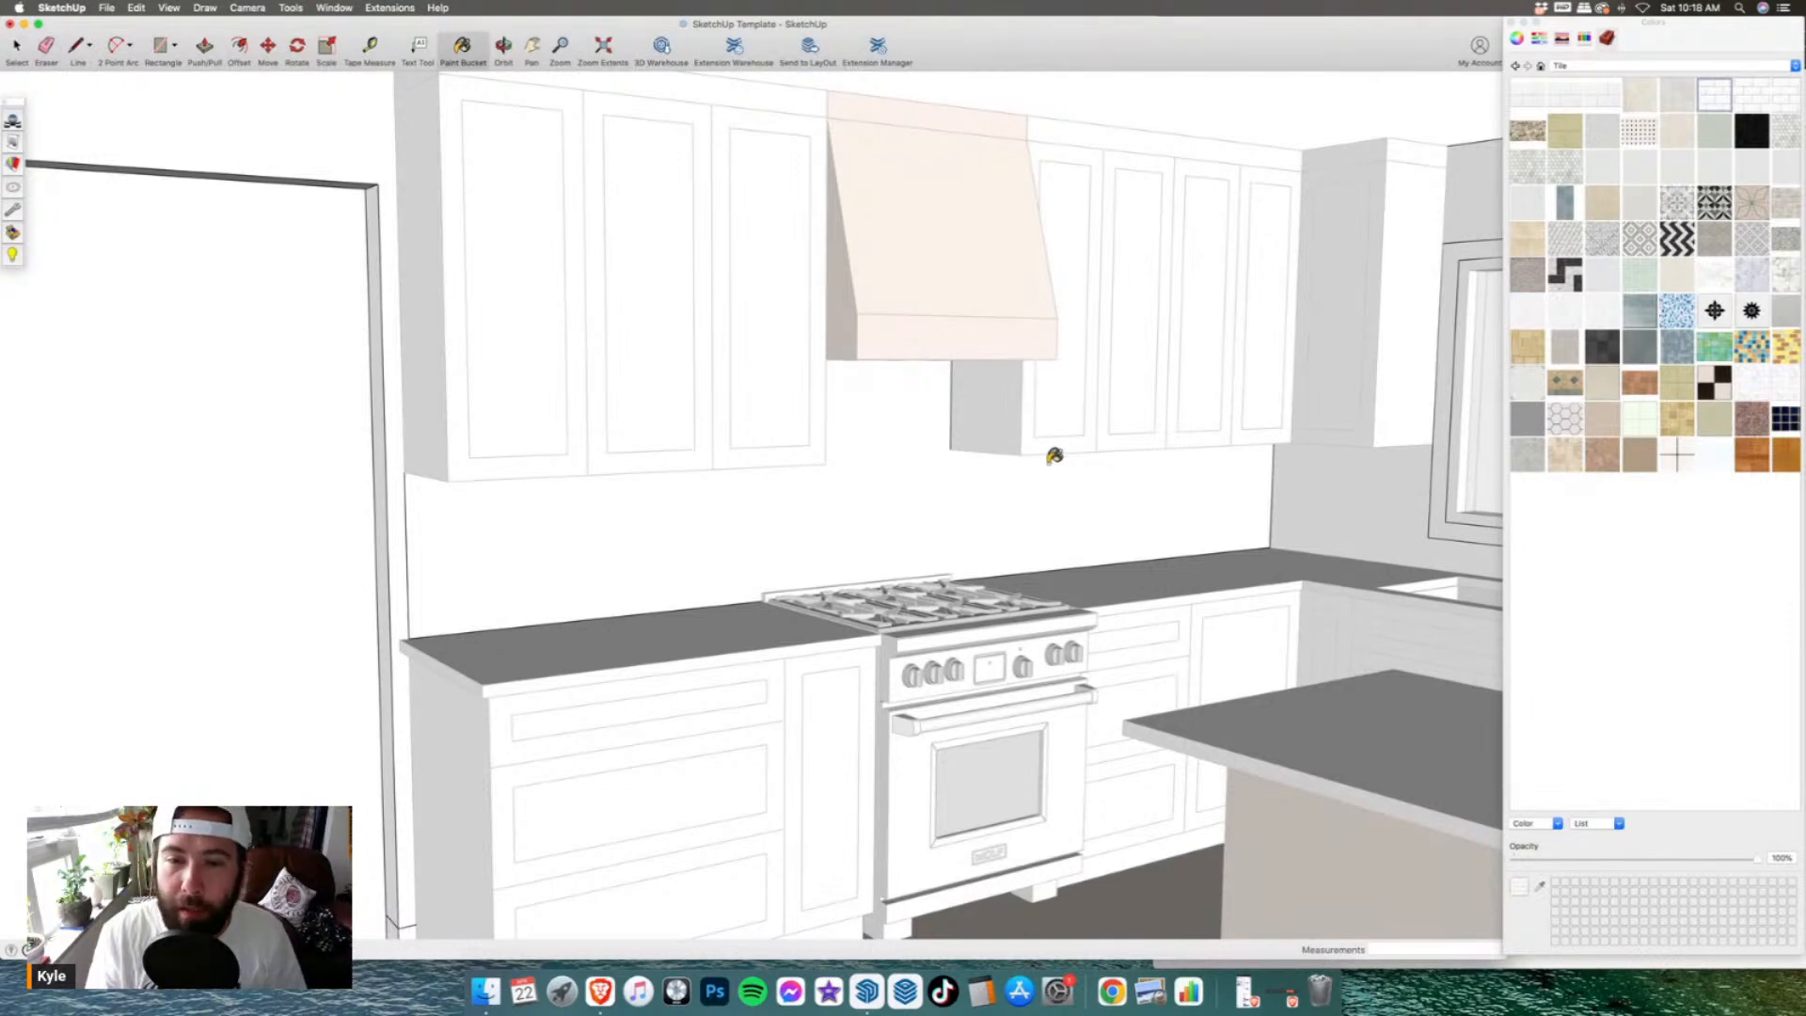
left_click(925, 486)
middle_click_drag(878, 492, 654, 498)
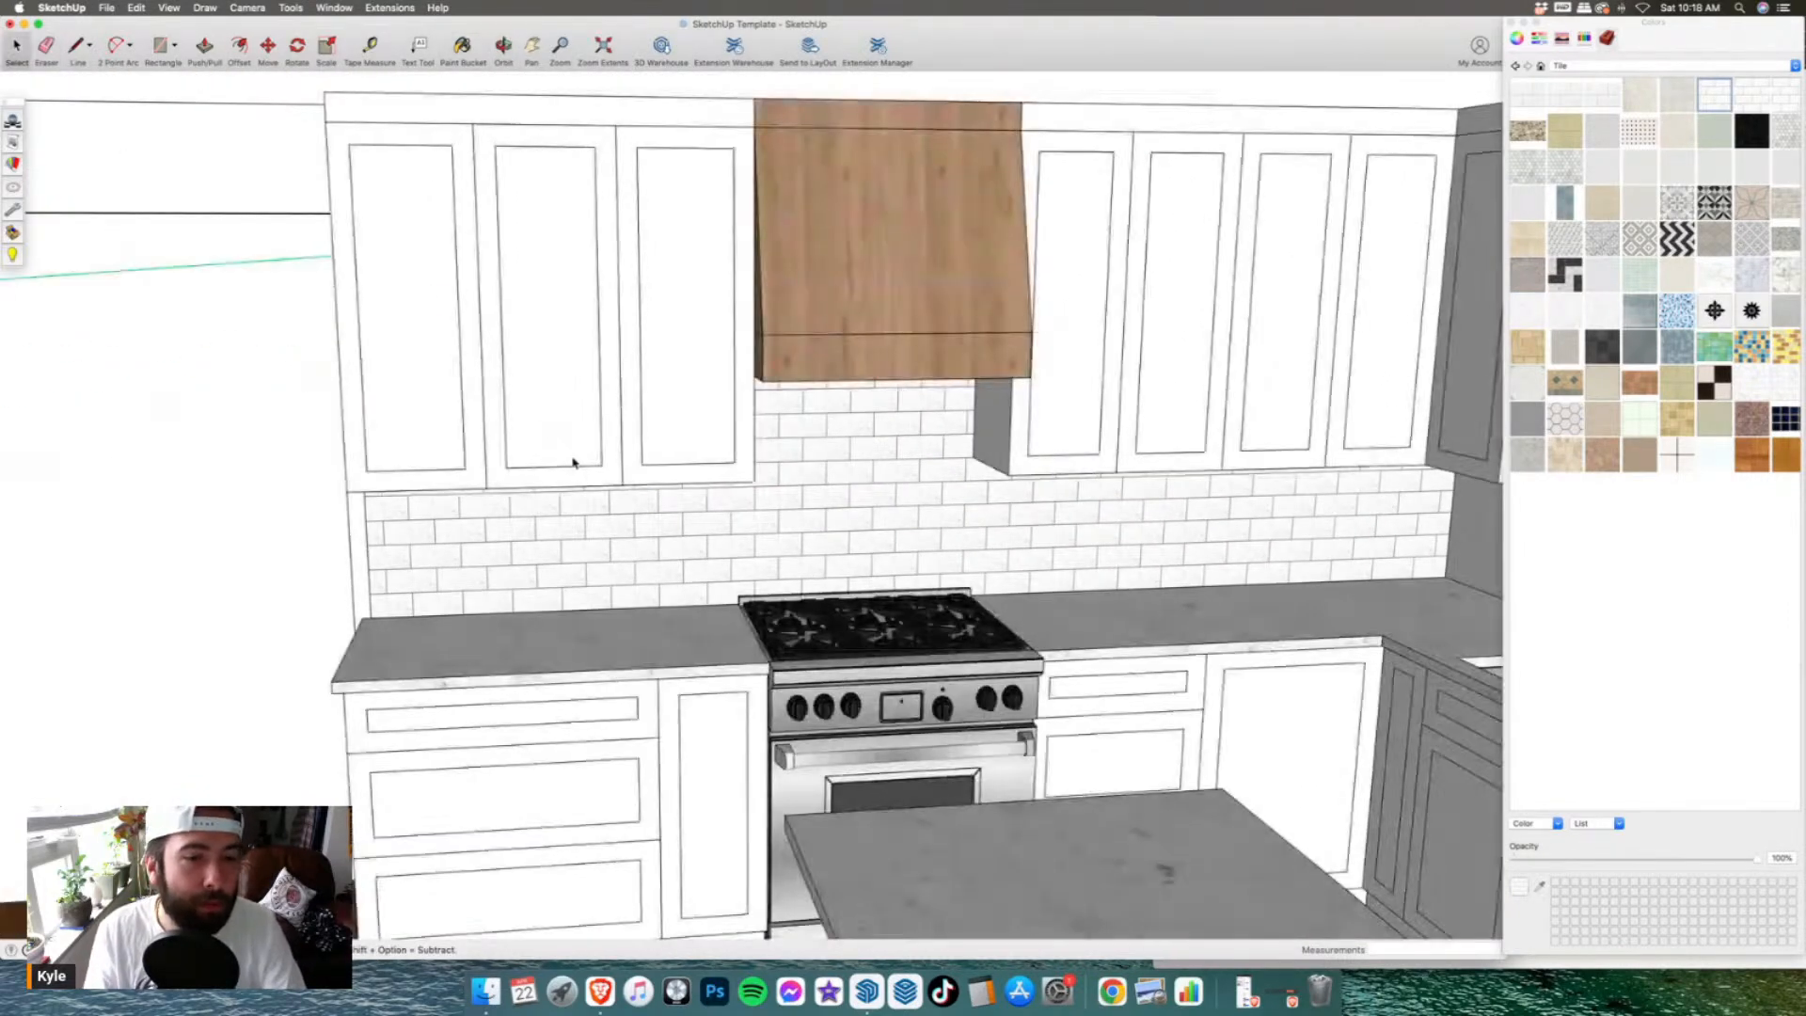
middle_click_drag(572, 464, 795, 526)
scroll(667, 363, "up", 3)
scroll(631, 482, "down", 5)
middle_click_drag(630, 482, 1000, 492)
scroll(1009, 427, "up", 4)
double_click(986, 455)
left_click(1007, 455)
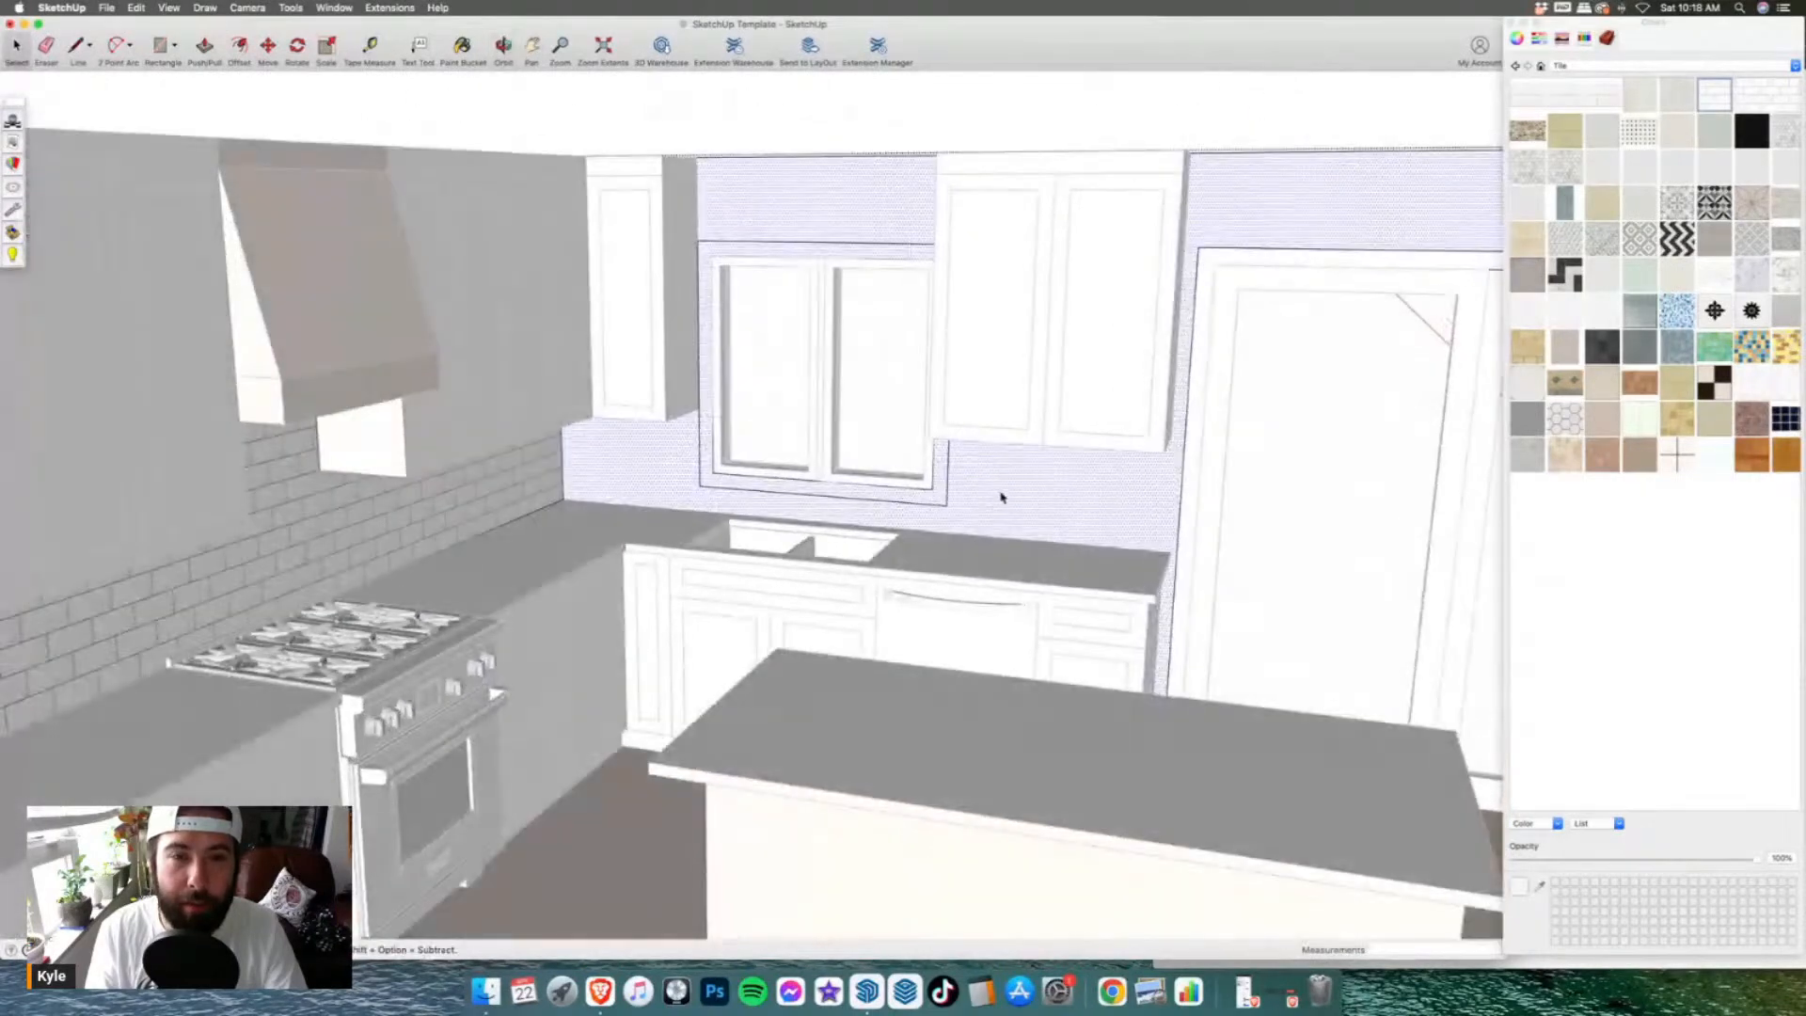
scroll(856, 458, "up", 3)
middle_click_drag(755, 174, 1152, 561)
scroll(920, 484, "down", 3)
key("Escape")
double_click(756, 311)
left_click(756, 310)
middle_click_drag(778, 323, 600, 335)
key("Escape")
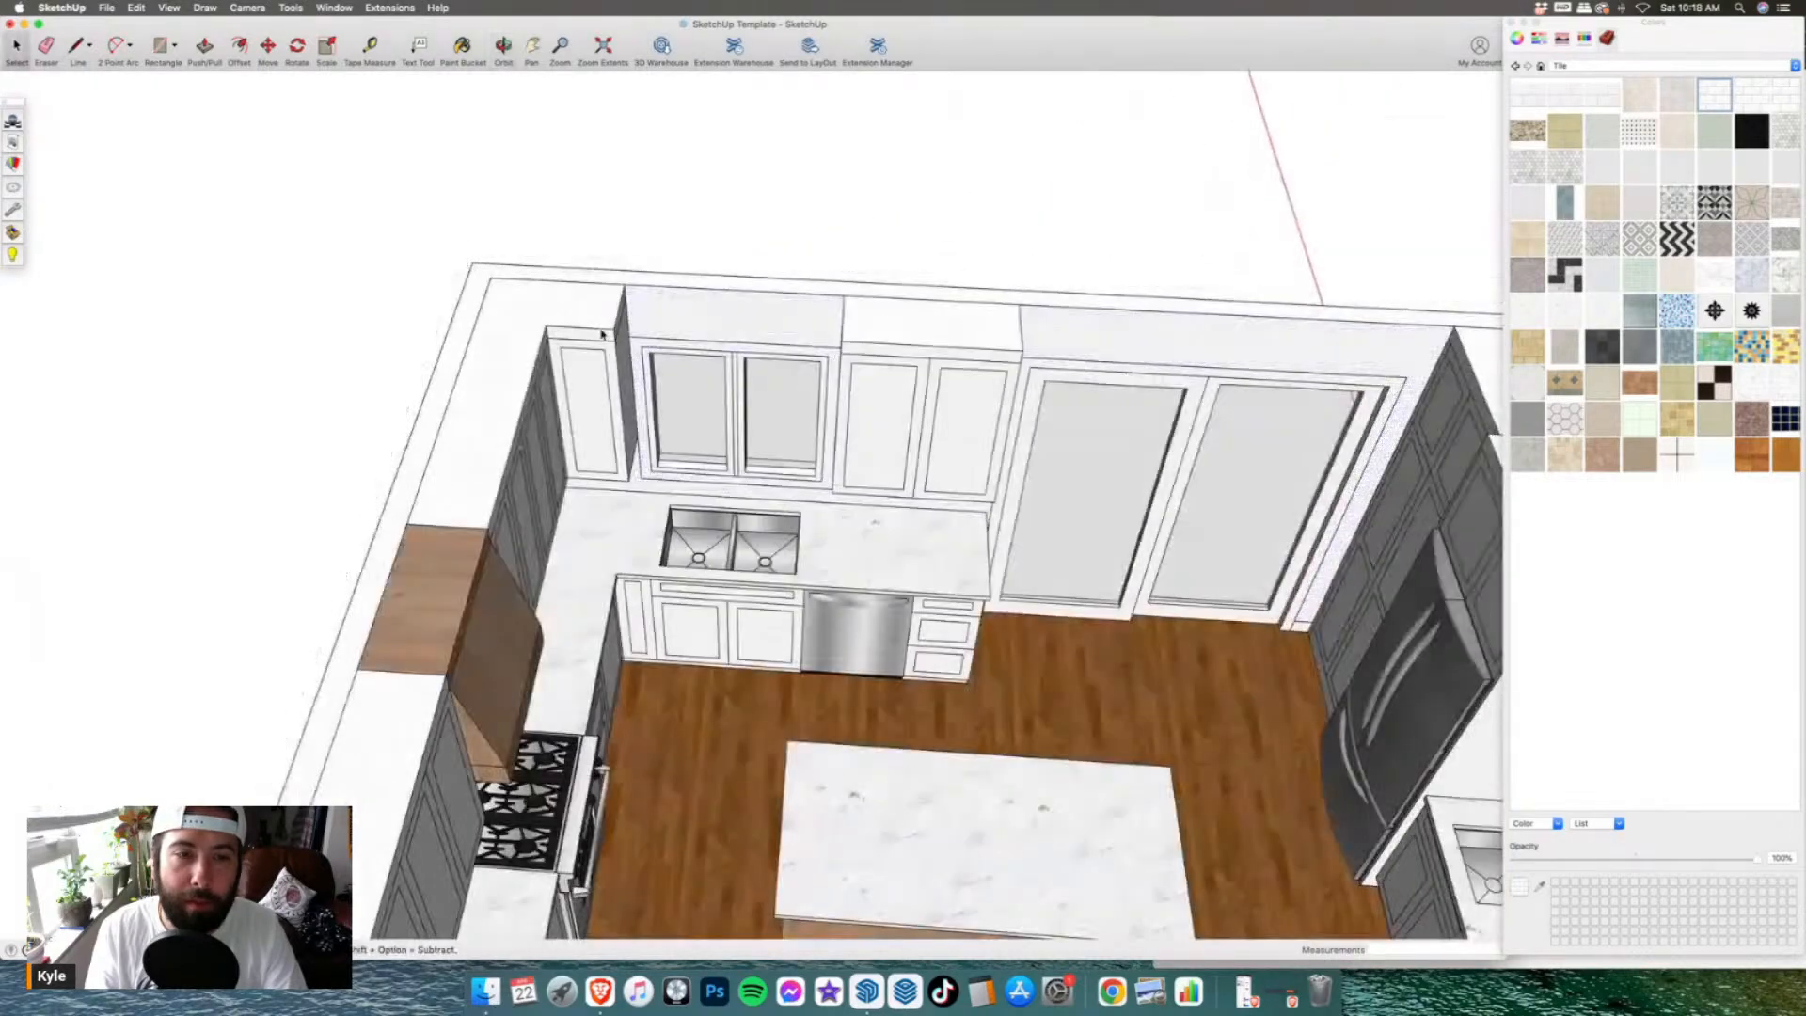
- Hide the two upper cabinet groups on either side of the sink window
right_click(603, 333)
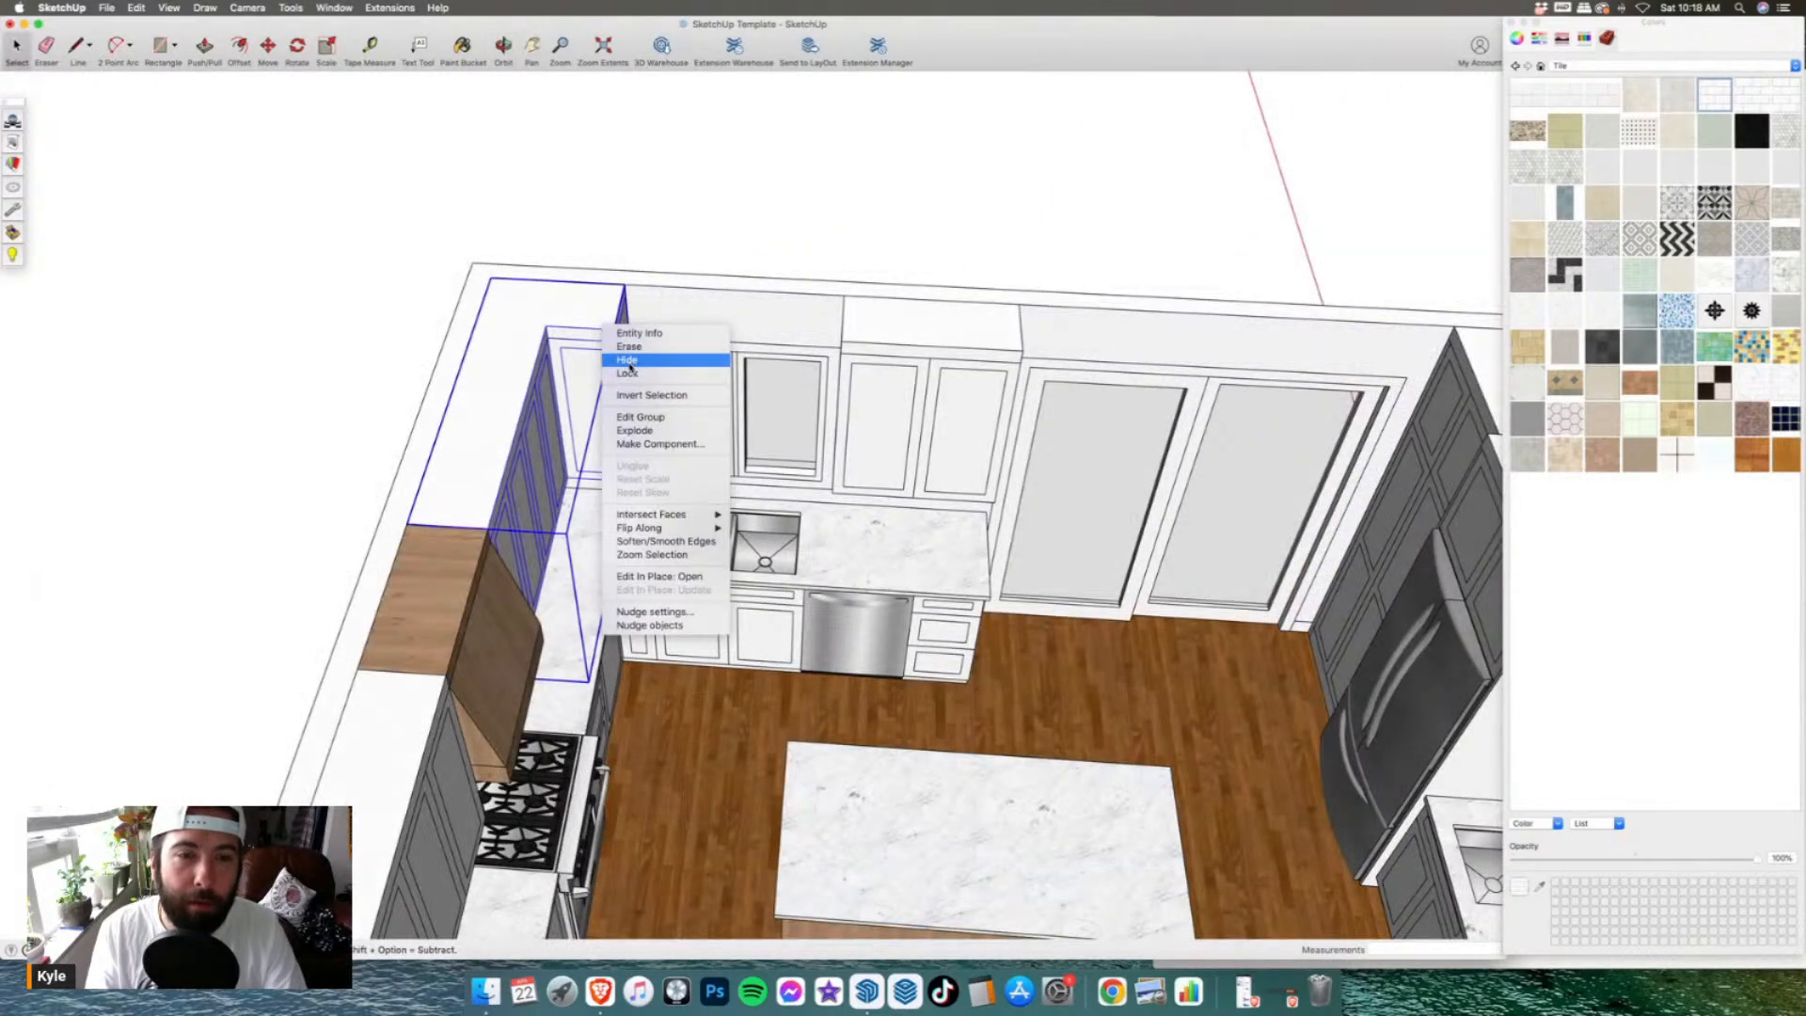
left_click(628, 360)
right_click(900, 354)
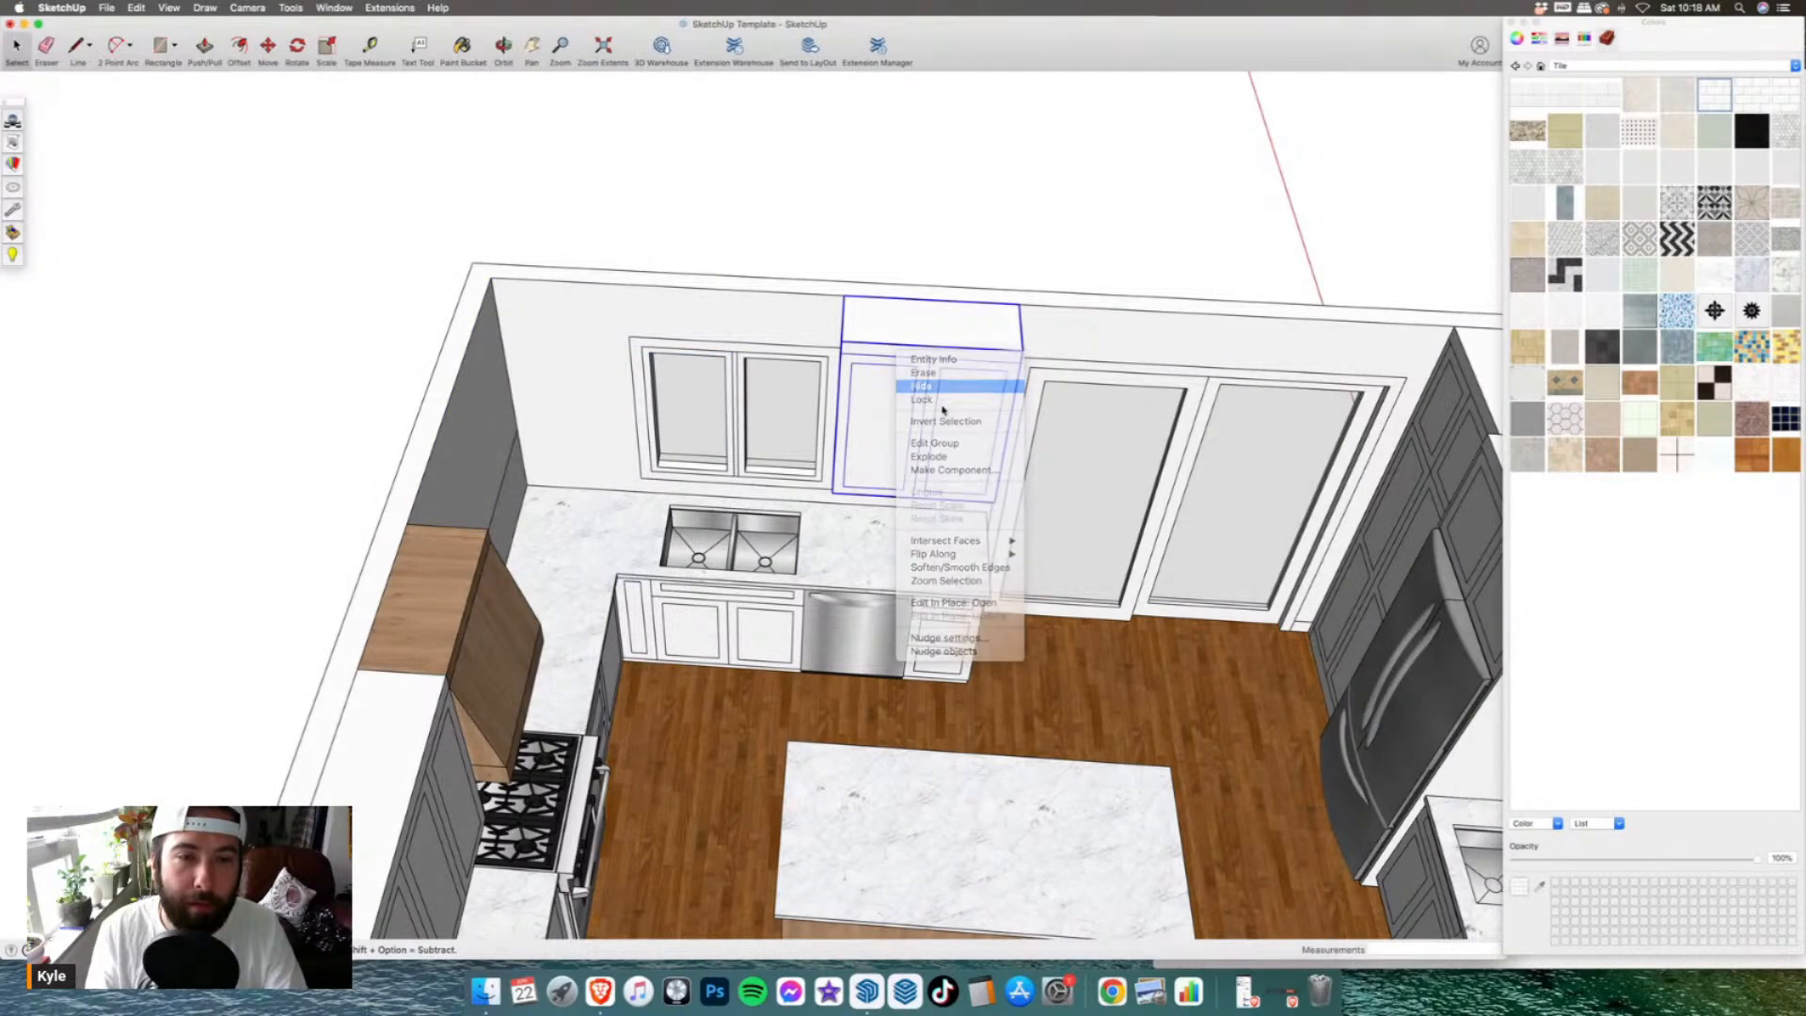
left_click(924, 386)
- Open the walls group and draw a line about 8' 10" long on the window wall along the countertop's back edge
double_click(596, 336)
left_click(596, 336)
scroll(738, 464, "up", 5)
scroll(739, 465, "up", 2)
key("l")
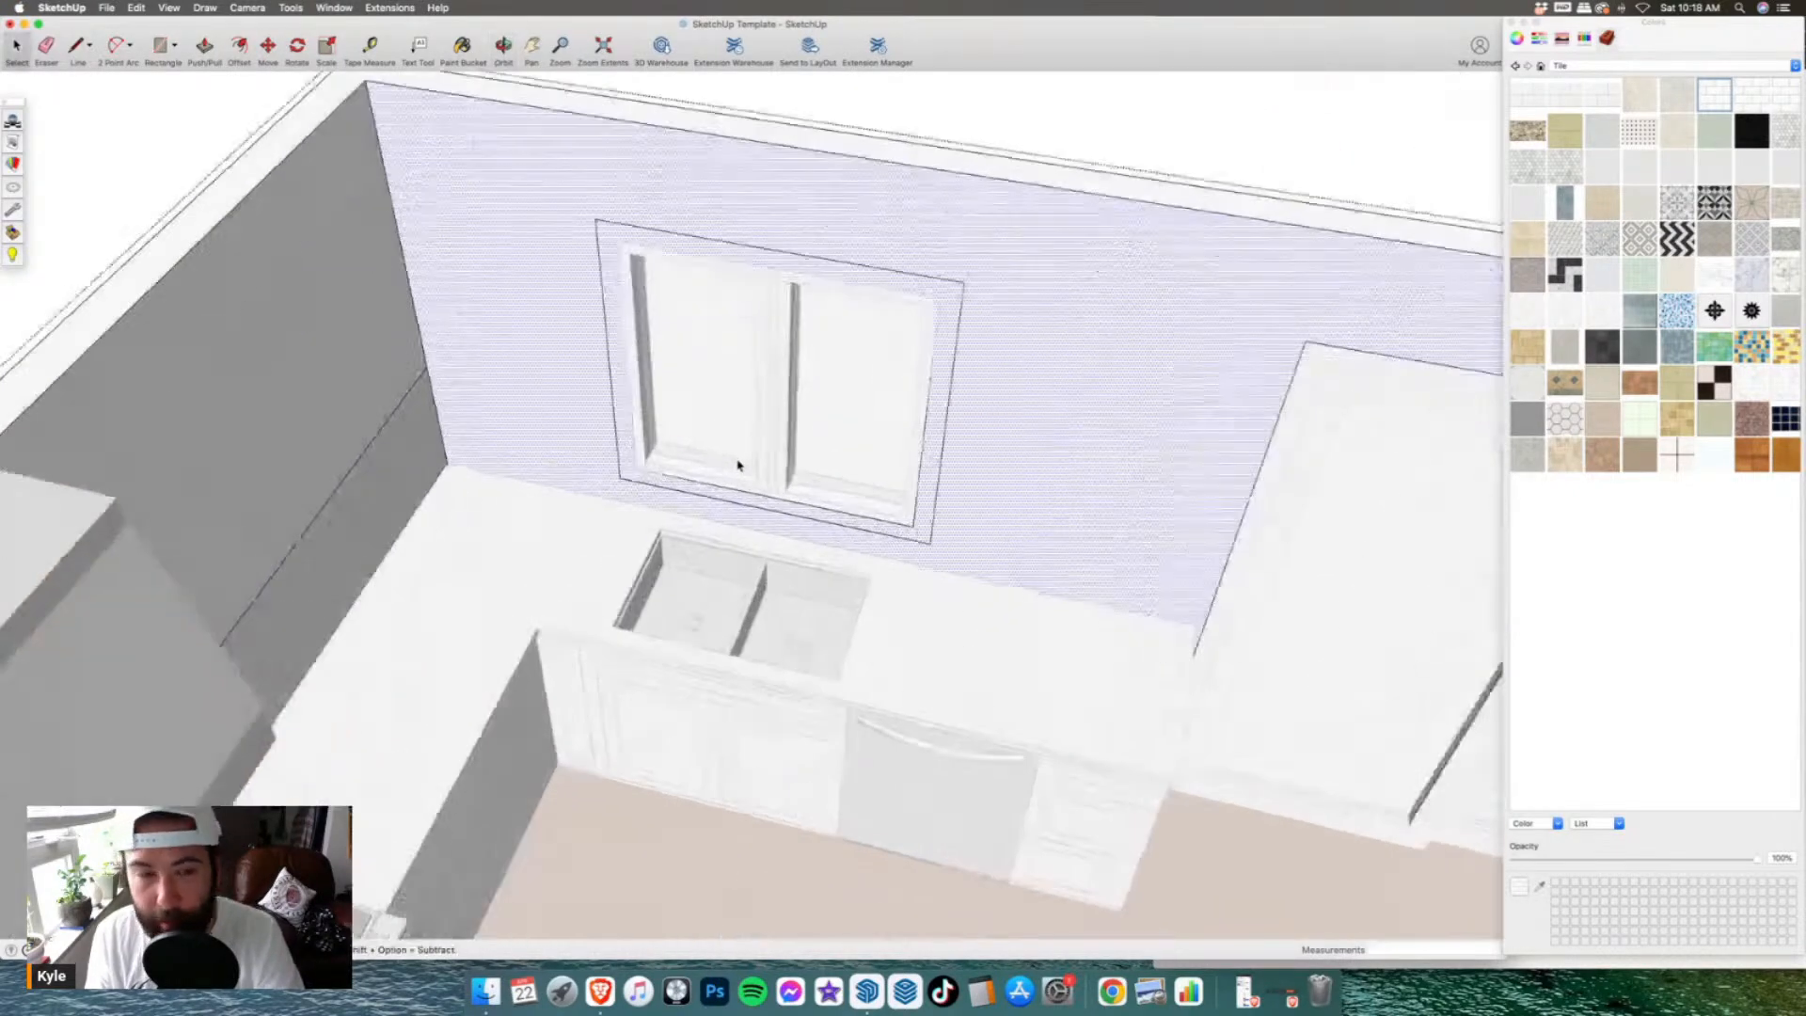
left_click(449, 461)
scroll(450, 461, "down", 5)
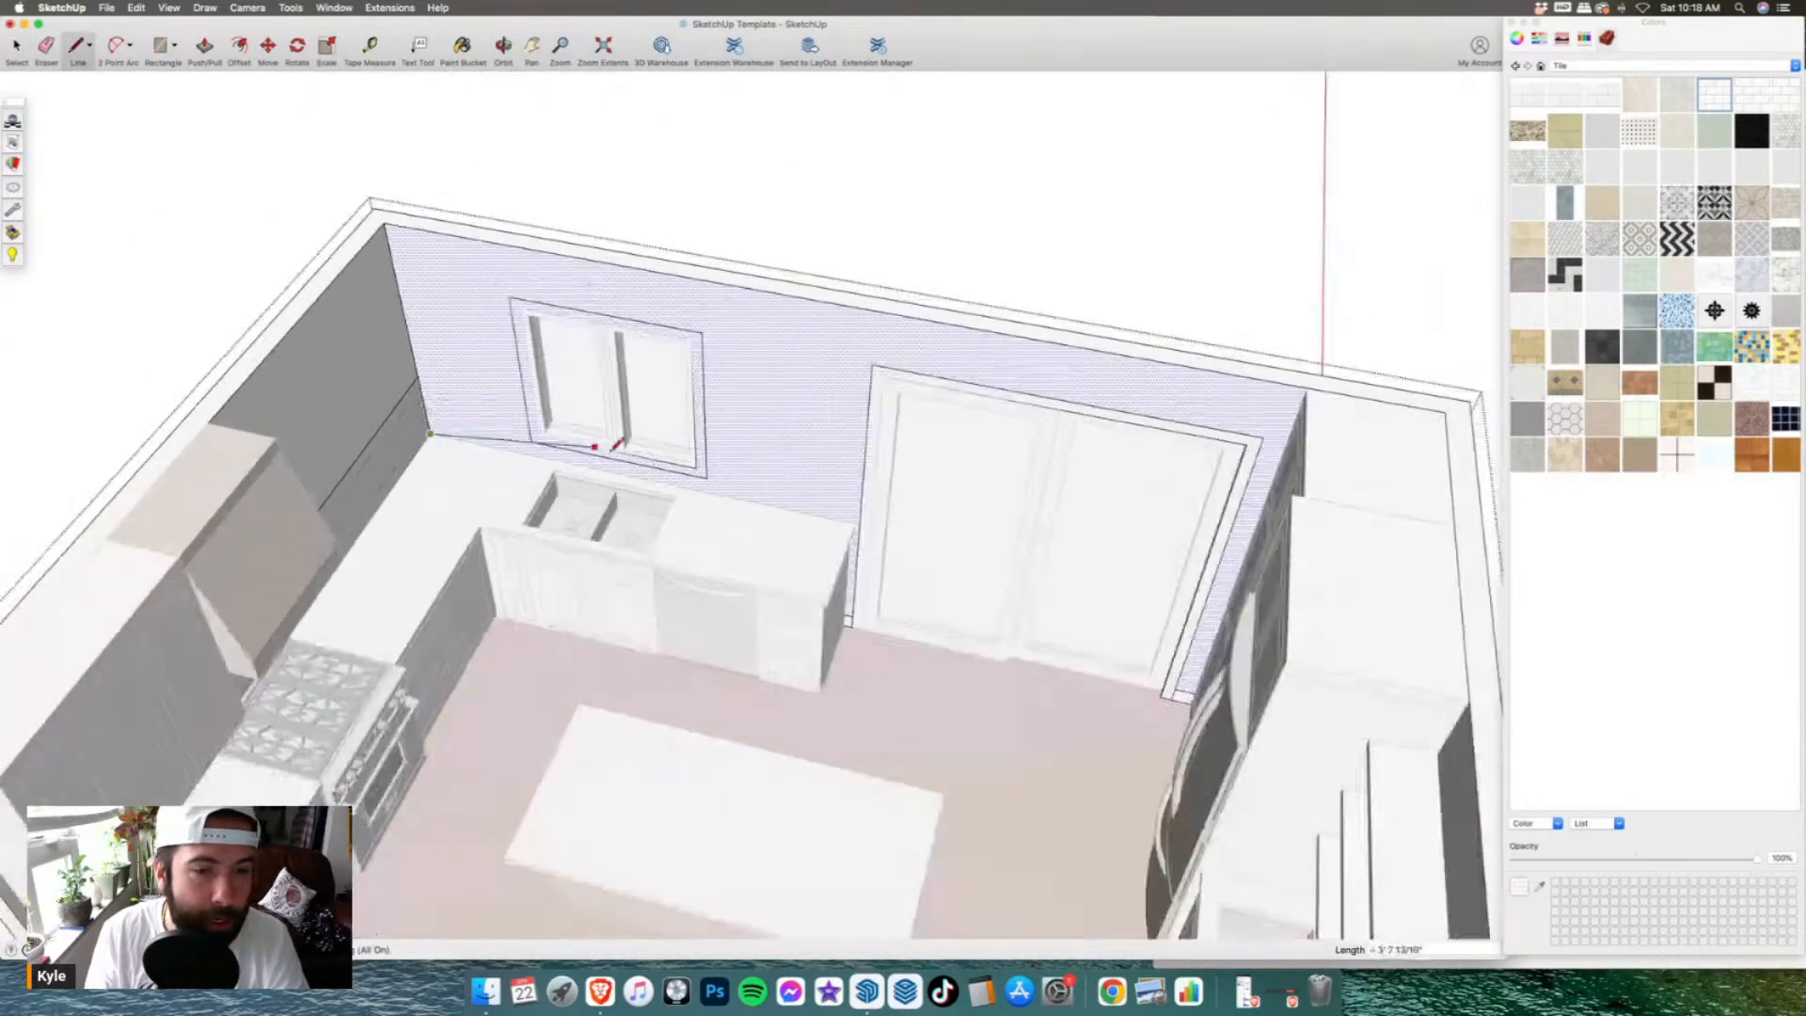
scroll(884, 527, "up", 8)
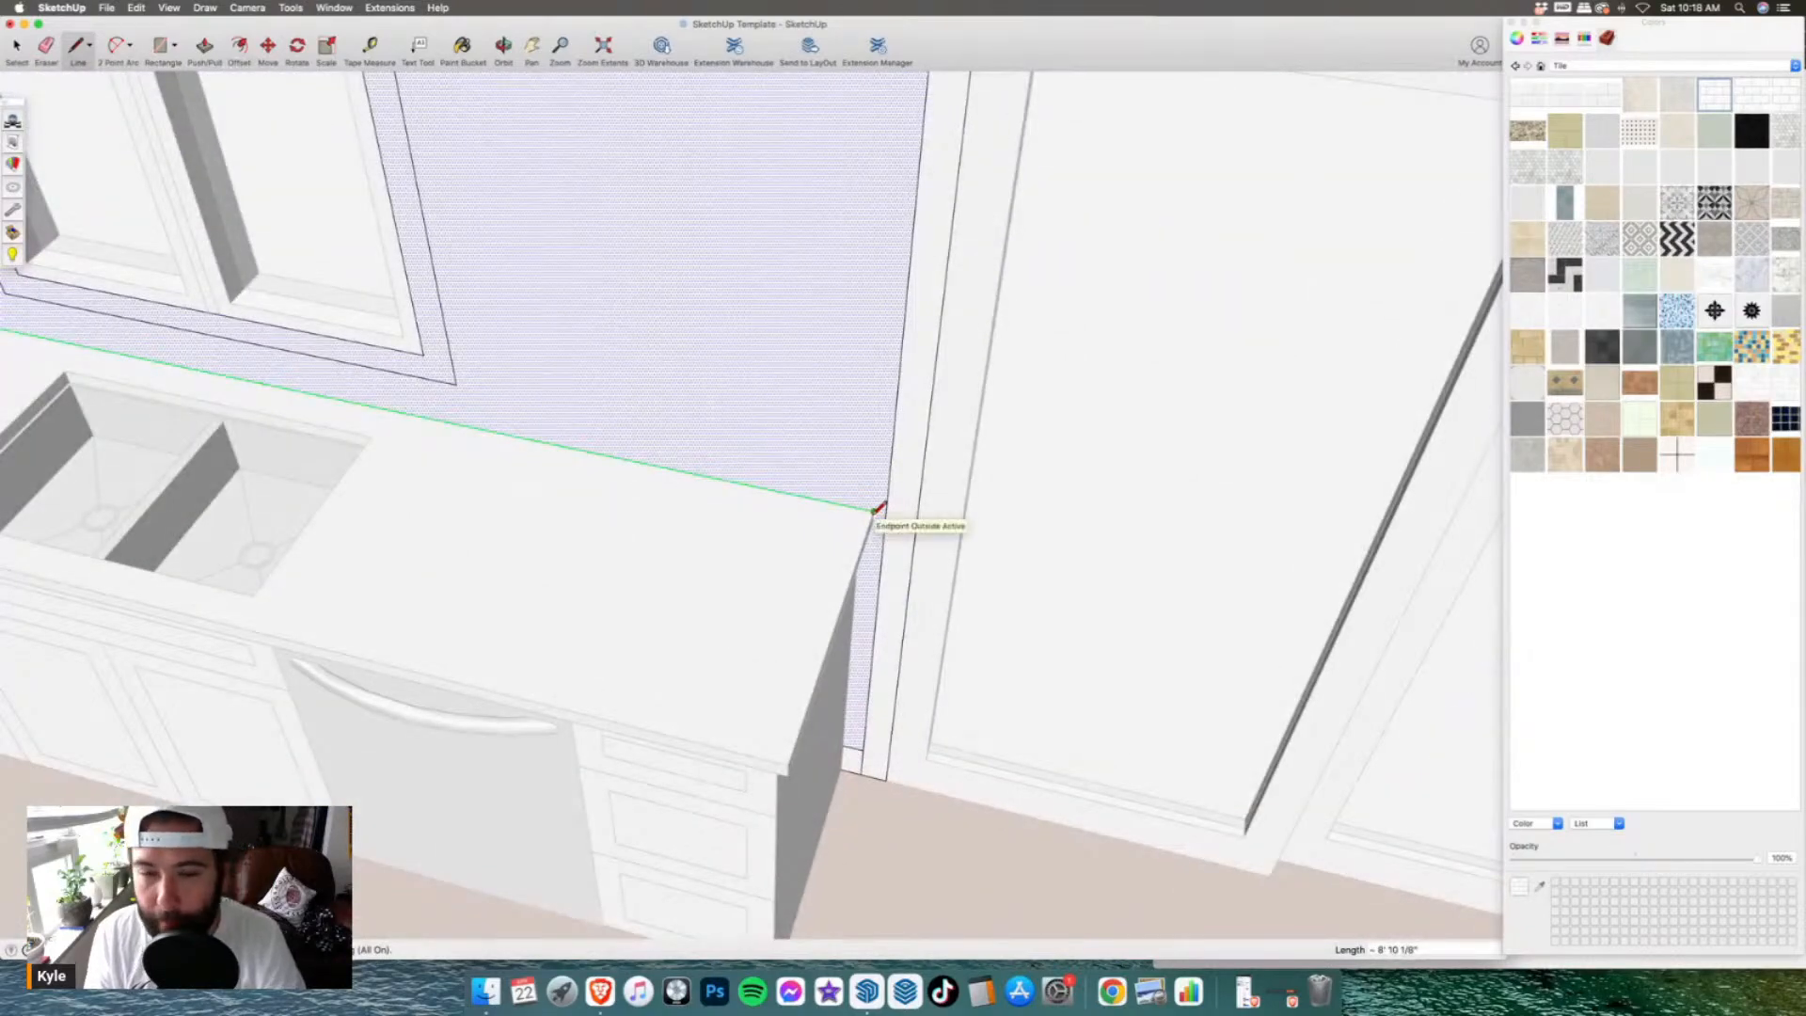
left_click(876, 509)
- Outline the window wall backsplash with lines from the range backsplash's top corner to the window, across to the door trim and down to the countertop
scroll(860, 504, "down", 6)
scroll(334, 298, "up", 1)
left_click(217, 295)
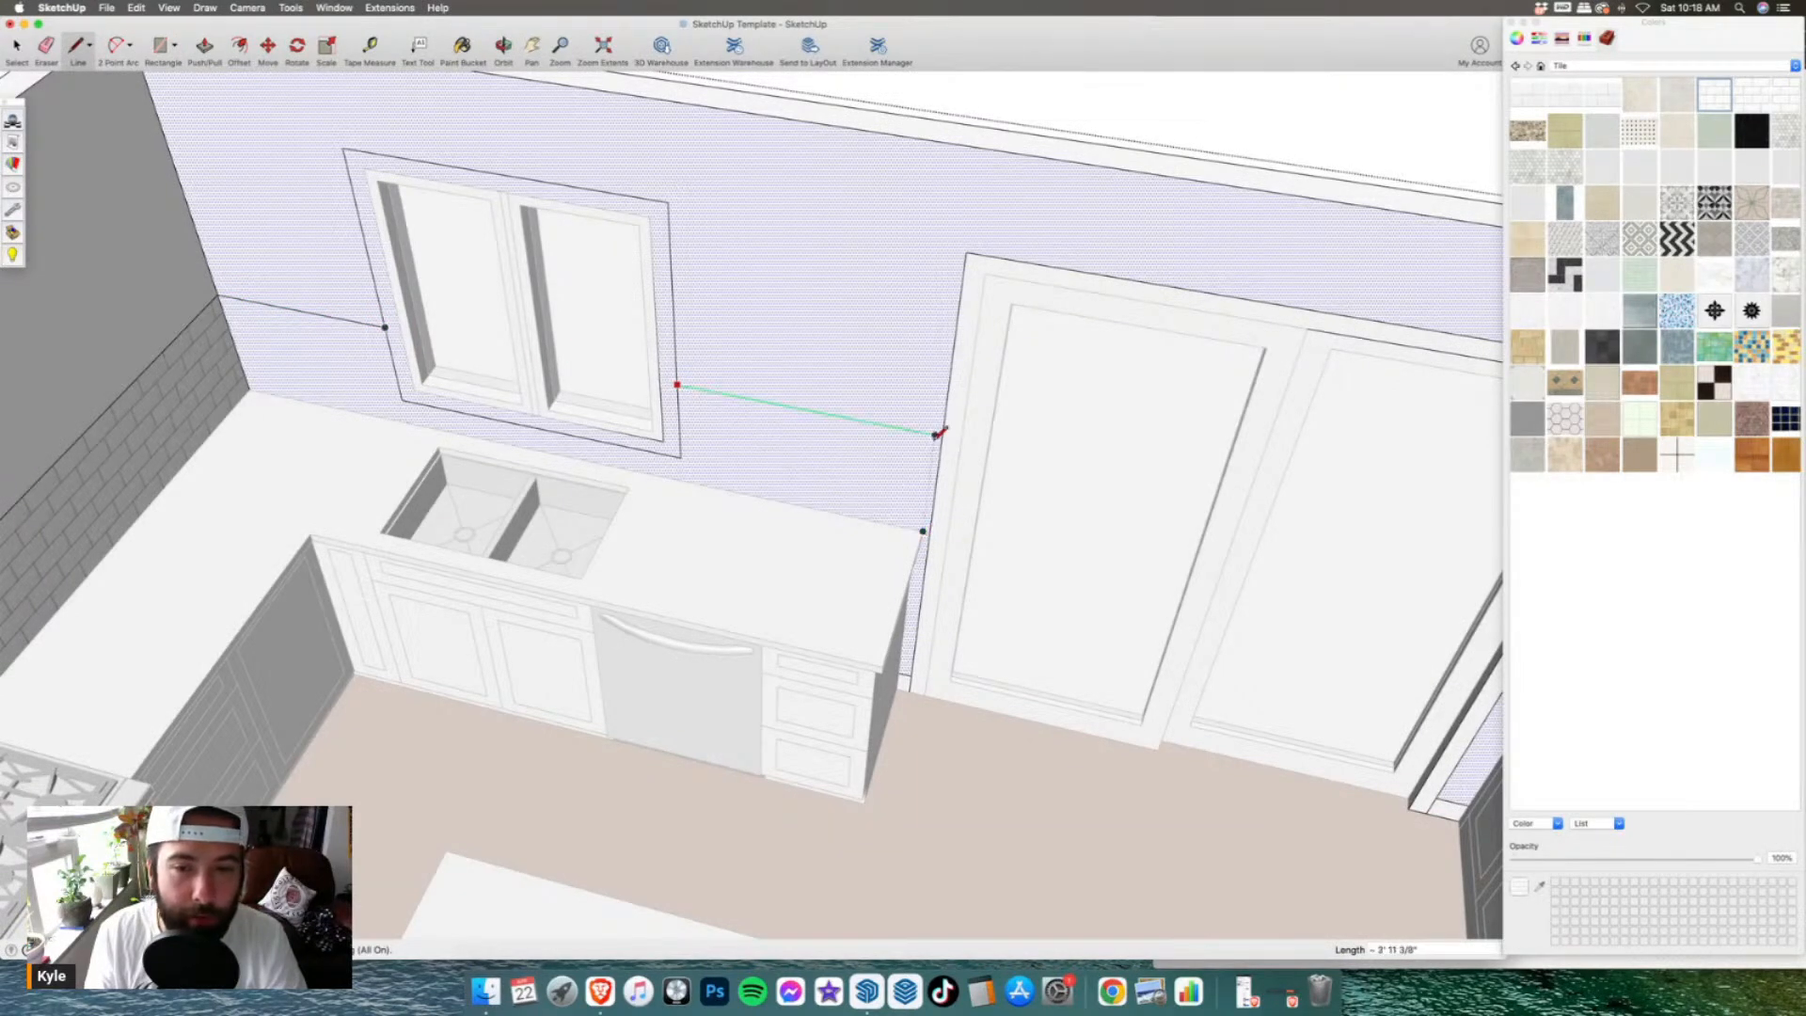
left_click(924, 529)
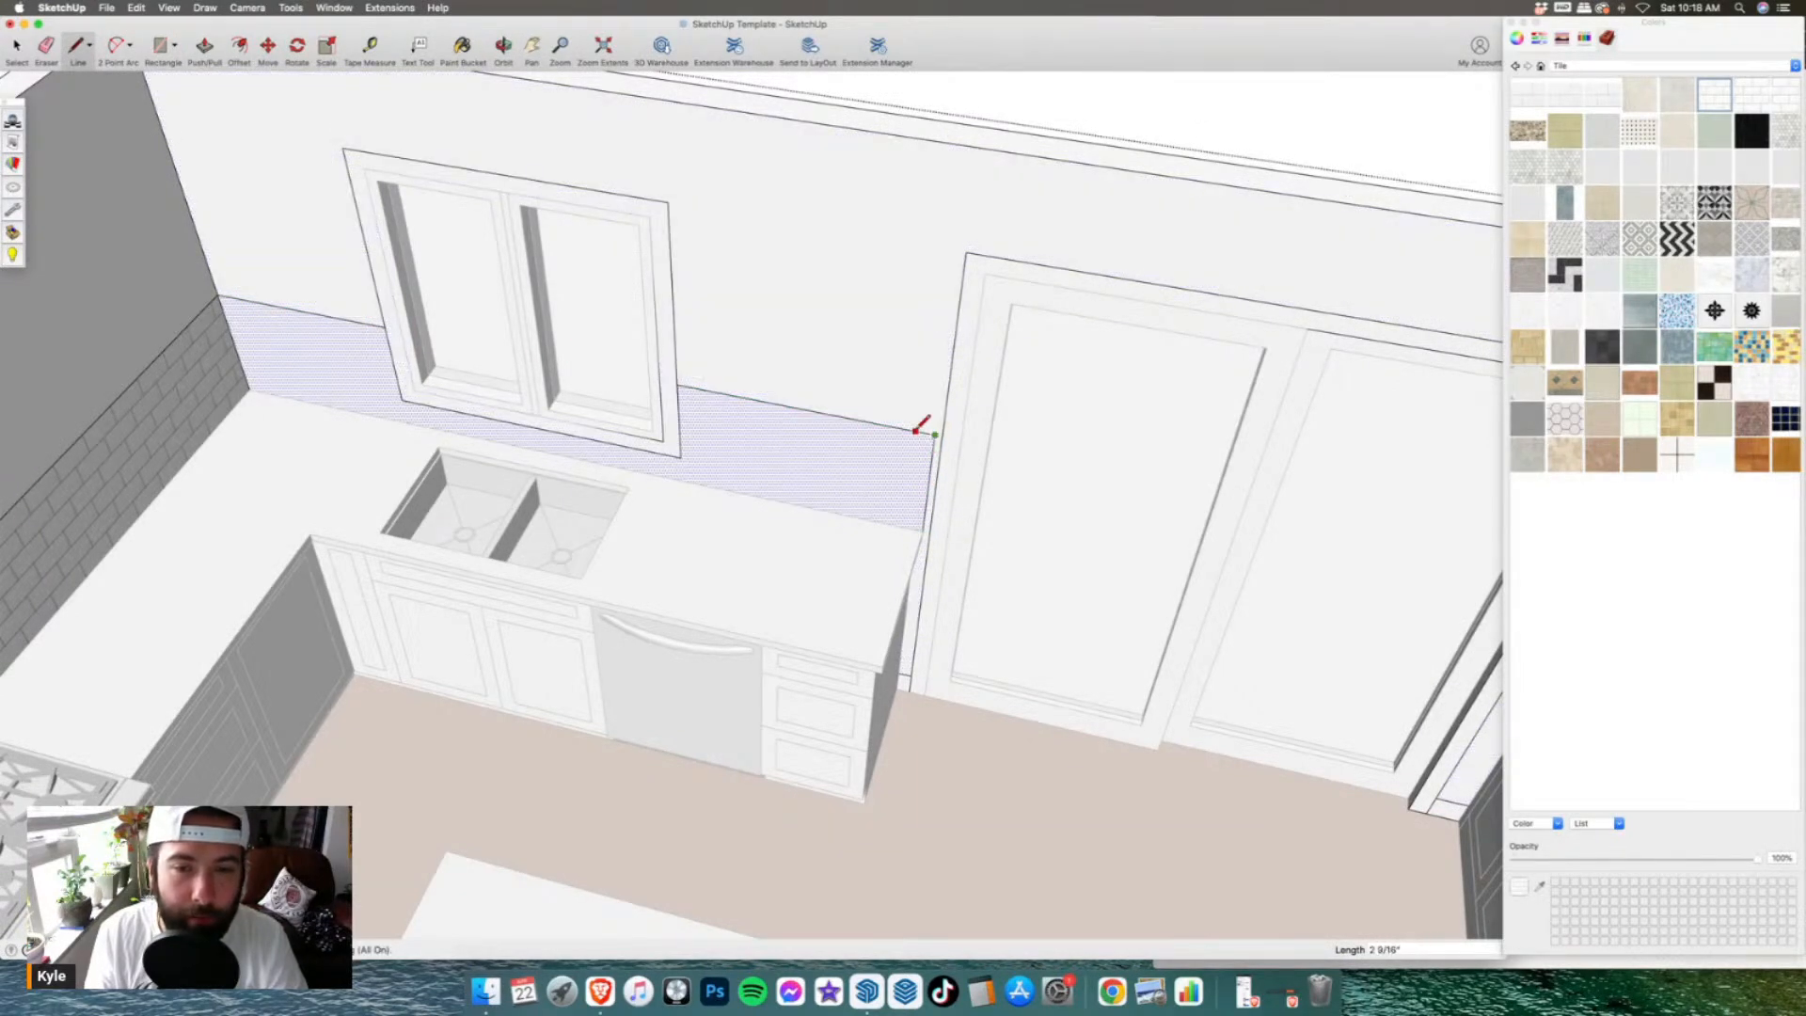
- Clean up the stray edge beside the door trim and paint the window wall backsplash with white subway tile
scroll(926, 498, "up", 2)
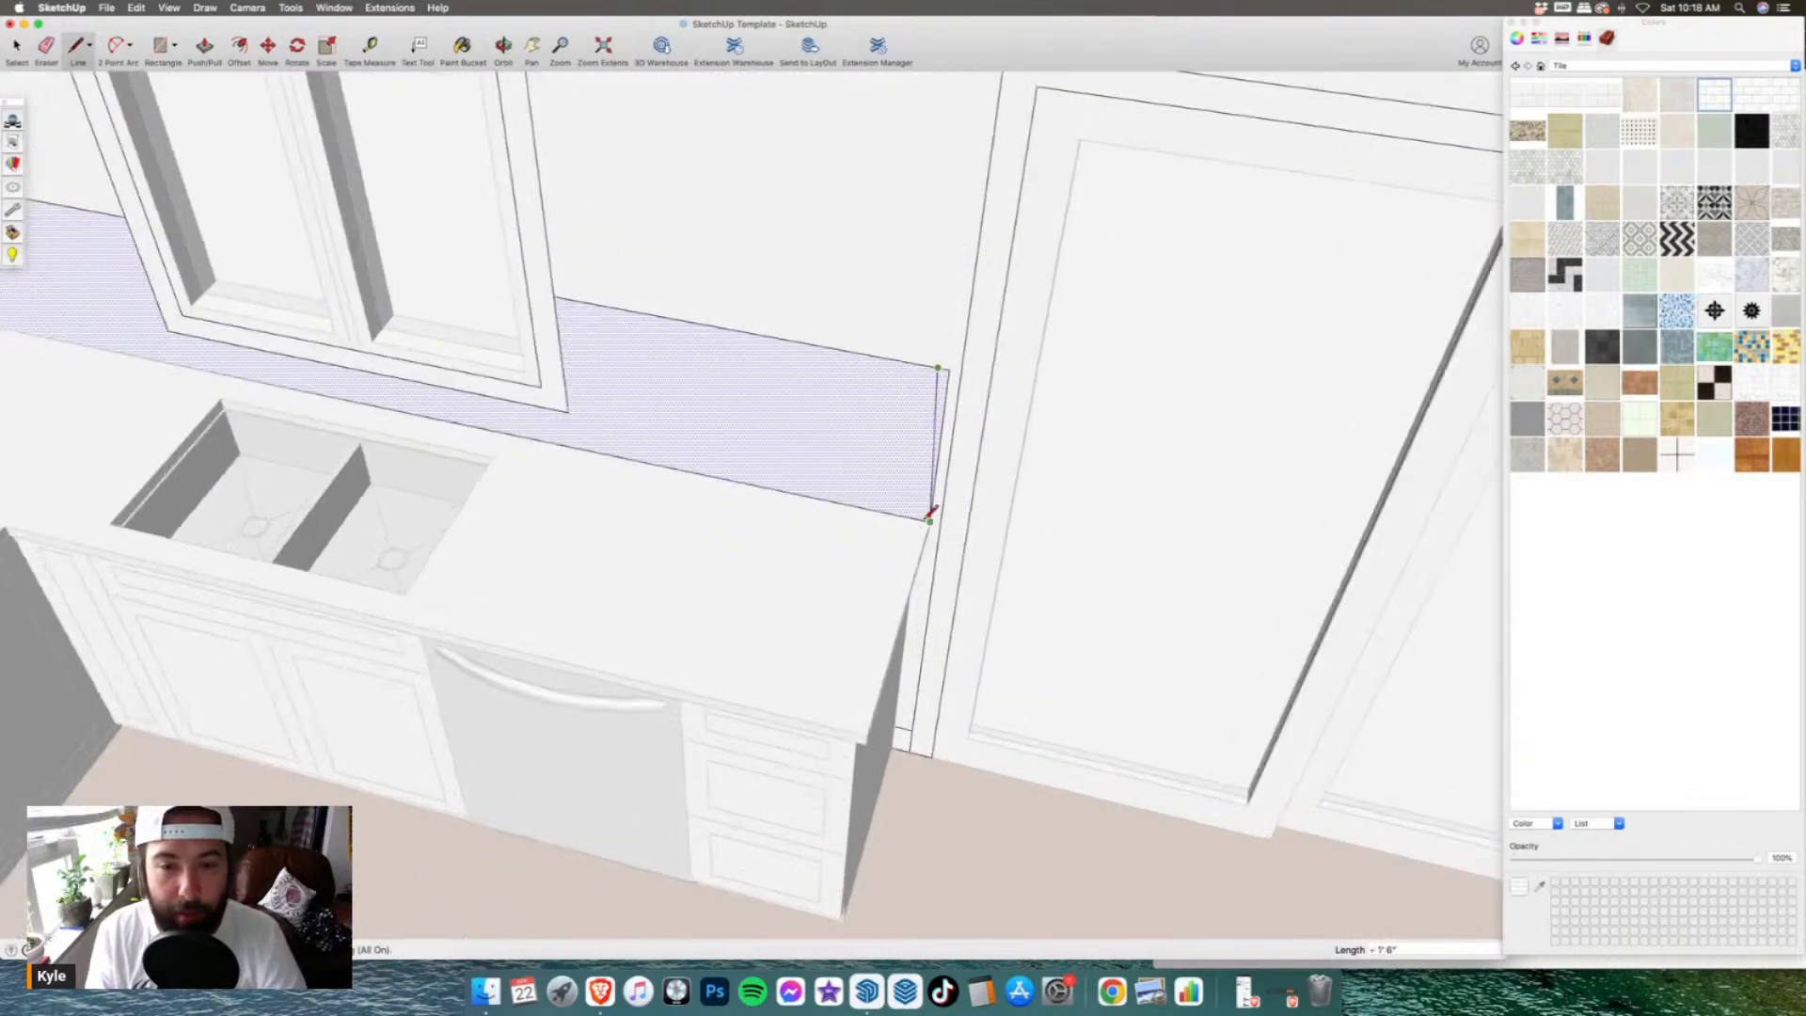
left_click(46, 47)
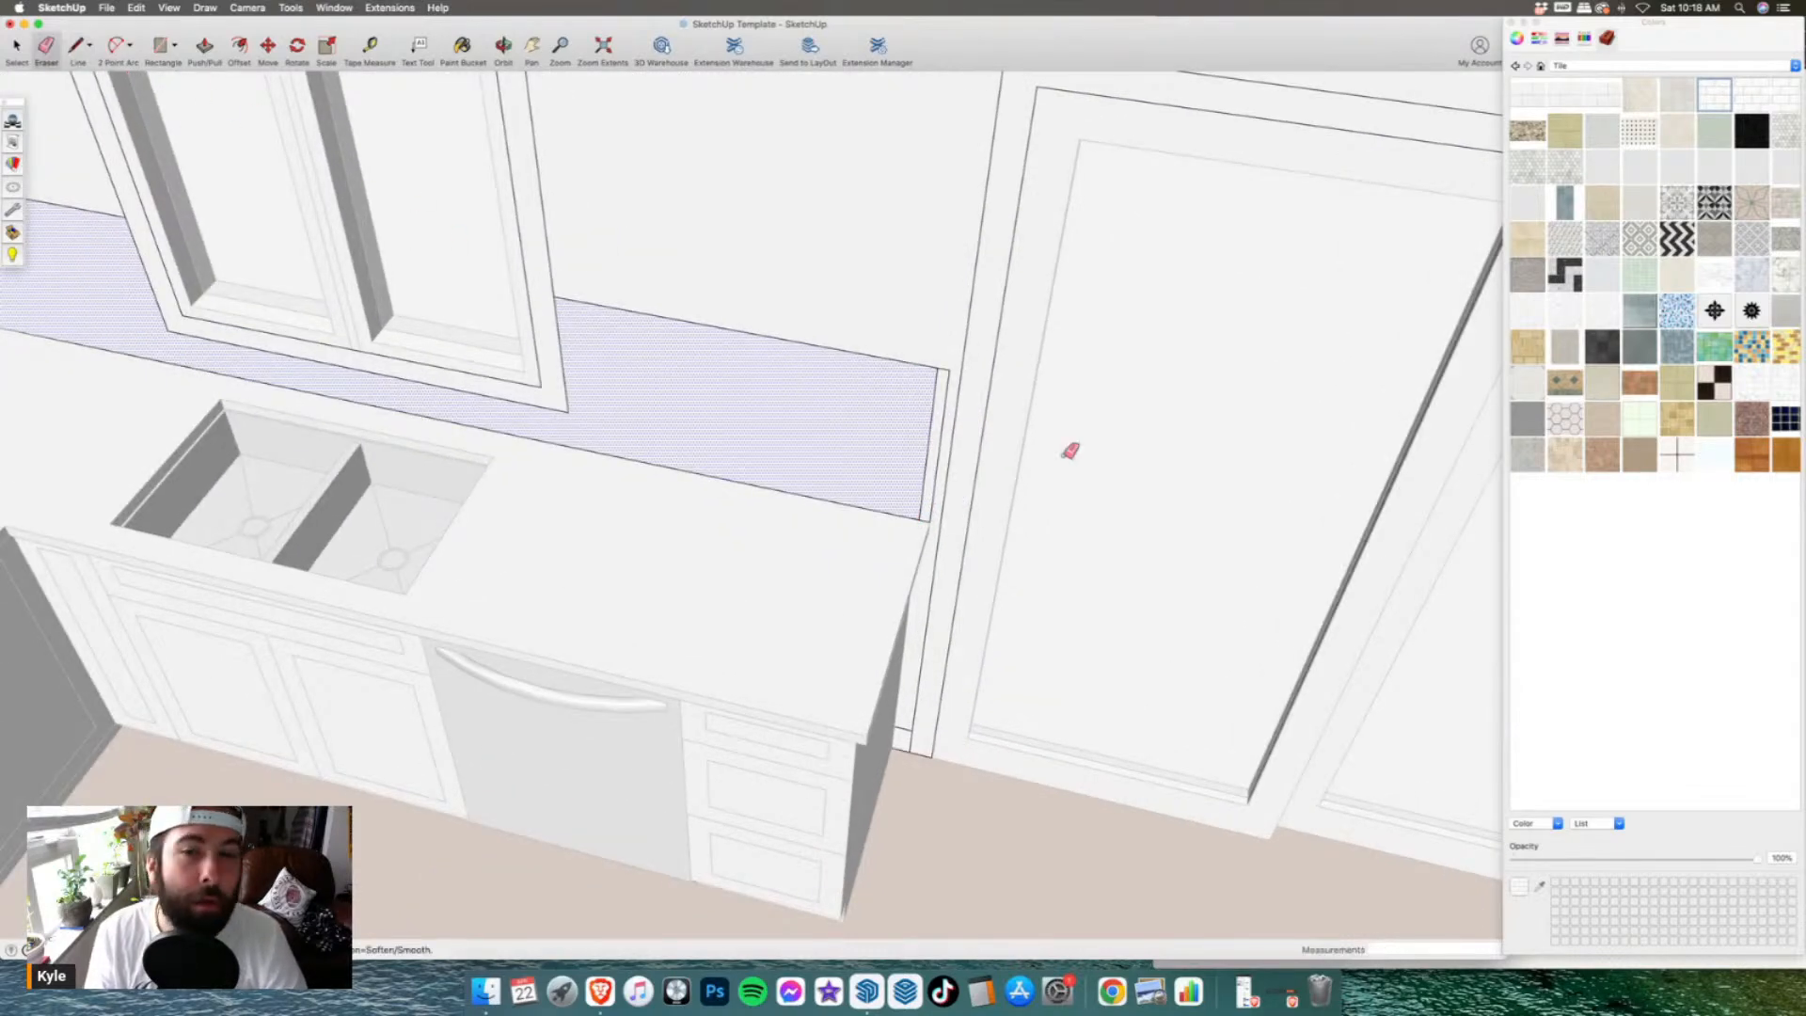
scroll(922, 357, "up", 3)
scroll(1000, 358, "down", 5)
key("b")
left_click(438, 261)
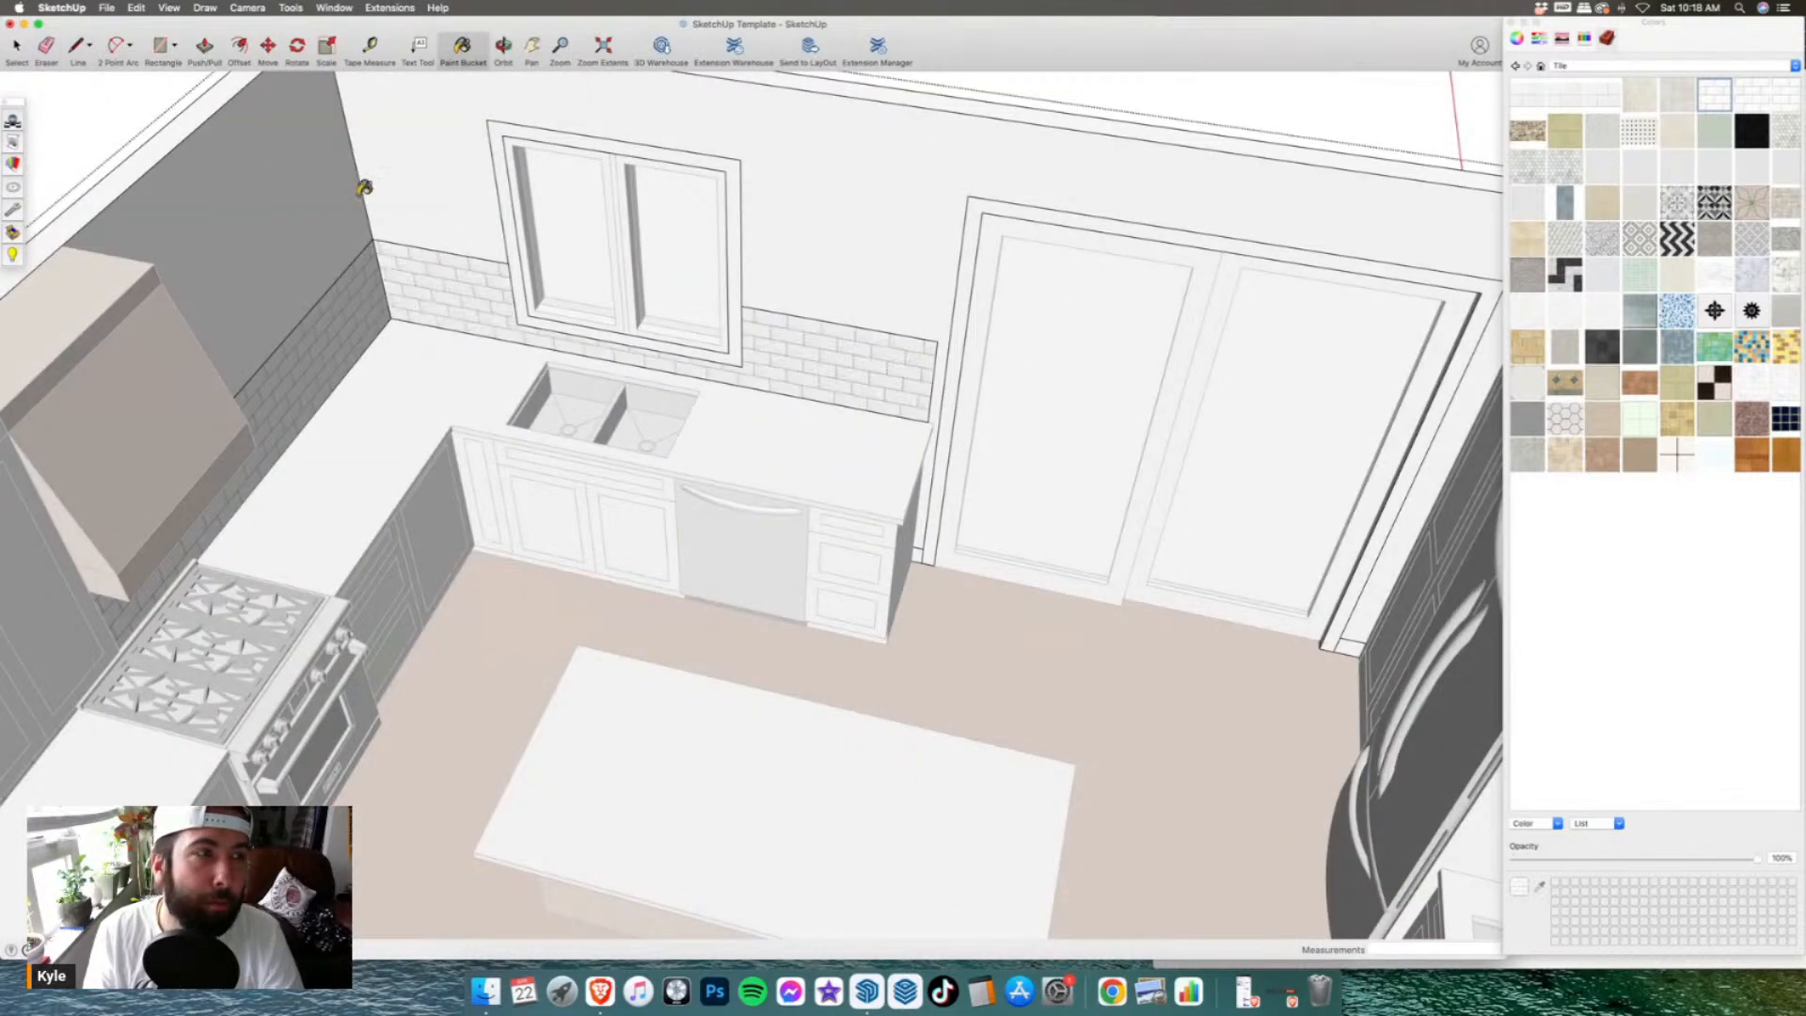
- Close the walls group and unhide all the hidden upper cabinets
left_click(136, 8)
mouse_move(197, 220)
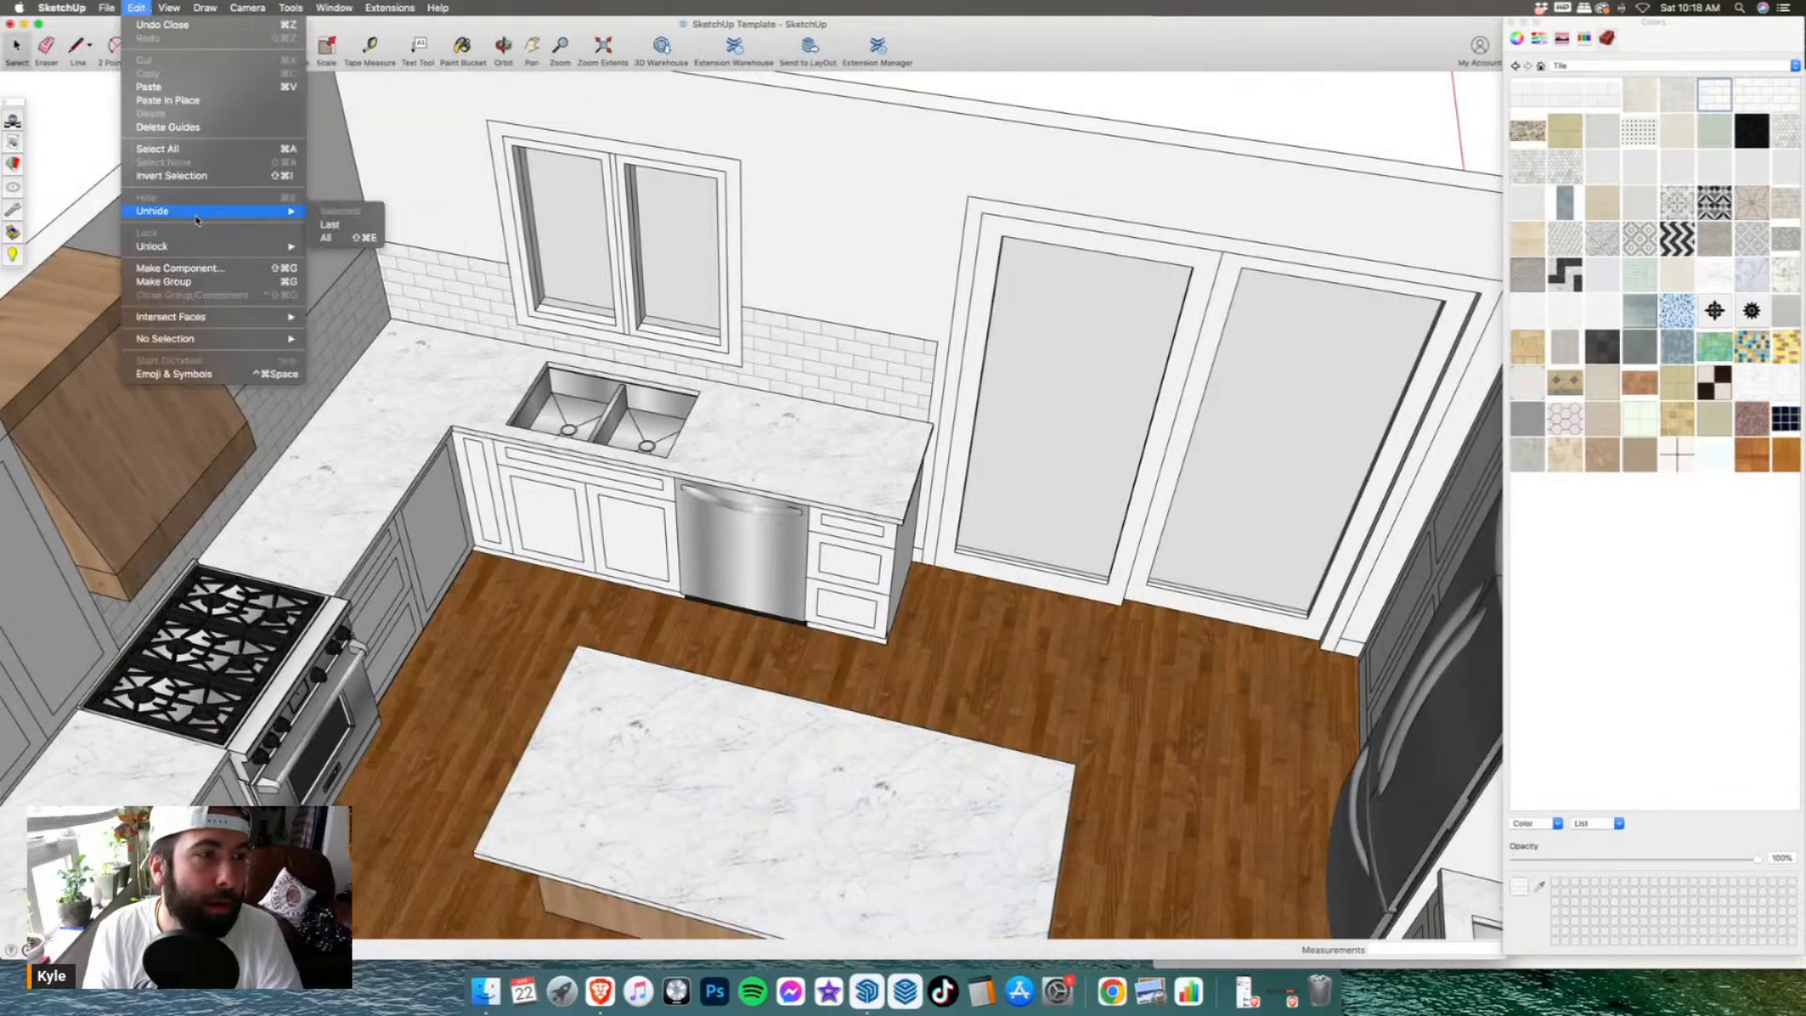
left_click(323, 240)
- In the walls group, draw a backsplash rectangle about 7' 1 7/8" by 1' 6" between the bar counter and lowest shelf, and paint it white subway tile
scroll(659, 413, "down", 4)
middle_click_drag(659, 527, 765, 407)
scroll(588, 480, "up", 2)
middle_click_drag(588, 517, 969, 470)
scroll(558, 527, "down", 4)
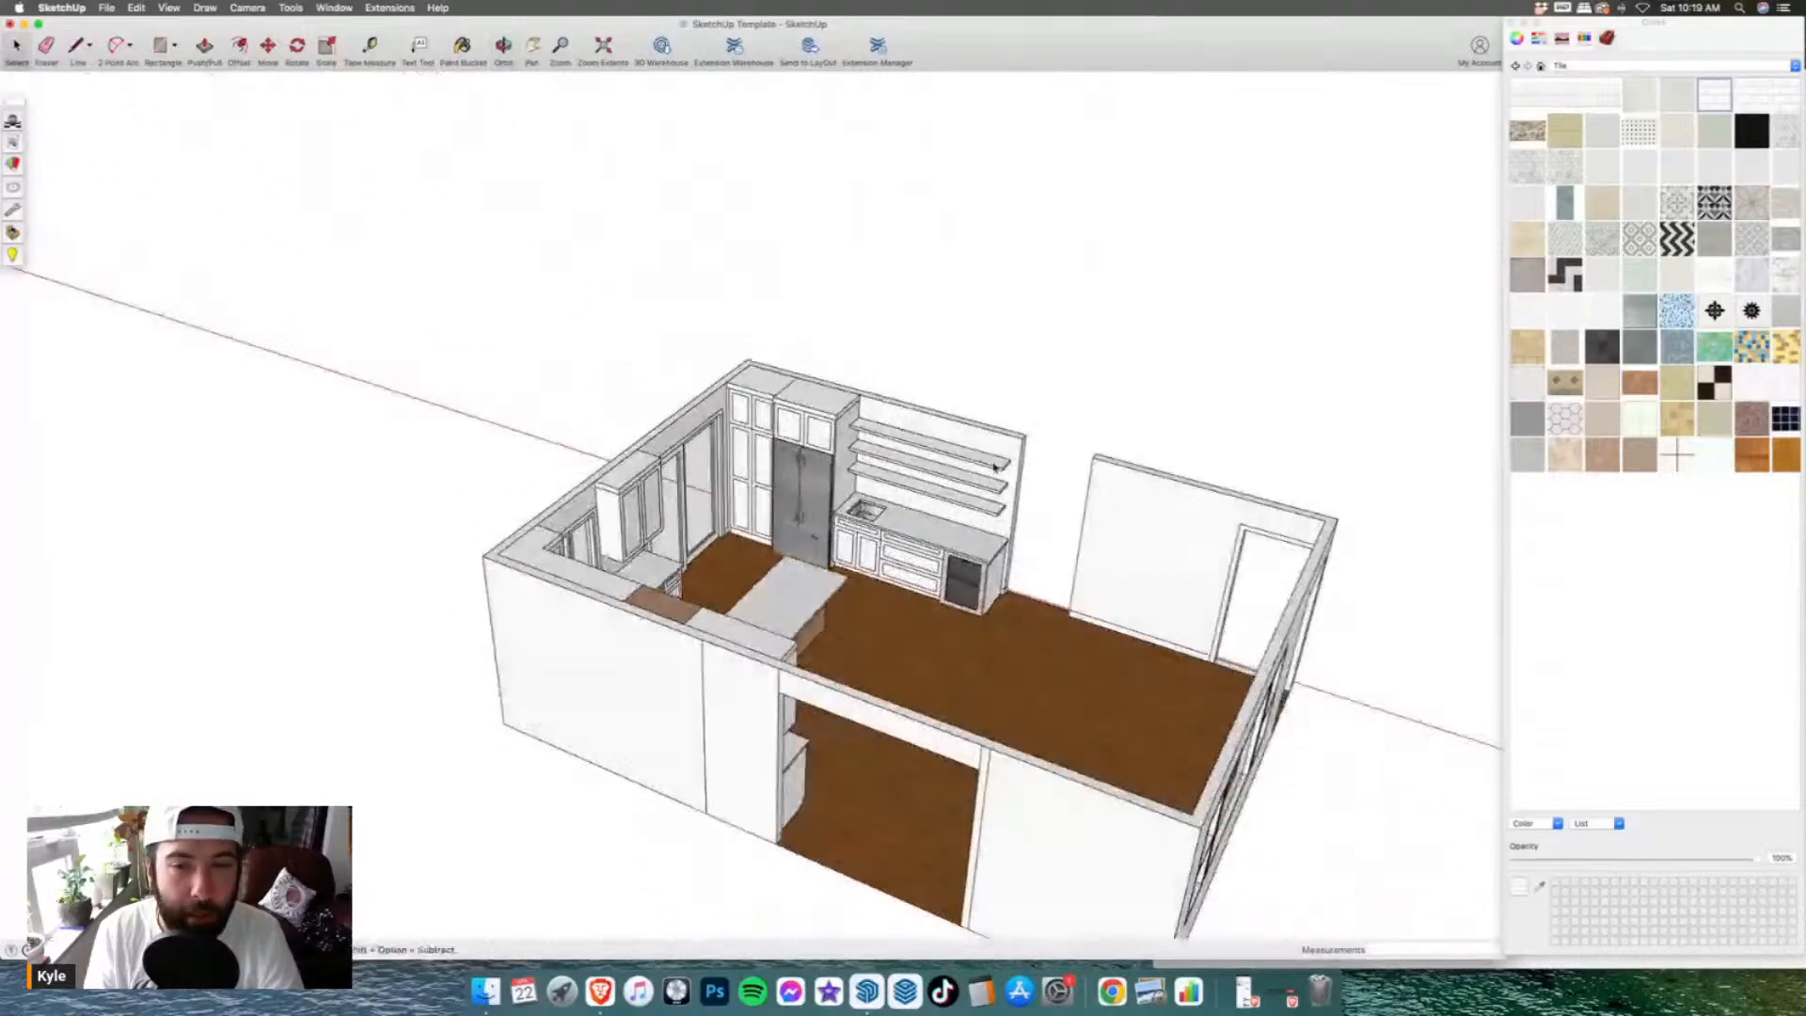
scroll(1005, 499, "up", 5)
double_click(1008, 363)
left_click(1006, 358)
scroll(1003, 400, "up", 3)
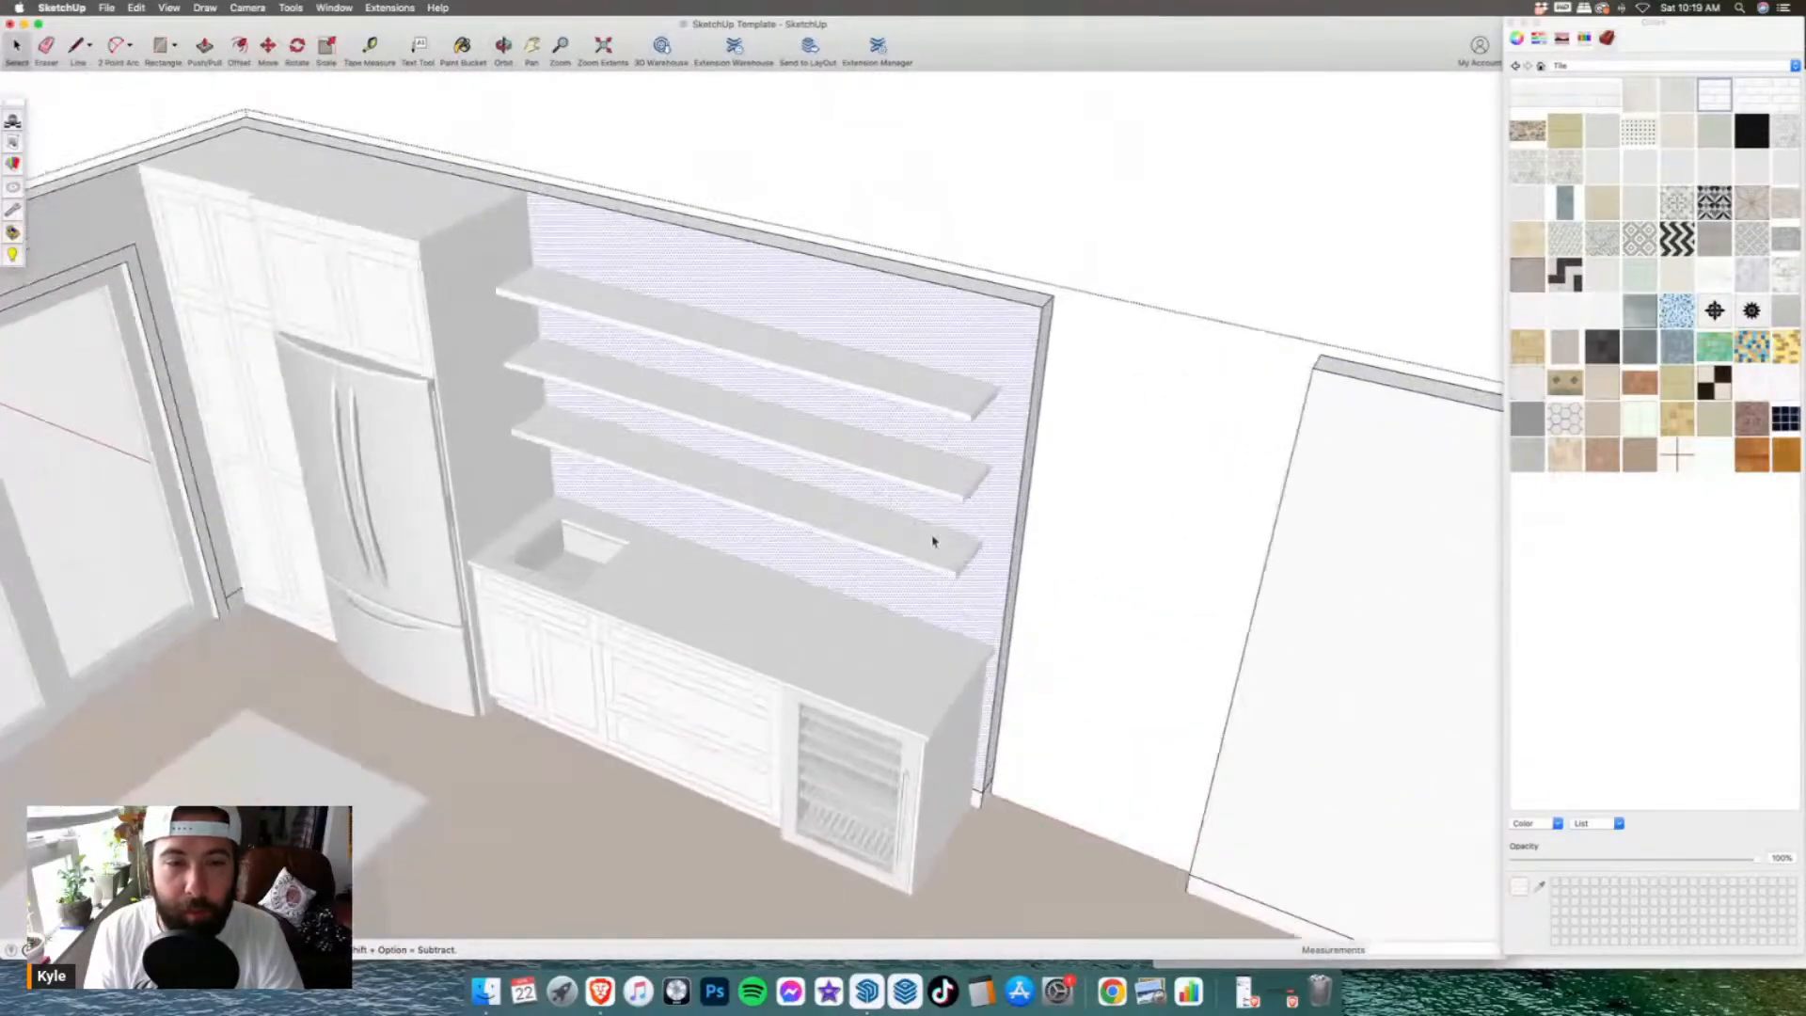
scroll(733, 573, "up", 3)
middle_click_drag(734, 573, 715, 498)
left_click(162, 47)
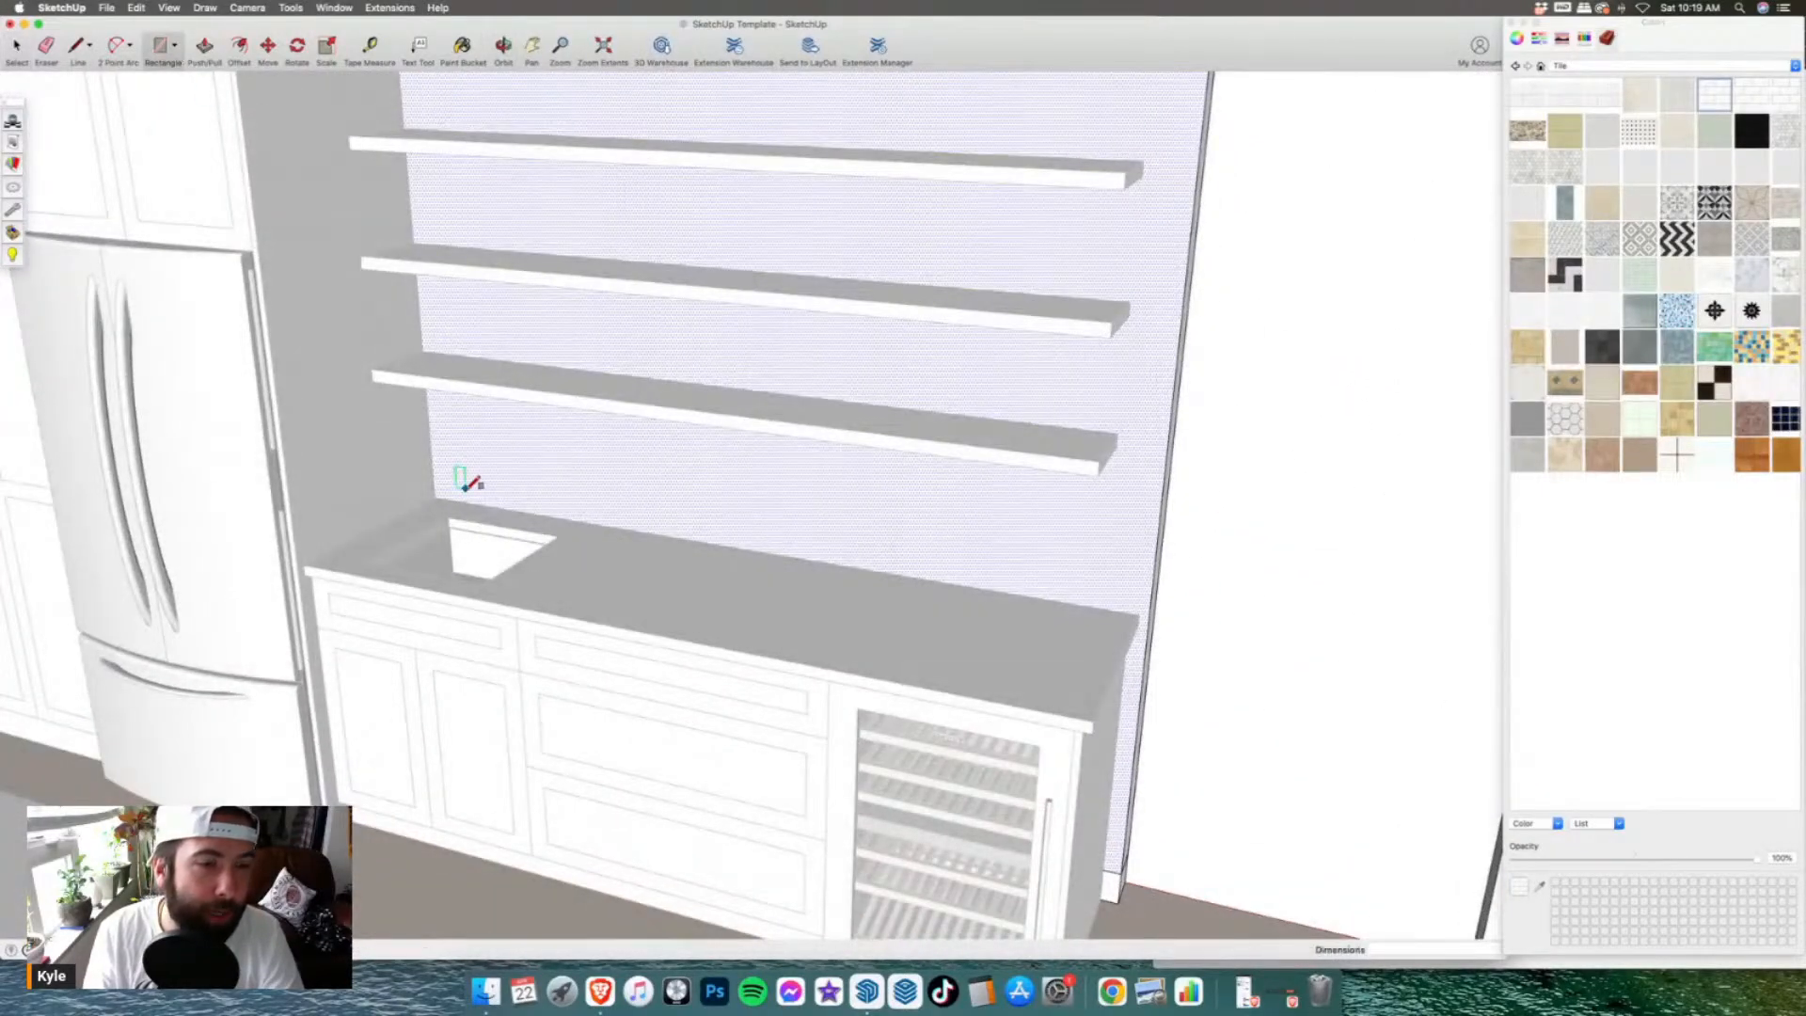
middle_click_drag(638, 484, 997, 478)
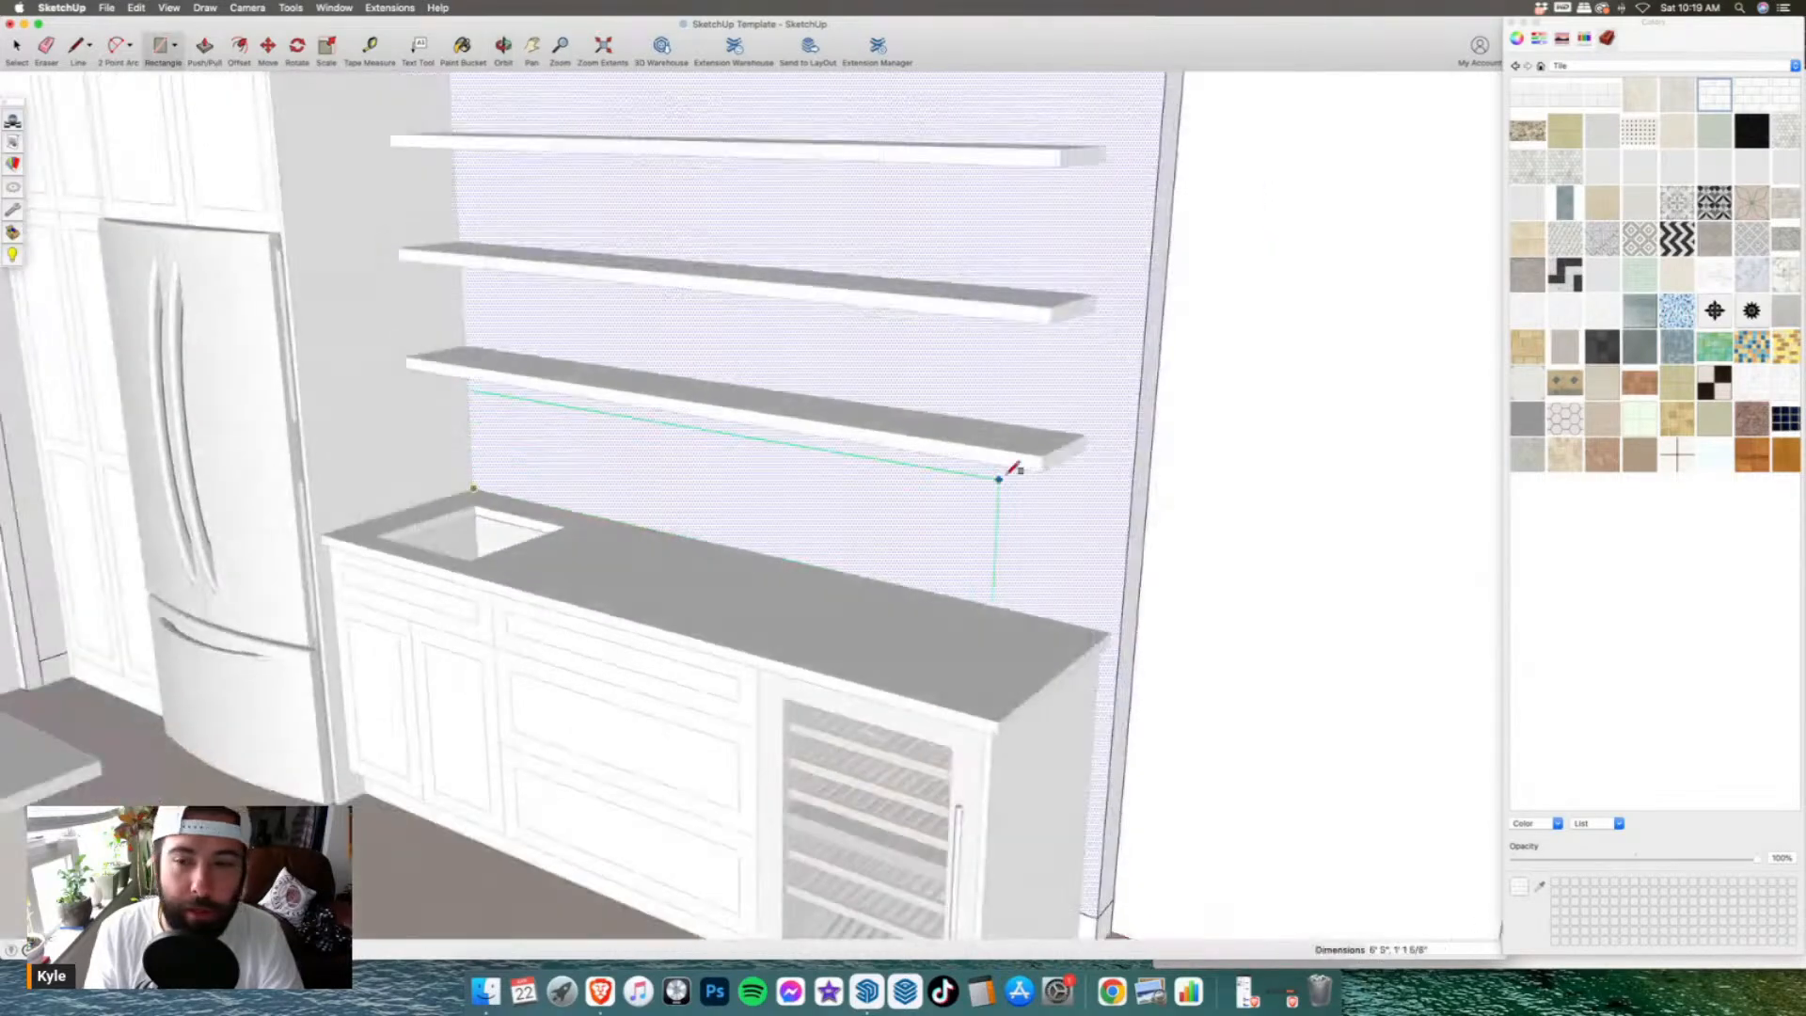
left_click(1093, 443)
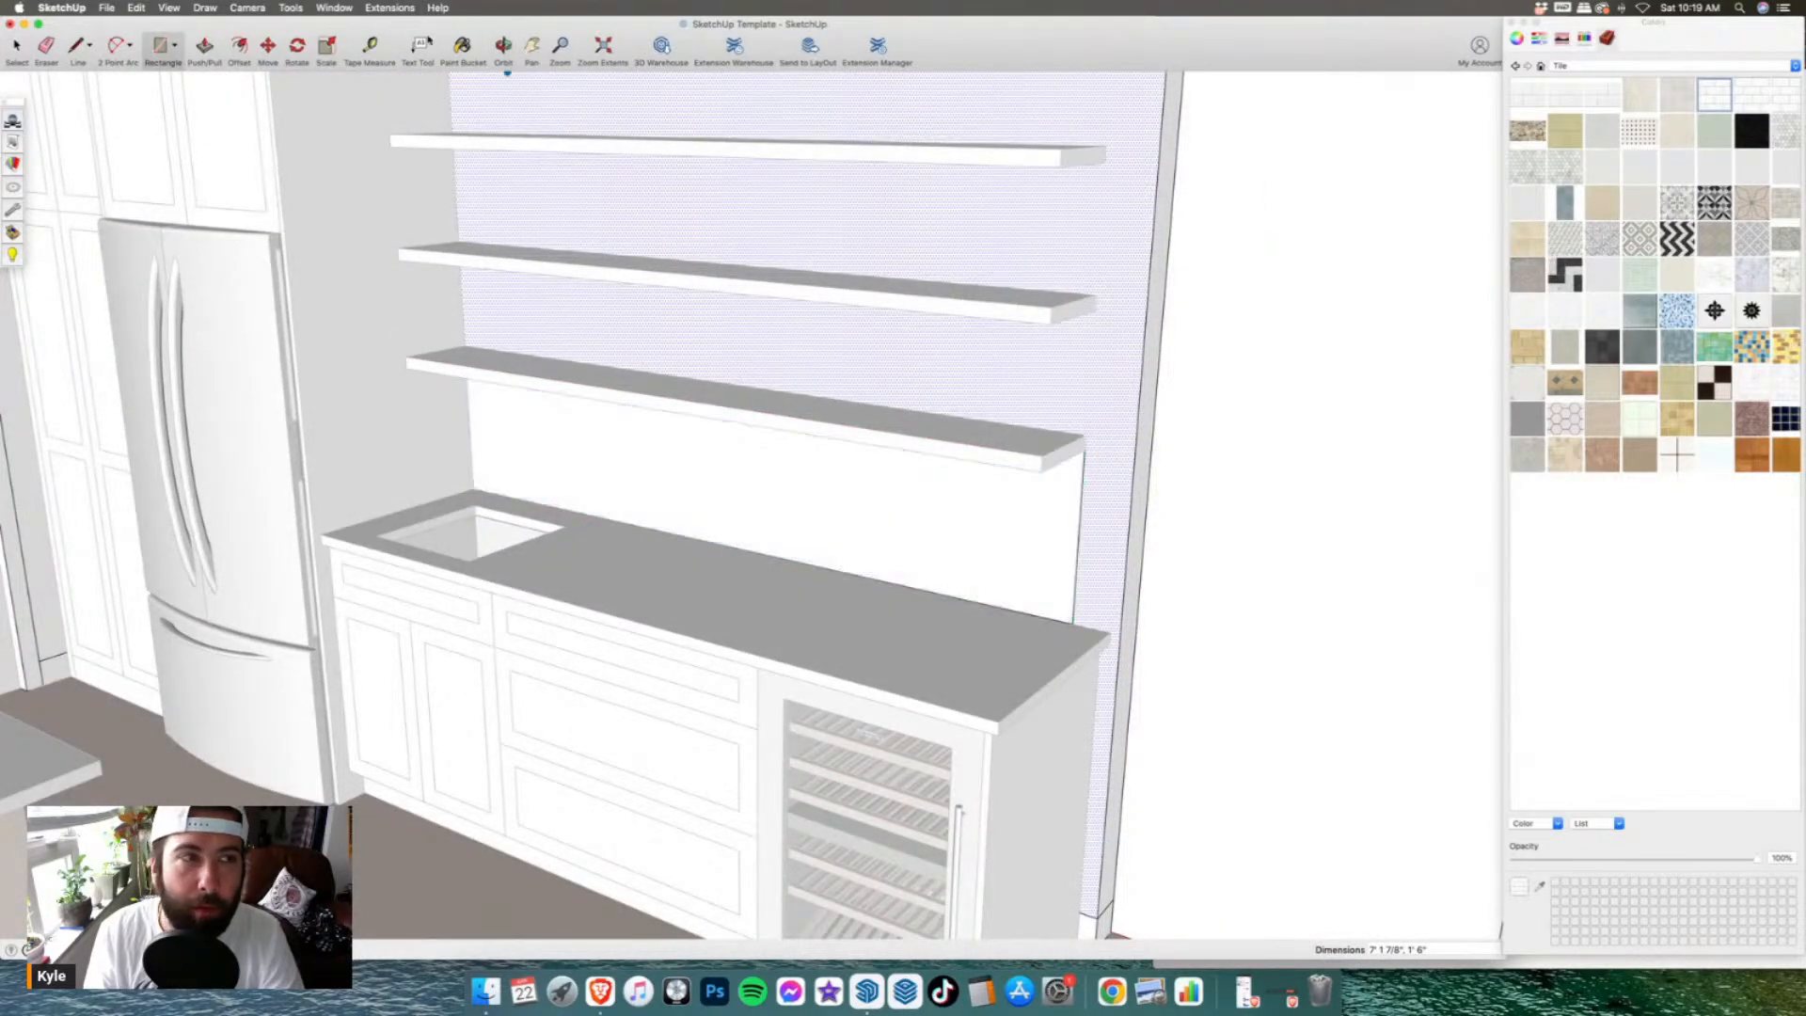
left_click(462, 47)
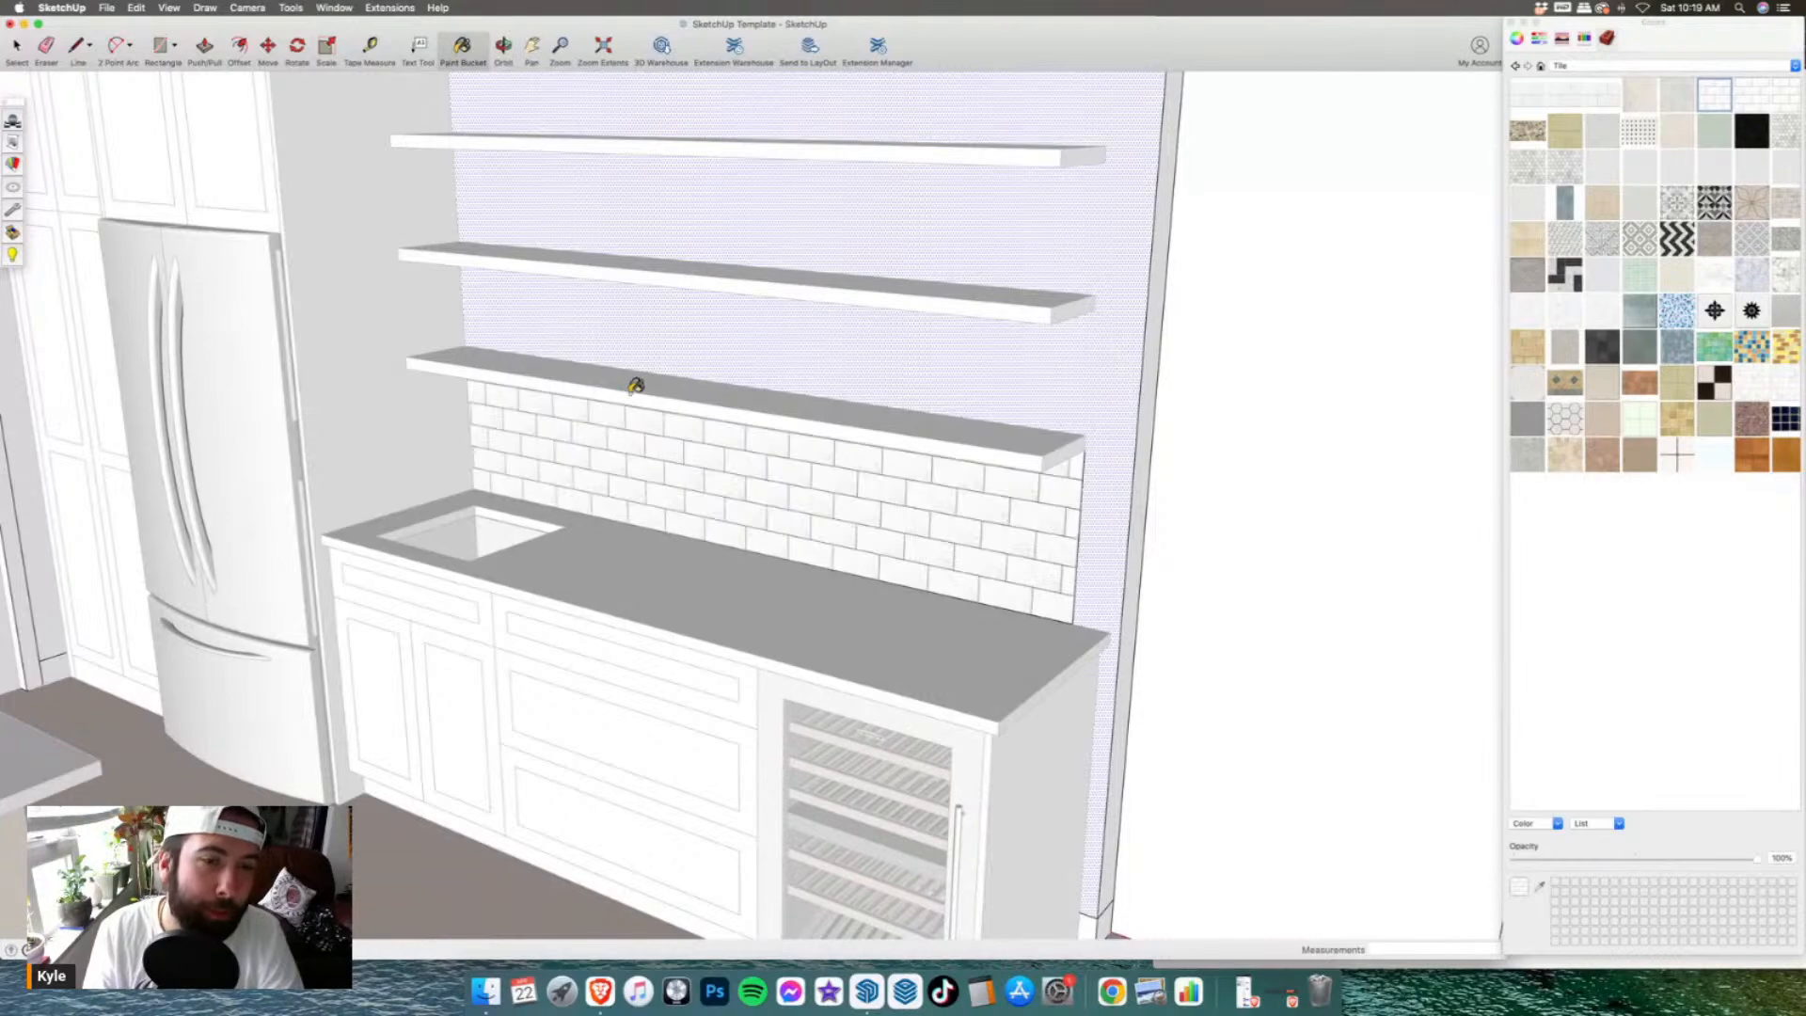
- Paint the floating shelves above the bar counter with the light wood material already used in the model
scroll(642, 403, "down", 3)
middle_click_drag(766, 577, 532, 671)
middle_click_drag(745, 600, 537, 356)
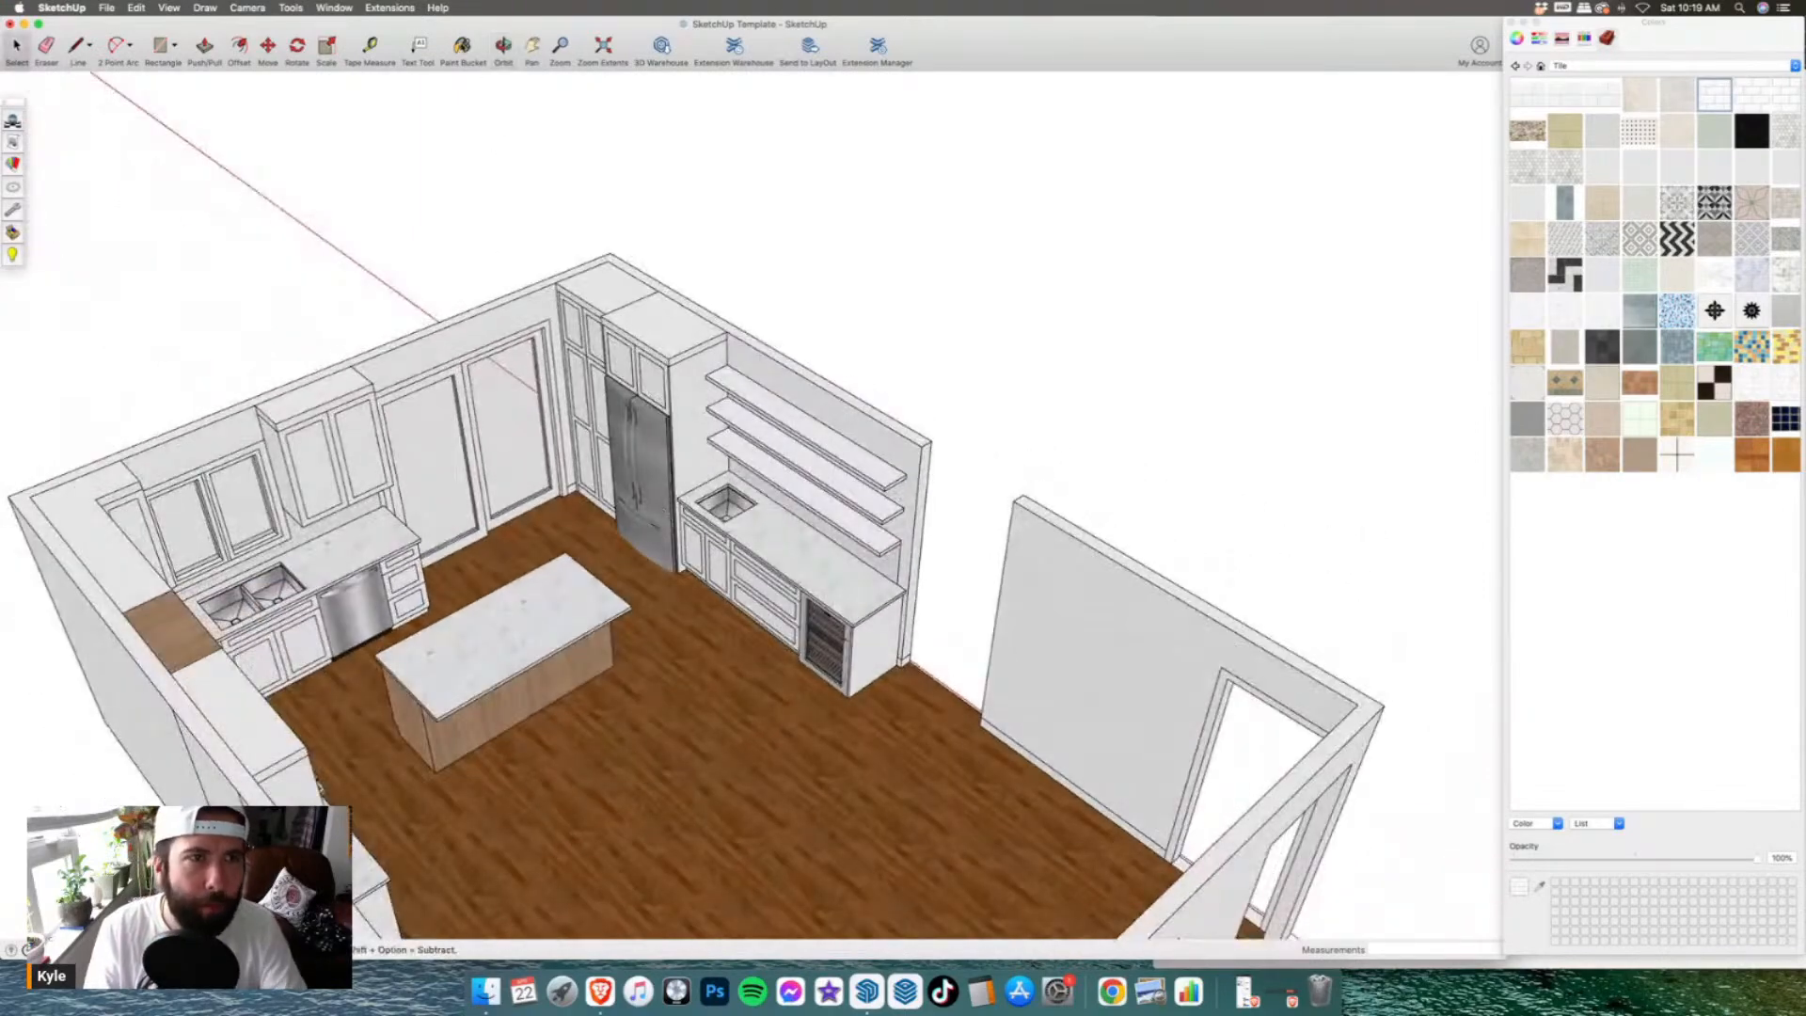
left_click(466, 58)
scroll(737, 478, "up", 1)
middle_click_drag(738, 478, 294, 621)
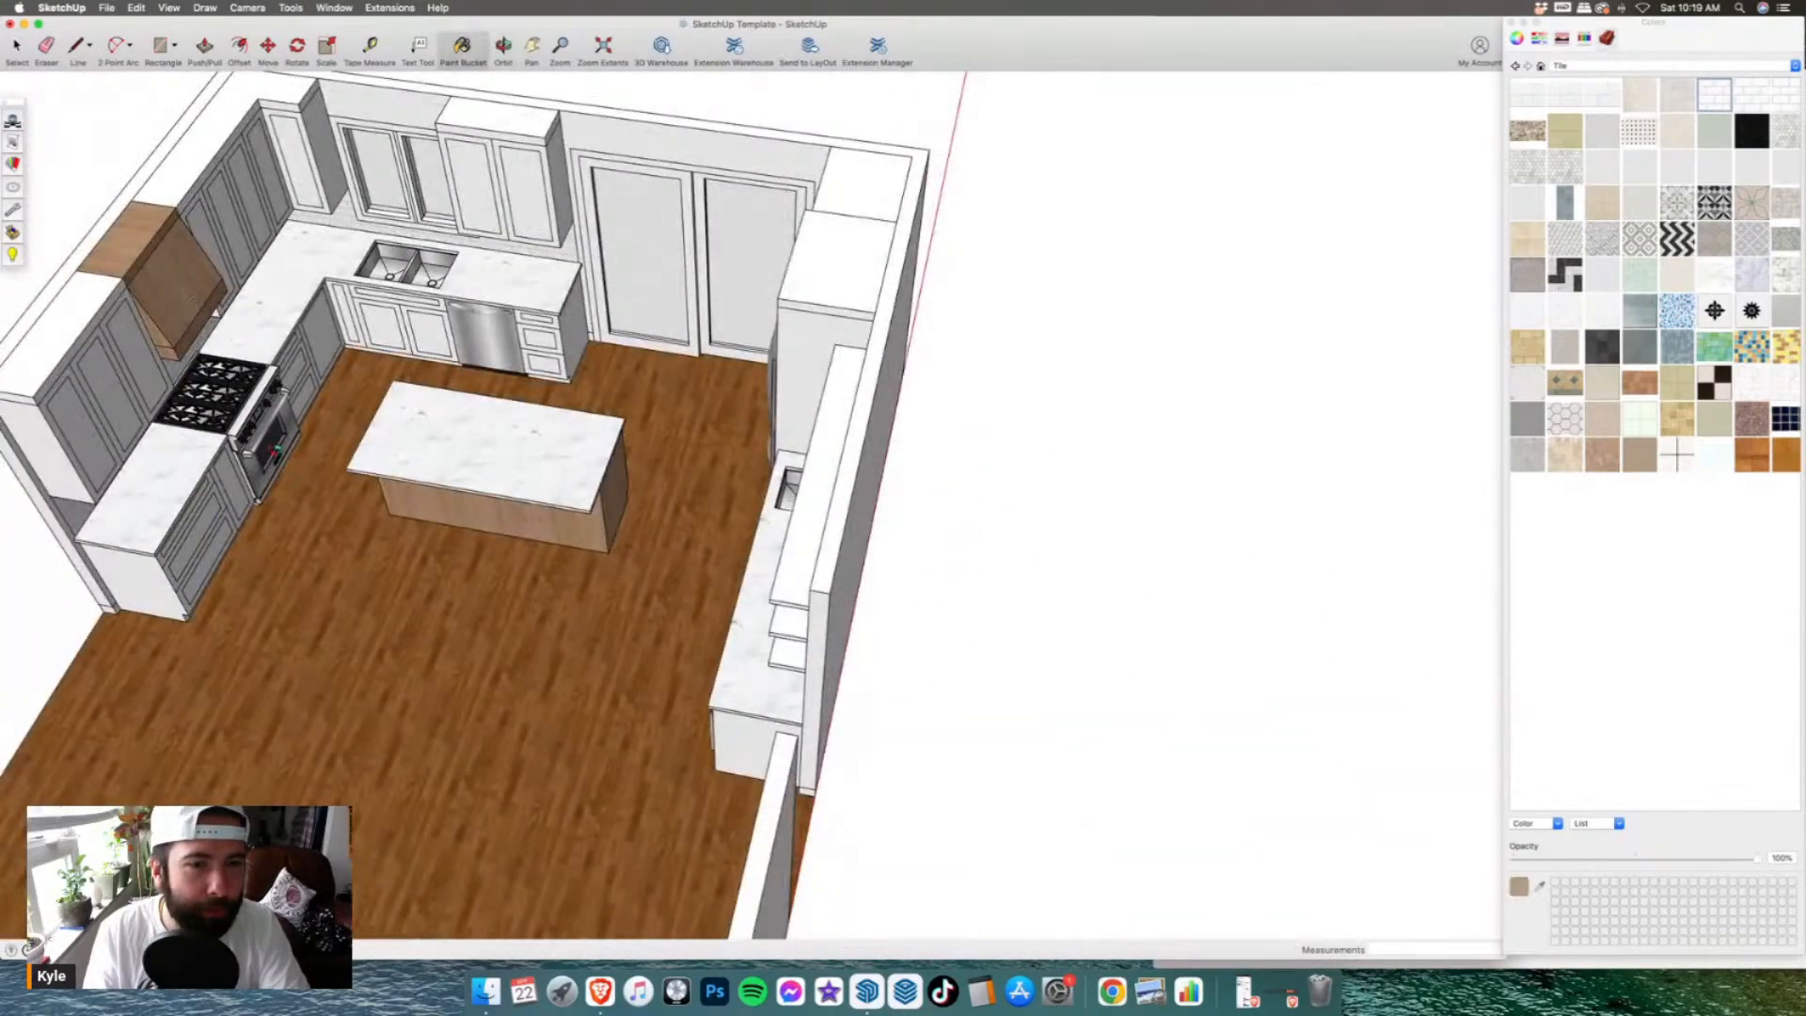
middle_click_drag(250, 444, 898, 367)
left_click(889, 354)
left_click(890, 320)
mouse_move(915, 442)
middle_mouse_down()
mouse_move(585, 291)
mouse_move(346, 497)
mouse_move(840, 571)
middle_mouse_up()
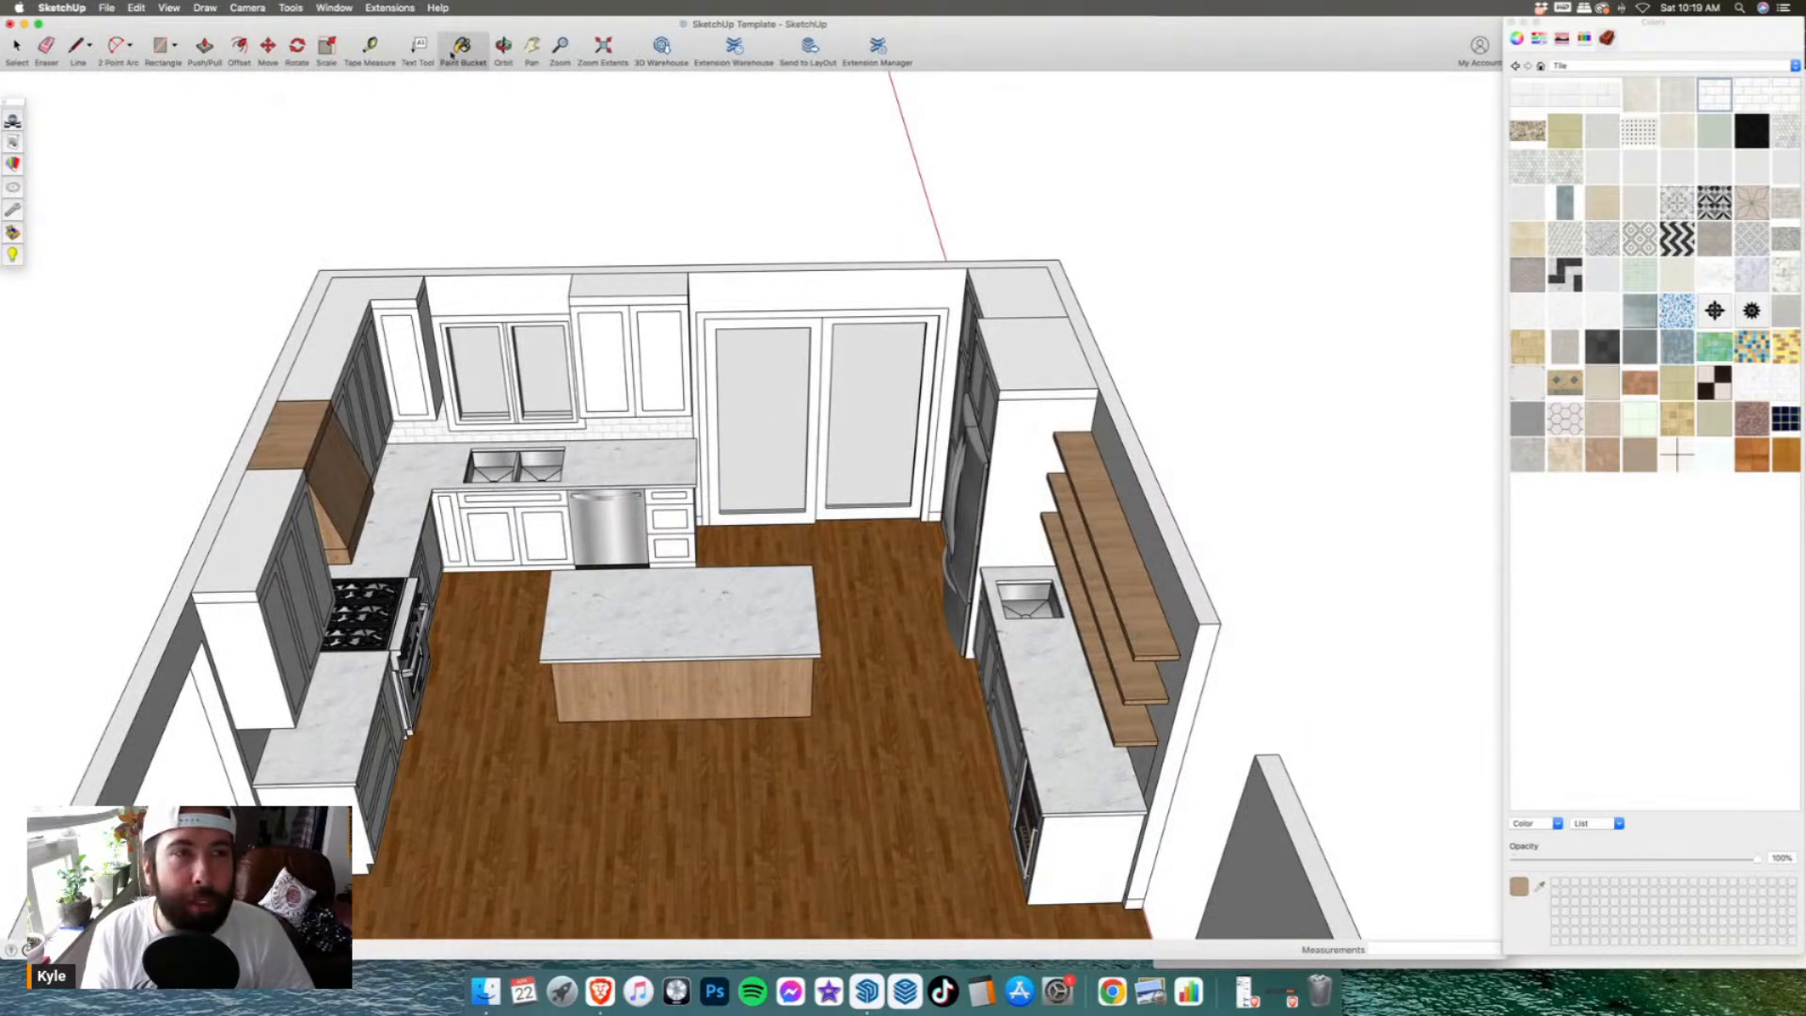
- Import Faucet.skp and place it on the countertop beside the double sink
left_click(107, 7)
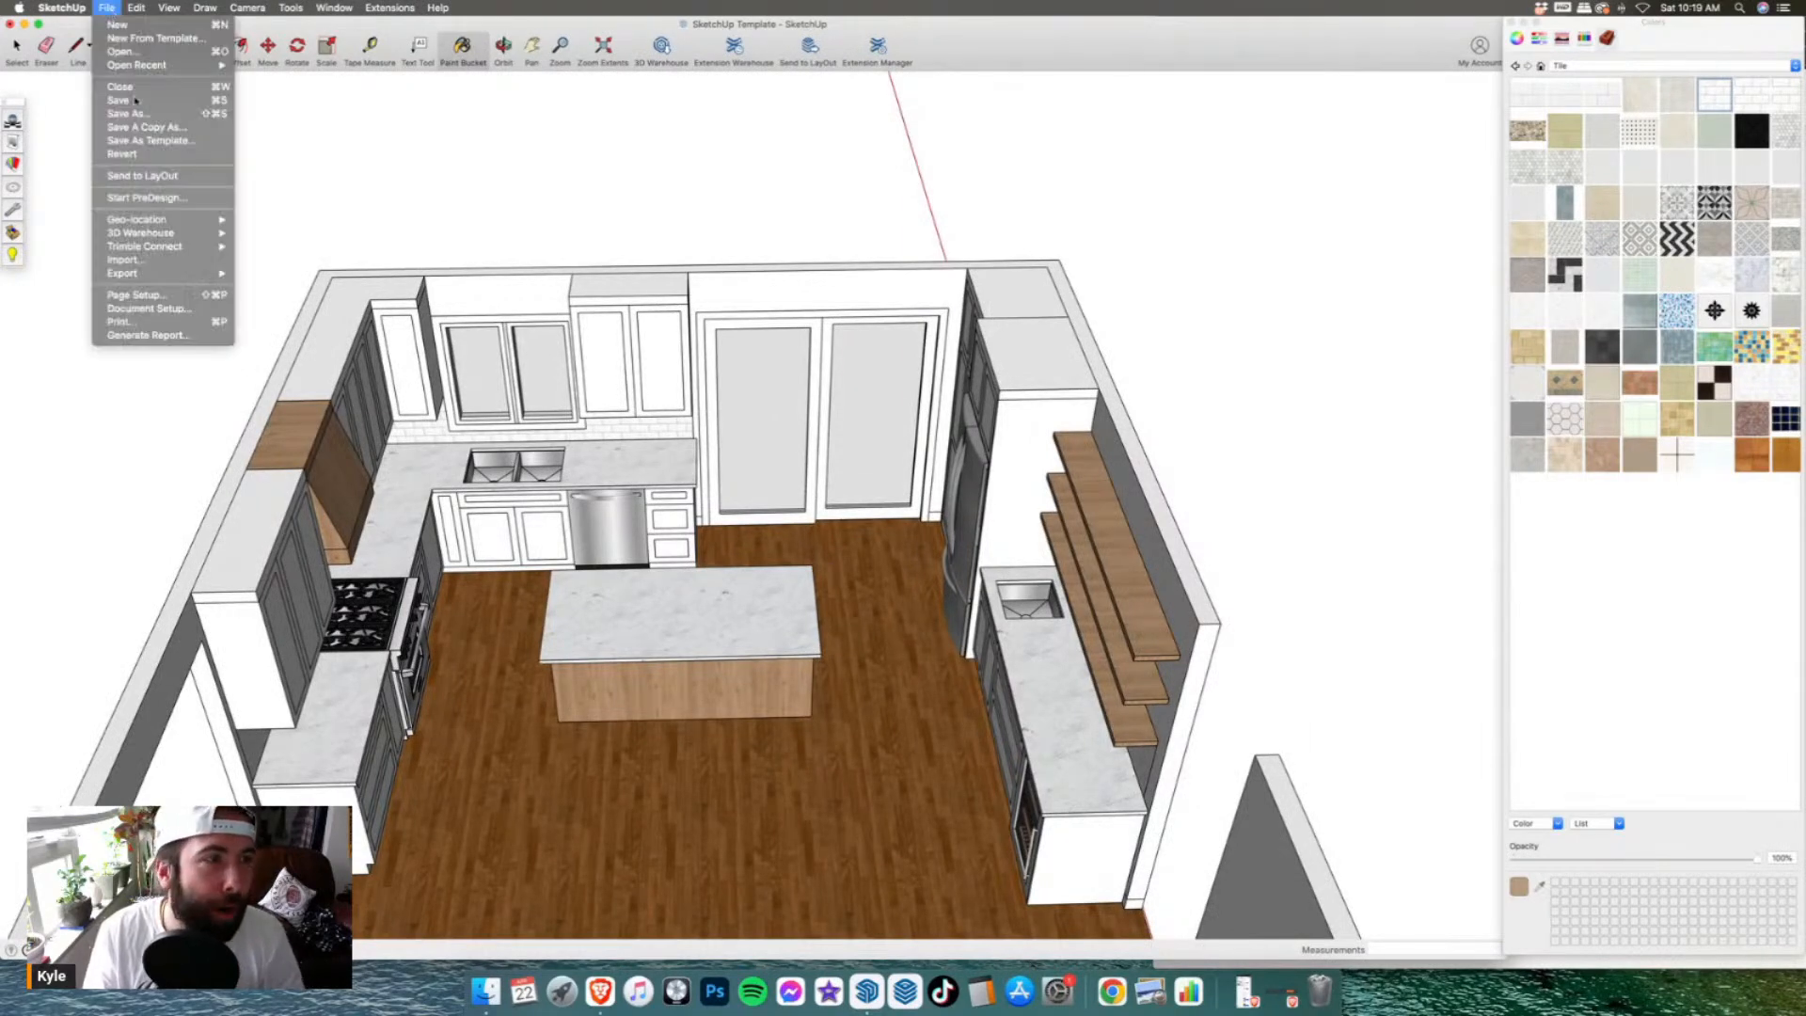
left_click(139, 260)
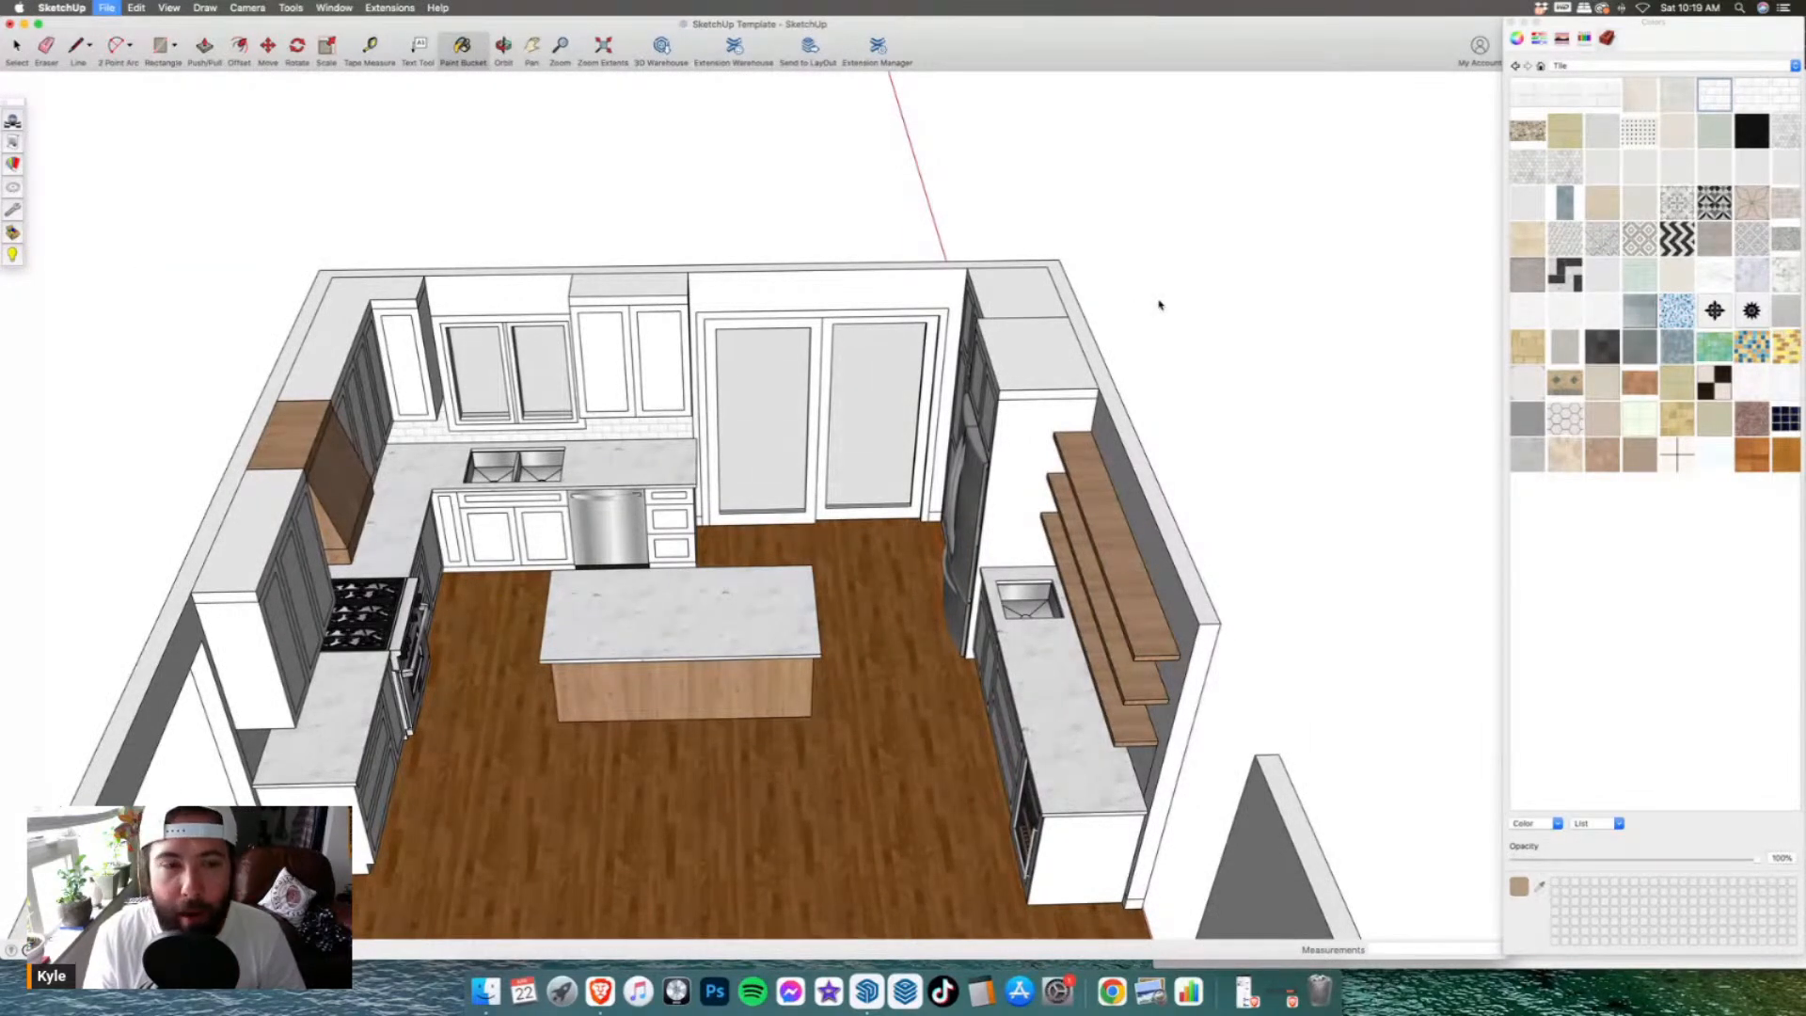
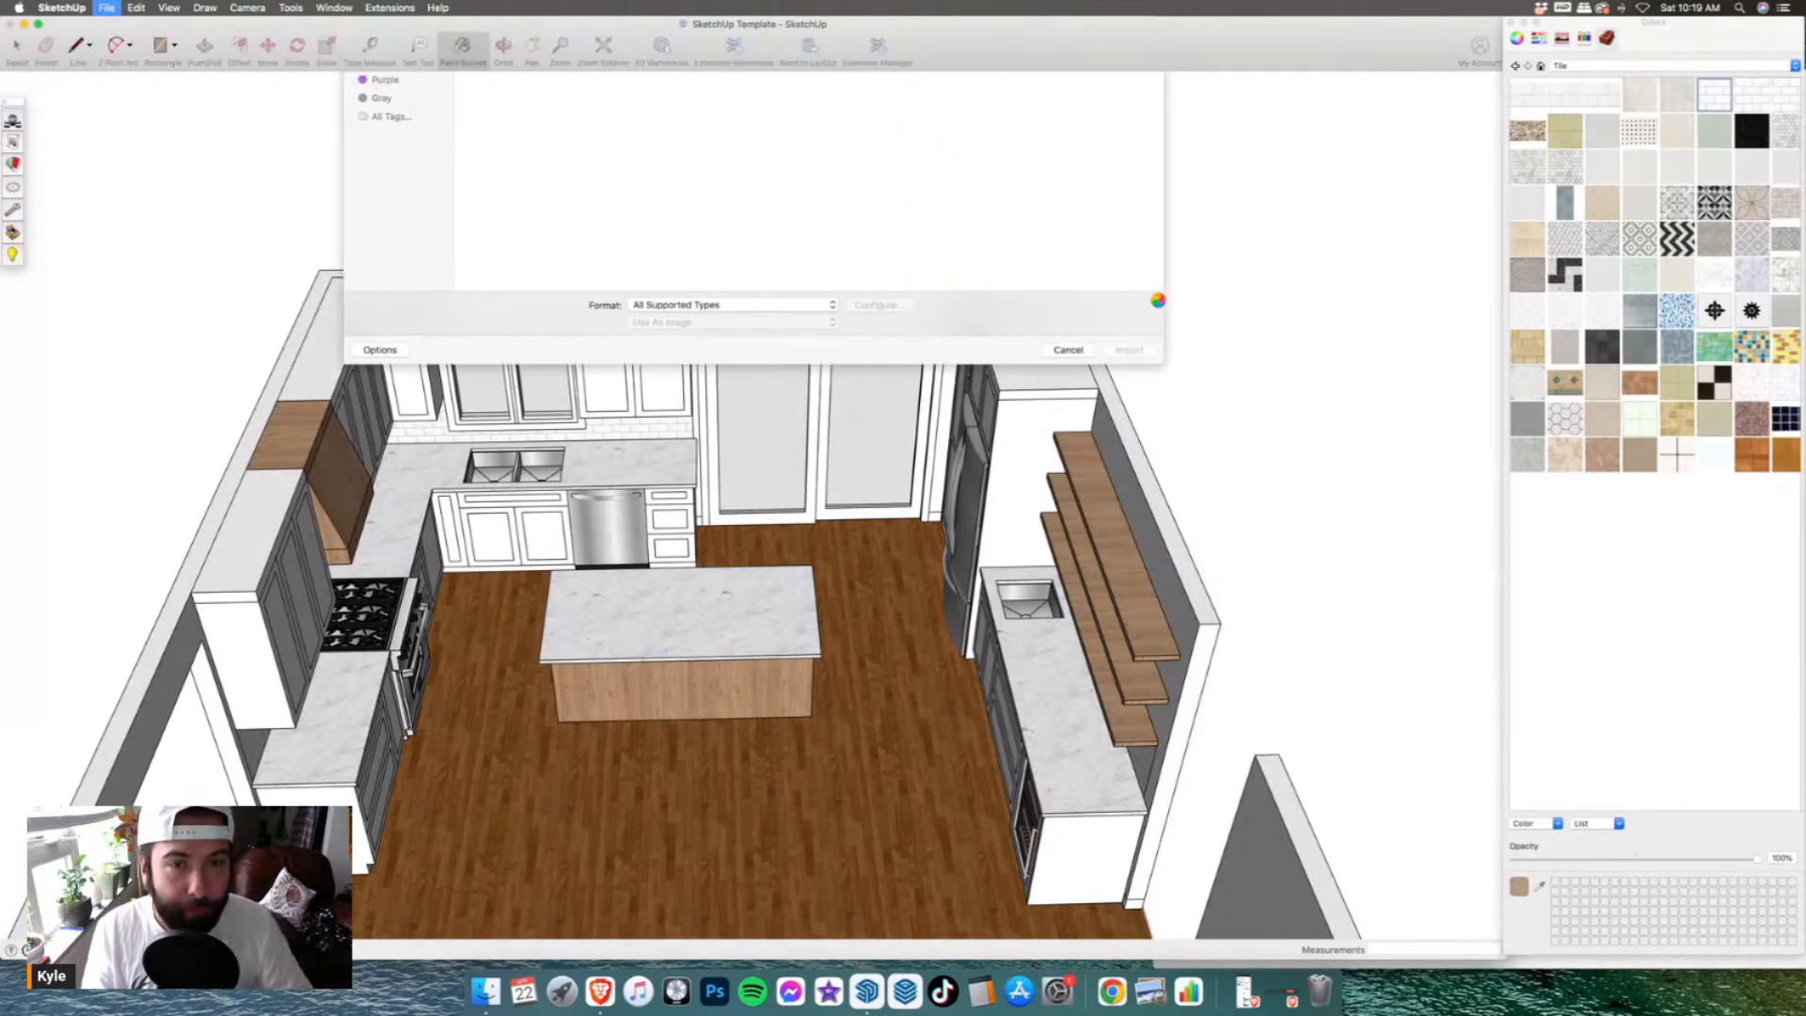
double_click(767, 225)
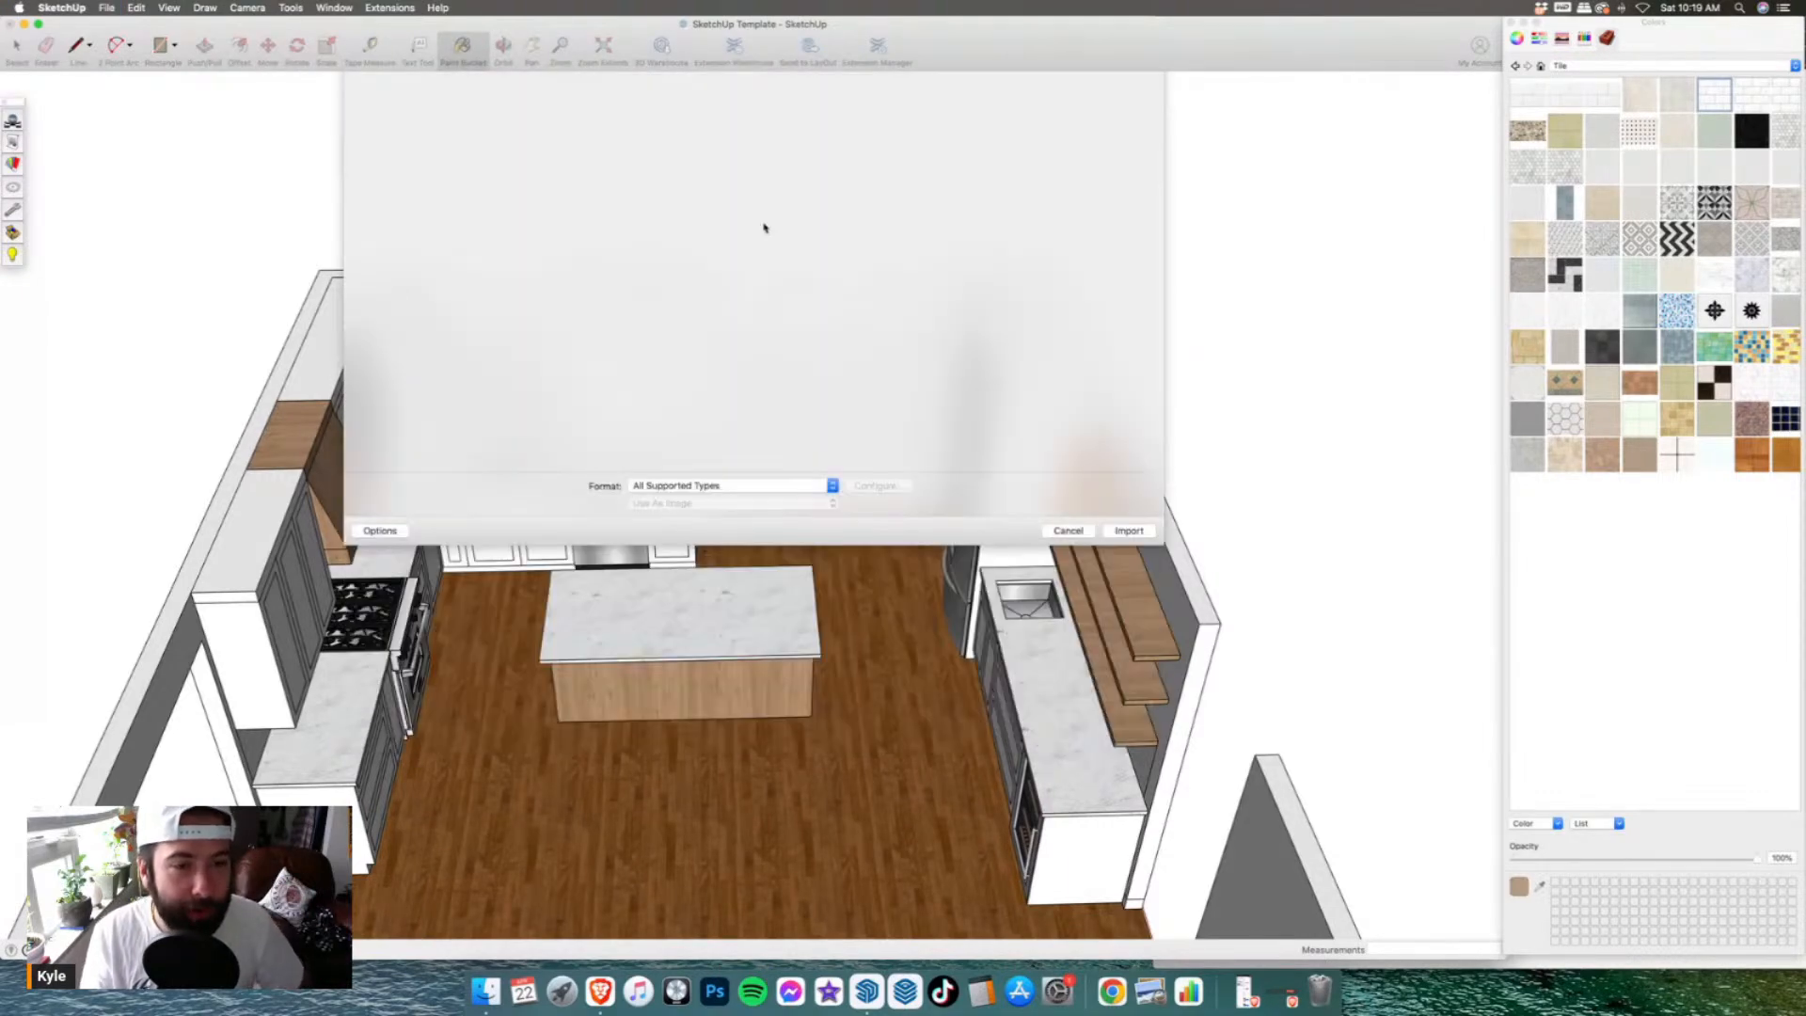
scroll(593, 417, "up", 5)
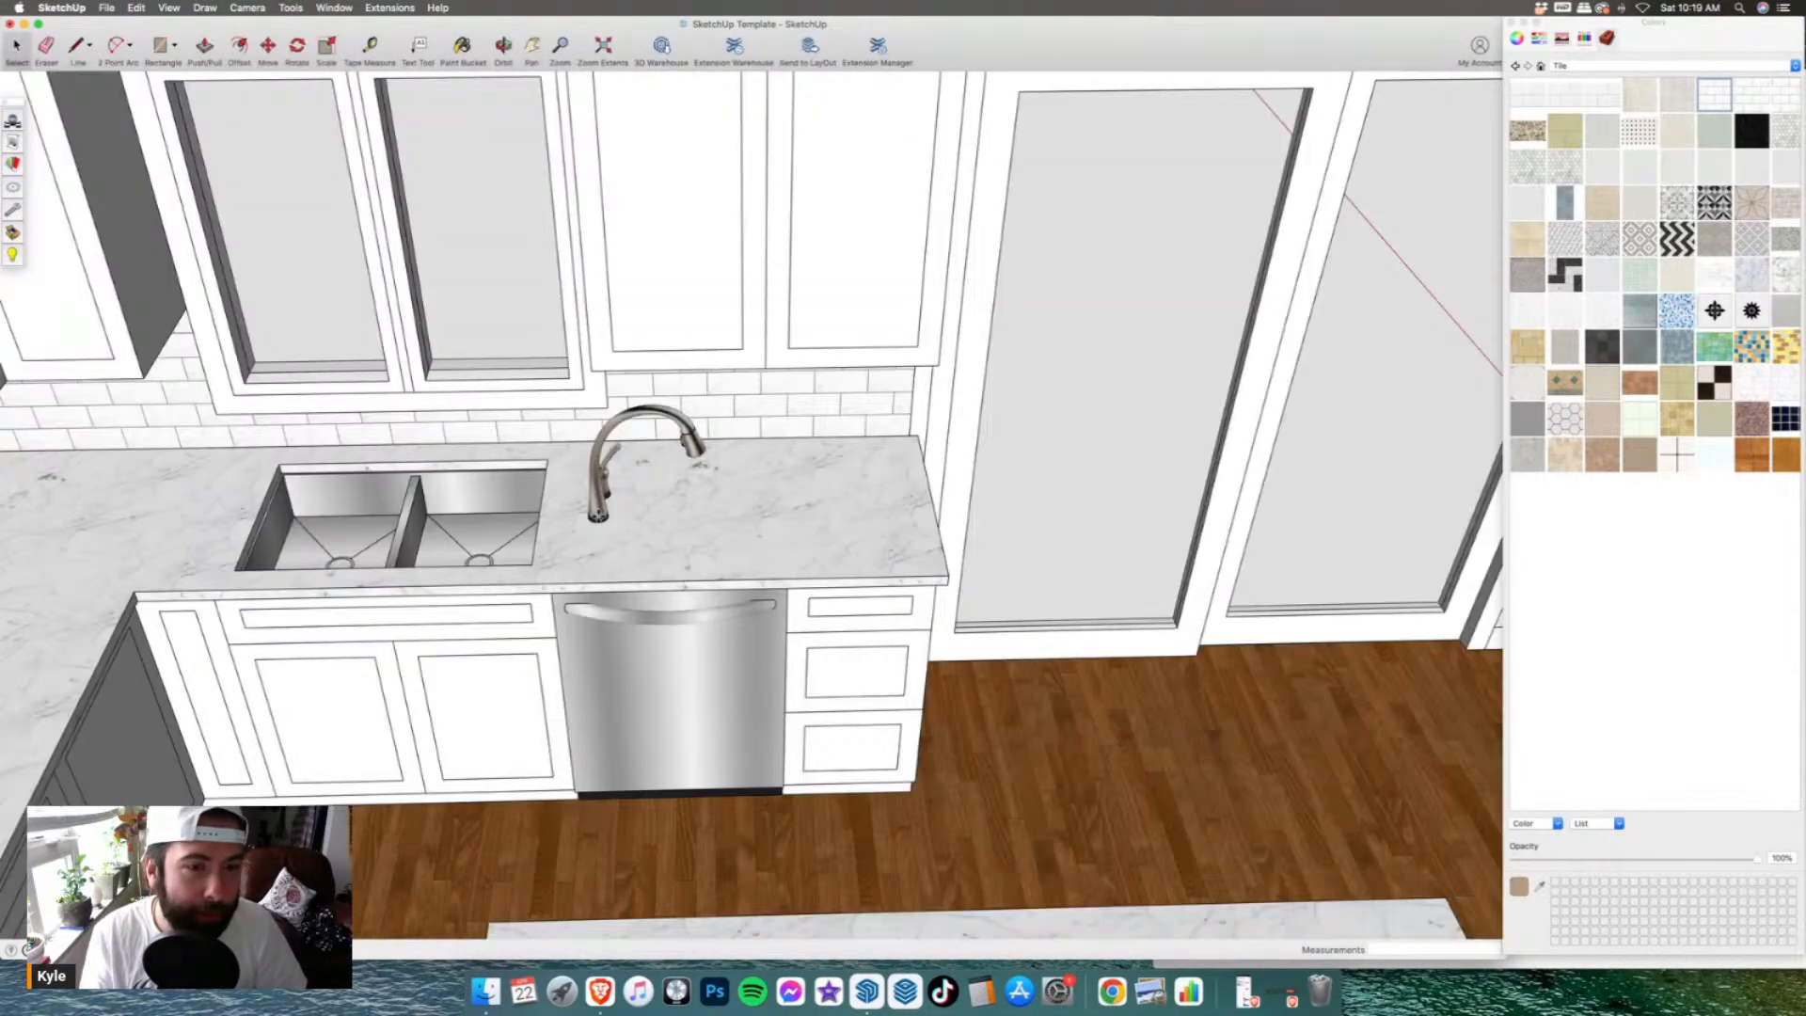
left_click(598, 515)
scroll(607, 515, "up", 3)
- Rotate the faucet 90 degrees so its spout faces the room and scale it uniformly to about 0.85
key("q")
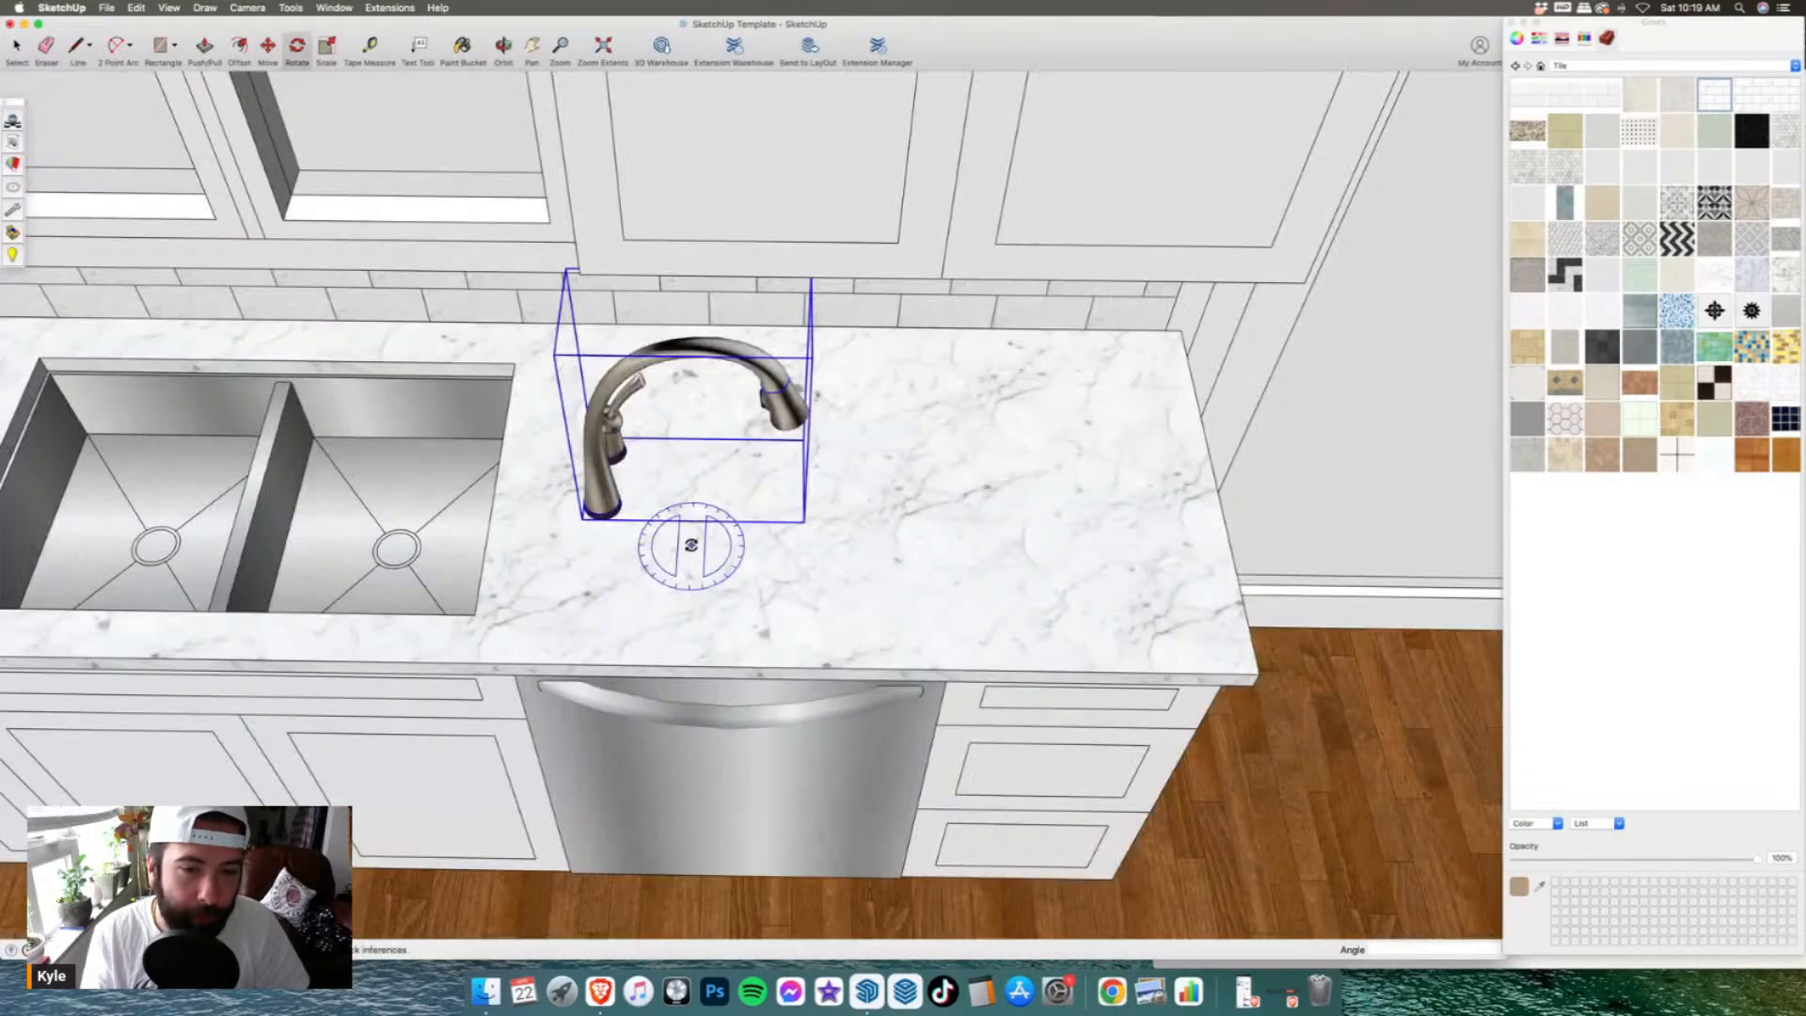
left_click(691, 545)
left_click(694, 517)
left_click(751, 555)
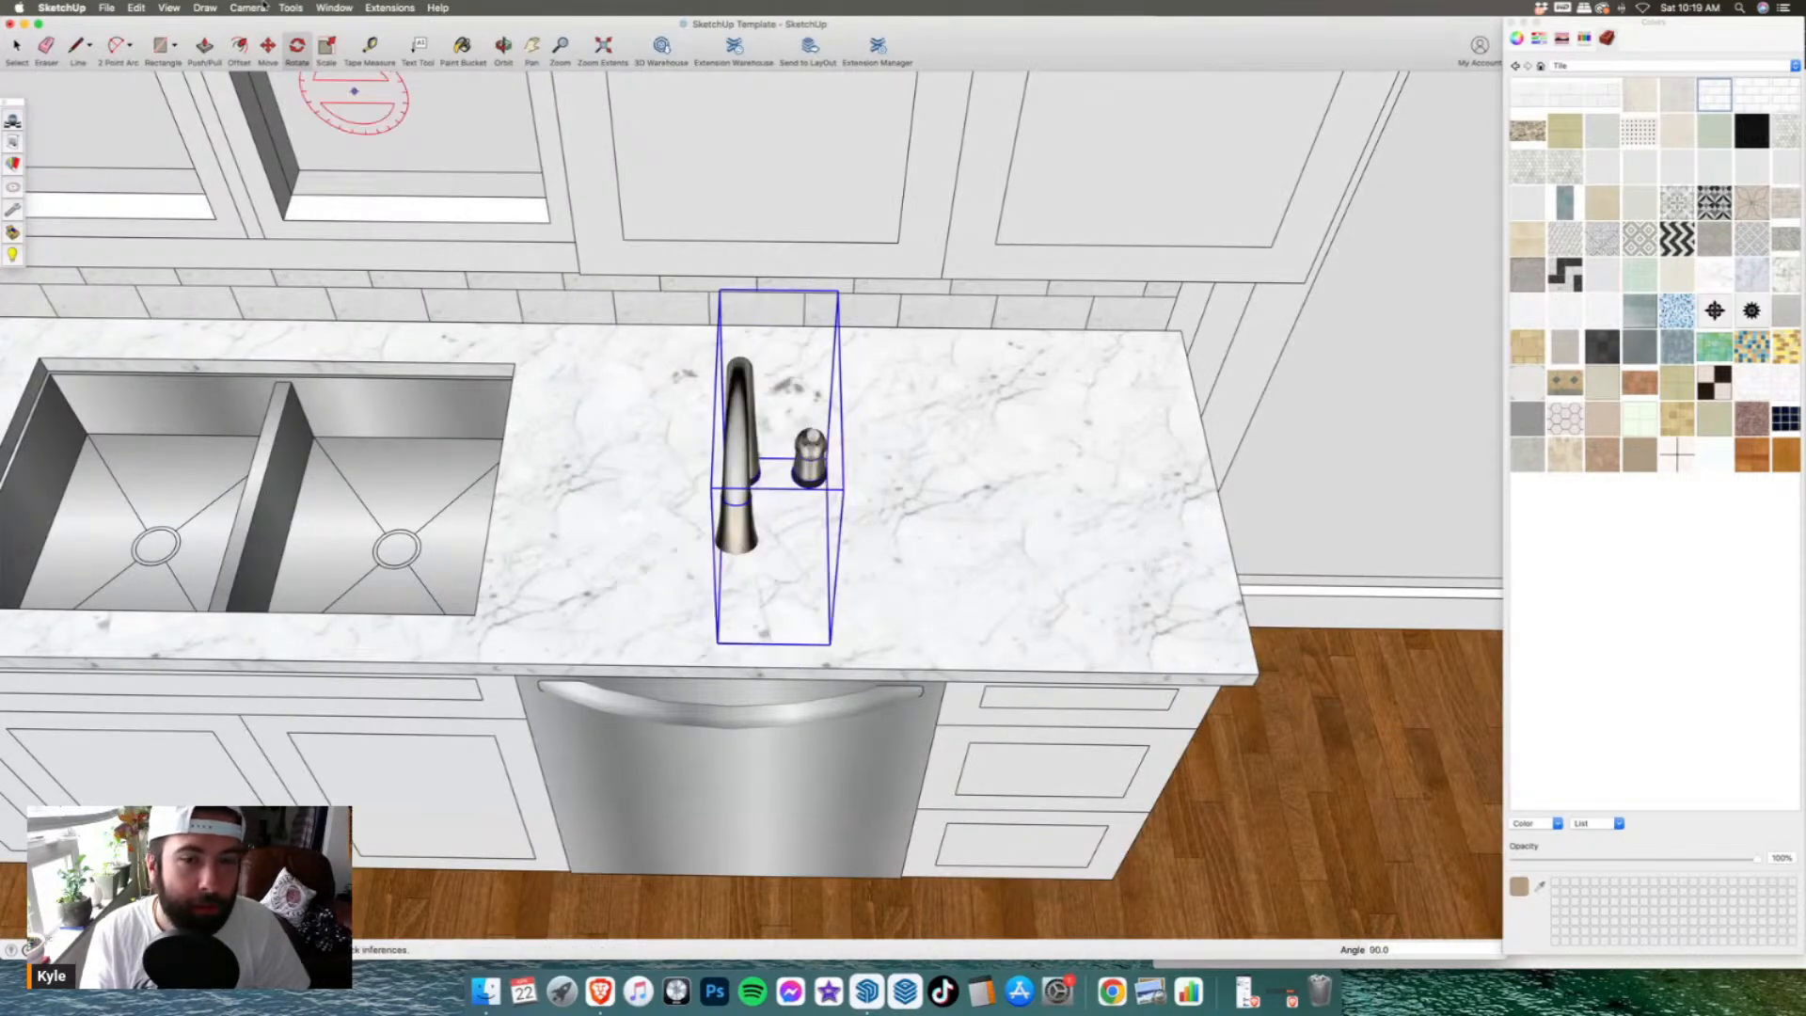
left_click(291, 8)
left_click(330, 100)
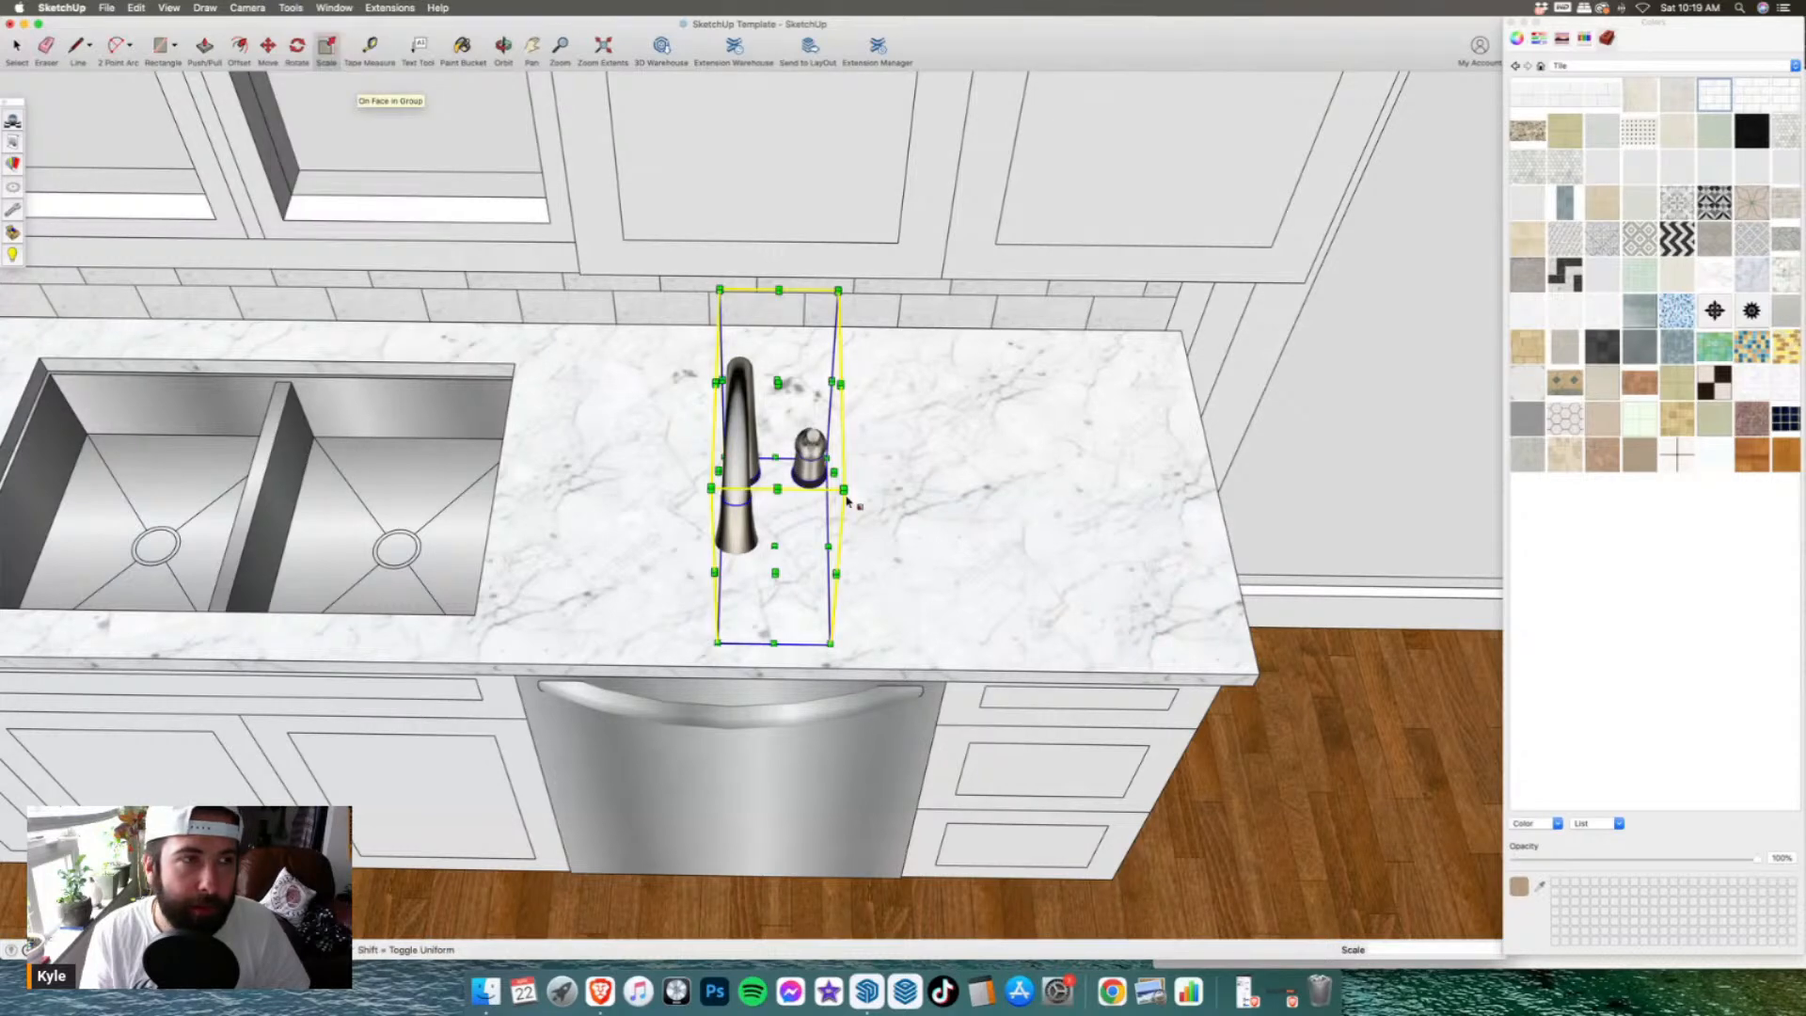
left_click(844, 490)
left_click(822, 483)
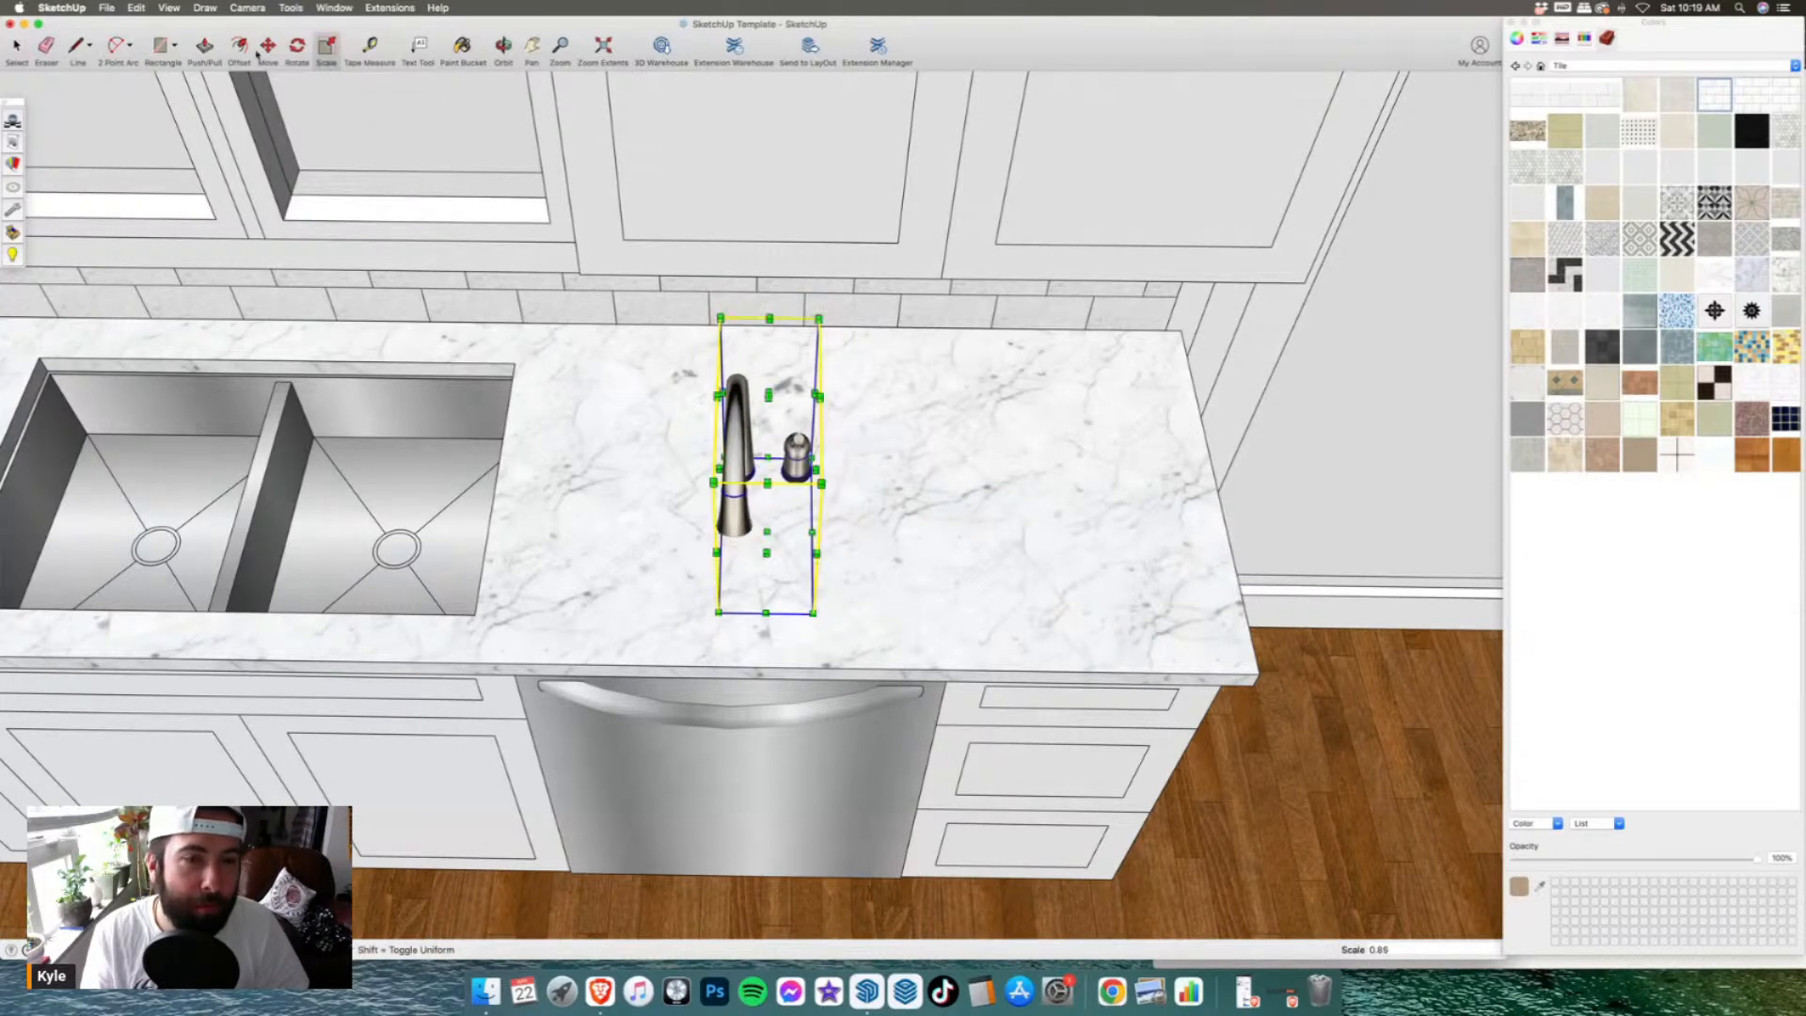
- Move the faucet behind the double sink, centred below the window
left_click(268, 47)
scroll(1136, 462, "down", 3)
left_click(1137, 462)
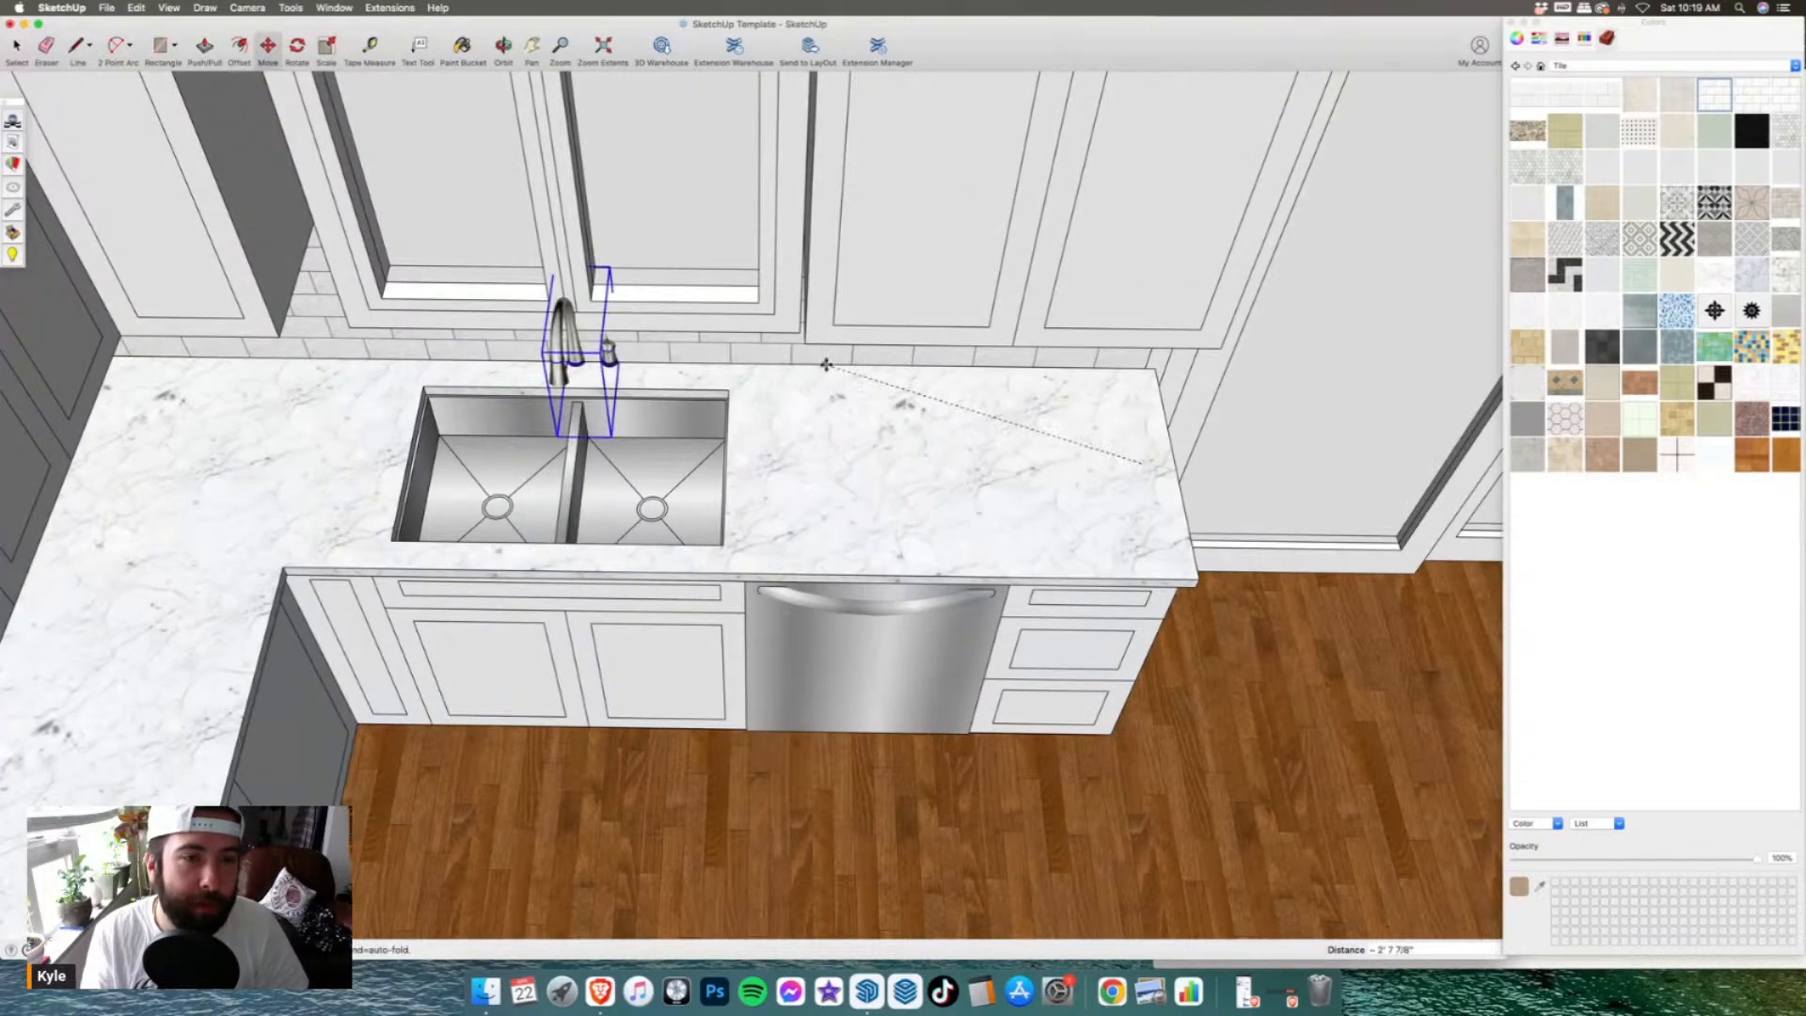
- Import Bev Faucet.skp and place it on the bar counter beside the small sink
scroll(678, 367, "down", 5)
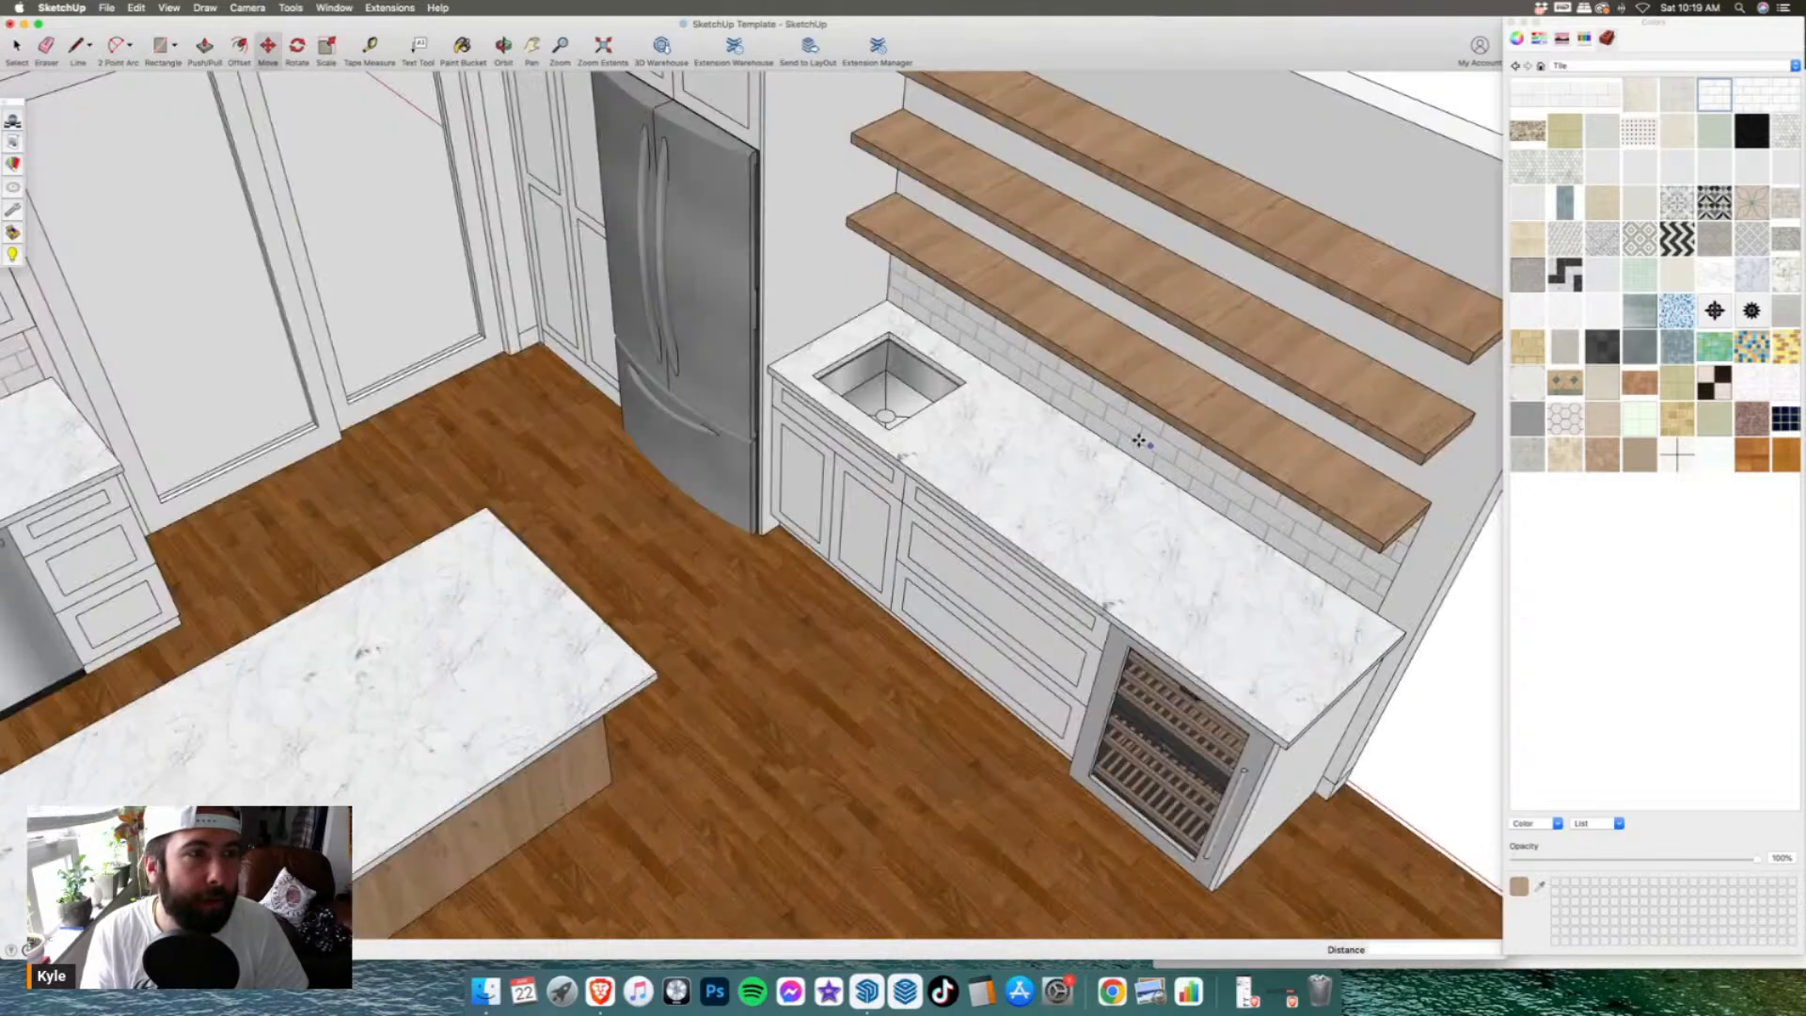
left_click(106, 8)
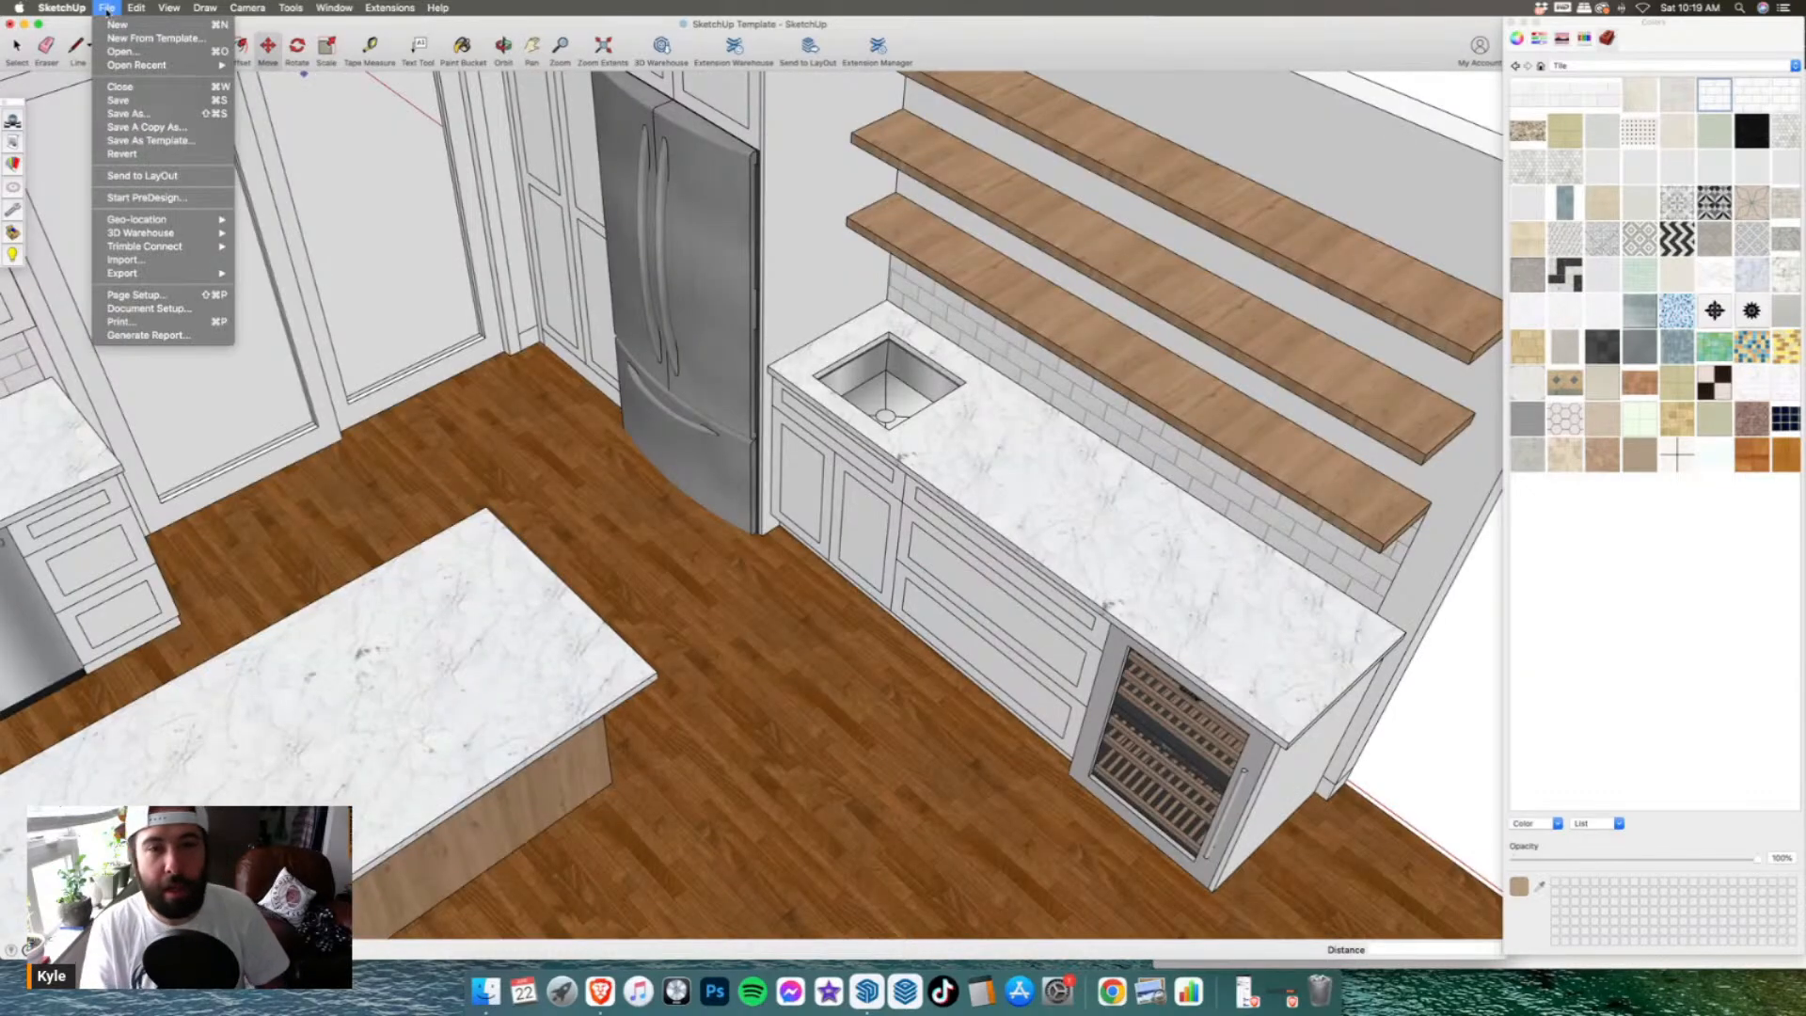
left_click(130, 261)
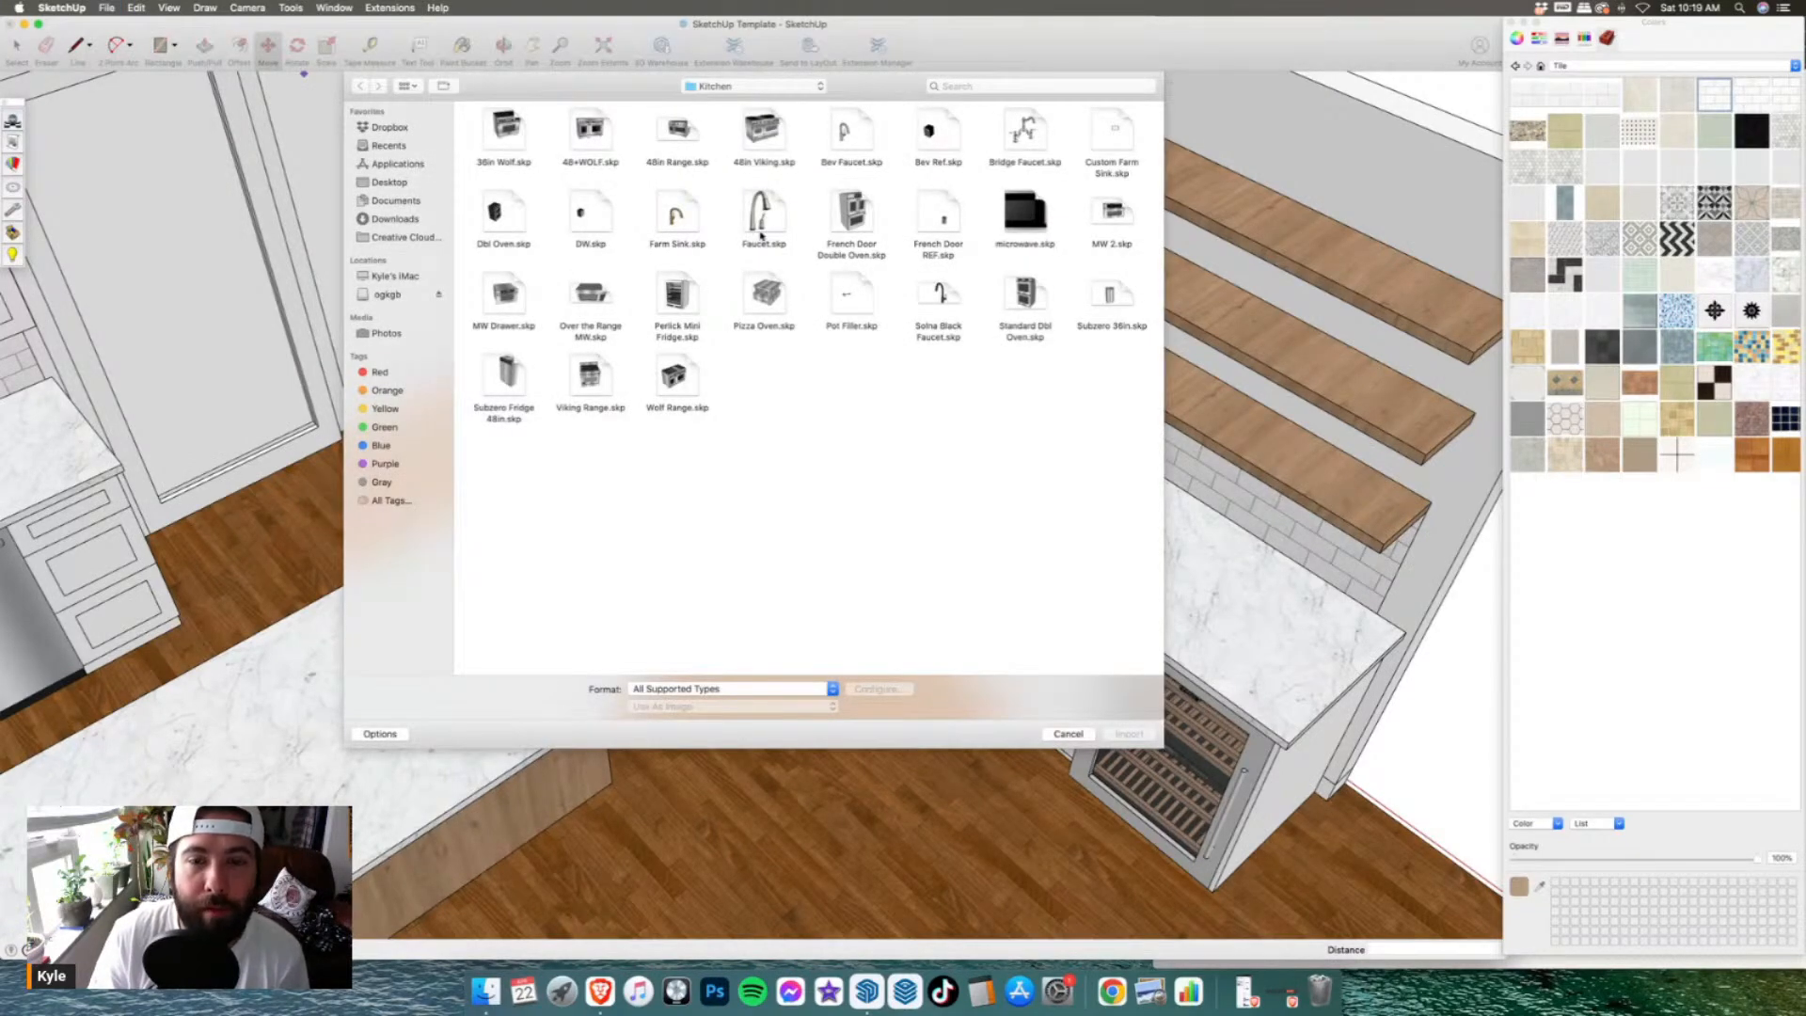
left_click(848, 144)
double_click(848, 144)
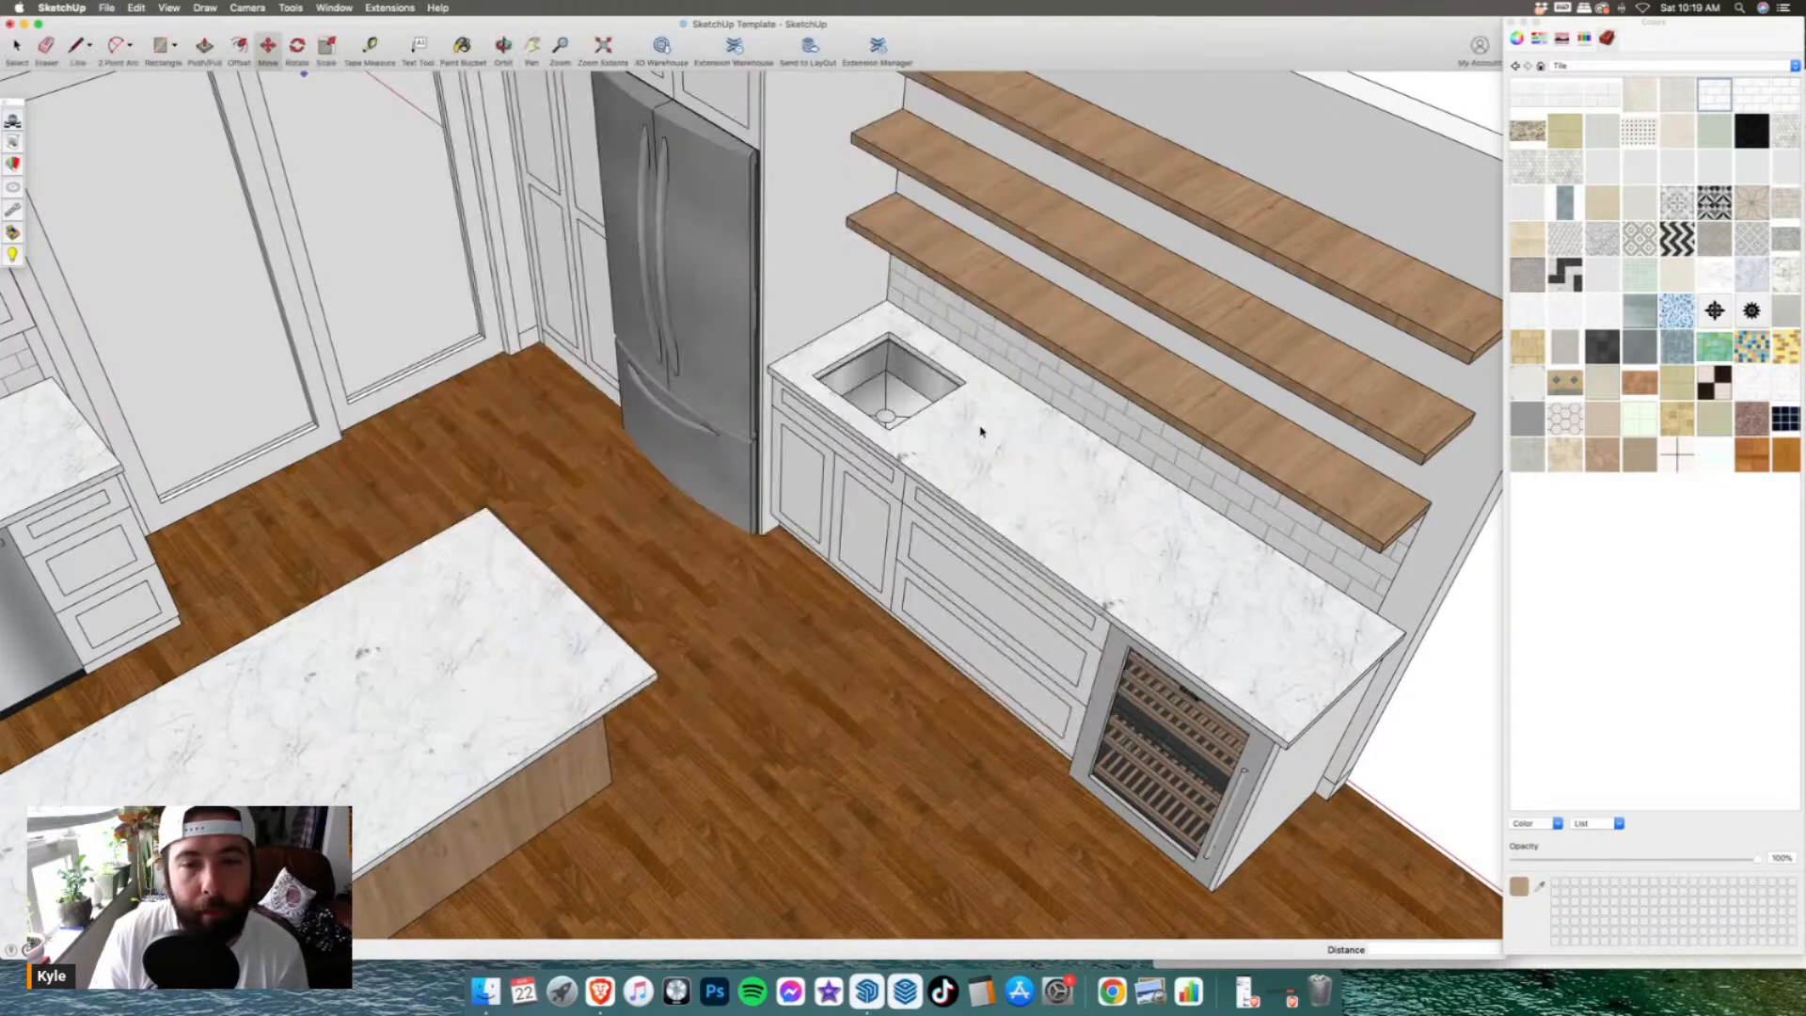
left_click(983, 437)
- Rotate the bar faucet 90 degrees so its spout faces away from the backsplash
scroll(679, 430, "down", 4)
middle_click_drag(724, 430, 753, 430)
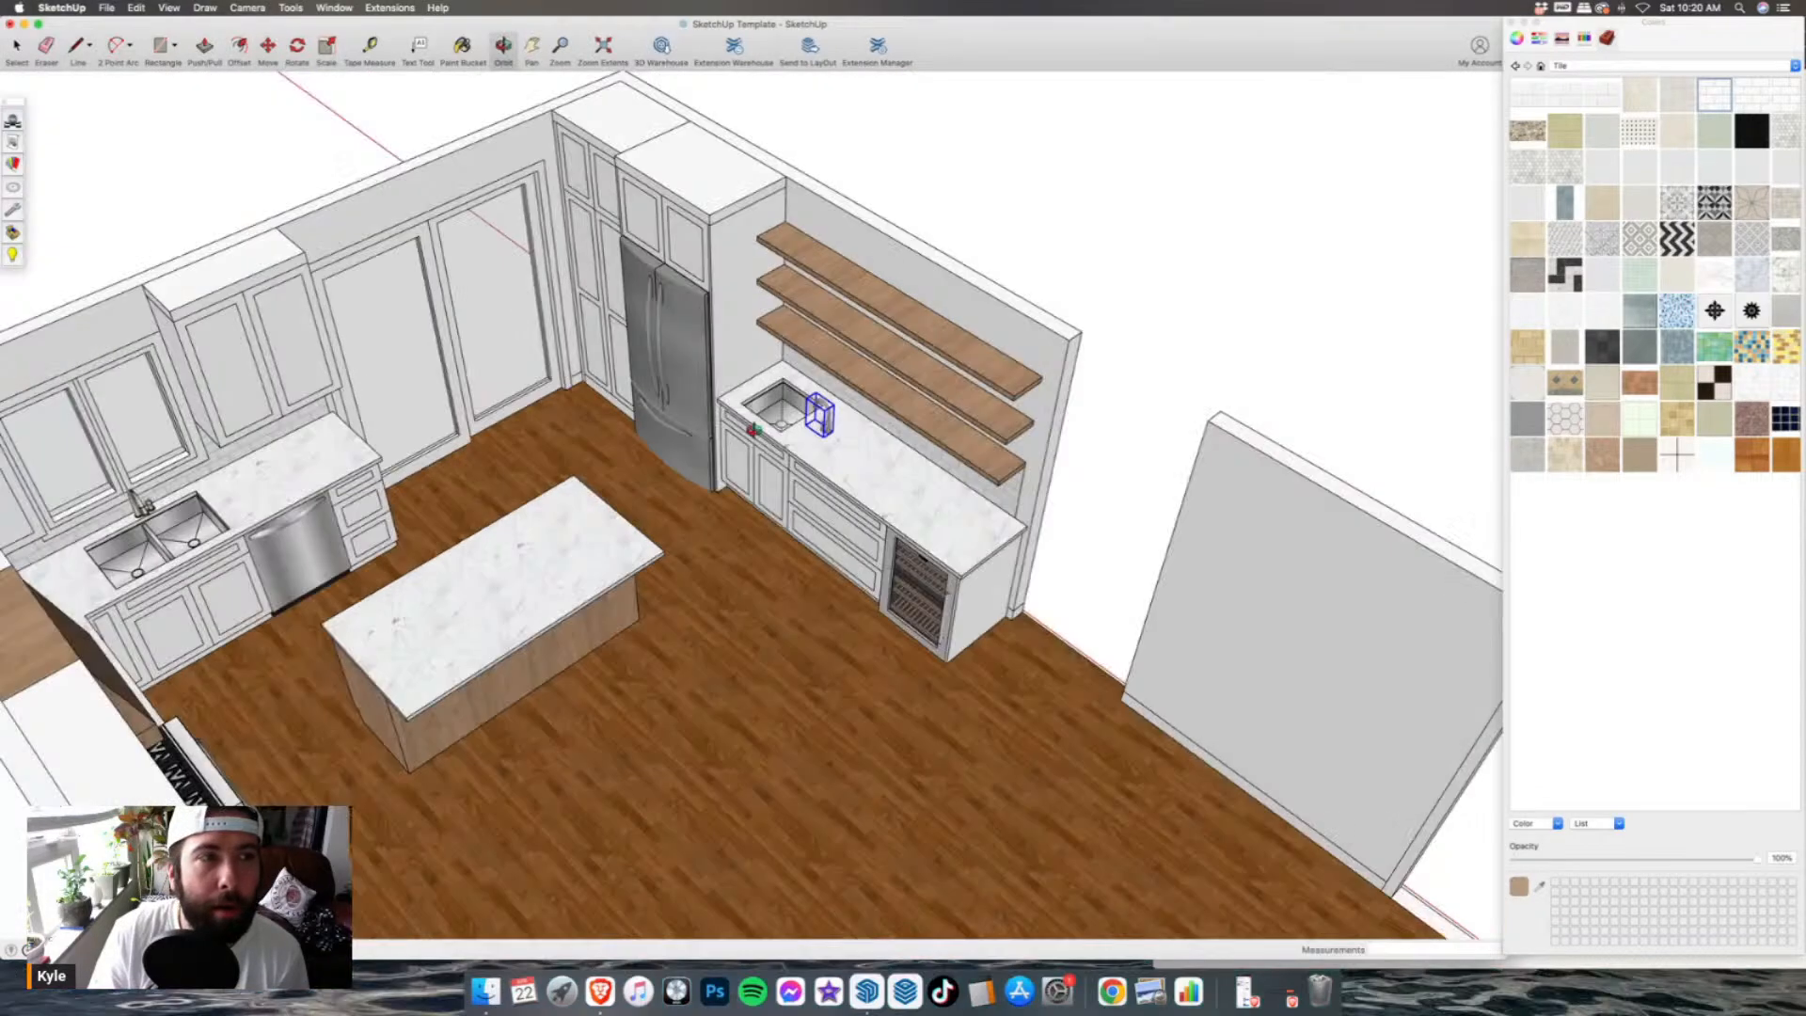
scroll(753, 430, "up", 8)
scroll(759, 451, "up", 2)
key("q")
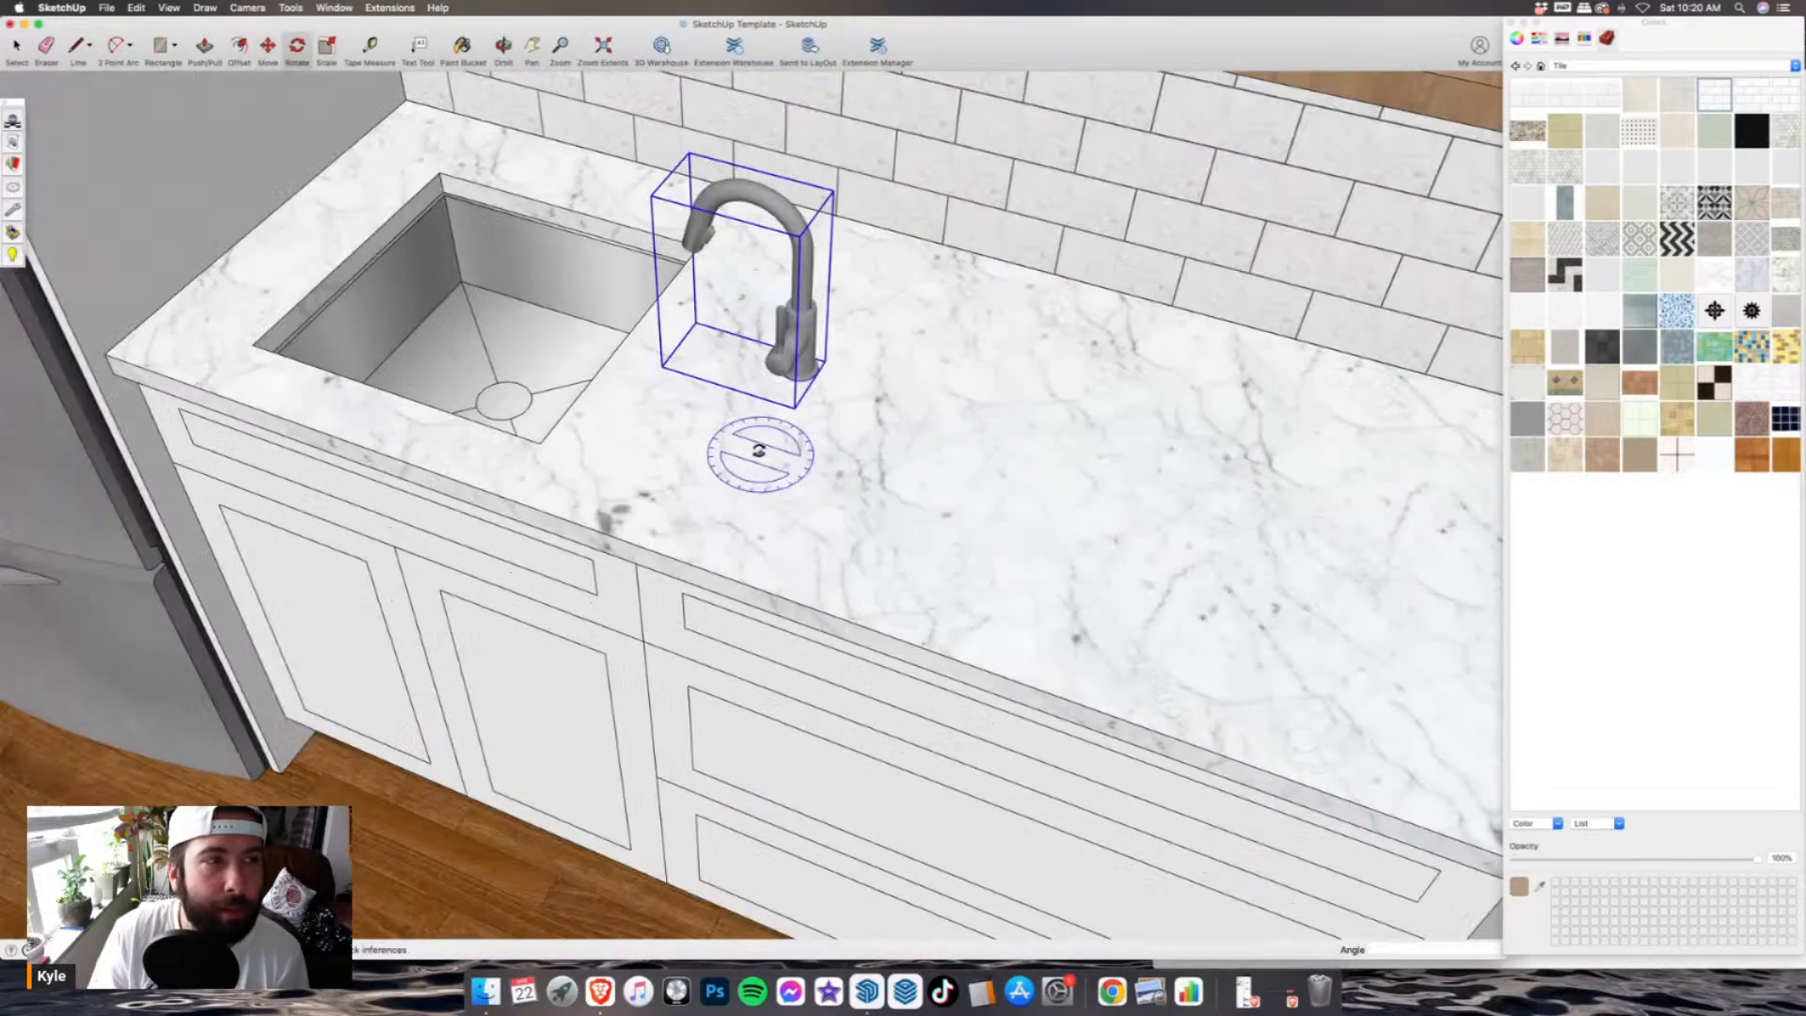
left_click(759, 451)
left_click(825, 471)
left_click(789, 409)
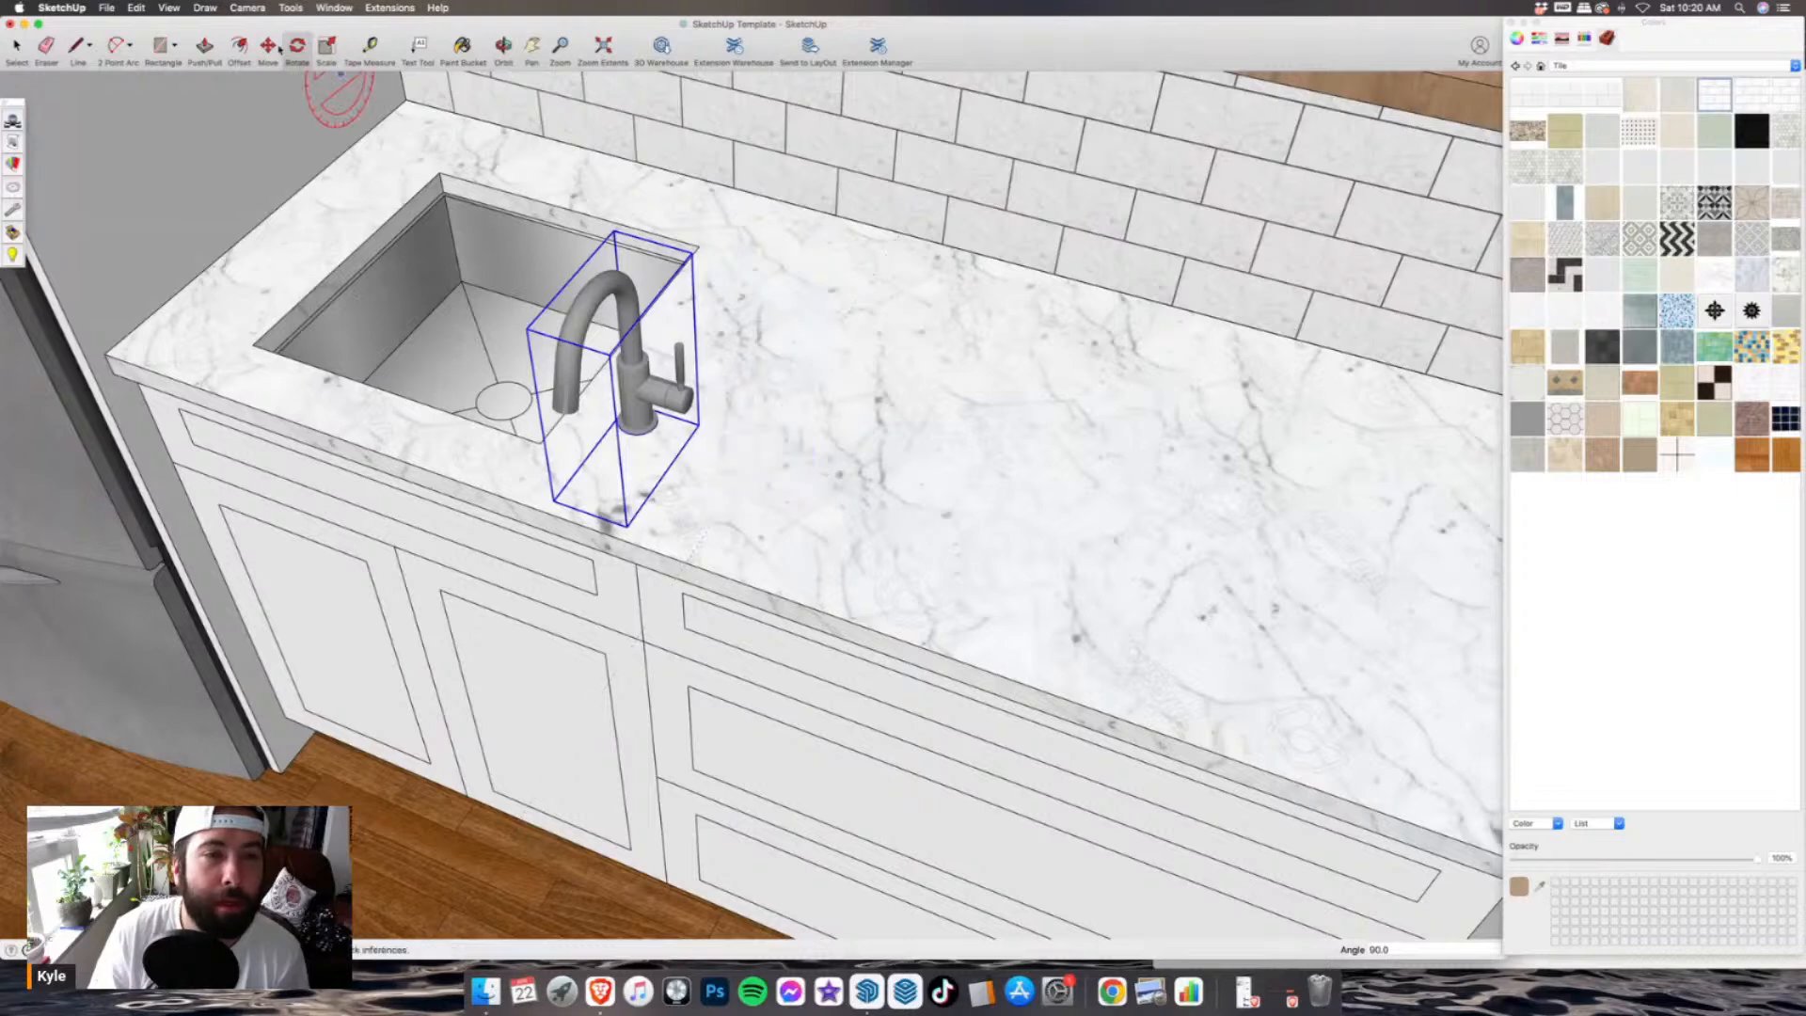
- Move the bar faucet about 1' 7" so it sits centred behind the small sink, and clear the selection
left_click(268, 46)
middle_click_drag(941, 527, 1050, 464)
left_click(1204, 541)
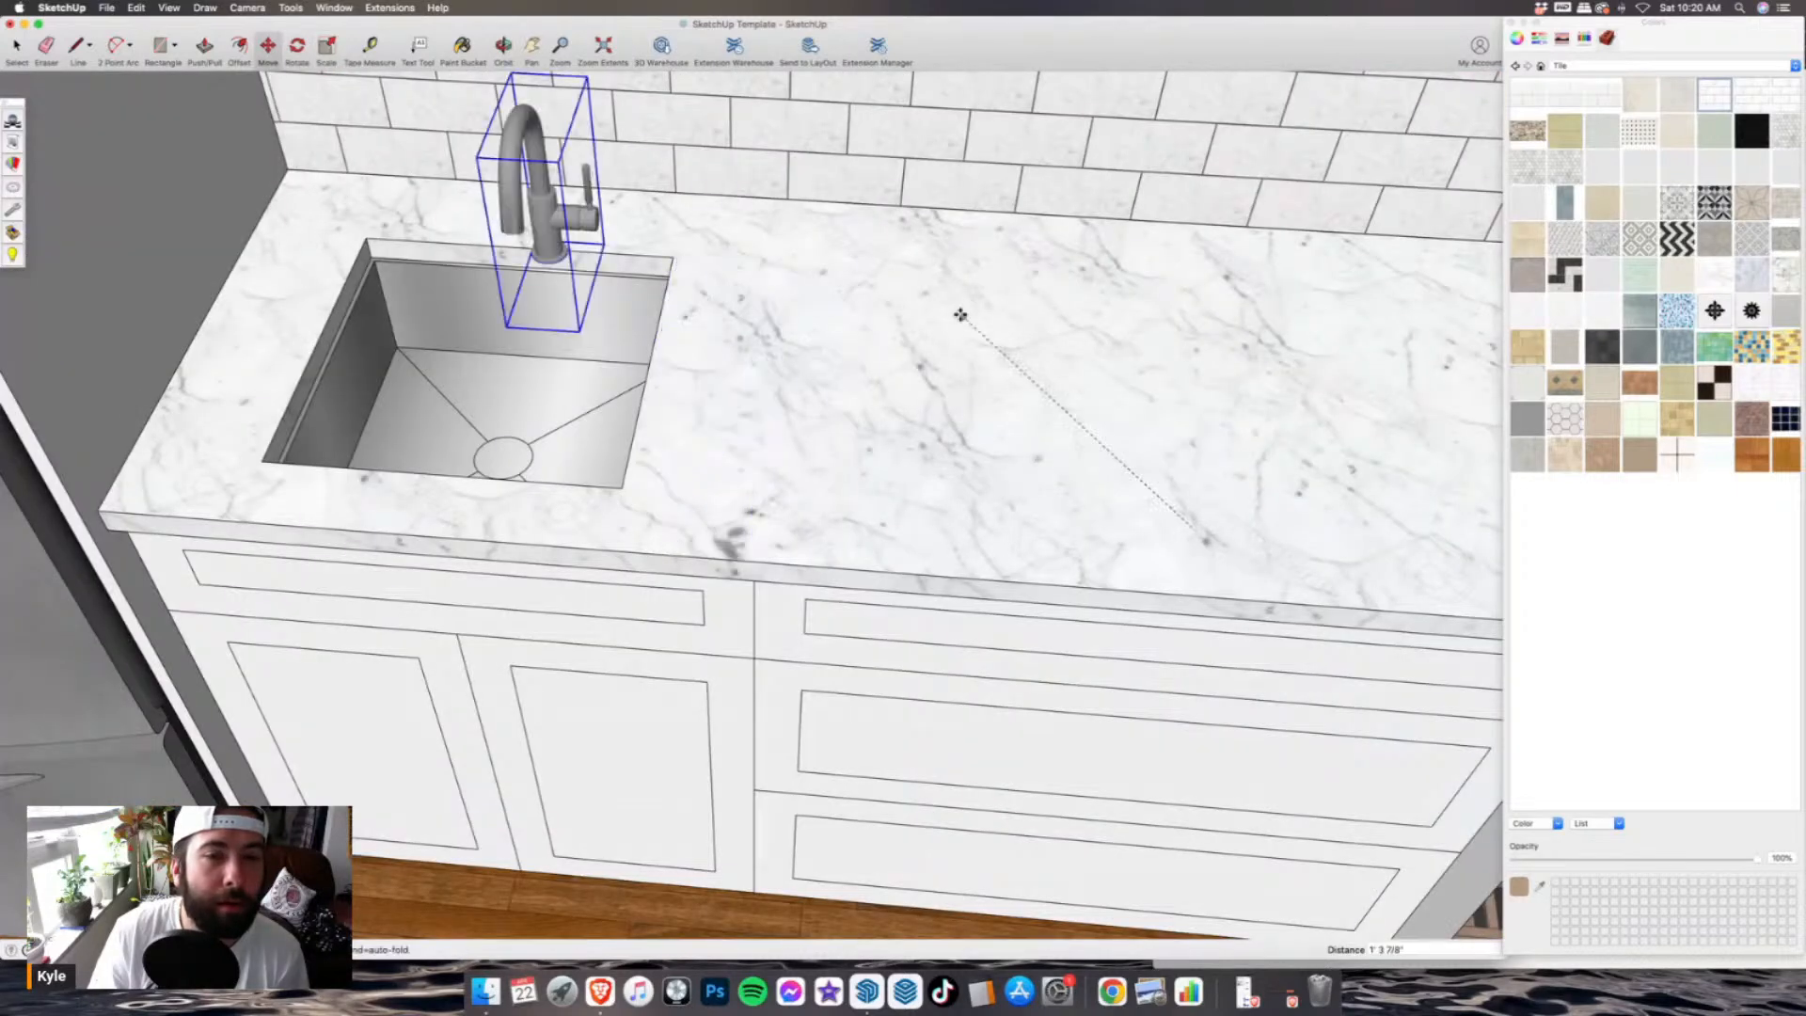
left_click(923, 284)
scroll(870, 494, "down", 10)
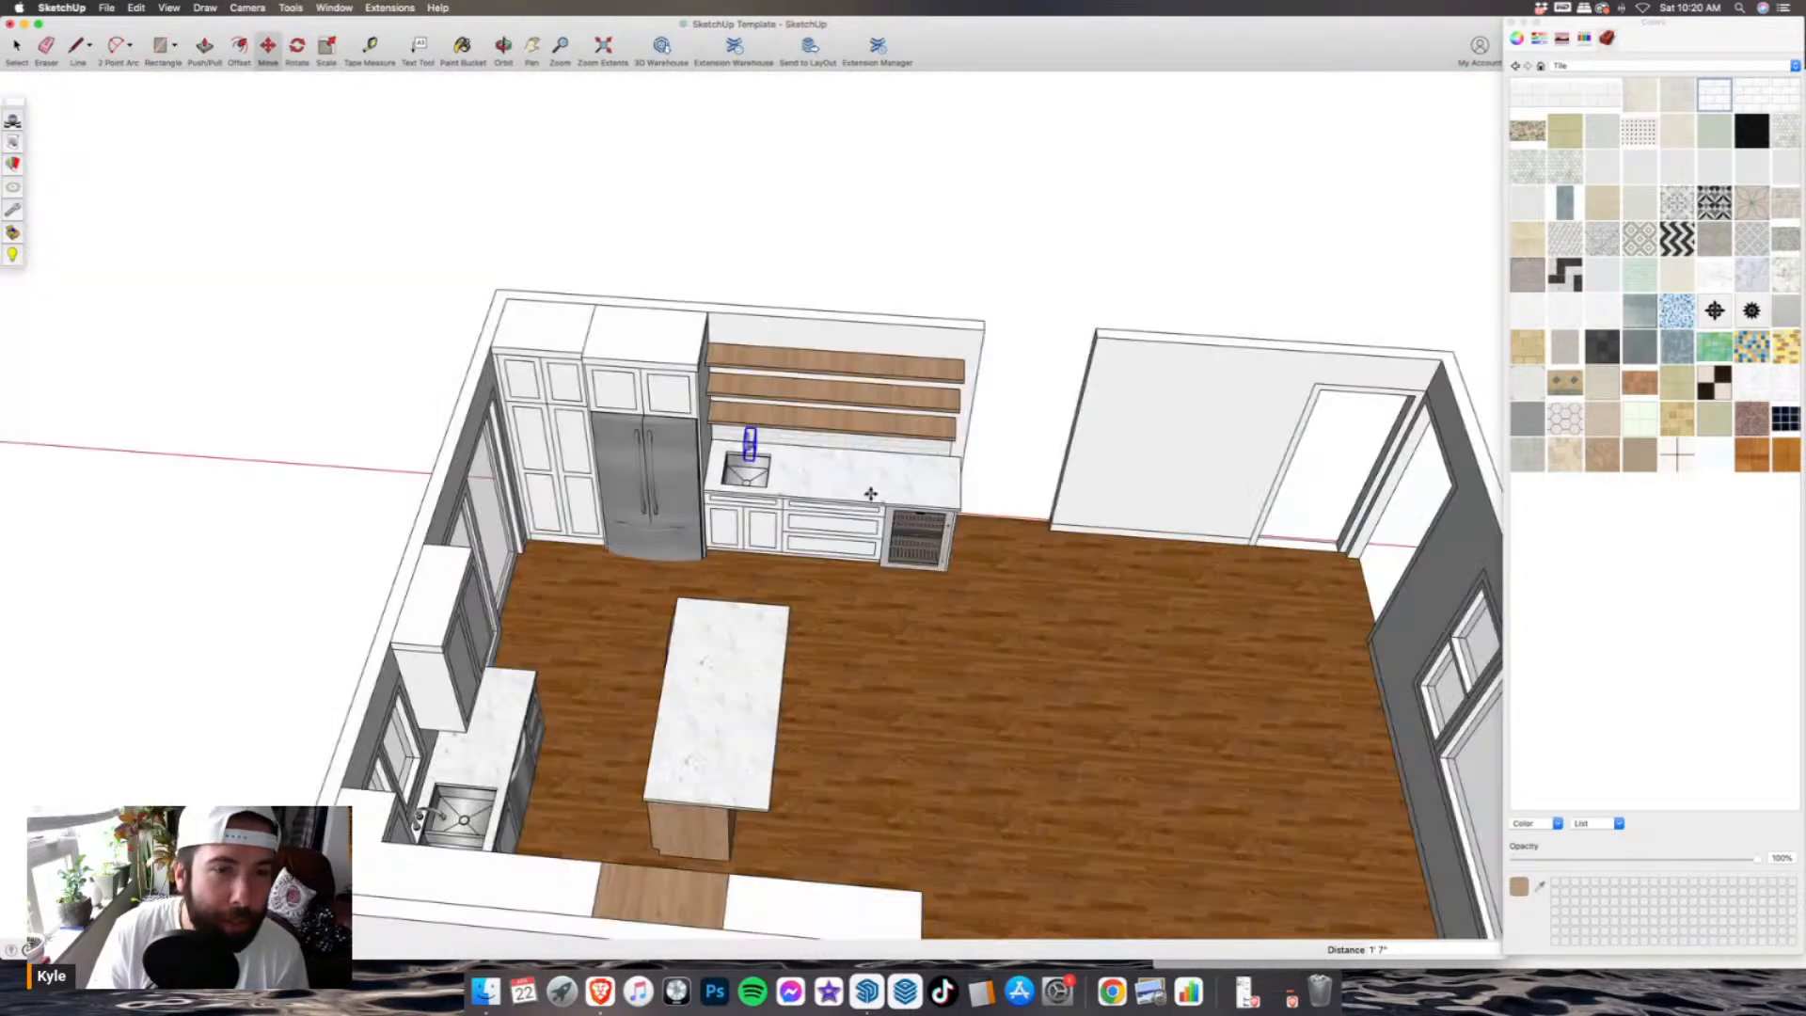
middle_click_drag(870, 494, 715, 527)
key("space")
- Open the upper cabinet group between the range hood and the wall opening and start a handle rectangle at the first door's lower corner
scroll(620, 429, "up", 5)
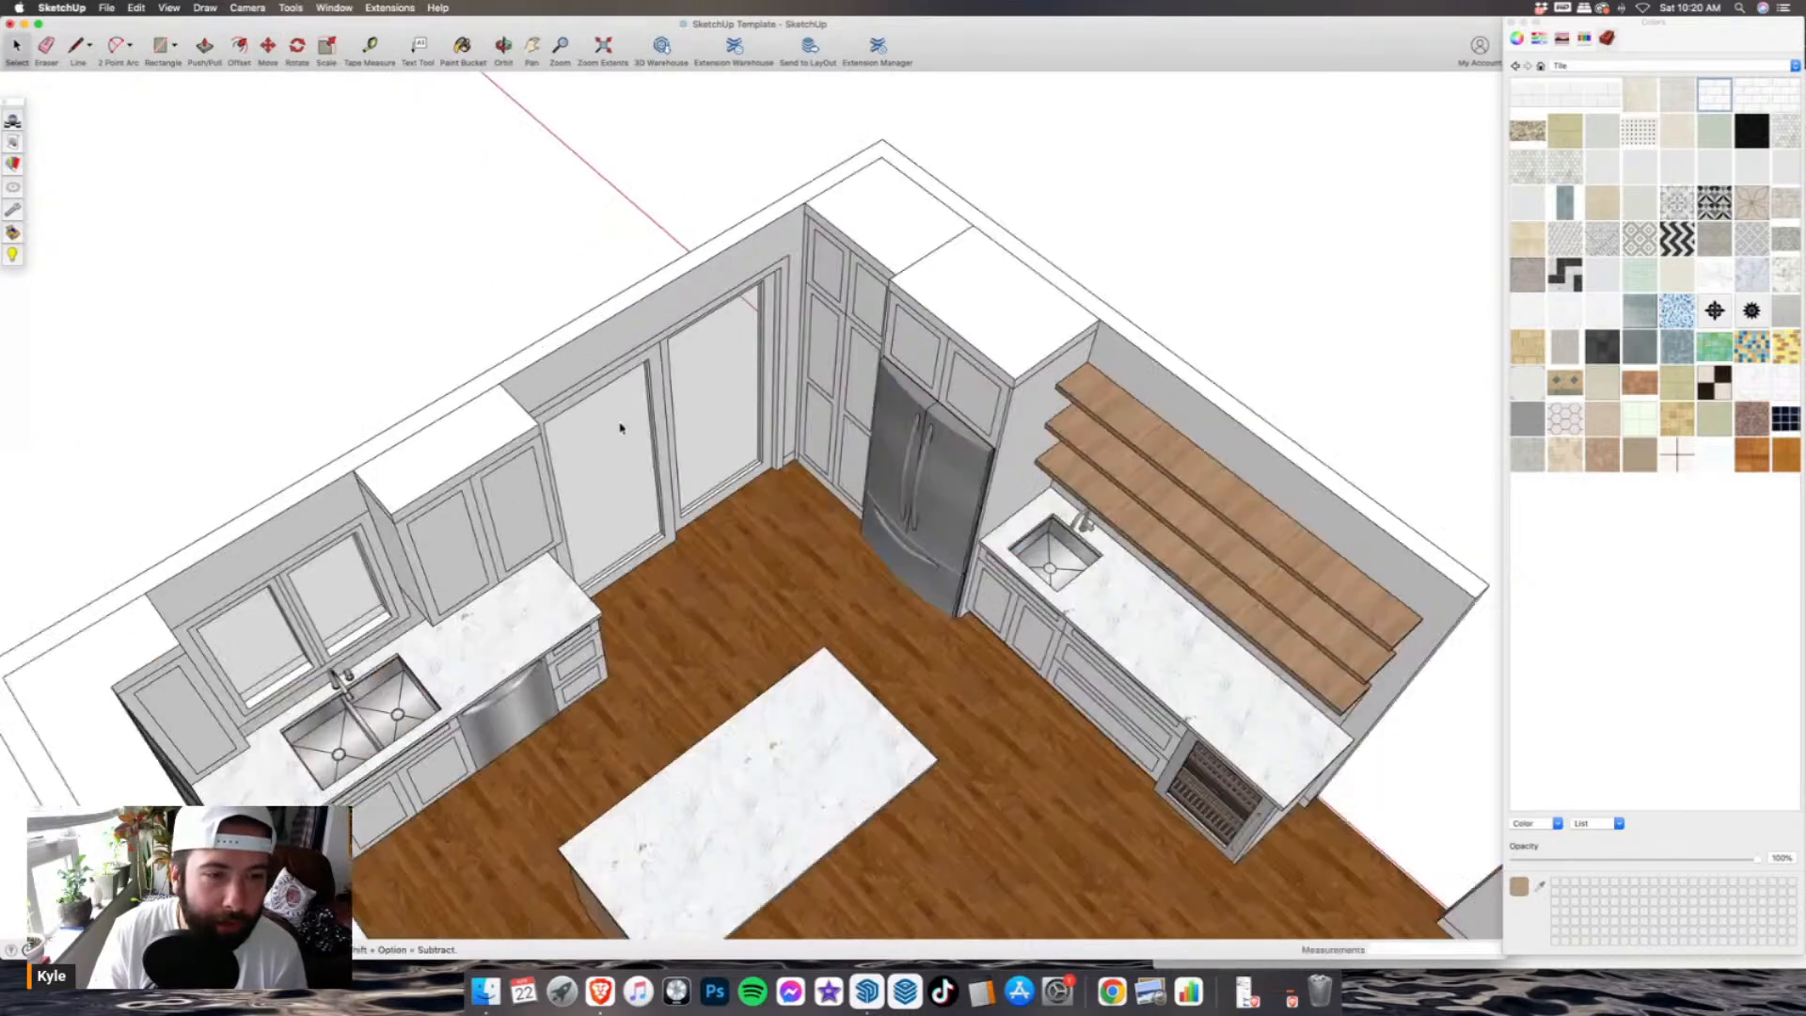
scroll(620, 428, "down", 5)
middle_click_drag(620, 428, 272, 359)
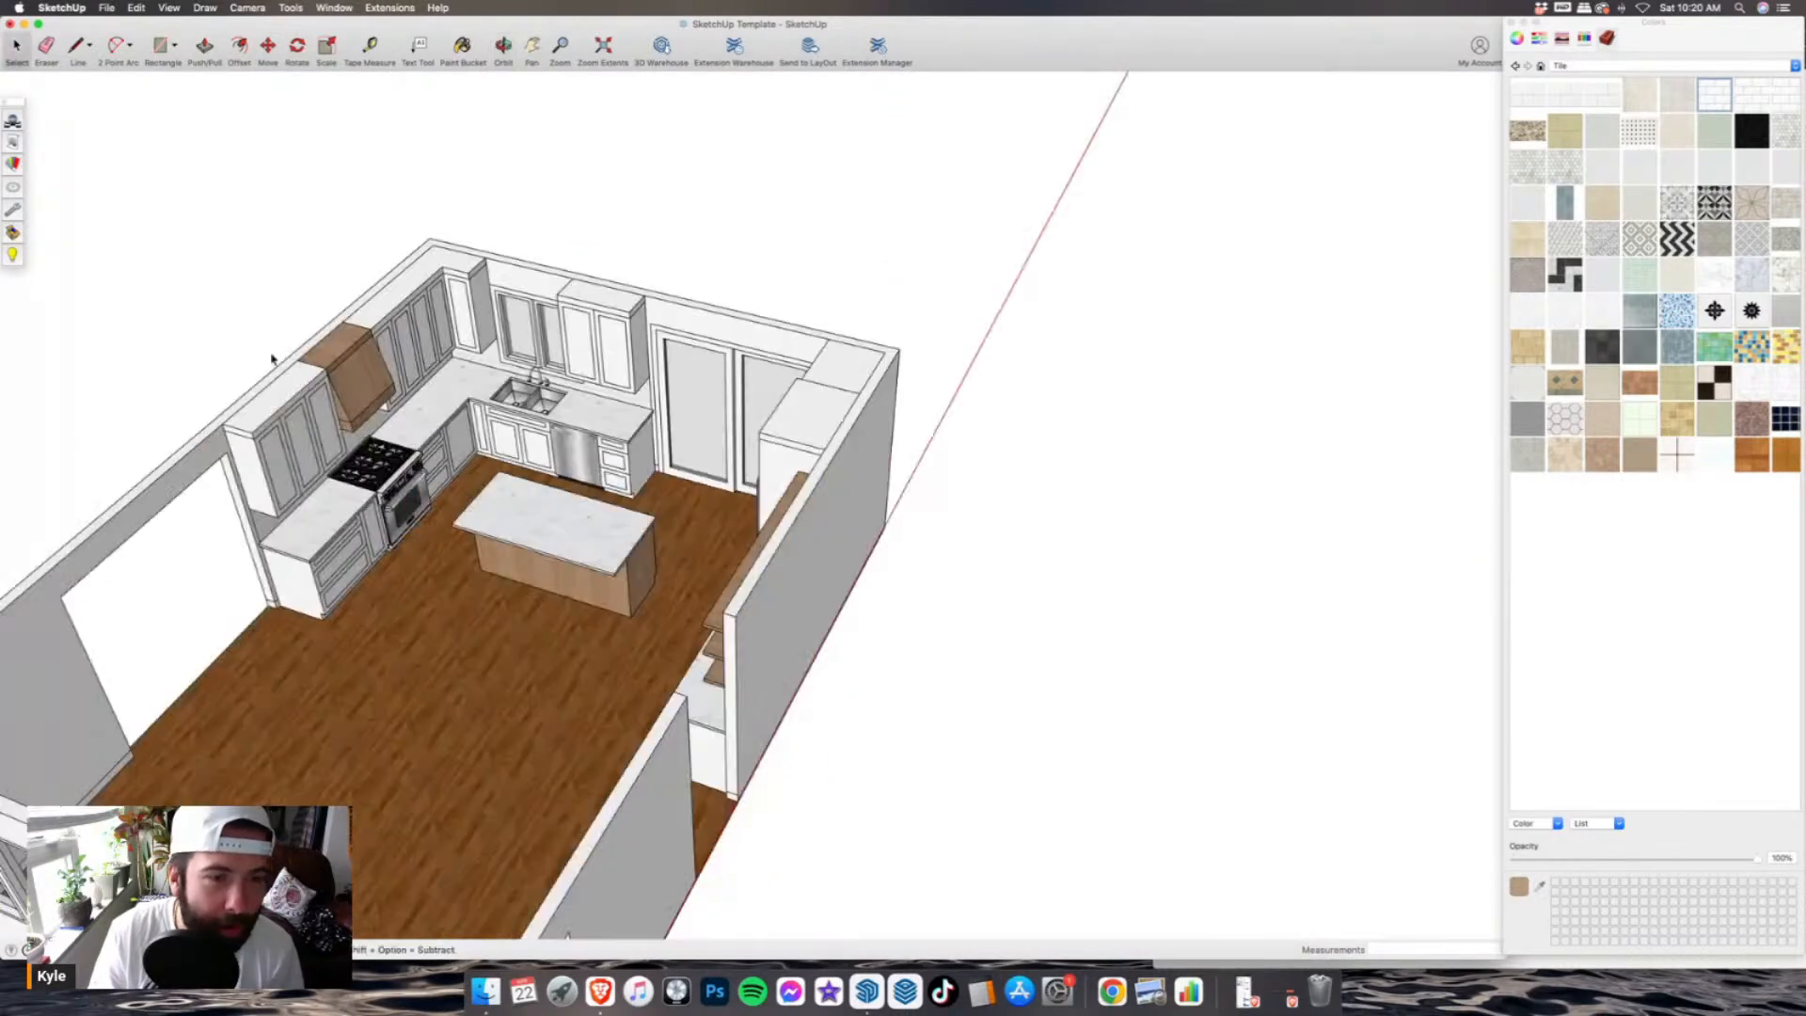
scroll(279, 468, "up", 3)
middle_click_drag(278, 467, 301, 418)
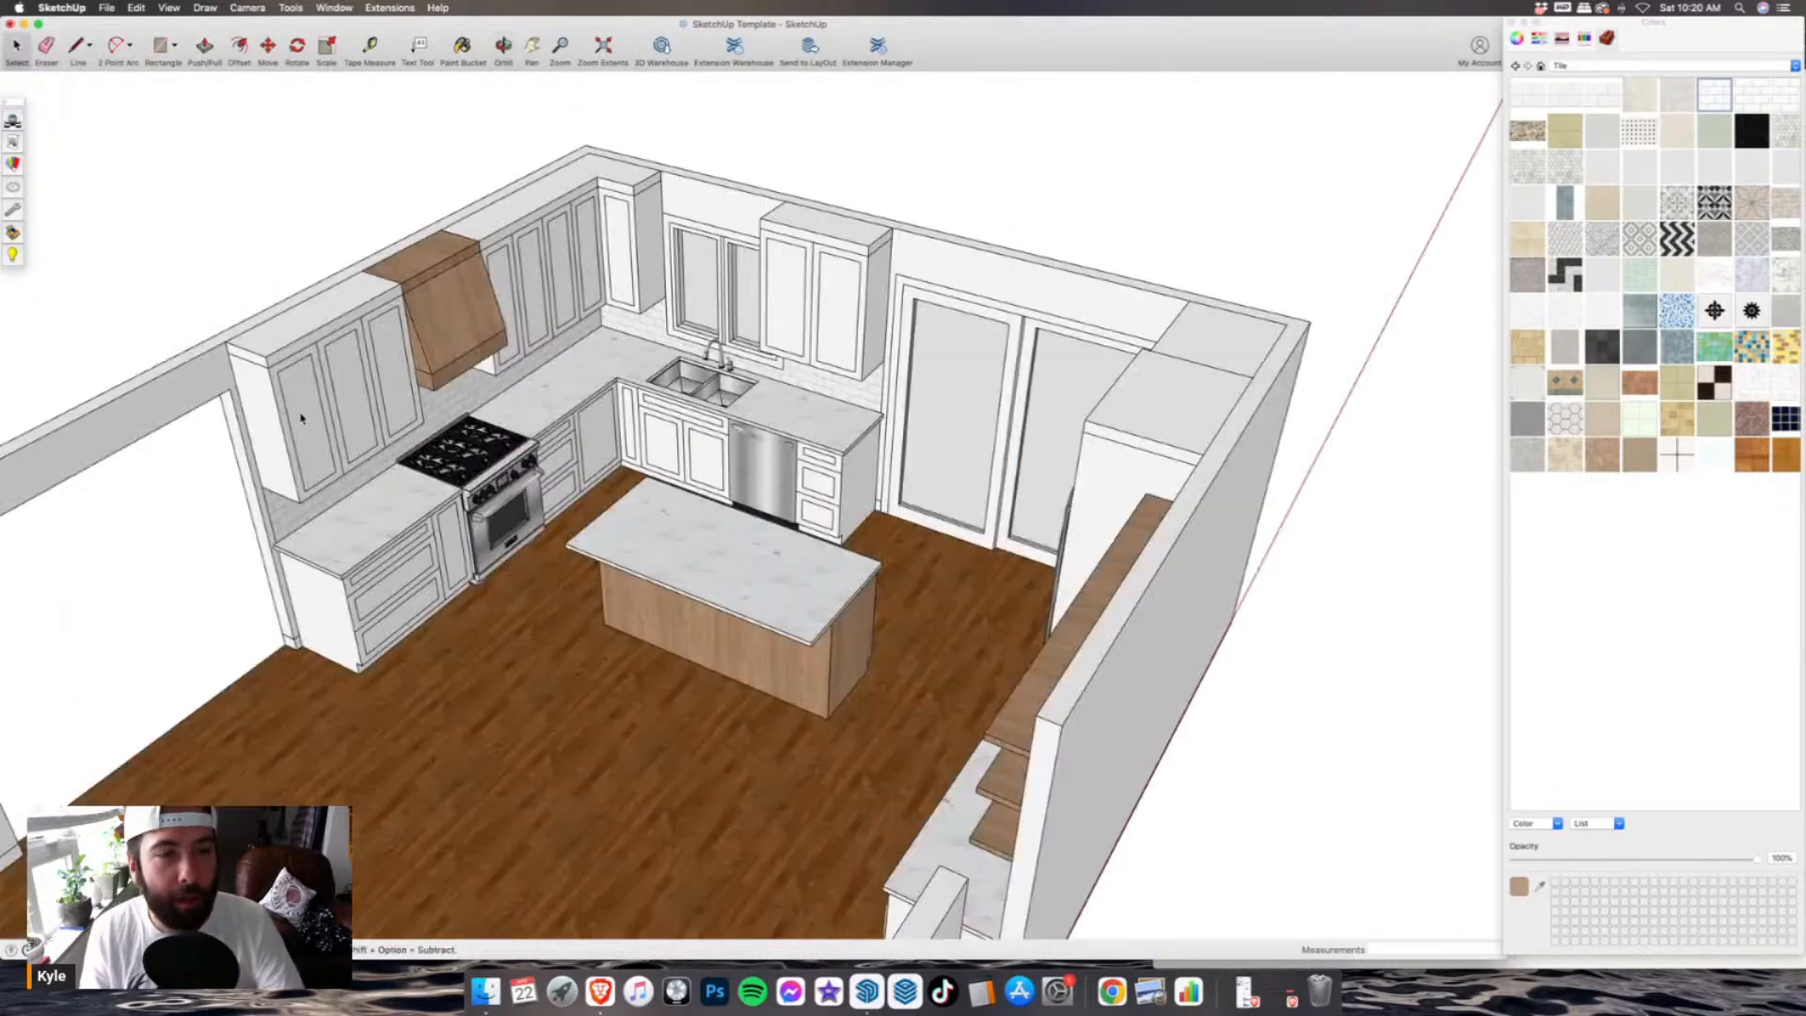
scroll(301, 417, "up", 3)
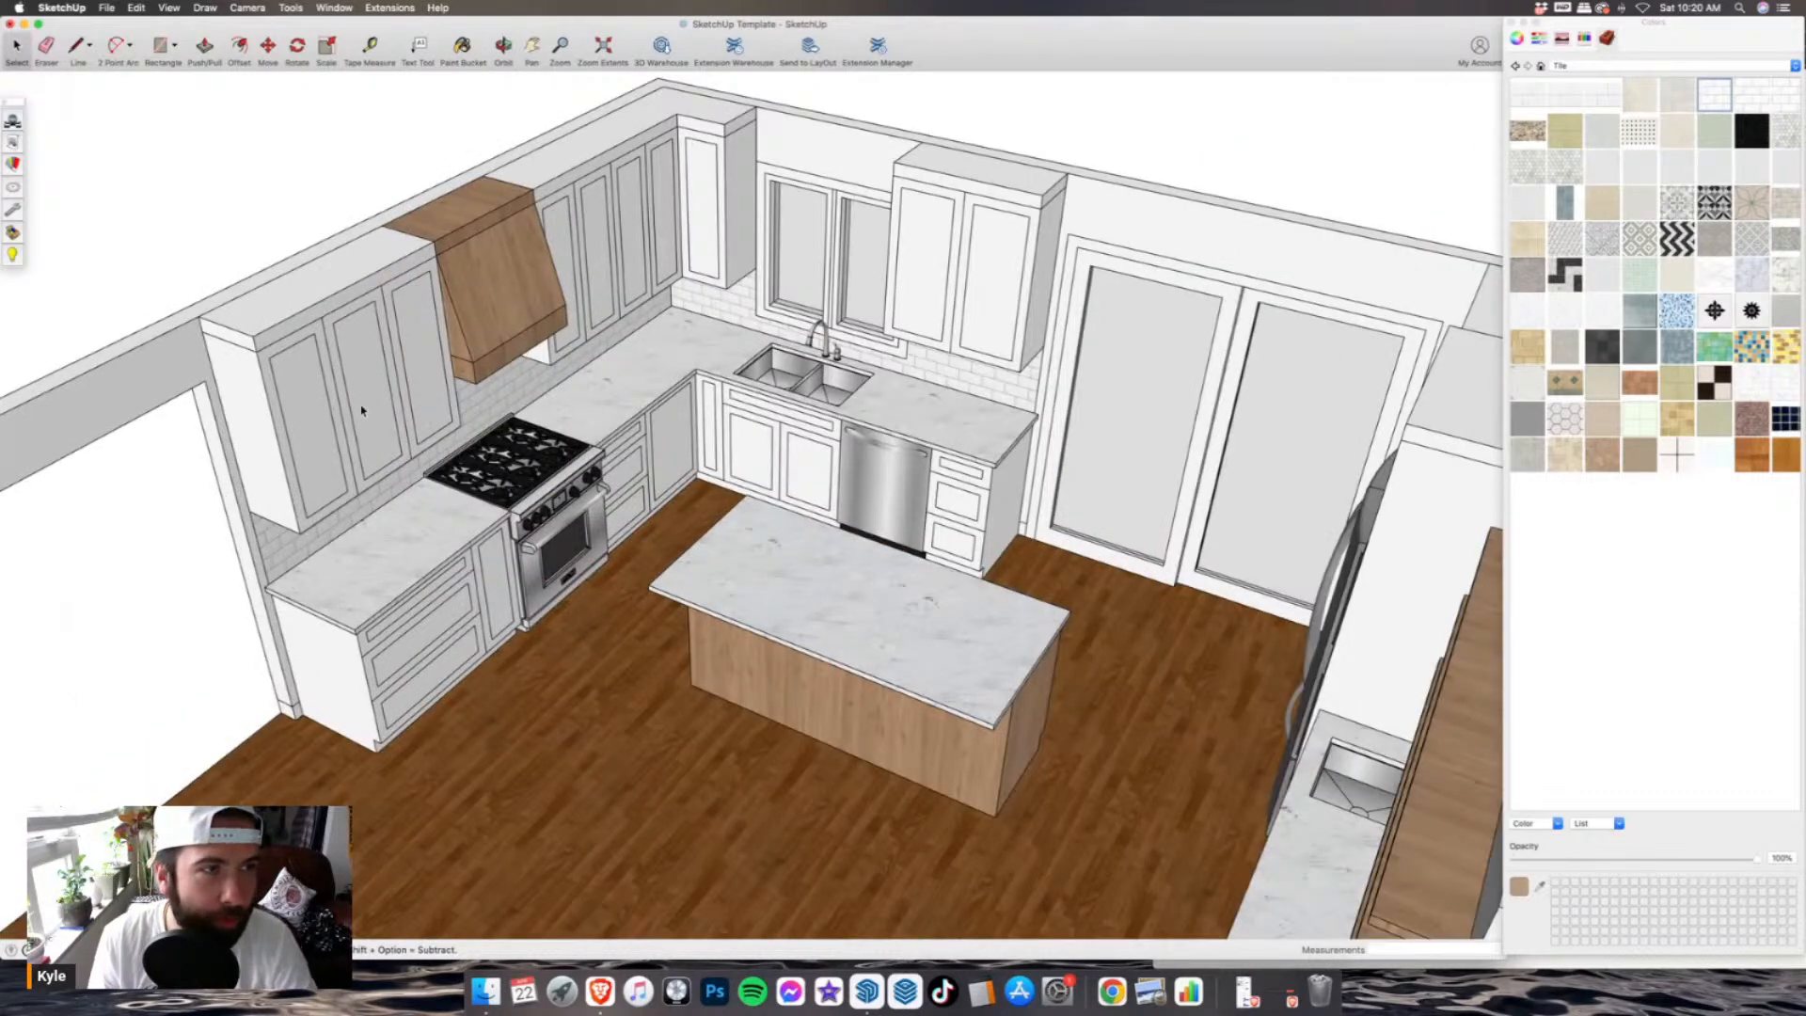
double_click(361, 410)
scroll(361, 410, "down", 3)
left_click(159, 47)
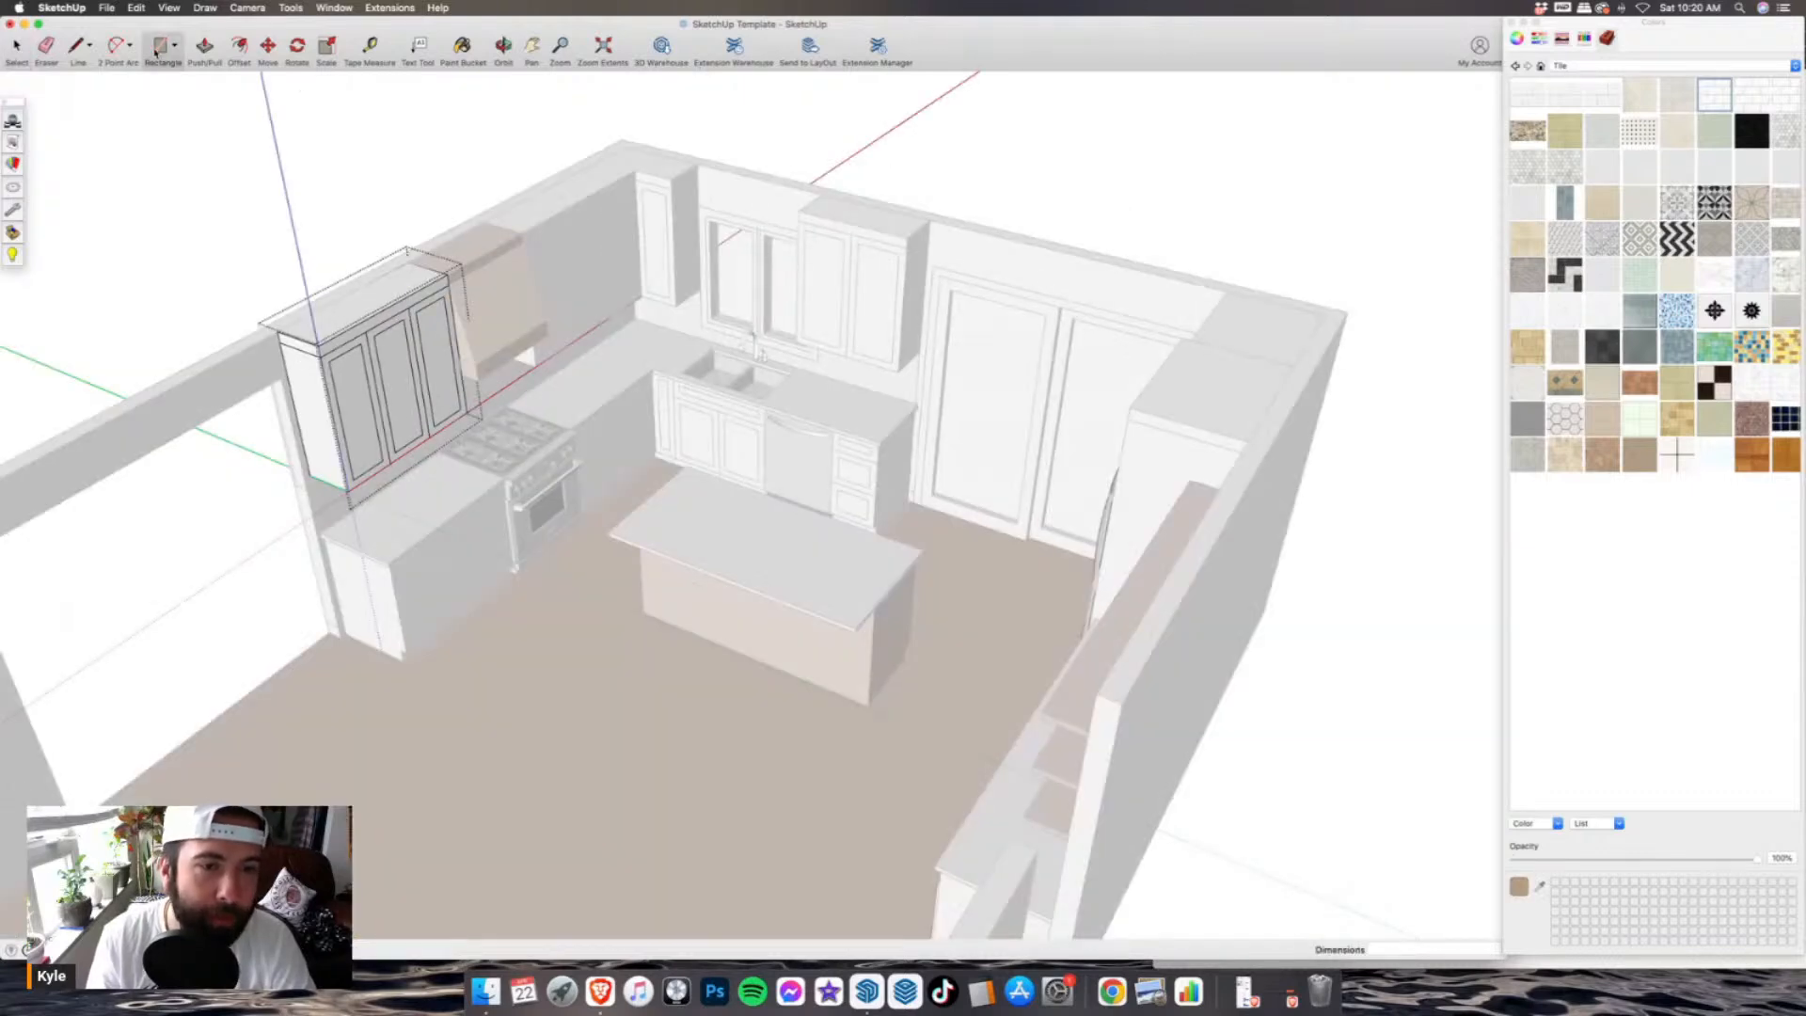
middle_click_drag(847, 348, 695, 384)
scroll(698, 377, "up", 5)
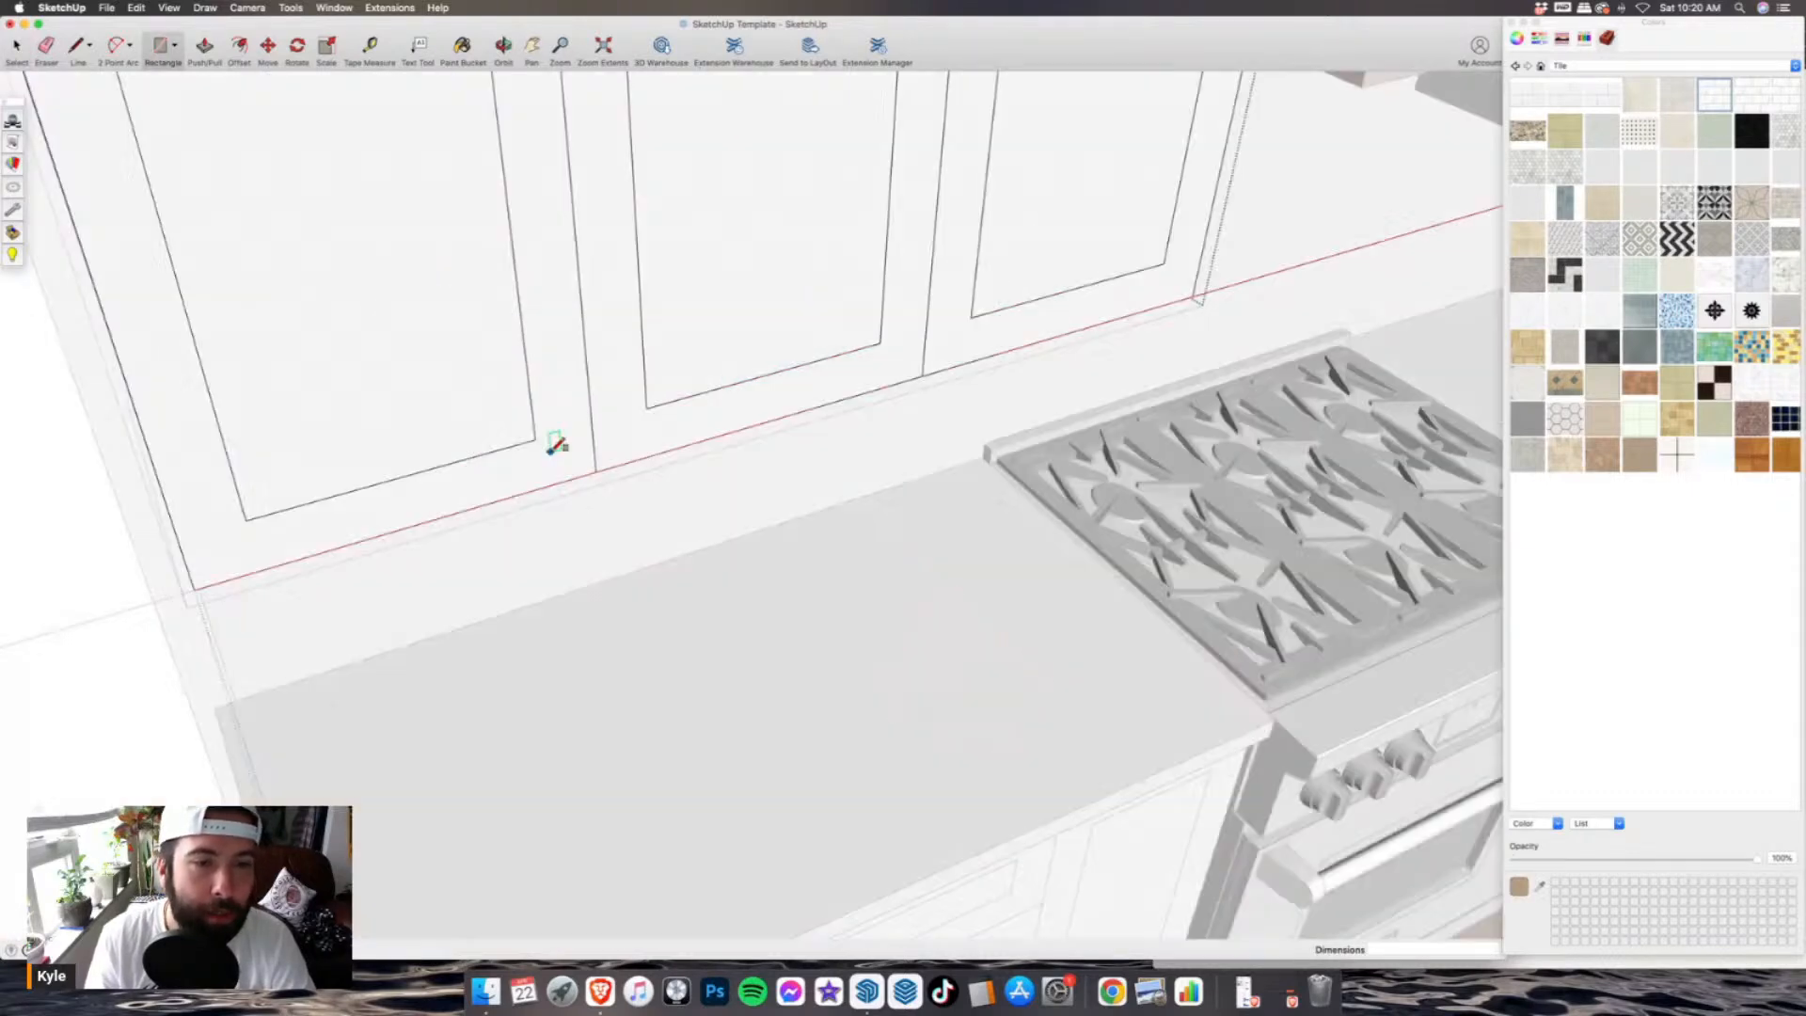
scroll(556, 445, "up", 3)
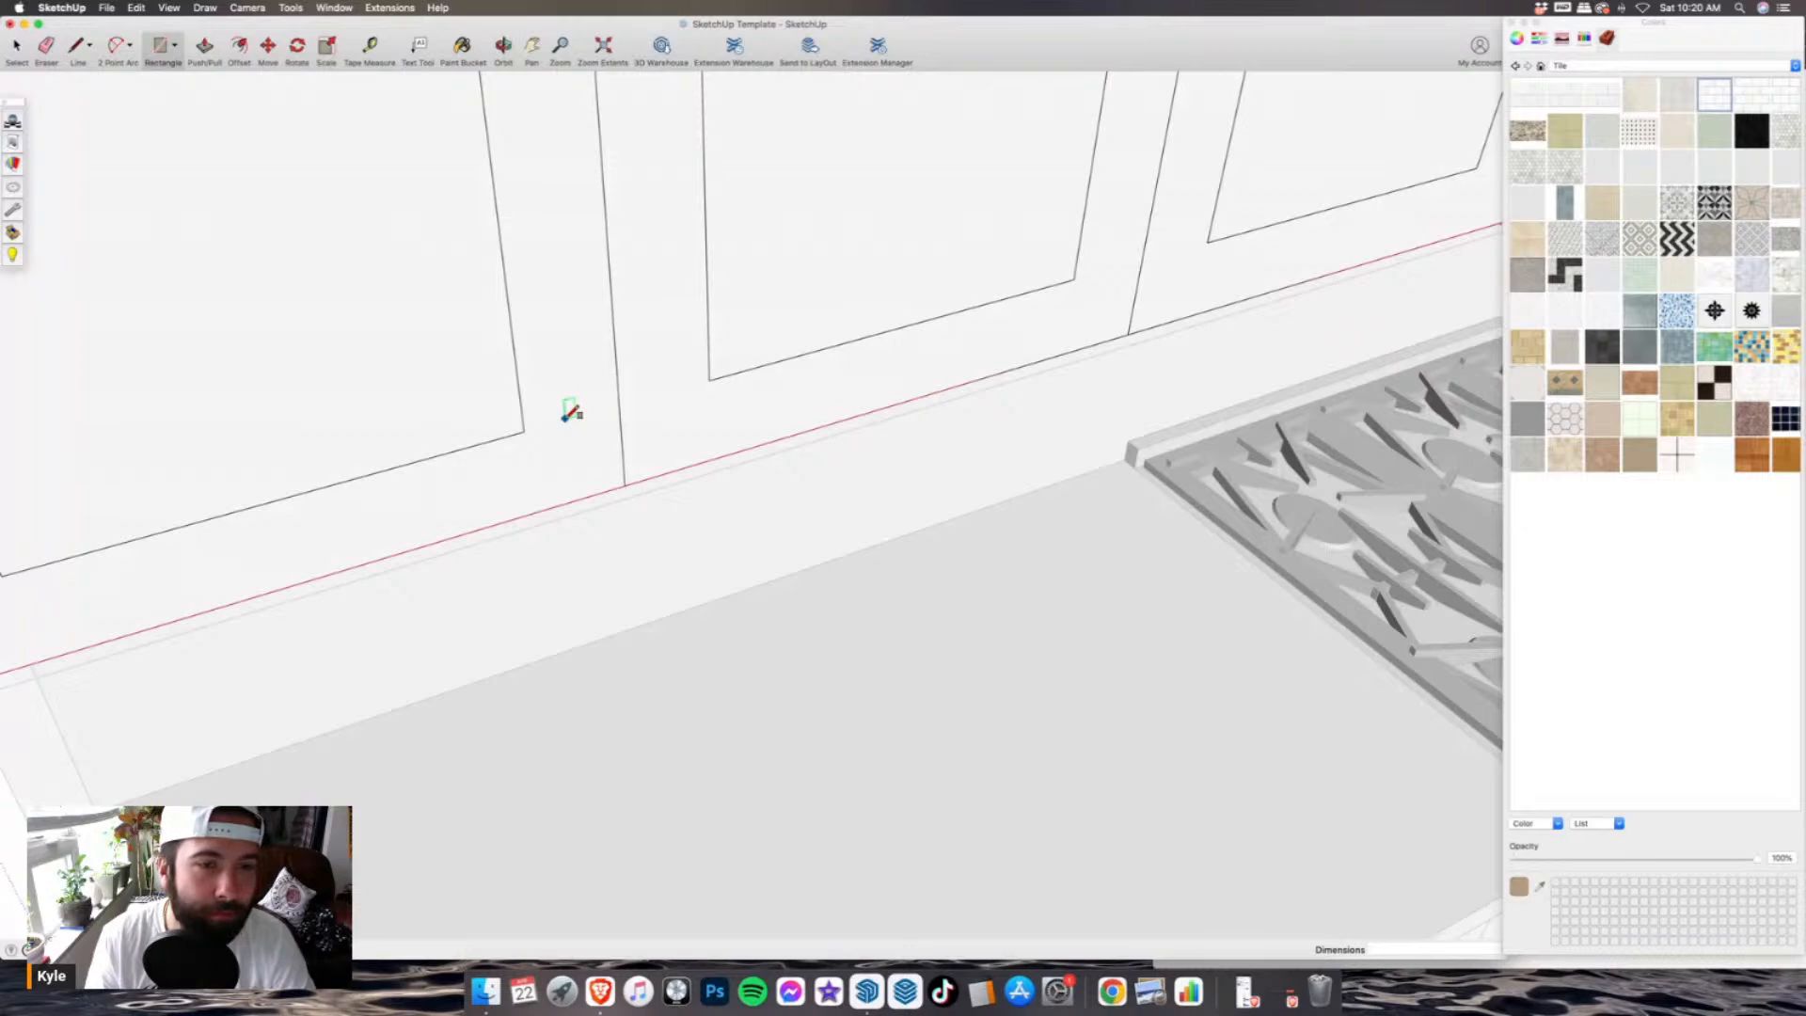
left_click(564, 420)
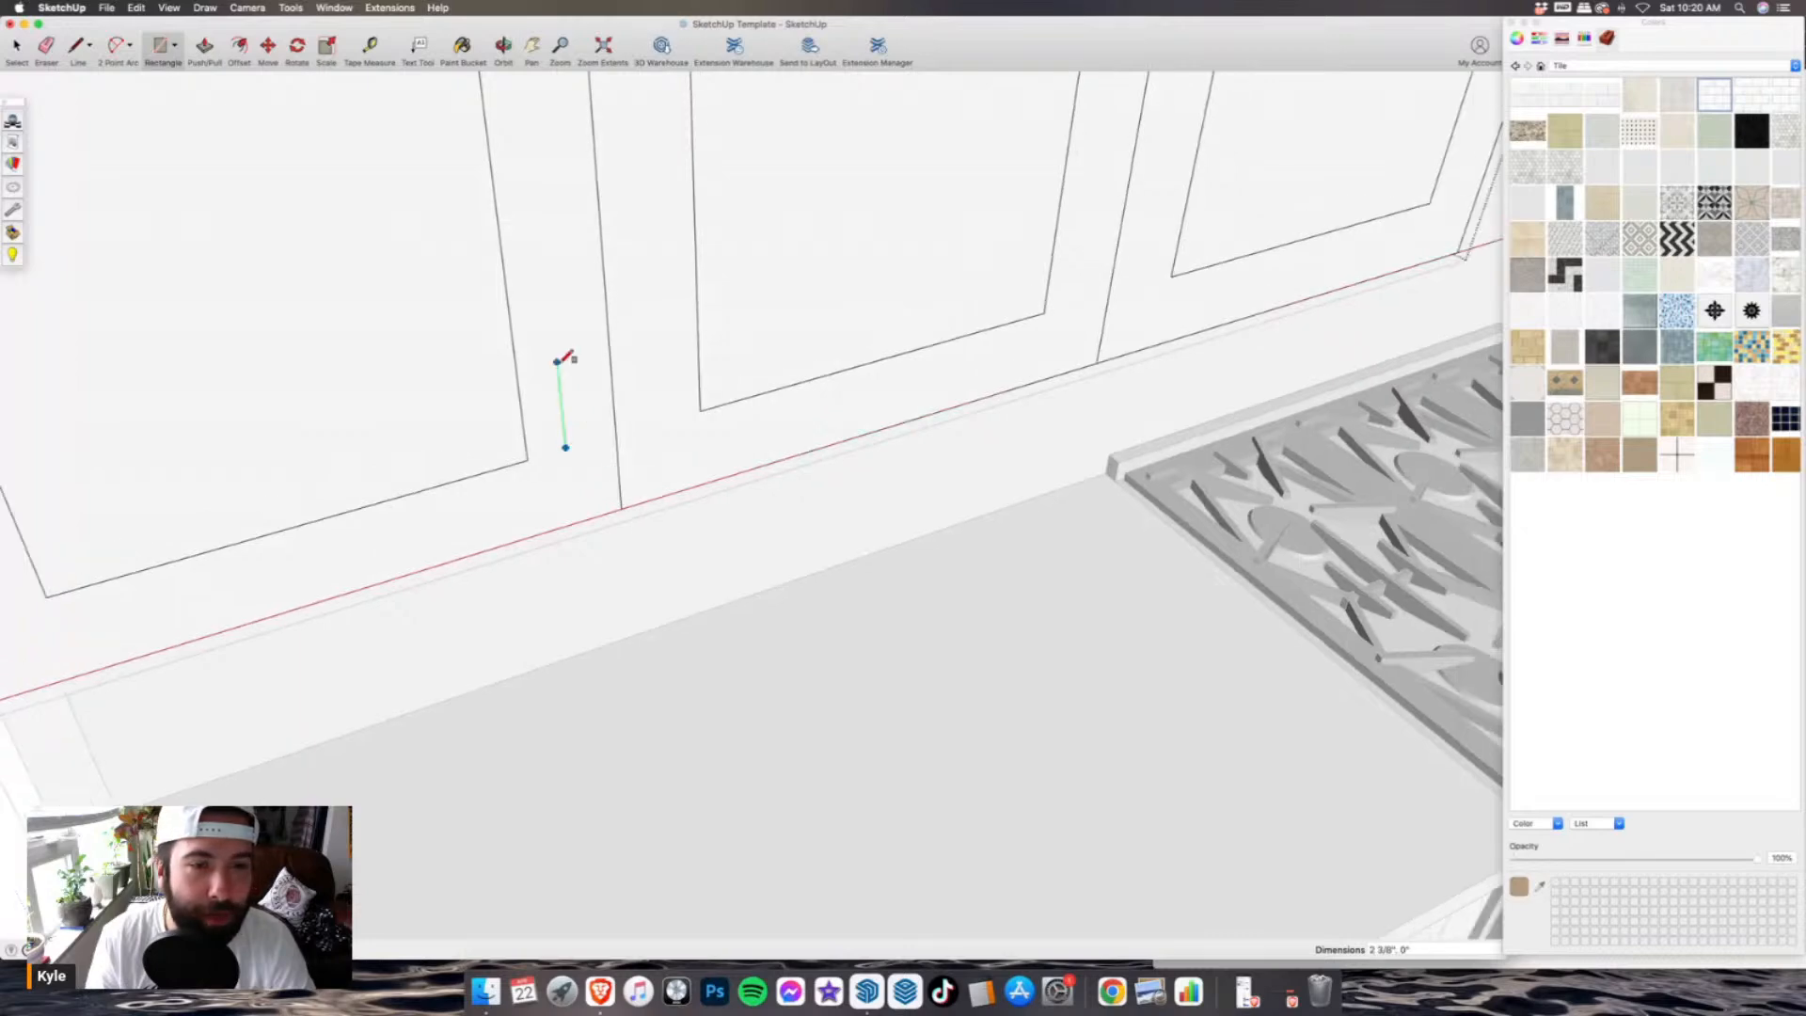
- Draw a narrow vertical handle rectangle at the lower corner of the leftmost upper cabinet door and pick it up with Move
left_click(578, 299)
scroll(593, 357, "down", 4)
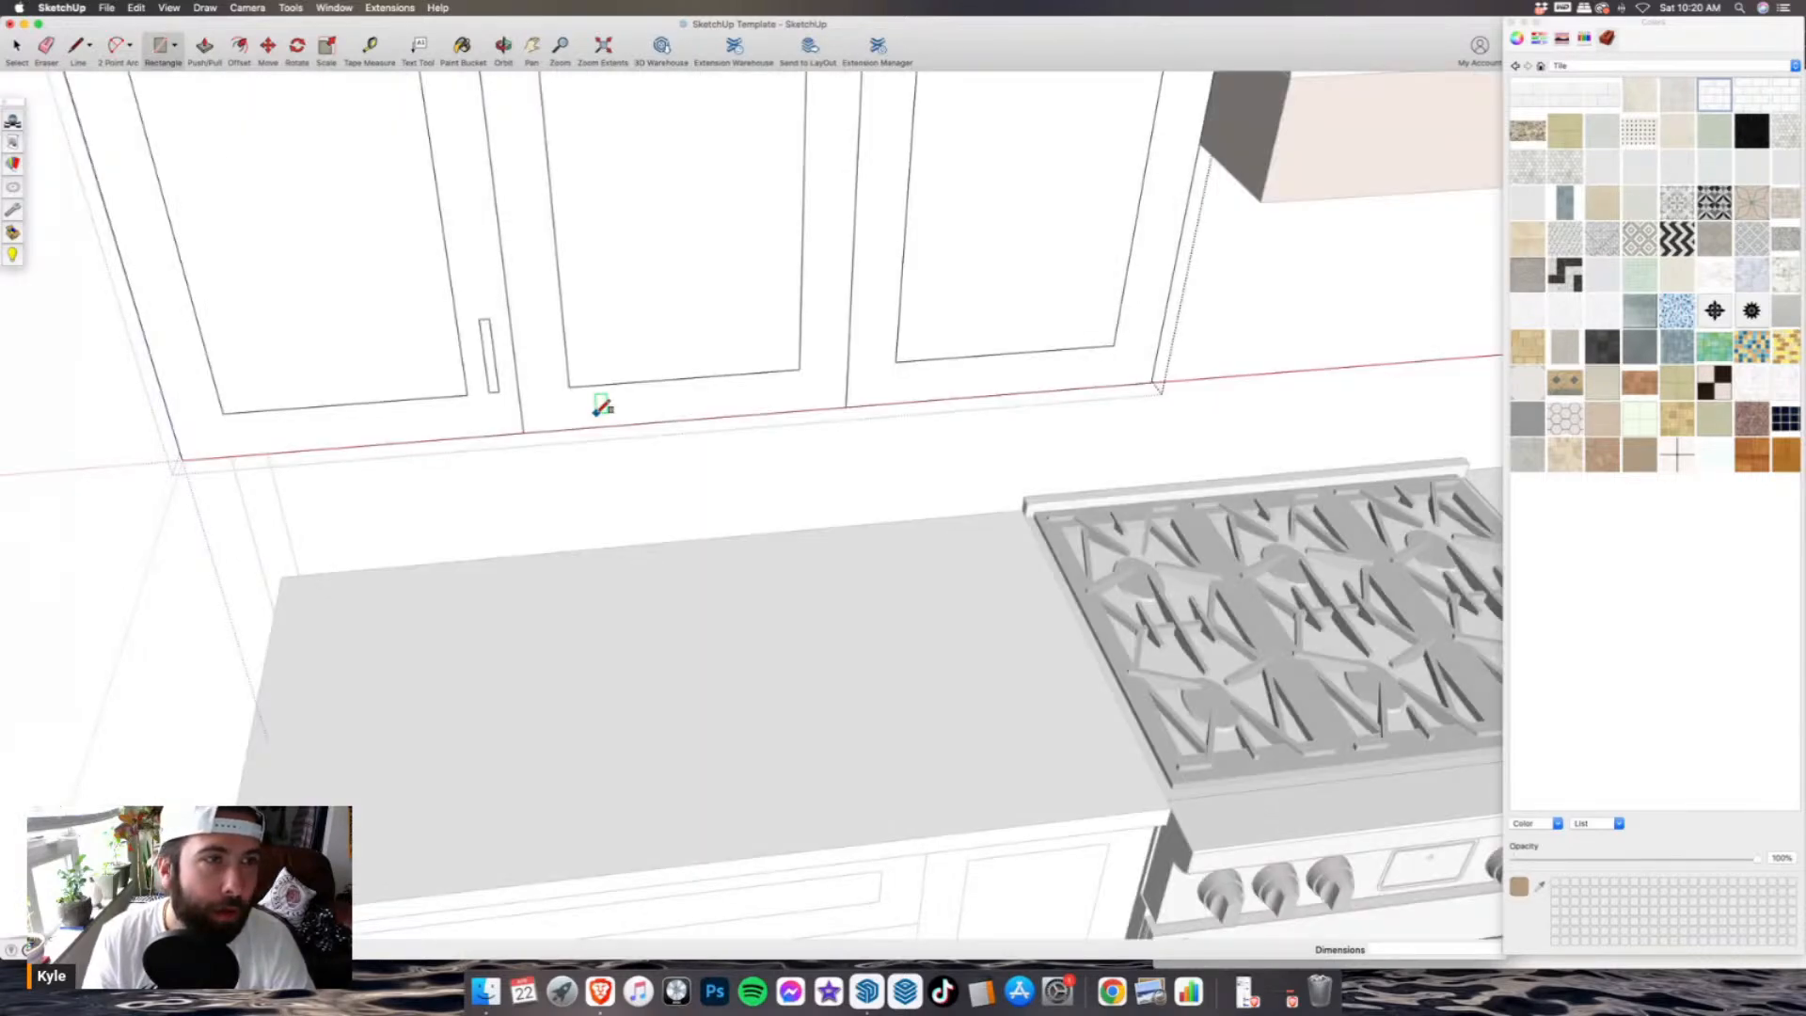
key("space")
scroll(227, 147, "up", 3)
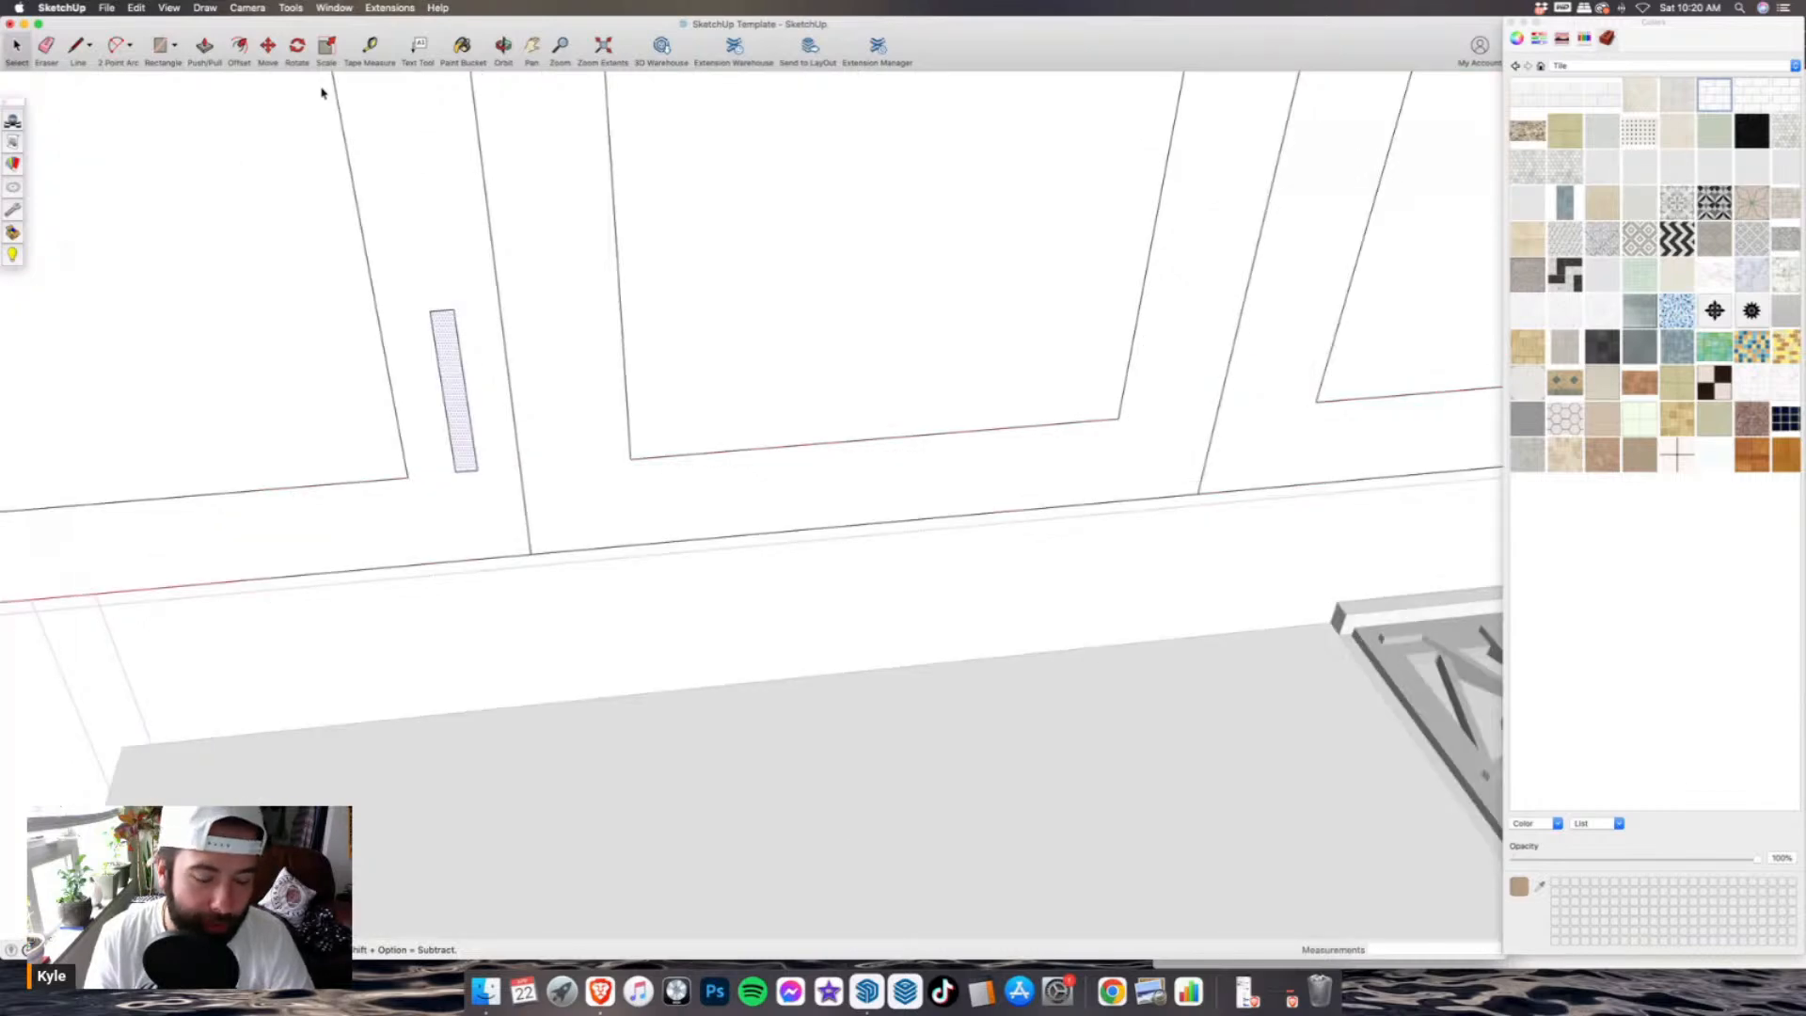
key("m")
scroll(466, 270, "up", 2)
left_click(466, 270)
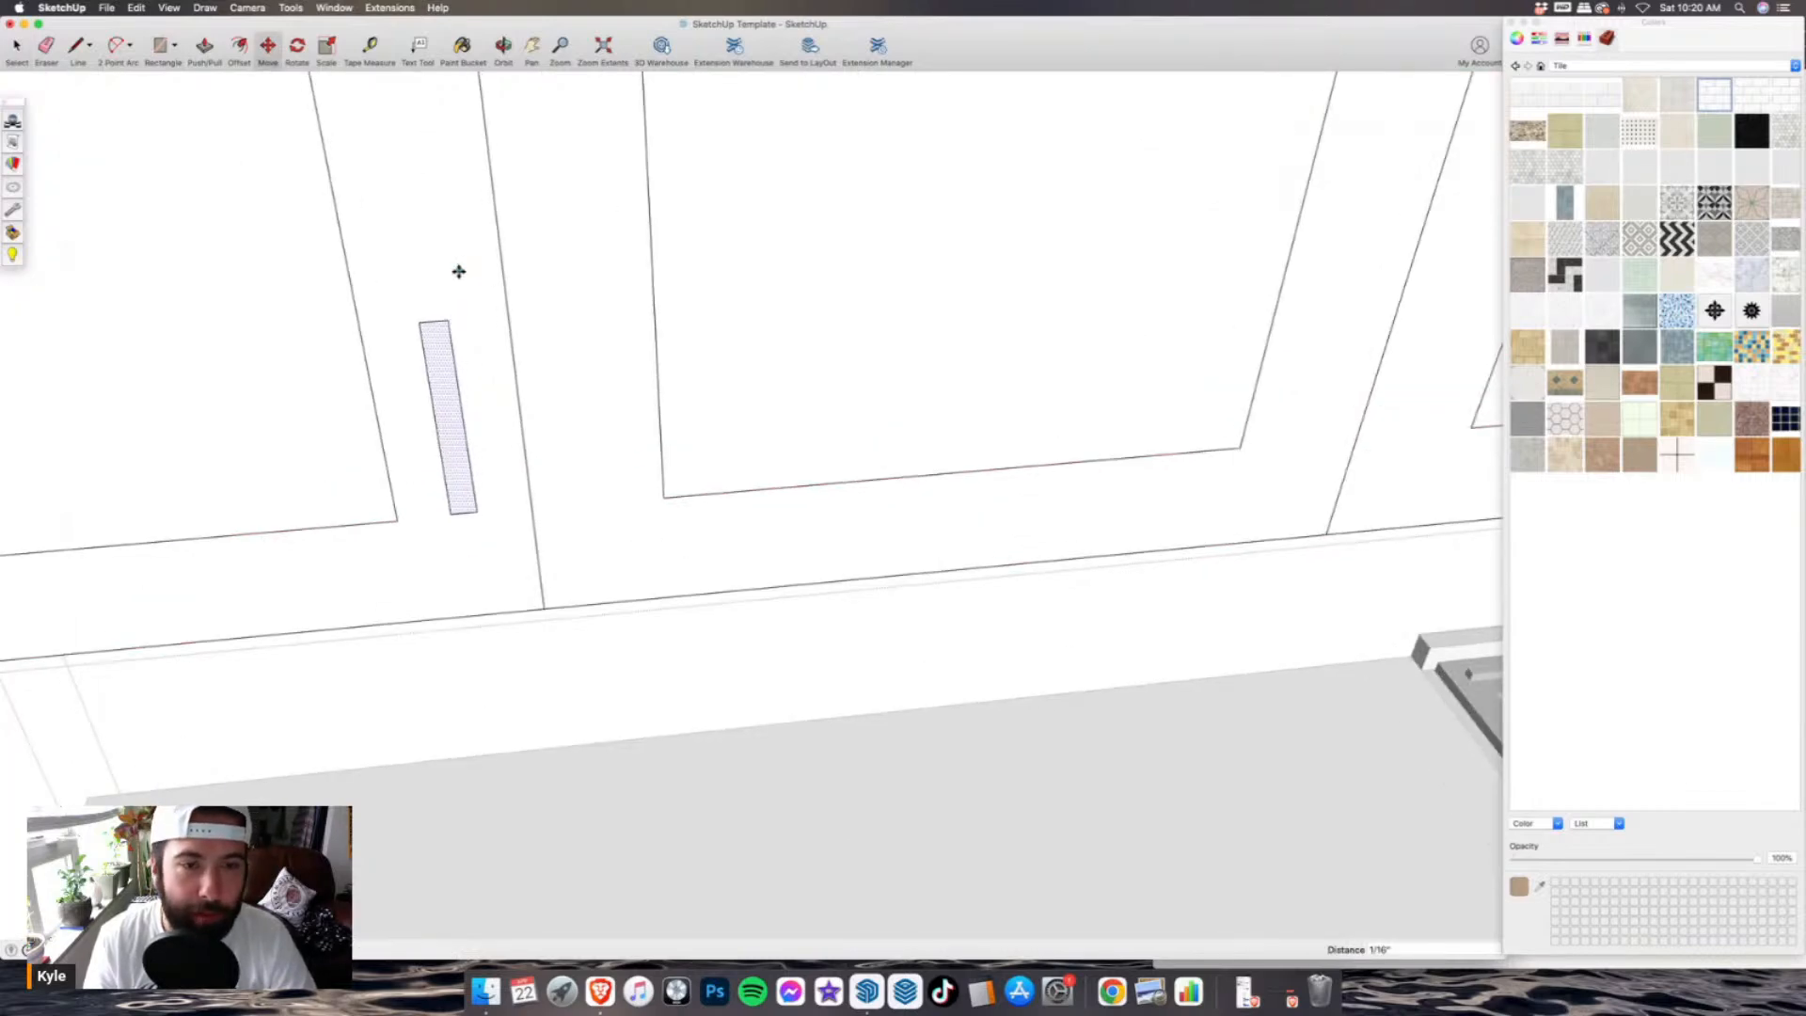
- Place copies of the handle rectangle at the meeting stiles of the two upper doors closest to the range hood
scroll(458, 271, "down", 4)
scroll(438, 294, "up", 4)
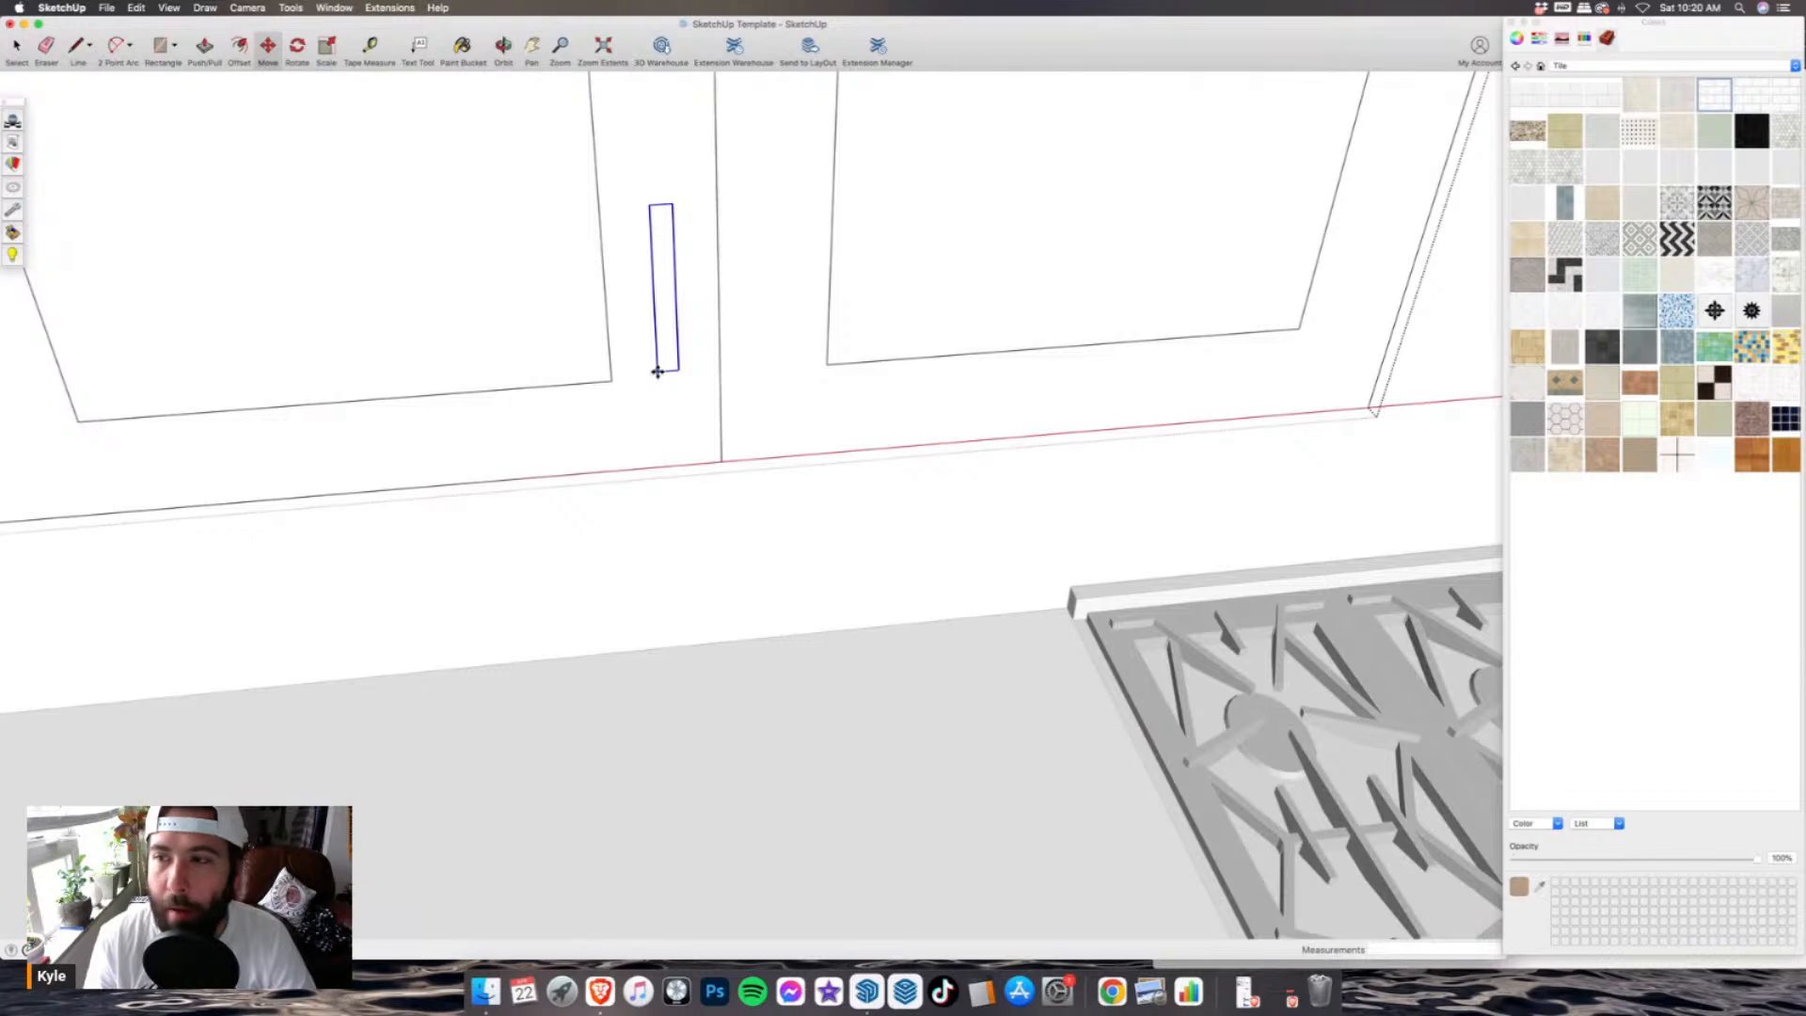
key("super+z")
key("super+v")
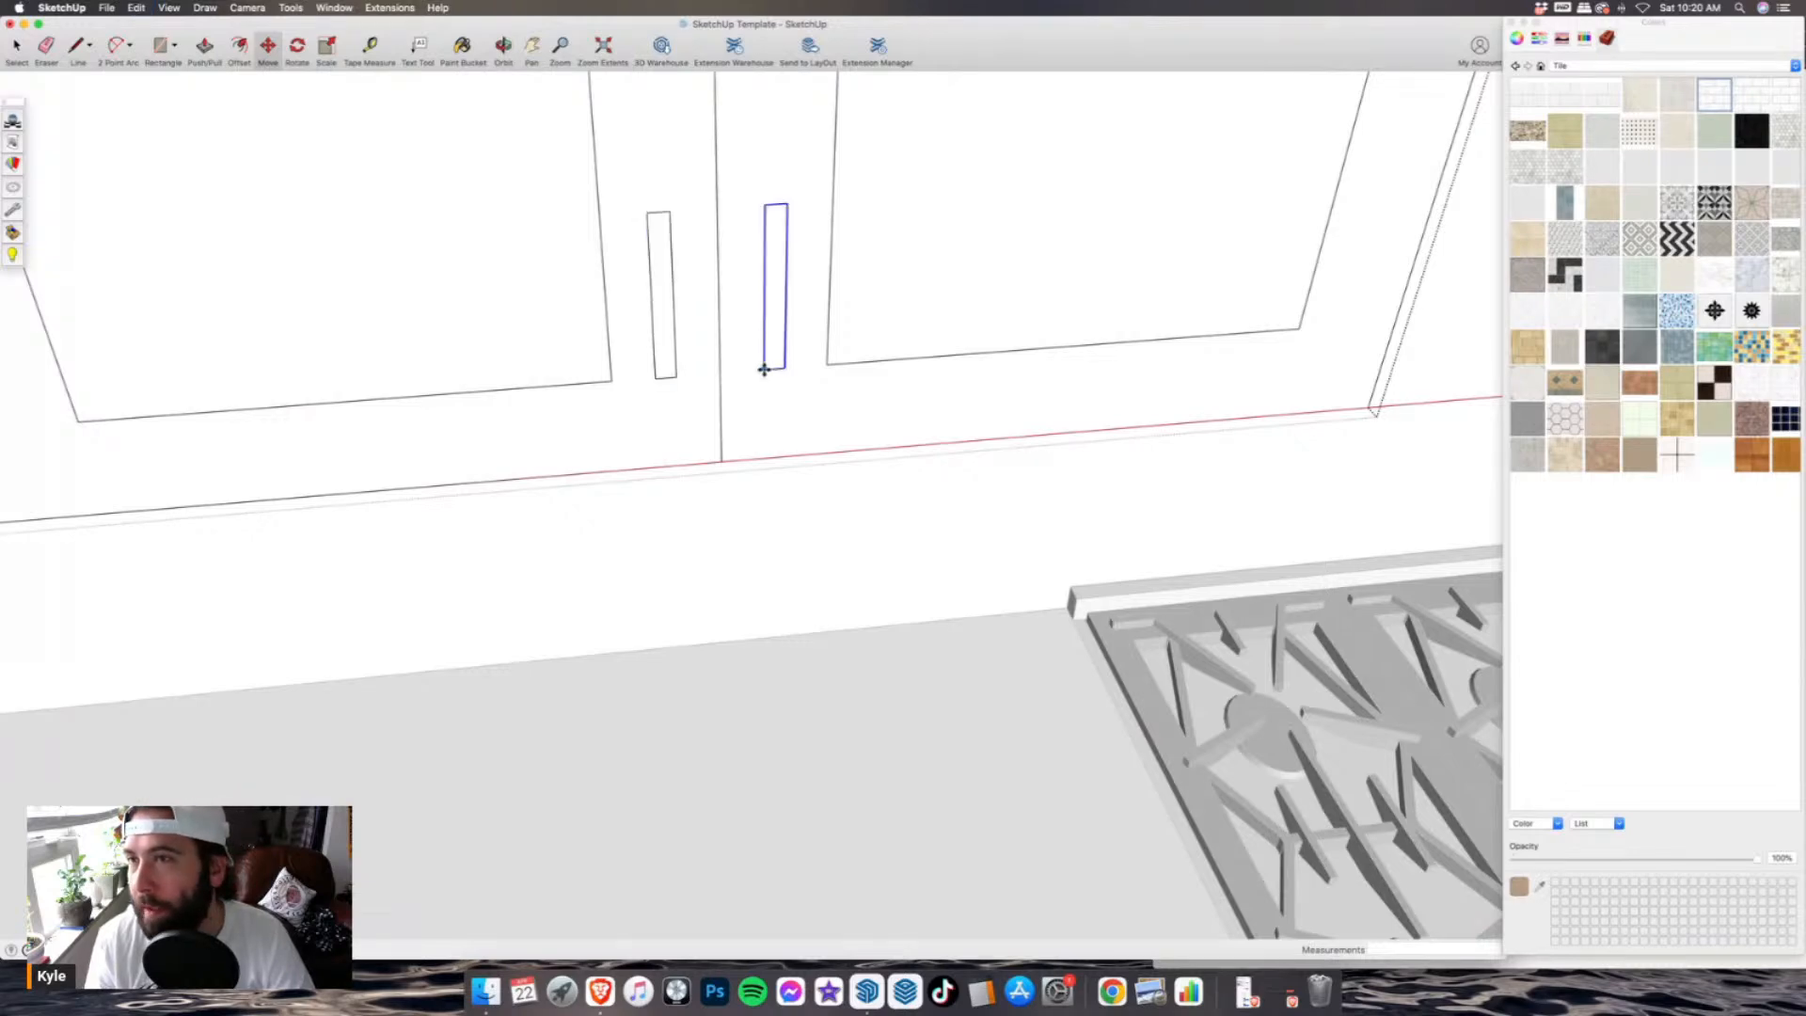
left_click(764, 369)
- Switch the material library to Colors and paint the three door handles grey
left_click(1606, 65)
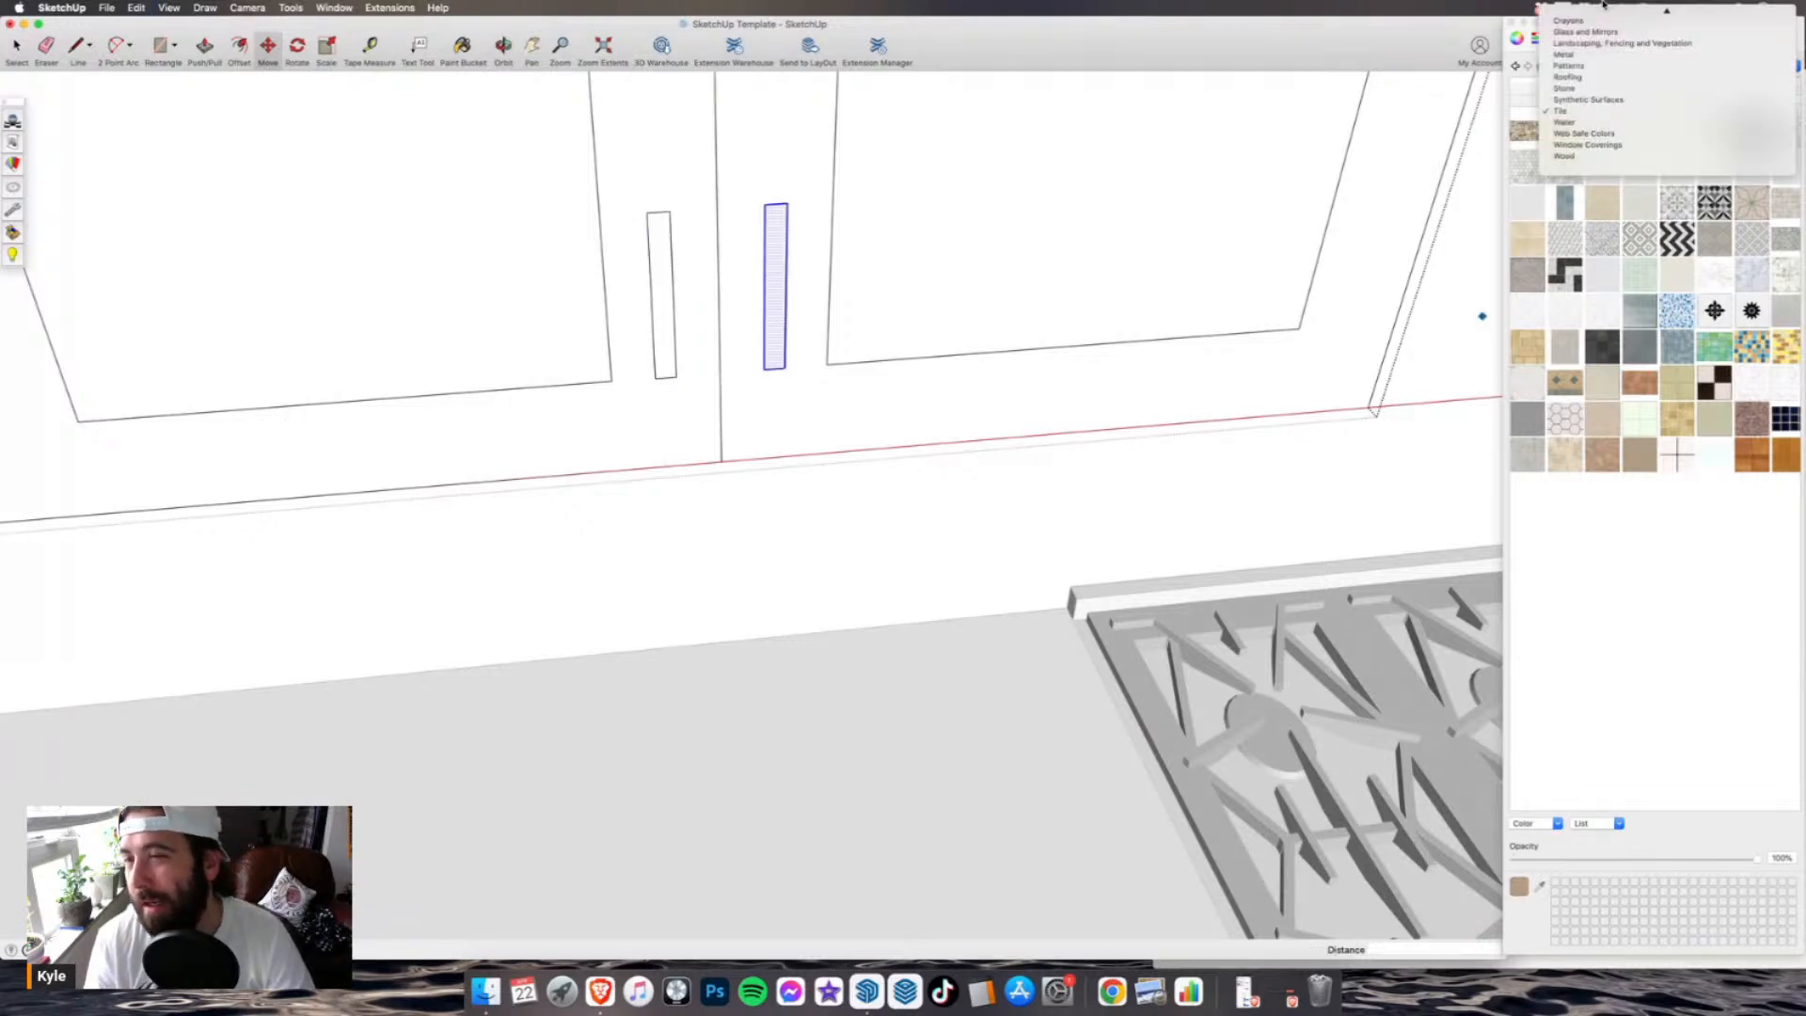
mouse_move(1604, 5)
left_click(1494, 304)
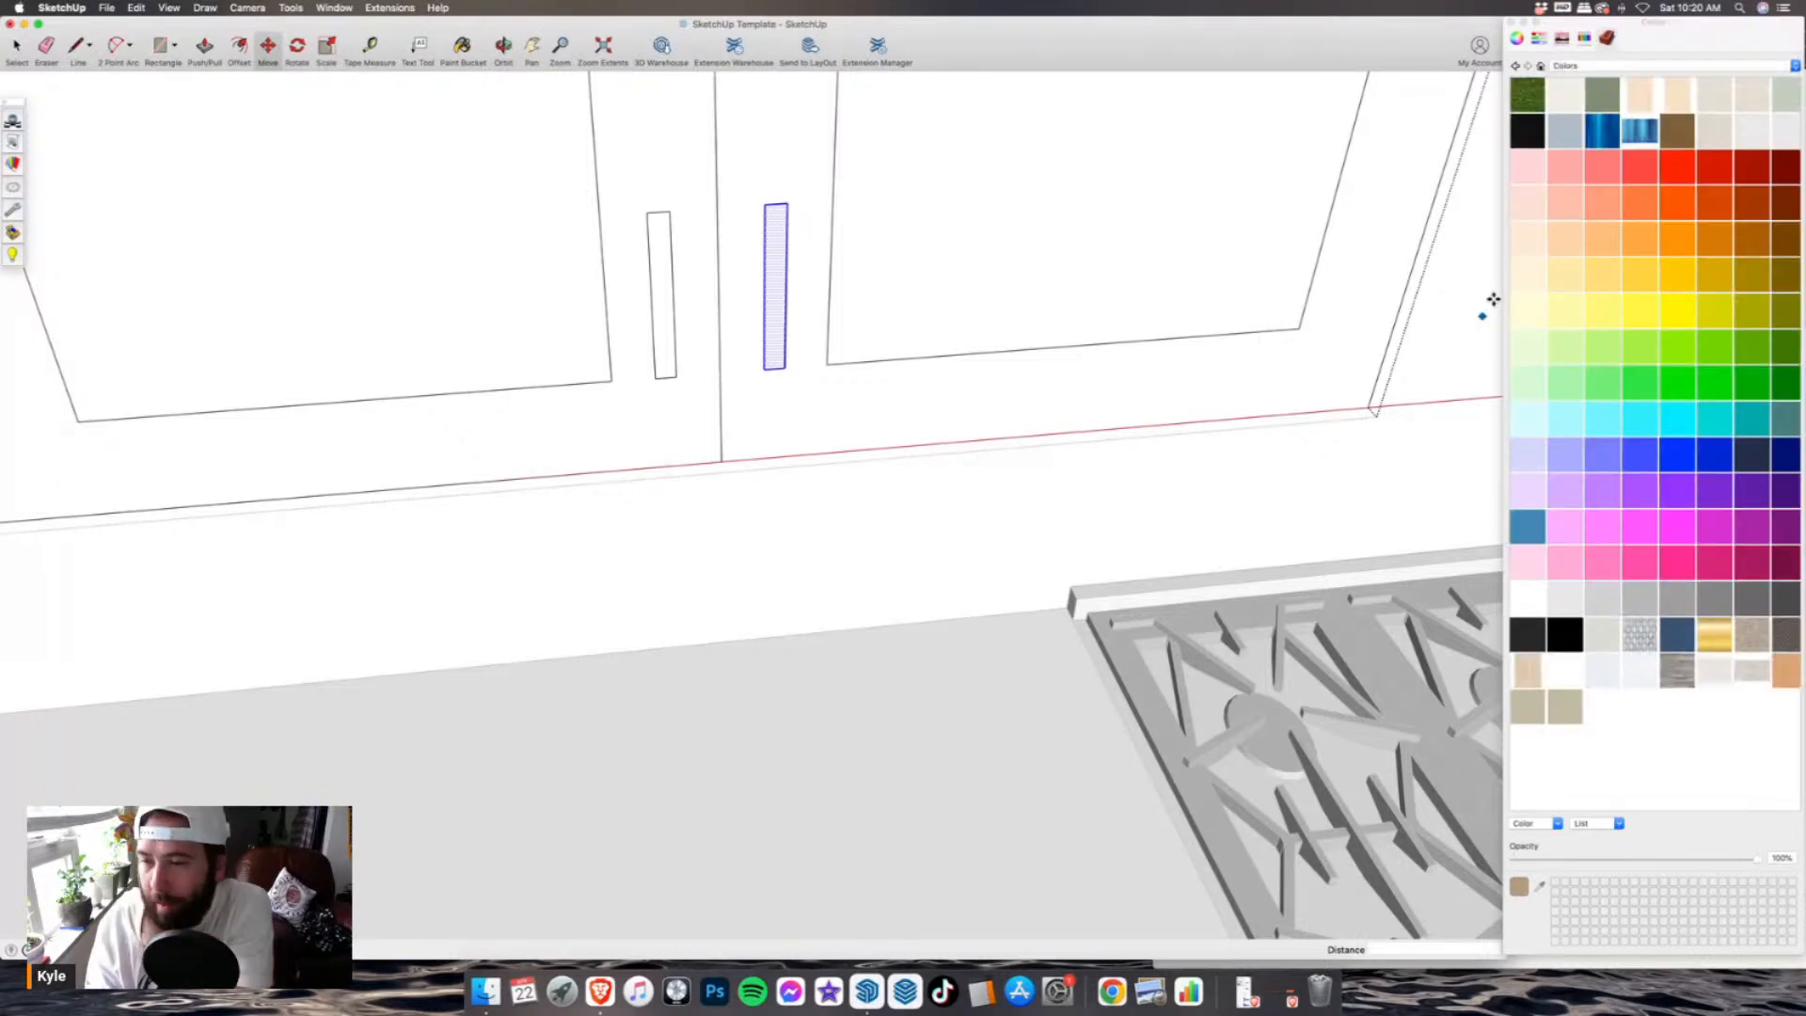
left_click(1635, 600)
scroll(822, 299, "down", 2)
left_click(815, 292)
left_click(747, 309)
left_click(312, 316)
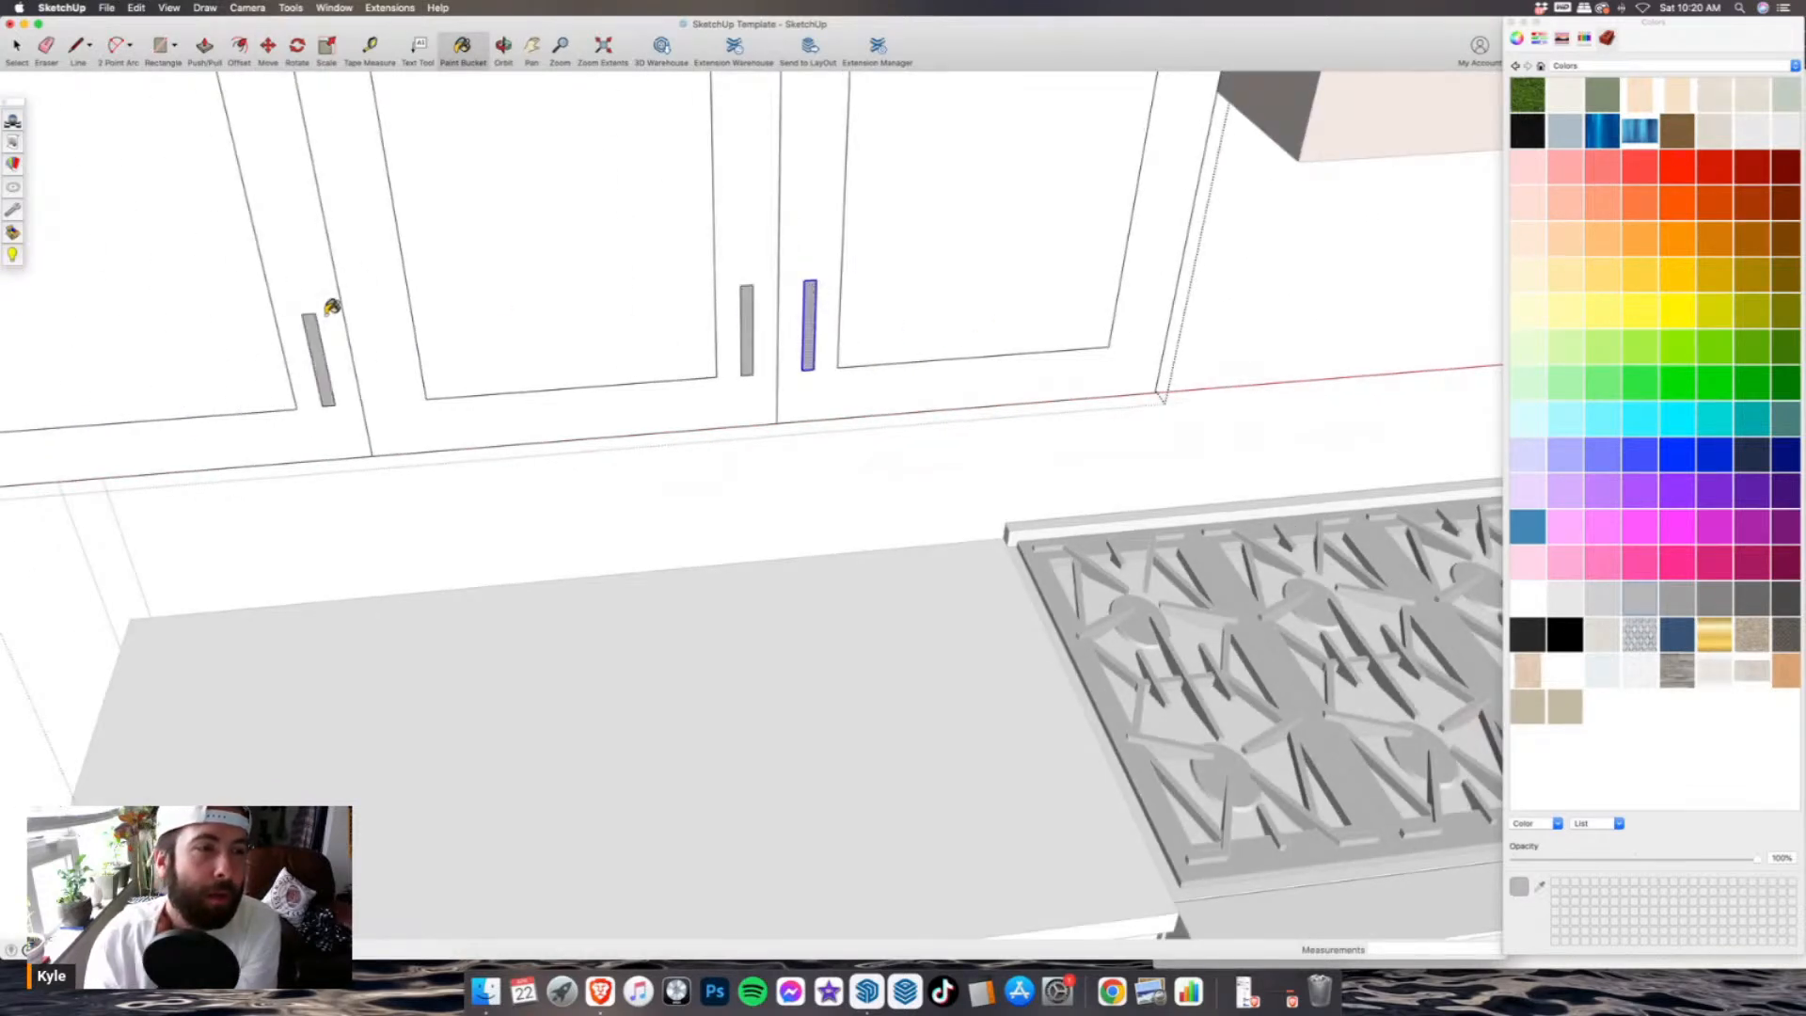
- Copy the grey handle pair onto both pairs of upper cabinet doors between the range hood and the corner
left_click(17, 53)
scroll(597, 342, "up", 2)
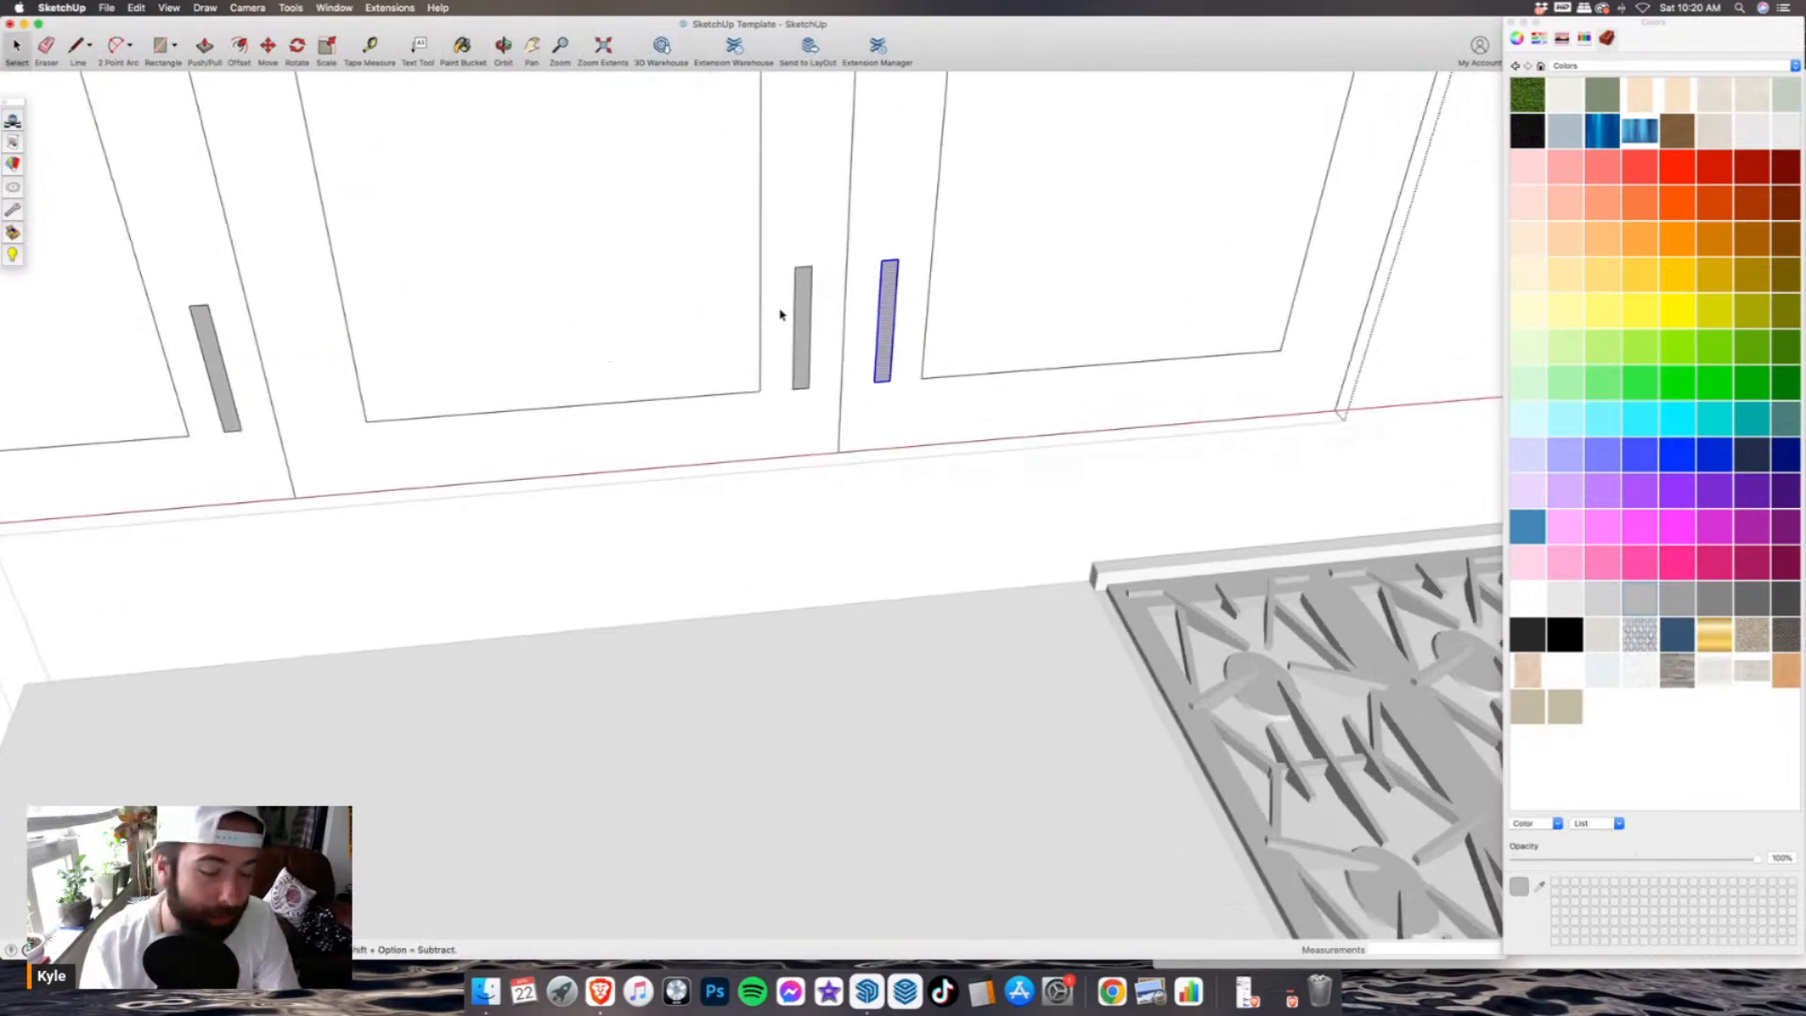
scroll(756, 441, "down", 3)
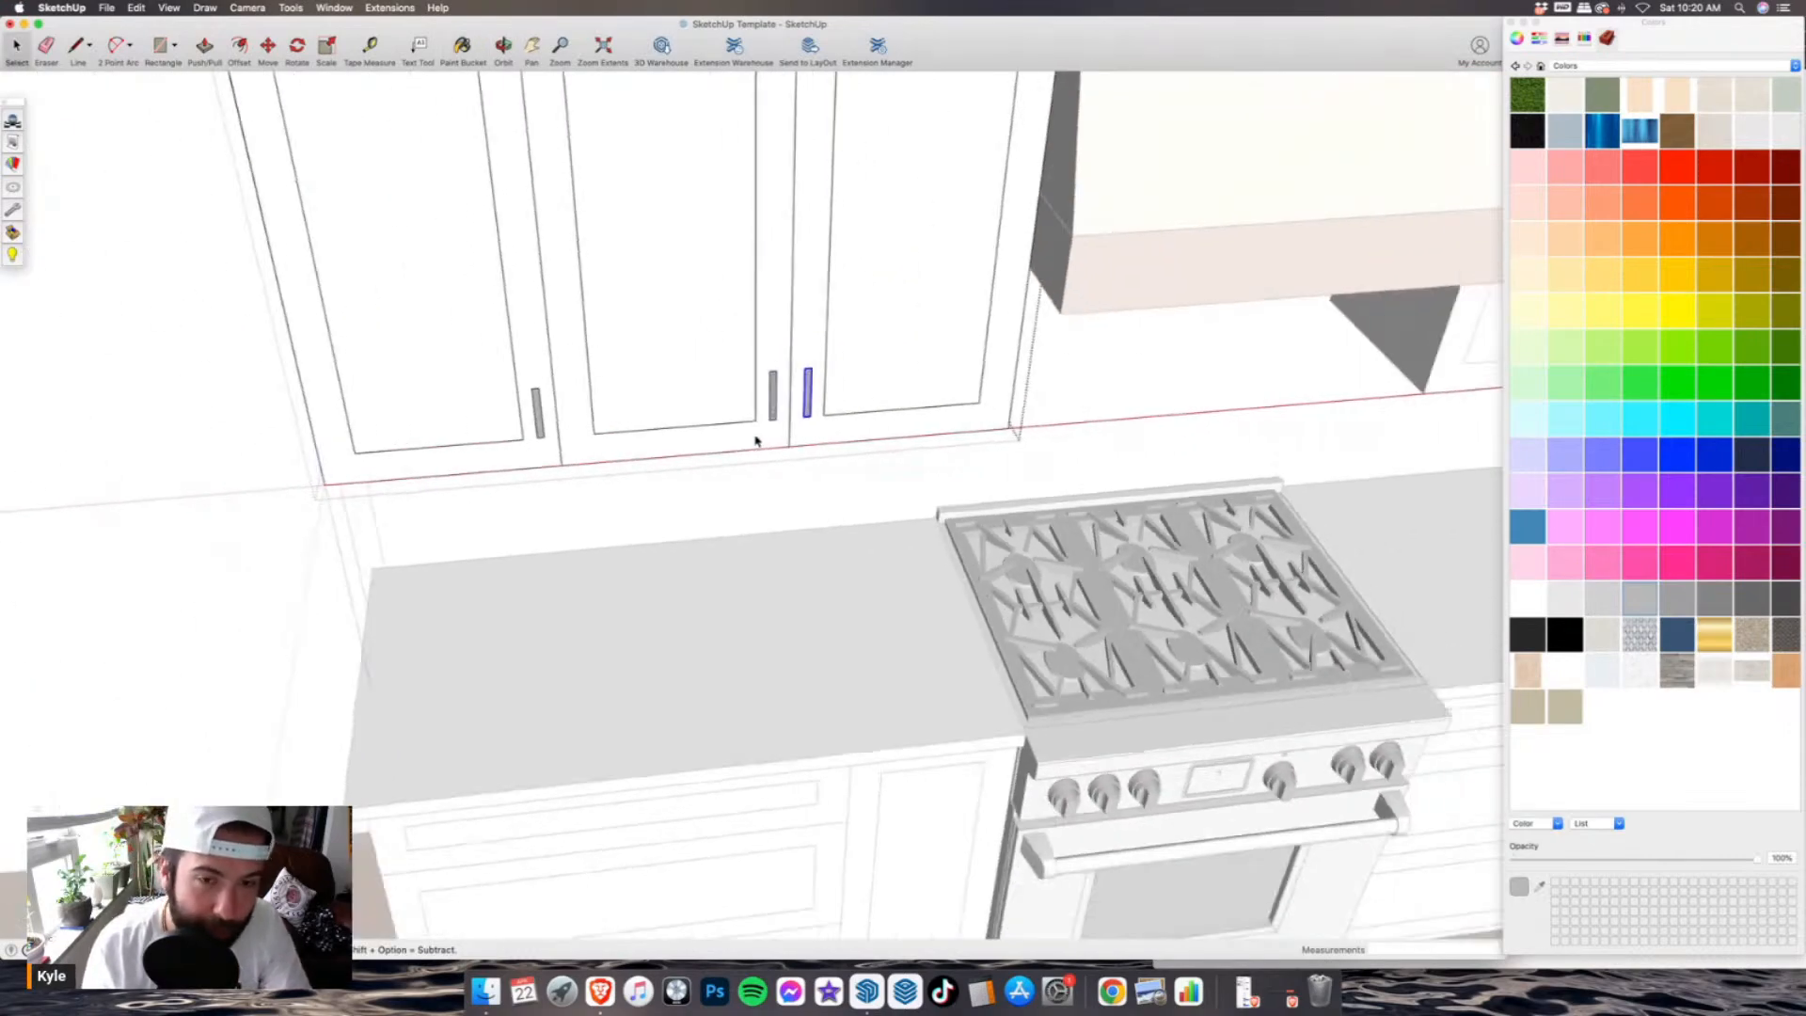
scroll(565, 494, "down", 5)
scroll(856, 433, "up", 8)
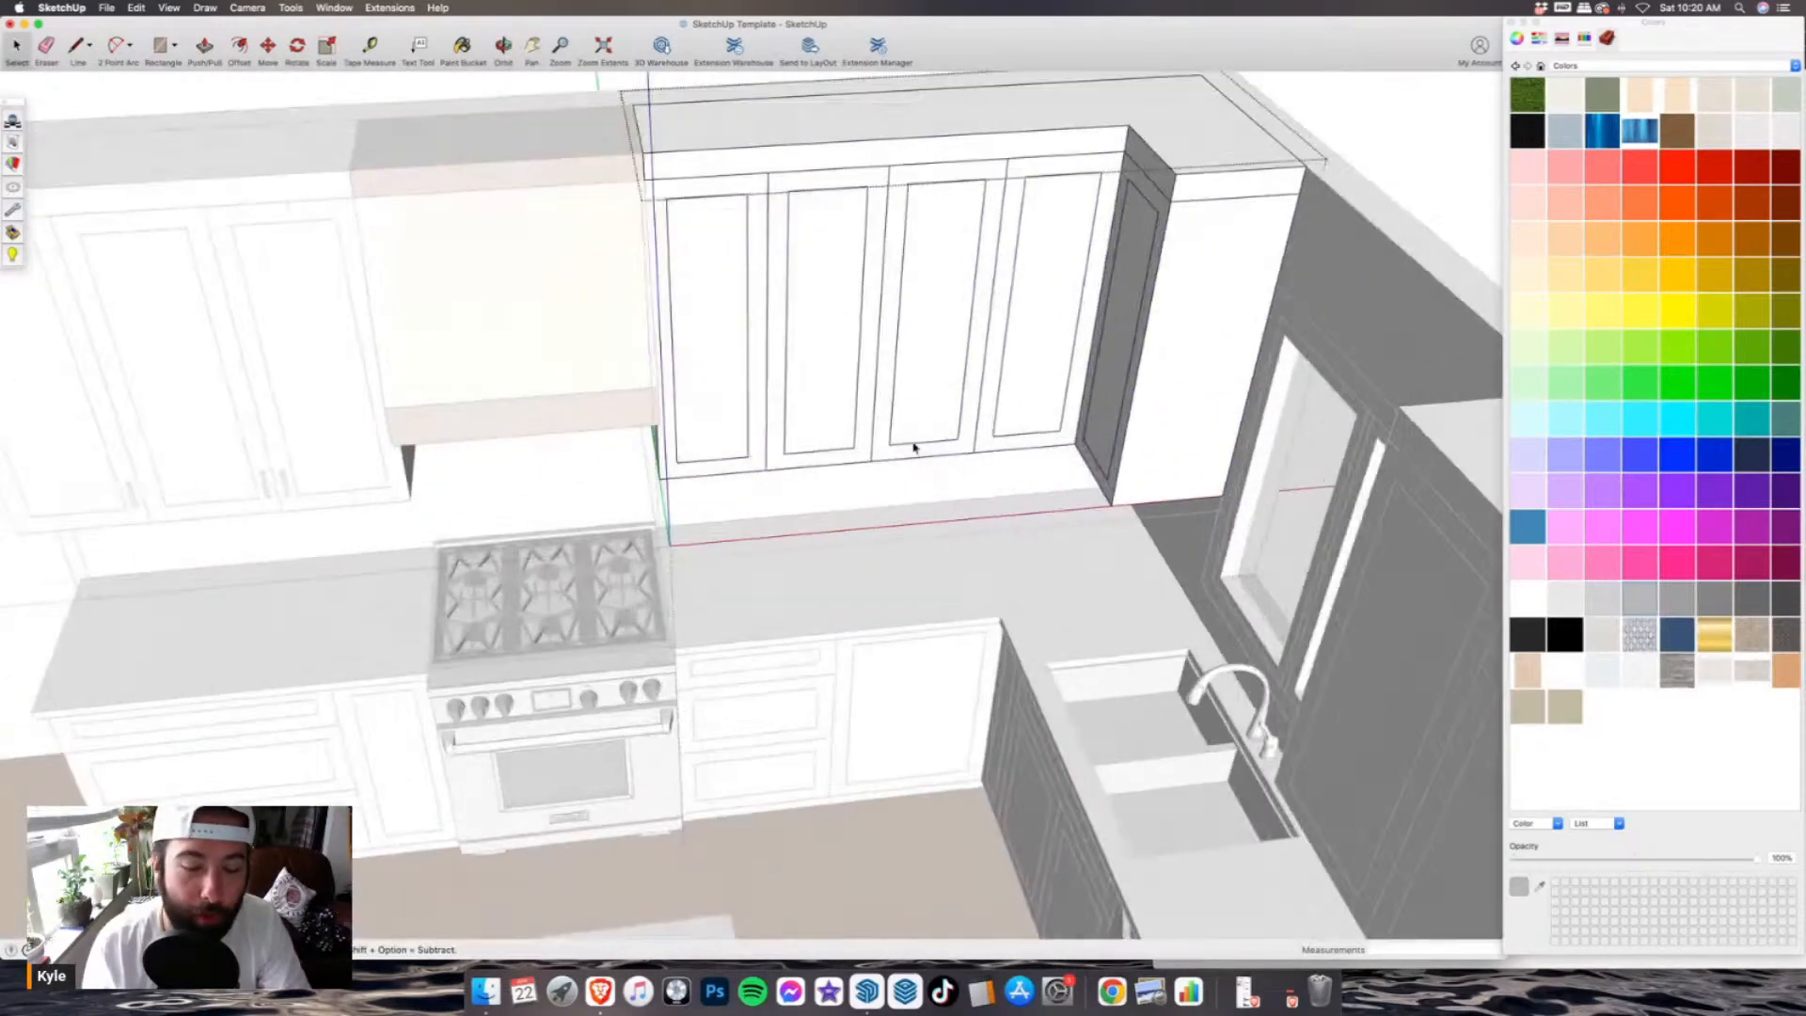
scroll(715, 461, "up", 5)
key("m")
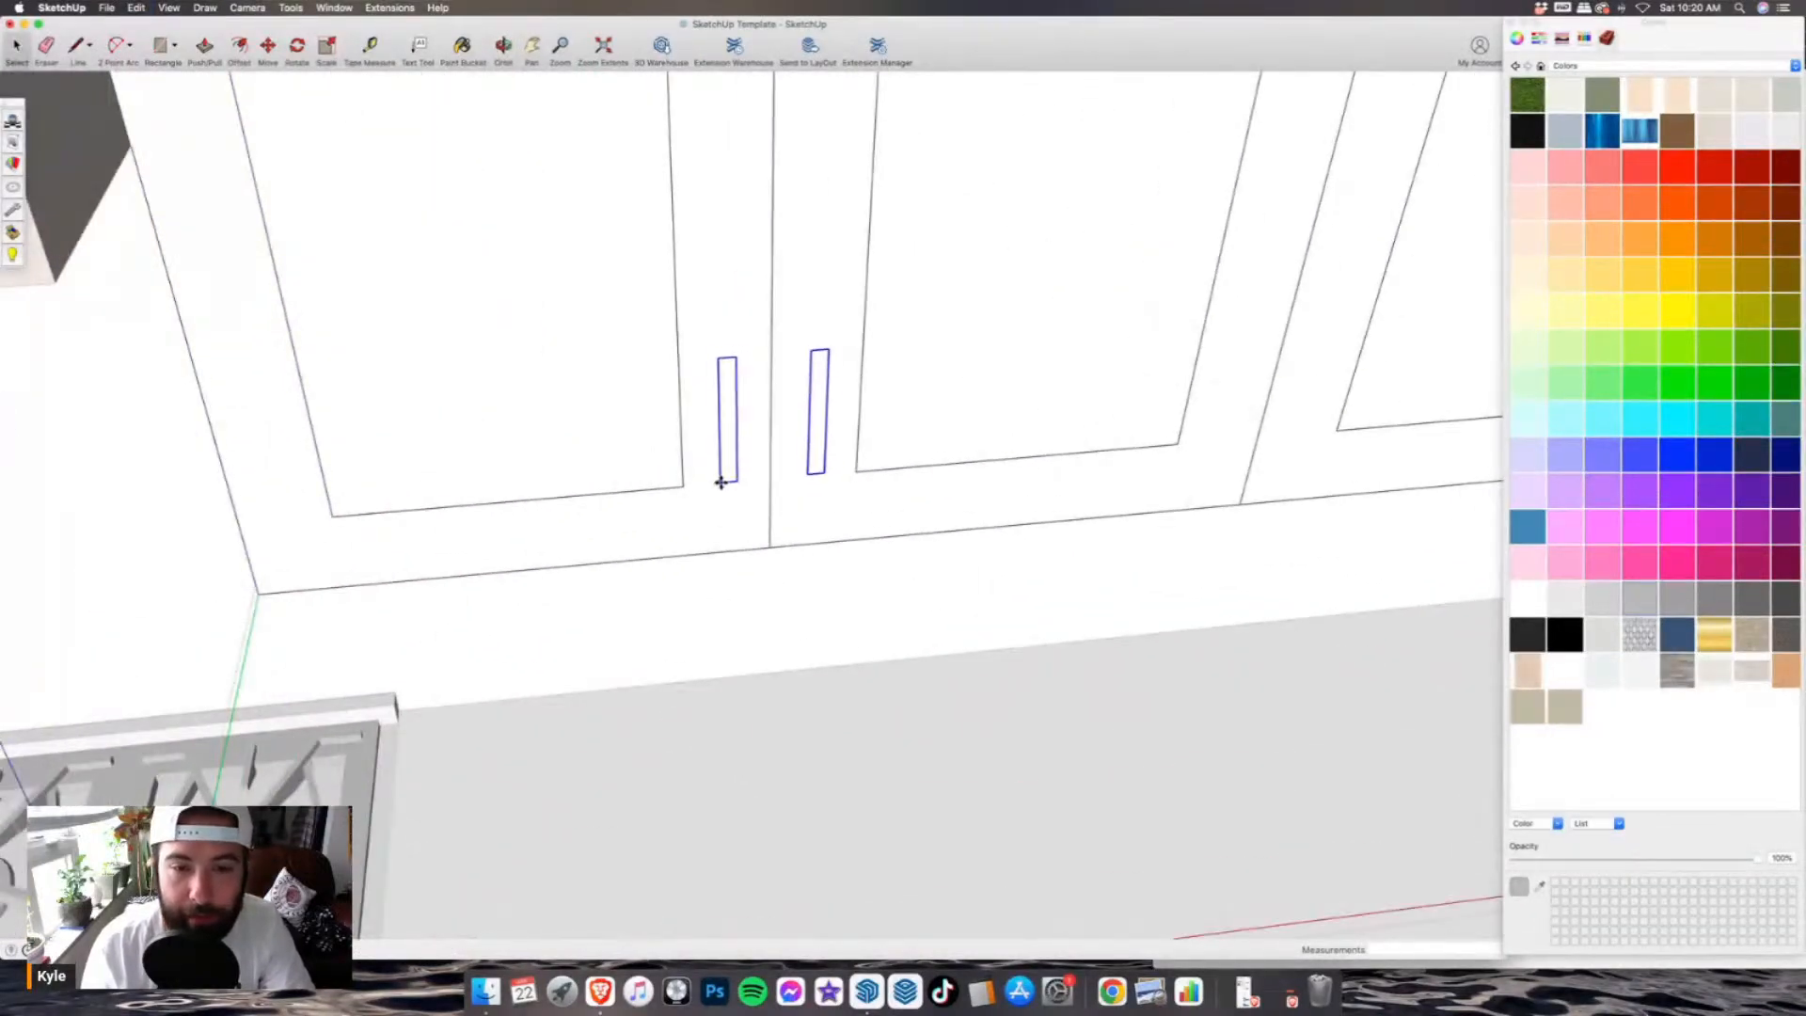
scroll(483, 403, "down", 5)
scroll(1016, 436, "up", 6)
key("super+v")
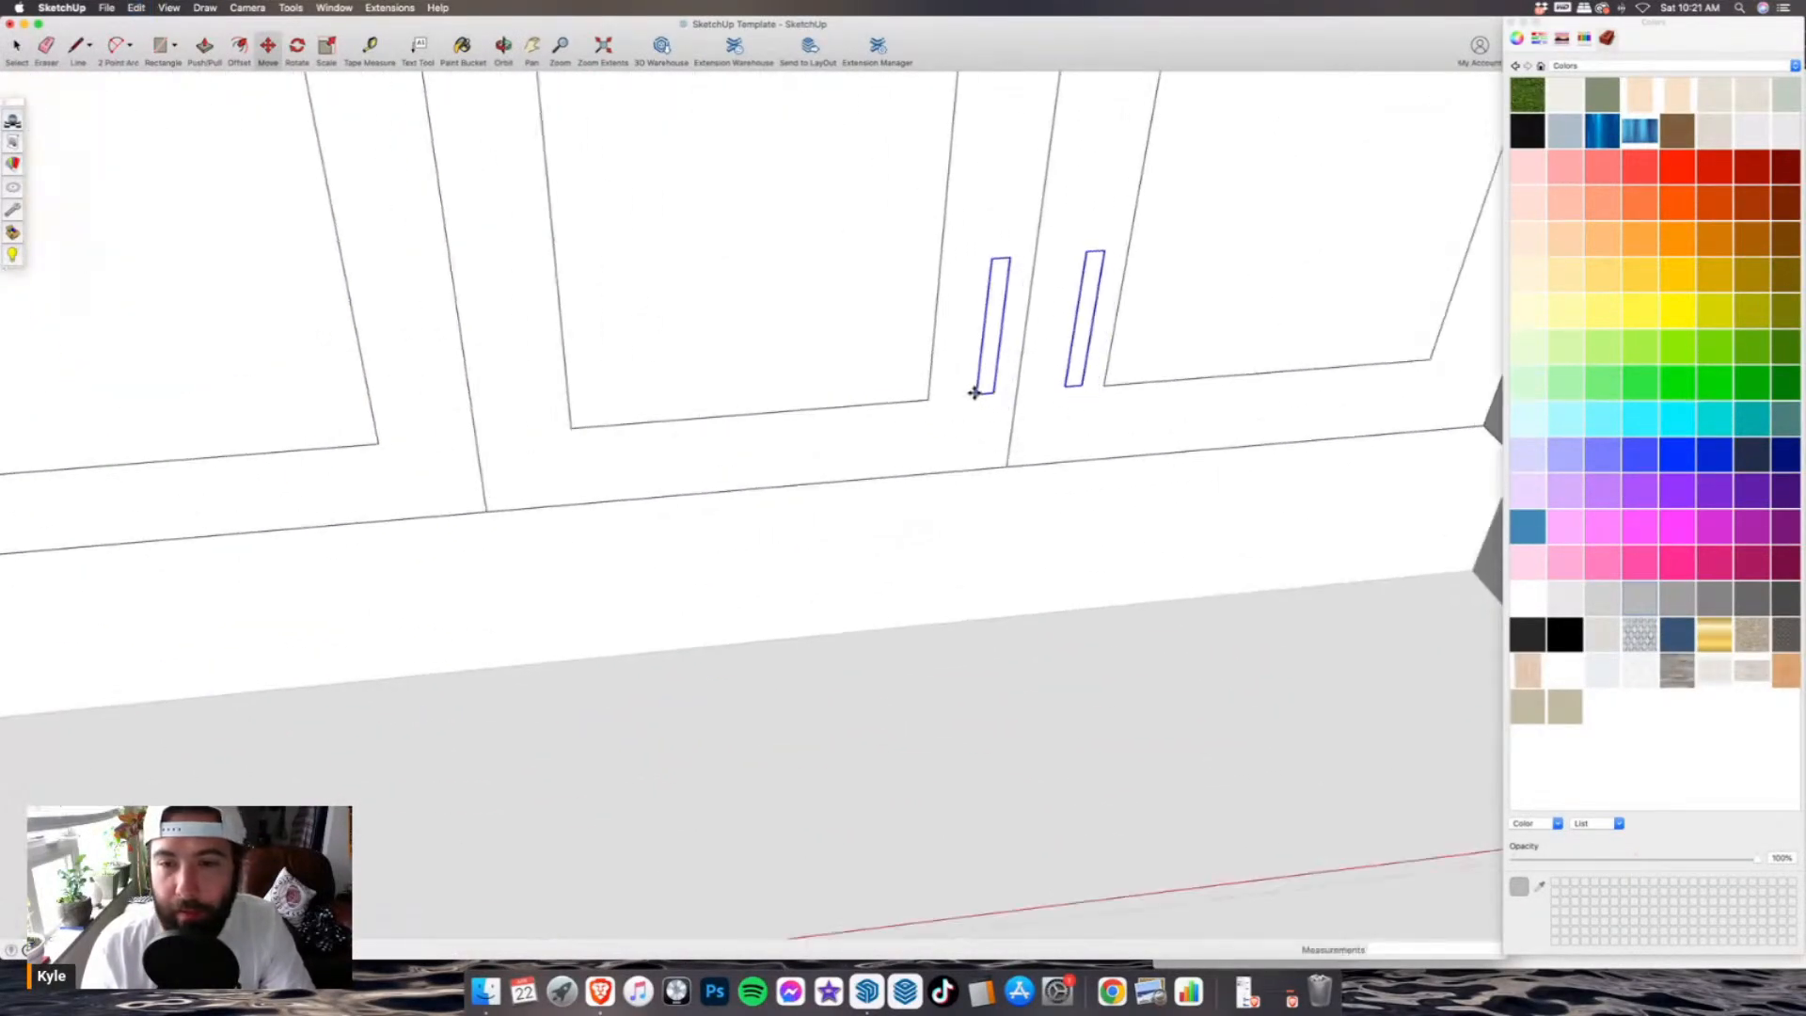
left_click(969, 403)
scroll(846, 387, "down", 8)
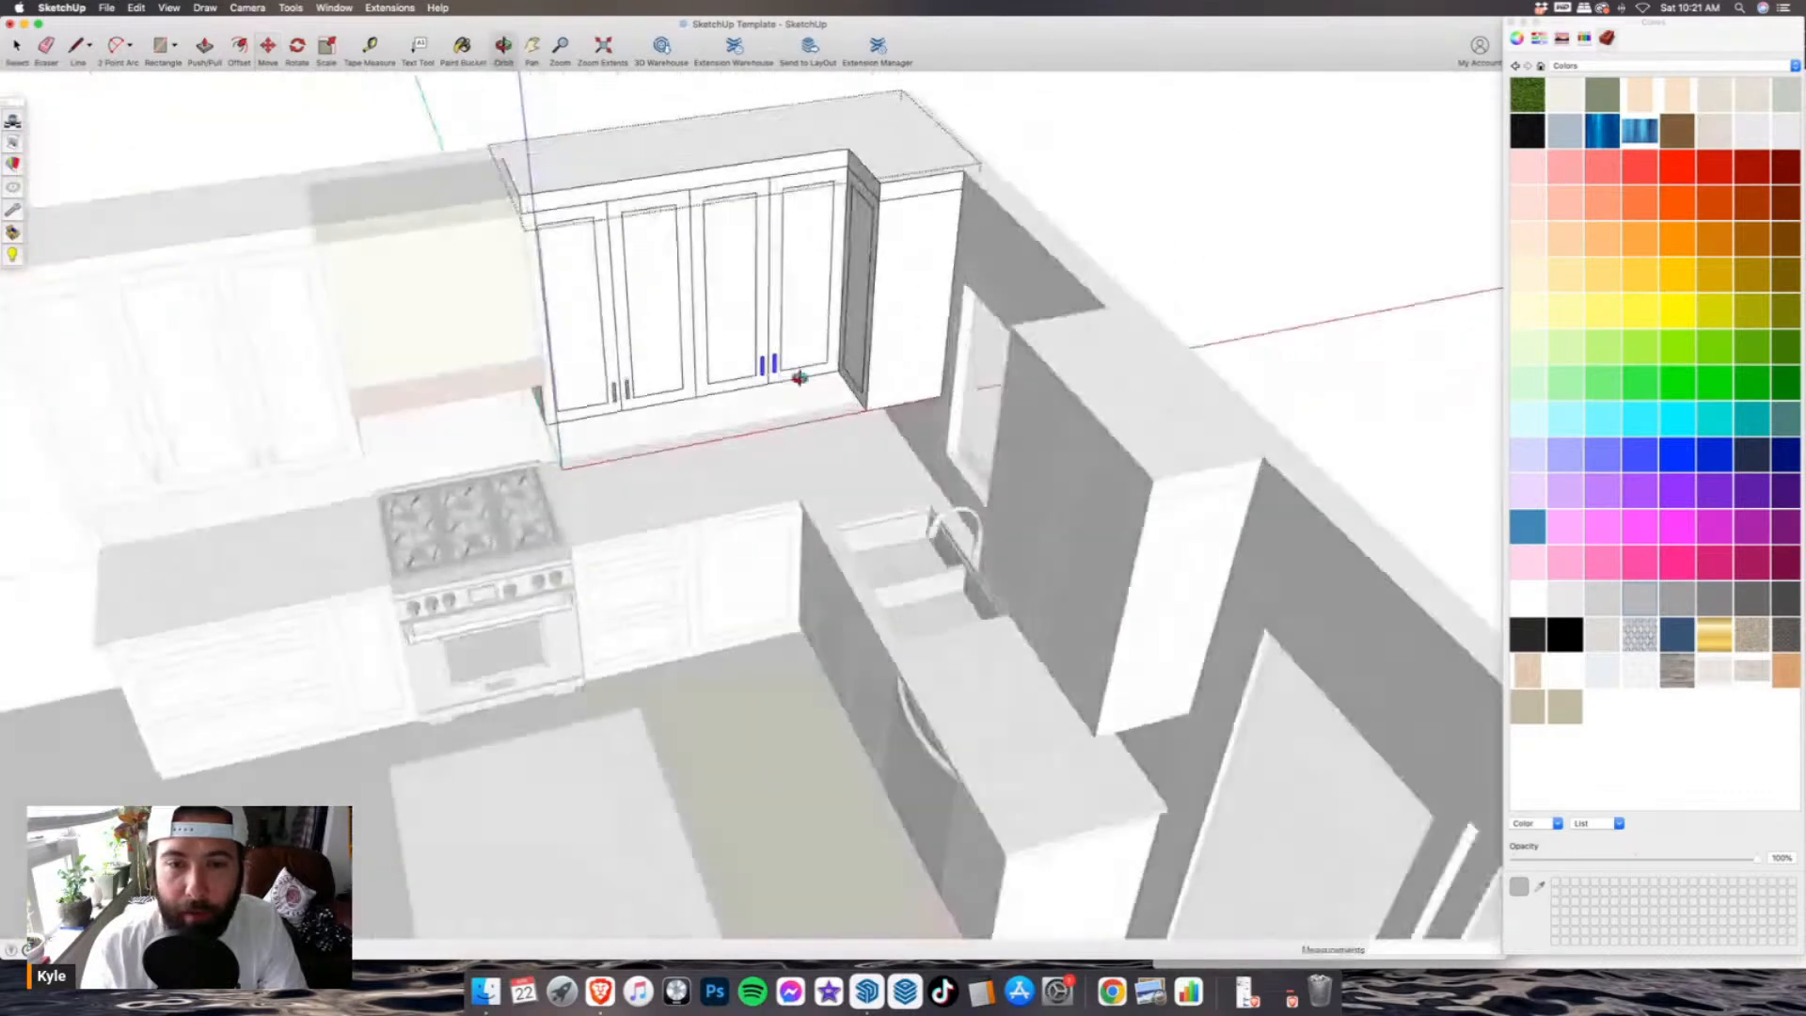
- Place a single grey handle at the lower outer corner of the corner upper cabinet door beside the sink window
scroll(845, 366, "up", 5)
scroll(845, 366, "up", 3)
left_click(16, 47)
scroll(530, 287, "up", 2)
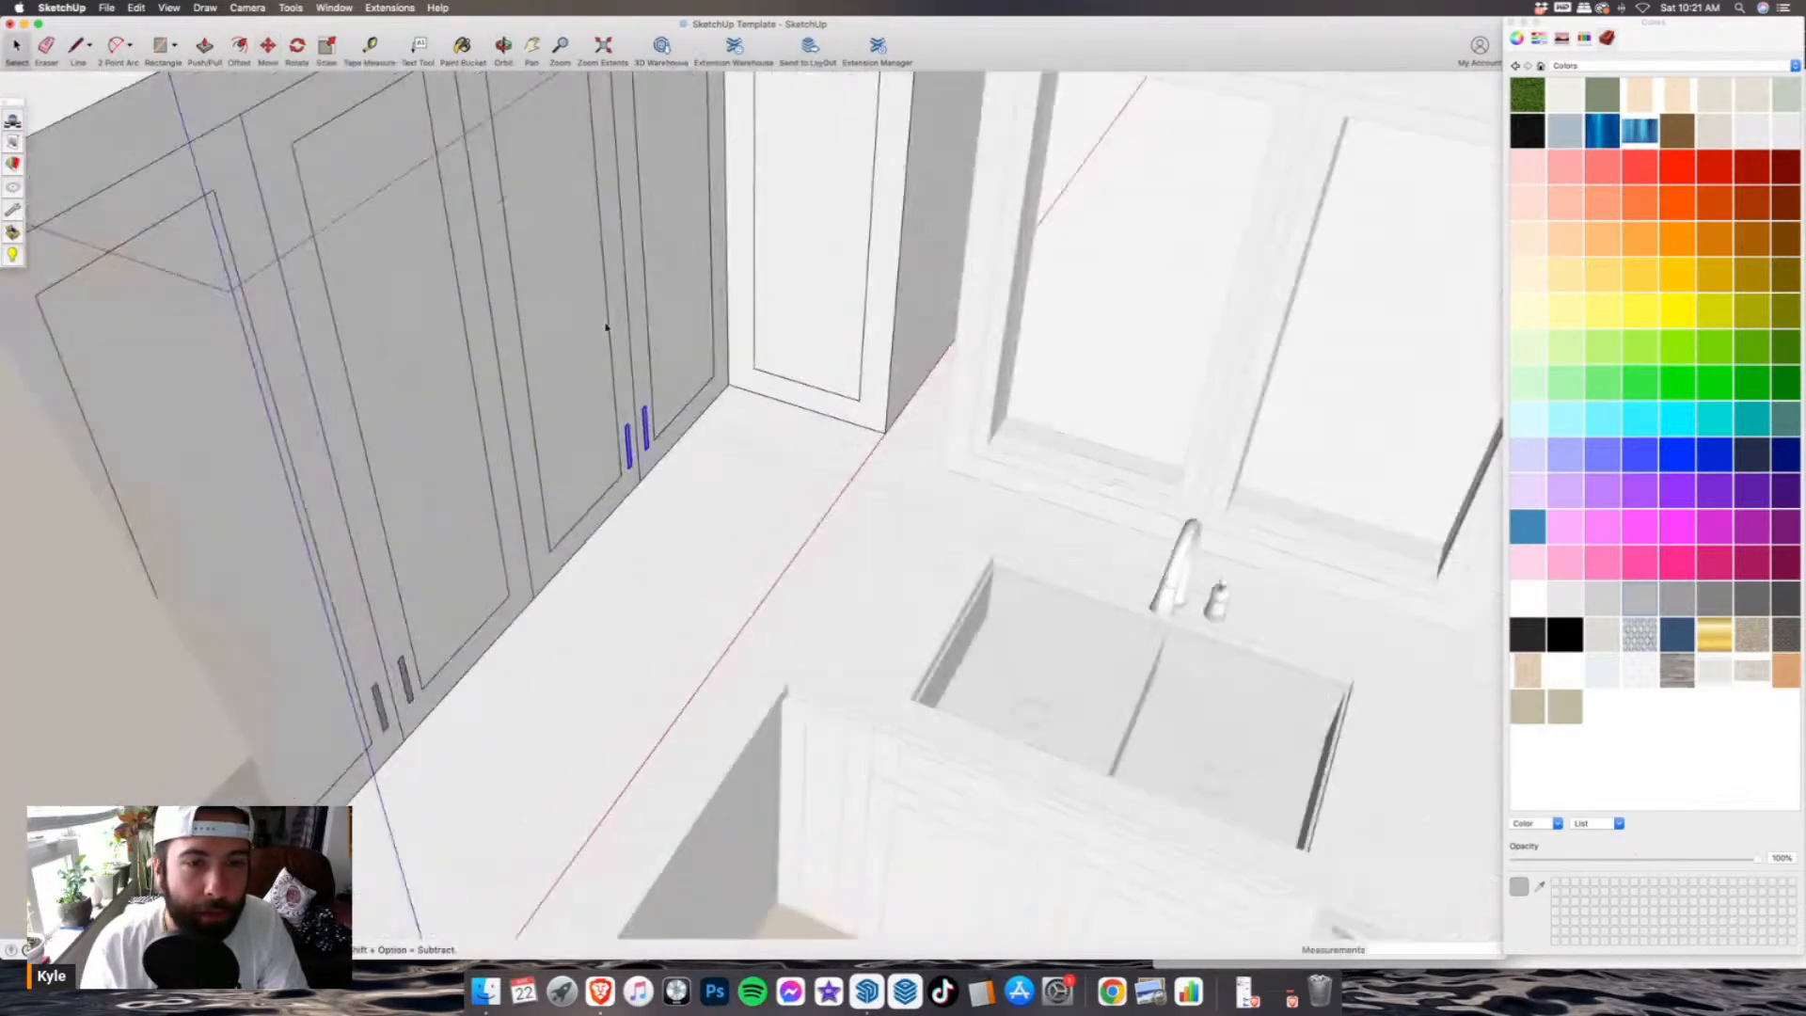
scroll(484, 351, "down", 5)
scroll(557, 371, "up", 6)
scroll(524, 400, "up", 2)
left_click(525, 399)
scroll(555, 381, "up", 2)
scroll(958, 420, "down", 3)
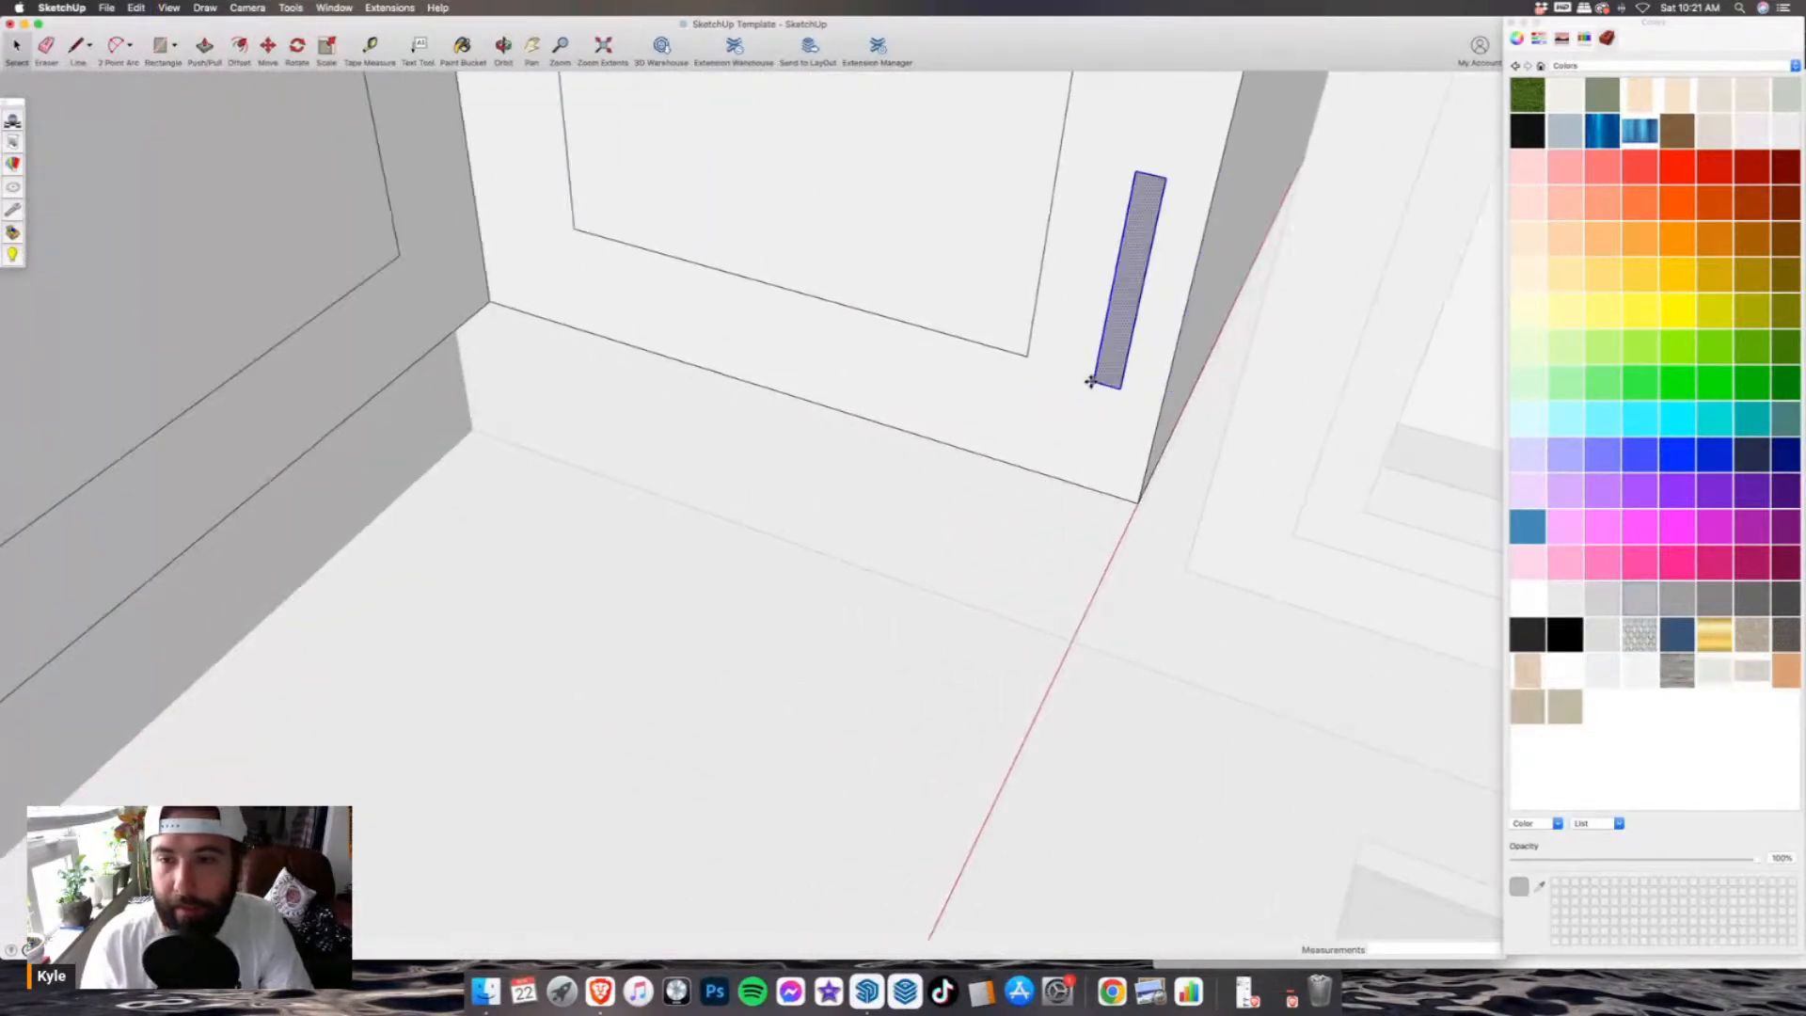
key("m")
scroll(569, 297, "down", 3)
scroll(570, 297, "down", 3)
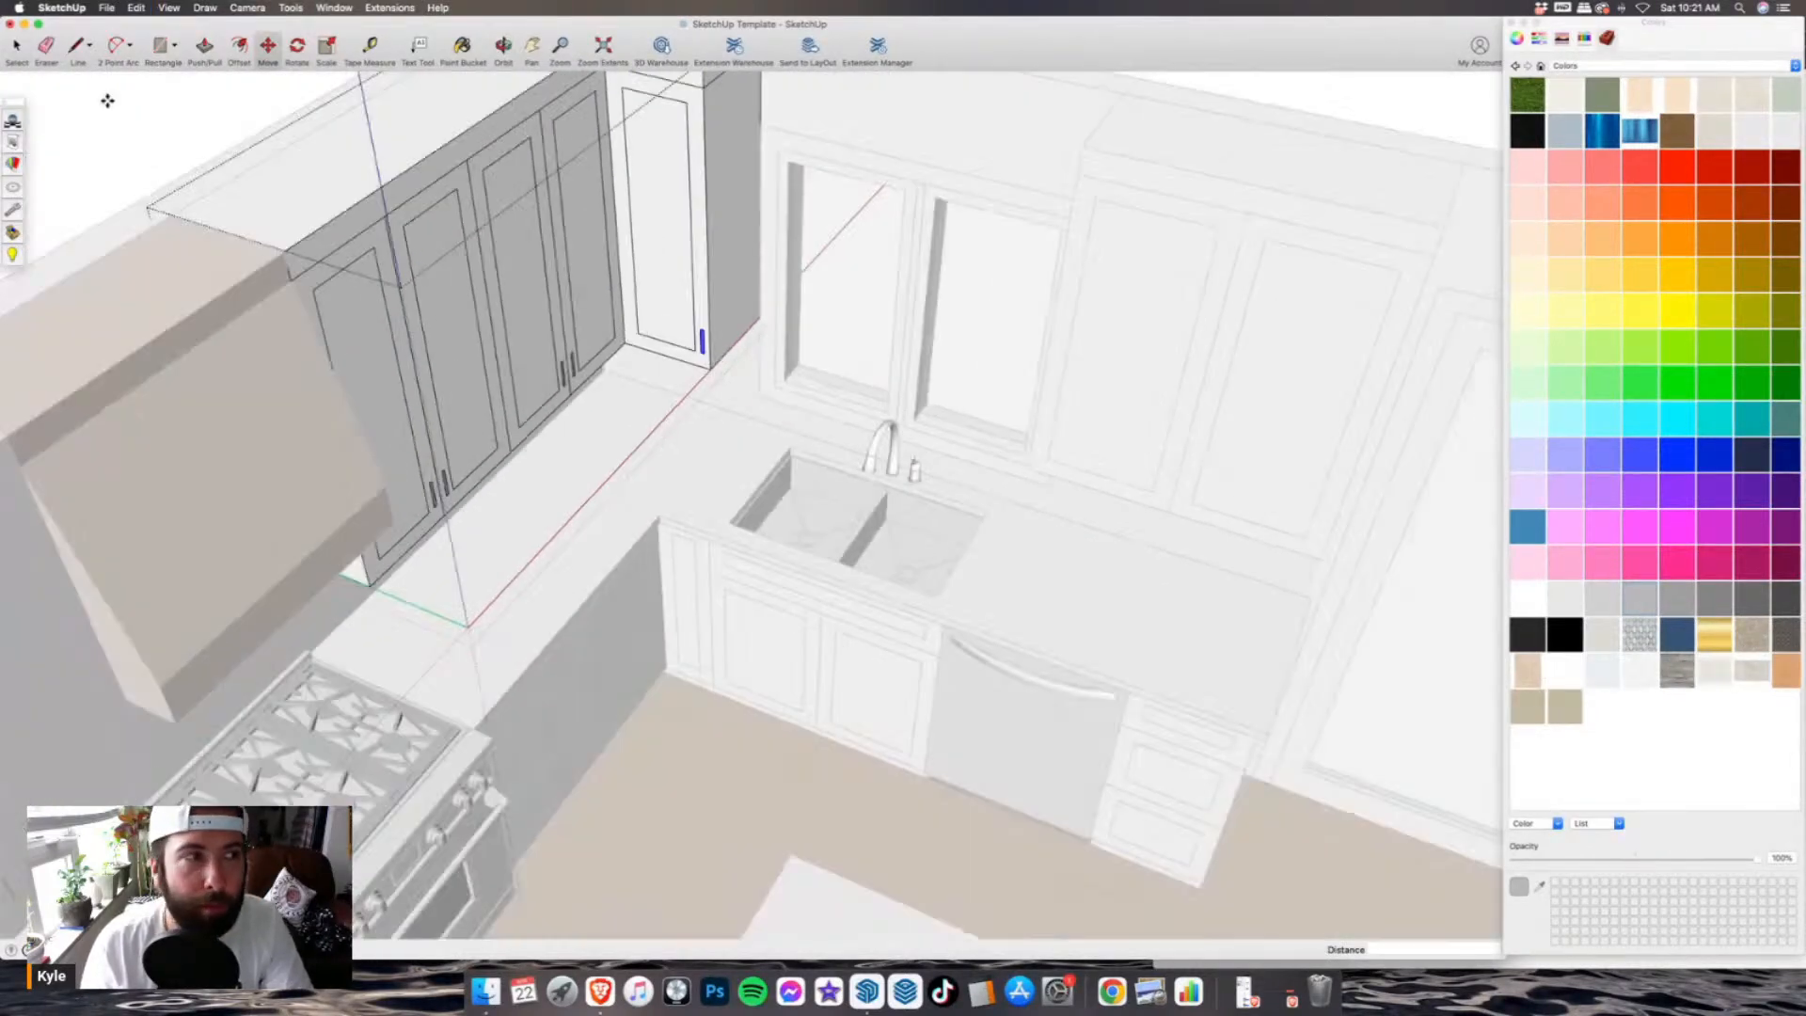
- Open the upper cabinet between the sink window and the glass door and paste a handle onto each of its two doors
scroll(555, 330, "down", 3)
key("space")
double_click(899, 353)
scroll(923, 370, "up", 8)
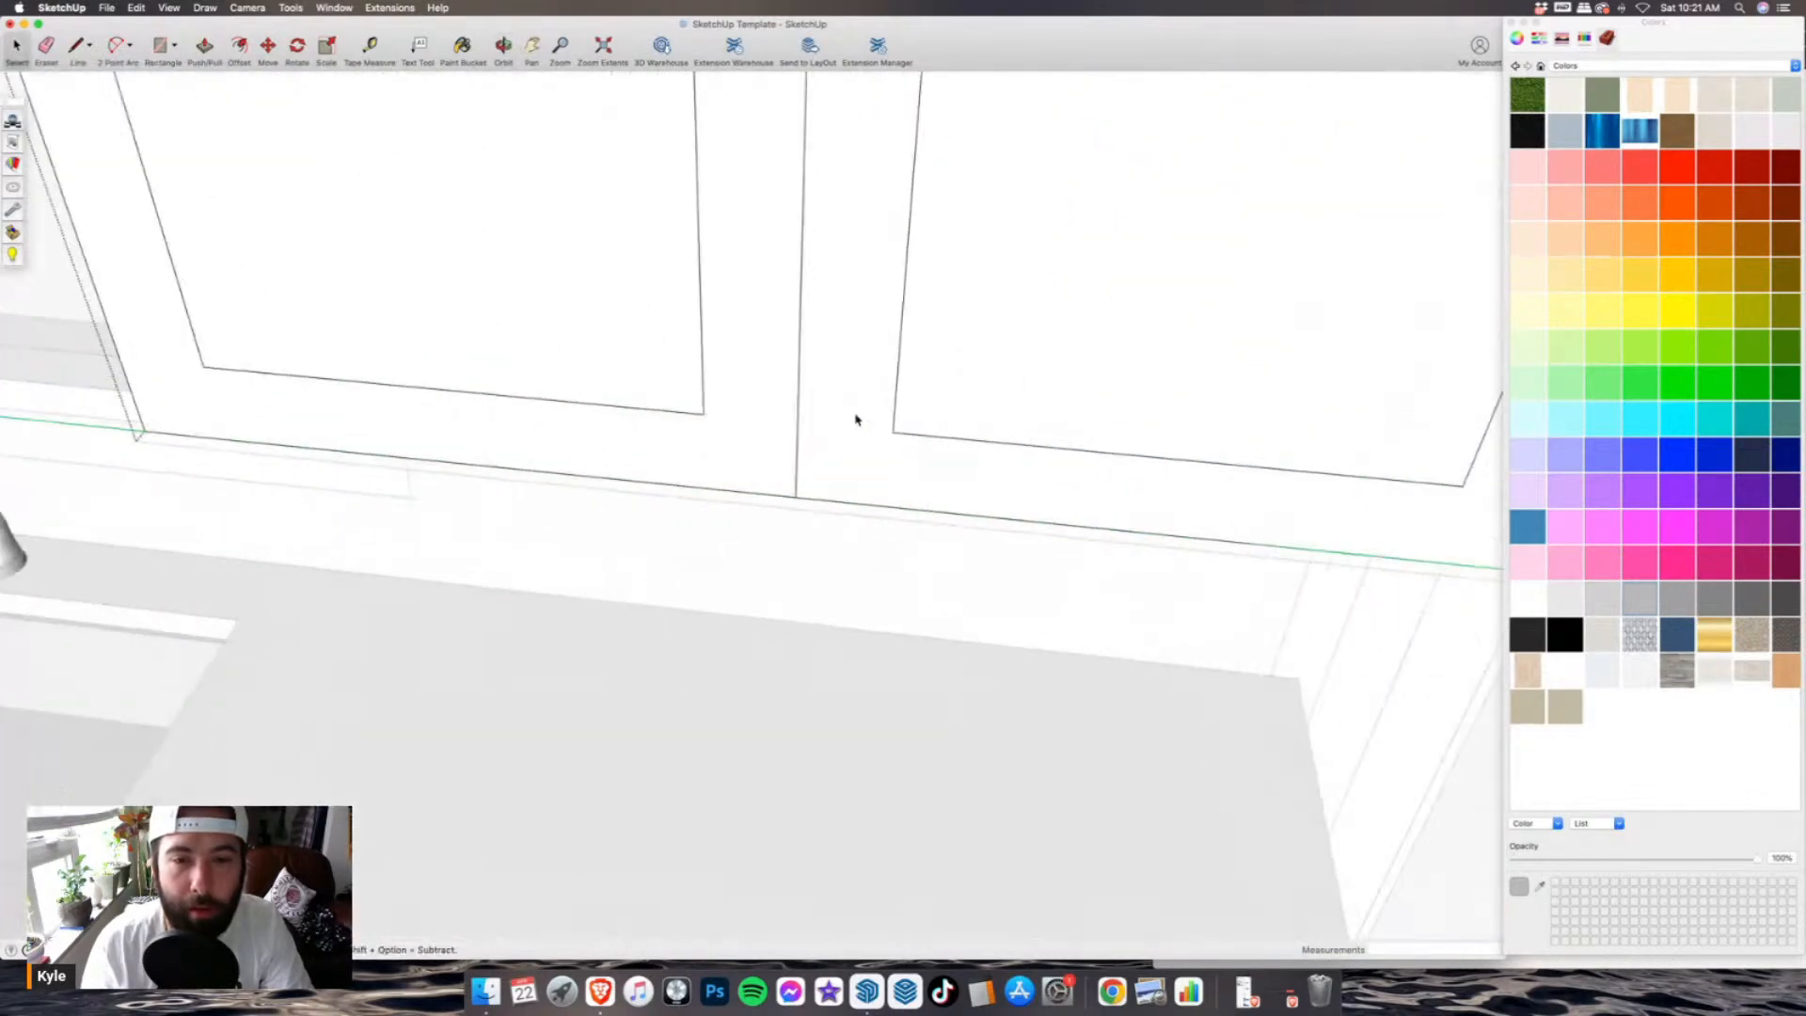
key("super+v")
left_click(839, 423)
key("super+v")
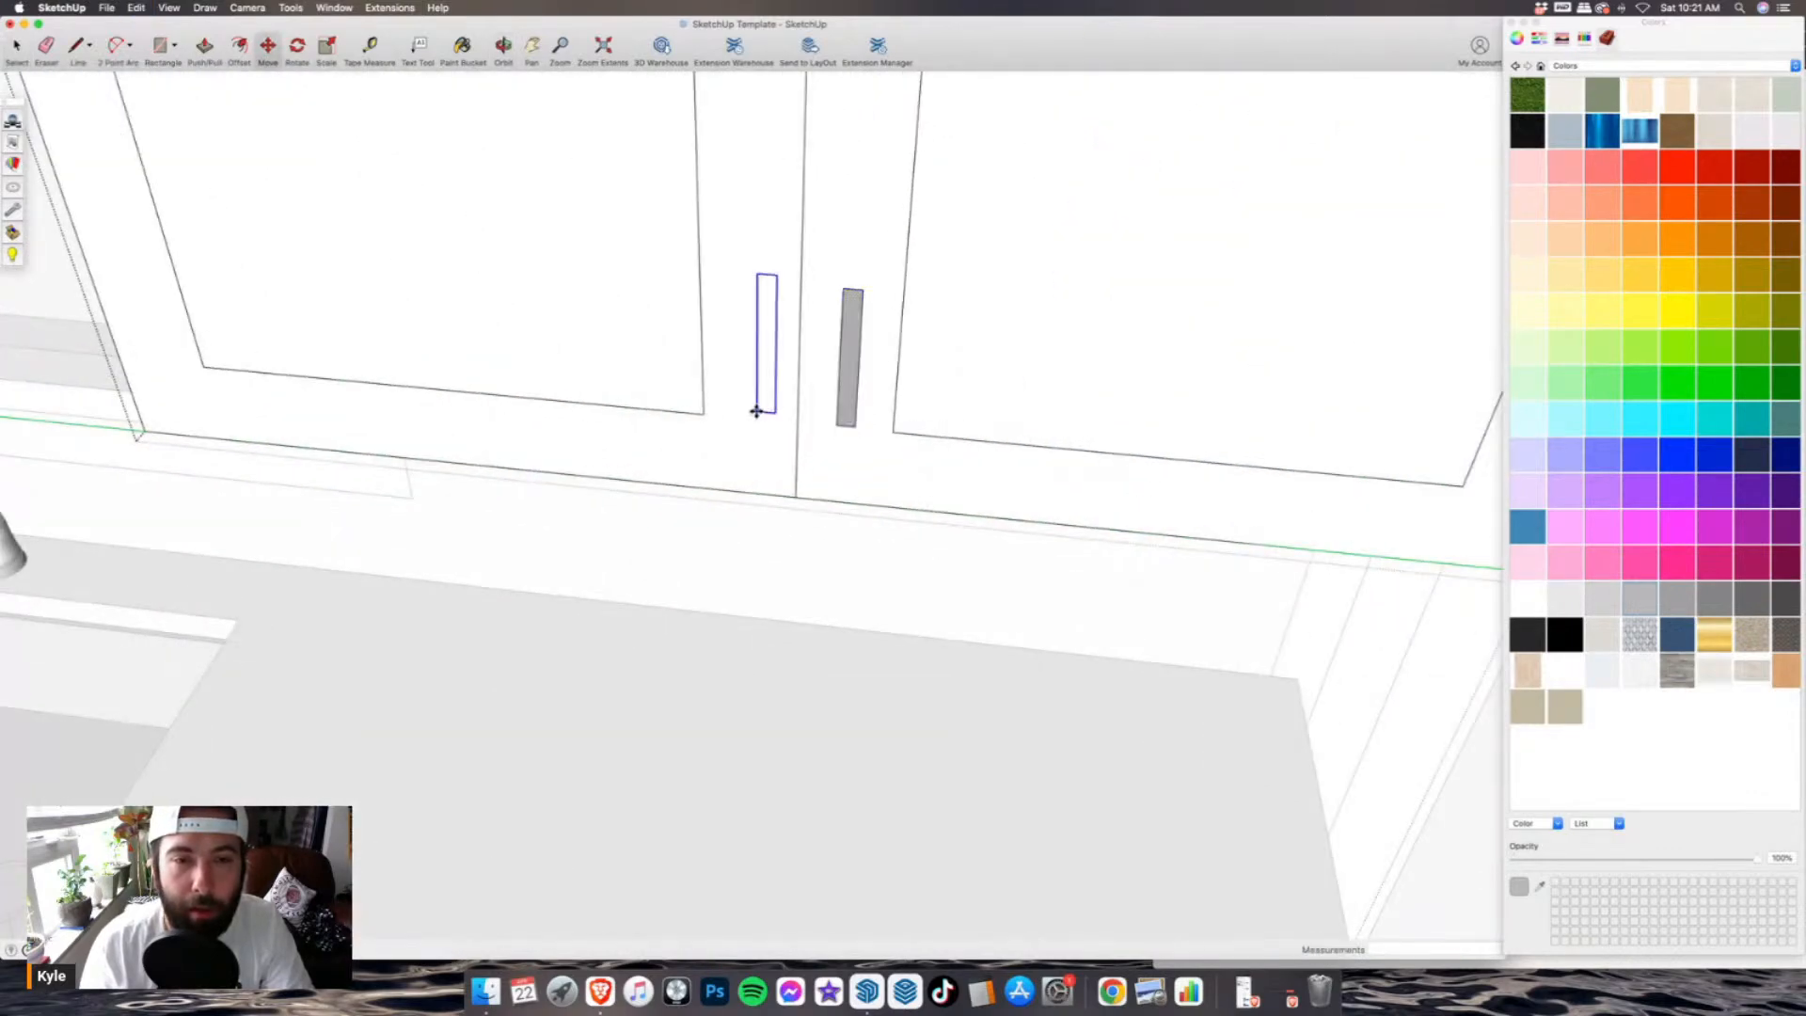
left_click(748, 417)
scroll(752, 395, "down", 10)
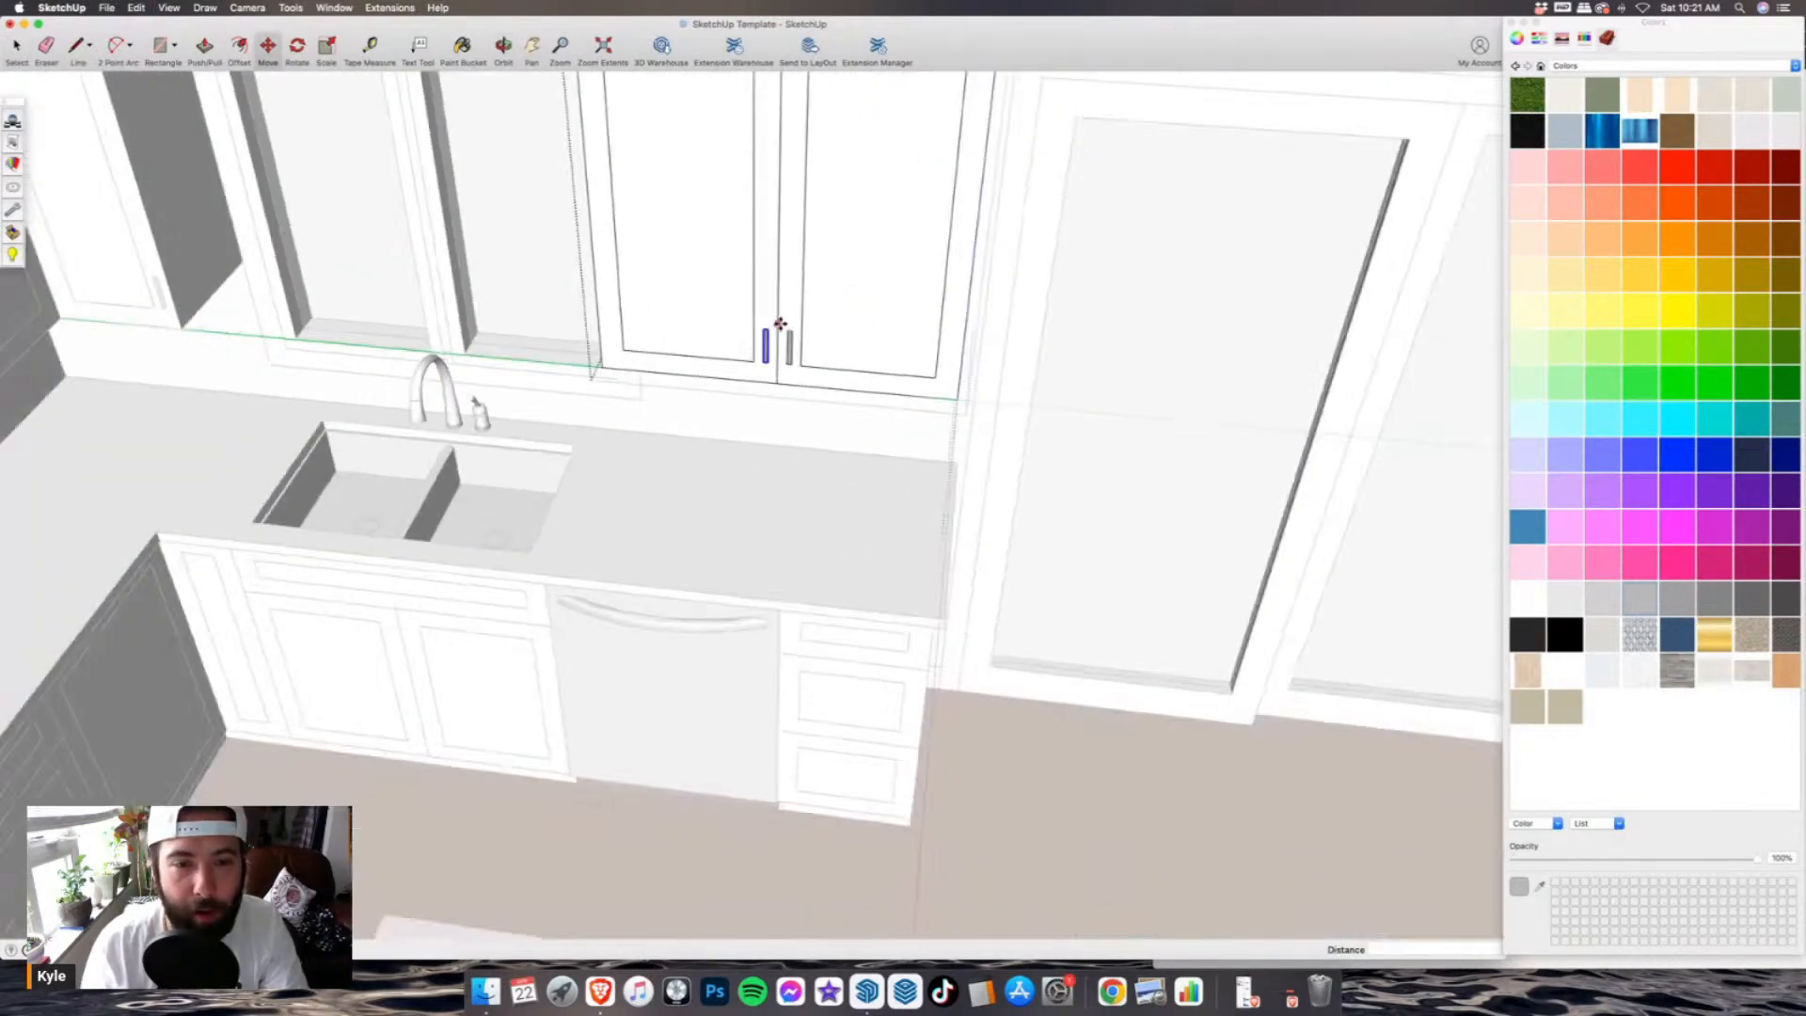
- Open the base cabinets and paste a handle onto each of the two doors below the sink
key("space")
scroll(525, 559, "up", 10)
key("o")
scroll(734, 471, "up", 5)
key("super+v")
left_click(697, 468)
key("super+v")
left_click(753, 475)
- Paste a handle onto the upper stile of the narrow base door between the sink cabinet and the corner
scroll(625, 464, "down", 5)
scroll(428, 410, "up", 4)
key("super+v")
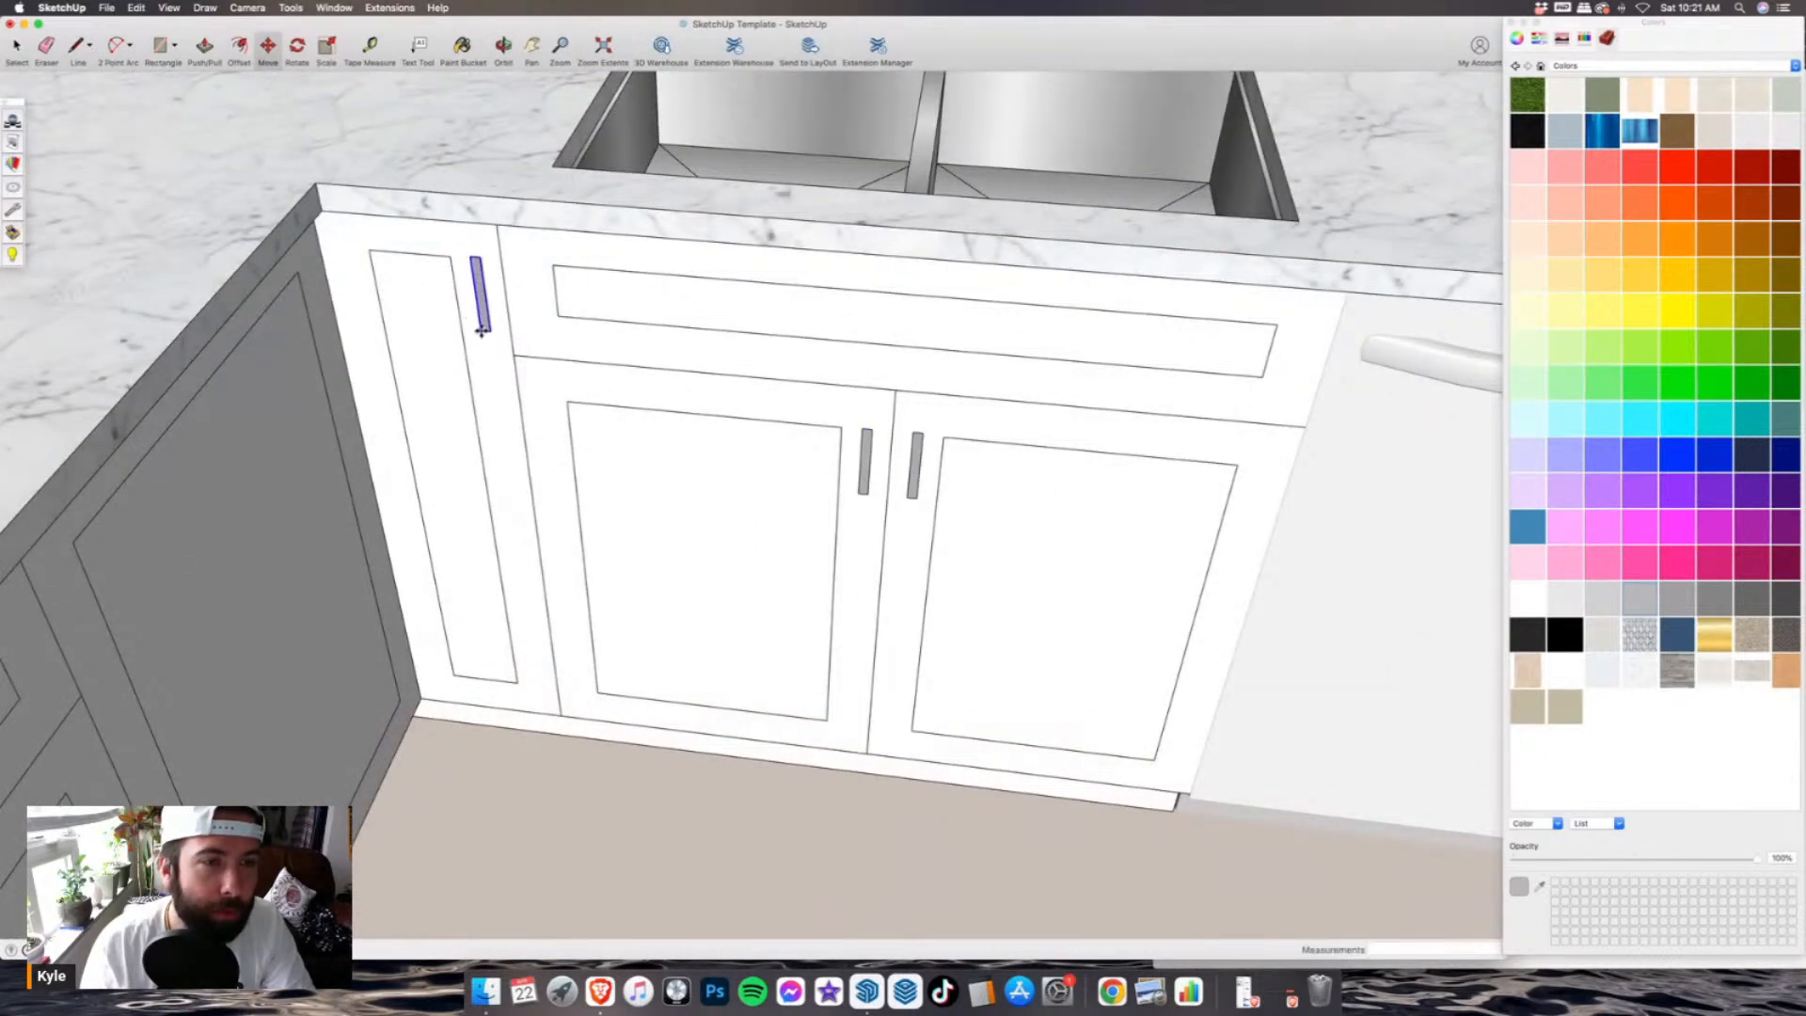
- Paste a handle onto the middle drawer beside the dishwasher and rotate it 90 degrees to horizontal
scroll(330, 361, "down", 5)
scroll(766, 464, "up", 6)
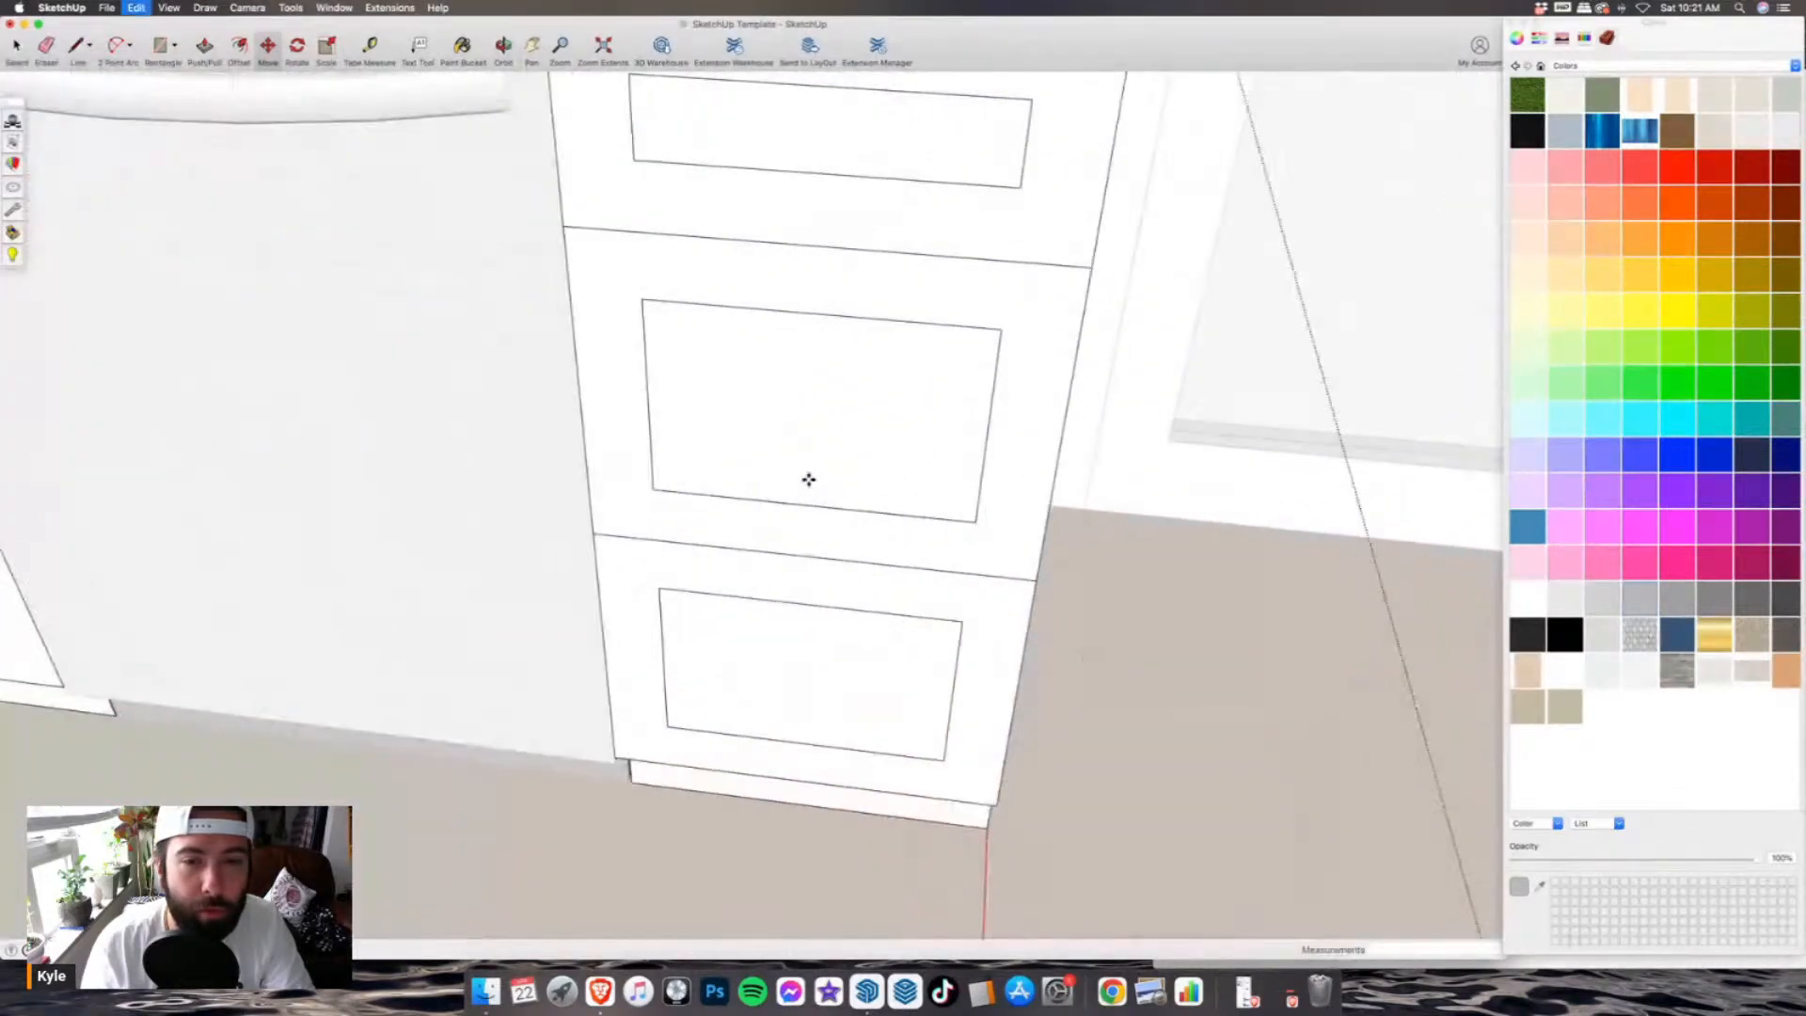
left_click(297, 45)
left_click(817, 419)
left_click(849, 423)
left_click(818, 381)
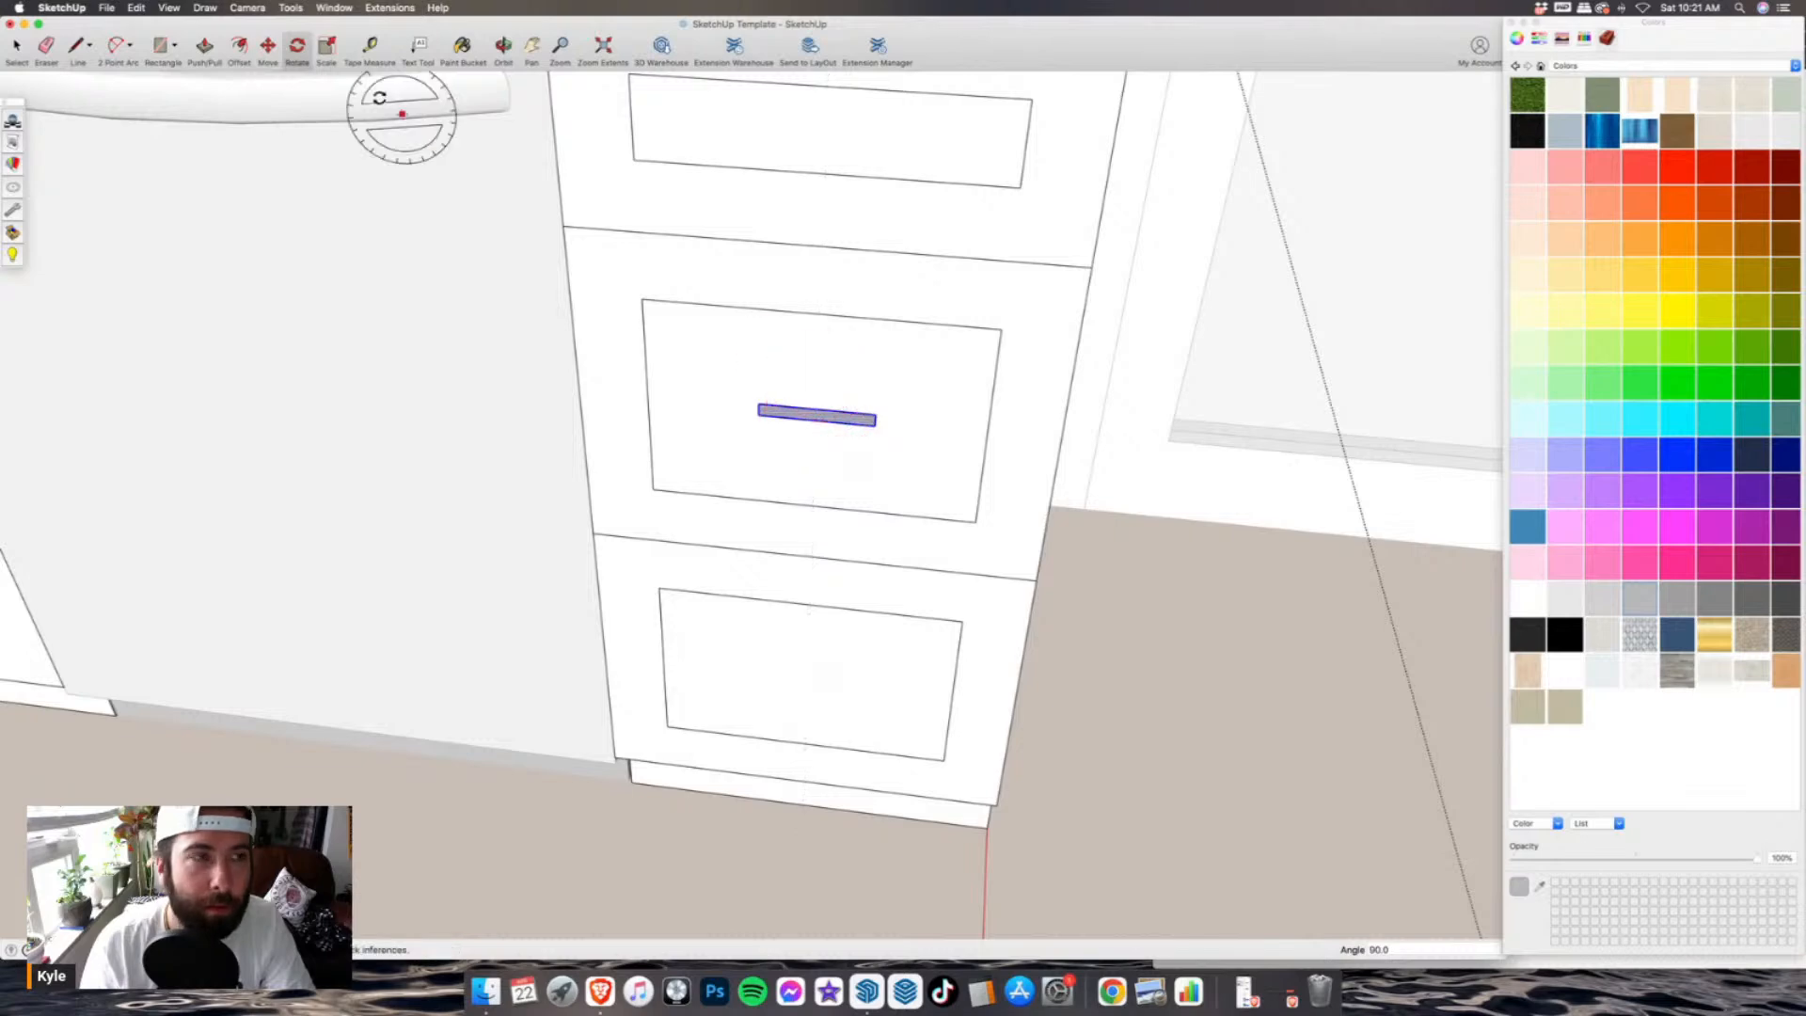
- Paste copies of the horizontal handle onto the top and bottom drawers beside the dishwasher
scroll(988, 470, "down", 3)
scroll(1004, 506, "up", 4)
key("ctrl+v")
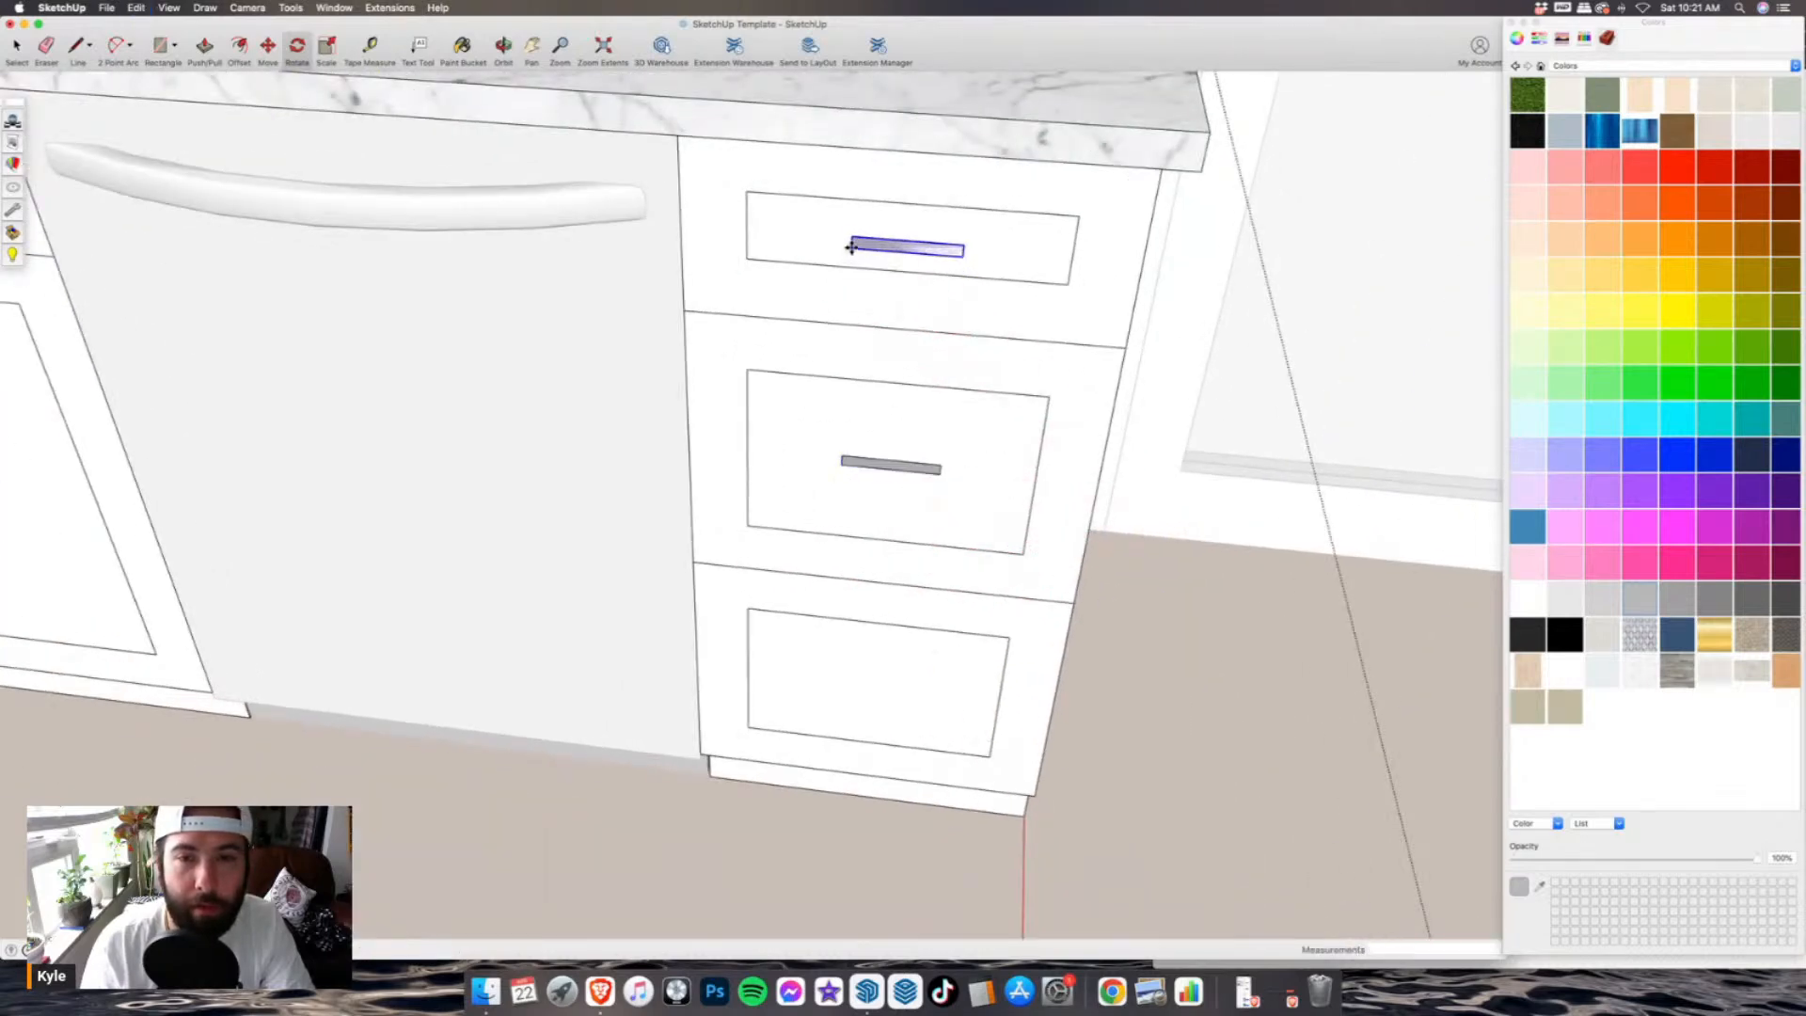
left_click(828, 676)
scroll(995, 565, "down", 3)
scroll(995, 565, "down", 5)
- Paste horizontal handles onto the three drawers between the range and the corner base door
middle_click_drag(927, 569, 494, 589)
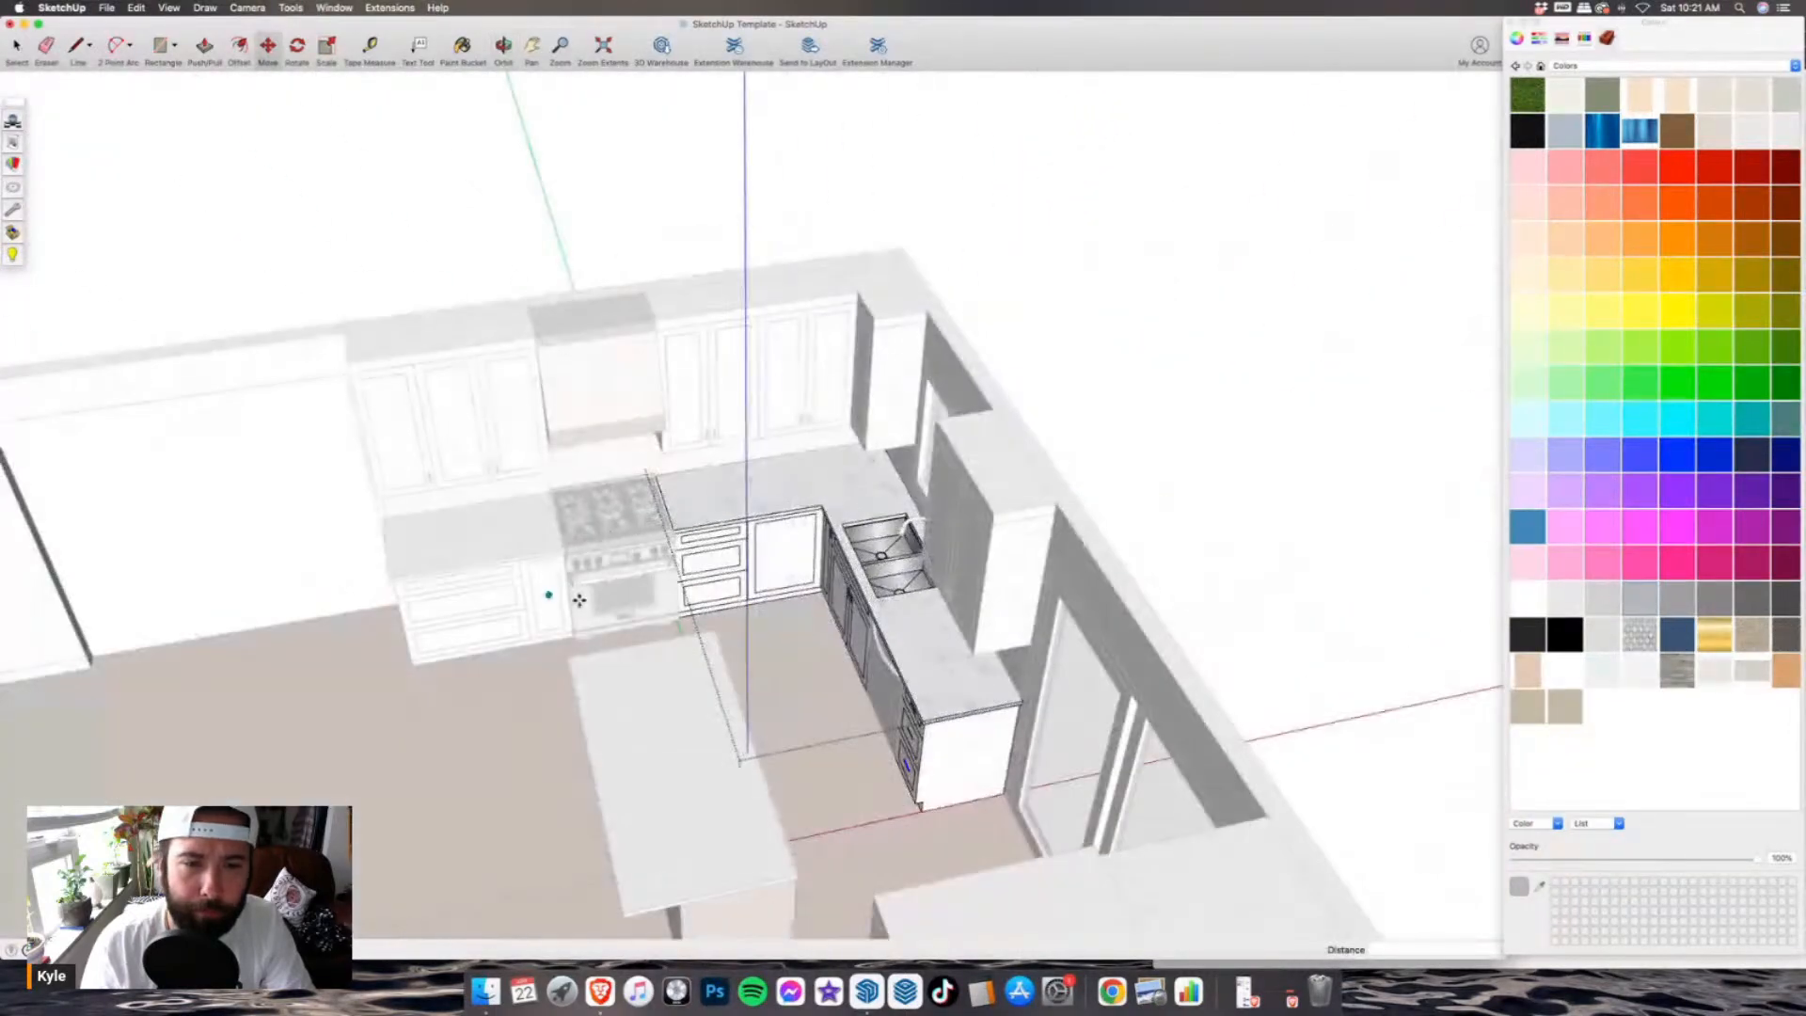
scroll(762, 584, "up", 6)
key("super+v")
scroll(549, 396, "up", 2)
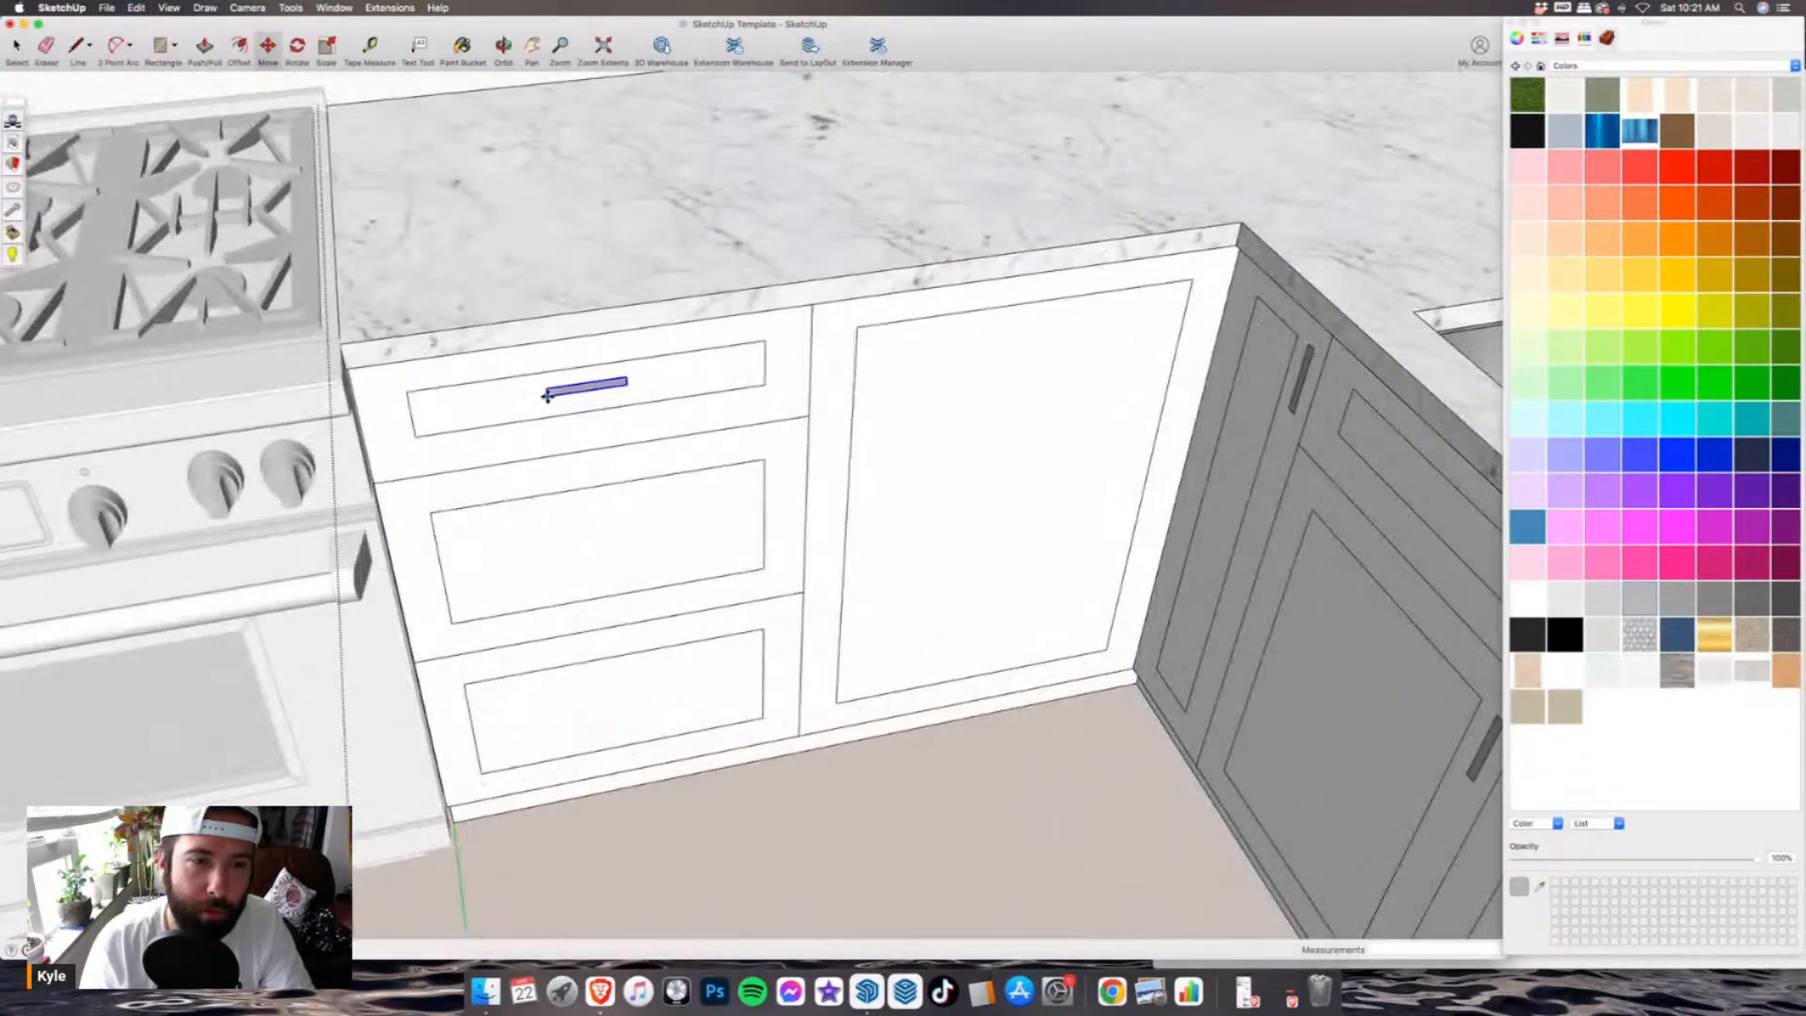
left_click(564, 555)
- Paste a handle copy onto the wide base door next to the three drawers and start the Rotate tool
key("super+v")
left_click(932, 412)
left_click(297, 45)
scroll(931, 404, "up", 3)
left_click(1013, 419)
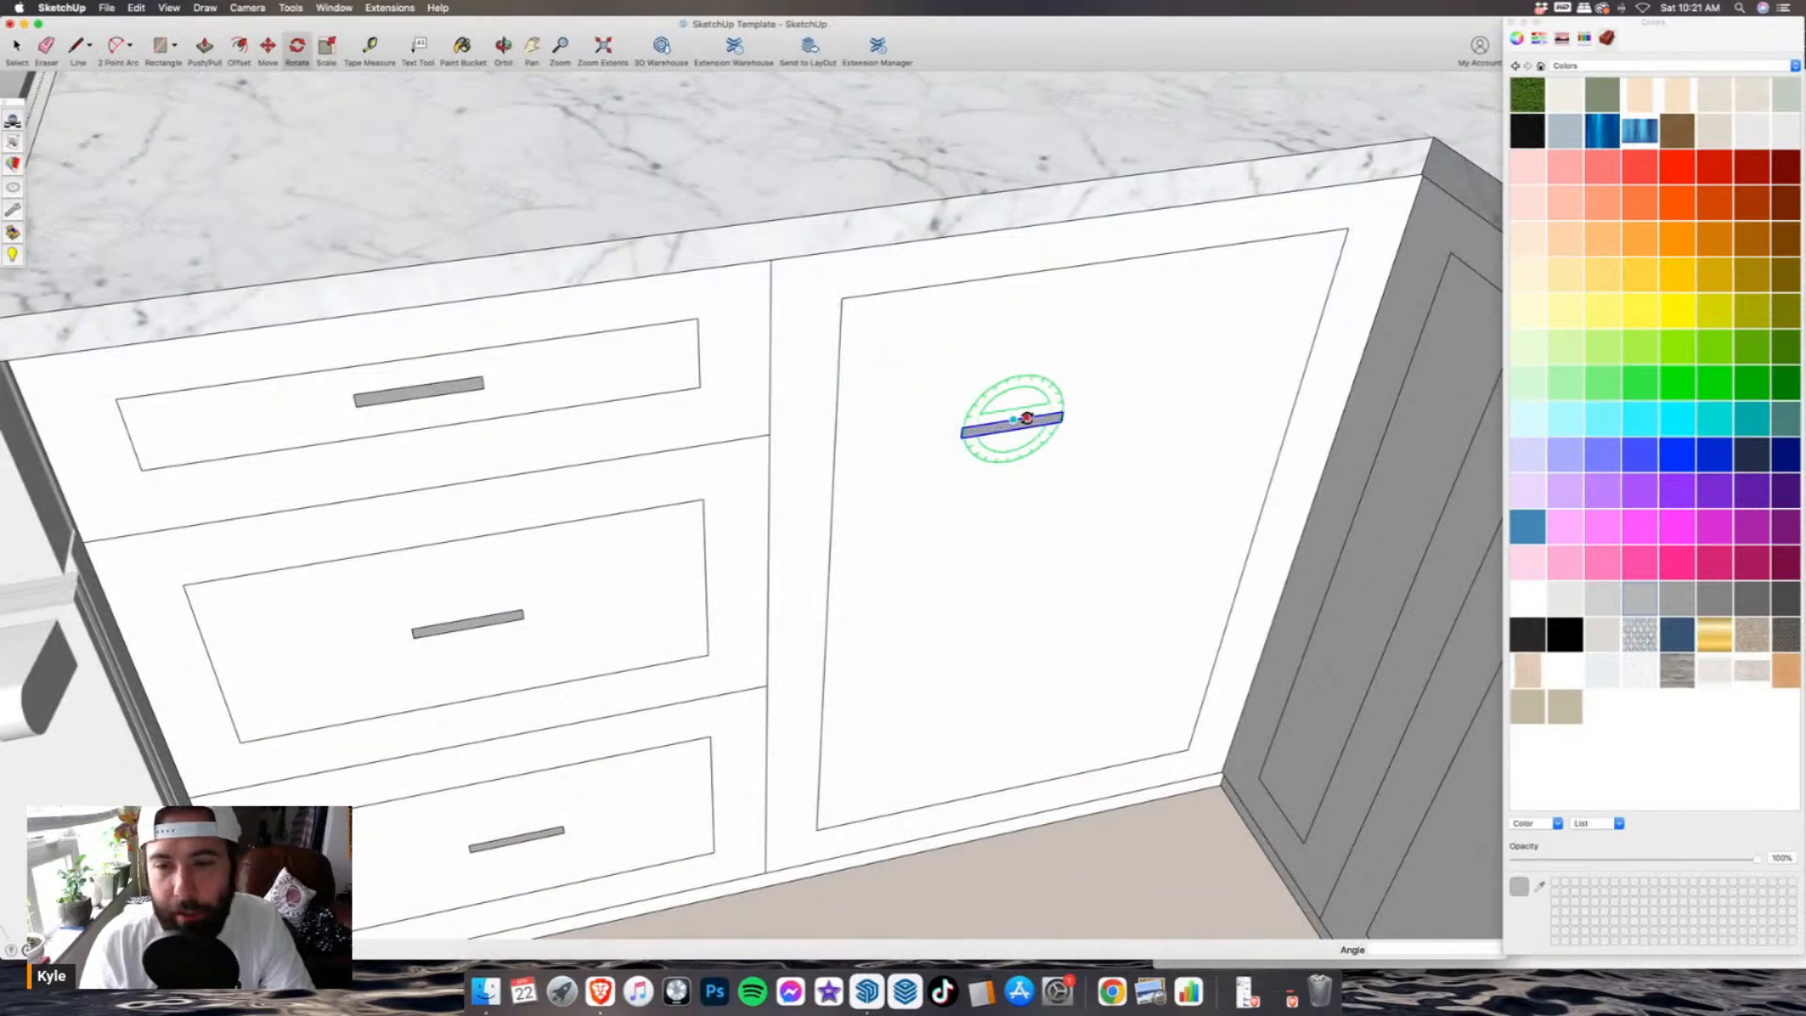
left_click(1030, 415)
left_click(1009, 384)
key("super+z")
- Rotate the wide base door's handle upright and move it onto the door stile next to the drawers
left_click(1020, 387)
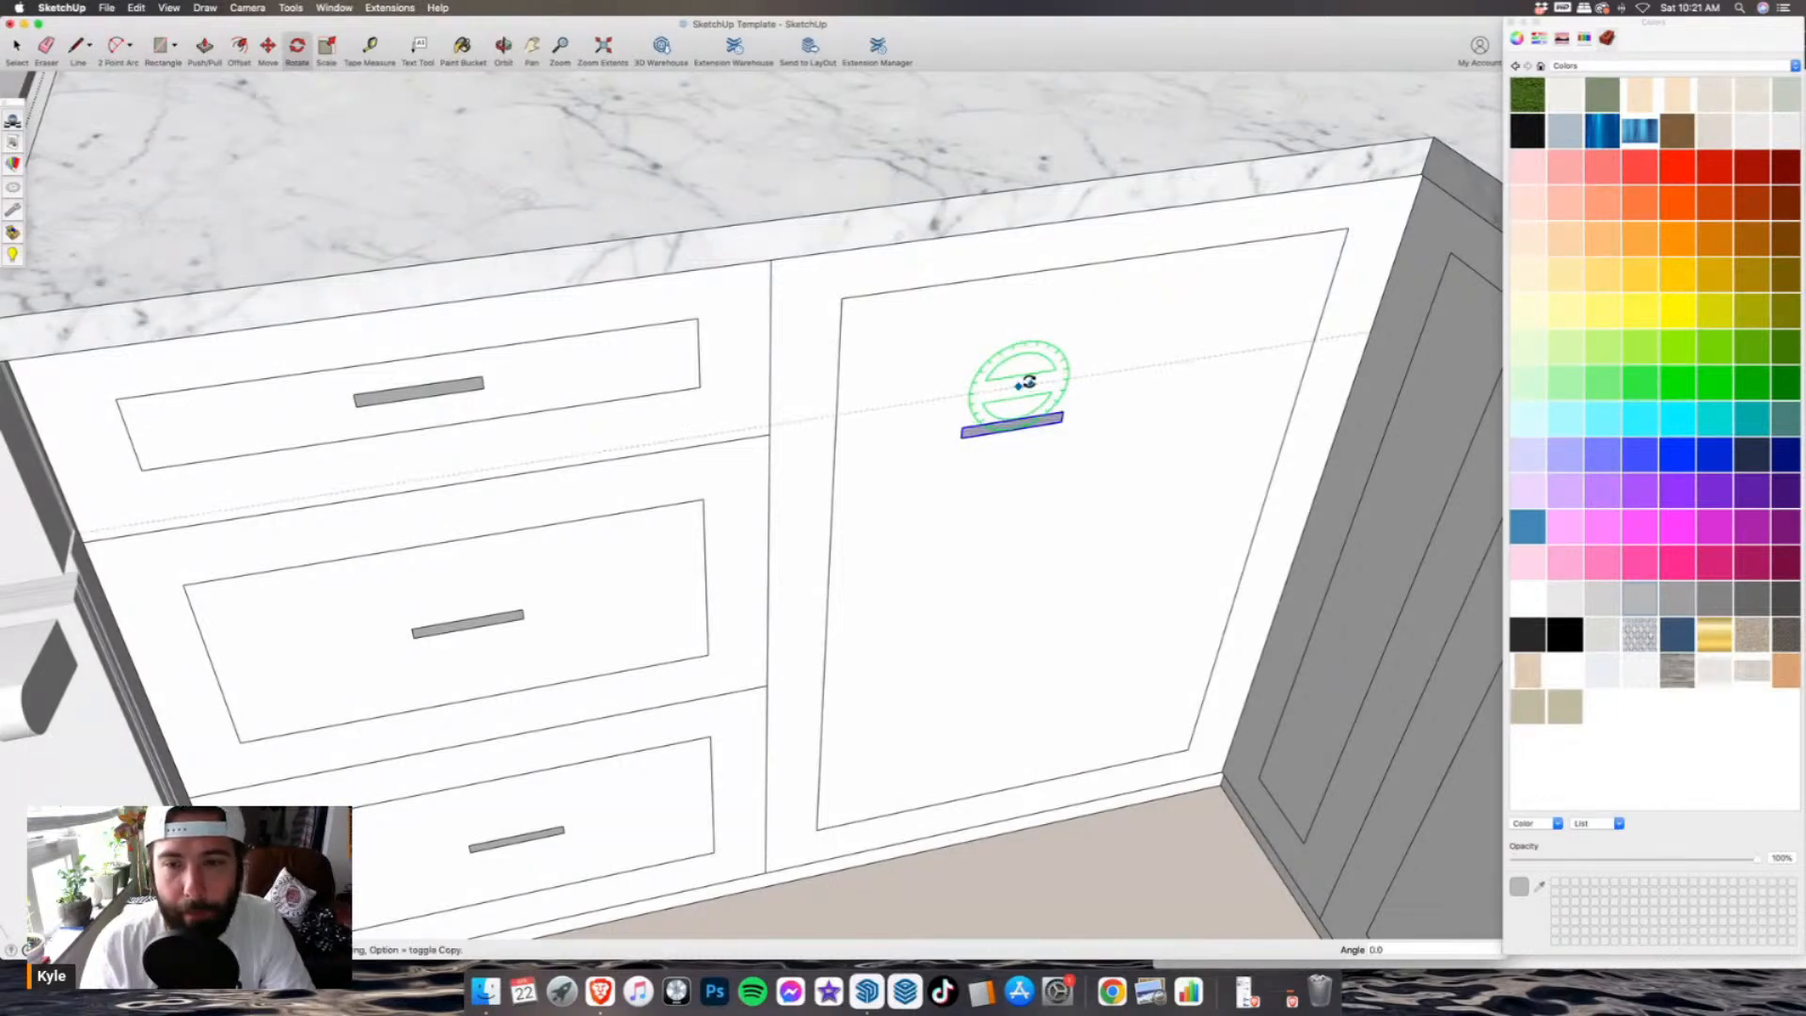
left_click(1032, 384)
left_click(1024, 367)
left_click(270, 50)
scroll(350, 296, "down", 3)
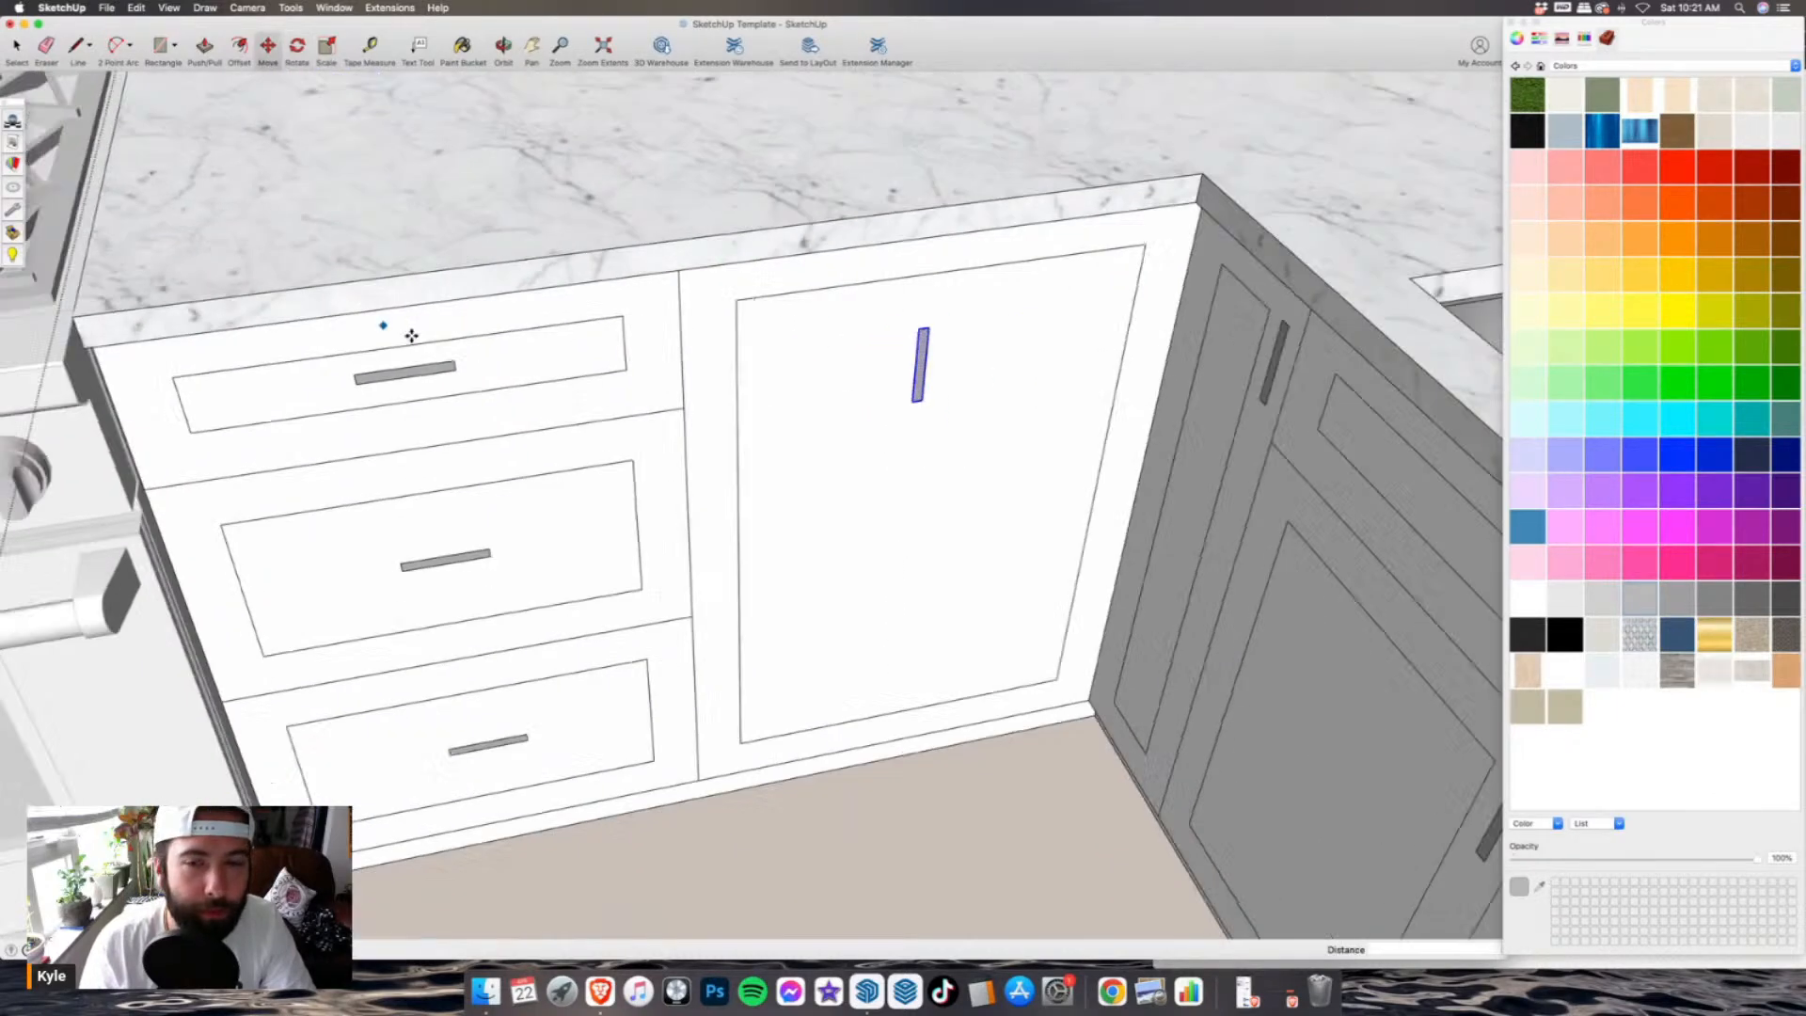
scroll(972, 360, "up", 3)
left_click(993, 373)
left_click(763, 350)
- Repaint the moved handle on the wide base door with the grey color
scroll(977, 388, "down", 3)
scroll(407, 106, "up", 2)
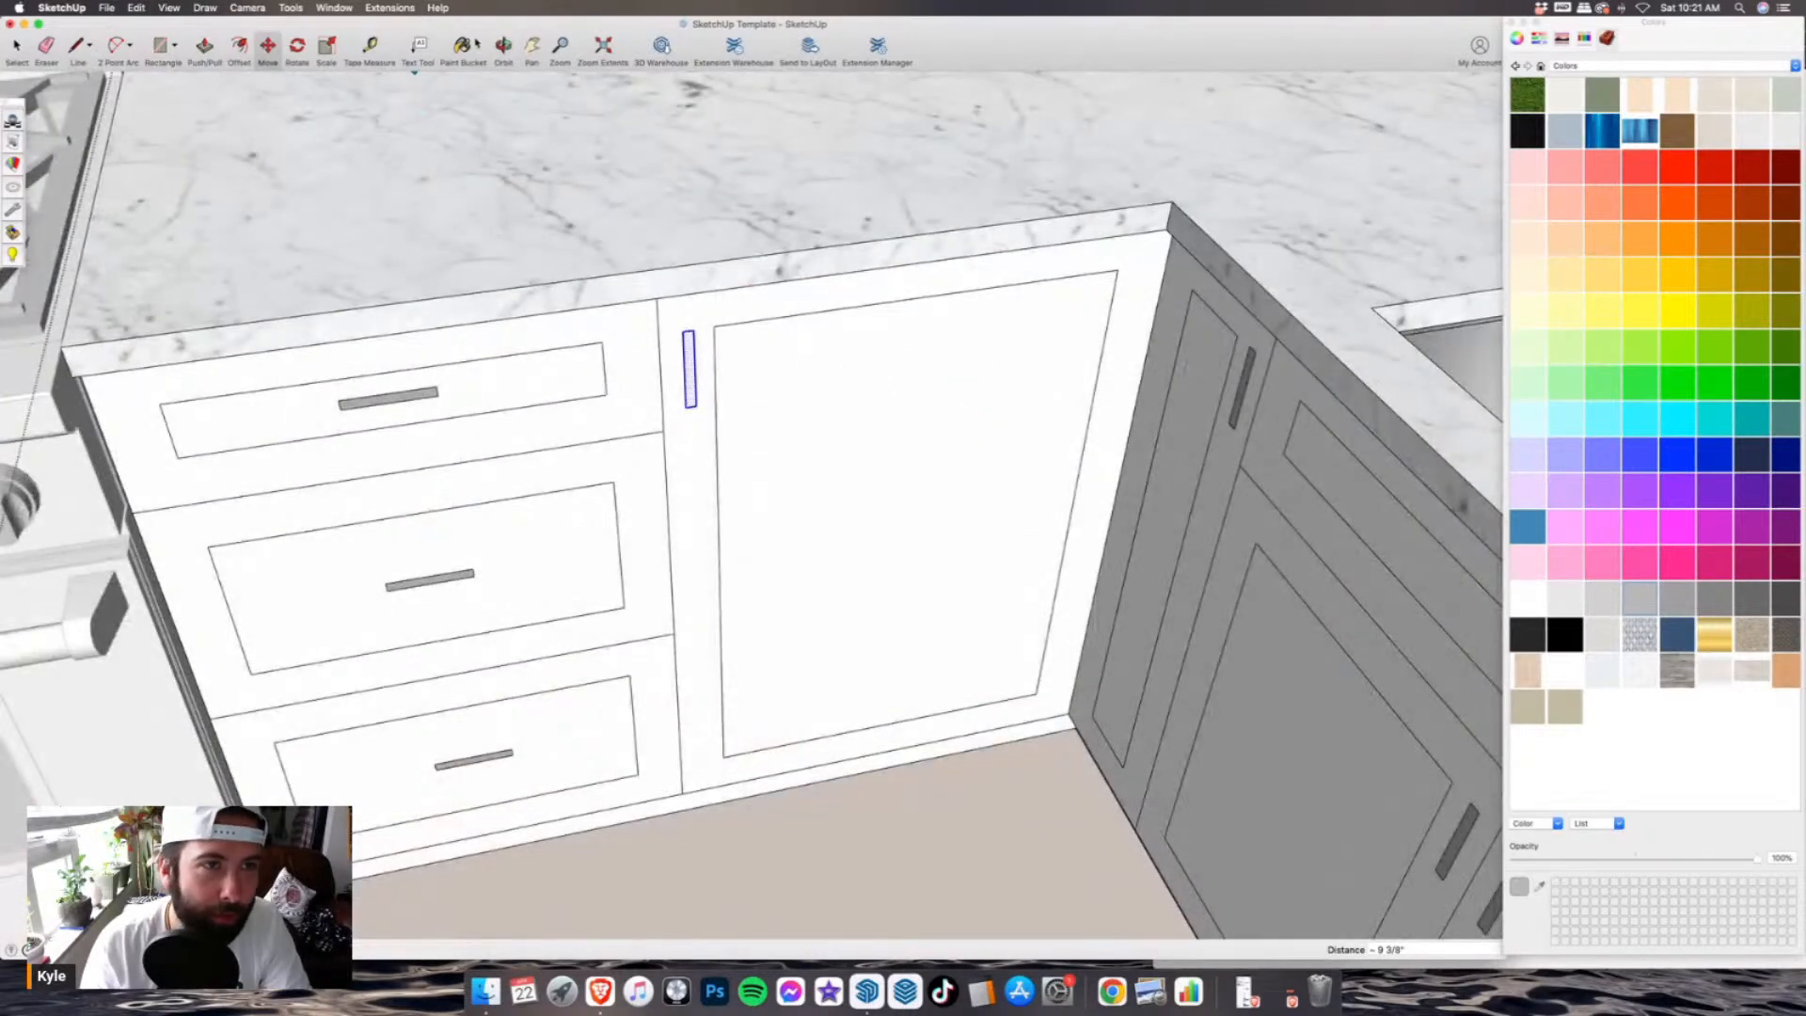
key("b")
left_click(689, 369)
scroll(920, 371, "down", 3)
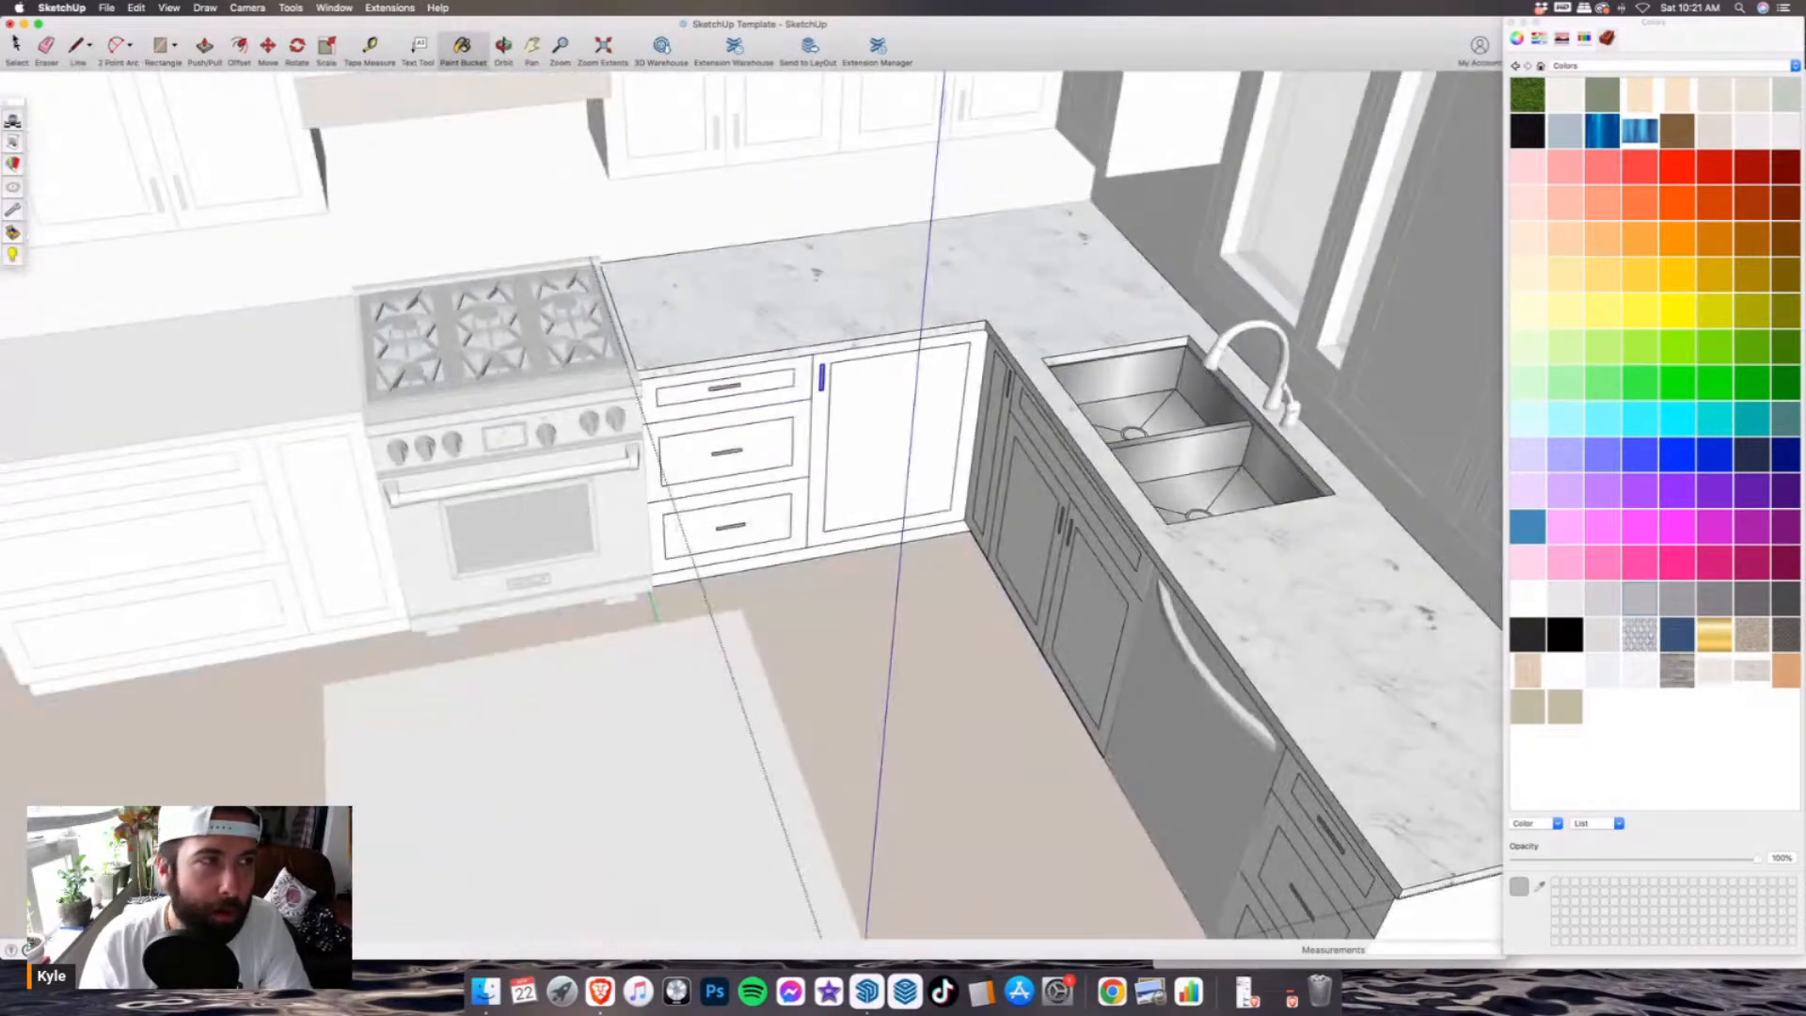
- Open the base cabinets on the other side of the range and paste a handle onto the narrow door
key("space")
scroll(819, 302, "down", 5)
scroll(612, 417, "up", 3)
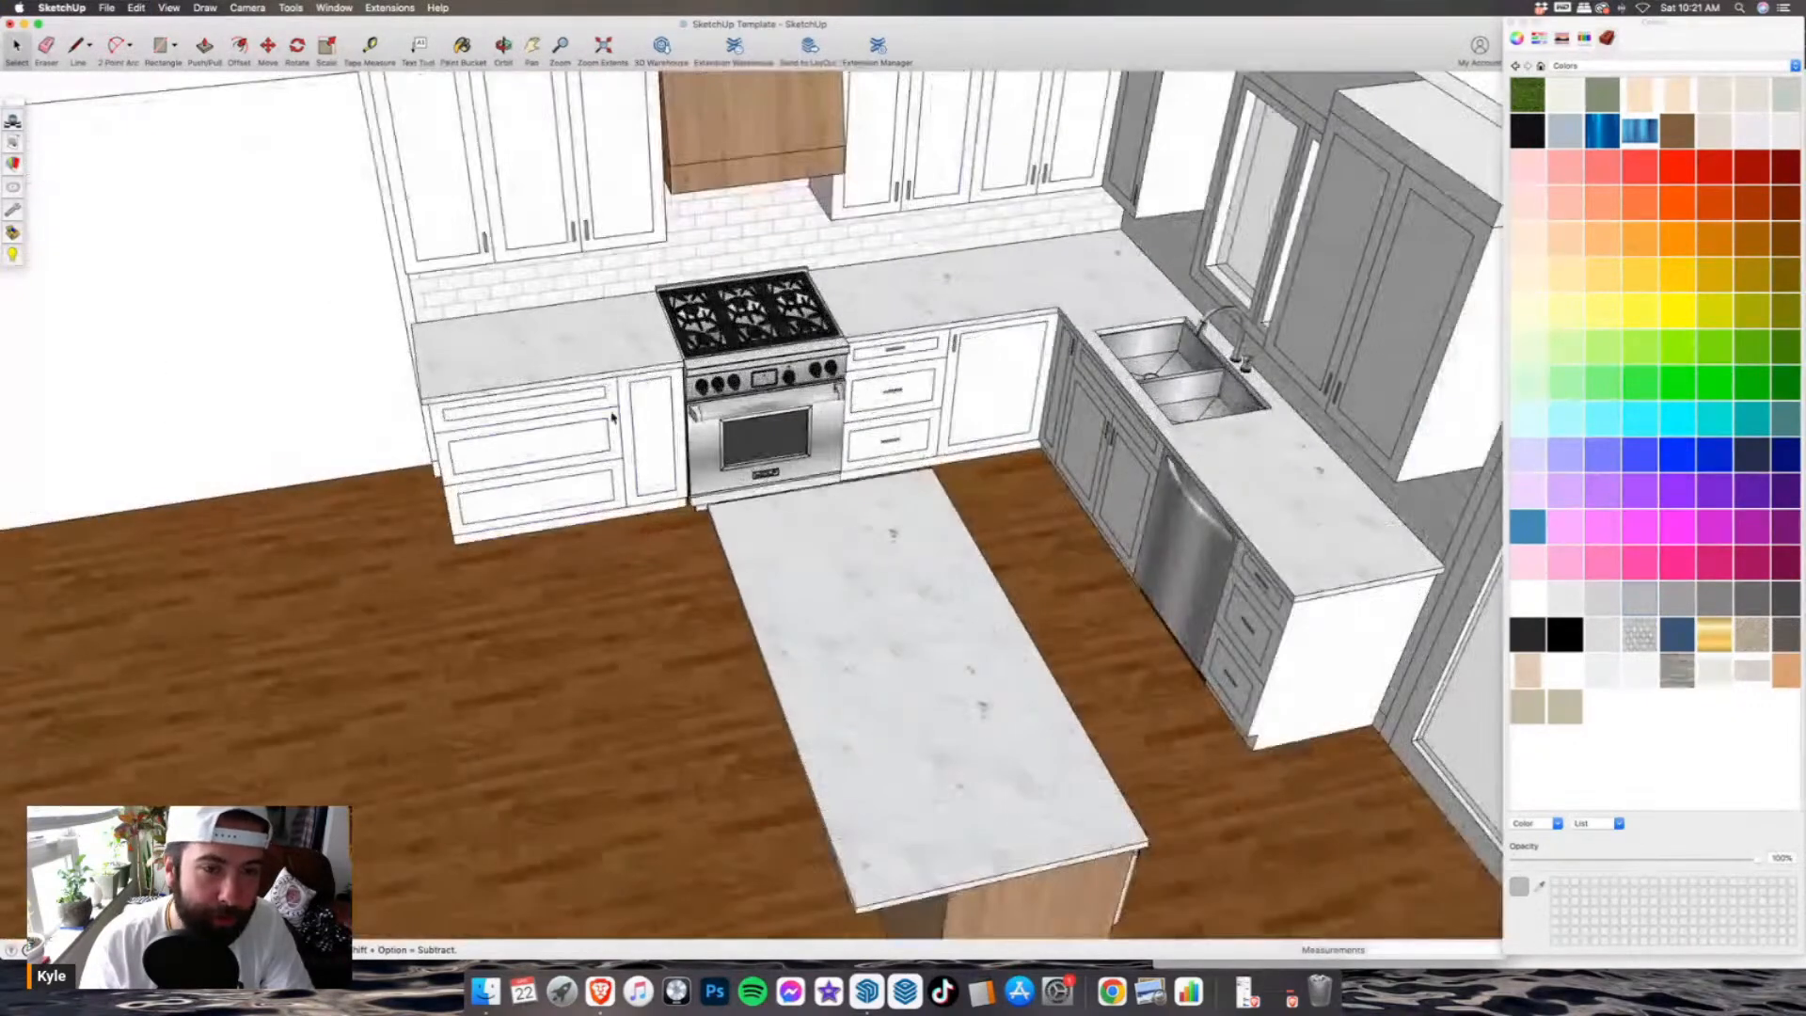
scroll(612, 417, "up", 4)
scroll(612, 416, "down", 2)
scroll(614, 416, "up", 4)
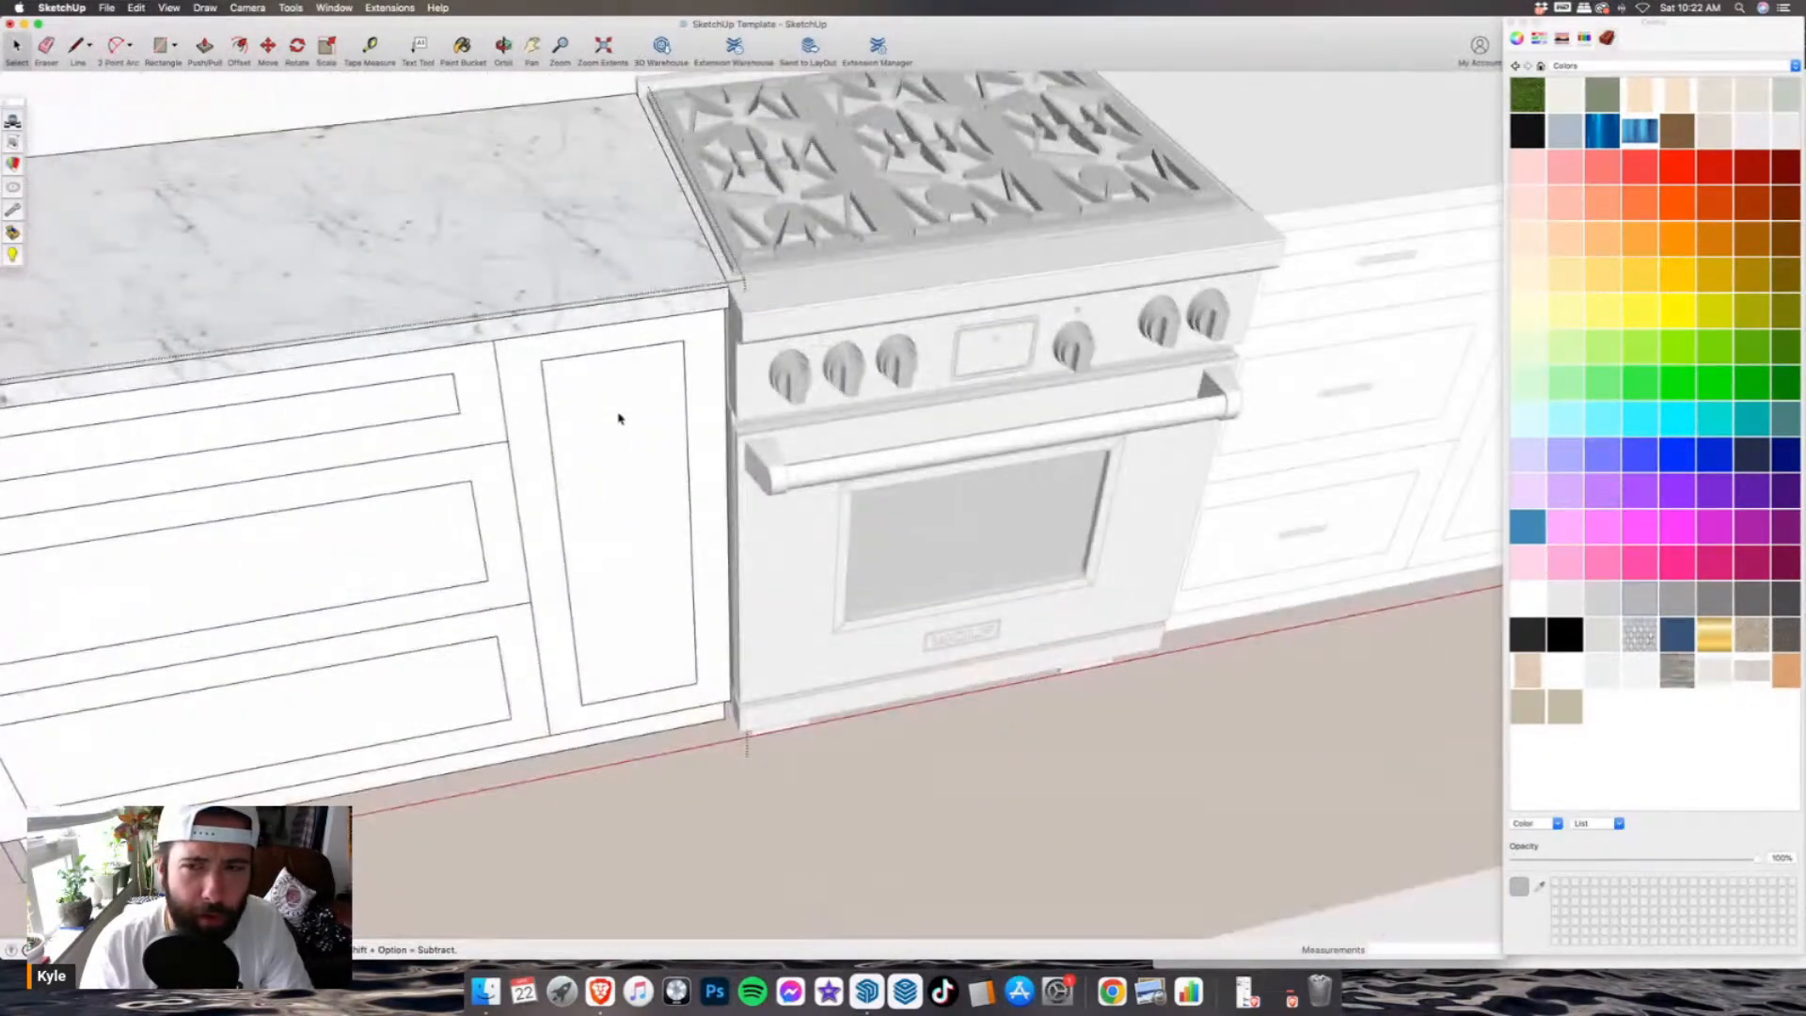
left_click(613, 419)
key("m")
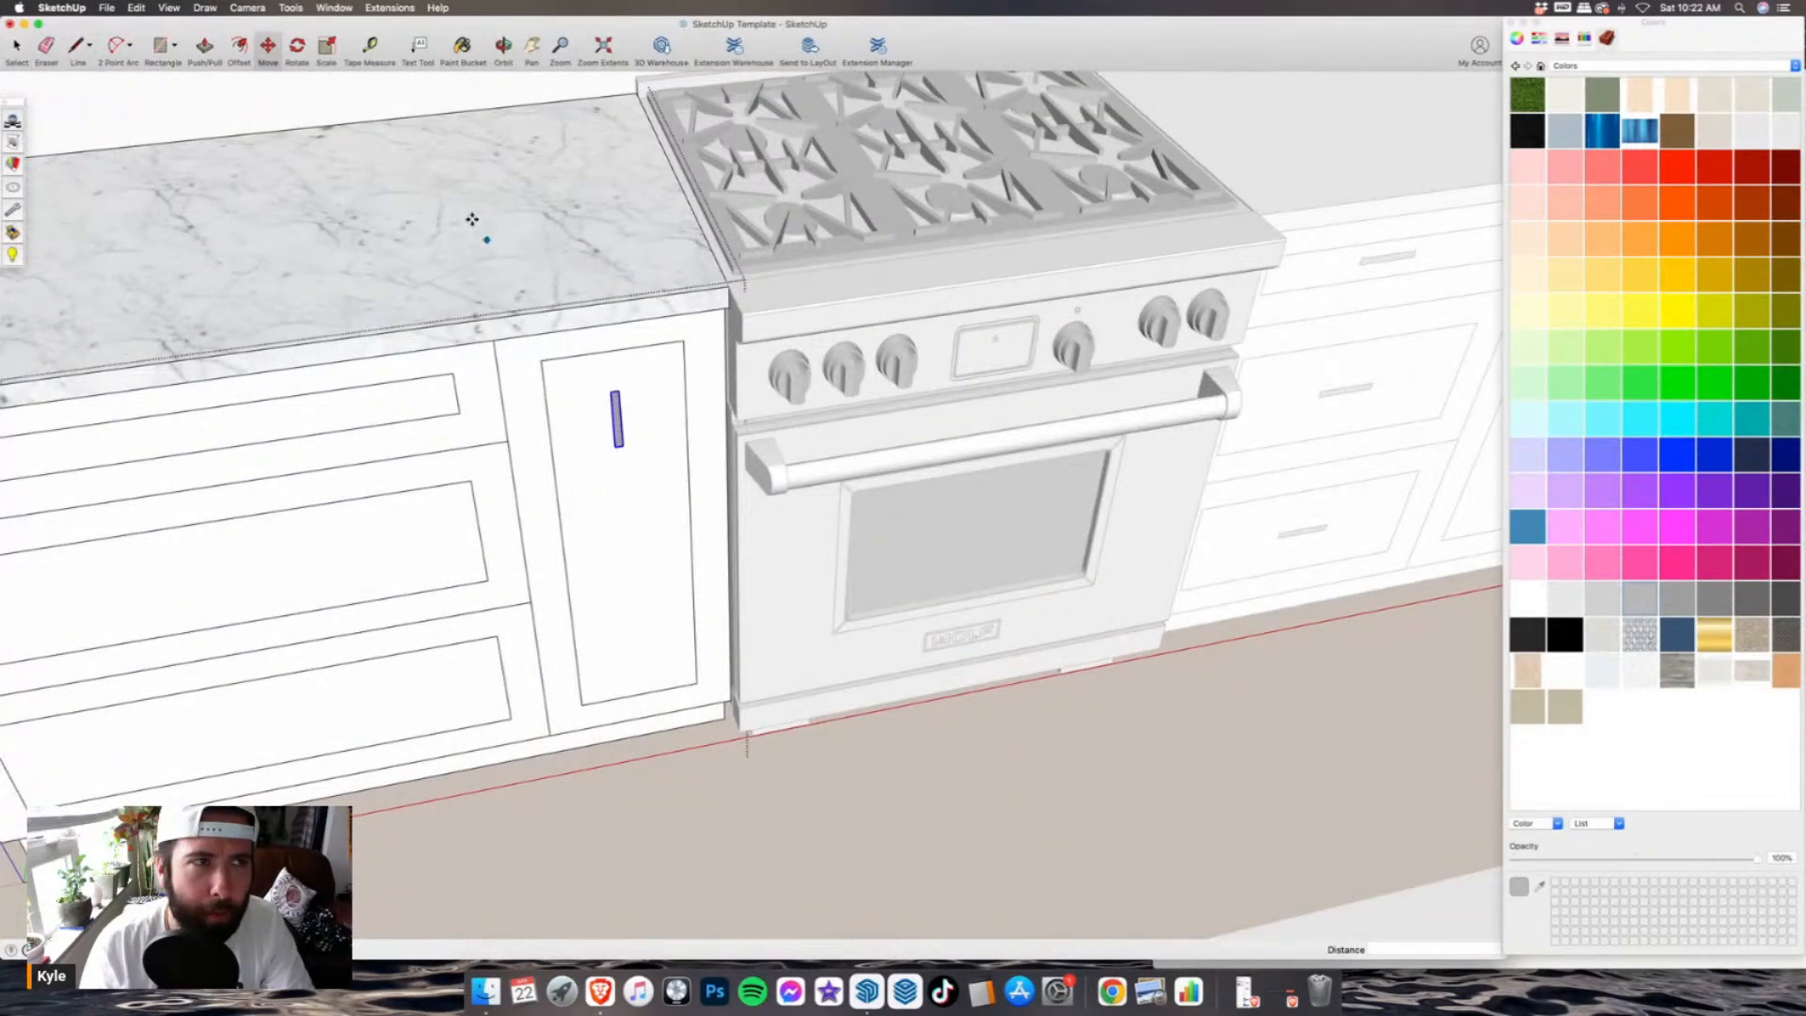
- Rotate the narrow base door's handle to horizontal and move it onto the door's top rail
left_click(299, 55)
scroll(602, 471, "up", 3)
left_click(640, 451)
left_click(618, 416)
left_click(273, 55)
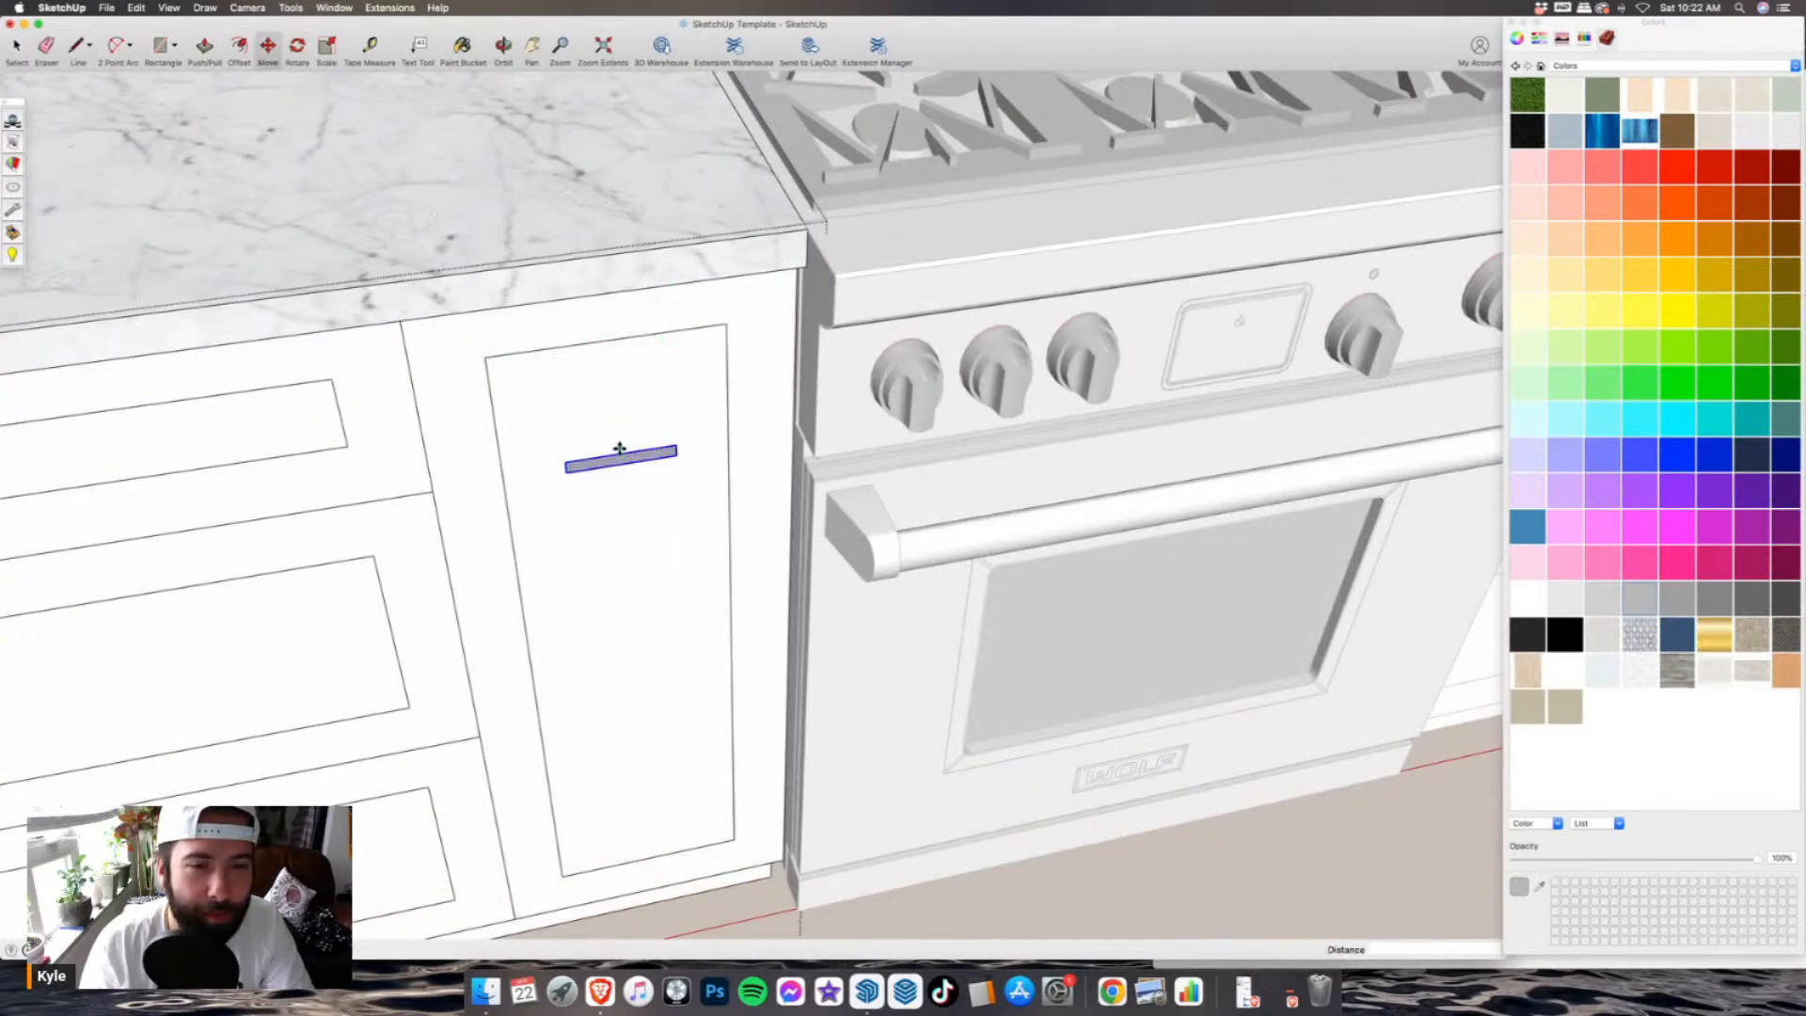
left_click(604, 282)
- Paste a horizontal handle onto the center of each of the three wide drawers next to the narrow door
scroll(658, 423, "down", 5)
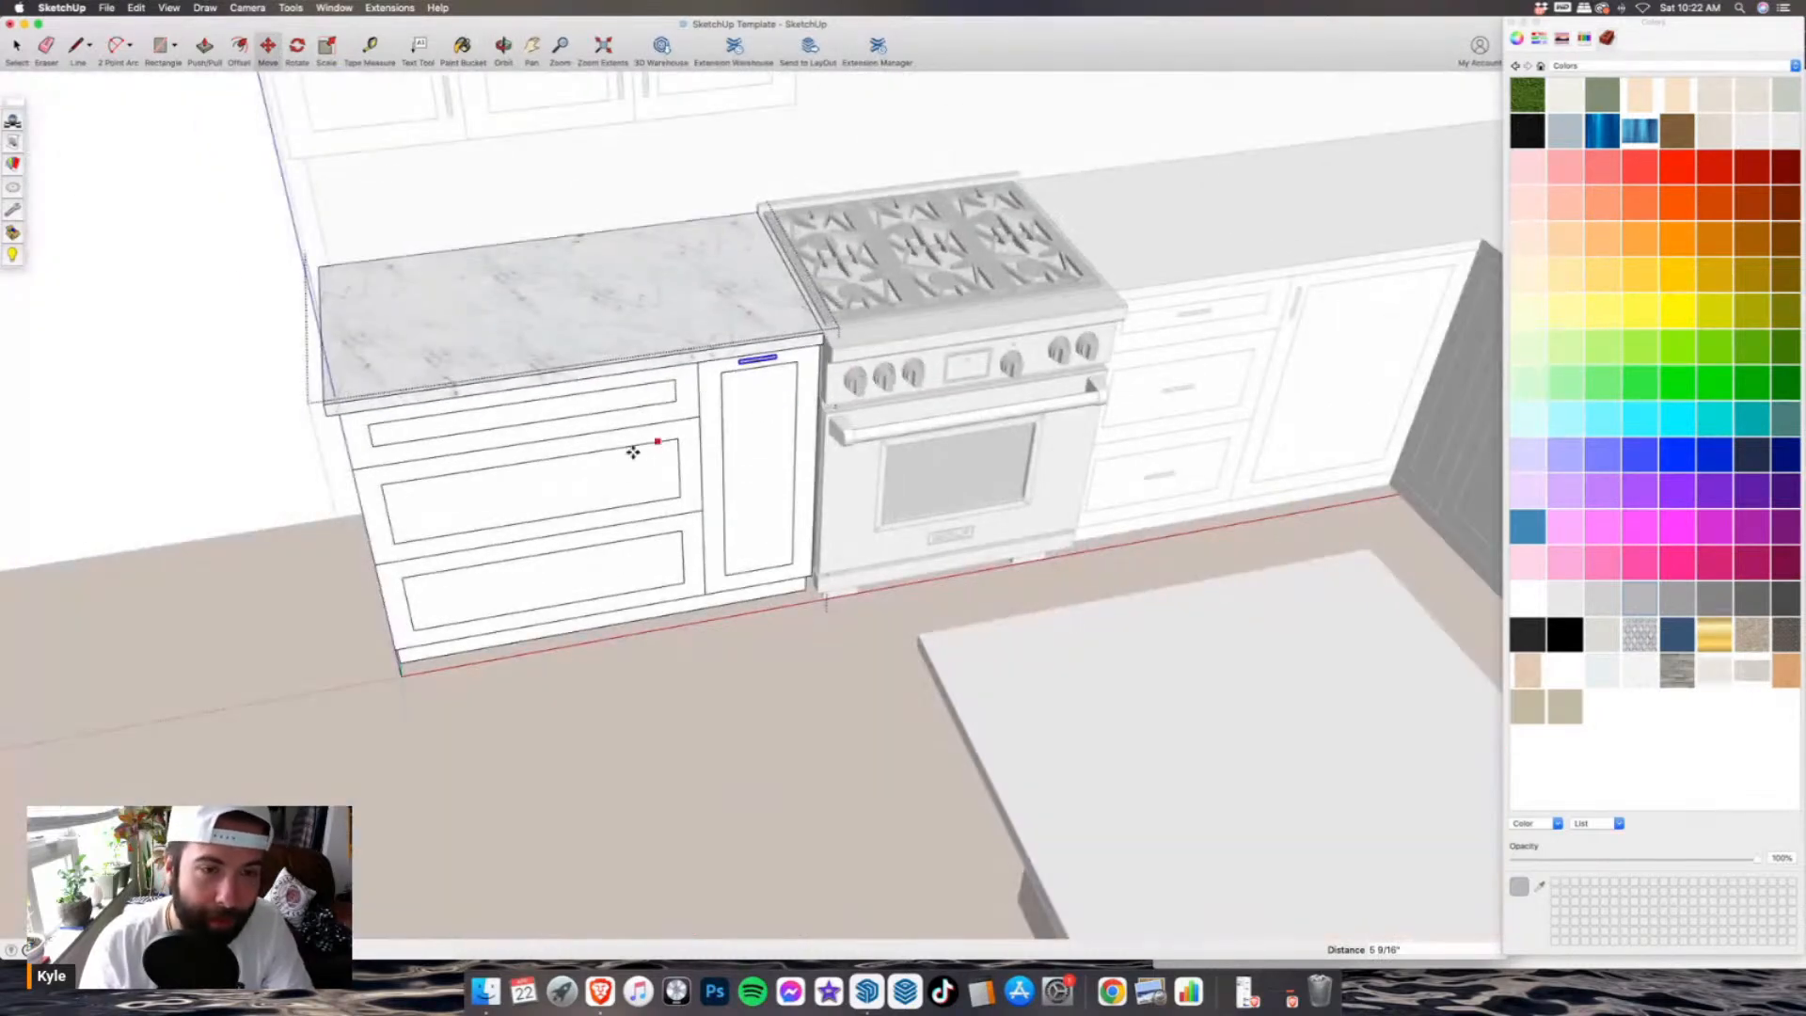
scroll(633, 452, "up", 4)
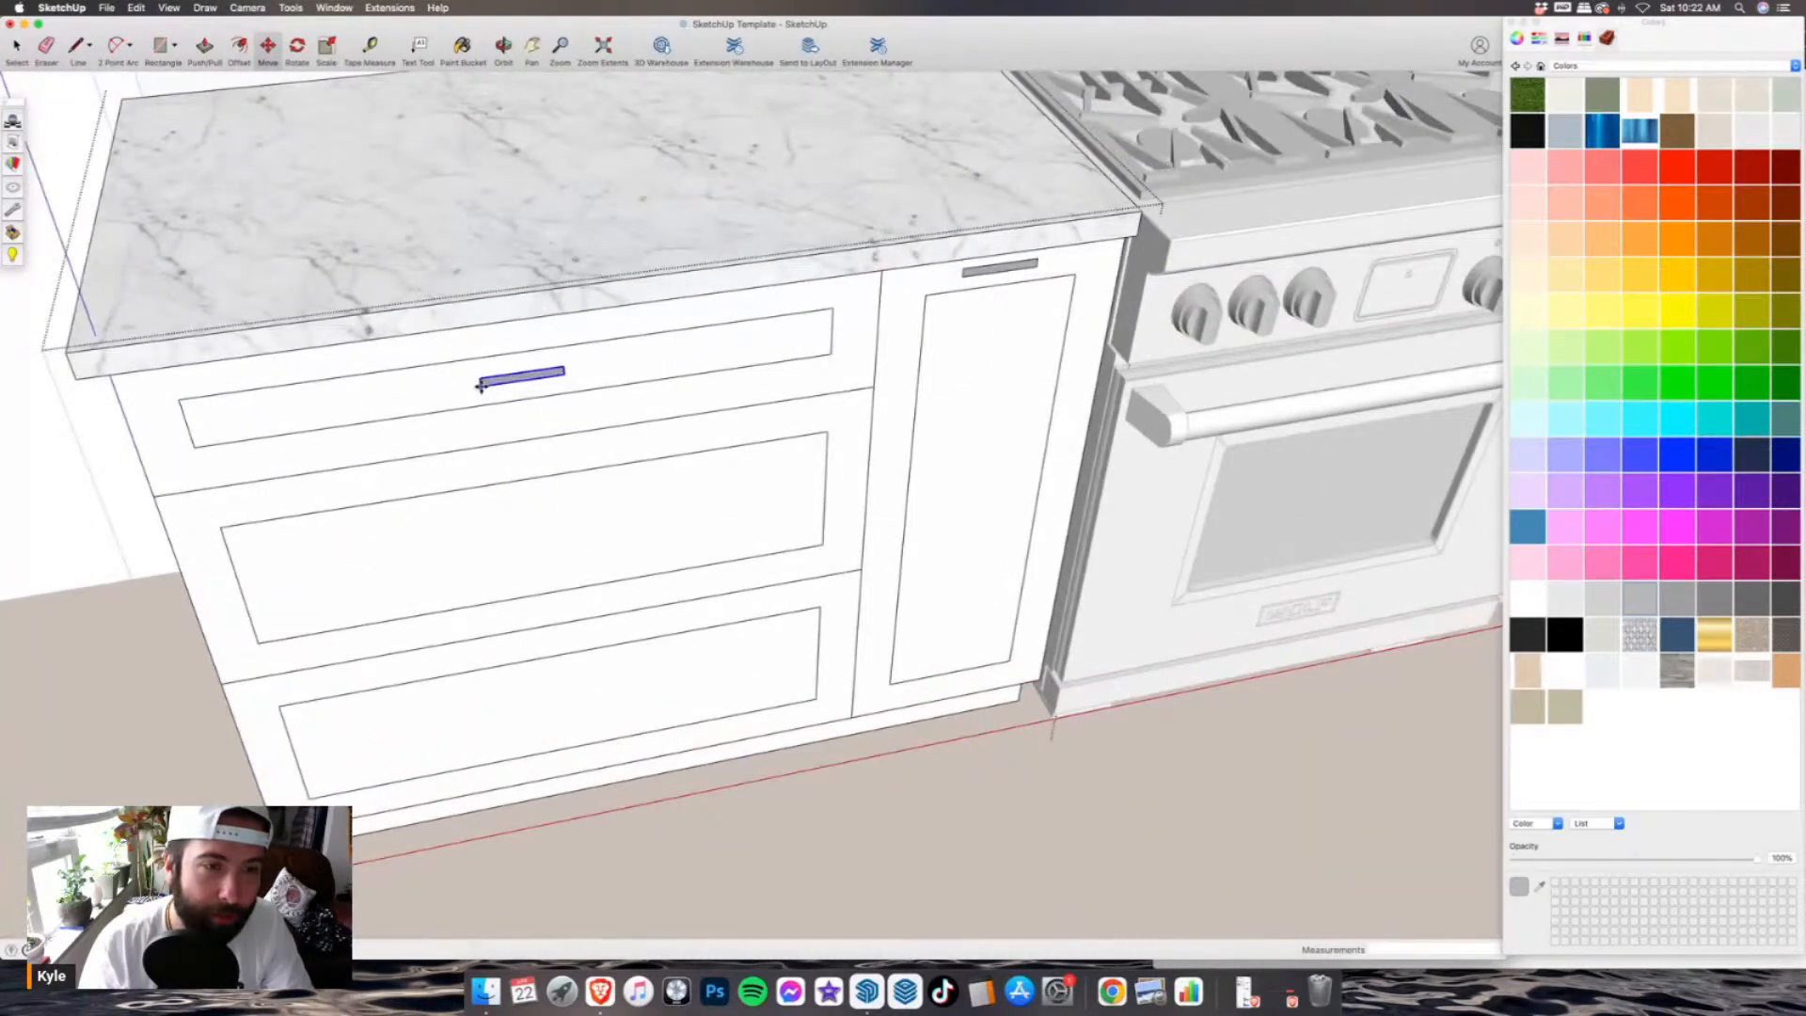
left_click(511, 548)
key("super+v")
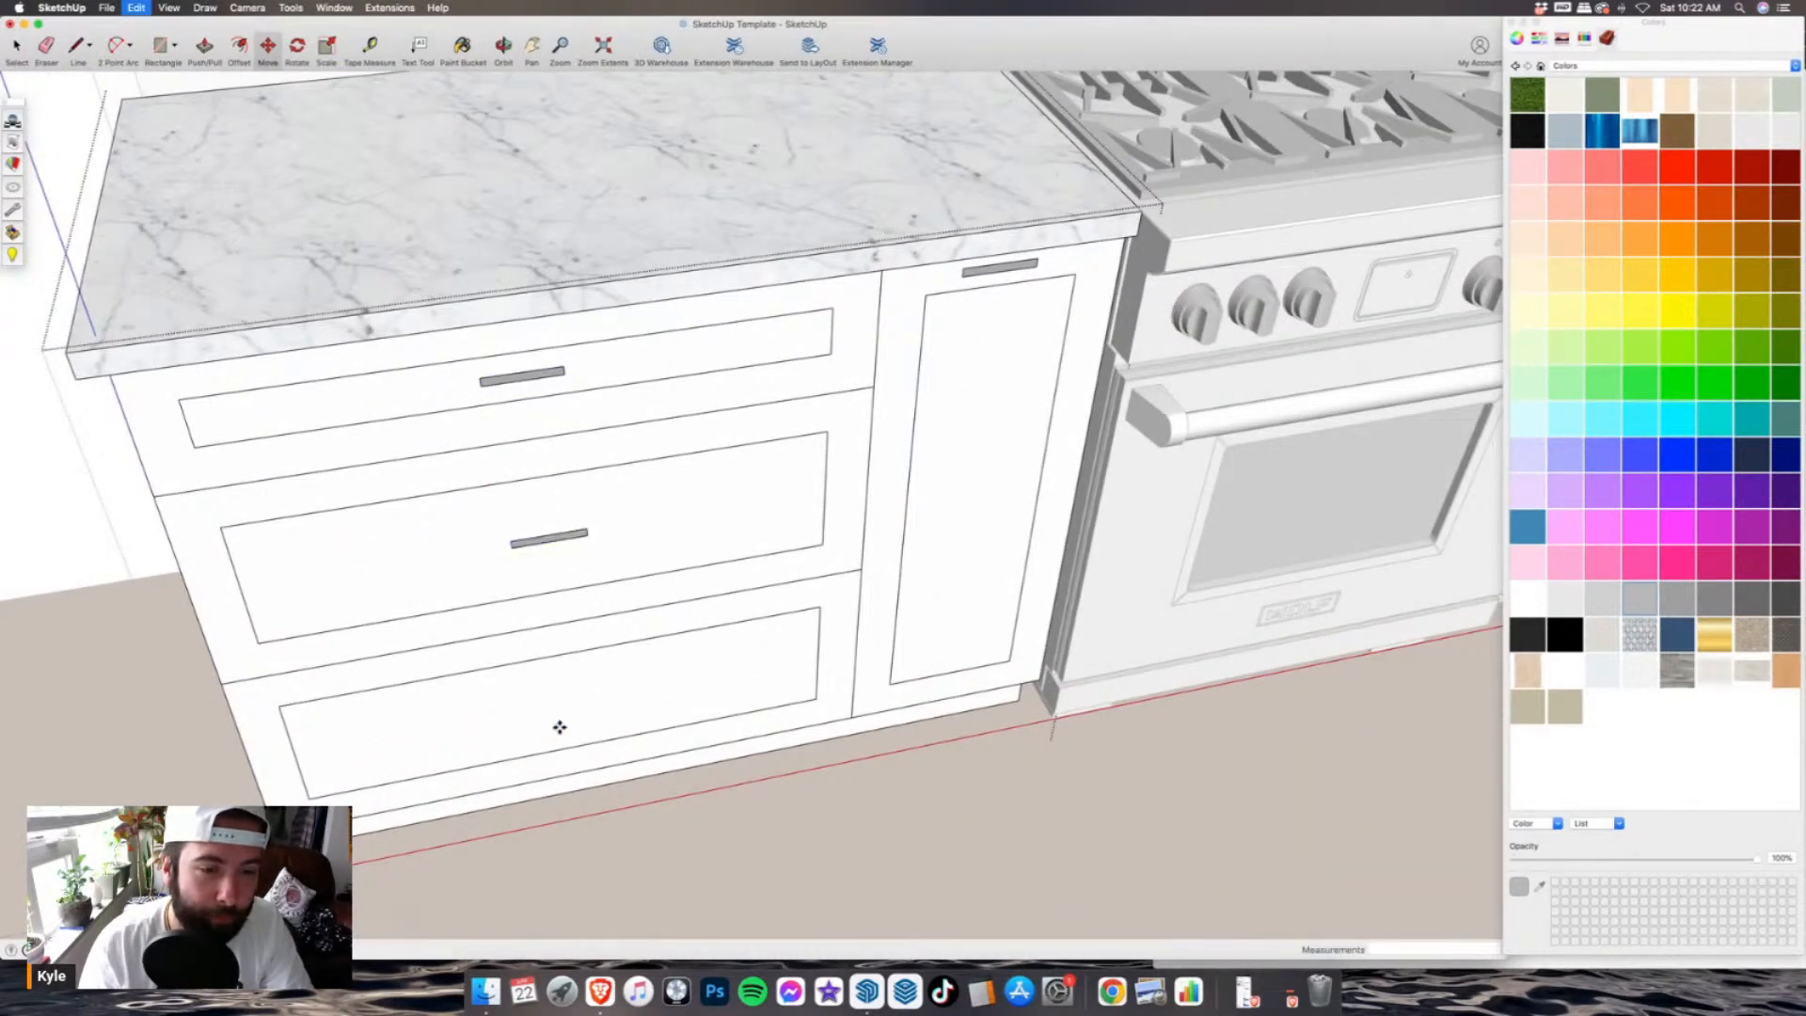
left_click(540, 712)
- Close the range-side base cabinets and open the base cabinet run with the sink and three drawers for editing
scroll(583, 601, "down", 4)
scroll(617, 557, "down", 3)
left_click(17, 47)
left_click(73, 88)
scroll(468, 395, "down", 3)
middle_click_drag(467, 396, 799, 513)
scroll(655, 430, "up", 3)
scroll(565, 461, "down", 5)
scroll(800, 523, "up", 6)
- Paste a handle onto the center of each of the three drawers beside the sink cabinet
key("ctrl+v")
scroll(800, 522, "up", 5)
scroll(942, 431, "up", 3)
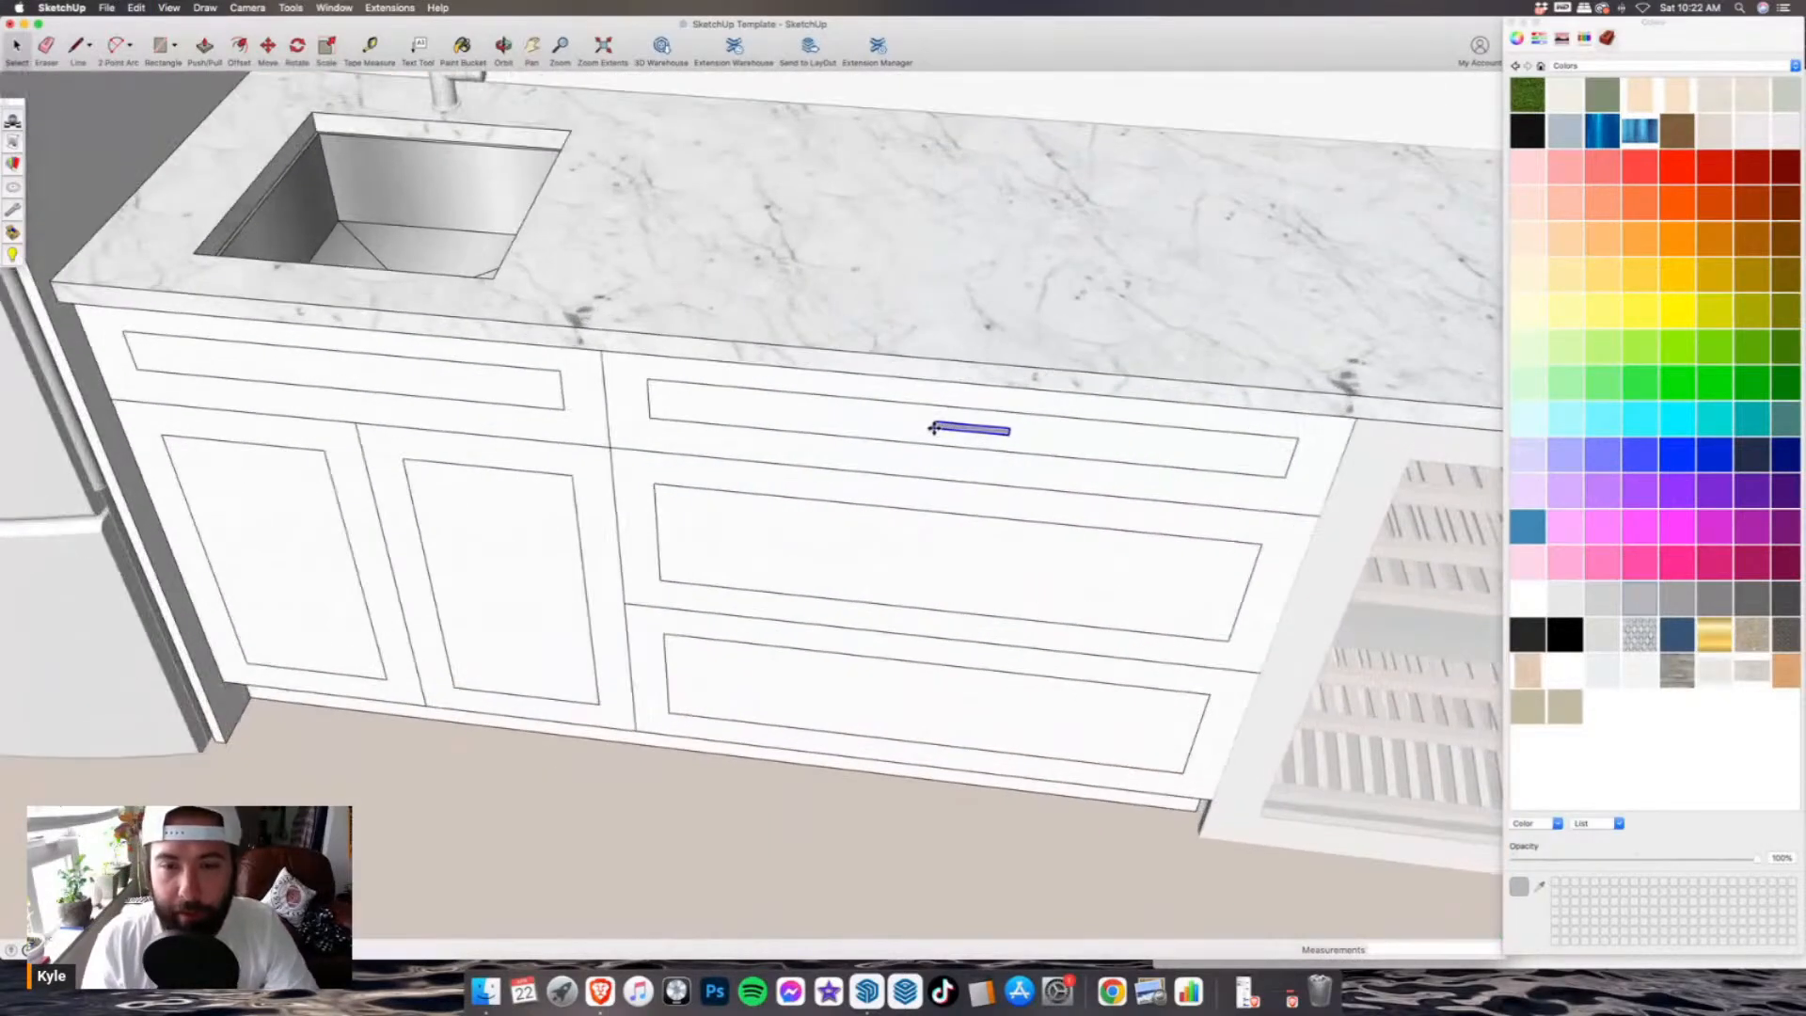
left_click(930, 426)
key("m")
left_click(929, 426)
key("alt")
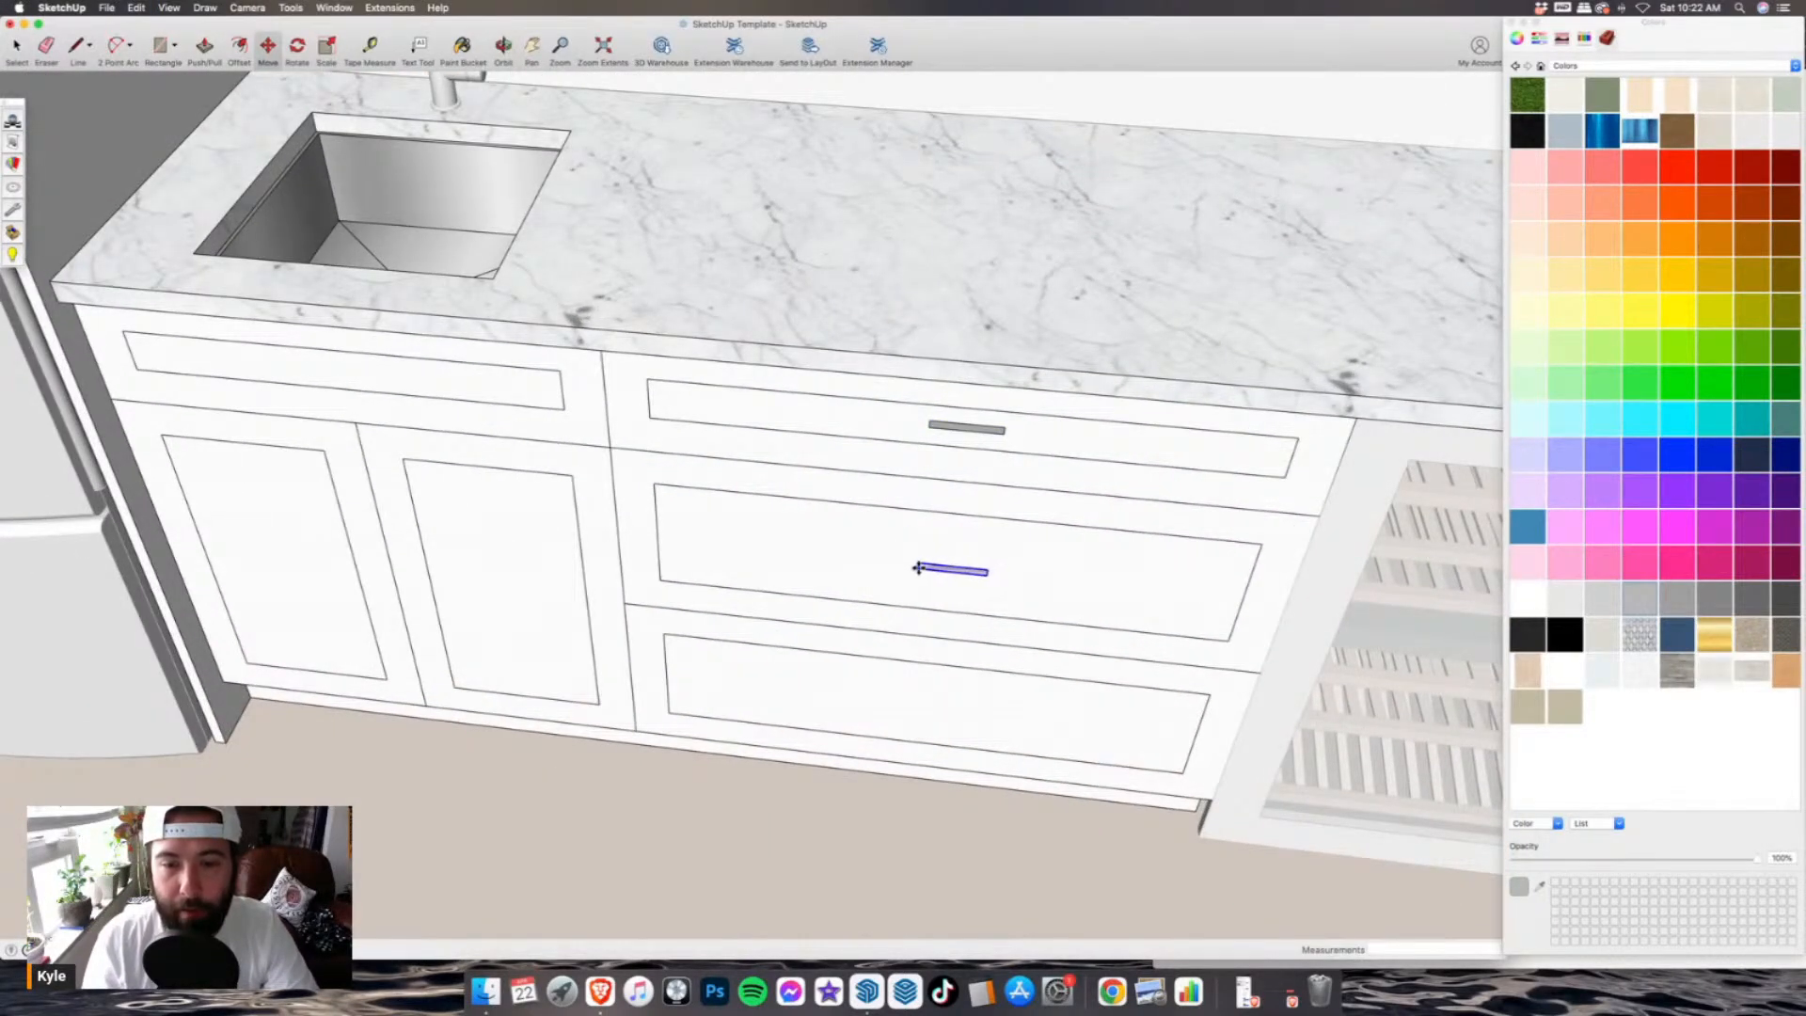
key("super+v")
left_click(900, 707)
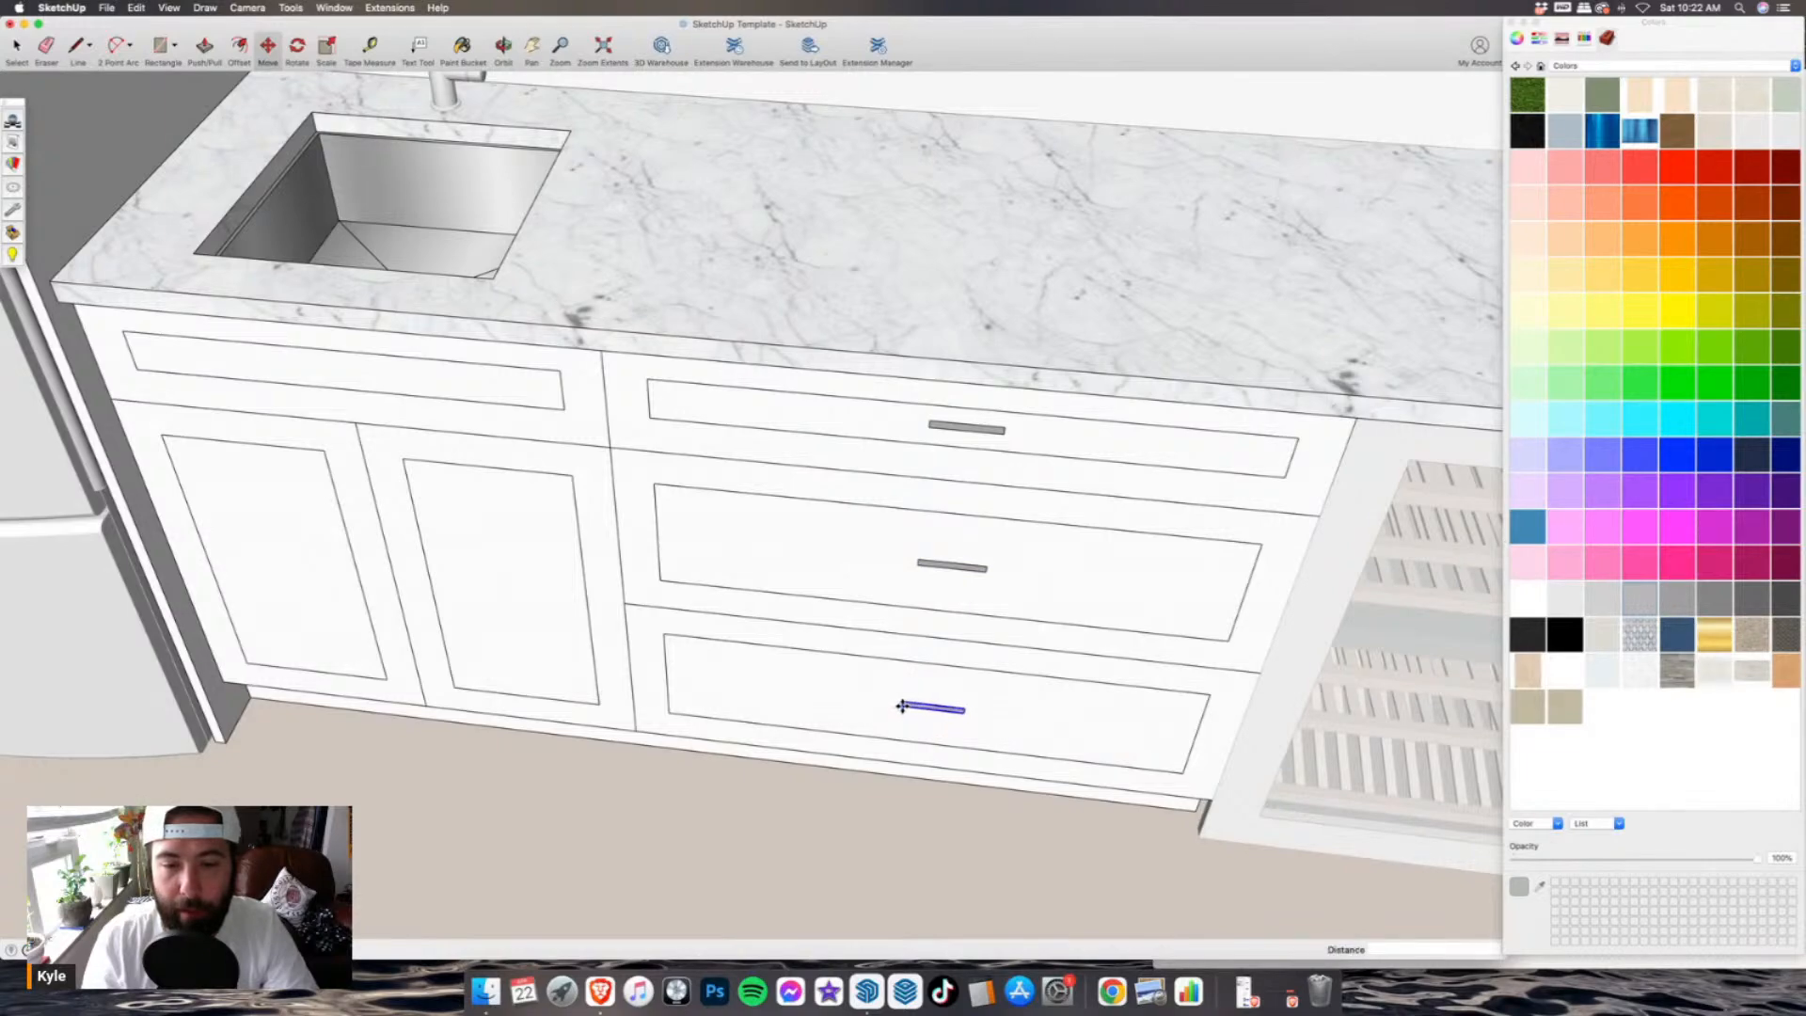
- Paste a handle onto the sink cabinet door nearest the drawers and rotate it upright
scroll(1143, 760, "down", 3)
scroll(635, 578, "up", 2)
key("super+v")
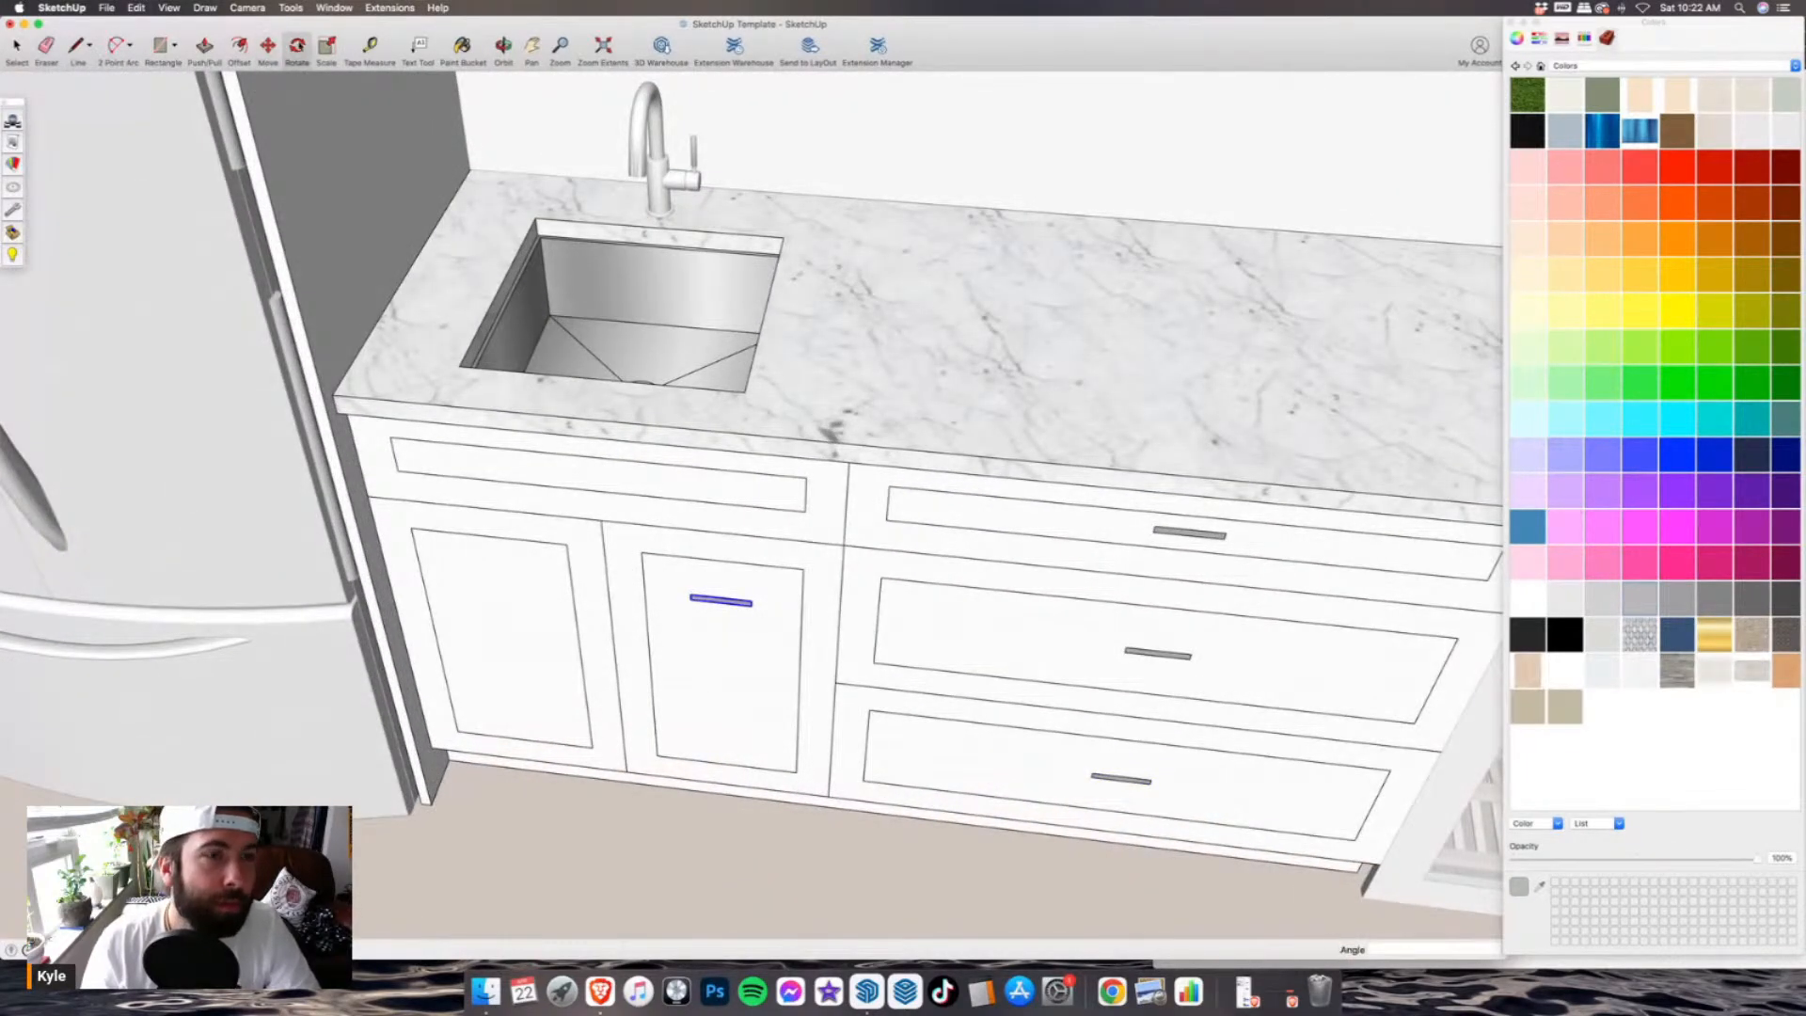
left_click(296, 51)
scroll(668, 563, "up", 4)
left_click(770, 637)
left_click(803, 639)
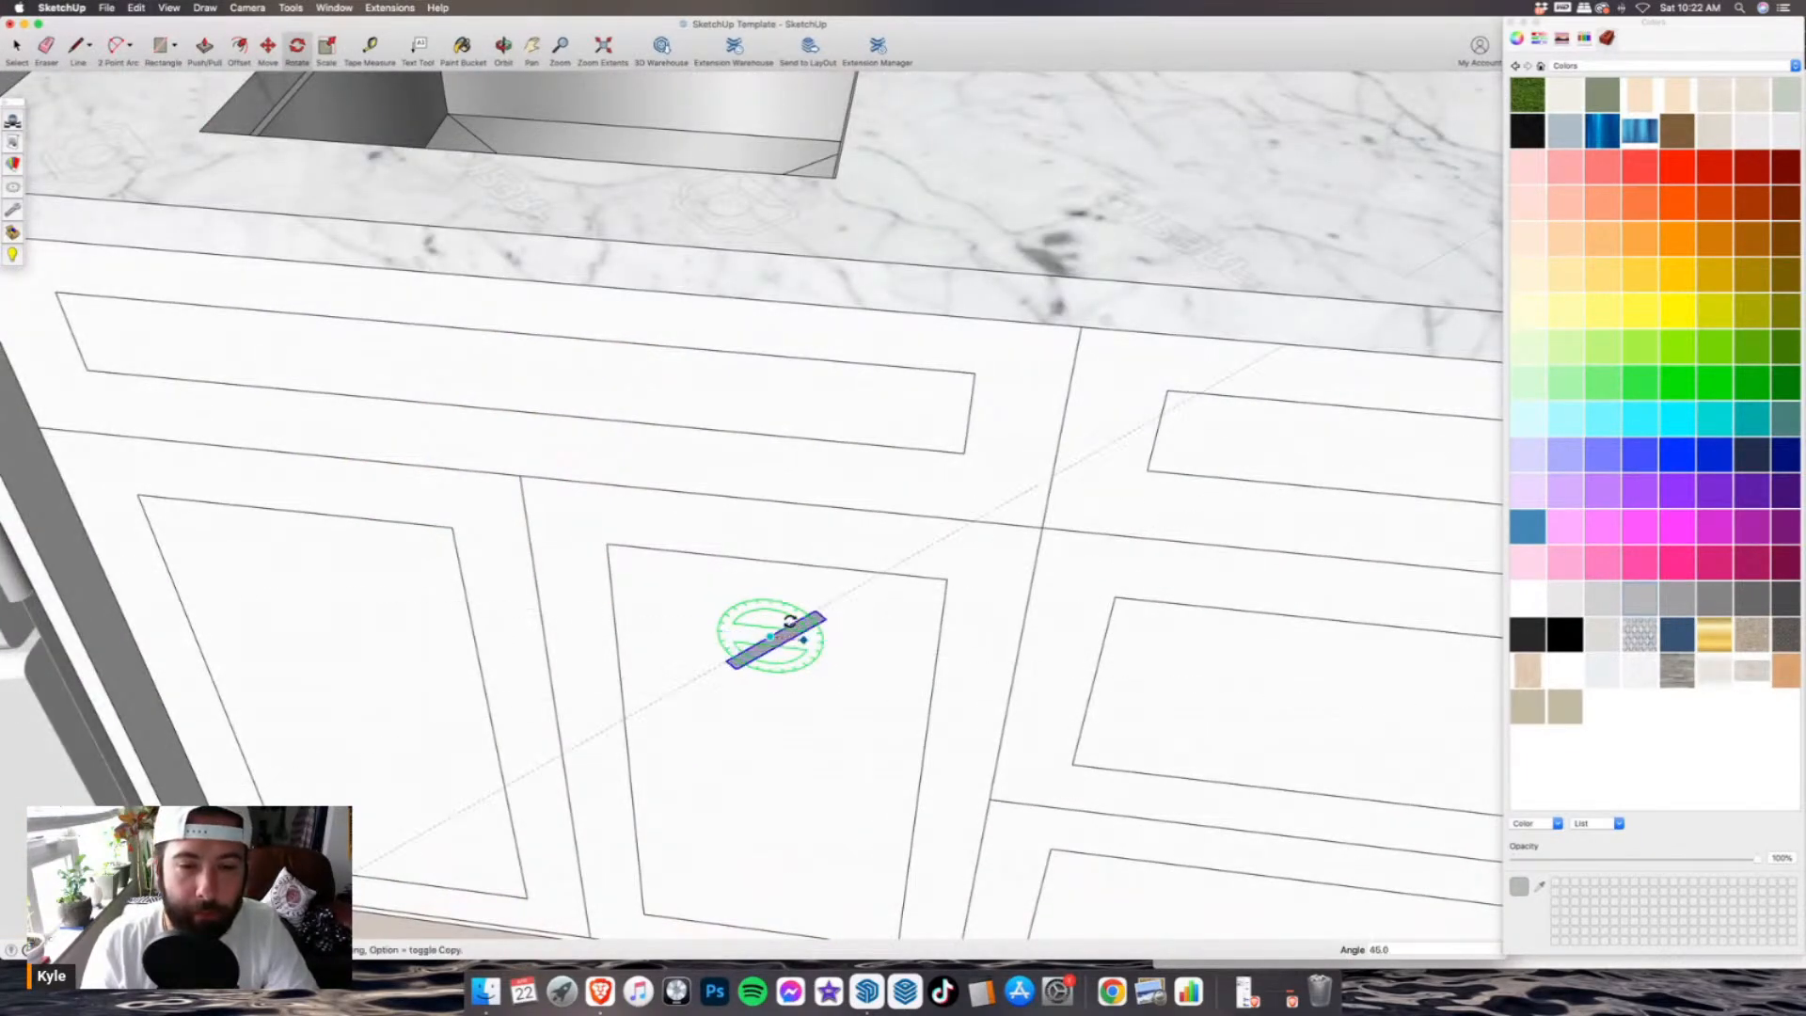
left_click(799, 633)
- Move the upright handle onto the door's inner stile and paste a copy onto the adjoining sink door's stile
left_click(268, 51)
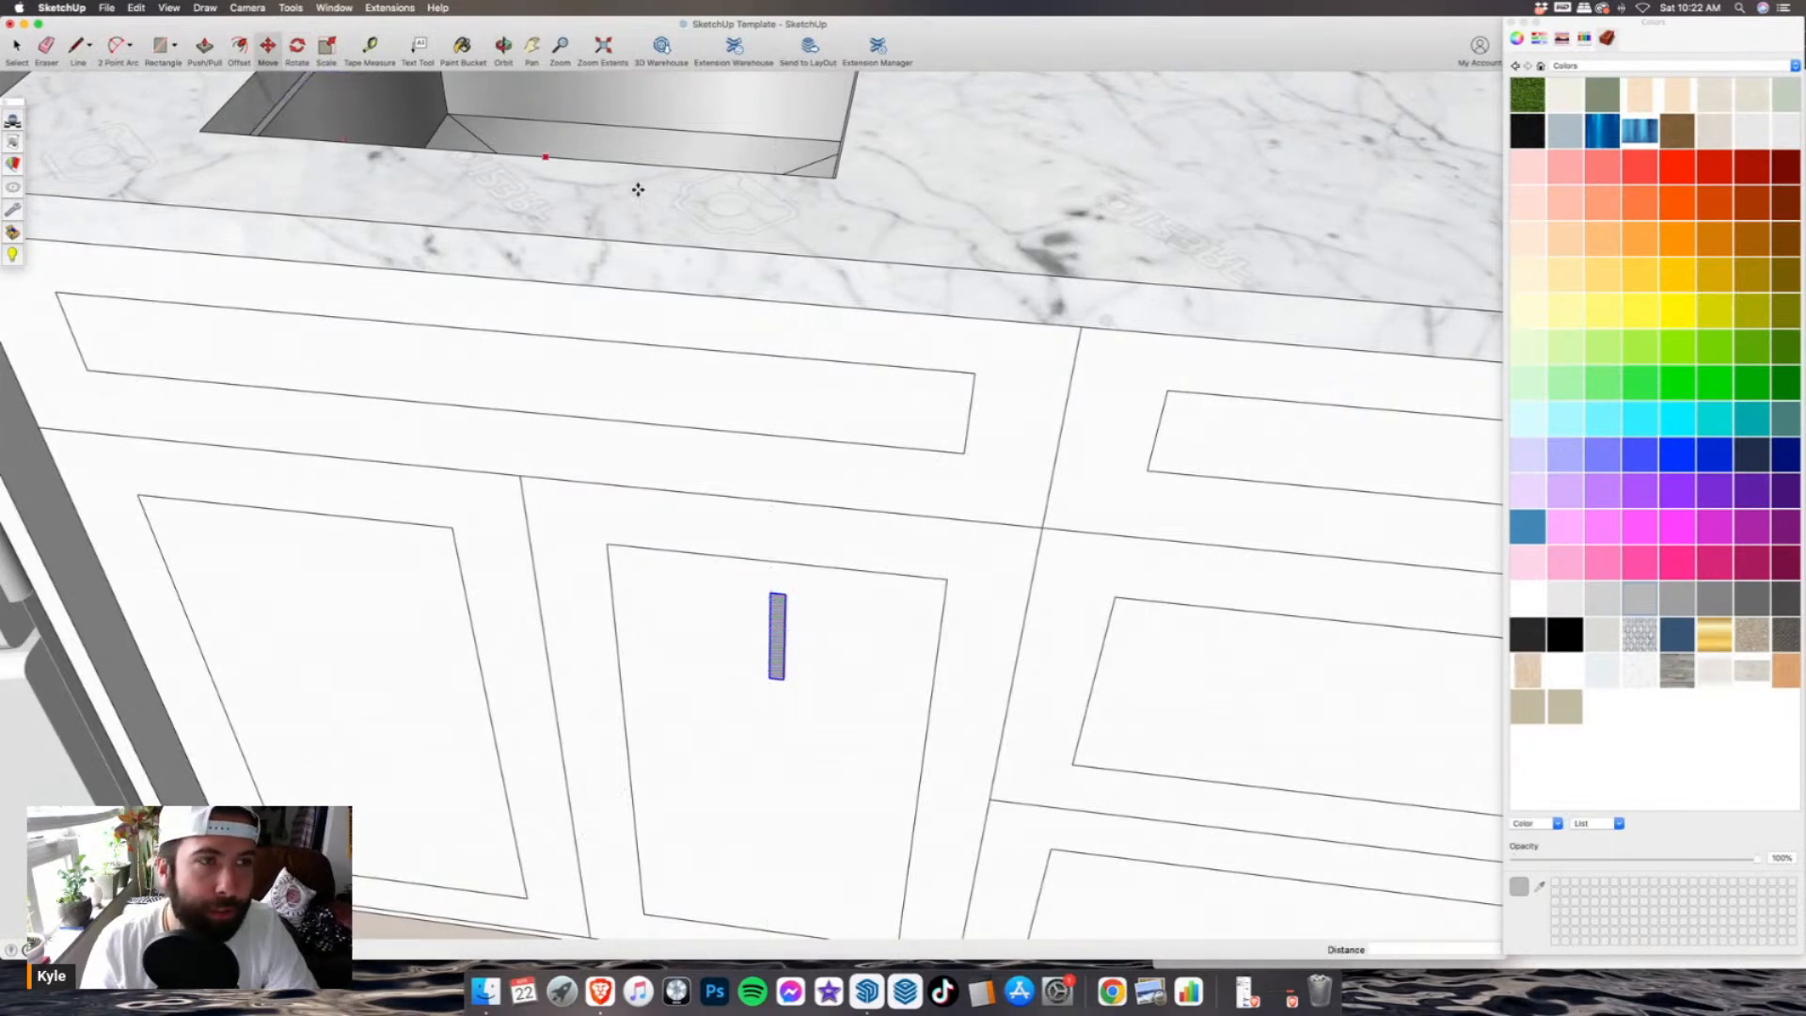
scroll(818, 367, "down", 3)
scroll(903, 657, "up", 3)
left_click(917, 628)
left_click(739, 588)
key("super+c")
key("super+v")
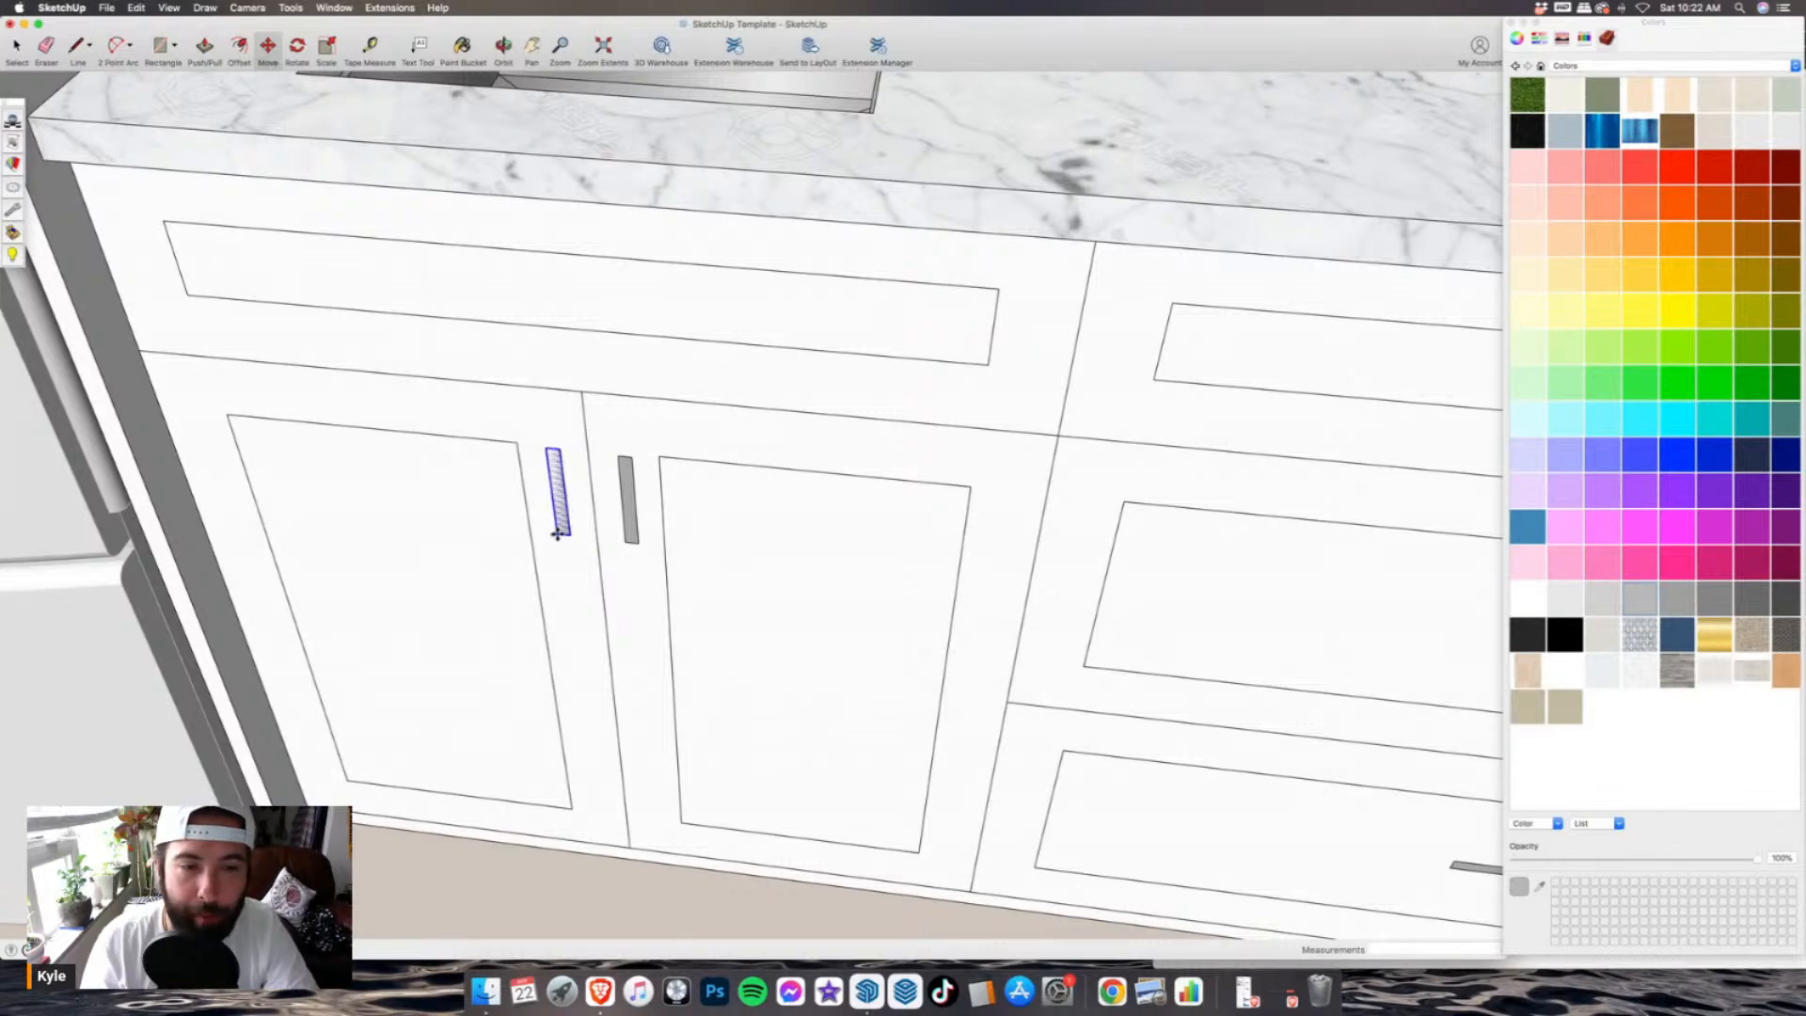
left_click(556, 532)
- Paste upright handles onto the lower inner stiles of the two cabinet doors above the refrigerator
scroll(941, 583, "down", 5)
scroll(786, 415, "up", 8)
key("super+v")
left_click(880, 450)
key("super+v")
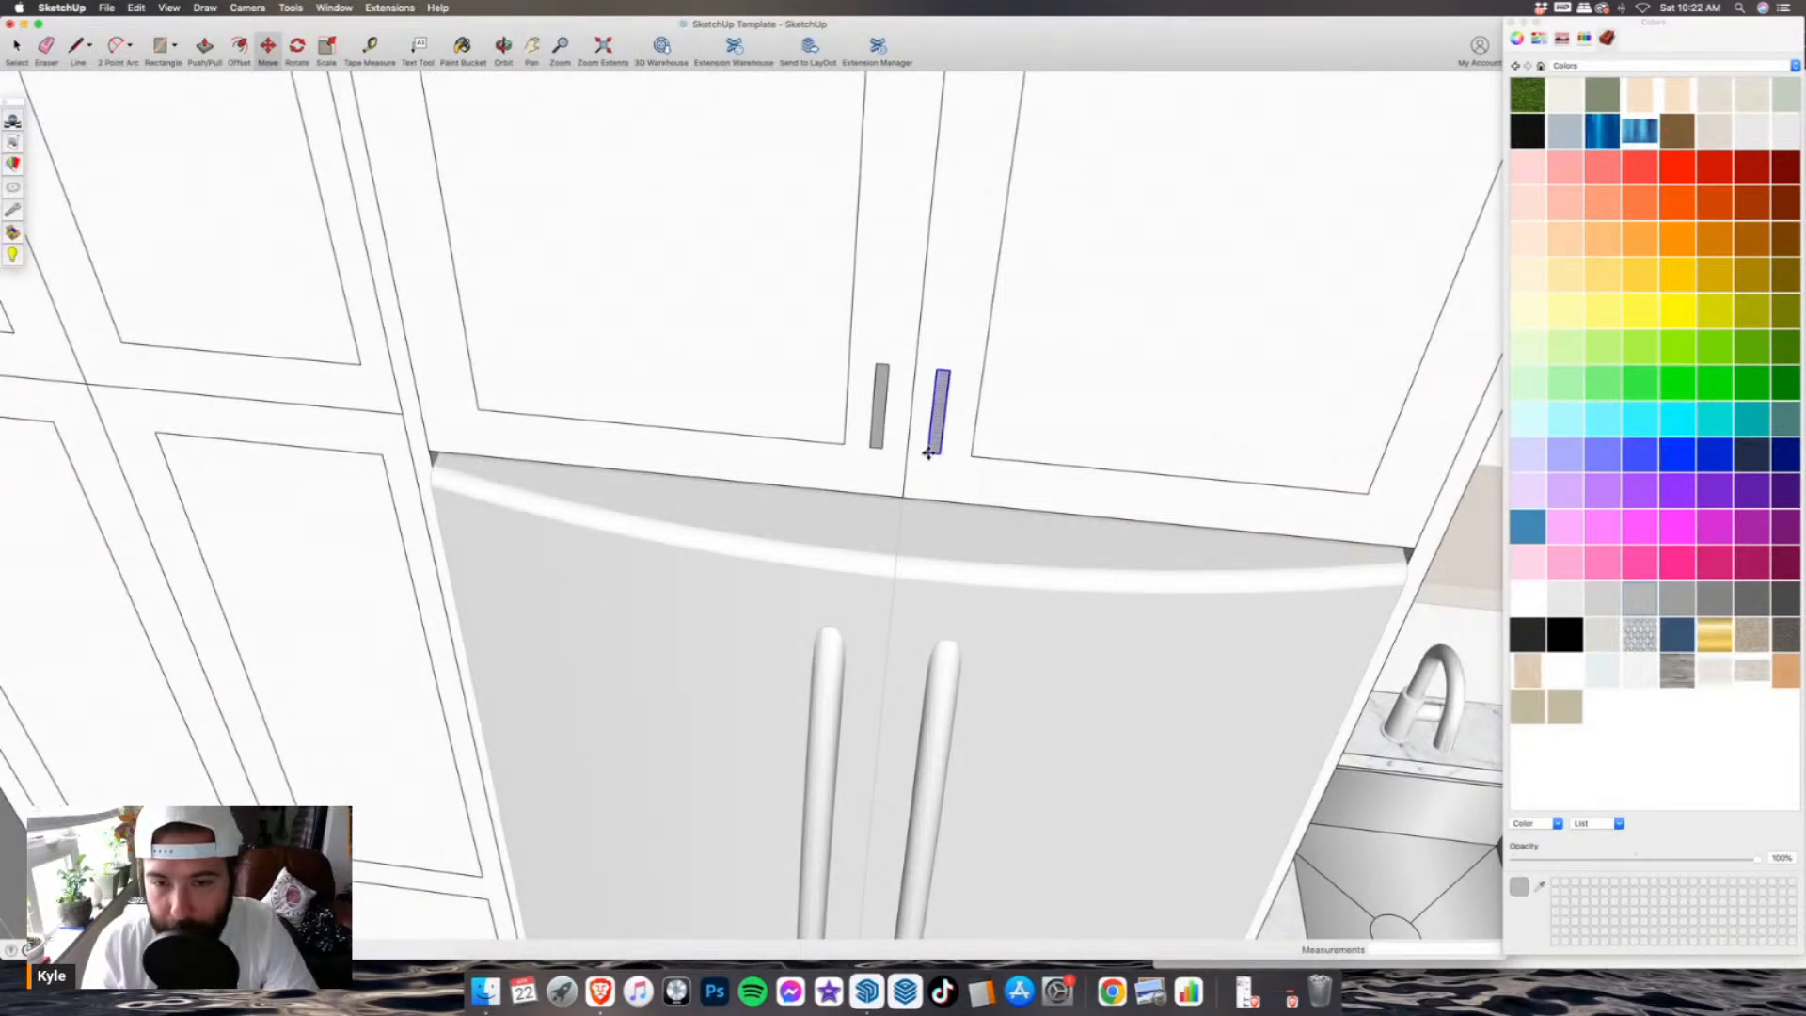
left_click(931, 453)
- Paste upright handles onto the inner stiles of the two upper pantry doors beside the refrigerator
scroll(1088, 376, "down", 4)
scroll(638, 344, "up", 5)
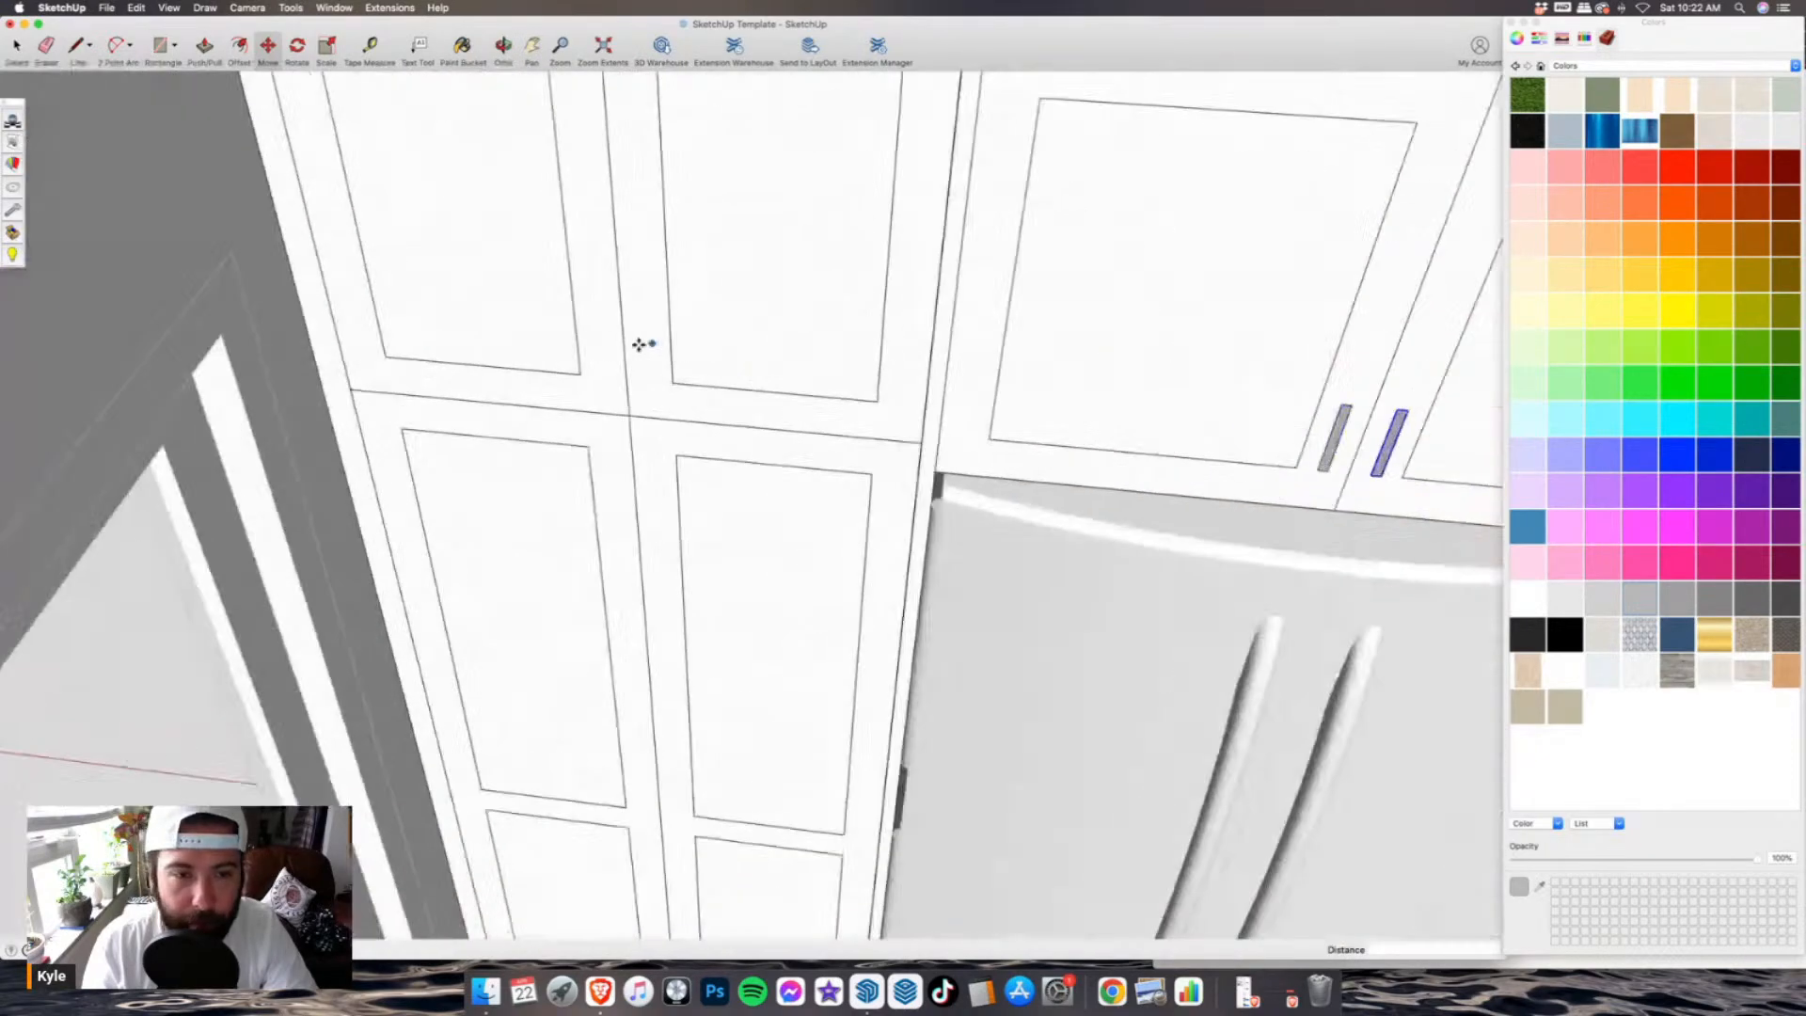
scroll(639, 345, "up", 3)
key("super+v")
left_click(622, 381)
key("alt")
left_click(706, 386)
- Paste upright handles onto the inner stiles of the two tall lower pantry doors, level with the middle rail
scroll(689, 259, "down", 4)
scroll(750, 747, "up", 4)
scroll(750, 747, "up", 3)
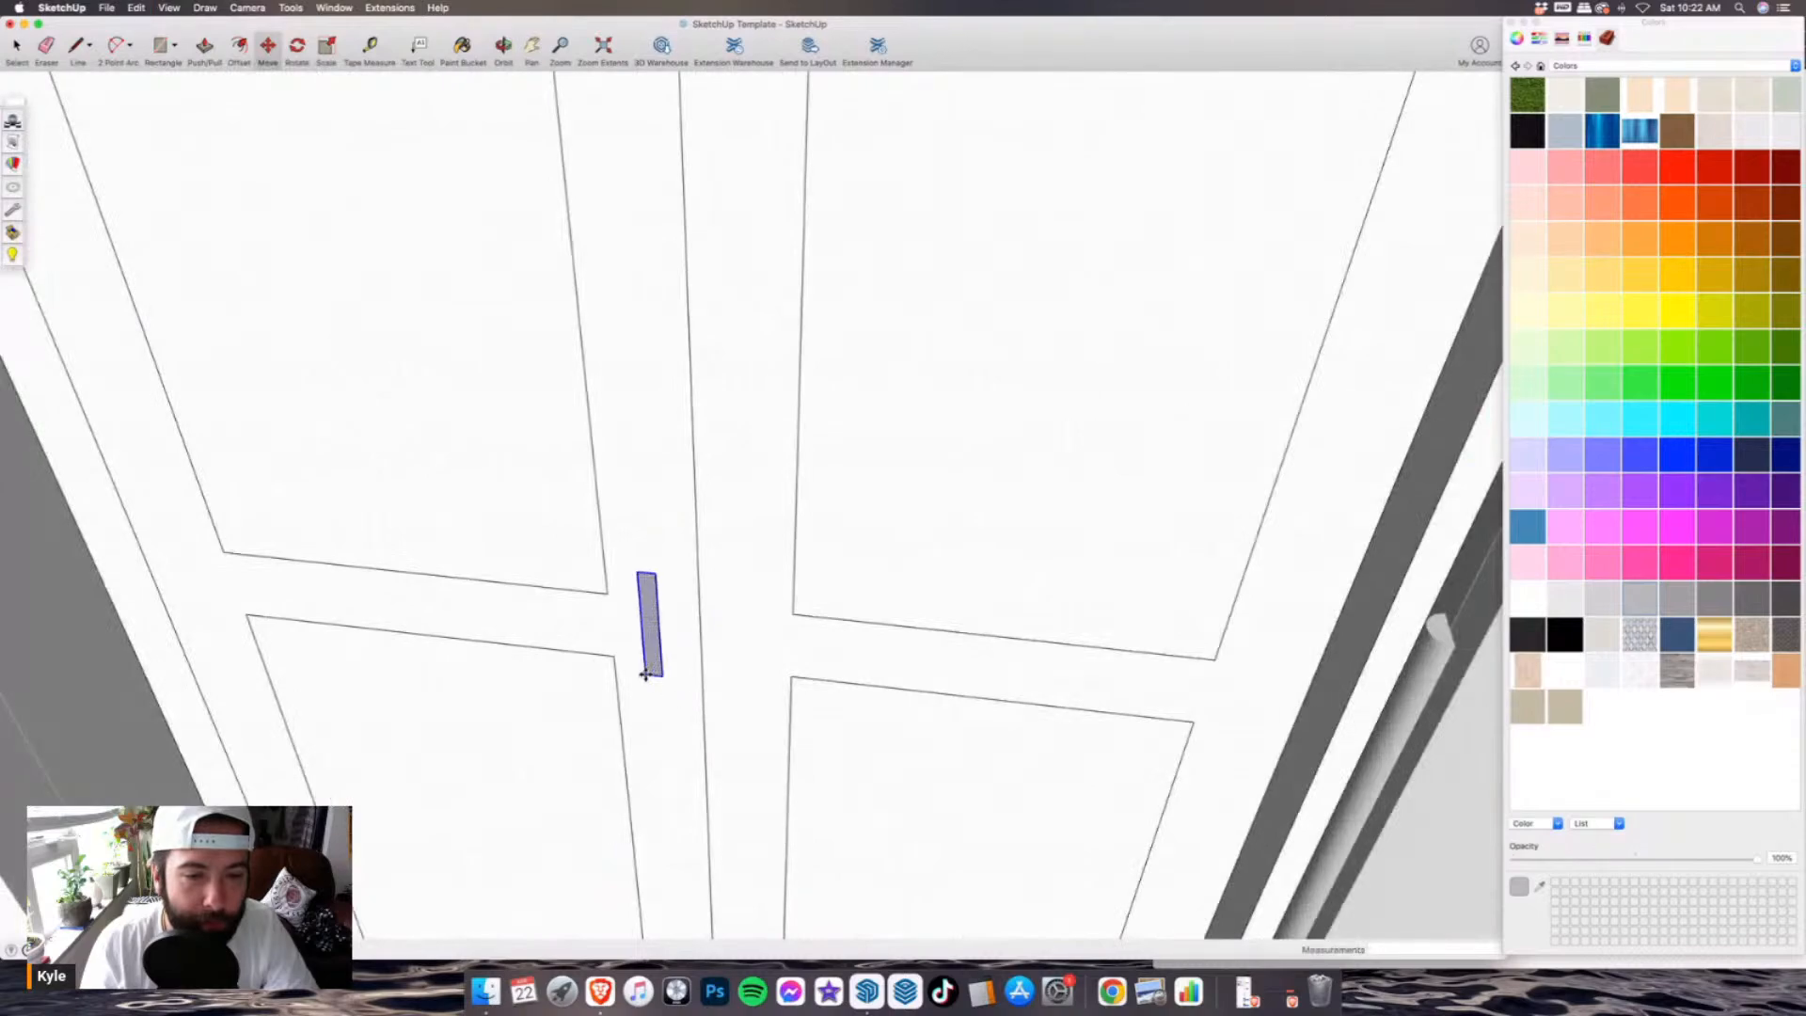
left_click(650, 683)
key("super+v")
left_click(737, 690)
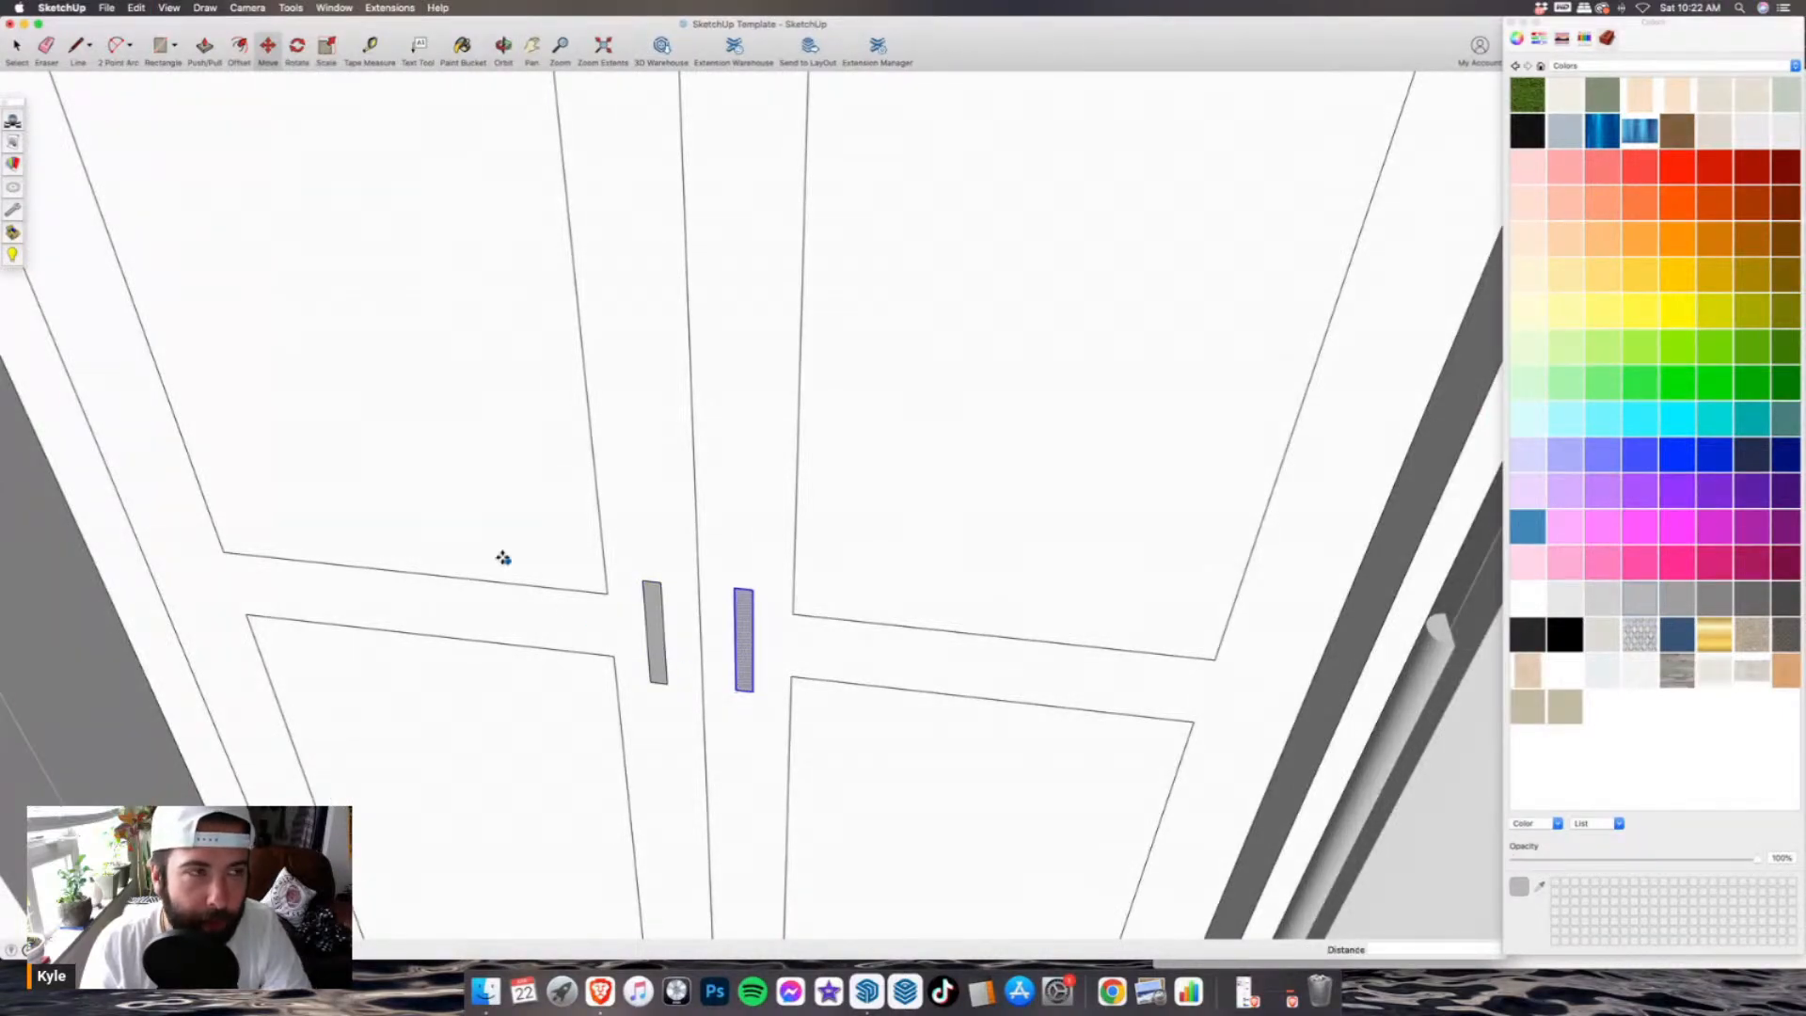
- Leave the cabinet group and hide the room's wall and floor group that blocks the island
scroll(462, 605, "down", 8)
key("space")
scroll(530, 305, "down", 5)
middle_click_drag(512, 404, 1169, 524)
scroll(735, 577, "up", 5)
middle_click_drag(735, 577, 888, 431)
scroll(799, 605, "down", 1)
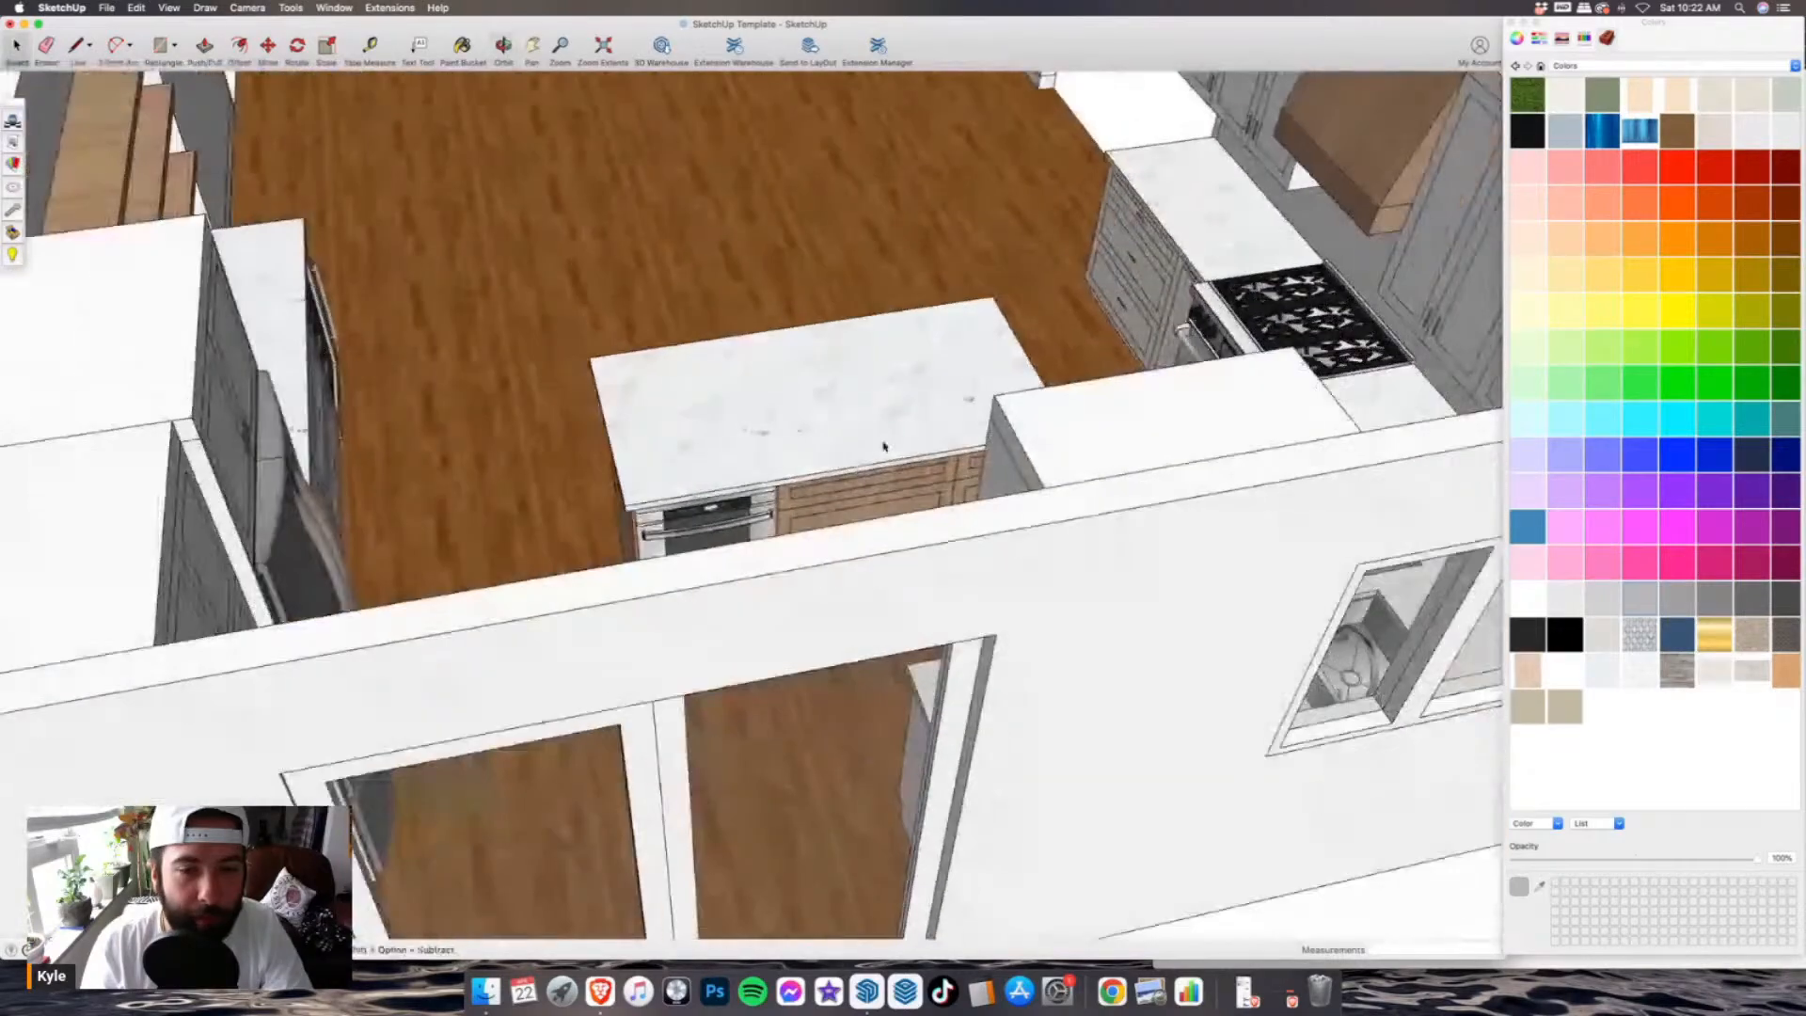
left_click(609, 689)
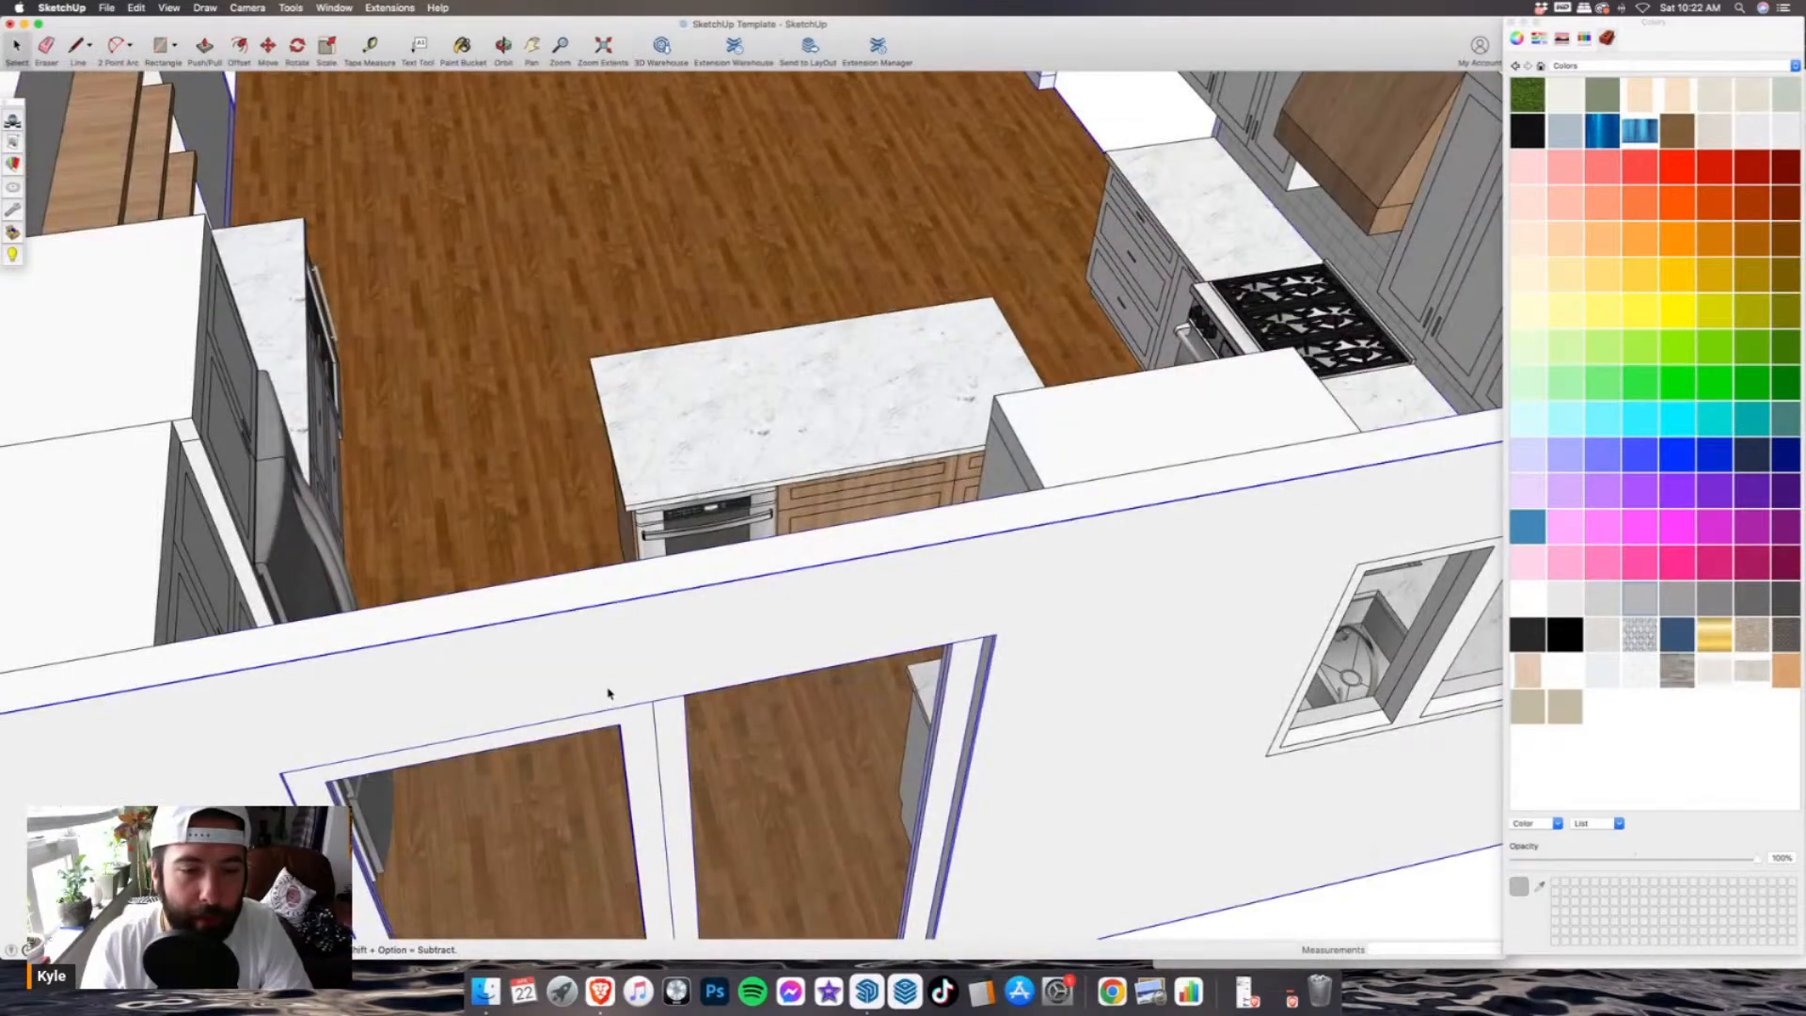
right_click(607, 685)
left_click(653, 722)
- Open the island group and paste an upright handle onto its narrow door
left_click(818, 543)
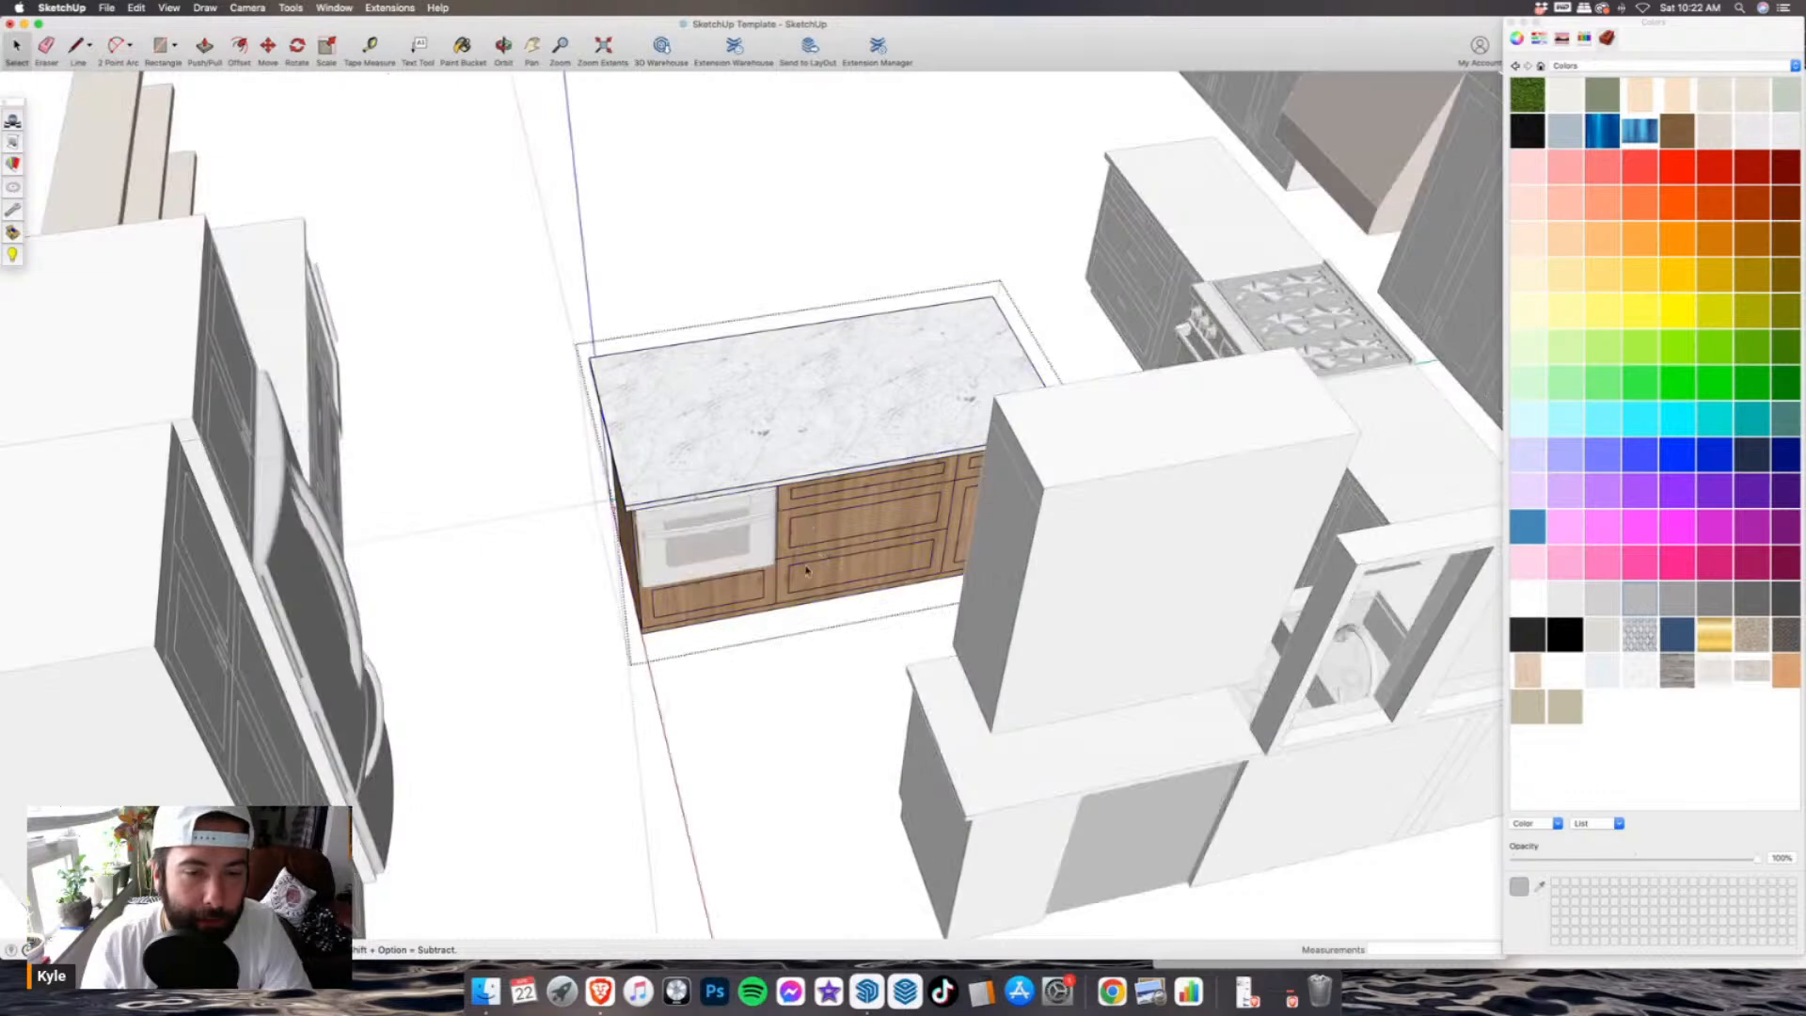
scroll(746, 572, "up", 5)
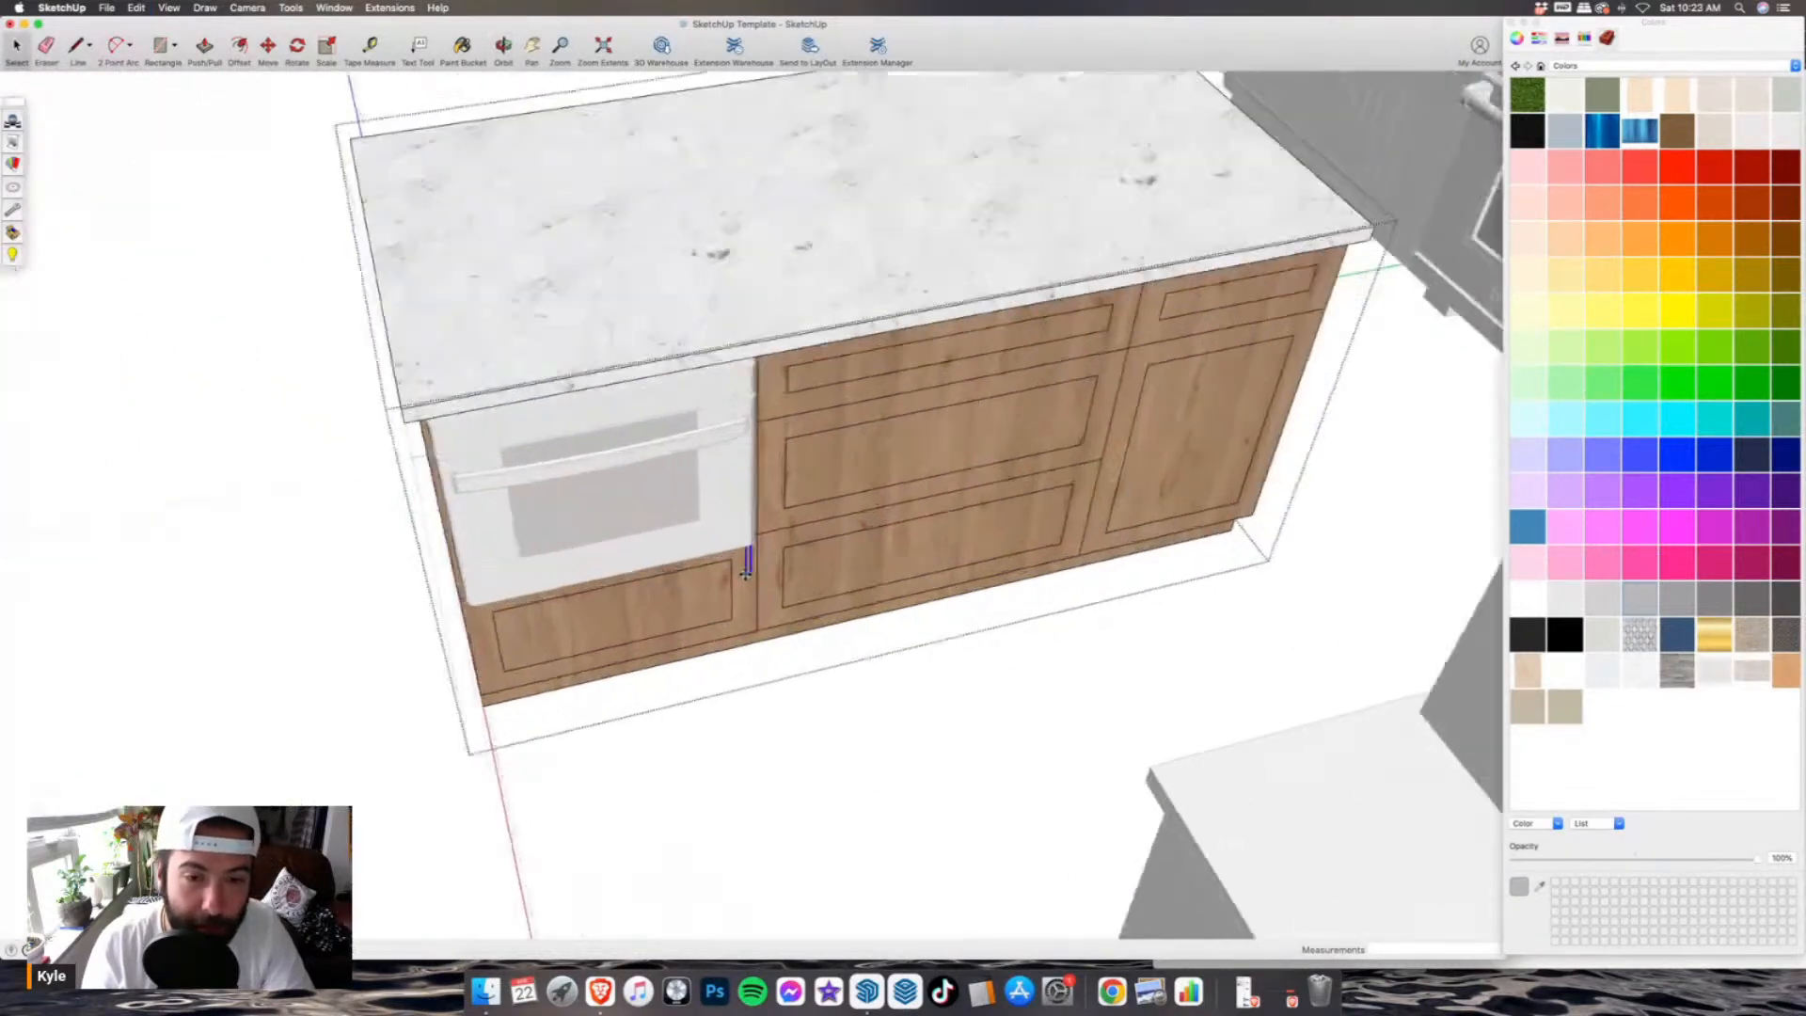
scroll(716, 573, "up", 3)
scroll(729, 597, "down", 4)
scroll(1035, 423, "up", 6)
left_click(1157, 464)
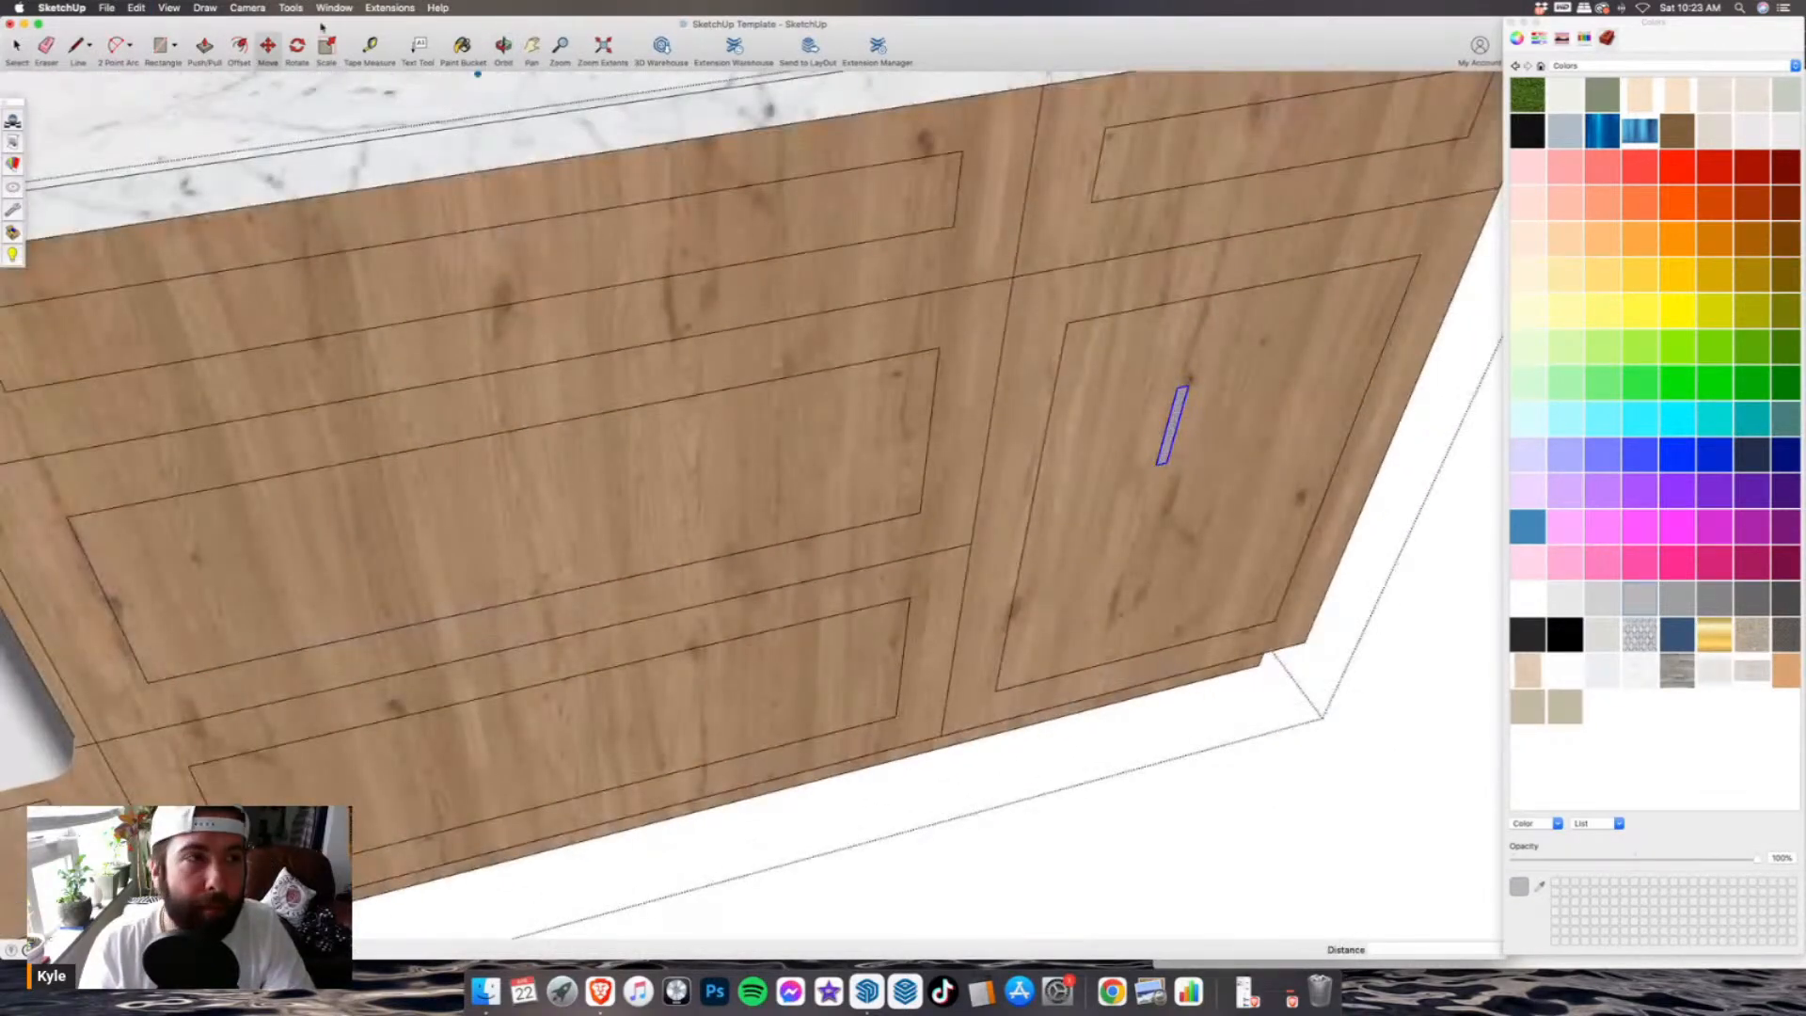
- Rotate the pasted island handle to horizontal
left_click(297, 50)
scroll(452, 170, "down", 2)
scroll(838, 334, "up", 3)
left_click(1094, 420)
left_click(1125, 413)
left_click(1106, 372)
- Move the horizontal handle onto the island's small top drawer and paste a copy onto the top rail of the door below
left_click(268, 47)
scroll(856, 564, "down", 3)
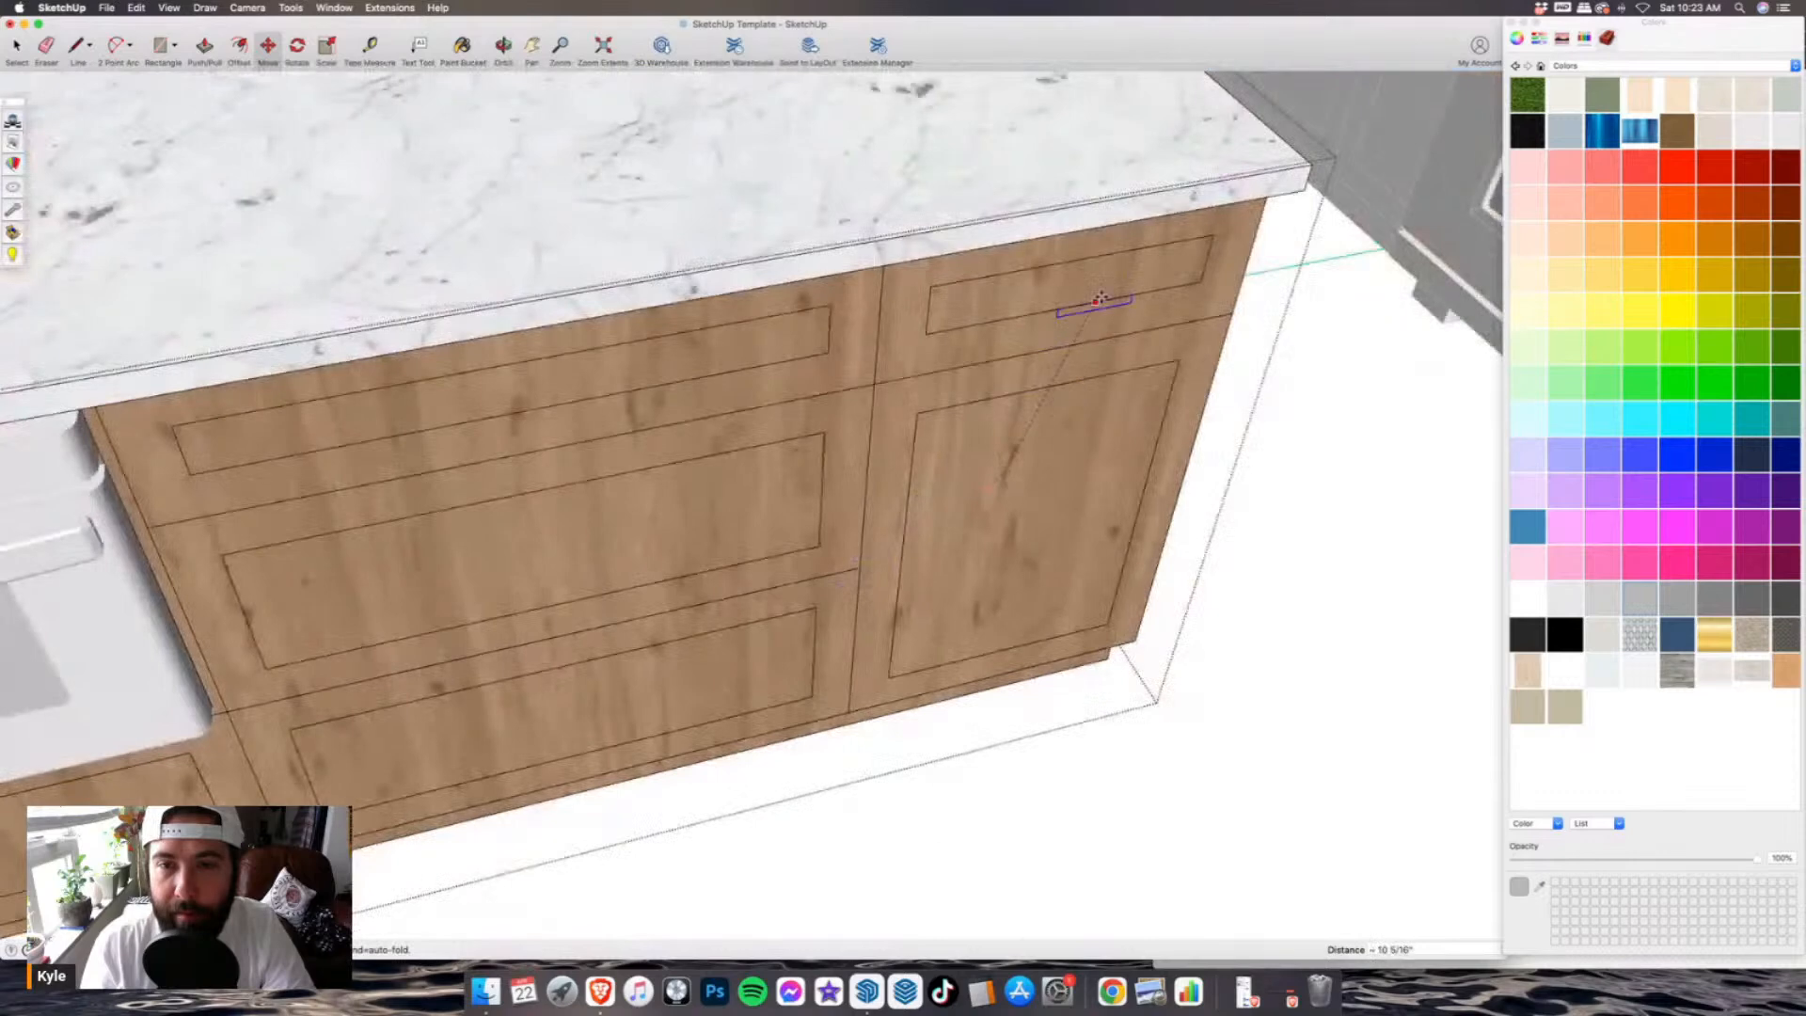
scroll(1047, 320, "up", 2)
left_click(1045, 274)
key("super+c")
key("super+v")
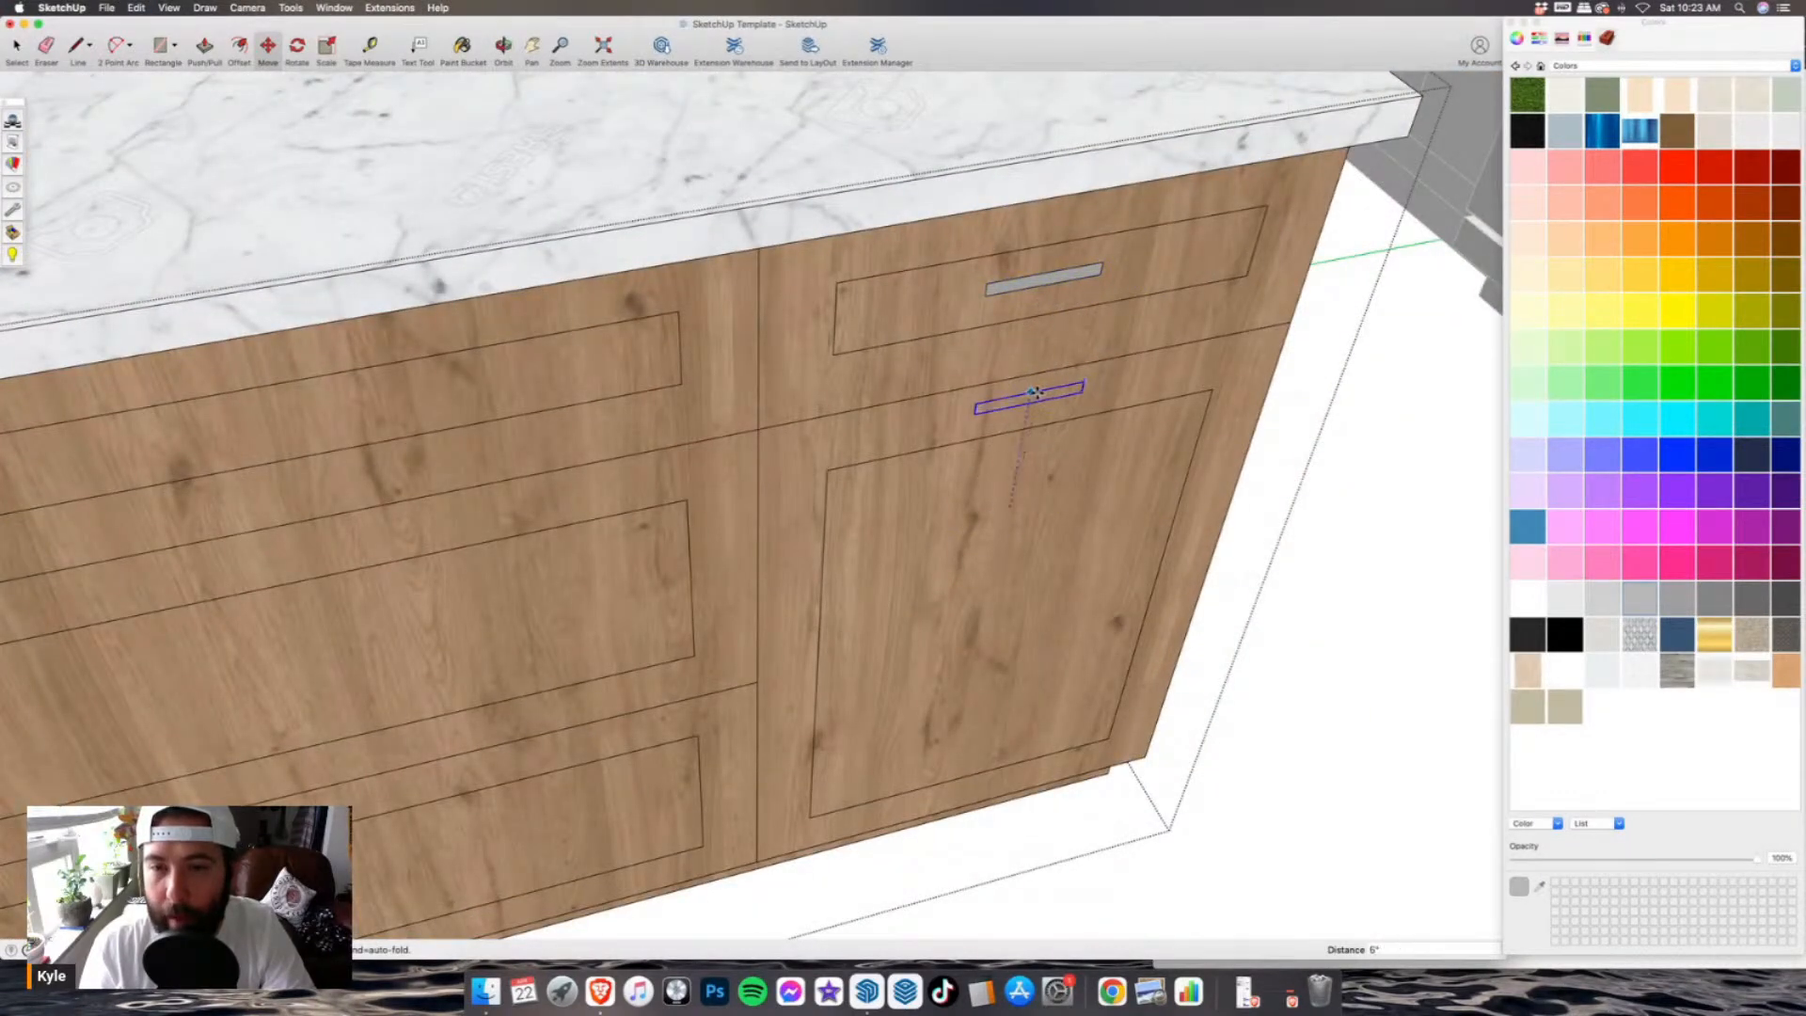
- Paste horizontal handles onto the island's three wide drawers and the drawer under the oven
scroll(1049, 395, "down", 3)
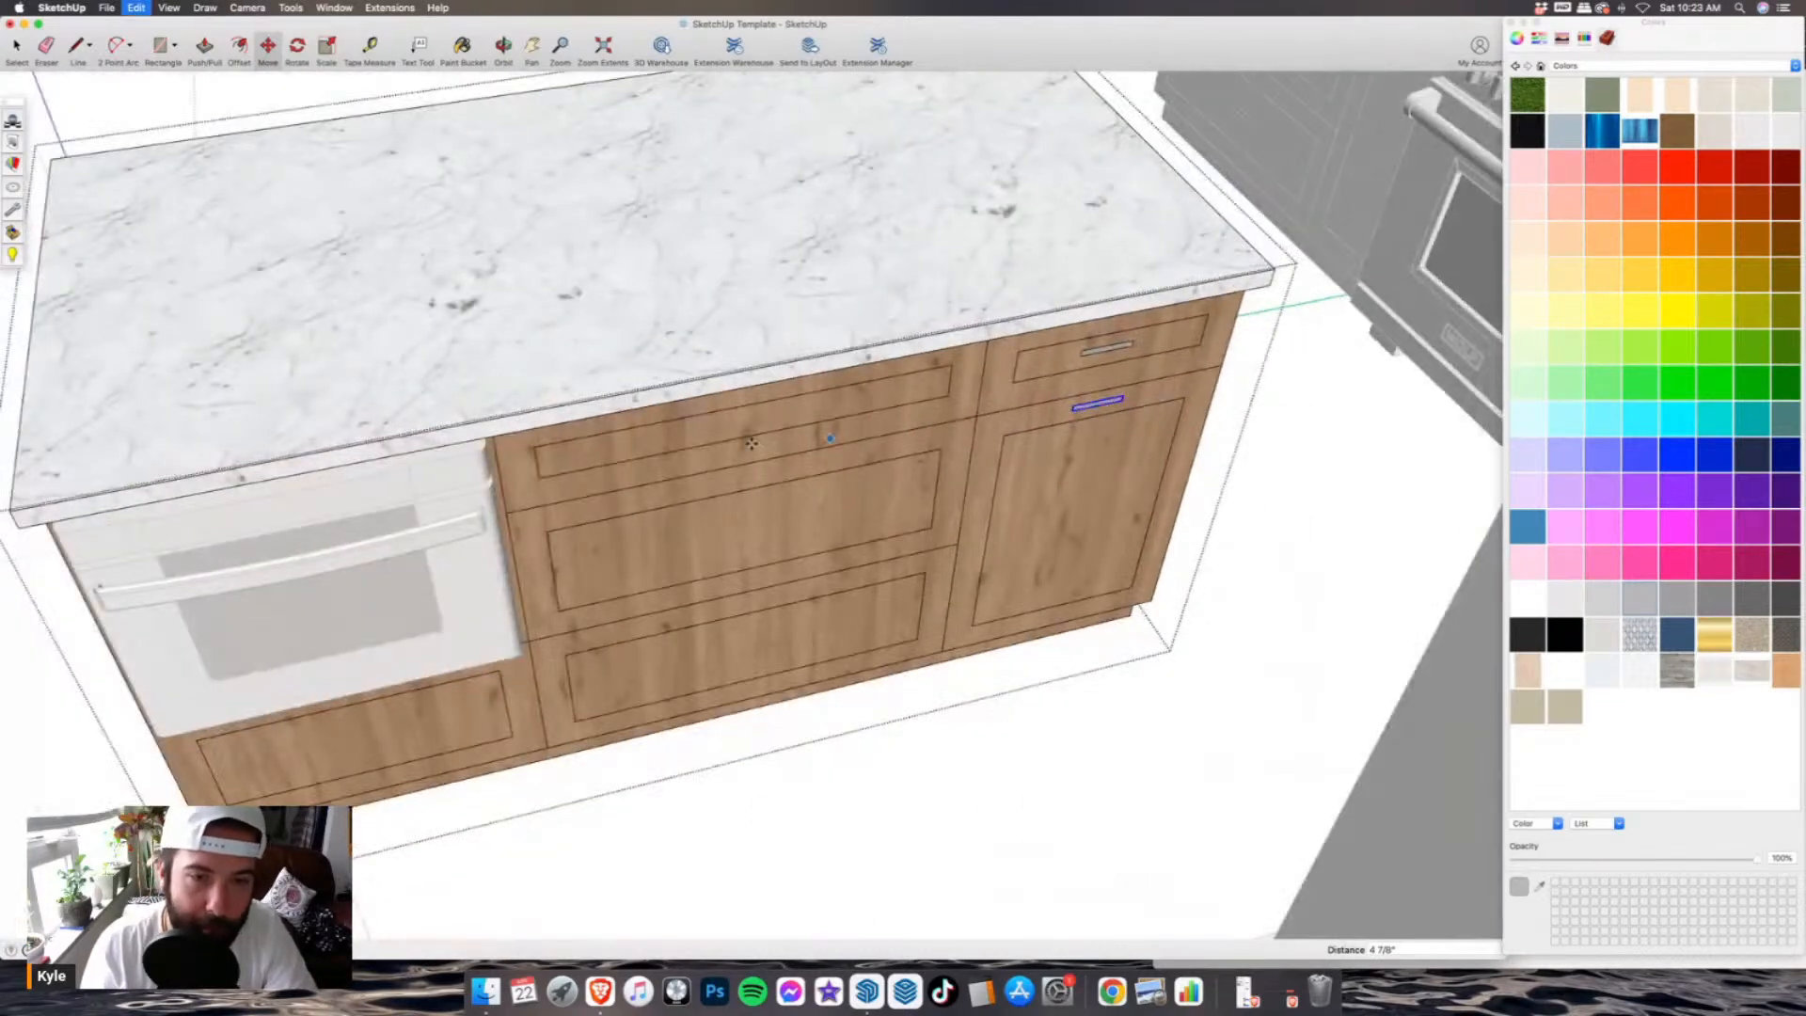
scroll(649, 452, "up", 3)
scroll(760, 321, "down", 3)
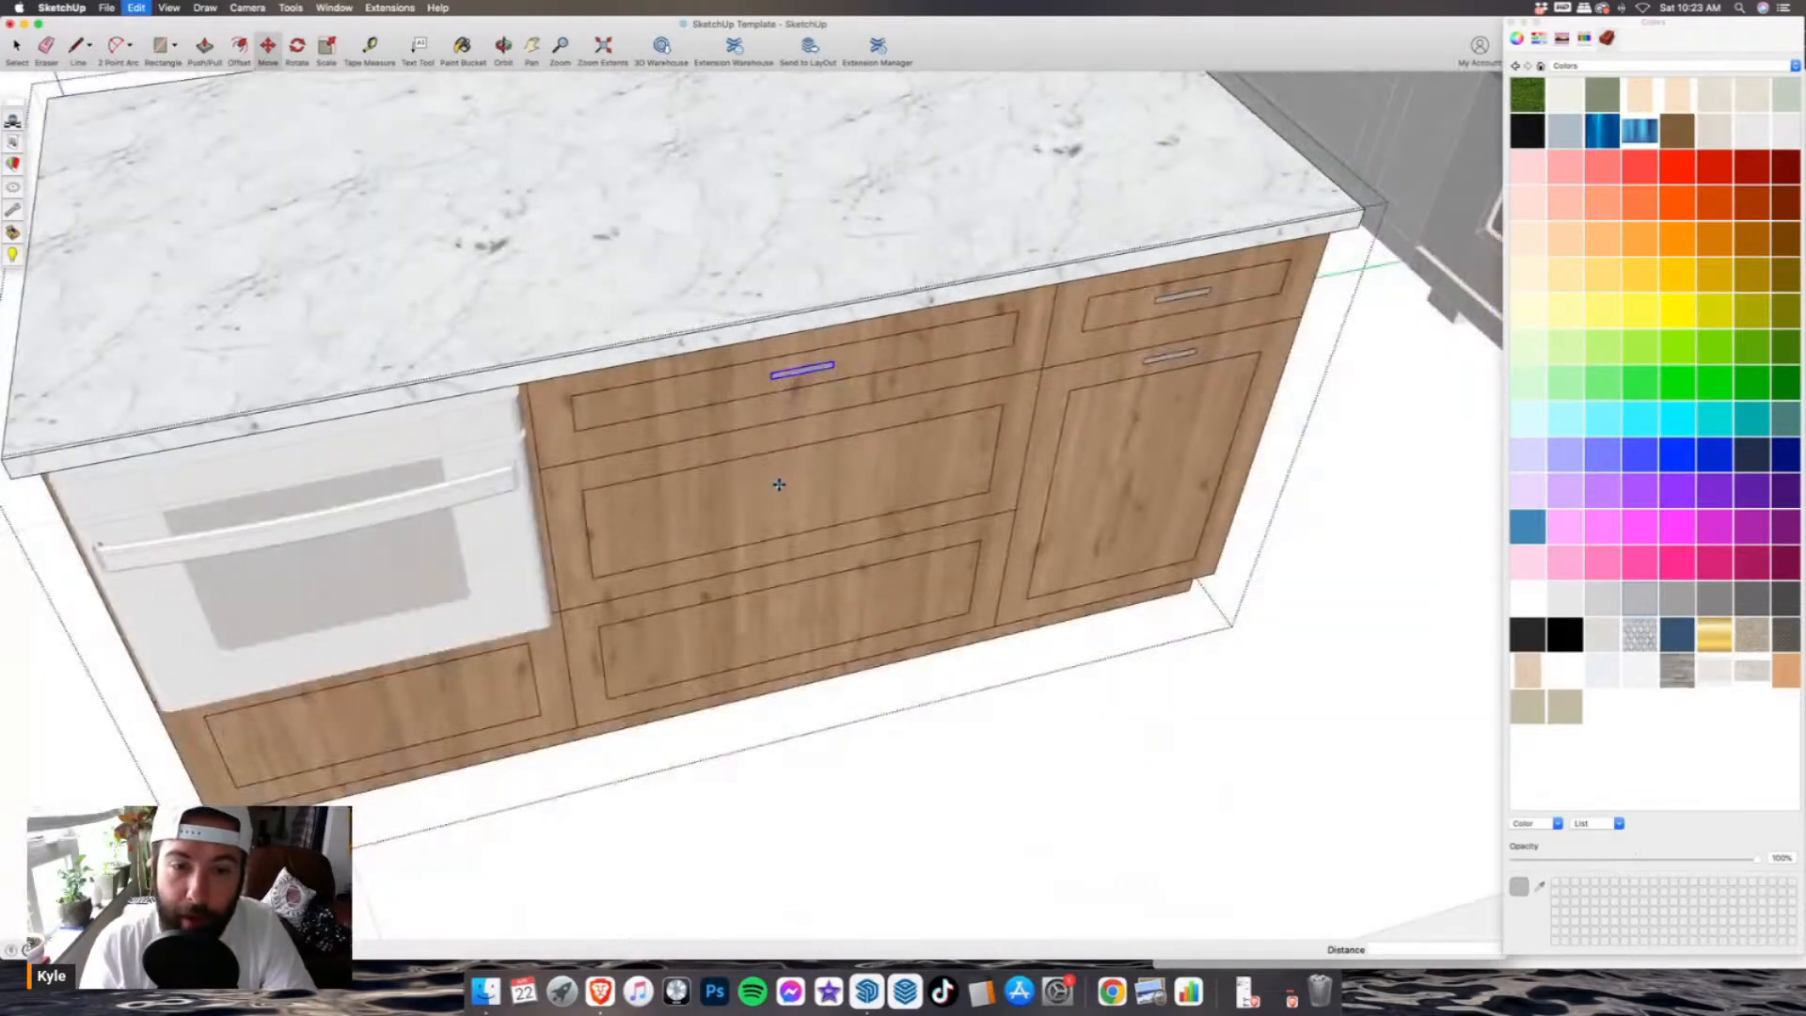
scroll(793, 526, "down", 2)
scroll(793, 527, "up", 4)
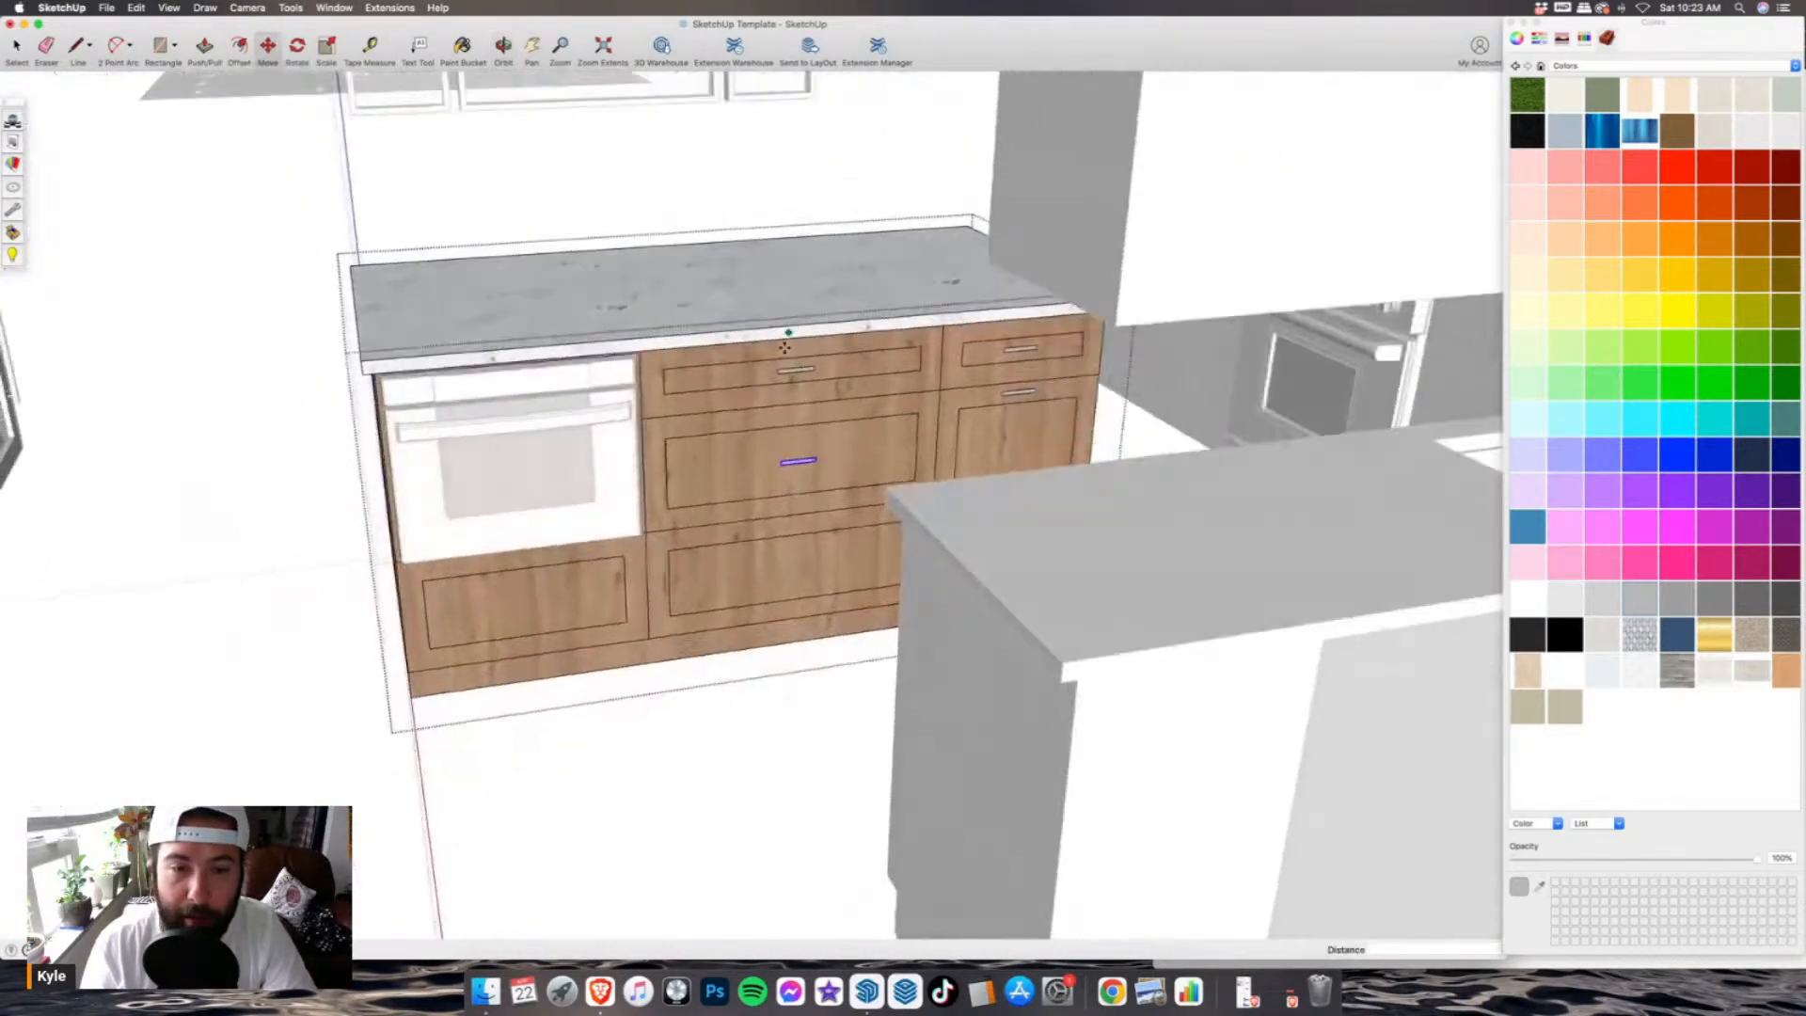
left_click(793, 589)
key("super+v")
left_click(367, 644)
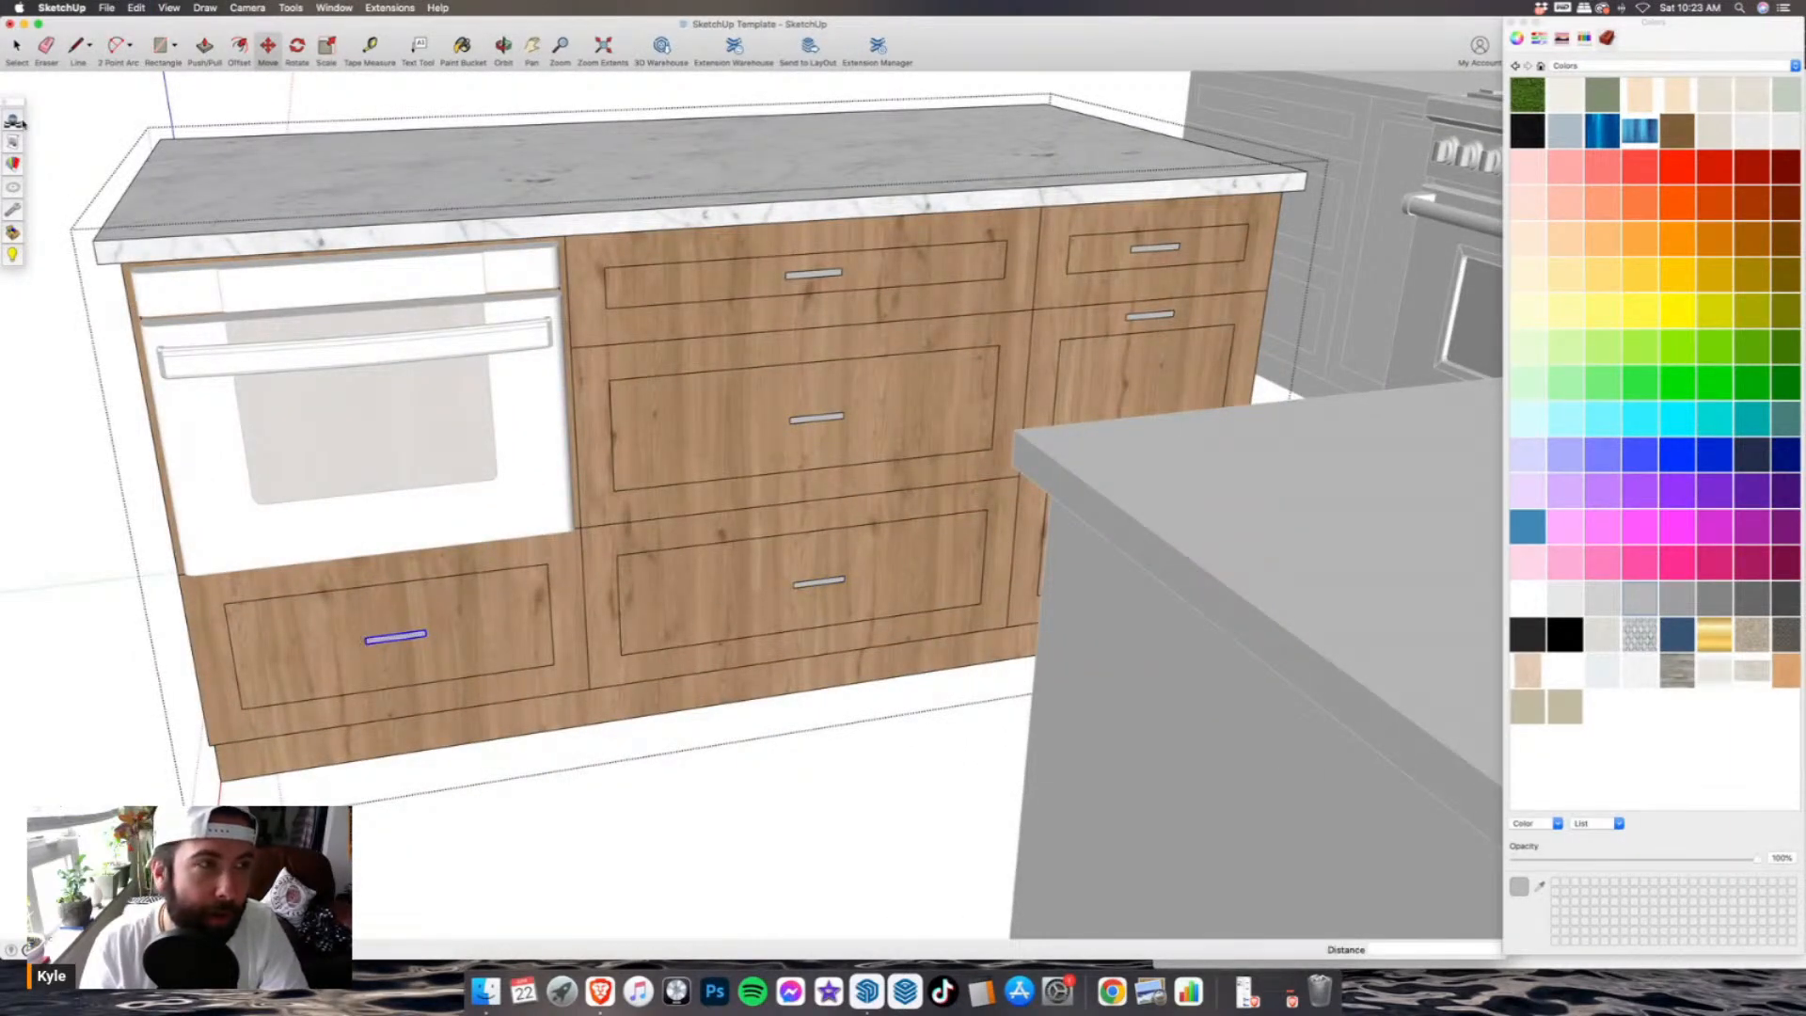
- Close the island group and unhide the room's walls and floor
left_click(16, 45)
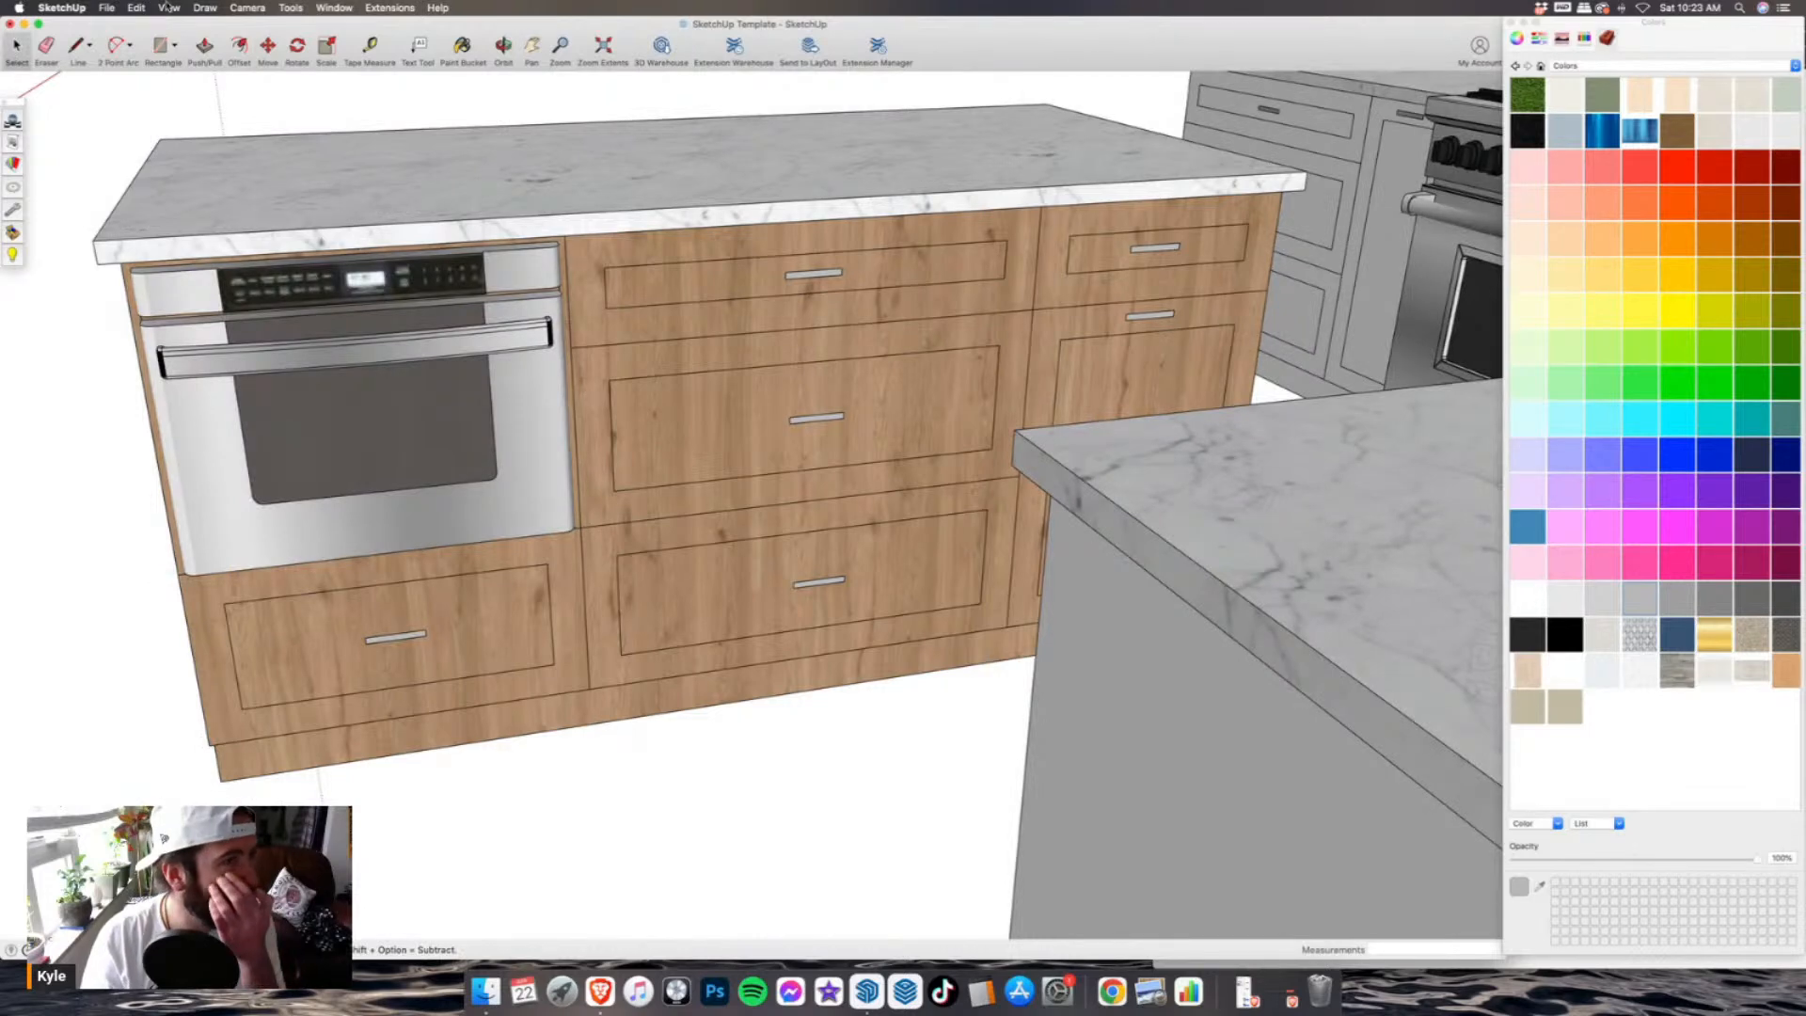
left_click(136, 7)
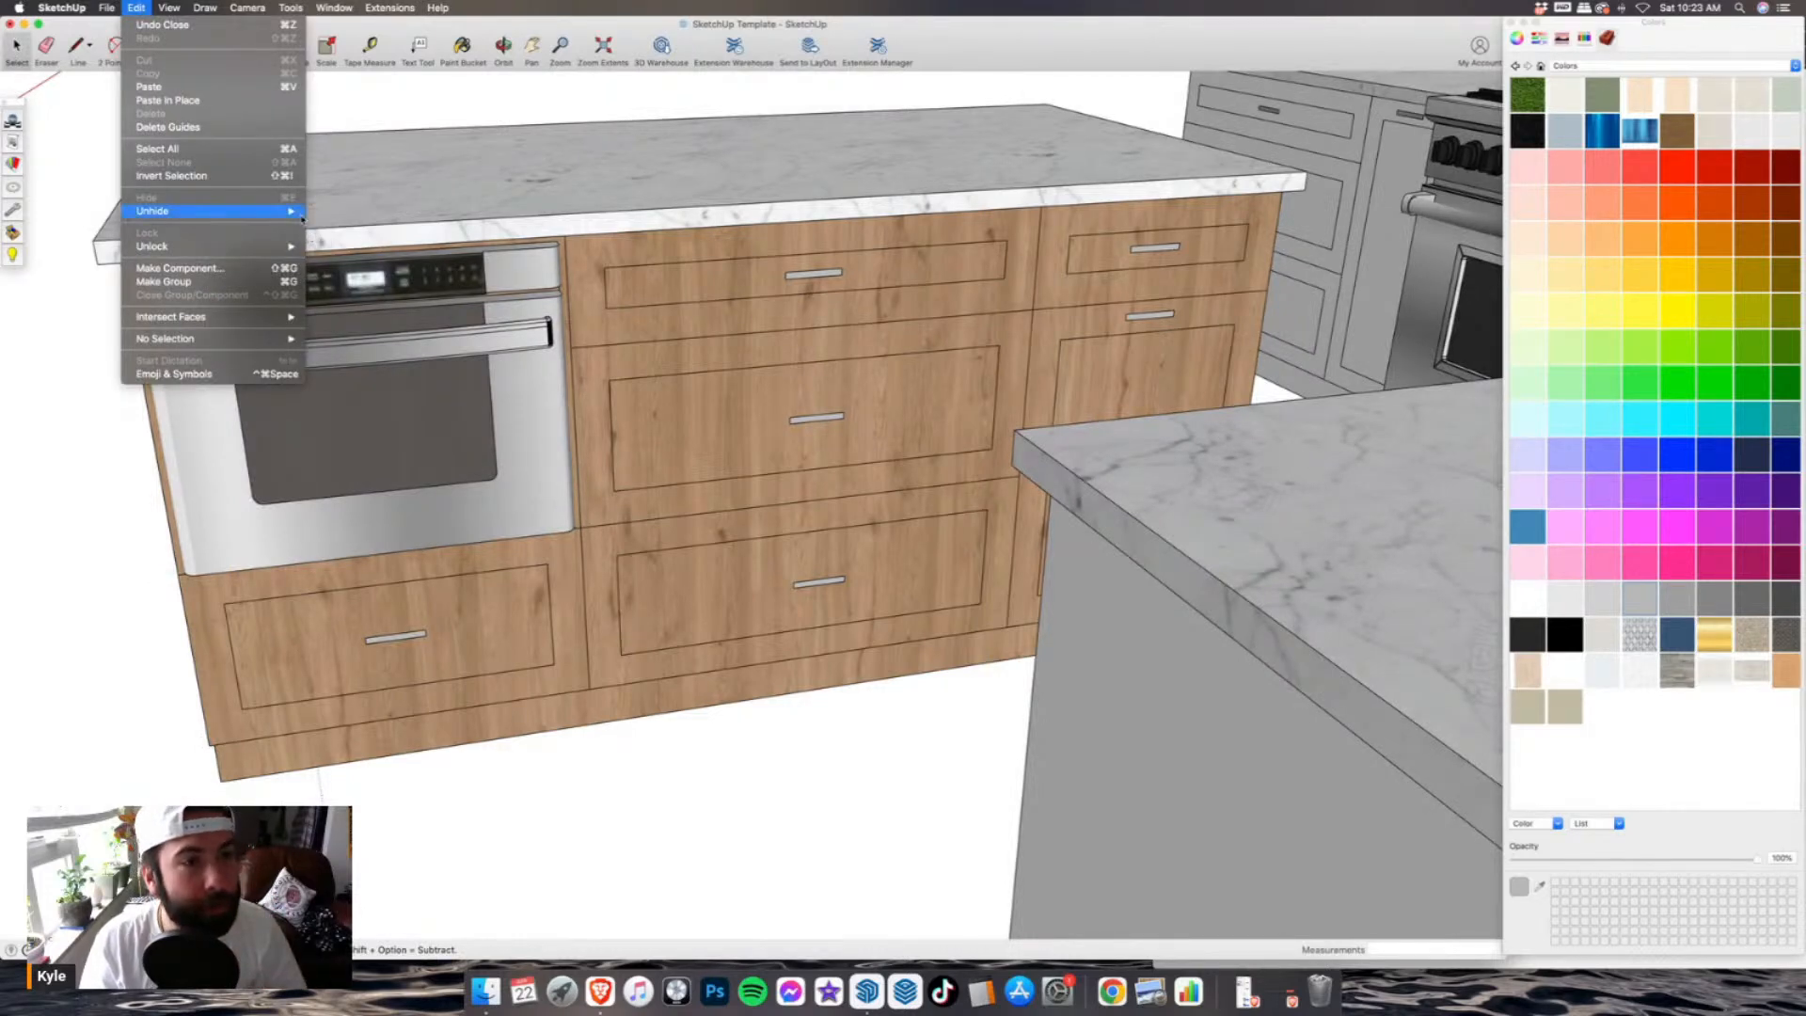
mouse_move(285, 213)
left_click(332, 237)
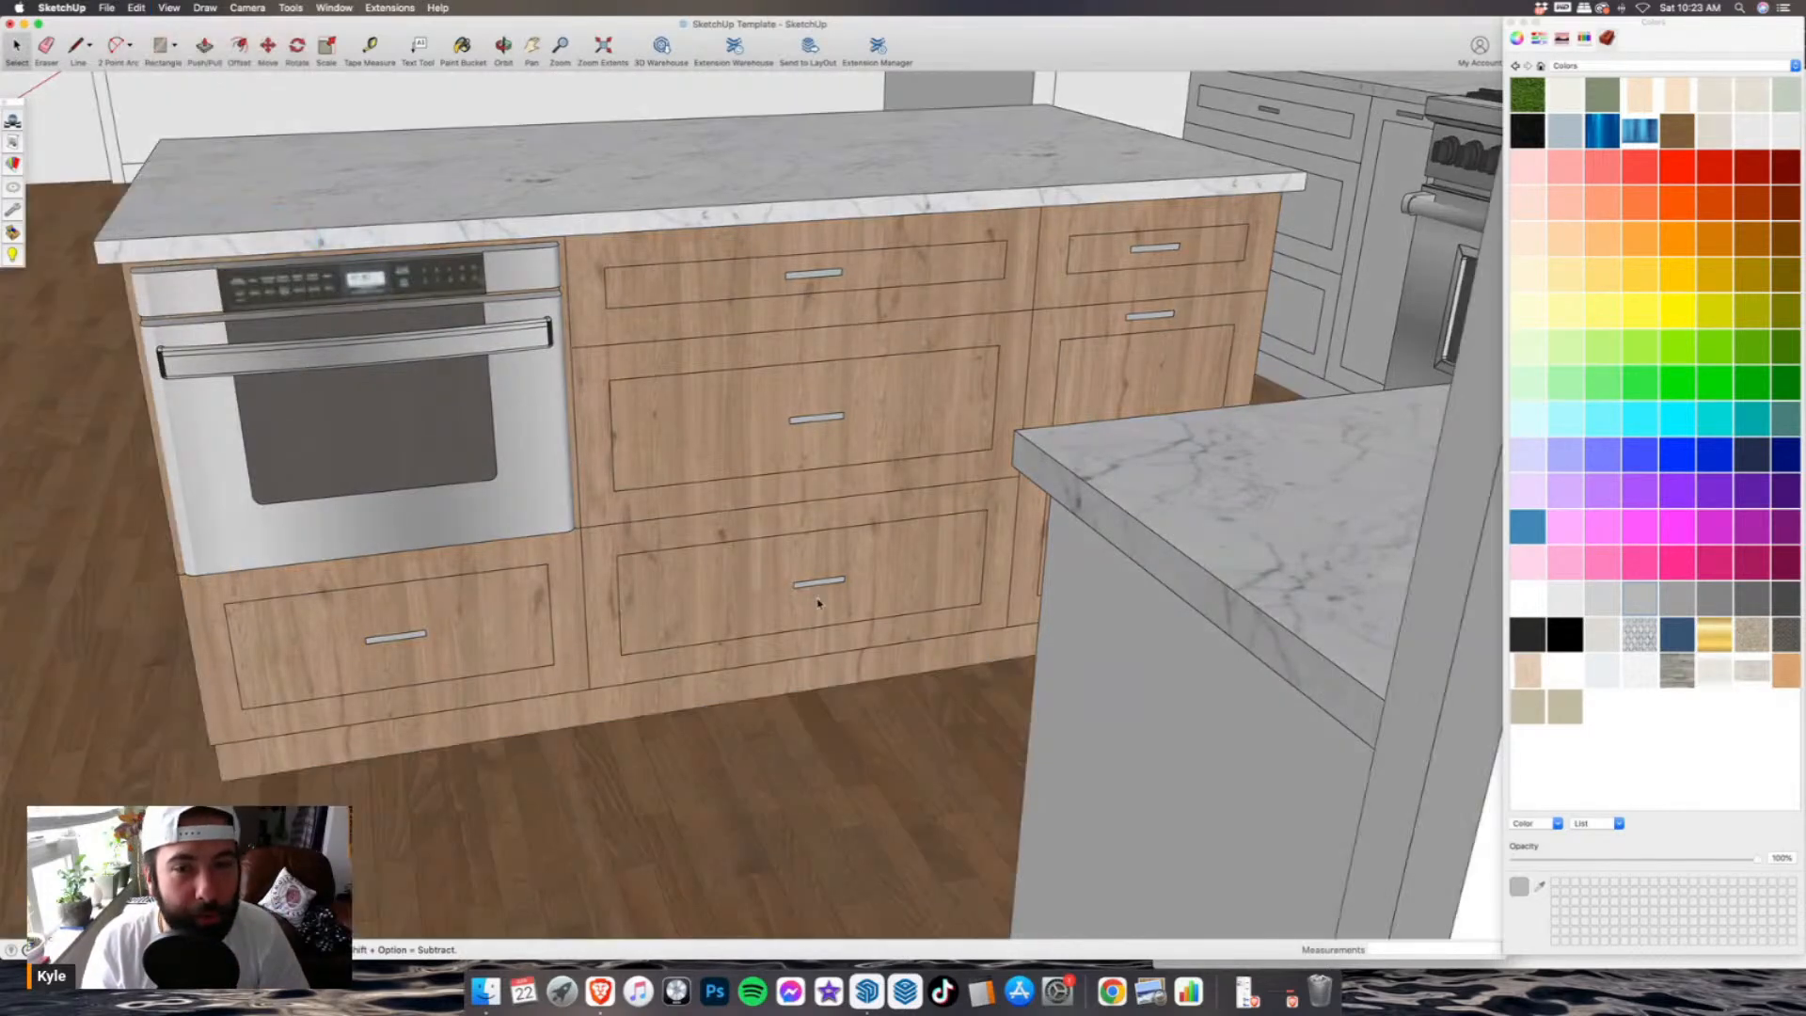
- Review the whole kitchen from above and from the open living area side
scroll(767, 552, "down", 5)
scroll(767, 552, "down", 5)
middle_click_drag(766, 552, 1013, 710)
scroll(1012, 710, "down", 3)
middle_click_drag(734, 527, 1097, 546)
scroll(1097, 546, "up", 3)
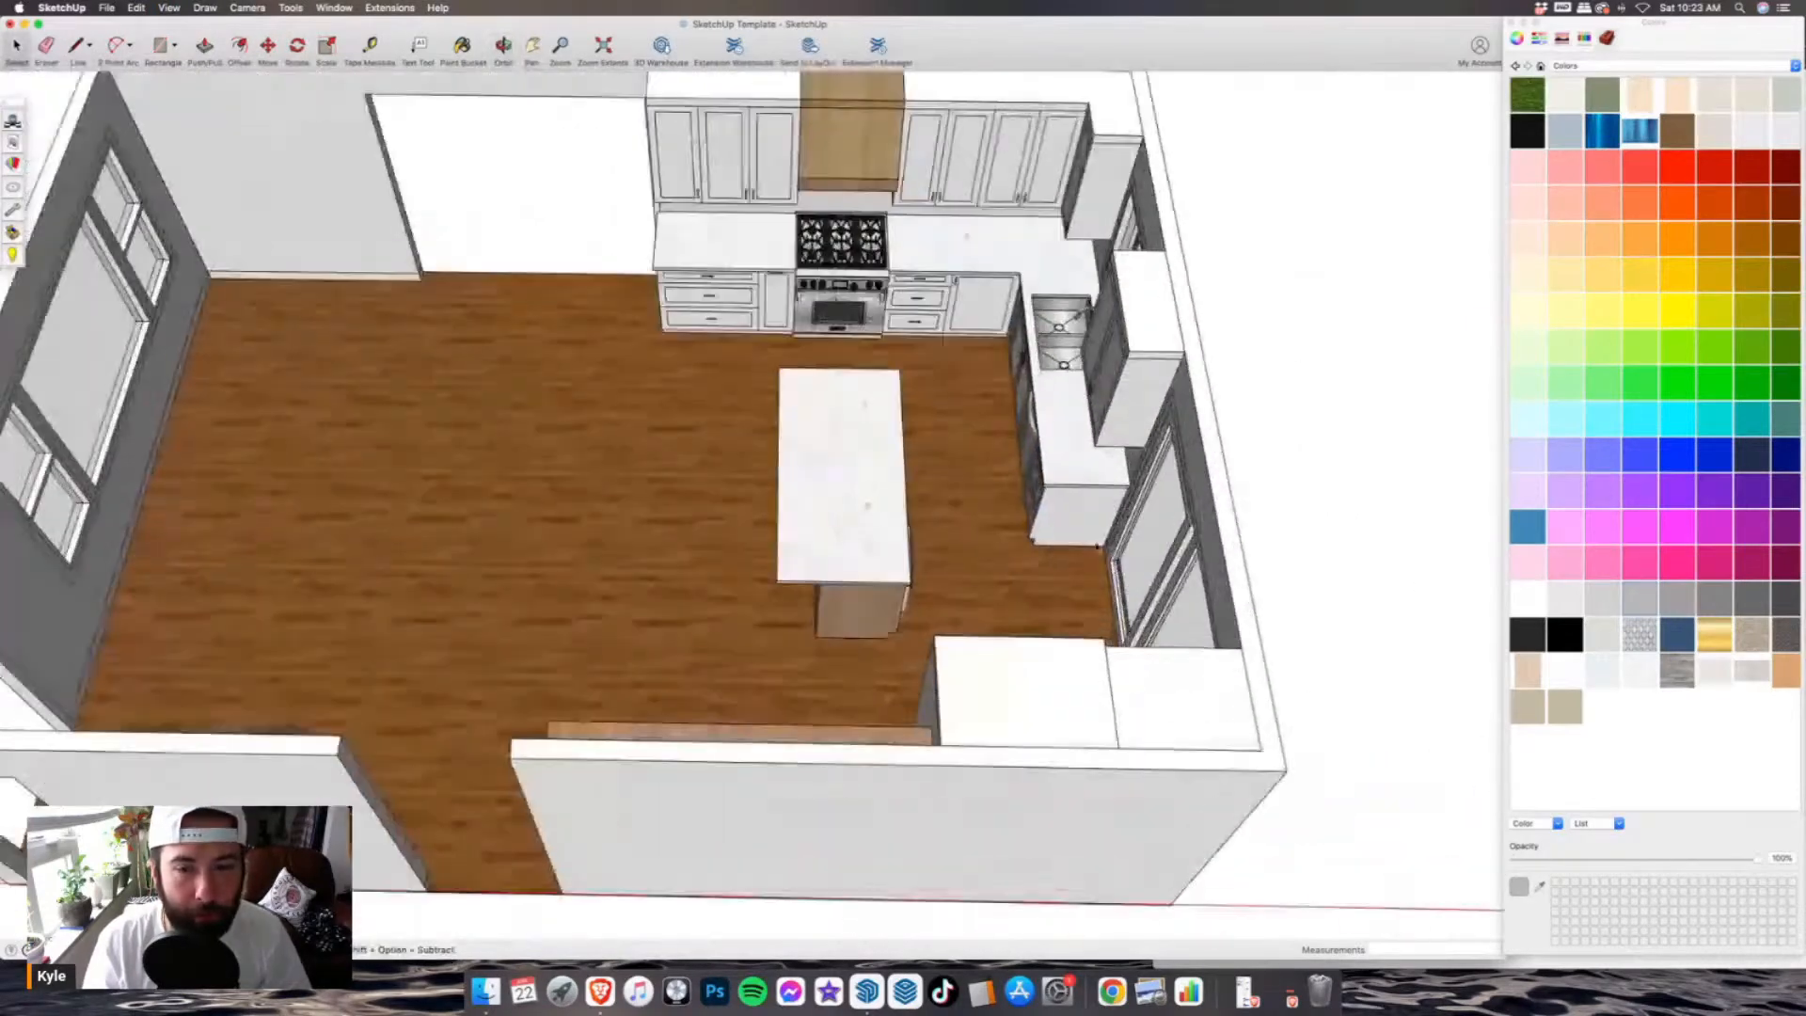
middle_click_drag(564, 449, 743, 409)
scroll(701, 447, "up", 2)
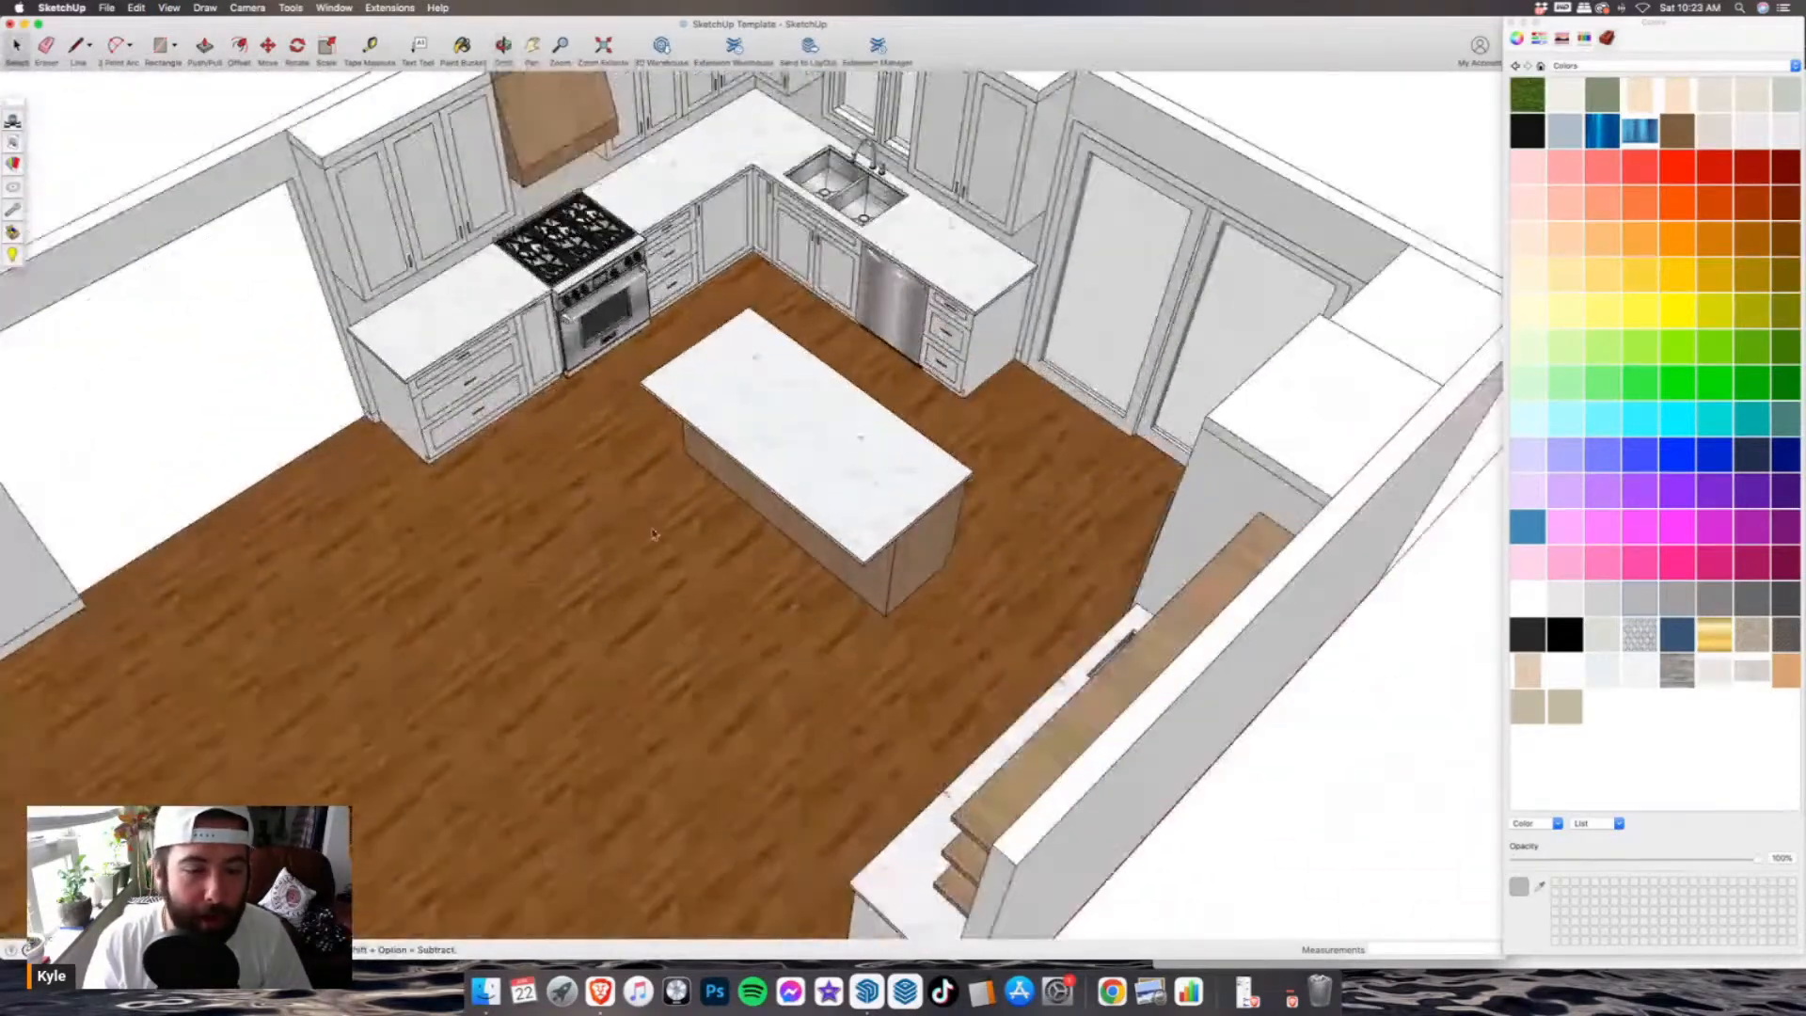
- Switch to the Brave browser, open a 3D Warehouse search page in the new tab, widen the window and dismiss the SketchUp 2023 promotion
left_click(602, 996)
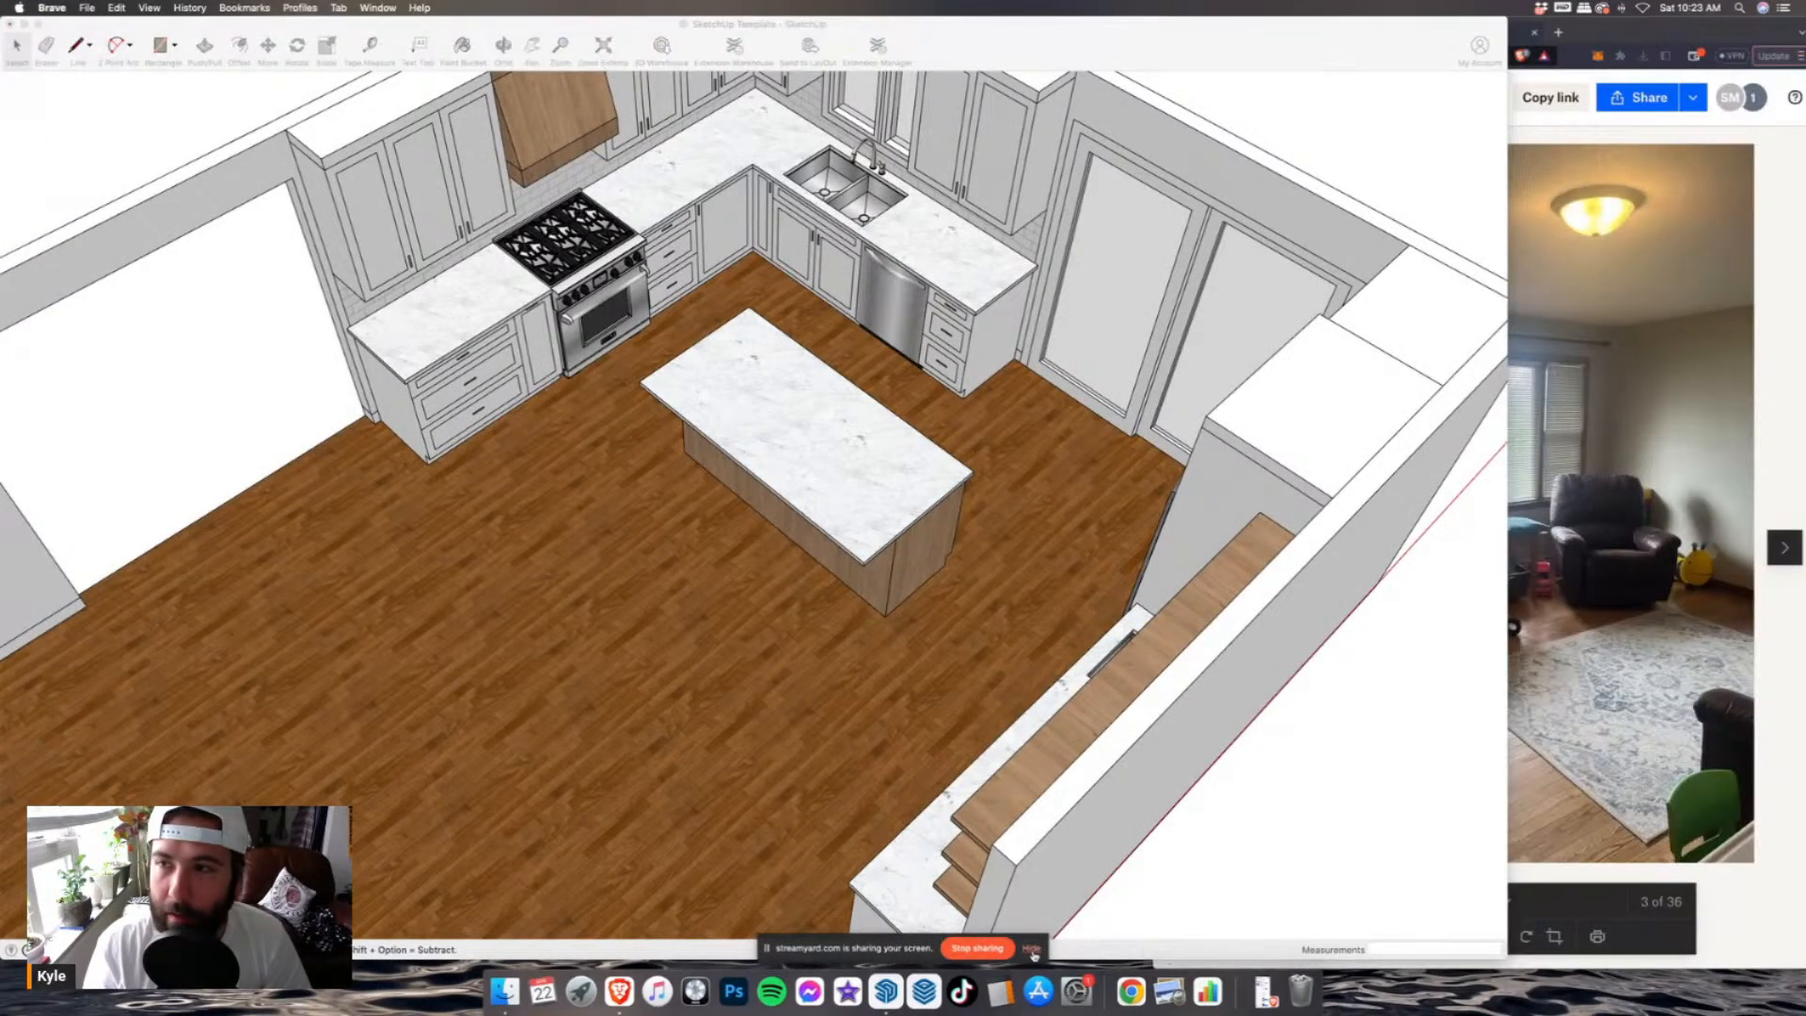
left_click(1033, 955)
left_click(1560, 34)
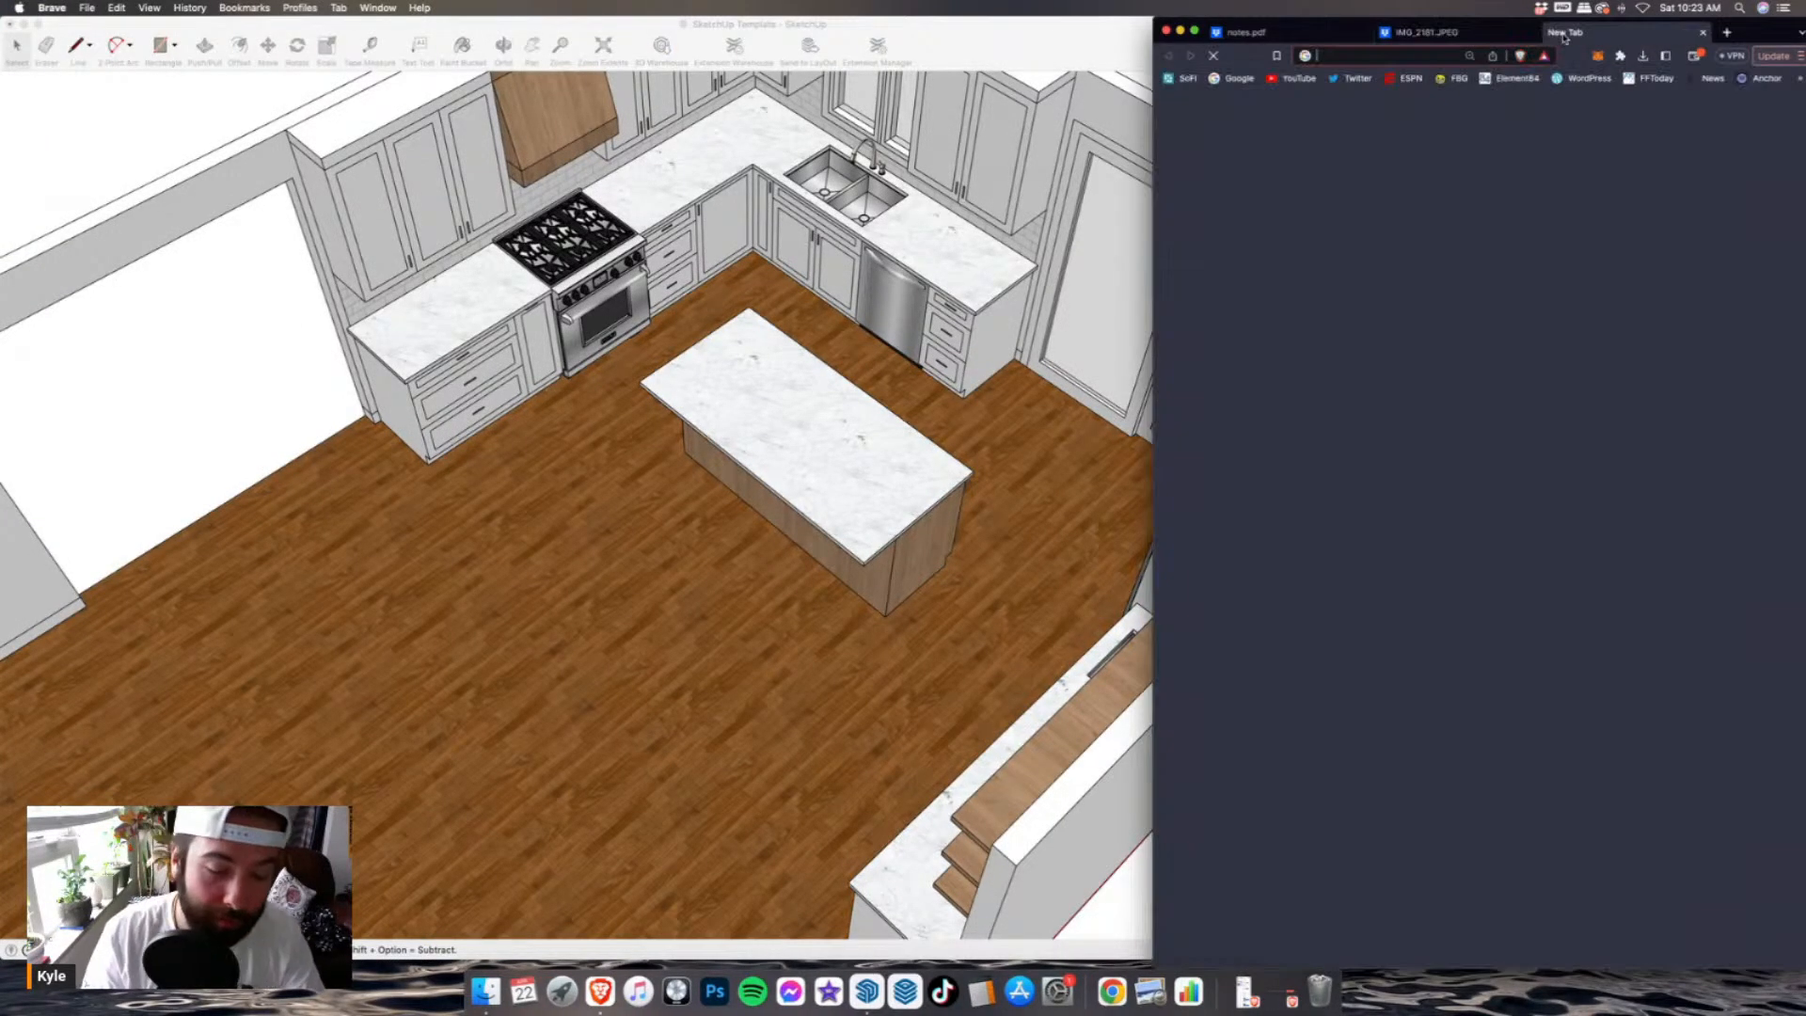
type("w")
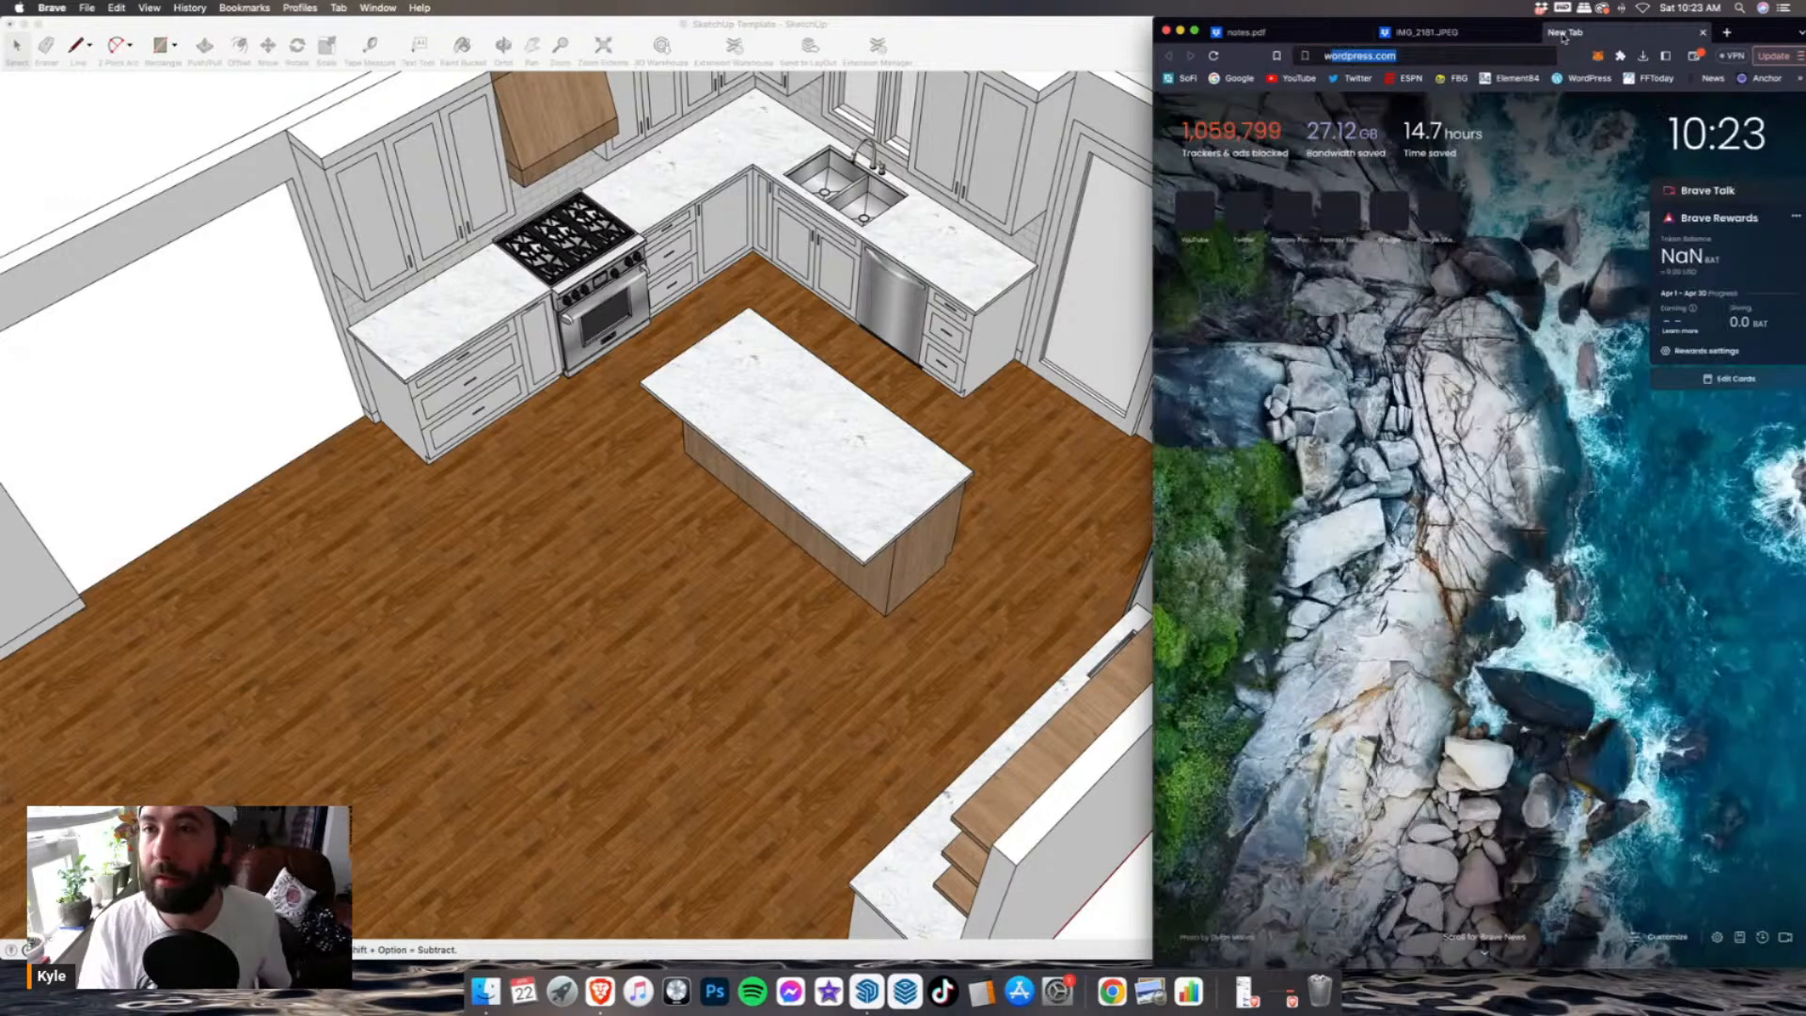
type("are")
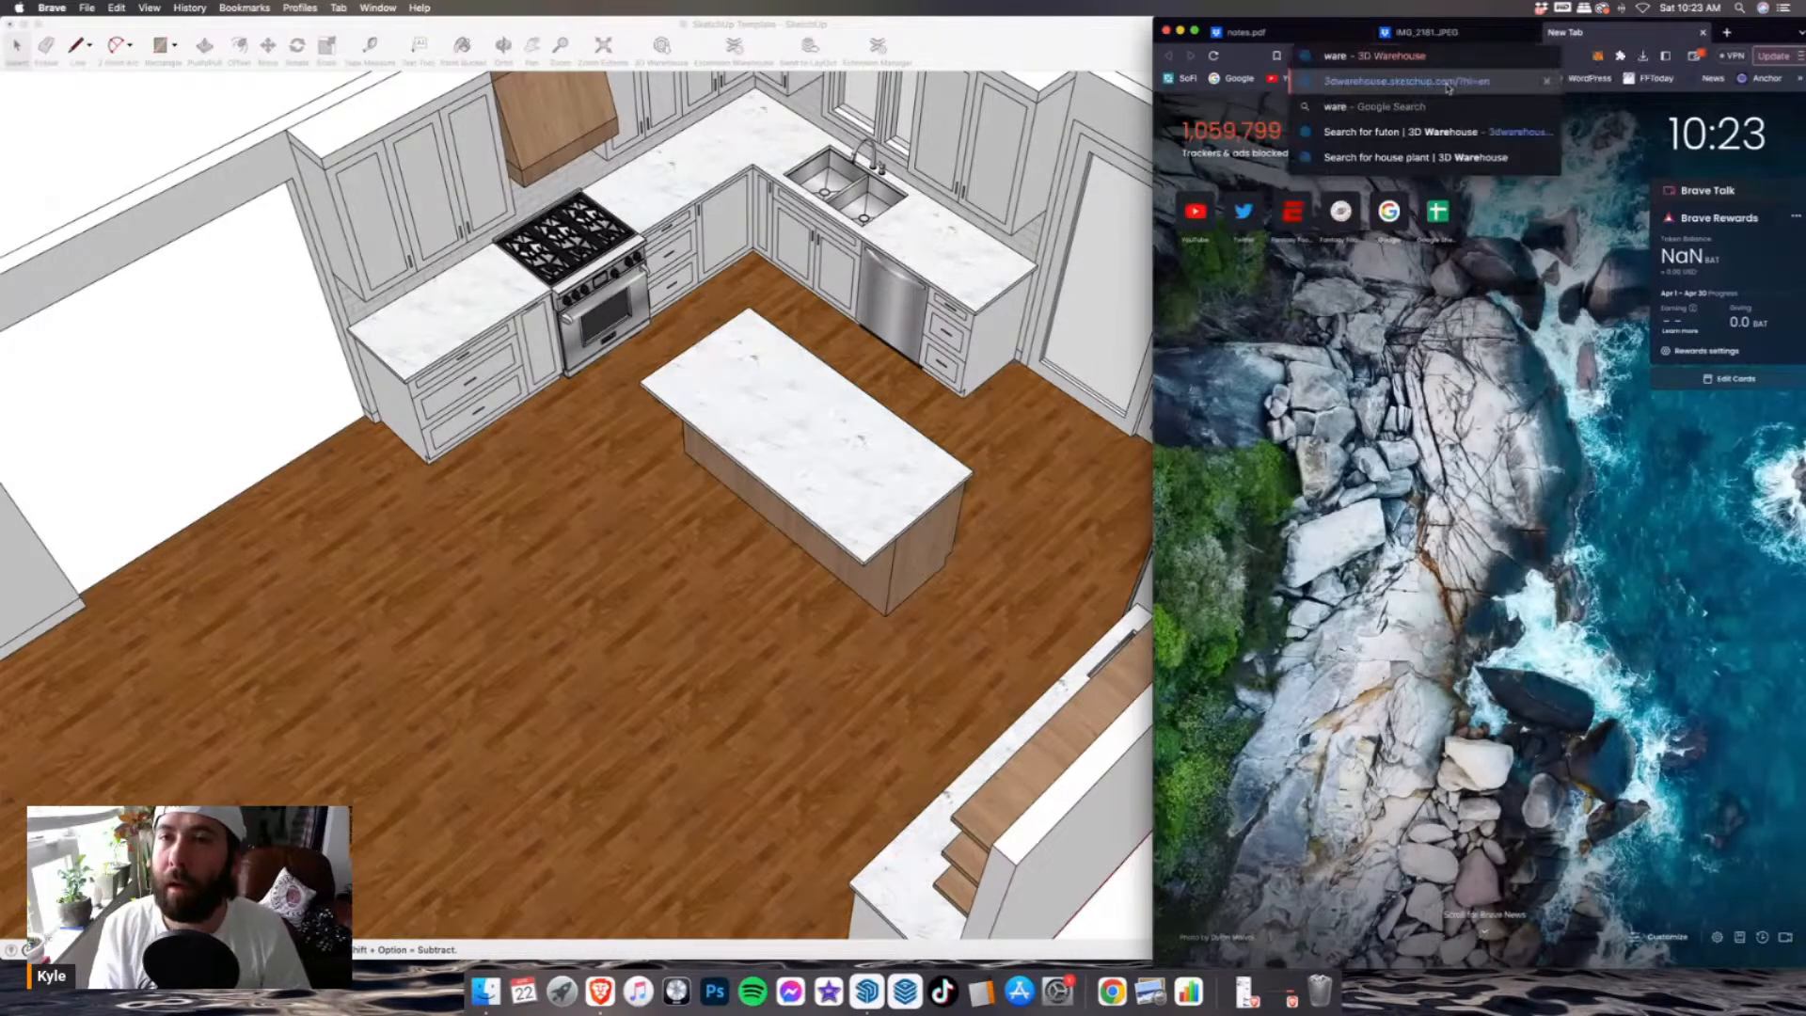
left_click(1416, 157)
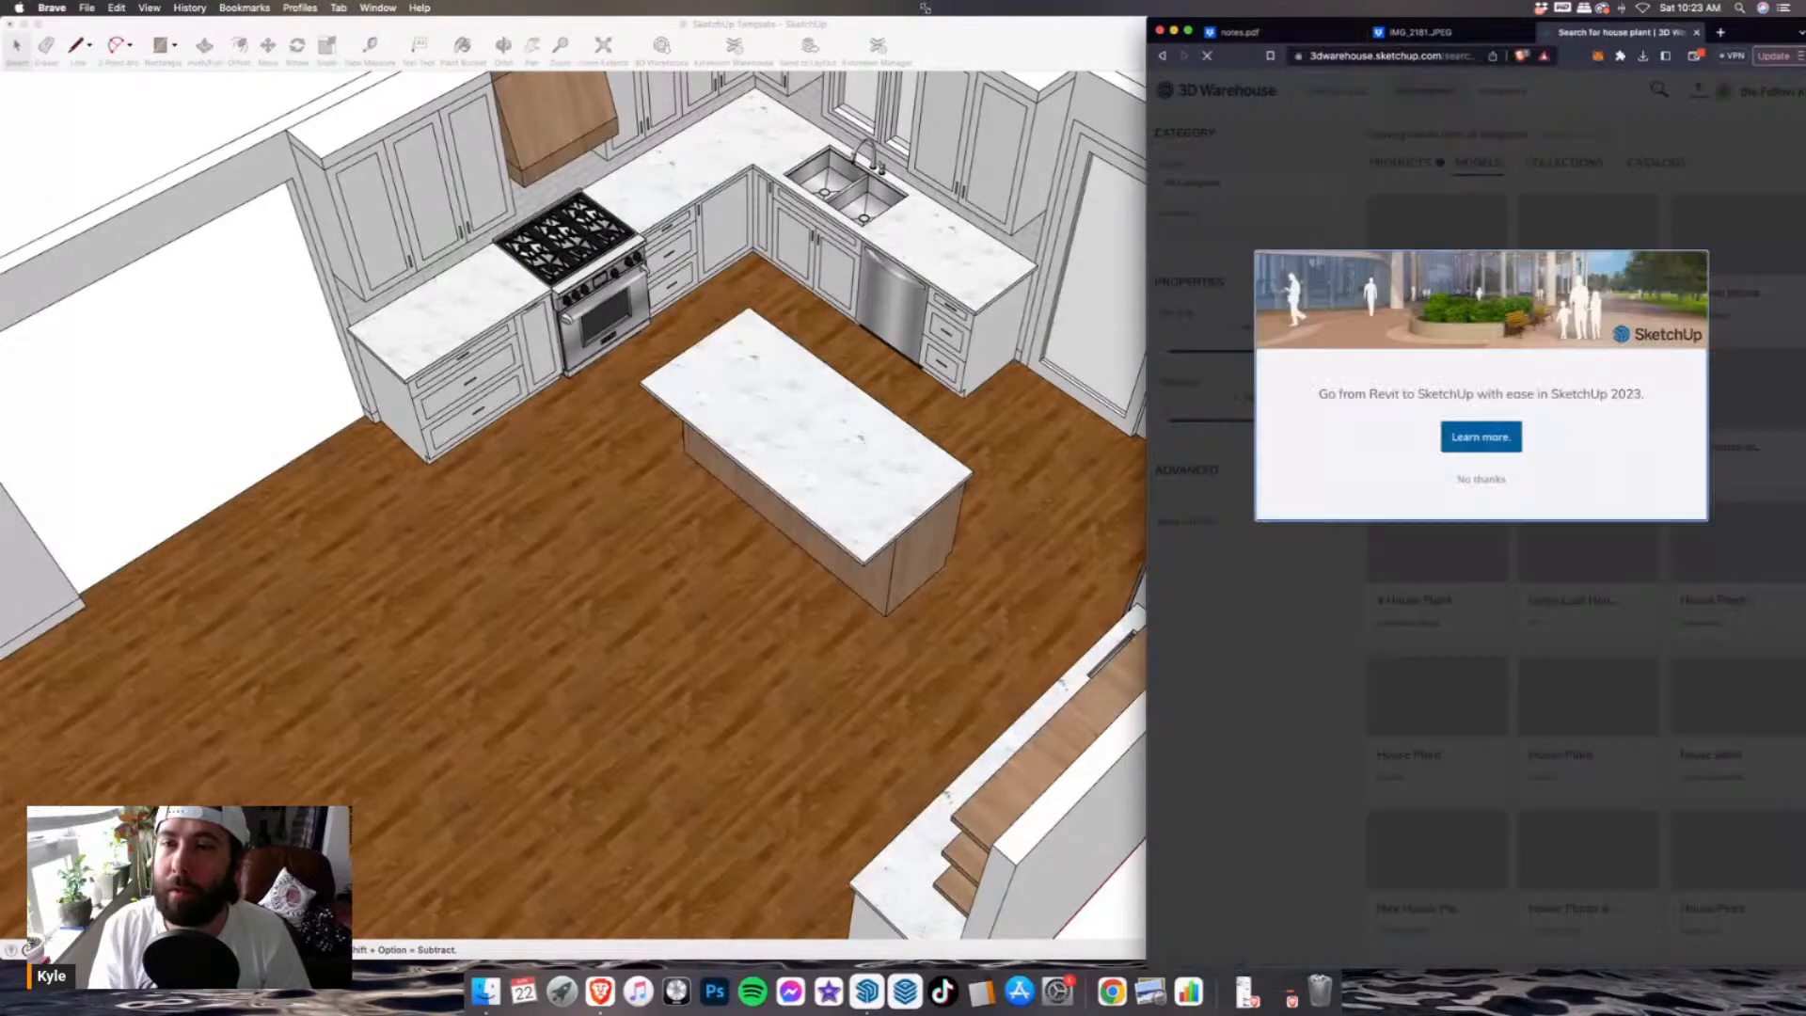
left_click_drag(1155, 21, 780, 11)
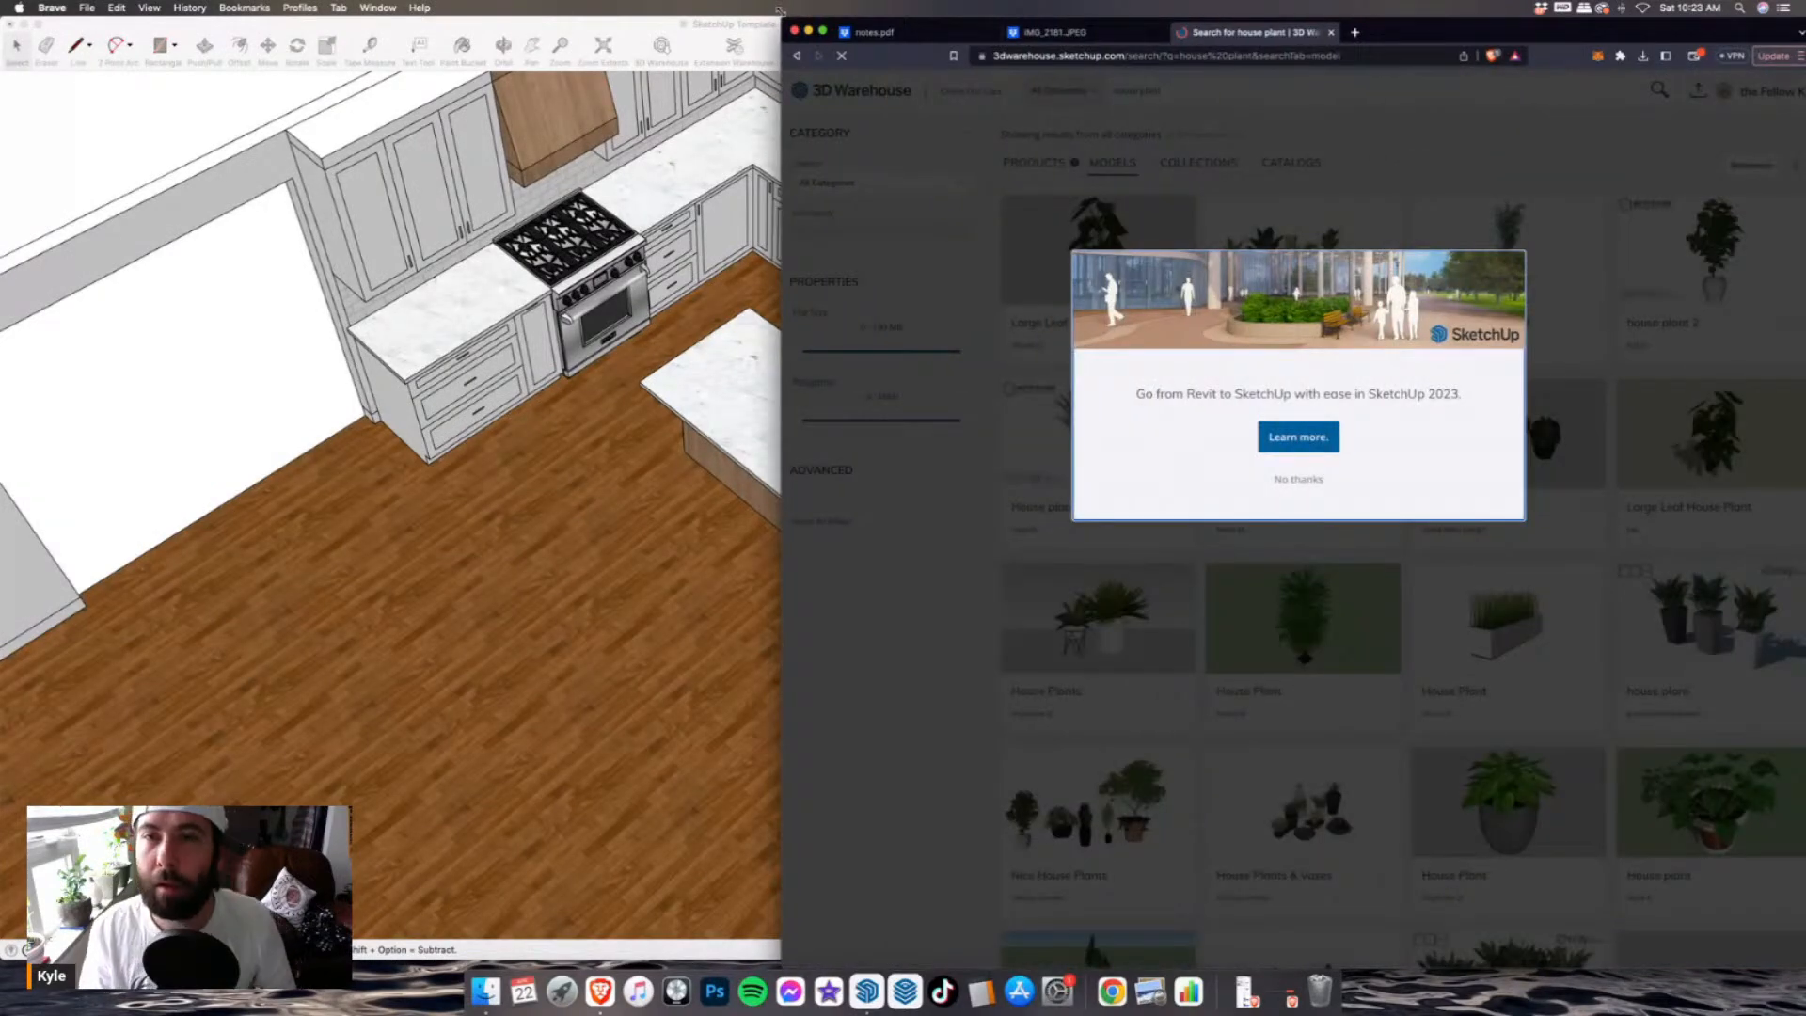
left_click(1298, 481)
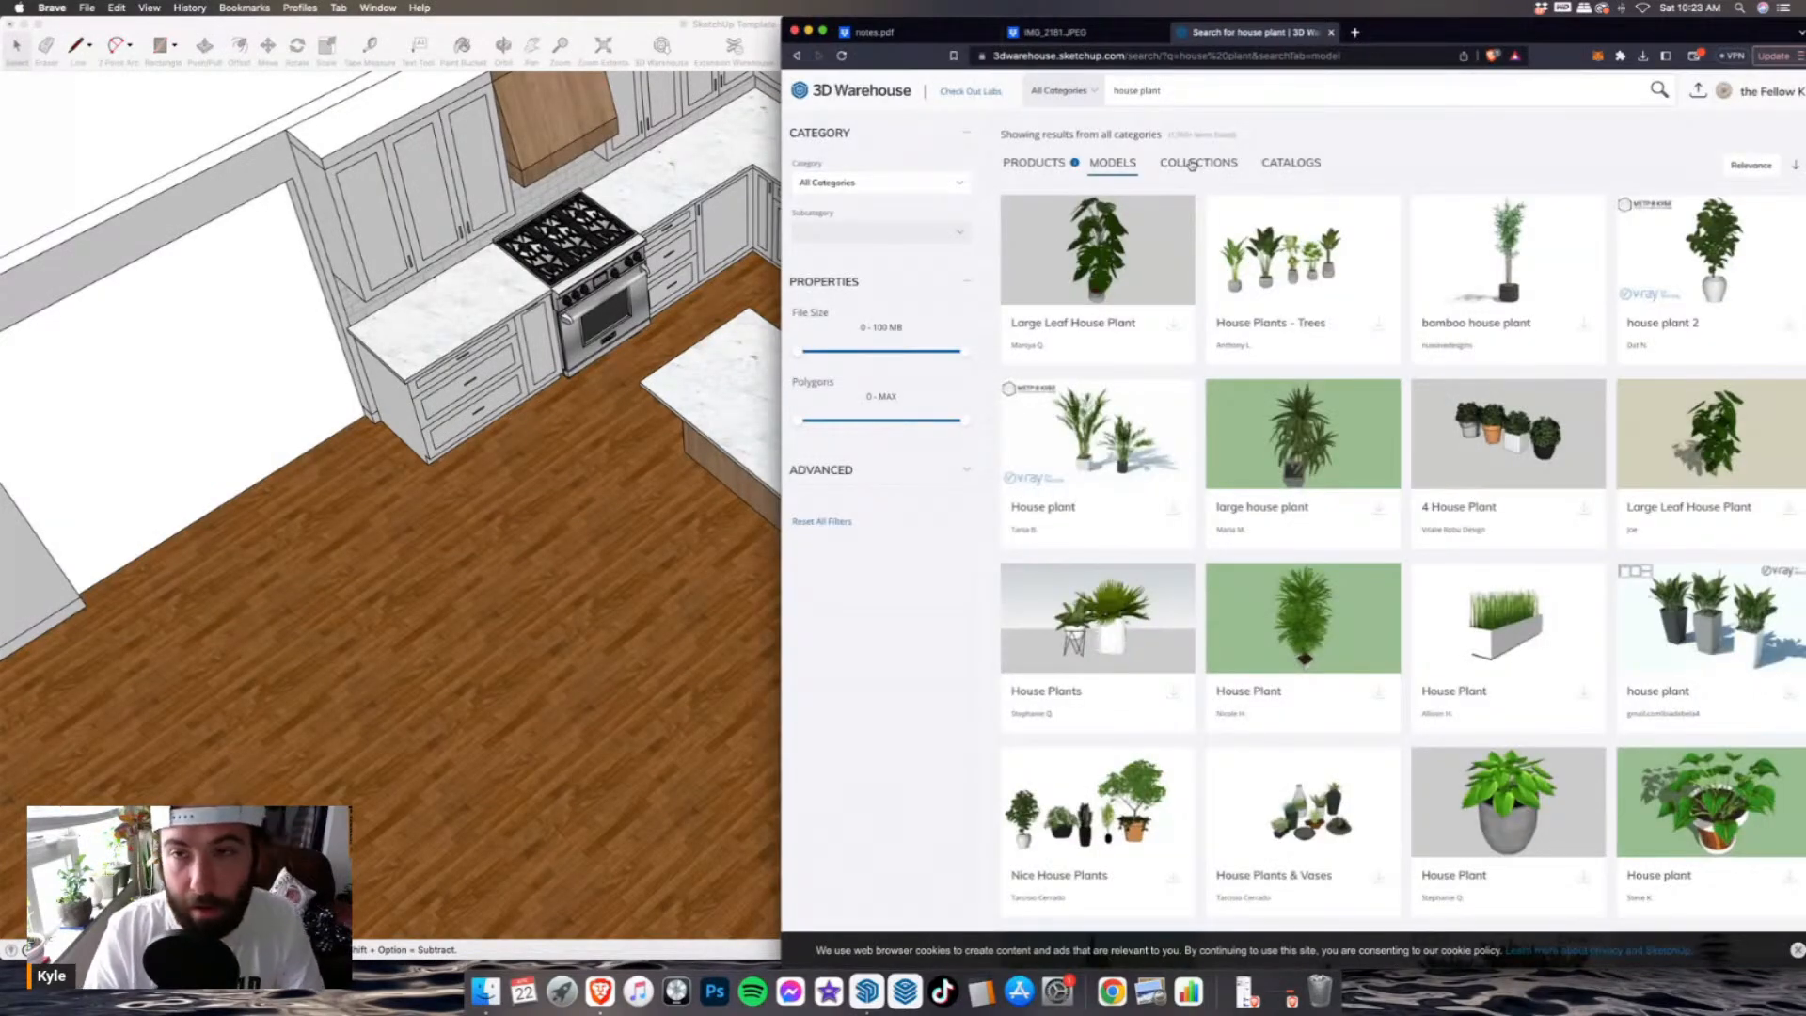
- Search 3D Warehouse for "bar stool" and browse the models for a simple stool that suits the island
triple_click(1136, 90)
type("bar stoo")
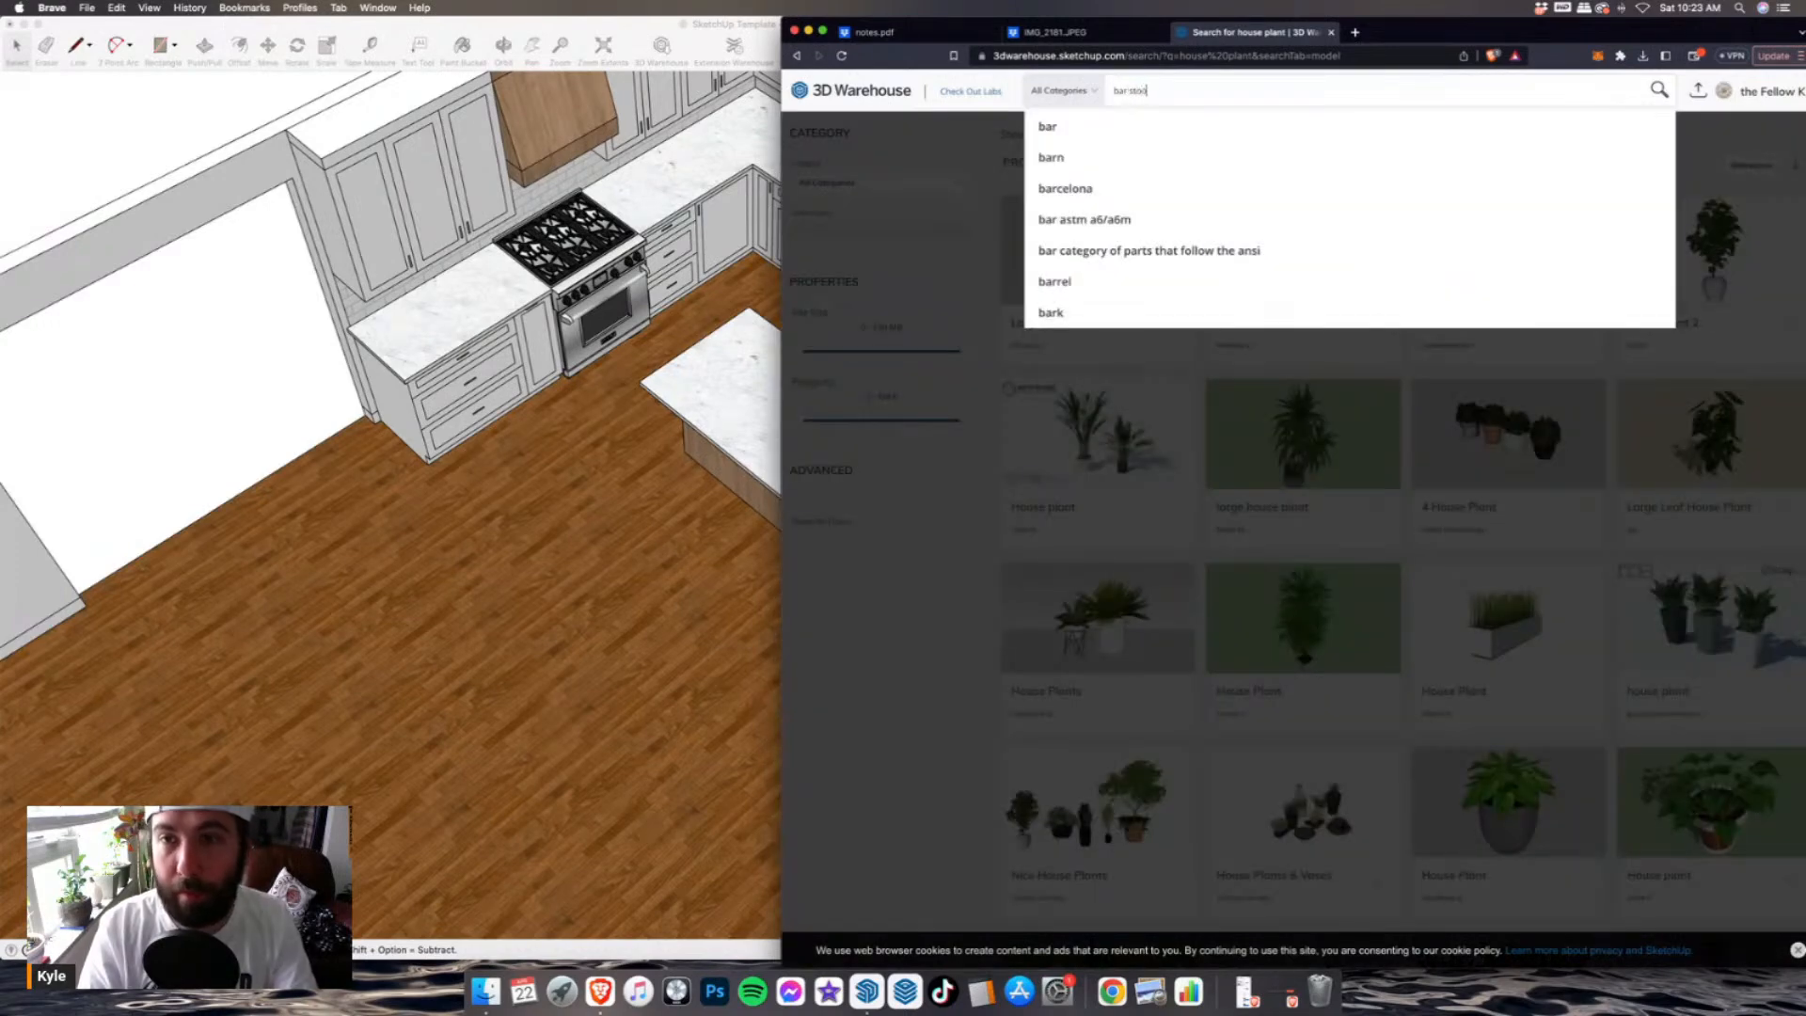
type("l")
key("Return")
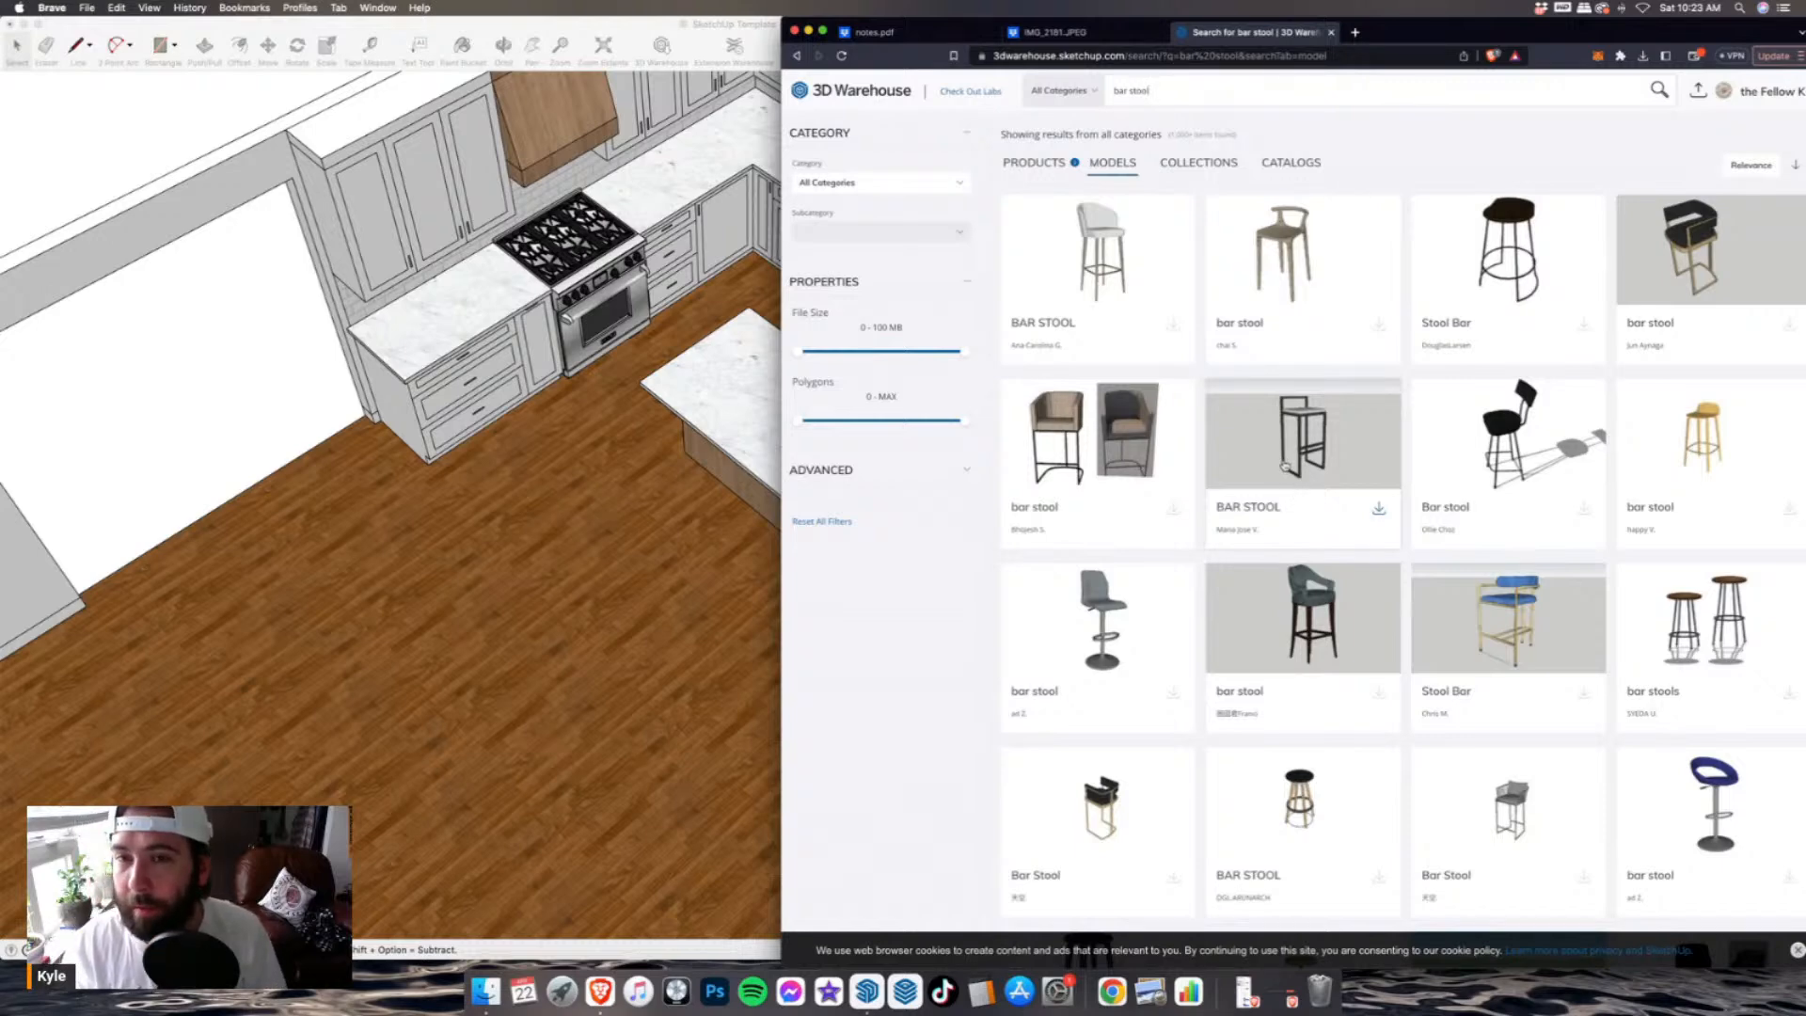
scroll(1289, 475, "down", 3)
scroll(1290, 472, "down", 5)
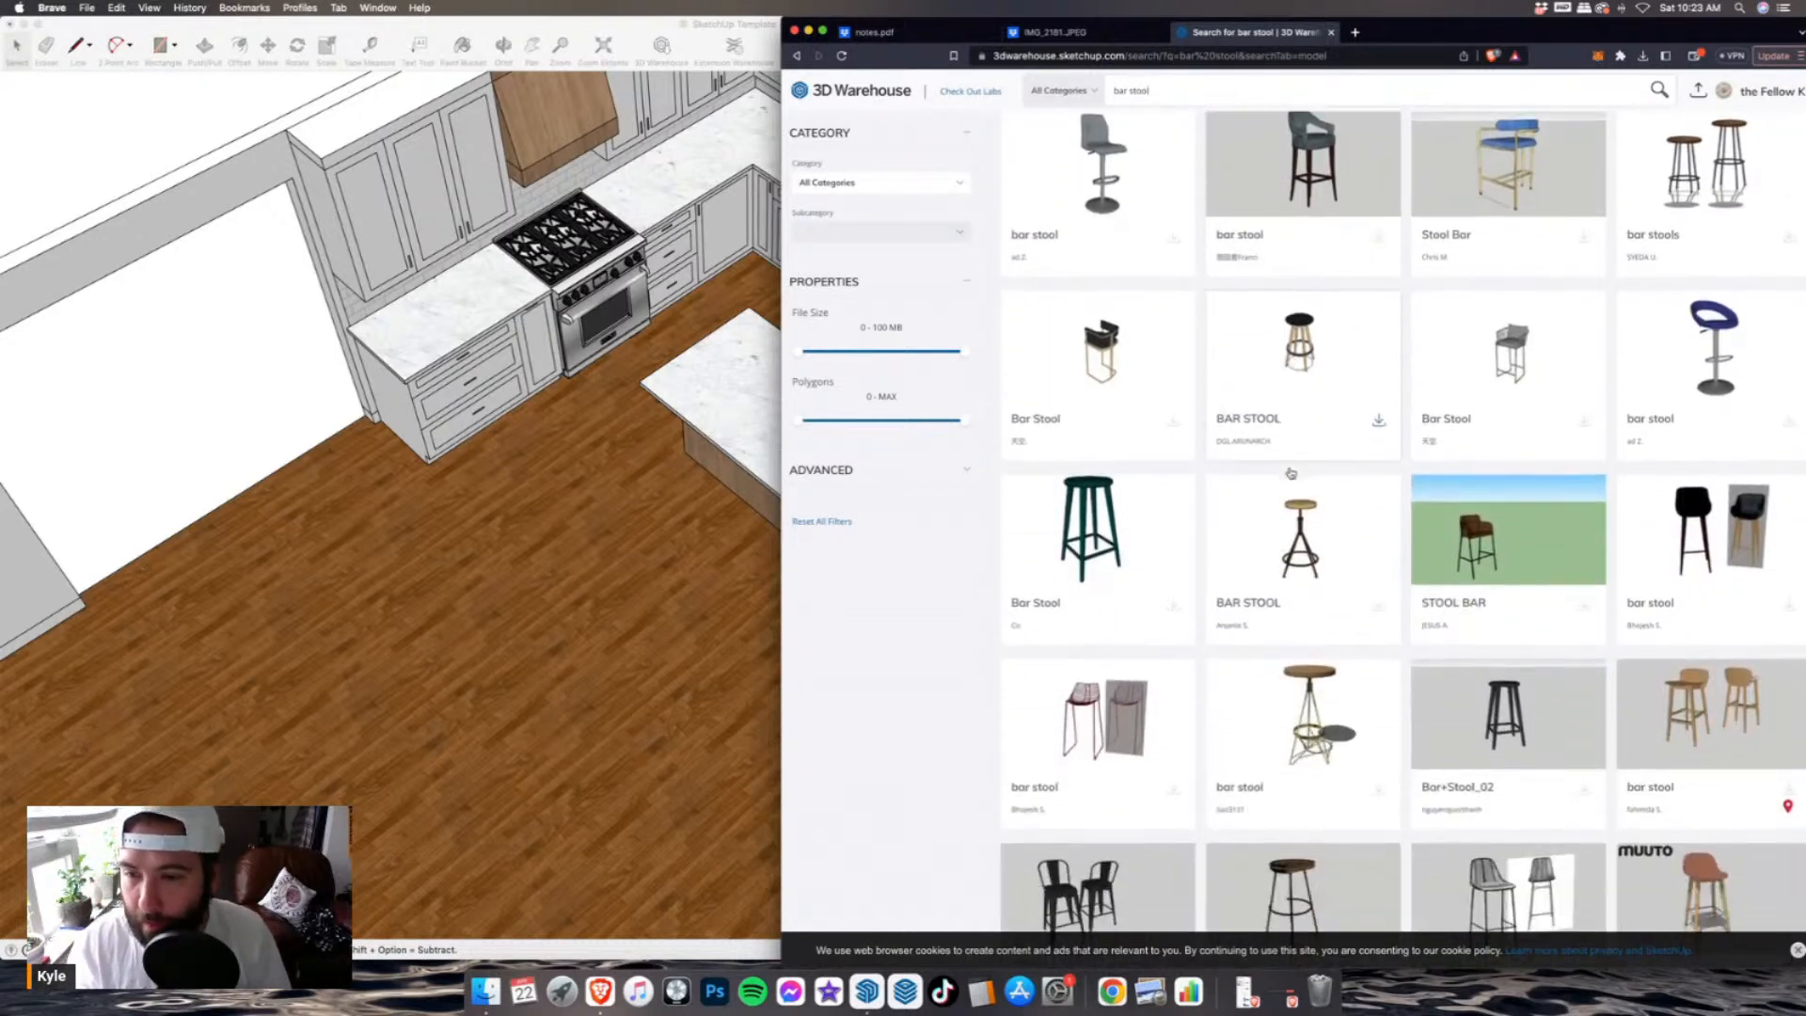
scroll(1292, 475, "down", 1)
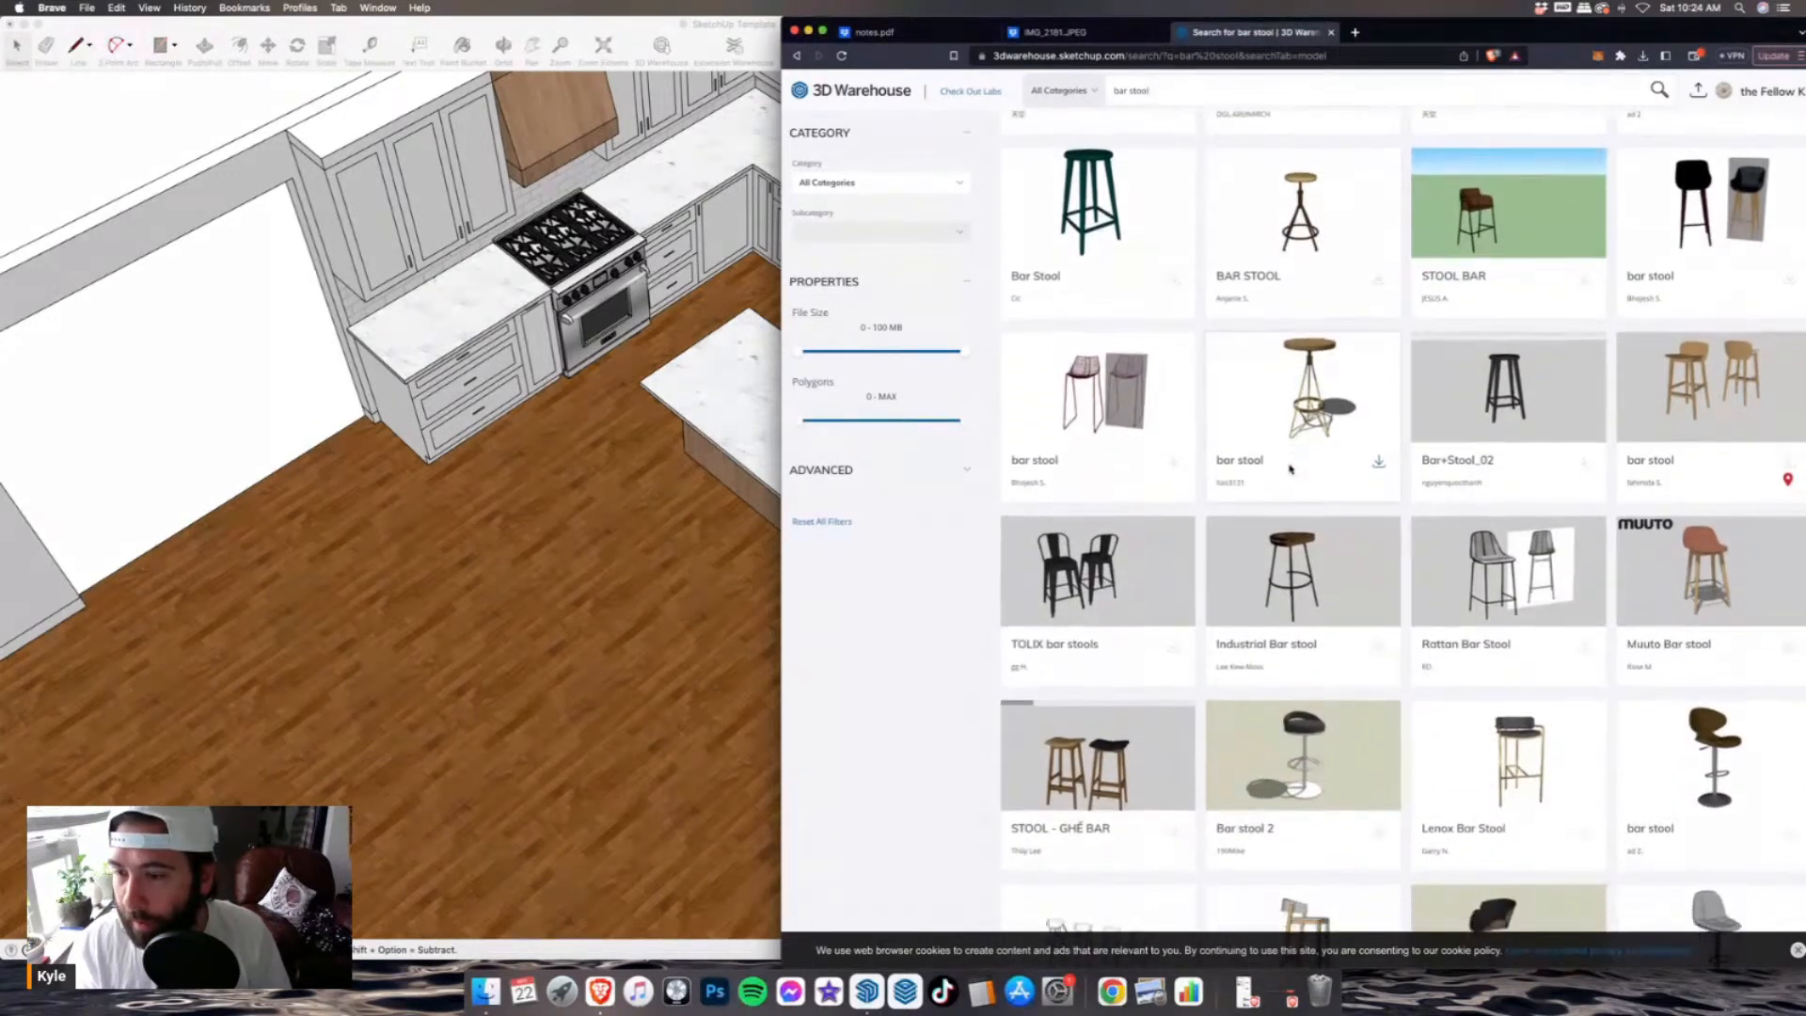
scroll(1290, 470, "down", 3)
scroll(1288, 467, "down", 2)
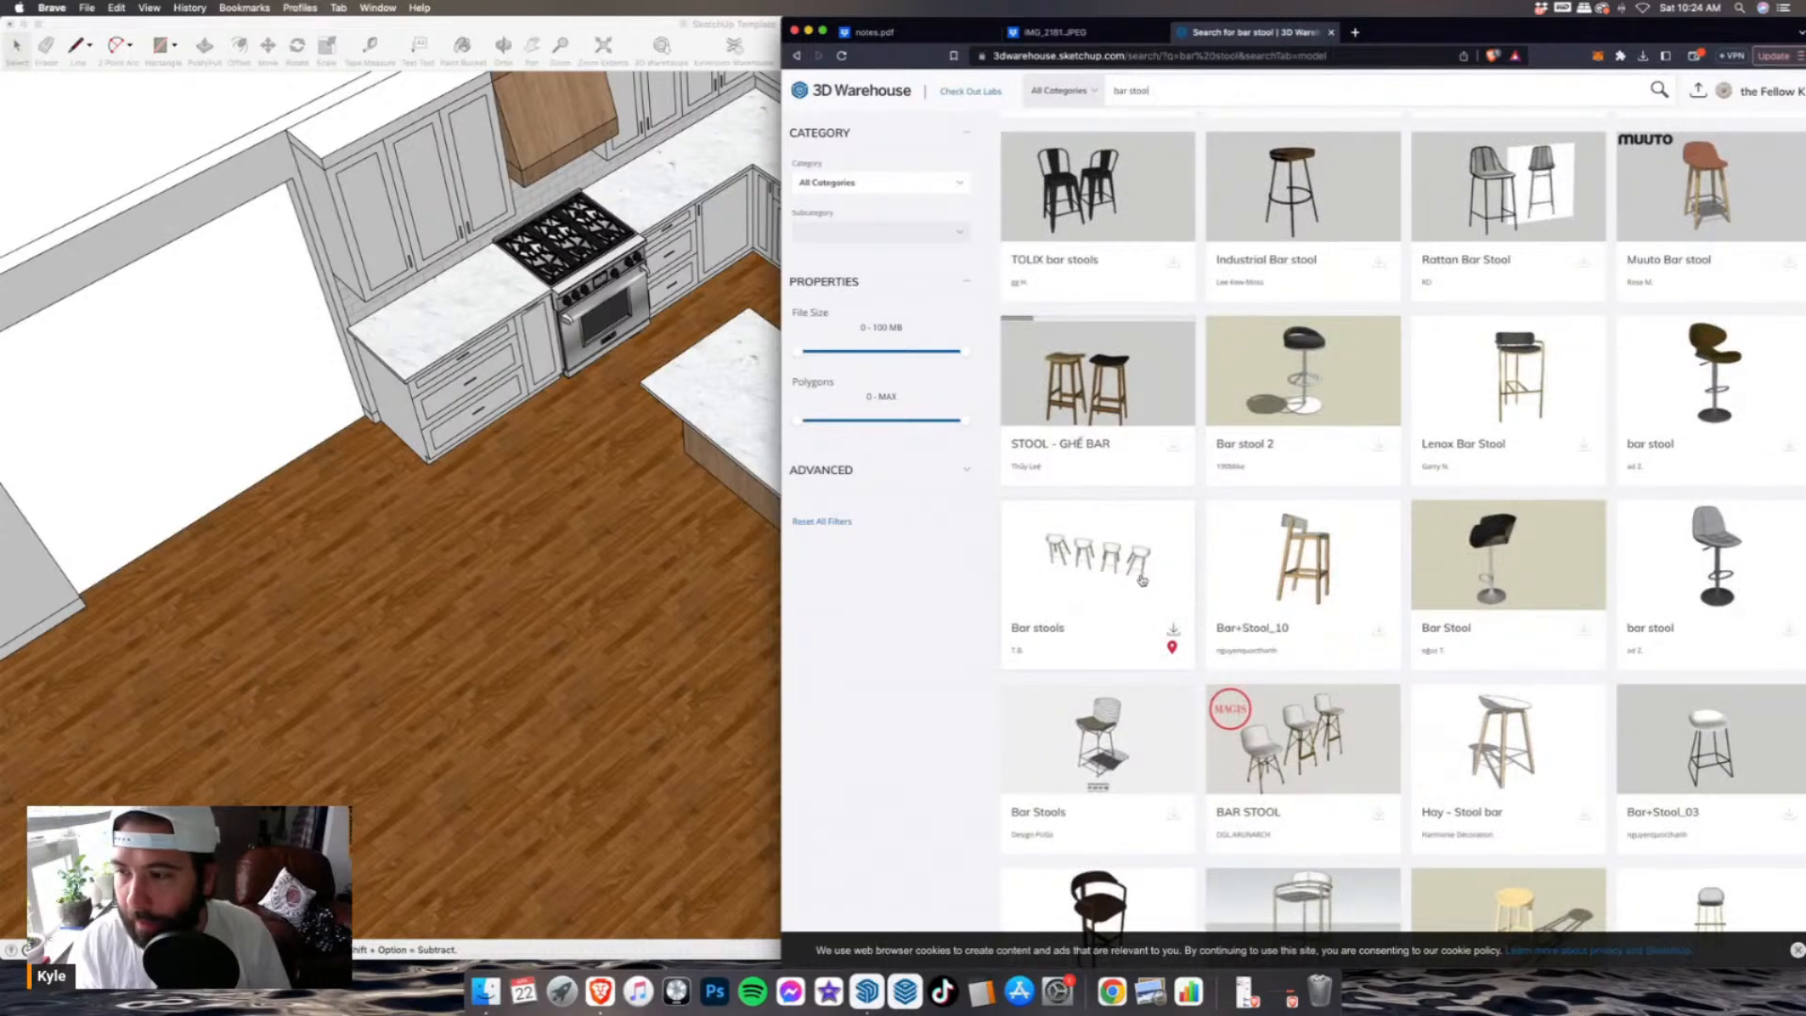
scroll(1143, 581, "down", 4)
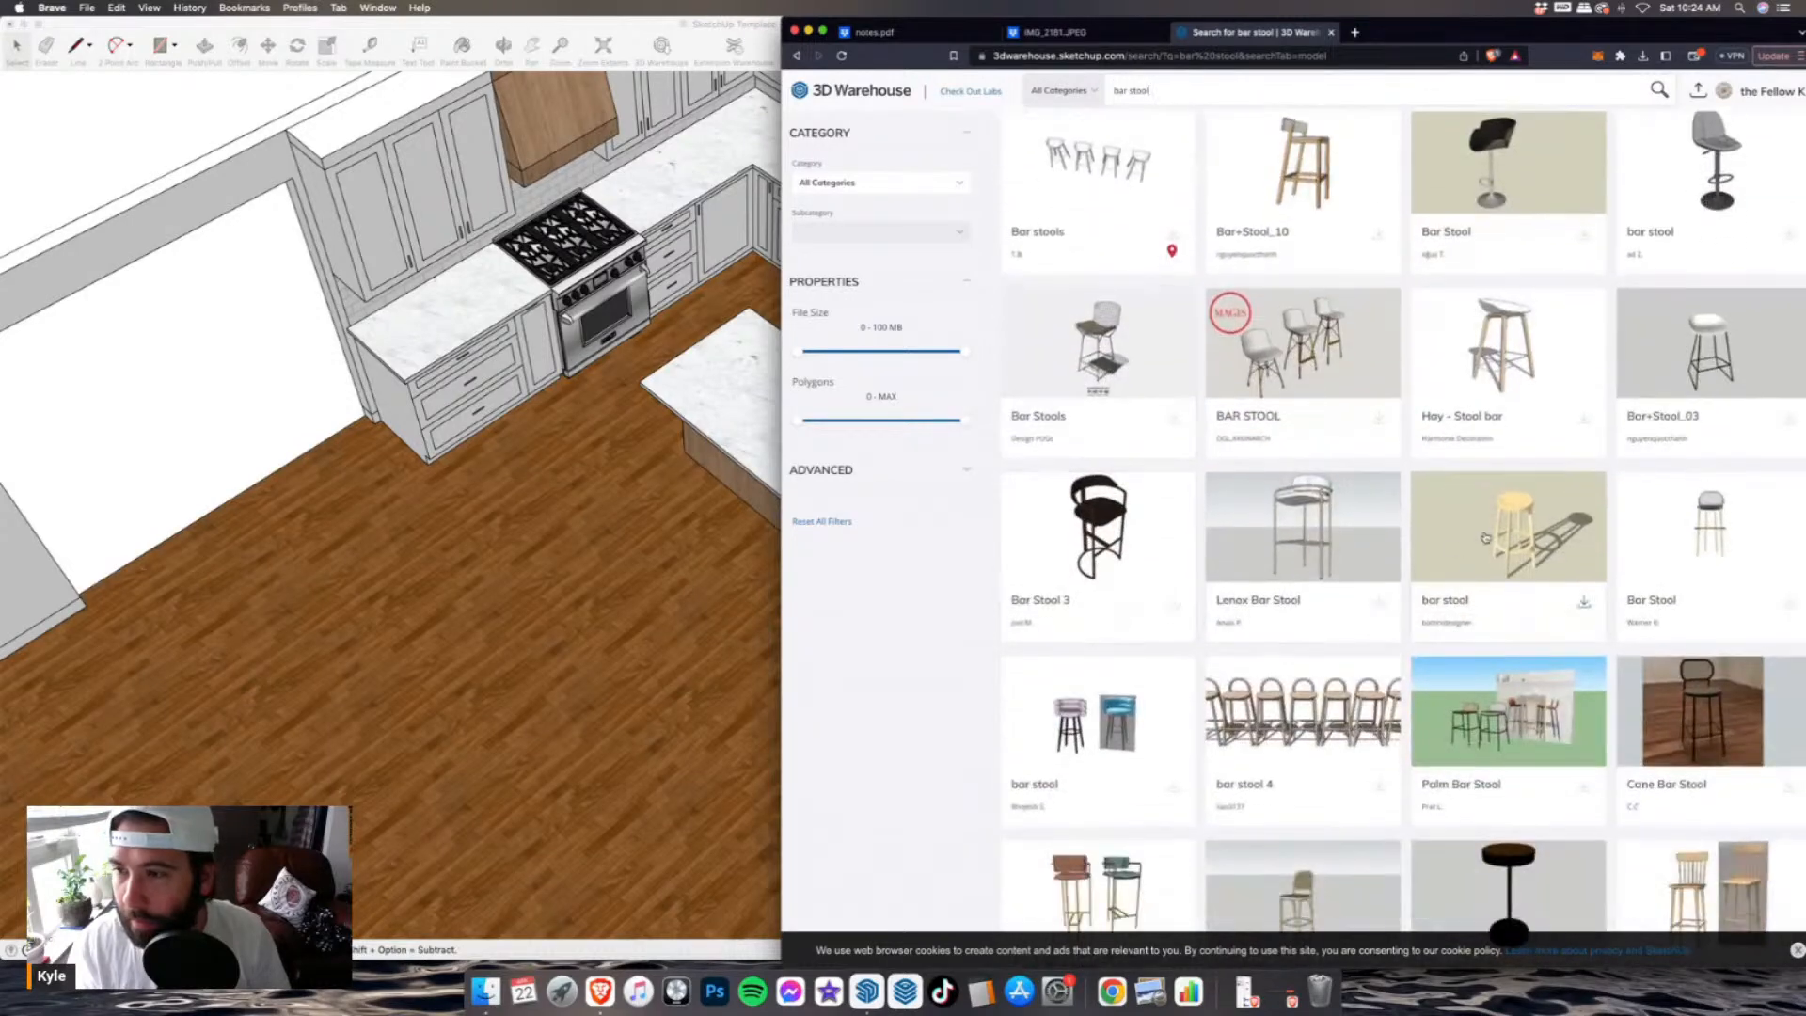
- Download the "Hay - Stool bar" model in SketchUp 2020 format and save it to the Desktop as Hay
left_click(1514, 344)
left_click(1420, 377)
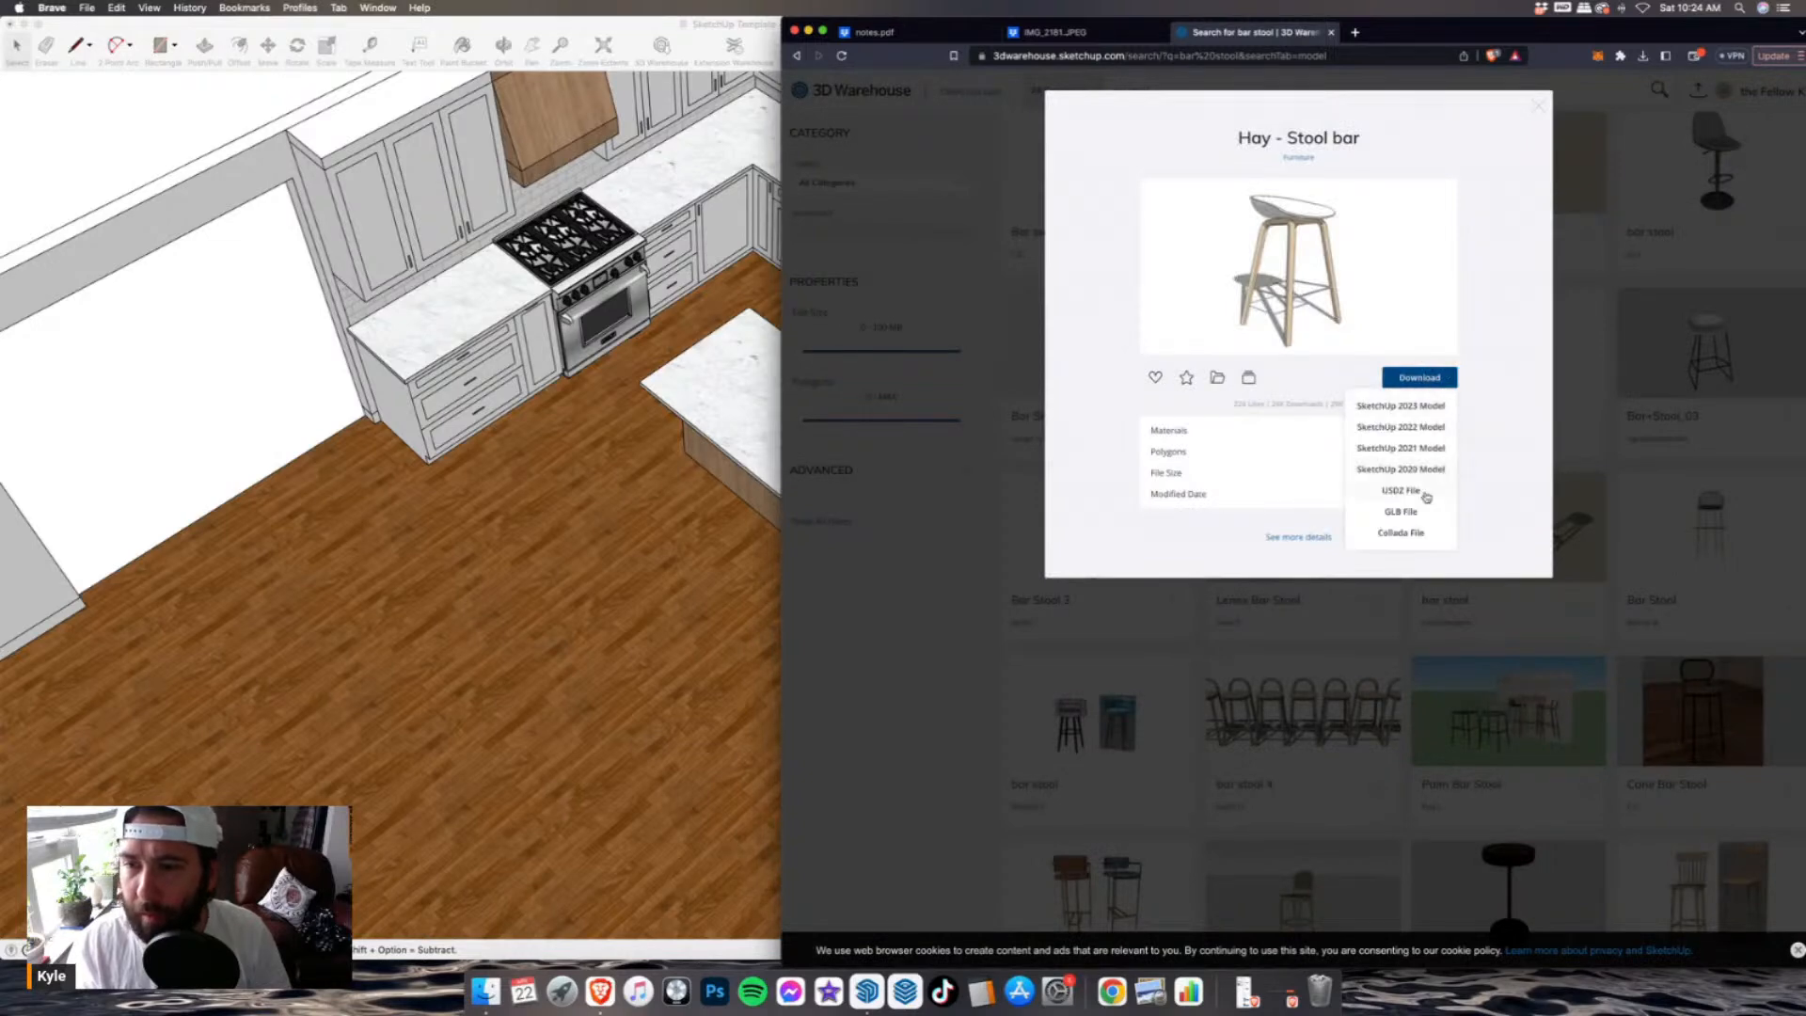
left_click(1392, 474)
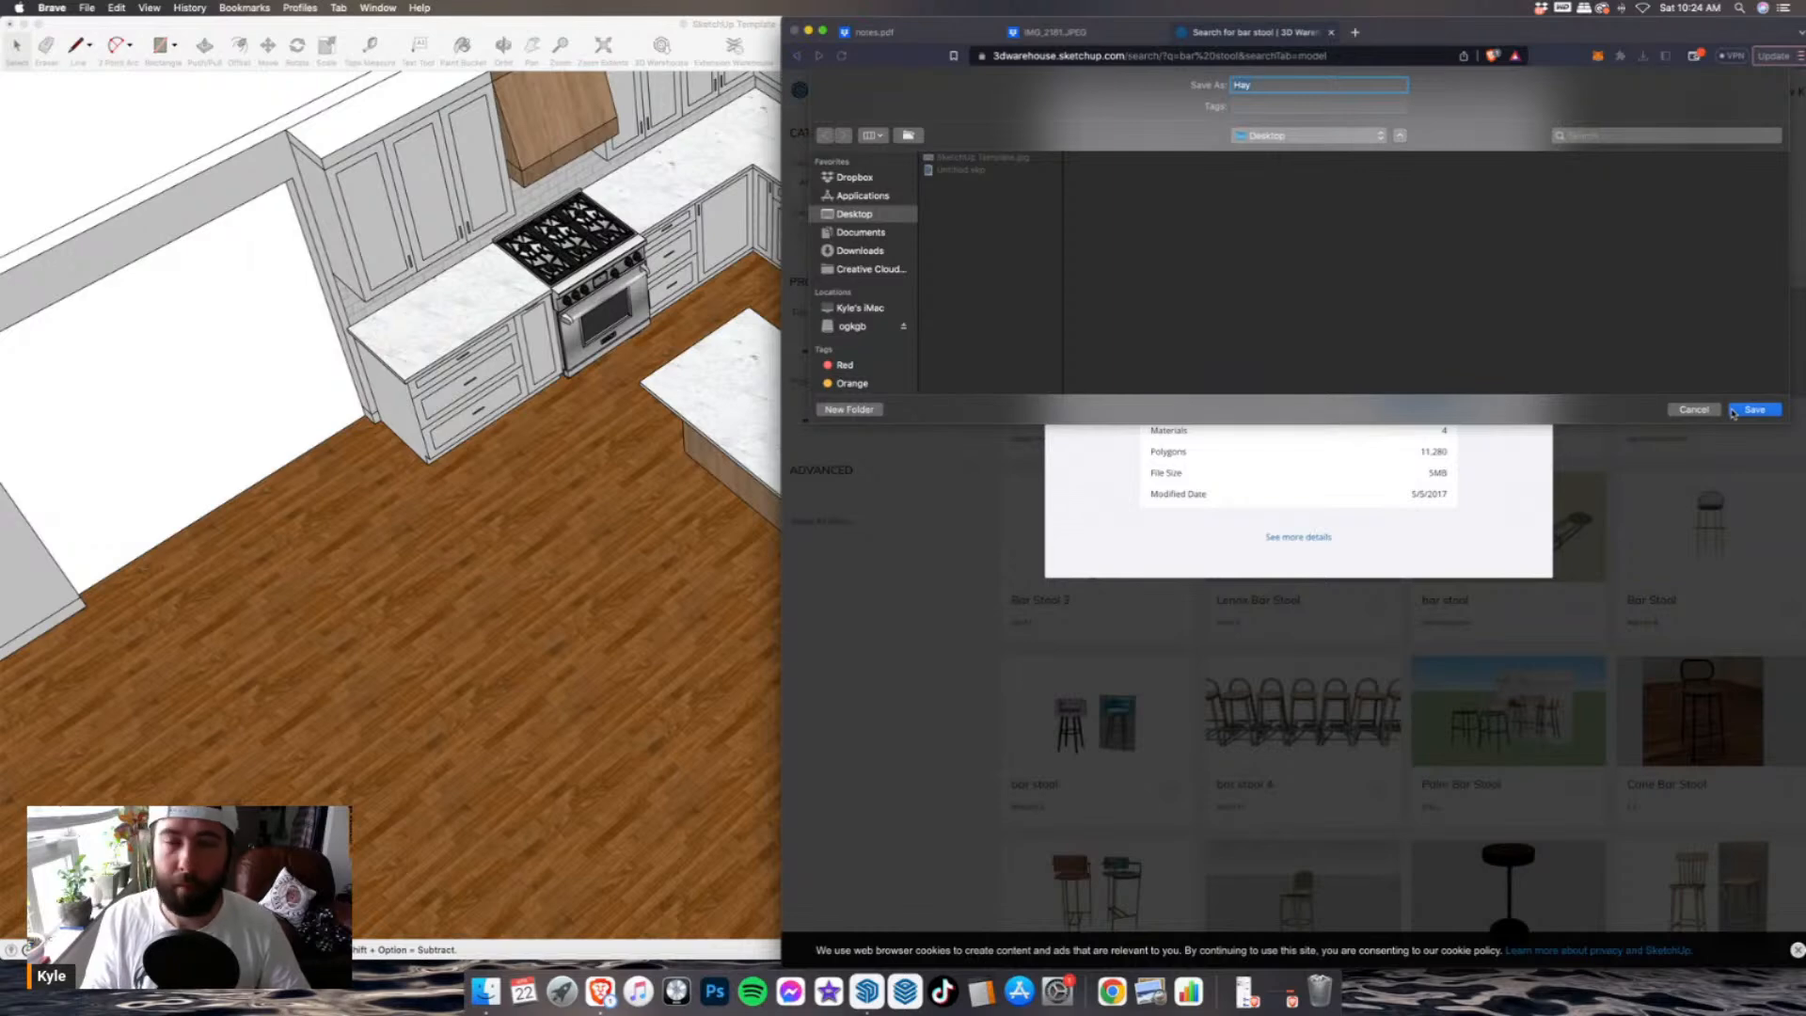
left_click(1731, 414)
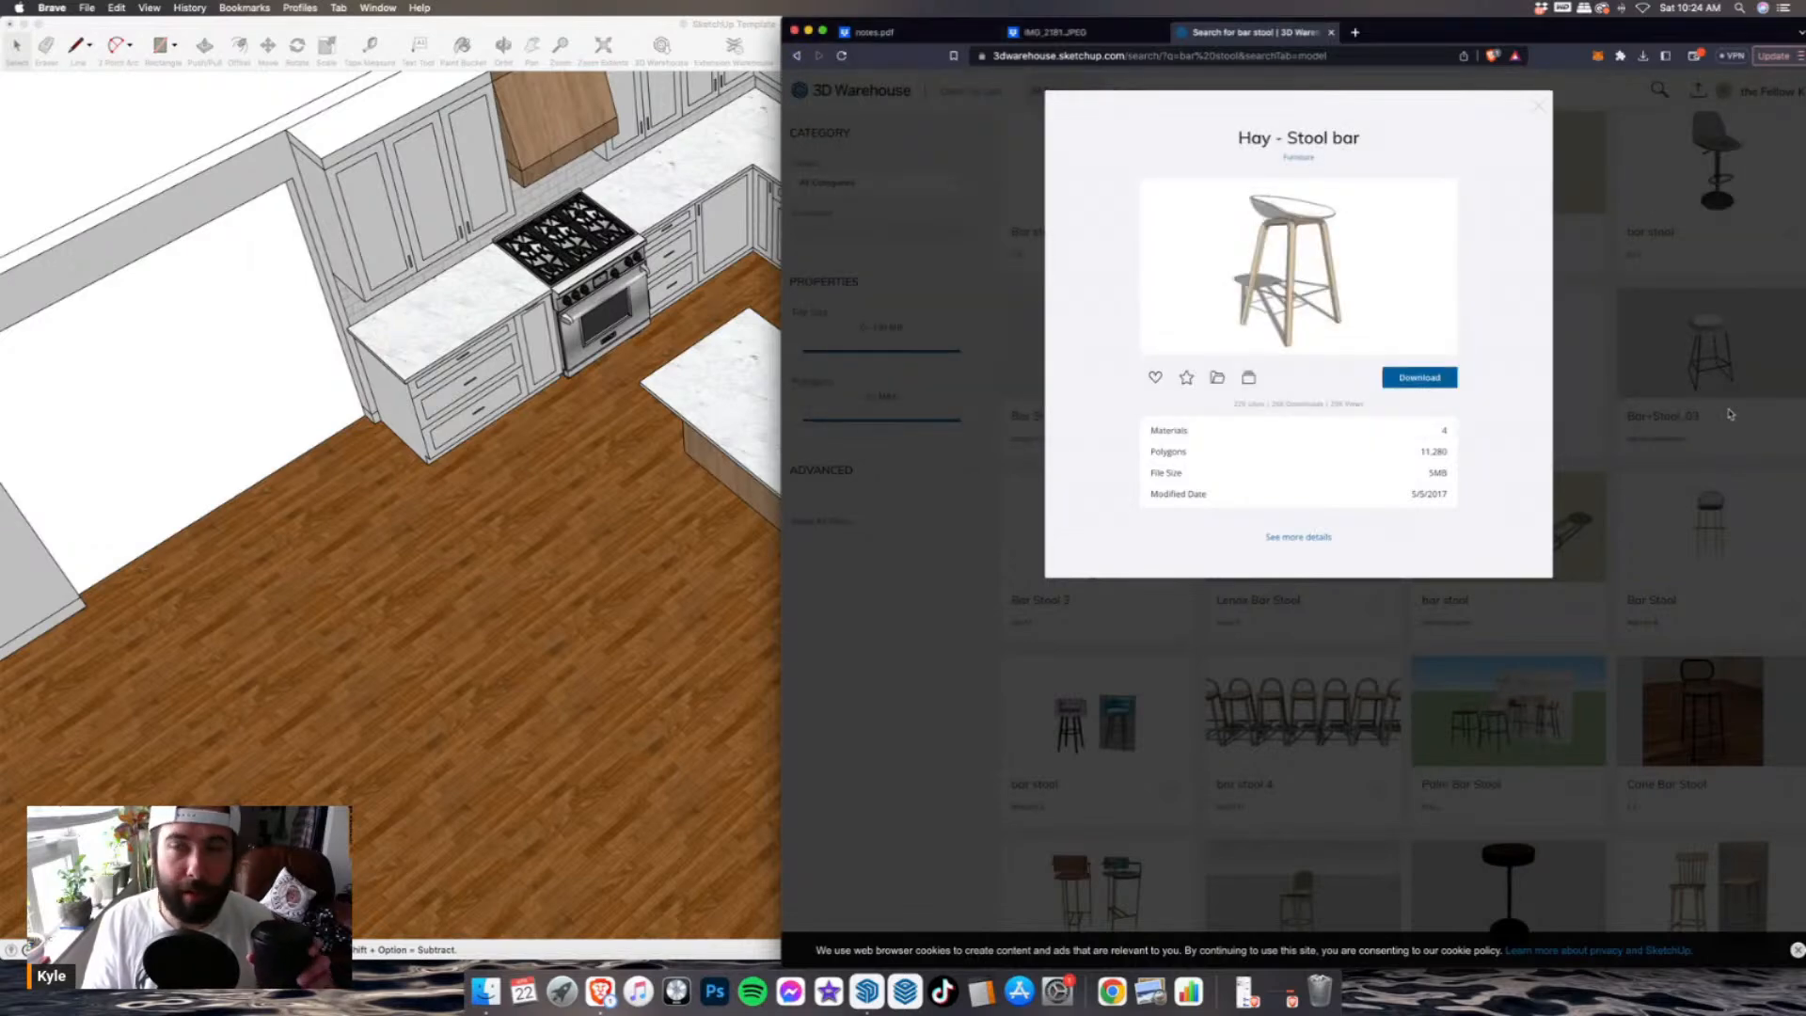
- Switch back to SketchUp, import Hay.skp from the Desktop and place the stool on the floor beside the island
left_click(809, 32)
left_click(618, 23)
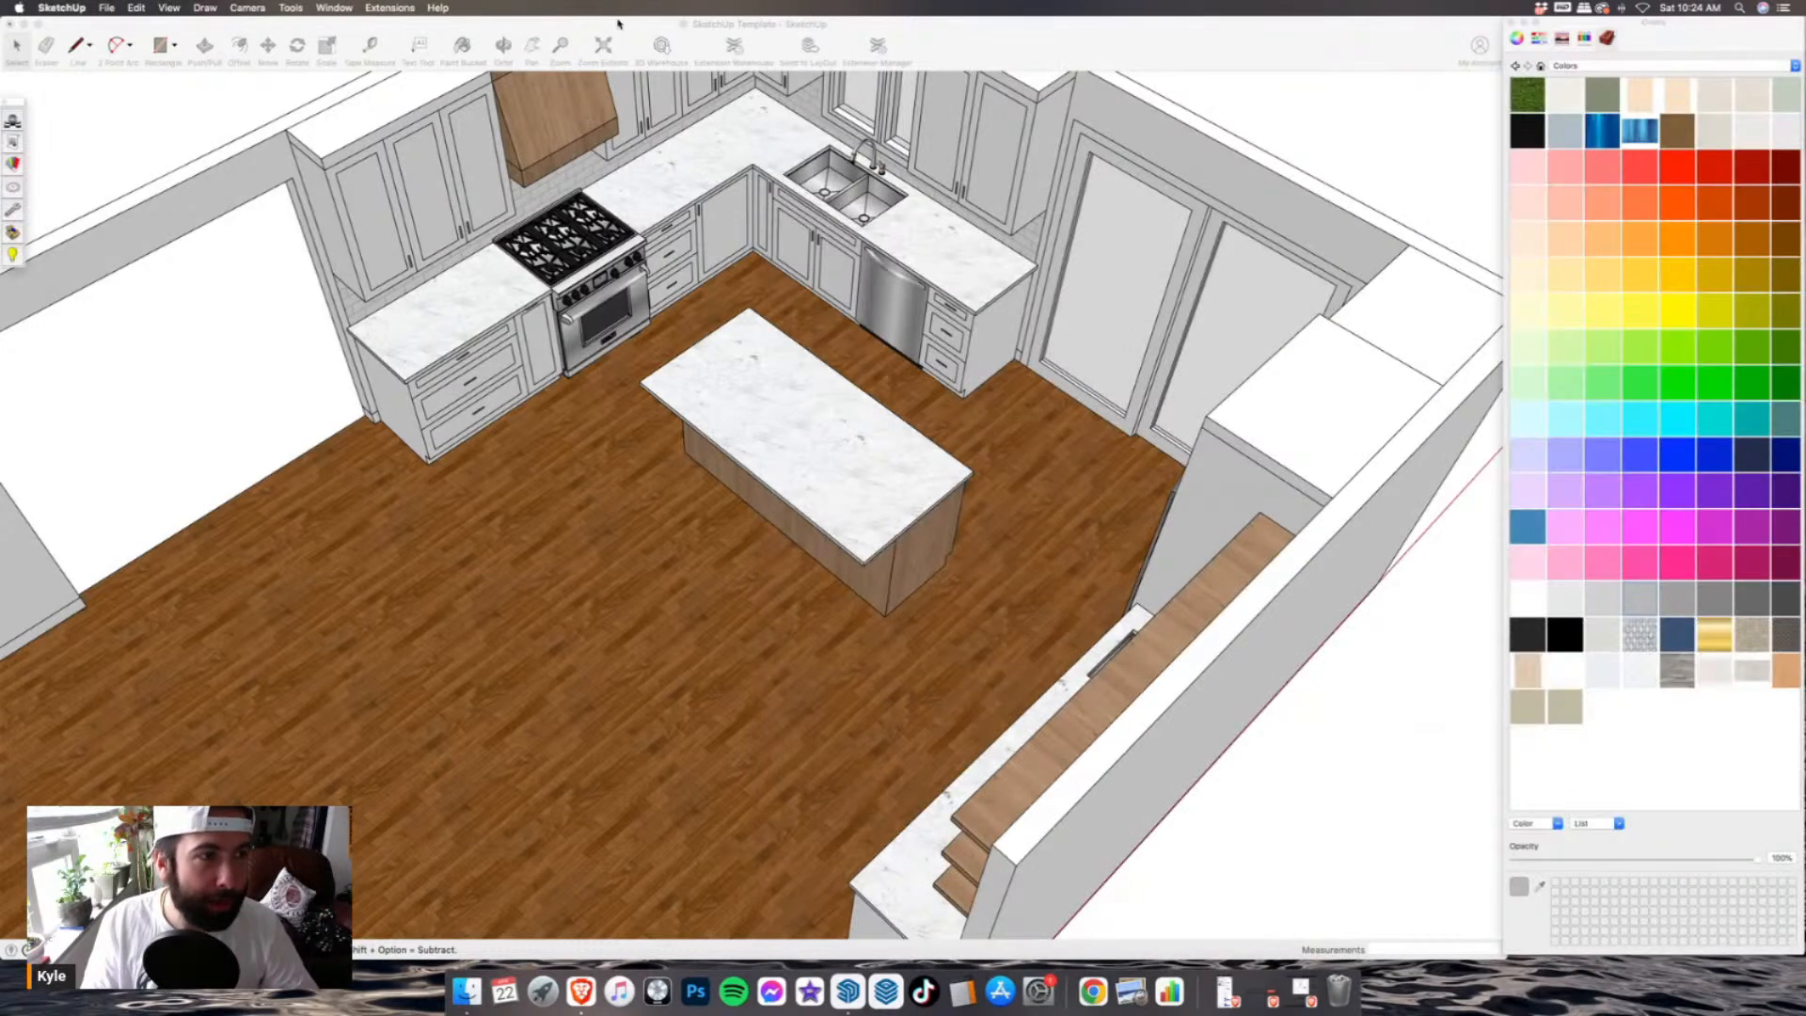
left_click(109, 7)
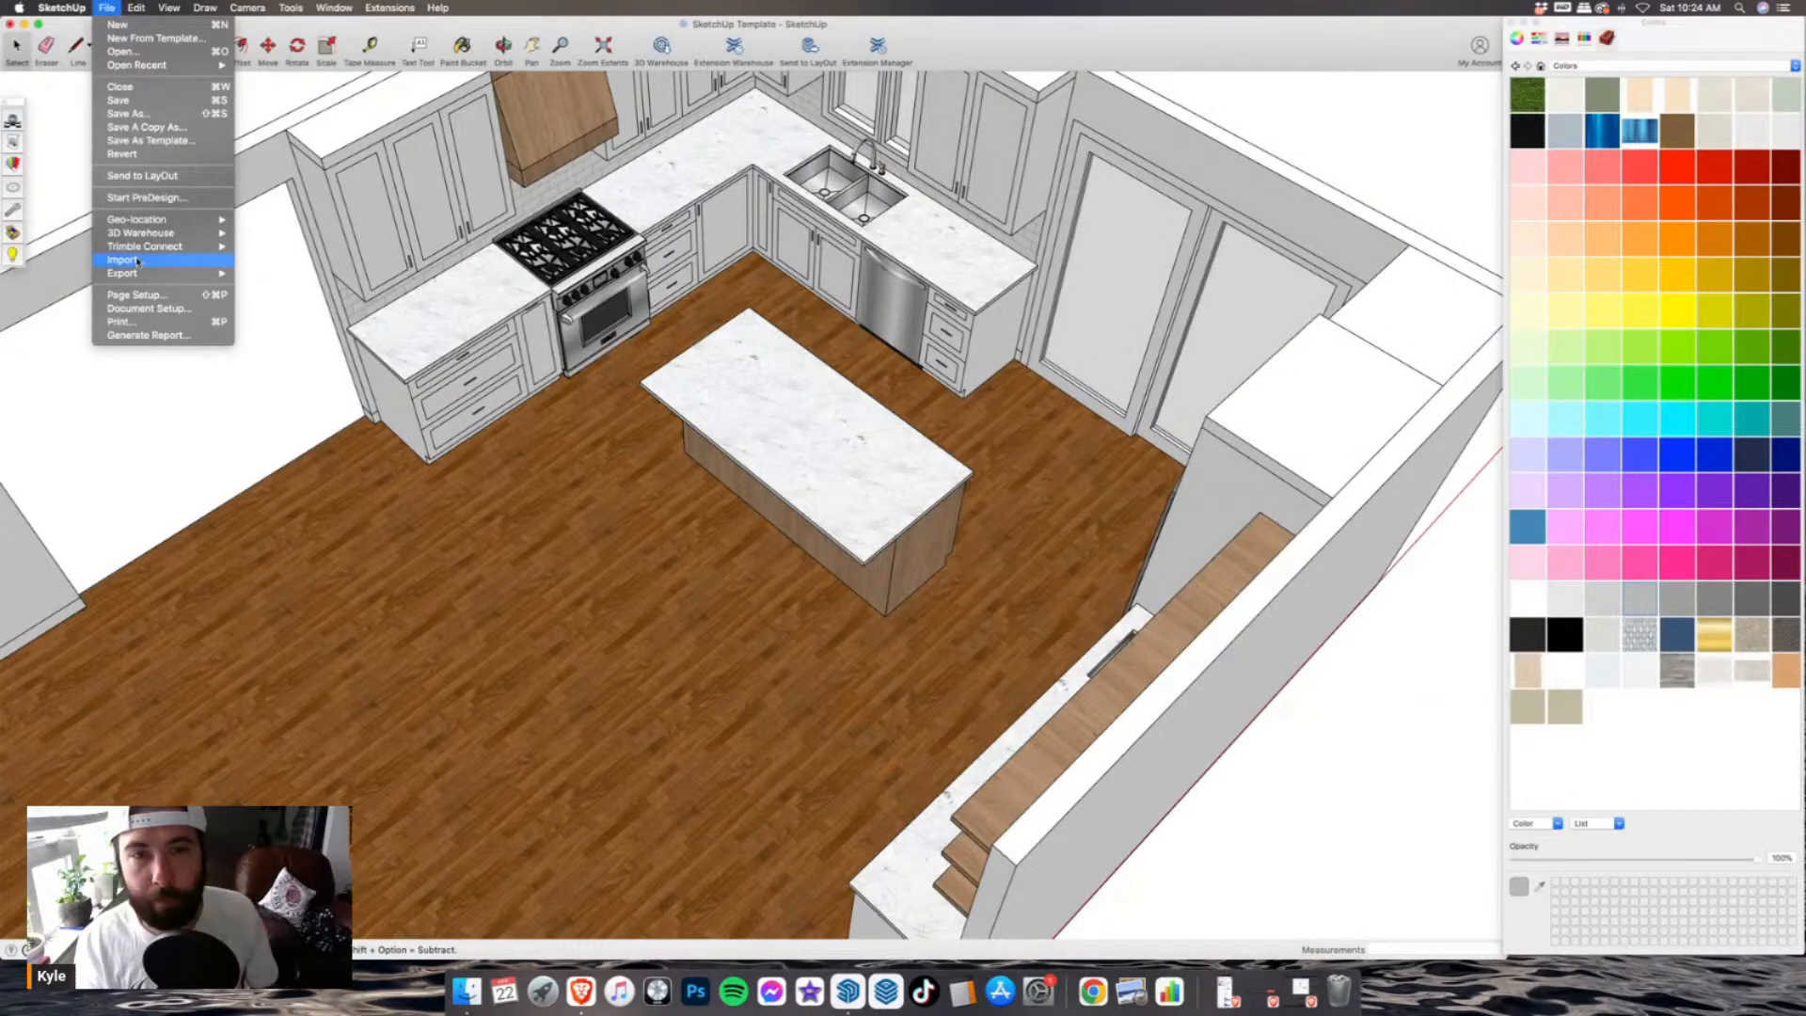
left_click(139, 262)
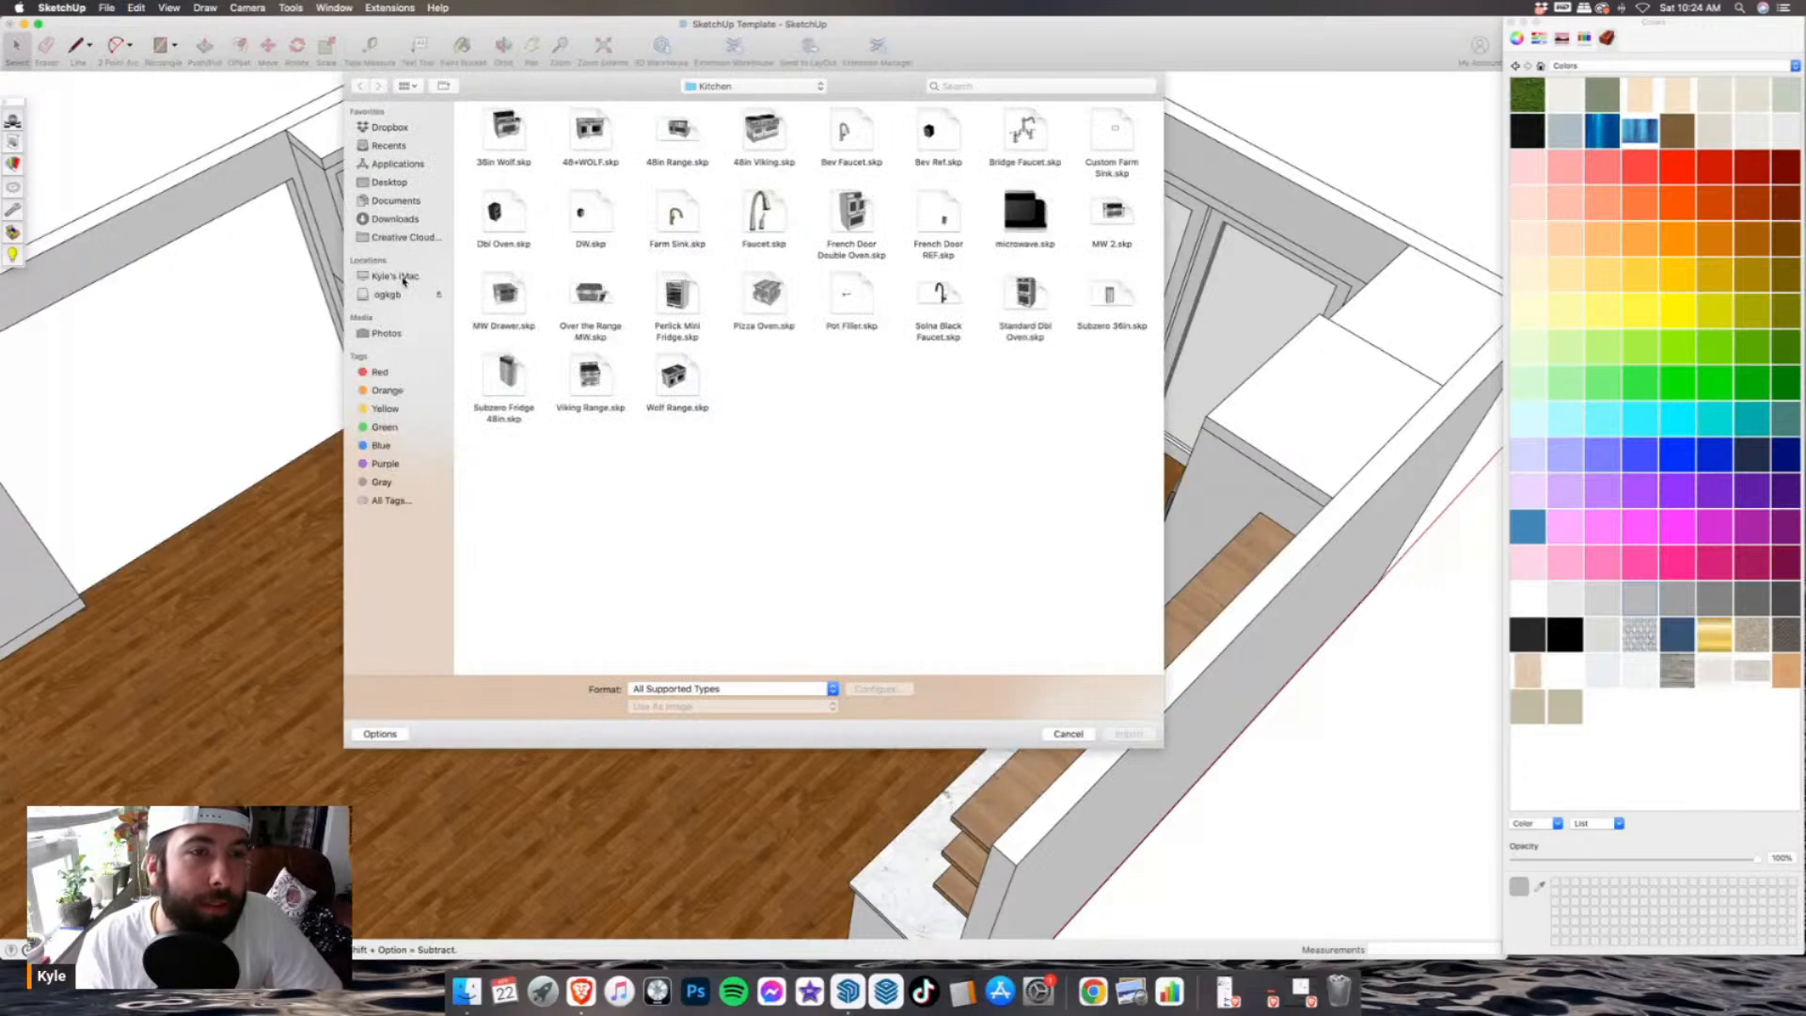
left_click(388, 184)
left_click(502, 134)
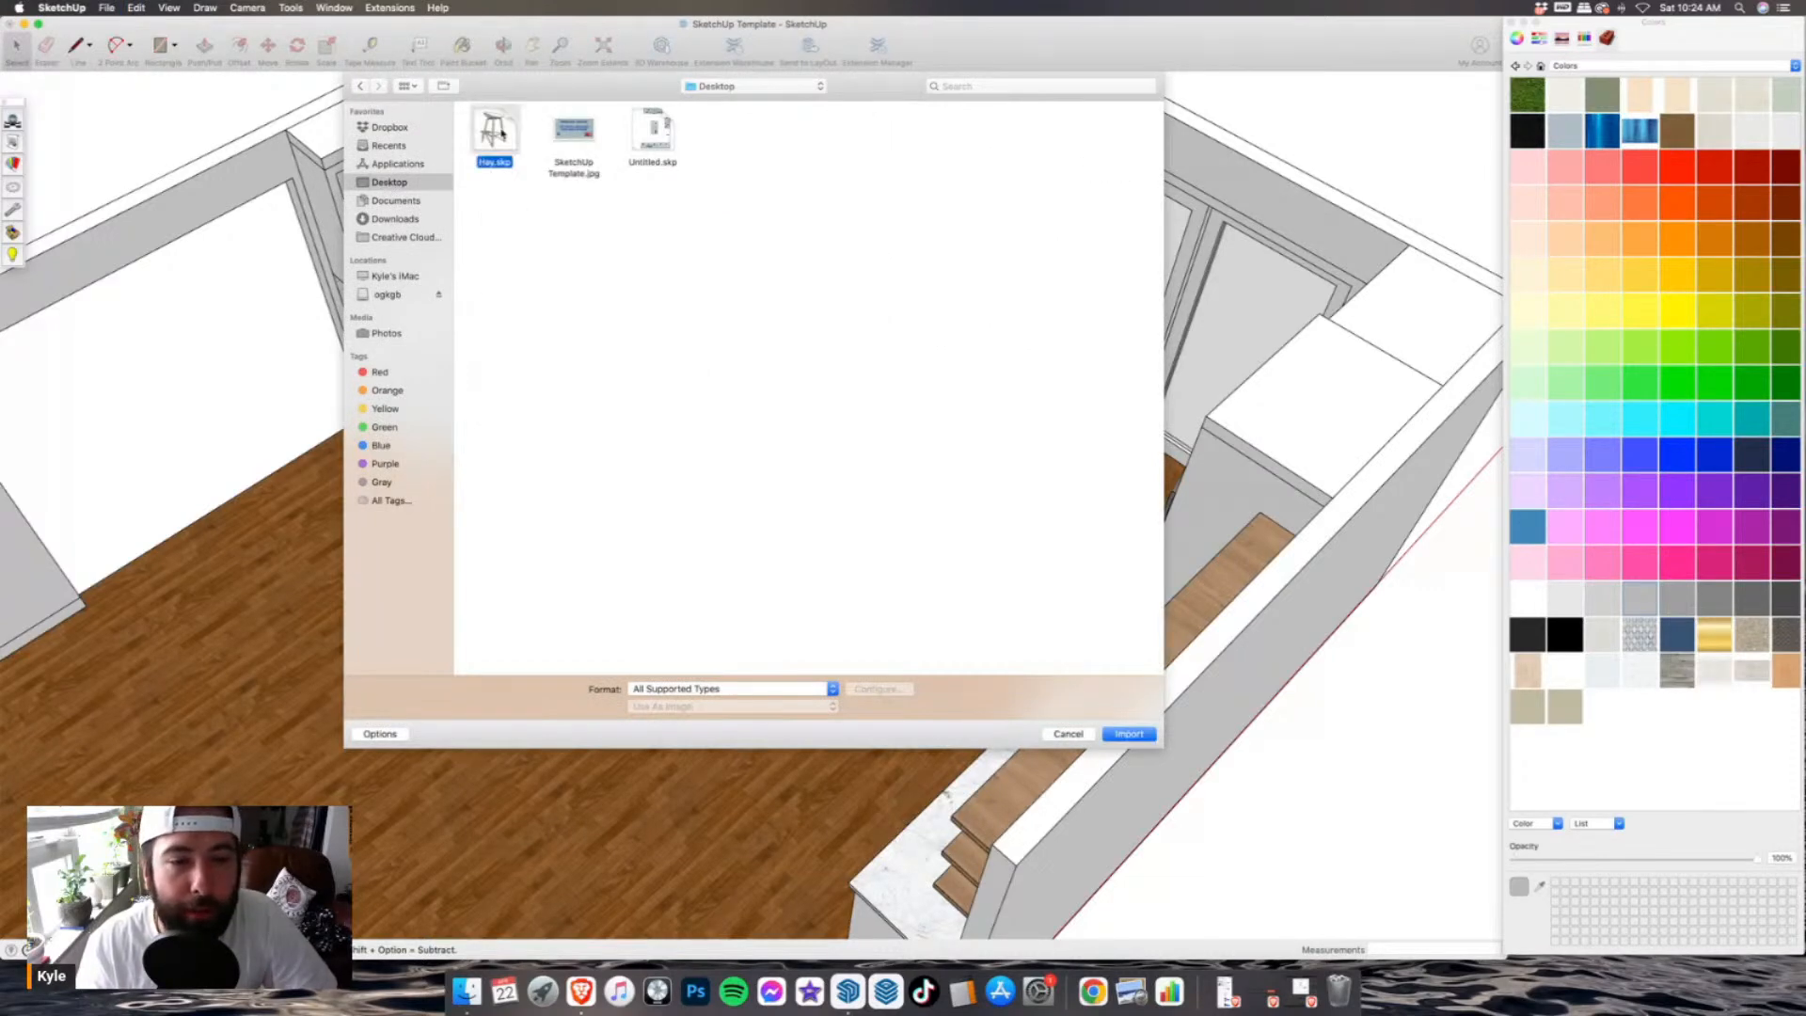
double_click(501, 133)
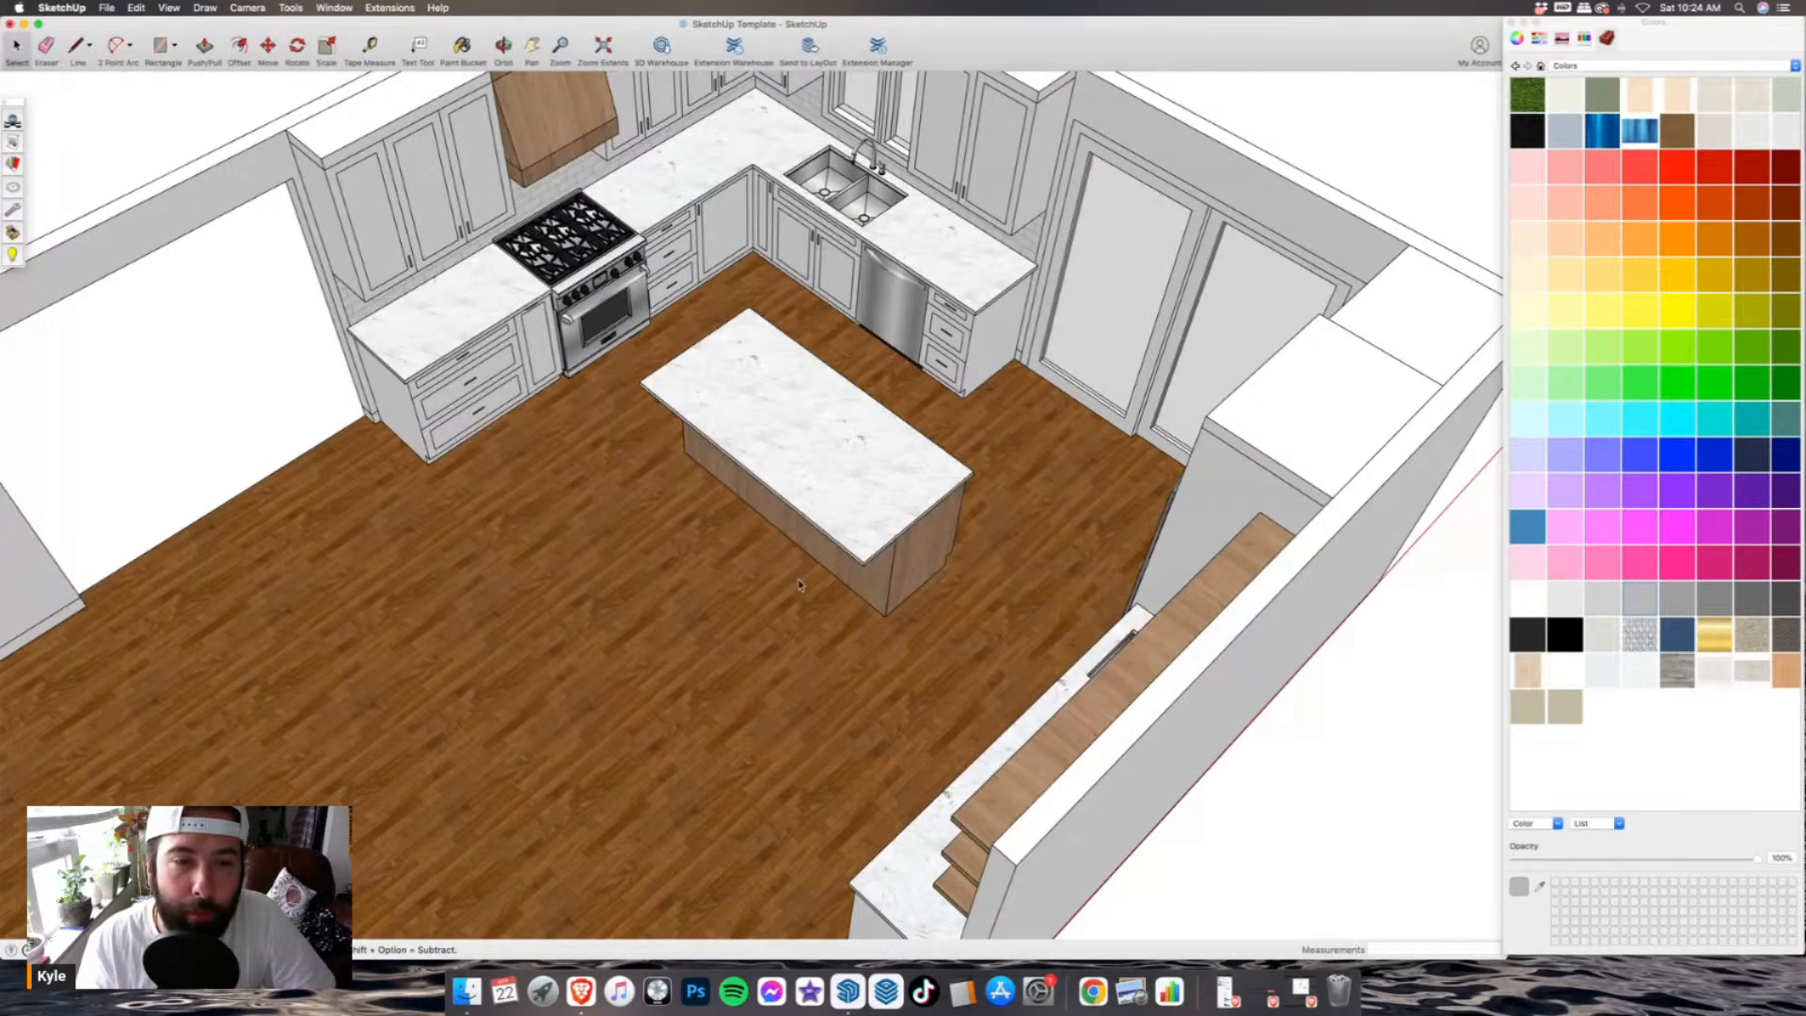
scroll(938, 549, "down", 3)
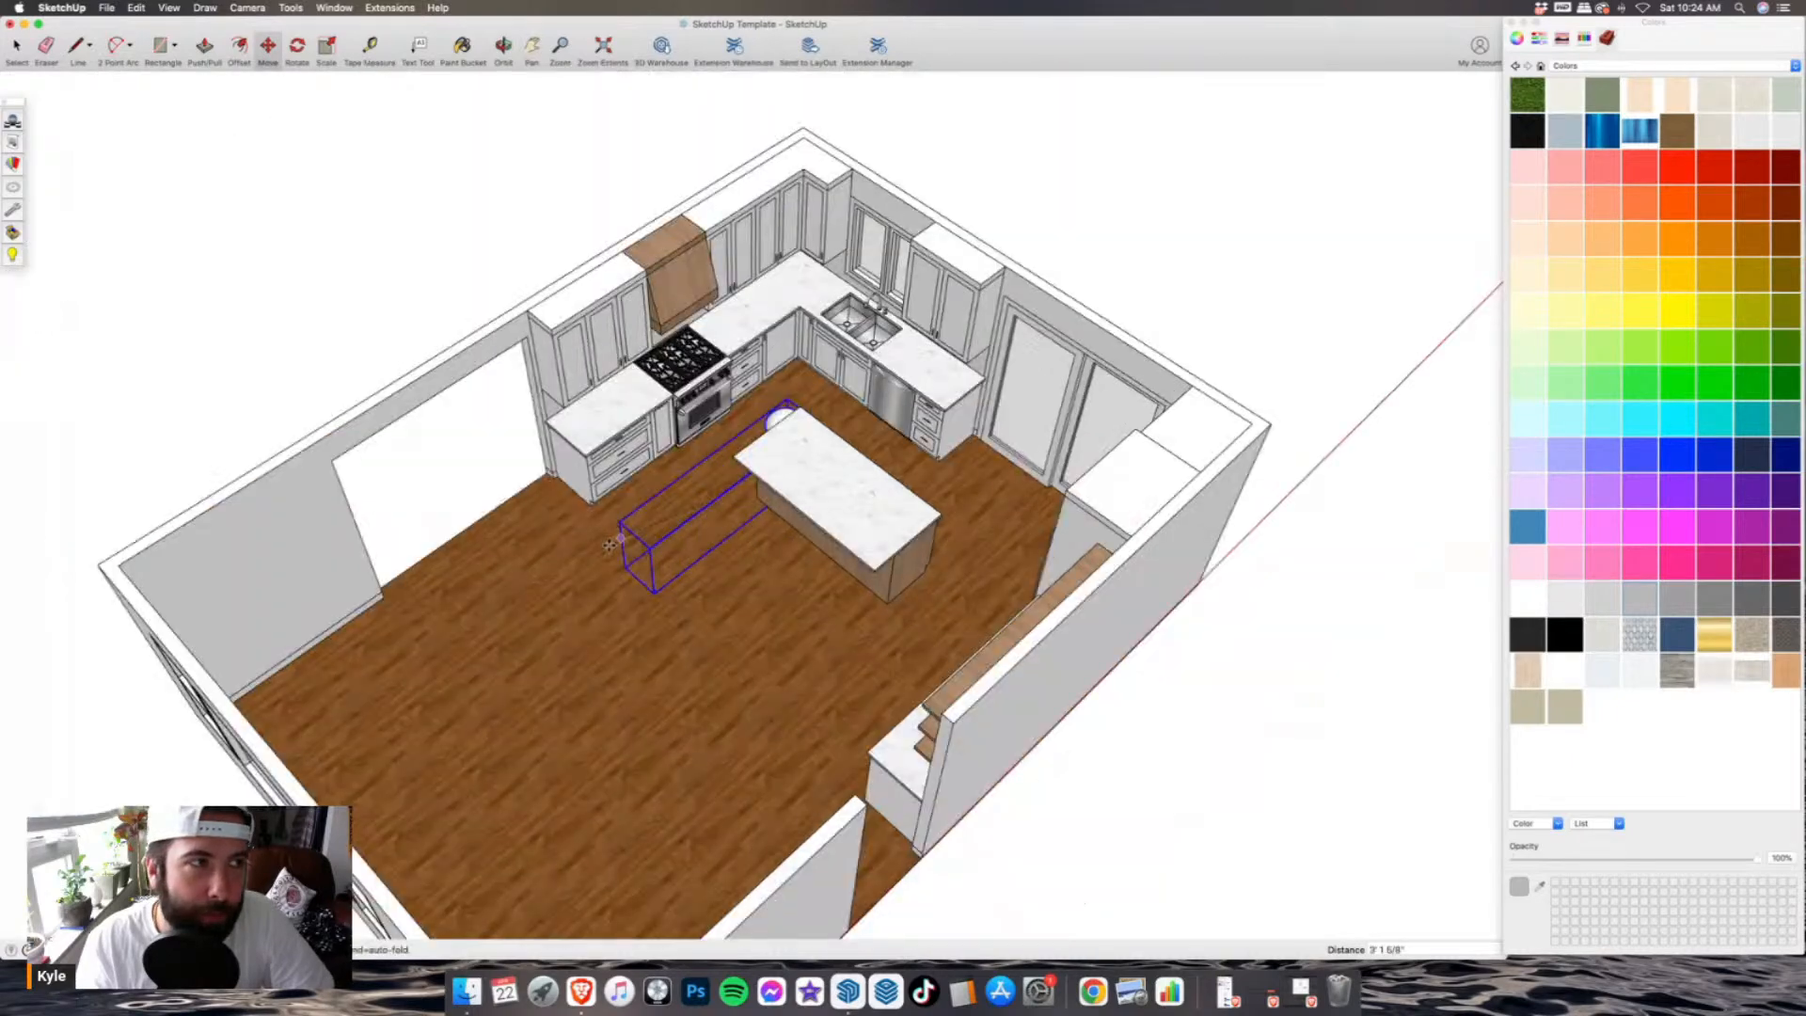
- Break the imported stool out of its oversized outer component
left_click(17, 47)
scroll(831, 442, "up", 3)
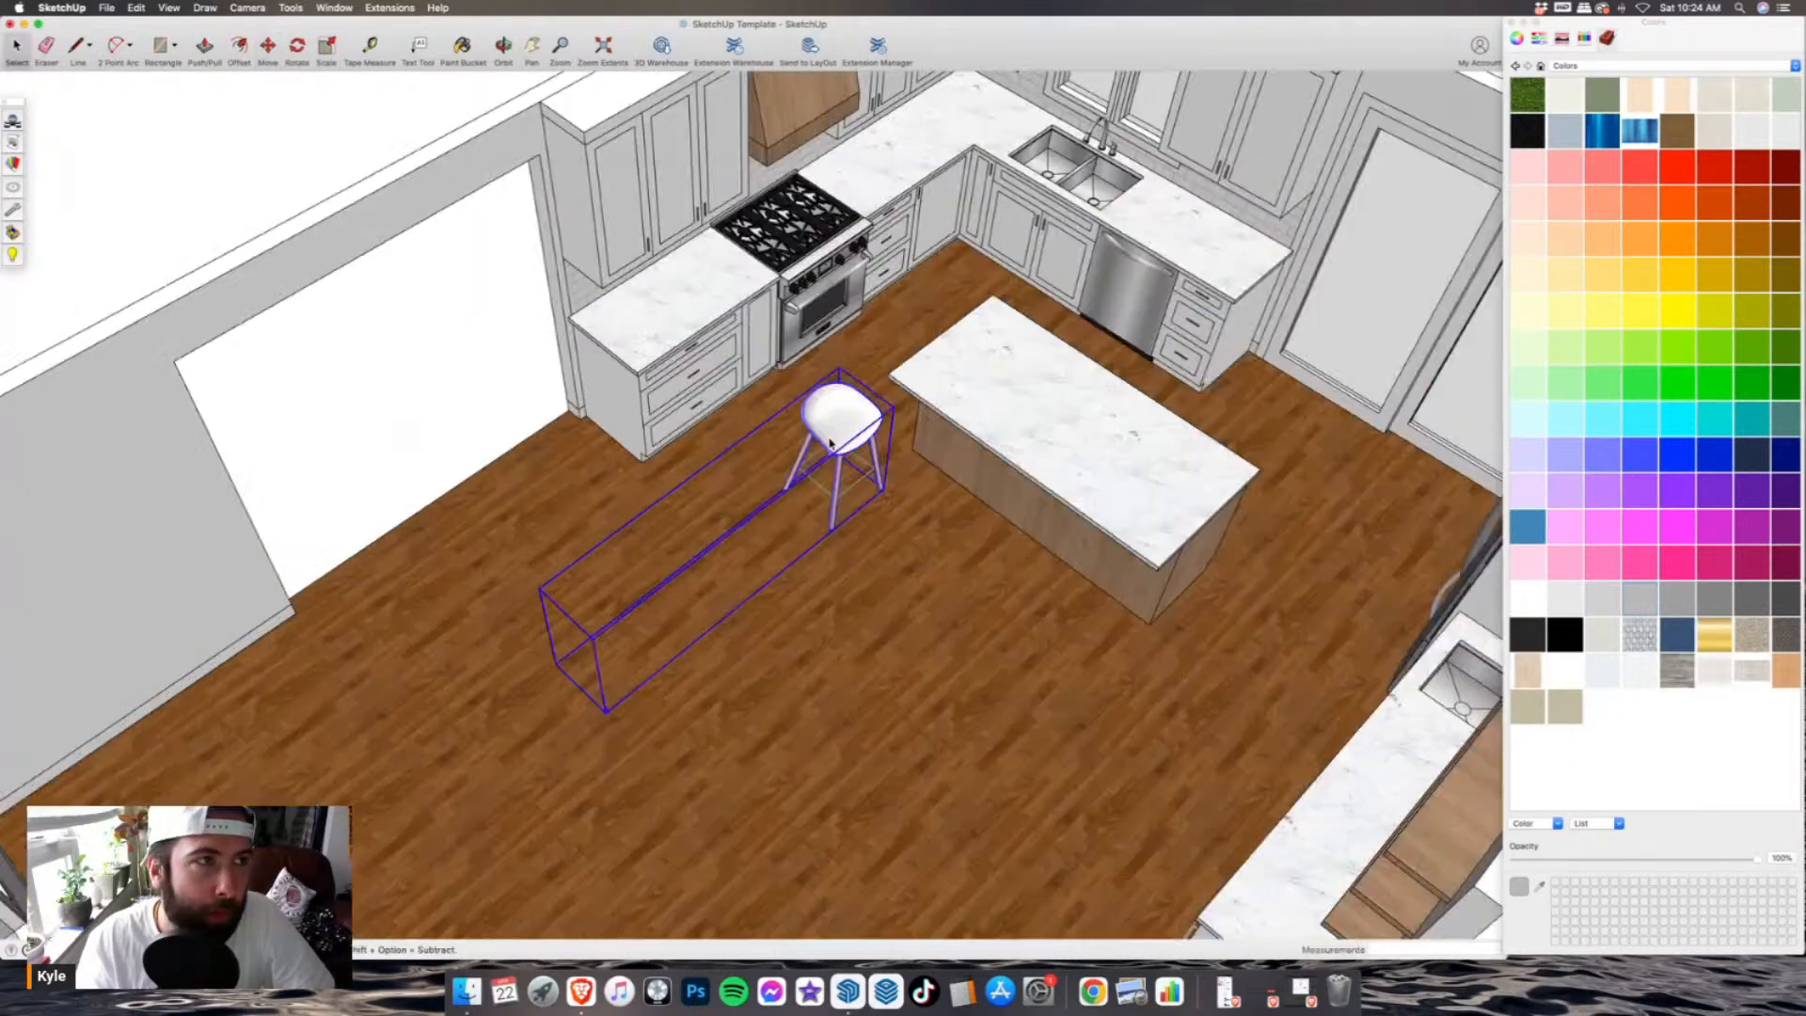
double_click(831, 442)
left_click(137, 8)
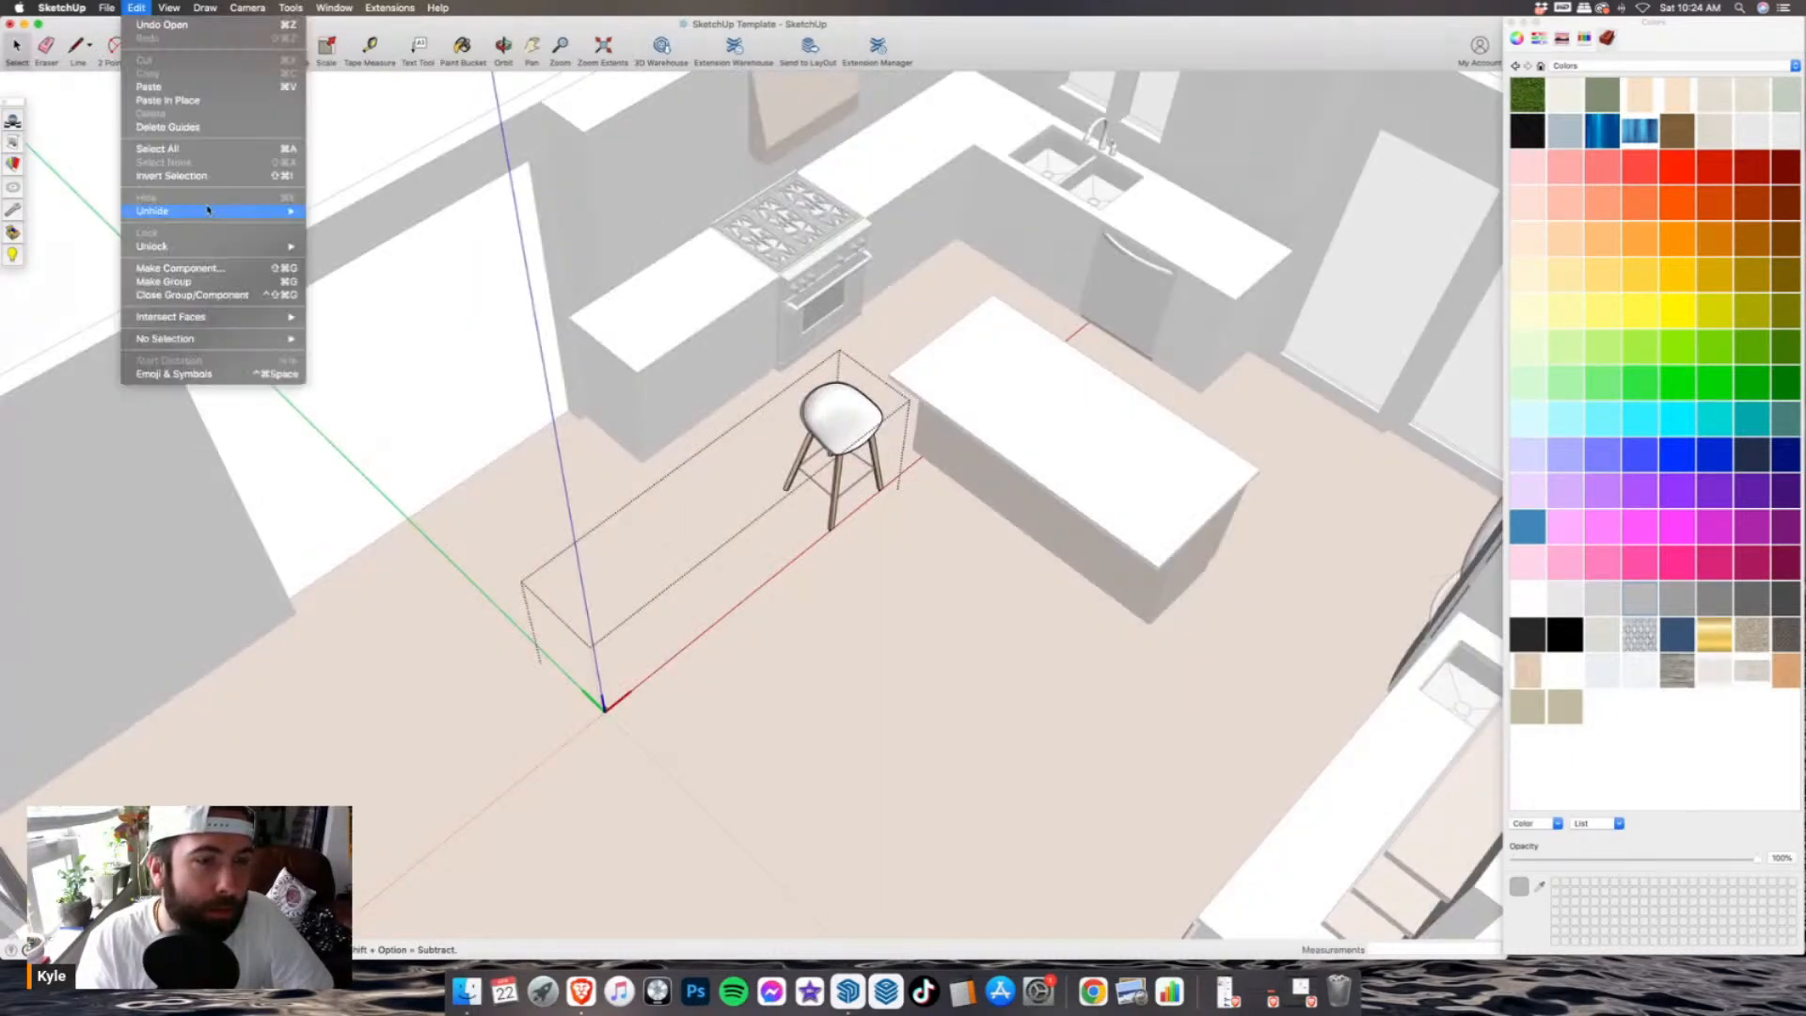
left_click(734, 762)
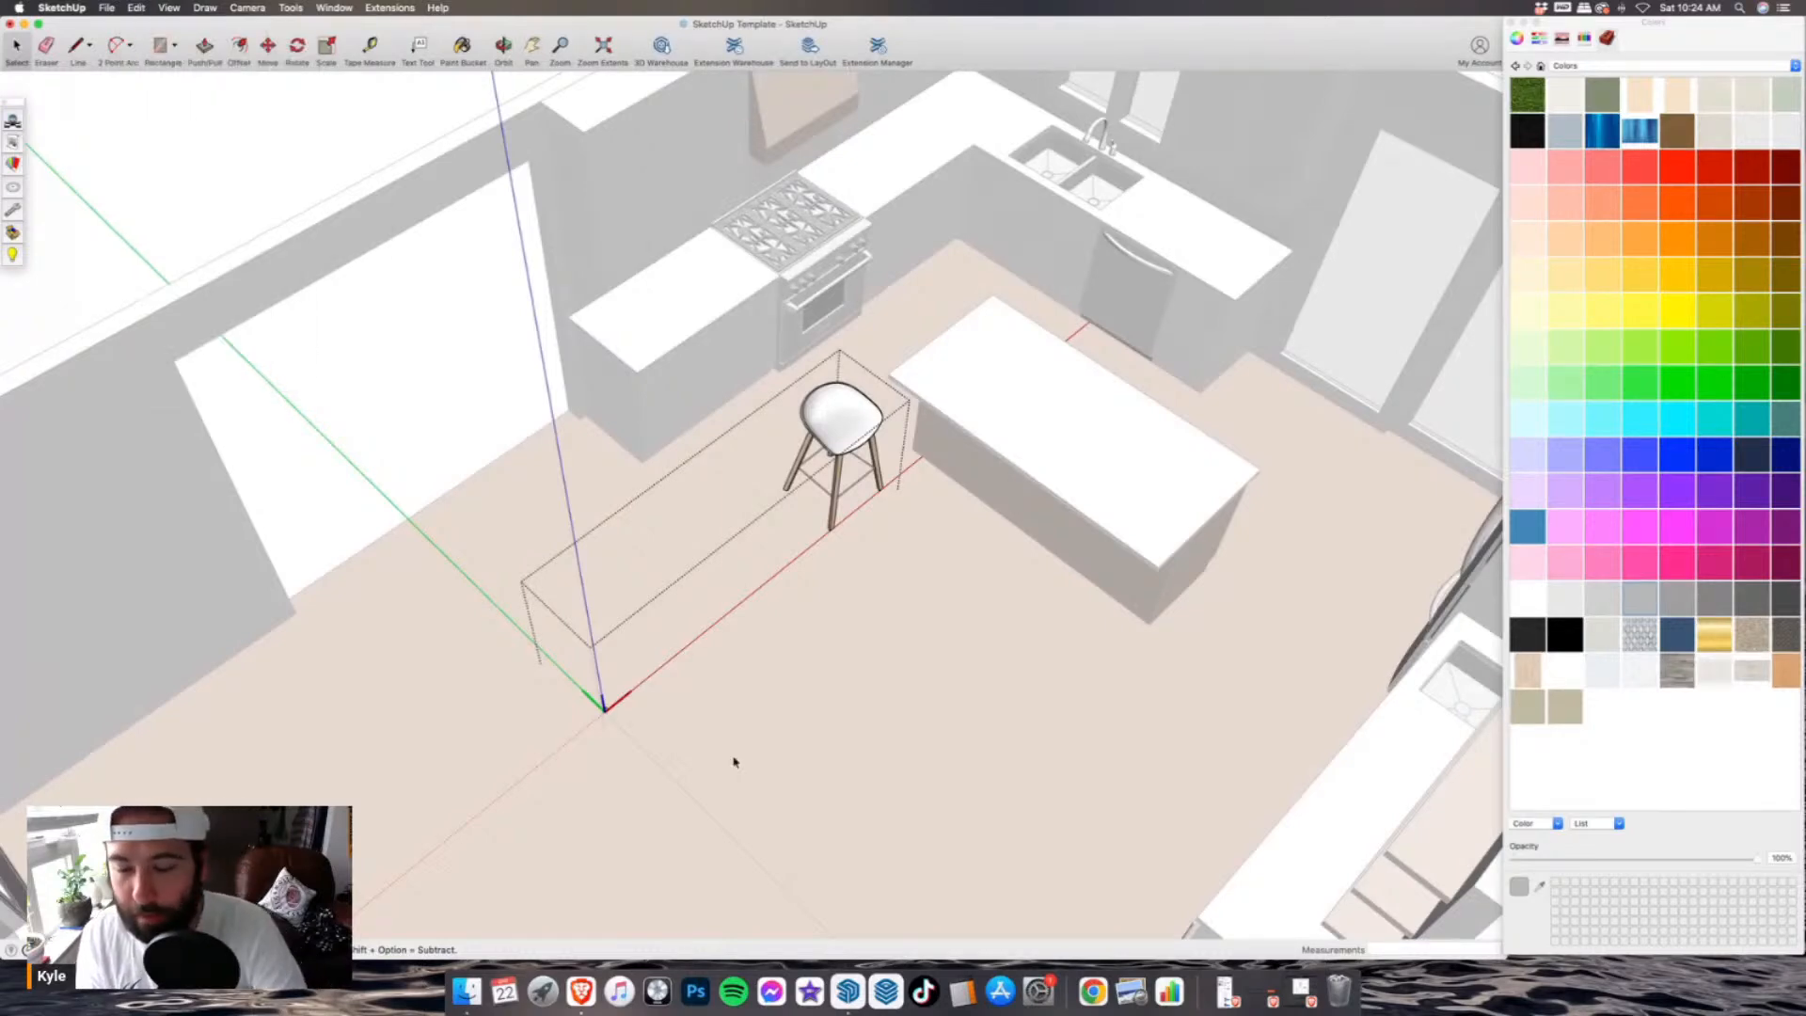
left_click(697, 387)
right_click(844, 417)
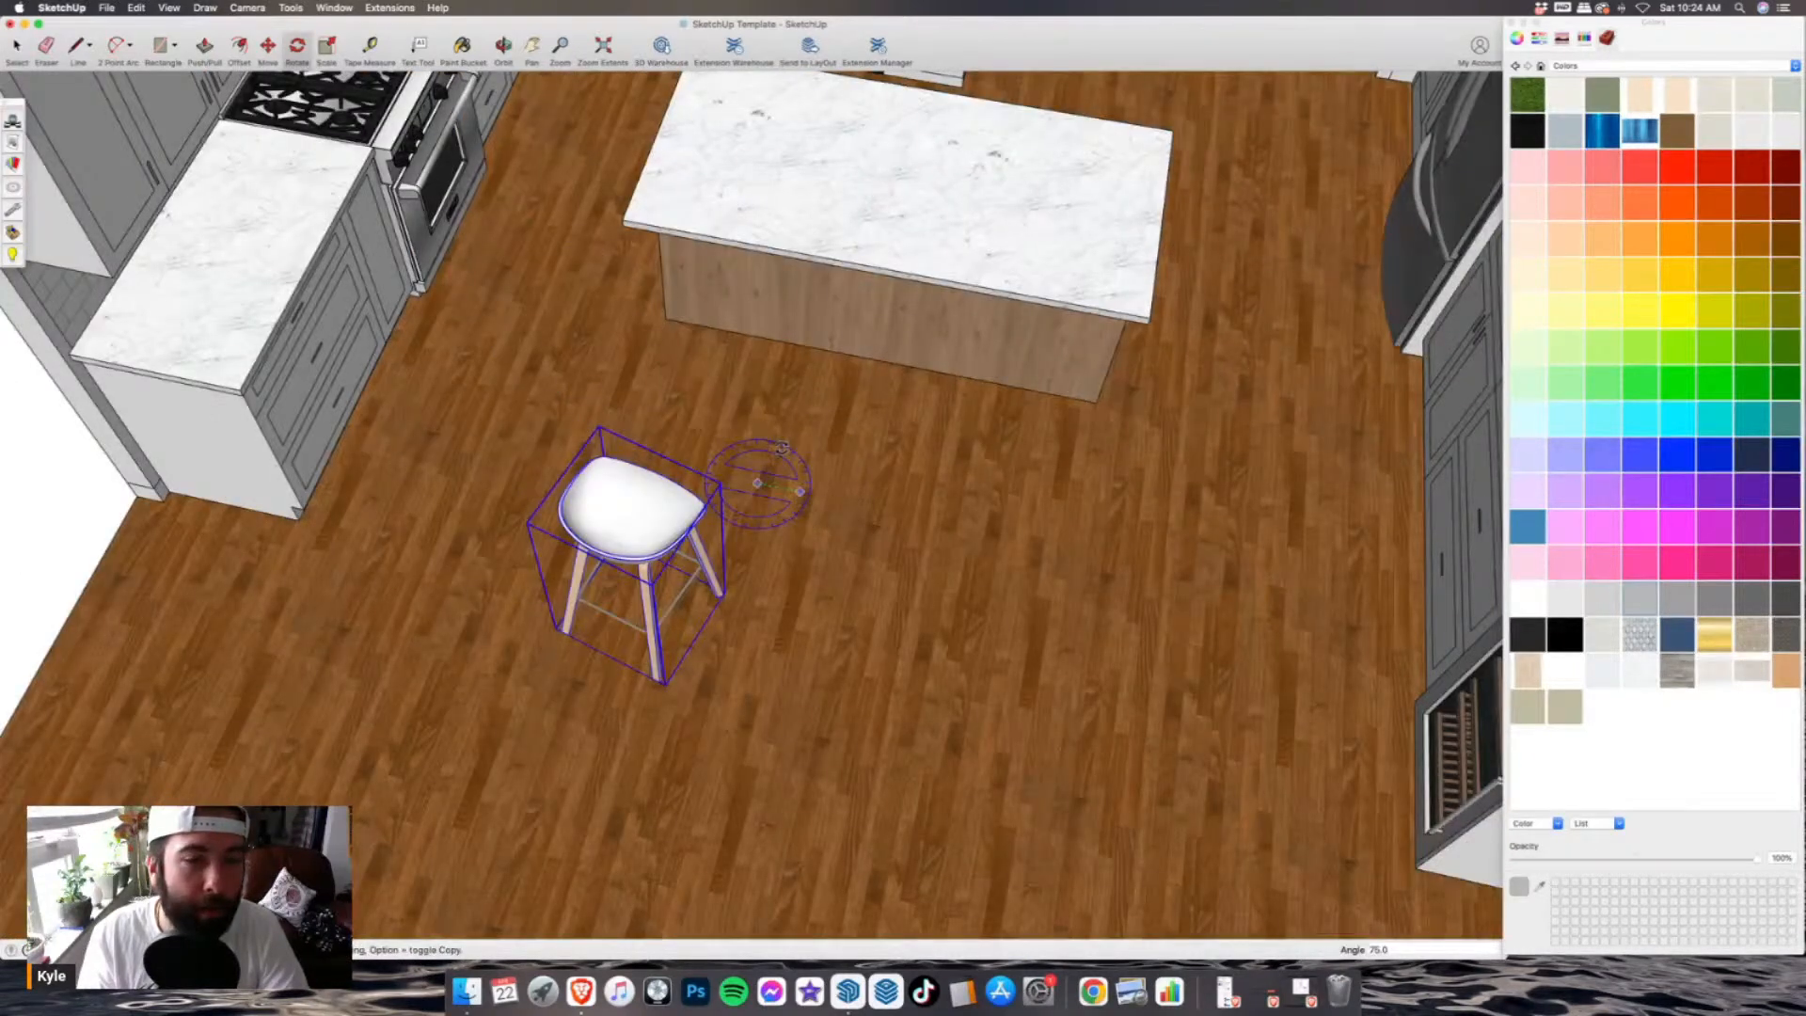
- Rotate the stool 90 degrees and move it to the stove end of the island's seating side
left_click(785, 452)
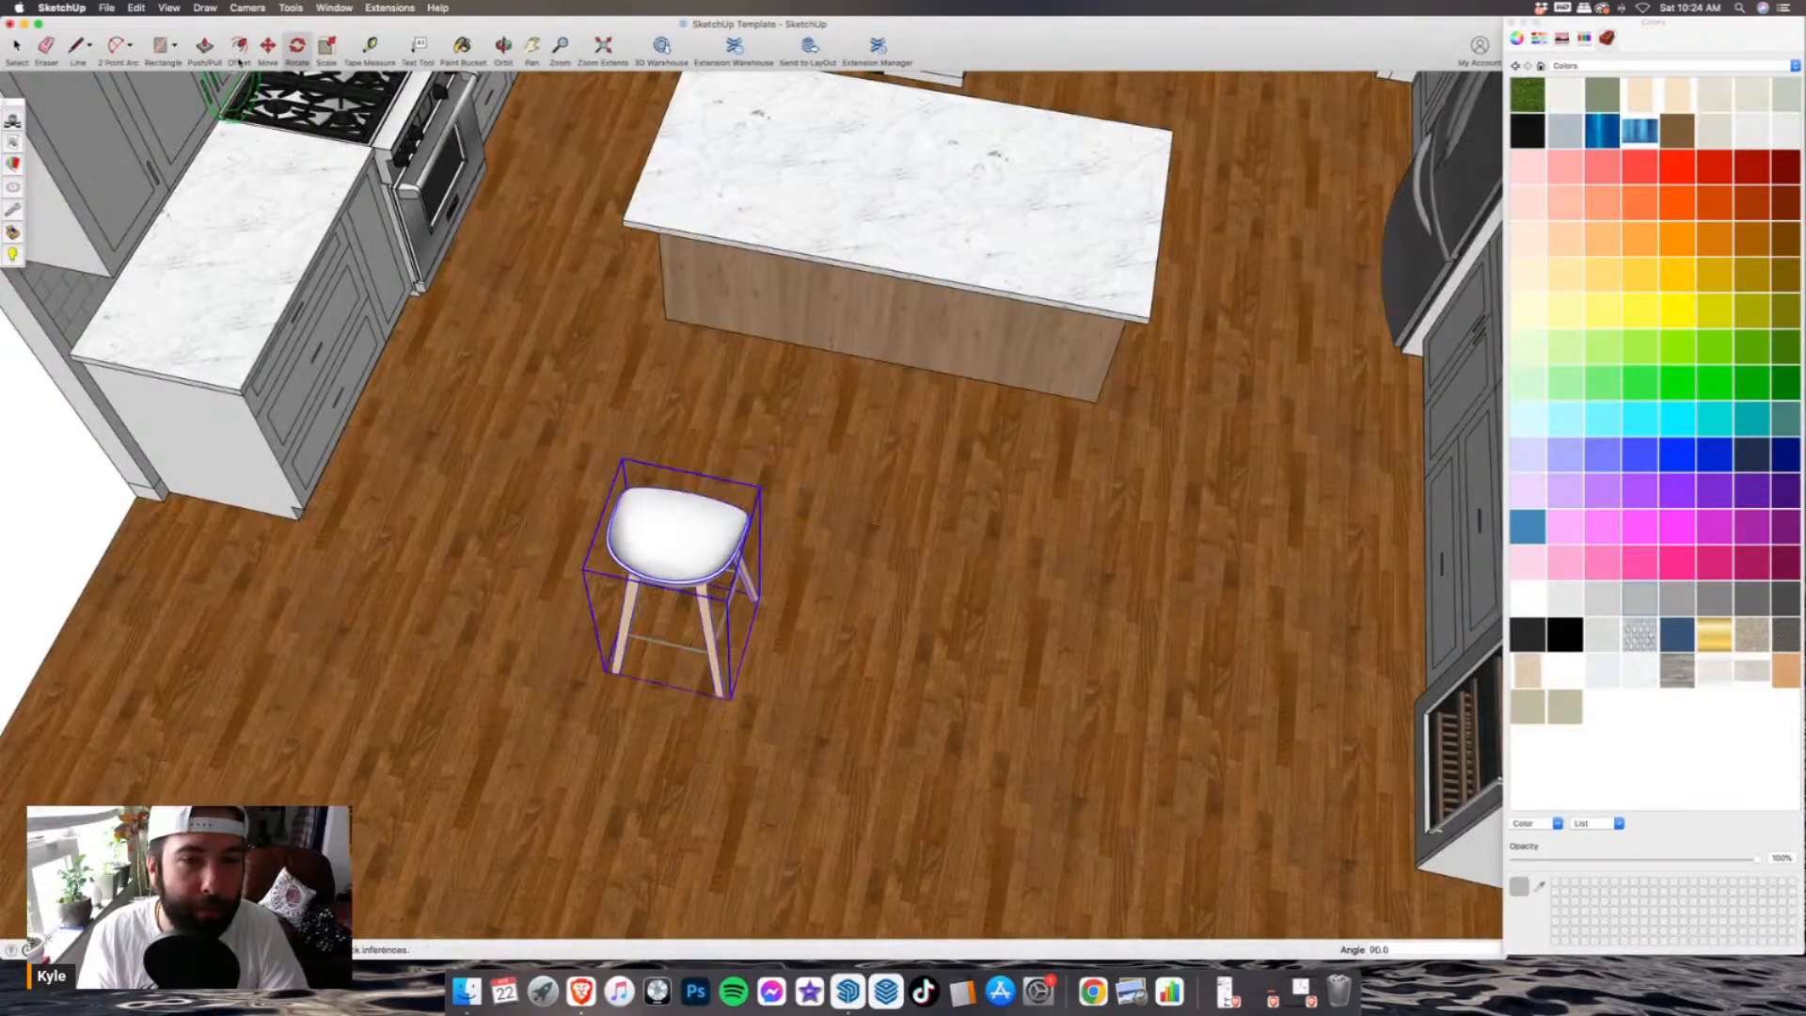
left_click(268, 45)
left_click(672, 744)
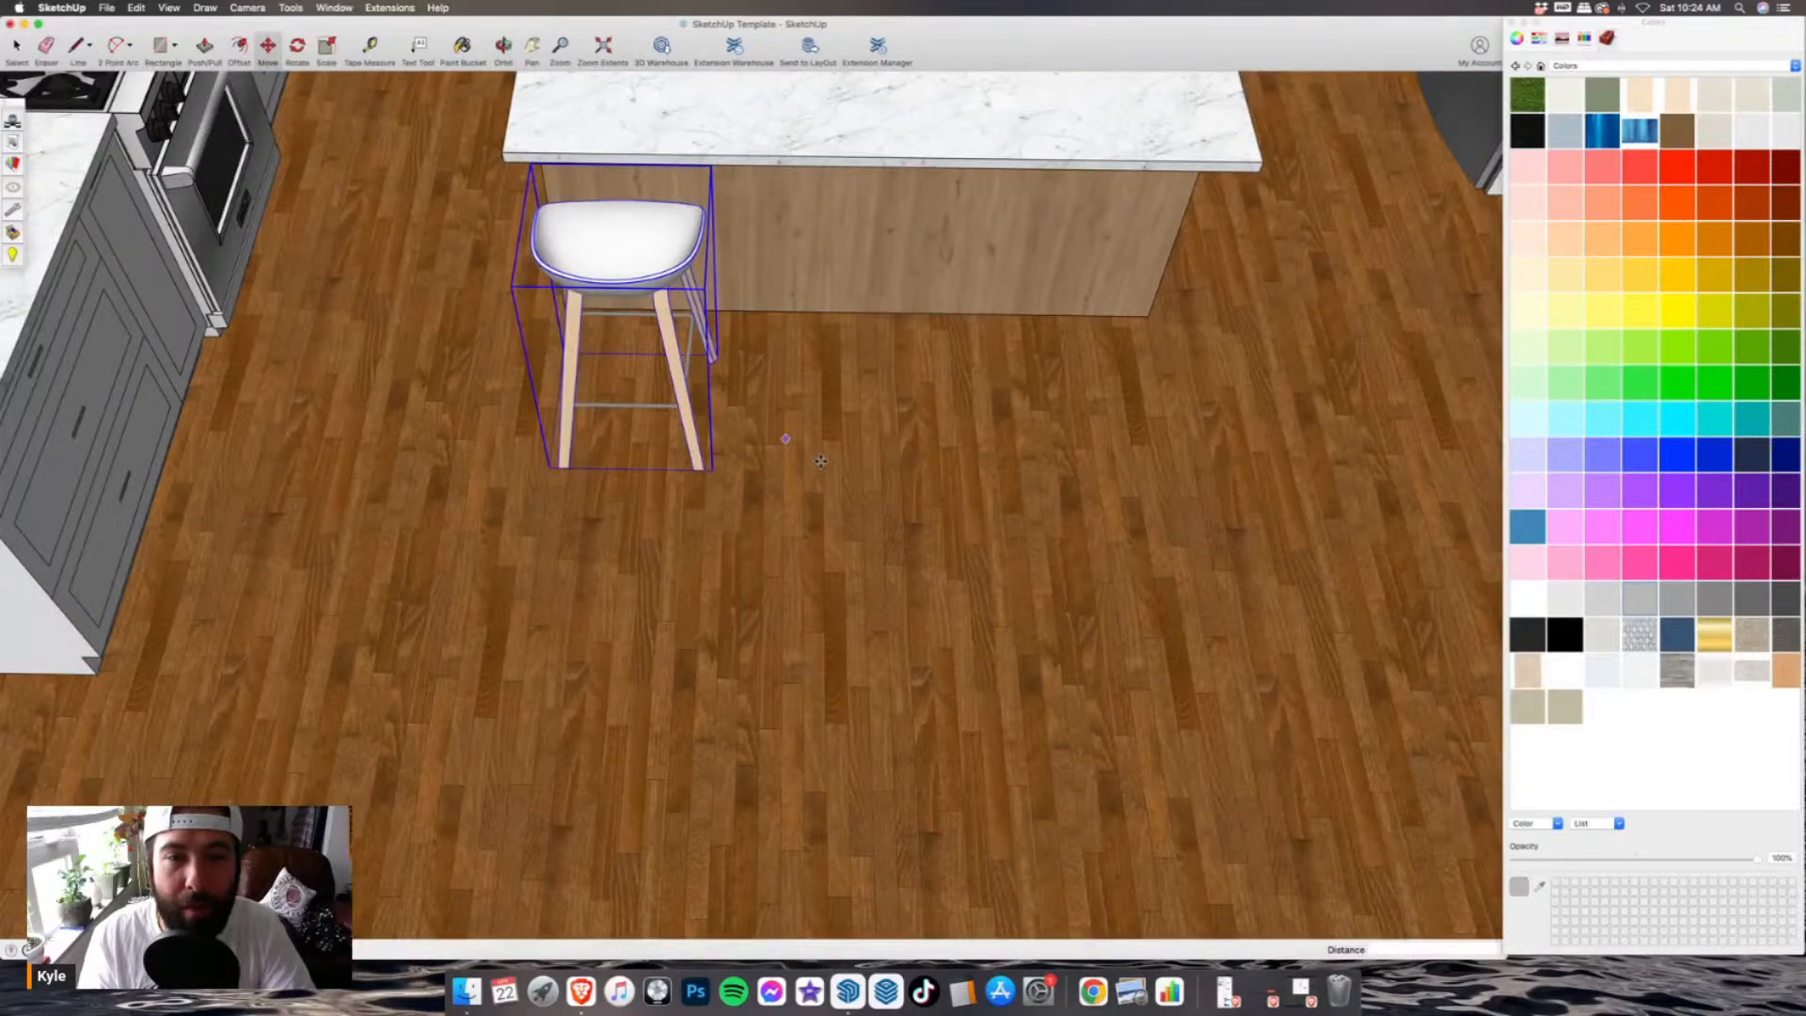
- Paste two copies of the stool beside the first, forming a row of three along the island's seating side
scroll(809, 447, "up", 2)
key("super+v")
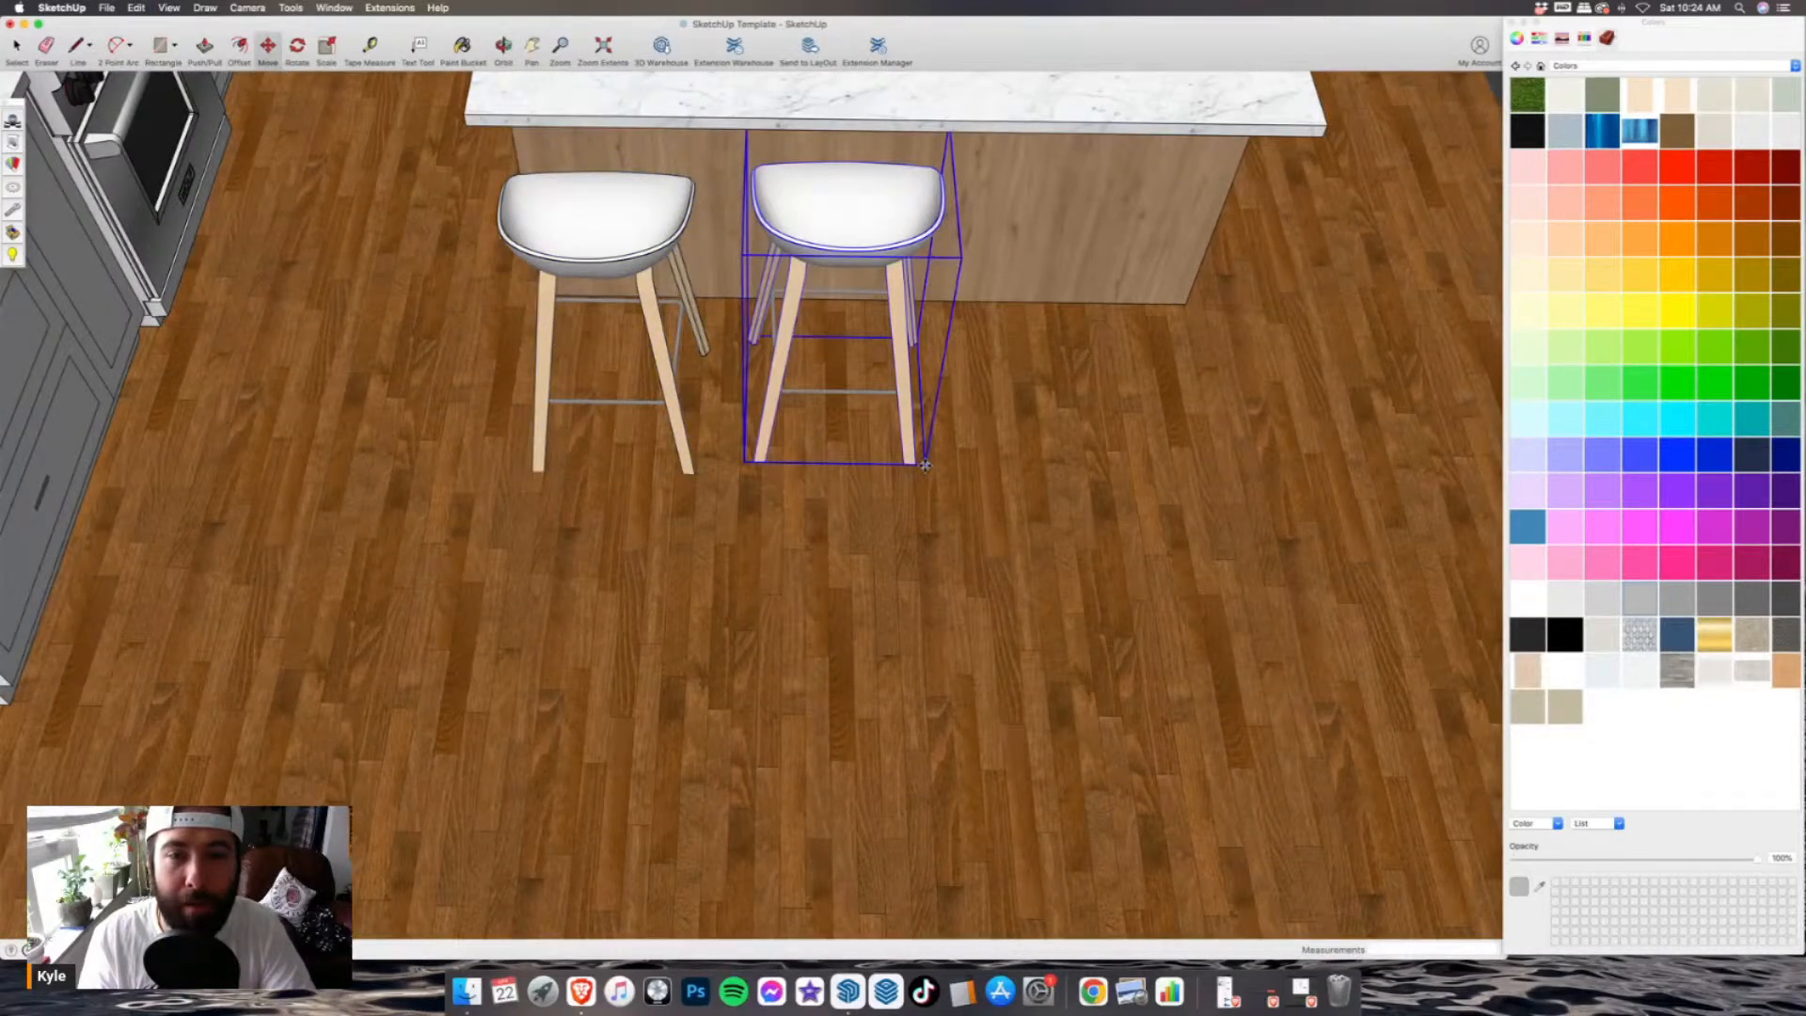
left_click(925, 476)
scroll(925, 475, "down", 2)
middle_click_drag(1021, 399, 879, 471, "shift")
key("super+v")
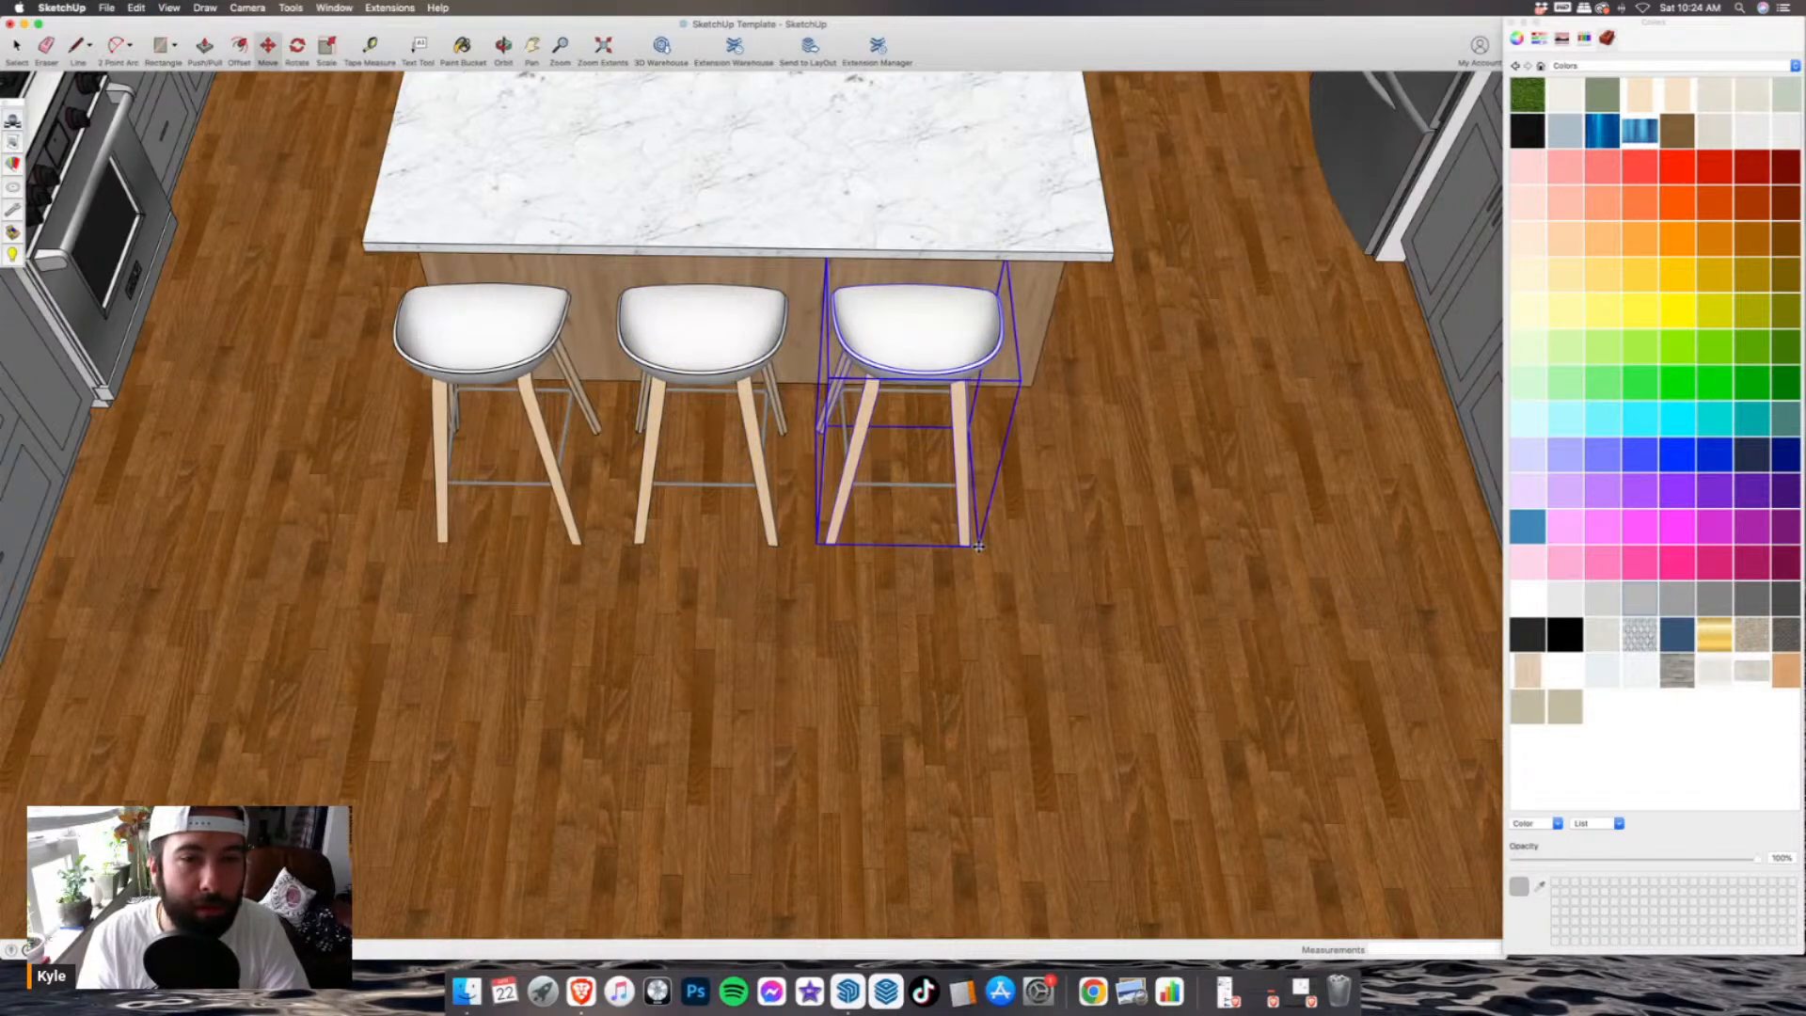
- Select all three stools, shift them about 3 3/16" along the island towards the fridge side and make them a group
scroll(978, 547, "down", 3)
left_click(19, 45)
left_click(764, 425, "shift")
left_click(642, 414, "shift")
left_click(268, 45)
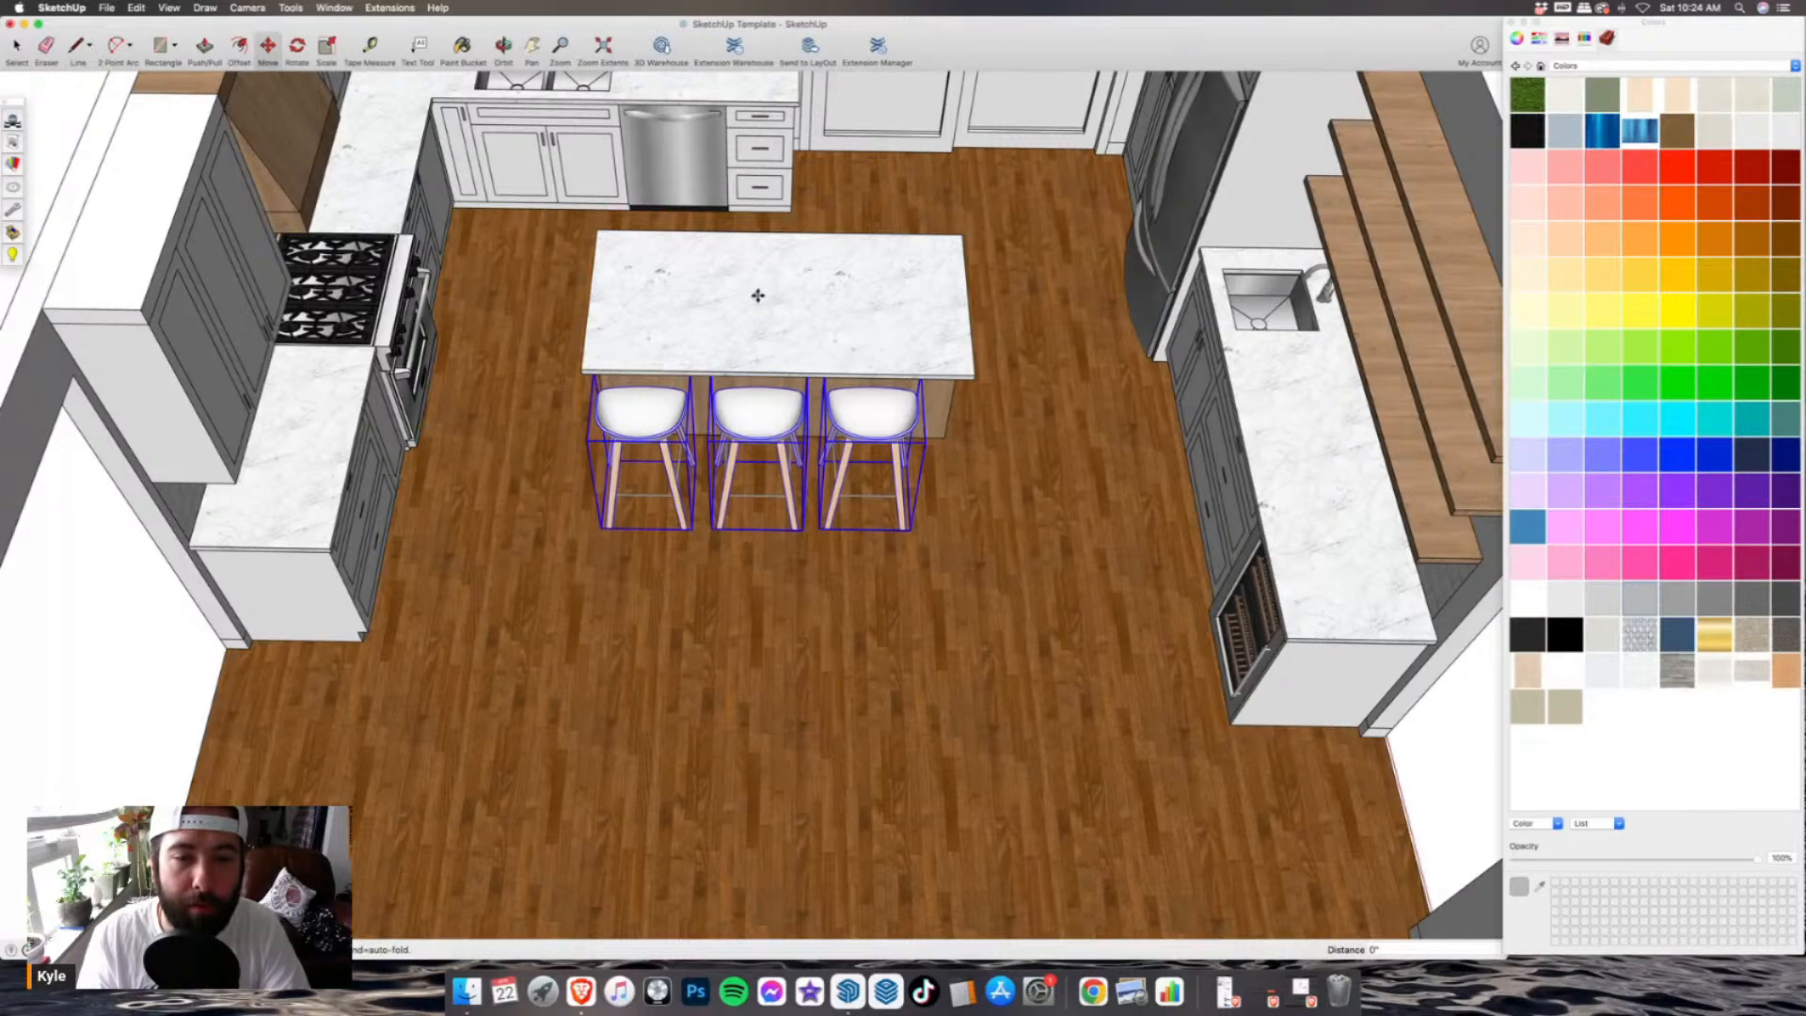
left_click_drag(758, 295, 774, 297)
right_click(770, 428)
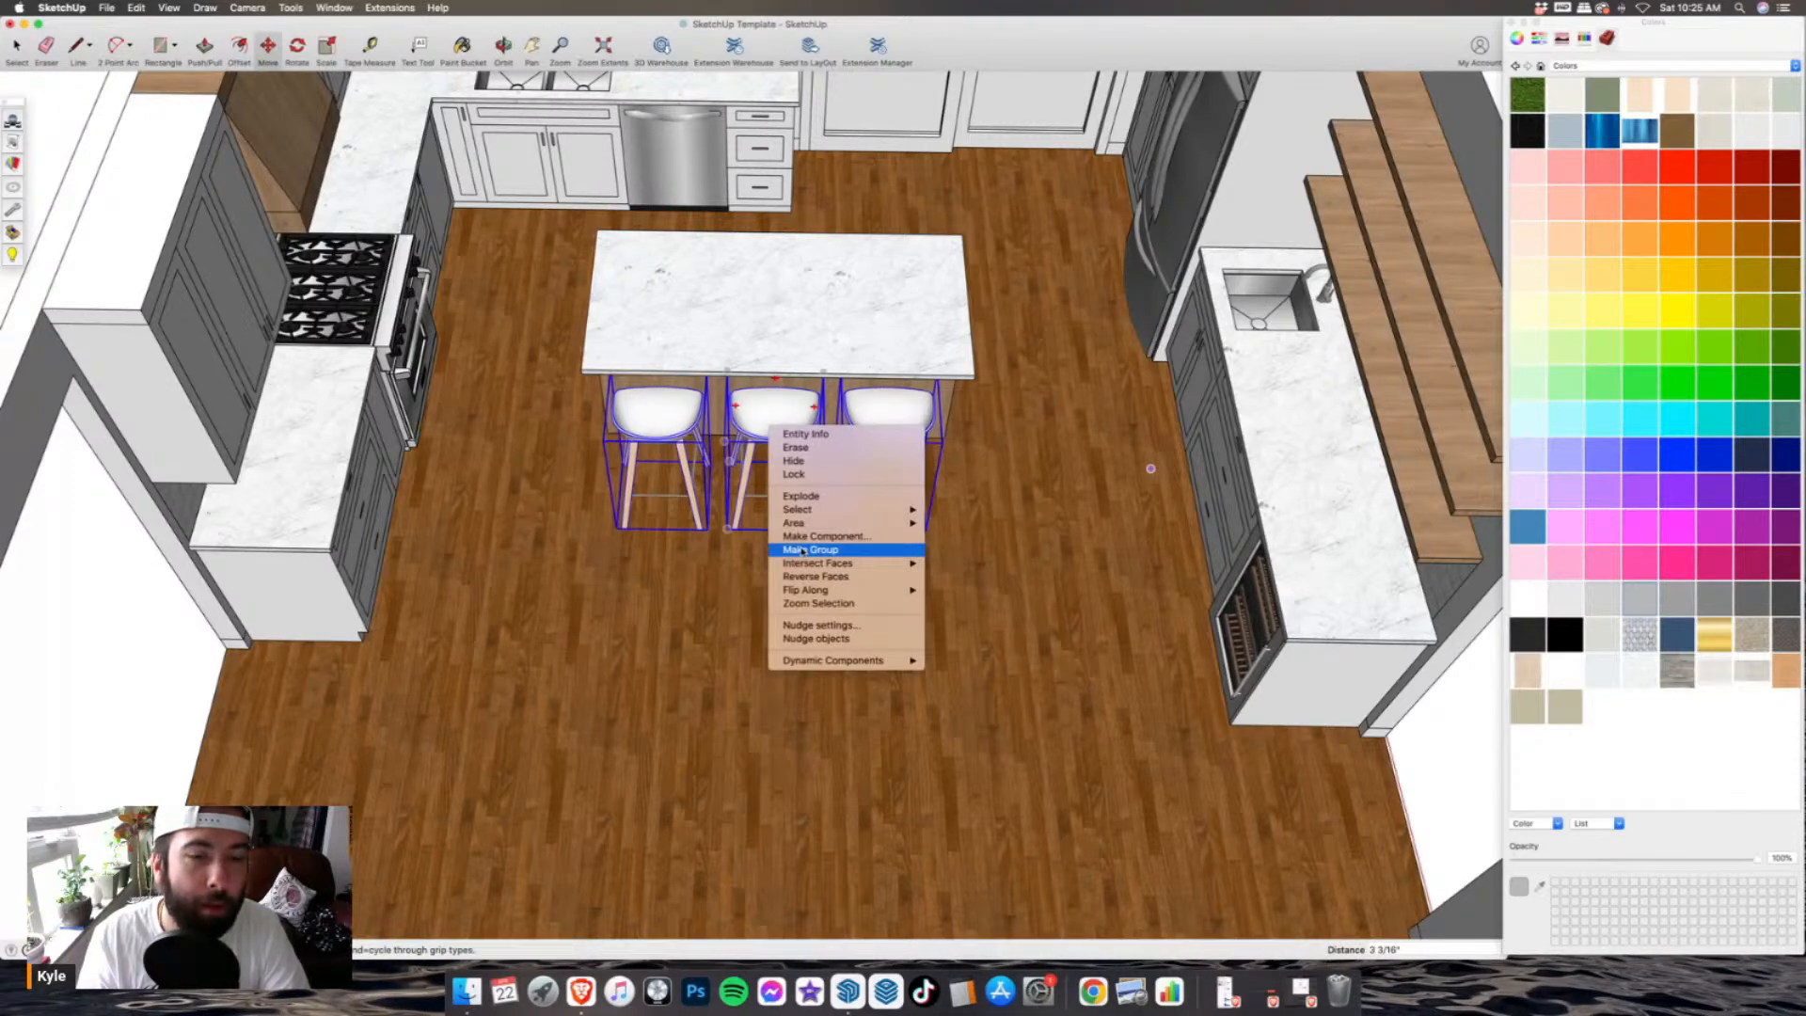
left_click(802, 549)
key("space")
- Check the dining table outline on the floor plan, then switch to the browser and search 3D Warehouse for "dining table"
scroll(771, 254, "down", 5)
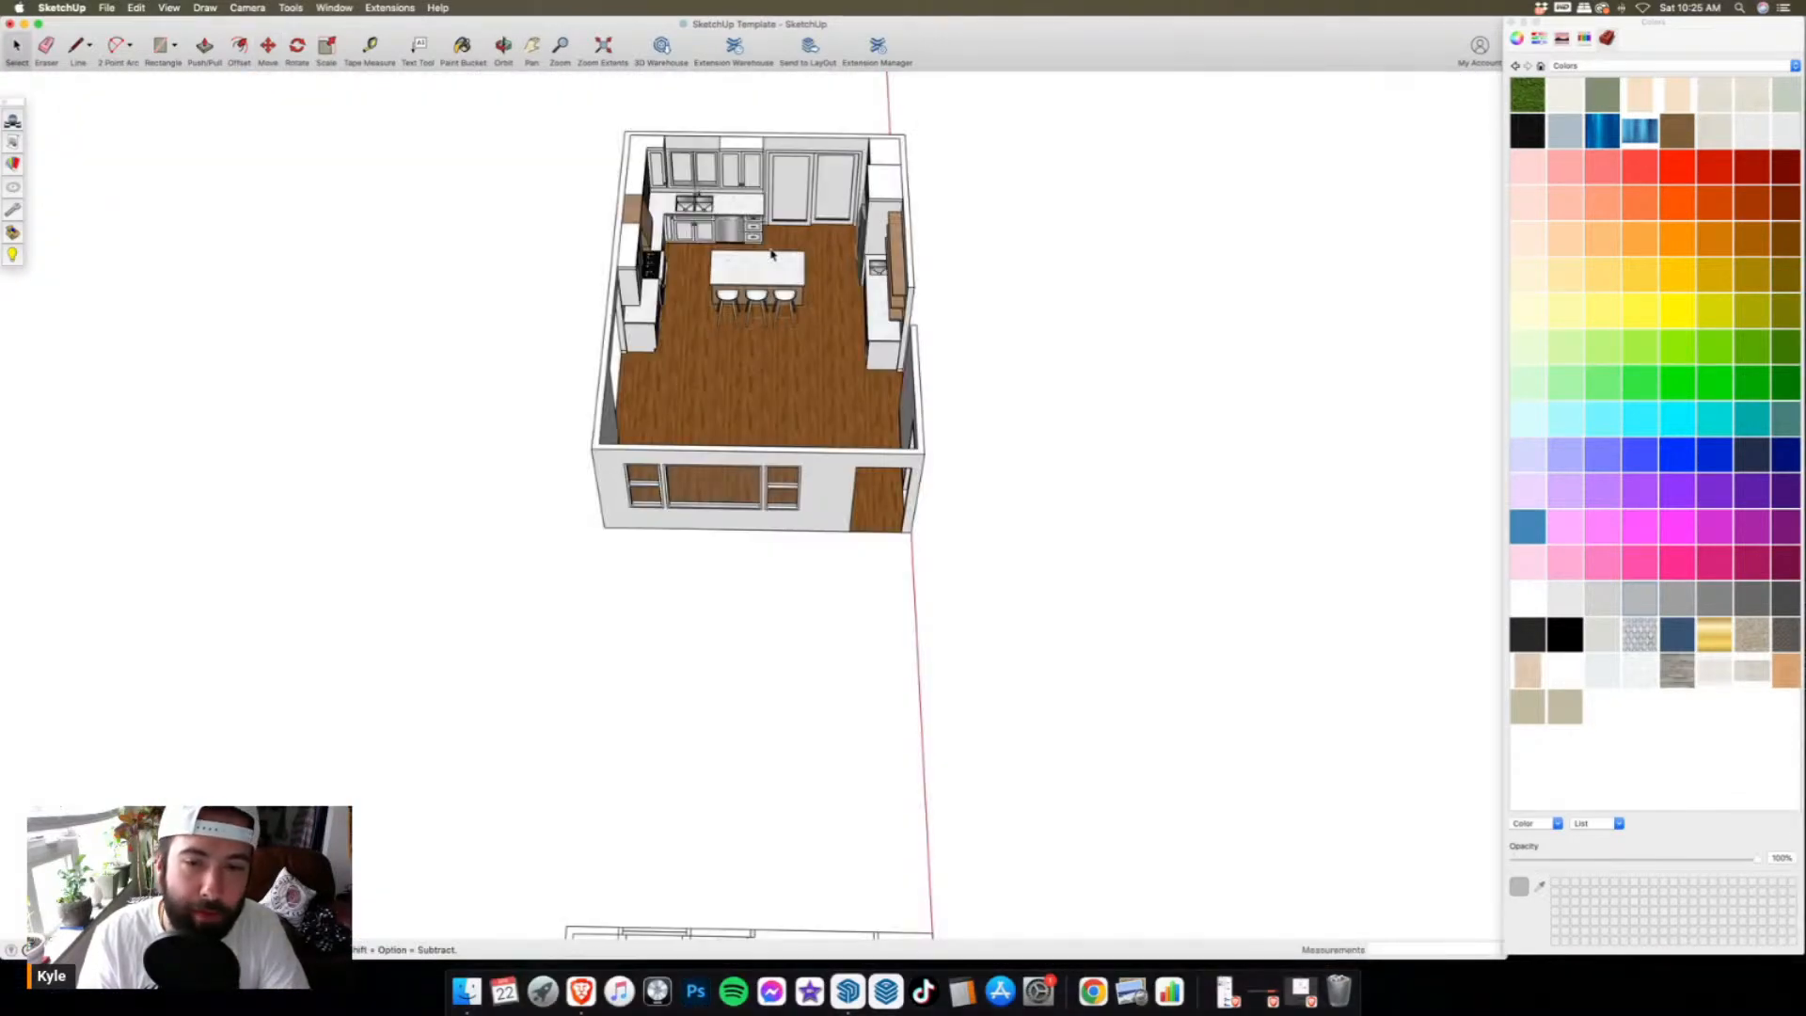
scroll(771, 254, "down", 3)
middle_click_drag(771, 254, 335, 609)
scroll(467, 589, "up", 5)
middle_click_drag(753, 545, 512, 506)
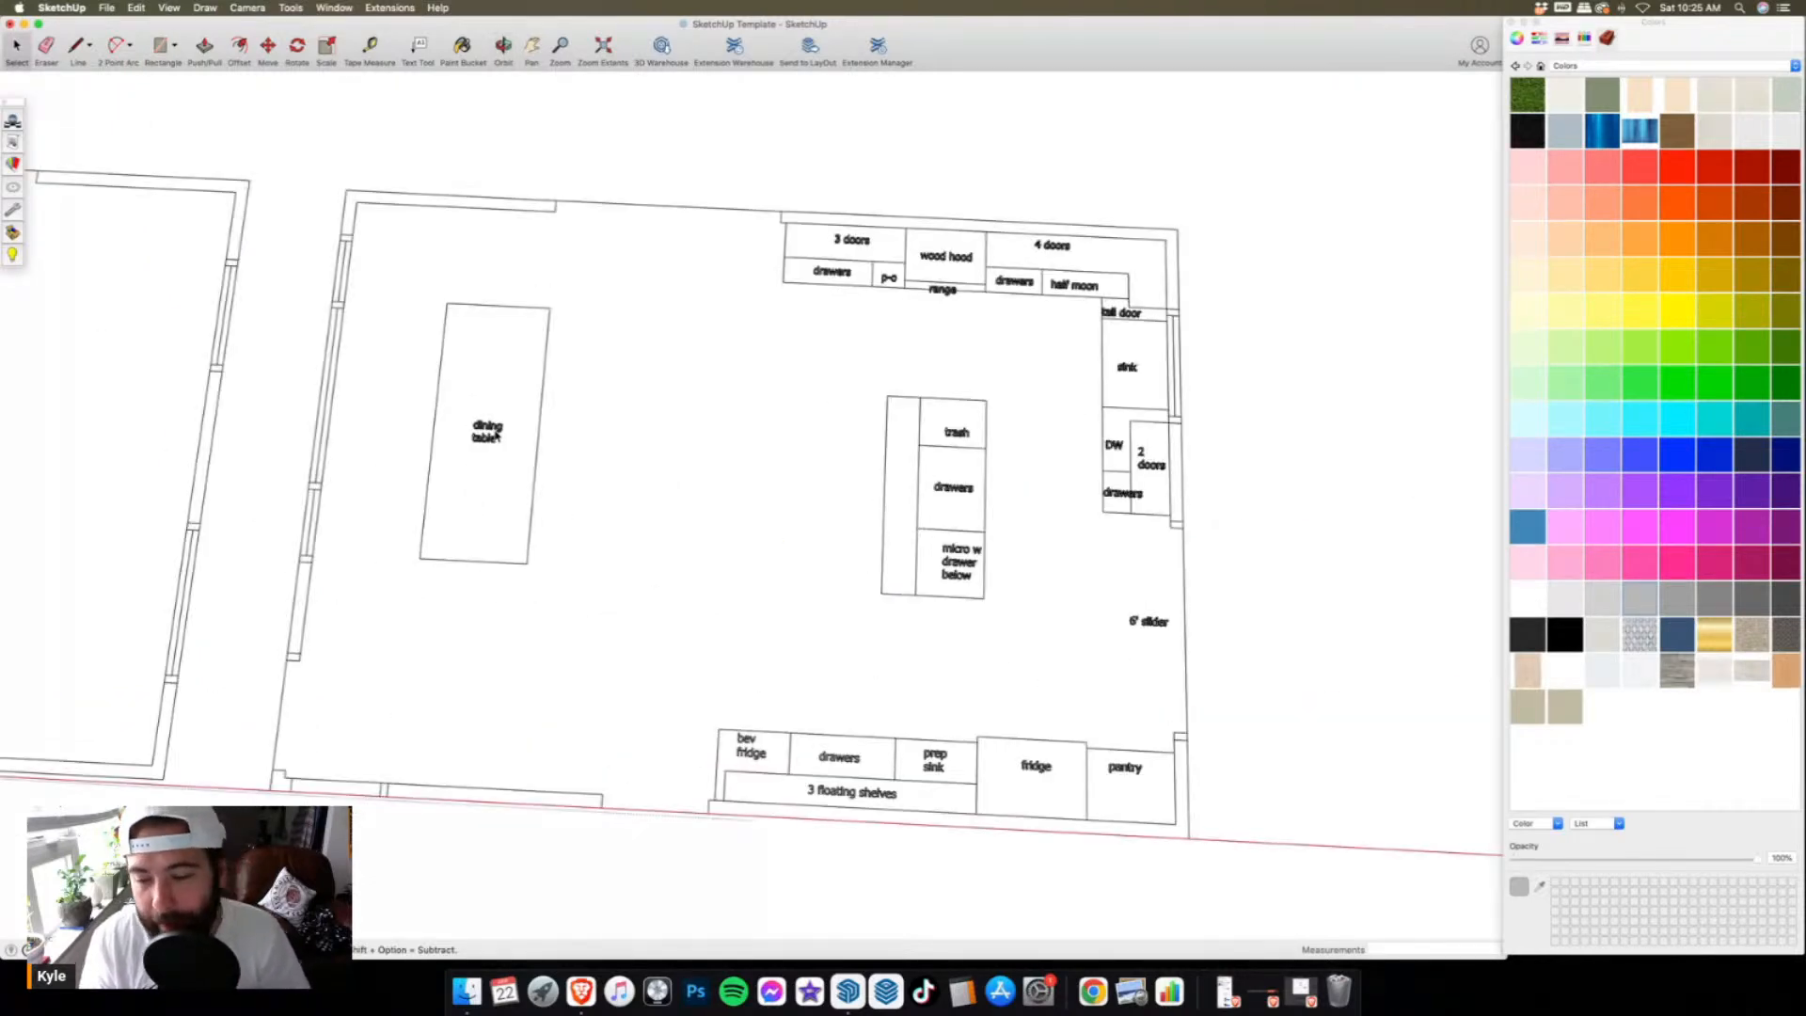
left_click(1300, 988)
left_click(1158, 95)
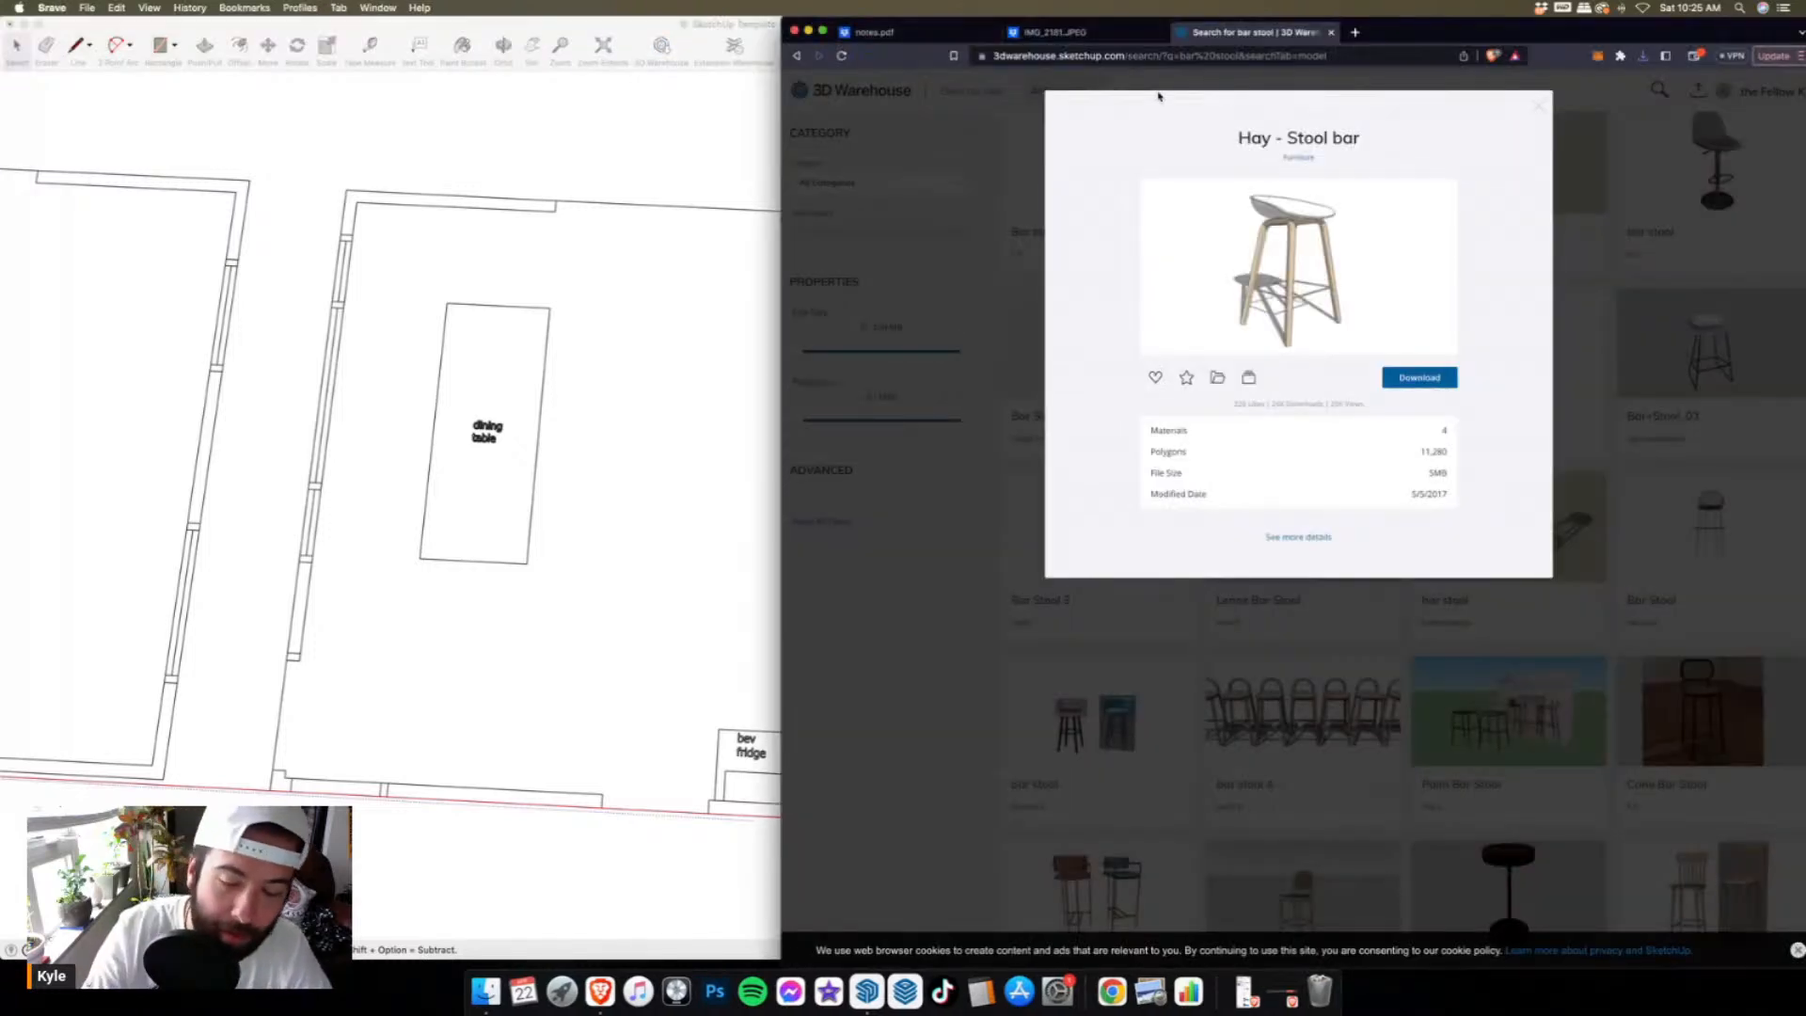
left_click(1176, 89)
key("super+a")
type("dining table")
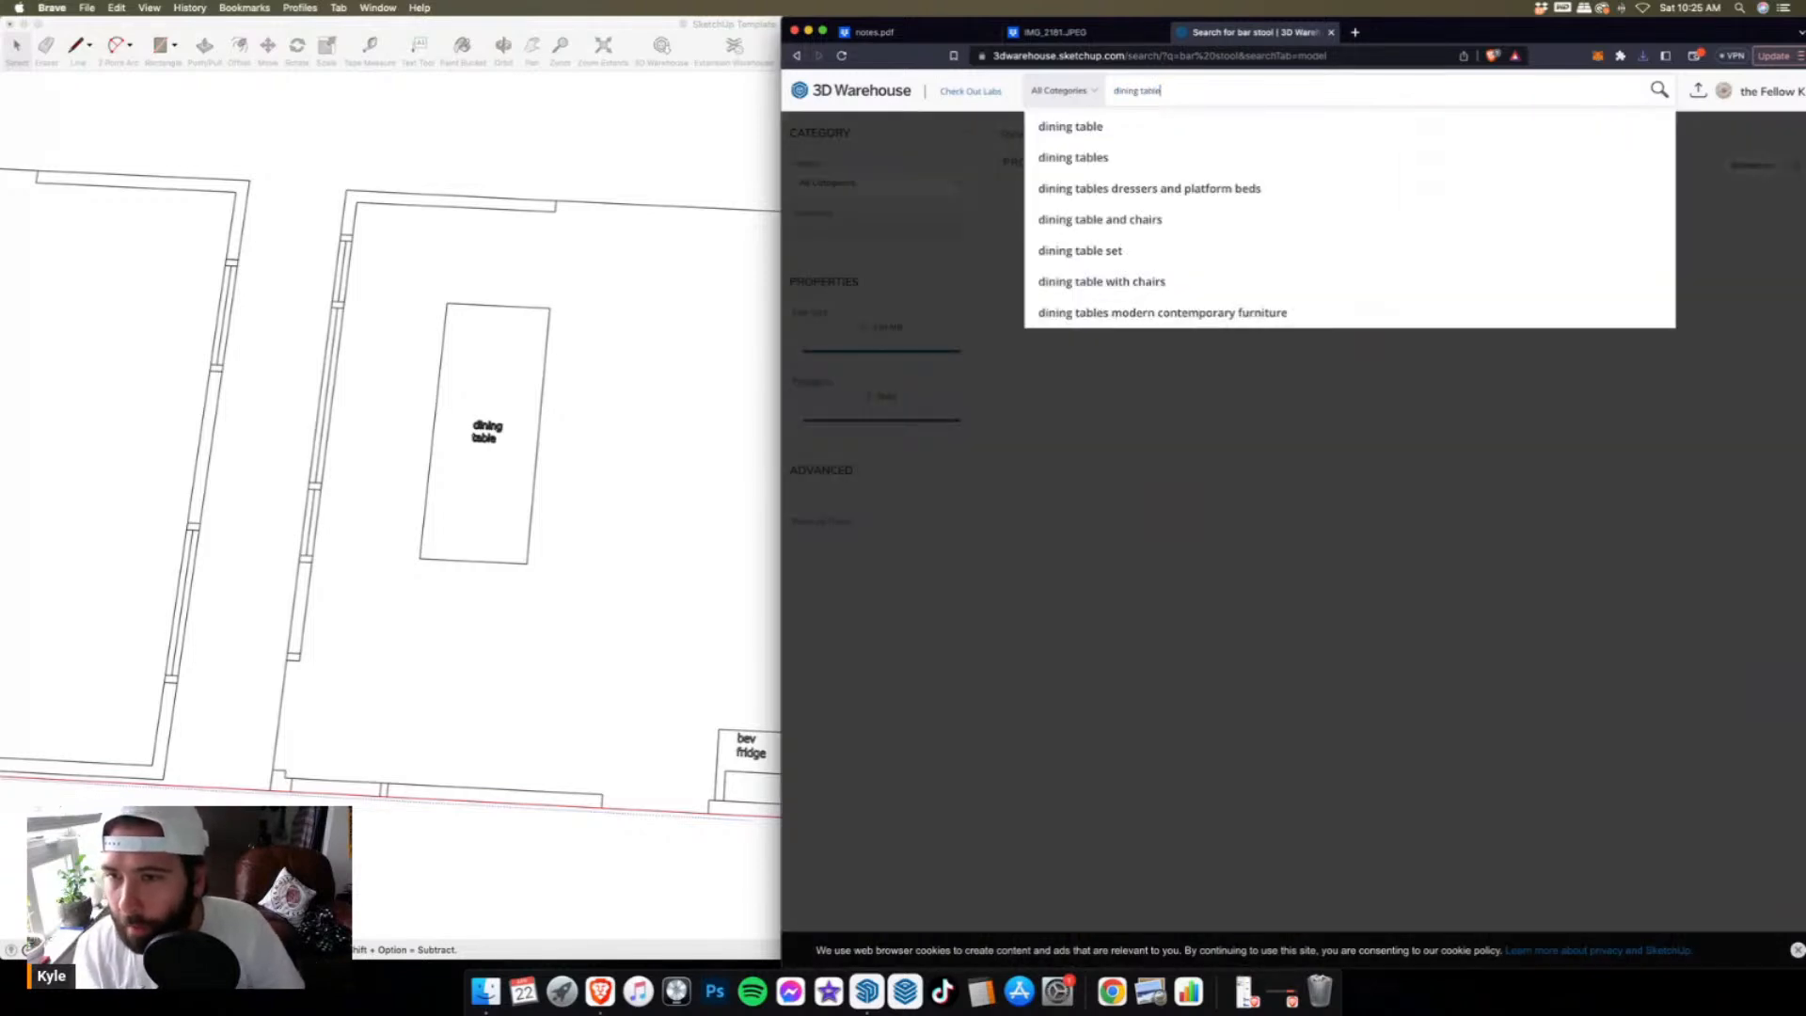
key("Return")
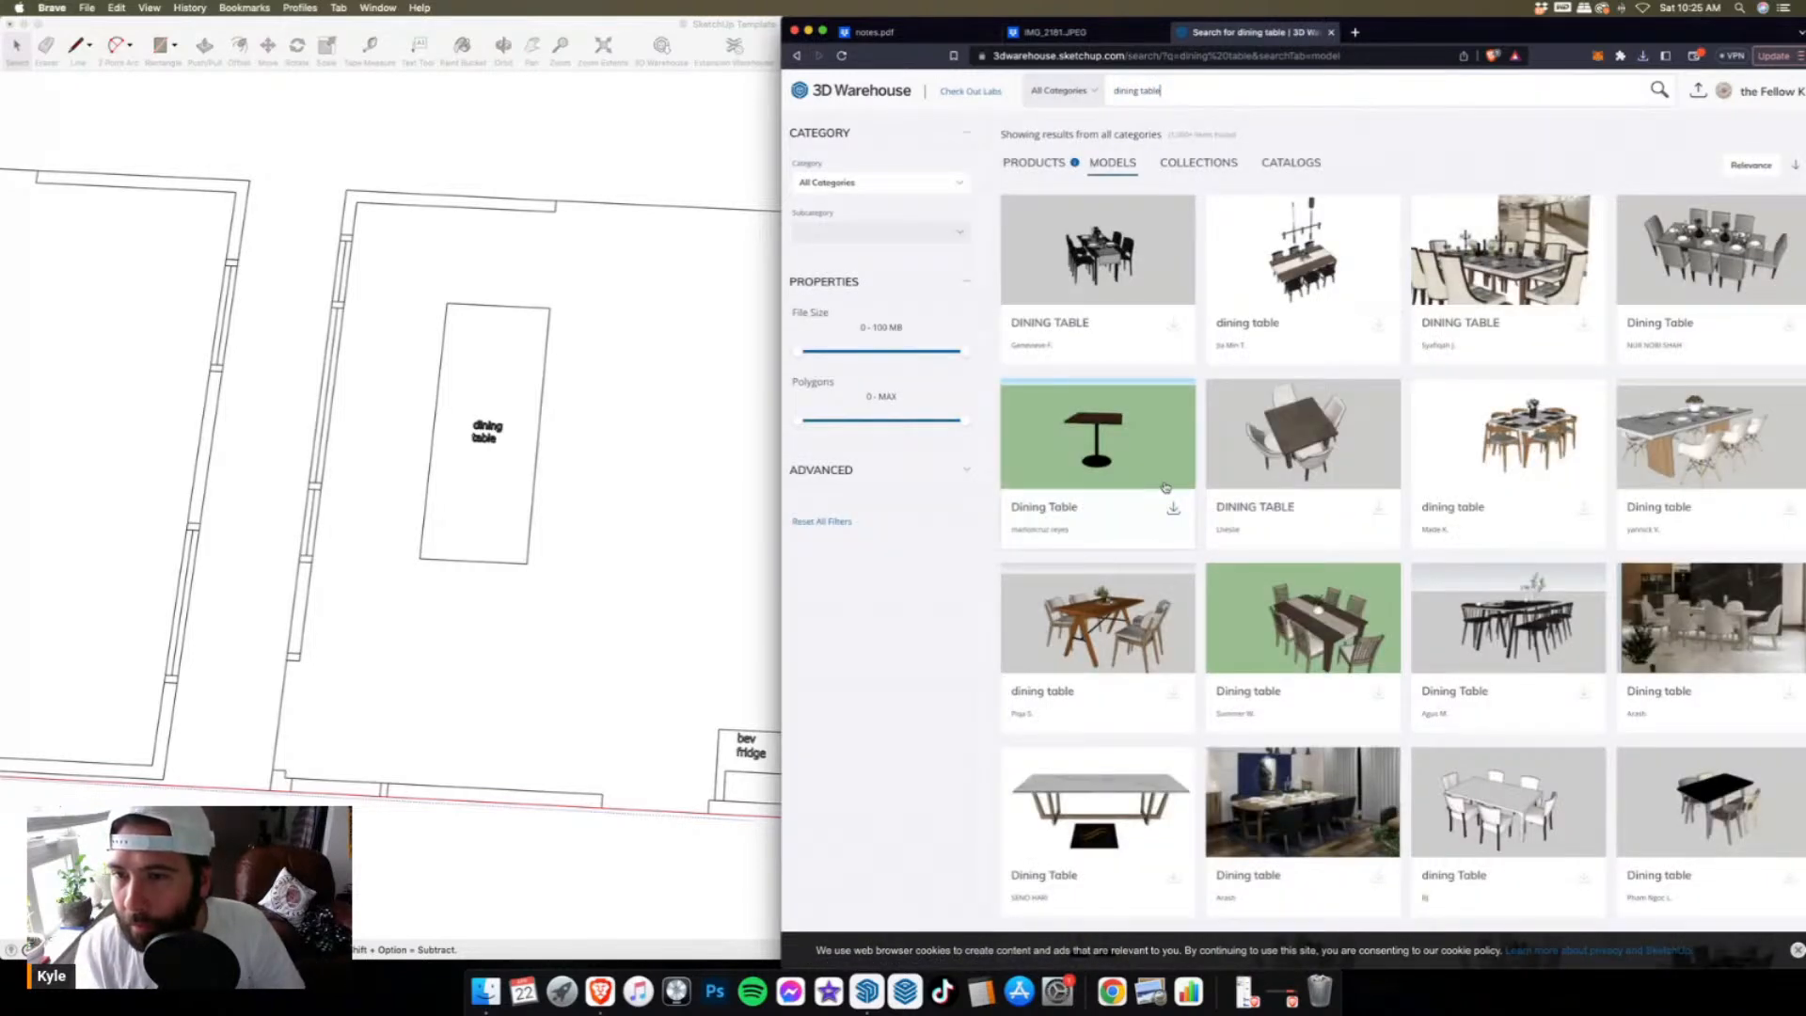
- Download the six-chair dining table with the hanging light as a SketchUp 2022 Model to the Desktop and put the browser away
left_click(1364, 282)
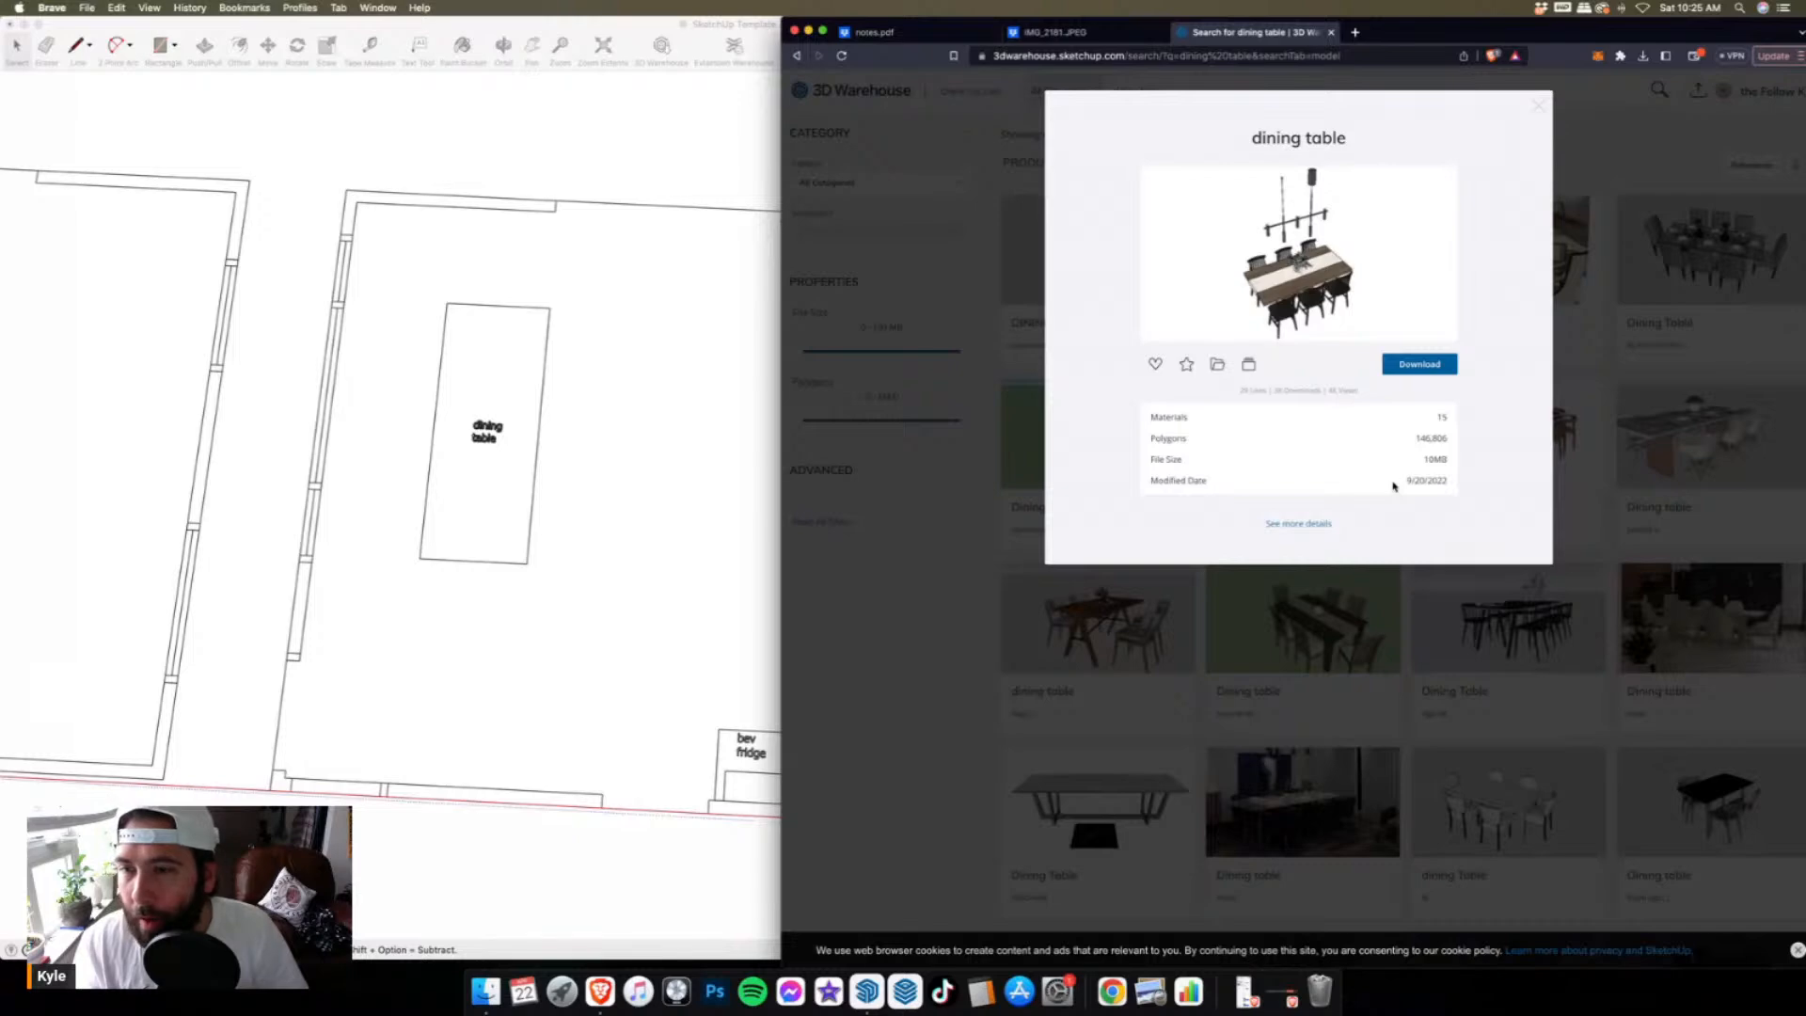
left_click(1418, 364)
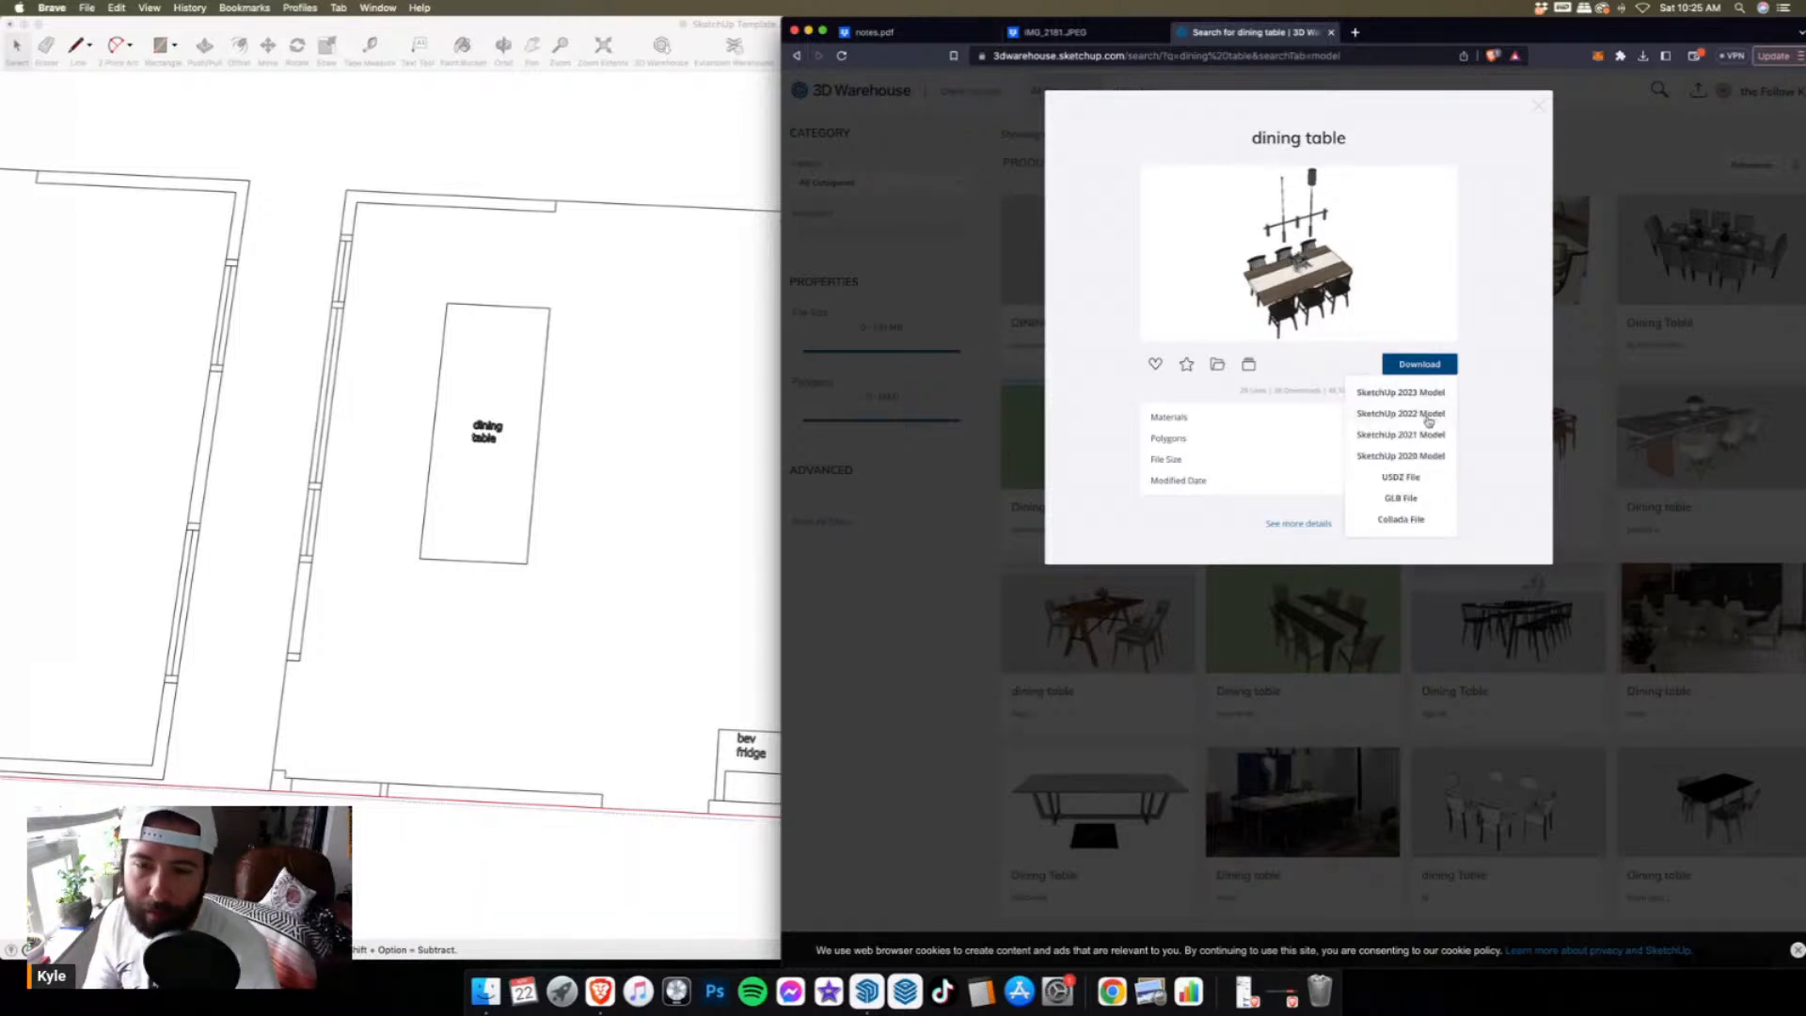
left_click(1429, 415)
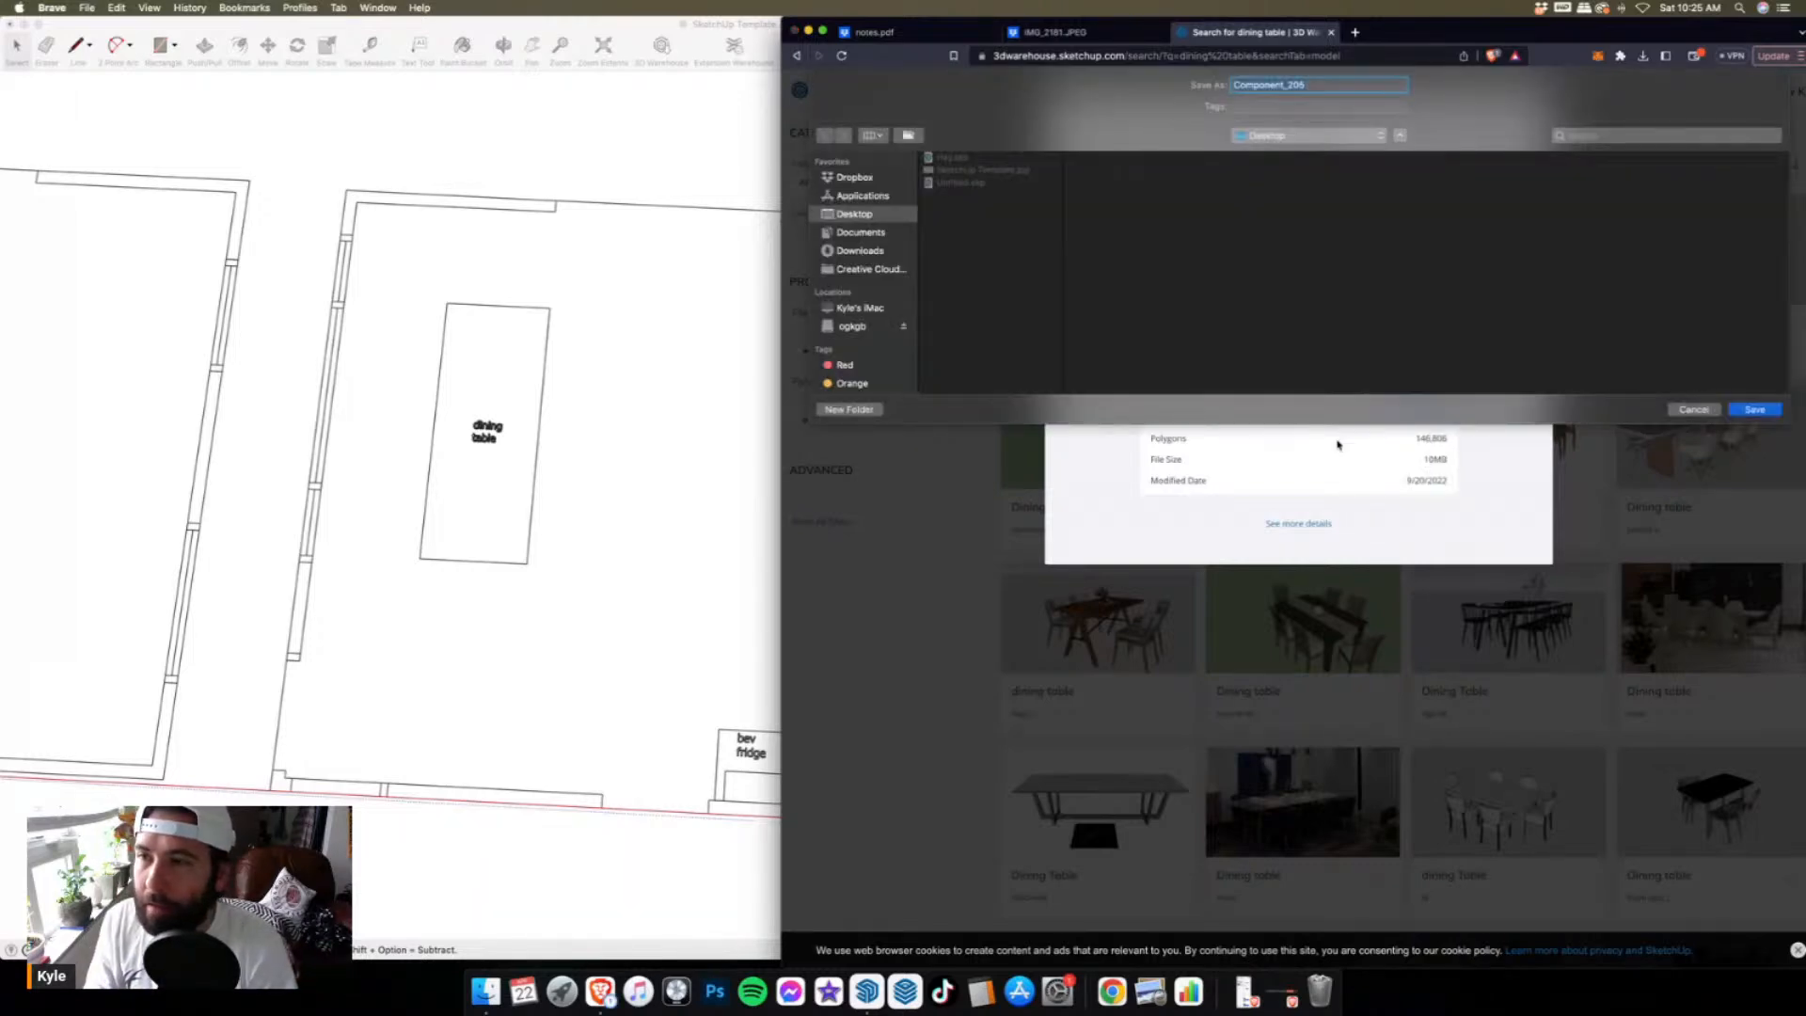
left_click(1752, 411)
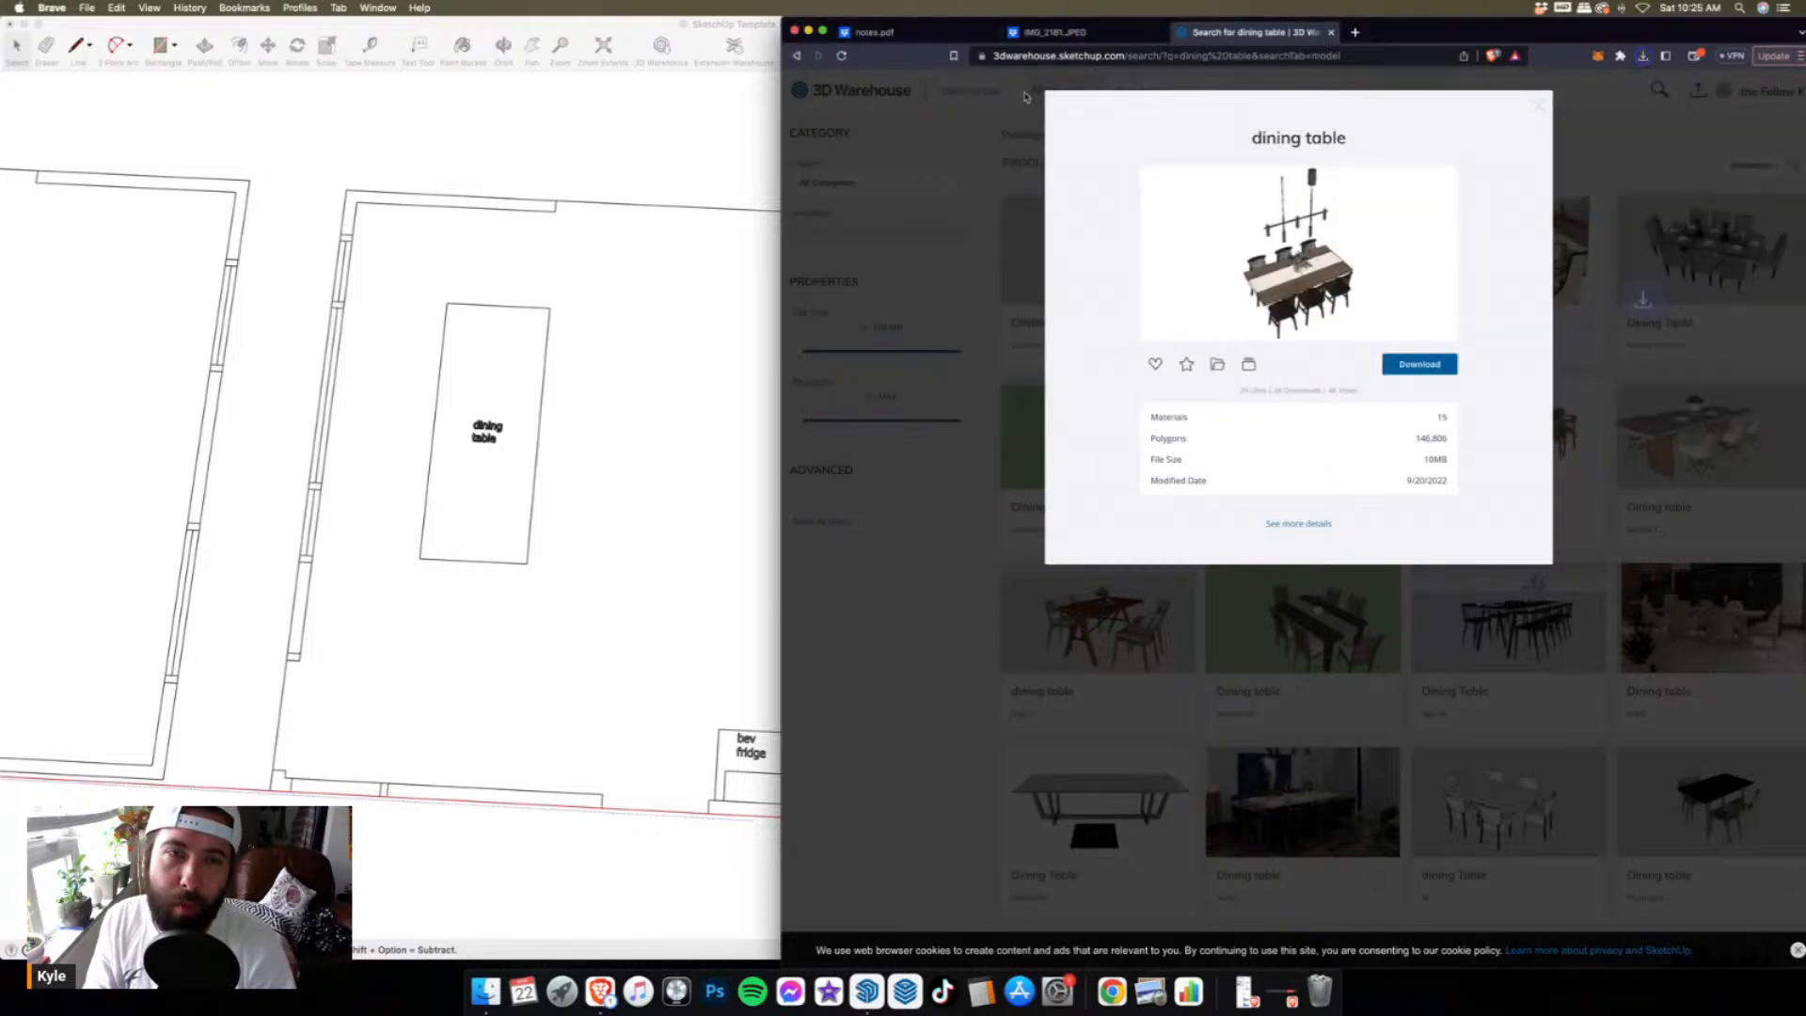
left_click(808, 32)
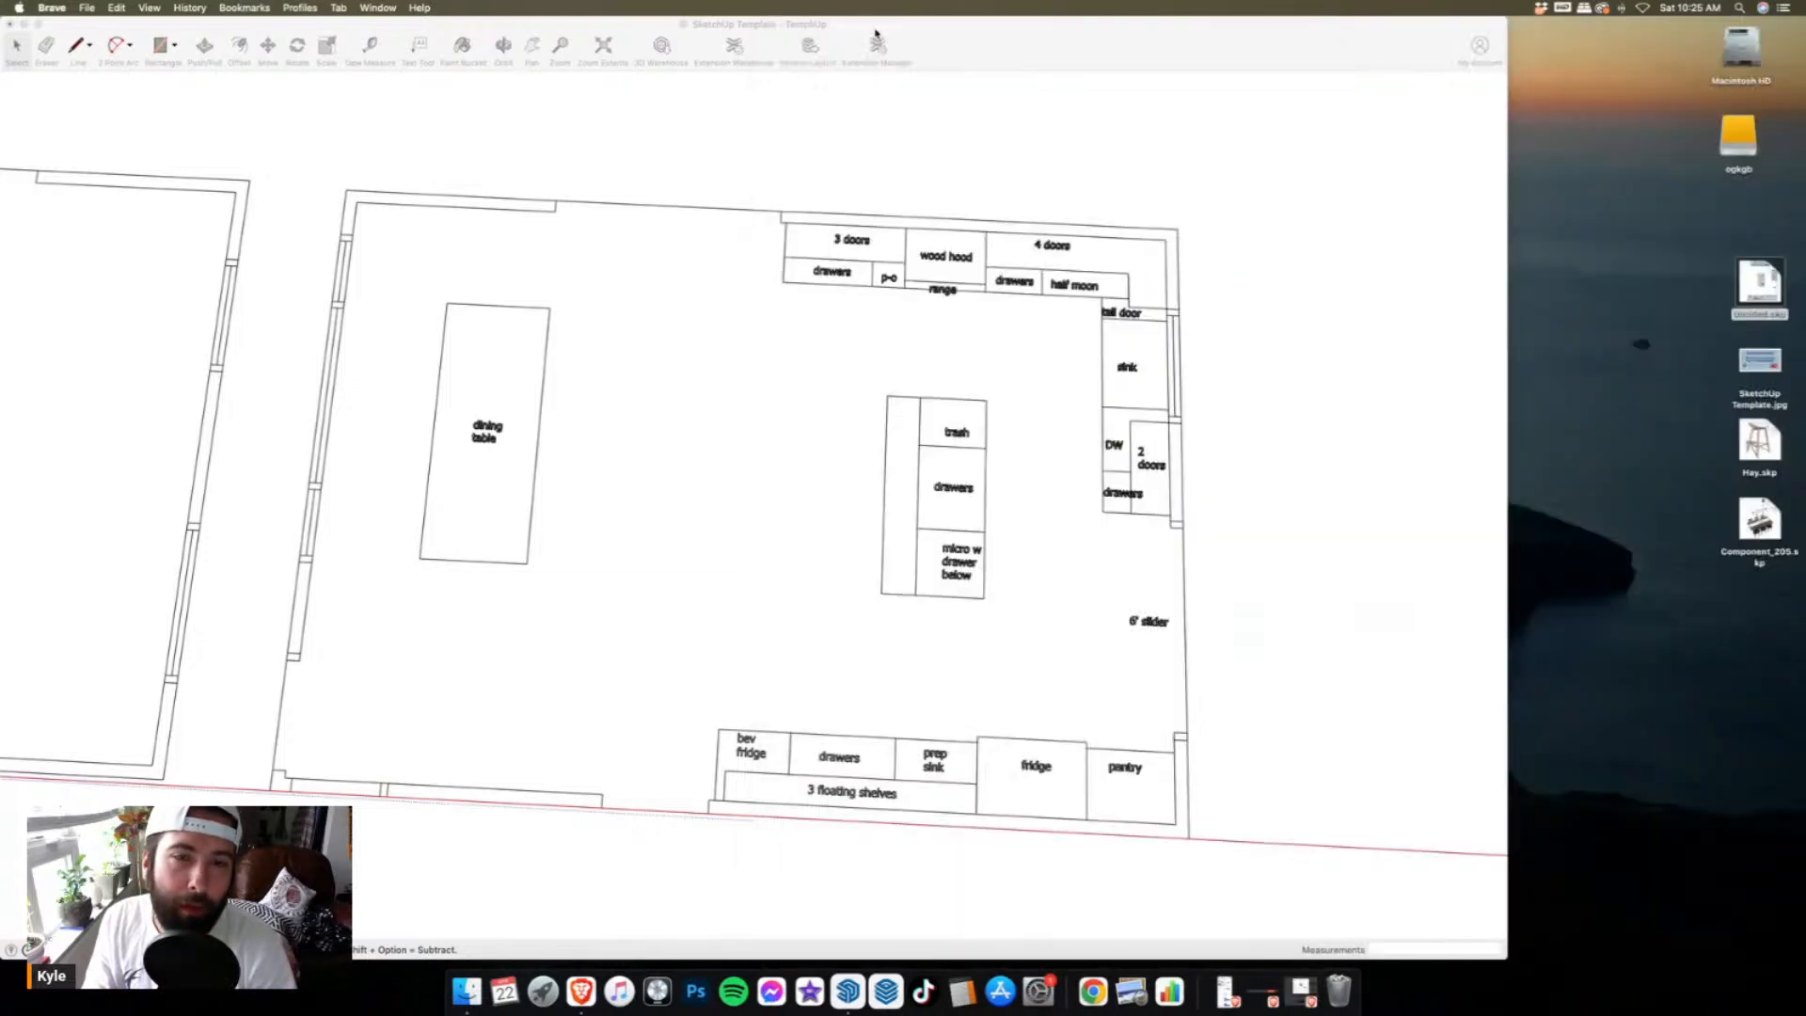
- Import the downloaded dining set from the Desktop into SketchUp and place it on the furnished kitchen's floor
left_click(812, 254)
scroll(360, 383, "down", 5)
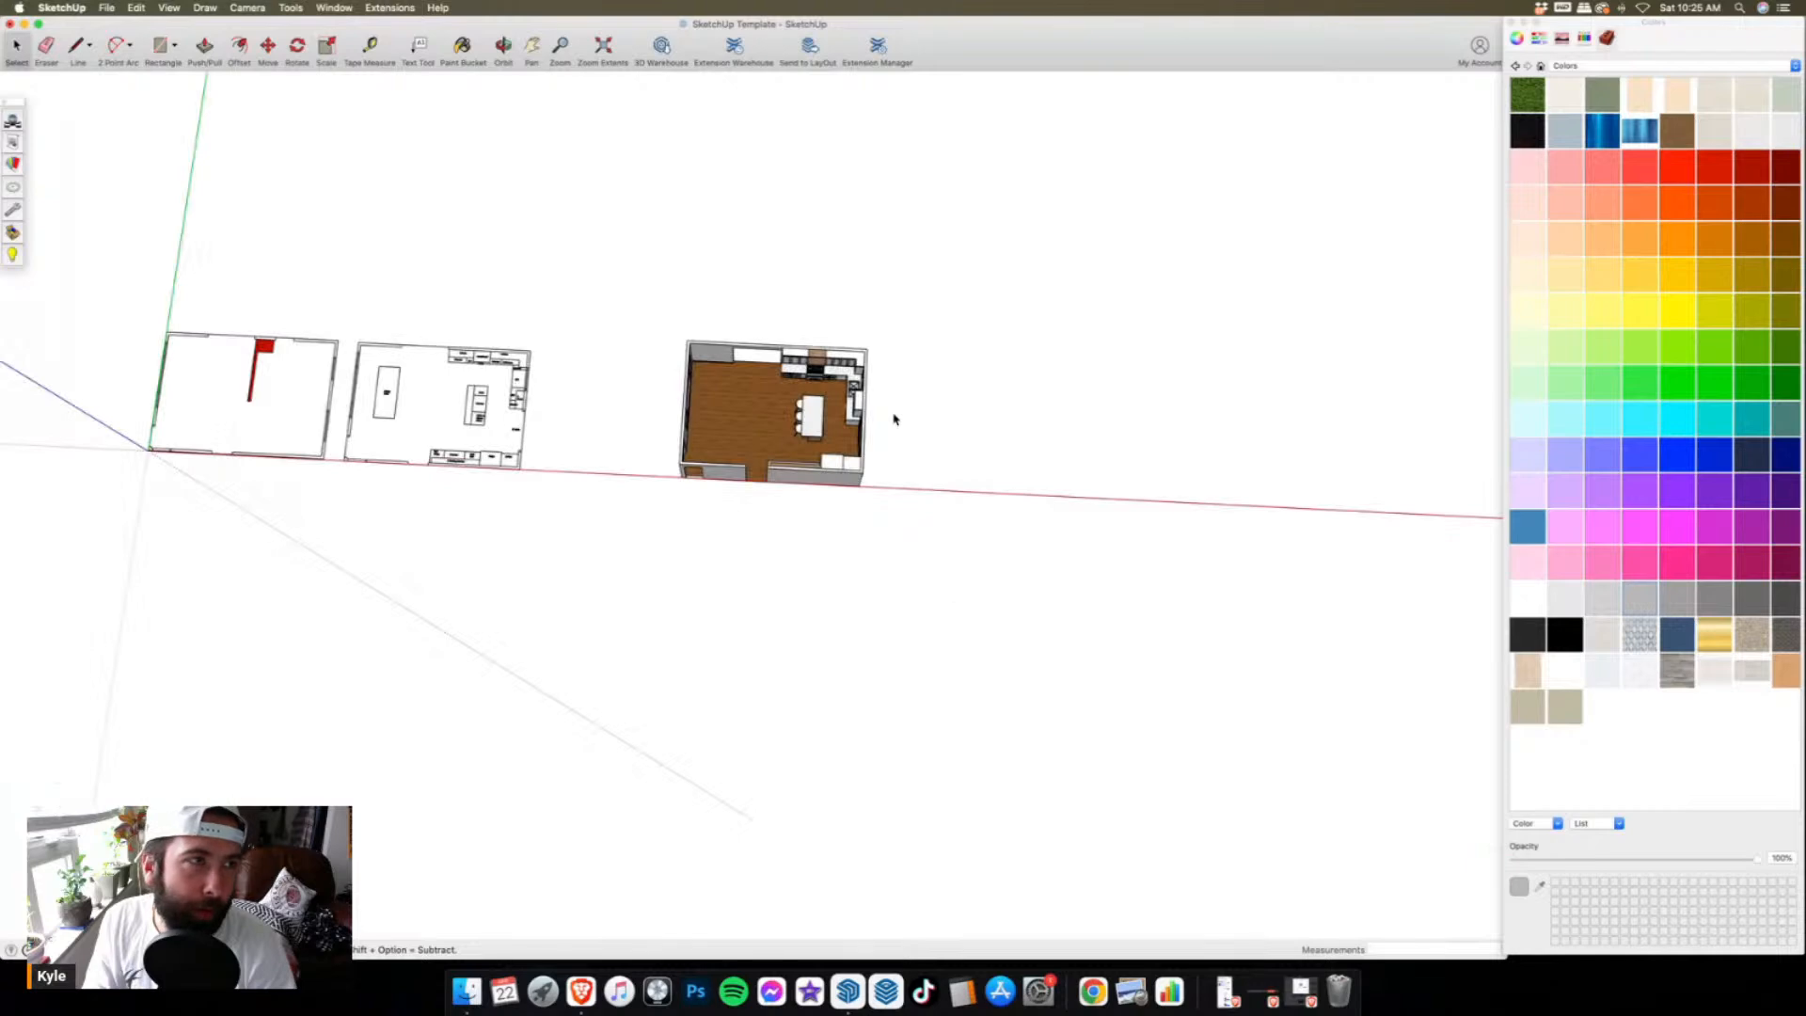
scroll(787, 384, "up", 5)
left_click(106, 8)
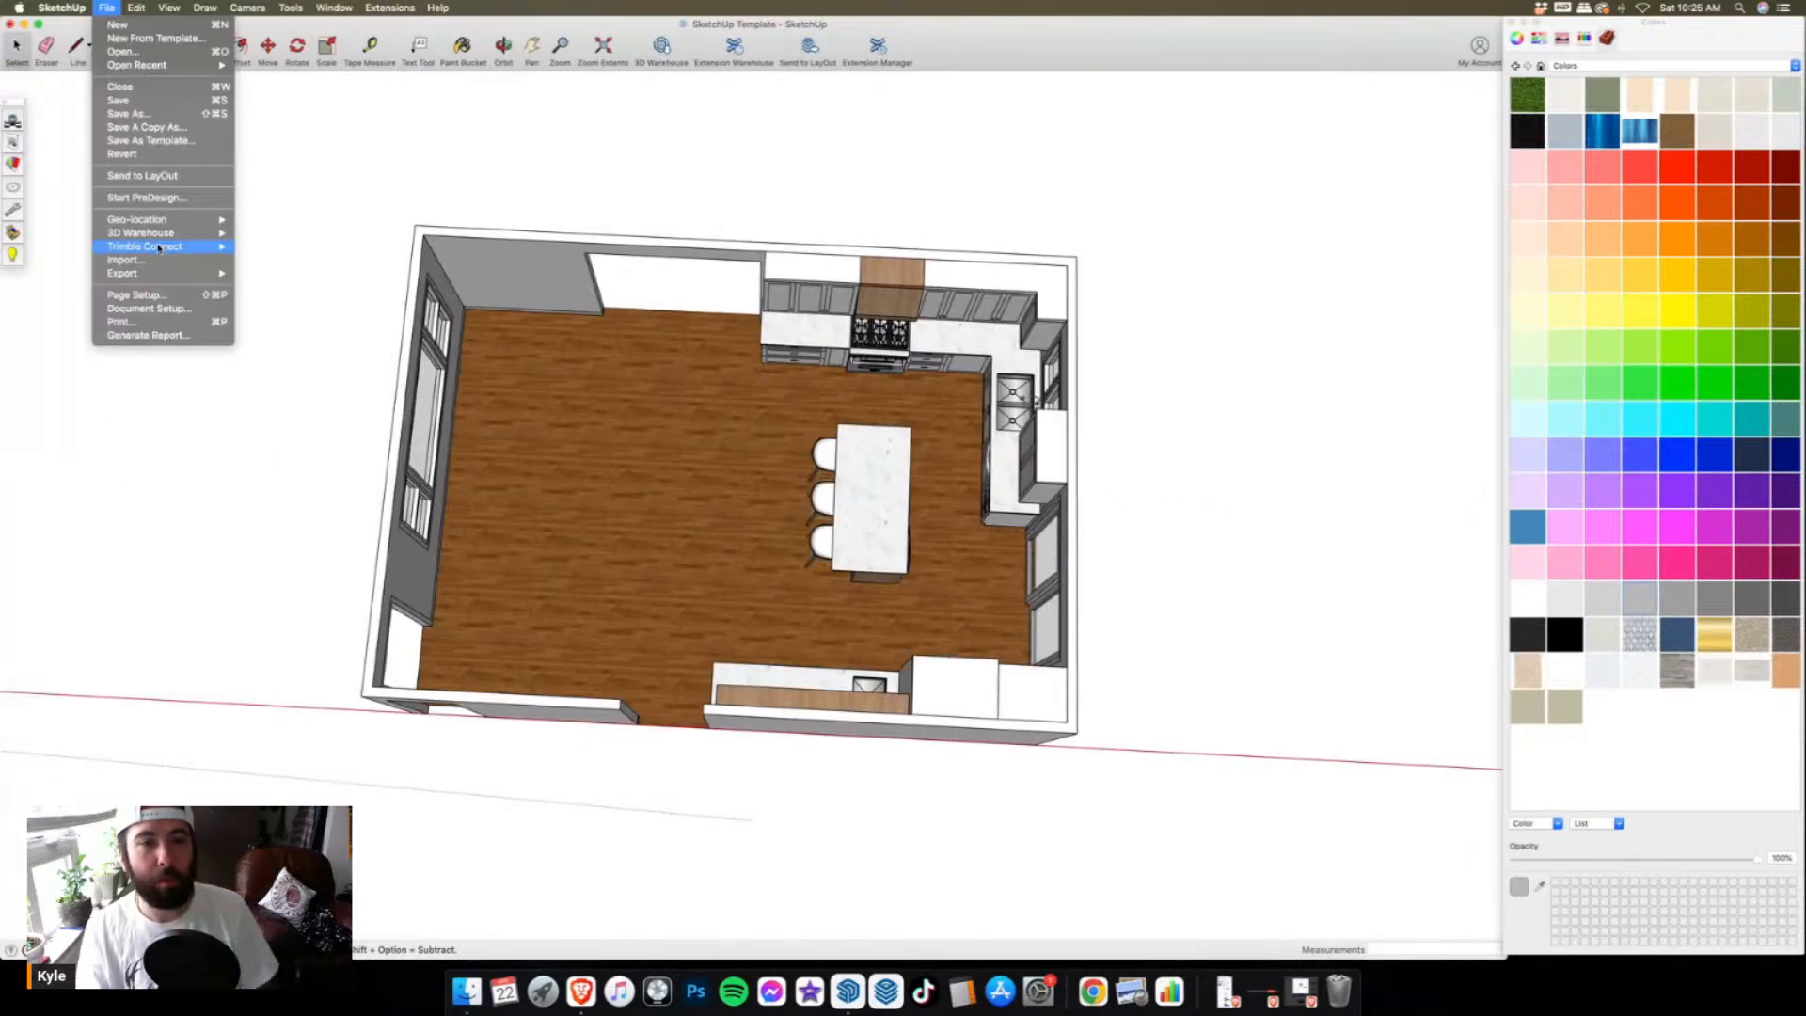
left_click(154, 260)
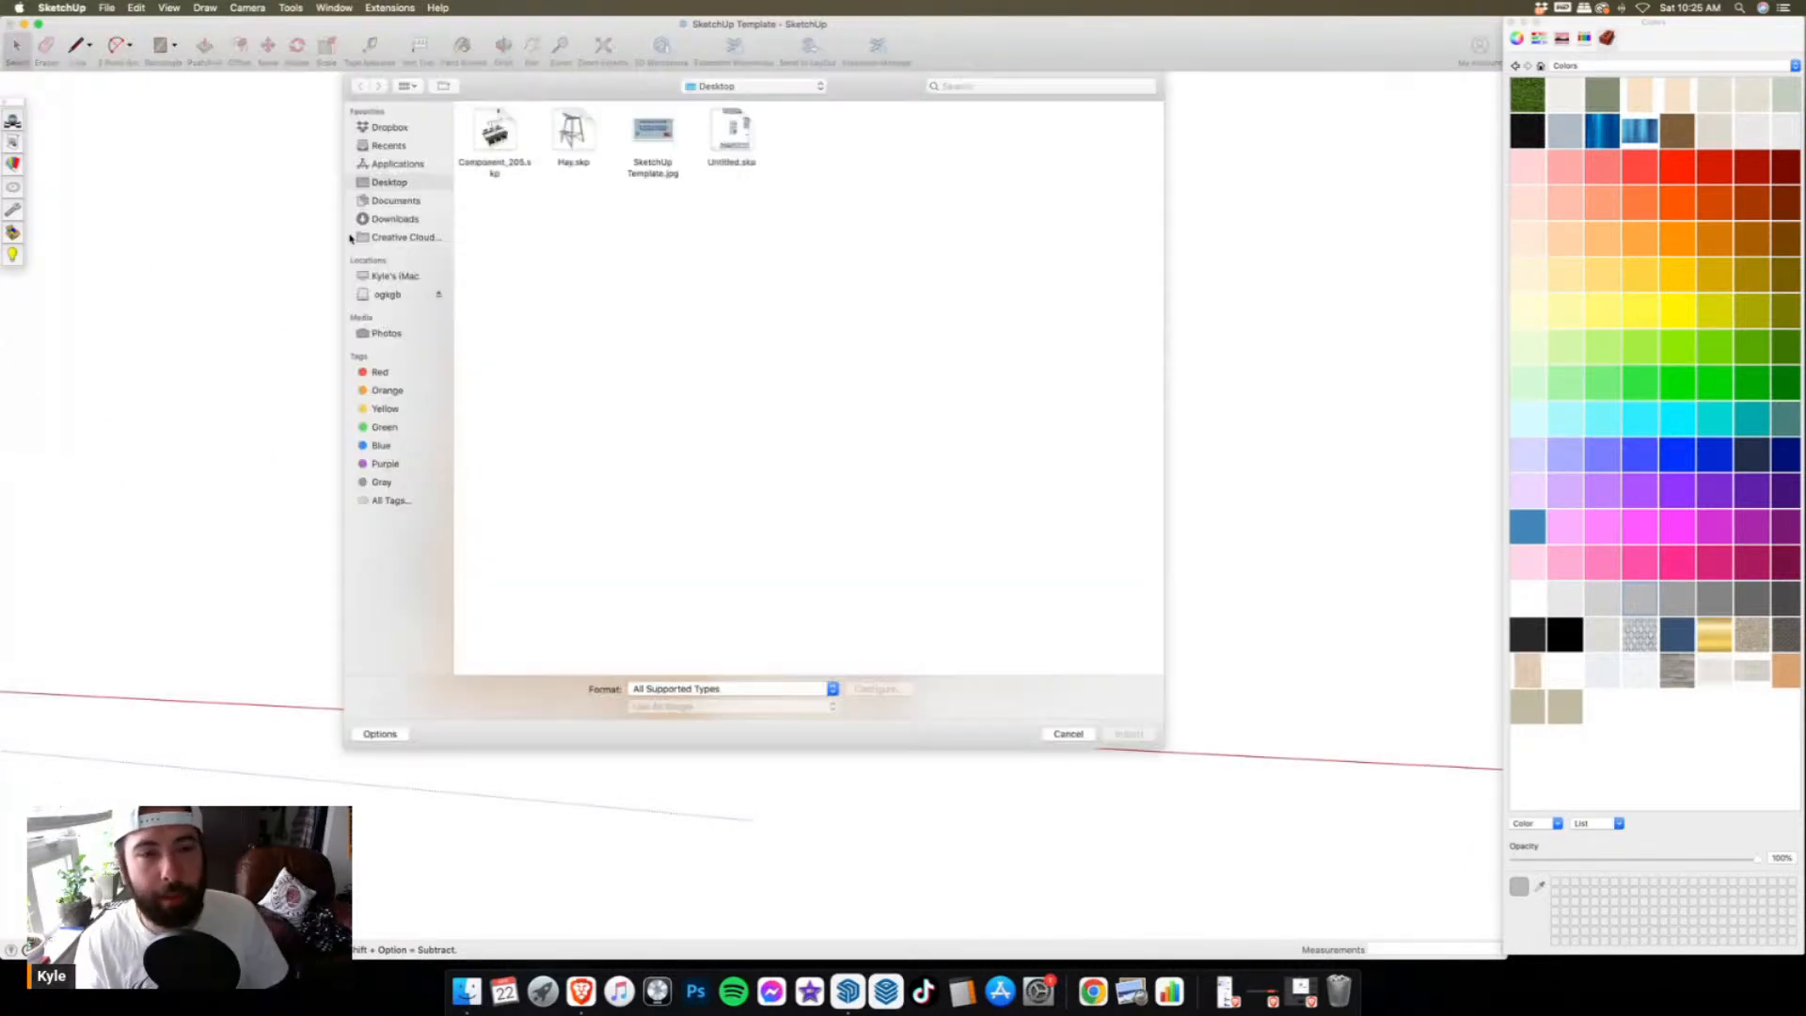
key("Escape")
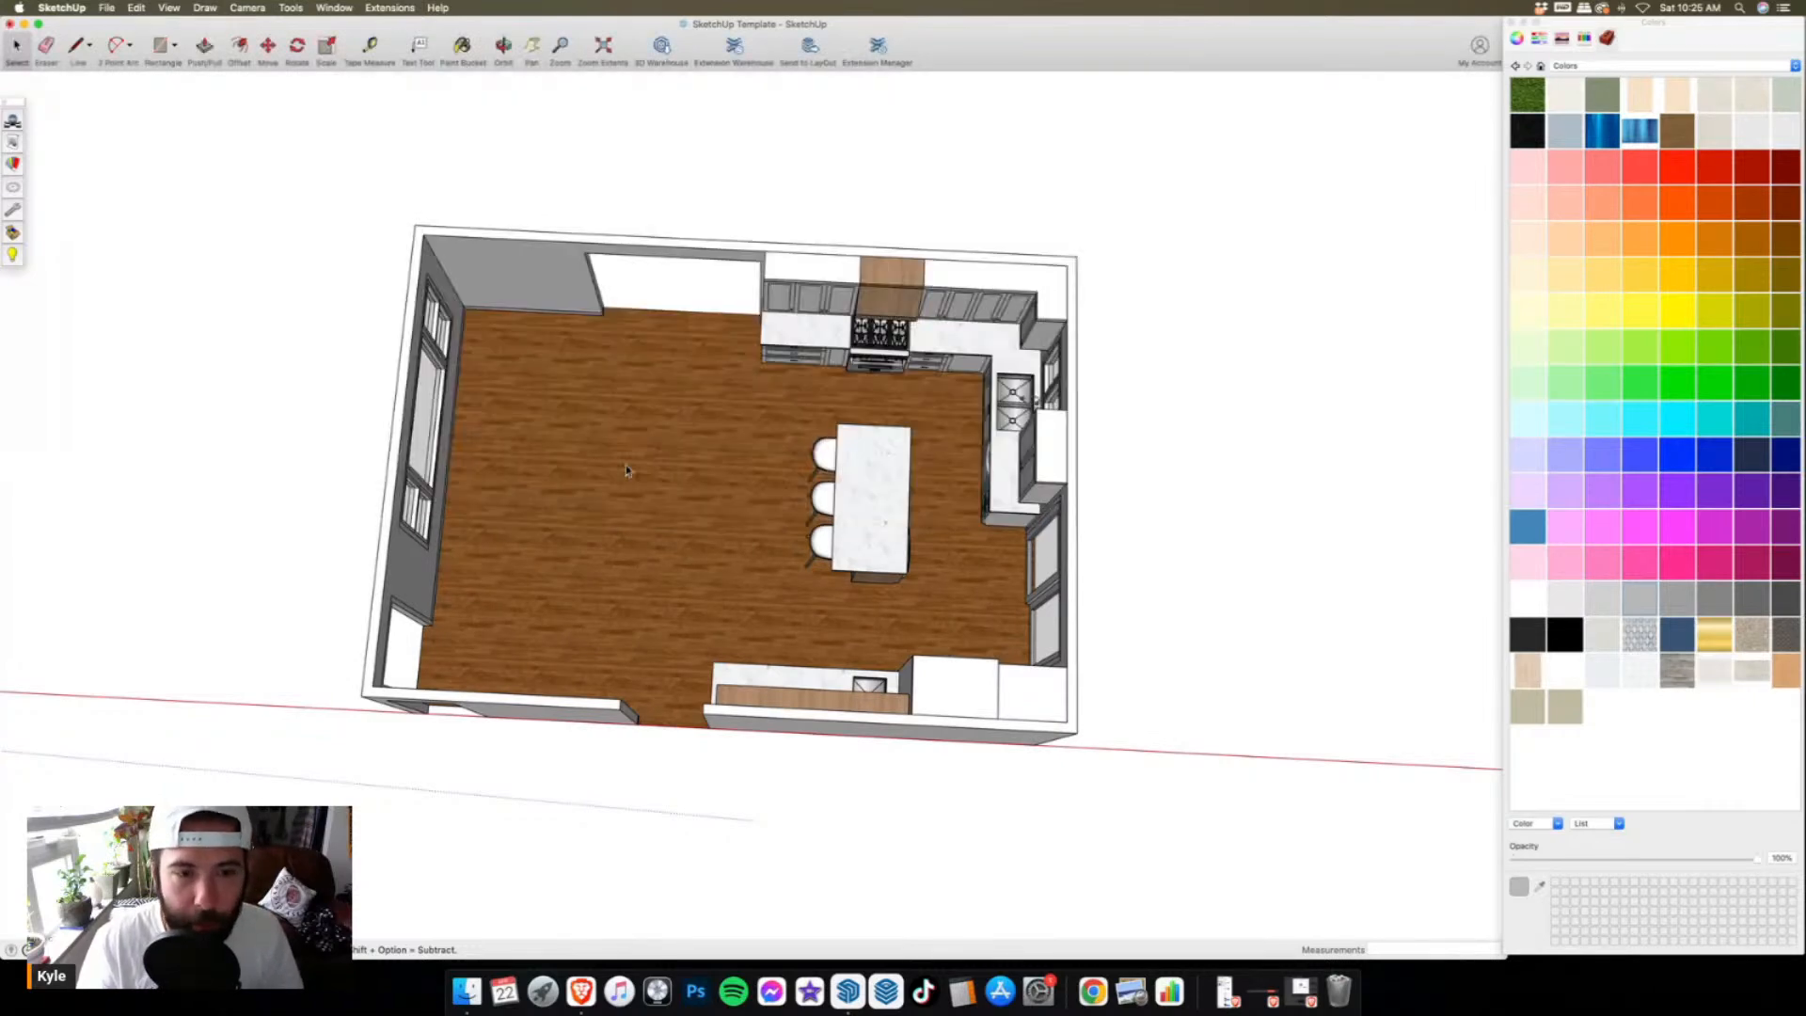
middle_click_drag(627, 467, 625, 463)
scroll(626, 463, "down", 3)
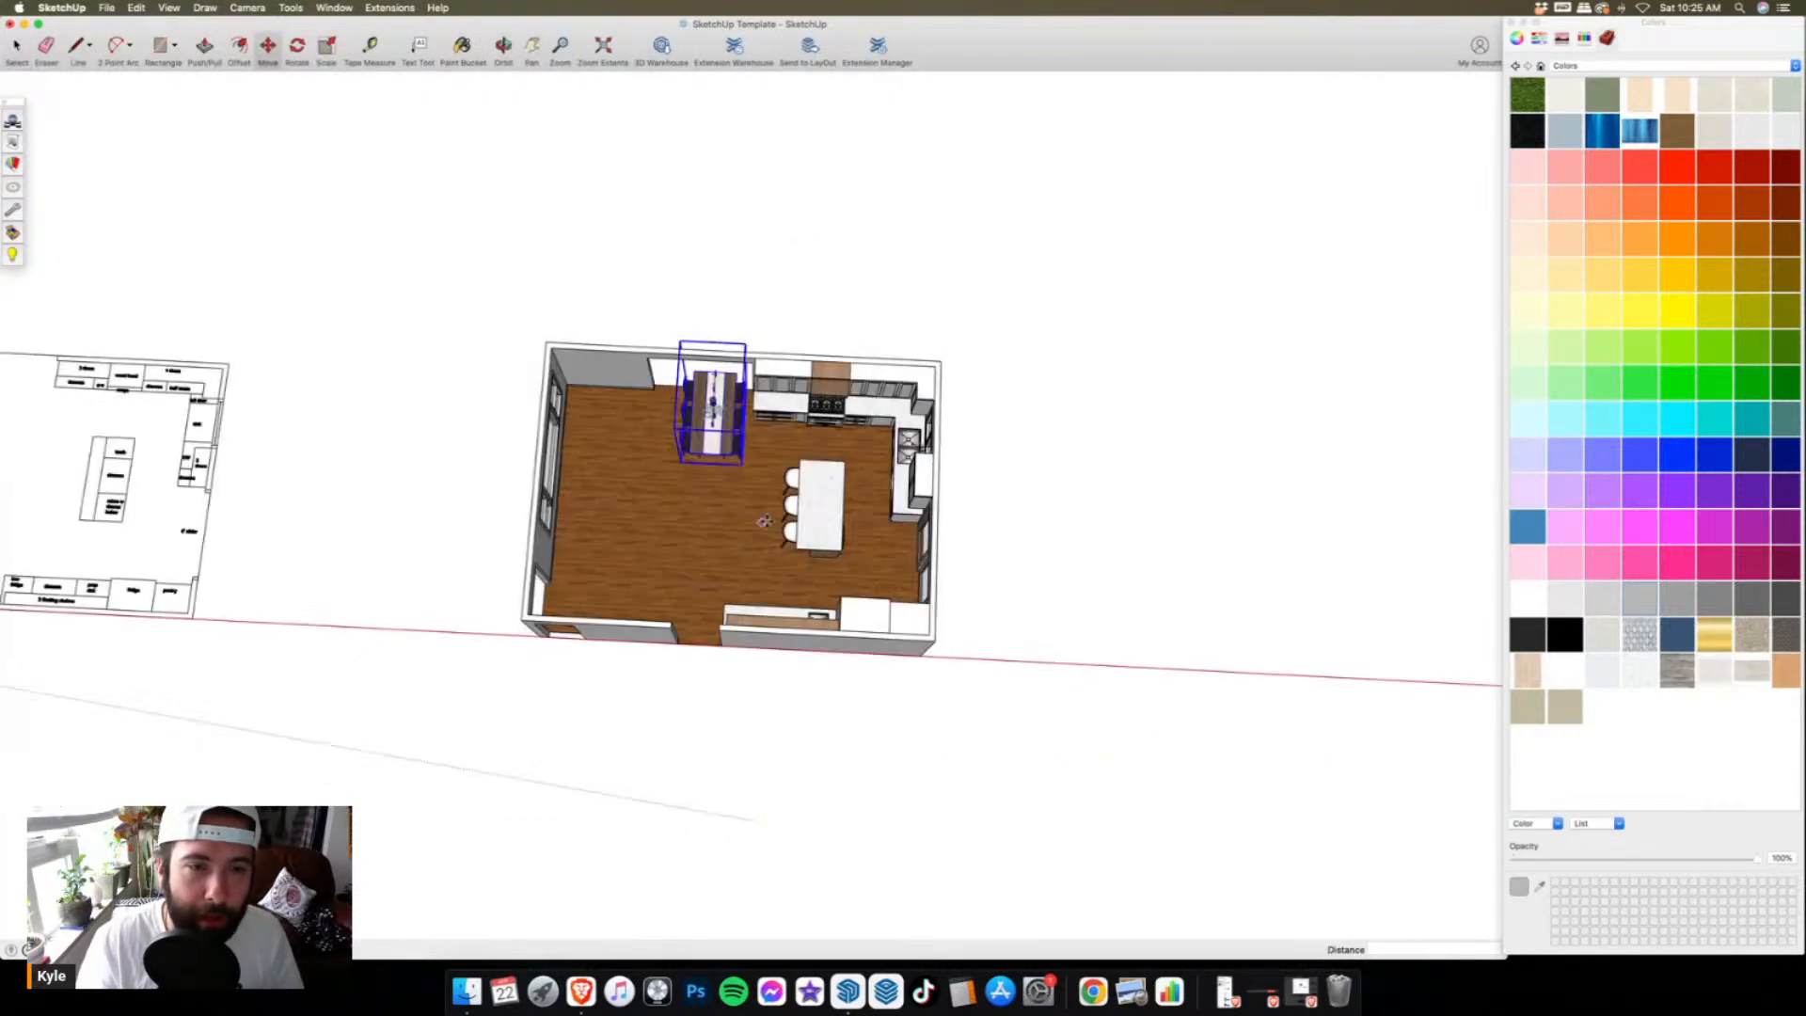
- Move the dining set away from the stove-side doorway to the open floor near the window wall
scroll(764, 520, "up", 3)
middle_click_drag(764, 520, 692, 421)
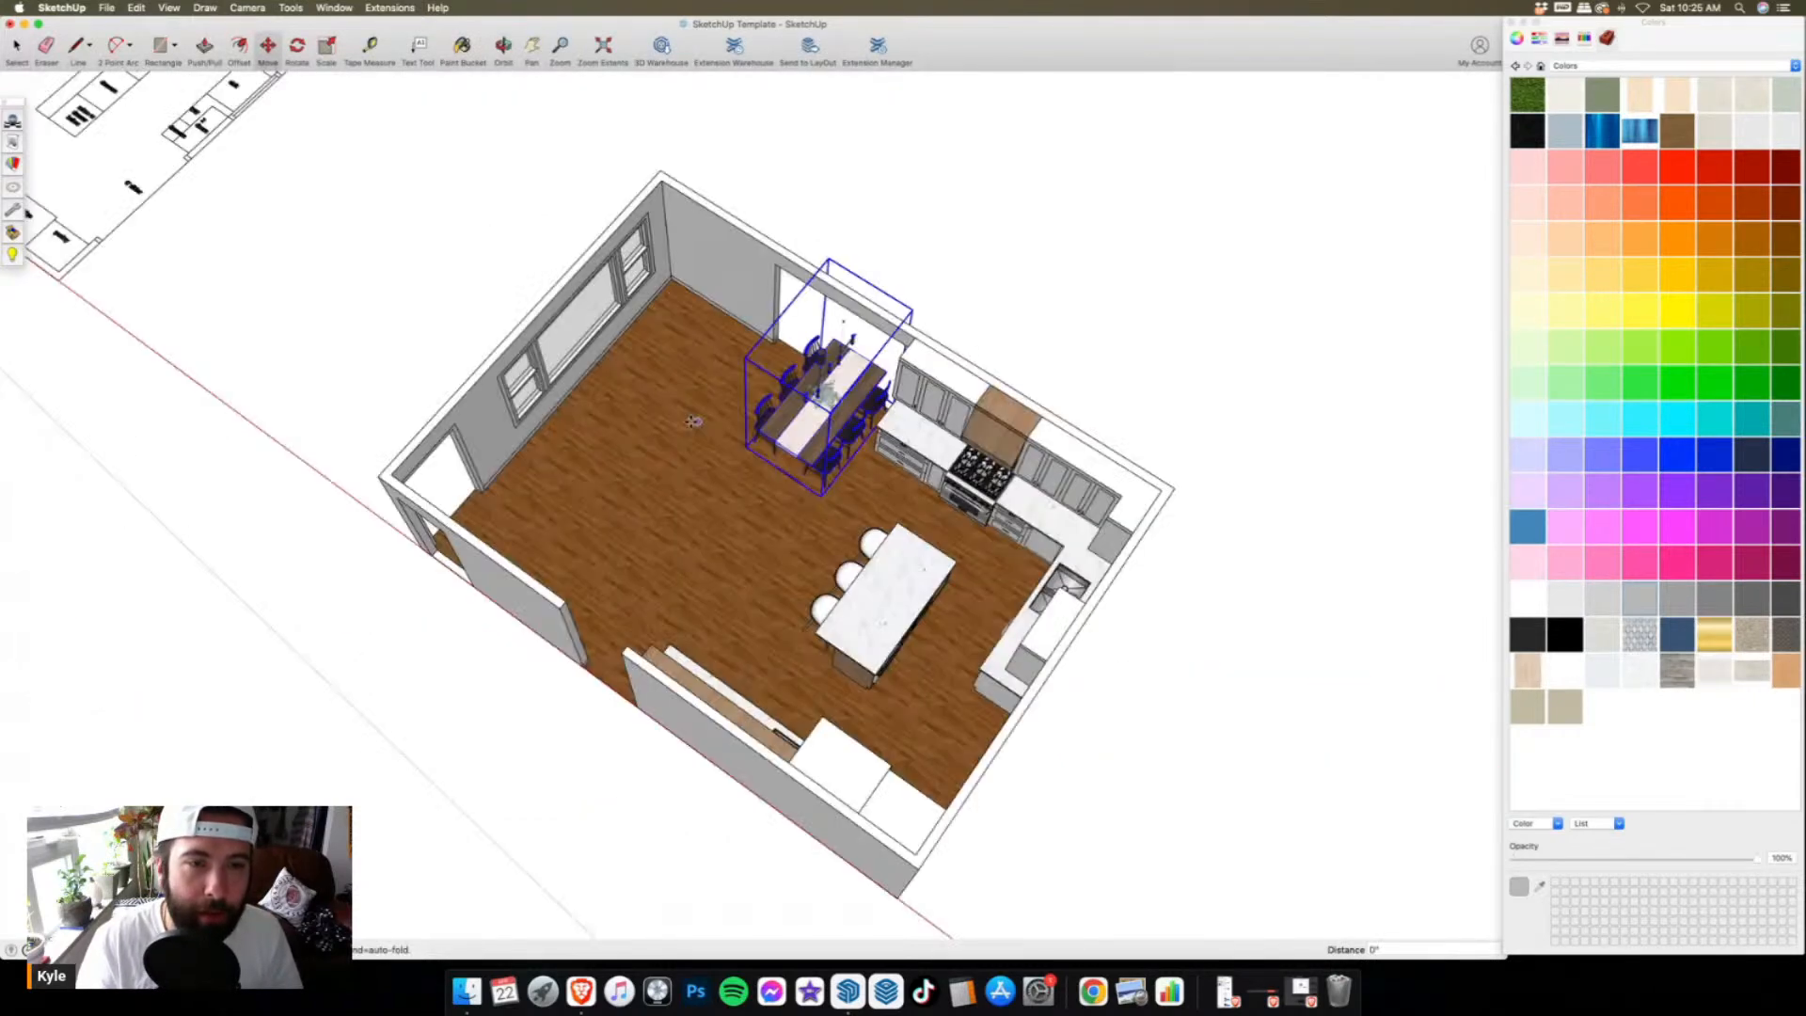
left_click(567, 425)
- Open the dining set for editing and delete the pendant light hanging above the table
middle_click_drag(781, 499, 711, 382)
scroll(711, 382, "up", 3)
scroll(712, 381, "up", 3)
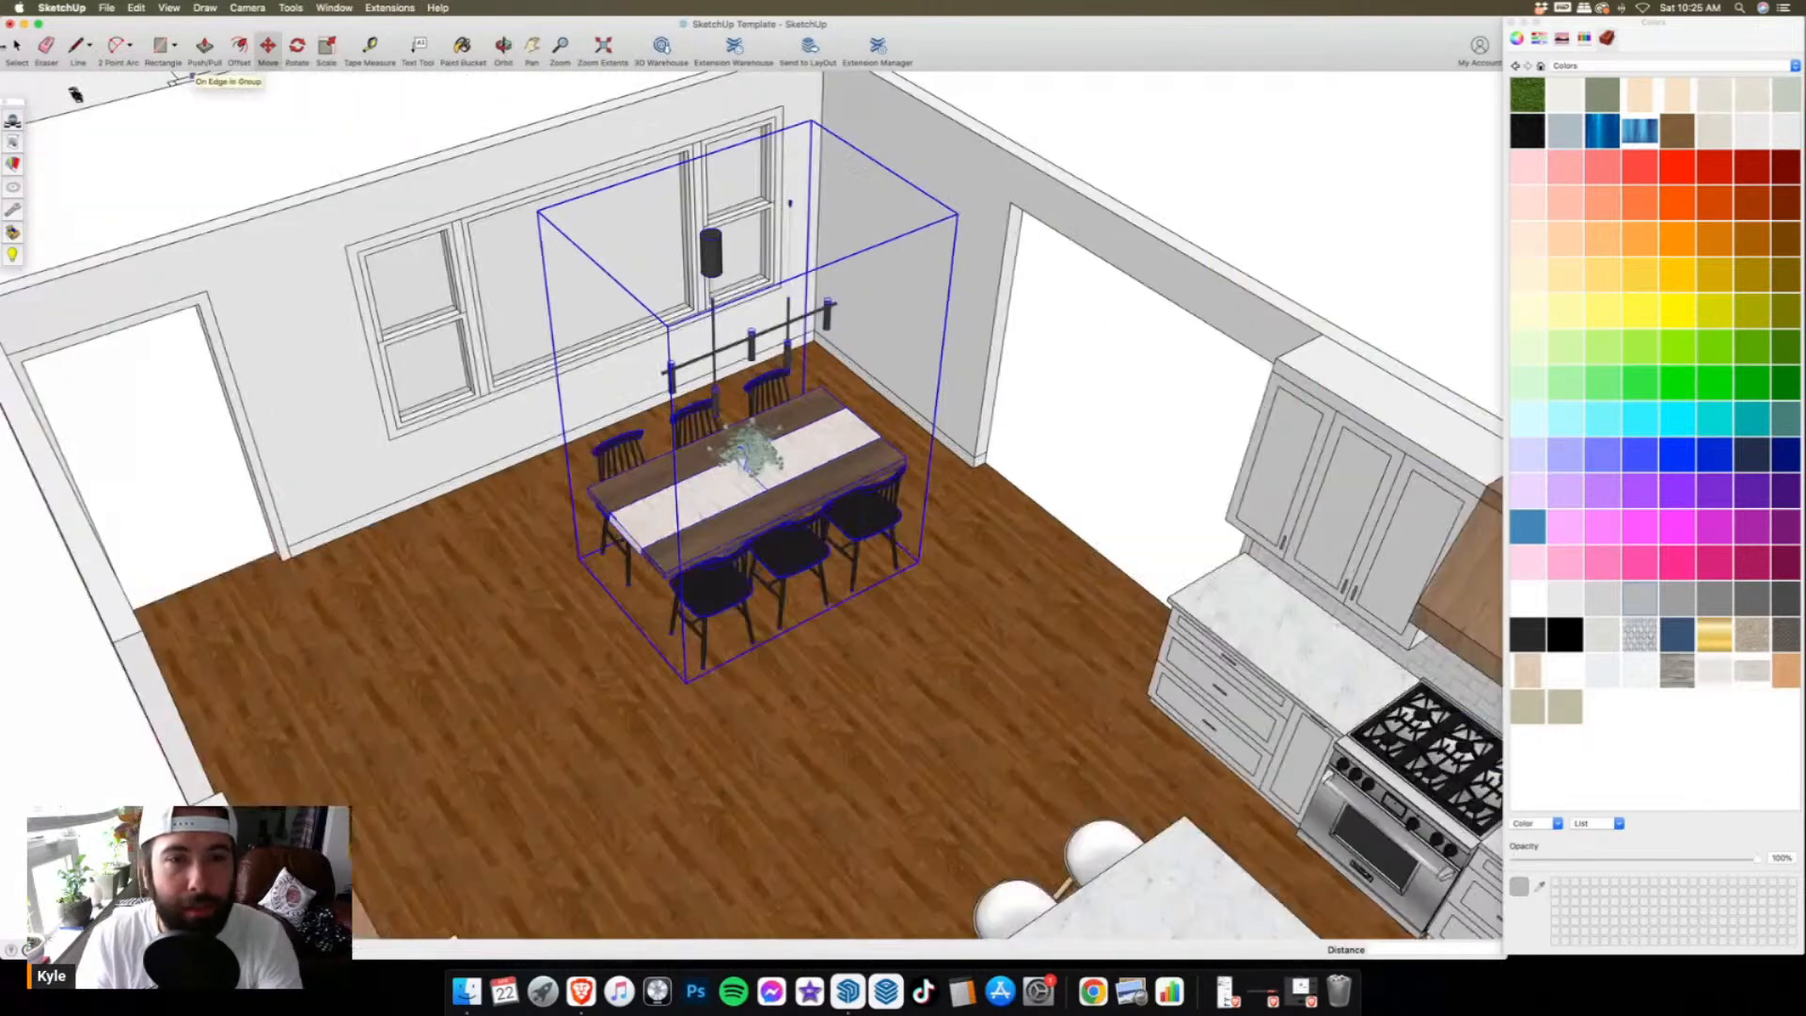
key("space")
double_click(705, 247)
scroll(710, 254, "up", 2)
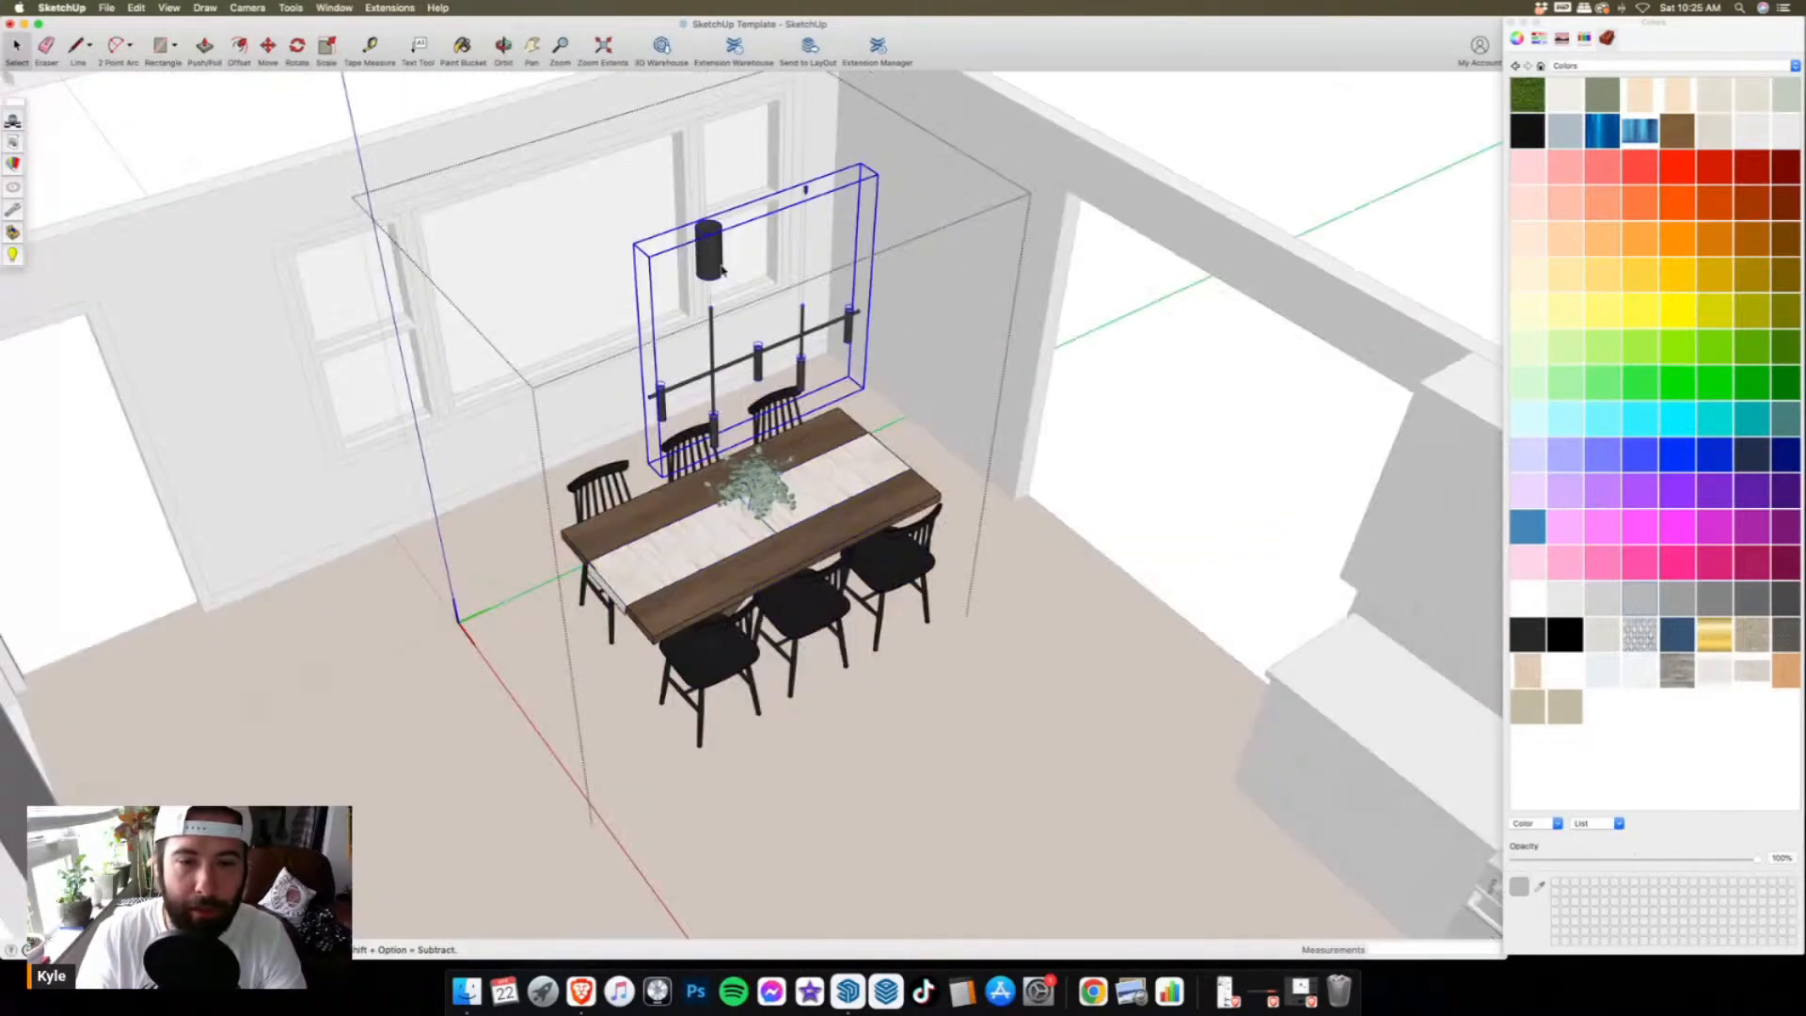
key("Delete")
scroll(875, 505, "down", 3)
key("Escape")
- Move the dining set out of the finished kitchen onto the dining table outline in the labelled floor plan
middle_click_drag(875, 505, 457, 476)
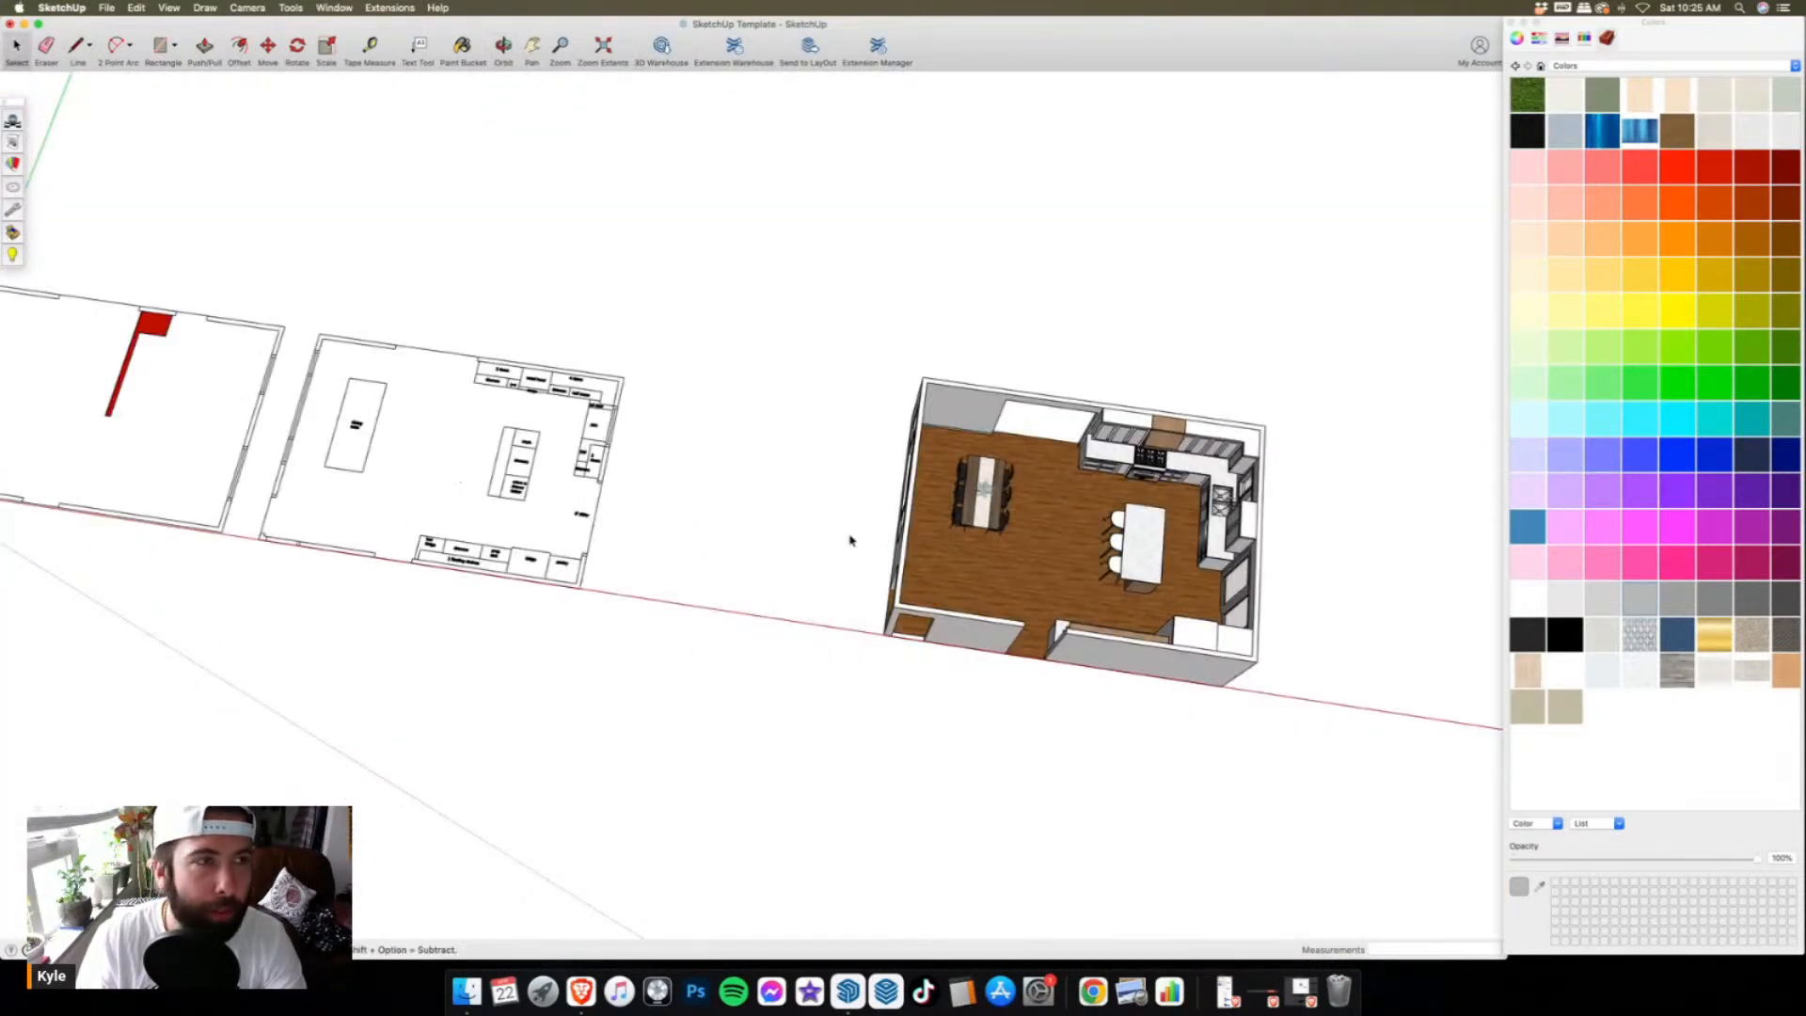
left_click(984, 491)
key("m")
scroll(1053, 592, "up", 3)
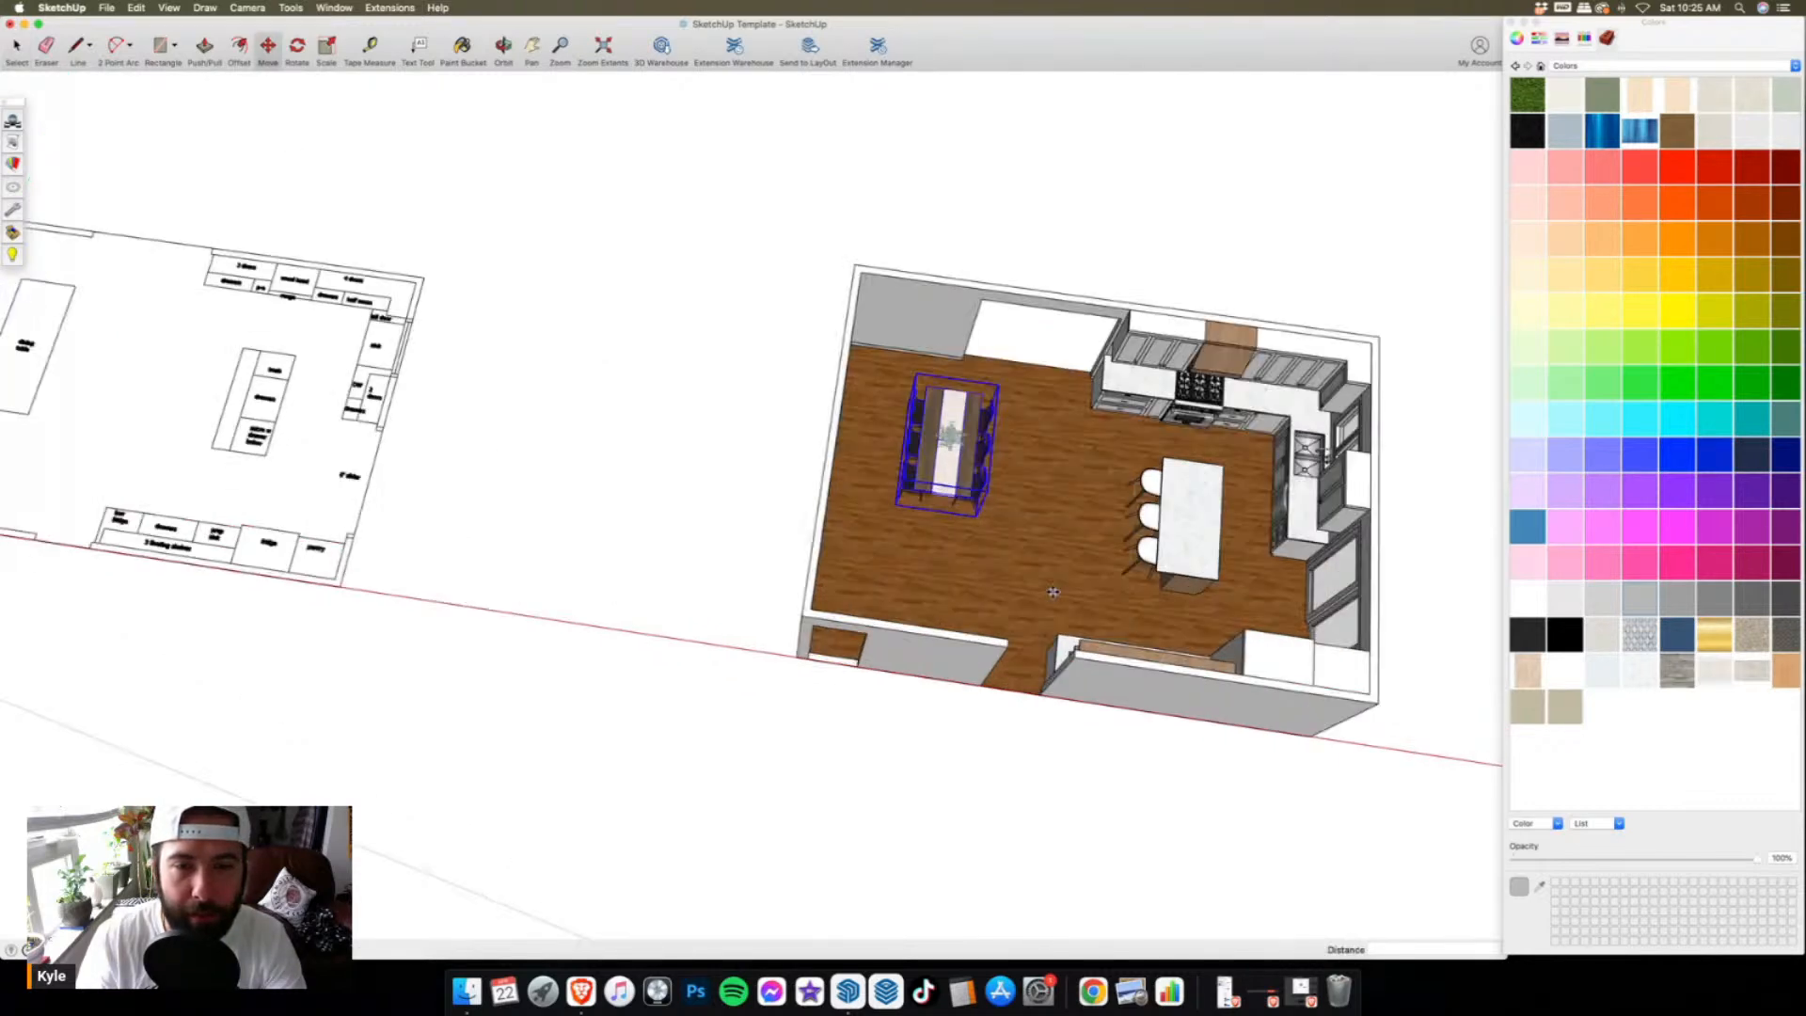
scroll(936, 513, "up", 5)
left_click(808, 461)
scroll(1055, 480, "down", 10)
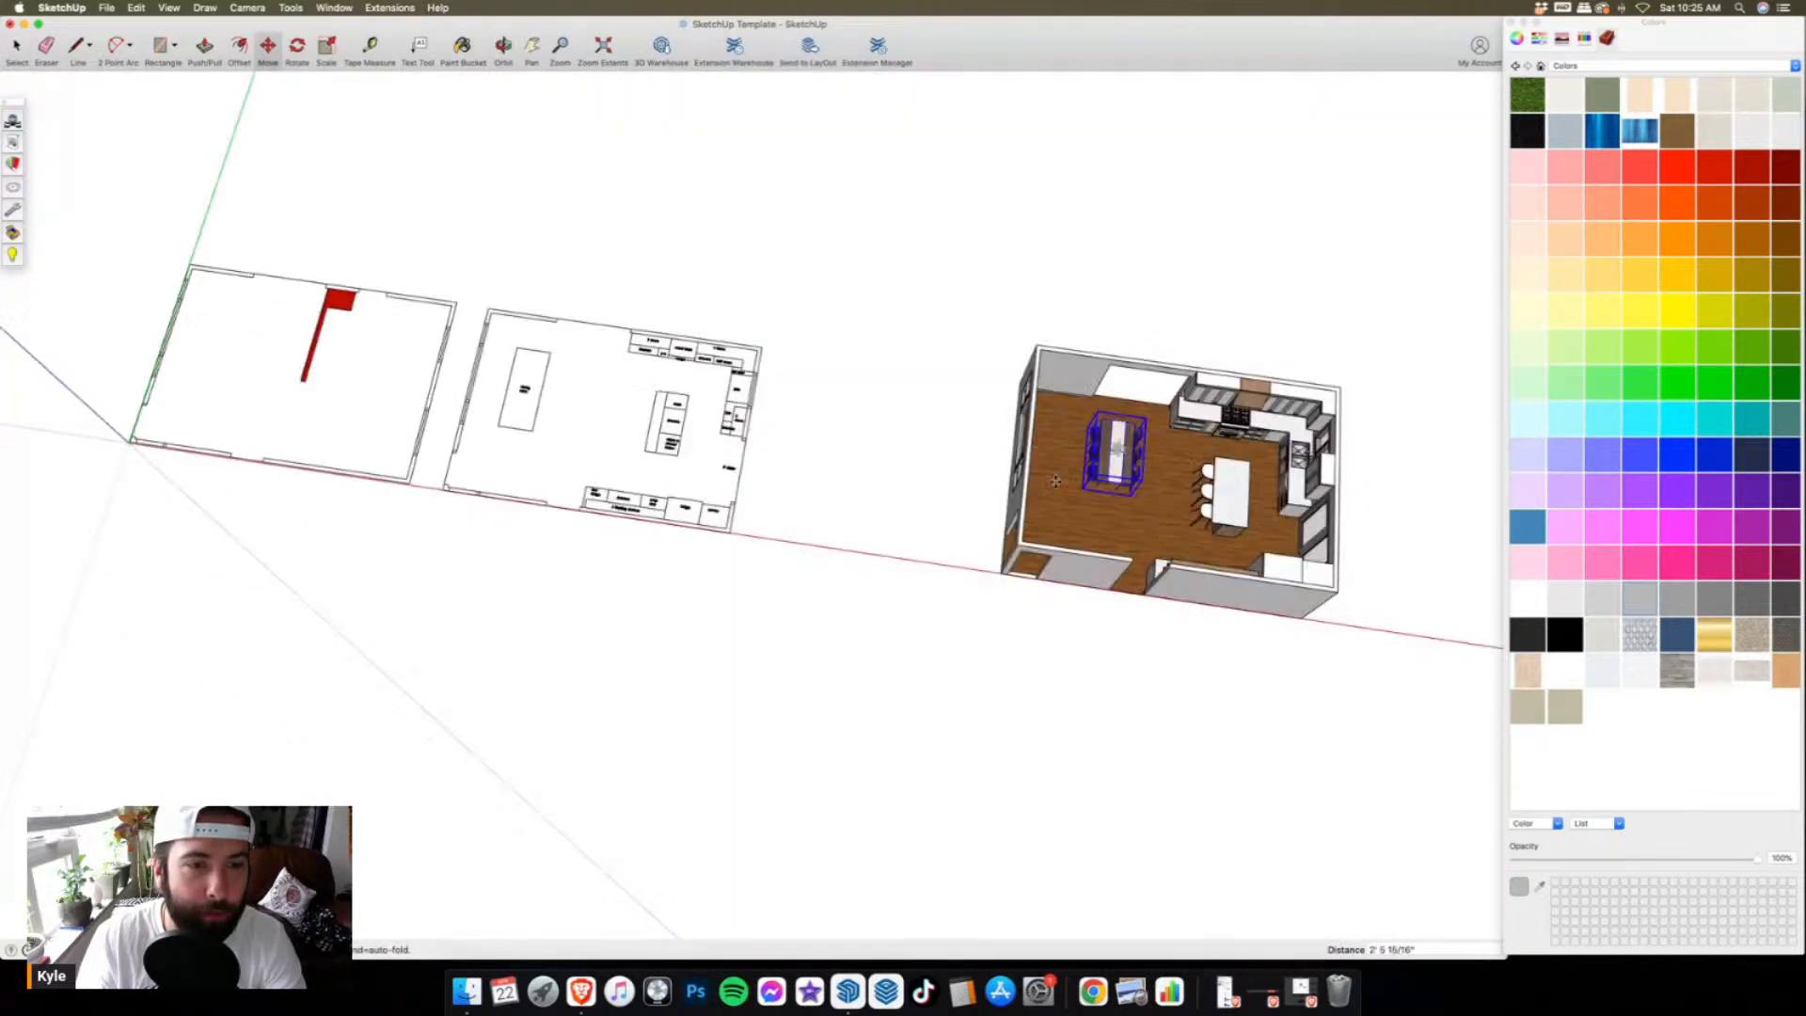
scroll(471, 414, "up", 8)
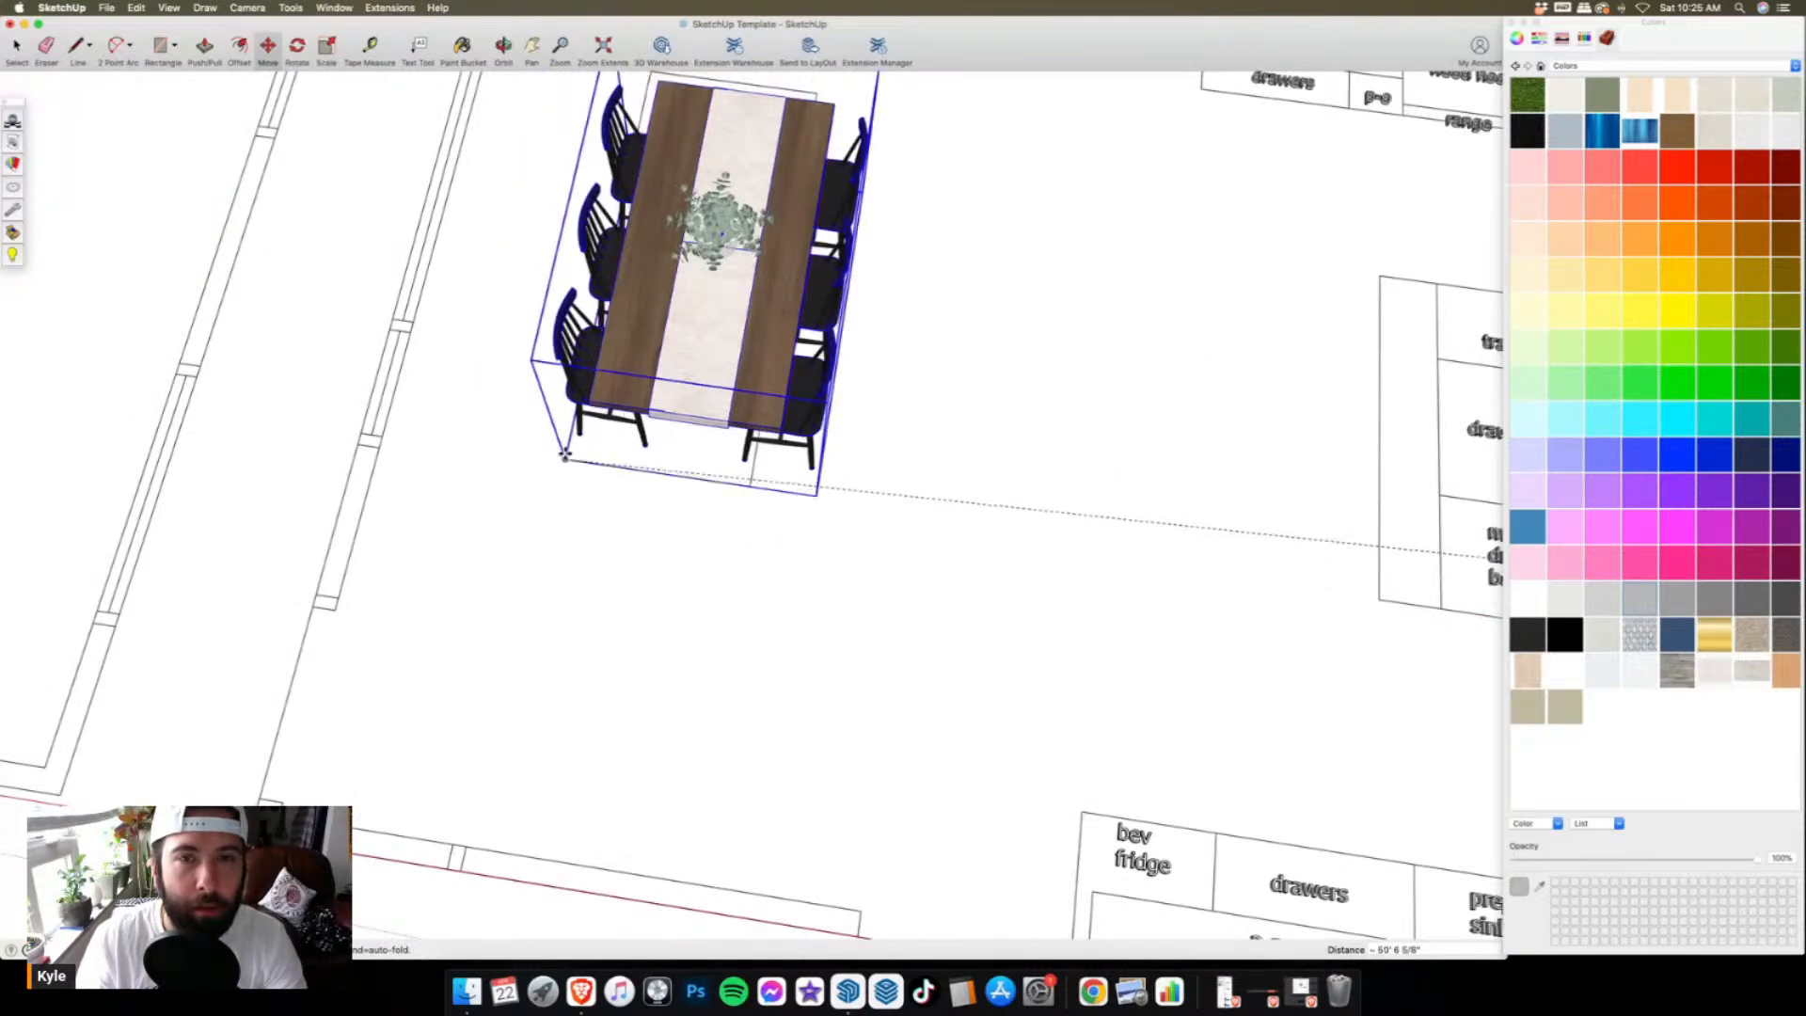
middle_click_drag(702, 510, 903, 647)
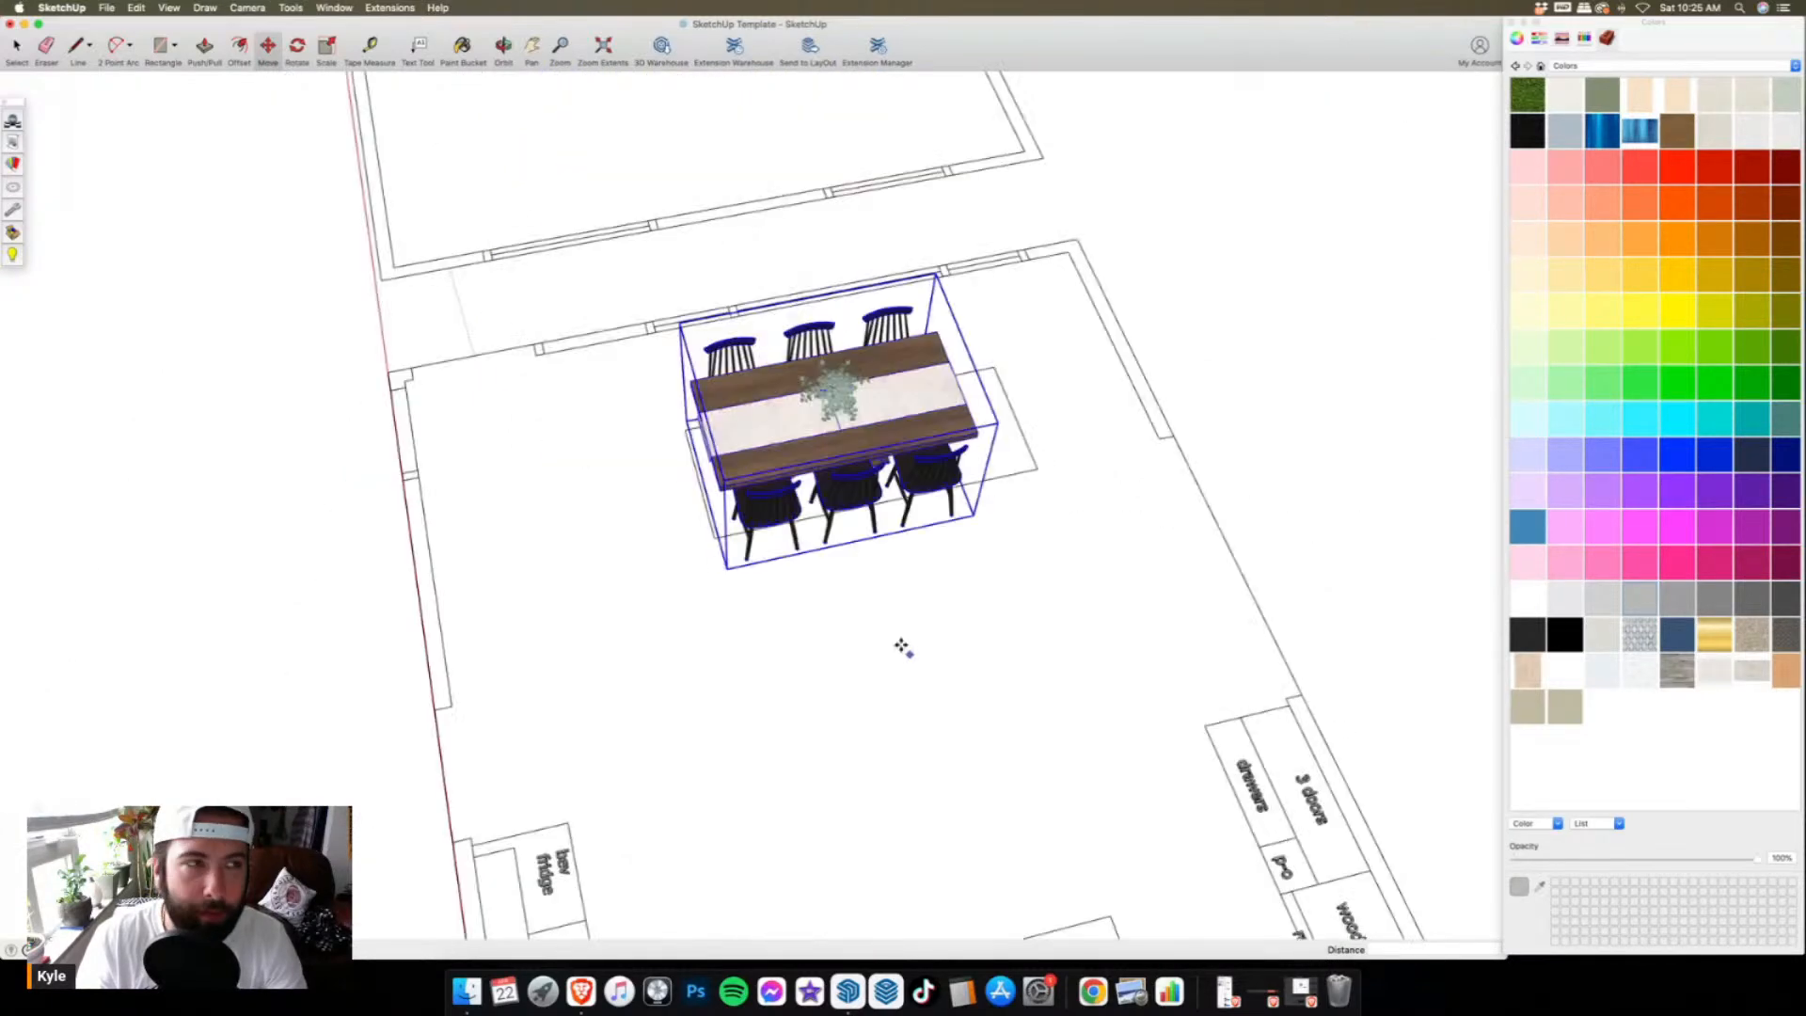
- Inside the dining set, select the table, runner and plant and scale them along the green axis to about 1.24
key("space")
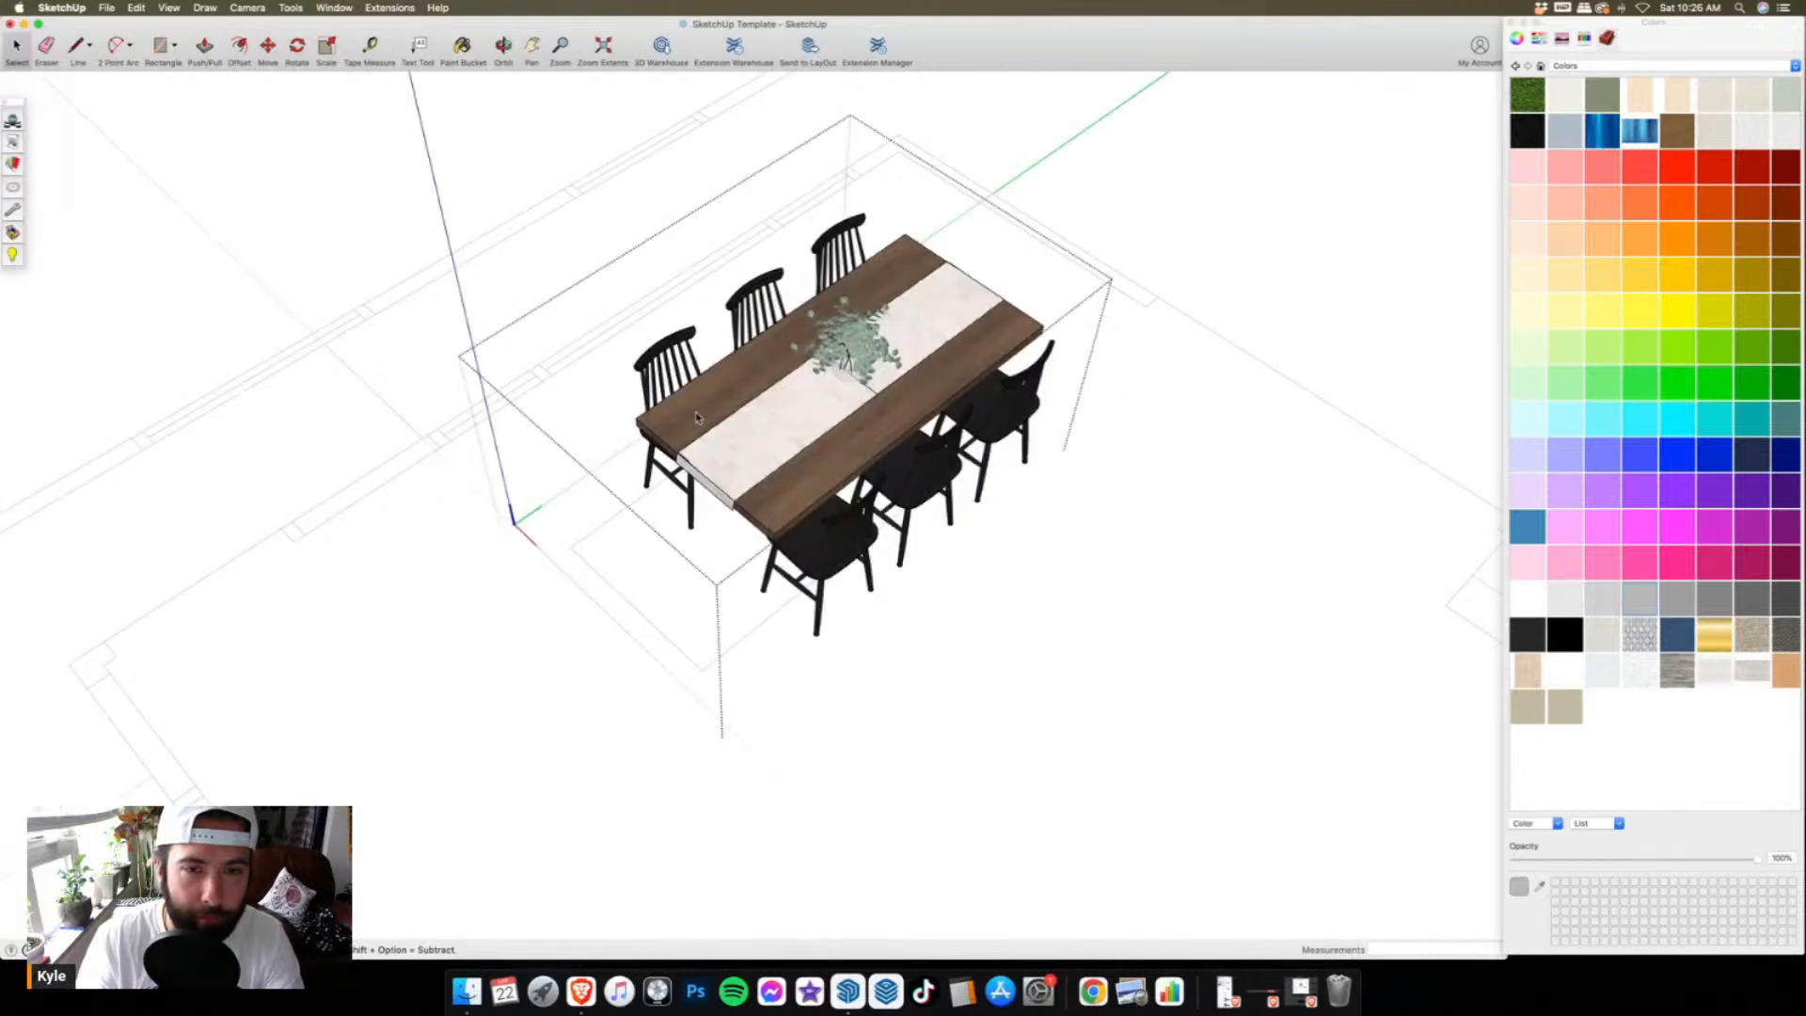
left_click(696, 417)
middle_click_drag(696, 417, 948, 328)
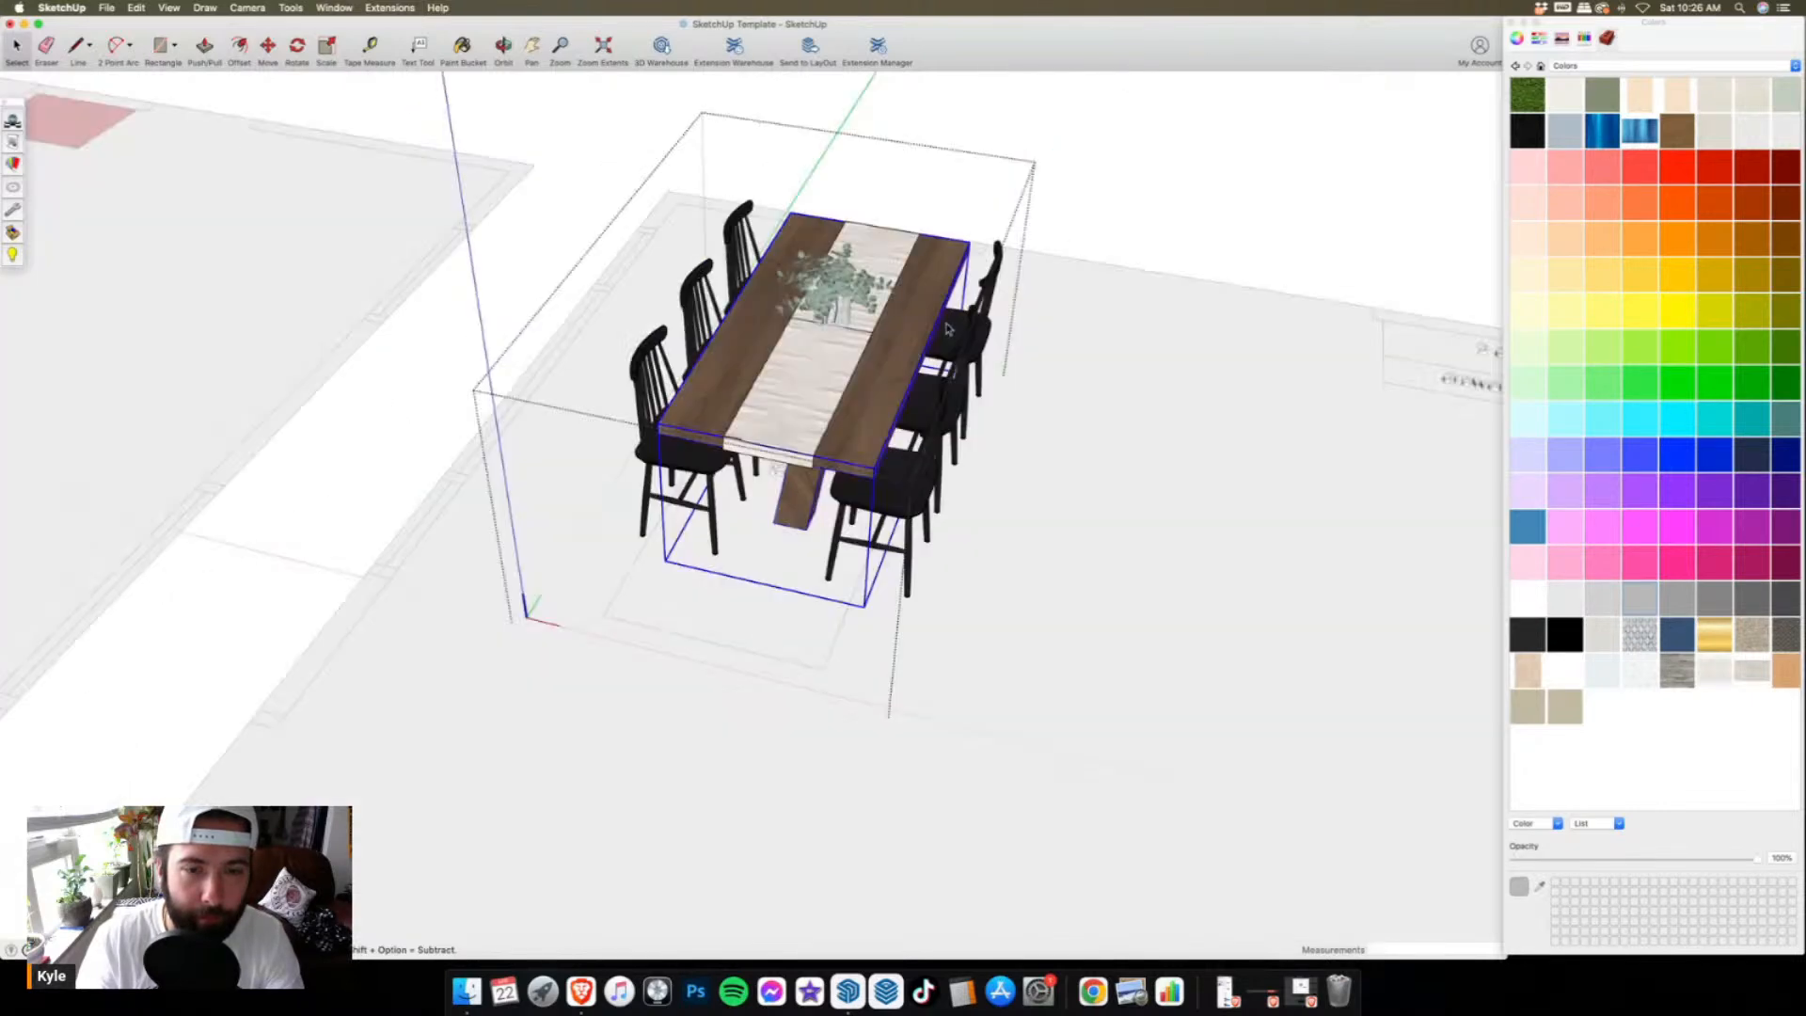
left_click(820, 345, "shift")
middle_click_drag(821, 344, 527, 179)
left_click(291, 10)
left_click(299, 100)
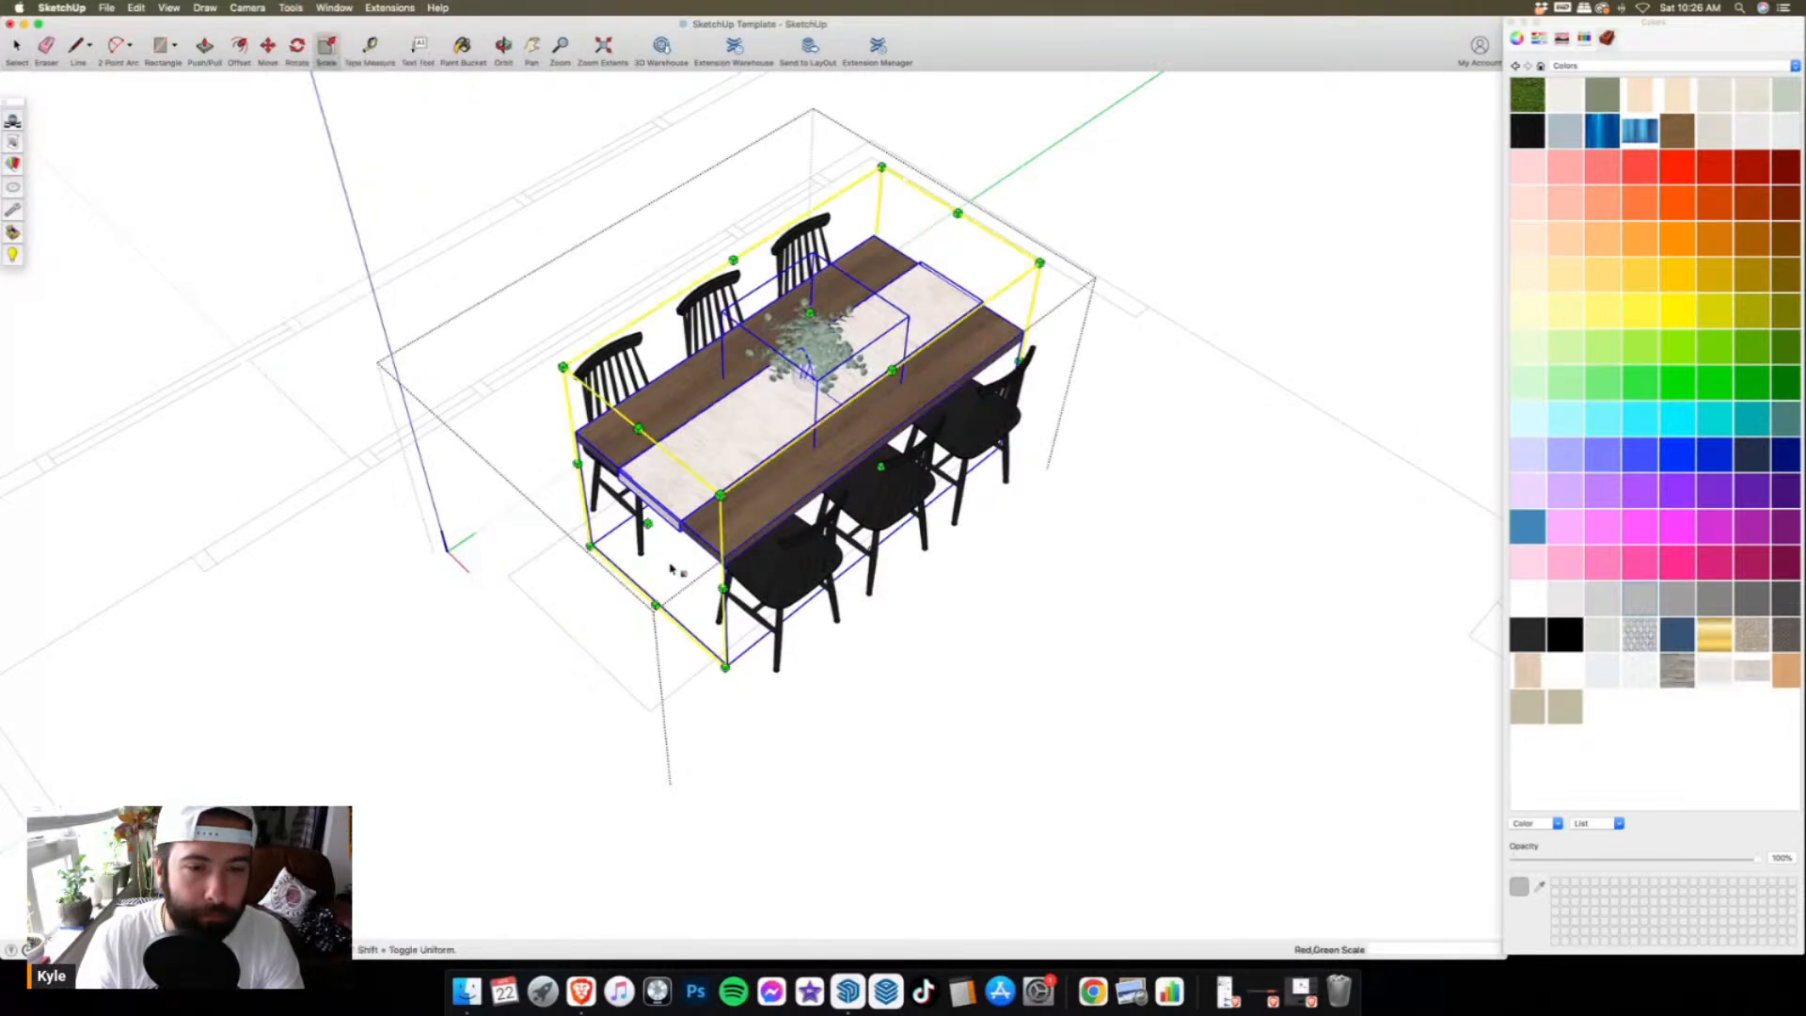
left_click_drag(648, 525, 657, 709)
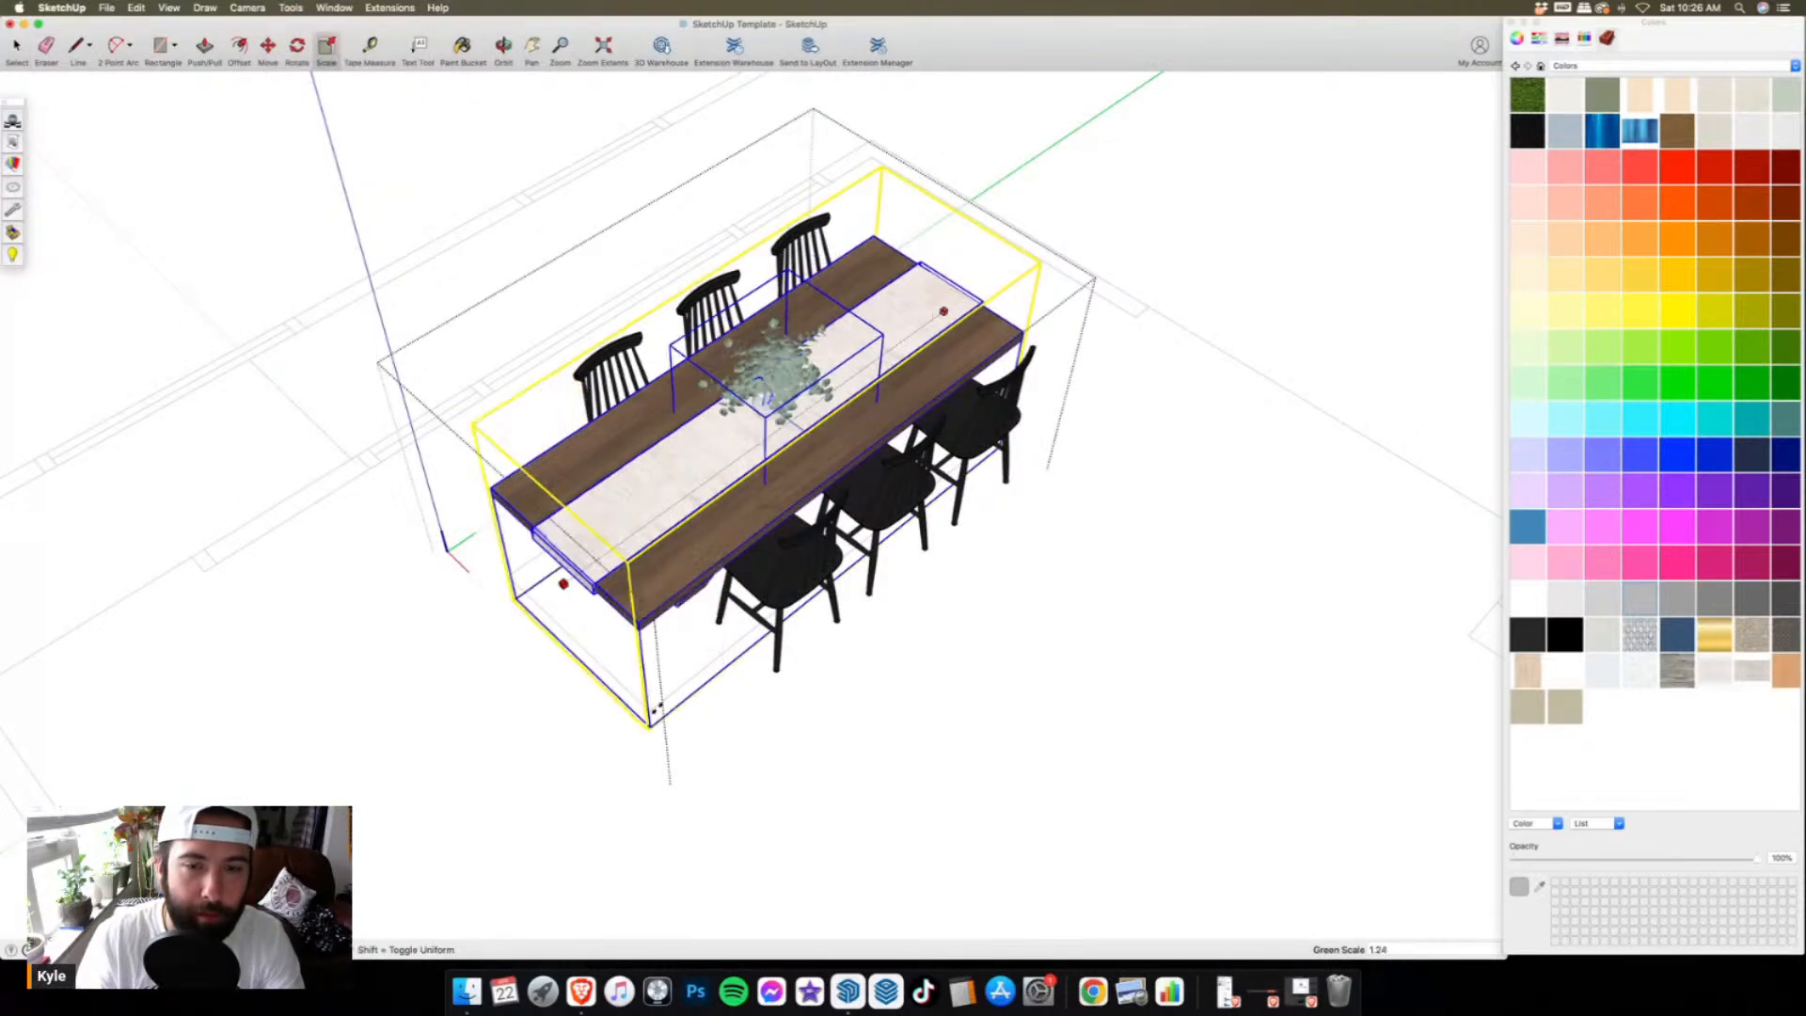
- Adjust the scaled table with its runner and plant to fit the length of the dining table outline on the plan
middle_click_drag(656, 710, 384, 537)
scroll(839, 527, "up", 5)
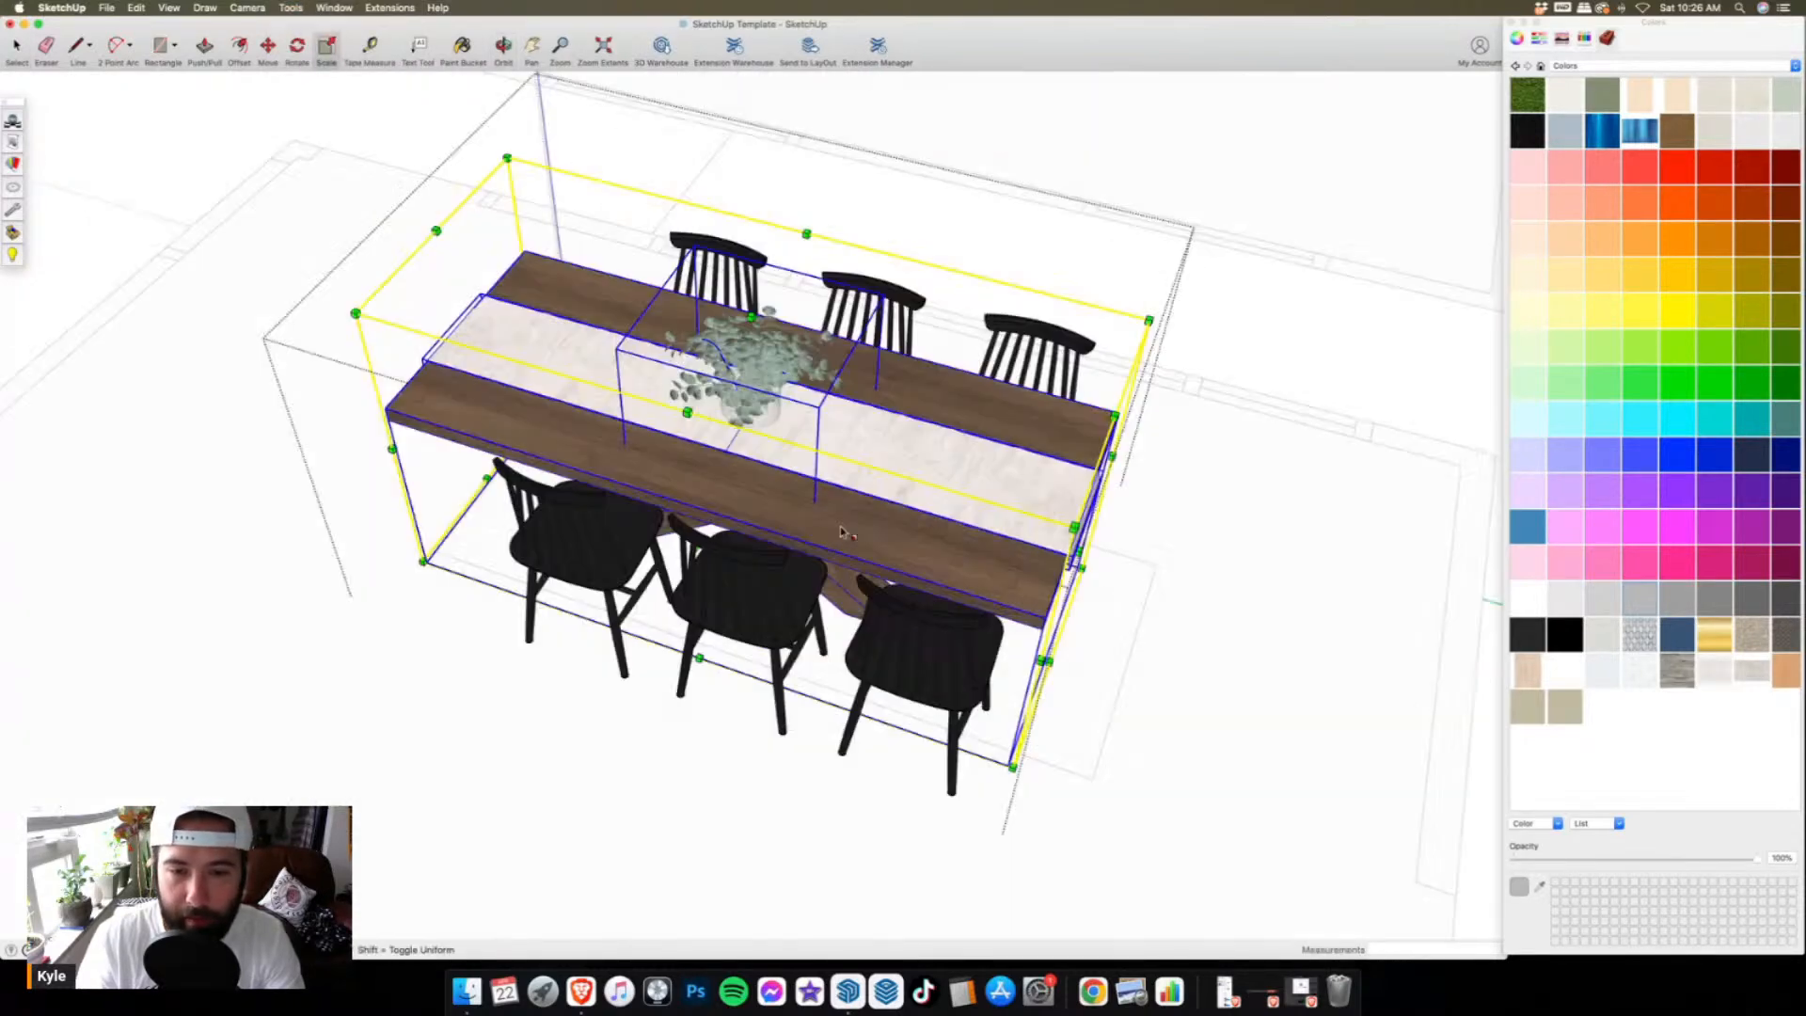
middle_click_drag(1091, 560, 855, 485, "shift")
scroll(855, 484, "down", 2)
left_click_drag(849, 480, 892, 642)
scroll(901, 565, "down", 3)
middle_click_drag(900, 565, 664, 490)
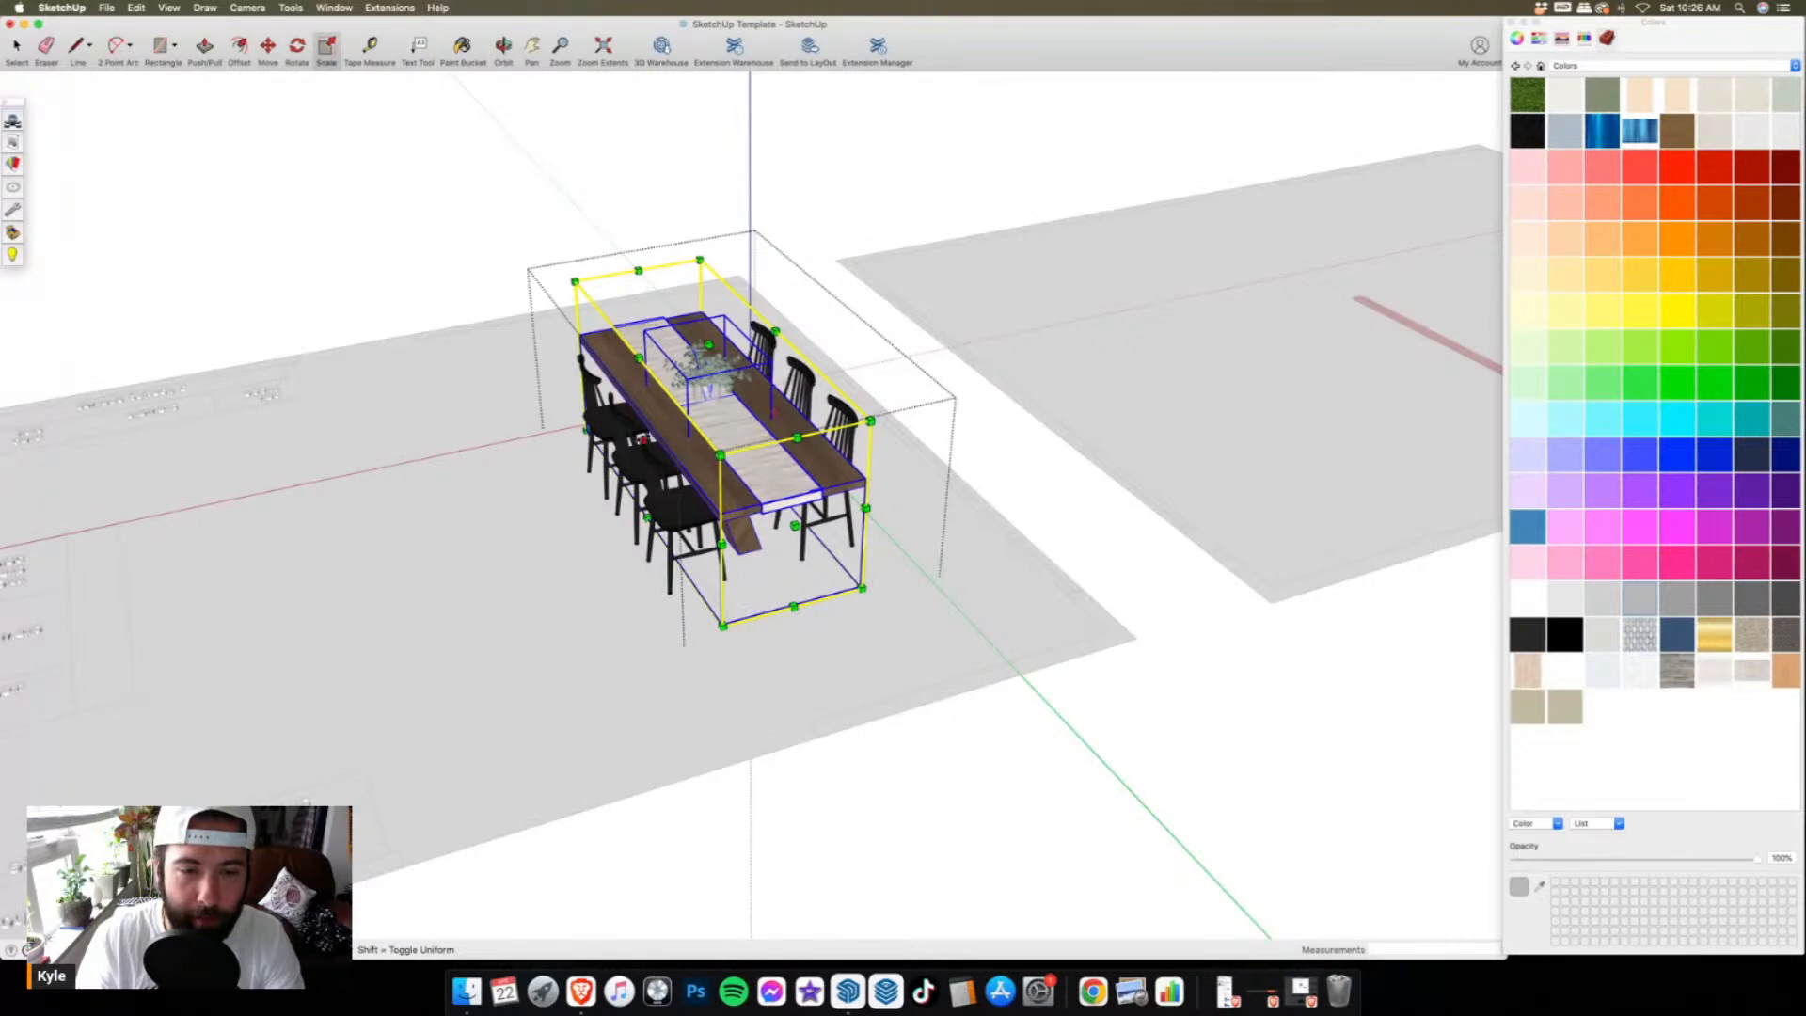
left_click_drag(724, 625, 732, 621)
middle_click_drag(732, 621, 781, 481)
left_click_drag(830, 431, 804, 430)
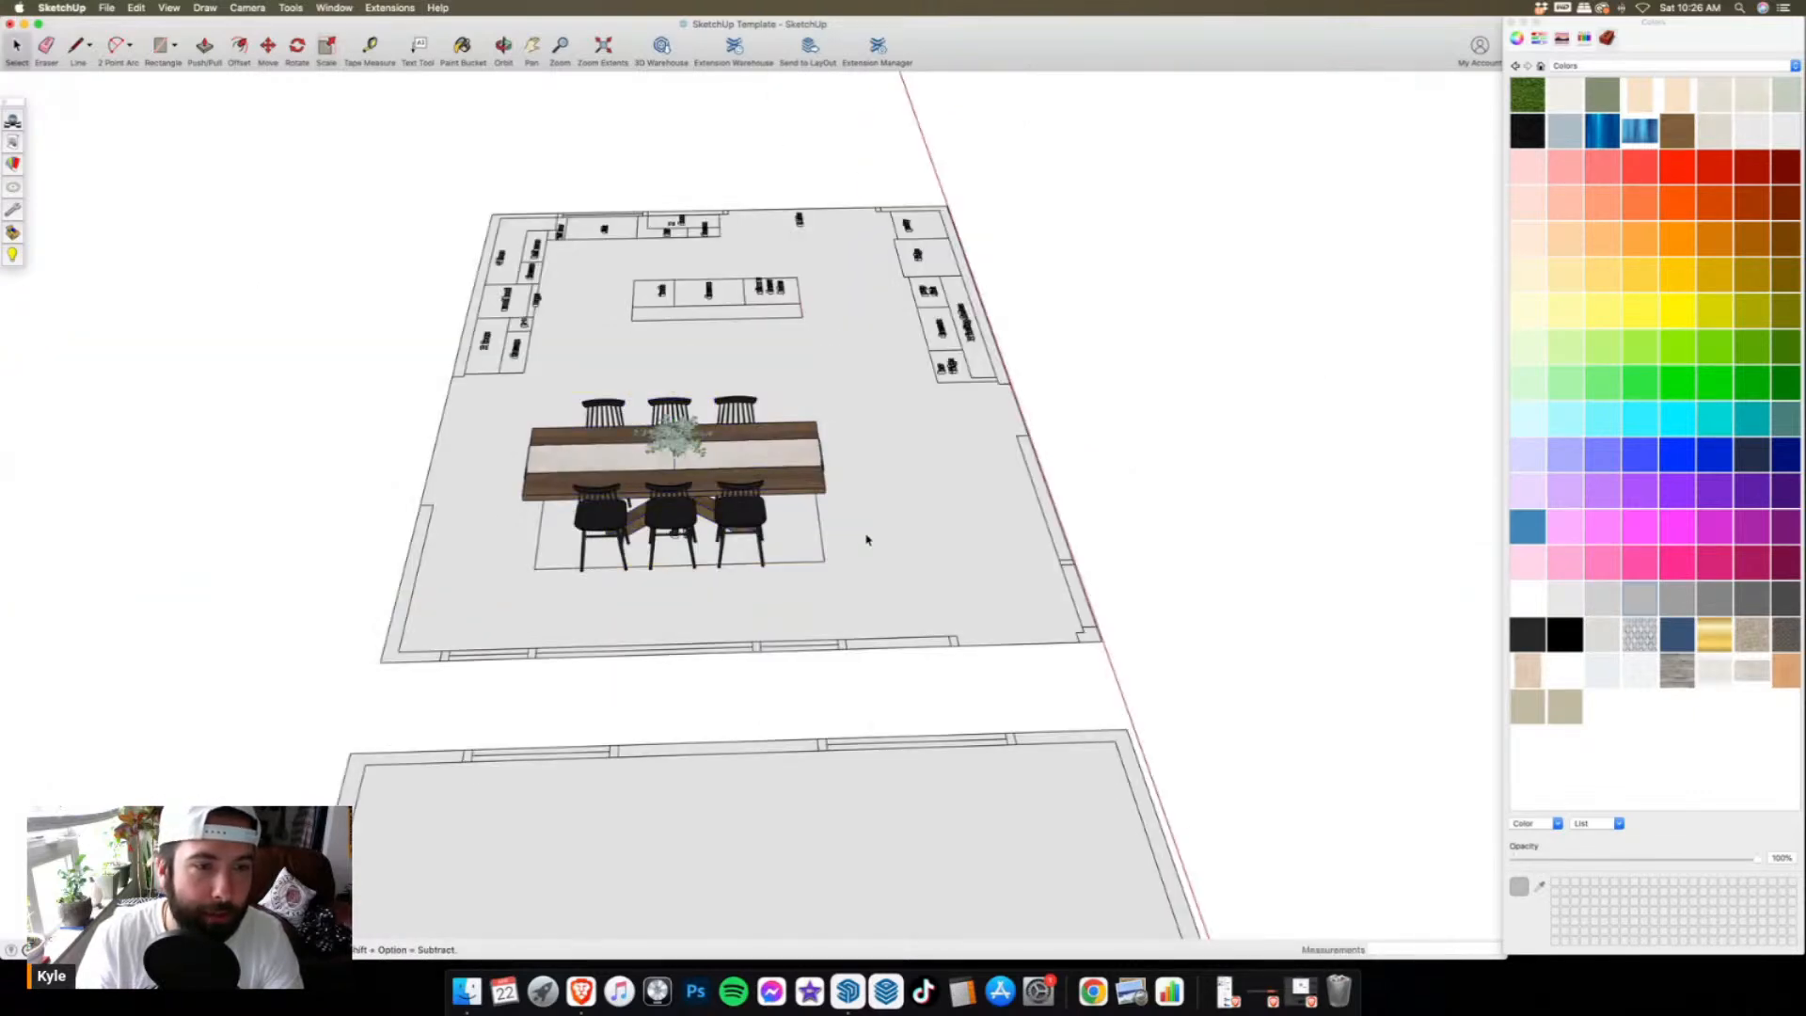
- Reopen the dining set and move the three window-side chairs along the table towards the range-wall end
middle_click_drag(867, 539, 820, 622)
double_click(560, 513)
left_click(820, 622, "shift")
left_click(715, 621, "shift")
key("m")
left_click(774, 275)
left_click(736, 294)
- Select the three island-side chairs and move them along the table towards the range-wall end, opposite the other row
left_click(18, 49)
left_click(750, 396)
left_click(834, 410, "shift")
left_click(924, 422, "shift")
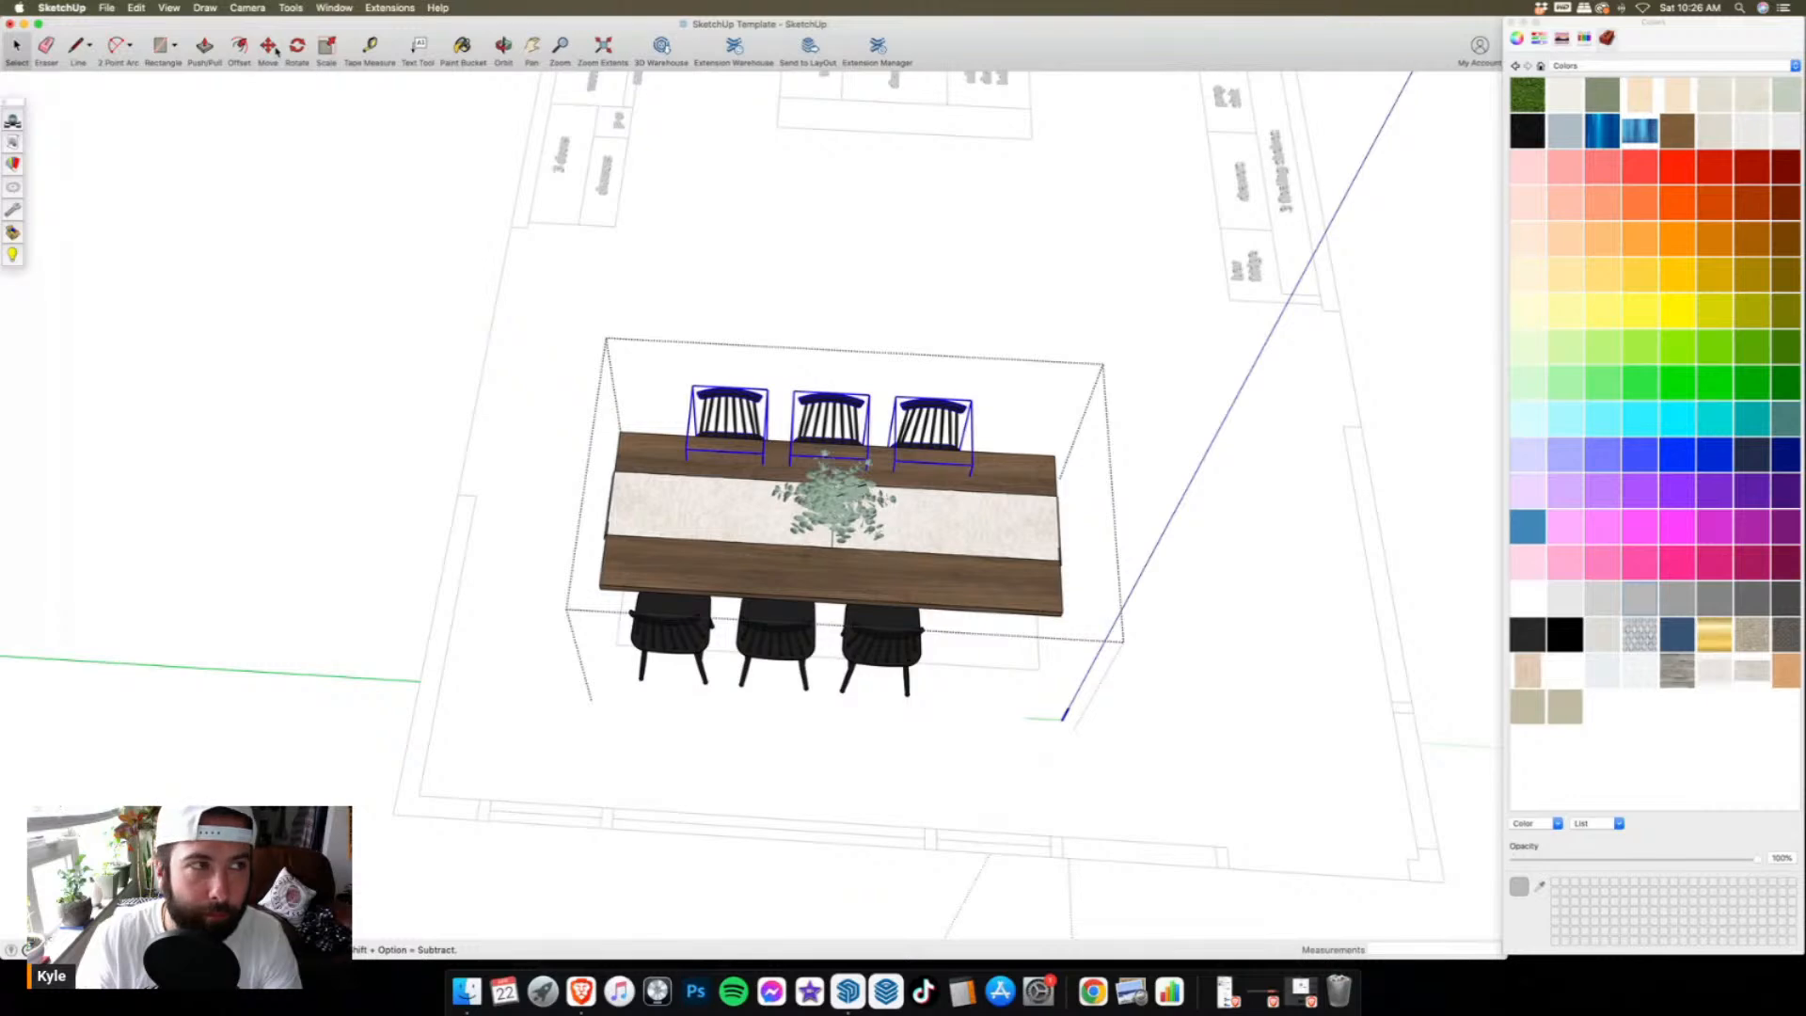
left_click(269, 47)
left_click(783, 272)
- Copy the end chair of each row into the free space at the beverage-fridge end, making four chairs per side, and close the set
key("space")
left_click(902, 643, "shift")
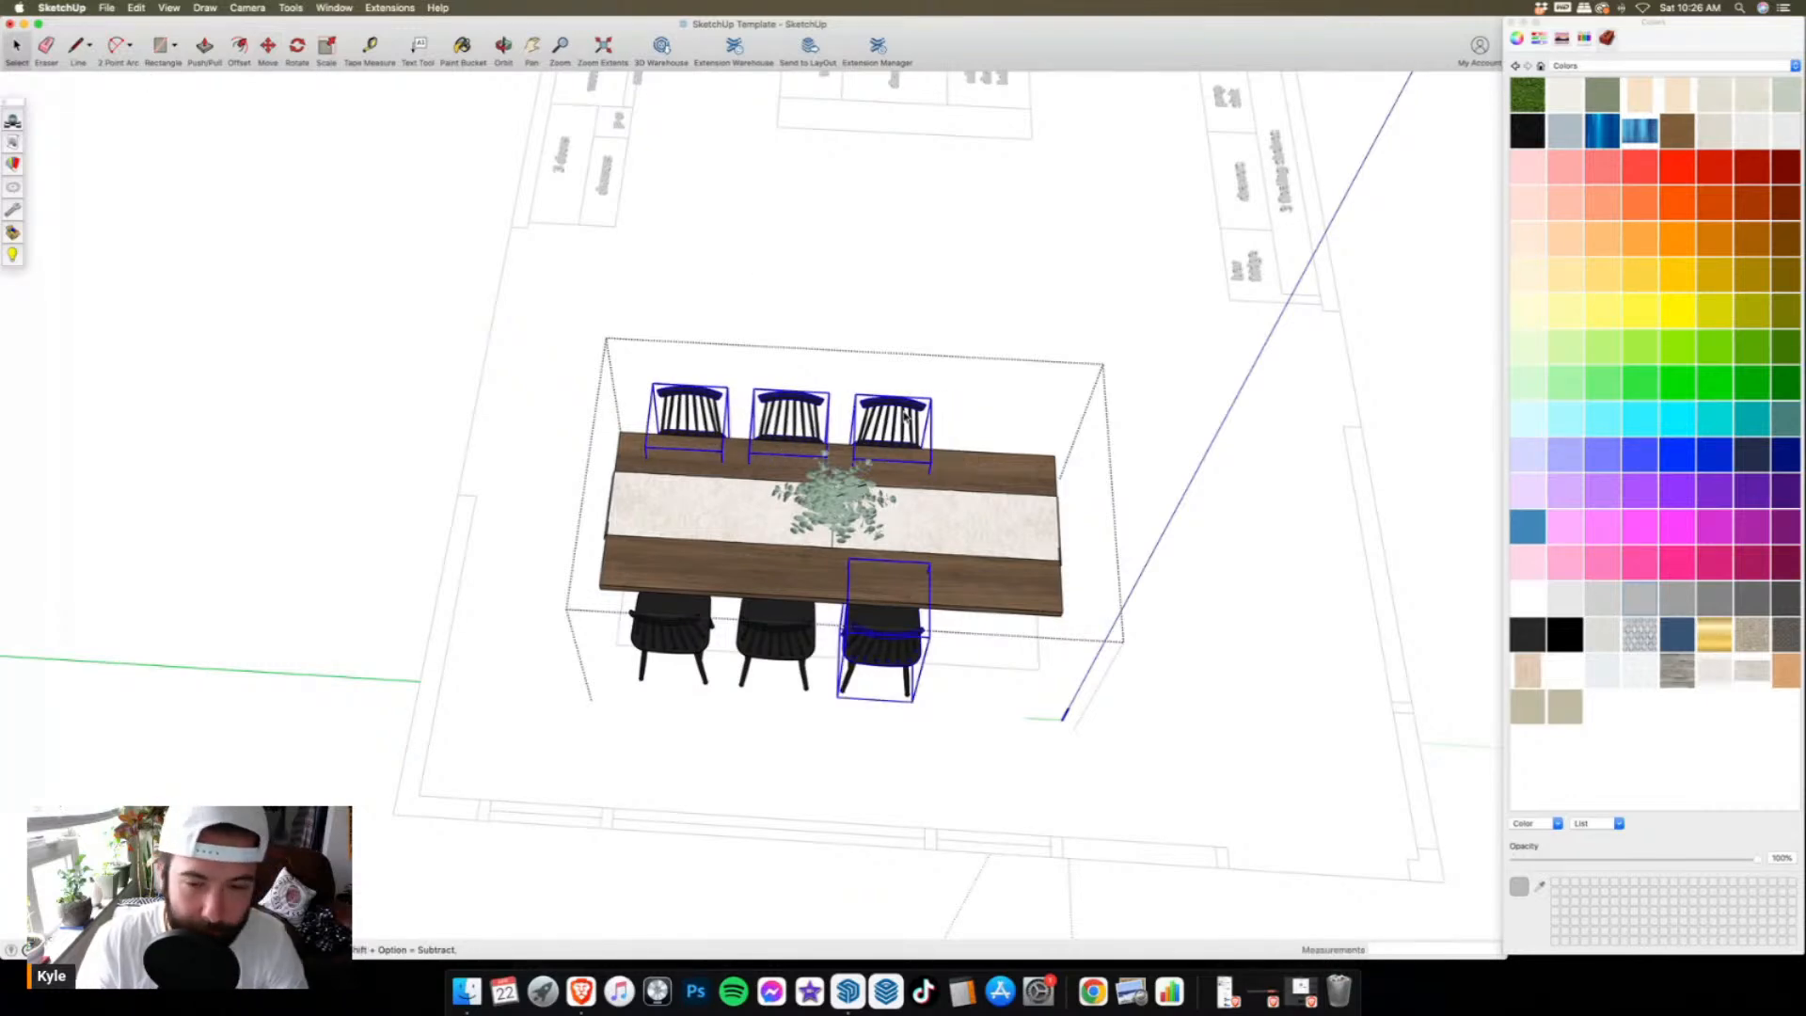
left_click_drag(809, 374, 658, 419, "shift")
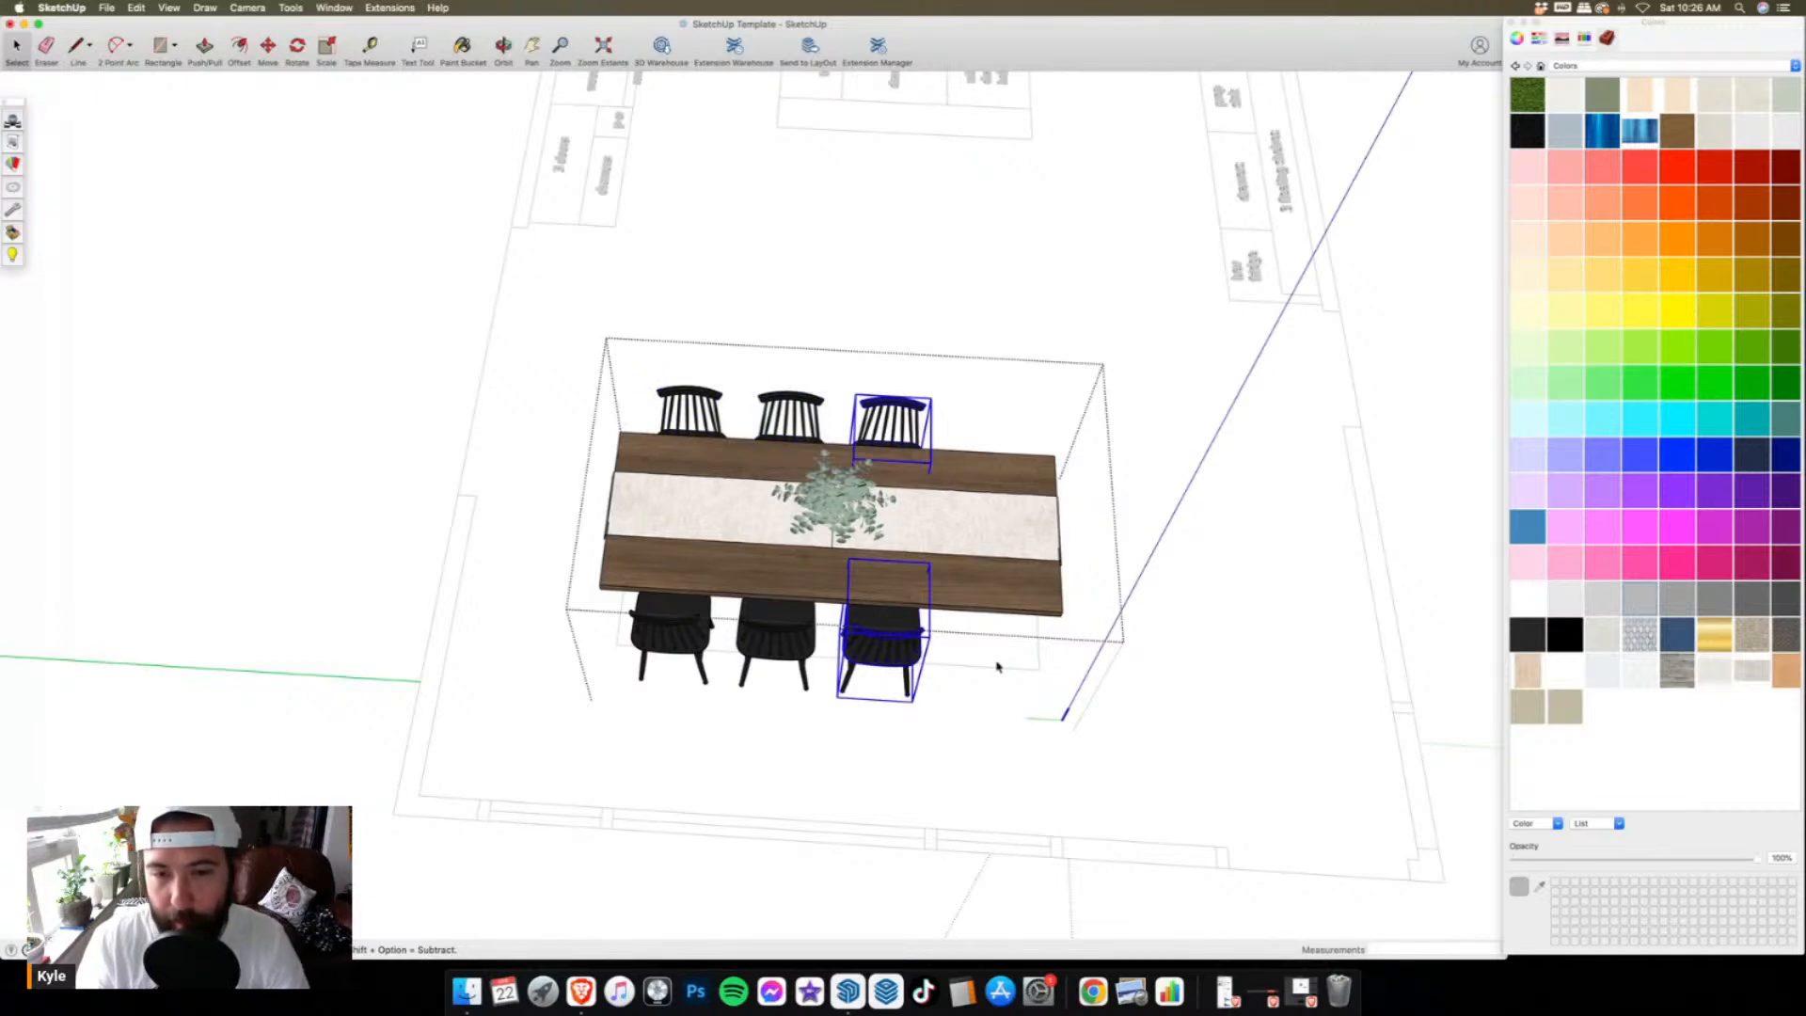
key("super+v")
left_click(1022, 694)
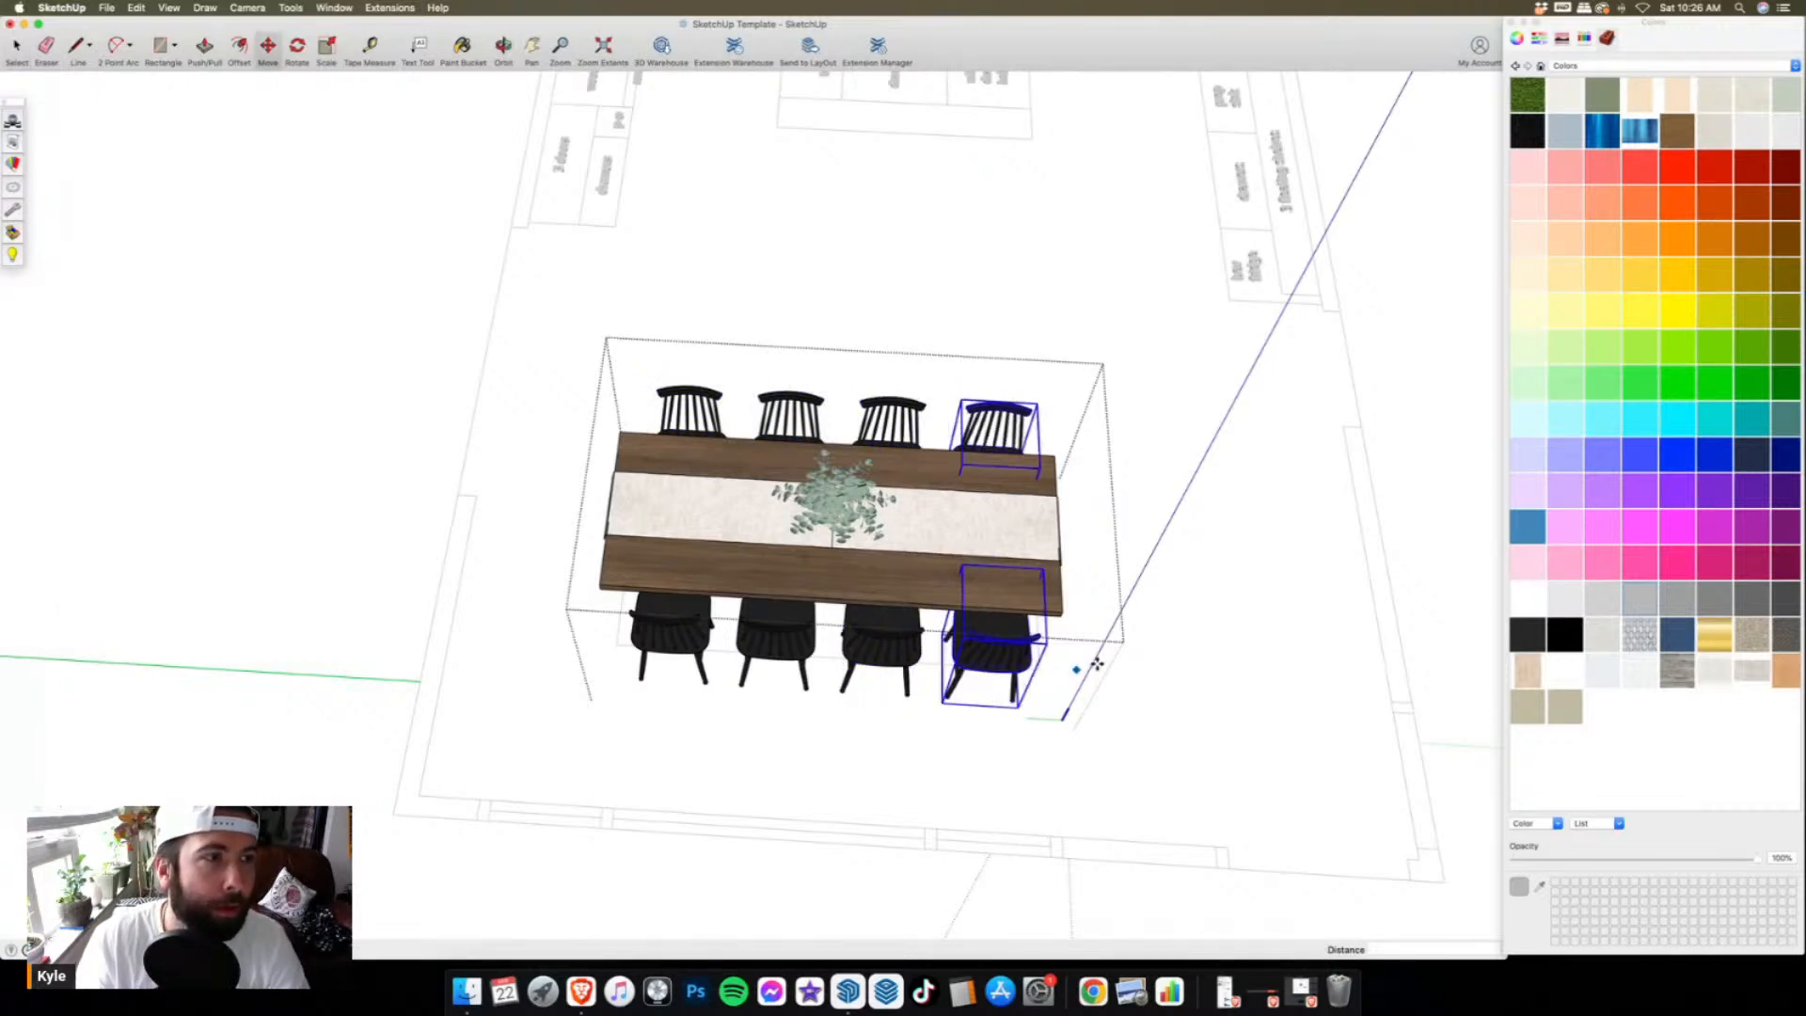
middle_click_drag(1076, 665, 904, 621)
scroll(903, 621, "down", 2)
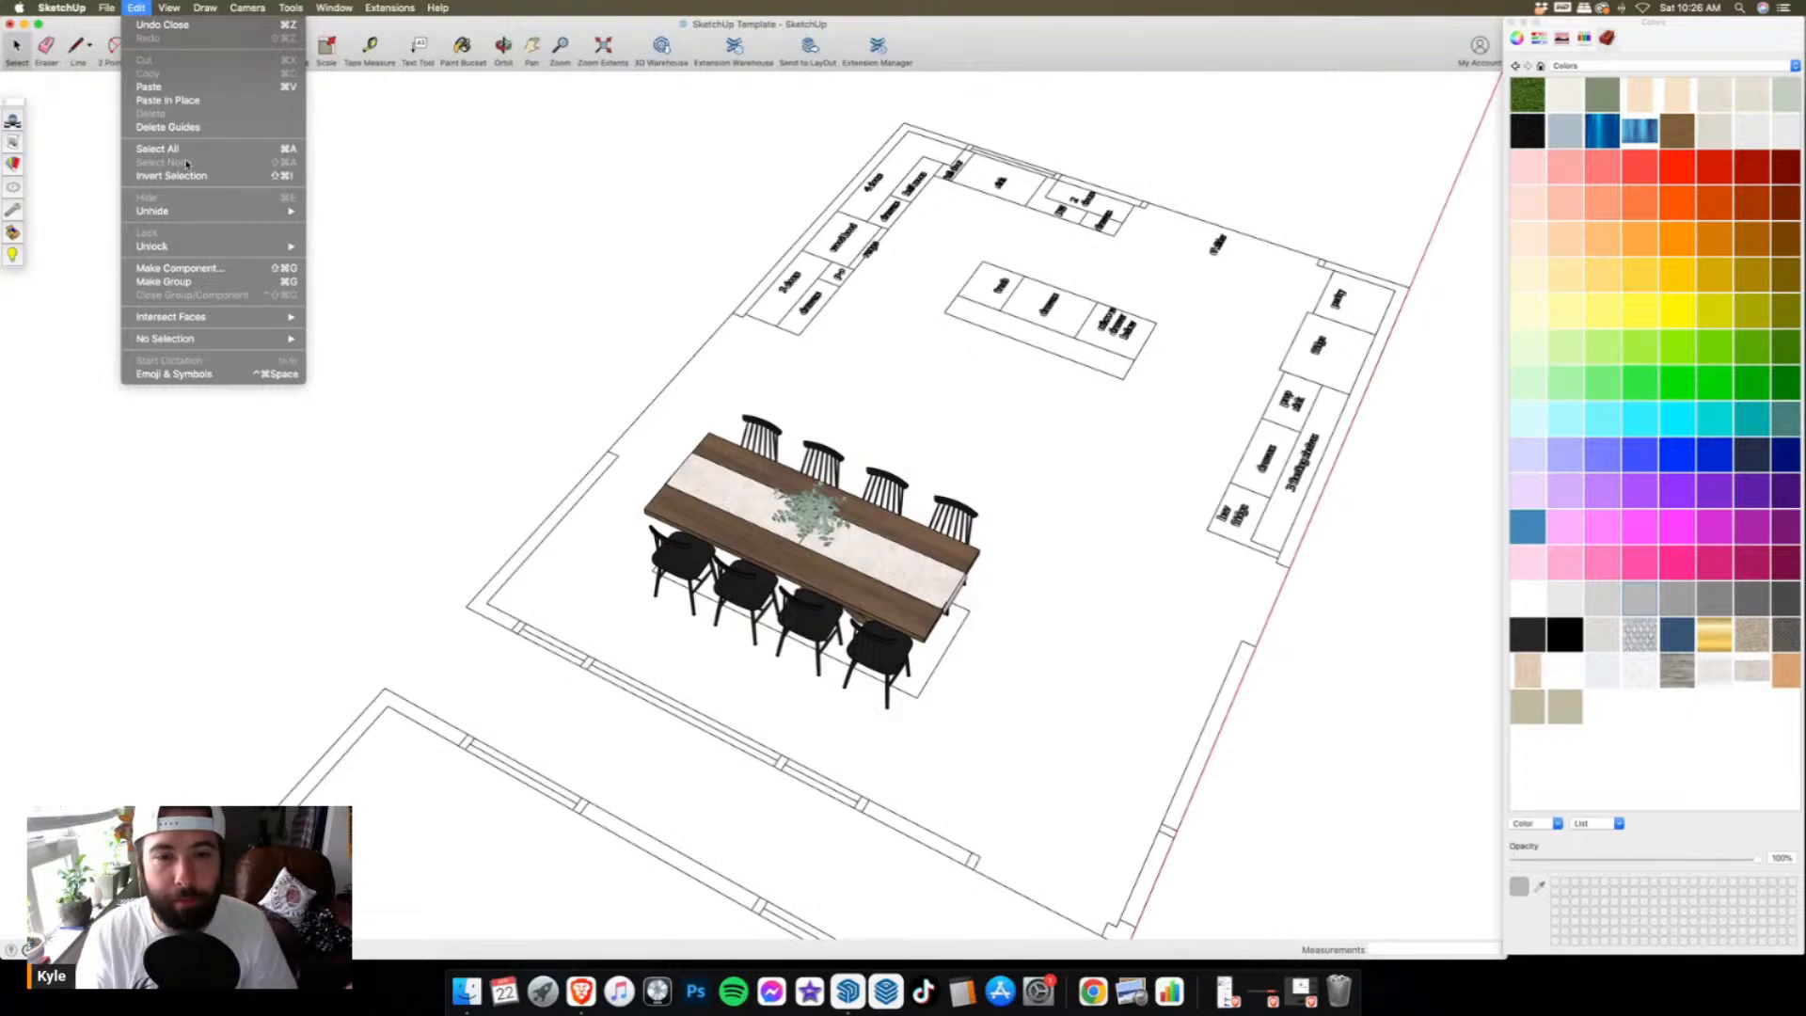
- Unhide all hidden geometry to bring back the finished 3D kitchen beside the floor plans
mouse_move(221, 211)
left_click(329, 238)
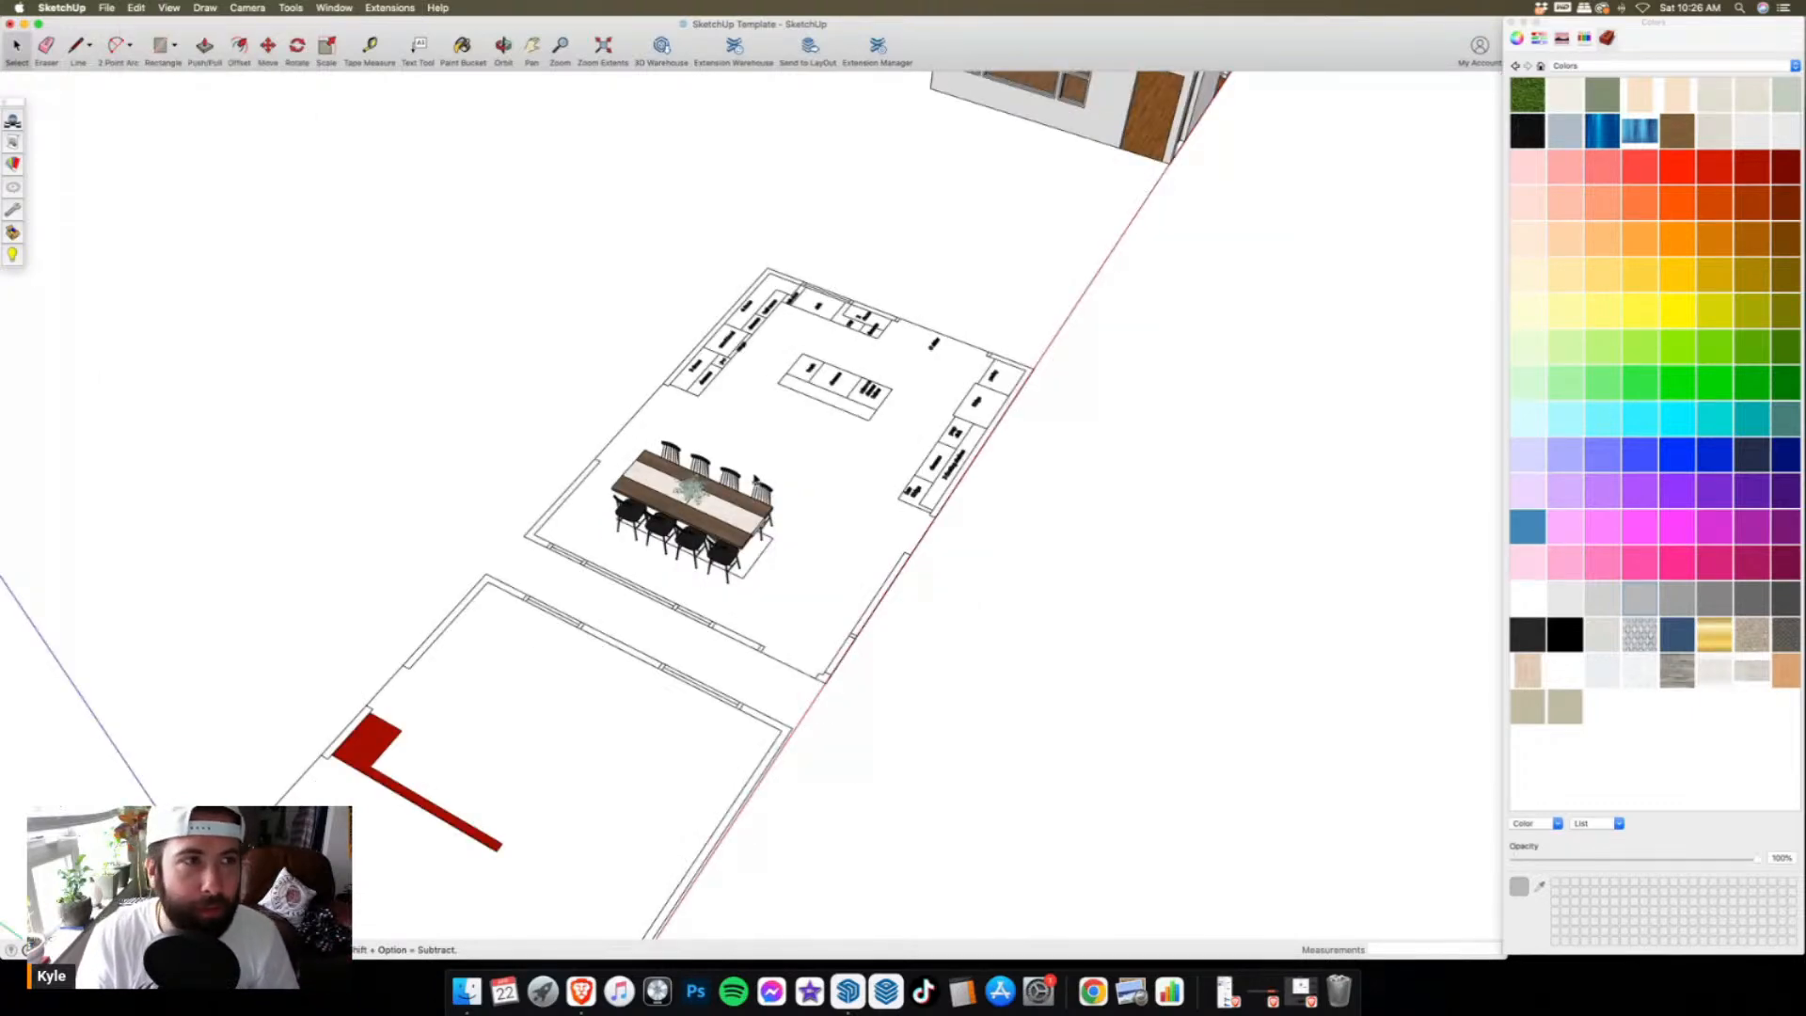
middle_click_drag(755, 481, 701, 545)
scroll(701, 545, "down", 3)
scroll(699, 513, "up", 3)
- Move the dining set from the furniture plan's outer wall corner to the matching corner of the 3D kitchen
left_click(699, 517)
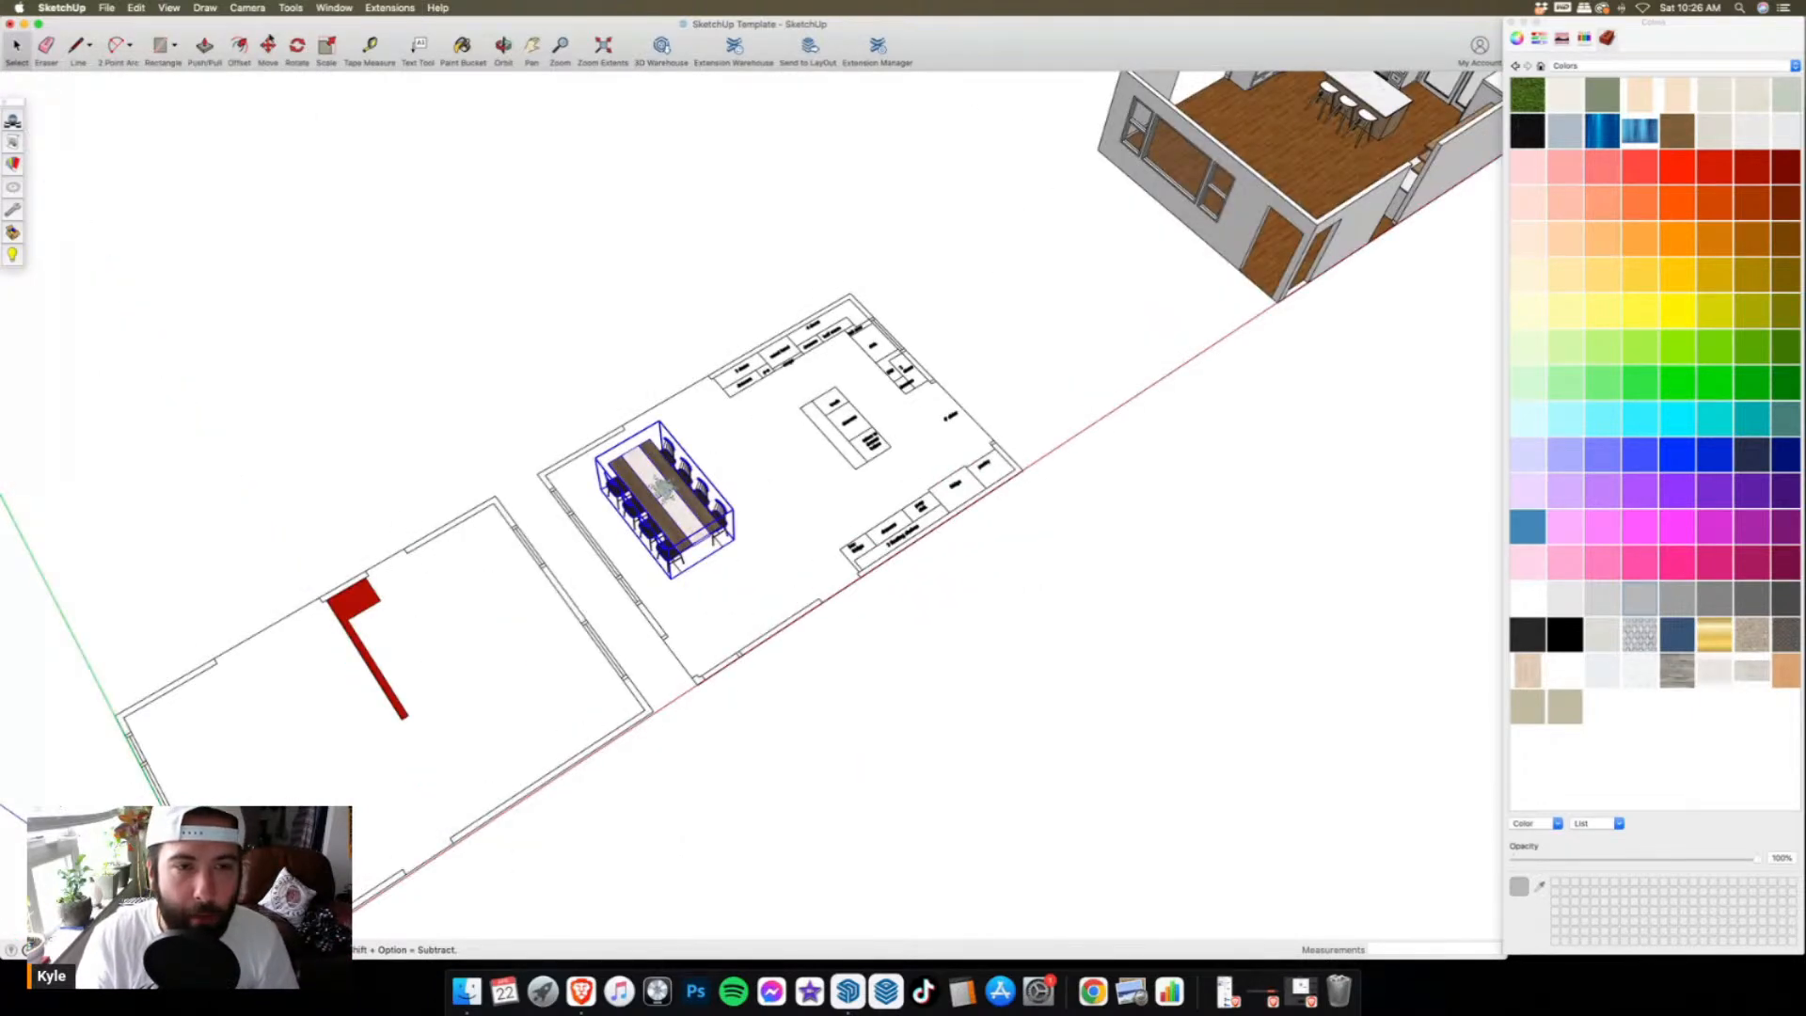
key("m")
scroll(694, 688, "up", 5)
left_click(694, 689)
scroll(438, 656, "down", 3)
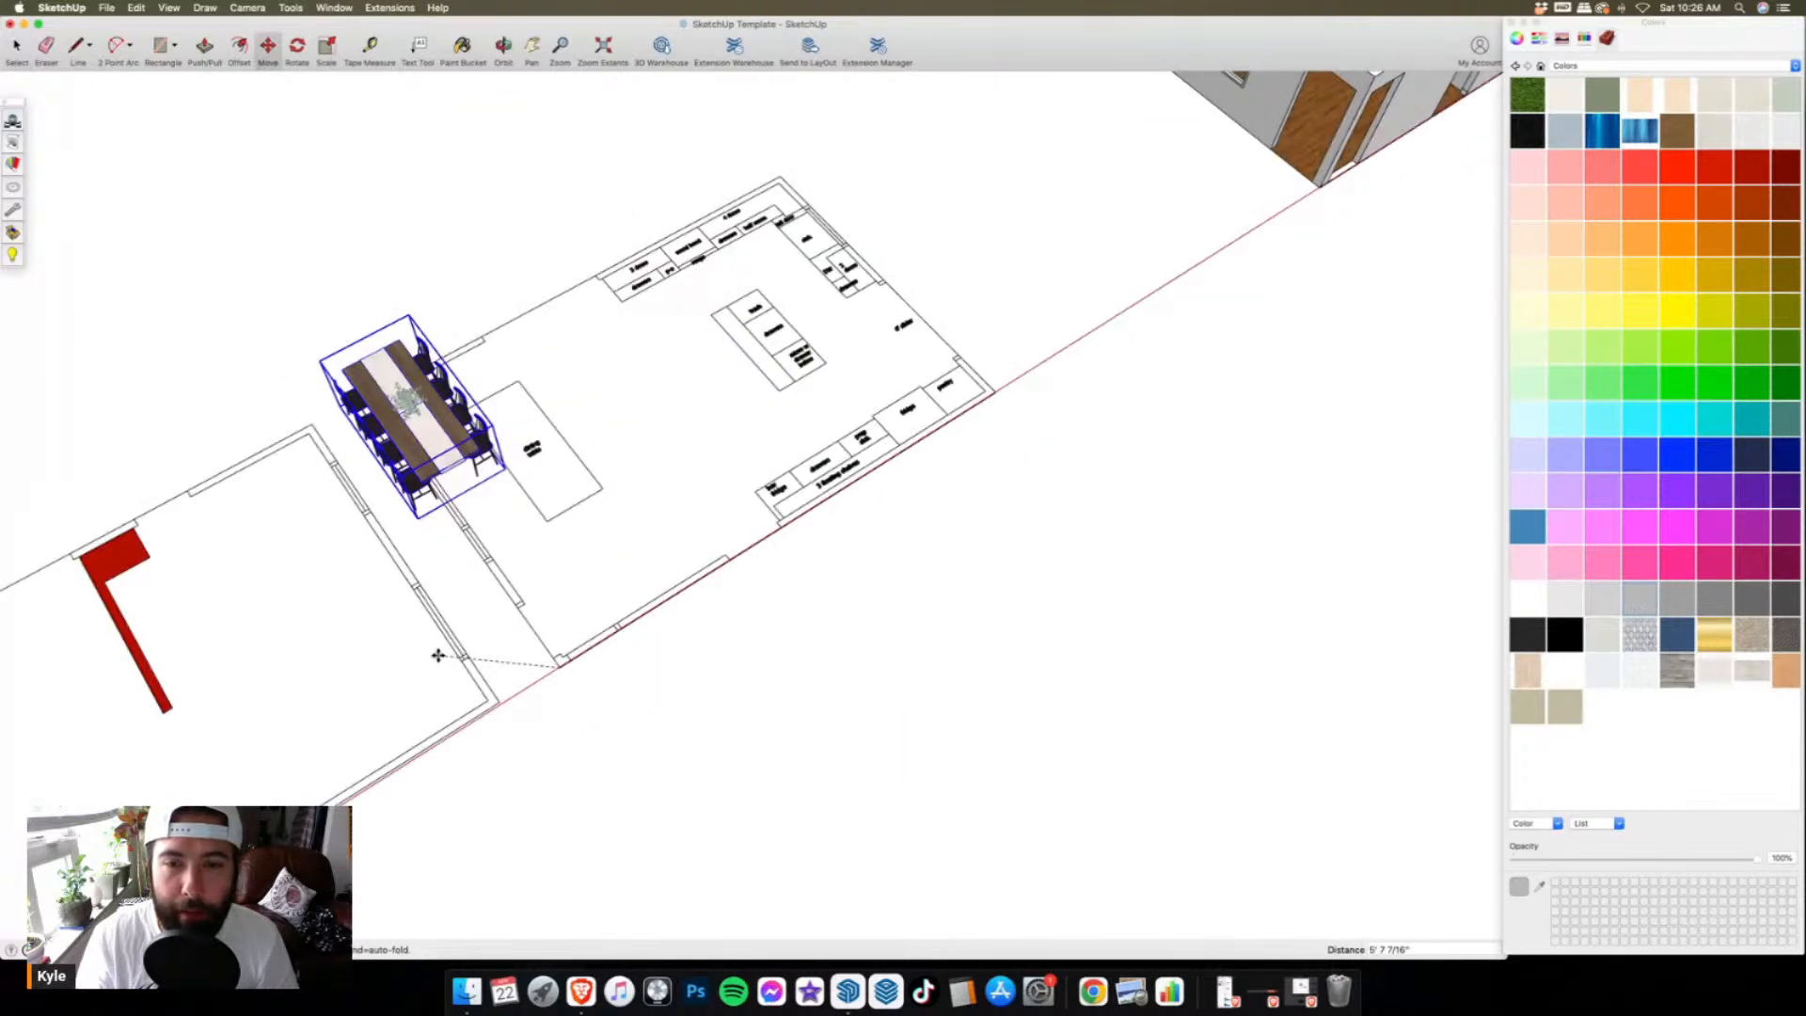
scroll(980, 379, "up", 3)
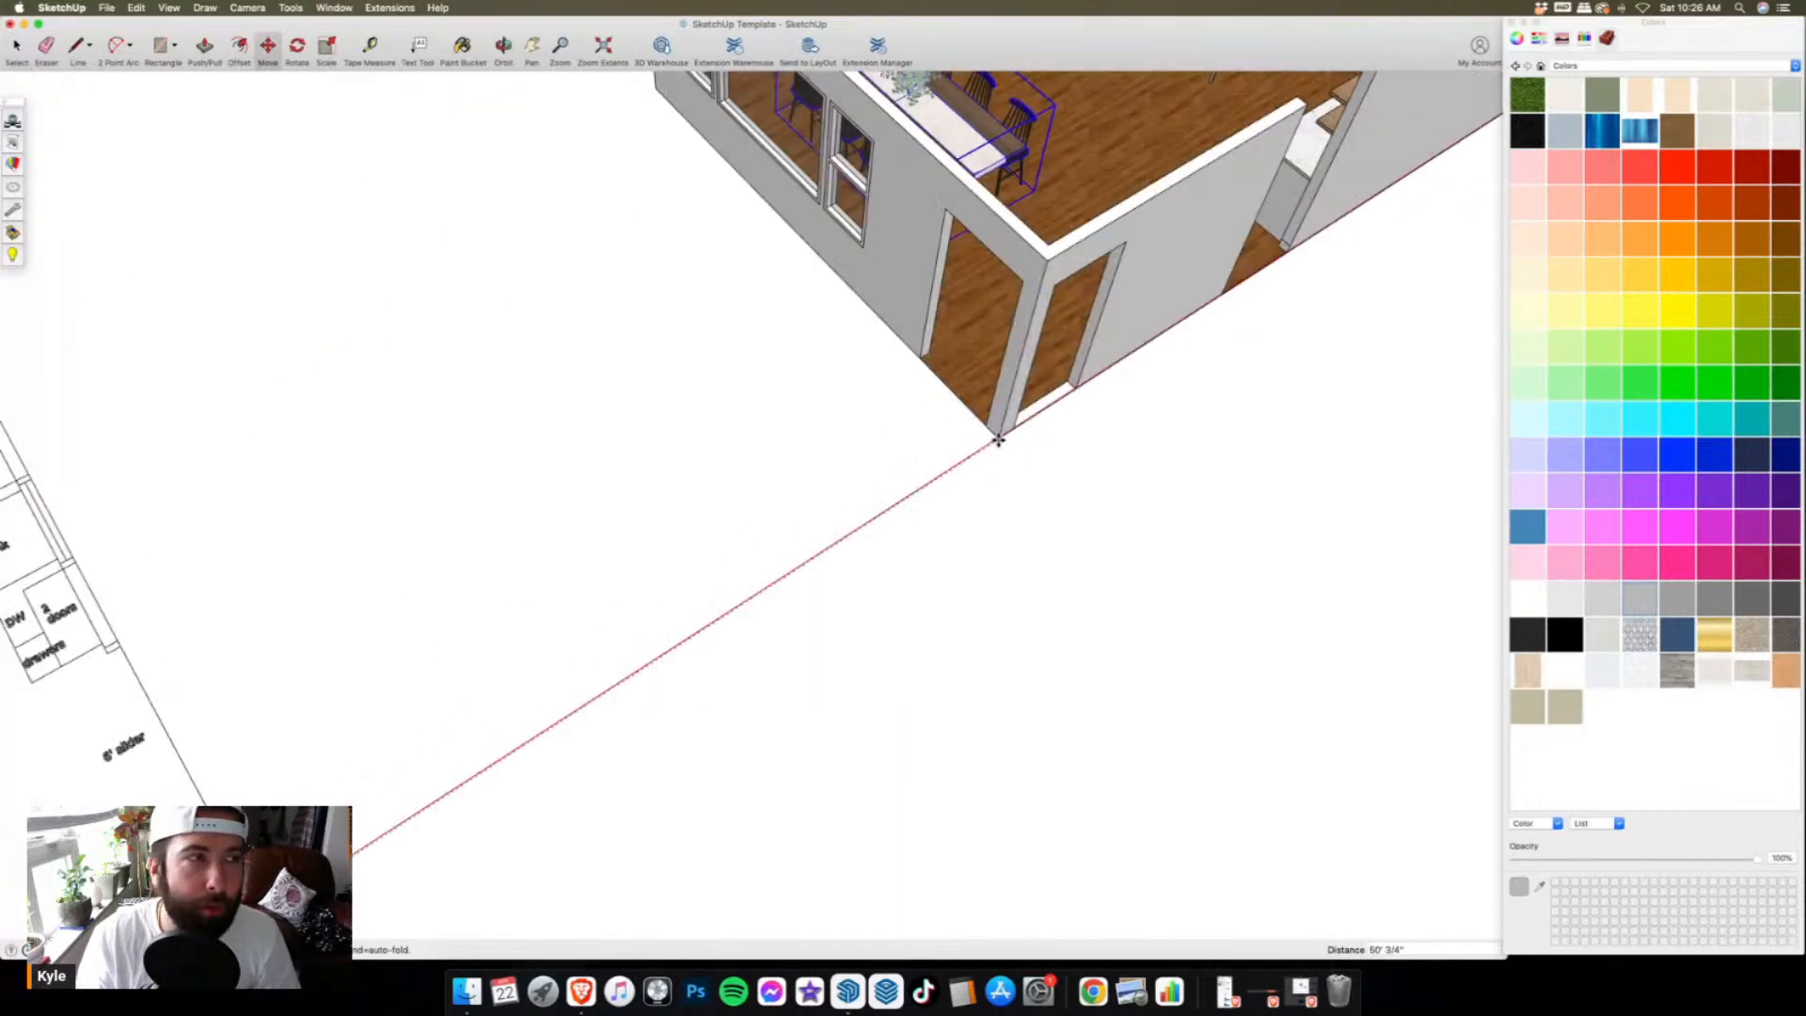
scroll(999, 440, "down", 3)
middle_click_drag(732, 572, 572, 786, "shift")
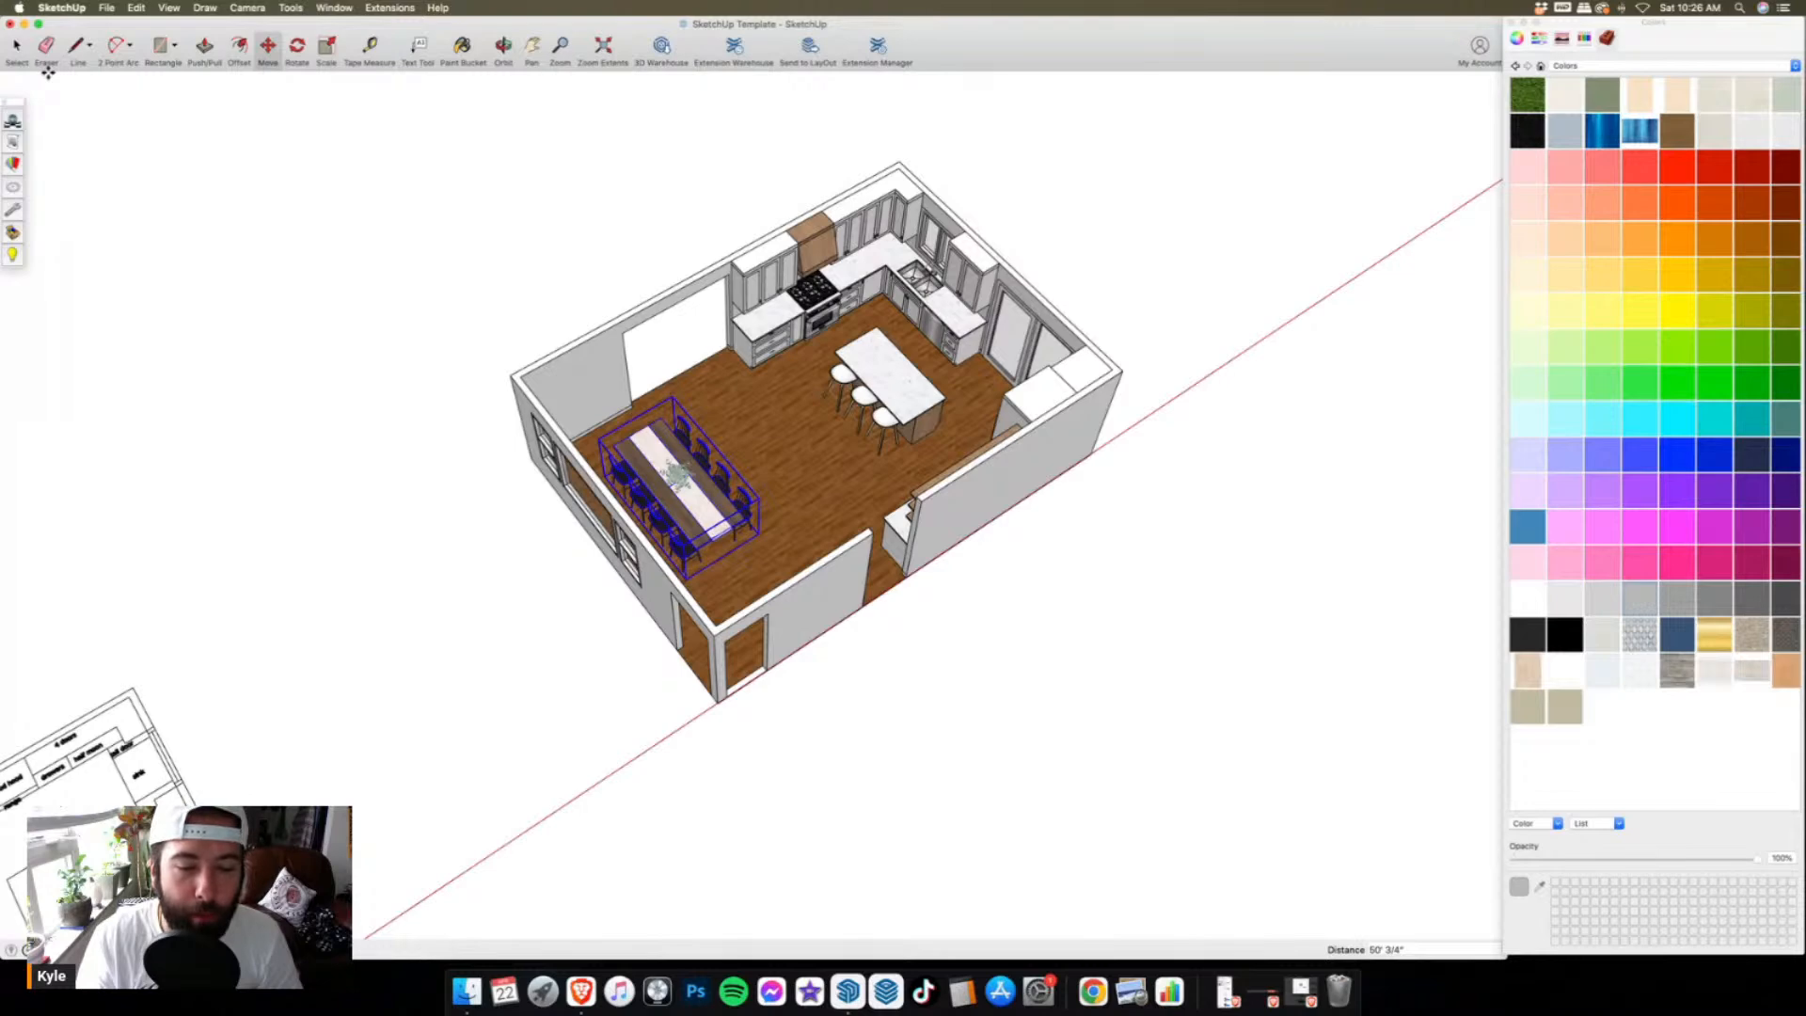
left_click(16, 51)
left_click(614, 261)
scroll(613, 258, "up", 2)
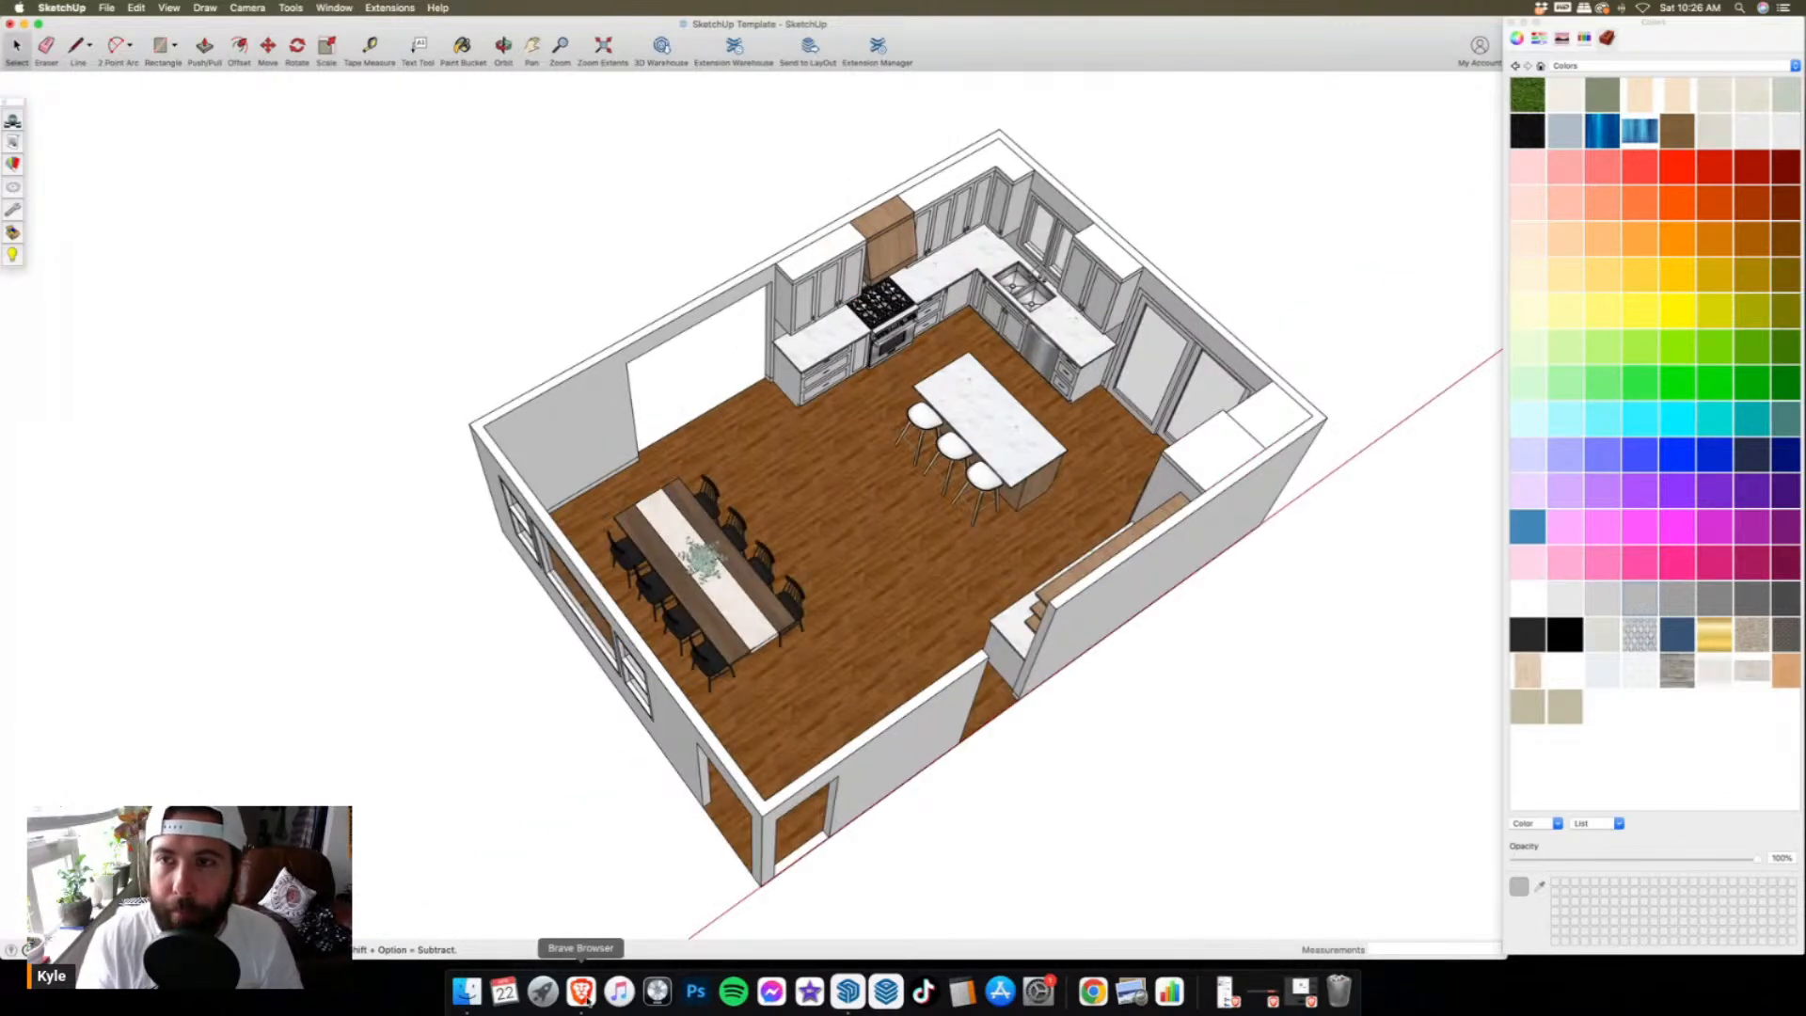
- Switch to the Brave browser, close the 3D Warehouse search and check the existing room photos back to IMG_2179 before returning to SketchUp
left_click(1309, 1001)
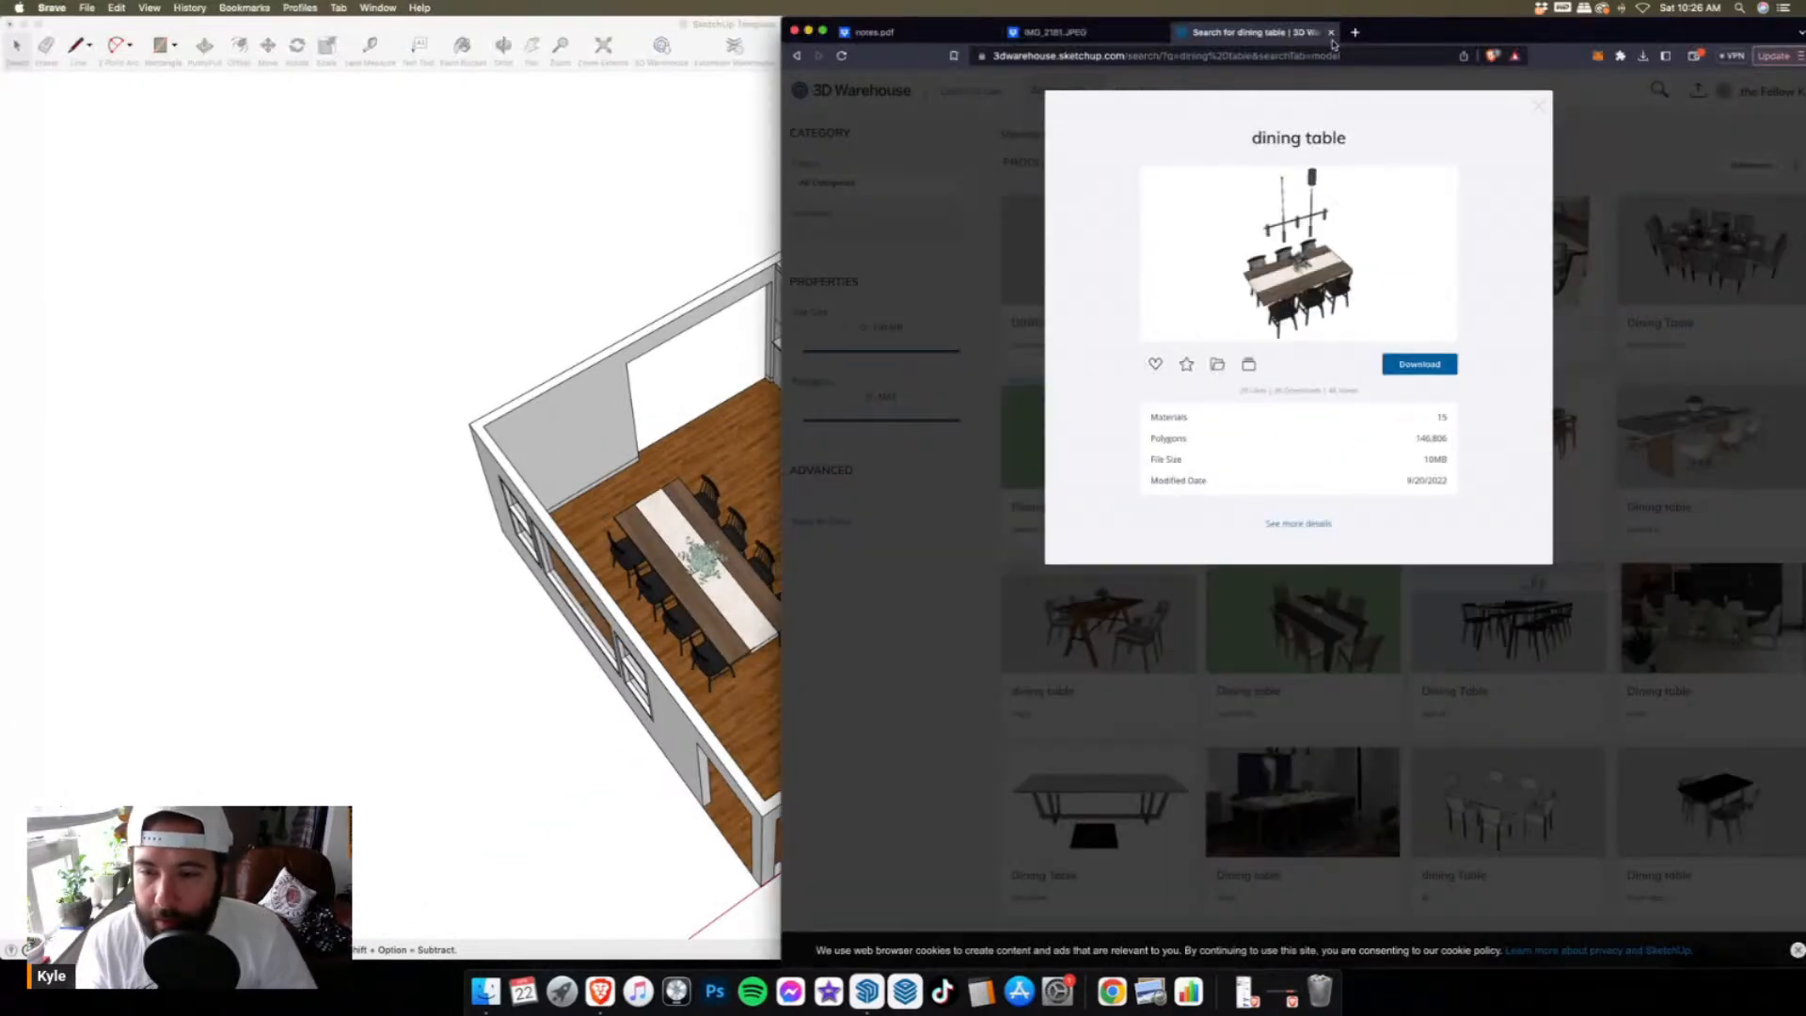
left_click(1331, 34)
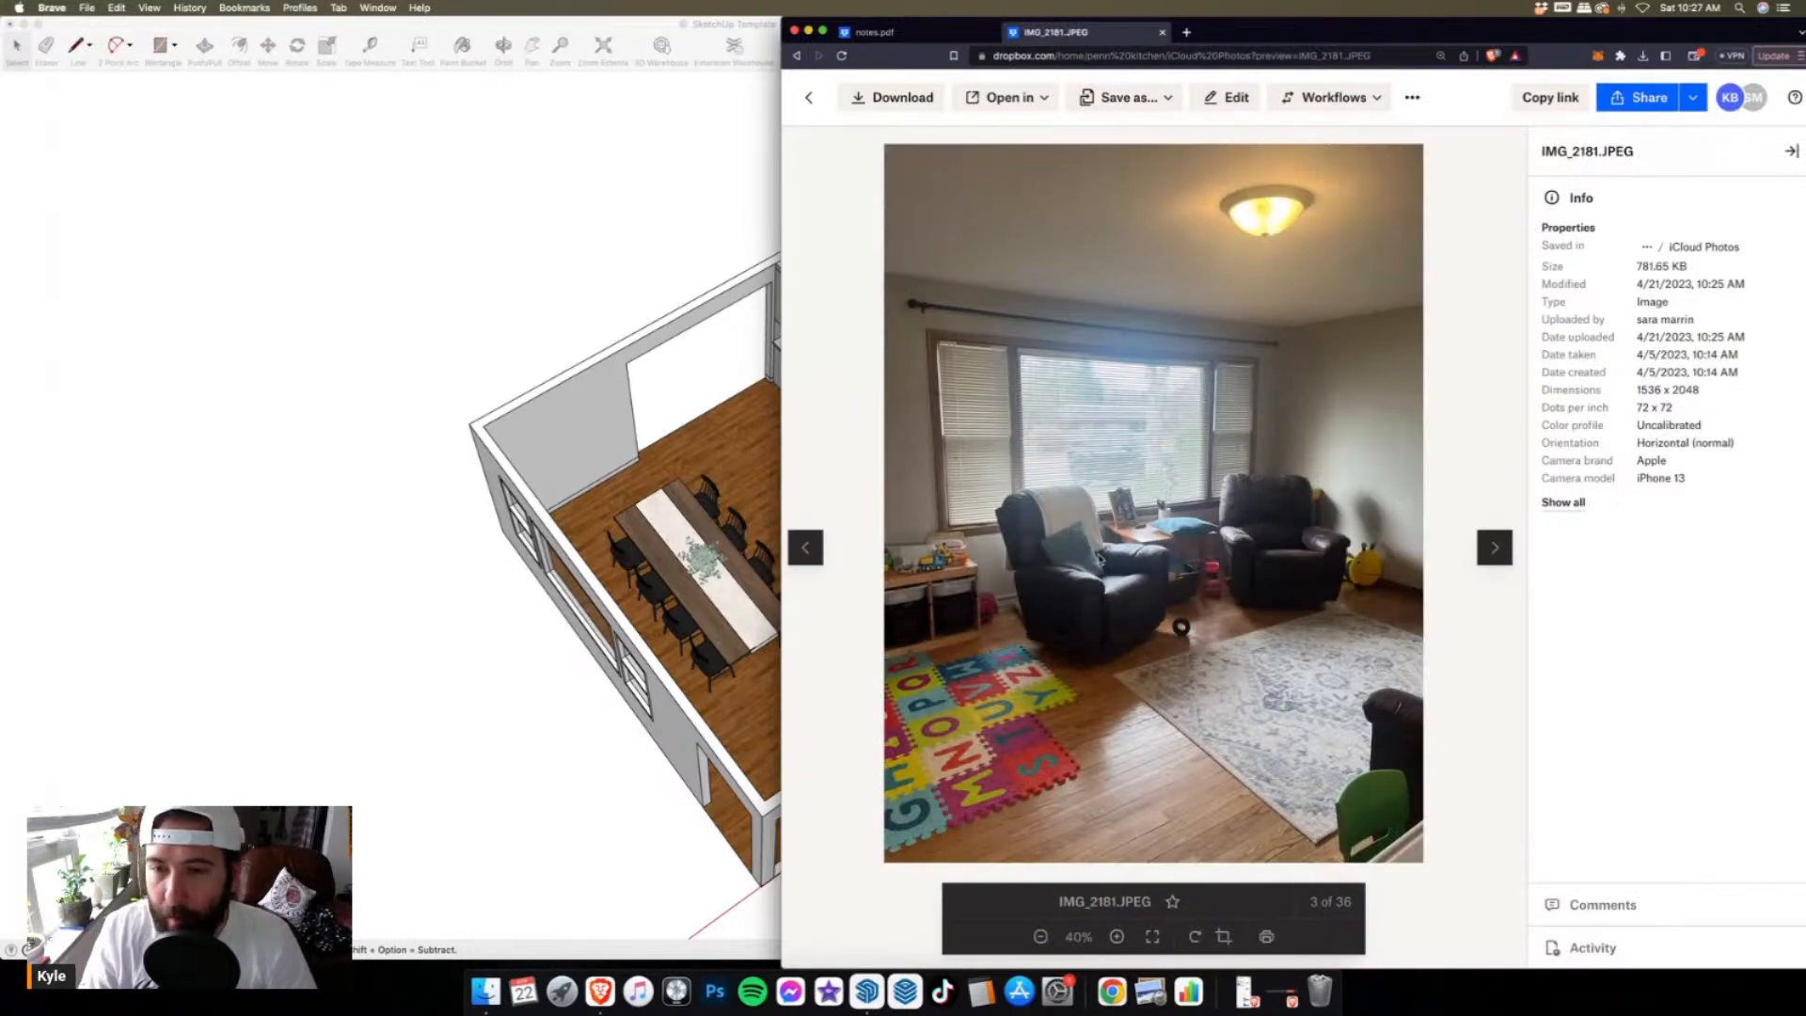
key("Left")
key("Left")
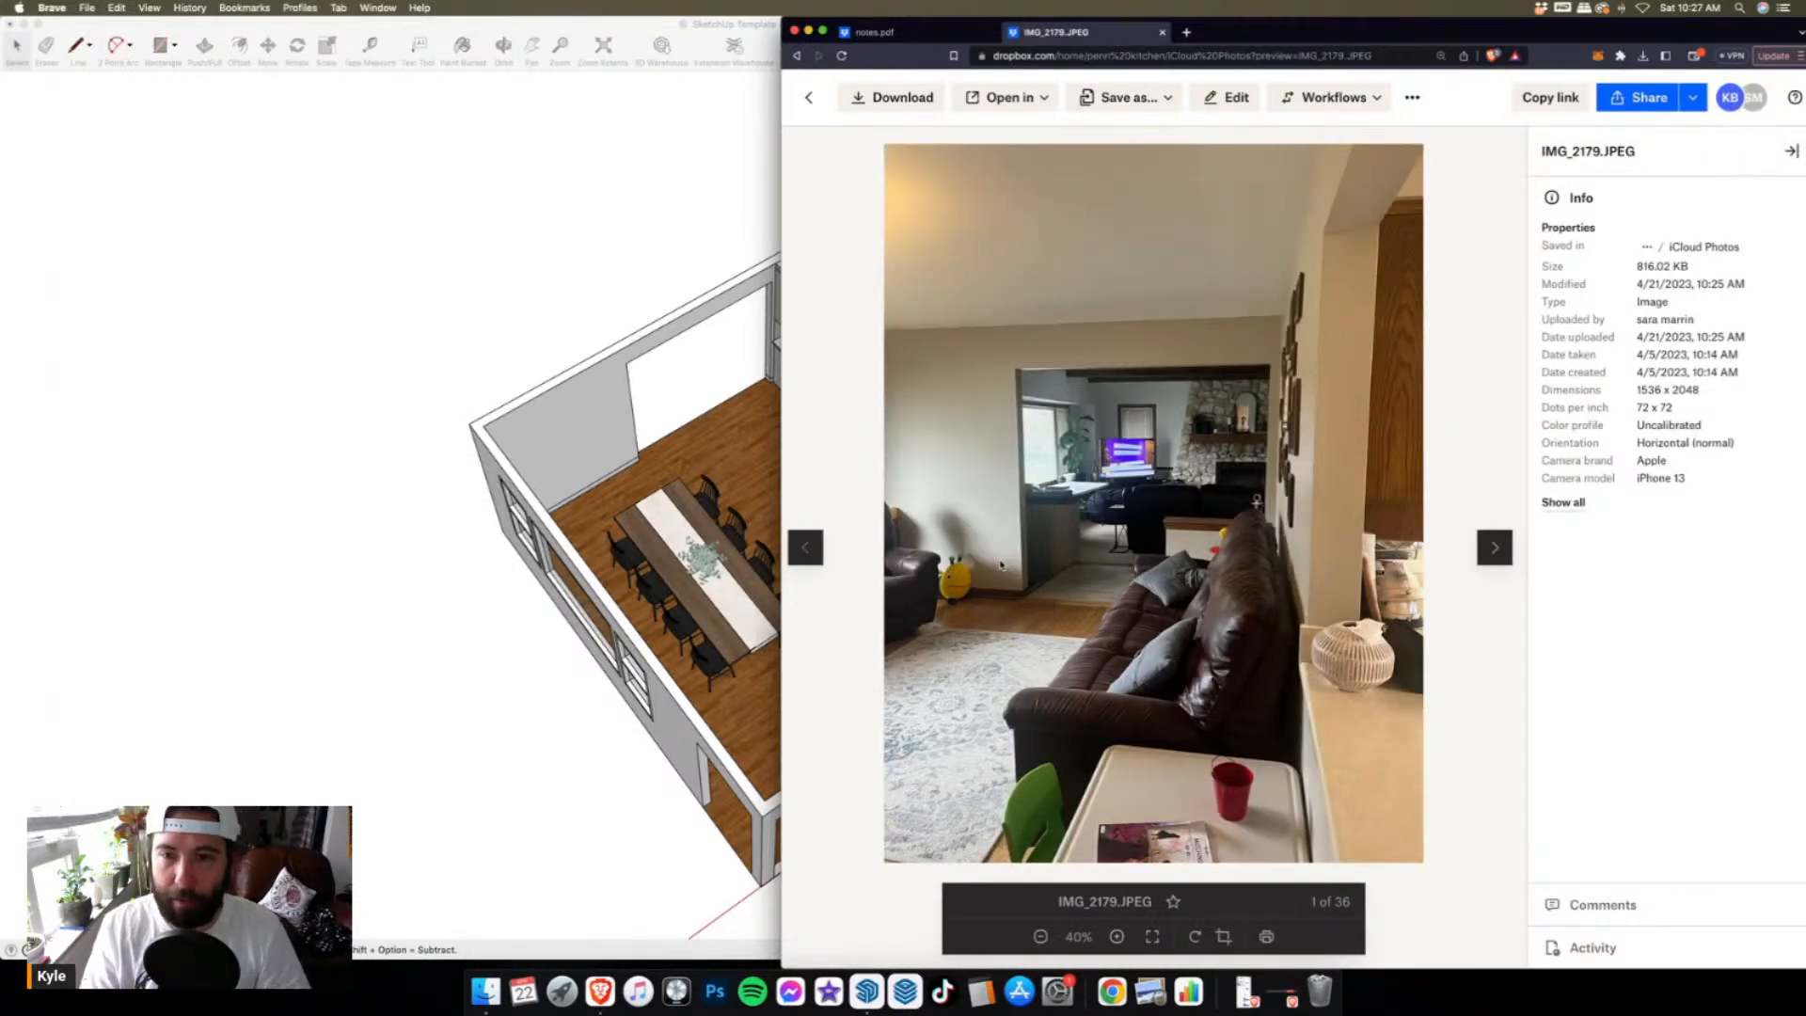
left_click(577, 257)
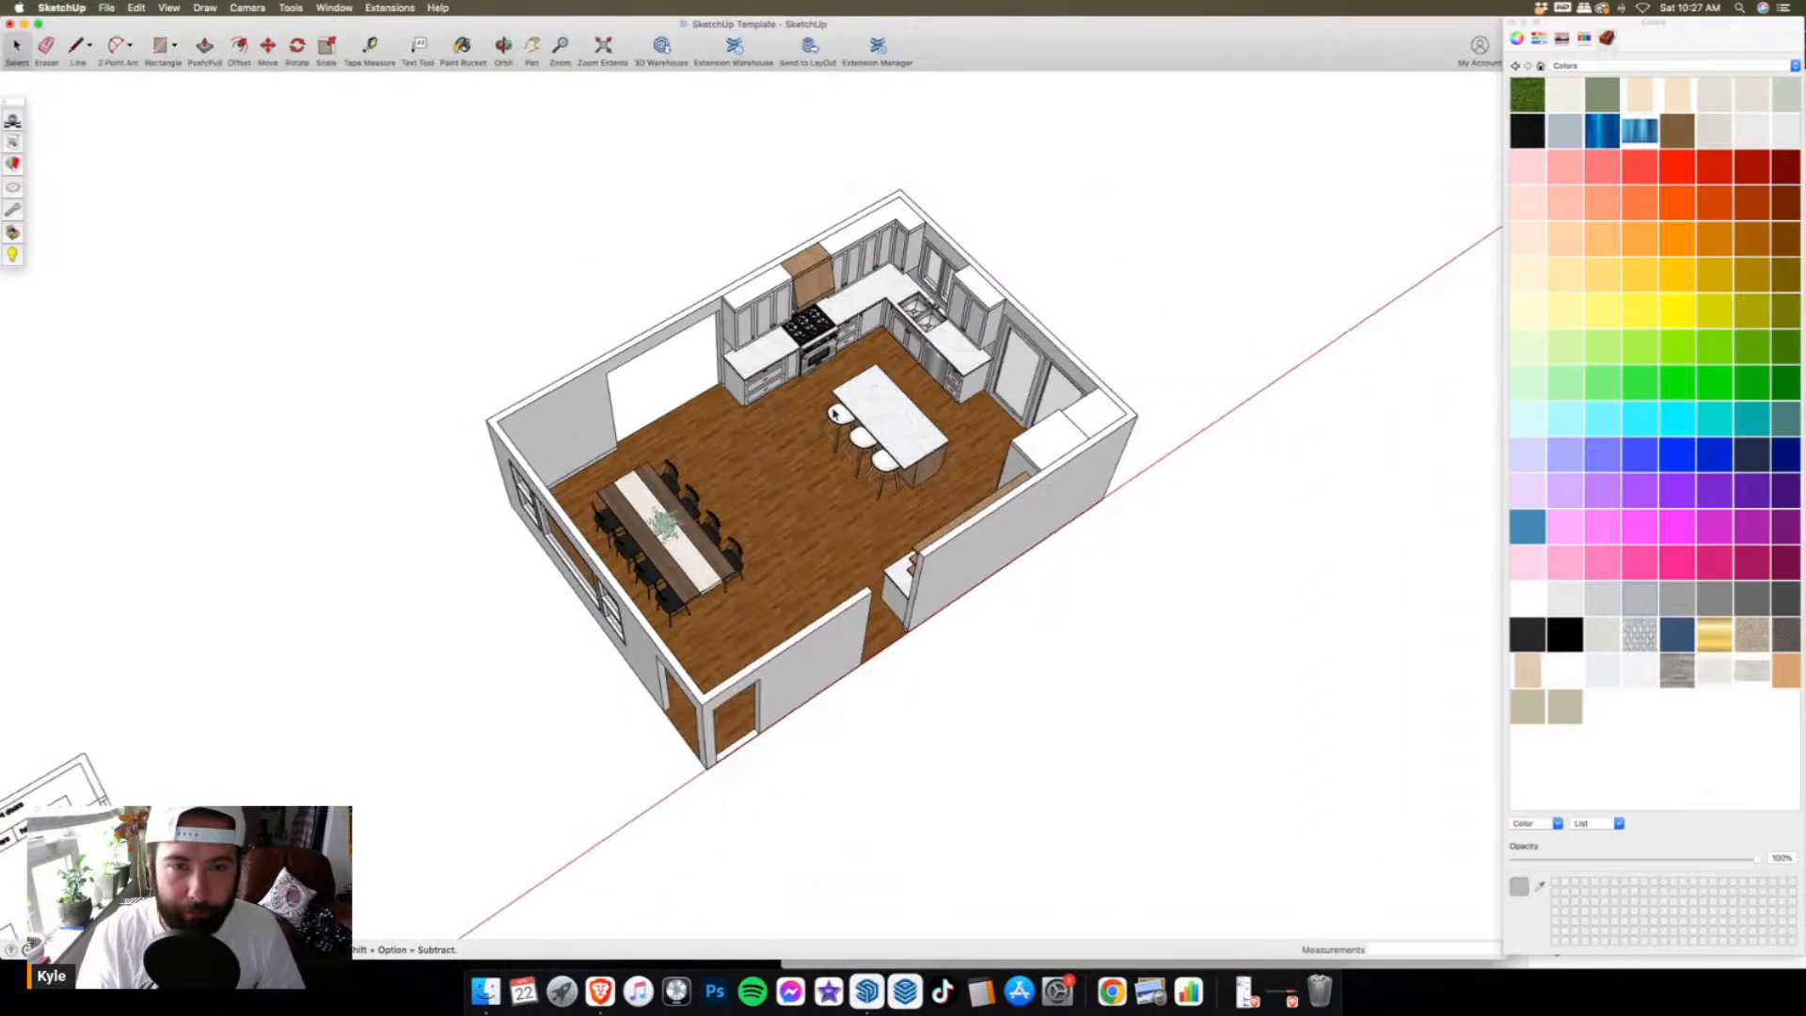
- Open the wall group, sample the range hood's wood material and paint the trim around the sink window with it
middle_click_drag(834, 414, 919, 235)
scroll(919, 247, "up", 6)
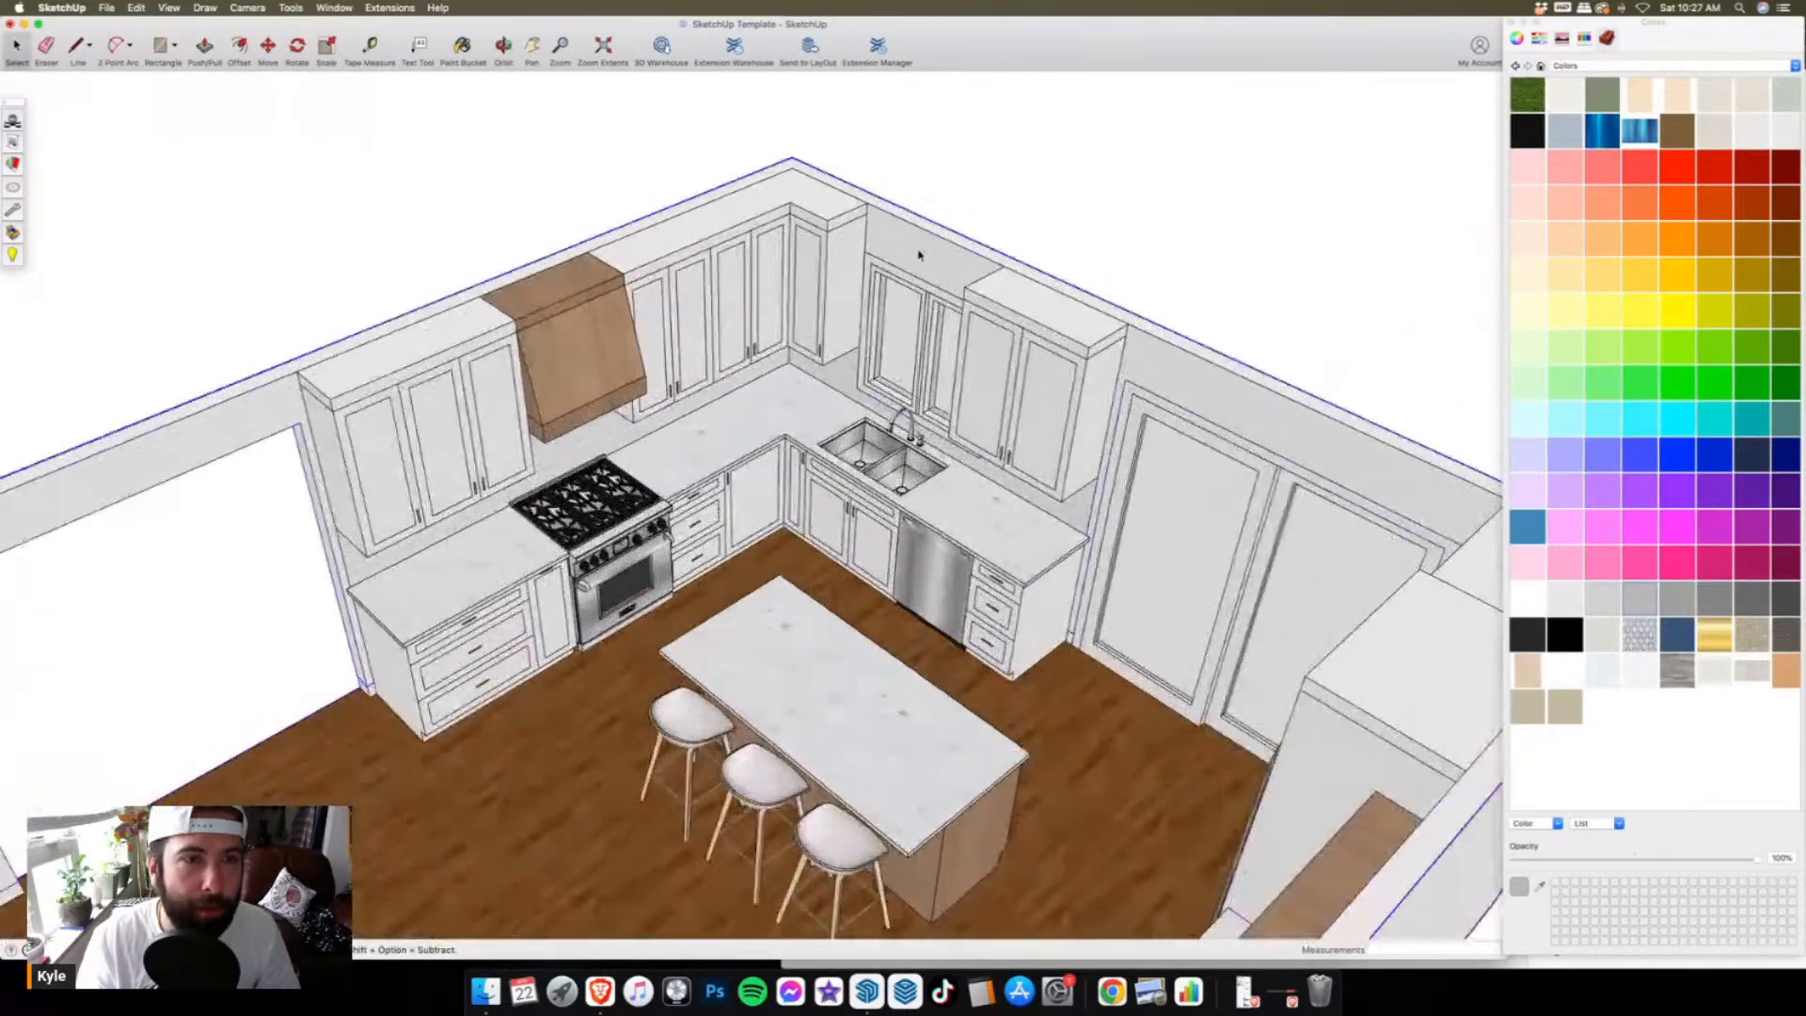
double_click(919, 254)
key("b")
scroll(607, 329, "up", 4)
left_click(607, 324, "alt")
scroll(807, 350, "down", 5)
scroll(738, 302, "up", 8)
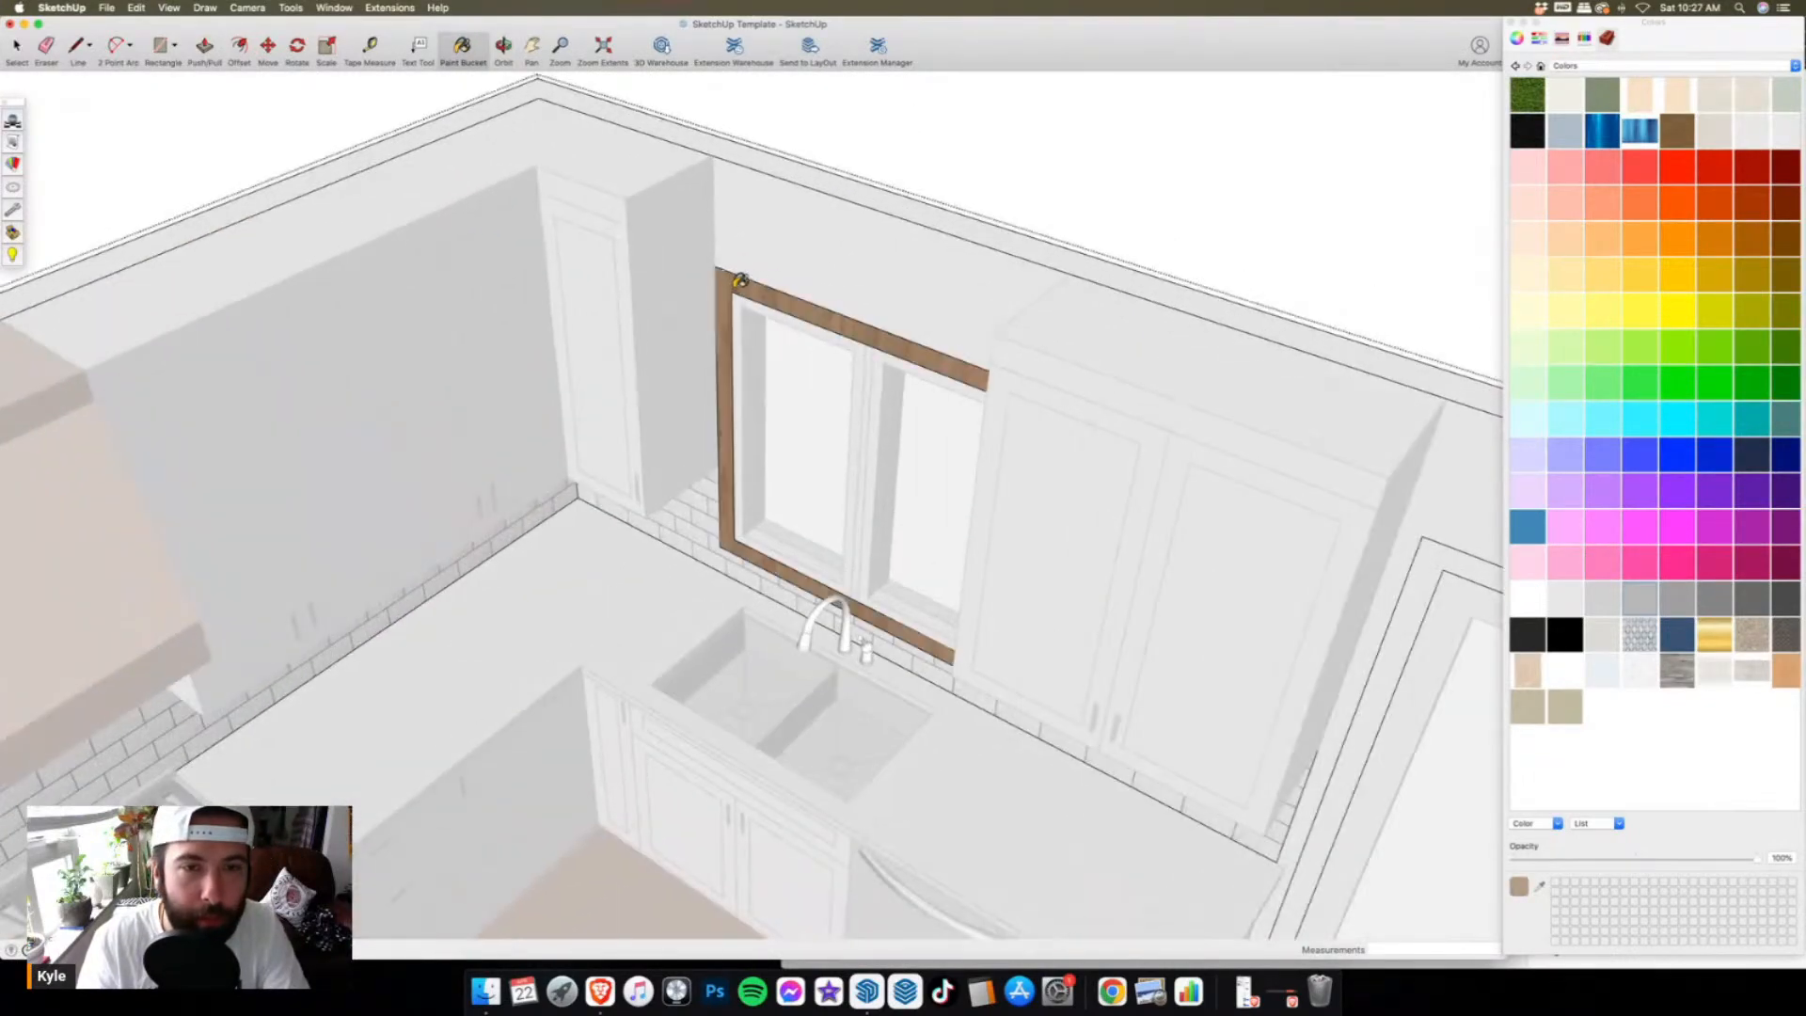
left_click(736, 286)
- Paint the sliding door's trim and the short baseboard pieces beside it with the same wood
scroll(667, 324, "down", 5)
middle_click_drag(667, 325, 931, 355)
scroll(884, 381, "up", 3)
left_click(835, 379)
scroll(807, 617, "up", 4)
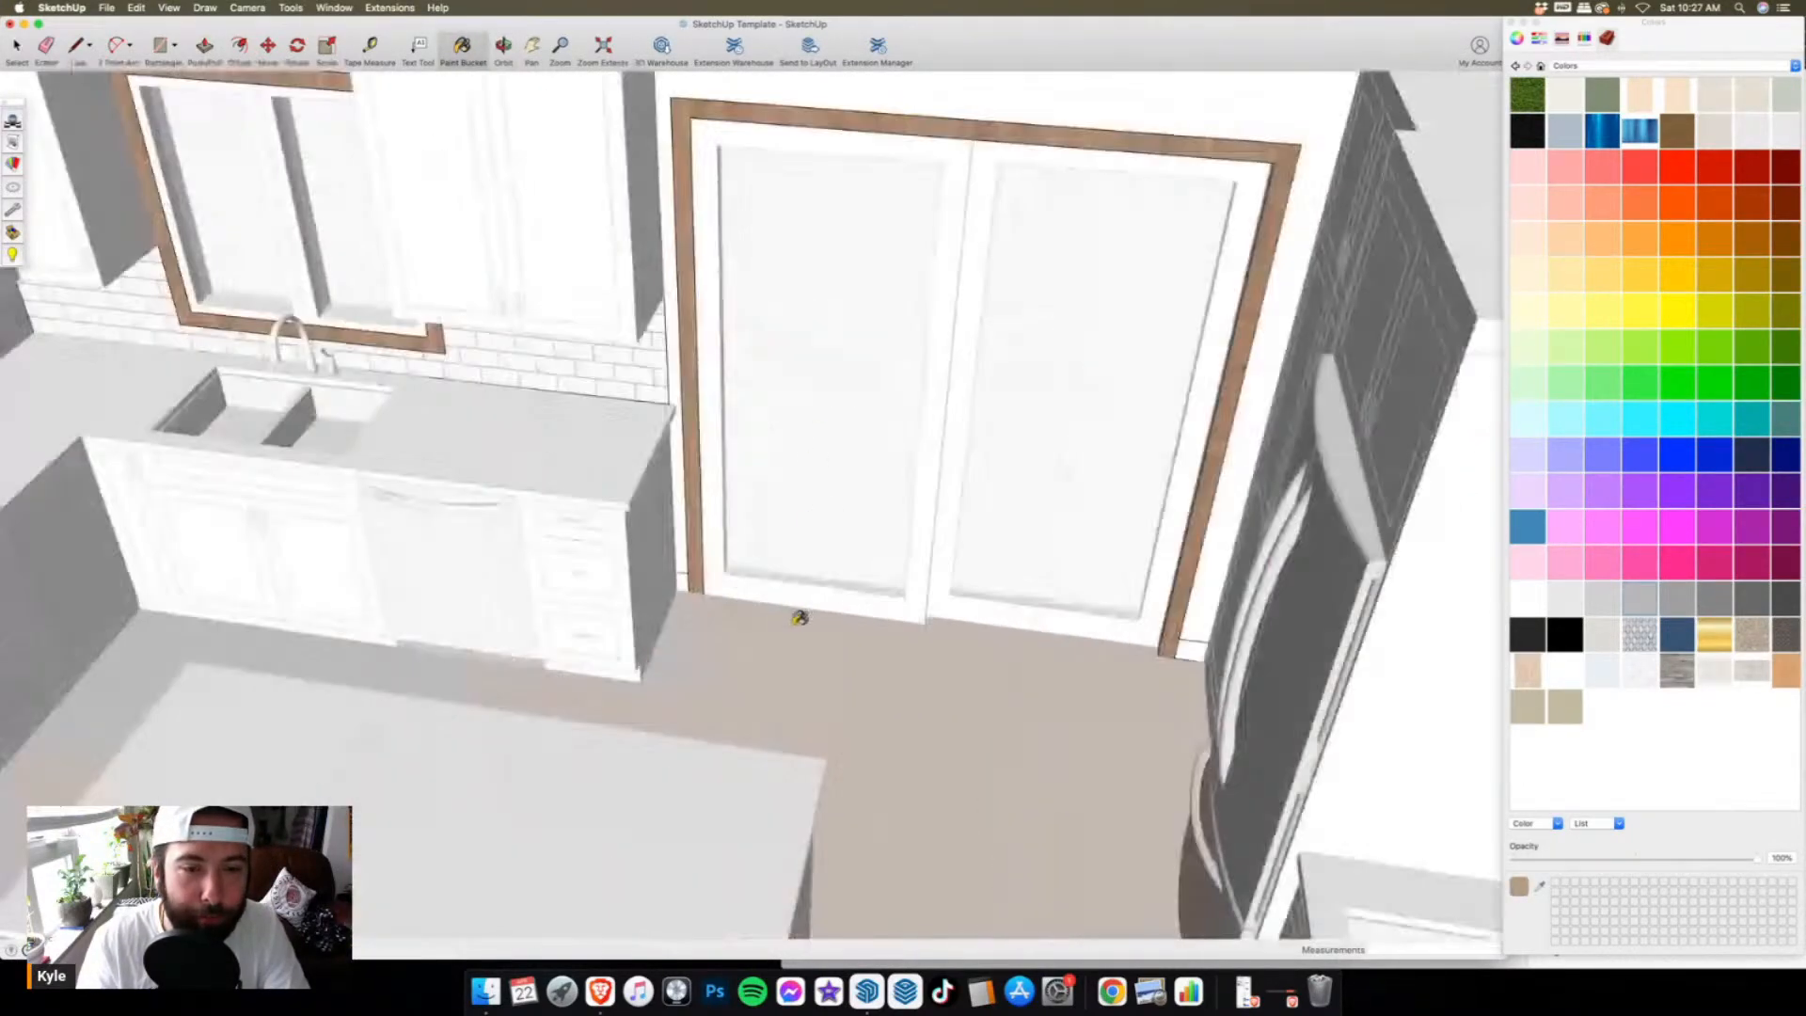
scroll(645, 544, "up", 4)
scroll(645, 538, "down", 5)
scroll(959, 530, "up", 6)
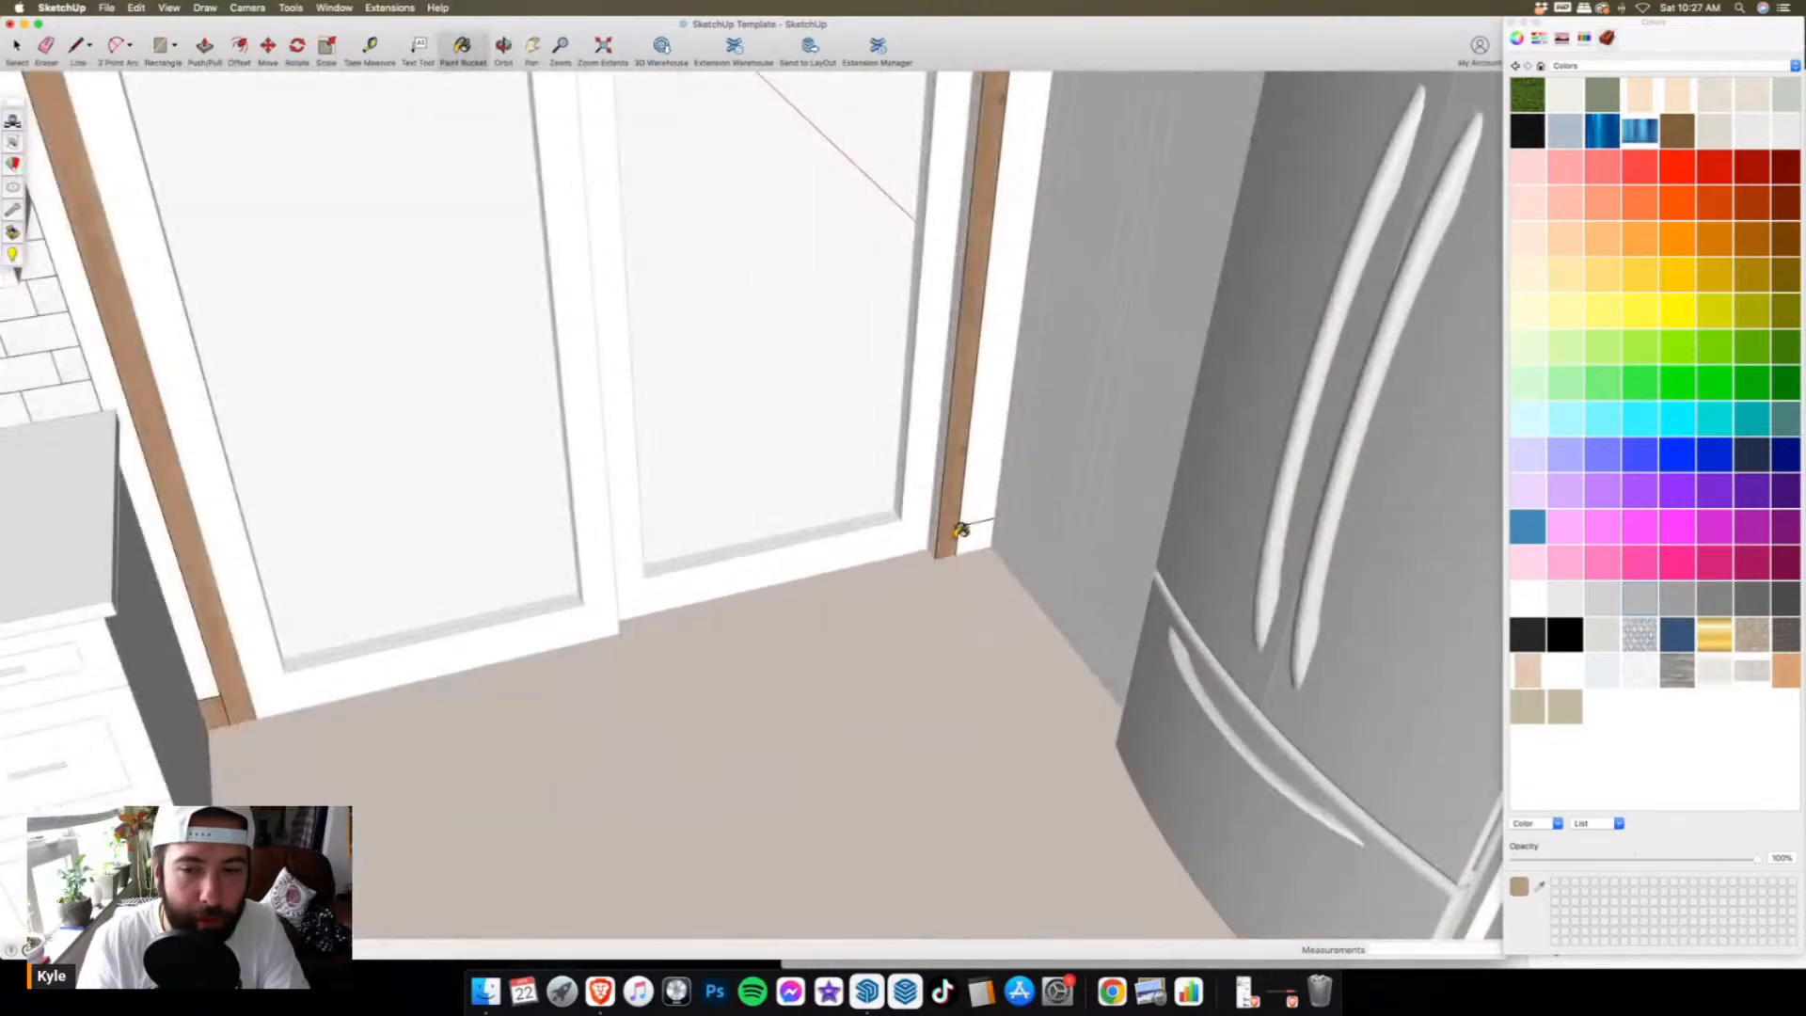
left_click(959, 530)
- Paint the baseboard piece beside the beverage fridge and the baseboard of the wall across the opening in wood
scroll(536, 612, "down", 8)
scroll(583, 501, "down", 2)
middle_click_drag(584, 501, 1073, 552)
scroll(1134, 686, "up", 3)
scroll(828, 640, "up", 6)
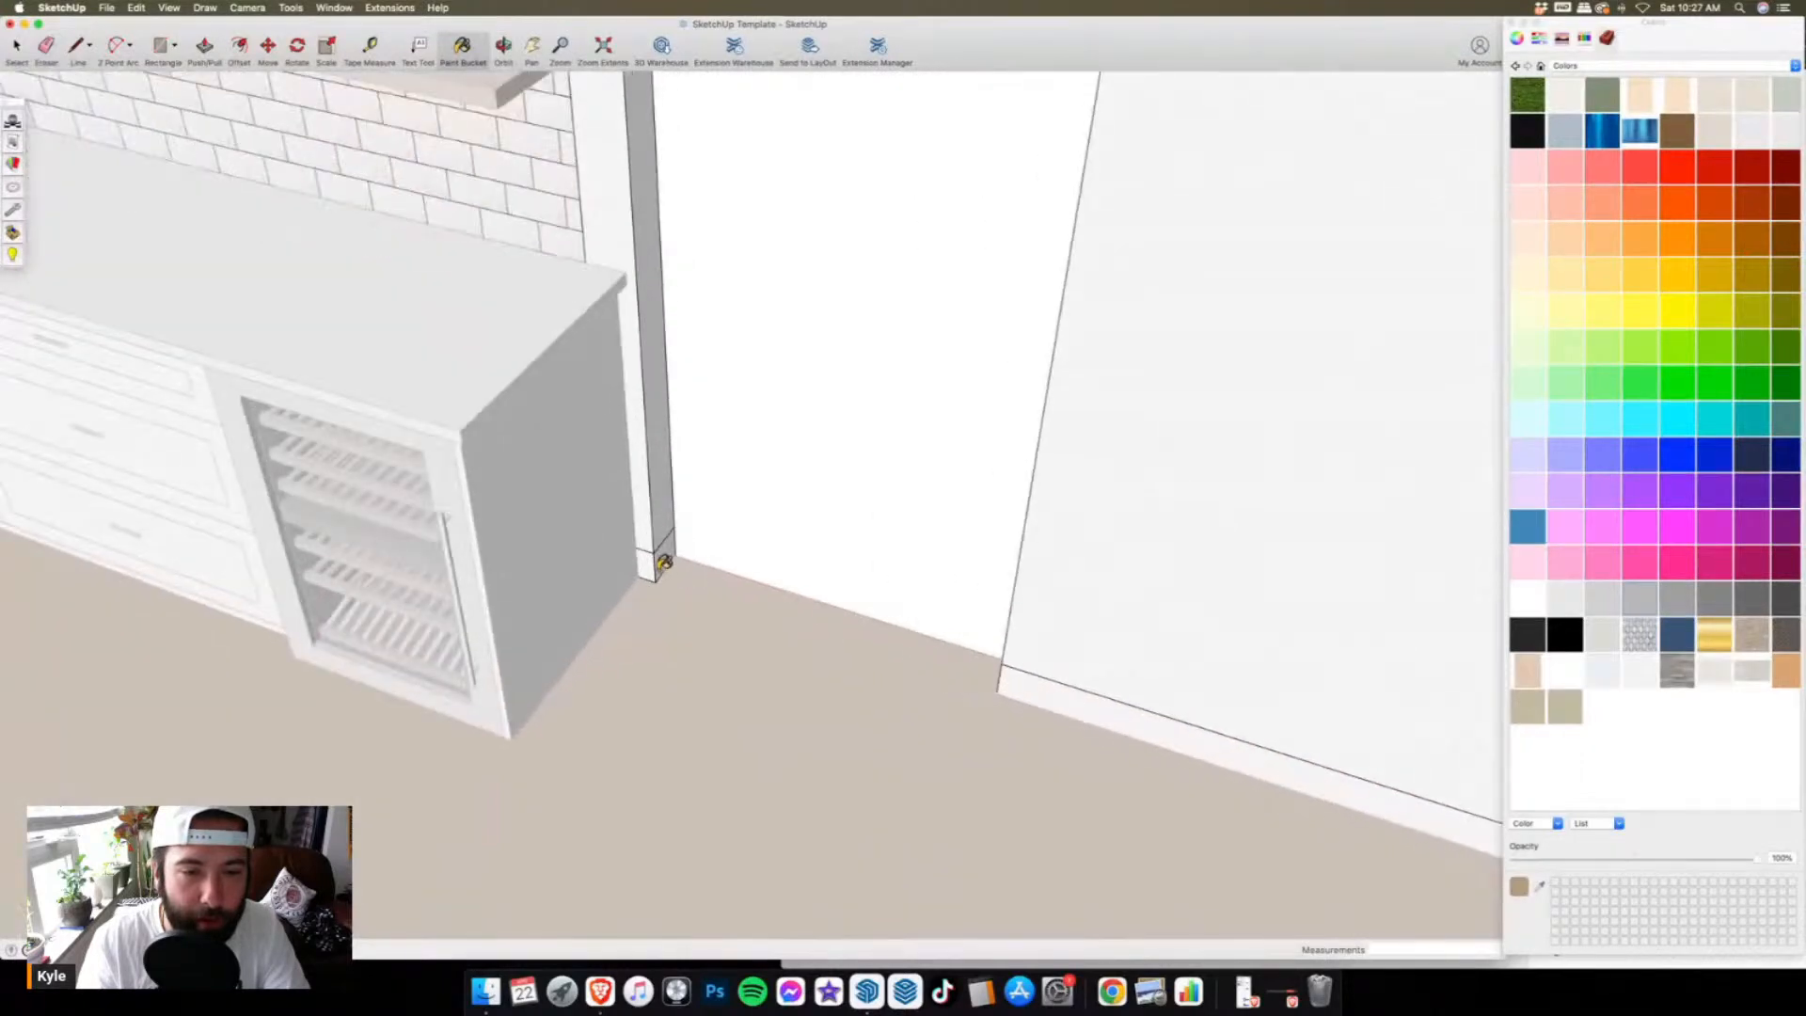
left_click(653, 564)
left_click(1028, 686)
mouse_move(762, 663)
middle_mouse_down()
mouse_move(786, 681)
mouse_move(1125, 629)
middle_mouse_up()
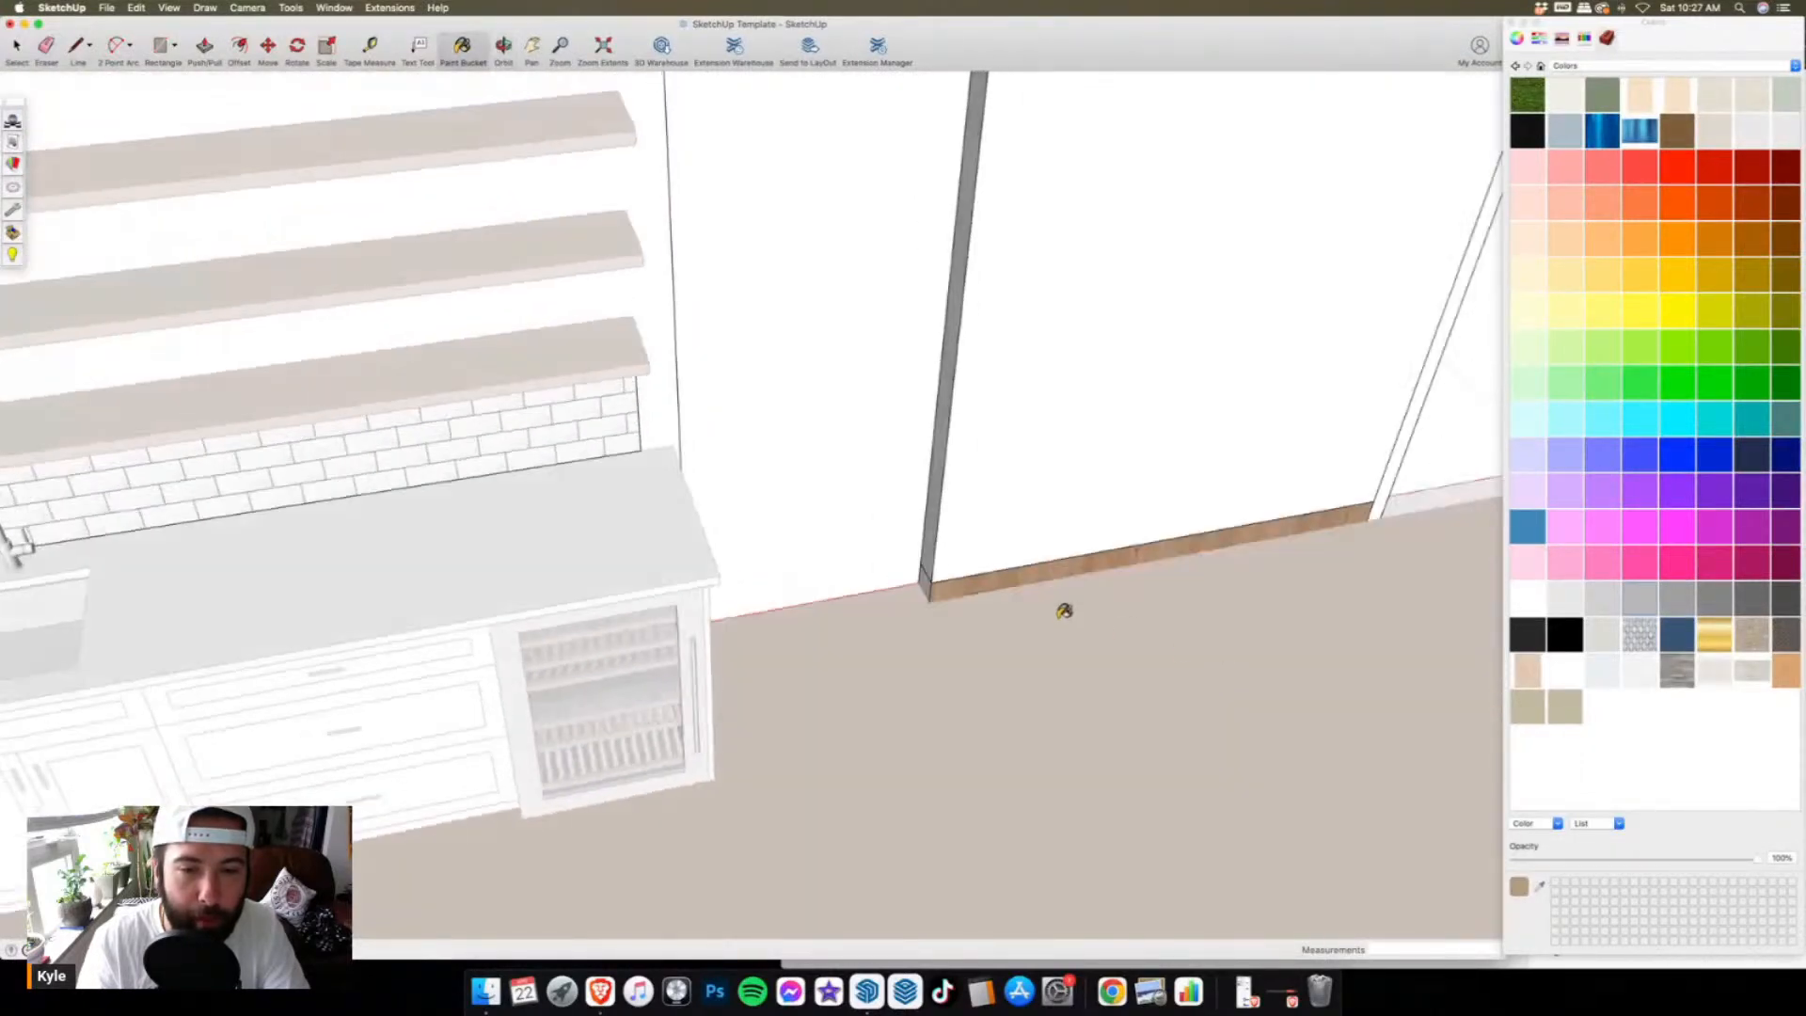
- Paint the trim of the two corner doorways near the dining area and the adjoining baseboards with the wood material
scroll(980, 564, "up", 3)
scroll(762, 612, "down", 5)
scroll(1117, 557, "up", 6)
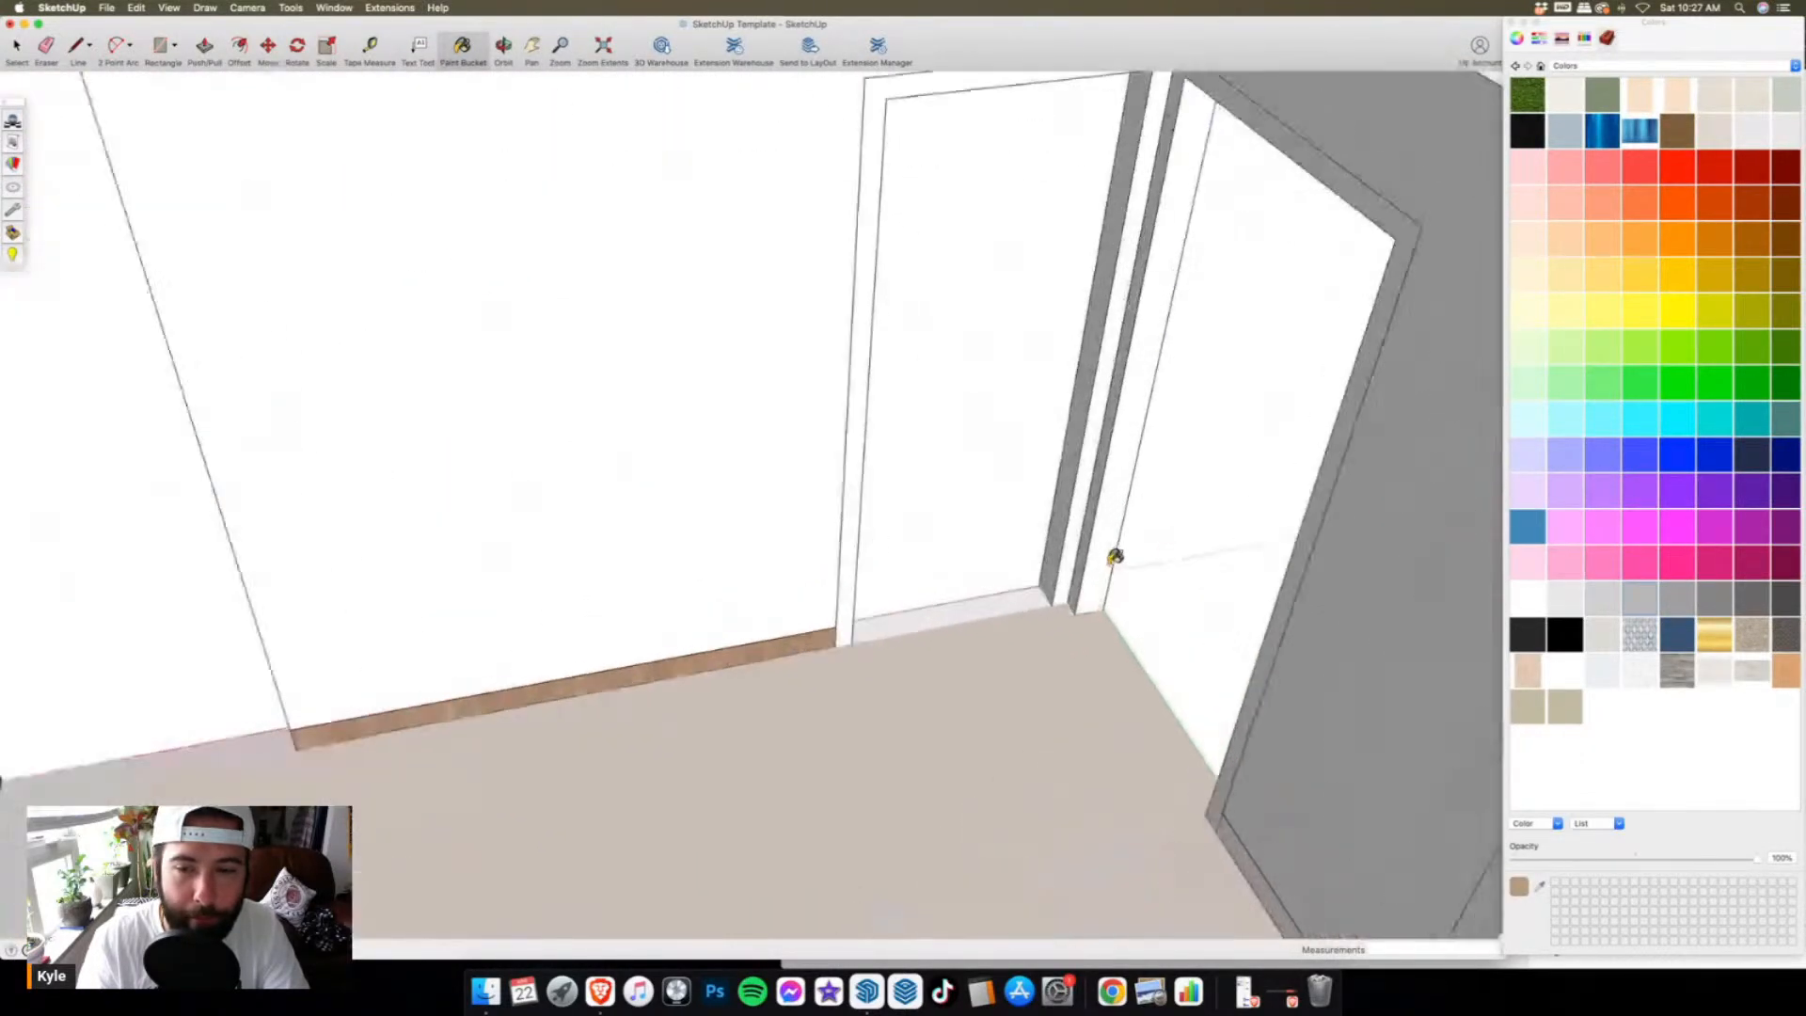
left_click(1077, 571)
left_click(1060, 568)
left_click(1045, 570)
left_click(1106, 580)
scroll(766, 681, "down", 4)
middle_click_drag(766, 681, 1236, 646)
scroll(1026, 636, "up", 3)
left_click(937, 660)
scroll(937, 642, "down", 3)
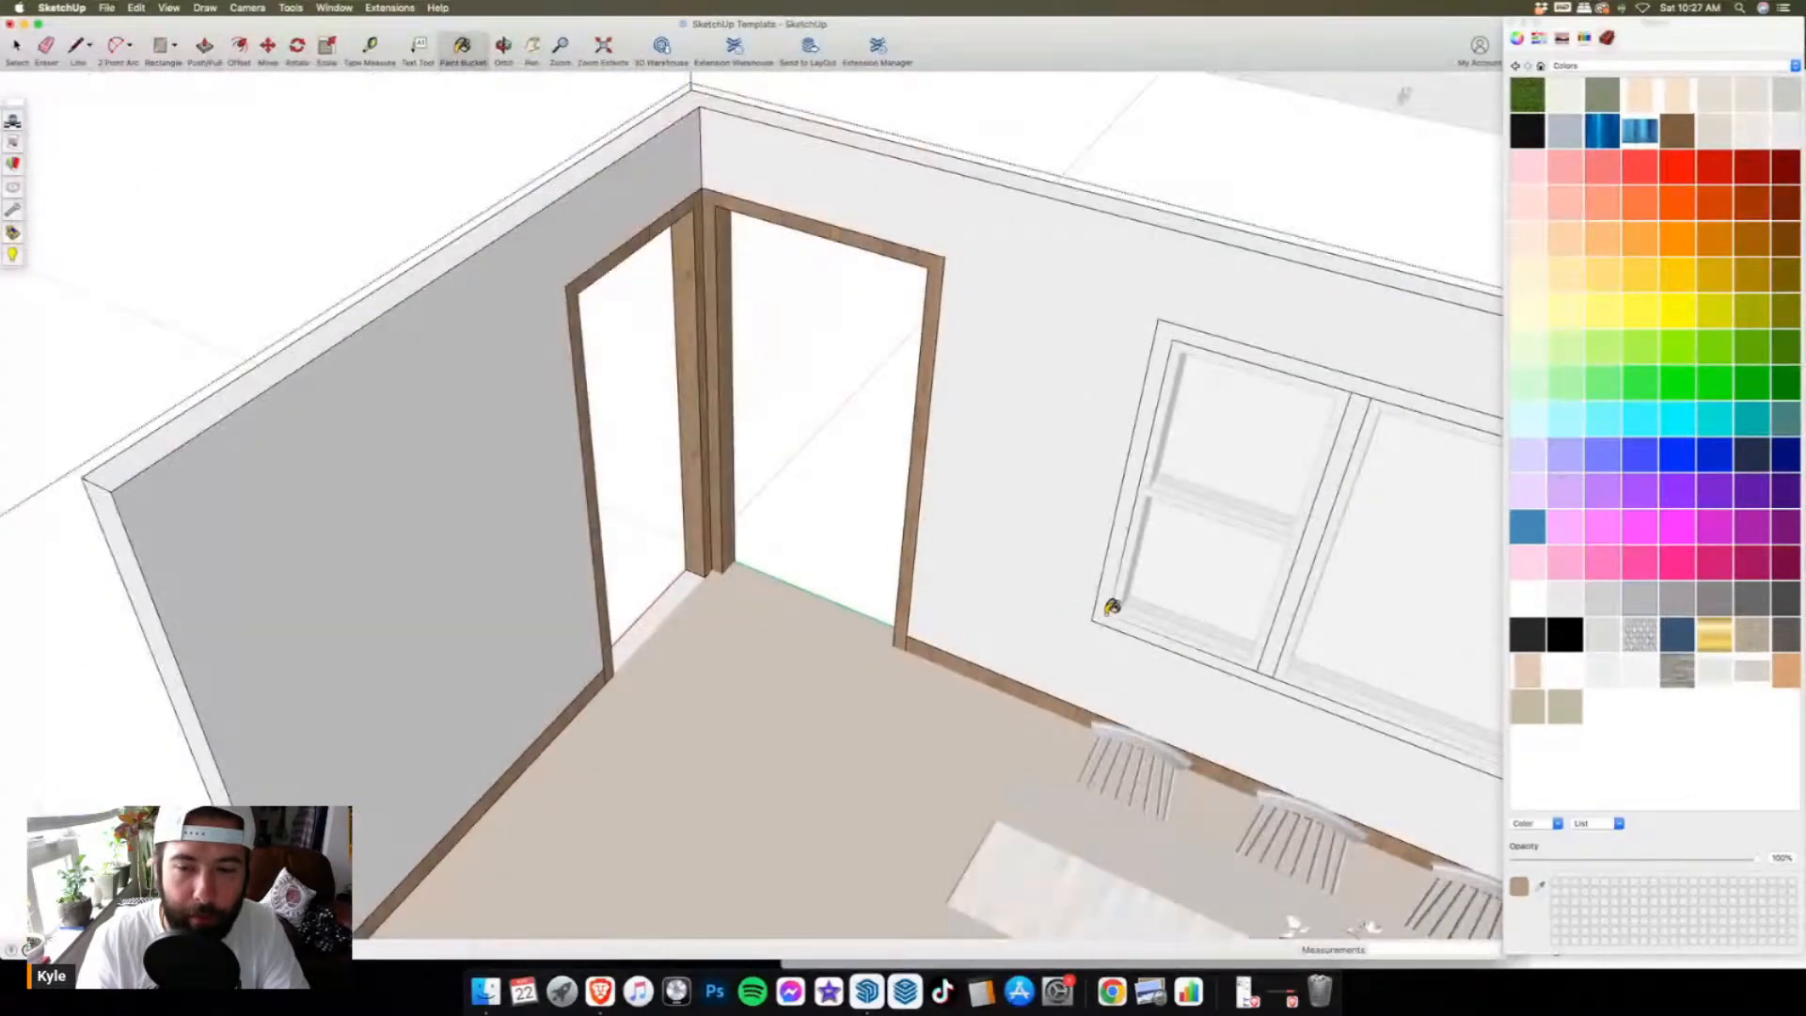
- Paint the trim around and between the three dining window units with the same wood
left_click(1108, 611)
scroll(969, 587, "down", 2)
scroll(1081, 527, "down", 2)
left_click(1187, 471)
scroll(1034, 527, "up", 2)
left_click(1251, 598)
scroll(1129, 564, "down", 3)
- Paint the remaining doorway jambs and neighbouring trim with the wood material, working from outside the room where needed
middle_click_drag(715, 452, 1306, 504)
scroll(1106, 399, "up", 3)
left_click(984, 327)
scroll(900, 381, "down", 3)
middle_click_drag(901, 381, 1364, 555)
scroll(940, 313, "up", 3)
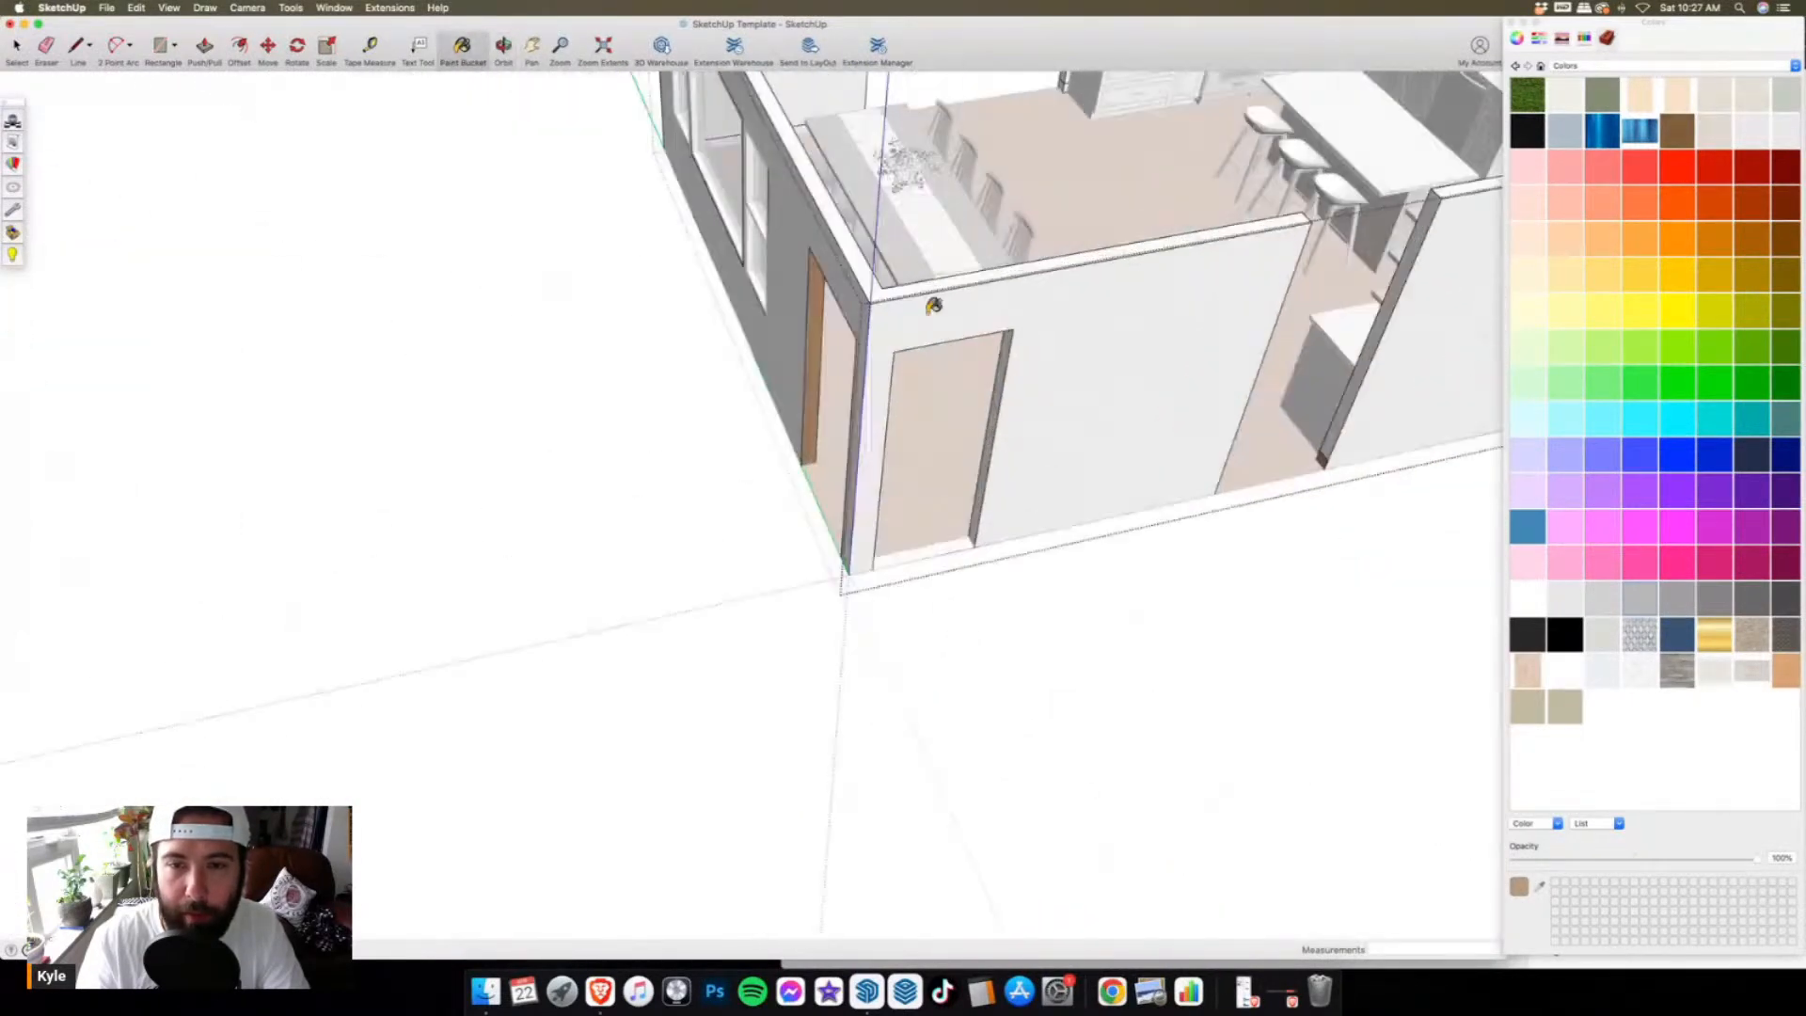
left_click(1003, 350)
scroll(743, 663, "down", 3)
scroll(847, 282, "up", 5)
left_click(760, 431)
scroll(762, 430, "down", 2)
- Paint the baseboard pieces on both sides of the range-wall opening in wood and close the wall group
mouse_move(772, 443)
middle_mouse_down()
mouse_move(905, 561)
mouse_move(696, 524)
middle_mouse_up()
scroll(1188, 505, "up", 5)
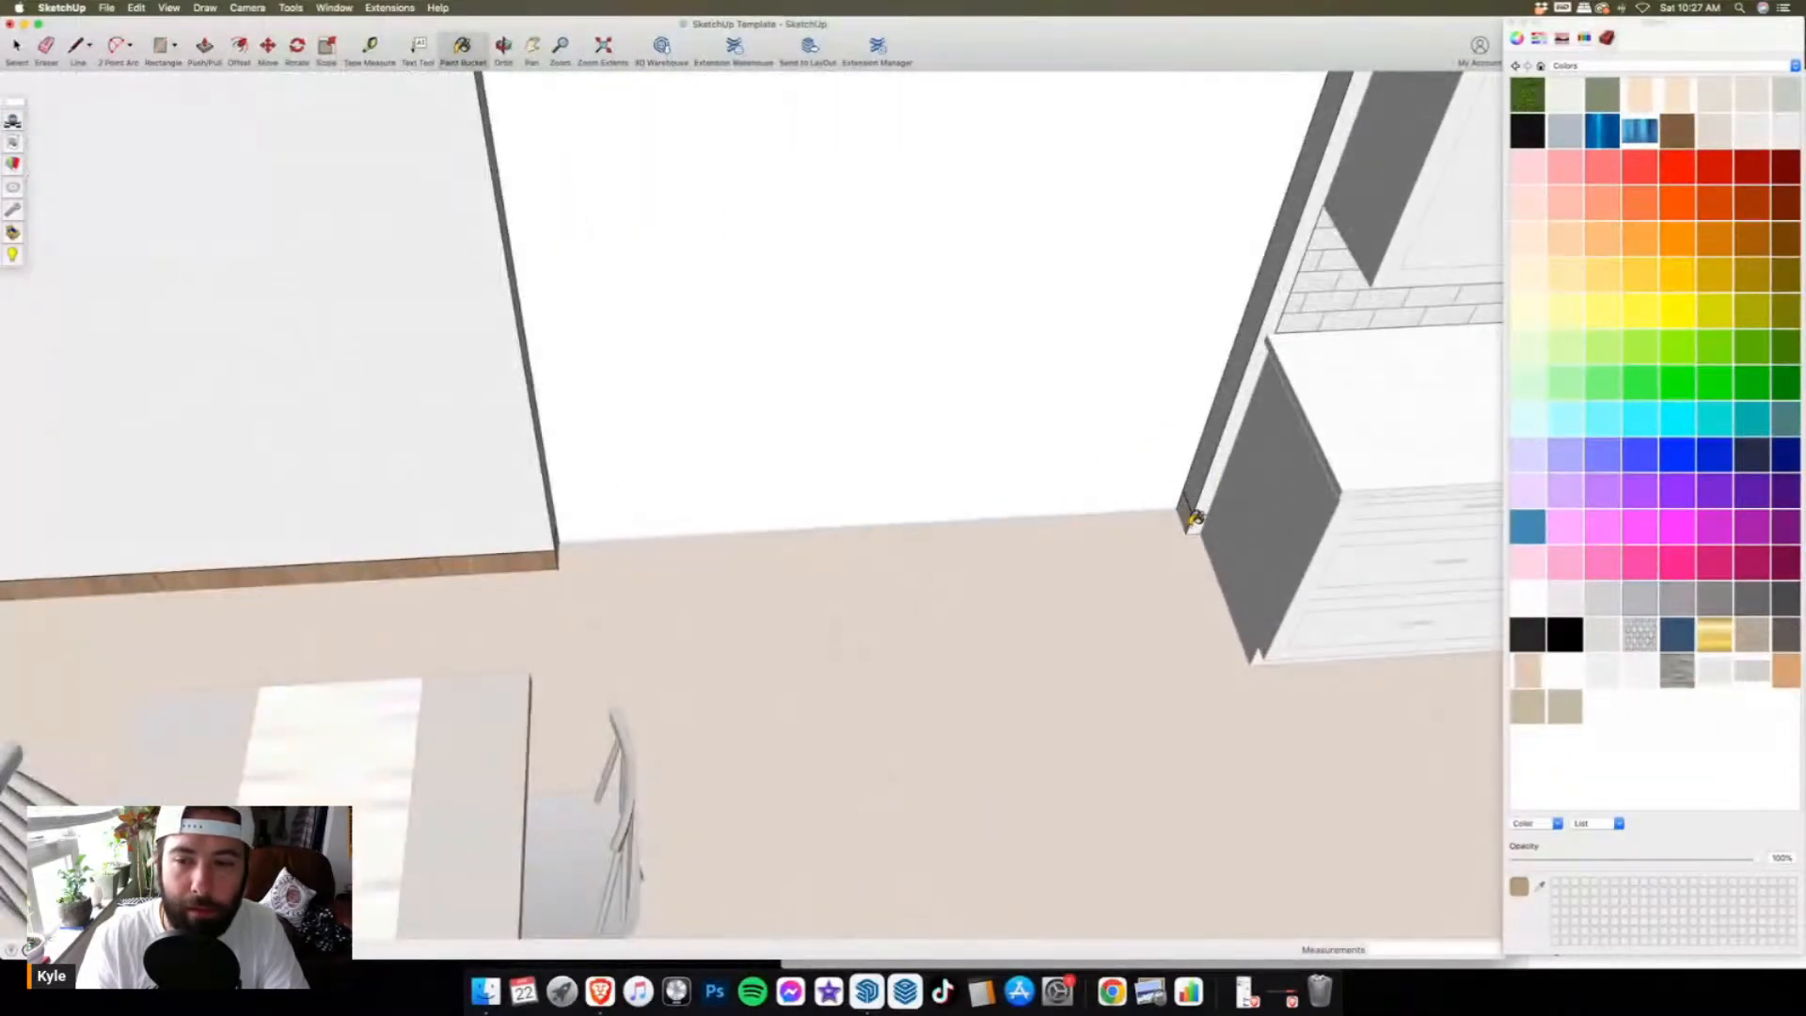
left_click(1185, 511)
left_click(1200, 524)
scroll(1133, 532, "up", 3)
left_click(176, 548)
scroll(846, 499, "down", 8)
middle_click_drag(1002, 487, 282, 390)
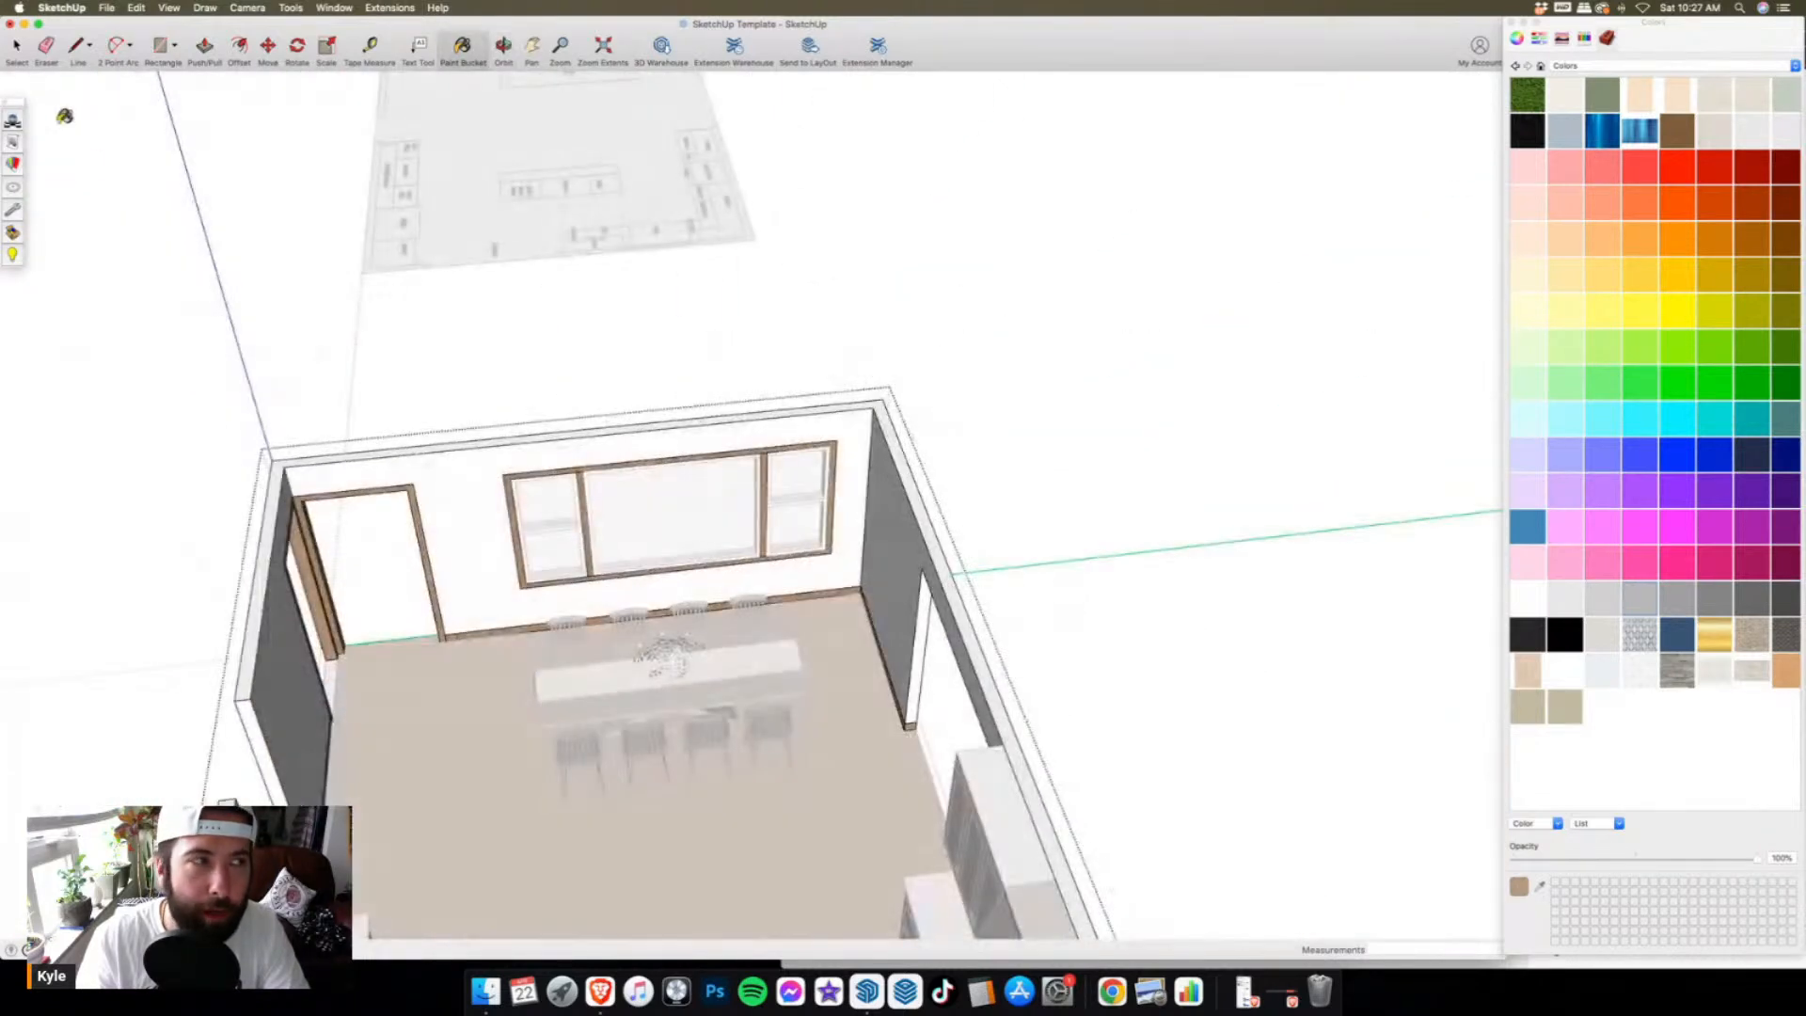
left_click(15, 45)
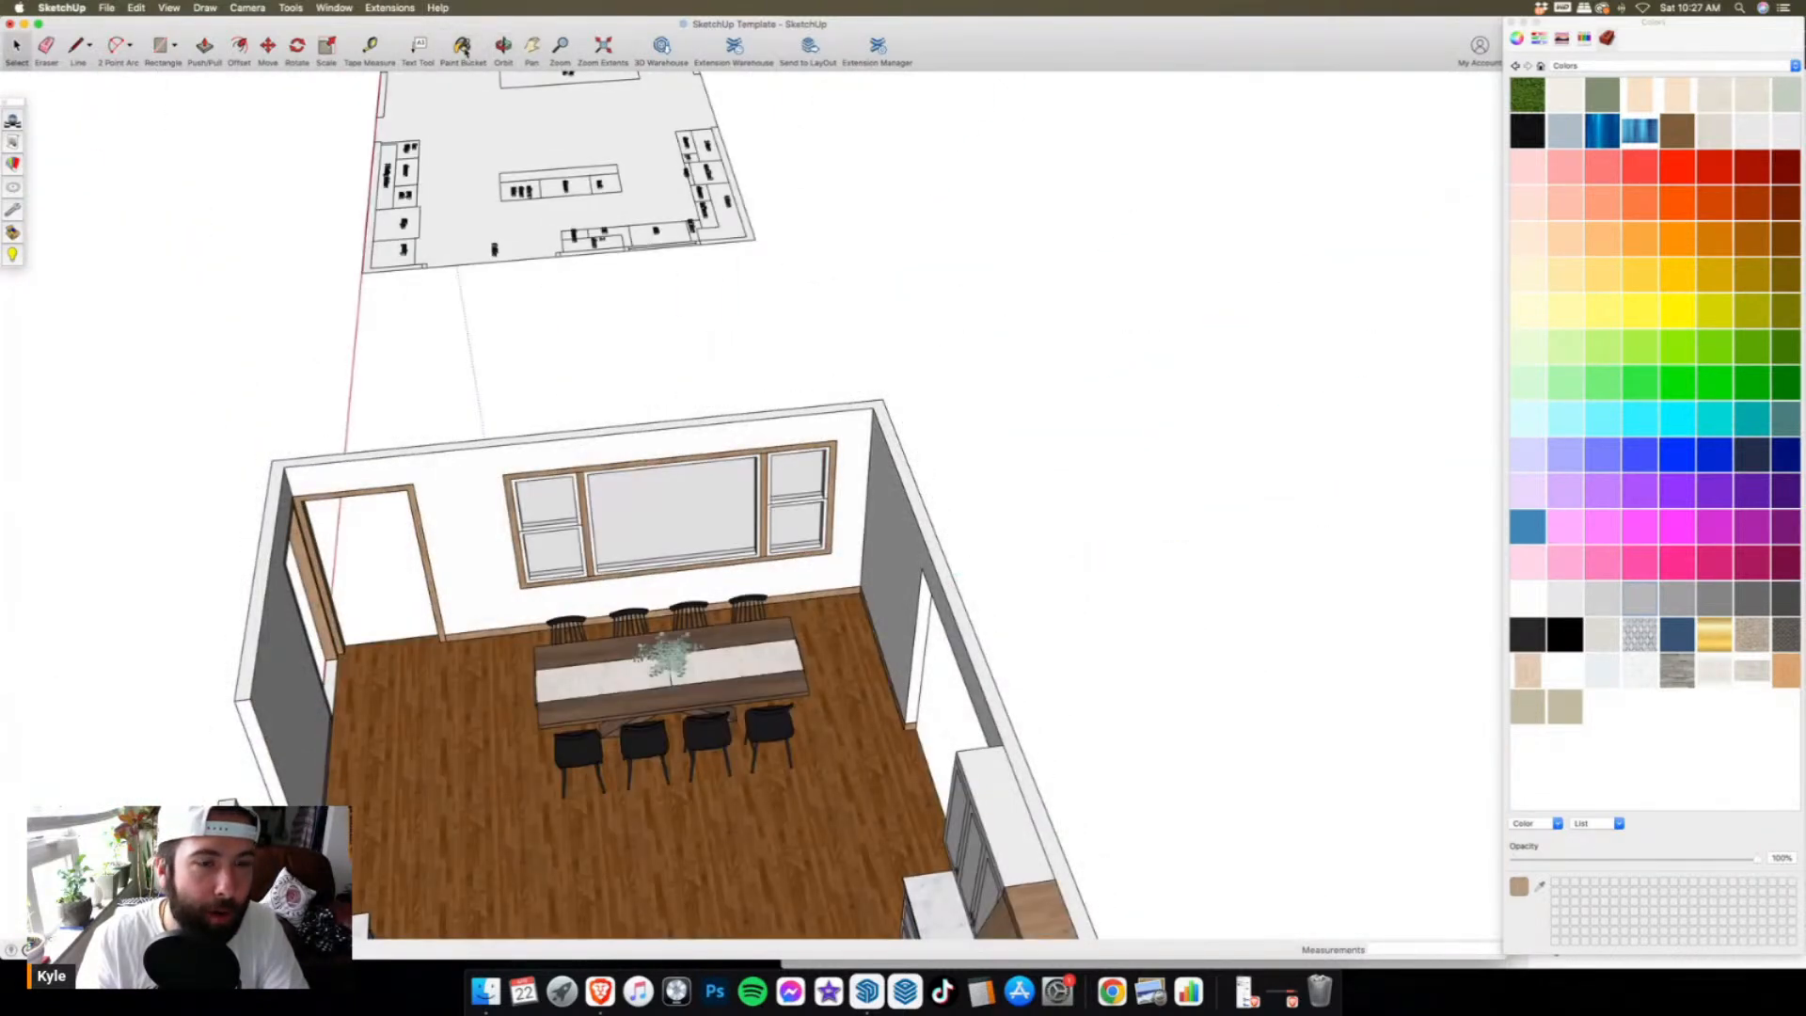
- Paint the window sashes and sliding door frames with the same wood to match their trim
left_click(462, 49)
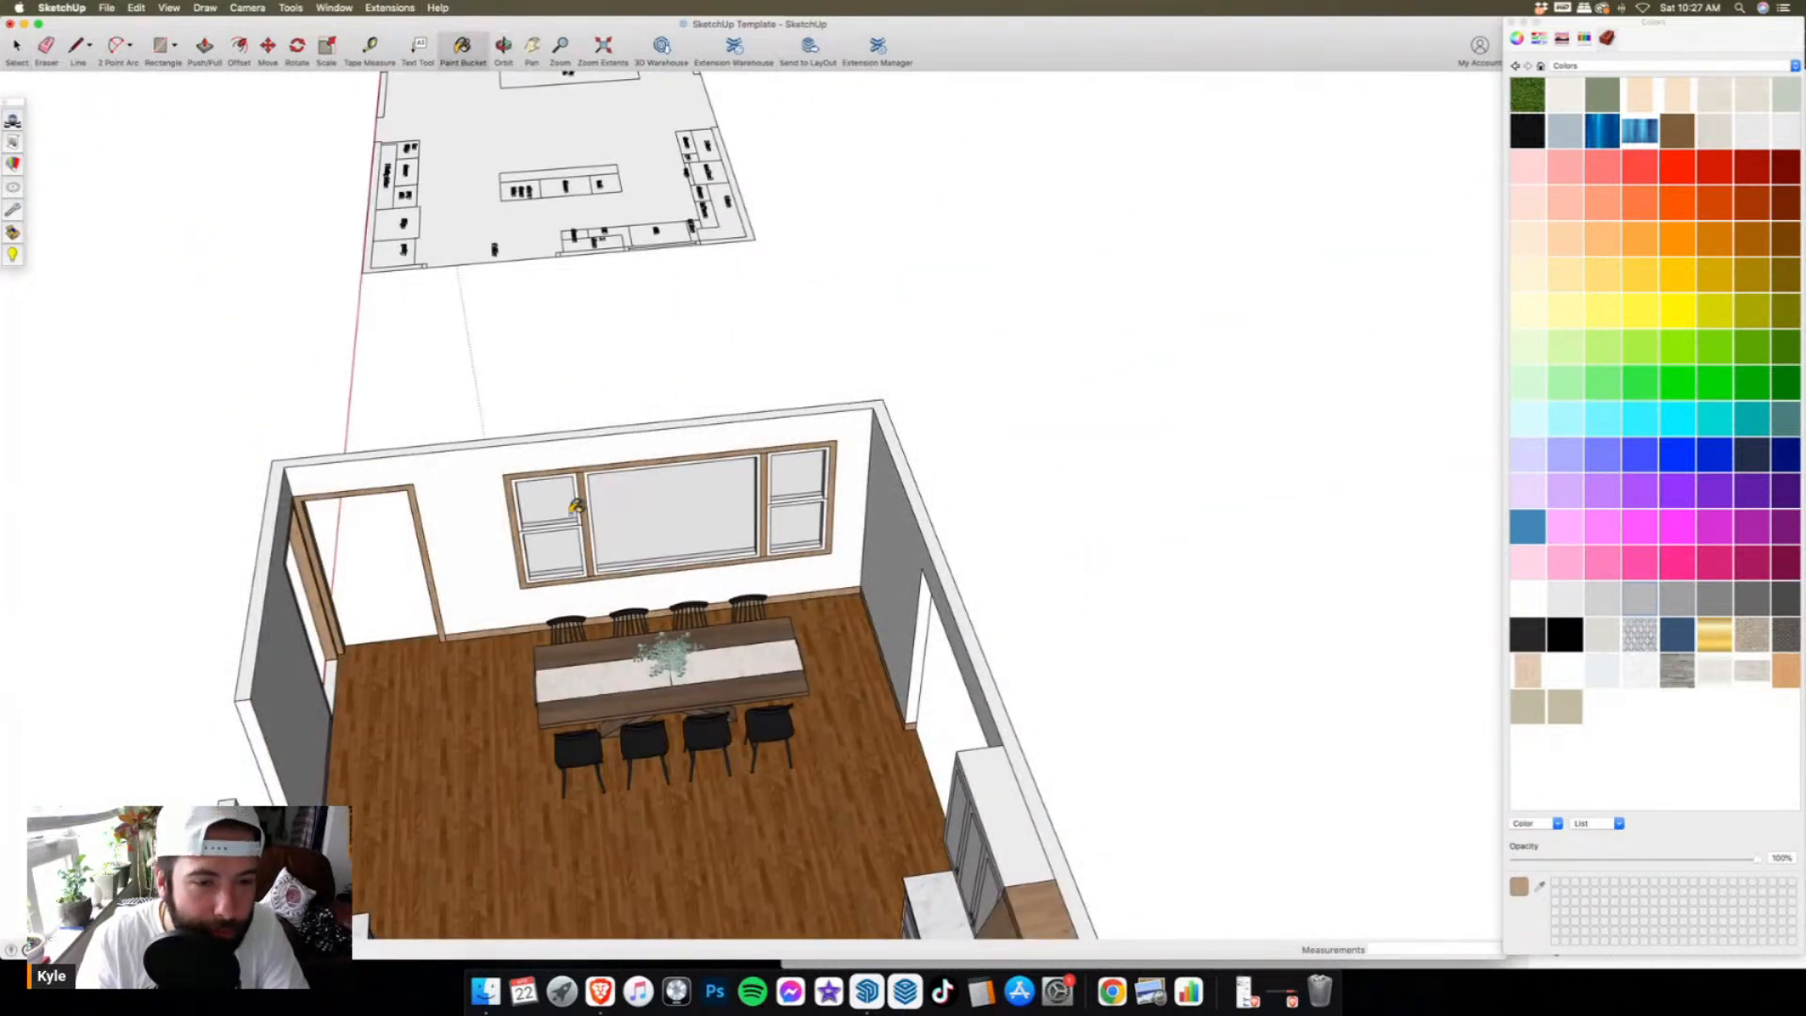
scroll(913, 421, "down", 2)
middle_click_drag(913, 420, 129, 508)
scroll(311, 386, "up", 3)
scroll(442, 411, "down", 3)
middle_click_drag(814, 471, 658, 230)
scroll(350, 312, "up", 5)
scroll(661, 226, "up", 4)
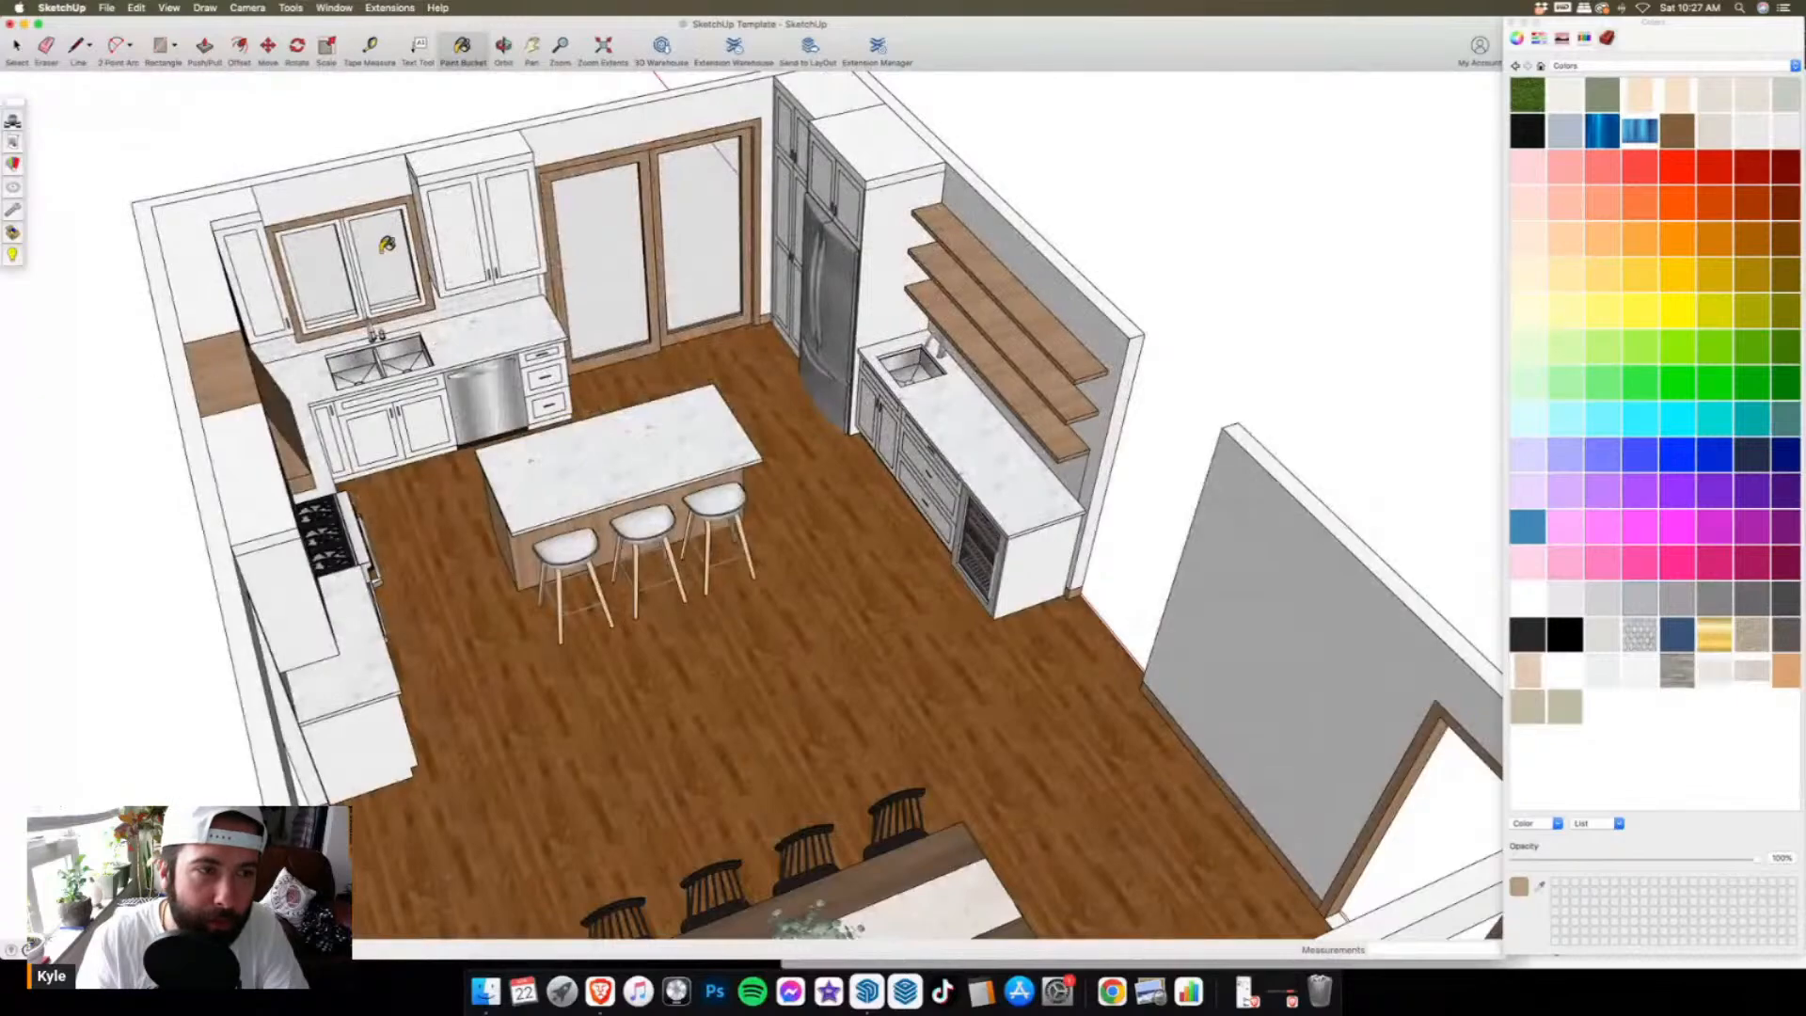
mouse_move(367, 252)
middle_mouse_down()
mouse_move(329, 111)
mouse_move(585, 396)
middle_mouse_up()
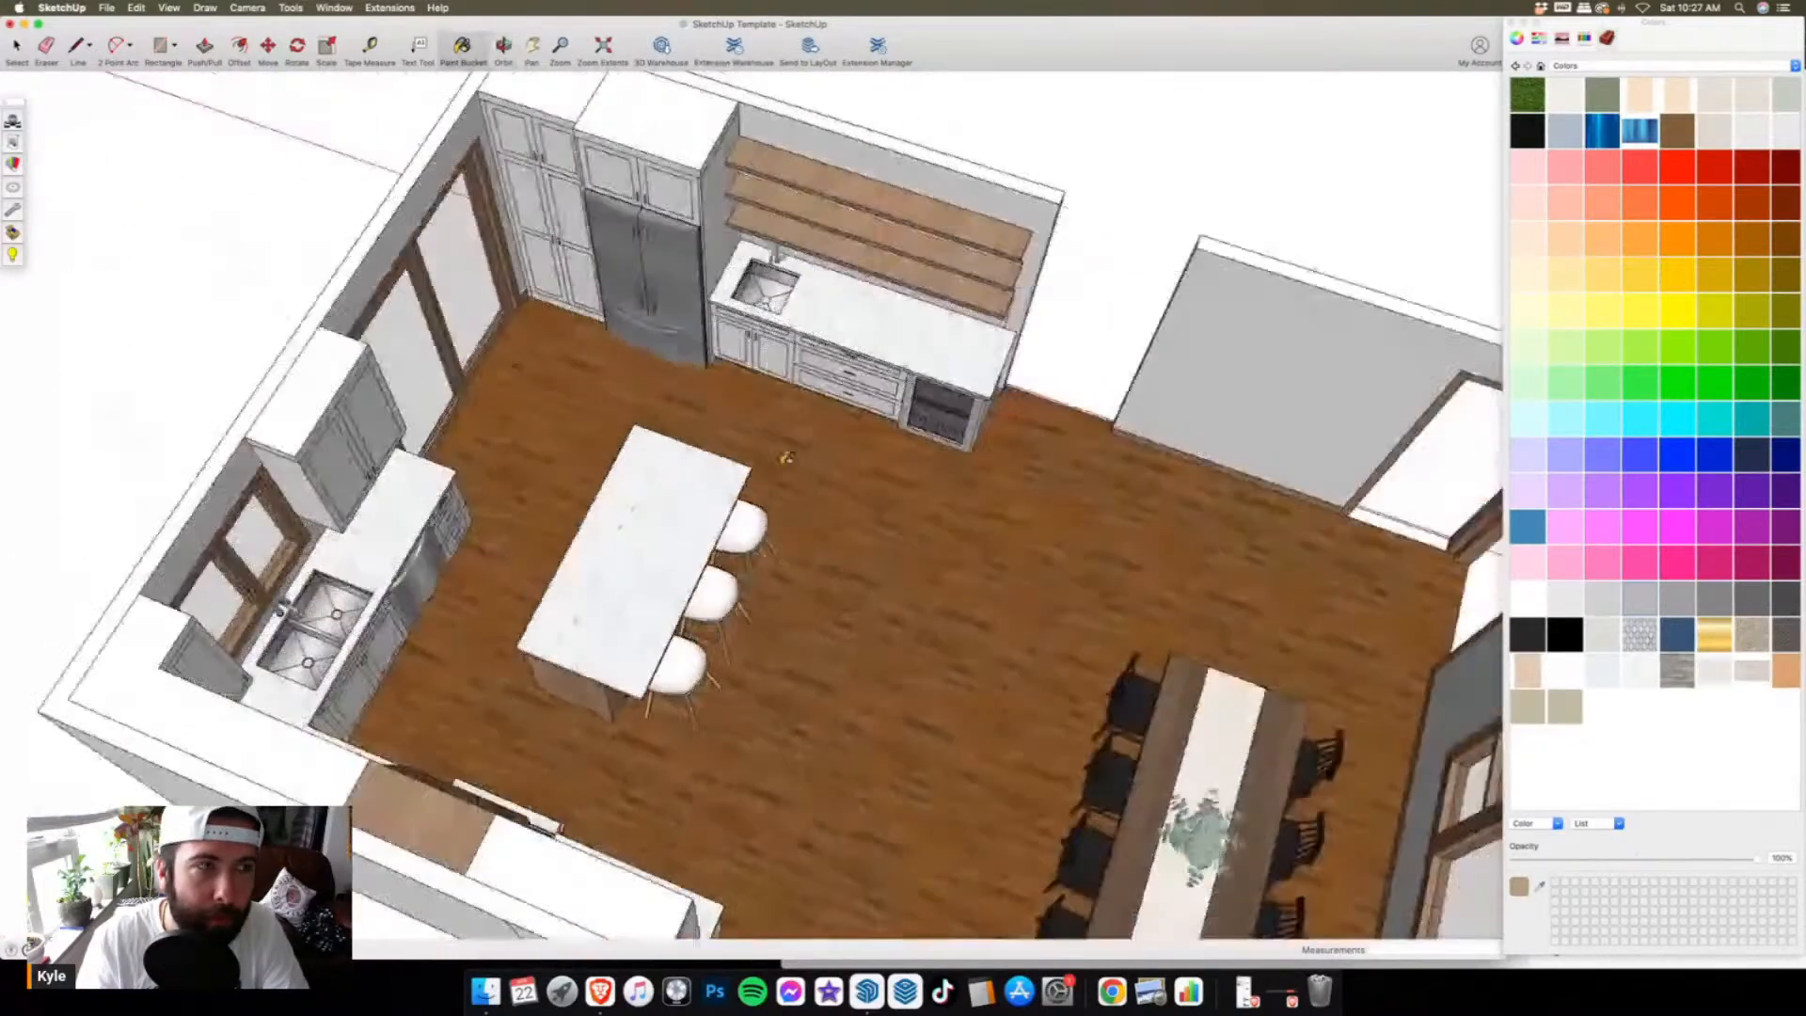
- Fill the corner doorway's threshold strip with the floor's wood material and erase the edge dividing it from the floor
key("space")
scroll(585, 395, "down", 3)
middle_click_drag(1027, 483, 1113, 493)
key("b")
scroll(1113, 493, "up", 5)
scroll(1113, 493, "up", 2)
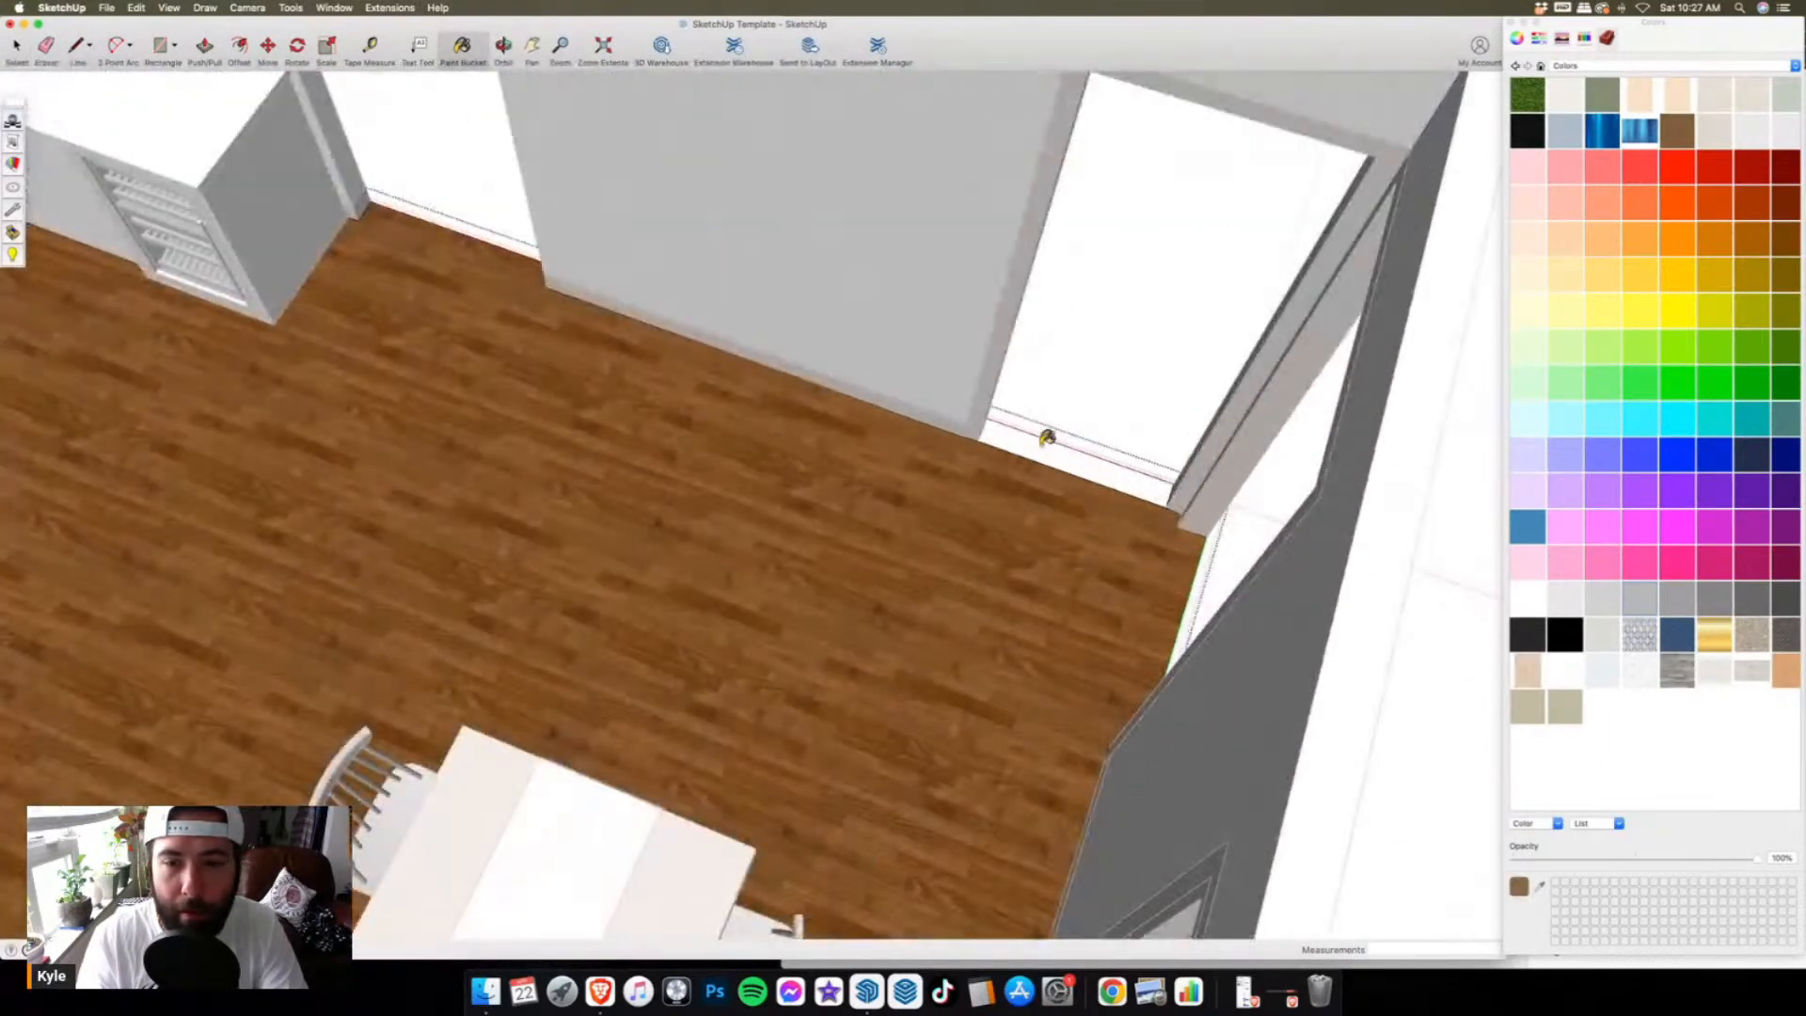
key("e")
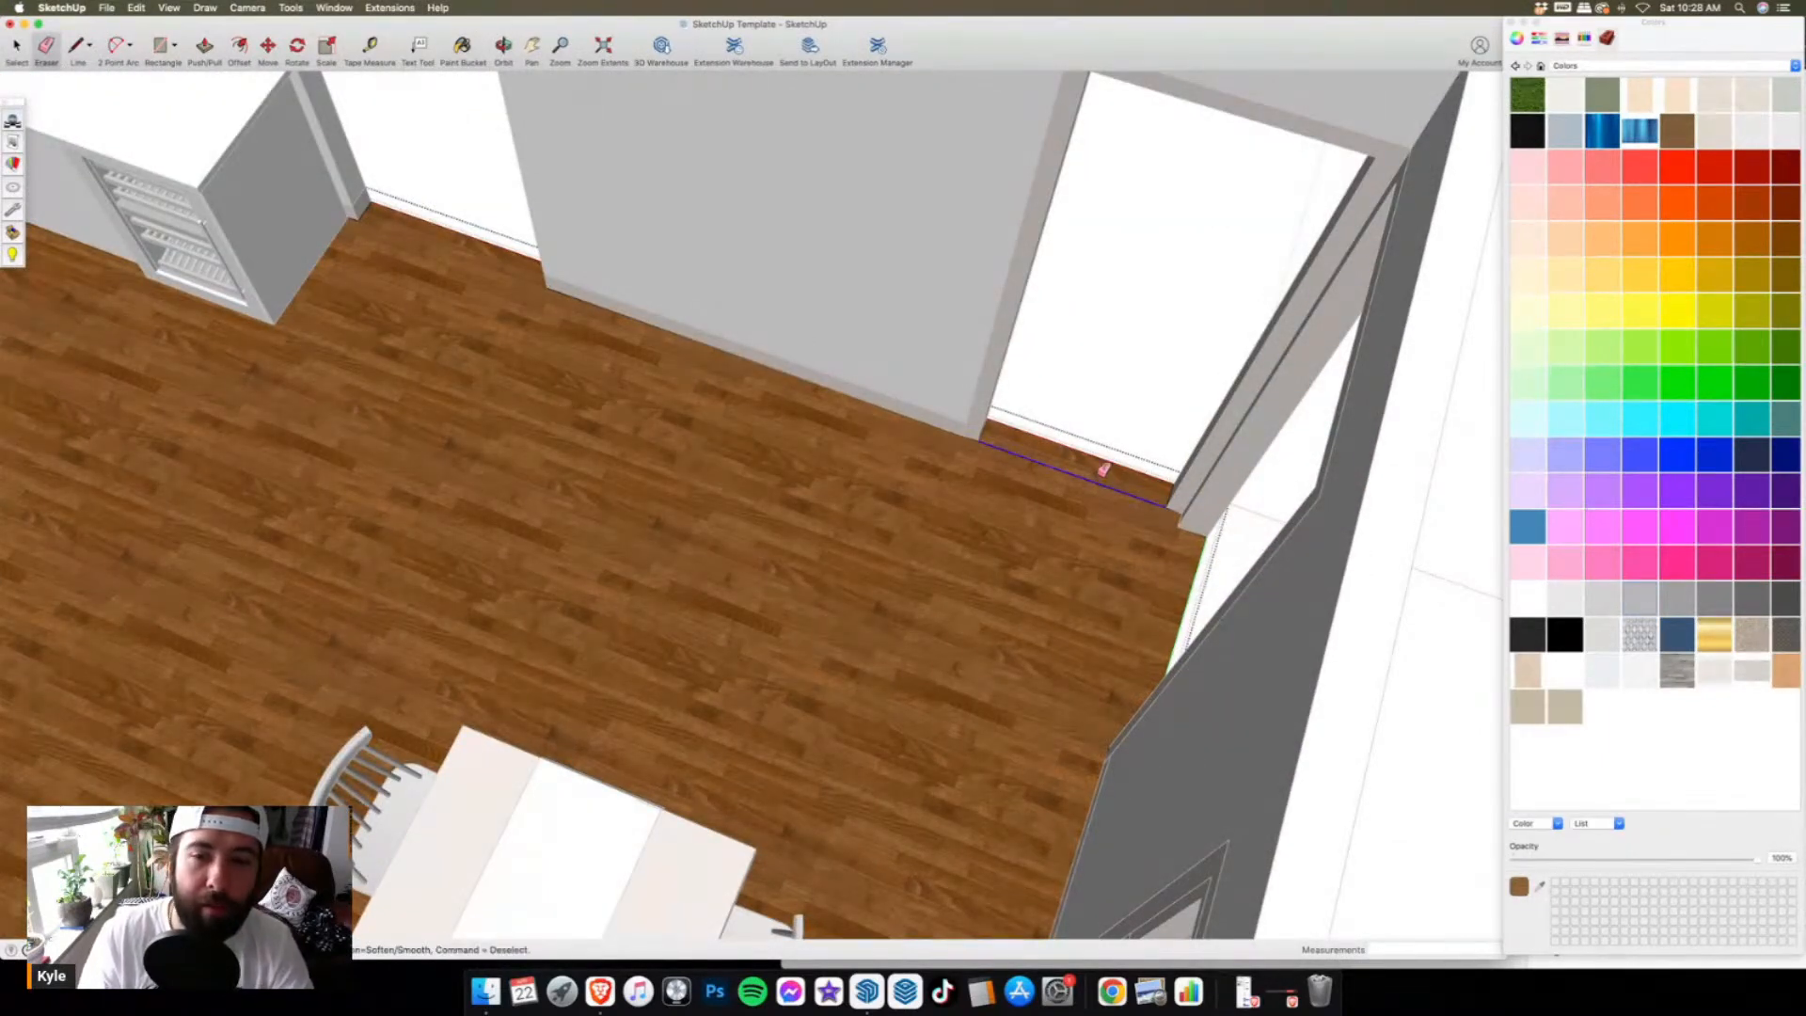
scroll(1096, 485, "down", 6)
key("space")
- Select the two floor plans beside the 3D kitchen and hide them
scroll(564, 376, "down", 8)
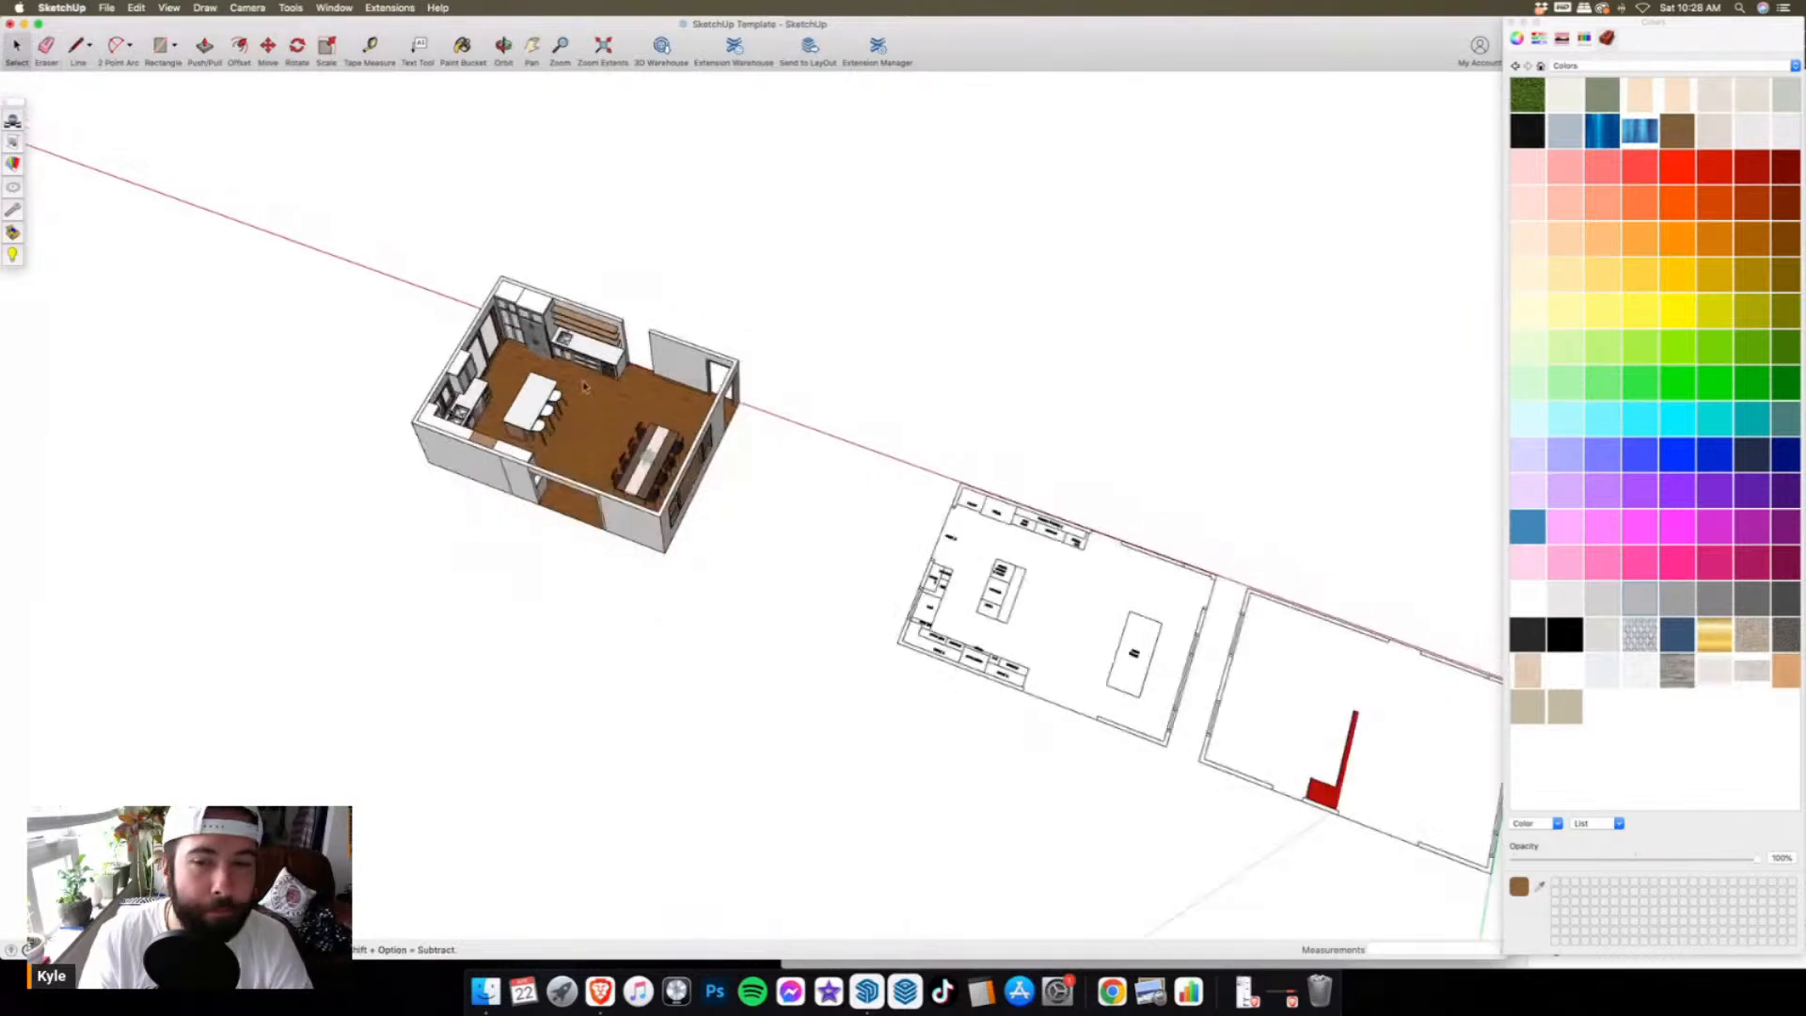
left_click_drag(1250, 750, 840, 424)
right_click(895, 514)
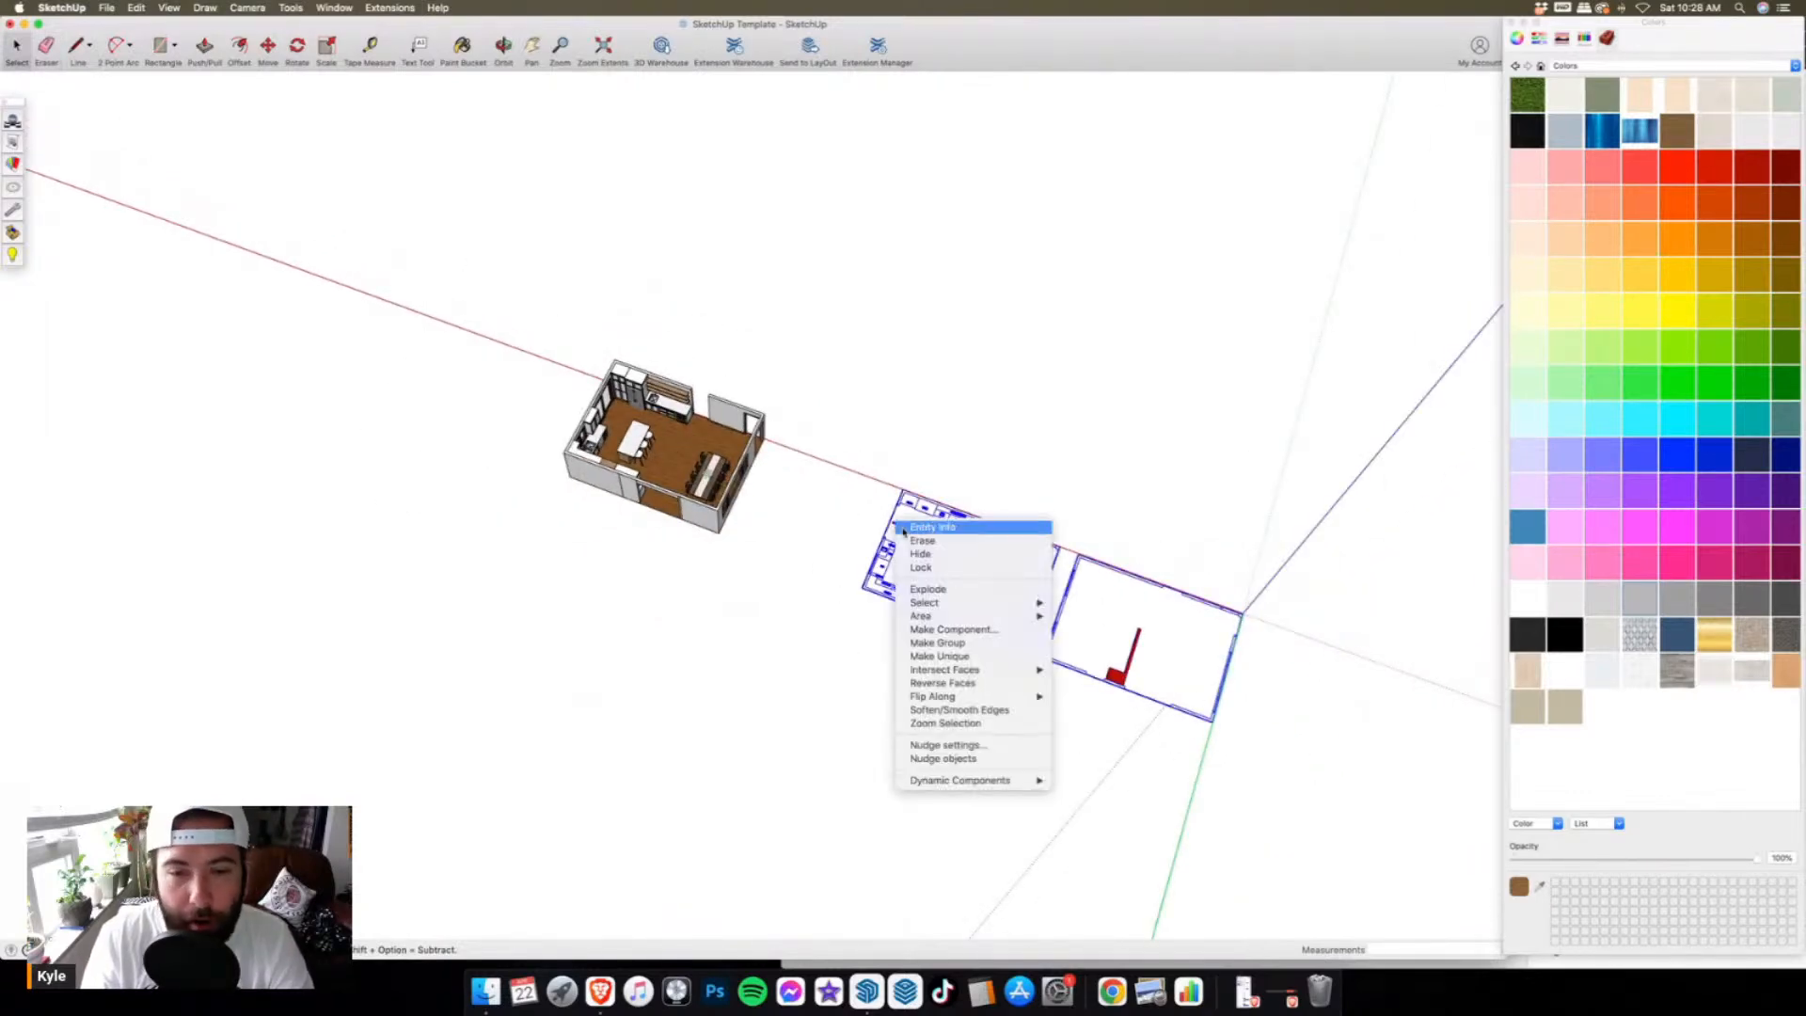
left_click(930, 559)
- Set the camera to the standard top view and fit the whole furnished kitchen to the window
left_click(237, 8)
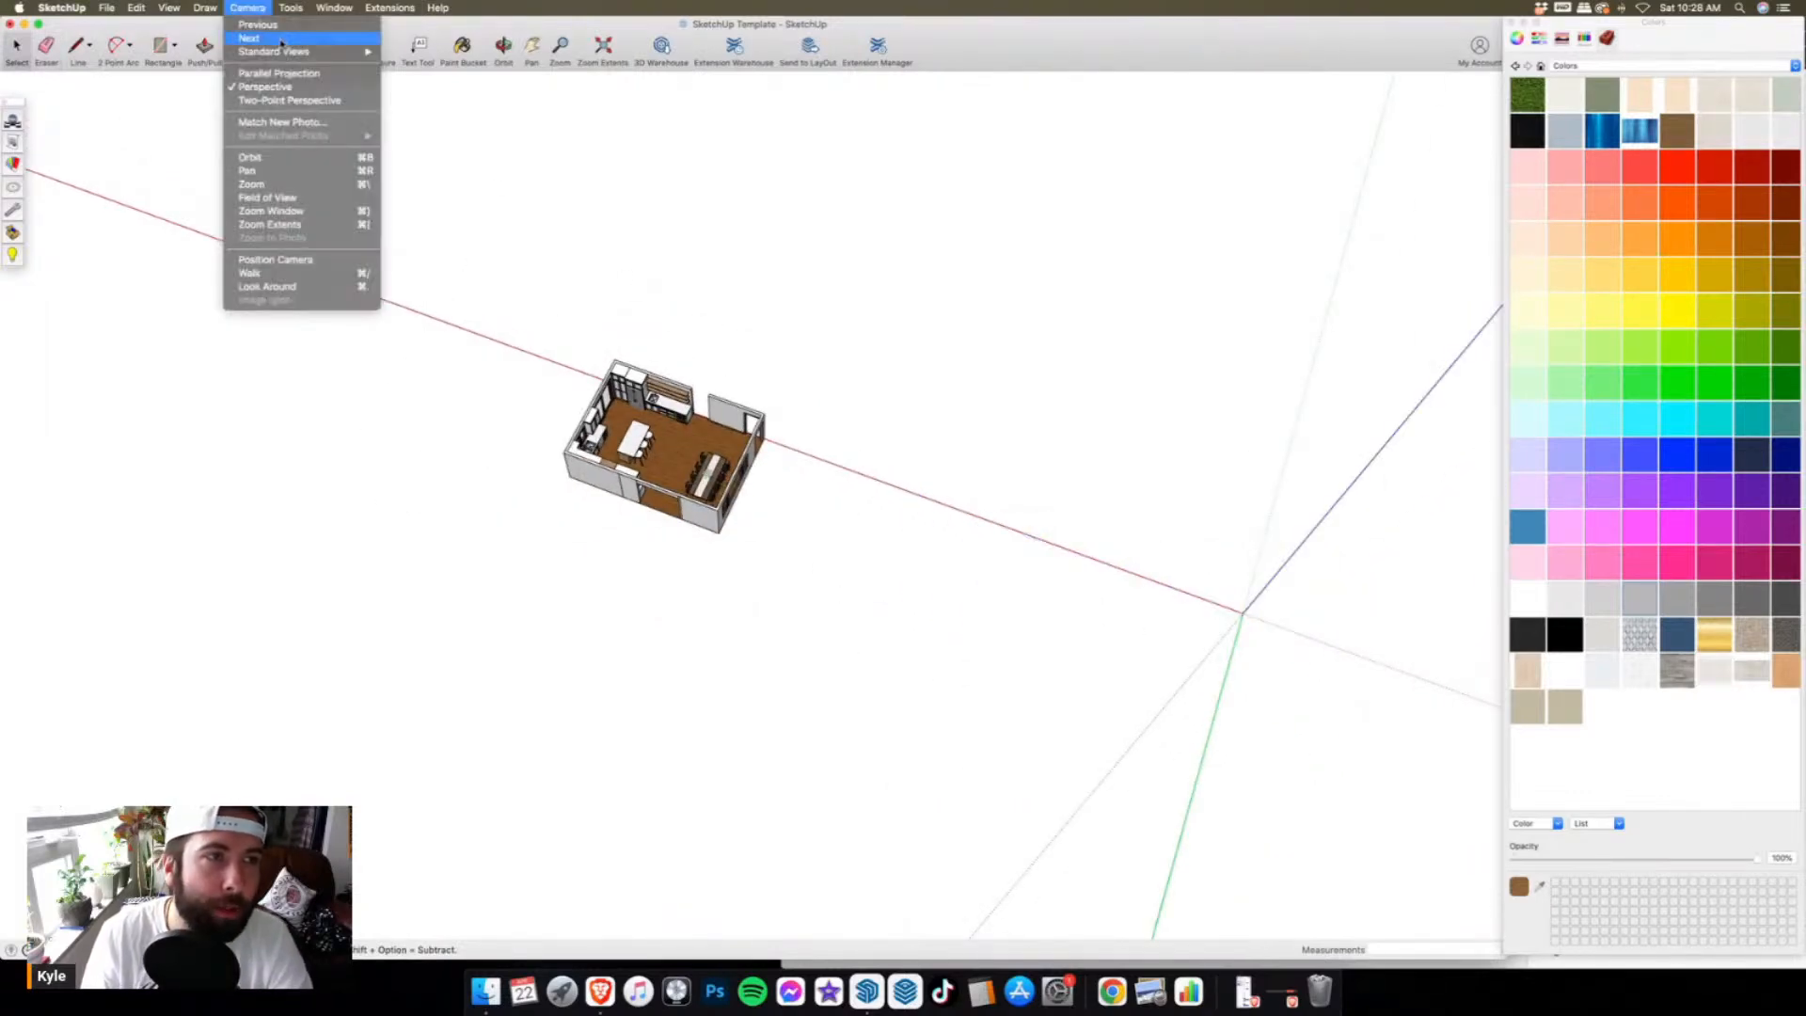
mouse_move(301, 50)
left_click(411, 51)
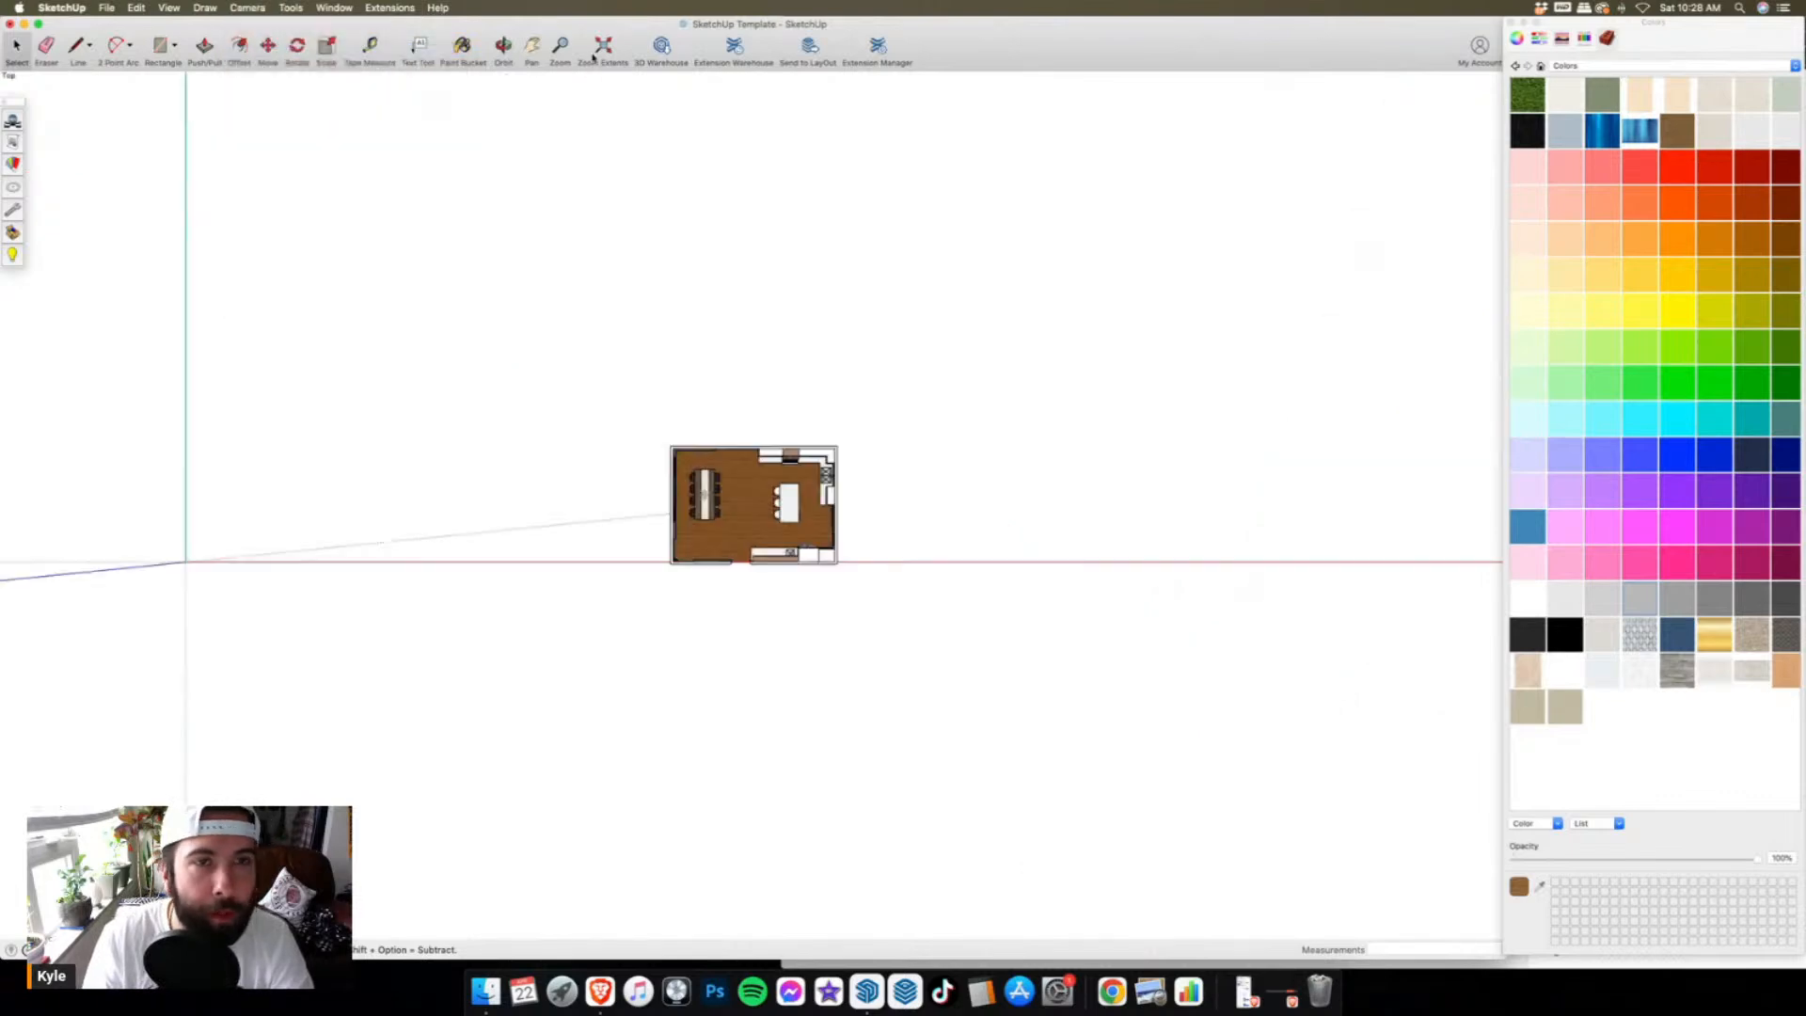
left_click(598, 49)
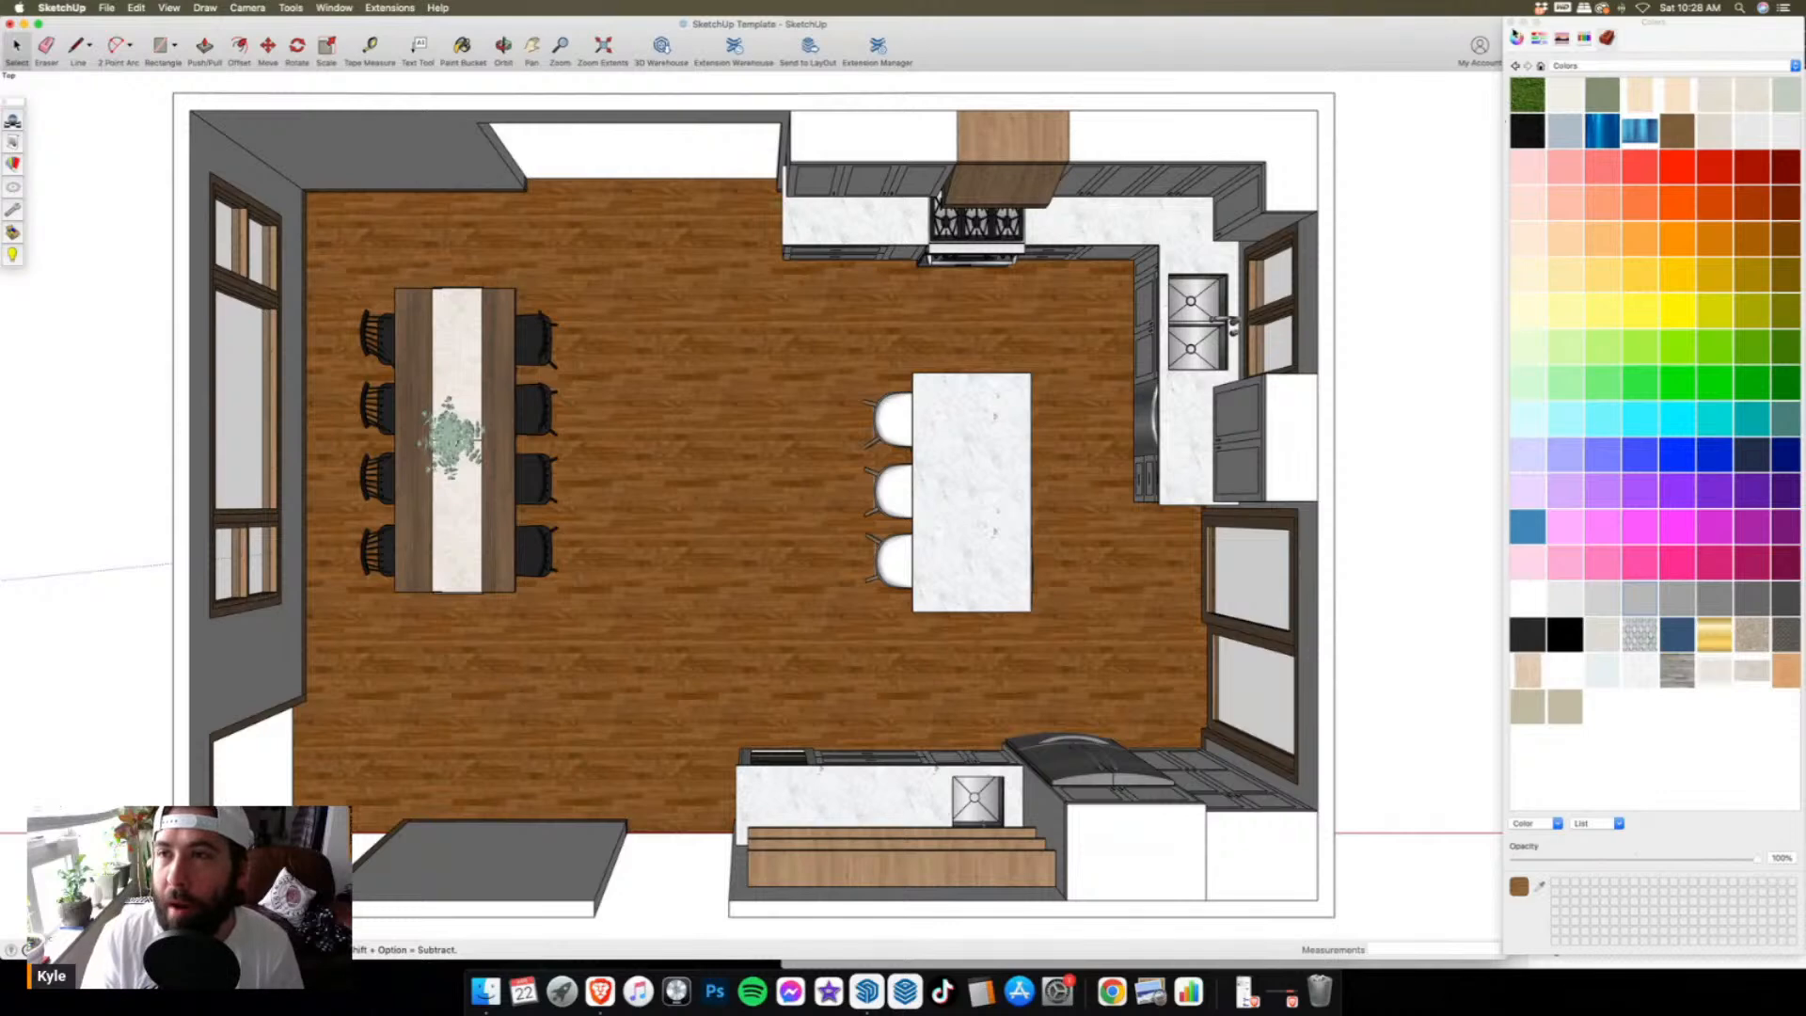
- Close the Colors window and open the Scenes manager
left_click(1513, 28)
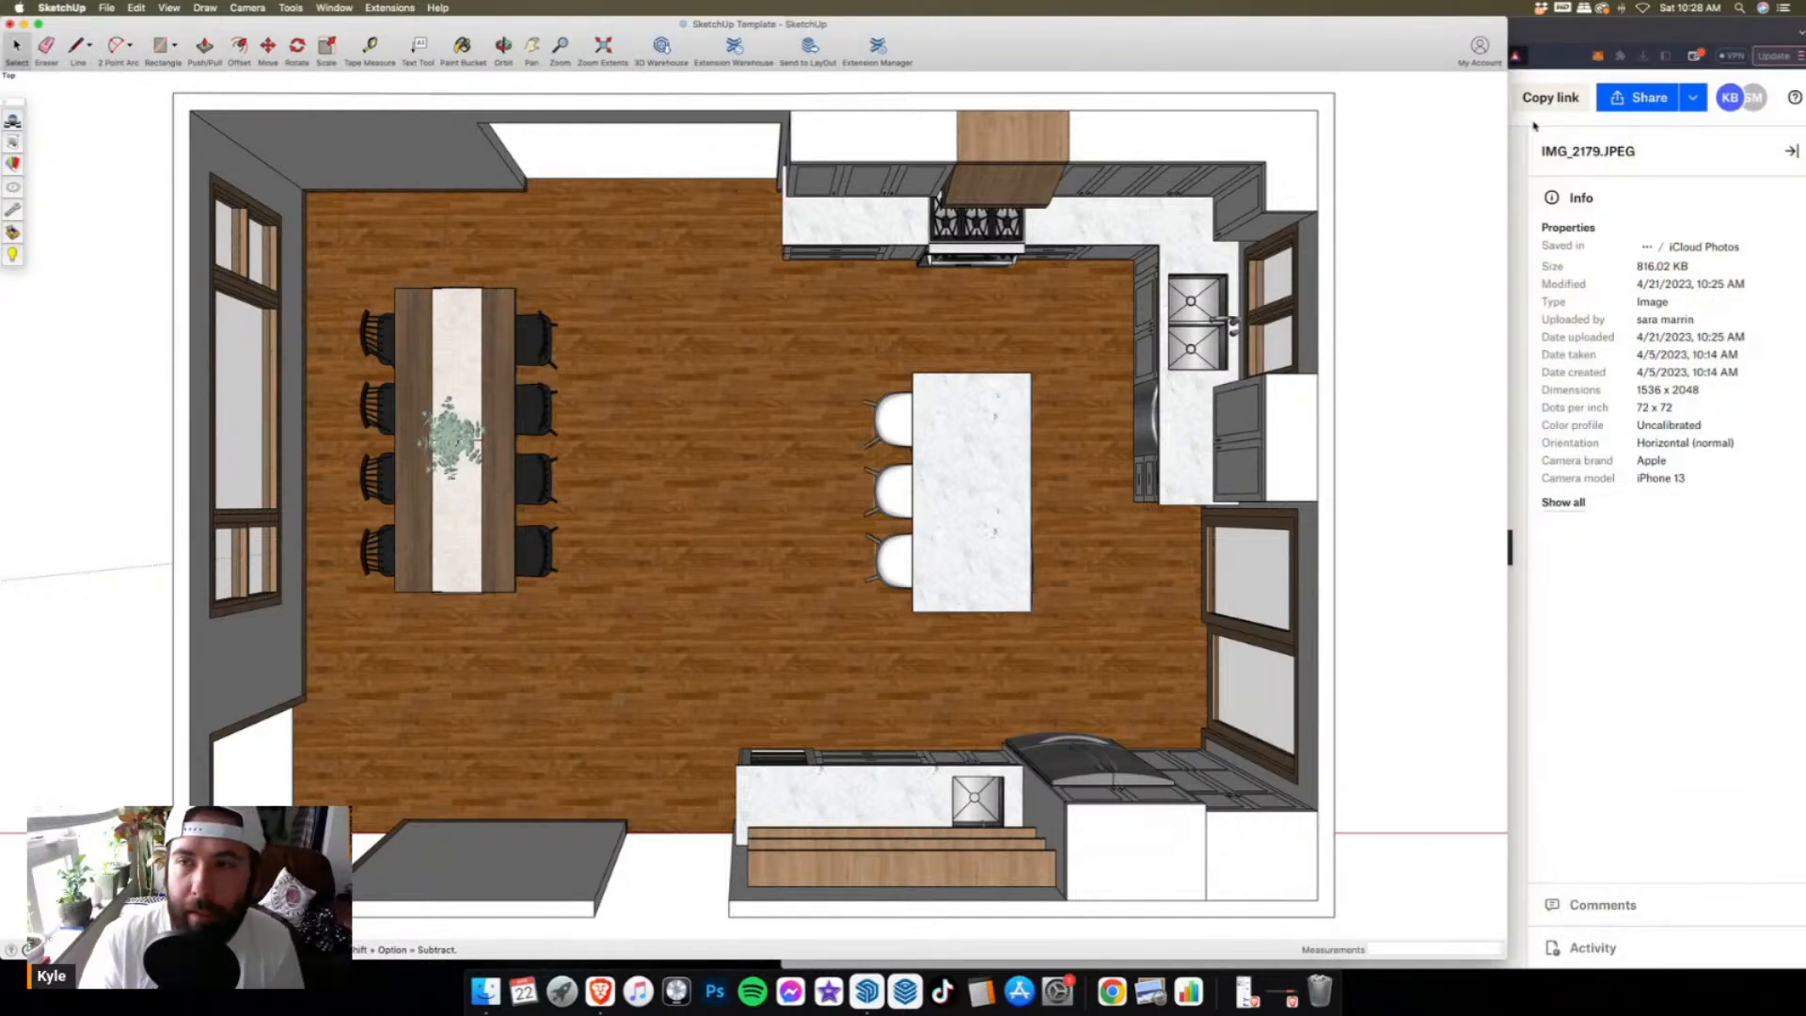
left_click(291, 7)
left_click(334, 7)
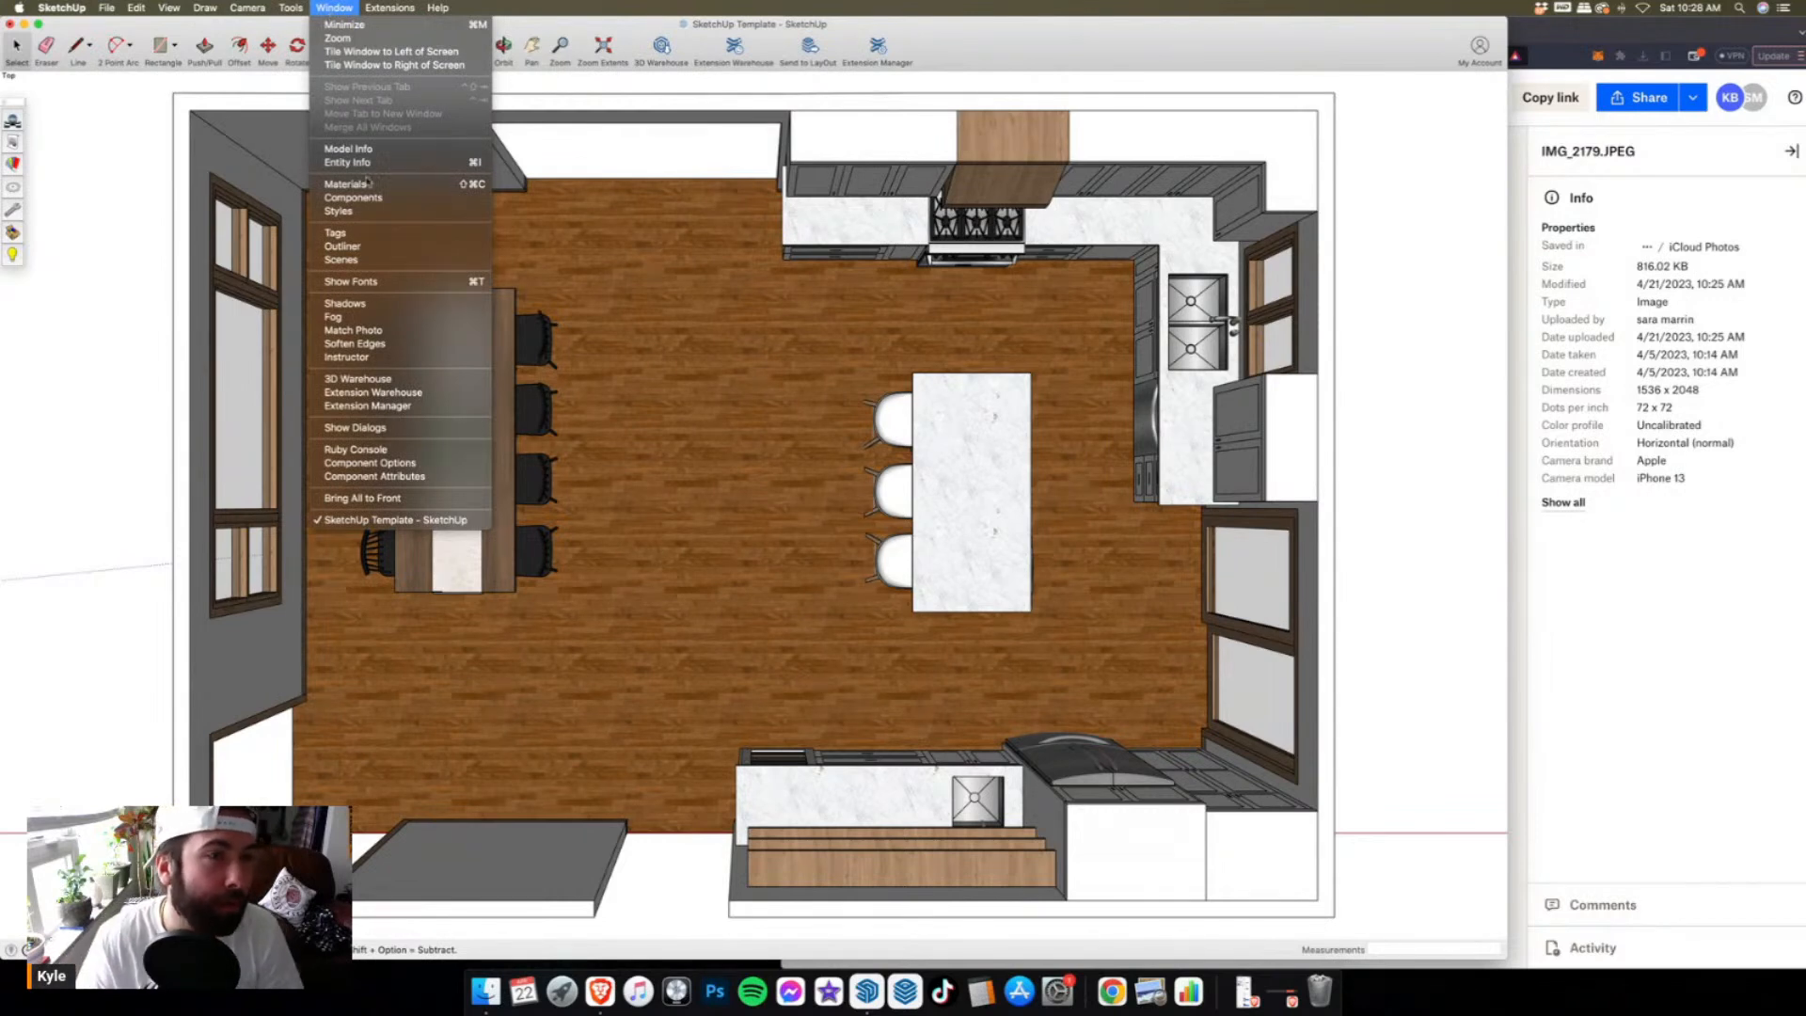
left_click(367, 262)
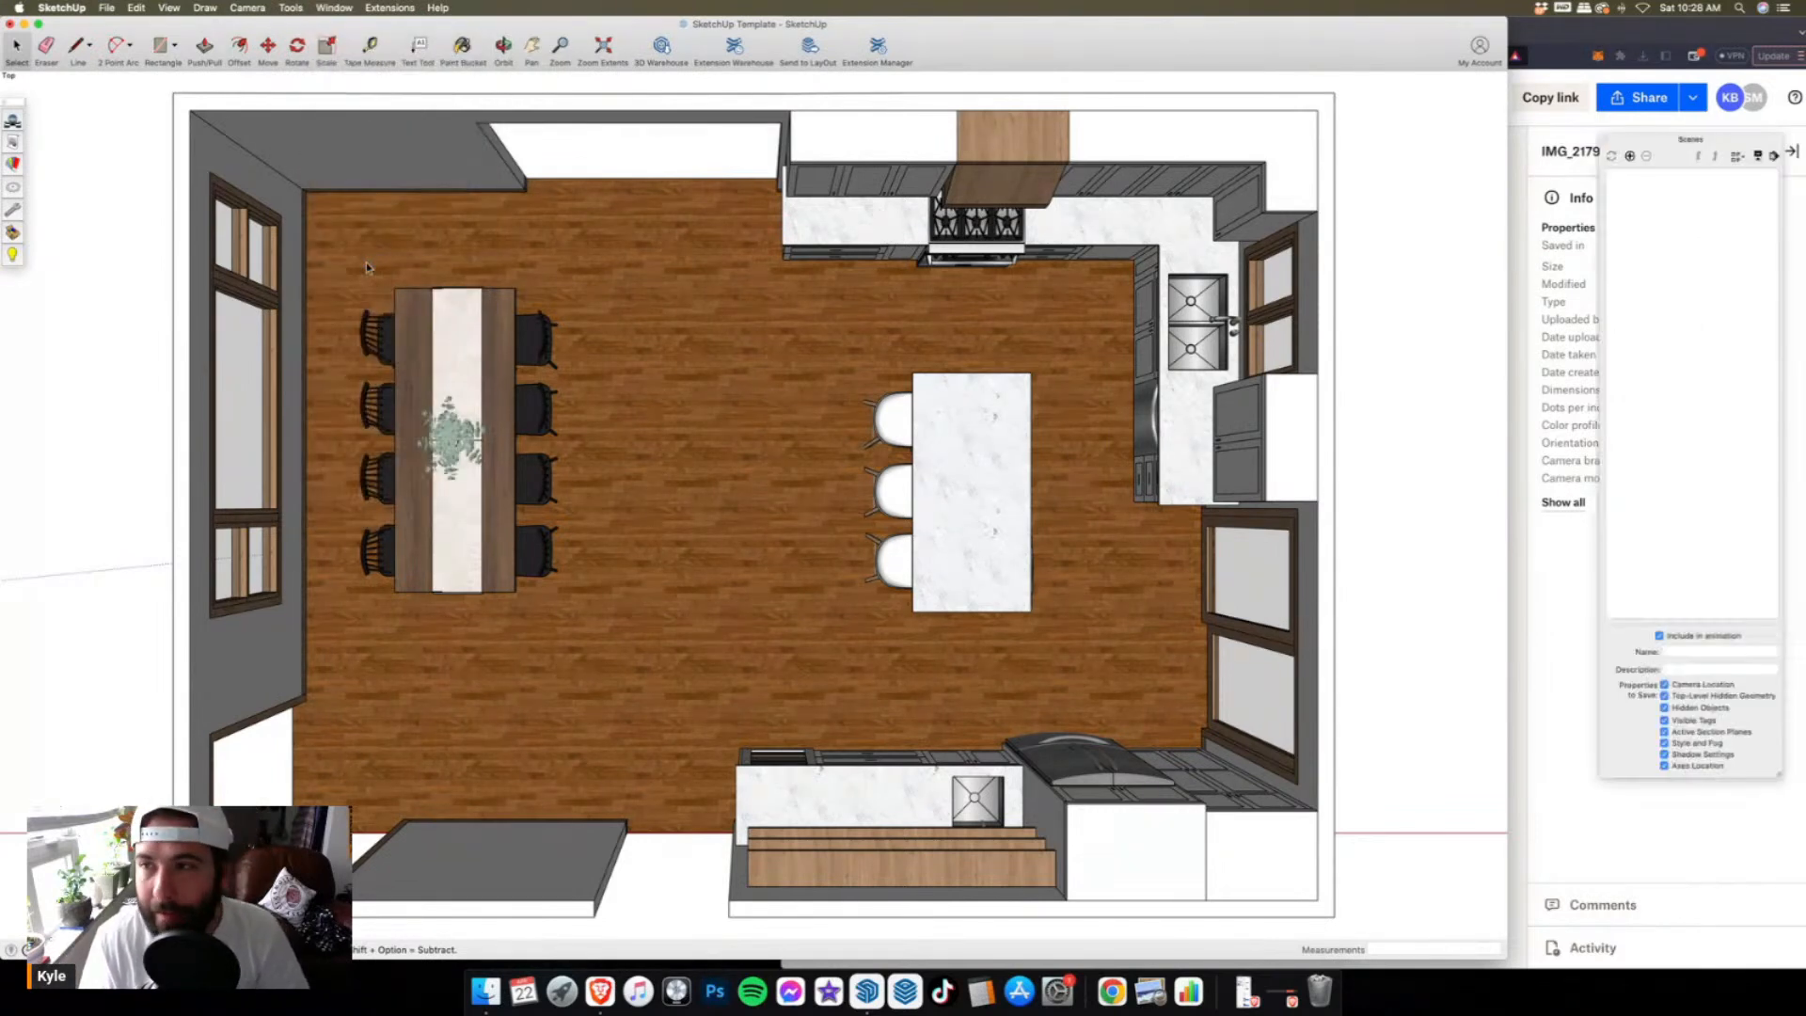
- Create a scene from the current top view, save the style changes as a new style, and name the scene 3D Plan
left_click(1630, 156)
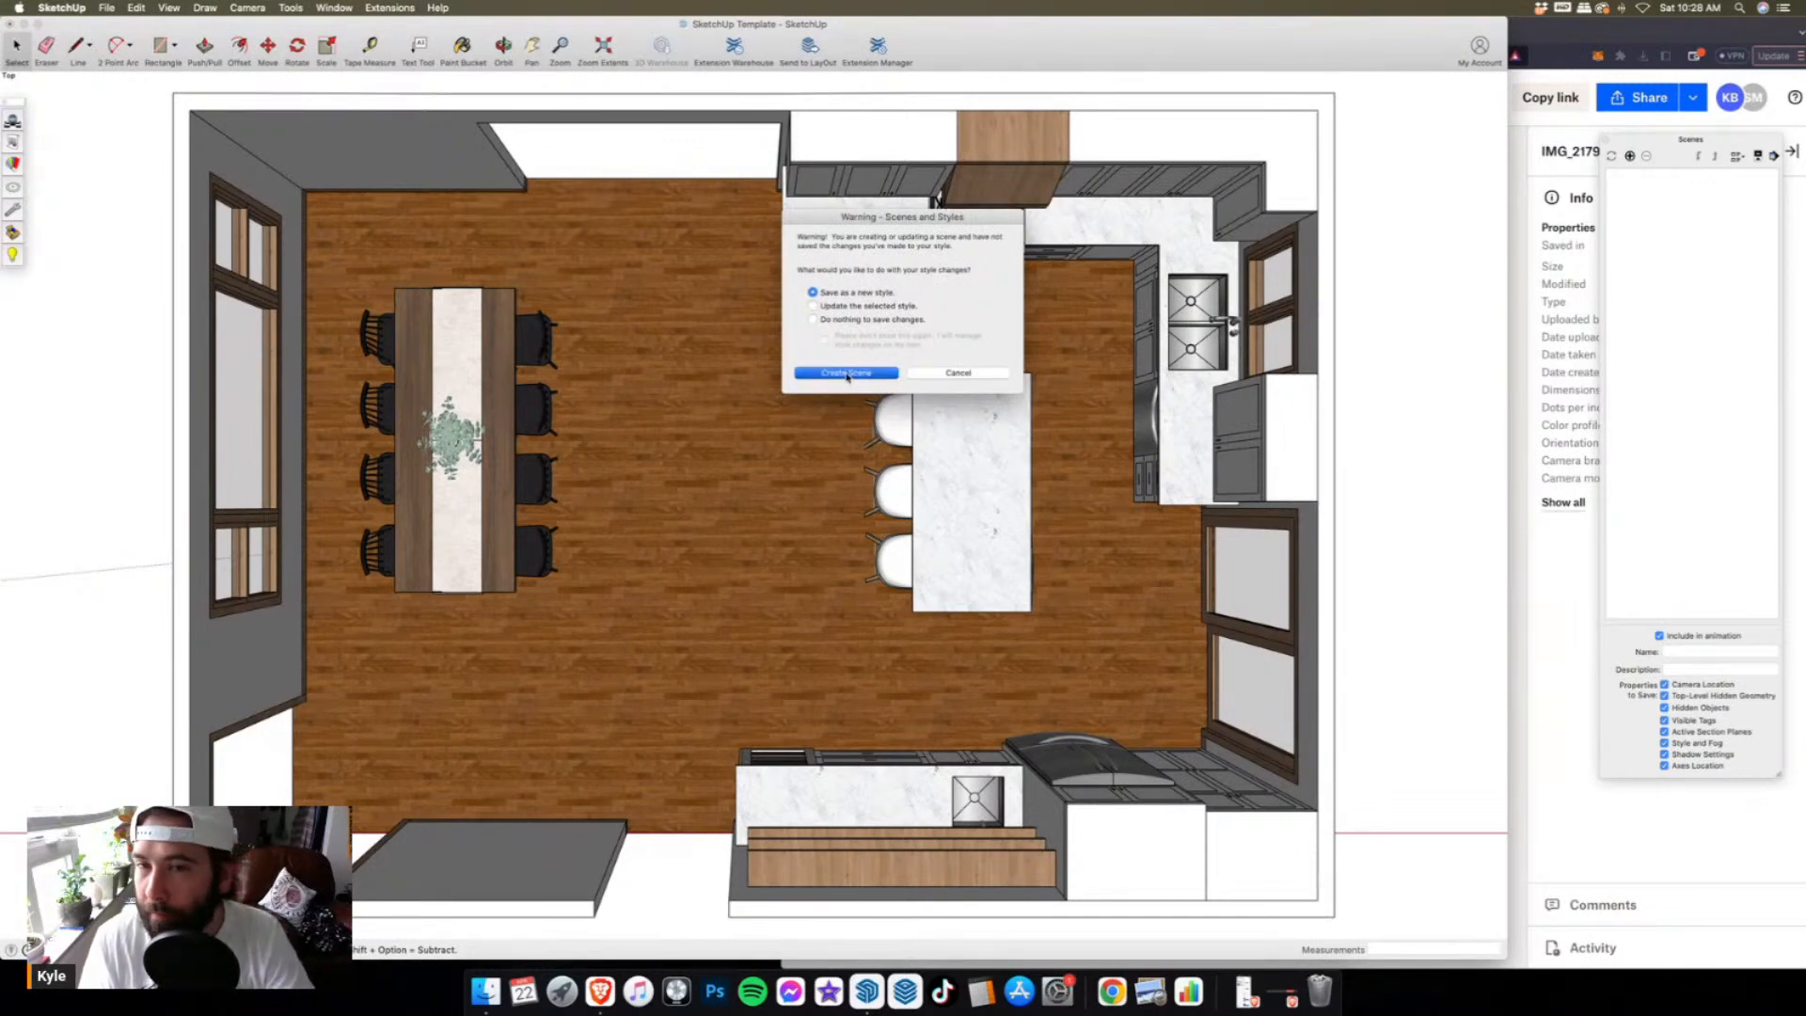
key("Return")
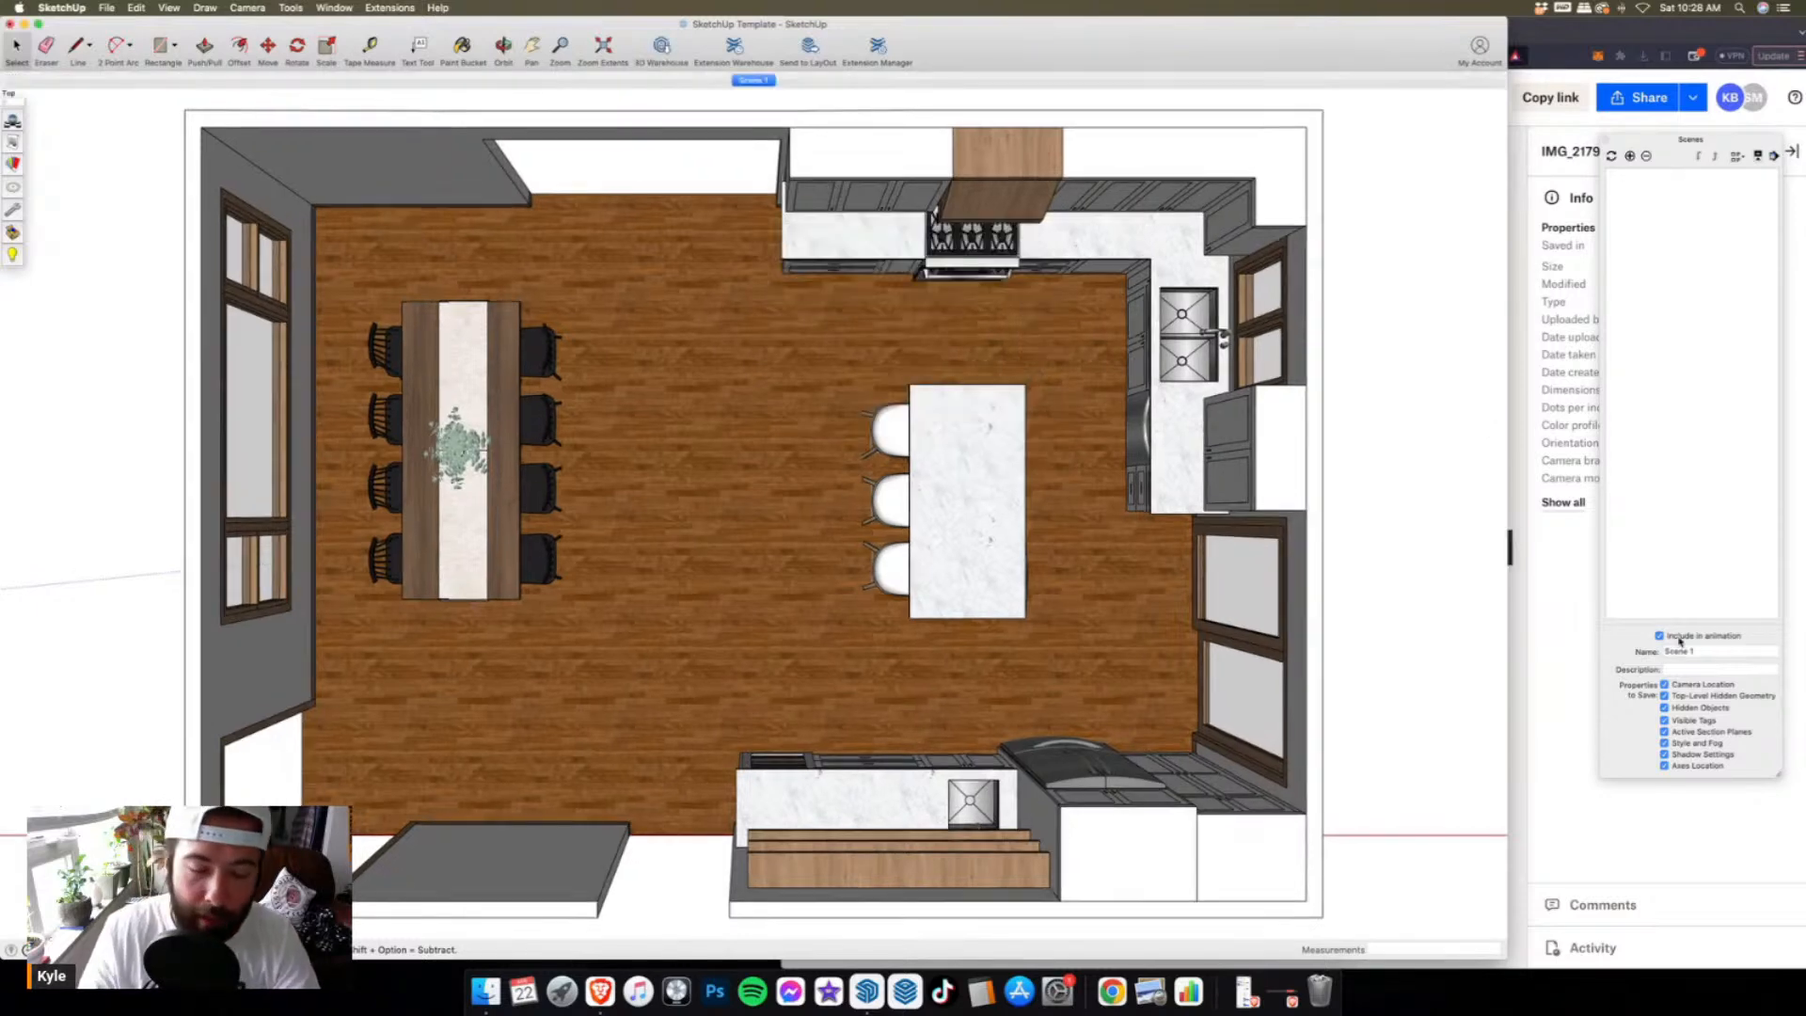
type("3D F")
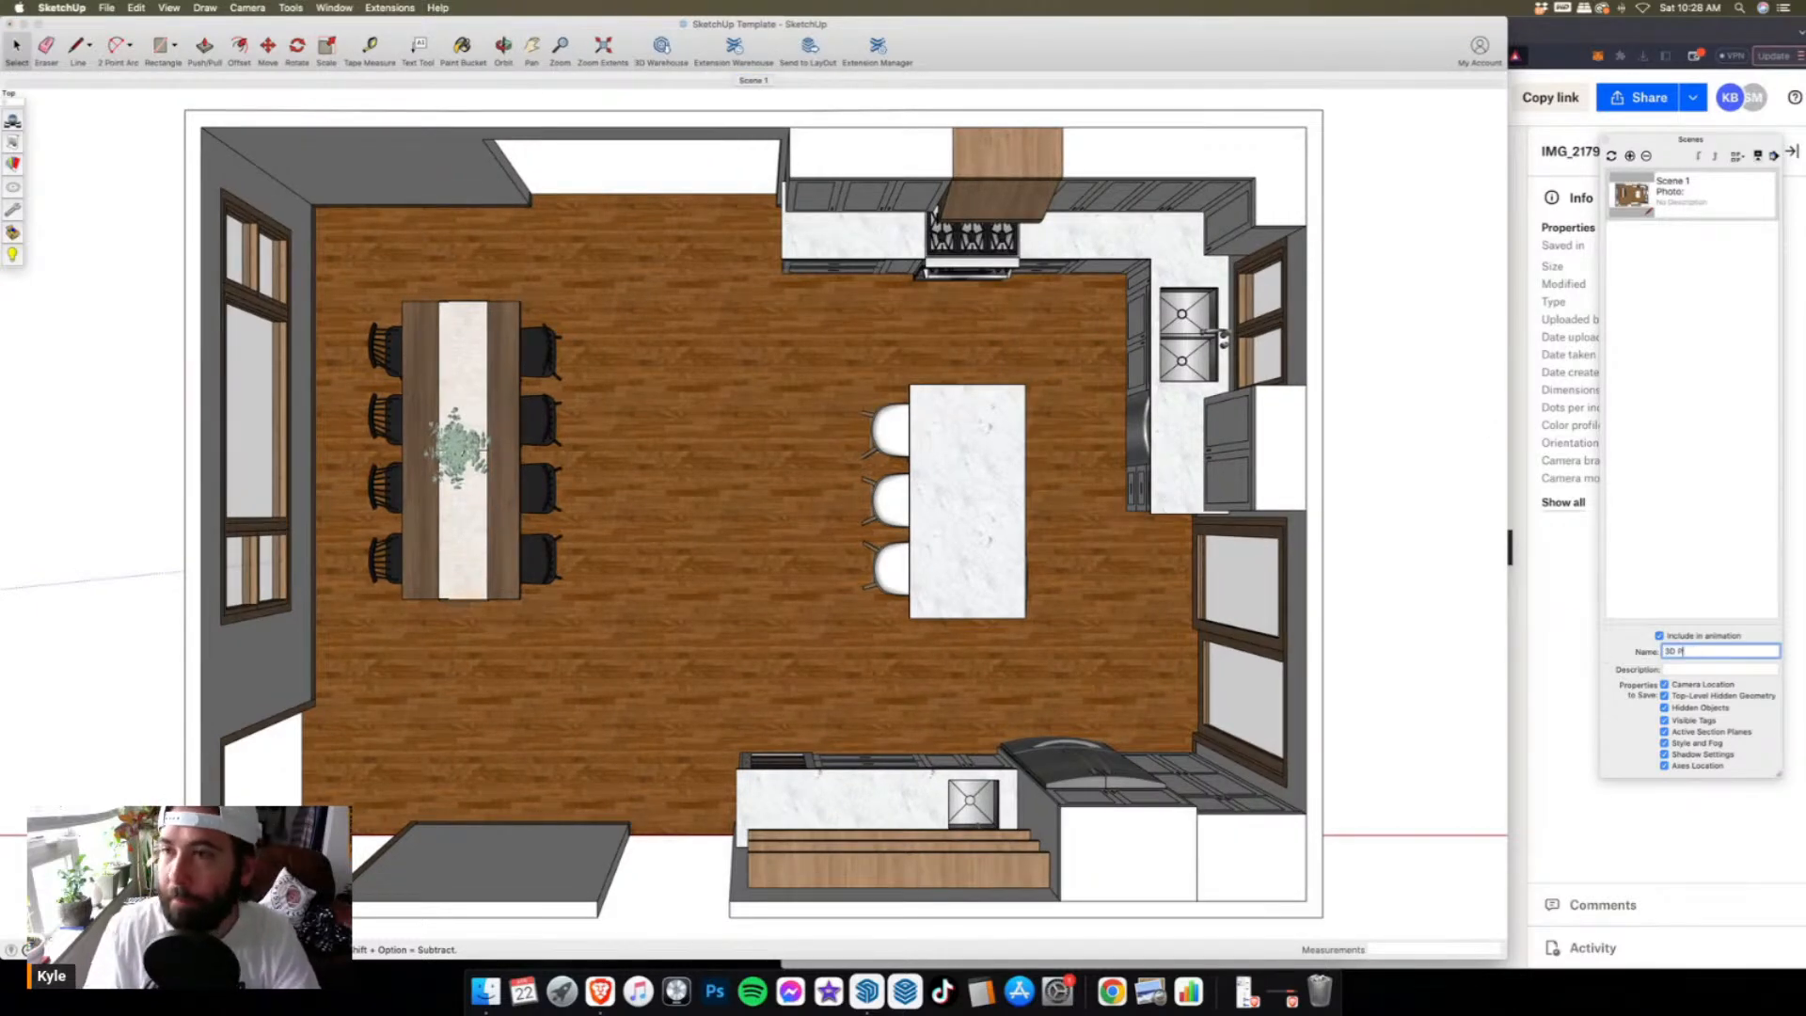
type("lan")
key("Return")
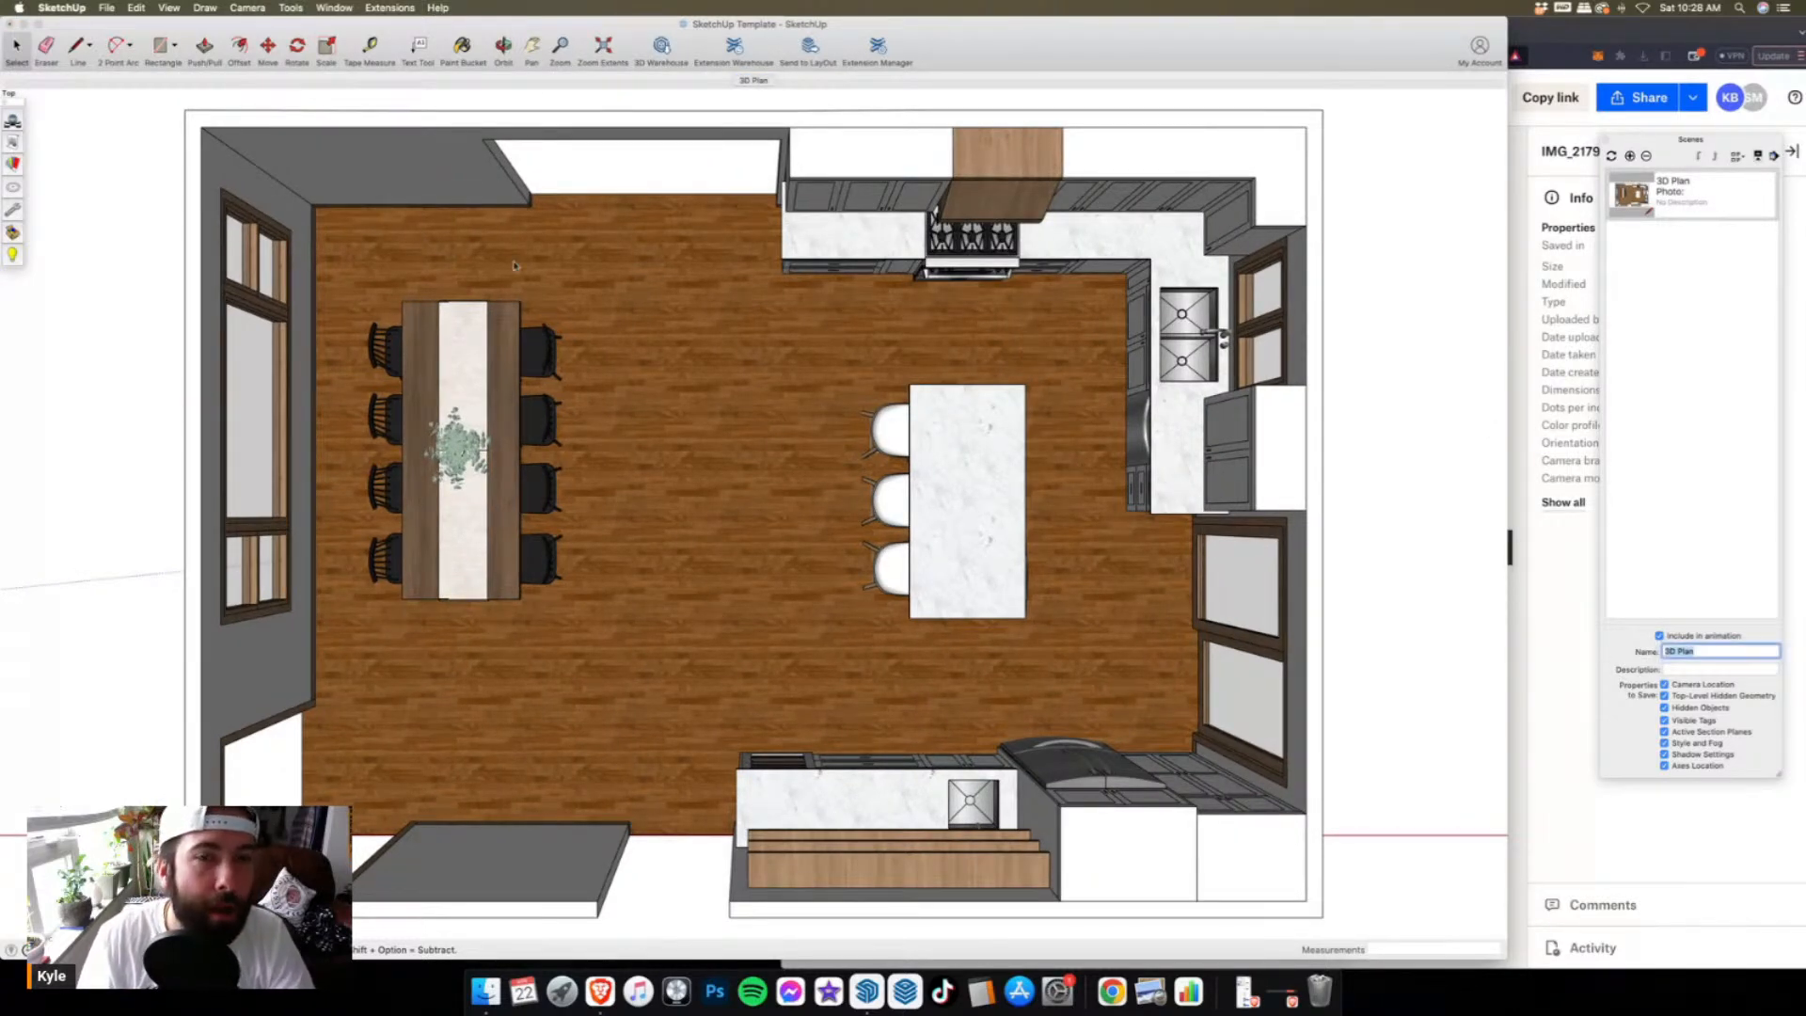
- Place a section plane on the outside face of the kitchen's front wall with the doorway opening
left_click(335, 7)
mouse_move(289, 5)
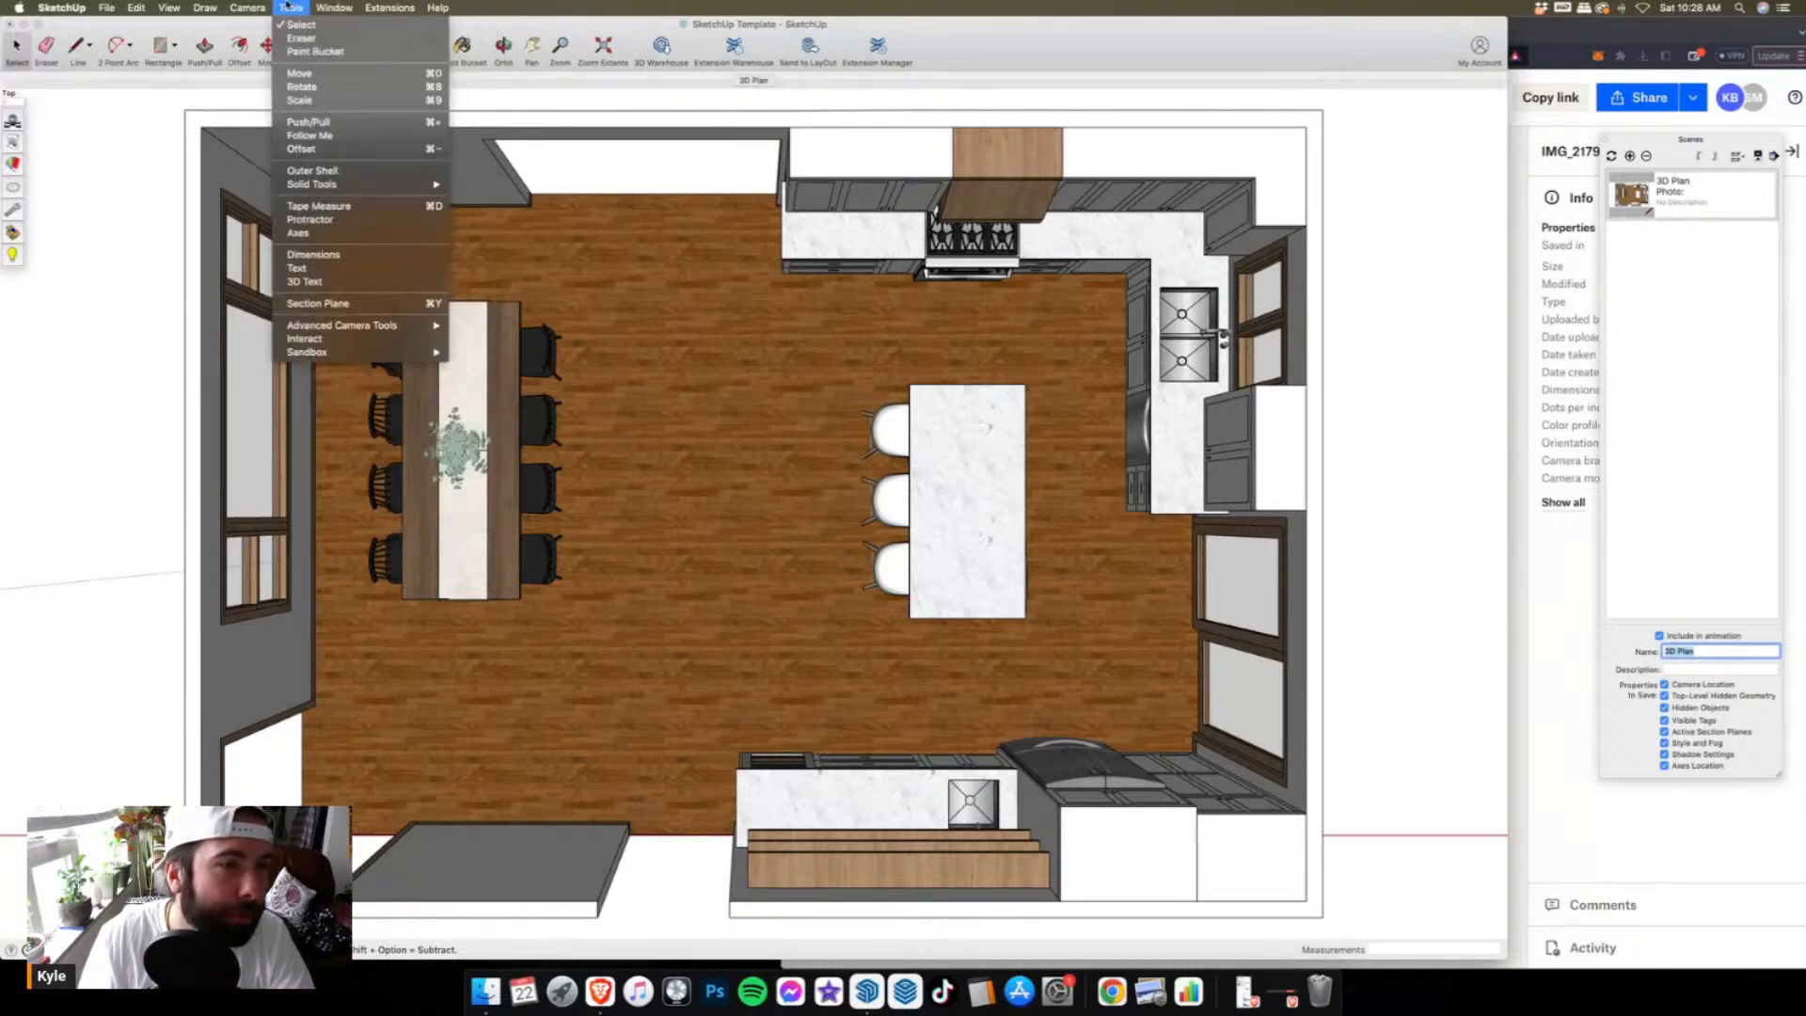
left_click(320, 302)
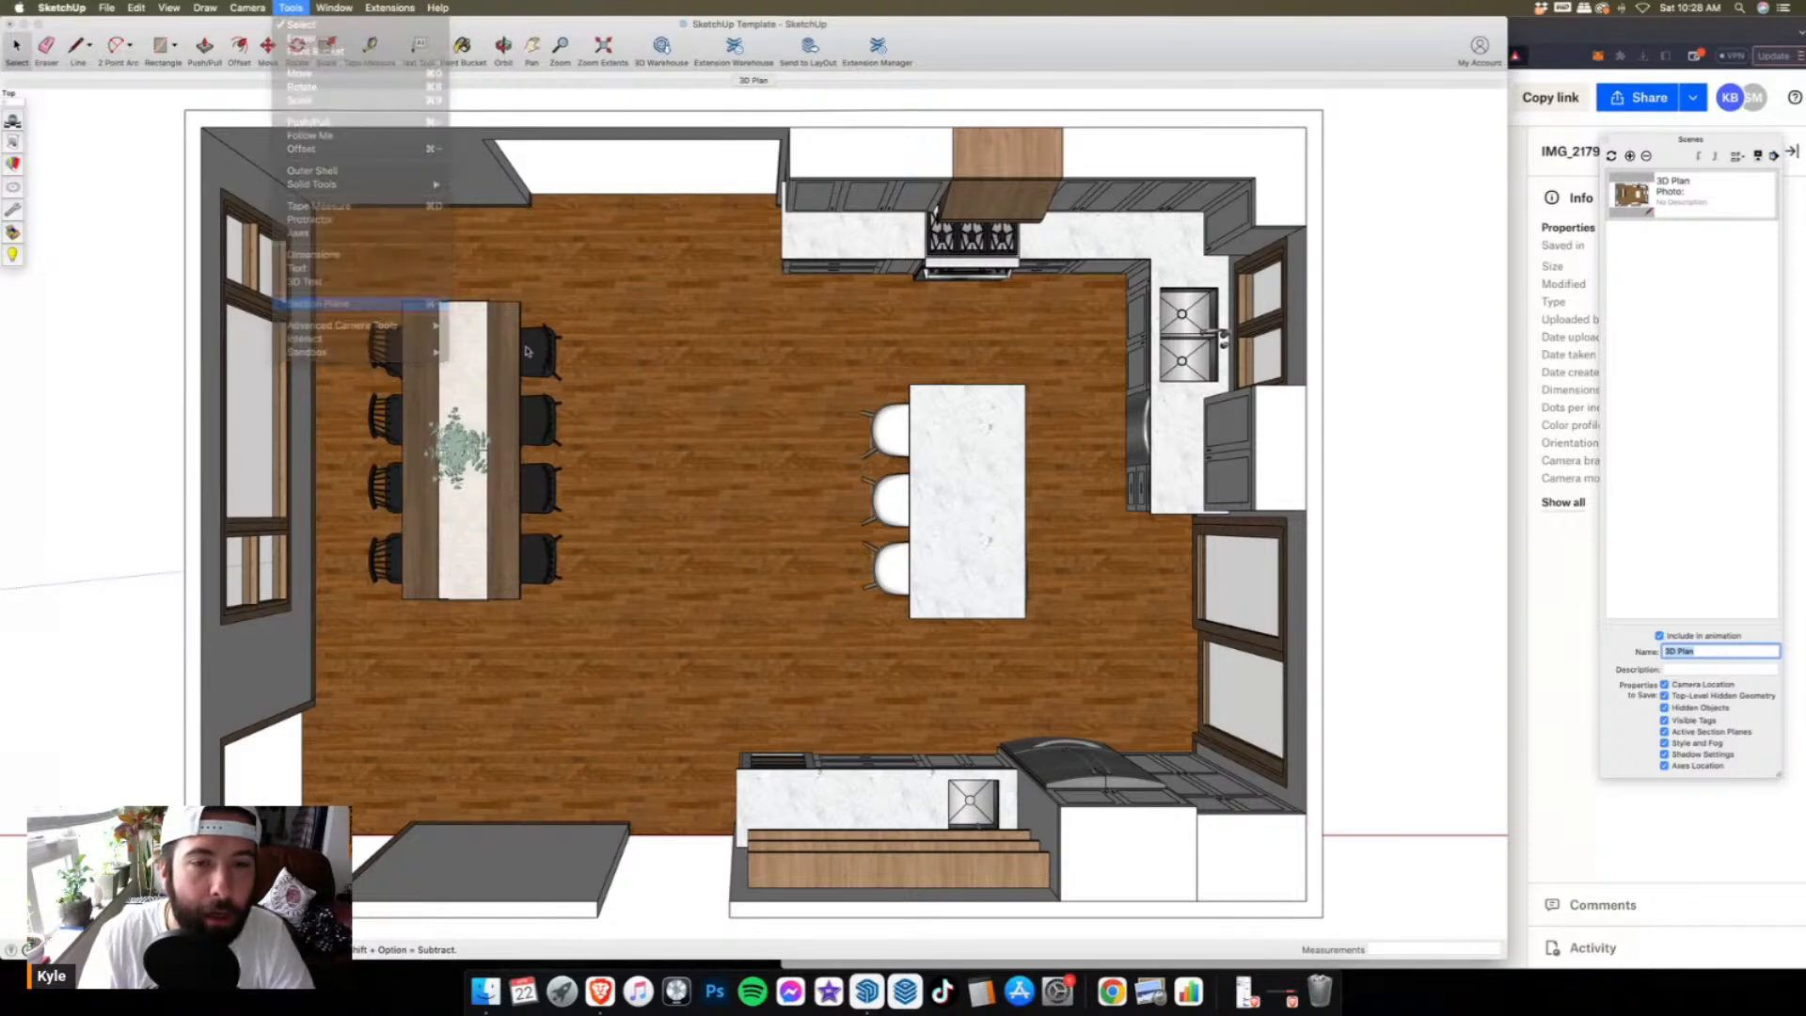
scroll(595, 267, "down", 5)
middle_click_drag(717, 379, 758, 491)
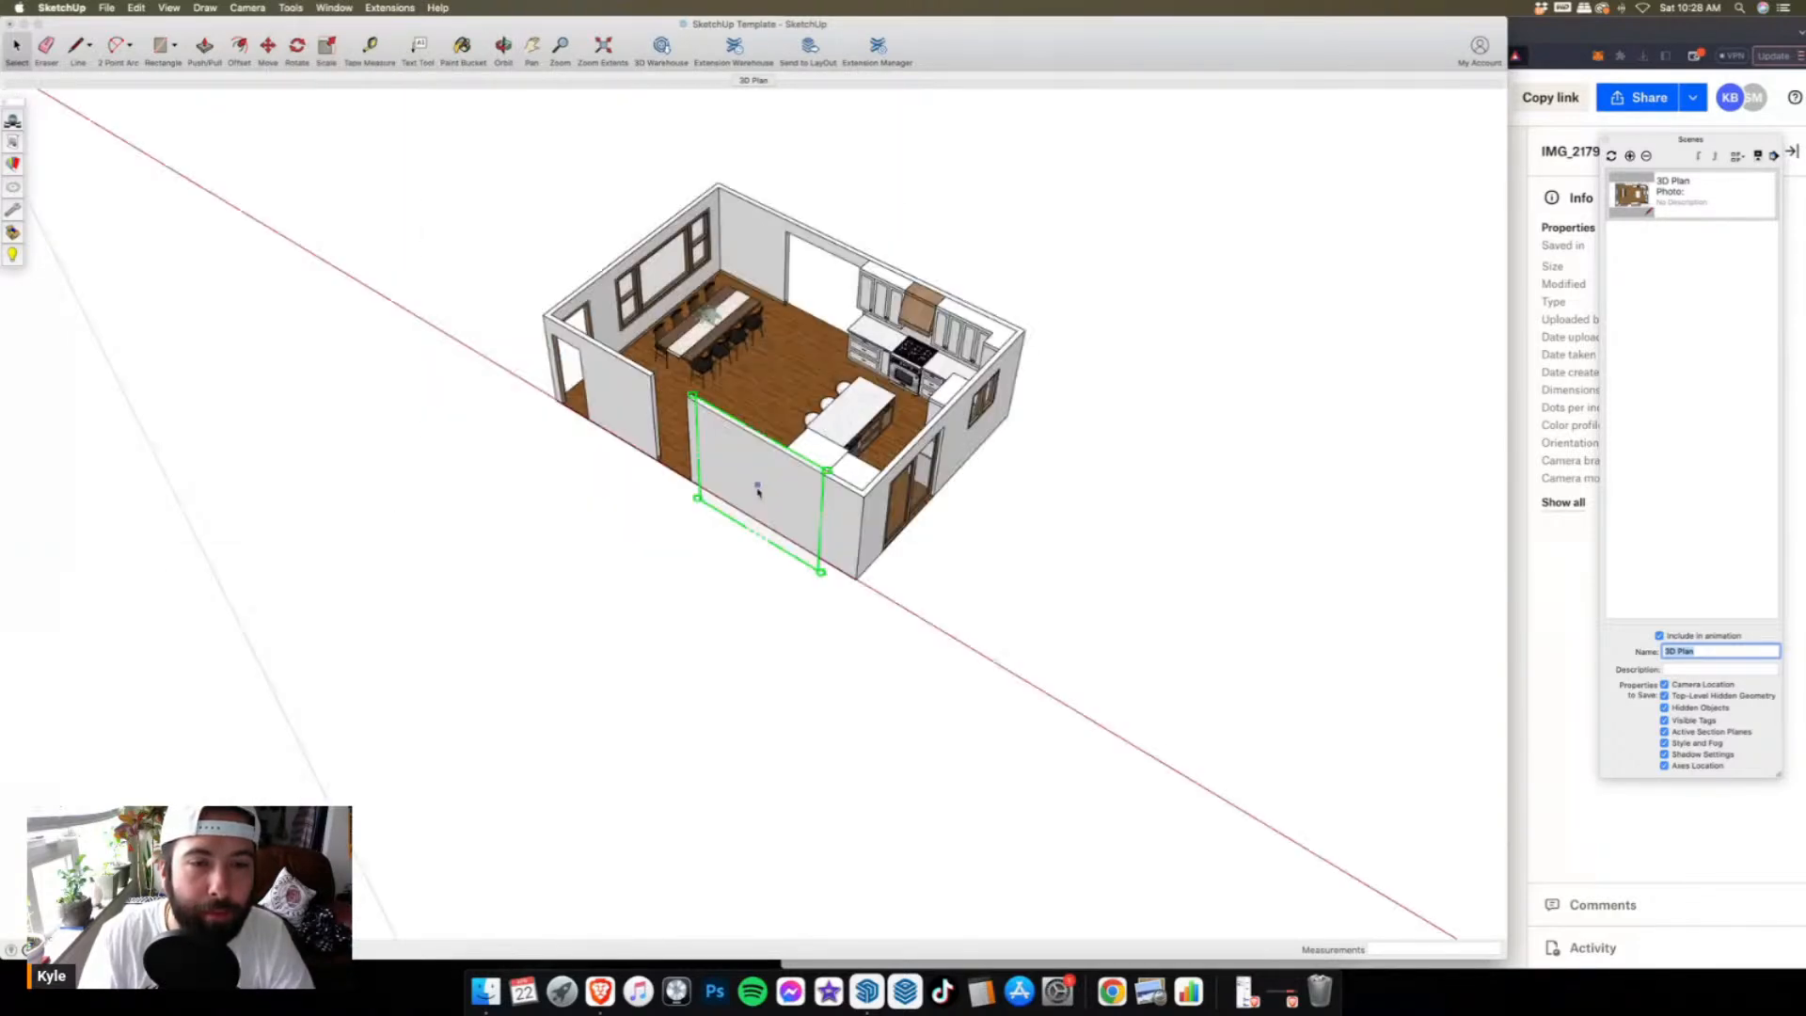
scroll(715, 454, "up", 2)
left_click(554, 390)
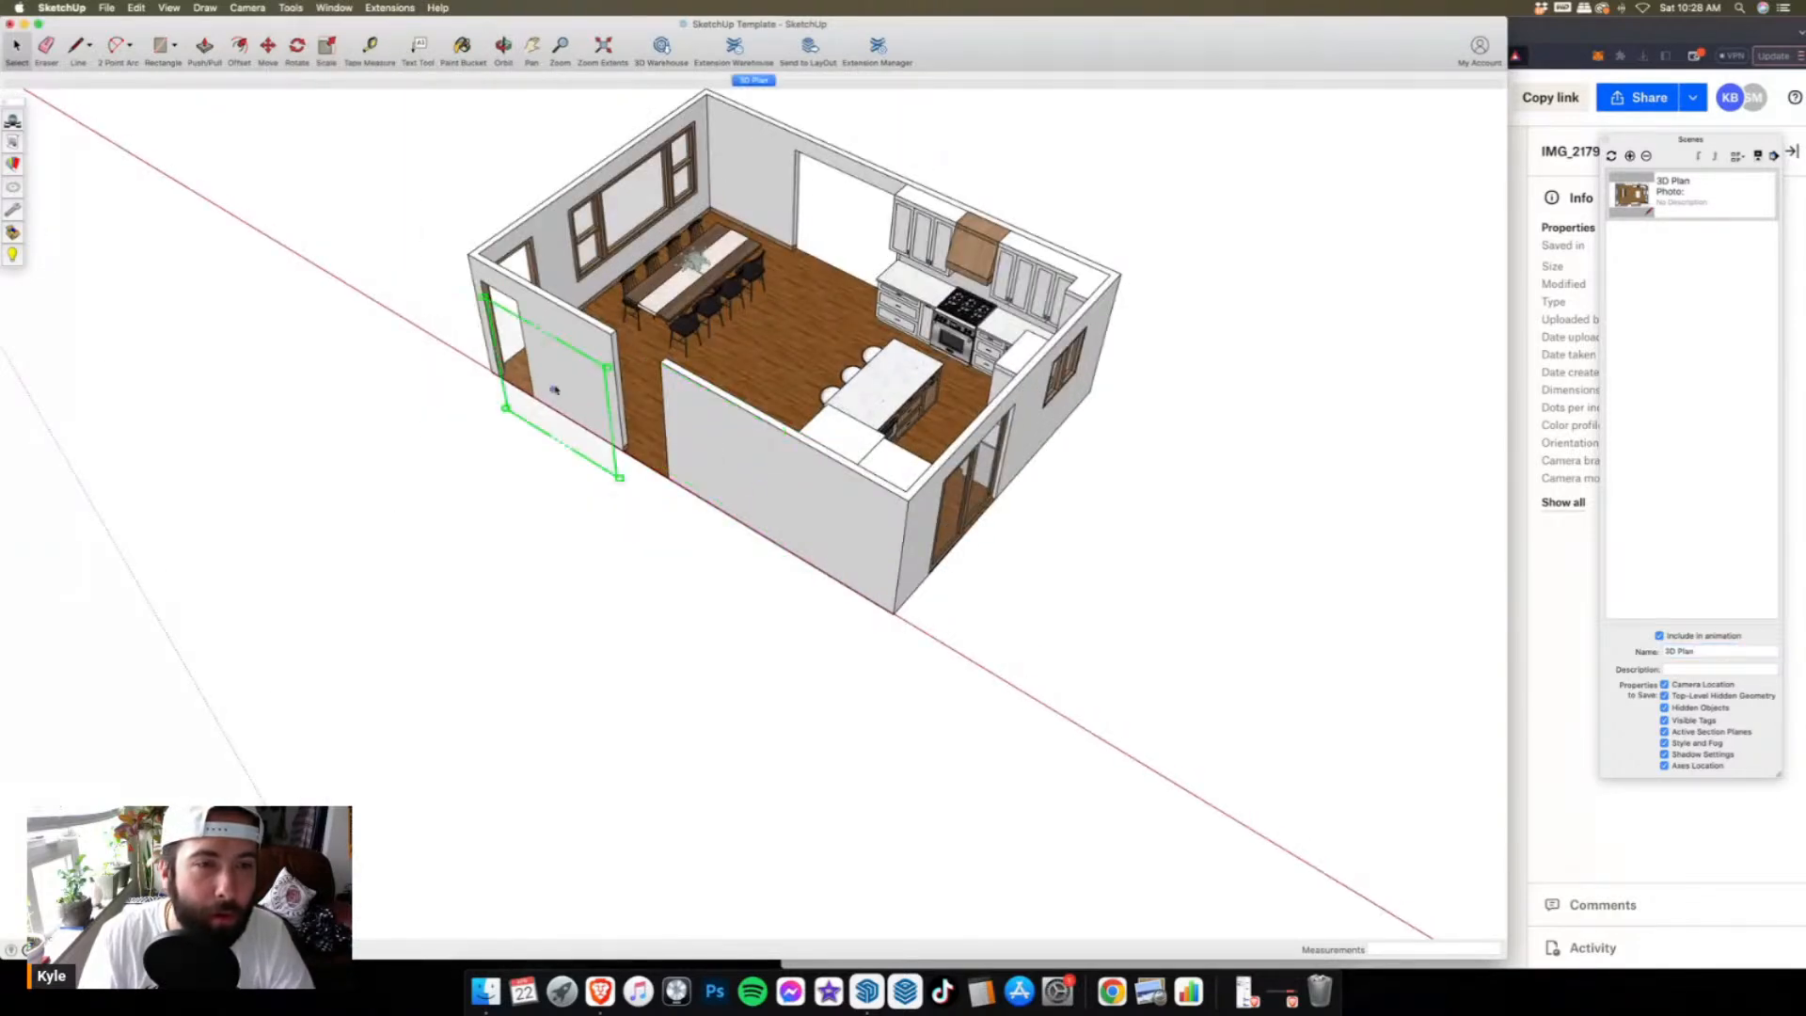
left_click(554, 389)
scroll(501, 579, "down", 3)
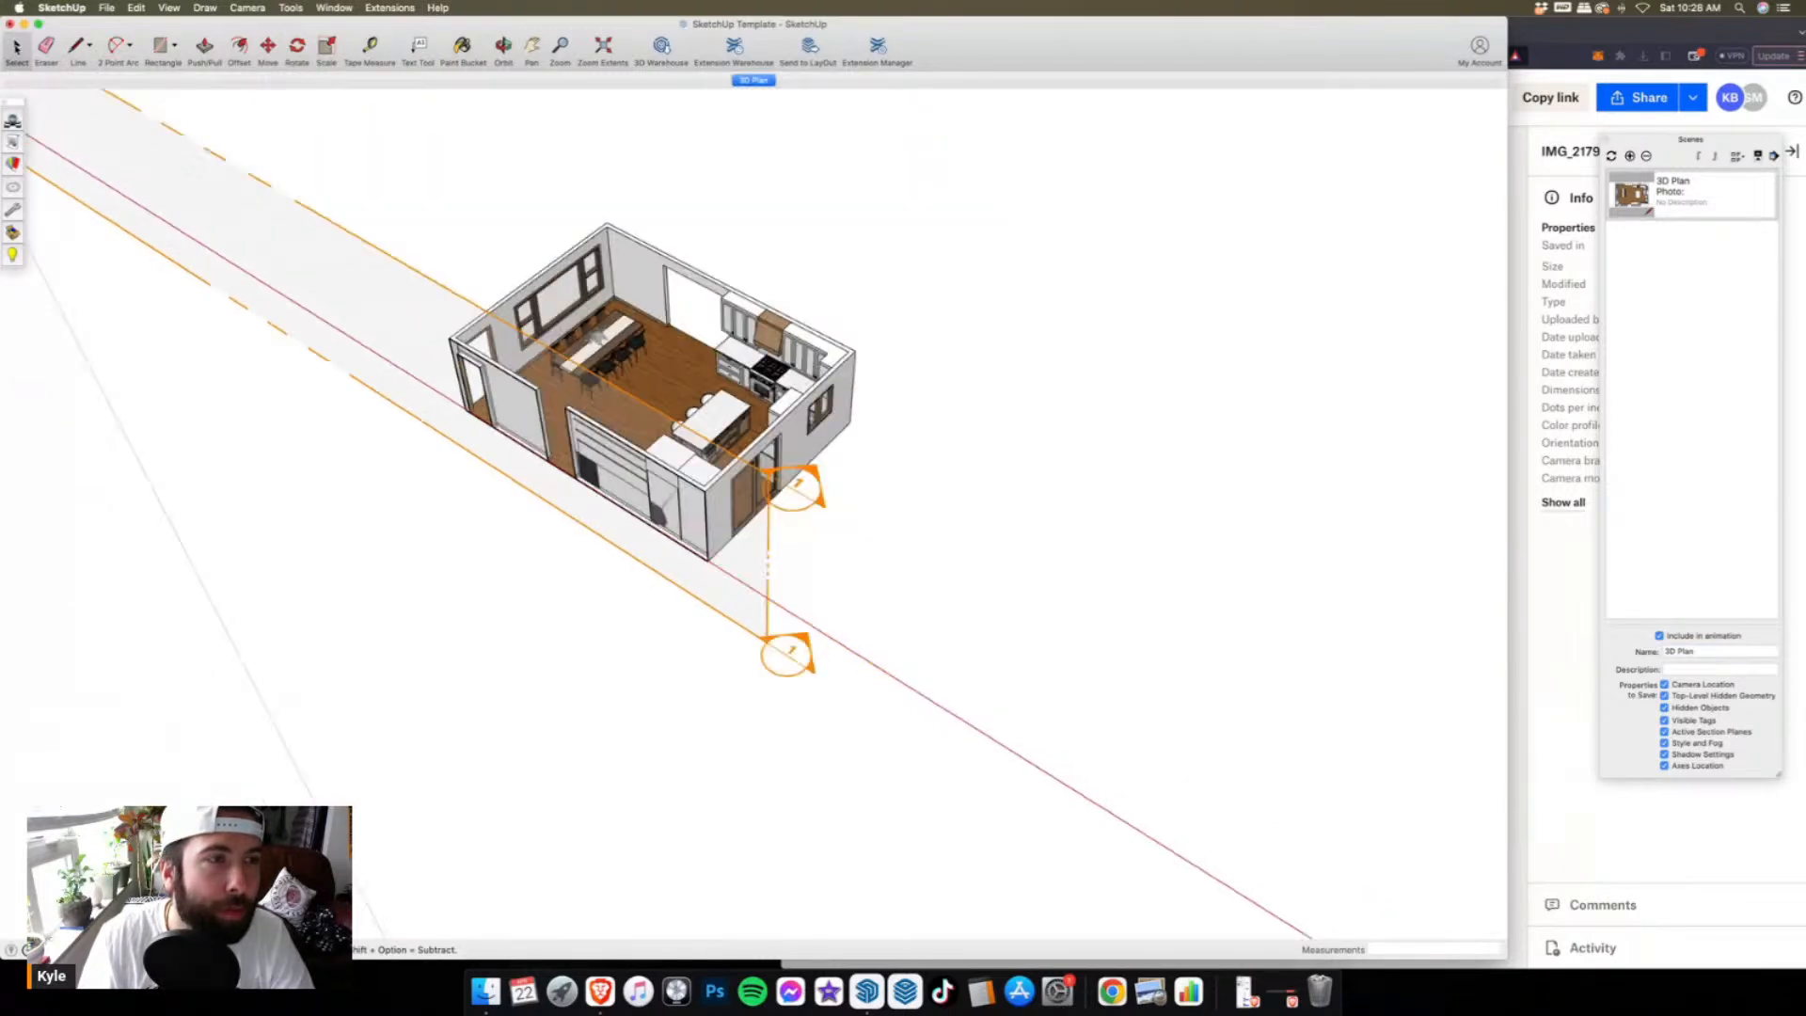
- Move the section plane along the green axis into the room so it cuts away the front wall and its cabinets
left_click(16, 47)
left_click(268, 47)
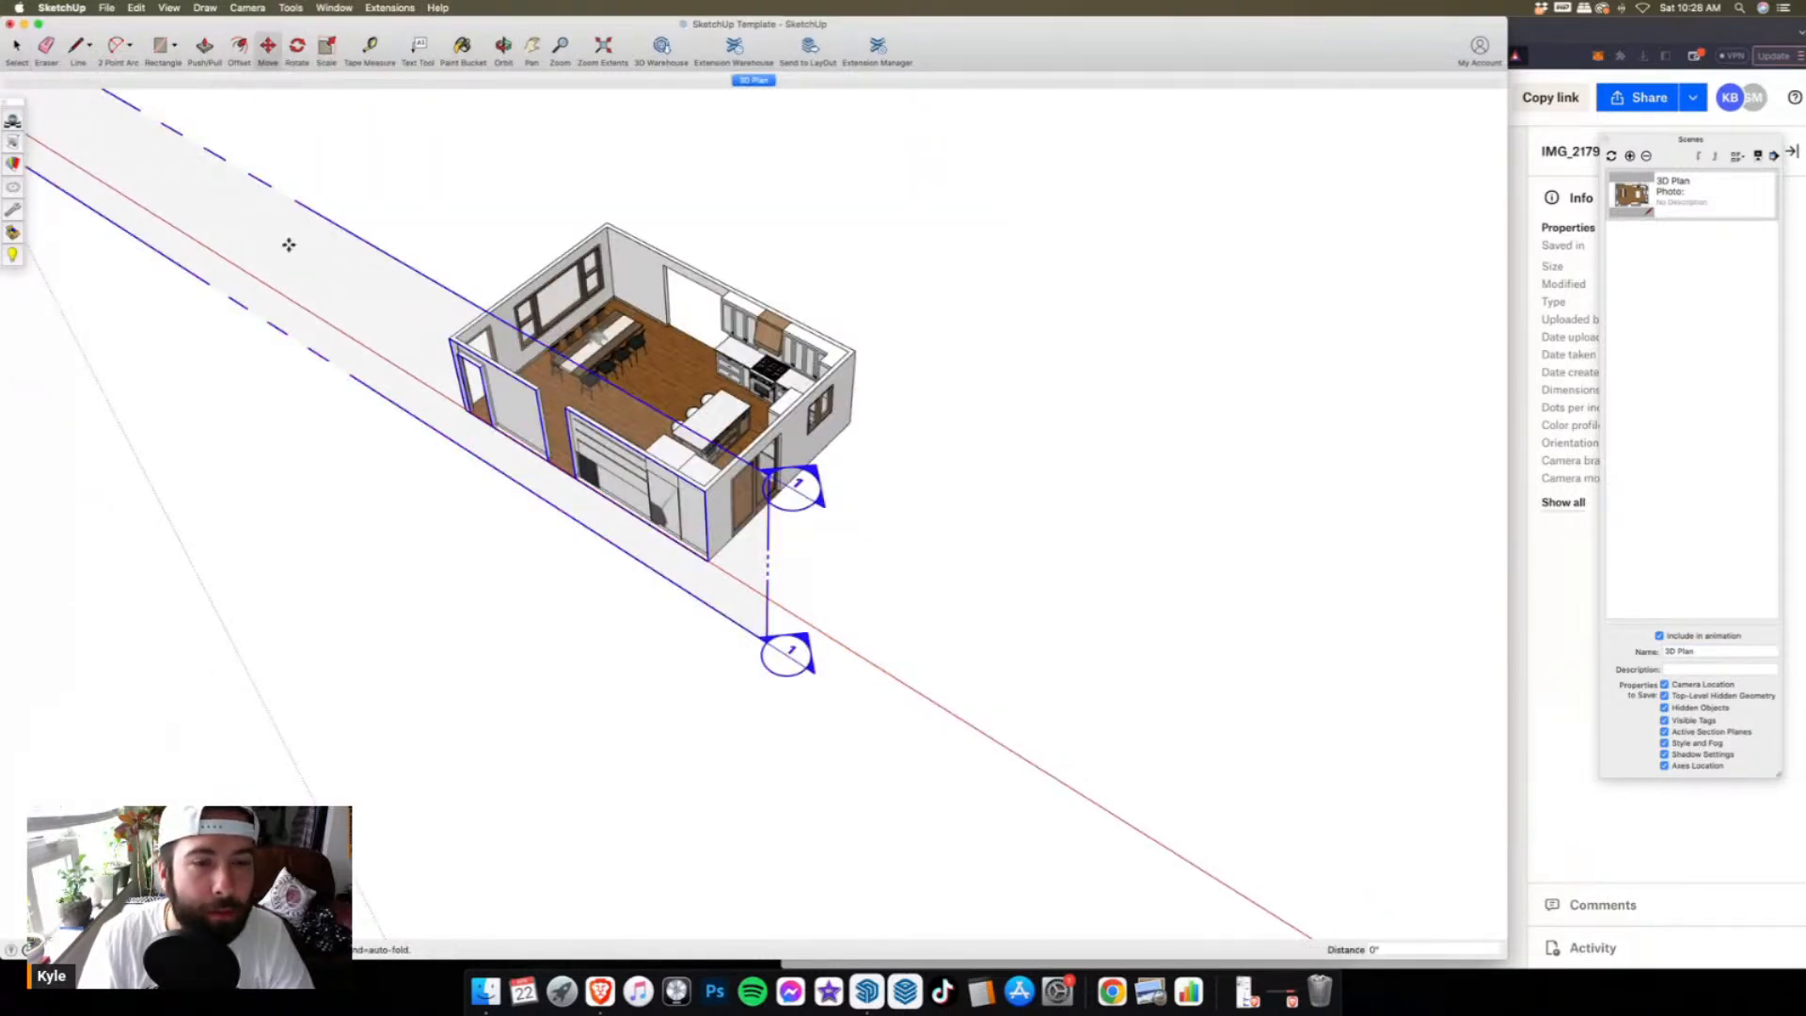
left_click_drag(289, 244, 320, 234)
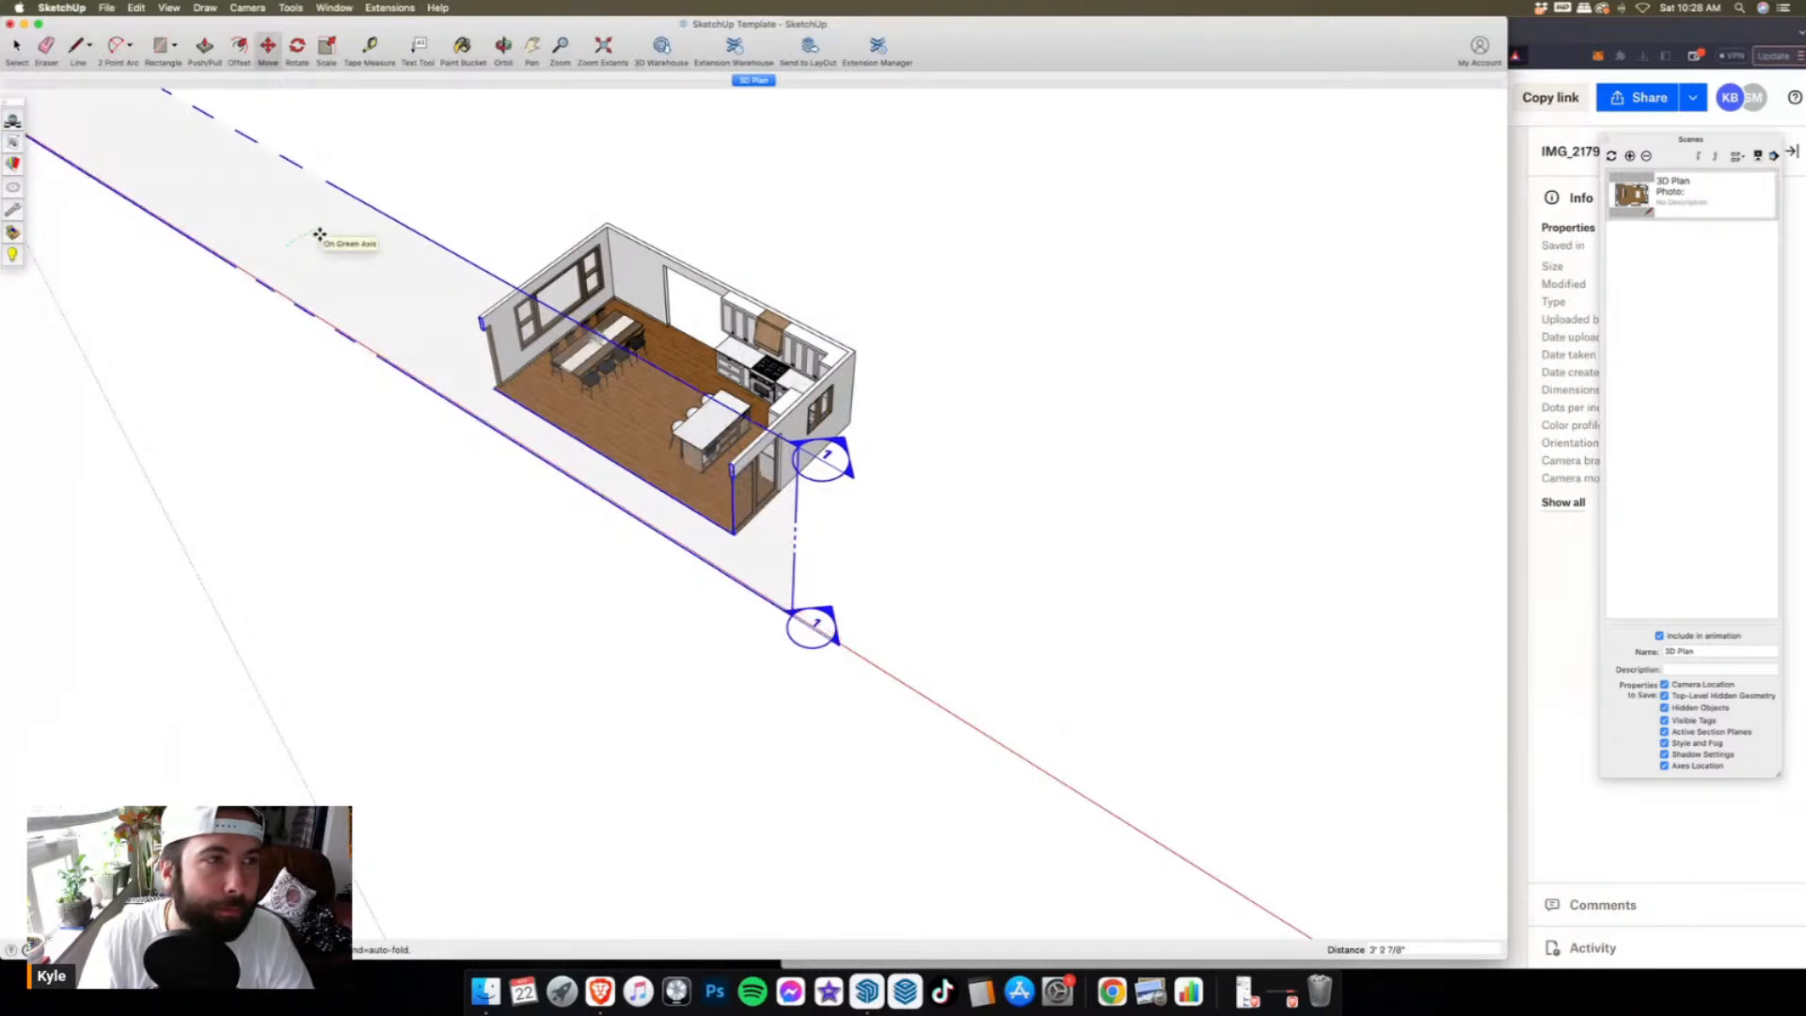
- Set the camera to the standard front view, hide the section plane, and fit the cut-open kitchen to the window
left_click(239, 8)
mouse_move(299, 54)
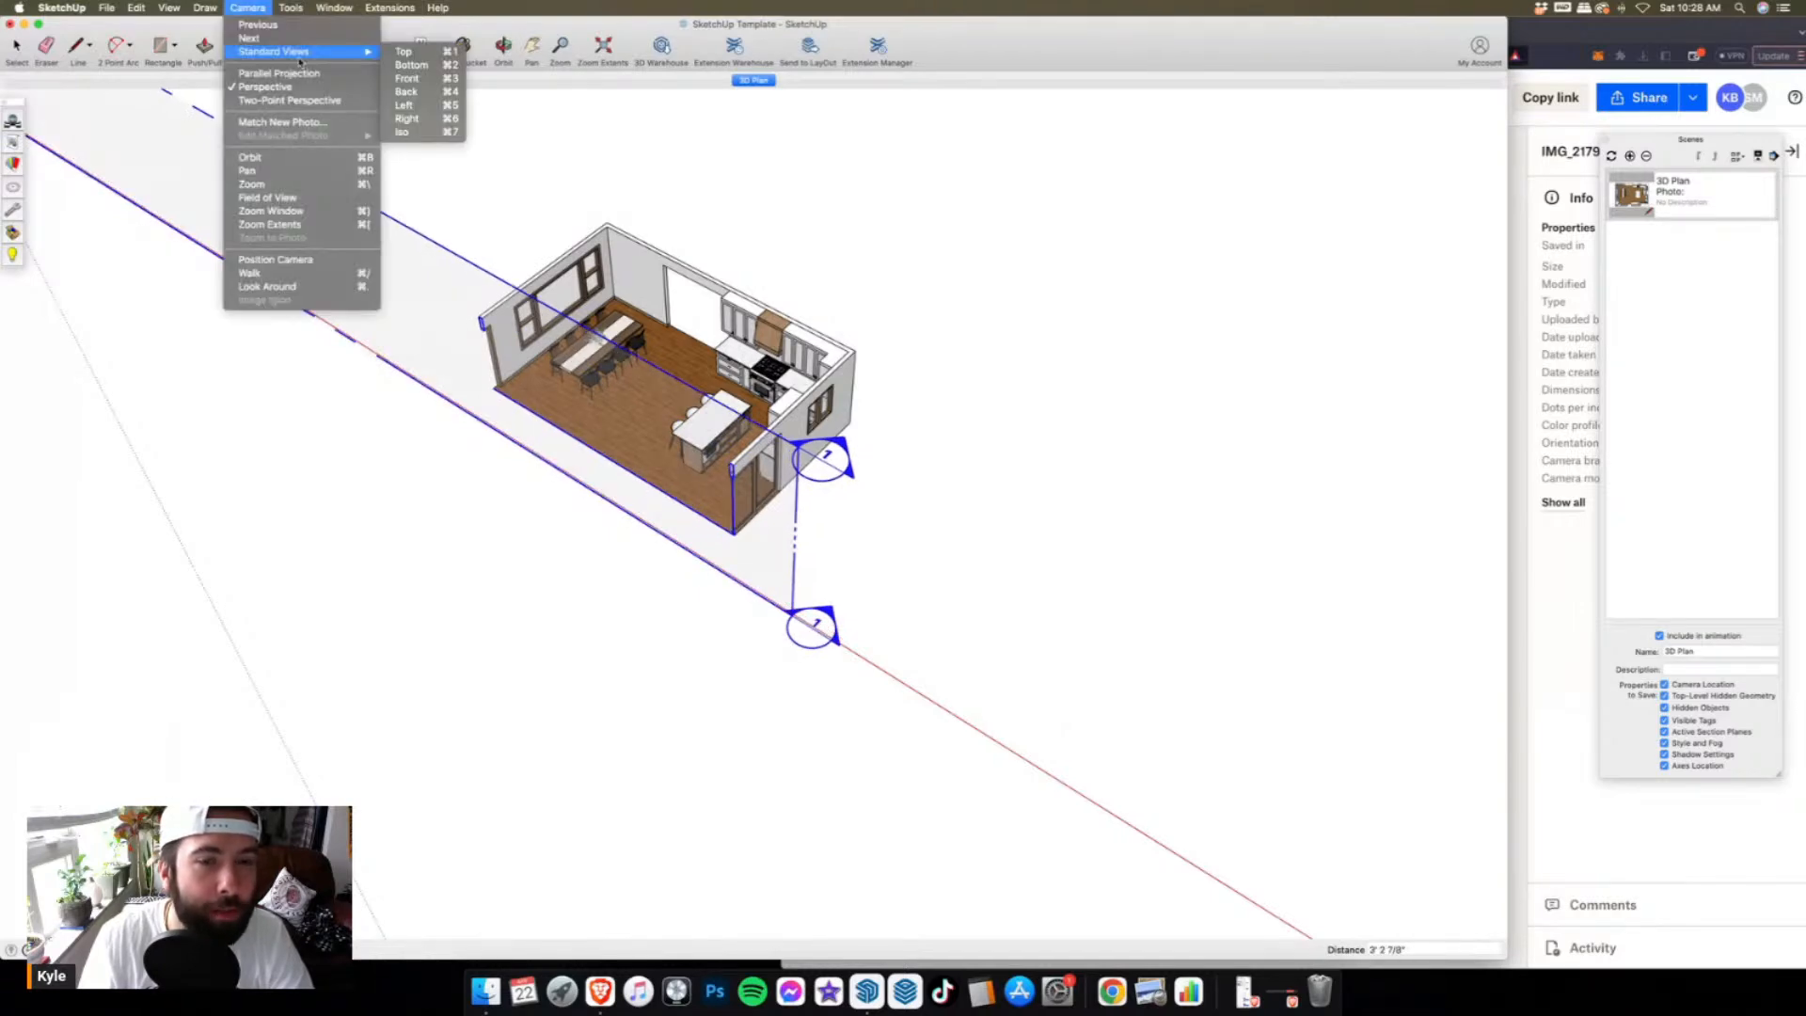
left_click(433, 91)
key("space")
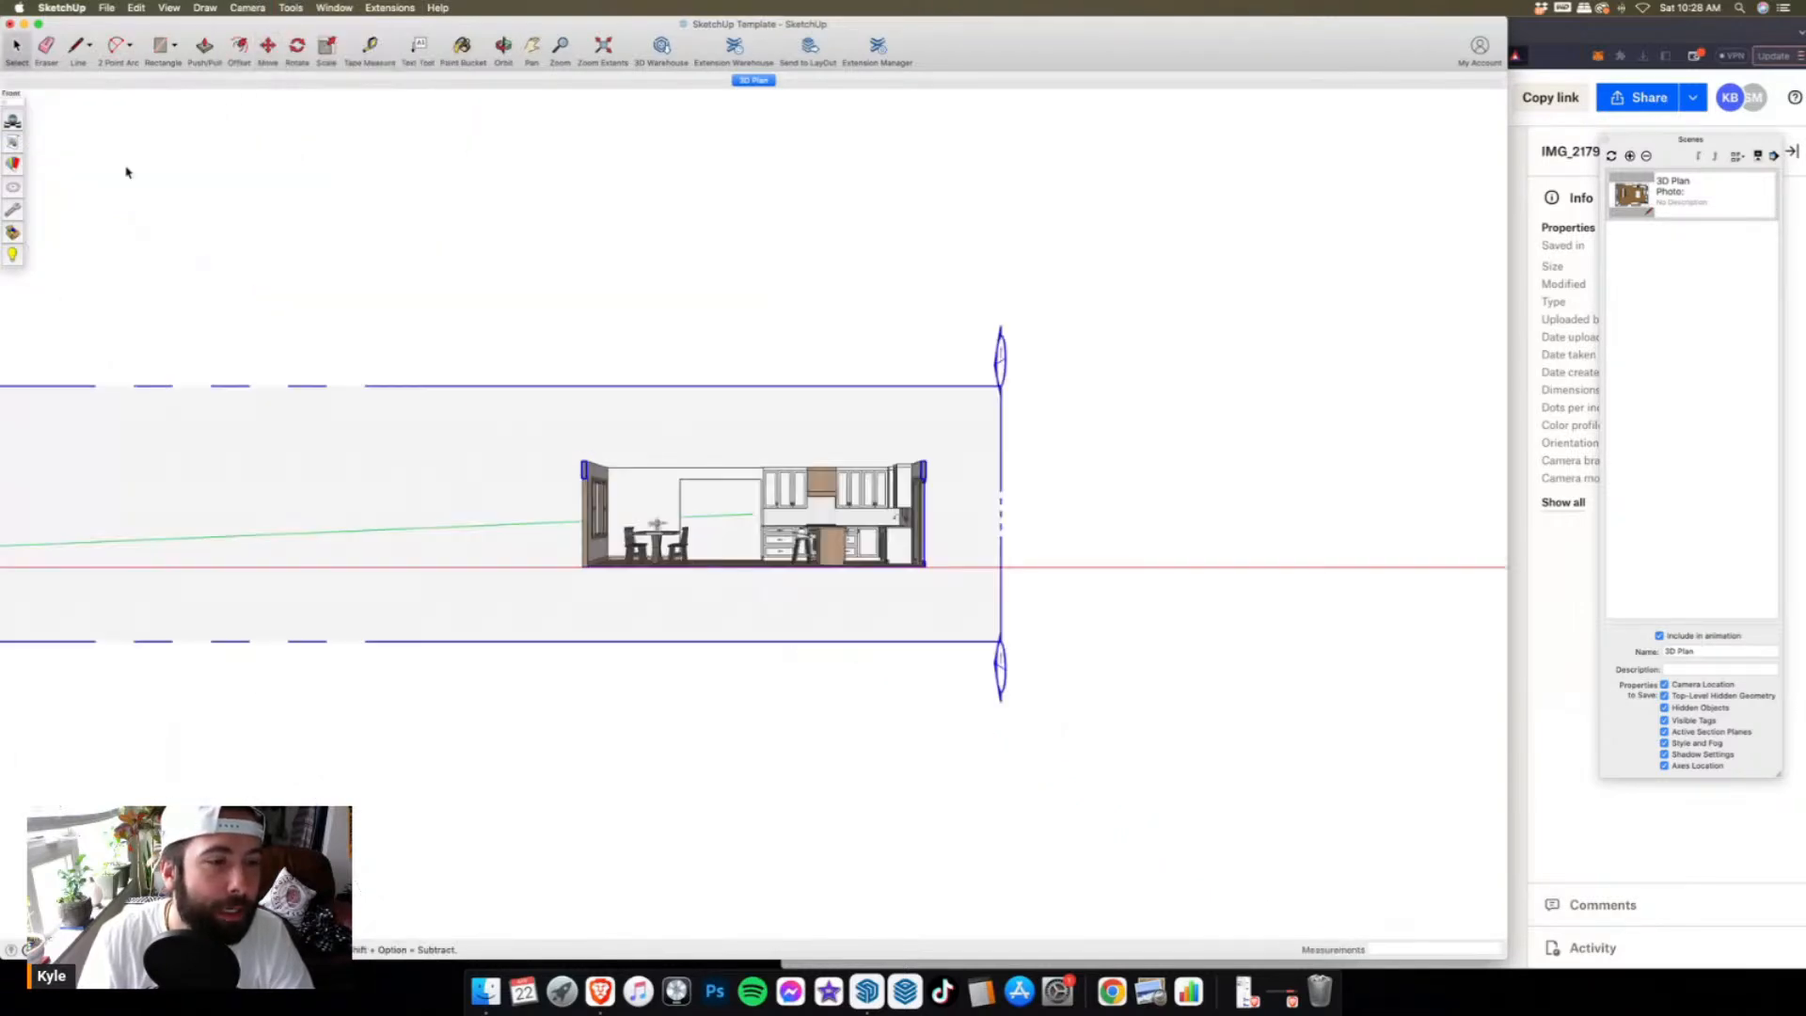
right_click(288, 465)
left_click(311, 486)
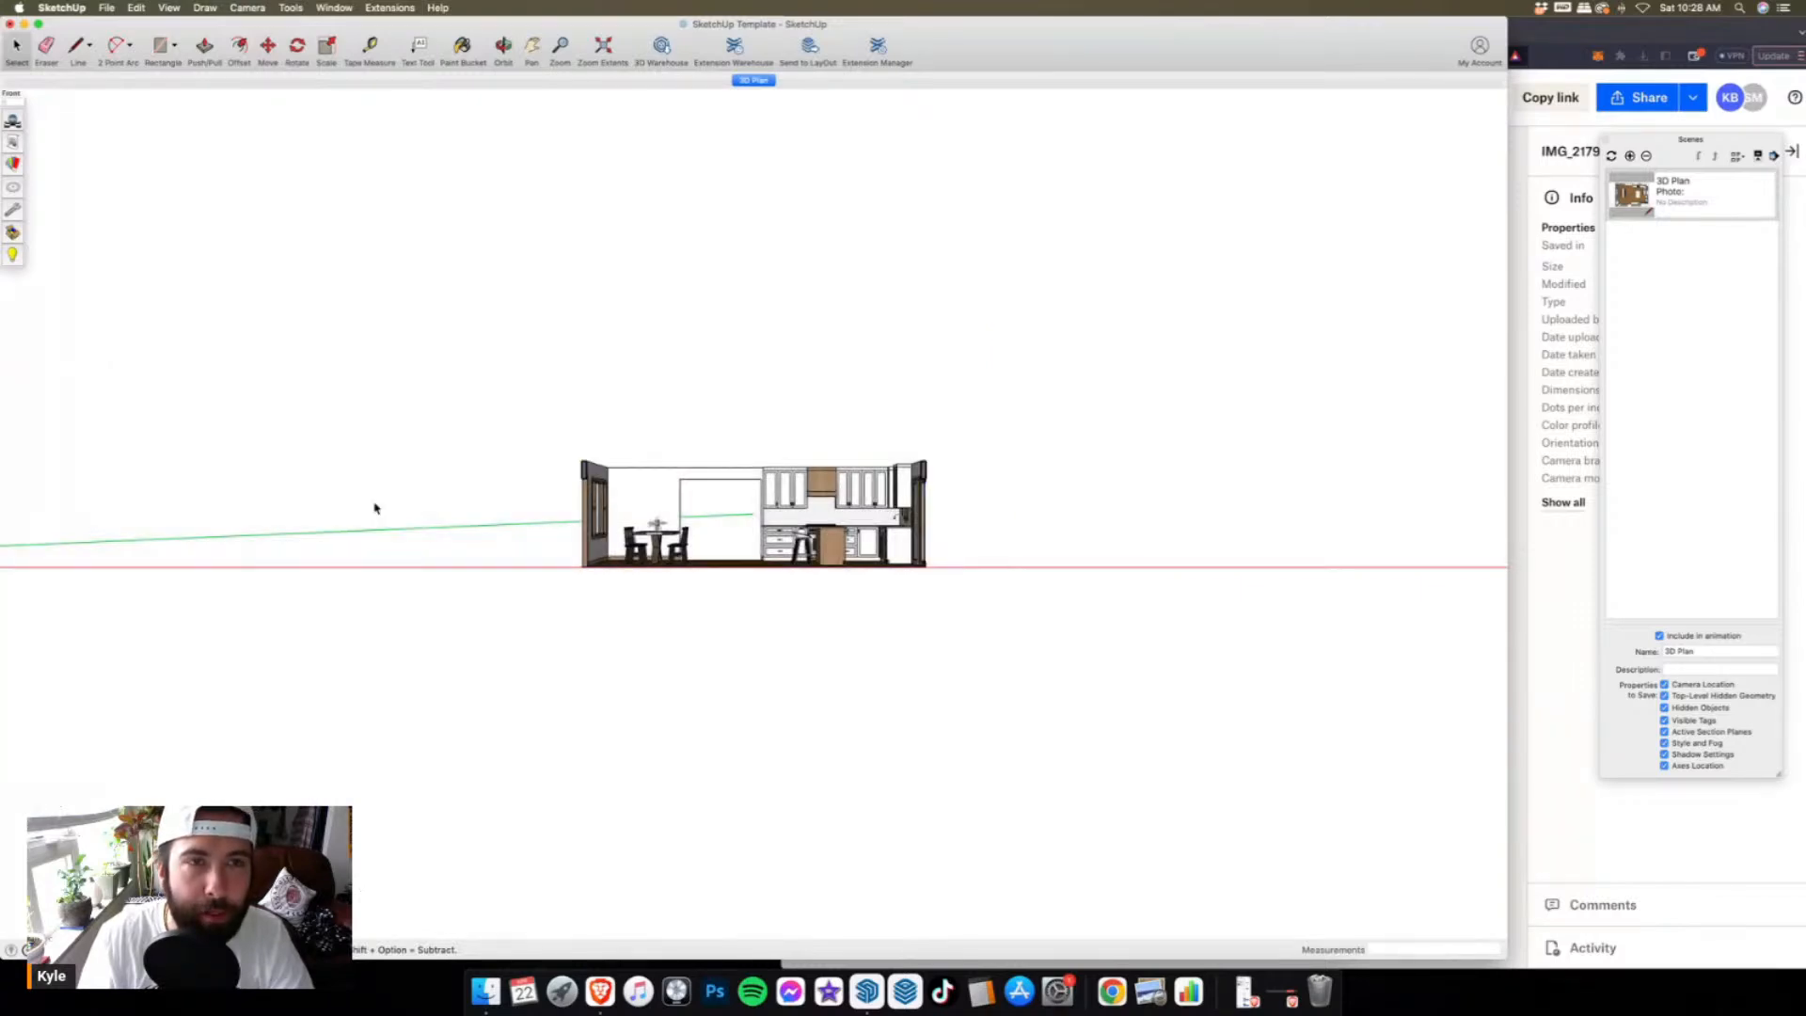
left_click(610, 50)
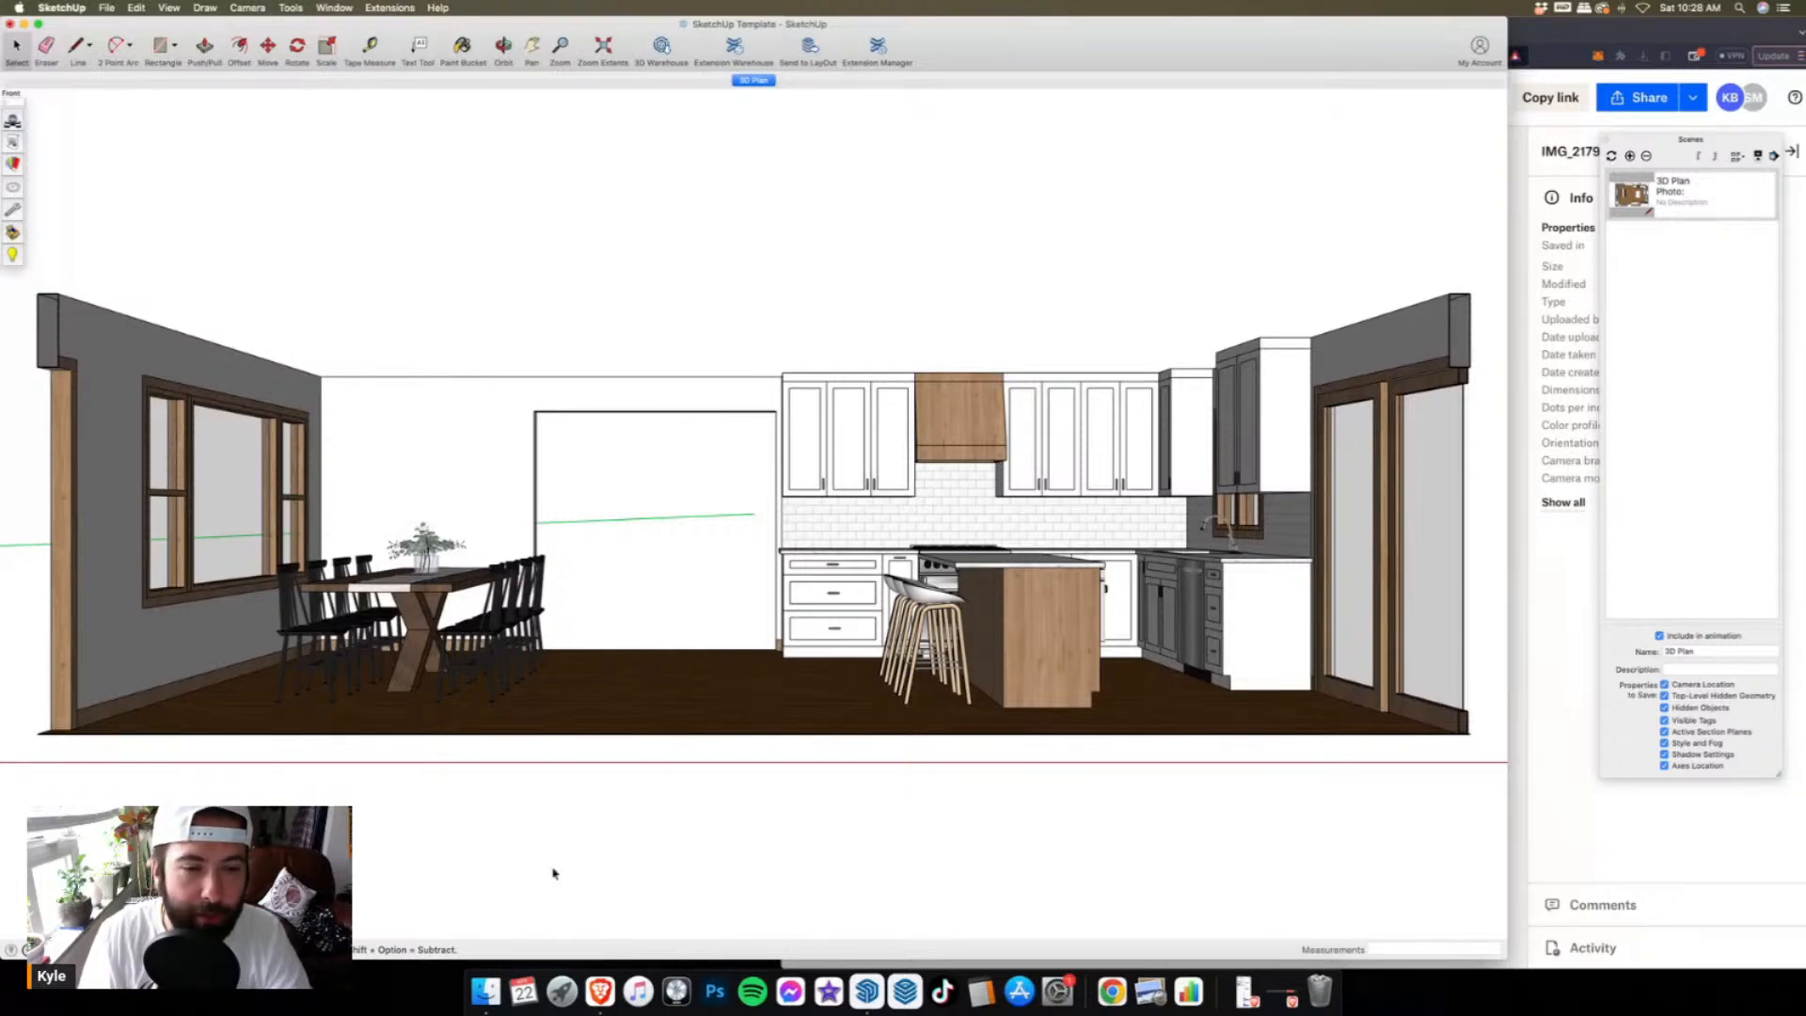
- Import Crown.skp from the SketchUp Warehouse folder and place it on top of the upper cabinet beside the range hood
middle_click_drag(718, 649, 771, 647)
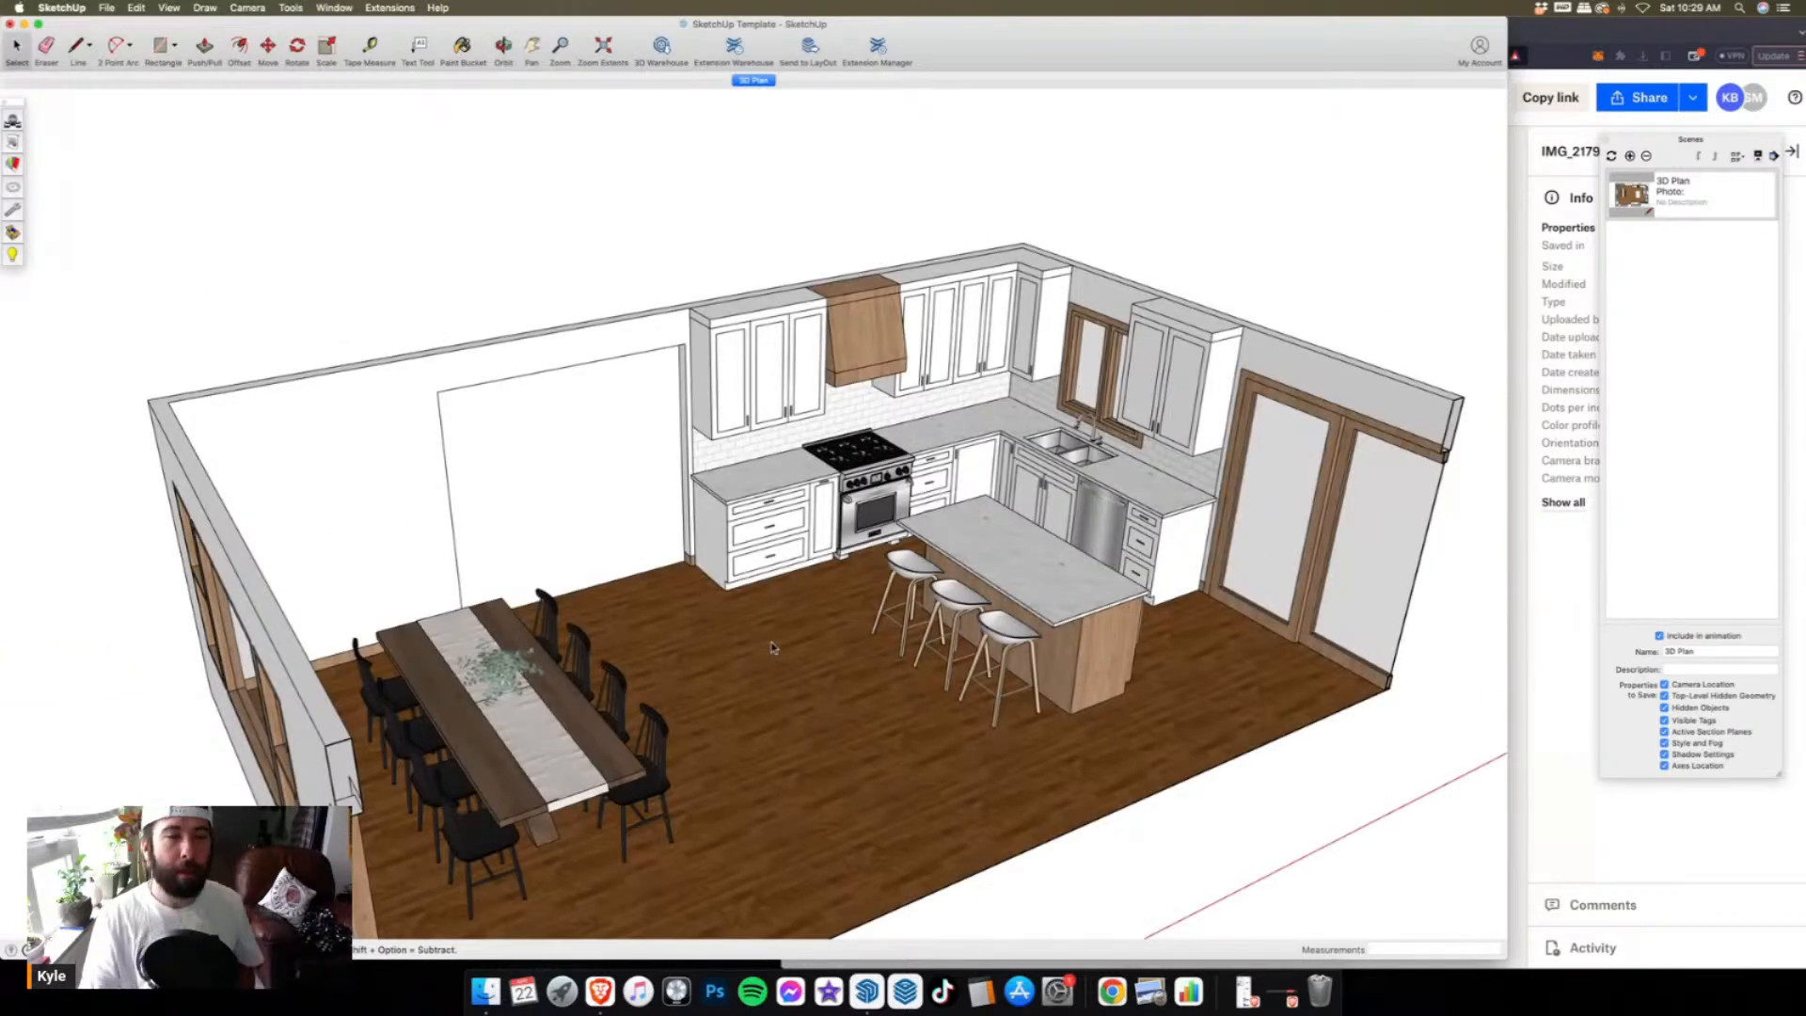
middle_click_drag(914, 380, 764, 480, "shift")
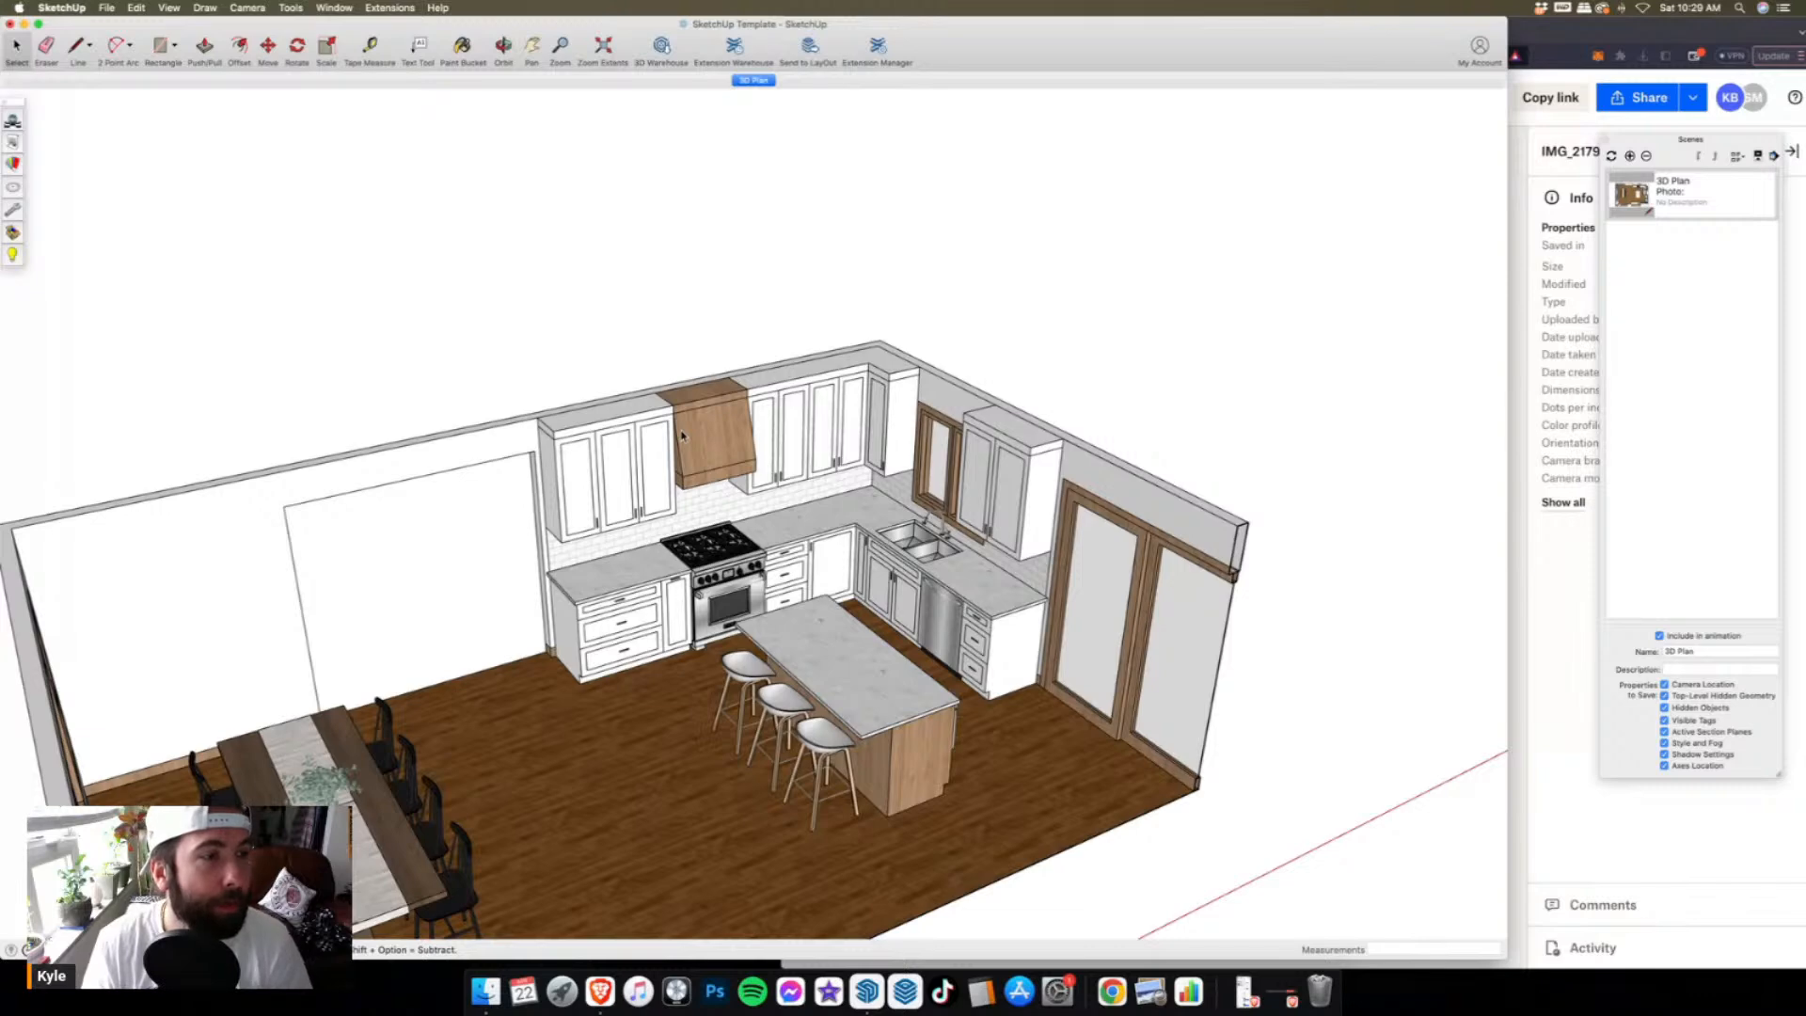
left_click(107, 7)
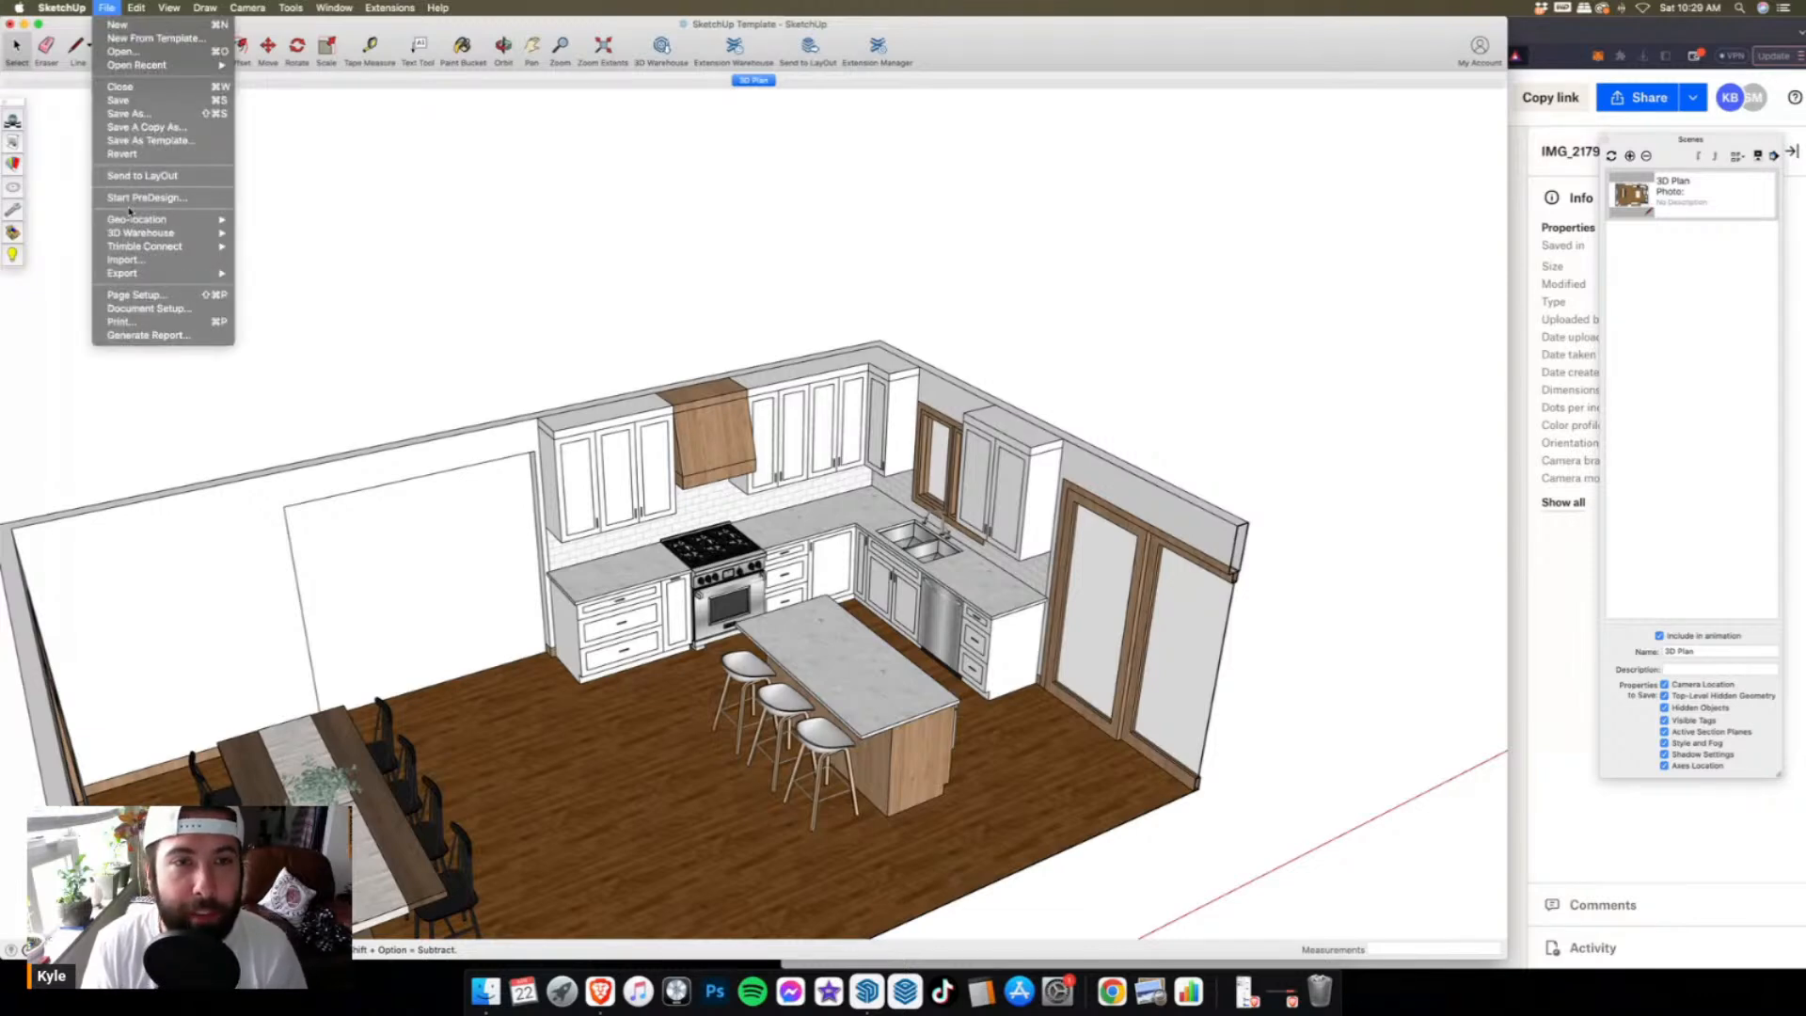
left_click(121, 261)
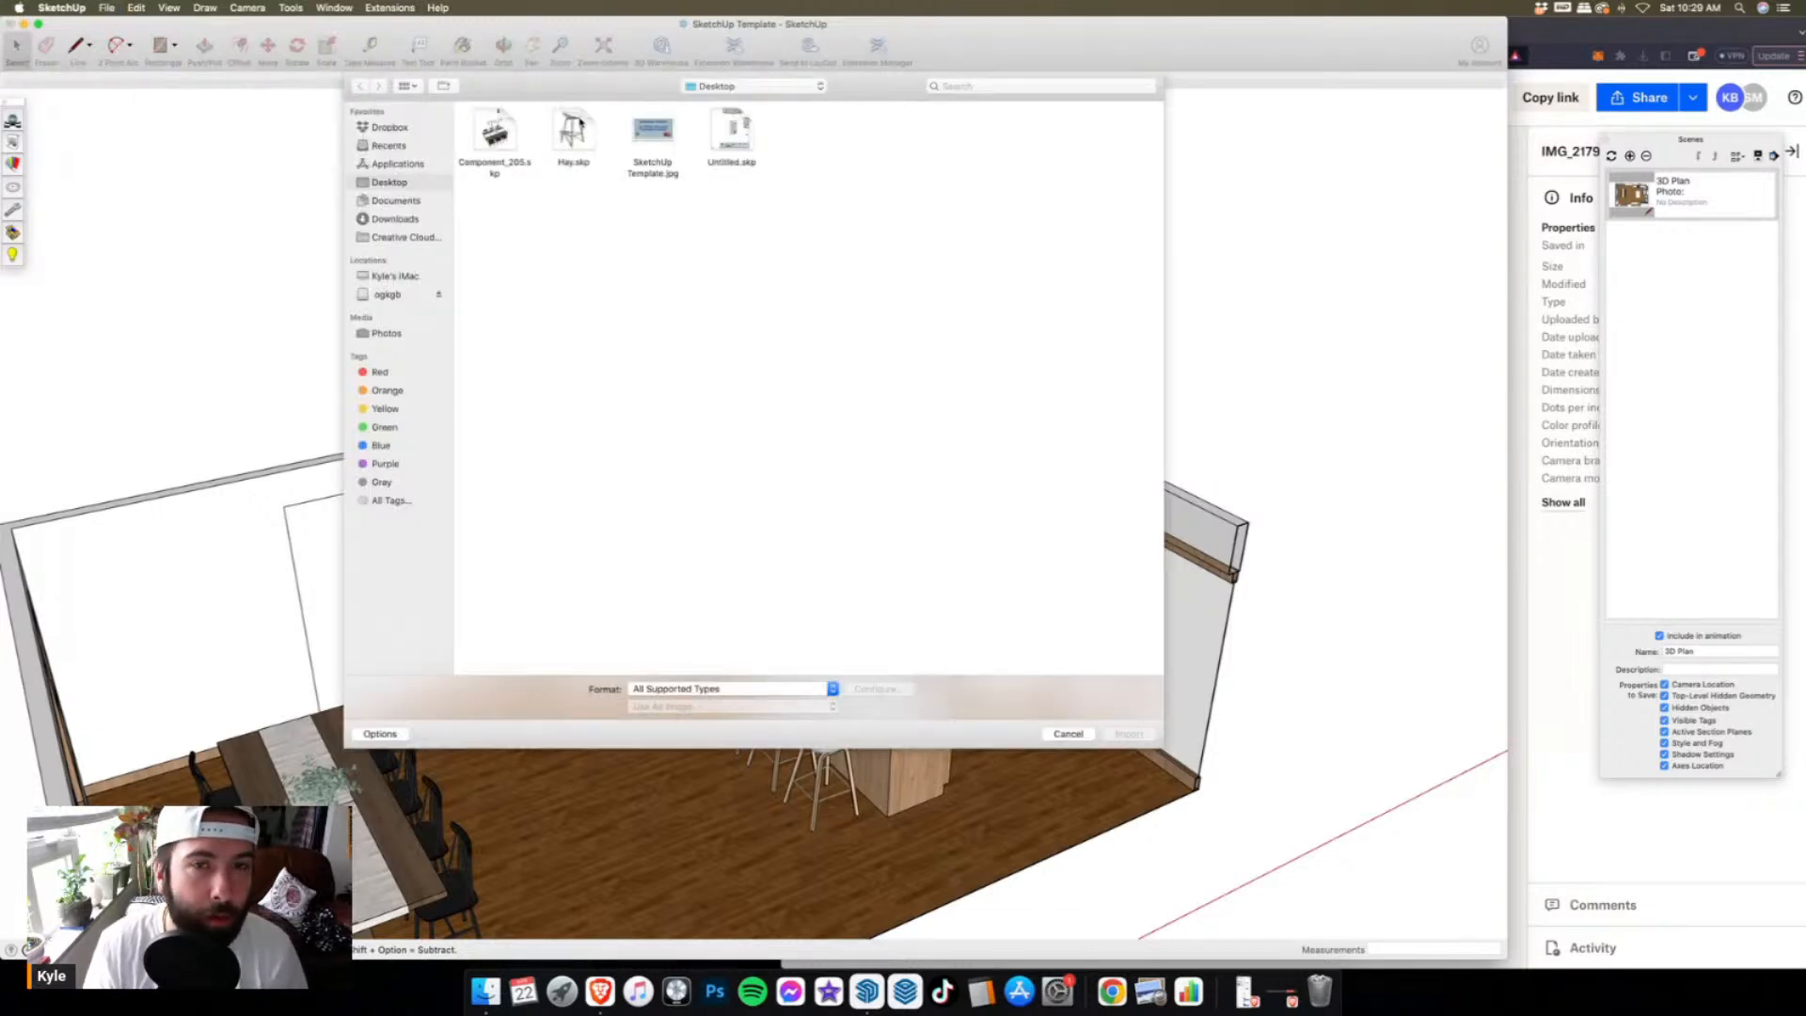
left_click(387, 294)
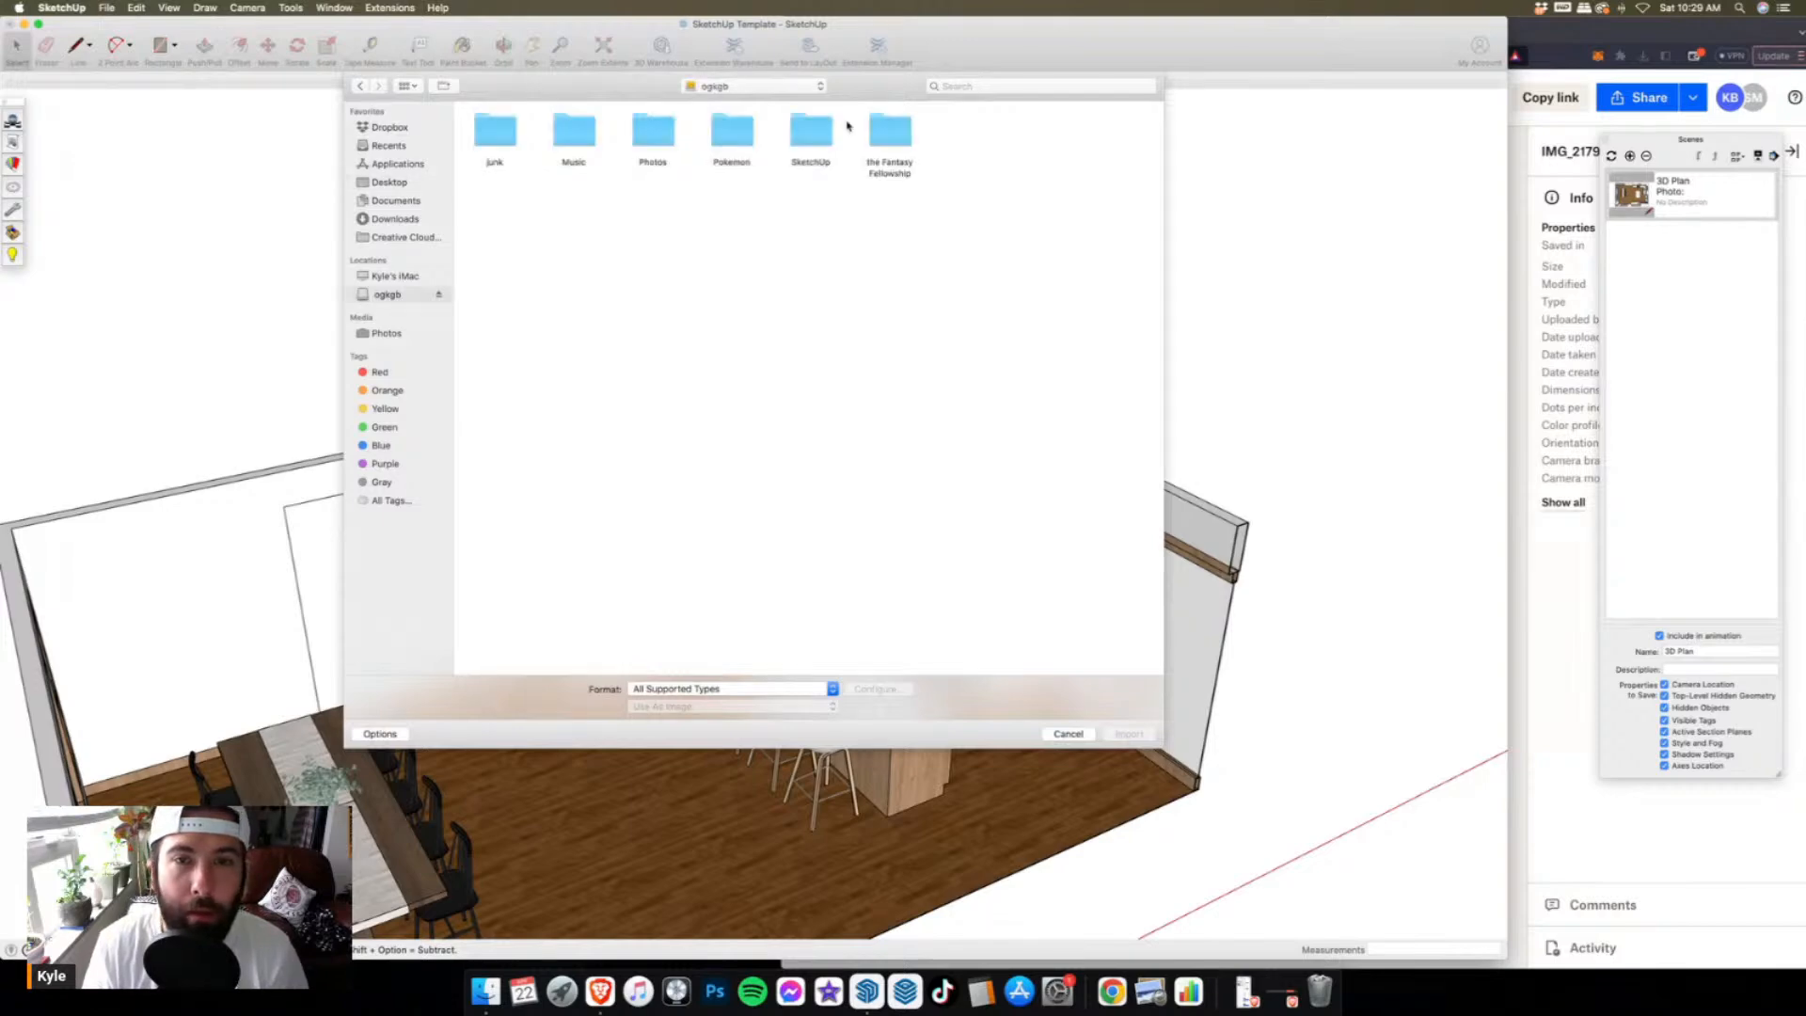
double_click(811, 132)
left_click(899, 140)
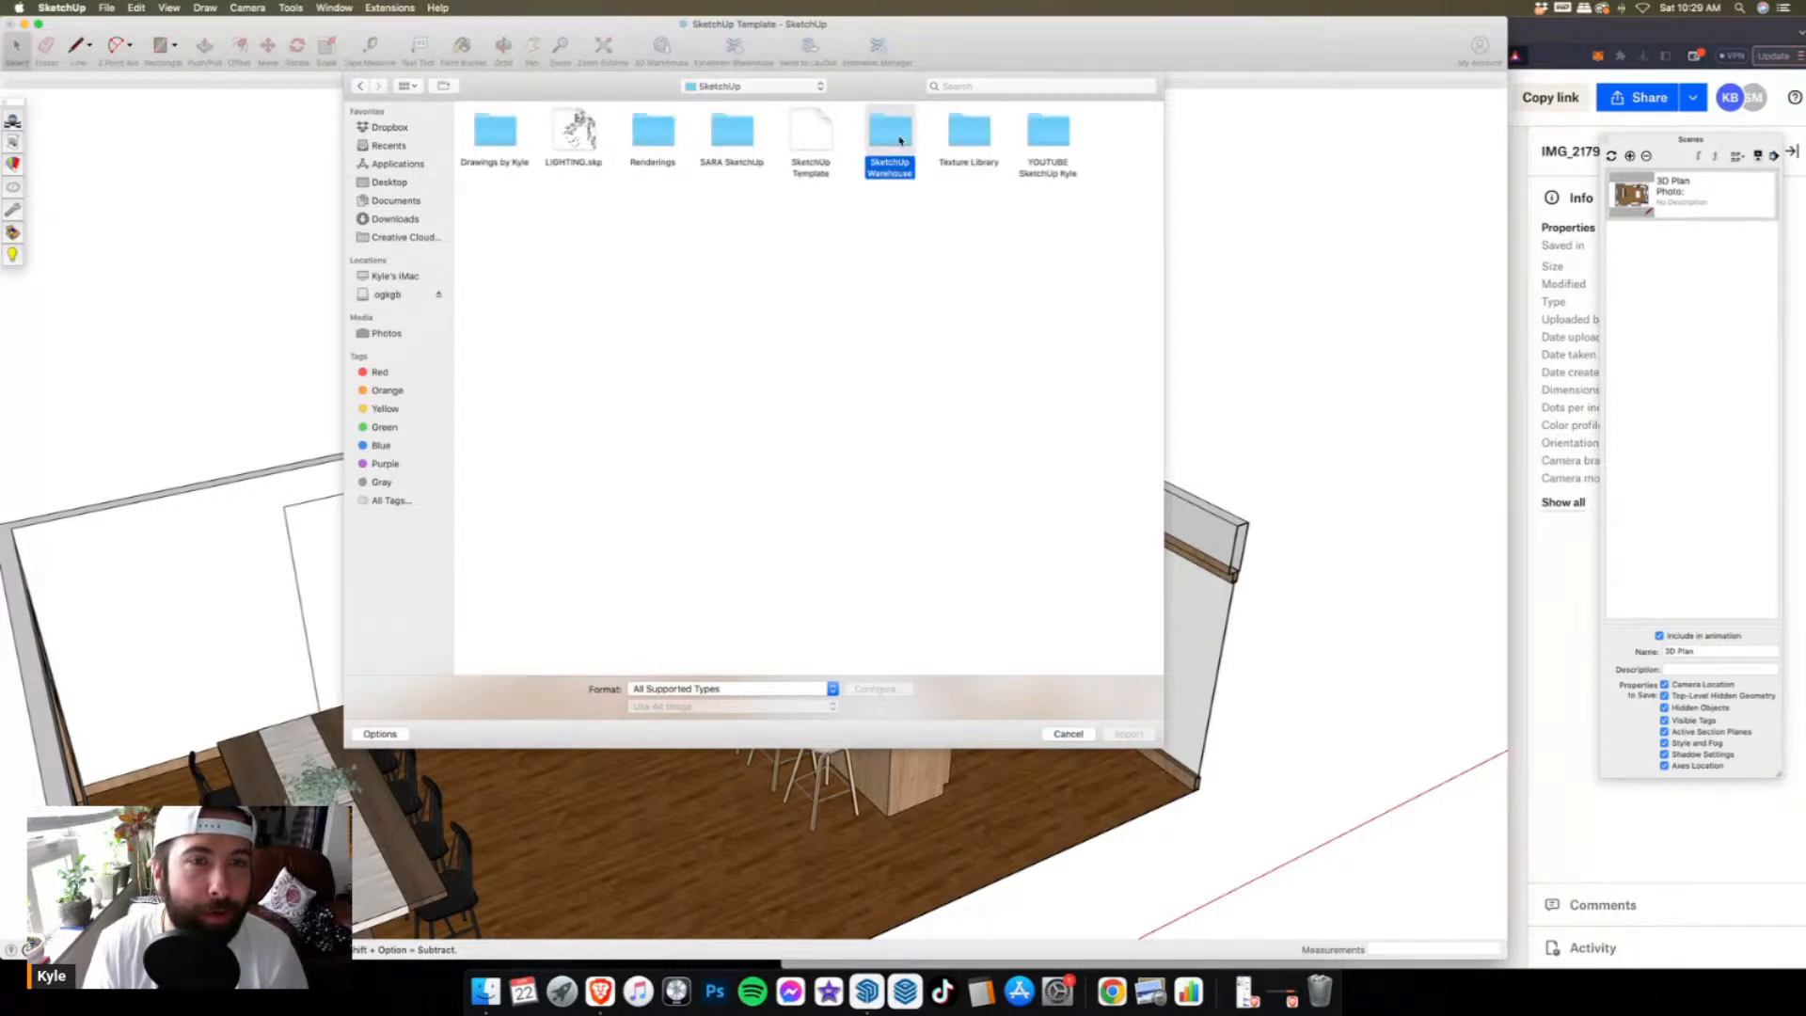
double_click(899, 140)
left_click(691, 136)
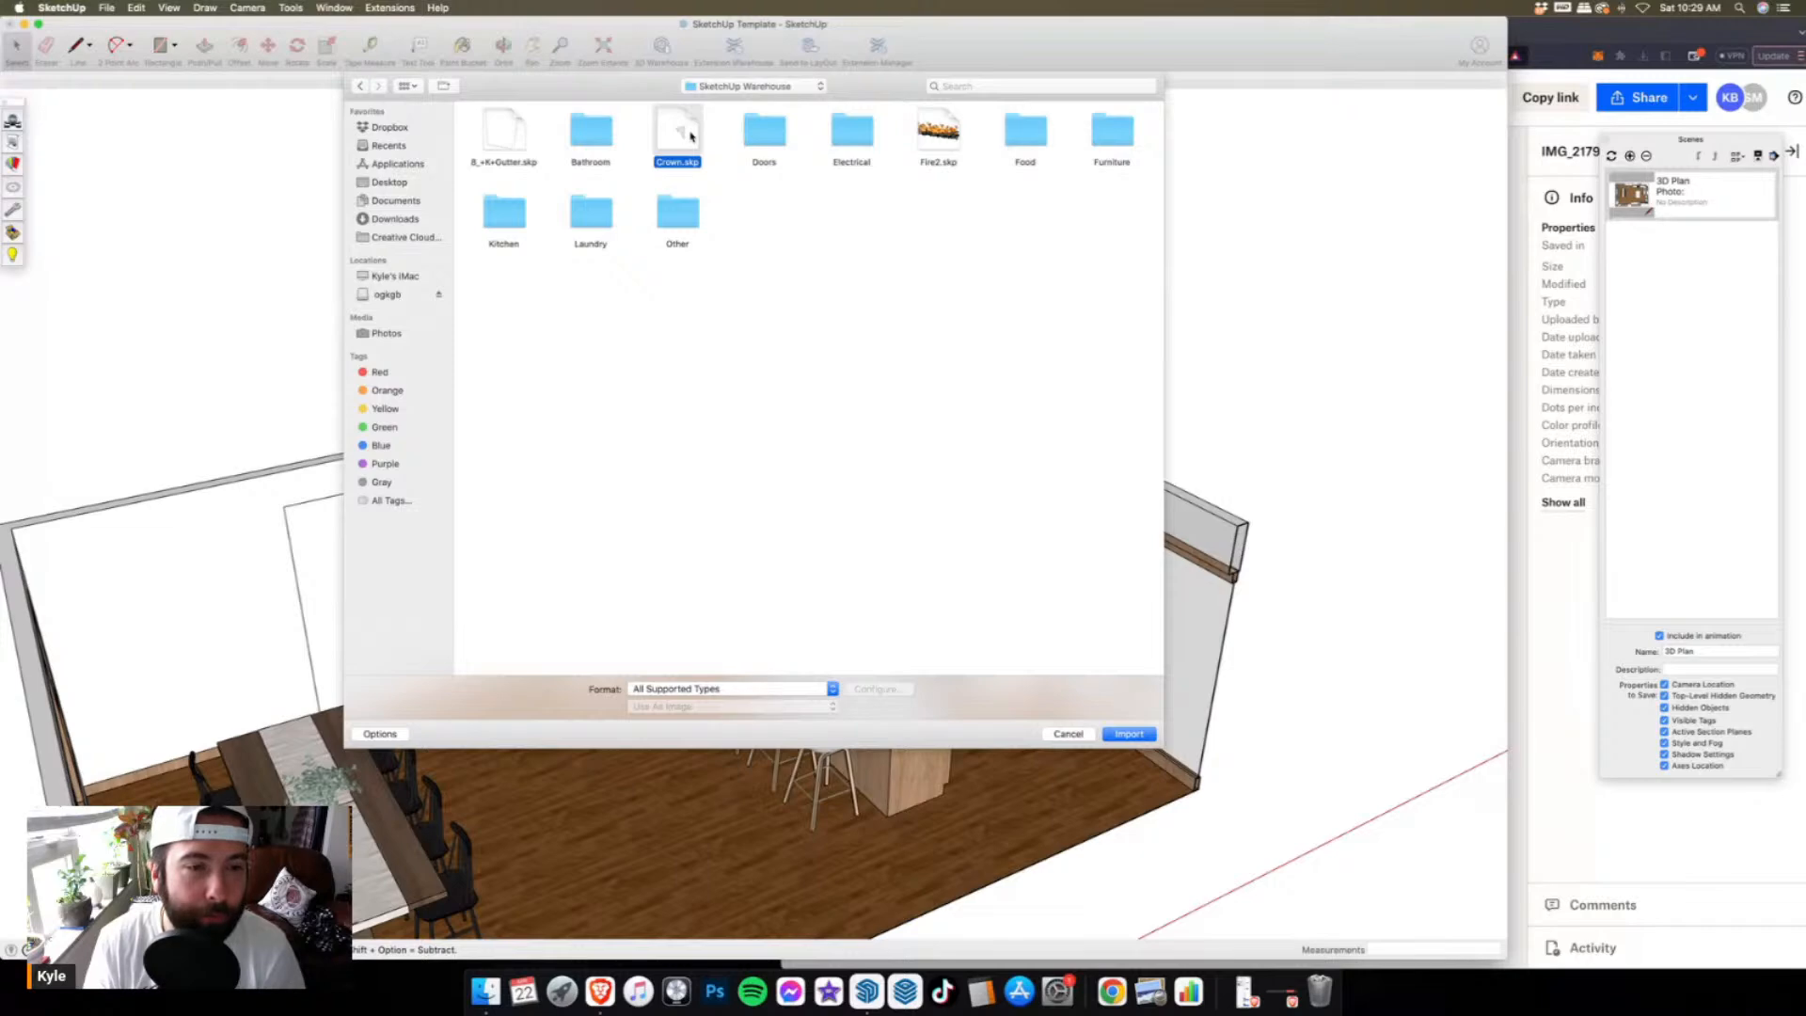
double_click(692, 137)
scroll(548, 425, "up", 5)
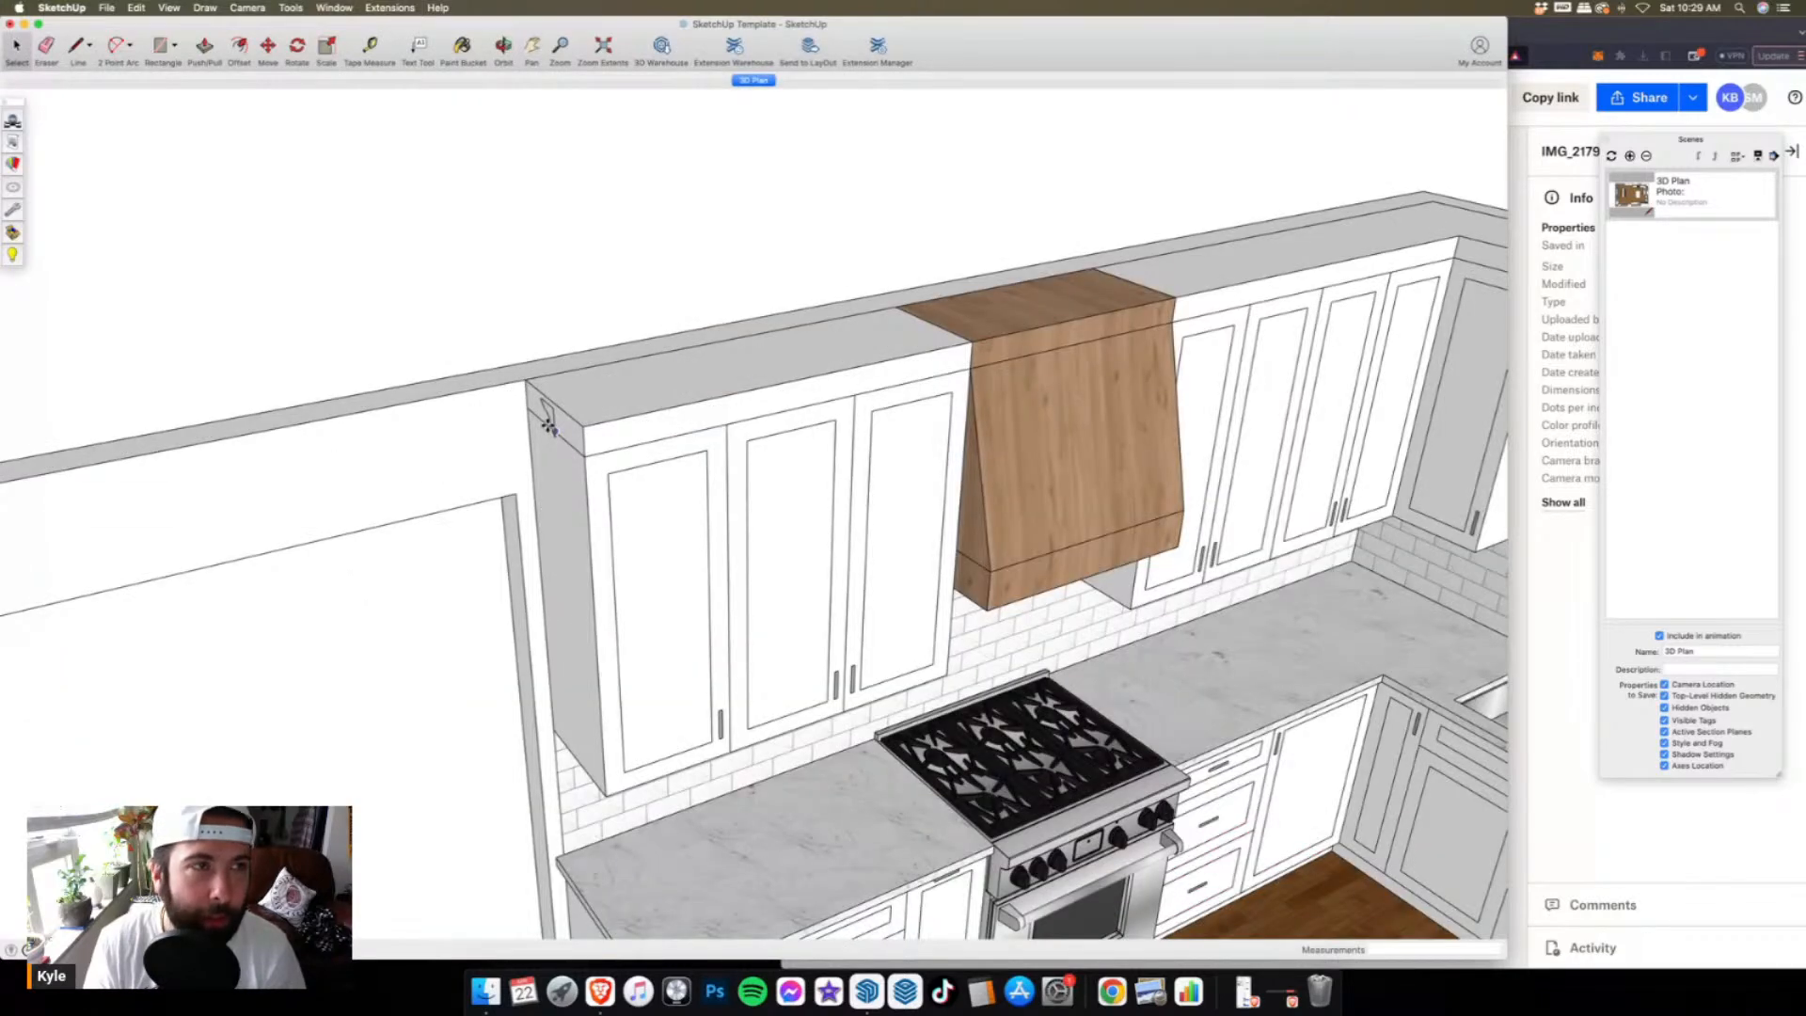
middle_click_drag(549, 425, 623, 577)
left_click(638, 606)
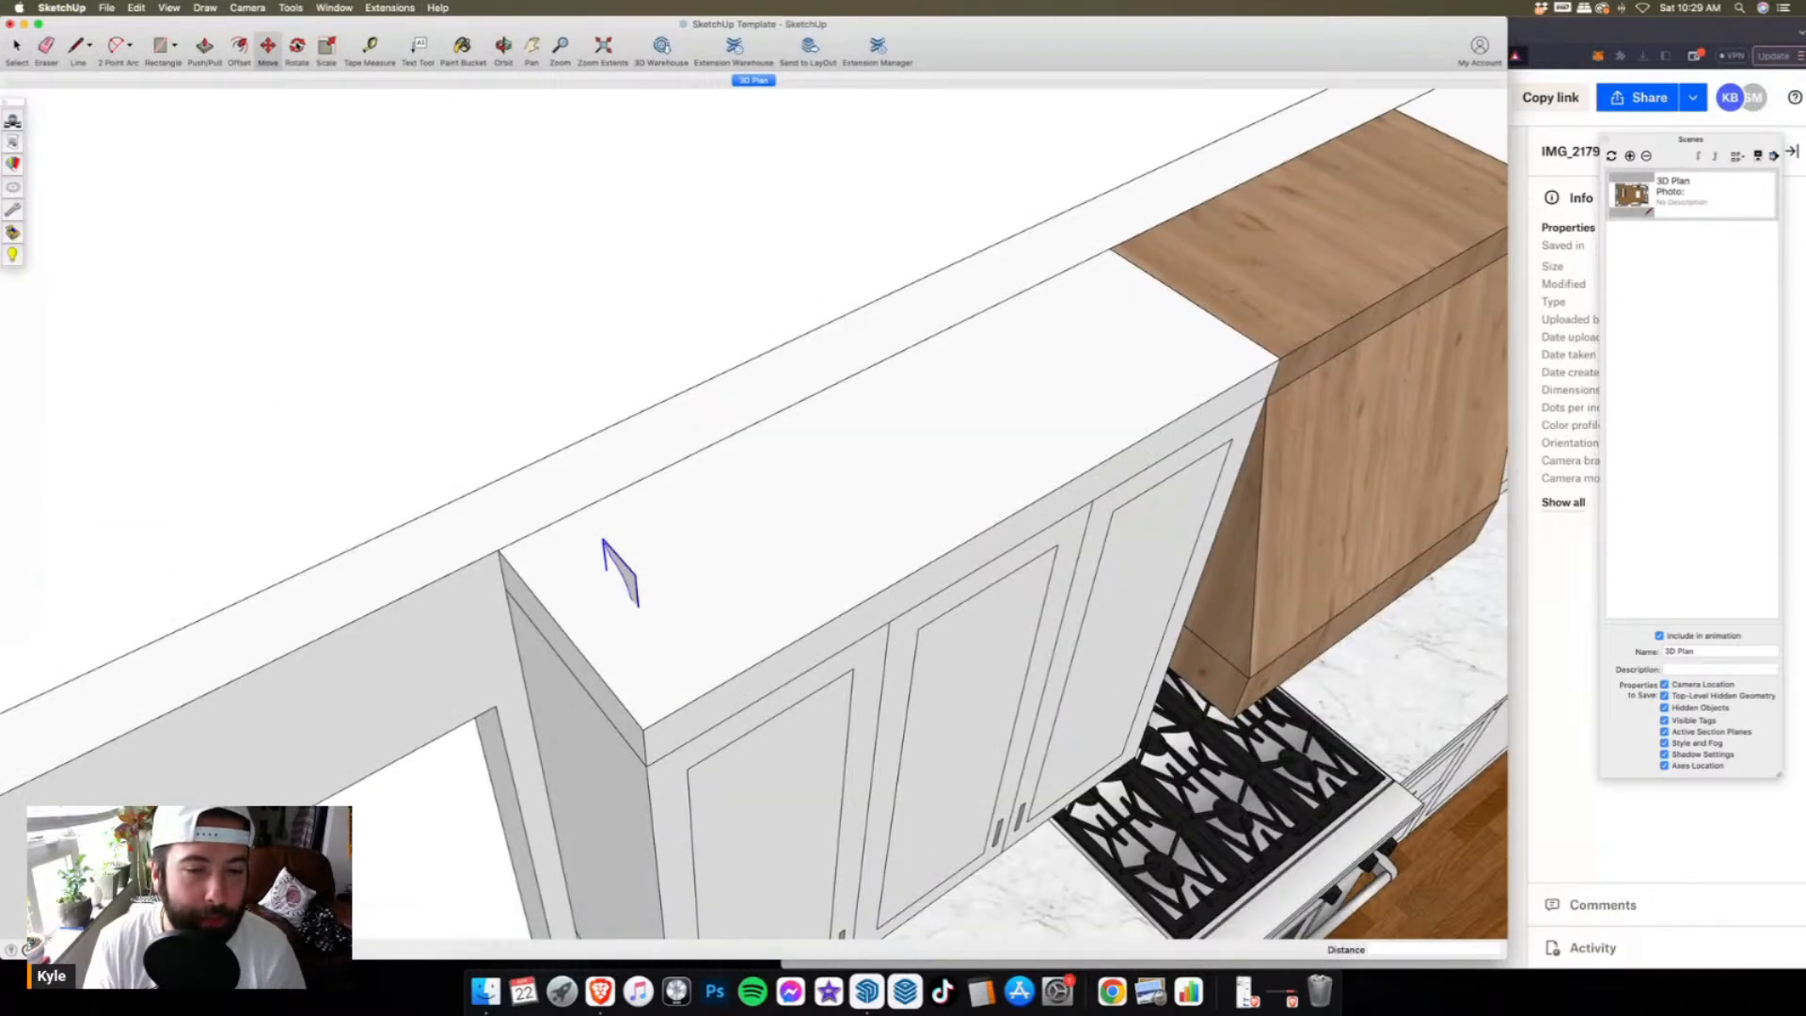
- Rotate the crown profile parallel to the back wall and move its corner onto the upper cabinet's top back corner
key("q")
scroll(659, 652, "up", 2)
left_click(681, 688)
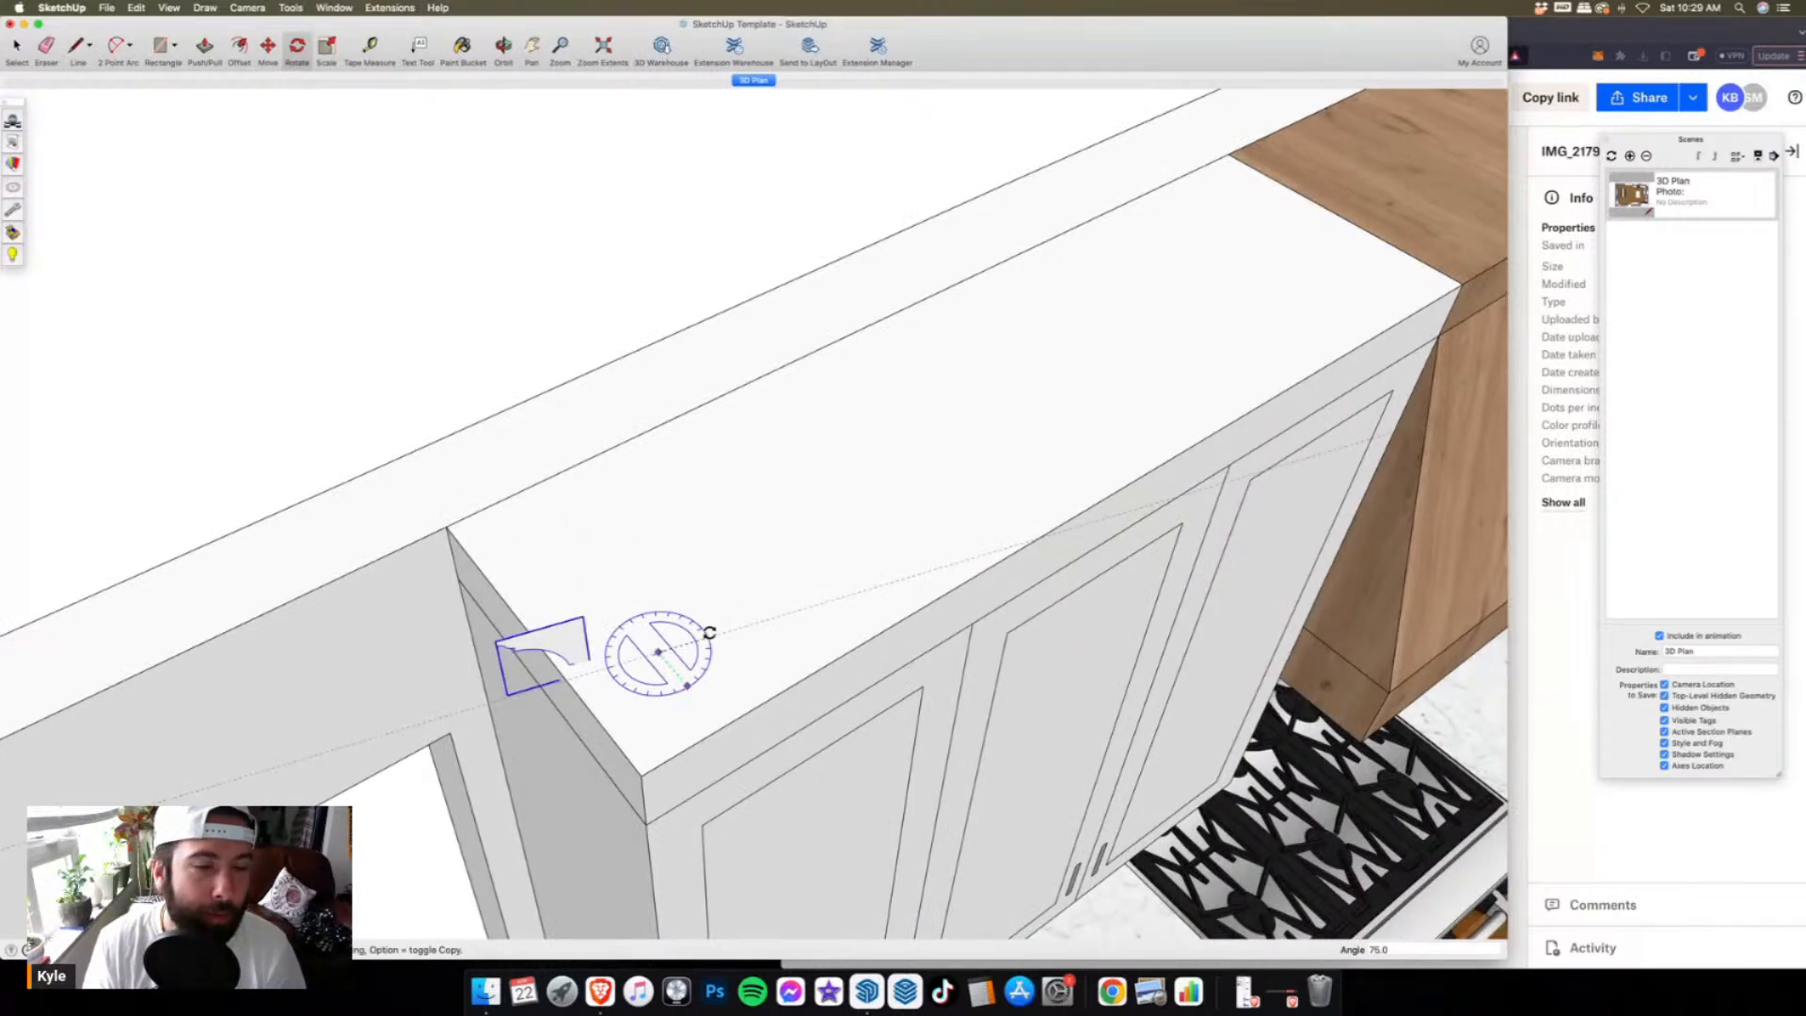
left_click(709, 624)
left_click(591, 633)
scroll(449, 522, "up", 3)
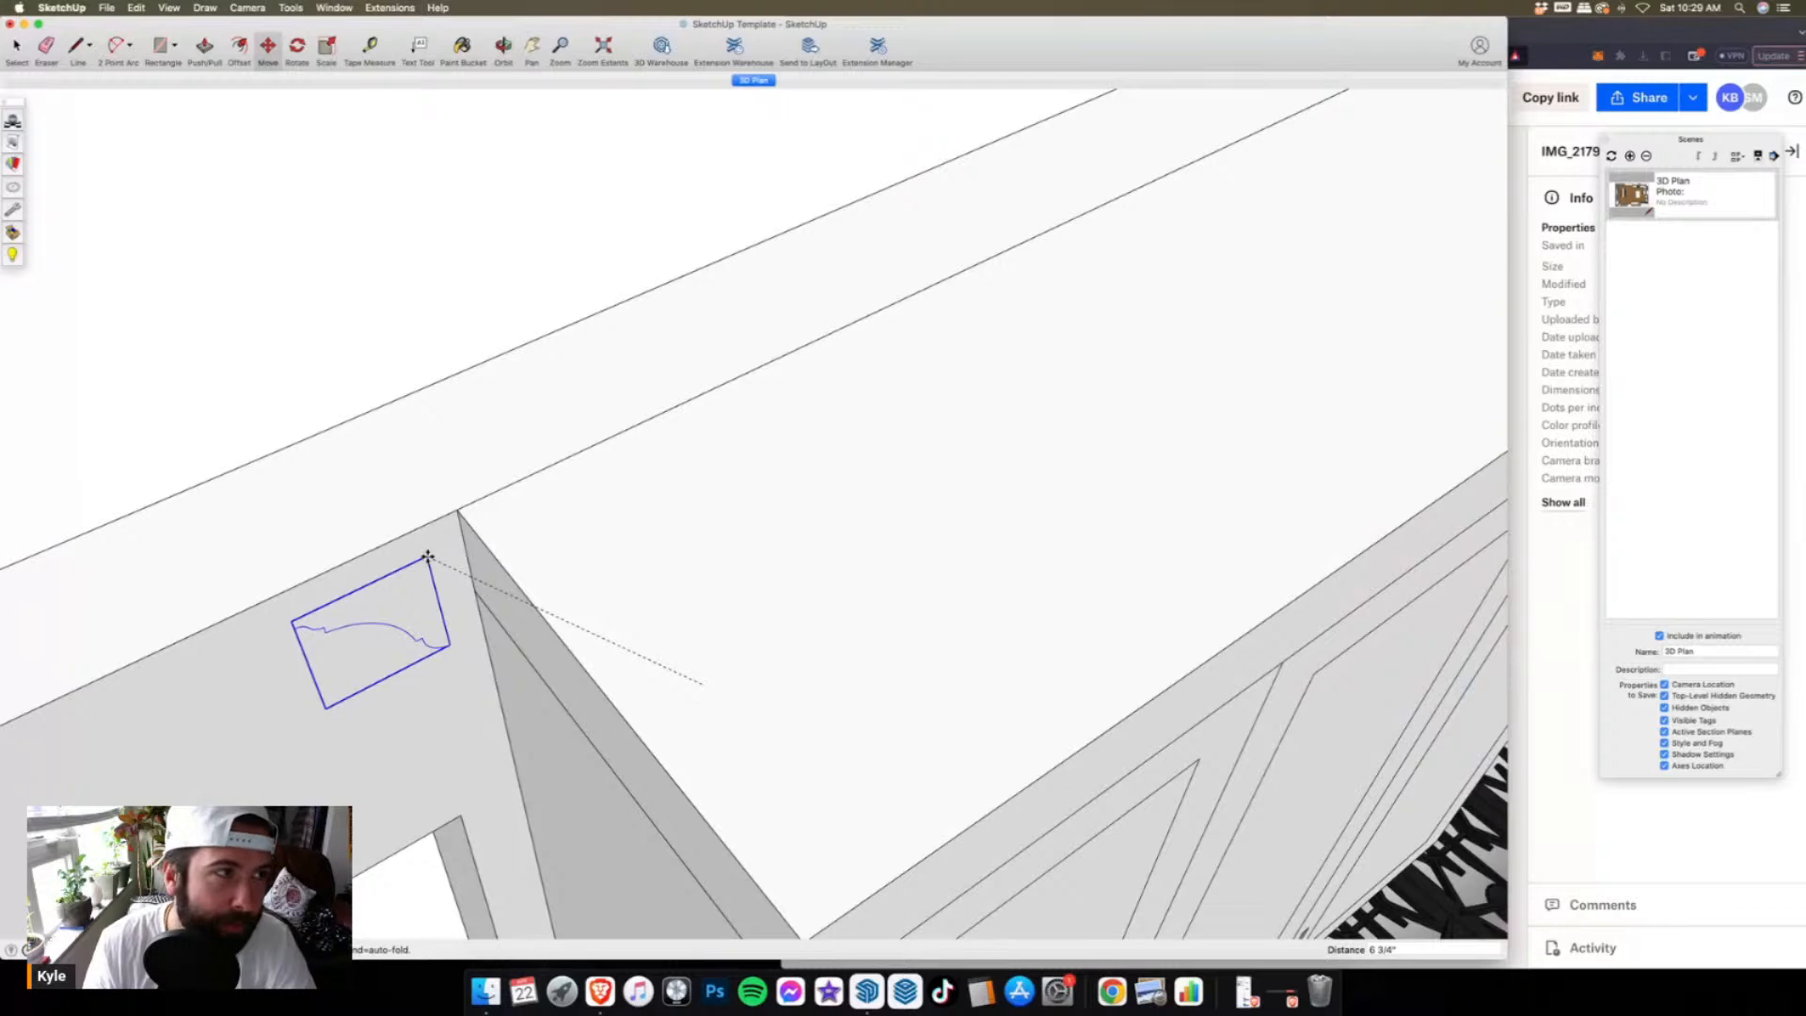
left_click(454, 511)
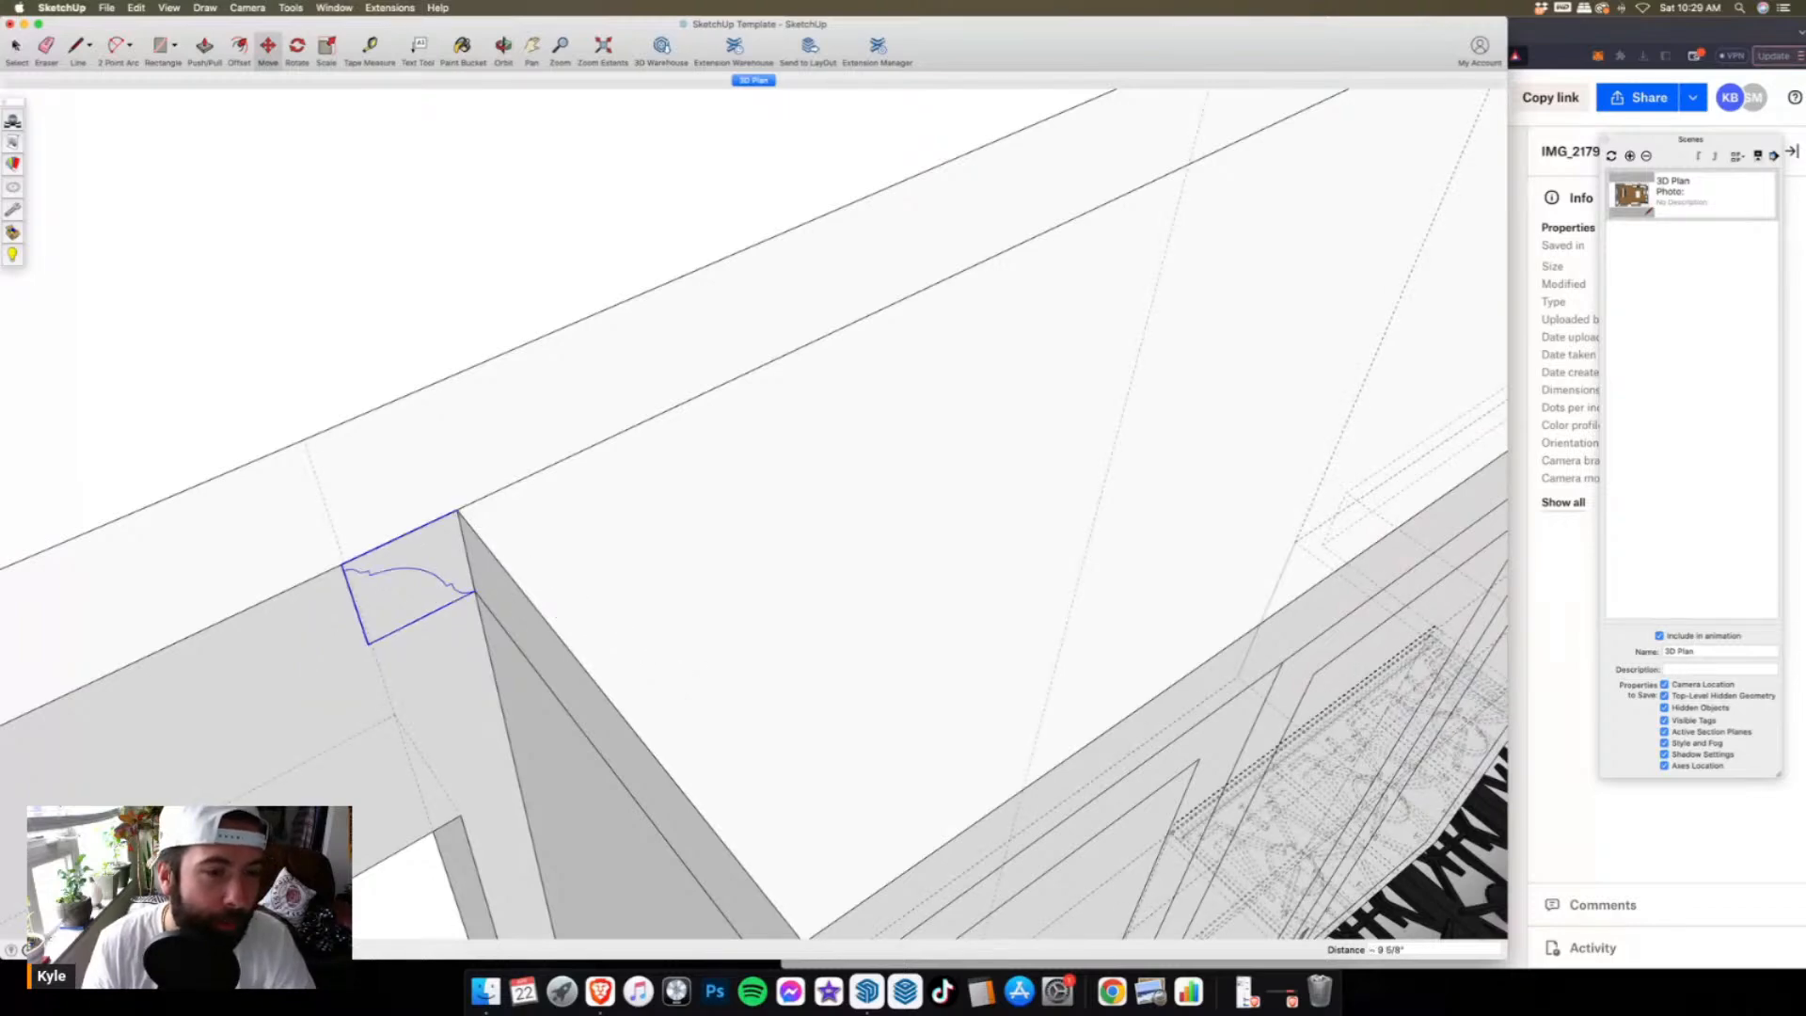
- Open the crown component and draw a path along the upper cabinets' top edges, from the back corner past the hood to the corner cabinet
key("space")
scroll(429, 453, "down", 4)
double_click(425, 451)
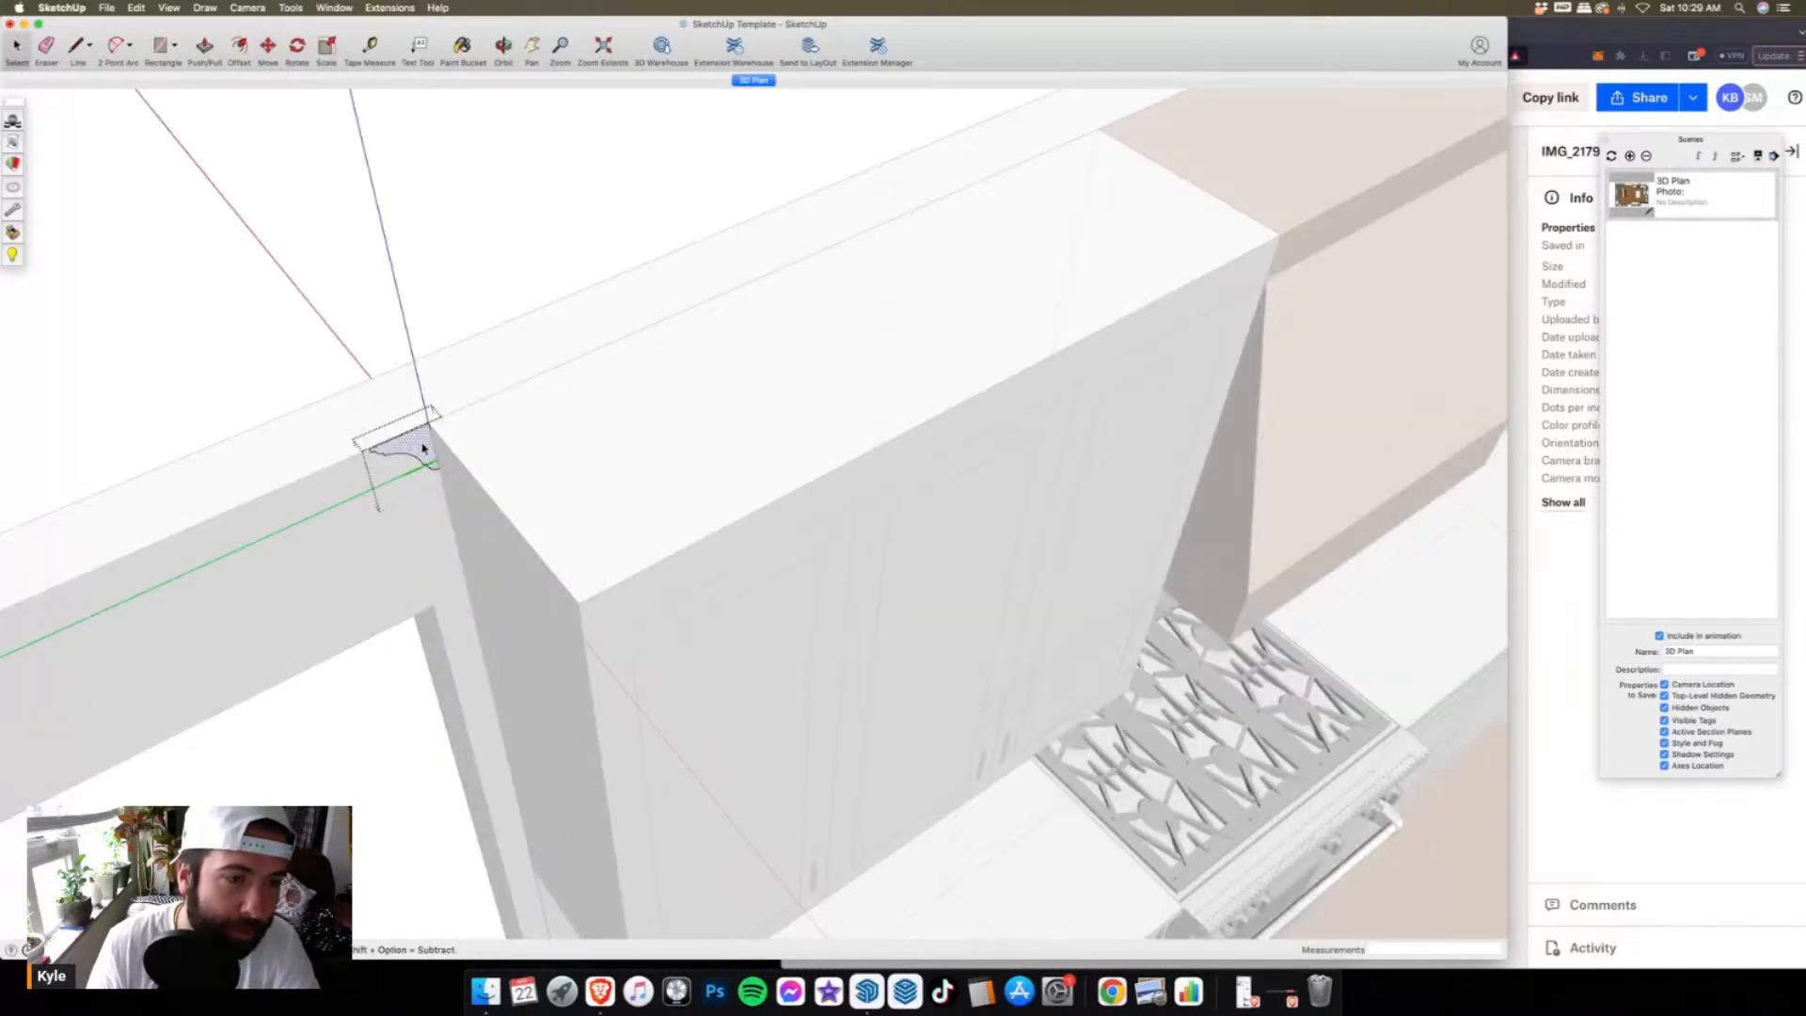
scroll(423, 448, "up", 2)
key("l")
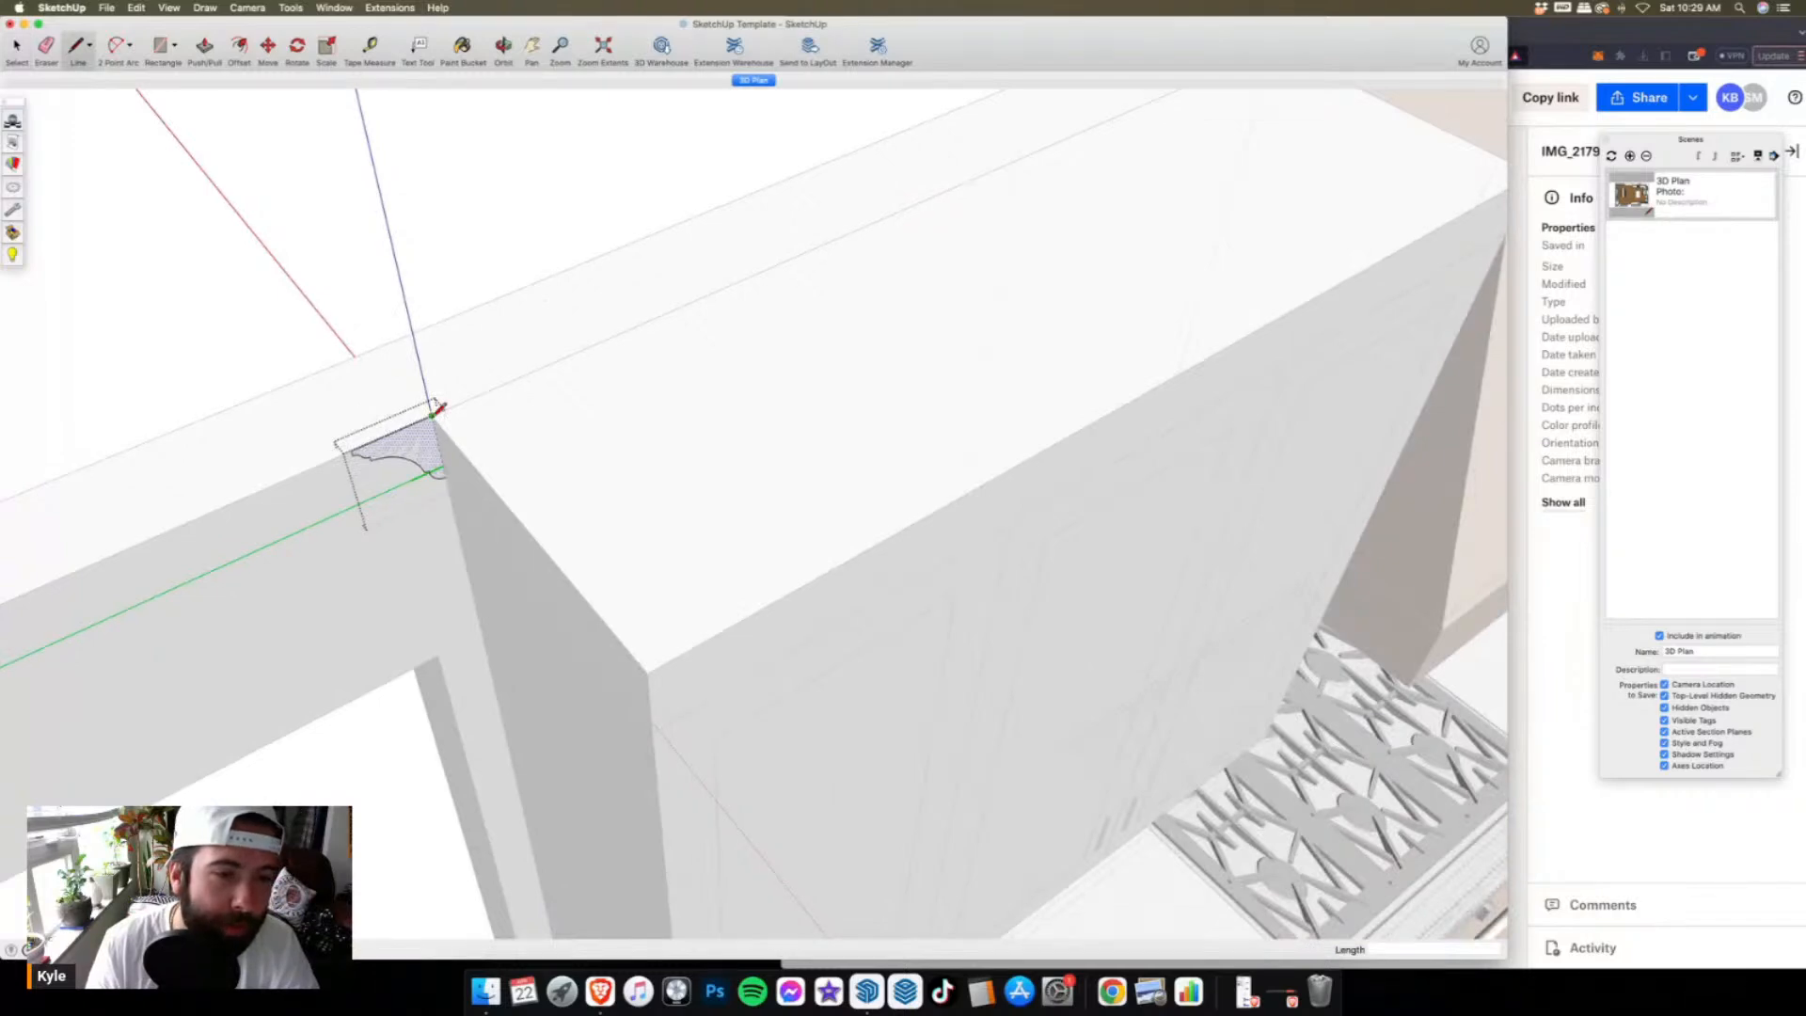
left_click(434, 414)
scroll(436, 414, "down", 2)
scroll(553, 549, "down", 3)
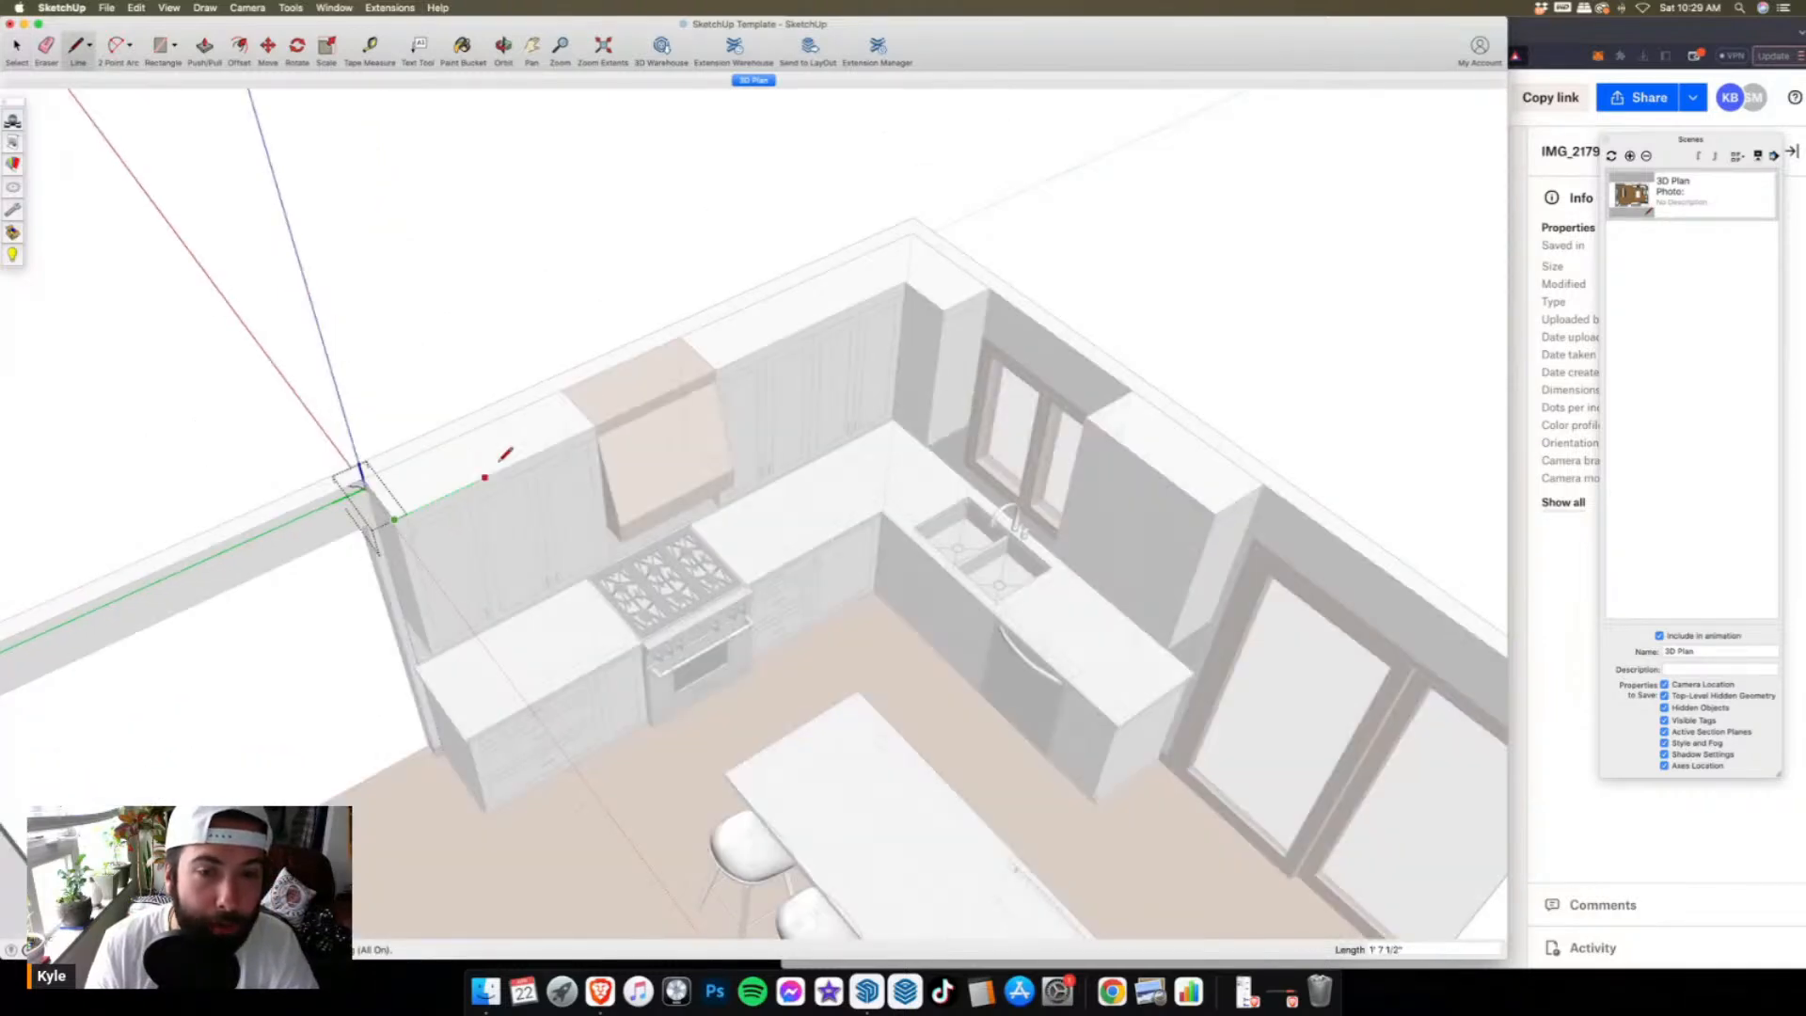
scroll(807, 318, "down", 2)
left_click(793, 328)
left_click(823, 355)
scroll(857, 338, "down", 3)
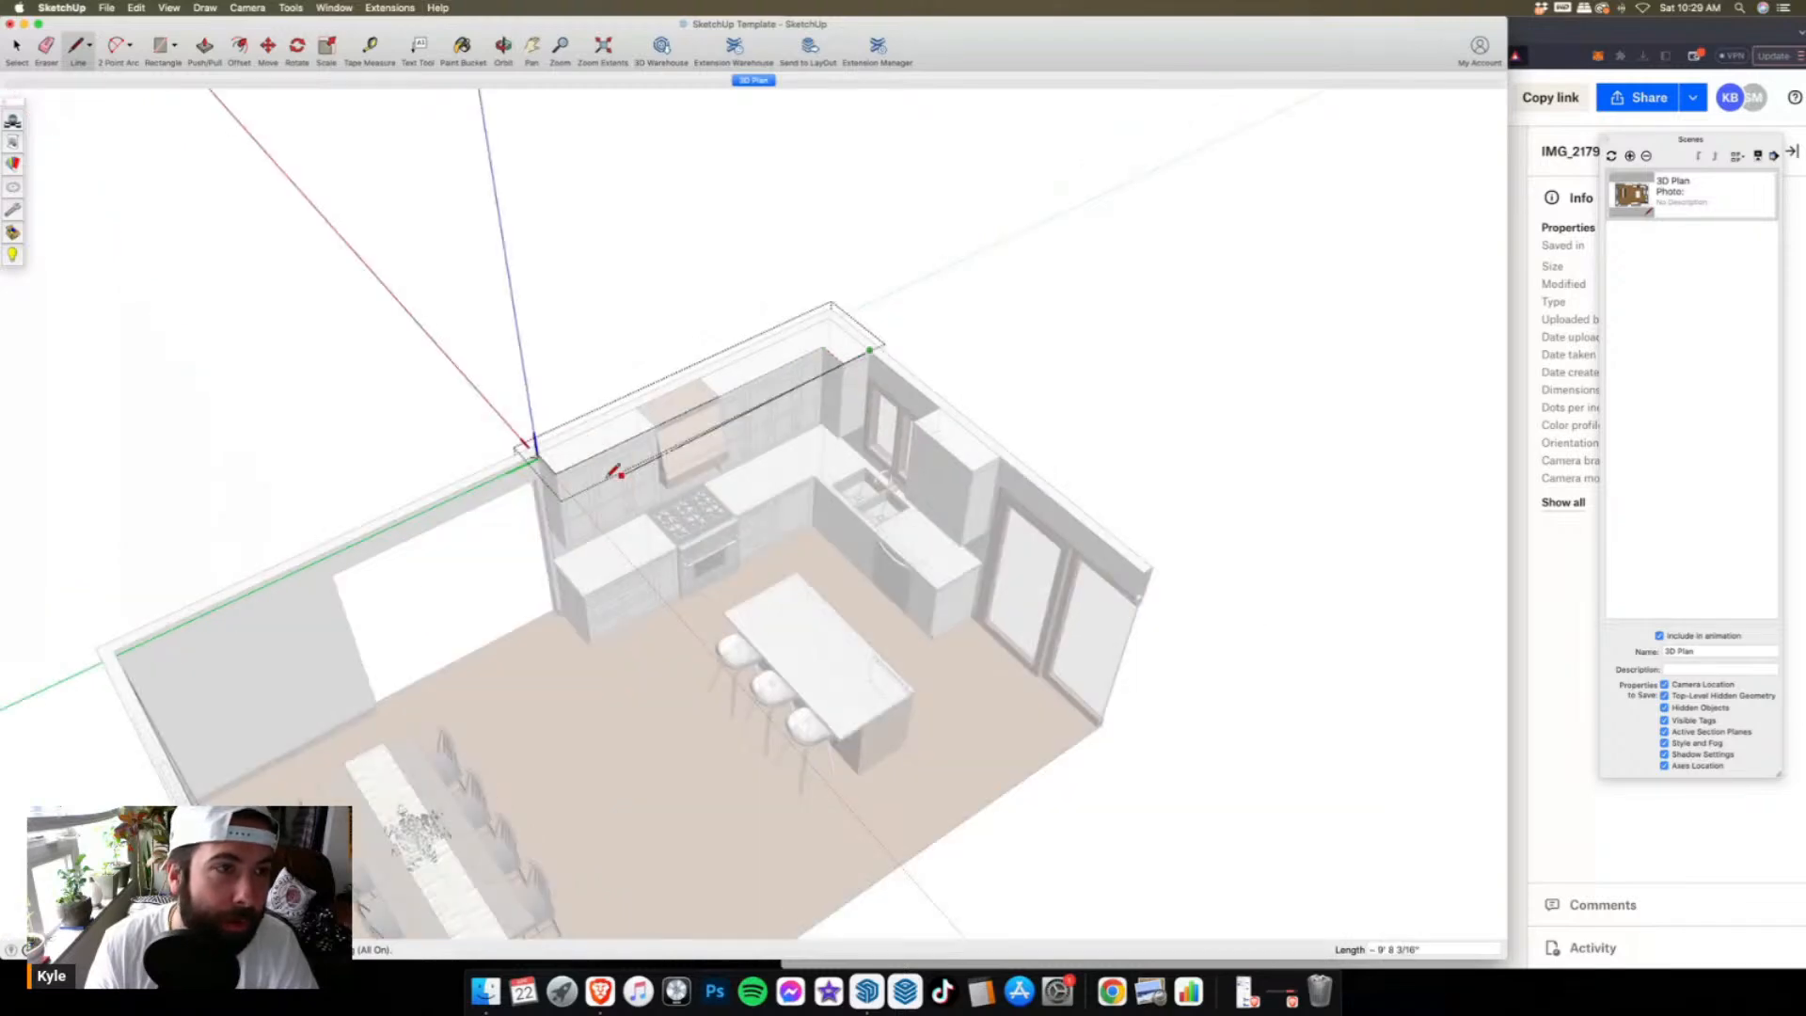
scroll(616, 471, "up", 3)
- Sweep the crown profile along the path on the upper cabinets' top edges with Follow Me
left_click(289, 8)
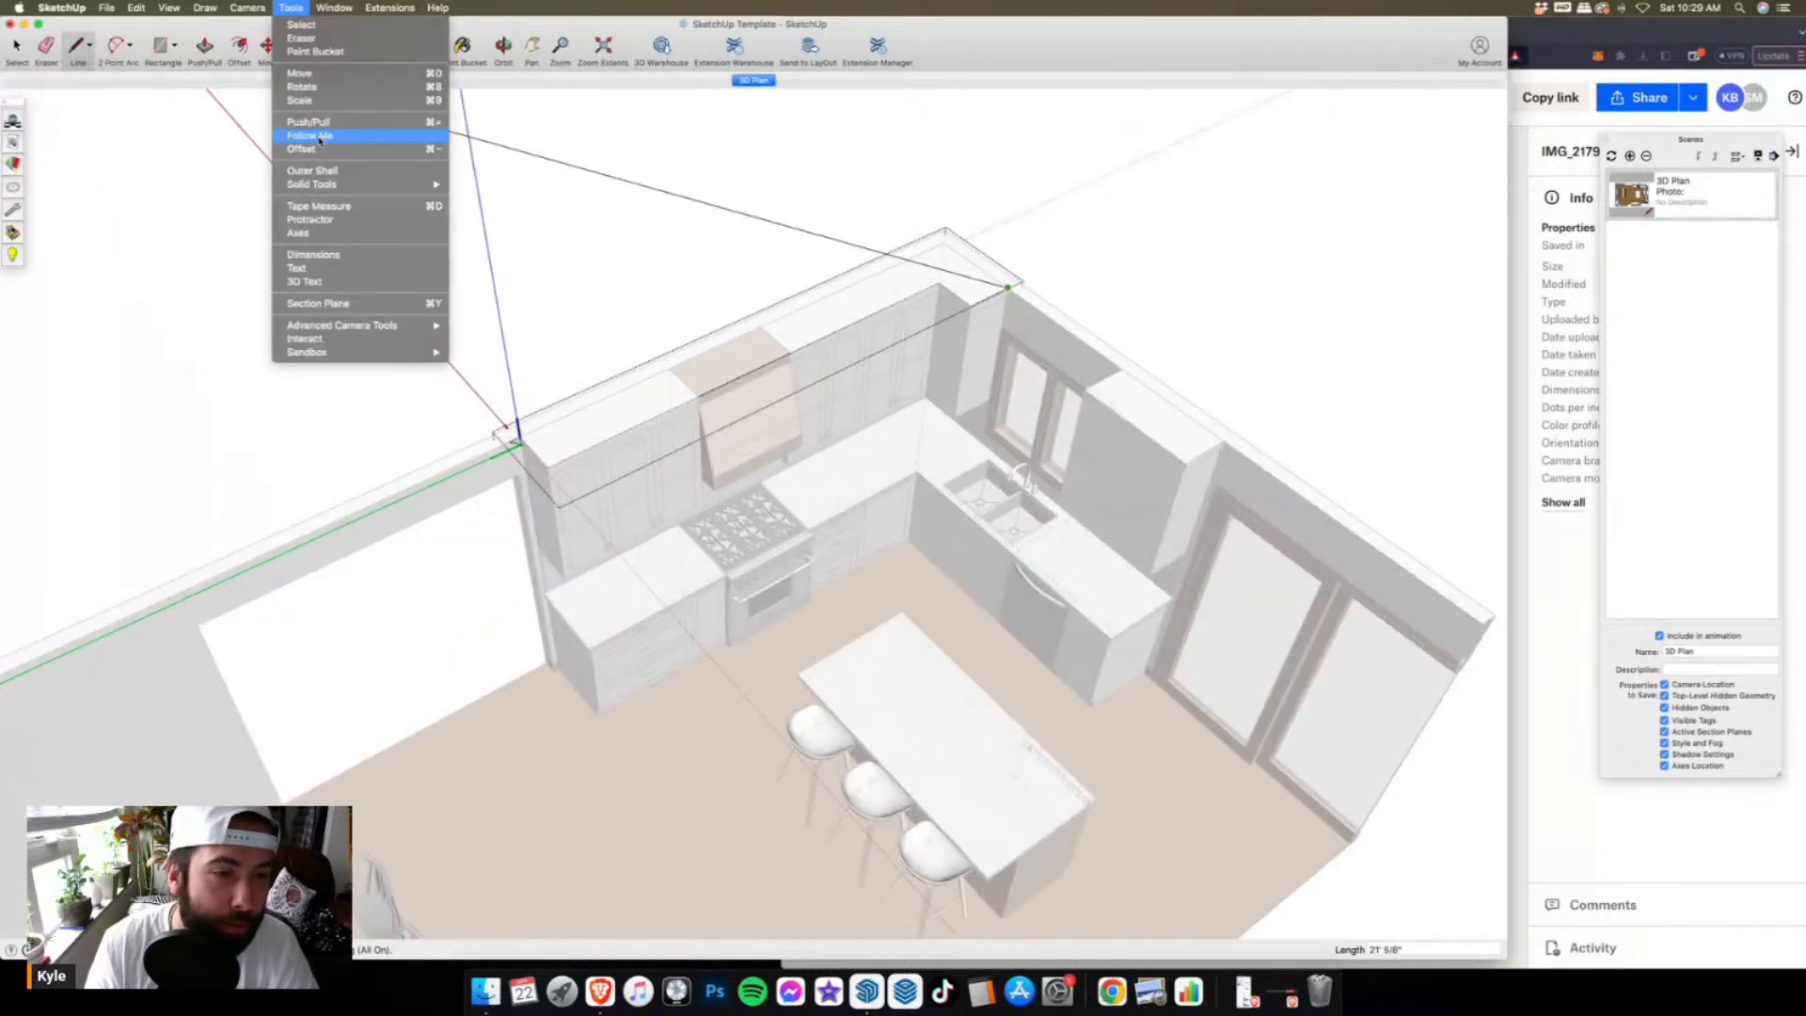
left_click(315, 136)
scroll(522, 420, "up", 5)
mouse_move(442, 410)
left_mouse_down()
mouse_move(521, 509)
mouse_move(447, 411)
left_mouse_up()
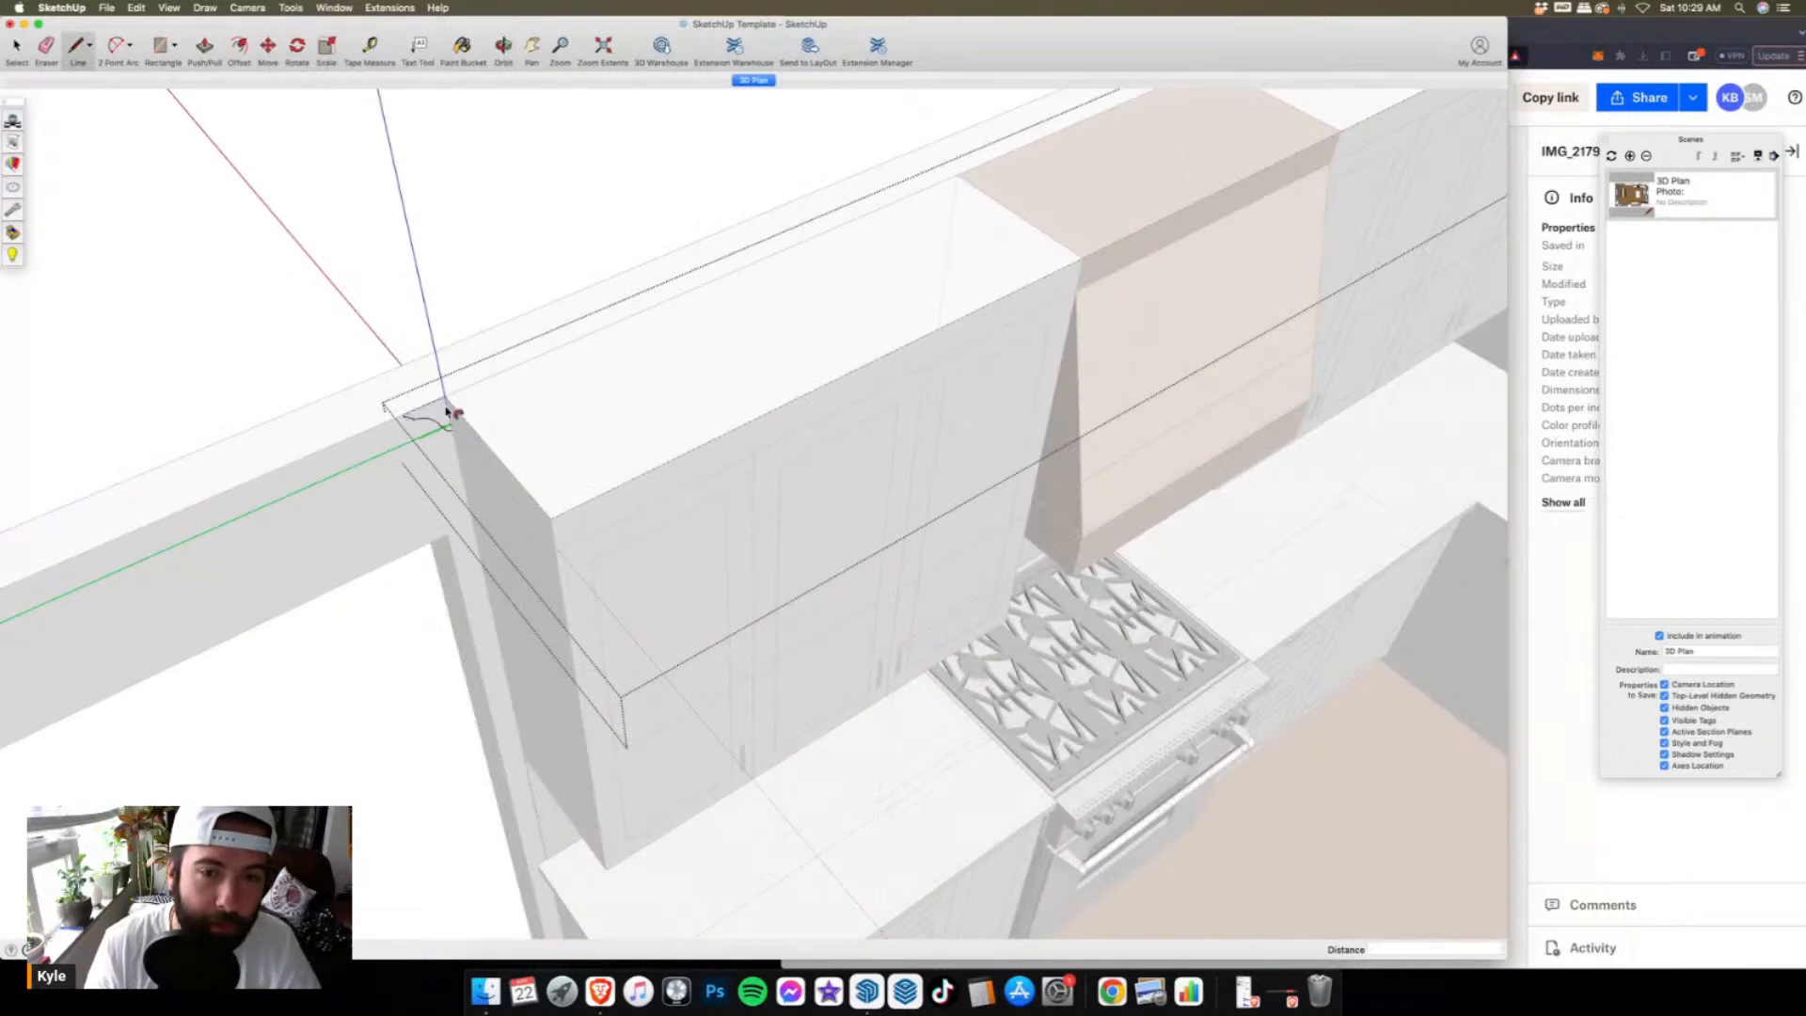
scroll(447, 411, "down", 3)
scroll(543, 499, "down", 4)
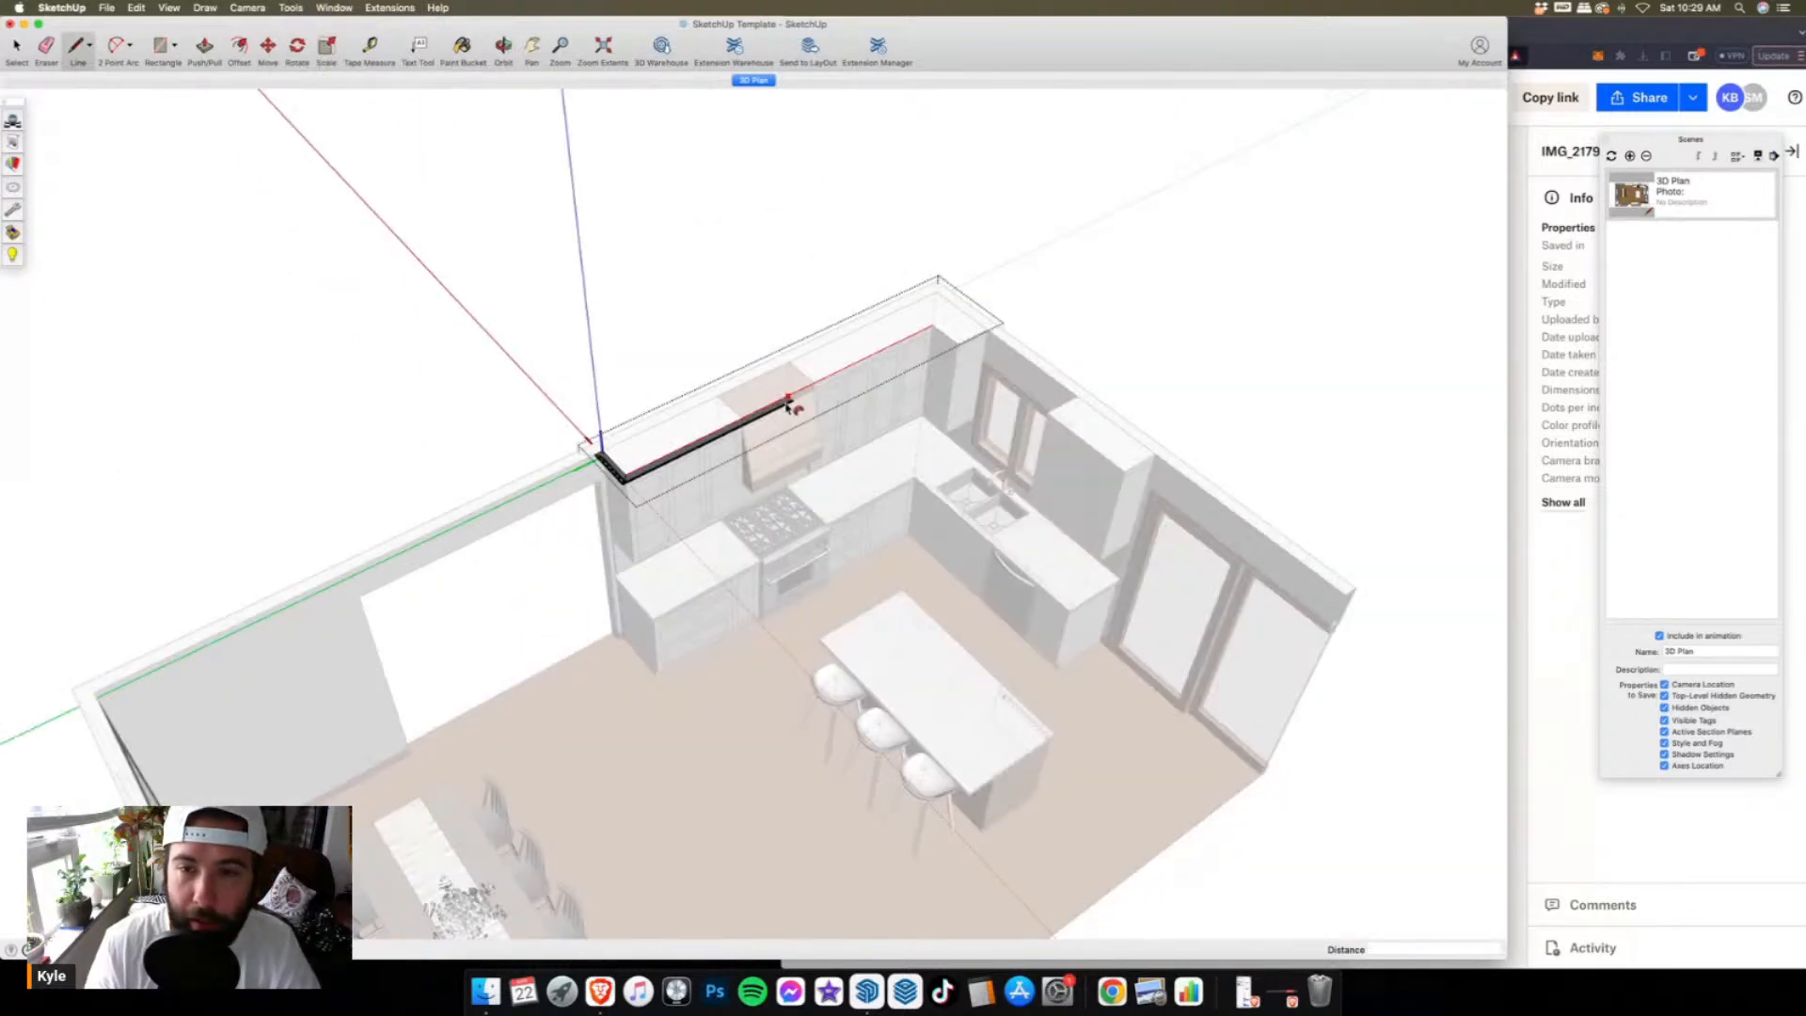
scroll(788, 405, "up", 2)
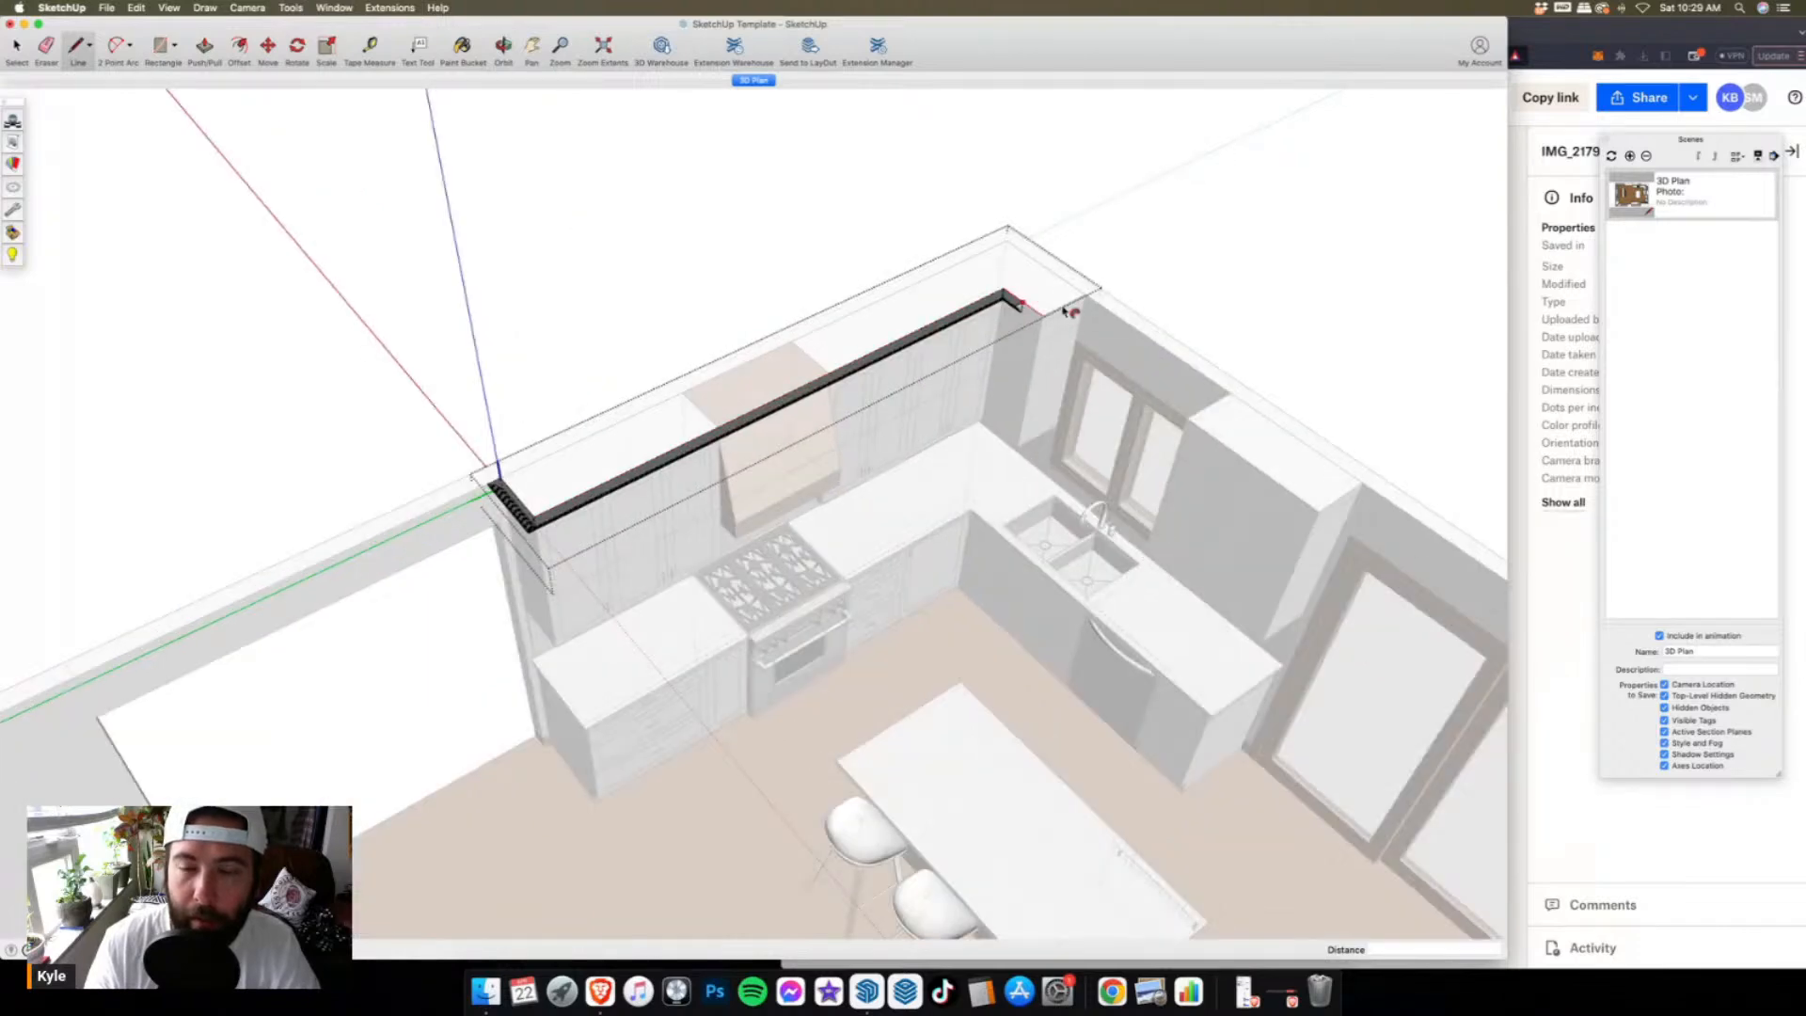
middle_click_drag(1049, 322, 1037, 311)
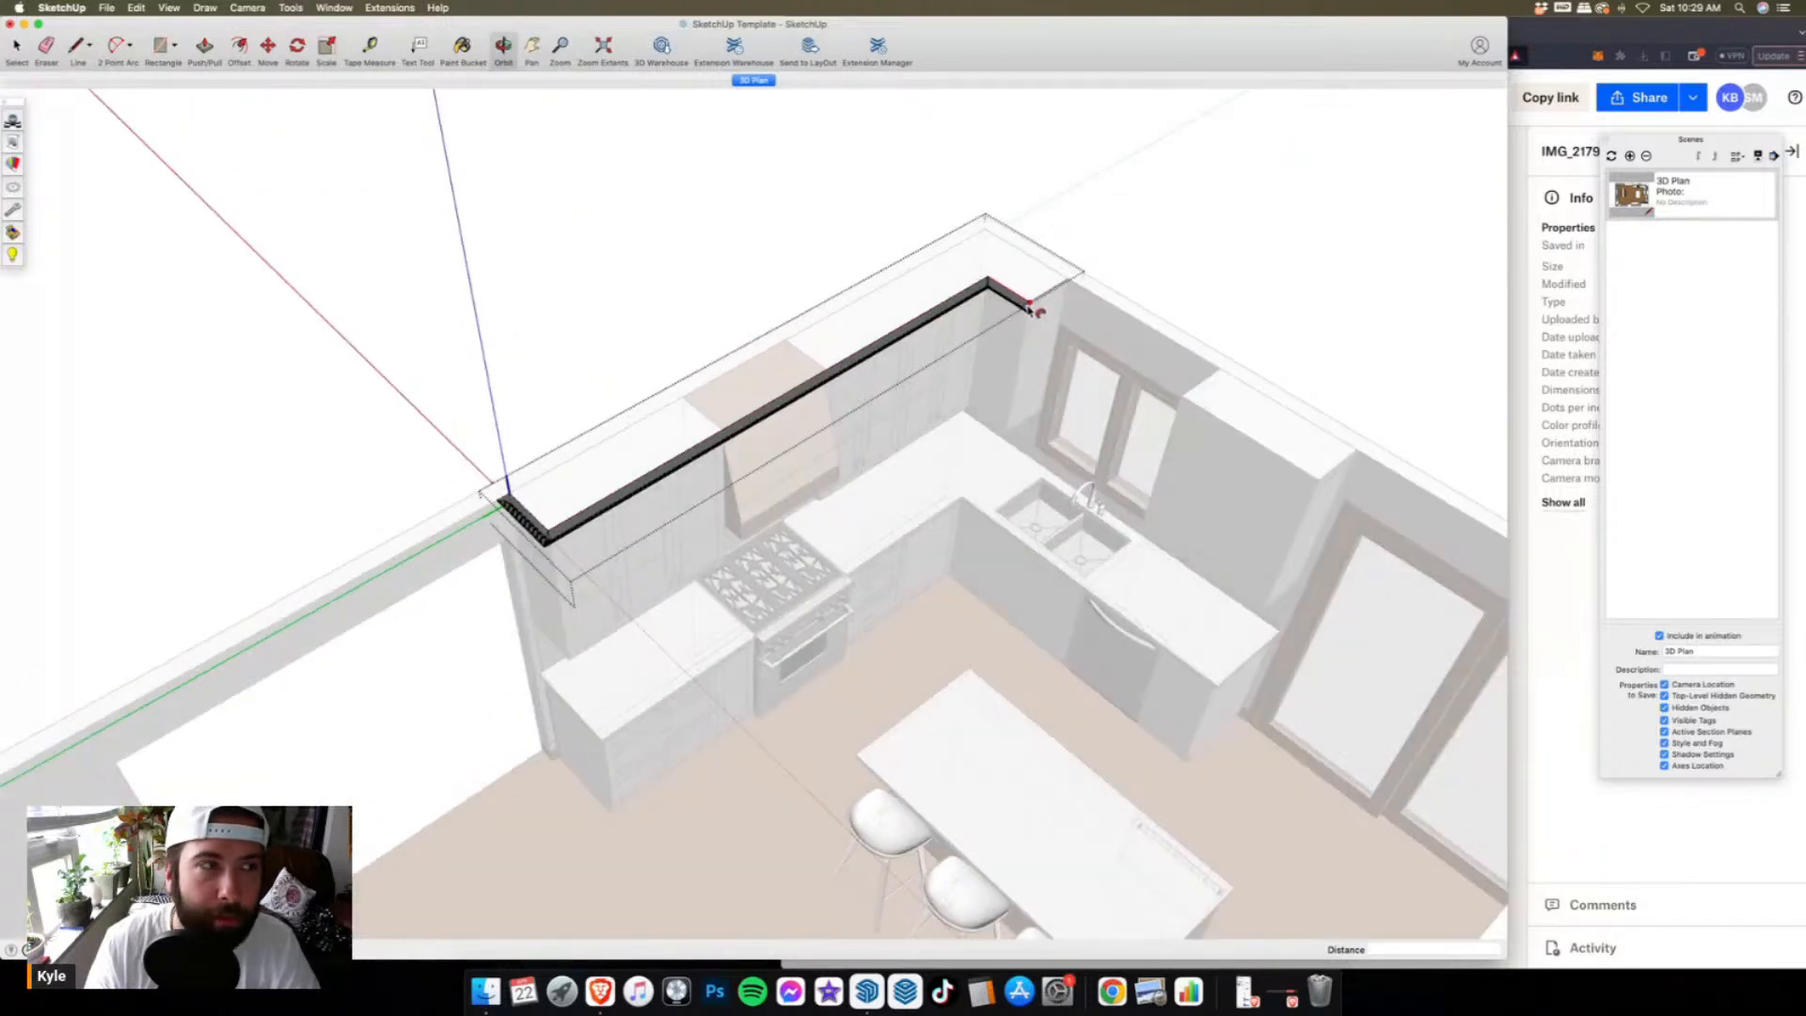
scroll(1036, 311, "up", 2)
left_click(1080, 278)
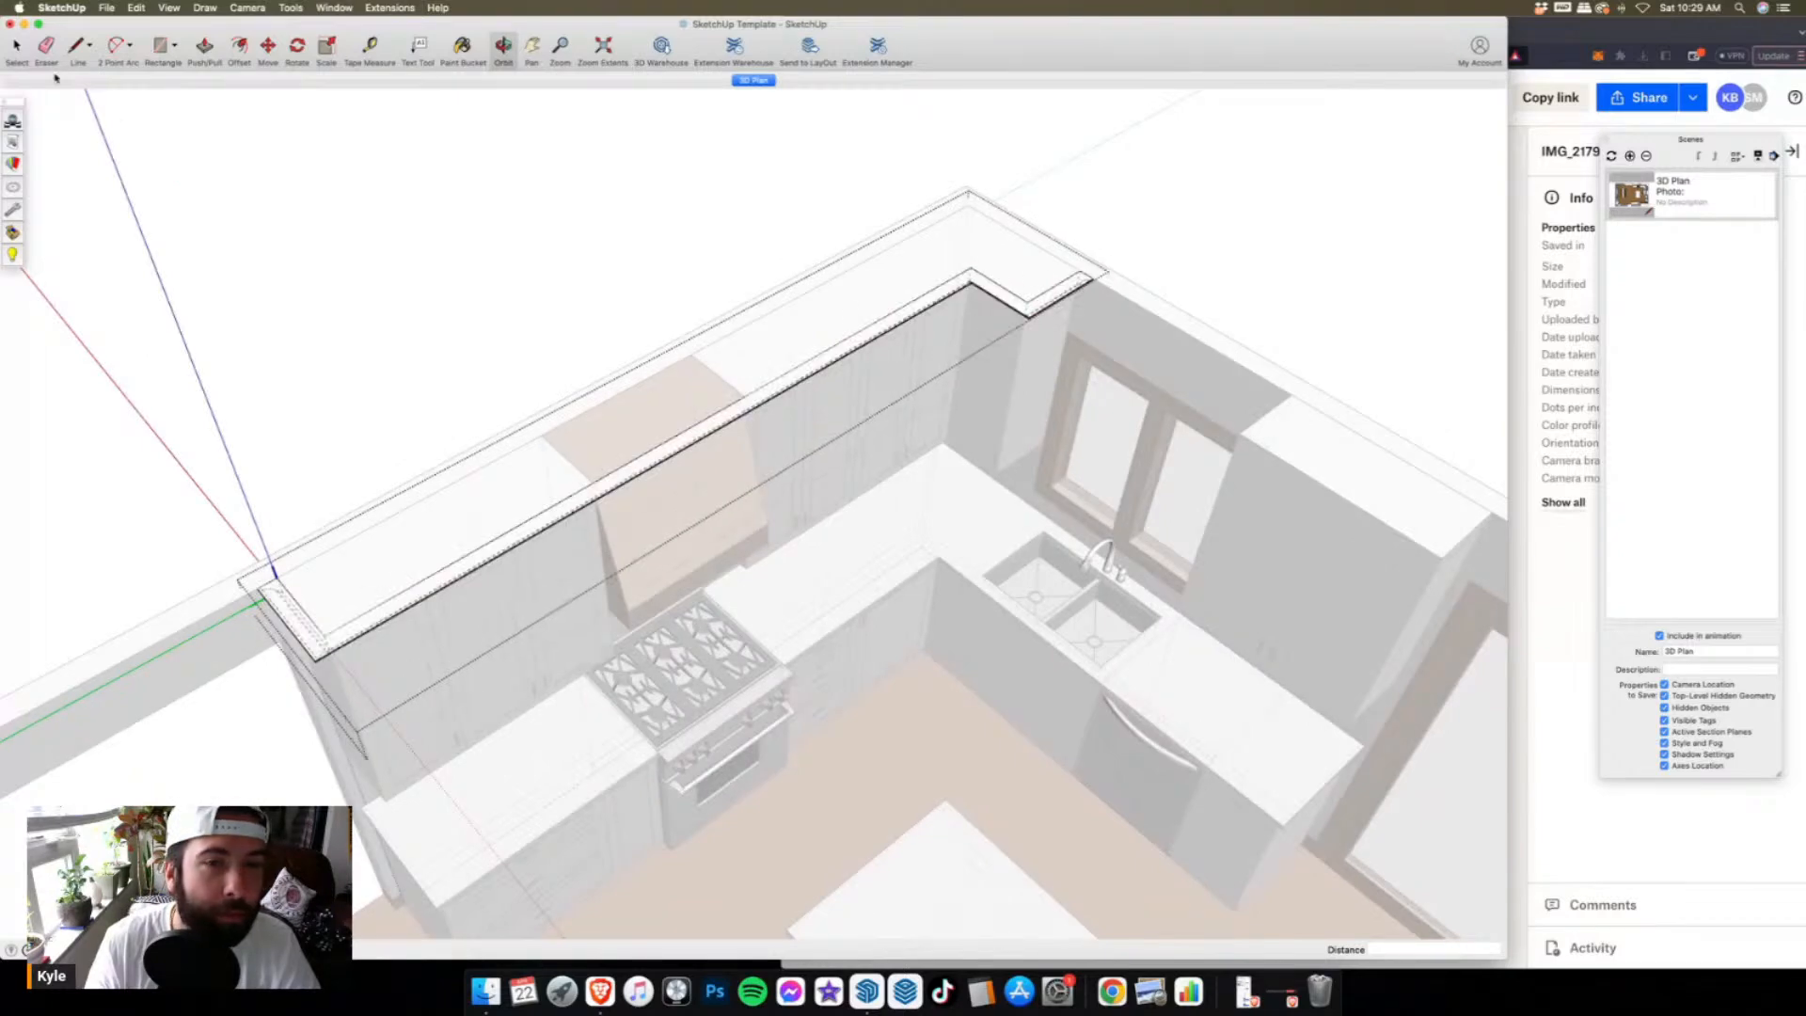
key("Escape")
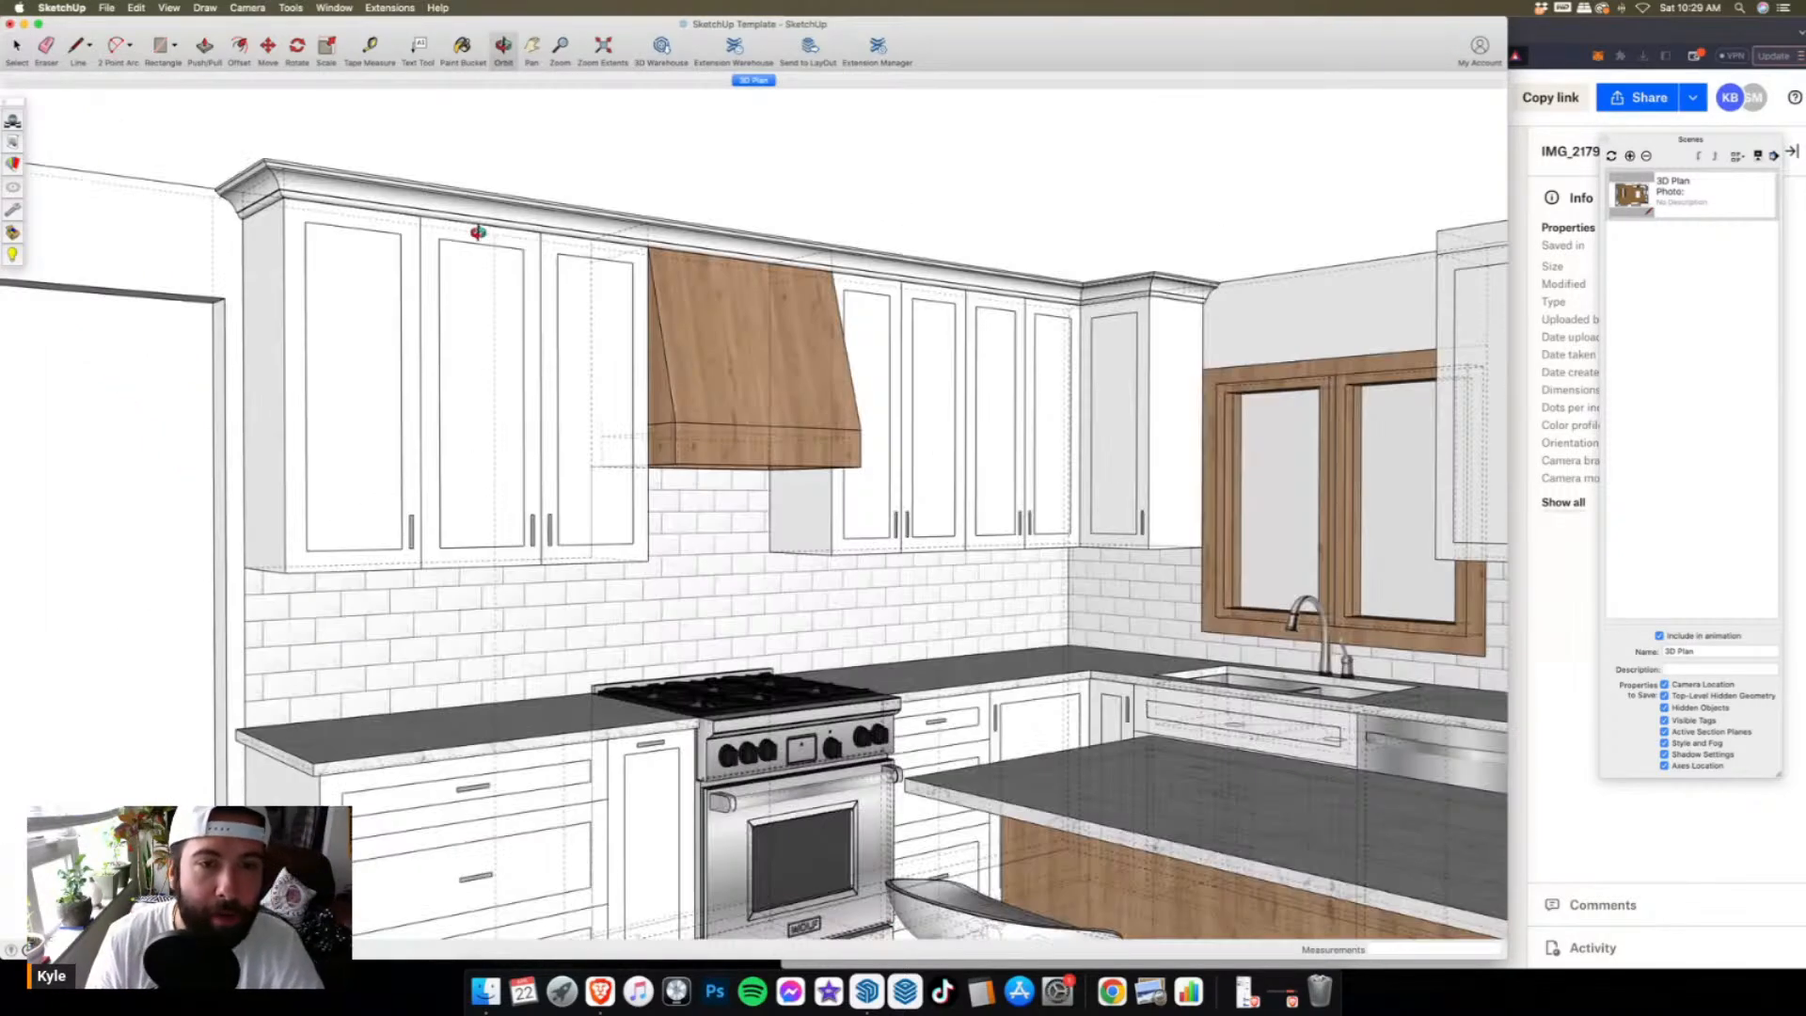
- Inspect the crown where it passes the range hood, undo the sweep and reopen the crown component
left_click_drag(478, 231, 439, 362)
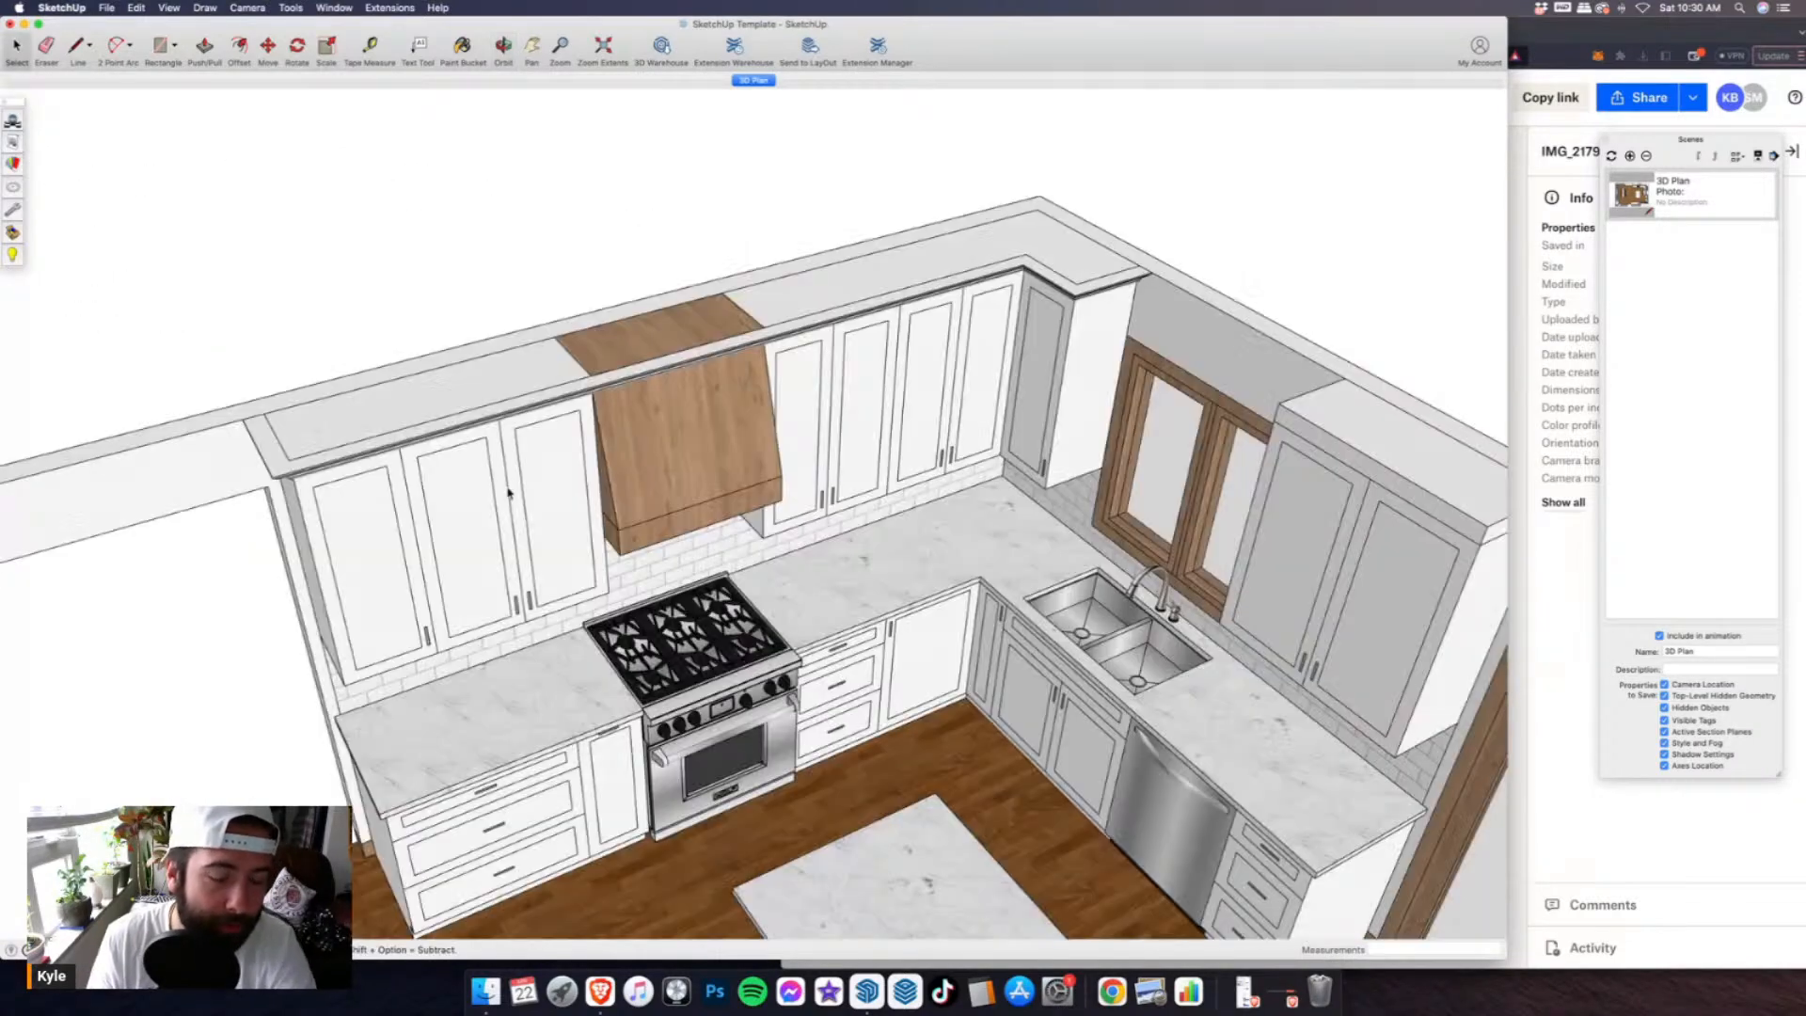
middle_click_drag(508, 492, 428, 434)
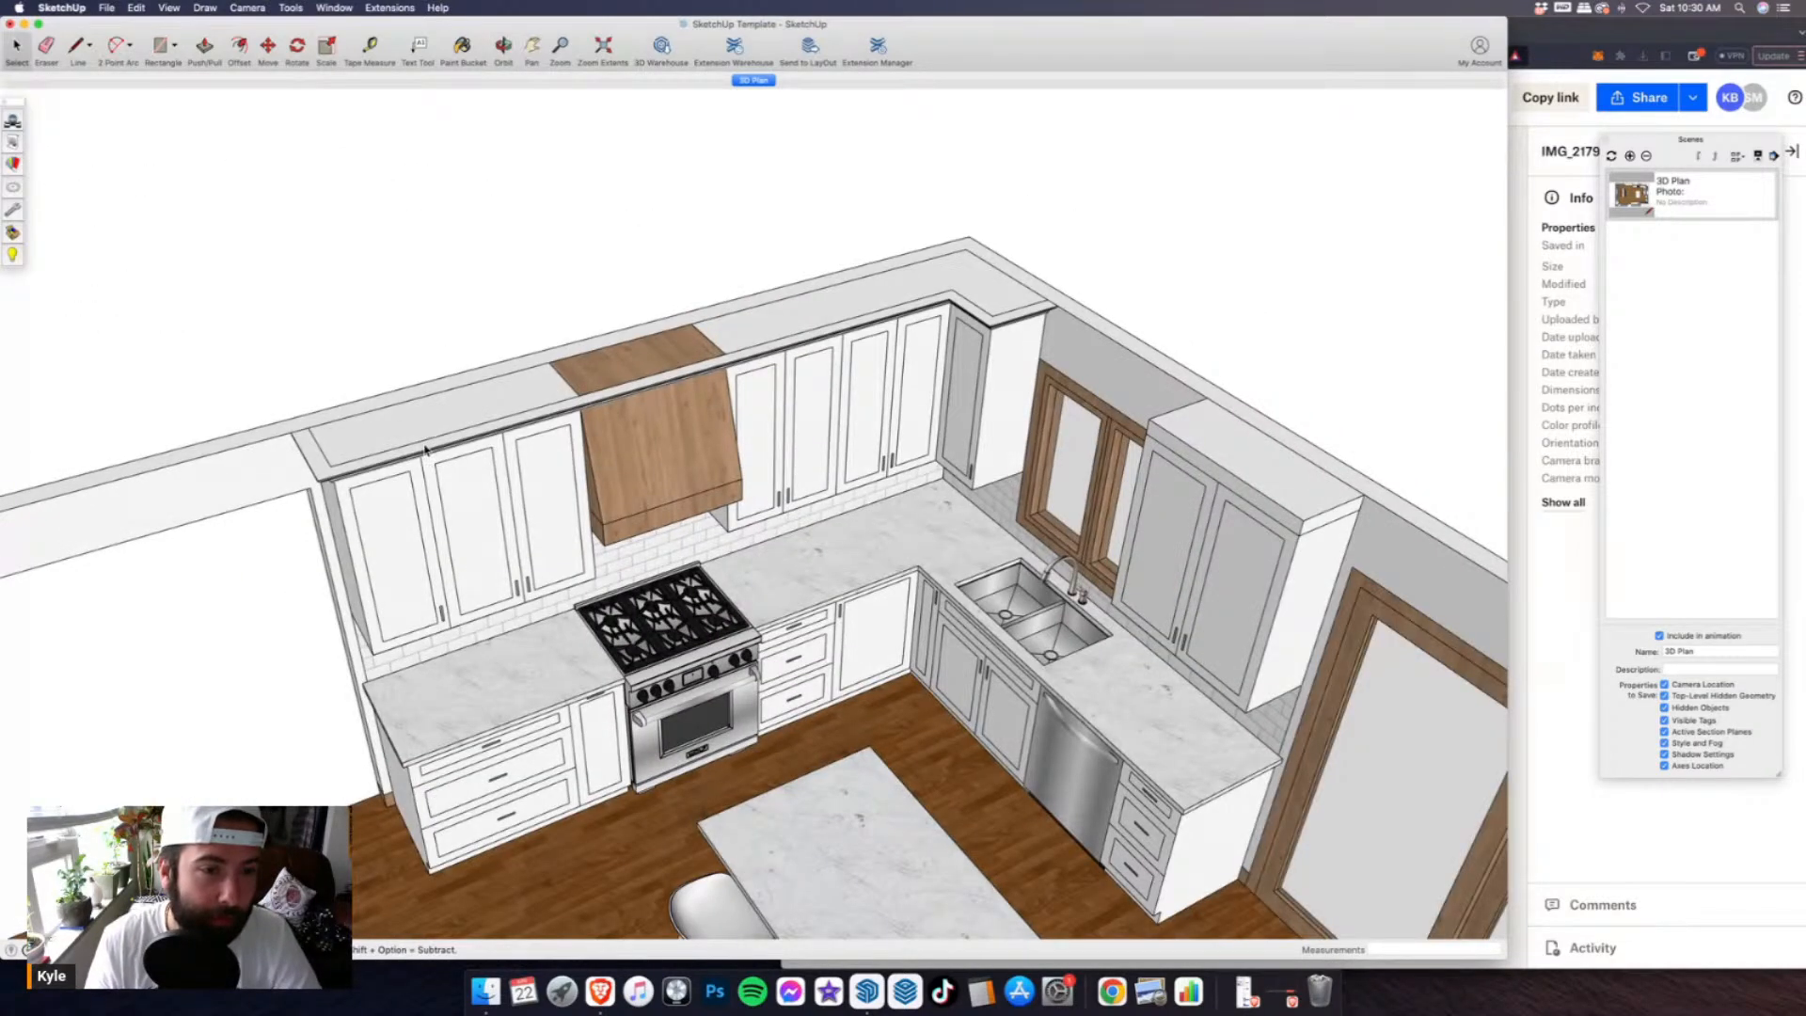
double_click(424, 450)
middle_click_drag(424, 449, 620, 496)
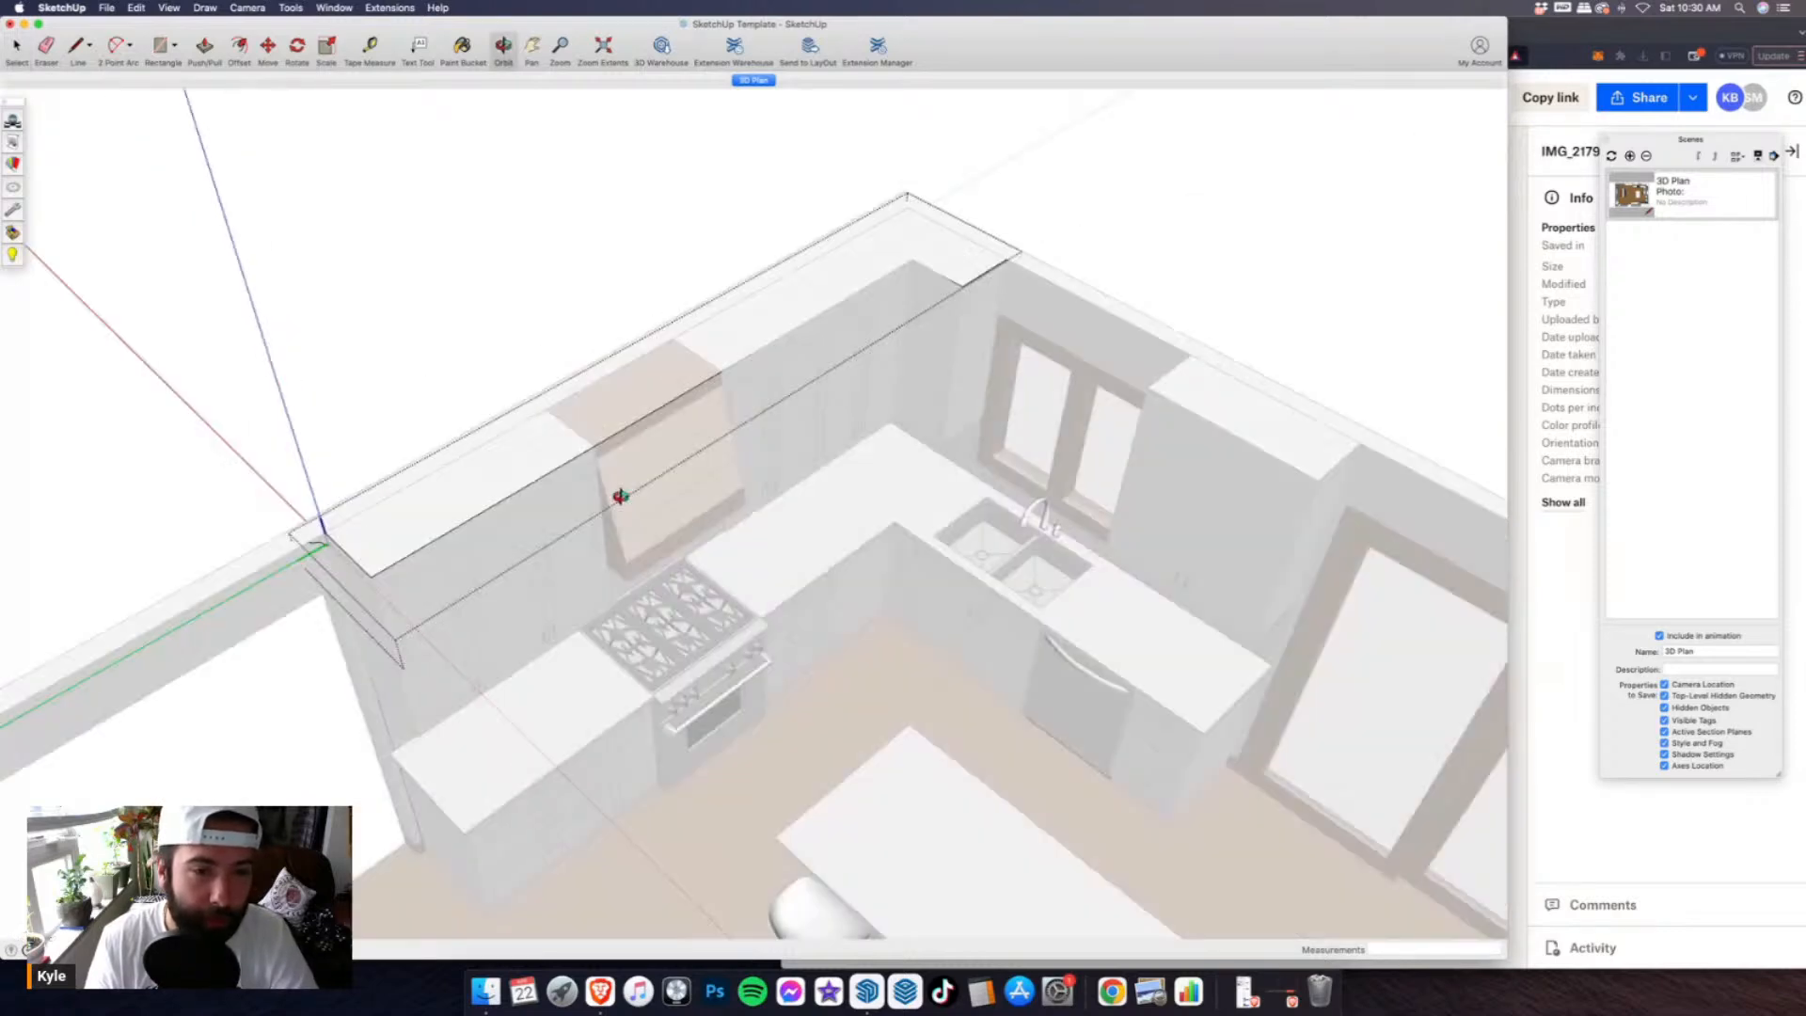
scroll(600, 458, "up", 4)
scroll(599, 458, "down", 5)
- Open the range hood component and move its front faces 2" outward from the wall along the green axis
double_click(663, 511)
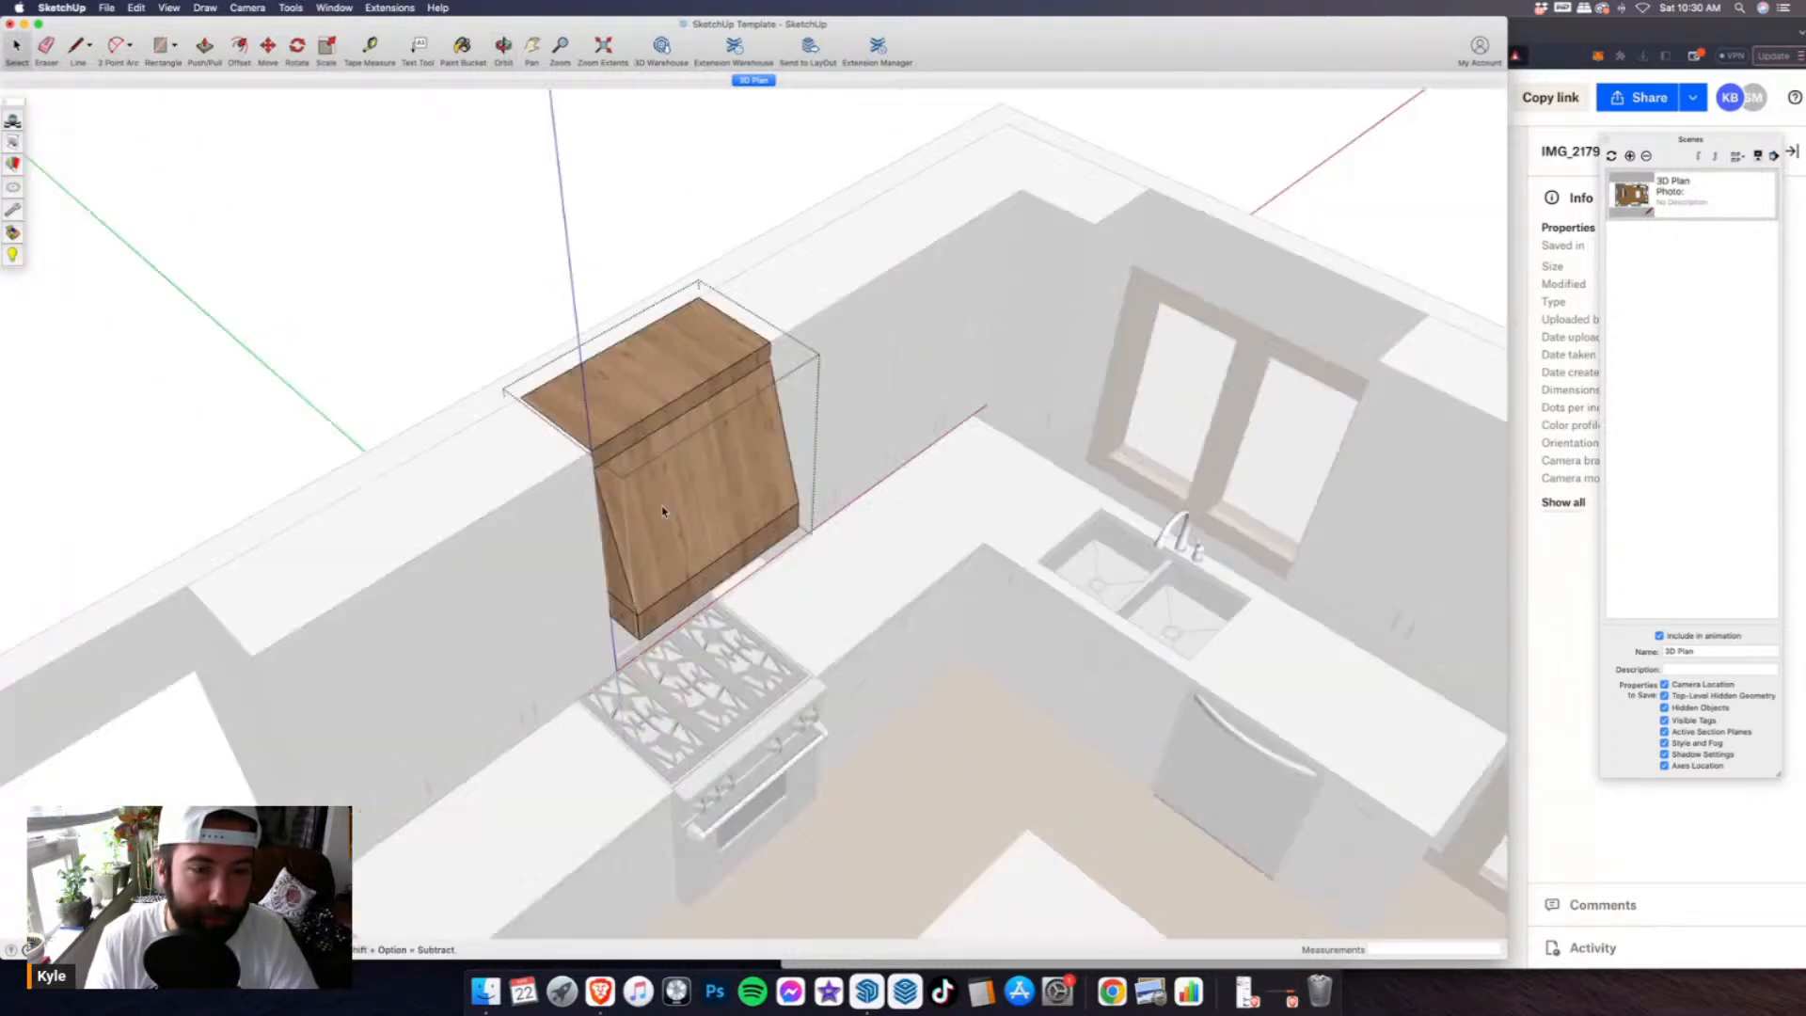
scroll(630, 429, "up", 2)
scroll(609, 700, "up", 3)
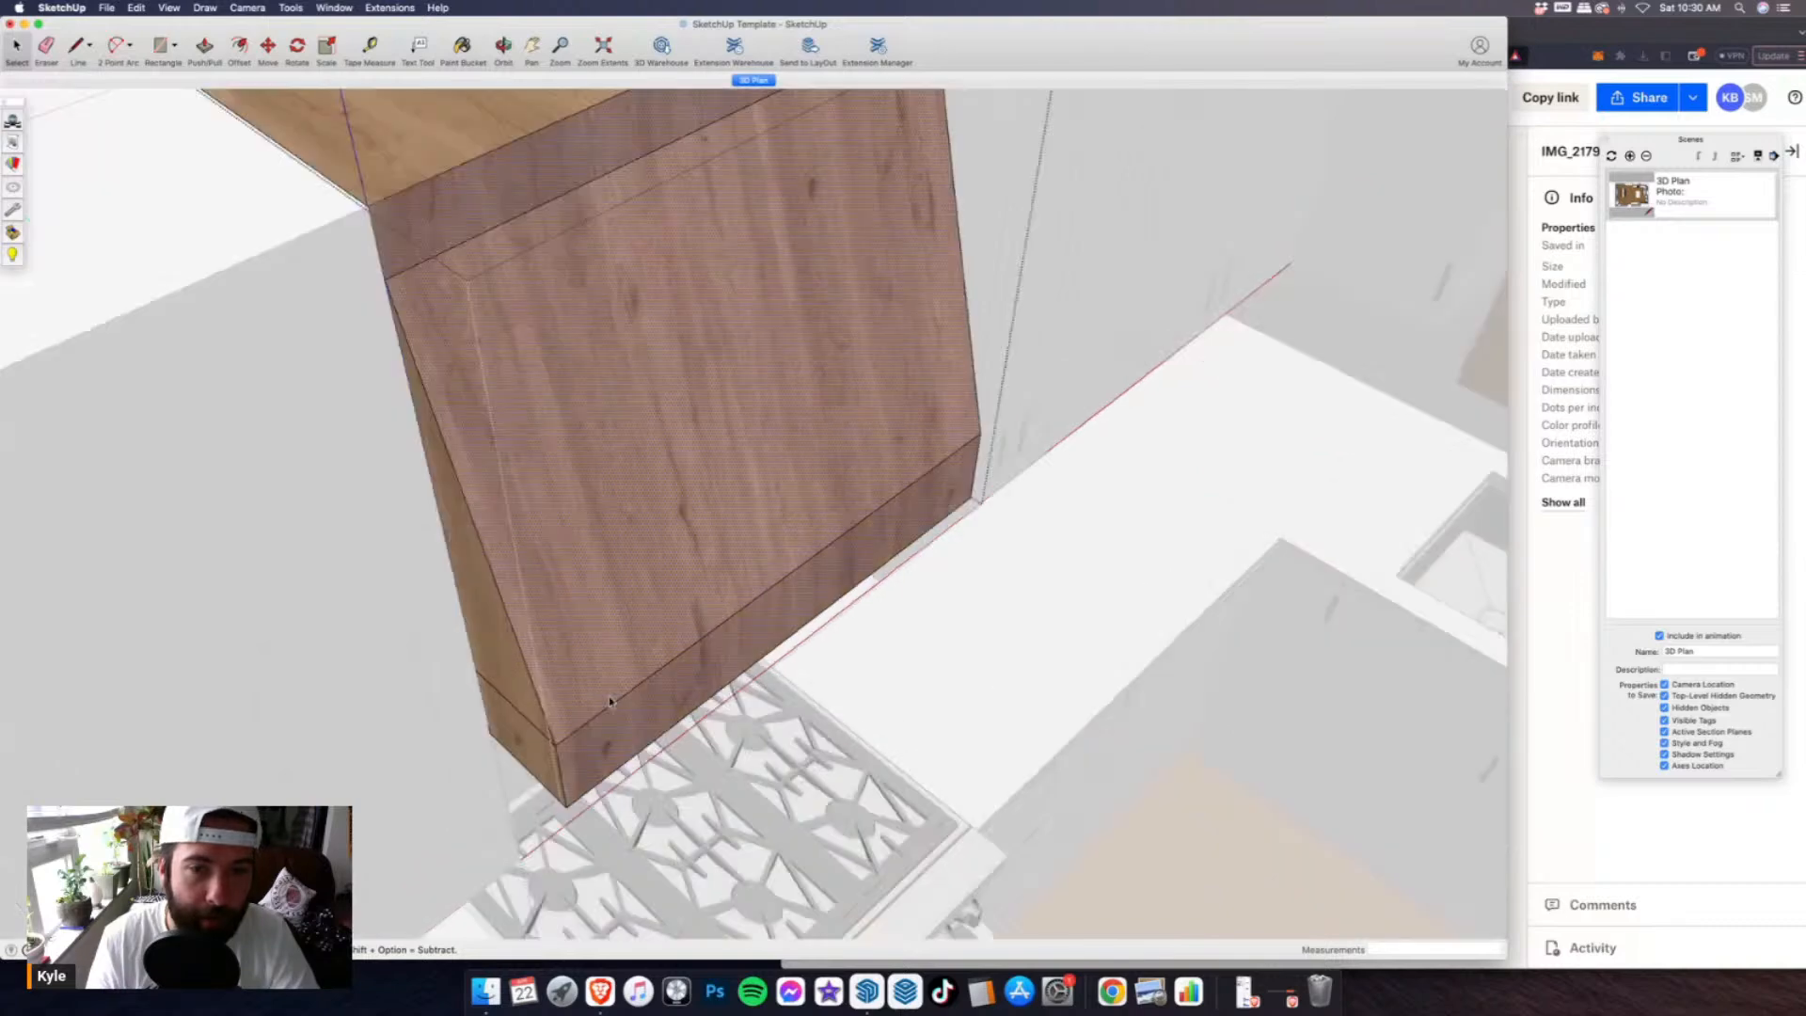
middle_click_drag(610, 701, 295, 222)
key("m")
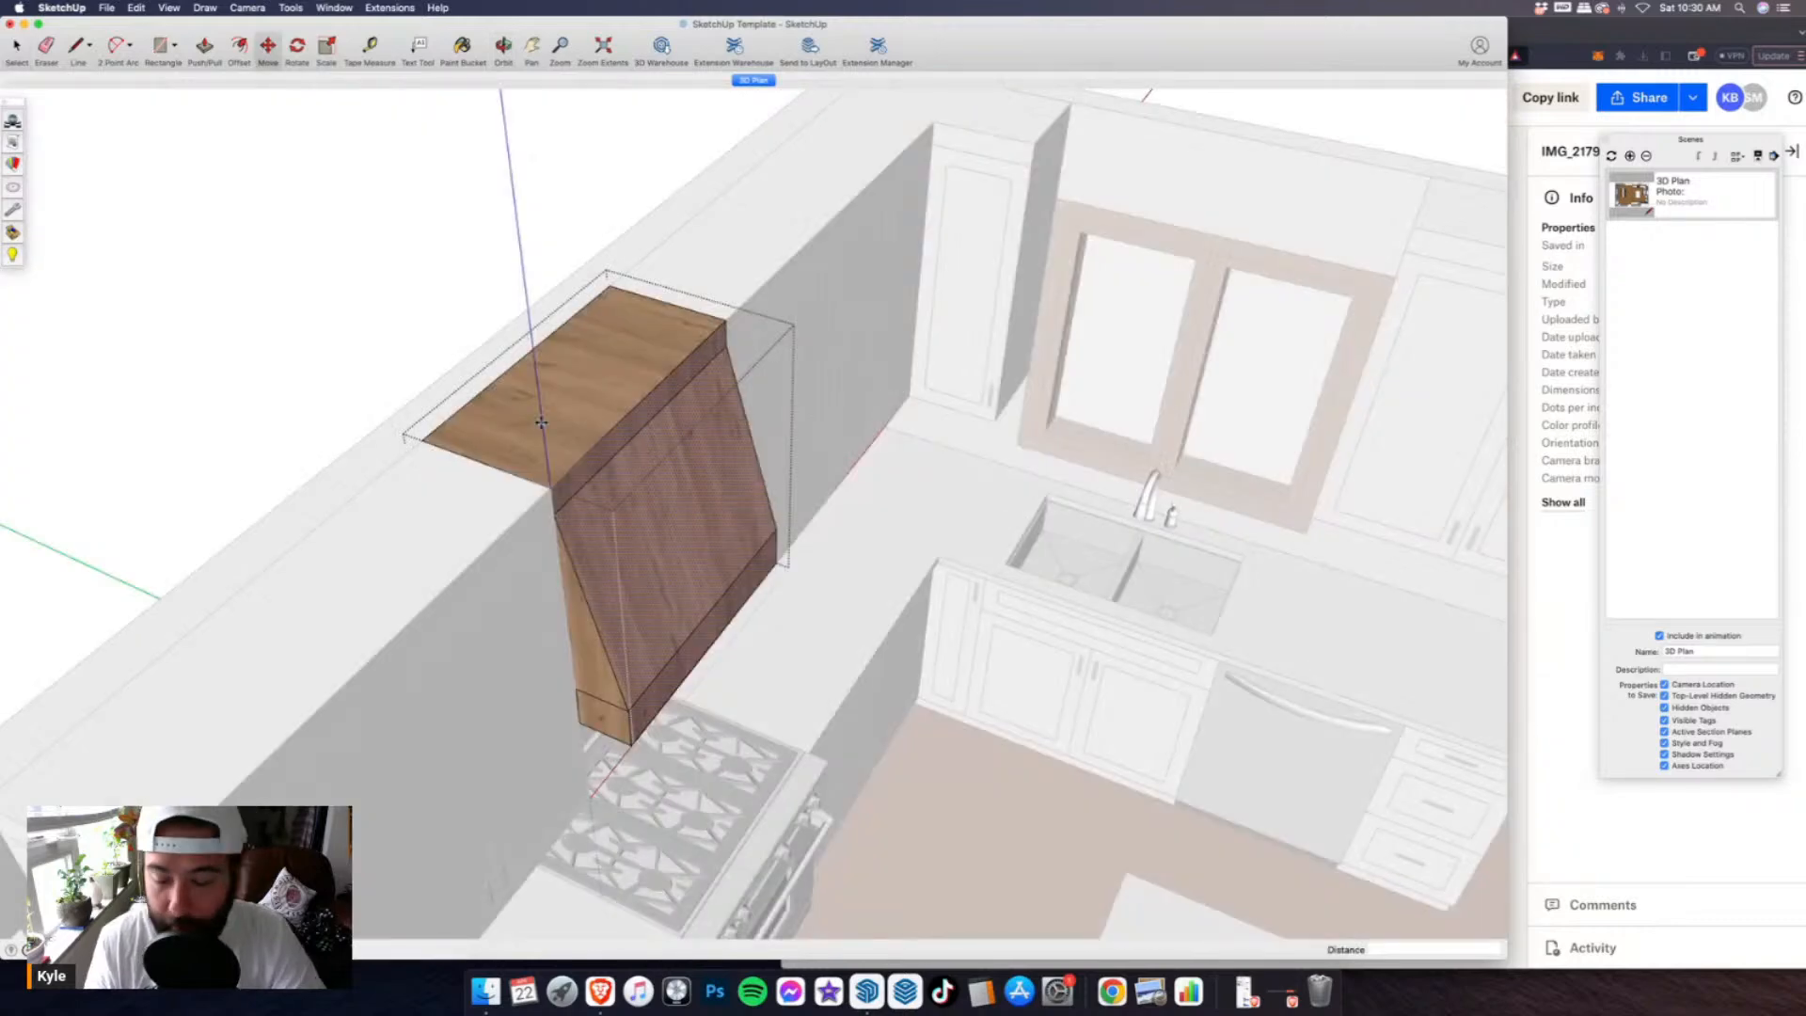
left_click(541, 422)
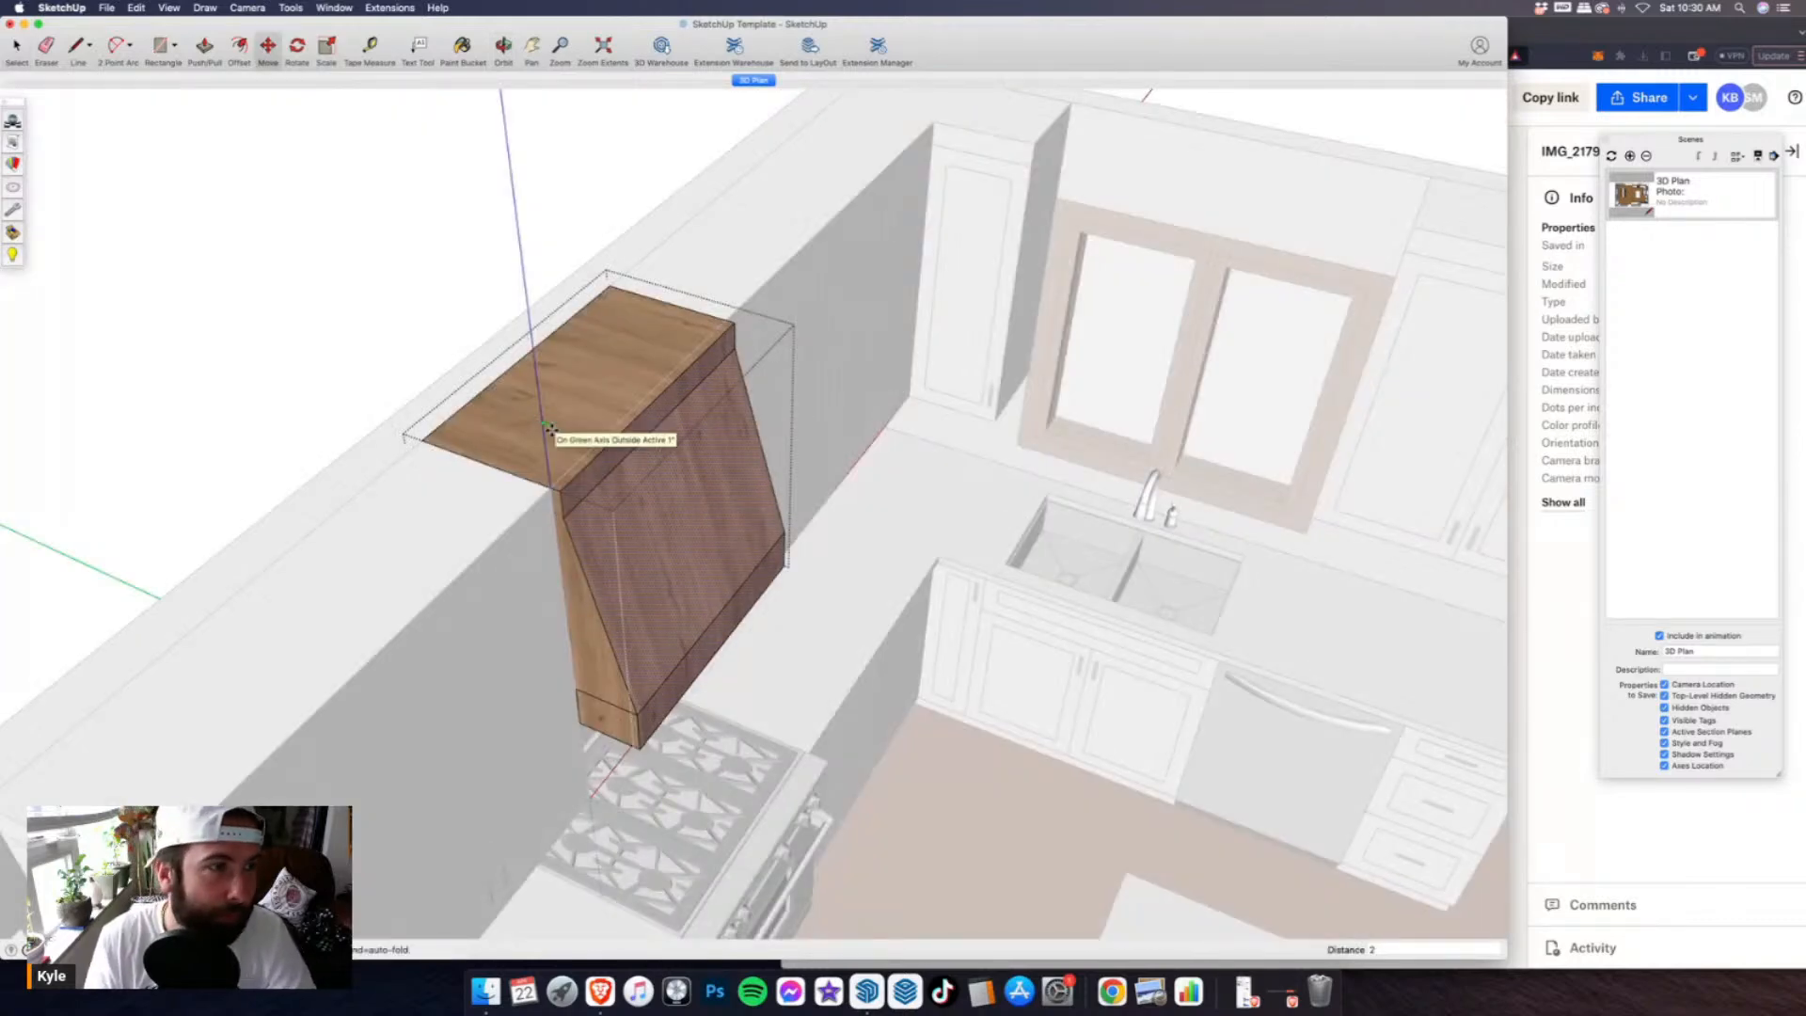
middle_click_drag(551, 428, 128, 140)
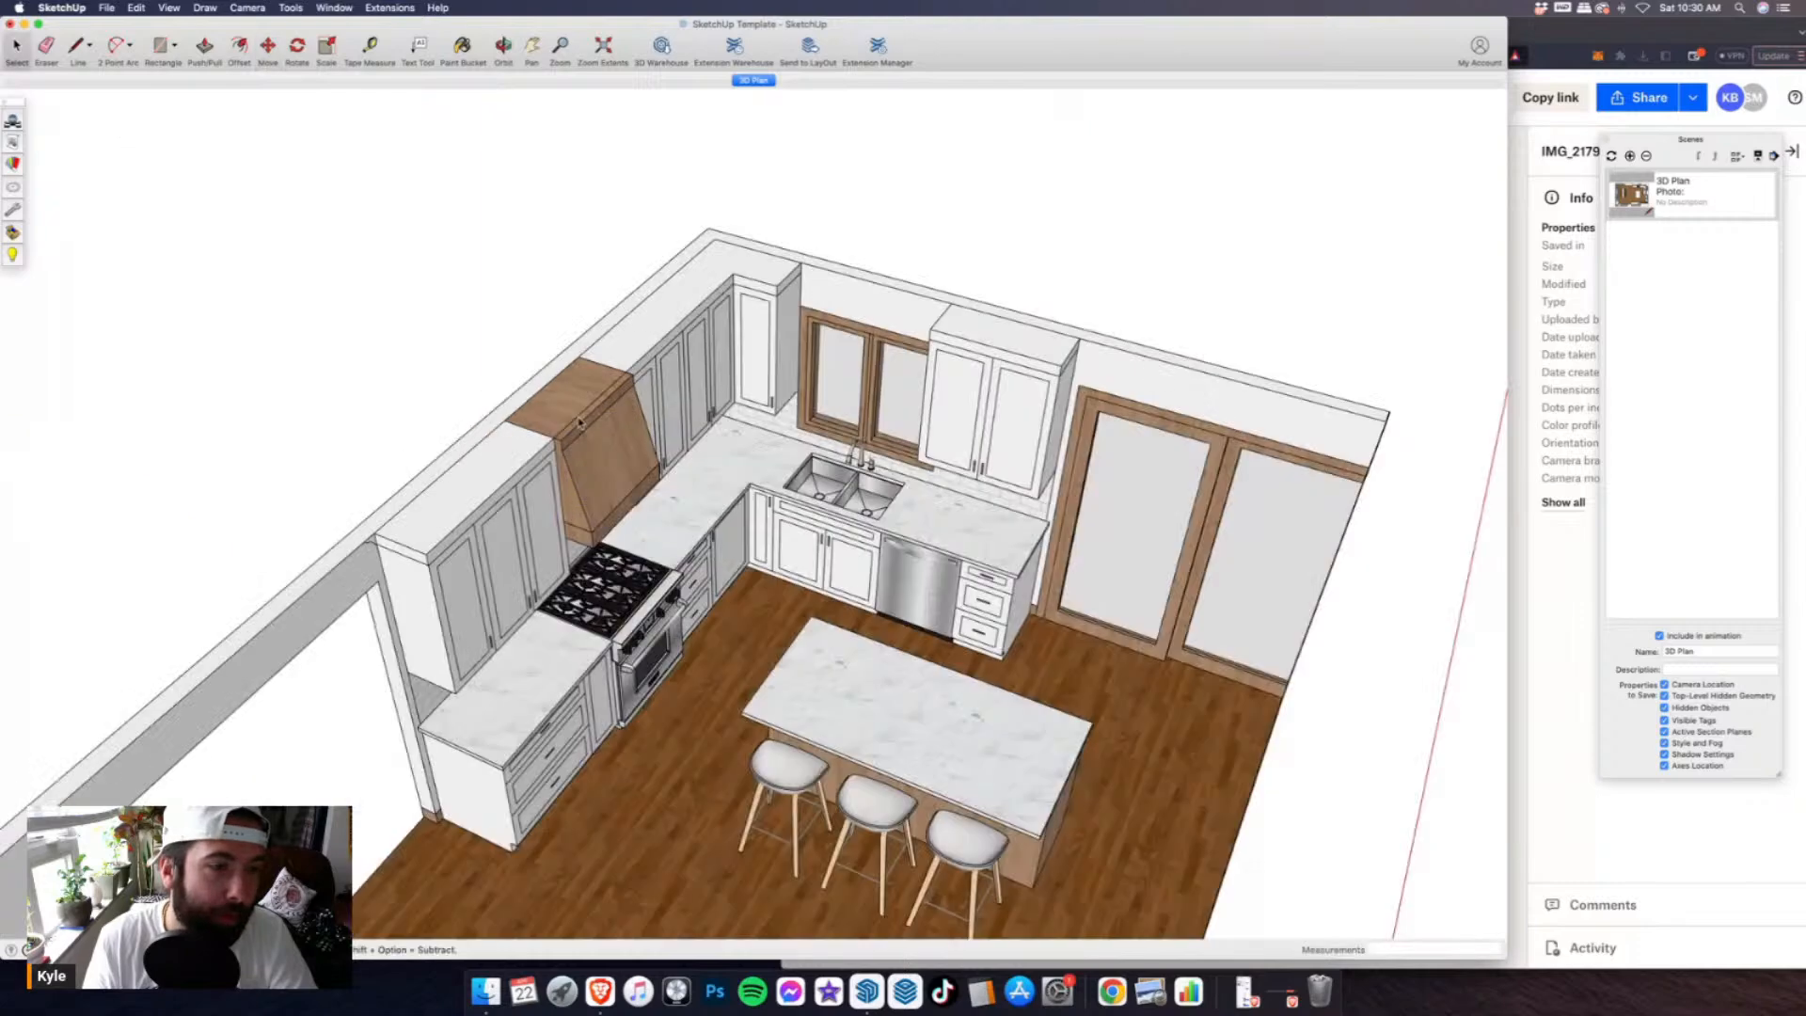
- In the crown component, remove the straight front path and redraw it along the cabinet edges, stepping out around the range hood's front
middle_click_drag(580, 422, 417, 179)
scroll(354, 483, "up", 5)
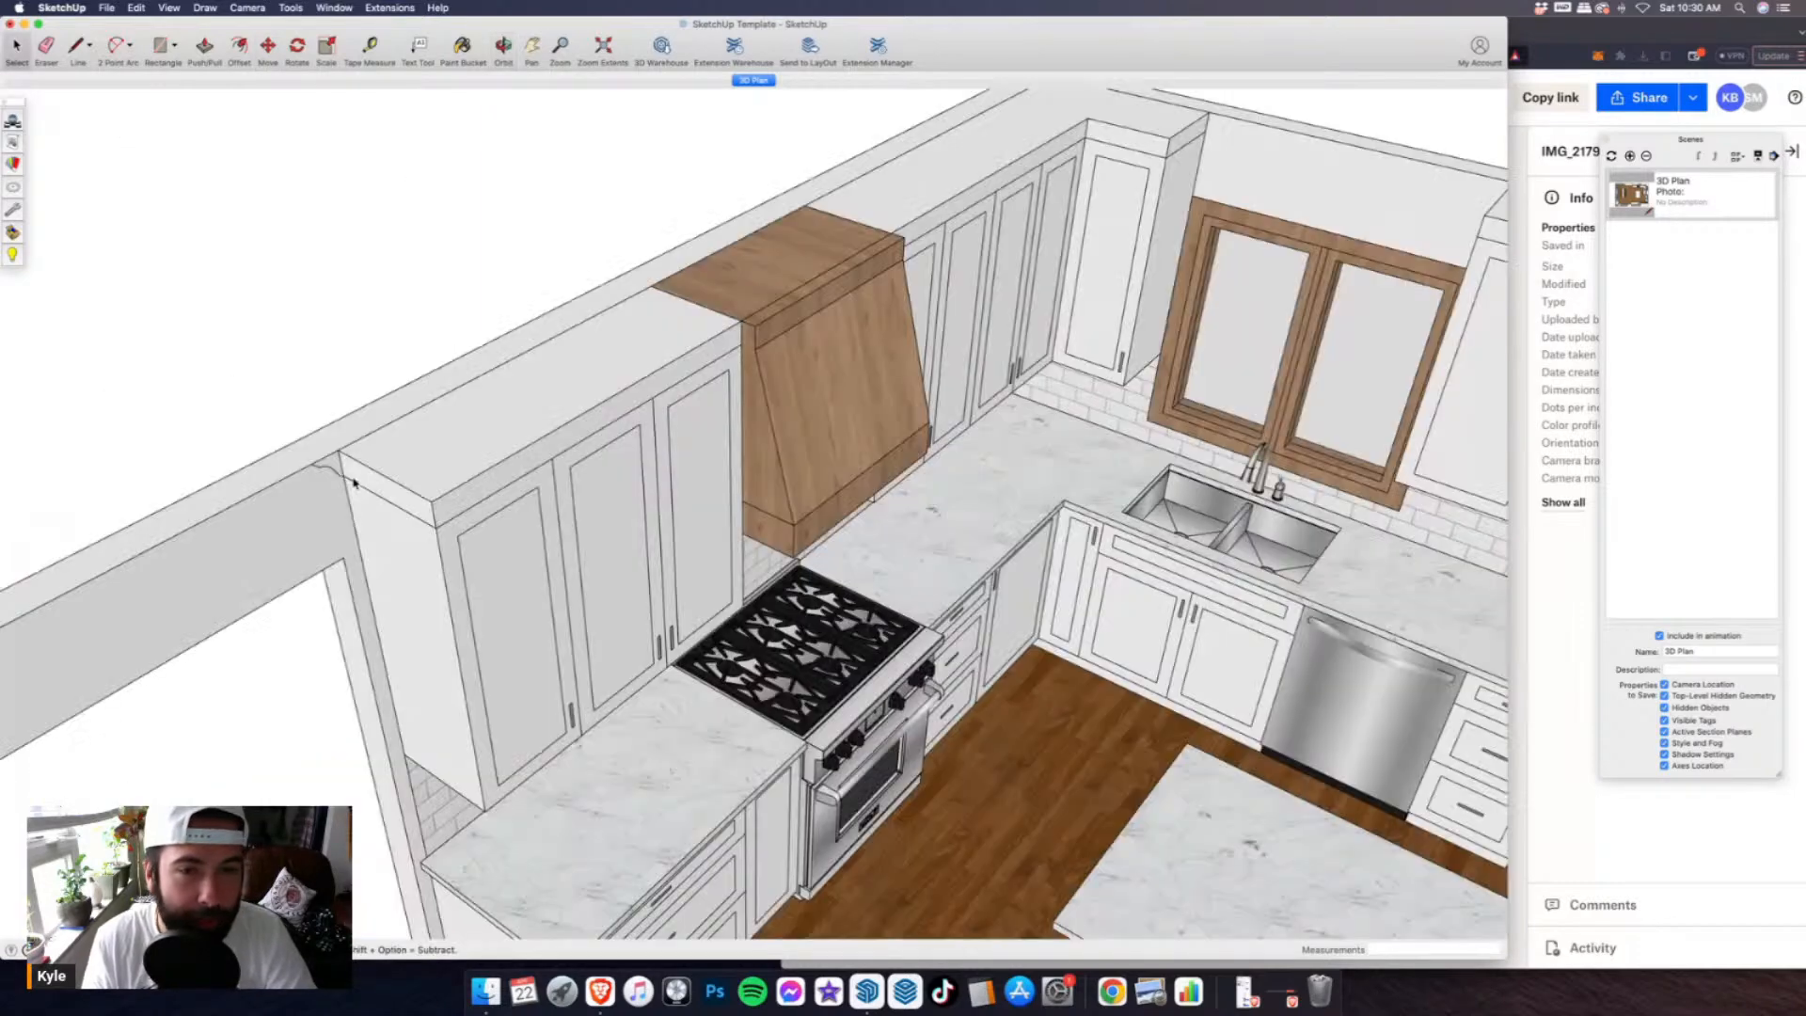
double_click(339, 466)
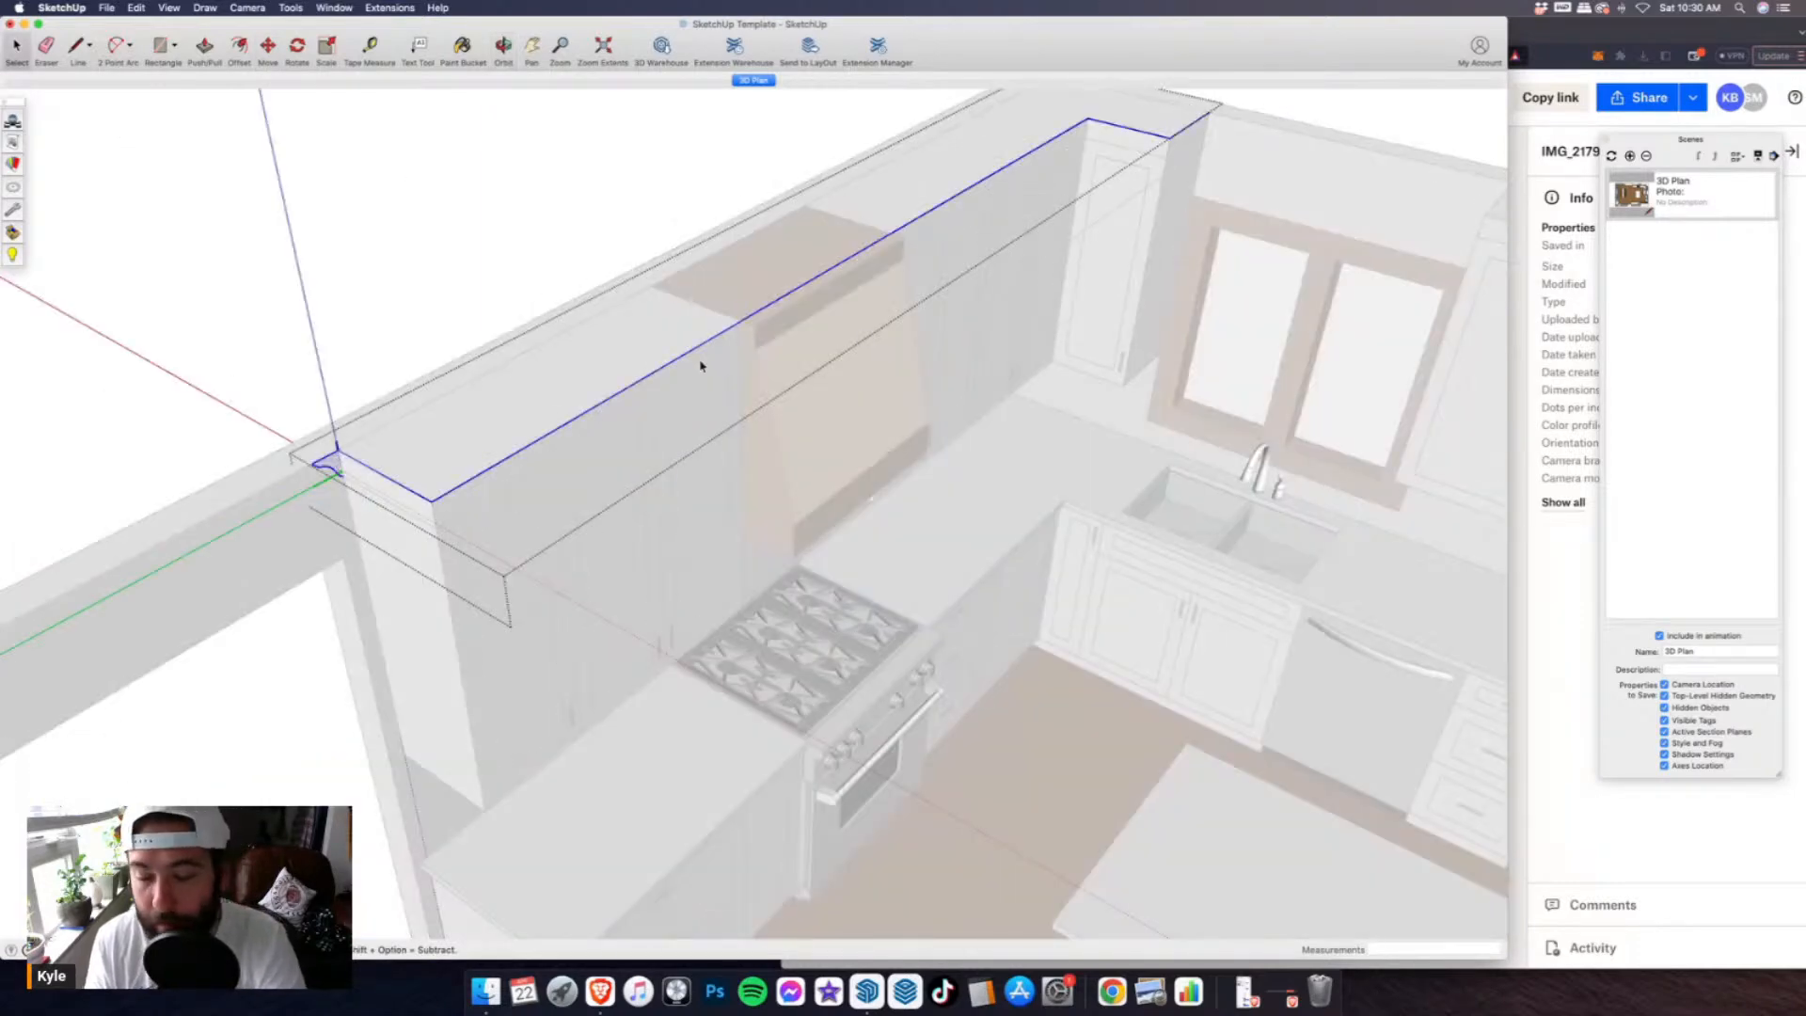
left_click(522, 265)
left_click(79, 47)
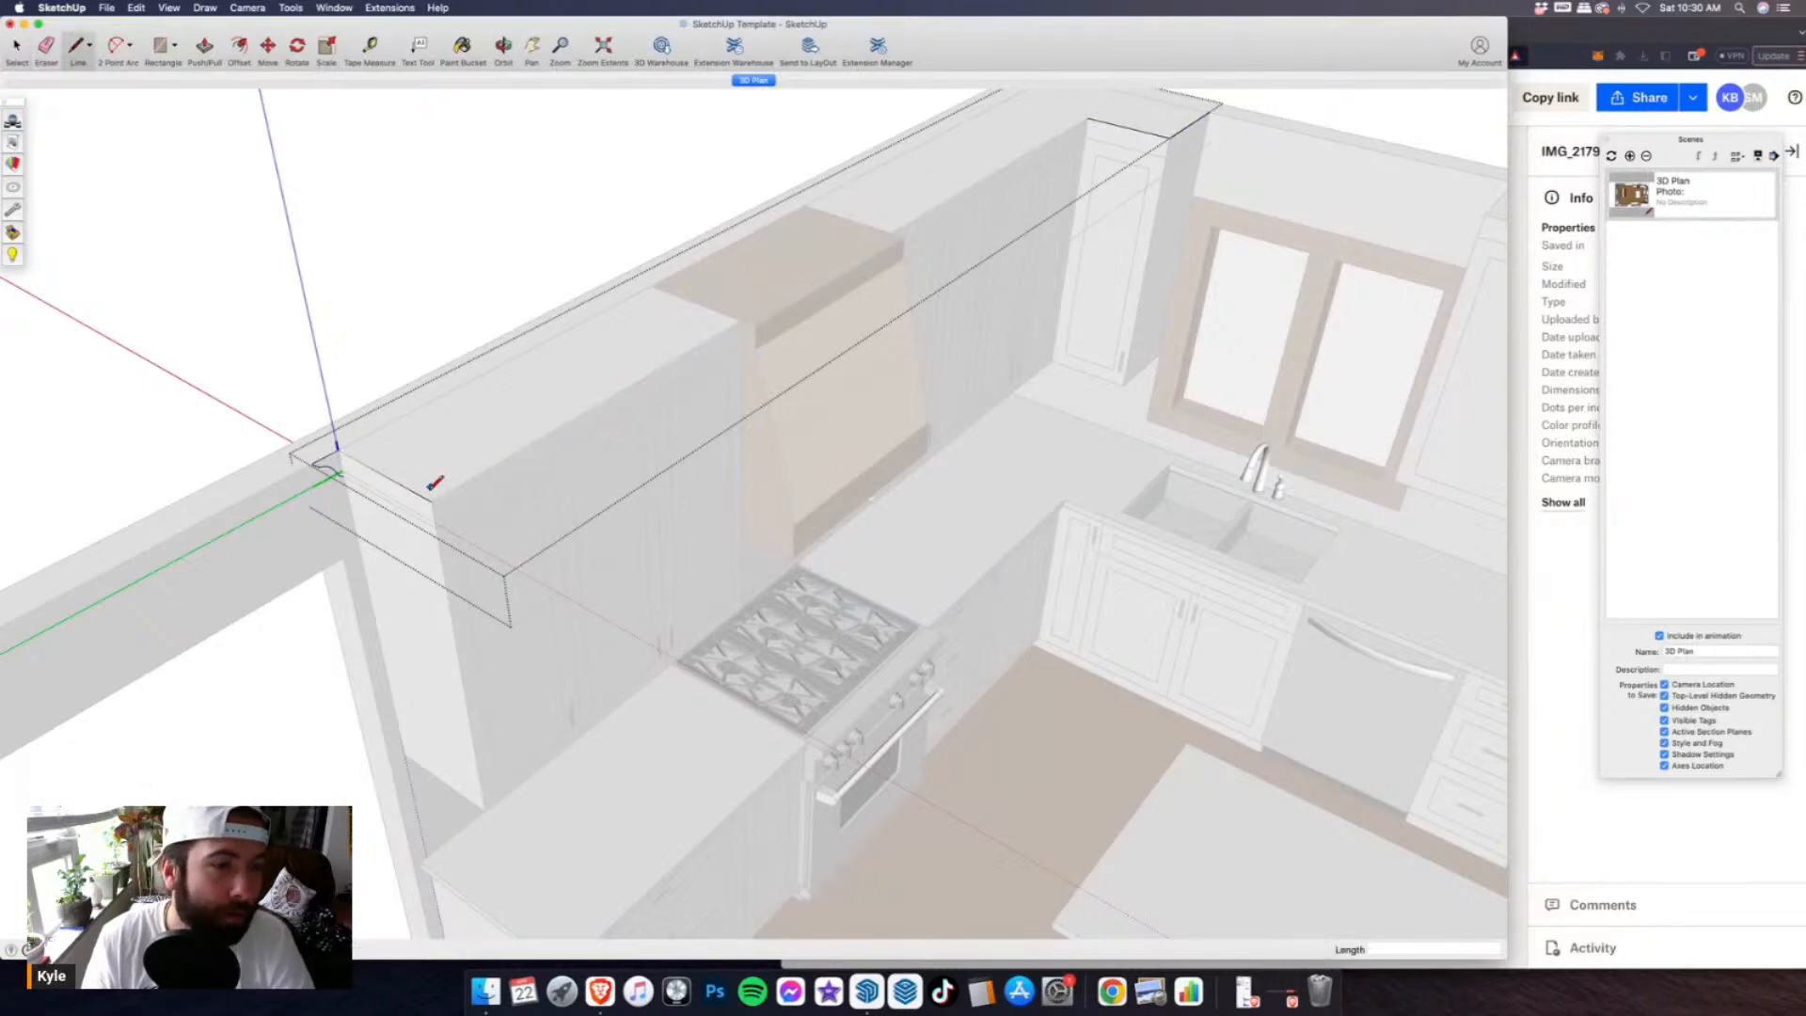
left_click(433, 501)
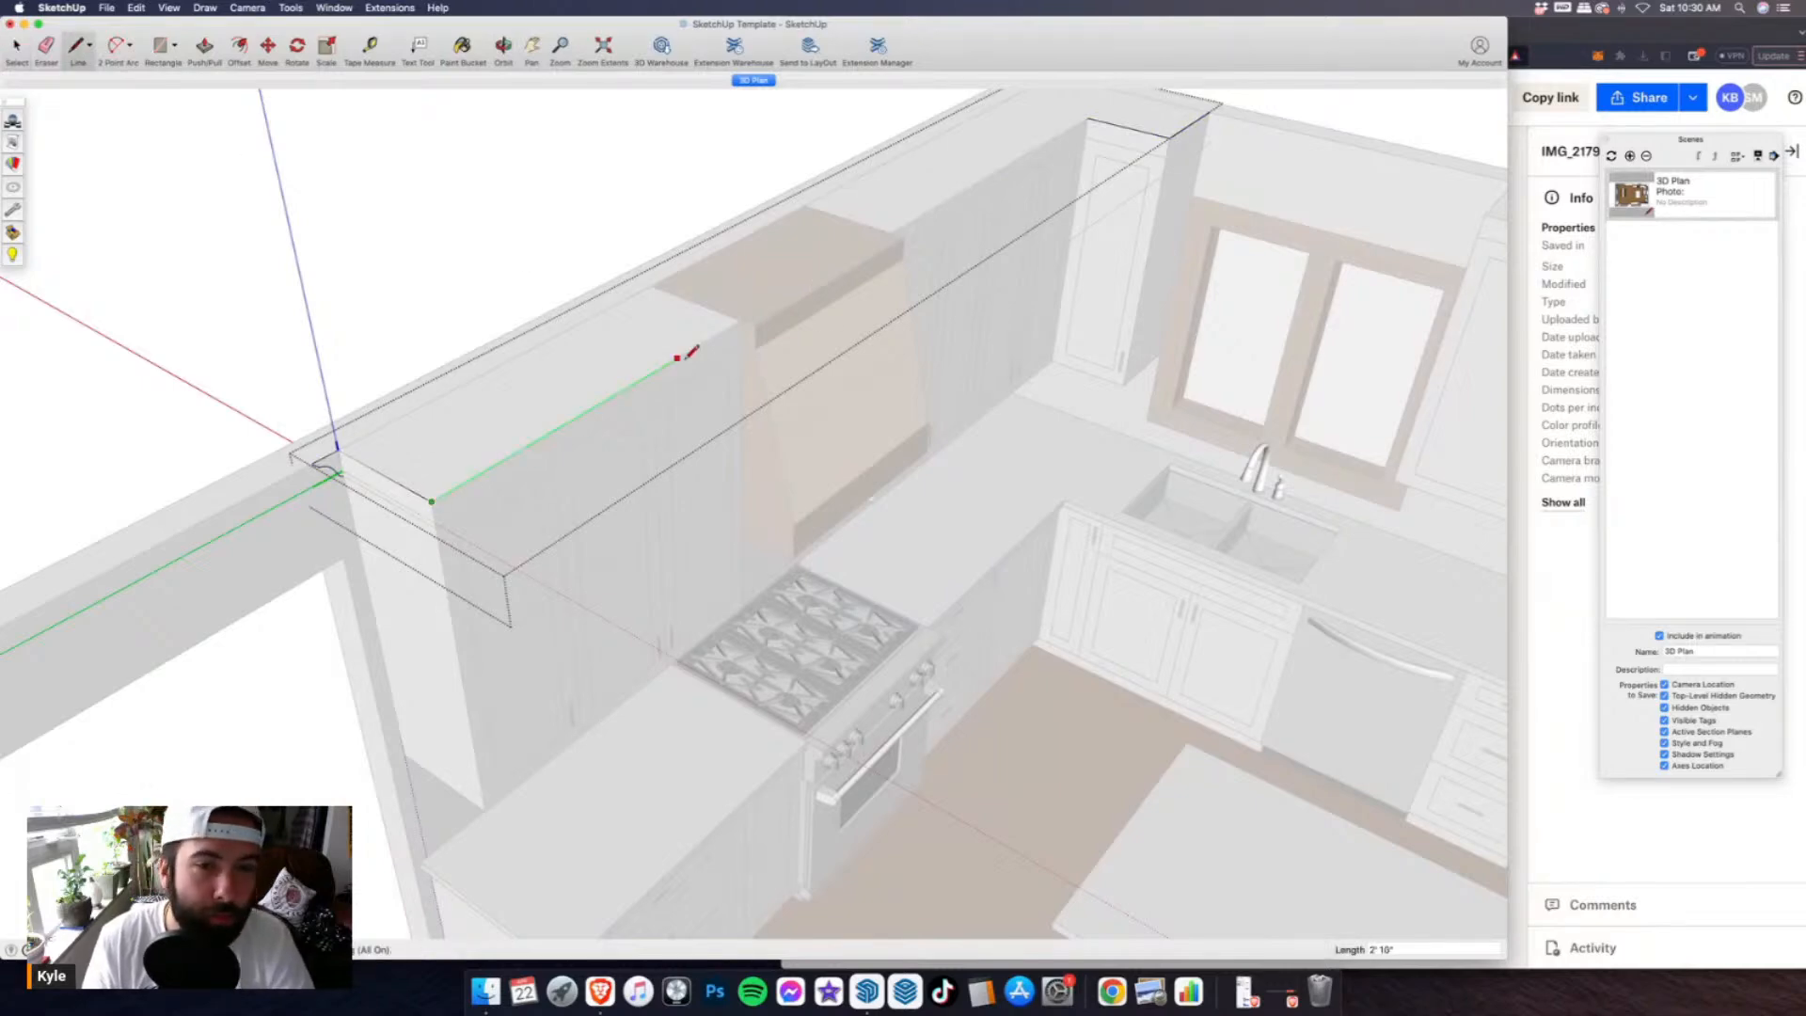
left_click(753, 323)
left_click(898, 235)
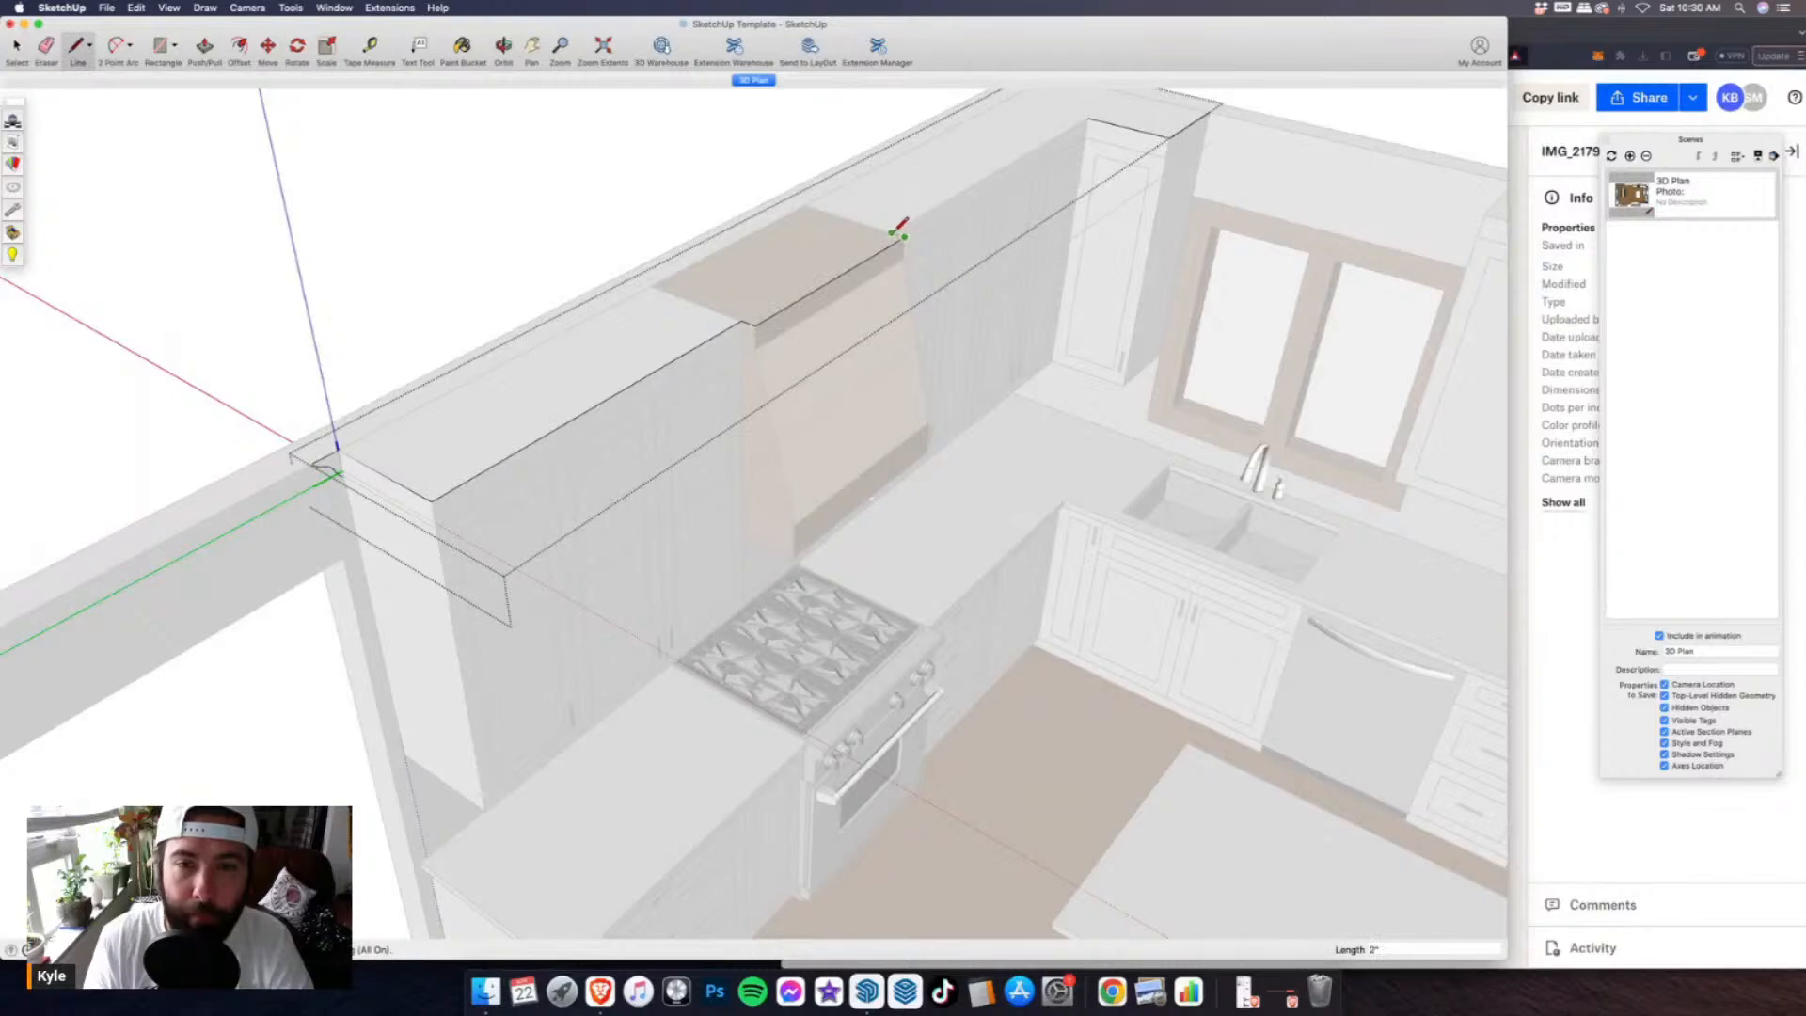
left_click(1089, 118)
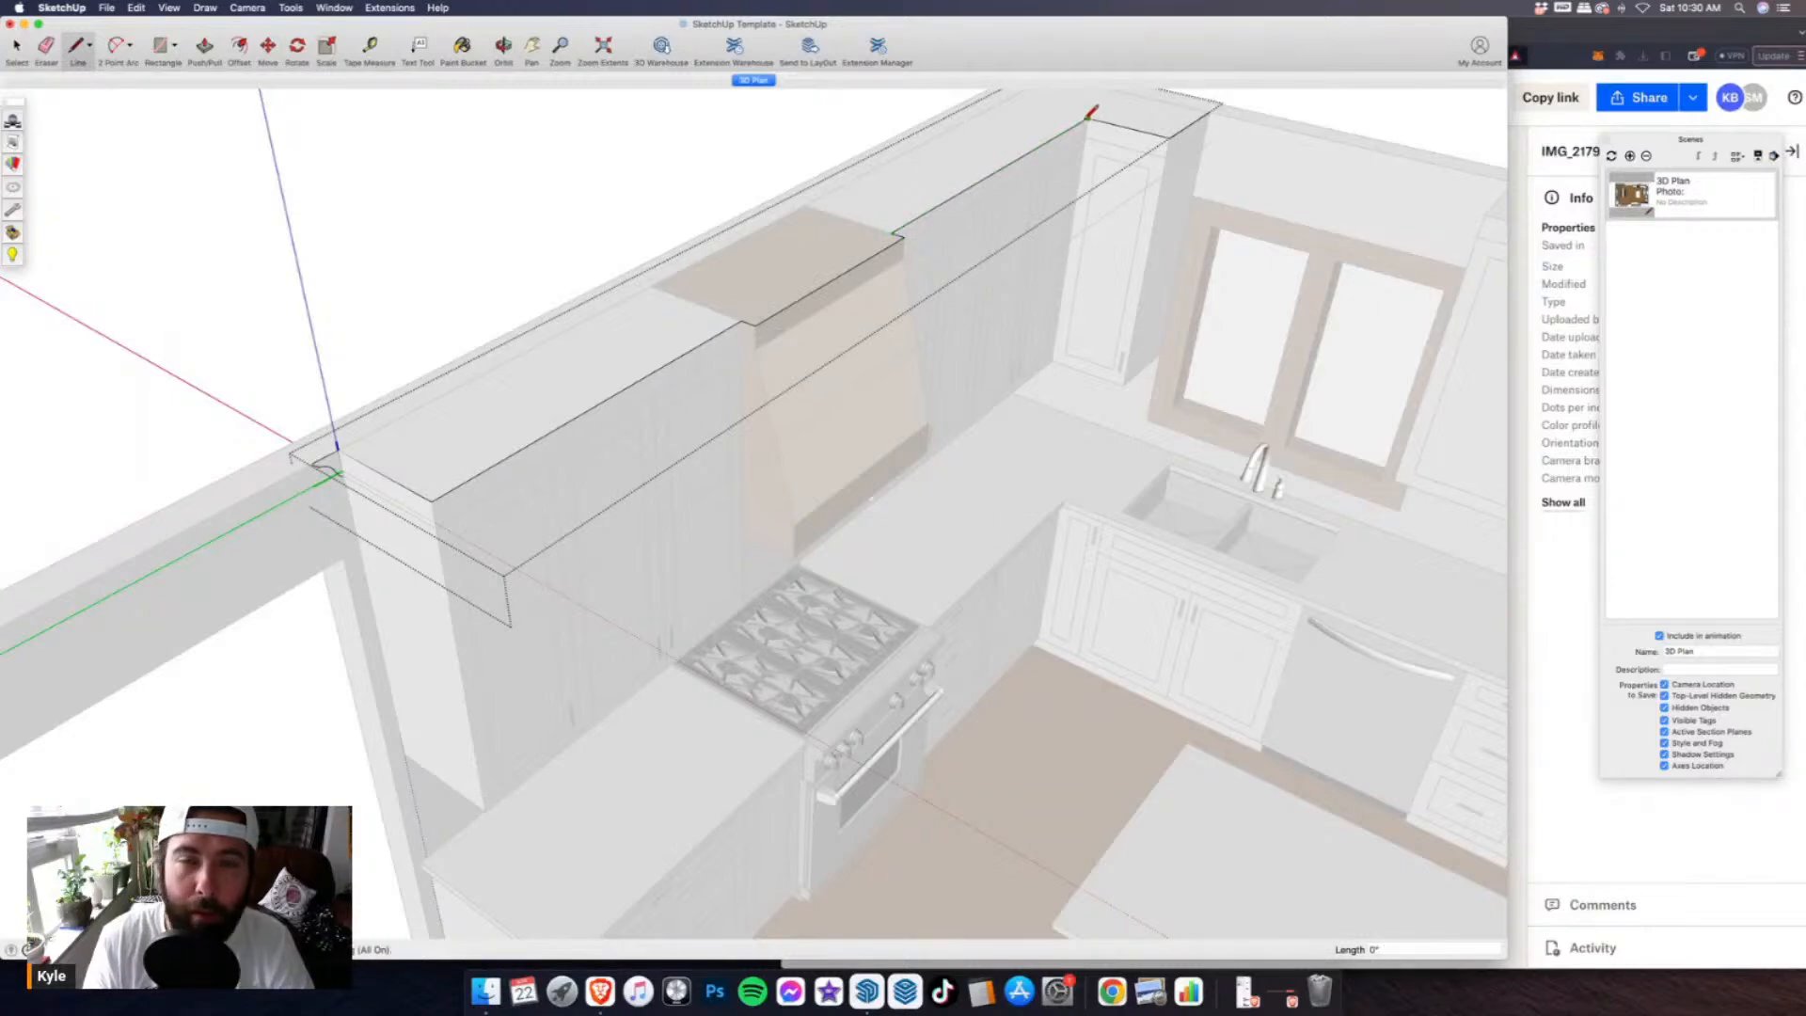
- Sweep the crown profile along the redrawn path to the end of the corner cabinet with Follow Me
left_click(290, 8)
left_click(311, 136)
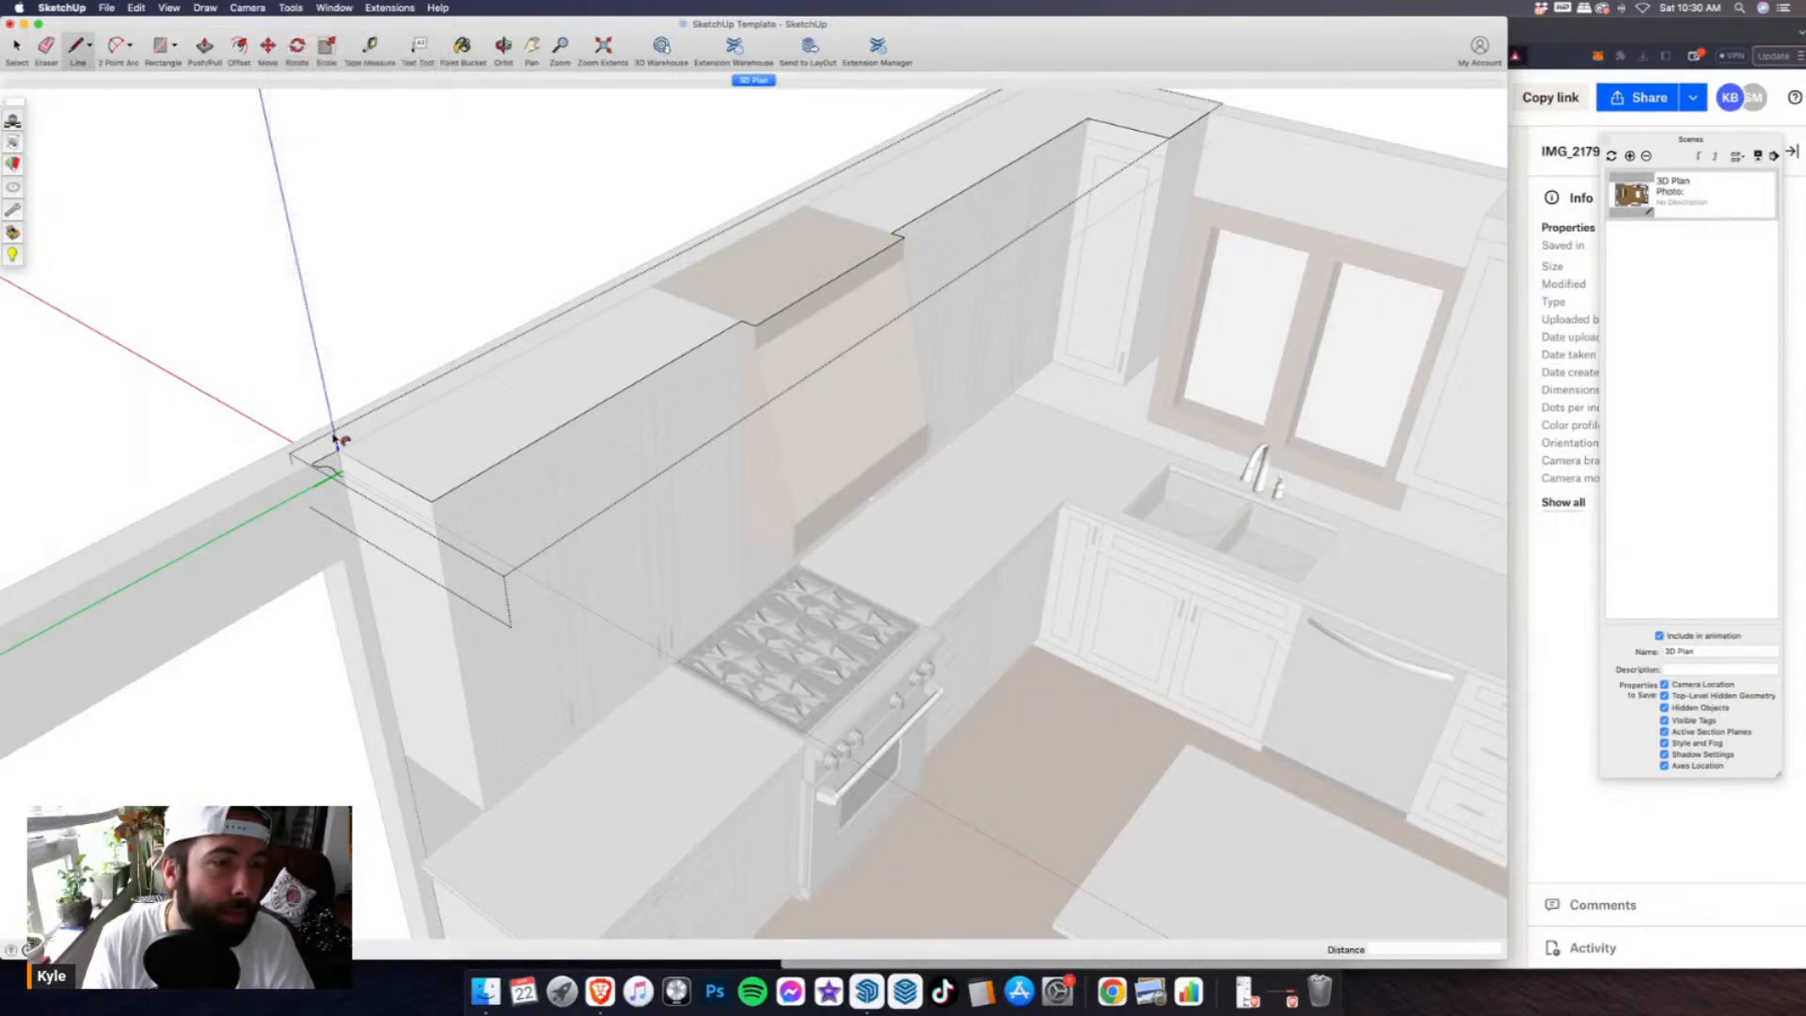
left_click_drag(336, 461, 1214, 122)
middle_click_drag(587, 379, 399, 34)
- Paint the crown's cove and lower bead on the hood's front and left return with the hood's wood material
left_click(462, 47)
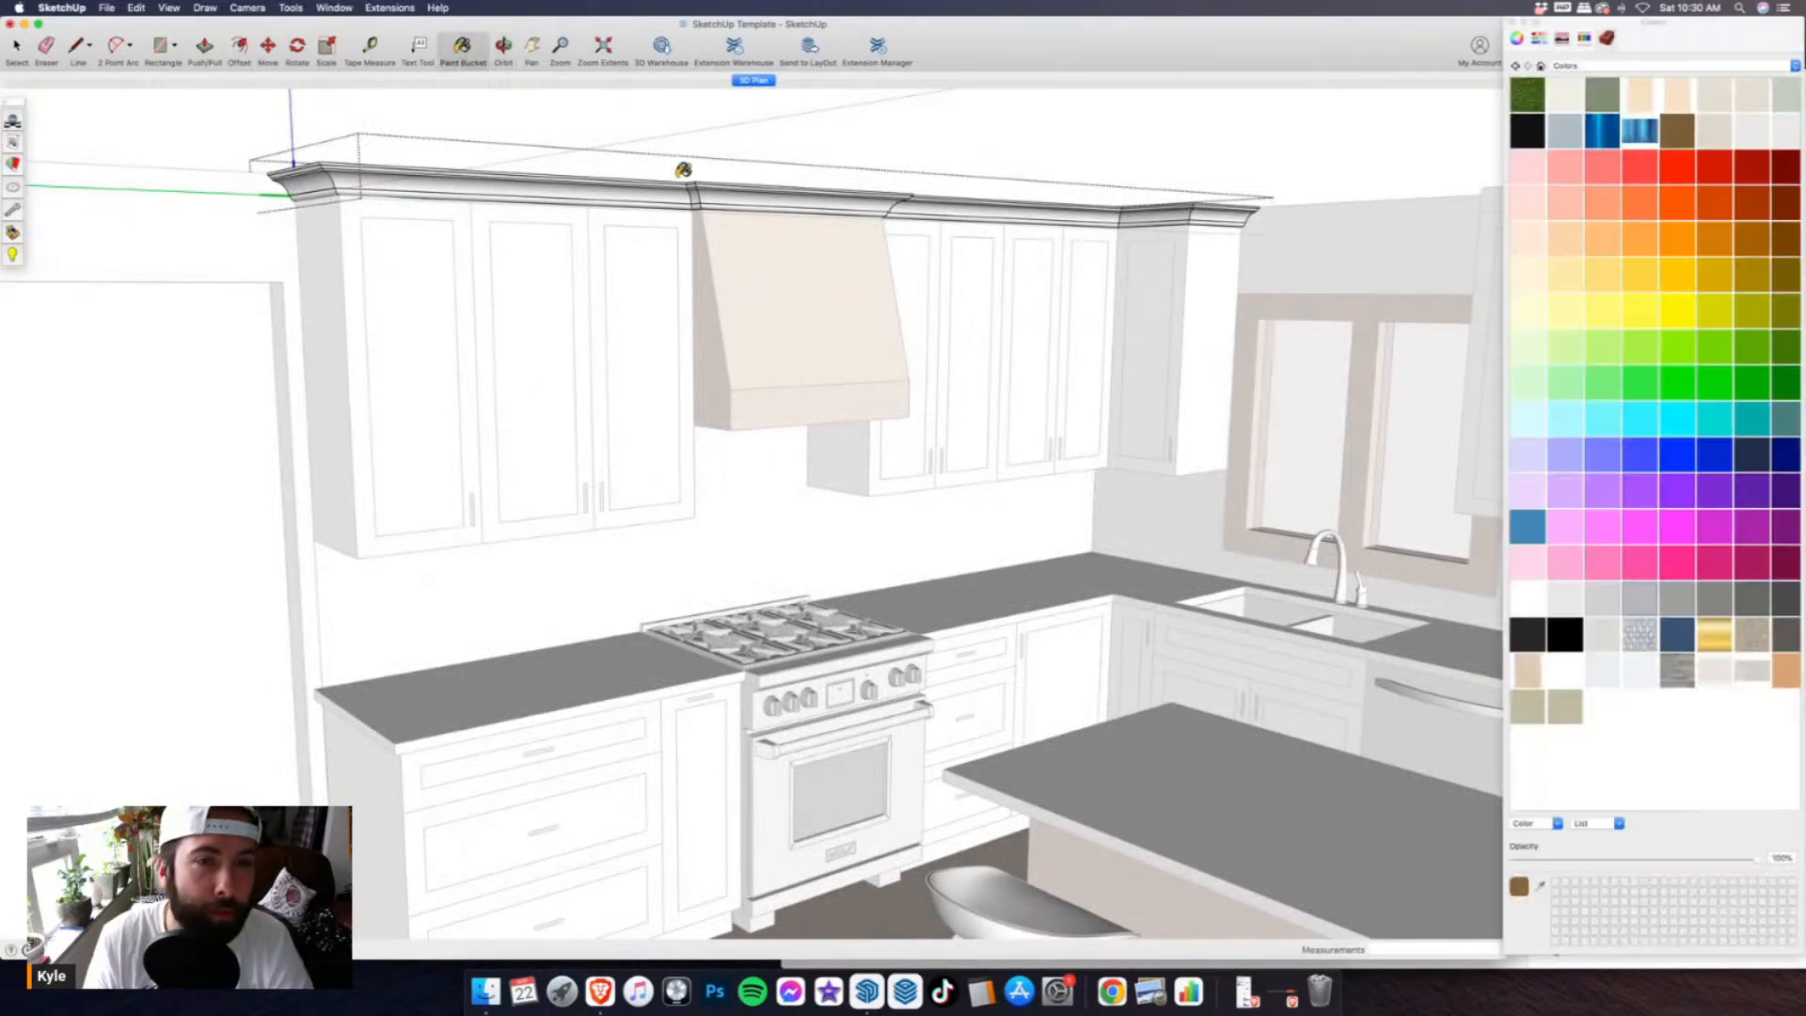
scroll(758, 249, "up", 3)
scroll(730, 363, "up", 3)
middle_click_drag(731, 363, 692, 141)
scroll(691, 151, "up", 3)
scroll(696, 148, "up", 3)
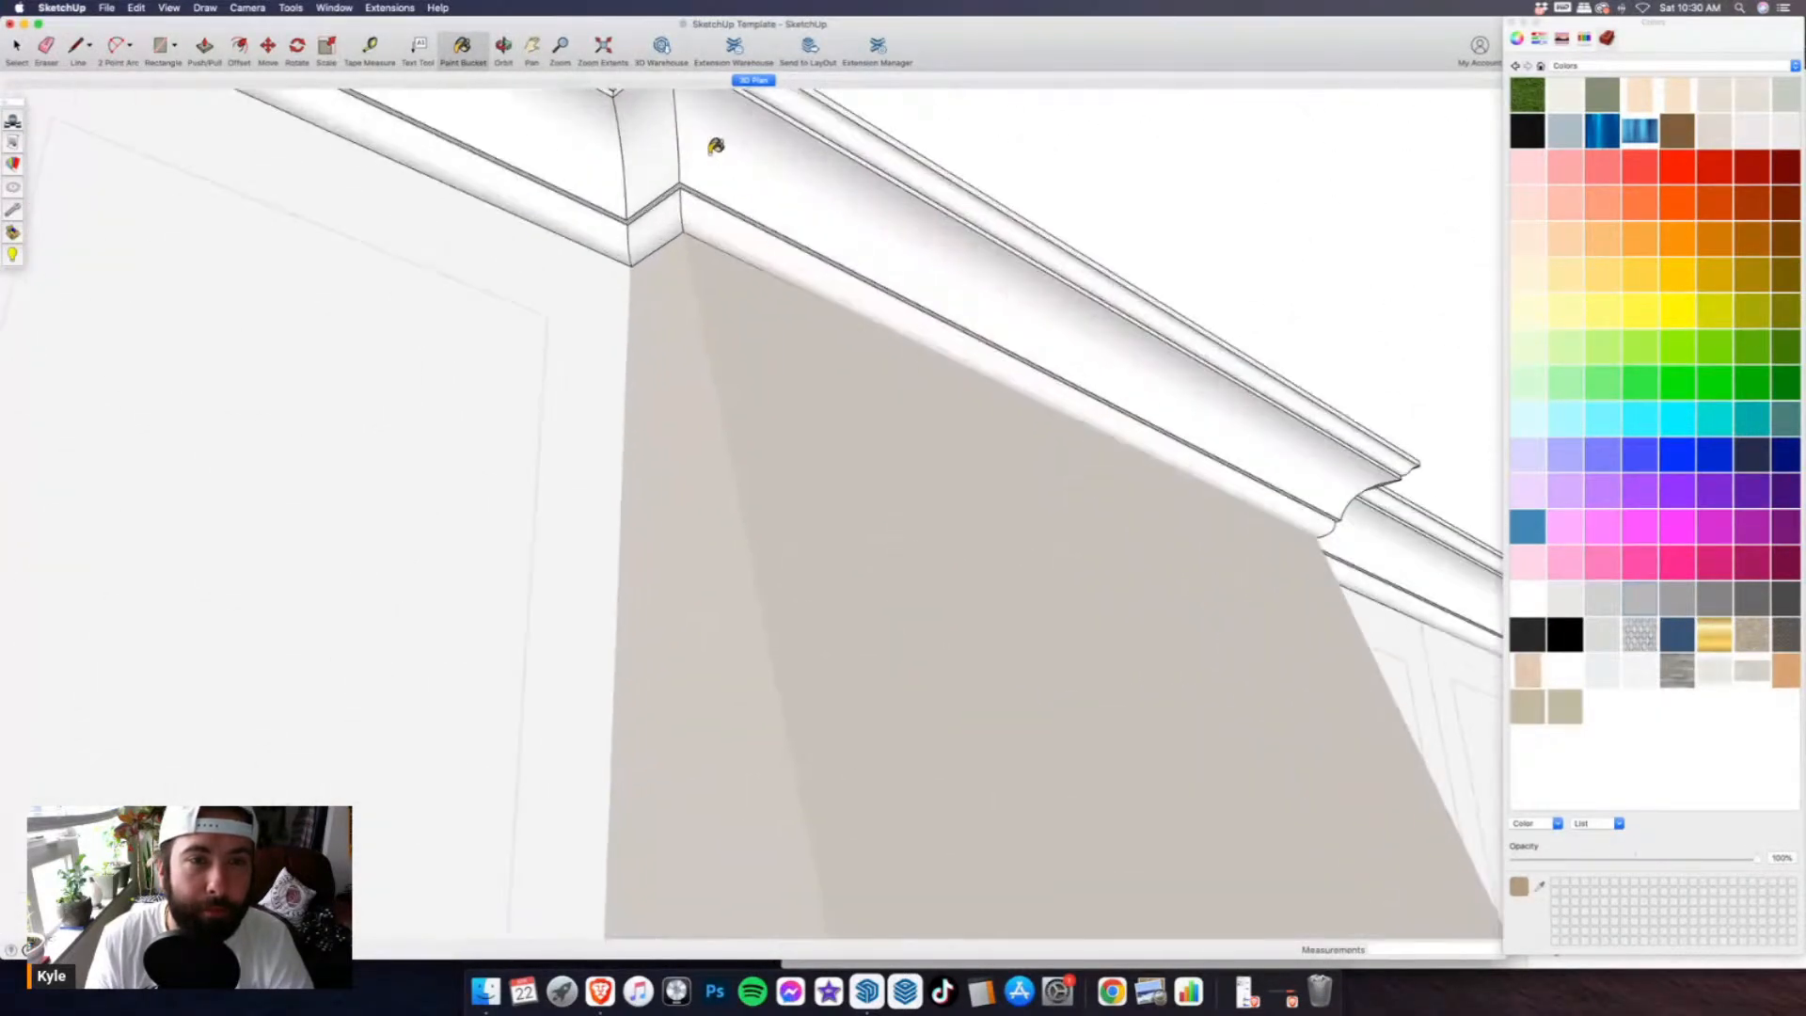
left_click(710, 149)
left_click(677, 162)
left_click(707, 214)
left_click(670, 216)
- Paint the cove and lower bead of the crown's right return beside the hood with the wood material
scroll(660, 297, "down", 3)
middle_click_drag(969, 447, 659, 442)
scroll(814, 256, "up", 3)
left_click(926, 265)
left_click(932, 193)
scroll(882, 373, "down", 3)
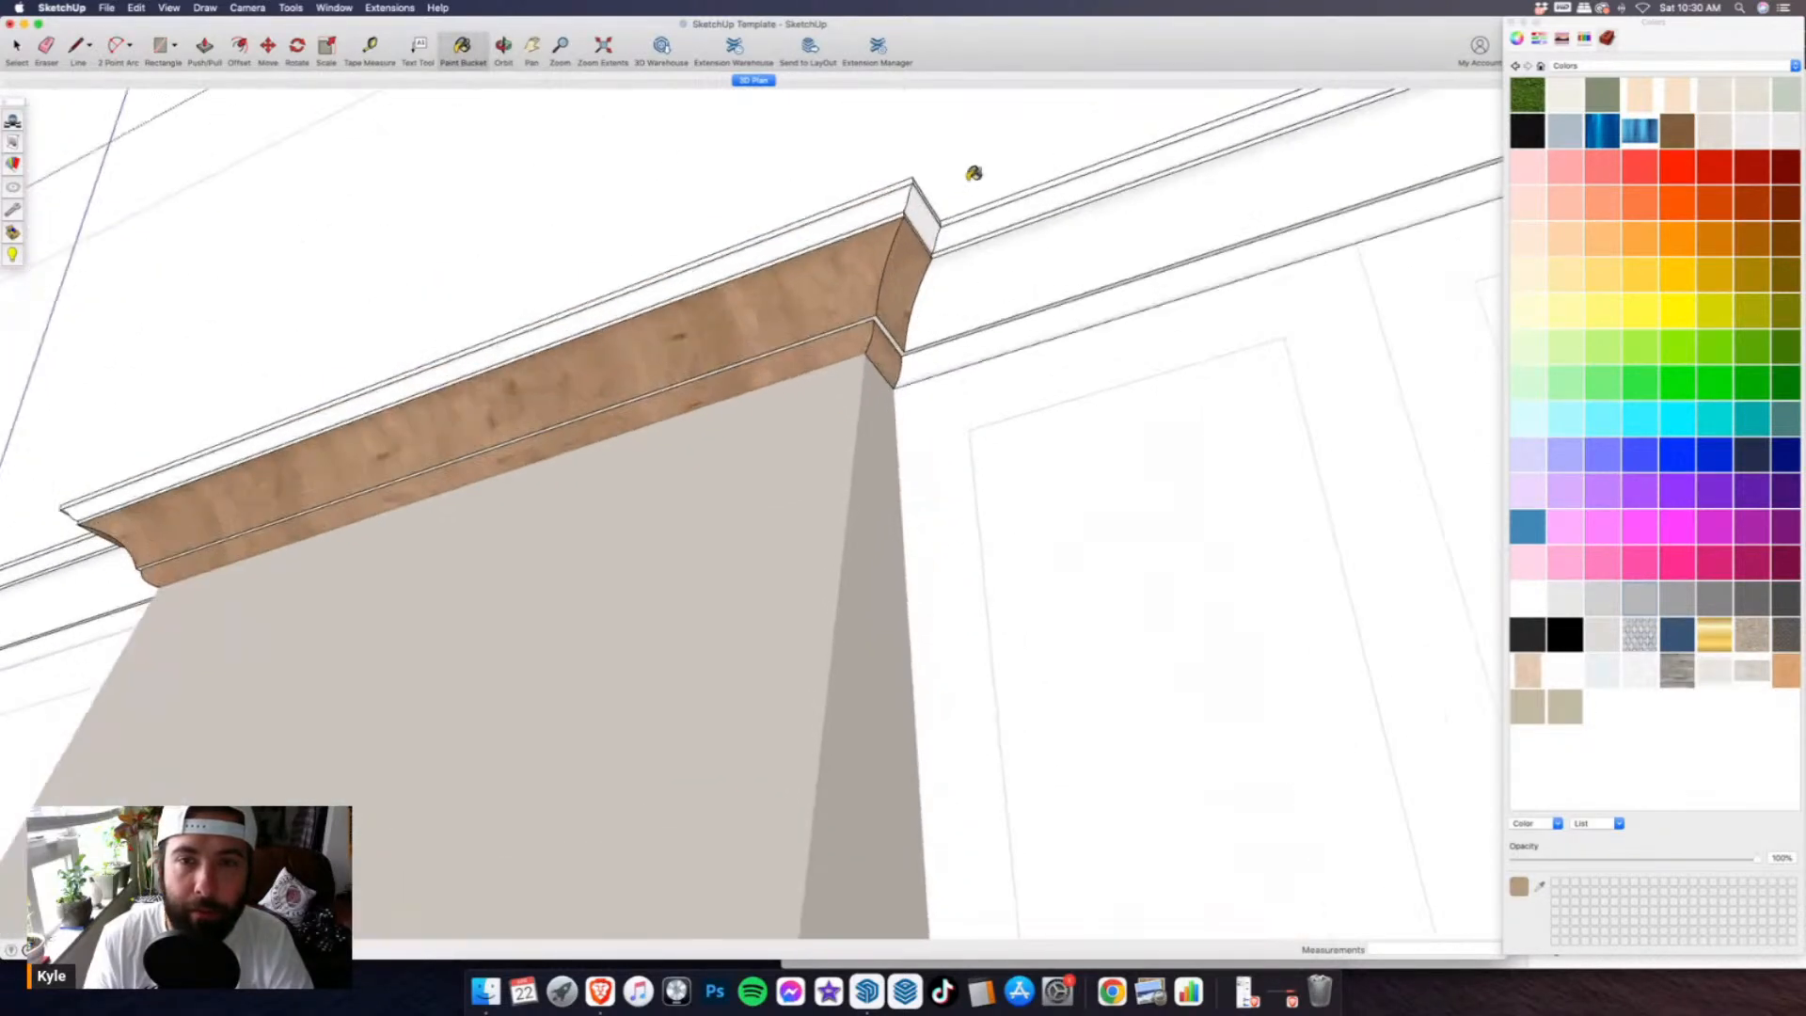
- Paint the crown's top band and thin upper ledges on the hood's front and right return with the wood material
scroll(917, 226, "up", 4)
left_click(929, 205)
left_click(879, 192)
left_click(916, 158)
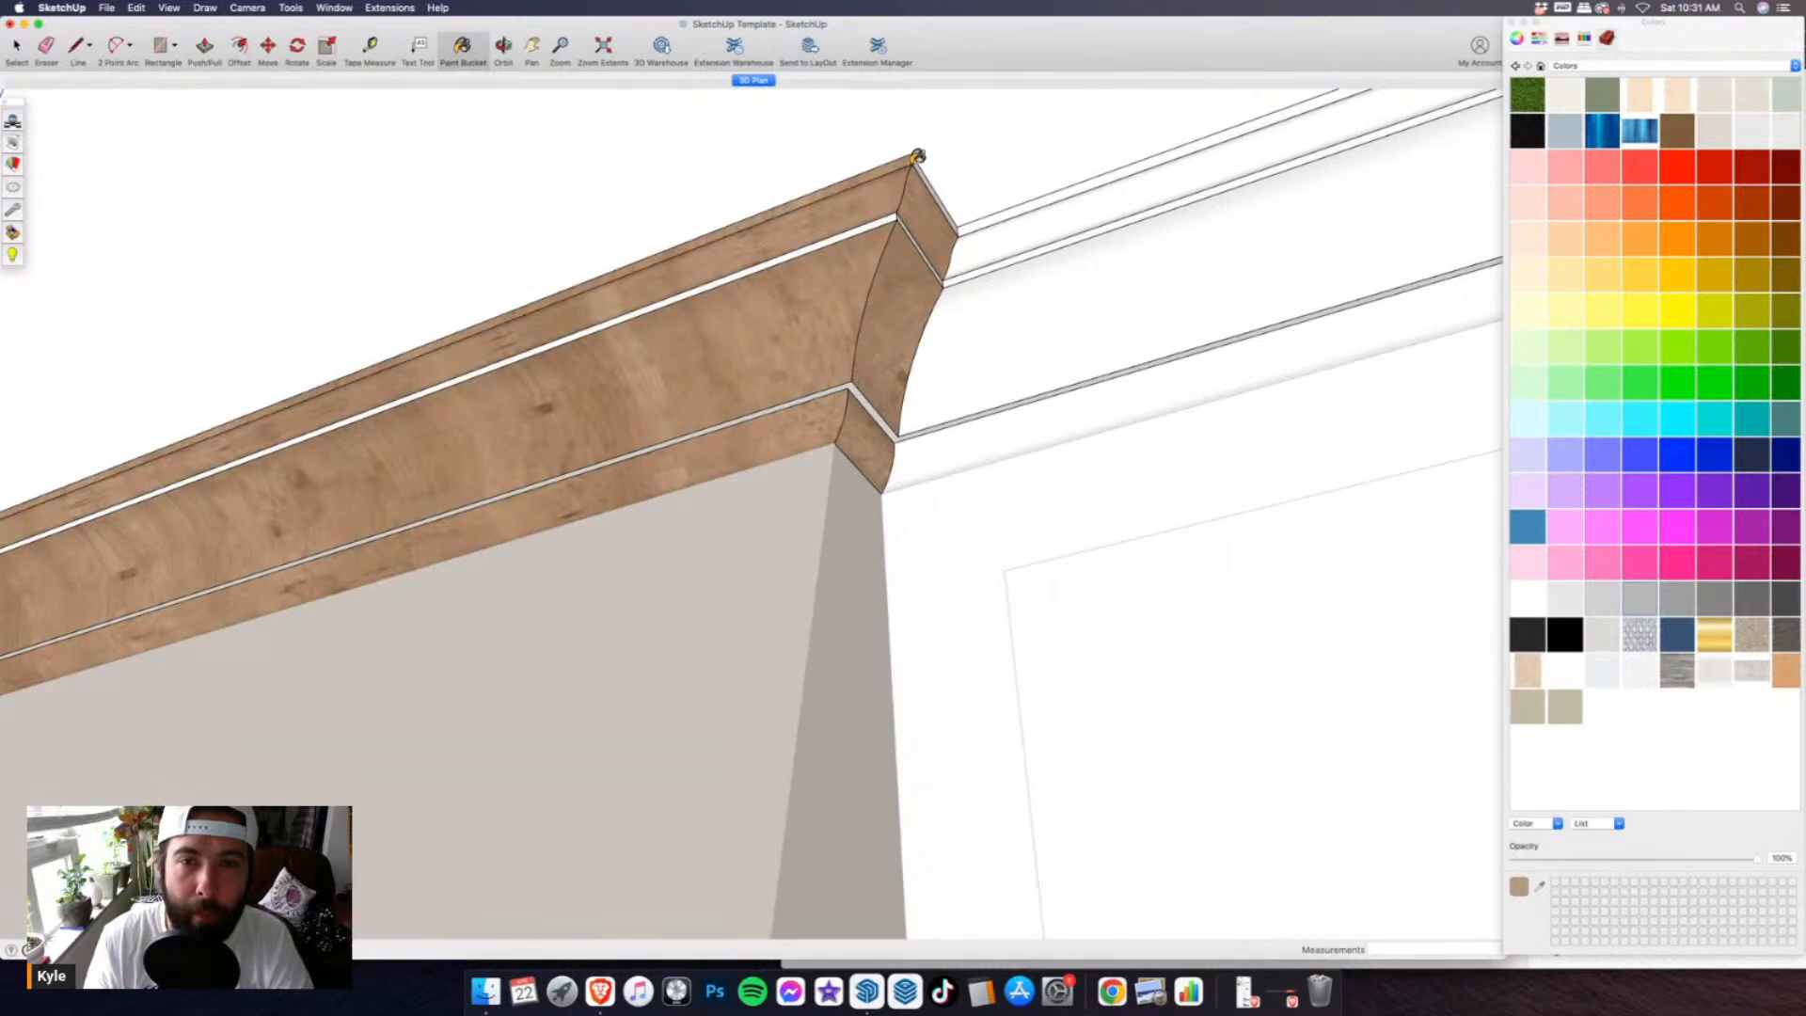
left_click(922, 169)
scroll(901, 216, "up", 3)
left_click(905, 224)
left_click(888, 216)
- Draw a line of about 1/4" across the crown's thin lower ledge where the hood's right return meets the cabinet crown
scroll(952, 301, "down", 3)
scroll(892, 506, "up", 3)
scroll(892, 506, "up", 2)
key("l")
left_click(880, 322)
scroll(959, 430, "up", 2)
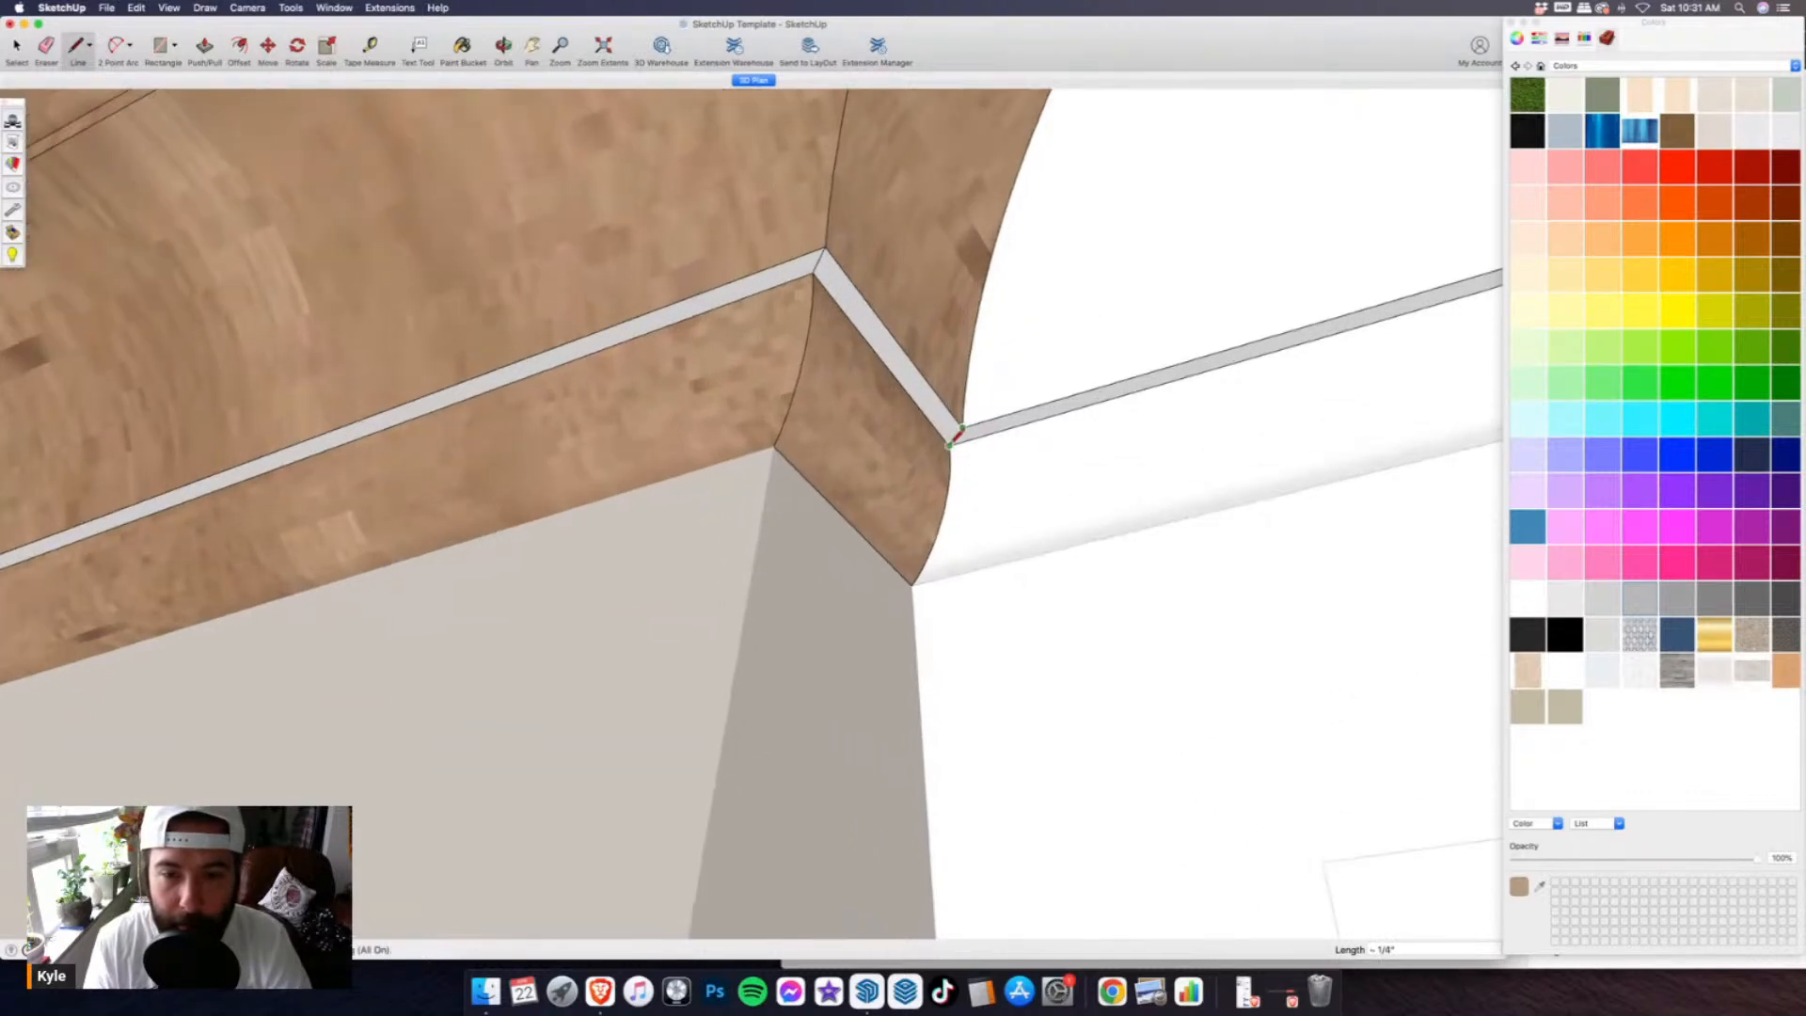
scroll(948, 442, "up", 2)
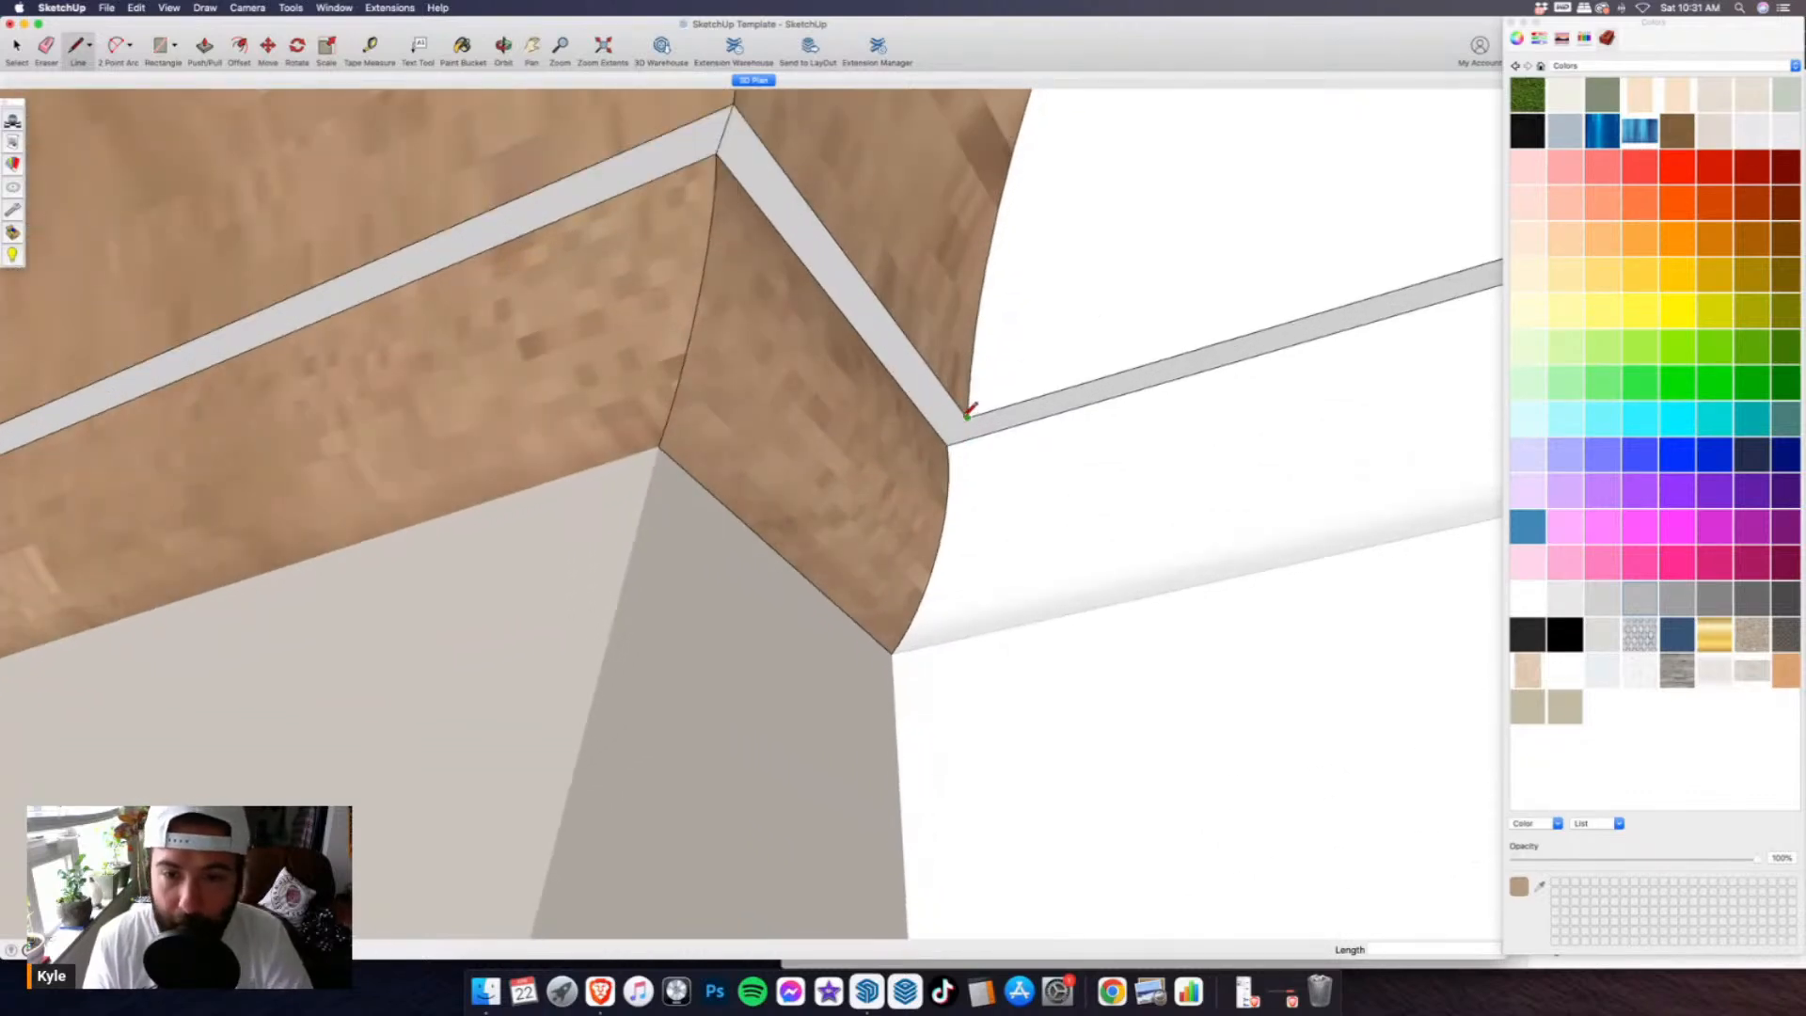
scroll(1136, 430, "down", 5)
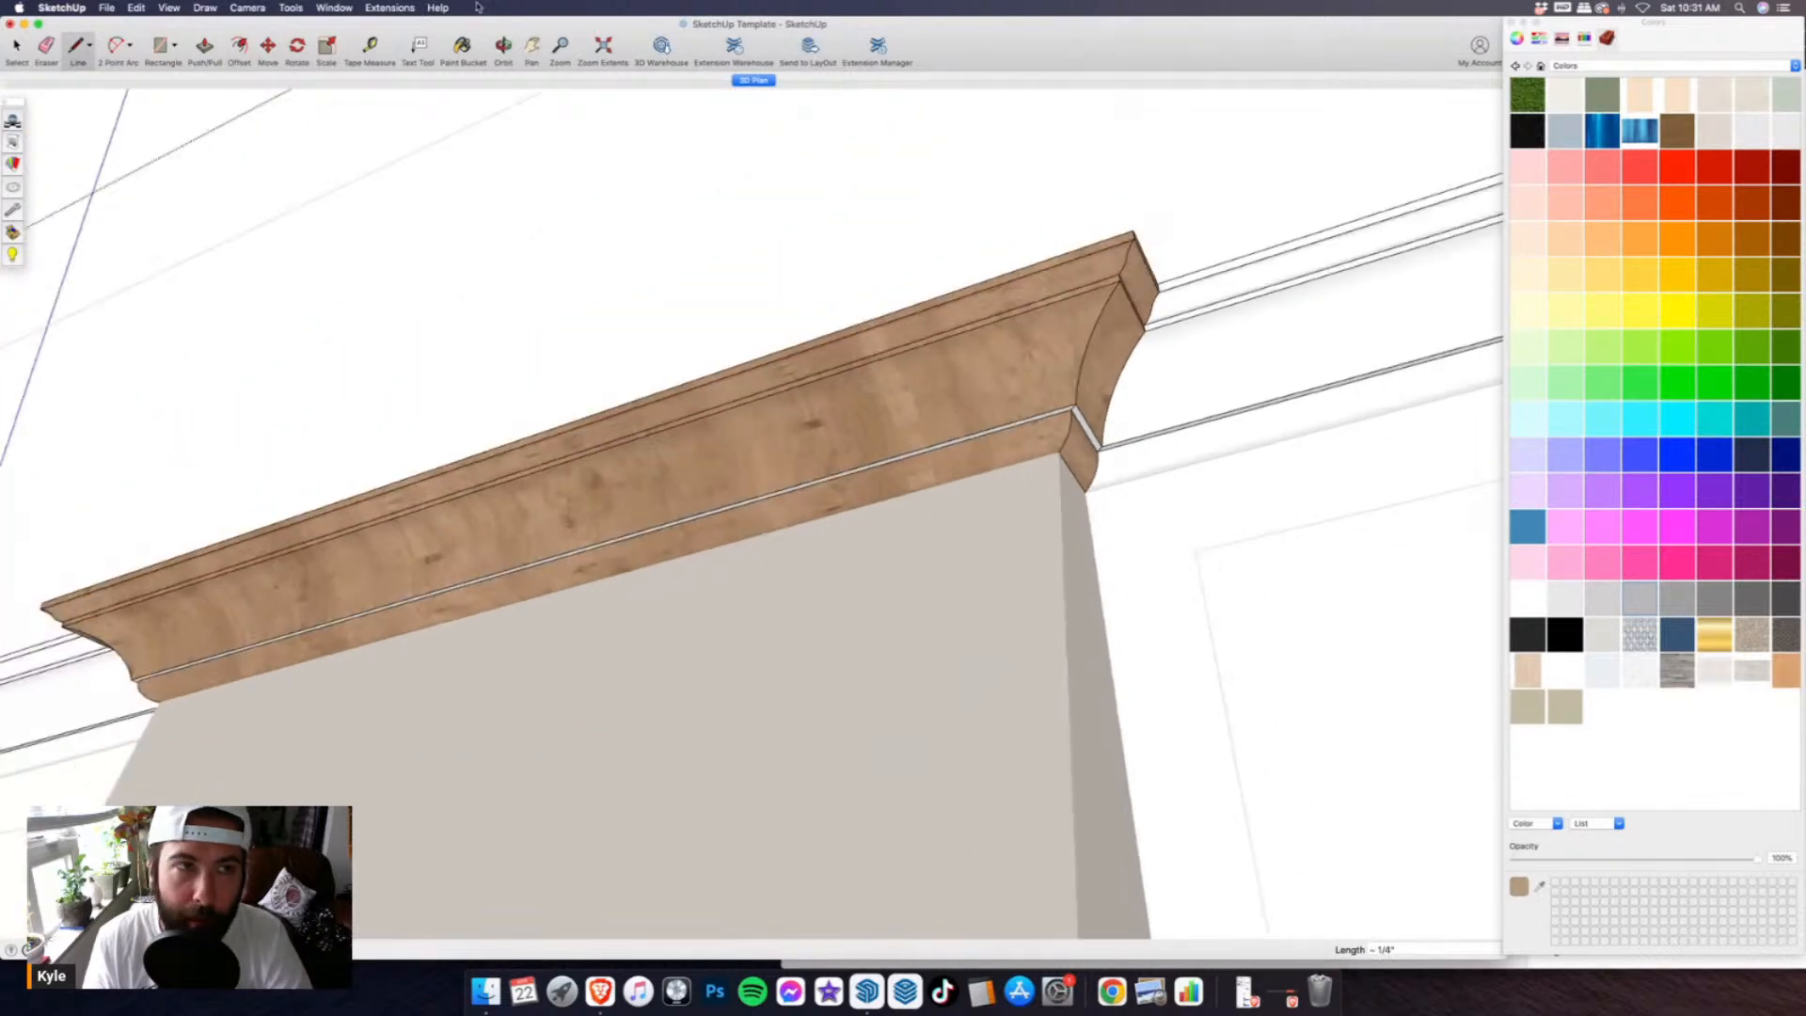
- Paint the top band and thin upper ledge of the crown's left return with the wood material
key("b")
mouse_move(790, 436)
middle_mouse_down()
mouse_move(1335, 480)
mouse_move(564, 524)
mouse_move(872, 416)
middle_mouse_up()
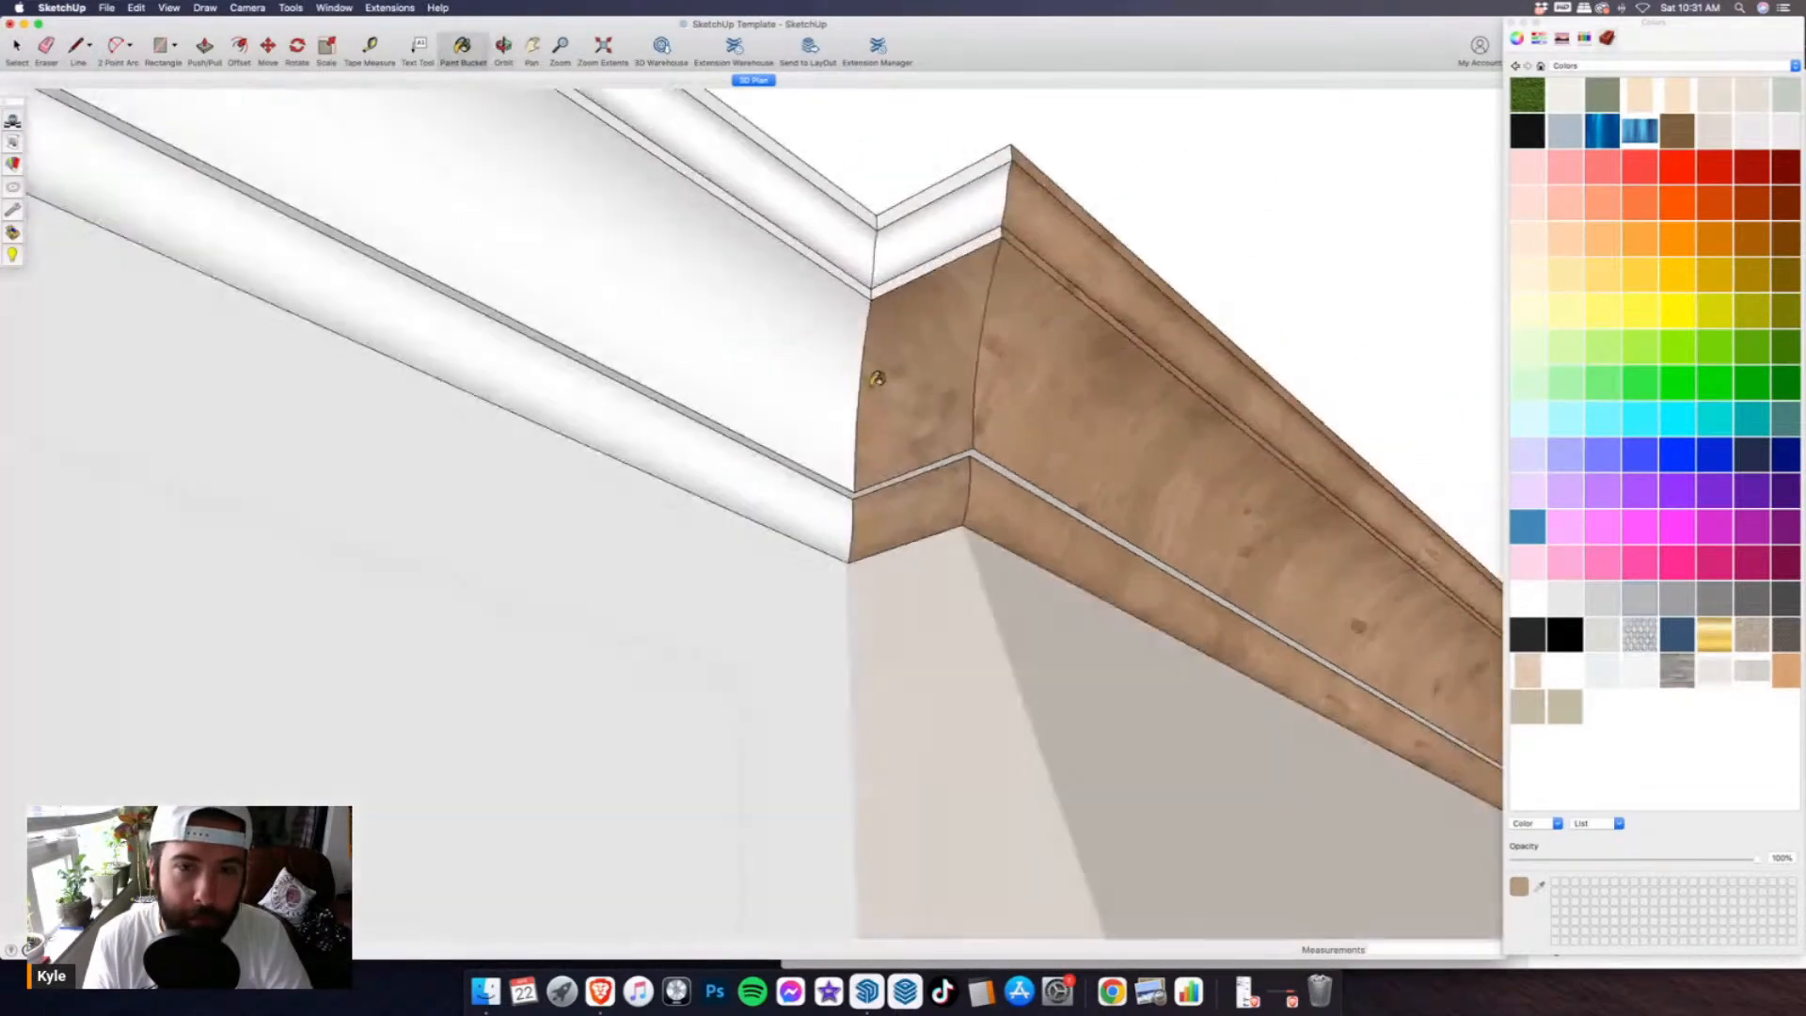
scroll(979, 201, "up", 2)
left_click(981, 177)
left_click(978, 172)
left_click(940, 284)
- Divide the crown's thin lower ledge at the hood's left return with short lines and paint the hood's ledge wood
scroll(1035, 527, "up", 2)
key("l")
left_click(725, 570)
left_click(925, 510)
left_click(929, 498)
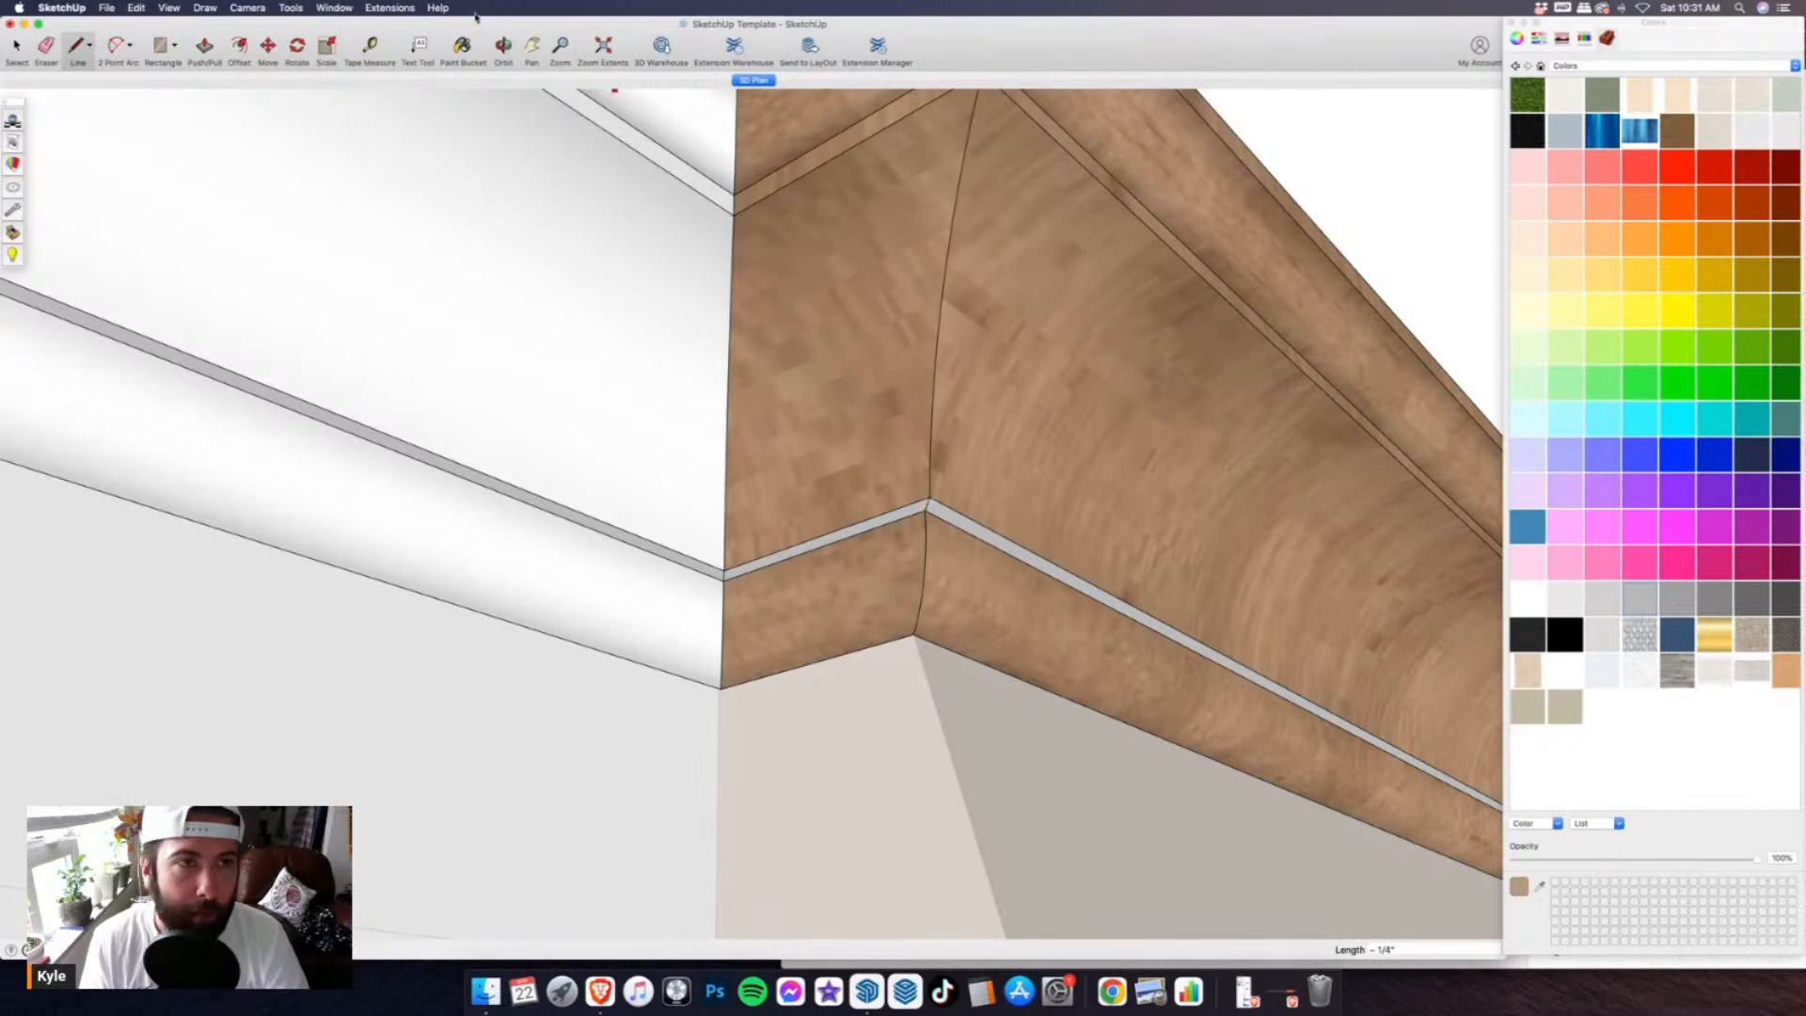
key("b")
left_click(951, 511)
left_click(920, 508)
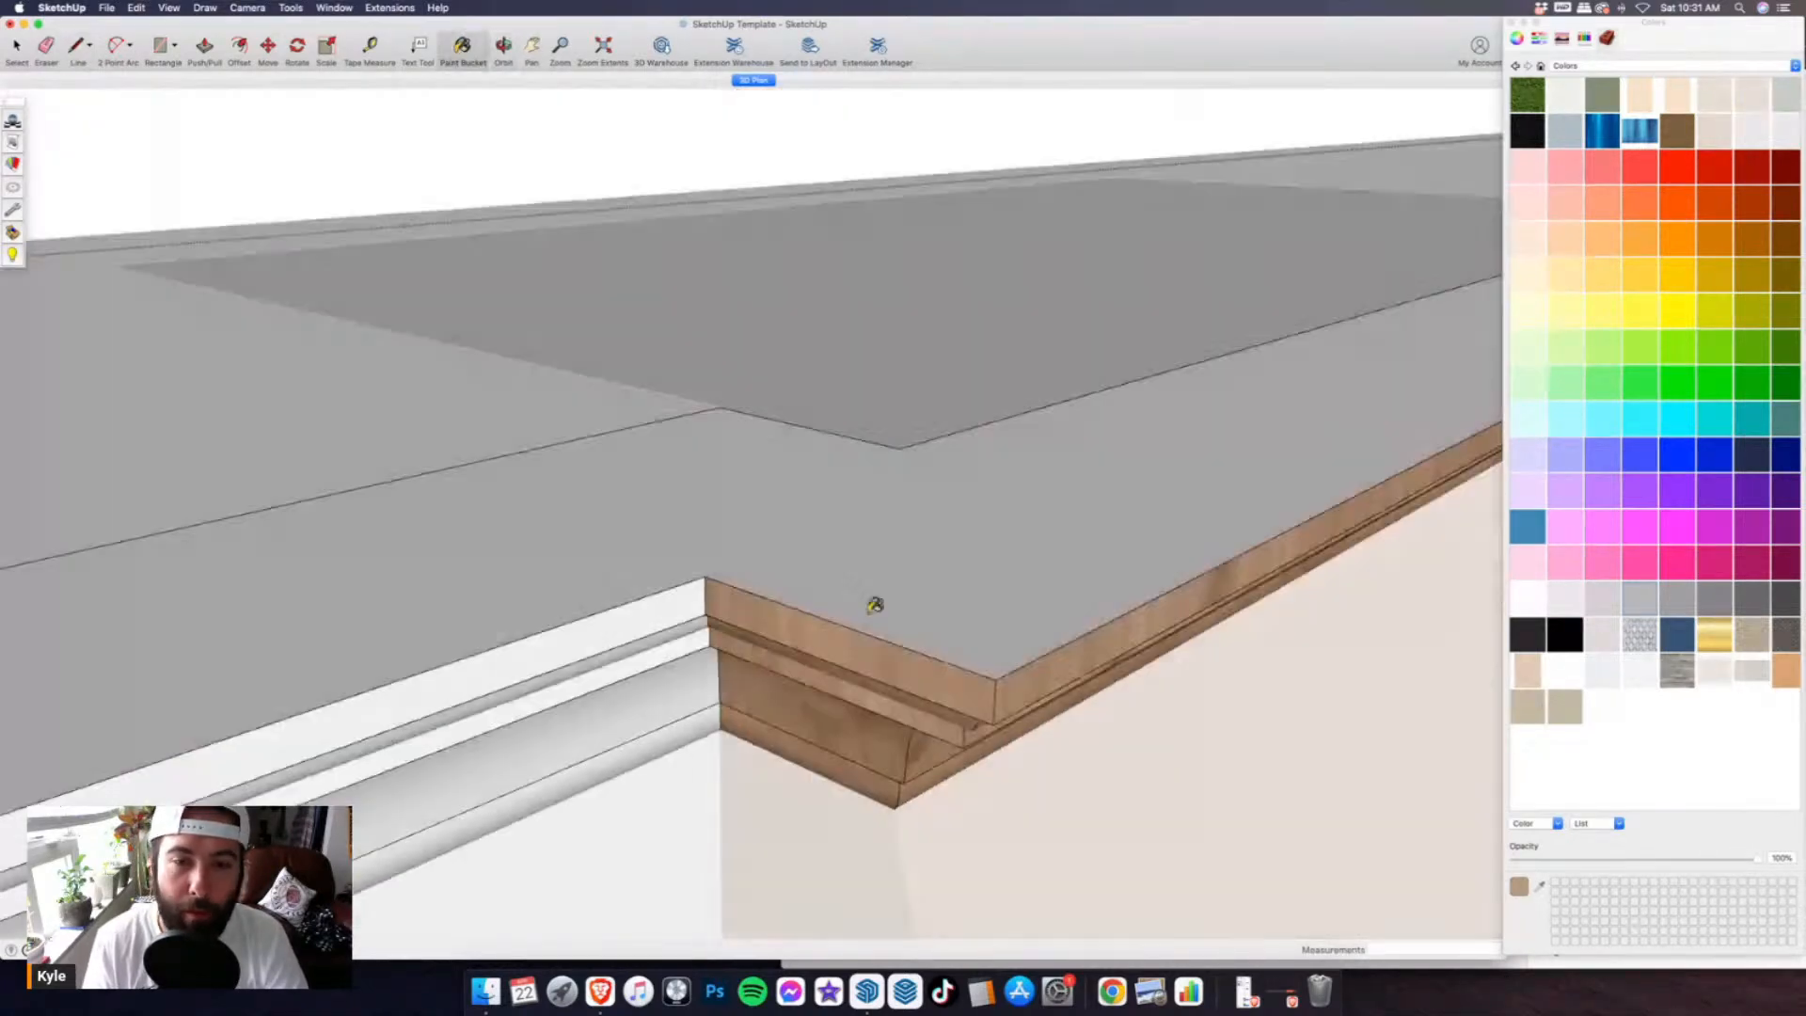
- Draw lines of about 4 1/4" across the crown's flat top from both inner return corners to separate the hood's section
scroll(833, 515, "down", 4)
middle_click_drag(839, 511, 826, 608)
scroll(809, 617, "down", 2)
key("l")
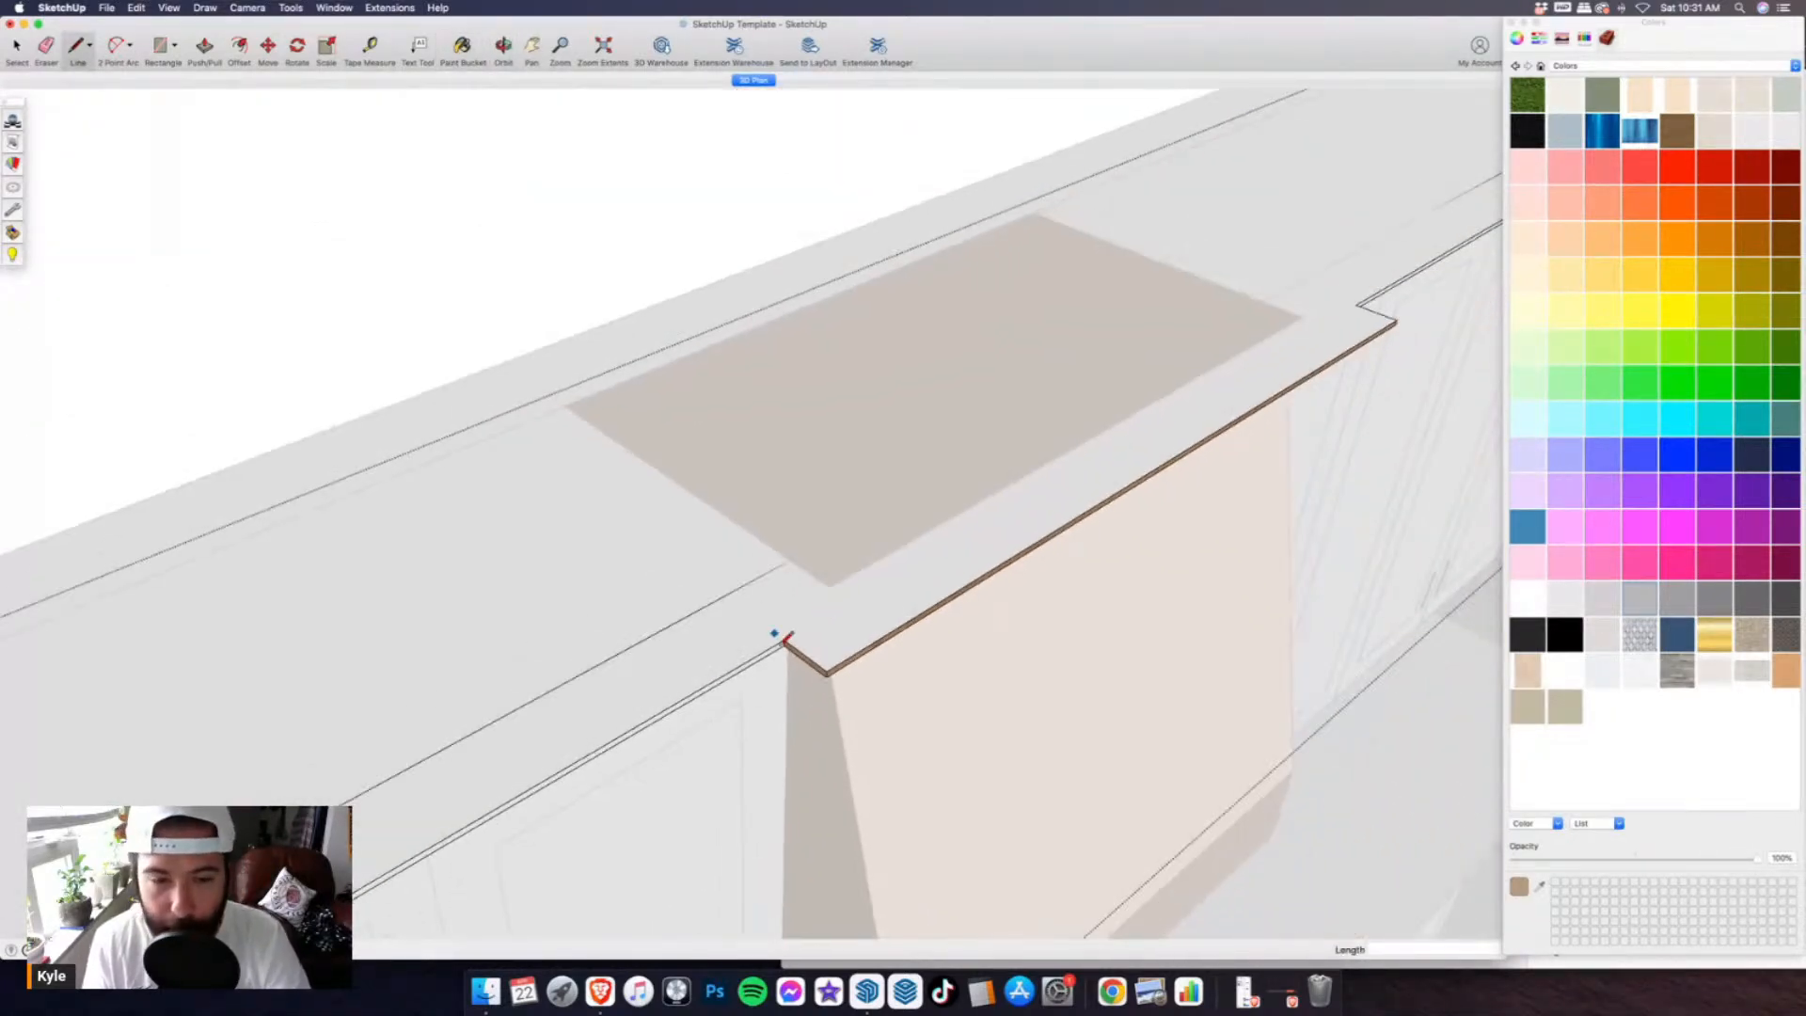
left_click(785, 641)
scroll(643, 639, "down", 3)
scroll(1221, 376, "up", 3)
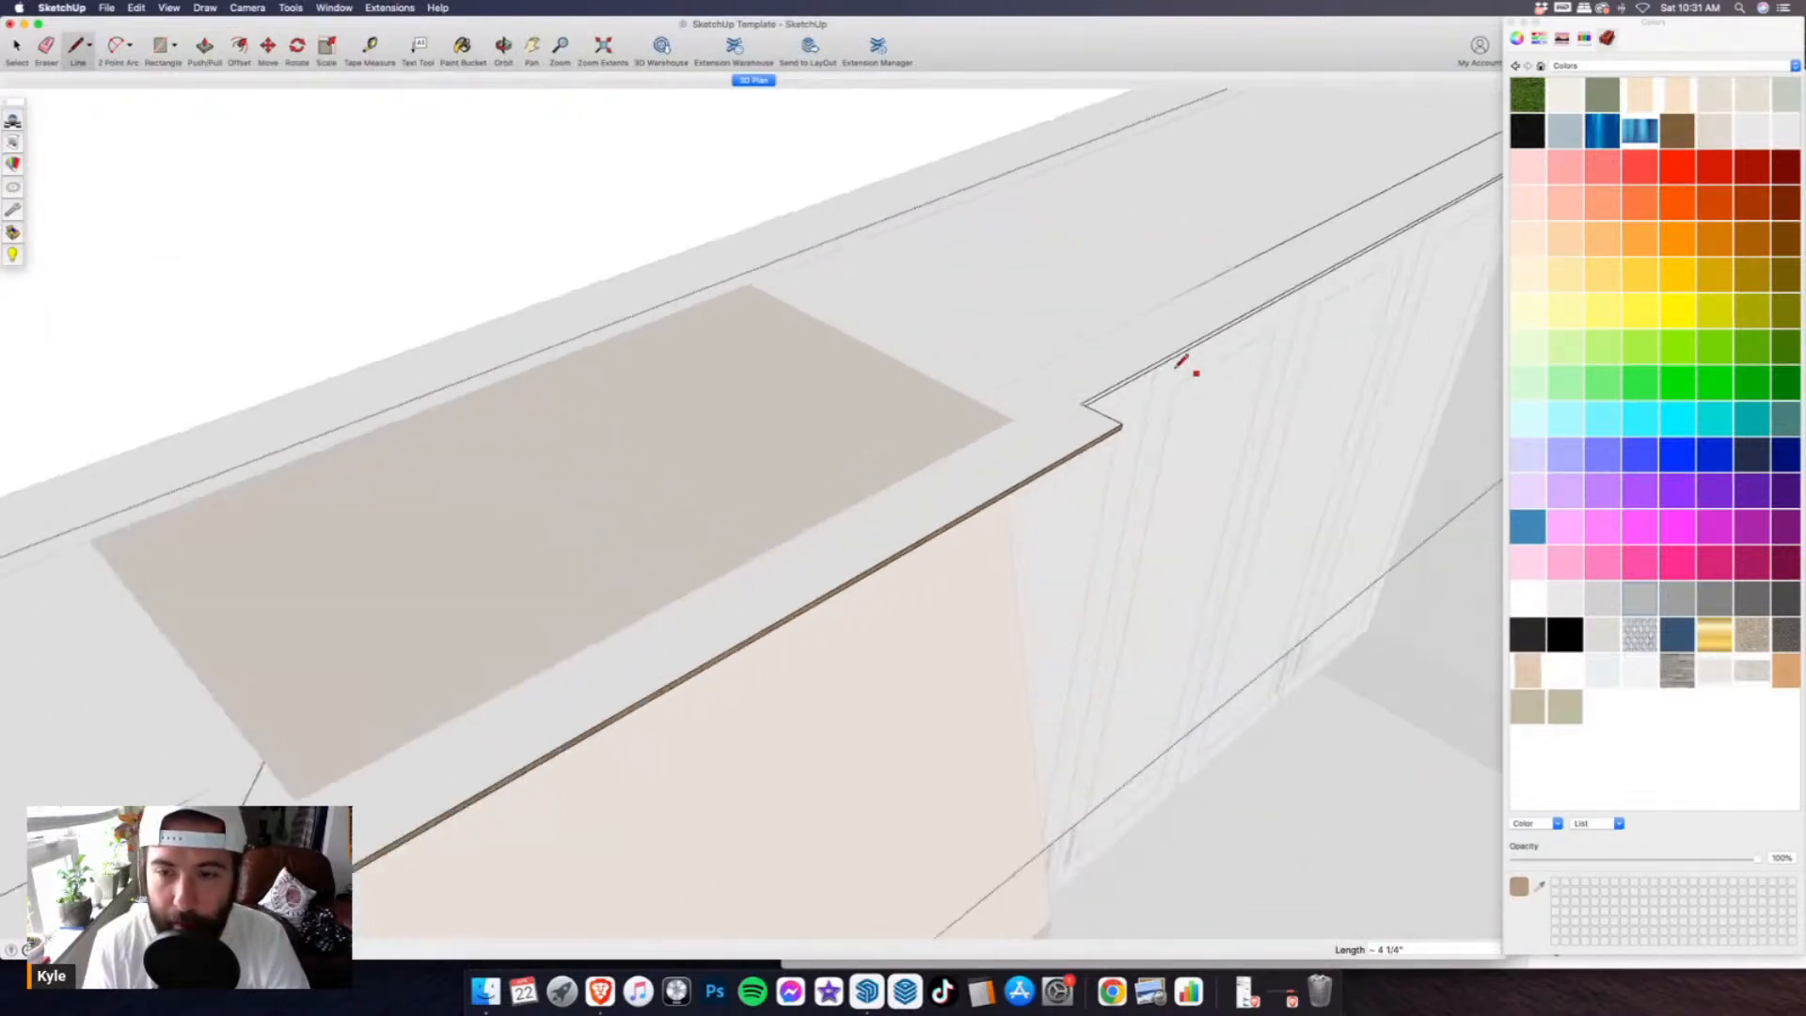
left_click(1086, 401)
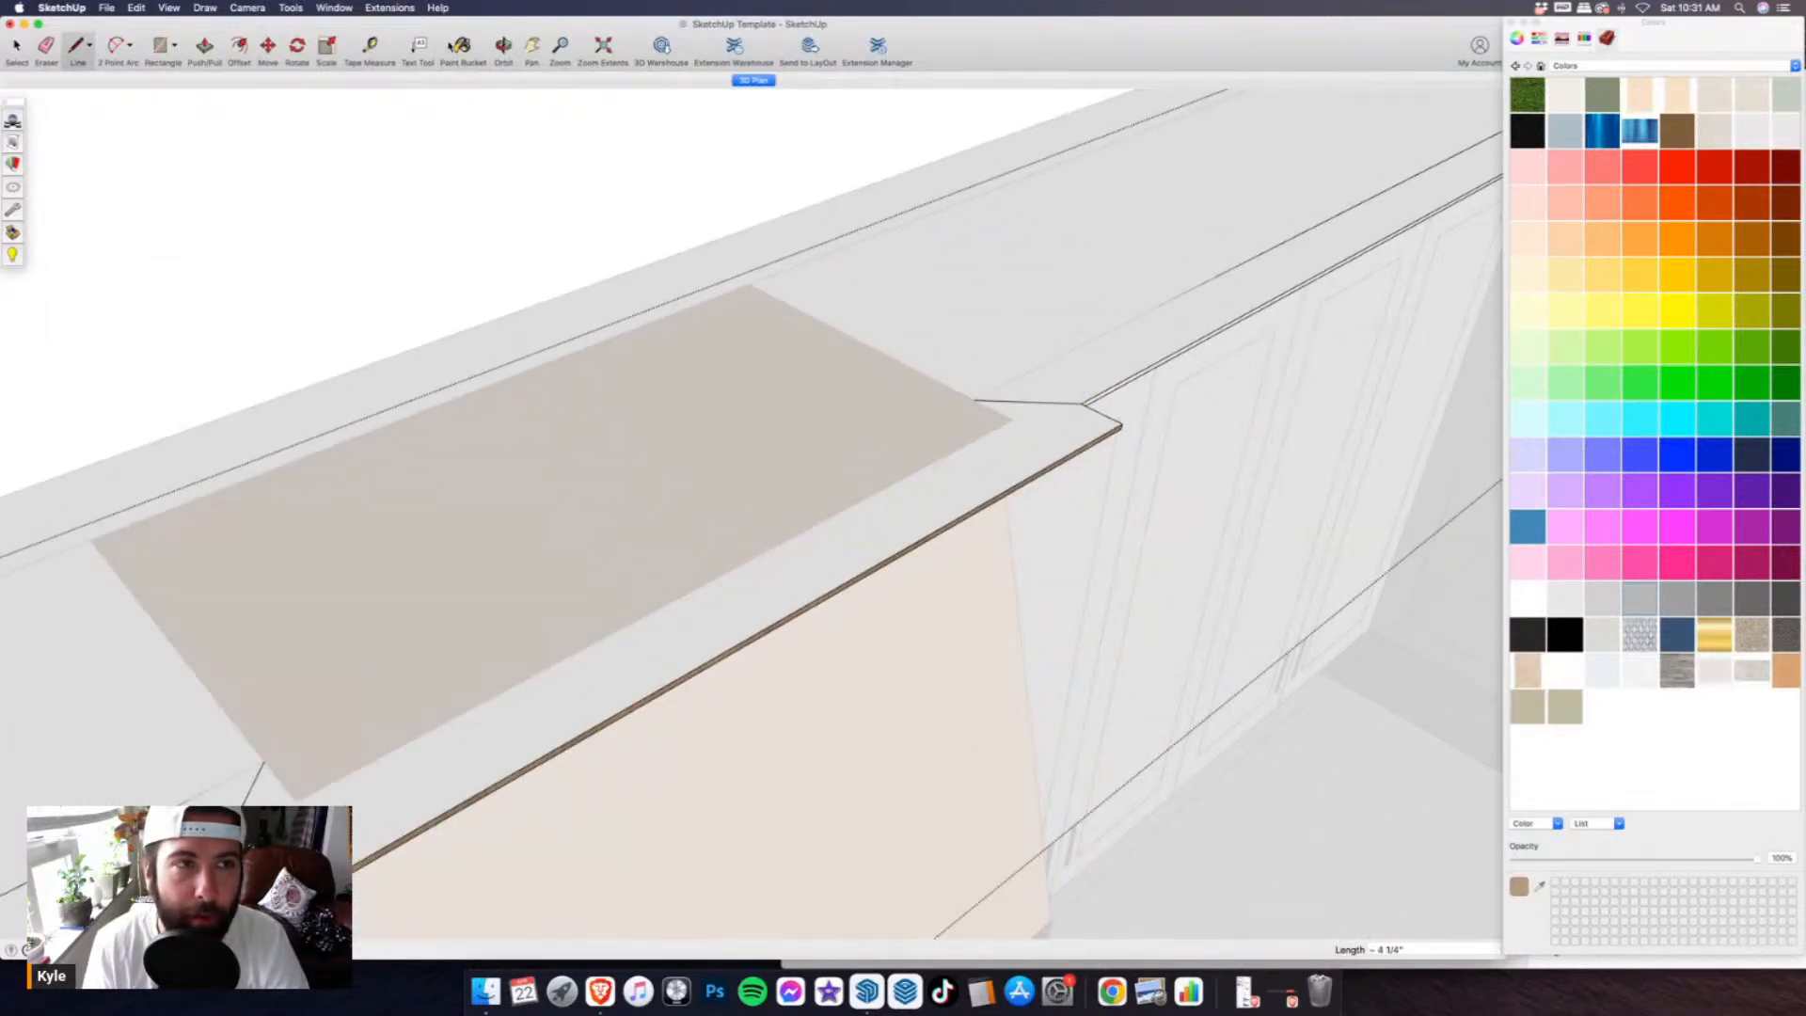
- Paint the range hood's section of the crown's flat top with the wood material and close the crown group
left_click(446, 44)
left_click(1035, 415)
scroll(847, 358, "down", 6)
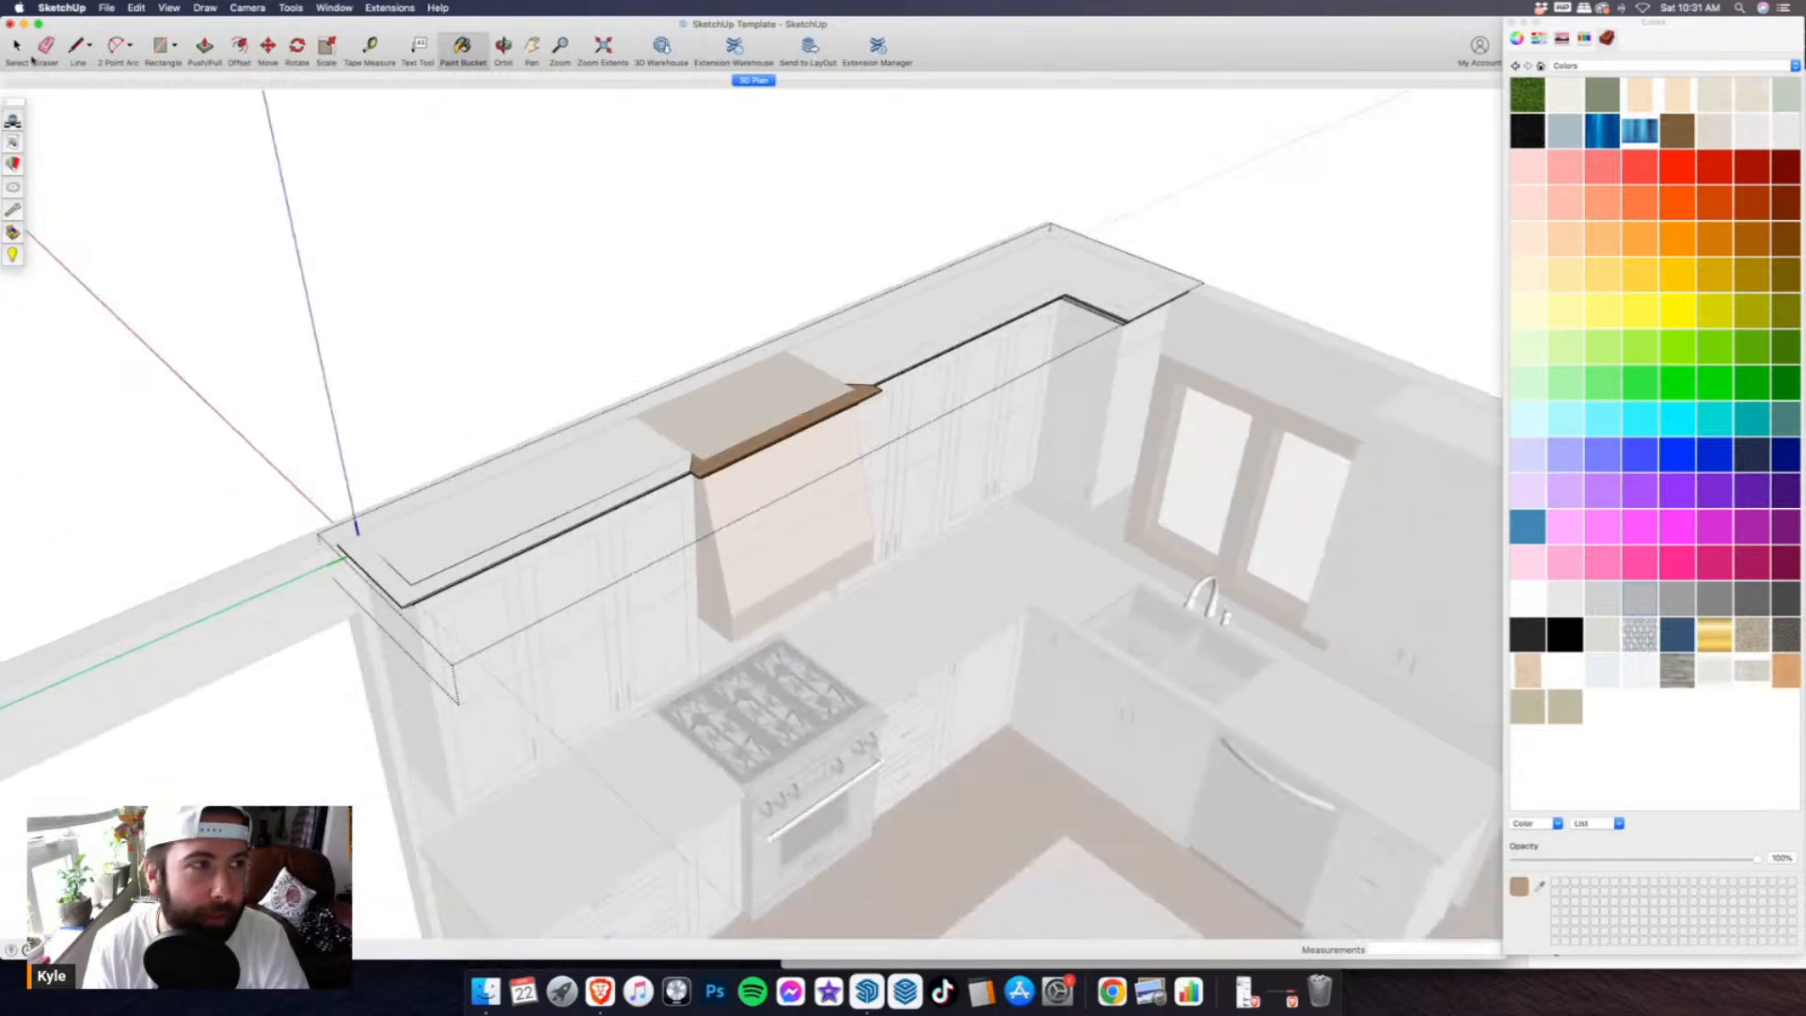
left_click(19, 53)
left_click(355, 351)
- Import the crown profile from the SketchUp Warehouse folder for the wall cabinet between the window and patio doors
middle_click_drag(508, 498, 616, 231)
middle_click_drag(659, 385, 593, 527)
scroll(593, 356, "down", 6)
scroll(771, 365, "up", 5)
middle_click_drag(593, 356, 827, 362)
scroll(828, 362, "up", 3)
left_click(136, 10)
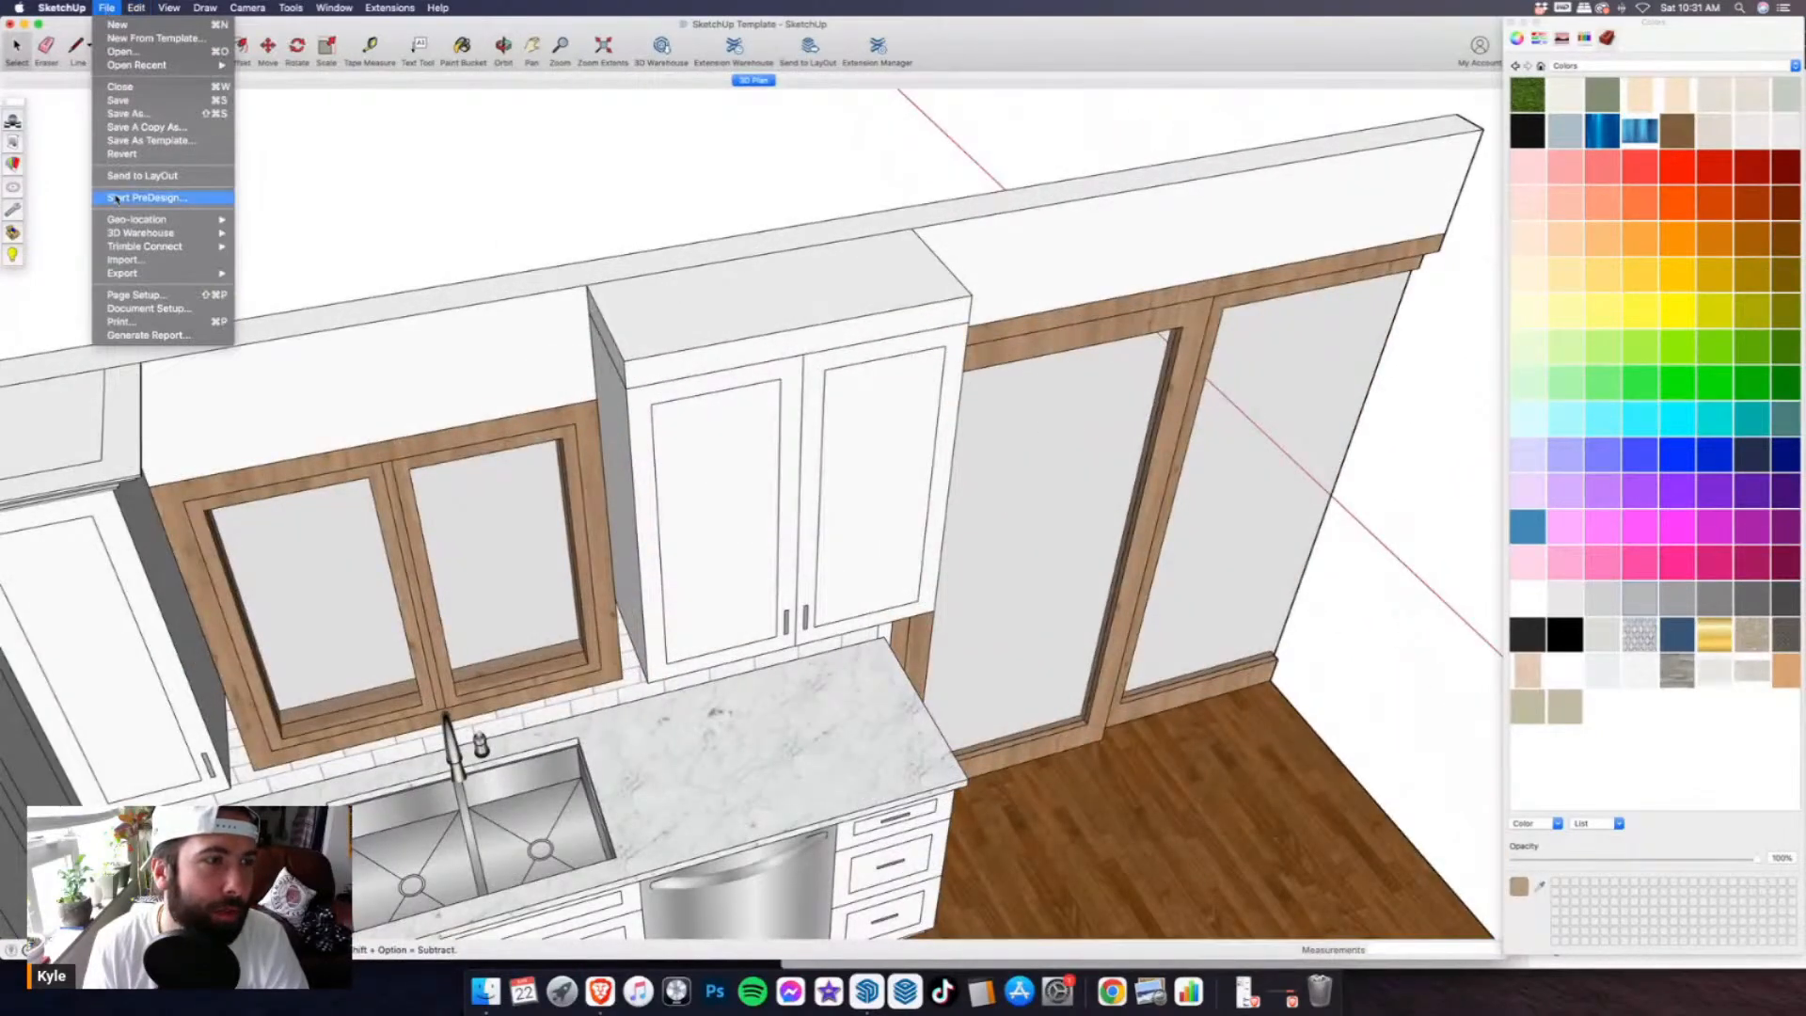
left_click(118, 262)
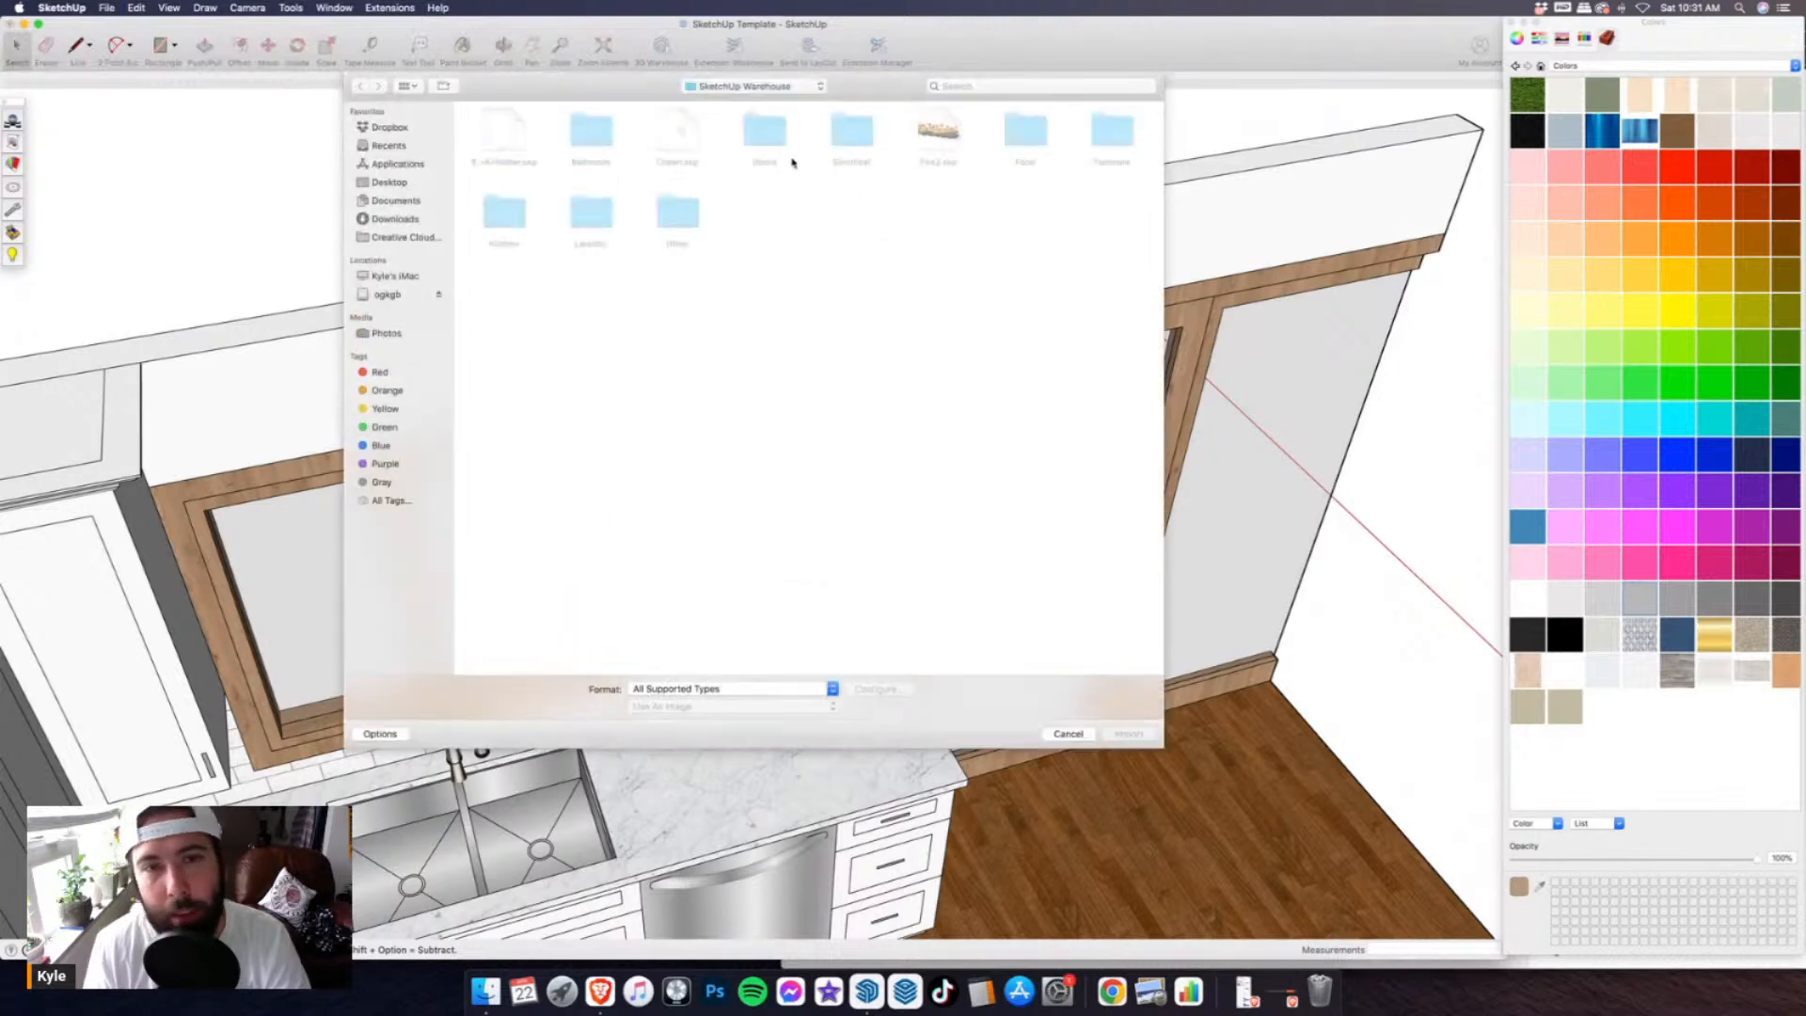
left_click(682, 139)
double_click(682, 139)
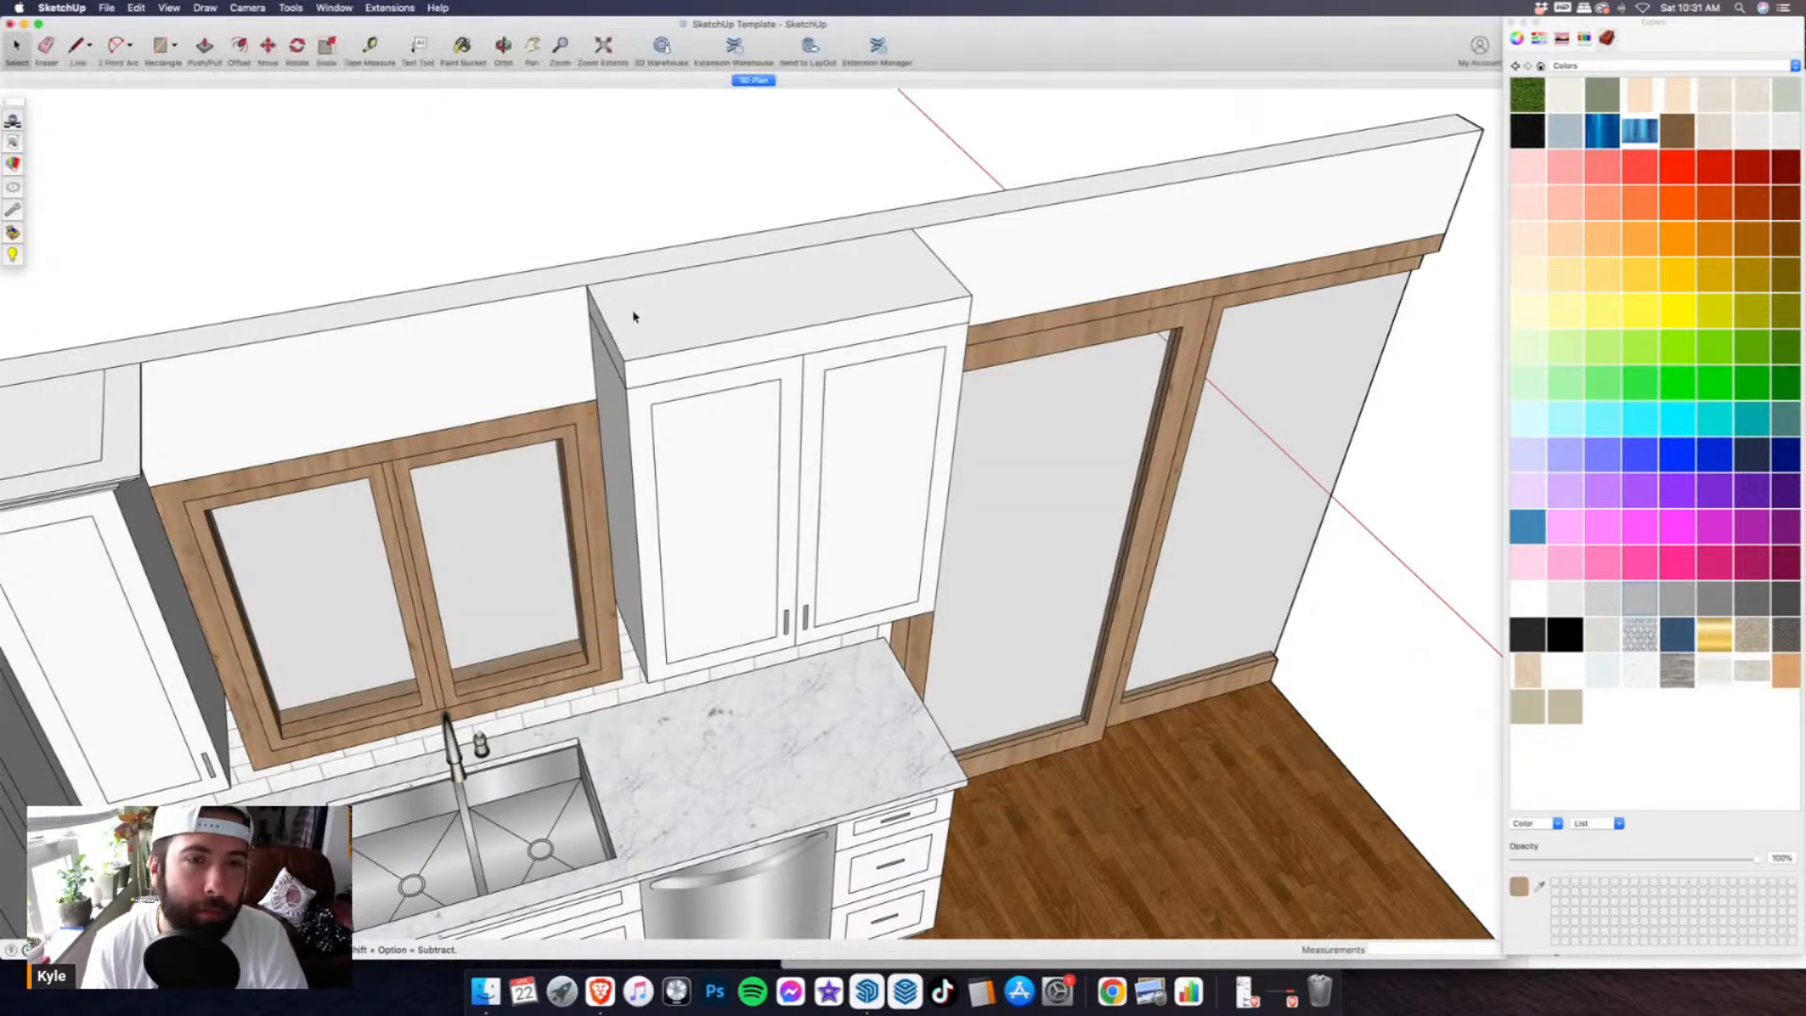
- Move the crown profile from its upper corner to the wall cabinet's top back corner on the window side
scroll(634, 316, "up", 3)
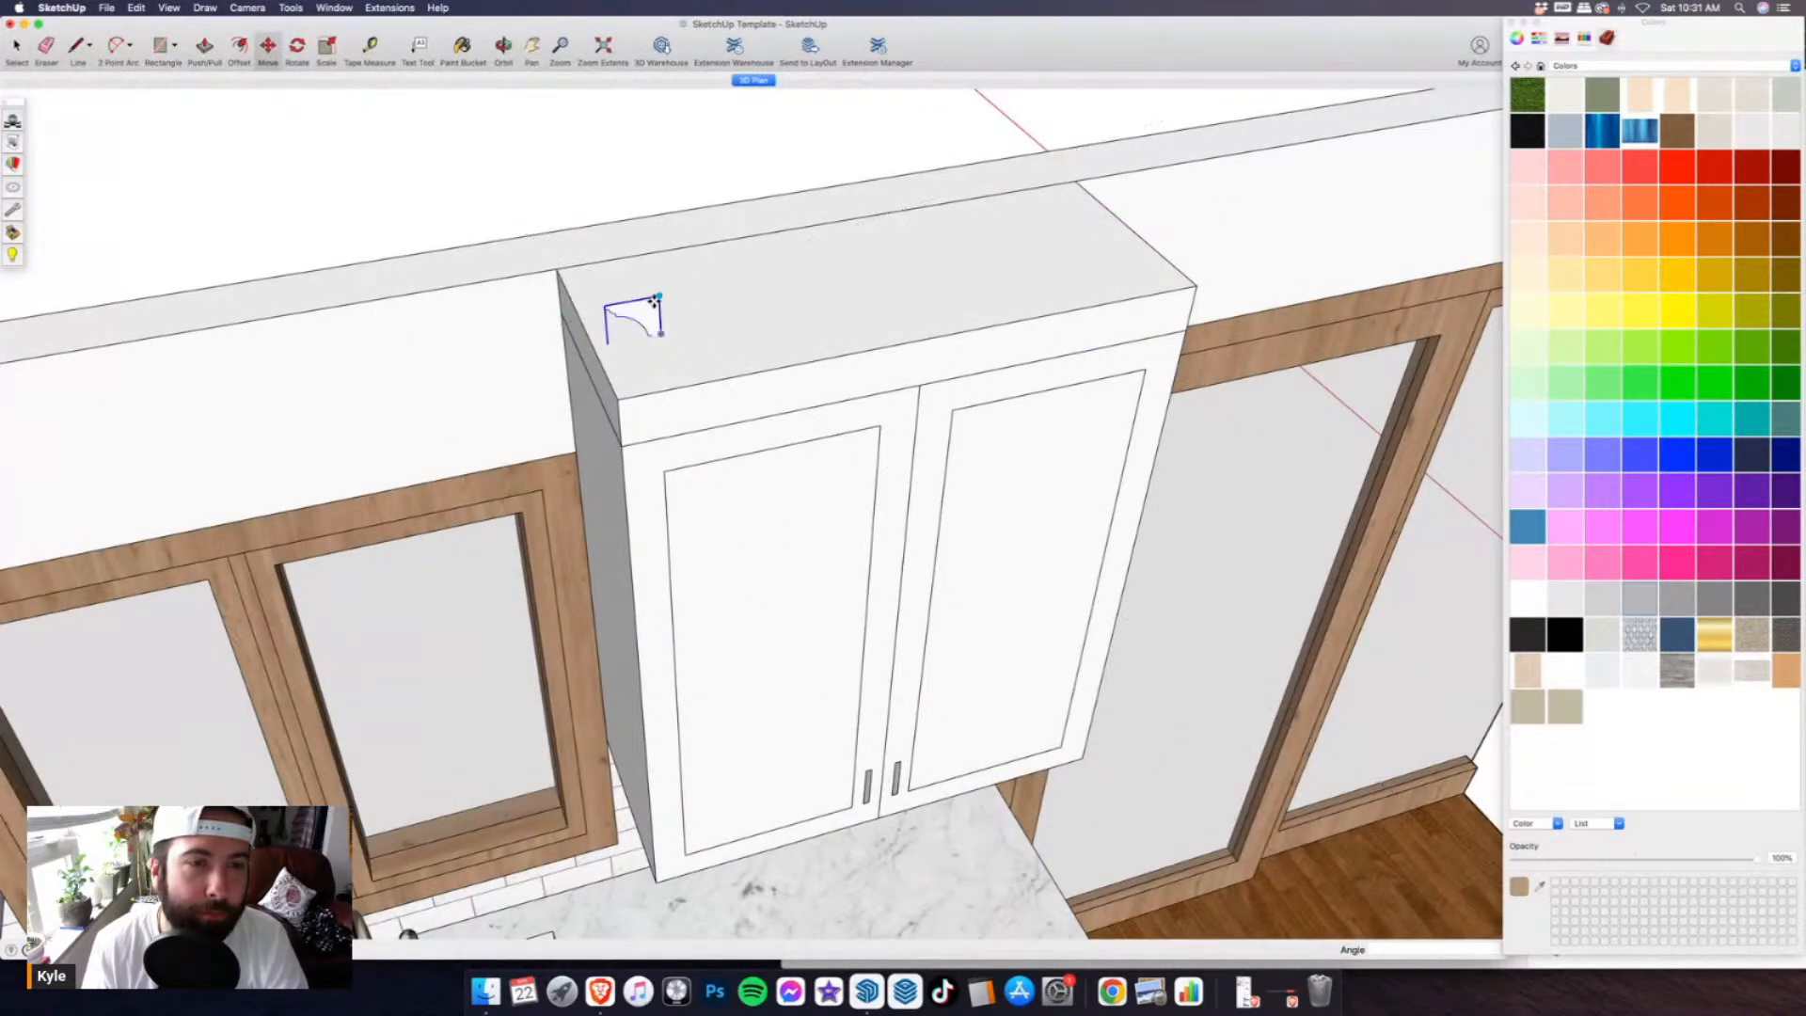
left_click(658, 296)
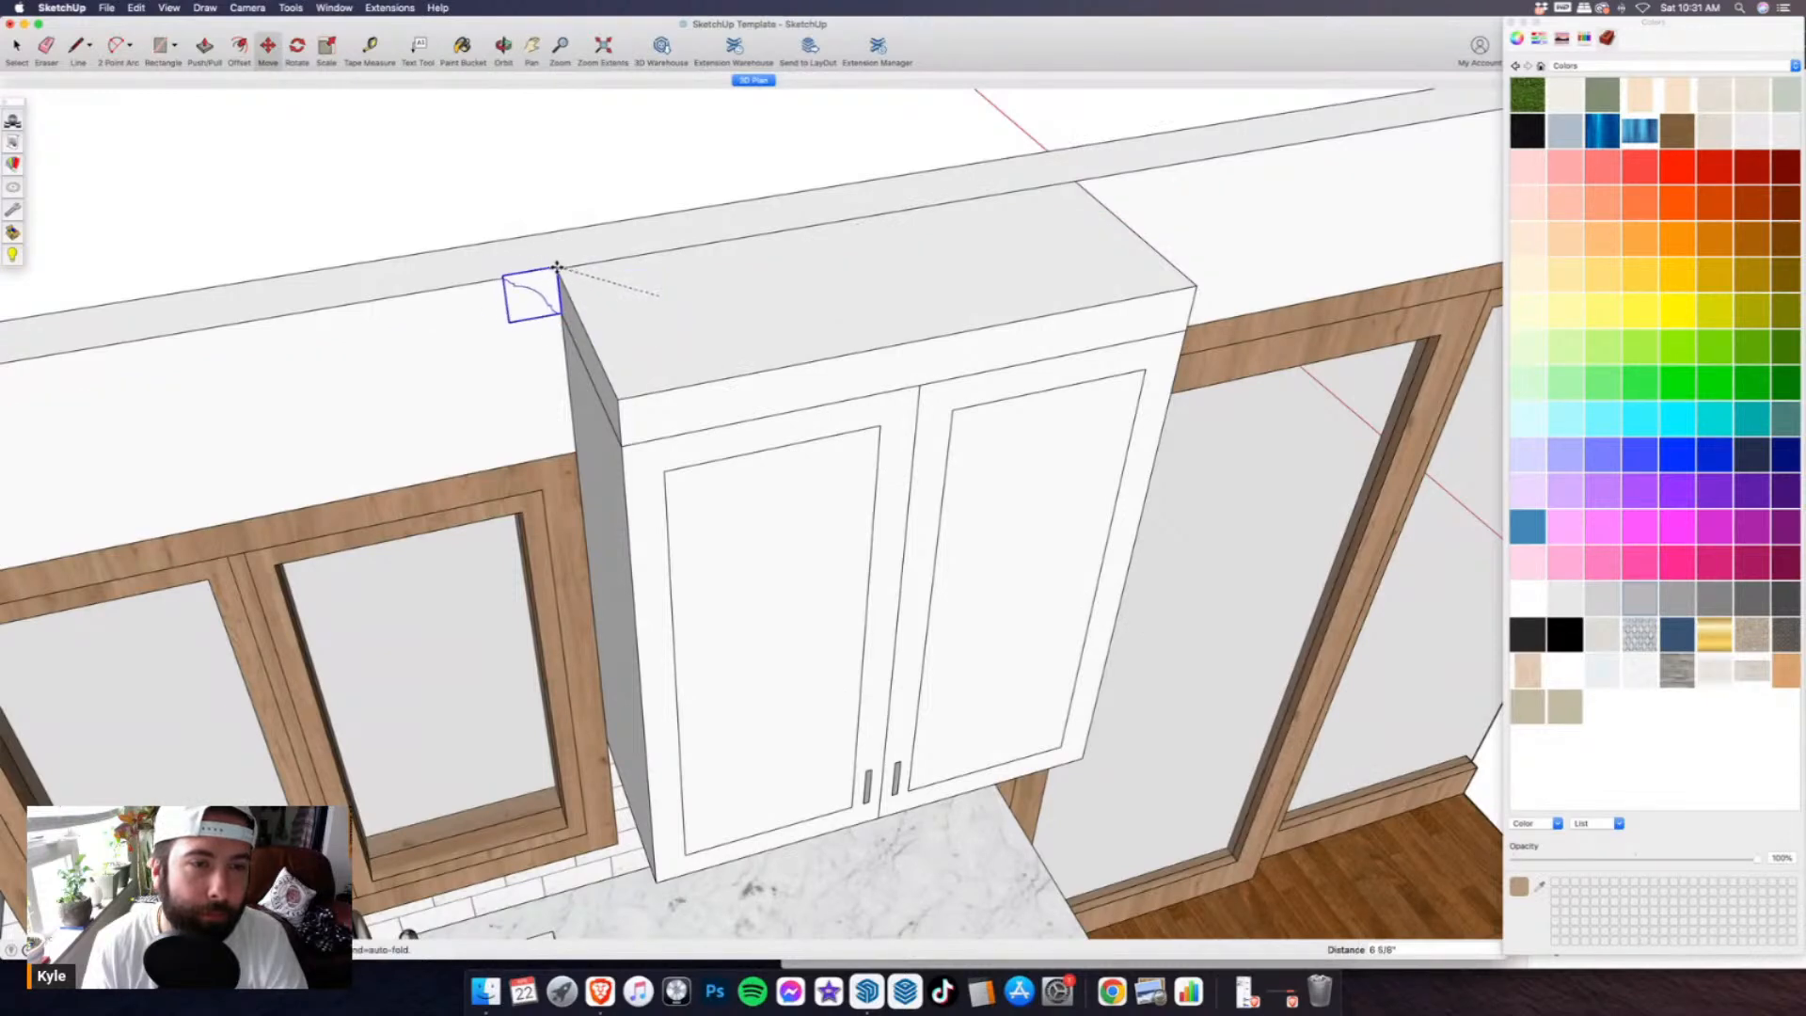
scroll(546, 322, "up", 5)
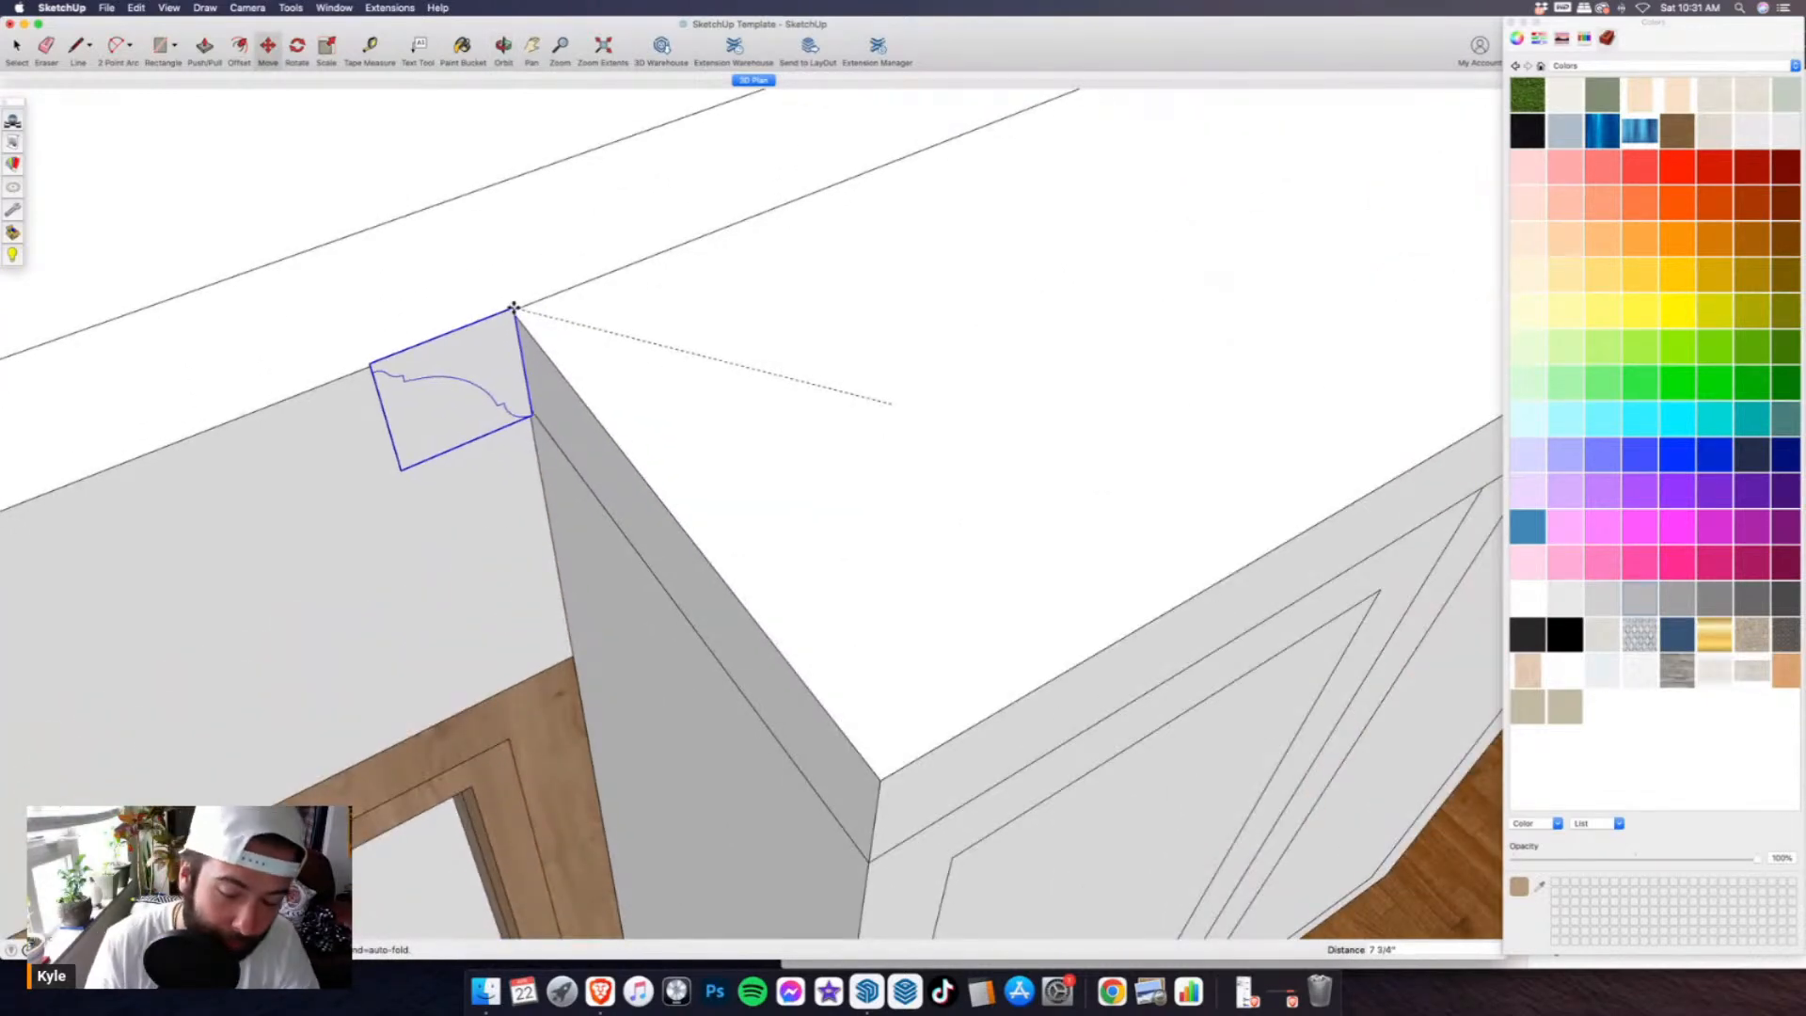
left_click(514, 306)
scroll(512, 308, "down", 3)
key("space")
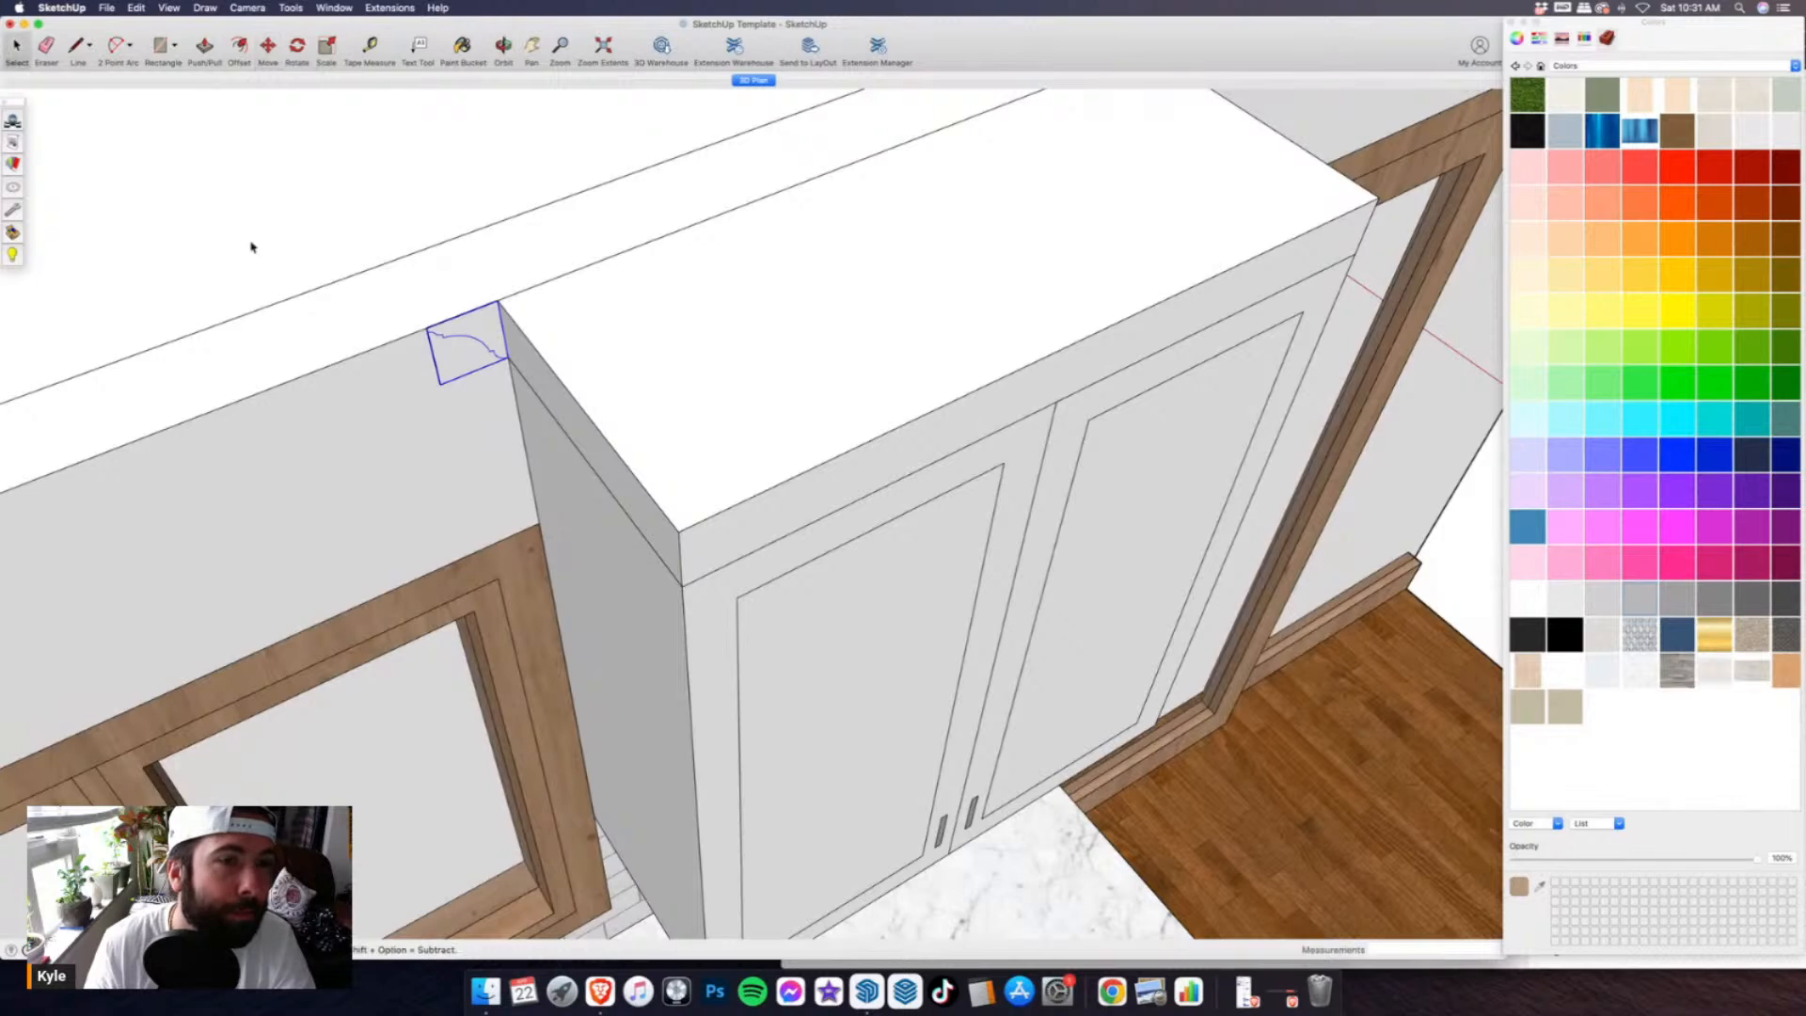
- Open the crown profile for editing and trace a path along the wall cabinet's top side and front edges
double_click(476, 325)
key("l")
scroll(501, 296, "down", 2)
left_click(605, 445)
left_click(1028, 260)
left_click(911, 162)
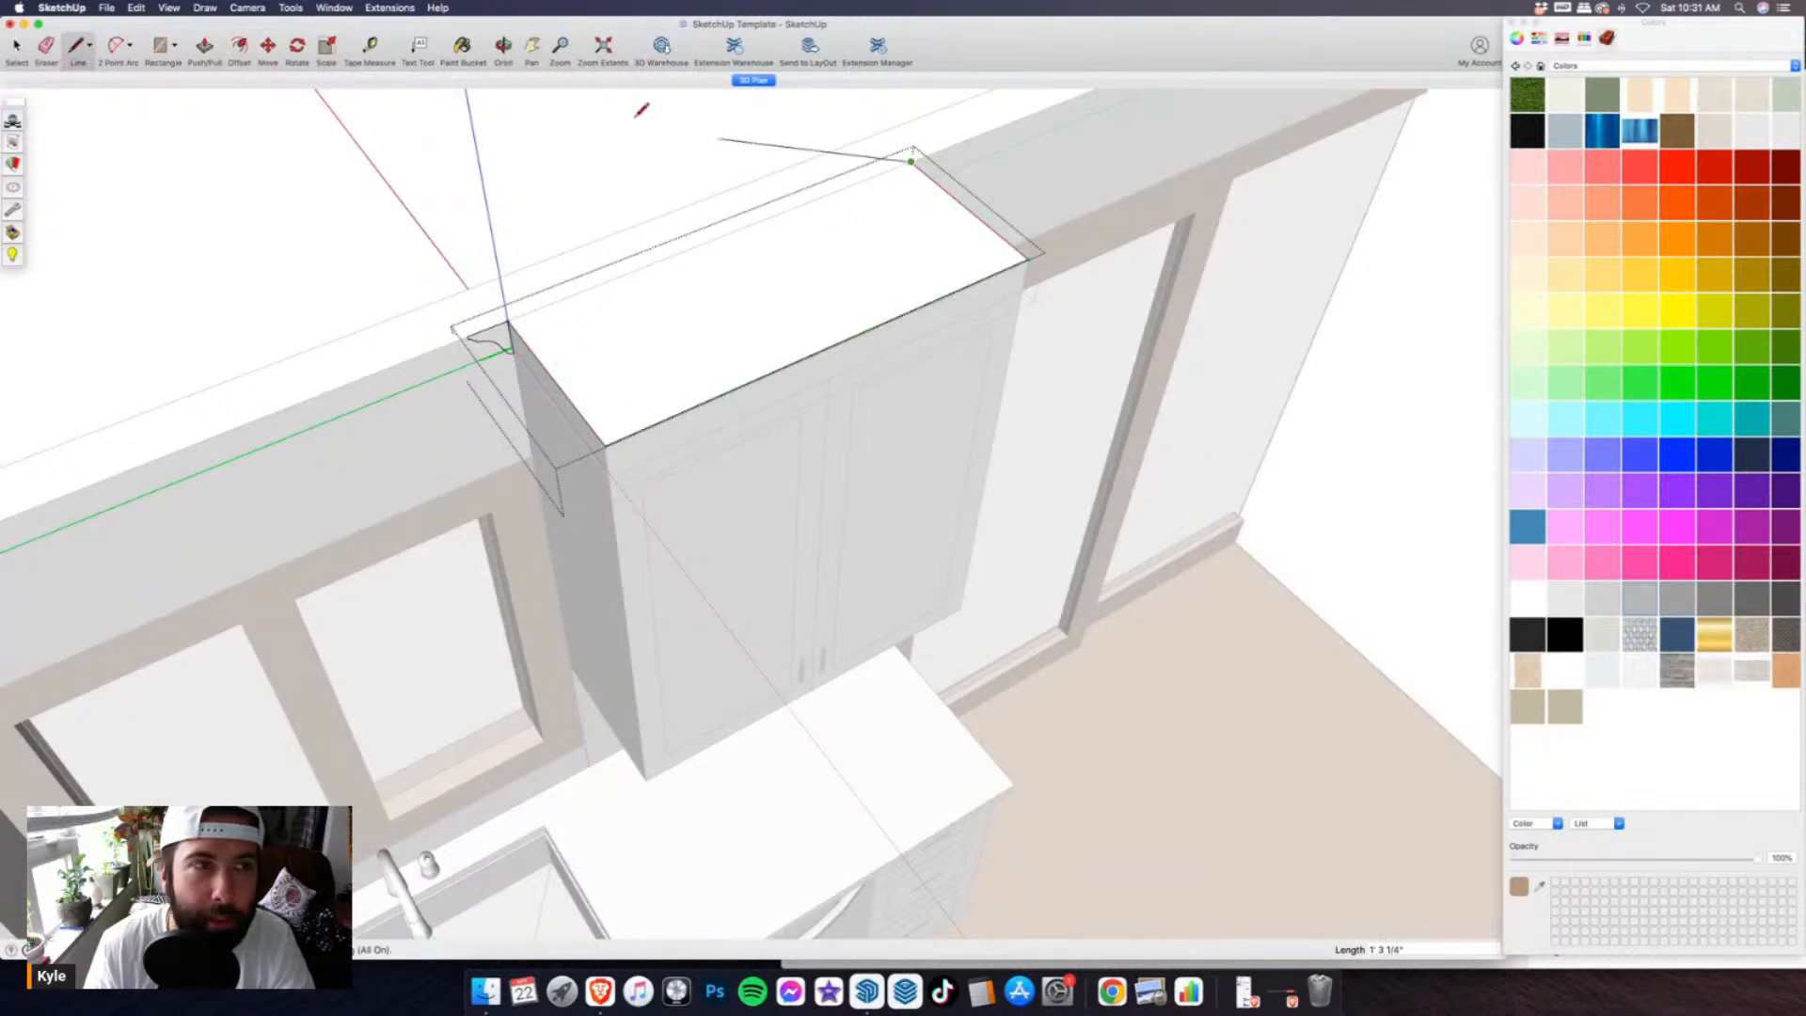
- Sweep the crown profile along the wall cabinet's traced path with Follow Me and close the group
left_click(290, 8)
left_click(324, 136)
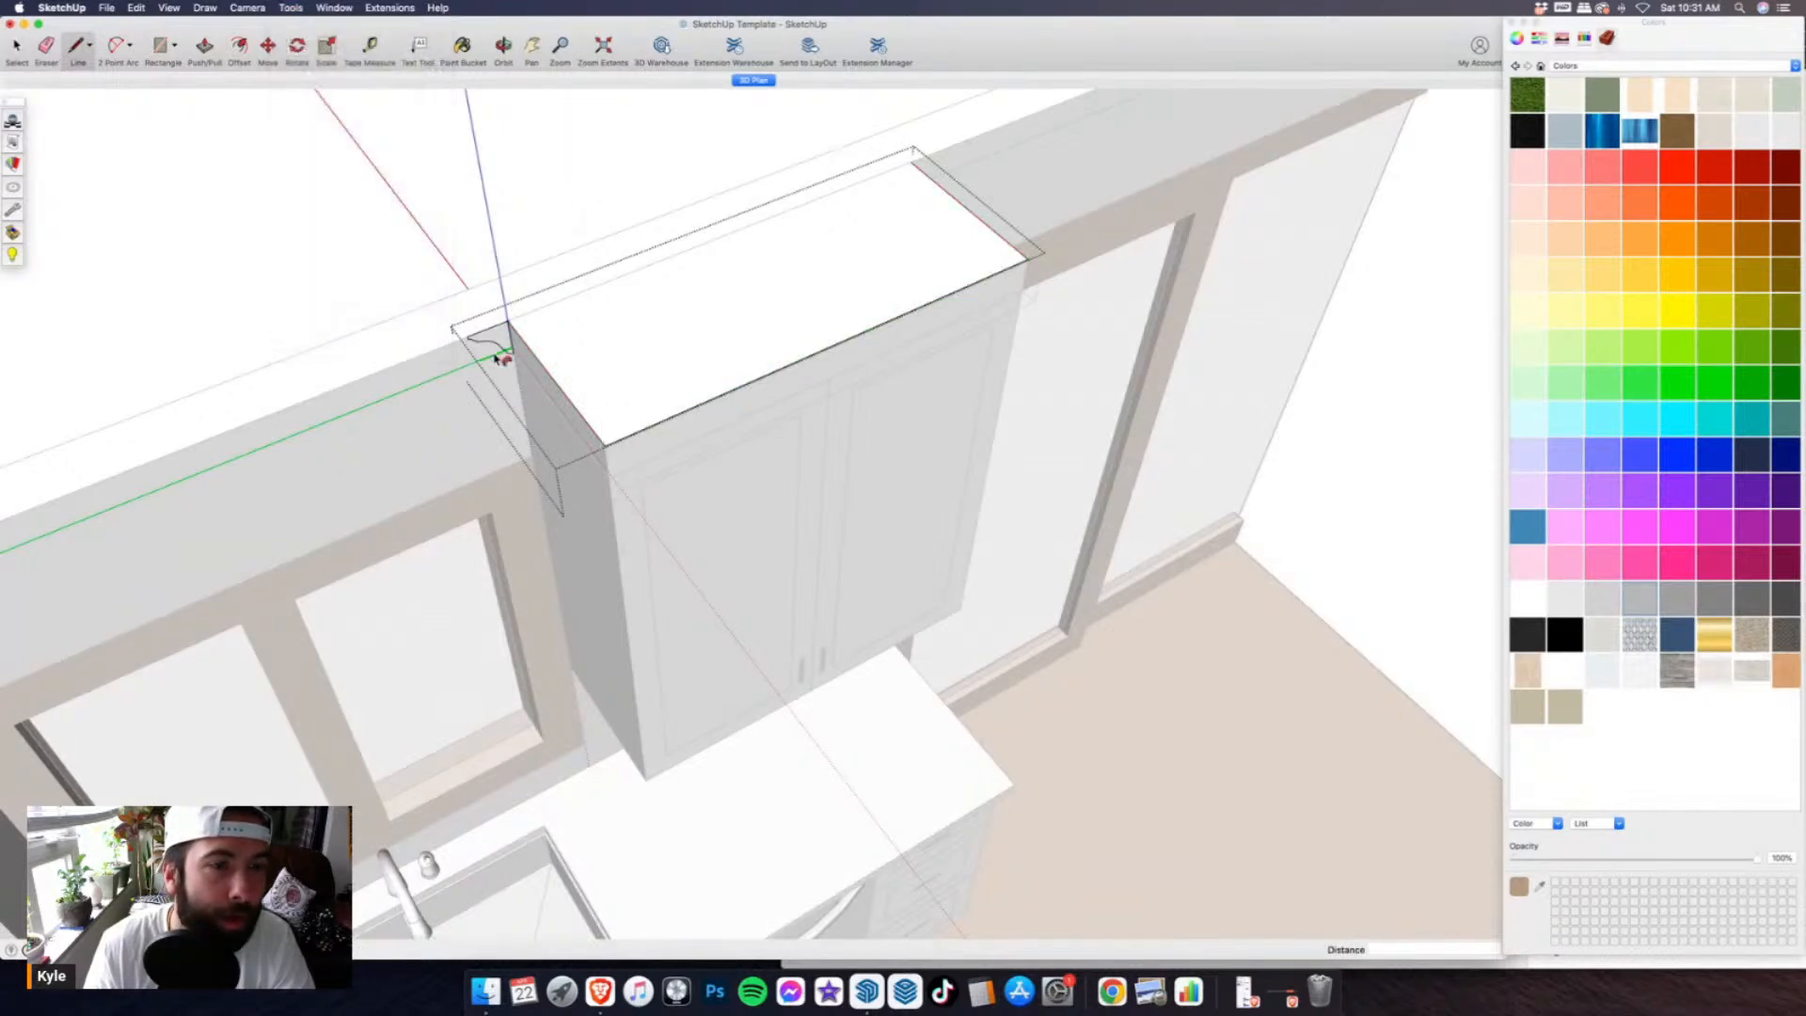
mouse_move(495, 347)
left_mouse_down()
mouse_move(596, 408)
mouse_move(1019, 293)
mouse_move(915, 162)
left_mouse_up()
left_click(463, 47)
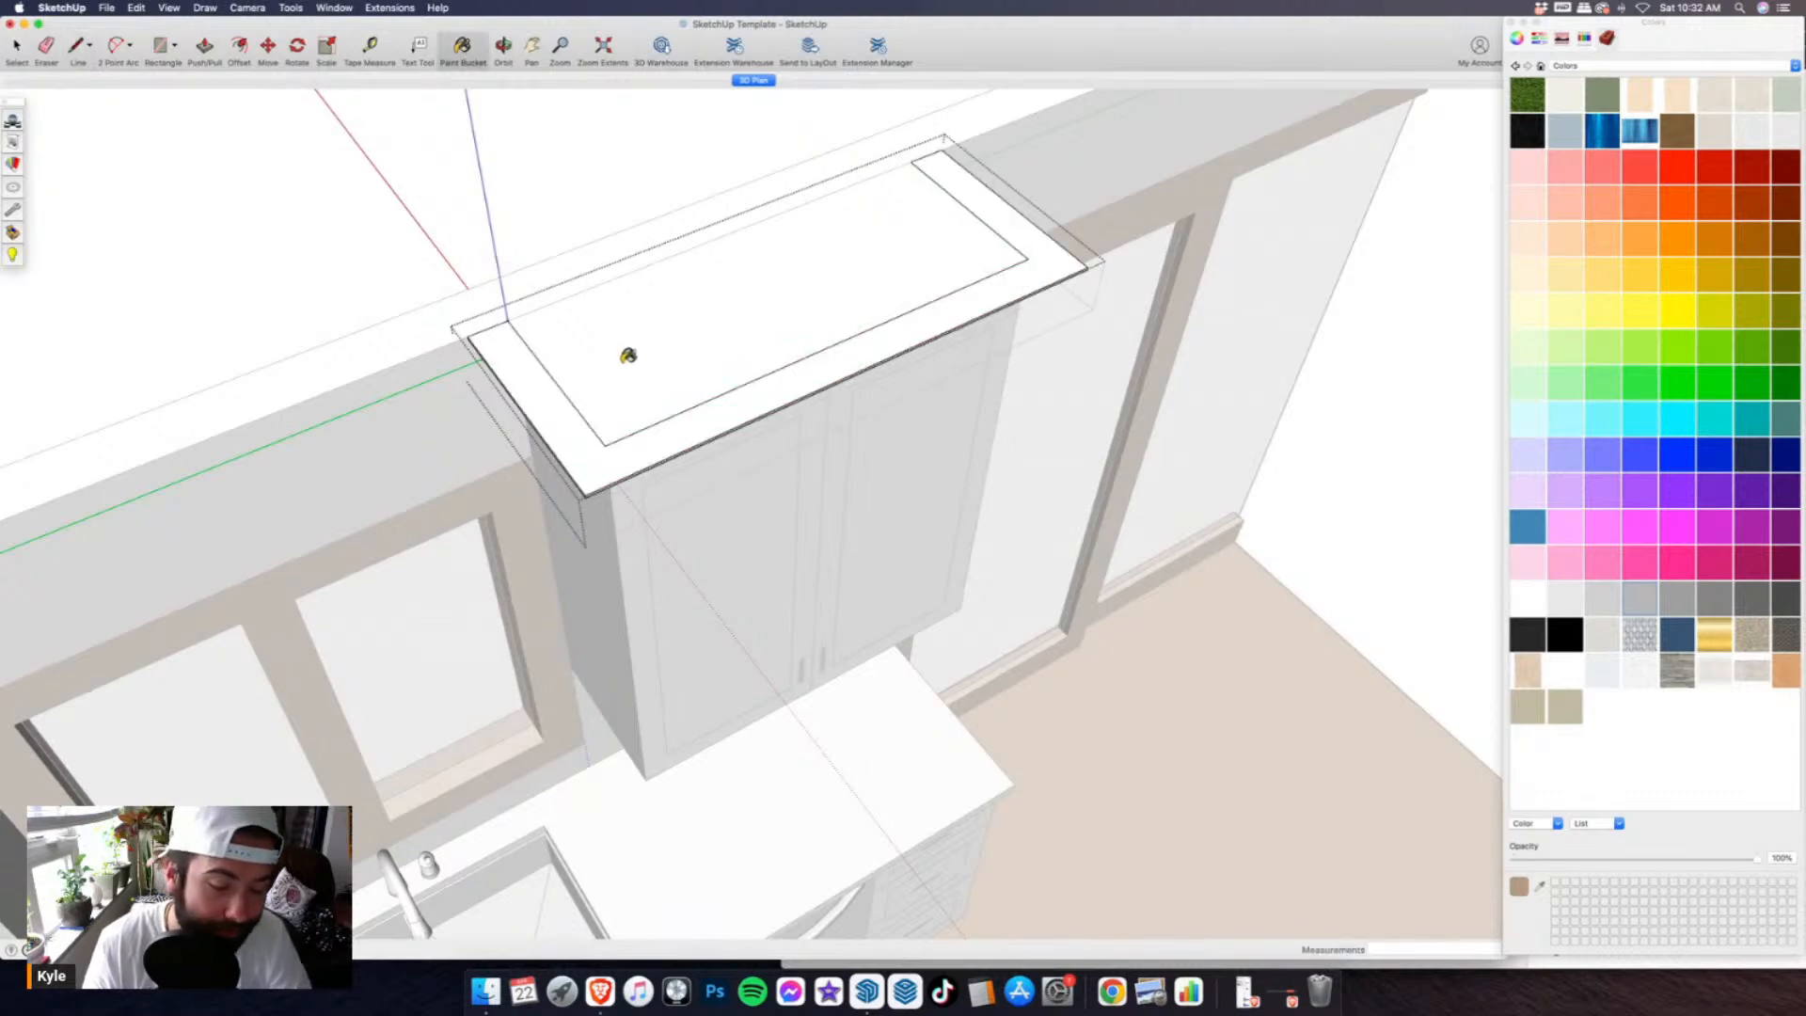
scroll(148, 163, "down", 2)
left_click(15, 48)
key("Escape")
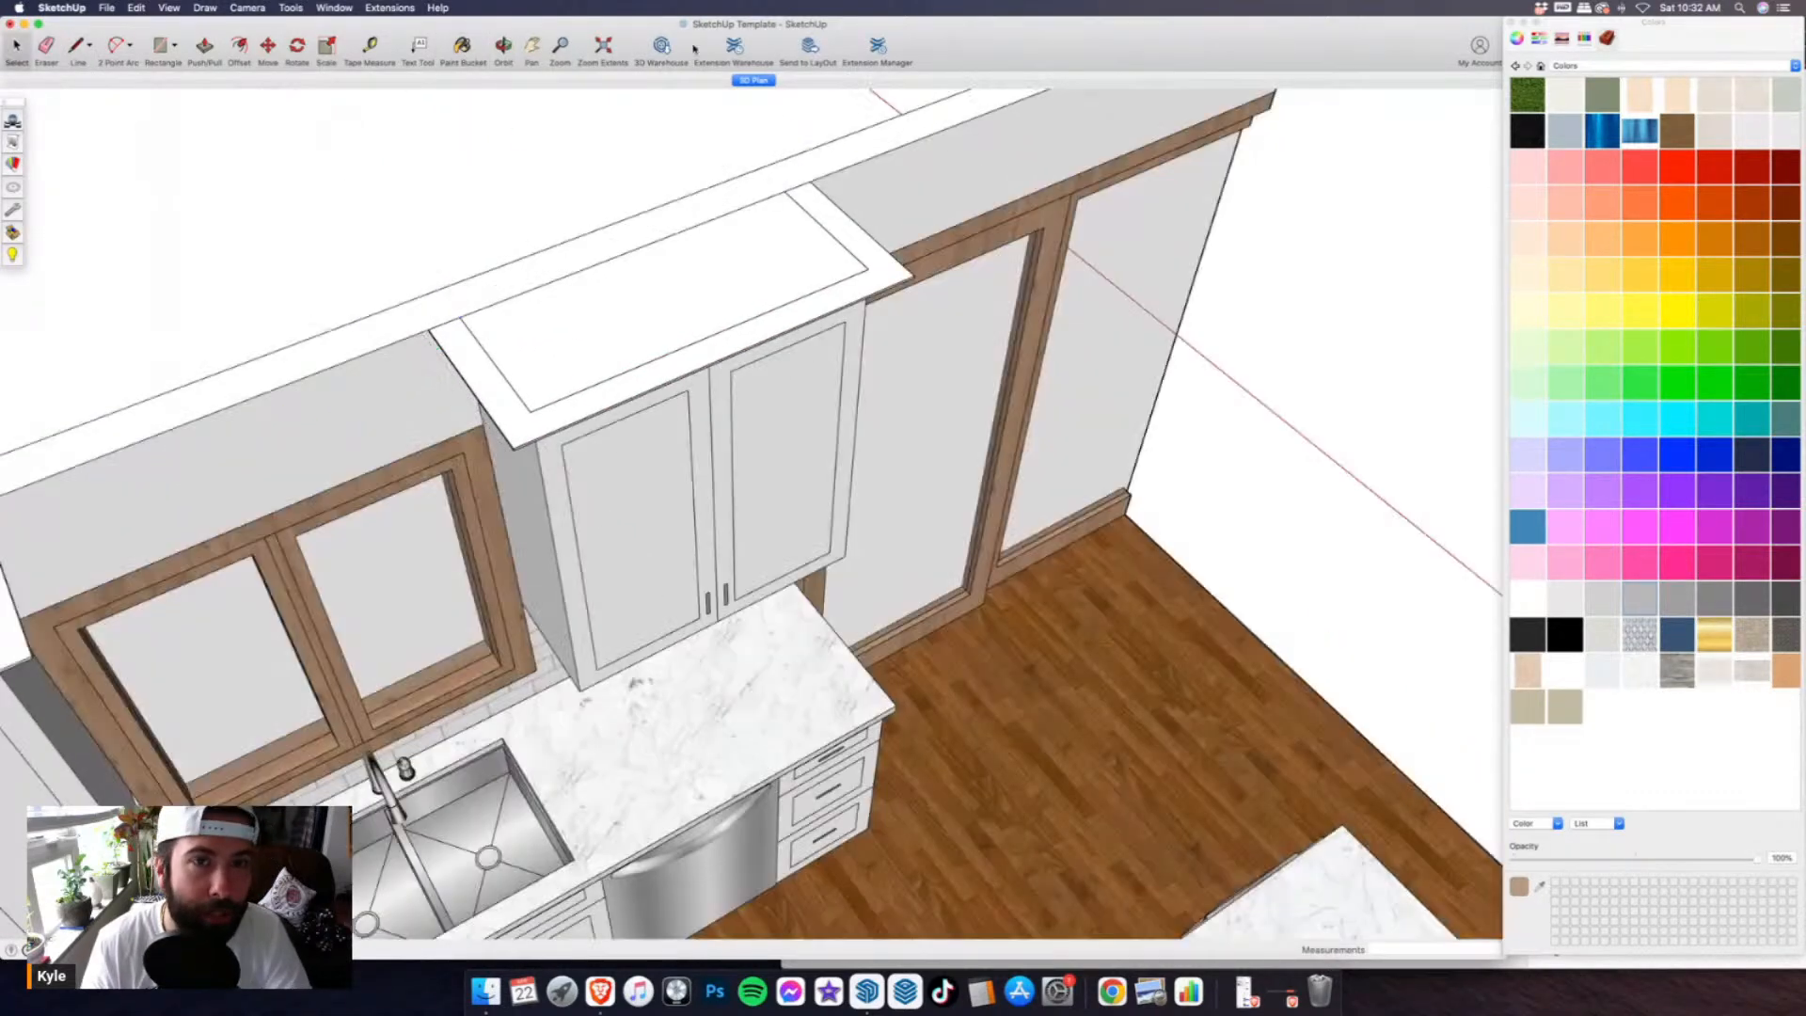
- Import another crown profile from the SketchUp Warehouse folder for the pantry and refrigerator cabinets
left_click(754, 81)
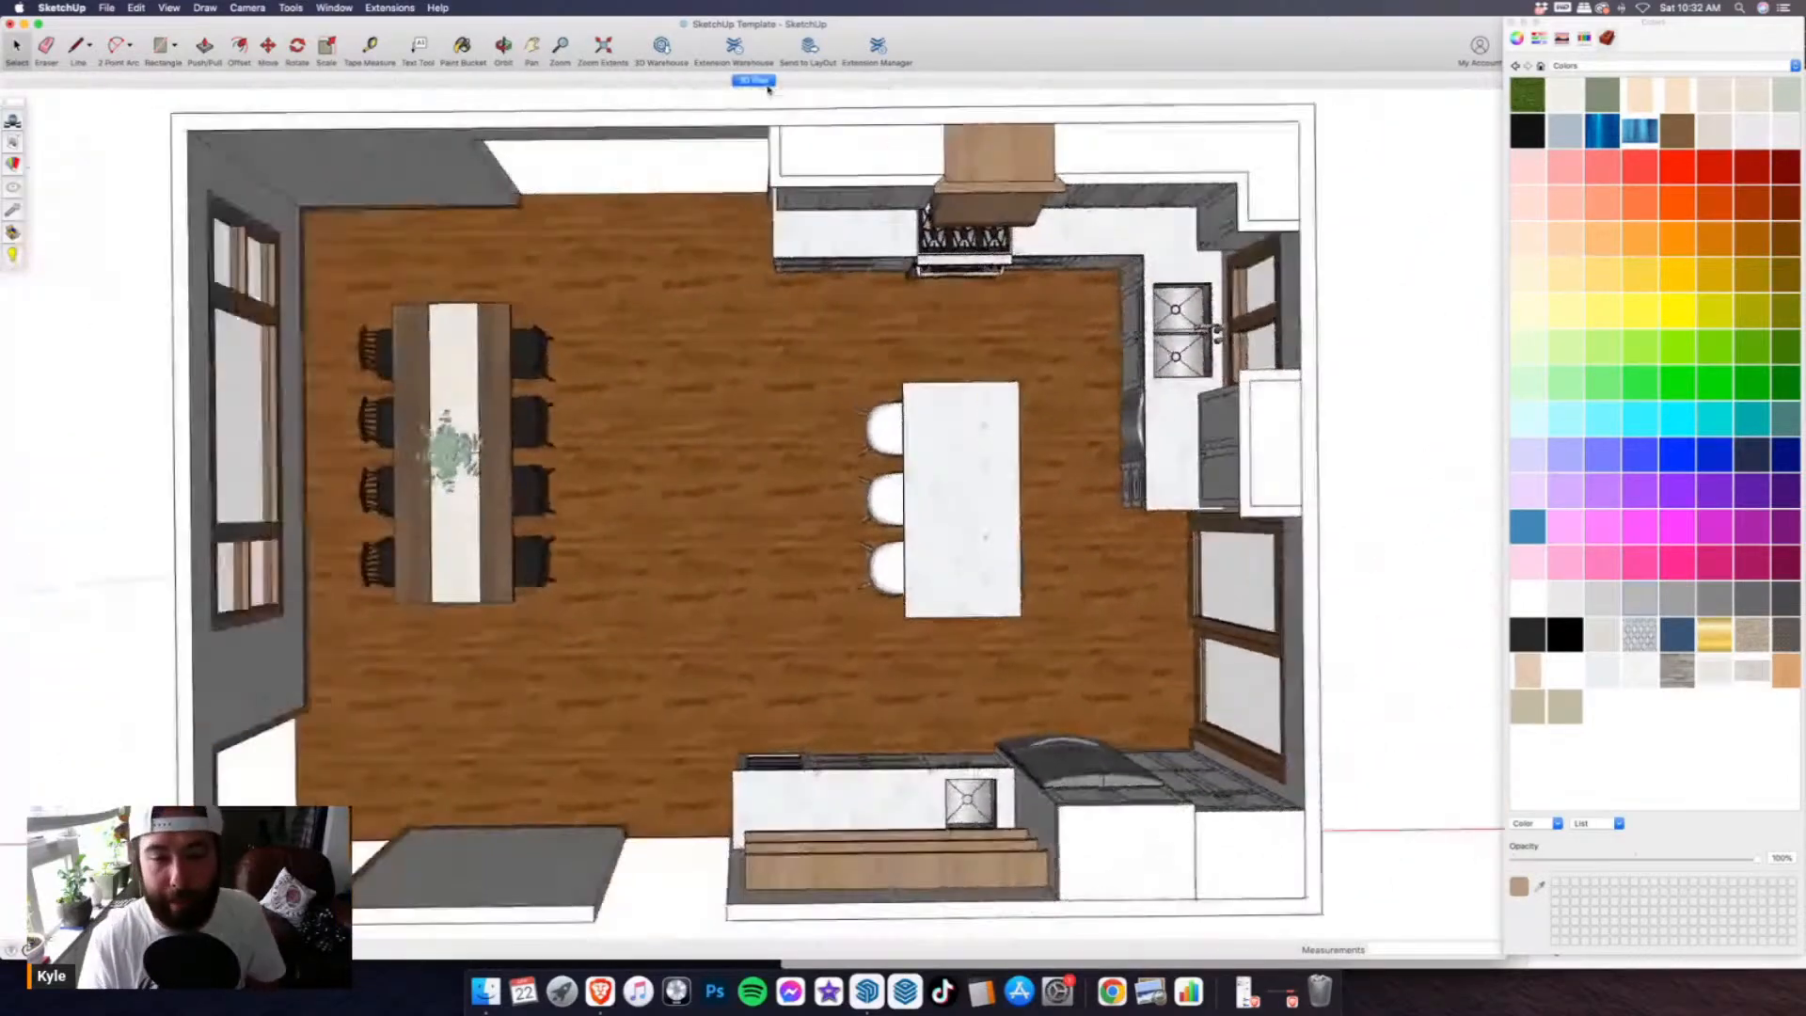
scroll(483, 401, "down", 3)
middle_click_drag(476, 404, 1206, 424)
middle_click_drag(763, 470, 1234, 222)
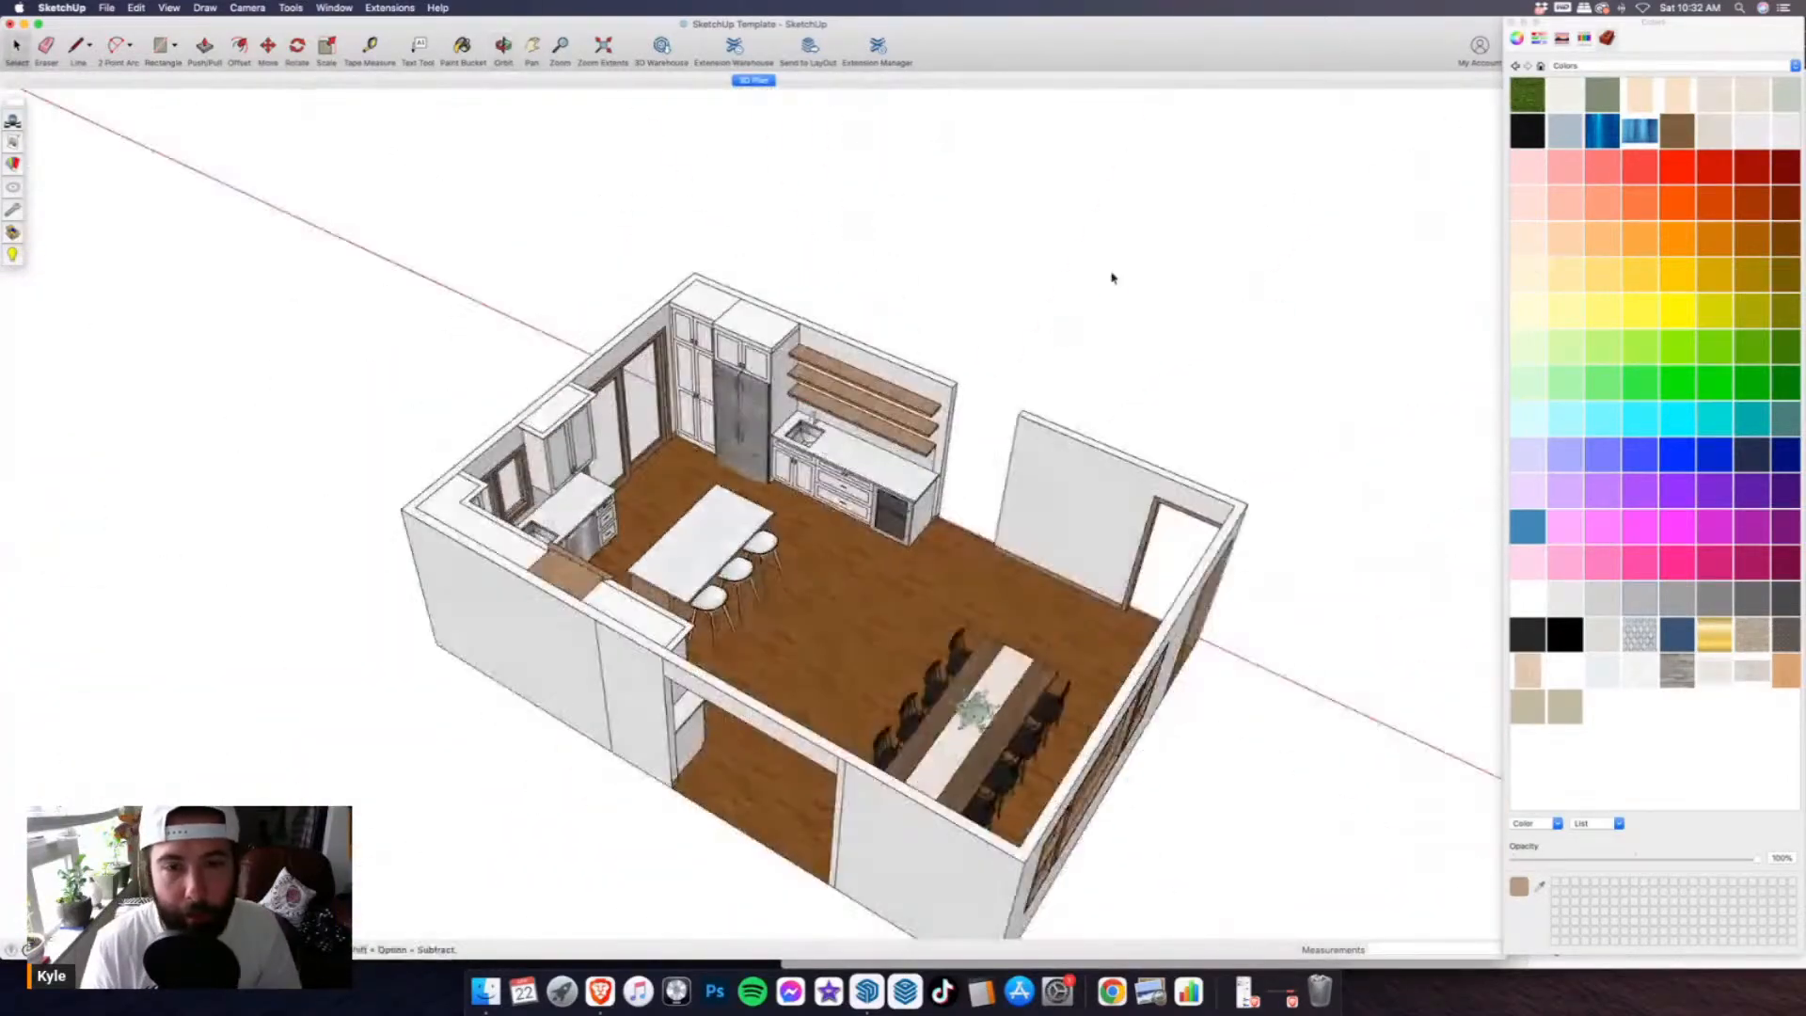
scroll(809, 344, "up", 3)
middle_click_drag(762, 345, 689, 345)
scroll(690, 346, "up", 5)
left_click(107, 8)
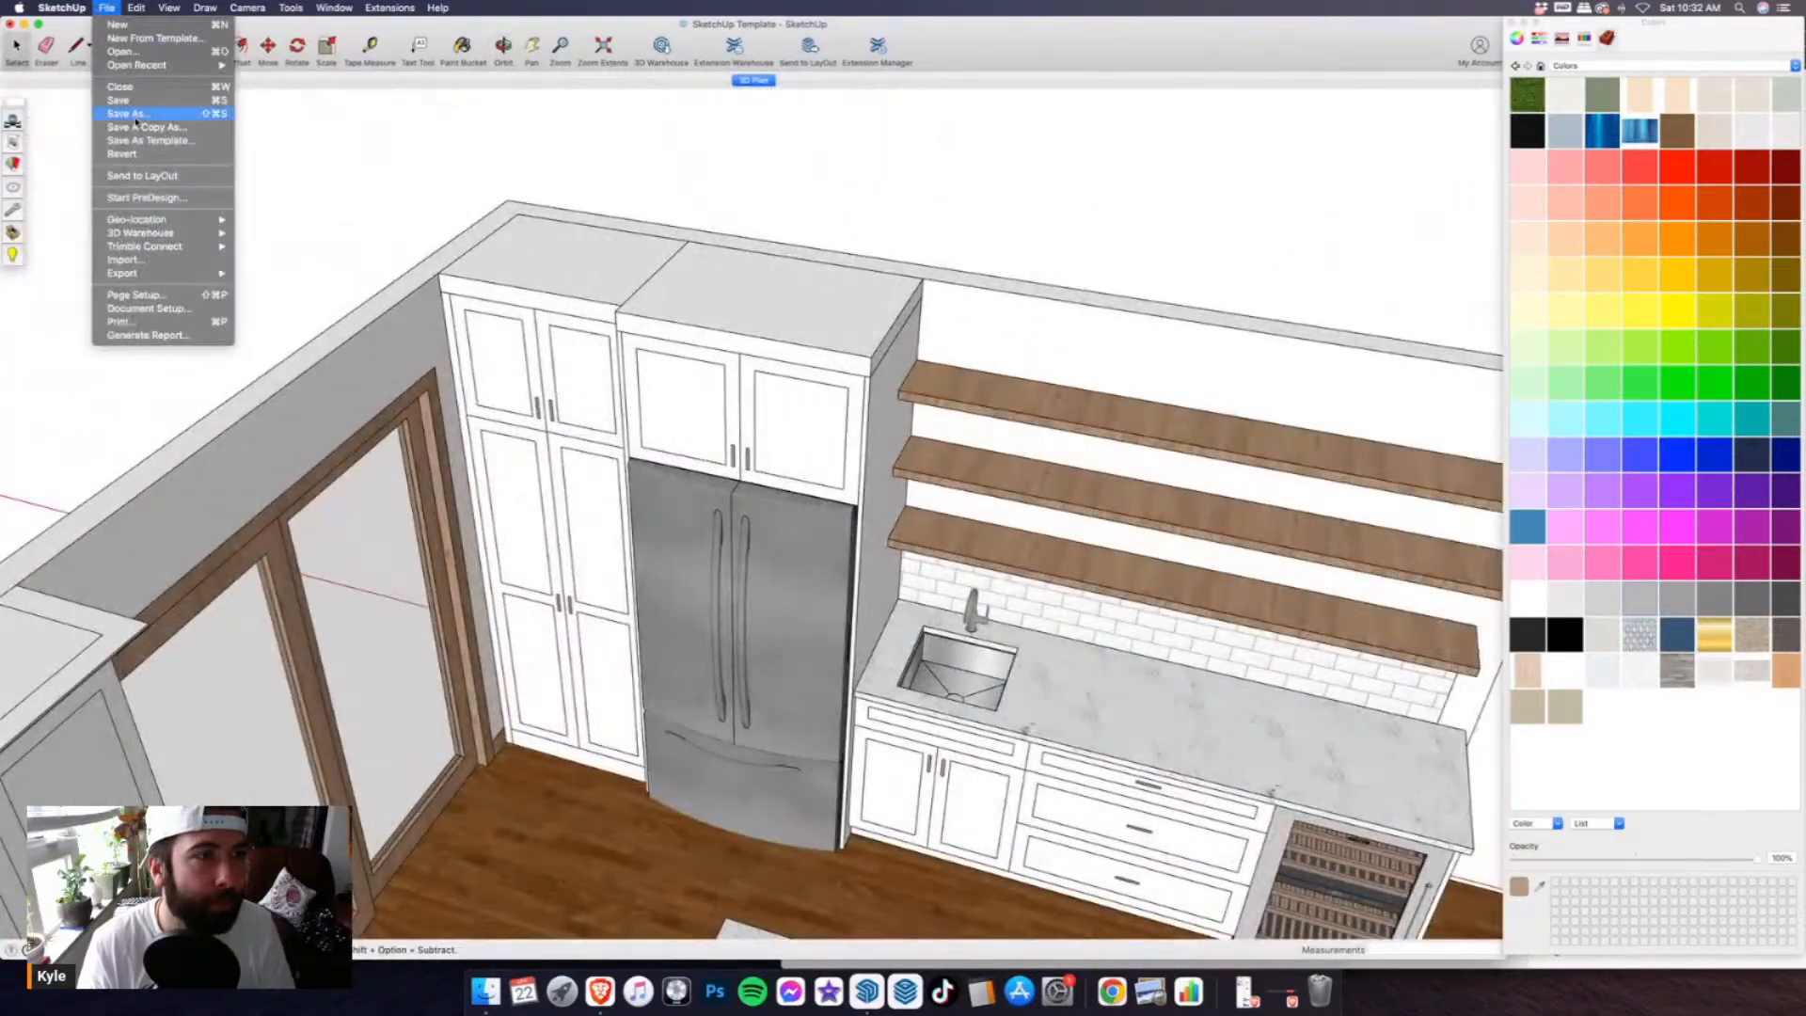
left_click(141, 260)
double_click(675, 135)
- Place the crown profile on the tall cabinets and move it to the pantry's top front corner at the wall
scroll(762, 294, "up", 4)
left_click(769, 300)
key("m")
left_click(776, 290)
scroll(246, 256, "up", 6)
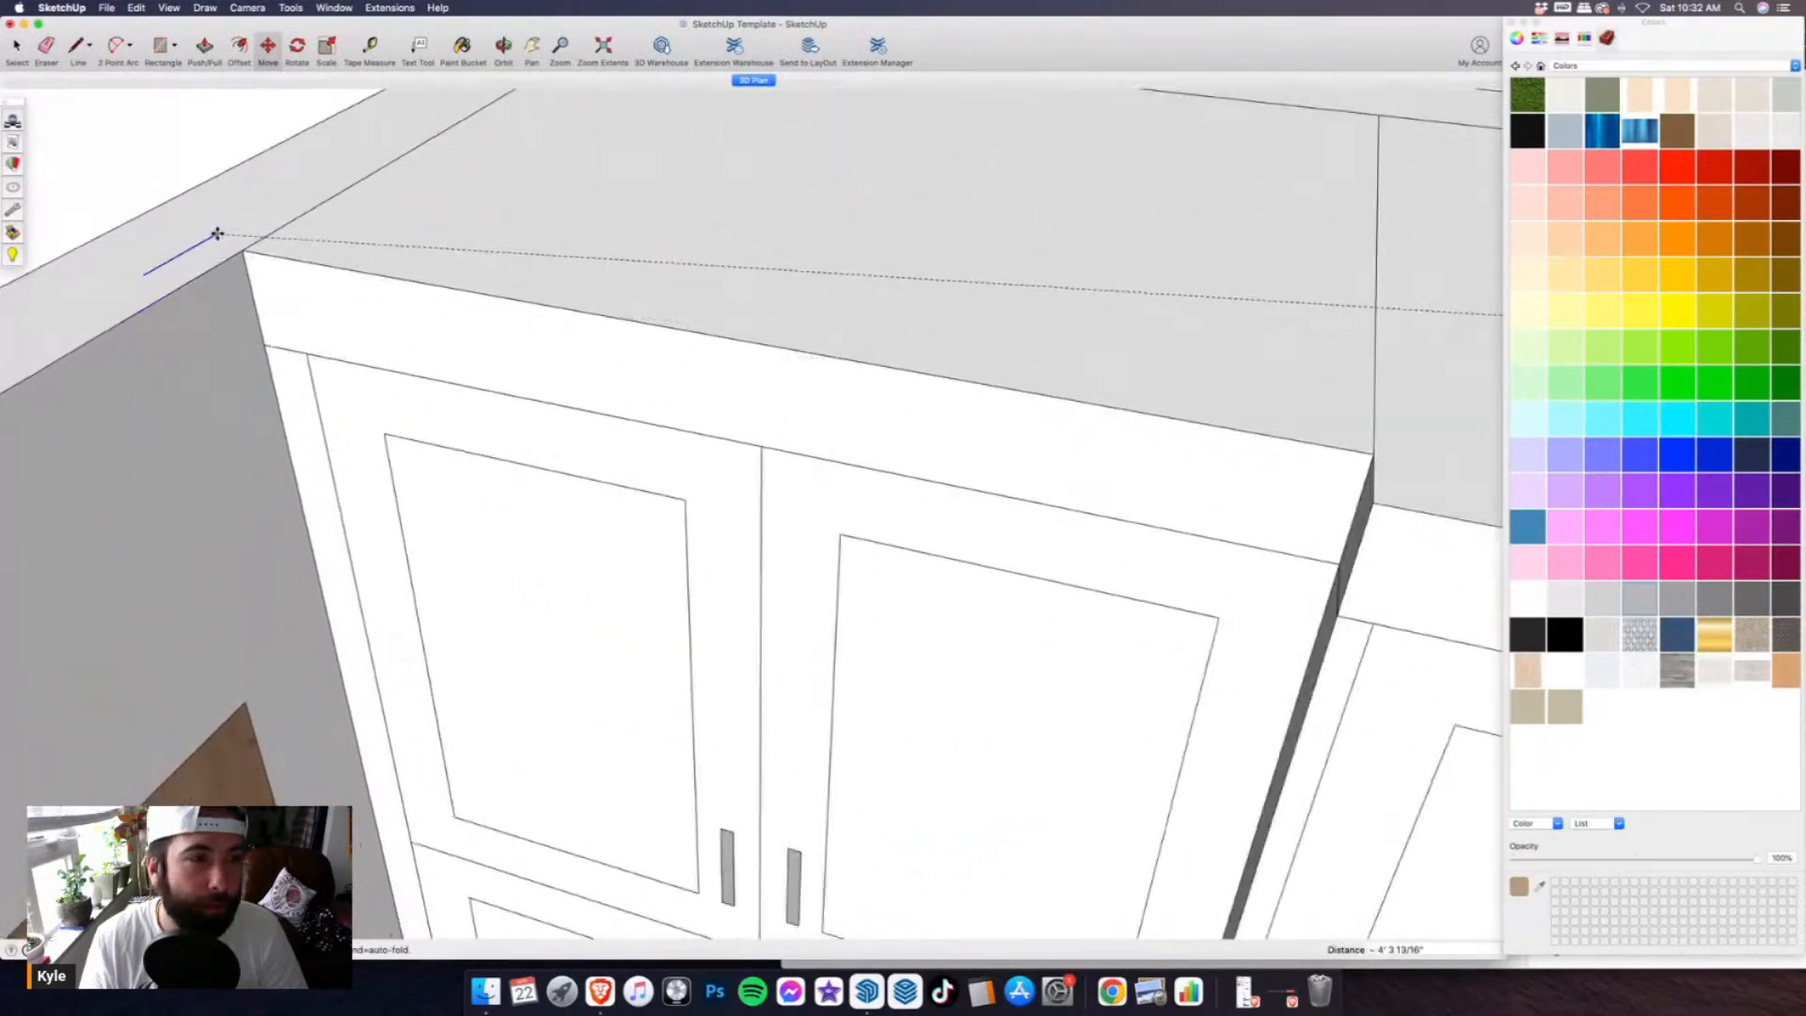
left_click(12, 56)
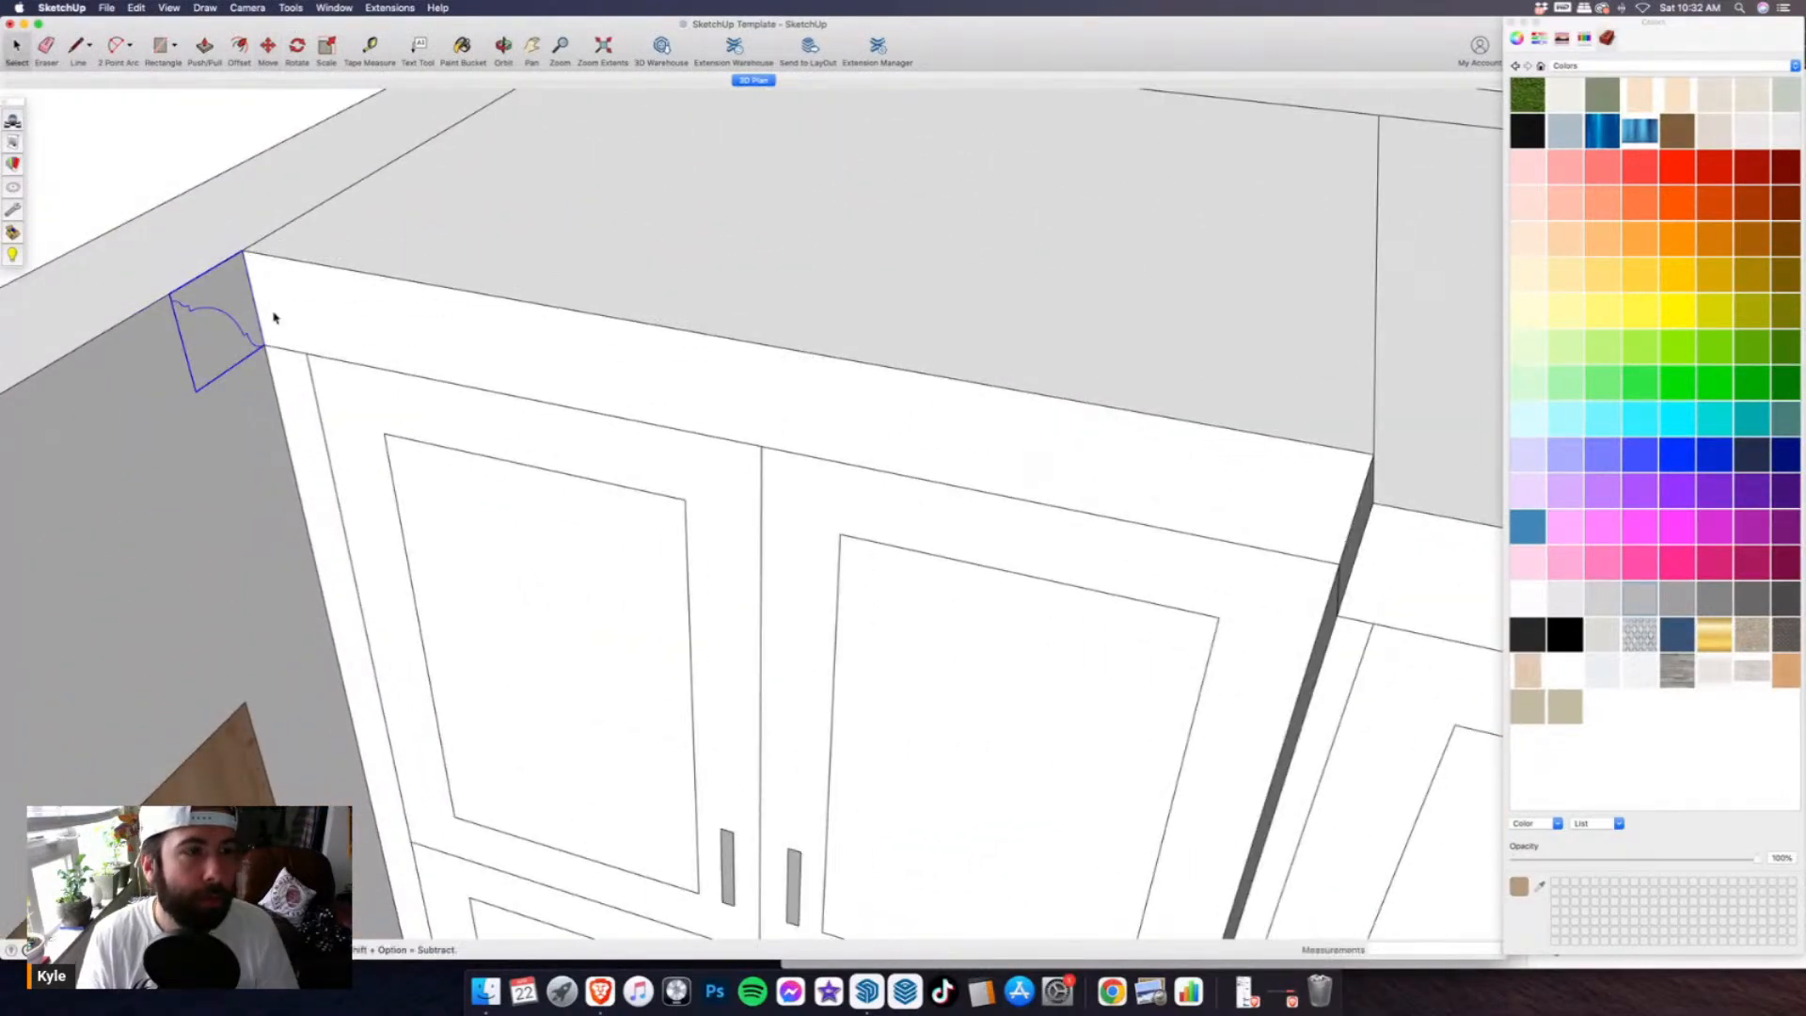
- Open the crown profile for editing and trace the pantry's top front edge and the short step to the refrigerator cabinet
double_click(236, 287)
left_click(235, 285)
middle_click_drag(258, 271, 275, 380)
key("l")
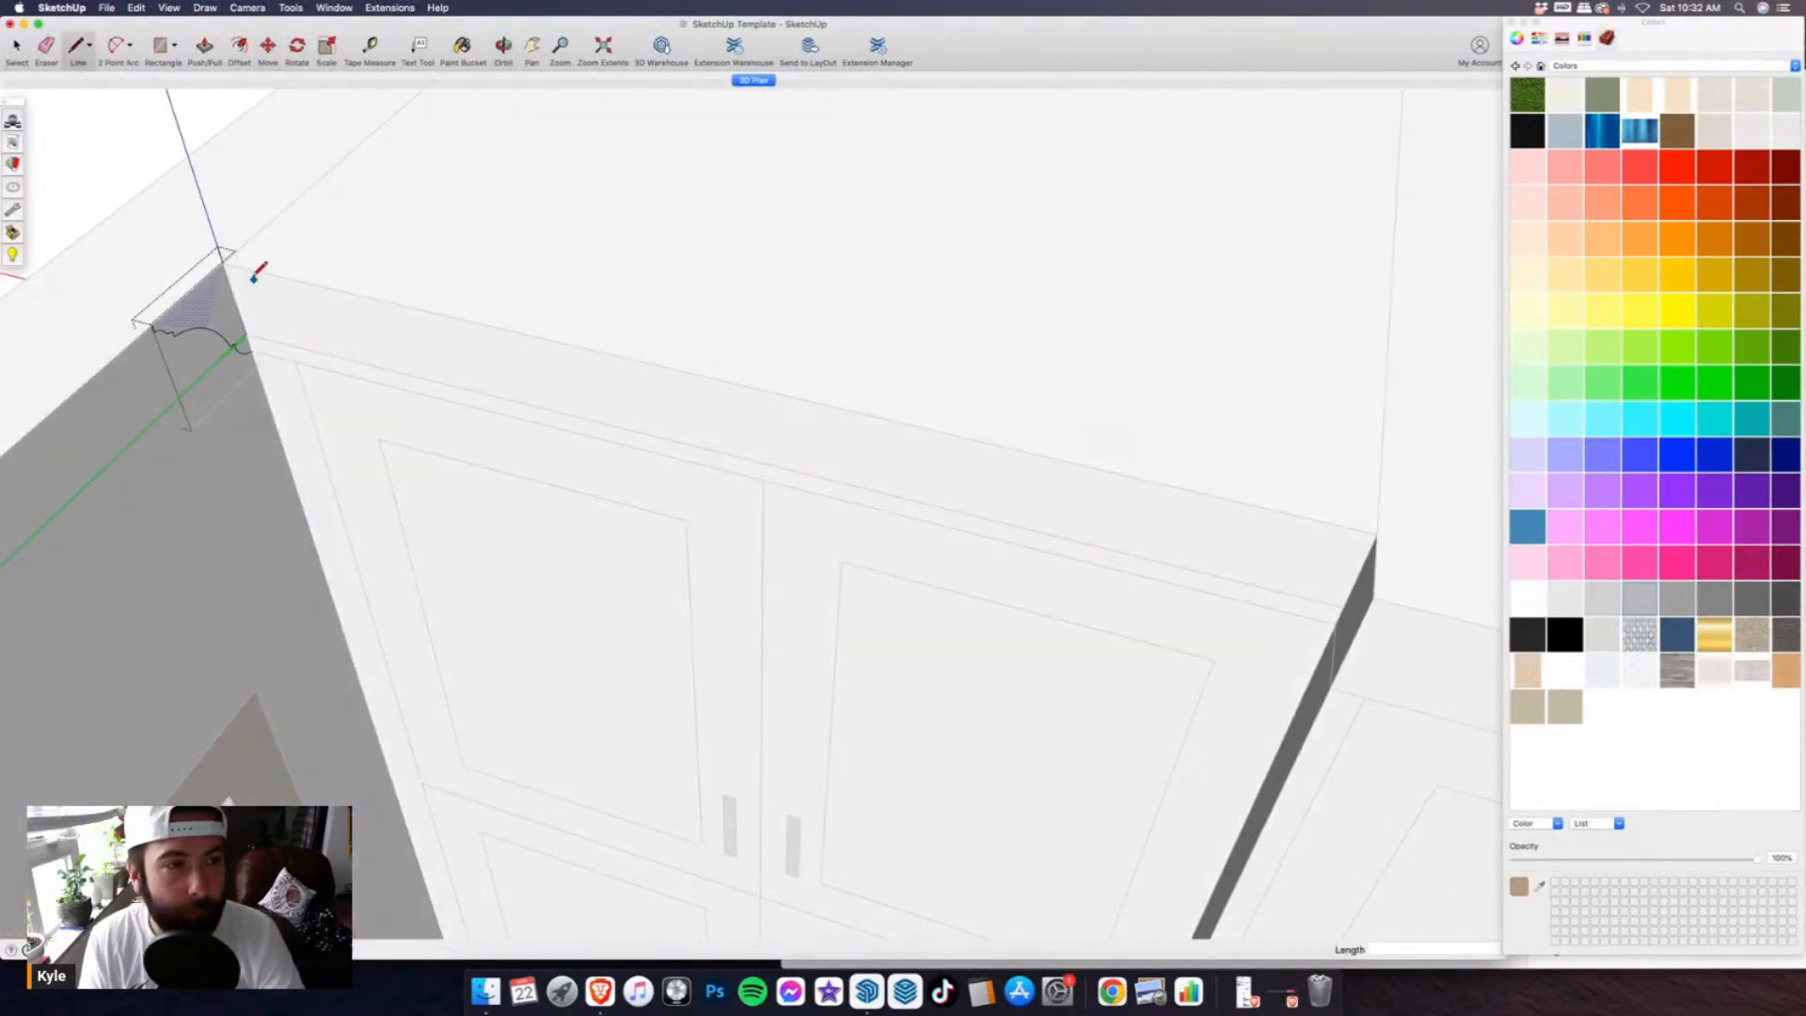
left_click(226, 261)
scroll(235, 268, "down", 3)
left_click(795, 443)
left_click(784, 467)
- Continue the path along the refrigerator cabinet's top front edge and about 2' 2" along its exposed side to the wall
scroll(423, 457, "down", 4)
scroll(686, 483, "up", 1)
left_click(653, 511)
left_click(740, 368)
key("super+z")
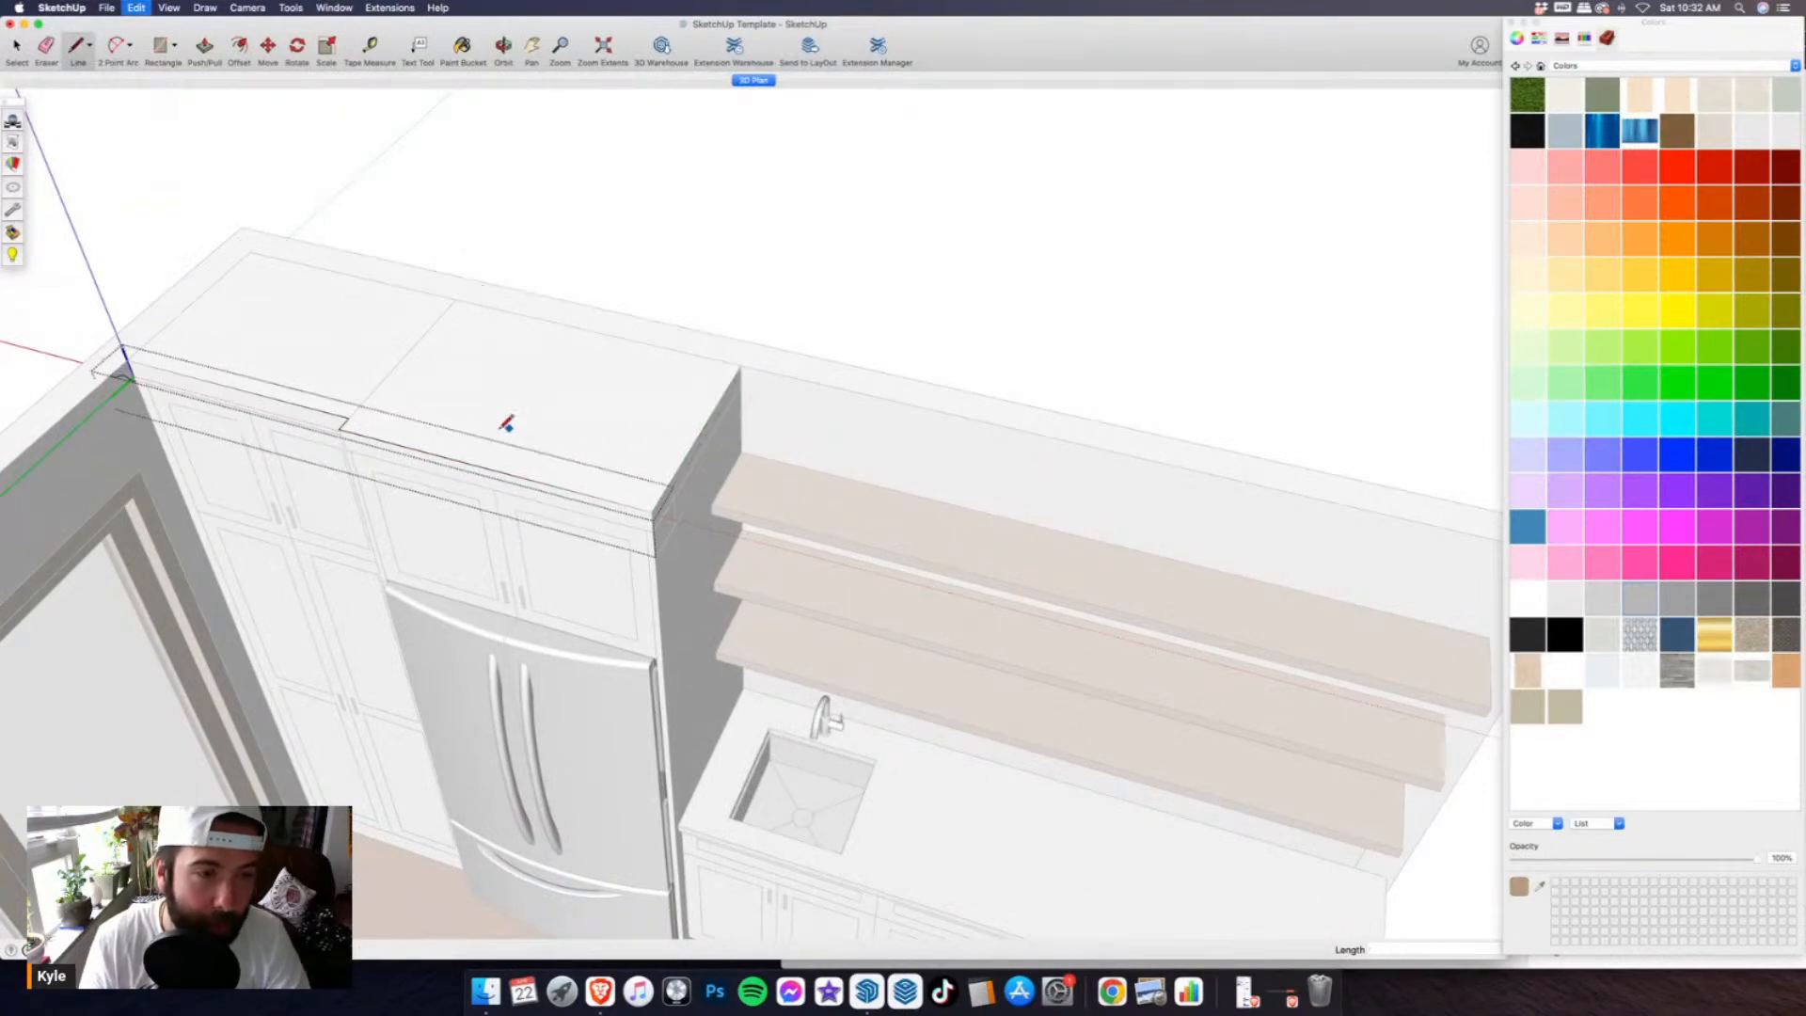
left_click(651, 512)
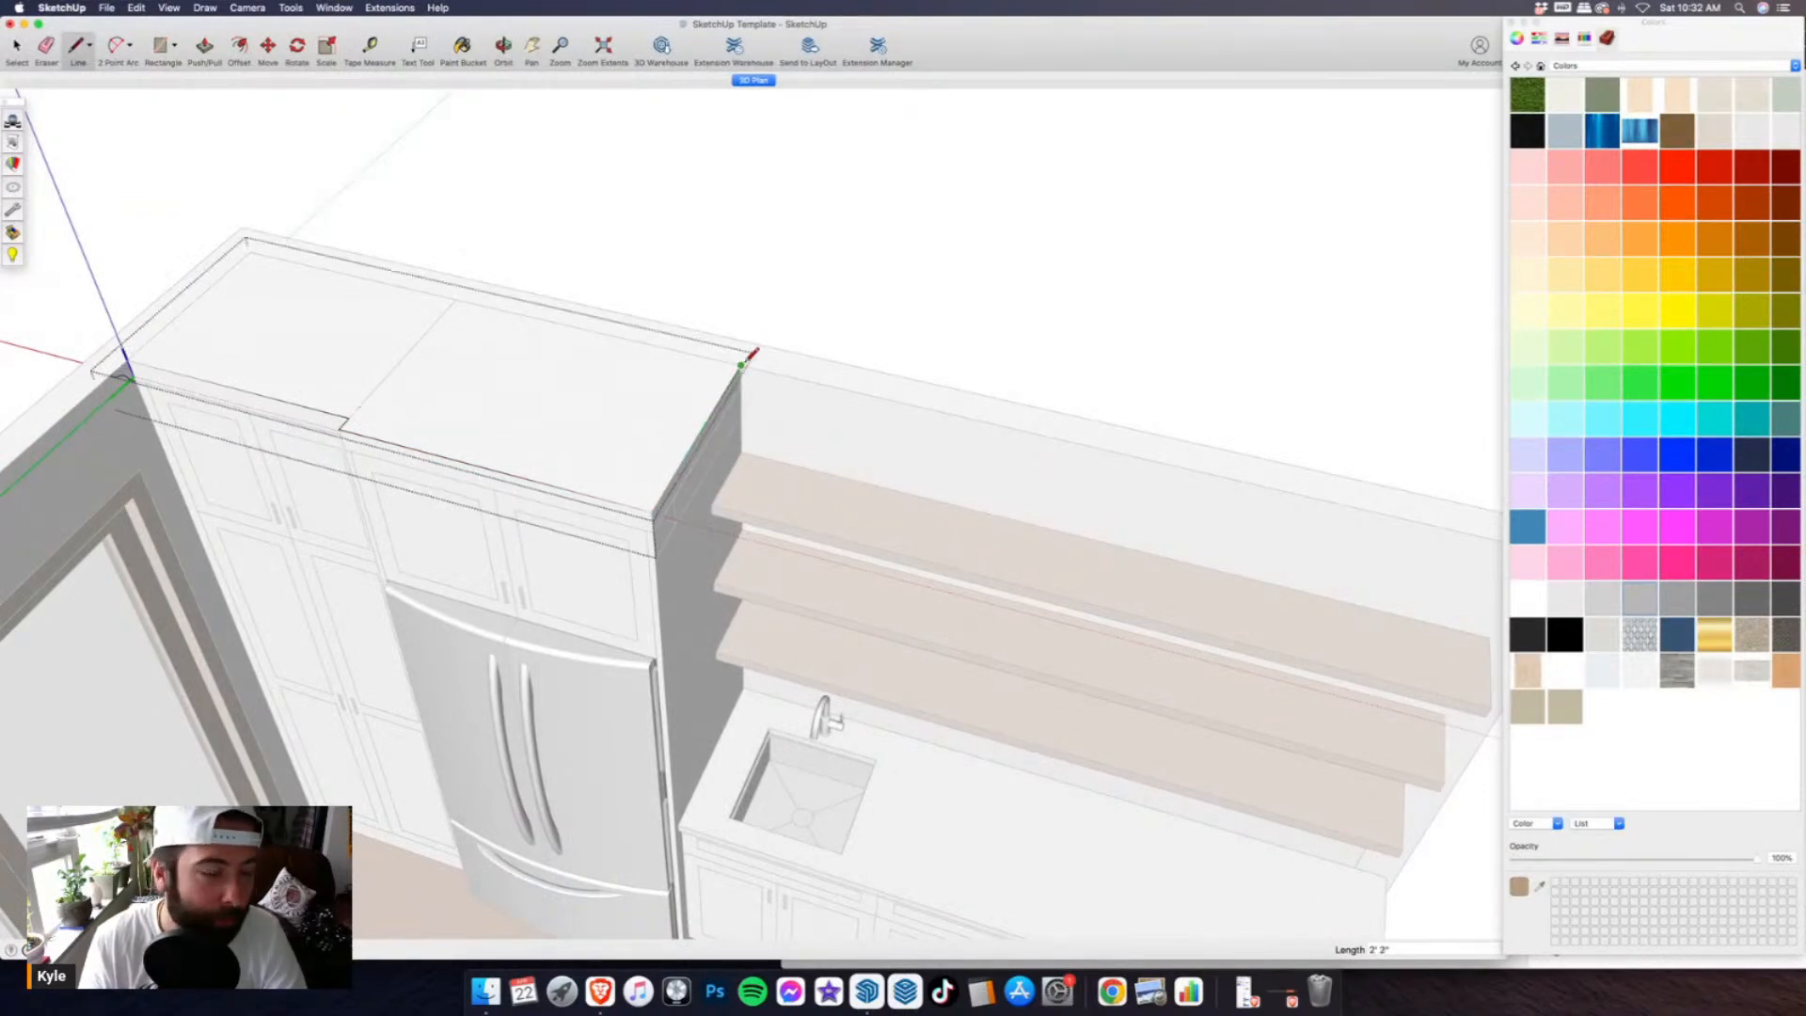
left_click(740, 367)
scroll(815, 451, "down", 4)
scroll(425, 447, "up", 2)
- Sweep the crown profile along the pantry and refrigerator cabinet path with Follow Me and close the group
left_click(293, 7)
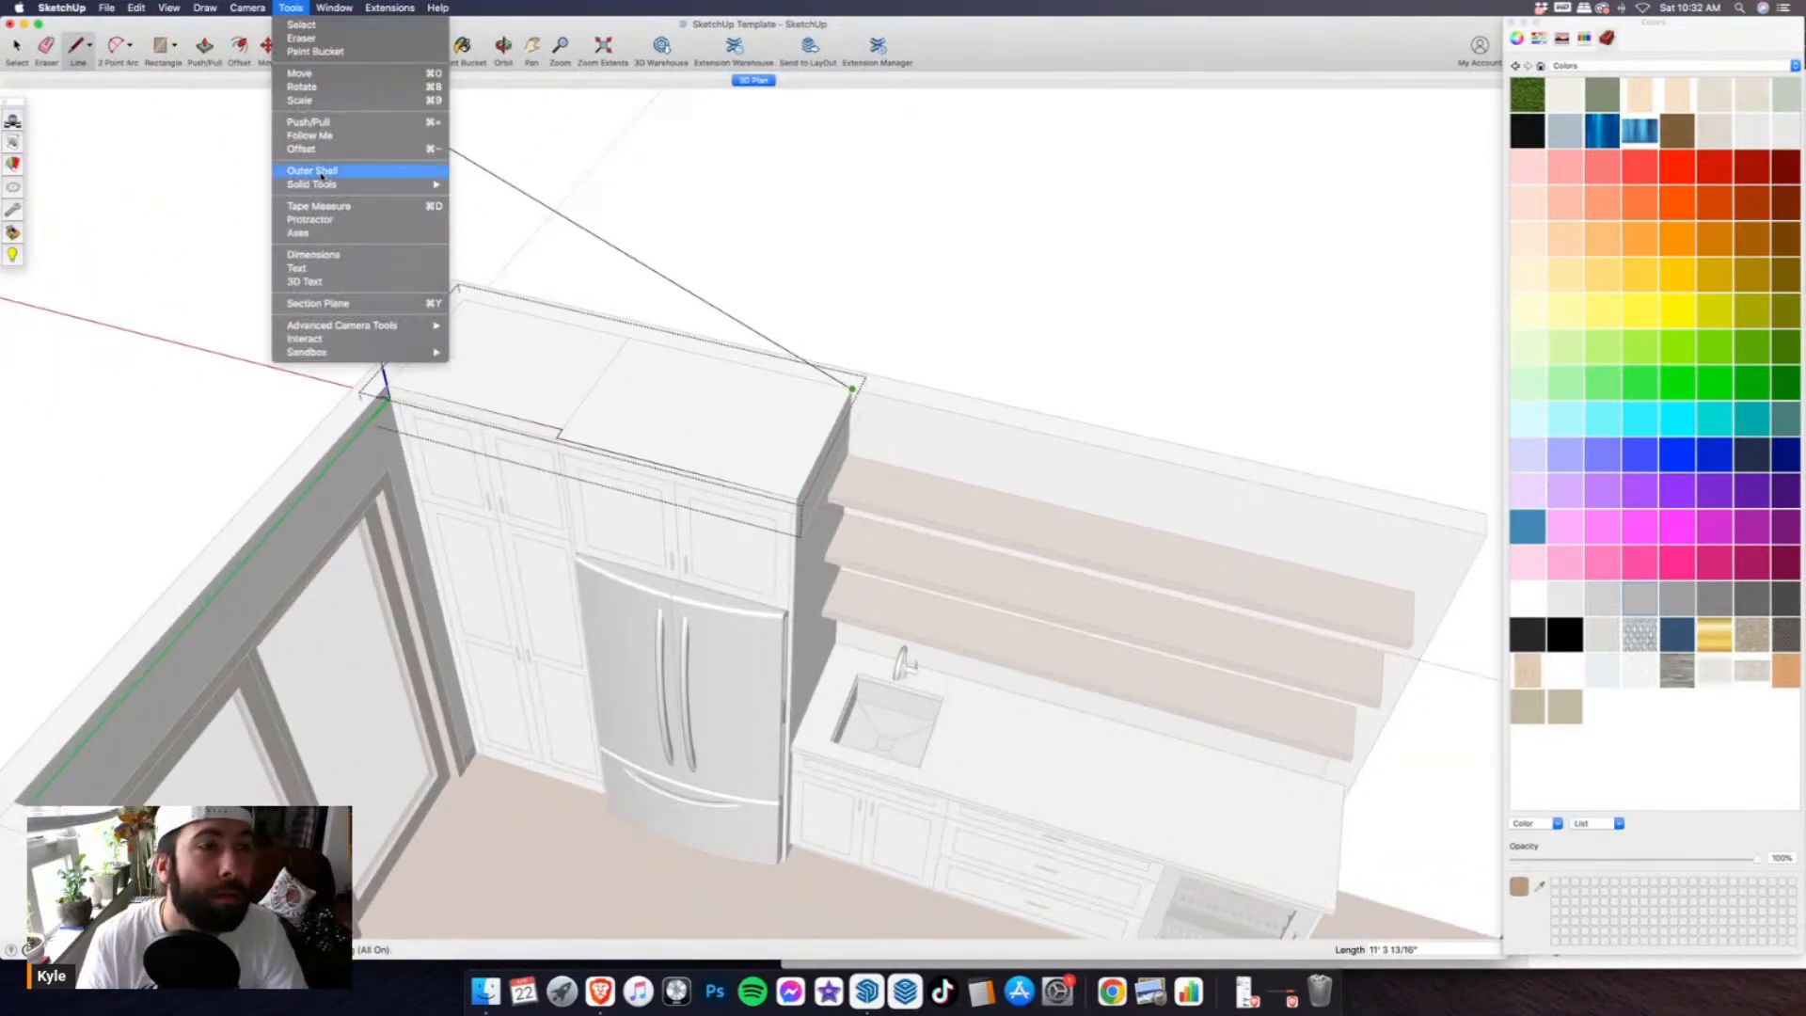
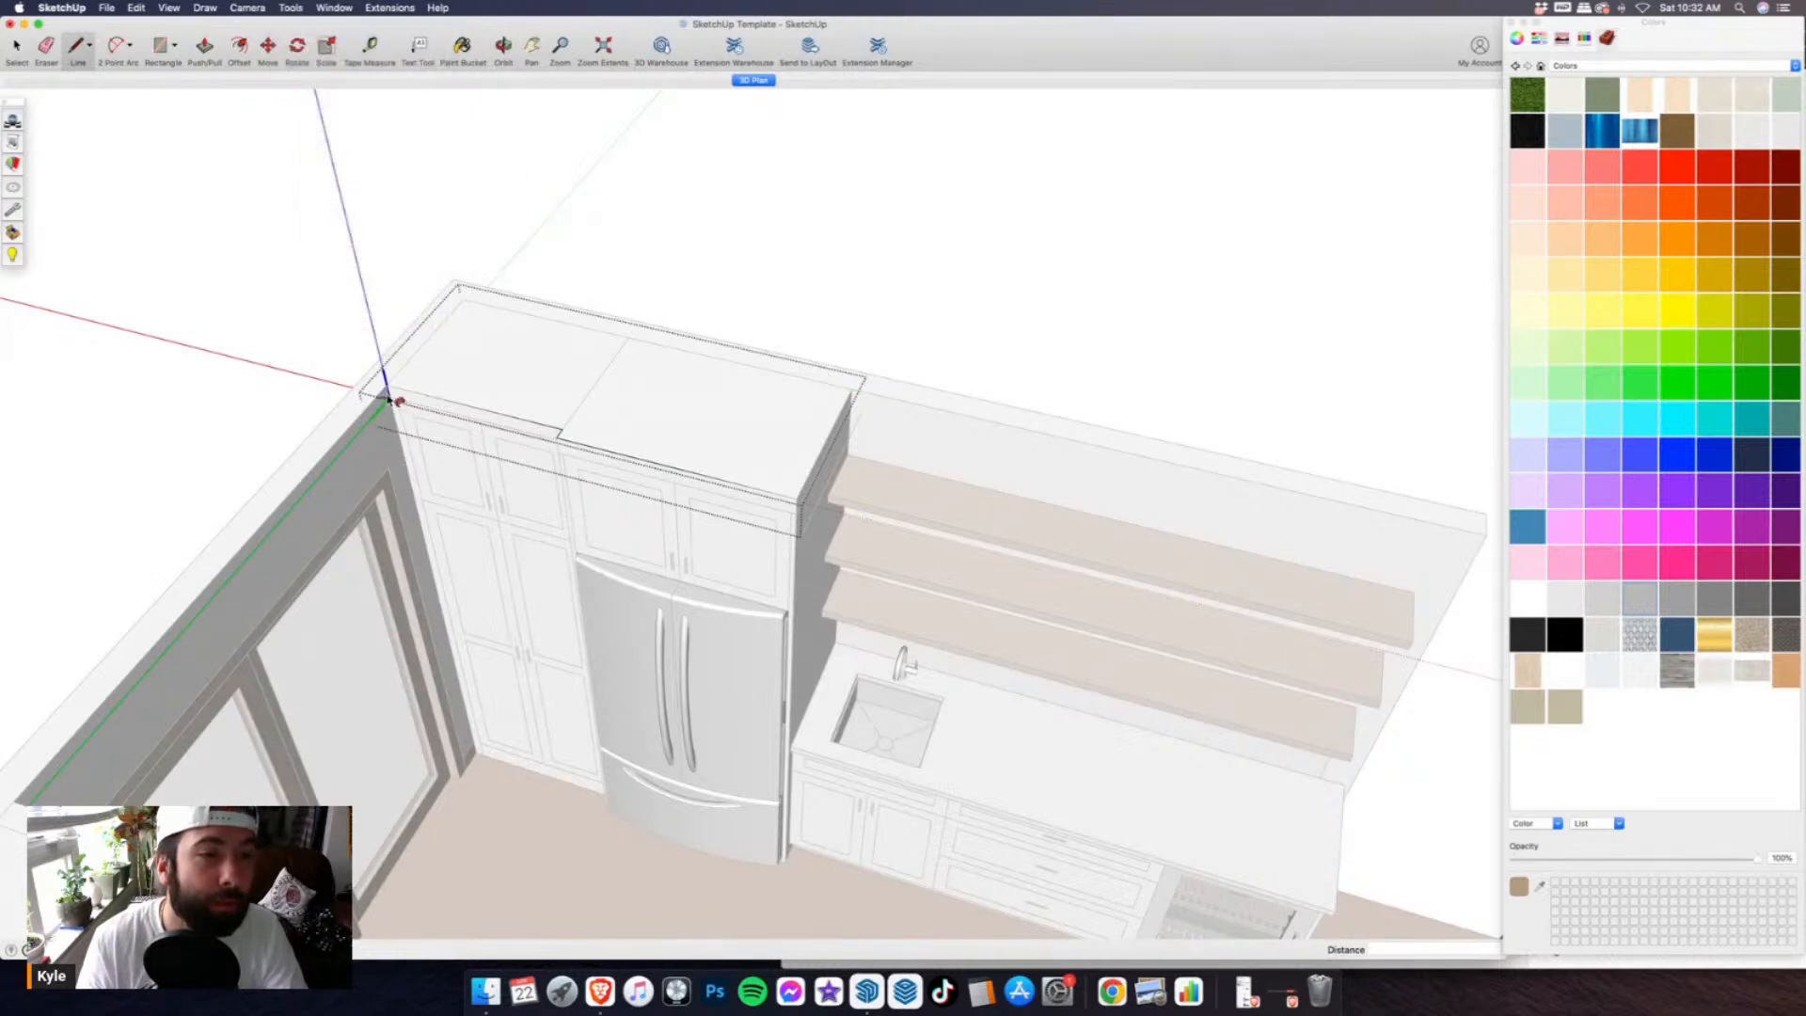
scroll(391, 400, "up", 2)
mouse_move(343, 379)
left_mouse_down()
mouse_move(589, 428)
mouse_move(969, 563)
mouse_move(1038, 377)
left_mouse_up()
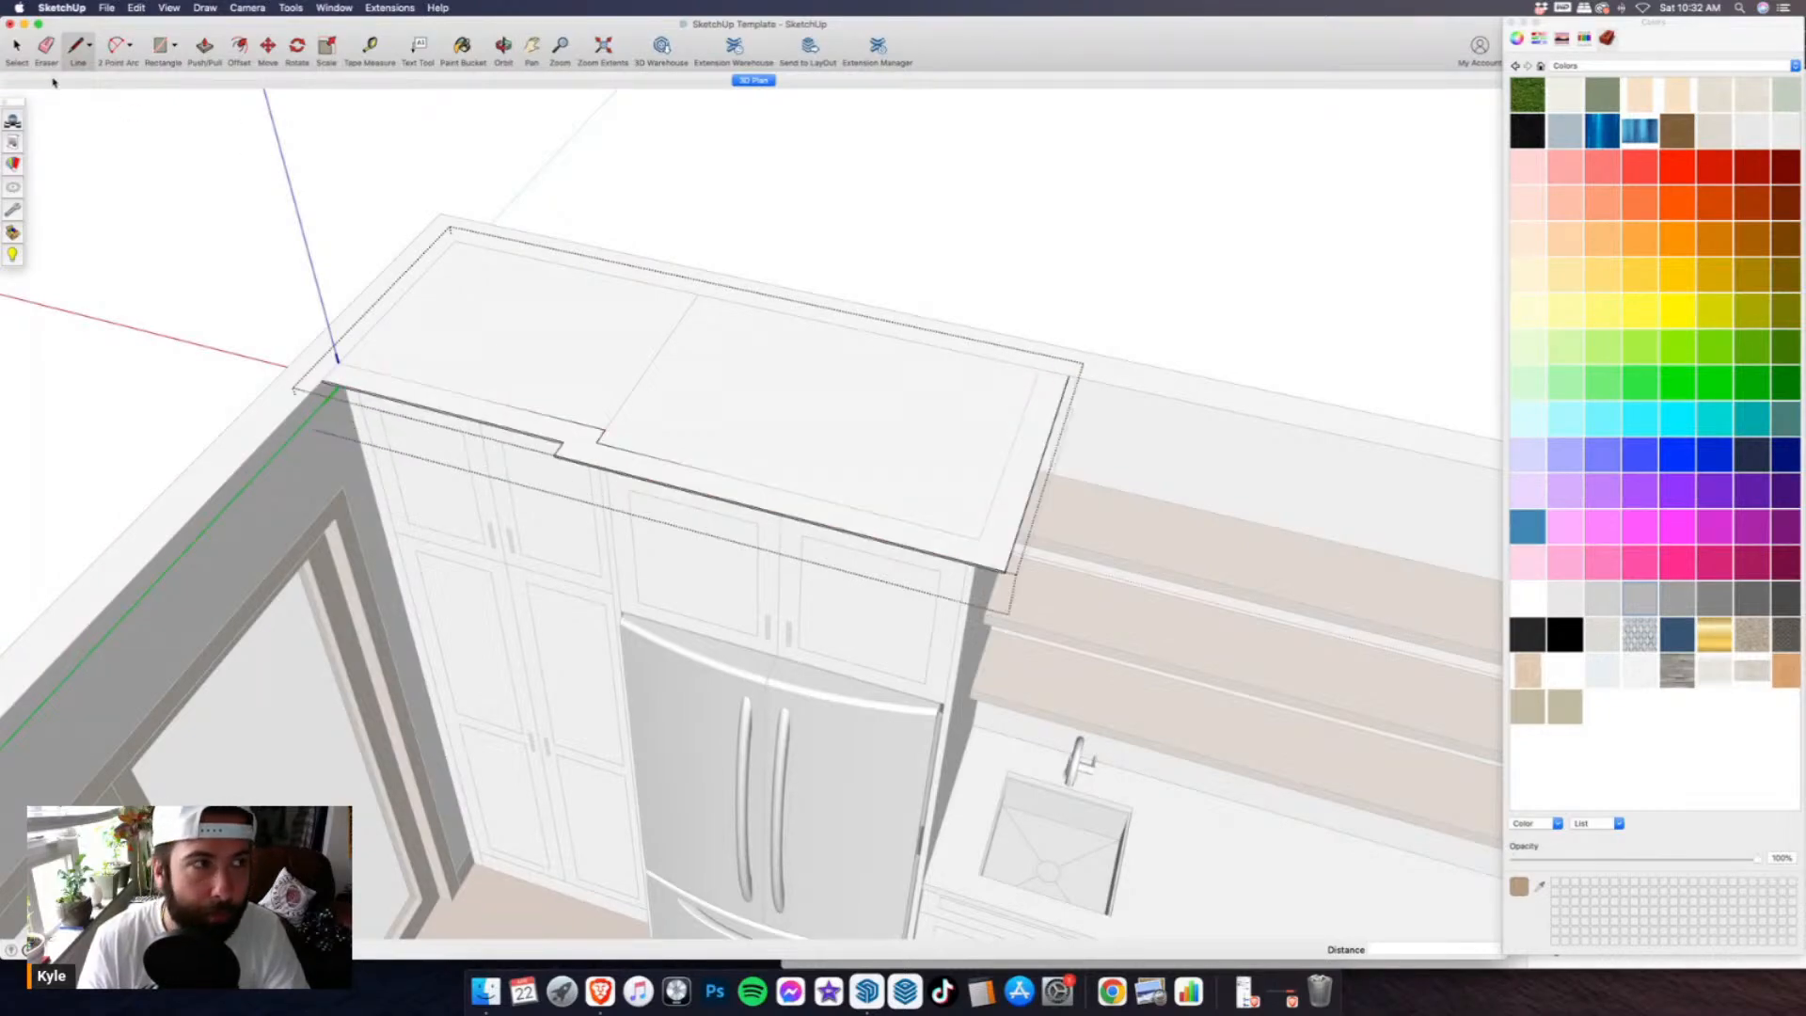
left_click(16, 49)
left_click(158, 118)
scroll(682, 399, "down", 5)
middle_click_drag(899, 503, 374, 426)
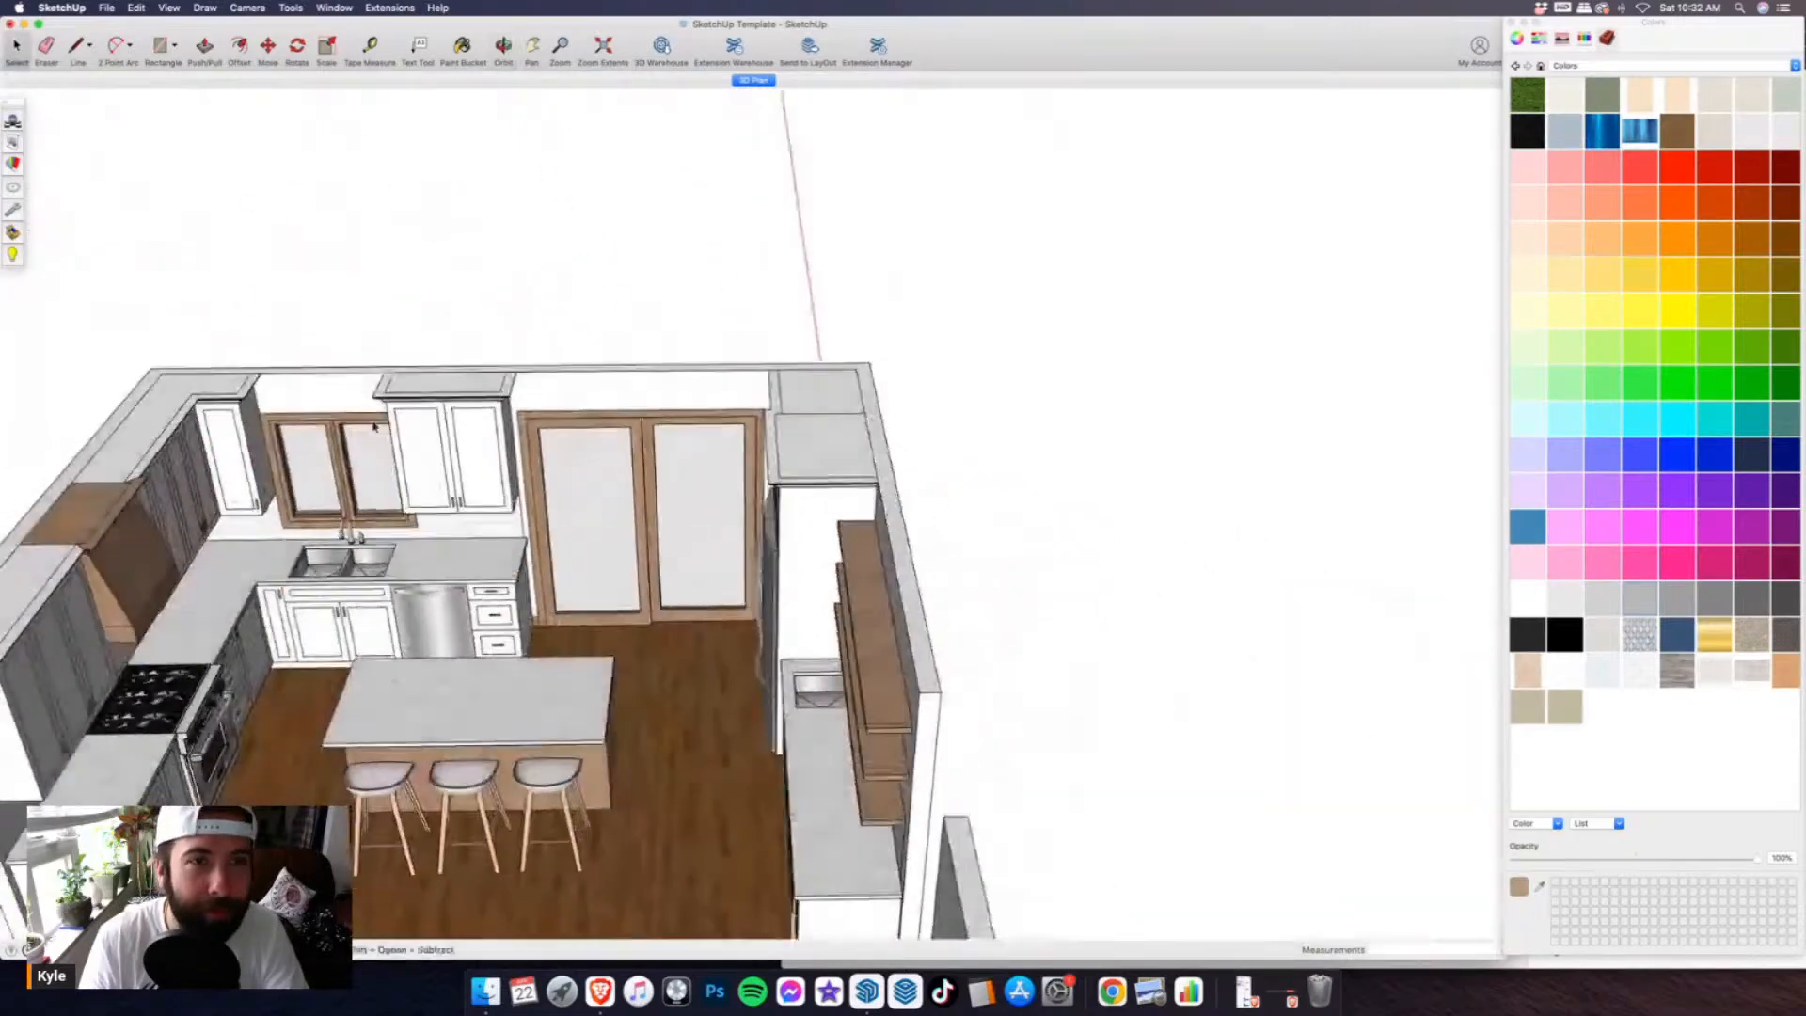
- Return to the 3D Plan scene and turn on the display of section planes
left_click(750, 81)
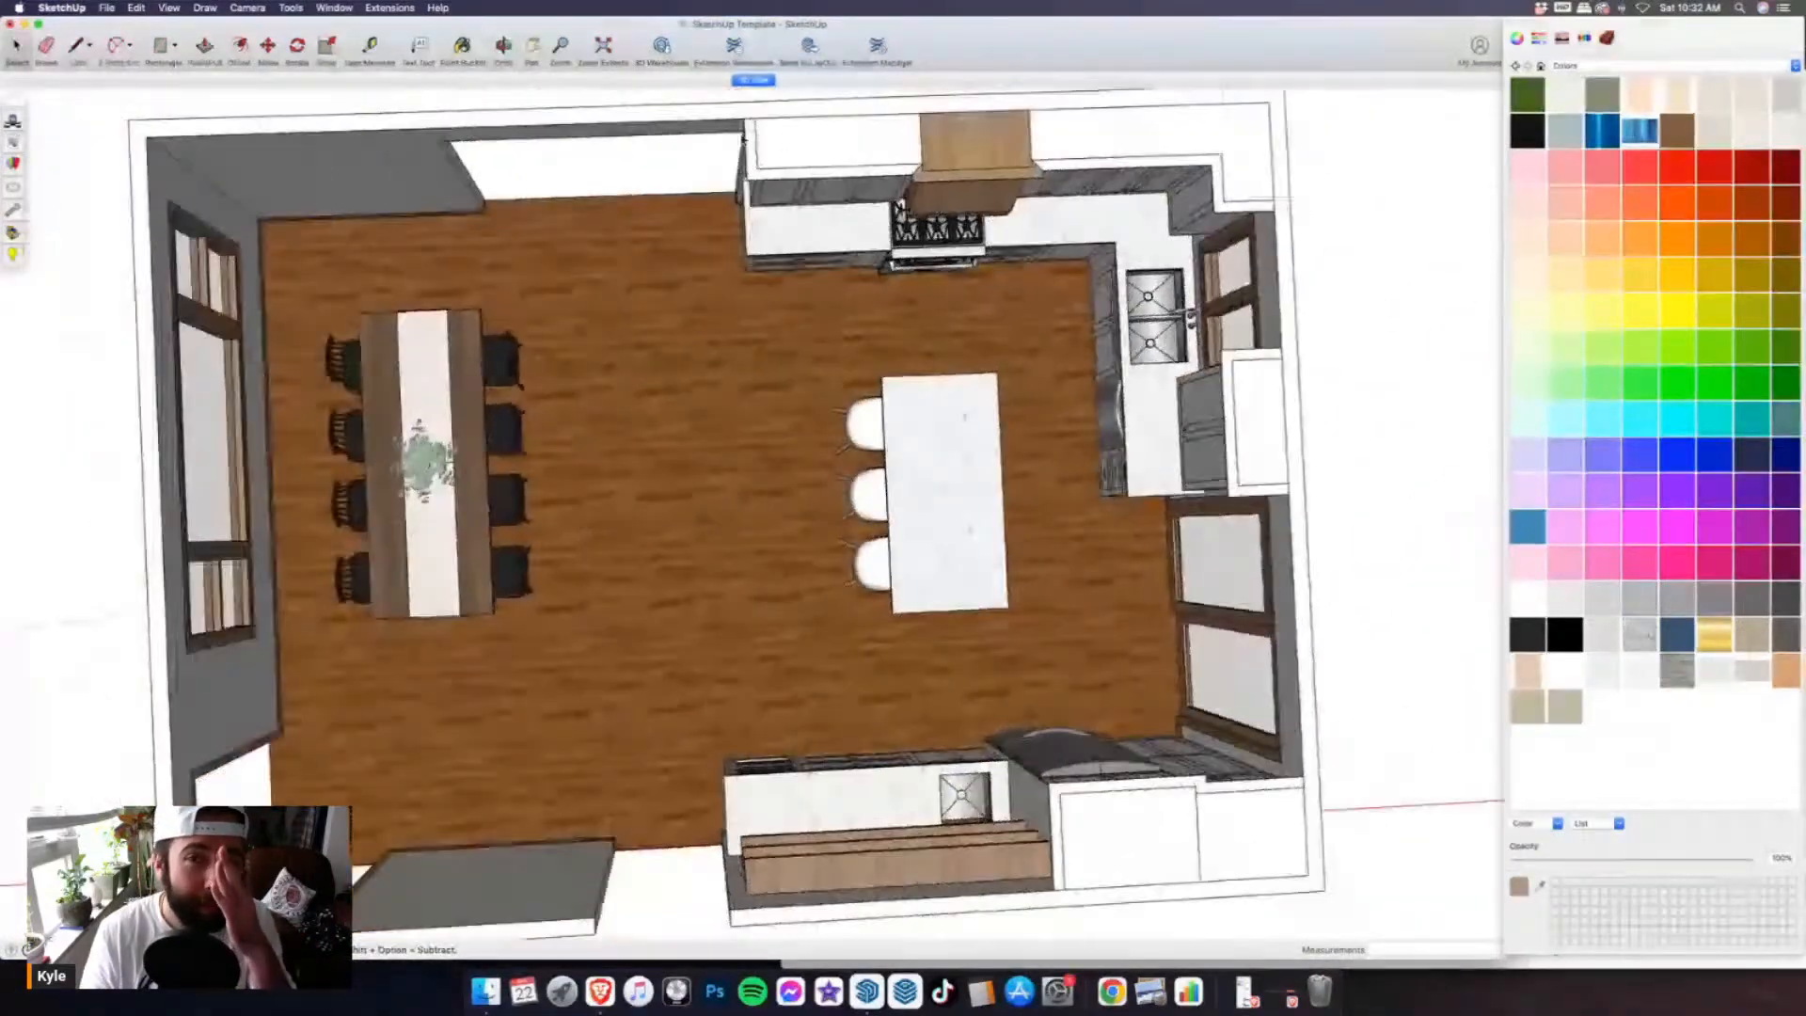
left_click(1509, 23)
left_click(168, 8)
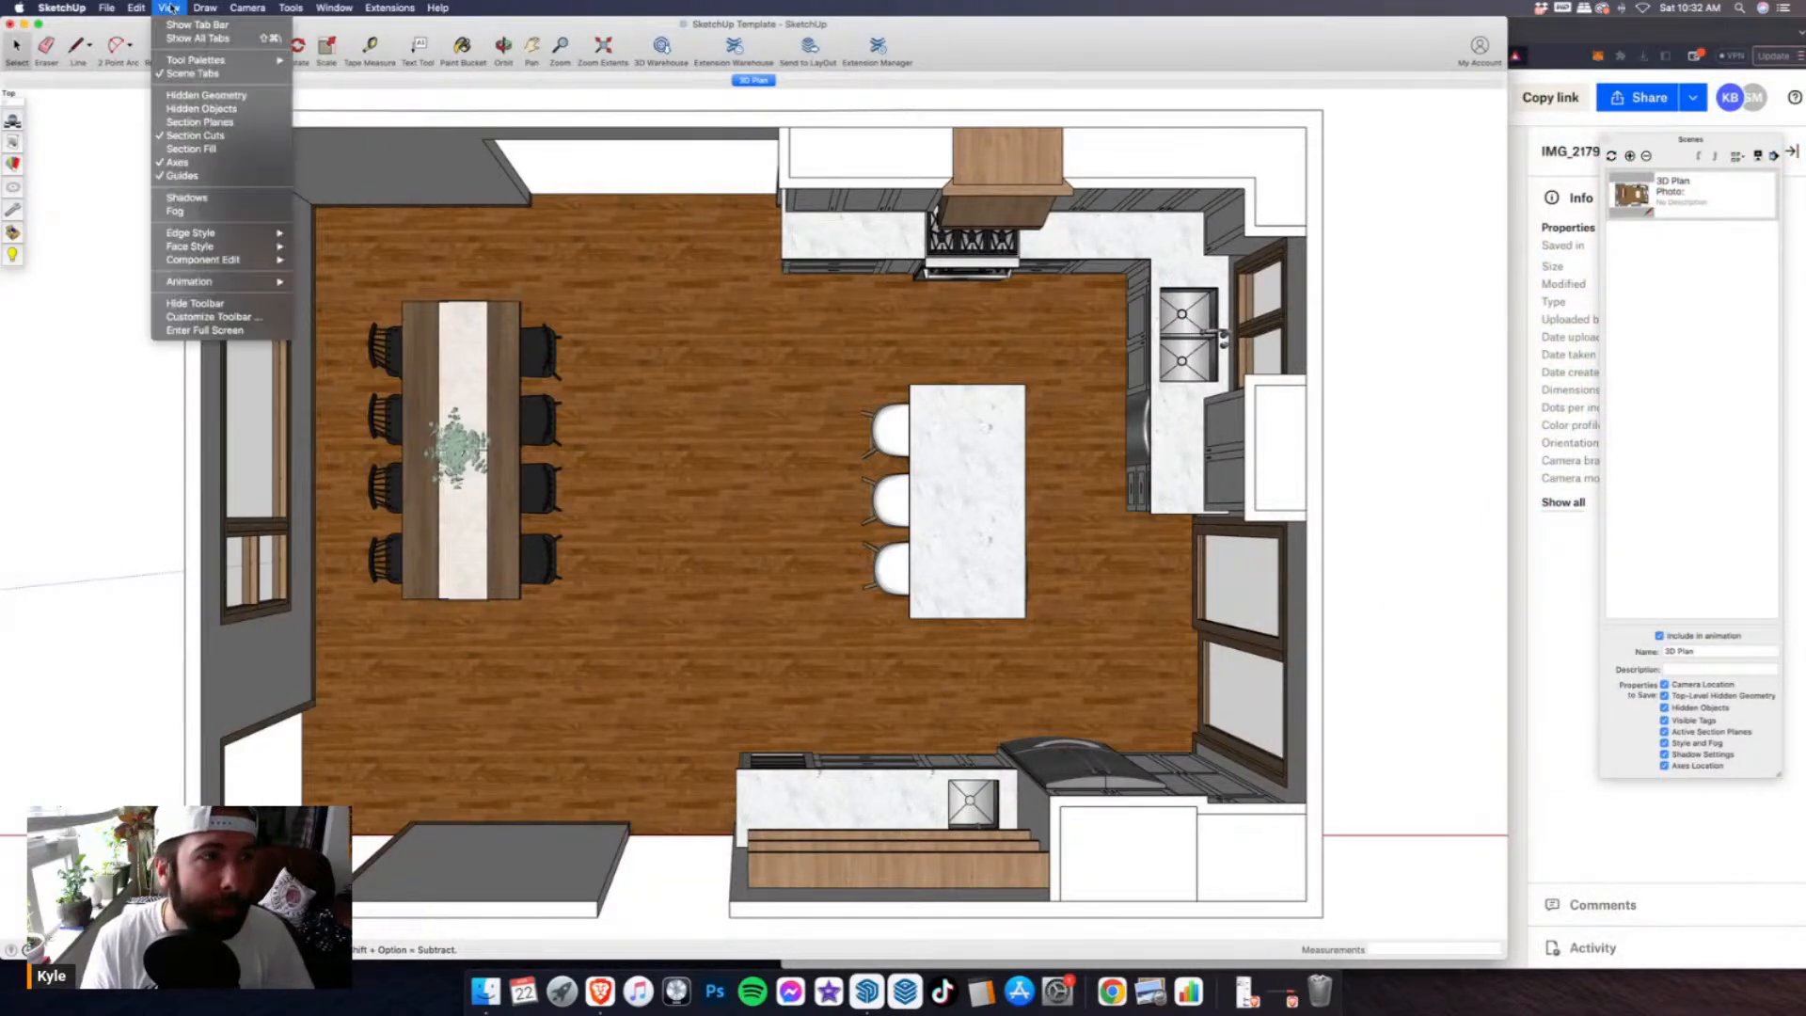
left_click(202, 122)
- Activate section plane 1 to cut away the bar side of the room, and hide the plane object
scroll(708, 544, "down", 6)
middle_click_drag(824, 627, 399, 441)
left_click(399, 442)
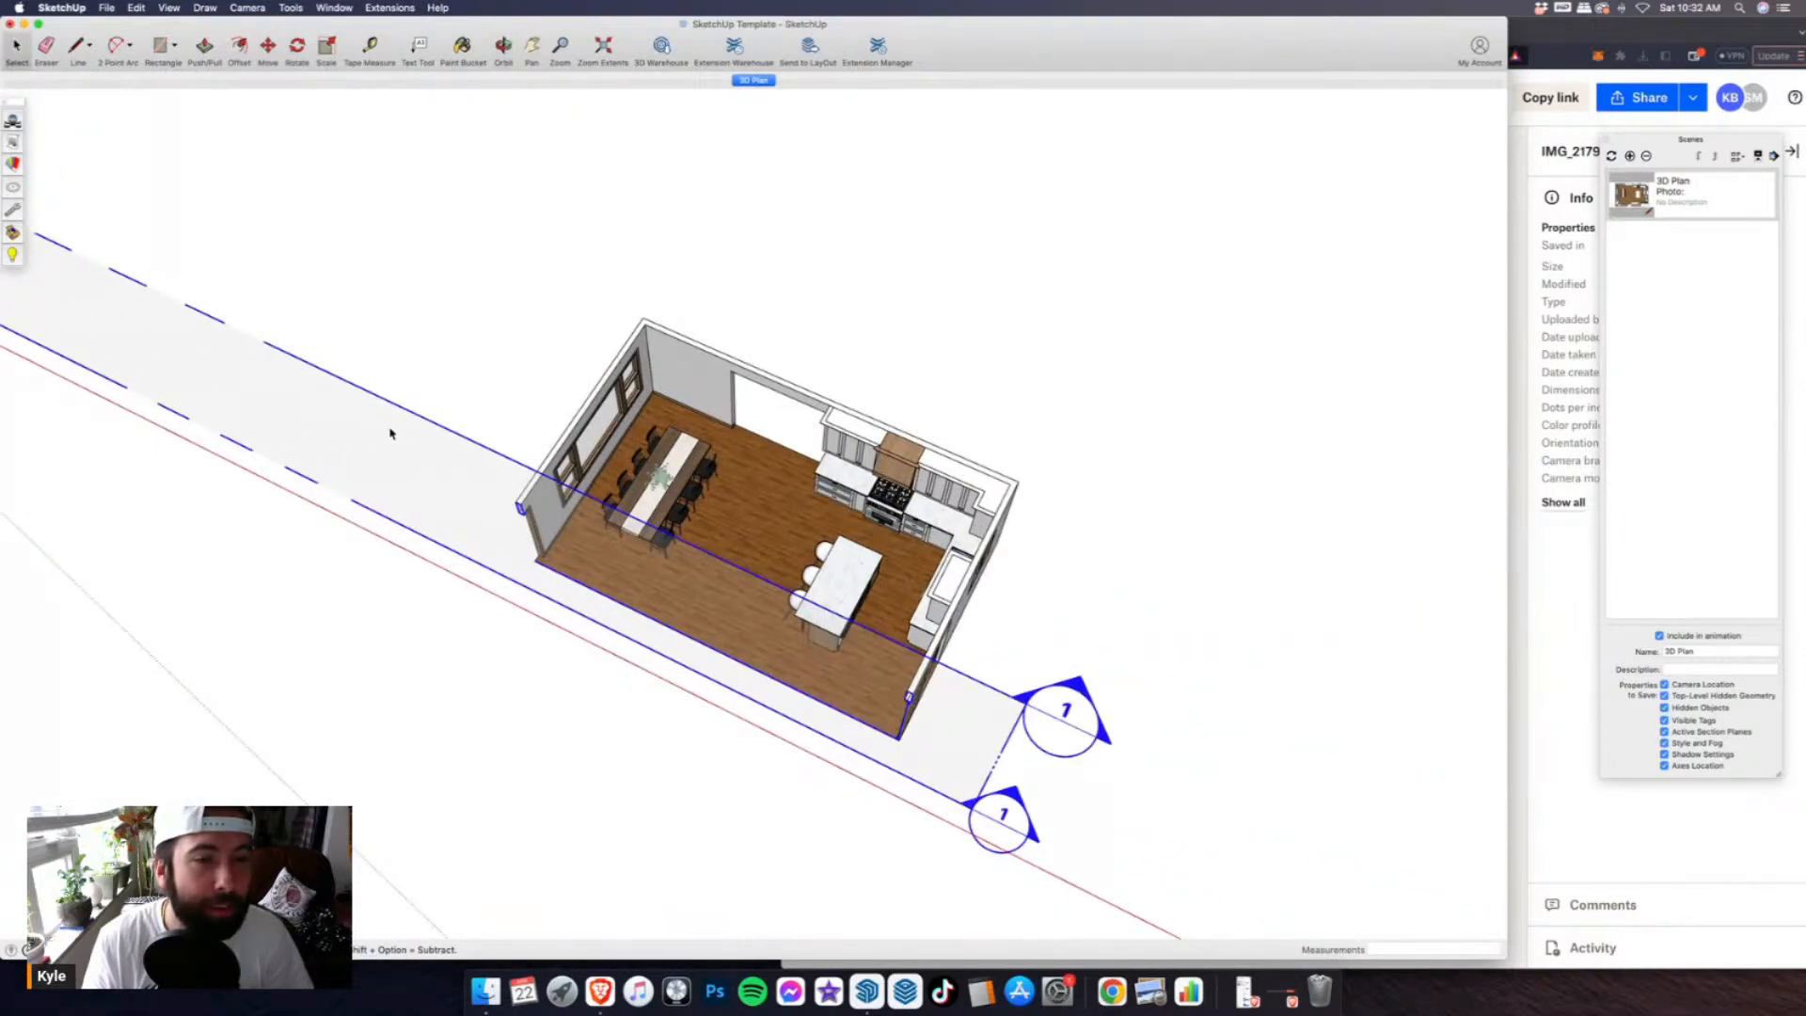
right_click(393, 431)
left_click(416, 461)
- Switch the camera to the standard front view and frame the range wall with the island
left_click(248, 7)
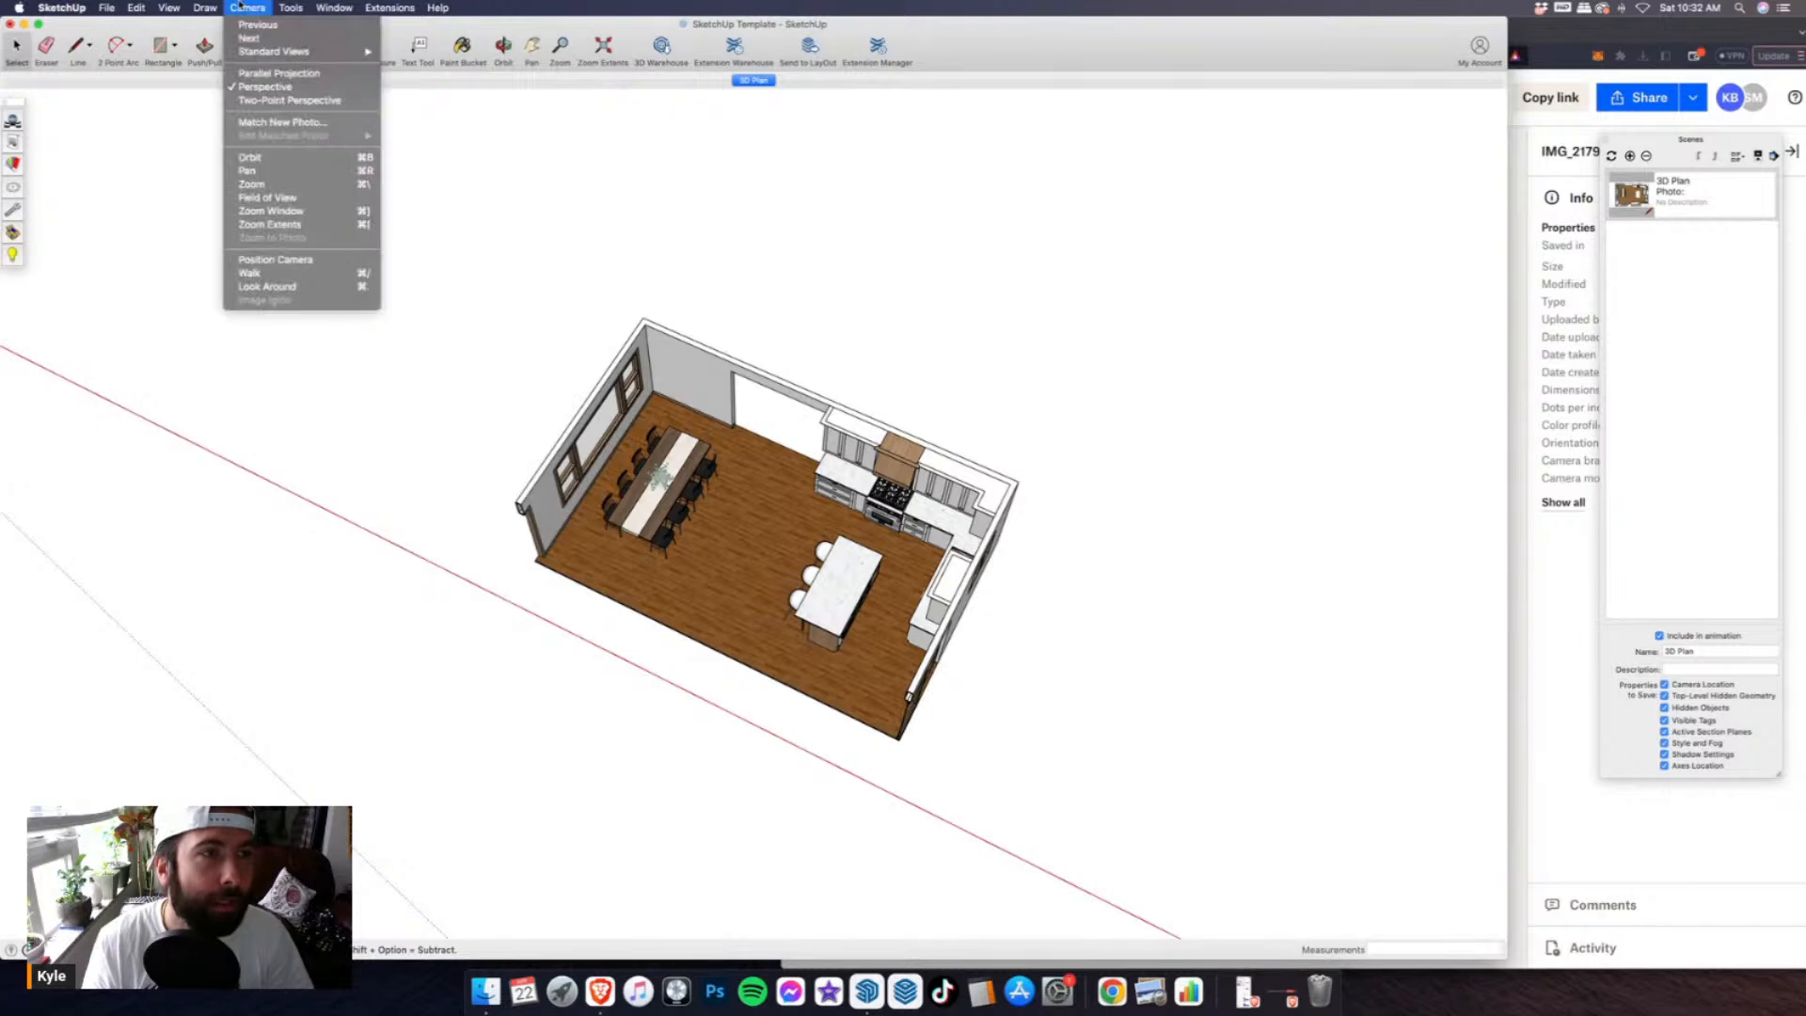
mouse_move(282, 51)
left_click(410, 79)
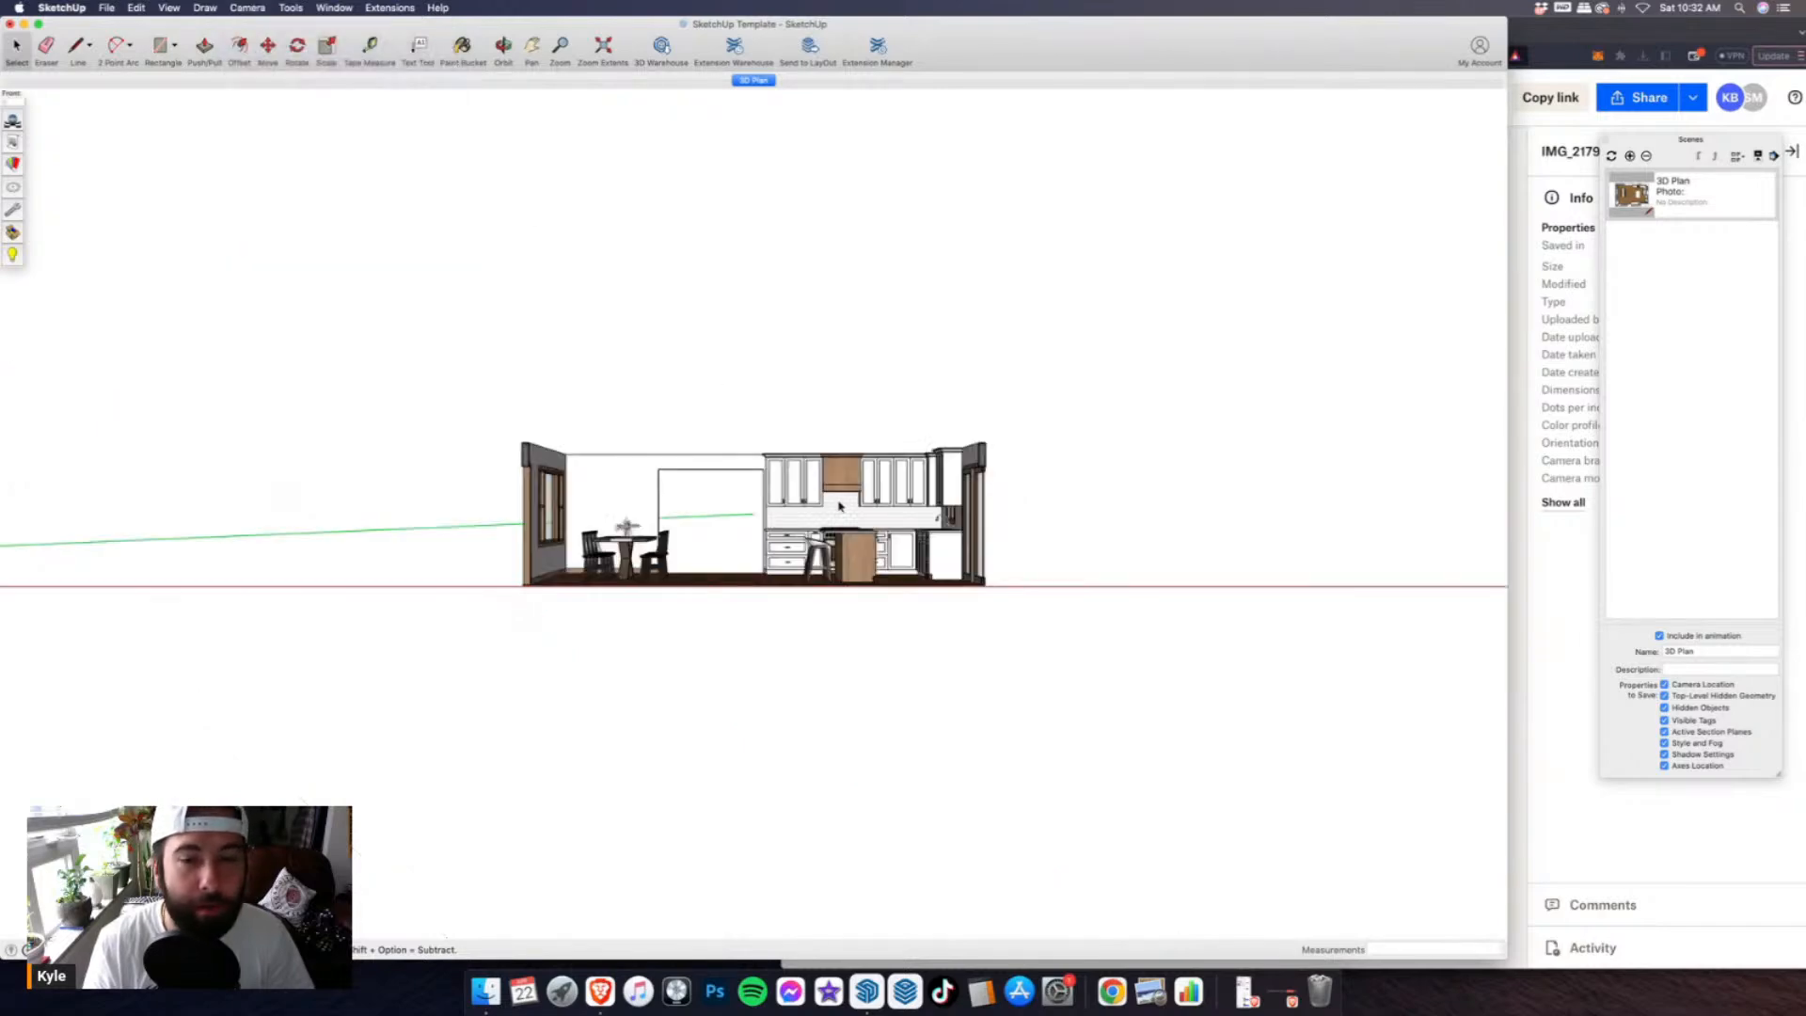
scroll(865, 504, "up", 3)
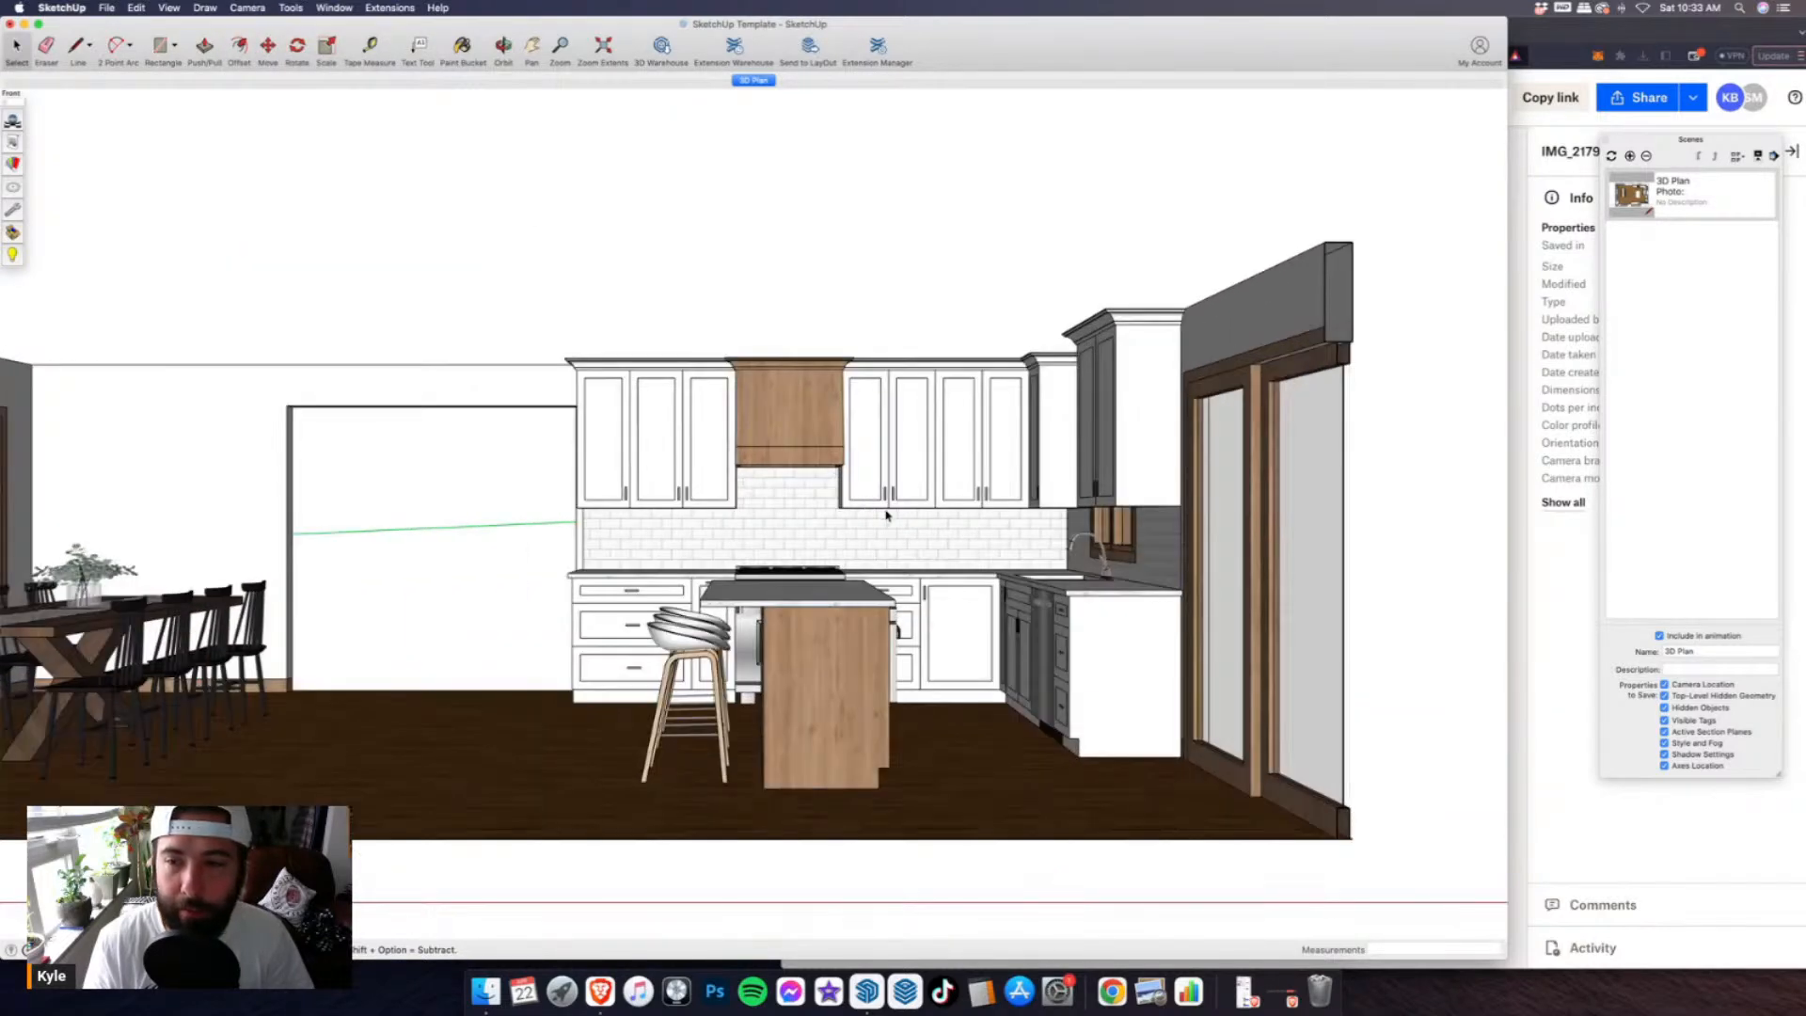
scroll(886, 508, "up", 2)
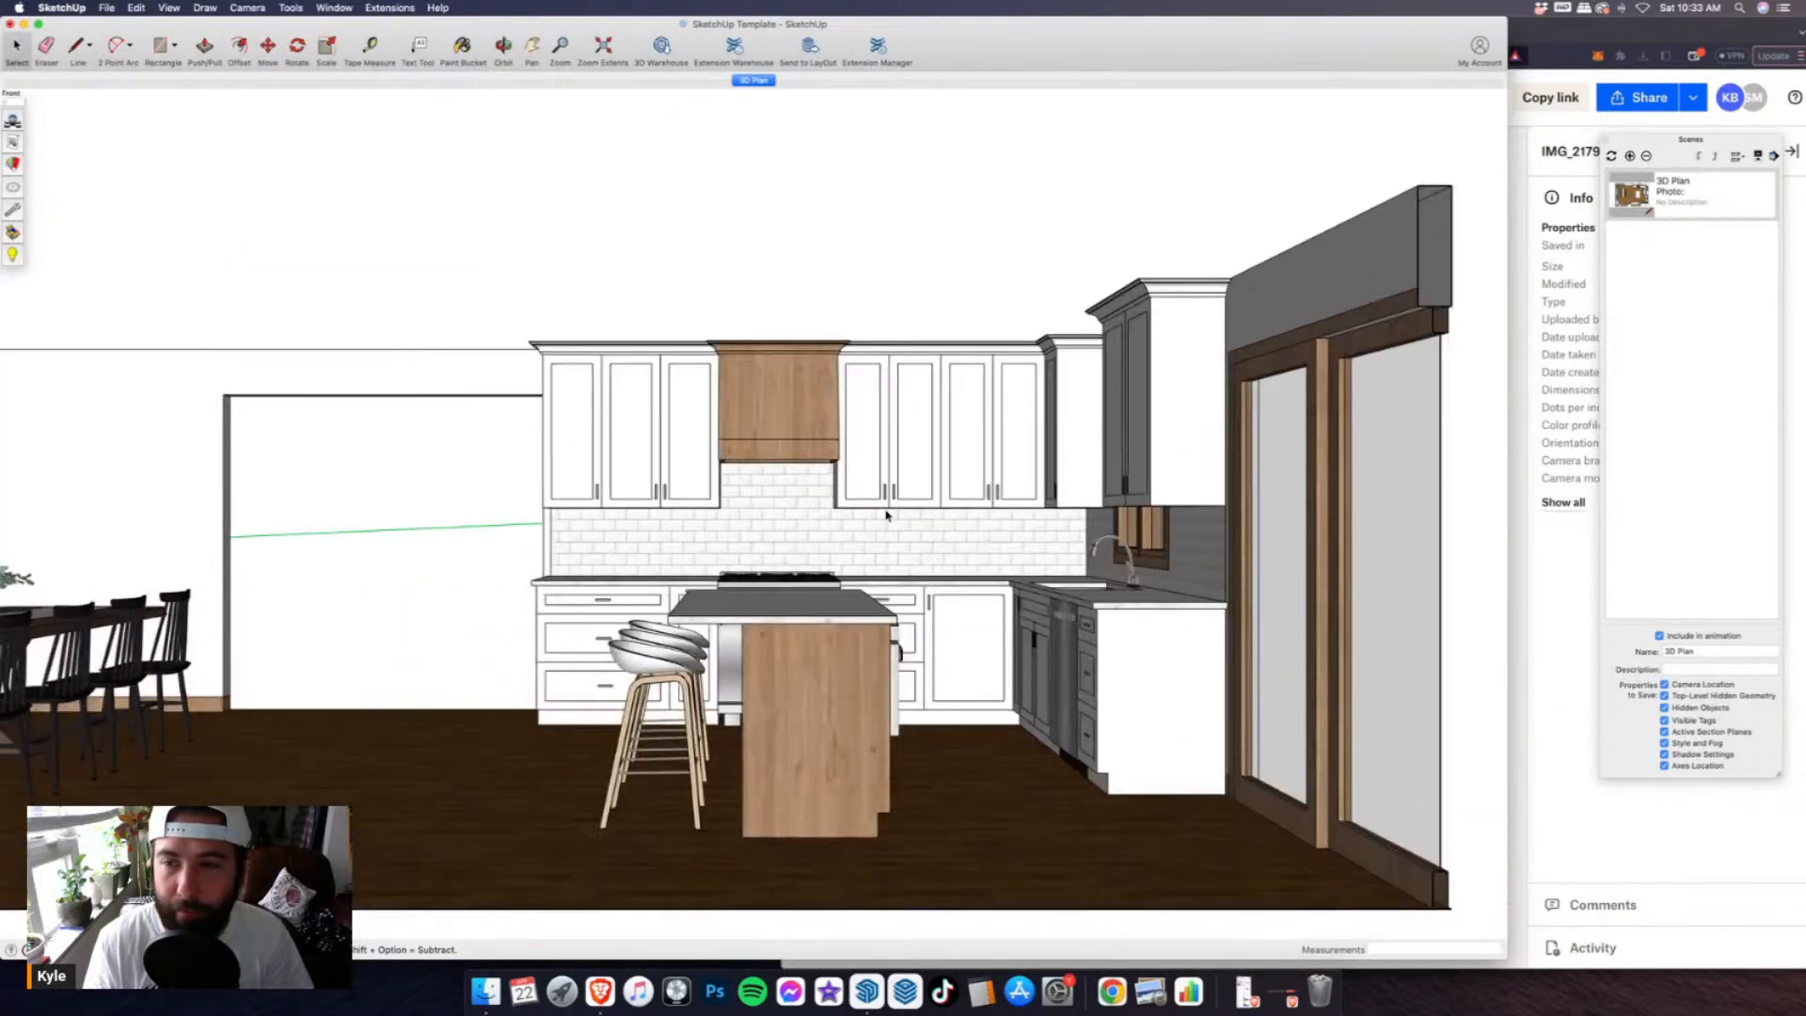
- Add a scene of the range wall view, saving the style changes as a new style, and name it 1
left_click(1631, 156)
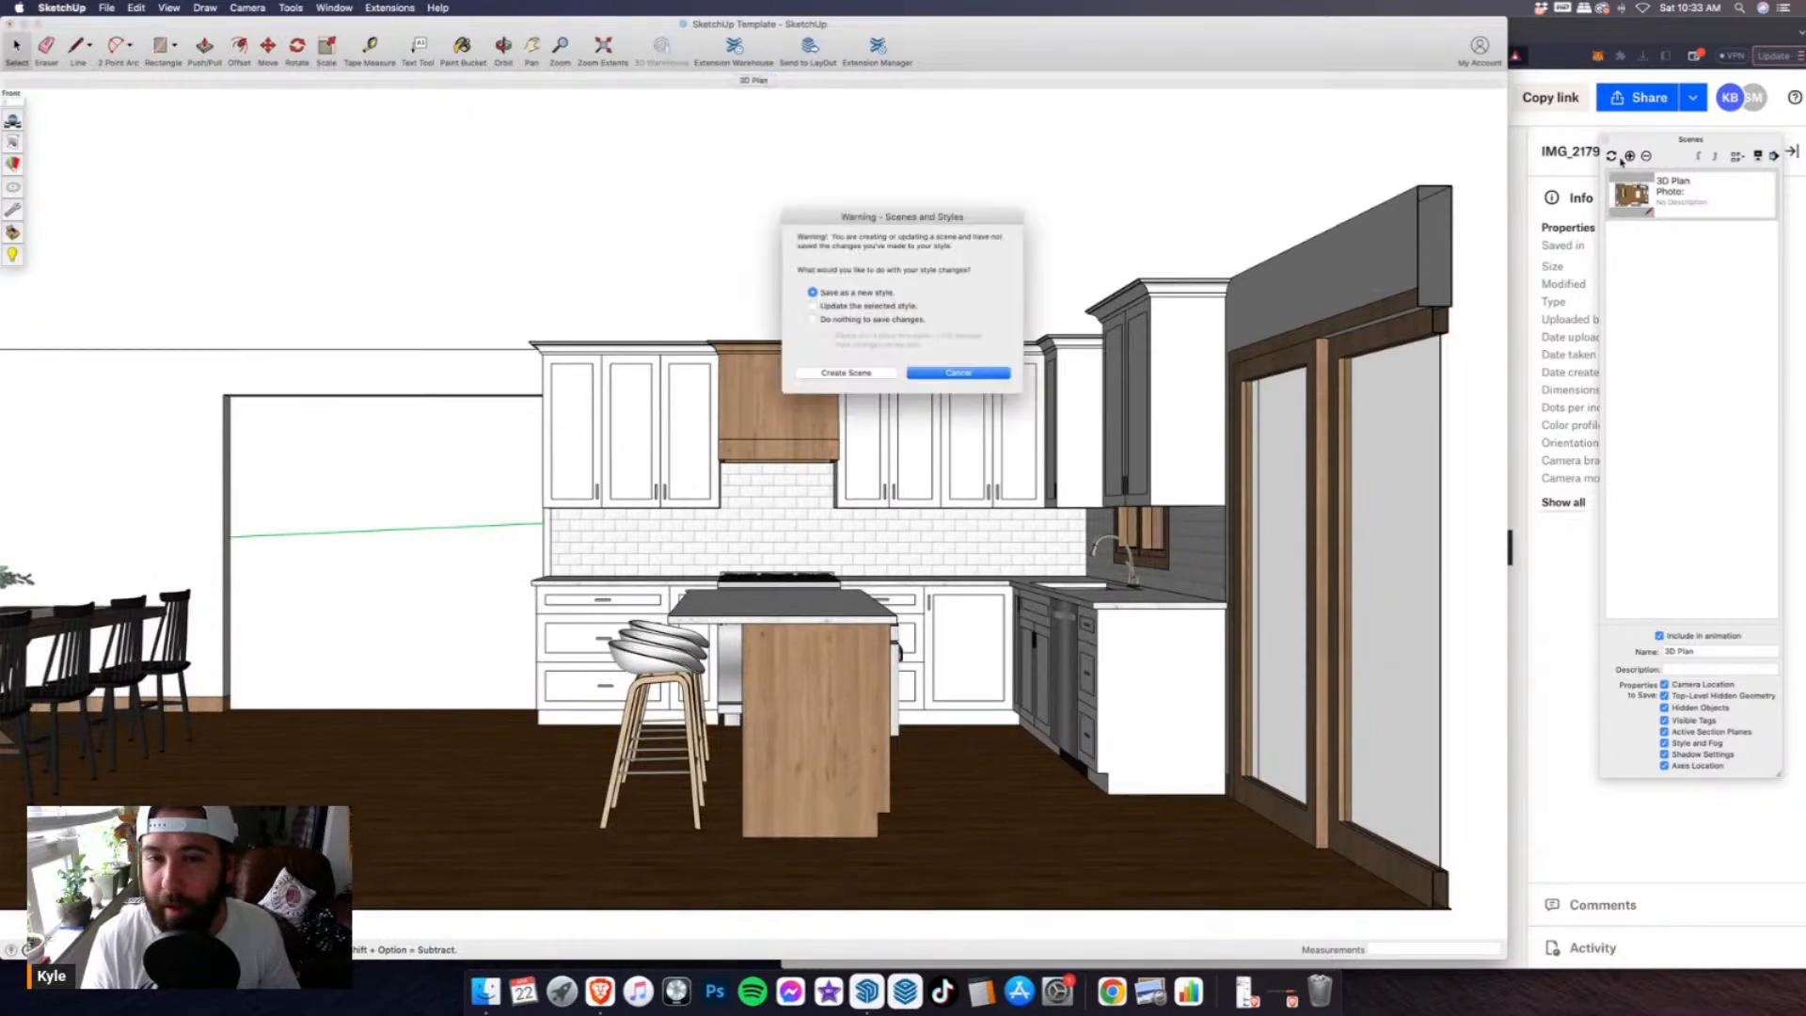
left_click(874, 374)
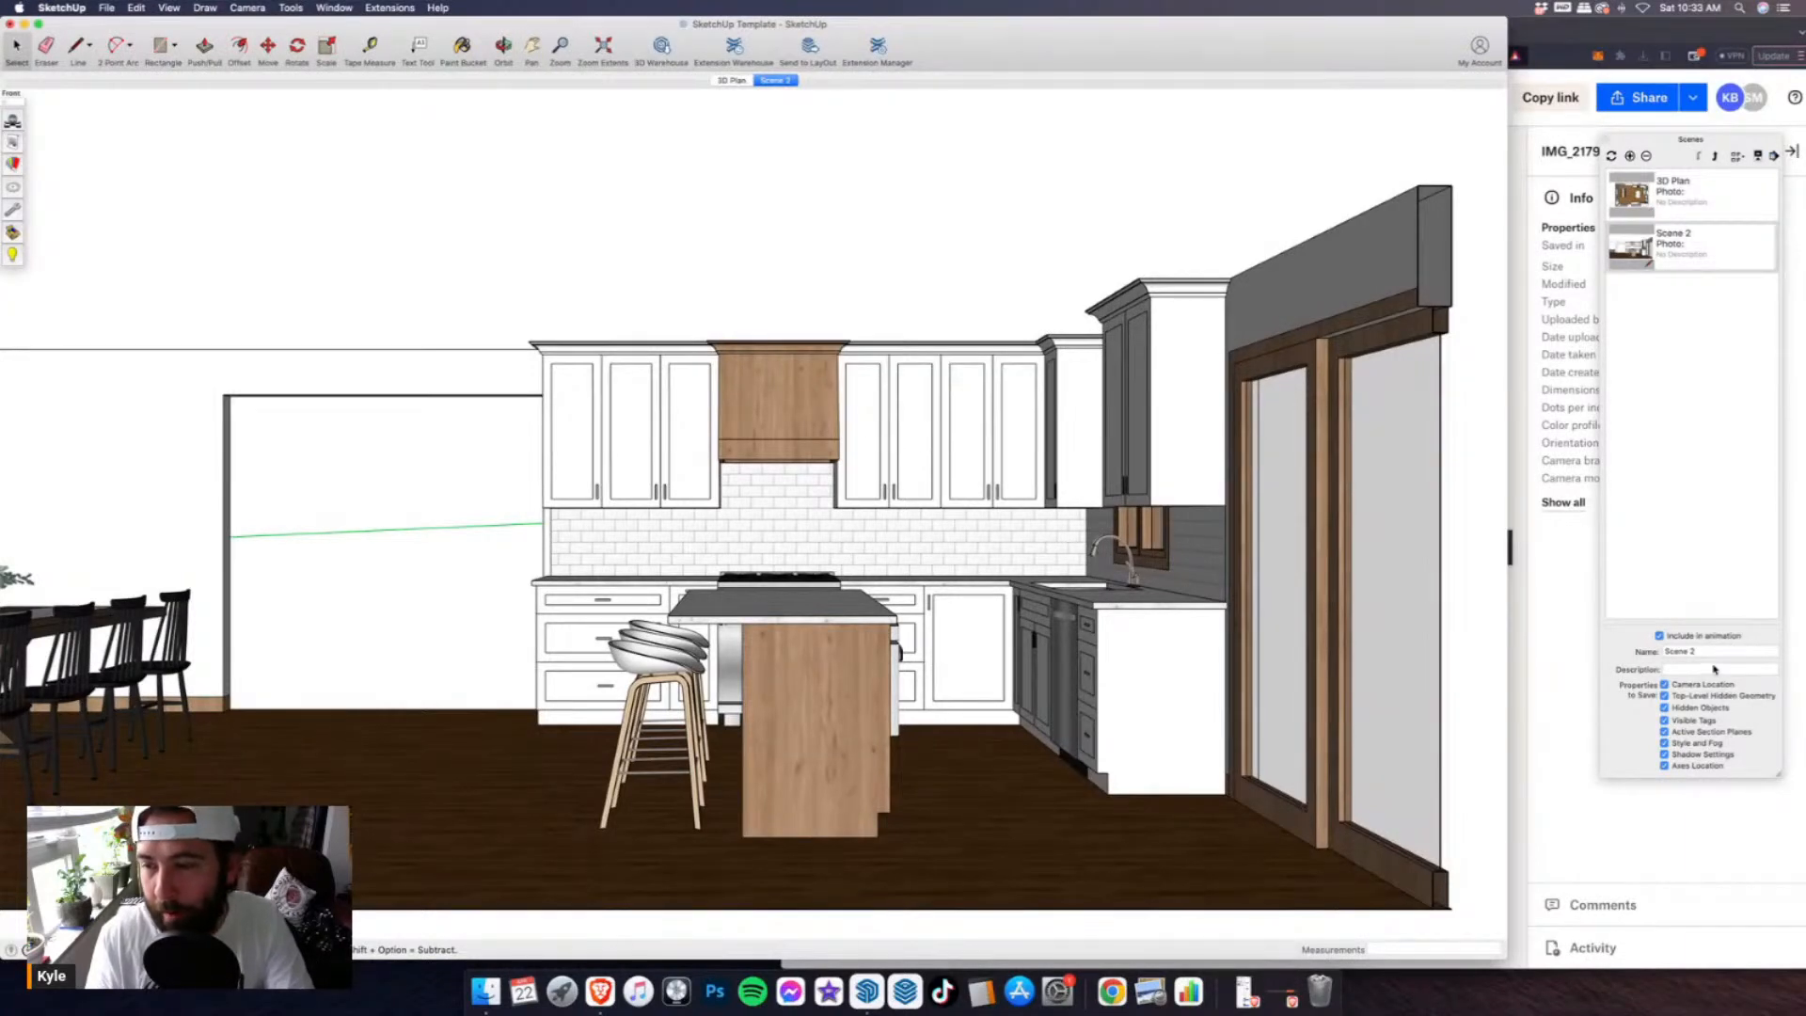
left_click(1684, 652)
type("1")
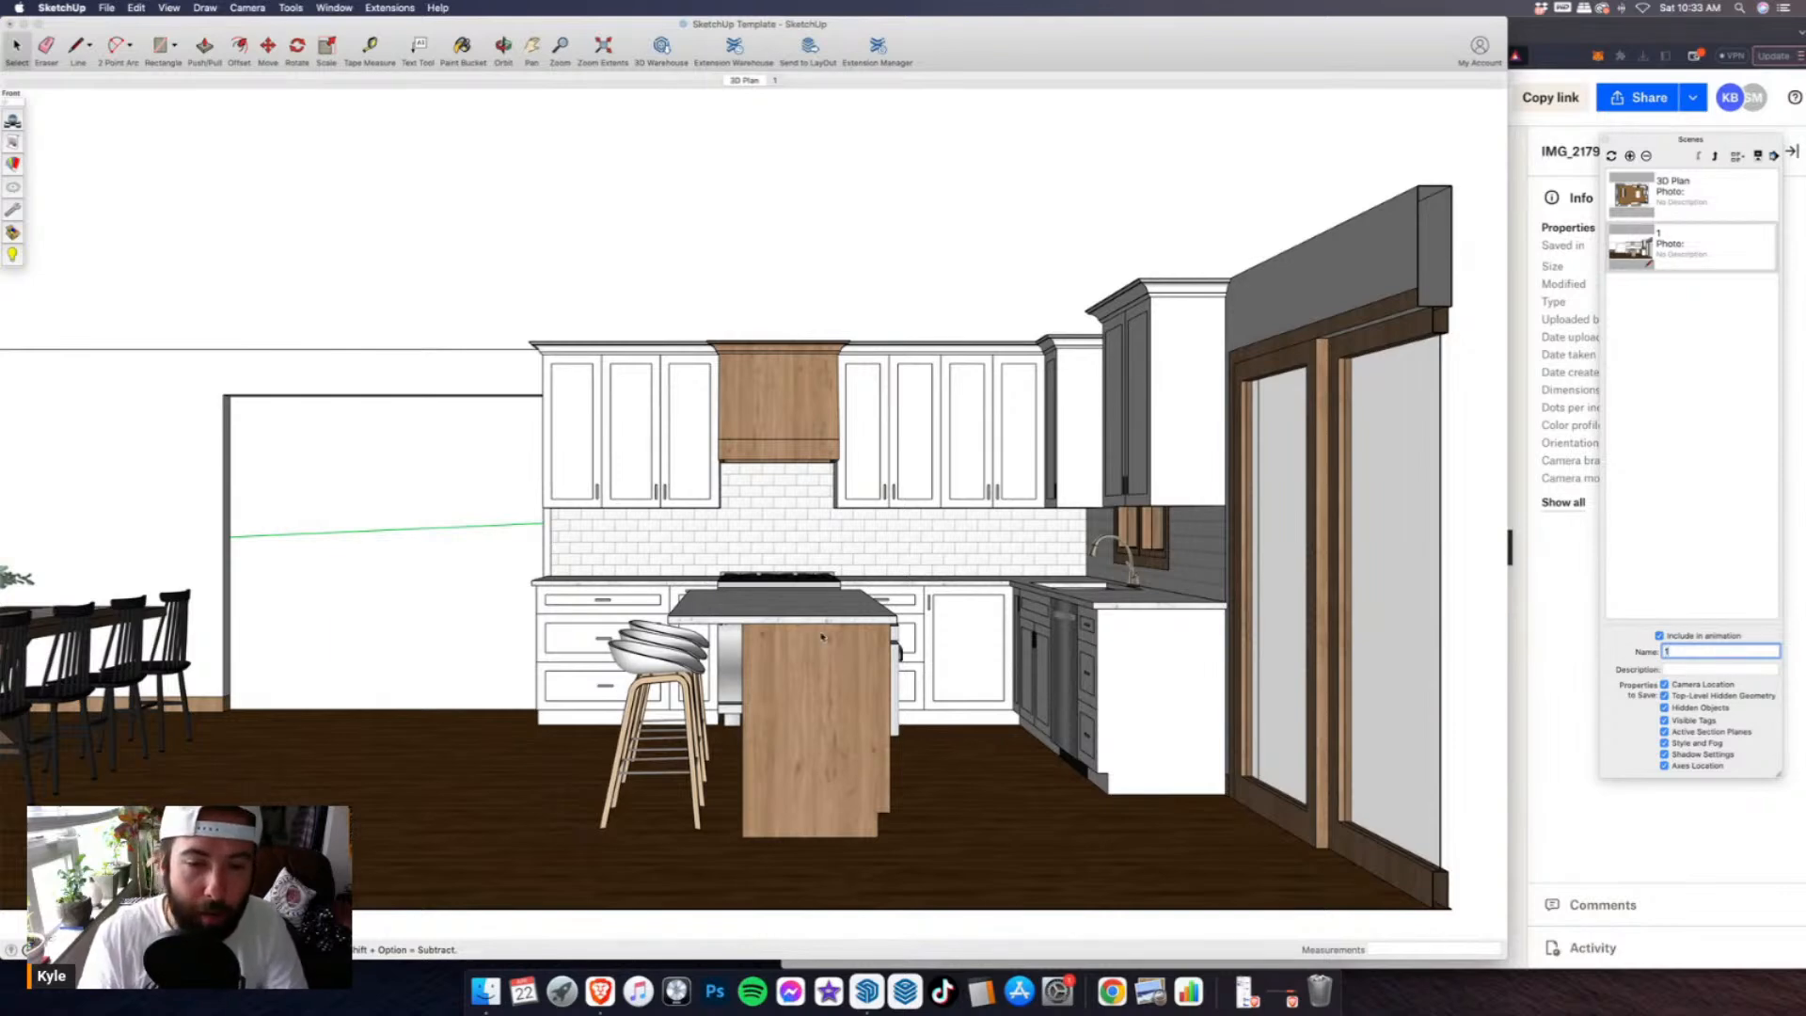
key("Return")
- Hide the bar stools, the island and the component left in front of the range wall cabinets
left_click(672, 652)
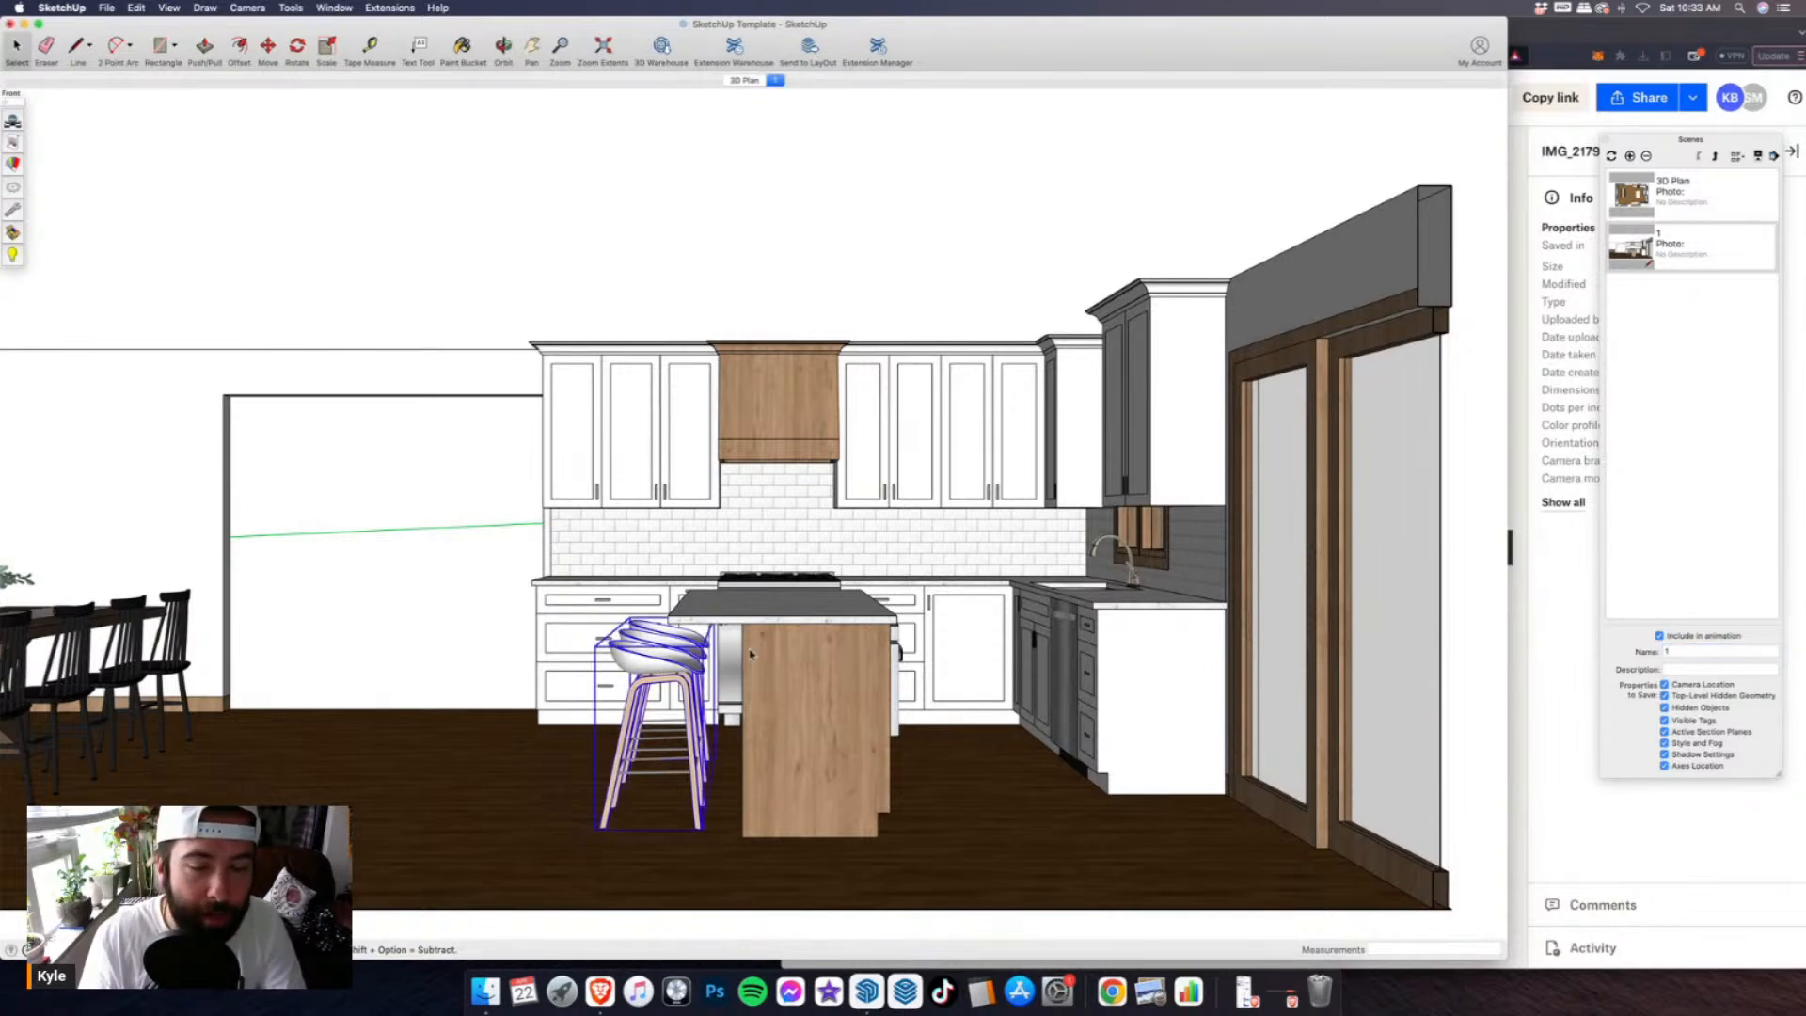
left_click(758, 640, "shift")
right_click(780, 611)
left_click(804, 644)
right_click(899, 644)
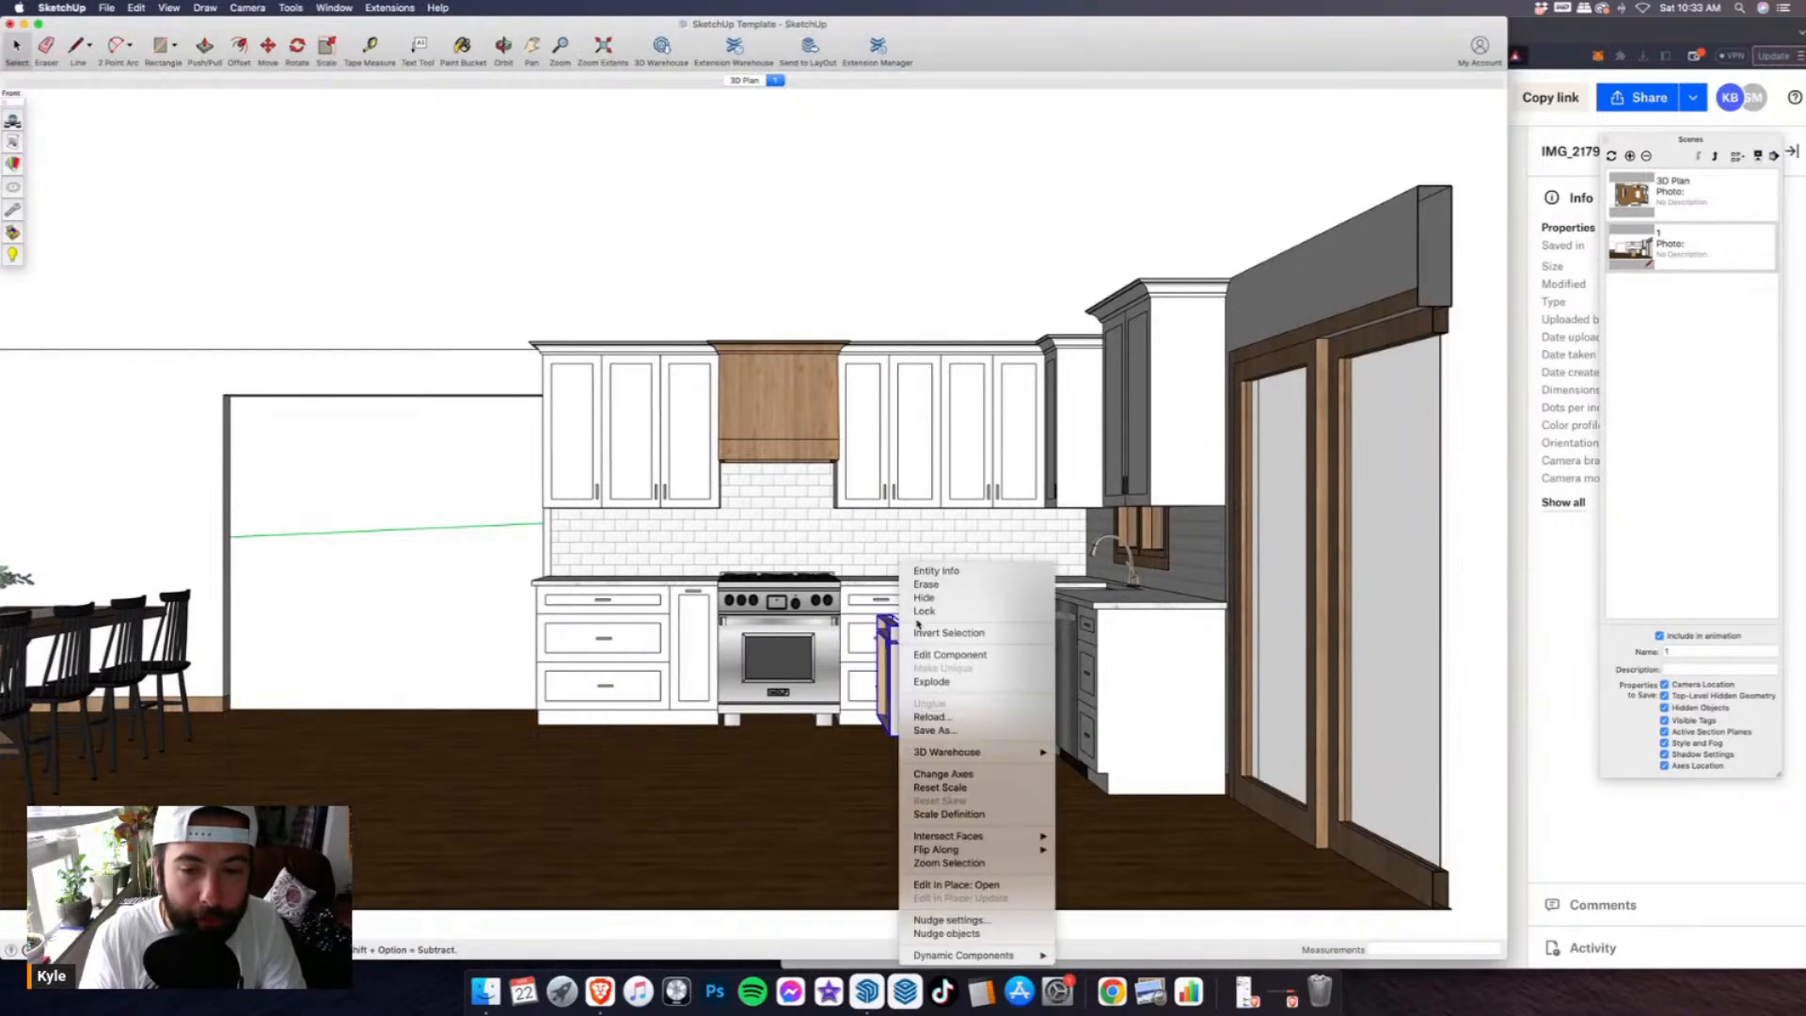
left_click(925, 598)
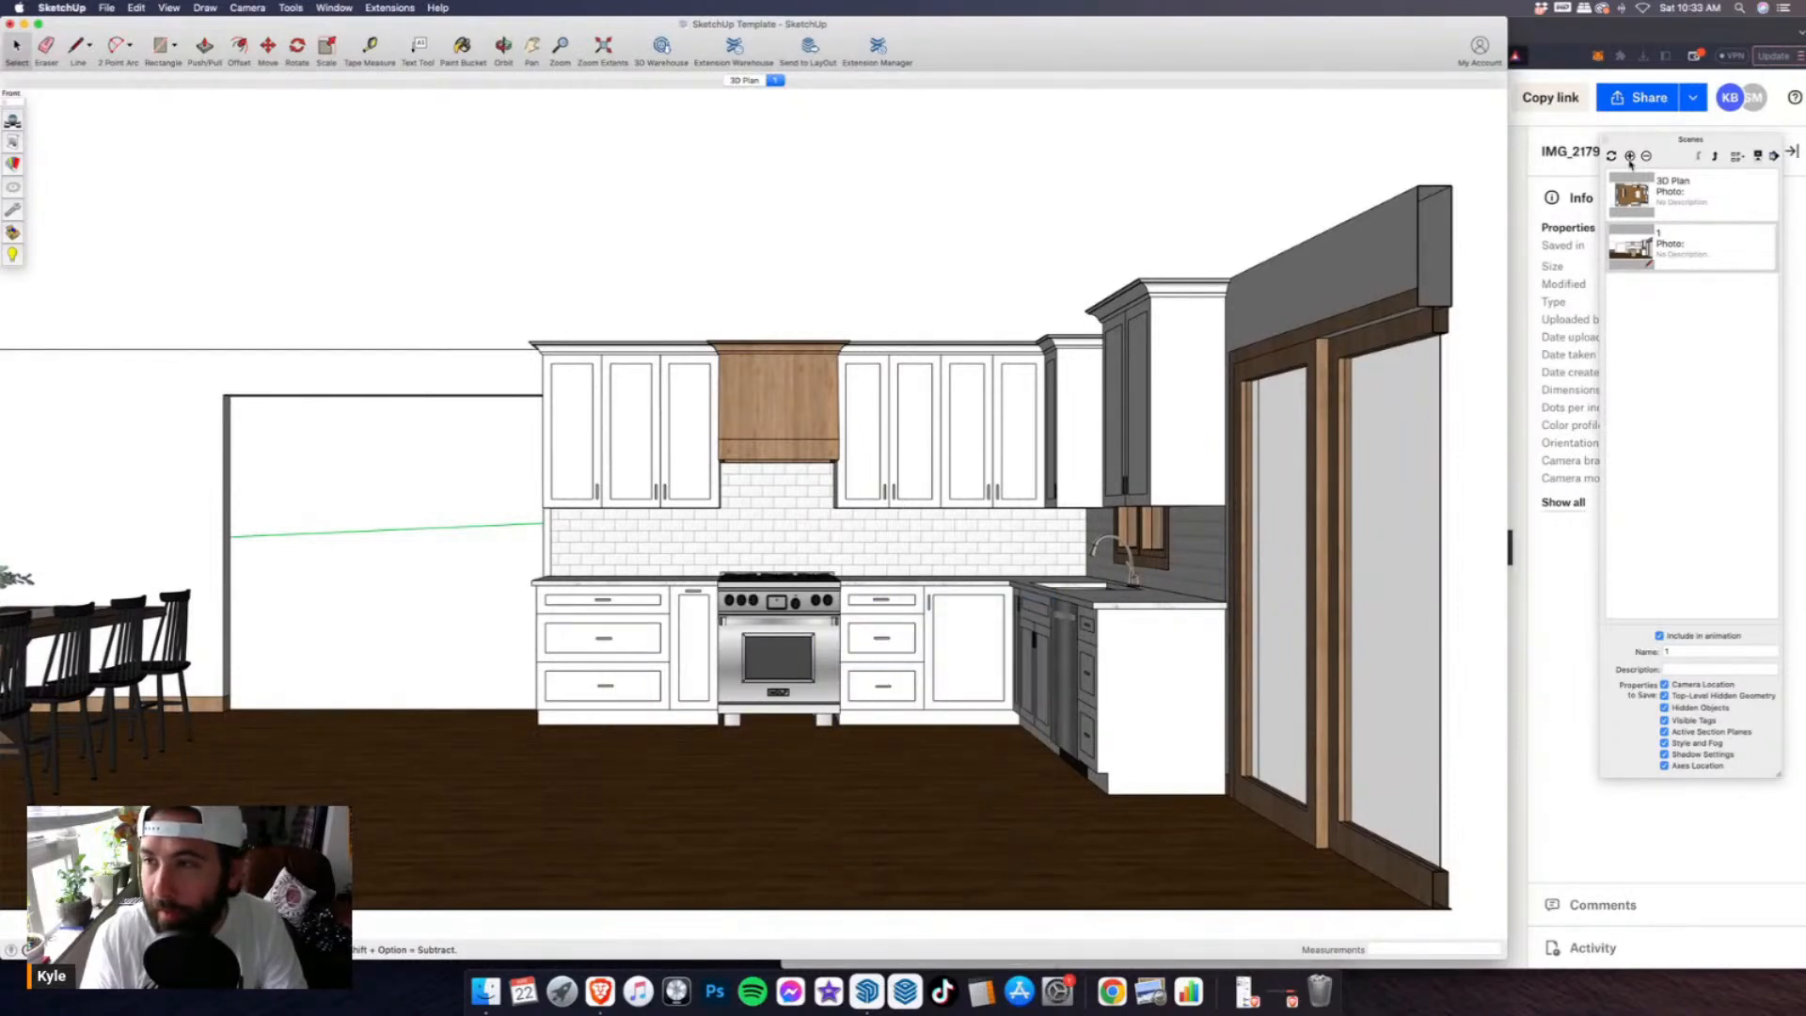
- Add a scene of the unobstructed range wall named 2, and compare it with scene 1
left_click_drag(1702, 652, 1608, 650)
type("2")
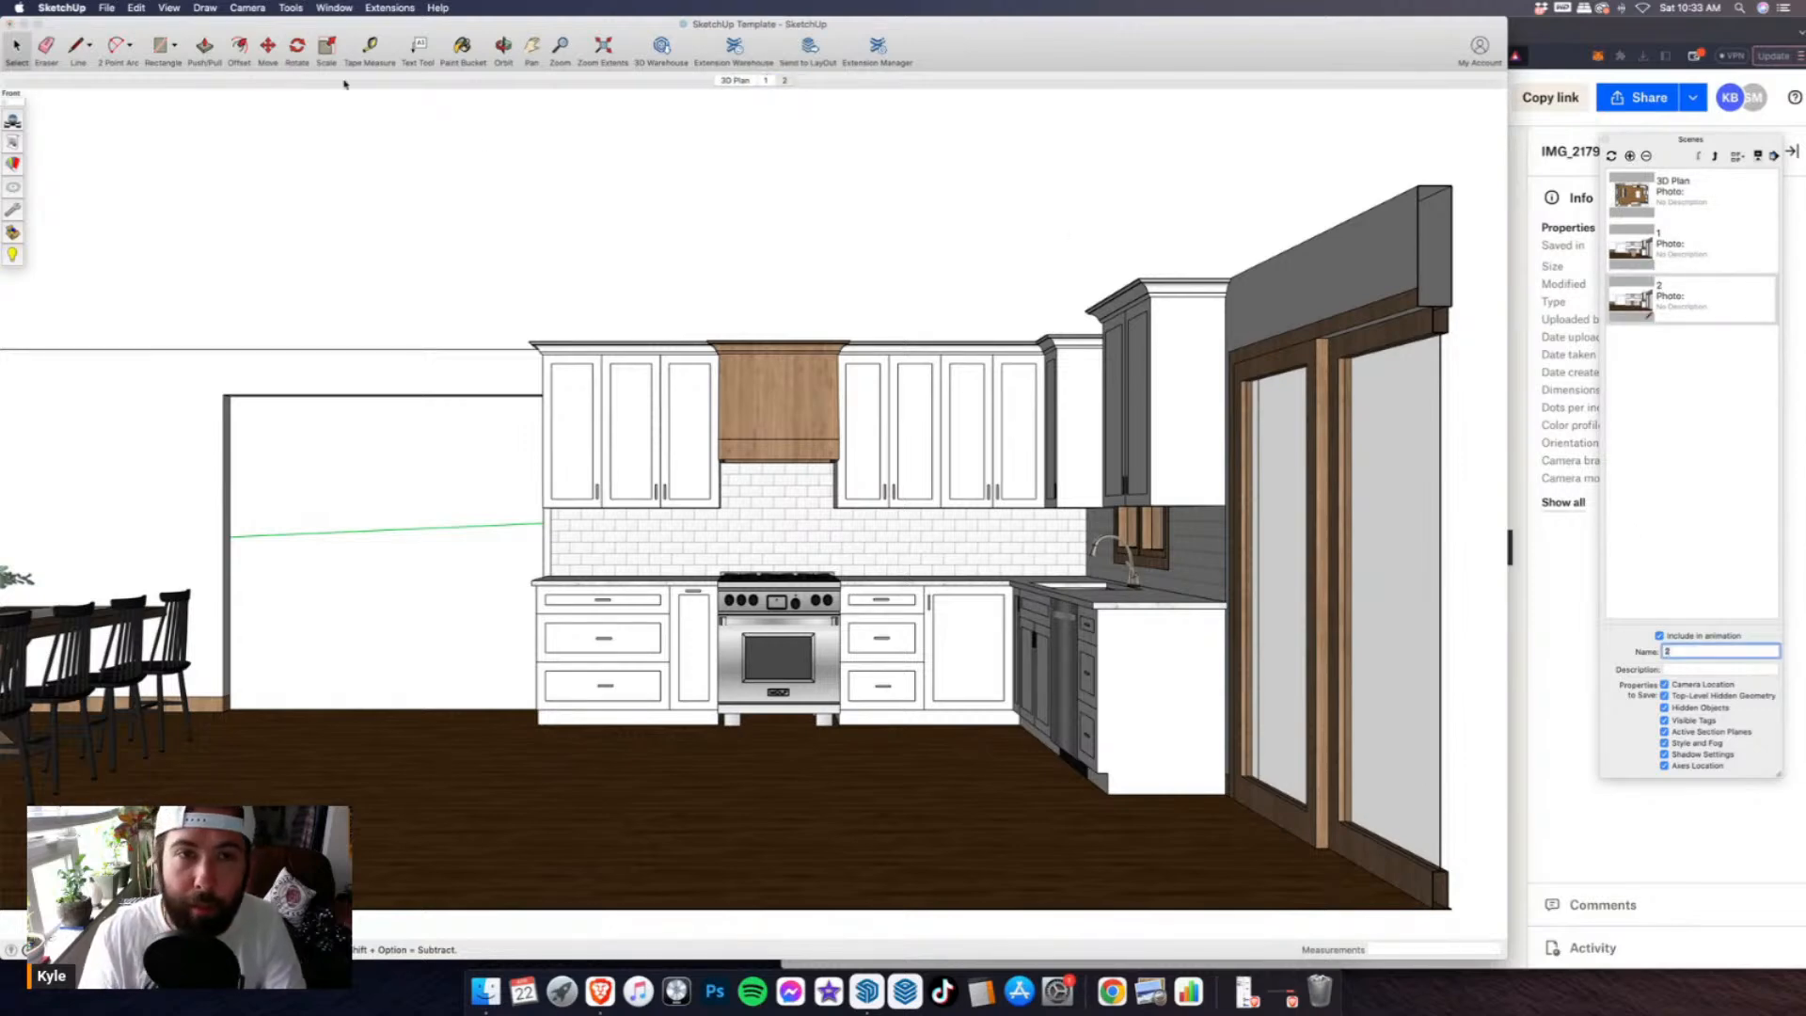
left_click(785, 81)
left_click(767, 81)
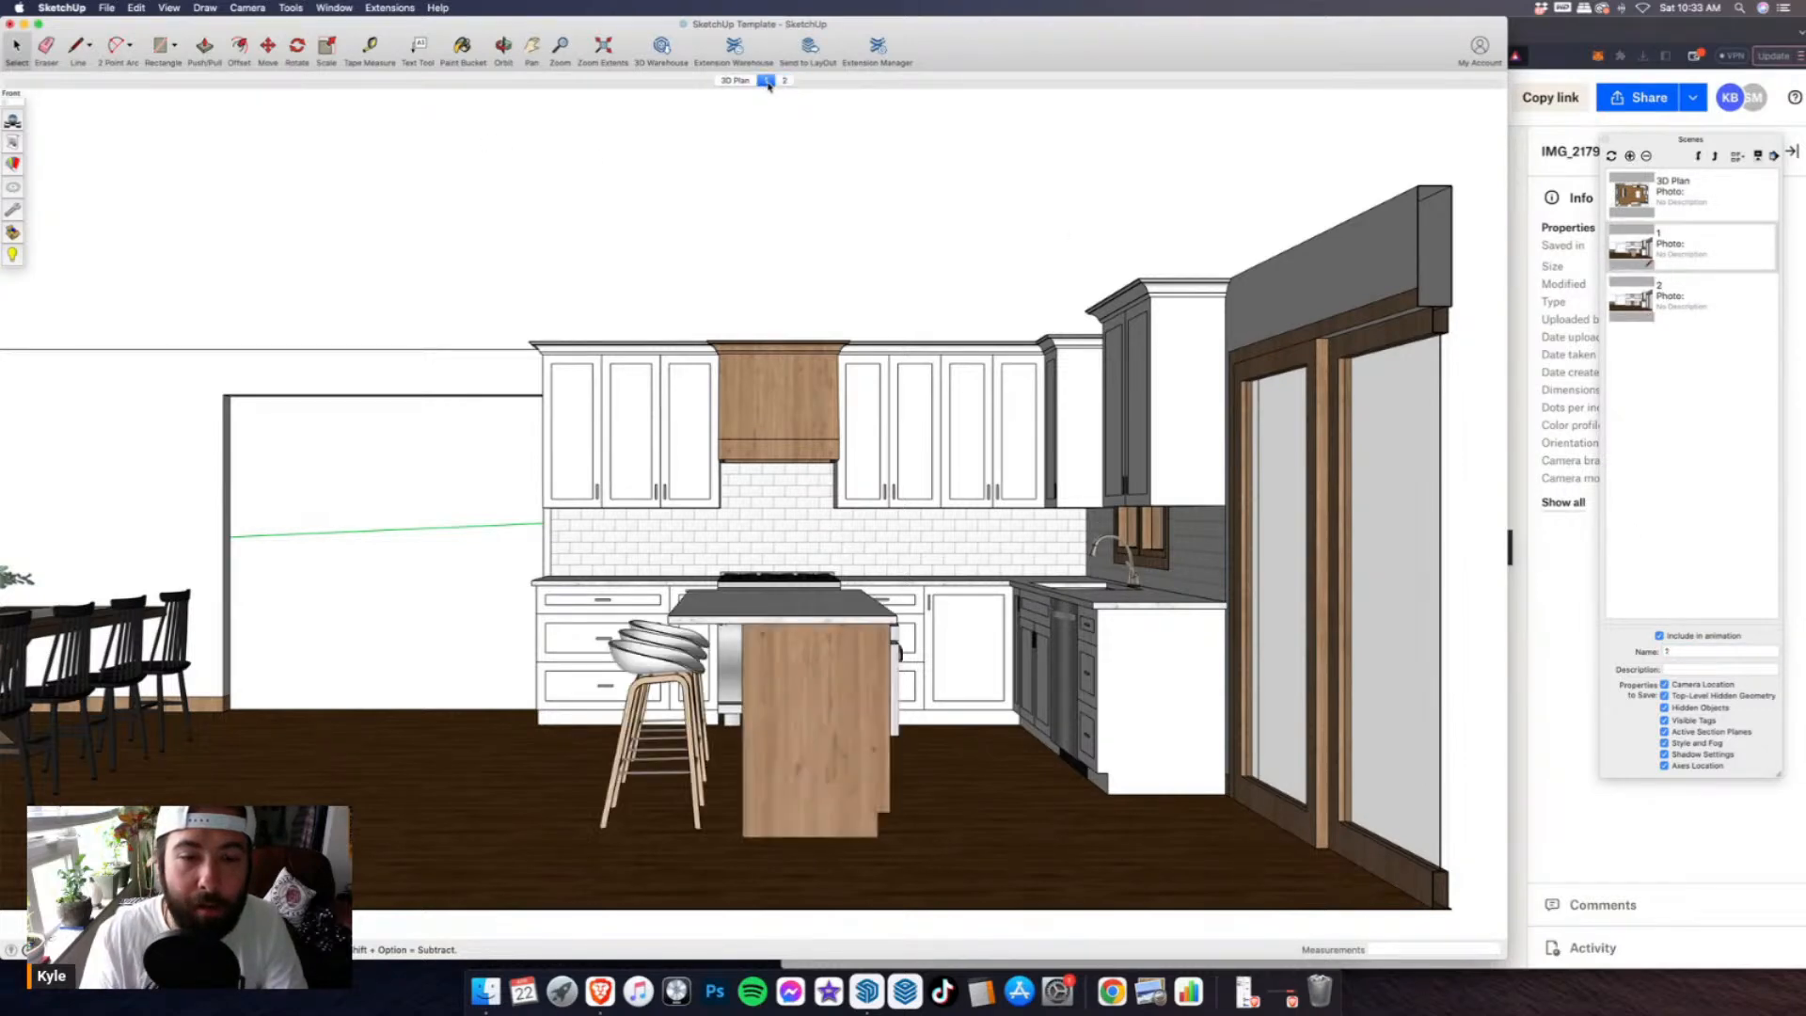
left_click(784, 81)
left_click(768, 80)
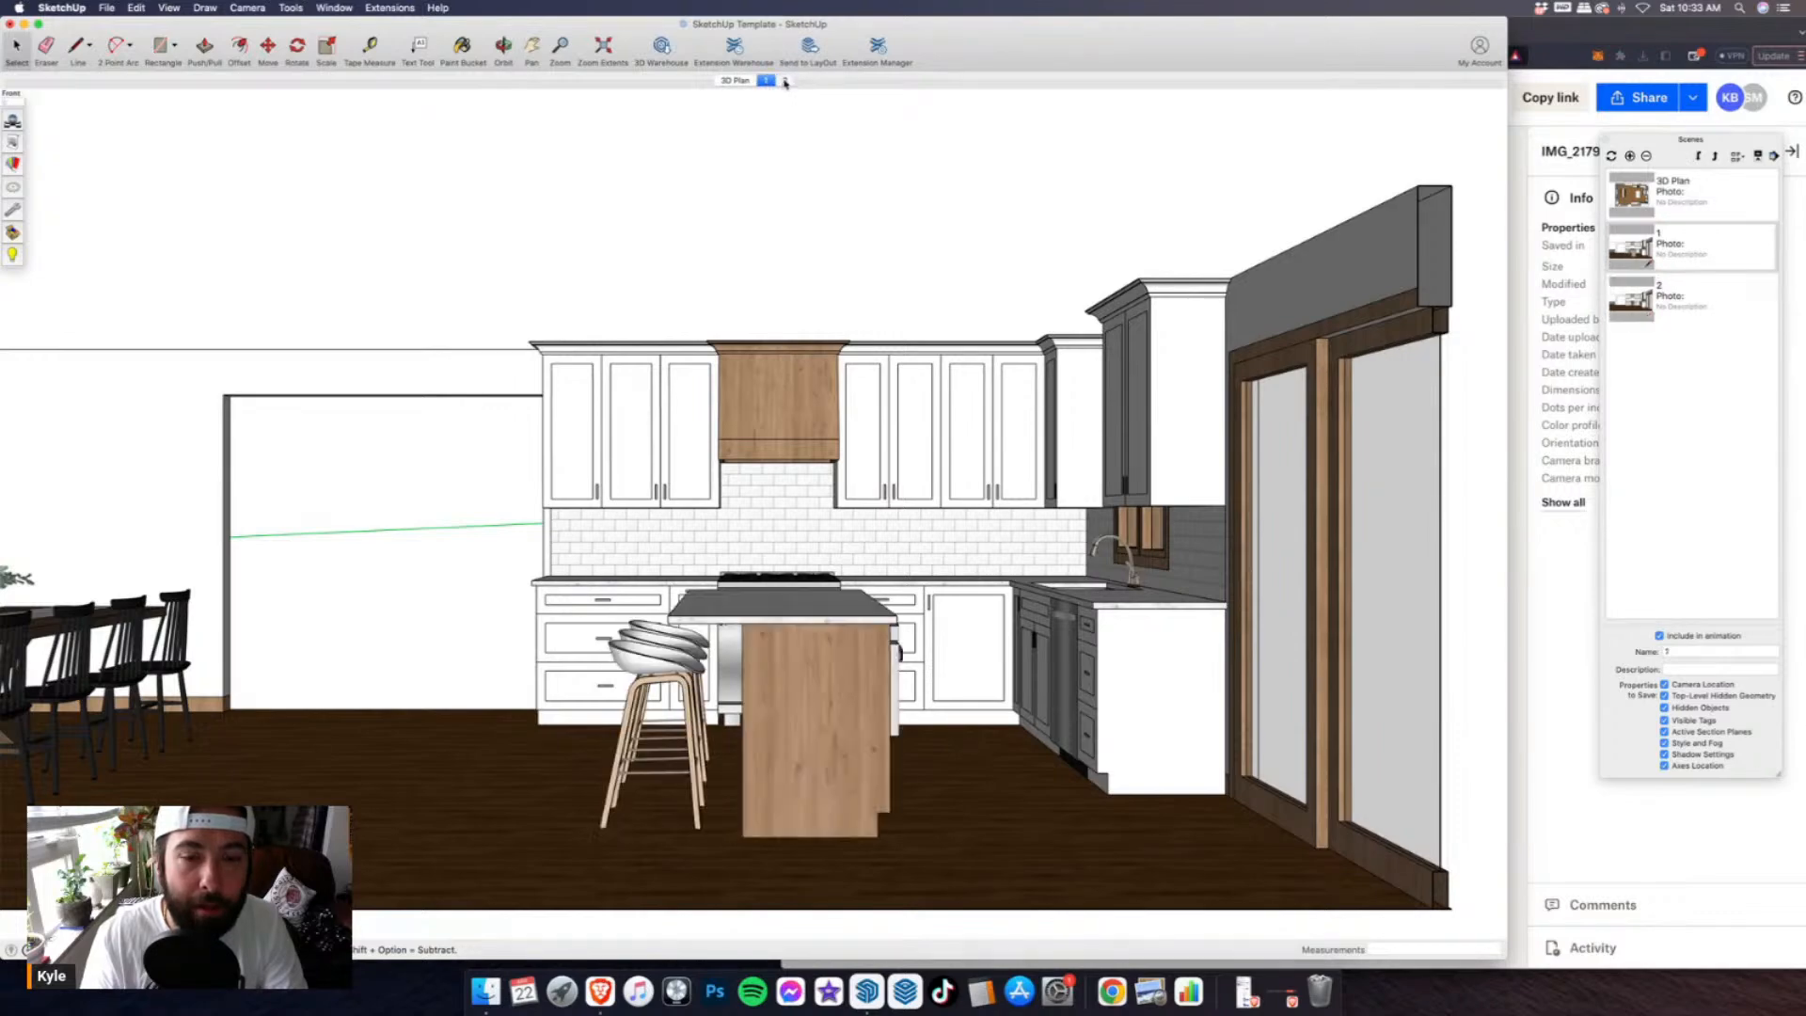
left_click(785, 81)
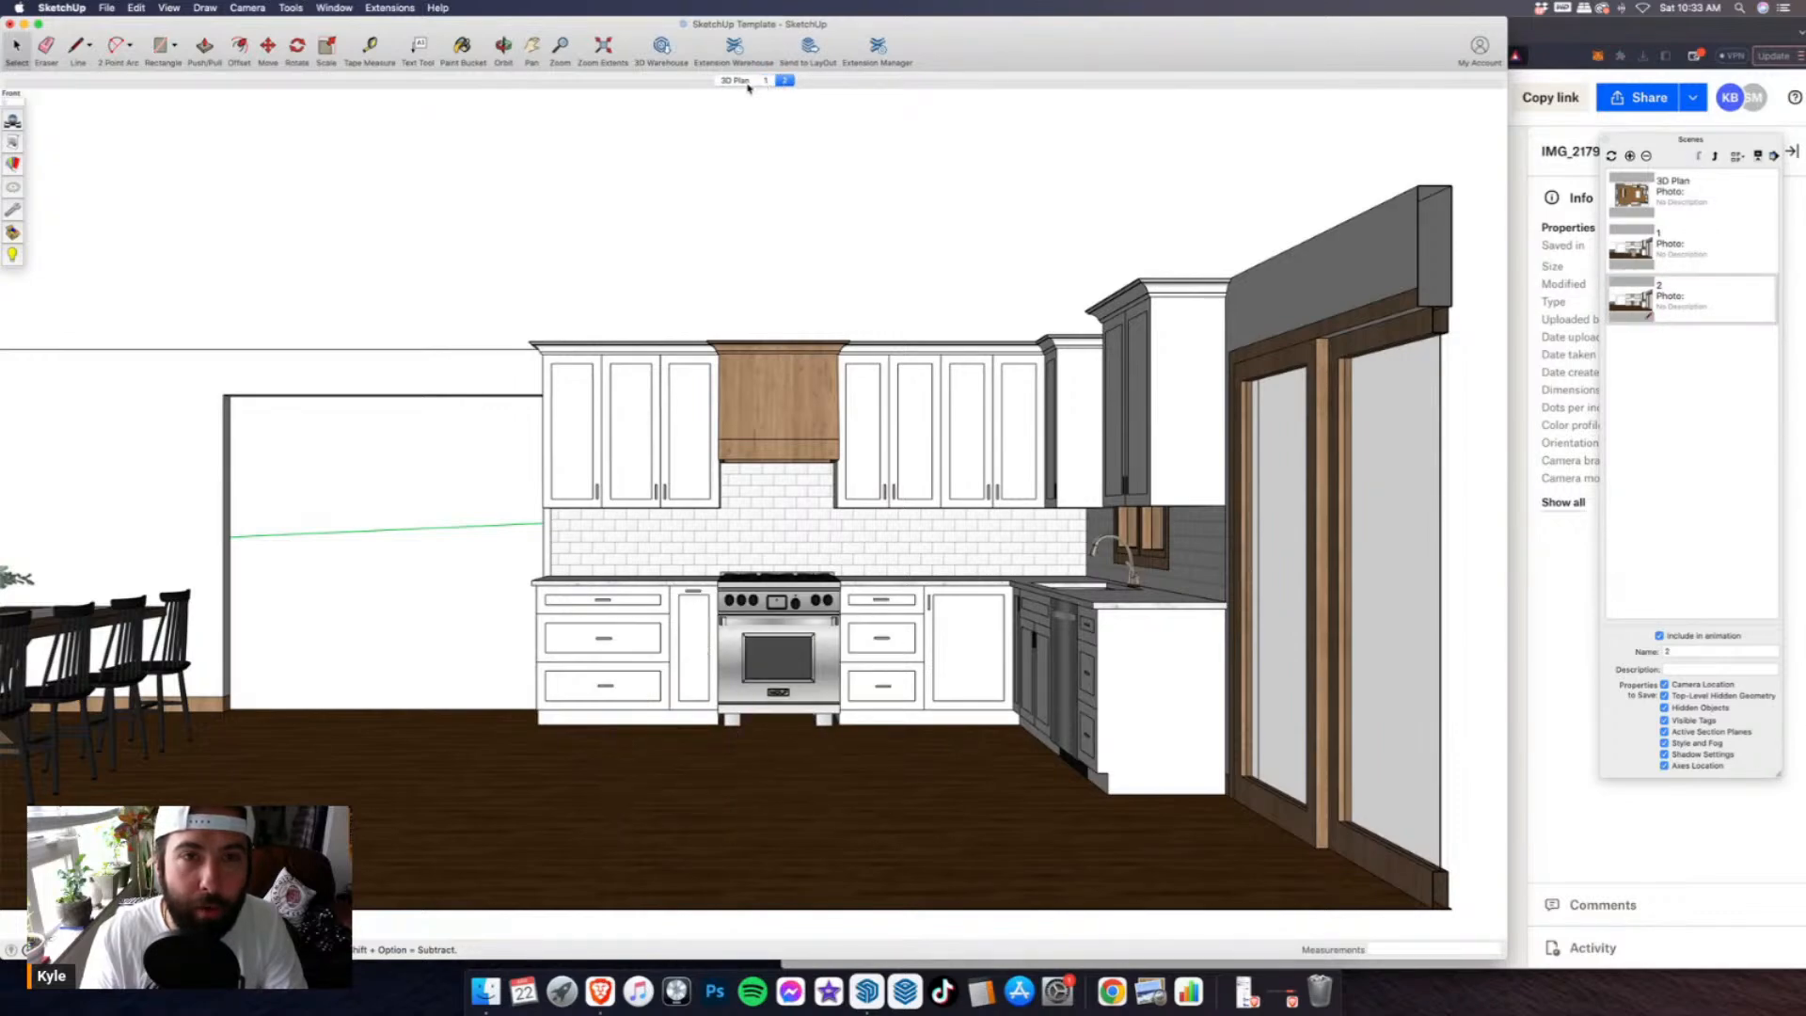
- Return to the 3D Plan scene and place a section plane on the exterior of the dining-side window wall
left_click(736, 80)
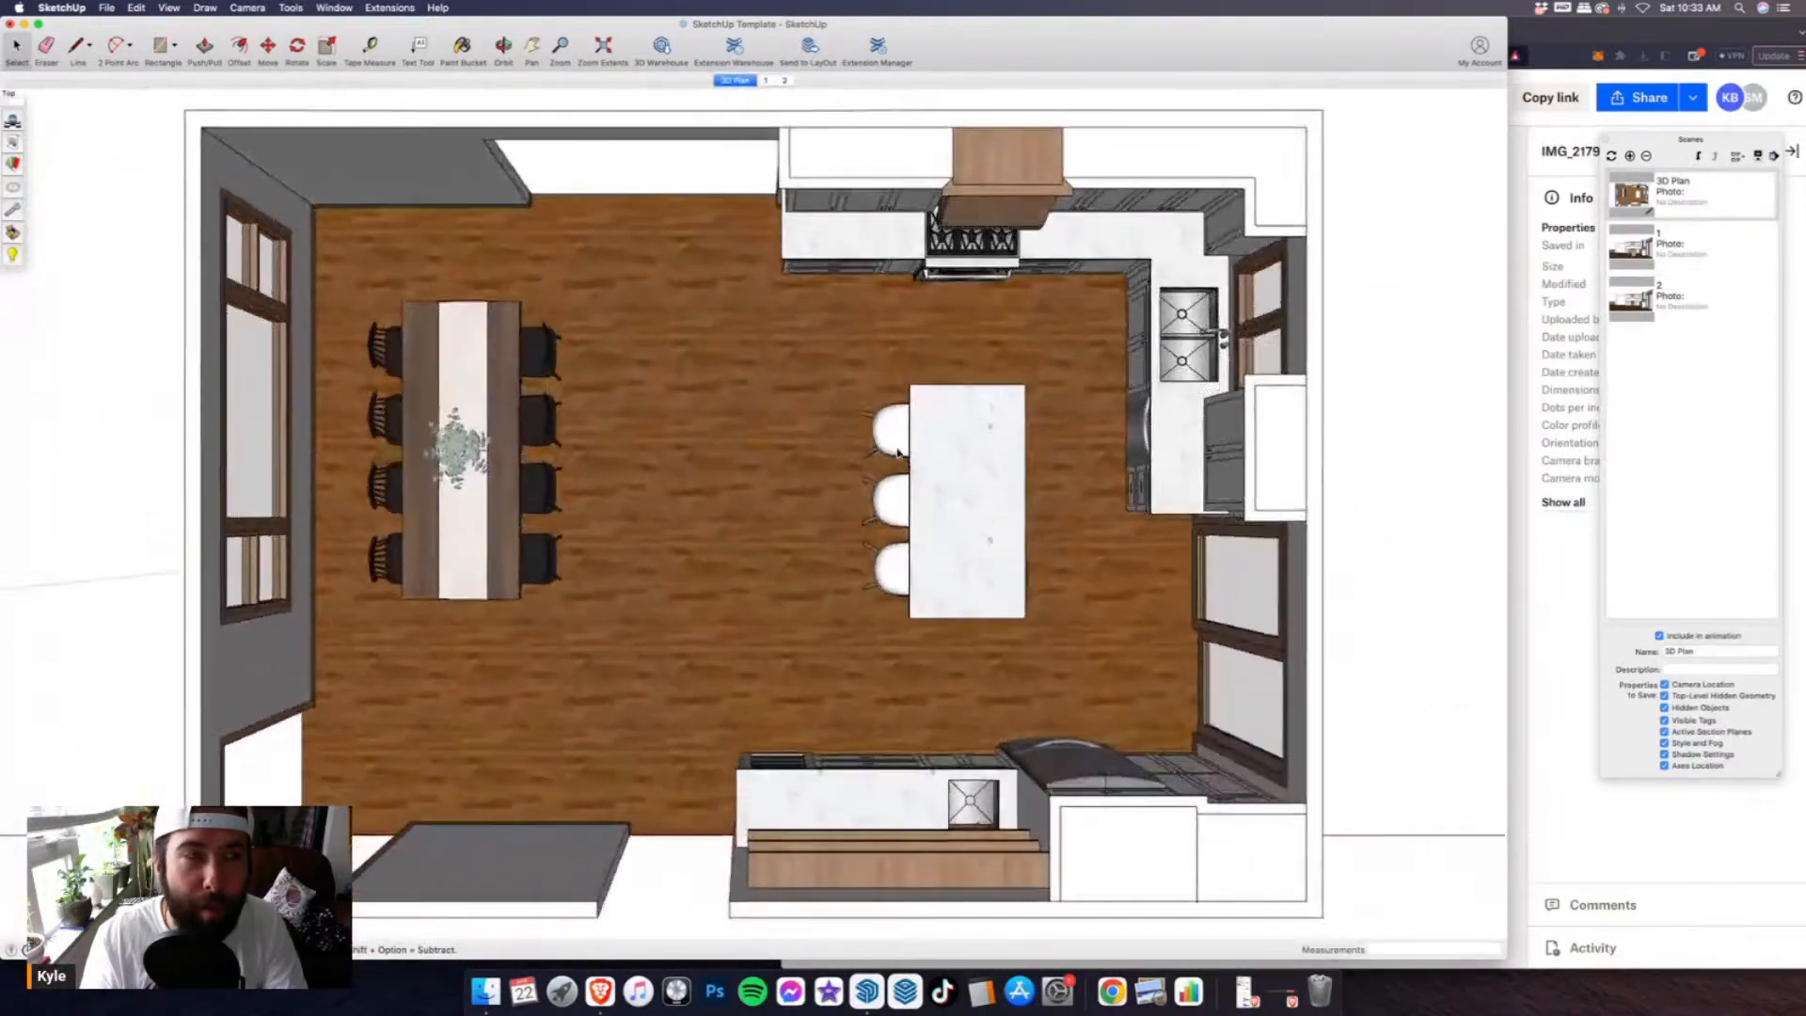
left_click(290, 7)
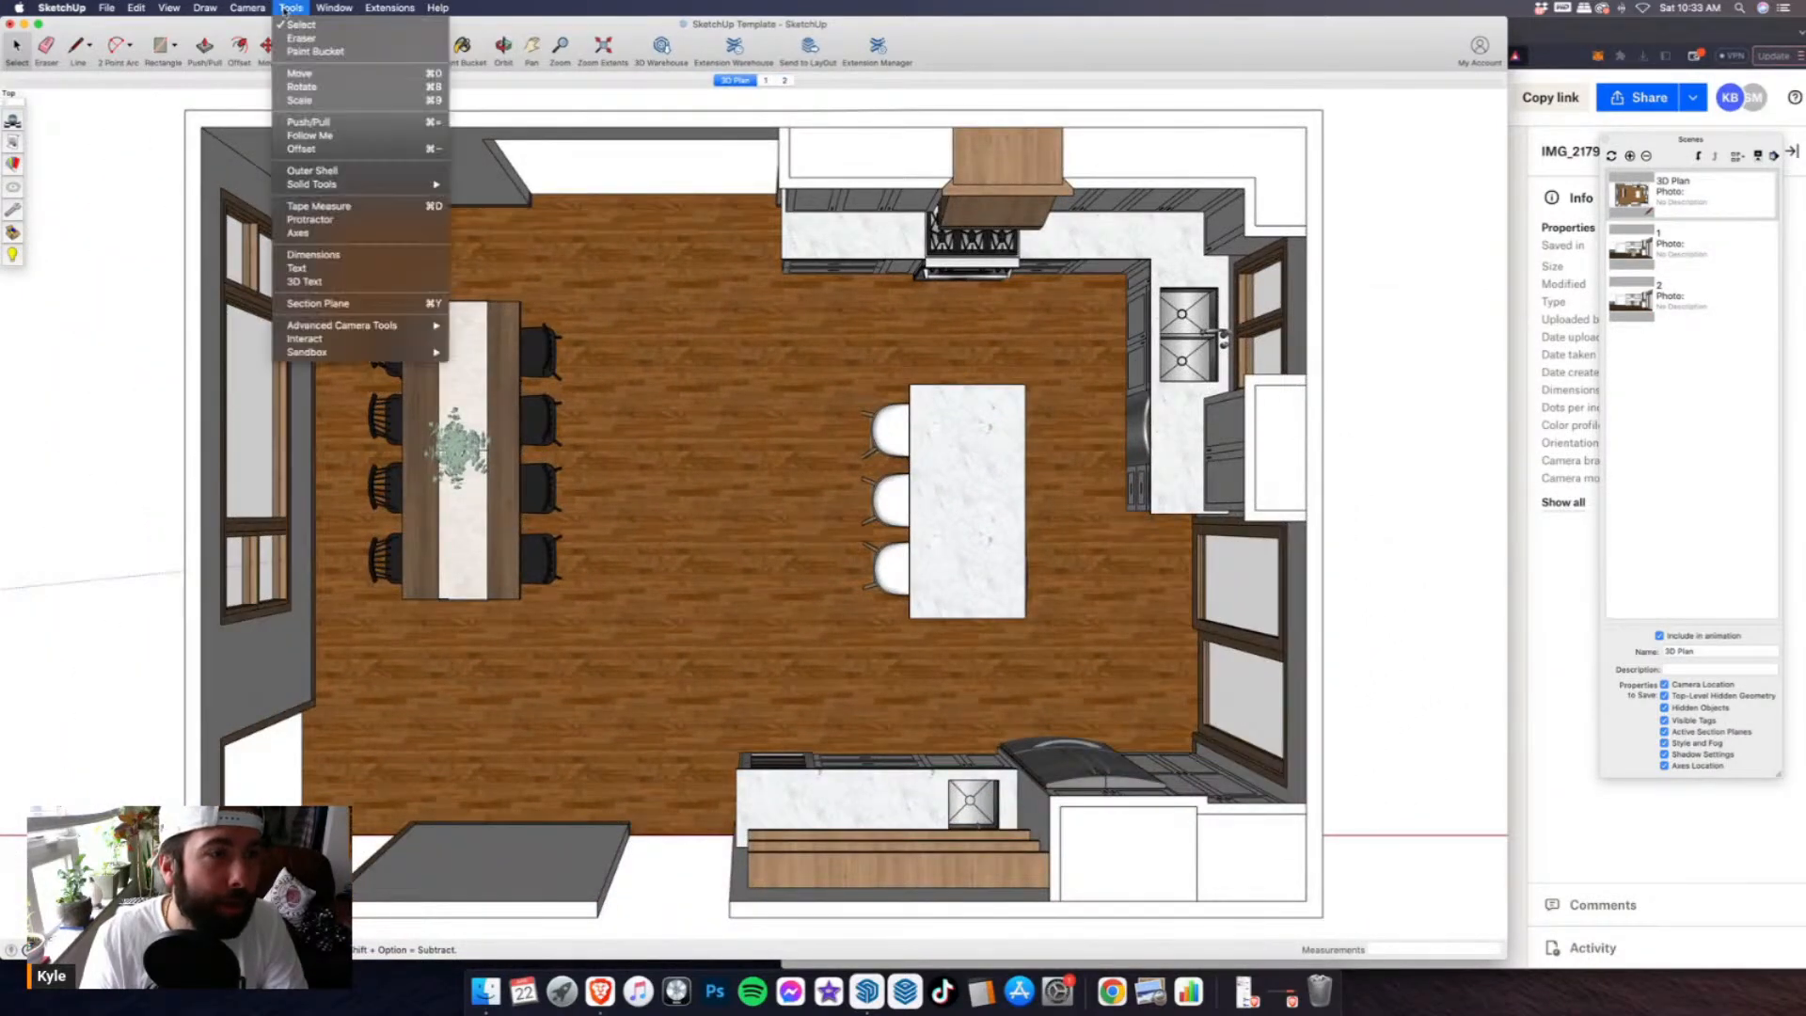
left_click(318, 303)
scroll(1155, 494, "down", 3)
middle_click_drag(1158, 488, 1336, 175)
scroll(839, 511, "up", 2)
left_click(838, 511)
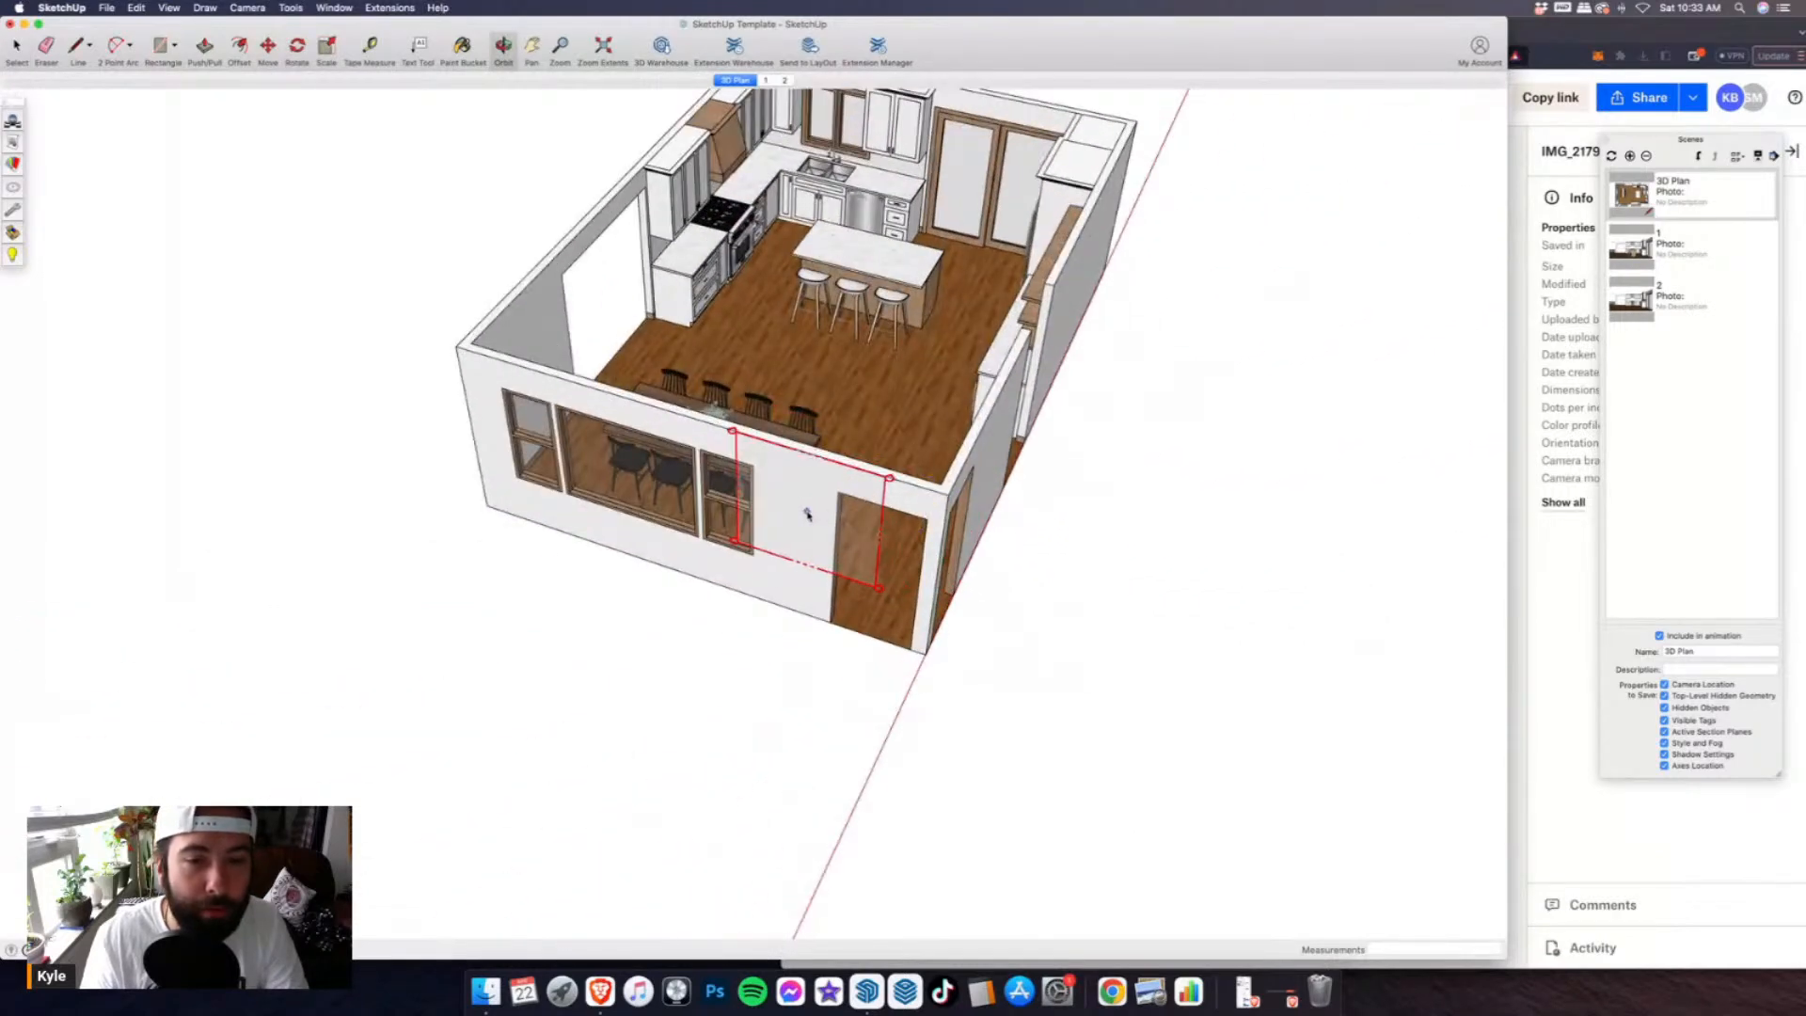
- Move the new section plane about 10' 5" into the room, past the dining table
scroll(602, 621, "down", 5)
key("space")
left_click(508, 467)
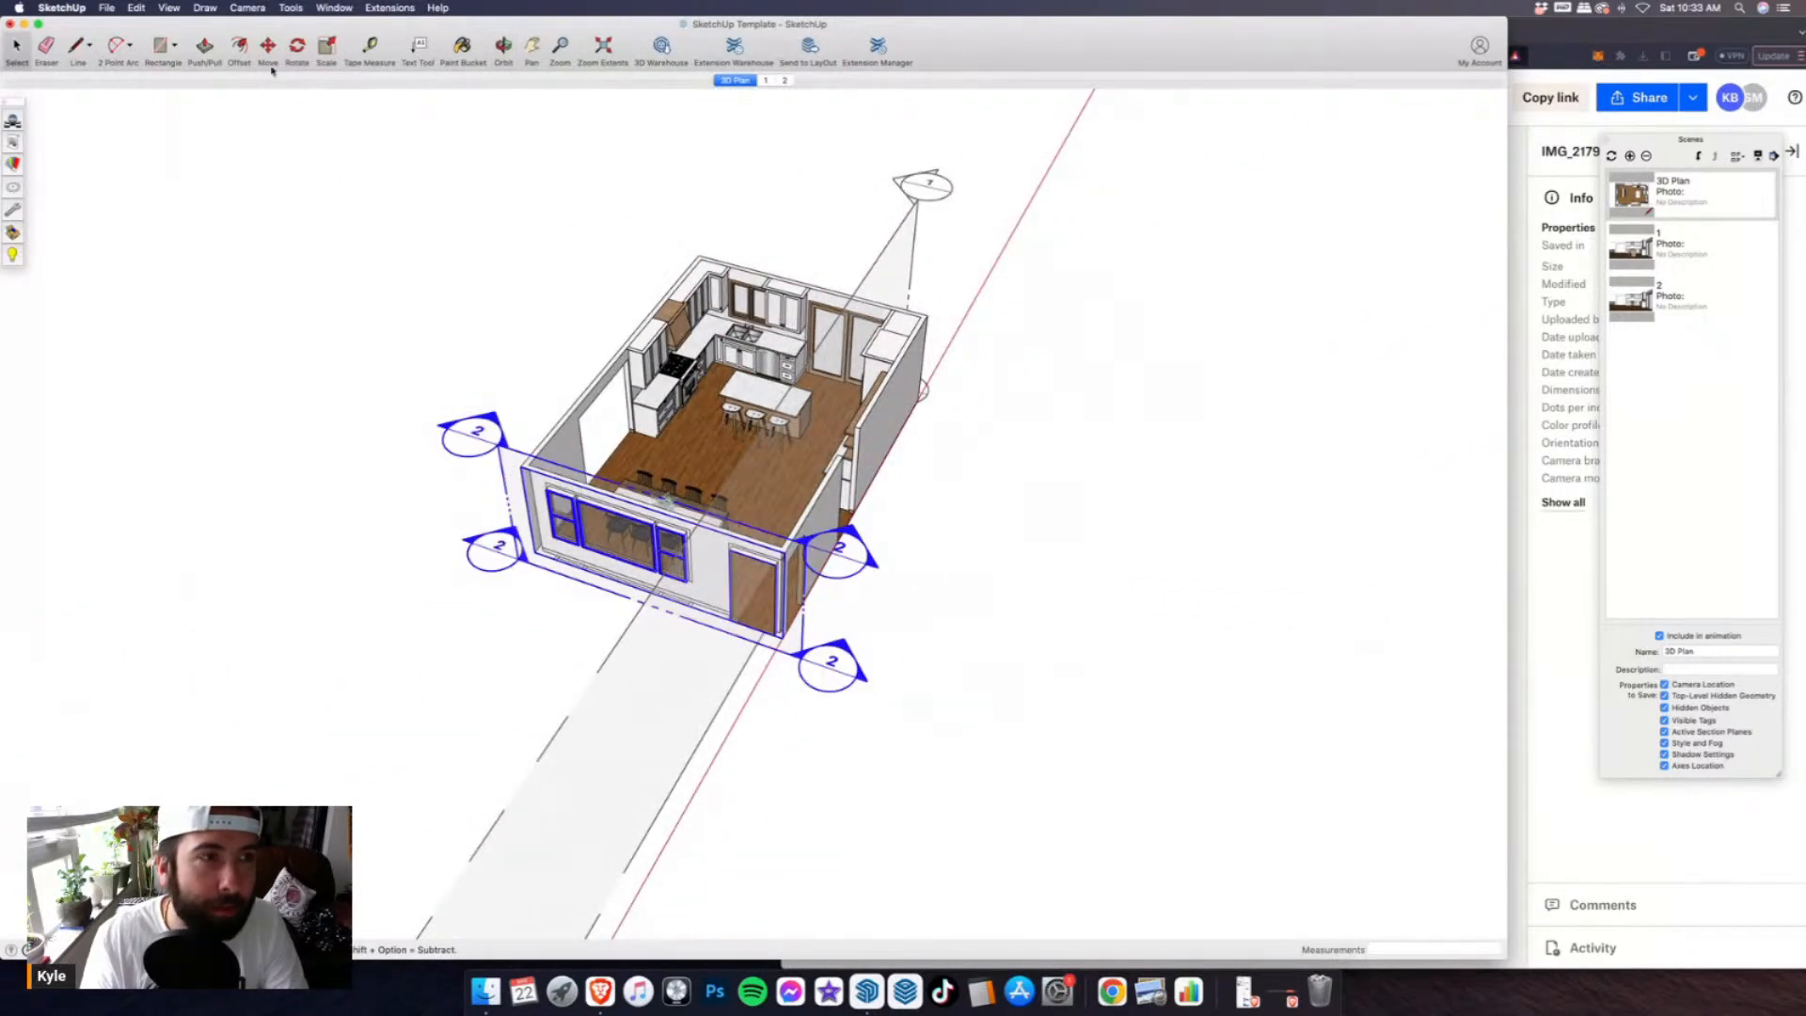
left_click(268, 52)
left_click(297, 412)
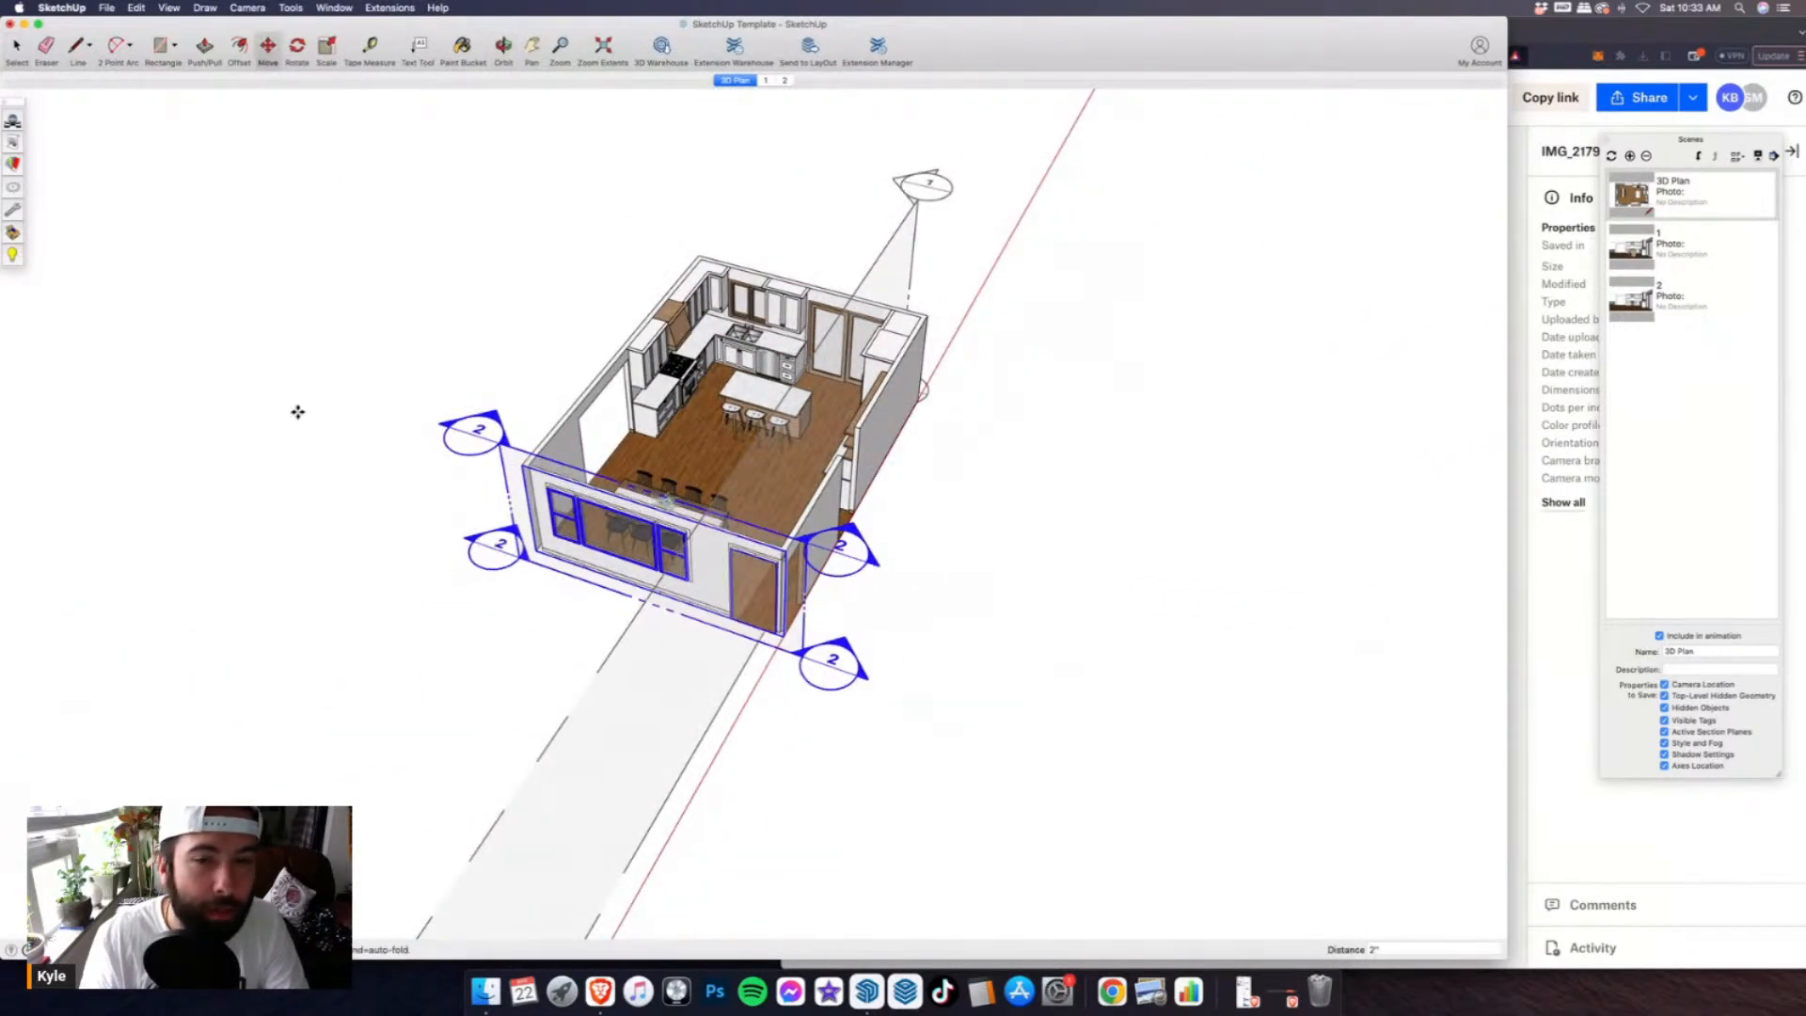
left_click(386, 344)
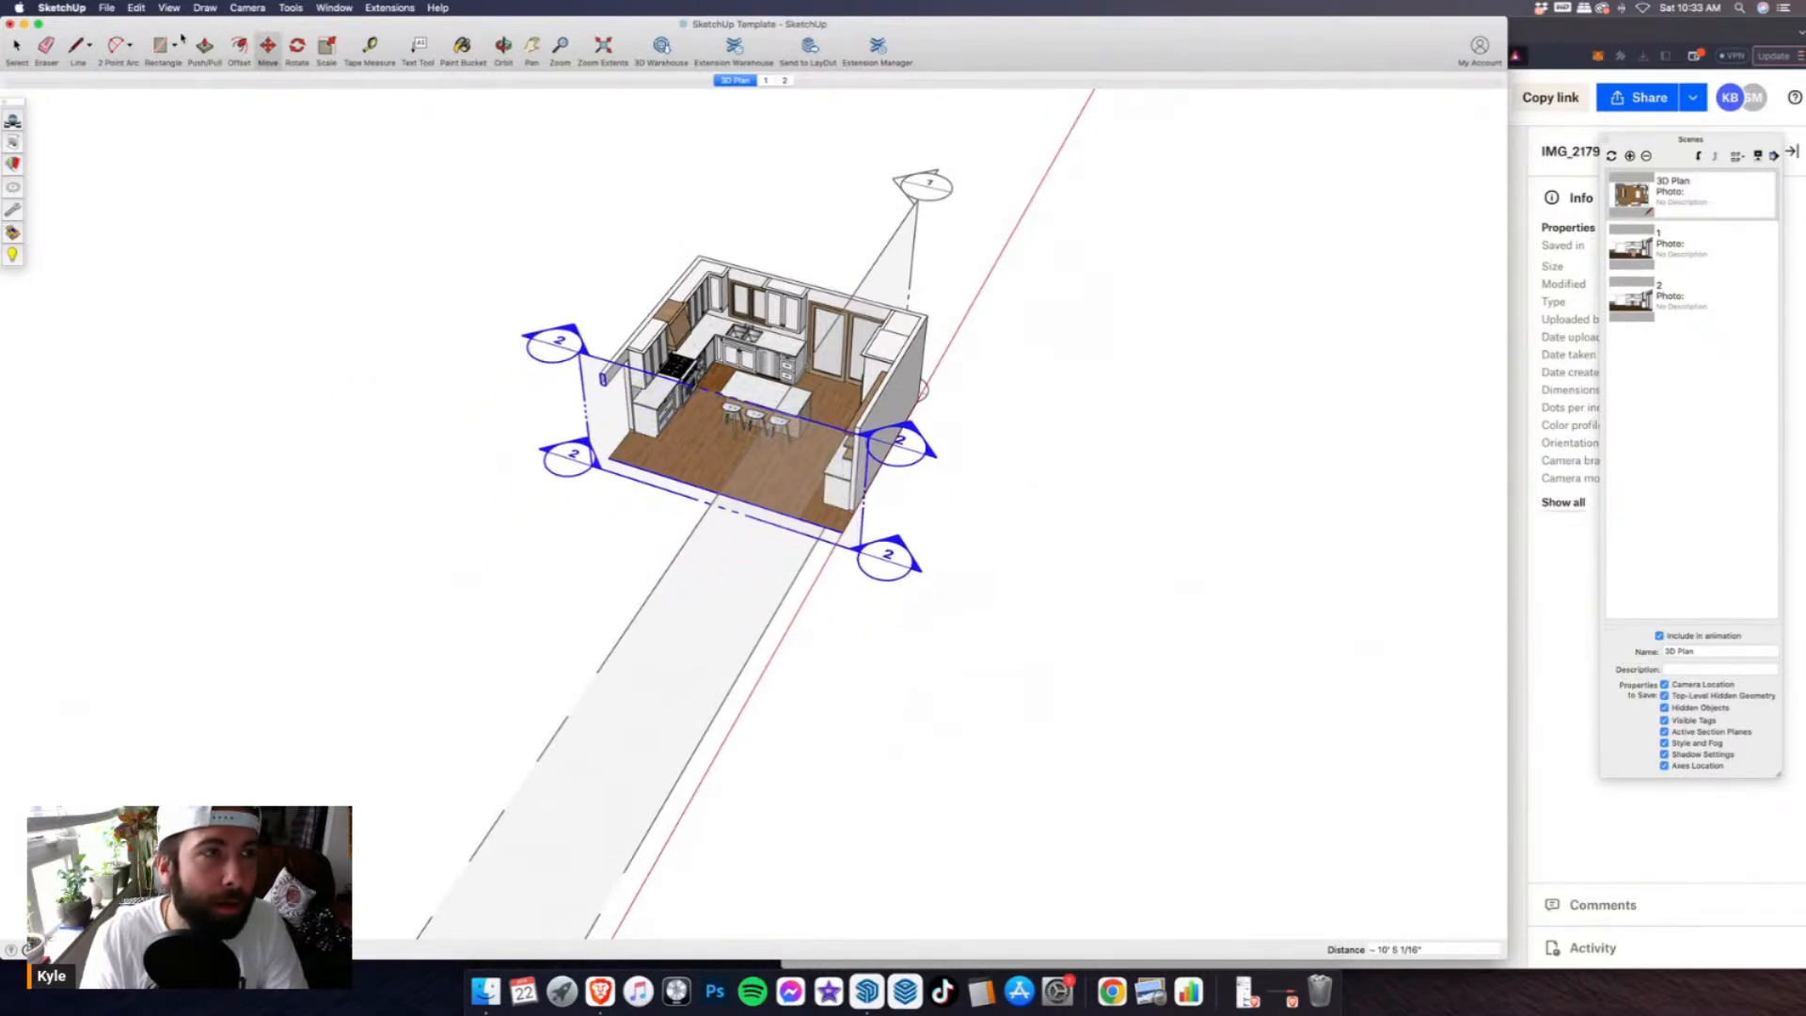
- Switch the camera to the standard left view, turn off section plane display and zoom to the extents of the cut kitchen
left_click(248, 8)
mouse_move(310, 51)
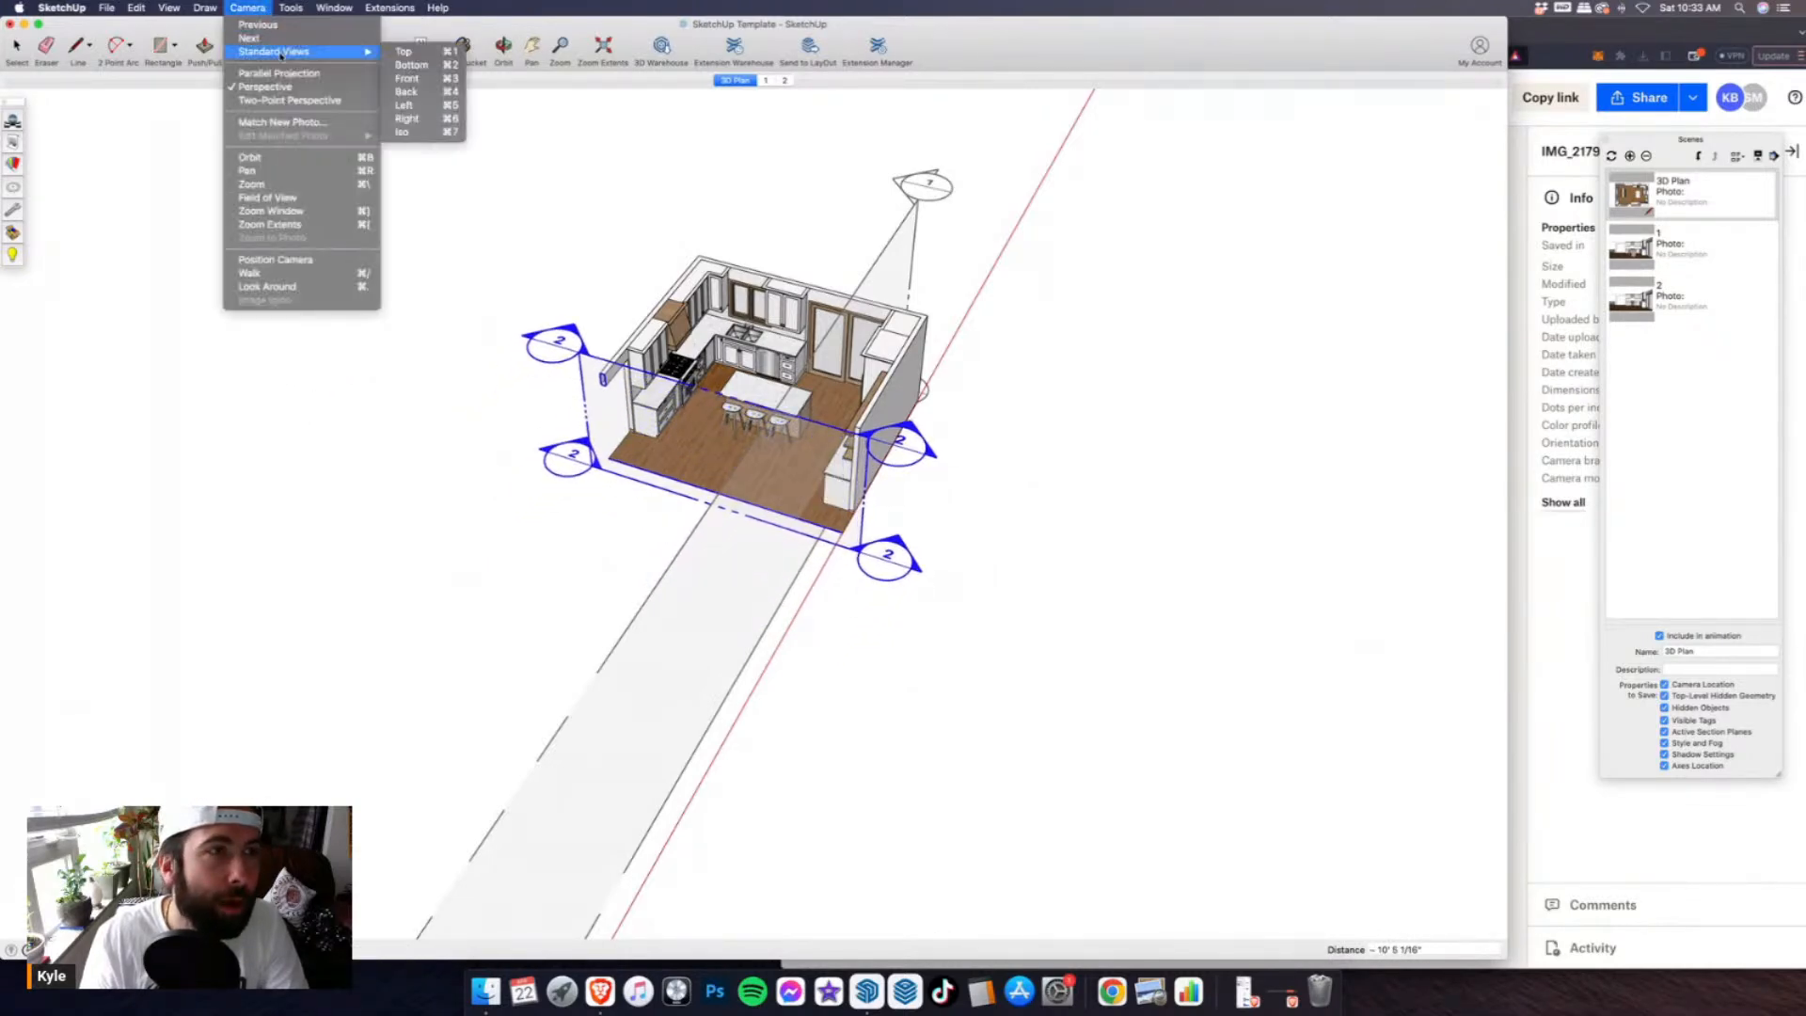
left_click(435, 109)
left_click(170, 8)
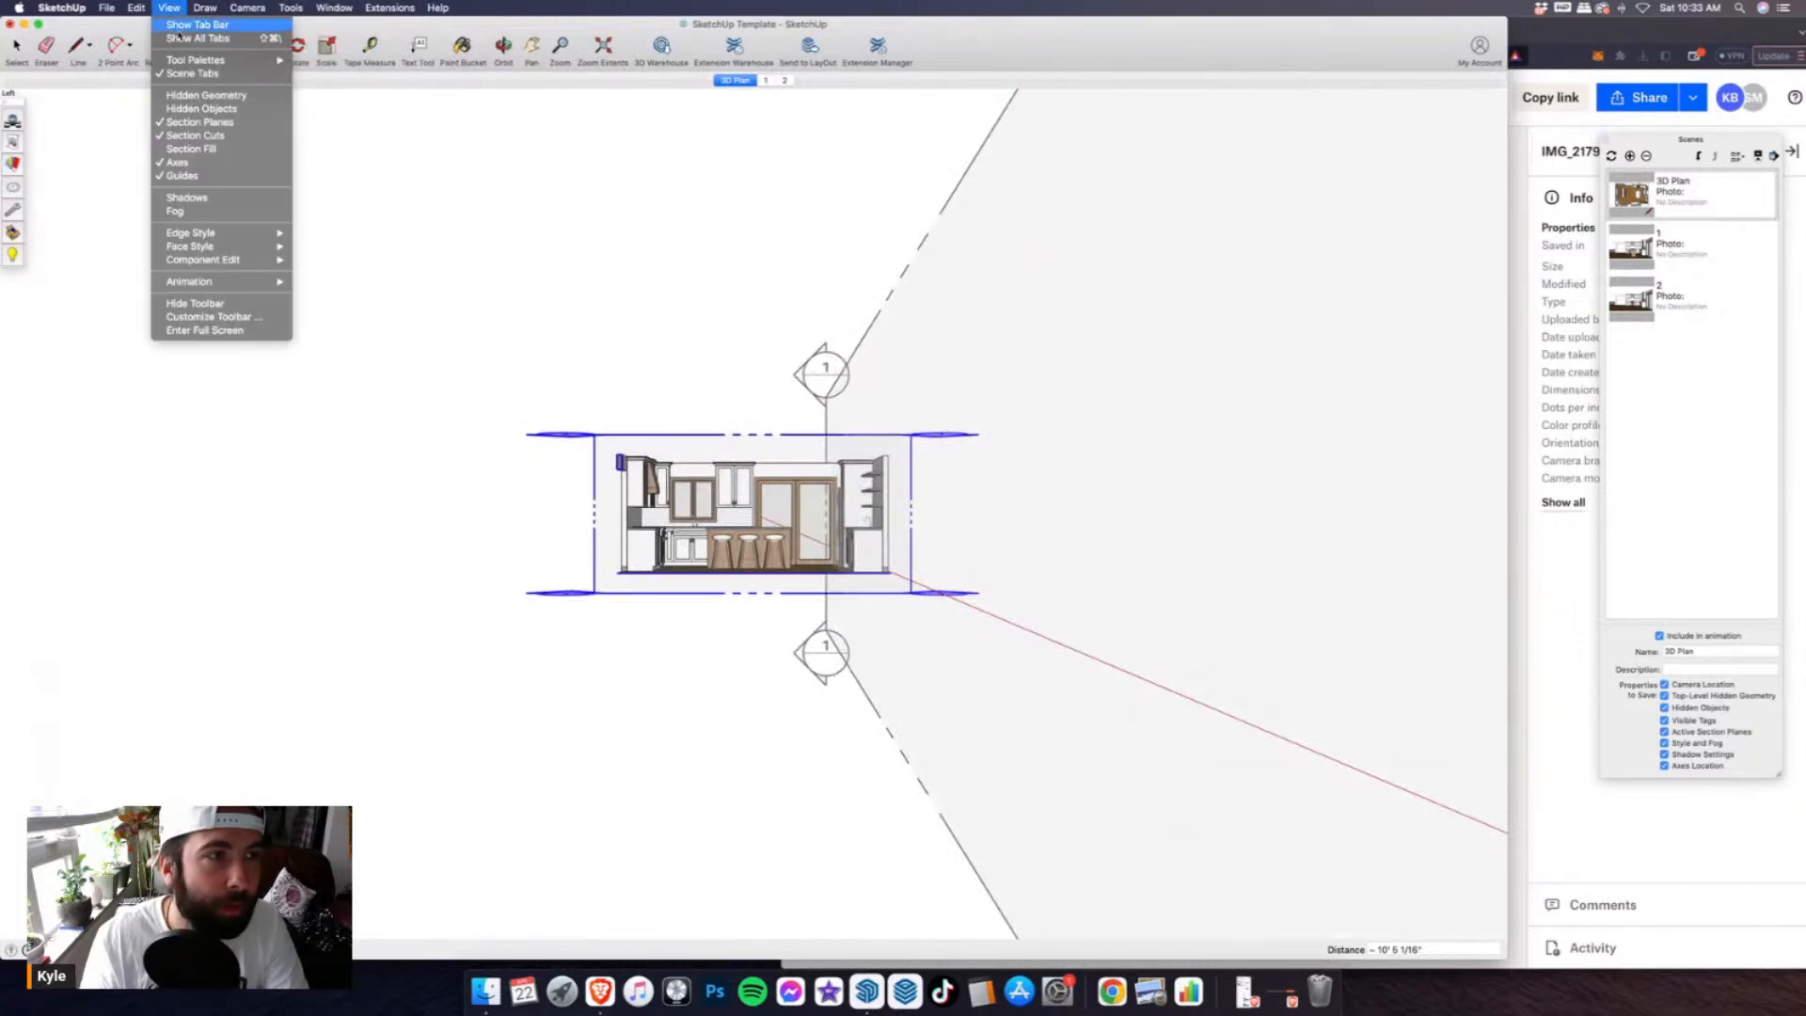
left_click(198, 123)
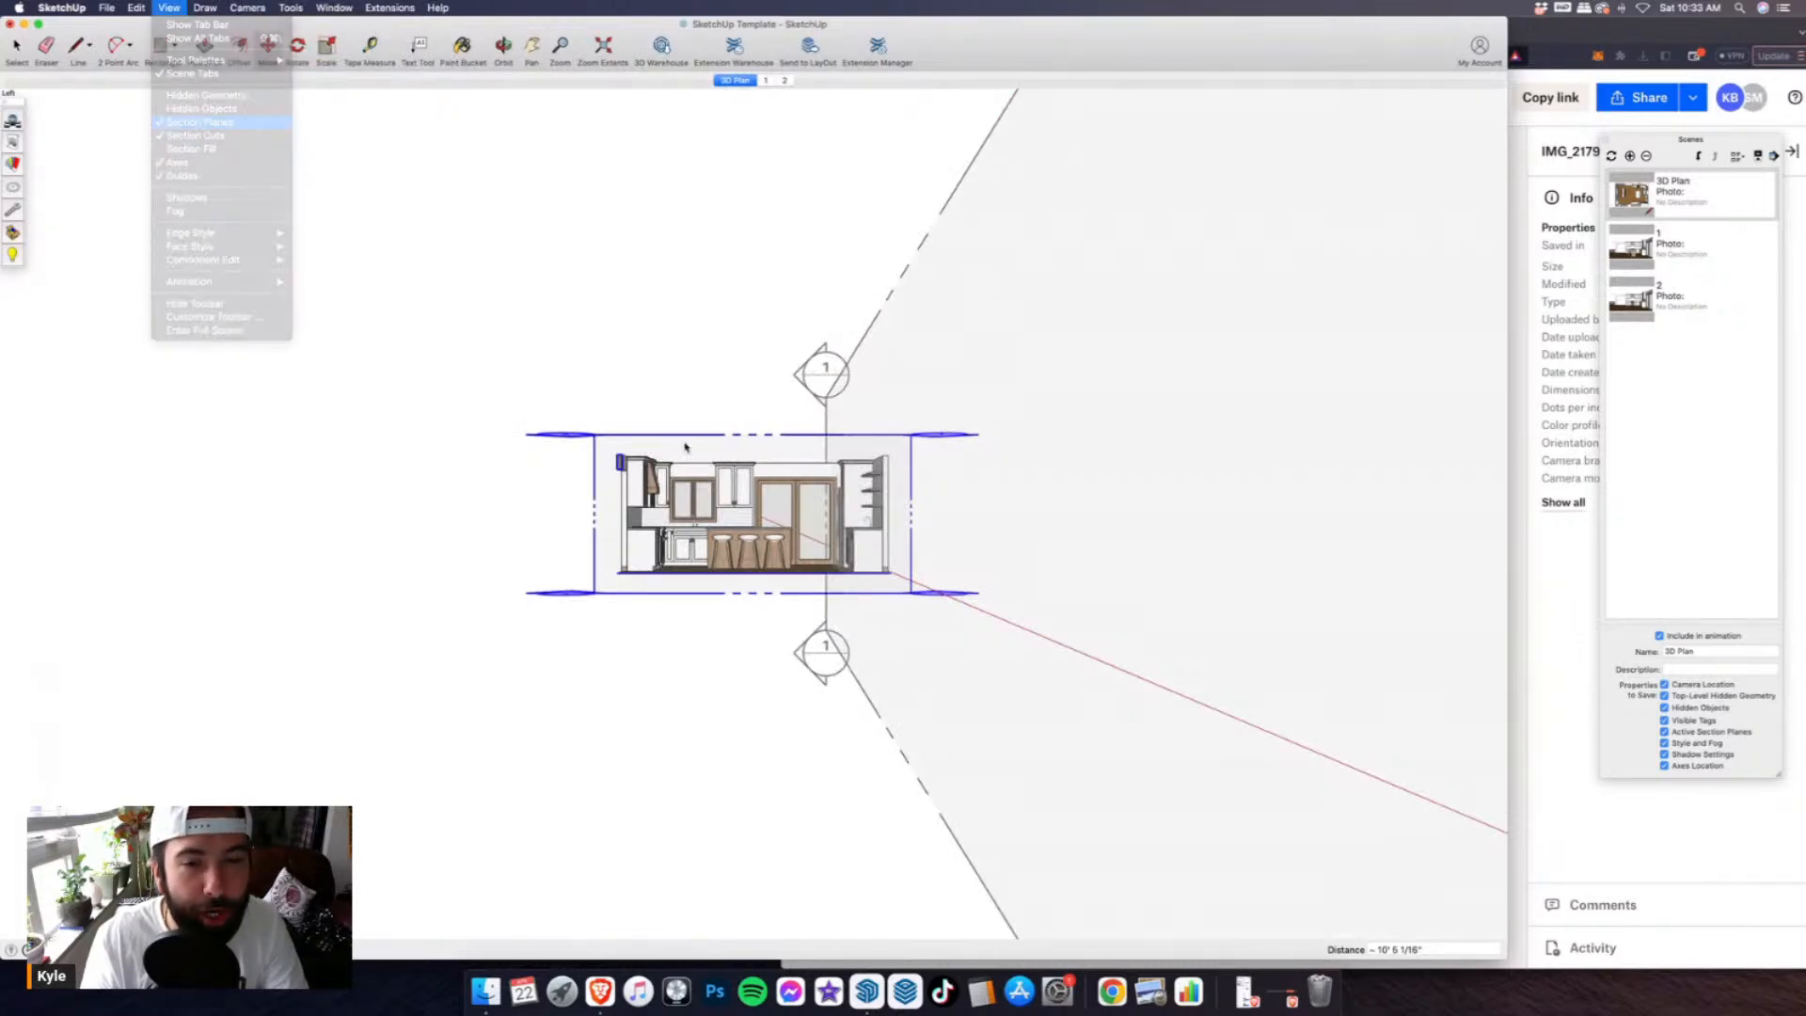
left_click(603, 45)
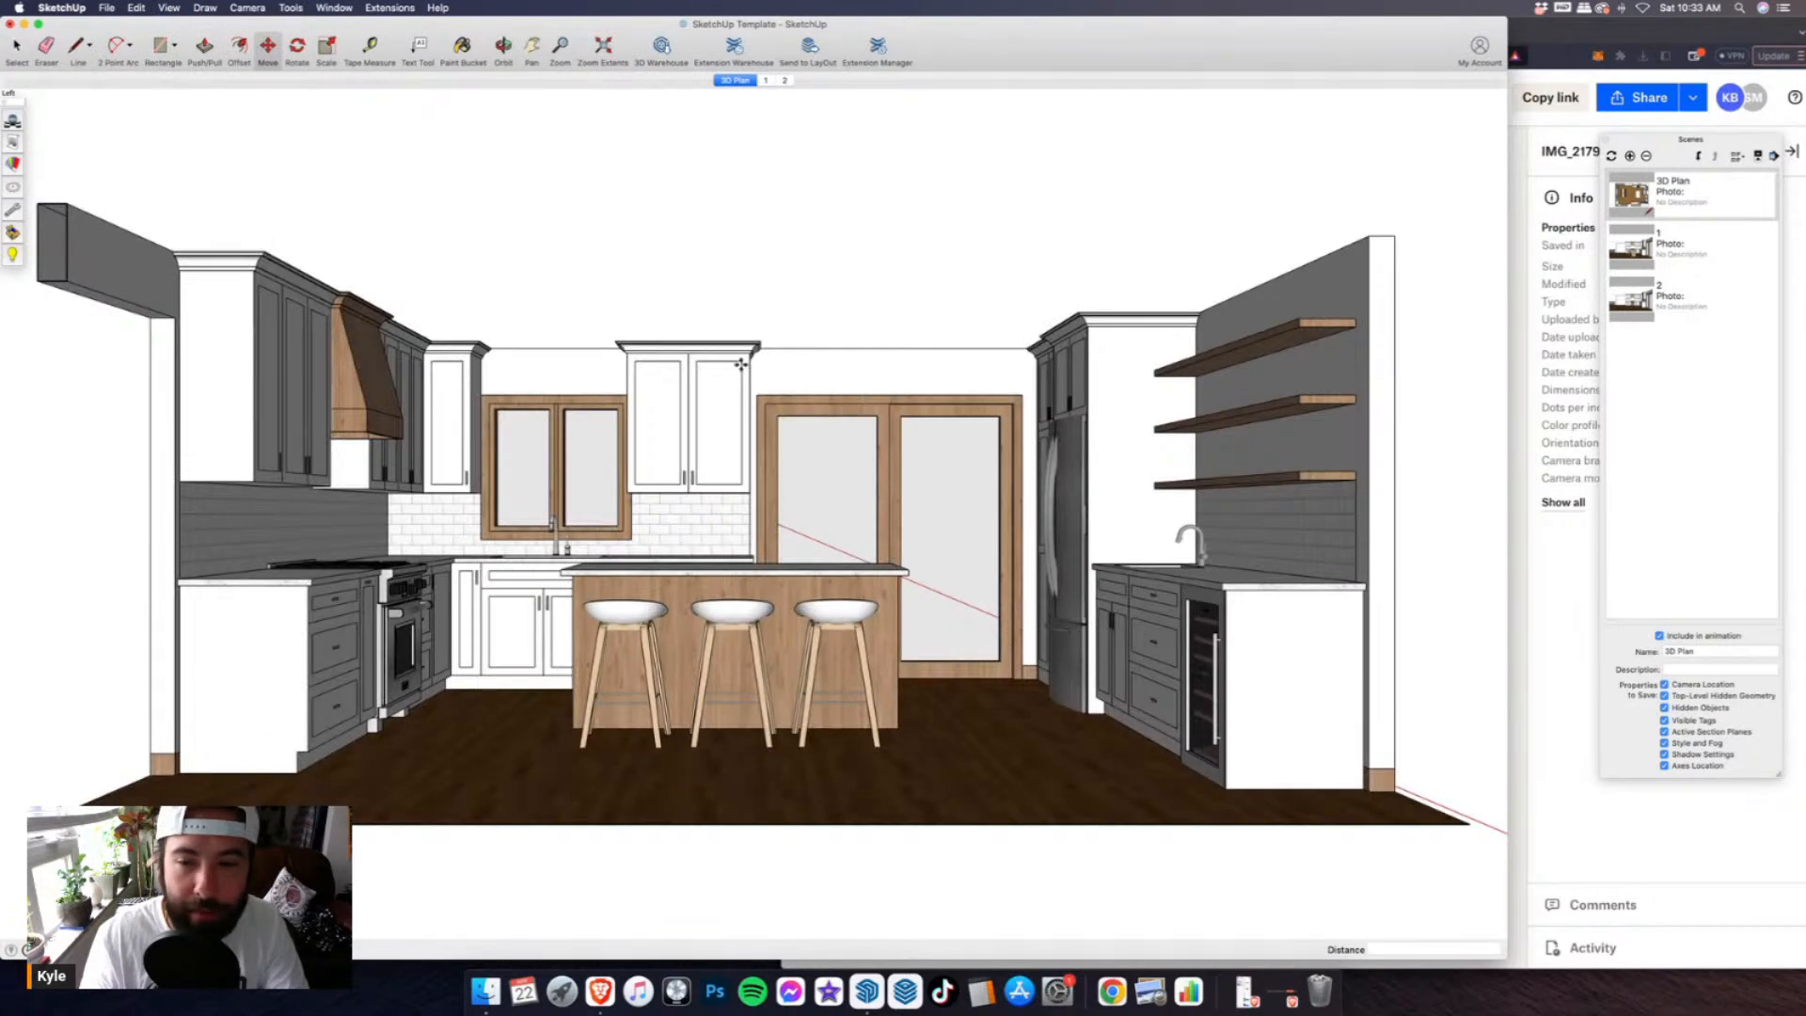
- Add a scene of the sink wall view with the island and stools, and name it 3
left_click(1630, 158)
triple_click(1710, 652)
type("3")
key("Return")
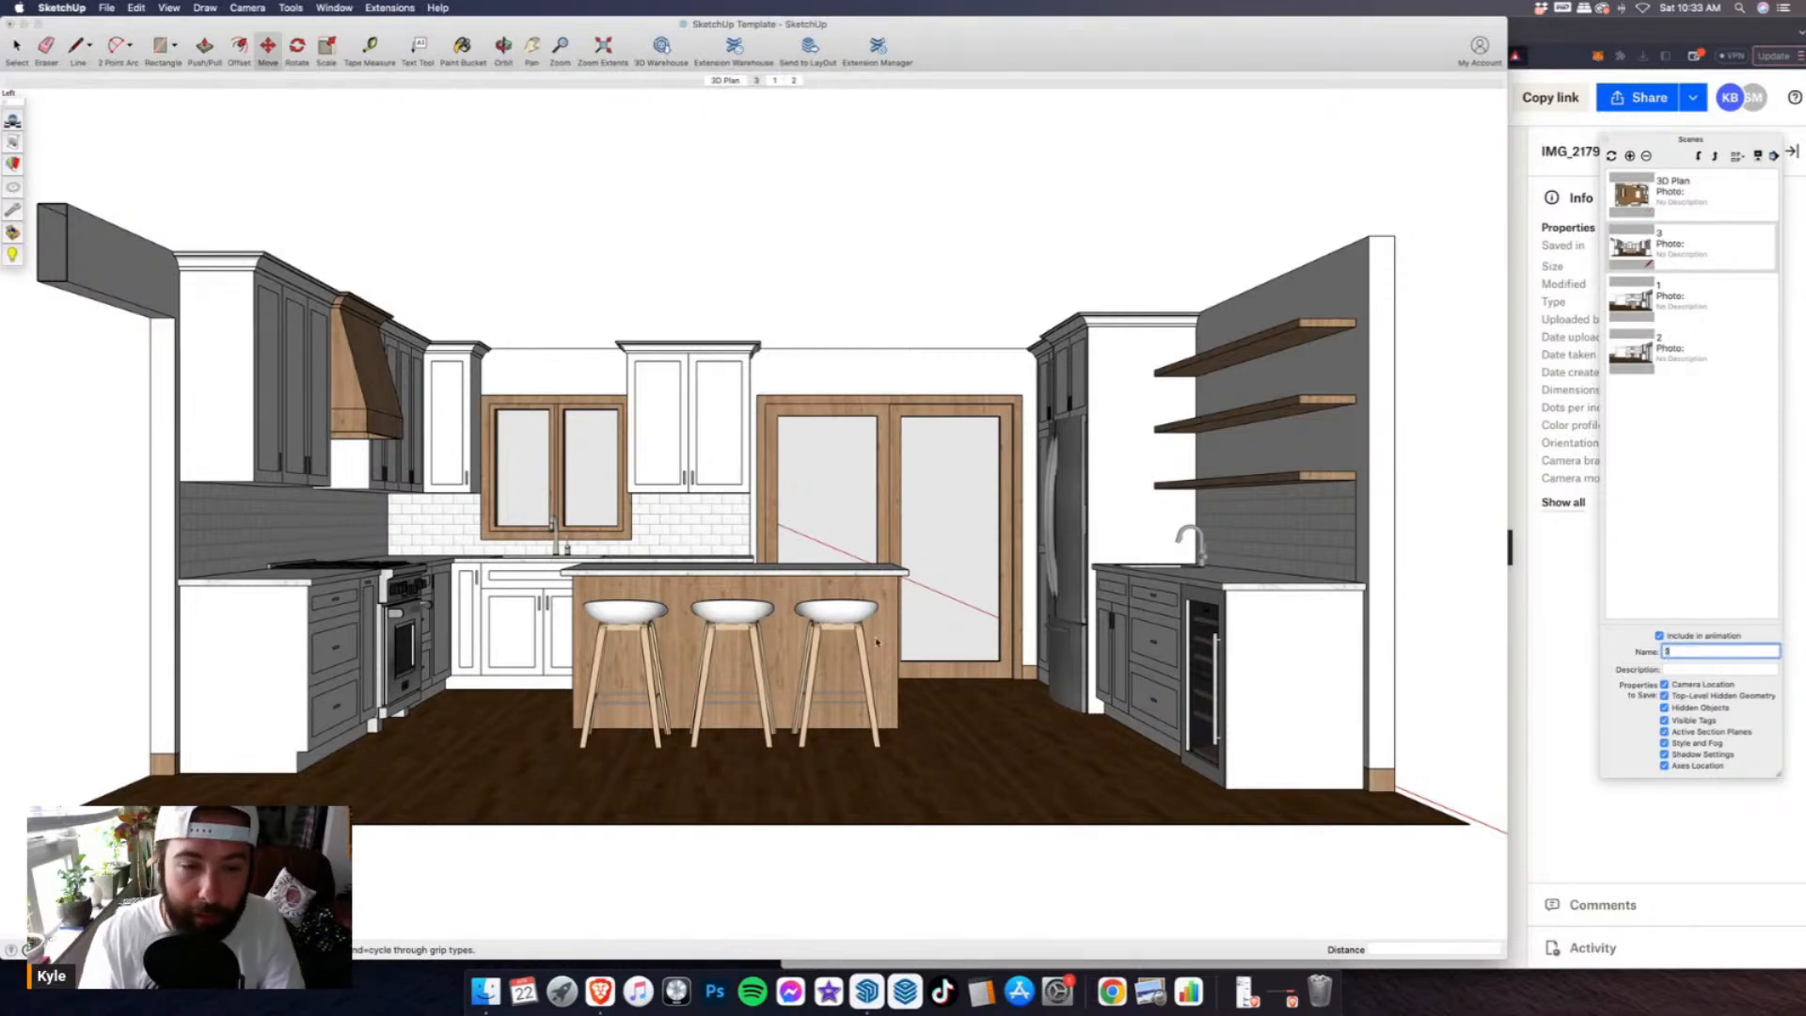
- Hide the island with its stools and the component left in front of the patio doors
key("space")
right_click(659, 584)
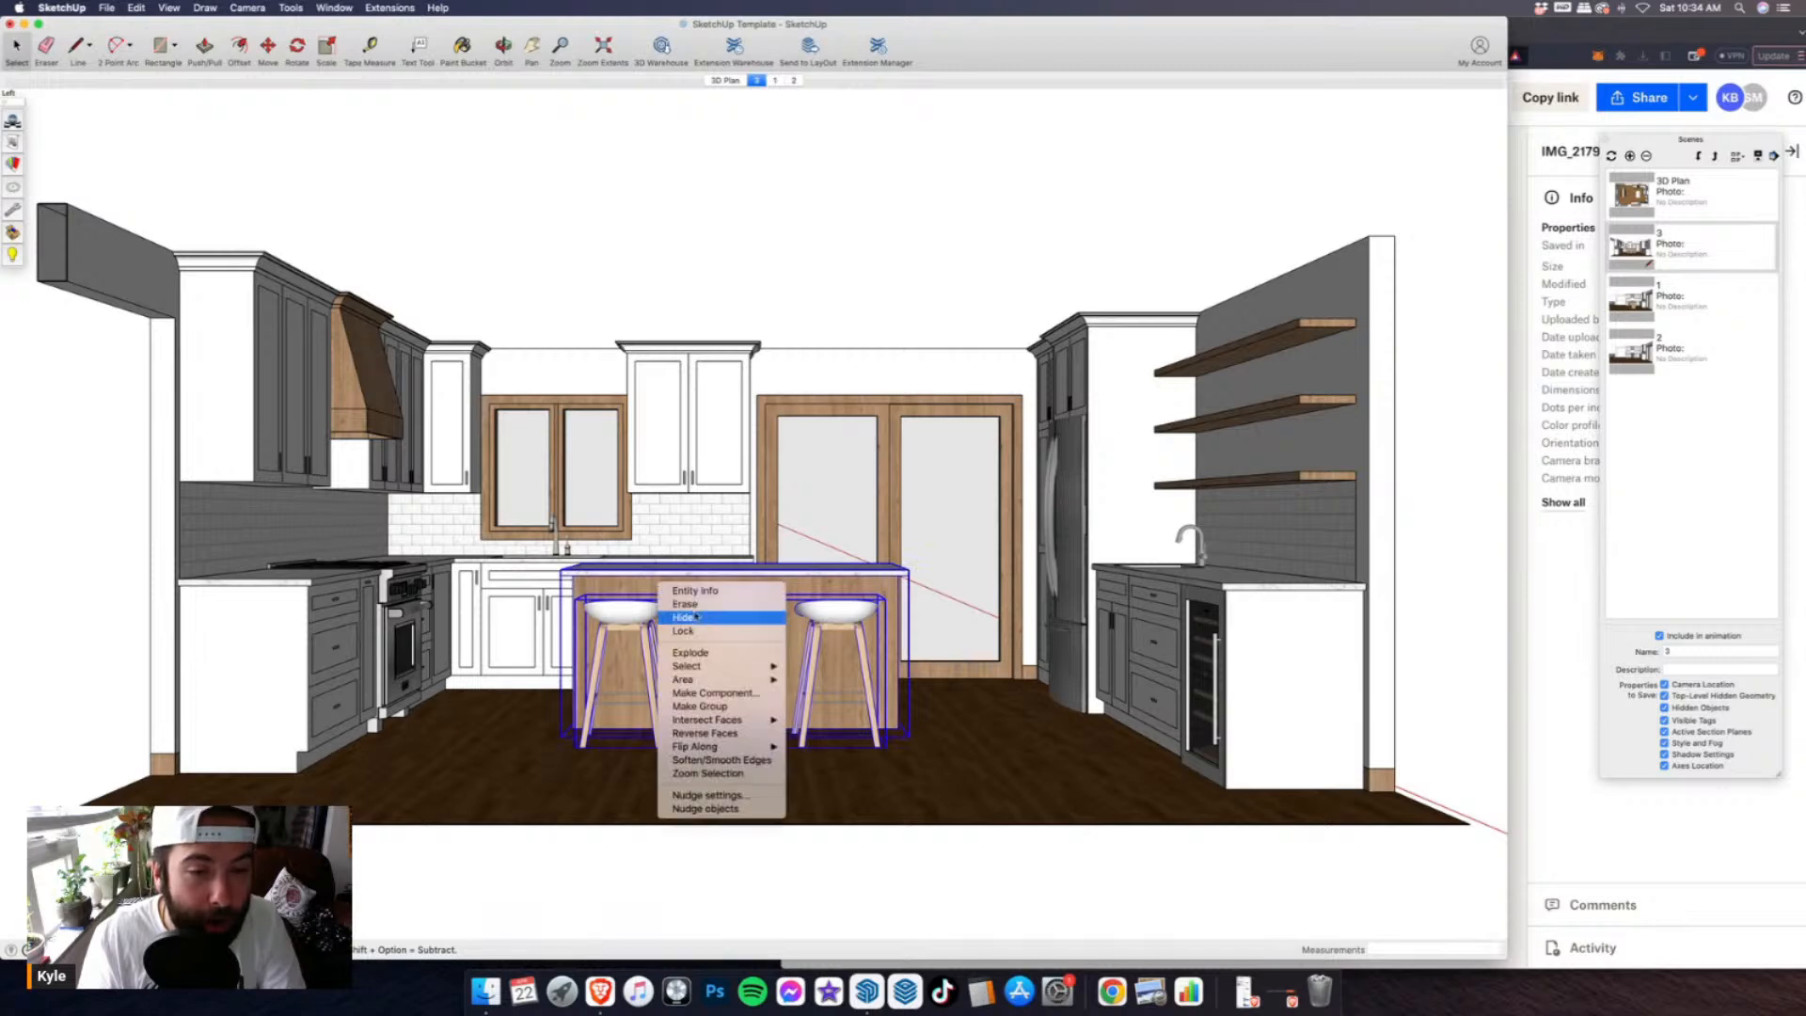
left_click(708, 618)
right_click(825, 563)
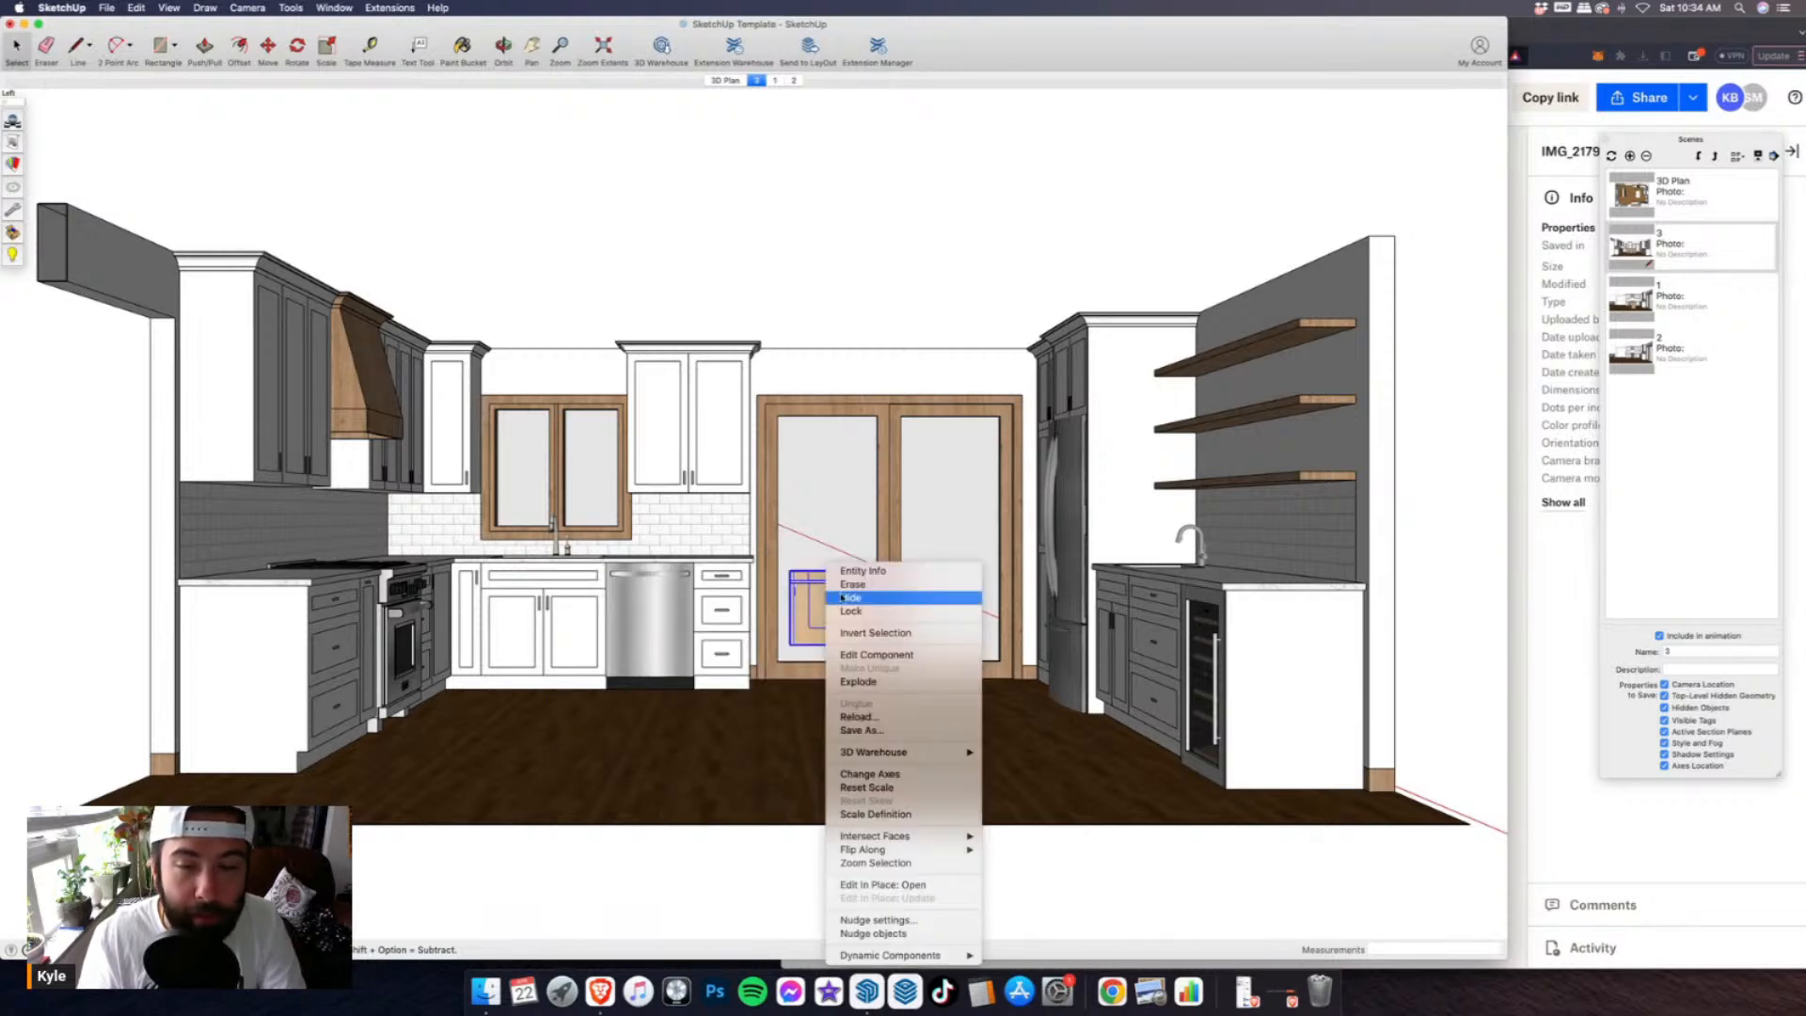
left_click(851, 598)
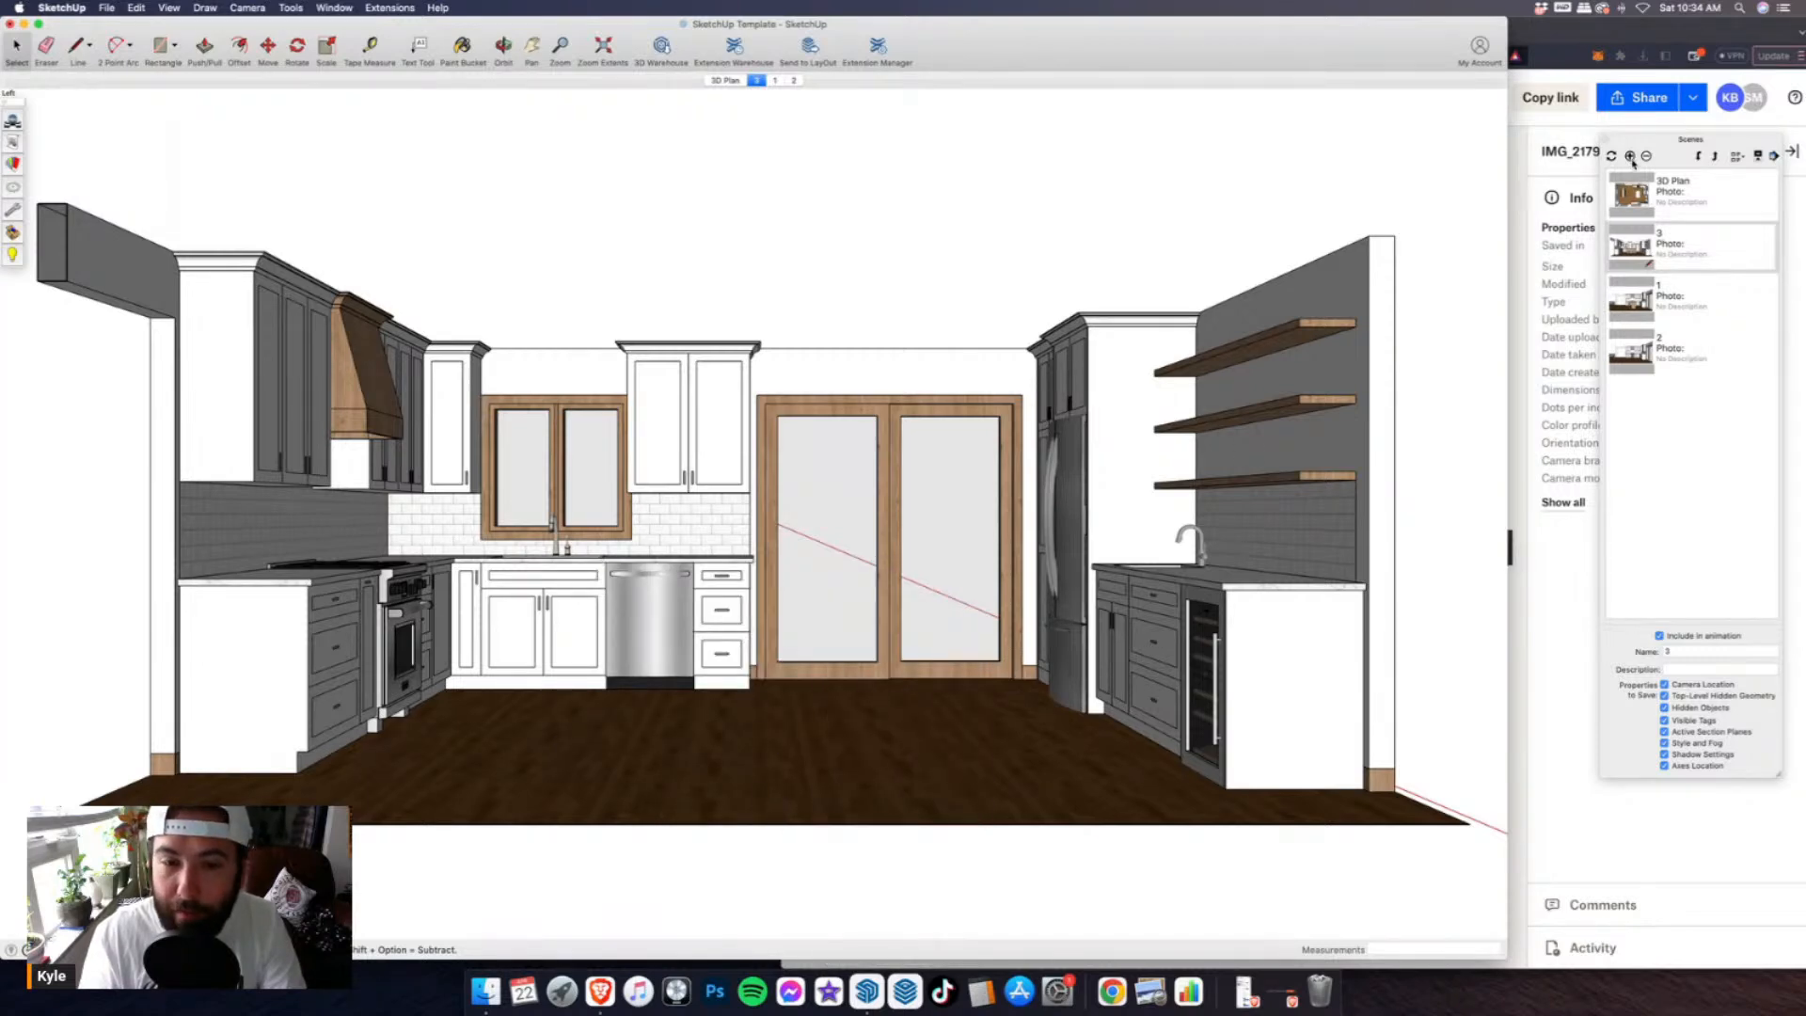
- Add a scene of the unobstructed sink wall named 4, and compare it with scene 3
left_click_drag(1704, 653, 1618, 654)
type("4")
key("Return")
left_click(748, 82)
left_click(767, 83)
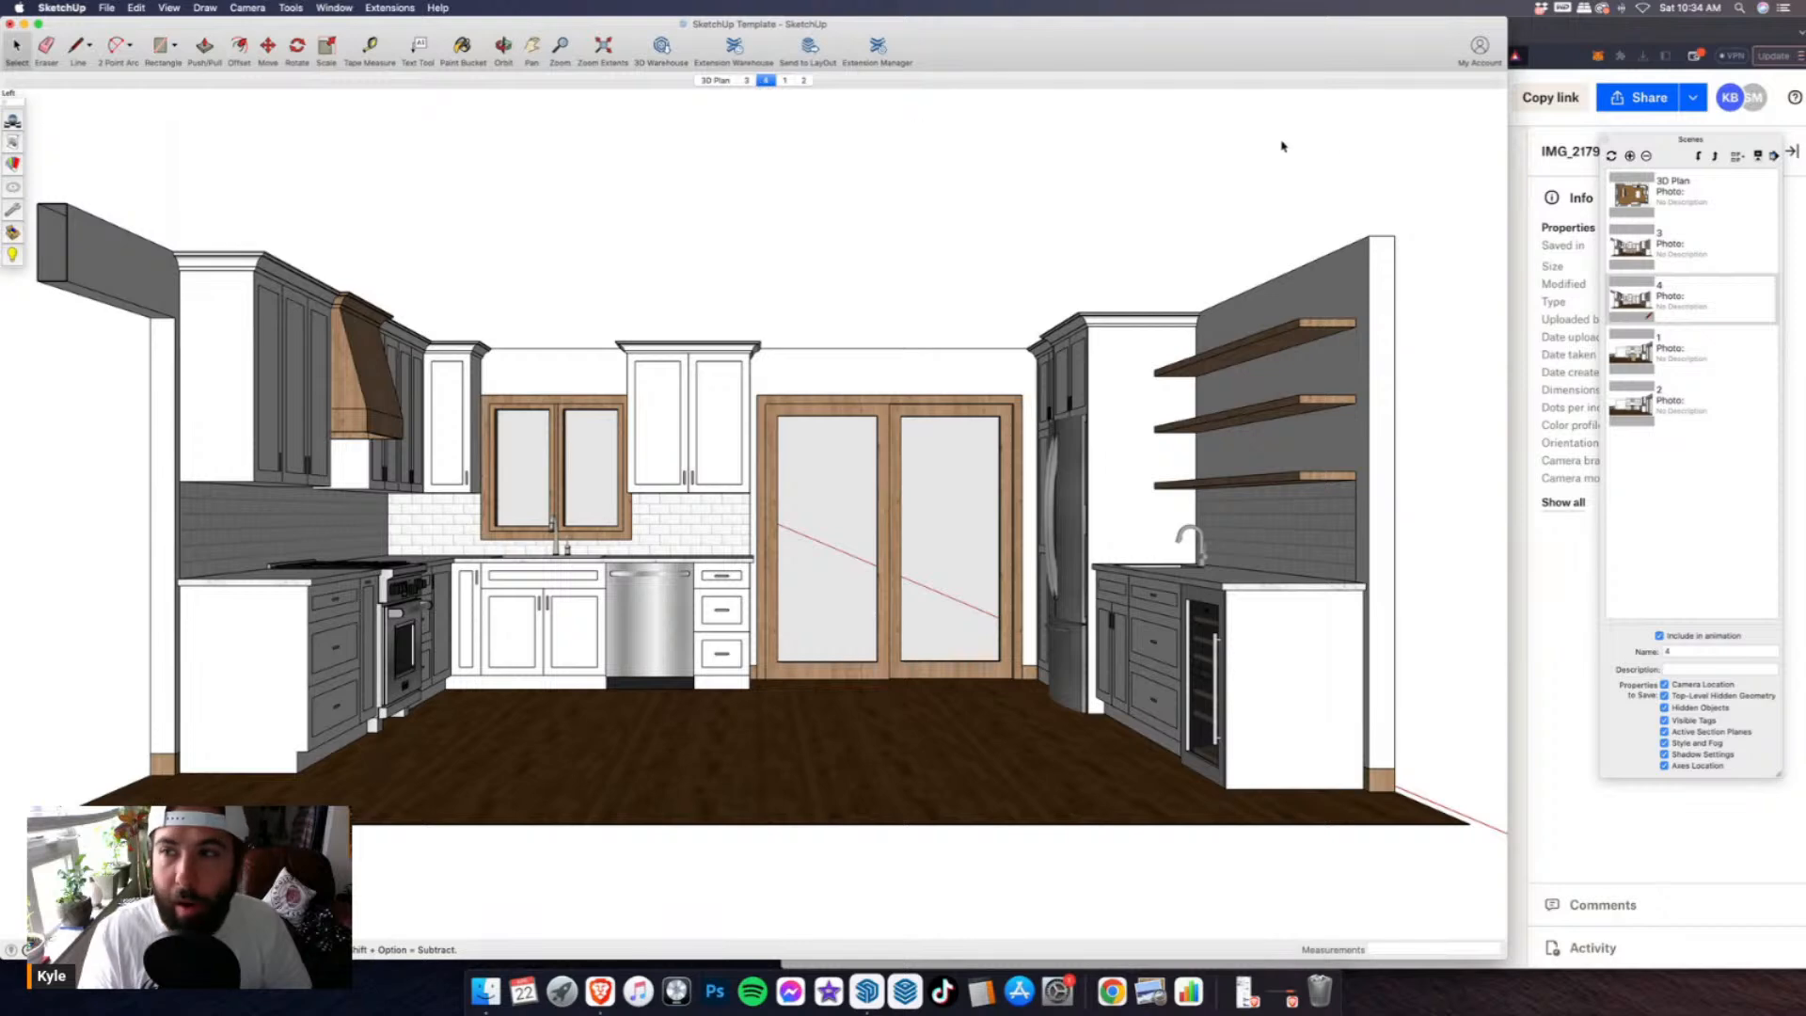
- Reorder the scenes so that 1, 2, 3 and 4 follow the 3D Plan in sequence
left_click(1699, 156)
left_click(1700, 156)
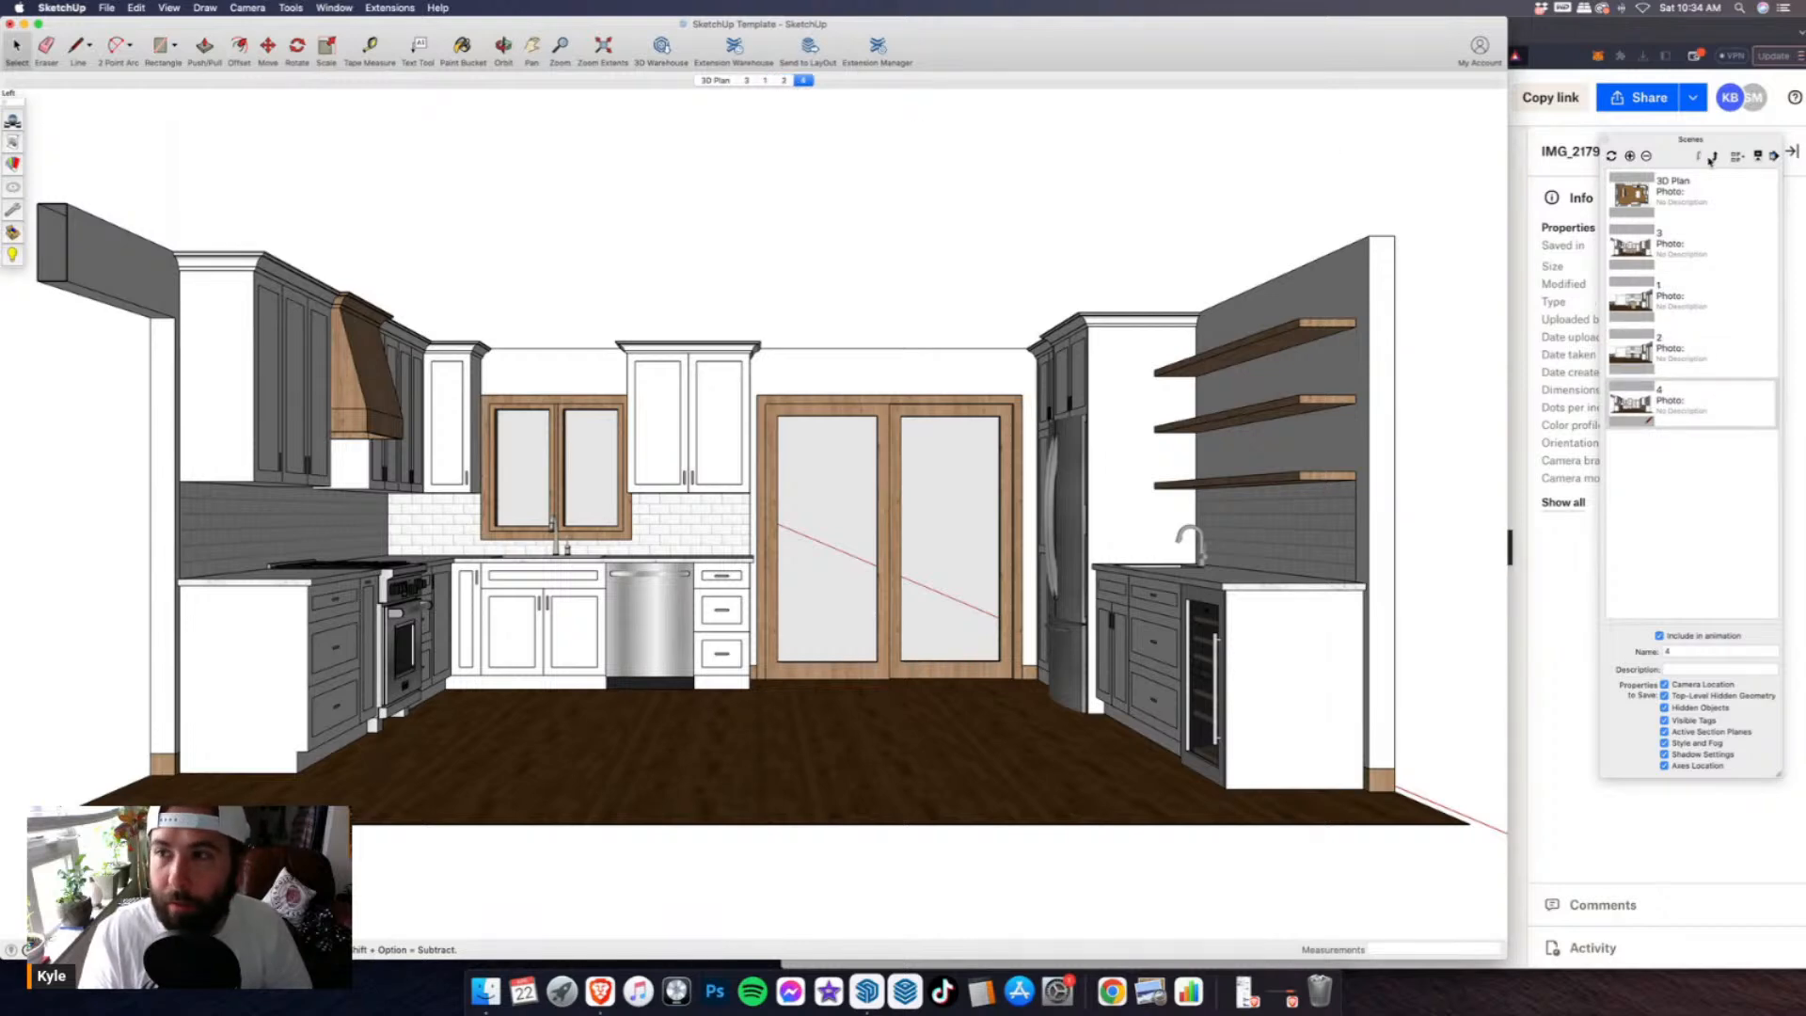
left_click(746, 81)
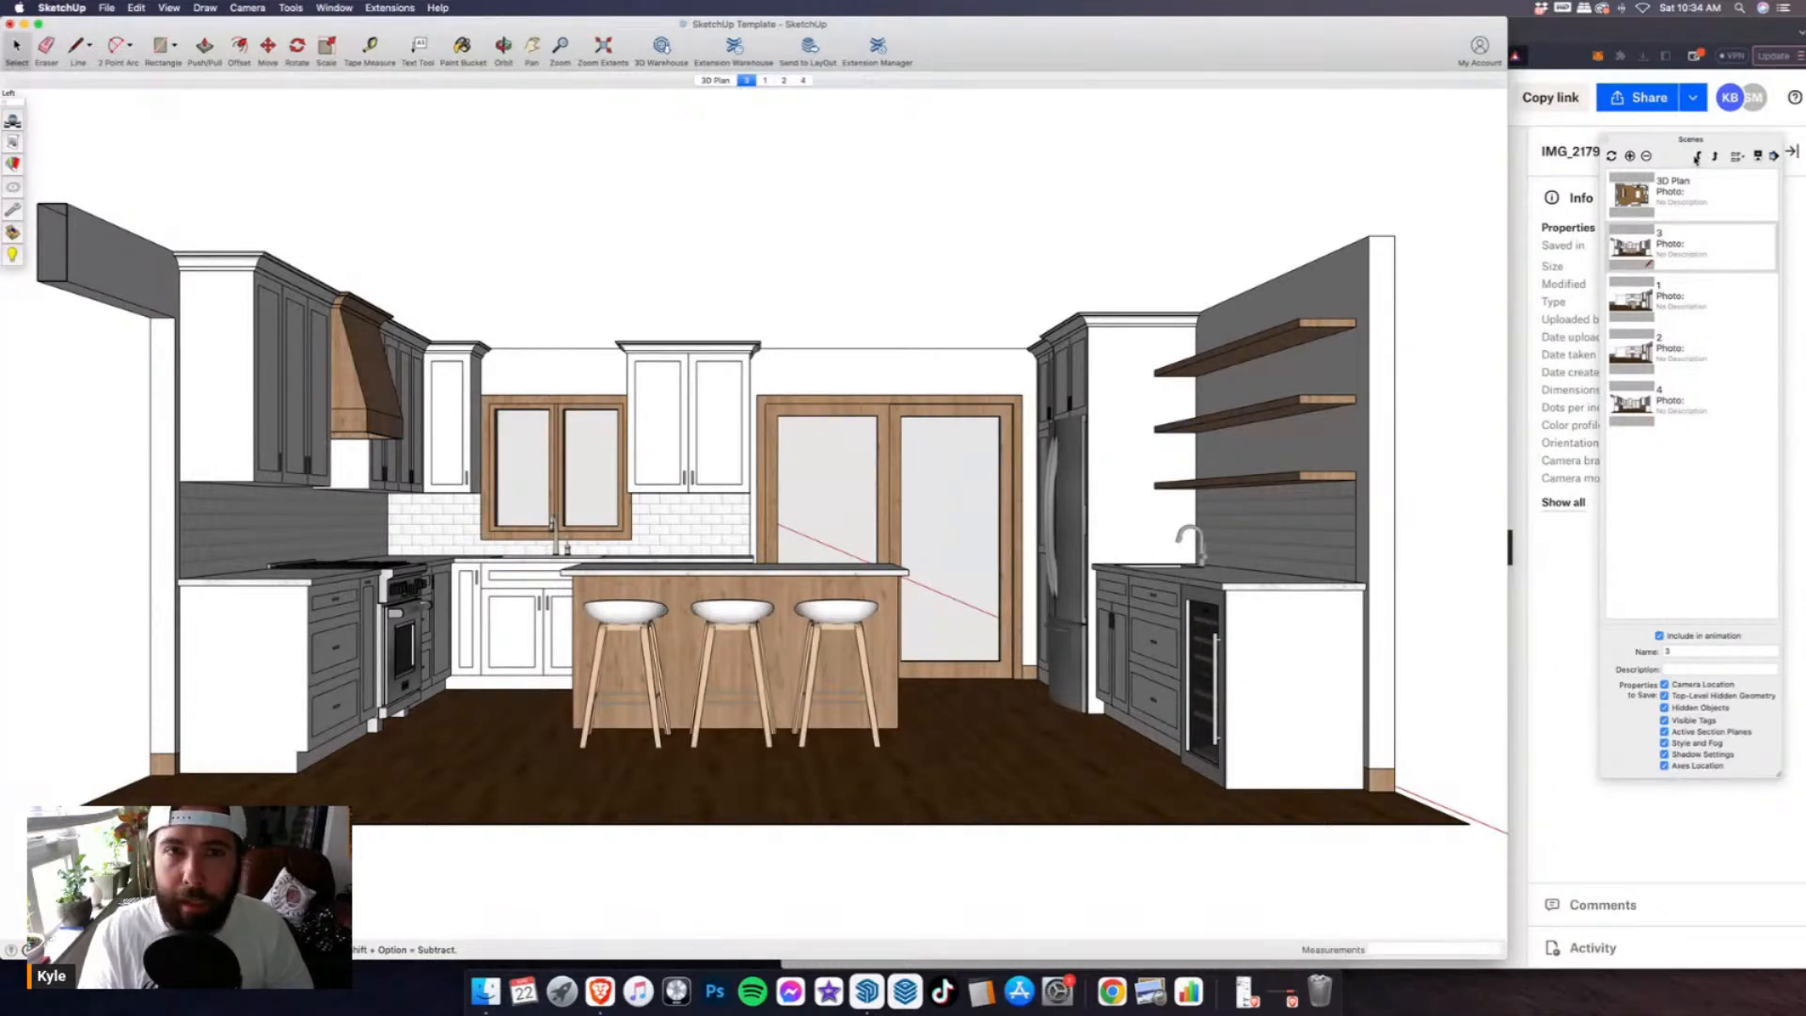
left_click(1698, 157)
left_click(1698, 157)
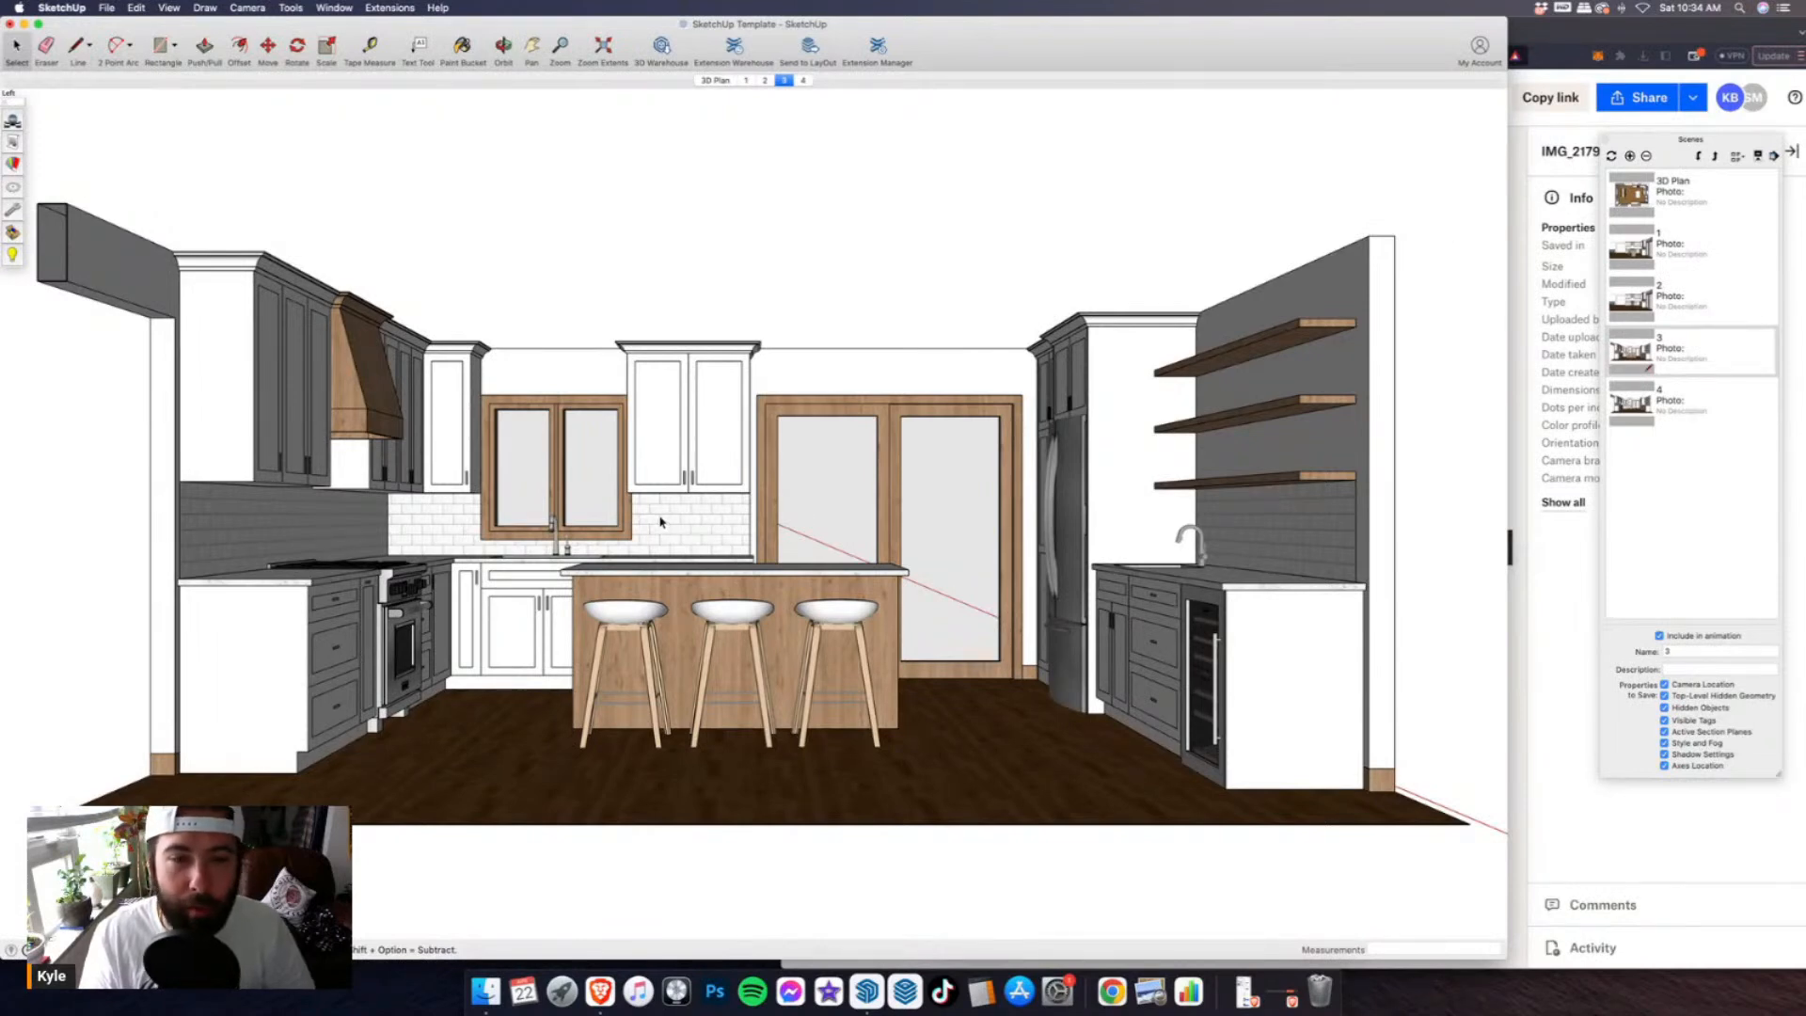
- Place a section plane on the outside of the range wall and move it about 3' 5" into the room
left_click(293, 8)
left_click(329, 304)
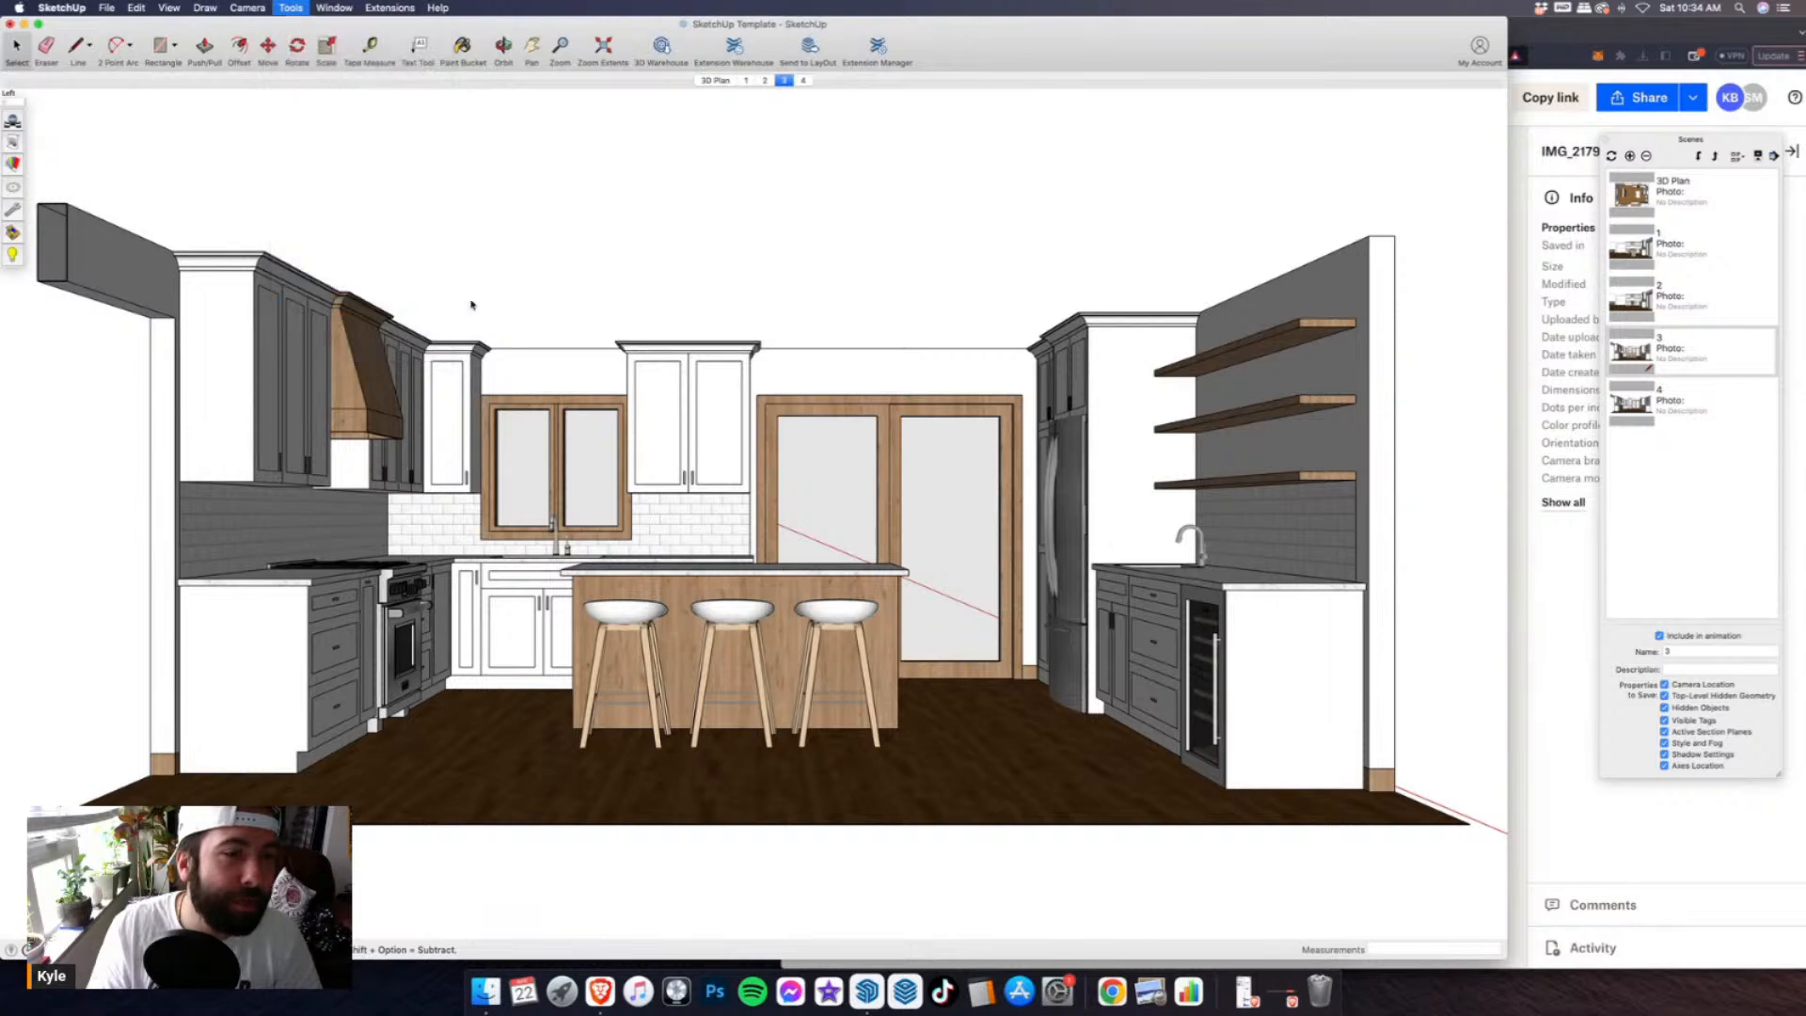
middle_click_drag(489, 283, 724, 564)
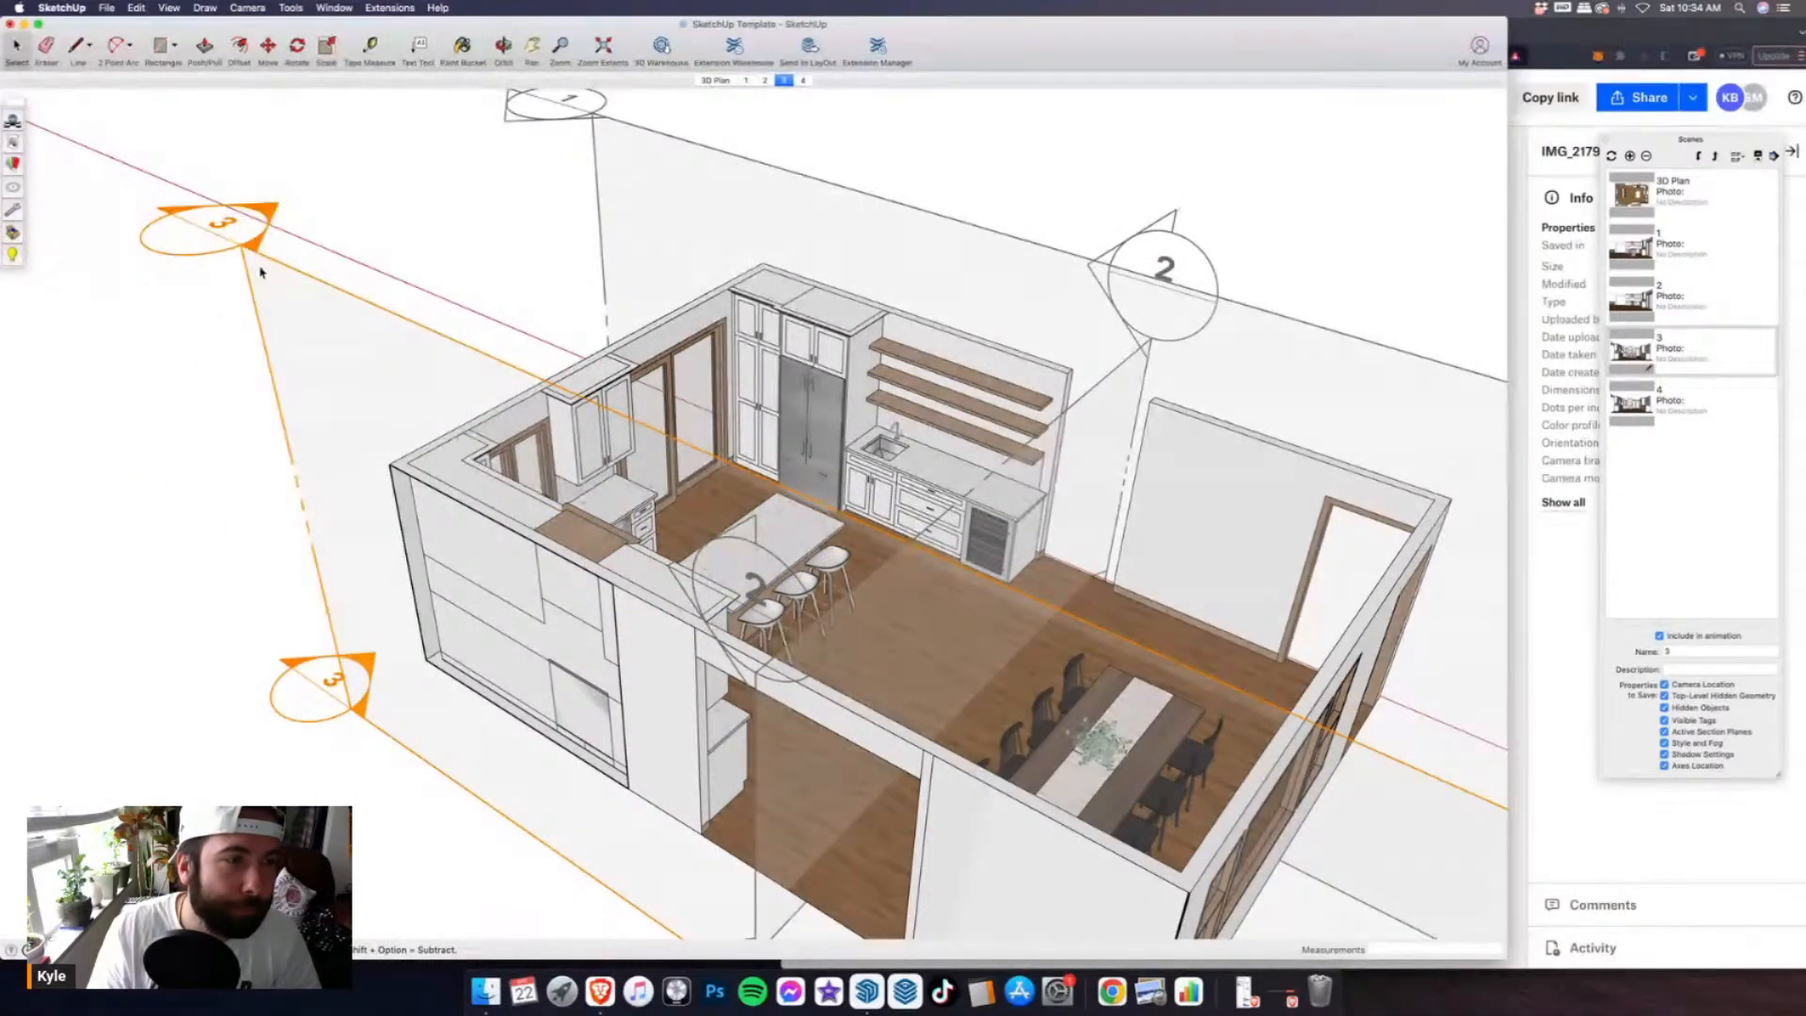
left_click(260, 272)
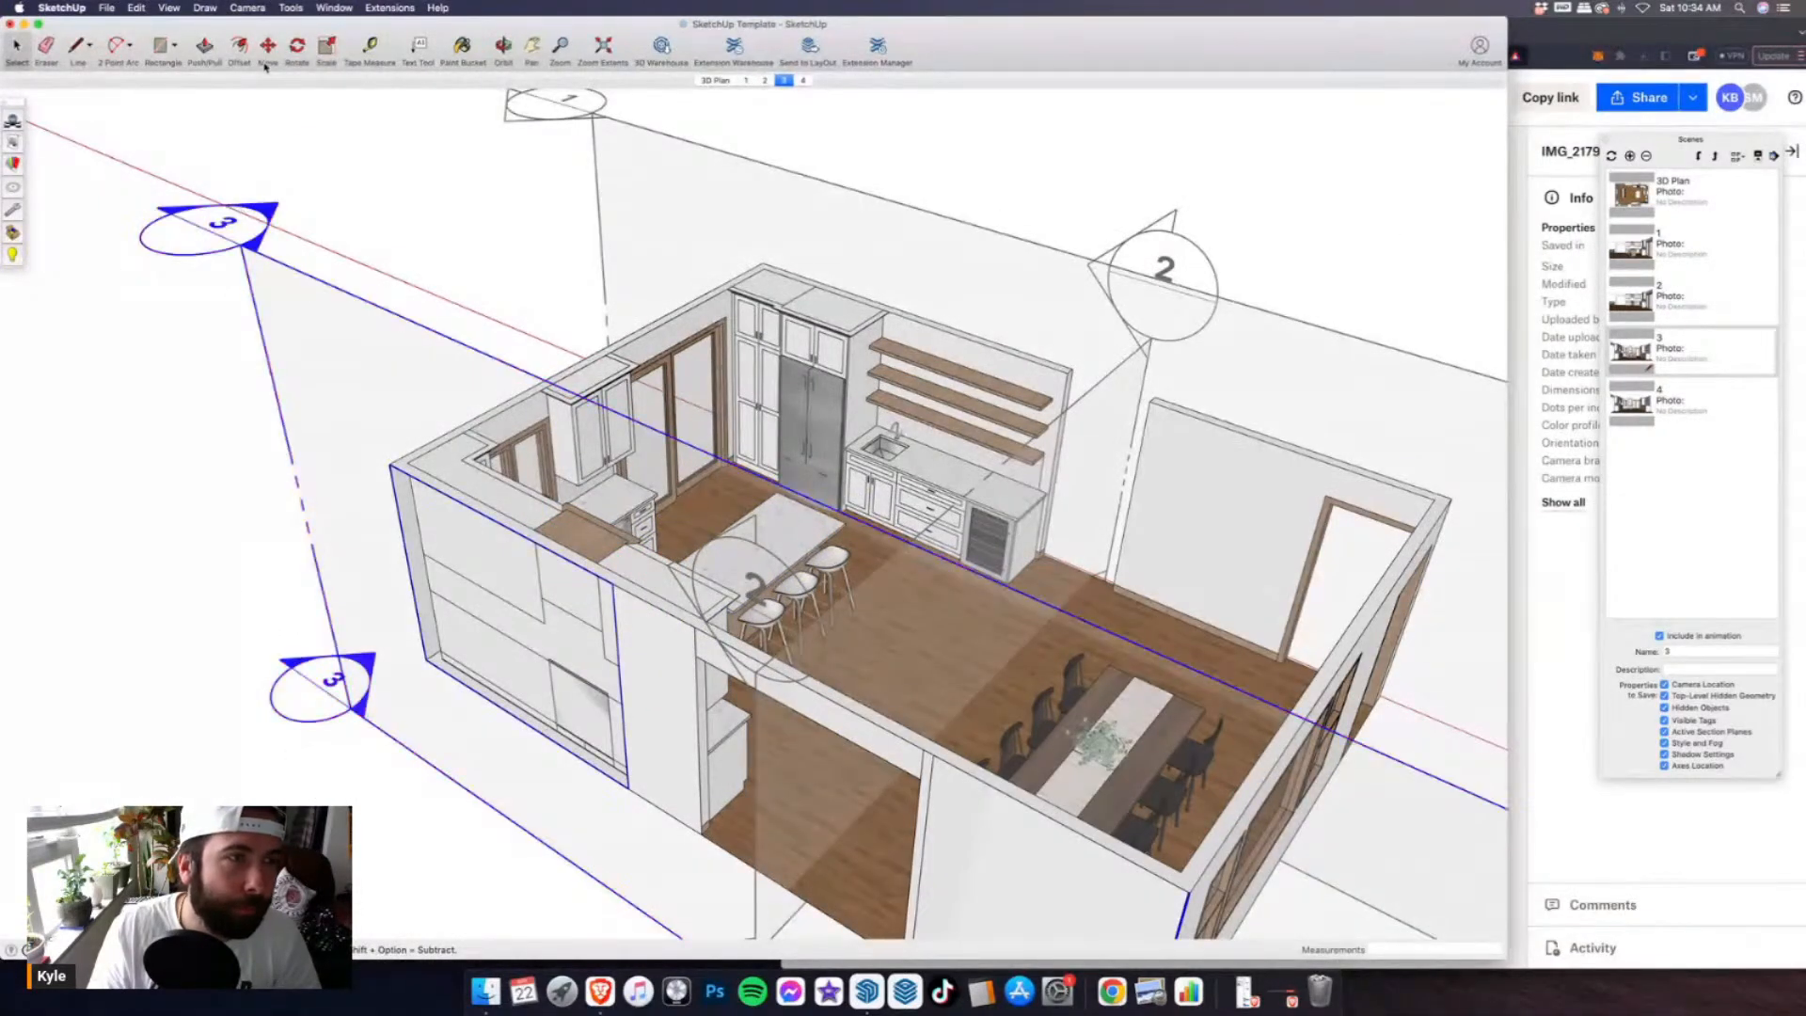
left_click(268, 52)
left_click(285, 326)
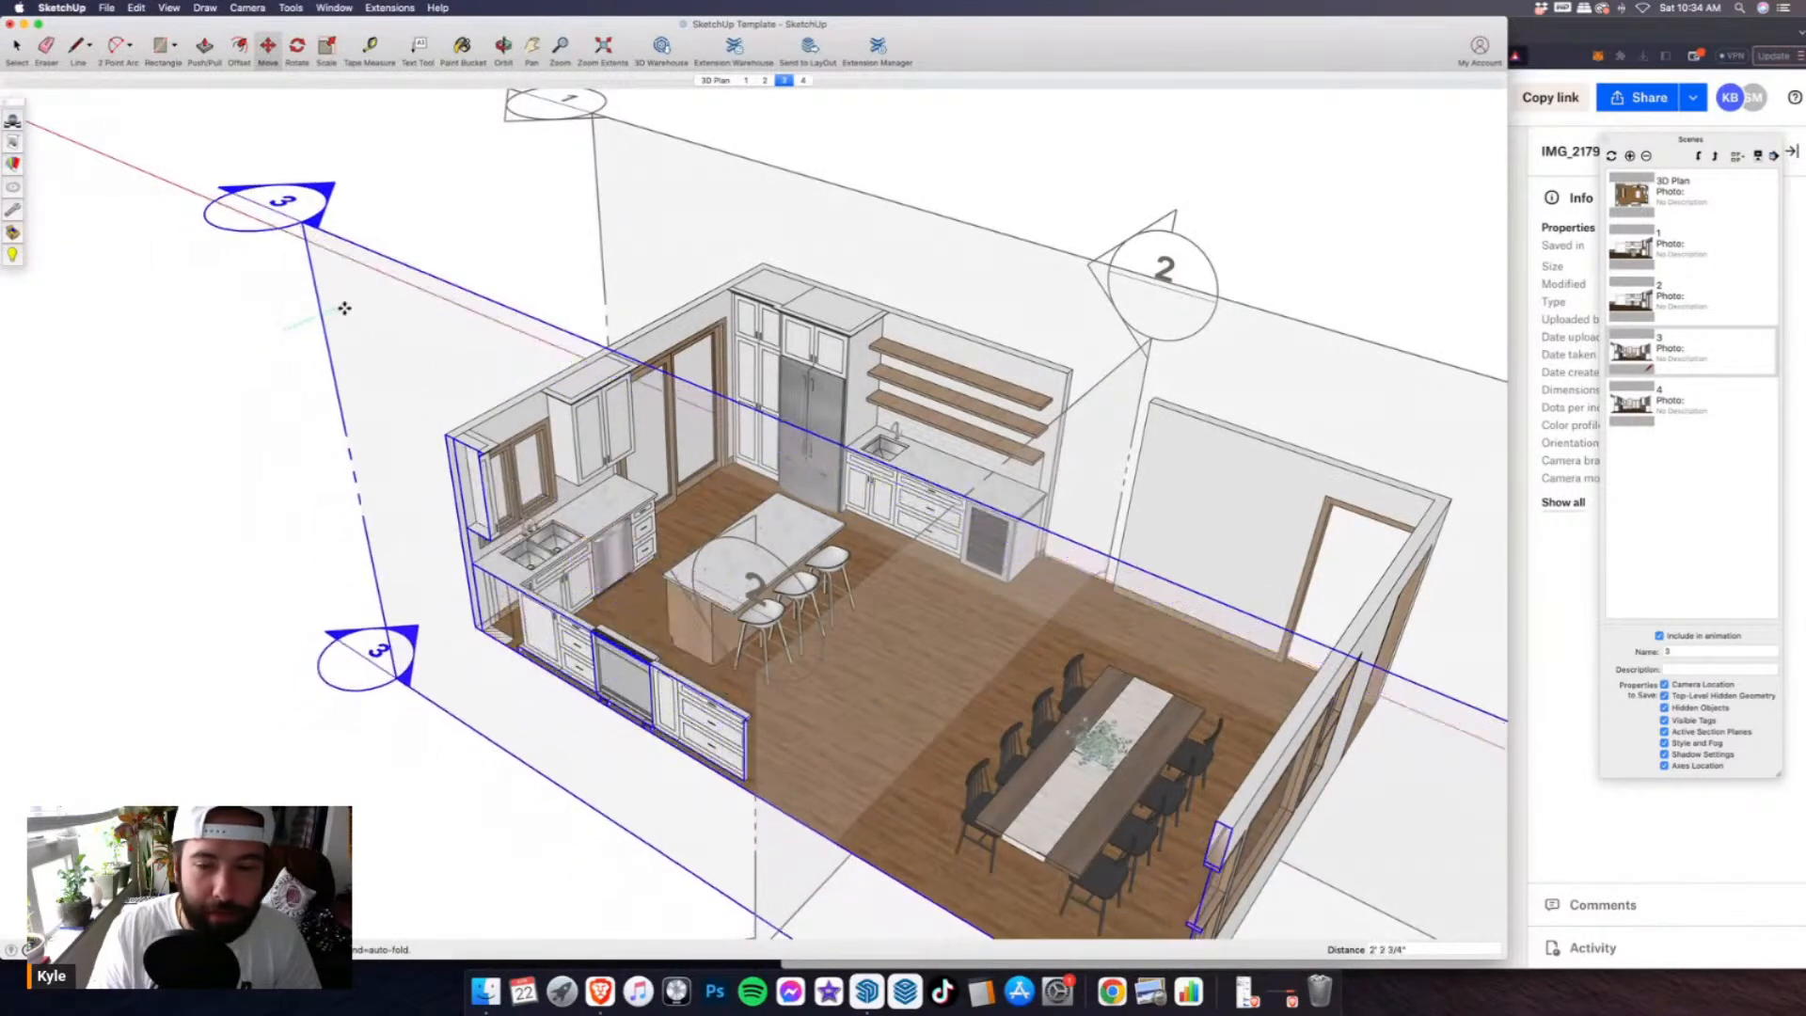
left_click(375, 296)
- Switch the camera to the standard back view and turn off the display of section planes
left_click(246, 9)
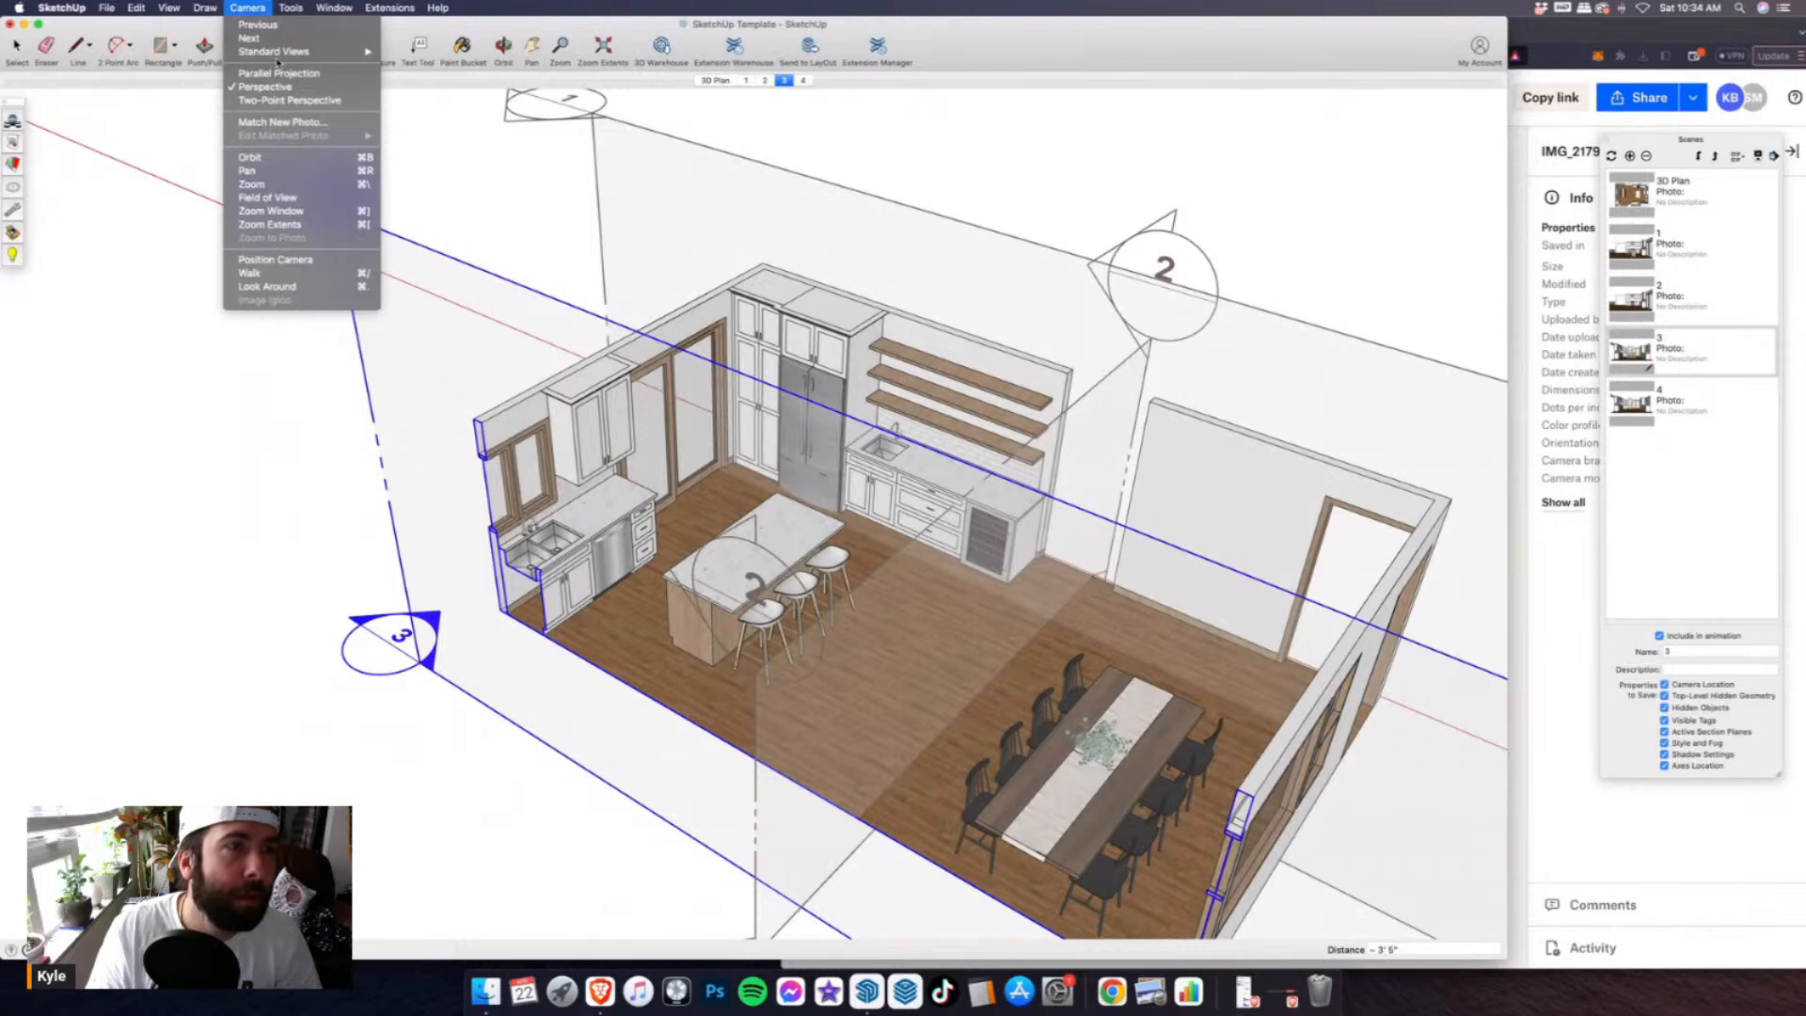
left_click(247, 9)
left_click(247, 8)
mouse_move(282, 54)
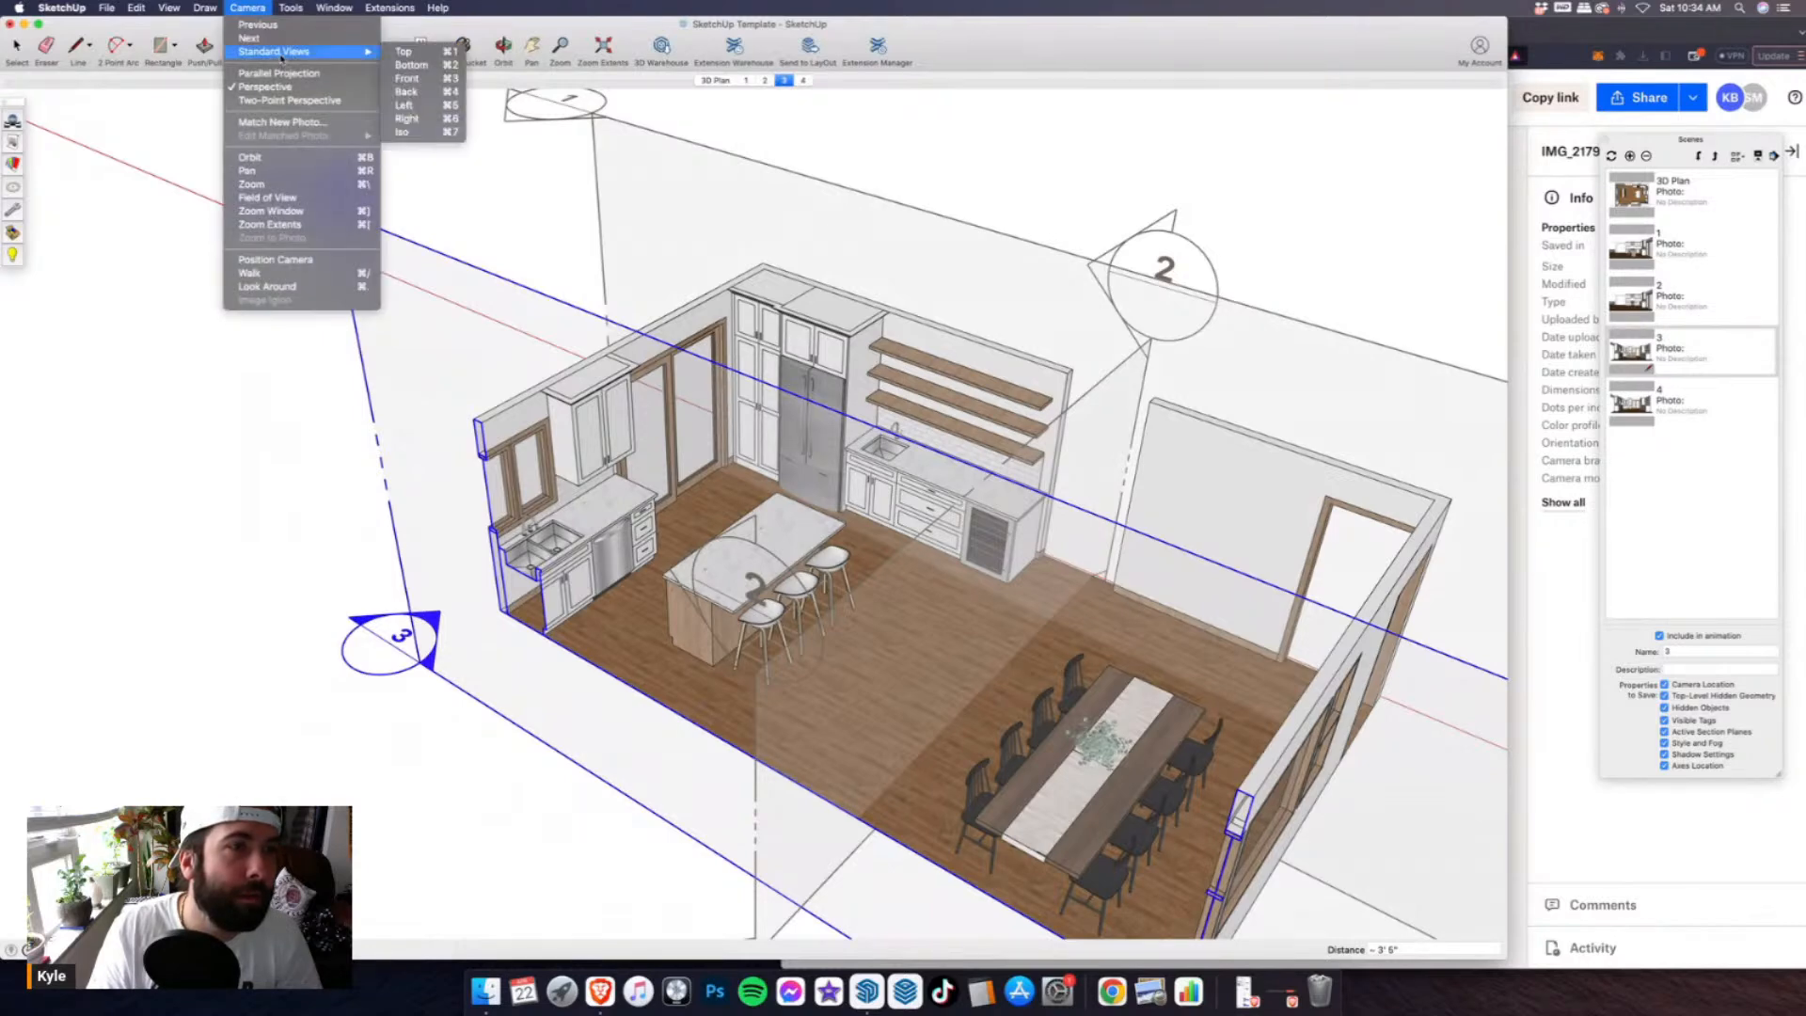
left_click(407, 78)
left_click(171, 9)
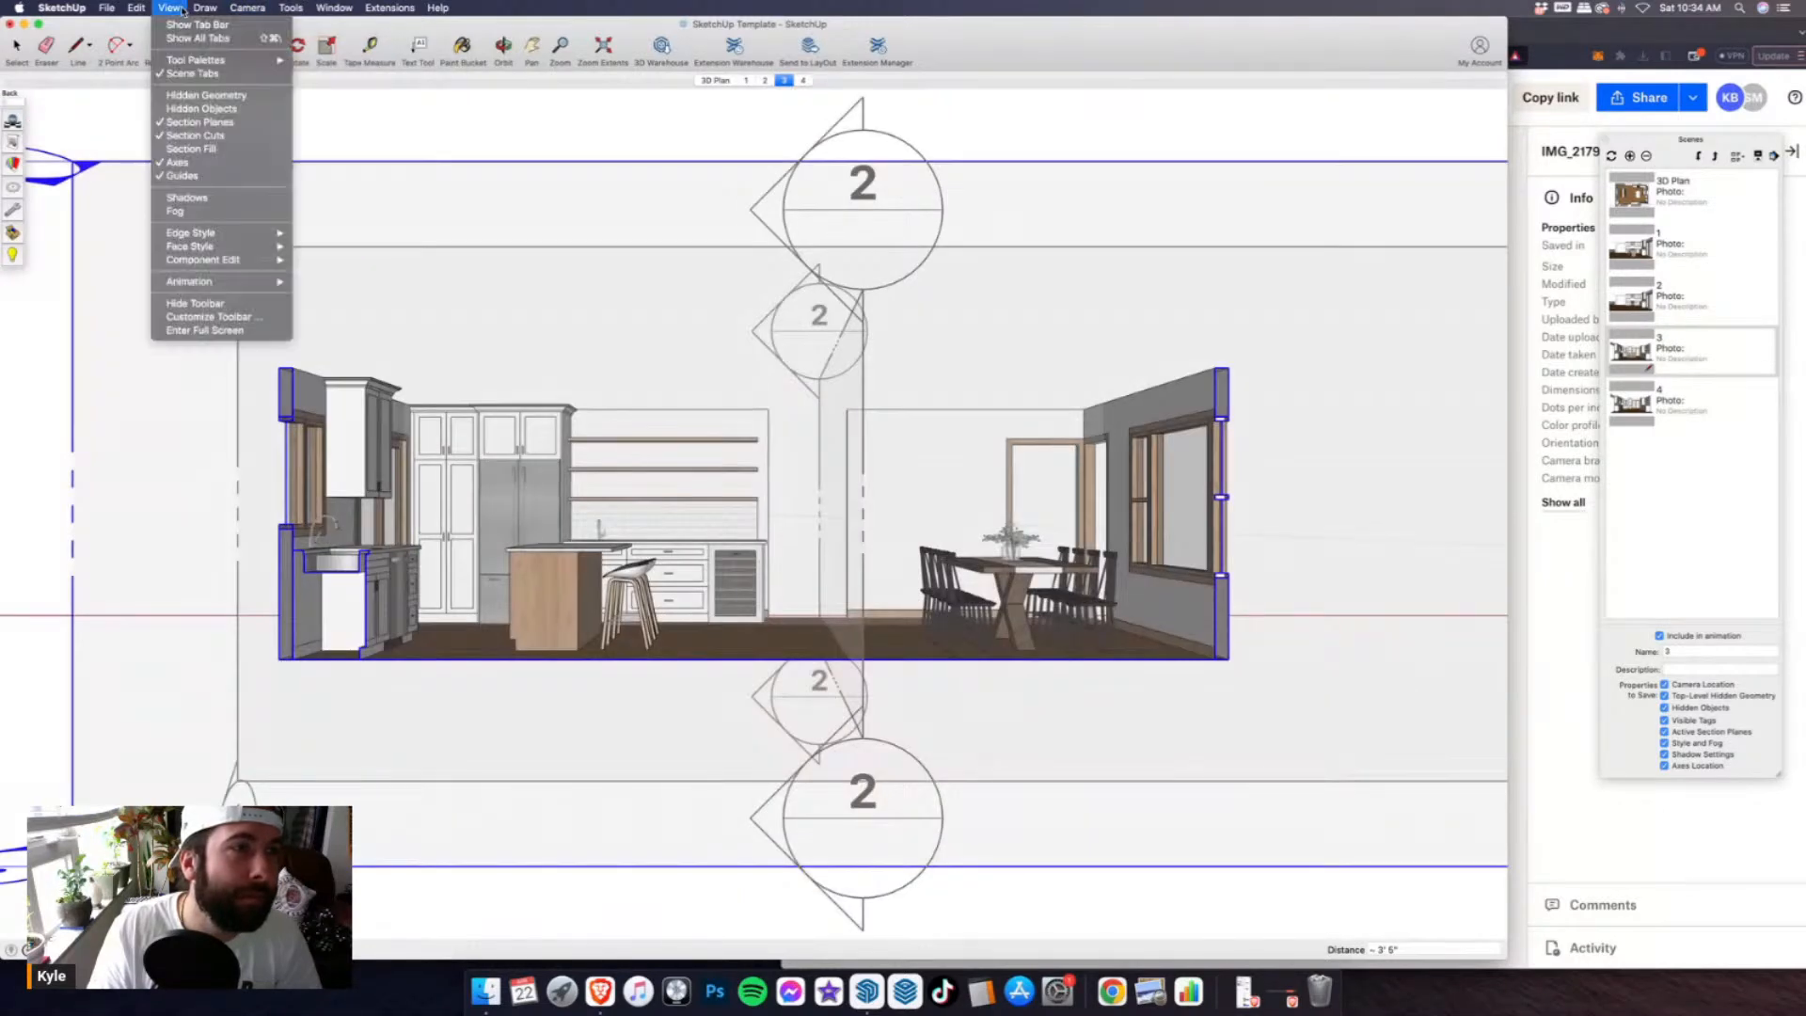
left_click(192, 123)
- Add a scene of the refrigerator wall with the island visible, name it 5 and place it last in the scene order
scroll(358, 411, "up", 1)
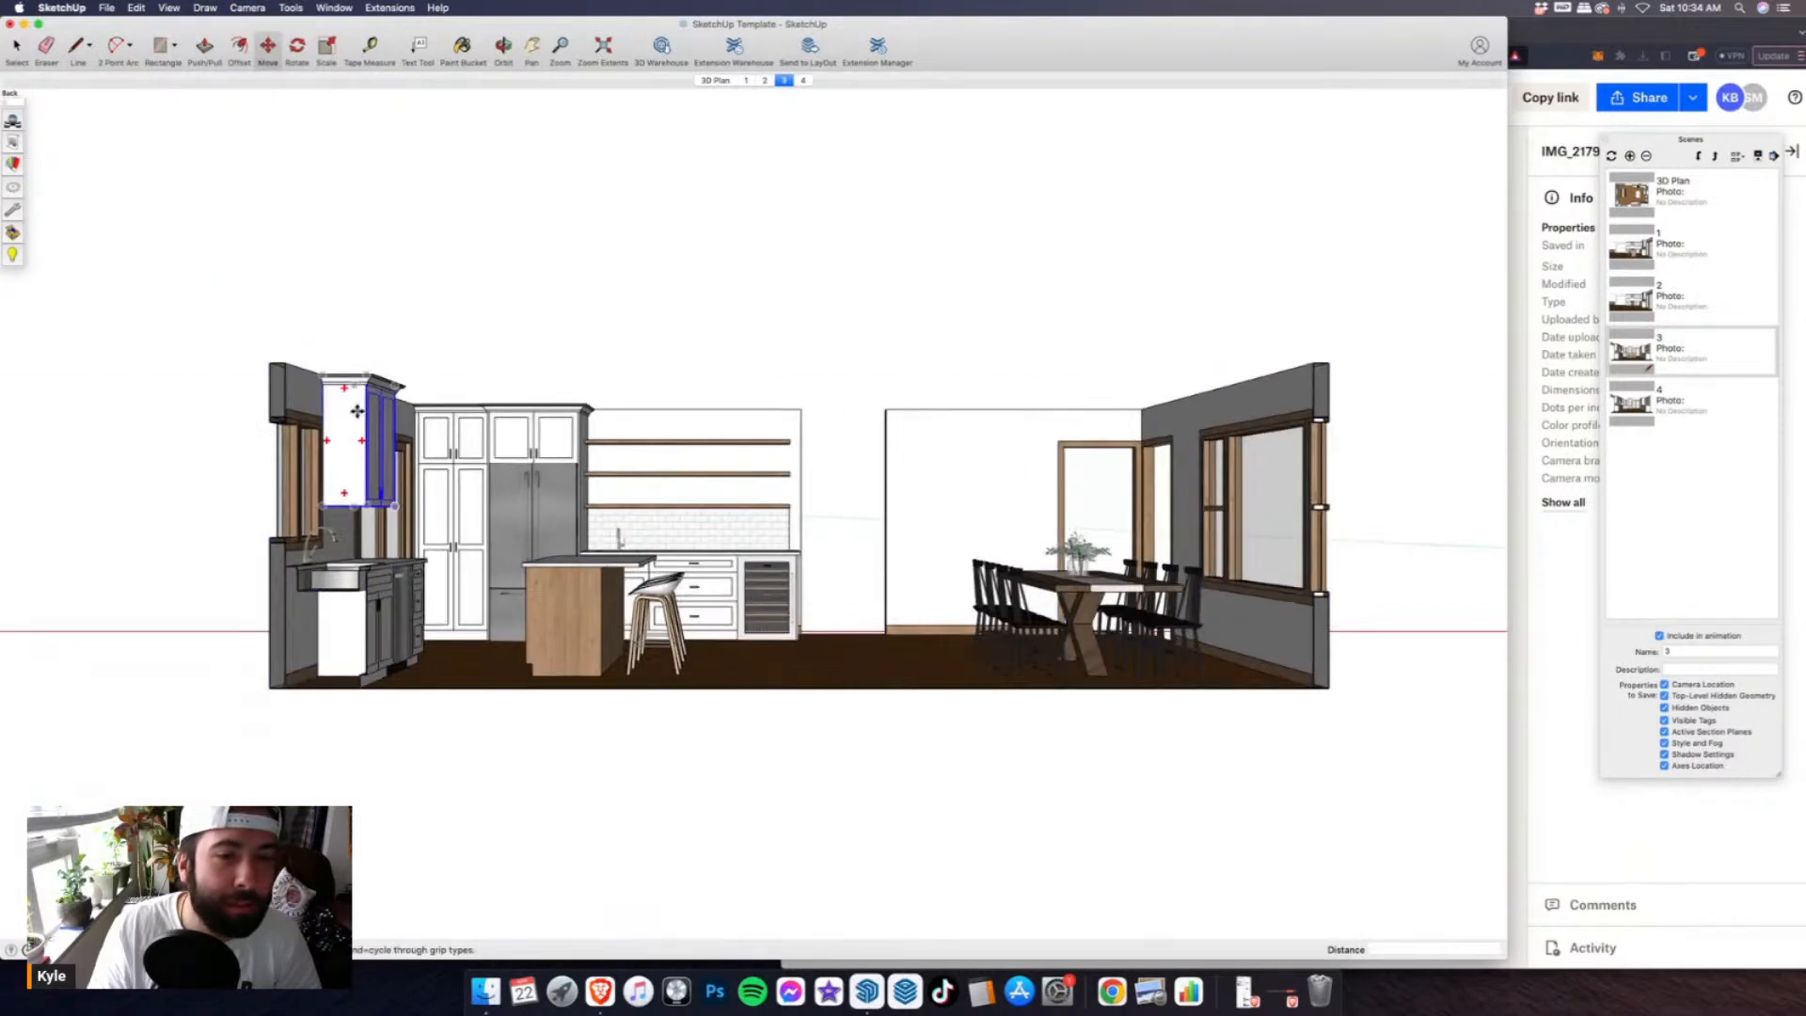
scroll(357, 411, "up", 2)
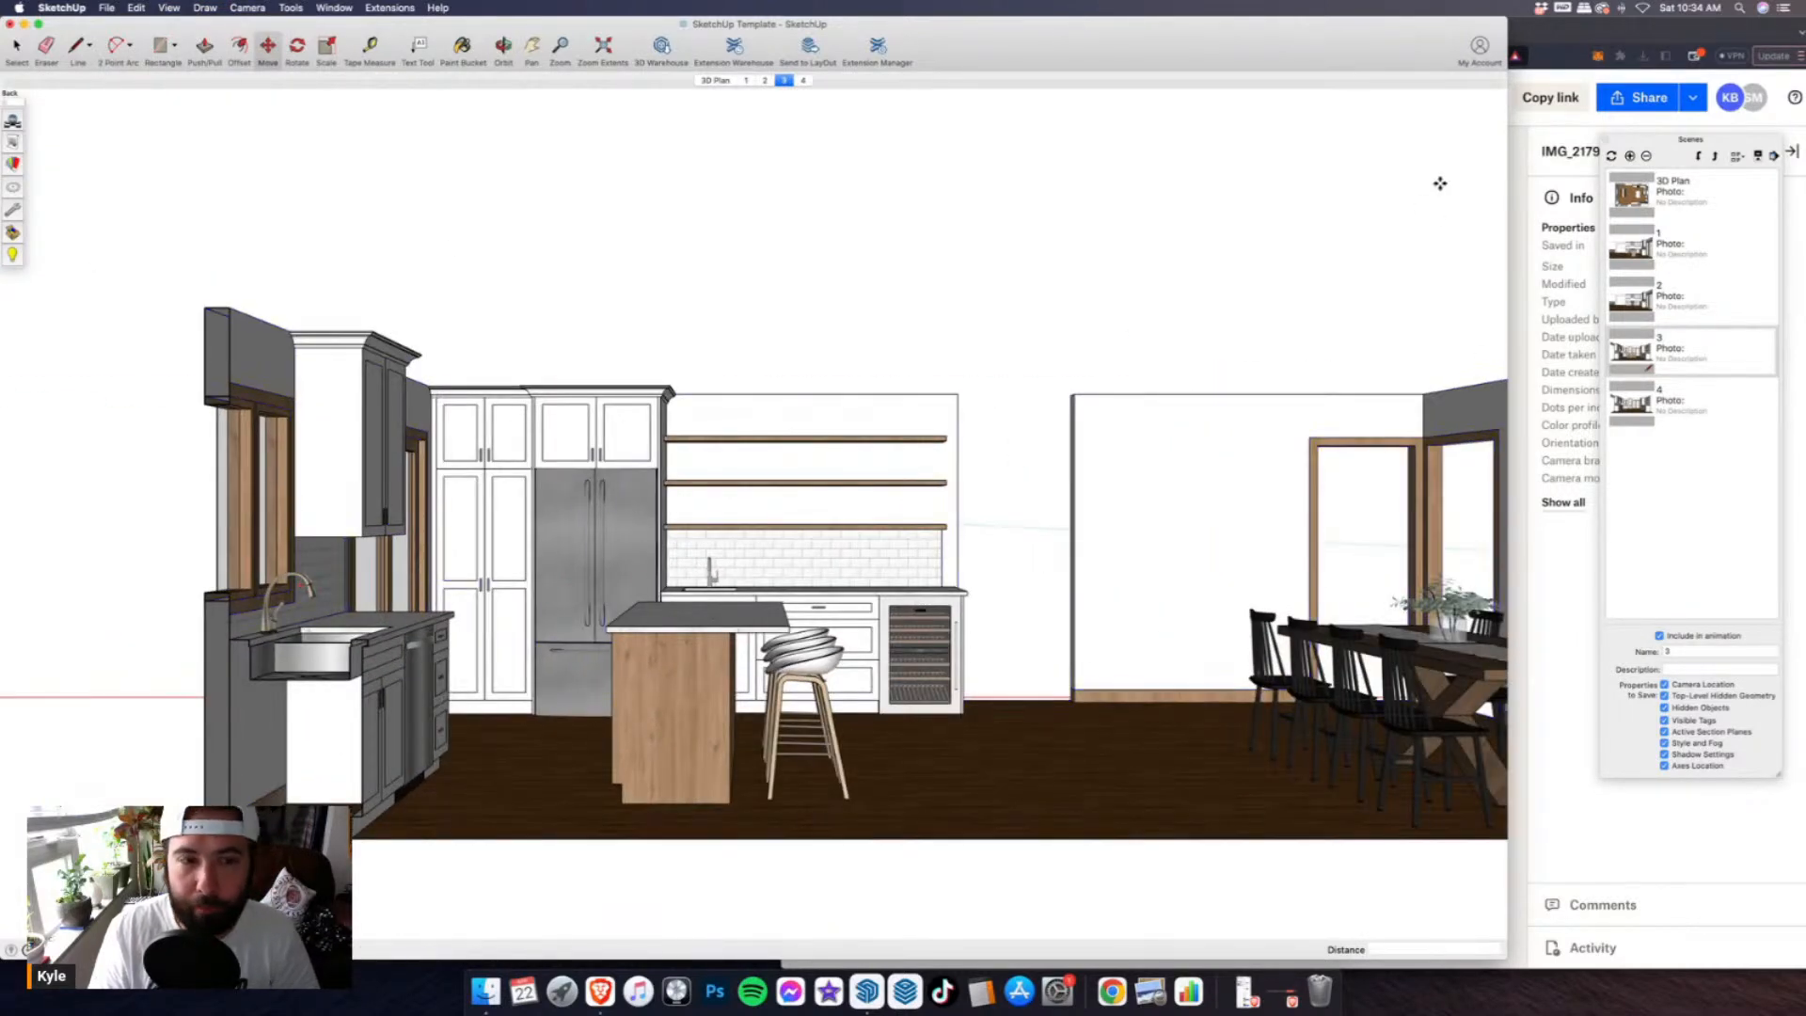
left_click(1631, 156)
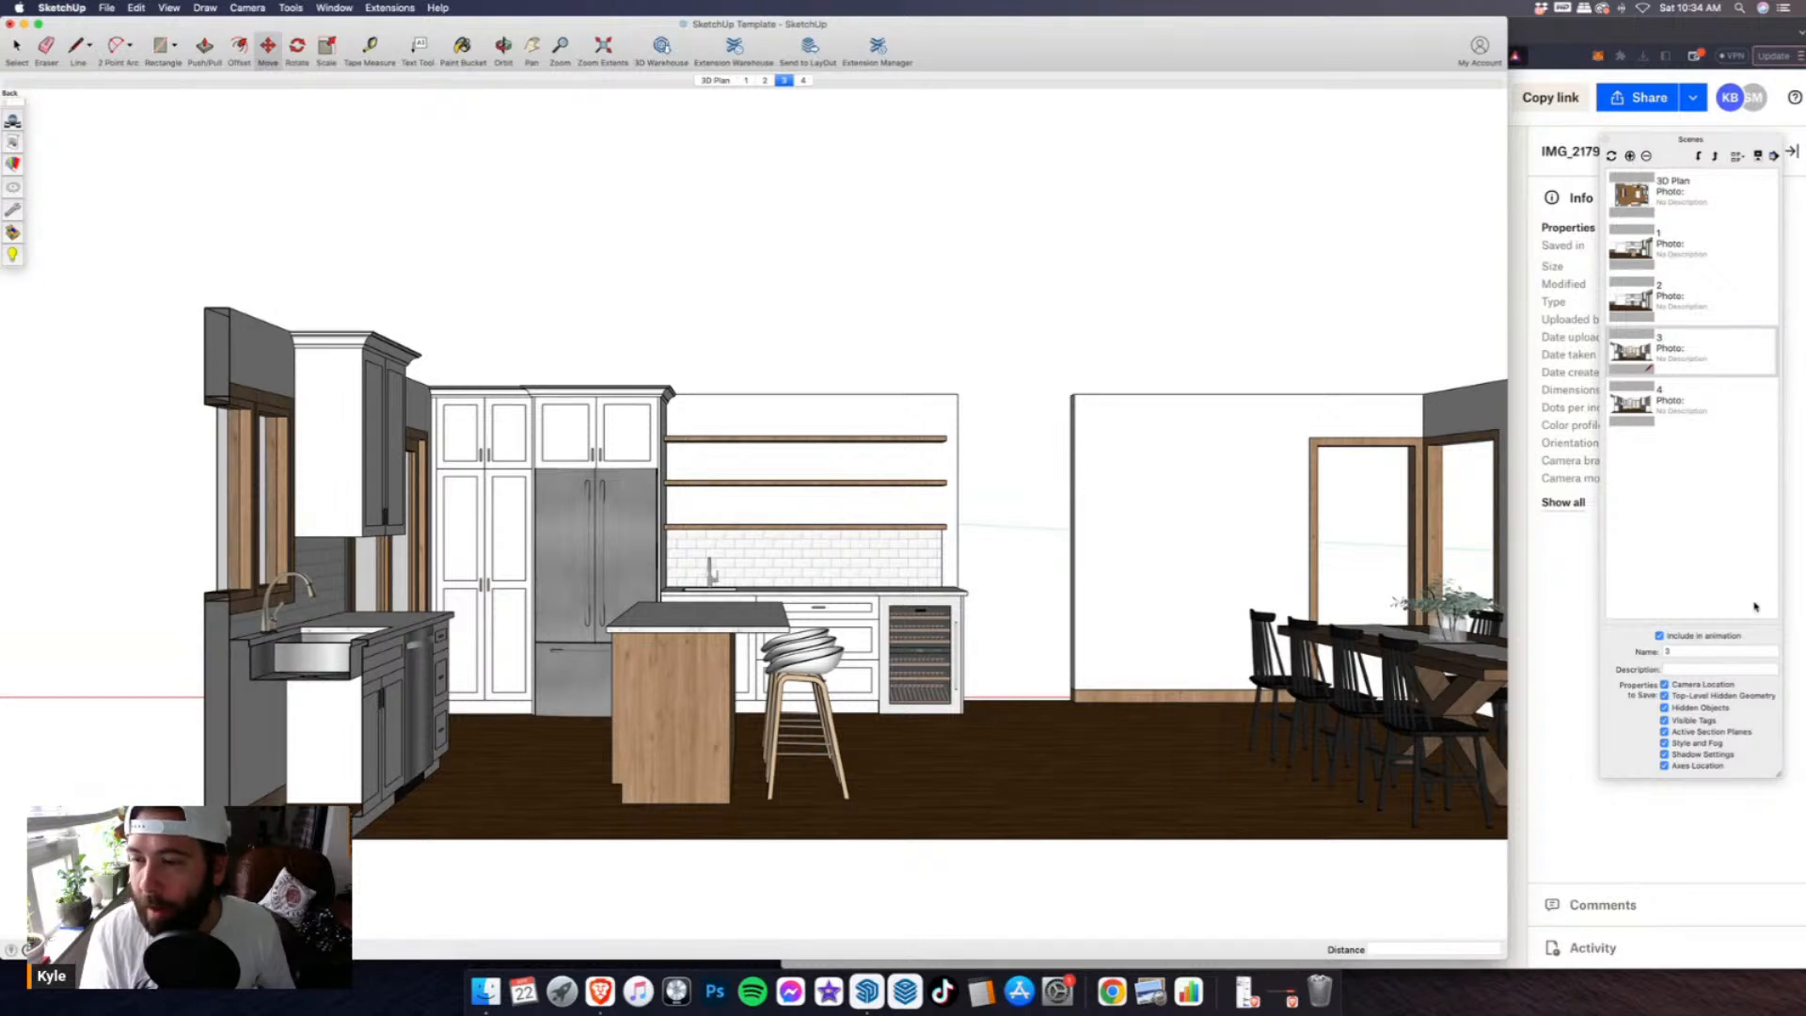
left_click(1687, 652)
triple_click(1687, 653)
type("5")
key("Return")
left_click(1699, 157)
- Hide the island, its stools and the built-in oven, and save the unobstructed refrigerator wall as a scene named 6
left_click(679, 672)
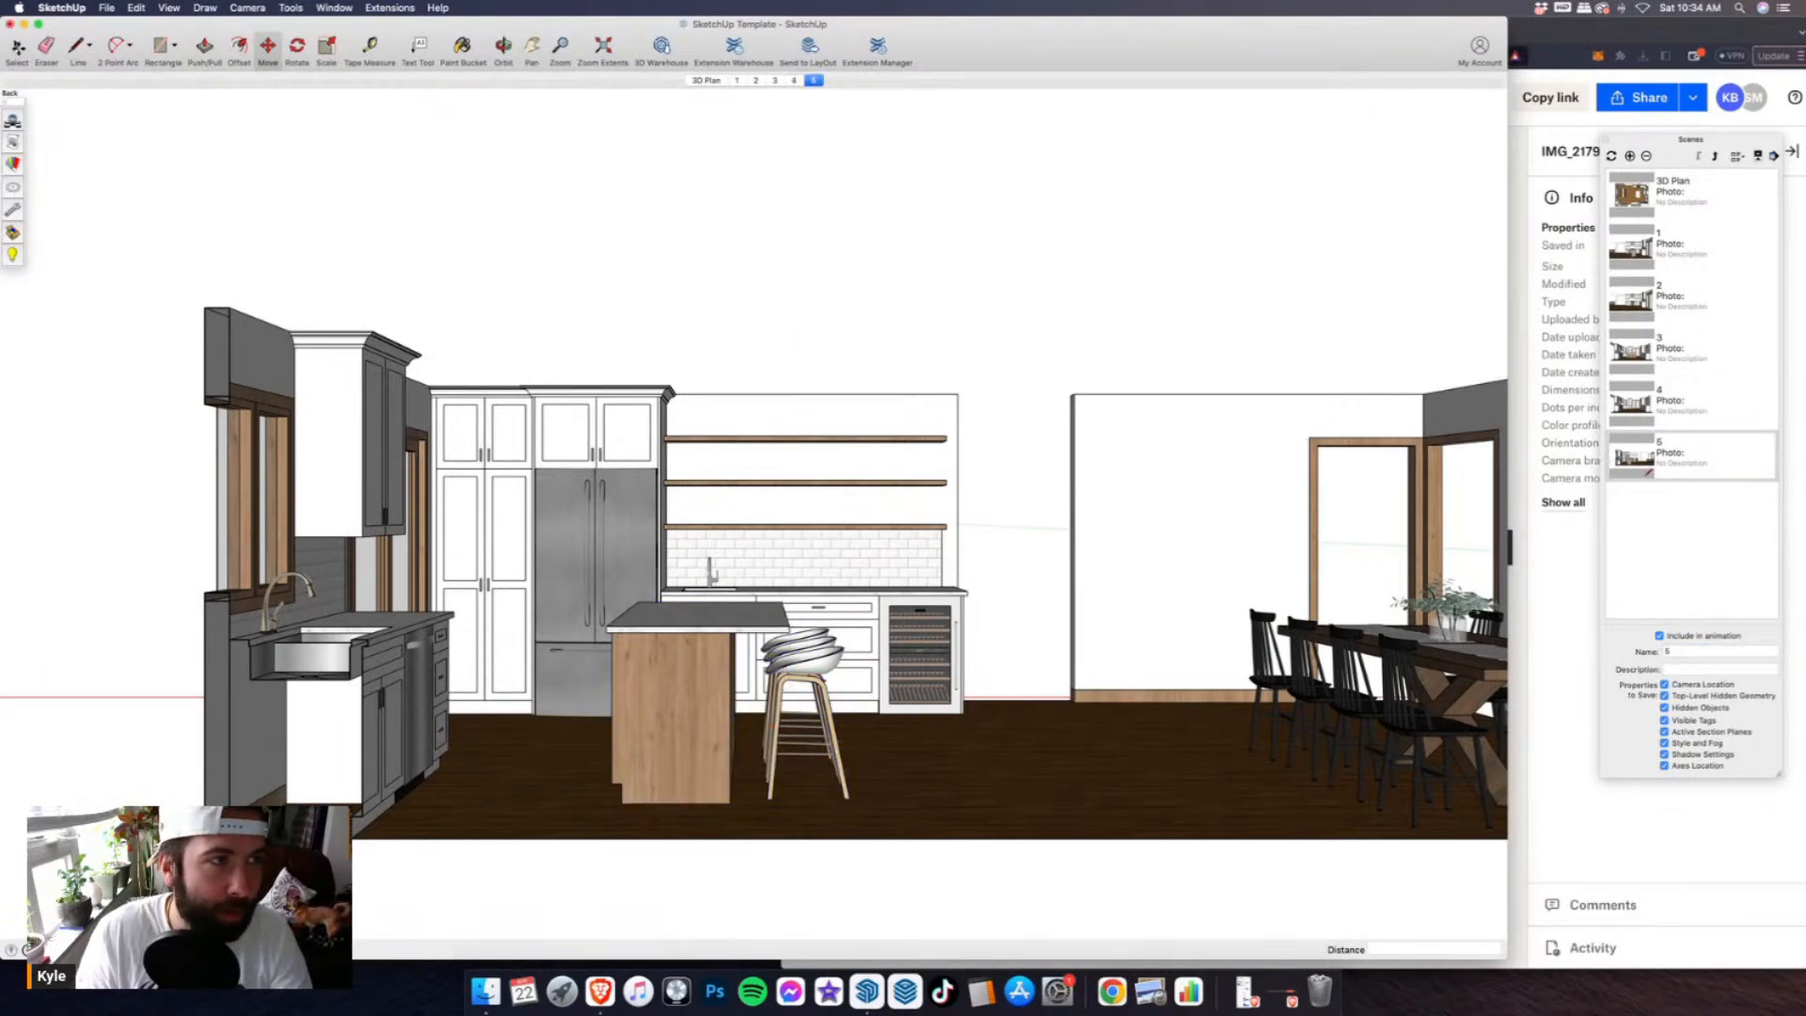
left_click(17, 47)
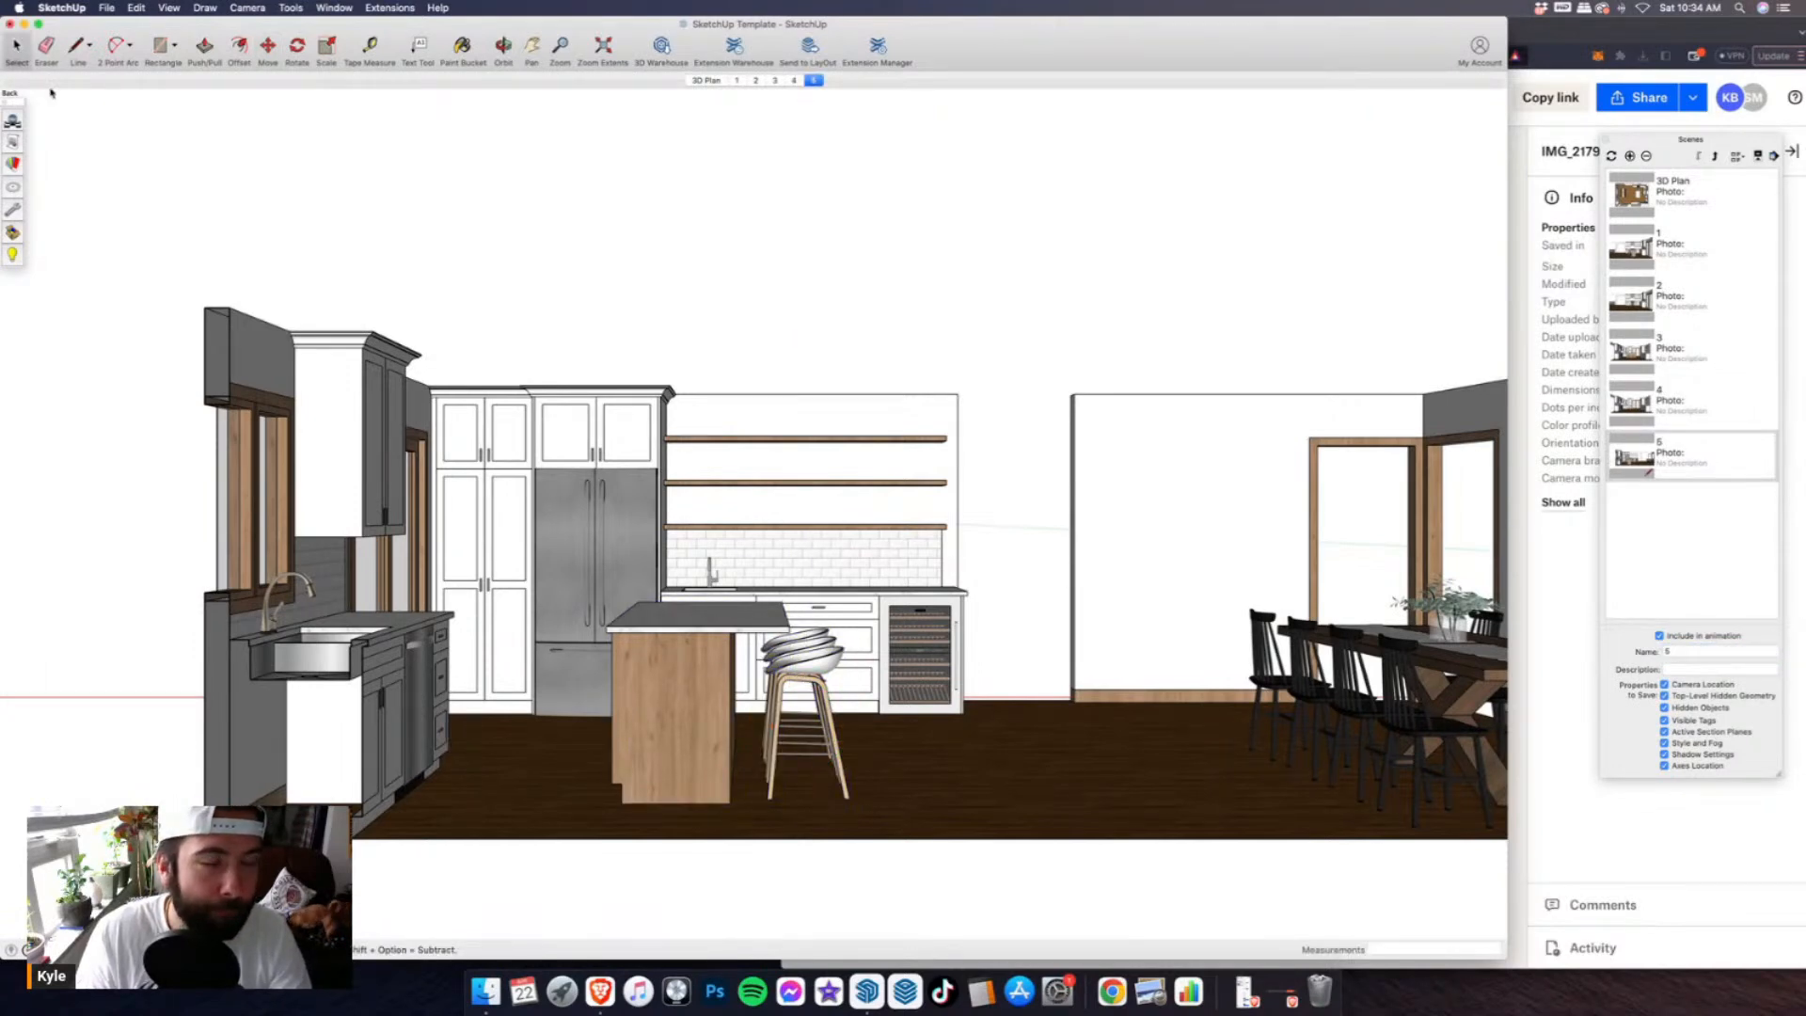
left_click(685, 621)
left_click(800, 658, "shift")
right_click(808, 660)
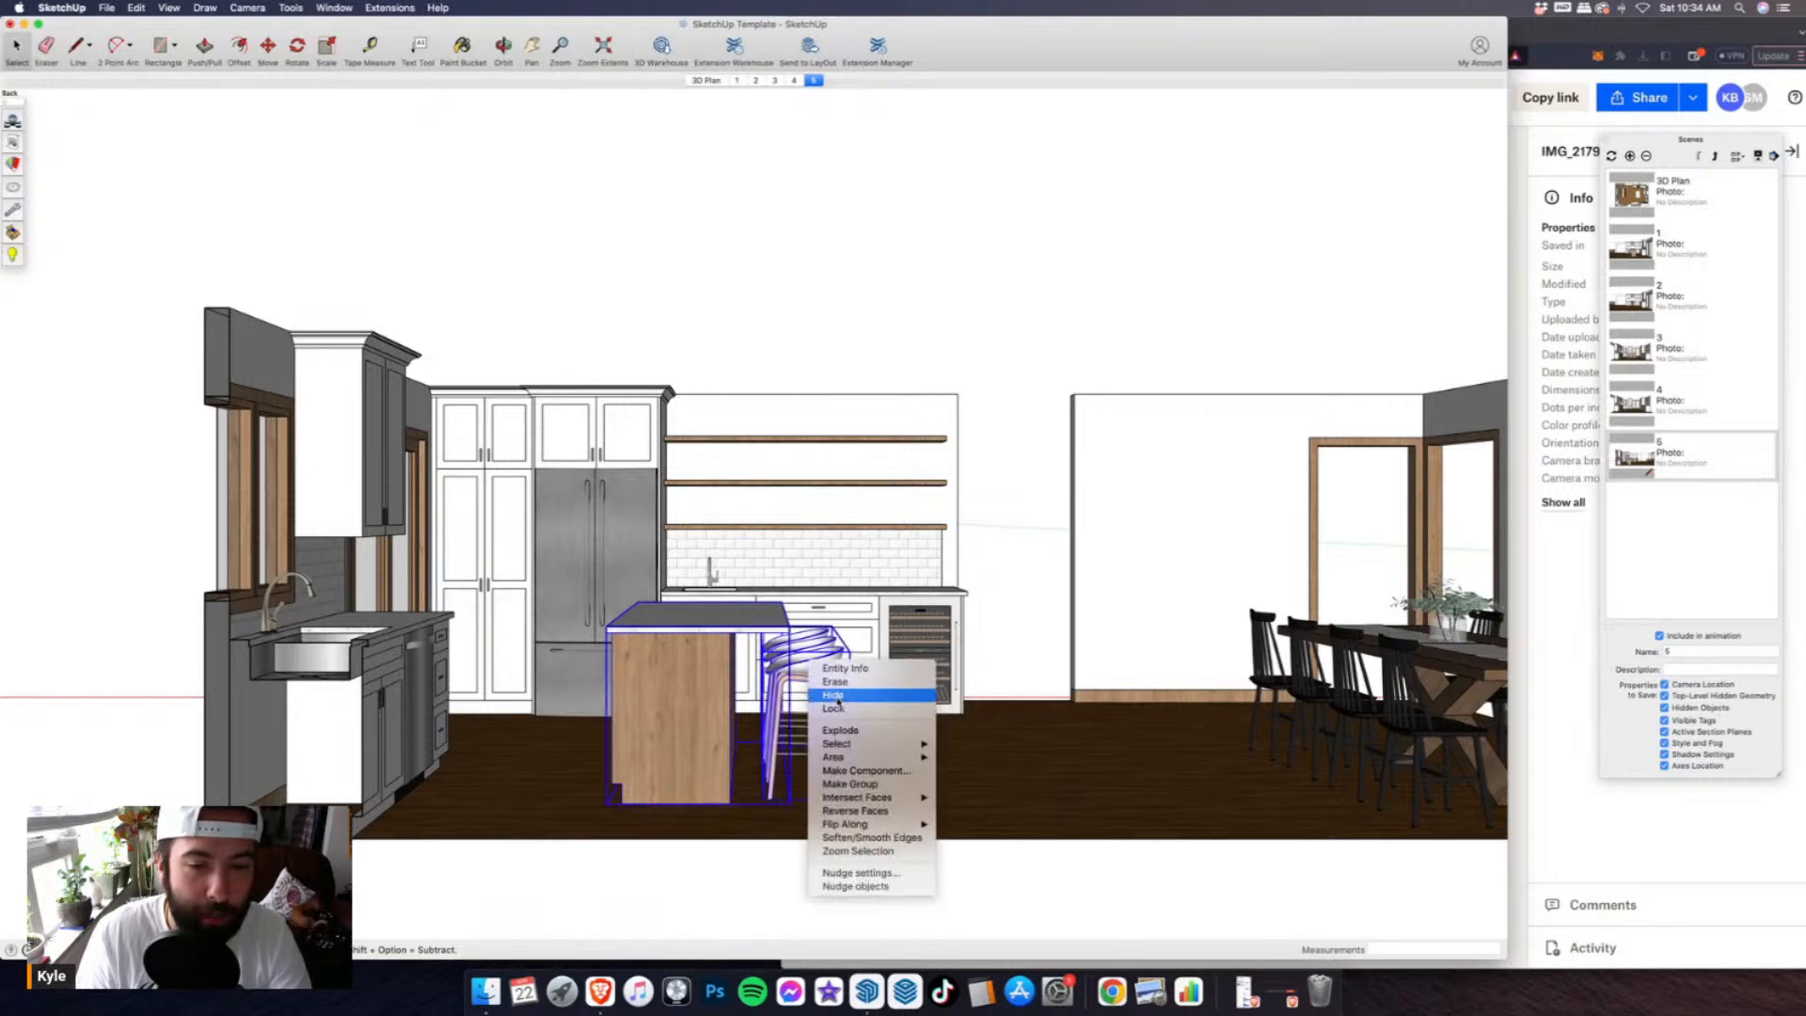
left_click(835, 696)
right_click(629, 564)
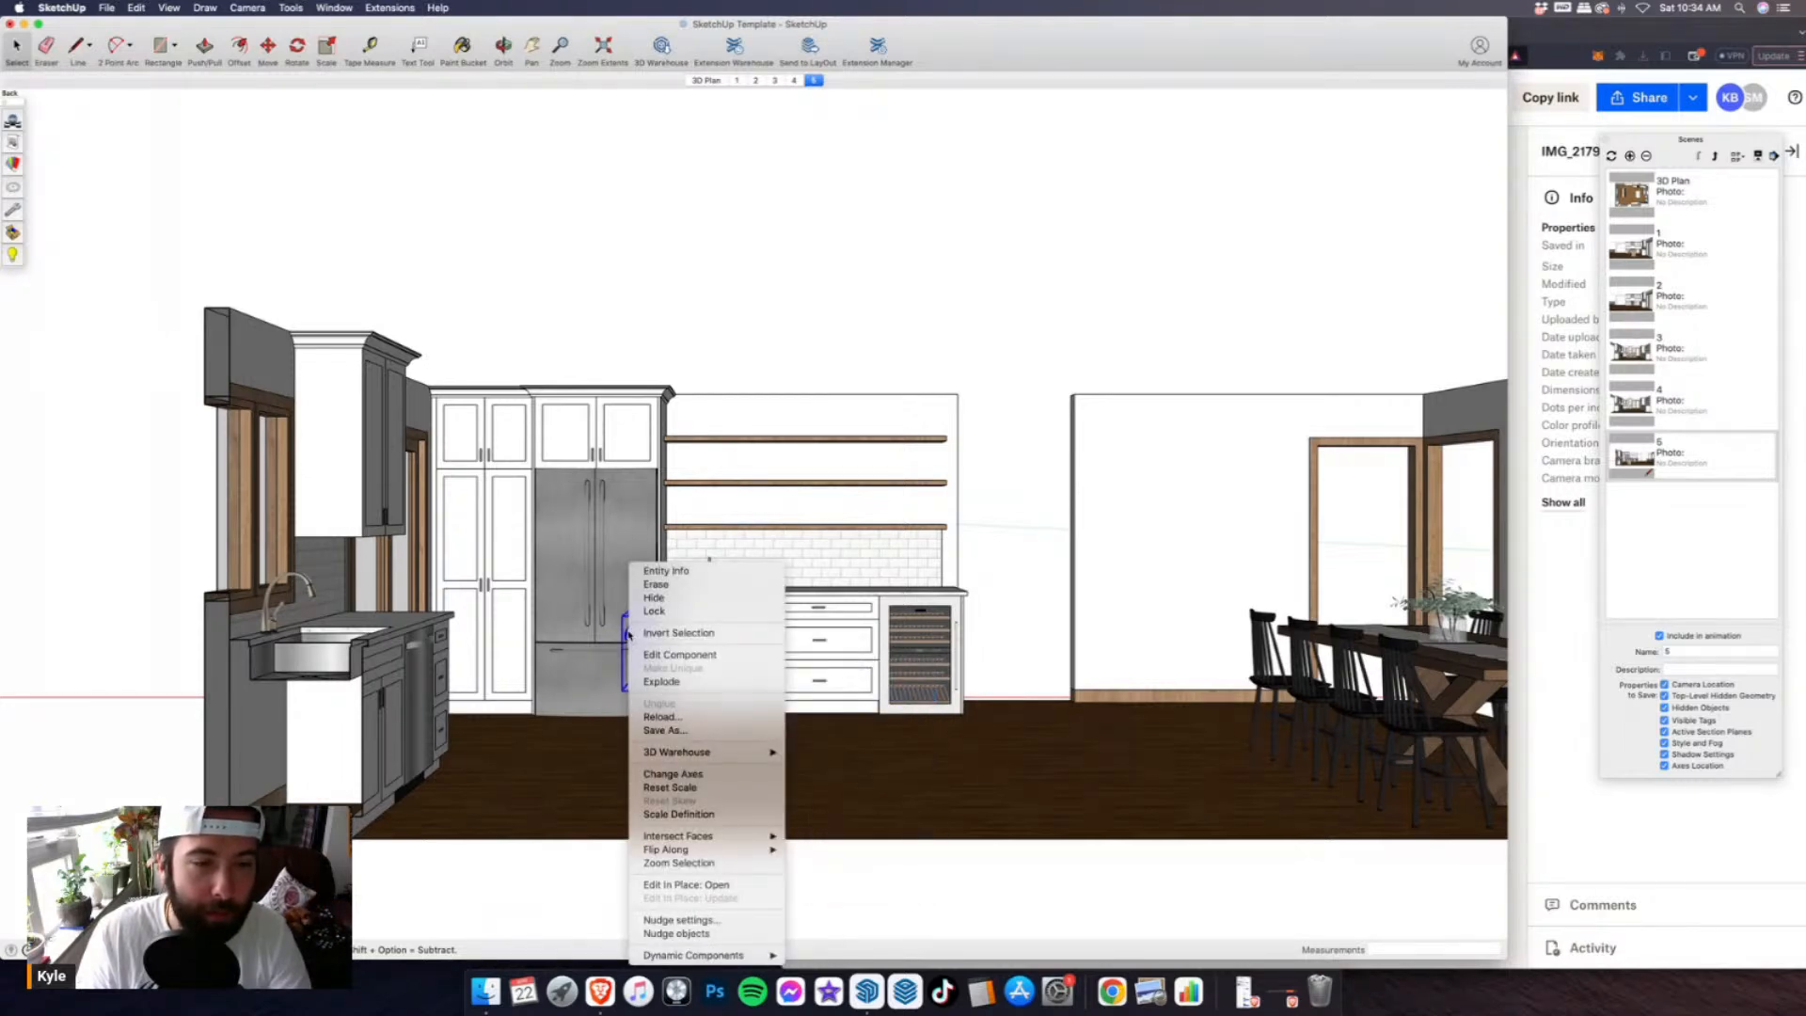
left_click(666, 598)
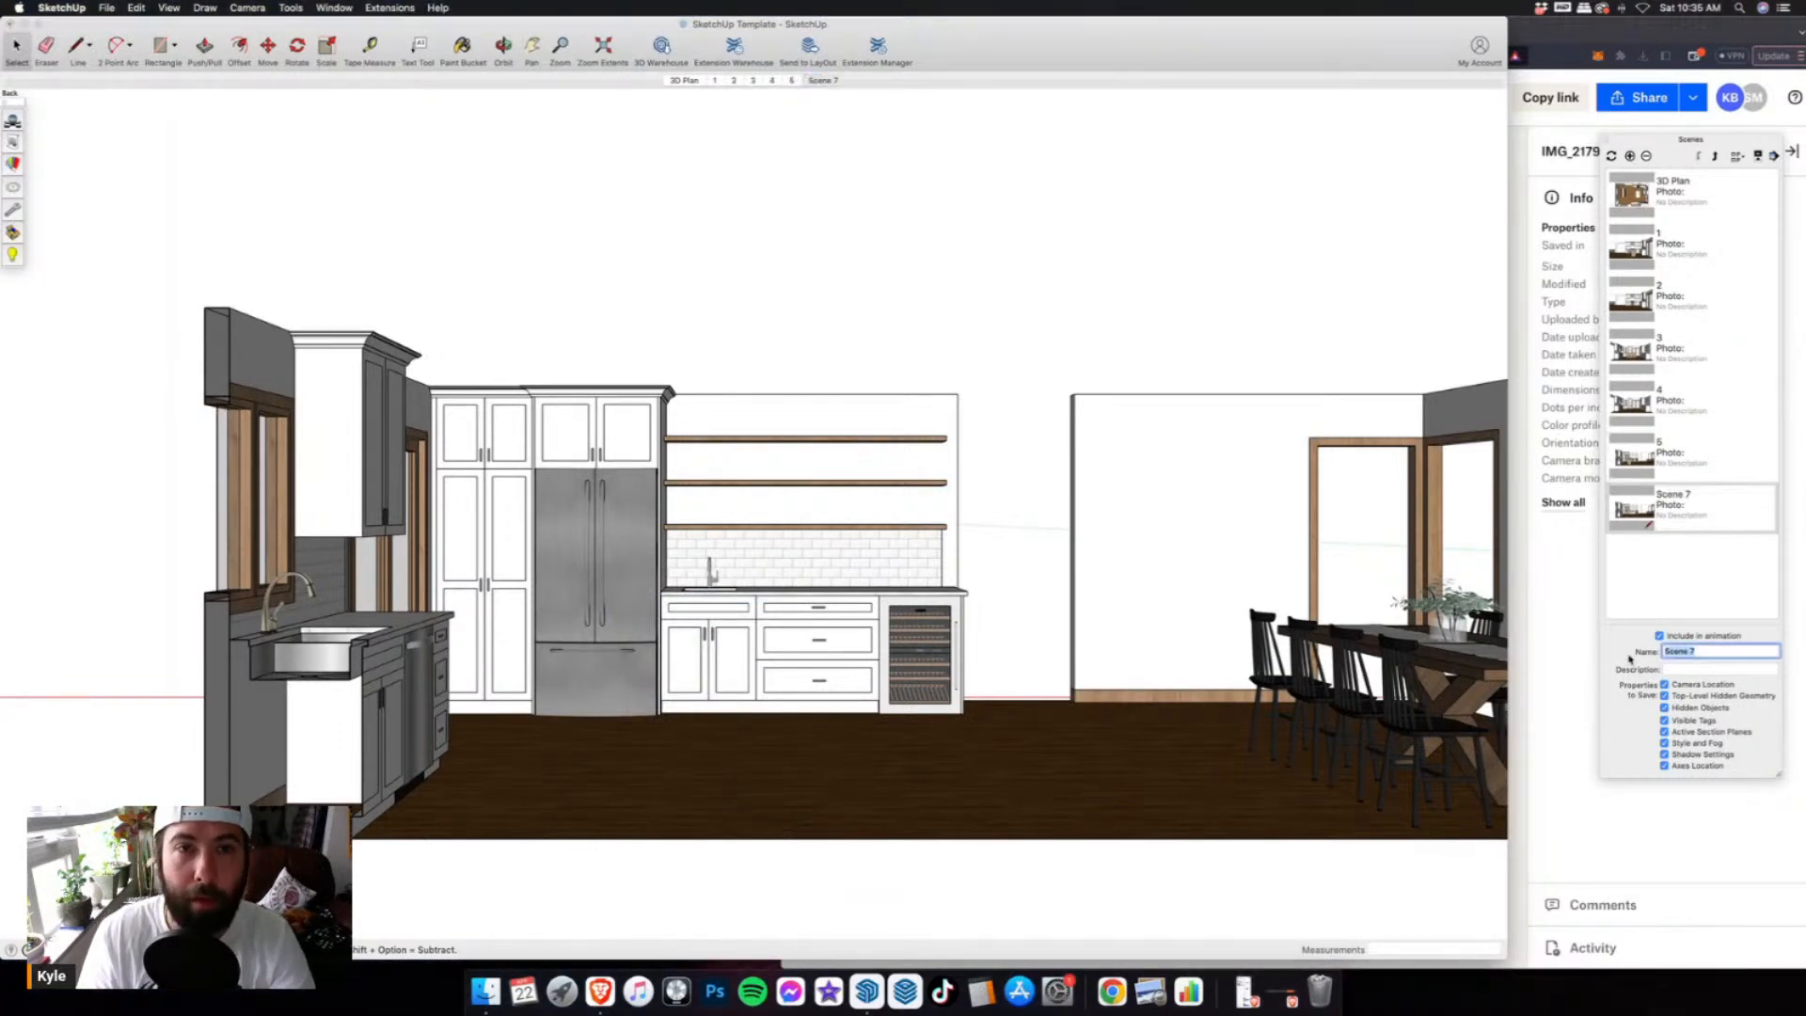
type("6")
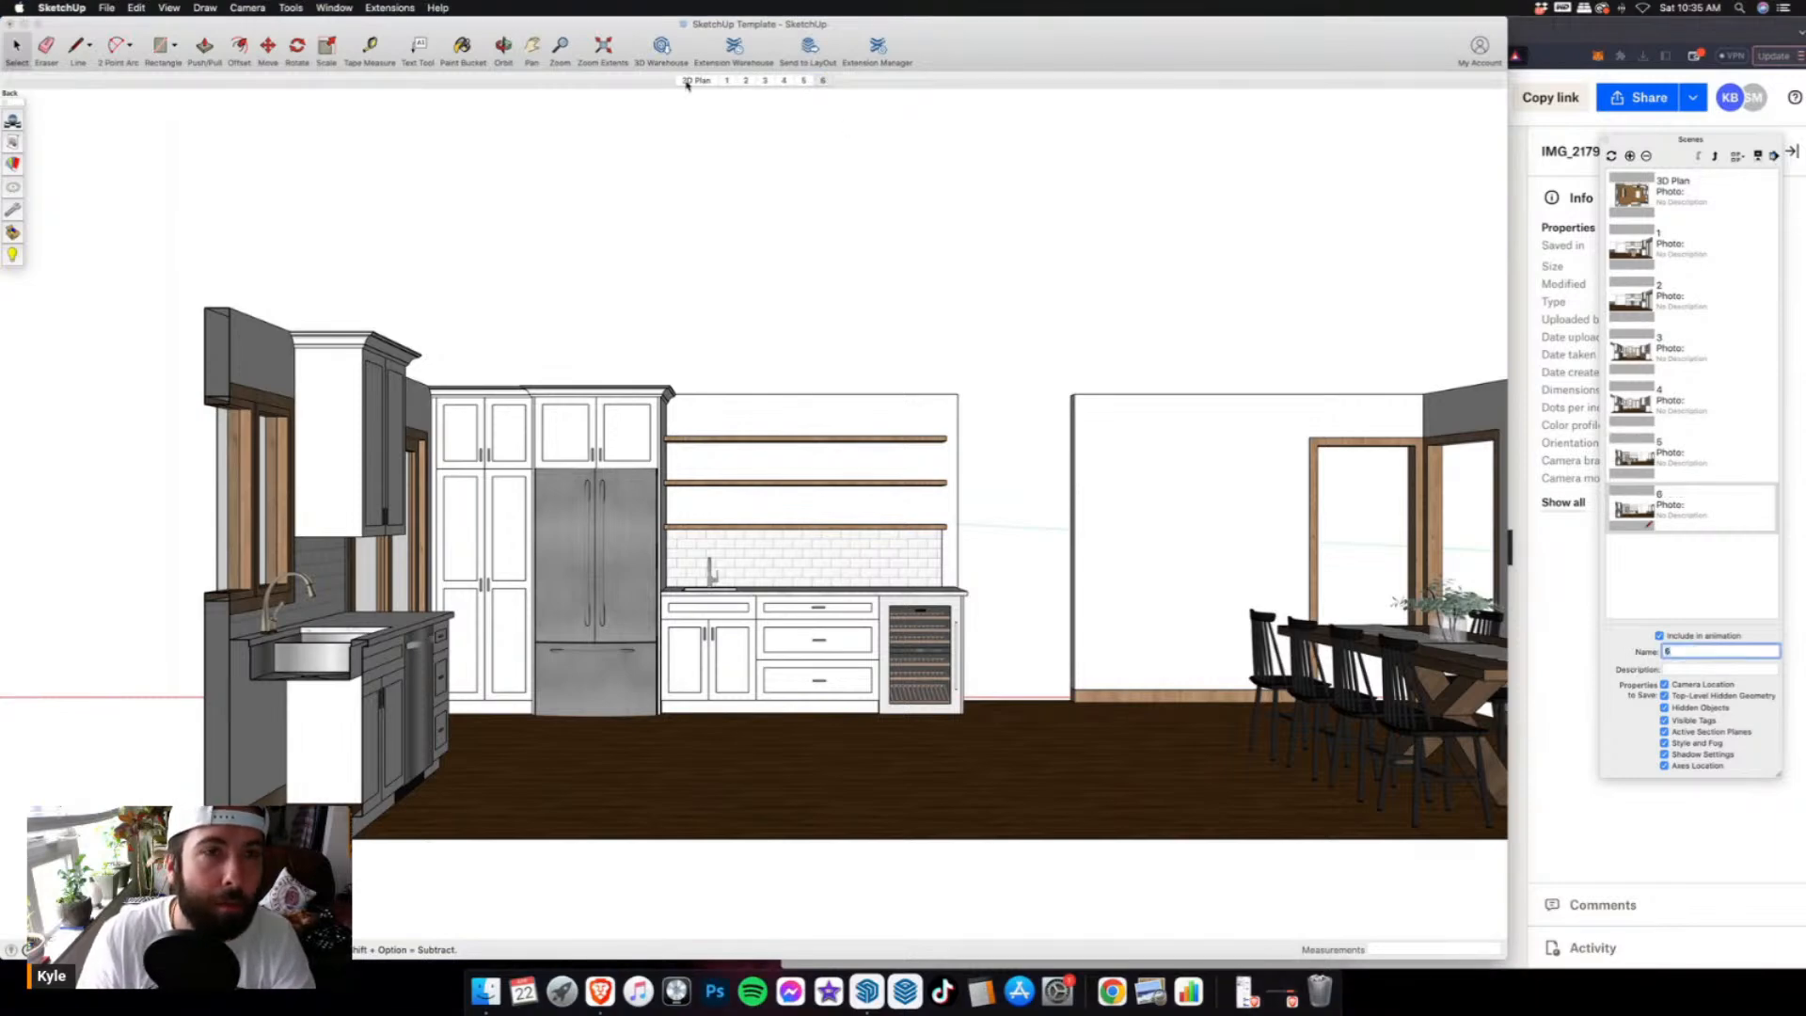
key("Return")
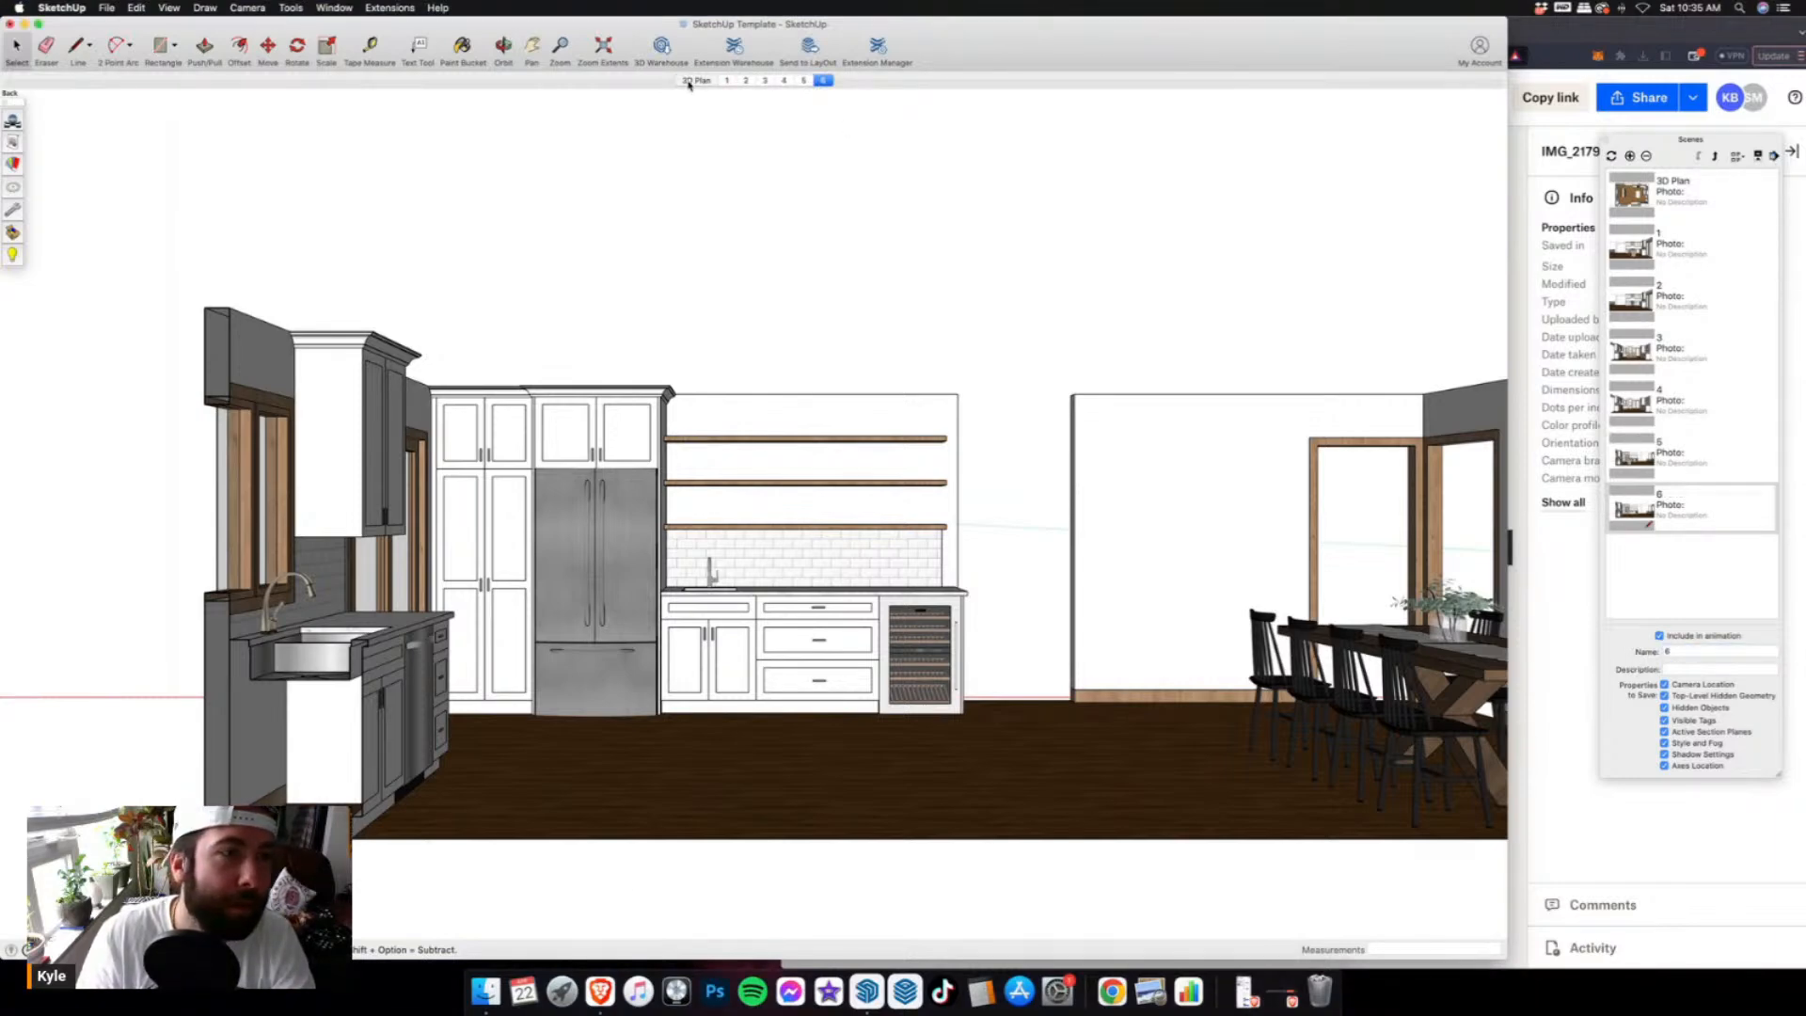
- Return to the 3D Plan scene and place a section plane on the outside face of the sink wall
left_click(694, 81)
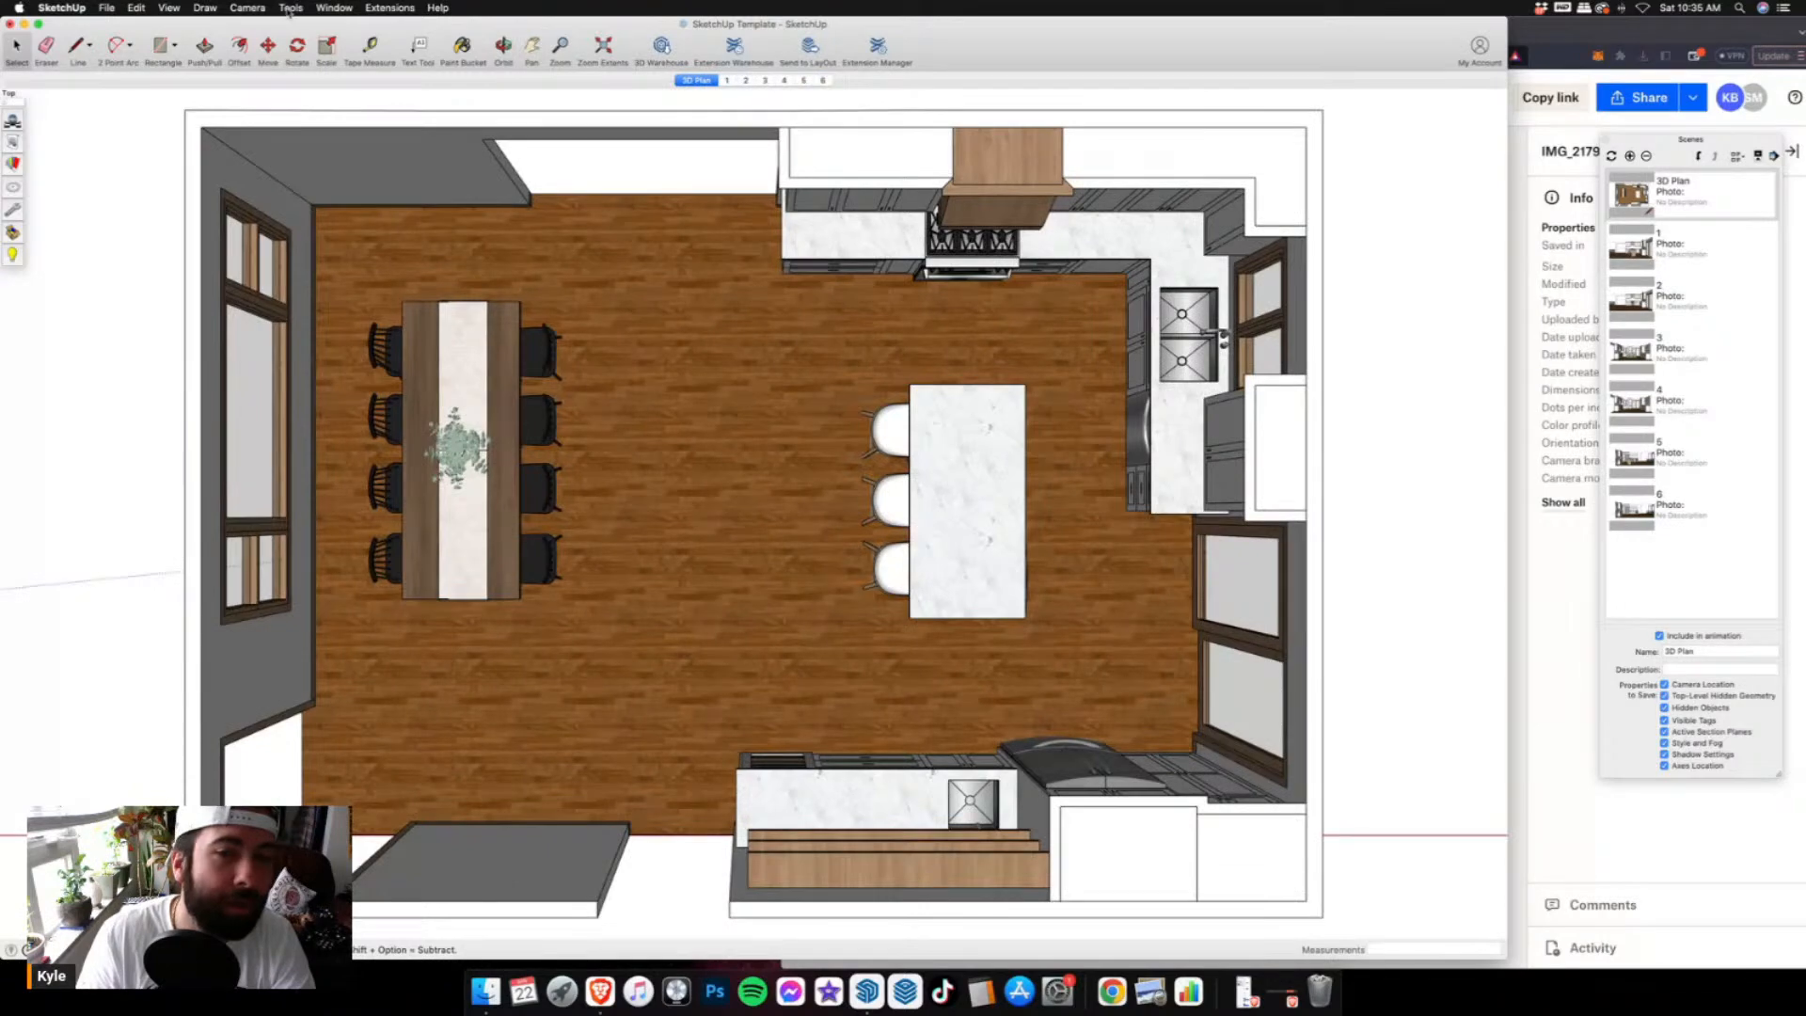
left_click(292, 8)
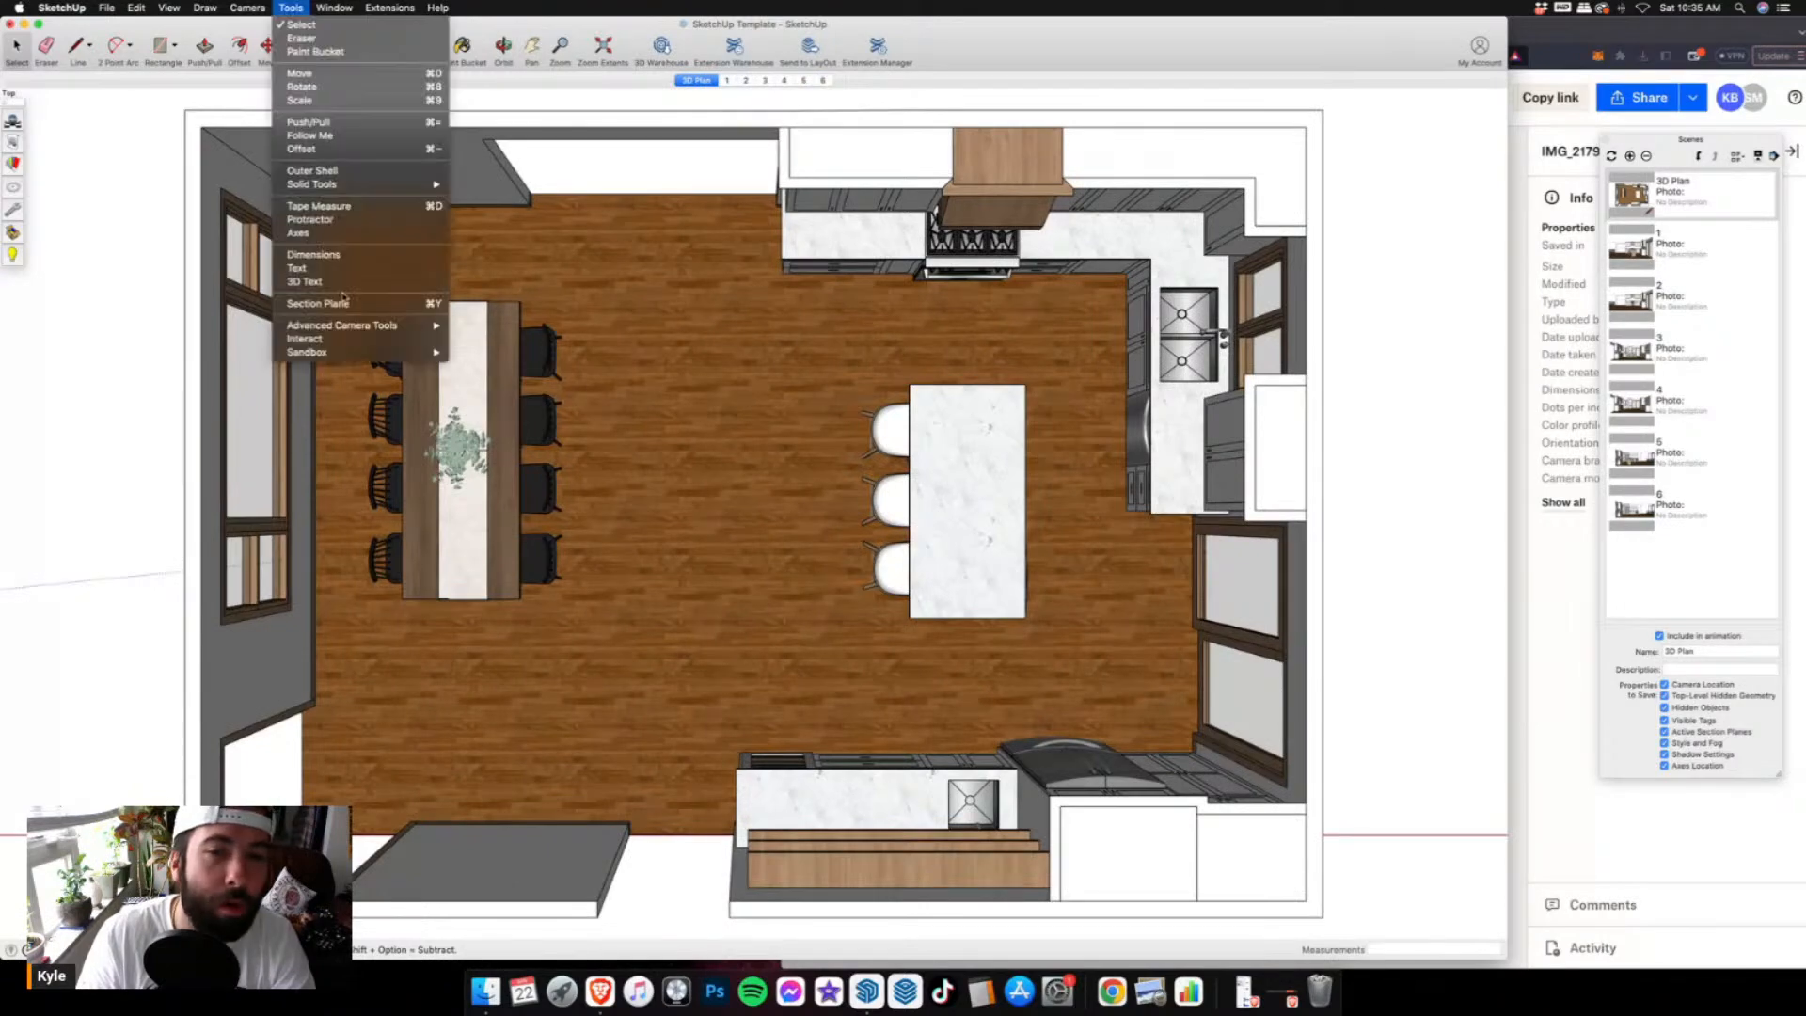
left_click(318, 303)
scroll(395, 357, "down", 3)
middle_click_drag(865, 426, 927, 487)
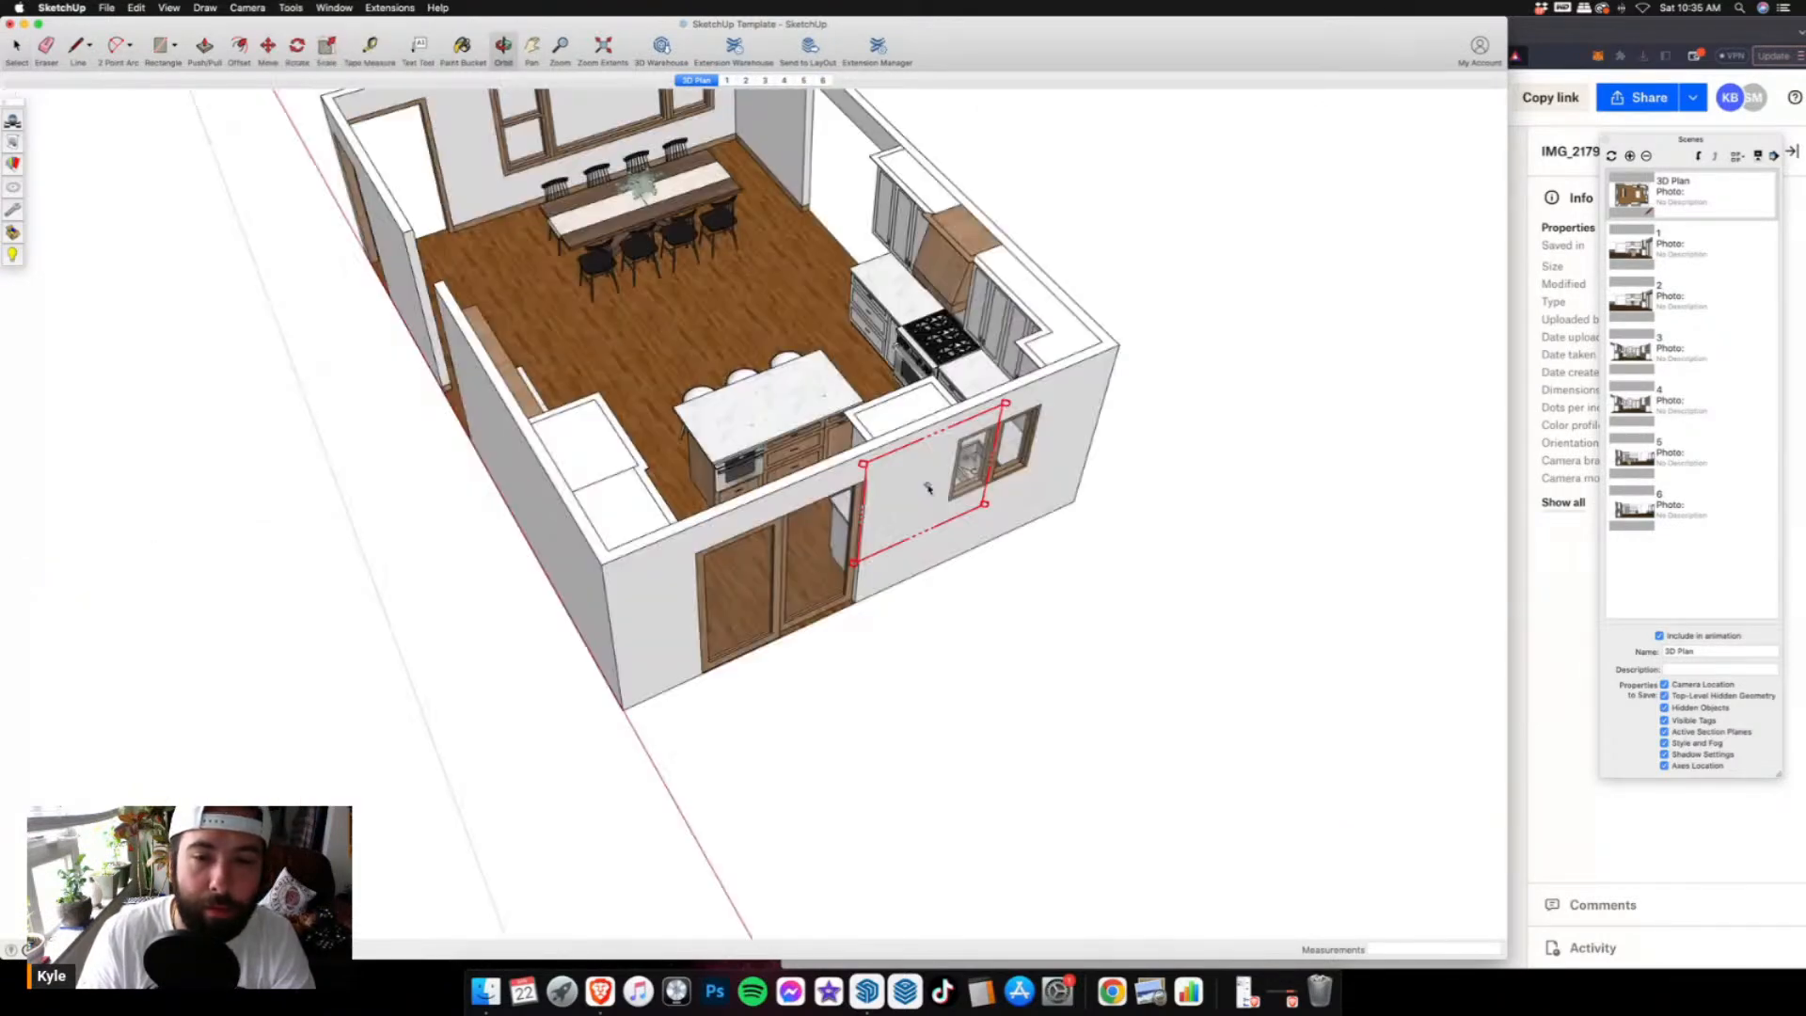
left_click(927, 487)
- Move the new section plane about 3' 4" into the room, past the sink wall
scroll(985, 501, "down", 4)
scroll(985, 502, "up", 3)
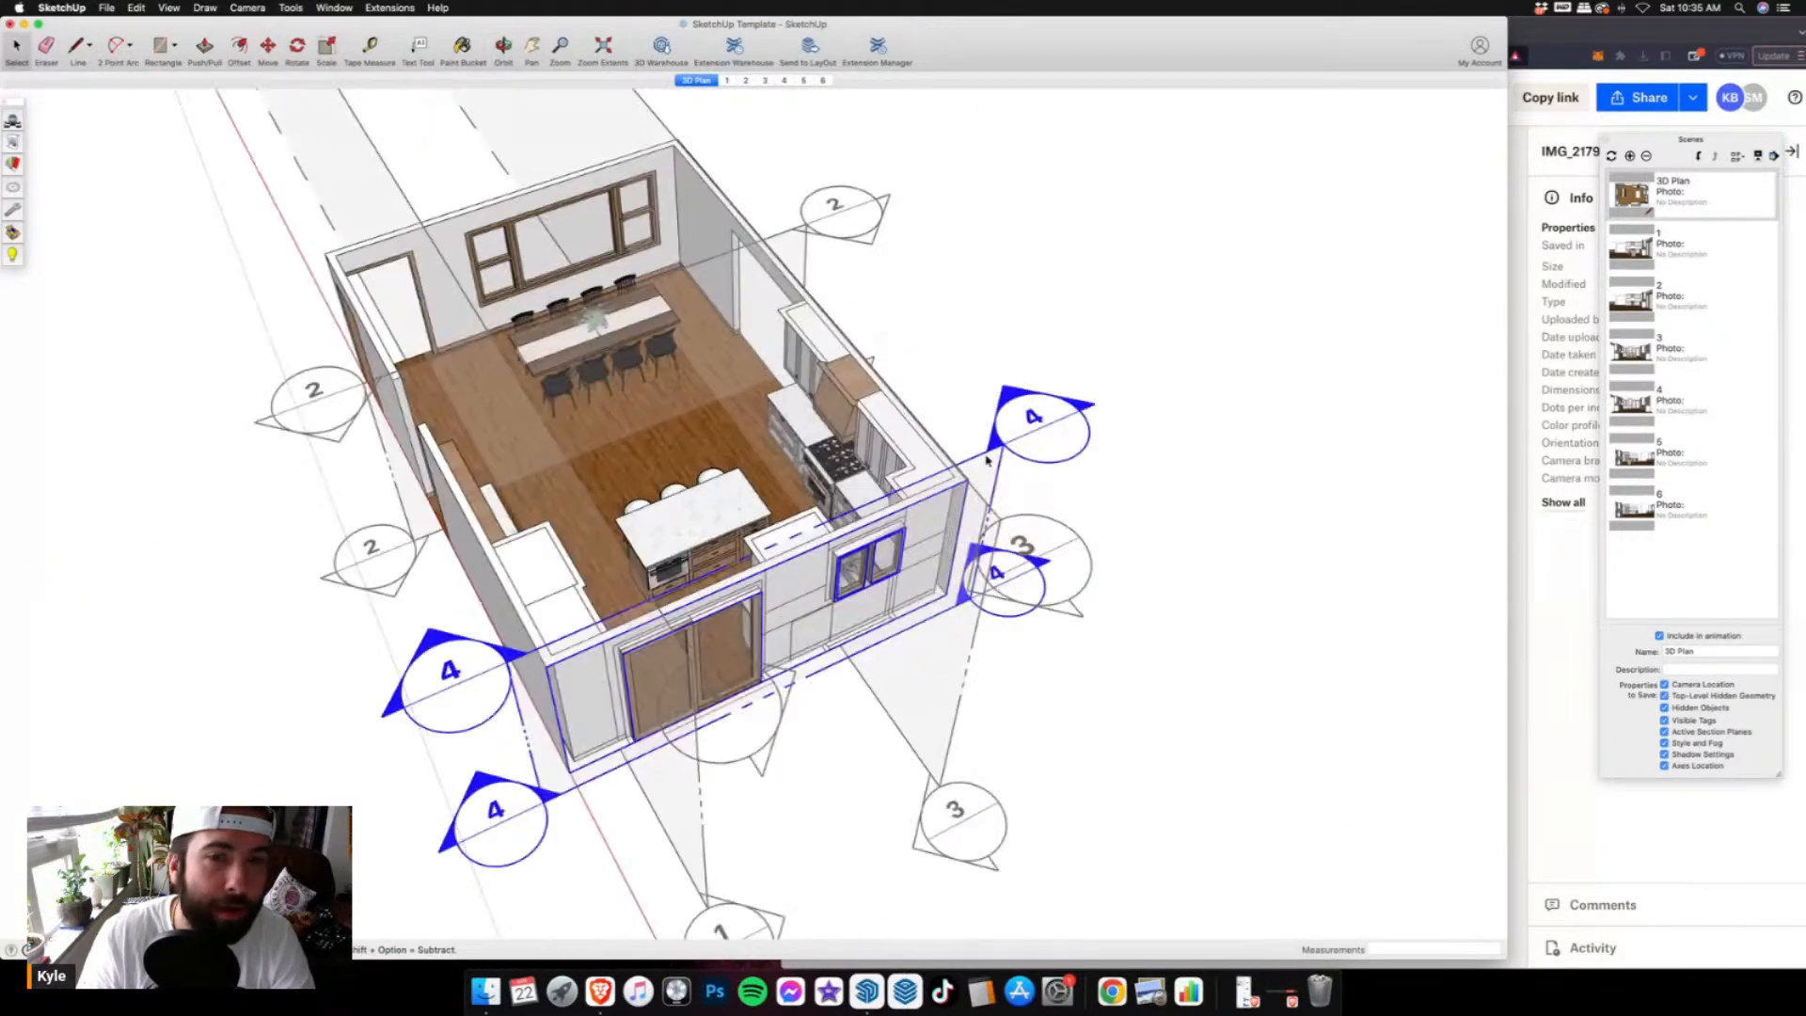
key("m")
left_click_drag(878, 359, 1059, 393)
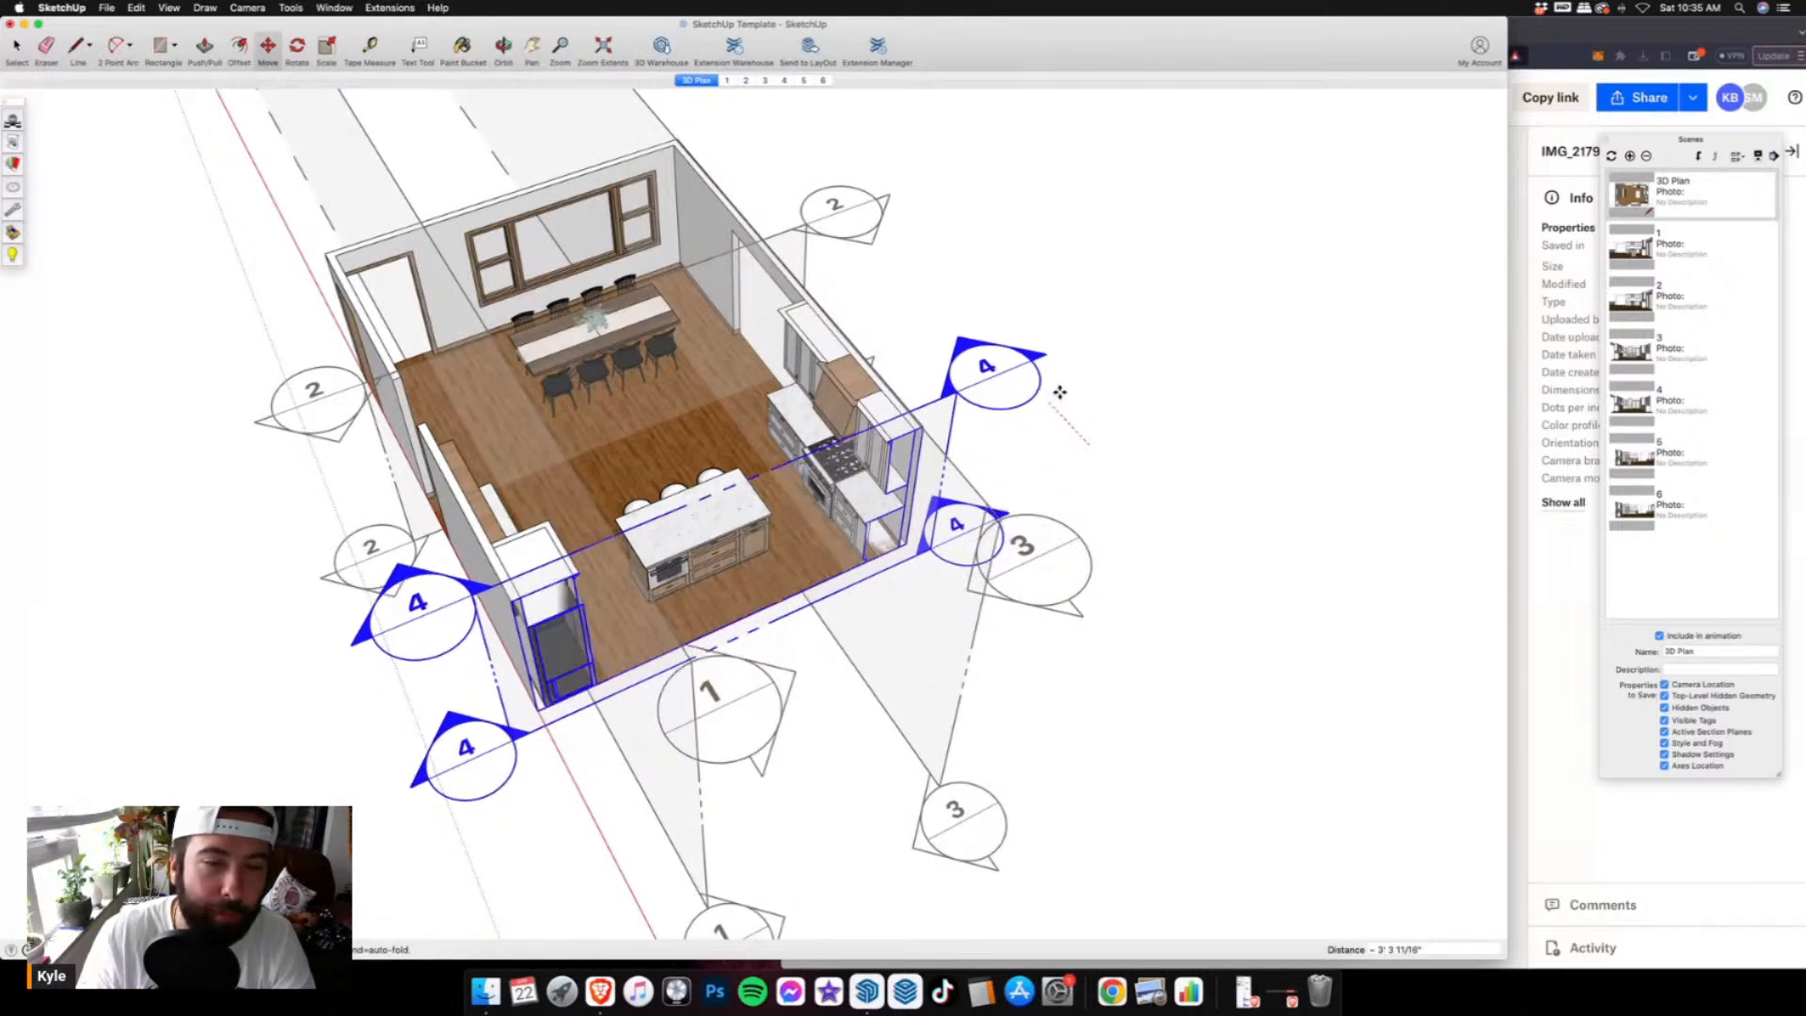
left_click(1061, 392)
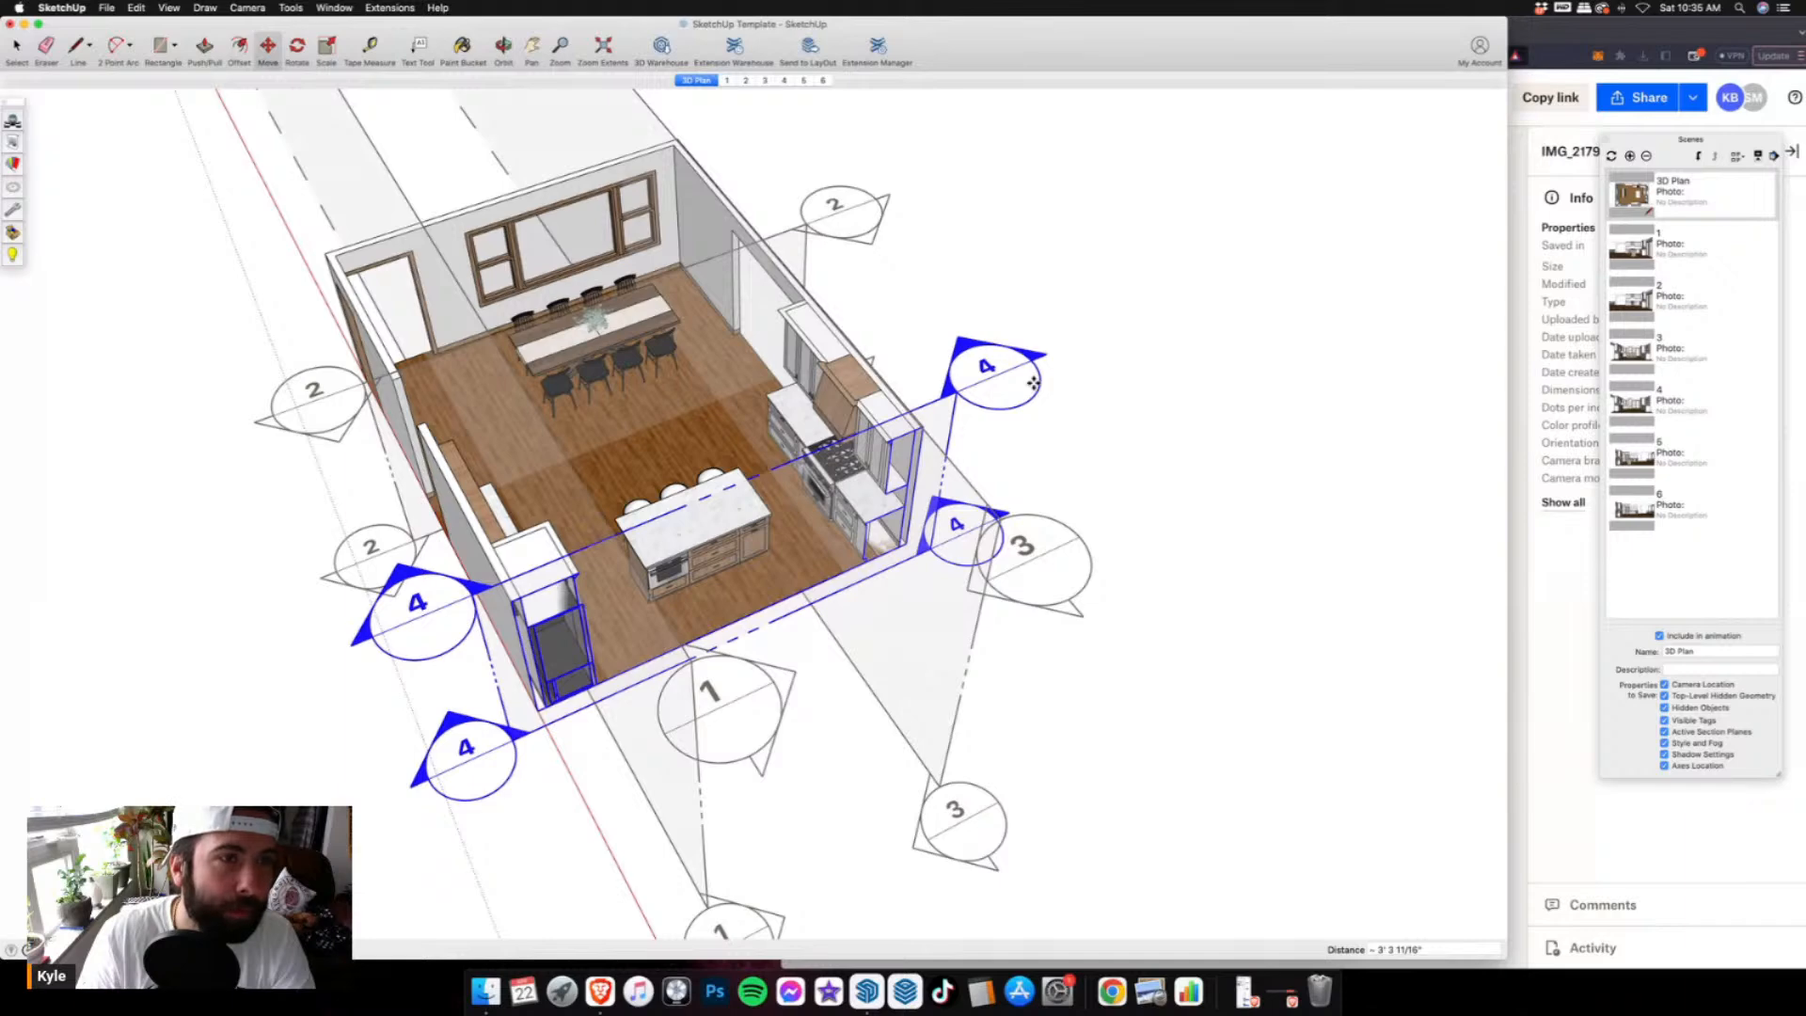
- Switch to the standard right view without section plane symbols and fit the cut kitchen to the window
left_click(248, 7)
mouse_move(292, 53)
left_click(434, 118)
left_click(170, 8)
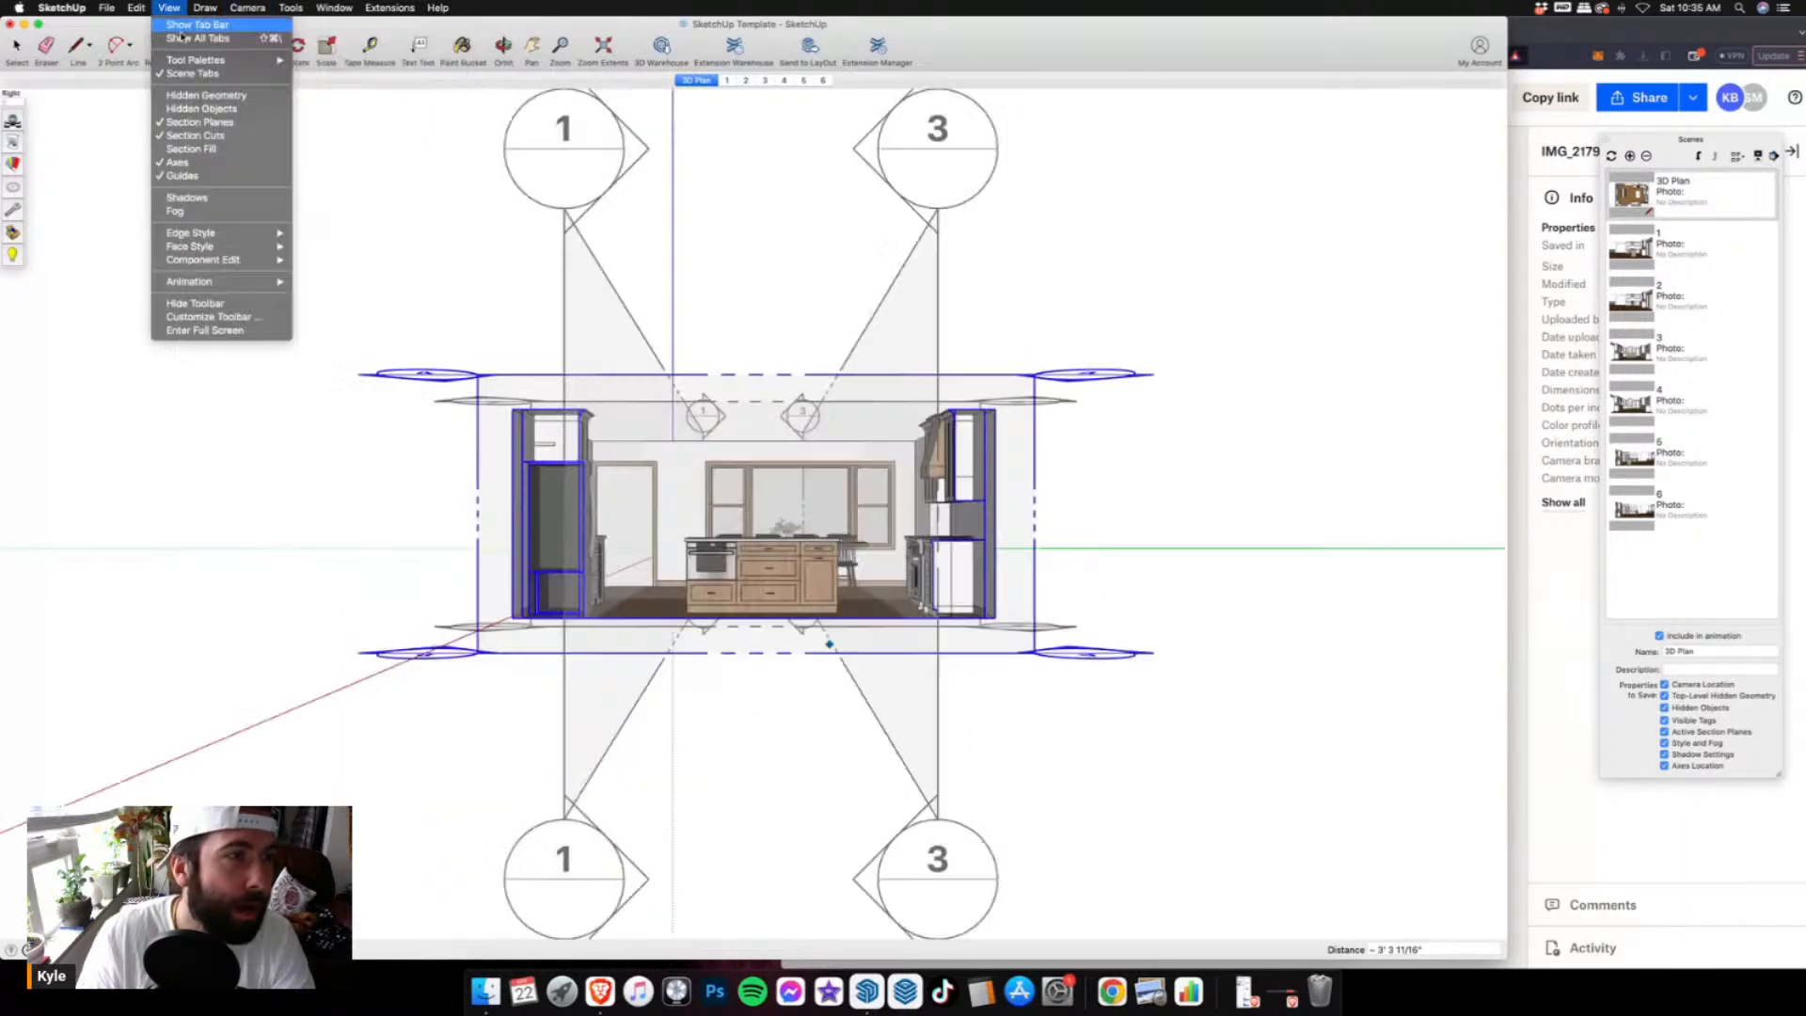
left_click(198, 123)
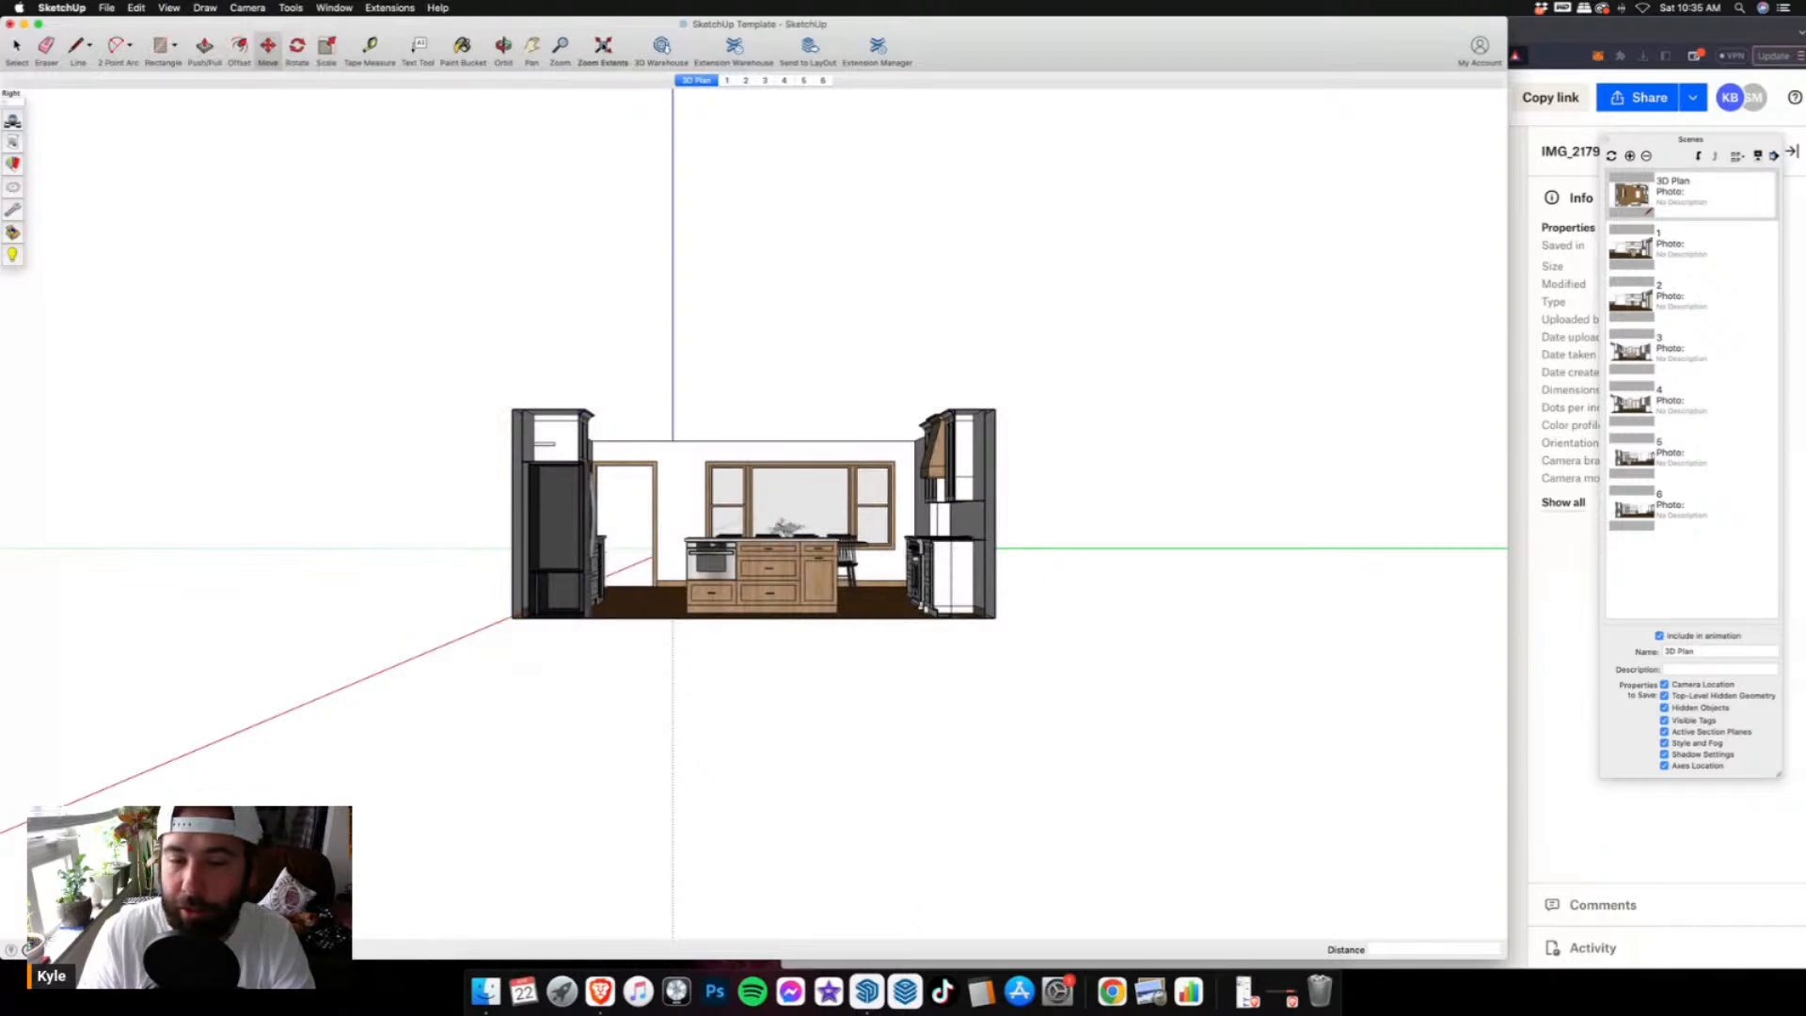
left_click(603, 45)
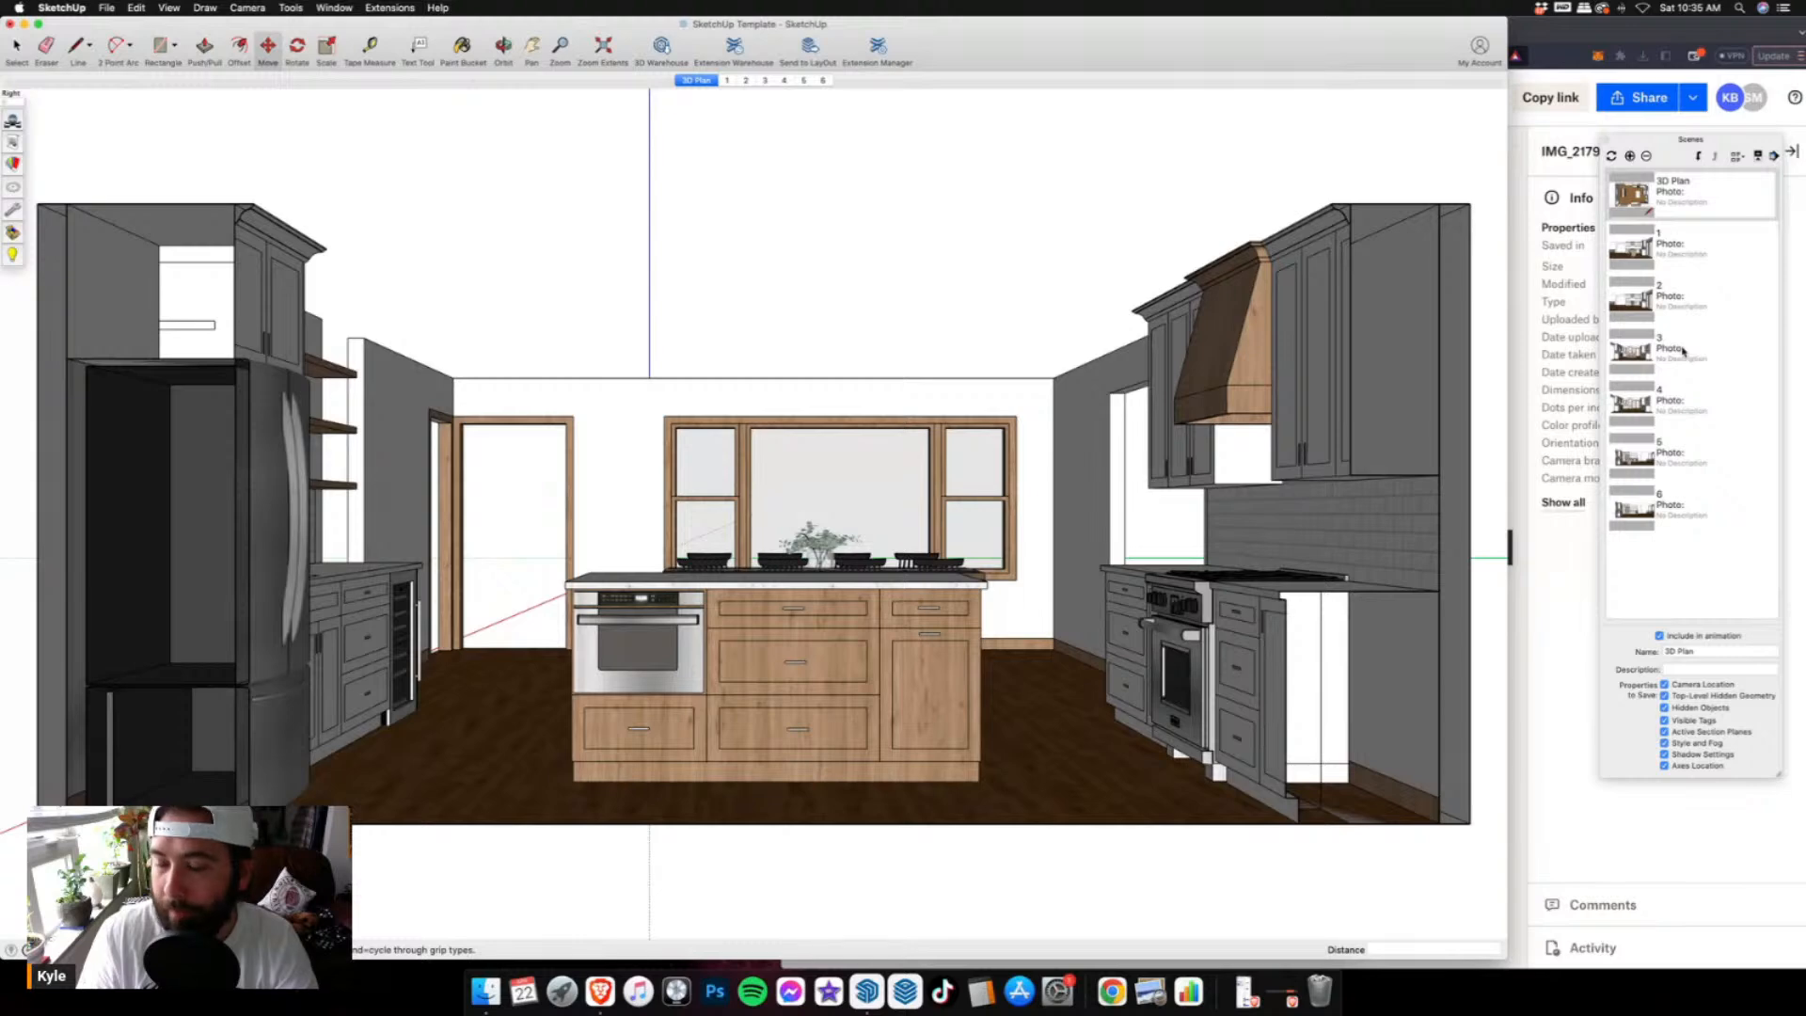
- Save the view facing the island's oven side as a scene named 7 and place it after scene 6
left_click_drag(1731, 656, 1611, 645)
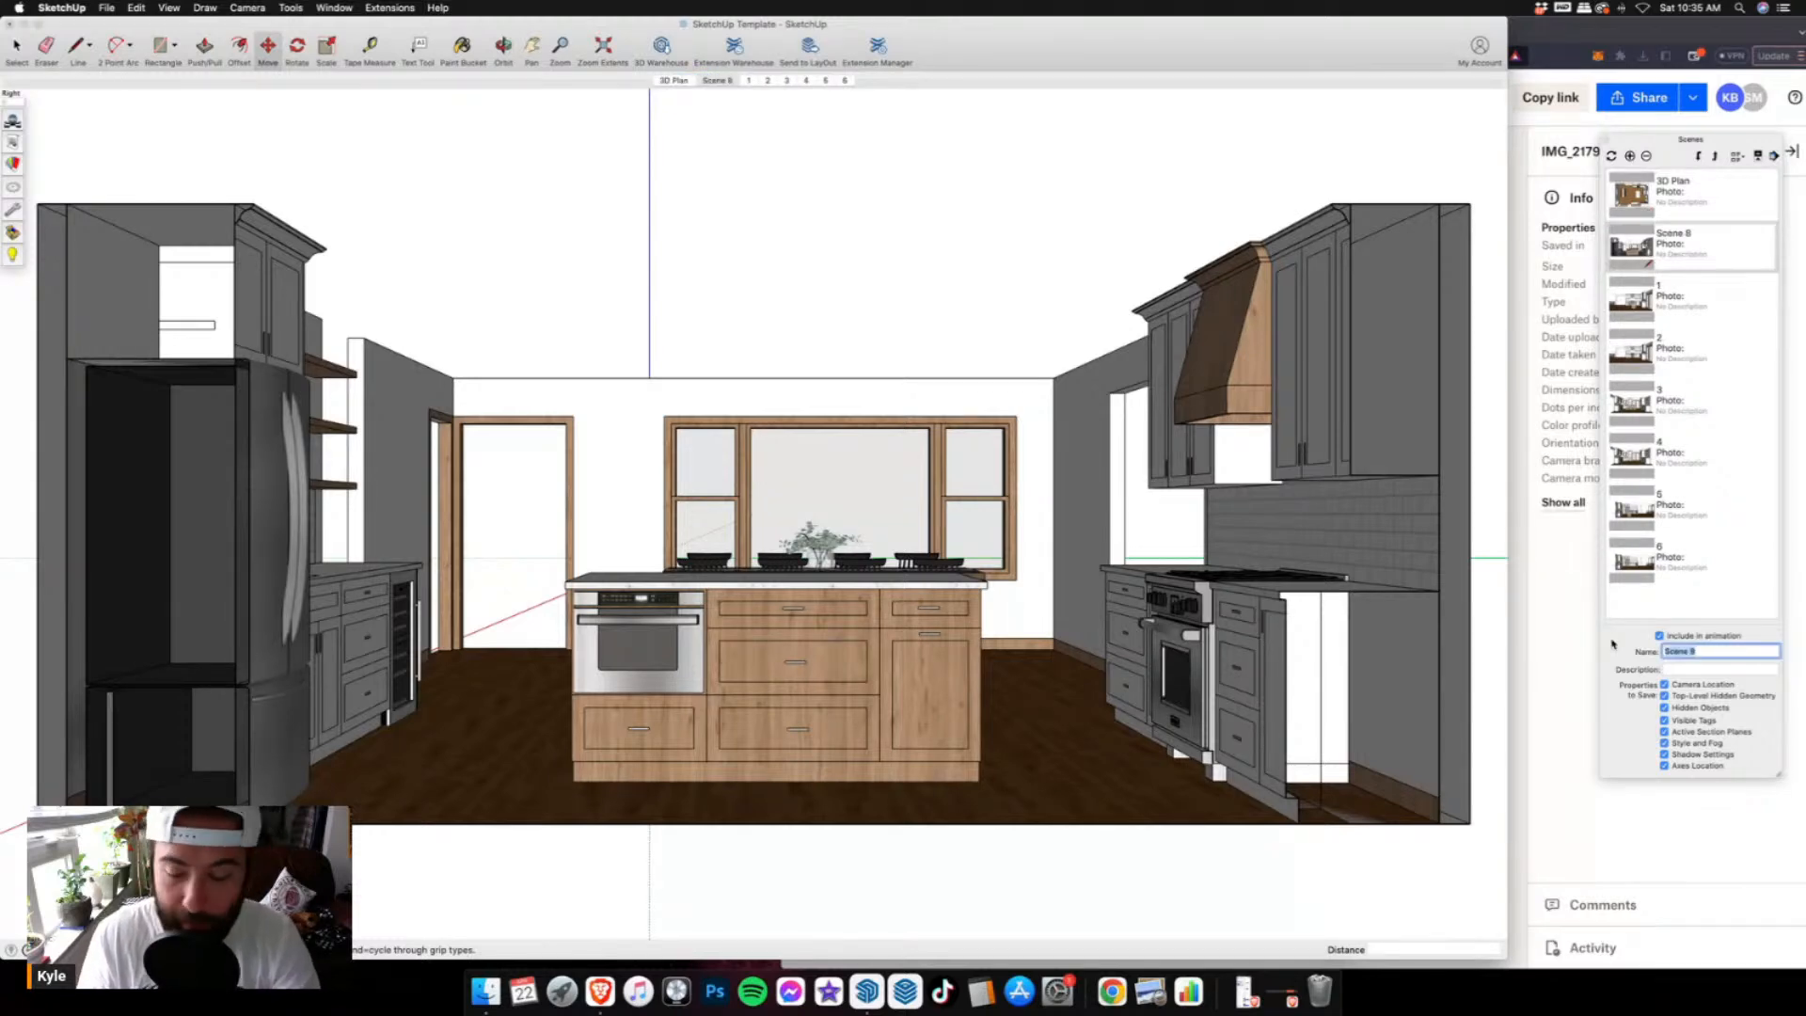
type("1")
key("Return")
left_click(1701, 157)
left_click(1701, 156)
left_click(1701, 156)
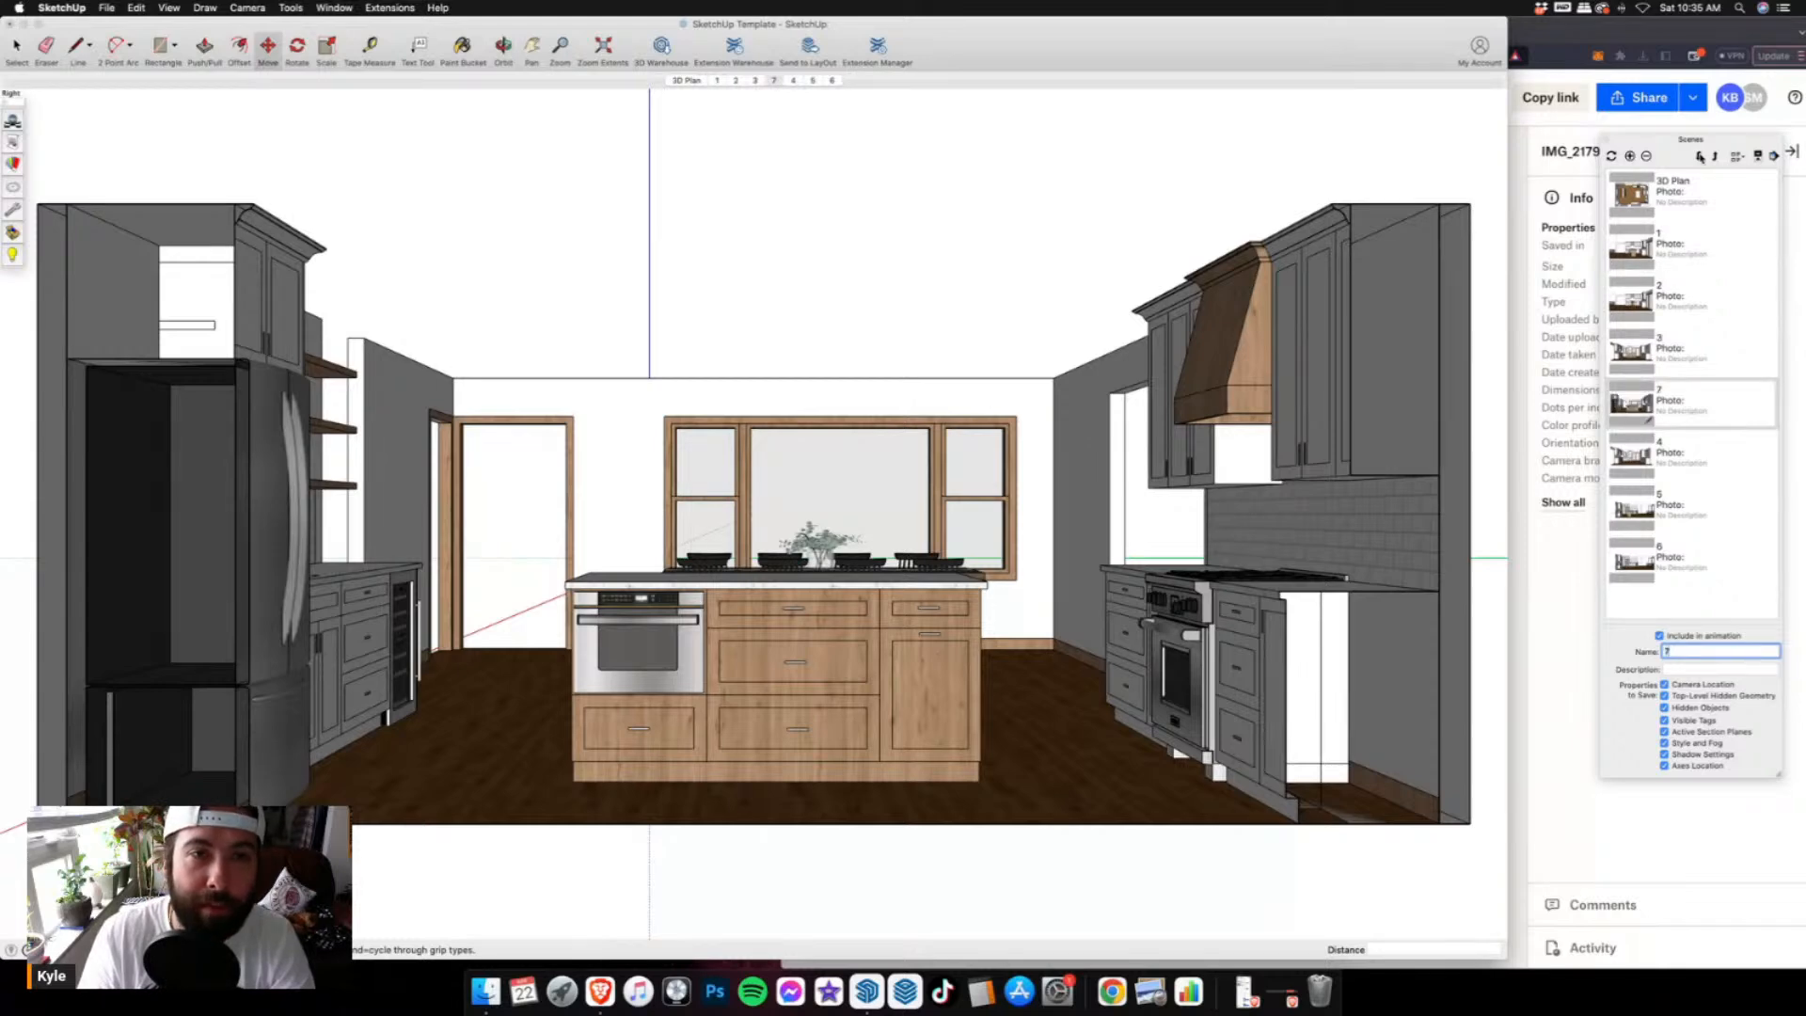
left_click(1701, 156)
left_click(1701, 156)
left_click(1701, 156)
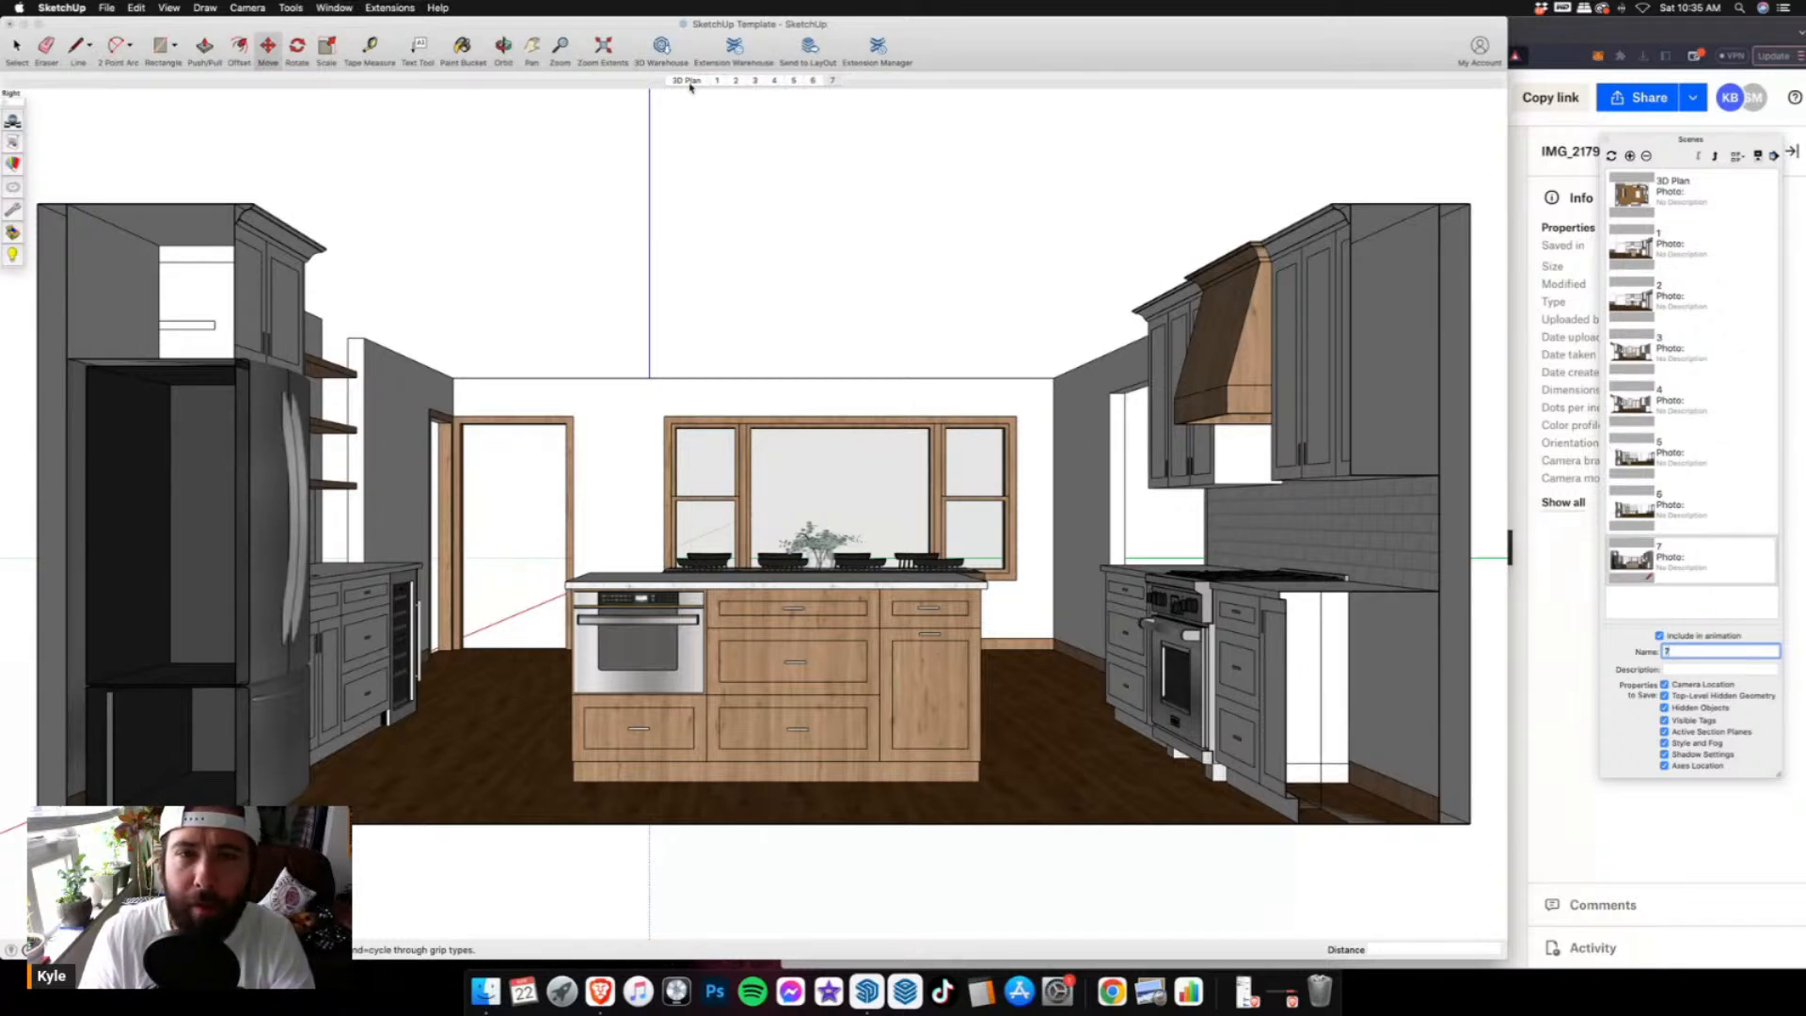
- Add a scene of the 3D plan view named "return to 3D Plan" and place it at the end of the scene order
left_click(687, 81)
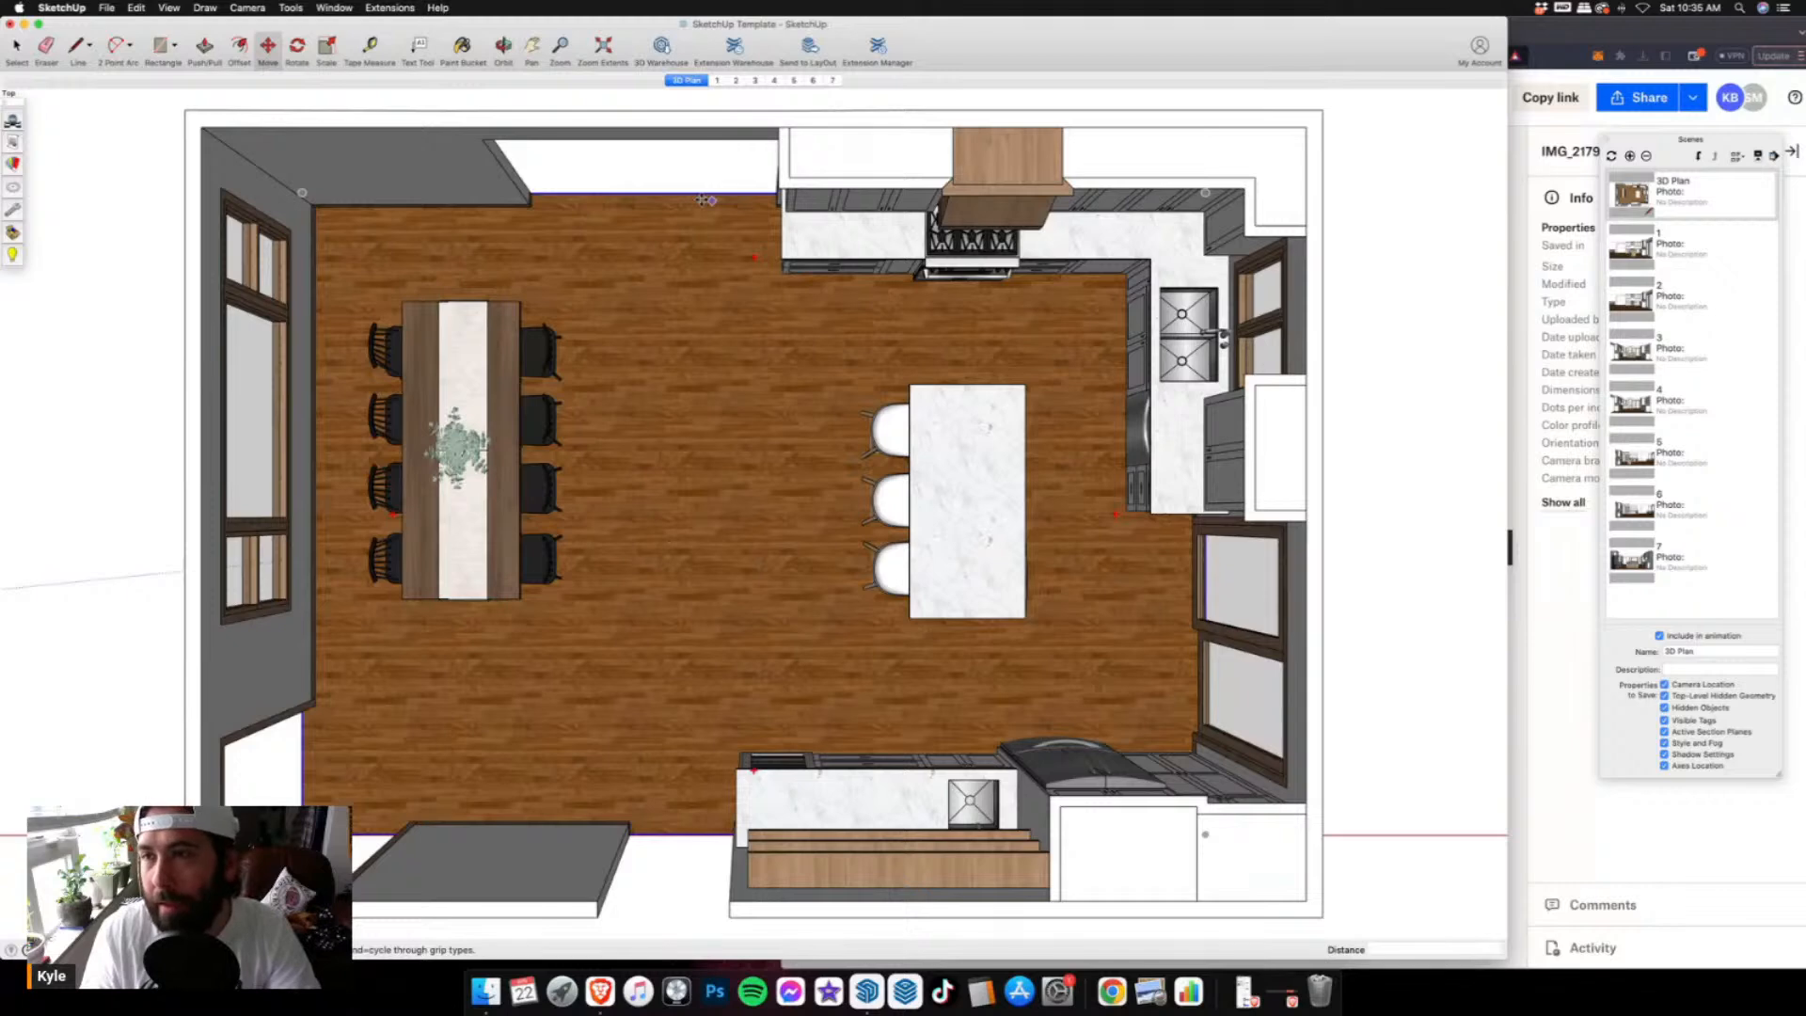
left_click(1630, 156)
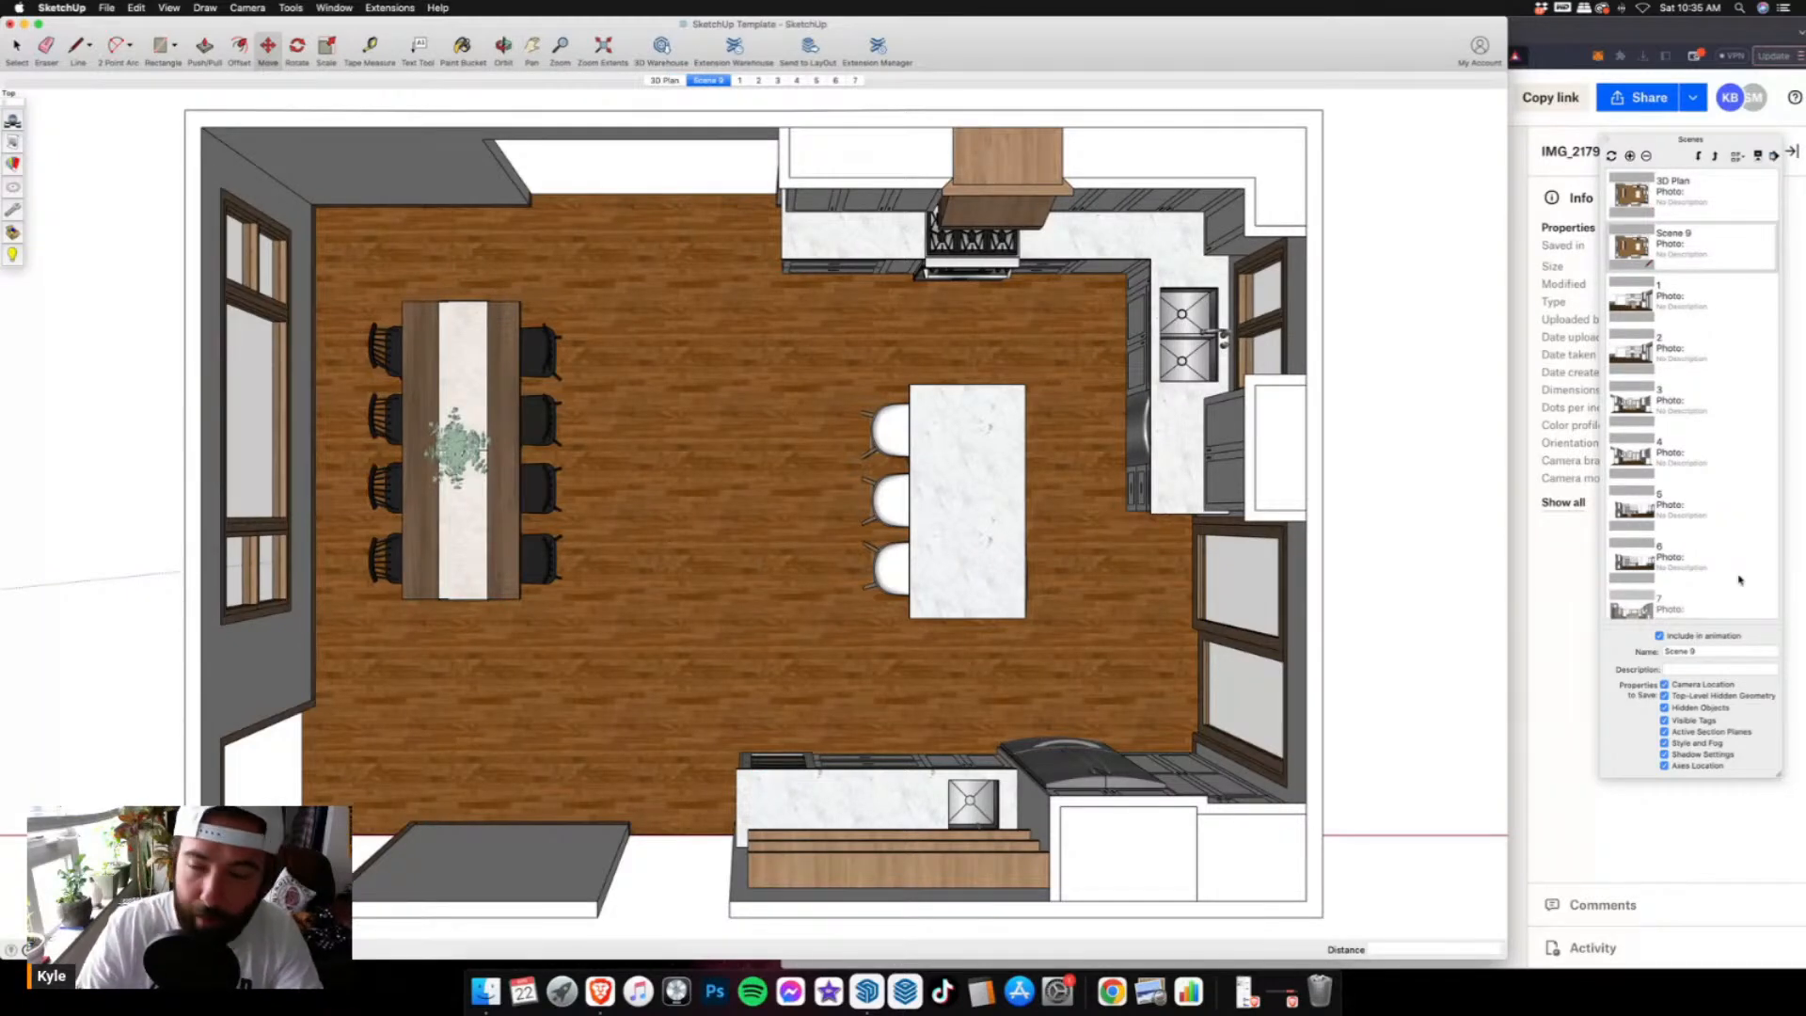
left_click_drag(1714, 651, 1616, 651)
type("ref")
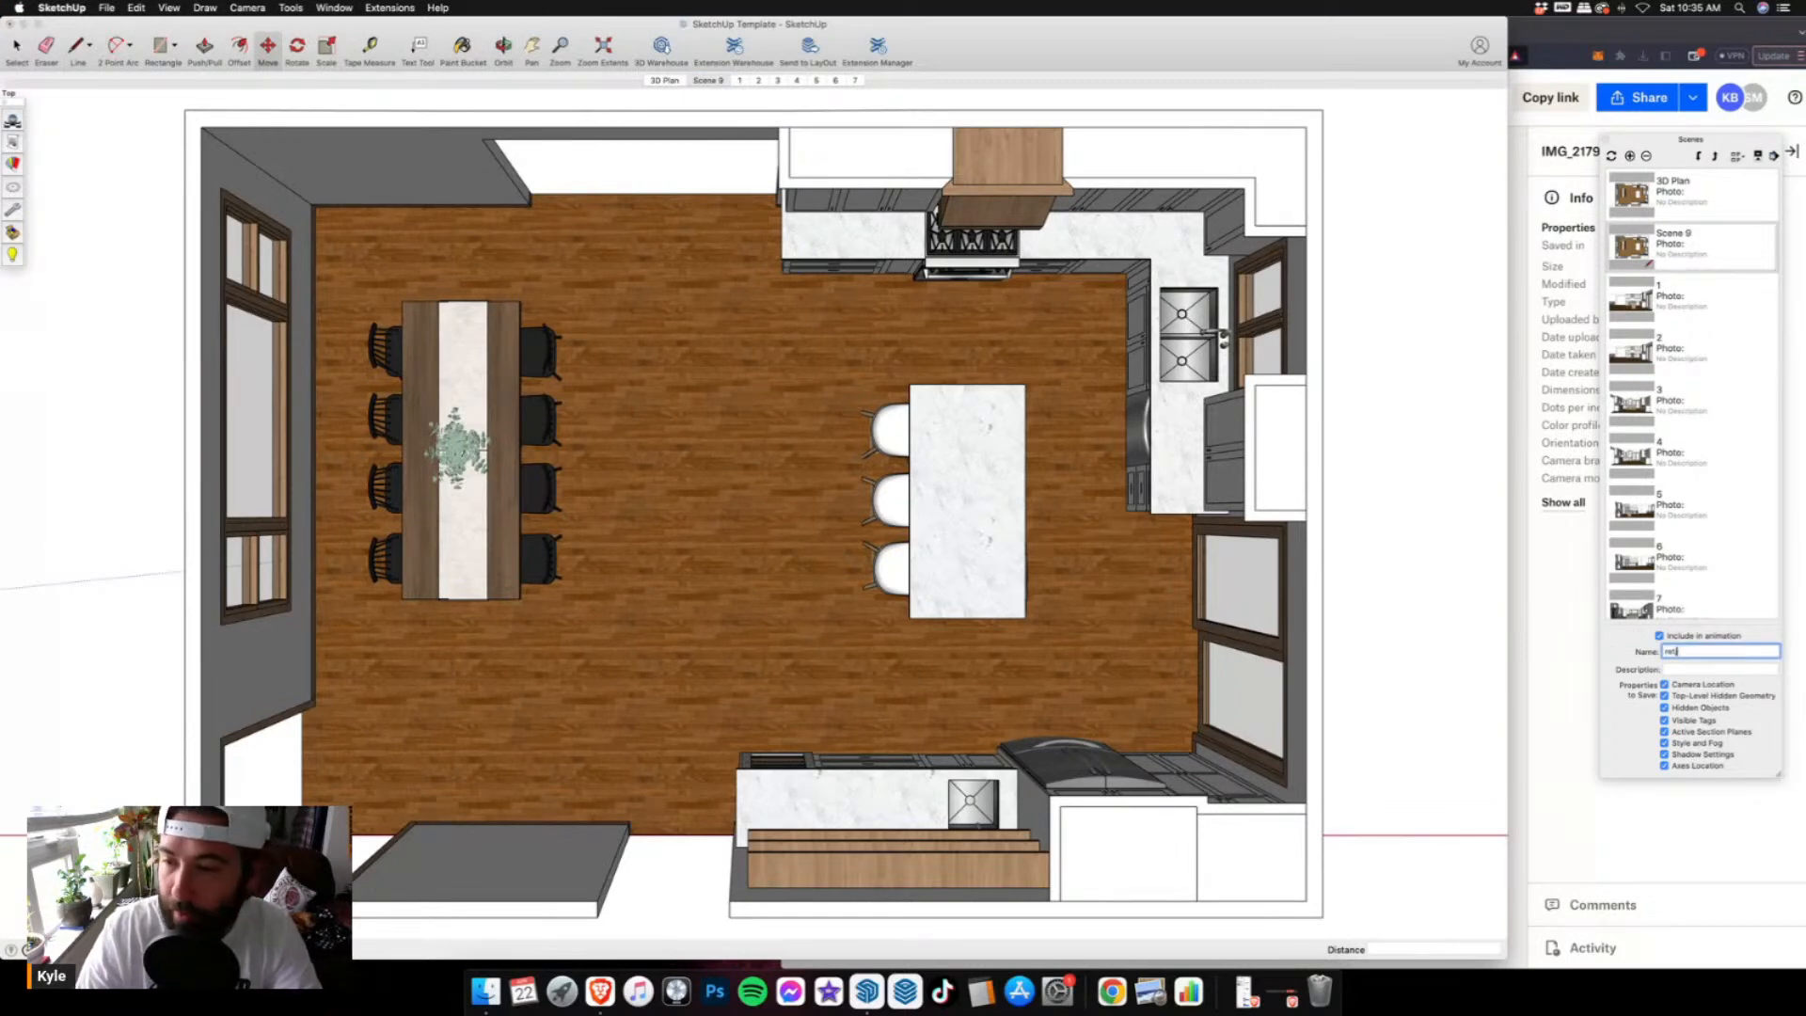
type("urn to 3D Plan")
key("Return")
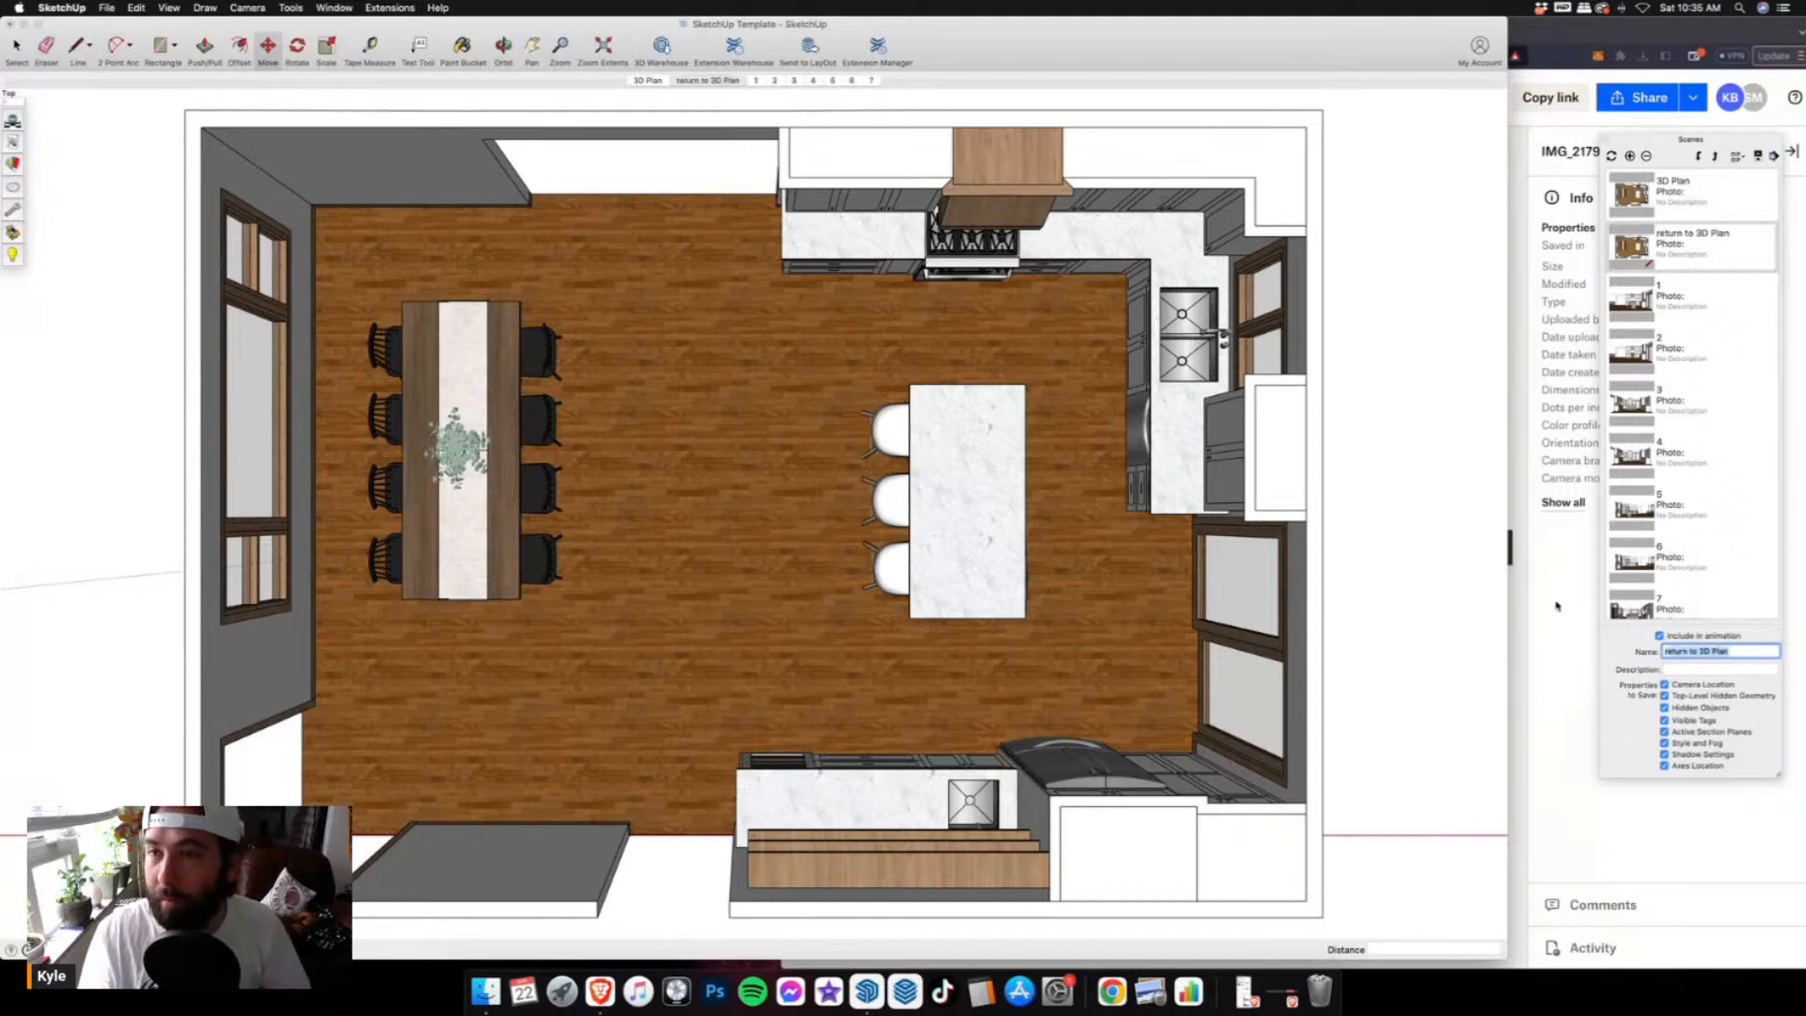
left_click(1698, 158)
left_click(1698, 158)
left_click(1698, 158)
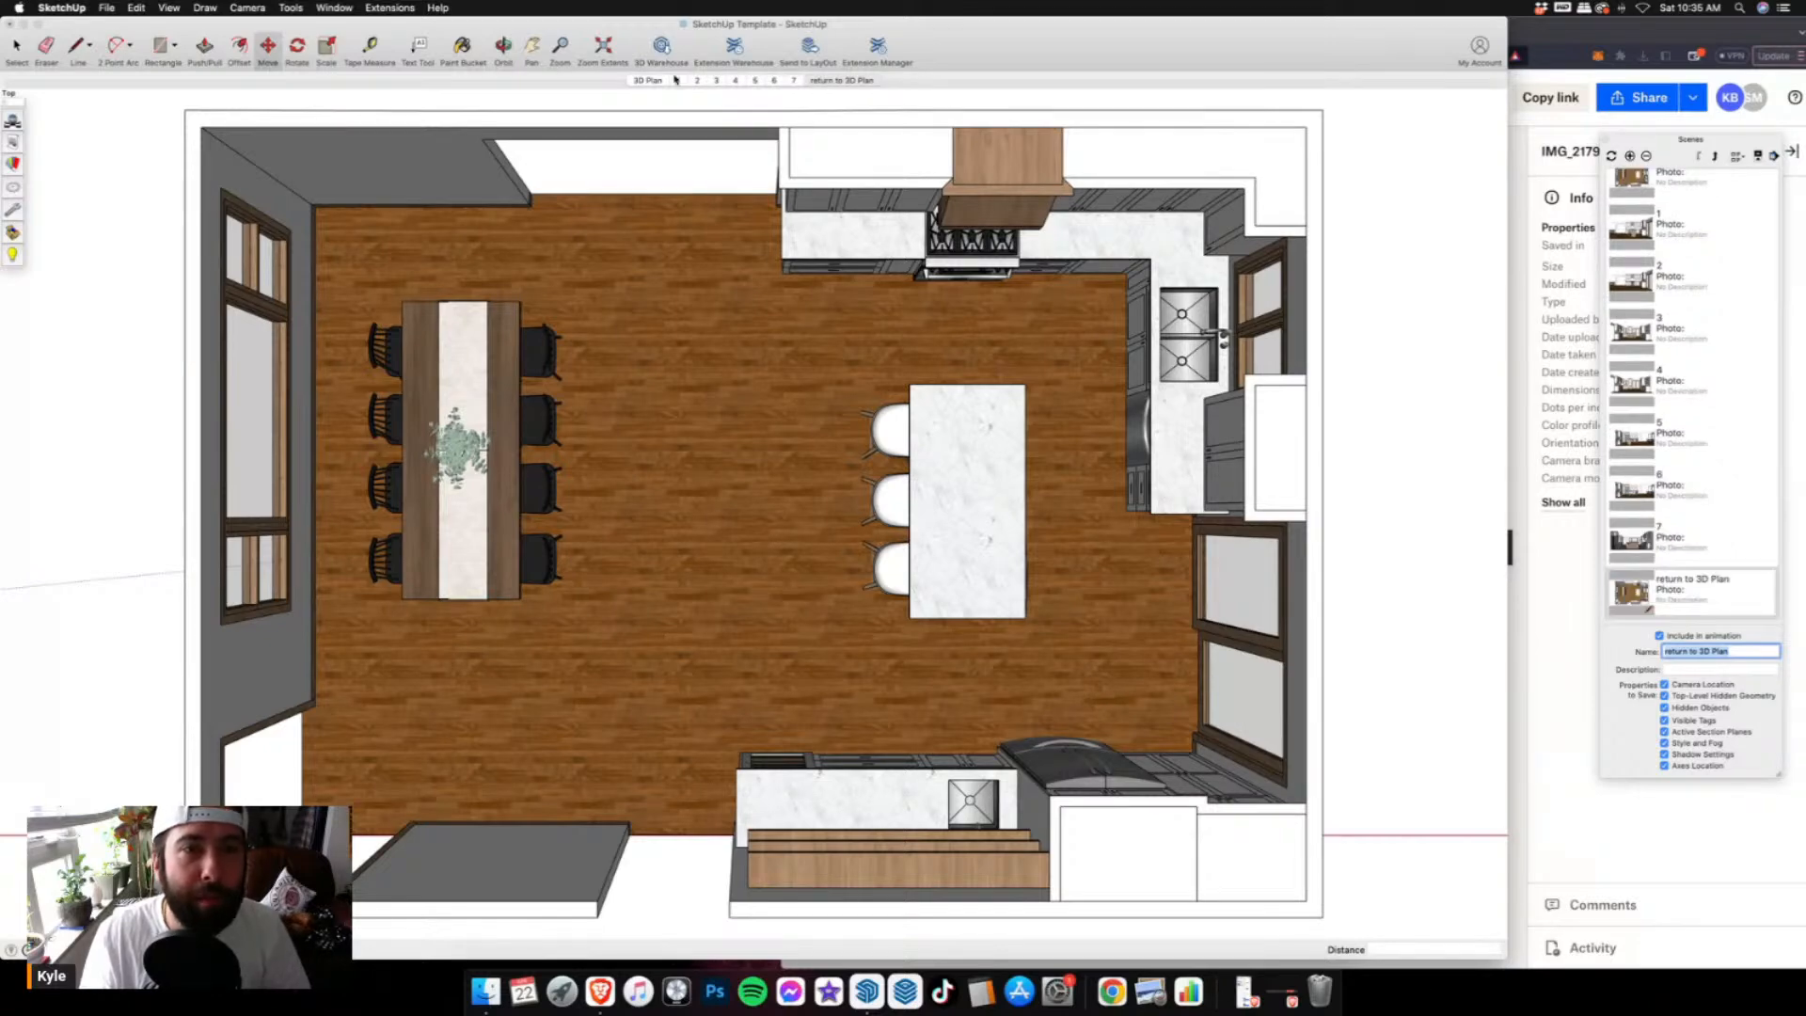
- Go from the 3D Plan to scene 1, and enlarge the visible drawing area by widening the window and closing the scene manager
left_click(649, 81)
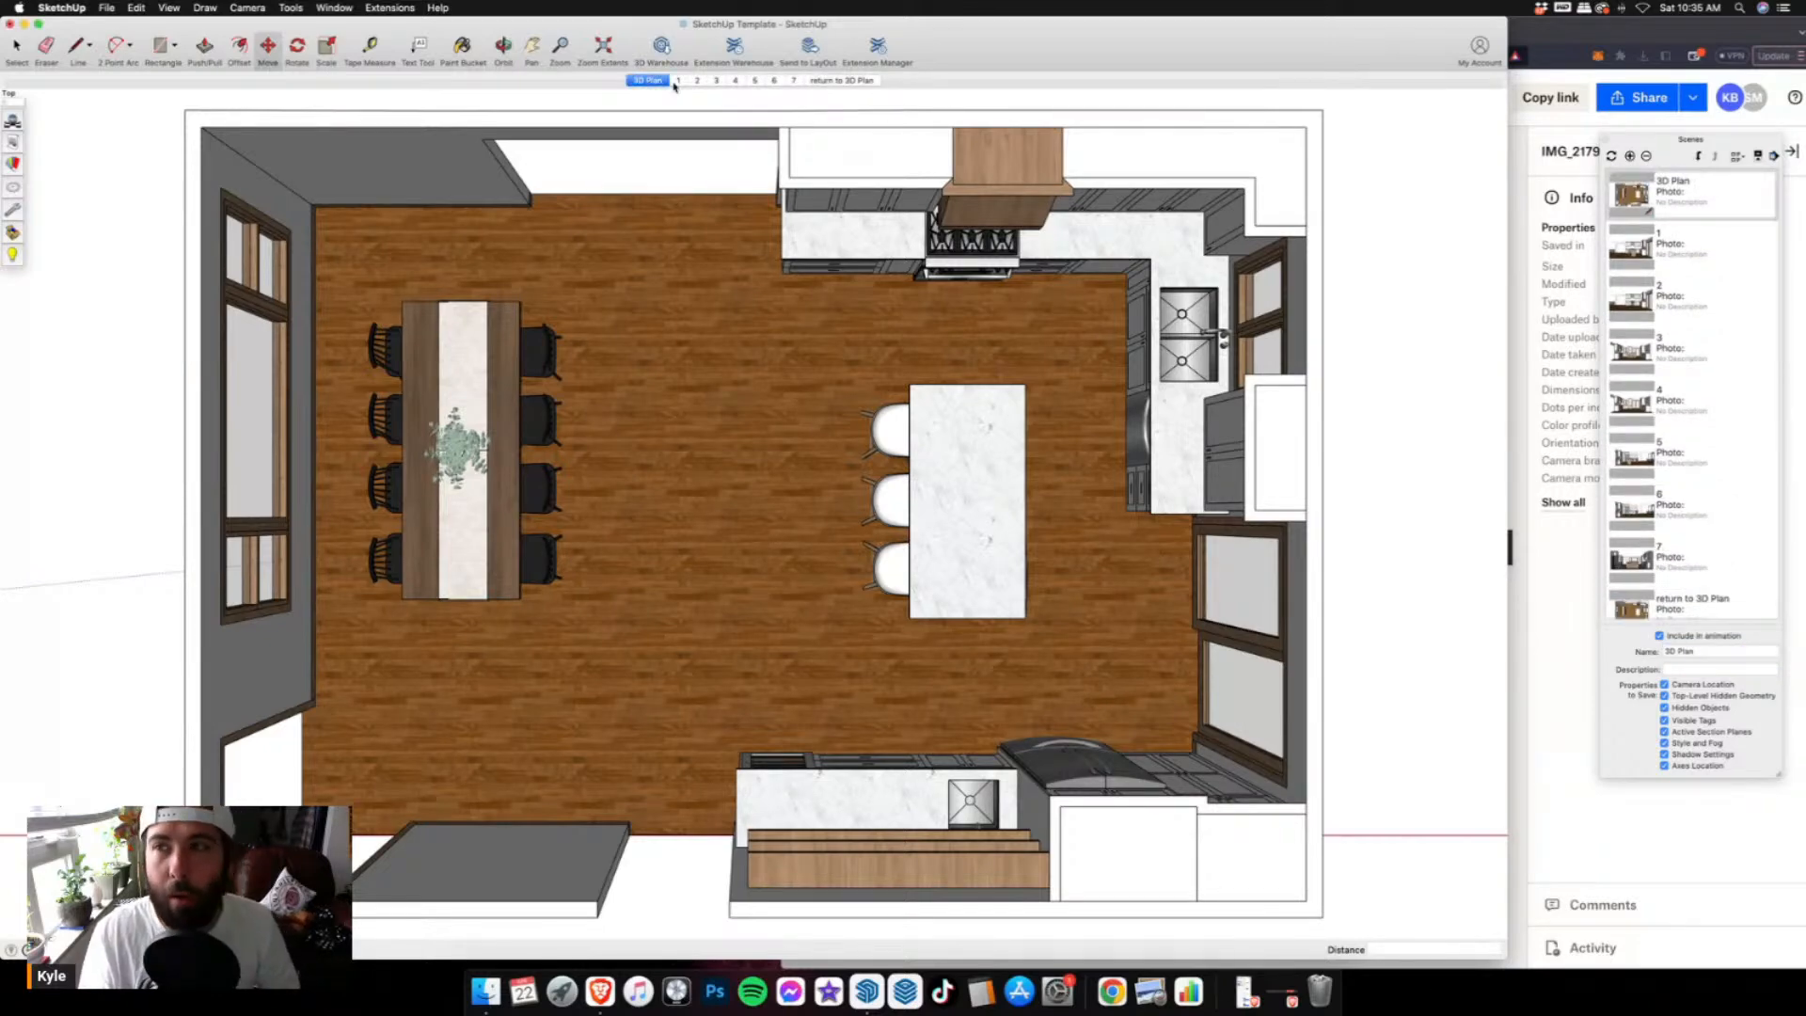
left_click(677, 81)
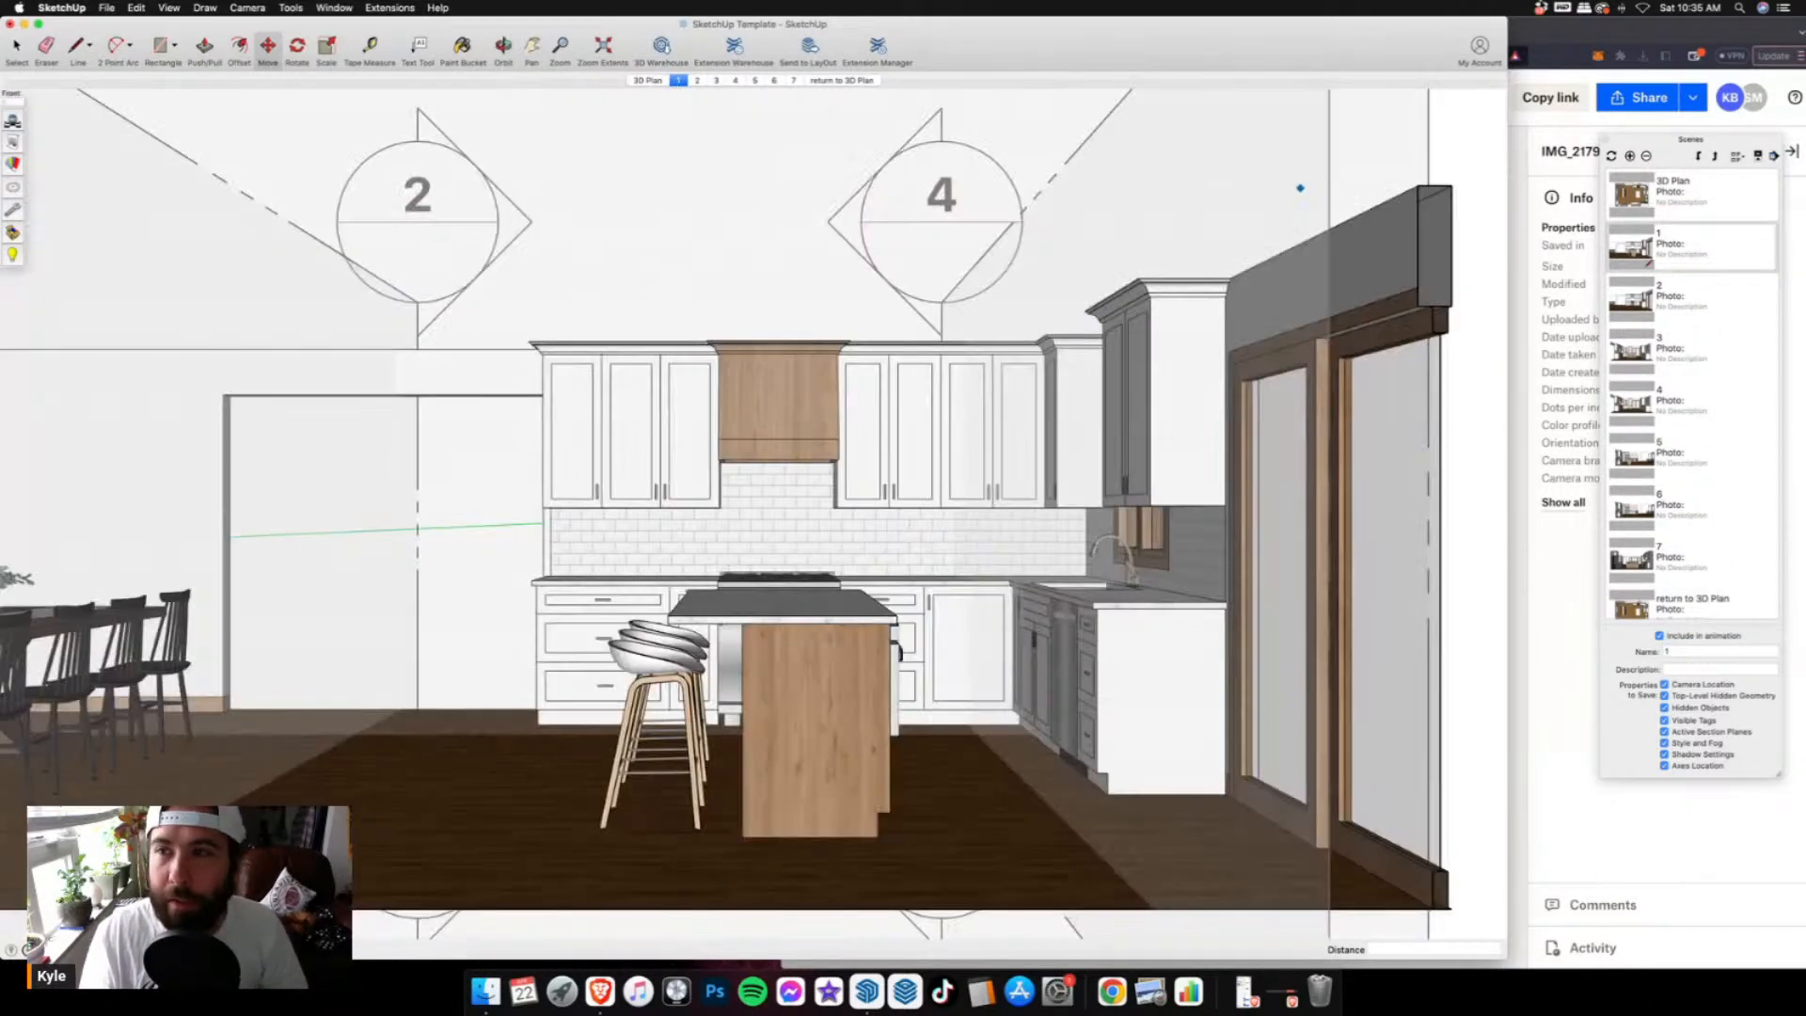
left_click_drag(1508, 17, 1726, 8)
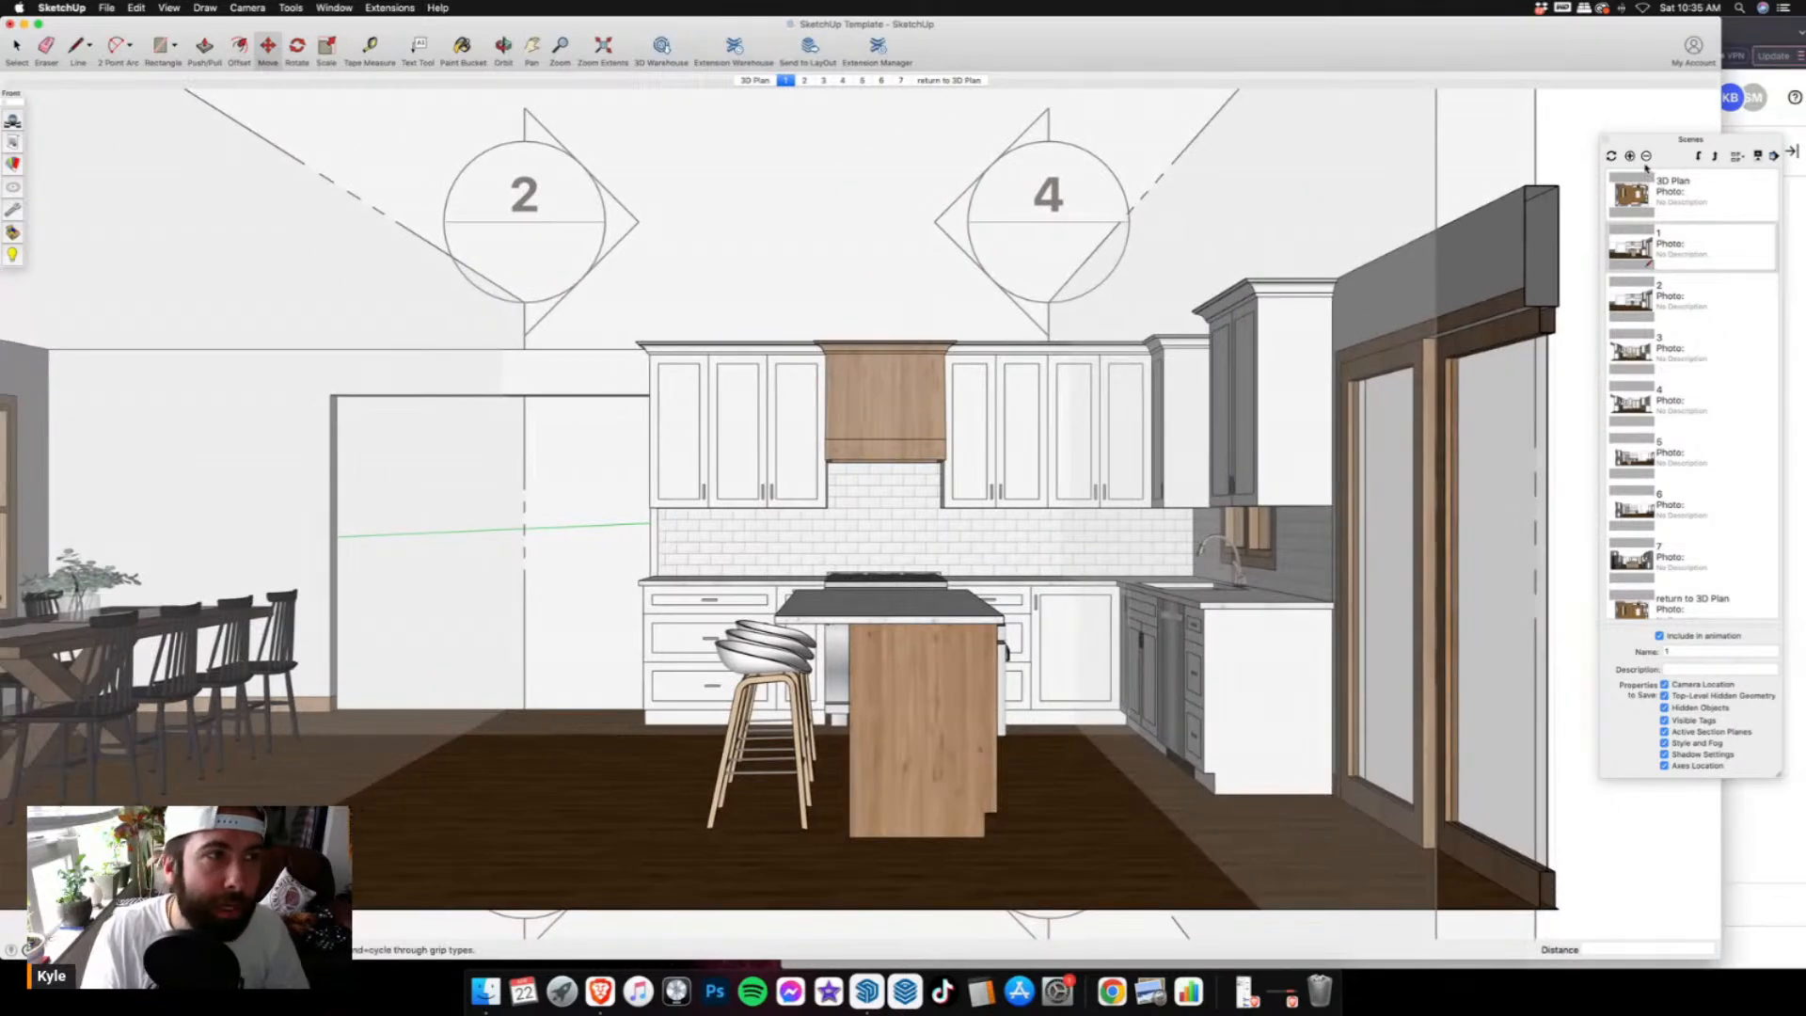
left_click(1606, 139)
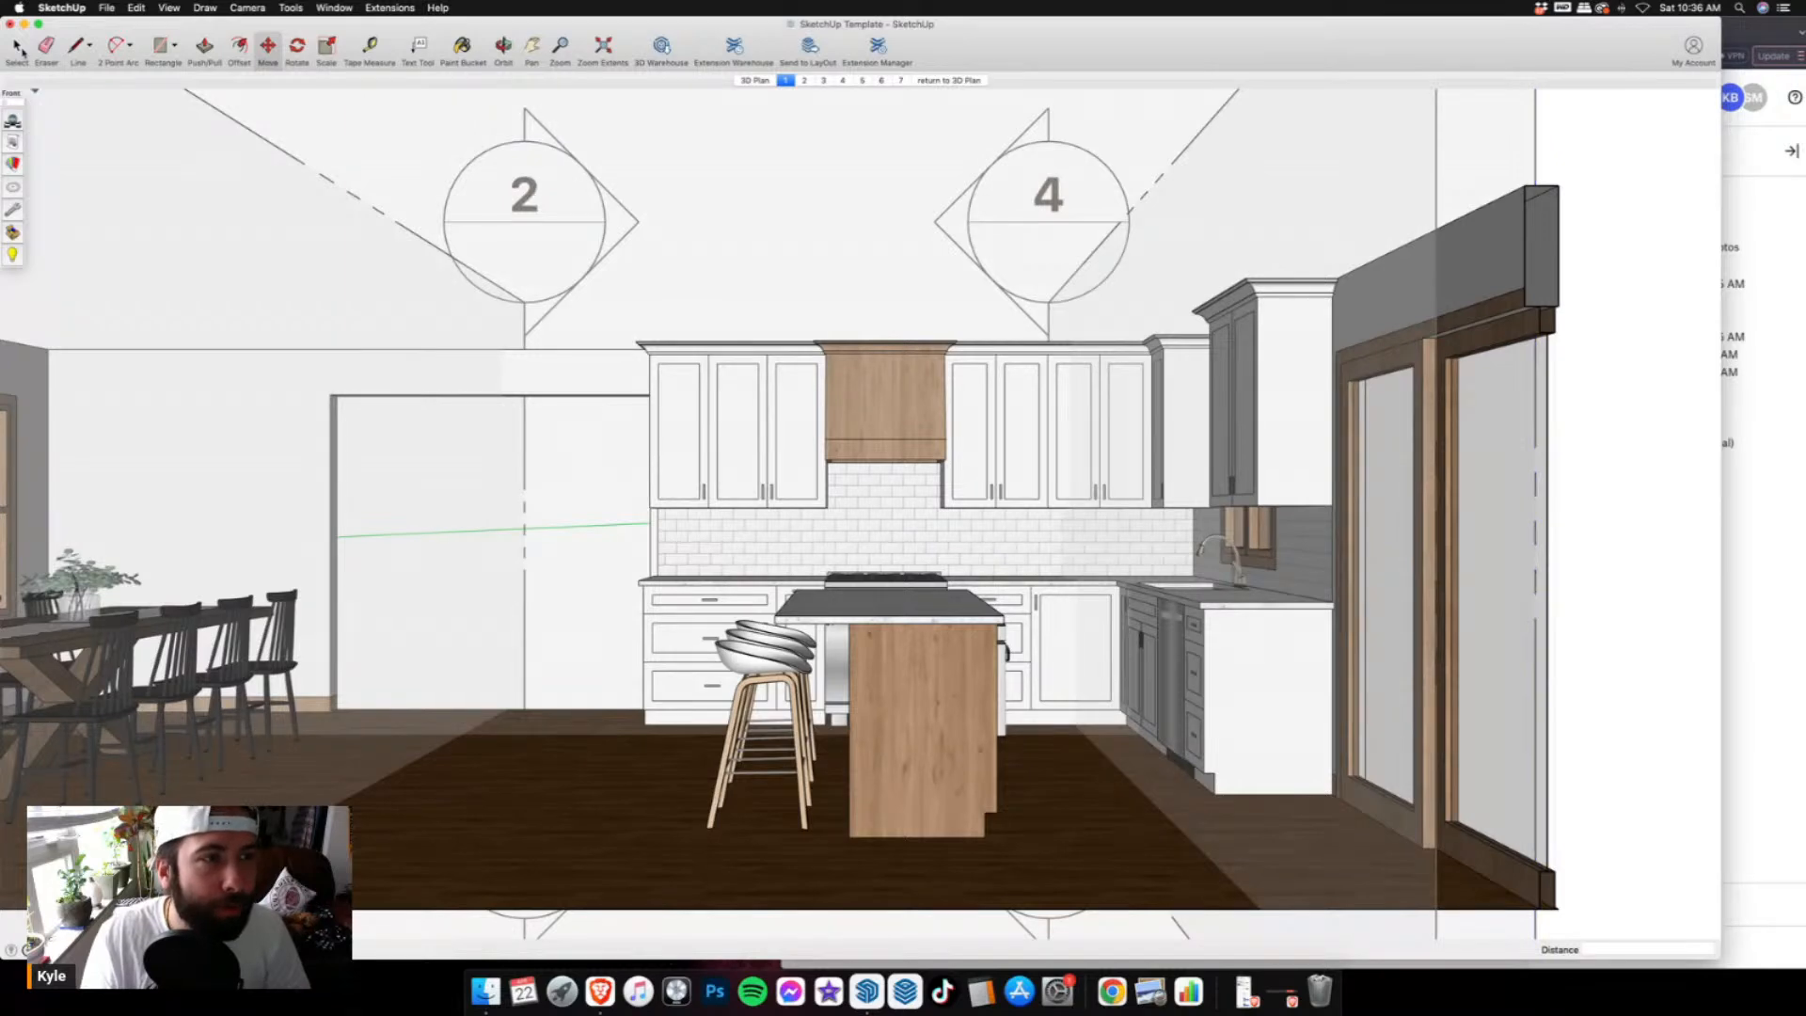
- Turn off section plane display in scene 1 and update the scene, saving the change to the selected style
left_click(170, 8)
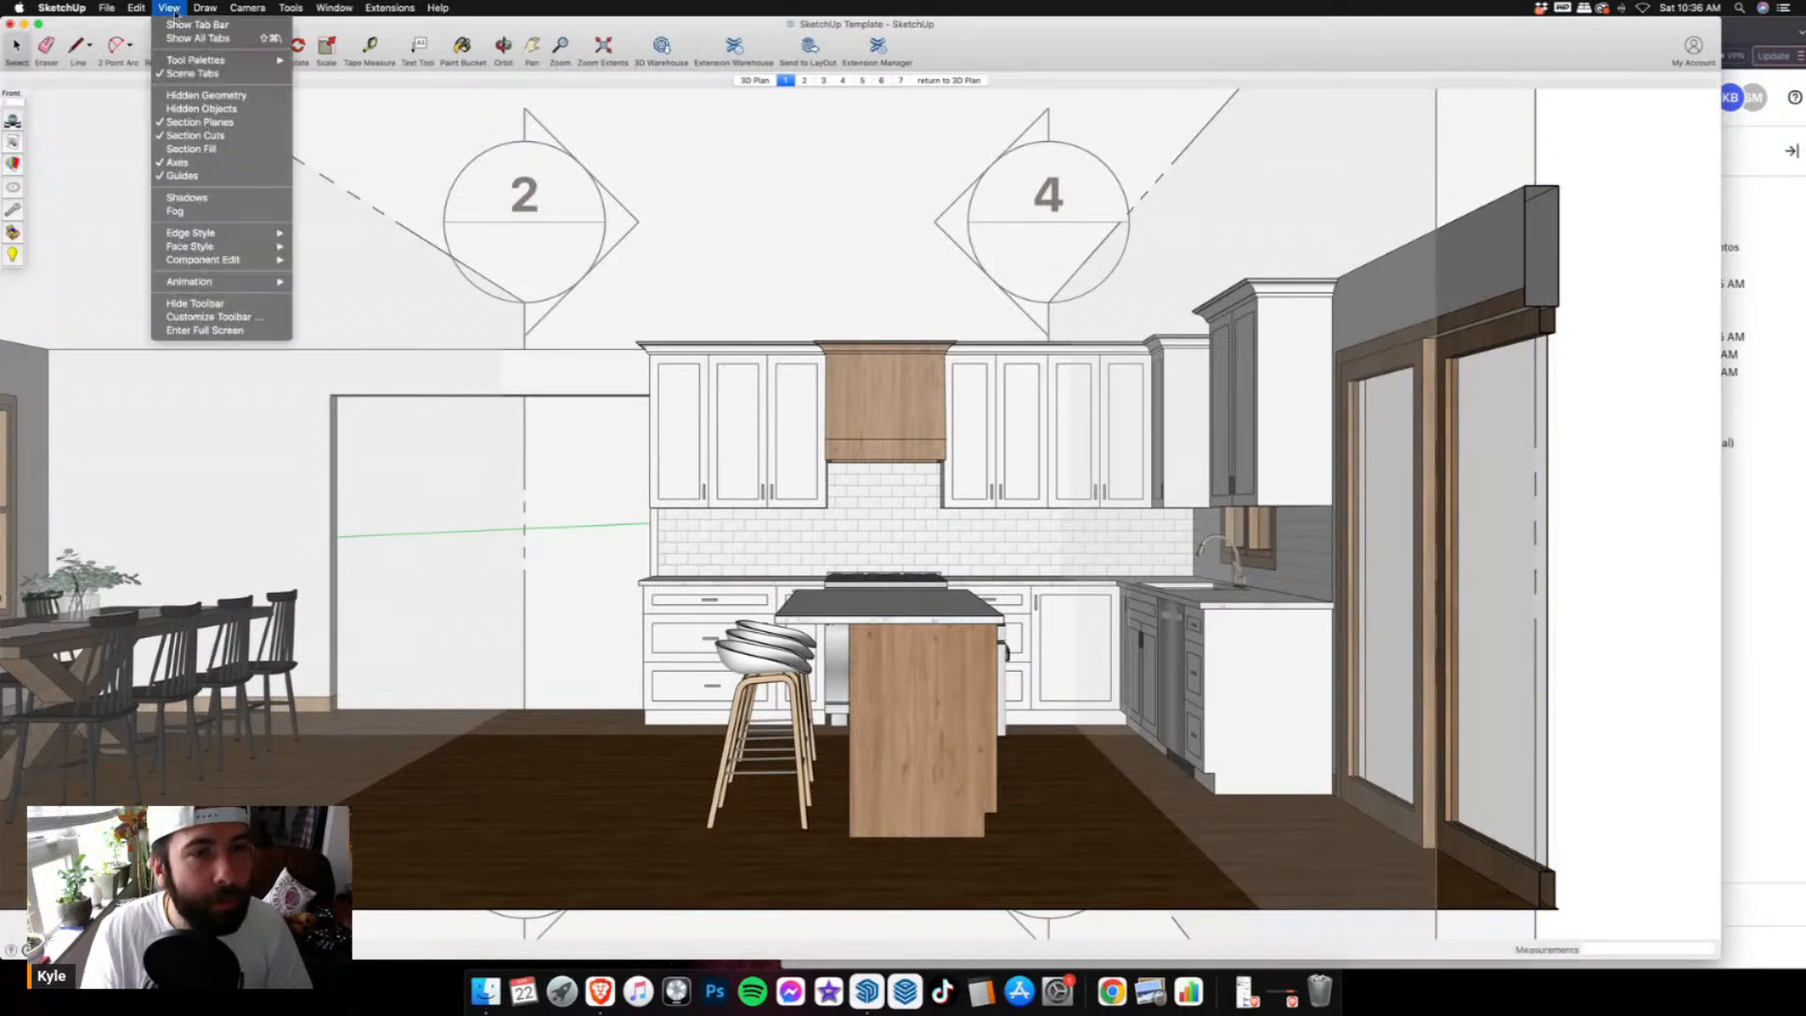
left_click(199, 123)
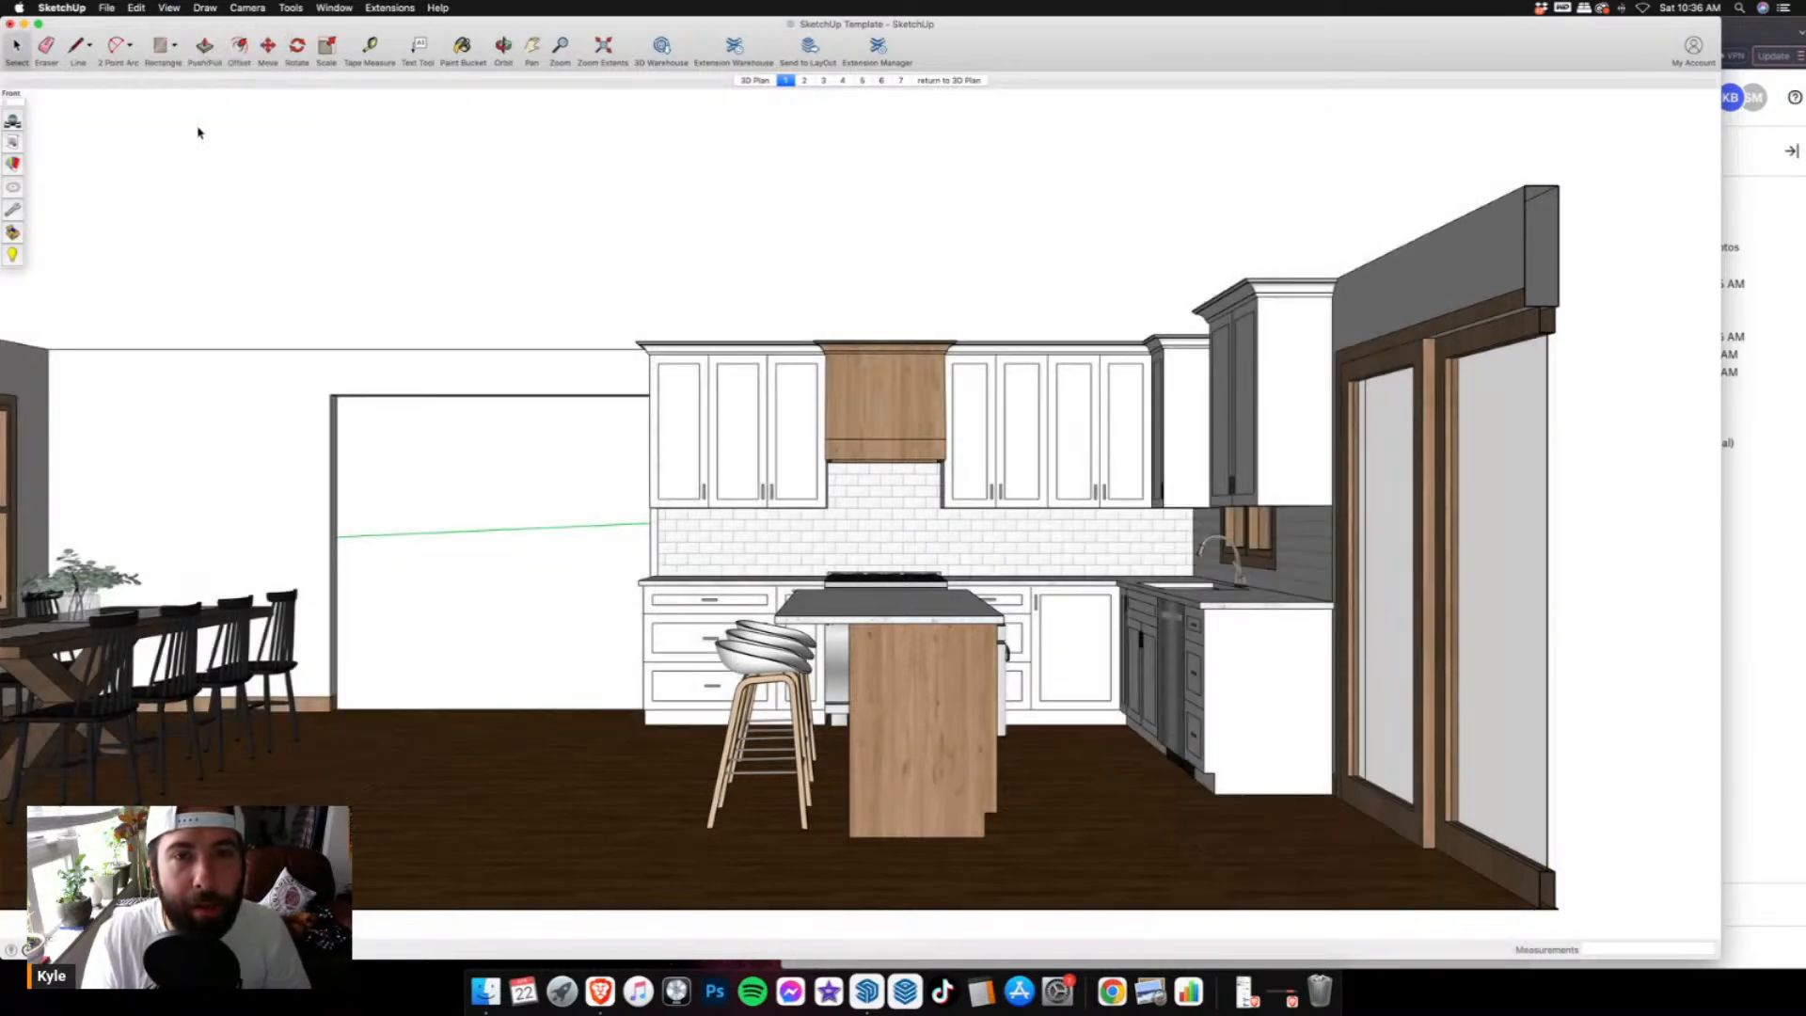
right_click(787, 81)
left_click(819, 139)
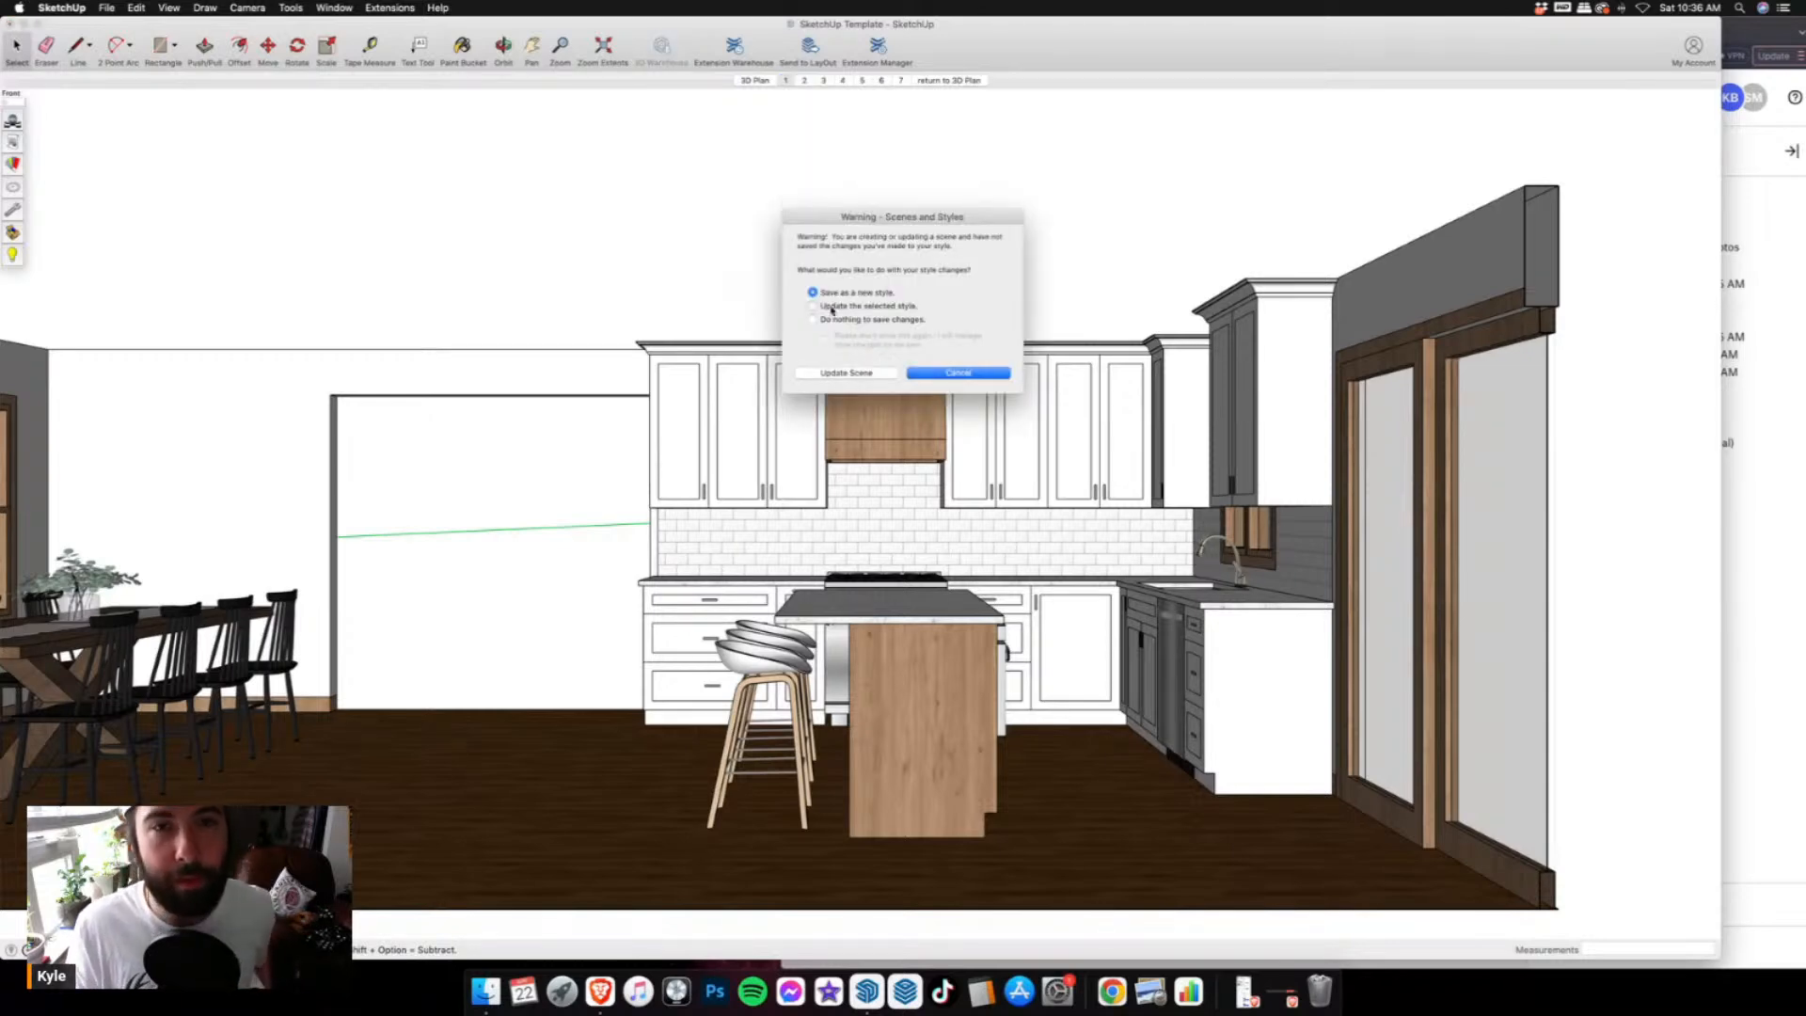
left_click(832, 306)
left_click(848, 374)
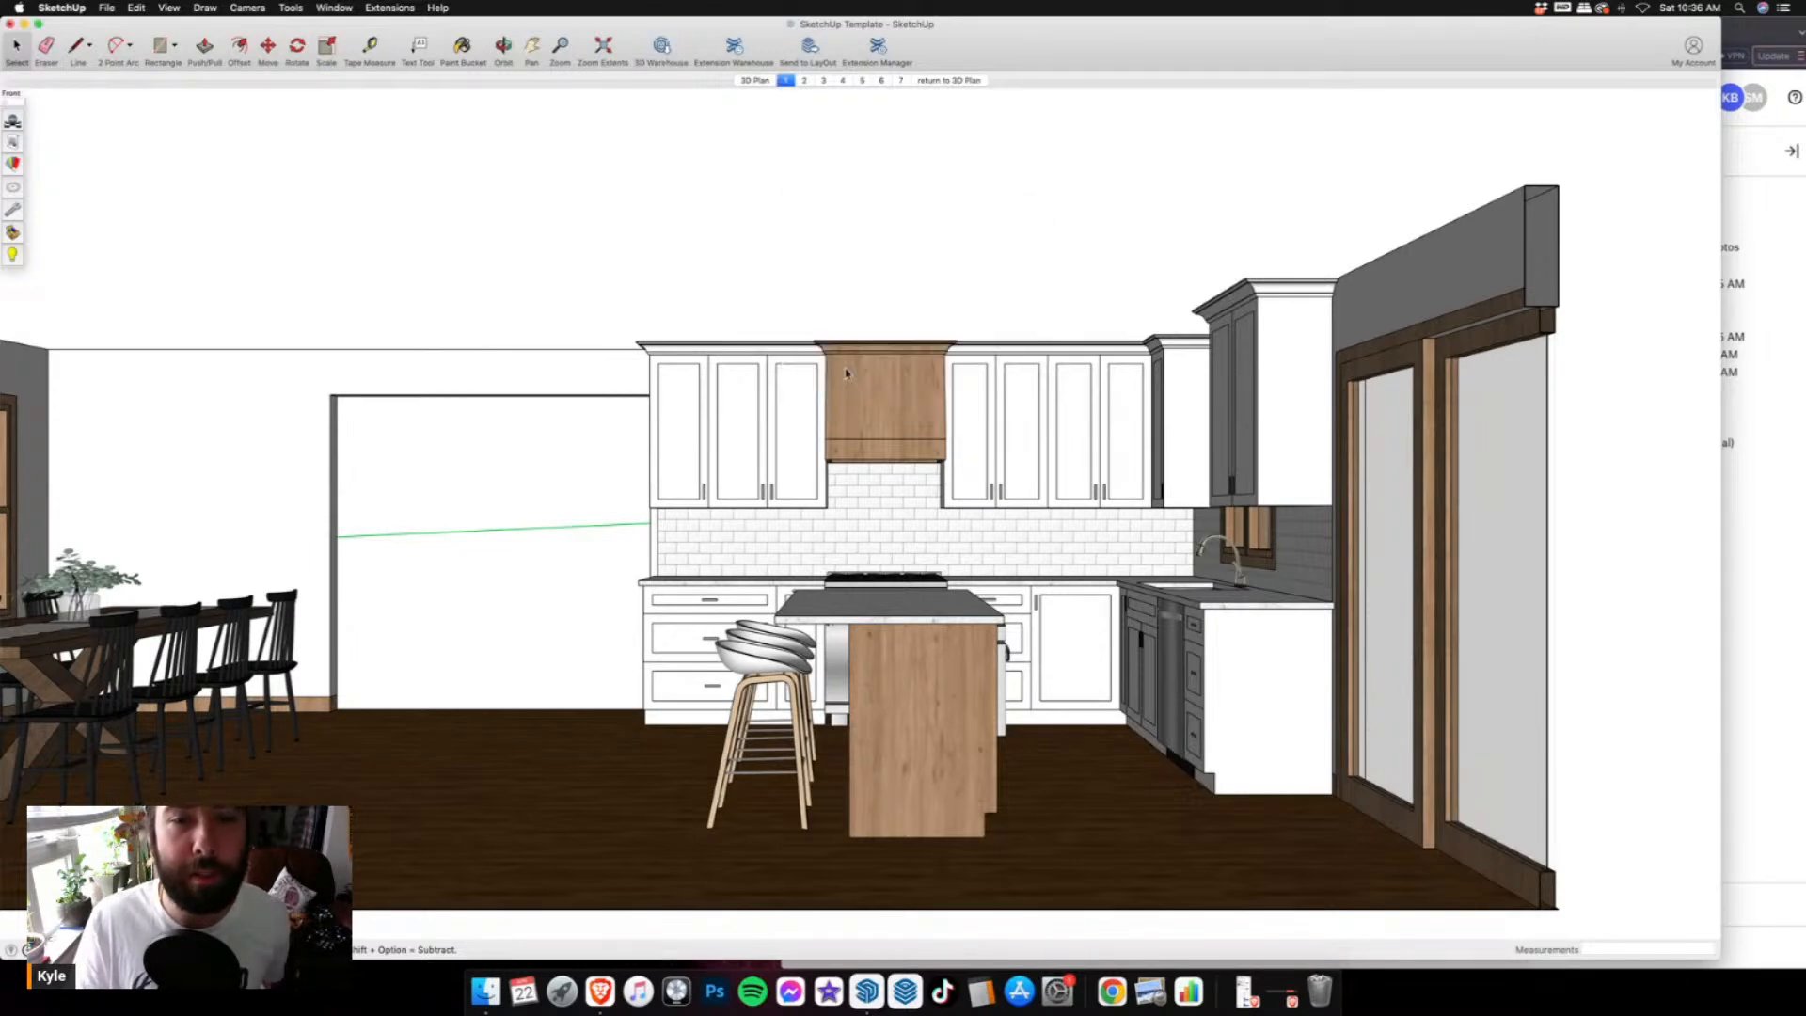
- Play through scenes 2 to 7 in order, return to the 3D Plan, and check each view's cut and visibility
left_click(805, 82)
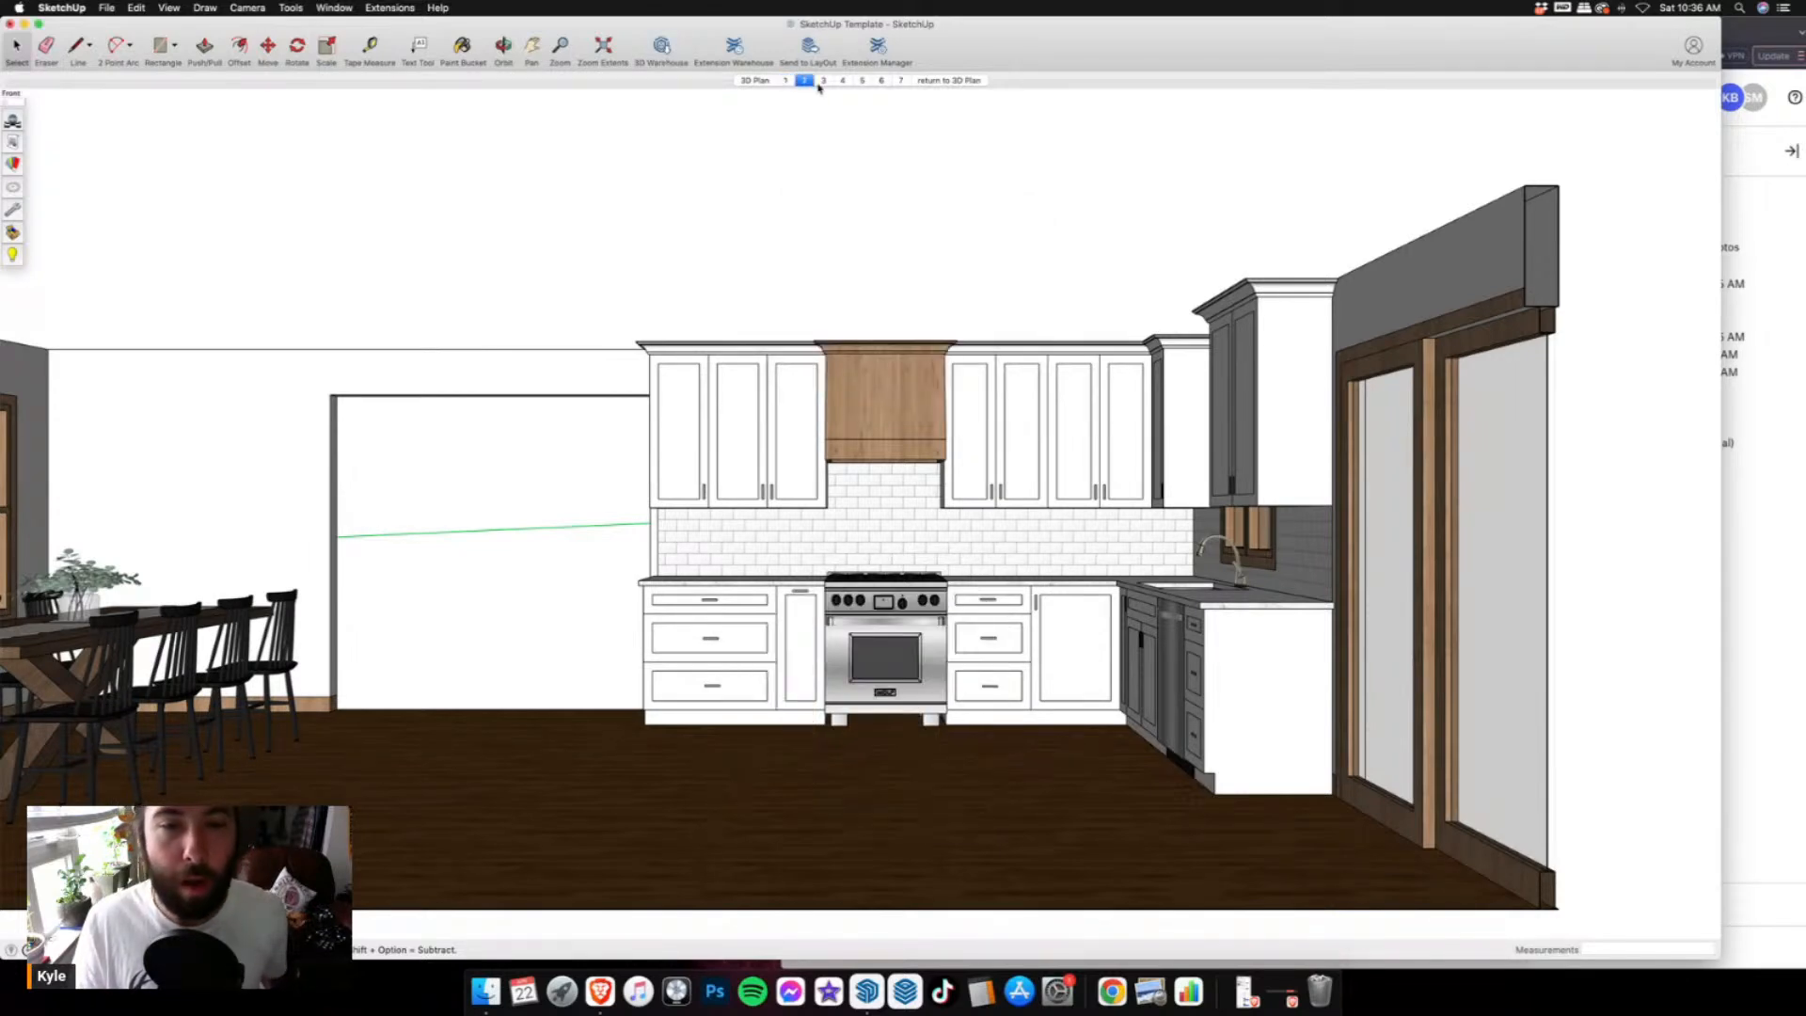
left_click(826, 82)
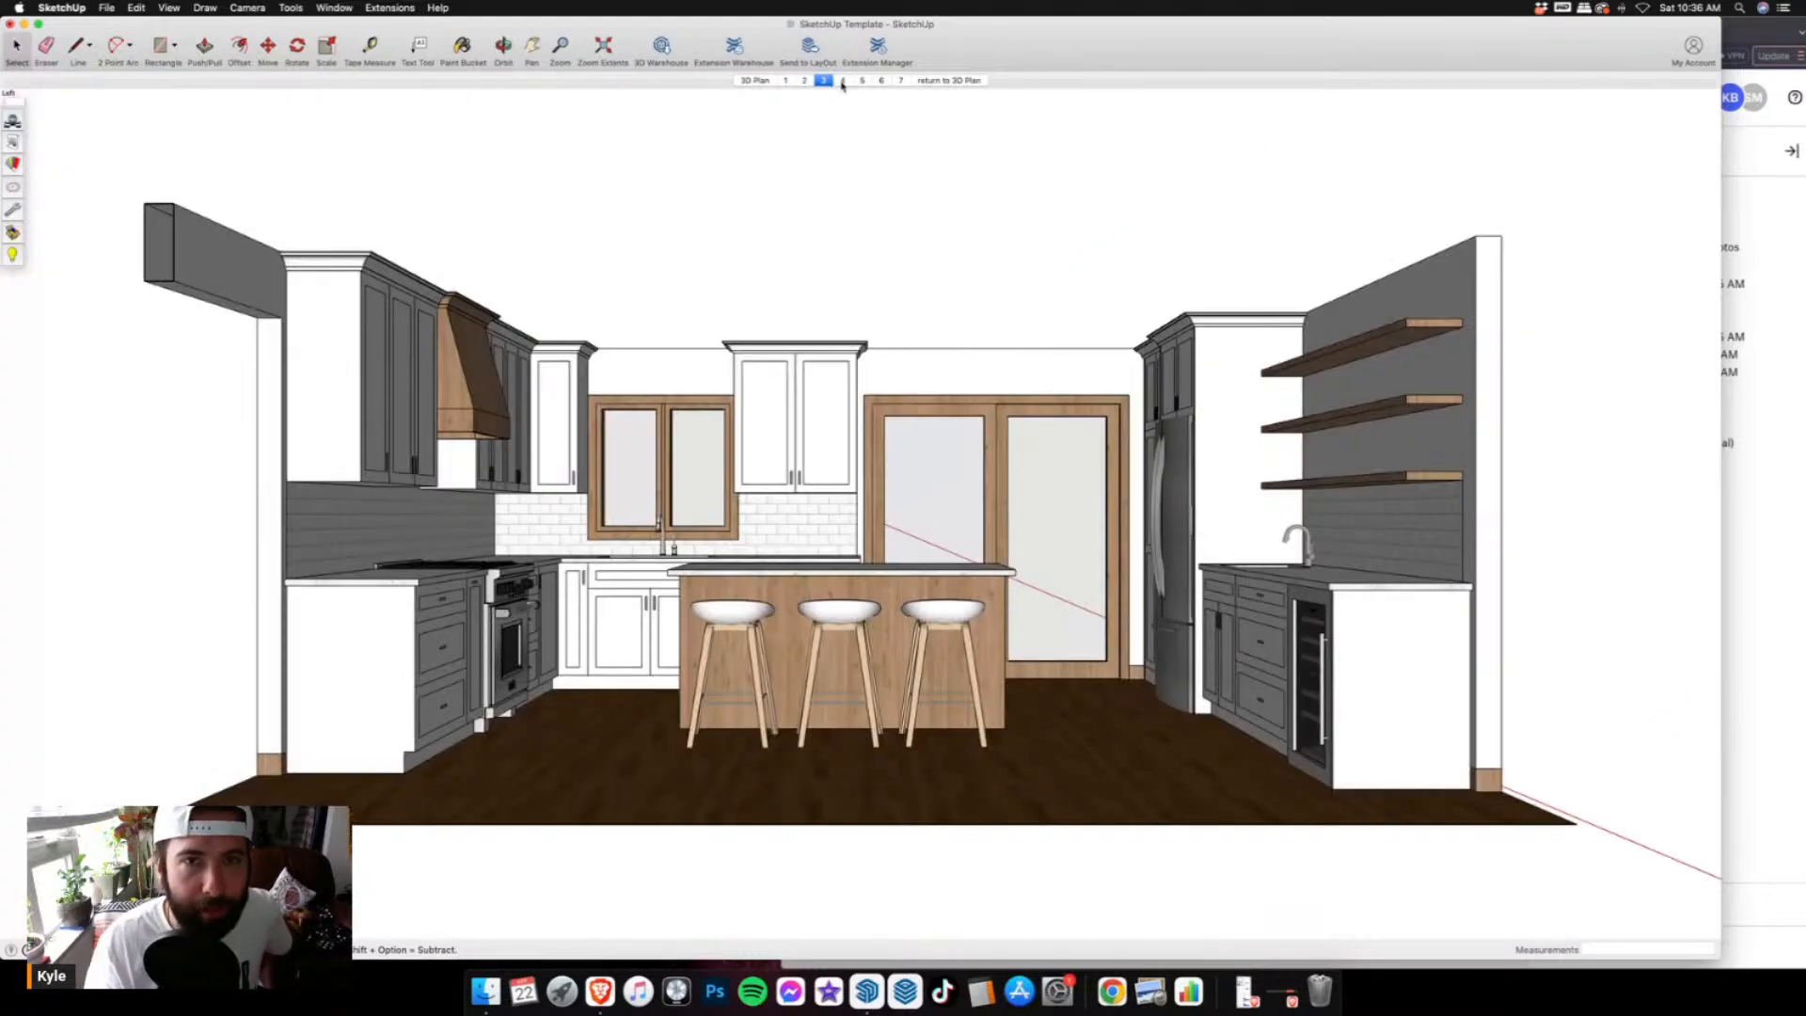
left_click(843, 82)
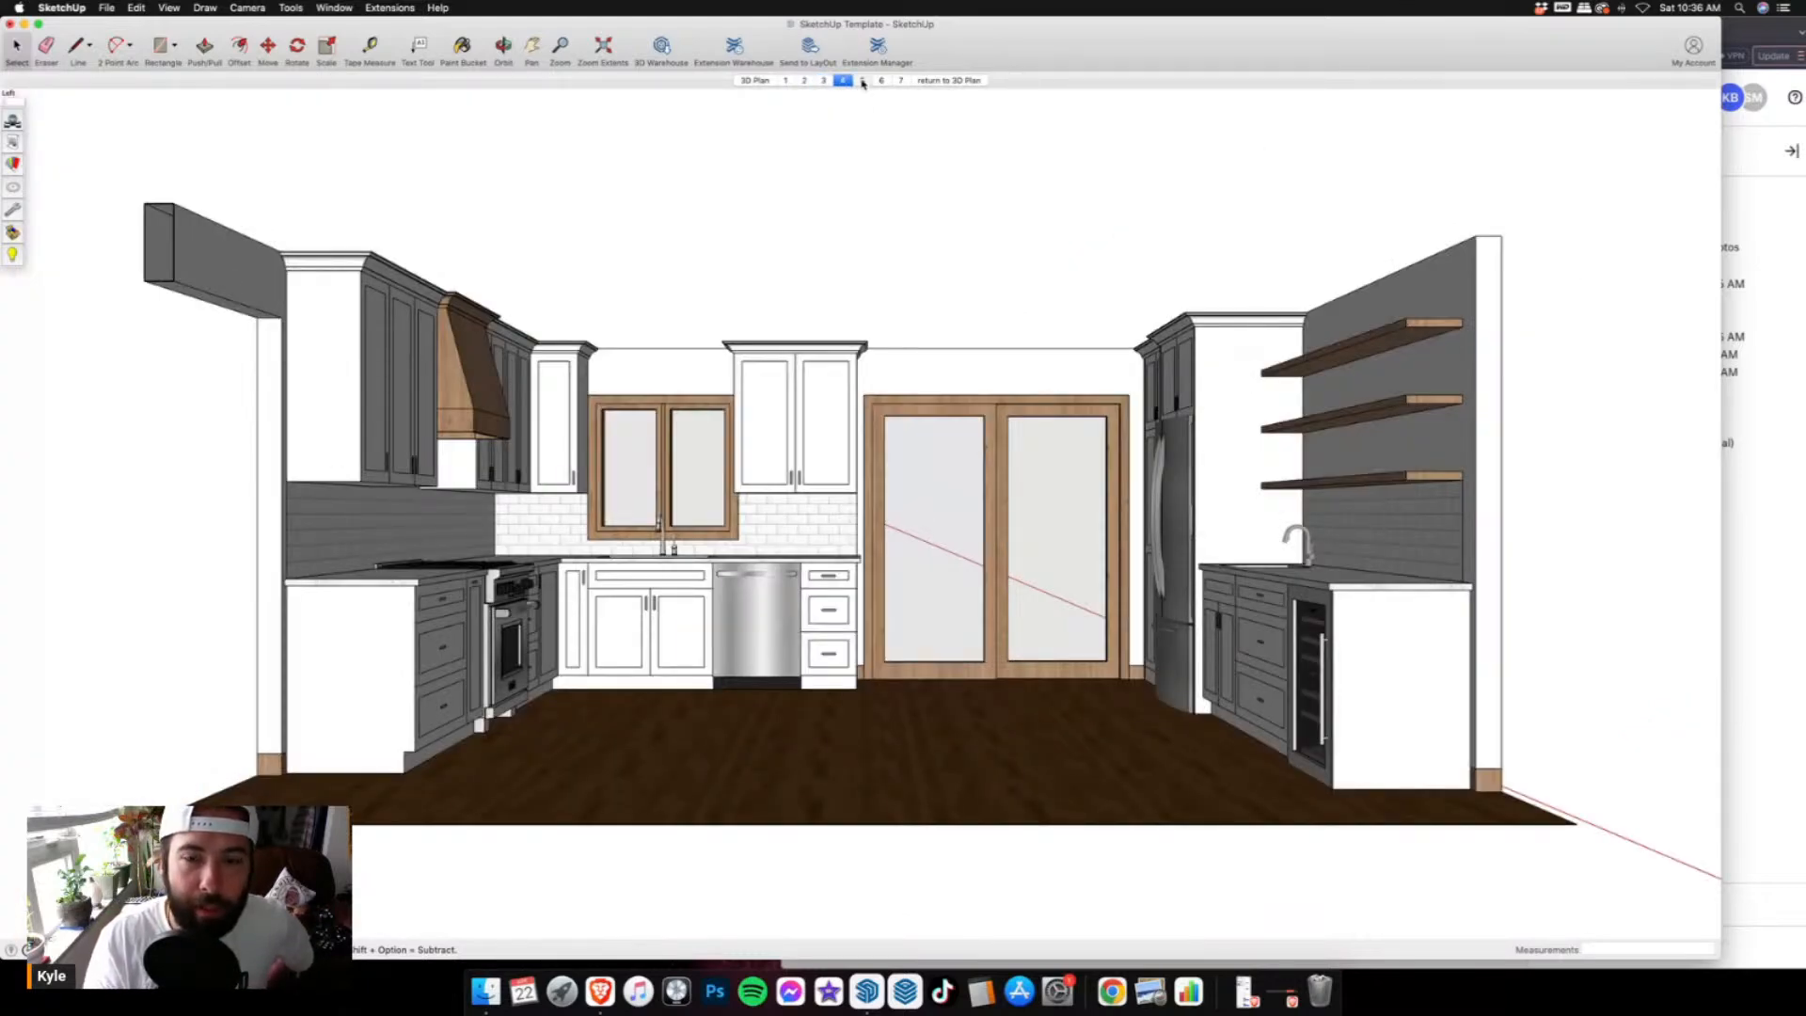
left_click(862, 82)
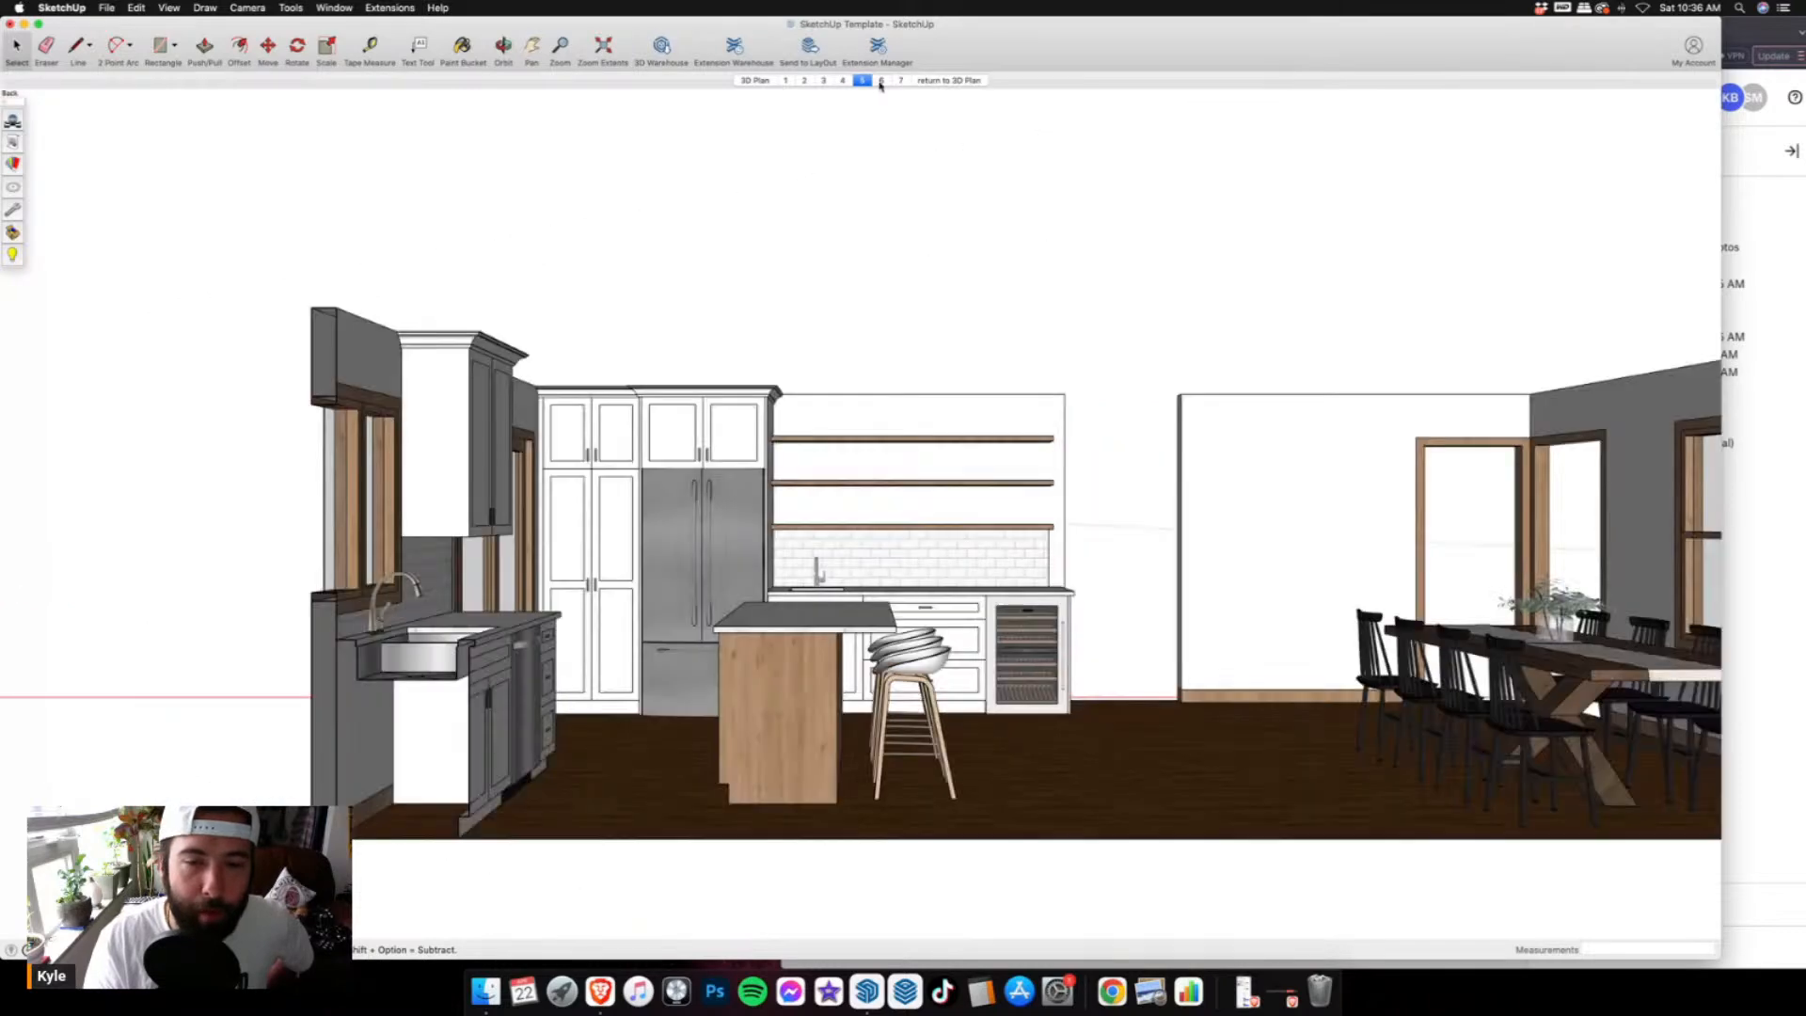
left_click(882, 81)
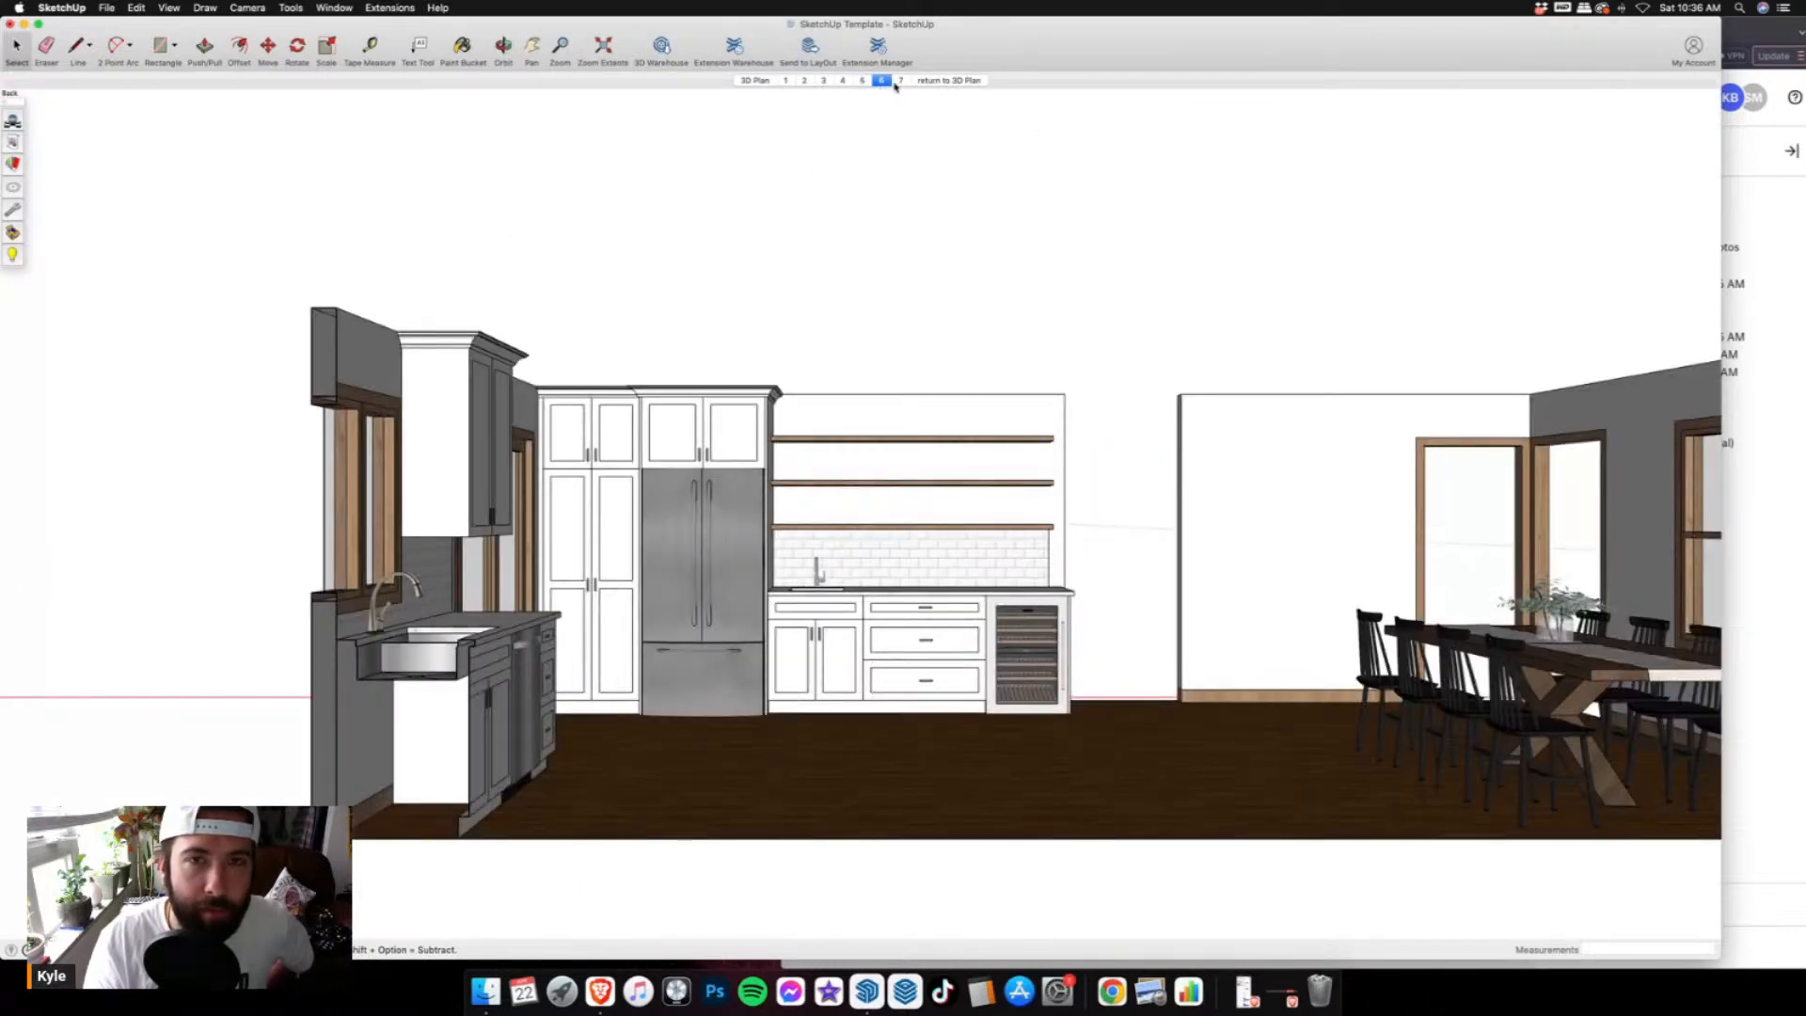
left_click(899, 82)
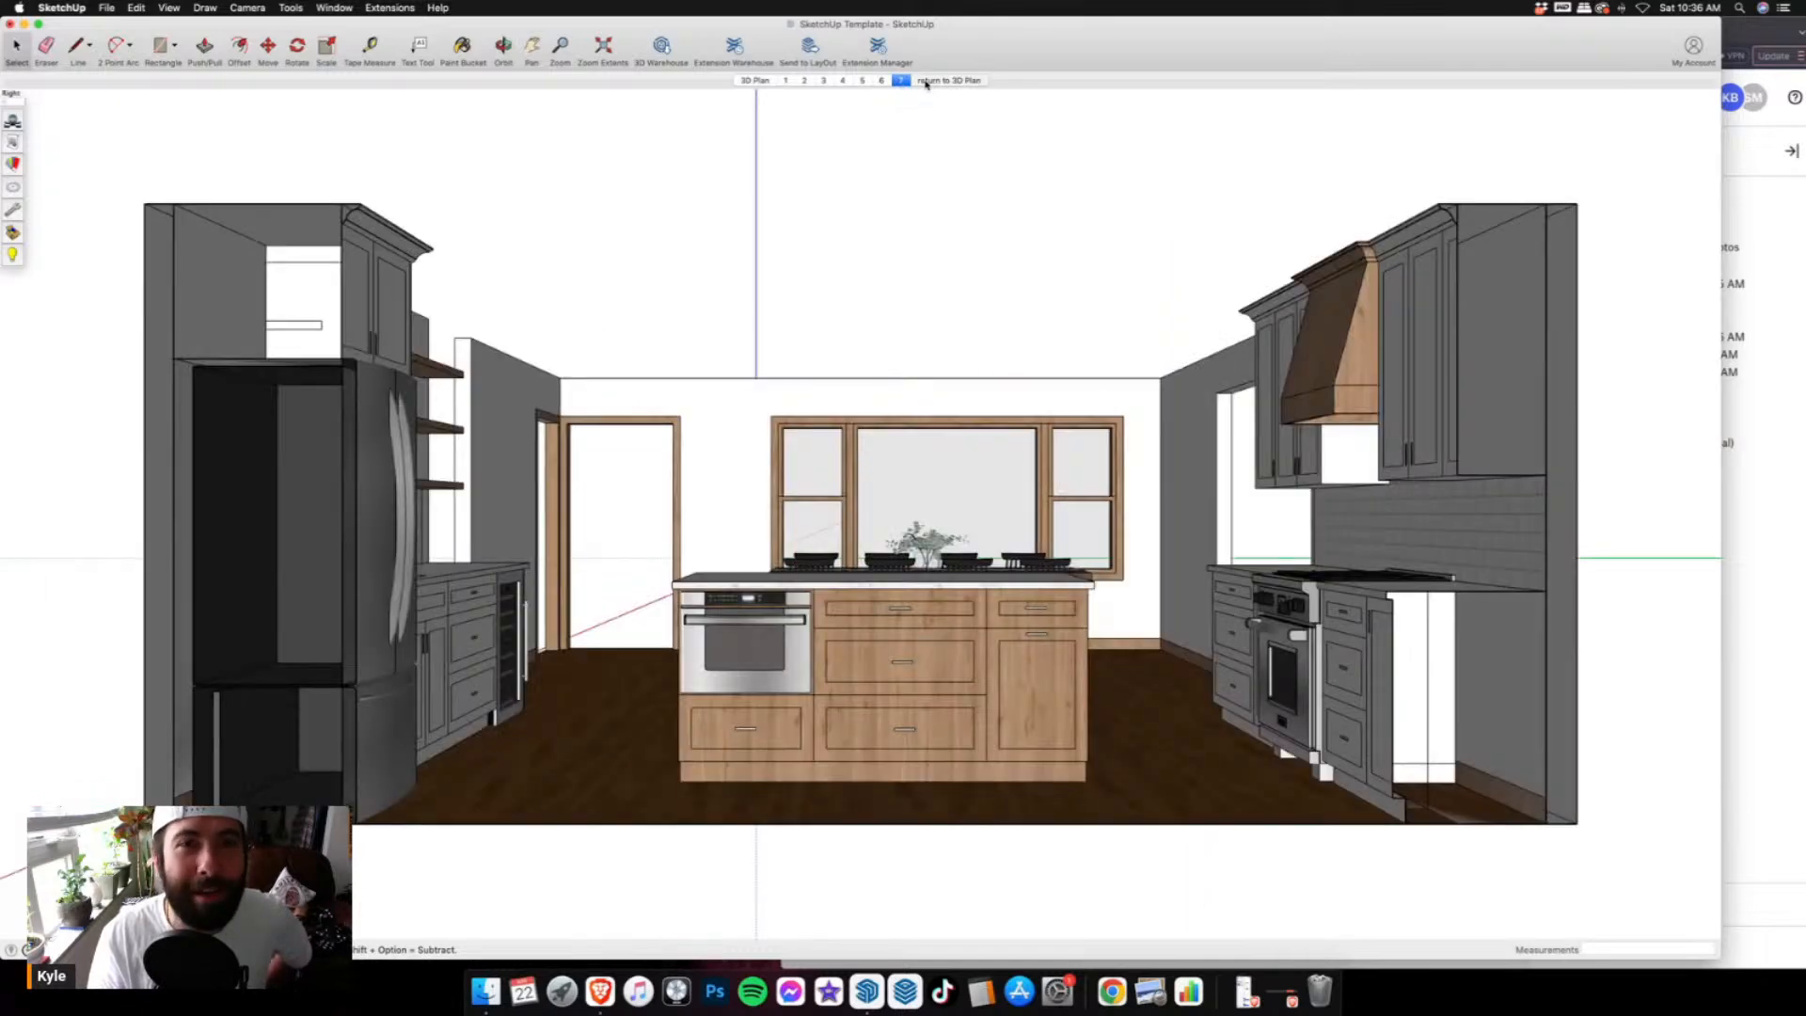
left_click(926, 82)
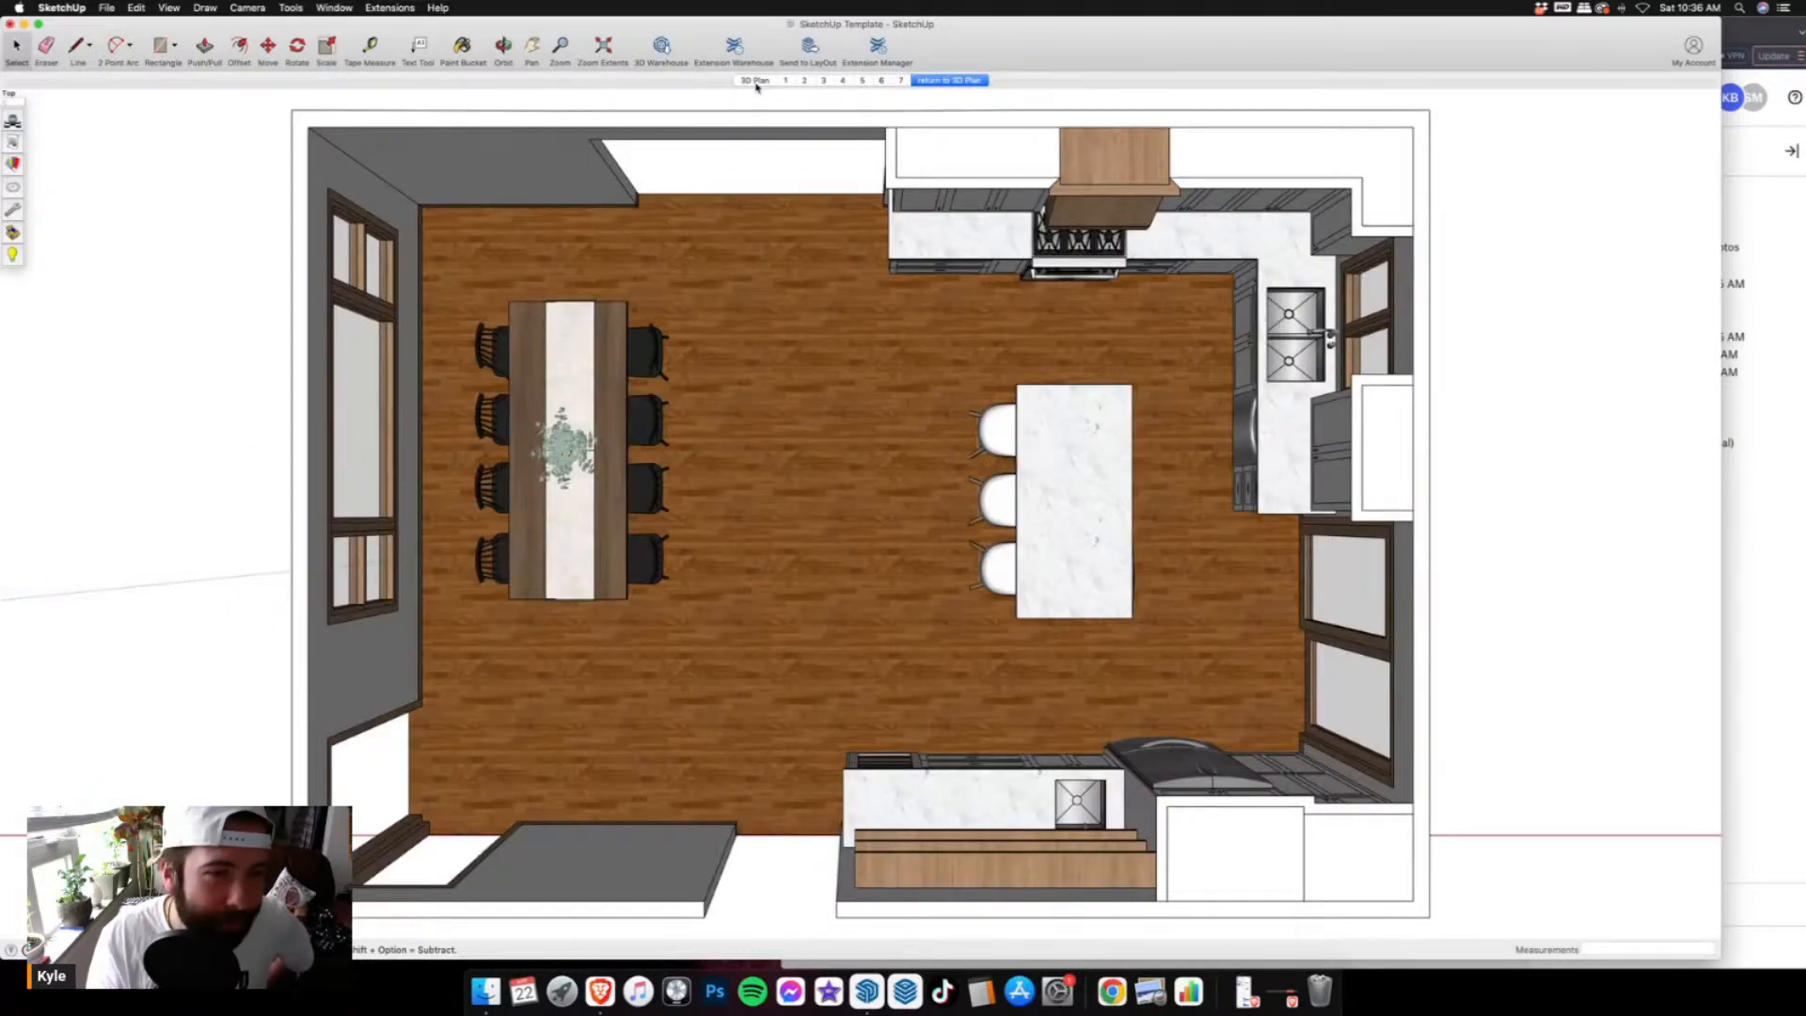
left_click(754, 81)
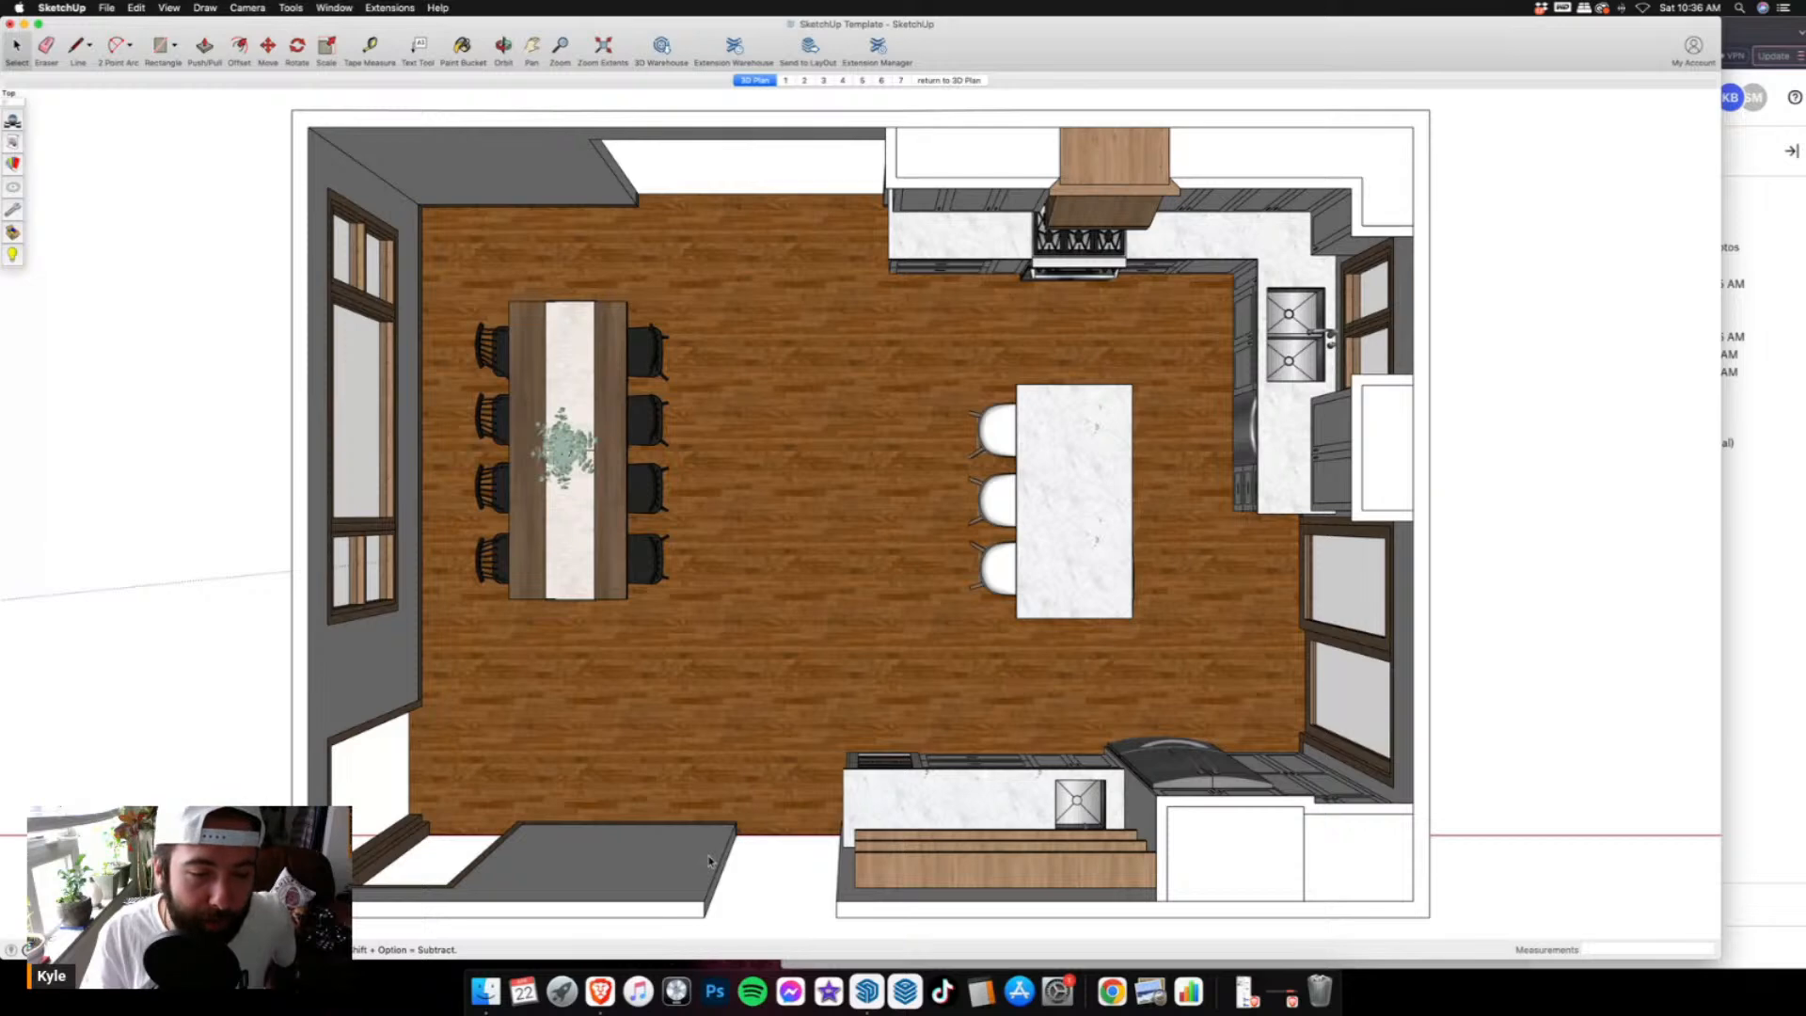
- Switch to the StreamYard broadcast in the browser and play the SketchUp intro video clip
left_click(599, 989)
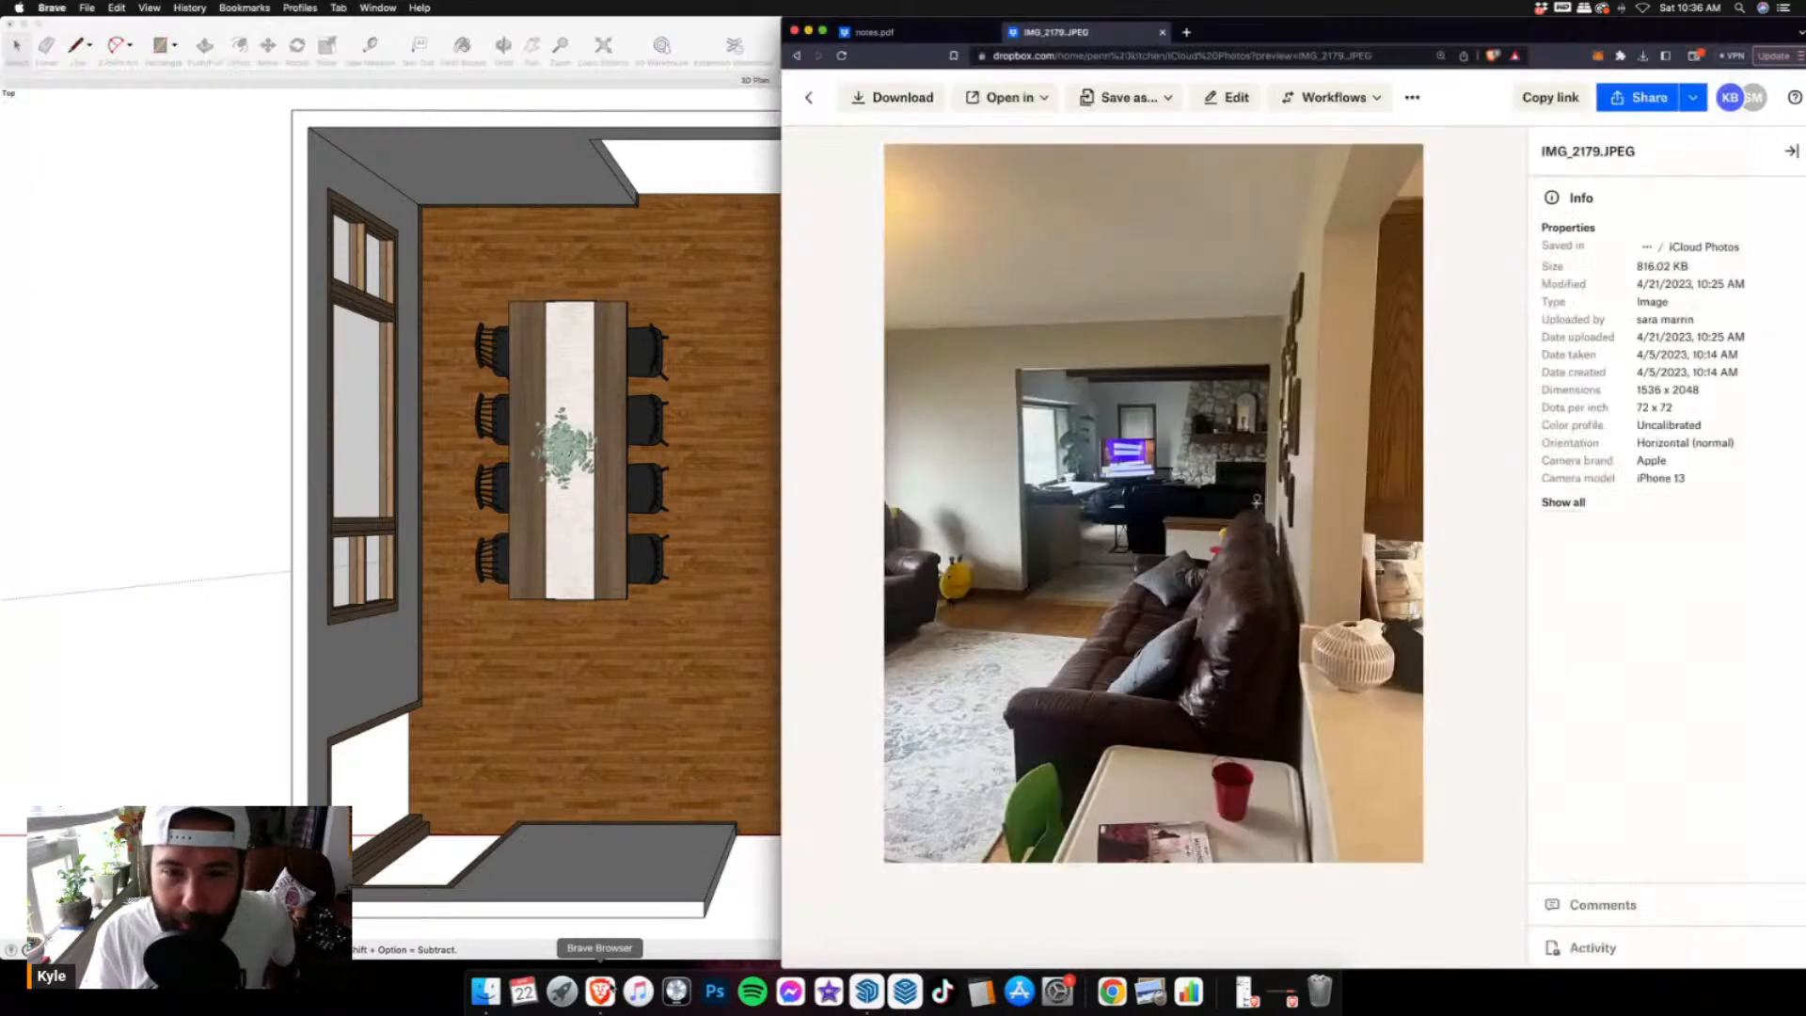
left_click(1245, 990)
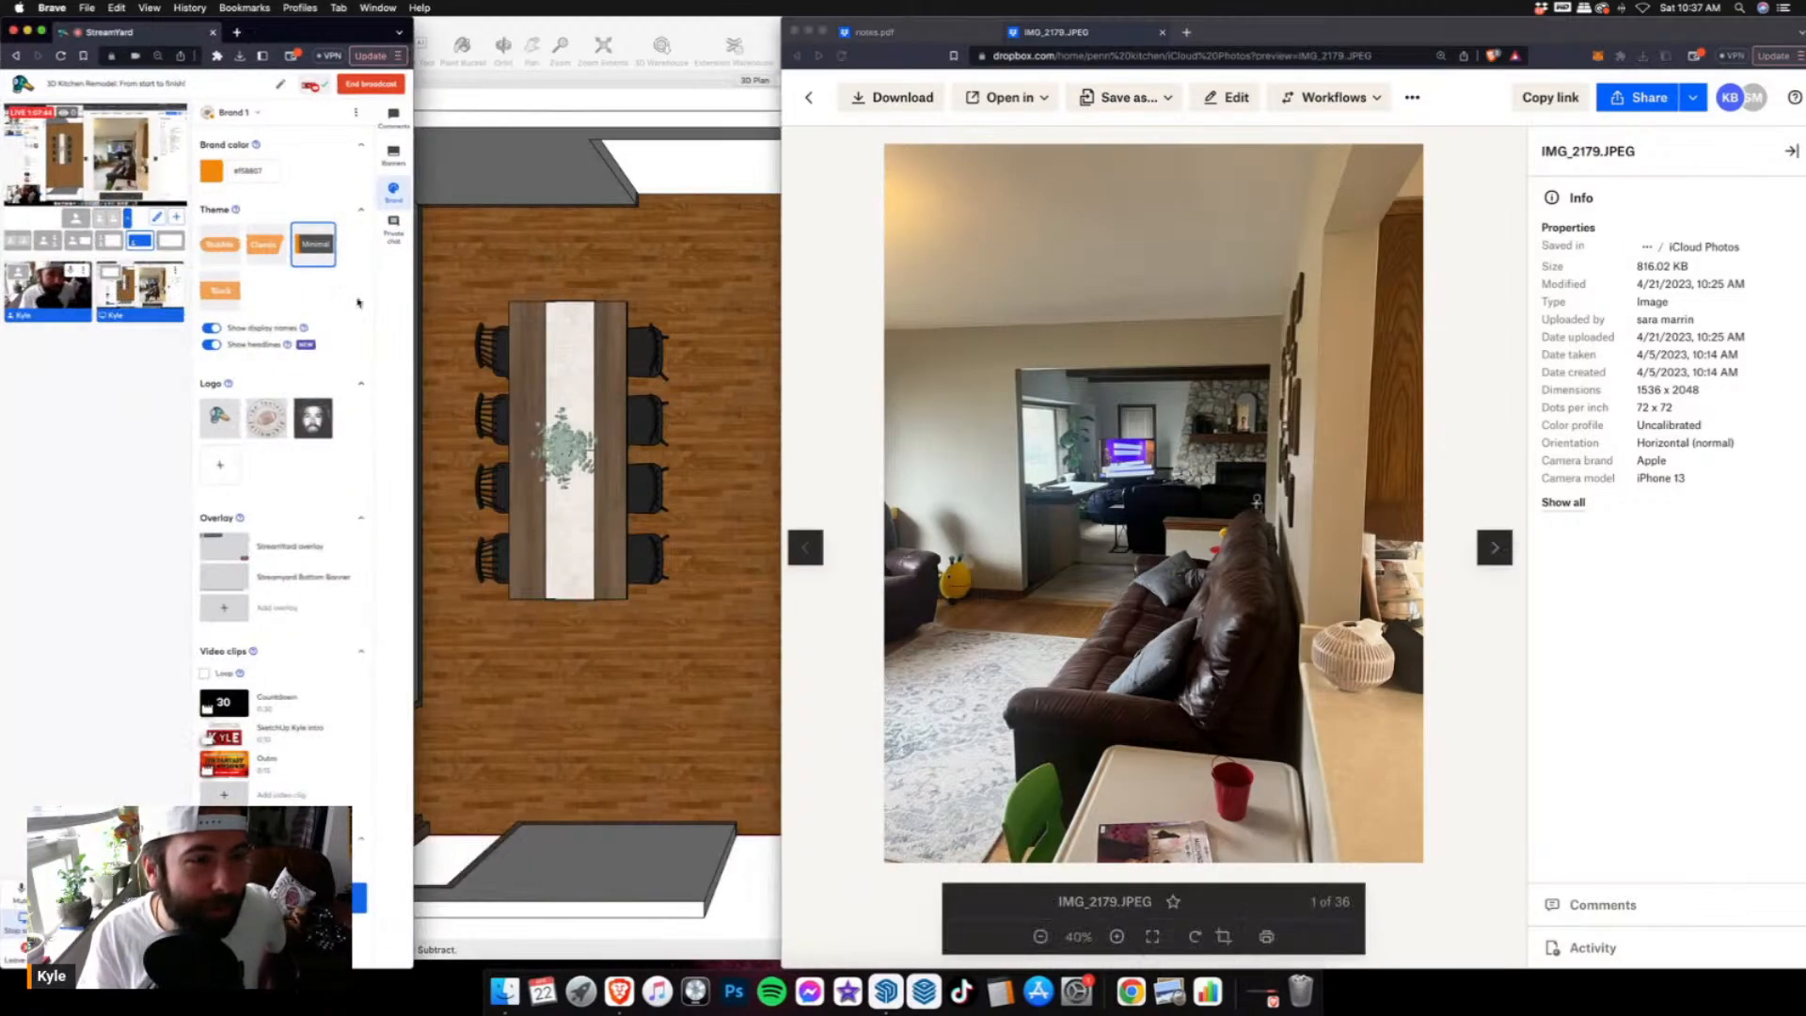
left_click(303, 735)
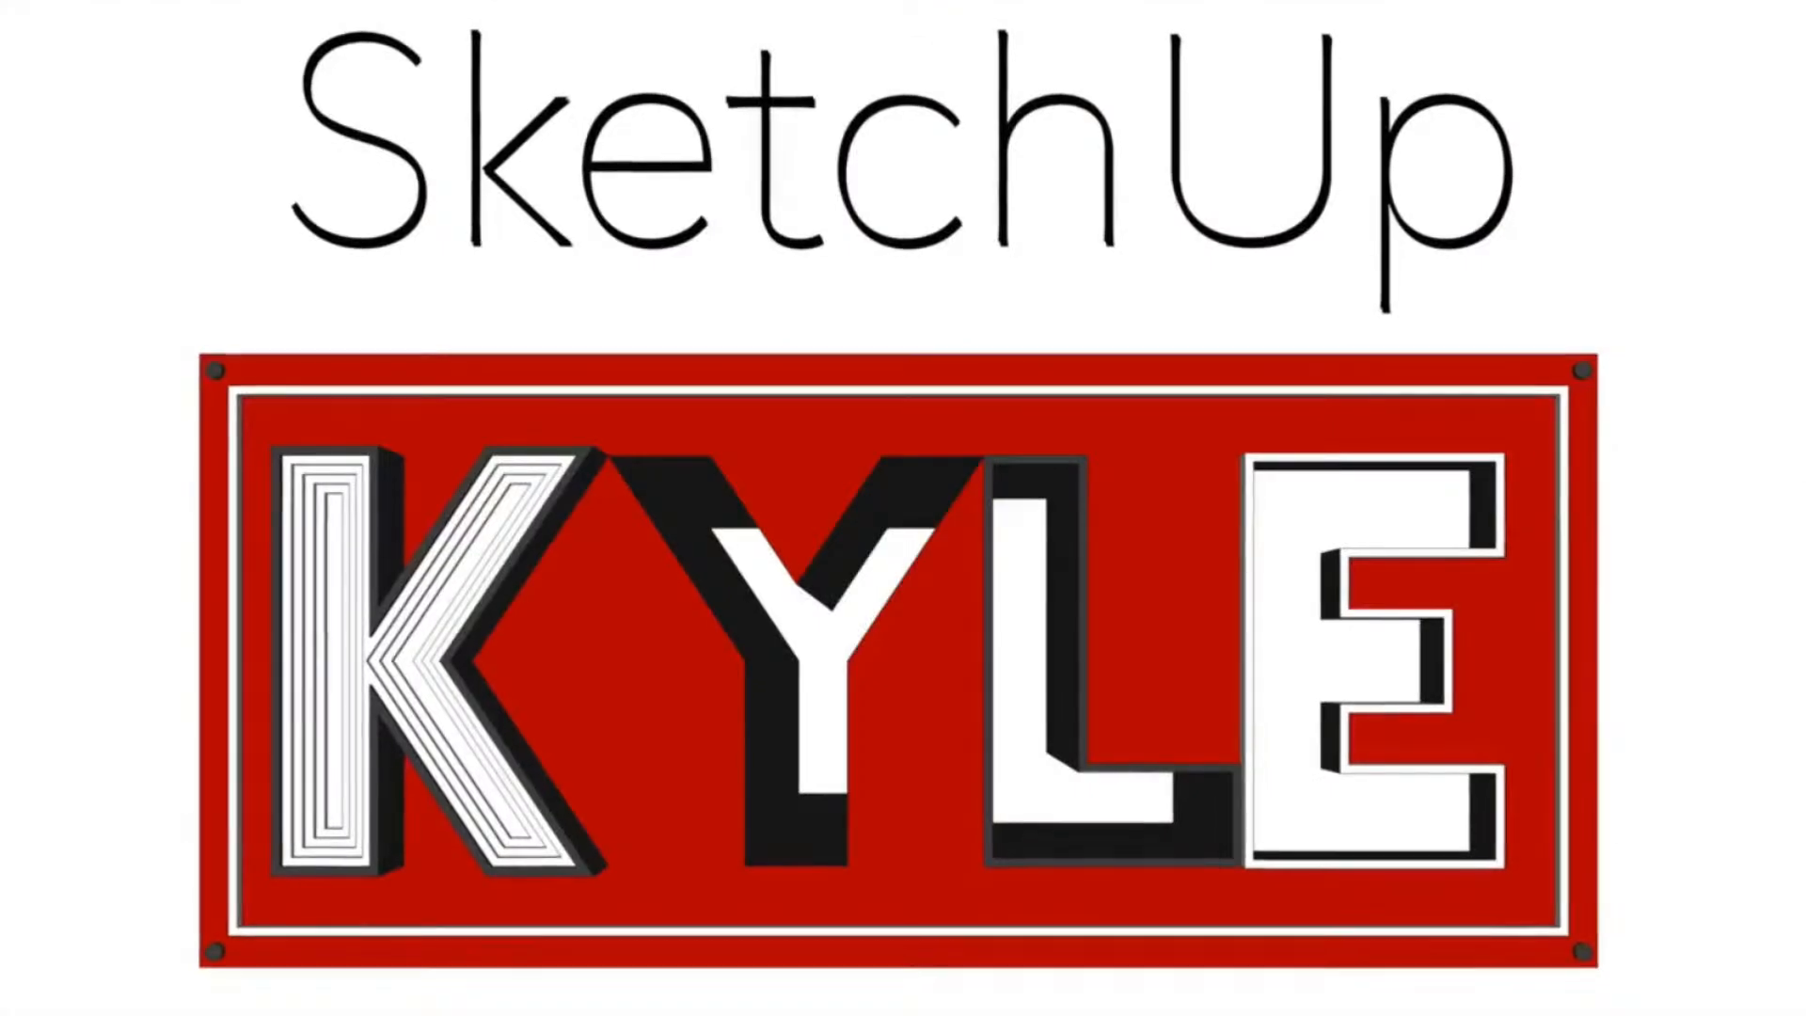